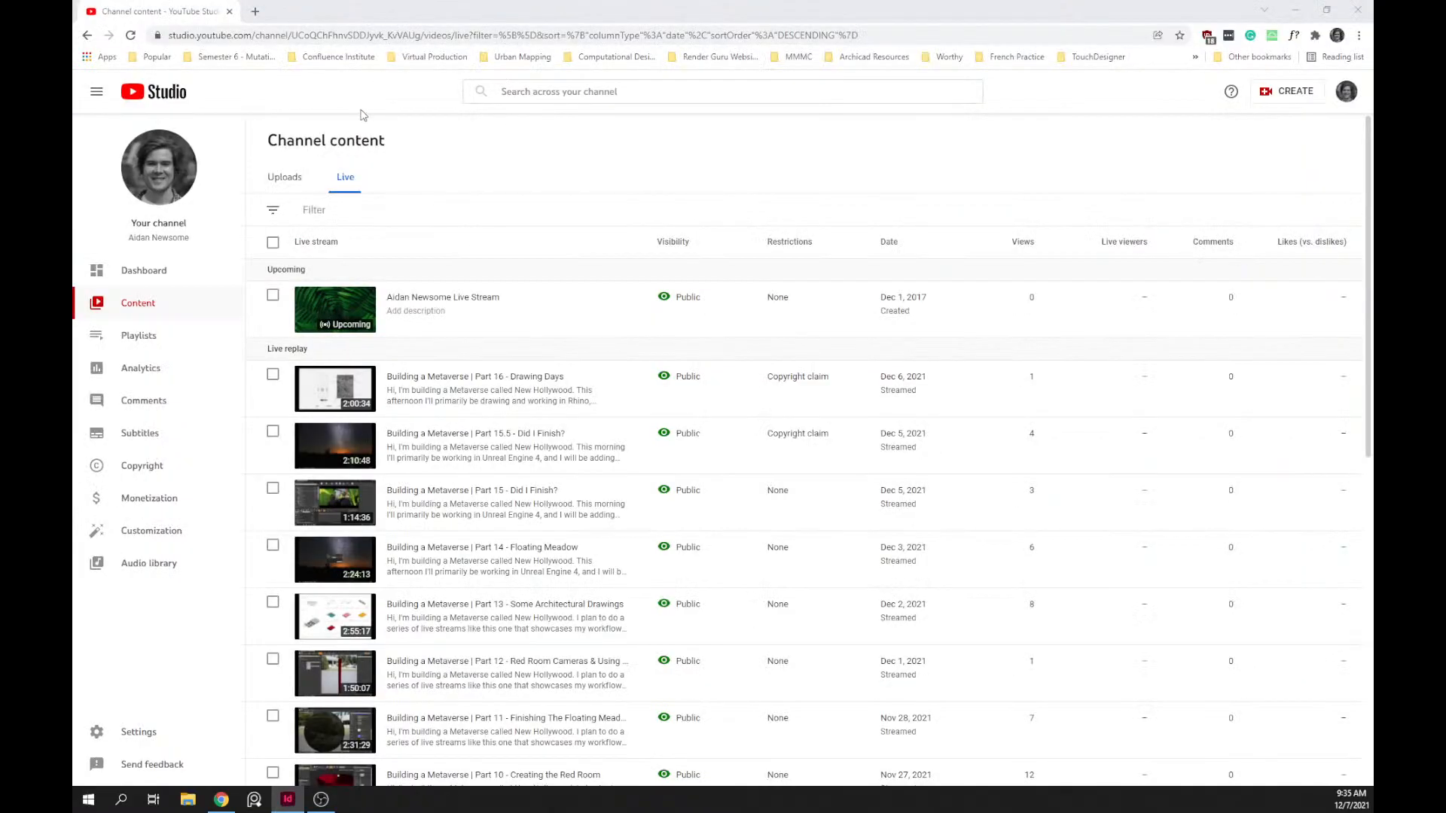
# - Close the YouTube Studio window, open a fresh Chrome window and accept Google's cookie terms
pyautogui.click(1364, 7)
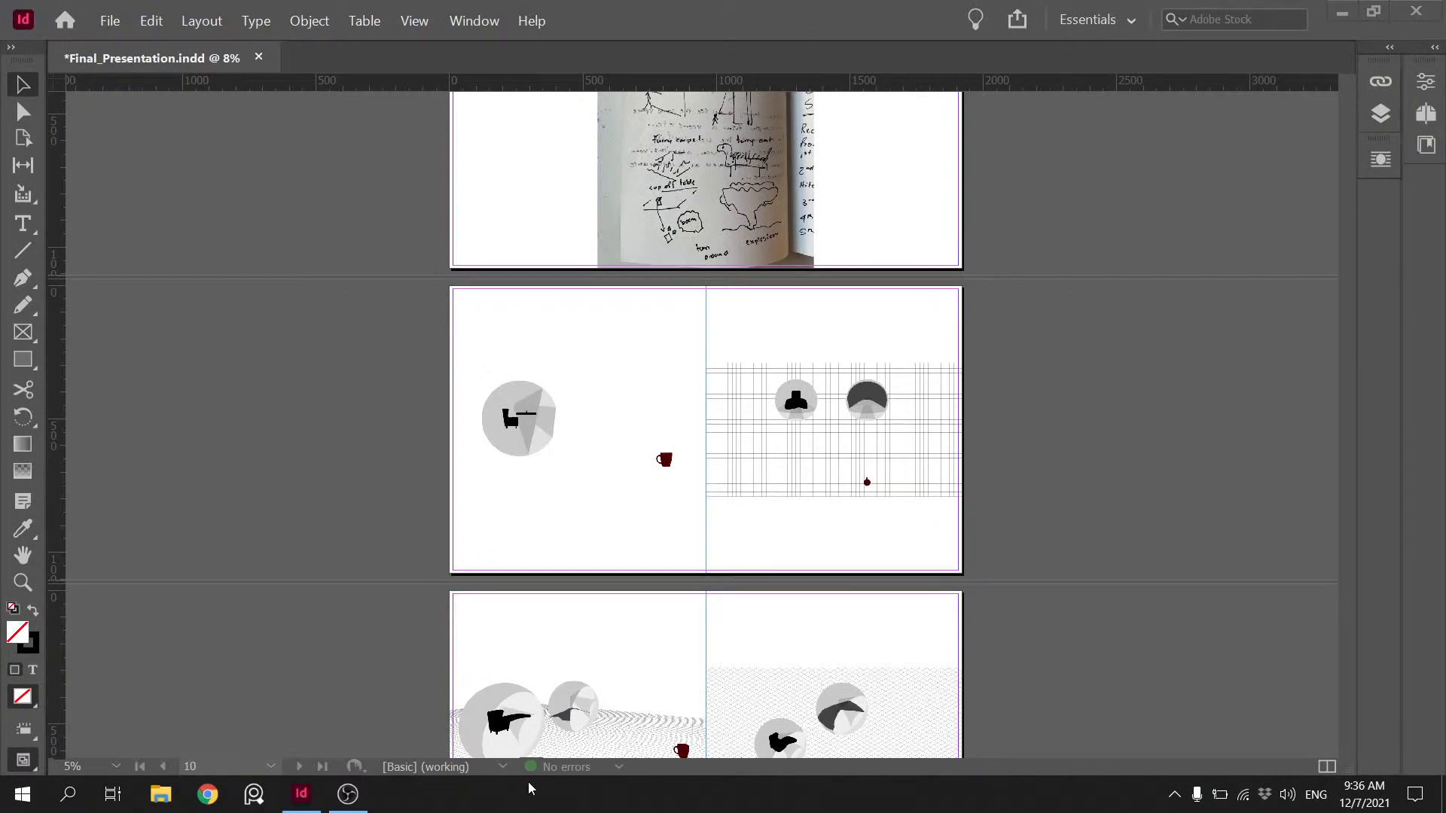
pyautogui.press('super')
pyautogui.write('ch')
pyautogui.press('Return')
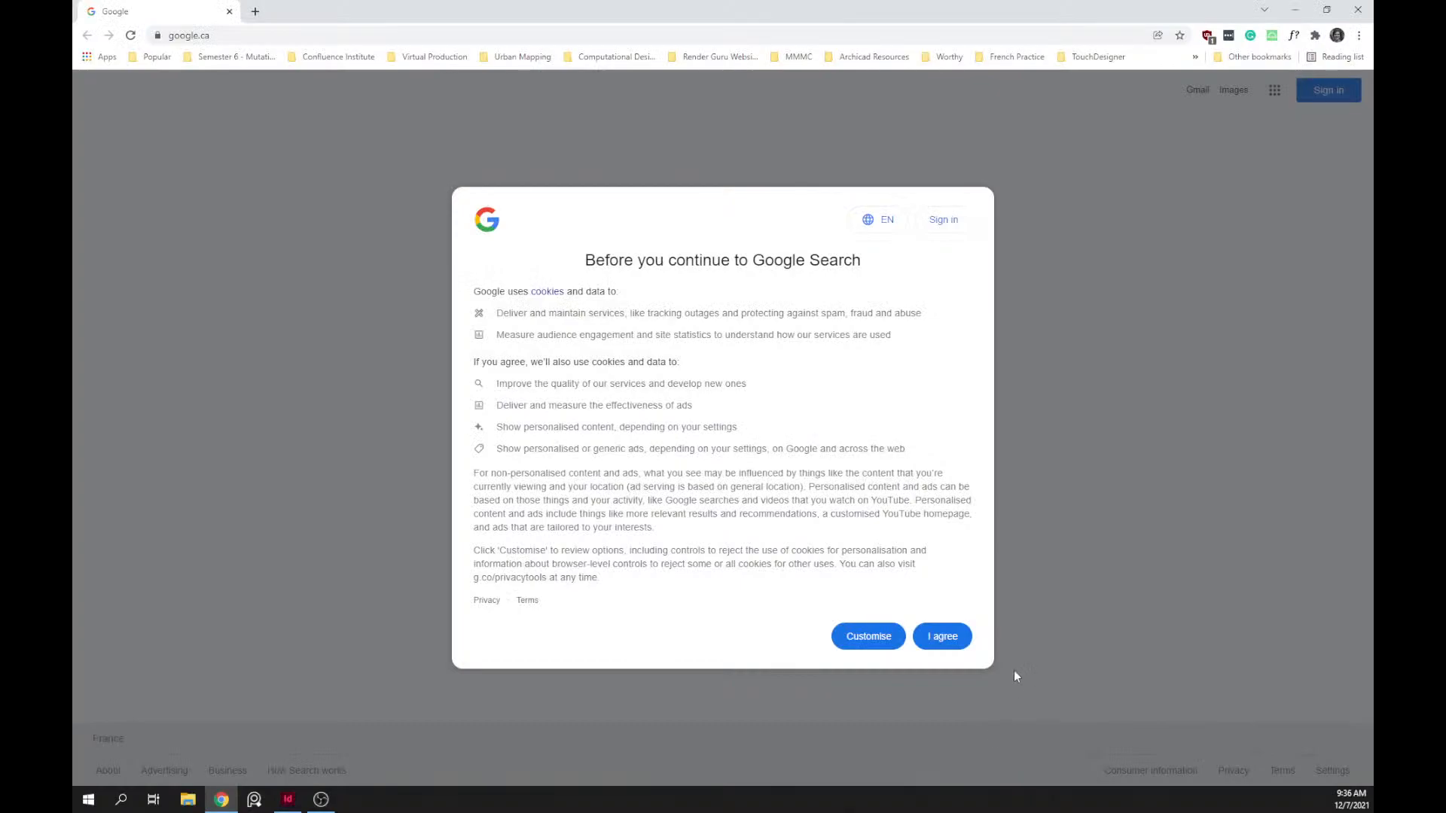
pyautogui.click(953, 636)
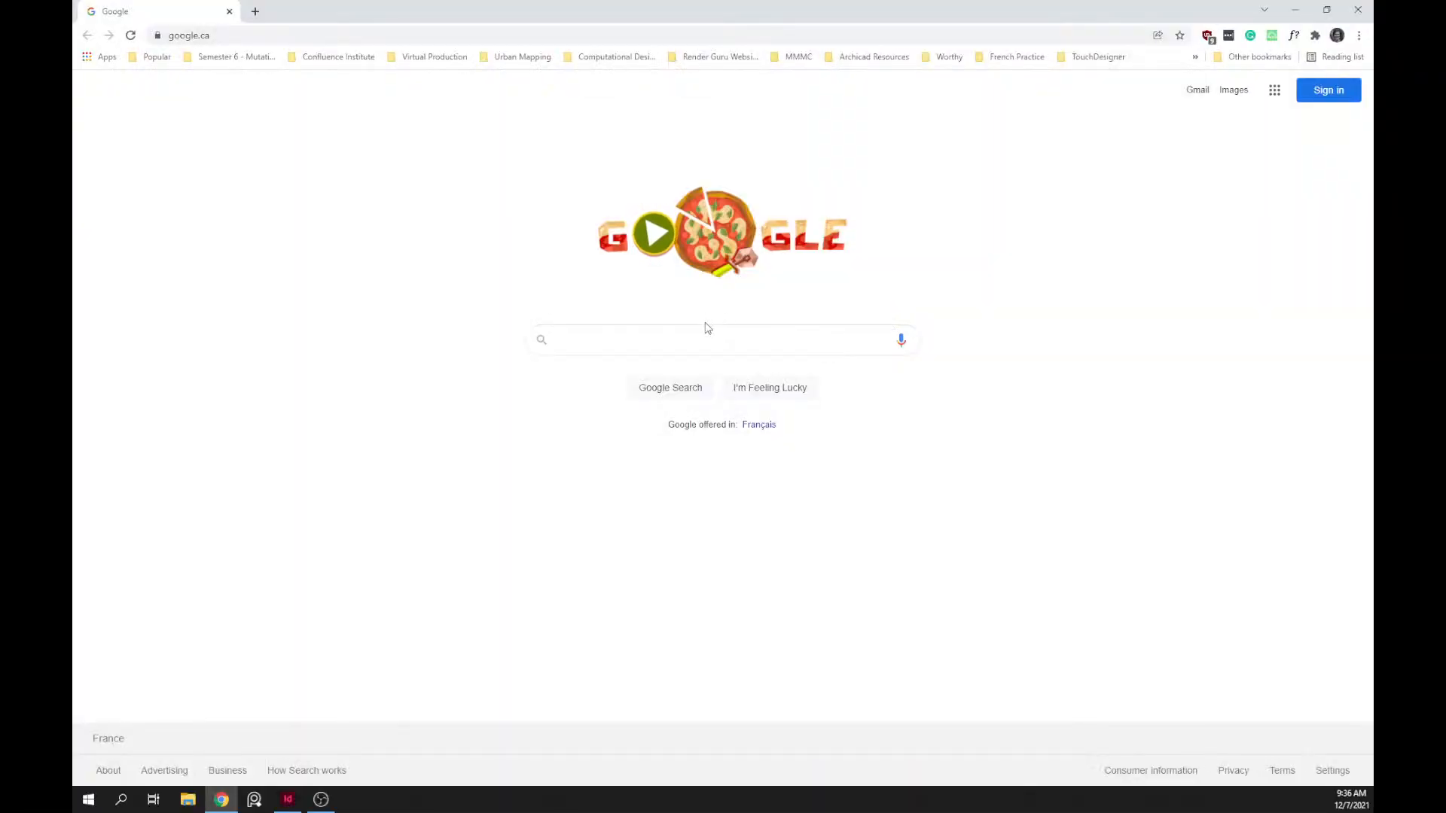
# - Search Google for "google photos"
pyautogui.click(691, 329)
pyautogui.write('google photos')
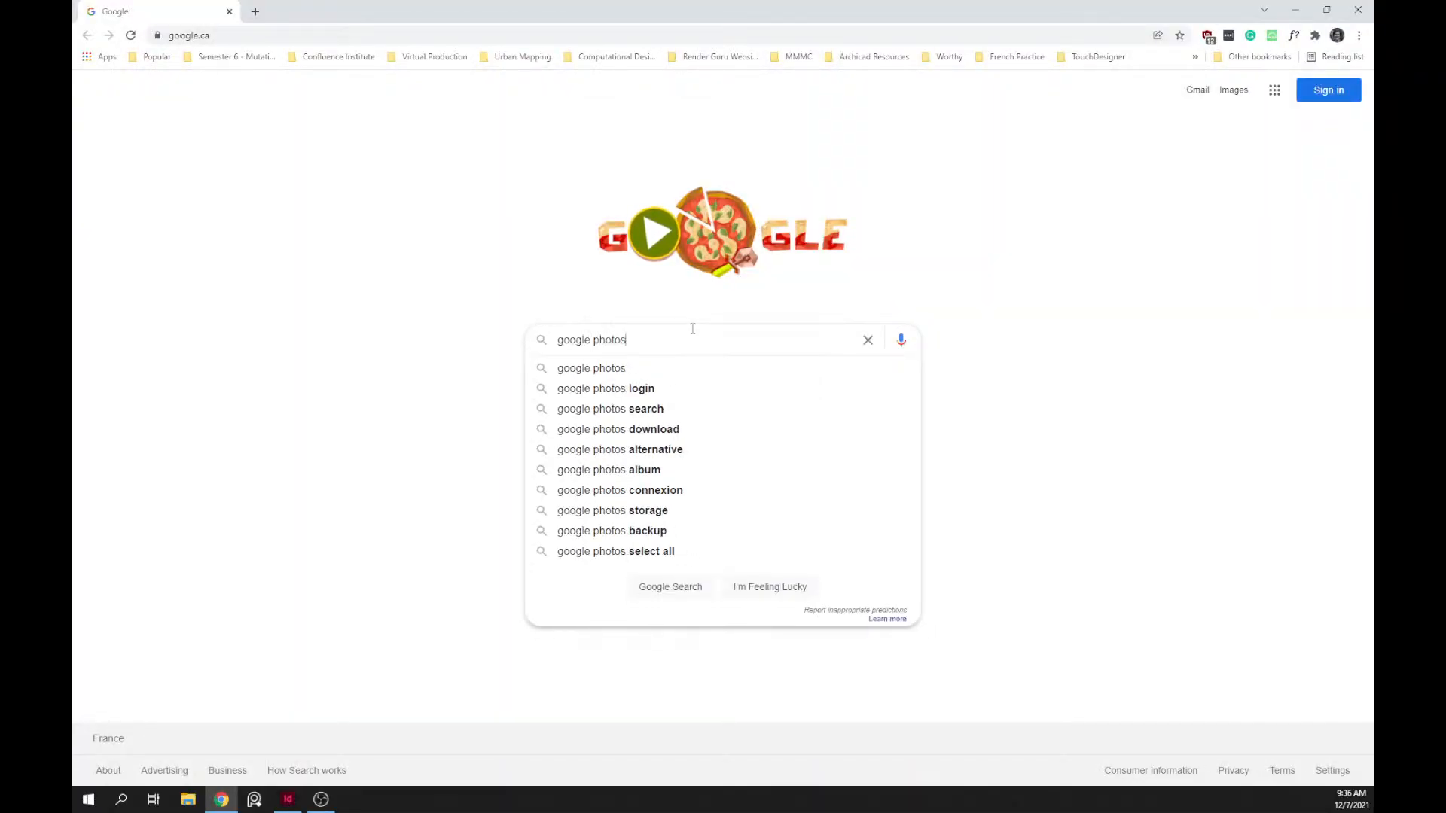
pyautogui.press('Return')
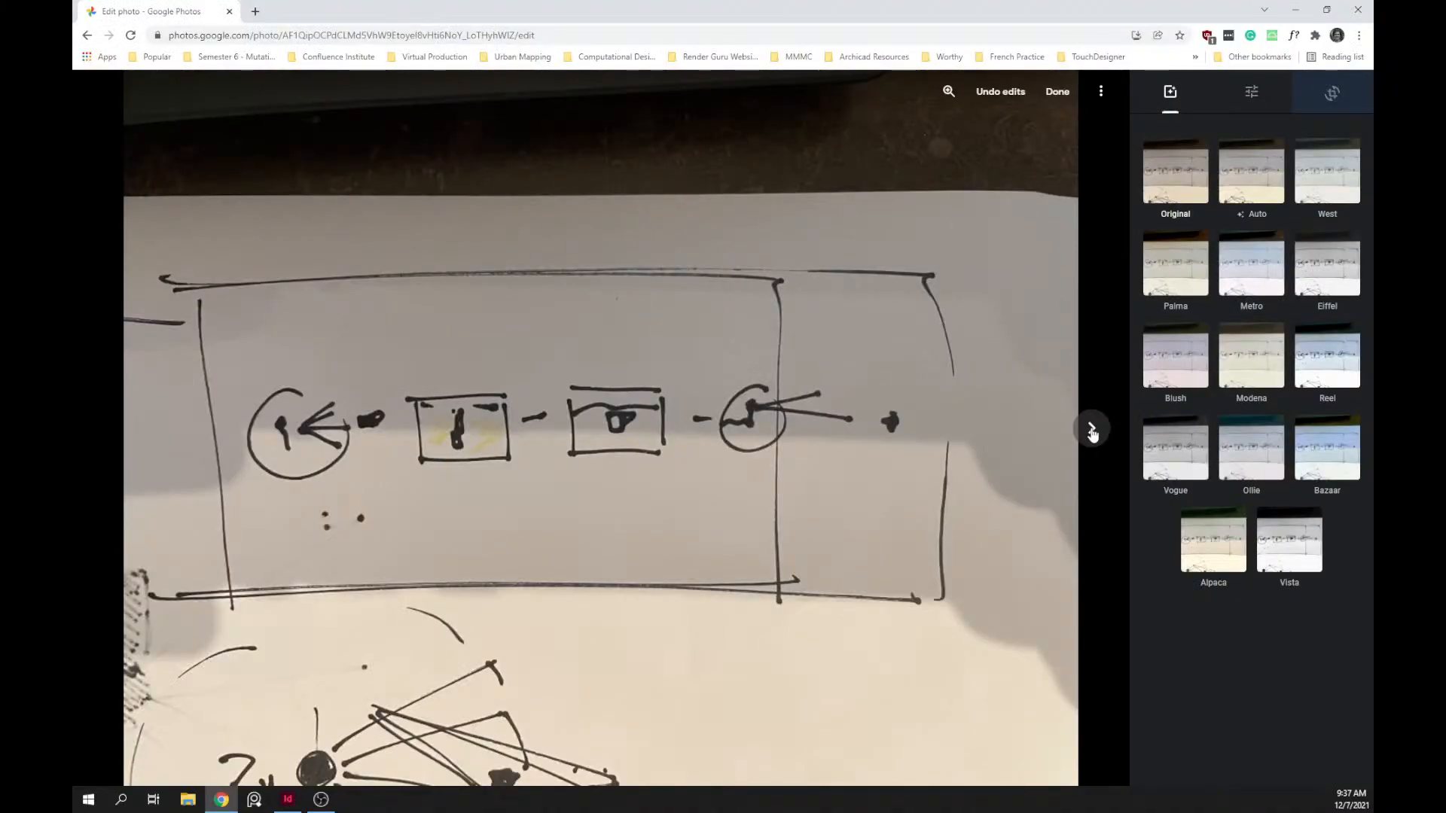
# - Finish editing the first sketch photo and rotate the next one, showing the head and mug, to landscape
pyautogui.click(1057, 91)
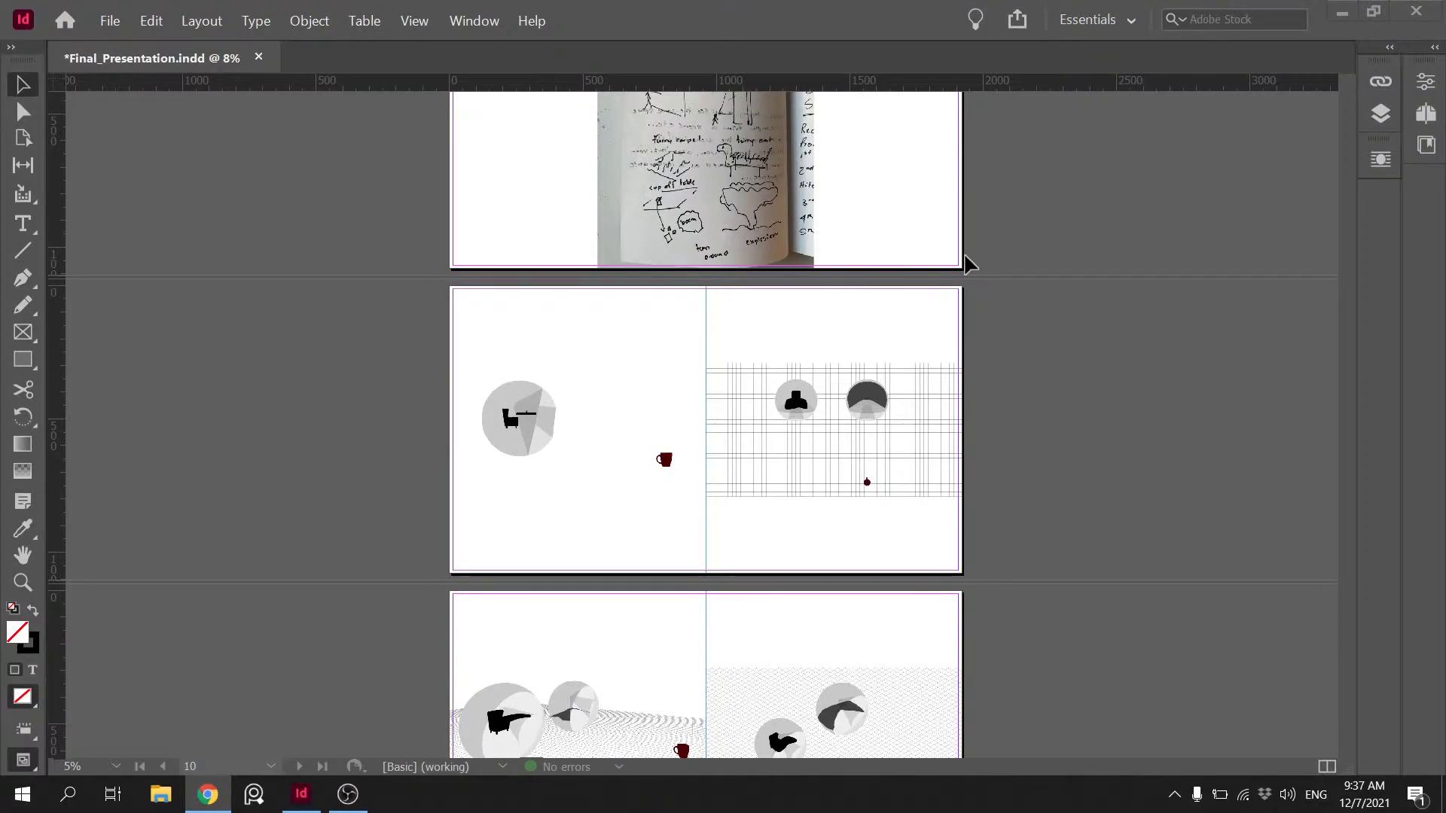
pyautogui.click(1355, 17)
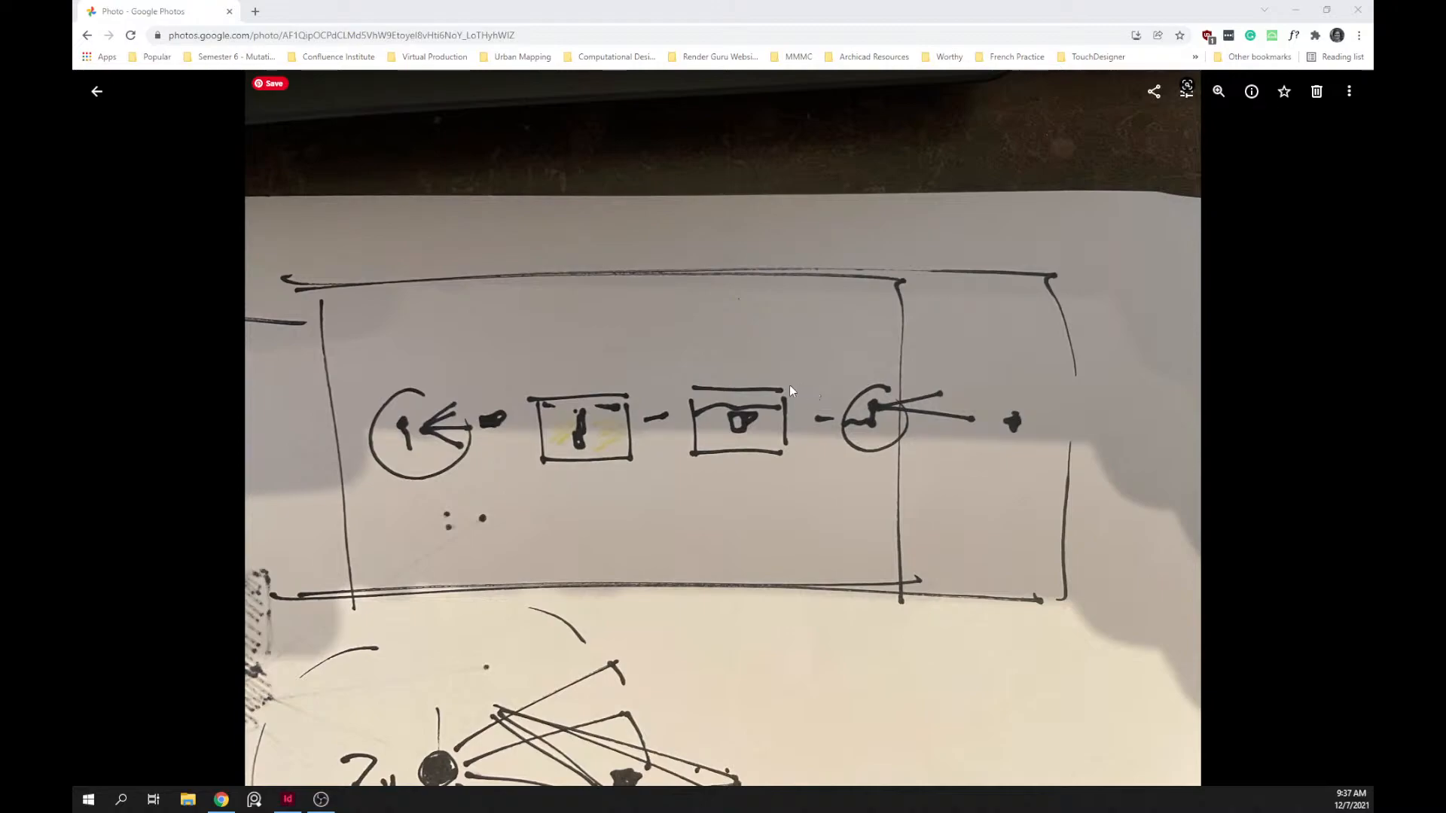
pyautogui.click(1335, 427)
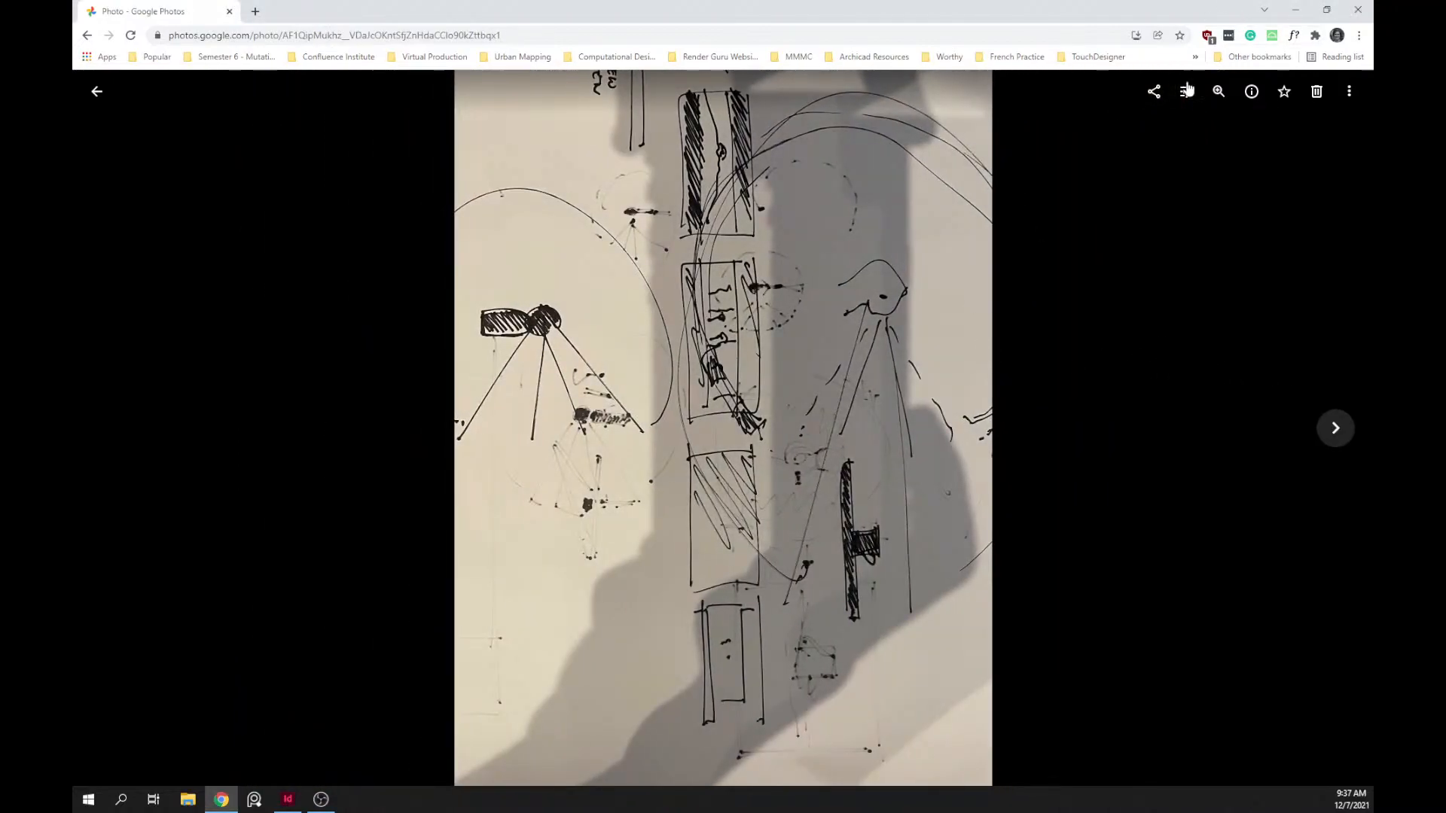
pyautogui.click(1186, 91)
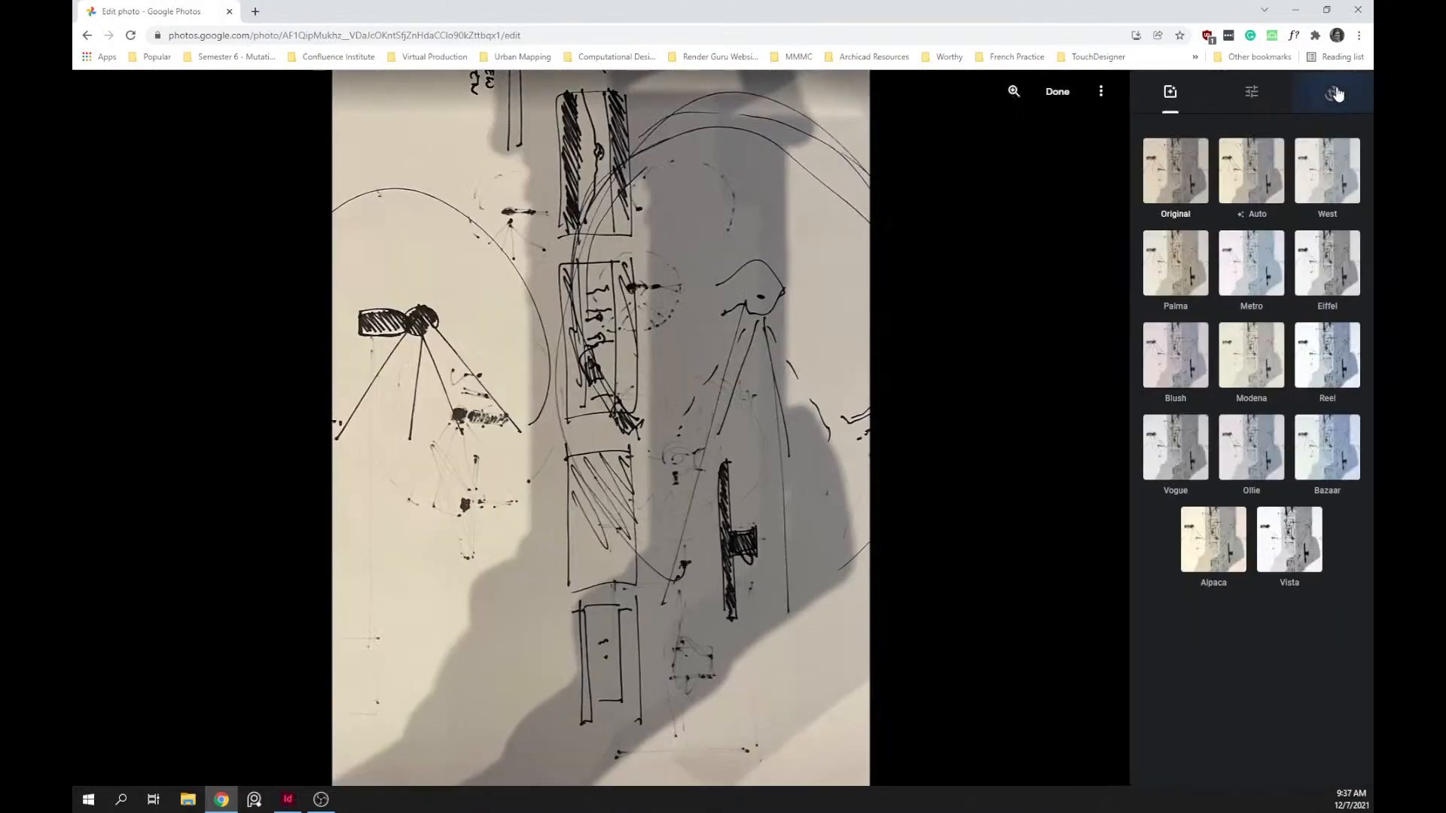
pyautogui.click(1335, 93)
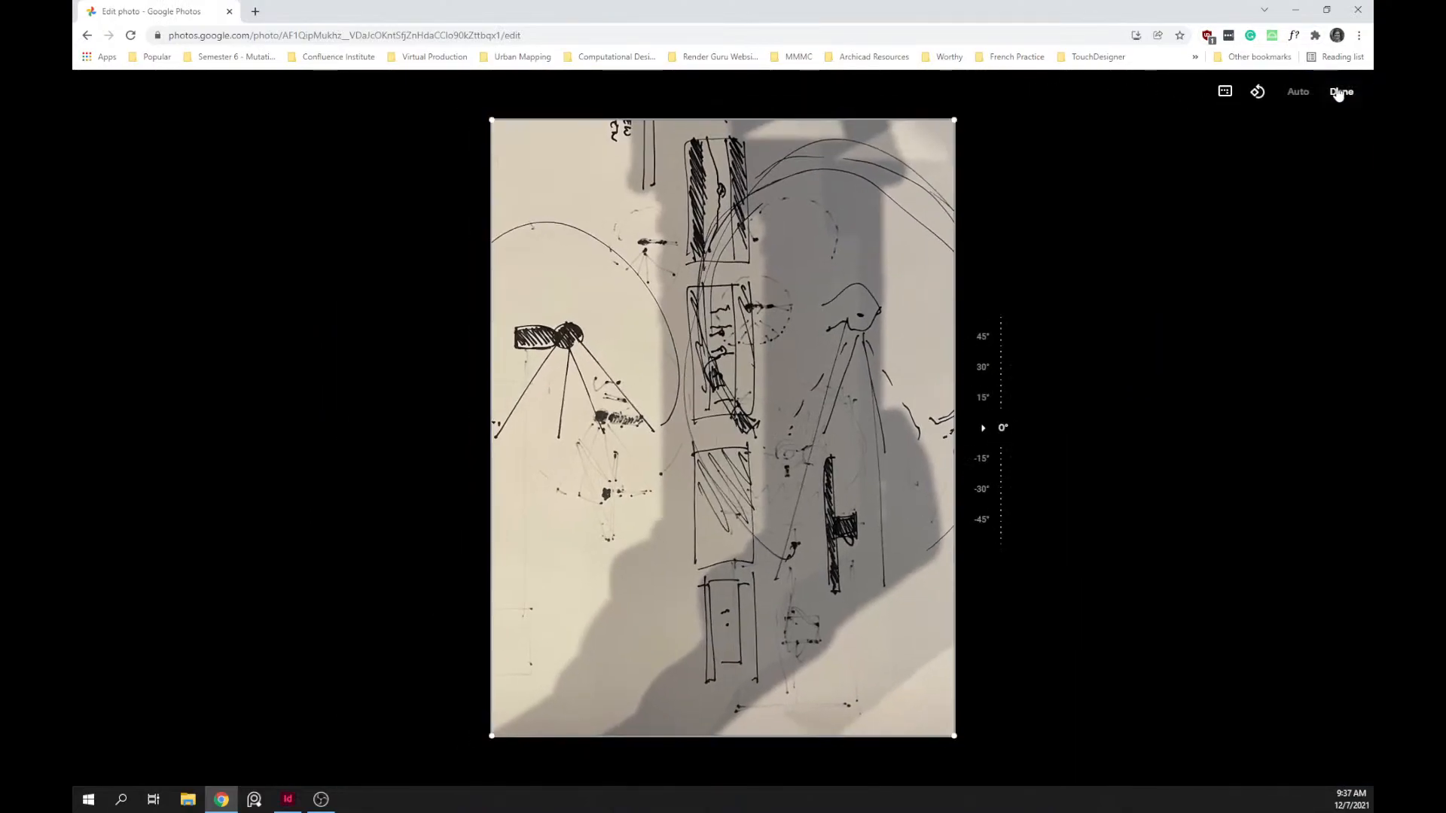
pyautogui.click(1320, 92)
pyautogui.click(1314, 91)
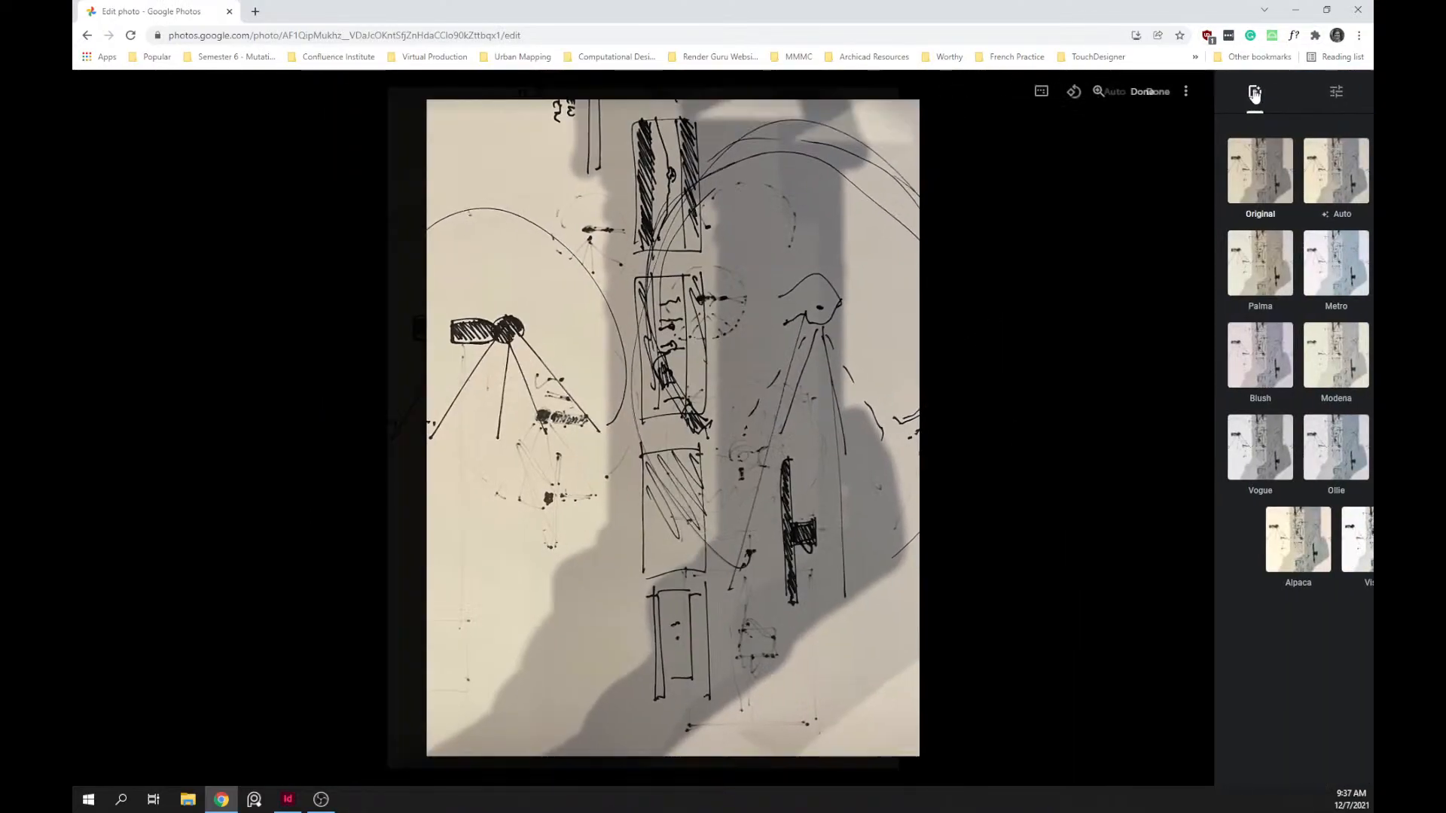
pyautogui.click(1257, 92)
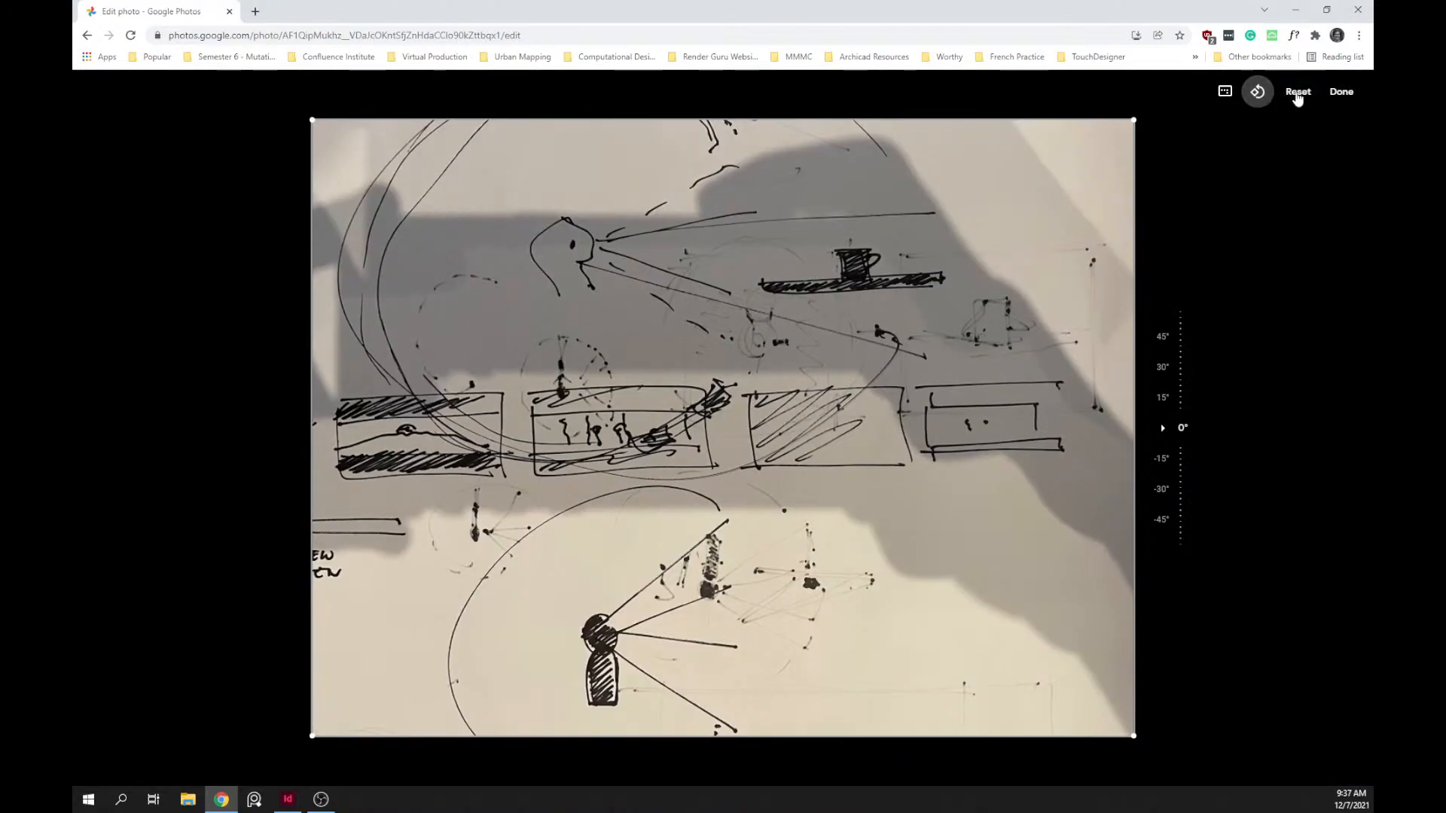
pyautogui.click(1339, 91)
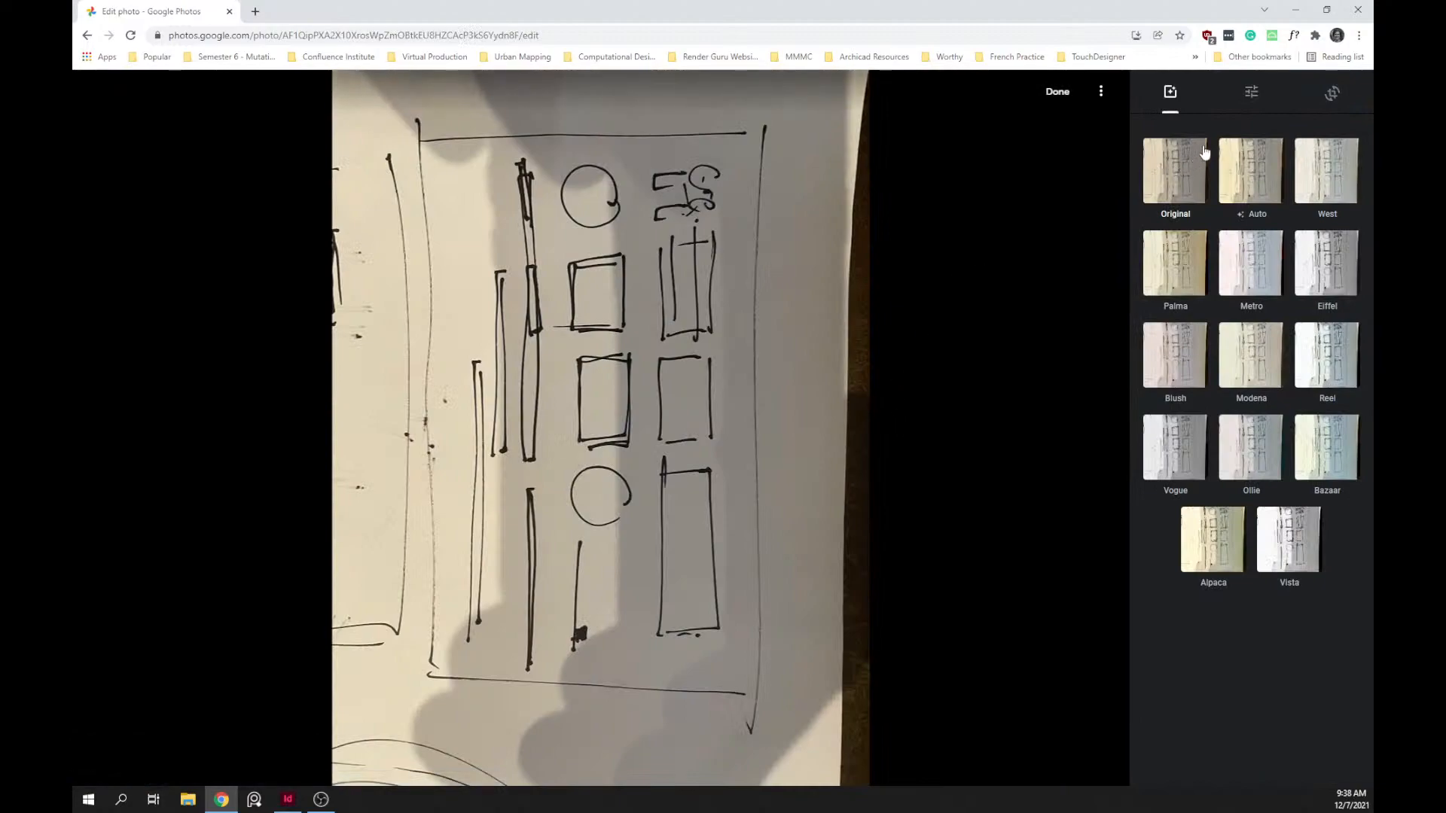
# - Rotate the photo of the layout sketch with rows of boxes and circles to landscape
pyautogui.click(1331, 93)
pyautogui.click(1257, 92)
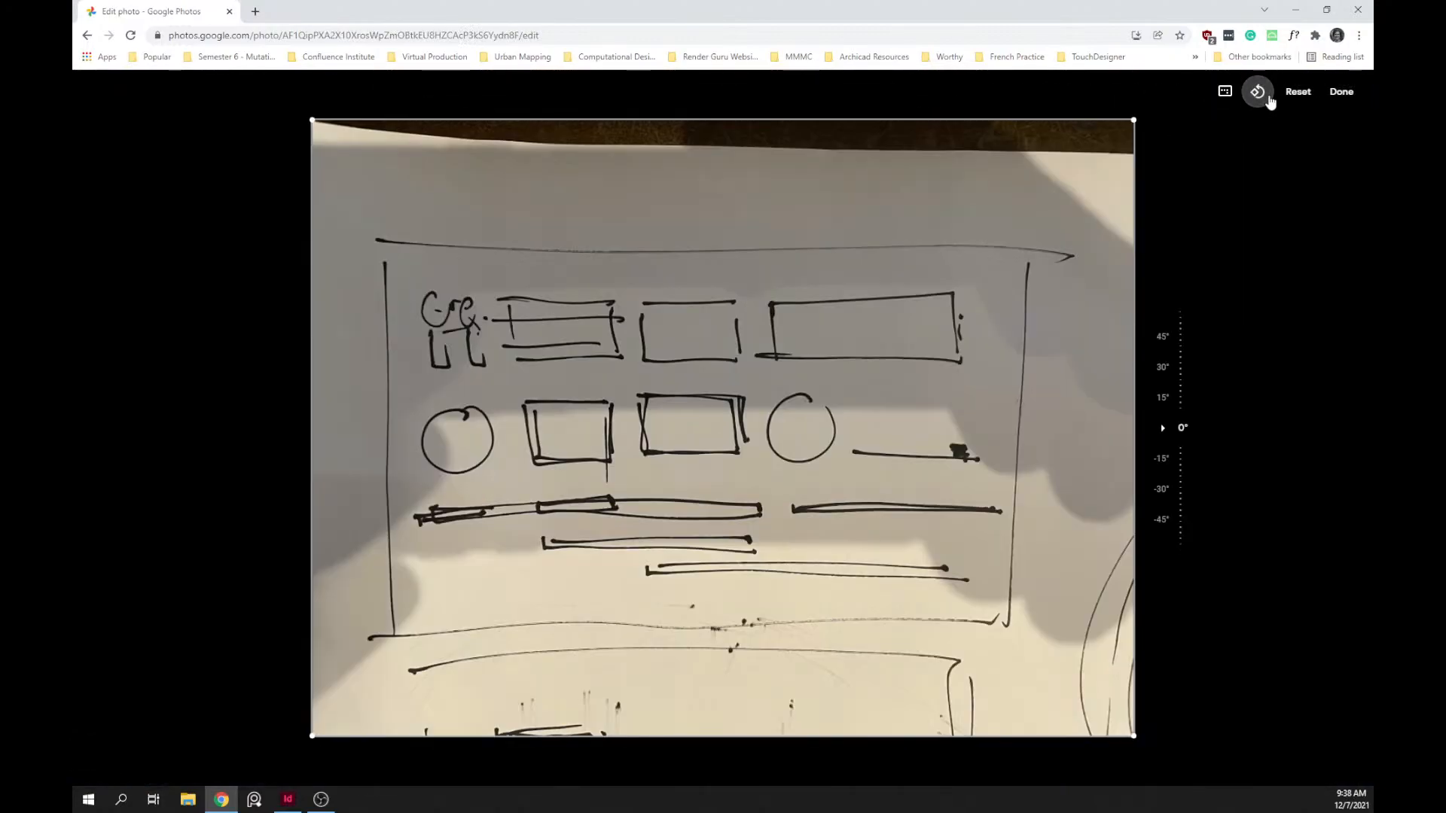
pyautogui.click(1344, 91)
# - Go back to the first sketch photo, with the framed row of circles and squares, and close its editor
pyautogui.press('Right')
pyautogui.press('Left')
pyautogui.press('Left')
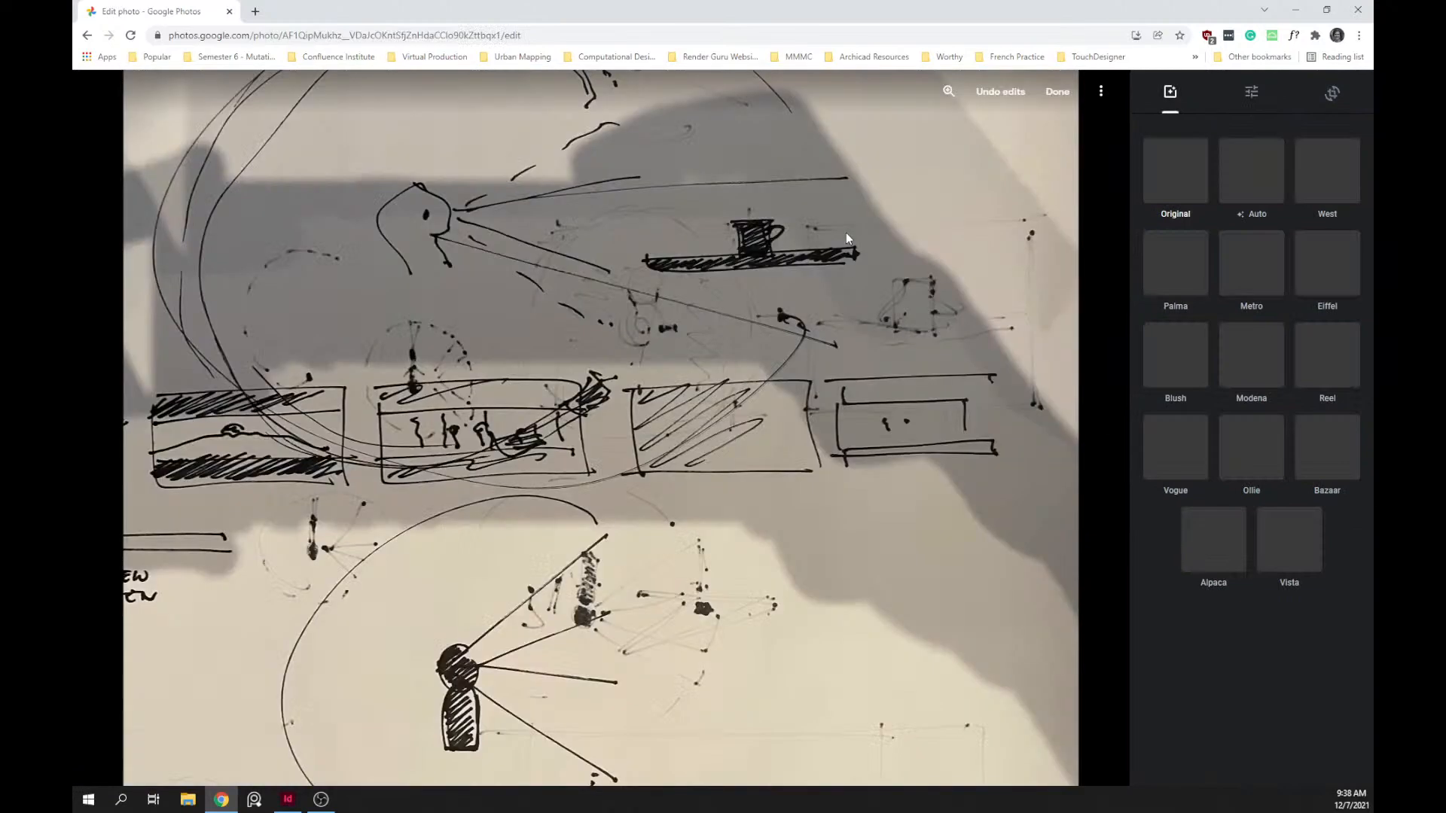
pyautogui.press('Left')
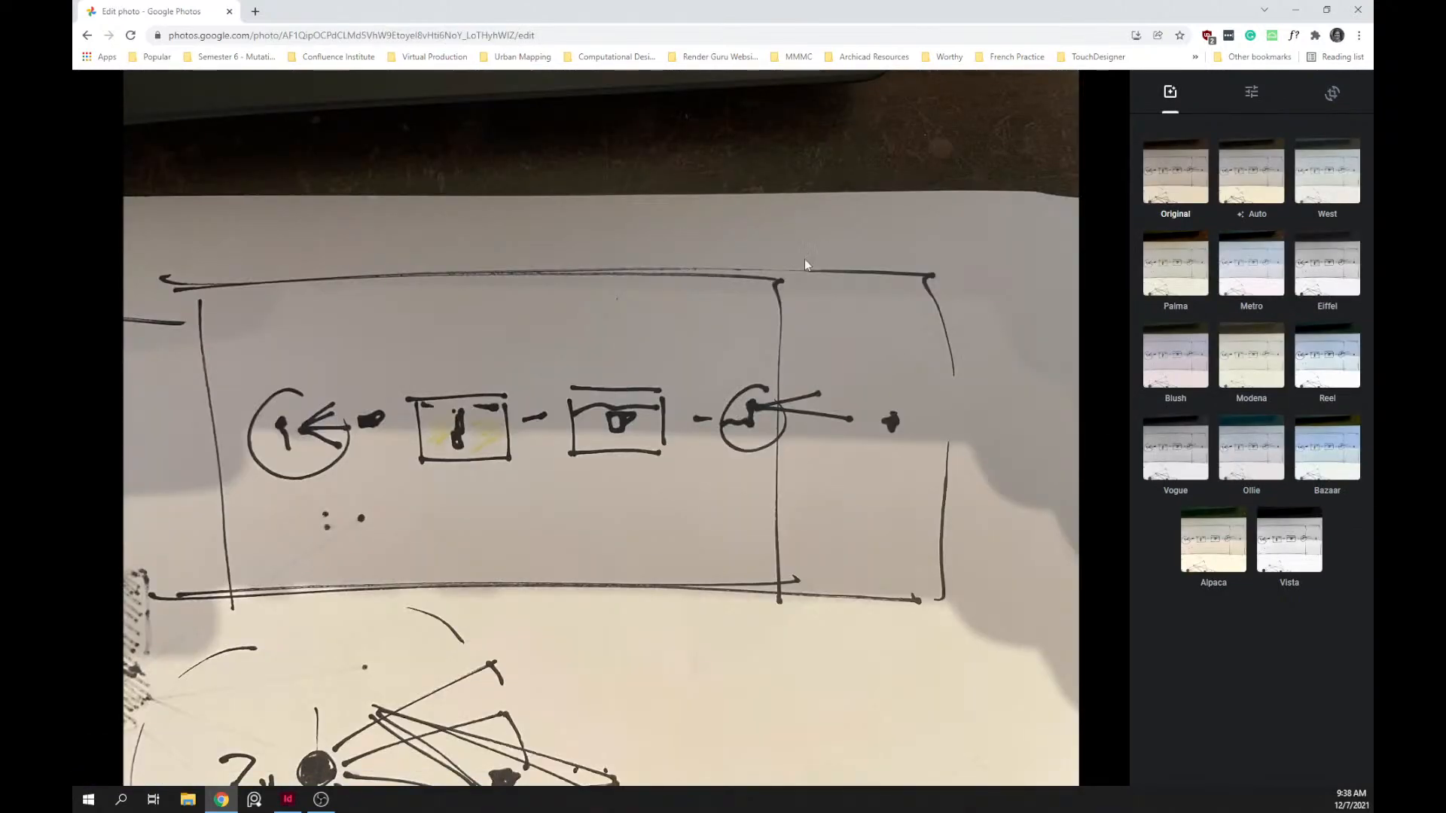
pyautogui.rightClick(649, 301)
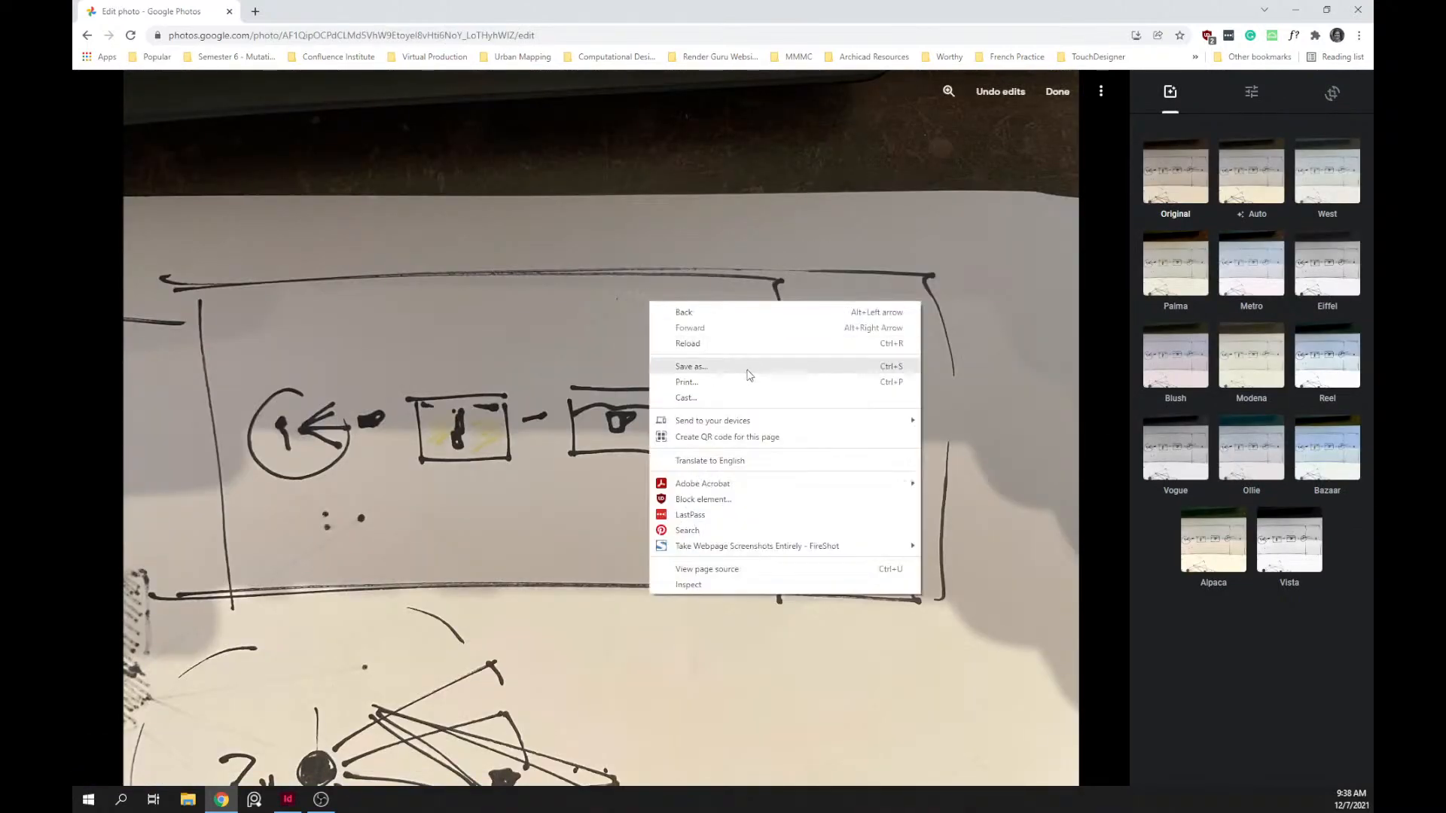
pyautogui.click(1049, 93)
pyautogui.rightClick(608, 378)
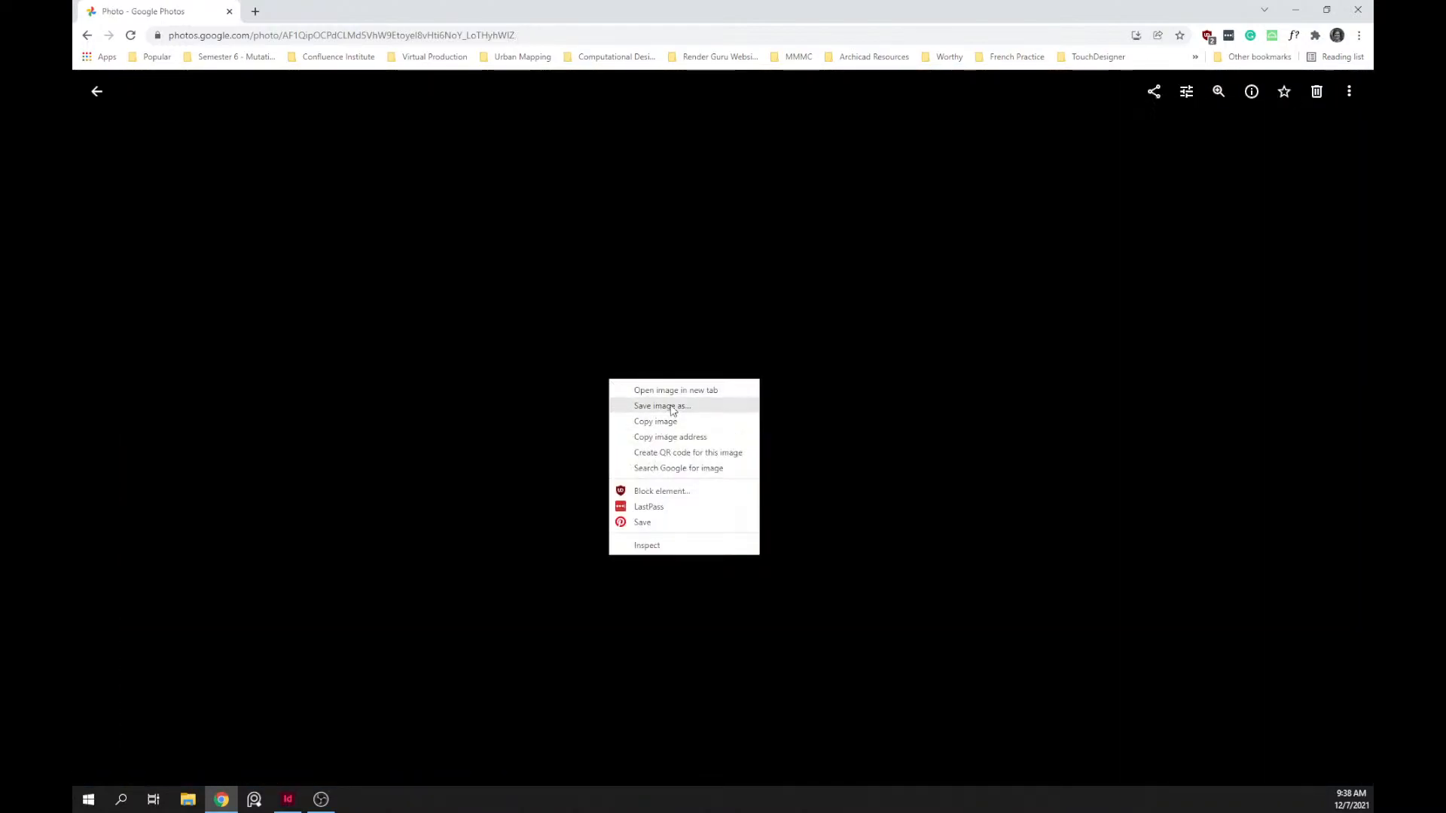
pyautogui.click(663, 406)
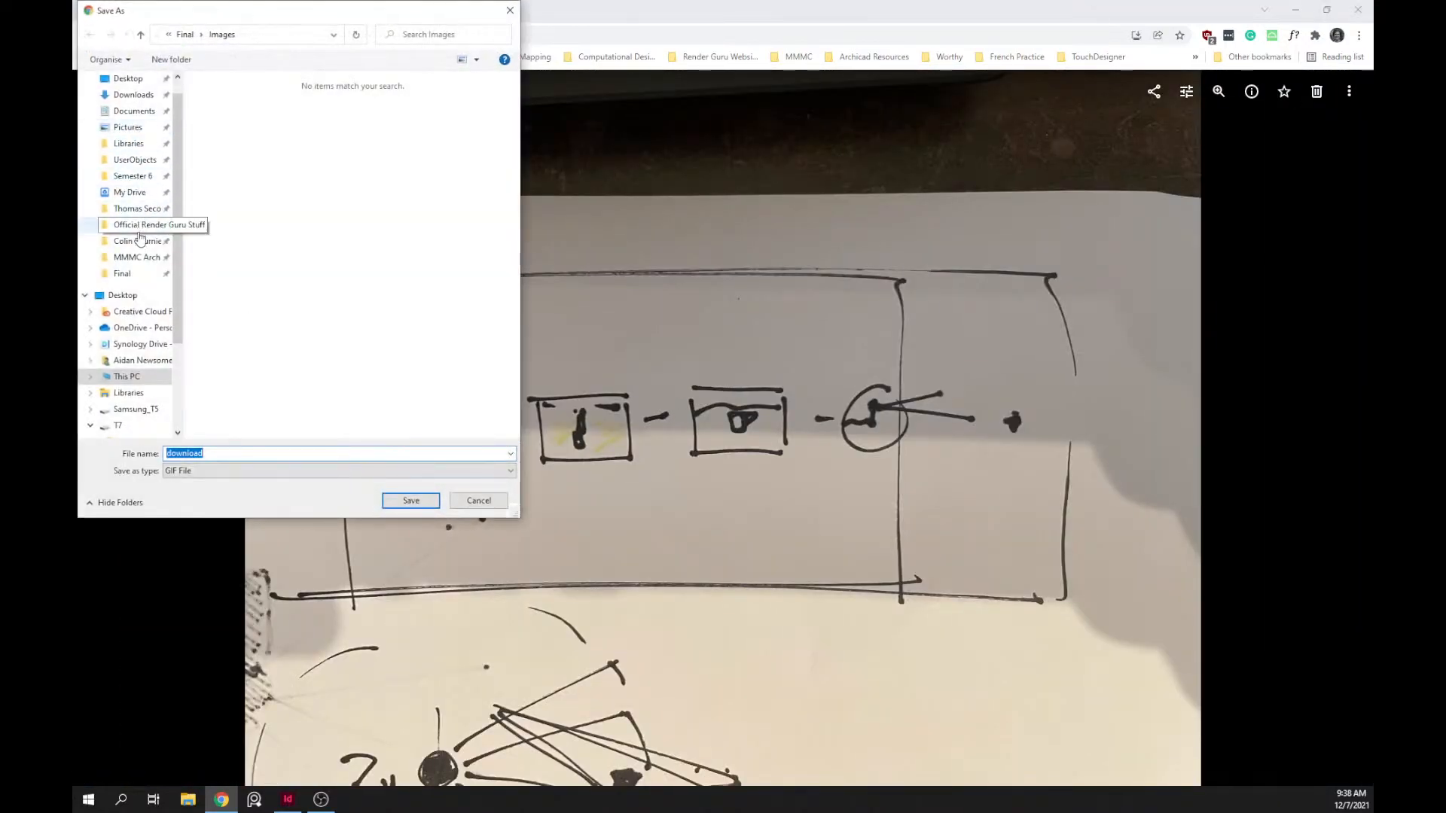
pyautogui.click(131, 274)
pyautogui.doubleClick(226, 138)
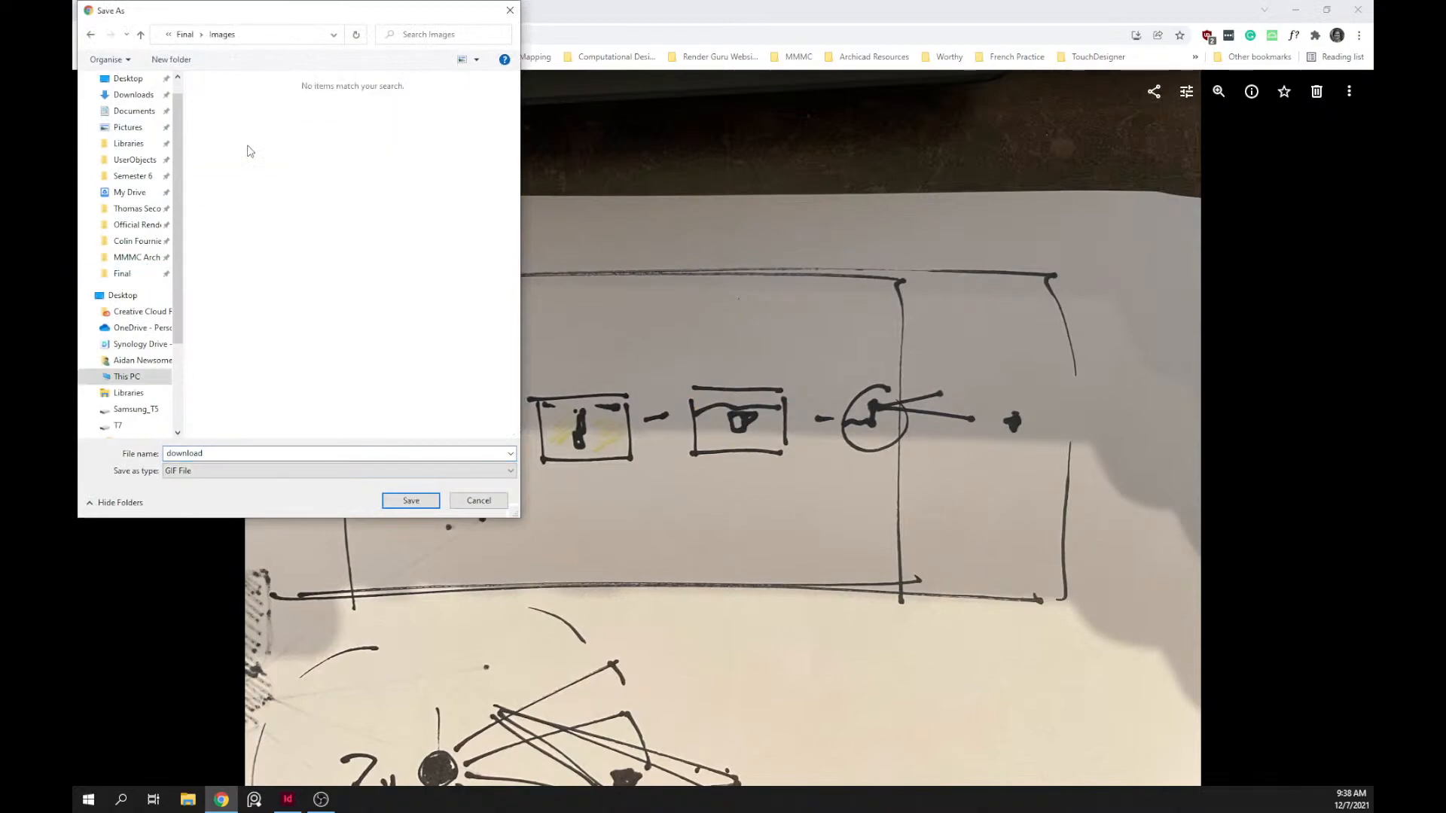
pyautogui.click(476, 502)
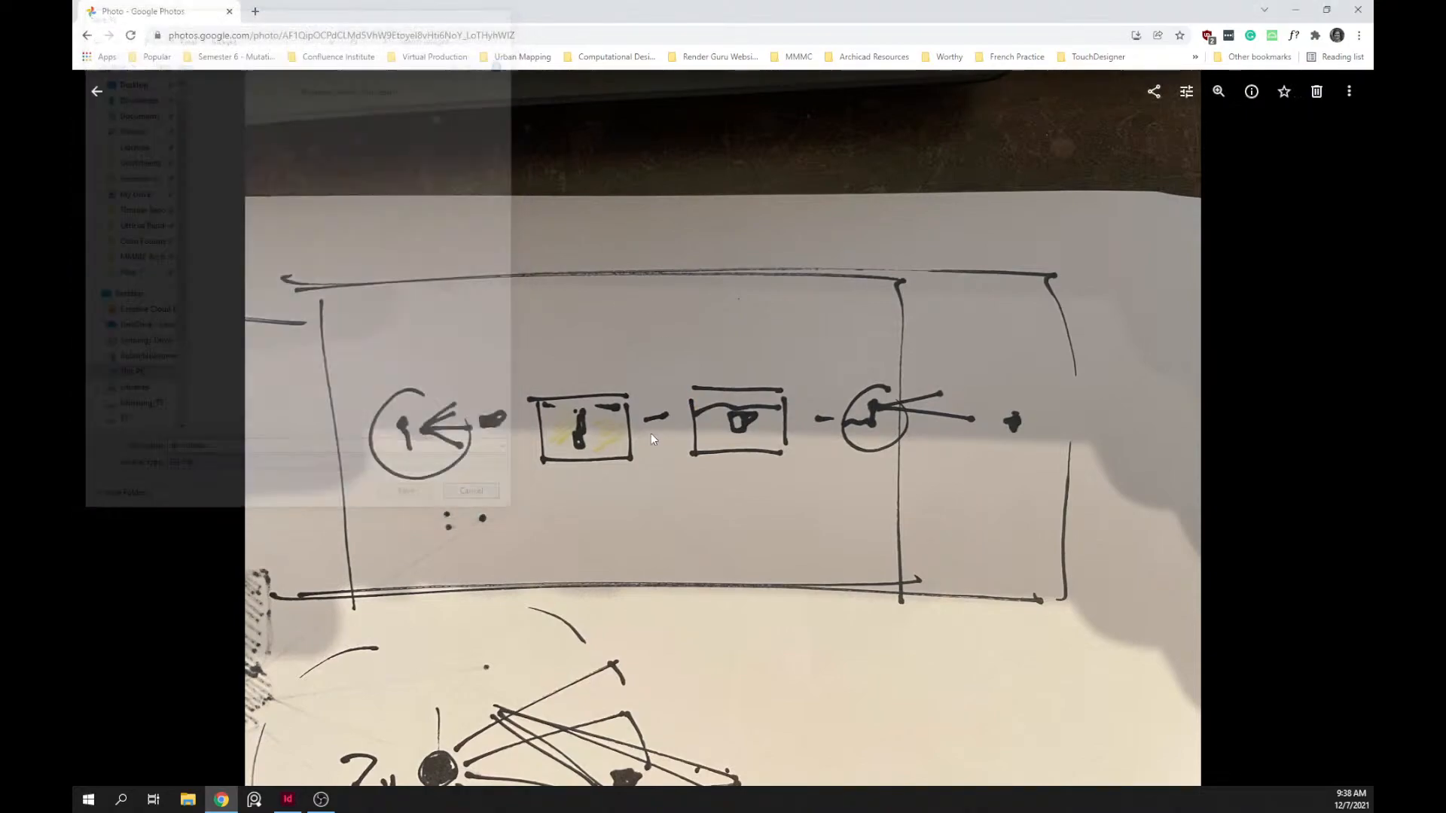
# - Save the sketch photo of the framed circles and squares as Diagram_Reference_Final in the Final project's Images folder
pyautogui.rightClick(701, 427)
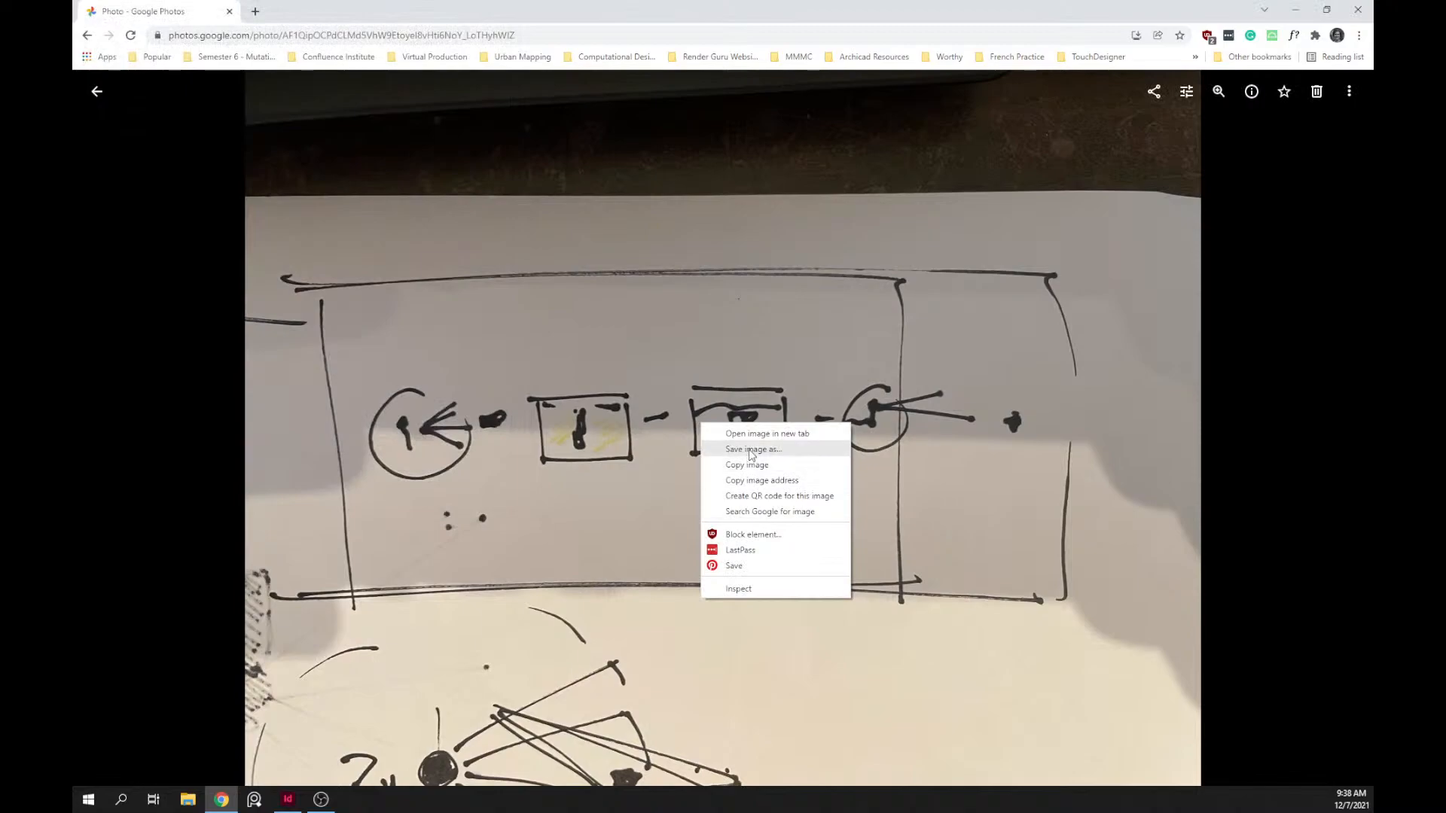
pyautogui.click(753, 445)
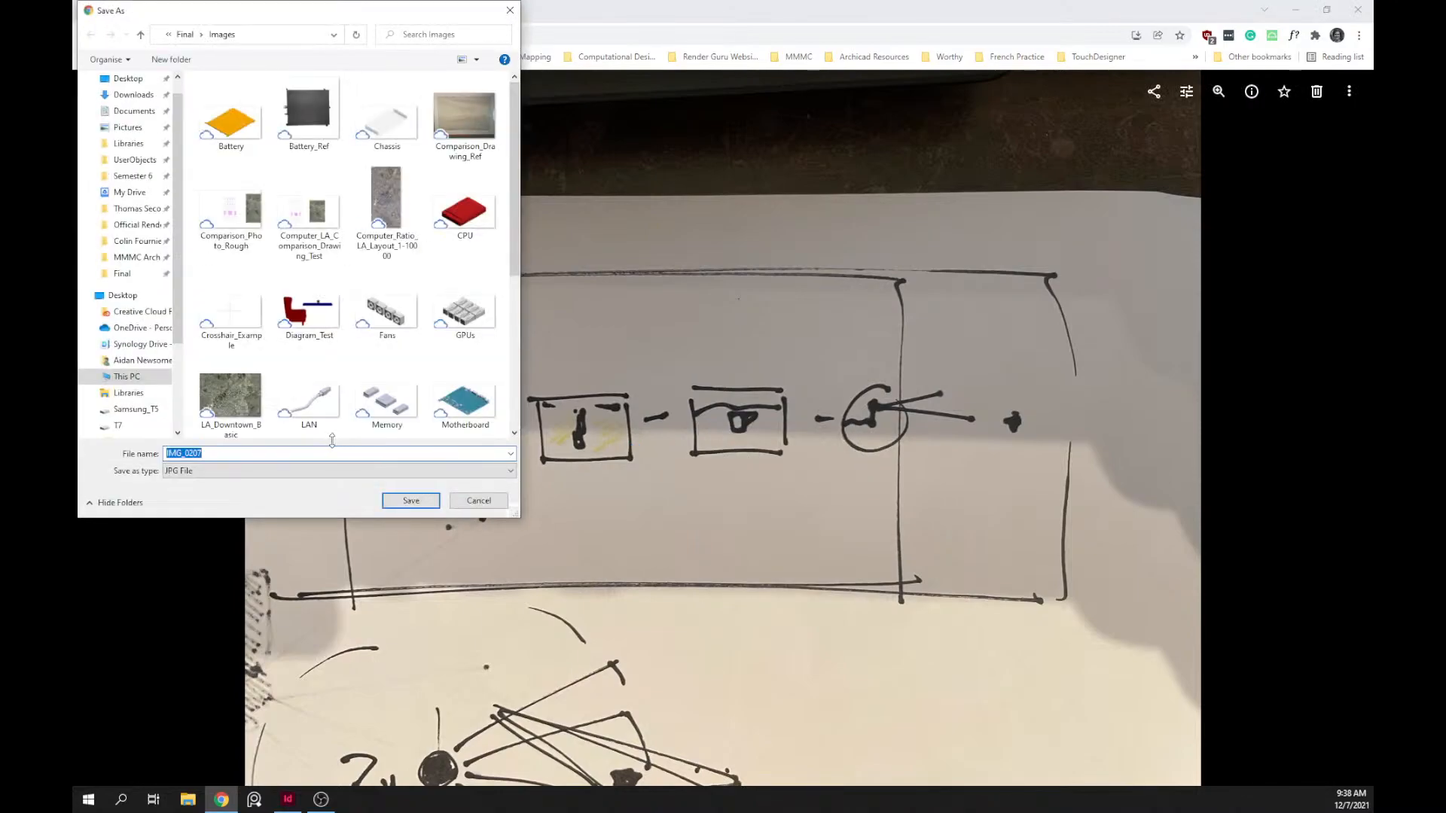
pyautogui.write('Dia')
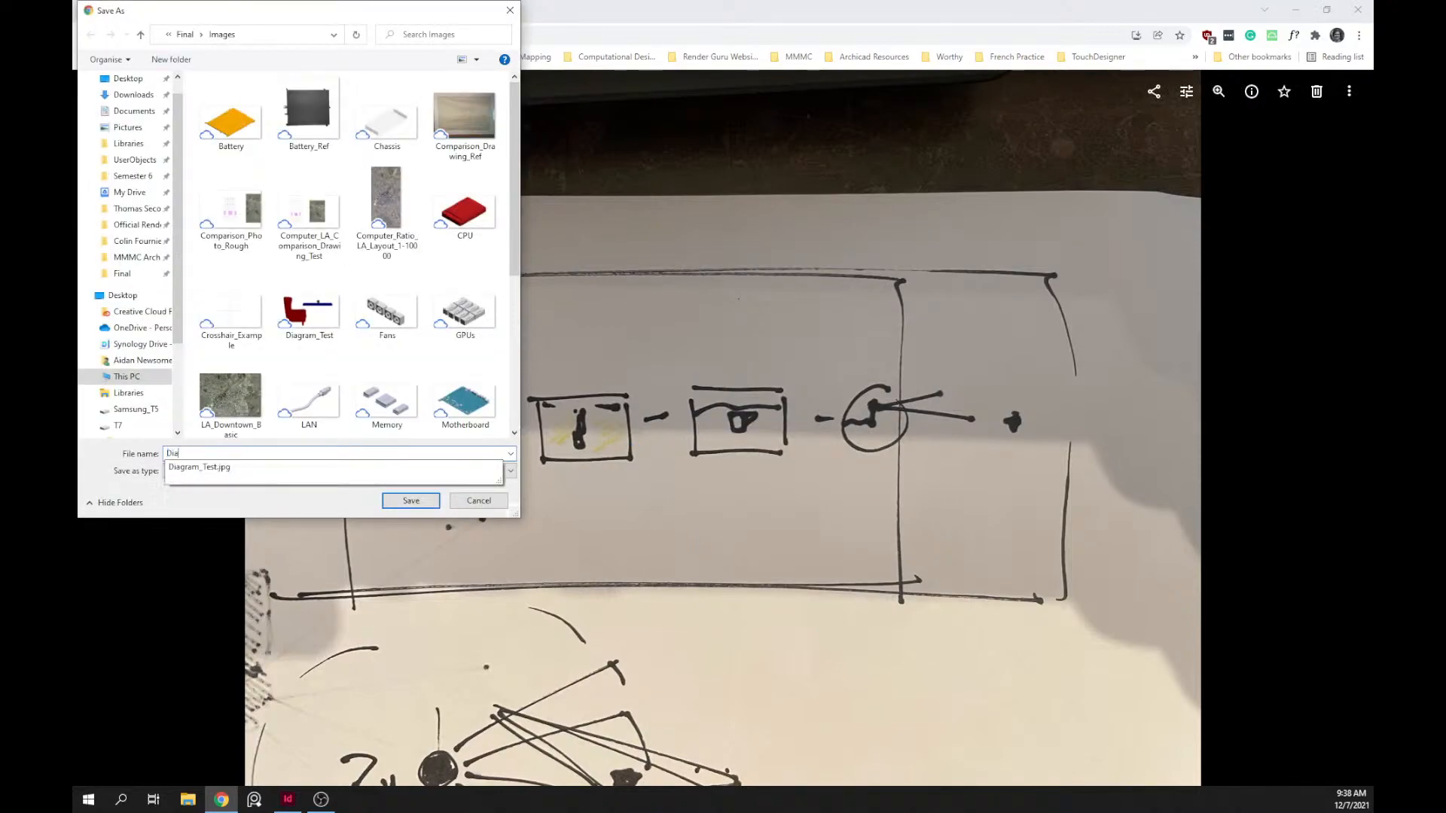
pyautogui.write('gram_Reference_Final')
pyautogui.press('Return')
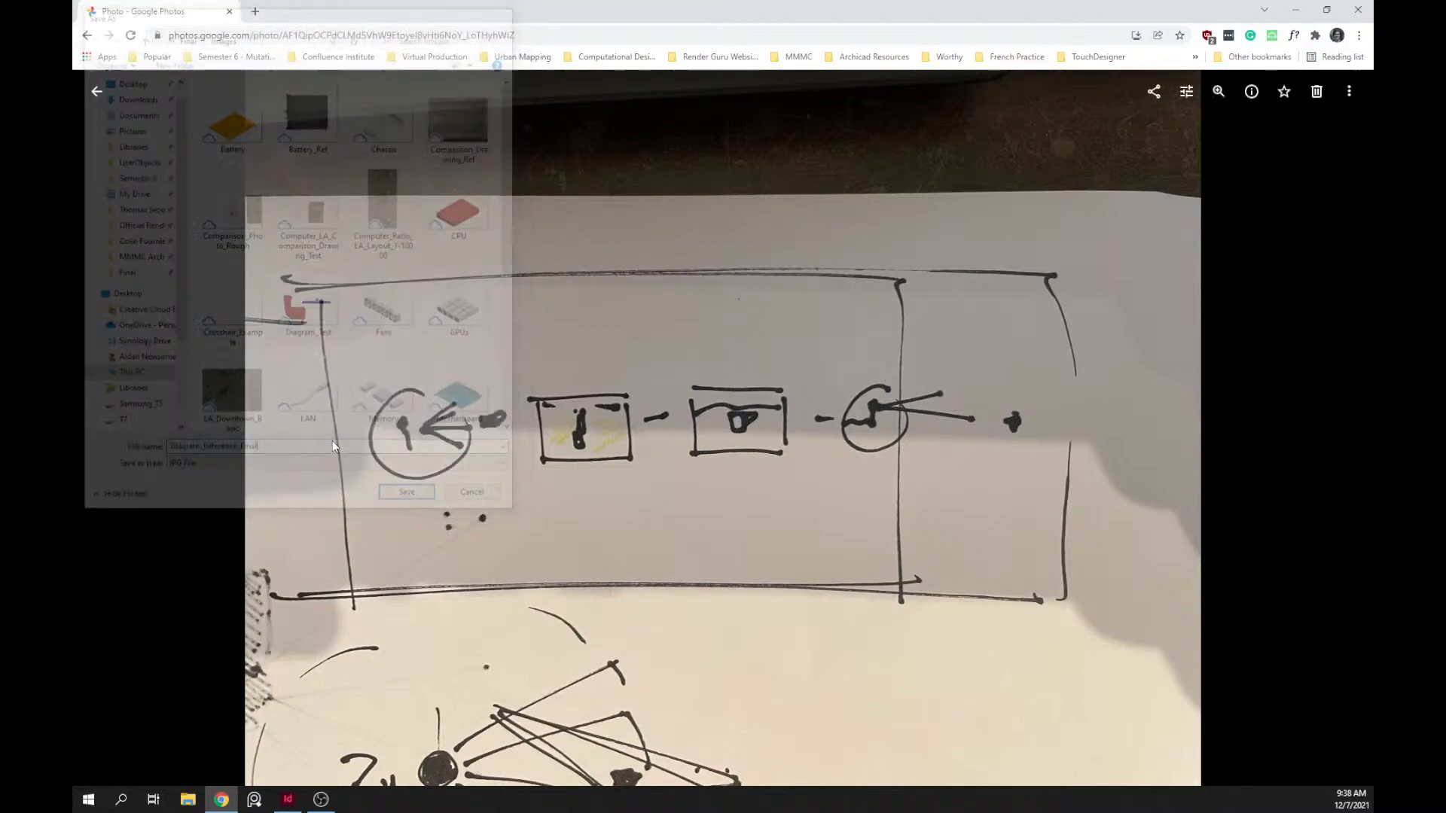
# - Save the sketch photo showing the head and mug as Blink_Cut_Reference in the Images folder
pyautogui.press('Right')
pyautogui.rightClick(429, 416)
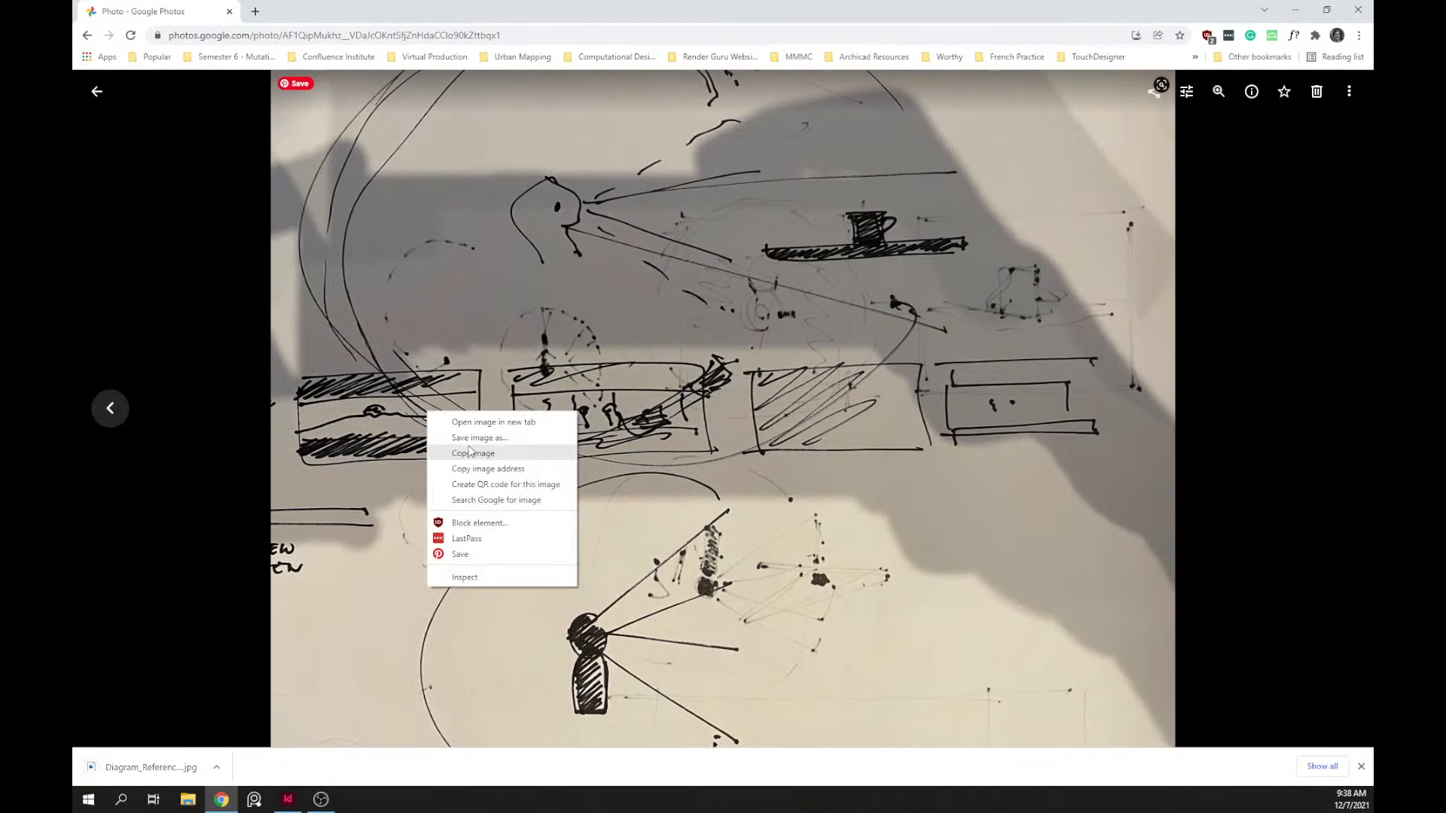
pyautogui.click(477, 438)
pyautogui.write('Blink_Cut_Rough')
pyautogui.press('Return')
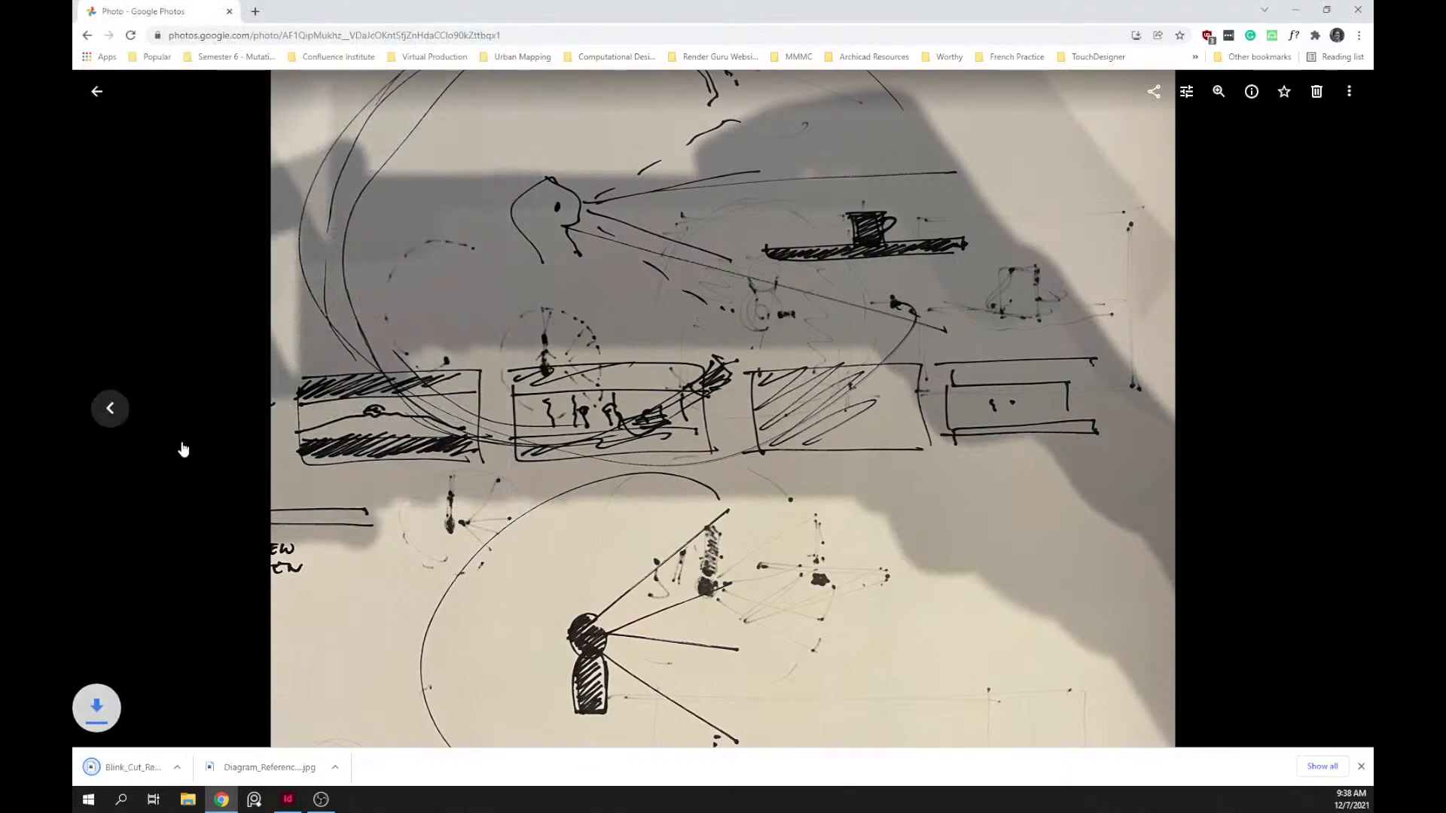
# - Save the sketch photo with rows of boxes, circles and bars as Dual_Layout_Idea in the Images folder
pyautogui.press('Left')
pyautogui.rightClick(647, 419)
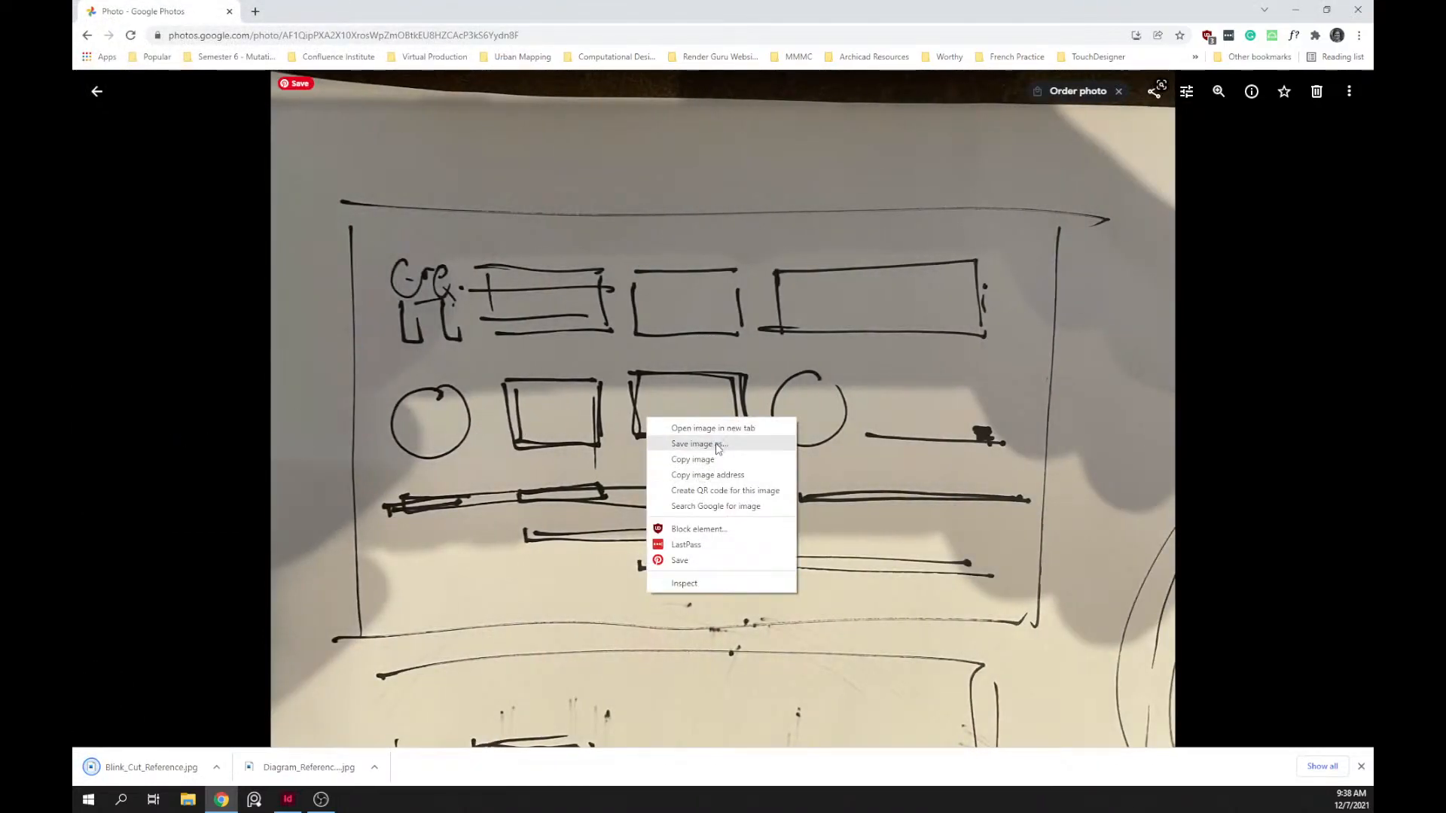
pyautogui.click(716, 448)
pyautogui.write('Dual_Layout_Idea')
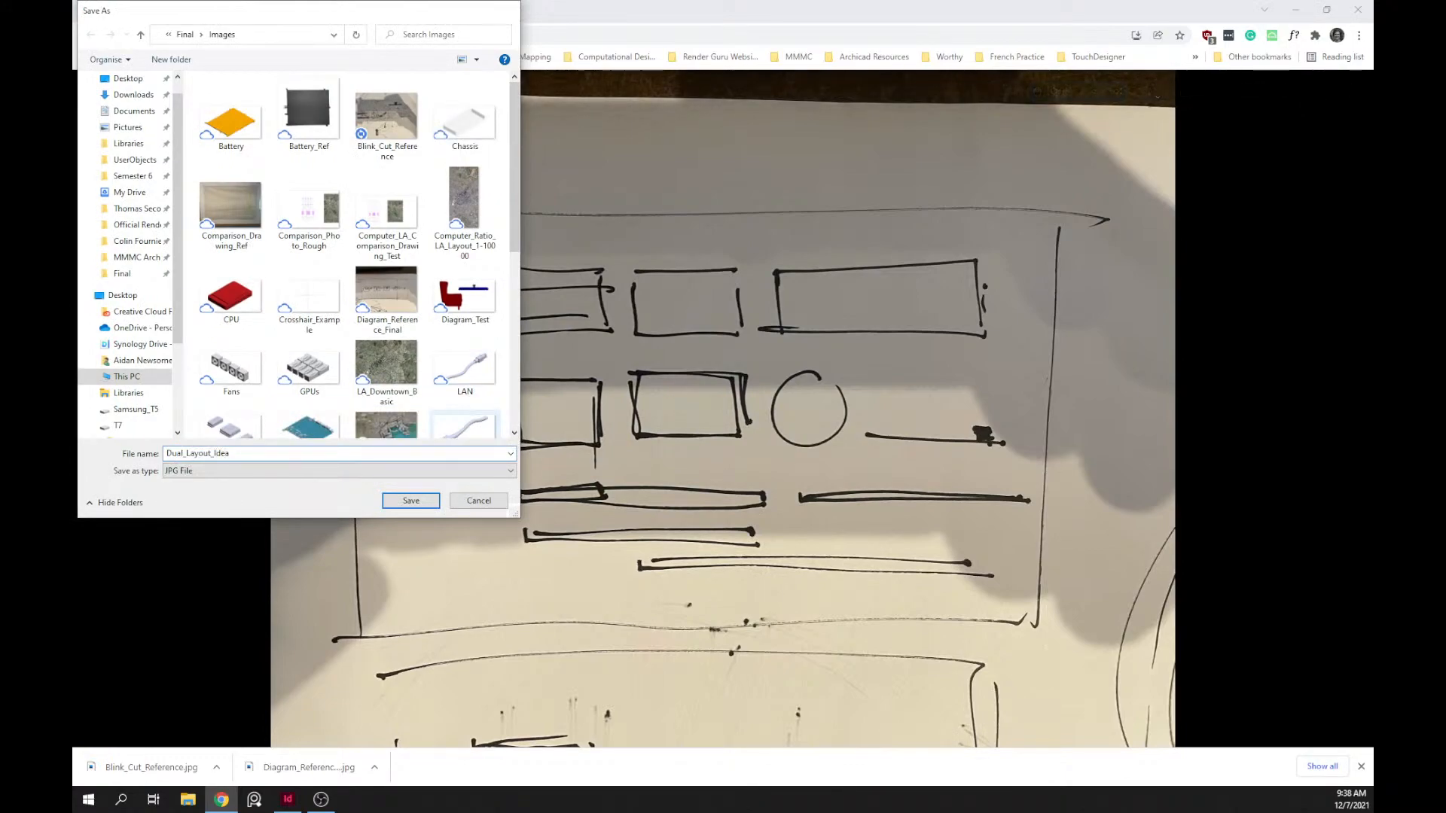
pyautogui.press('Return')
# - Remove the three saved images from Chrome's download history and close the downloads page
pyautogui.hotkey('ctrl', 'j')
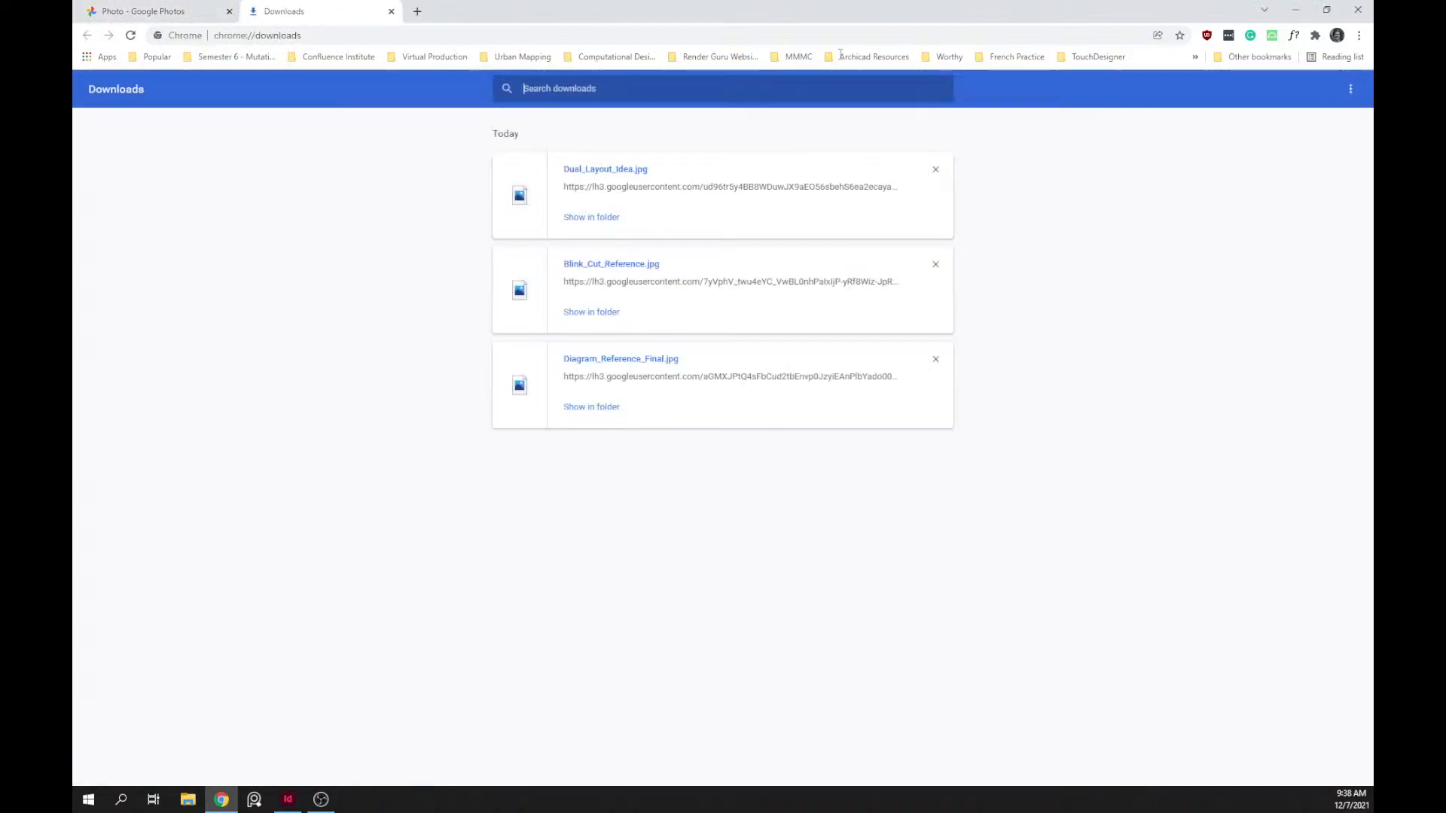
pyautogui.click(935, 170)
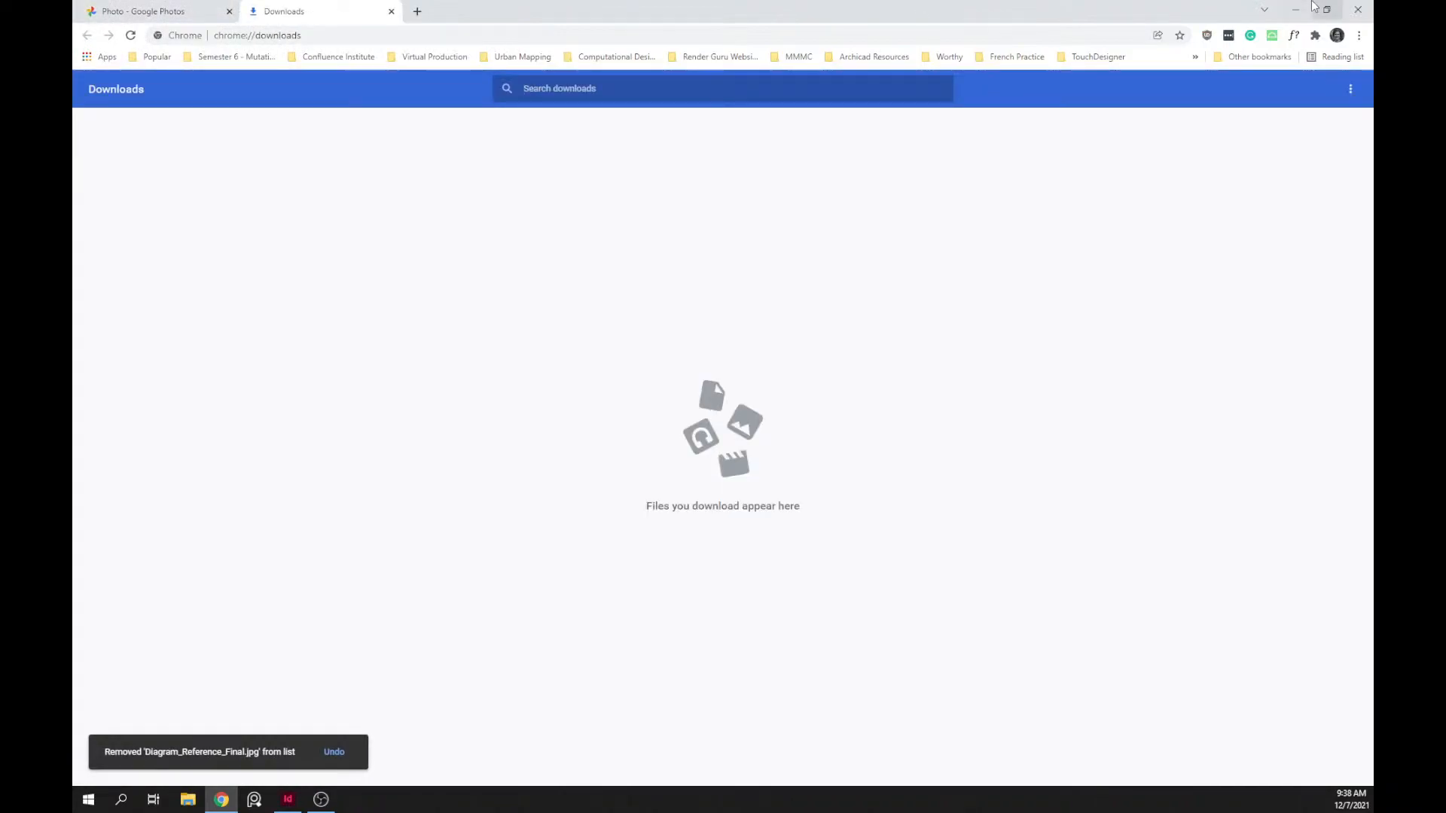
pyautogui.click(393, 11)
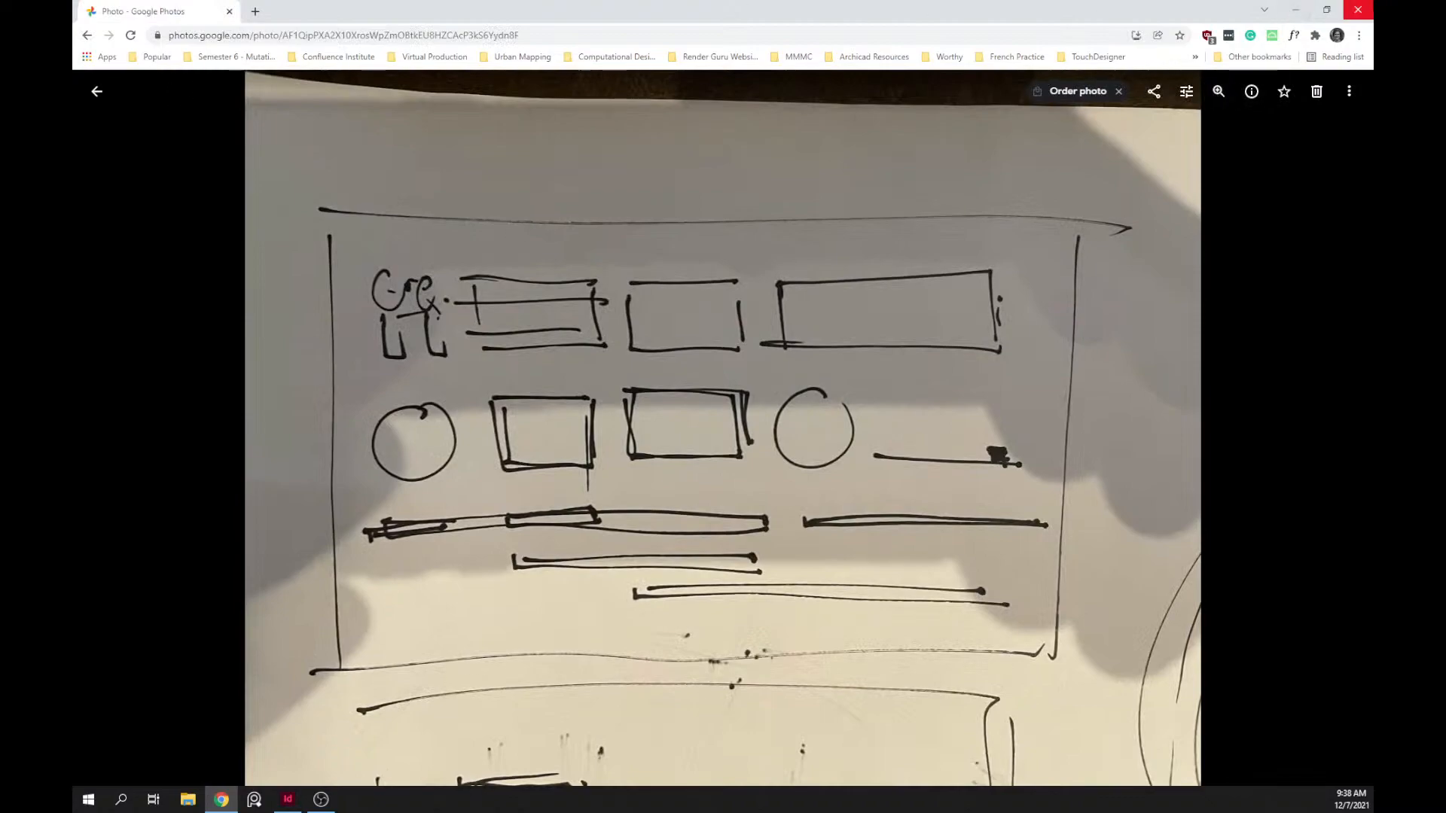
# - Close Chrome and launch Rhino 7
pyautogui.click(1358, 9)
pyautogui.press('super')
pyautogui.write('rhino 7')
pyautogui.press('Return')
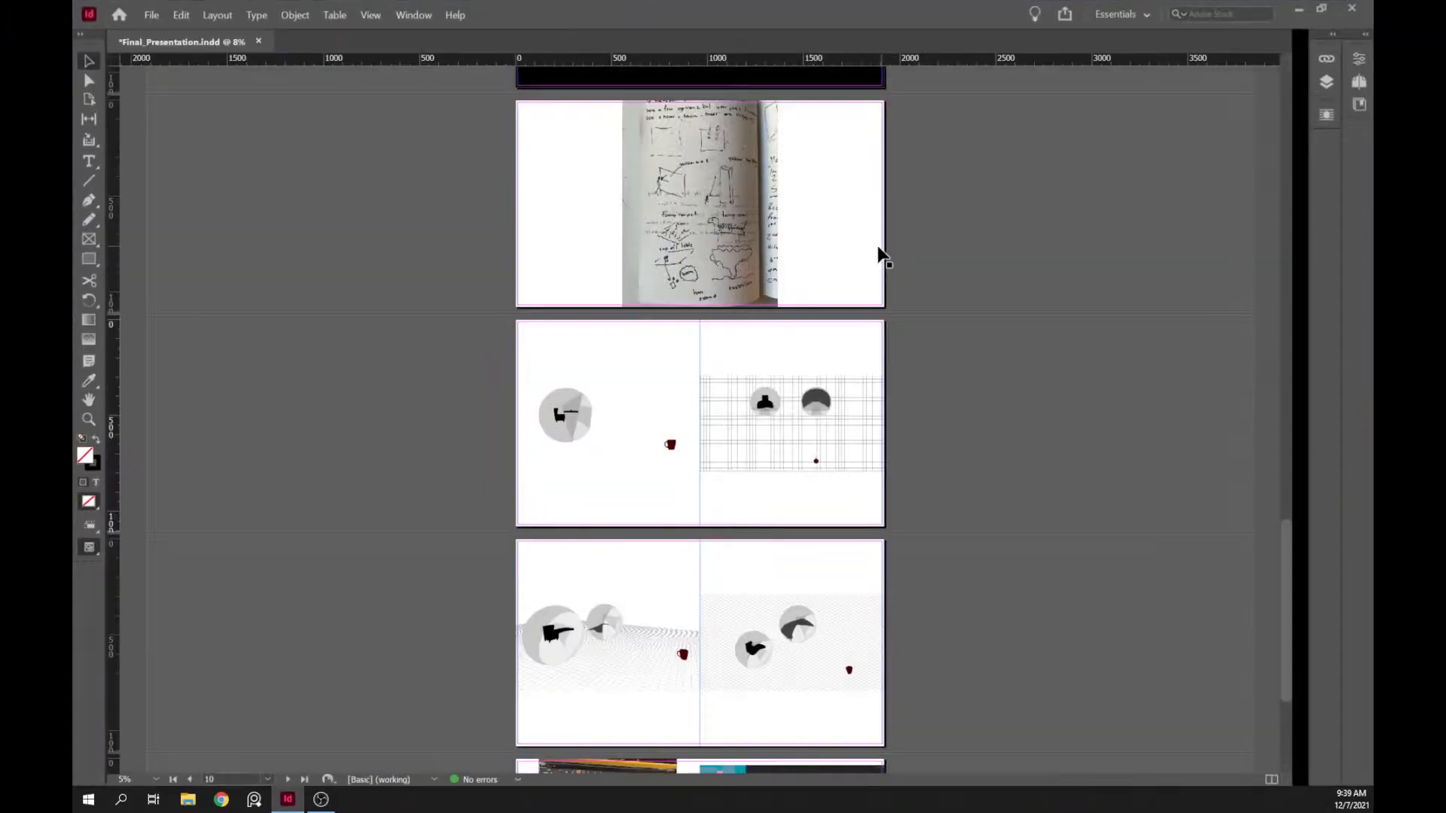
# - Show the page thumbnails of the Final_Presentation document in InDesign
pyautogui.scroll(3, 904, 279)
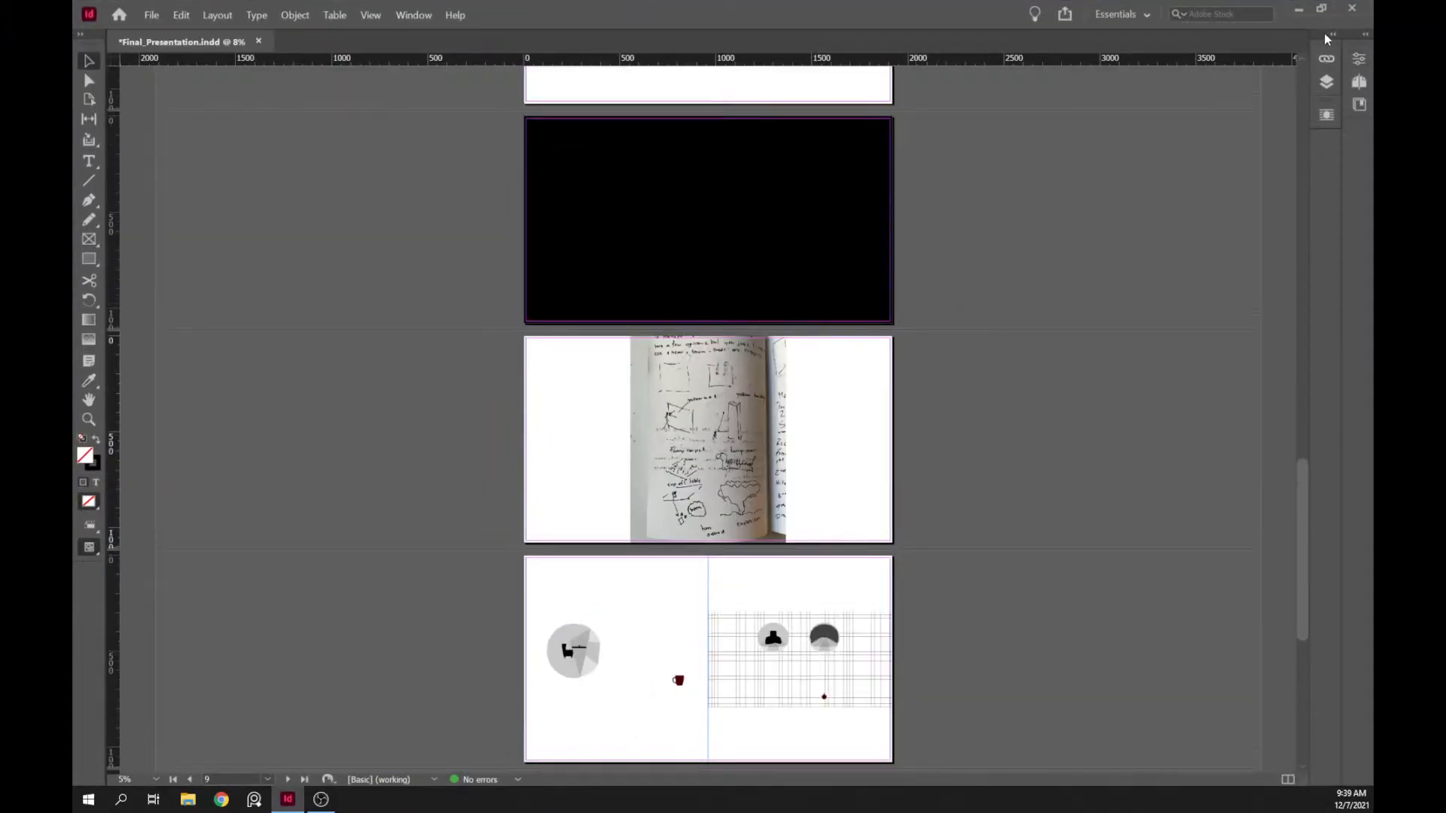
pyautogui.click(1326, 83)
pyautogui.click(1326, 83)
pyautogui.click(1359, 81)
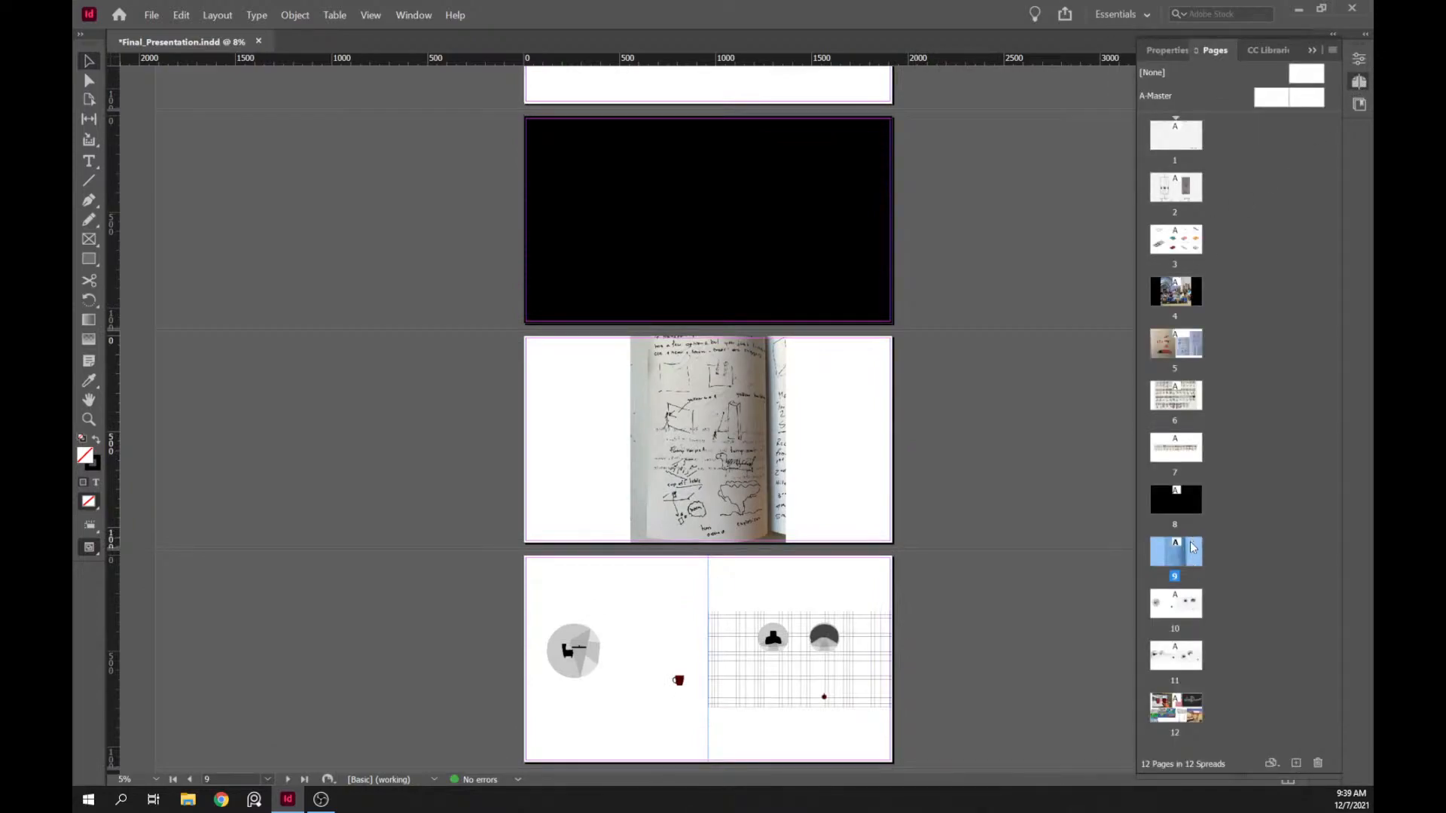
# - Add a page after page 9 and fill both its halves with copies of the following page's left image frame
pyautogui.click(1296, 763)
pyautogui.moveTo(845, 752); pyautogui.dragTo(682, 294)
pyautogui.hotkey('ctrl', 'z')
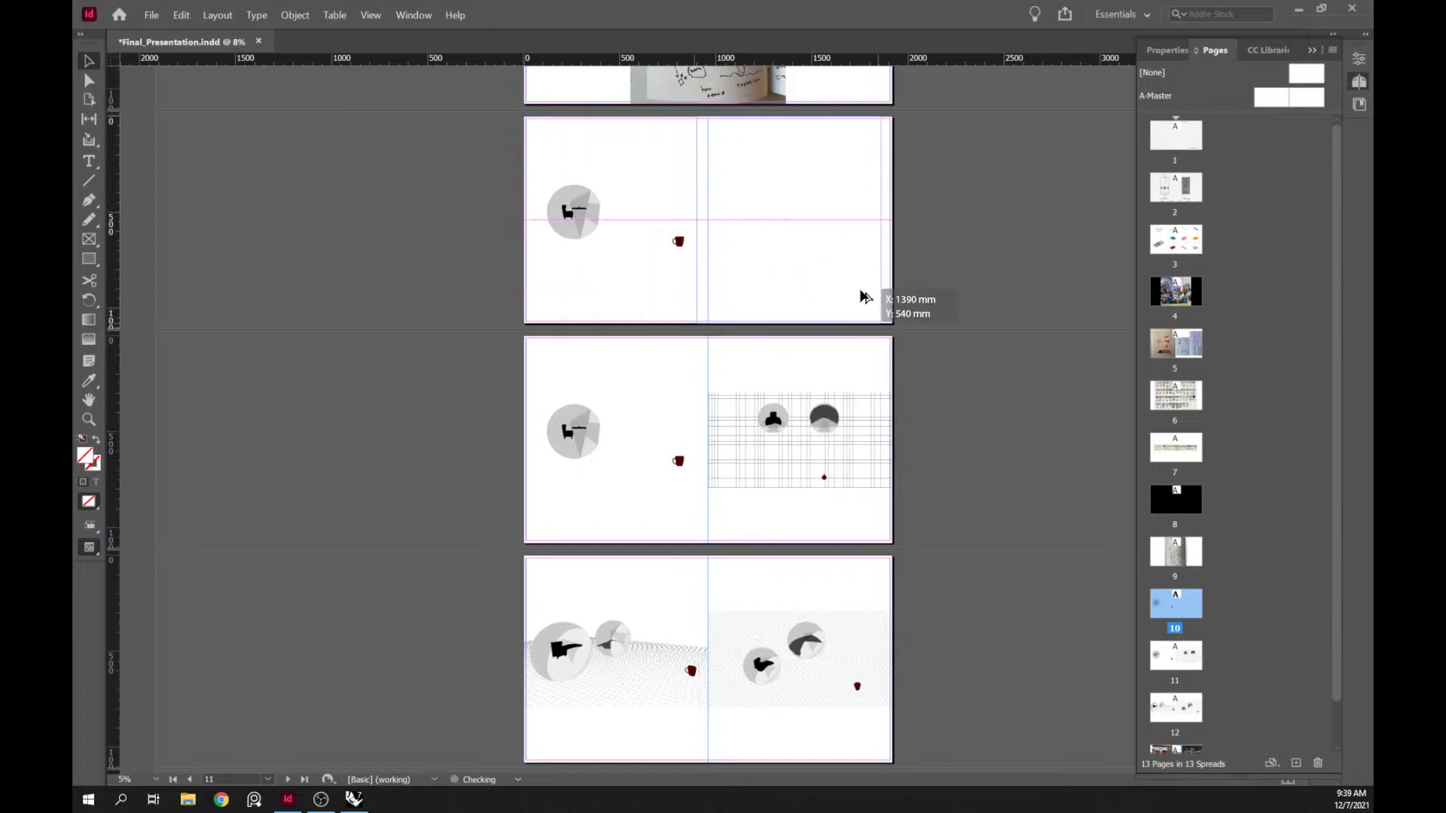
pyautogui.keyDown('alt'); pyautogui.moveTo(875, 298); pyautogui.dragTo(877, 298); pyautogui.keyUp('alt')
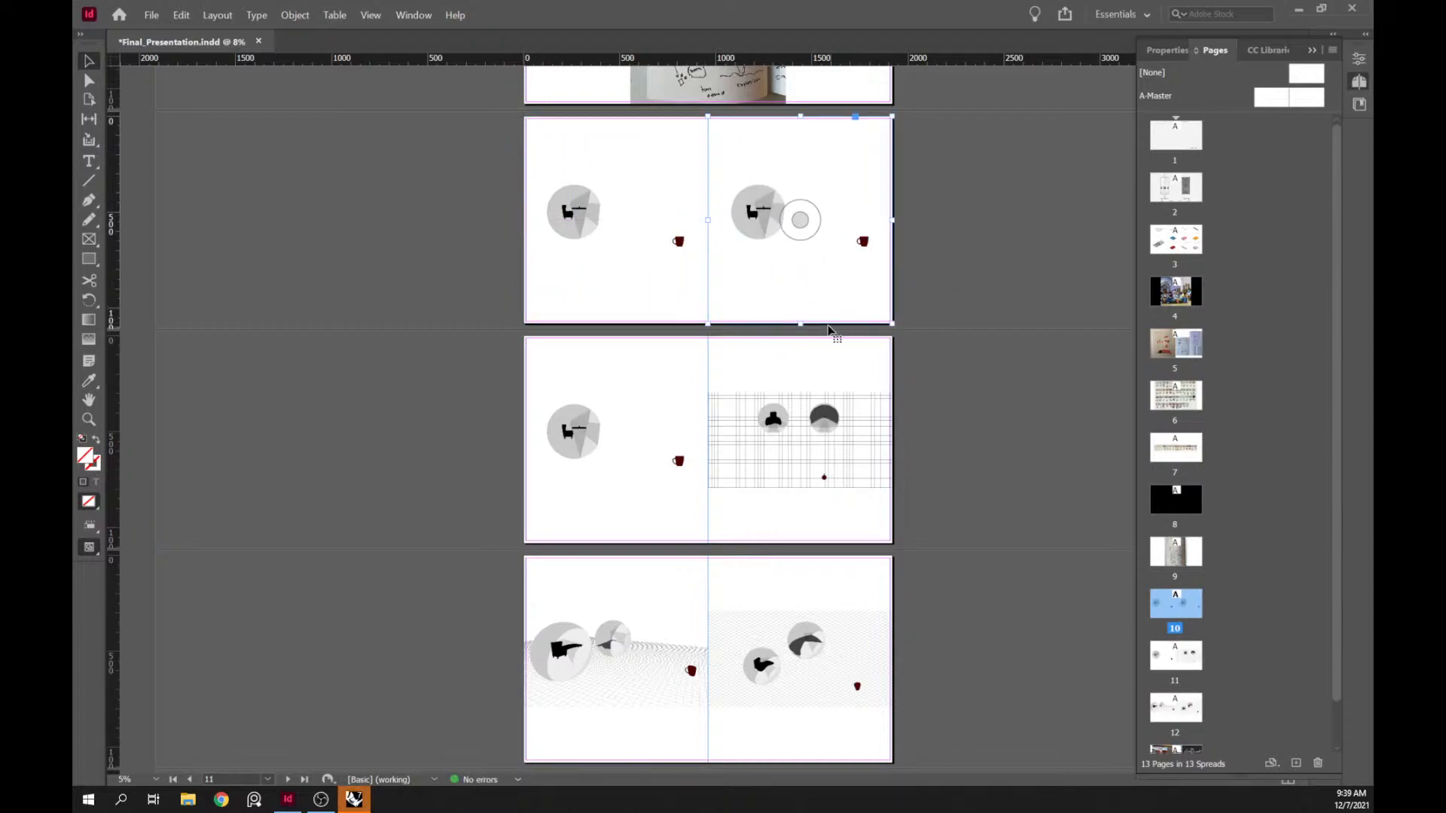
# - Shorten both image frames on the new page to half height and duplicate them downward into a two-by-two grid
pyautogui.moveTo(799, 322); pyautogui.dragTo(800, 220)
pyautogui.click(626, 315)
pyautogui.moveTo(621, 323); pyautogui.dragTo(632, 220)
pyautogui.moveTo(784, 266); pyautogui.dragTo(676, 279)
# - Fit the content of all four grid frames proportionally
pyautogui.click(981, 277)
pyautogui.moveTo(999, 261); pyautogui.dragTo(727, 253)
pyautogui.click(1167, 51)
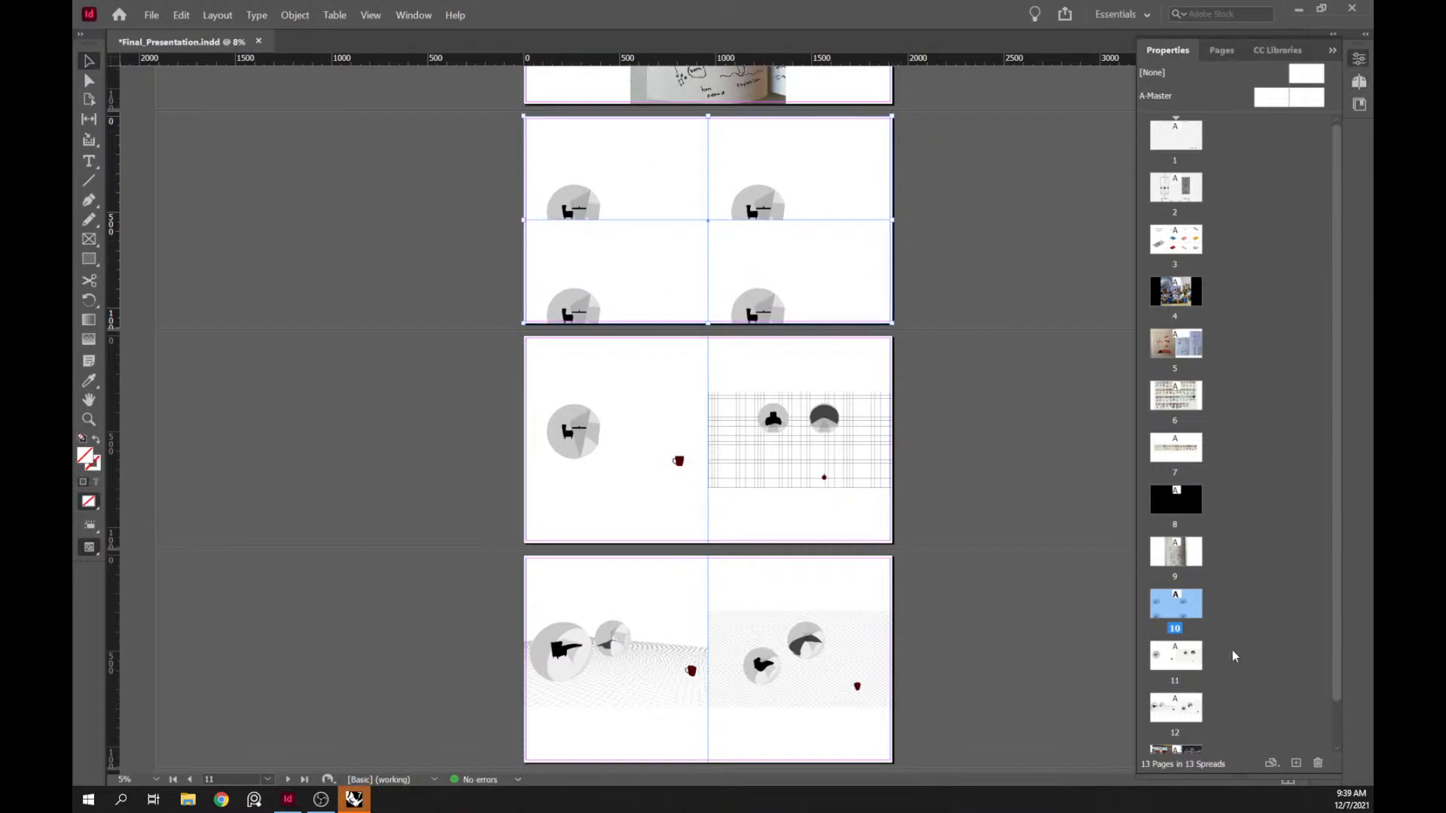
pyautogui.click(1169, 687)
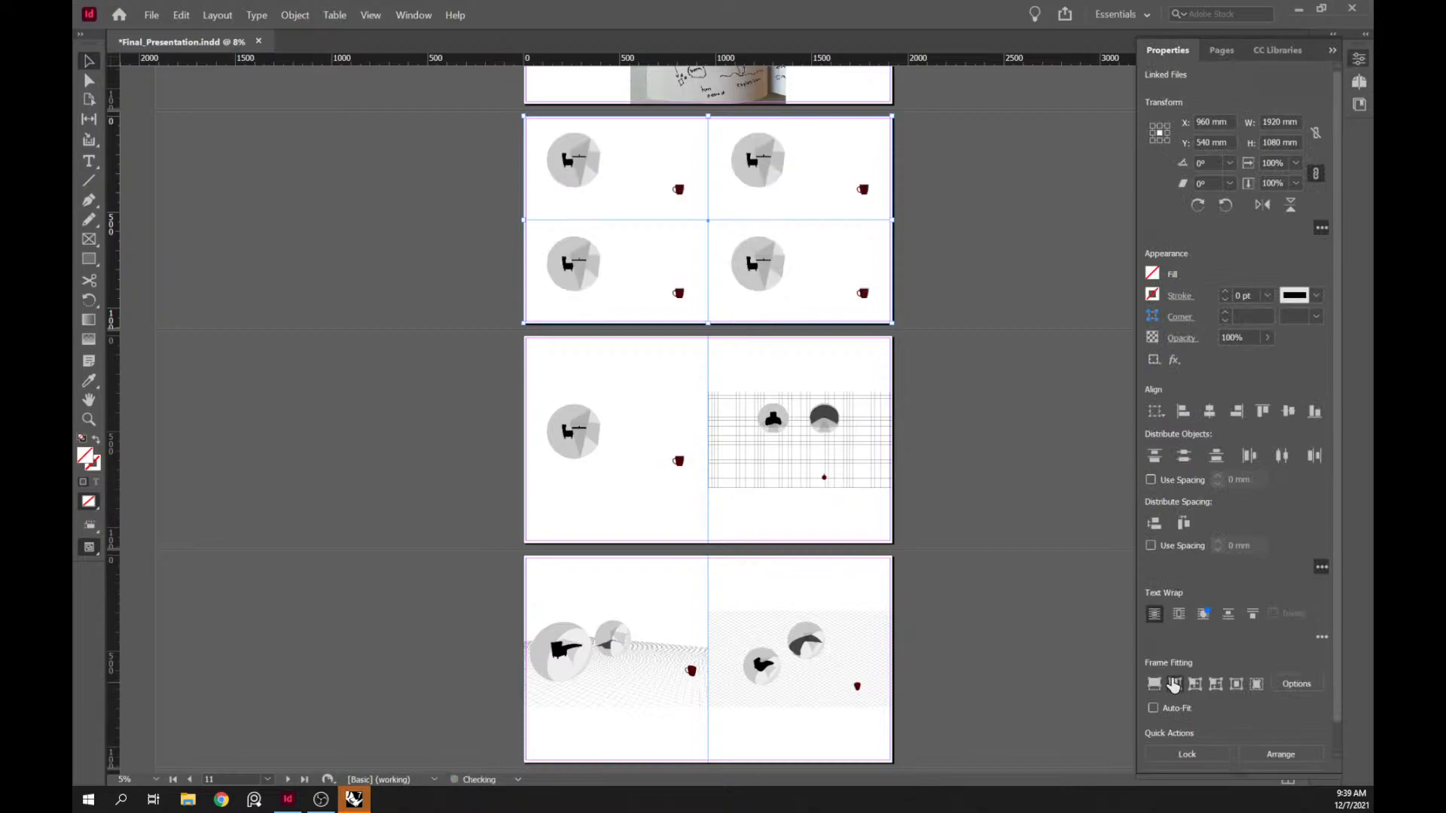
pyautogui.click(1021, 288)
# - Start placing an image into the upper-left frame, listing the Images folder in details view without preview, sorted newest first
pyautogui.hotkey('ctrl', 'd')
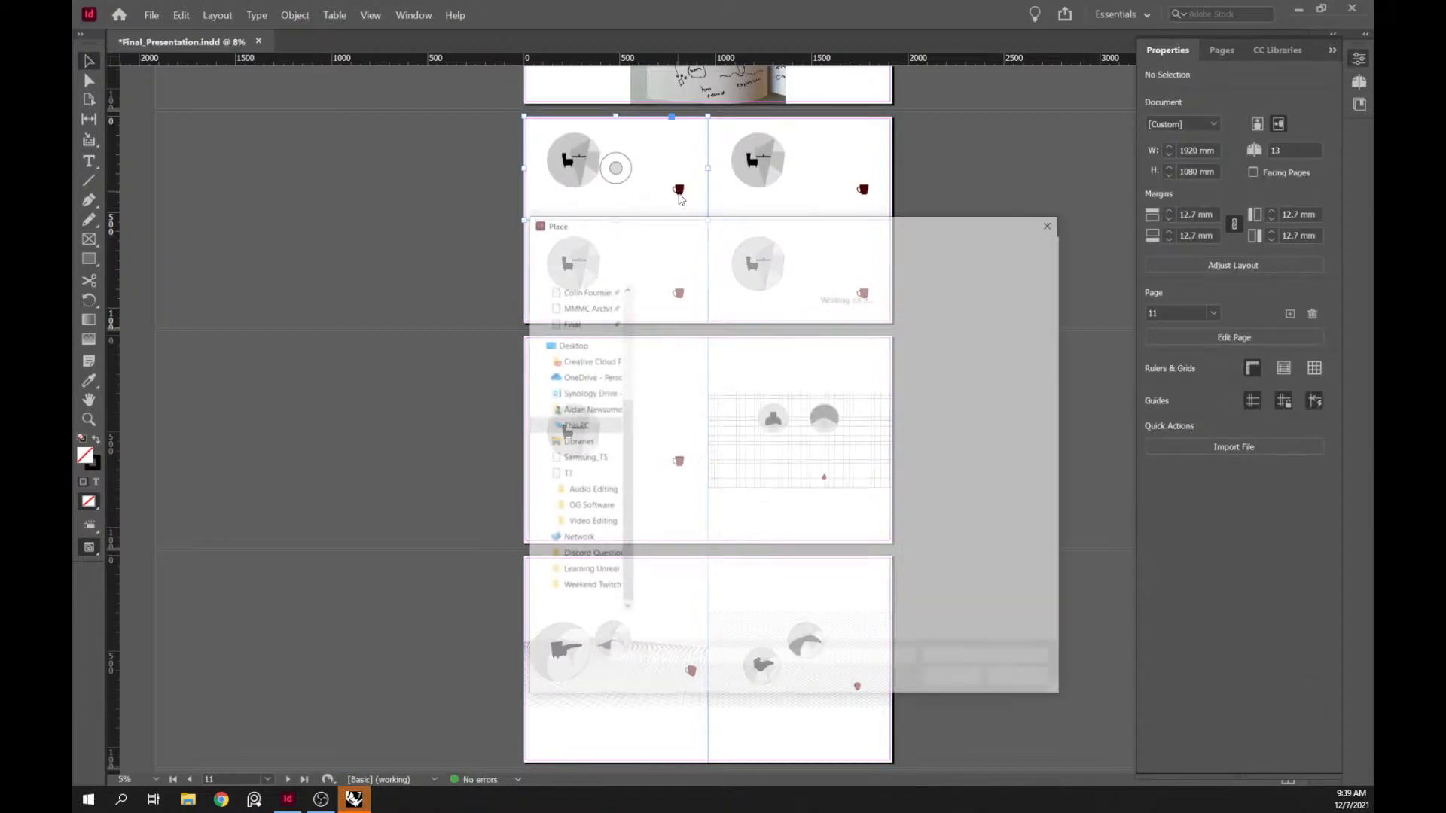
pyautogui.scroll(-5, 901, 512)
pyautogui.scroll(-1, 901, 512)
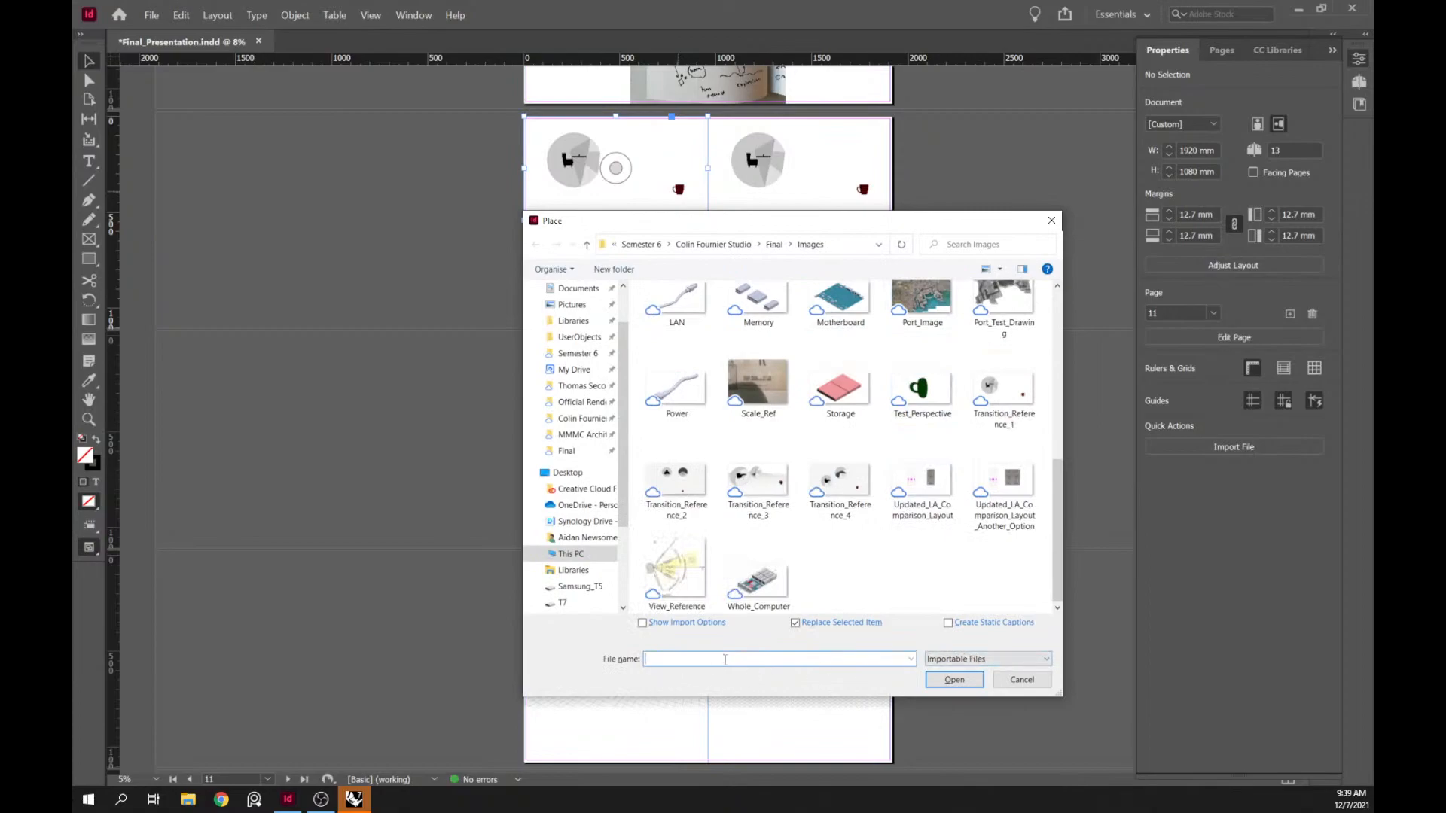
pyautogui.click(1020, 271)
pyautogui.click(1001, 269)
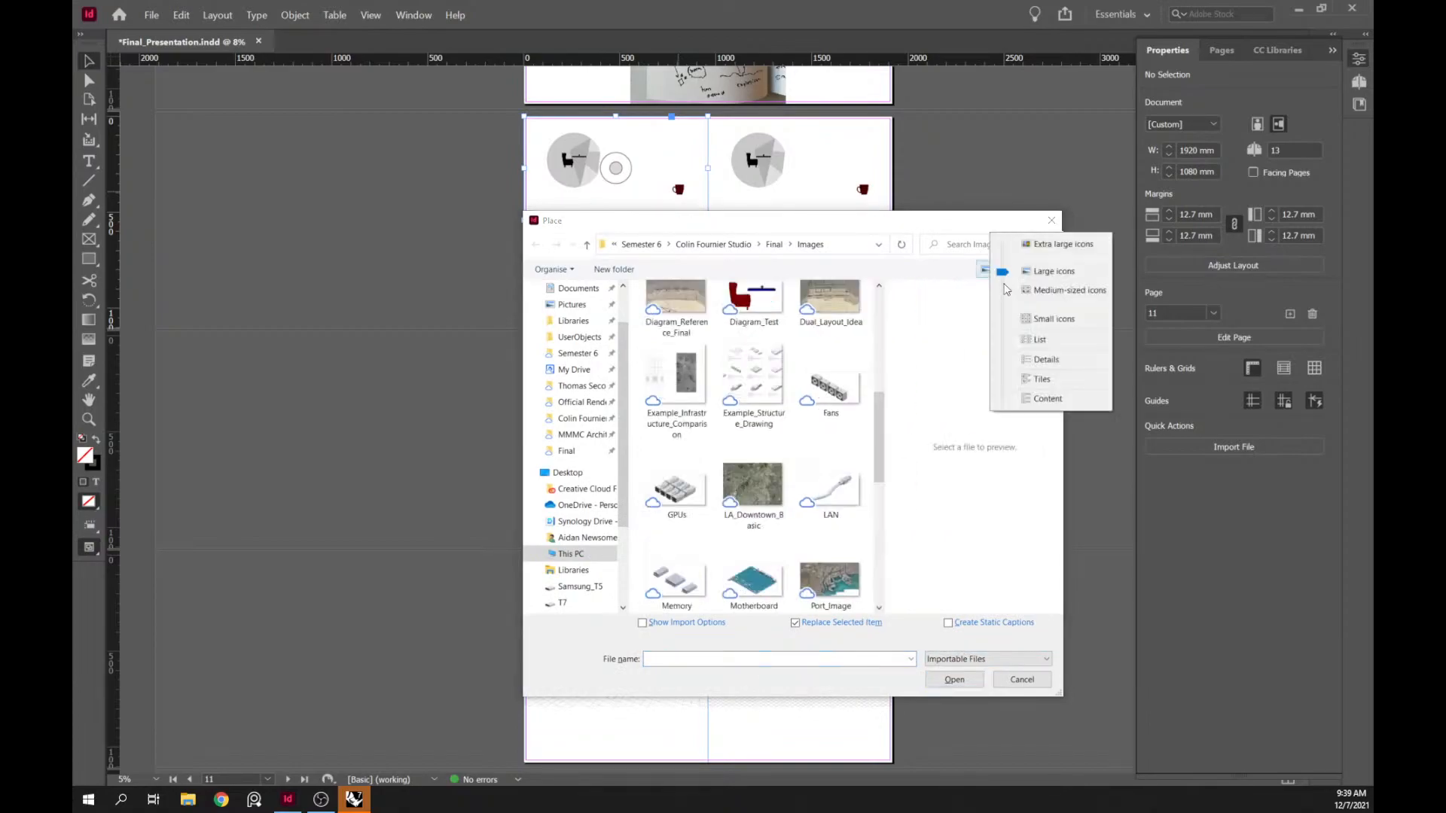
pyautogui.click(1052, 320)
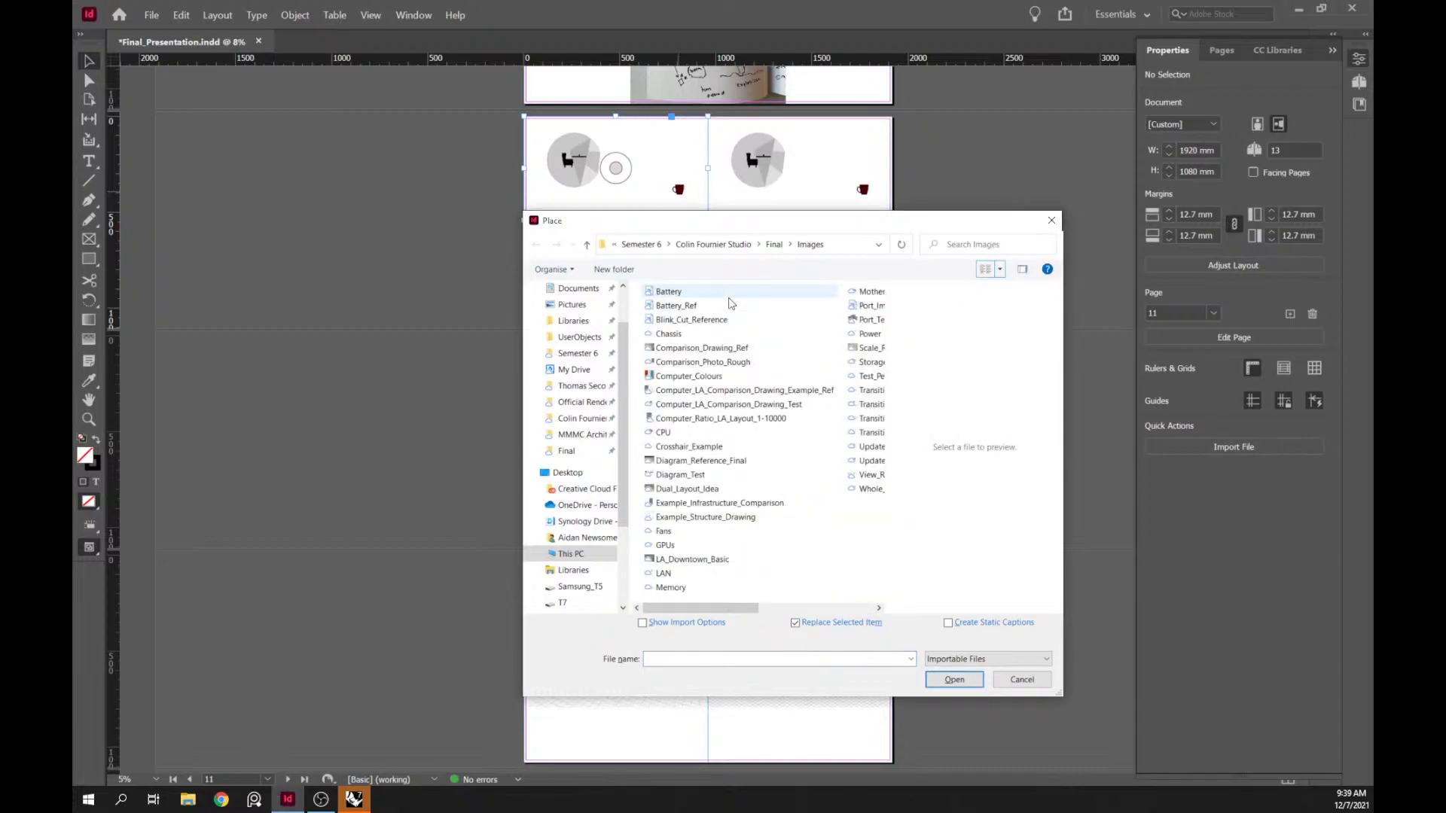
pyautogui.click(1000, 270)
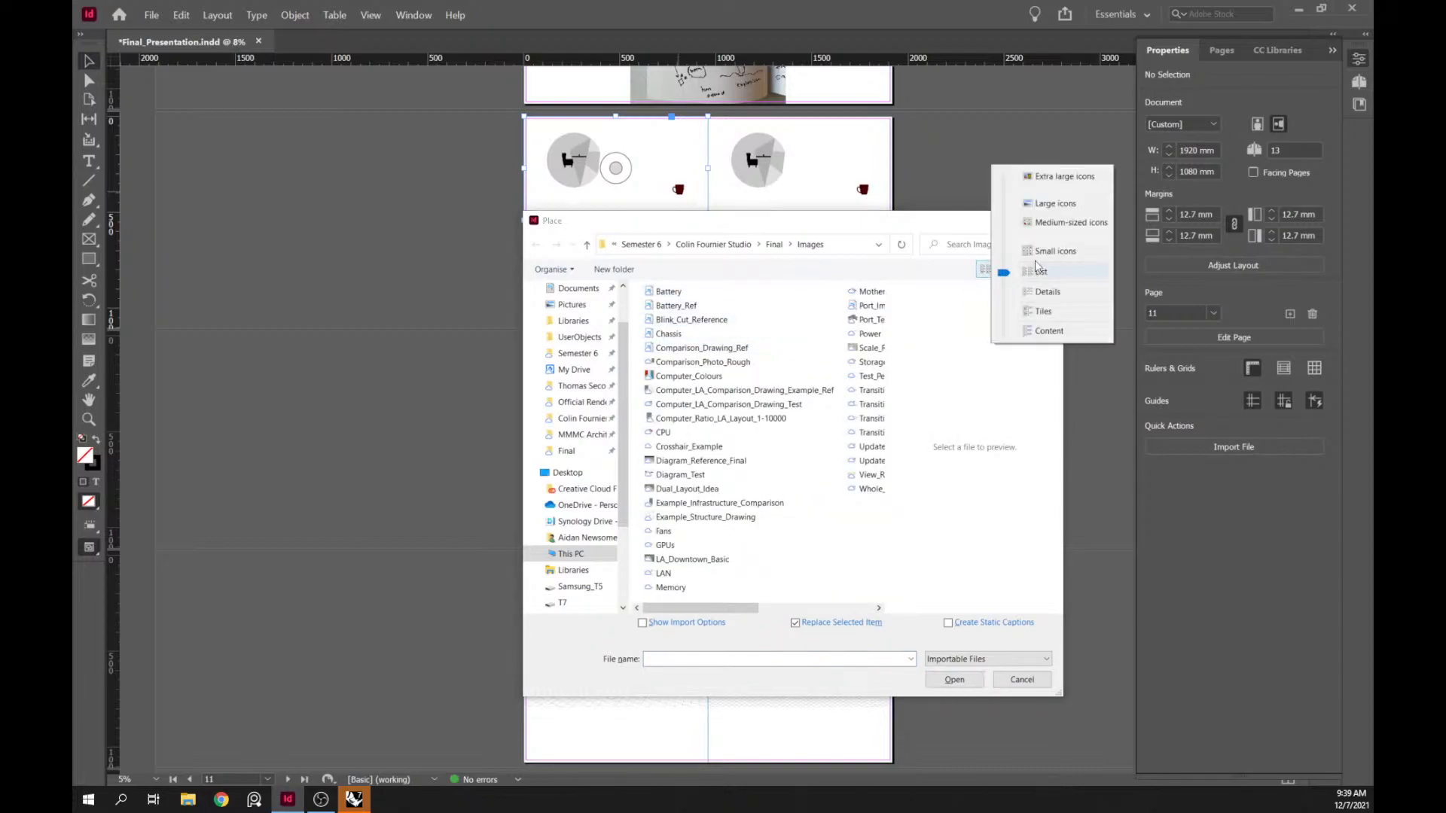
pyautogui.click(1047, 292)
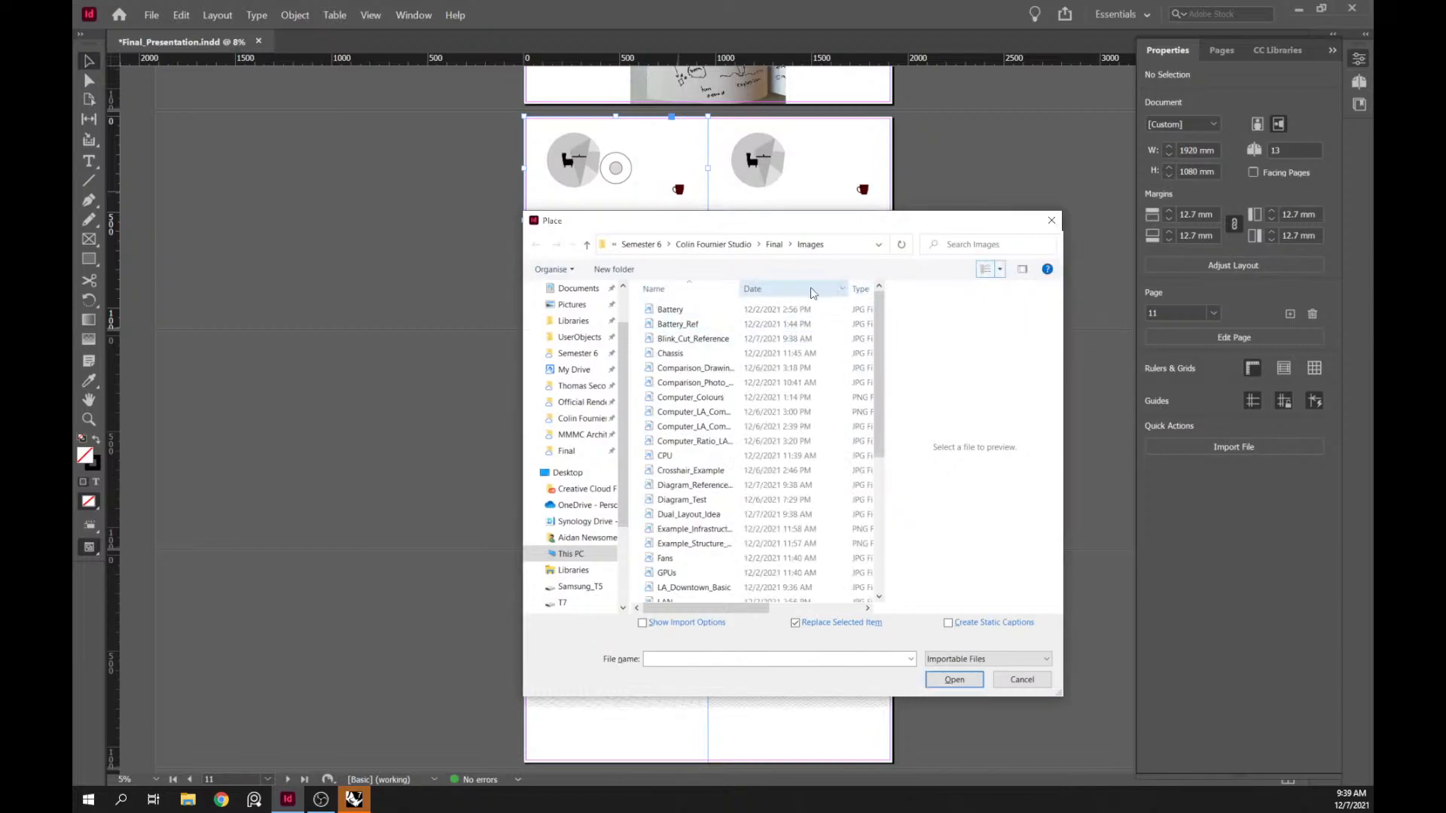
pyautogui.click(1022, 269)
pyautogui.click(814, 296)
pyautogui.click(813, 293)
# - Place Dual_Layout_Idea in the upper-left frame and Blink_Cut_Reference in the upper-right frame
pyautogui.click(689, 310)
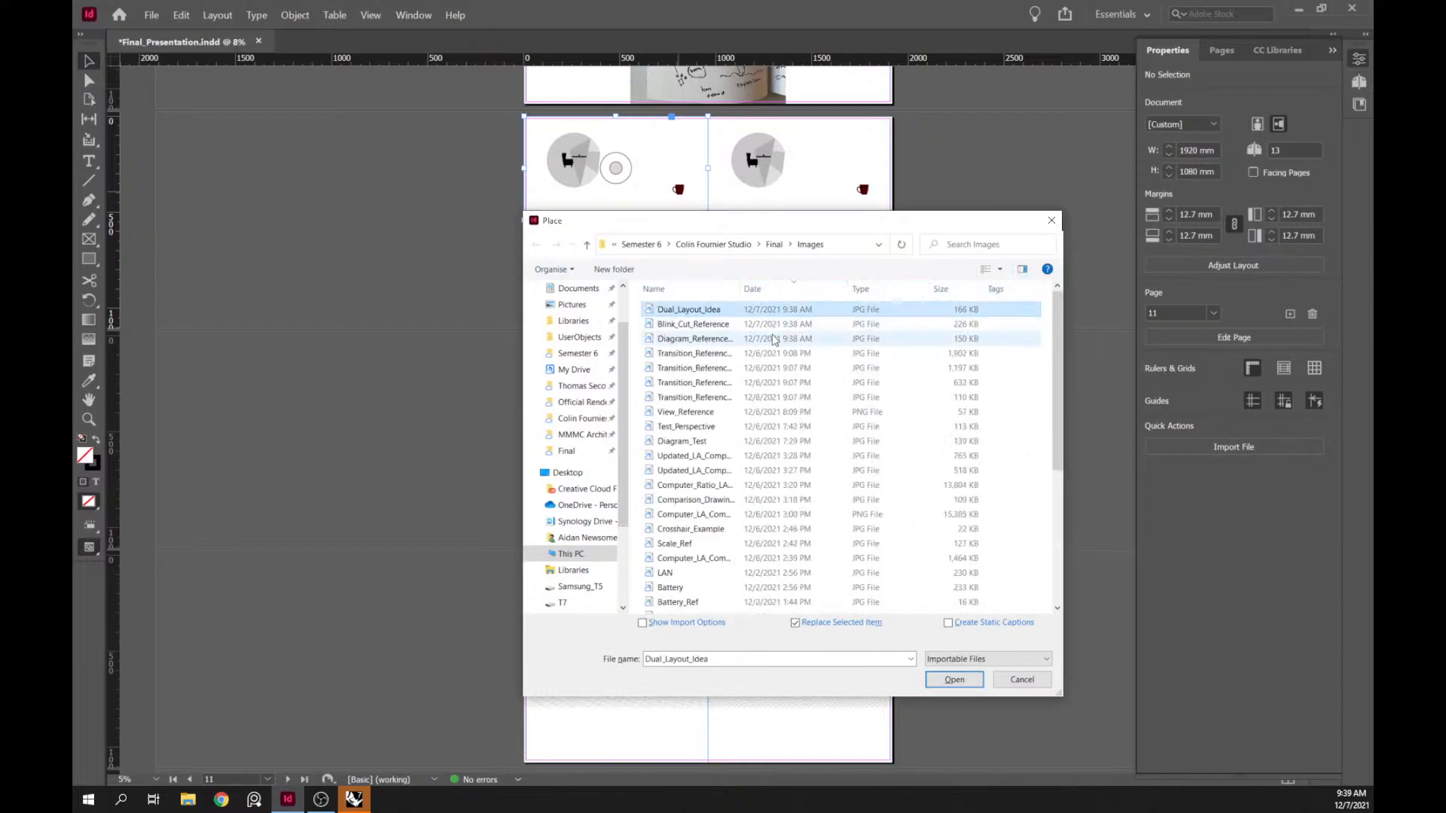
pyautogui.click(953, 681)
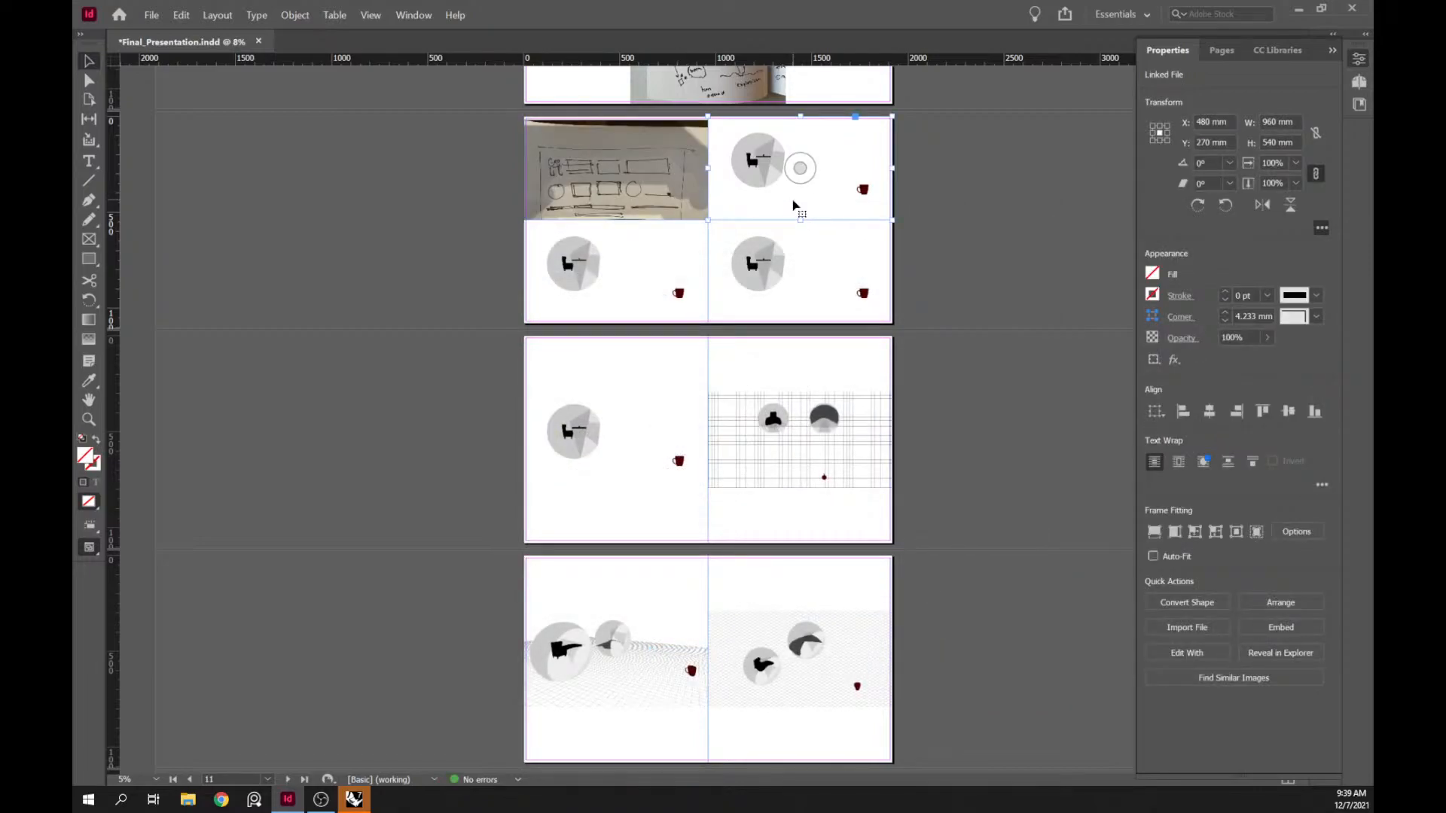
pyautogui.hotkey('ctrl', 'd')
pyautogui.click(689, 323)
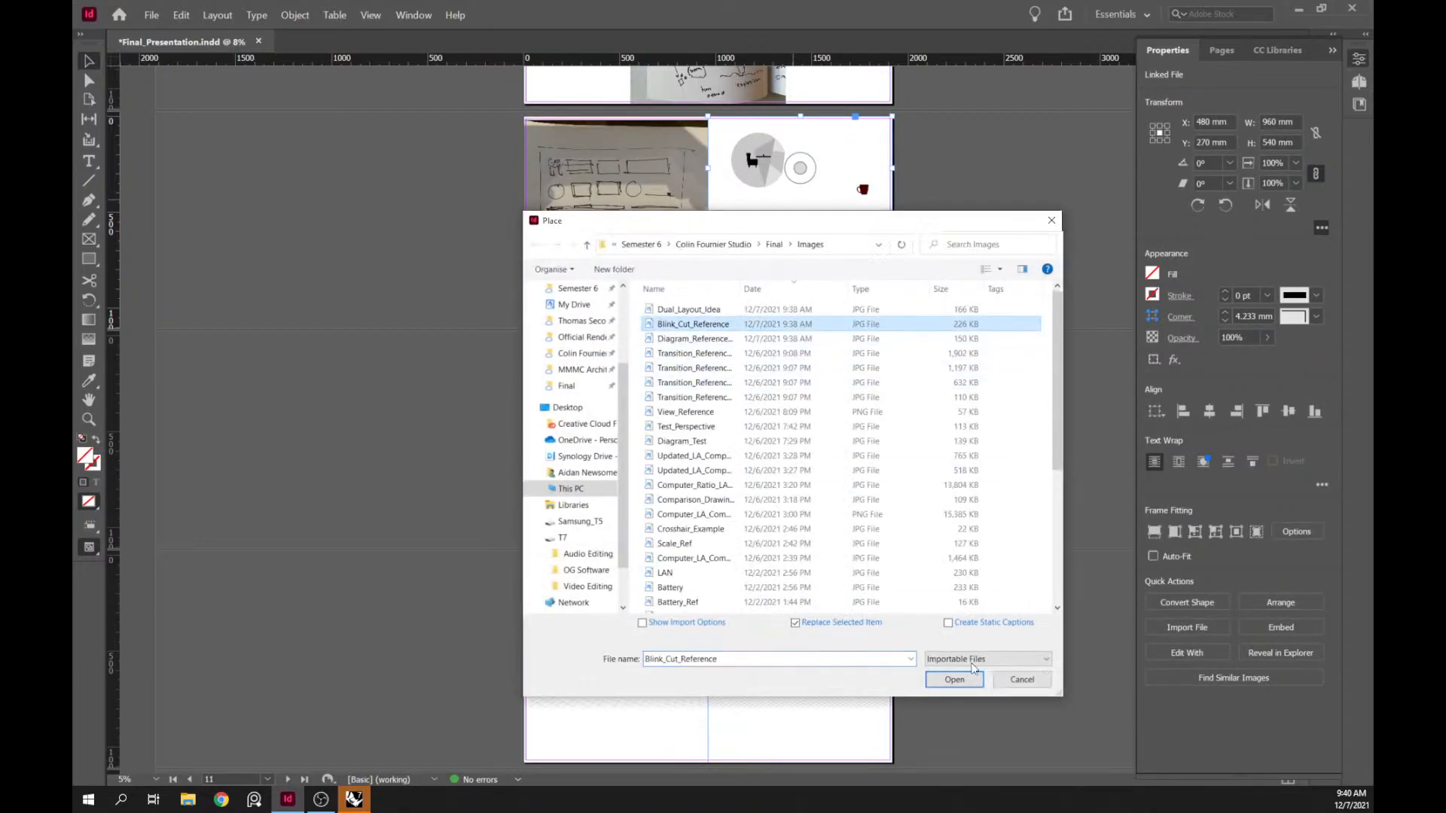
pyautogui.click(954, 679)
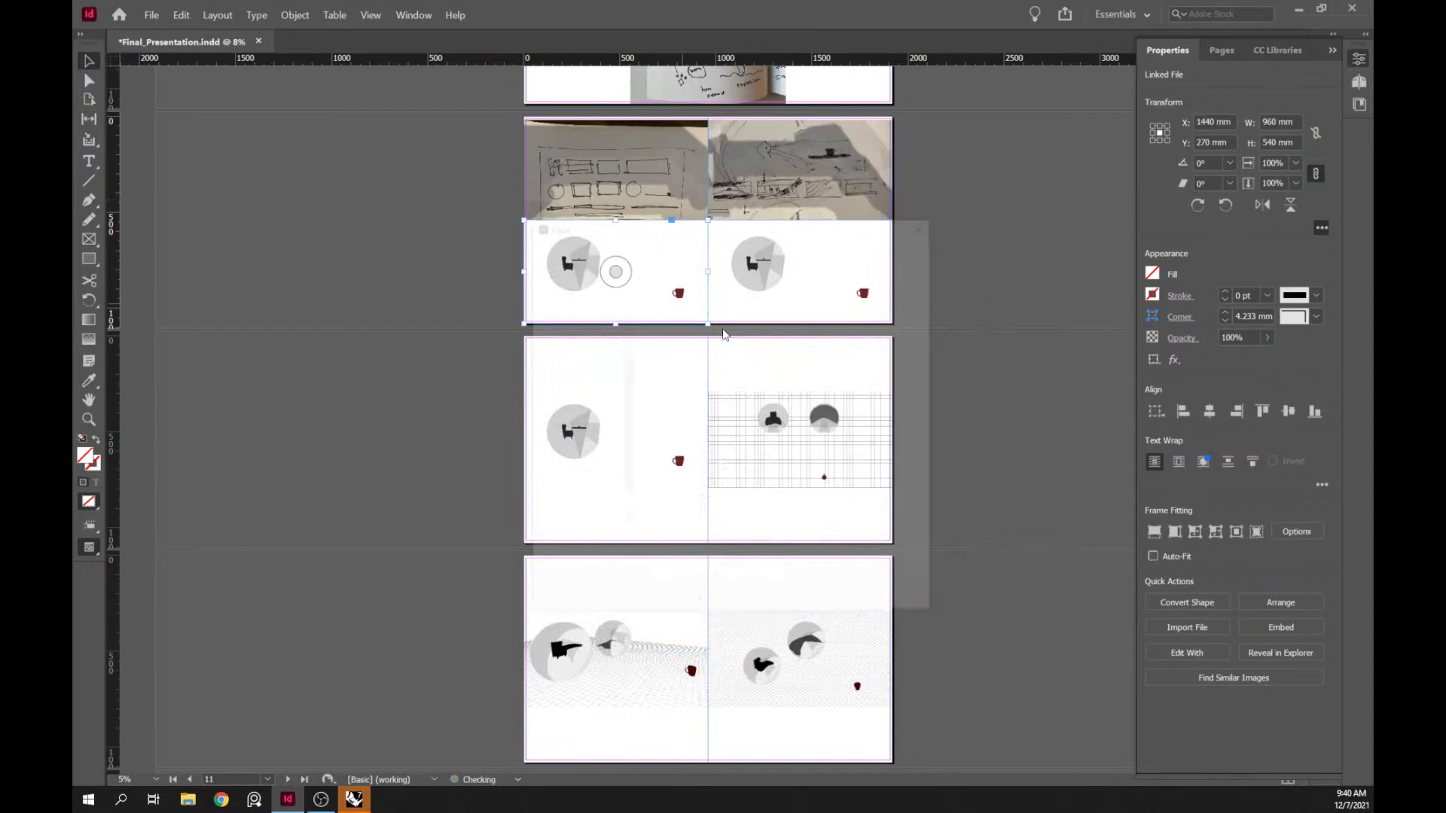
# - Place Diagram_Reference_Final in the lower-left frame and fit both left-hand photos proportionally in their frames
pyautogui.hotkey('ctrl', 'd')
pyautogui.click(693, 338)
pyautogui.click(954, 679)
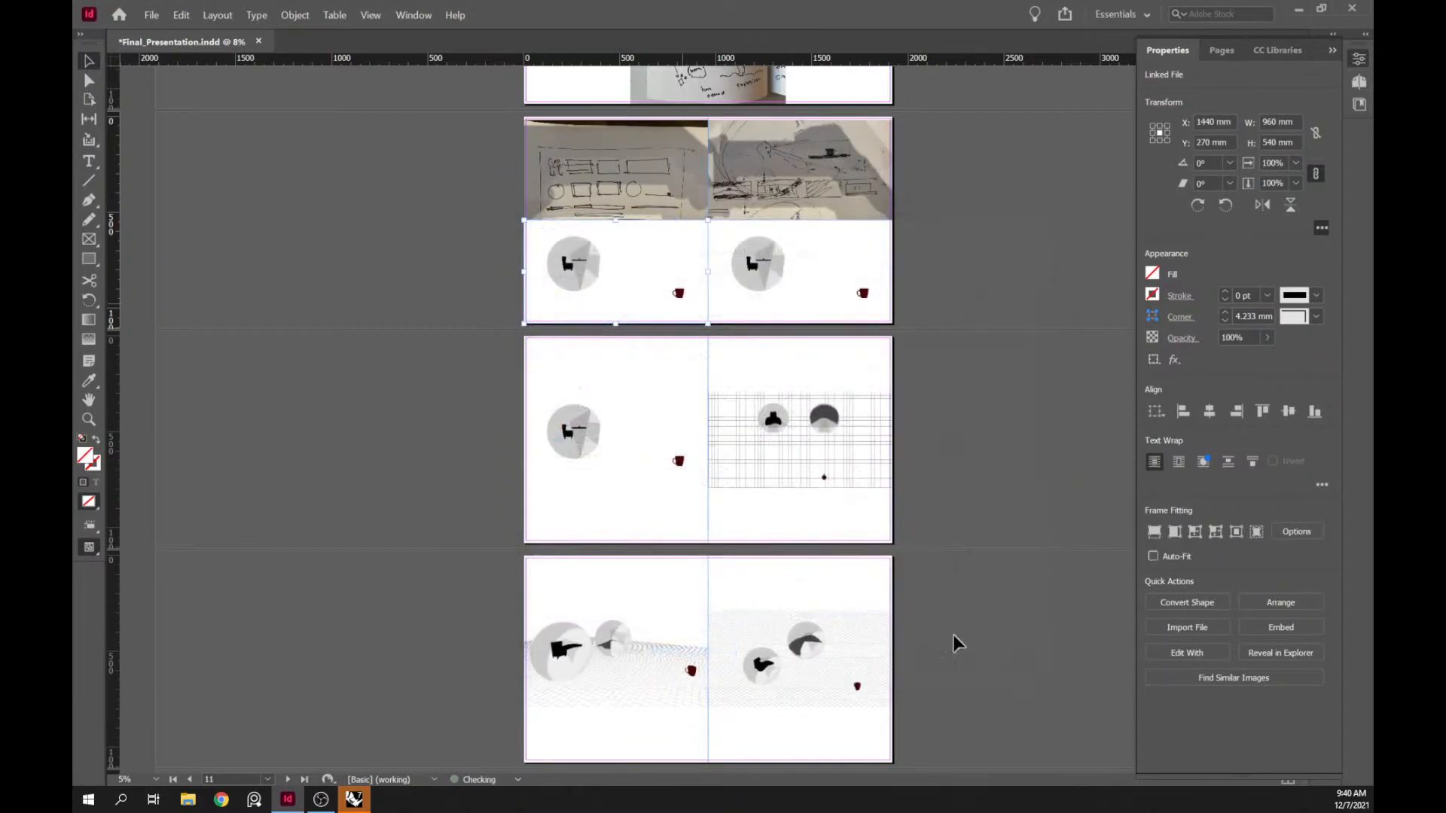
pyautogui.click(1176, 536)
pyautogui.click(678, 203)
pyautogui.click(1173, 534)
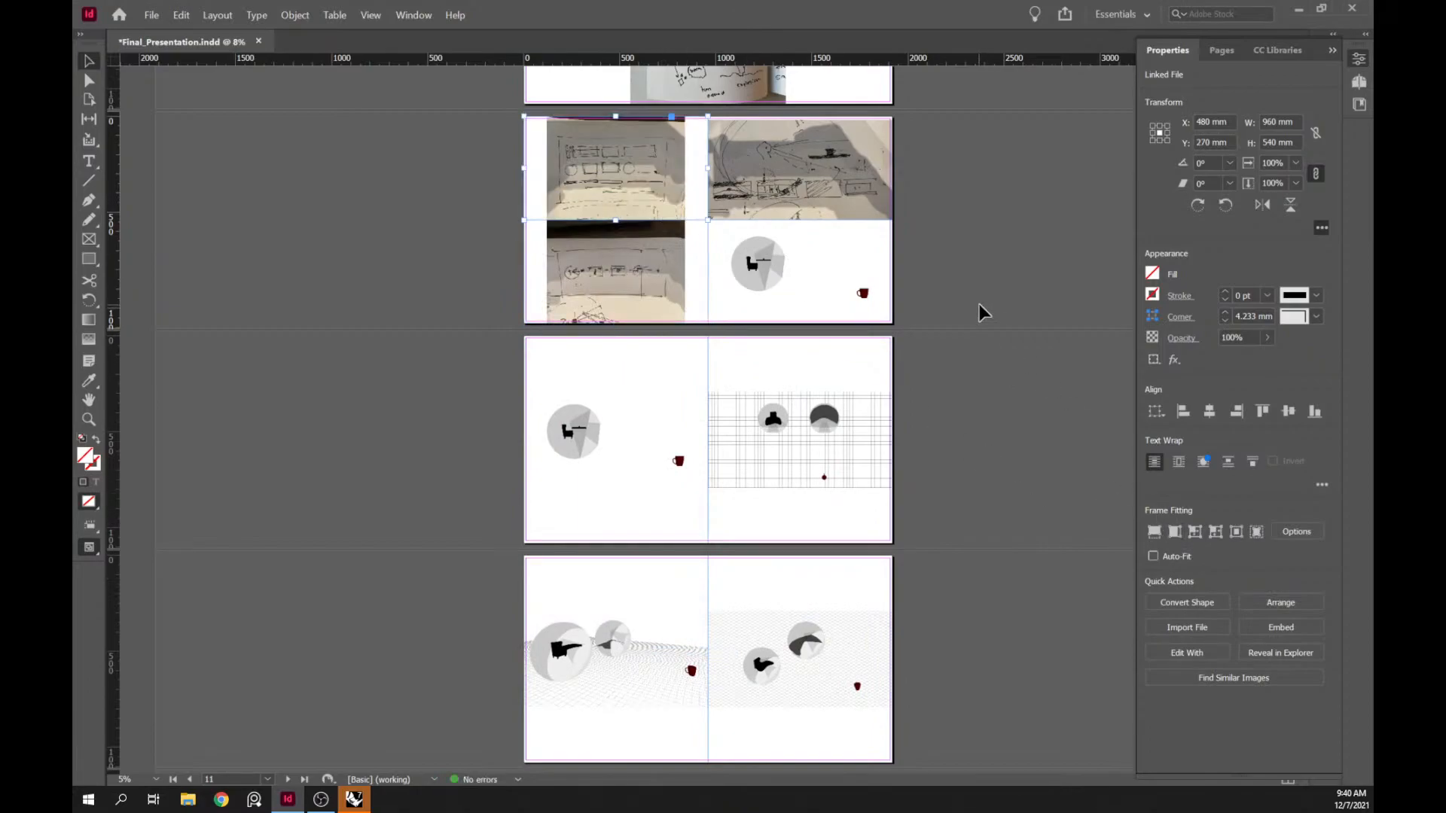
# - Replace the lower-right placeholder by extending the Blink_Cut_Reference frame to full page height, fit its photo proportionally and preview the presentation
pyautogui.click(976, 310)
pyautogui.click(798, 169)
pyautogui.moveTo(800, 220); pyautogui.dragTo(813, 324)
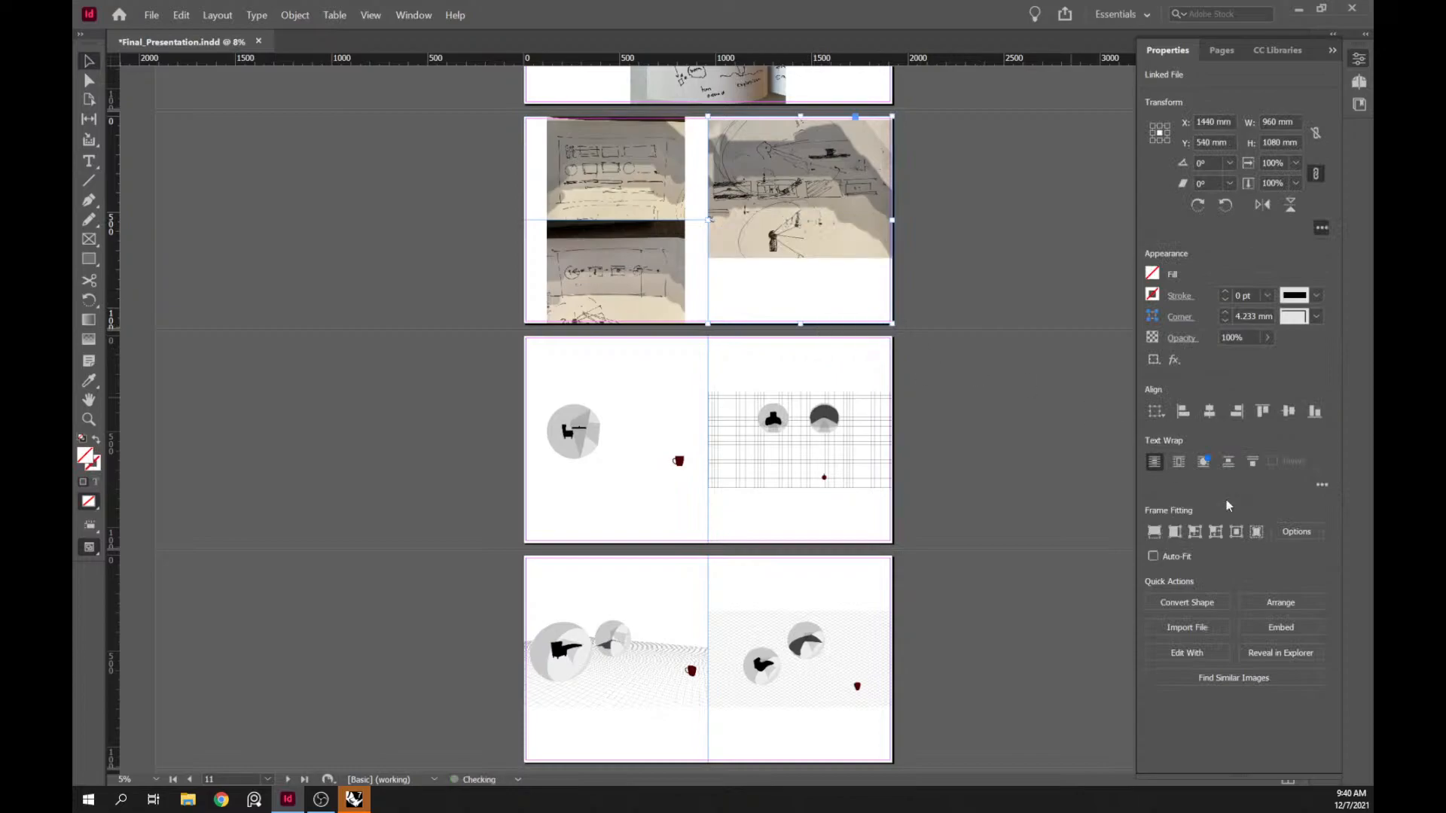
pyautogui.click(1185, 536)
pyautogui.click(955, 284)
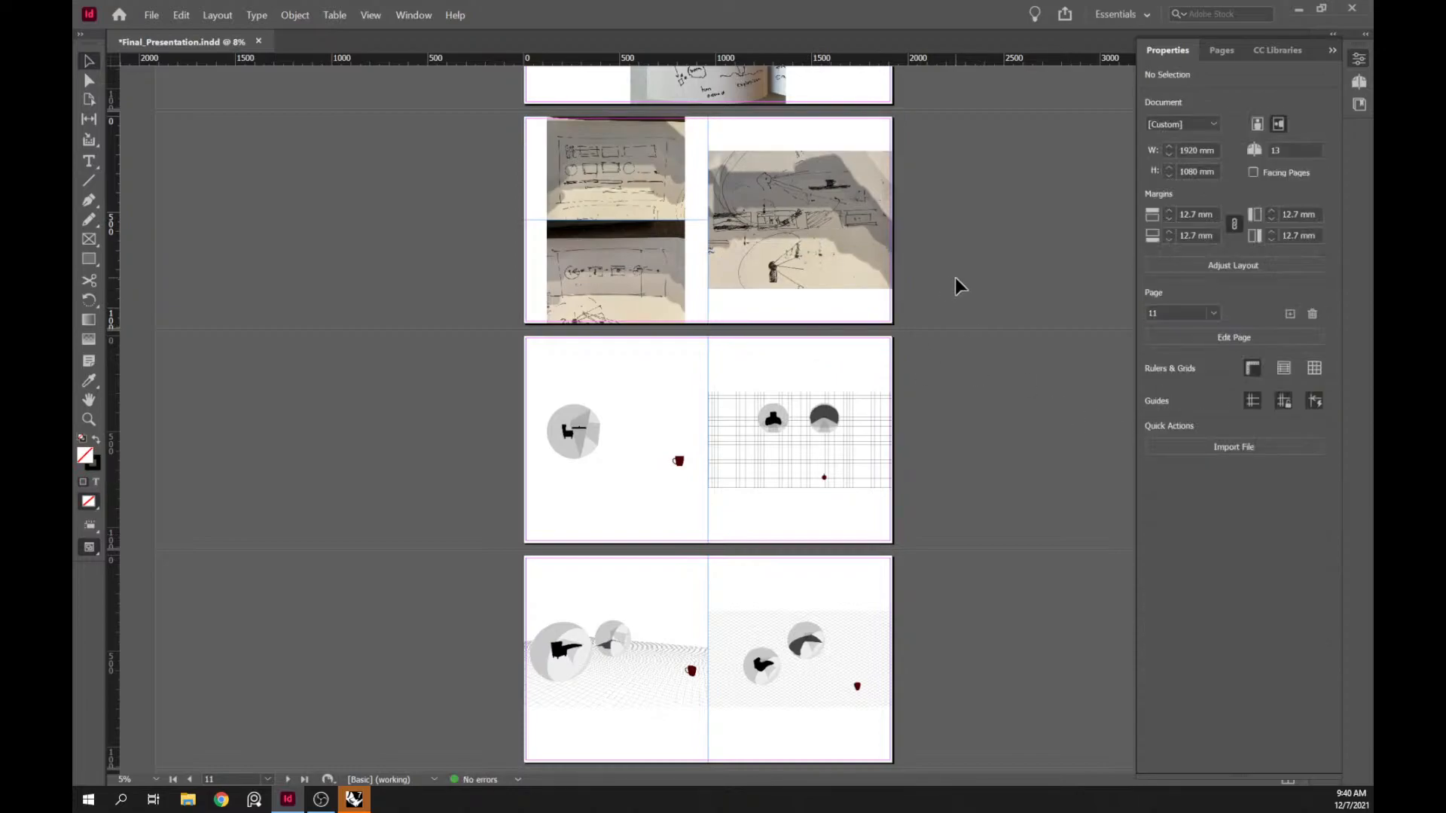
pyautogui.hotkey('shift', 'w')
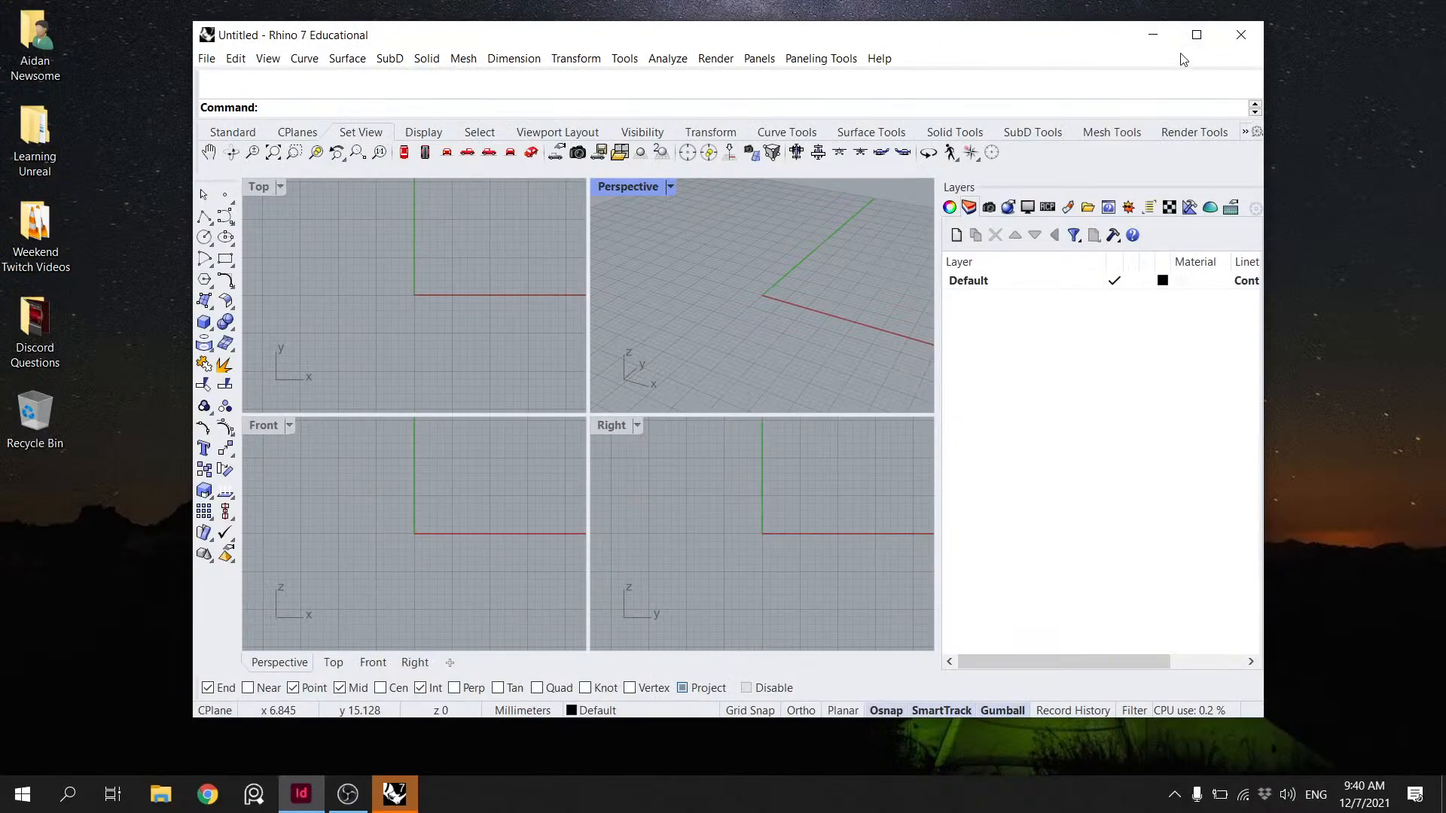
# - Switch to Rhino, maximize it and open Transitions_Document from the Final project's Rhino Files folder
pyautogui.click(1194, 33)
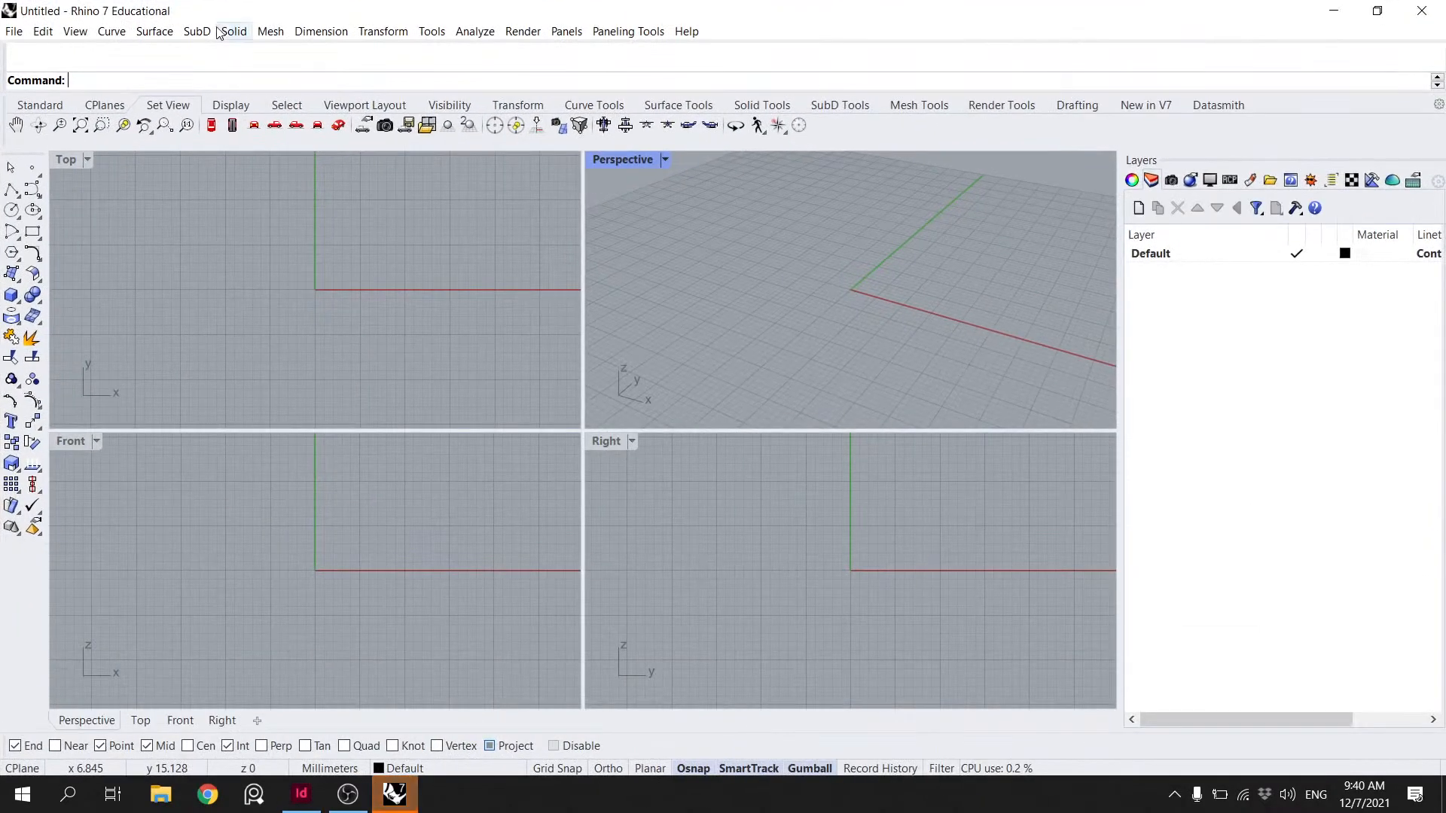
pyautogui.click(22, 33)
pyautogui.click(83, 68)
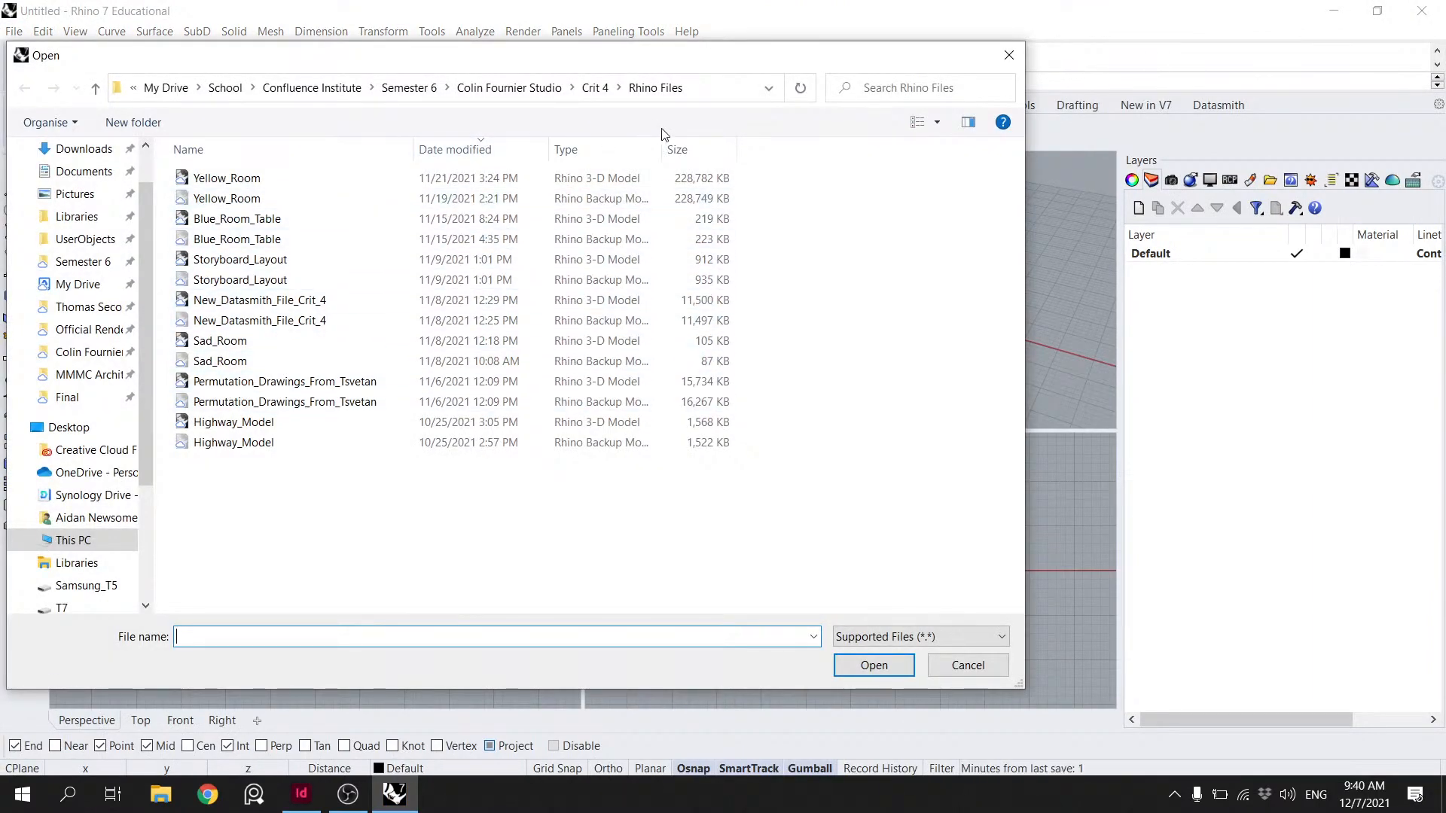
pyautogui.click(531, 89)
pyautogui.doubleClick(335, 278)
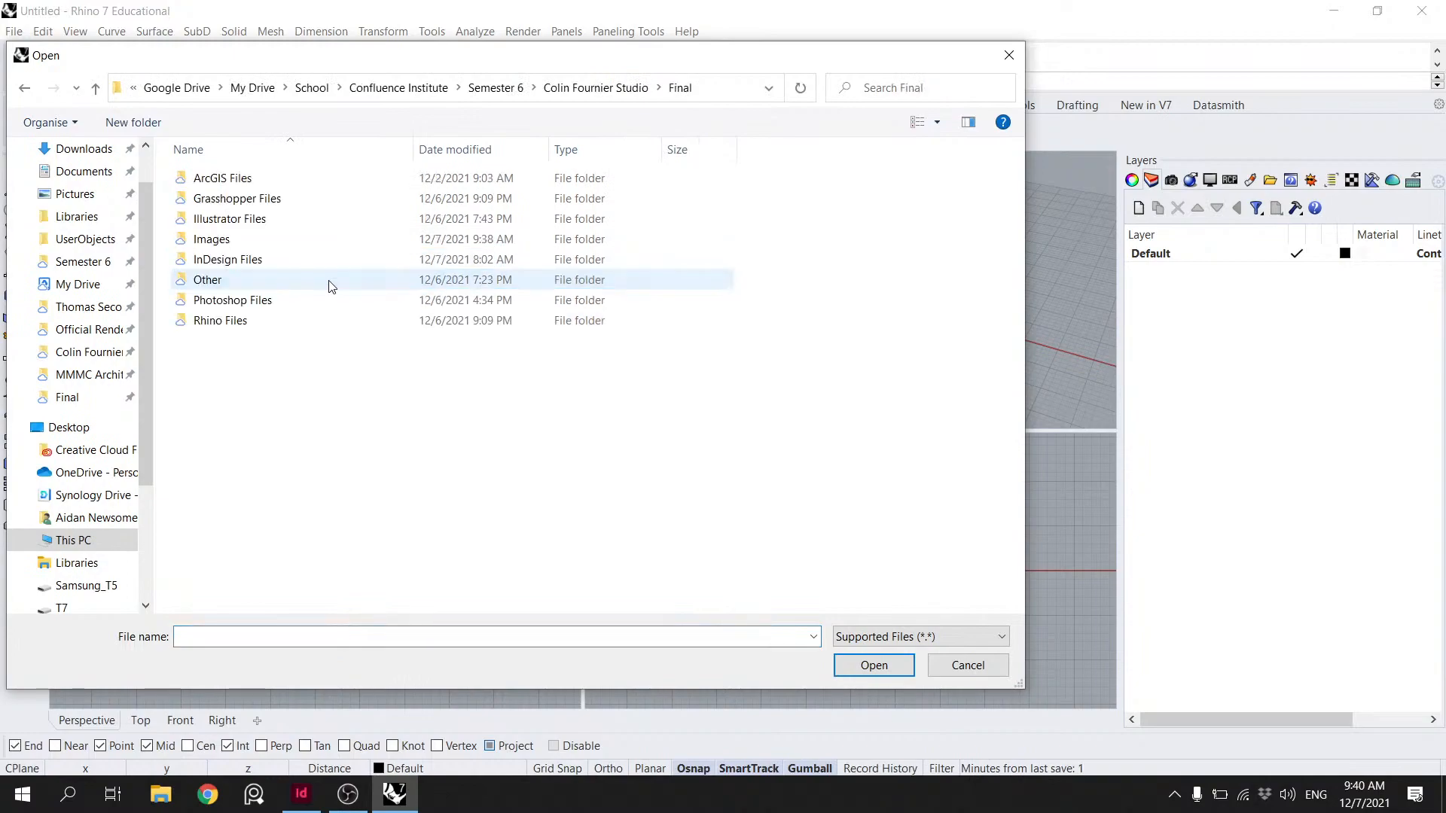
pyautogui.doubleClick(284, 319)
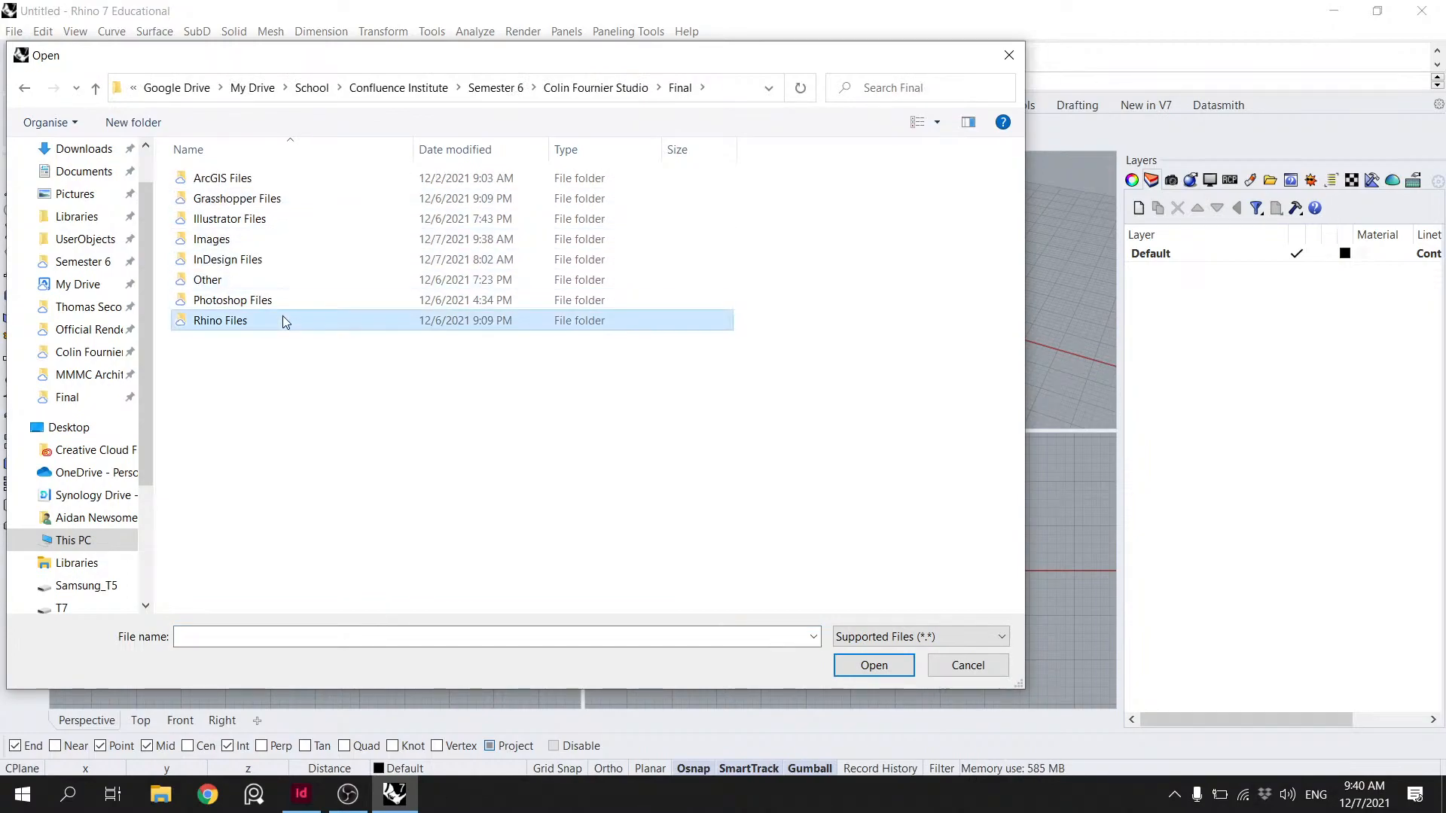
pyautogui.doubleClick(291, 185)
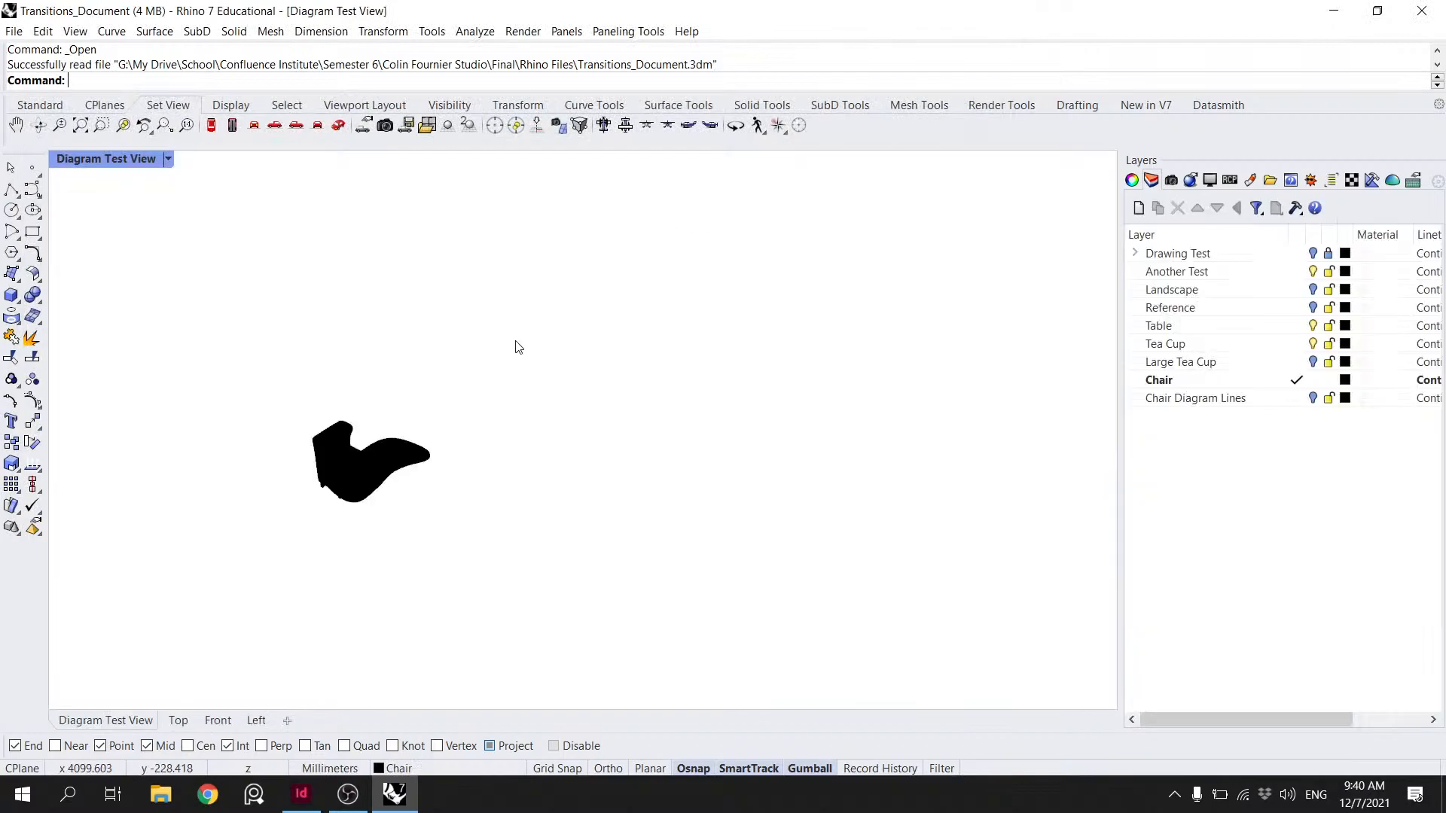
# - Examine the black chair model from several angles, along with the document's materials and viewport properties
pyautogui.scroll(-7, 517, 346)
pyautogui.moveTo(517, 346); pyautogui.dragTo(652, 334, button='right')
pyautogui.moveTo(882, 326); pyautogui.dragTo(633, 267, button='right')
pyautogui.scroll(11, 255, 336)
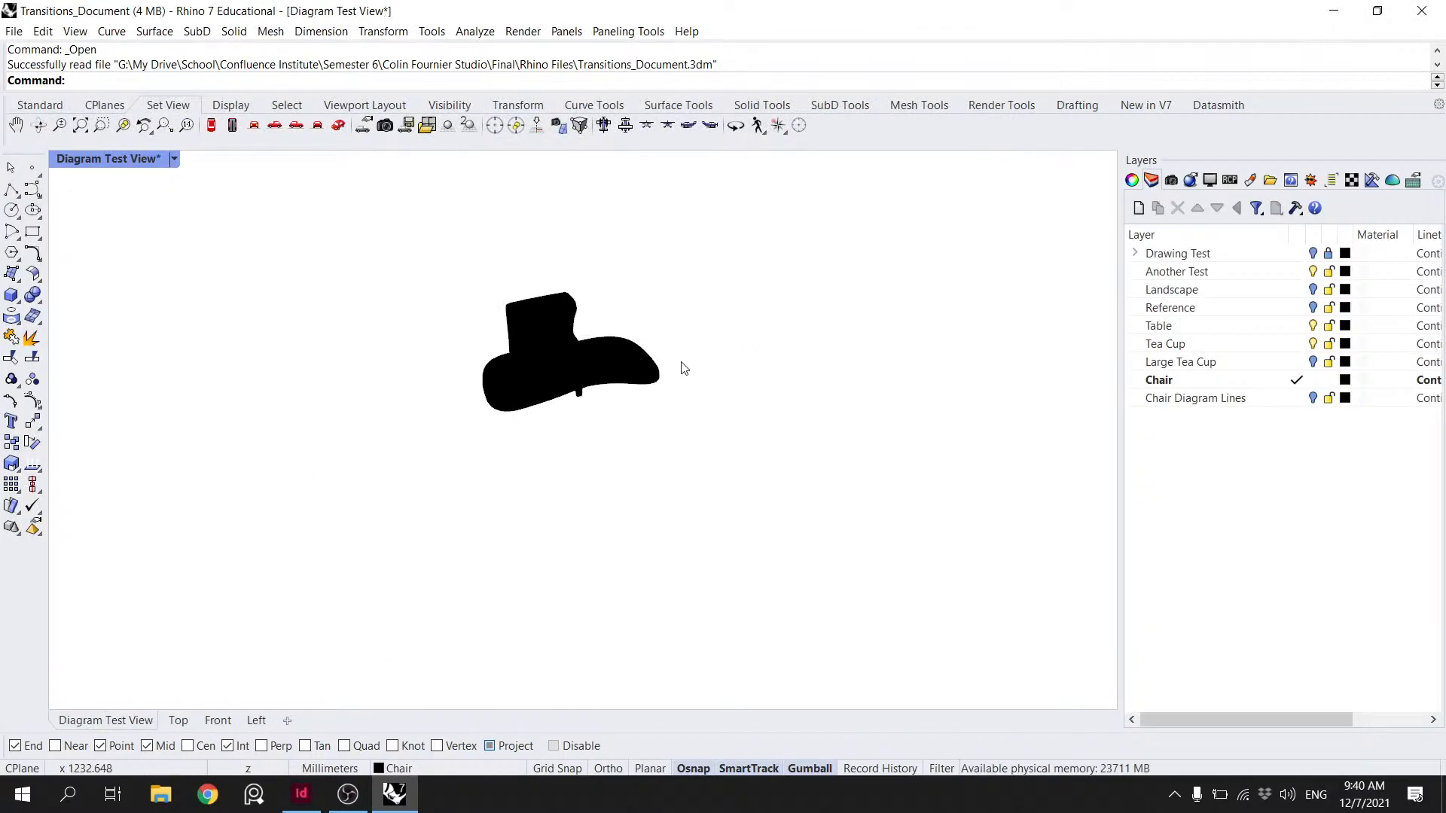
pyautogui.moveTo(665, 364); pyautogui.dragTo(603, 368, button='right')
pyautogui.click(1150, 180)
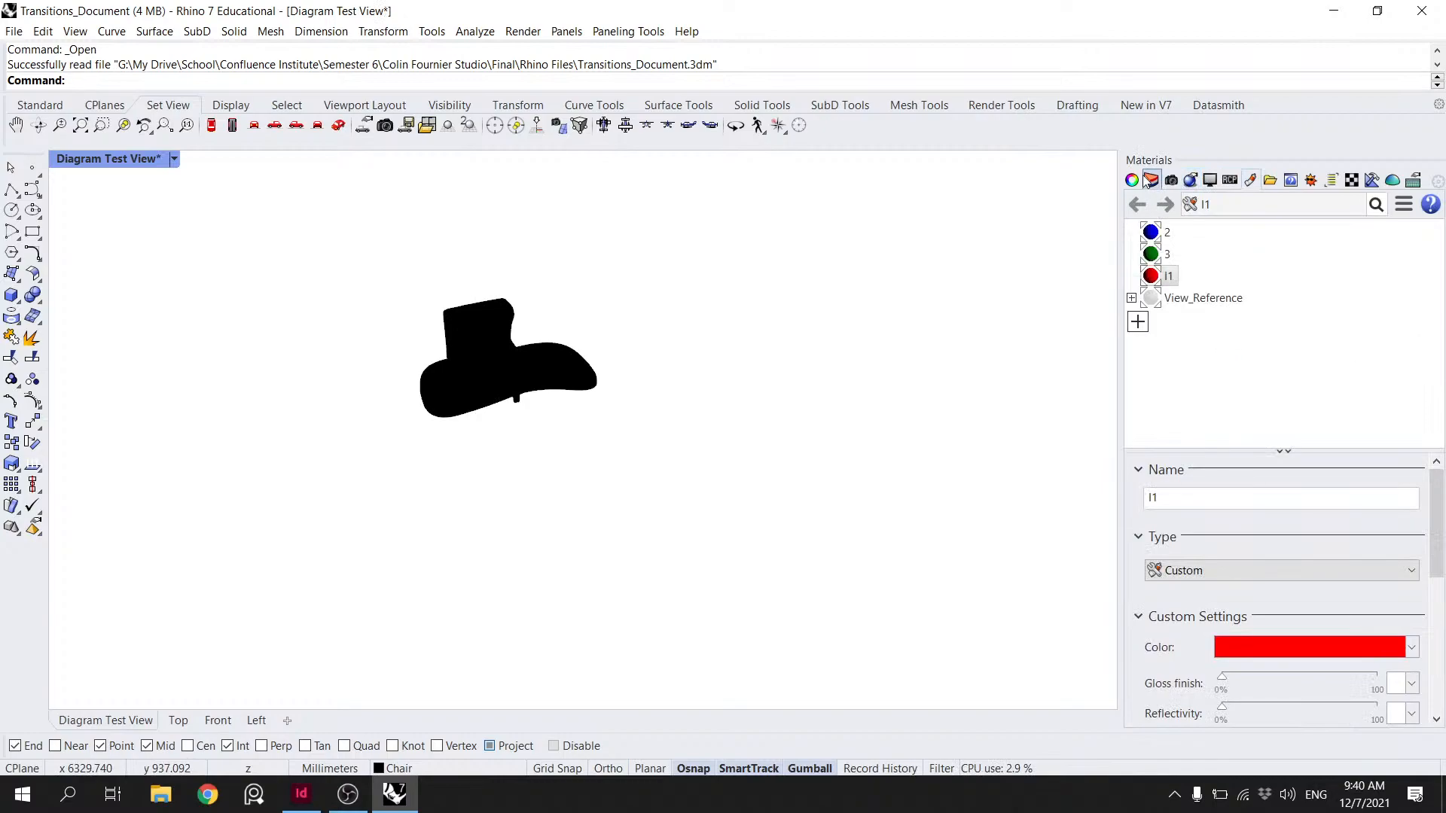
pyautogui.click(1133, 181)
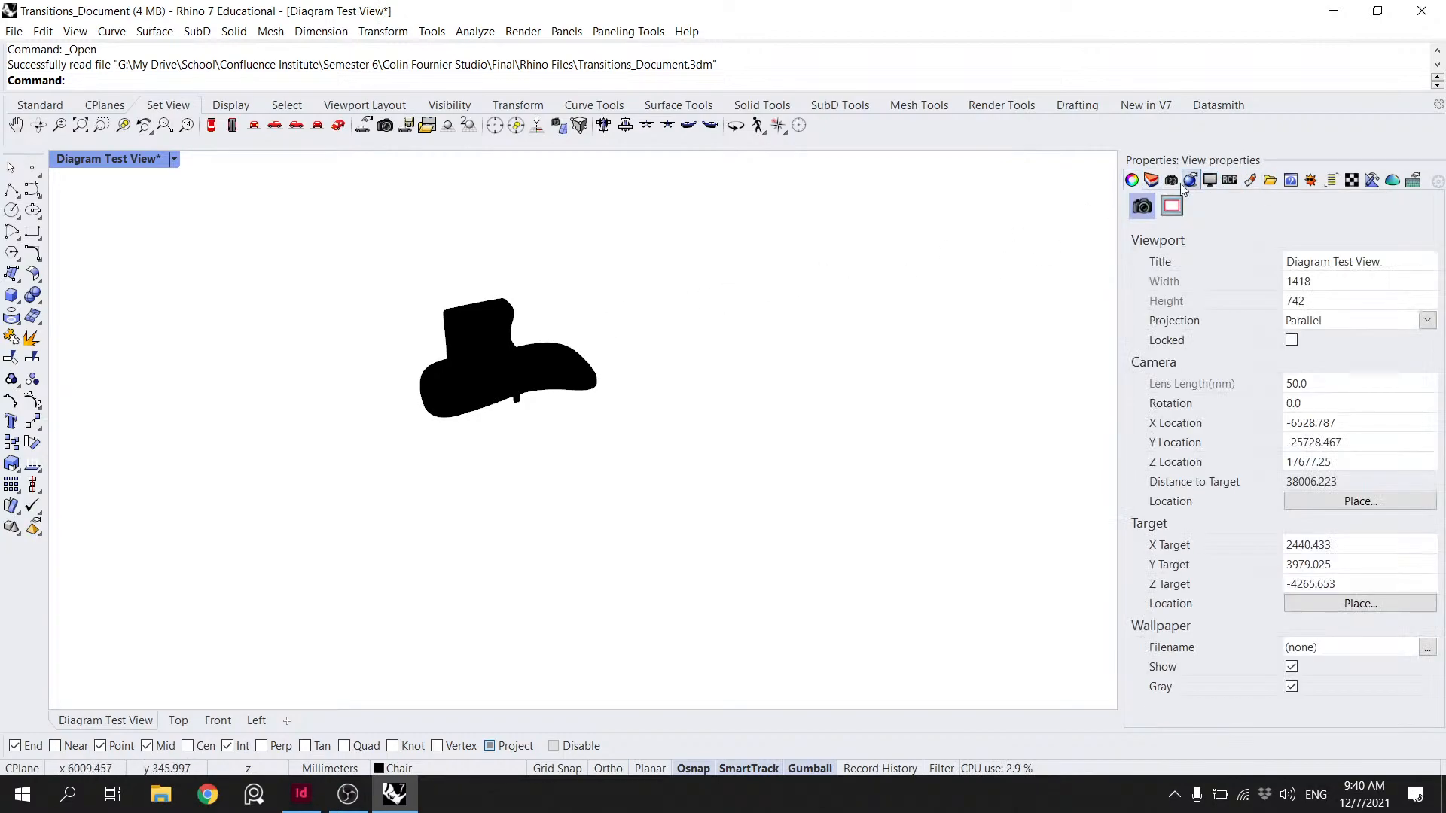
# - Create a layer named First Idea and move it to the top of the layer list
pyautogui.click(1151, 180)
pyautogui.click(1144, 253)
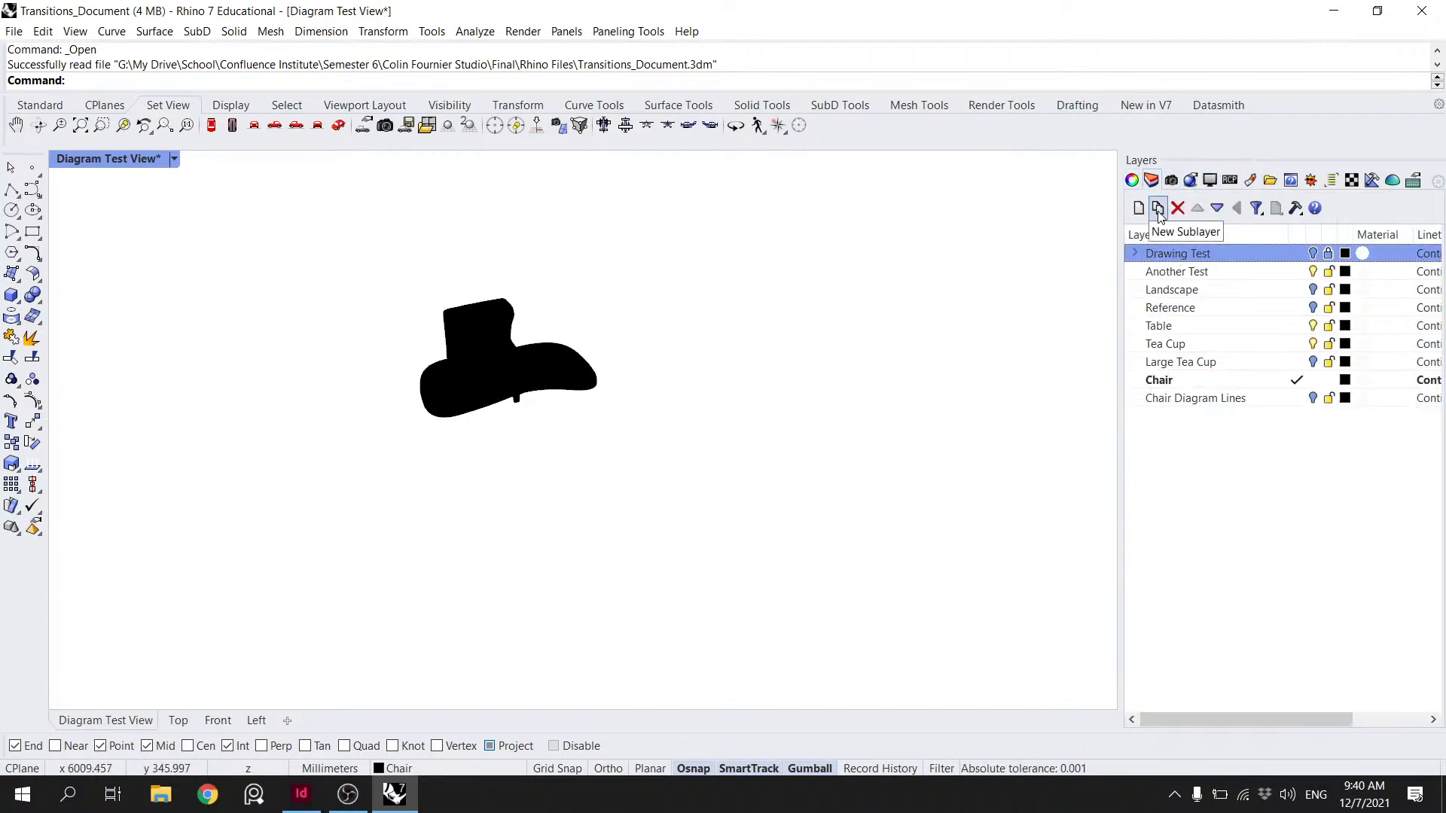
pyautogui.click(1144, 211)
pyautogui.write('First Idea')
pyautogui.press('Return')
pyautogui.click(1197, 208)
# - Nest all layers from Drawing Test through Chair Diagram Lines under First Idea and collapse the group
pyautogui.click(1198, 272)
pyautogui.keyDown('shift'); pyautogui.click(1228, 421); pyautogui.keyUp('shift')
pyautogui.moveTo(1182, 275); pyautogui.dragTo(1185, 253)
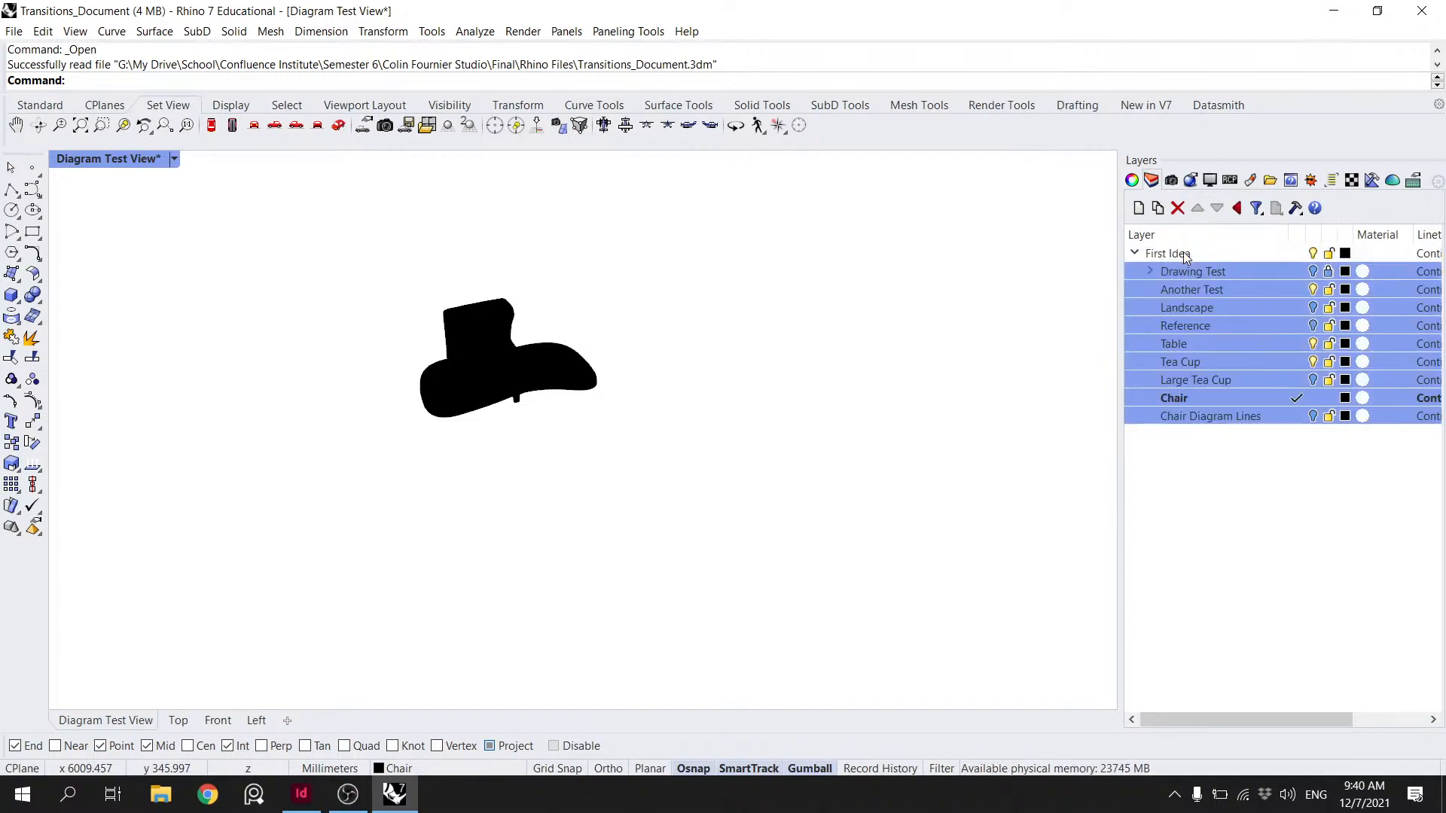
pyautogui.click(1135, 255)
# - Make a new layer named Final Drawing current, and hide and lock the First Idea layer
pyautogui.click(1312, 253)
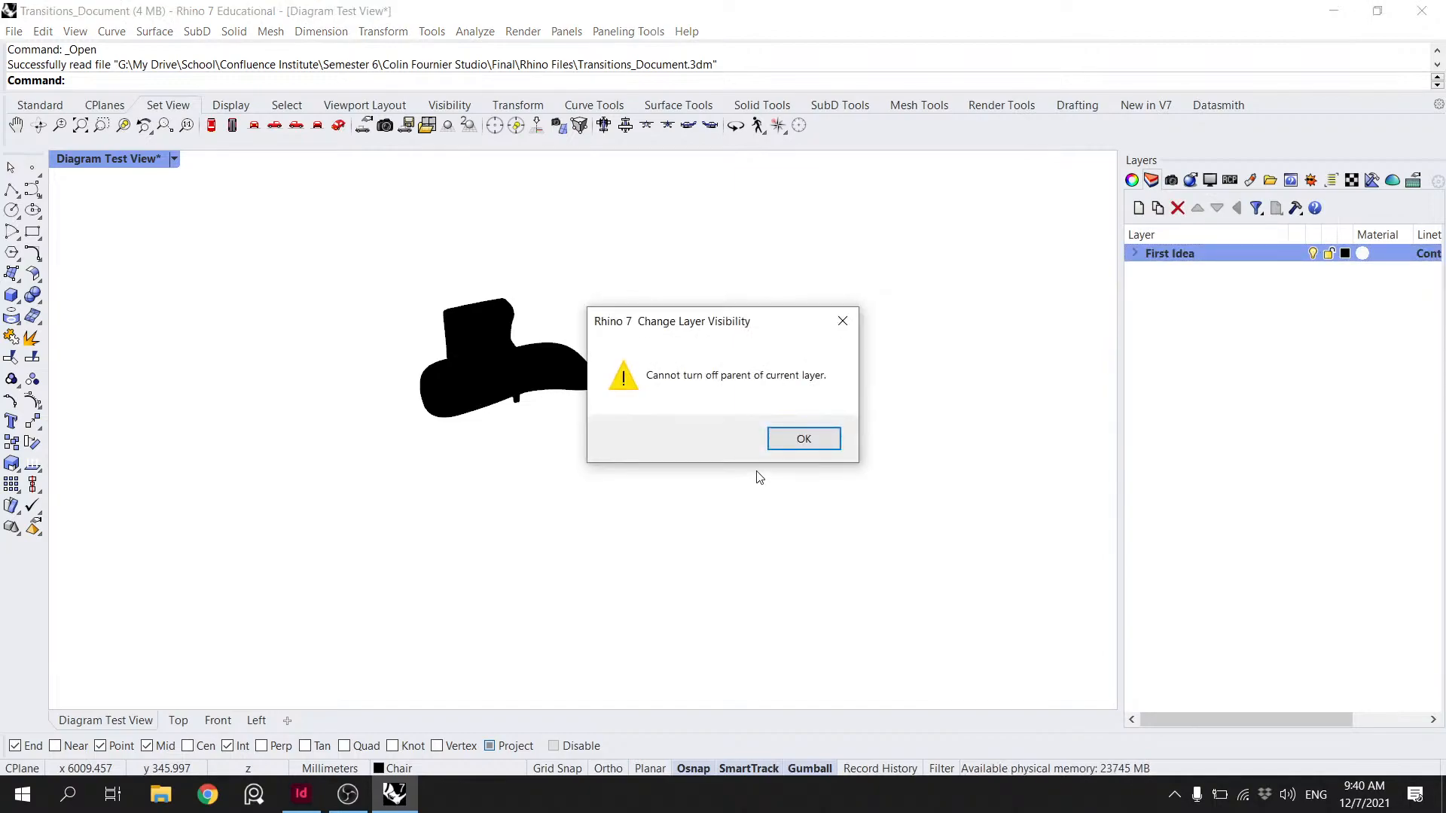
pyautogui.click(801, 436)
pyautogui.click(1137, 208)
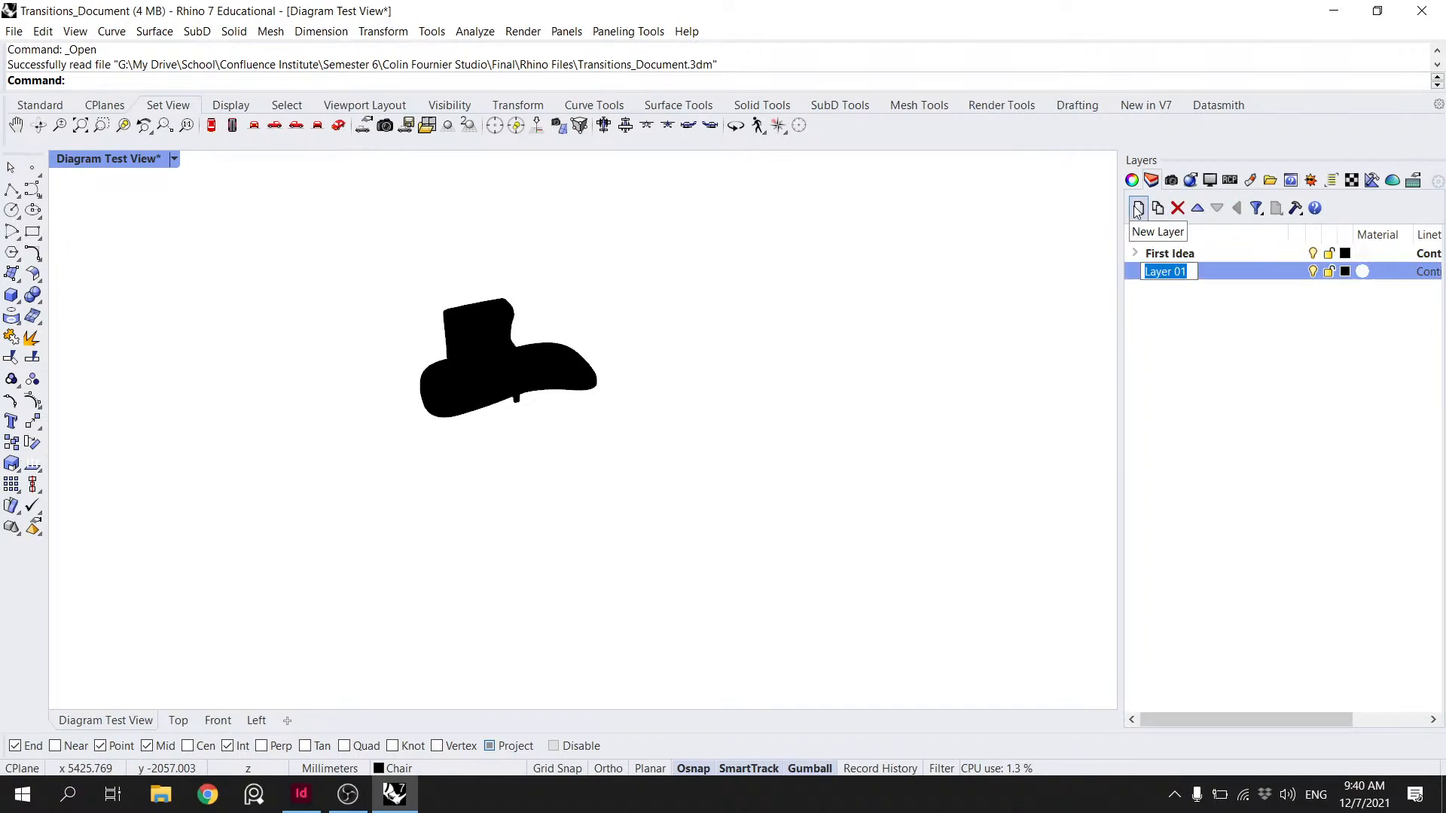
pyautogui.write('Final Drawing')
pyautogui.press('Return')
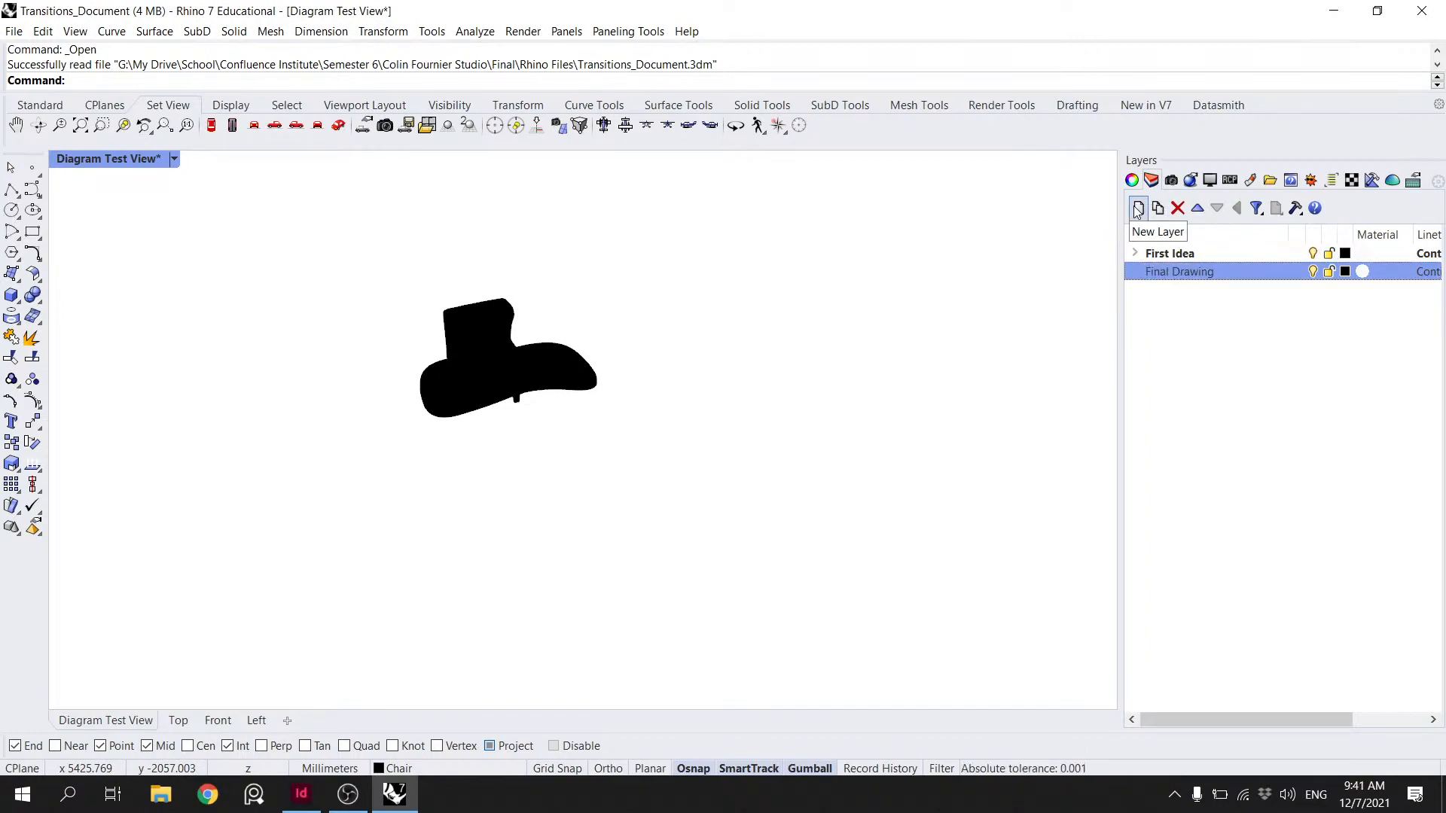
pyautogui.click(1295, 271)
pyautogui.click(1312, 254)
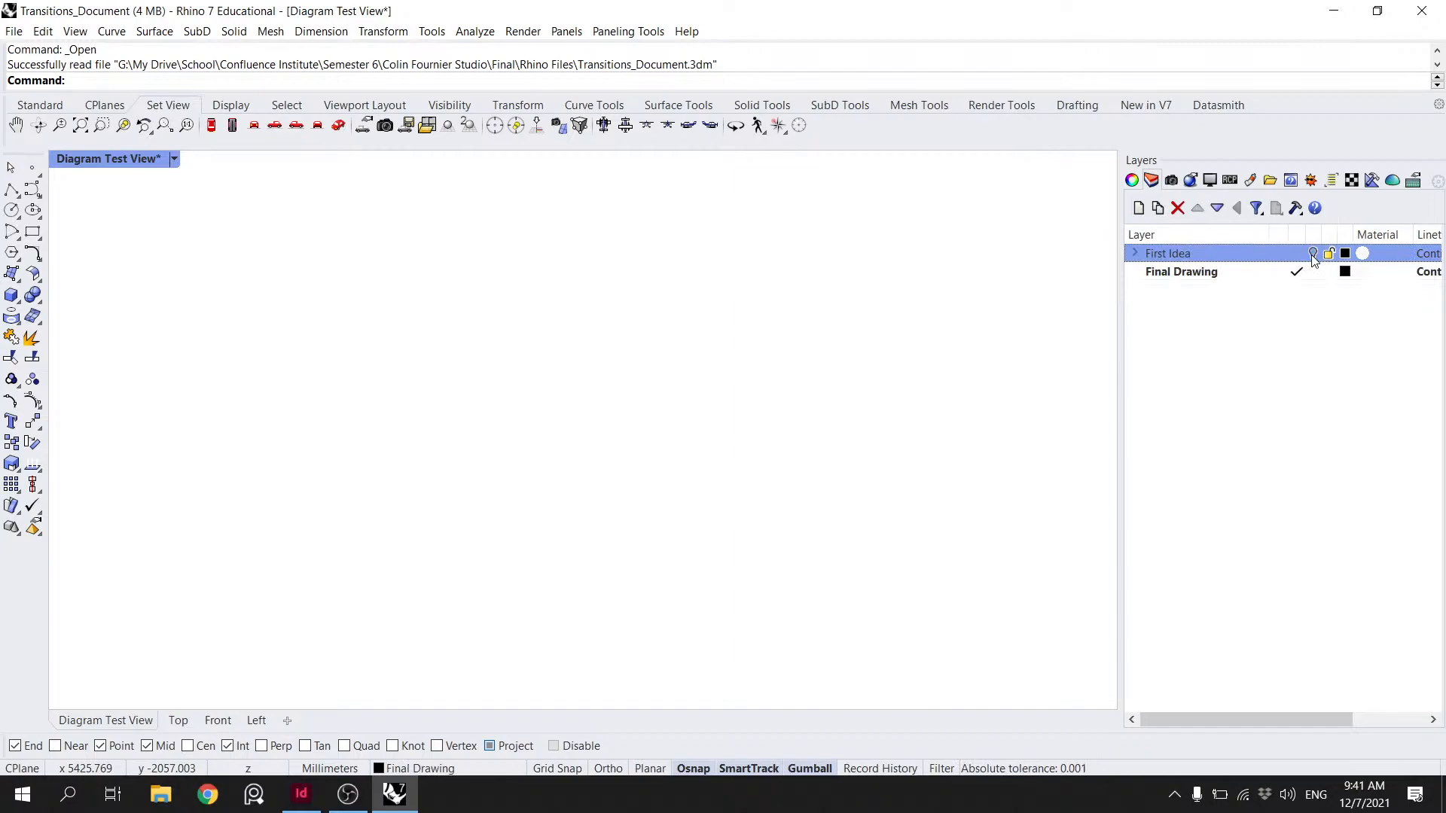
# - Set the Diagram Test View viewport to the Shaded display mode
pyautogui.click(174, 158)
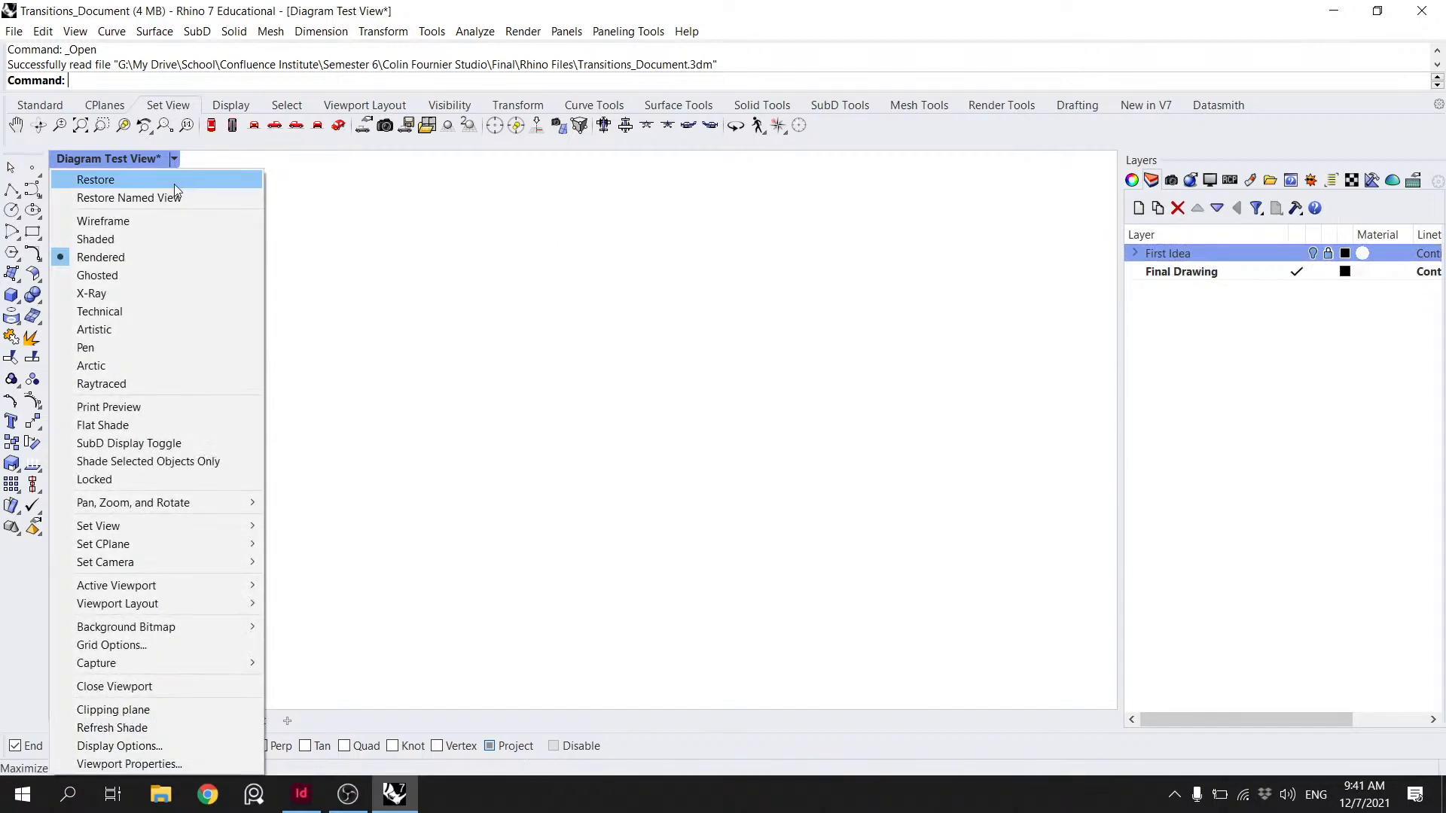
pyautogui.click(174, 238)
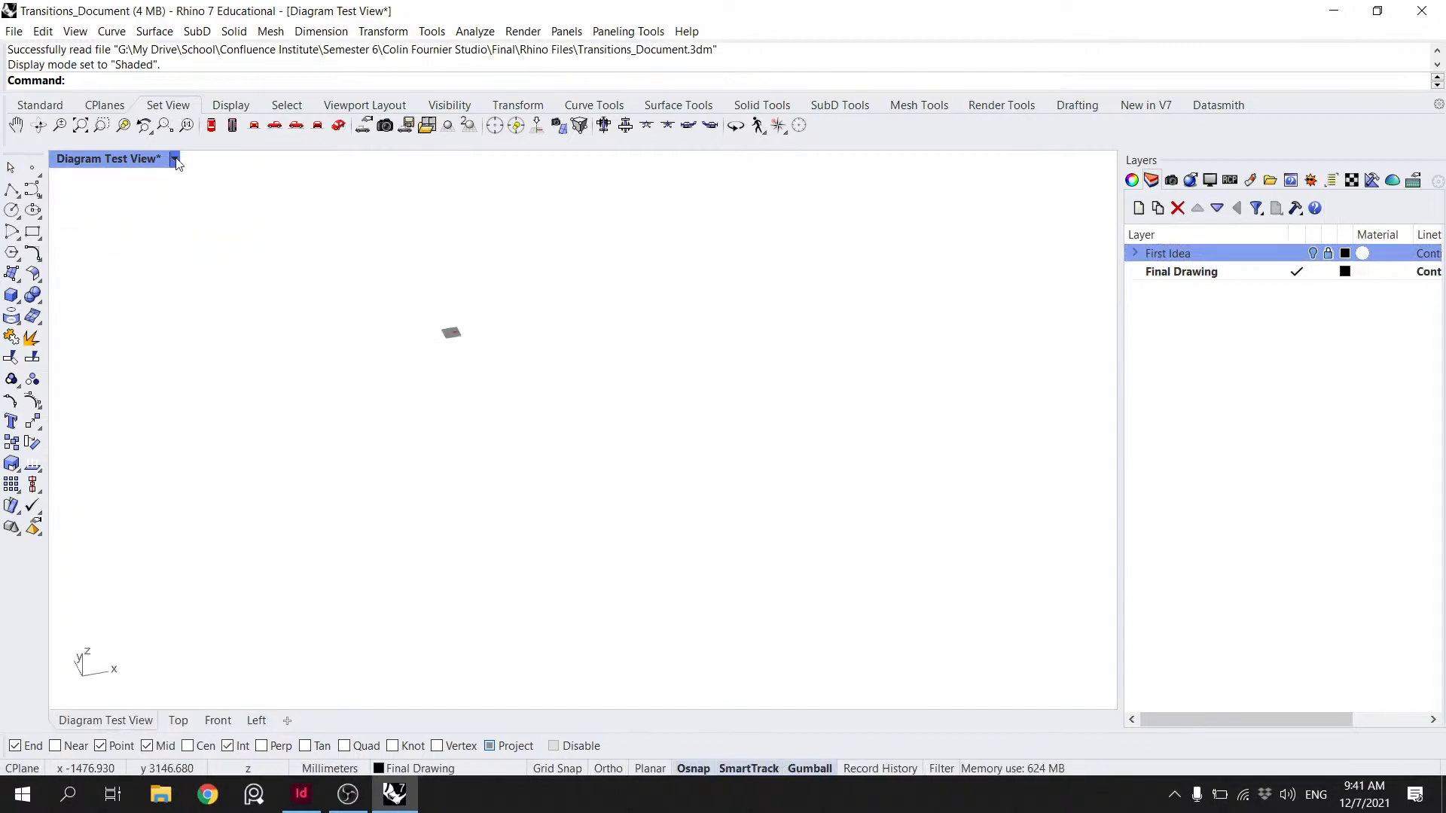
# - Set the maximized viewport to the Perspective view and switch to the four-viewport layout
pyautogui.click(174, 158)
pyautogui.moveTo(197, 534)
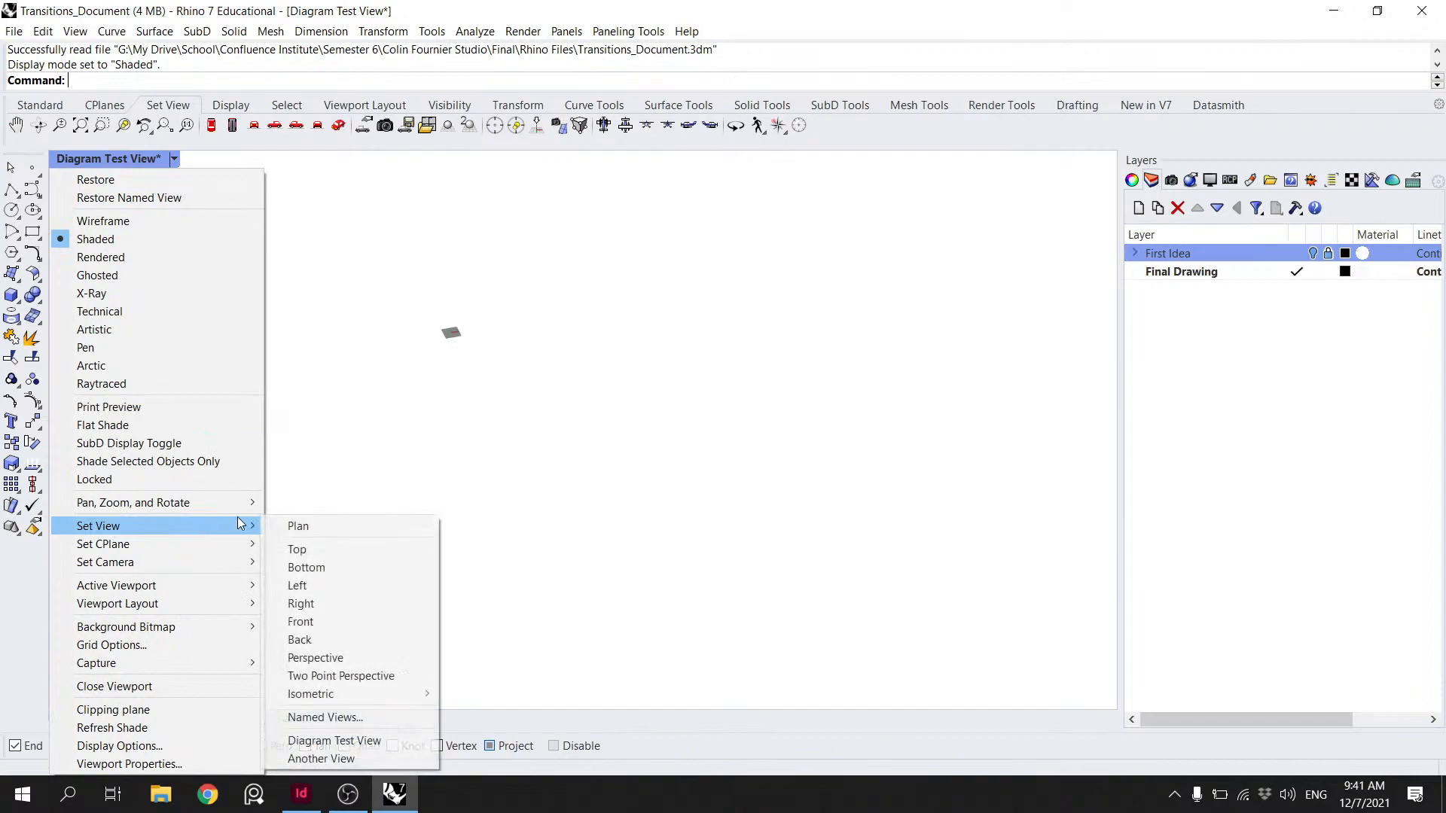
pyautogui.click(377, 657)
pyautogui.click(320, 106)
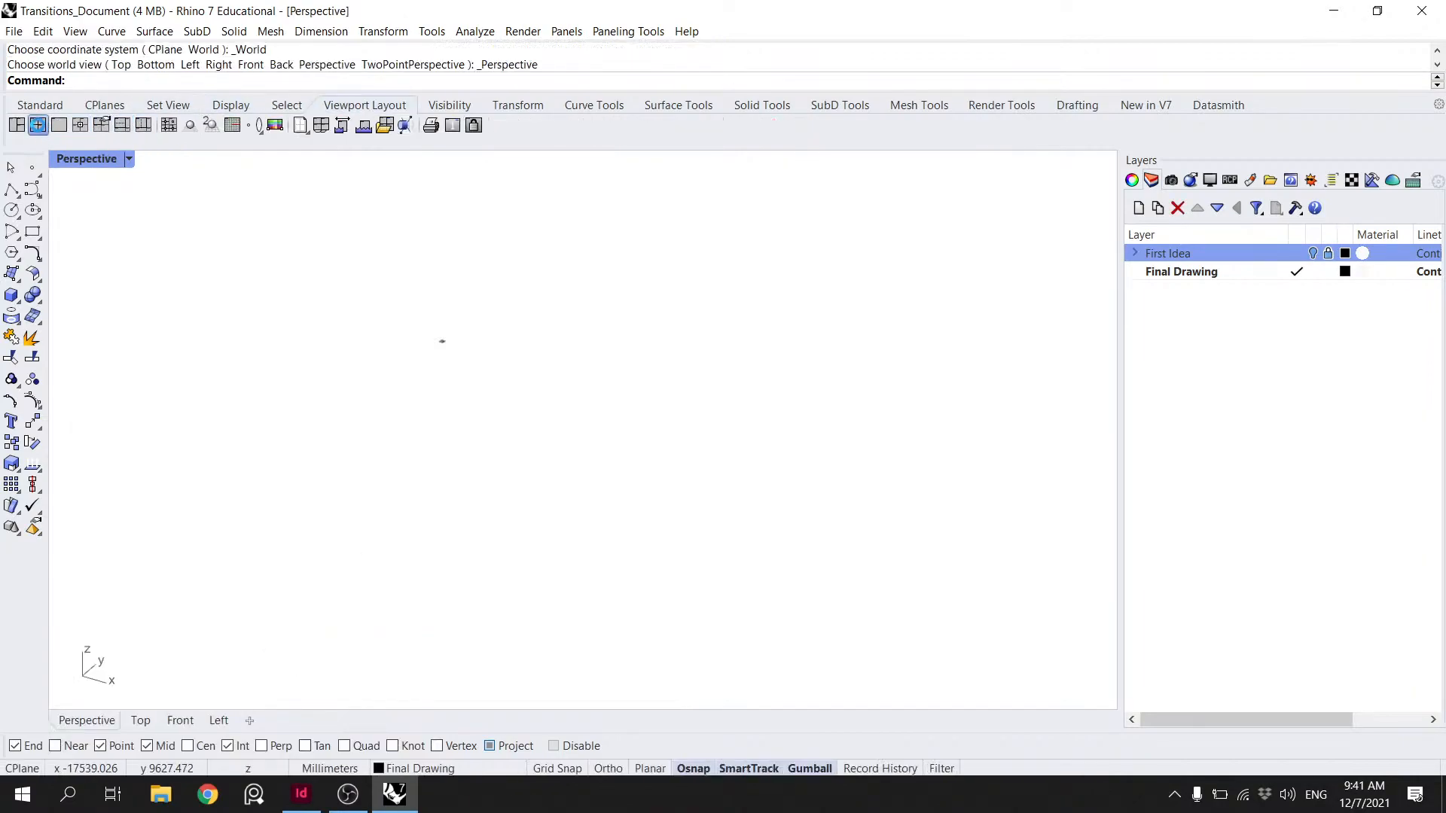
pyautogui.click(37, 124)
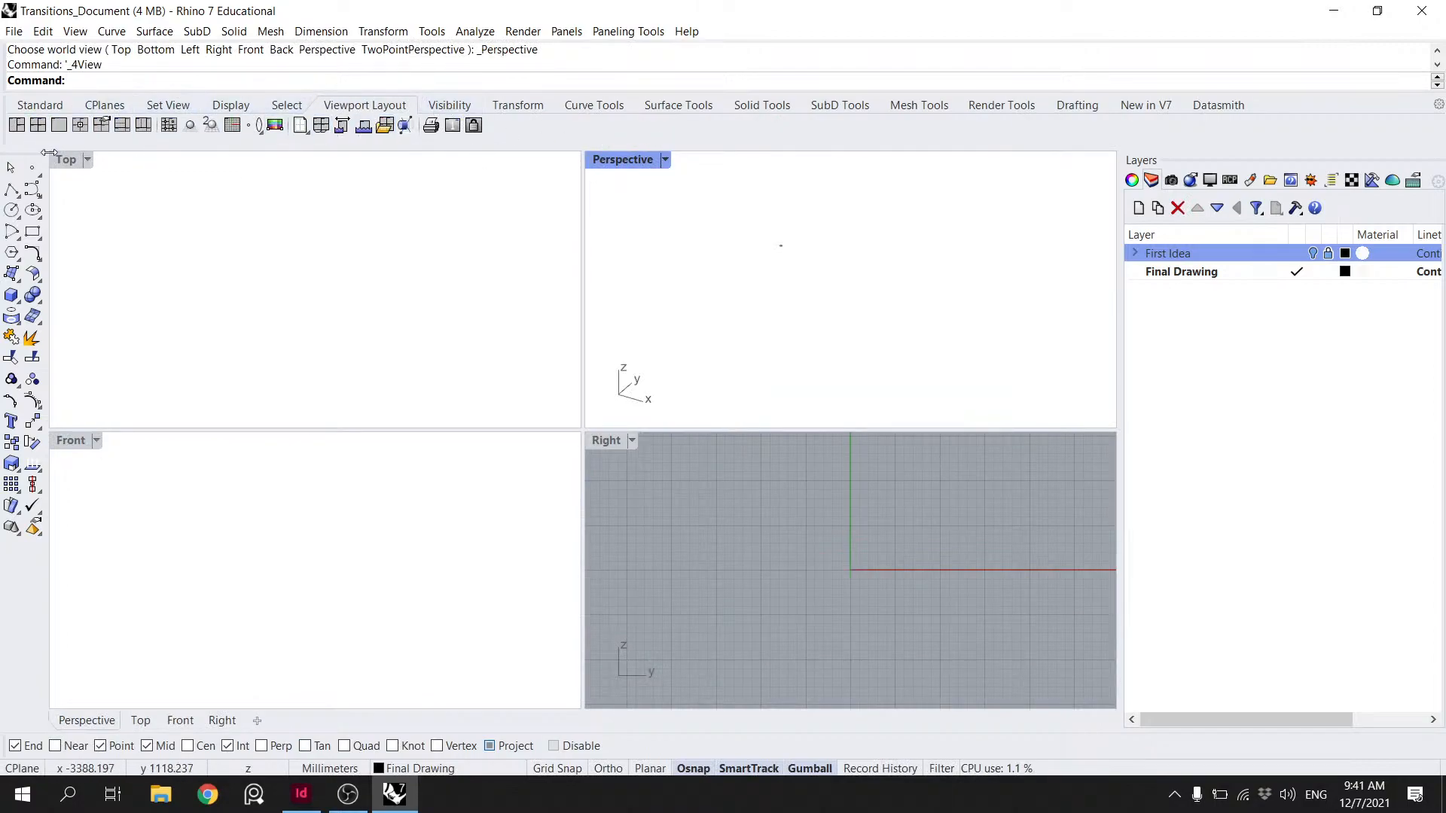
# - Set the Top, Perspective, Front and Right viewports to the Shaded display mode
pyautogui.click(87, 160)
pyautogui.click(98, 239)
pyautogui.click(665, 159)
pyautogui.click(631, 239)
pyautogui.click(96, 441)
pyautogui.click(179, 239)
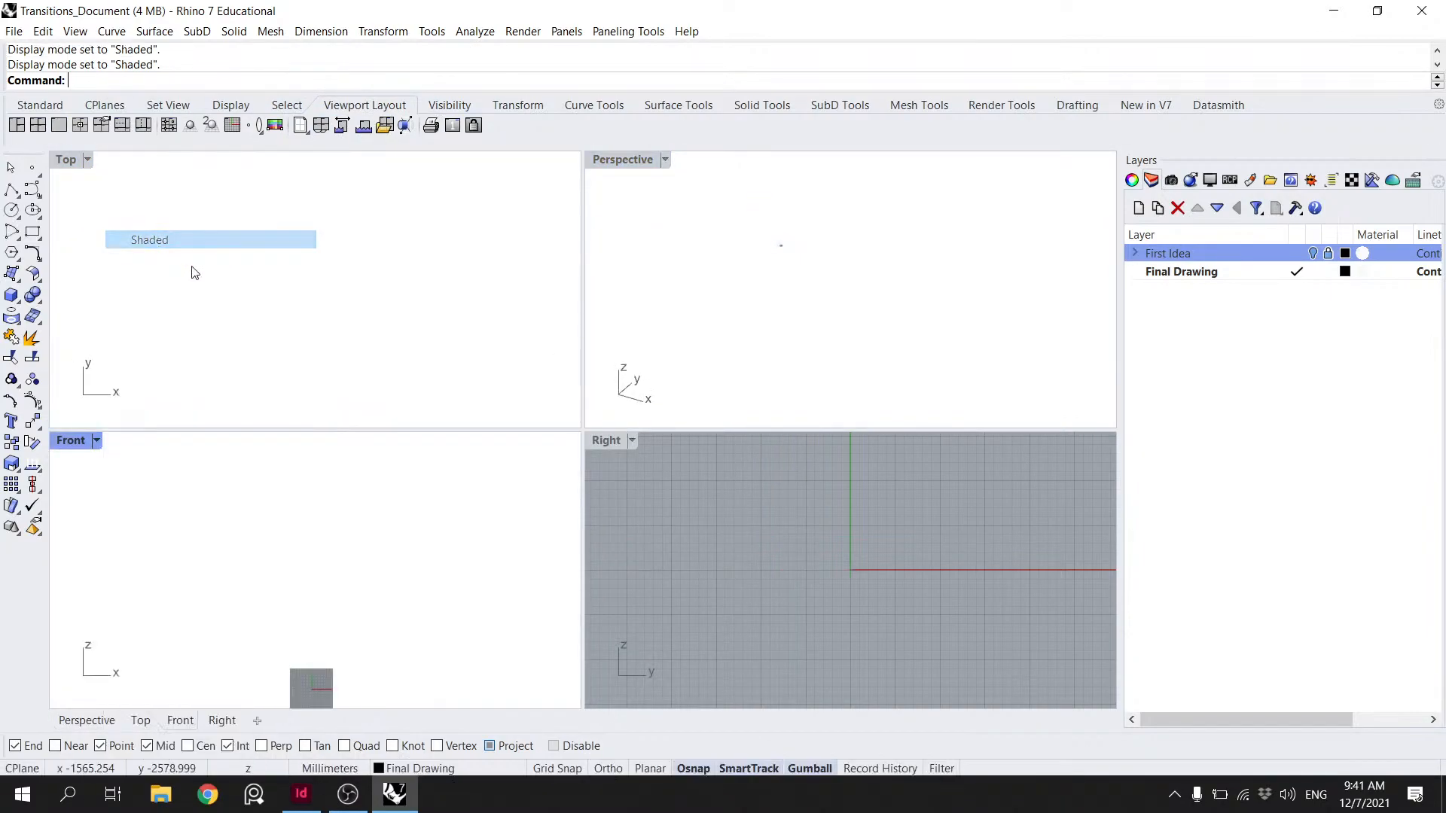
pyautogui.click(102, 441)
pyautogui.click(180, 238)
pyautogui.click(632, 440)
pyautogui.click(697, 239)
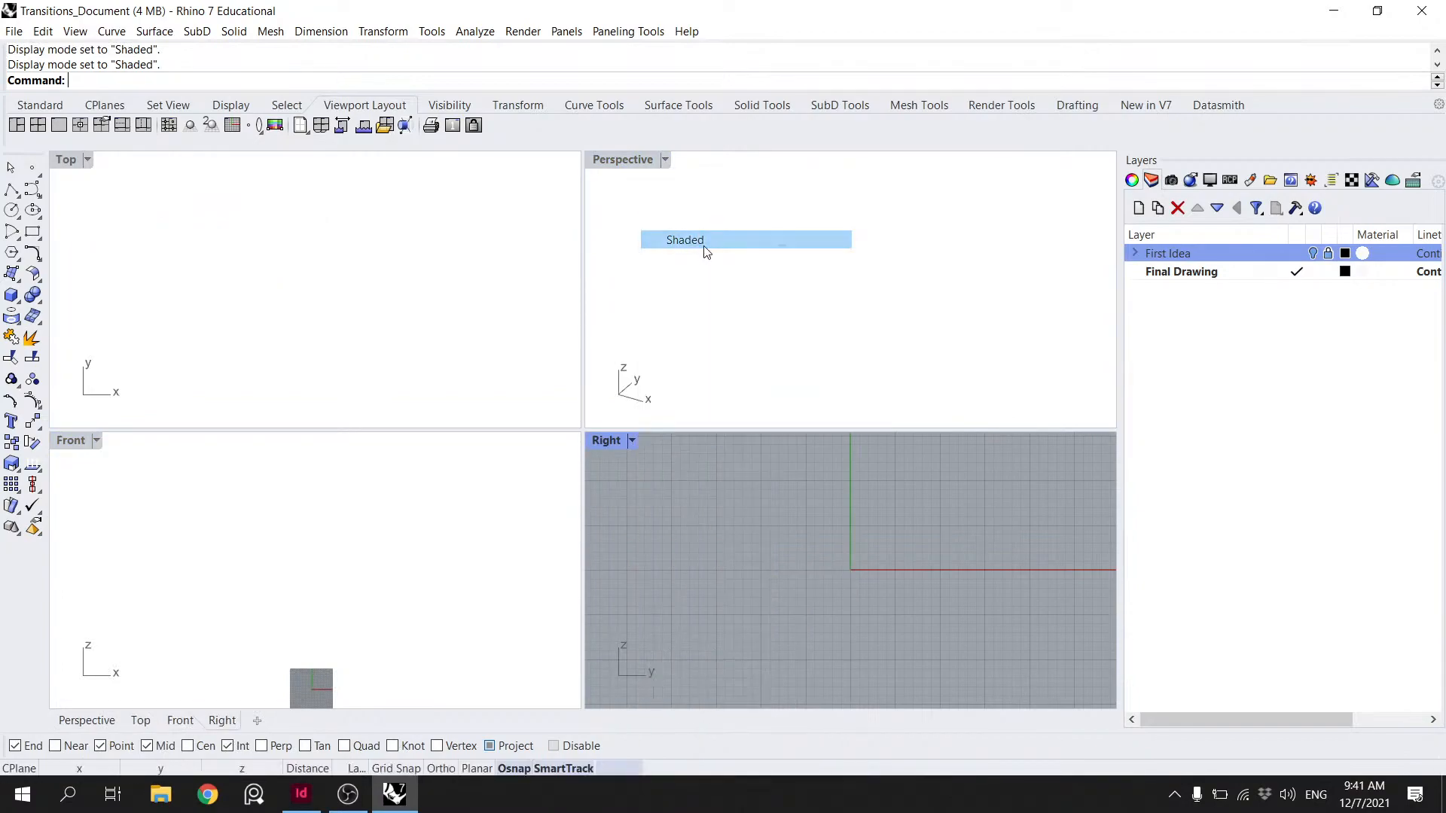
# - Try the Use Application Settings background for the Shaded display mode, and return it to Solid Color
pyautogui.click(1209, 180)
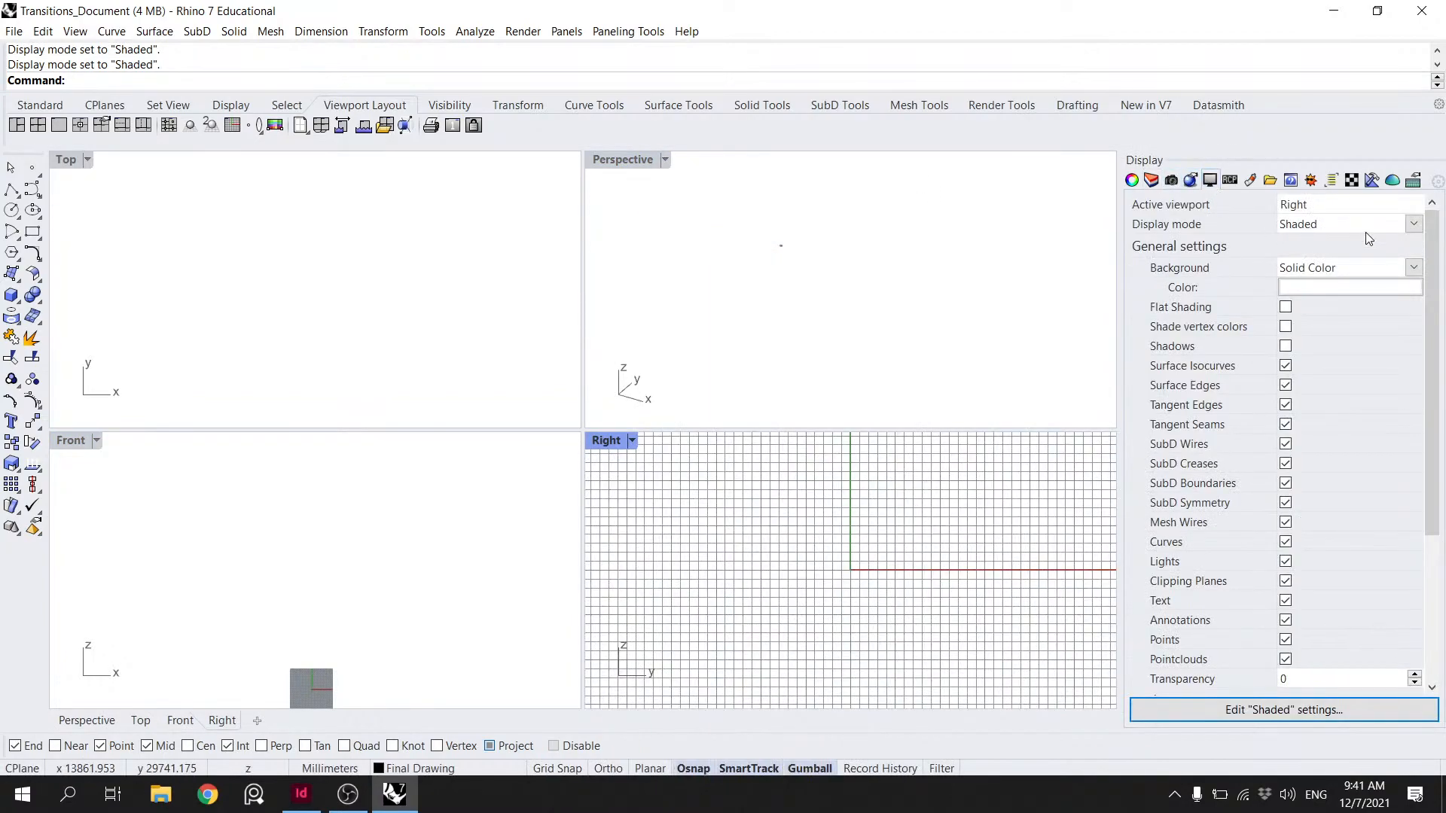
pyautogui.click(1419, 282)
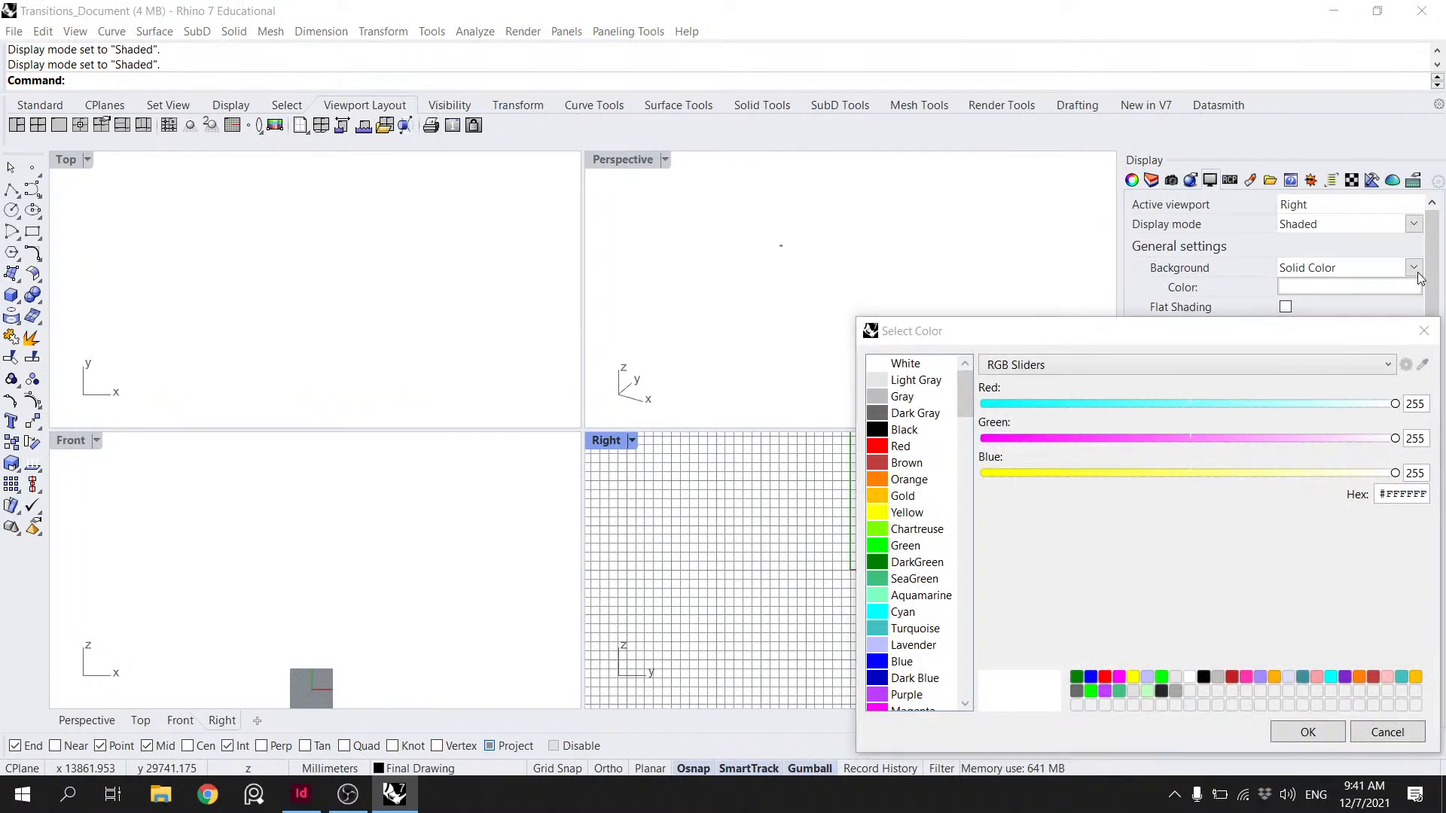
pyautogui.press('Escape')
pyautogui.click(1414, 267)
pyautogui.click(1385, 280)
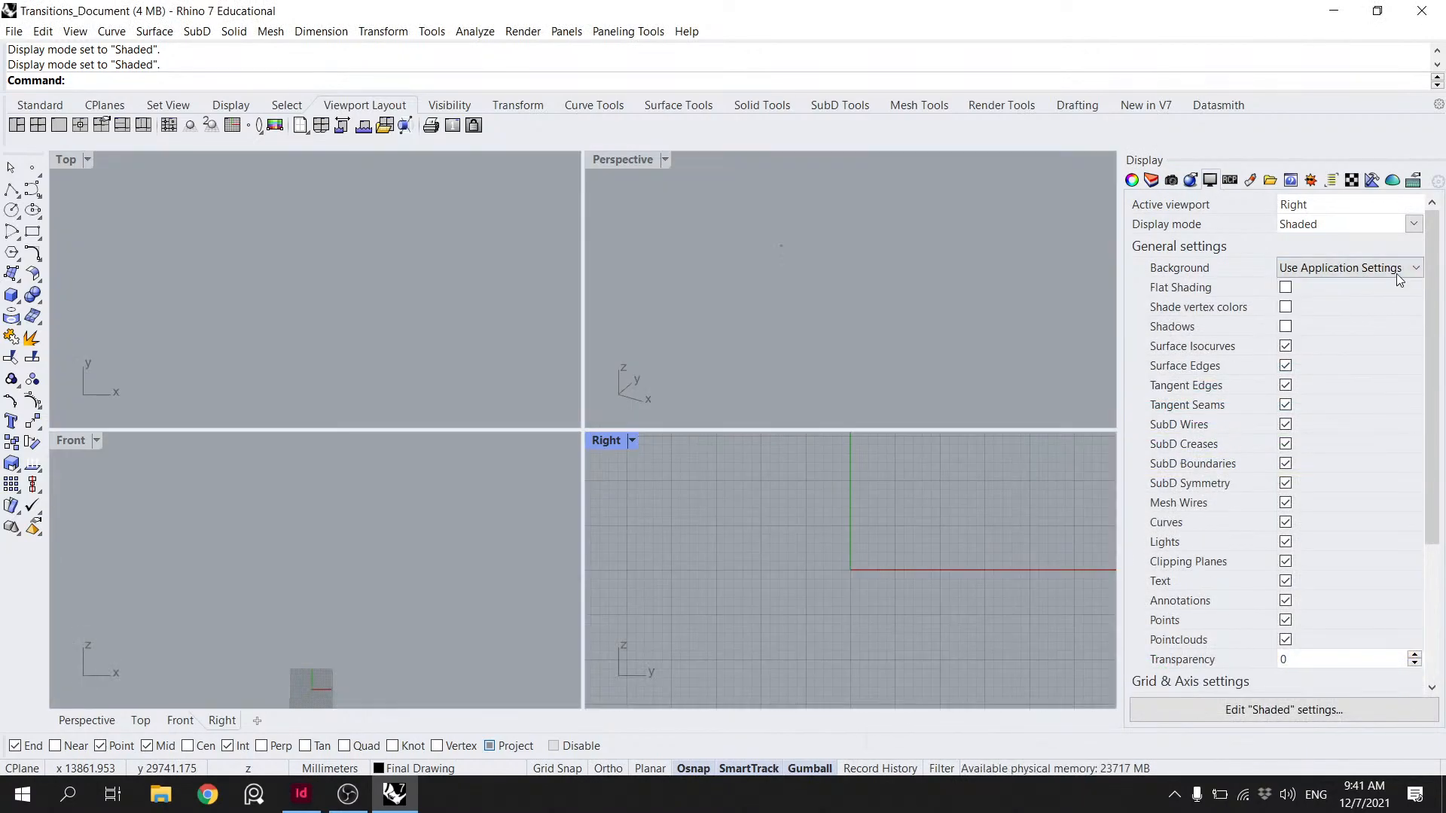
pyautogui.click(1394, 274)
pyautogui.click(1393, 300)
# - Try the Gradient 2 Colors, Use Render Settings and Transparent backgrounds for Shaded mode, and return to Solid Color
pyautogui.click(1398, 276)
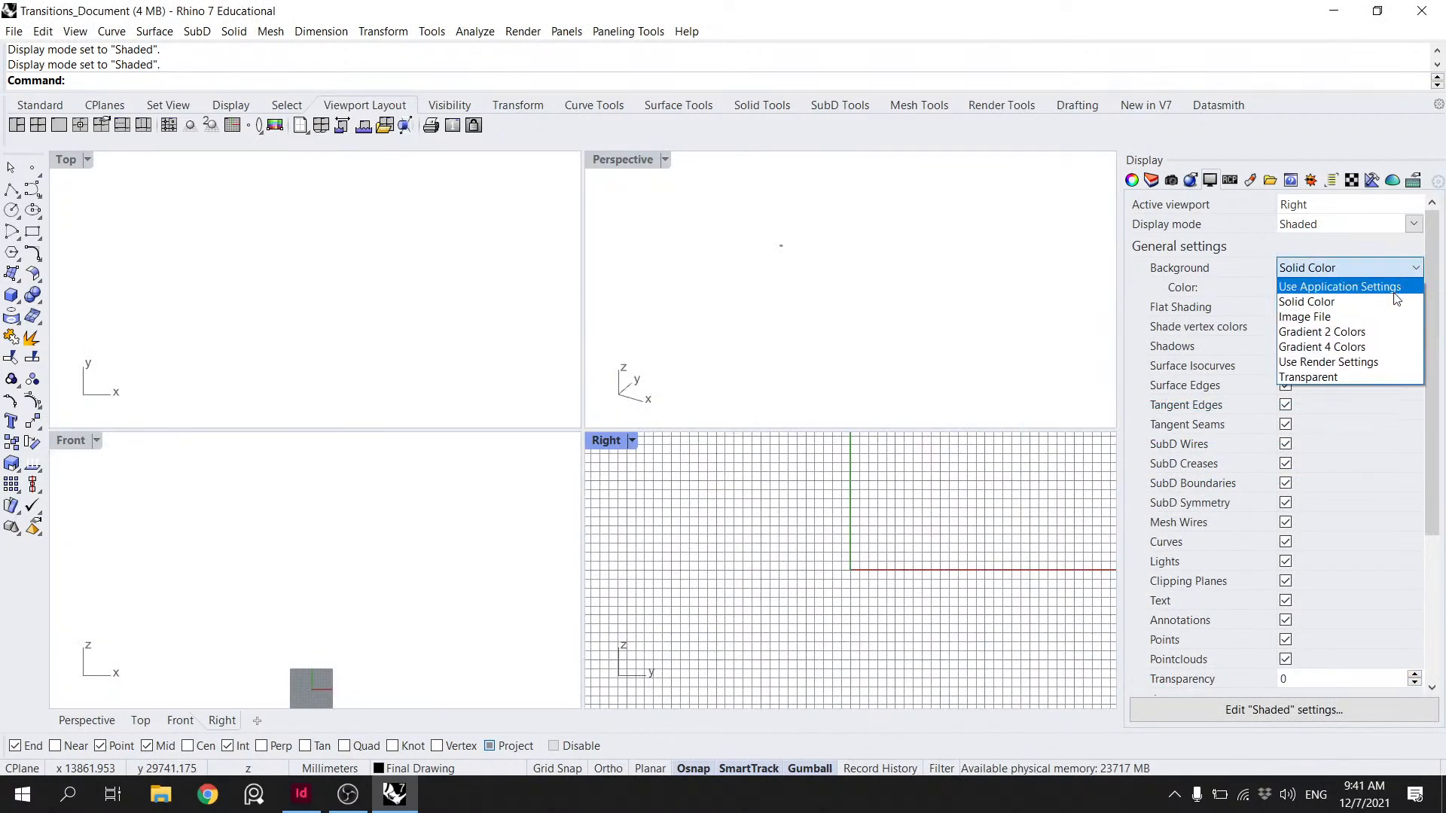
pyautogui.click(1382, 332)
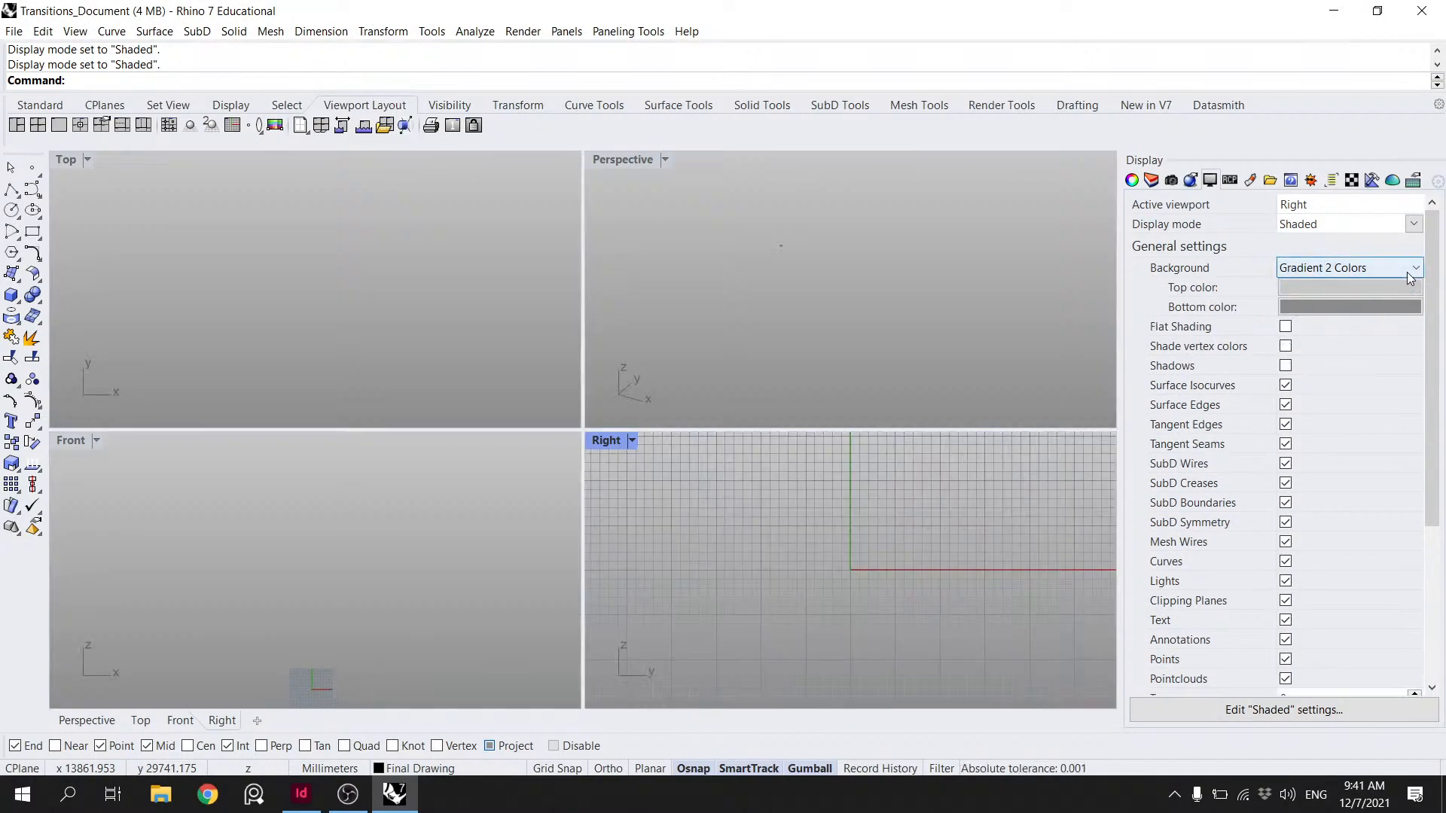
pyautogui.click(1408, 273)
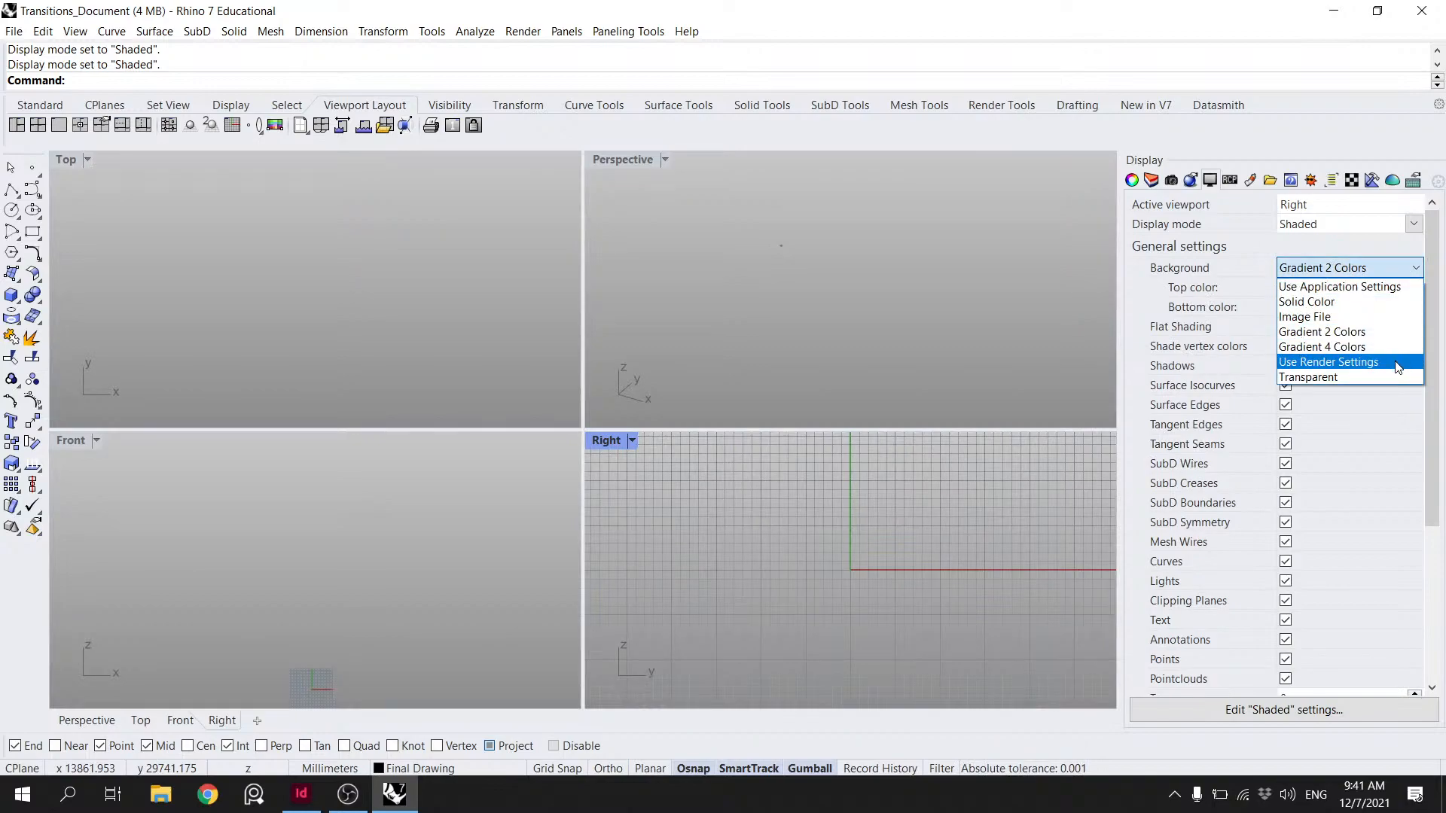
pyautogui.click(1397, 363)
pyautogui.click(1398, 273)
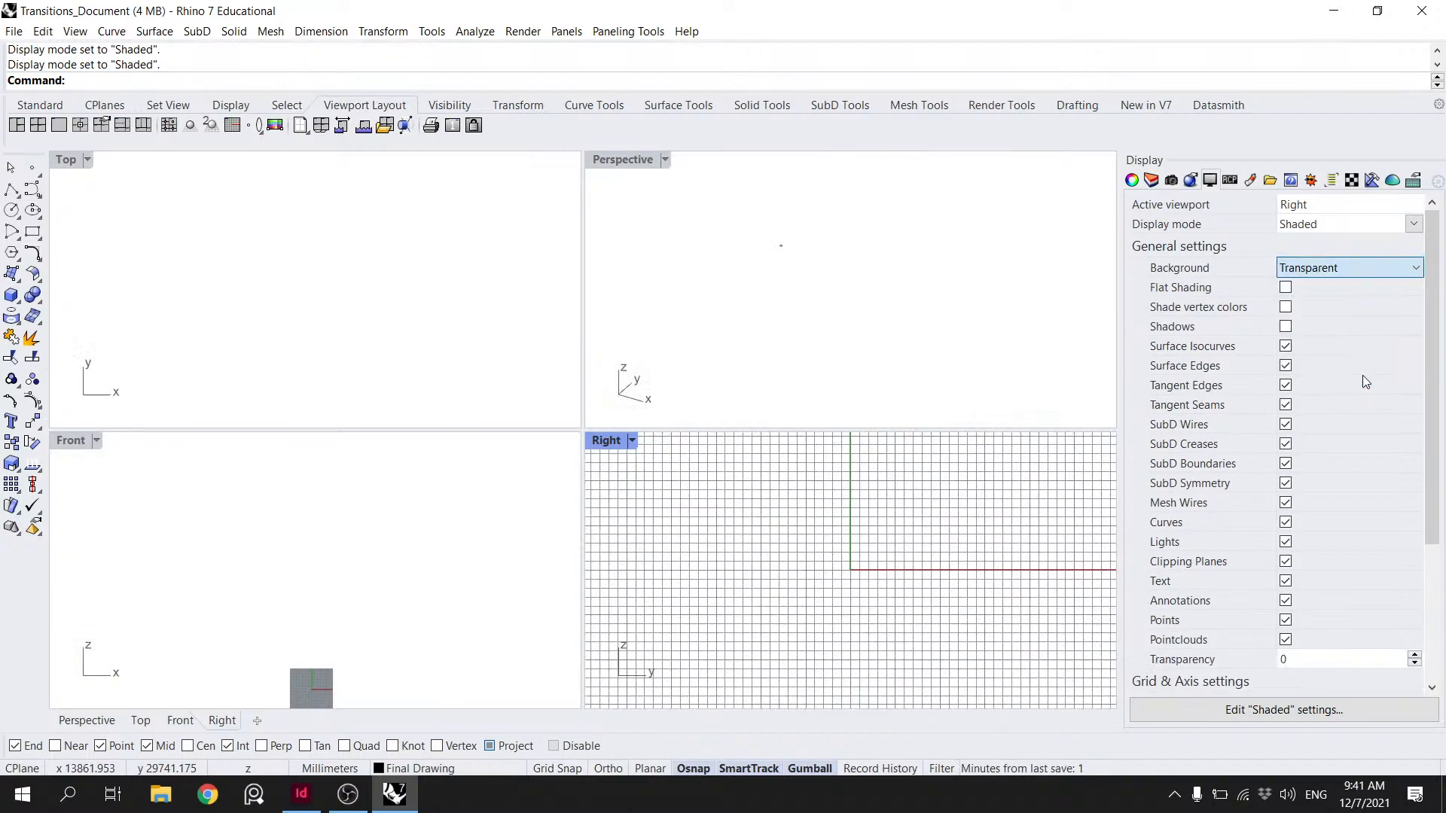
pyautogui.click(1362, 377)
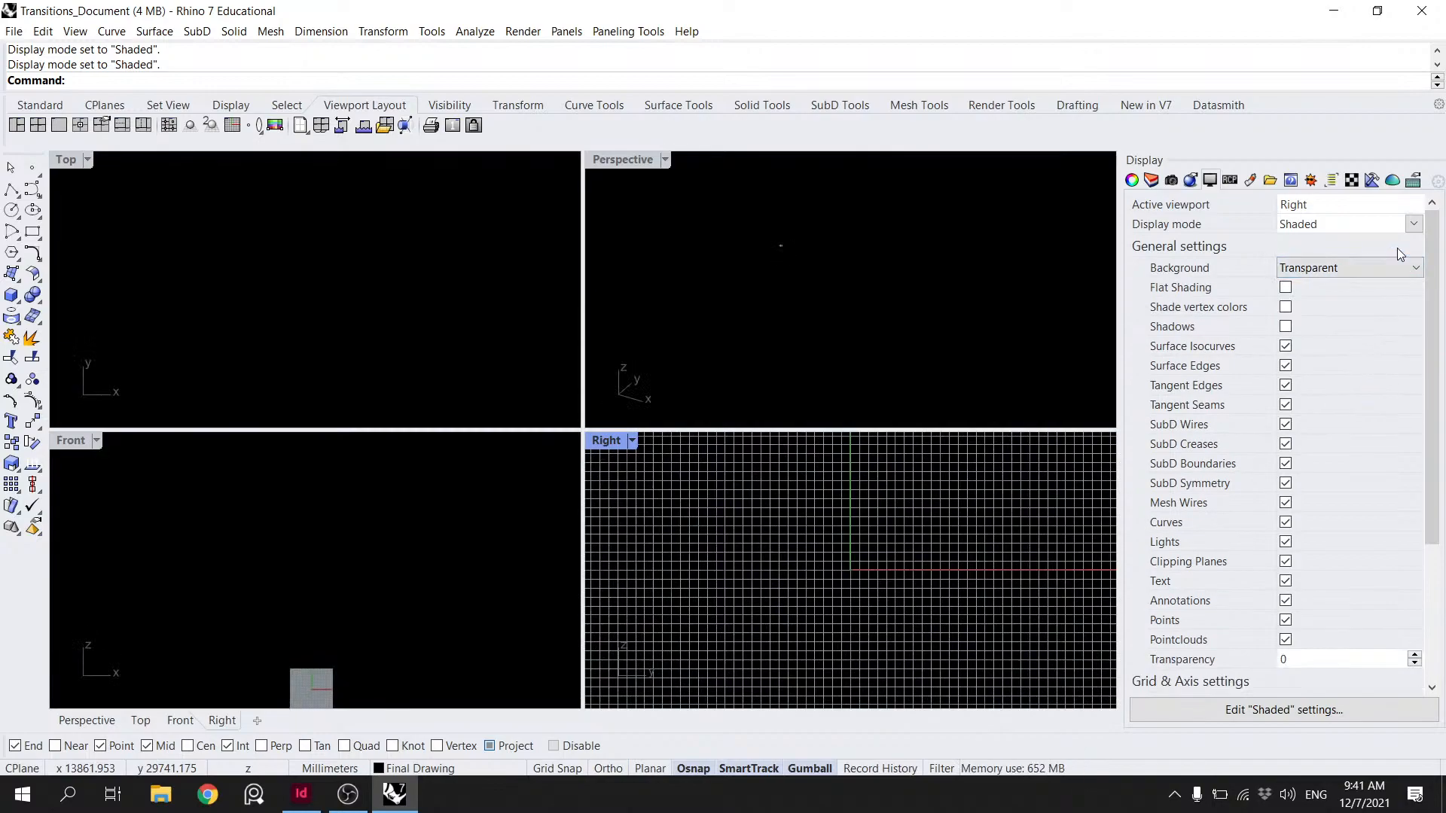
pyautogui.click(1397, 268)
pyautogui.click(1391, 302)
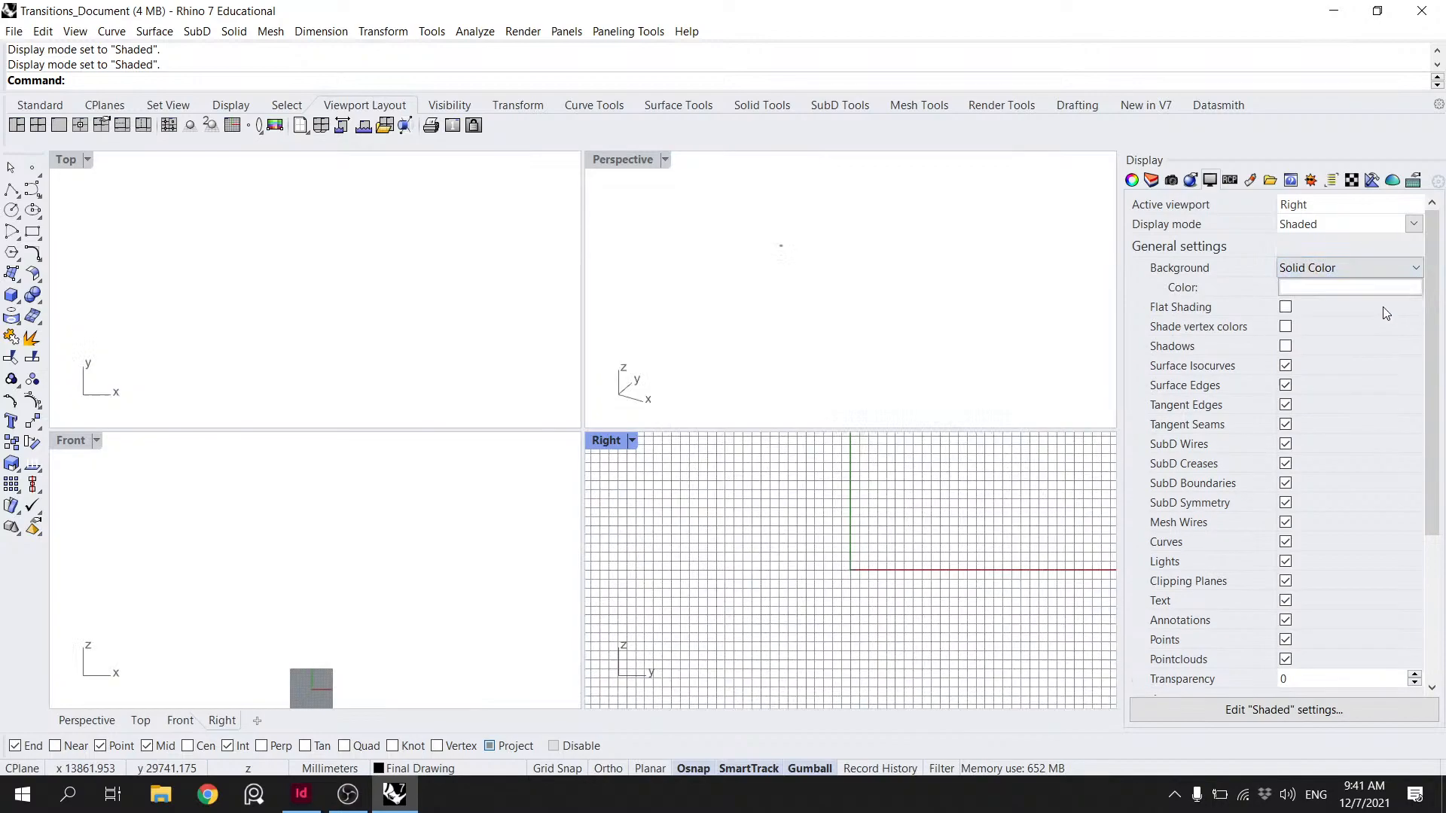
# - Try Yellow and Orange as the solid background colour of the Shaded display mode
pyautogui.click(1337, 286)
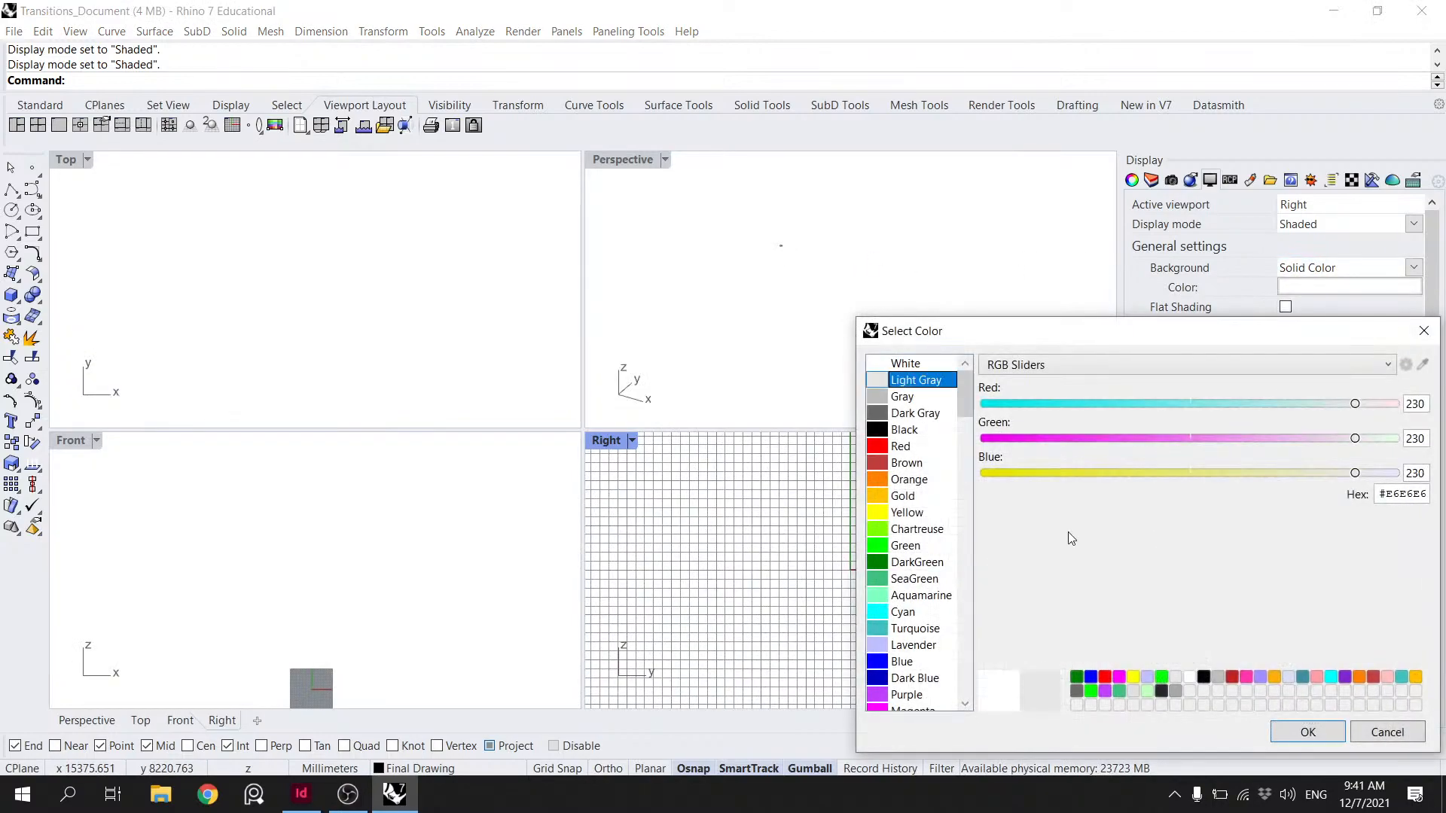
pyautogui.click(906, 513)
pyautogui.click(1314, 732)
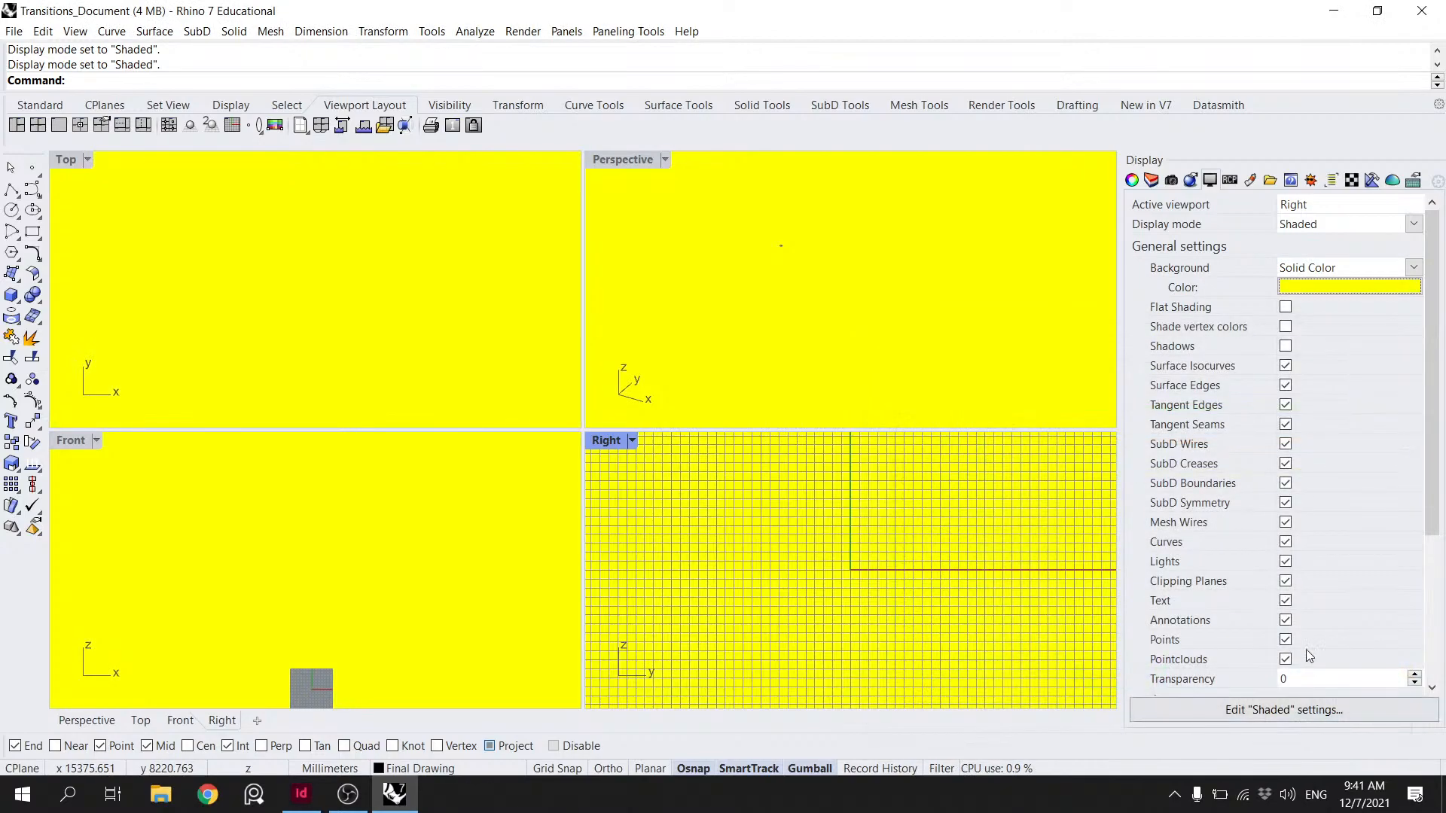
pyautogui.click(1373, 287)
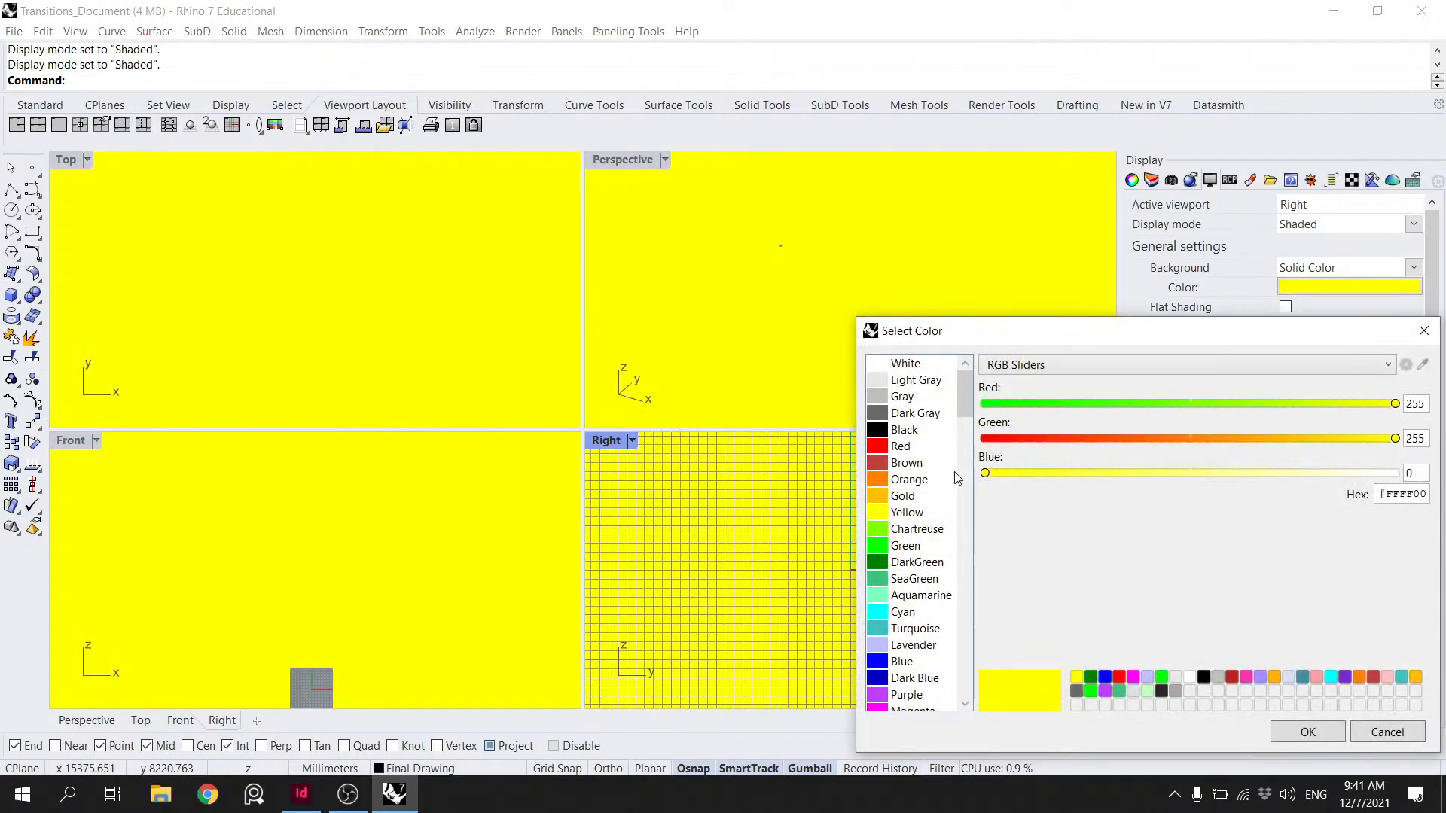
pyautogui.click(920, 479)
pyautogui.click(1329, 737)
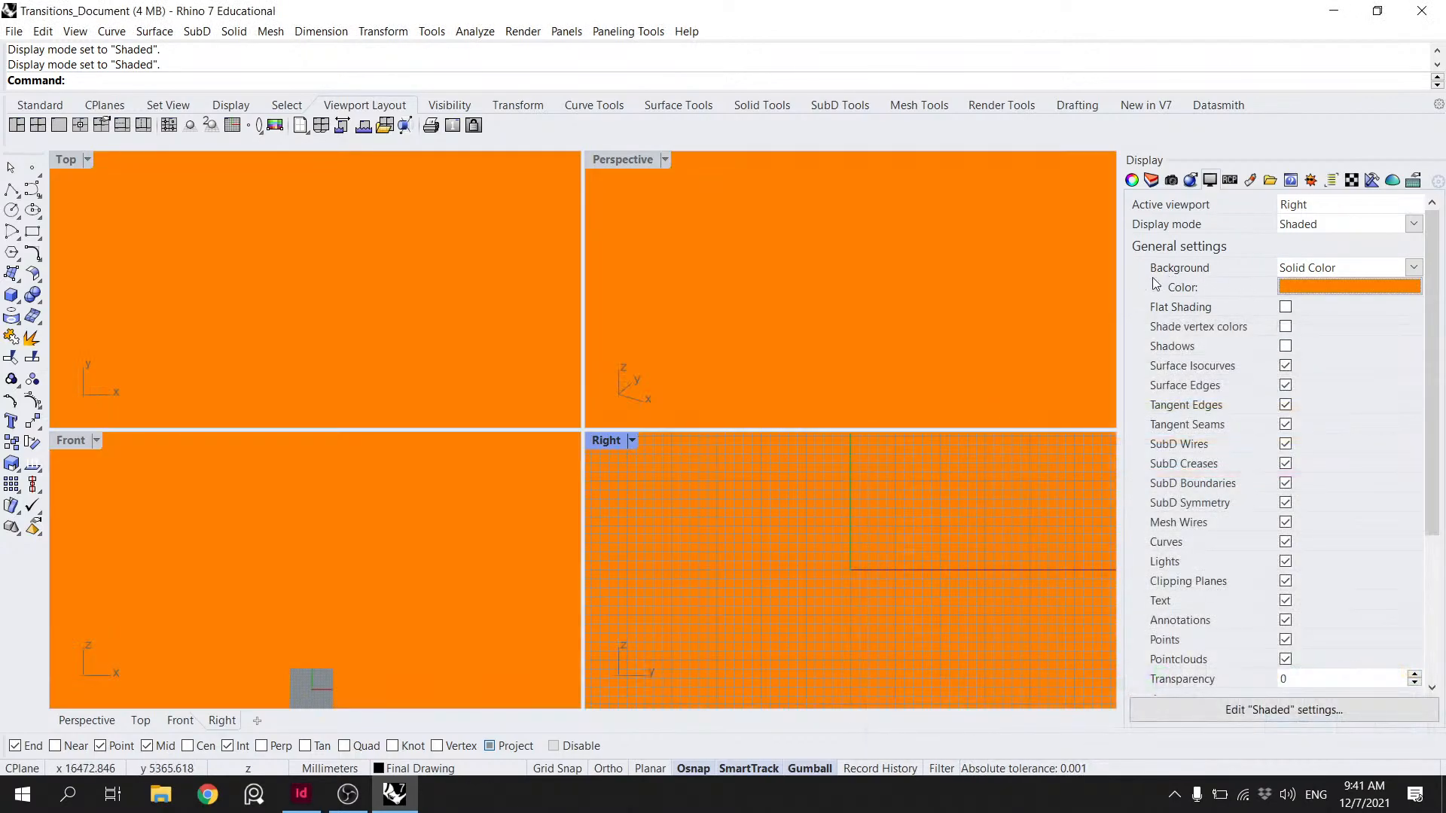
# - Maximize the Perspective viewport and set the Shaded mode's solid background colour to Light Gray
pyautogui.doubleClick(622, 159)
pyautogui.moveTo(544, 390)
pyautogui.mouseDown(button='right')
pyautogui.moveTo(848, 364)
pyautogui.moveTo(698, 412)
pyautogui.mouseUp(button='right')
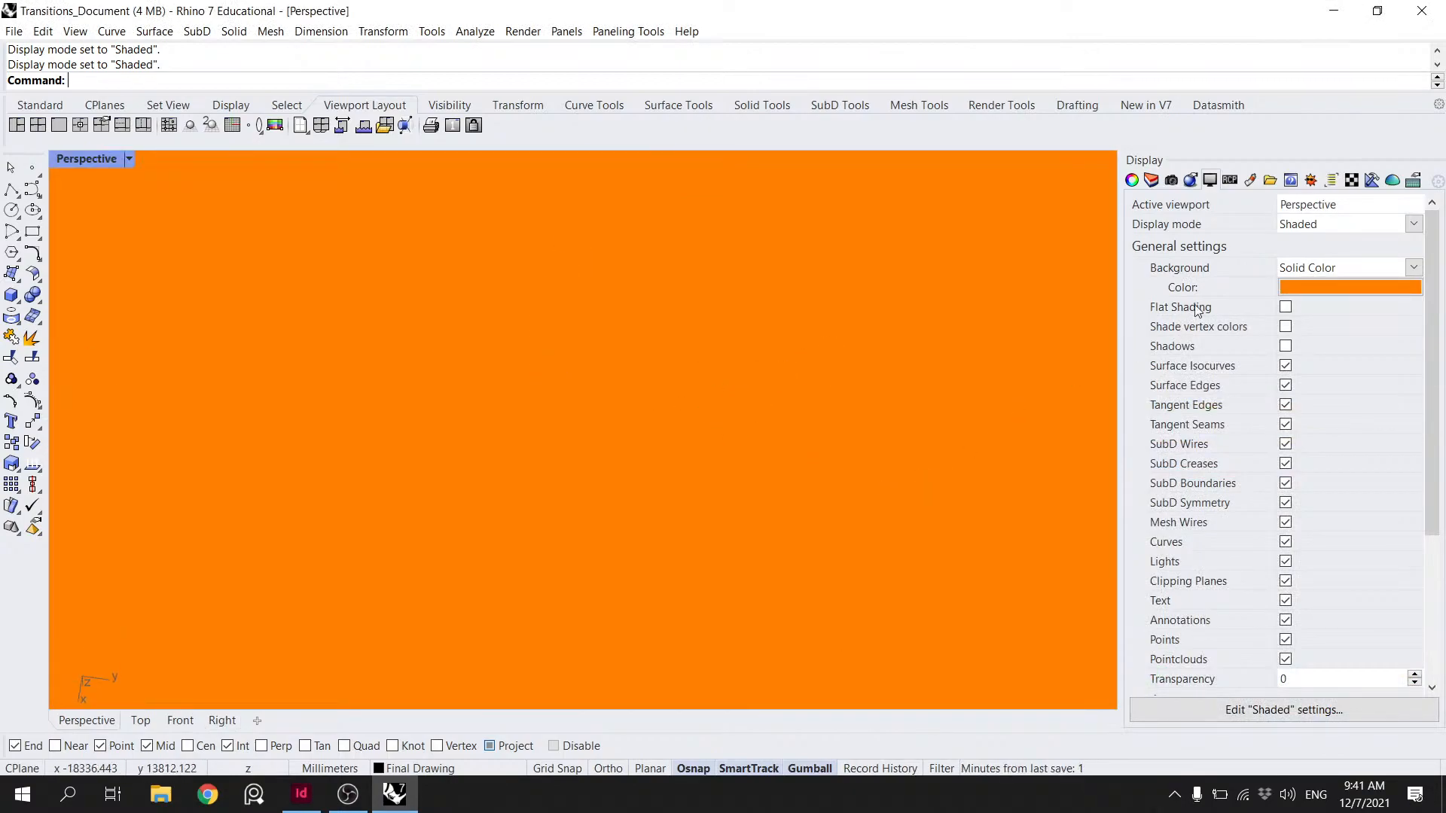
pyautogui.click(1326, 280)
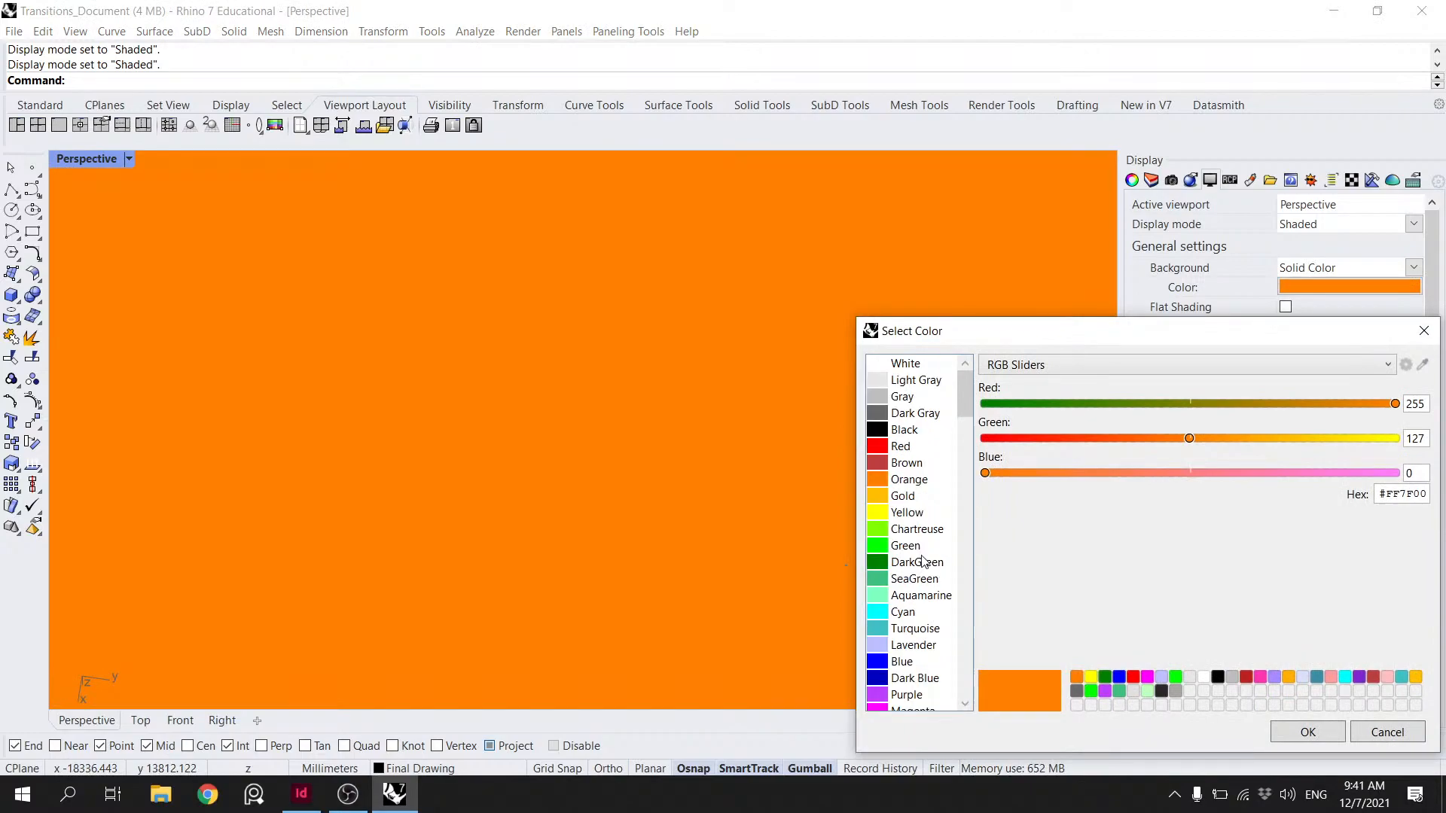
pyautogui.click(915, 382)
pyautogui.click(1327, 735)
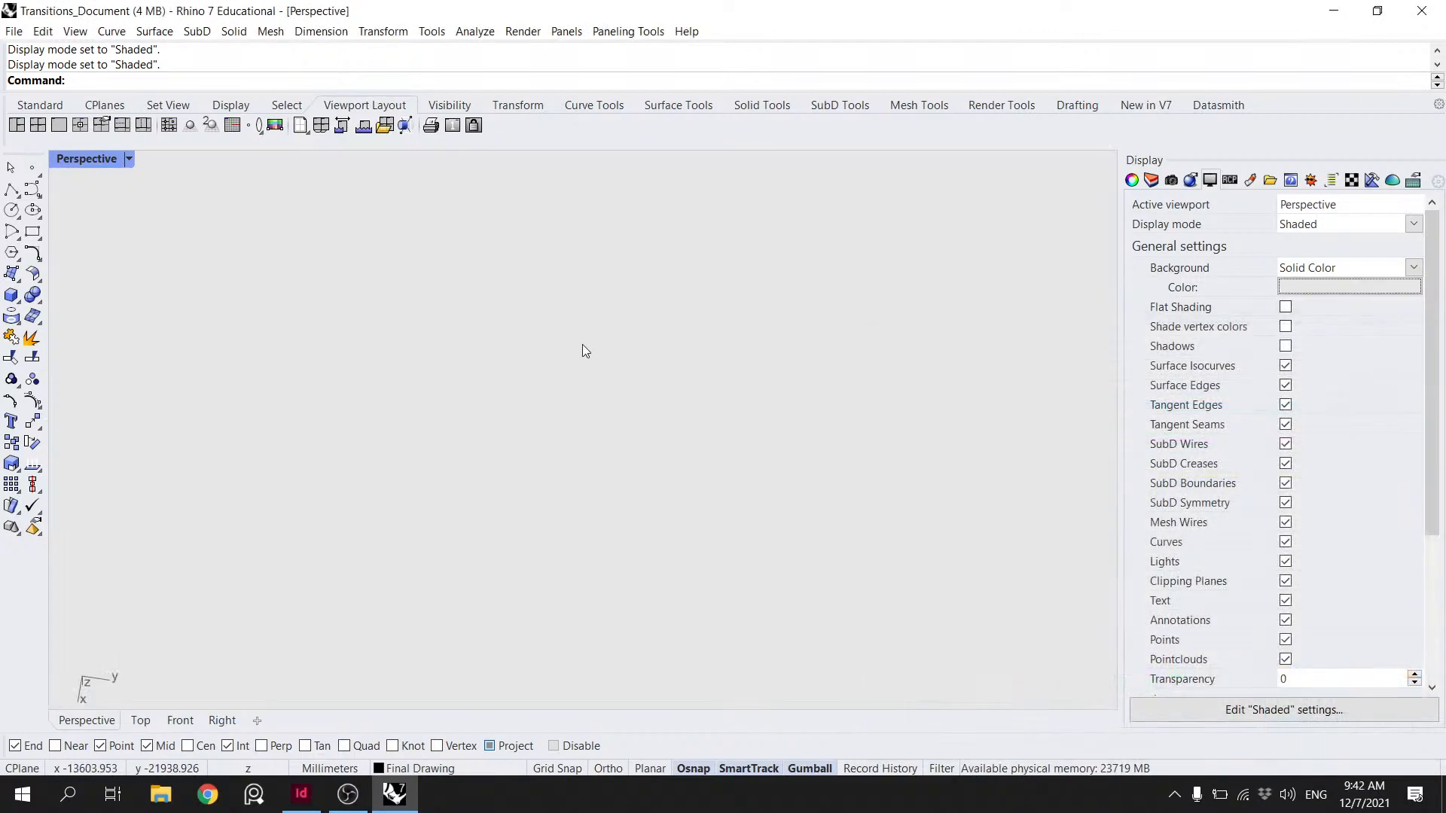
# - Maximize the Top viewport and add a sublayer named HD Frame under Final Drawing
pyautogui.doubleClick(76, 159)
pyautogui.doubleClick(70, 161)
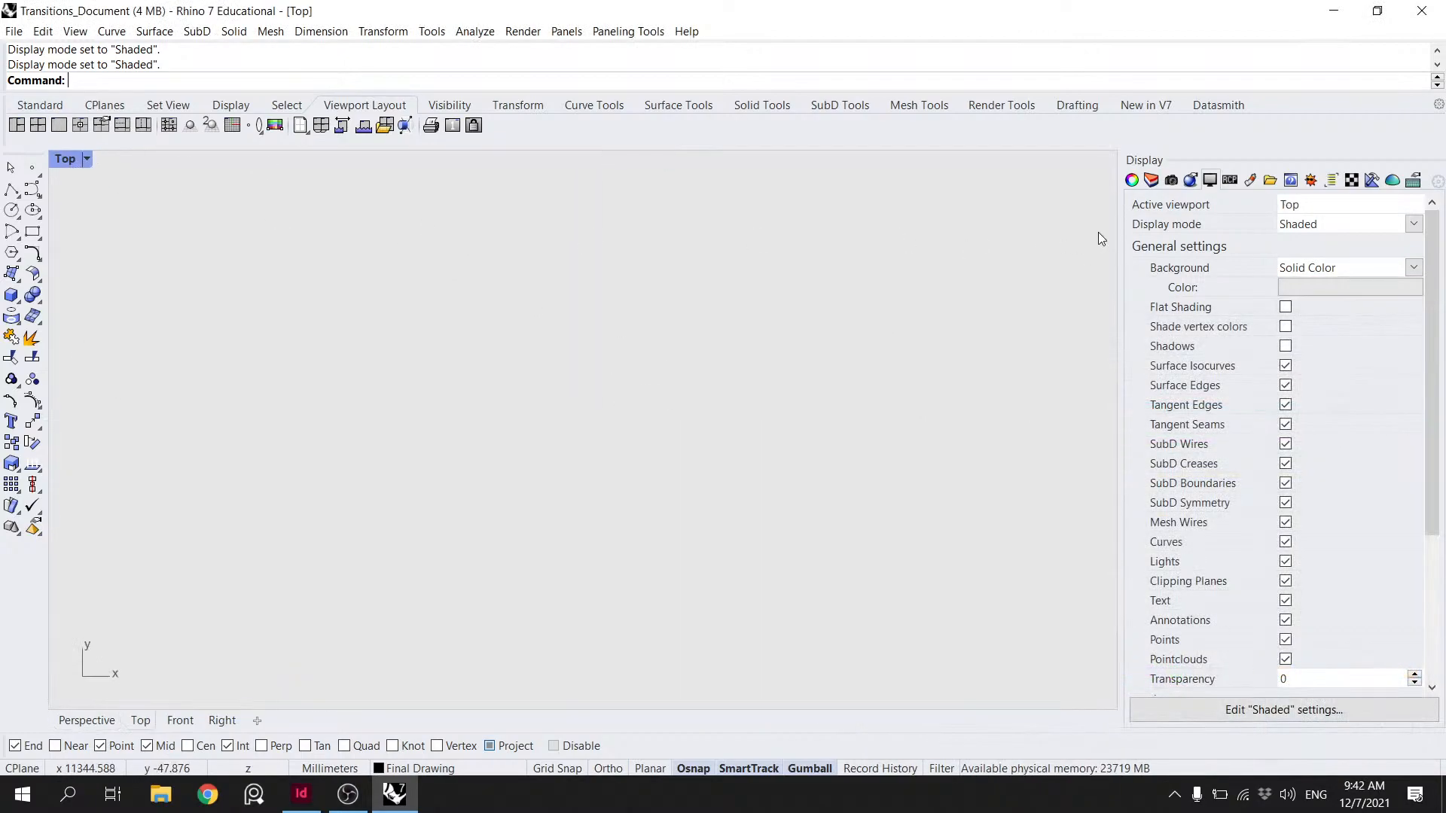
pyautogui.click(1151, 180)
pyautogui.click(1180, 272)
pyautogui.click(1158, 208)
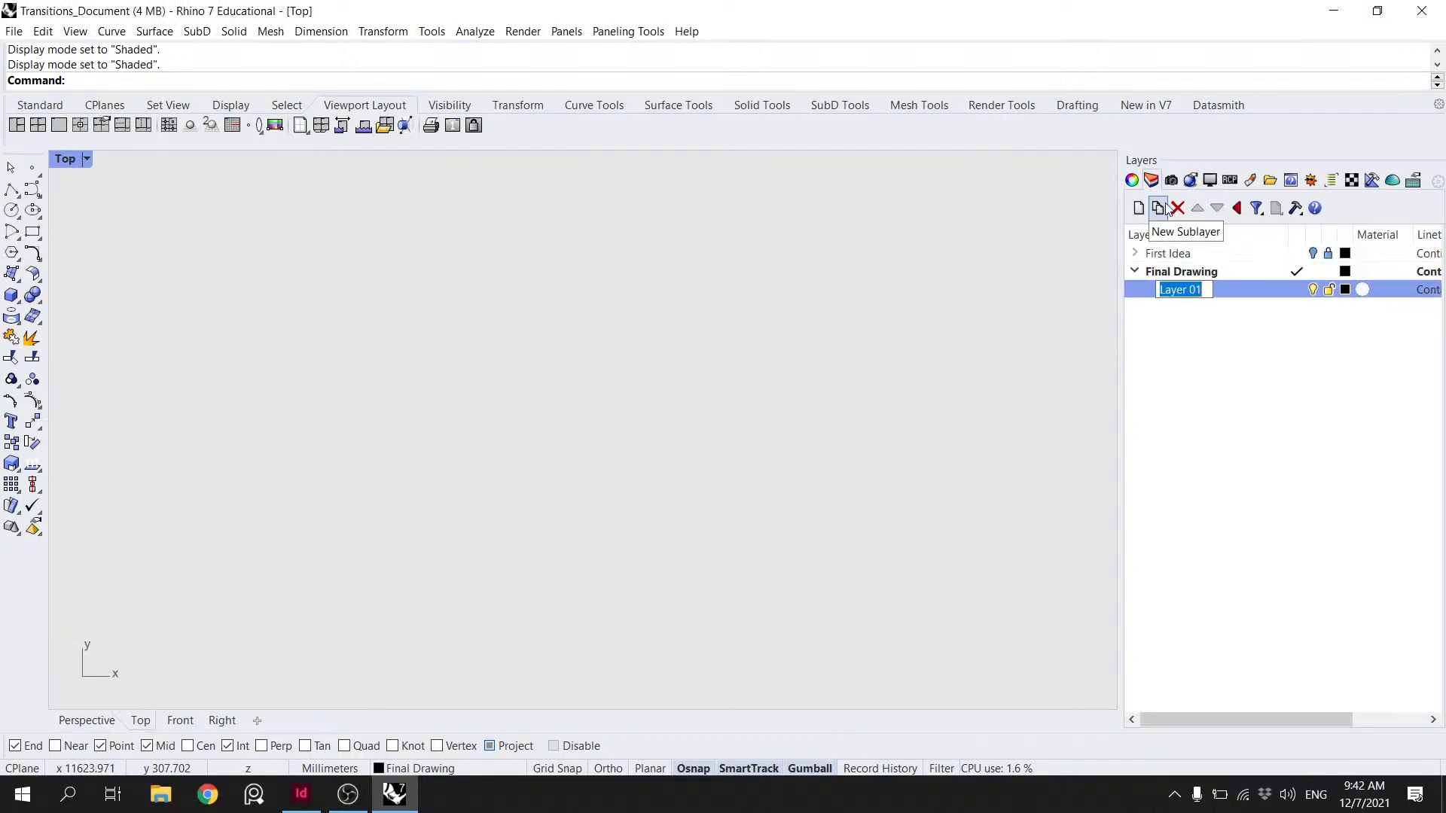
pyautogui.write('HD Frame')
pyautogui.press('Return')
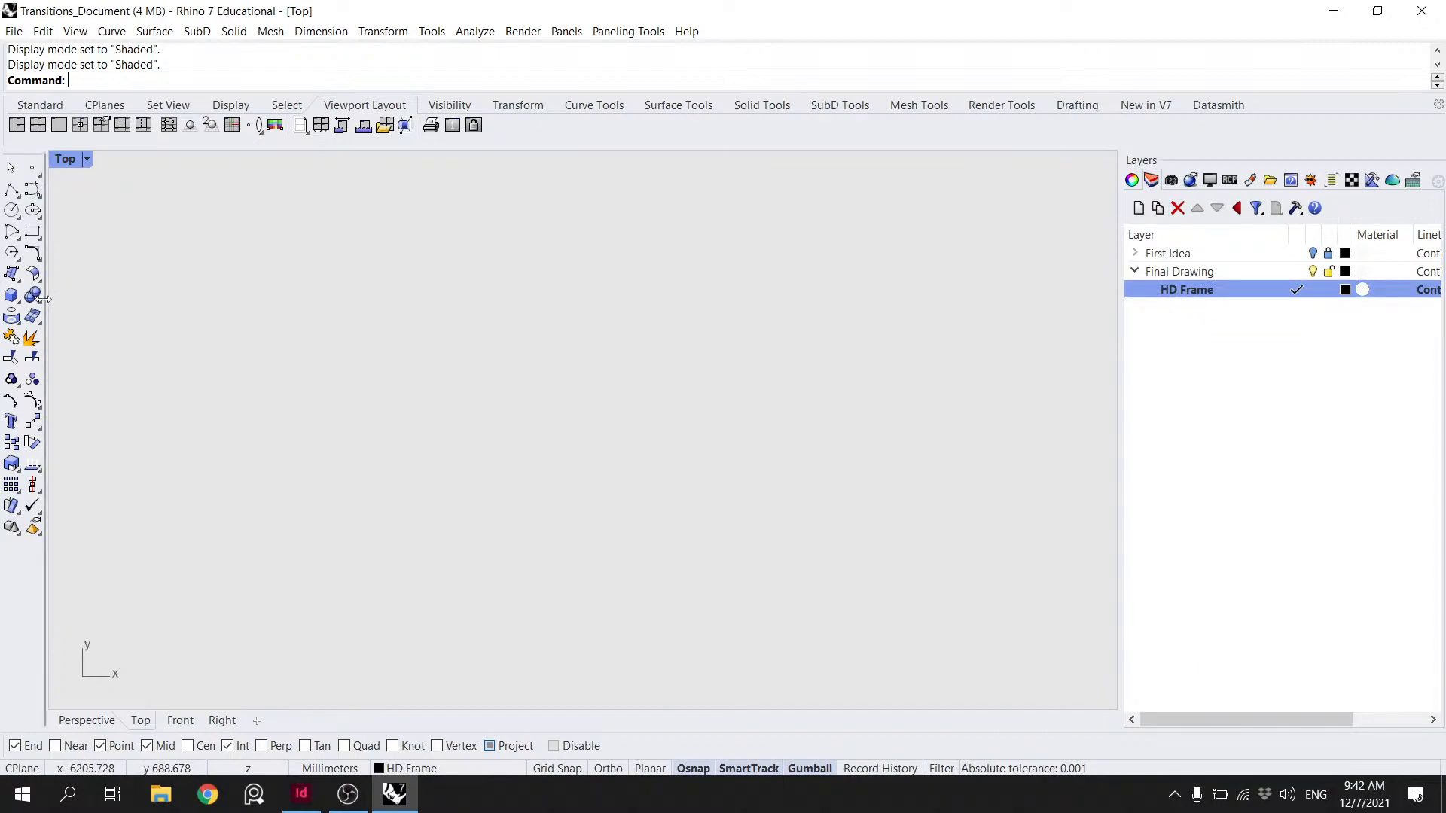
# - Draw a 3Point rectangle for the HD frame from the origin with a 1920 mm horizontal edge, and zoom to fit it
pyautogui.click(32, 232)
pyautogui.click(149, 81)
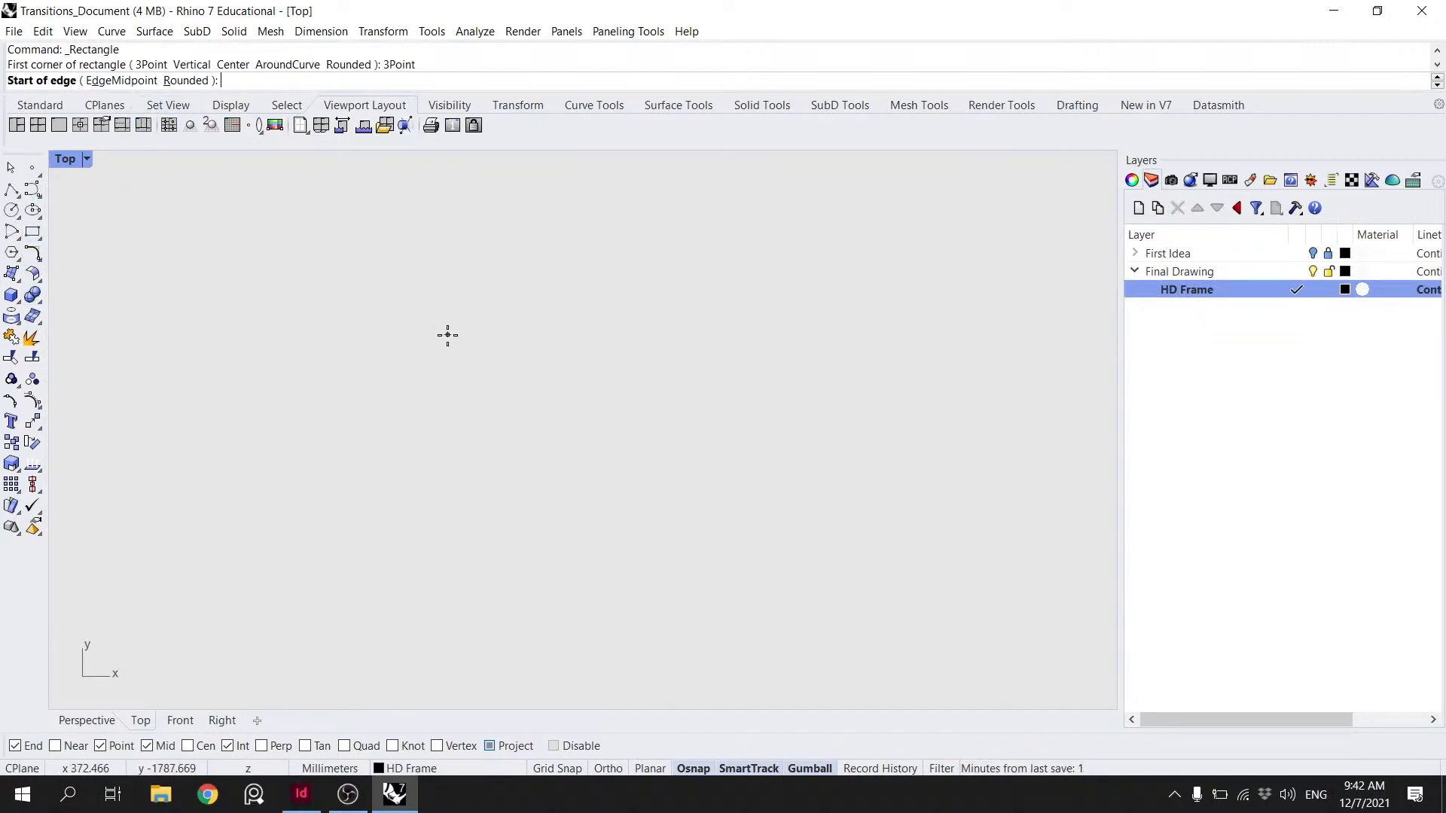
pyautogui.write('0')
pyautogui.press('Return')
pyautogui.press('F8')
pyautogui.scroll(-7, 502, 505)
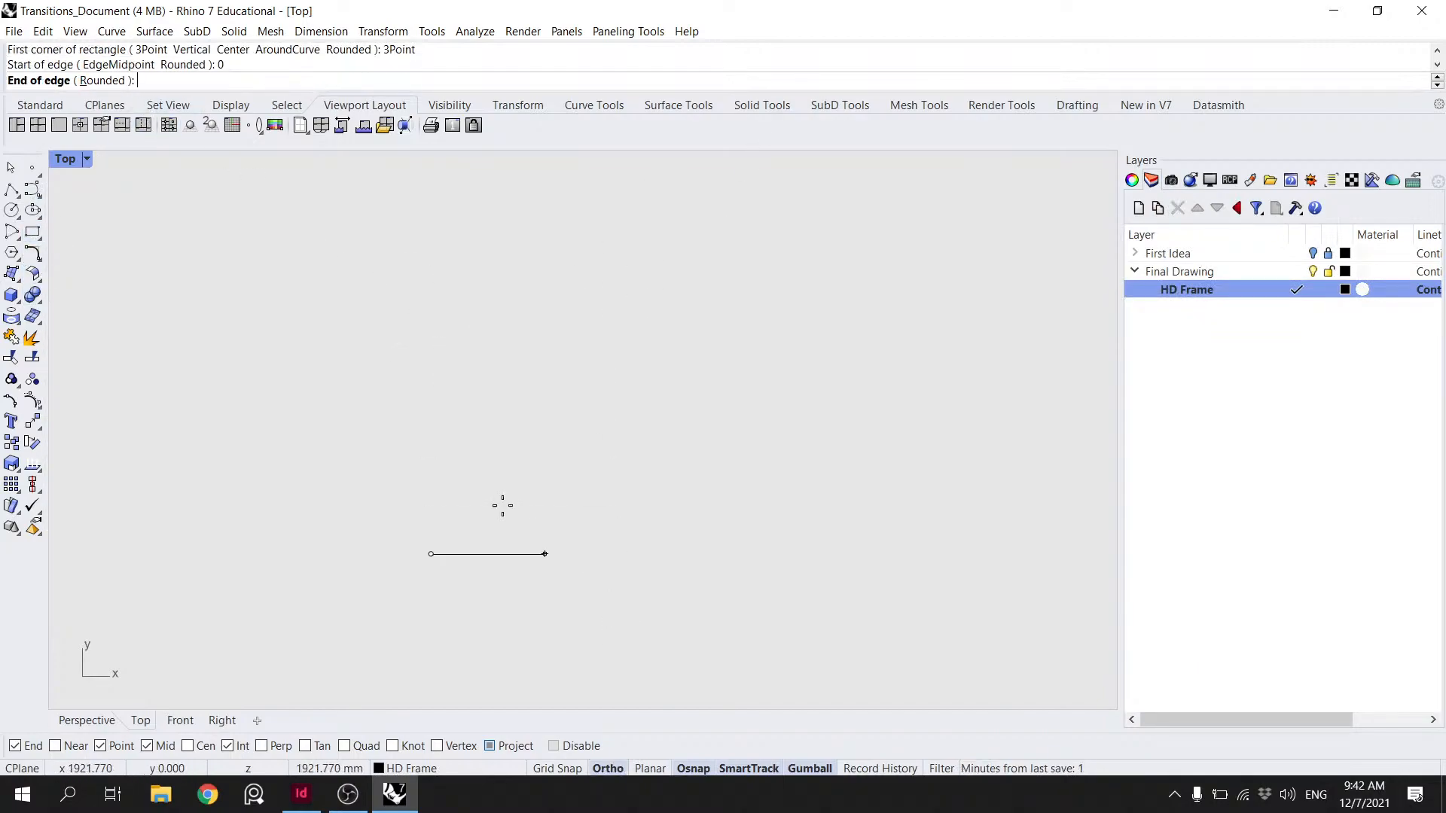
pyautogui.click(431, 450)
pyautogui.write('1920')
pyautogui.press('Return')
pyautogui.moveTo(679, 644); pyautogui.dragTo(303, 374)
pyautogui.click(168, 105)
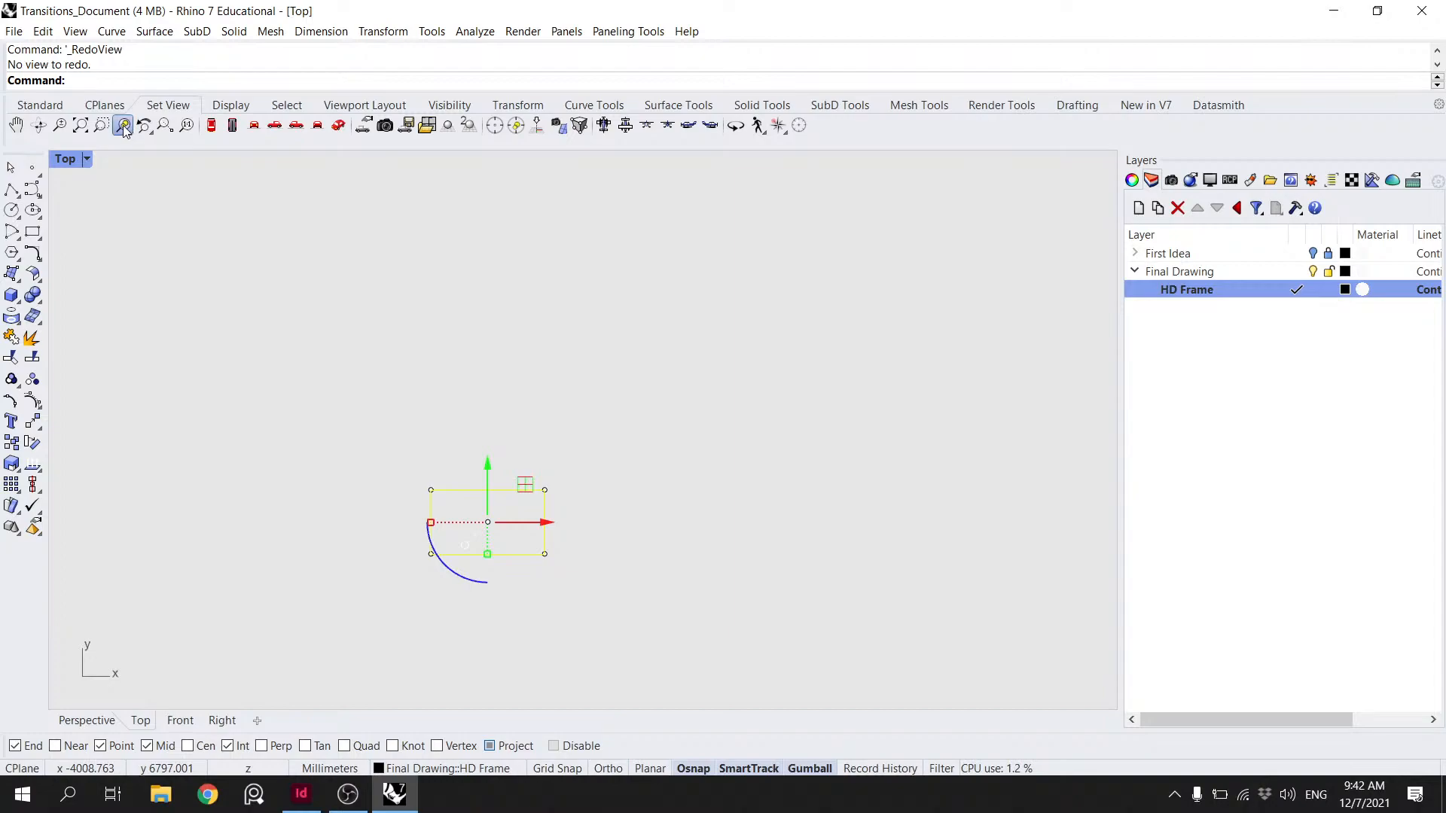
pyautogui.click(142, 126)
pyautogui.press('Escape')
# - Add a layer named Random below HD Frame and make it current
pyautogui.click(1144, 215)
pyautogui.write('Random')
pyautogui.press('Return')
pyautogui.click(1271, 311)
# - Lock the HD Frame layer and set its colour to Red
pyautogui.click(1286, 290)
pyautogui.click(1346, 288)
pyautogui.click(907, 445)
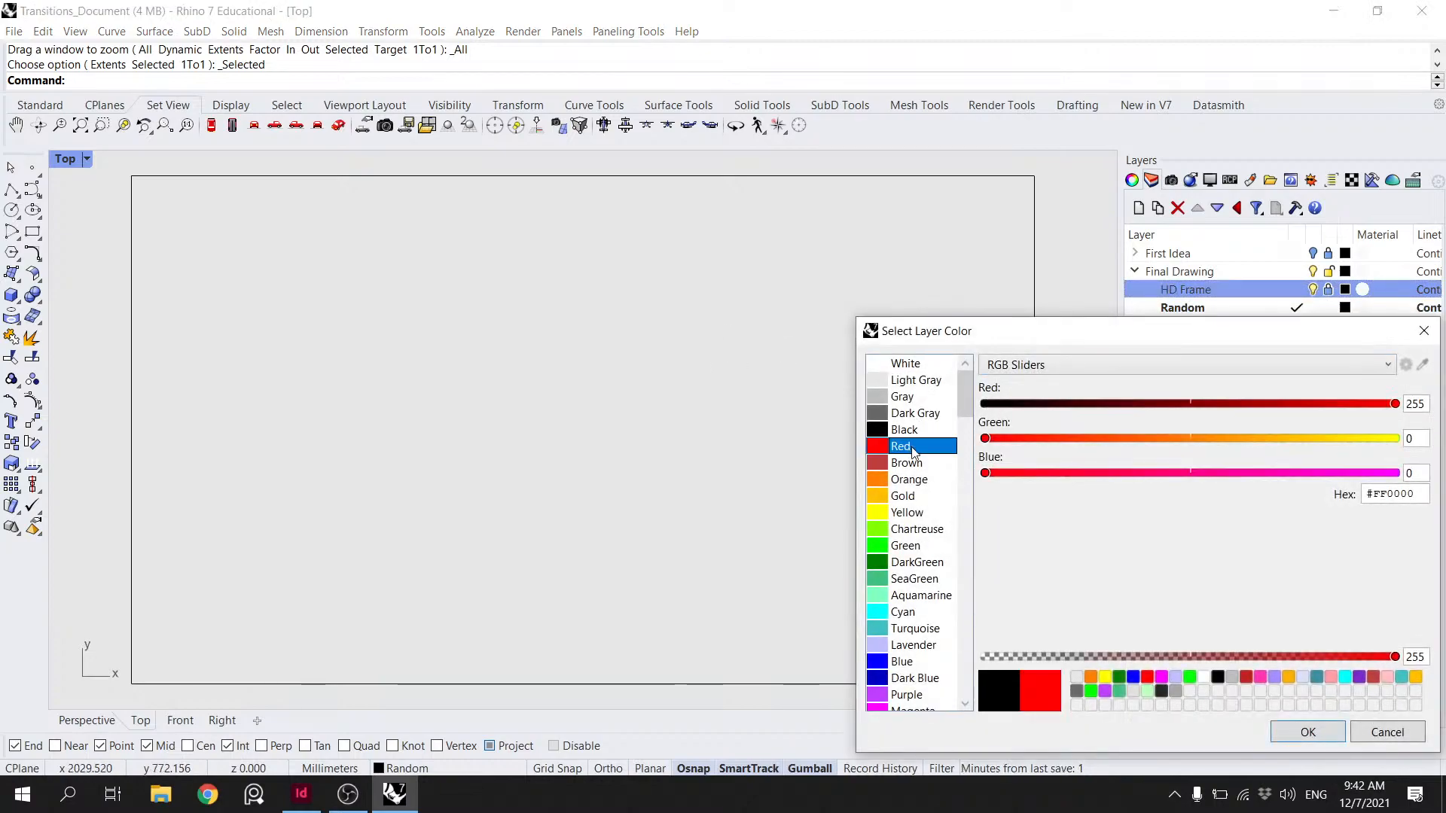
pyautogui.click(1295, 731)
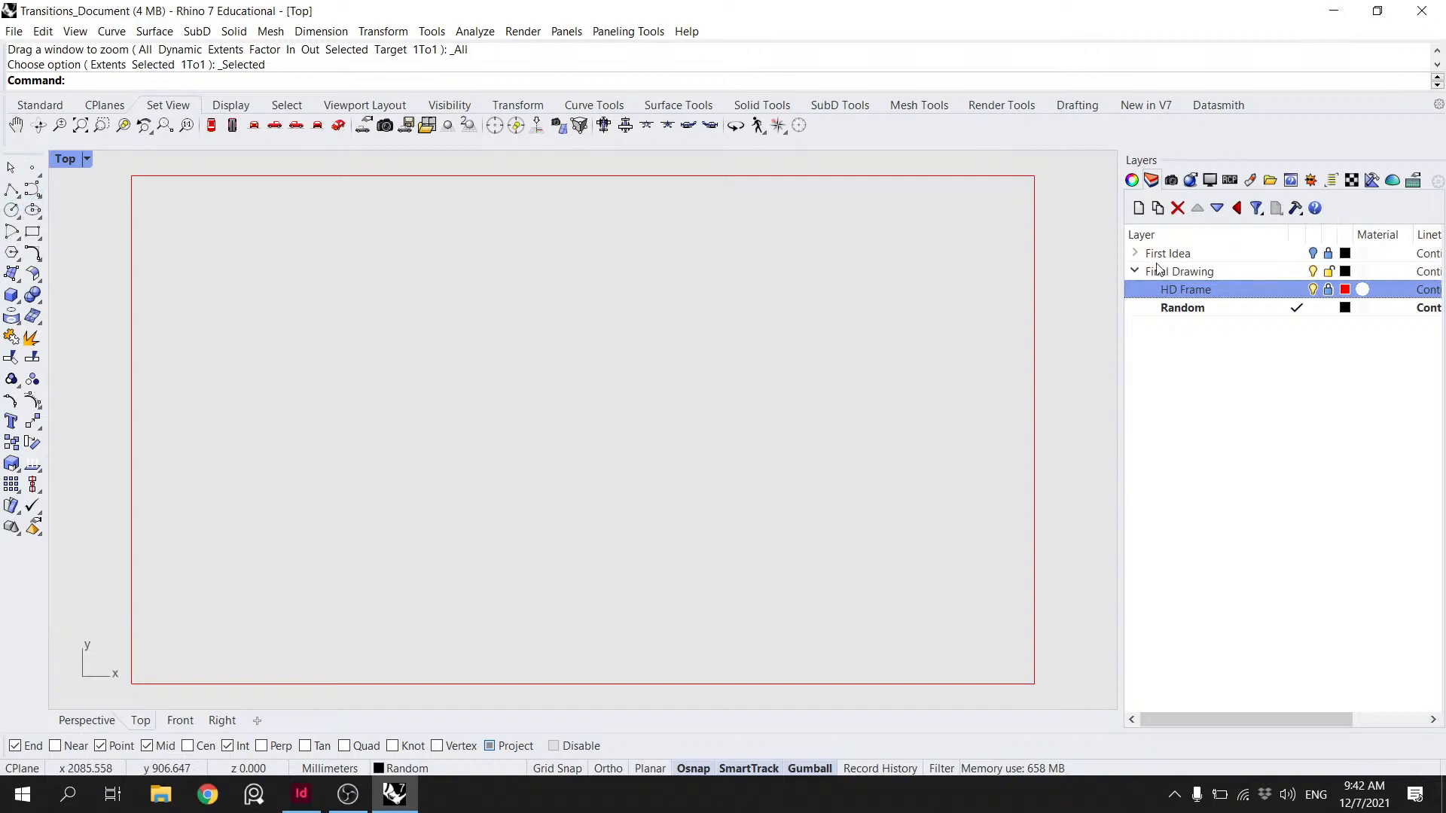
# - Add a layer named Person under Final Drawing and make it current
pyautogui.click(1140, 207)
pyautogui.write('Person')
pyautogui.press('Return')
pyautogui.doubleClick(1230, 309)
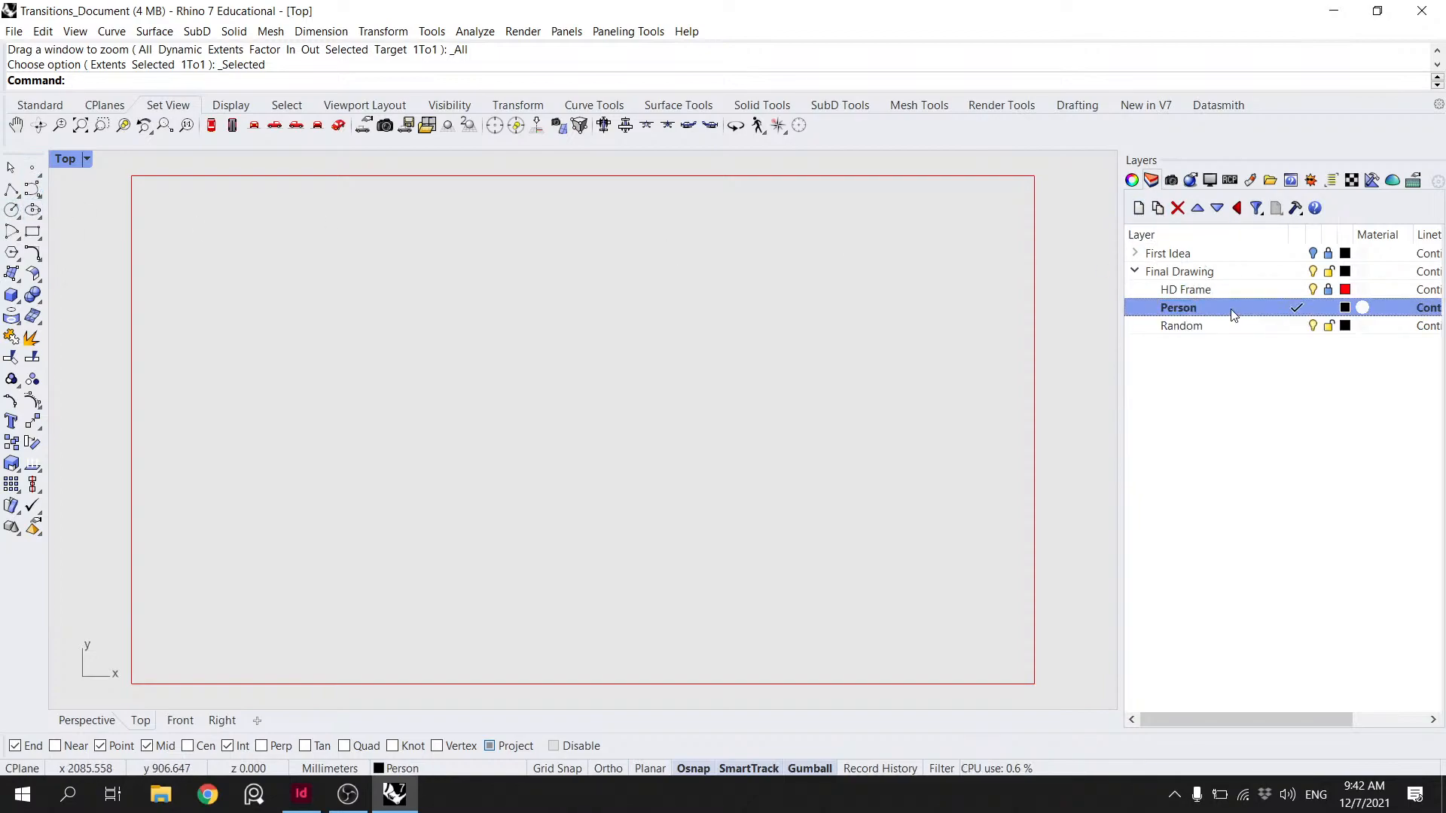
# - Draw a circle for the person's head in the upper-left area of the HD frame
pyautogui.click(12, 211)
pyautogui.click(393, 331)
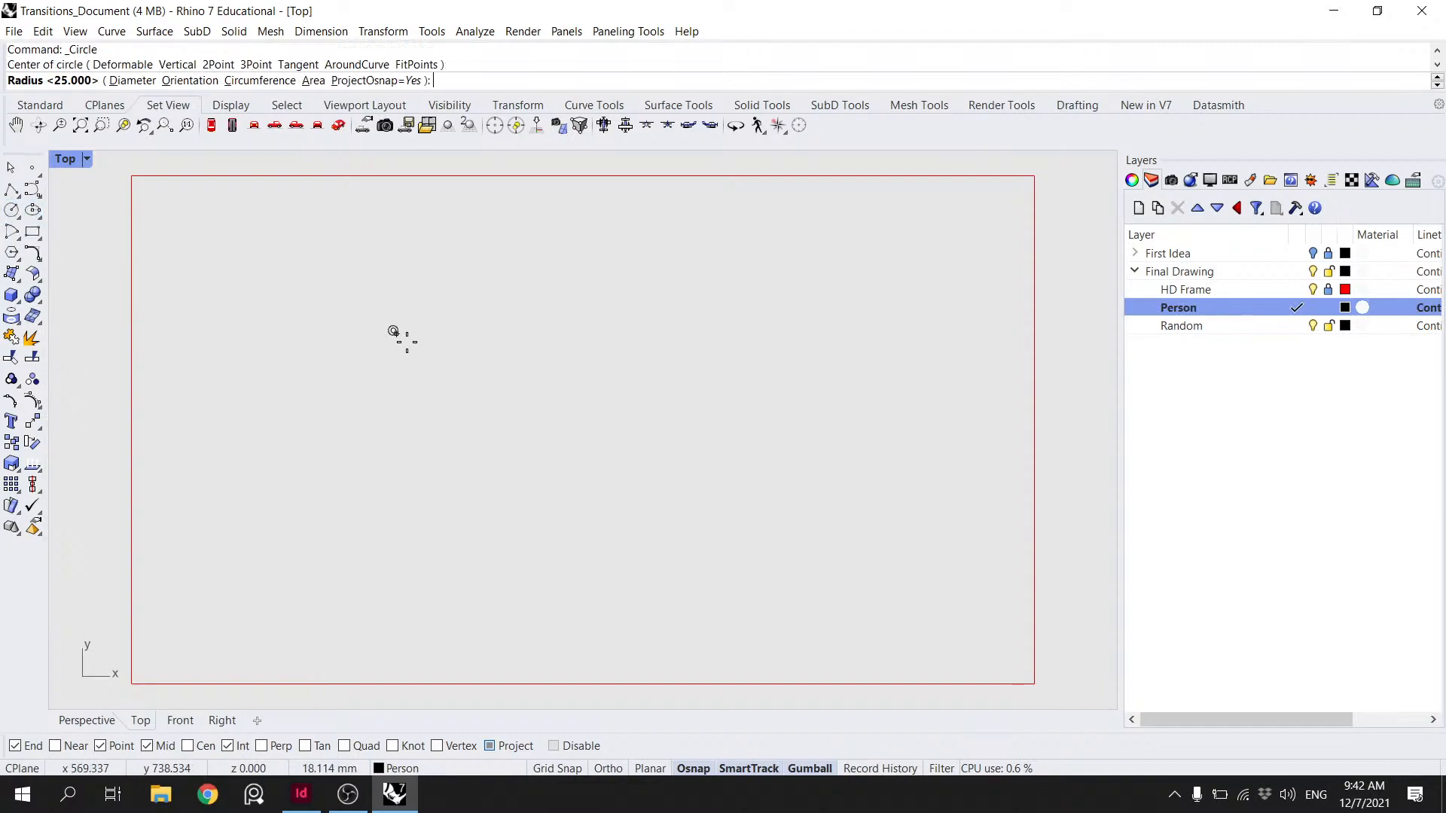
pyautogui.click(421, 343)
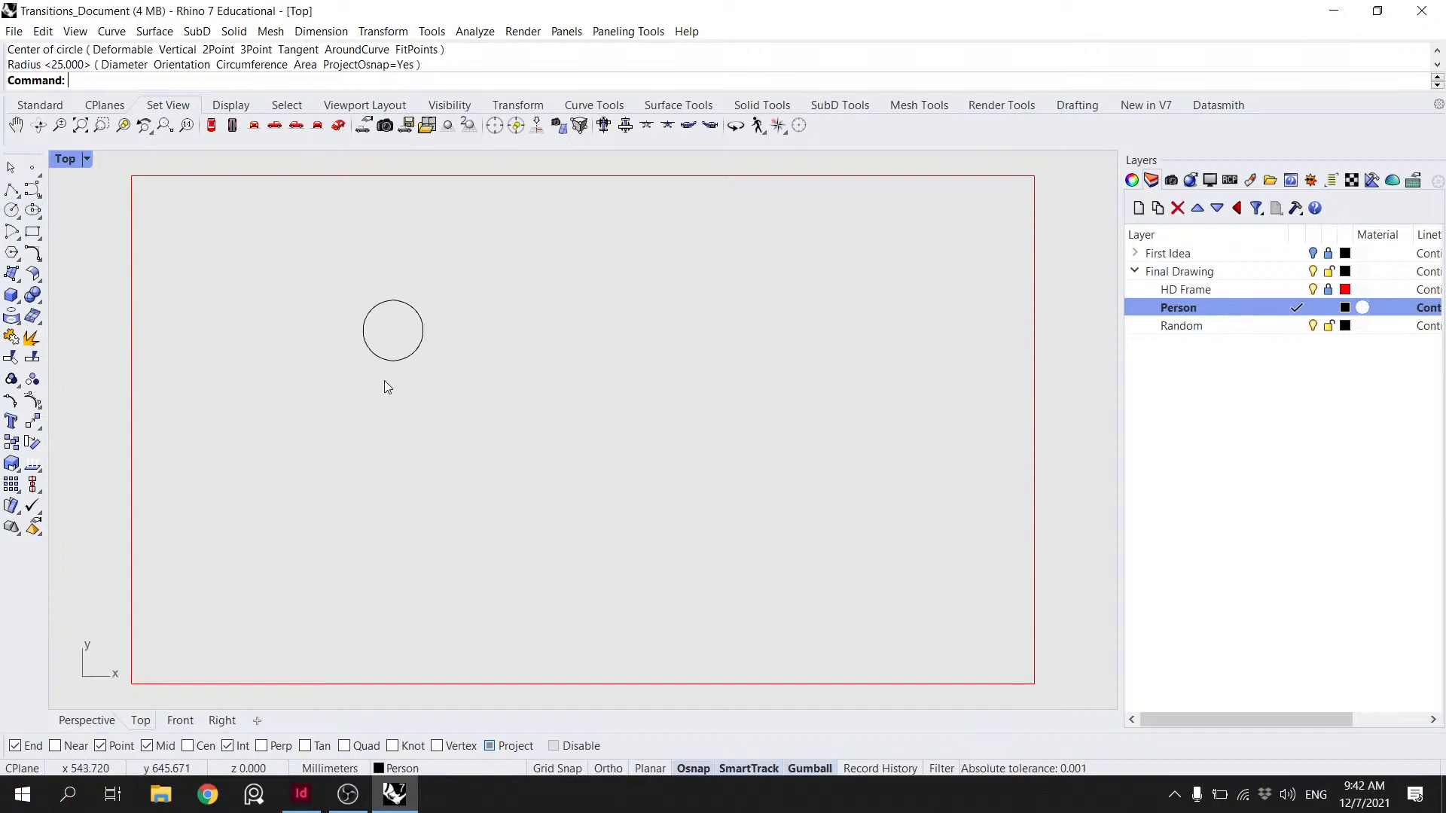
# - Draw an upright rectangle as wide as the head circle for the body, and move it down to leave a gap below the circle
pyautogui.click(13, 239)
pyautogui.click(365, 330)
pyautogui.click(423, 329)
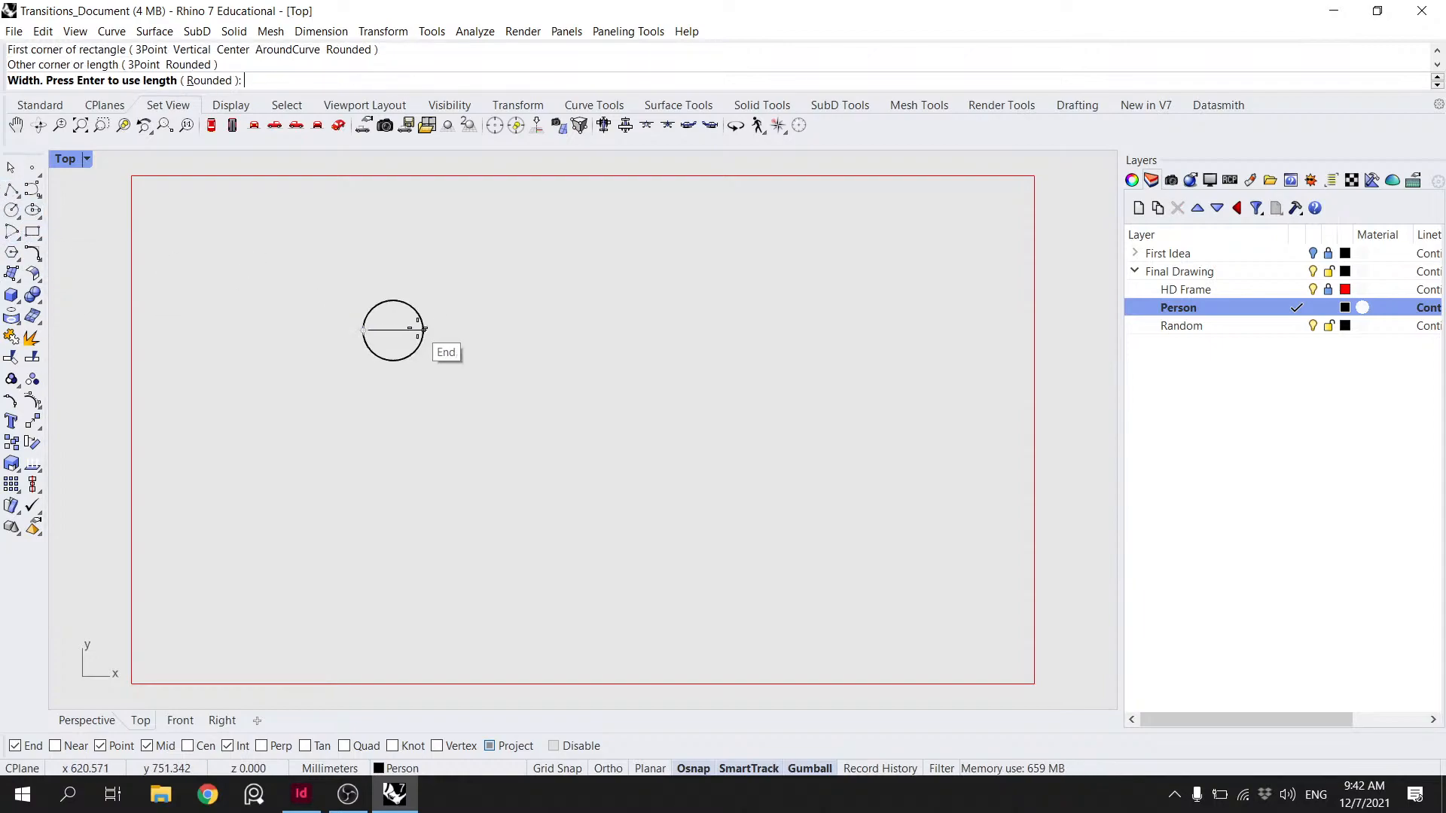
pyautogui.click(440, 467)
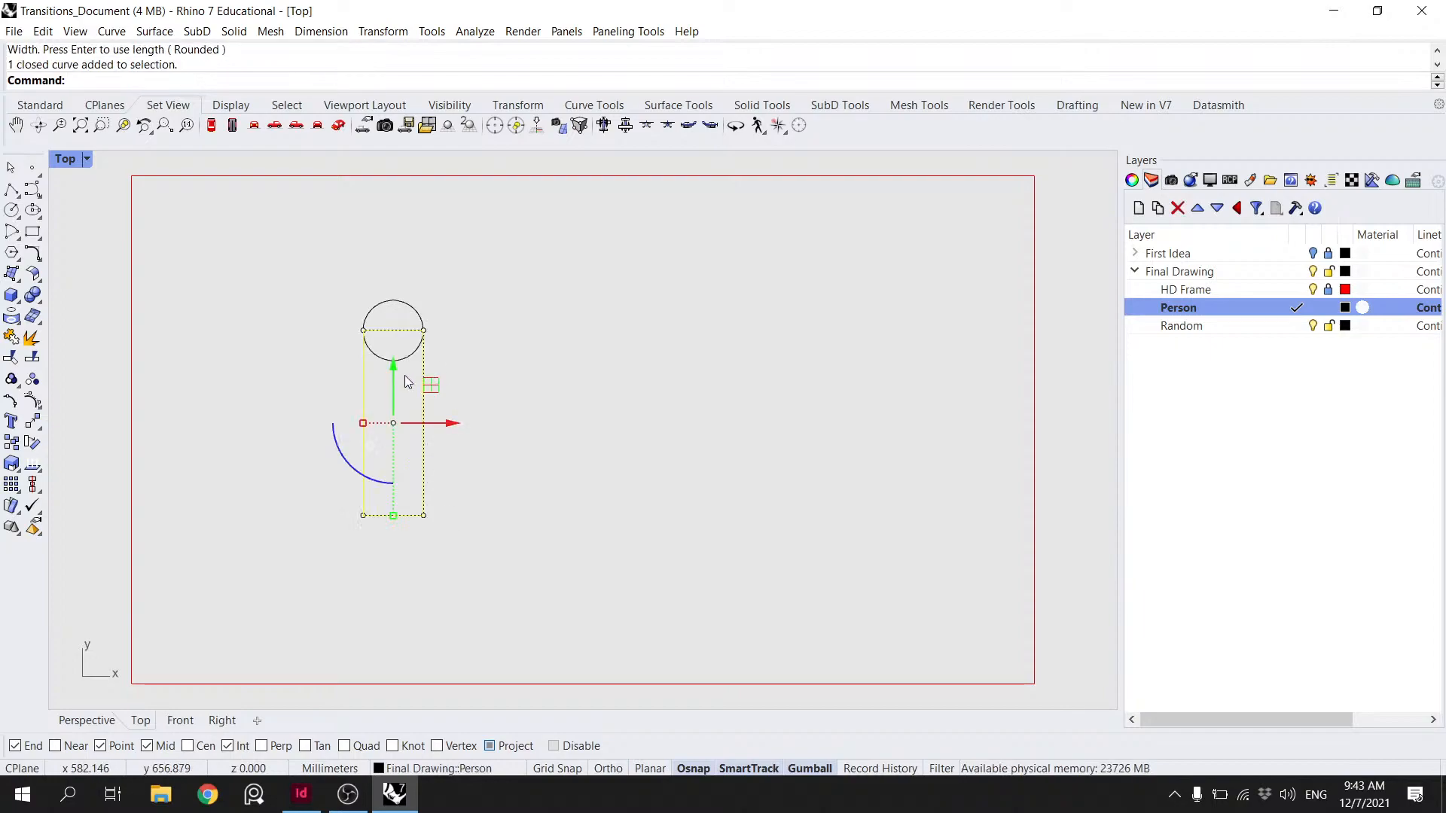
pyautogui.moveTo(393, 372); pyautogui.dragTo(394, 427)
pyautogui.click(581, 382)
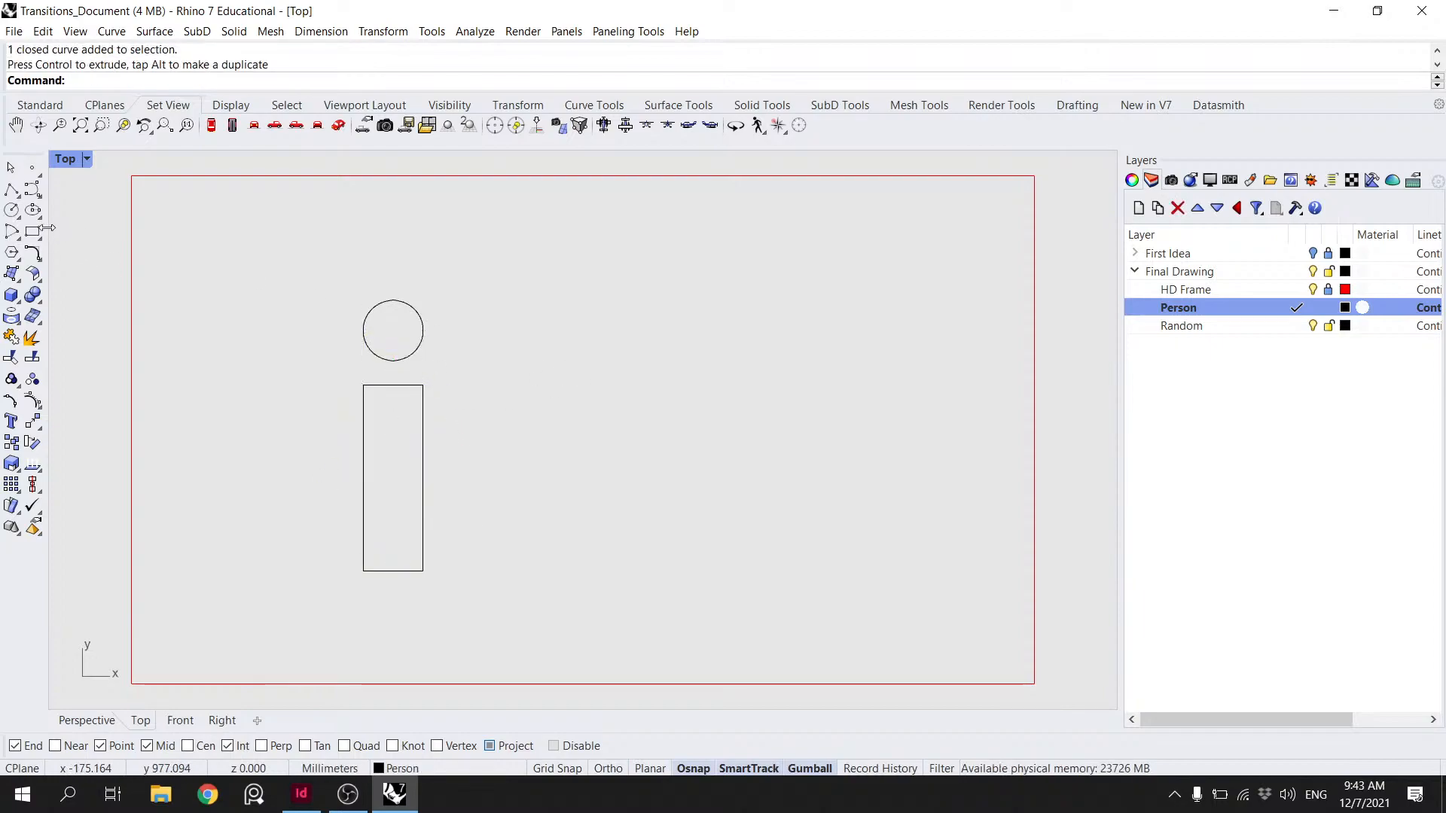
# - Draw a circle as wide as the body rectangle, centred on the midpoint of its top edge, and trim away its lower half
pyautogui.click(16, 210)
pyautogui.click(393, 385)
pyautogui.click(423, 385)
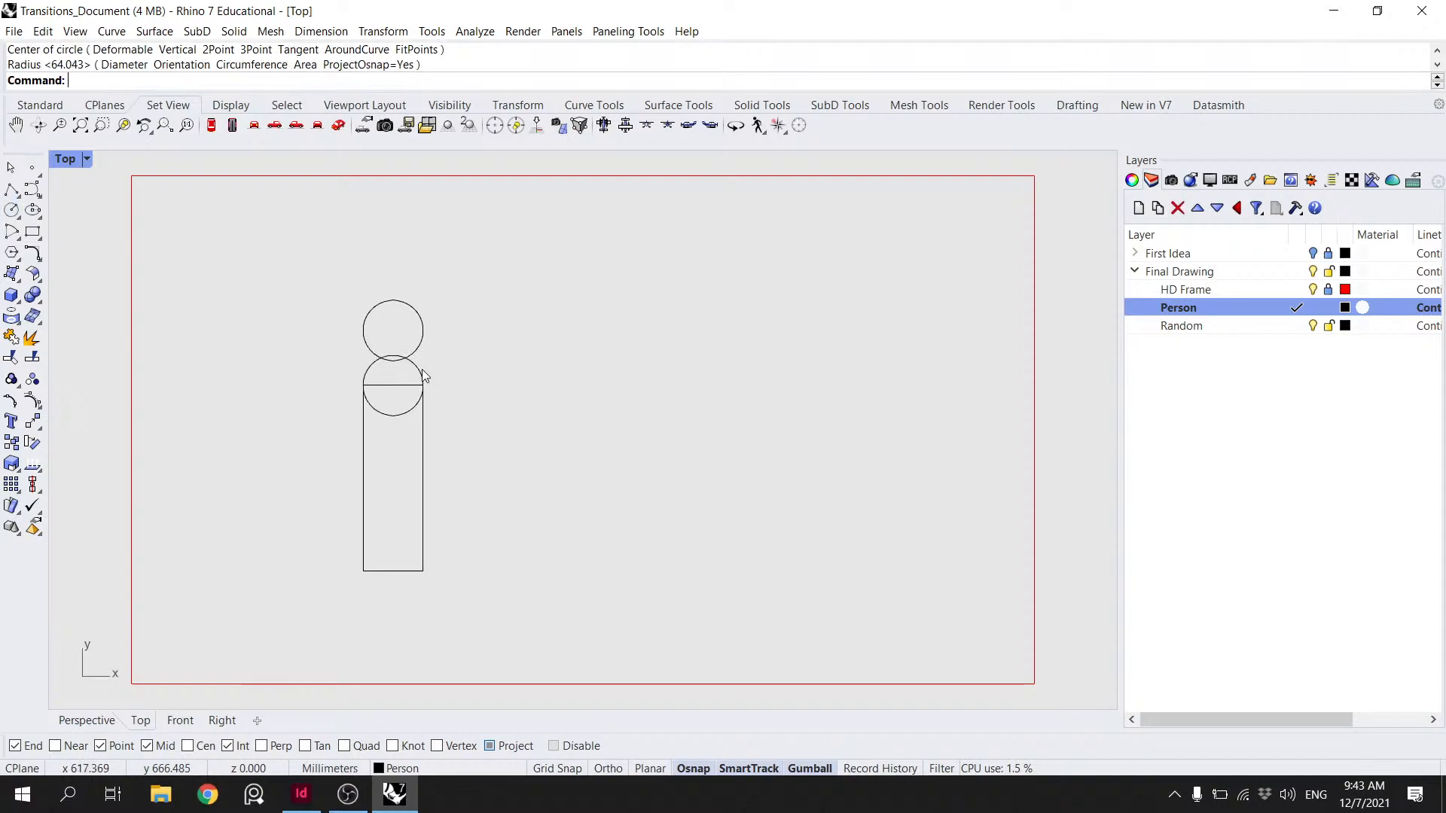
pyautogui.click(424, 428)
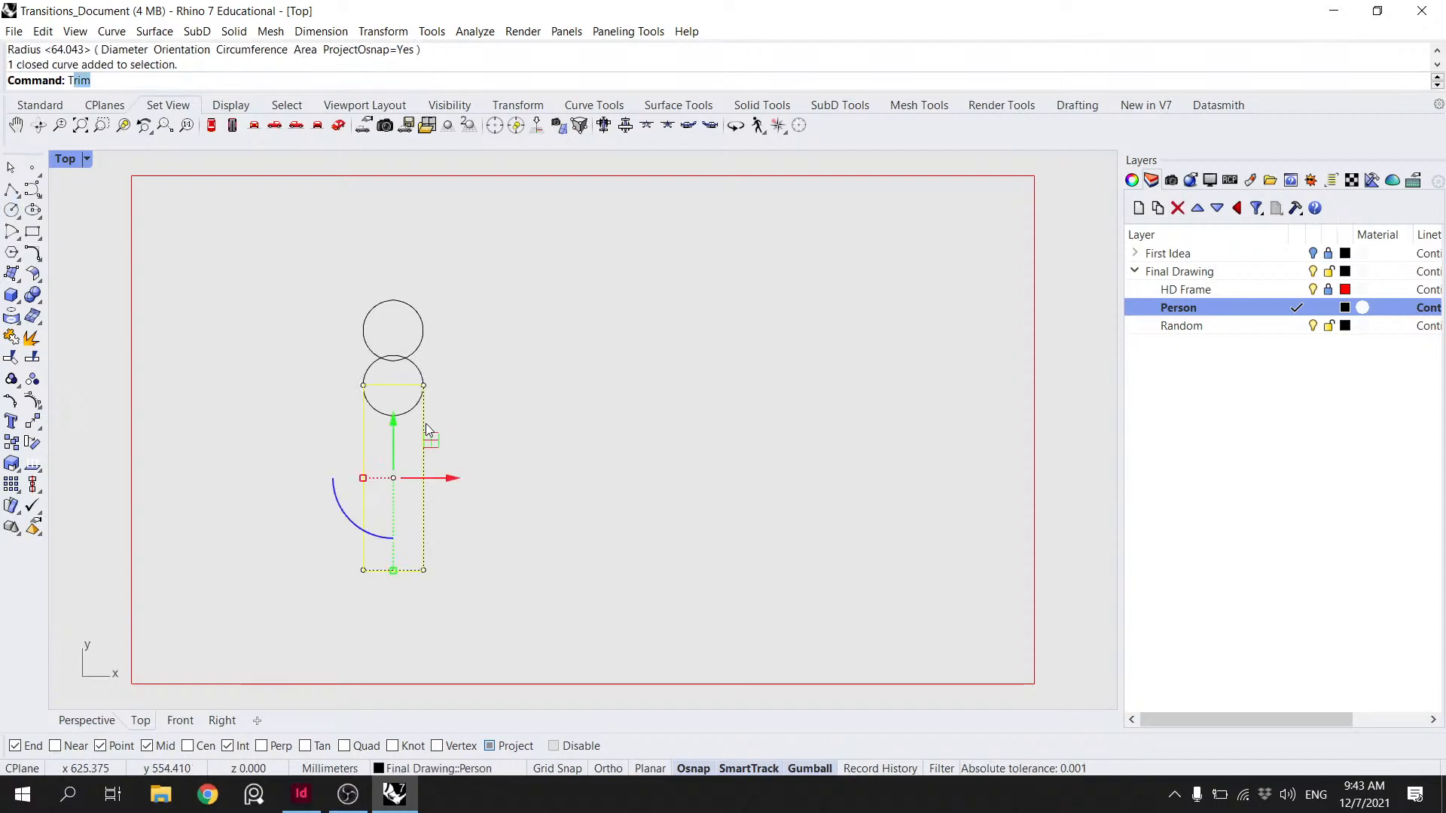
pyautogui.write('rim')
pyautogui.press('Return')
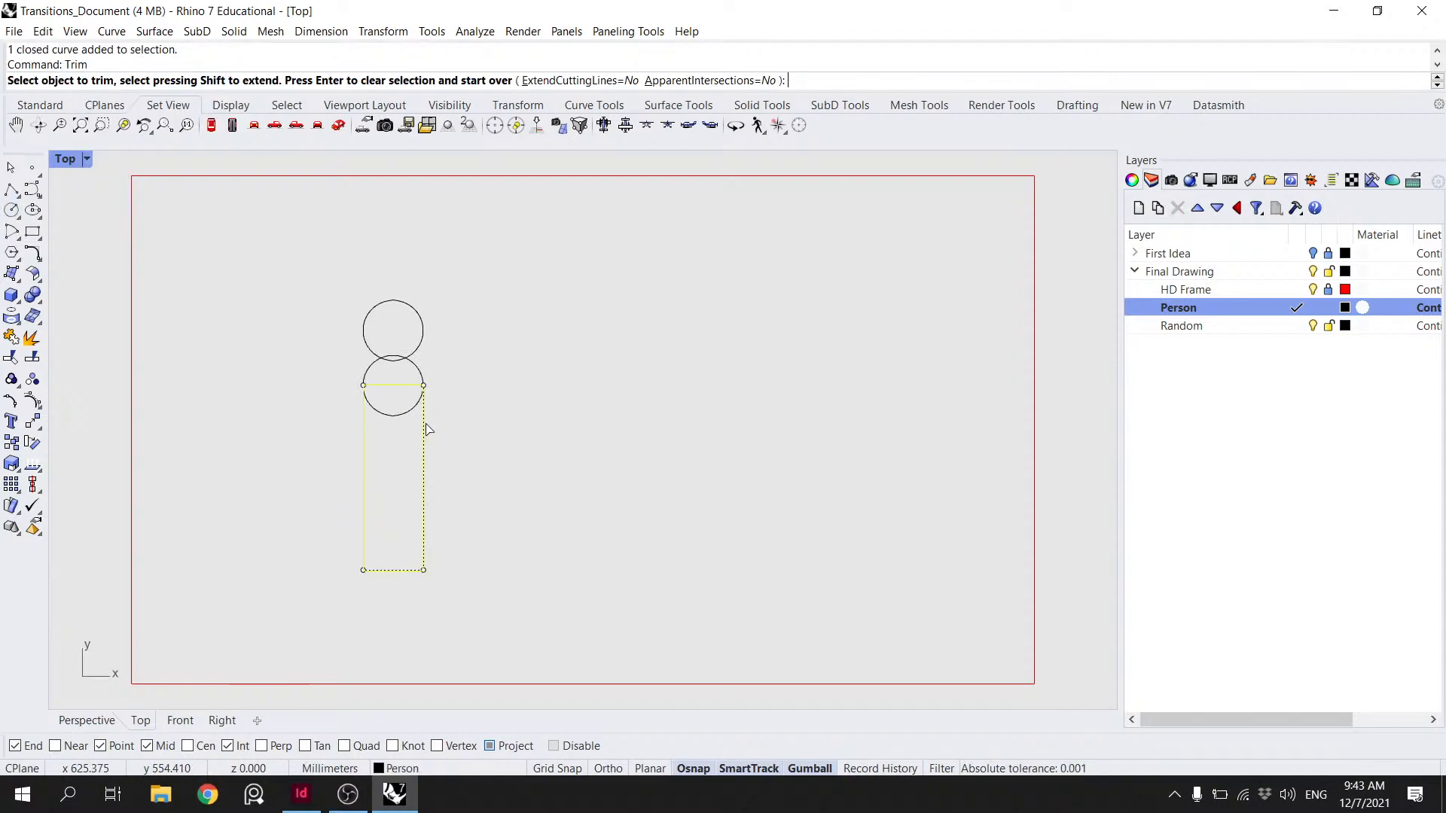
pyautogui.click(398, 423)
pyautogui.press('Return')
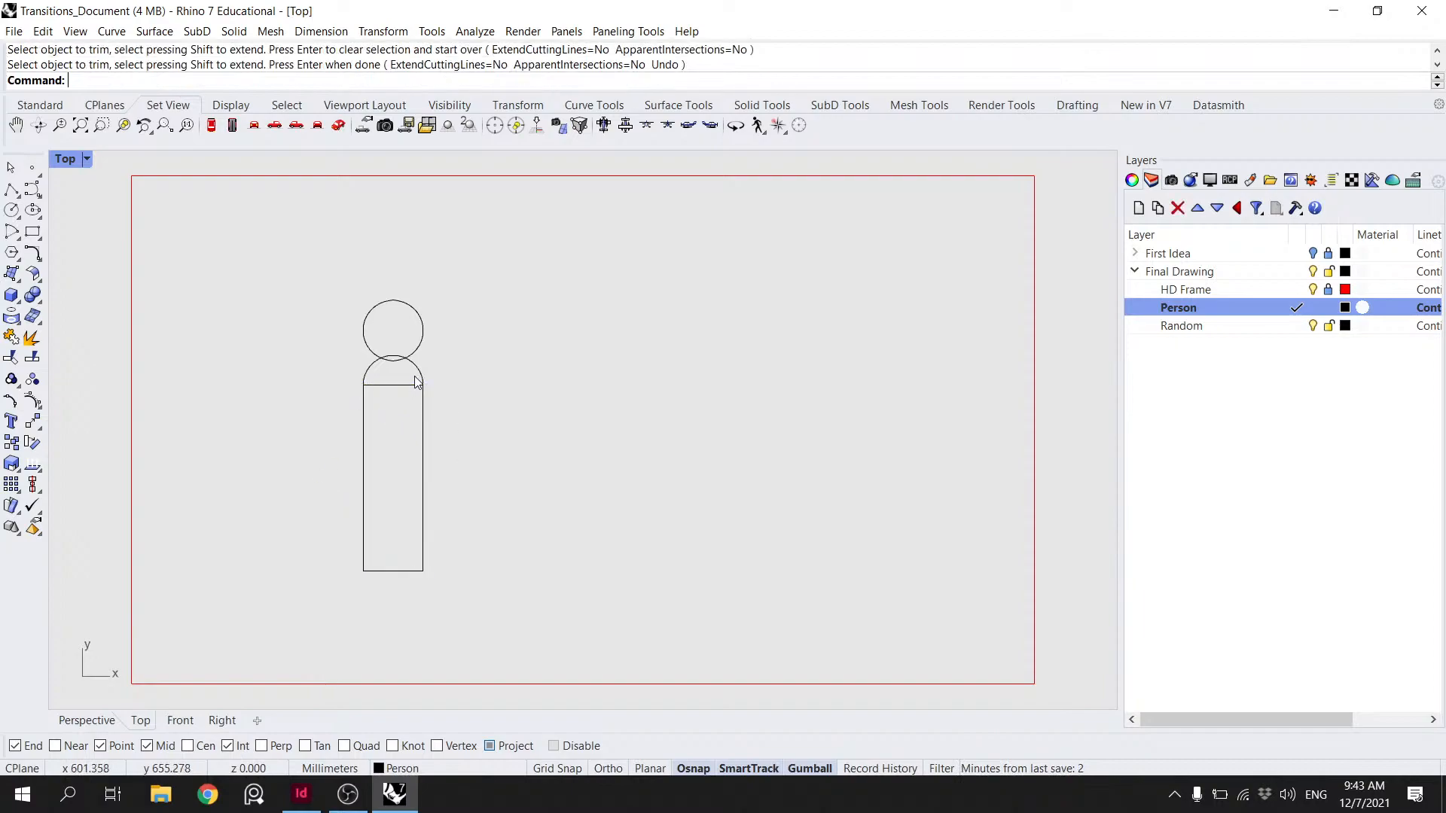
# - Trim the rectangle's top edge with the half-circle and join both curves into one closed body outline
pyautogui.click(420, 377)
pyautogui.press('Return')
pyautogui.click(414, 387)
pyautogui.press('Return')
pyautogui.moveTo(460, 484); pyautogui.dragTo(332, 376)
pyautogui.write('join')
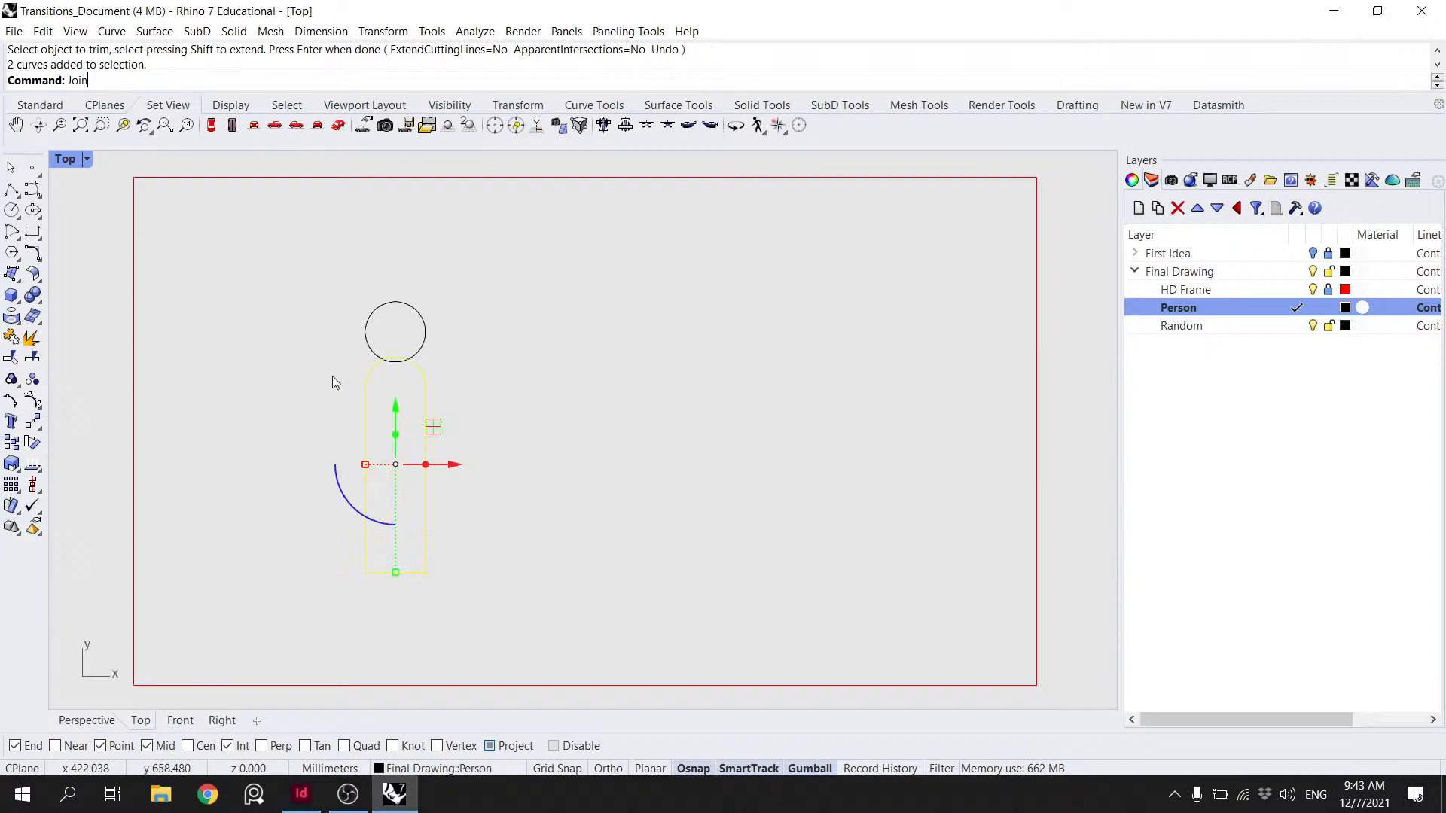
pyautogui.press('Return')
# - Move the rounded body down so the top of its arc just touches the lowest point of the head circle
pyautogui.scroll(2, 363, 340)
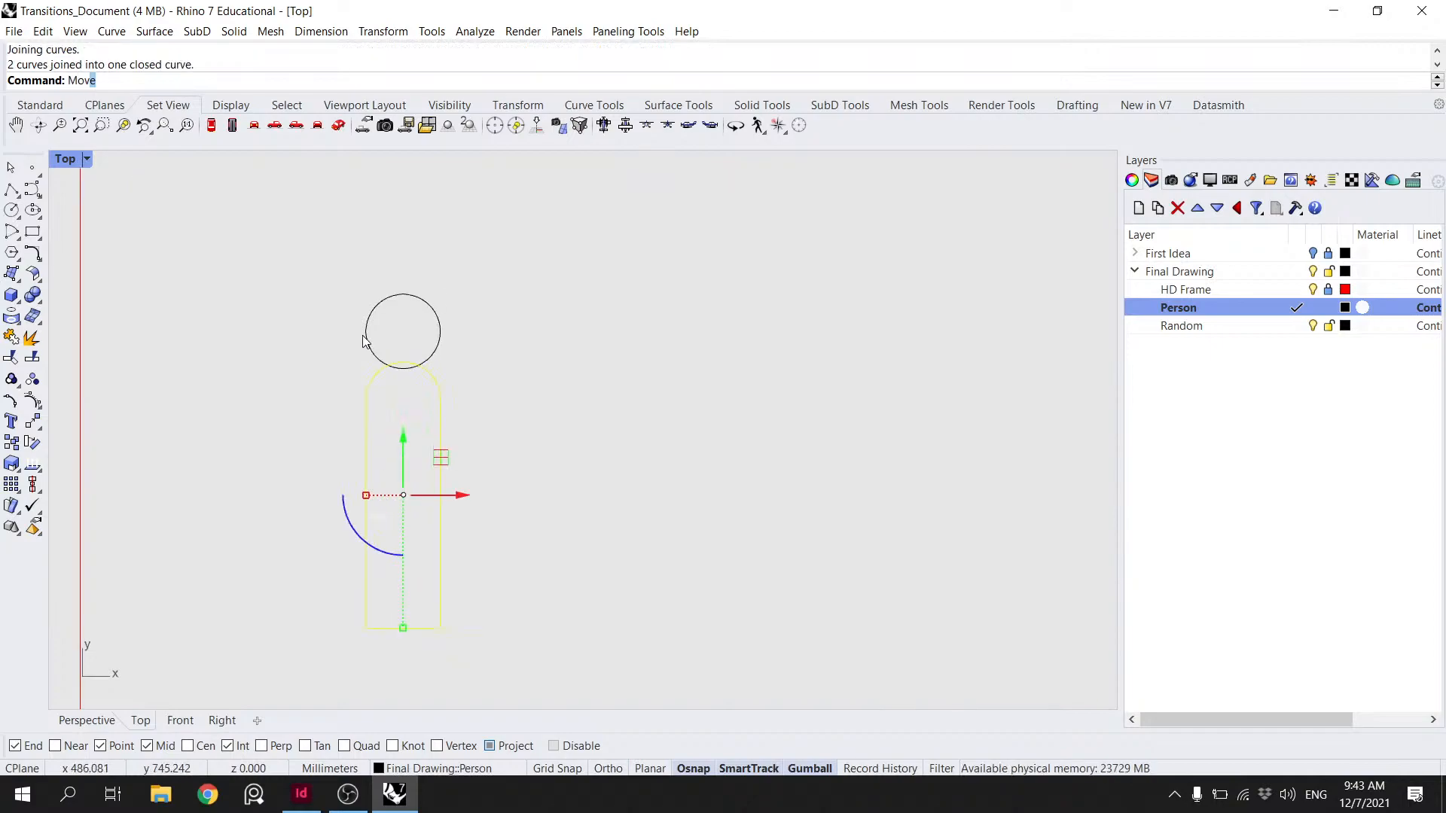
pyautogui.write('Mov')
pyautogui.press('Return')
pyautogui.scroll(4, 413, 354)
pyautogui.click(392, 392)
pyautogui.click(393, 414)
pyautogui.scroll(-8, 527, 382)
pyautogui.scroll(4, 534, 391)
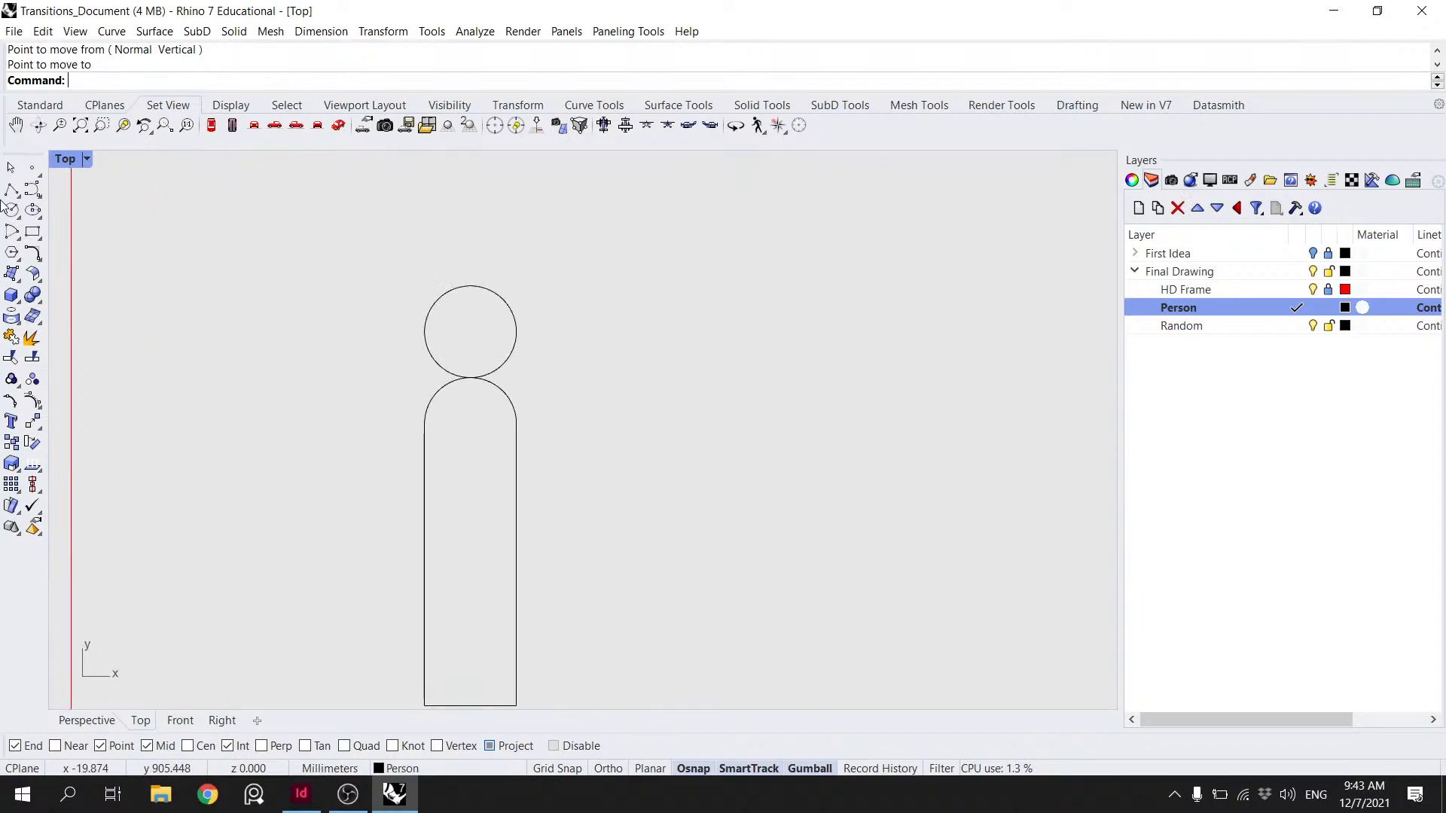
# - Shorten the person's body by moving only its straight bottom edge upward
pyautogui.scroll(-1, 536, 369)
pyautogui.moveTo(548, 353); pyautogui.dragTo(421, 297)
pyautogui.press('Escape')
pyautogui.keyDown('ctrl'); pyautogui.keyDown('shift'); pyautogui.click(491, 643); pyautogui.keyUp('shift'); pyautogui.keyUp('ctrl')
pyautogui.moveTo(487, 591); pyautogui.dragTo(487, 457)
pyautogui.press('Escape')
pyautogui.scroll(-6, 635, 416)
pyautogui.moveTo(672, 444); pyautogui.dragTo(491, 477, button='right')
pyautogui.scroll(5, 402, 477)
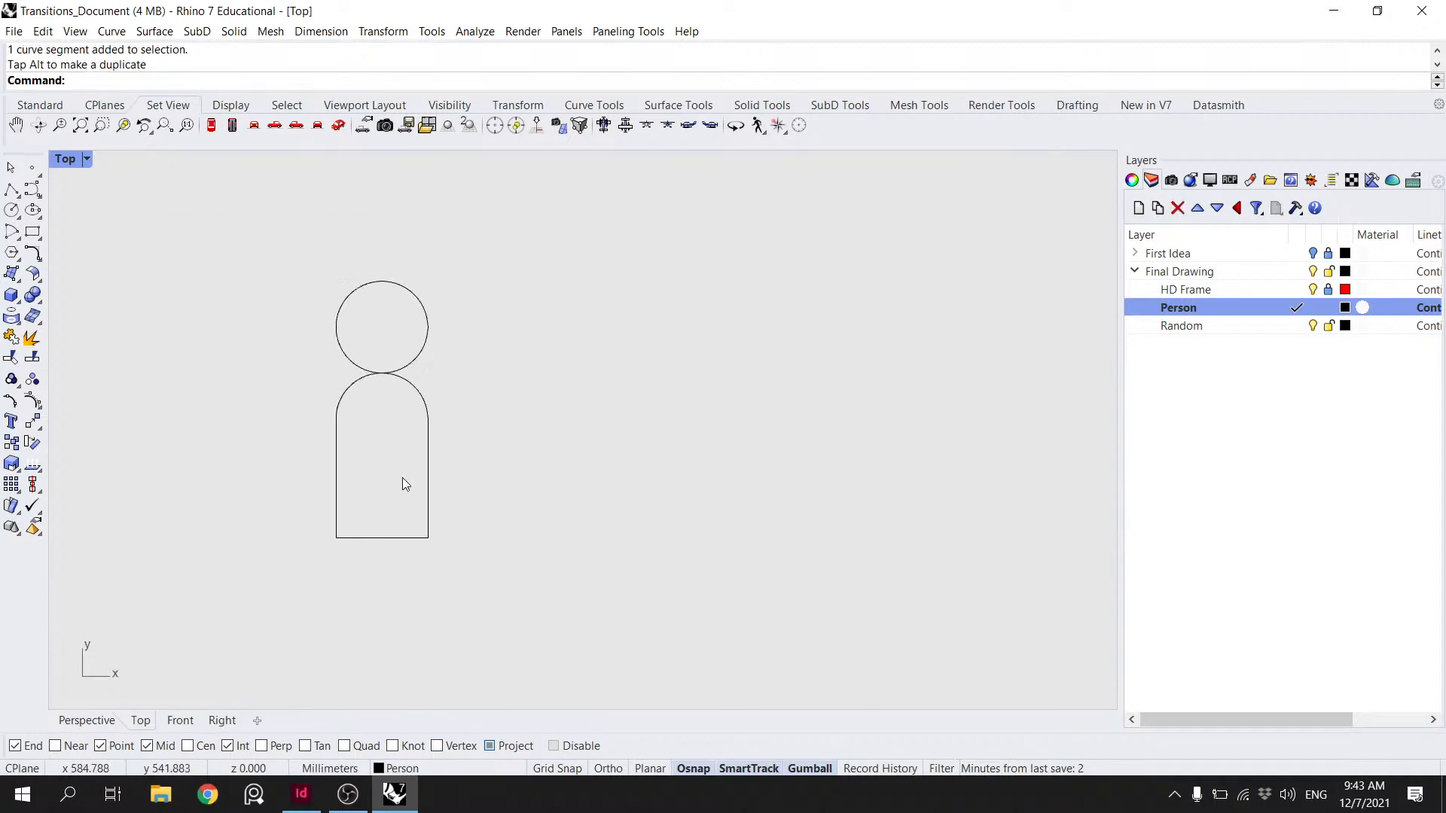
pyautogui.scroll(-4, 533, 445)
# - Launch Grasshopper, dismissing the tutorial browser, and place a Curve parameter on a new canvas
pyautogui.write('Gras')
pyautogui.press('Return')
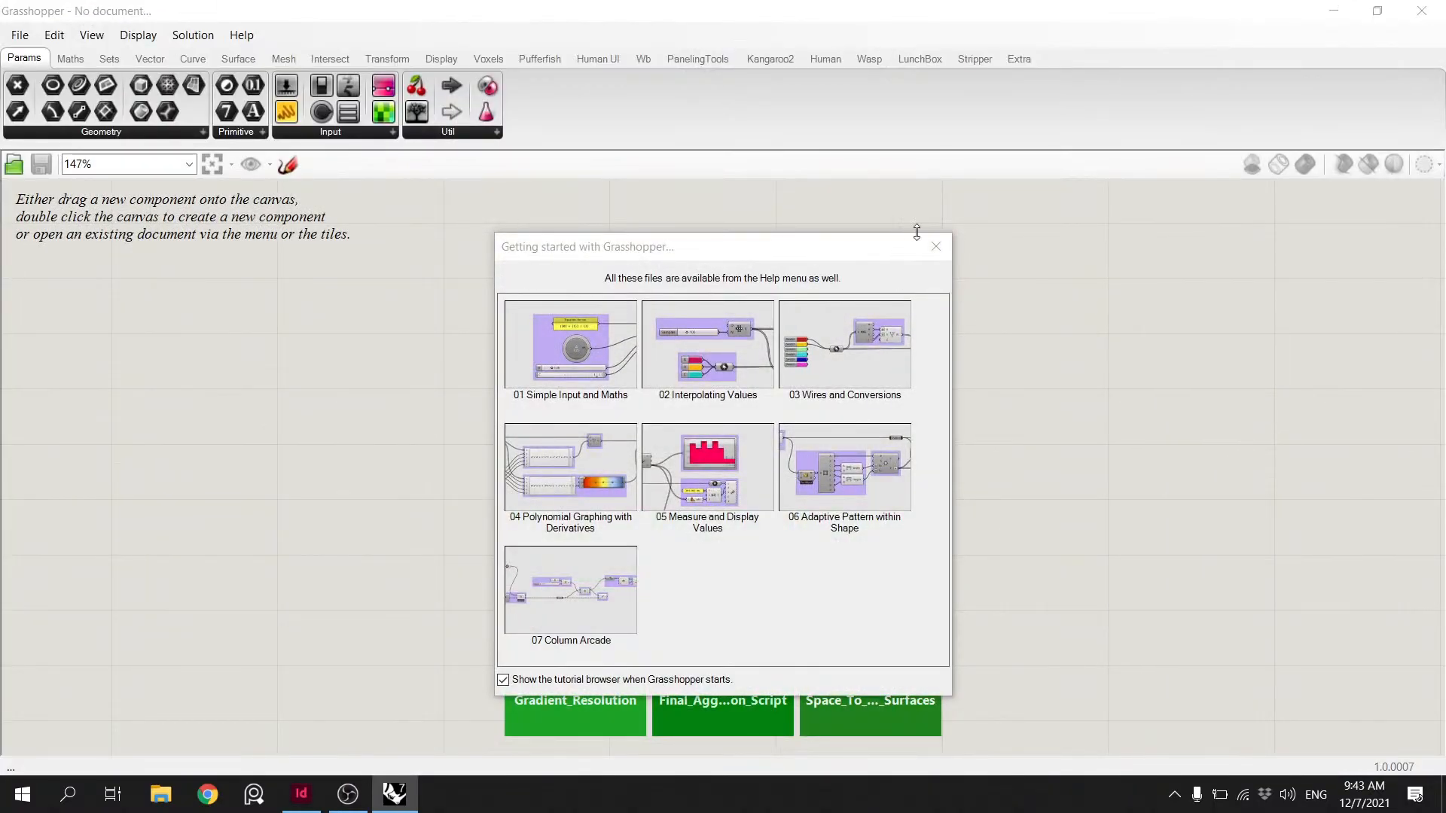
pyautogui.click(936, 247)
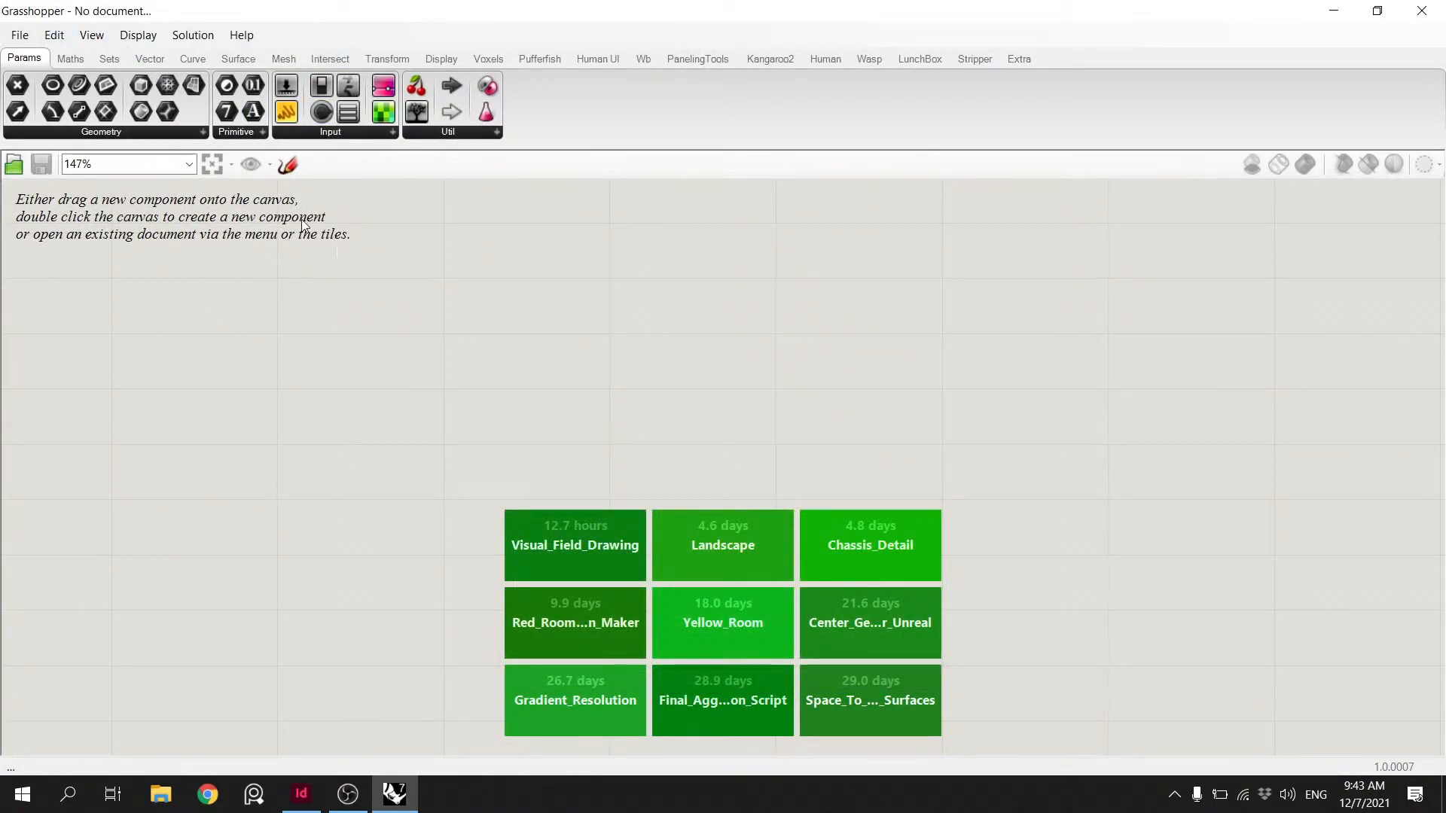
pyautogui.doubleClick(363, 396)
pyautogui.write('curve')
pyautogui.press('Return')
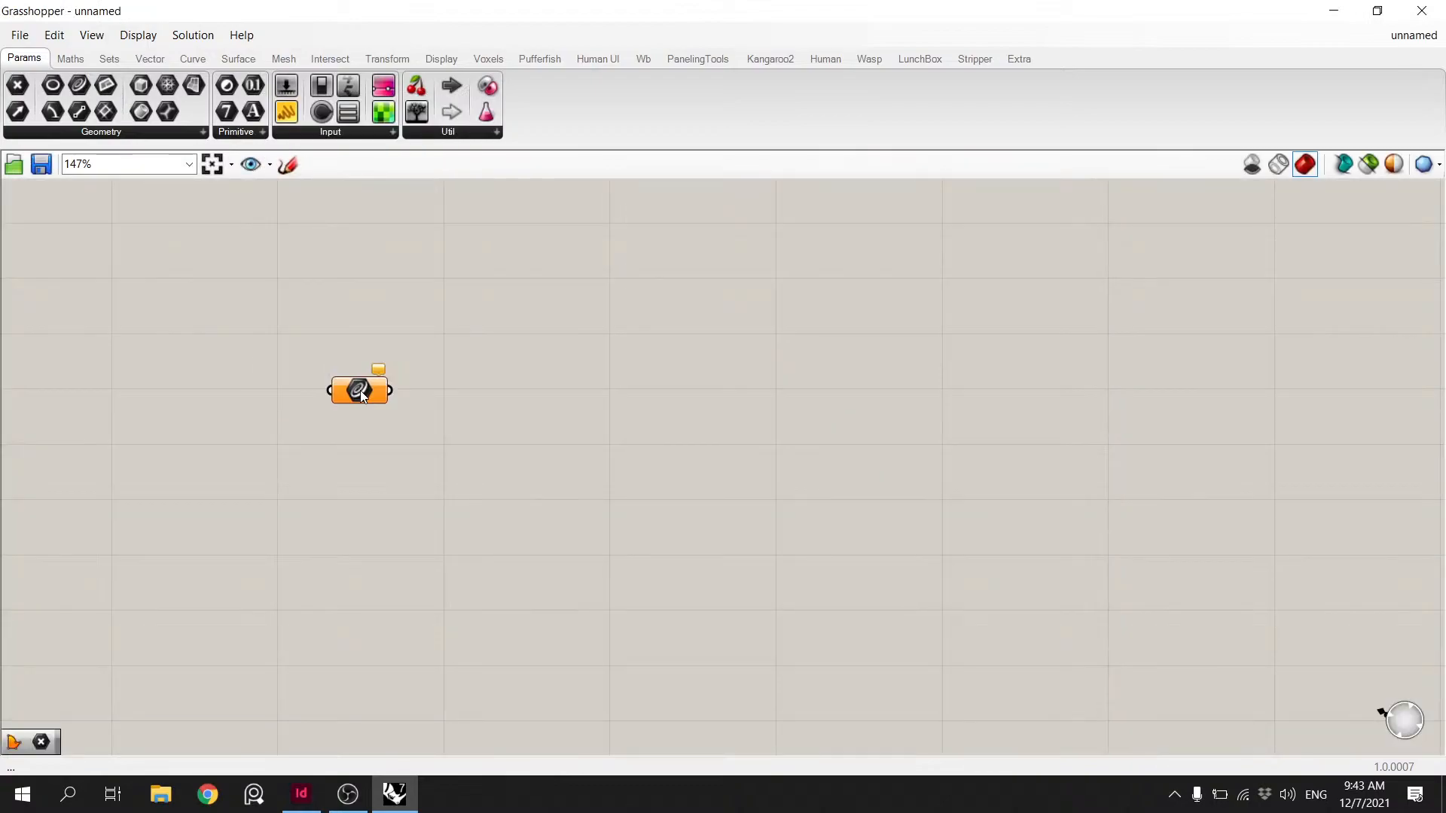
# - Save the definition as Final_Drawing_Viz in the Grasshopper Files folder of the Final project folder
pyautogui.click(16, 36)
pyautogui.click(75, 133)
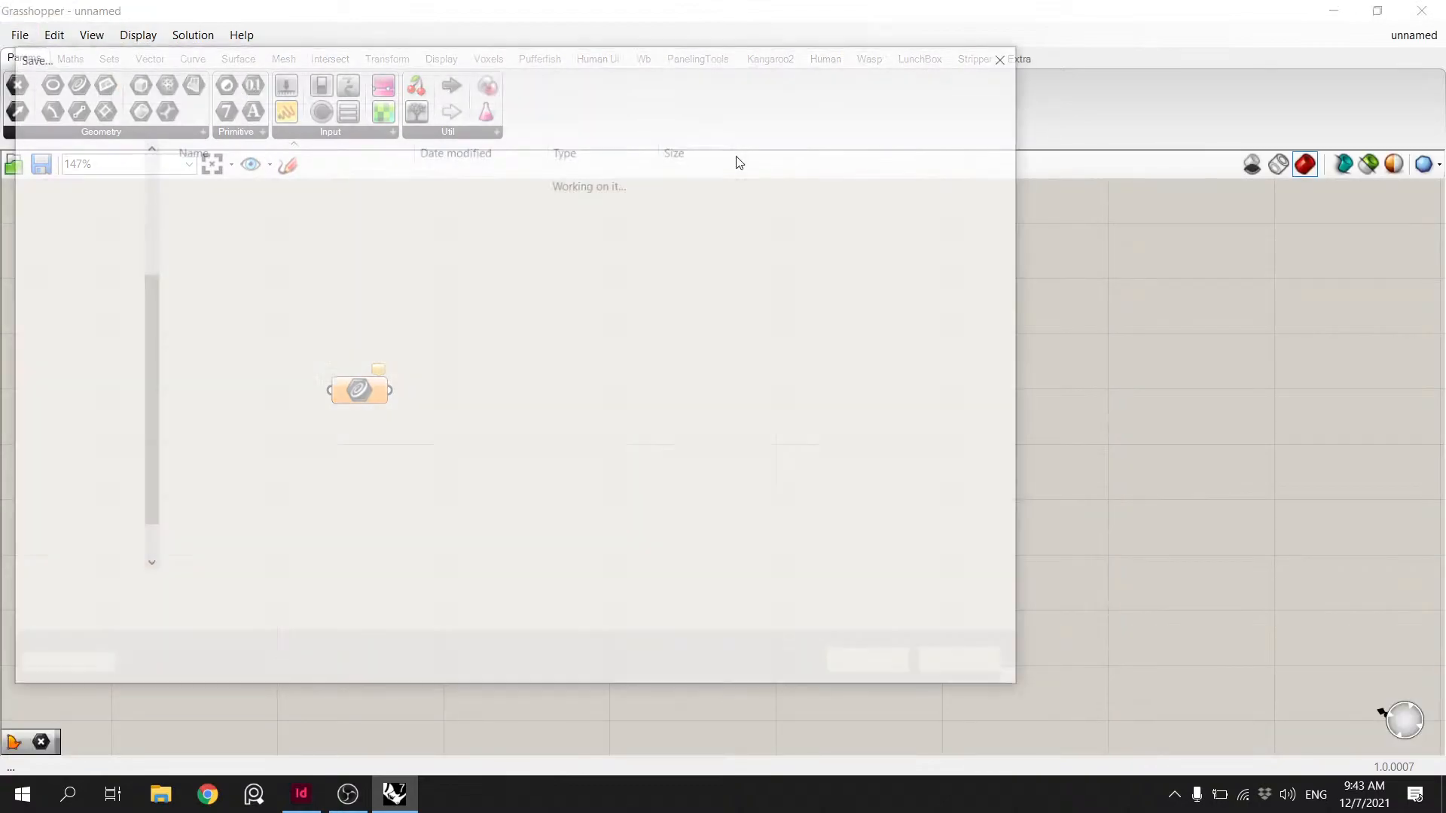
pyautogui.click(578, 88)
pyautogui.click(593, 205)
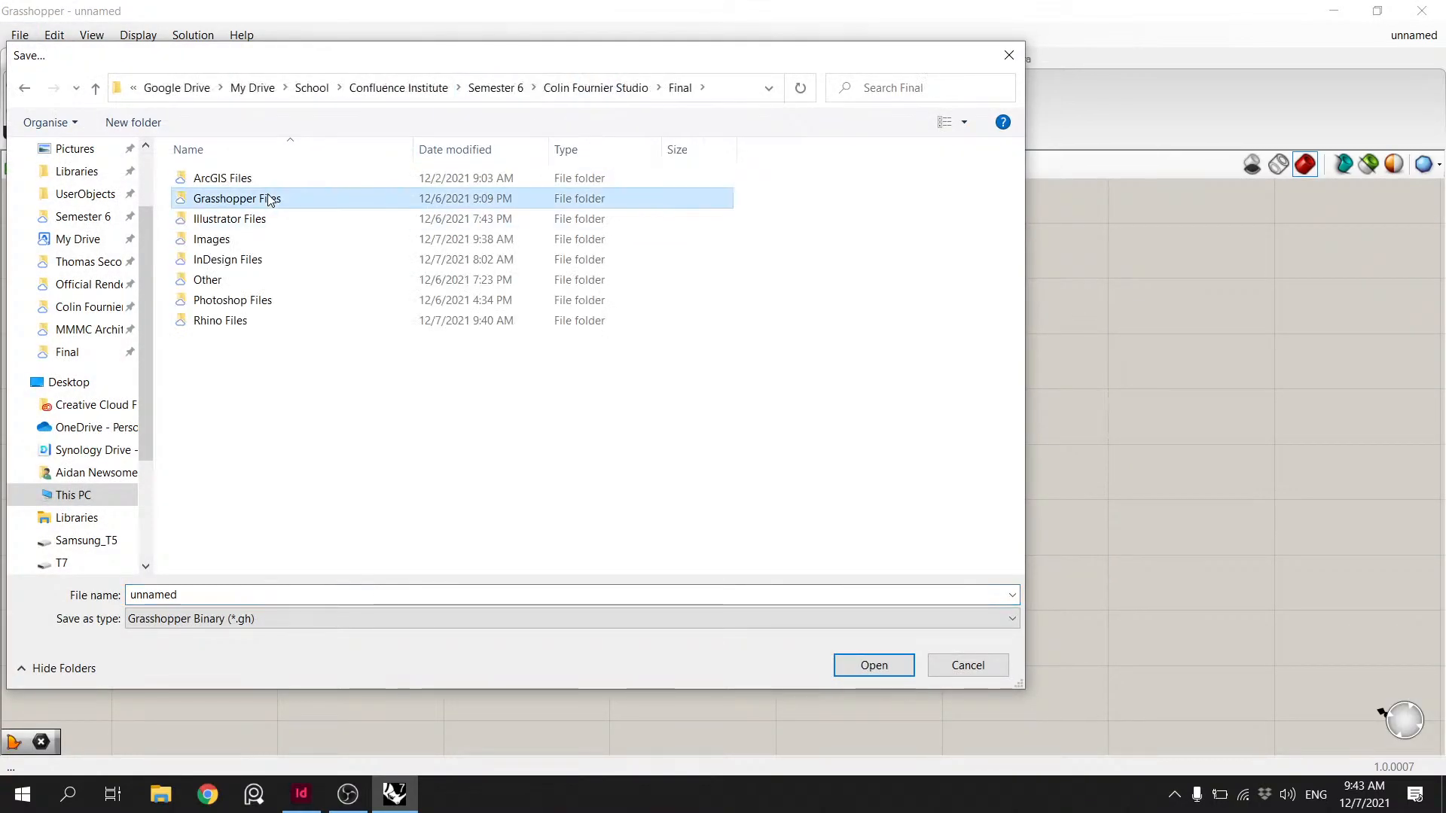
pyautogui.doubleClick(273, 193)
pyautogui.doubleClick(185, 594)
pyautogui.write('Fin')
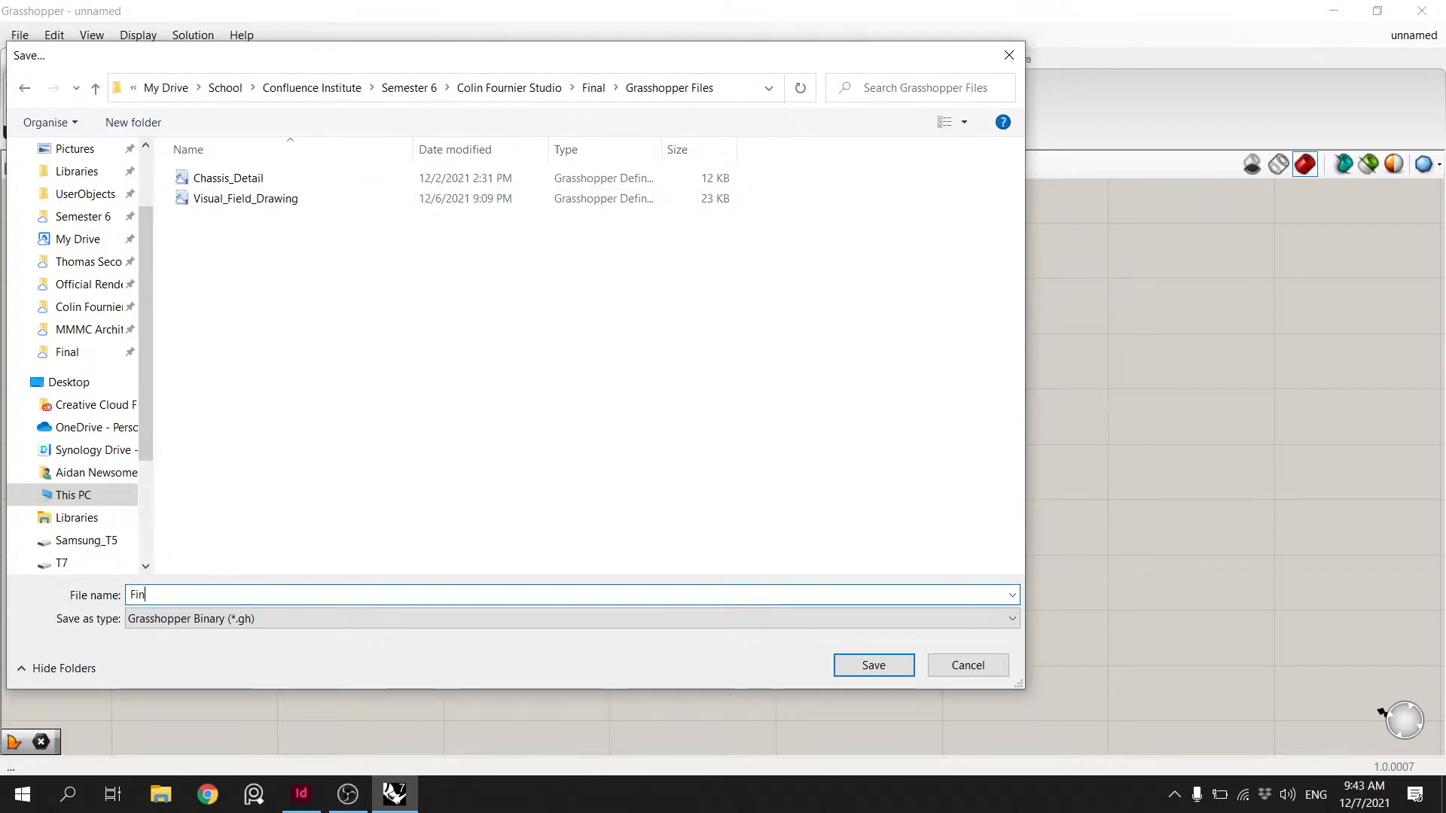
pyautogui.write('al_Drawing_Viz')
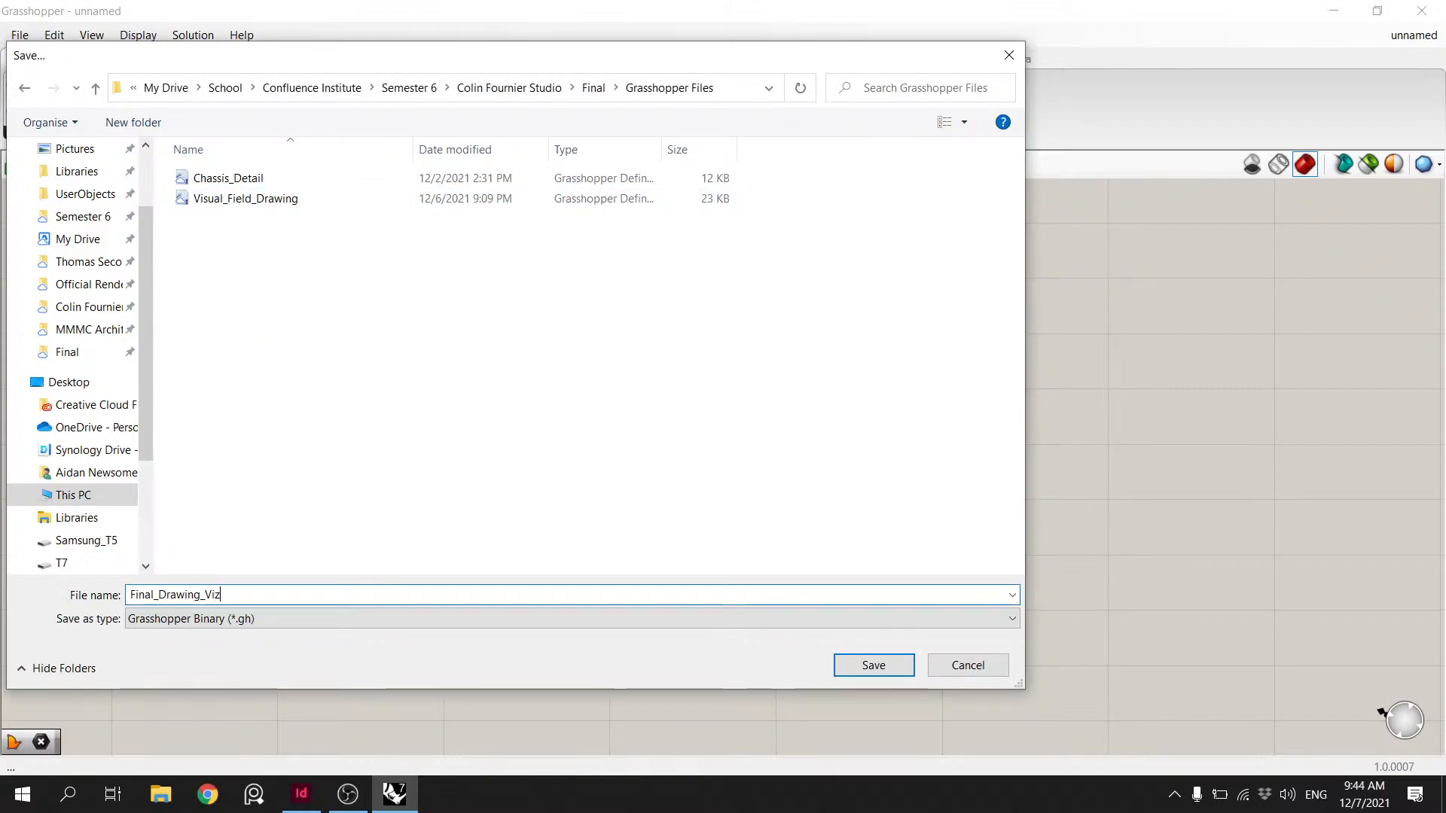
pyautogui.press('Return')
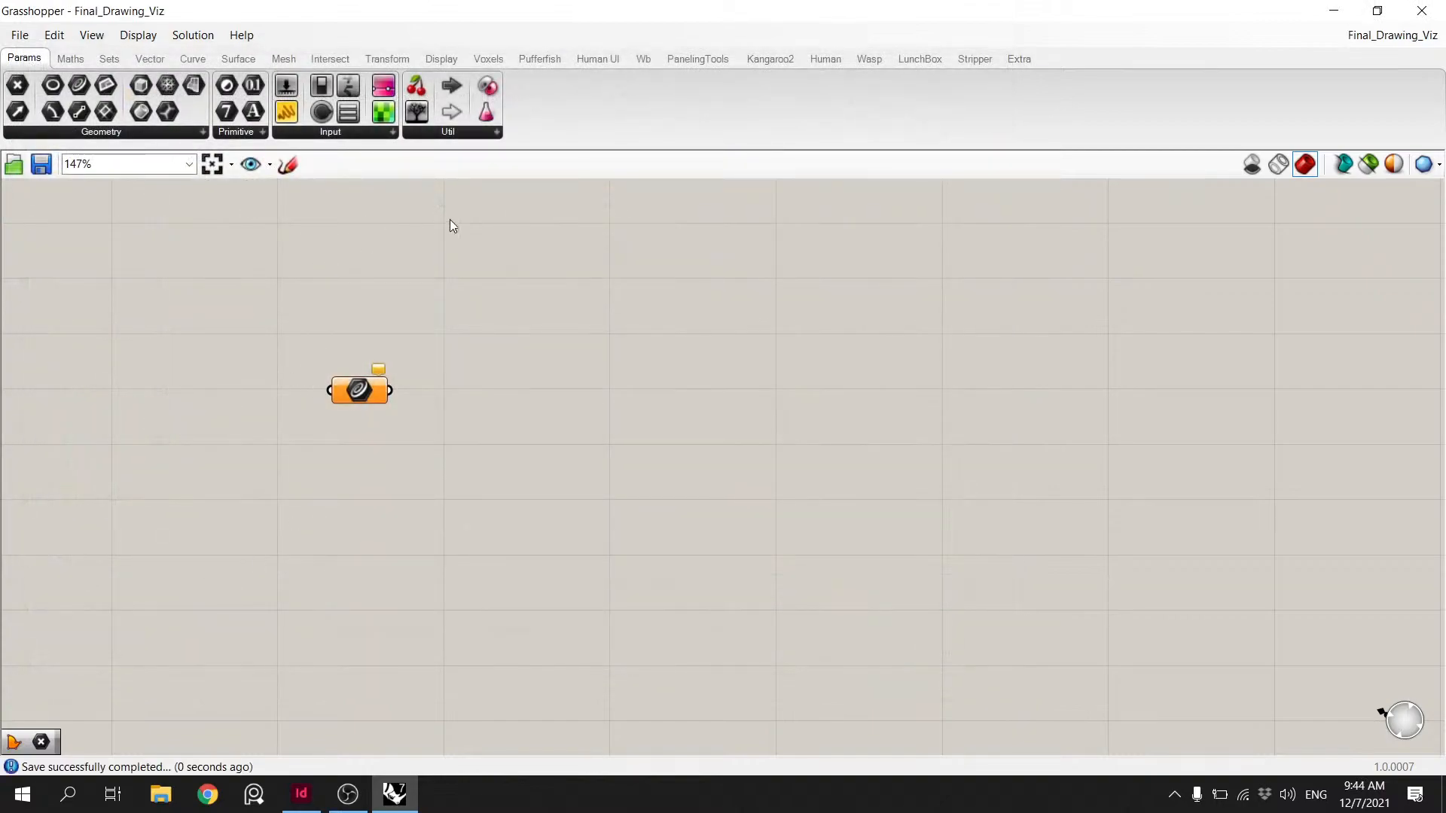
# - Select the head and body curves in Rhino and reference both in Grasshopper's Curve parameter as multiple curves
pyautogui.moveTo(354, 389); pyautogui.dragTo(201, 309)
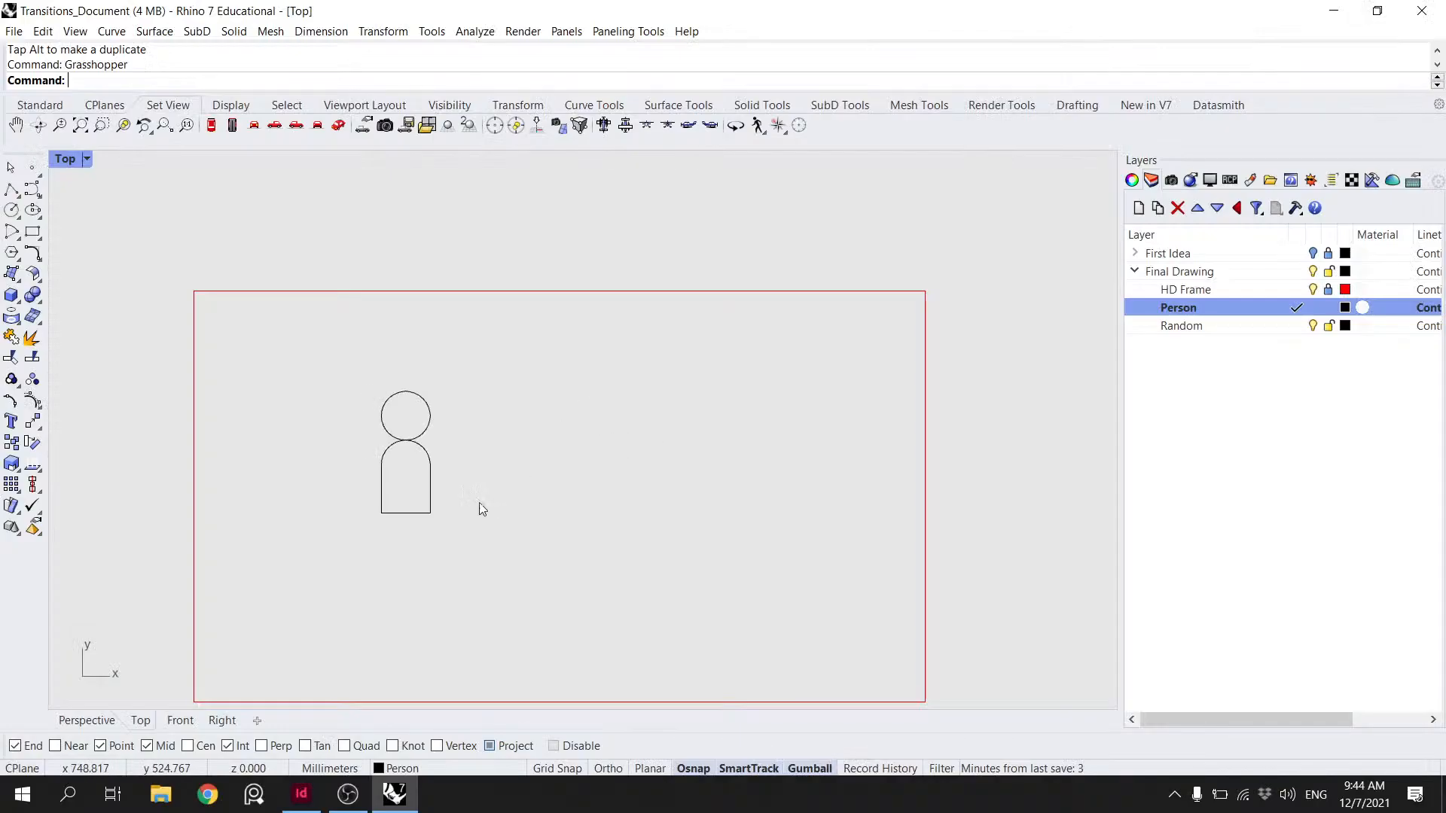
pyautogui.moveTo(478, 507); pyautogui.dragTo(359, 358)
pyautogui.click(491, 479)
pyautogui.moveTo(491, 479); pyautogui.dragTo(422, 360)
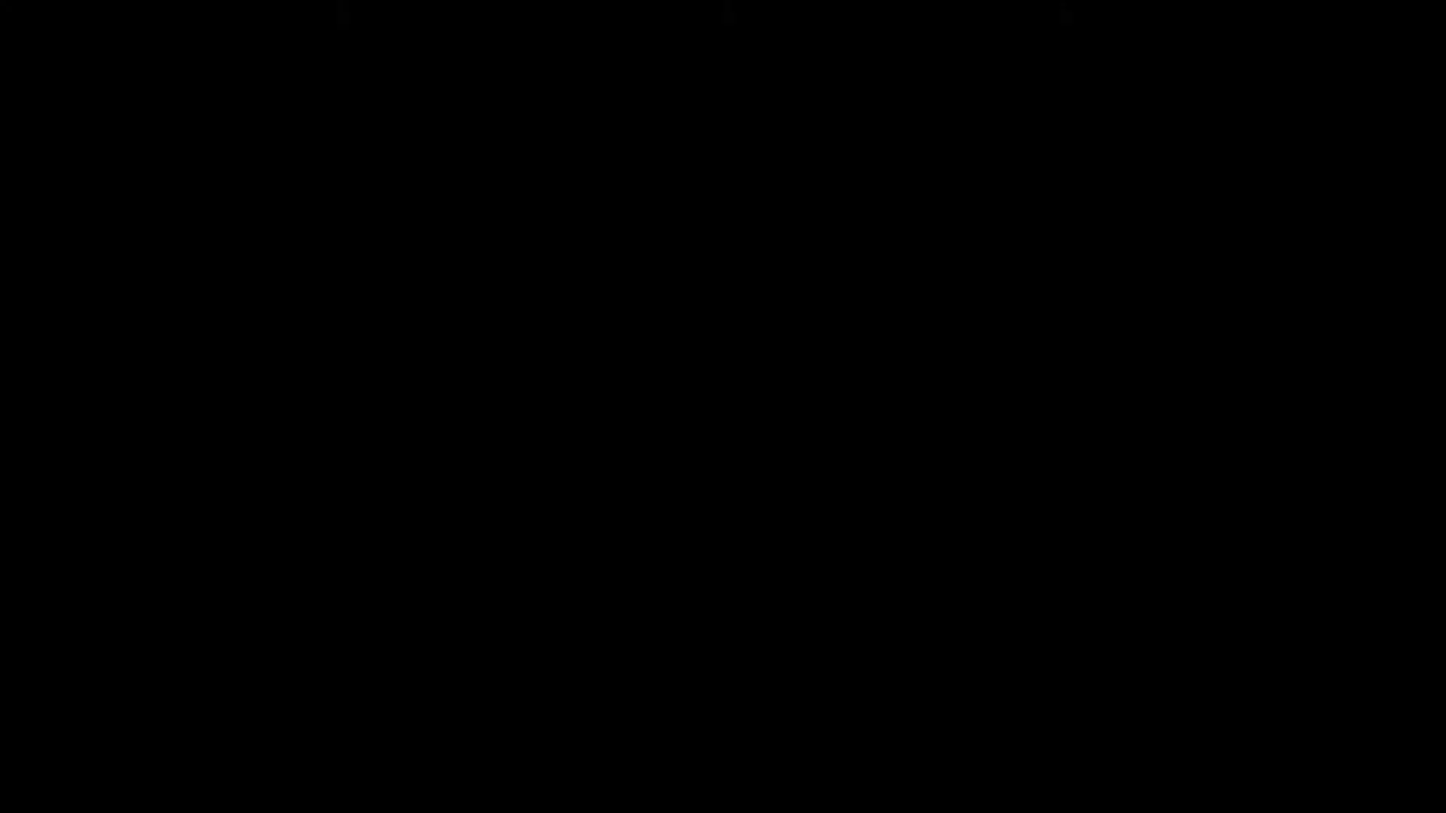
pyautogui.click(613, 434)
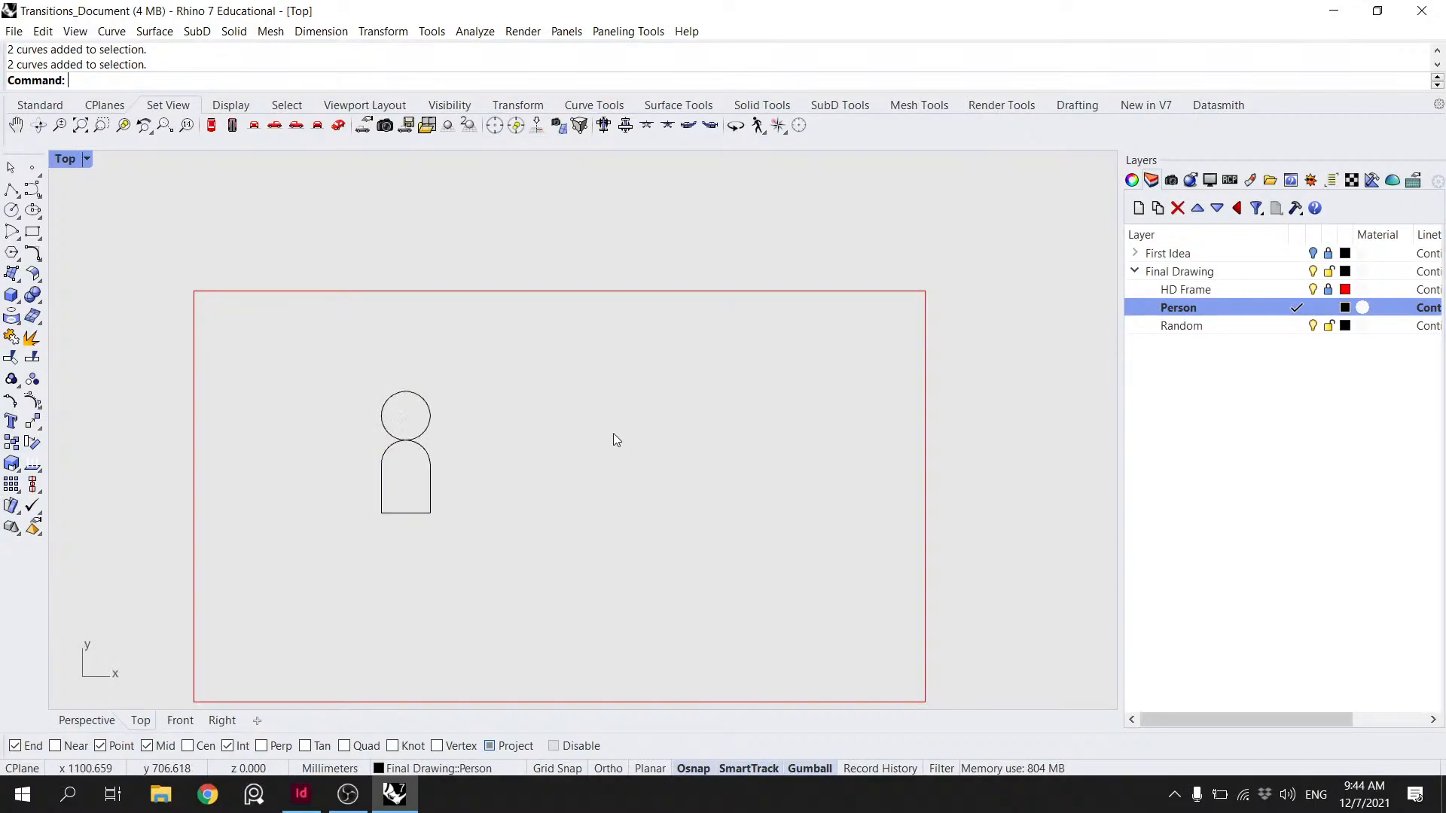
pyautogui.moveTo(467, 450); pyautogui.dragTo(422, 421)
pyautogui.click(481, 449)
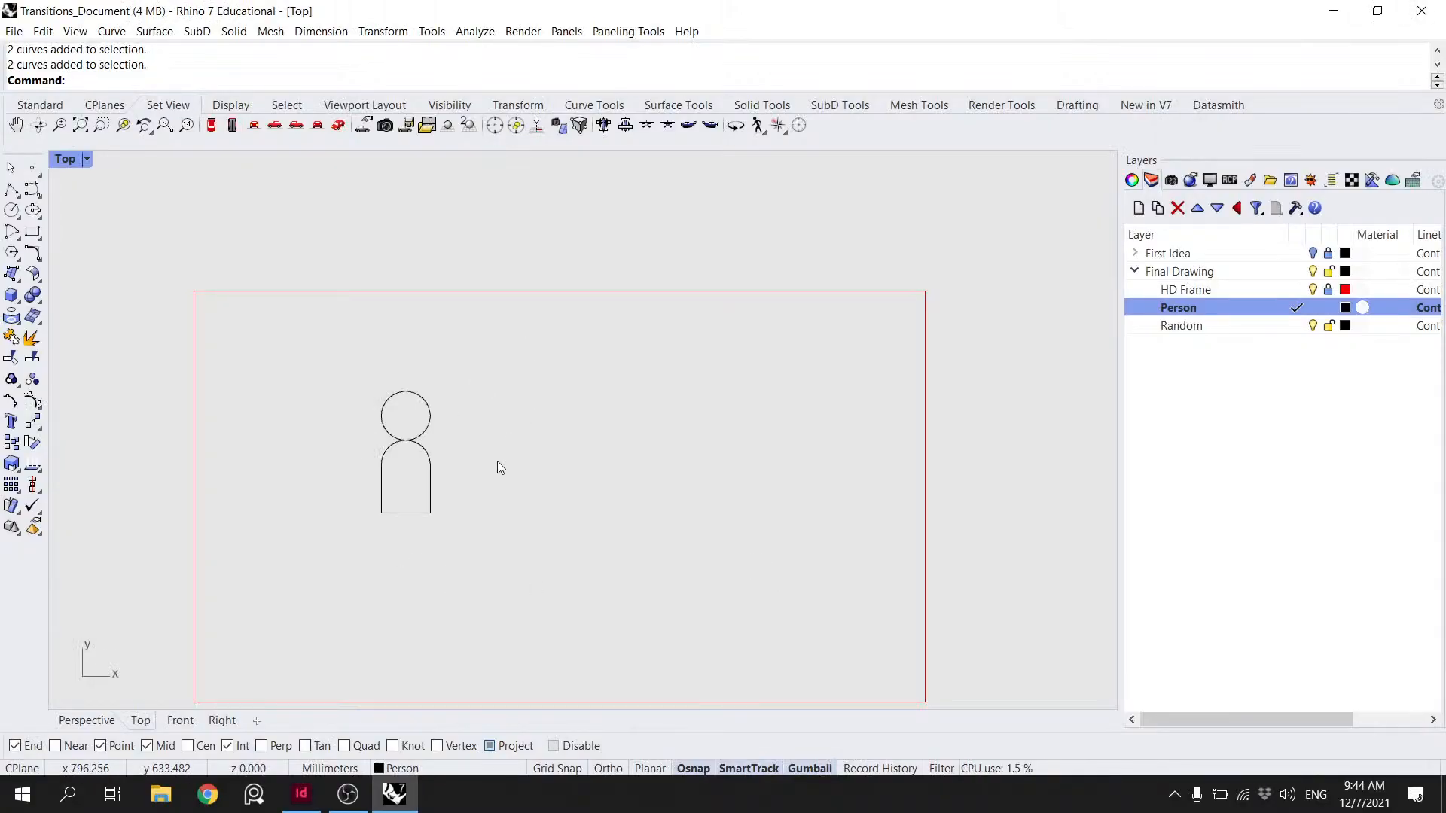
pyautogui.moveTo(495, 461); pyautogui.dragTo(415, 376)
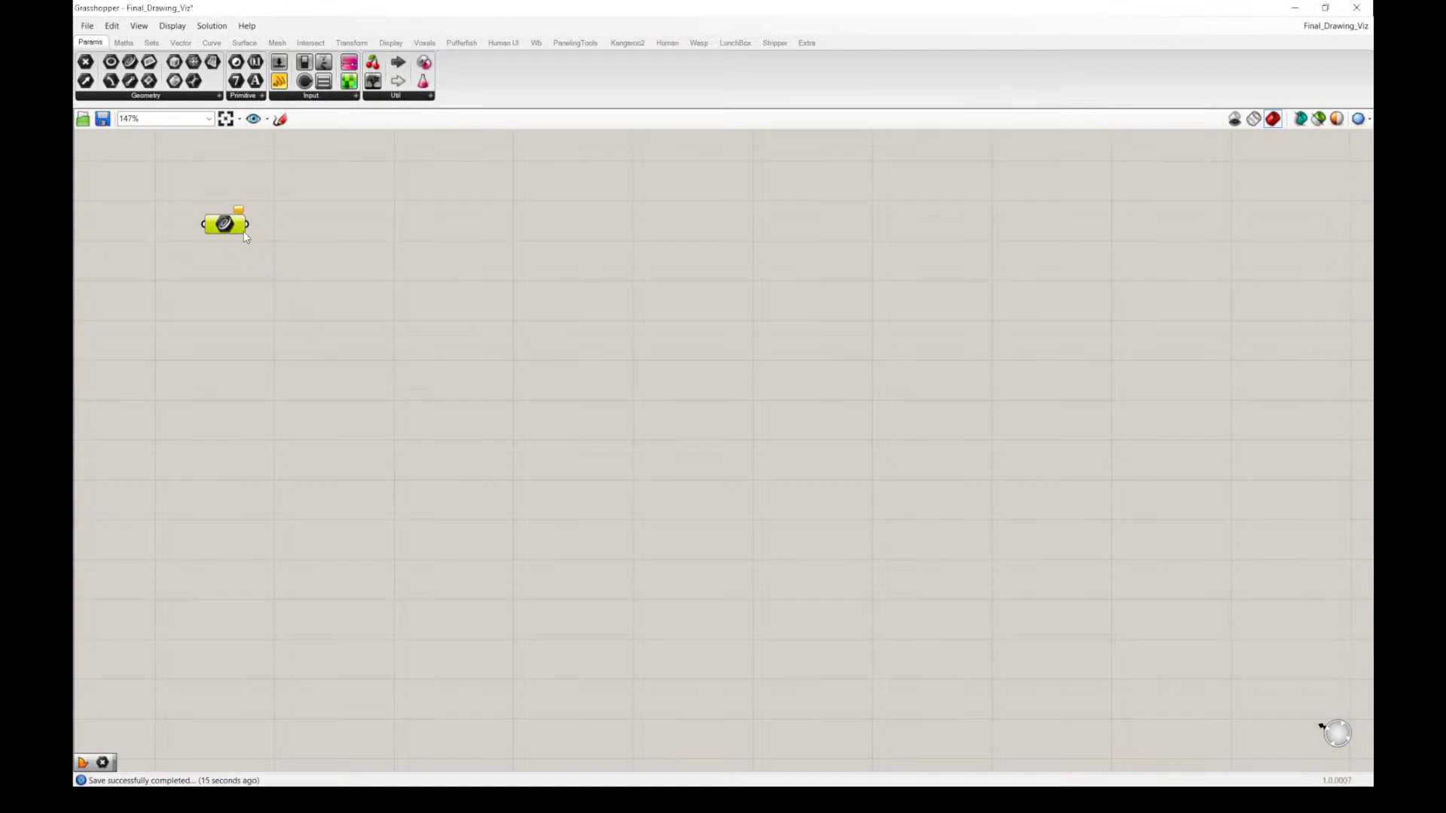
pyautogui.rightClick(235, 224)
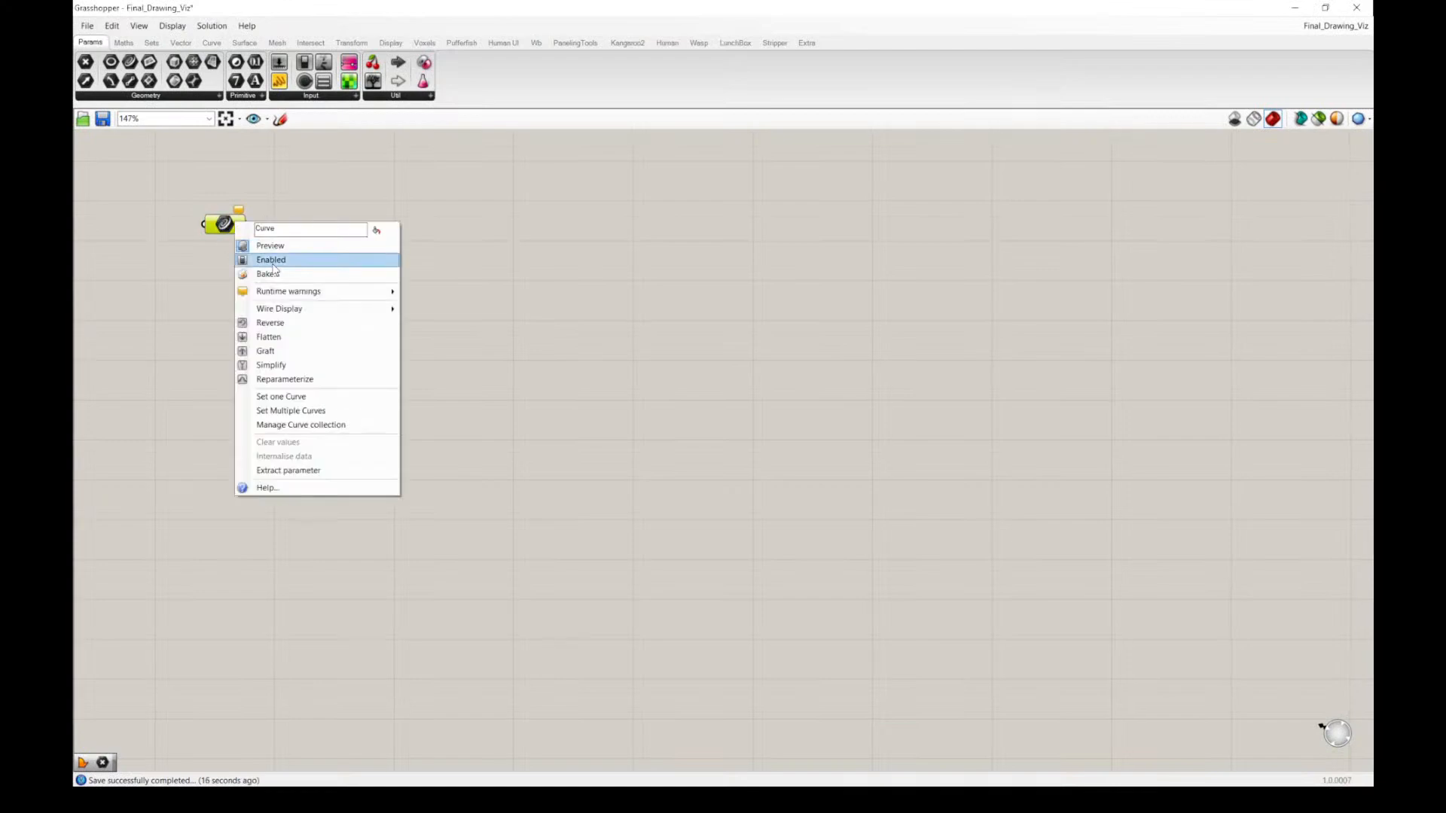
pyautogui.click(301, 409)
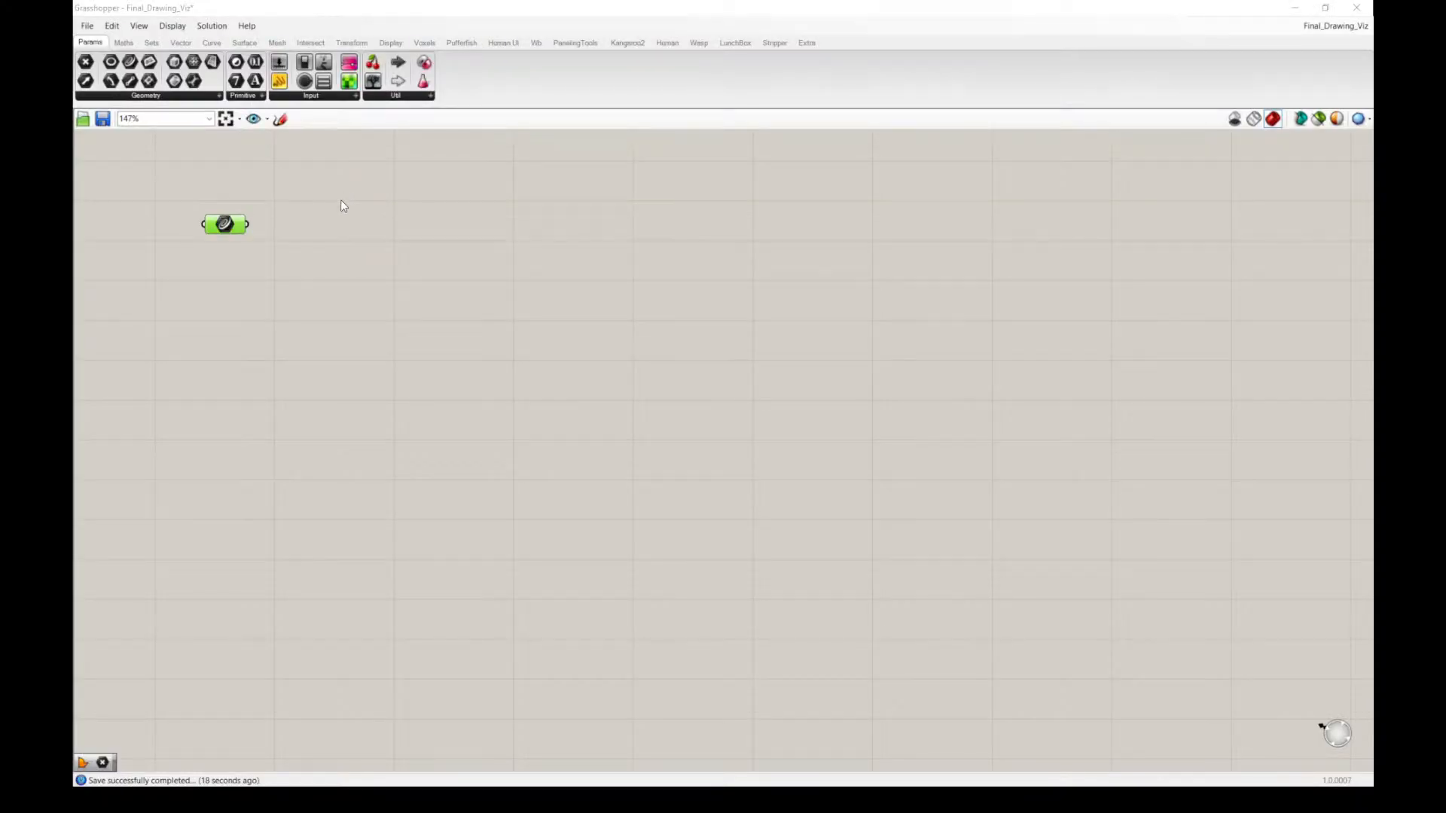
# - Add a Boundary Surfaces component and feed the Curve parameter into its Edges input
pyautogui.doubleClick(346, 239)
pyautogui.write('boun')
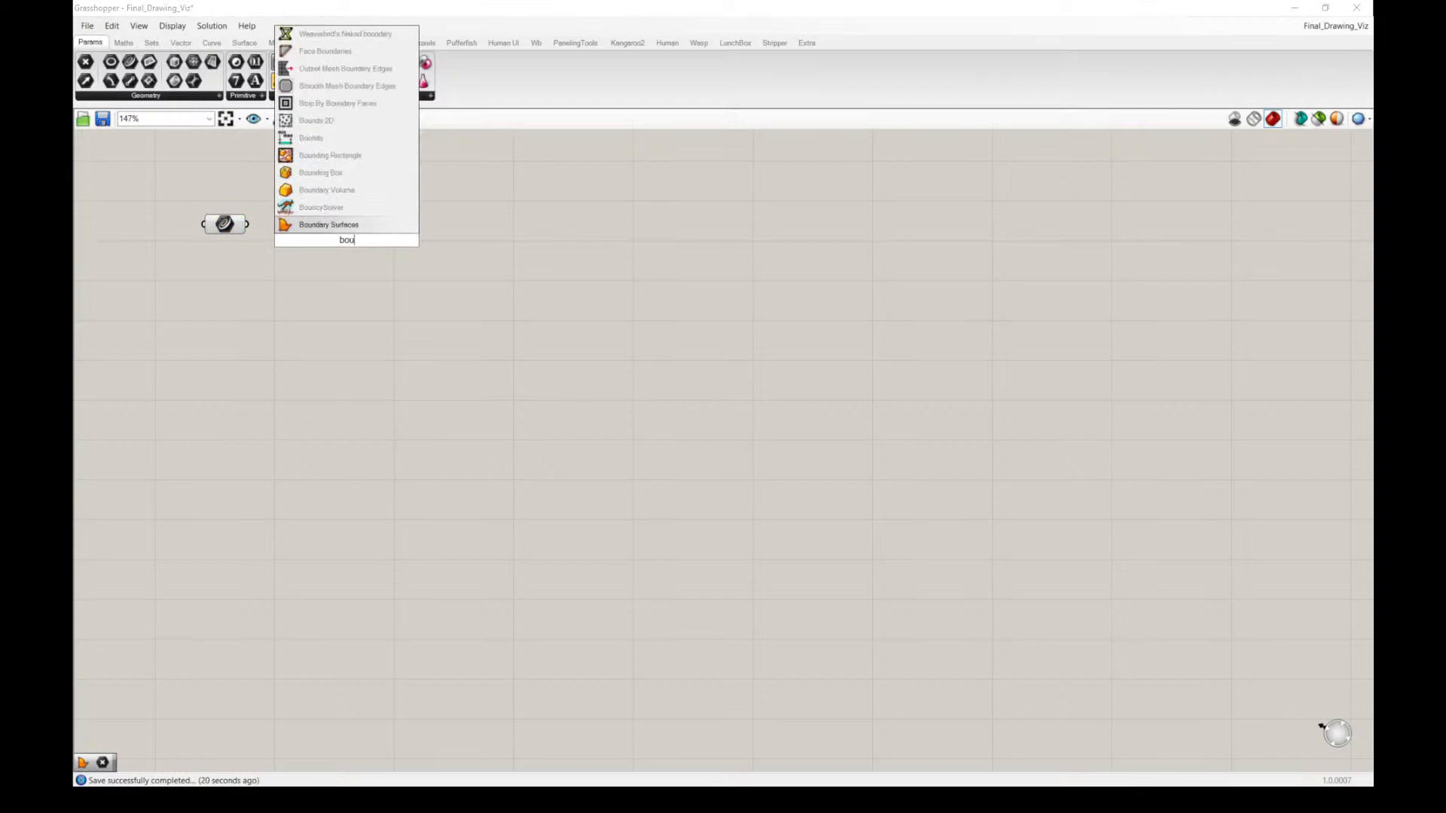
pyautogui.press('Return')
pyautogui.moveTo(316, 246); pyautogui.dragTo(292, 229)
pyautogui.moveTo(389, 272); pyautogui.dragTo(270, 222)
pyautogui.click(540, 248)
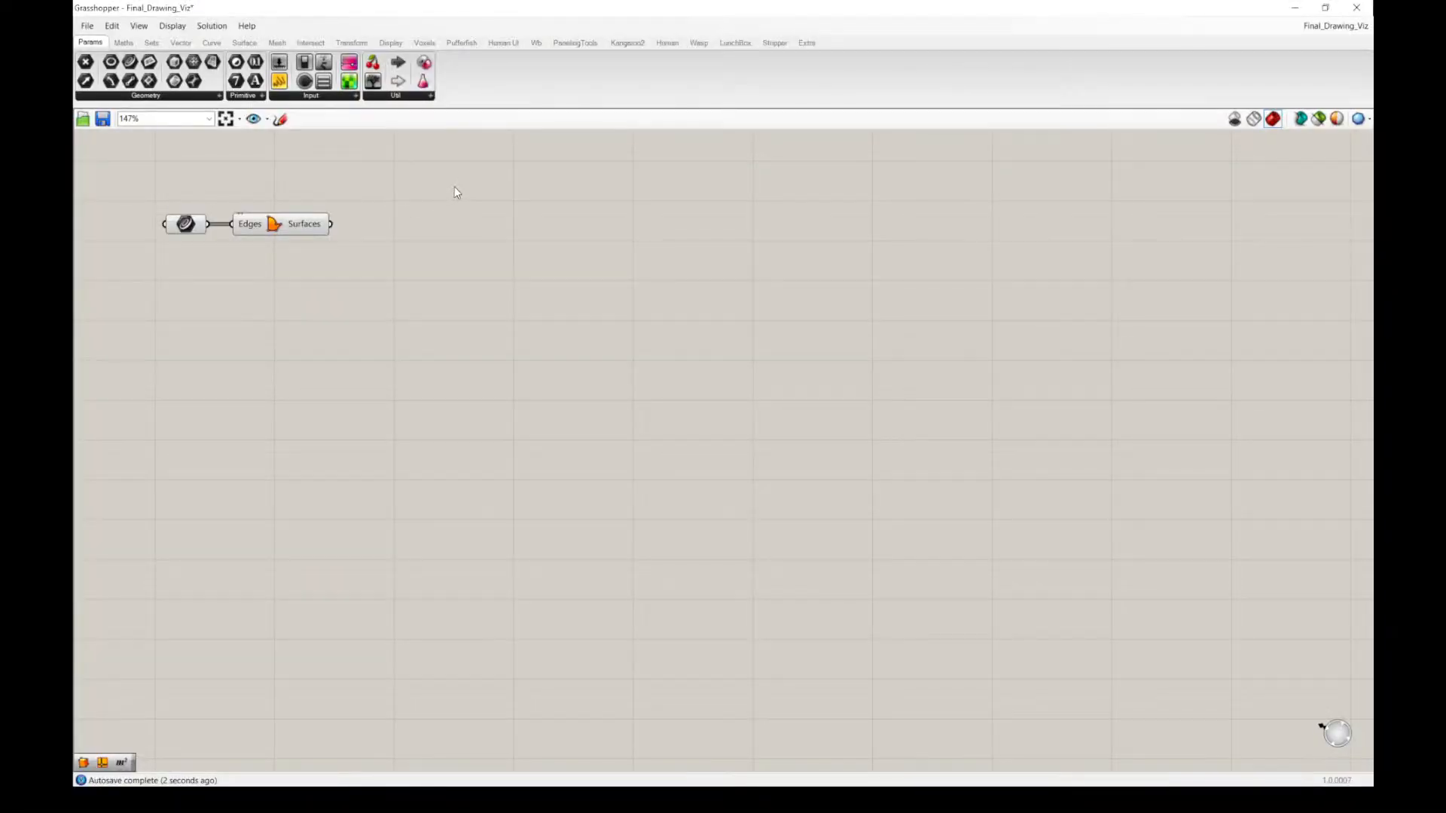
# - Add a Custom Preview component and a Colour Swatch set to black below Boundary Surfaces
pyautogui.doubleClick(454, 187)
pyautogui.write('custom')
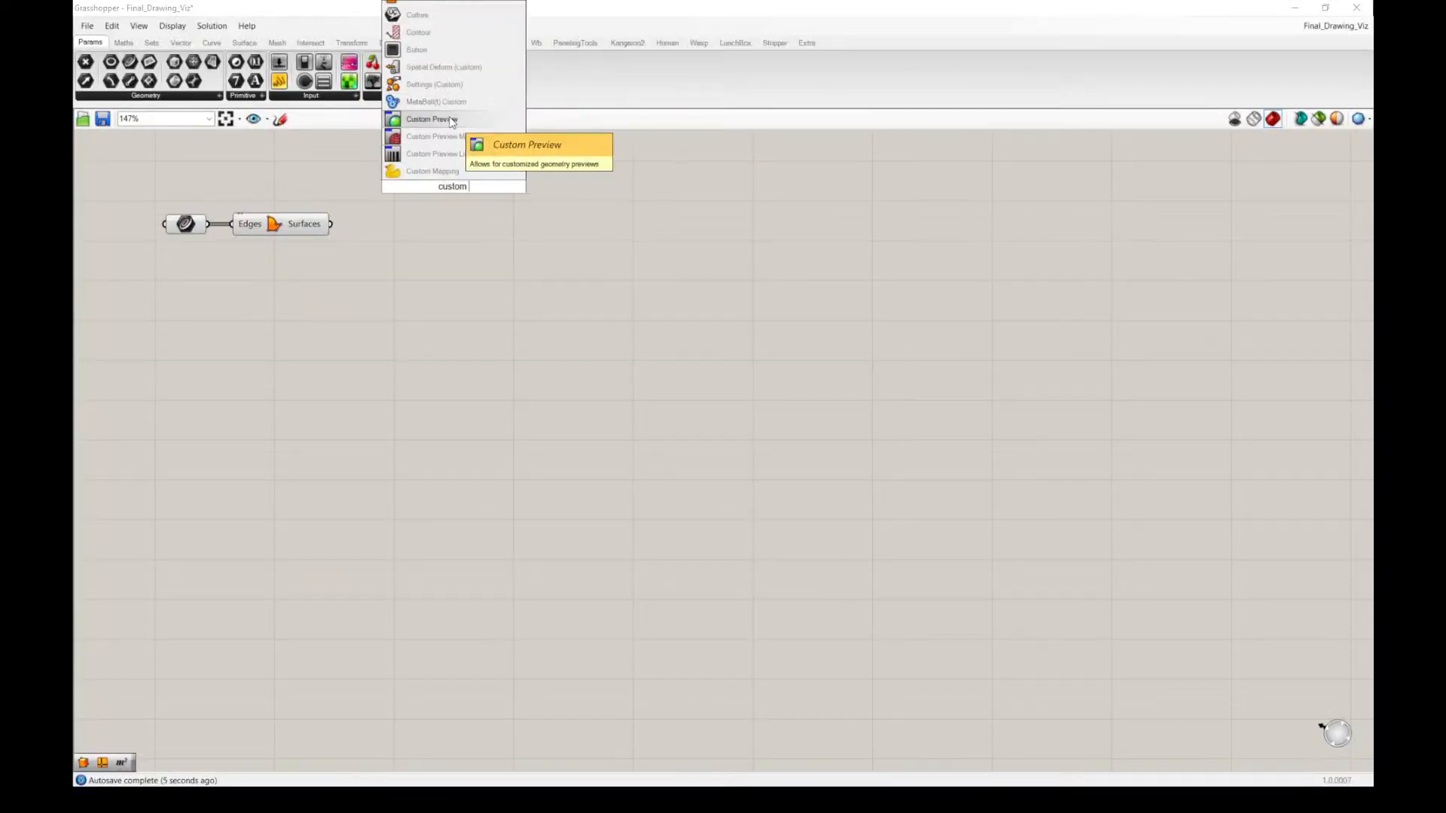
pyautogui.click(432, 119)
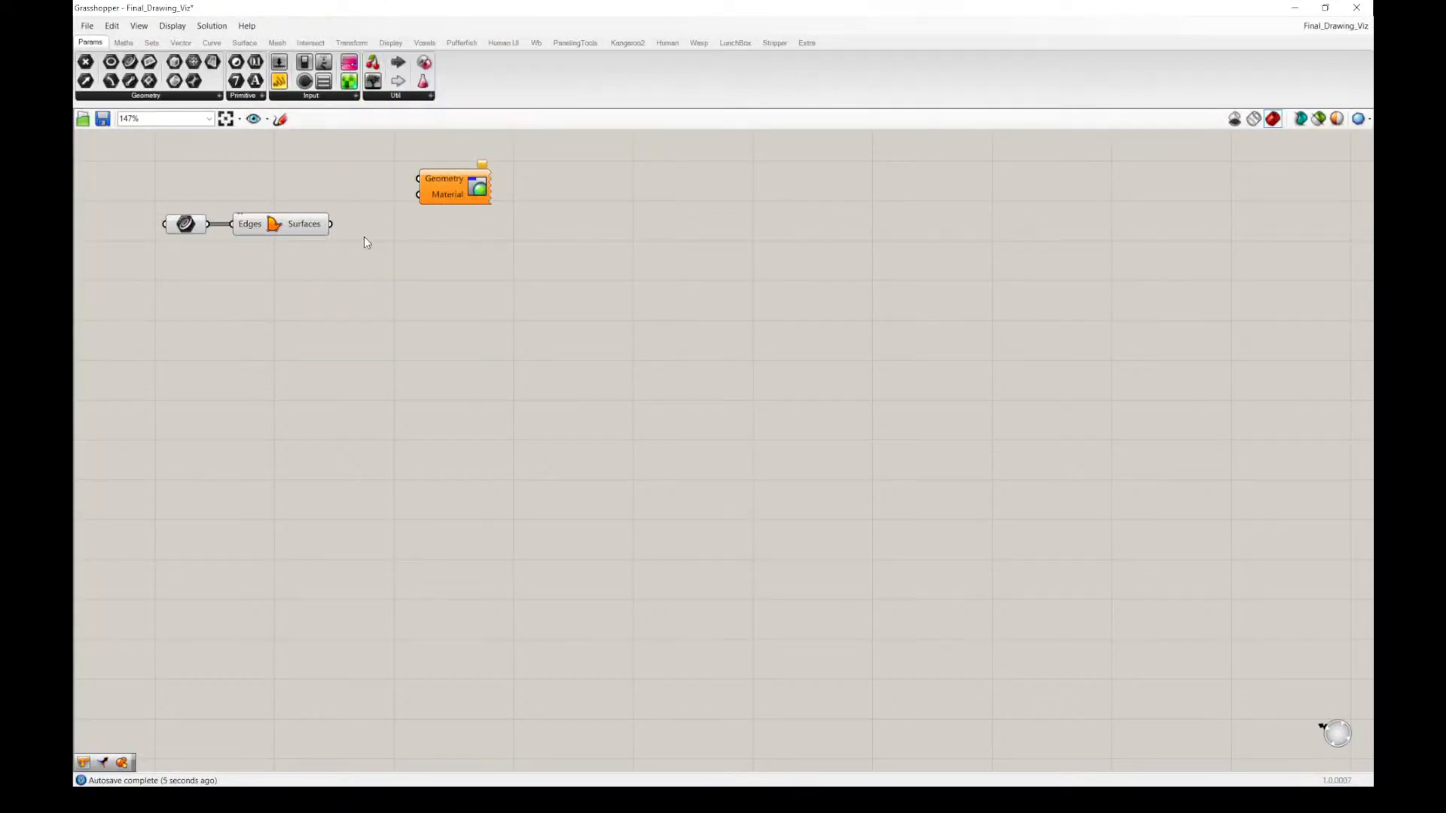
pyautogui.doubleClick(335, 278)
pyautogui.write('col')
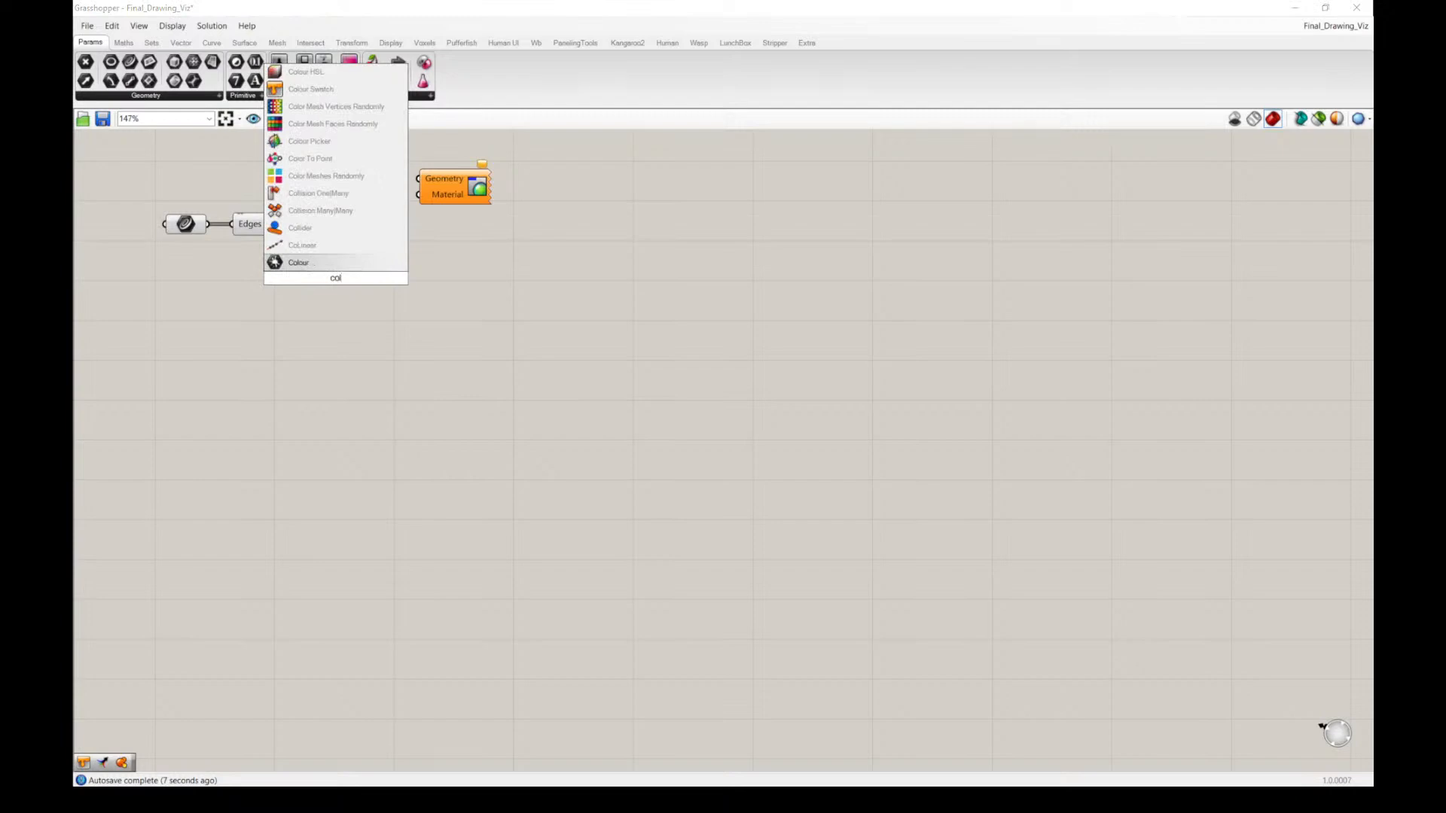
pyautogui.write('our')
pyautogui.click(310, 227)
pyautogui.moveTo(351, 281); pyautogui.dragTo(290, 253)
pyautogui.click(323, 249)
pyautogui.moveTo(353, 324); pyautogui.dragTo(264, 497)
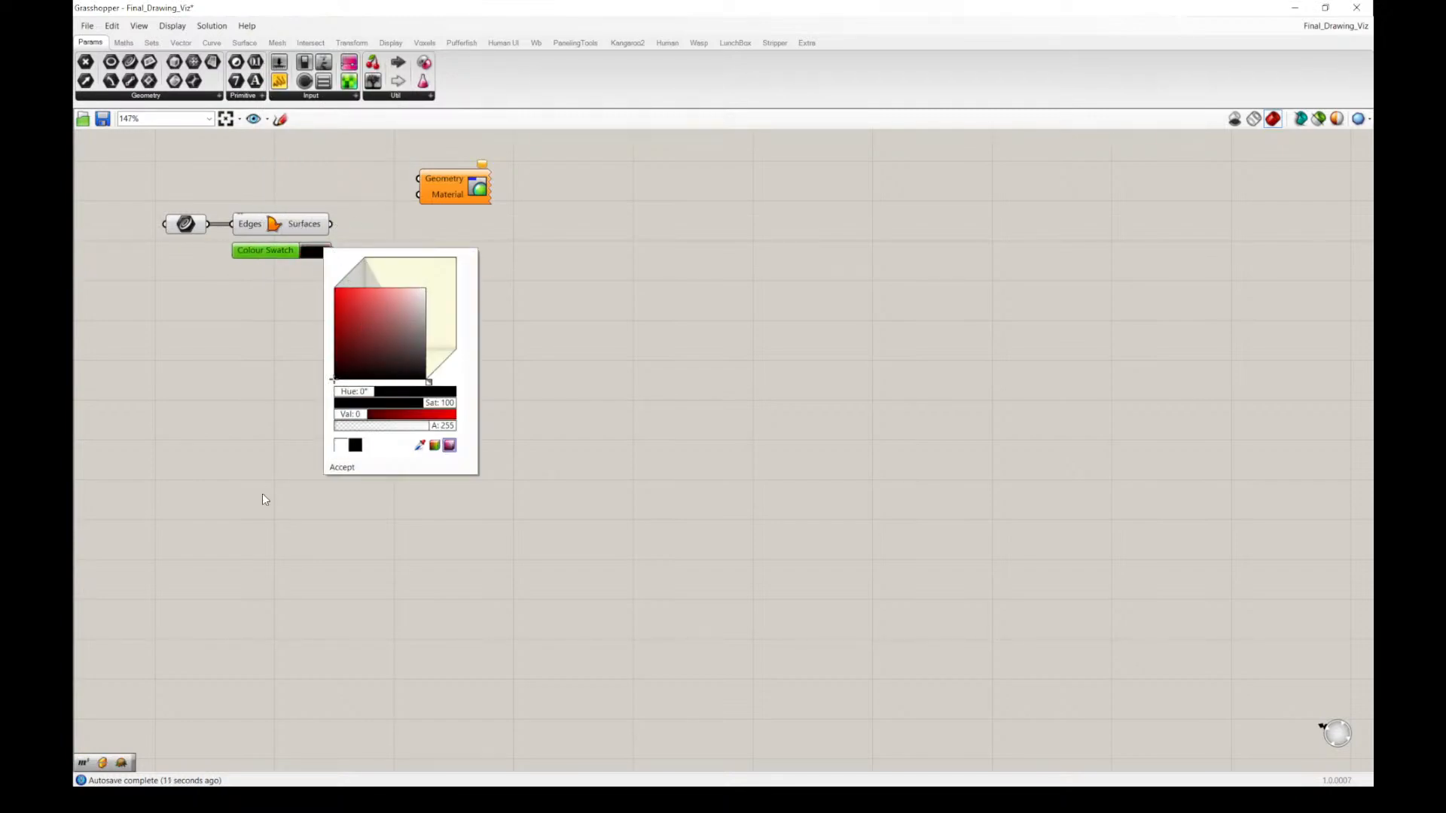
pyautogui.click(264, 497)
# - Align Custom Preview beside Boundary Surfaces, connecting Surfaces to its Geometry input and the Colour Swatch to its Material input
pyautogui.moveTo(468, 197); pyautogui.dragTo(438, 256)
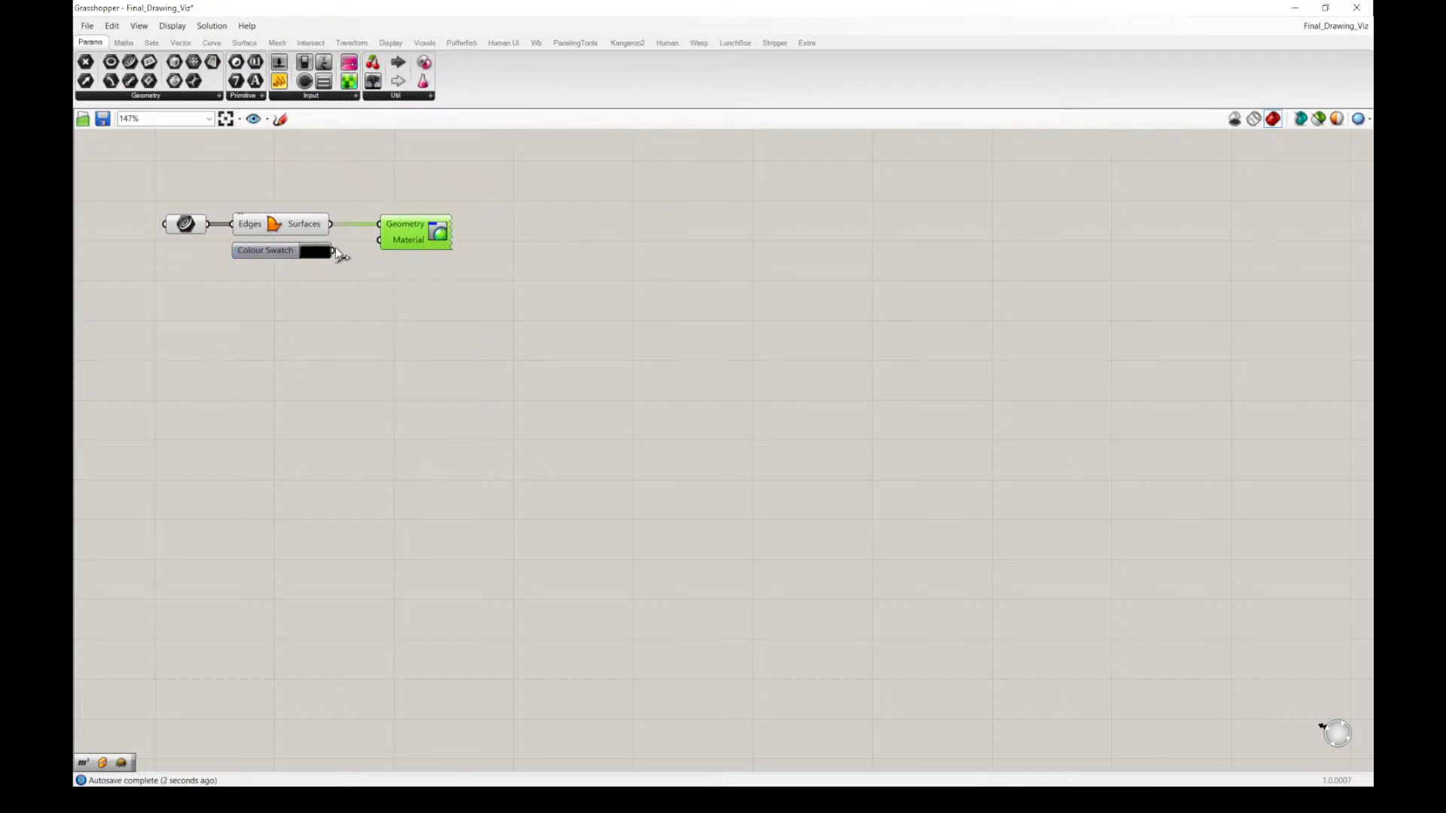
pyautogui.moveTo(404, 273); pyautogui.dragTo(284, 201)
pyautogui.moveTo(377, 231); pyautogui.dragTo(384, 230)
pyautogui.click(399, 154)
# - Turn off the preview of the components feeding Custom Preview and reposition the whole definition on the canvas
pyautogui.moveTo(296, 217); pyautogui.dragTo(398, 226, button='right')
pyautogui.moveTo(376, 286); pyautogui.dragTo(244, 185)
pyautogui.middleClick(313, 177)
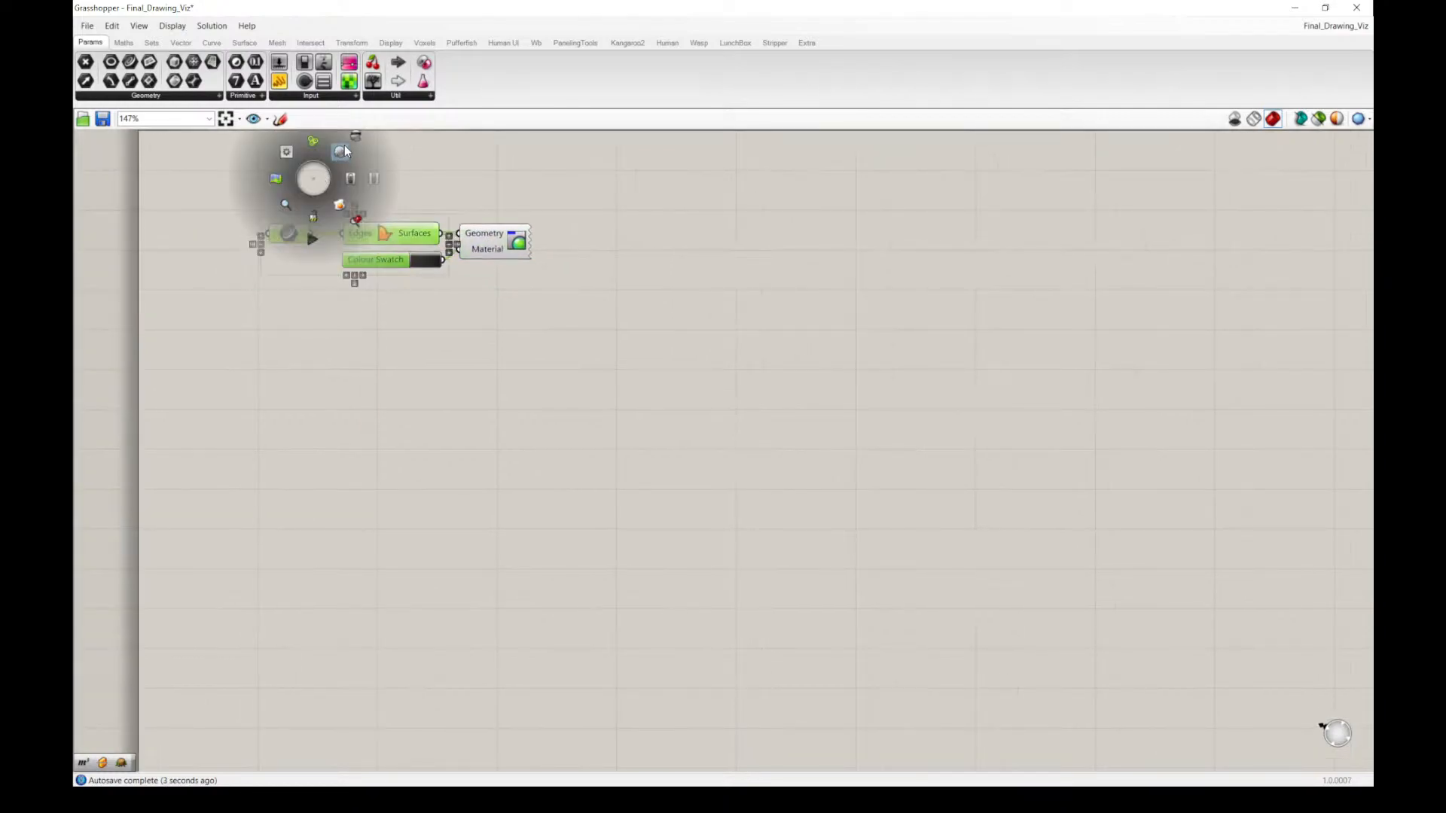
pyautogui.click(343, 151)
pyautogui.moveTo(516, 300); pyautogui.dragTo(224, 203)
pyautogui.moveTo(382, 234); pyautogui.dragTo(313, 174)
pyautogui.click(354, 316)
pyautogui.moveTo(357, 319); pyautogui.dragTo(360, 370, button='right')
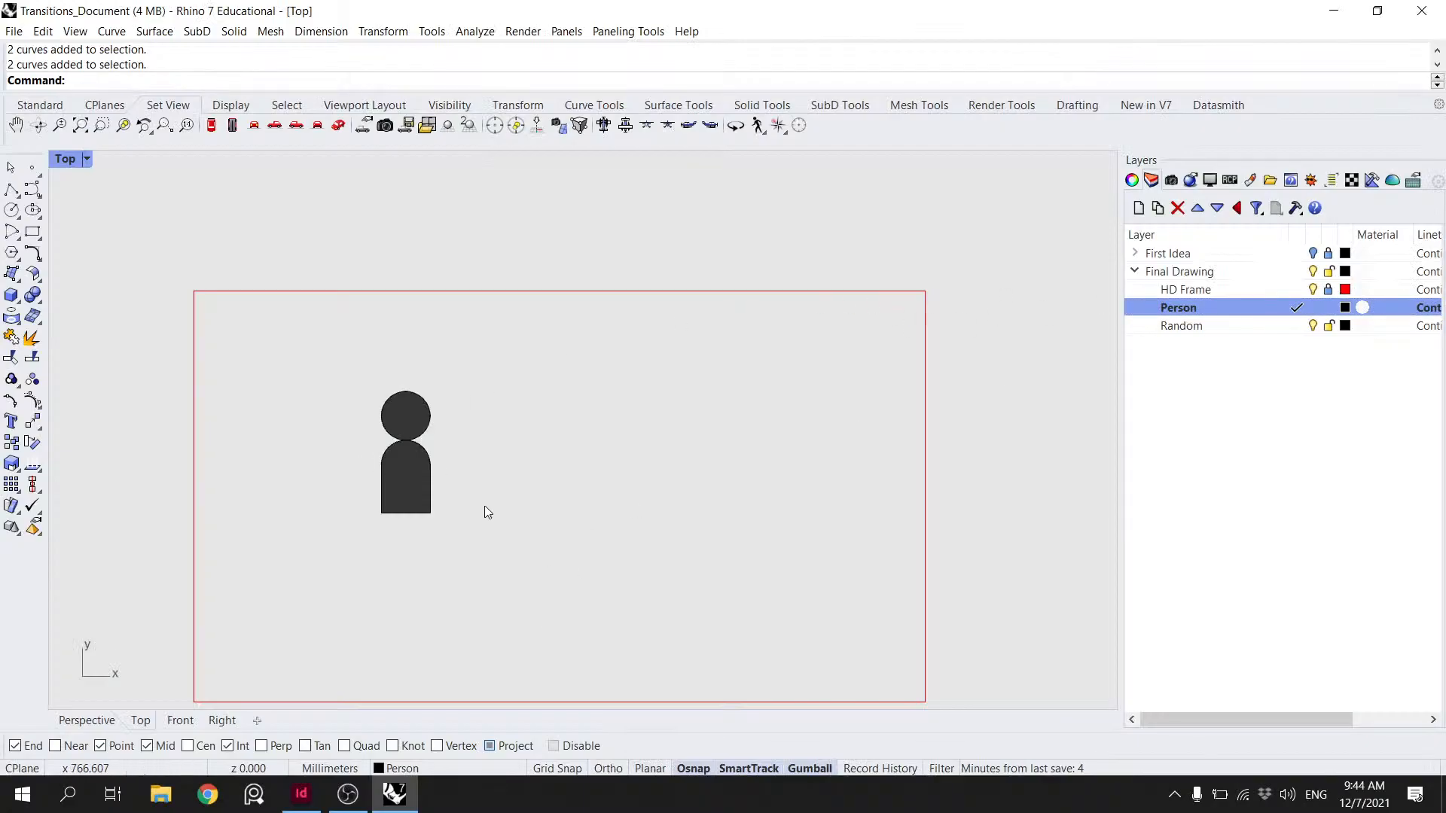
# - Switch to Rhino and set the Top viewport's display mode to Rendered
pyautogui.moveTo(485, 510); pyautogui.dragTo(382, 371)
pyautogui.click(478, 383)
pyautogui.click(86, 159)
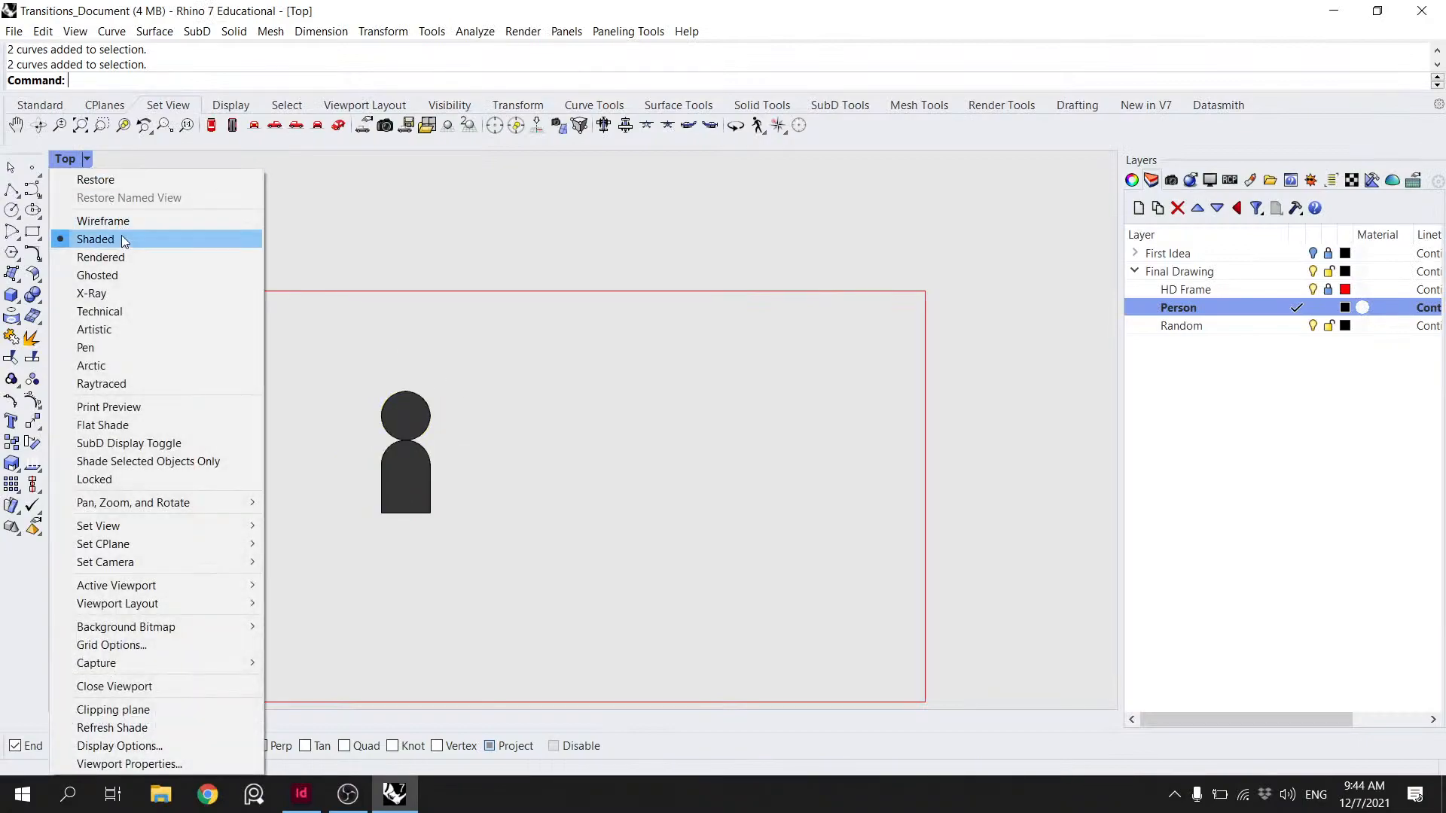
pyautogui.click(120, 256)
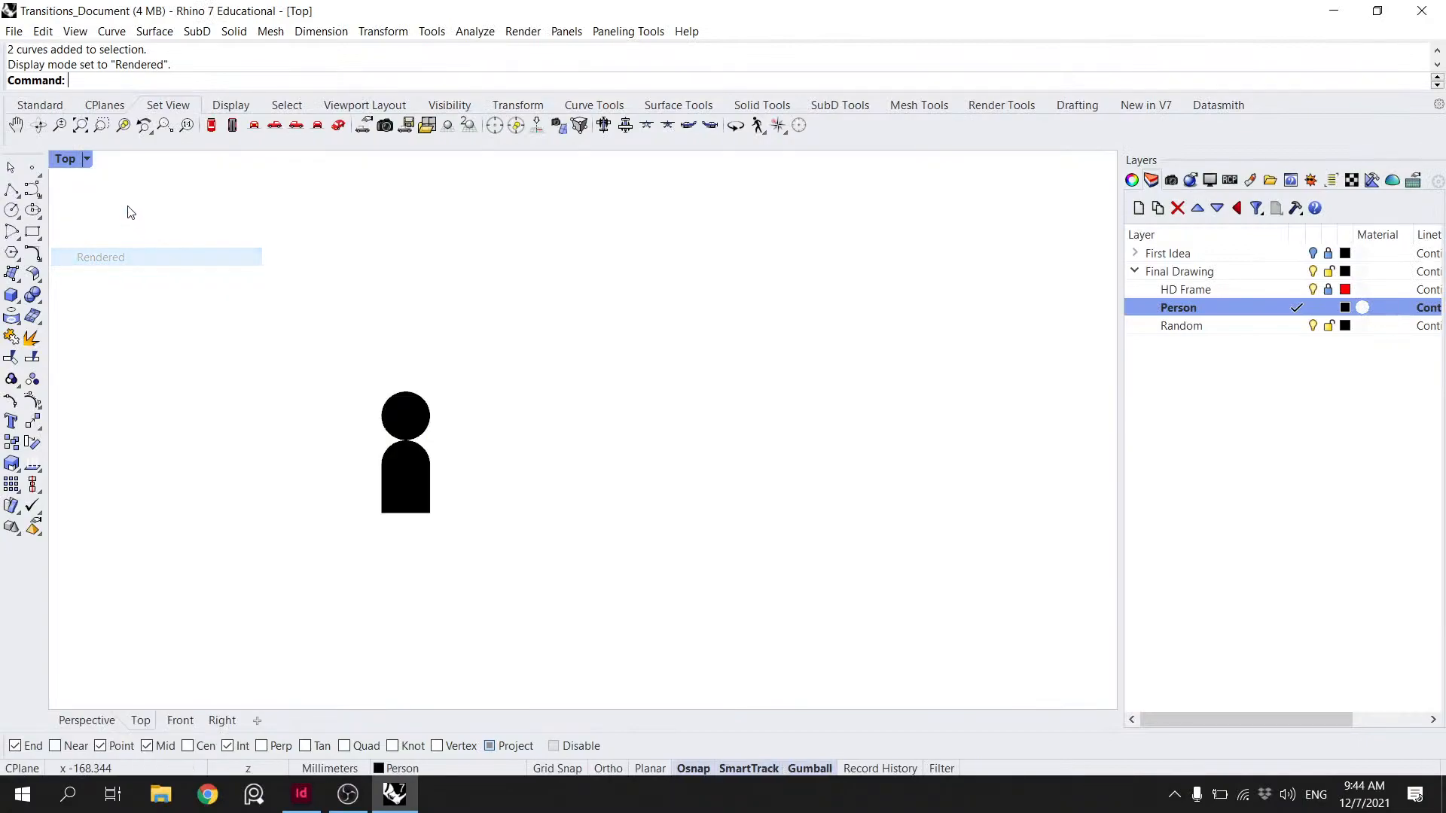
# - Set the Top viewport's display mode to Shaded and try scaling the person's body curve horizontally with the gumball, undoing each attempt
pyautogui.click(87, 159)
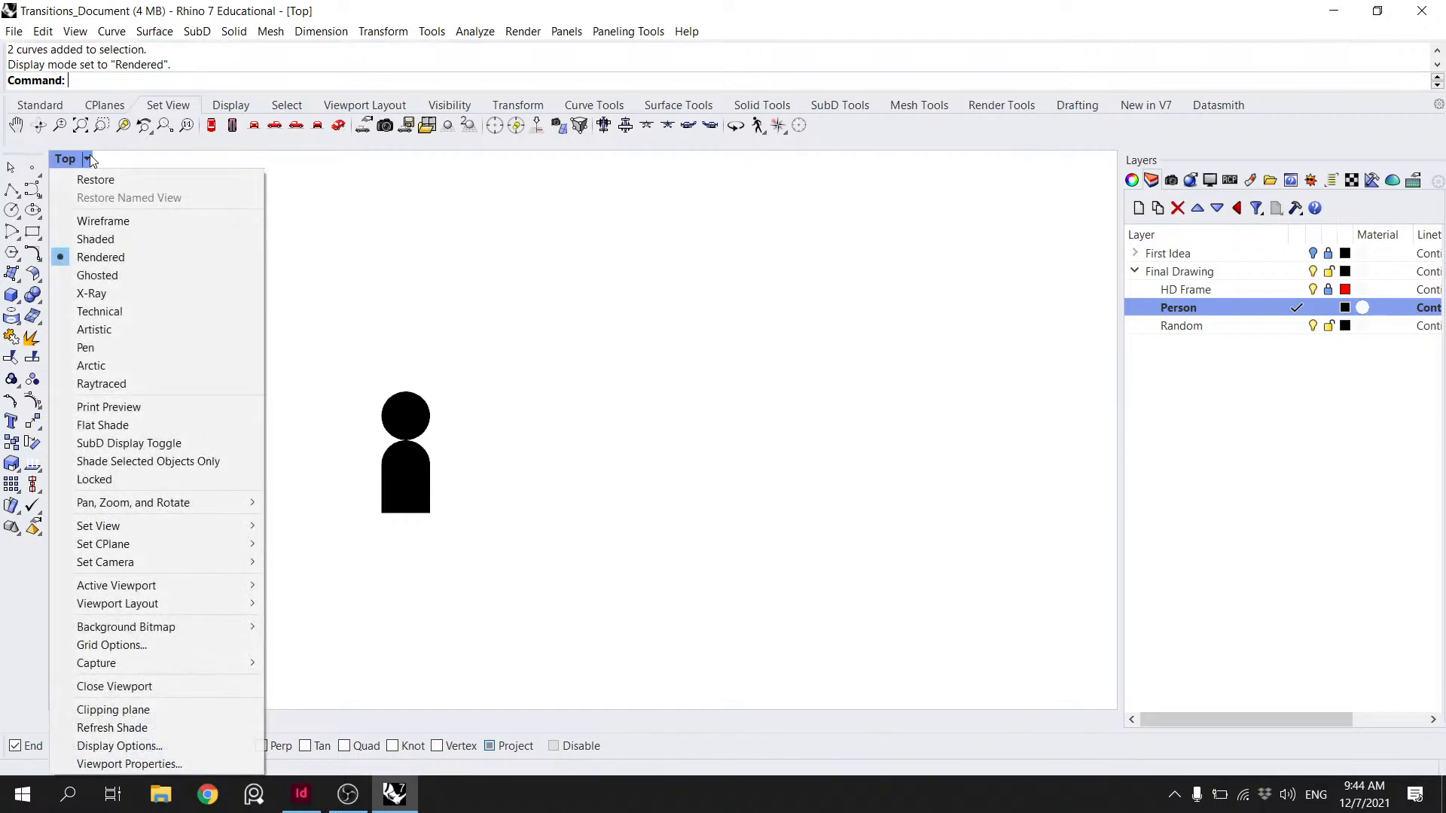
pyautogui.click(113, 236)
pyautogui.click(429, 474)
pyautogui.scroll(3, 430, 474)
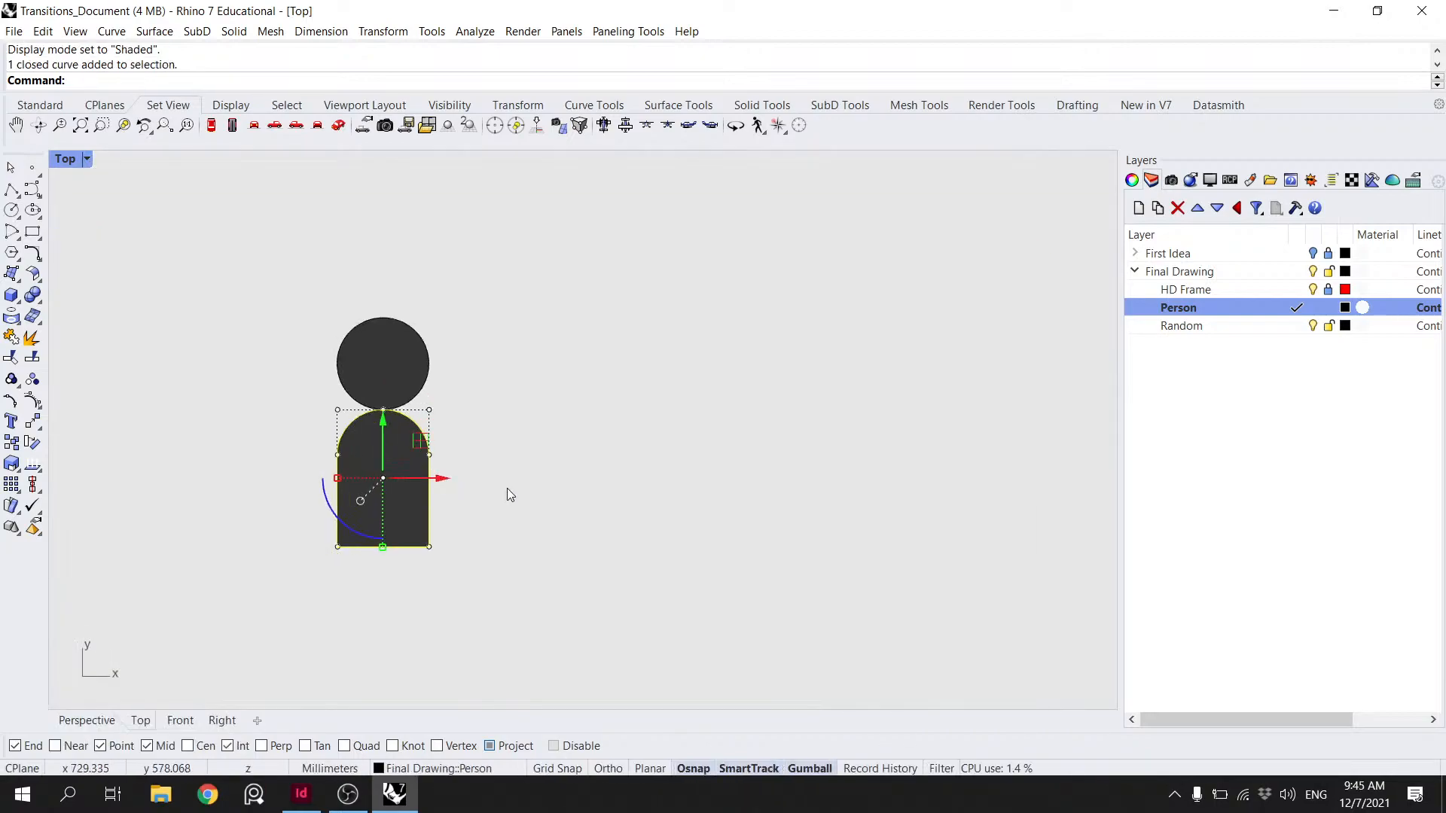
pyautogui.moveTo(337, 479); pyautogui.dragTo(352, 481)
pyautogui.hotkey('ctrl', 'z')
pyautogui.write('Scale1D')
pyautogui.press('Return')
pyautogui.press('Escape')
pyautogui.moveTo(349, 480); pyautogui.dragTo(356, 470)
pyautogui.hotkey('ctrl', 'z')
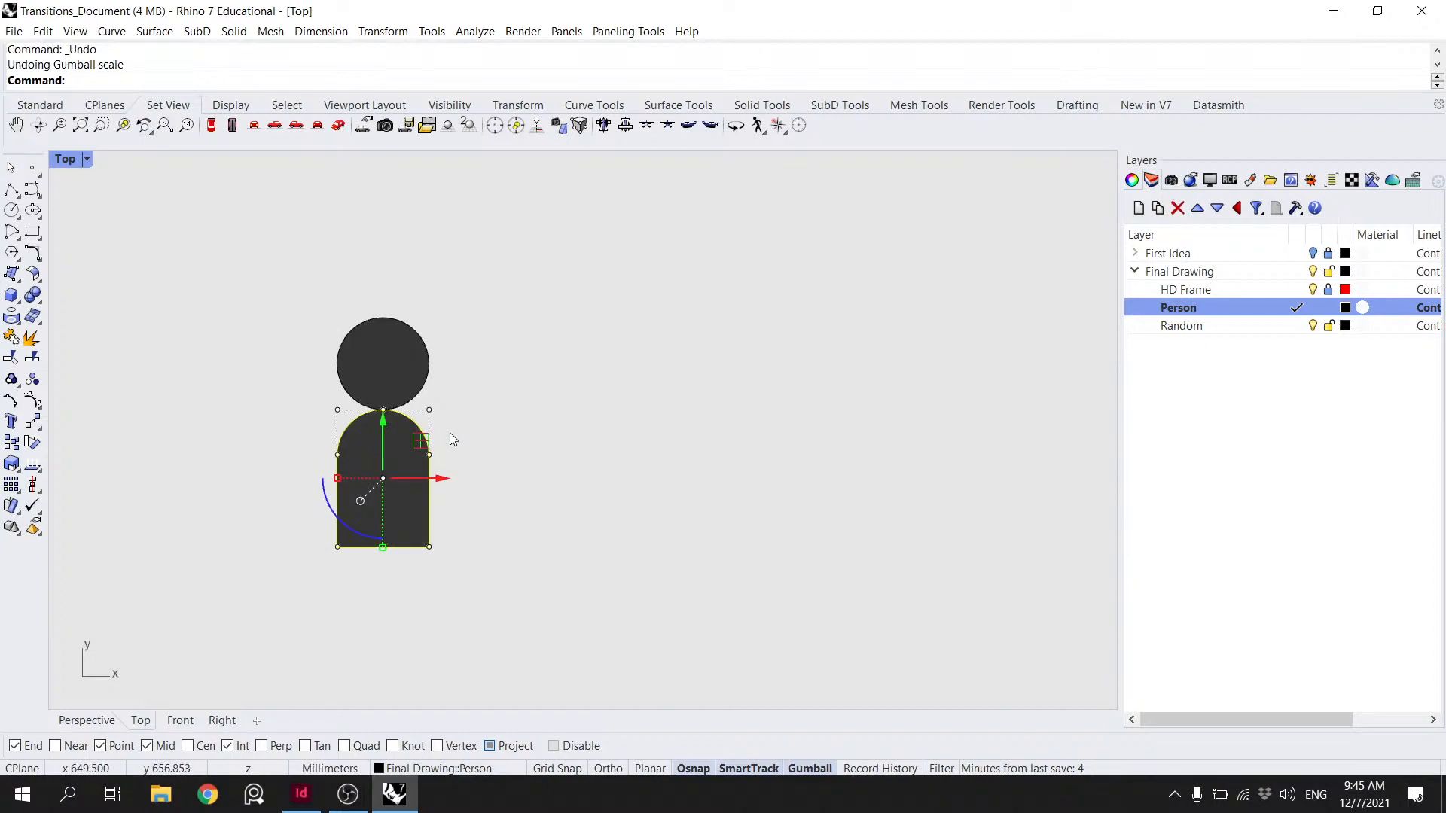
# - Try scaling the body curve uniformly from the point where it touches the head, then undo the scaling
pyautogui.press('Return')
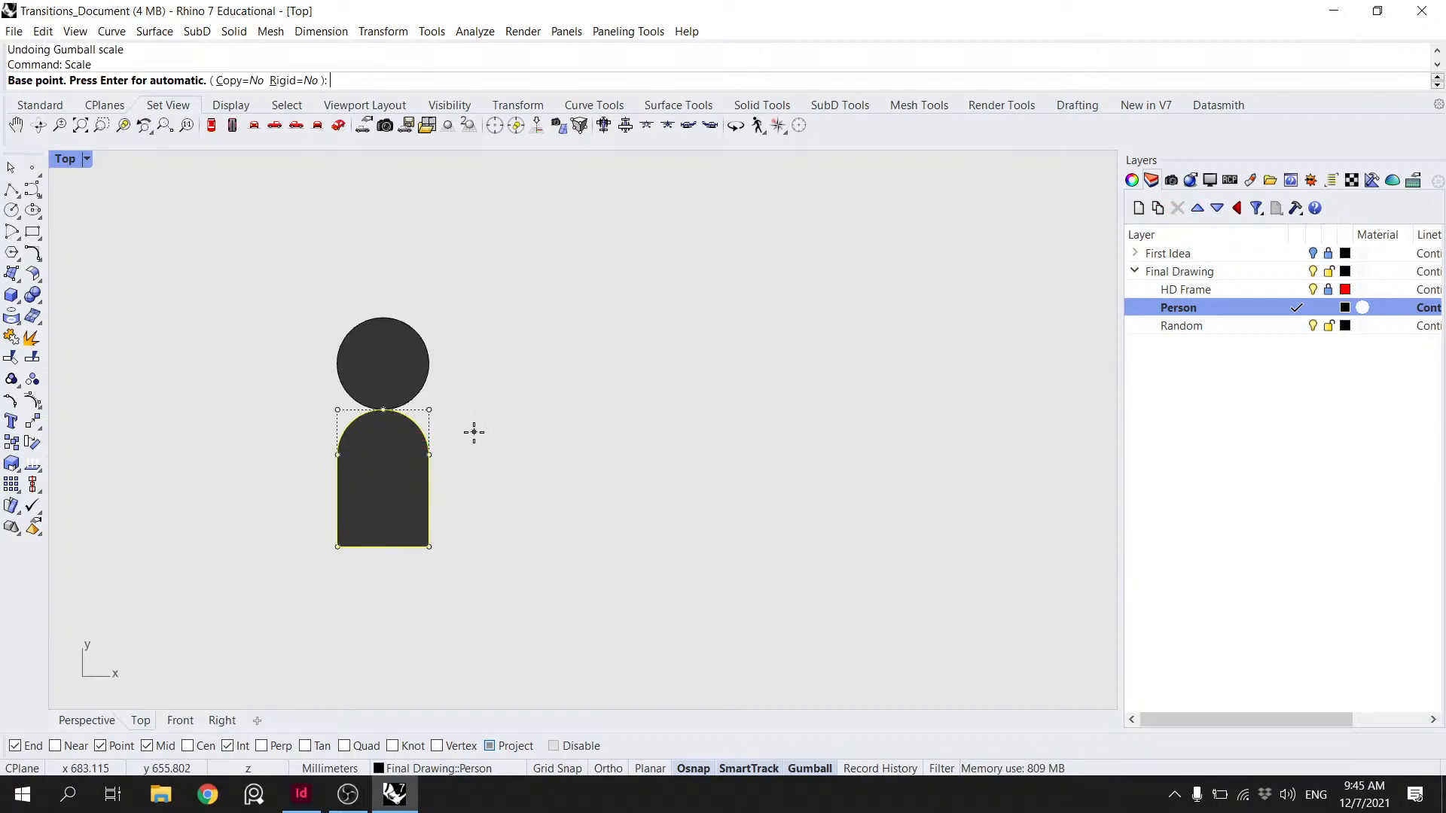
pyautogui.click(382, 410)
pyautogui.click(383, 548)
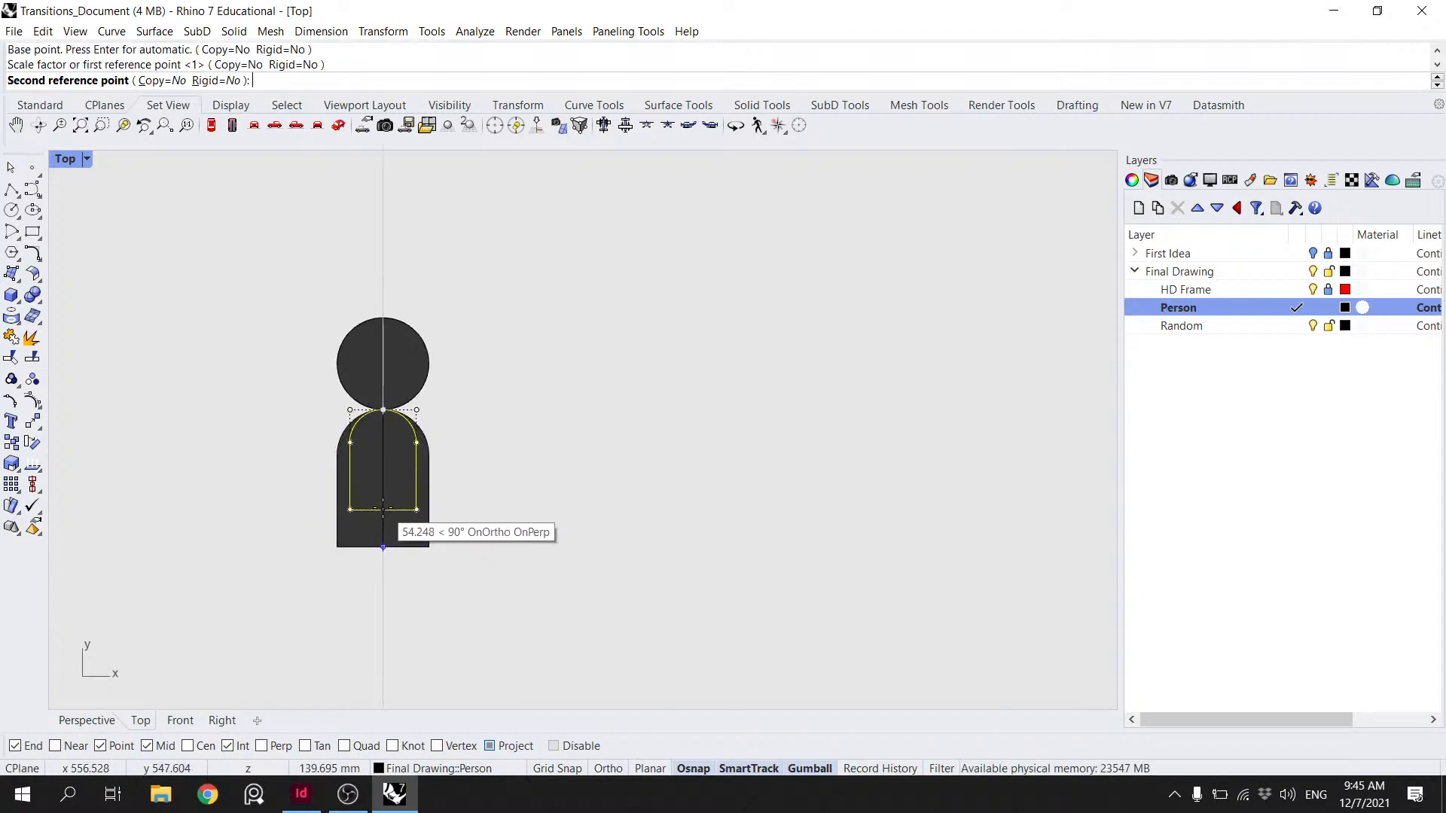
pyautogui.click(446, 455)
pyautogui.hotkey('ctrl', 'z')
# - Try scaling the body curve down from its top point, preview it in Rendered display mode, and undo the scaling
pyautogui.press('Return')
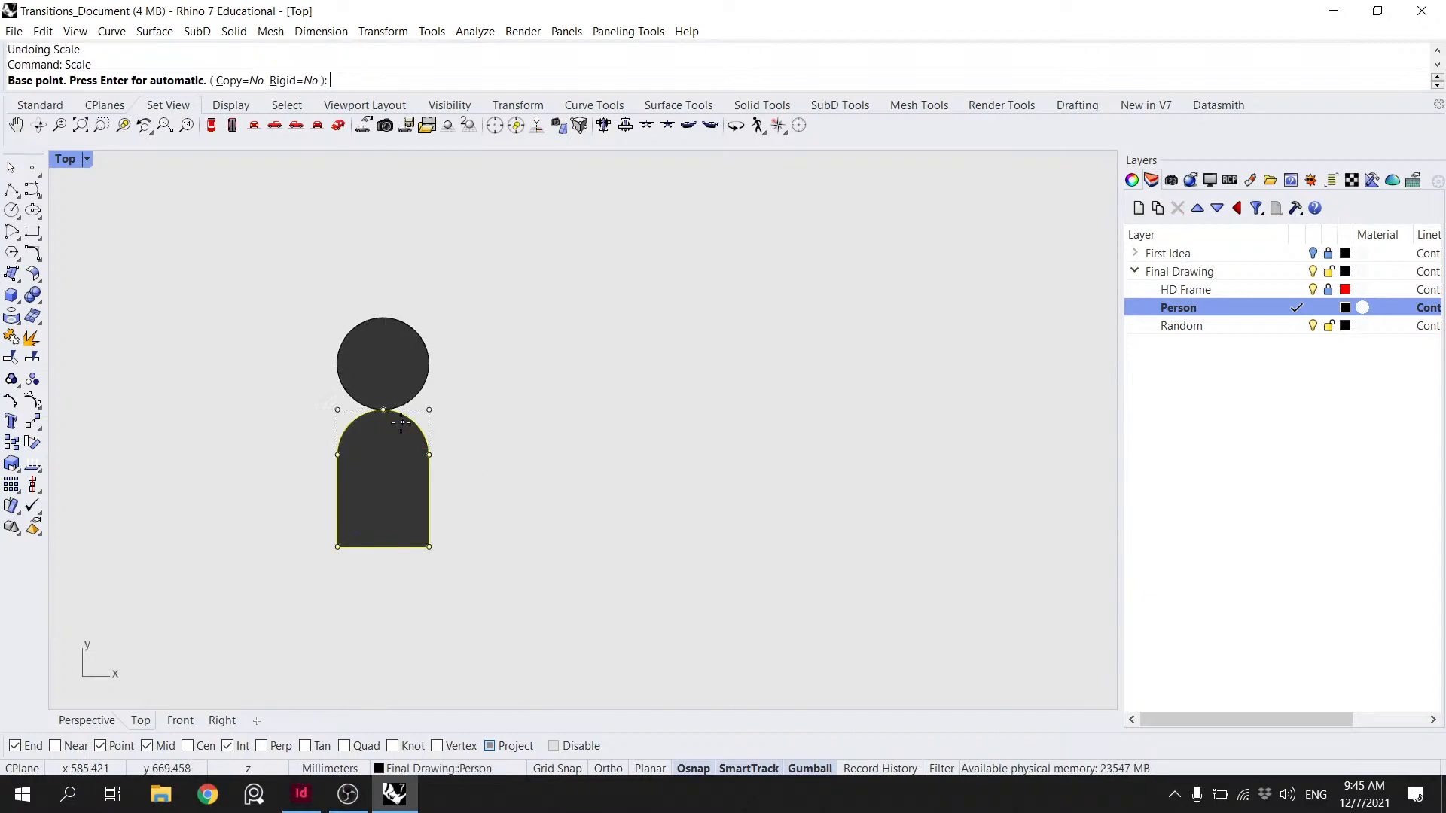
pyautogui.click(382, 410)
pyautogui.click(382, 547)
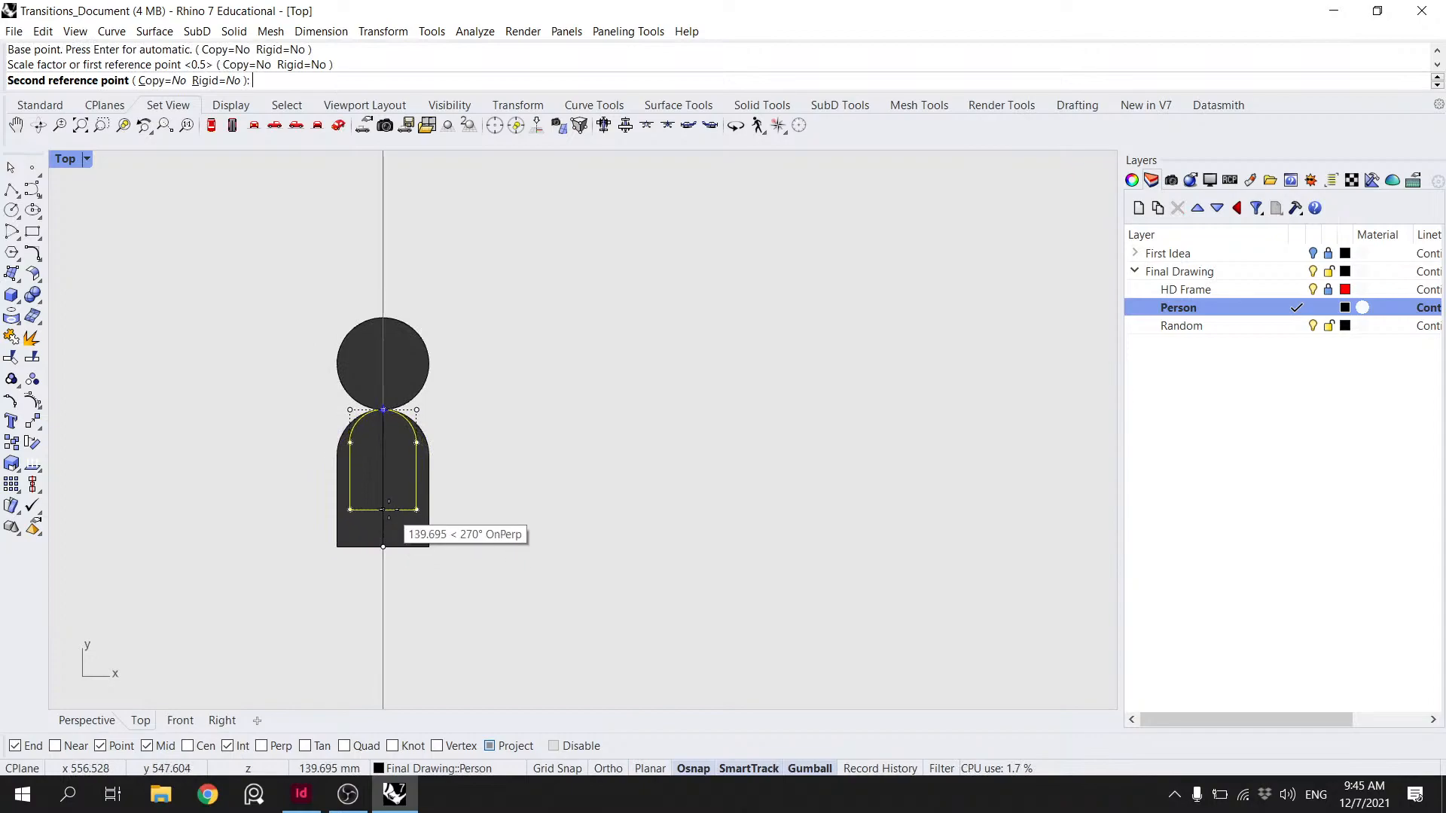
pyautogui.click(389, 508)
pyautogui.click(515, 466)
pyautogui.scroll(-2, 516, 467)
pyautogui.click(86, 158)
pyautogui.click(127, 254)
pyautogui.hotkey('ctrl', 'z')
pyautogui.press('Escape')
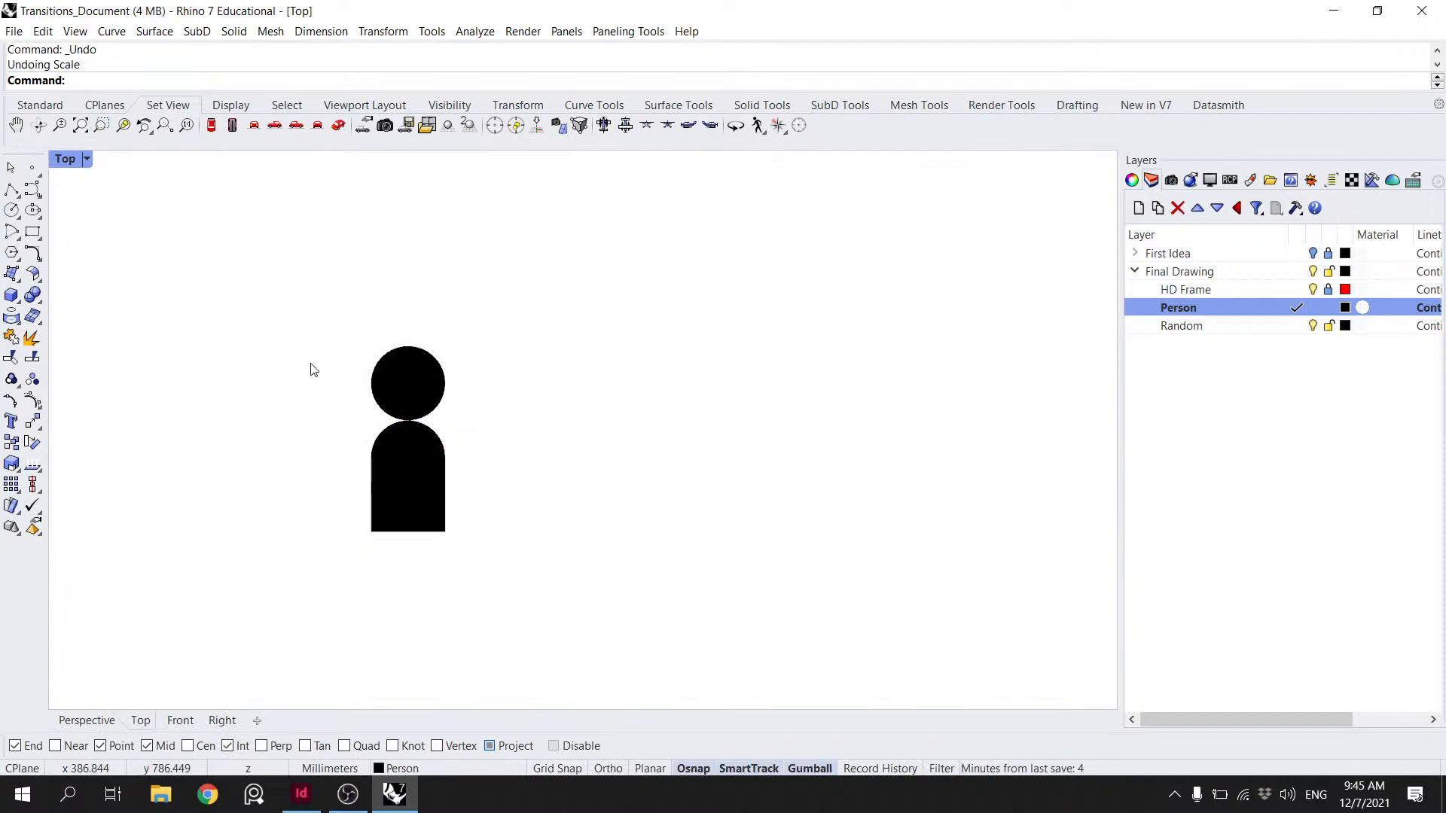
# - Set the Top viewport's display mode to Shaded
pyautogui.click(86, 158)
pyautogui.click(125, 223)
pyautogui.click(85, 158)
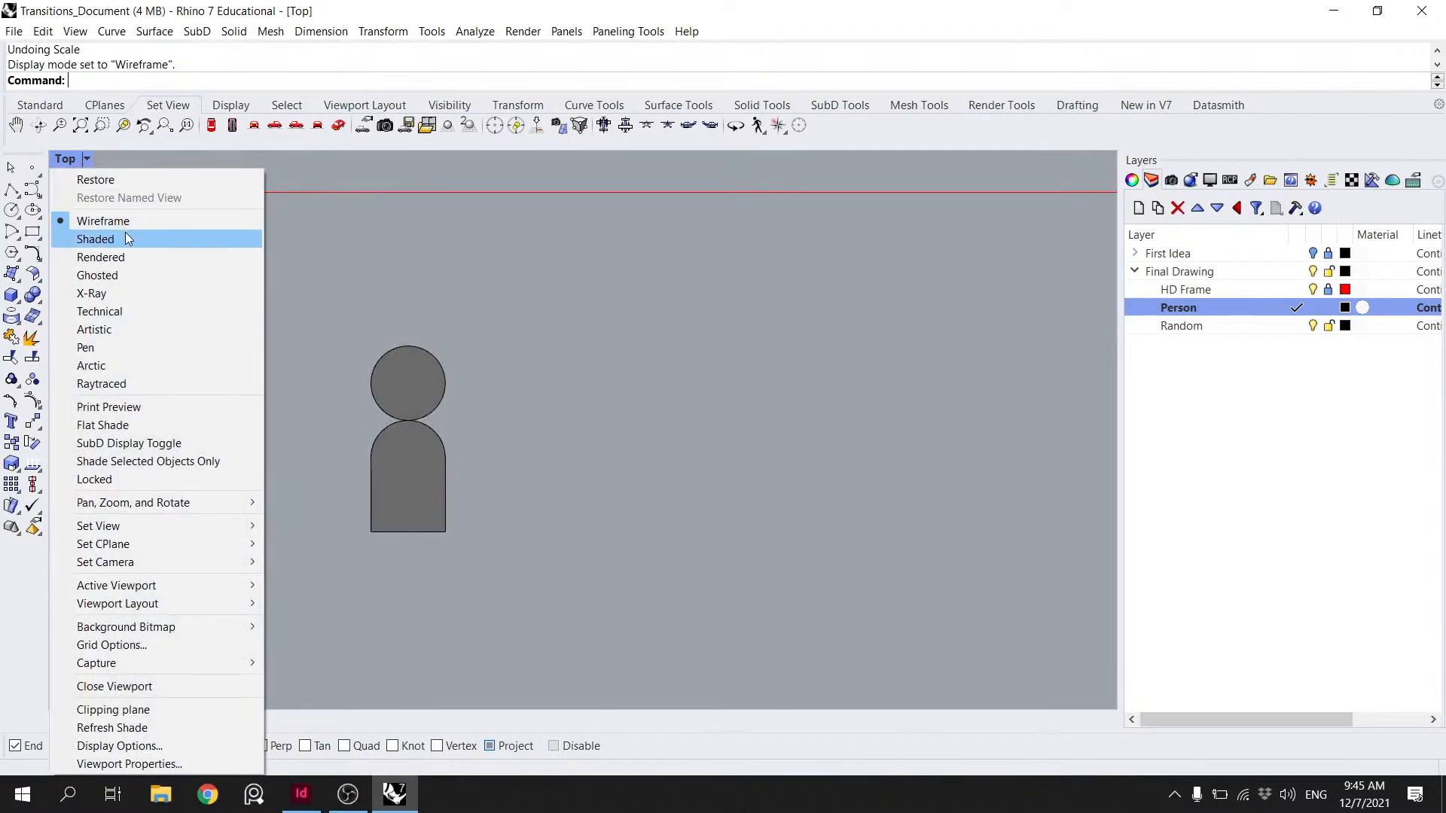
pyautogui.click(125, 239)
# - Move the person's head and body curves together horizontally toward the left edge of the HD frame
pyautogui.moveTo(503, 500); pyautogui.dragTo(340, 329)
pyautogui.click(467, 413)
pyautogui.moveTo(488, 486); pyautogui.dragTo(324, 344)
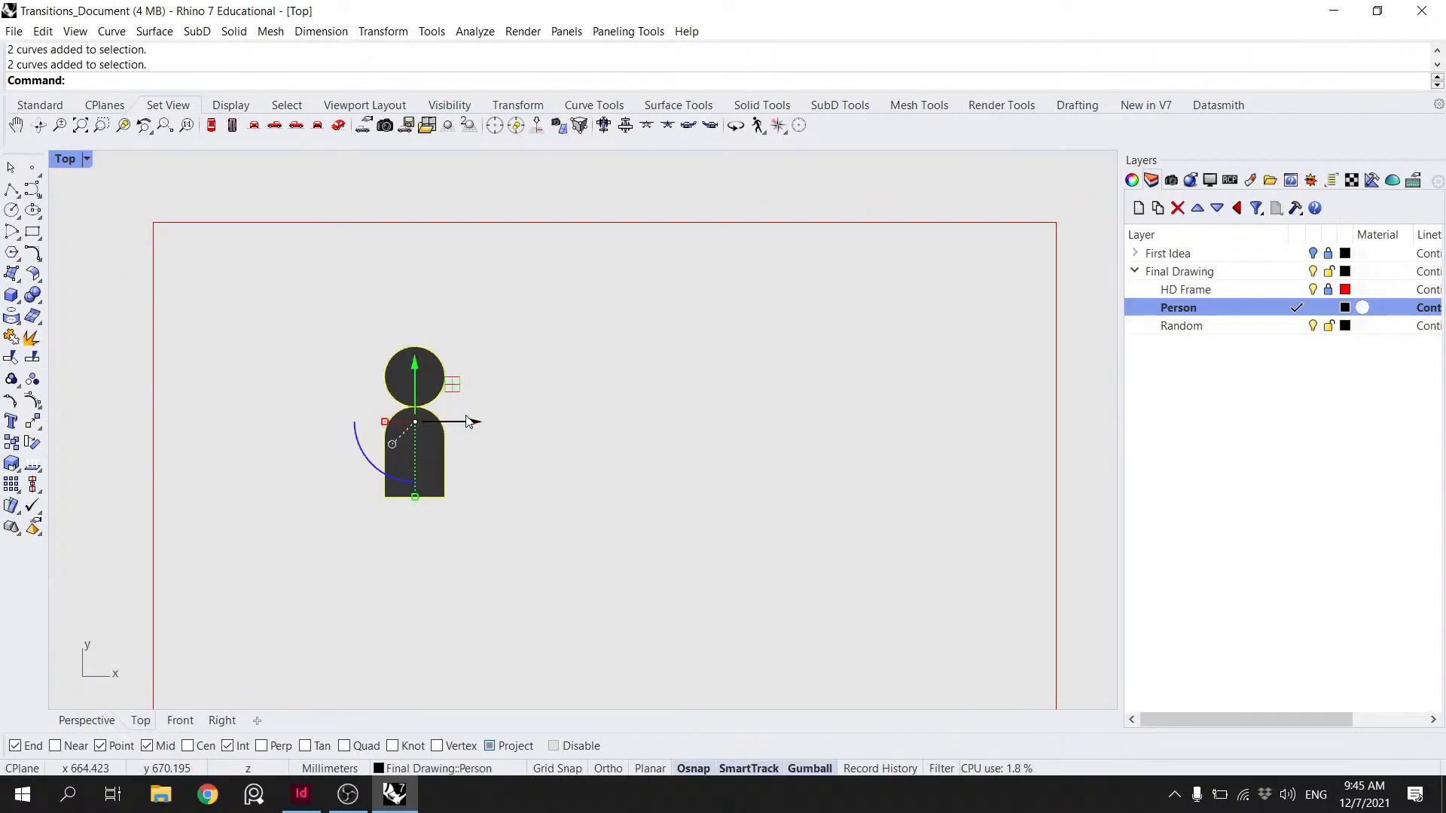
pyautogui.moveTo(468, 422); pyautogui.dragTo(365, 422)
pyautogui.click(508, 402)
pyautogui.scroll(-2, 507, 402)
pyautogui.scroll(-1, 572, 408)
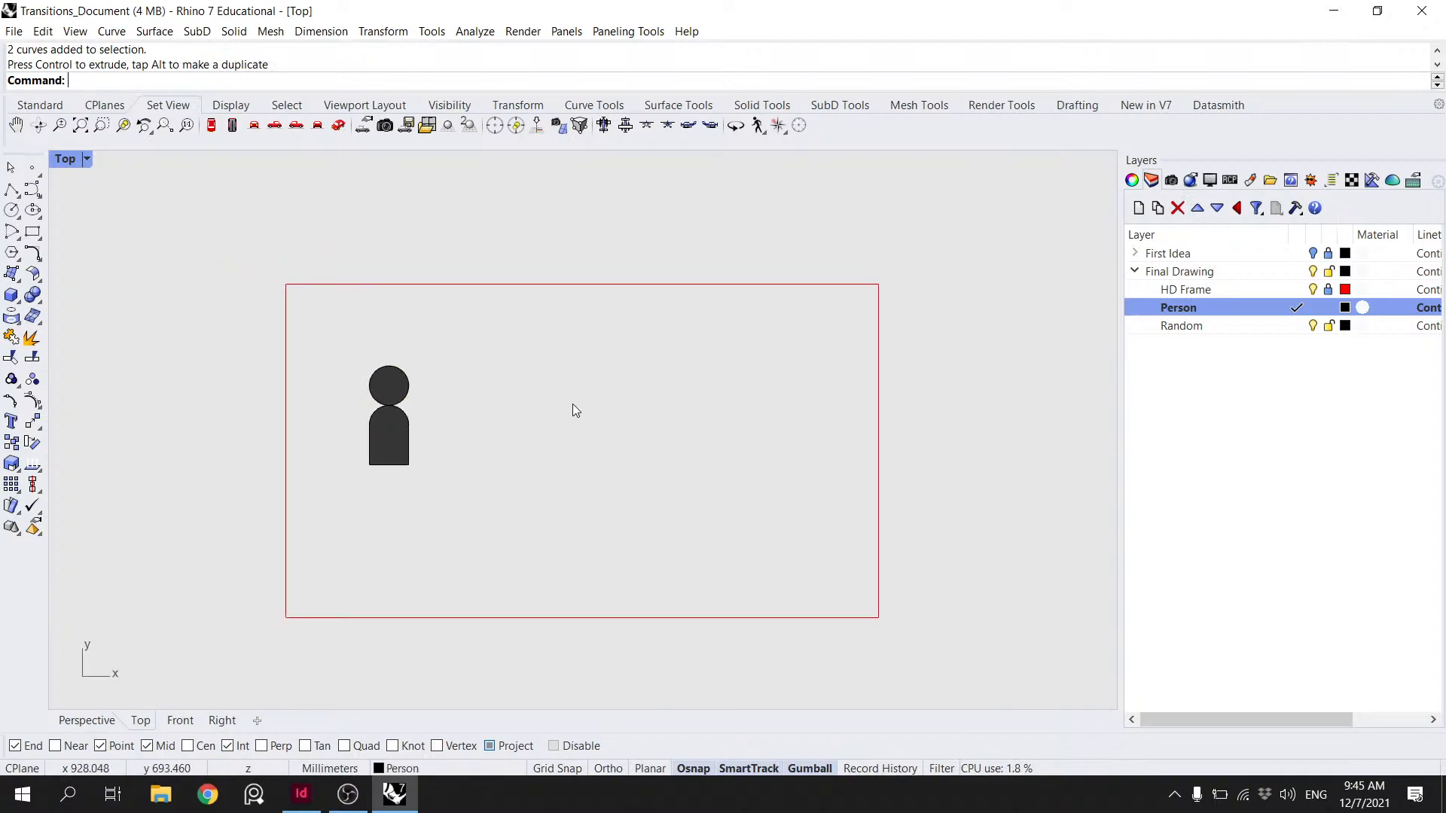
pyautogui.scroll(-2, 309, 306)
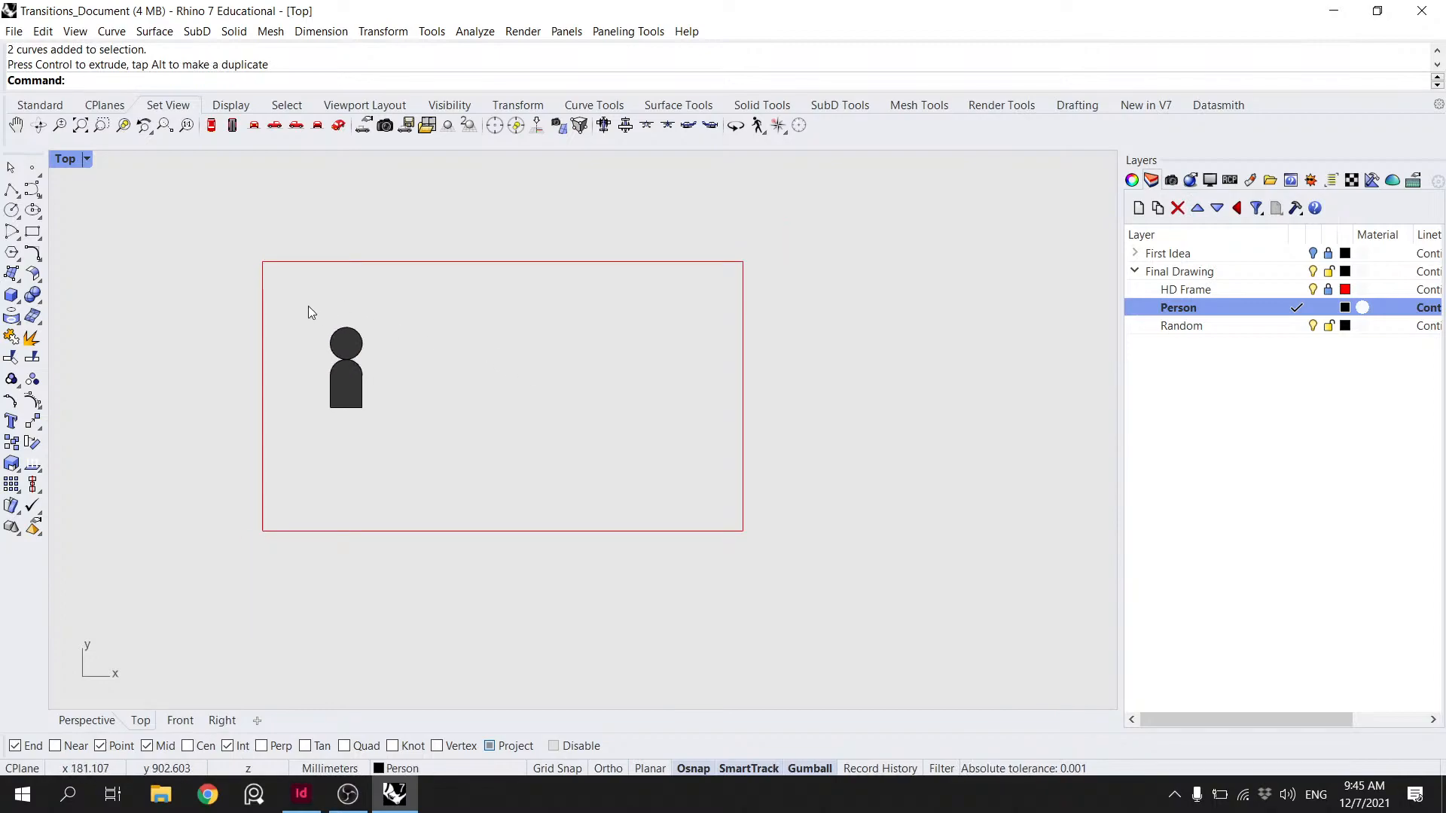
pyautogui.click(11, 189)
pyautogui.click(263, 397)
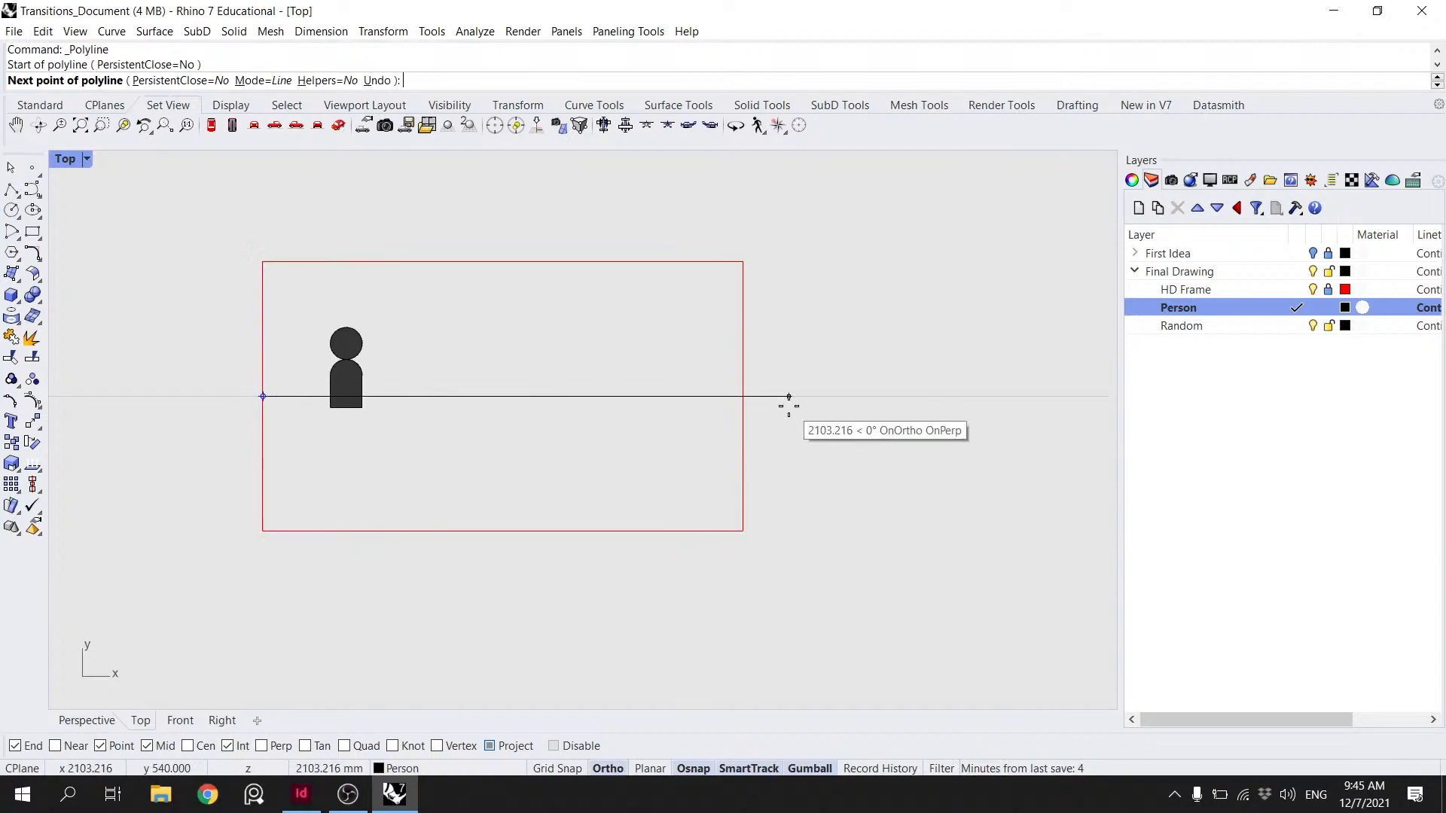
pyautogui.press('Escape')
# - Draw a vertical polyline along the HD frame's right edge and move it outside the frame to the right
pyautogui.press('Return')
pyautogui.click(743, 261)
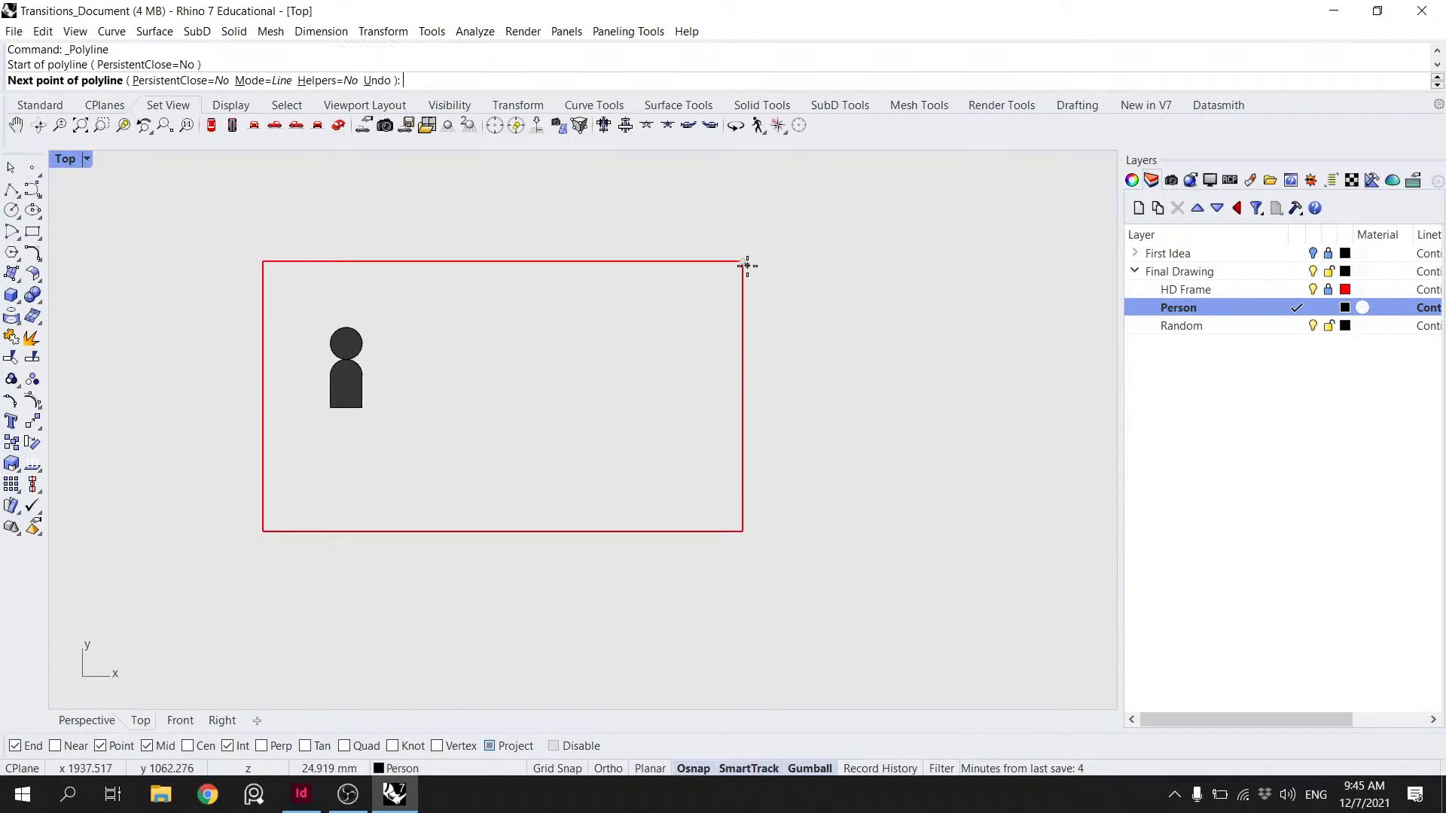
pyautogui.click(743, 531)
pyautogui.press('Return')
pyautogui.click(743, 515)
pyautogui.moveTo(784, 396); pyautogui.dragTo(921, 396)
pyautogui.click(1000, 362)
# - Divide the vertical line into 3 equal segments with points marking the divisions and ends
pyautogui.click(877, 356)
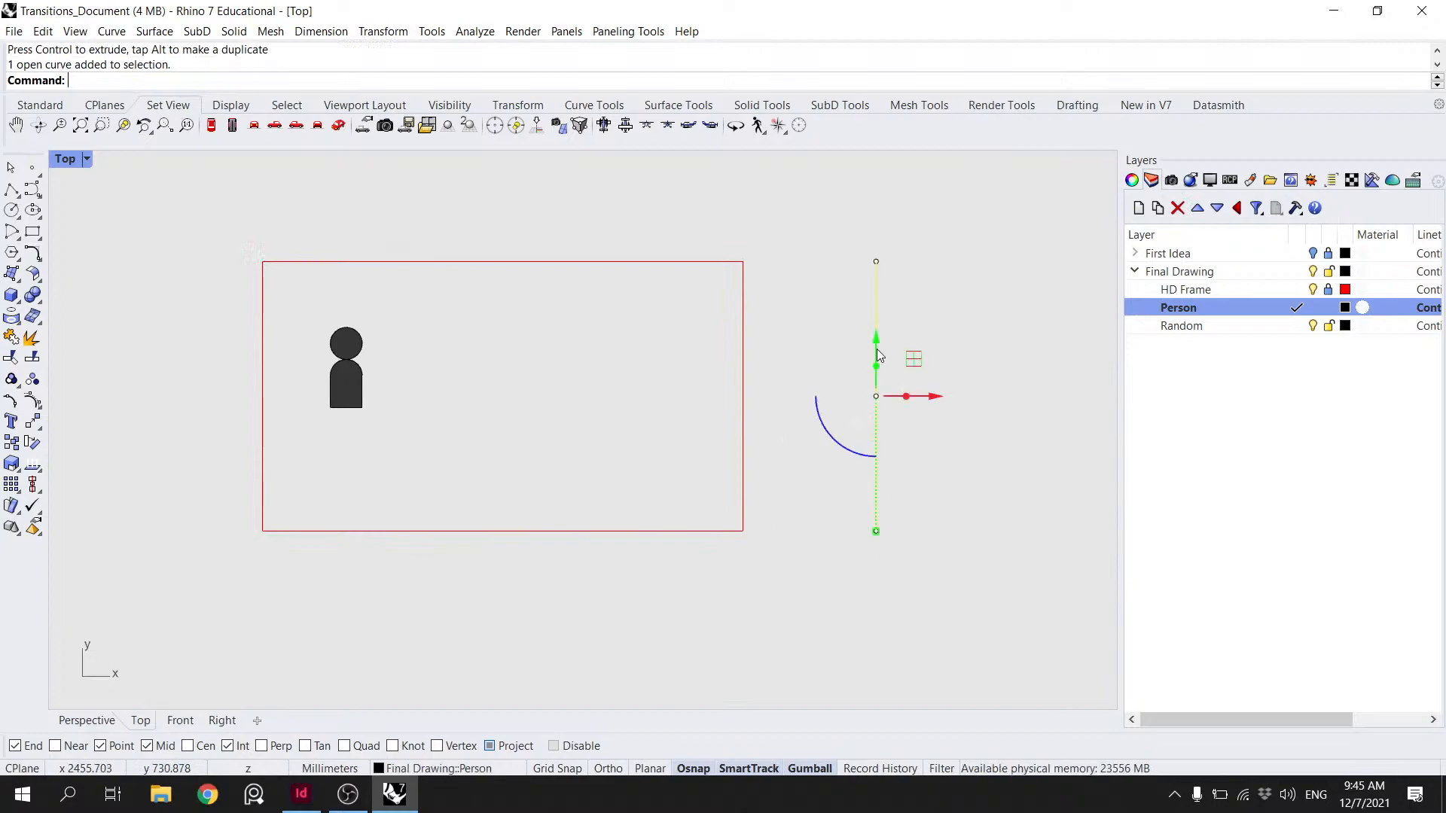
pyautogui.press('Return')
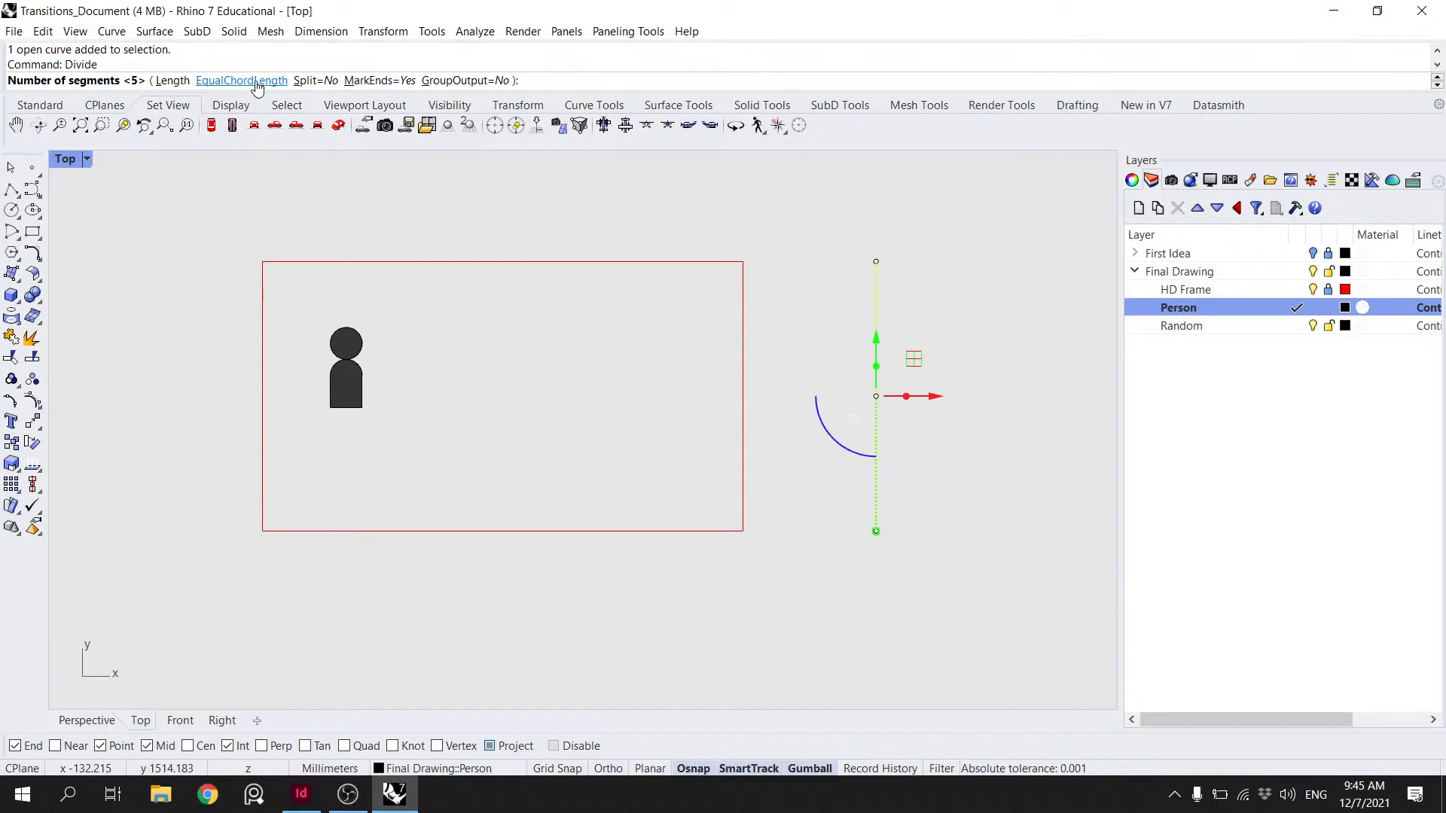
pyautogui.write('3')
pyautogui.press('Return')
pyautogui.click(964, 313)
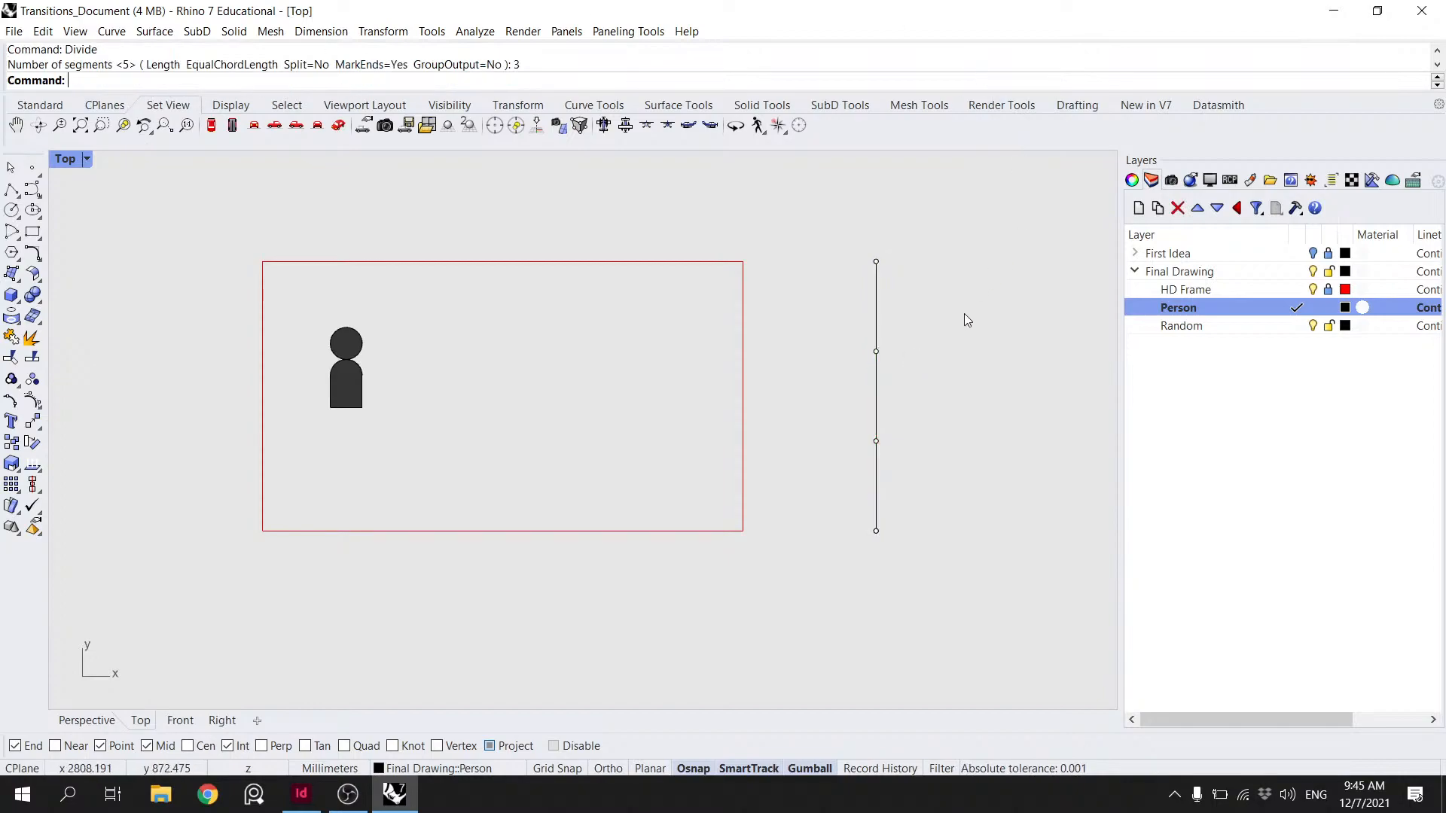
# - Draw two horizontal polylines from the vertical line's inner division points to the HD frame's left edge
pyautogui.click(11, 189)
pyautogui.click(876, 351)
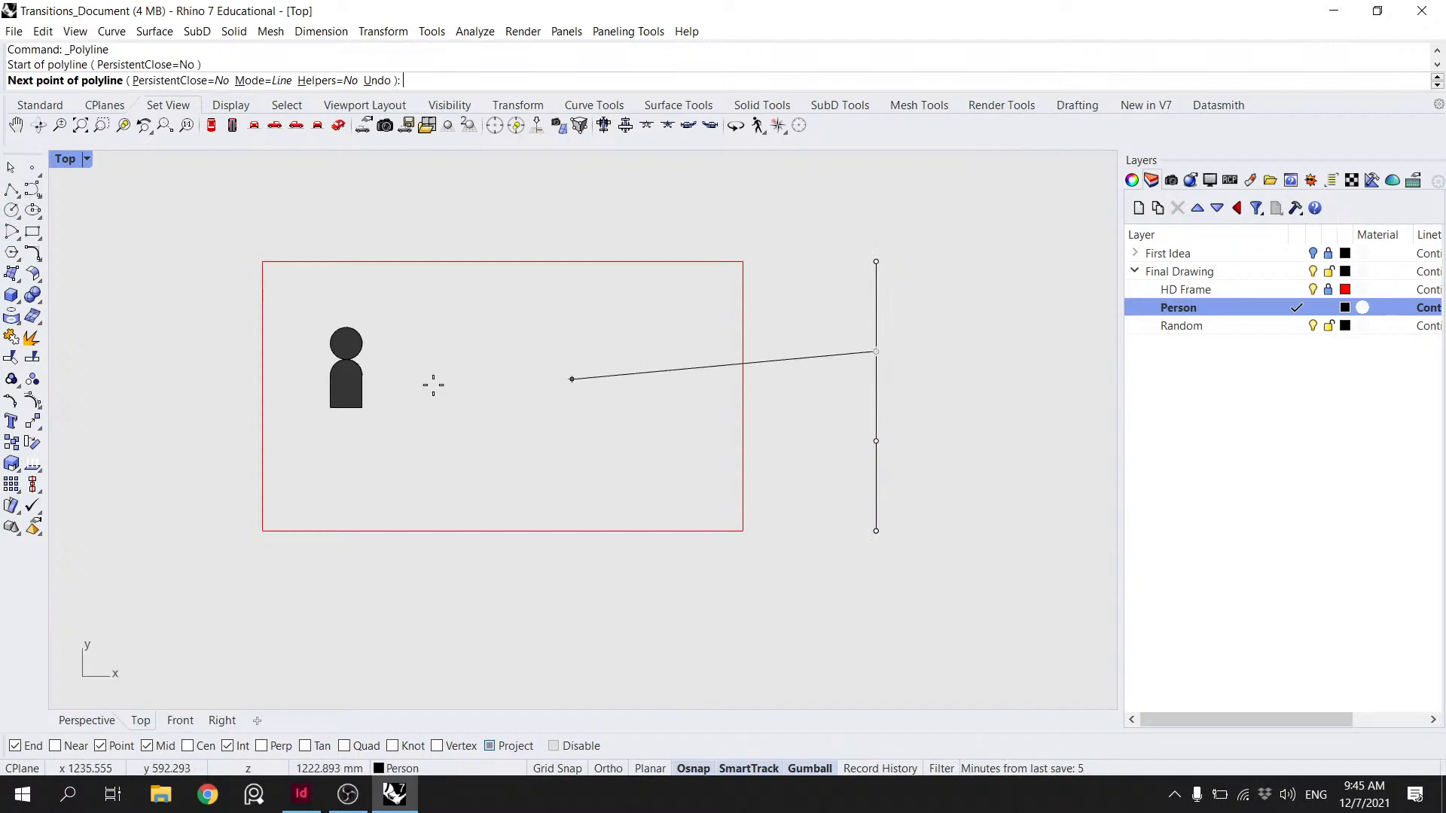
pyautogui.click(262, 351)
pyautogui.press('Return')
pyautogui.press('Return')
pyautogui.click(876, 441)
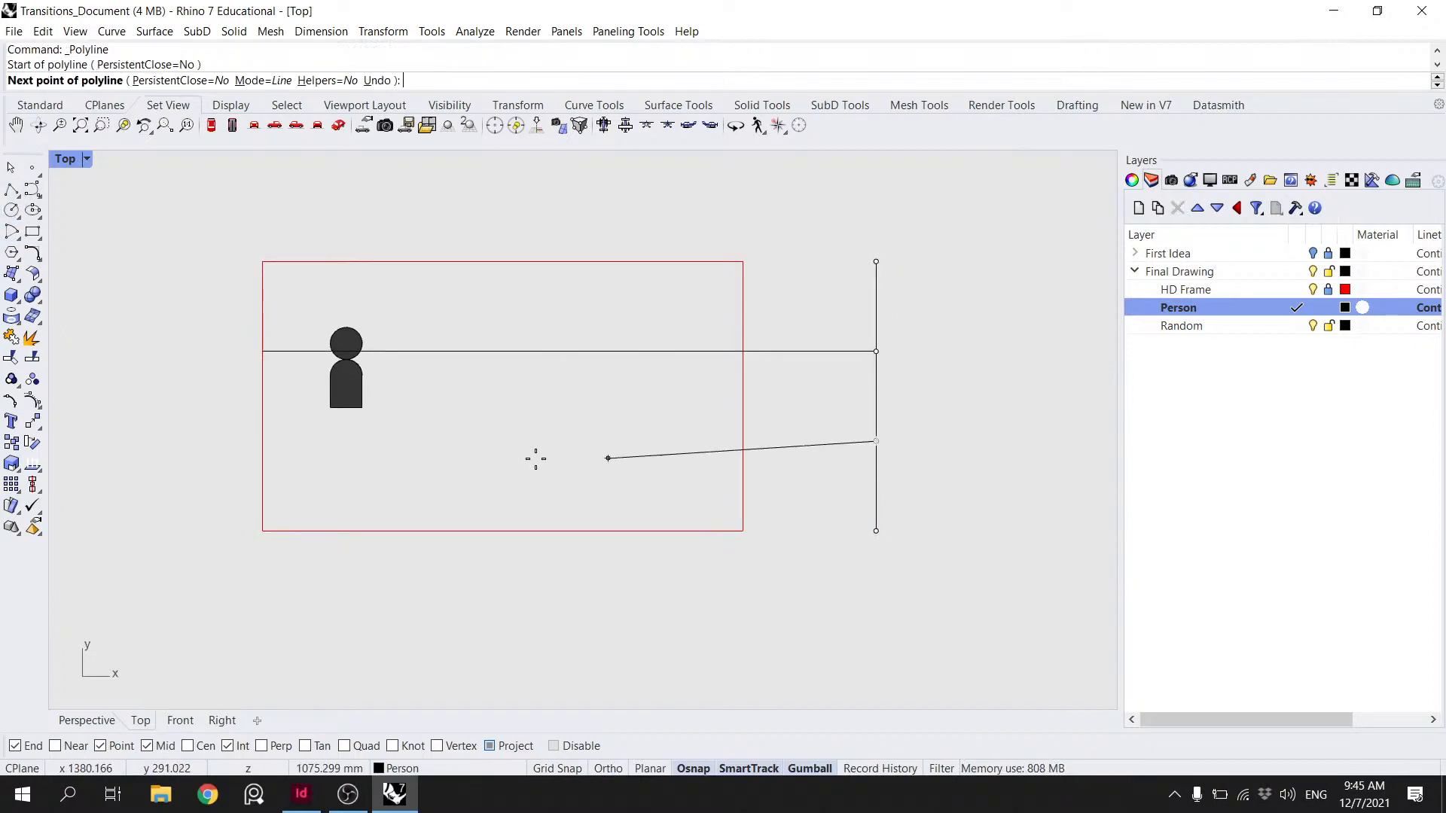
pyautogui.click(262, 441)
pyautogui.press('Return')
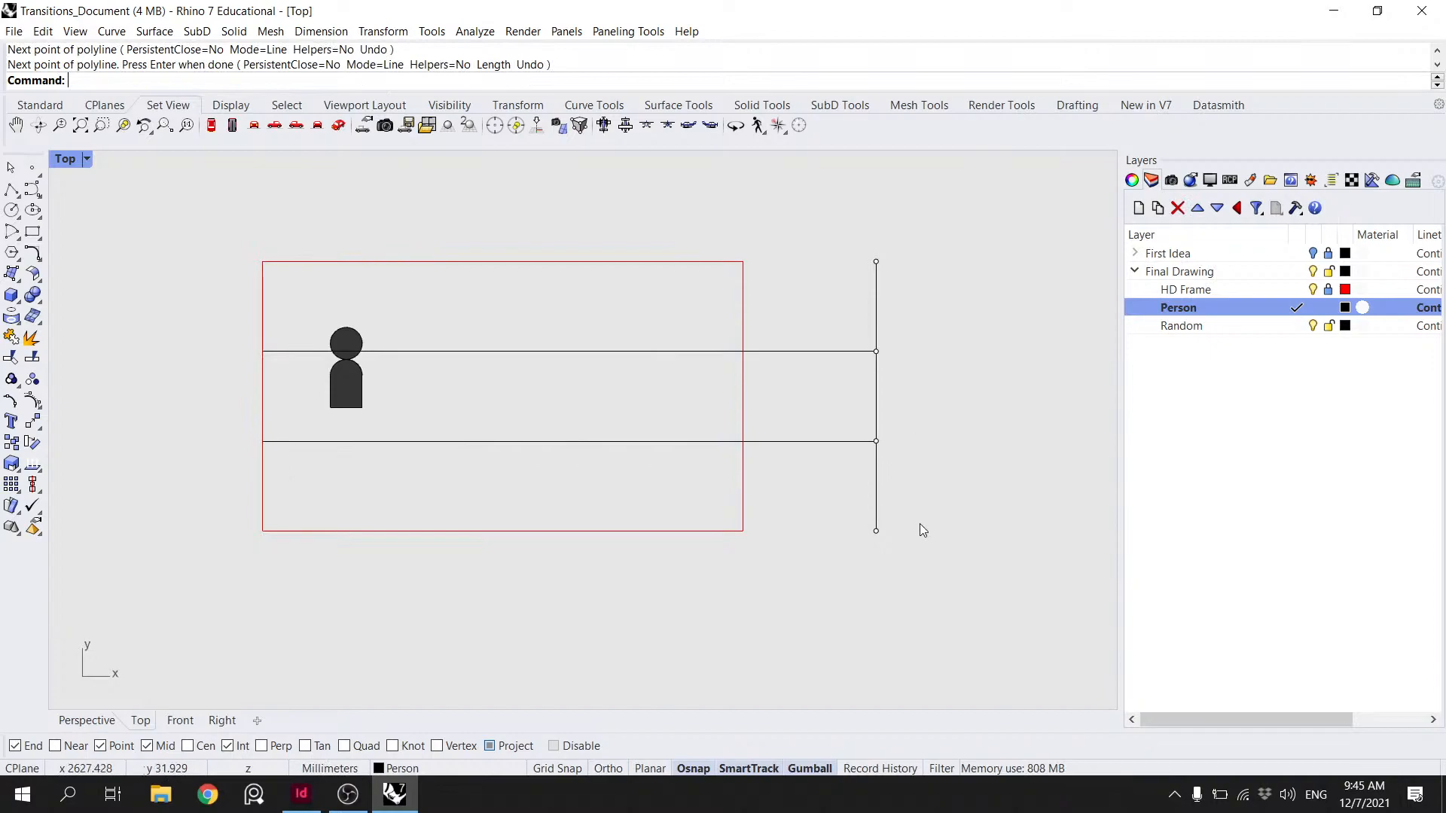
# - Delete the vertical helper line and its division points outside the frame
pyautogui.click(876, 502)
pyautogui.press('Delete')
pyautogui.moveTo(843, 494); pyautogui.dragTo(842, 494)
pyautogui.press('Delete')
pyautogui.click(876, 441)
pyautogui.press('Delete')
pyautogui.click(876, 352)
pyautogui.press('Delete')
pyautogui.moveTo(894, 274); pyautogui.dragTo(843, 249)
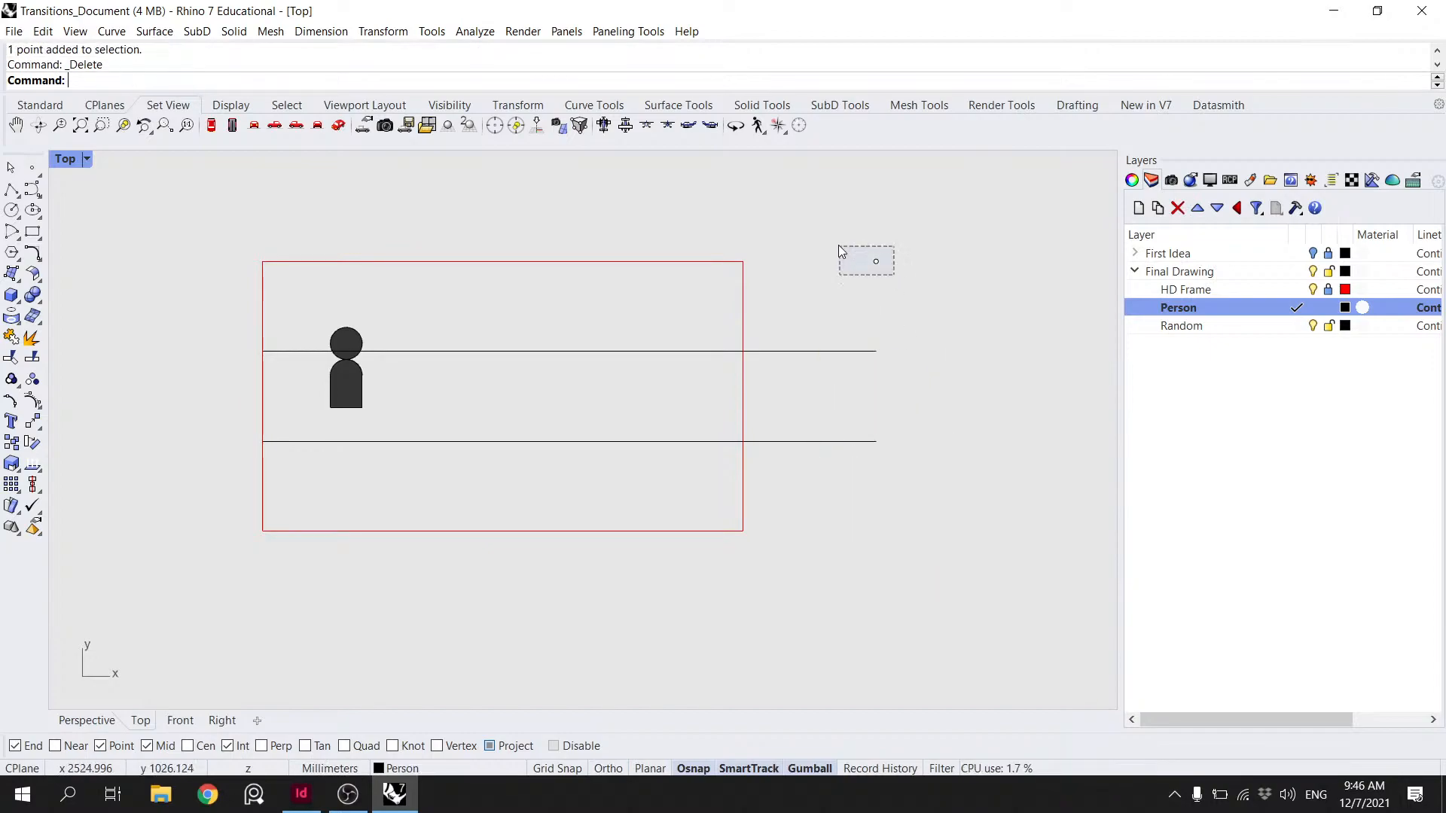
# - Move the right endpoints of both horizontal lines back onto the HD frame's right edge
pyautogui.moveTo(744, 347); pyautogui.dragTo(887, 362, button='right')
pyautogui.click(941, 379)
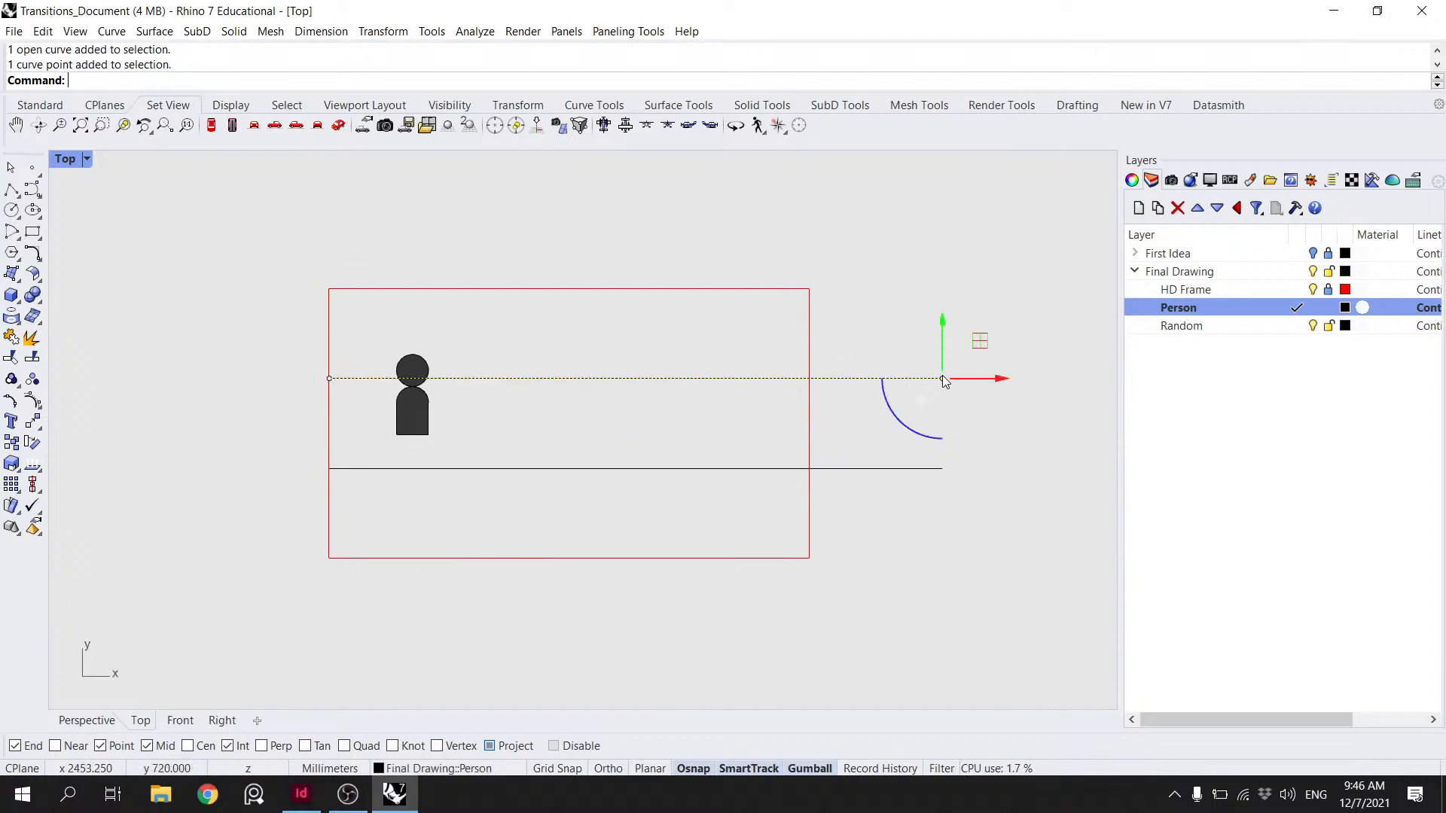
pyautogui.keyDown('shift'); pyautogui.click(920, 468); pyautogui.keyUp('shift')
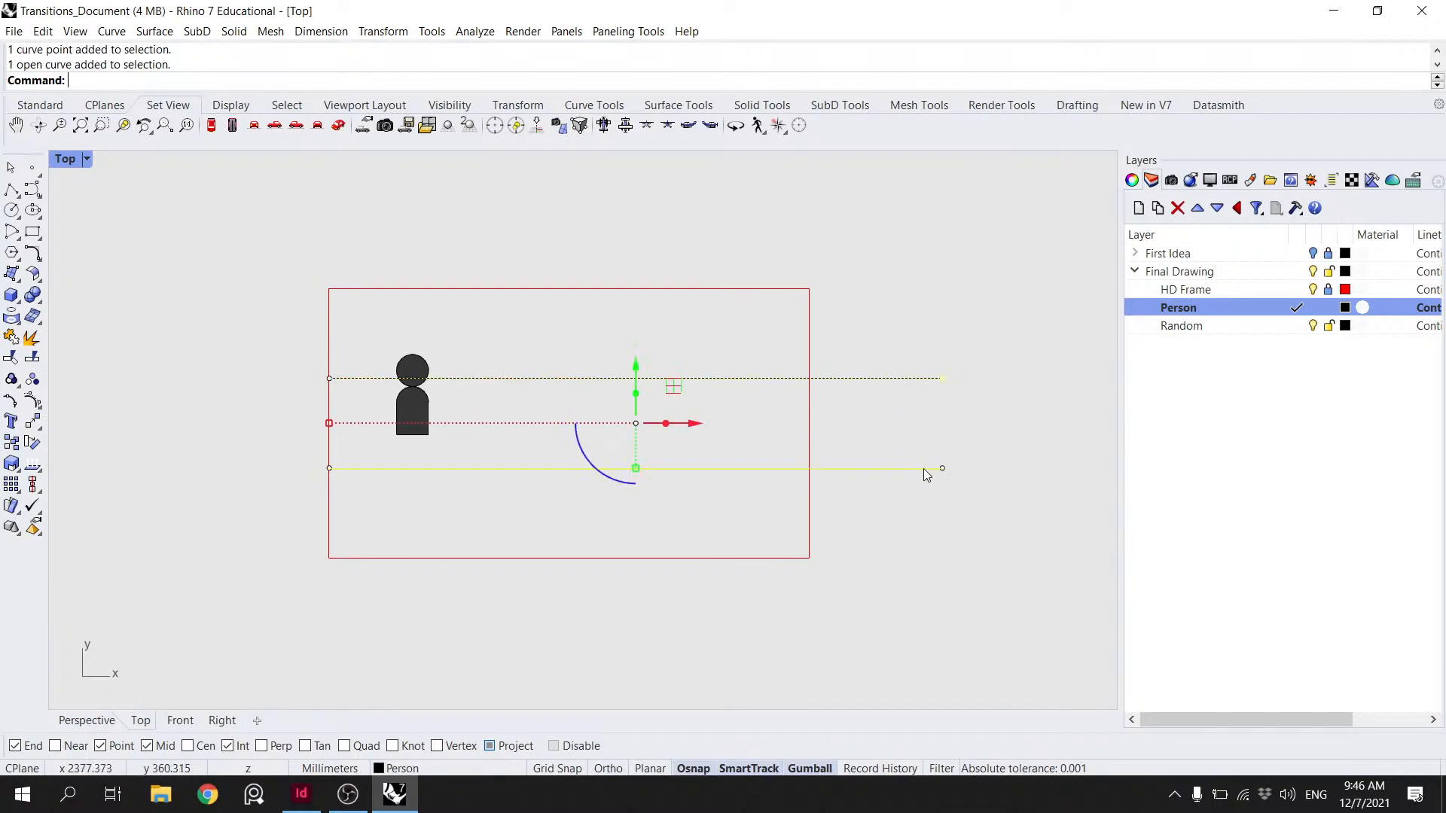
pyautogui.click(942, 469)
pyautogui.keyDown('shift'); pyautogui.click(937, 380); pyautogui.keyUp('shift')
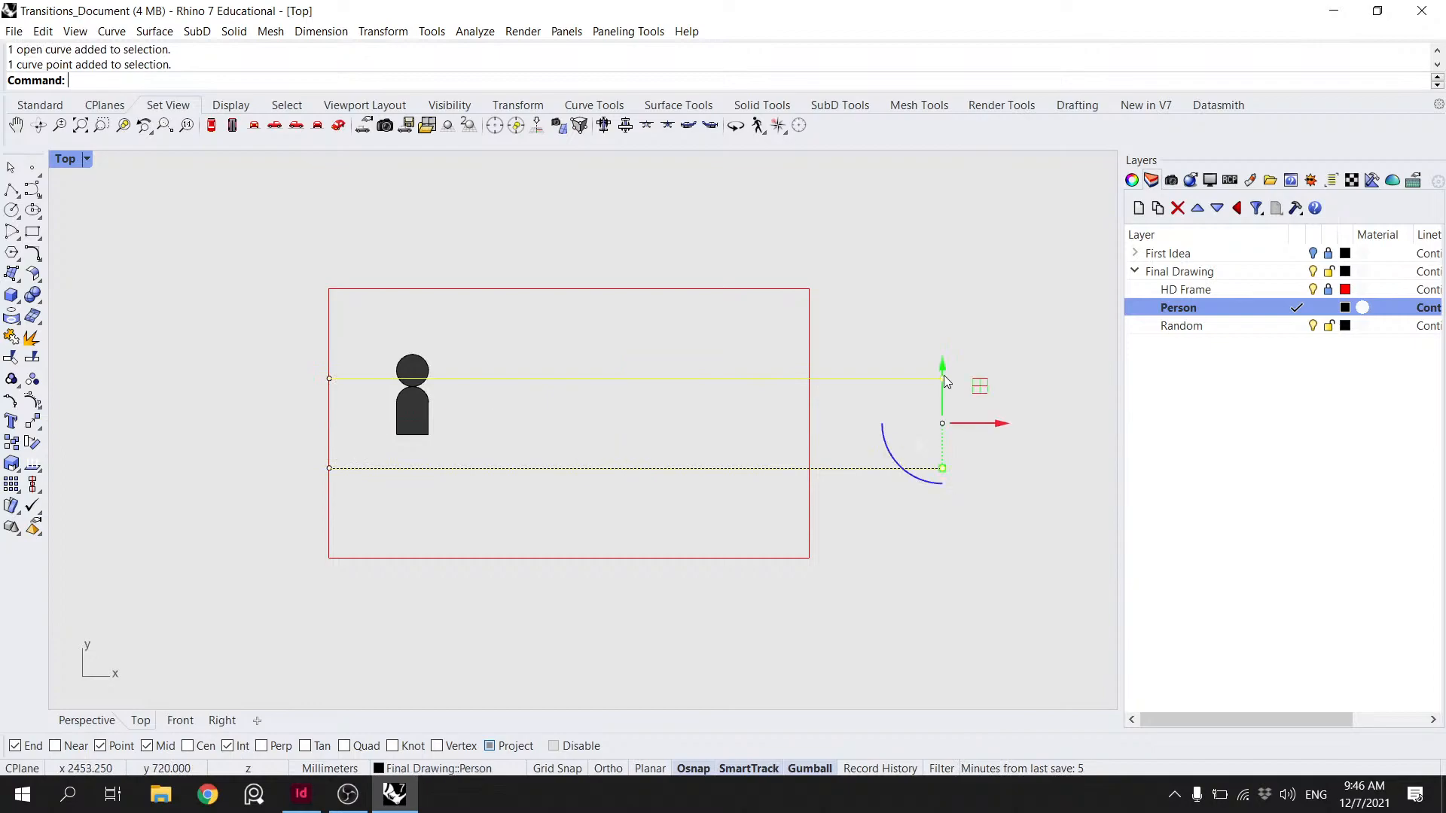
pyautogui.keyDown('ctrl'); pyautogui.click(913, 379); pyautogui.keyUp('ctrl')
pyautogui.press('Return')
pyautogui.click(941, 377)
pyautogui.click(812, 376)
pyautogui.press('Escape')
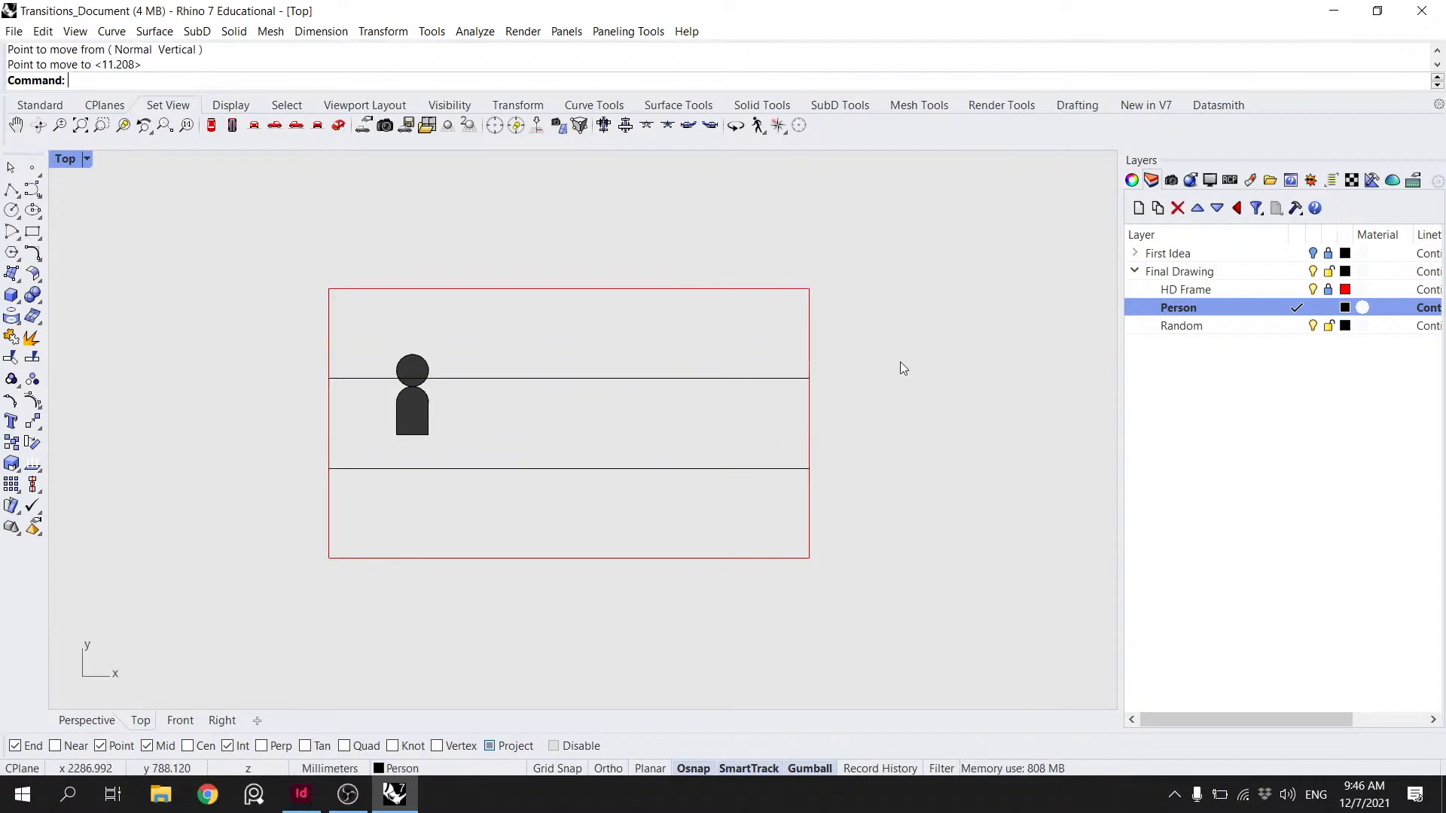
# - Lock the two horizontal guide lines that split the frame into thirds
pyautogui.scroll(2, 530, 407)
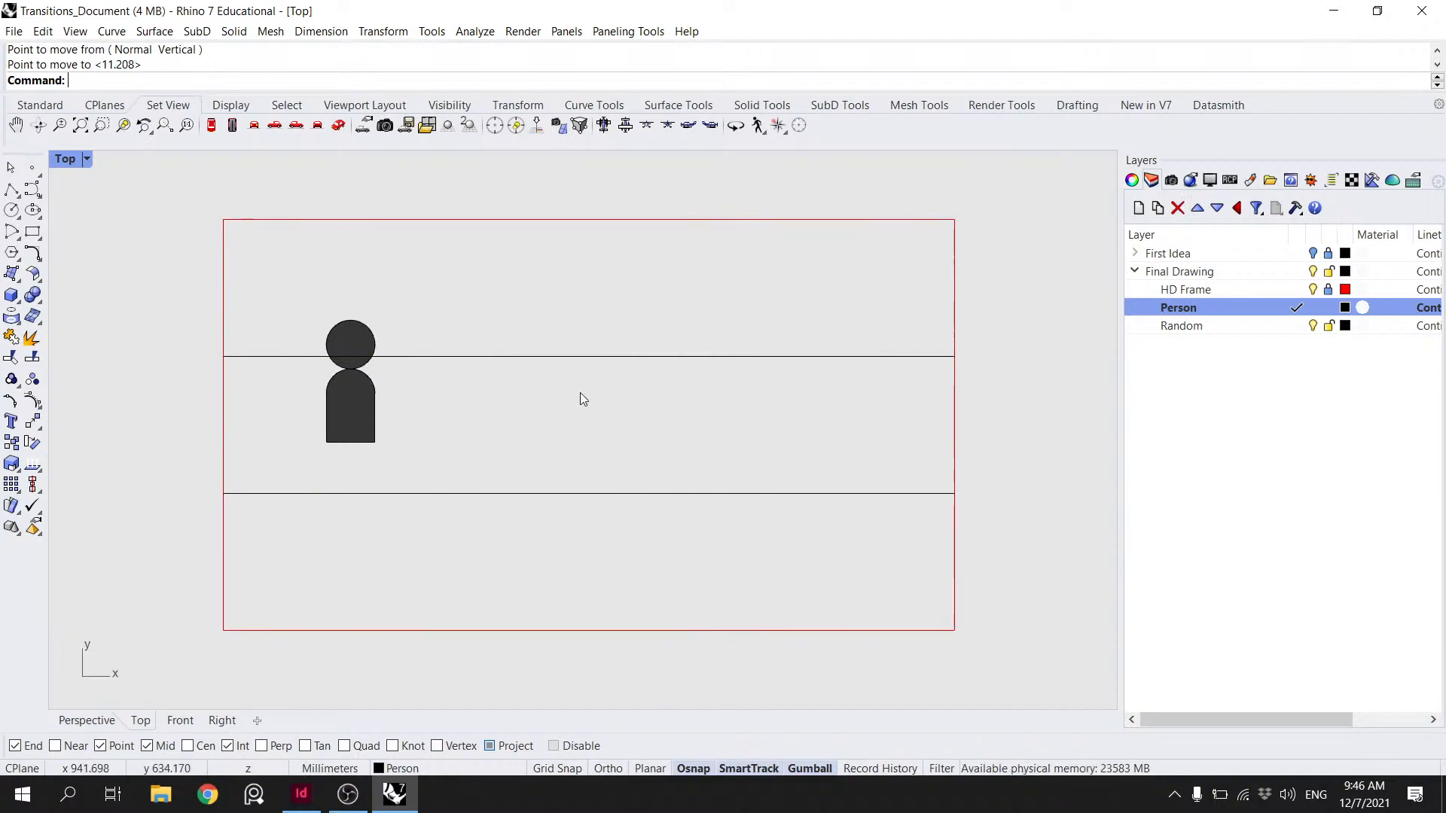
pyautogui.moveTo(428, 444); pyautogui.dragTo(317, 294)
pyautogui.press('Escape')
pyautogui.moveTo(521, 500); pyautogui.dragTo(441, 247)
pyautogui.write('Lock')
pyautogui.press('Return')
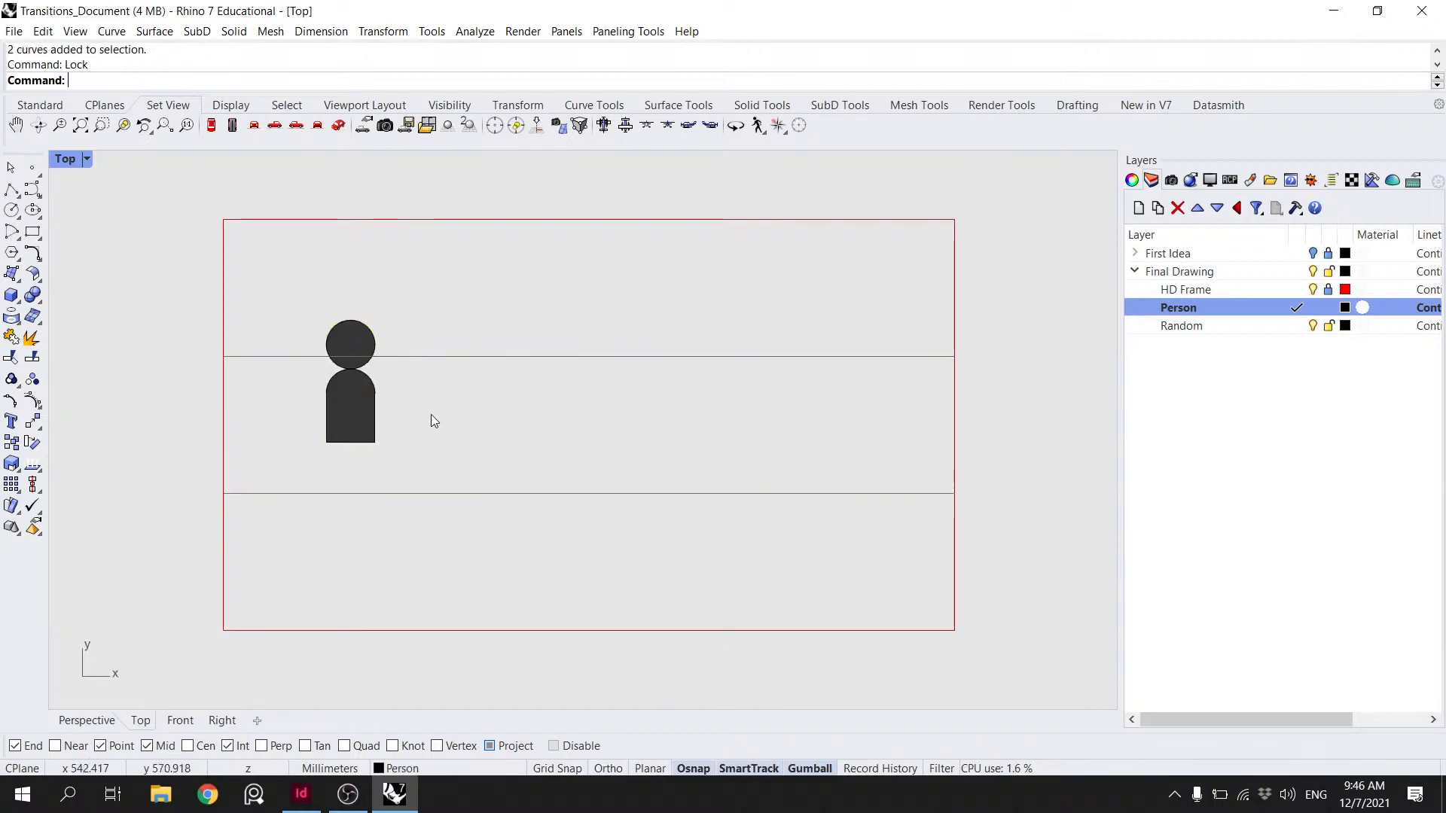
# - Move the whole person from the midpoint of its base straight down onto the lower guide line
pyautogui.moveTo(429, 413); pyautogui.dragTo(327, 292)
pyautogui.write('Move')
pyautogui.press('Return')
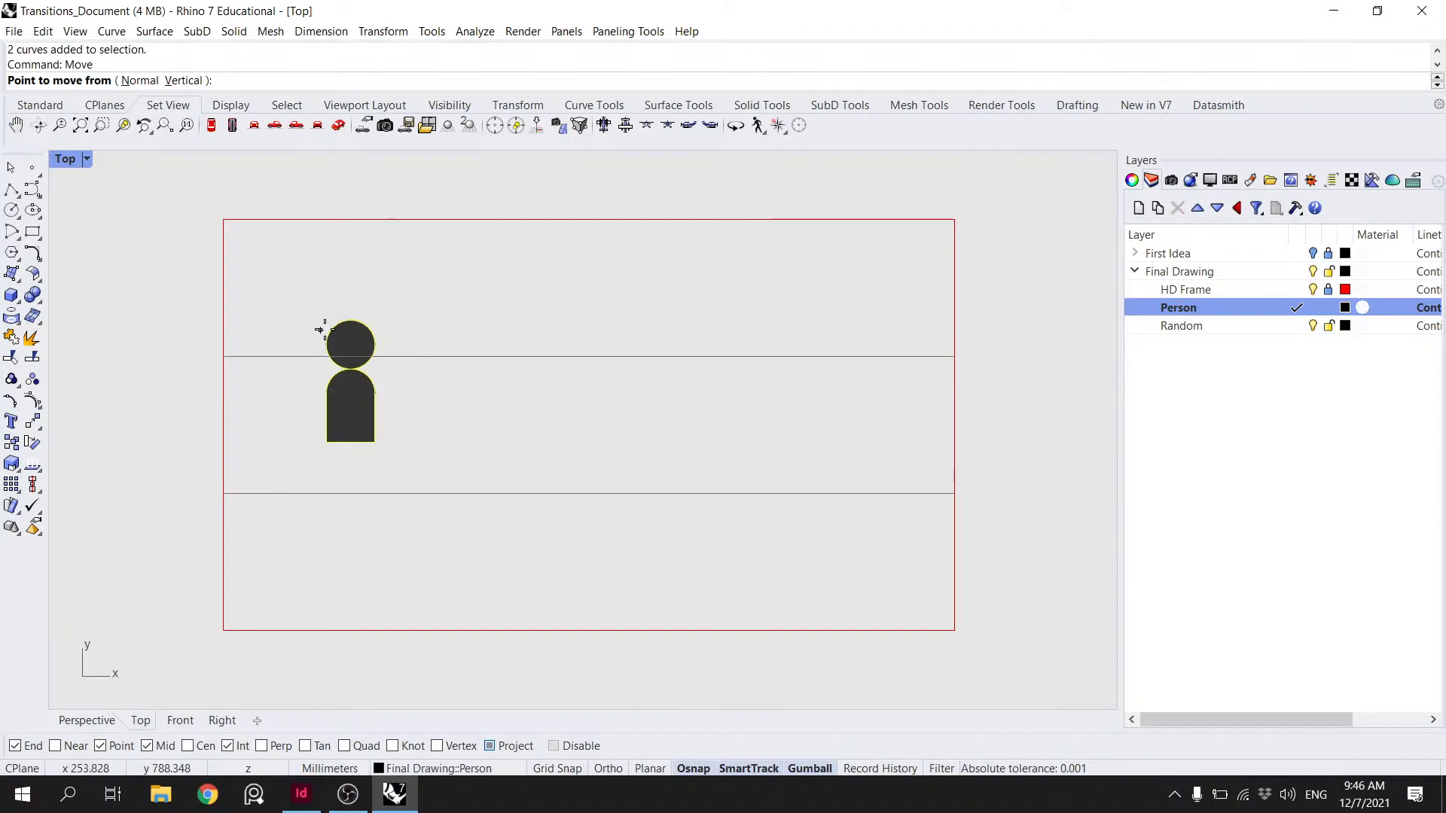
pyautogui.click(351, 442)
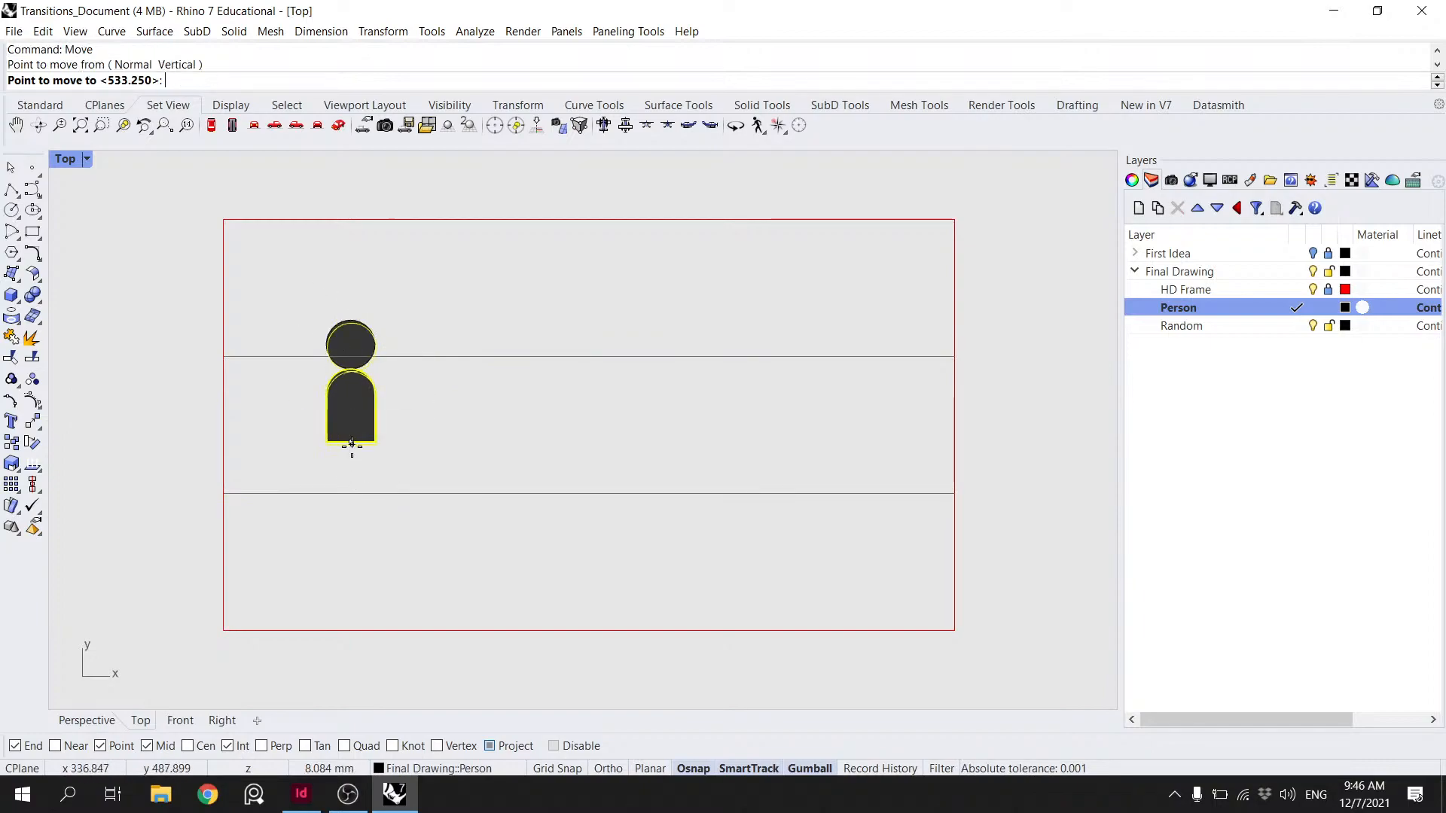
pyautogui.click(351, 493)
pyautogui.write('Scale1D')
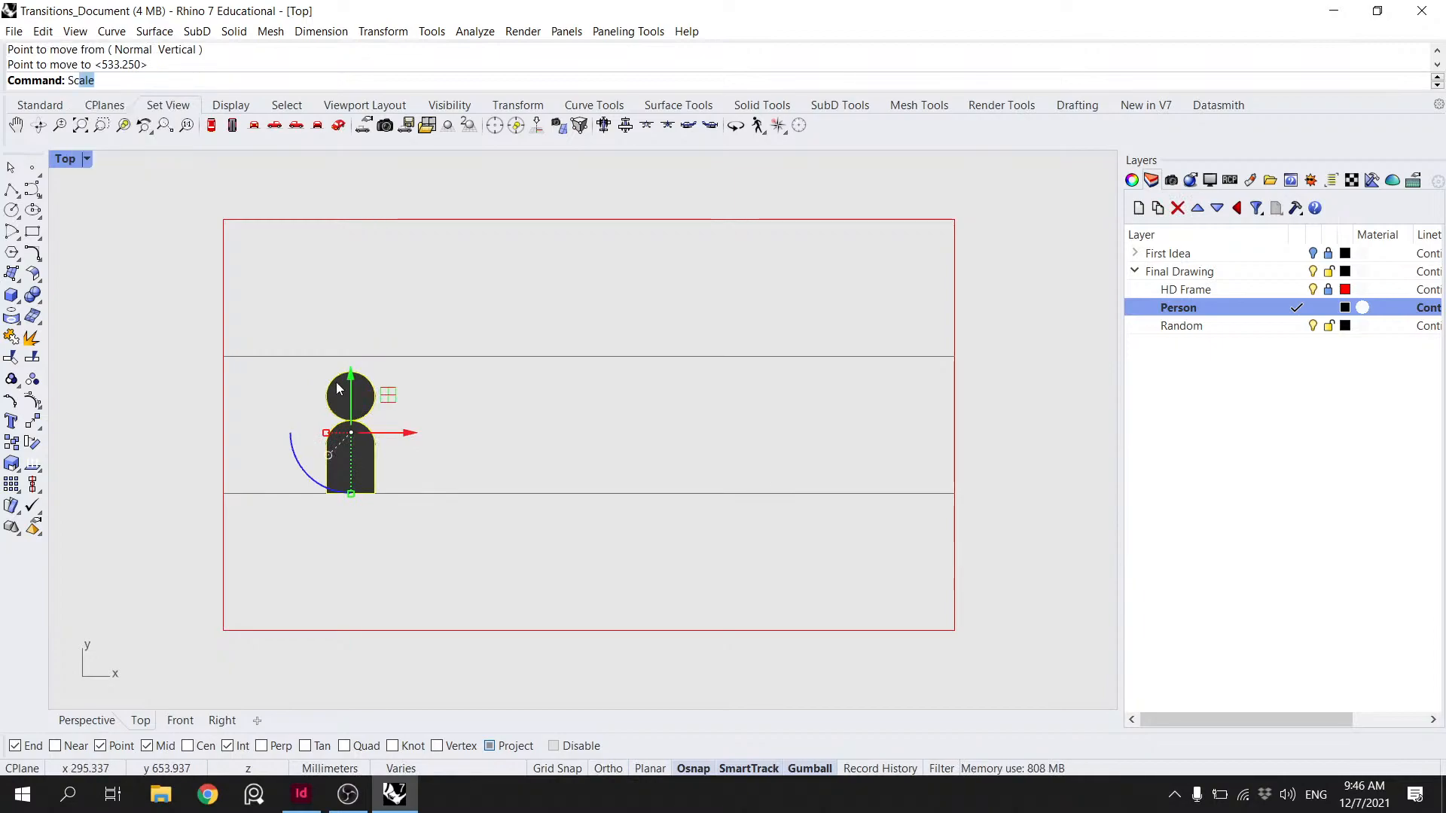
pyautogui.press('Return')
pyautogui.press('Escape')
pyautogui.press('Escape')
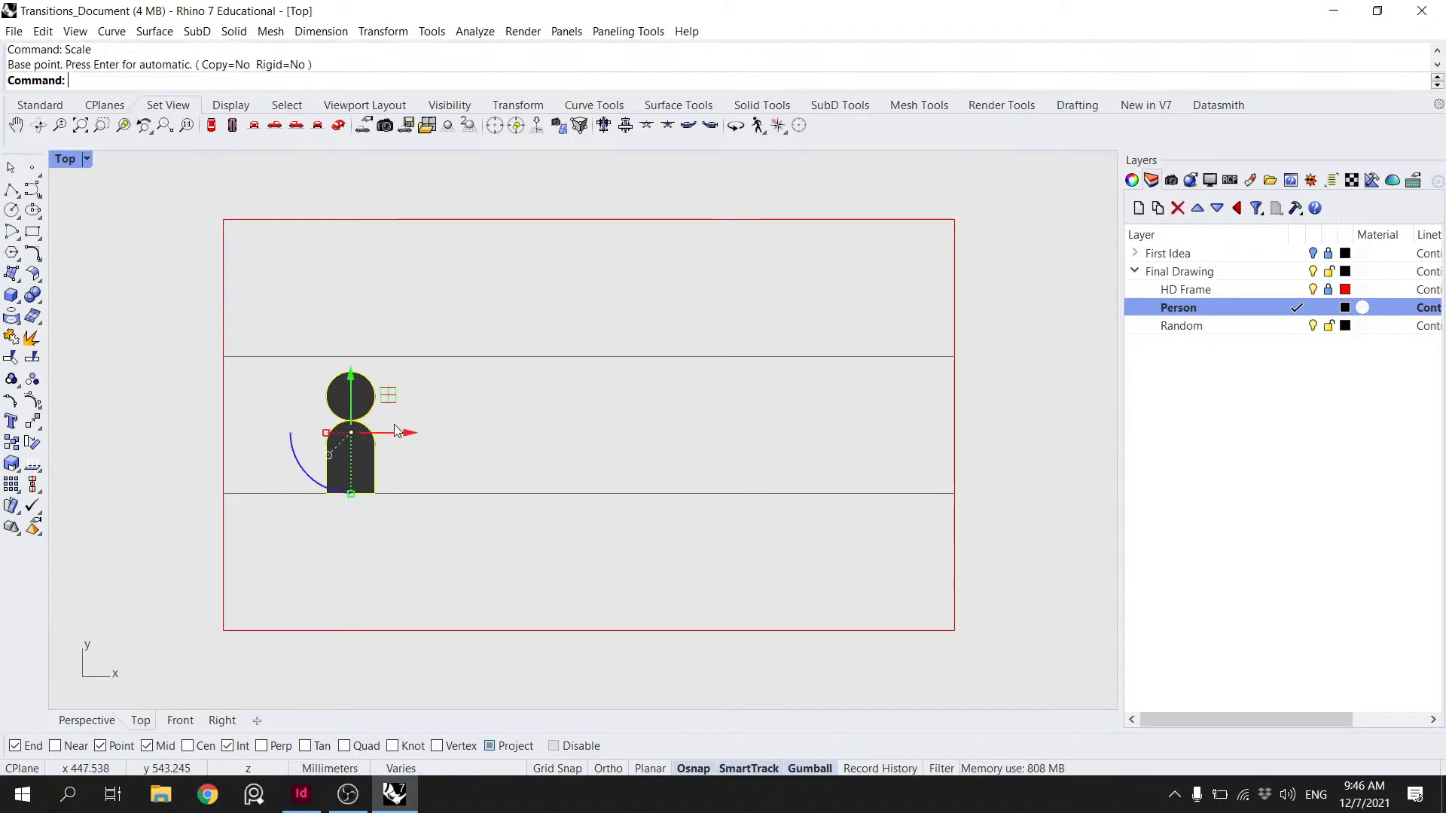
# - Try moving the person's head circle slightly upward, and undo the move
pyautogui.scroll(3, 401, 449)
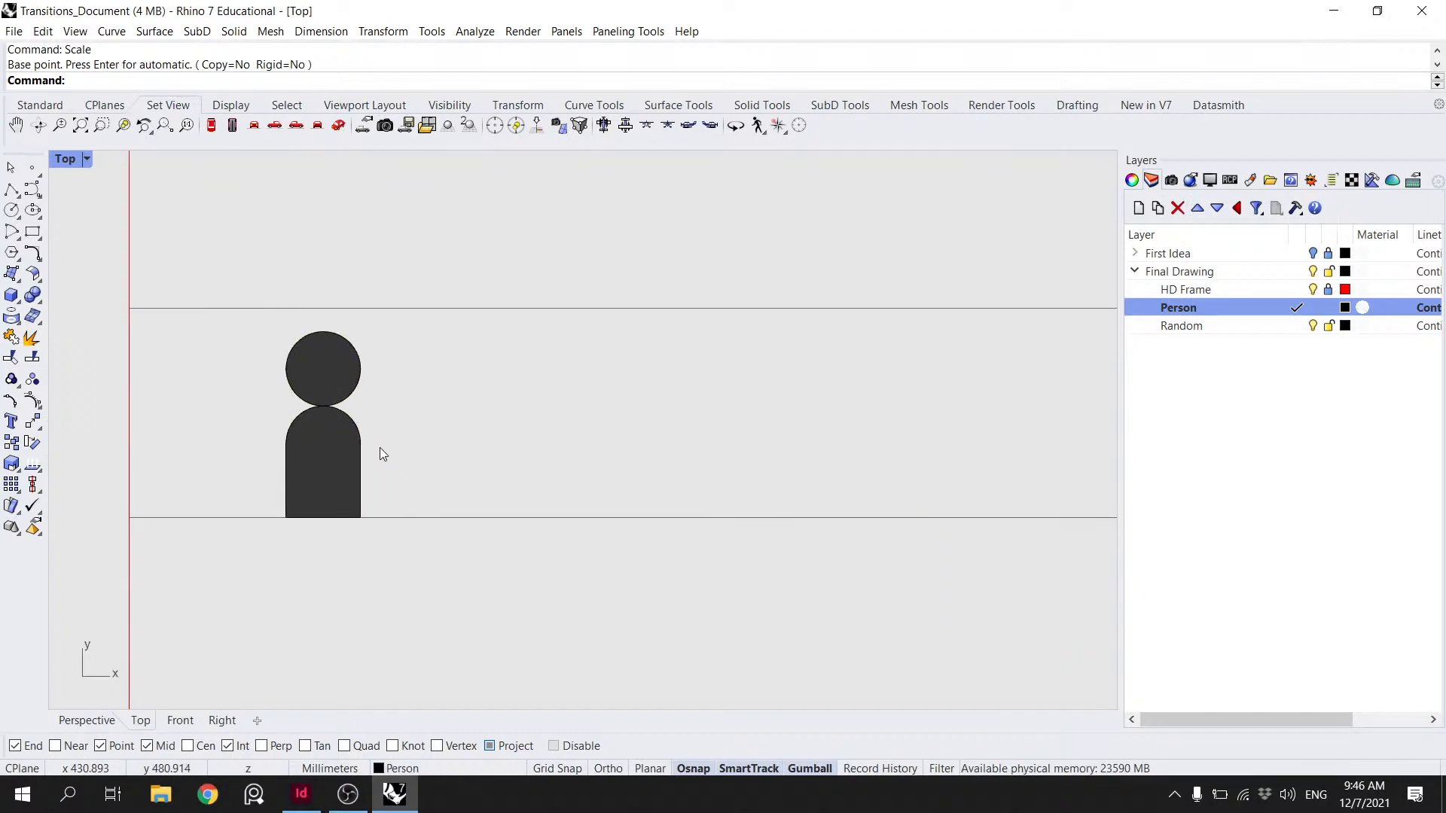
pyautogui.scroll(-2, 381, 454)
pyautogui.scroll(2, 371, 411)
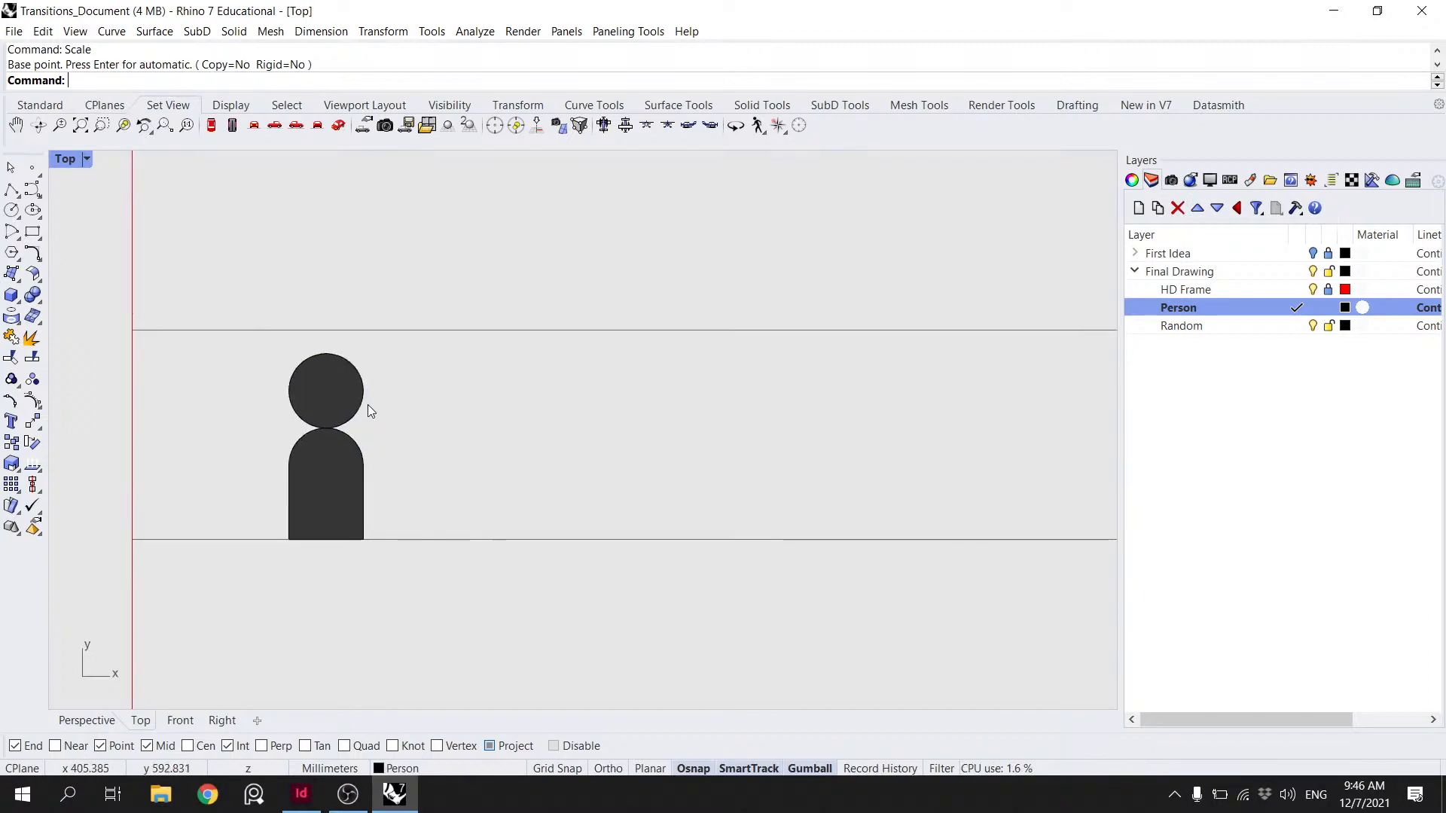
pyautogui.click(368, 405)
pyautogui.moveTo(327, 336); pyautogui.dragTo(326, 326)
pyautogui.press('Escape')
pyautogui.scroll(-2, 443, 395)
pyautogui.hotkey('ctrl', 'z')
# - Move the whole person slightly up off the lower guide line and scale both curves down uniformly
pyautogui.moveTo(445, 451); pyautogui.dragTo(367, 369)
pyautogui.click(497, 409)
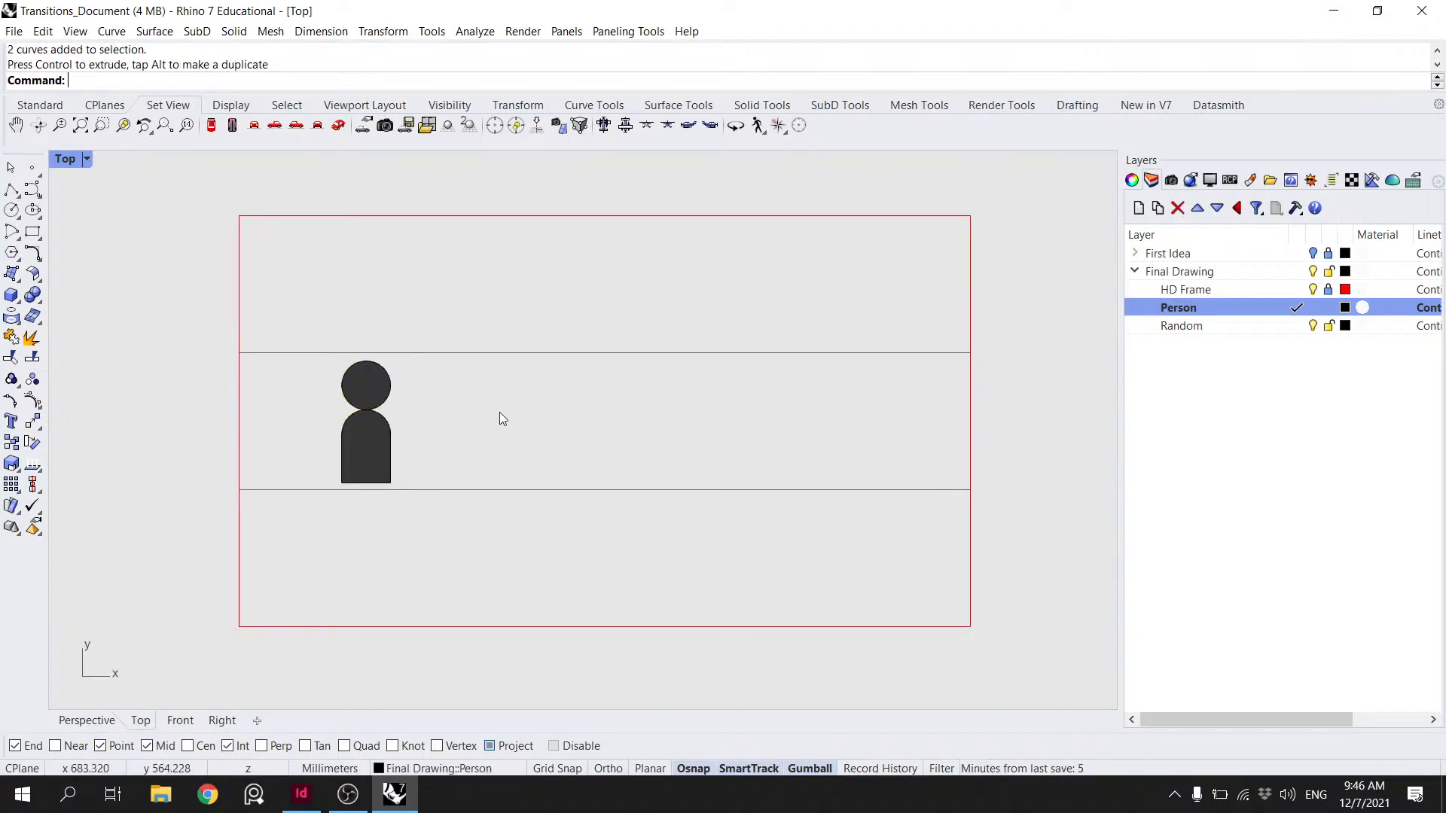
pyautogui.scroll(-5, 600, 437)
pyautogui.scroll(6, 511, 446)
pyautogui.moveTo(511, 453); pyautogui.dragTo(431, 413)
pyautogui.click(564, 419)
pyautogui.scroll(-2, 569, 420)
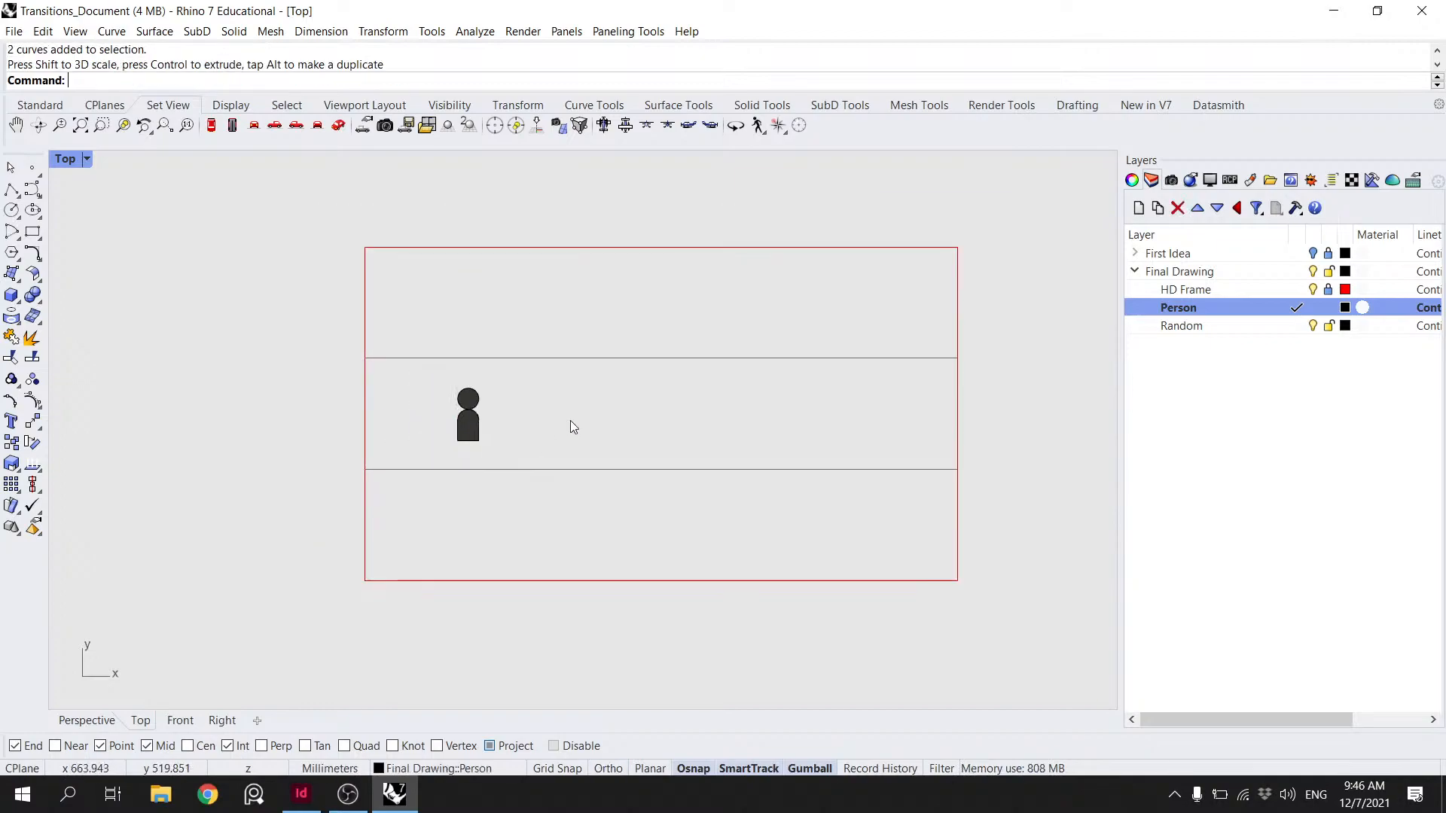
# - Draw a short vertical construction line upward from the HD frame's upper-left corner
pyautogui.moveTo(583, 419); pyautogui.dragTo(468, 420, button='right')
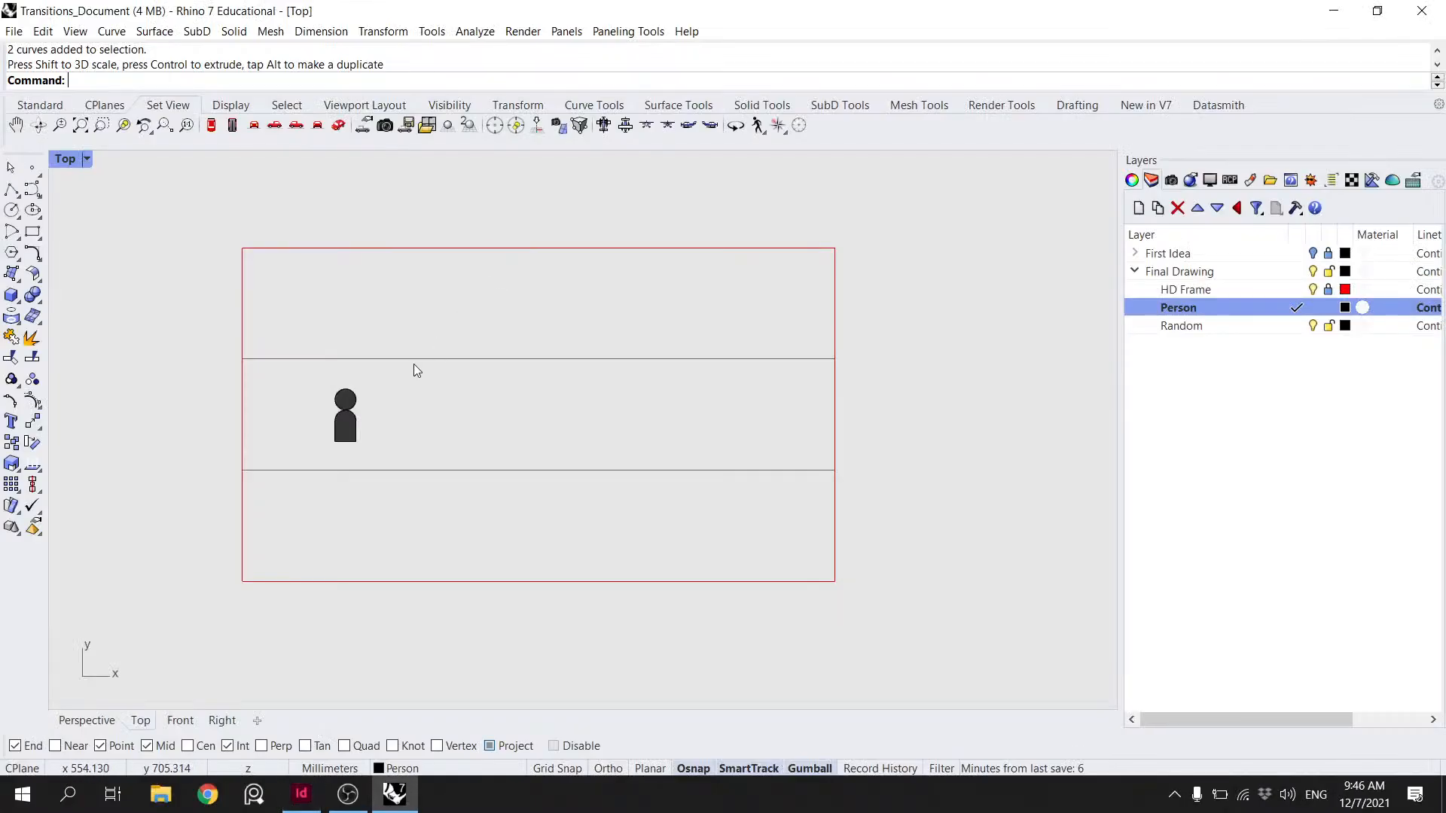
pyautogui.click(345, 413)
pyautogui.click(296, 312)
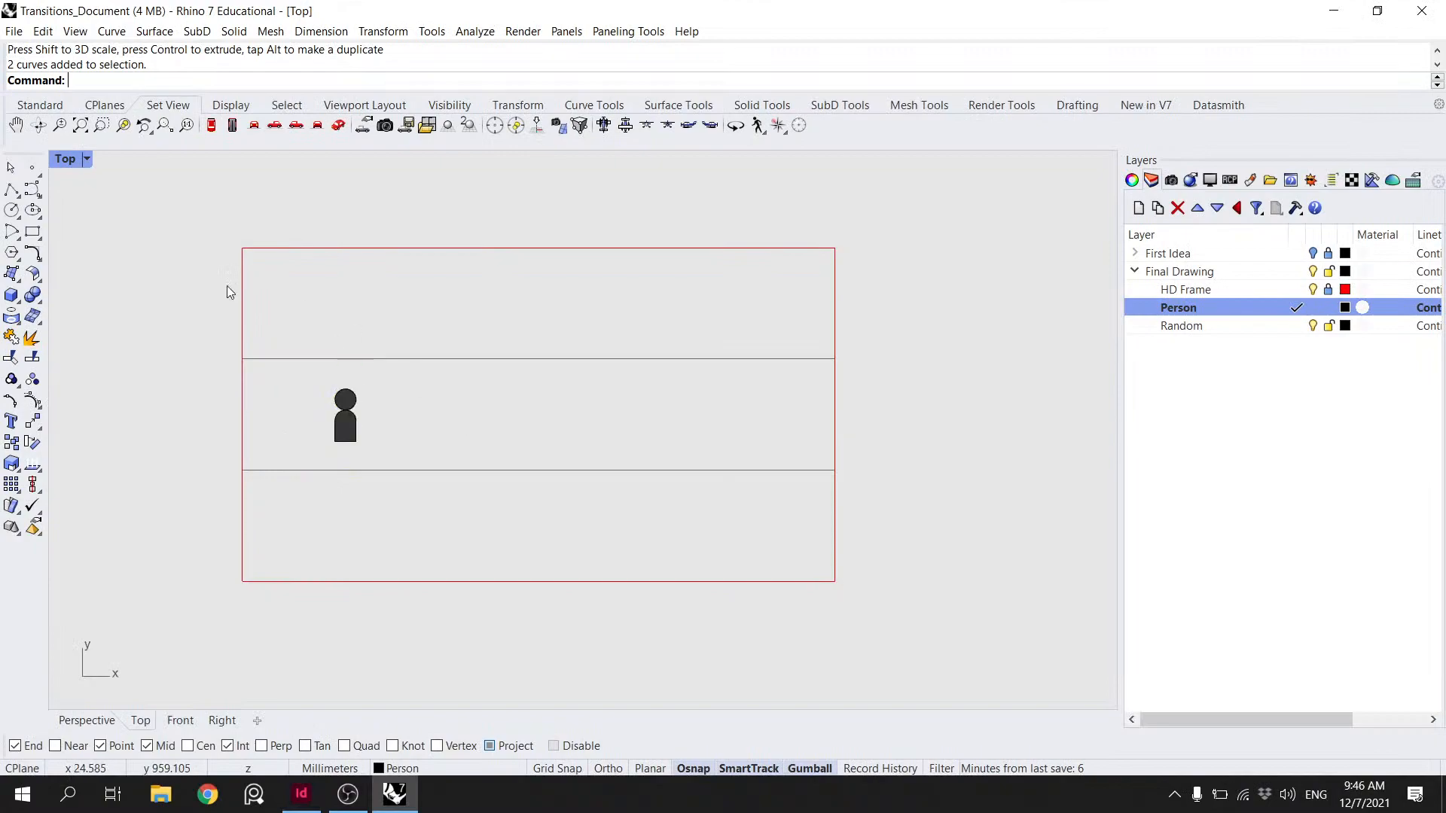
pyautogui.click(33, 210)
pyautogui.click(242, 248)
pyautogui.click(242, 200)
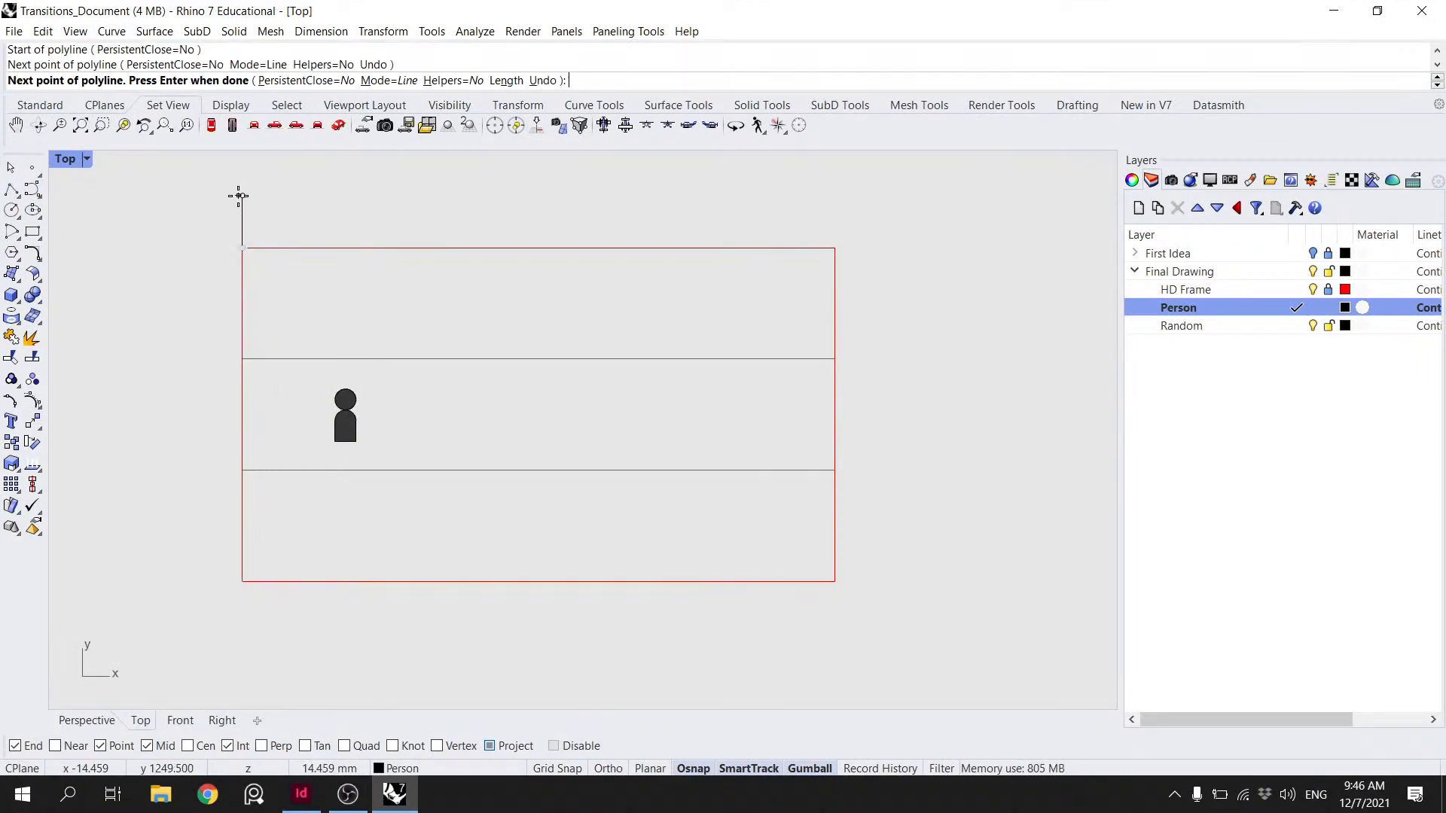
pyautogui.press('Return')
# - Draw a horizontal construction line above the frame across its full width from the vertical line's upper end, and delete the vertical line
pyautogui.press('Return')
pyautogui.click(242, 196)
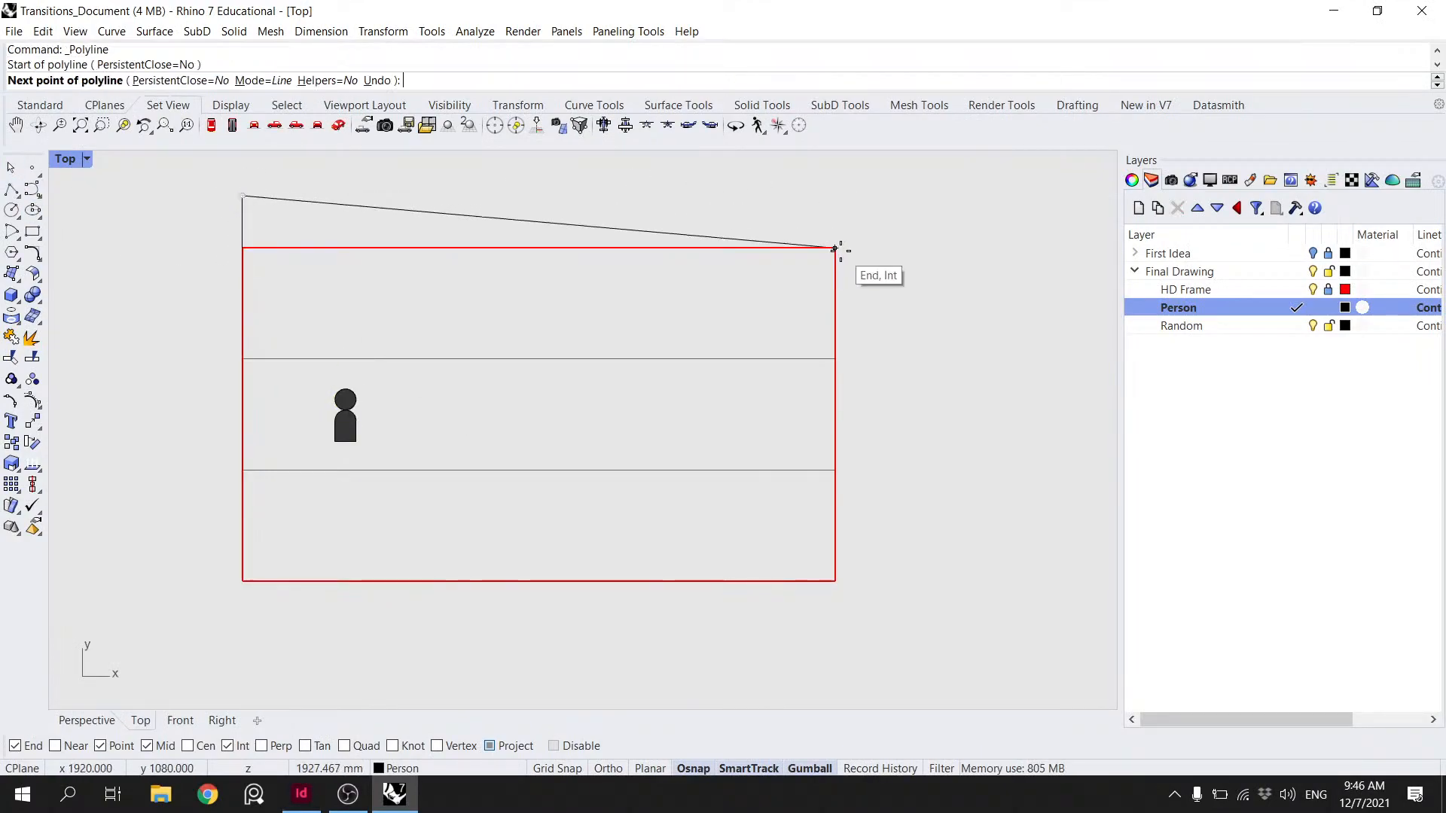
pyautogui.press('shift')
pyautogui.click(835, 195)
pyautogui.press('Return')
pyautogui.click(242, 222)
pyautogui.press('Delete')
# - Divide the horizontal construction line into 5 segments with point markers
pyautogui.click(385, 196)
pyautogui.write('Divide')
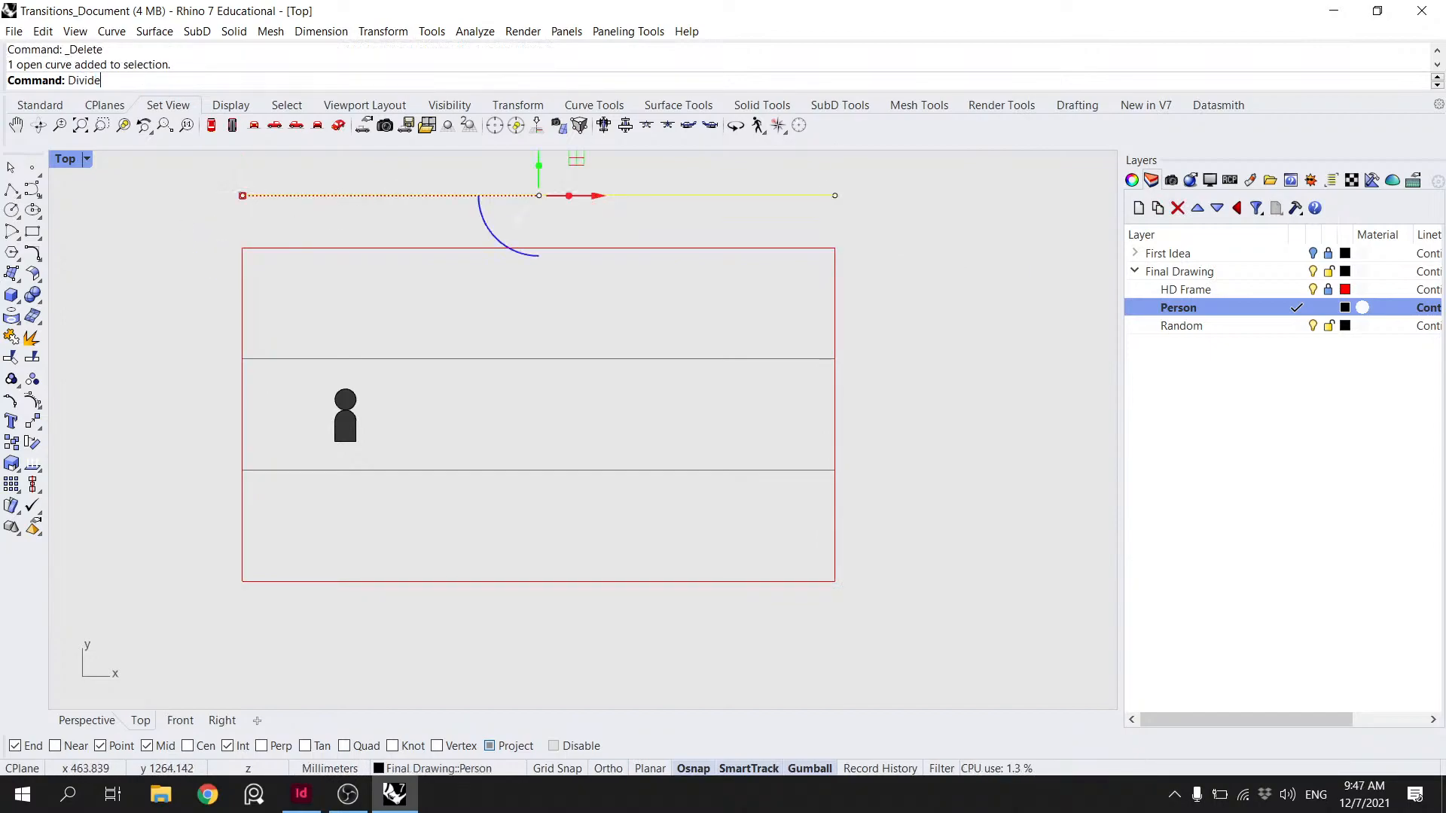
pyautogui.press('Return')
pyautogui.write('5')
pyautogui.press('Return')
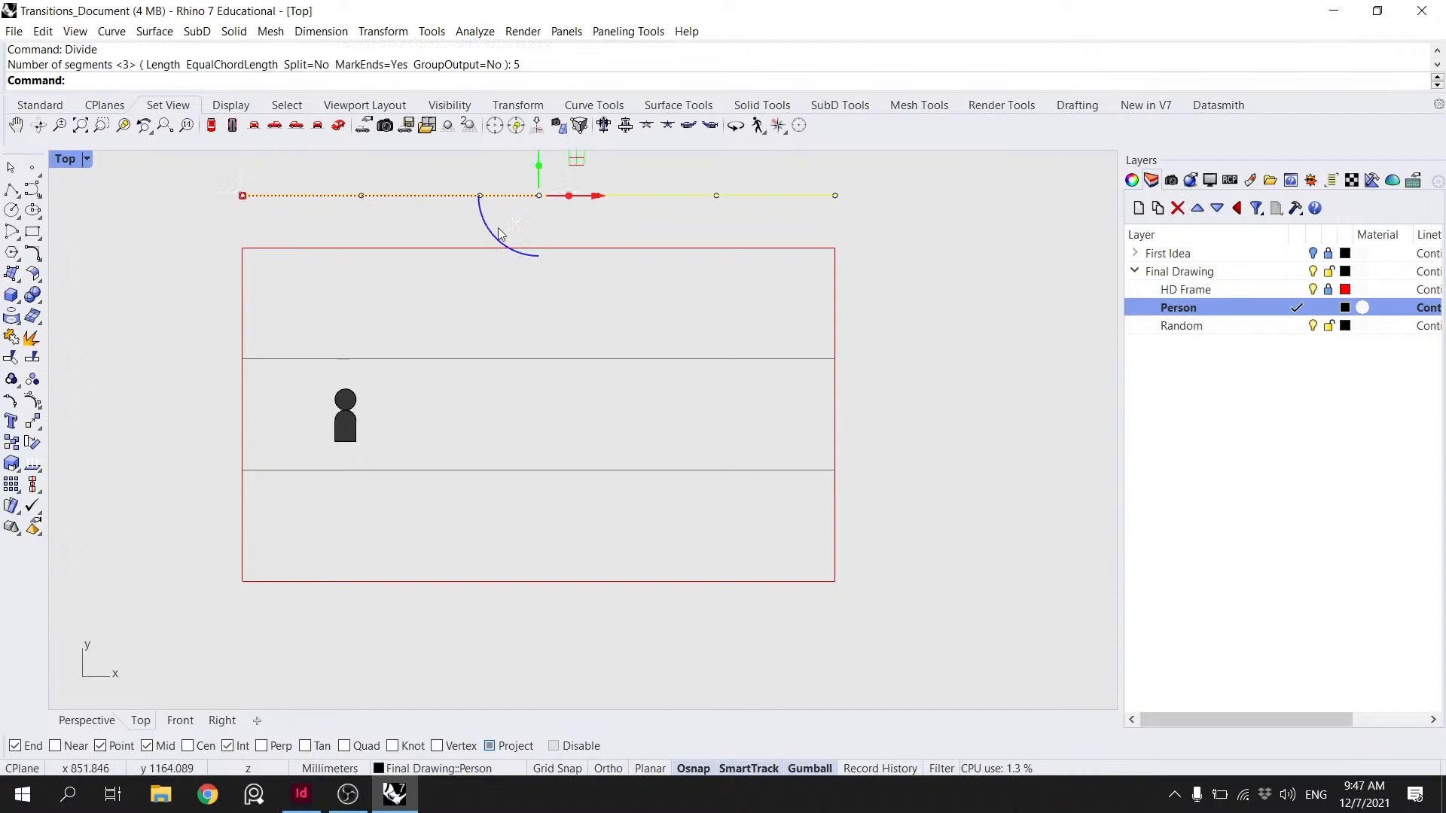
# - Draw vertical lines from the first two interior division points straight down to the frame's lower edge
pyautogui.click(12, 190)
pyautogui.click(361, 195)
pyautogui.click(363, 579)
pyautogui.press('Return')
pyautogui.press('Return')
pyautogui.click(480, 195)
pyautogui.click(478, 579)
pyautogui.press('Return')
# - Draw vertical lines from the remaining two interior division points straight down to the frame's lower edge
pyautogui.press('Return')
pyautogui.click(597, 195)
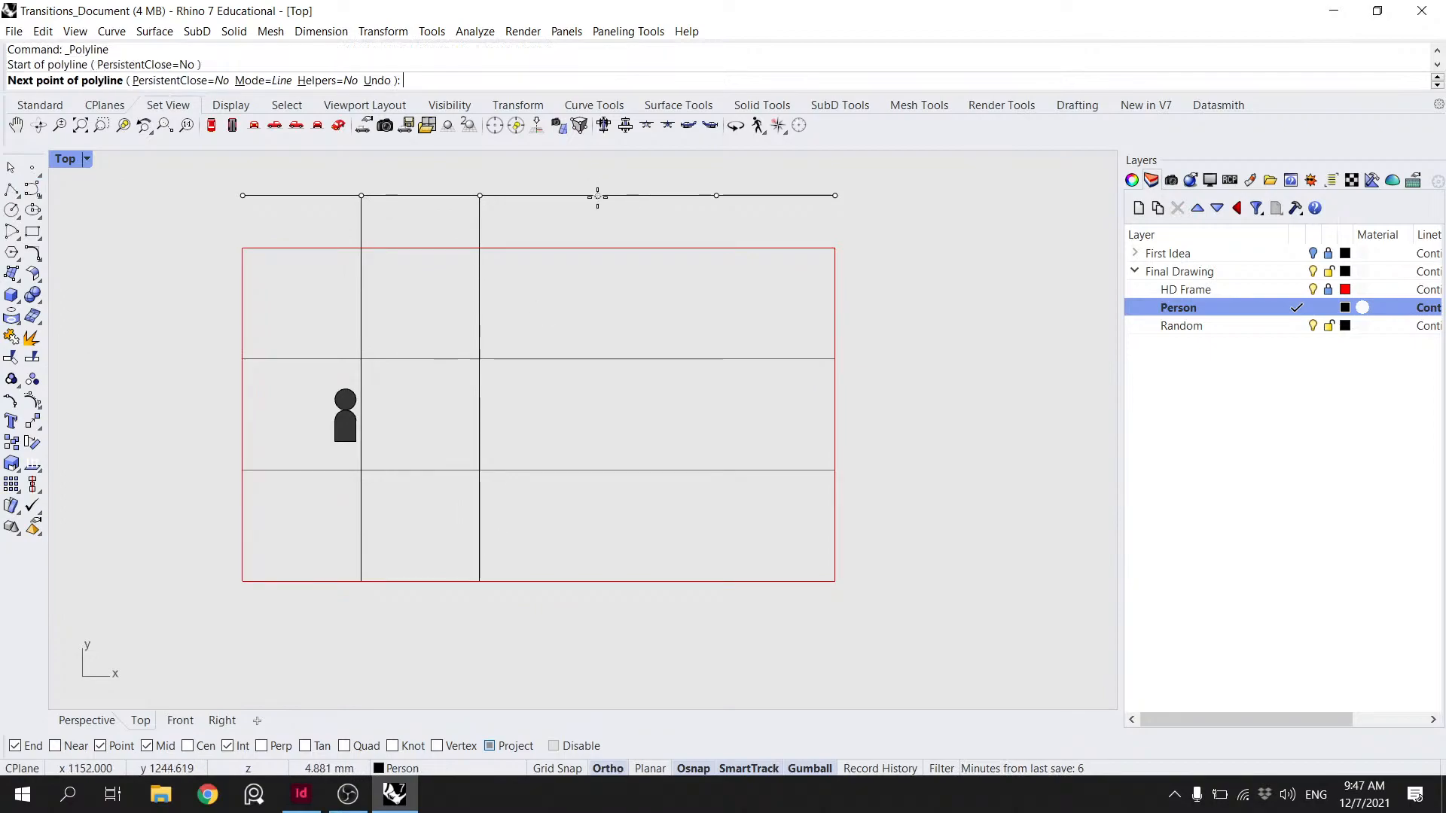
pyautogui.click(598, 580)
pyautogui.press('Return')
pyautogui.press('Return')
pyautogui.click(716, 195)
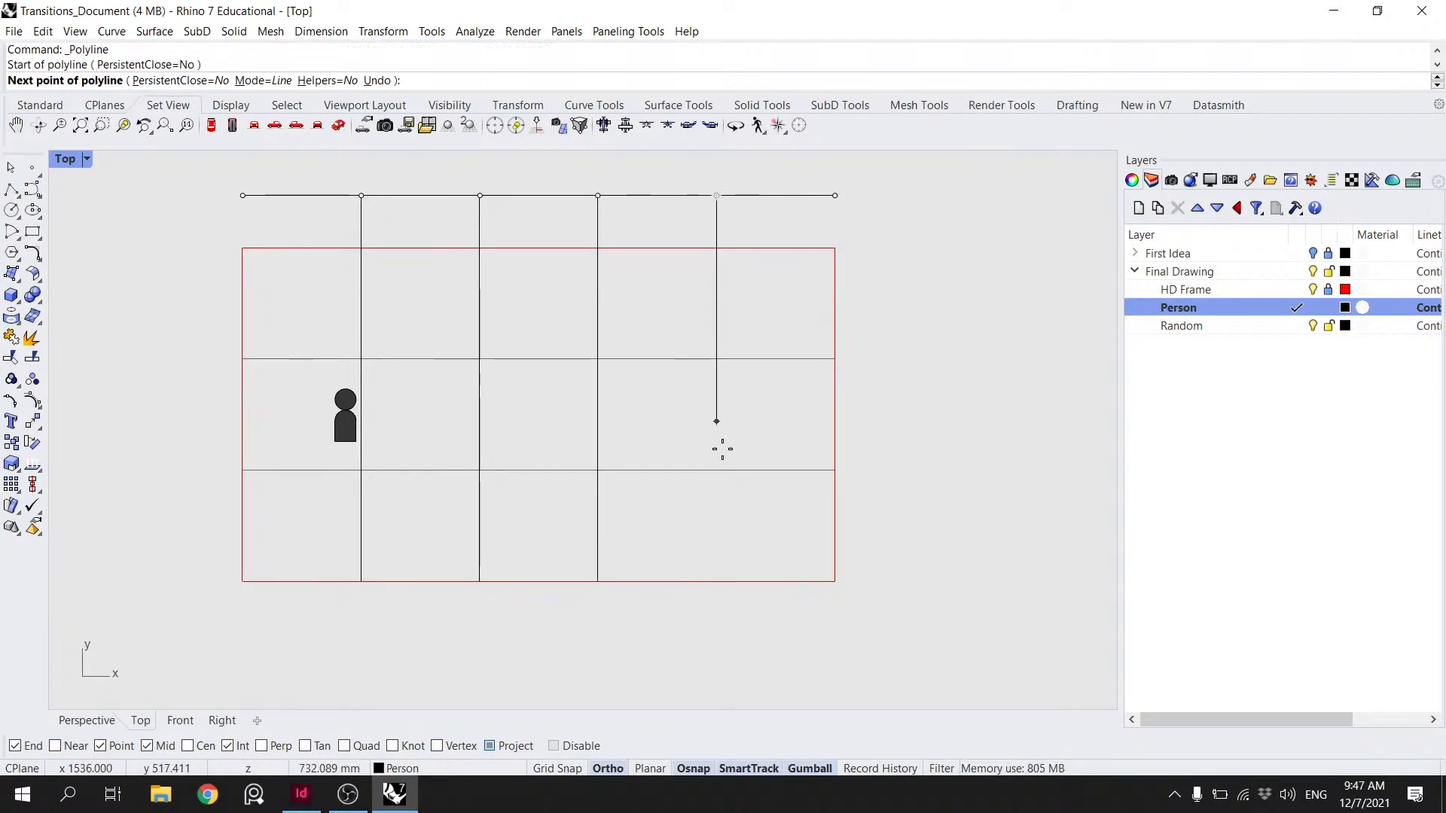
pyautogui.click(716, 581)
pyautogui.press('Return')
# - Delete the horizontal construction line and its division points, keeping the four vertical lines
pyautogui.moveTo(851, 206); pyautogui.dragTo(235, 179)
pyautogui.keyDown('ctrl'); pyautogui.moveTo(748, 228); pyautogui.dragTo(240, 251); pyautogui.keyUp('ctrl')
pyautogui.press('Delete')
# - Move the upper end points of all four vertical lines down onto the frame's upper edge
pyautogui.click(361, 206)
pyautogui.click(362, 197)
pyautogui.keyDown('shift'); pyautogui.click(481, 216); pyautogui.keyUp('shift')
pyautogui.keyDown('shift'); pyautogui.click(481, 198); pyautogui.keyUp('shift')
pyautogui.keyDown('shift'); pyautogui.click(598, 222); pyautogui.keyUp('shift')
pyautogui.keyDown('shift'); pyautogui.click(598, 198); pyautogui.keyUp('shift')
pyautogui.keyDown('shift'); pyautogui.click(716, 230); pyautogui.keyUp('shift')
pyautogui.keyDown('shift'); pyautogui.click(716, 196); pyautogui.keyUp('shift')
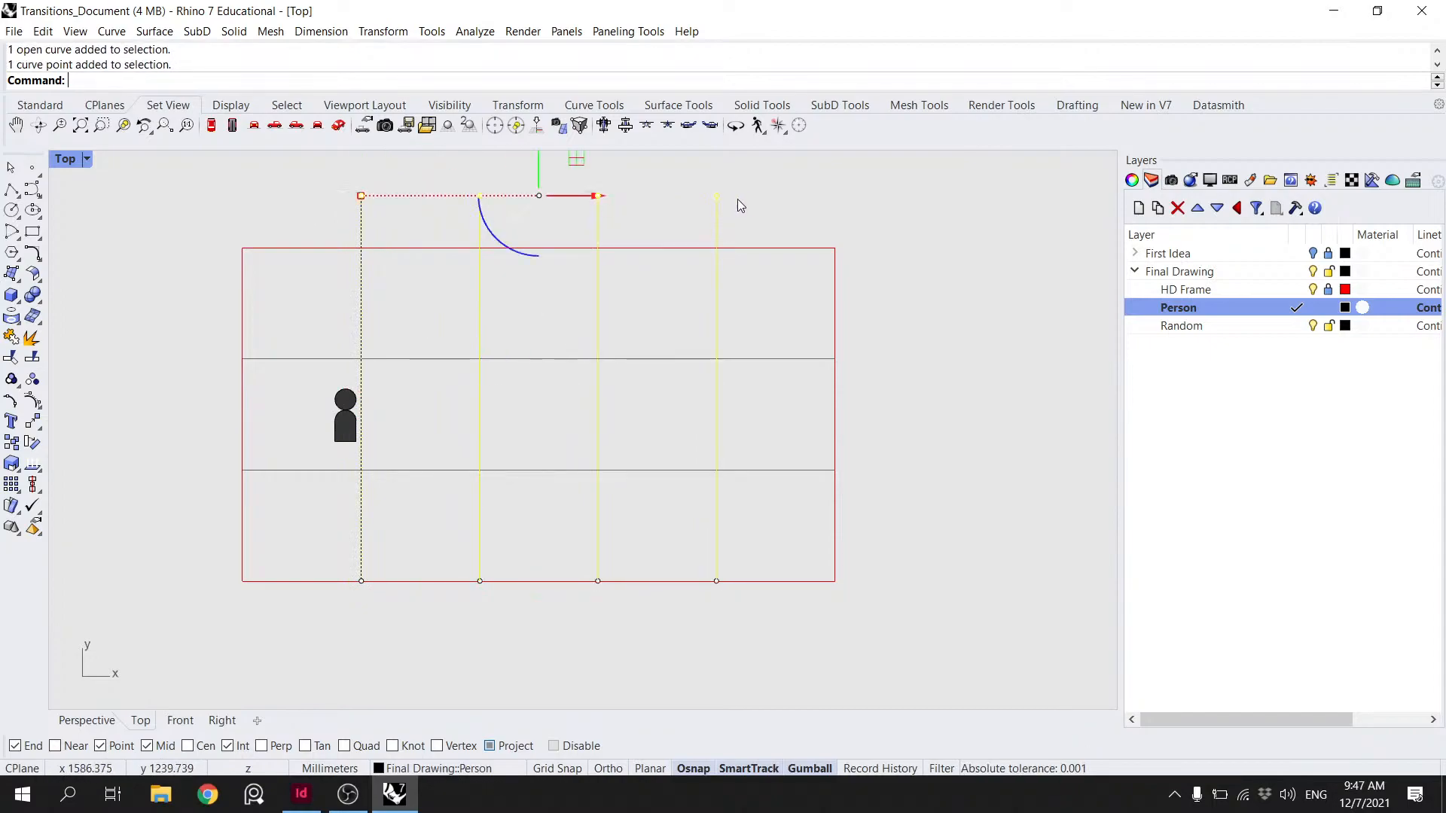
pyautogui.keyDown('ctrl'); pyautogui.moveTo(753, 319); pyautogui.dragTo(423, 323); pyautogui.keyUp('ctrl')
pyautogui.write('Move')
pyautogui.press('Return')
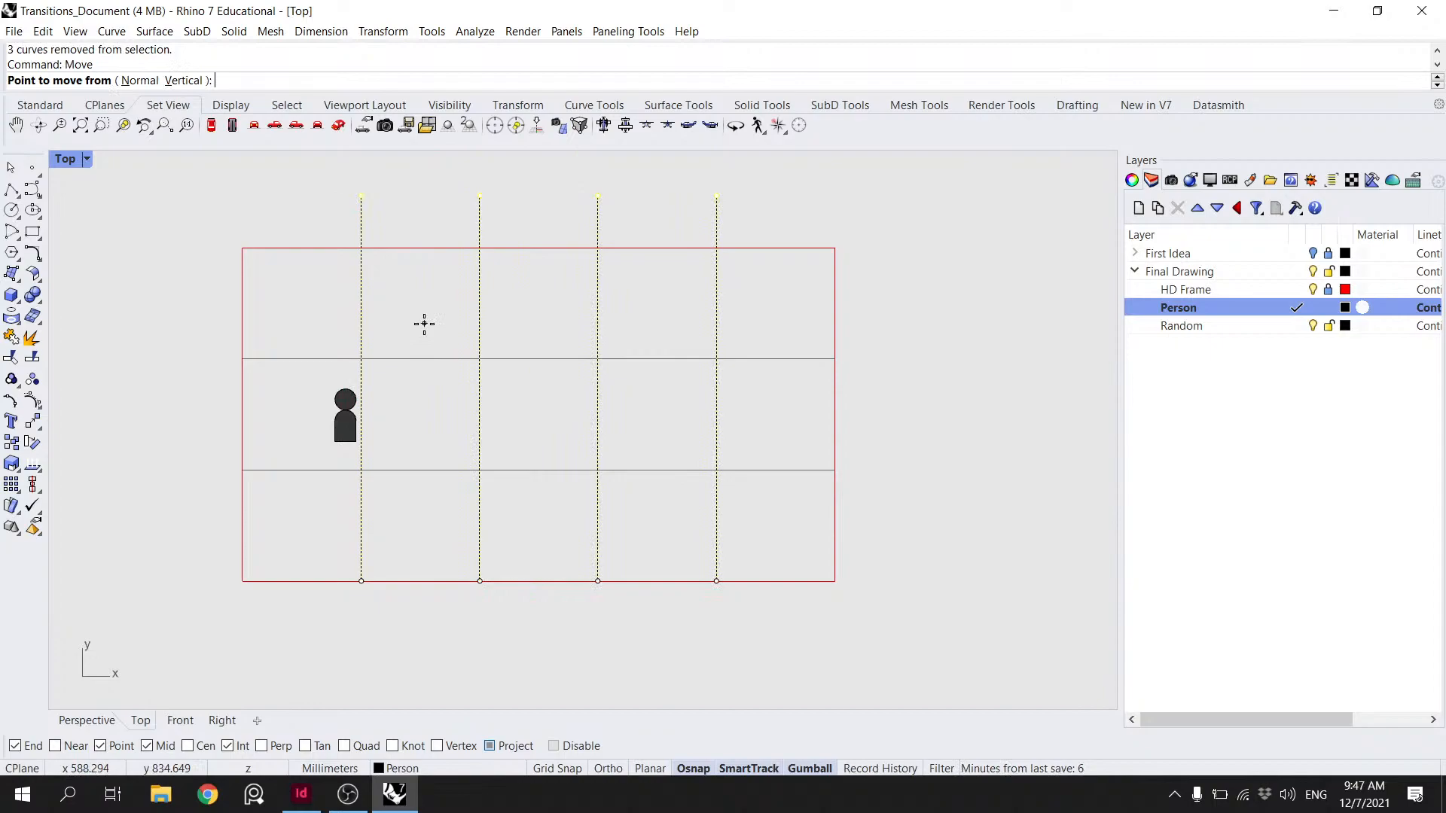
pyautogui.click(361, 196)
pyautogui.click(361, 248)
pyautogui.click(610, 220)
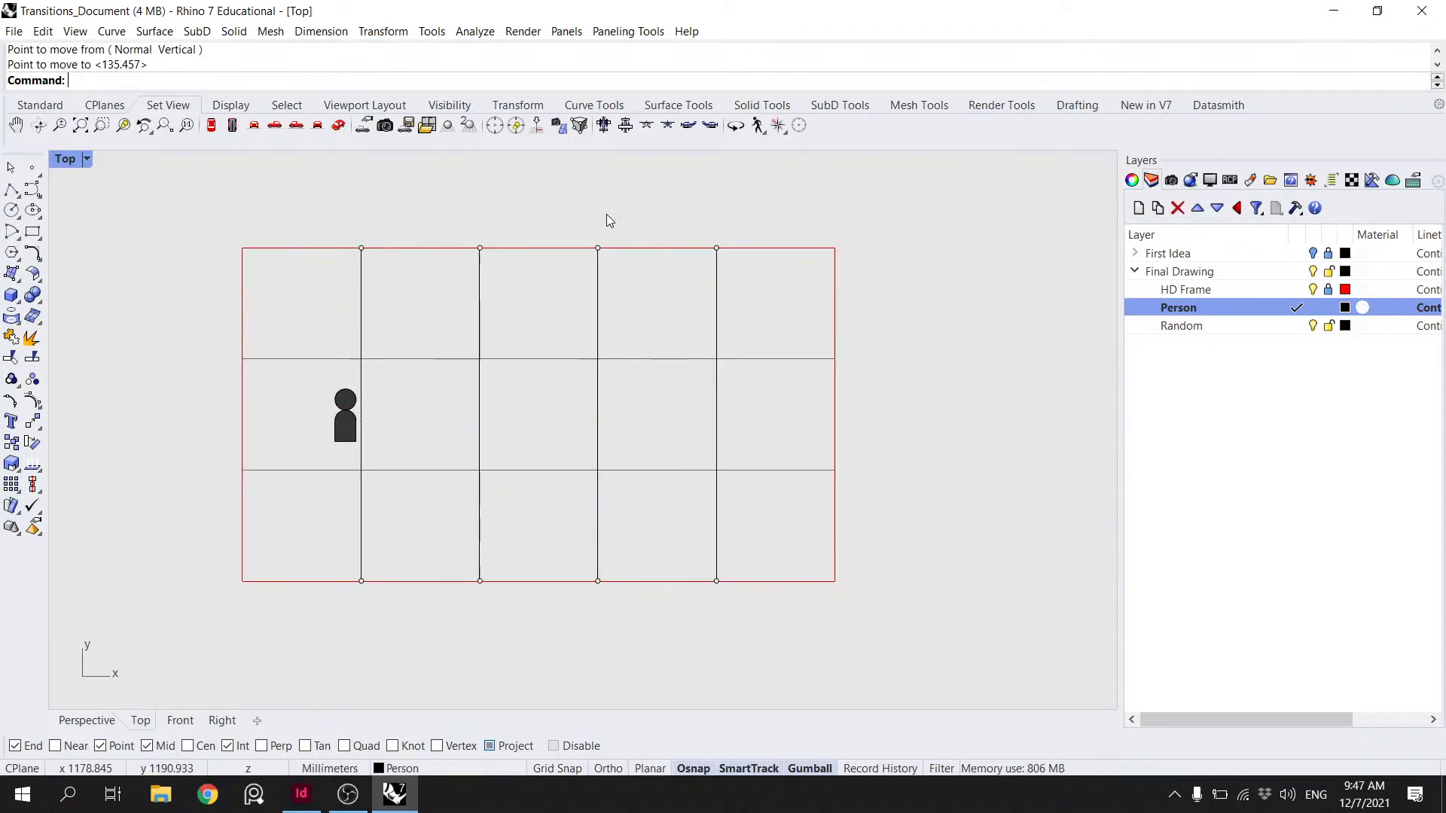
pyautogui.scroll(2, 557, 399)
pyautogui.moveTo(478, 477); pyautogui.dragTo(426, 399)
pyautogui.scroll(2, 475, 431)
pyautogui.write('Move')
pyautogui.press('Return')
pyautogui.press('Escape')
pyautogui.click(11, 189)
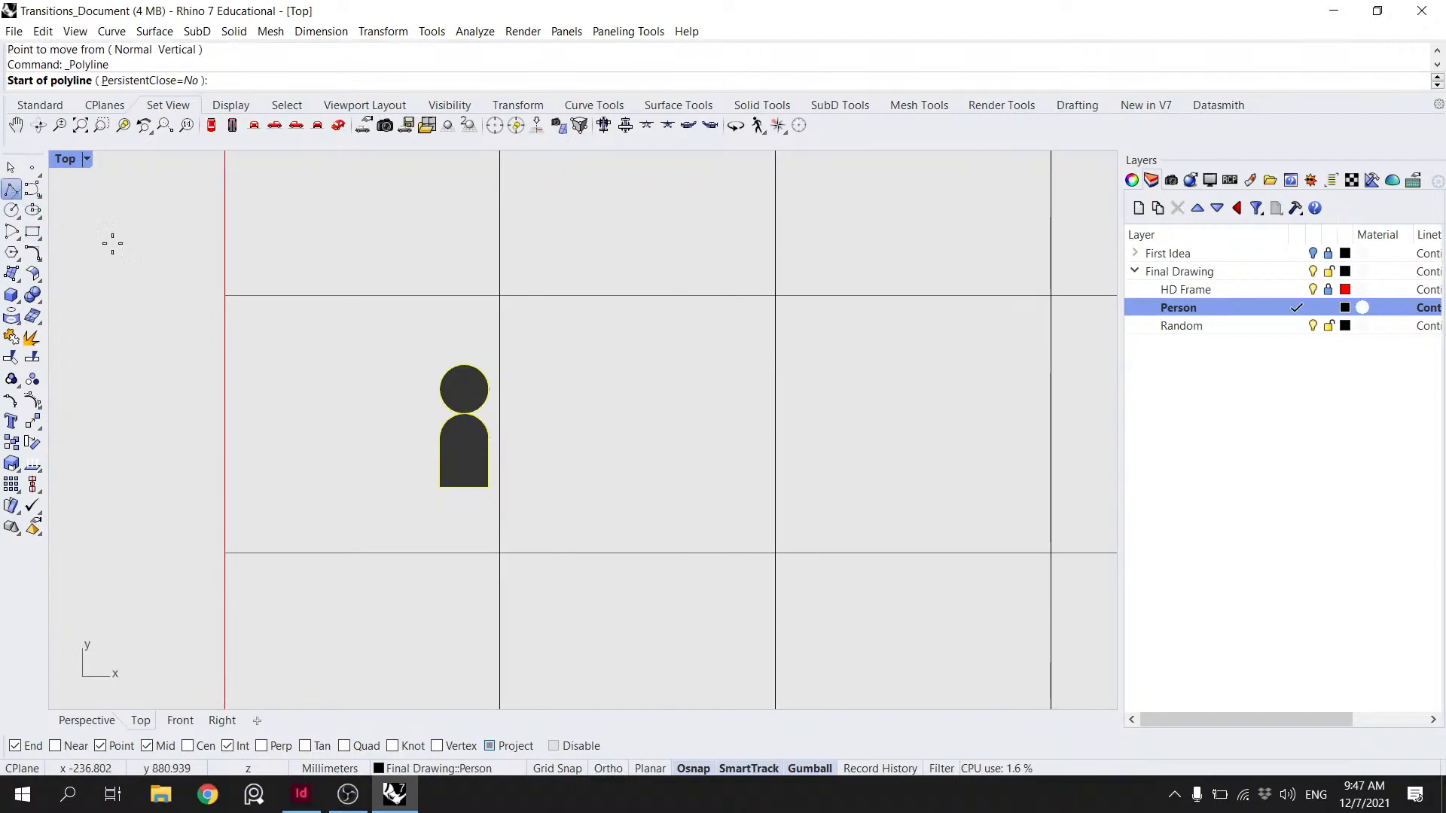
pyautogui.click(440, 487)
pyautogui.press('Escape')
pyautogui.press('Escape')
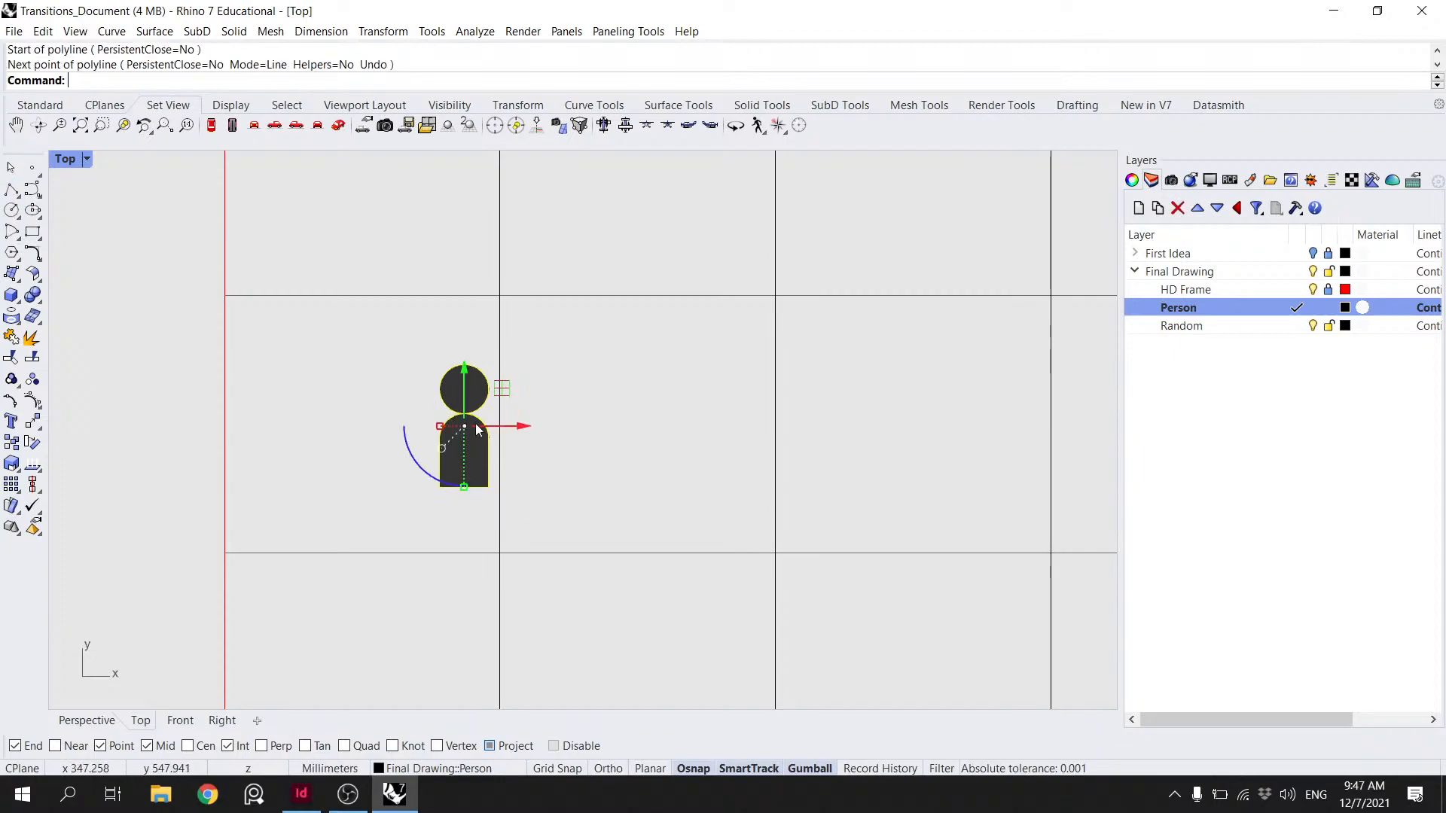
pyautogui.click(477, 487)
pyautogui.scroll(8, 483, 470)
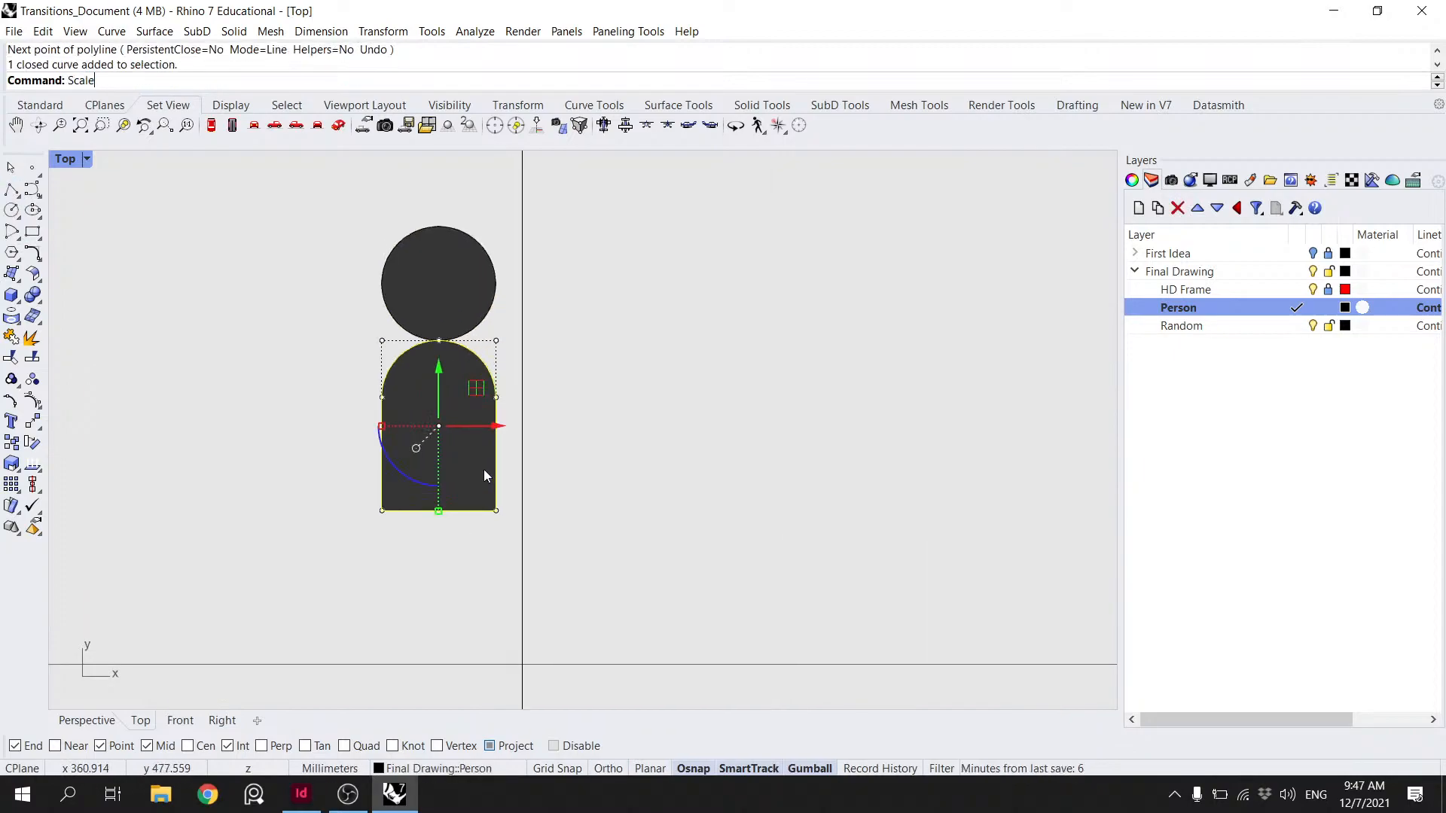
pyautogui.press('Return')
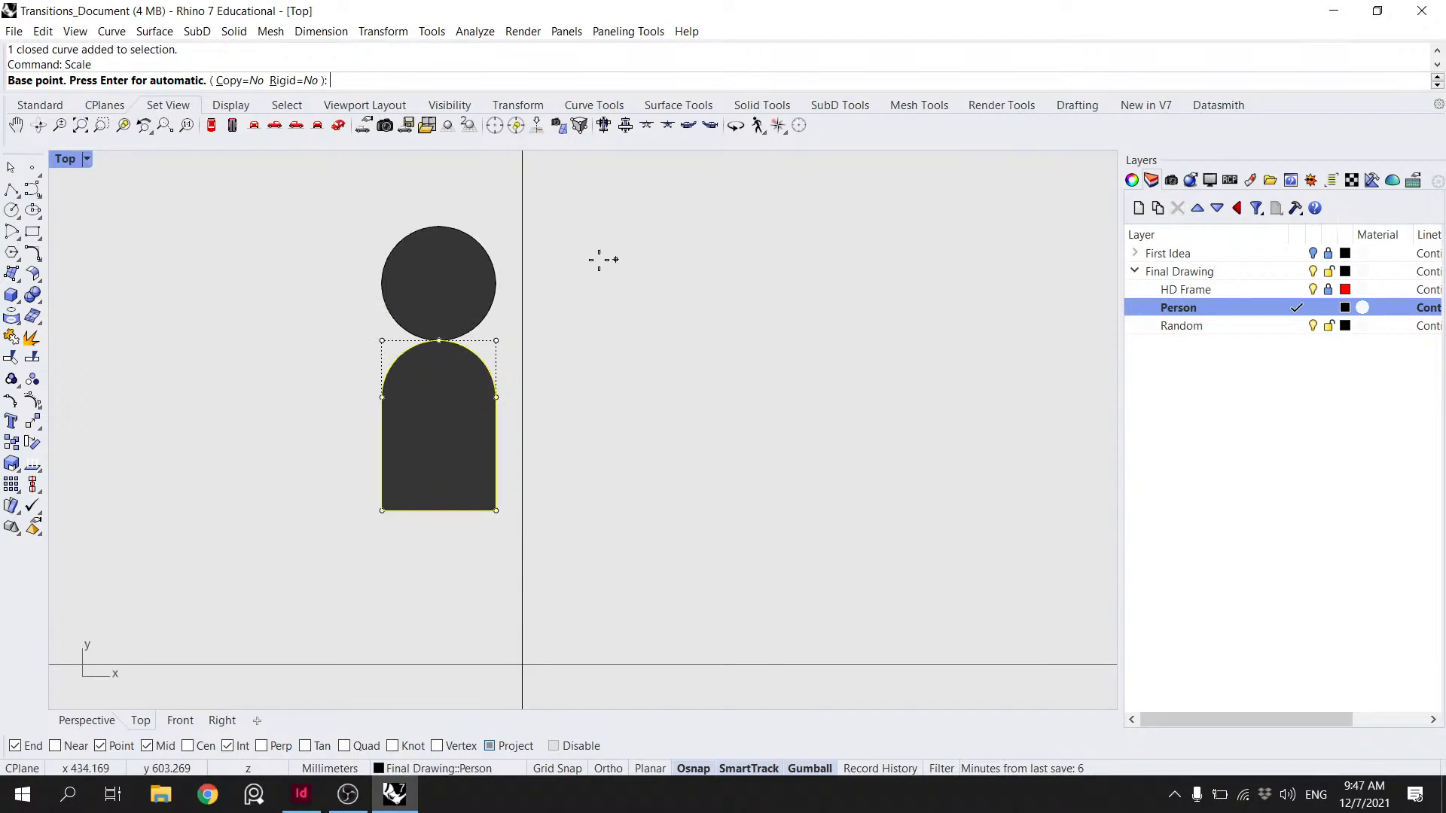
pyautogui.click(439, 341)
pyautogui.click(439, 510)
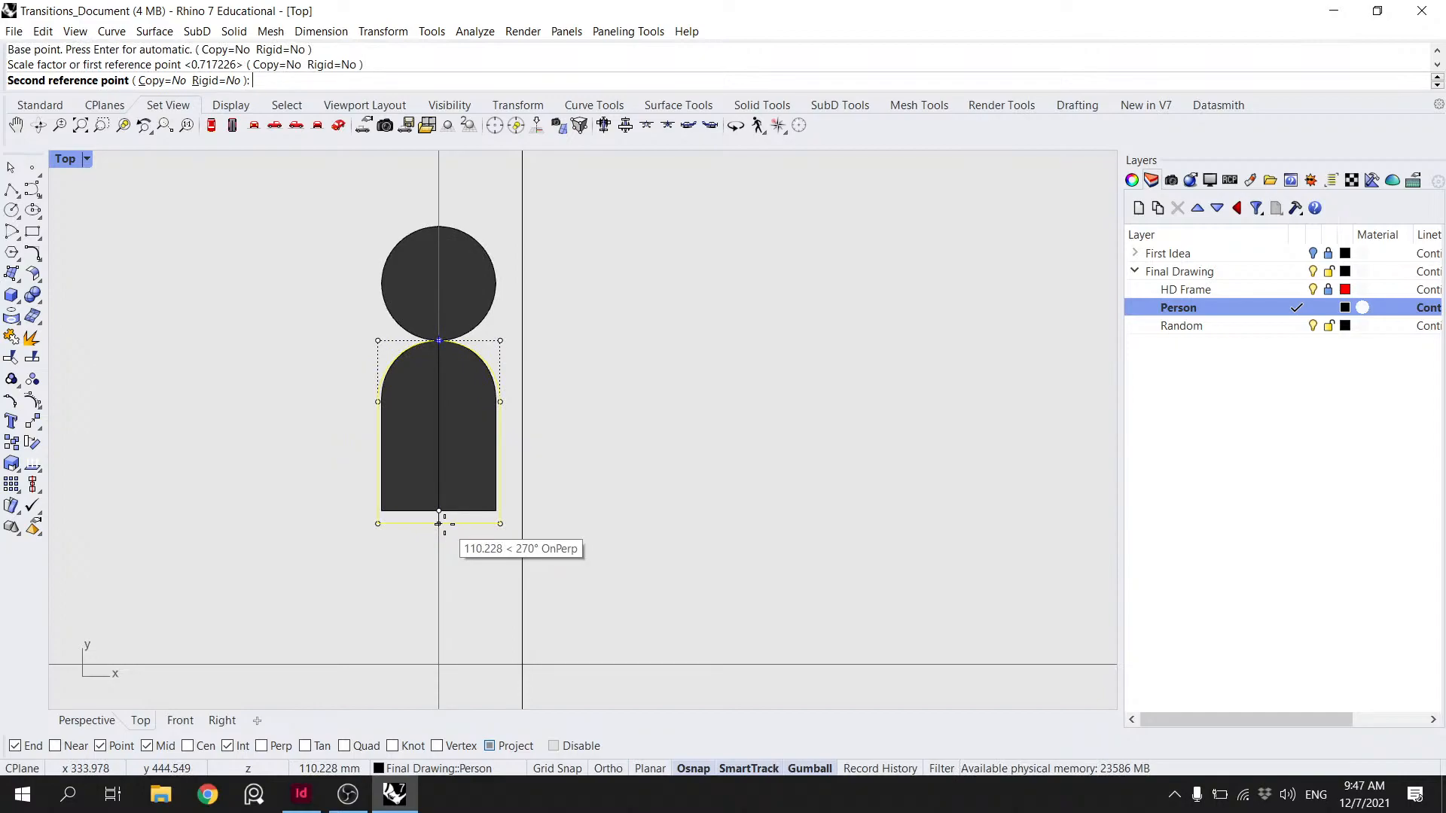
pyautogui.press('Escape')
pyautogui.press('Escape')
pyautogui.press('Escape')
pyautogui.click(417, 515)
pyautogui.press('Escape')
# - Scale the person's head circle about its center to a radius of 30 mm
pyautogui.click(495, 287)
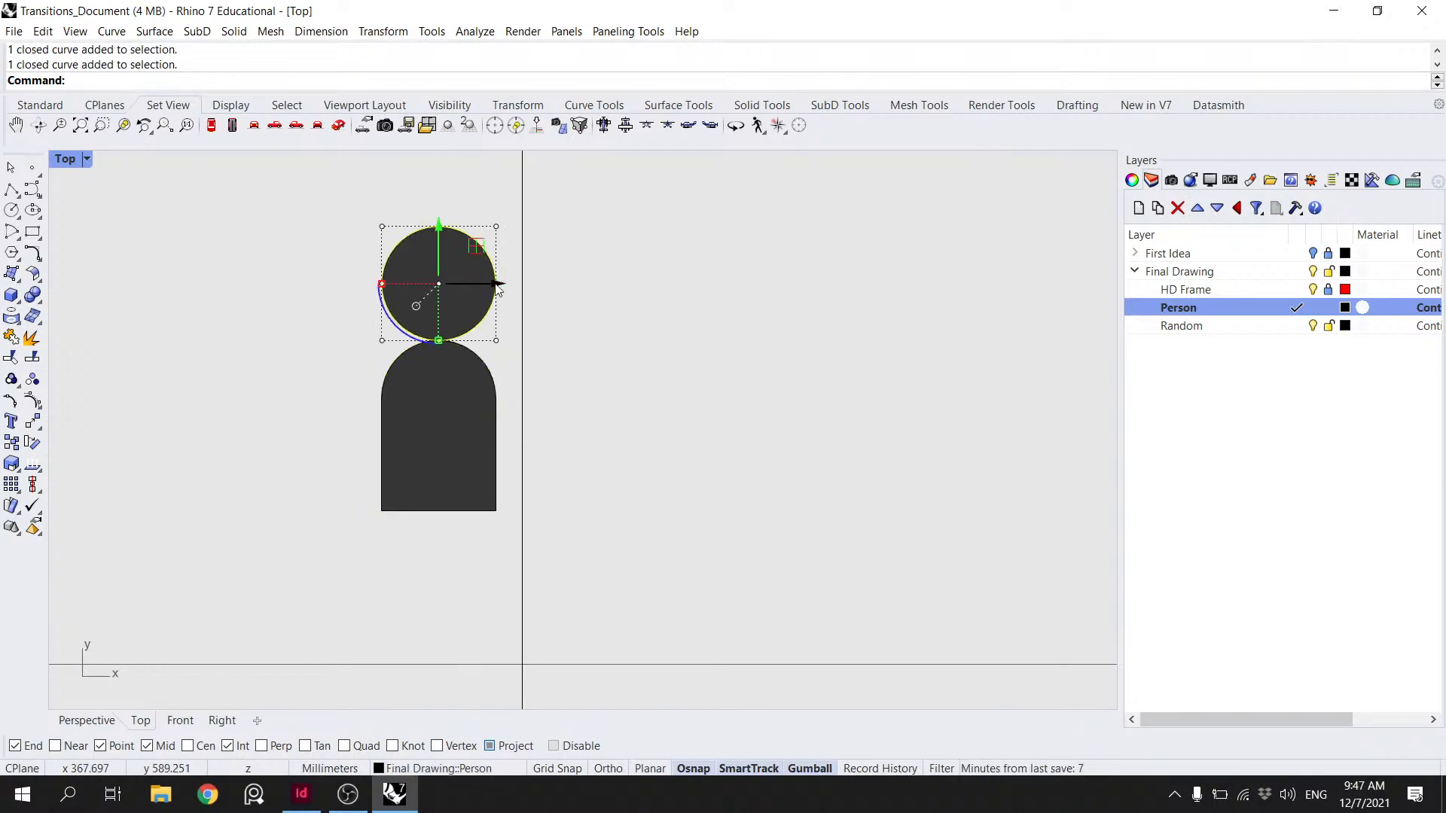
pyautogui.press('Return')
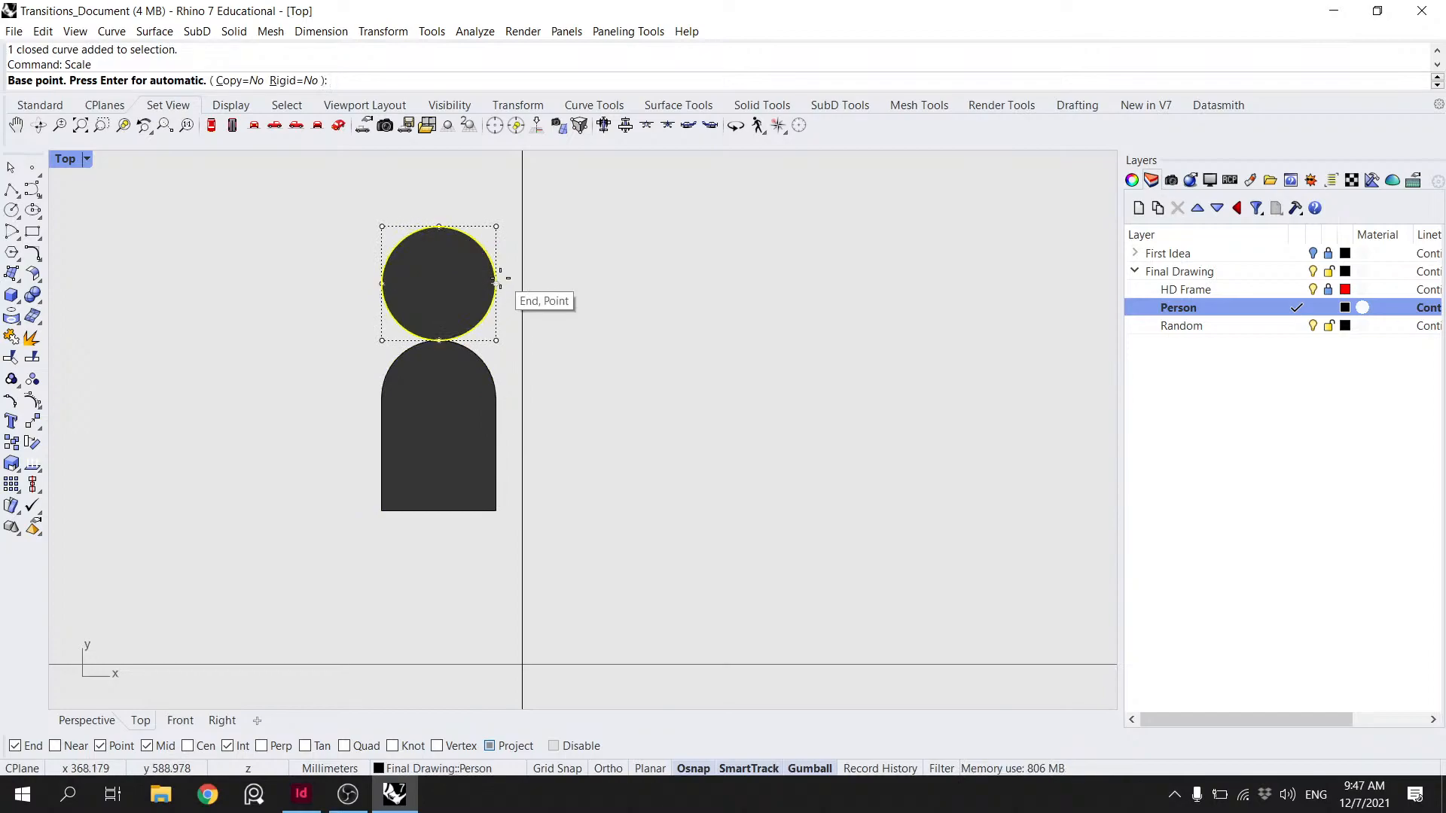
pyautogui.click(439, 283)
pyautogui.click(496, 284)
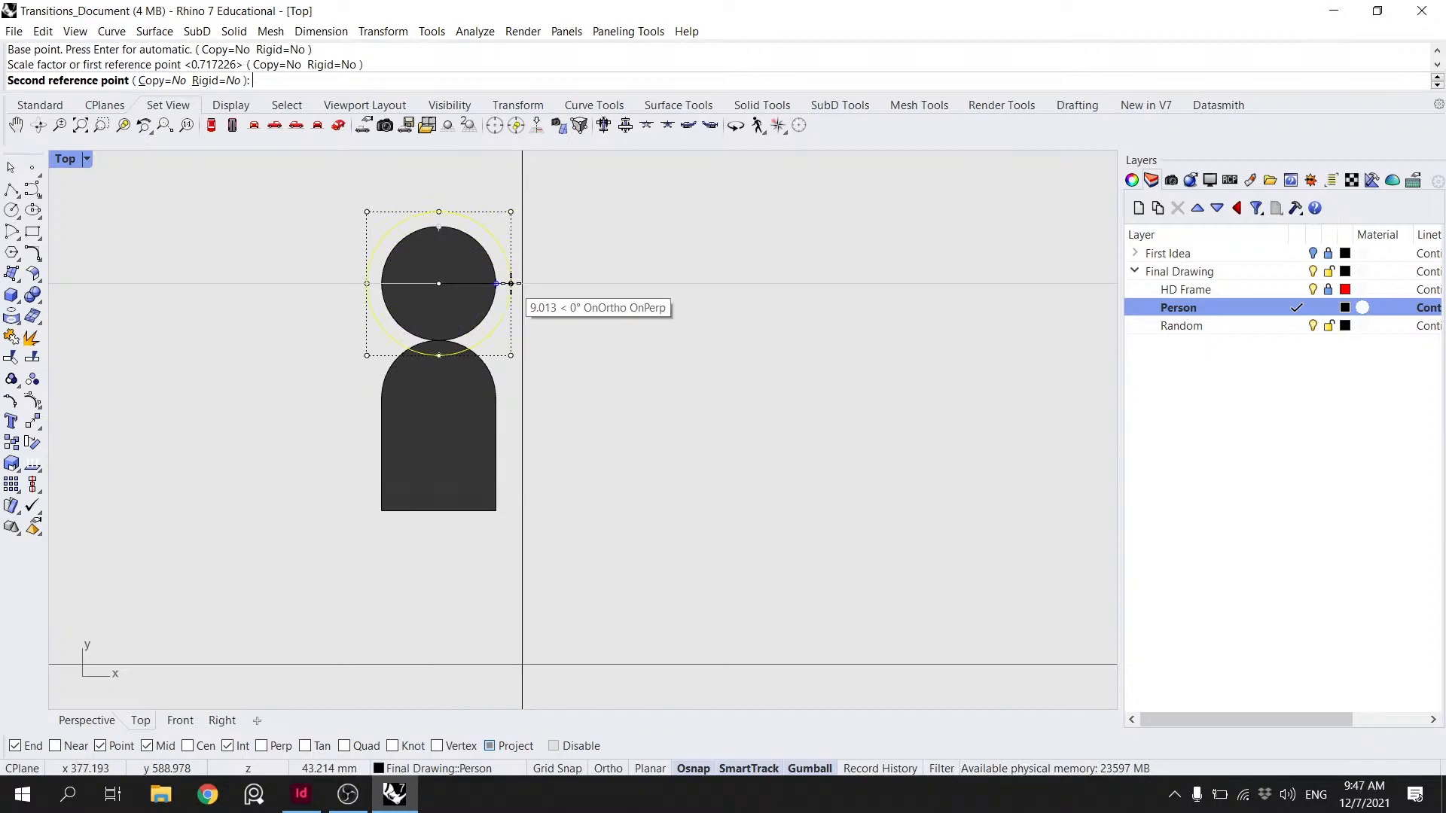
pyautogui.write('50')
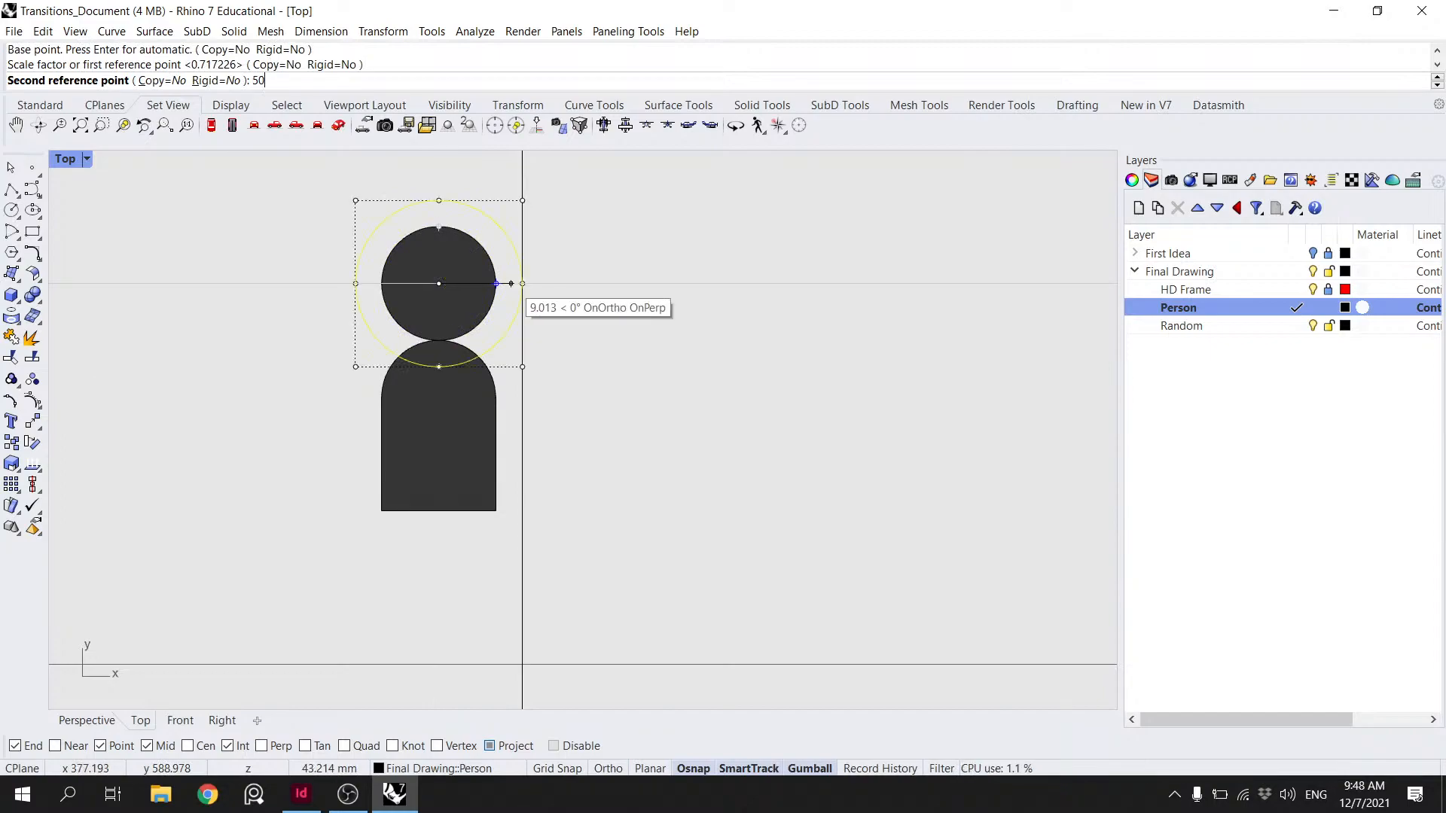
pyautogui.press('BackSpace')
pyautogui.press('BackSpace')
pyautogui.write('40')
pyautogui.press('BackSpace')
pyautogui.press('BackSpace')
pyautogui.write('30')
pyautogui.press('Return')
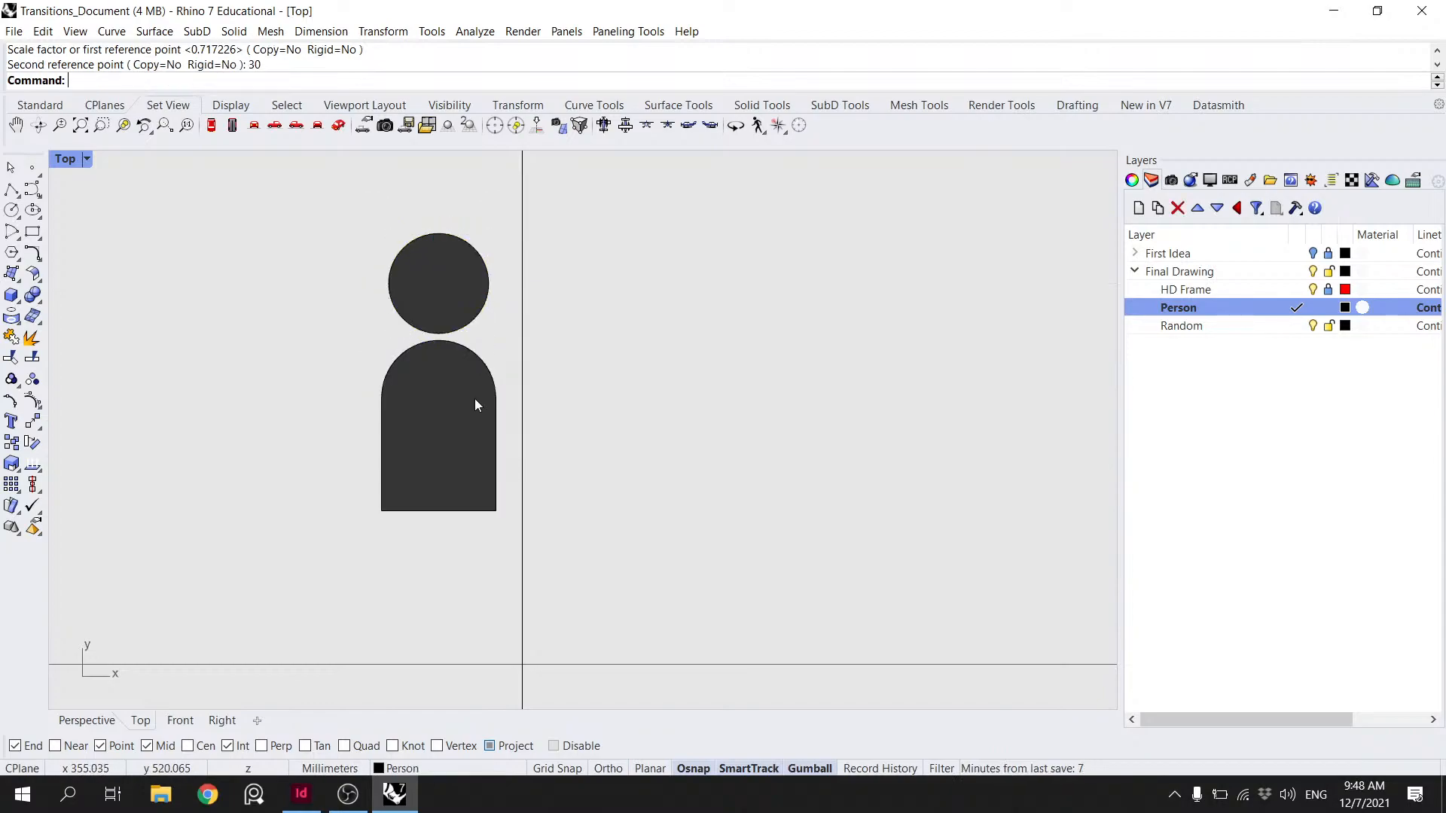
# - Move the person's body straight up from its top midpoint until it touches the bottom of the head circle
pyautogui.click(474, 399)
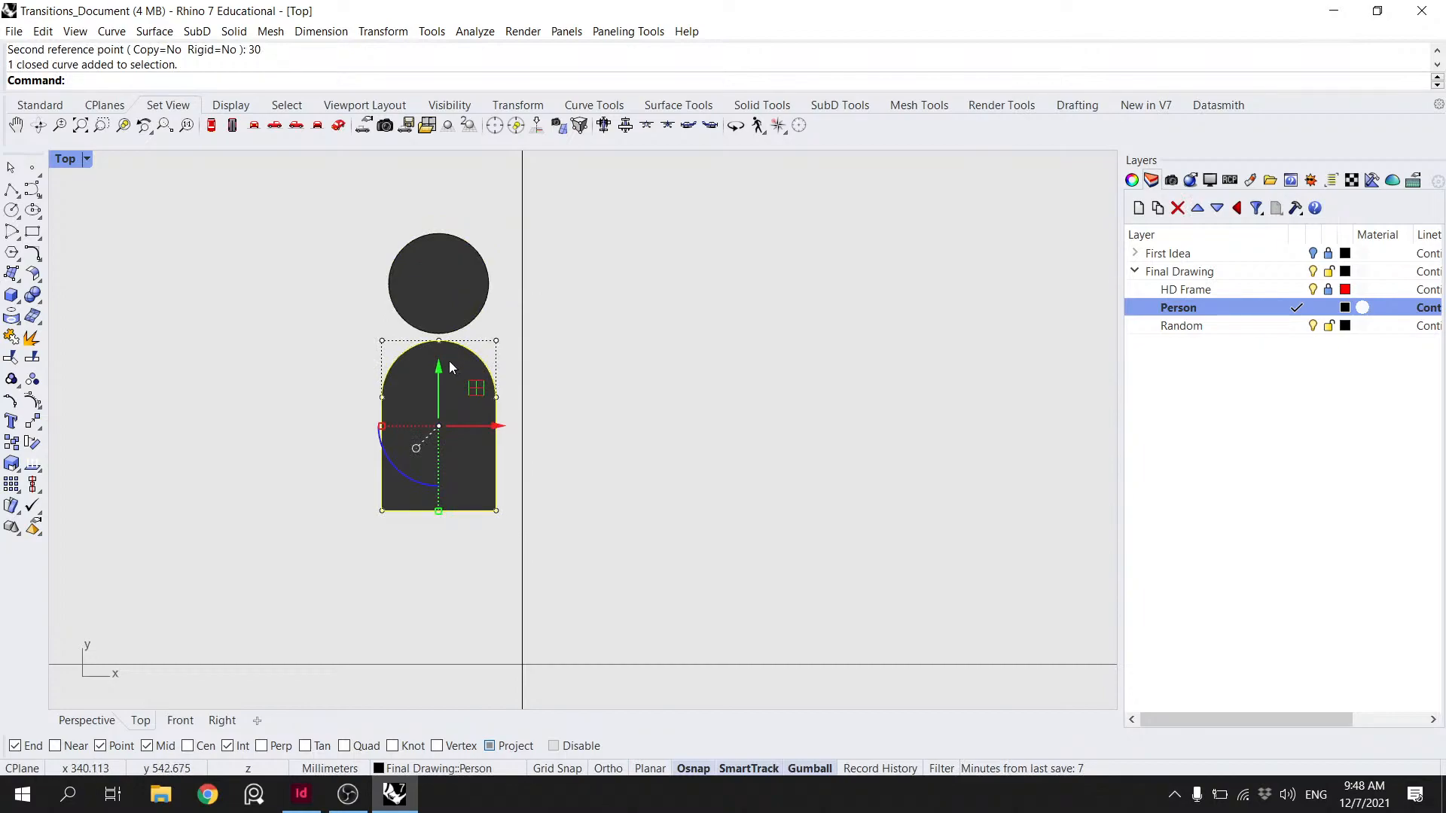
pyautogui.press('Return')
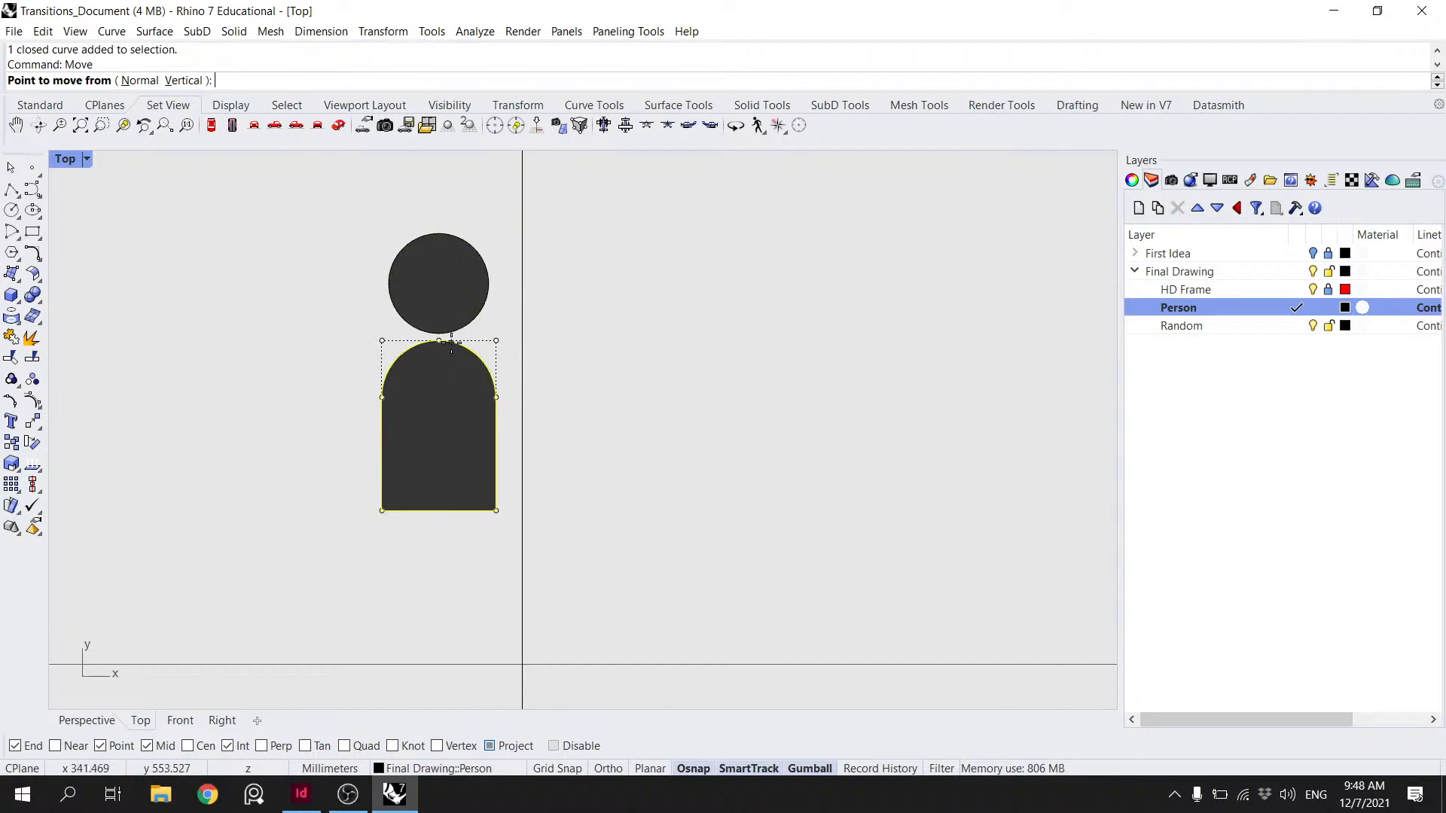
pyautogui.click(451, 343)
pyautogui.scroll(3, 445, 342)
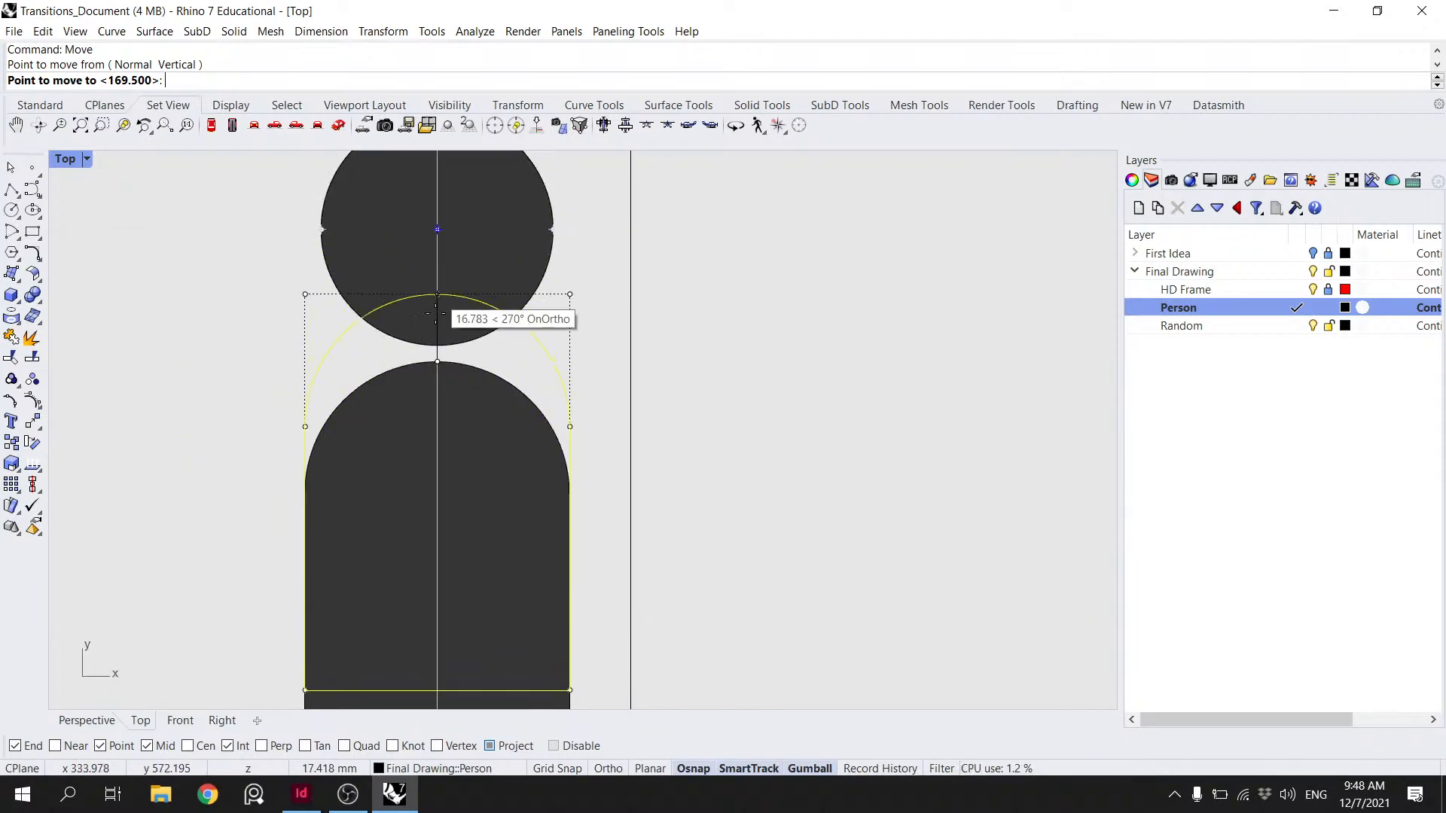
pyautogui.click(437, 347)
# - Scale the body uniformly about its top midpoint so that its width matches the head circle
pyautogui.scroll(-2, 435, 353)
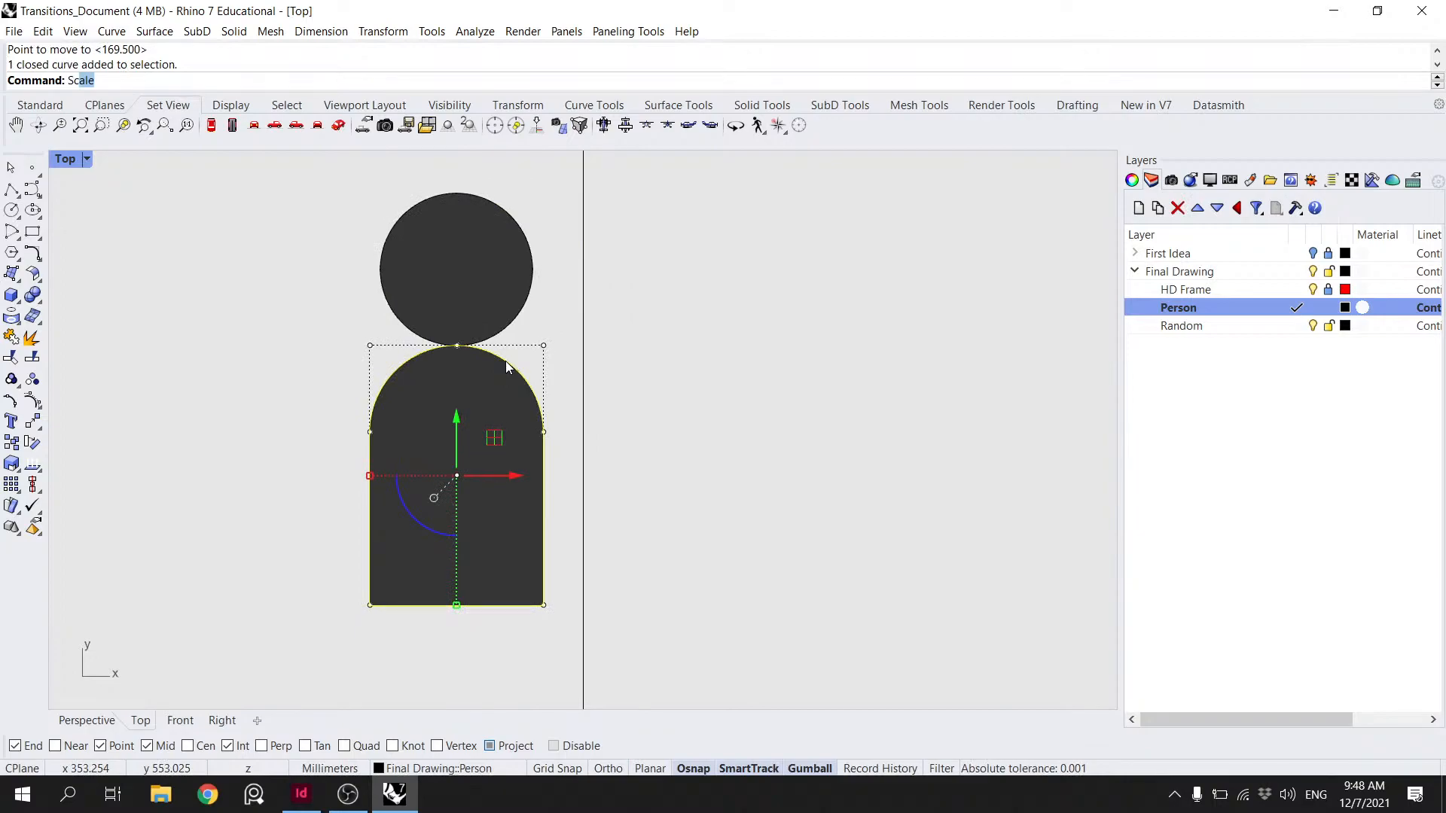
pyautogui.press('Return')
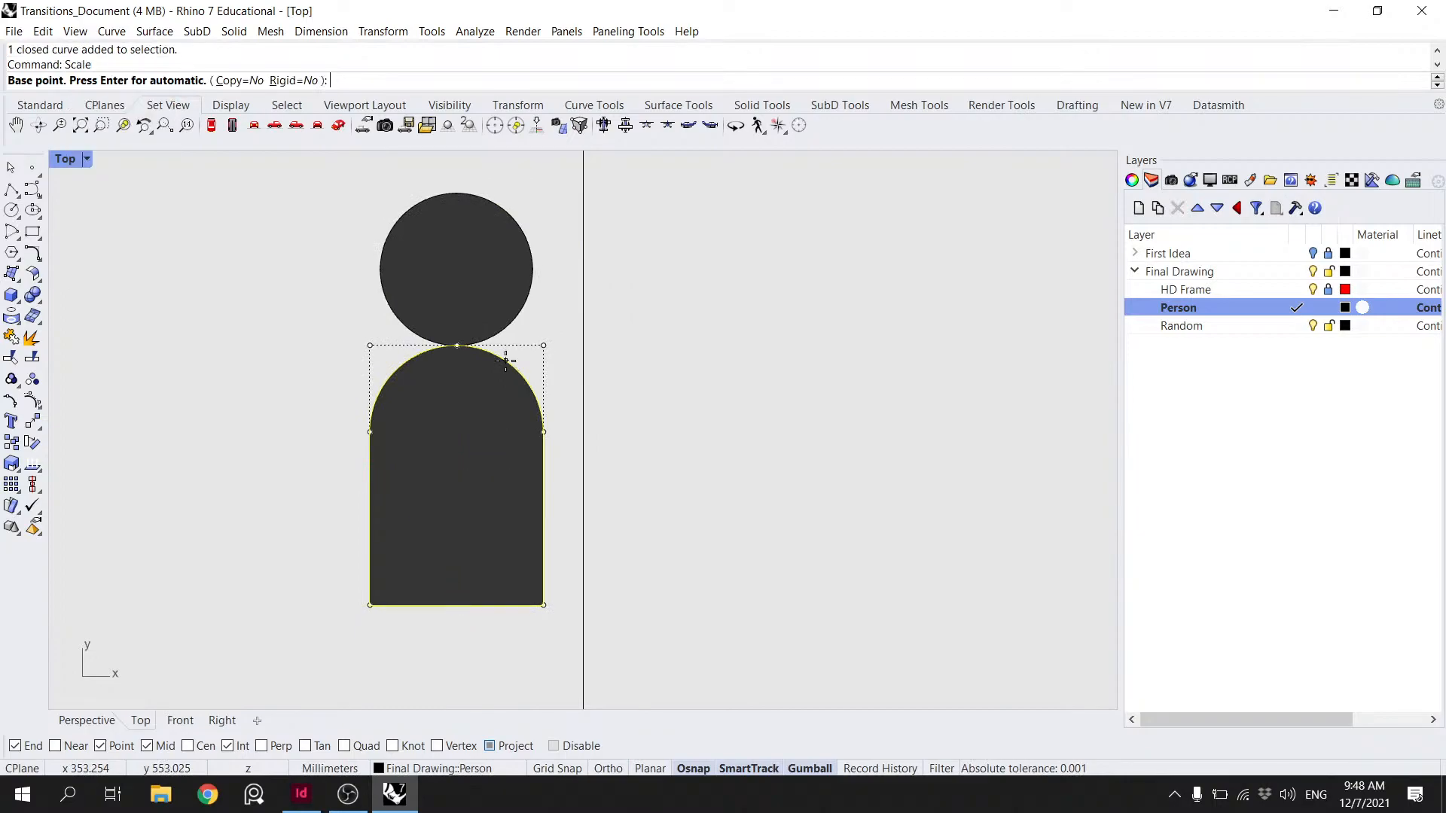
pyautogui.click(457, 346)
pyautogui.click(544, 345)
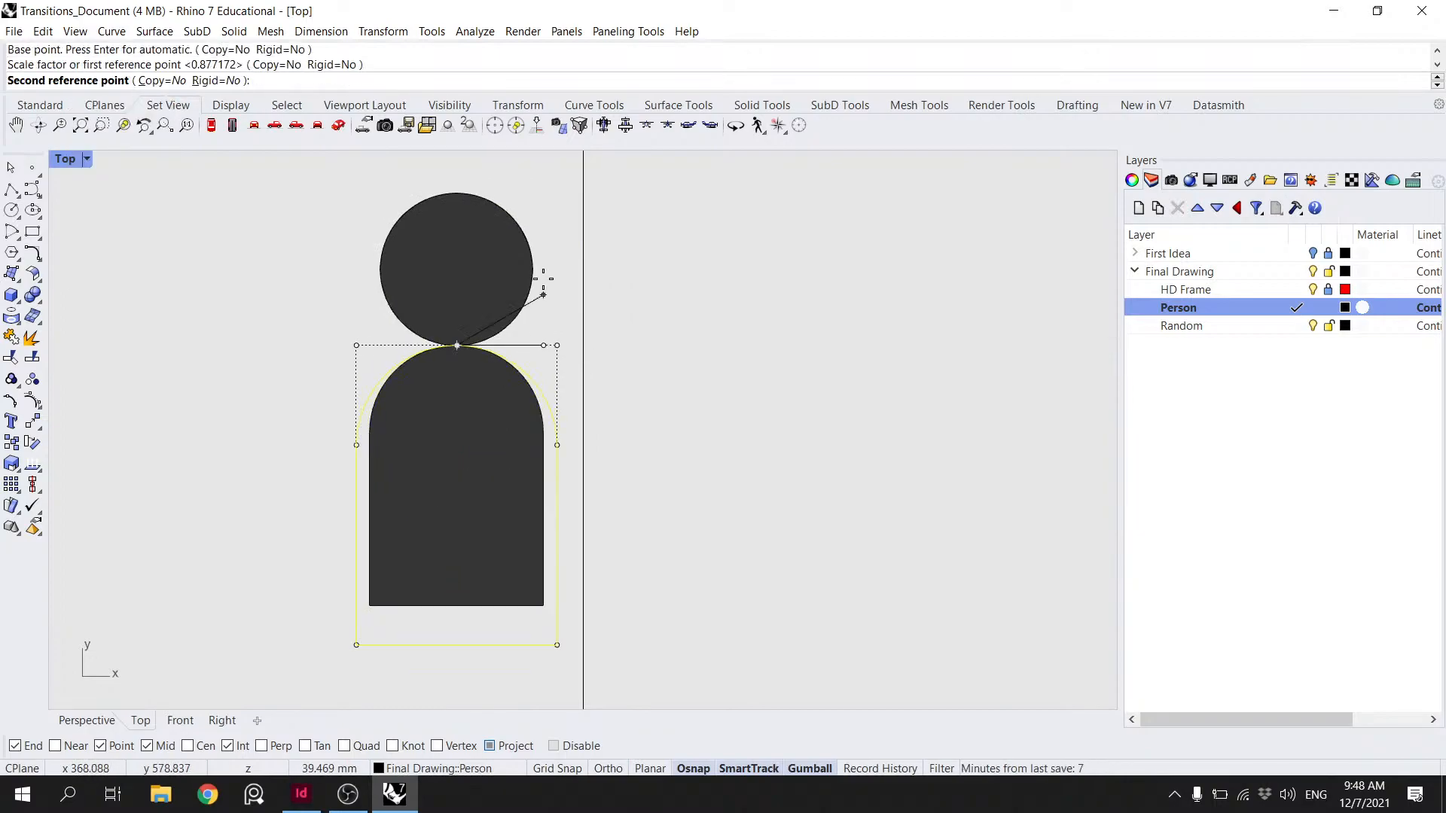
pyautogui.click(533, 345)
pyautogui.click(570, 410)
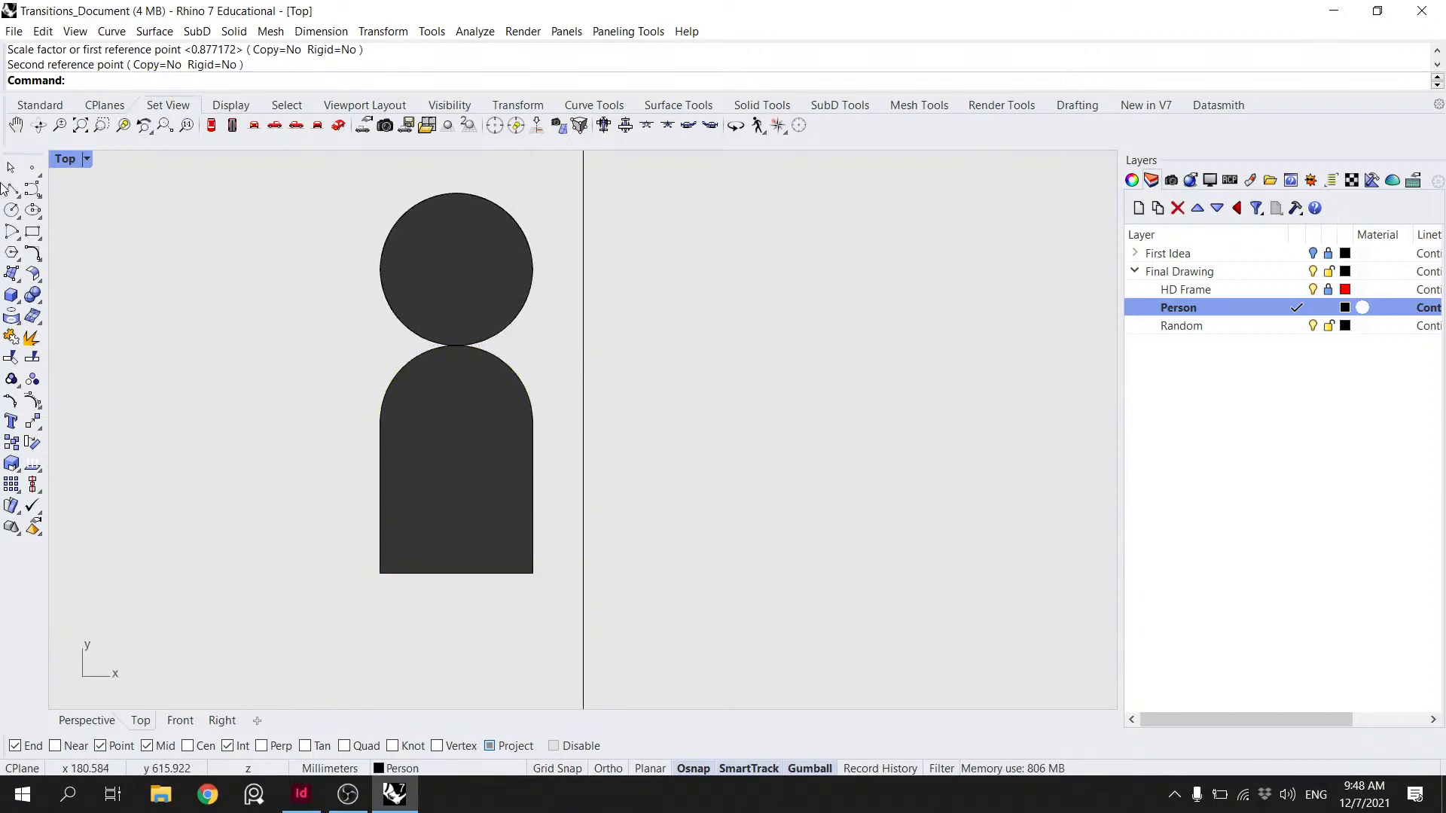
# - Draw a vertical center line through the body from its top midpoint to its base midpoint
pyautogui.click(11, 189)
pyautogui.click(457, 346)
pyautogui.click(466, 575)
pyautogui.press('Return')
pyautogui.press('Escape')
pyautogui.click(531, 524)
pyautogui.write('Scale')
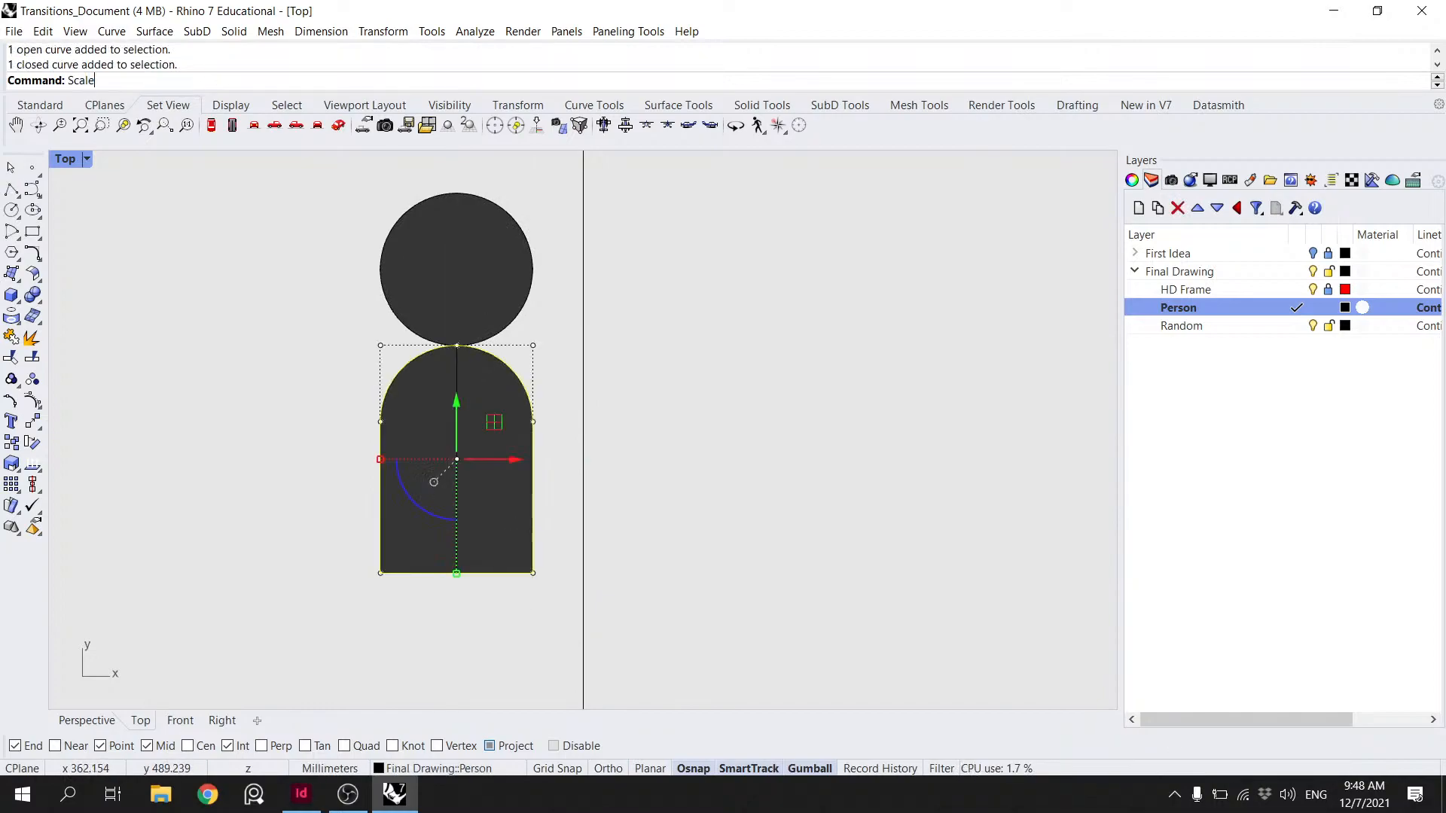
pyautogui.press('Return')
pyautogui.click(457, 345)
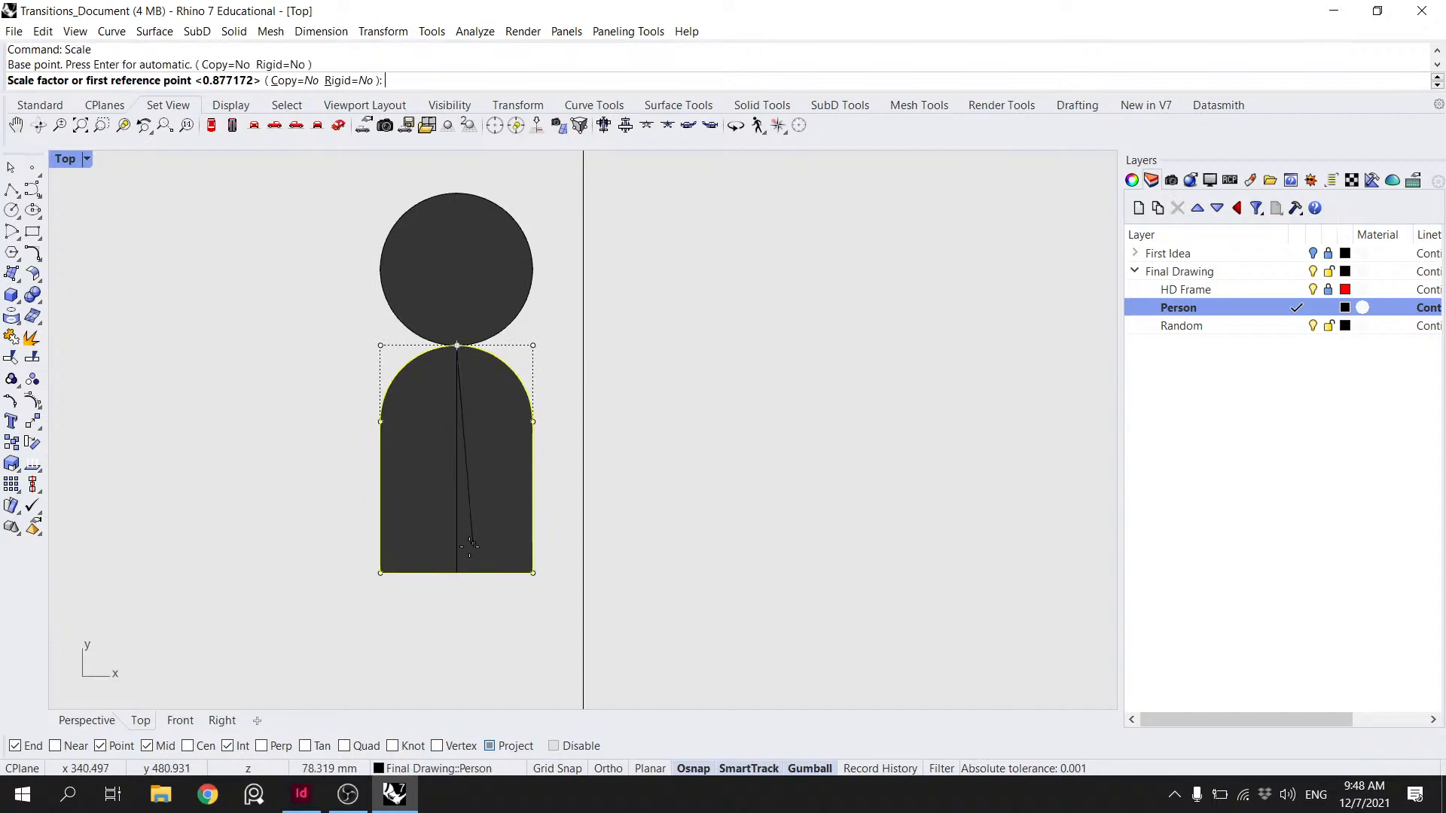
pyautogui.click(458, 574)
pyautogui.press('Escape')
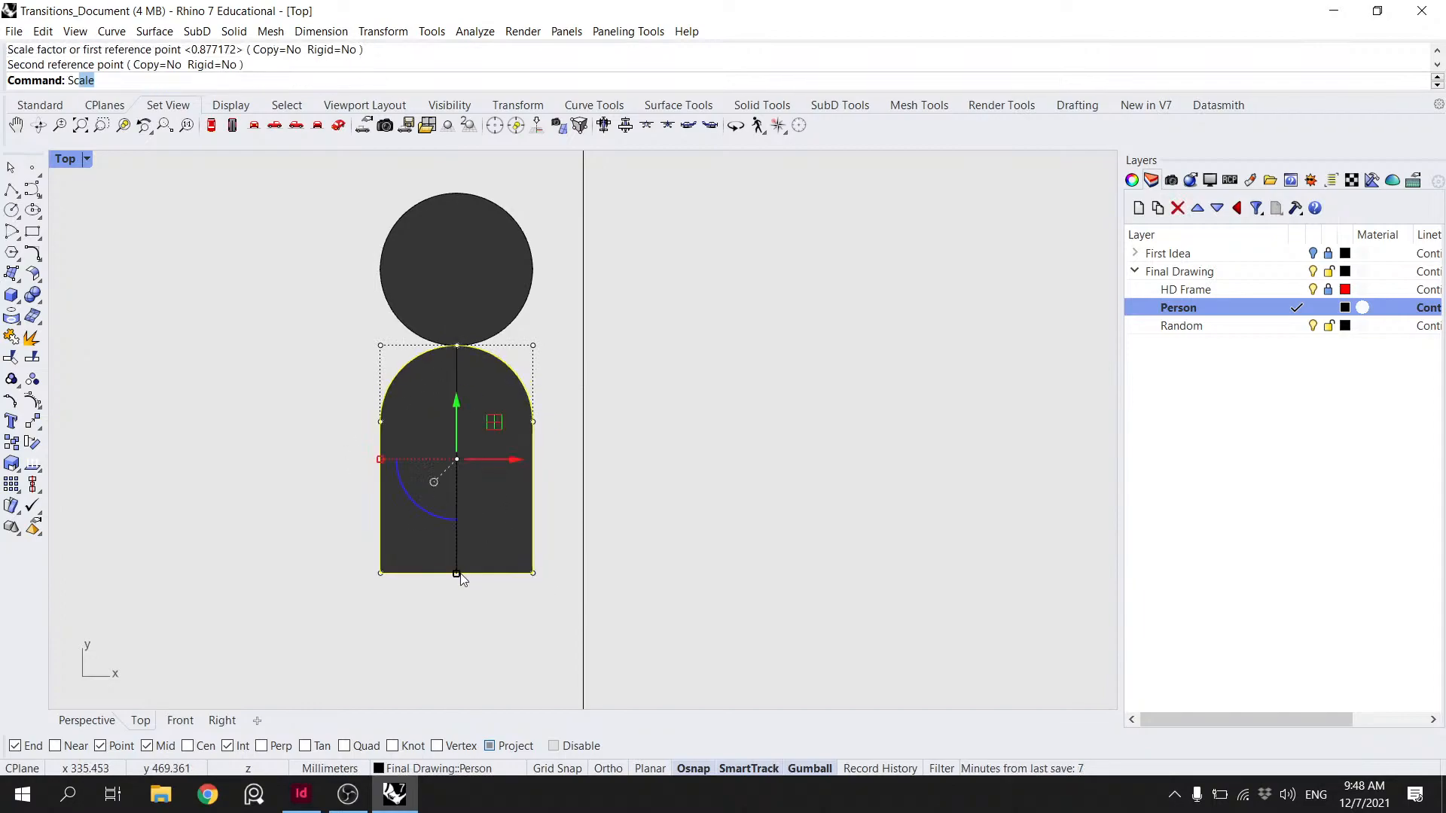
pyautogui.press('Escape')
# - Draw a horizontal line across the body where the rounded top meets the straight sides
pyautogui.click(12, 188)
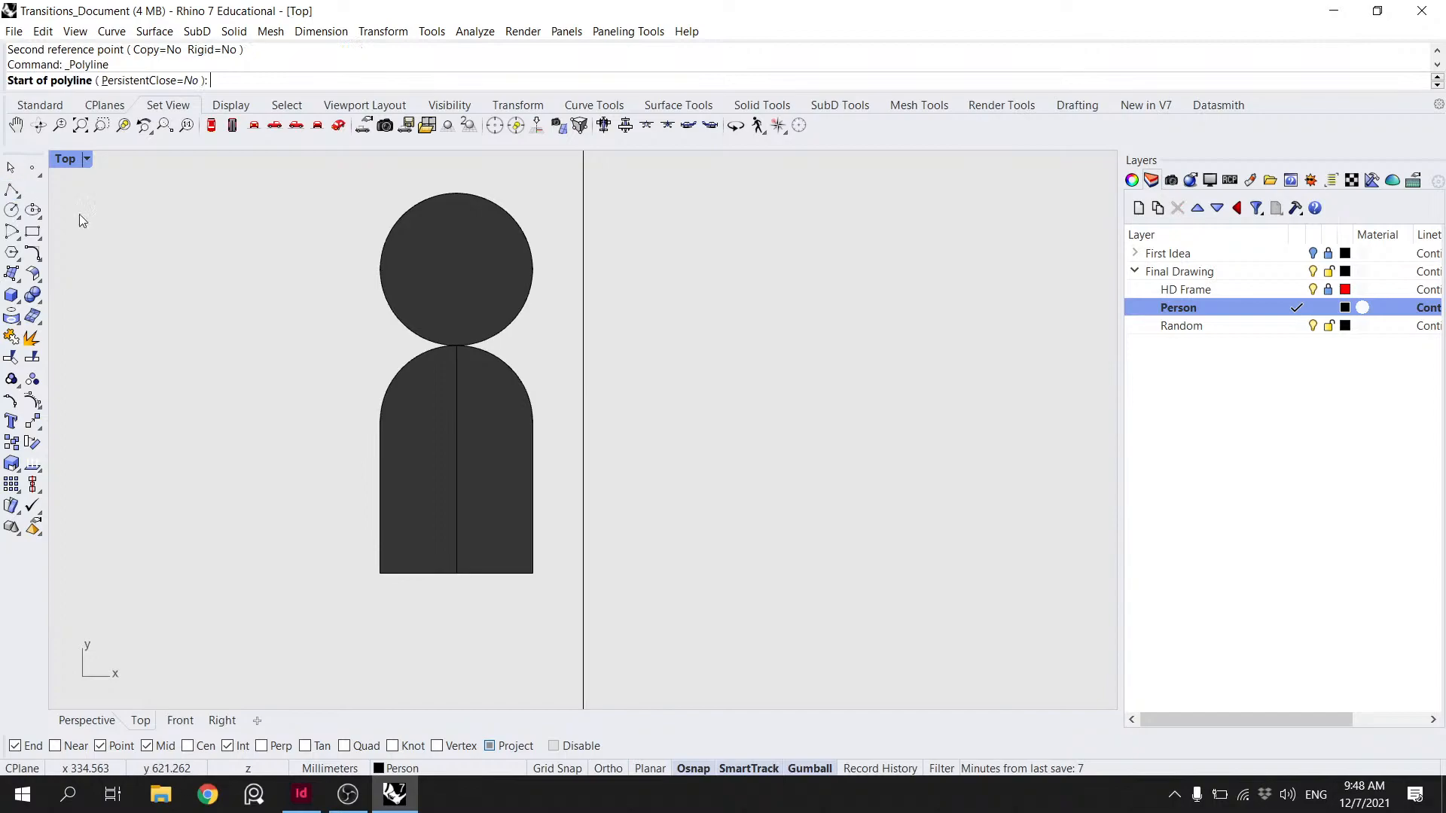
pyautogui.click(380, 421)
pyautogui.click(533, 422)
pyautogui.press('Return')
pyautogui.click(533, 451)
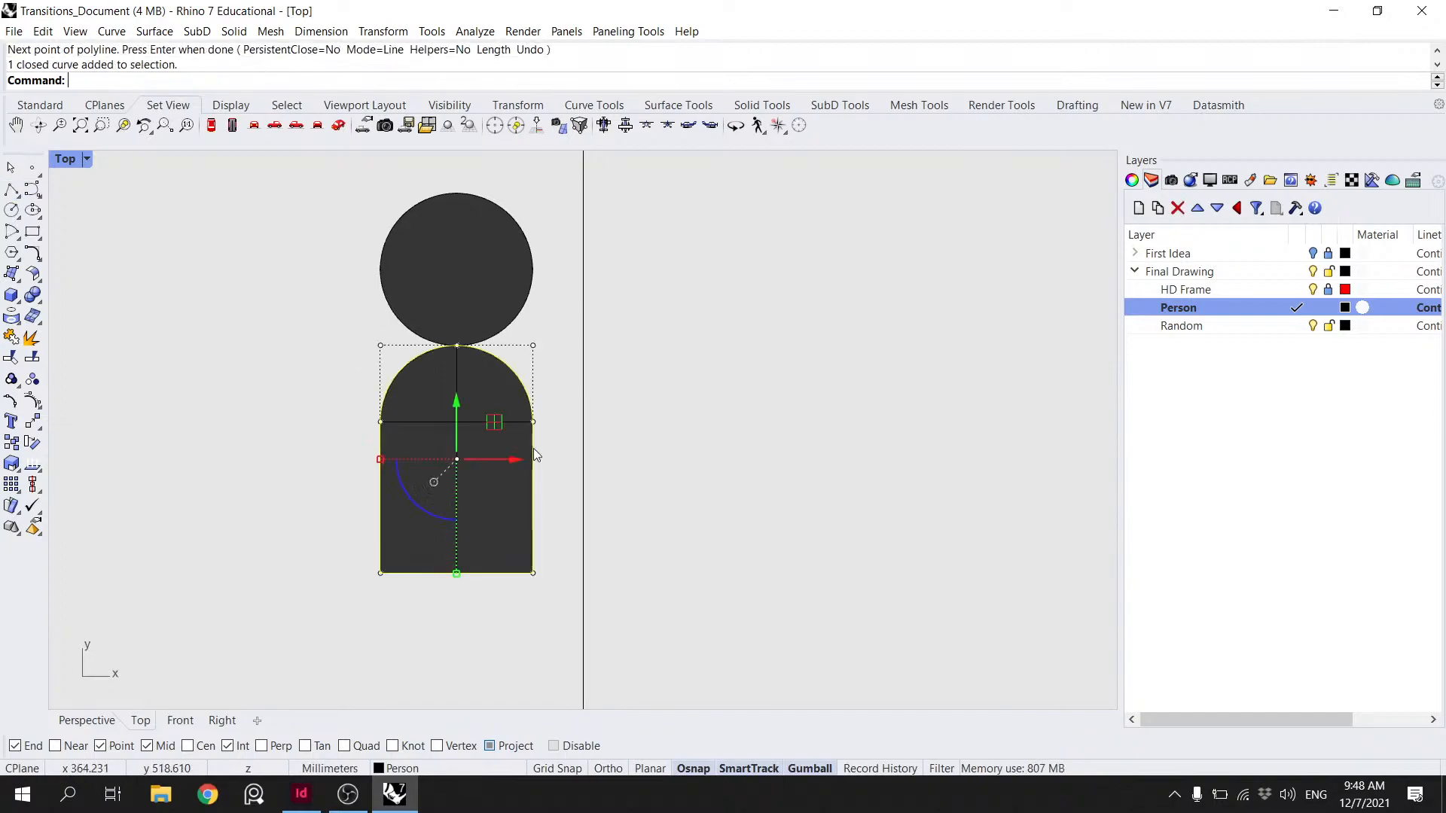
pyautogui.write('Scale1D')
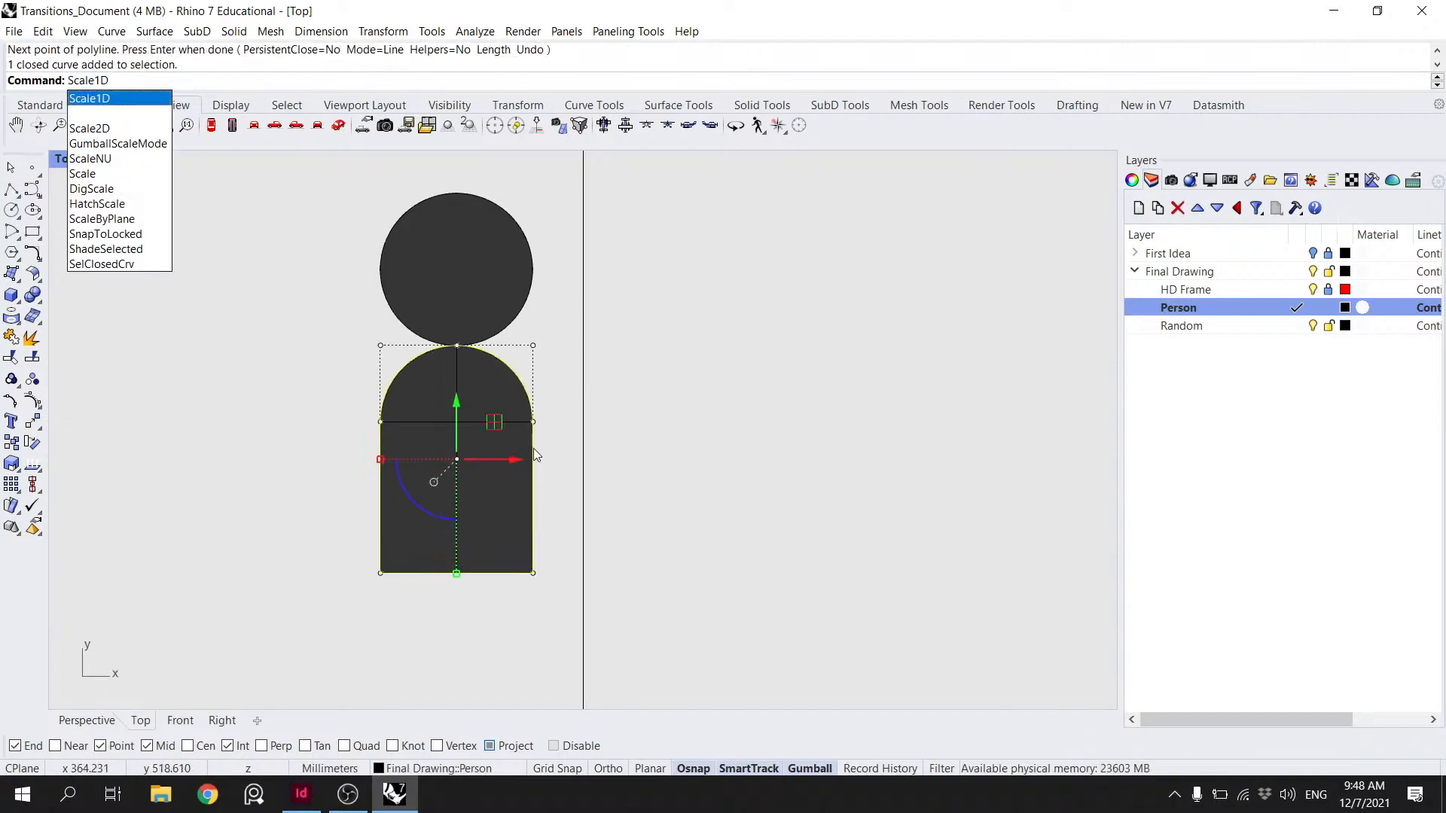
pyautogui.press('Return')
pyautogui.click(456, 421)
pyautogui.click(456, 573)
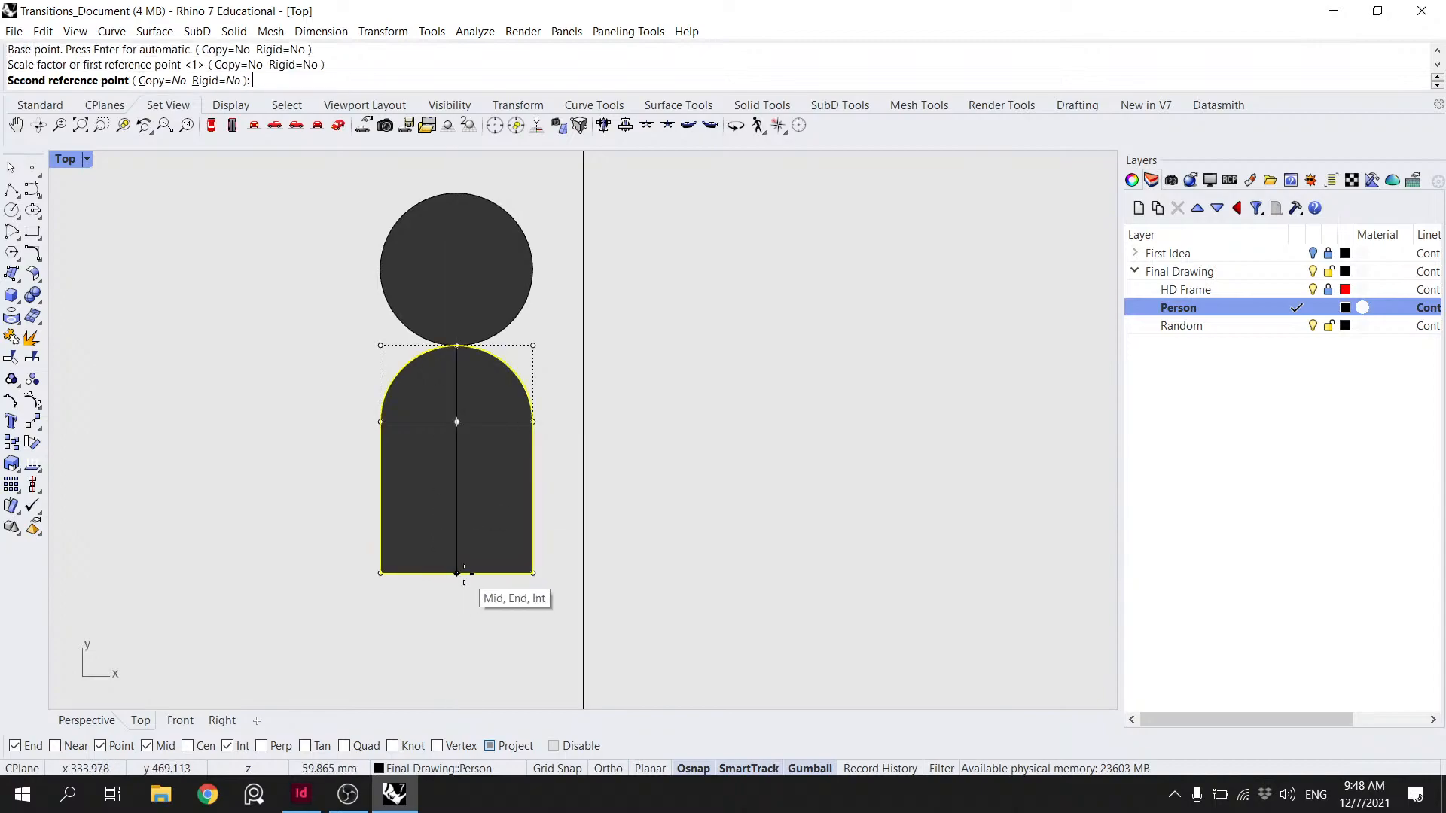
pyautogui.press('Escape')
pyautogui.press('Escape')
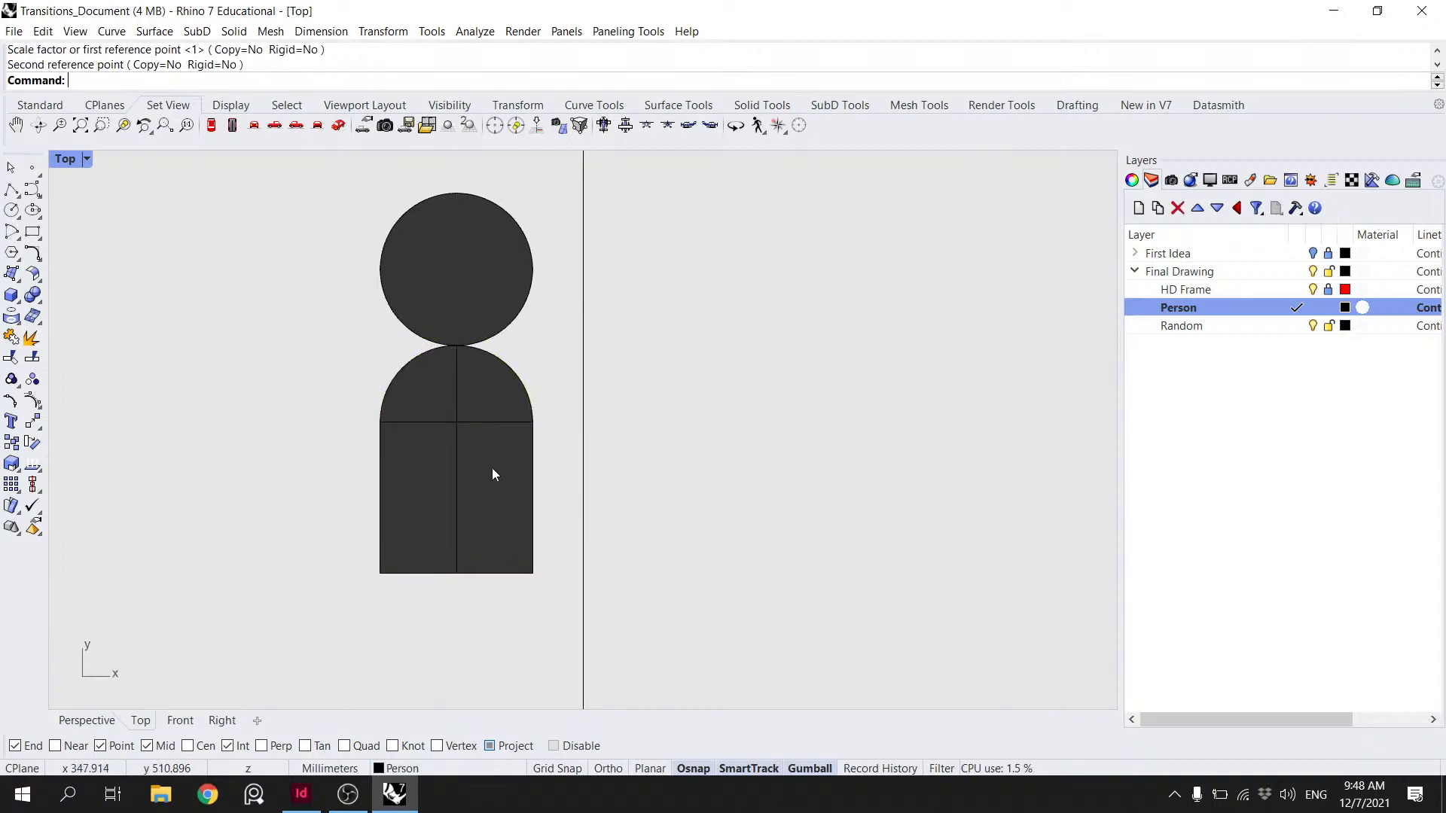
pyautogui.keyDown('ctrl'); pyautogui.keyDown('shift'); pyautogui.click(482, 574); pyautogui.keyUp('shift'); pyautogui.keyUp('ctrl')
pyautogui.press('Escape')
pyautogui.write('Move')
pyautogui.press('Return')
pyautogui.press('Escape')
pyautogui.press('Escape')
# - Delete the vertical center line running through the person's body
pyautogui.click(458, 403)
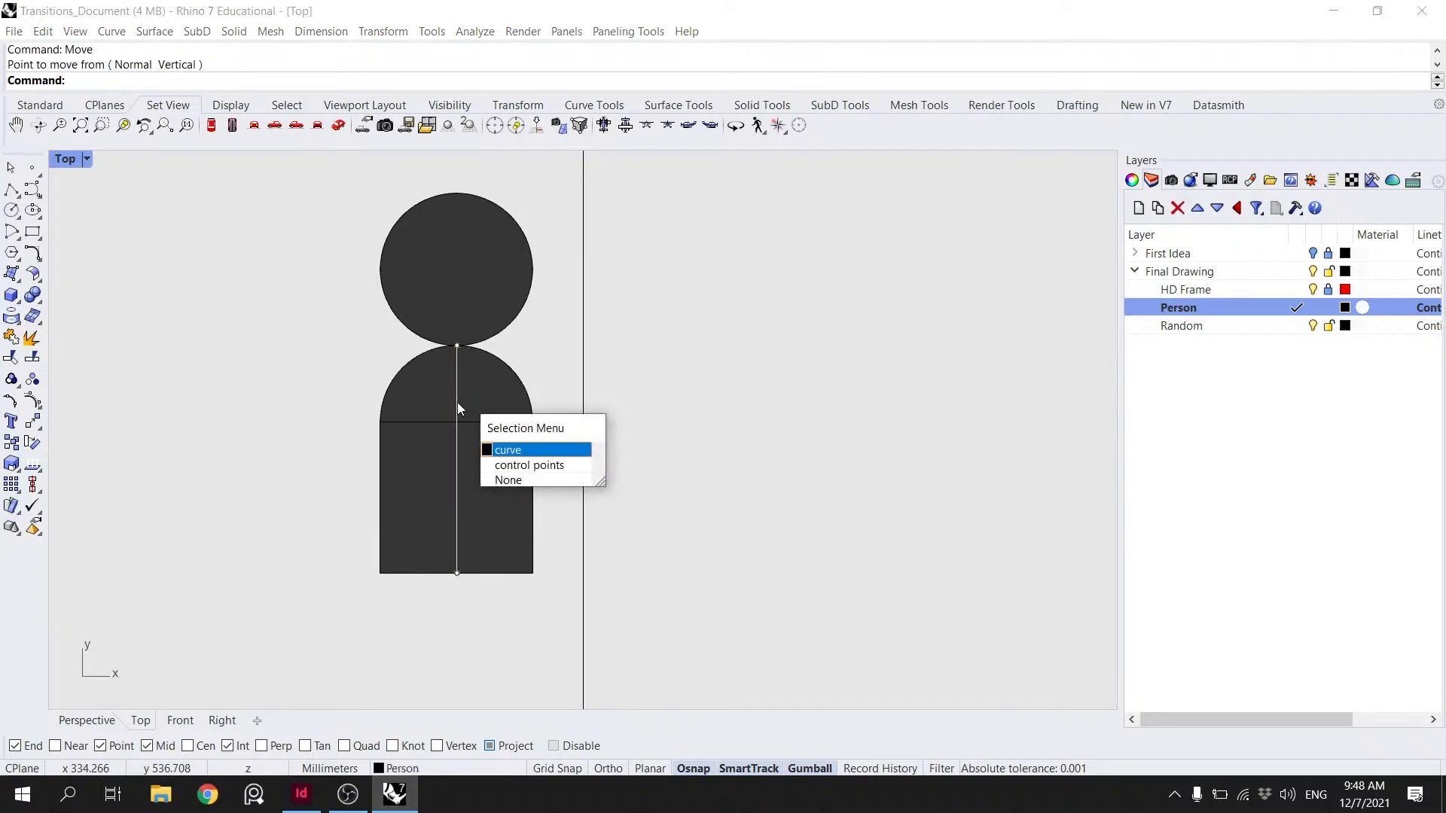
pyautogui.press('Return')
pyautogui.press('Delete')
# - Draw a 60 mm vertical line straight down from the midpoint of the horizontal line across the body
pyautogui.click(11, 190)
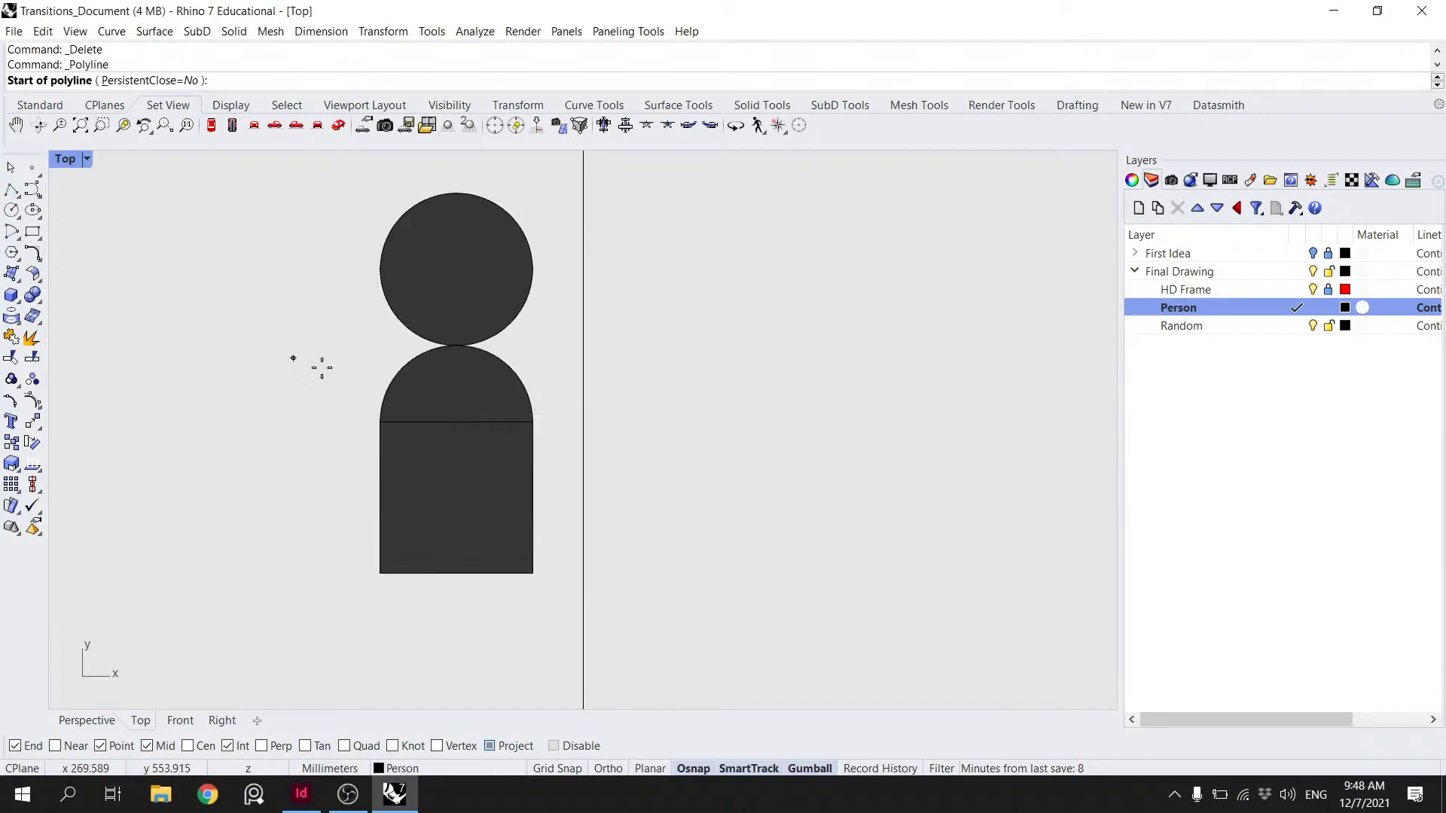
pyautogui.click(457, 422)
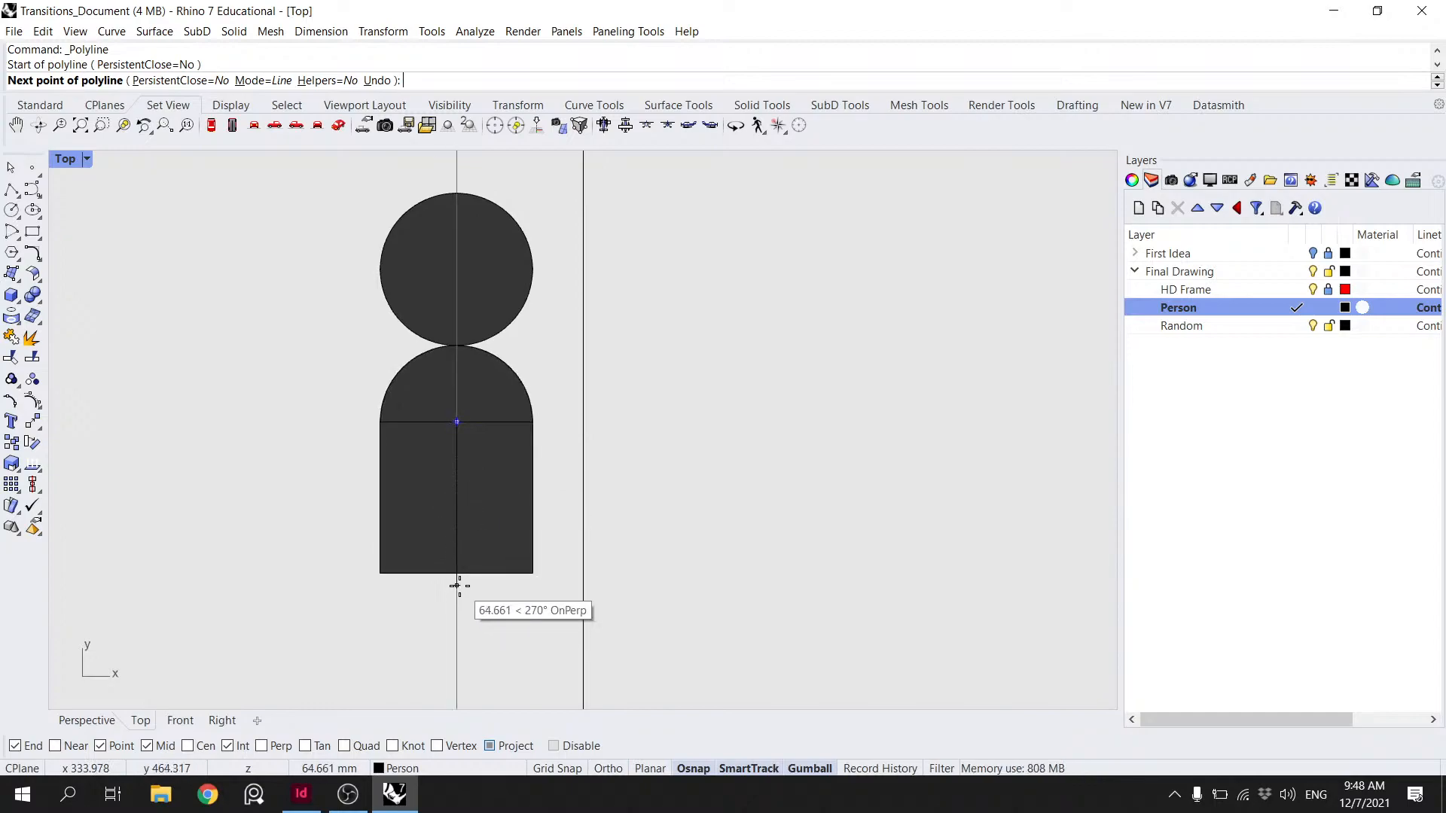
pyautogui.write('5')
pyautogui.write('9')
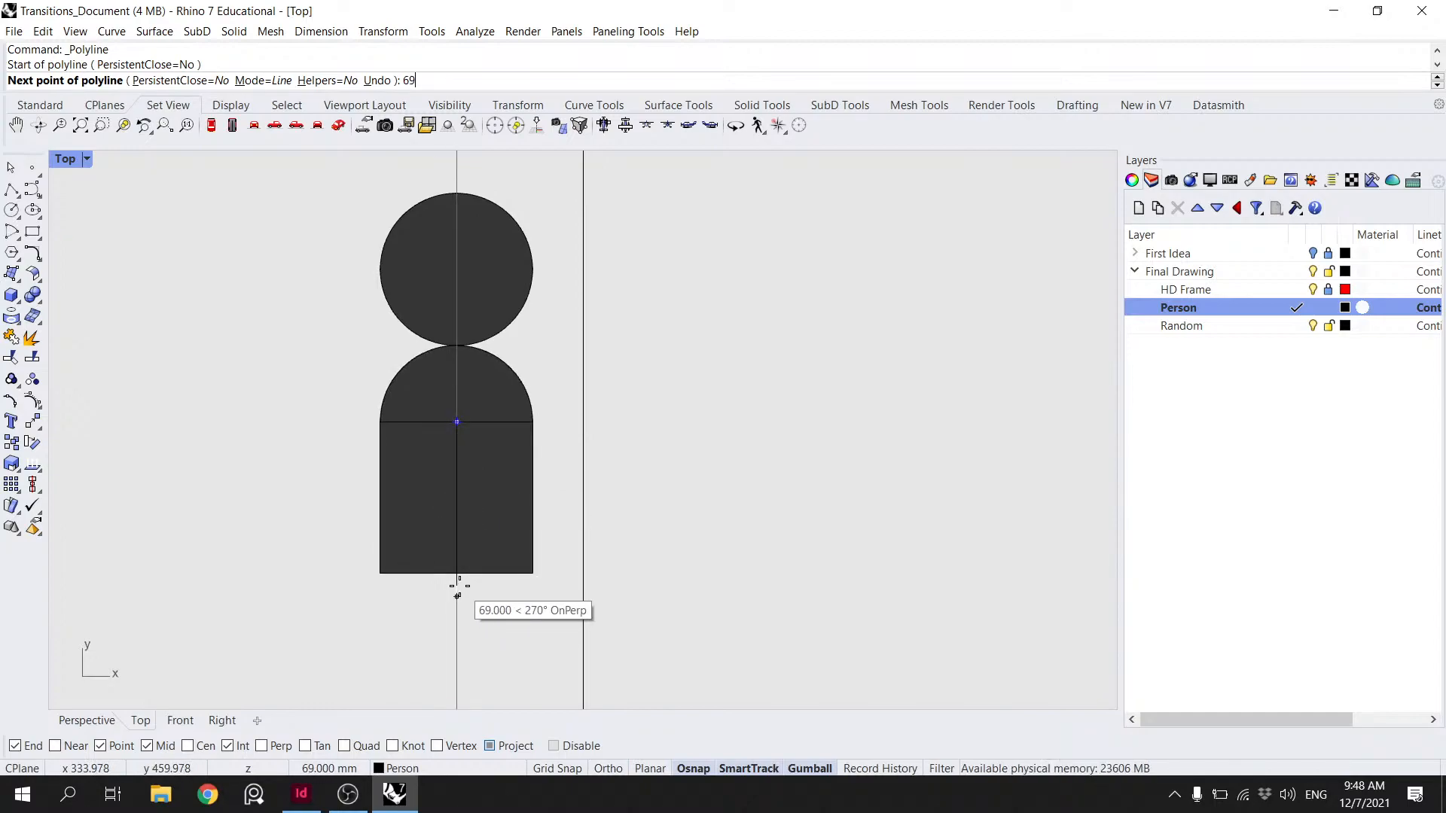
pyautogui.press('BackSpace')
pyautogui.write('0')
pyautogui.press('Return')
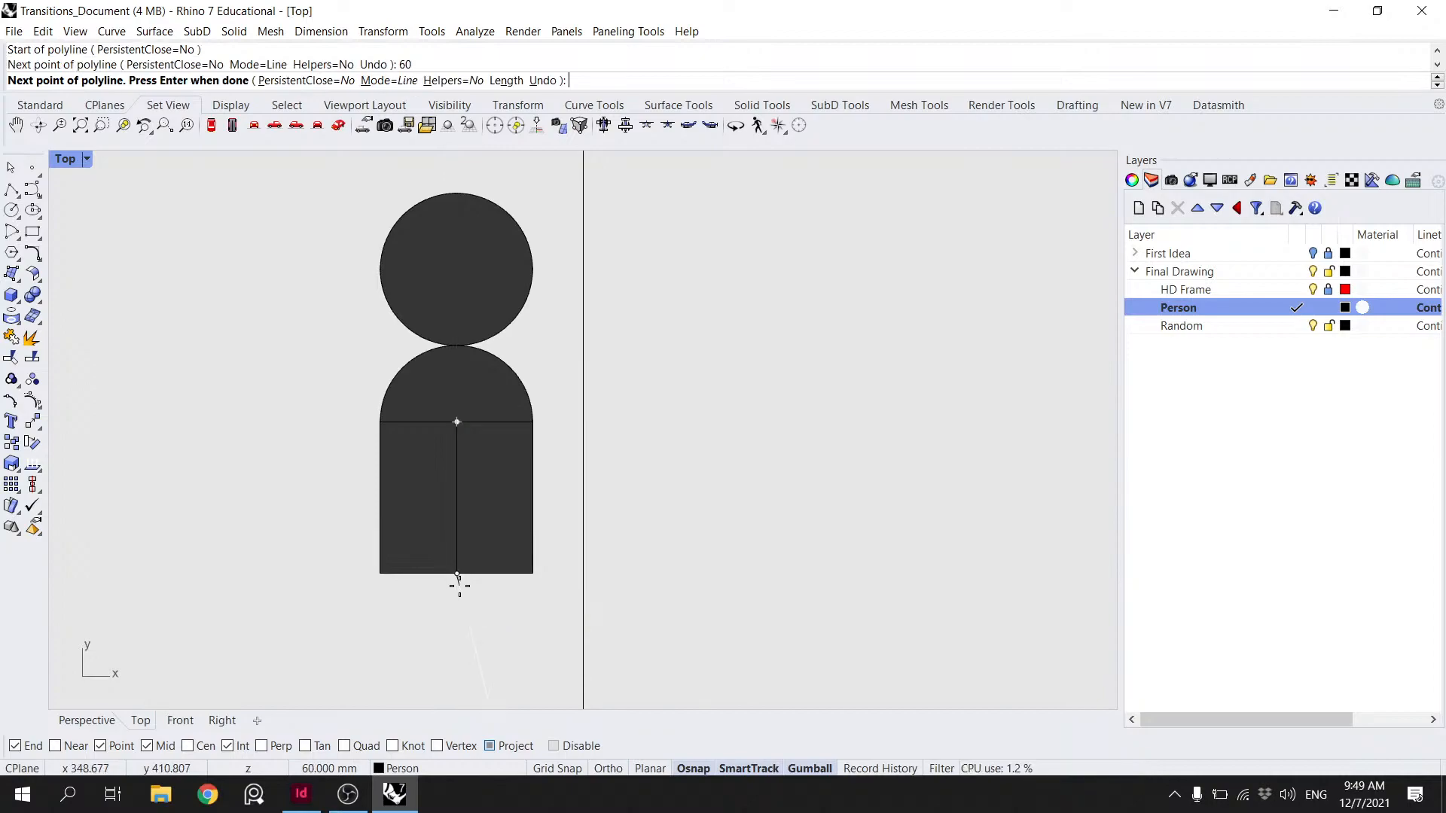
pyautogui.press('Return')
# - Move the body's base edge down from its midpoint to the lower end of the 60 mm line
pyautogui.keyDown('ctrl'); pyautogui.keyDown('shift'); pyautogui.click(472, 573); pyautogui.keyUp('shift'); pyautogui.keyUp('ctrl')
pyautogui.scroll(12, 471, 587)
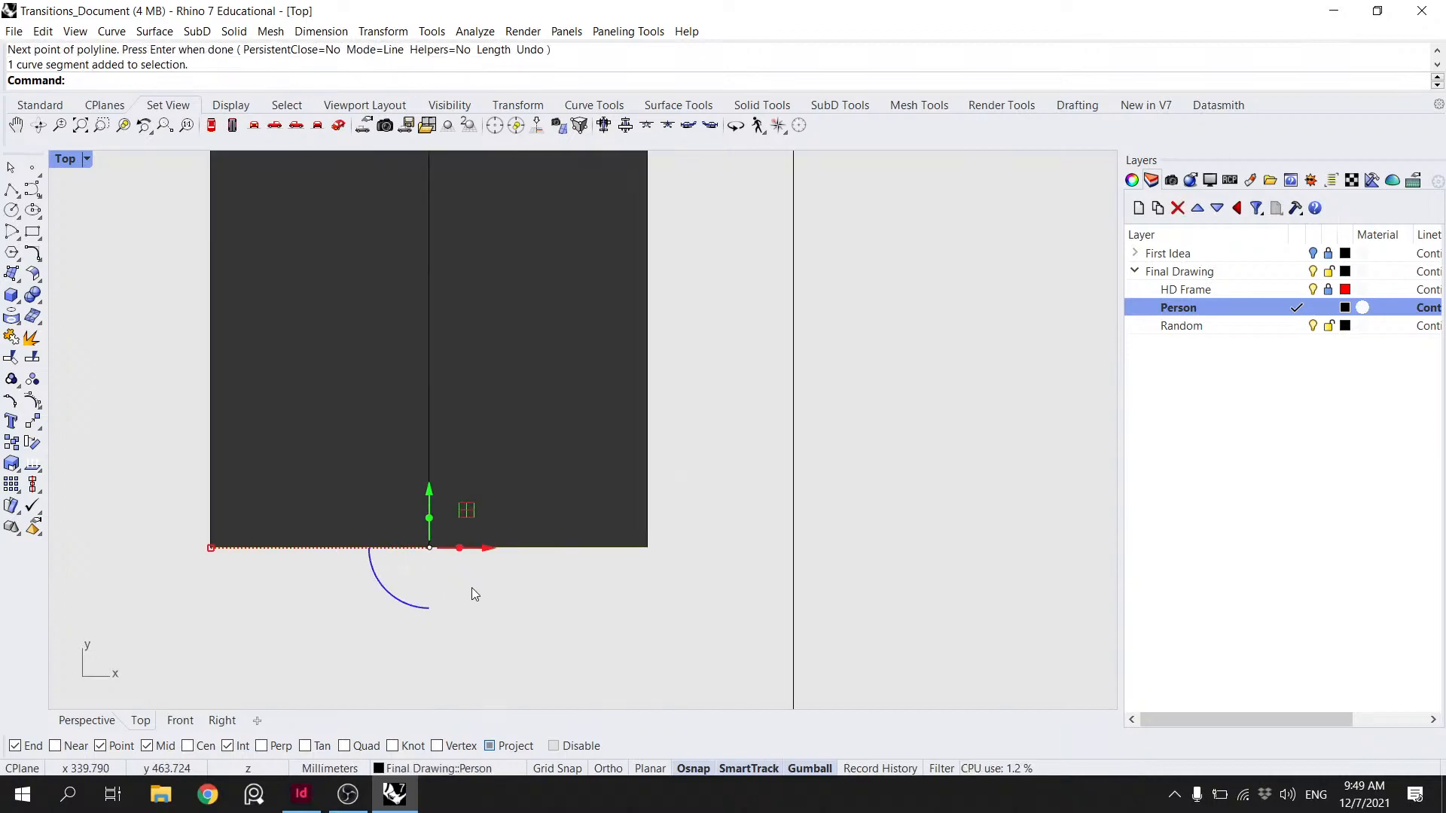
pyautogui.moveTo(515, 566); pyautogui.dragTo(497, 496, button='right')
pyautogui.scroll(5, 497, 495)
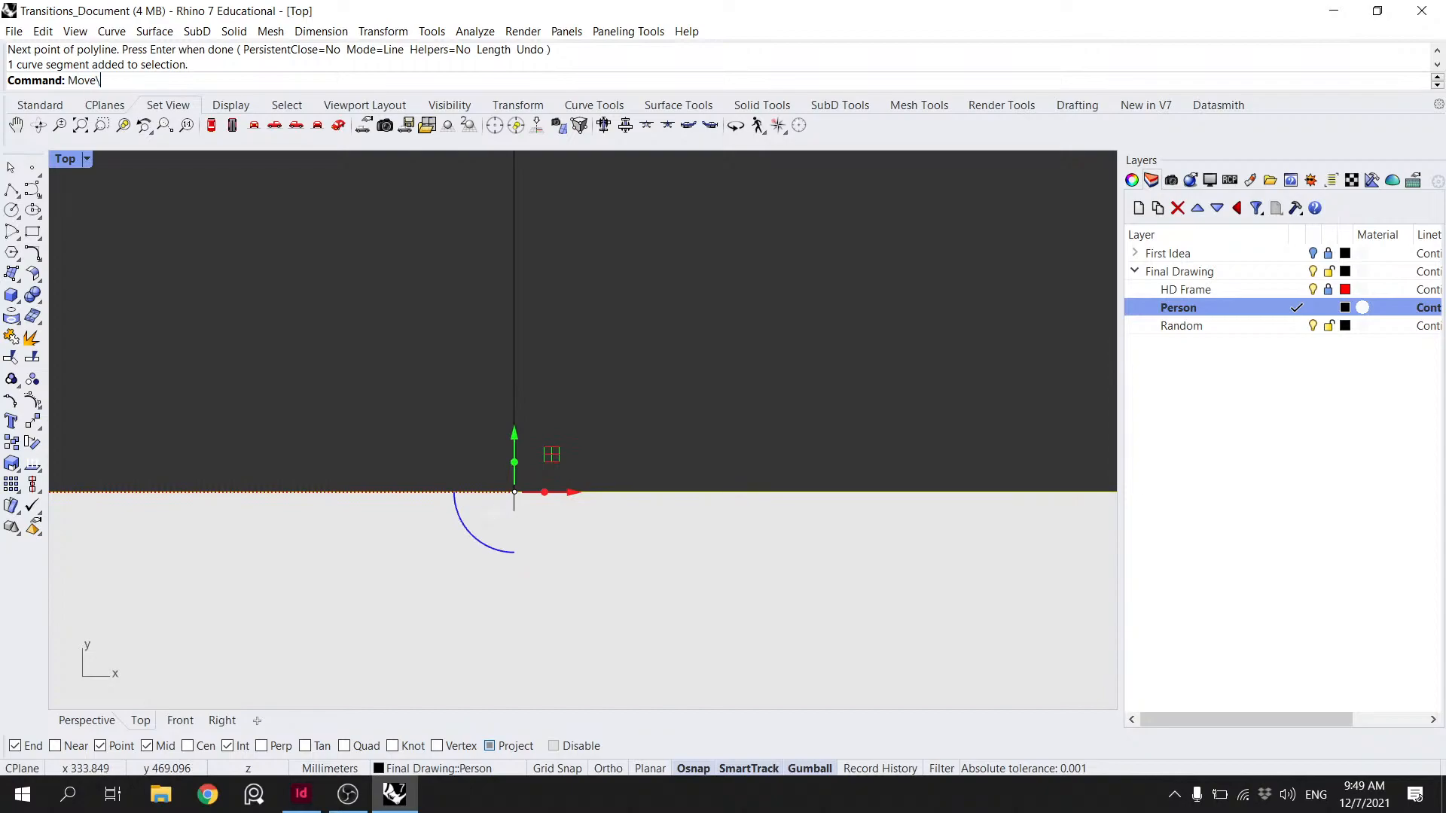
pyautogui.press('Return')
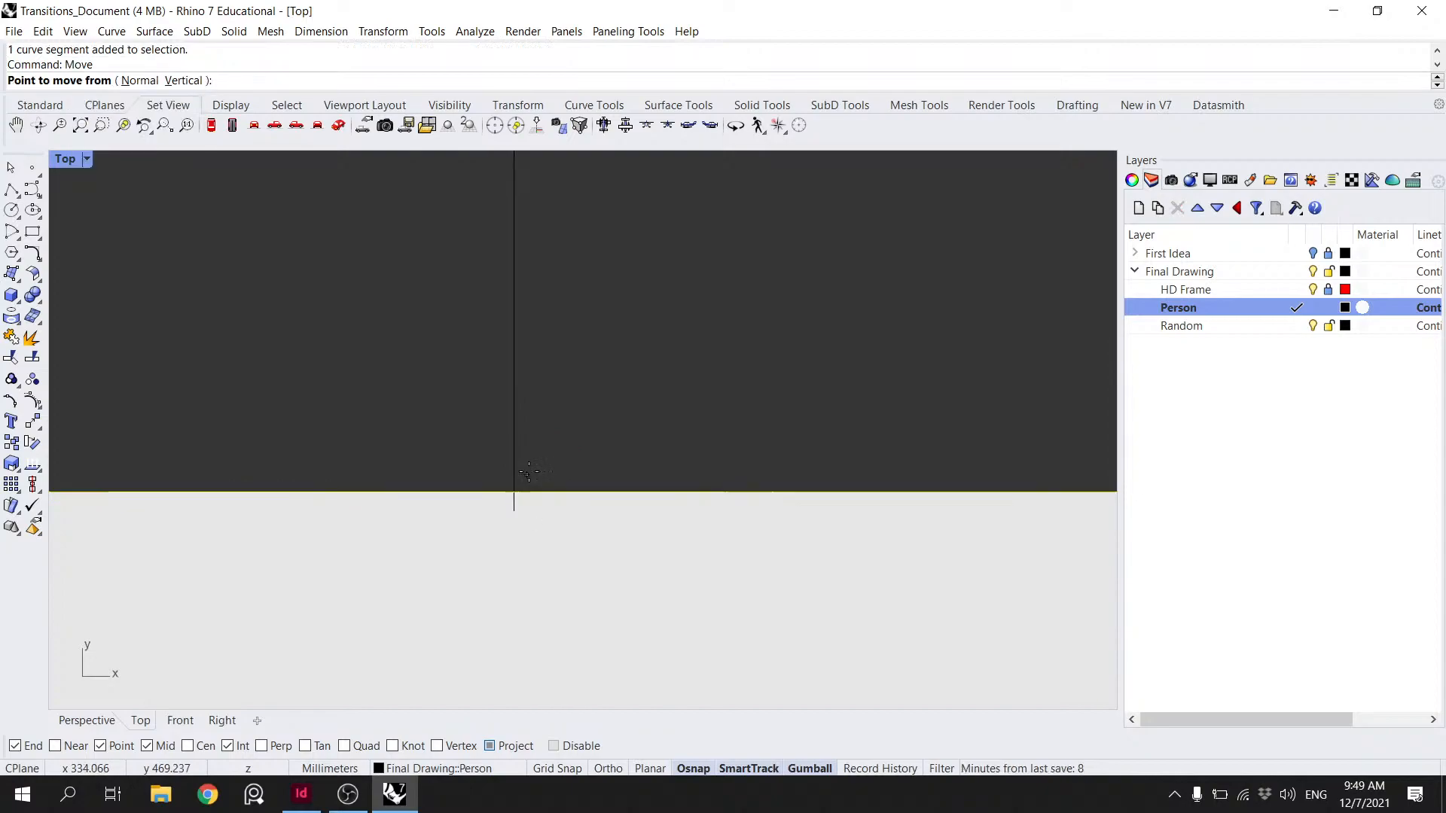
pyautogui.click(514, 492)
pyautogui.click(514, 511)
# - Delete the 60 mm construction line and the horizontal line across the body
pyautogui.click(515, 485)
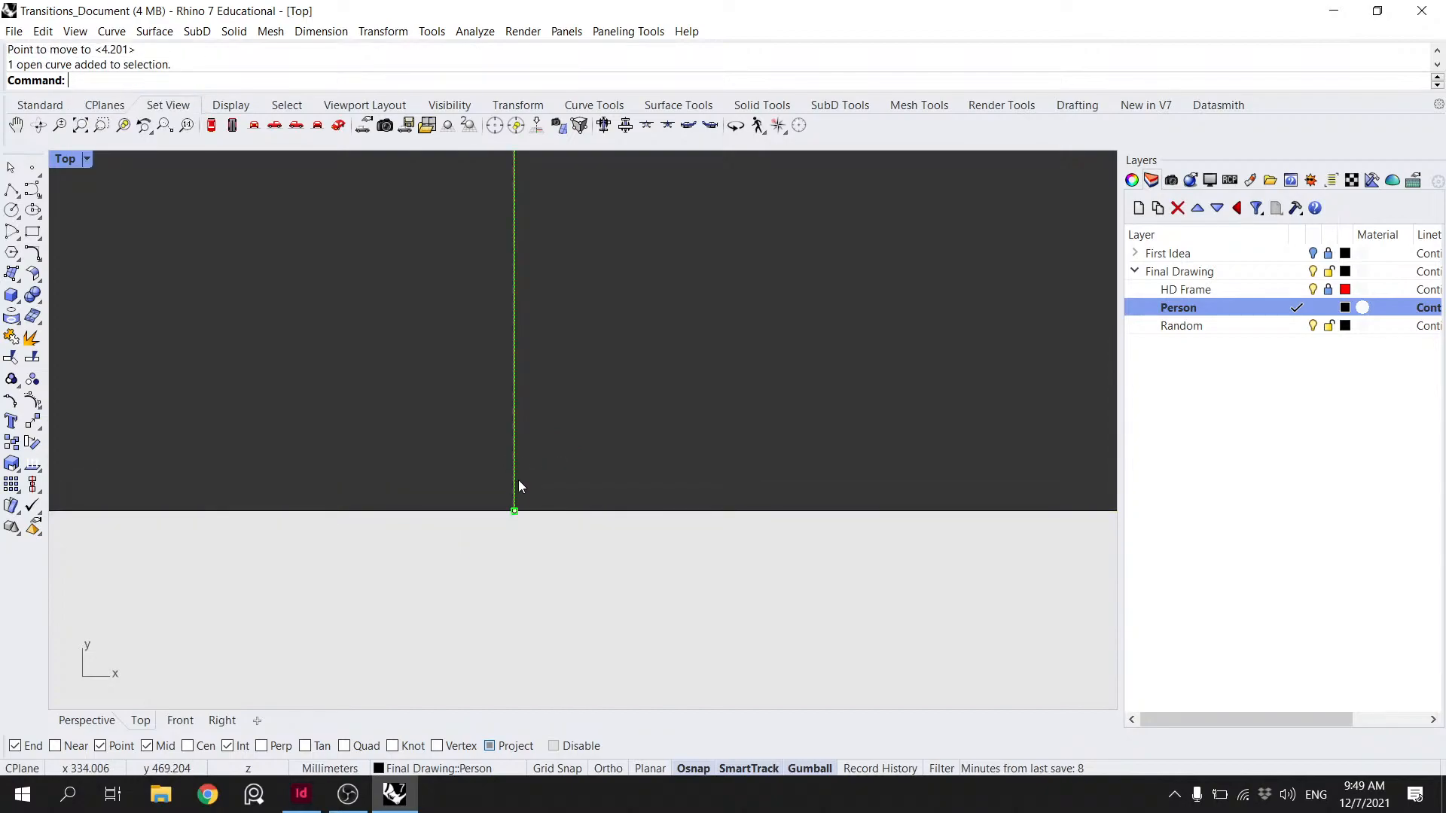
pyautogui.press('Delete')
pyautogui.scroll(-8, 552, 400)
pyautogui.scroll(6, 648, 358)
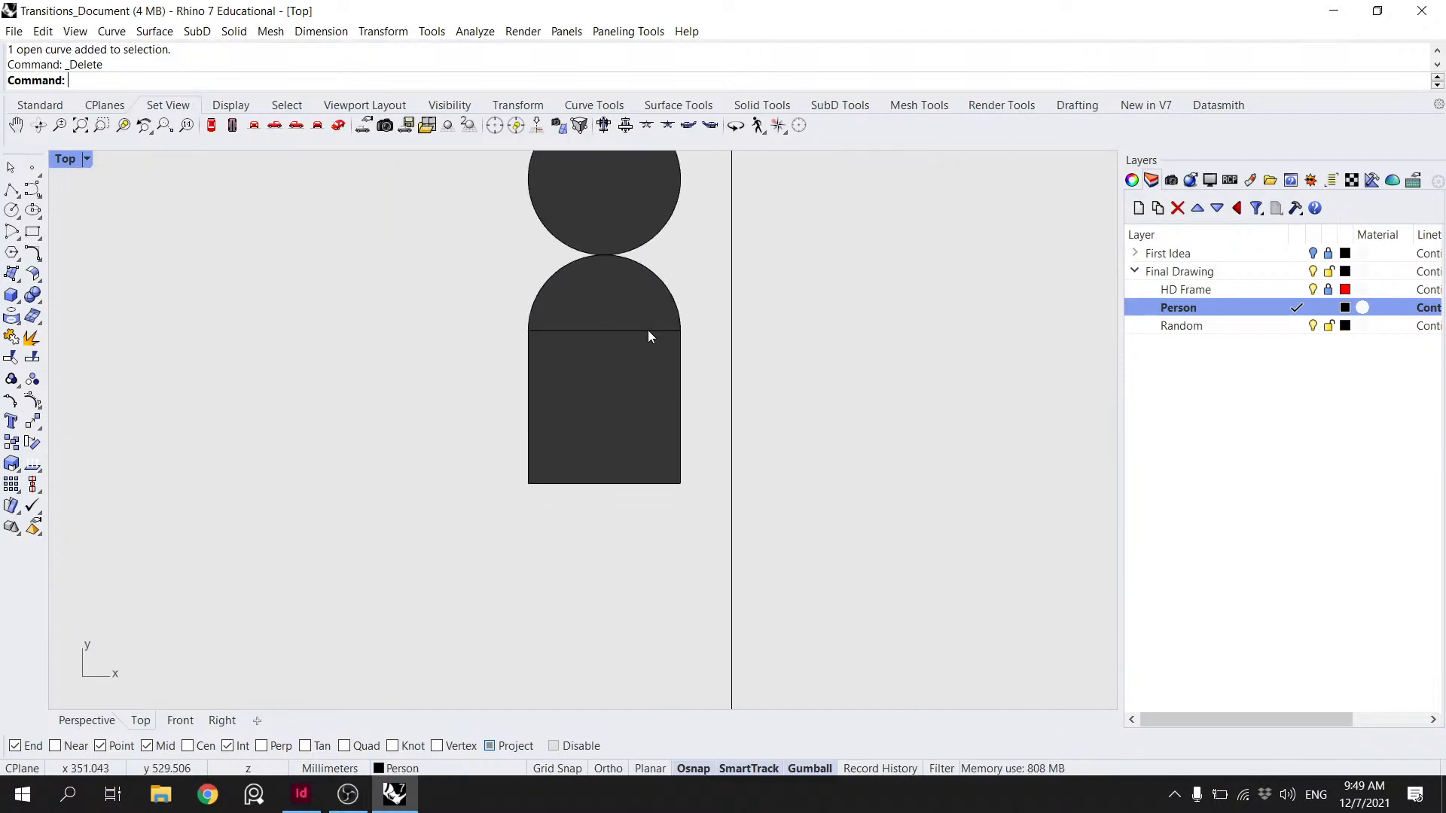
pyautogui.scroll(-6, 647, 323)
pyautogui.moveTo(512, 331); pyautogui.dragTo(497, 409, button='right')
pyautogui.moveTo(634, 500); pyautogui.dragTo(533, 287)
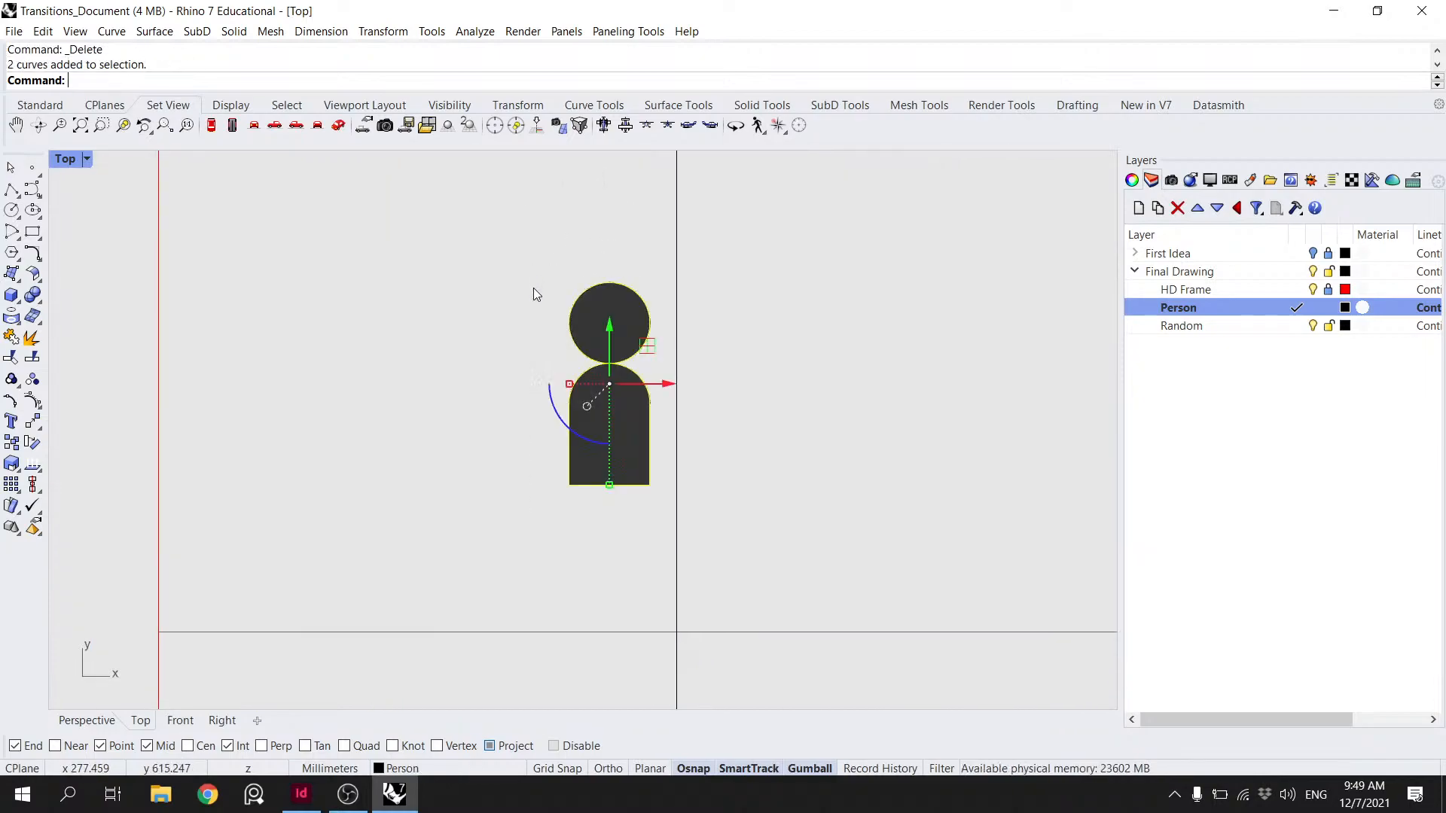
pyautogui.press('Return')
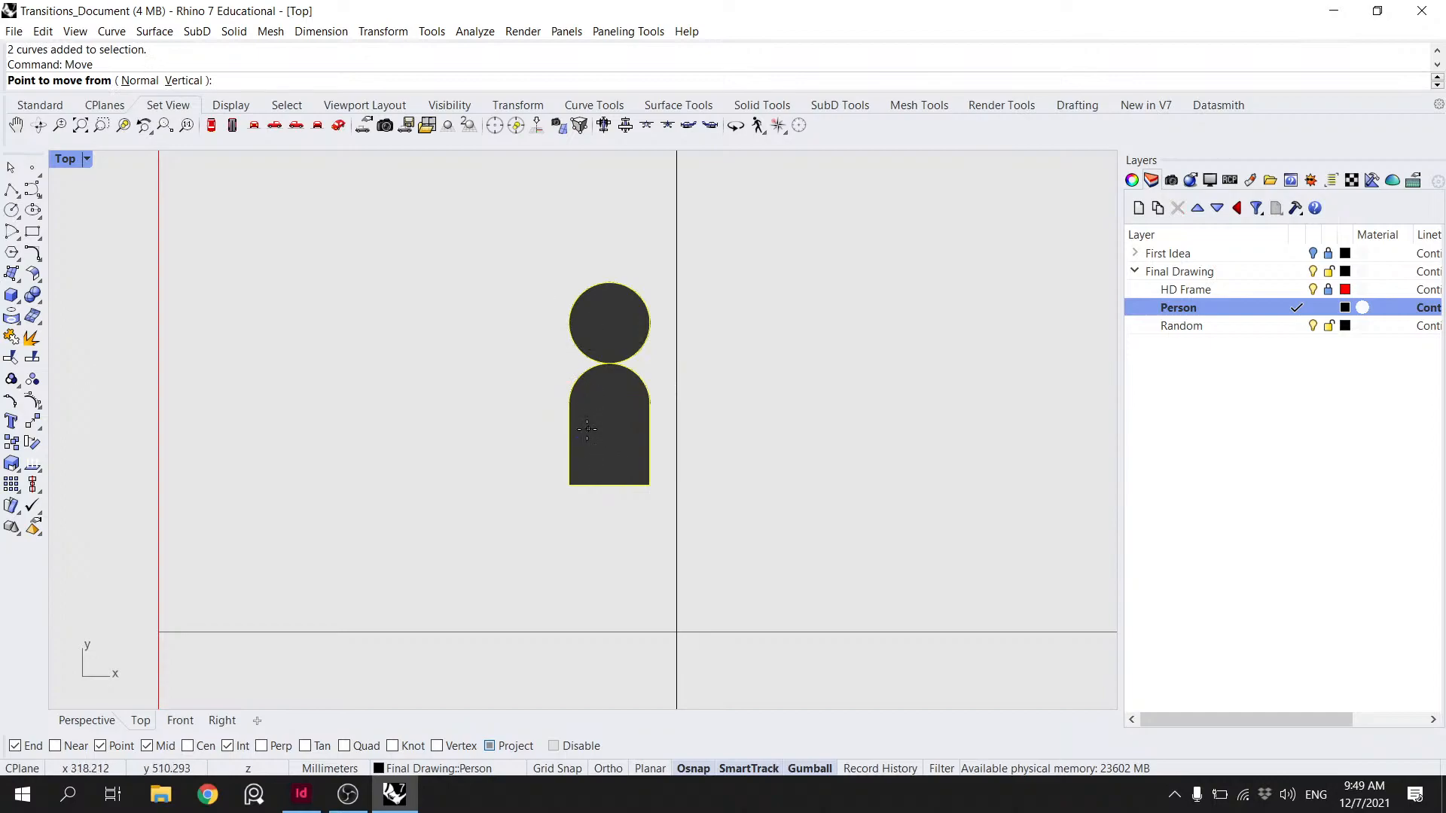
pyautogui.click(6, 194)
pyautogui.press('Escape')
pyautogui.press('Return')
pyautogui.press('Escape')
# - Draw a vertical helper line along the person's left side, from the body's lower-left corner up to the height of the head's top
pyautogui.click(8, 188)
pyautogui.click(569, 484)
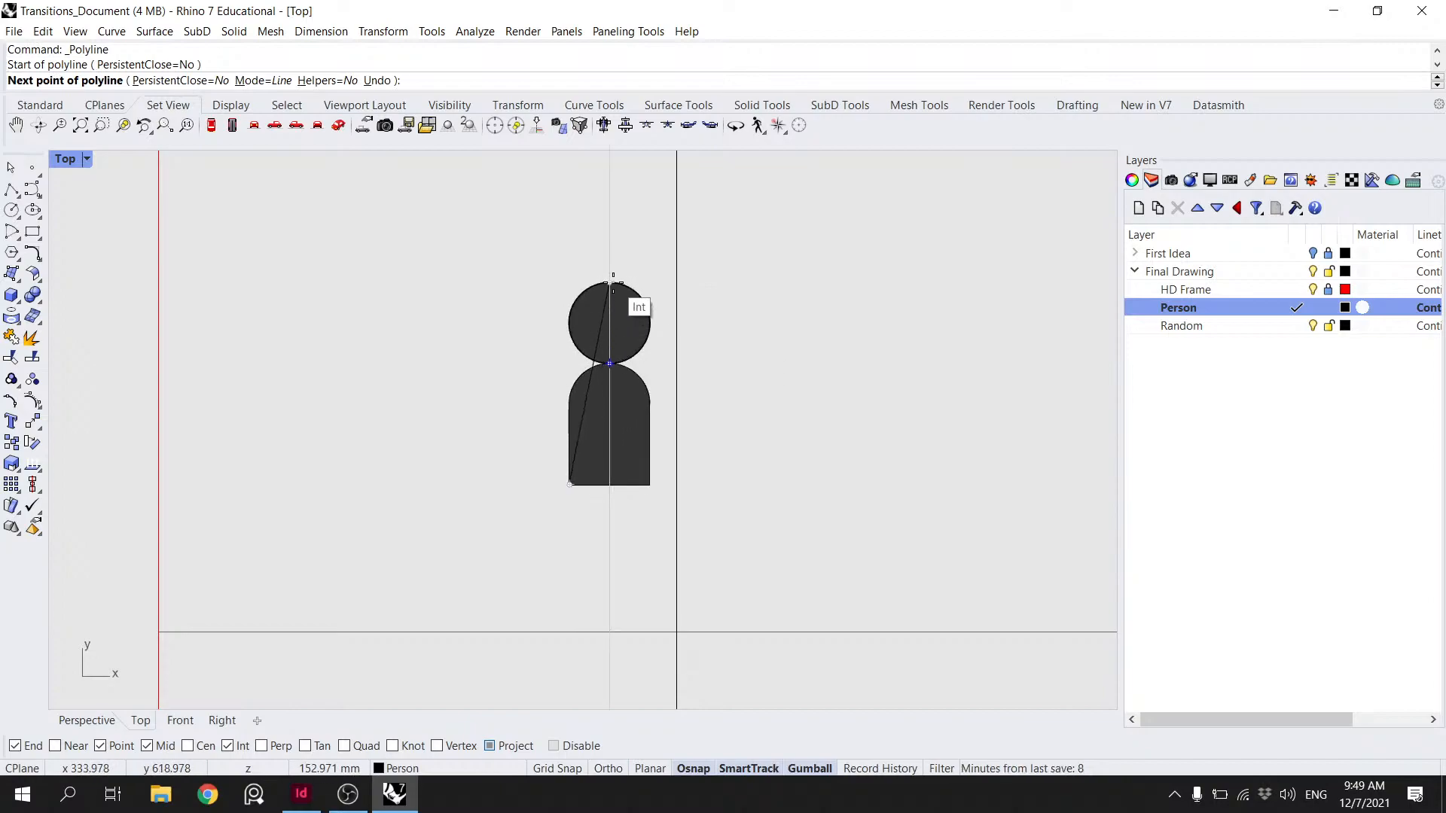
pyautogui.click(569, 284)
pyautogui.press('Return')
# - Move the head and body from the helper line's midpoint to the midpoint of the HD frame's left edge
pyautogui.moveTo(645, 496); pyautogui.dragTo(615, 249)
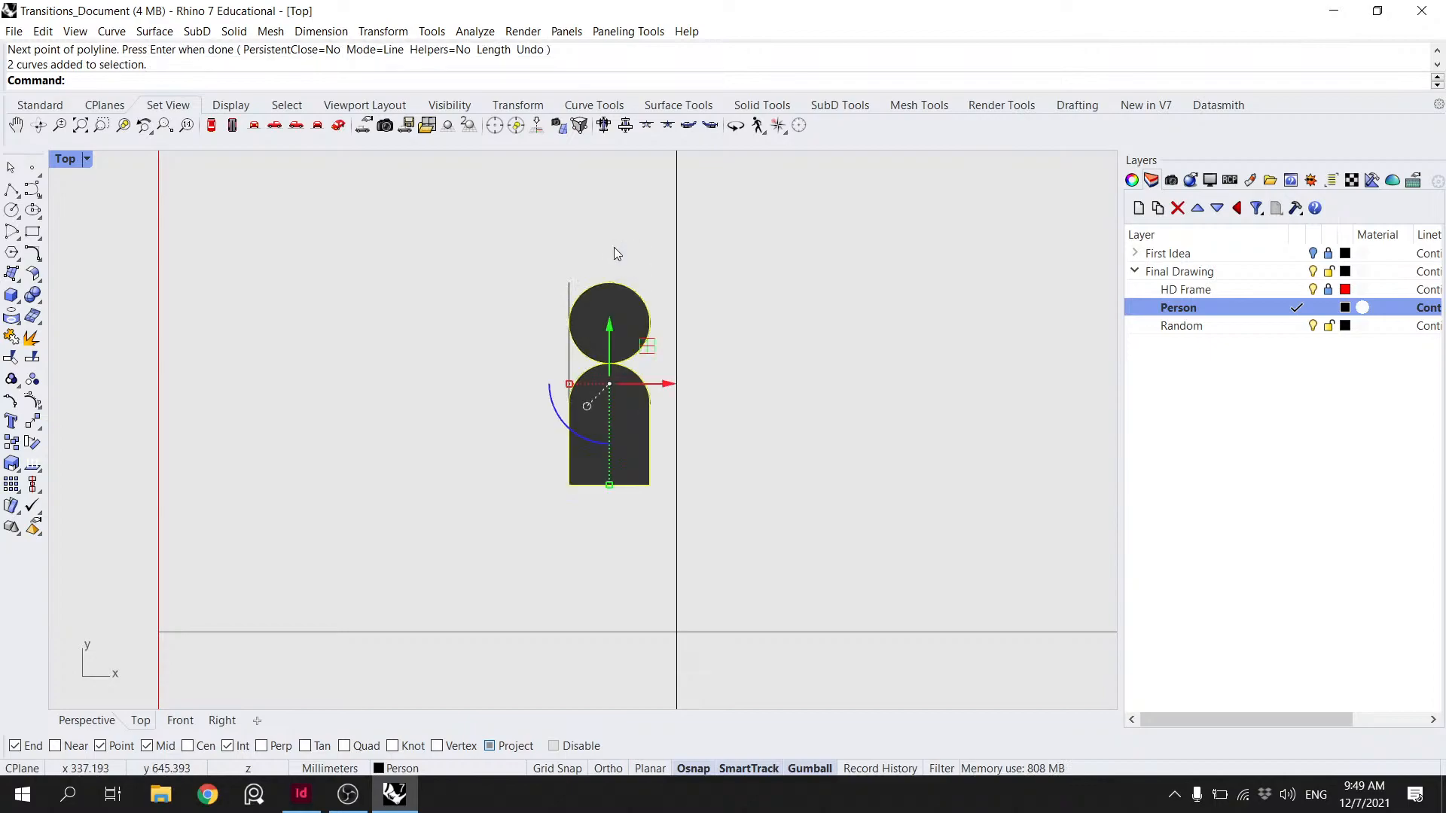
pyautogui.write('Move')
pyautogui.press('Return')
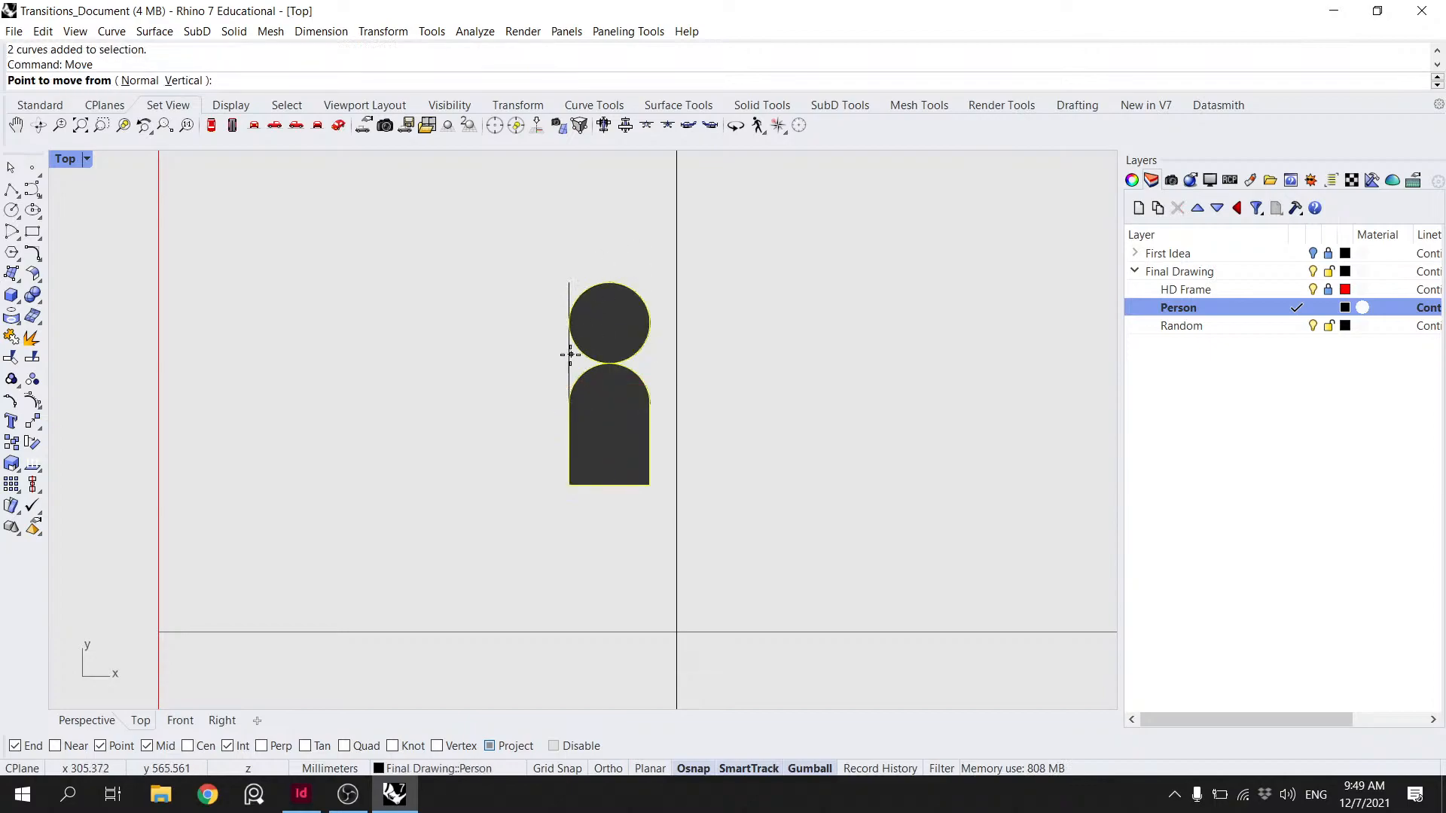
pyautogui.click(568, 383)
pyautogui.moveTo(282, 332); pyautogui.dragTo(429, 430, button='right')
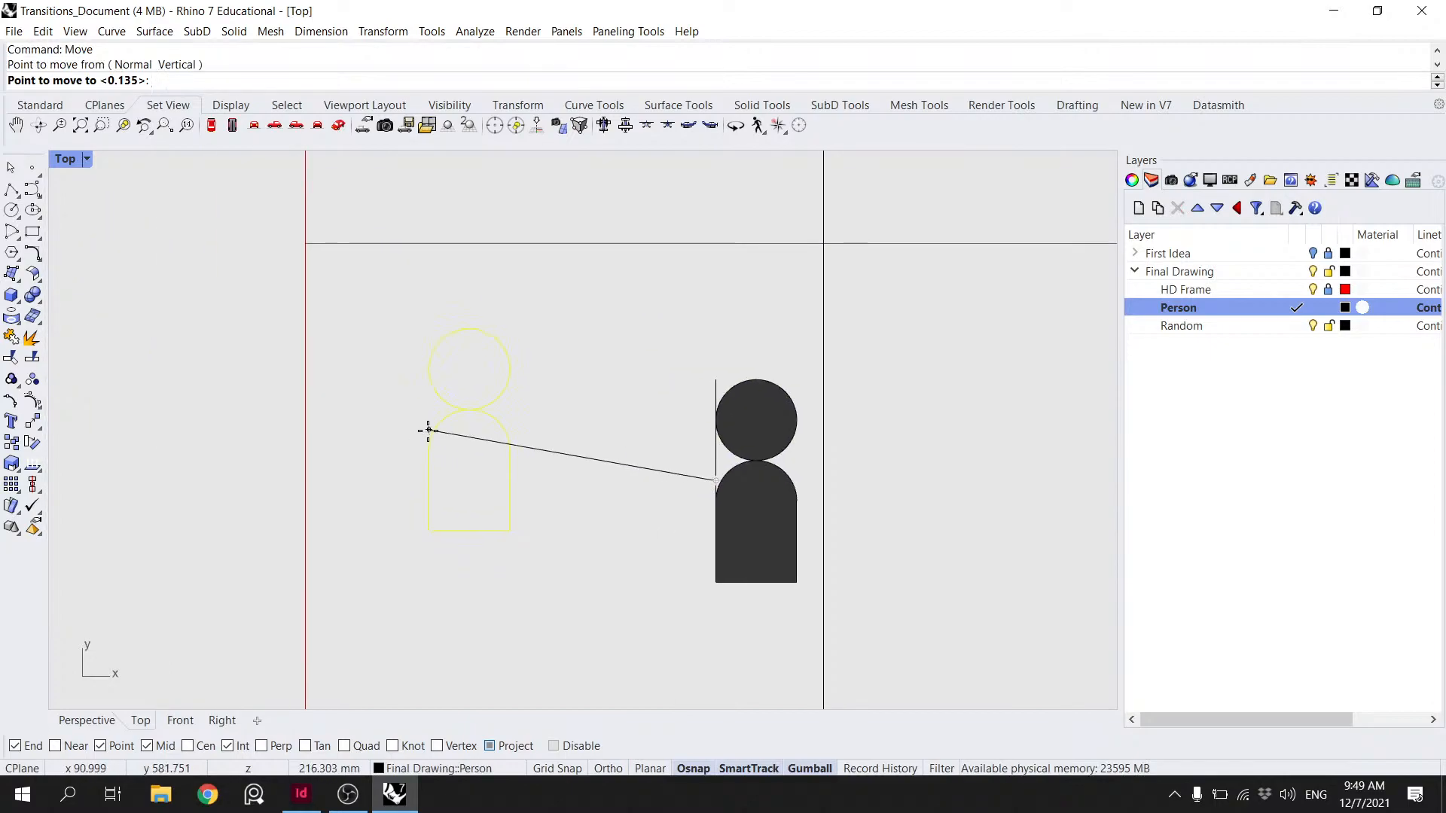
pyautogui.scroll(-3, 372, 448)
pyautogui.scroll(-2, 368, 459)
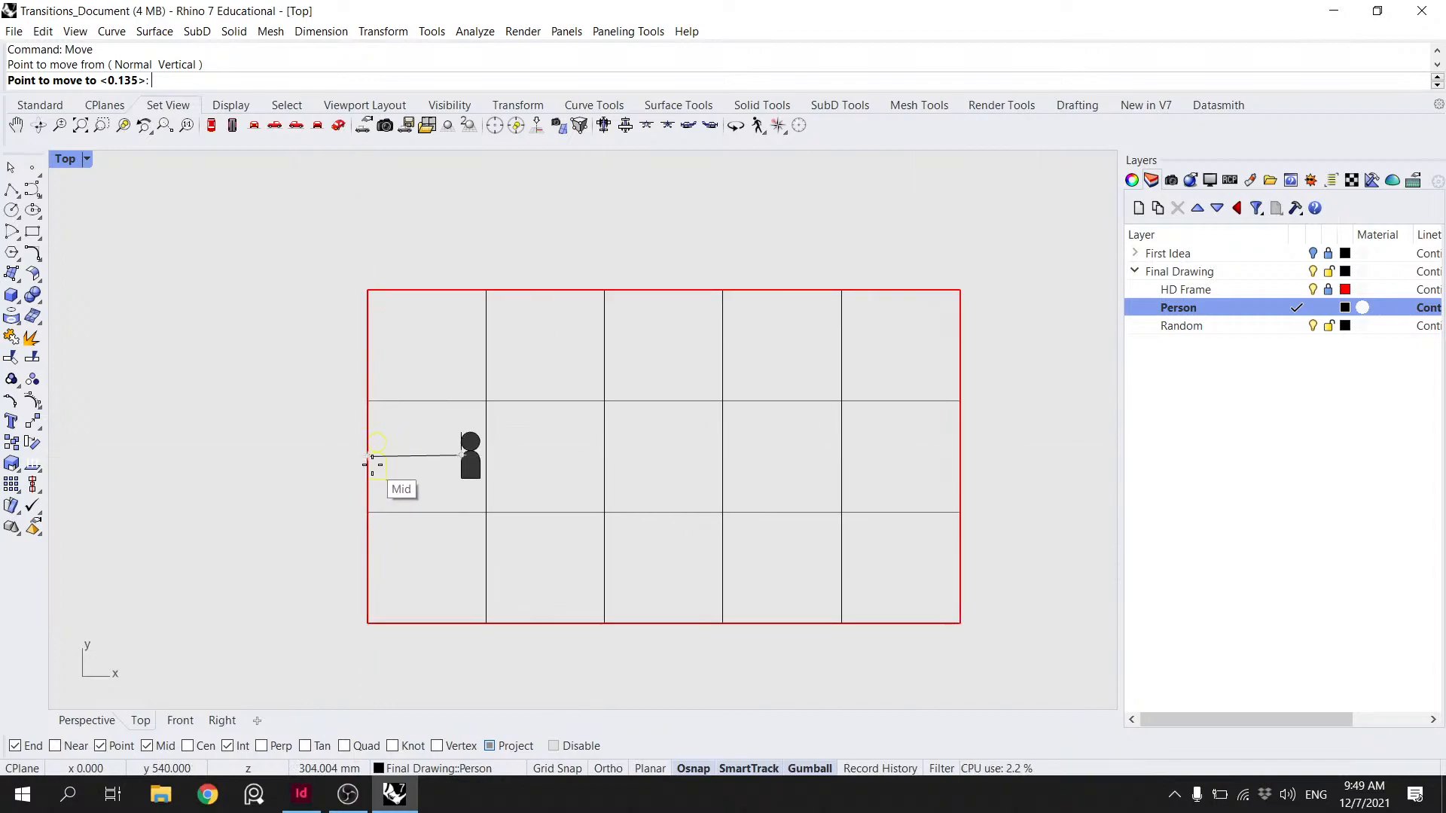
pyautogui.click(369, 463)
# - Delete the vertical helper line left at the person's former position
pyautogui.scroll(3, 452, 455)
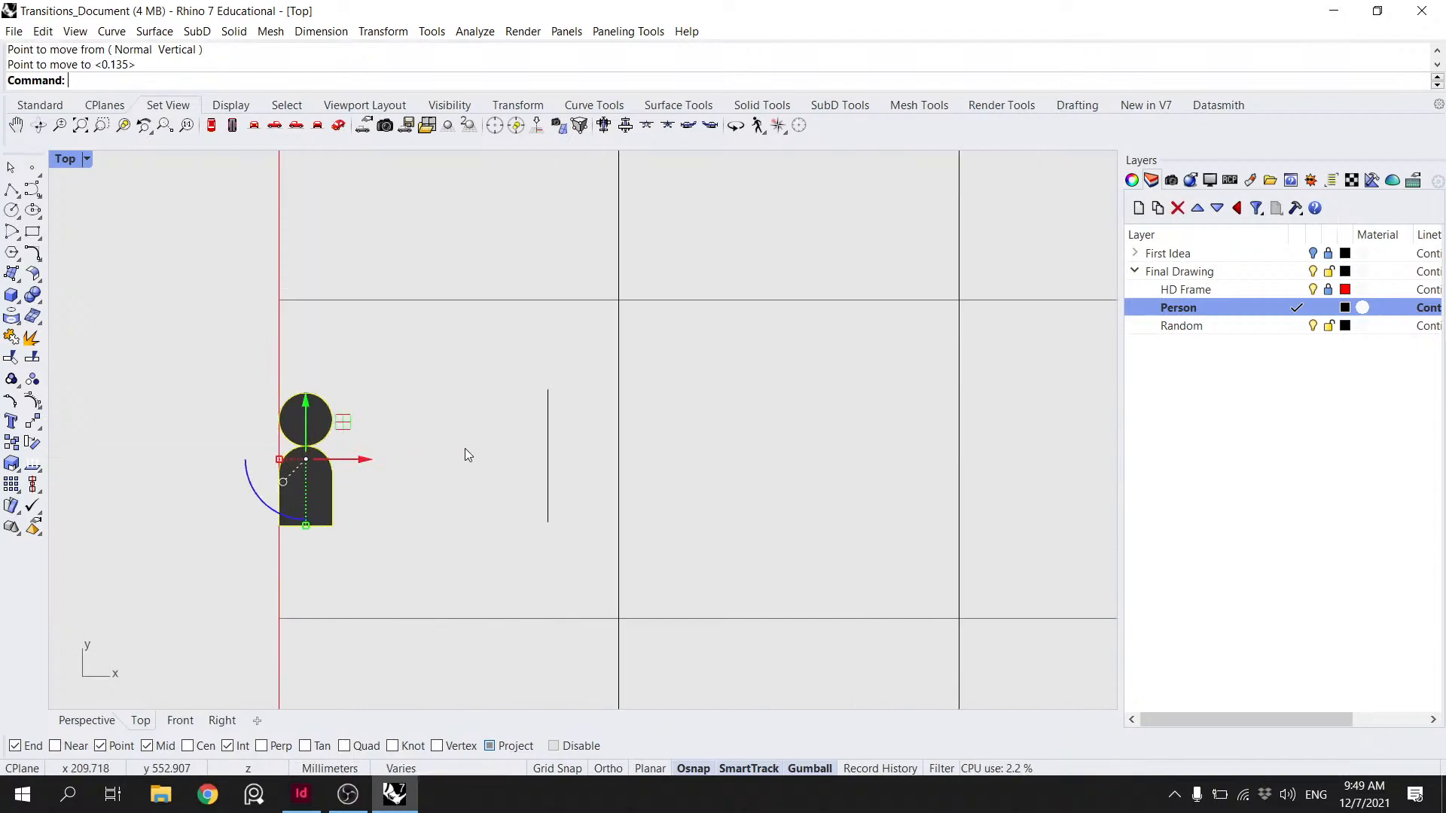
pyautogui.click(548, 482)
pyautogui.press('Delete')
# - Move the person horizontally by its base midpoint until it is centered in the leftmost column of the grid
pyautogui.moveTo(385, 530); pyautogui.dragTo(317, 389)
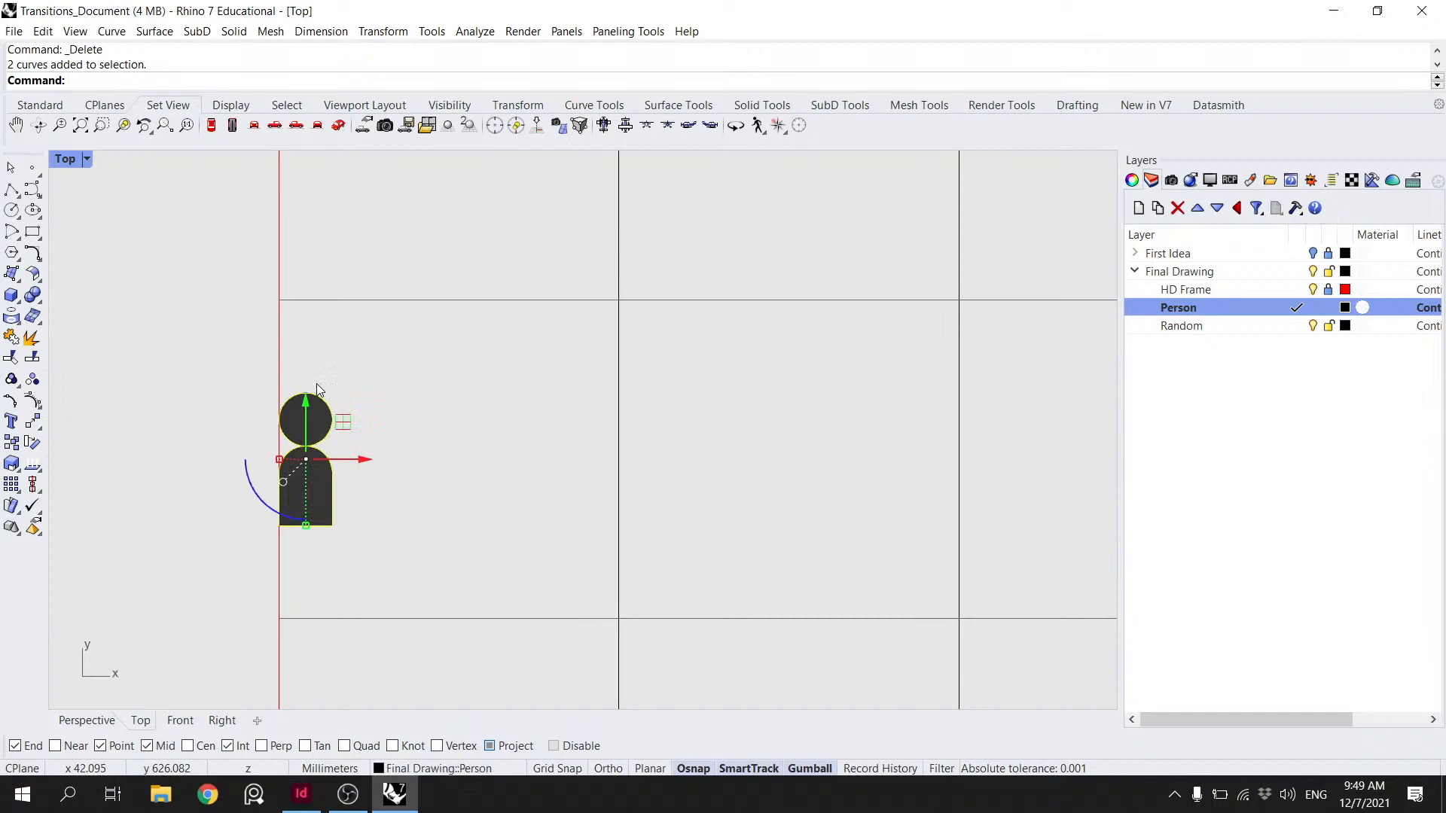
pyautogui.write('Move')
pyautogui.press('Return')
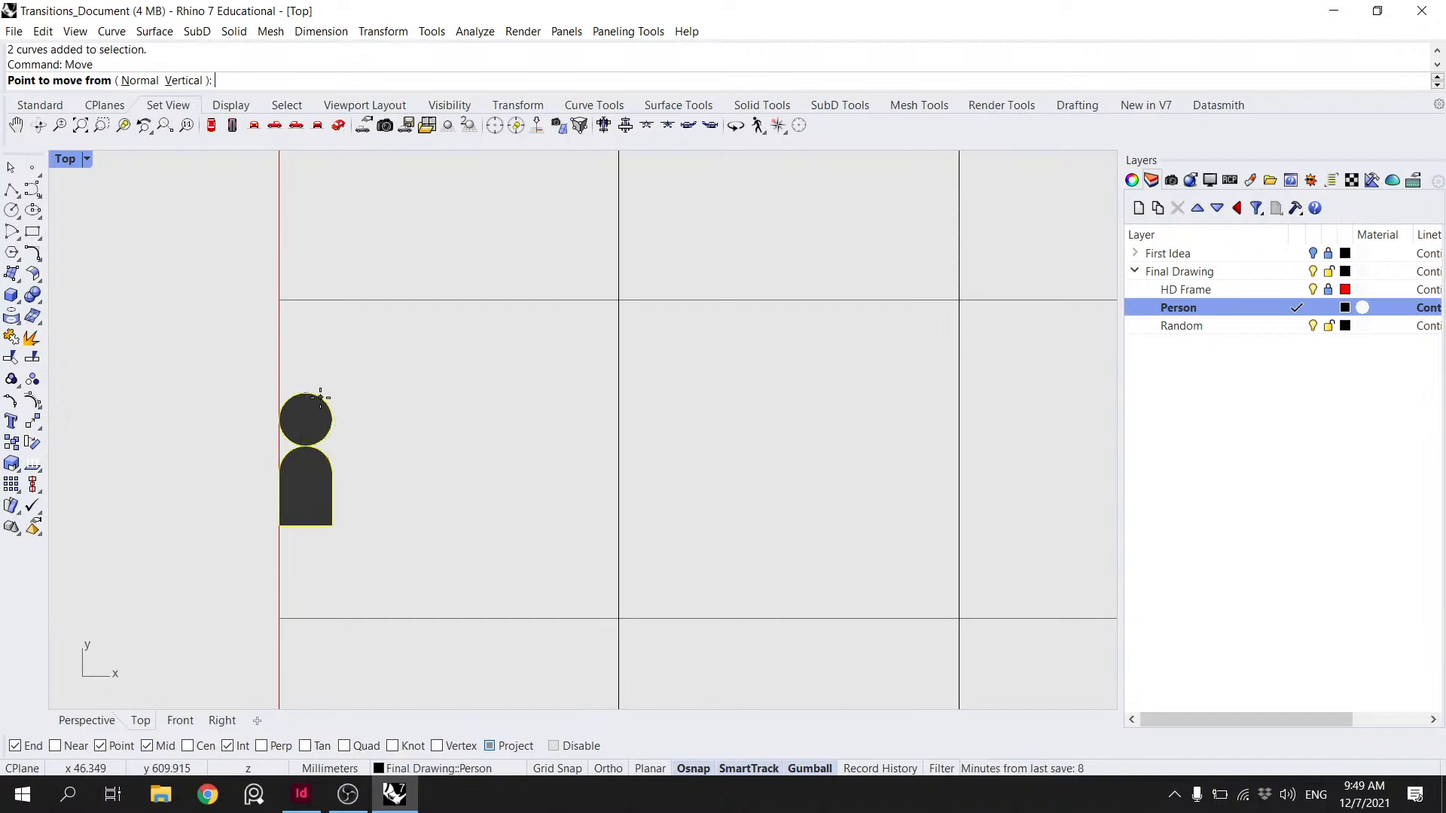
pyautogui.click(306, 525)
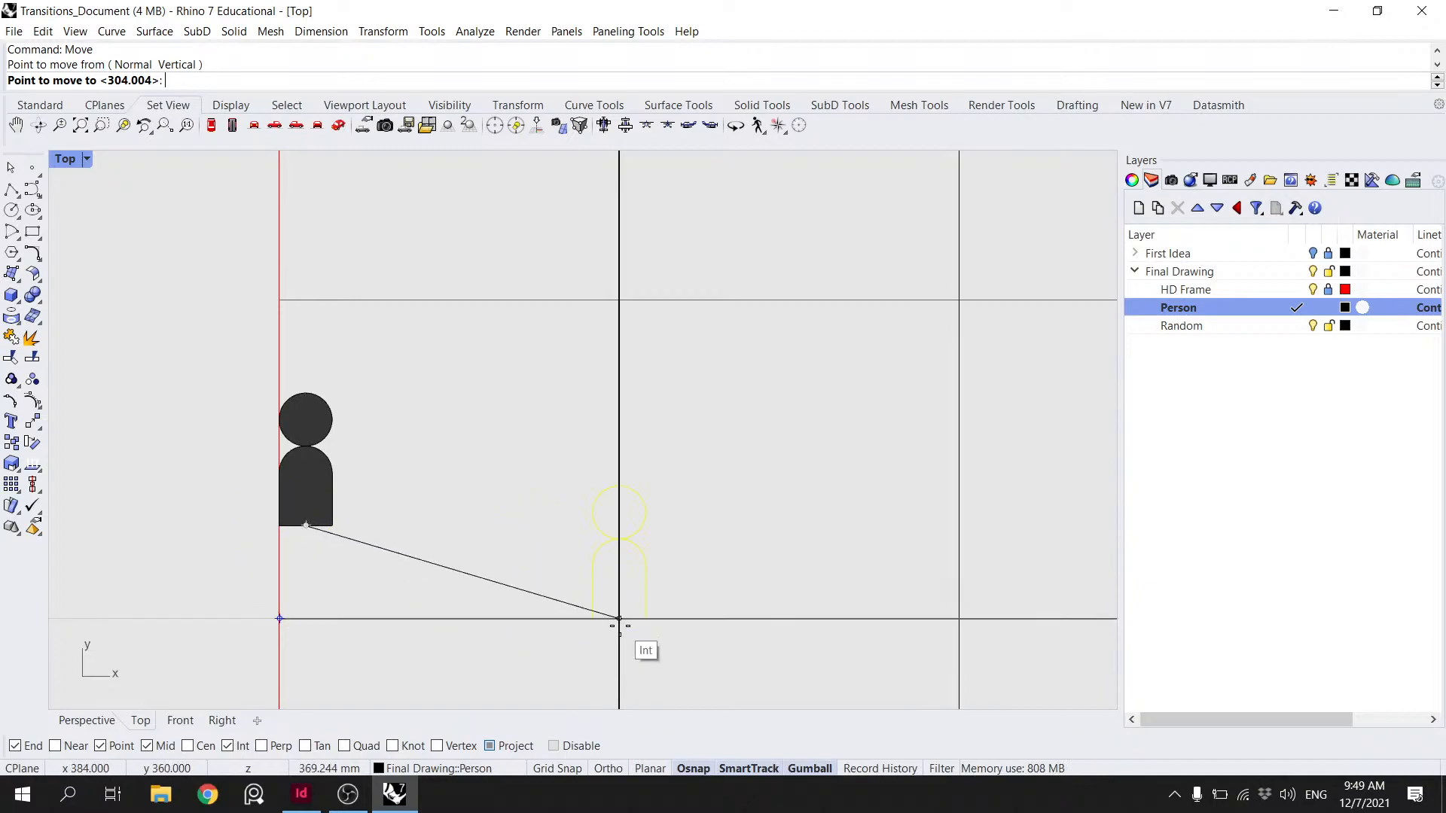
pyautogui.press('shift')
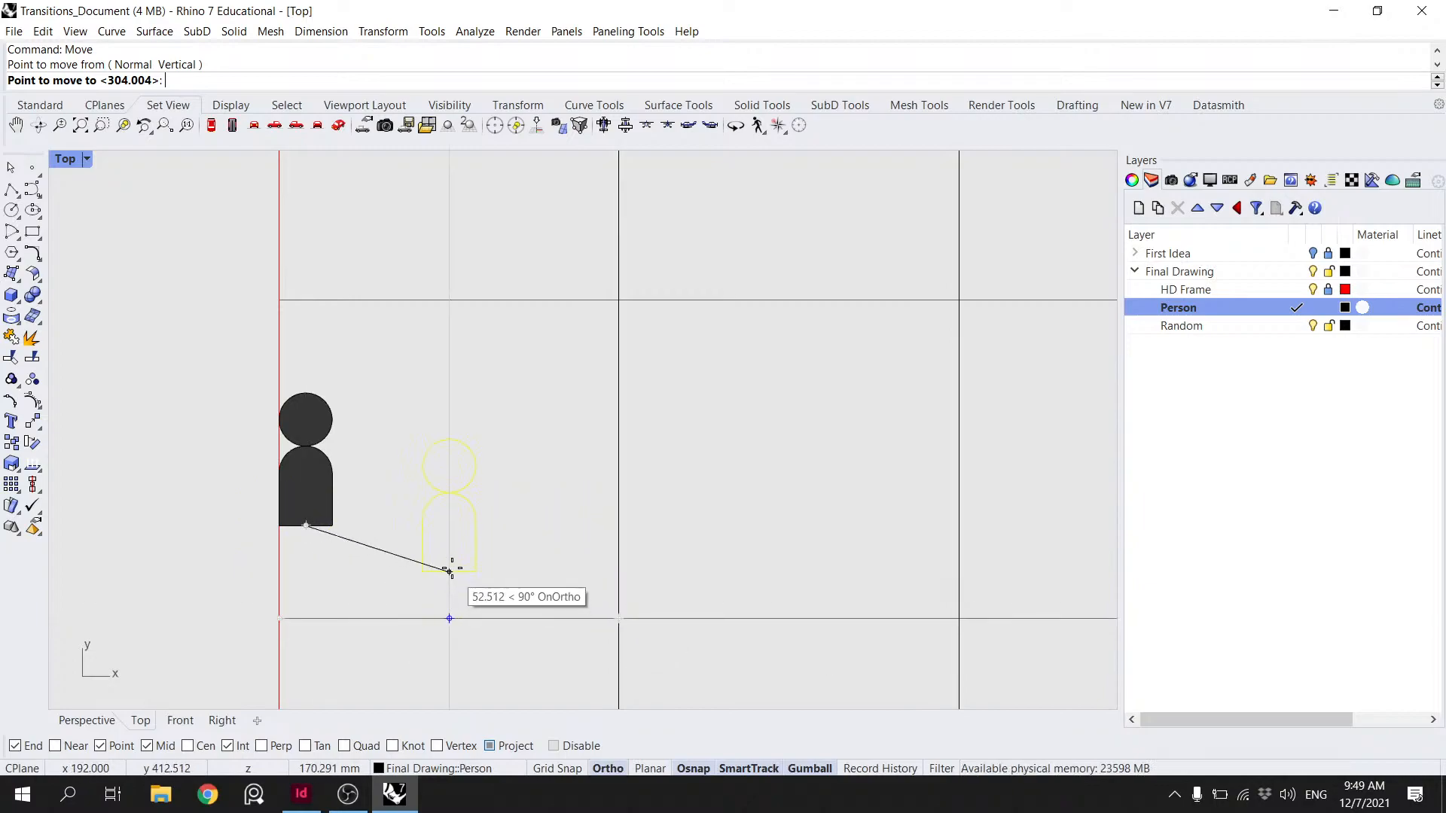
pyautogui.click(448, 525)
pyautogui.scroll(-5, 429, 530)
pyautogui.scroll(3, 356, 443)
pyautogui.moveTo(355, 443); pyautogui.dragTo(351, 340, button='right')
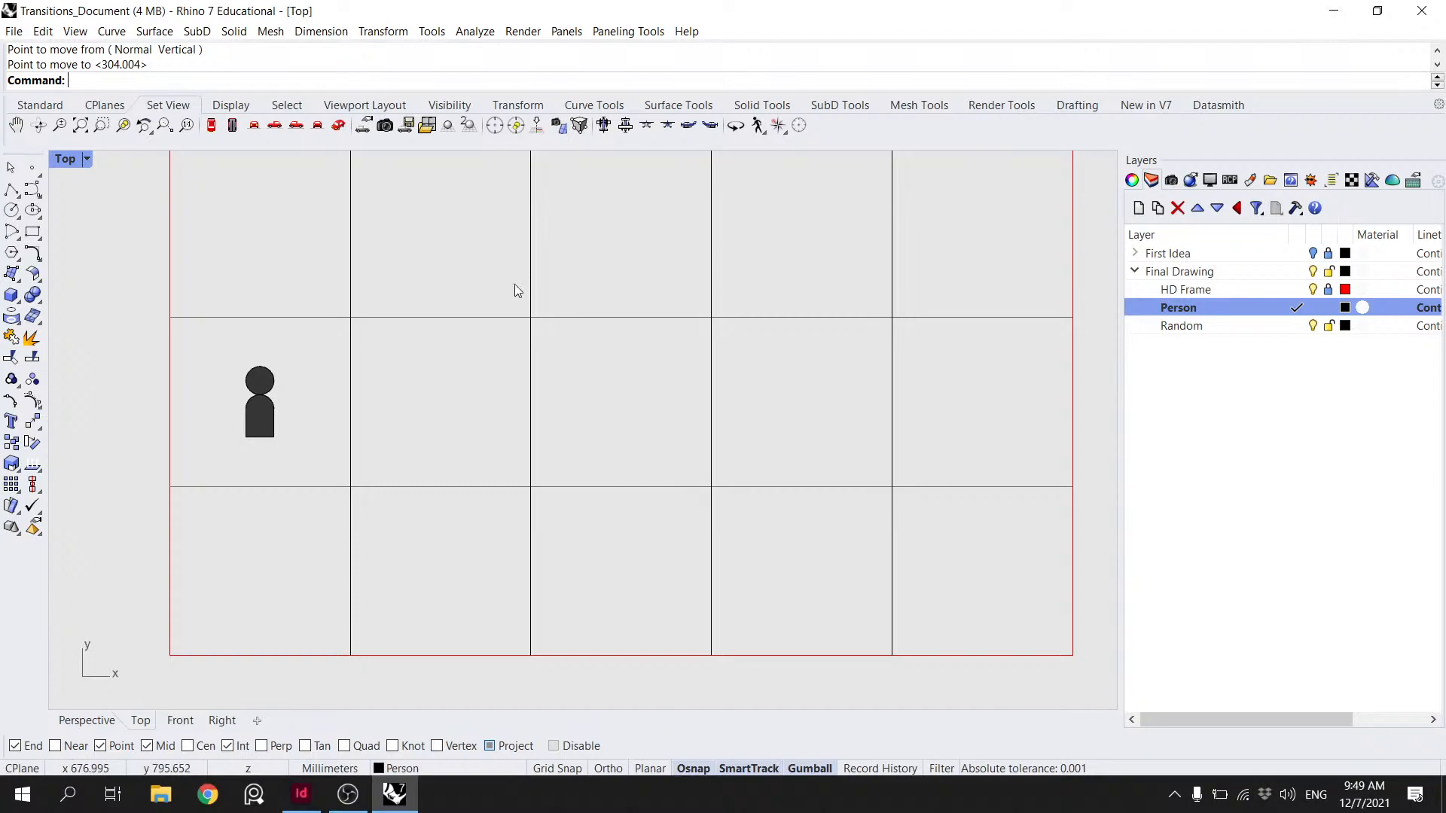
# - Create a new layer named Guides under Final Drawing
pyautogui.click(1139, 209)
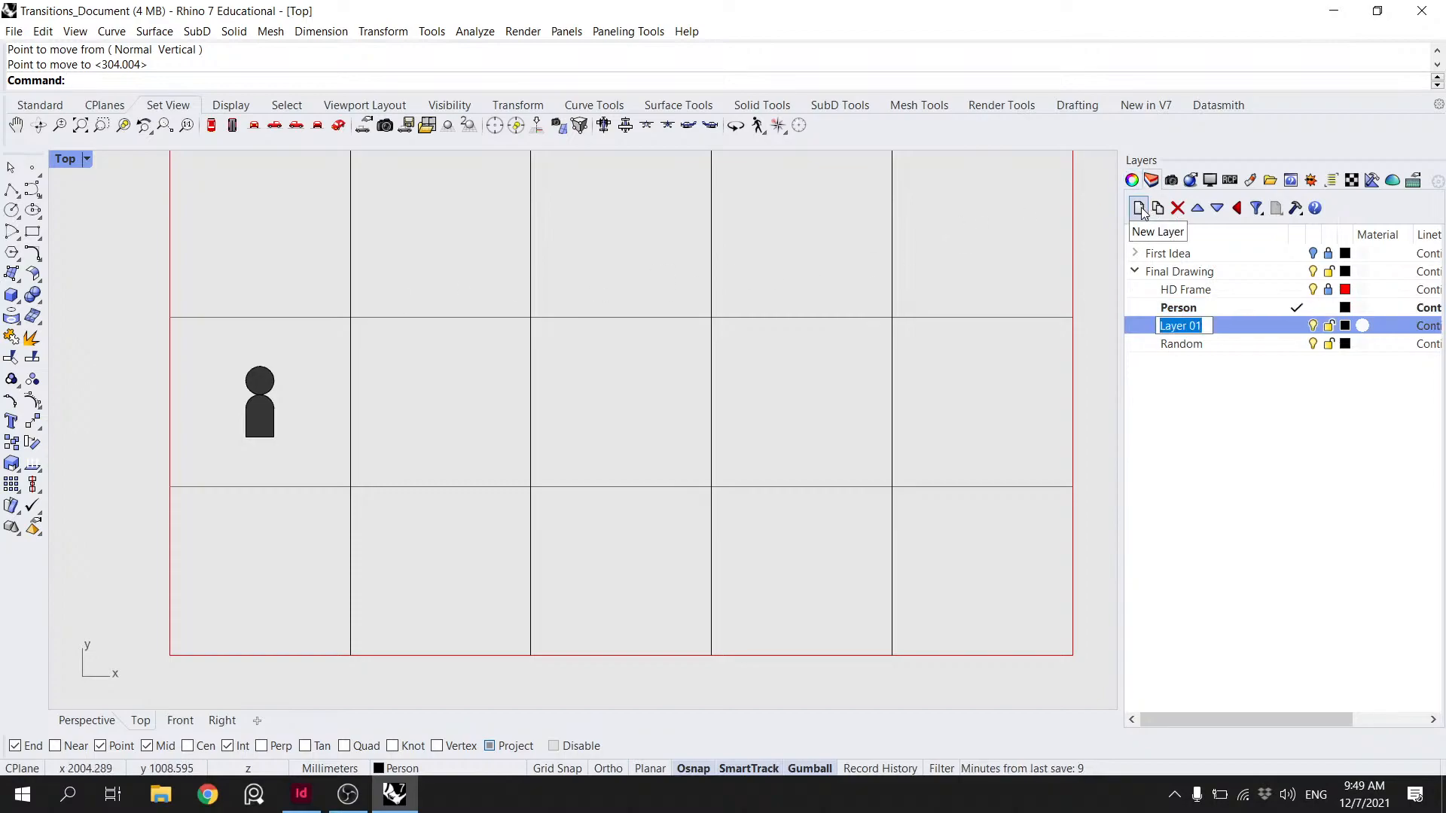
pyautogui.write('Guides')
pyautogui.press('Return')
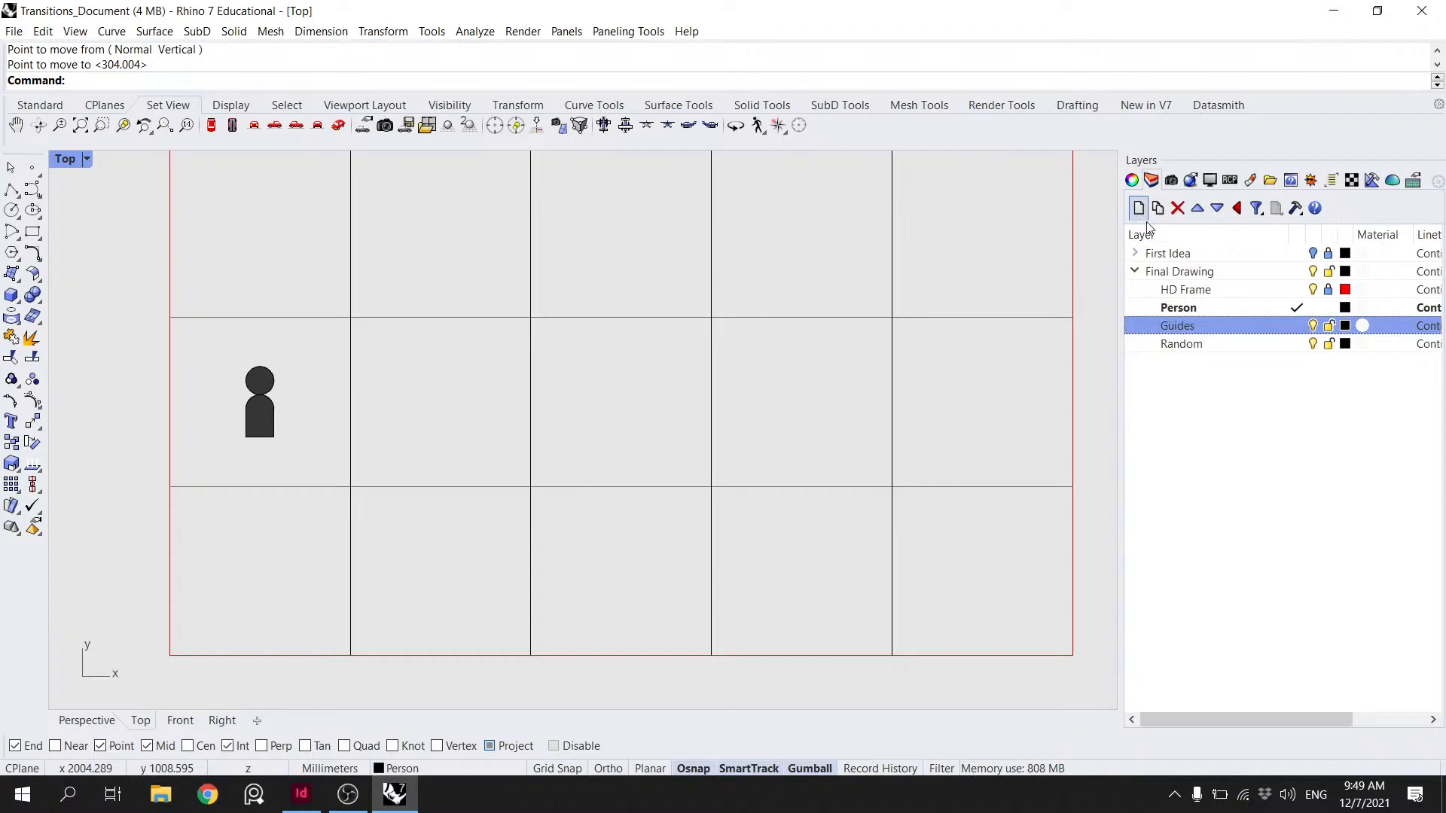
# - Unlock the two locked horizontal division lines of the grid
pyautogui.scroll(-3, 1029, 394)
pyautogui.moveTo(1013, 477); pyautogui.dragTo(581, 316)
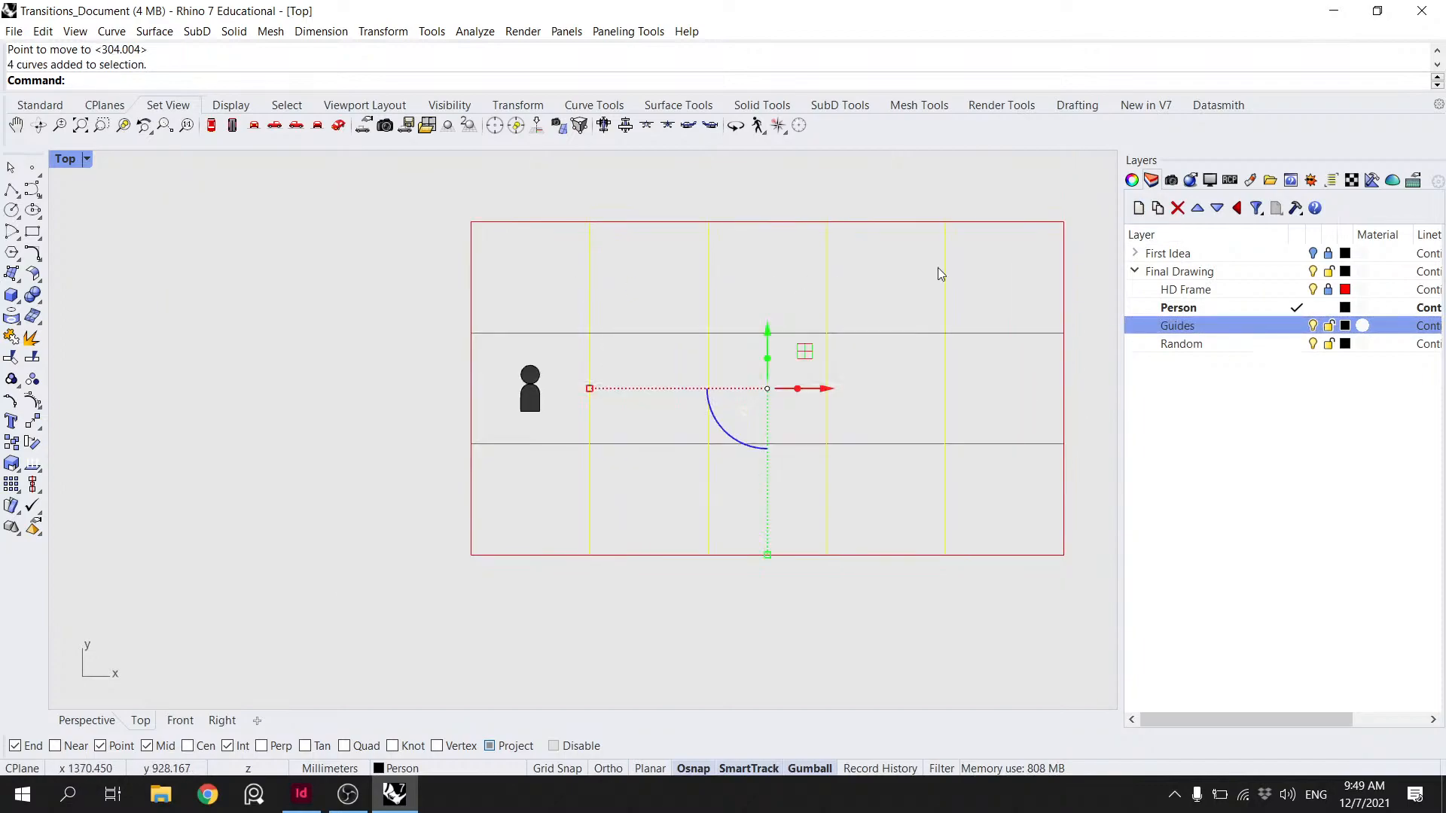
pyautogui.write('U')
pyautogui.press('Escape')
pyautogui.press('Escape')
pyautogui.write('Unloc')
pyautogui.press('Return')
# - Assign all six horizontal and vertical division lines to the Guides layer
pyautogui.moveTo(1017, 510); pyautogui.dragTo(568, 277)
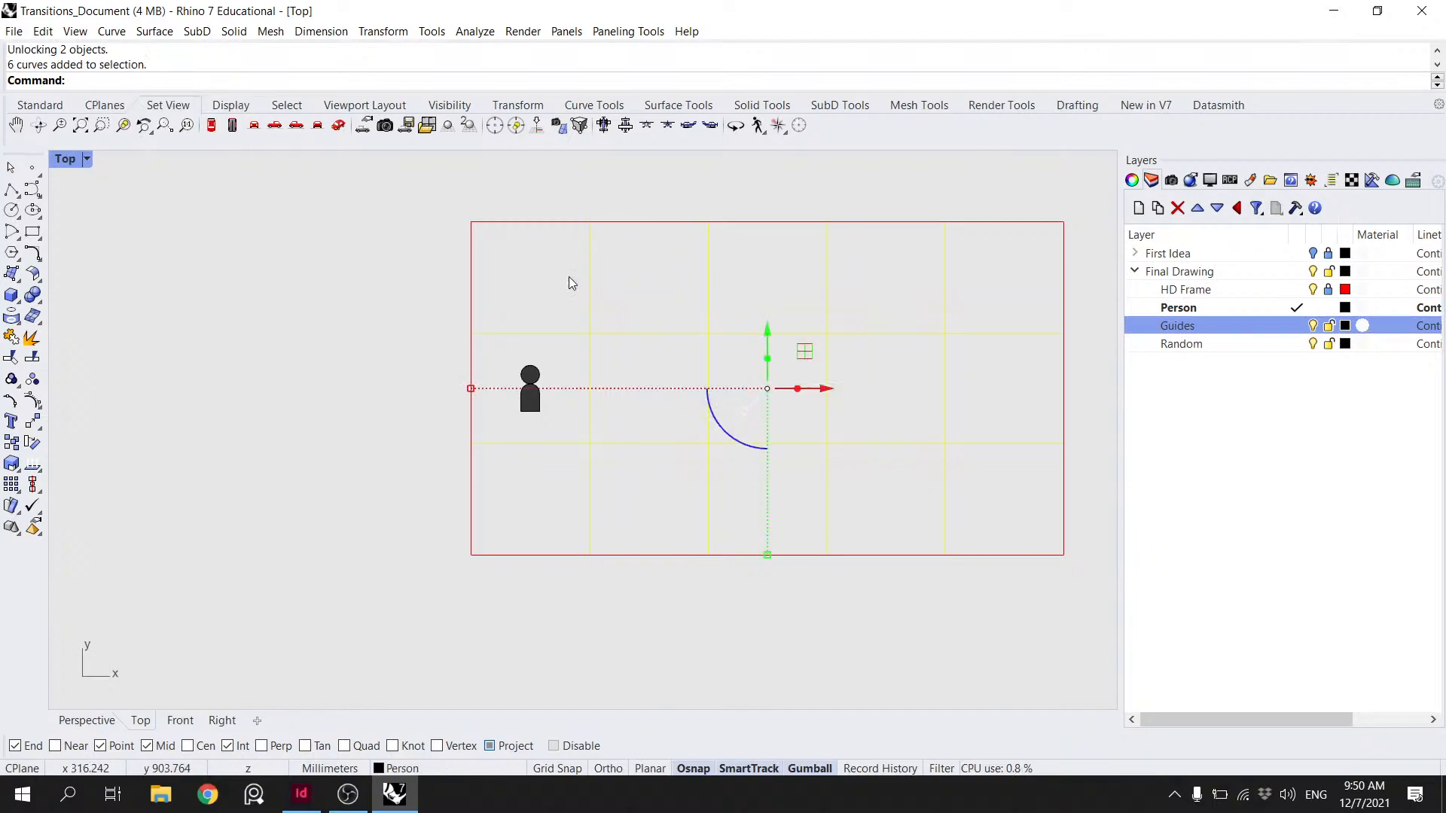
pyautogui.click(1130, 180)
pyautogui.click(1428, 304)
pyautogui.click(1325, 397)
pyautogui.click(1151, 179)
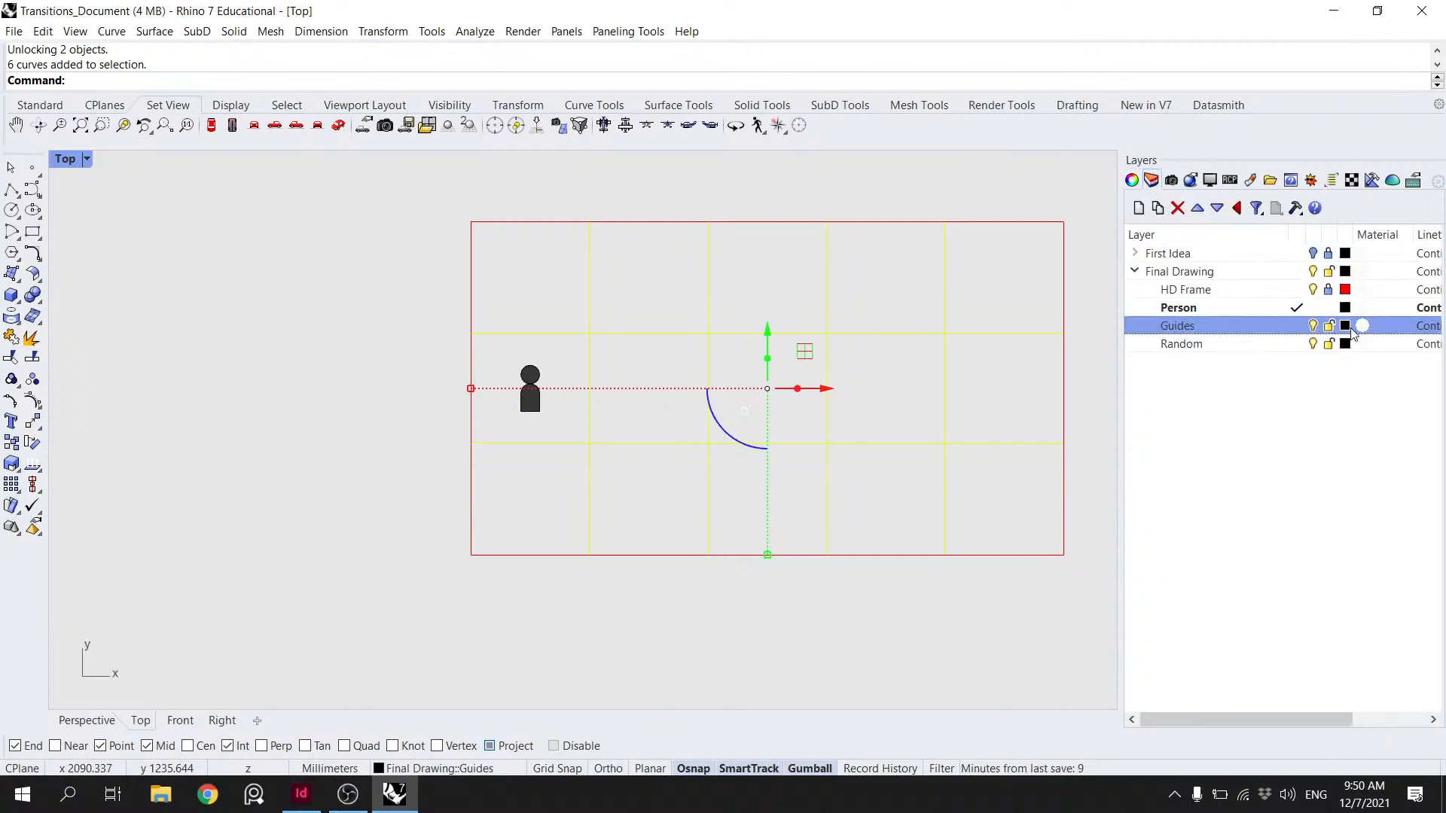
# - Try Light Gray and Dark Gray as the color of the Guides layer
pyautogui.click(1345, 326)
pyautogui.click(920, 383)
pyautogui.click(1302, 724)
pyautogui.press('Escape')
pyautogui.moveTo(901, 613); pyautogui.dragTo(707, 635, button='right')
pyautogui.moveTo(789, 544); pyautogui.dragTo(385, 299)
pyautogui.click(1345, 326)
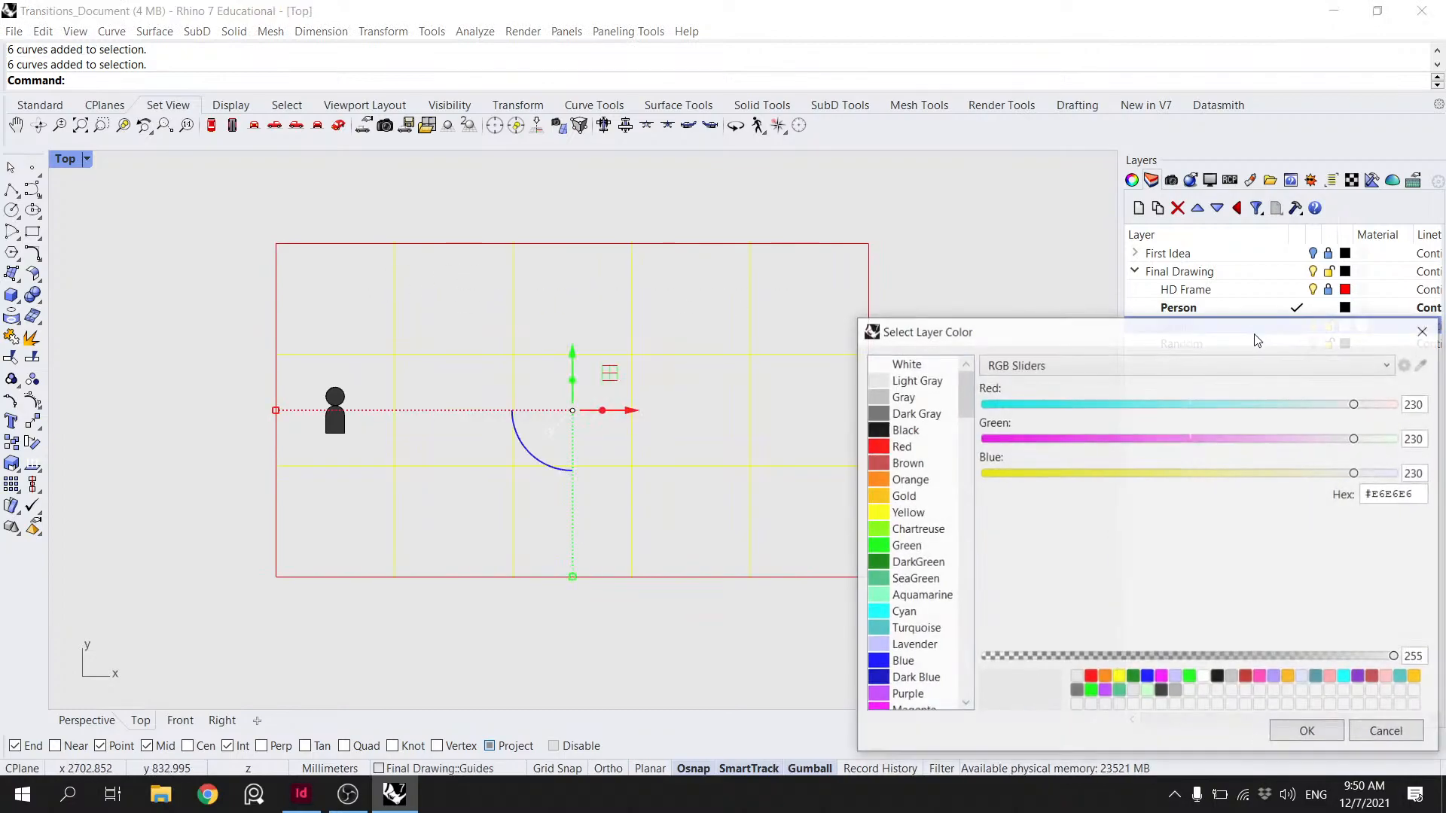
pyautogui.click(915, 413)
pyautogui.click(1308, 731)
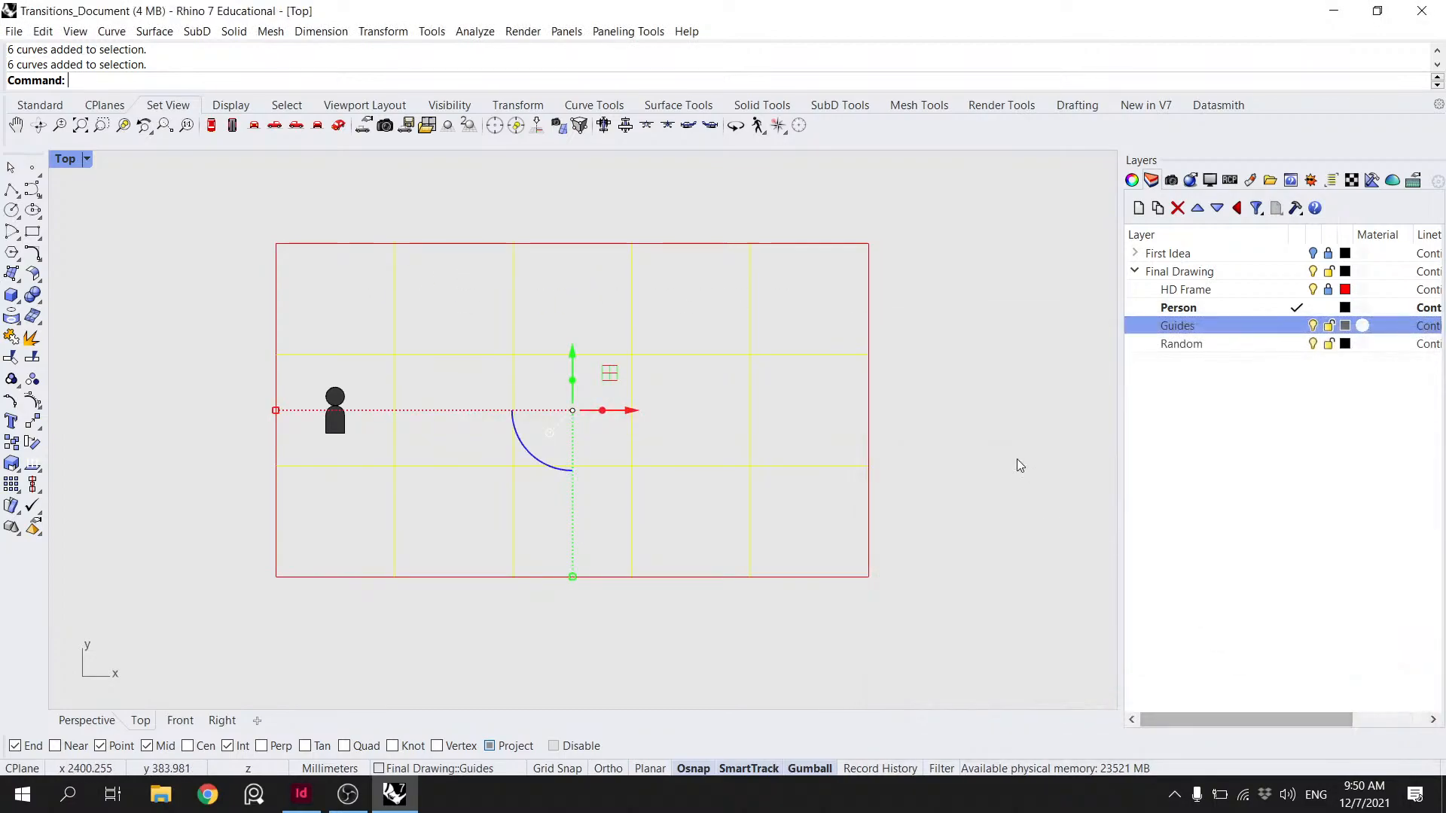
# - Set the Guides layer's color to Gray and save the document
pyautogui.click(1345, 329)
pyautogui.click(909, 398)
pyautogui.click(1305, 731)
pyautogui.press('Escape')
pyautogui.hotkey('ctrl', 's')
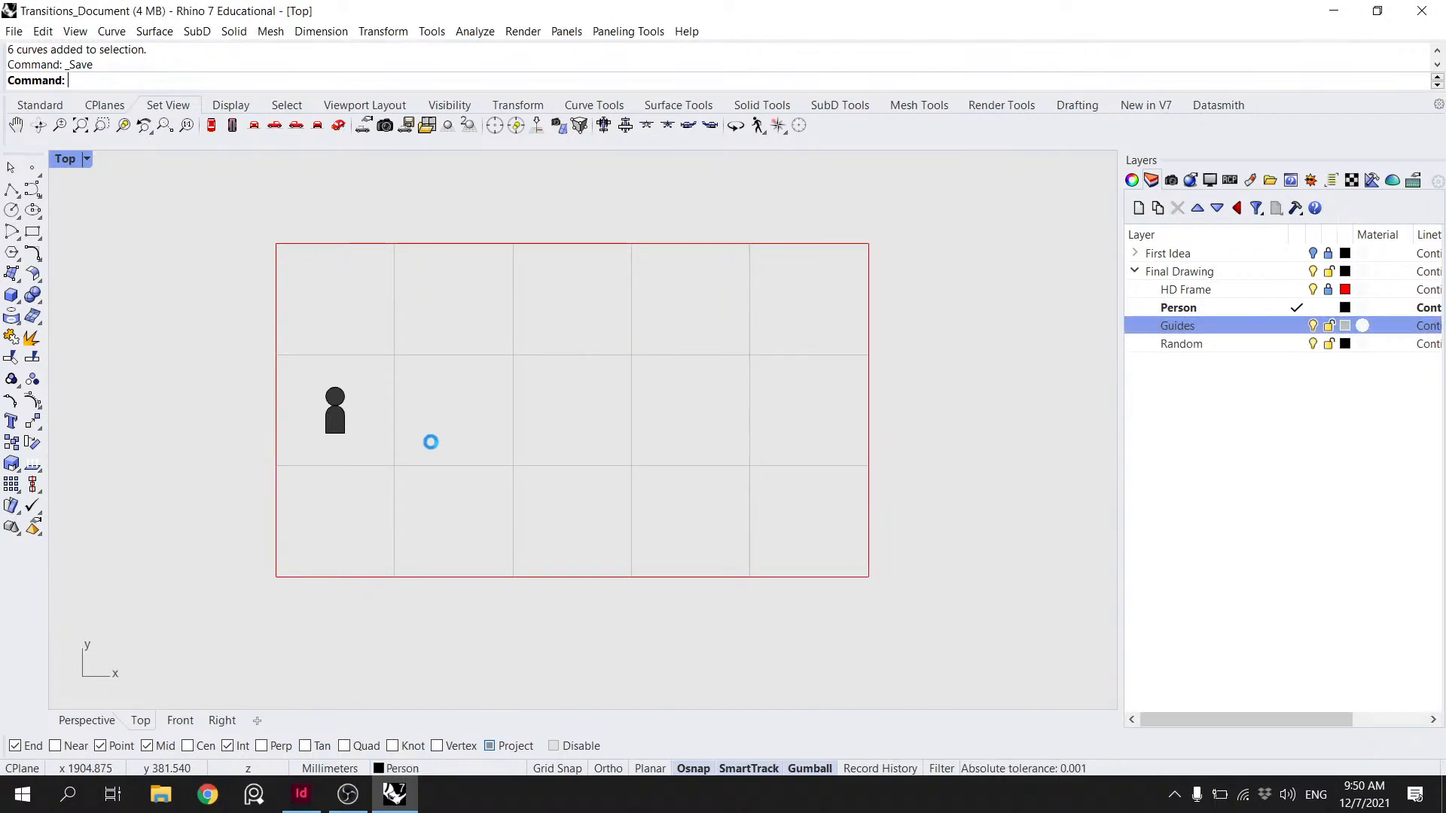
# - Lock the Guides layer, select the person to check that the guides stay out of the selection, and save the document
pyautogui.click(1232, 308)
pyautogui.rightClick(1226, 308)
pyautogui.moveTo(355, 439); pyautogui.dragTo(270, 356)
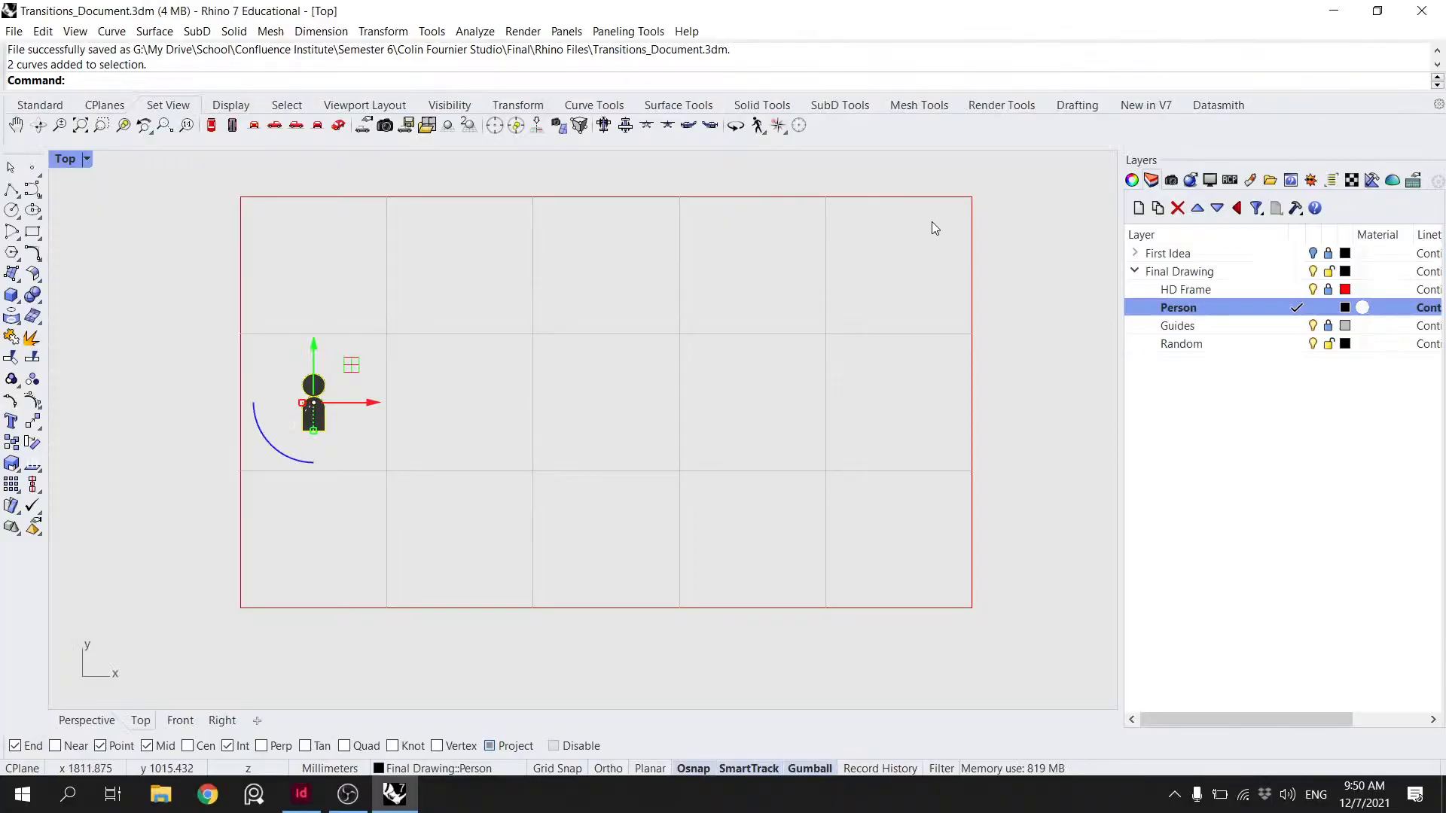
pyautogui.click(927, 223)
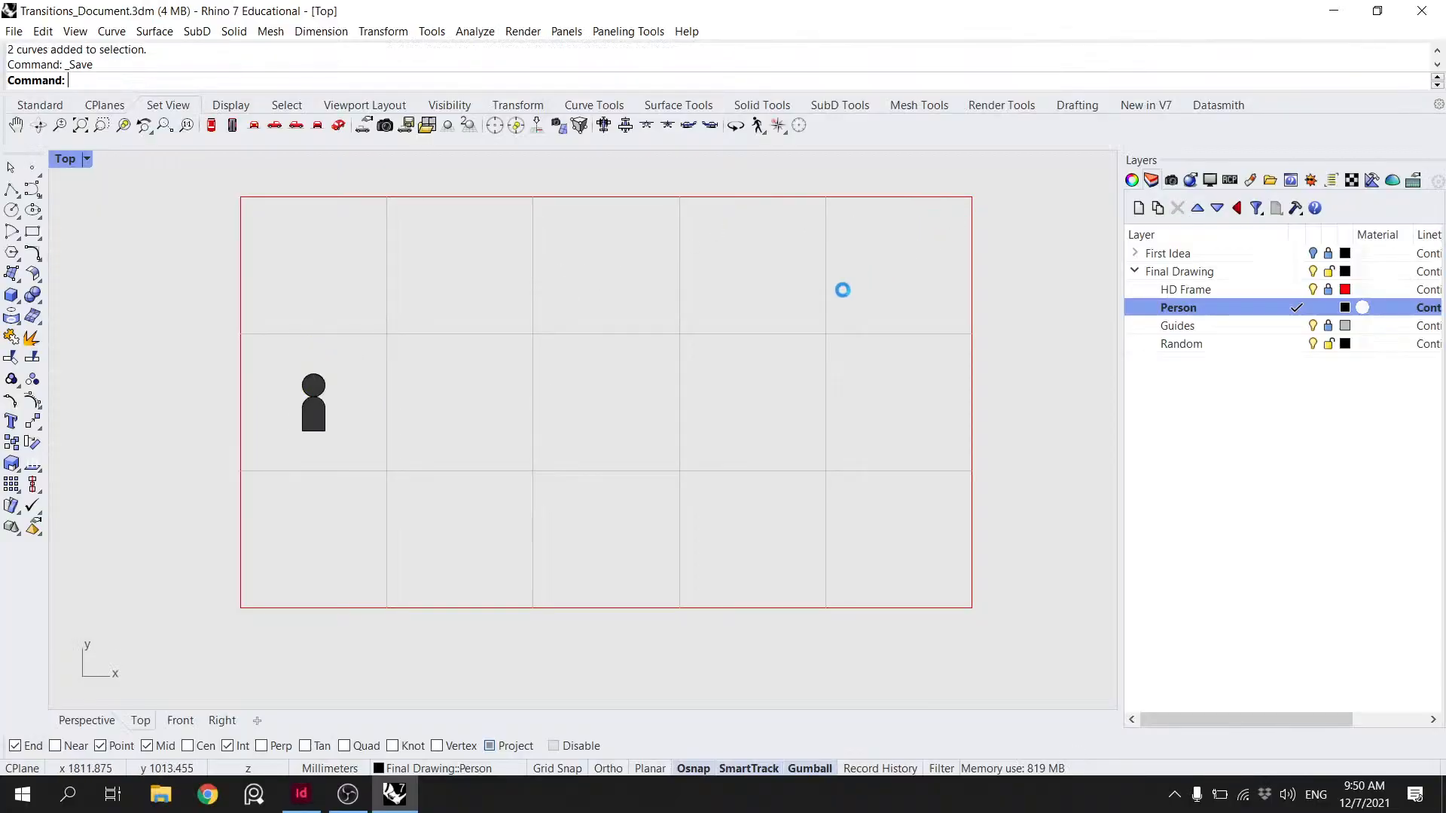
pyautogui.moveTo(344, 442); pyautogui.dragTo(284, 372)
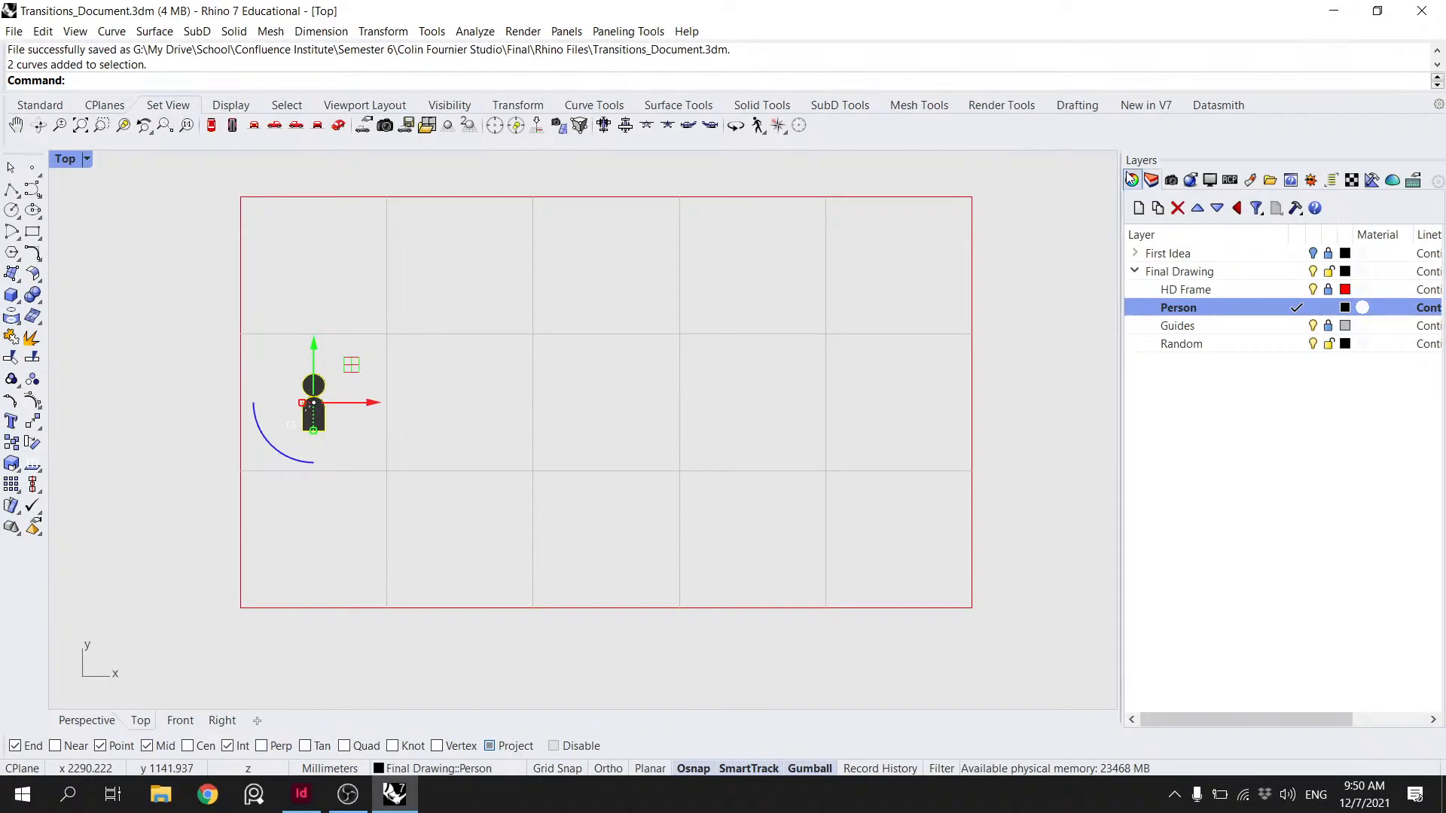
pyautogui.click(1150, 179)
pyautogui.click(1171, 180)
pyautogui.click(791, 313)
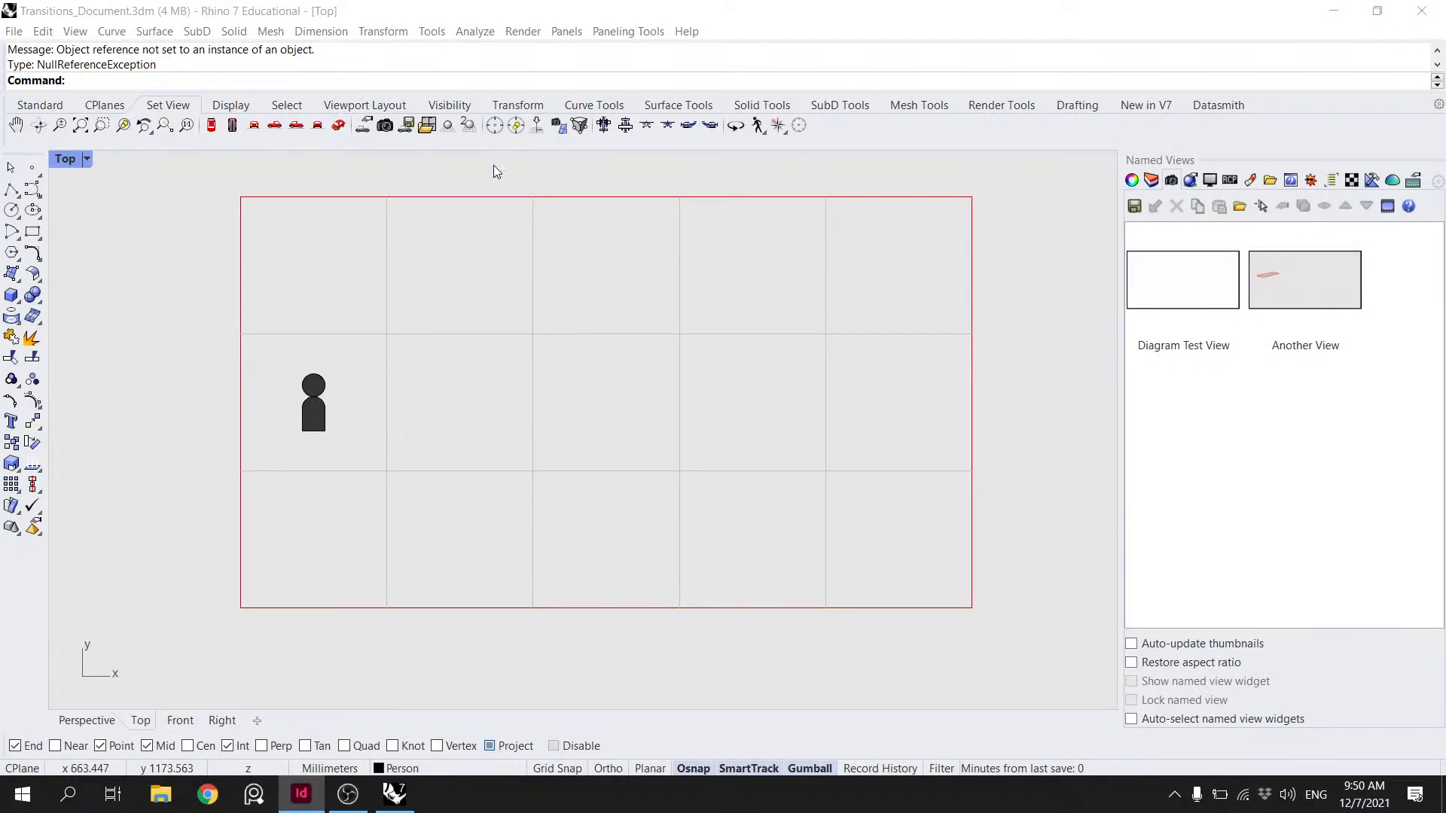
pyautogui.click(316, 332)
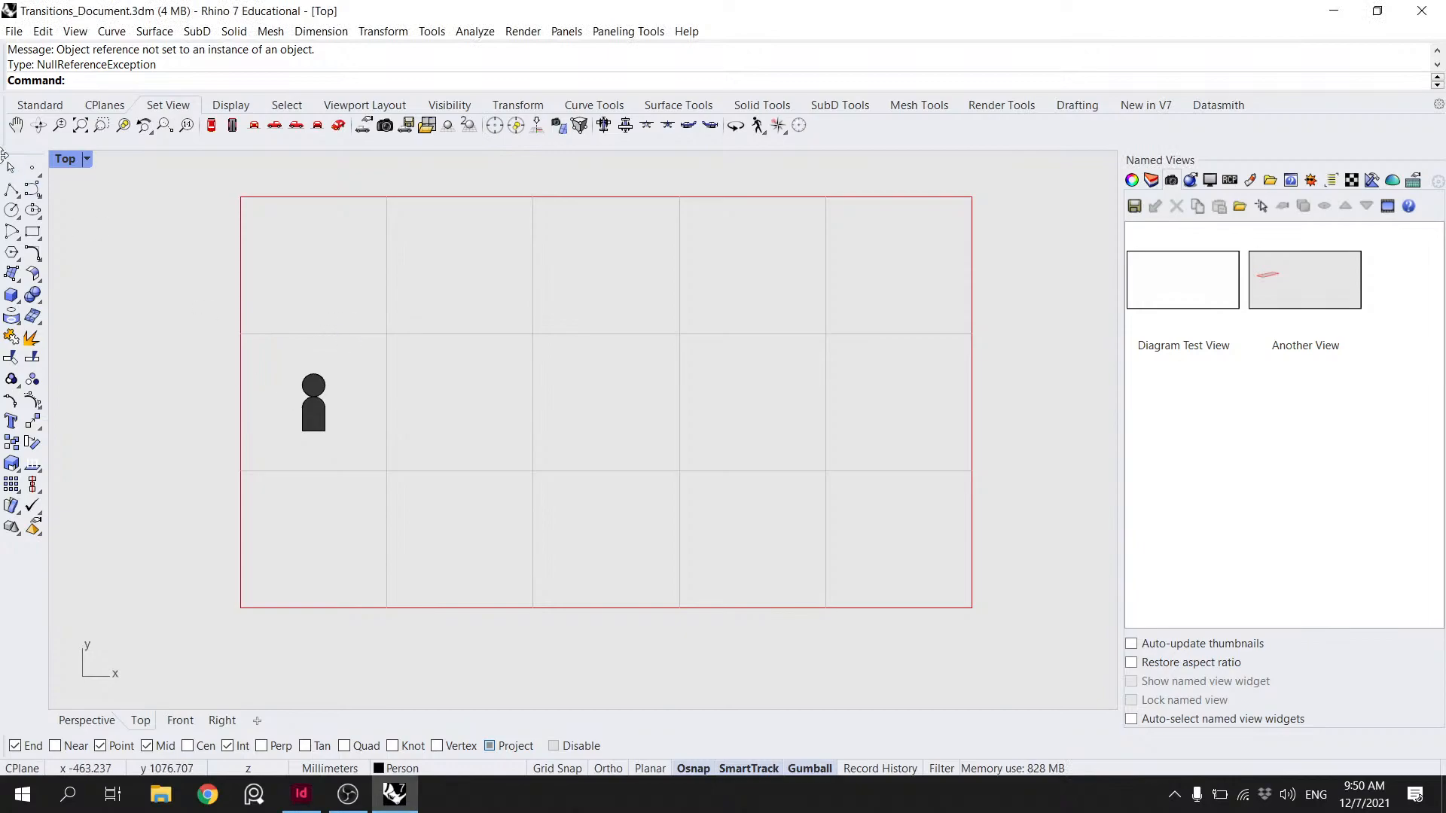
# - Add a layer named POV below the Person layer in the Final Drawing group
pyautogui.click(12, 212)
pyautogui.click(1150, 179)
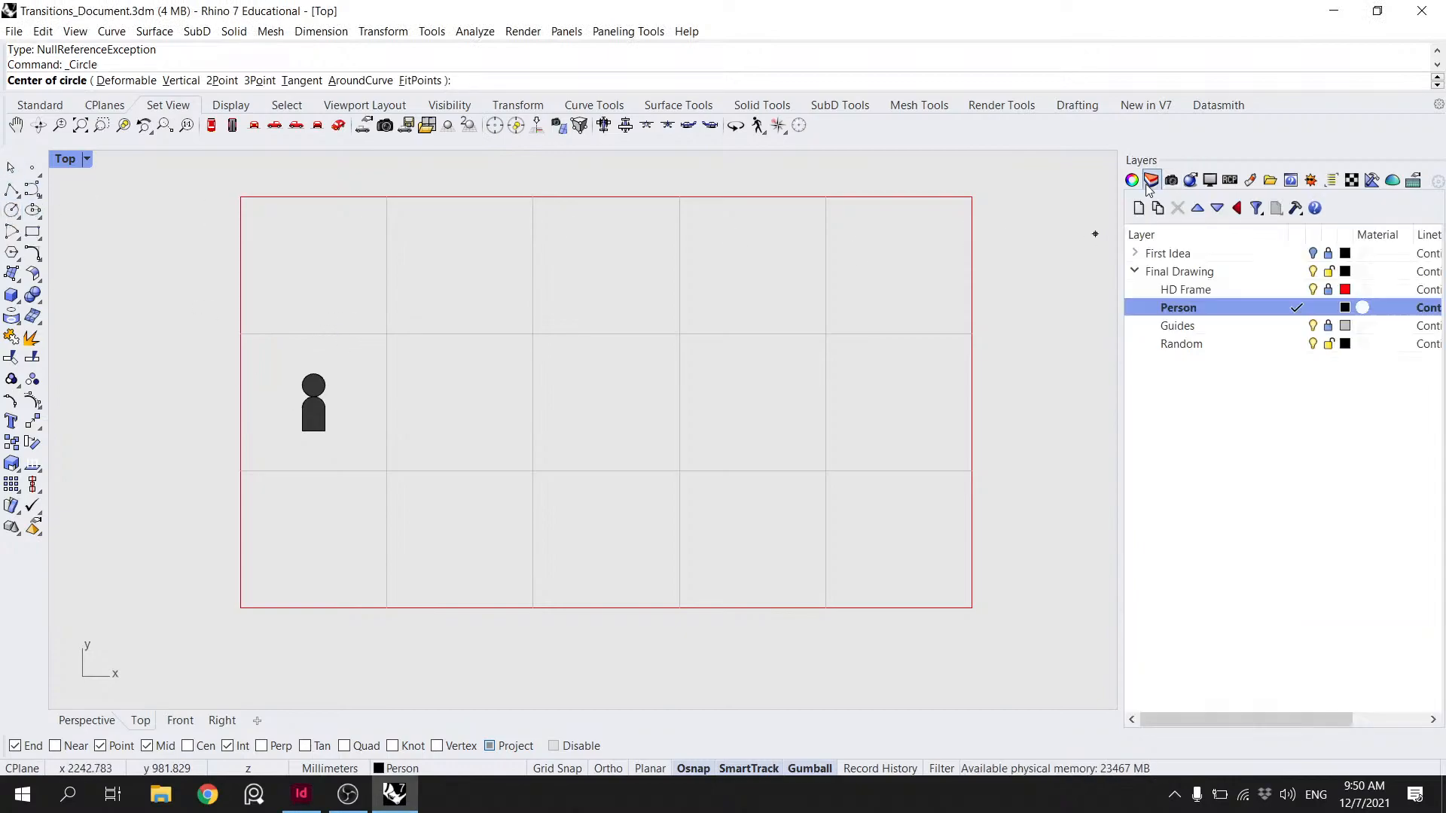
pyautogui.click(1138, 208)
pyautogui.press('Escape')
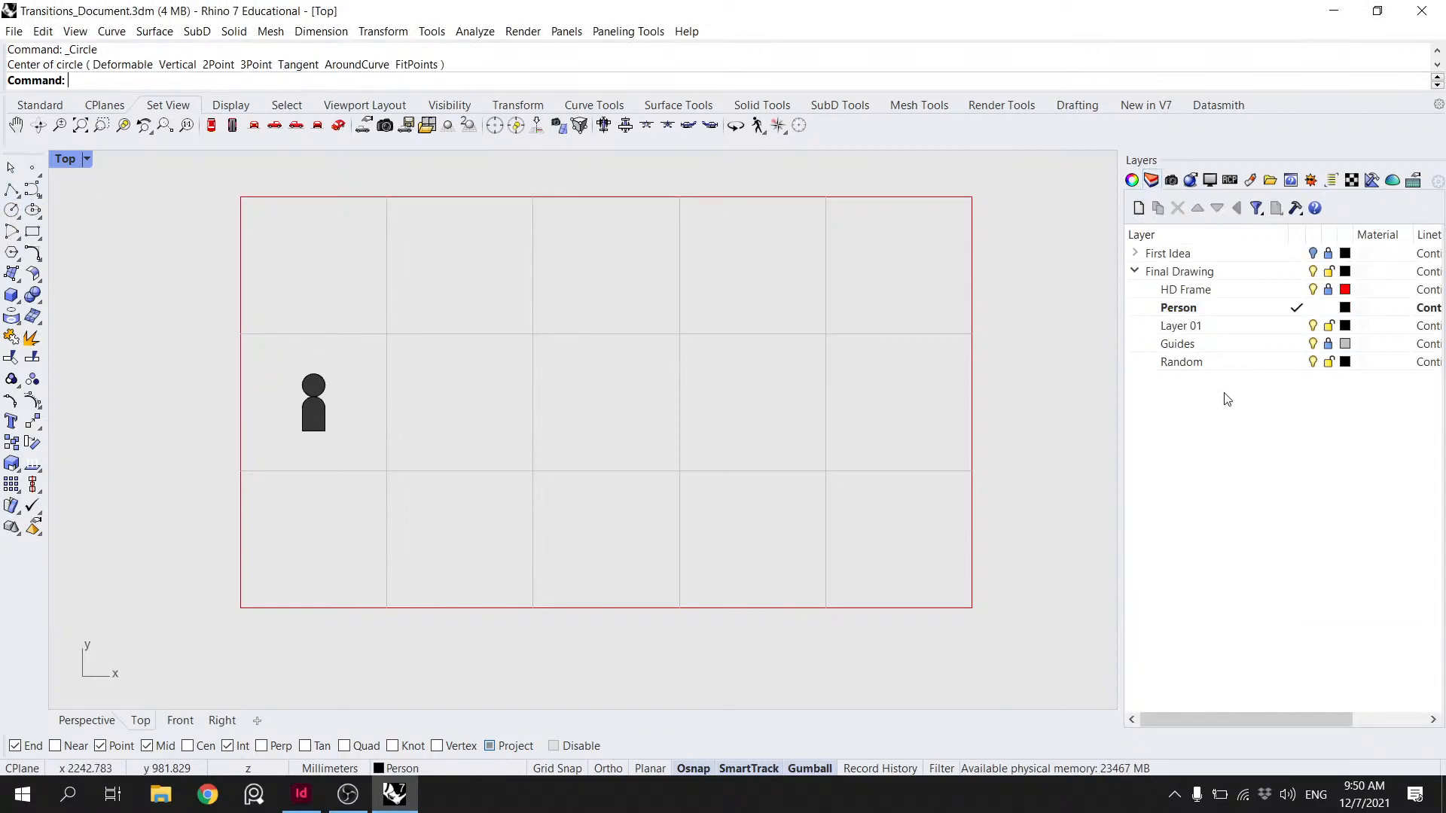
pyautogui.doubleClick(1179, 327)
pyautogui.press('Return')
pyautogui.click(11, 212)
pyautogui.scroll(3, 310, 404)
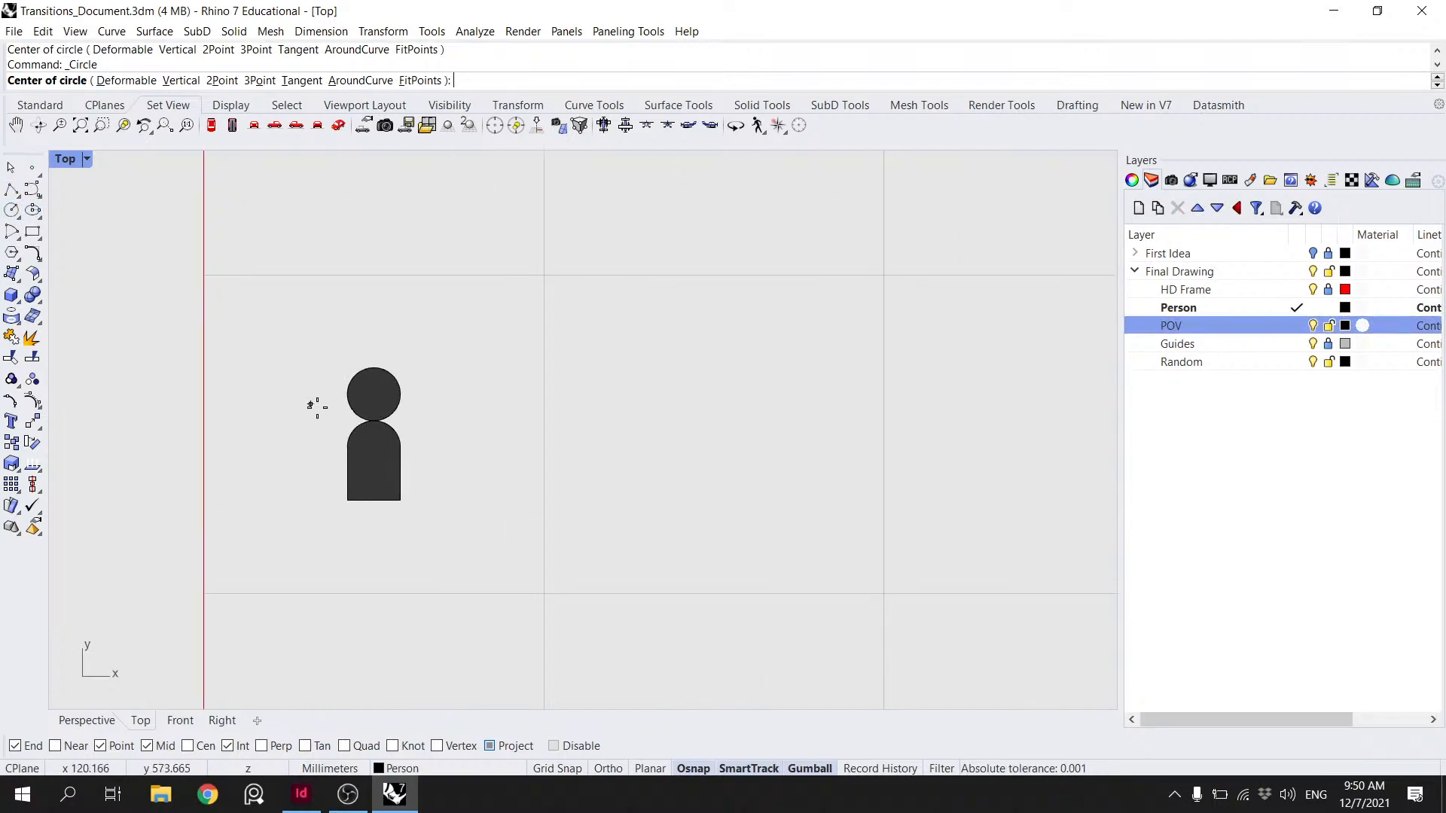
pyautogui.press('Escape')
# - Draw a vertical polyline from the lower corner of the person's body up to the height of the head's top
pyautogui.click(11, 190)
pyautogui.click(399, 499)
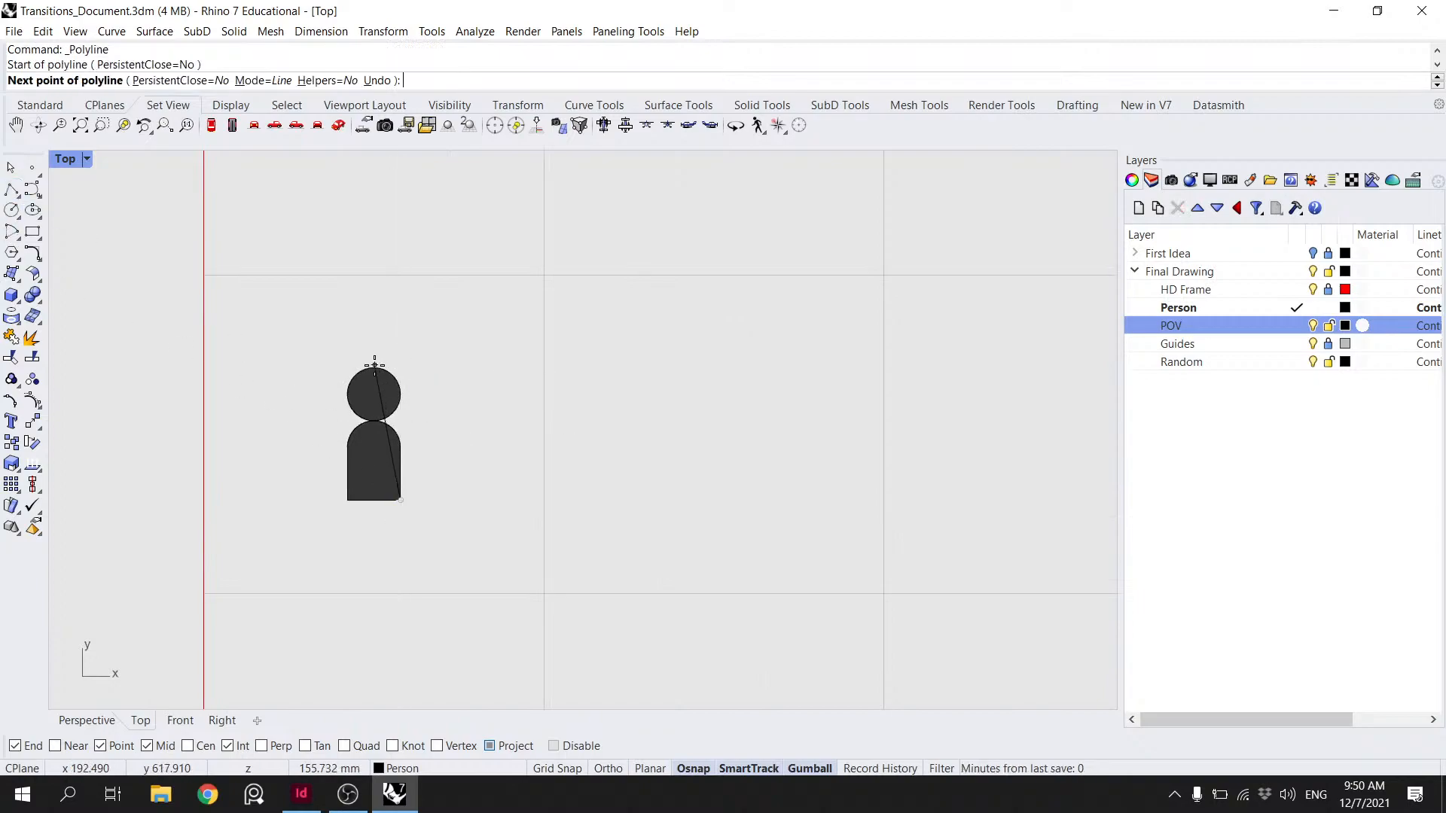
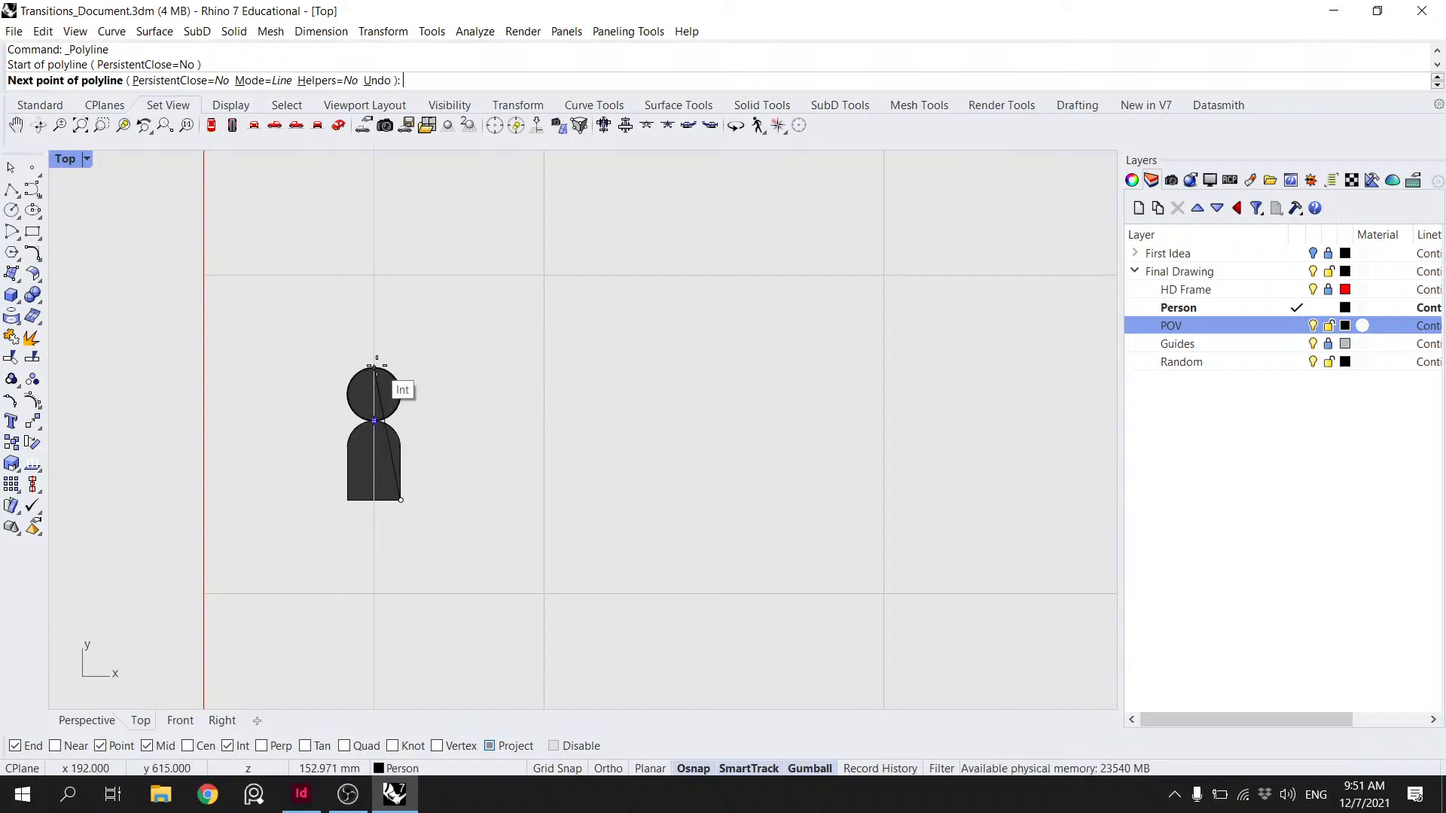
pyautogui.click(404, 367)
pyautogui.press('Return')
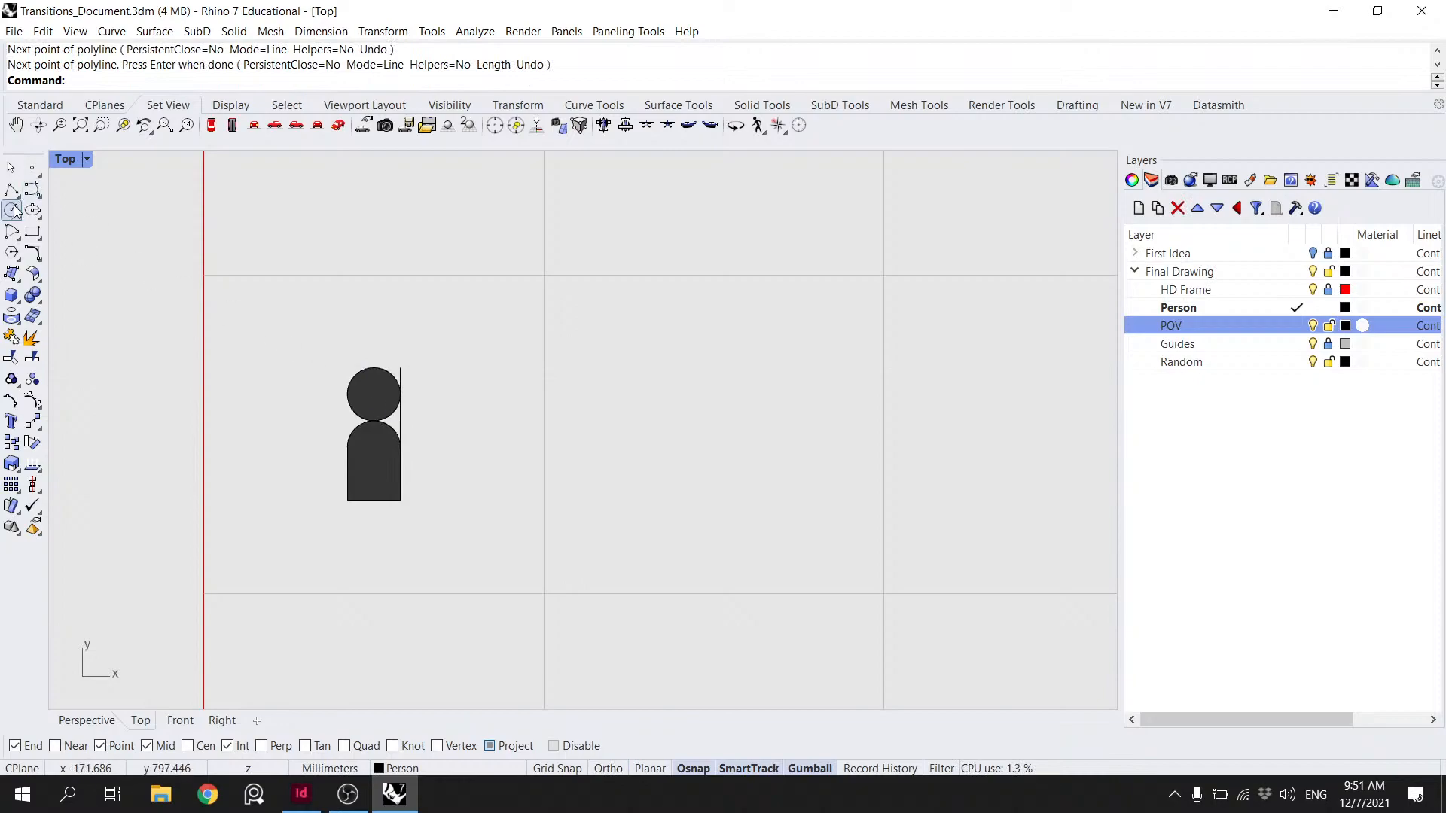
# - Move the vertical line from the body's lower corner to the midpoint of the body's base edge
pyautogui.click(400, 422)
pyautogui.write('Move')
pyautogui.press('Return')
pyautogui.click(401, 500)
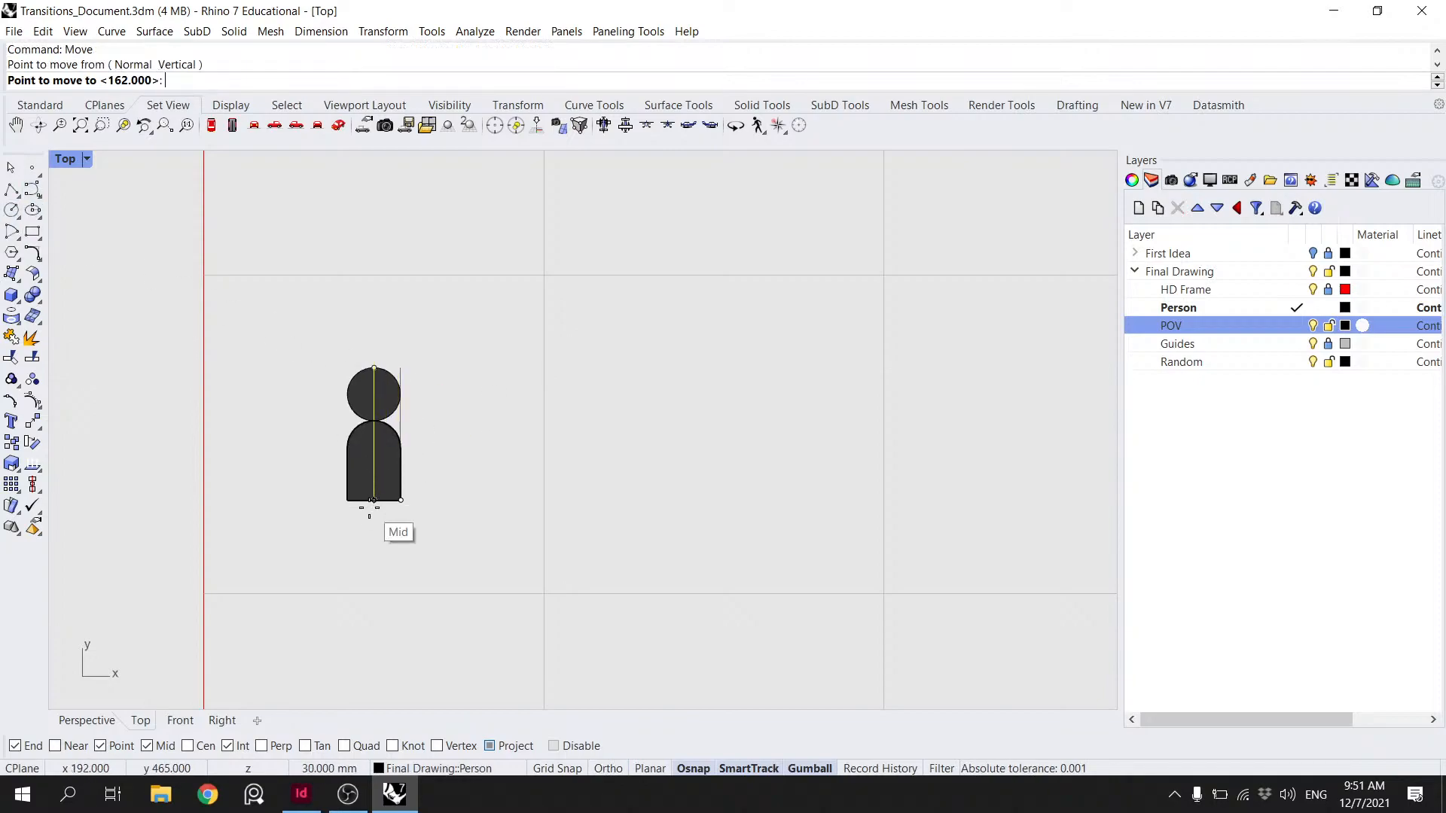
pyautogui.click(372, 500)
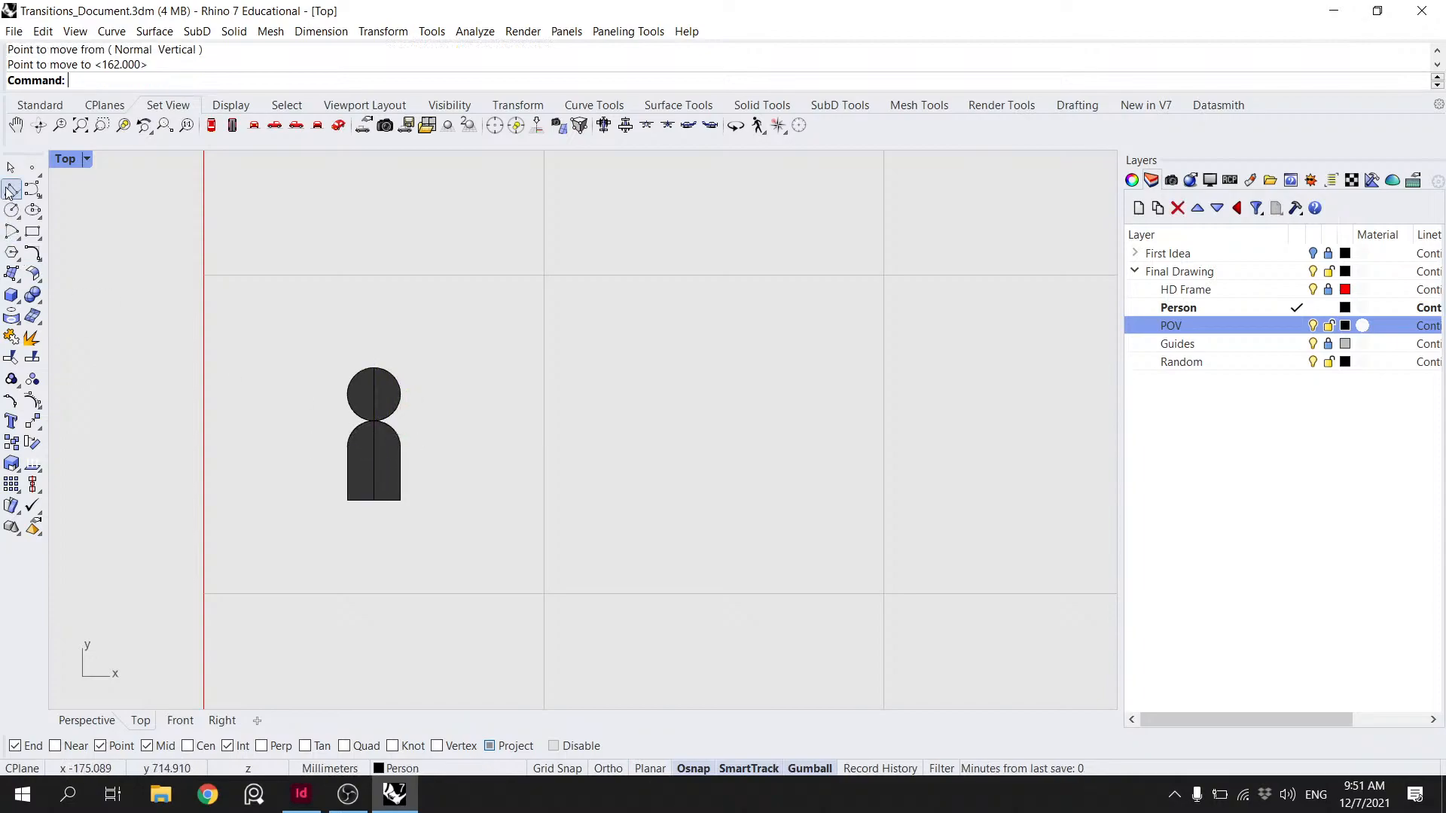
# - Draw a circle of about 153 mm radius around the person, centred on the midpoint of the vertical centre line
pyautogui.click(11, 210)
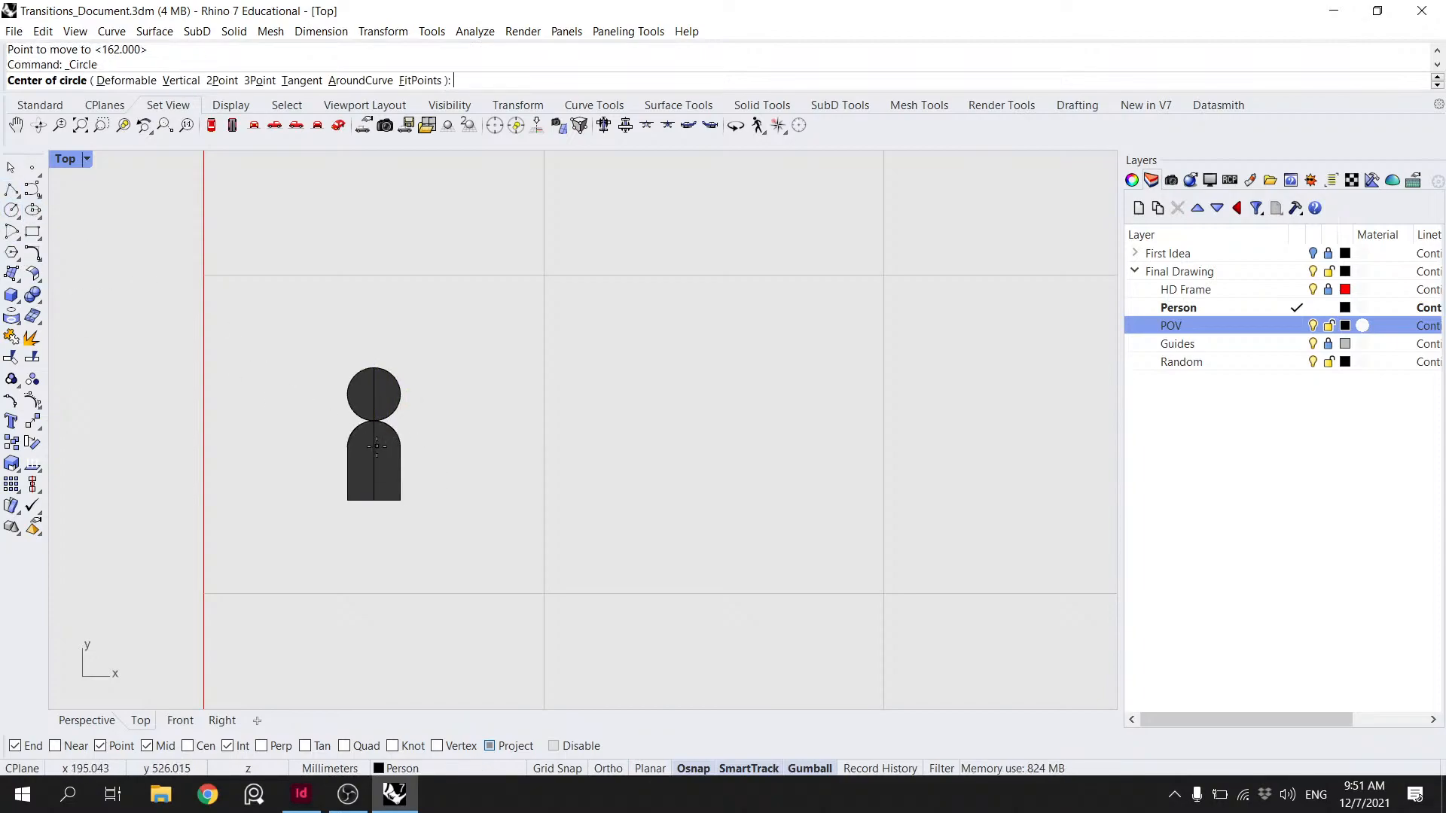
pyautogui.click(375, 435)
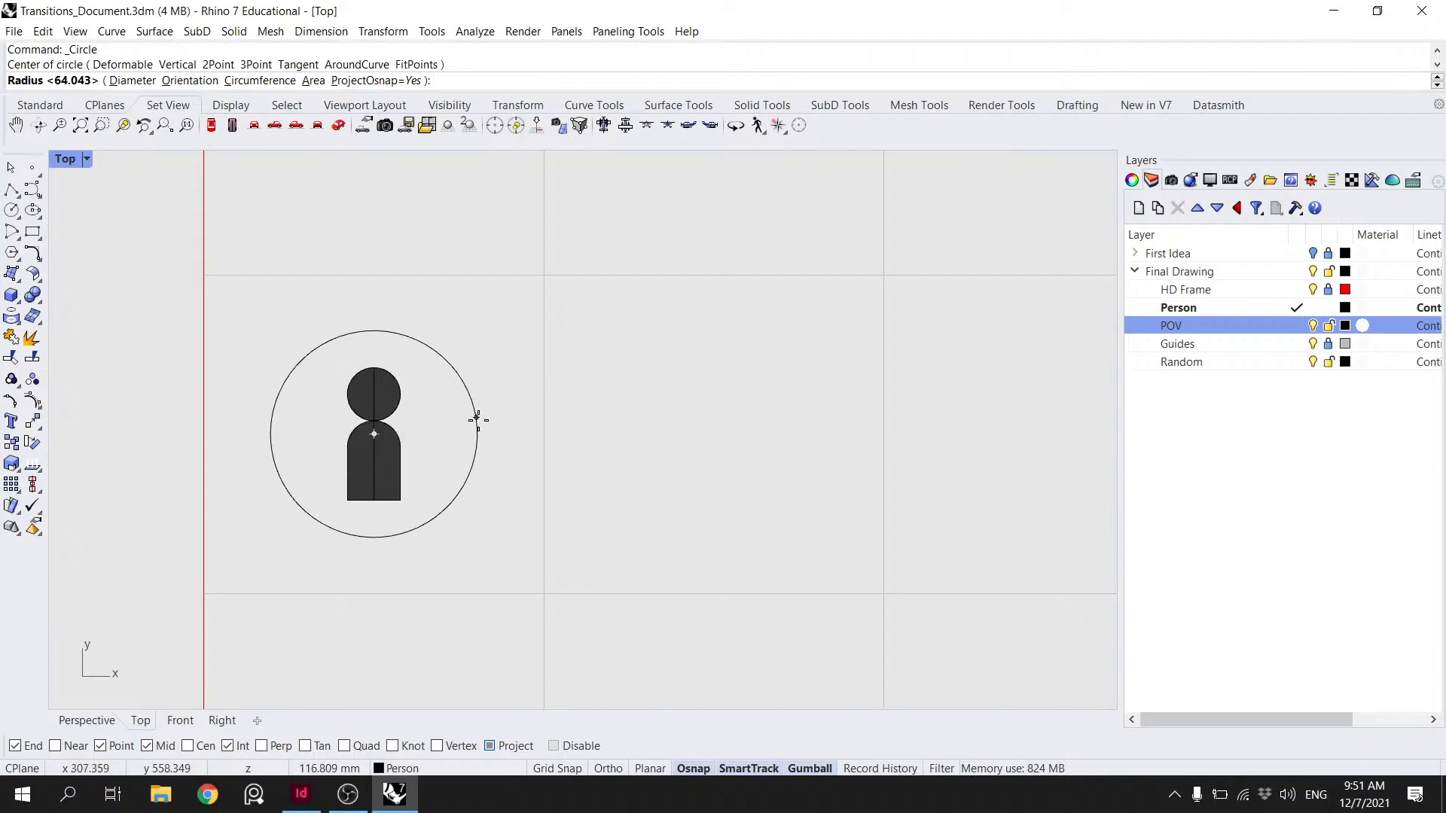
pyautogui.scroll(-2, 508, 435)
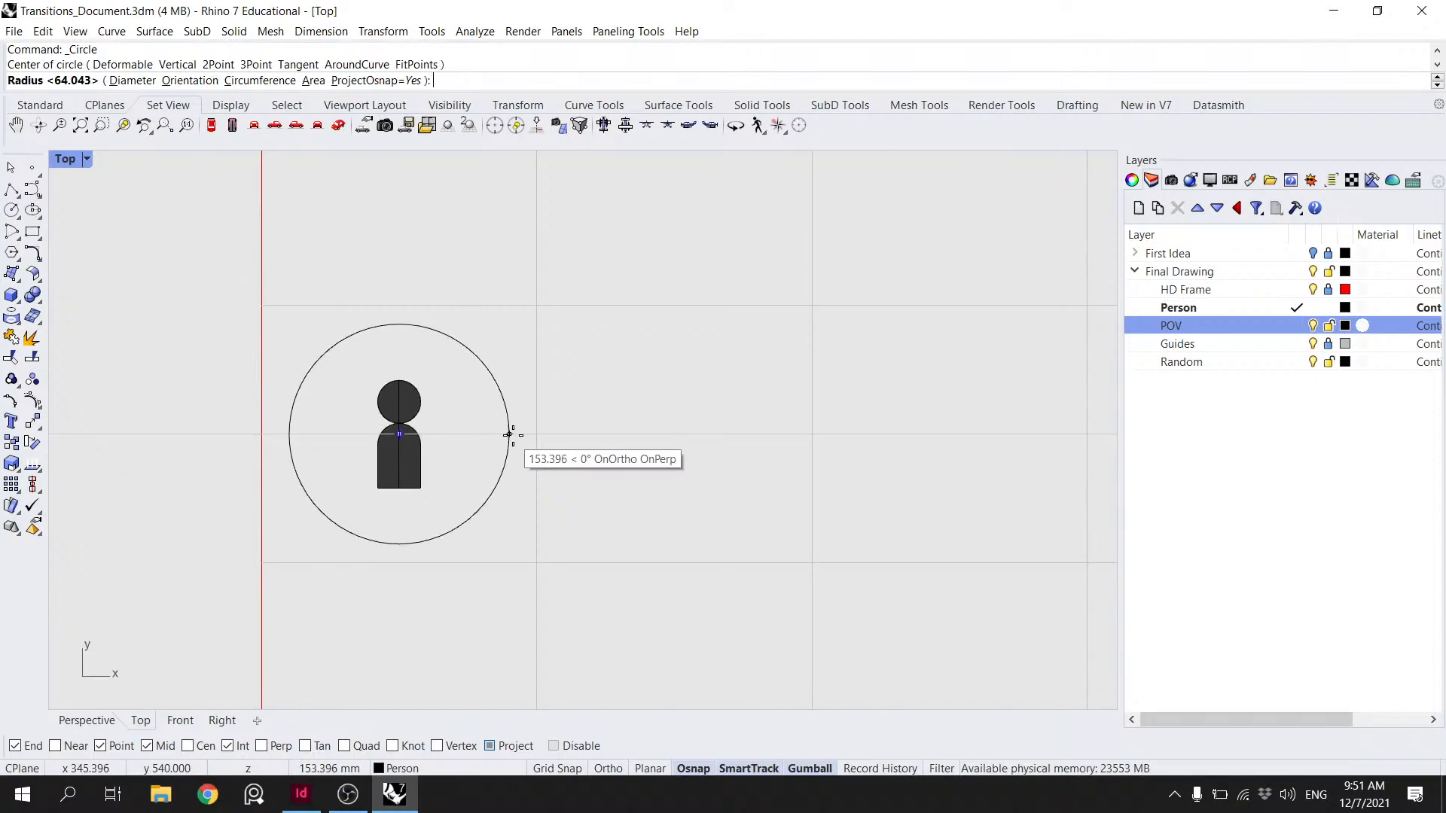
pyautogui.scroll(-2, 532, 434)
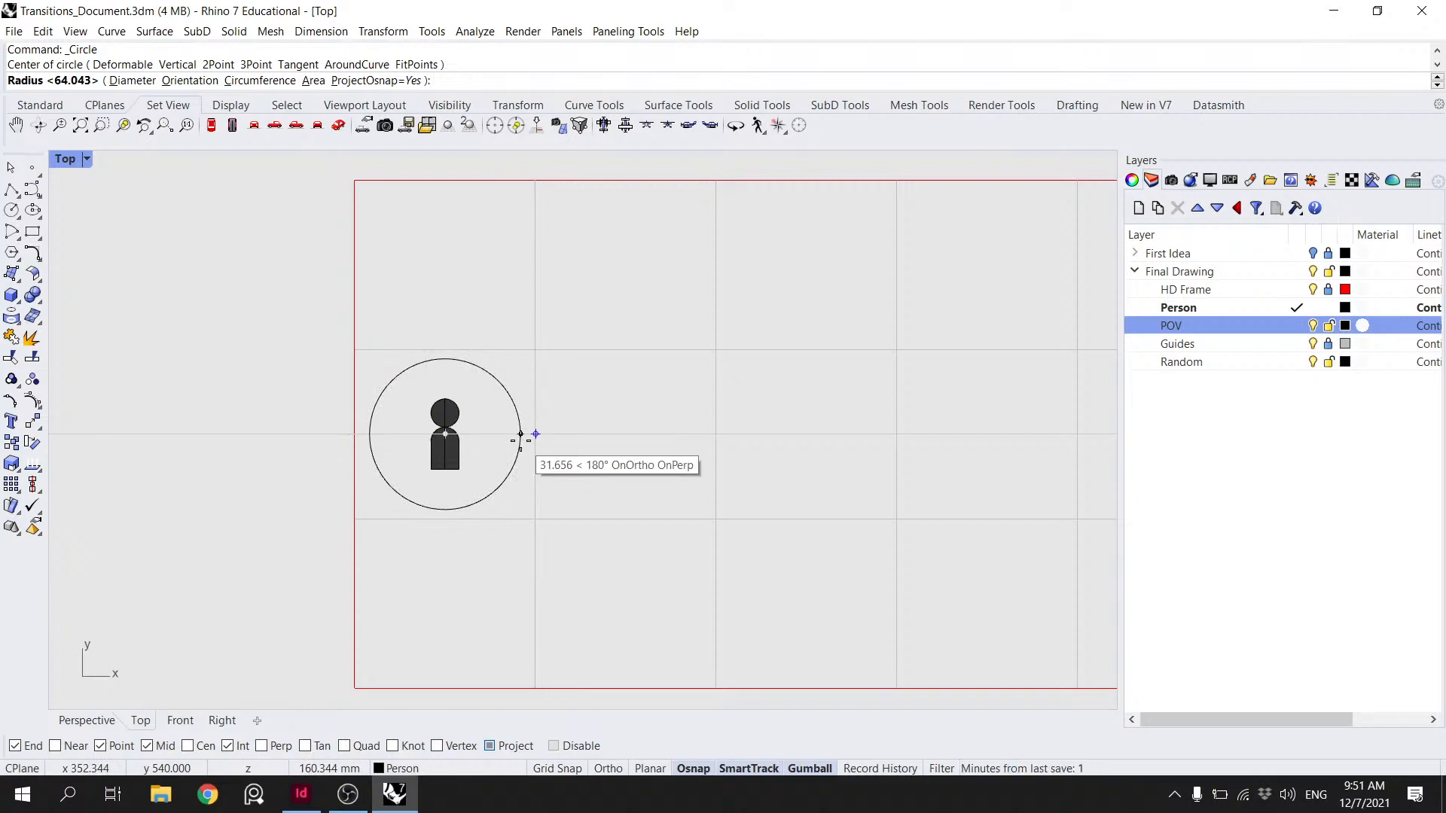
pyautogui.scroll(-5, 520, 435)
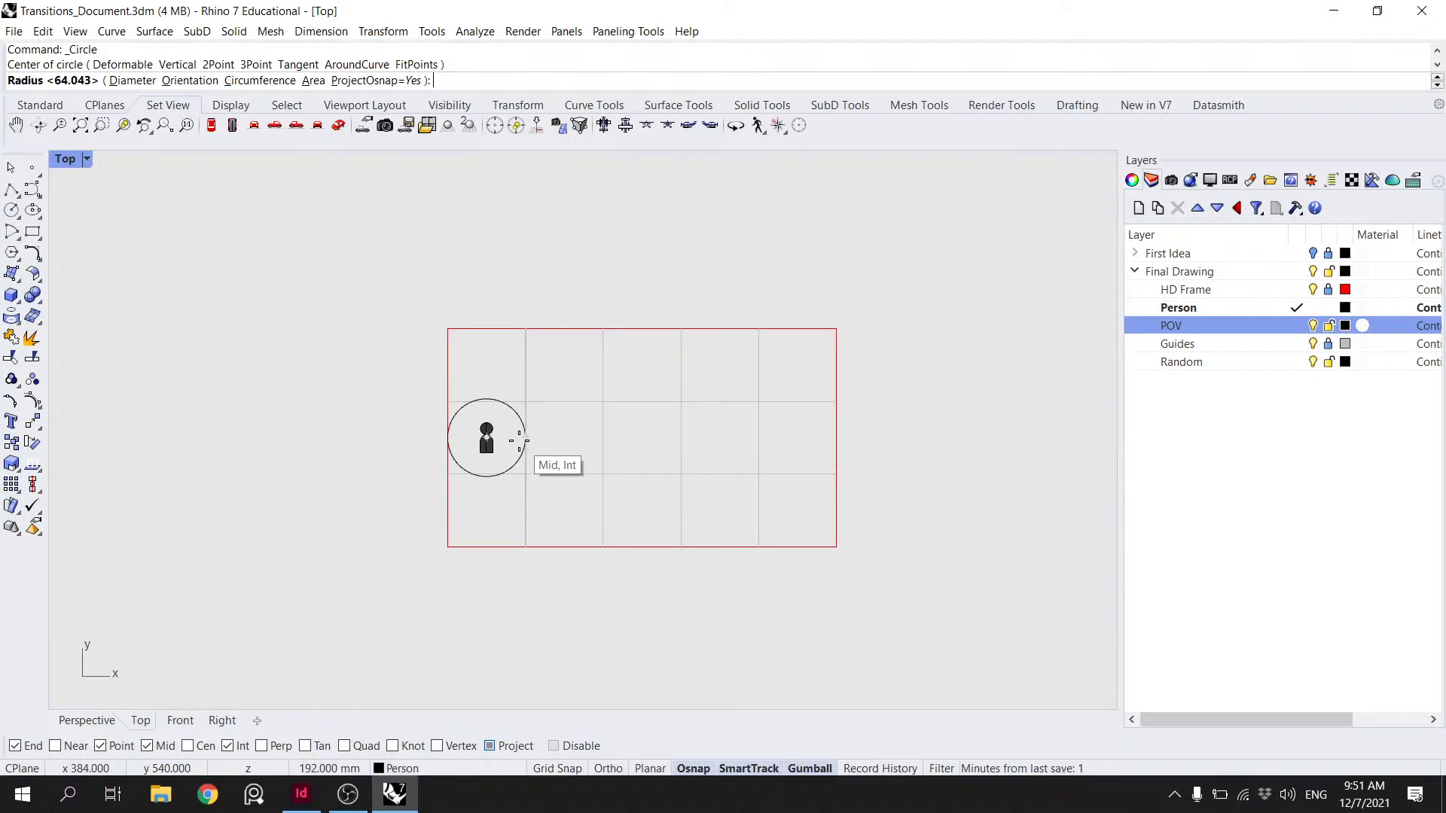
pyautogui.scroll(3, 510, 438)
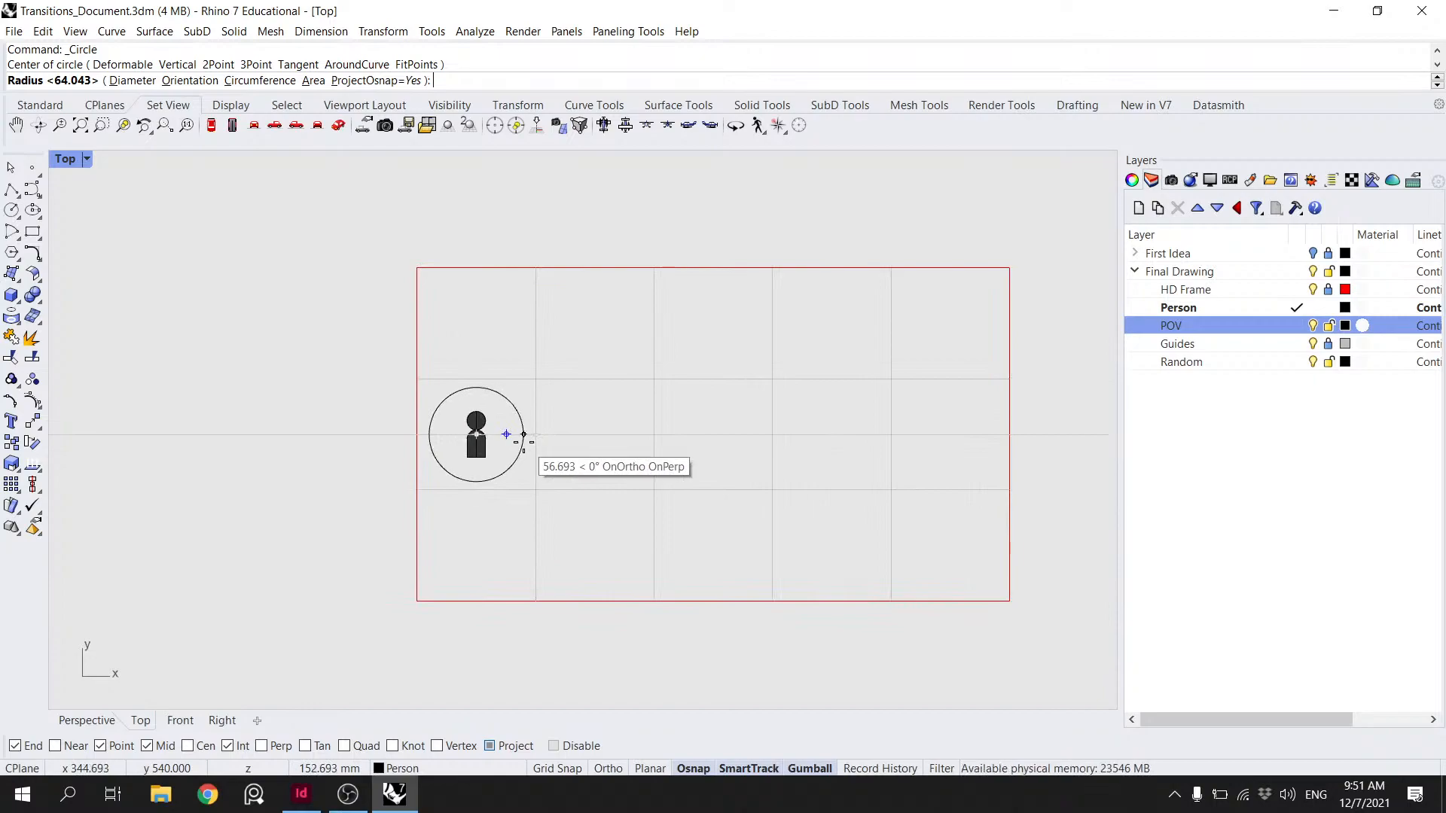
pyautogui.click(523, 437)
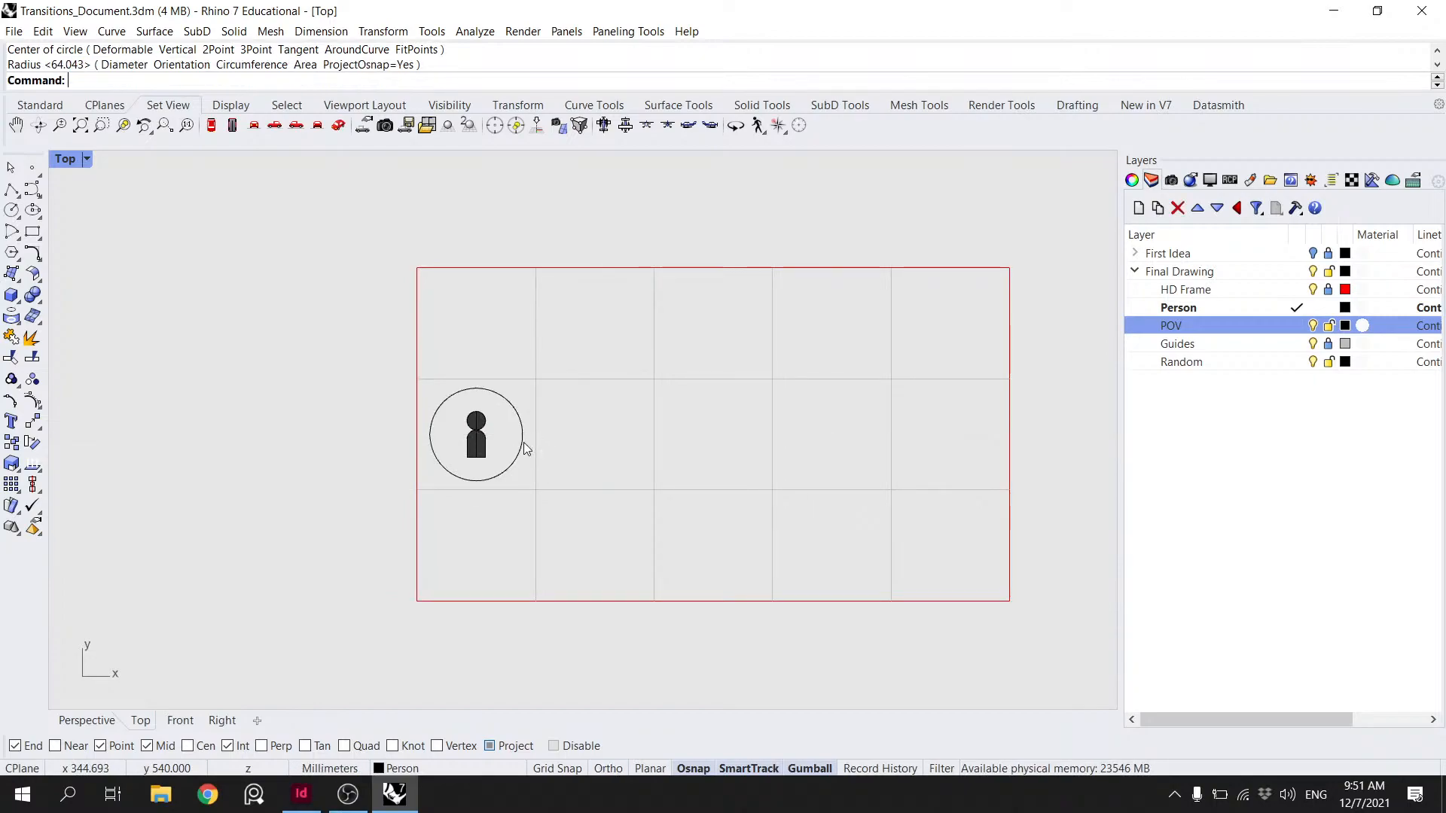
# - Try scaling the person and its centre line uniformly by 0.75, and undo the scaling
pyautogui.scroll(5, 536, 390)
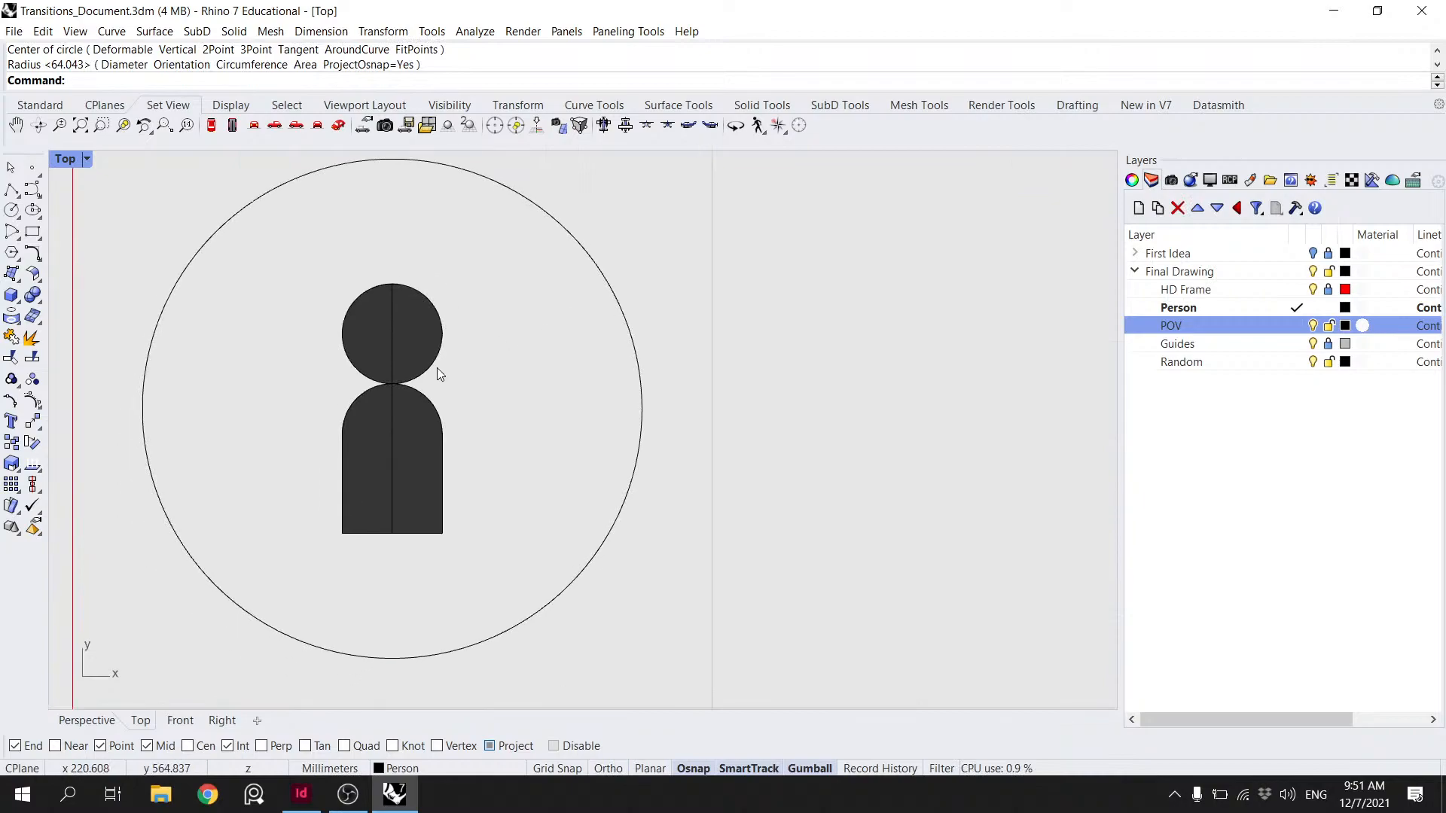
pyautogui.scroll(-3, 519, 399)
pyautogui.moveTo(440, 414); pyautogui.dragTo(442, 419)
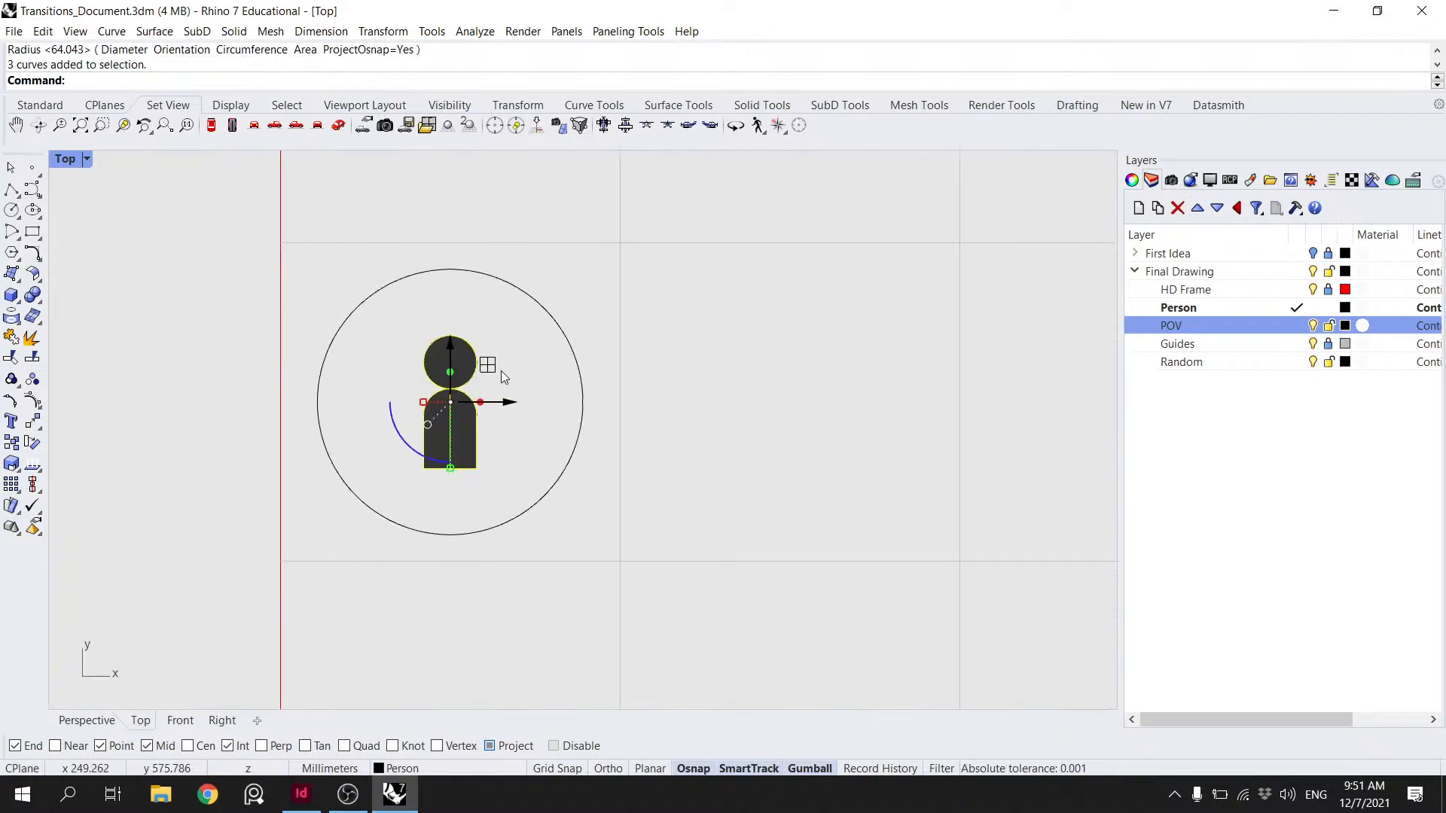
pyautogui.click(423, 402)
pyautogui.write('.75')
pyautogui.press('Return')
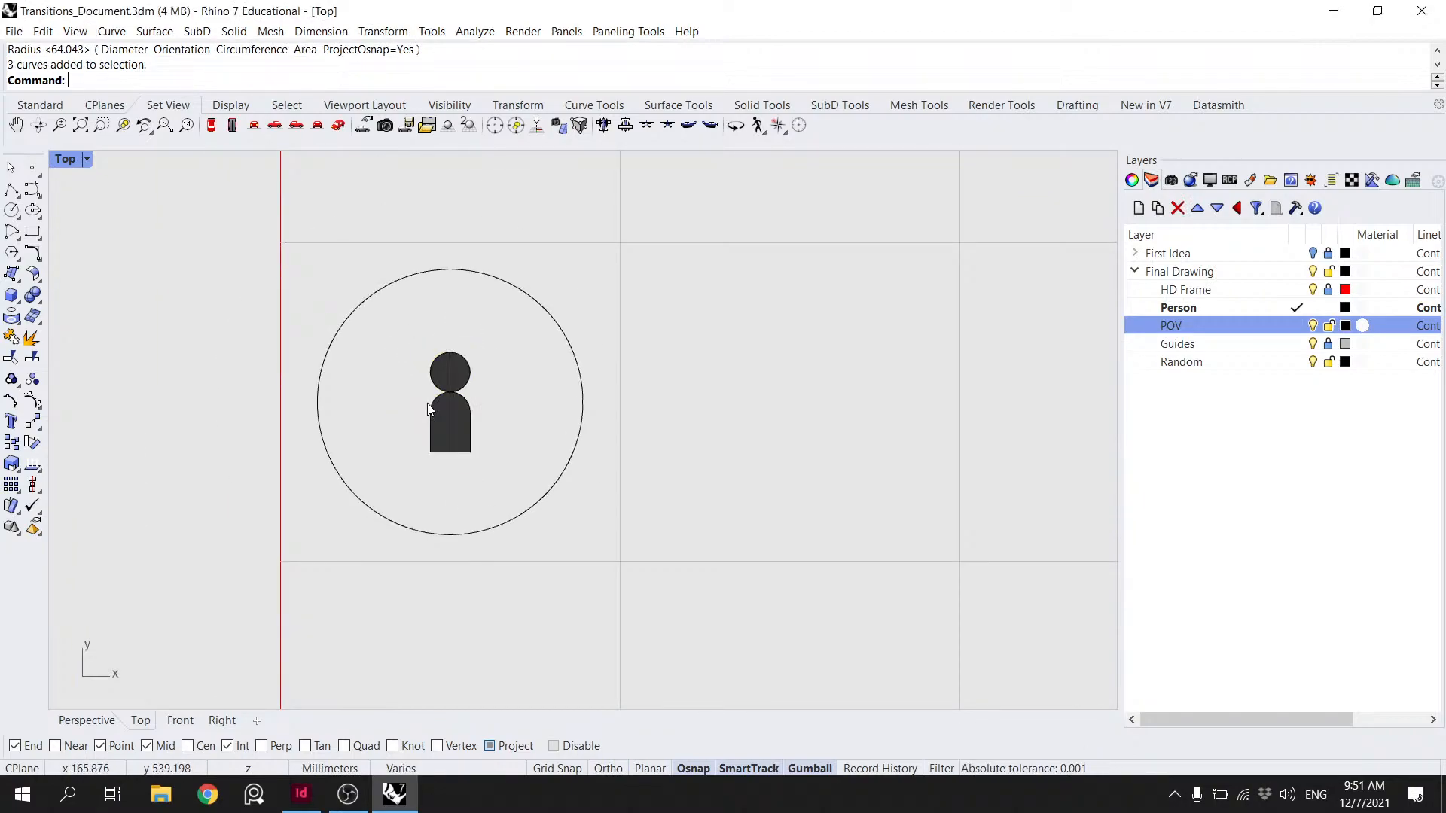
pyautogui.scroll(-3, 458, 395)
pyautogui.scroll(-2, 500, 389)
pyautogui.moveTo(507, 394); pyautogui.dragTo(264, 396, button='right')
pyautogui.scroll(2, 202, 387)
pyautogui.scroll(3, 202, 387)
pyautogui.hotkey('ctrl', 'z')
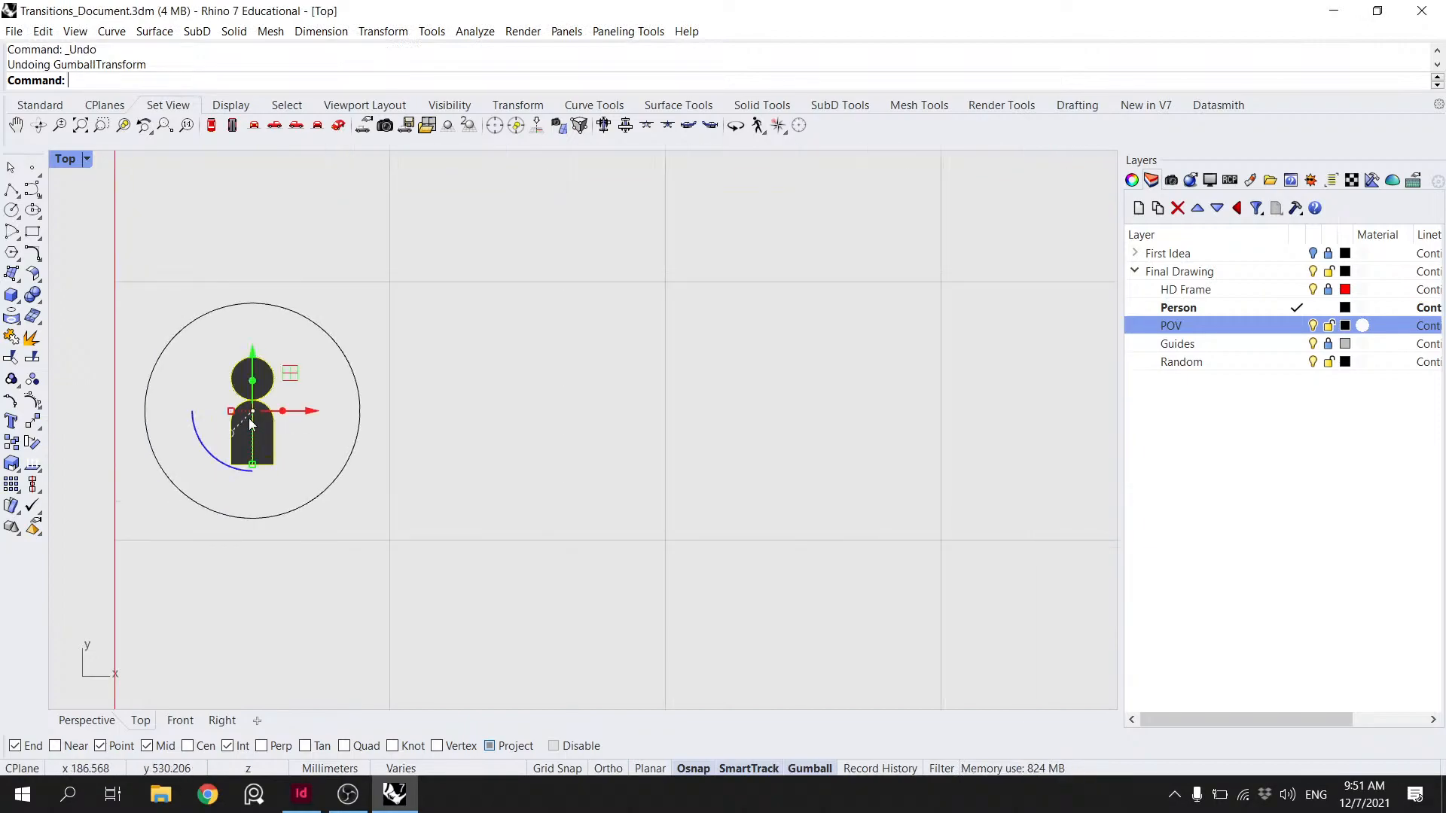
# - Scale the person and its centre line uniformly by a factor of 0.7
pyautogui.click(230, 413)
pyautogui.write('.7')
pyautogui.press('Return')
pyautogui.press('Escape')
# - Examine the size of the person and its surrounding circle in relation to the whole HD frame grid
pyautogui.scroll(-6, 287, 407)
pyautogui.moveTo(442, 362); pyautogui.dragTo(512, 363, button='right')
pyautogui.moveTo(731, 387); pyautogui.dragTo(696, 379, button='right')
pyautogui.scroll(-2, 720, 390)
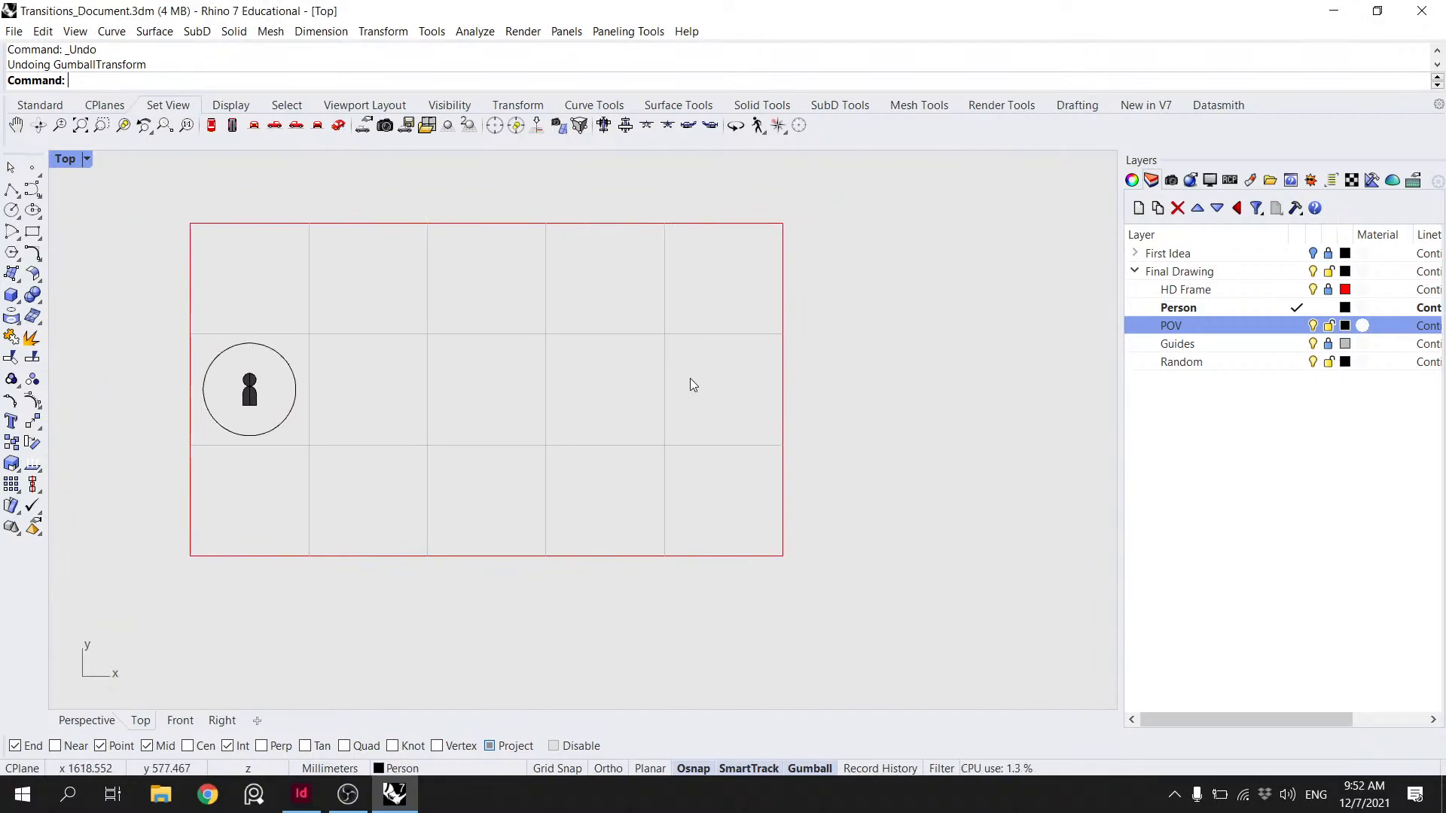
pyautogui.scroll(6, 276, 385)
pyautogui.scroll(-2, 276, 386)
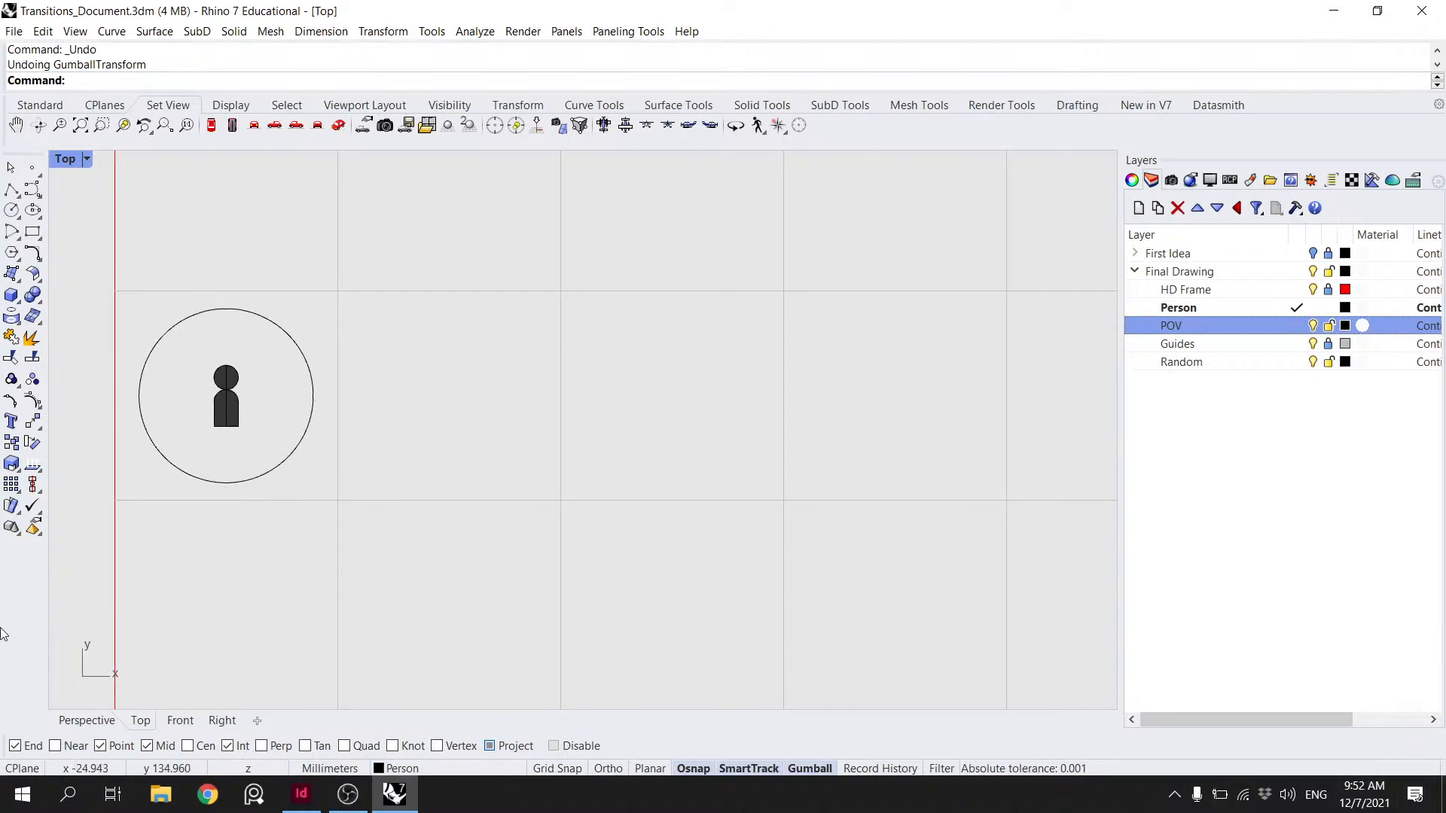
pyautogui.click(315, 795)
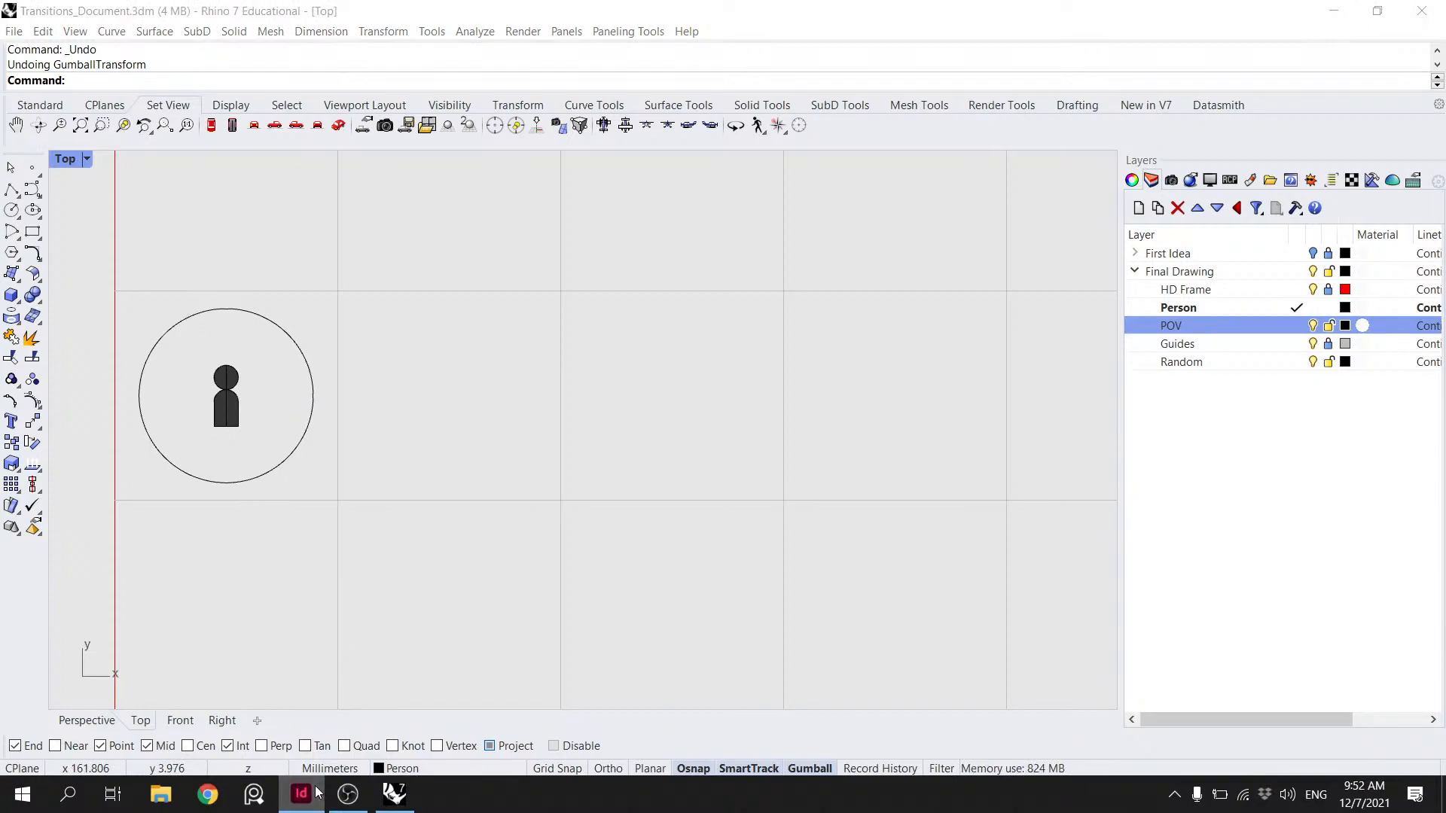
pyautogui.scroll(-3, 469, 468)
pyautogui.scroll(1, 395, 443)
pyautogui.scroll(3, 395, 443)
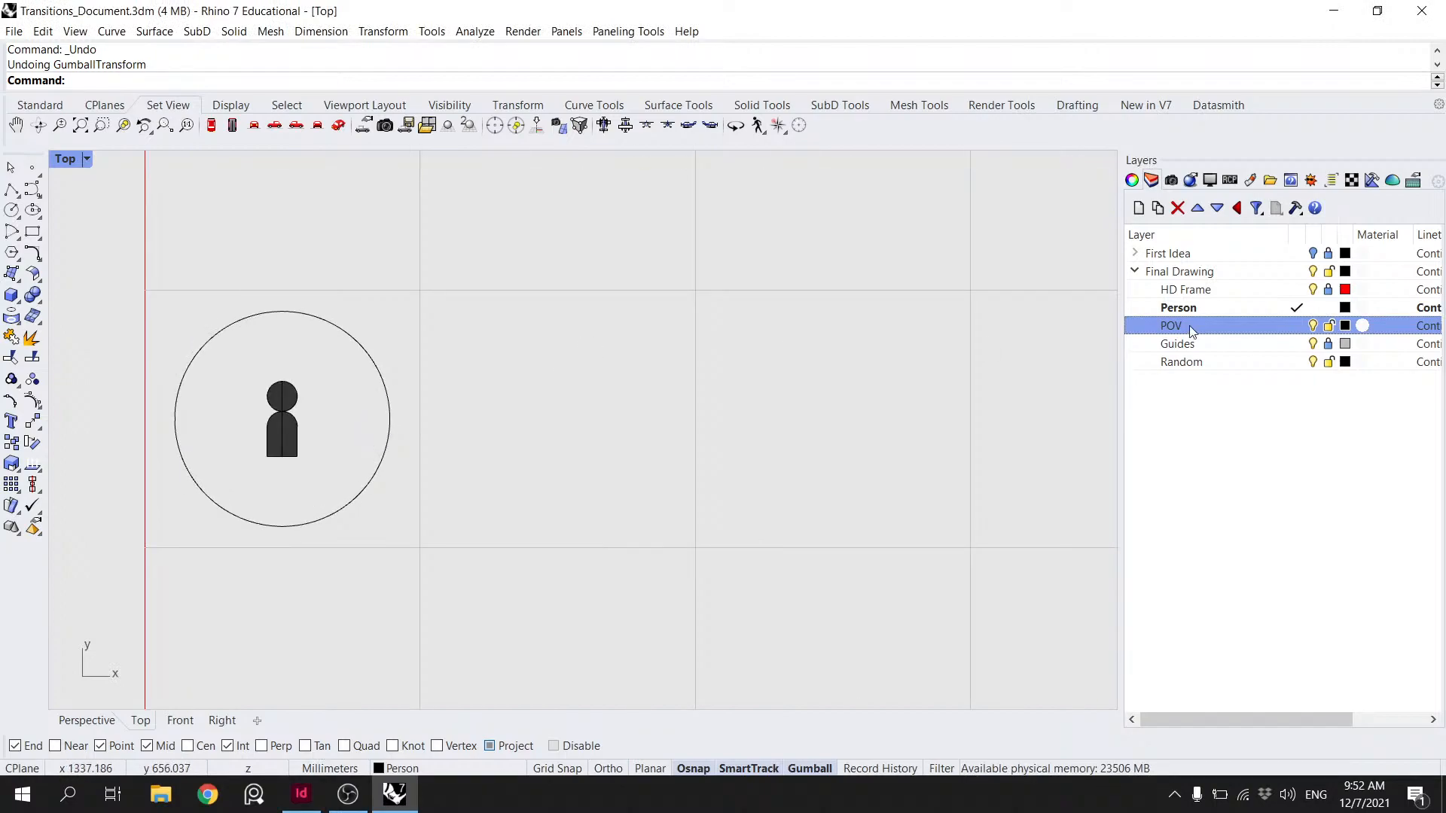
# - Add a layer named Table below the Person layer and make it the current layer
pyautogui.click(1139, 209)
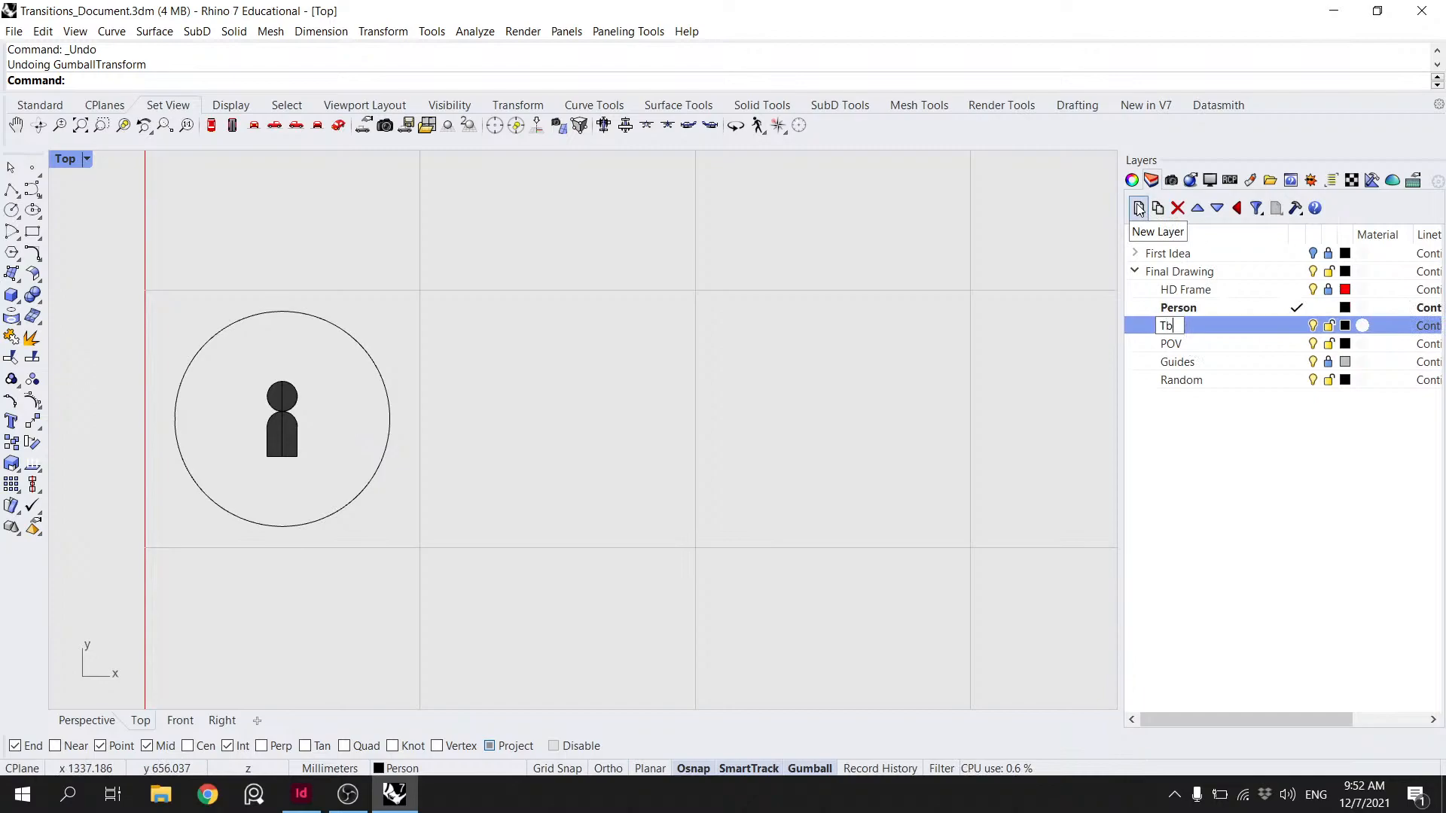
pyautogui.press('Return')
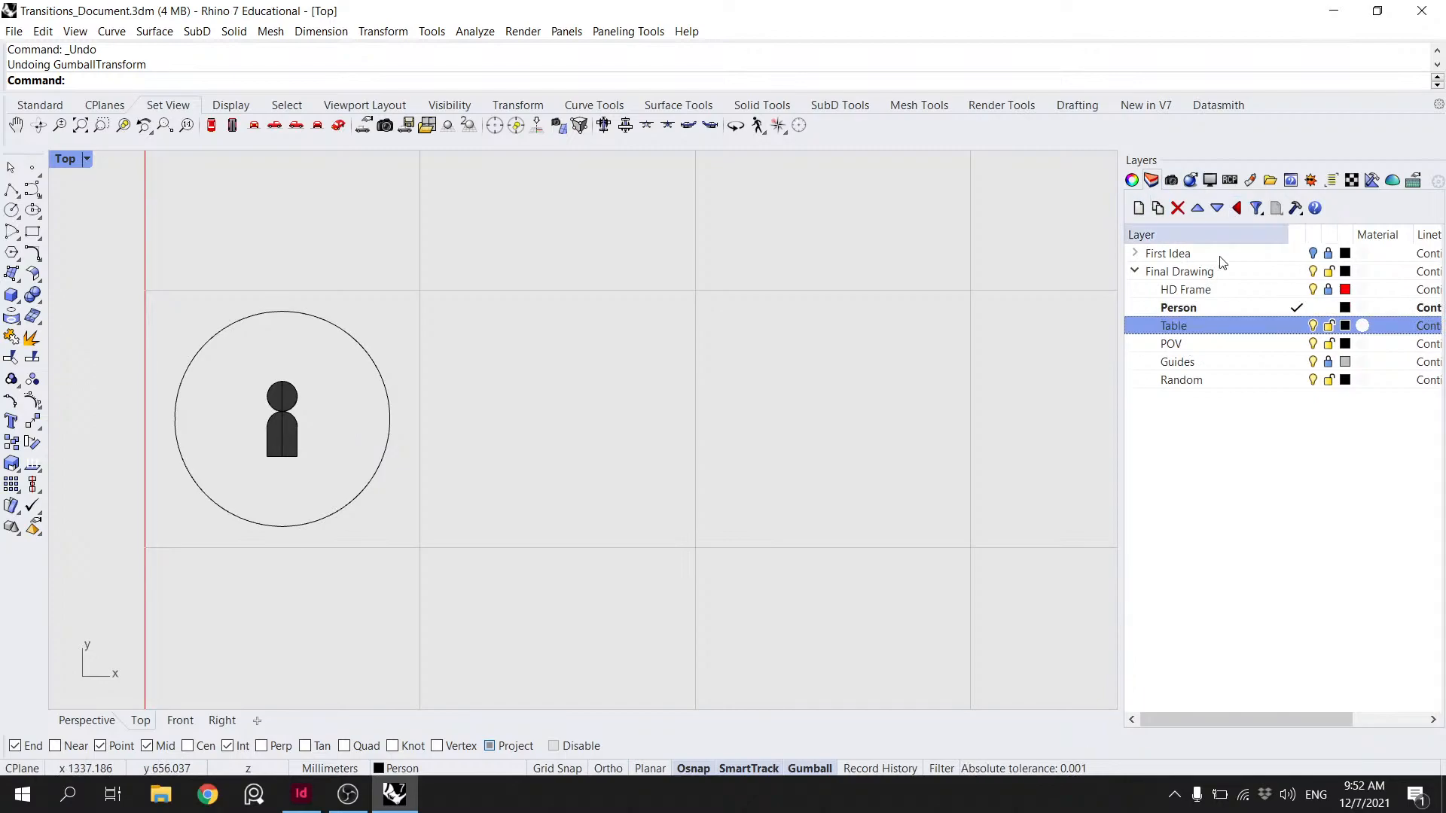
pyautogui.doubleClick(1228, 329)
# - Draw a 3-point rectangle for the tabletop beside the person, with a short vertical first edge and a width of 140 mm
pyautogui.click(32, 232)
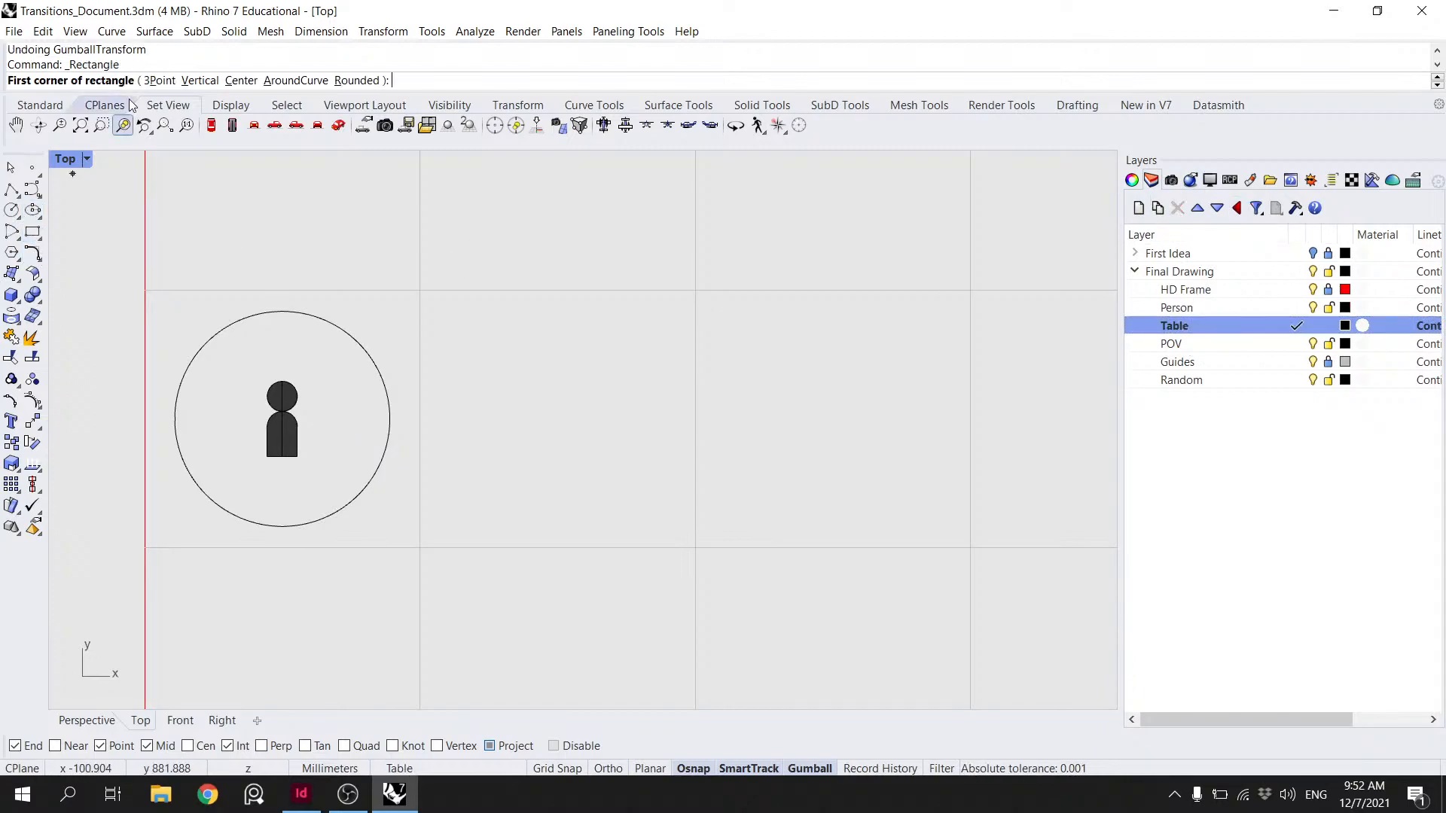
pyautogui.click(152, 81)
pyautogui.scroll(3, 332, 383)
pyautogui.click(326, 433)
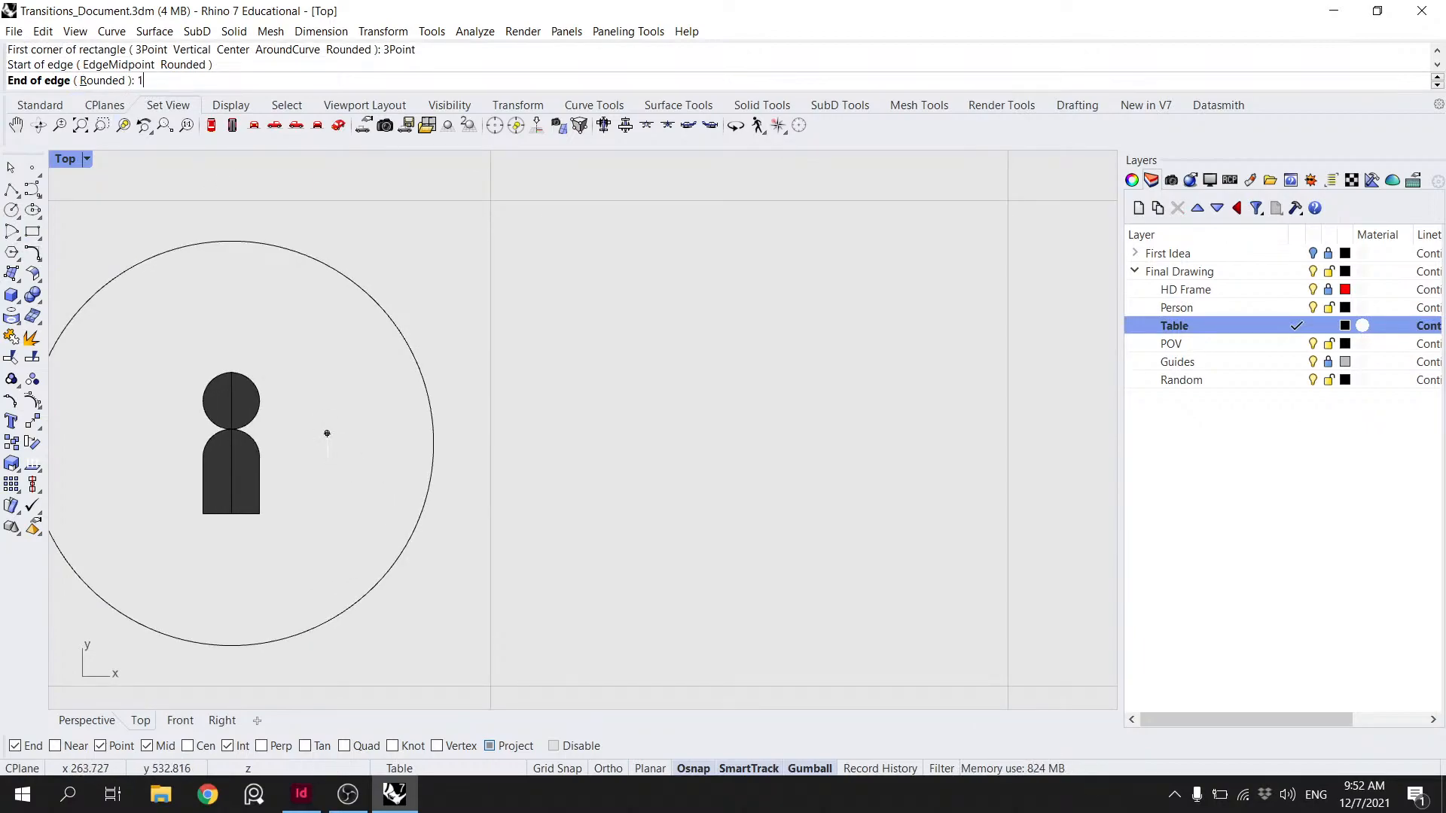
pyautogui.keyDown('shift'); pyautogui.click(541, 433); pyautogui.keyUp('shift')
pyautogui.scroll(-2, 531, 455)
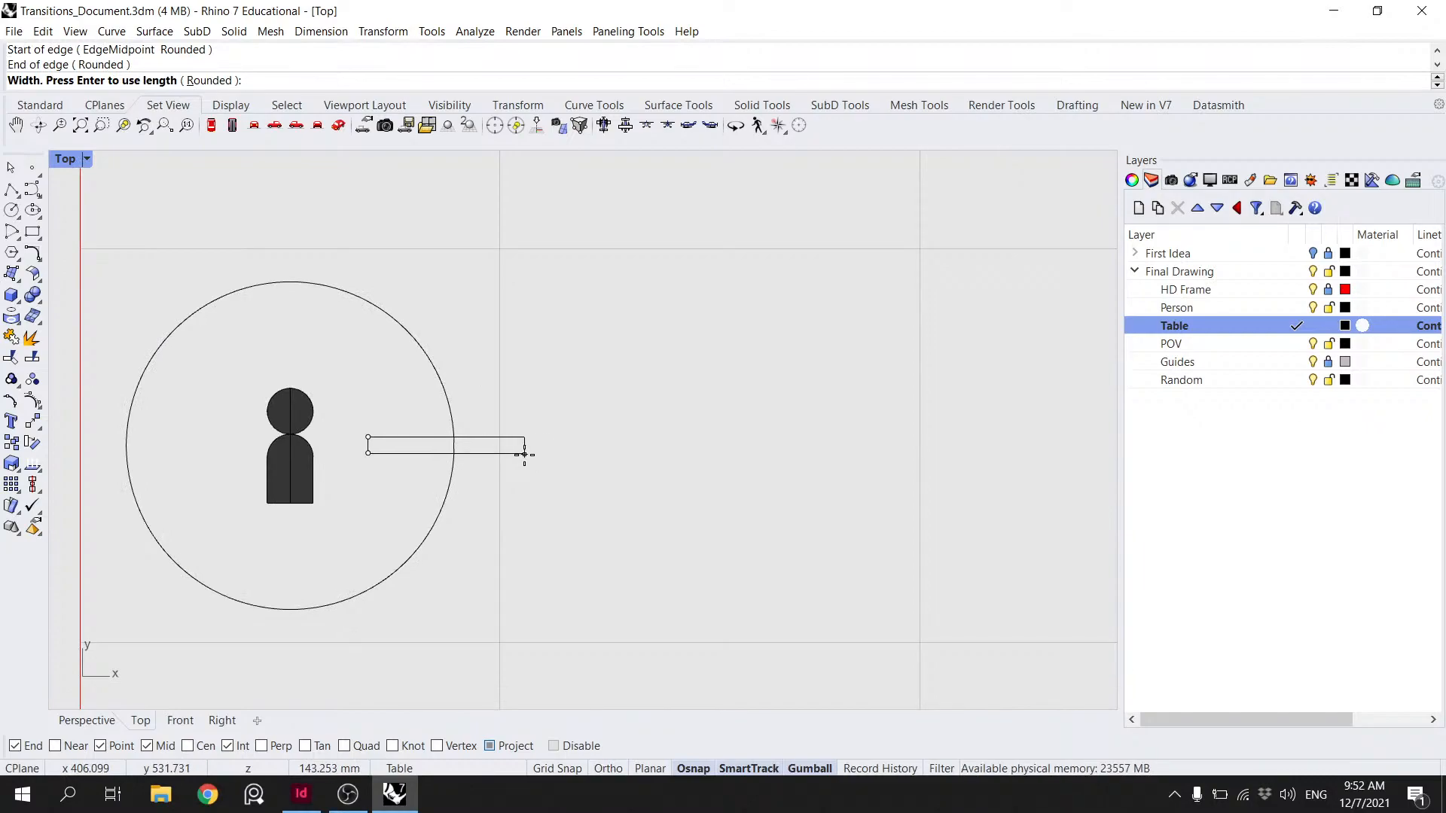
pyautogui.write('140')
pyautogui.press('Return')
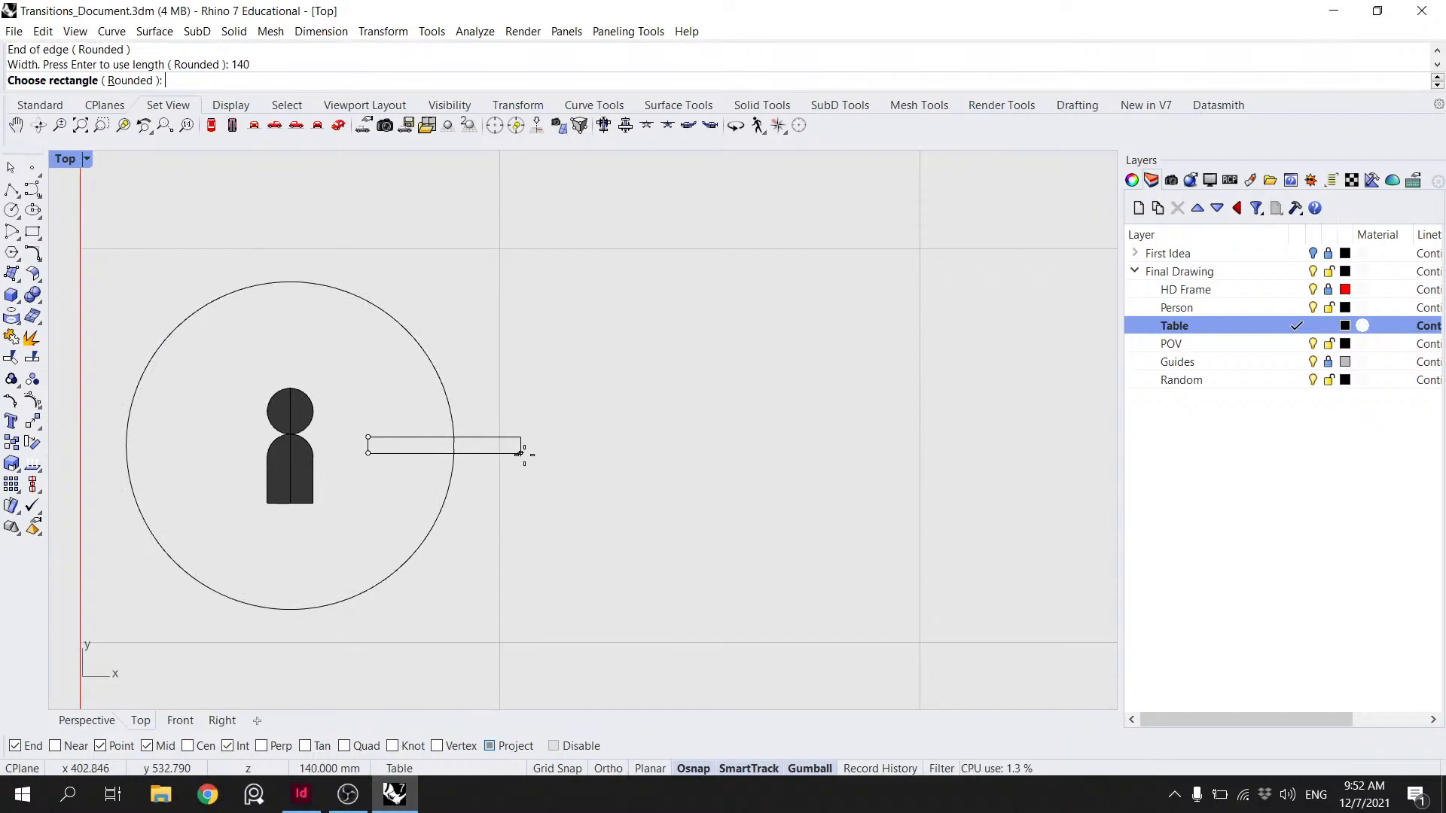
pyautogui.click(517, 454)
pyautogui.scroll(4, 418, 452)
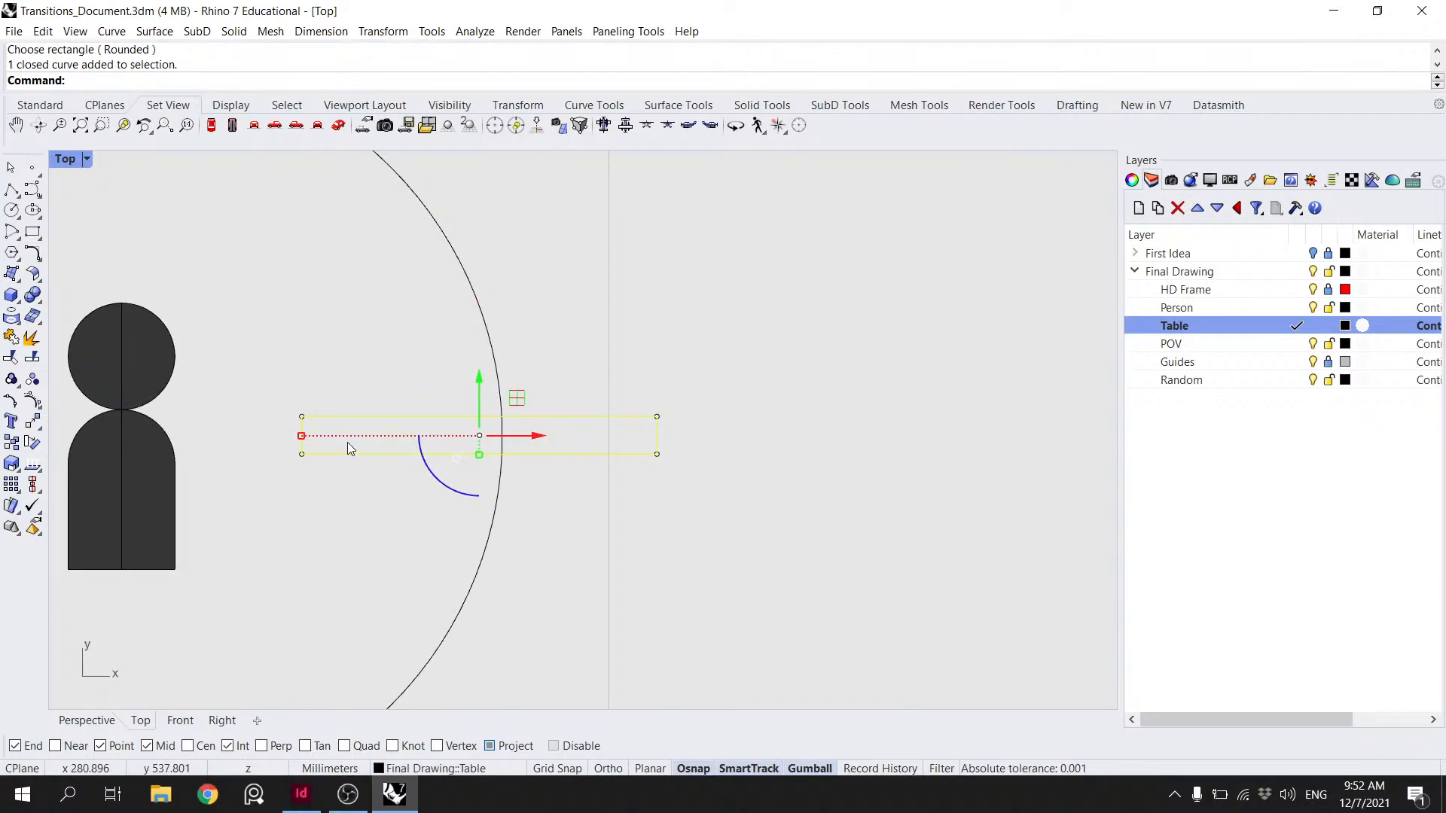
pyautogui.press('Escape')
pyautogui.scroll(-5, 348, 456)
pyautogui.scroll(-2, 348, 455)
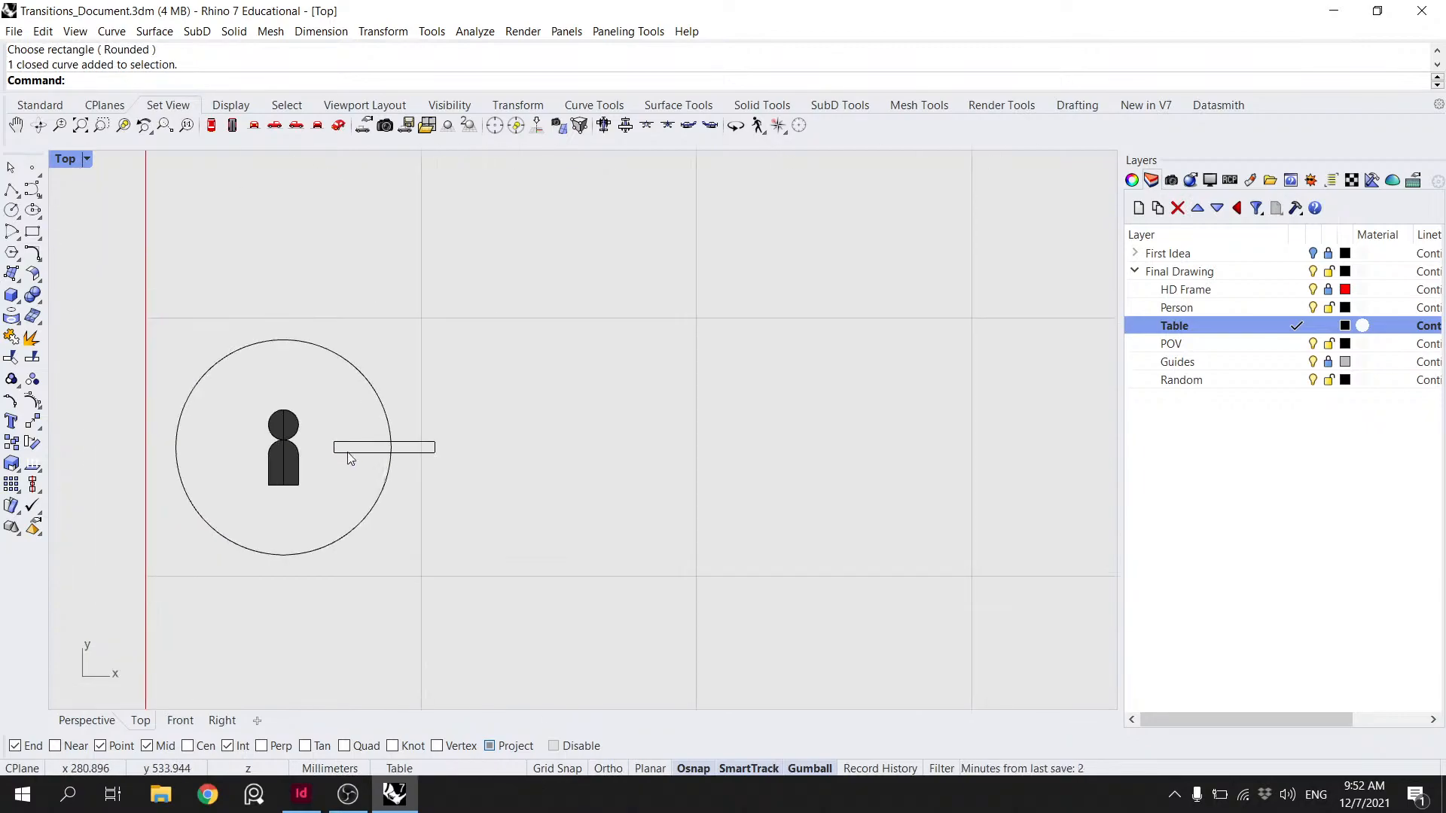
pyautogui.click(348, 452)
pyautogui.scroll(7, 348, 453)
pyautogui.press('Escape')
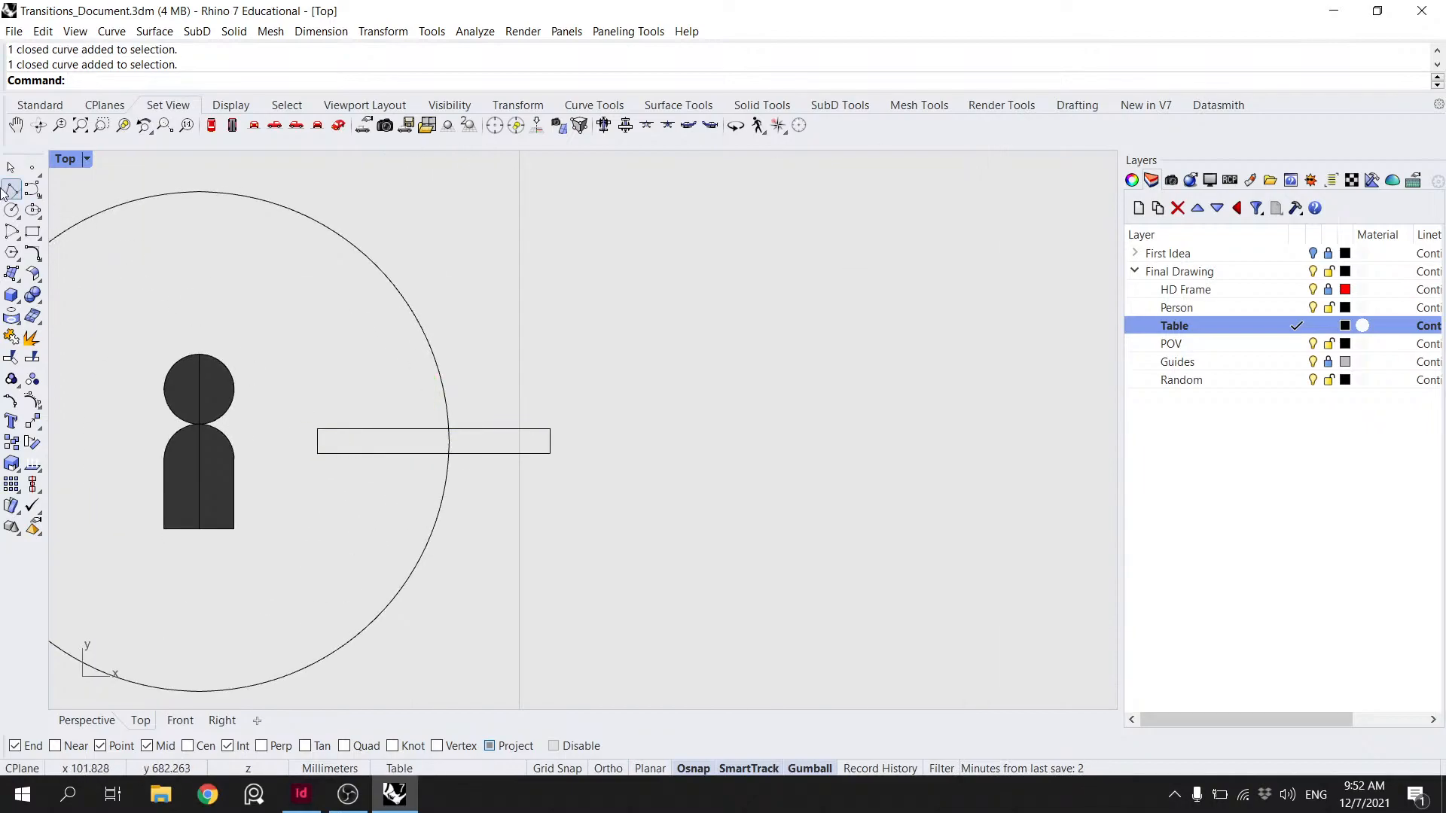
pyautogui.click(28, 236)
pyautogui.click(151, 80)
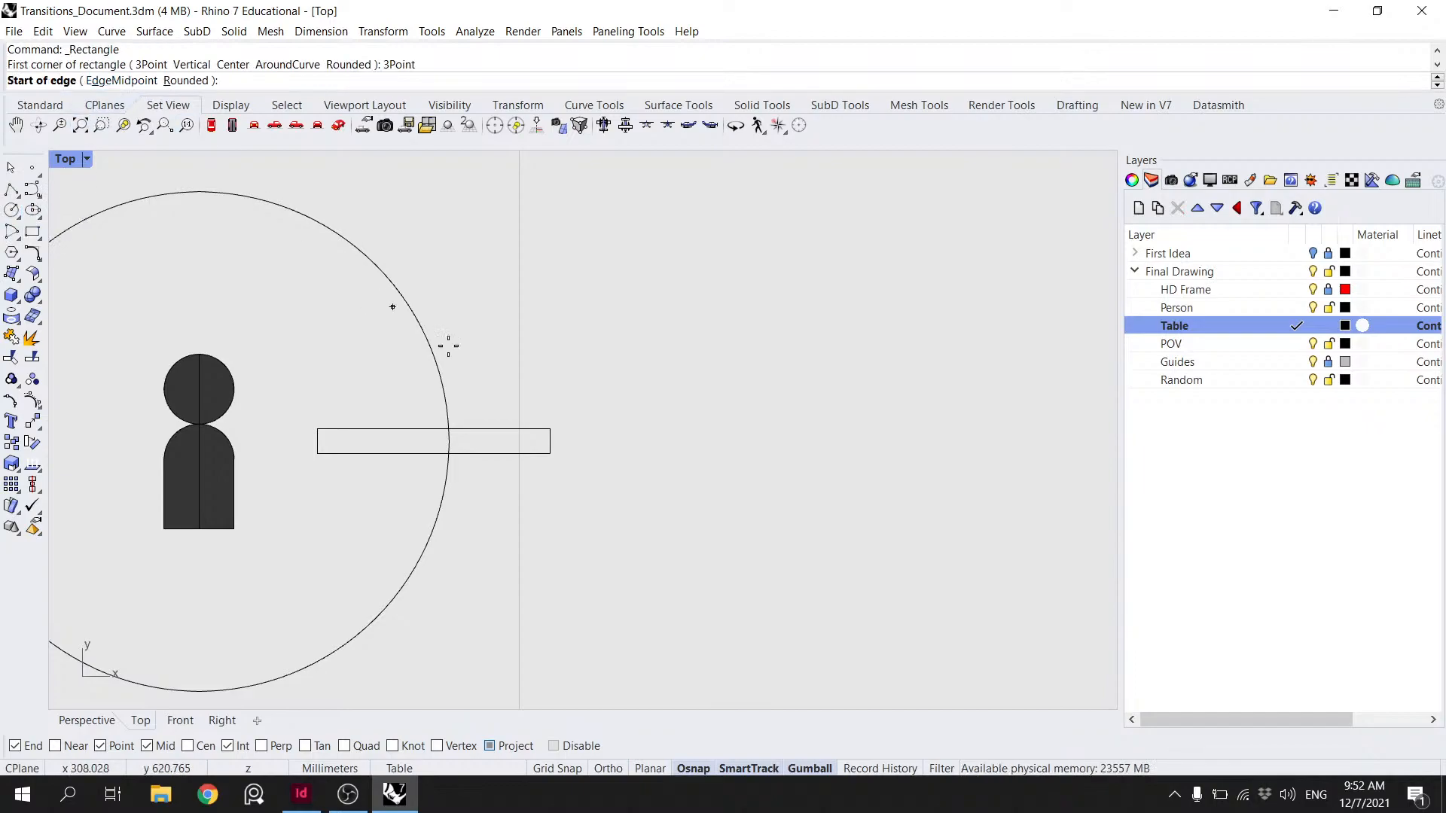
pyautogui.click(519, 428)
pyautogui.click(551, 429)
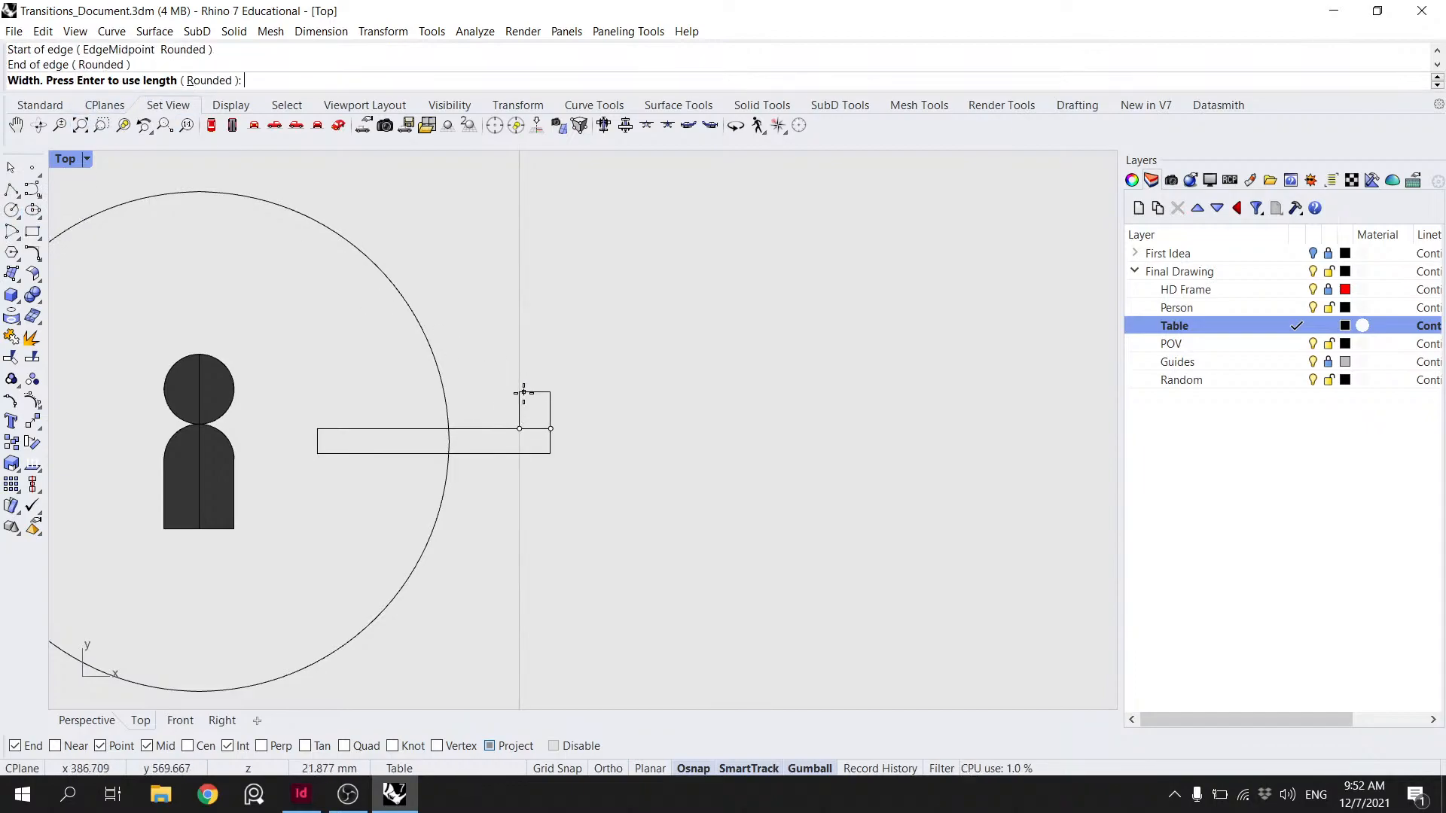
pyautogui.press('Escape')
pyautogui.press('Return')
pyautogui.click(551, 428)
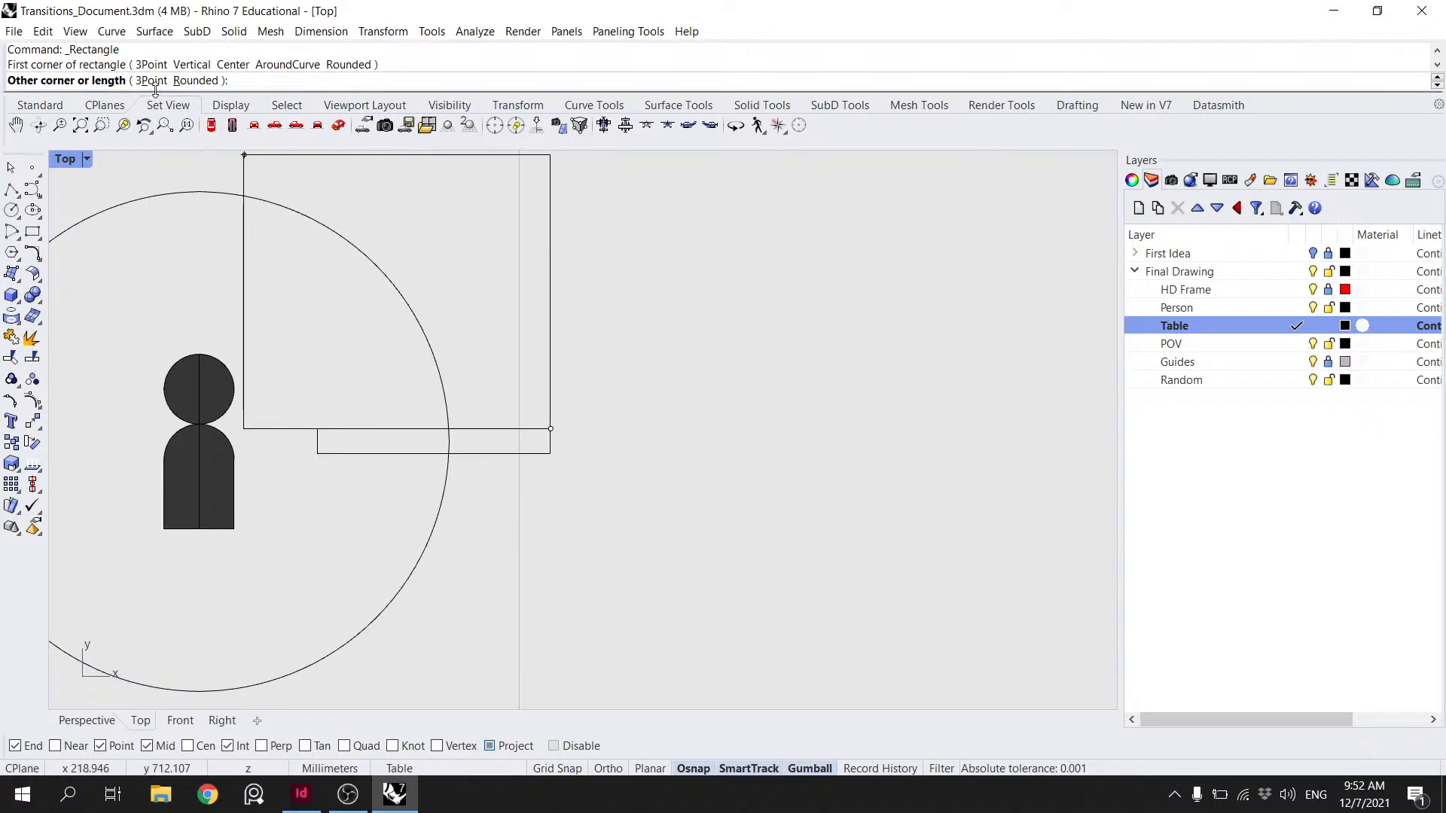
pyautogui.press('Escape')
# - Draw a 3-point rectangle 15 mm wide and 20 mm high just above the tabletop's far end as the mug body
pyautogui.press('Return')
pyautogui.click(555, 404)
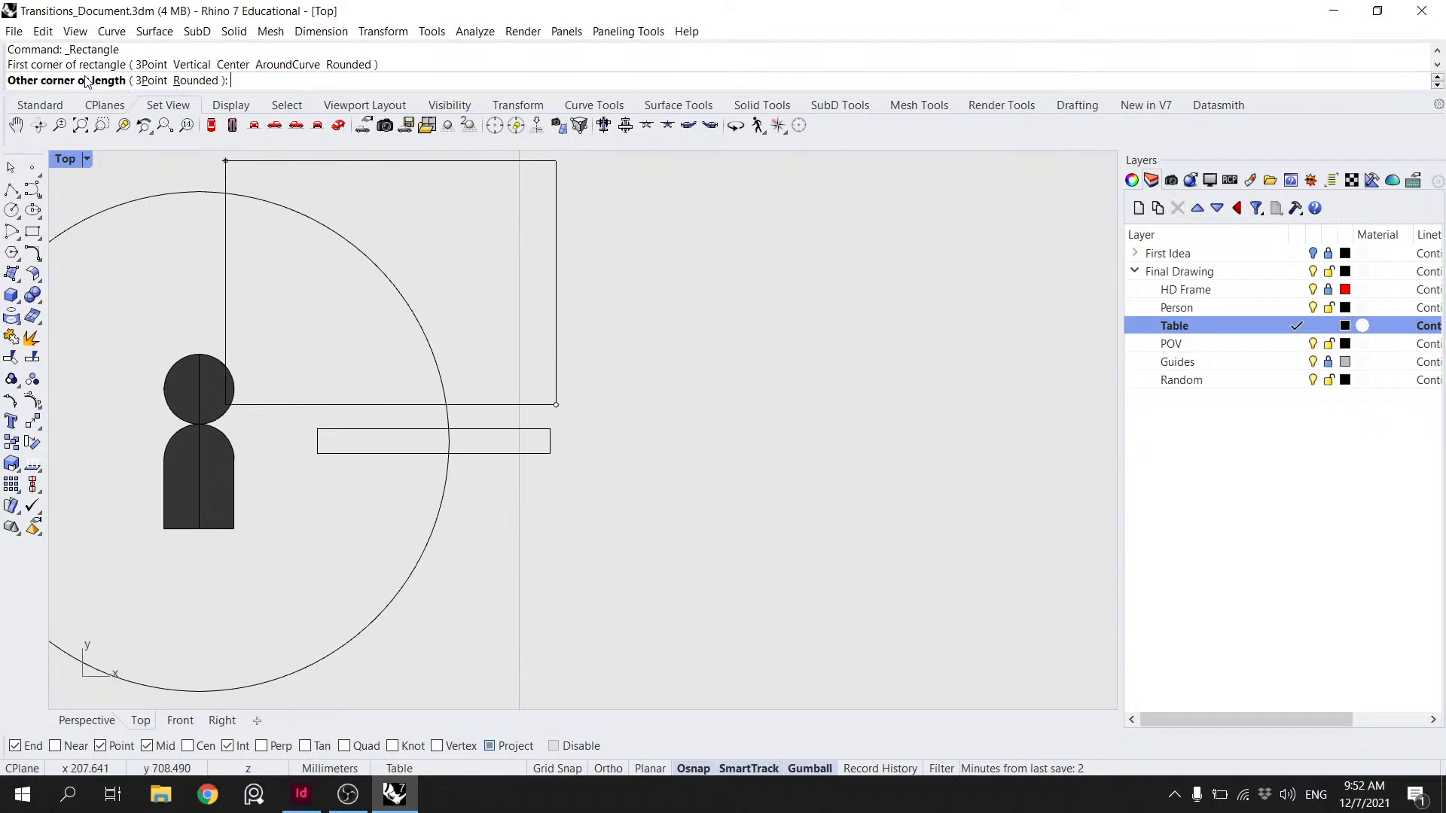
pyautogui.click(150, 81)
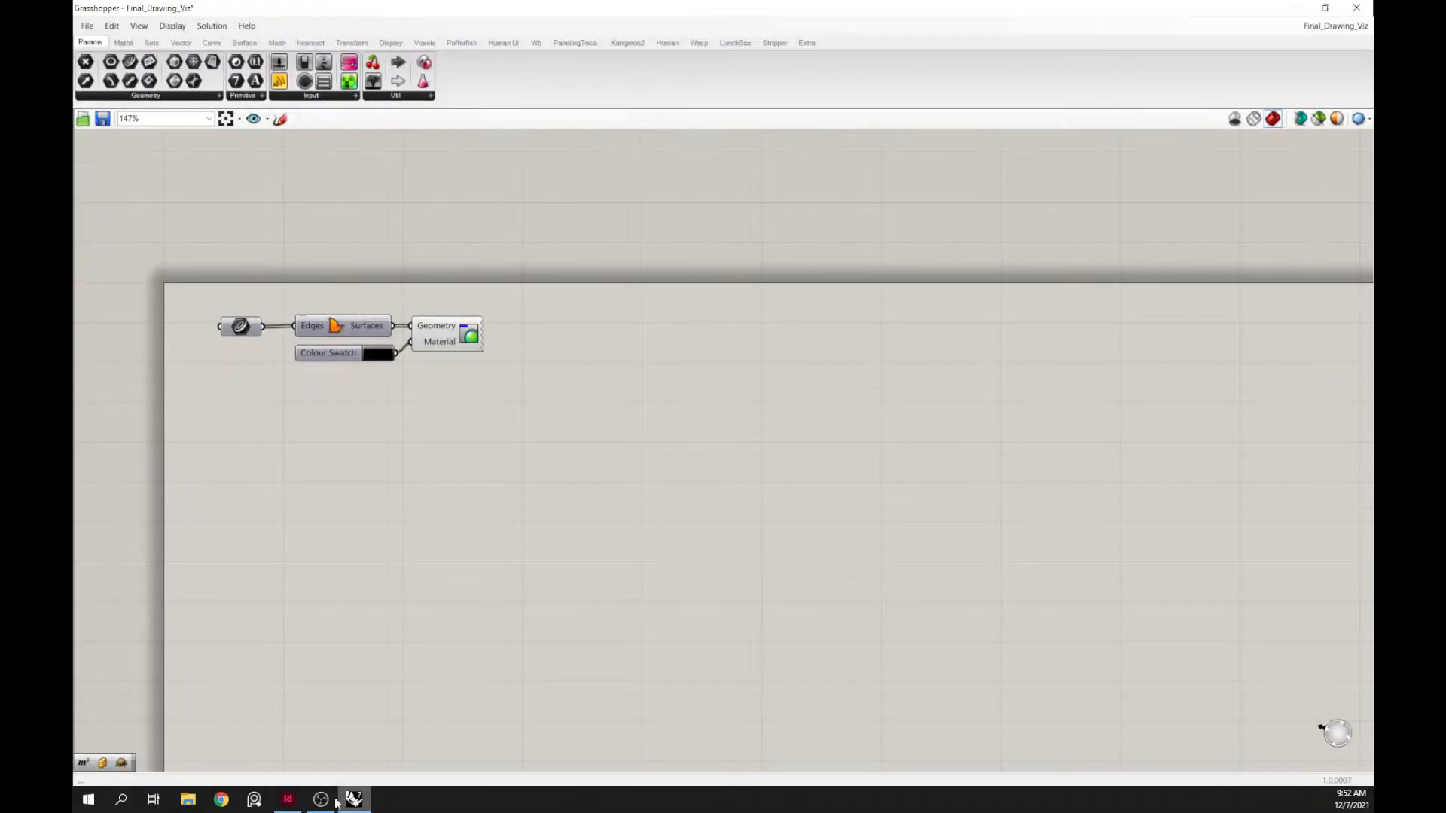
pyautogui.write('15')
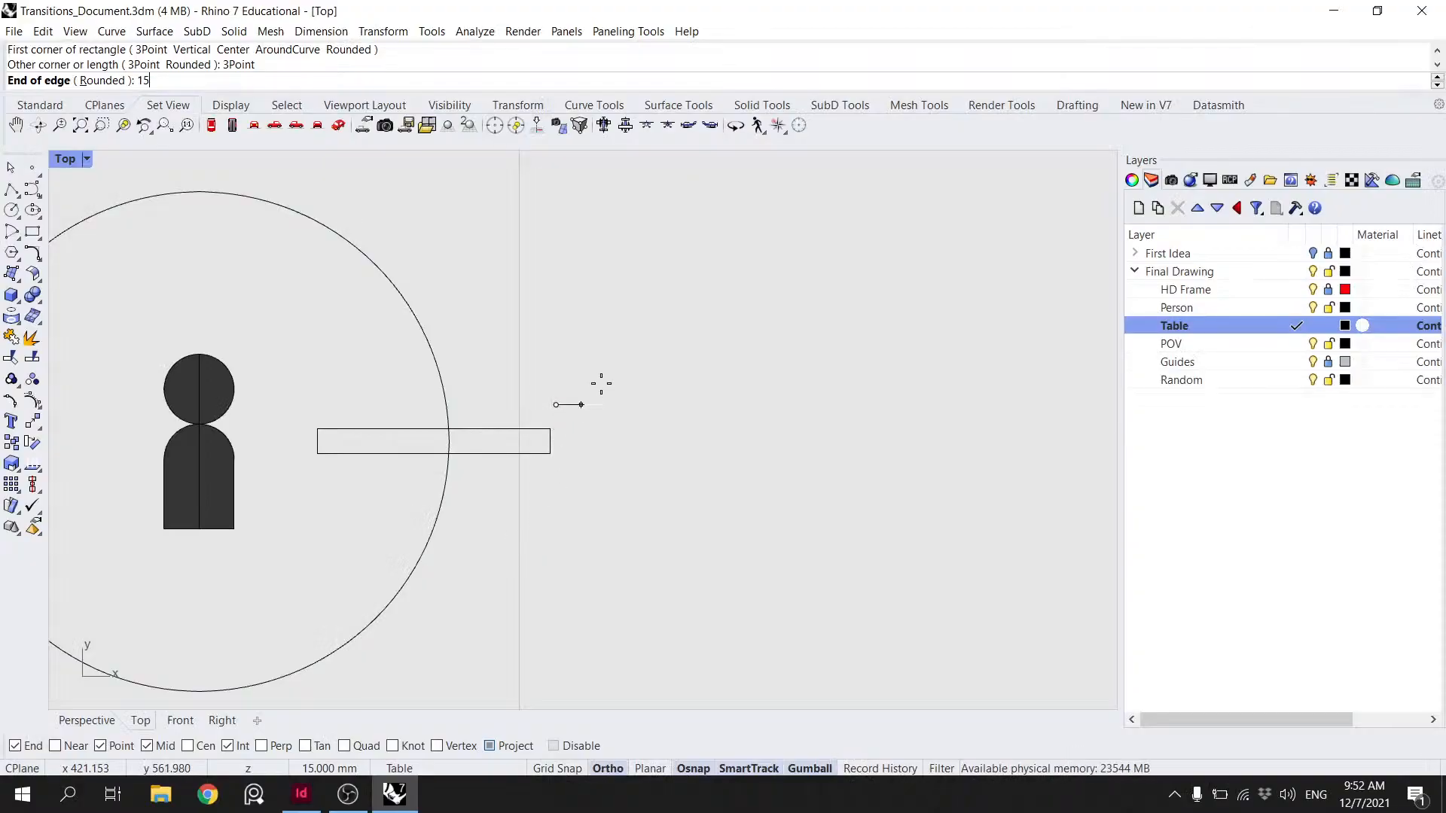
pyautogui.press('Return')
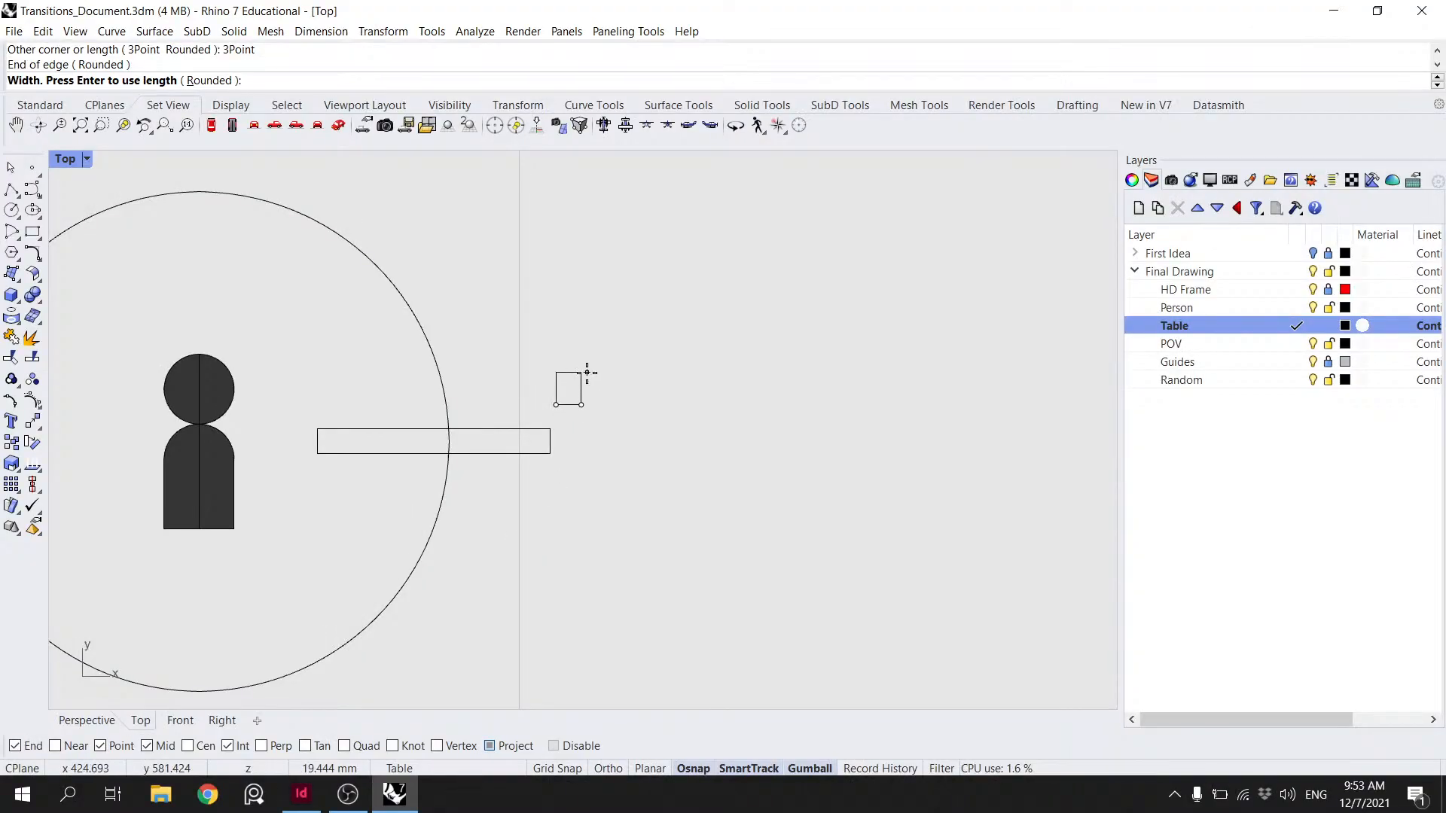
pyautogui.write('20')
pyautogui.press('Return')
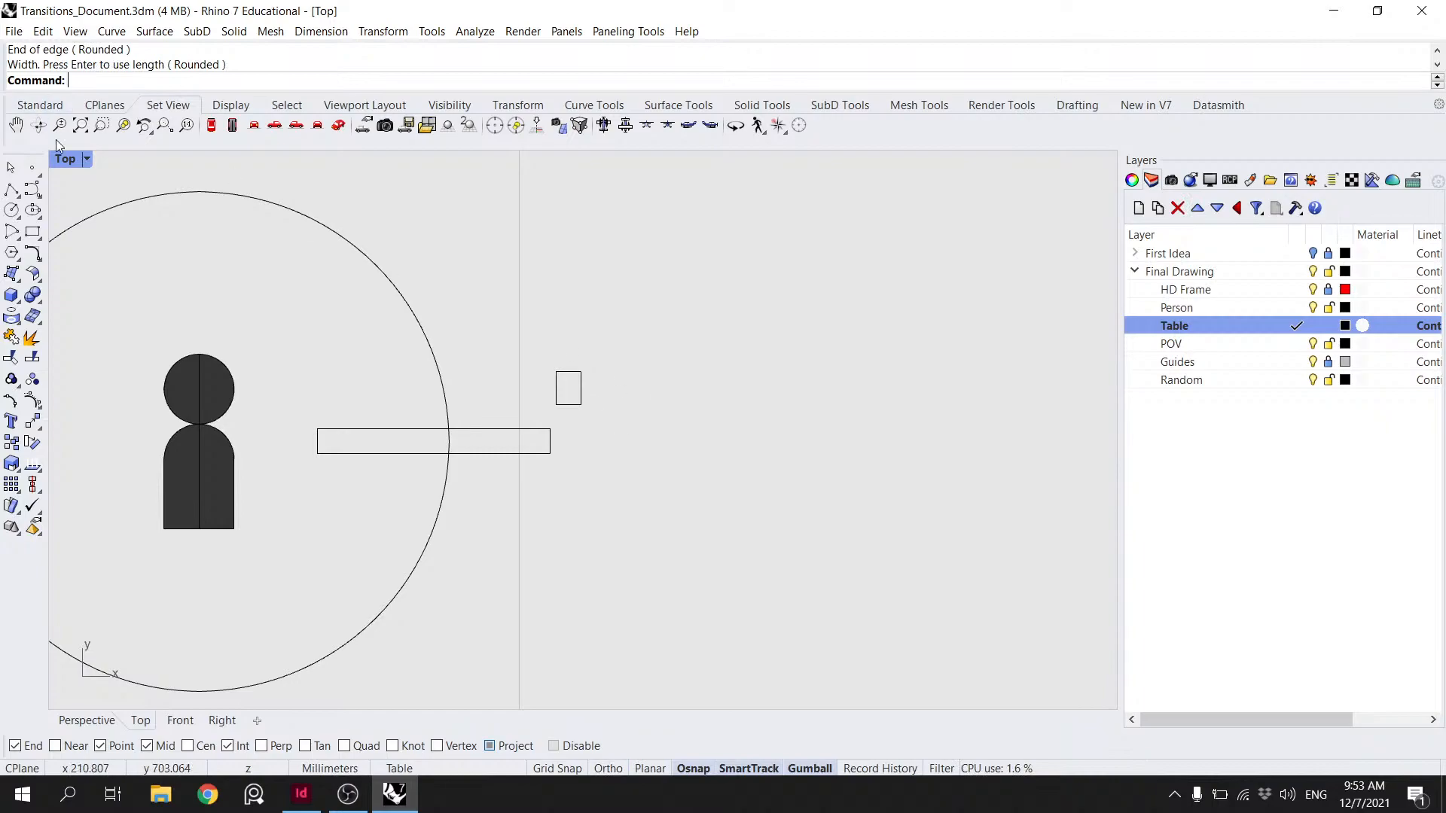
# - Draw a small circle centred on the midpoint of the mug body's outer side and trim away the half inside the body
pyautogui.click(11, 211)
pyautogui.scroll(4, 581, 388)
pyautogui.click(581, 388)
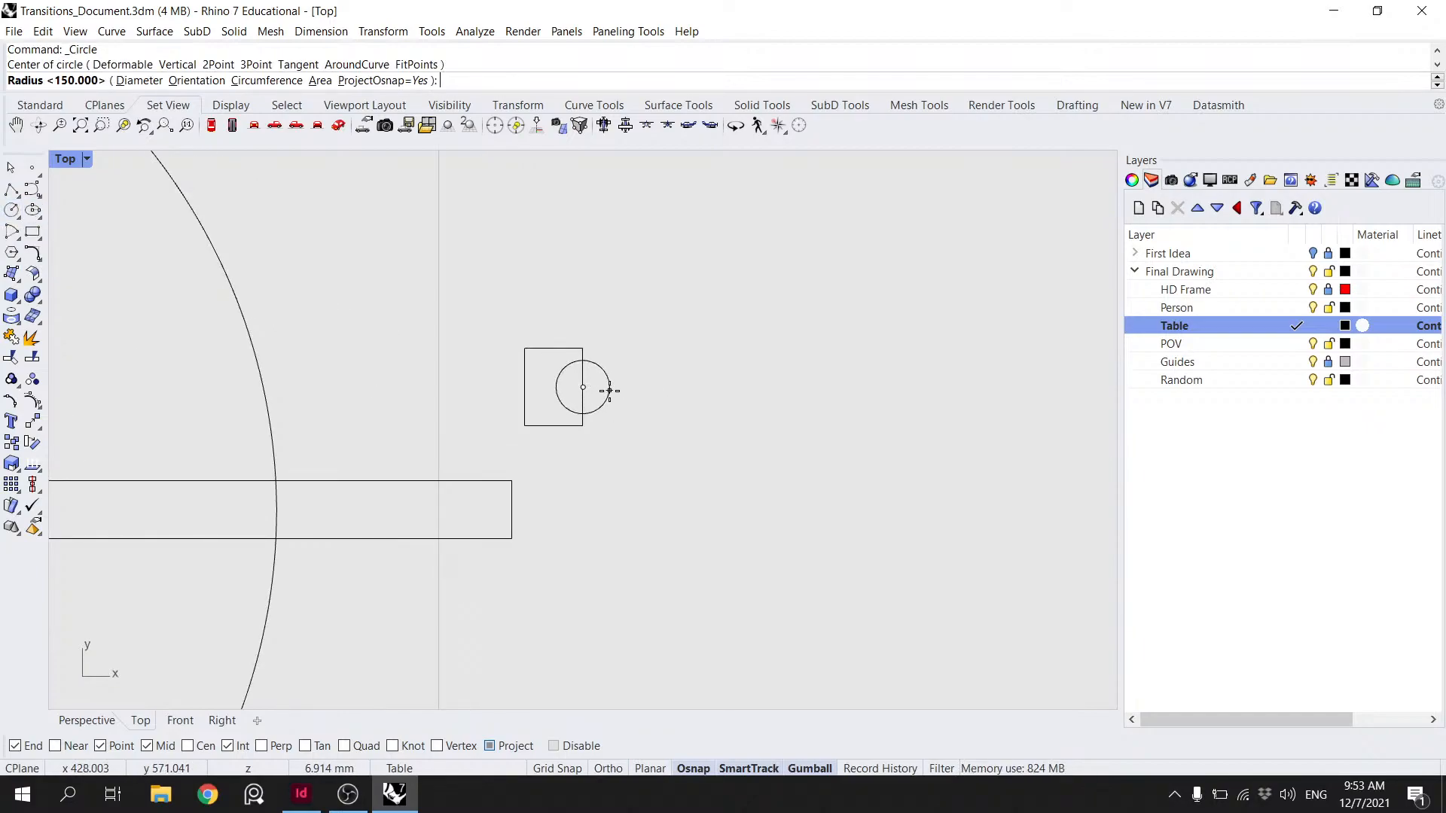
pyautogui.click(603, 388)
pyautogui.scroll(3, 591, 378)
pyautogui.click(584, 370)
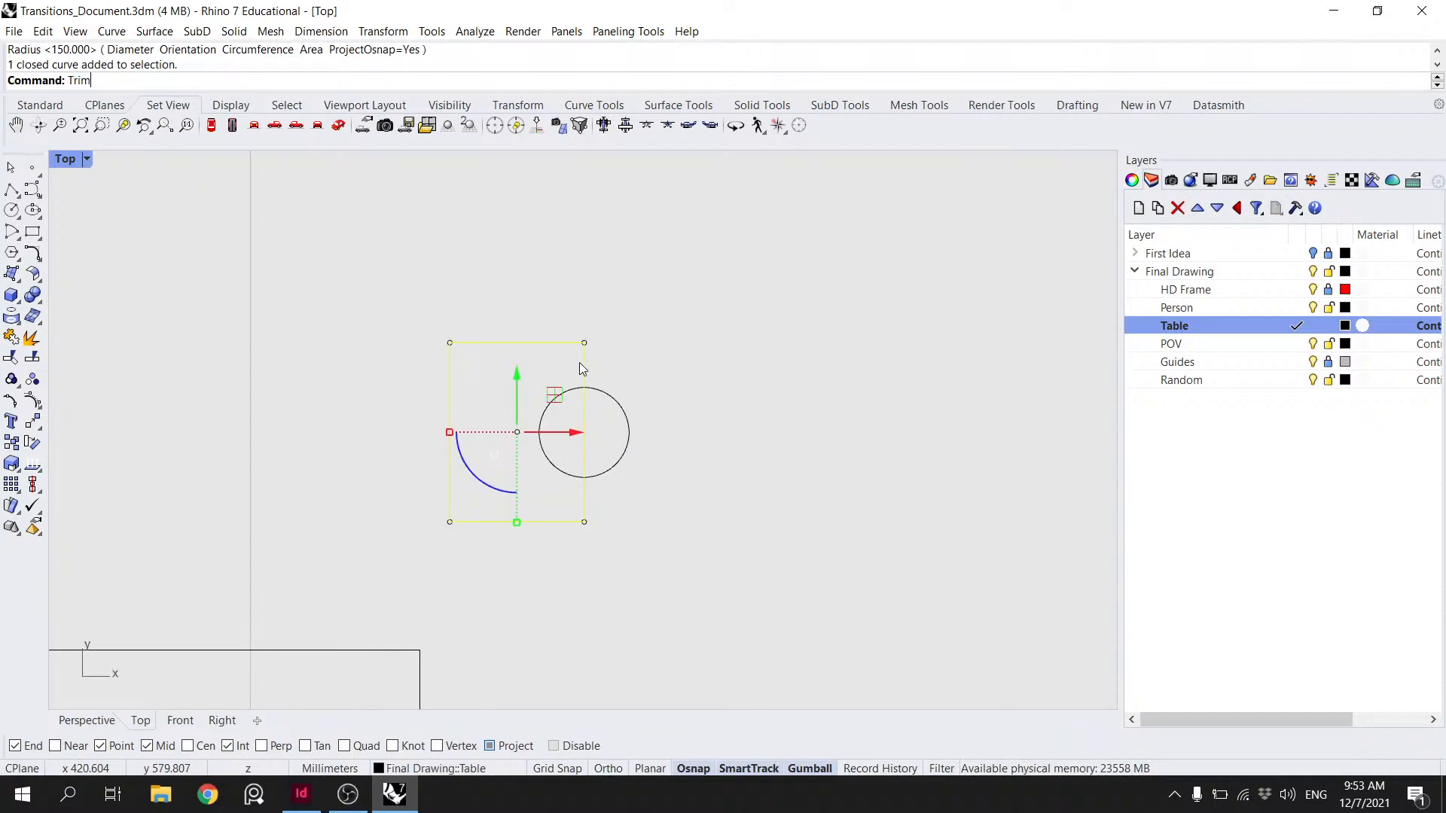
pyautogui.press('Return')
pyautogui.click(568, 393)
pyautogui.press('Return')
# - Offset the mug's half-circle handle inward by 2 mm
pyautogui.scroll(-5, 646, 396)
pyautogui.scroll(5, 656, 401)
pyautogui.click(622, 400)
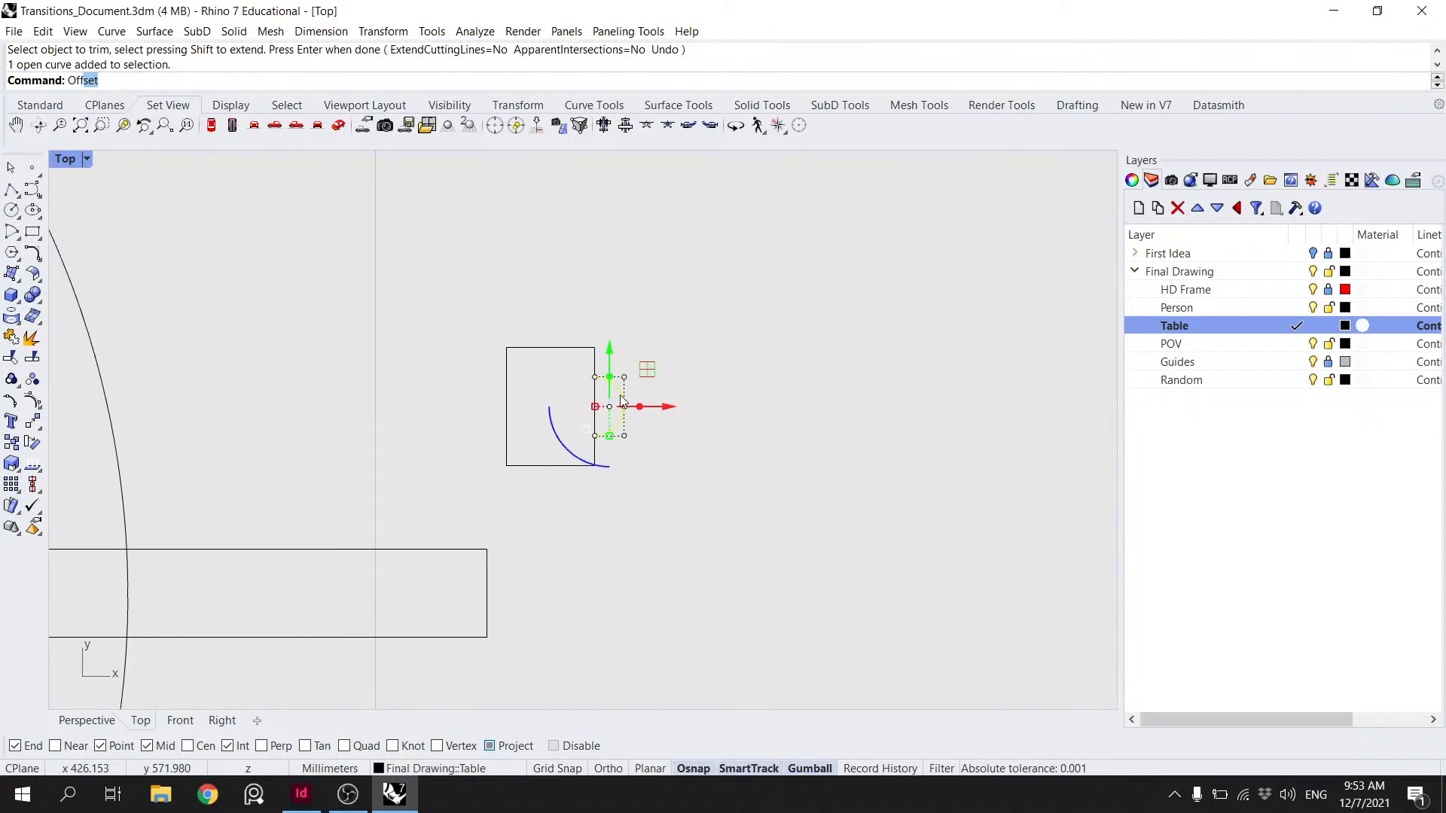
pyautogui.press('Return')
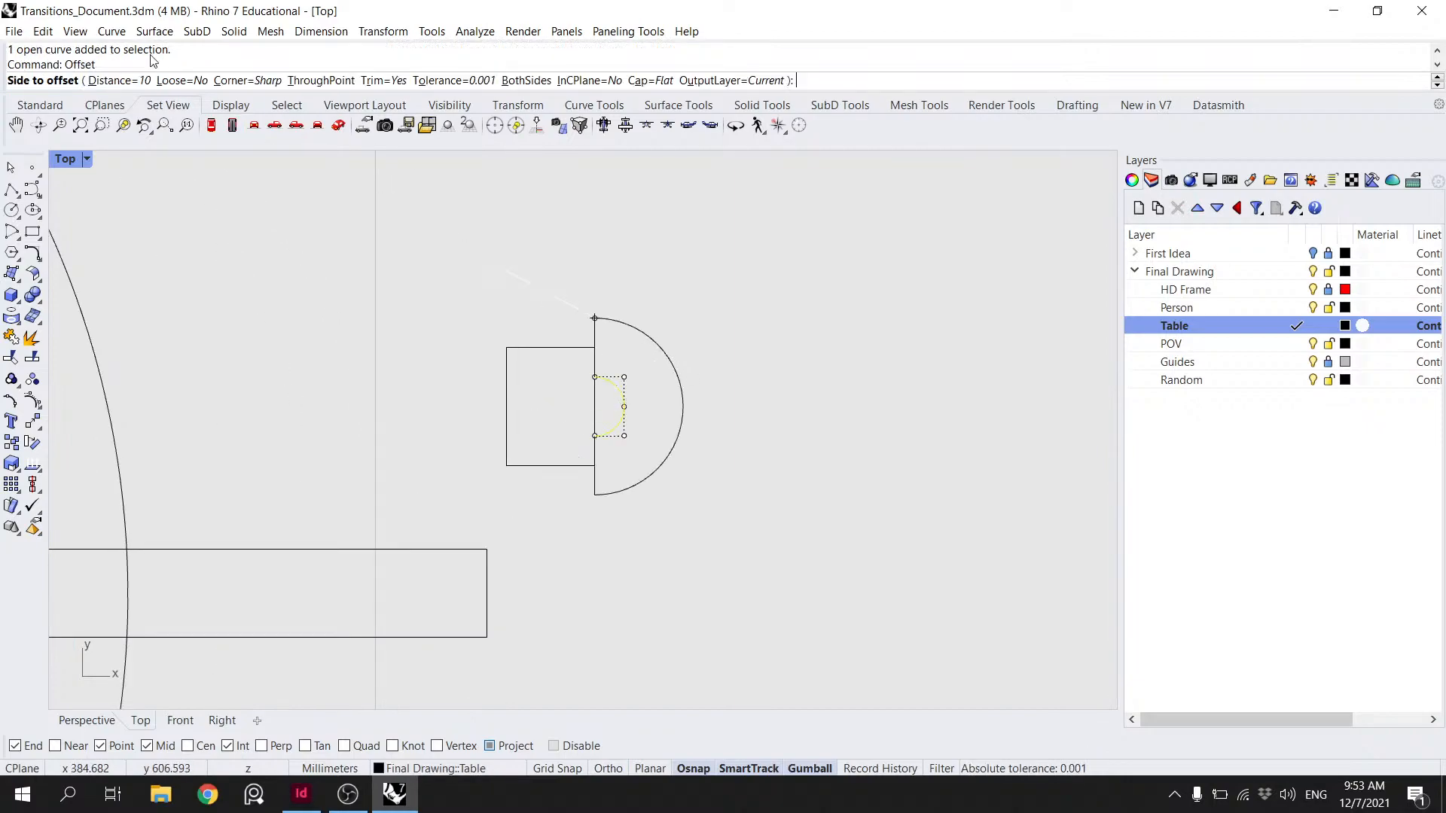
pyautogui.click(114, 81)
pyautogui.write('2')
pyautogui.press('Return')
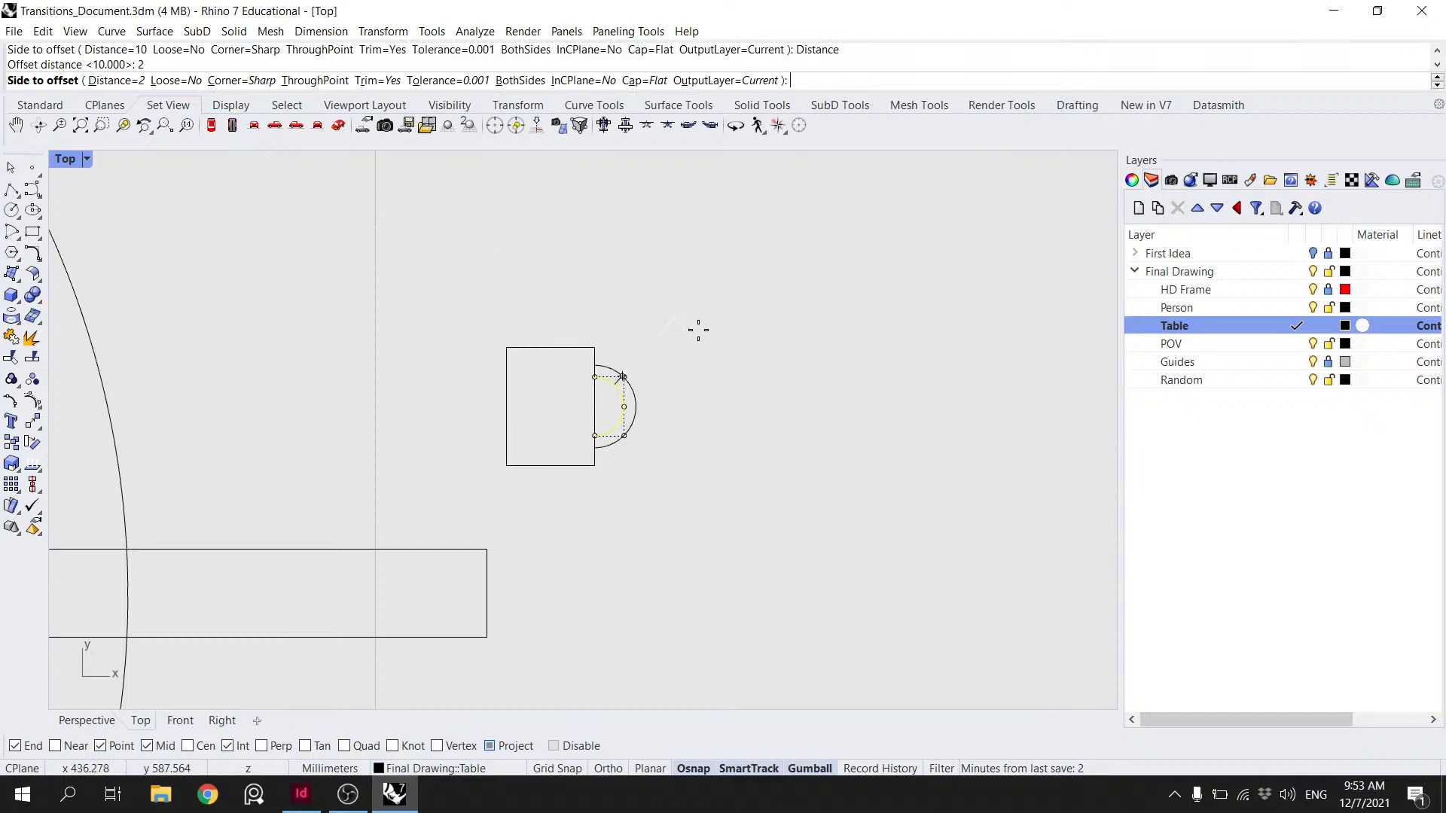
pyautogui.scroll(-5, 727, 357)
pyautogui.scroll(4, 727, 356)
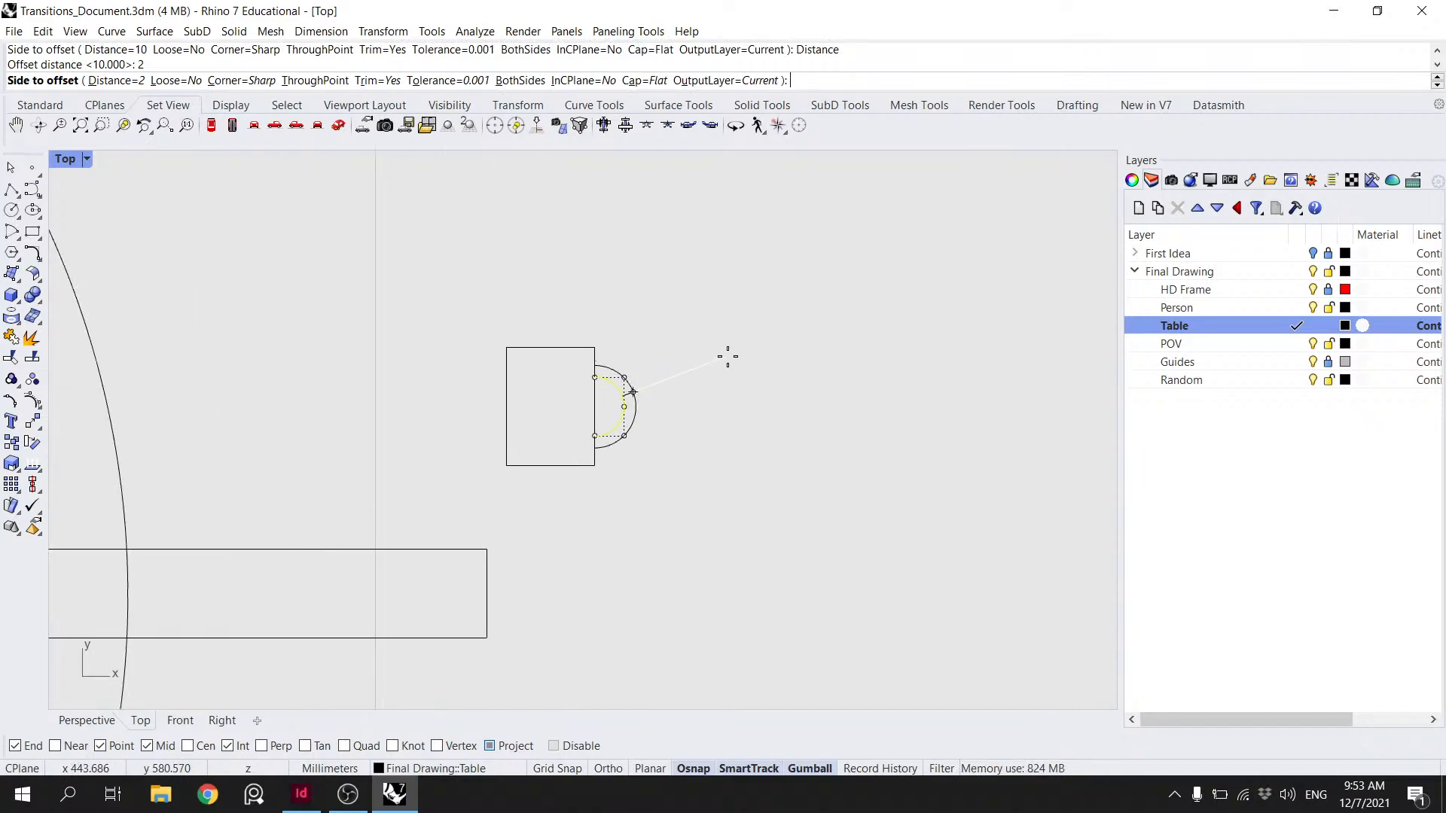
pyautogui.click(568, 407)
pyautogui.click(690, 417)
pyautogui.scroll(-4, 678, 417)
# - Enlarge both handle arcs uniformly from the midpoint of the mug's side, keeping them within the body's height
pyautogui.moveTo(668, 422); pyautogui.dragTo(606, 359)
pyautogui.click(731, 358)
pyautogui.scroll(-4, 728, 383)
pyautogui.scroll(18, 685, 407)
pyautogui.moveTo(688, 428); pyautogui.dragTo(623, 323)
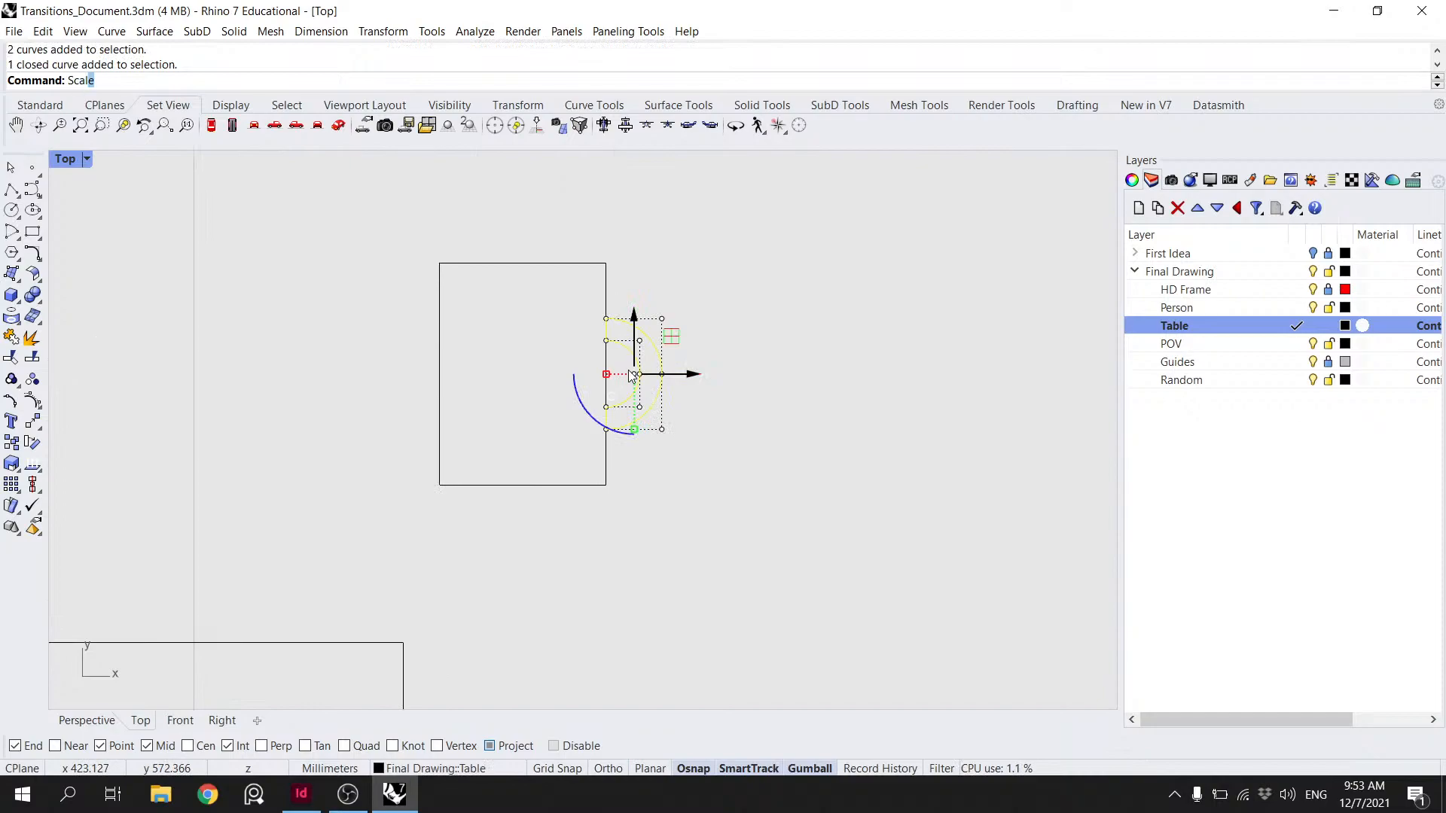
pyautogui.write('Scal')
pyautogui.press('Return')
pyautogui.click(606, 374)
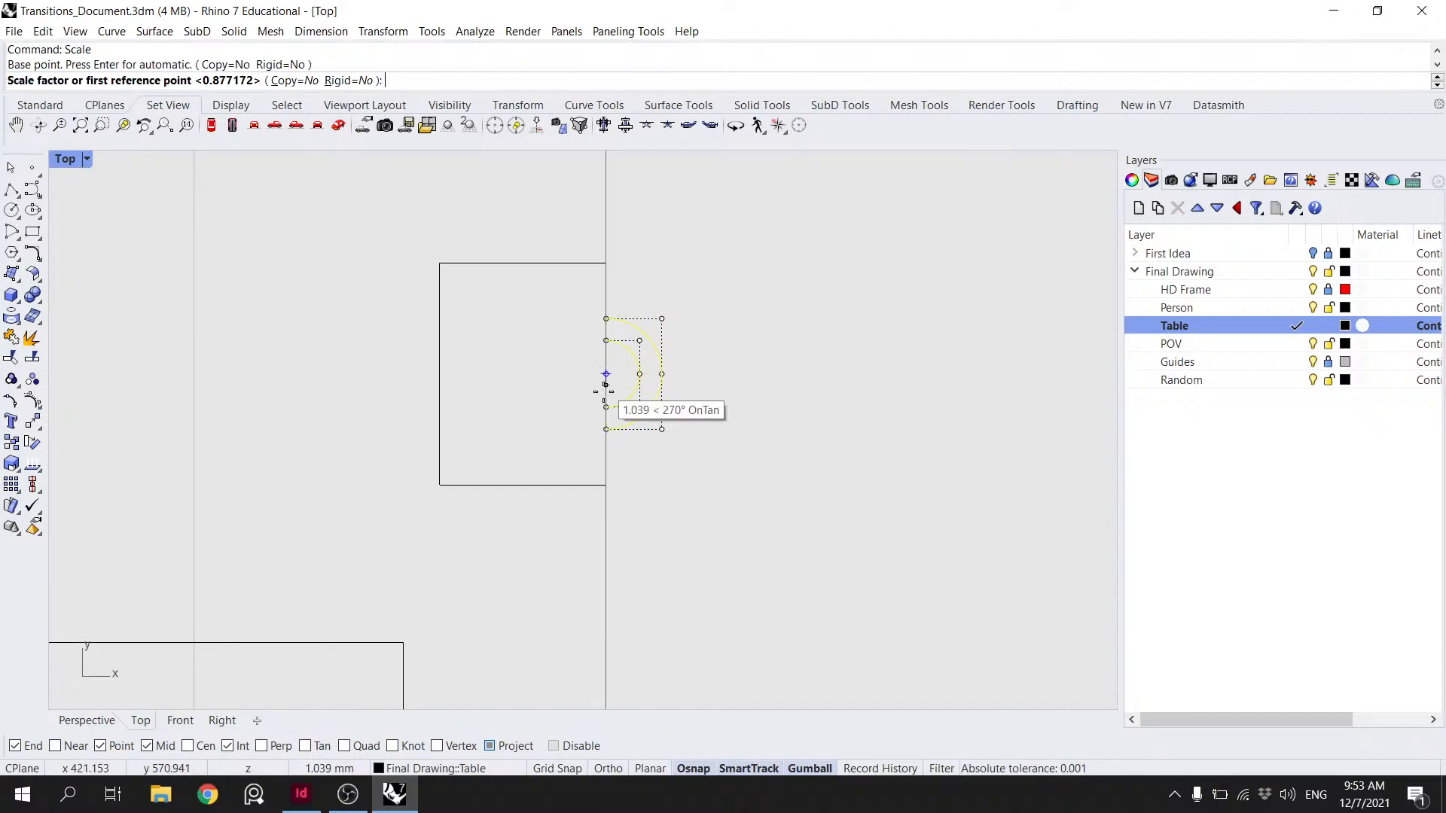
pyautogui.click(606, 430)
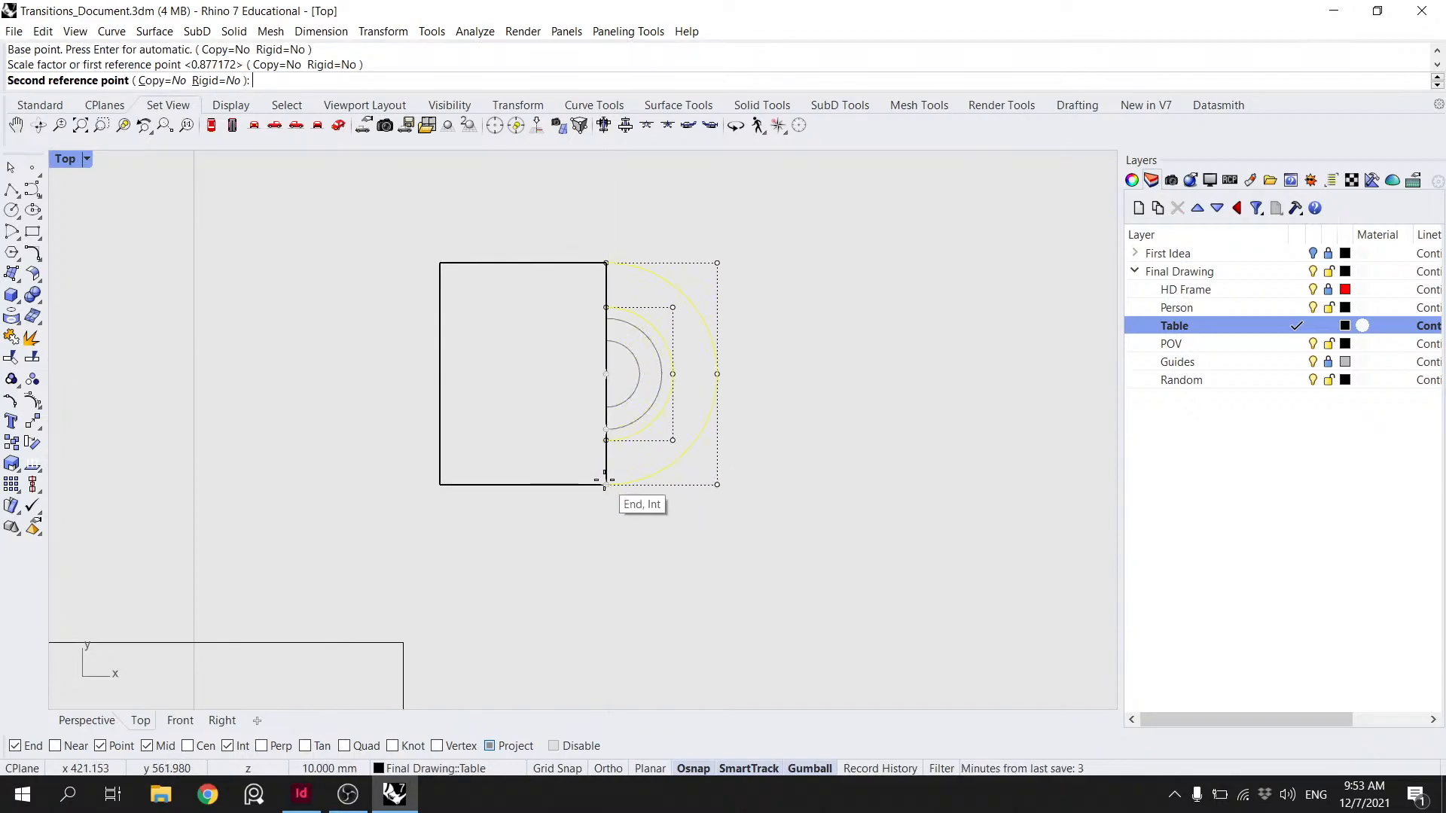
pyautogui.click(606, 457)
pyautogui.click(745, 484)
pyautogui.scroll(-10, 745, 484)
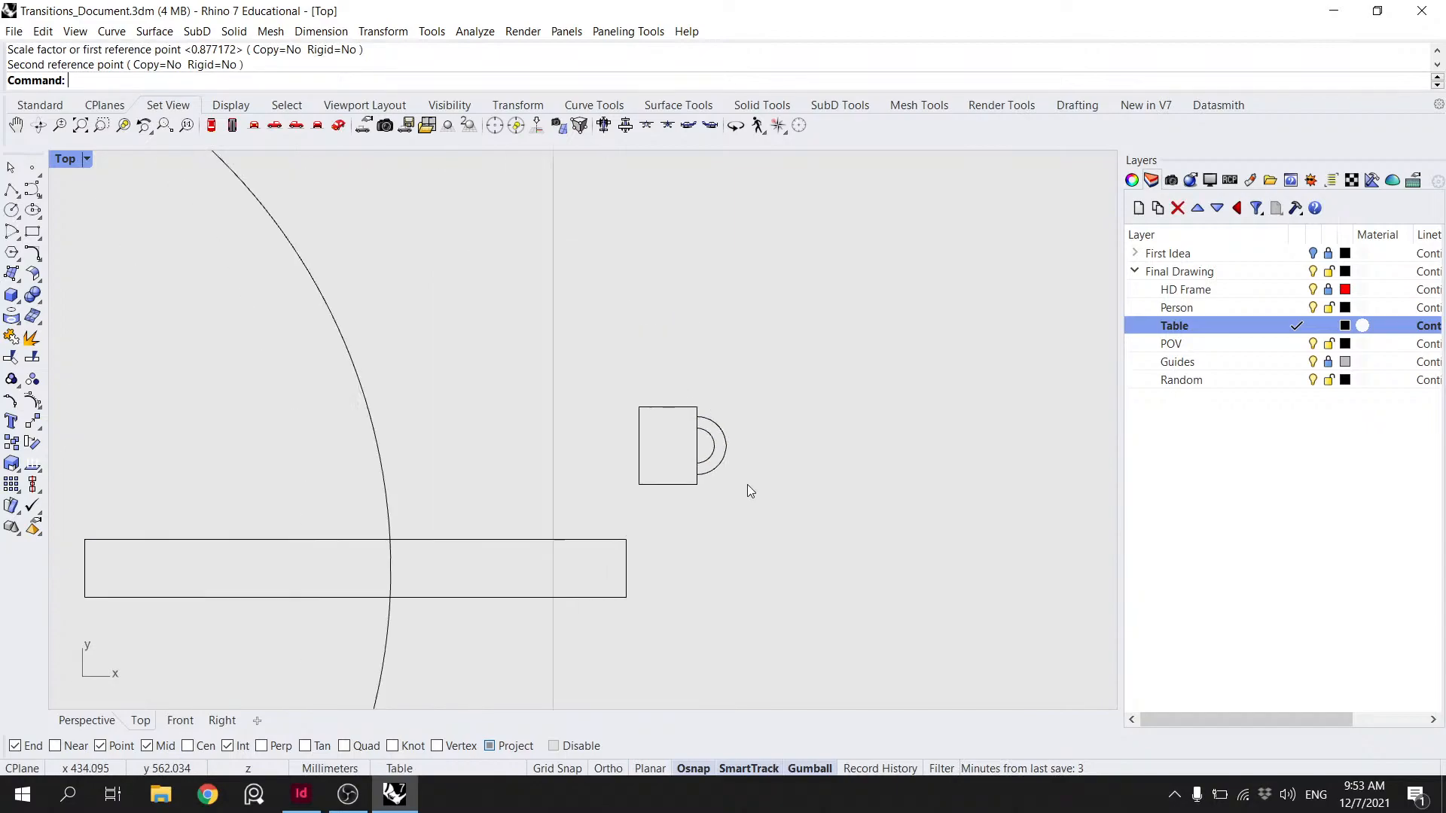
# - Move the mug from its base midpoint onto the midpoint of the tabletop's upper edge
pyautogui.scroll(-5, 840, 370)
pyautogui.scroll(3, 833, 382)
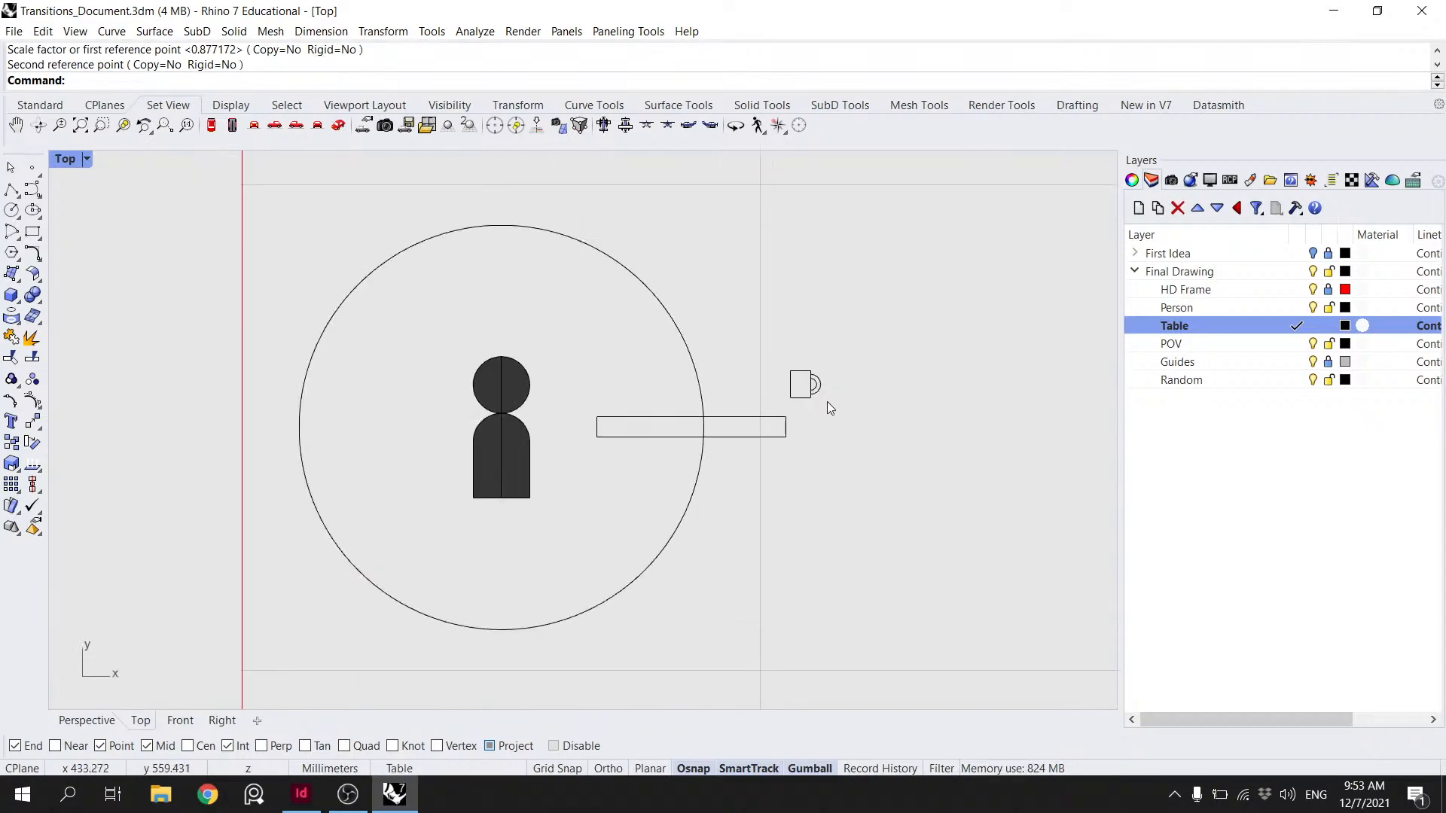
pyautogui.moveTo(826, 404); pyautogui.dragTo(743, 274)
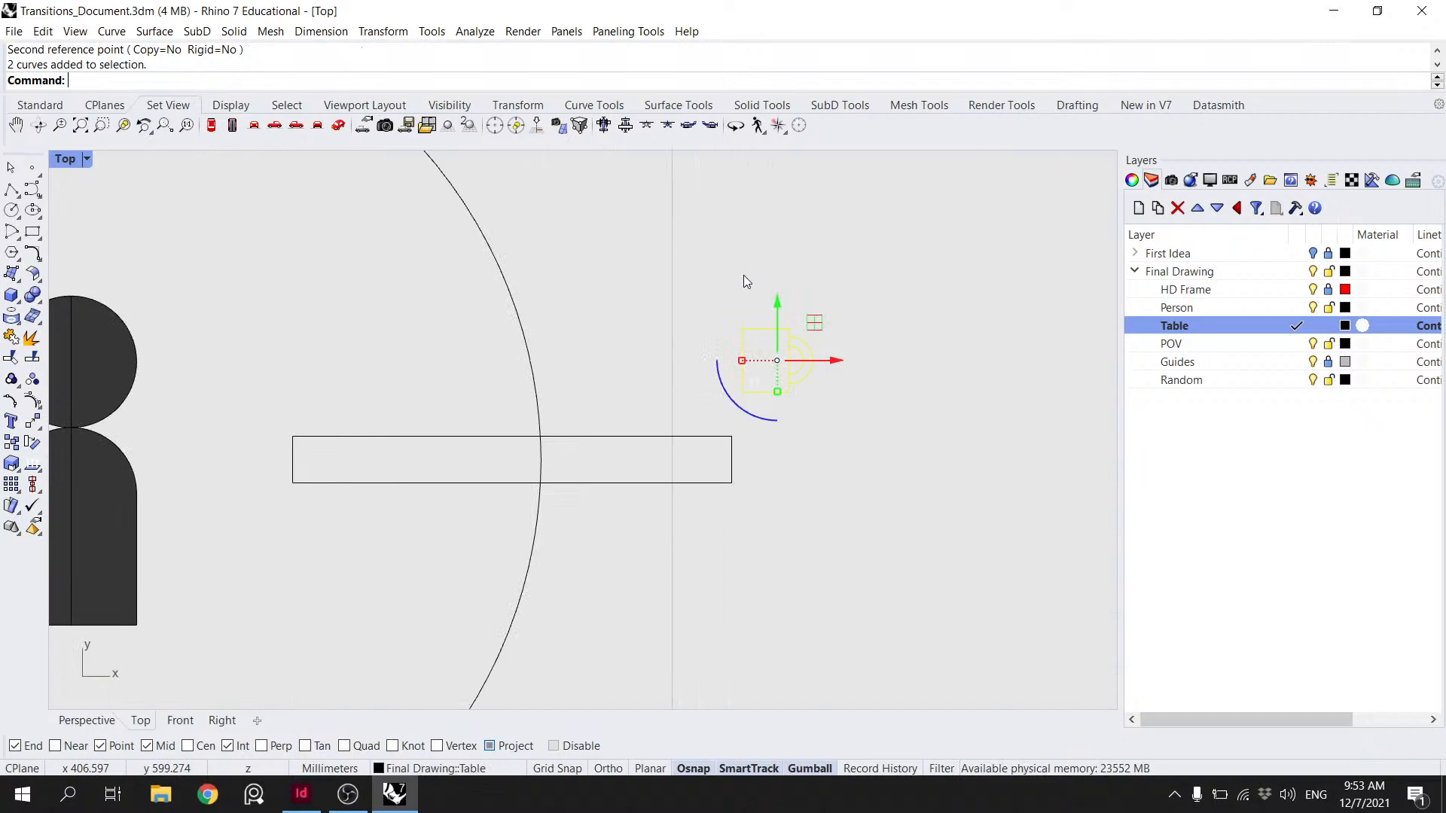
pyautogui.write('ove')
pyautogui.press('Return')
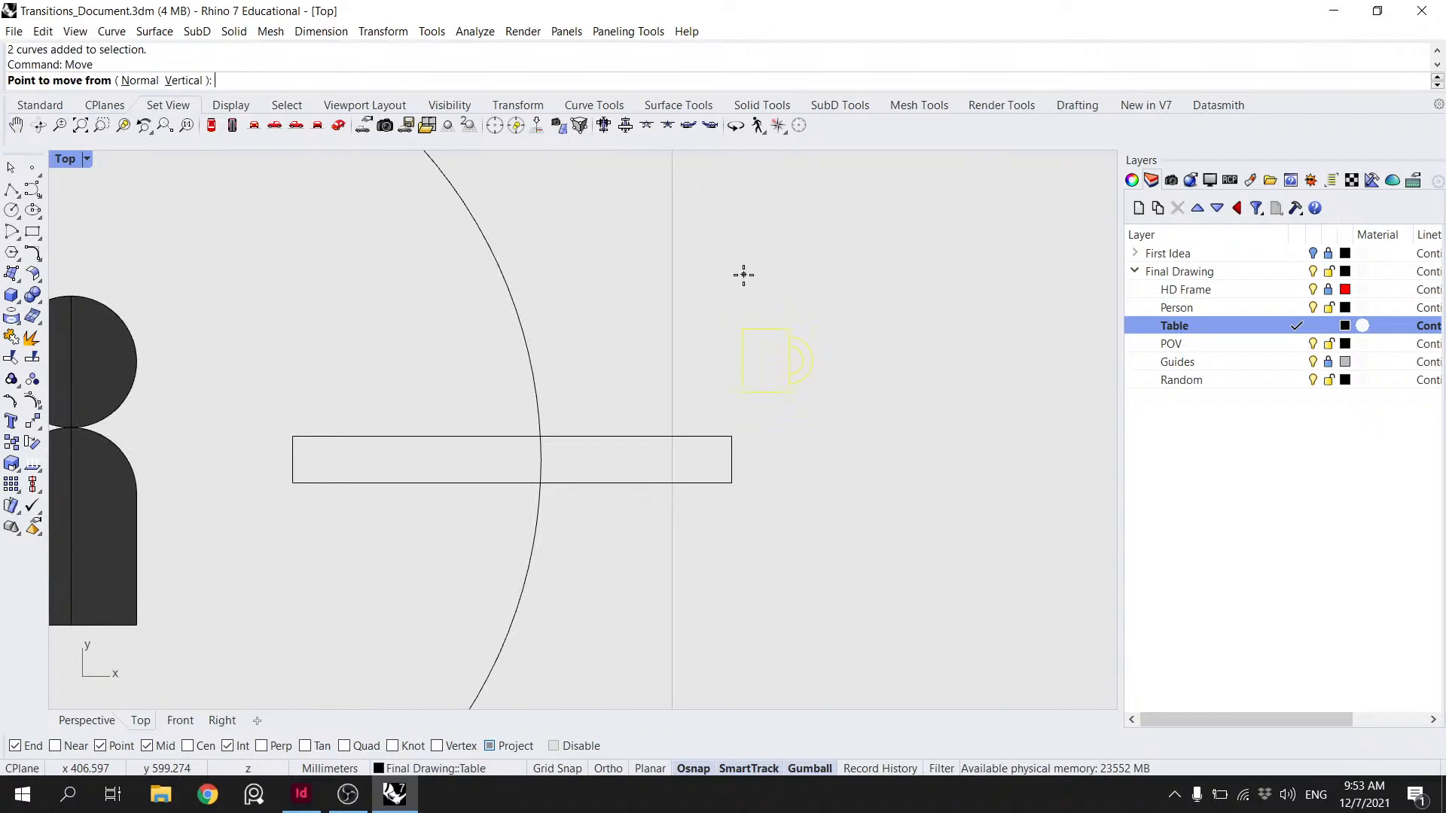
pyautogui.click(765, 391)
pyautogui.click(512, 436)
# - Try to move the tabletop's lower edge by 50 mm and undo it
pyautogui.scroll(-12, 637, 374)
pyautogui.scroll(2, 621, 360)
pyautogui.moveTo(620, 359); pyautogui.dragTo(716, 333, button='right')
pyautogui.scroll(5, 725, 363)
pyautogui.keyDown('ctrl'); pyautogui.keyDown('shift'); pyautogui.click(732, 425); pyautogui.keyUp('shift'); pyautogui.keyUp('ctrl')
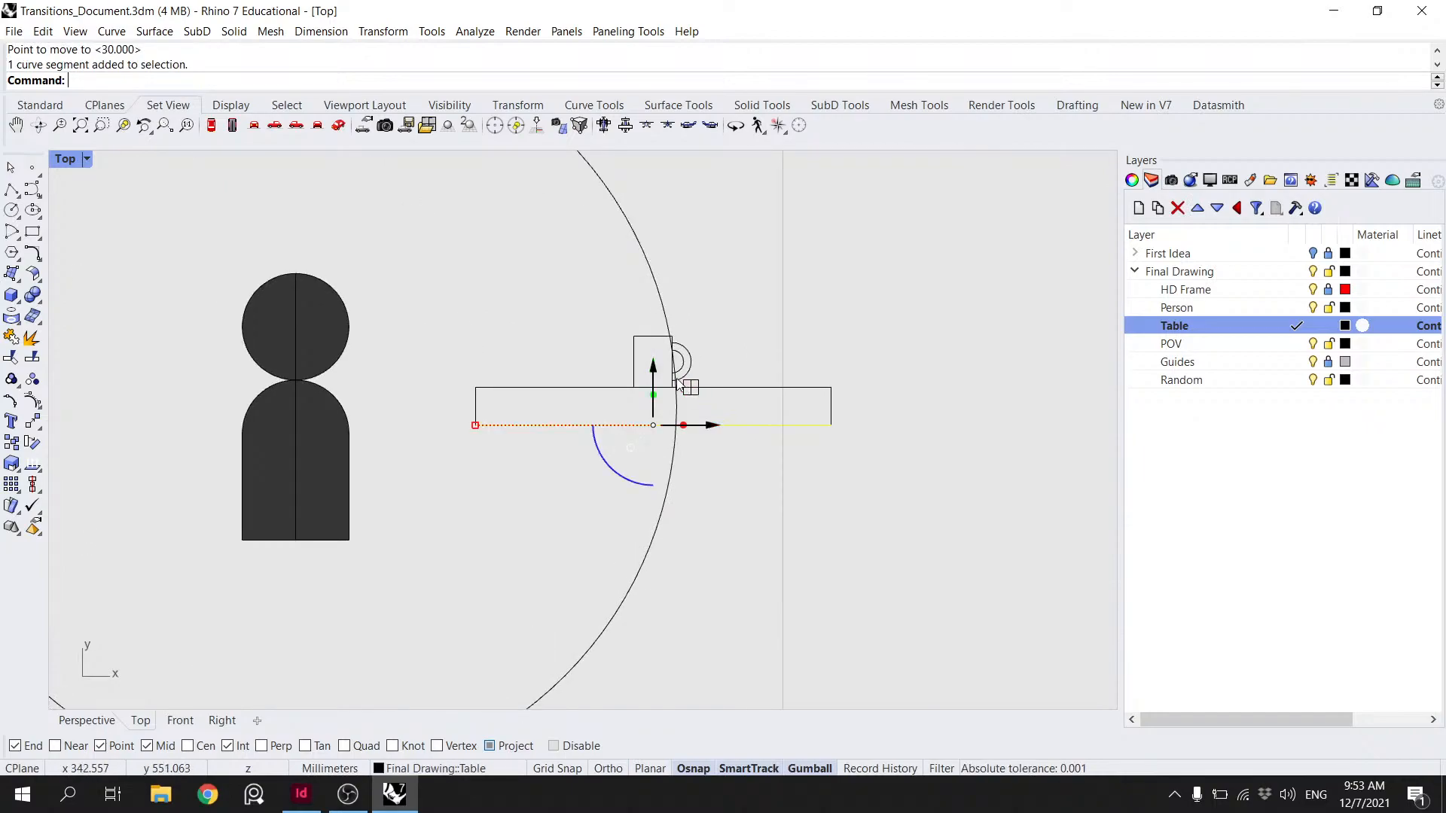
pyautogui.click(653, 377)
pyautogui.write('50')
pyautogui.press('Return')
pyautogui.hotkey('ctrl', 'z')
# - Try to thin the tabletop by moving its lower edge up 1 cm, and undo it
pyautogui.keyDown('ctrl'); pyautogui.keyDown('shift'); pyautogui.click(653, 425); pyautogui.keyUp('shift'); pyautogui.keyUp('ctrl')
pyautogui.click(654, 377)
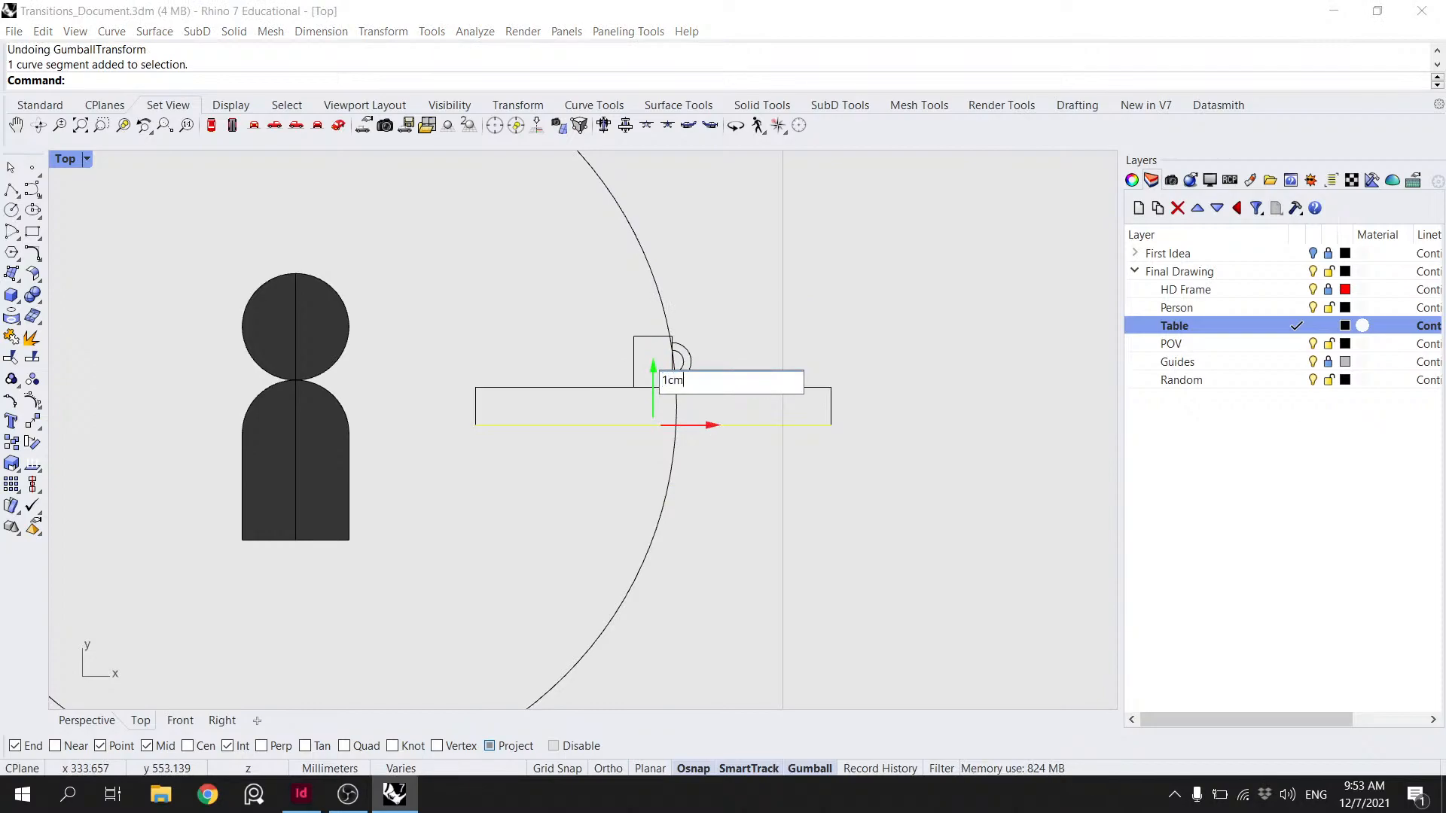
pyautogui.write('1cm')
pyautogui.press('Return')
pyautogui.press('Escape')
pyautogui.scroll(-5, 767, 324)
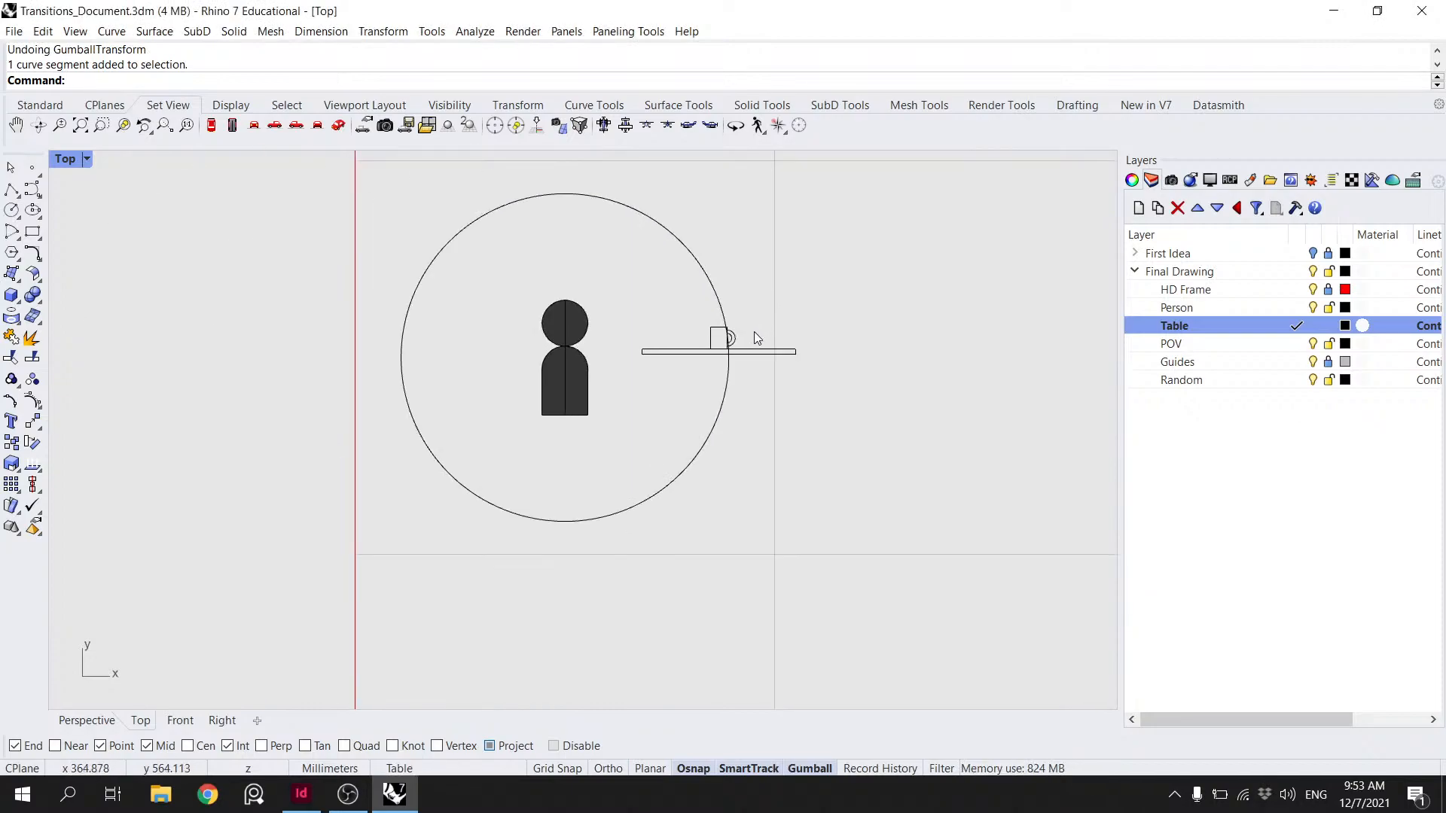
pyautogui.scroll(9, 753, 333)
pyautogui.keyDown('ctrl'); pyautogui.keyDown('shift'); pyautogui.click(735, 392); pyautogui.keyUp('shift'); pyautogui.keyUp('ctrl')
pyautogui.hotkey('ctrl', 'z')
# - Thin the tabletop by moving its lower edge up 5 mm and a further 1 mm
pyautogui.keyDown('ctrl'); pyautogui.keyDown('shift'); pyautogui.click(739, 422); pyautogui.keyUp('shift'); pyautogui.keyUp('ctrl')
pyautogui.click(653, 364)
pyautogui.write('5')
pyautogui.press('Return')
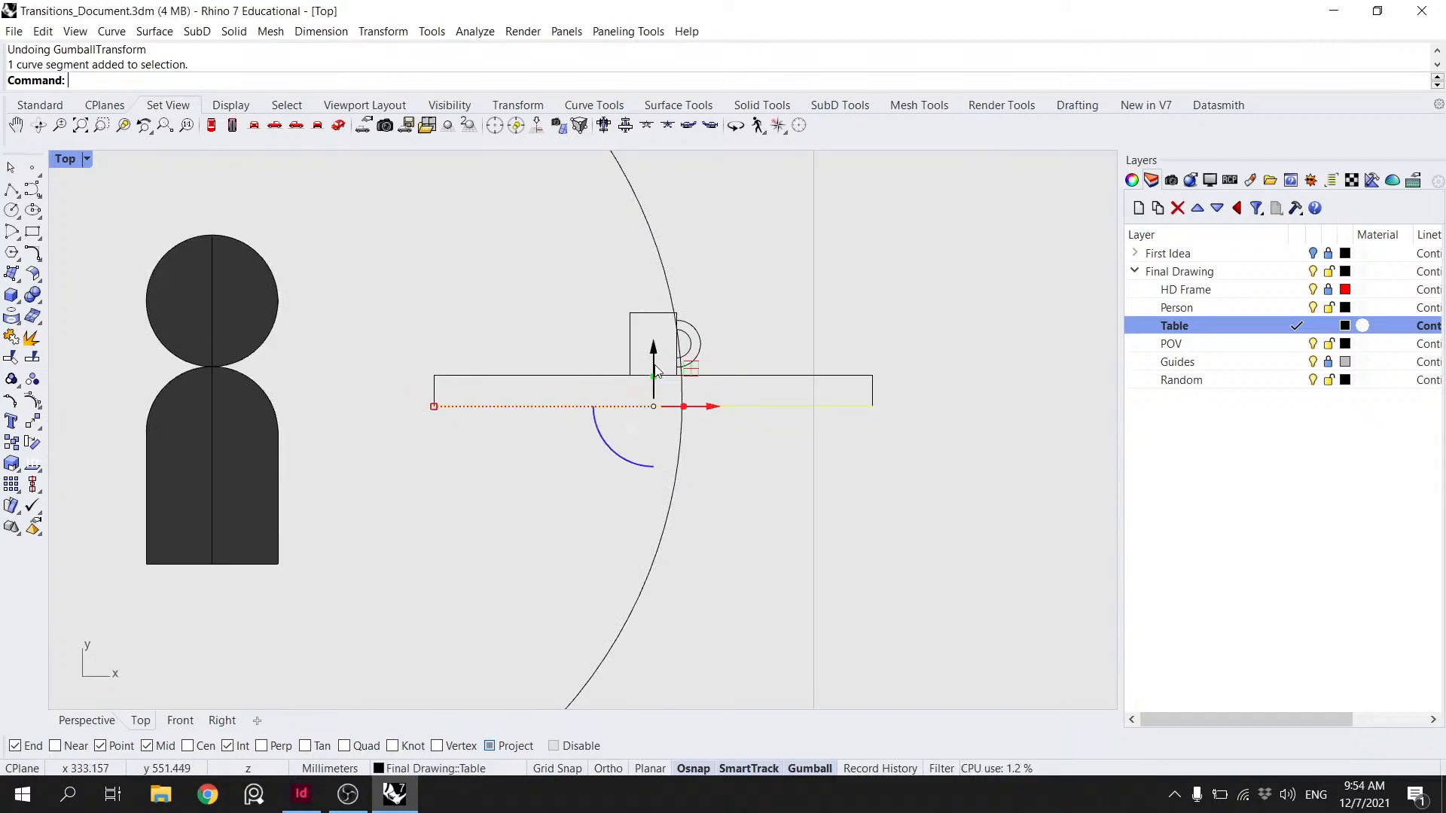
pyautogui.click(653, 353)
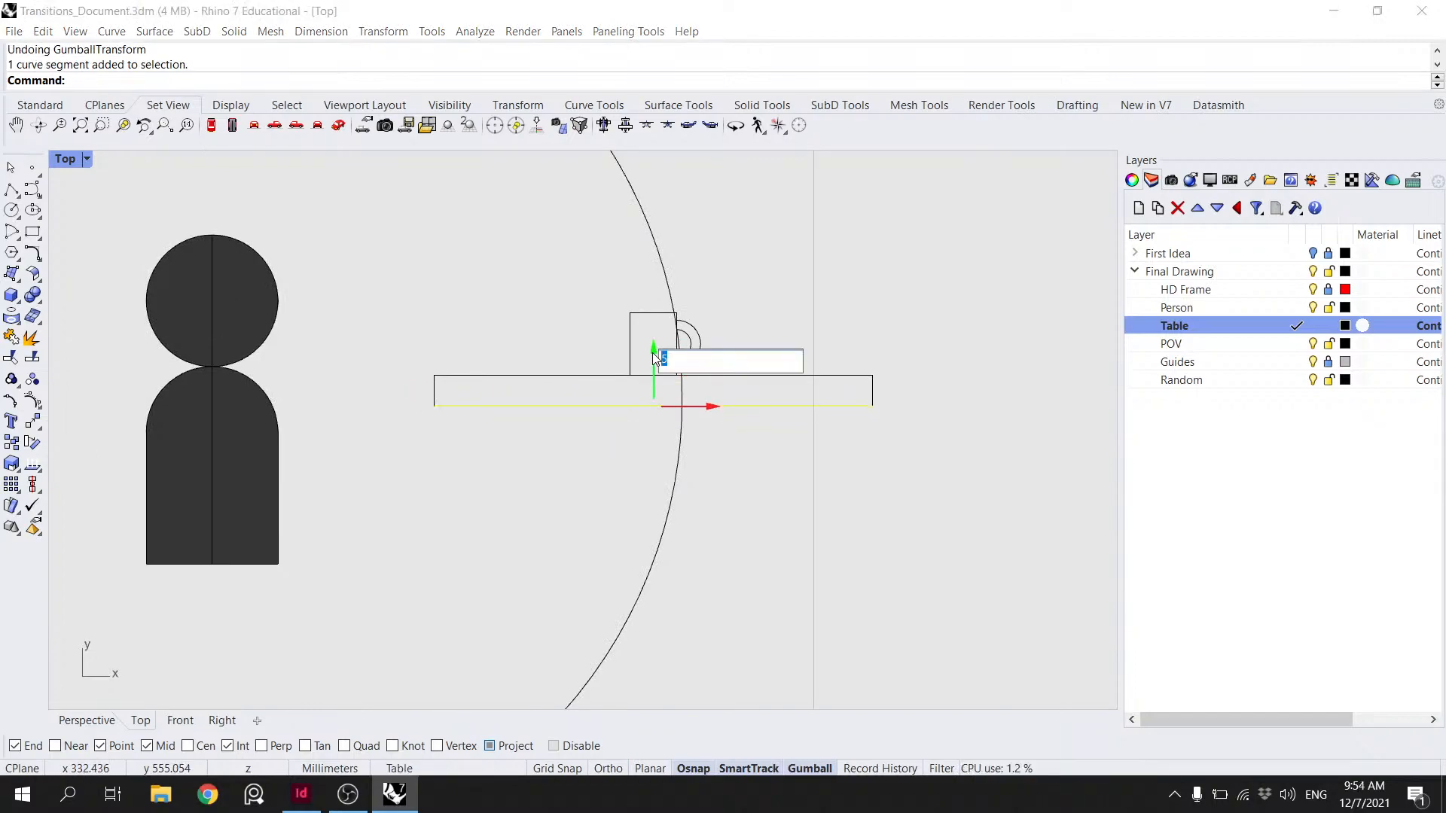
pyautogui.write('1')
pyautogui.press('Return')
pyautogui.click(662, 372)
pyautogui.click(769, 343)
pyautogui.scroll(-8, 769, 343)
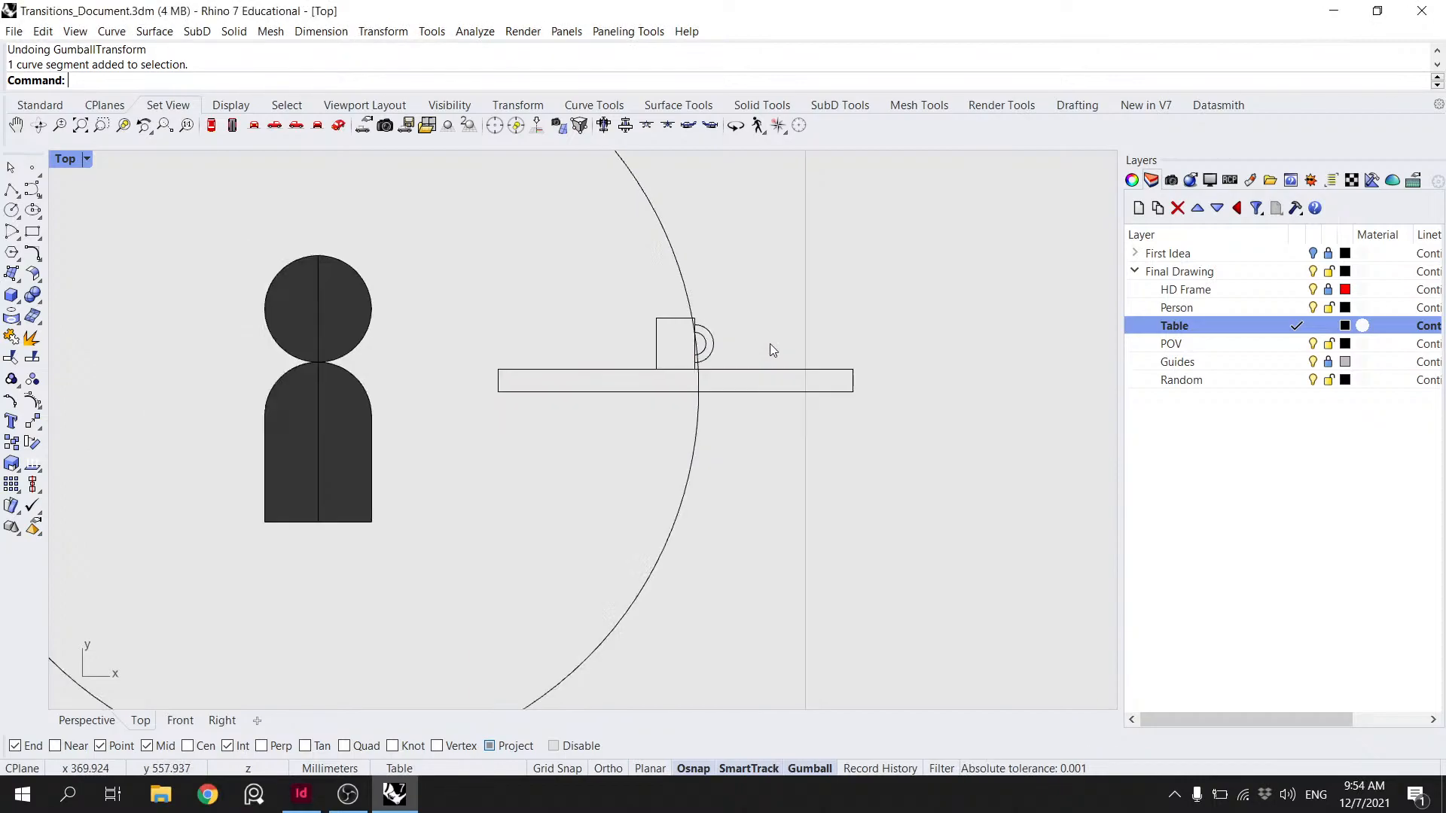
# - Scale the mug body and handle uniformly by a factor of 0.9 twice
pyautogui.scroll(-6, 756, 390)
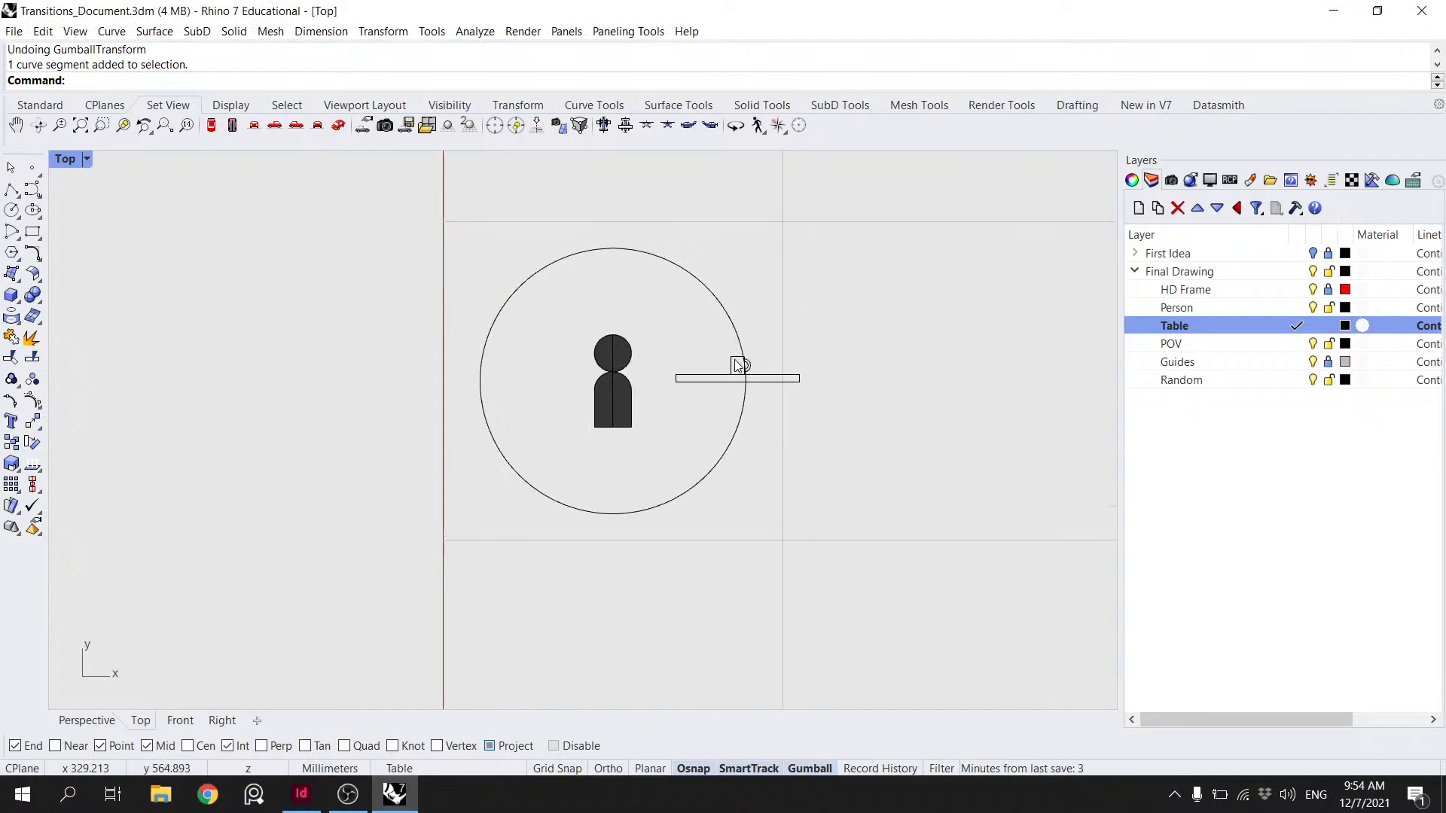
pyautogui.scroll(10, 738, 364)
pyautogui.moveTo(830, 393); pyautogui.dragTo(698, 375)
pyautogui.click(802, 393)
pyautogui.keyDown('shift'); pyautogui.click(717, 348); pyautogui.keyUp('shift')
pyautogui.click(695, 396)
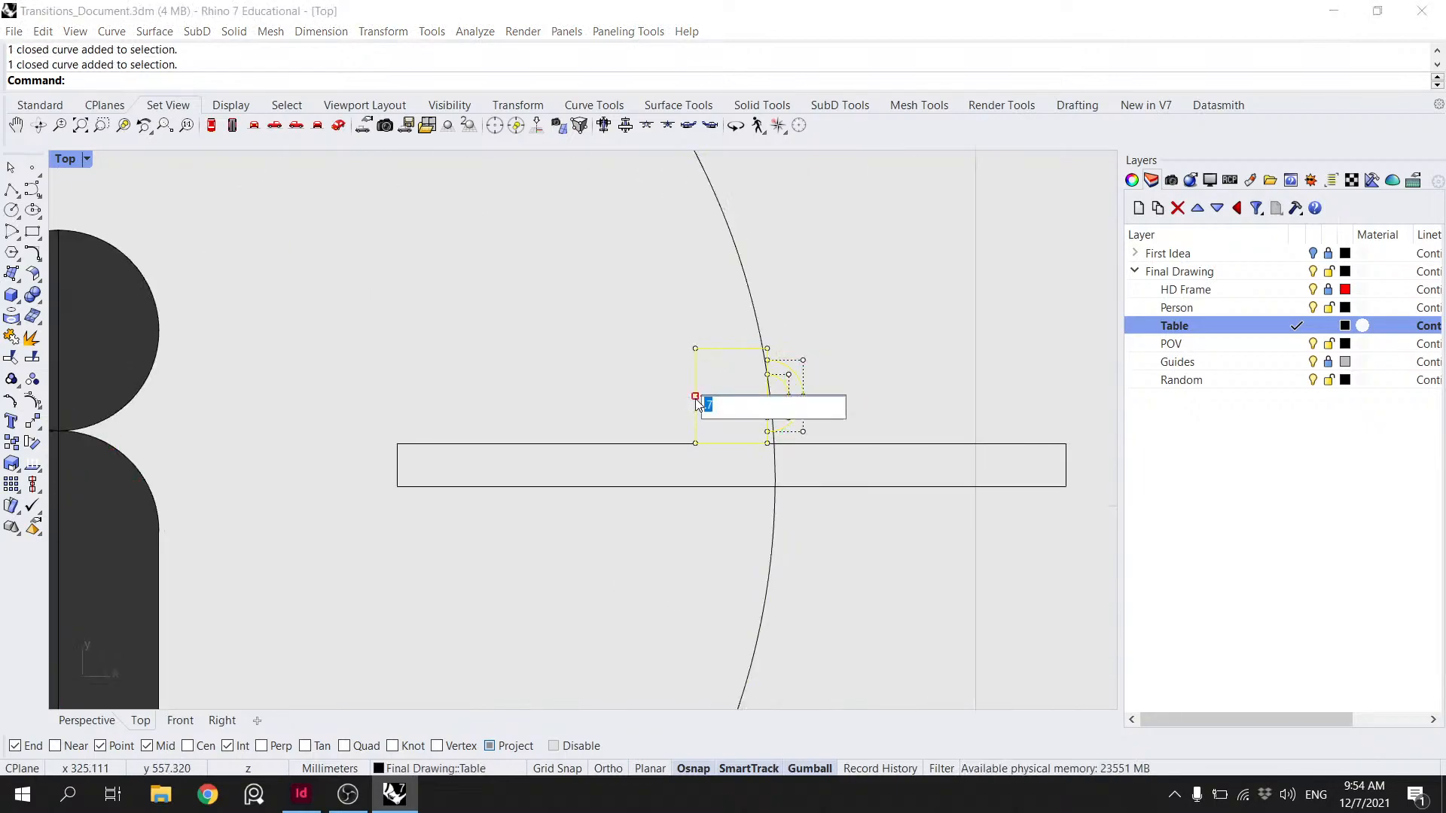
pyautogui.write('.9')
pyautogui.press('Return')
pyautogui.scroll(-2, 698, 403)
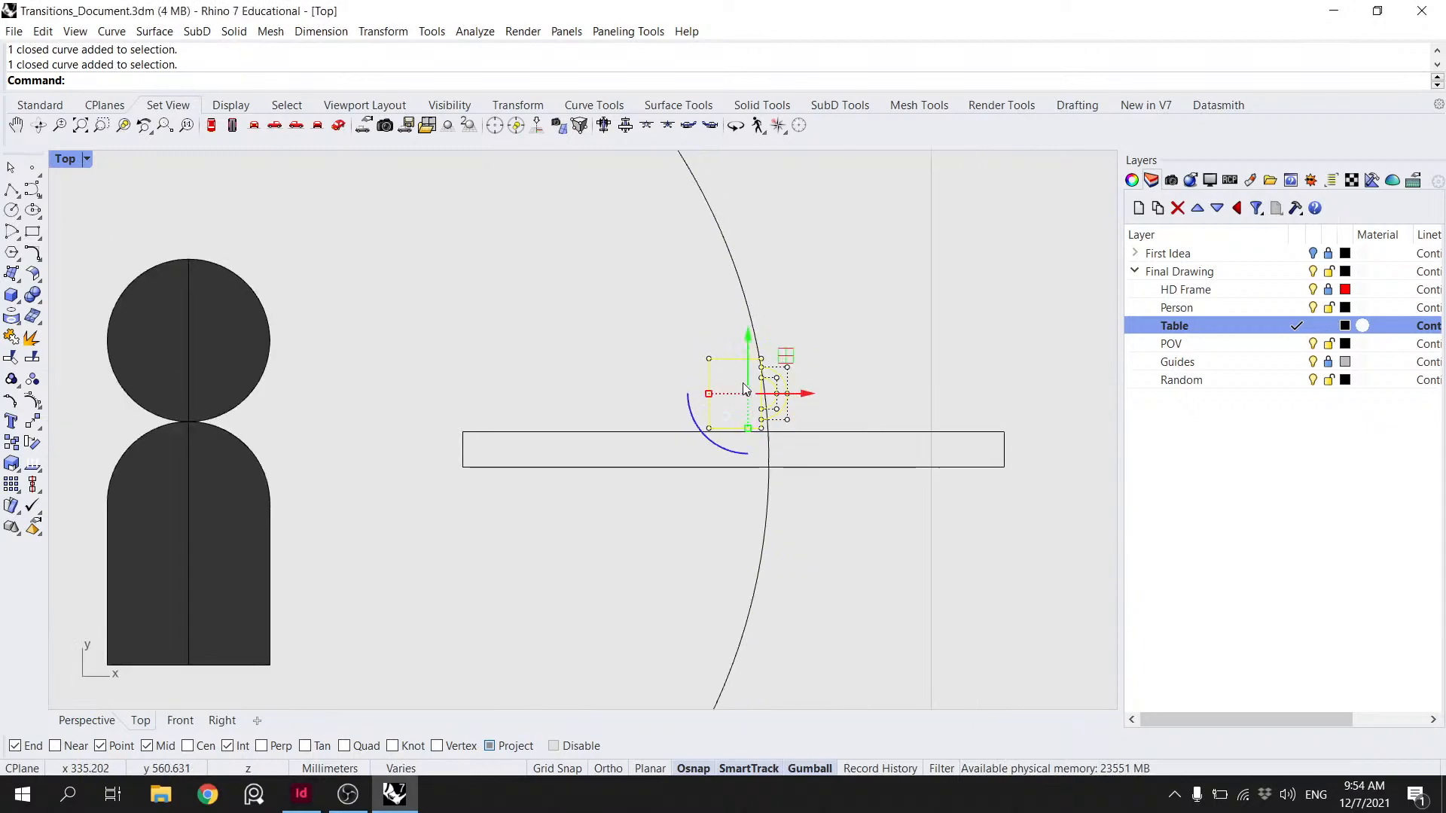
pyautogui.click(710, 395)
pyautogui.press('Return')
pyautogui.scroll(-4, 707, 391)
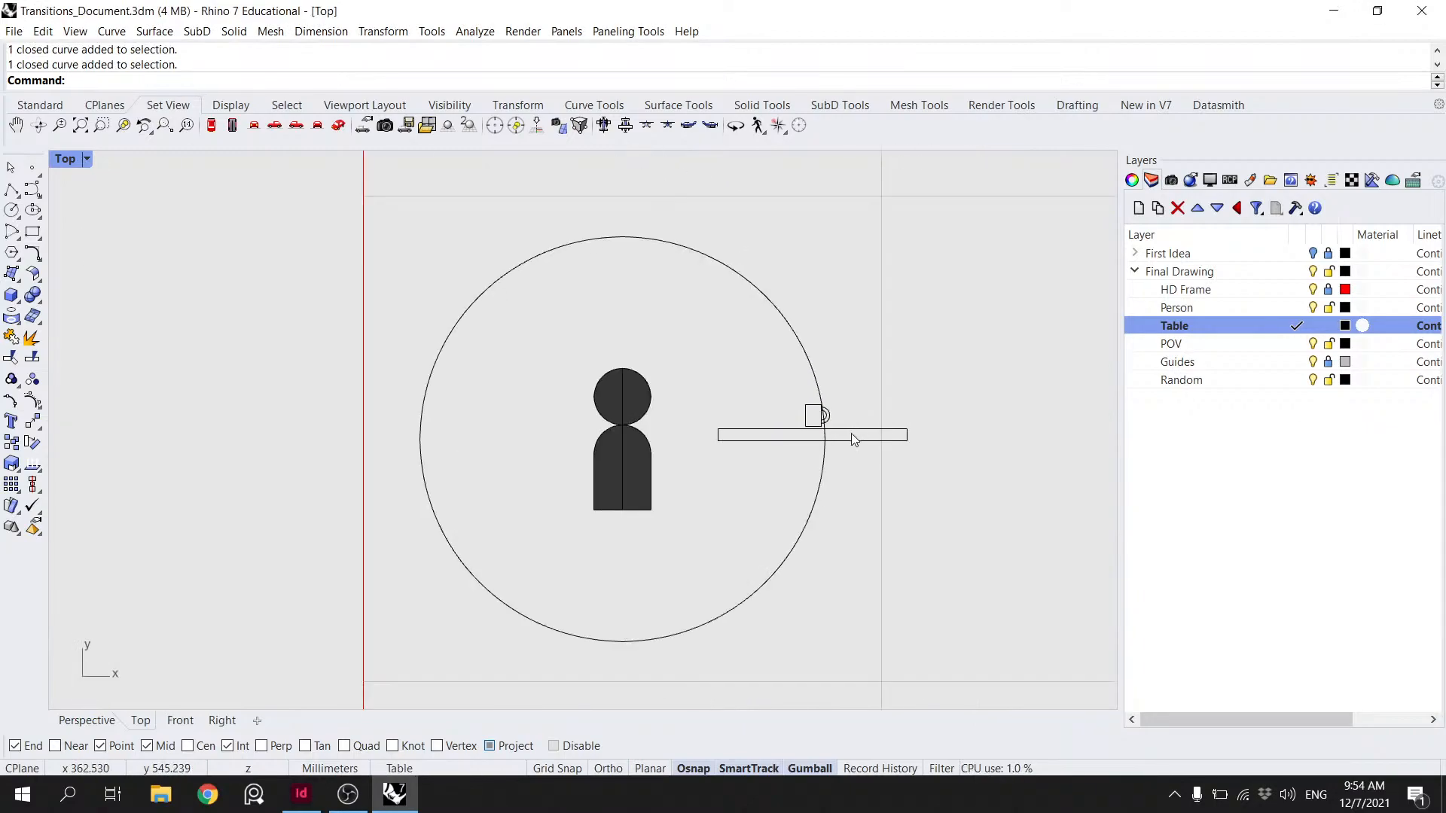
# - Move the mug straight down from its base midpoint so it stands on the tabletop's upper edge
pyautogui.scroll(-2, 831, 430)
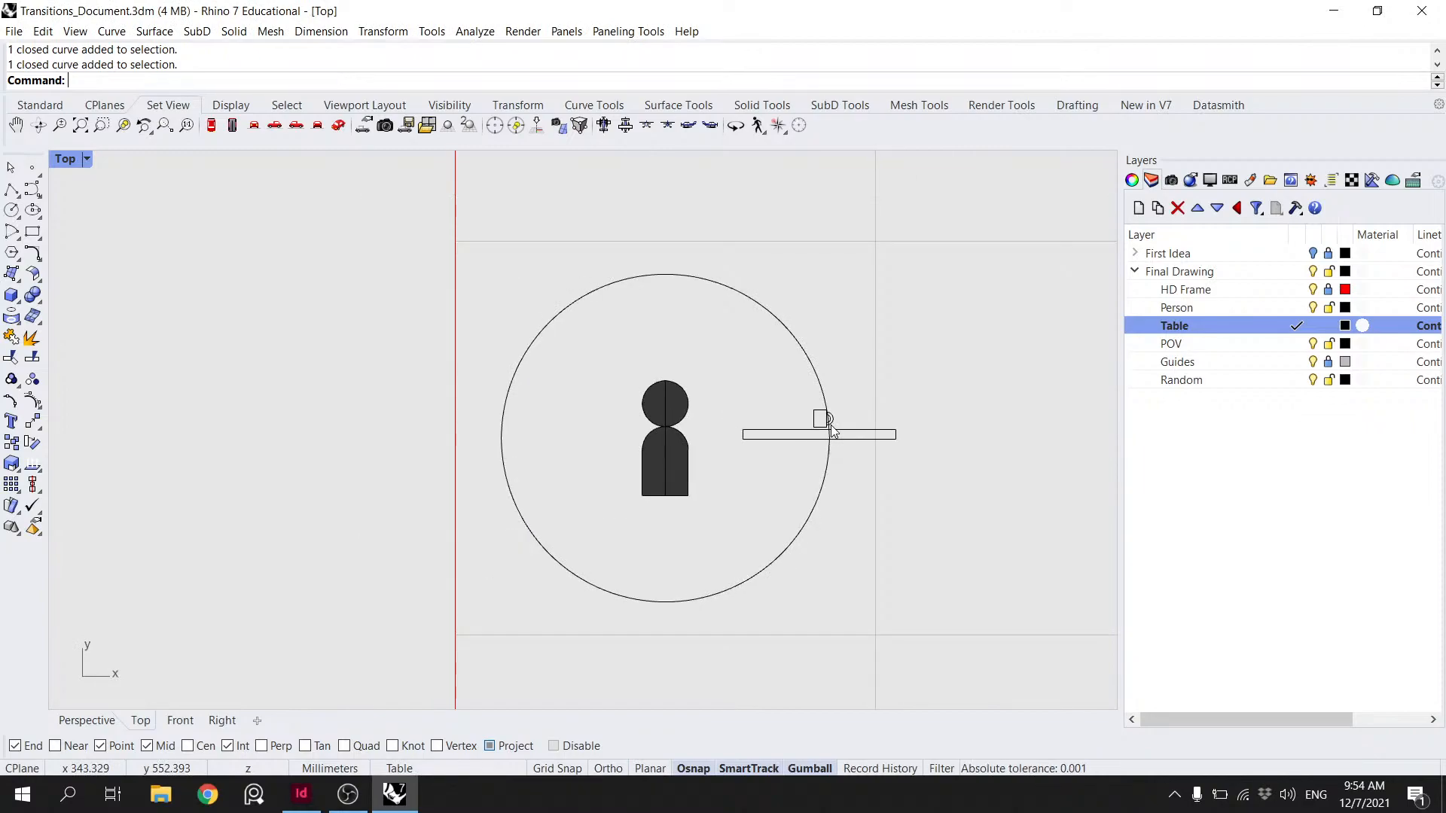
pyautogui.scroll(5, 832, 429)
pyautogui.click(749, 432)
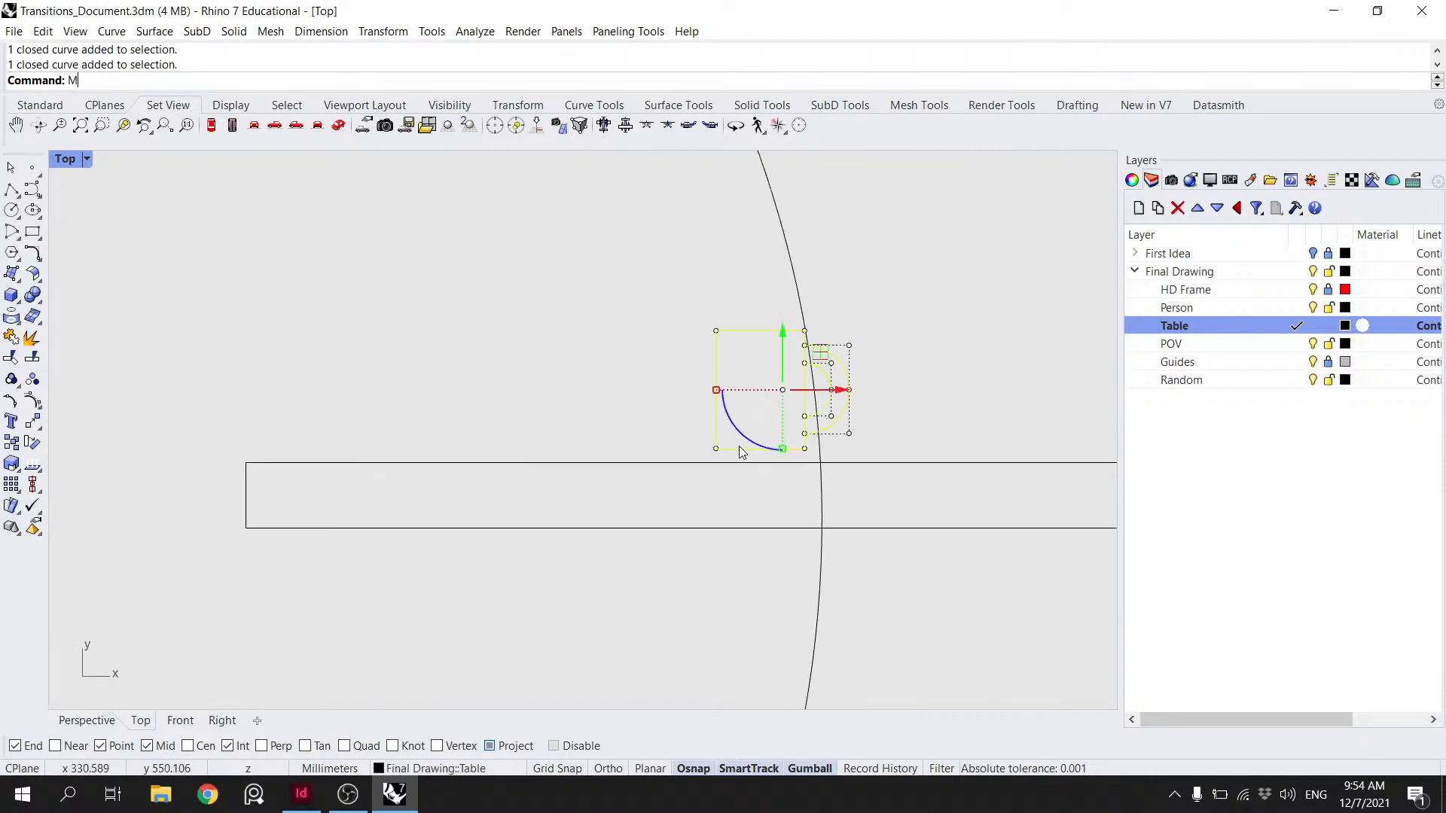
pyautogui.write('M')
pyautogui.press('Return')
pyautogui.click(760, 449)
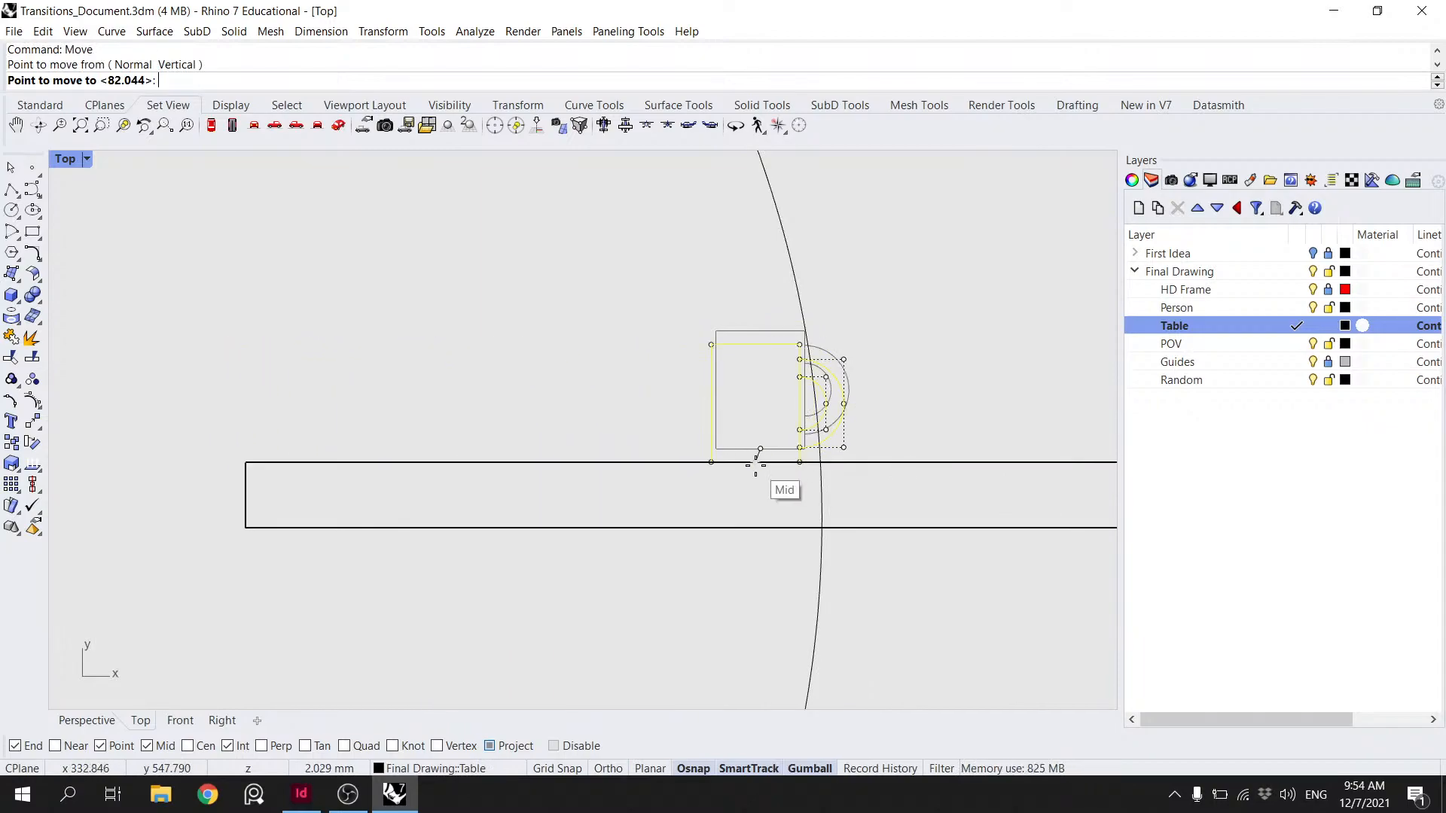
pyautogui.scroll(6, 783, 462)
pyautogui.click(730, 465)
pyautogui.scroll(-10, 729, 456)
pyautogui.scroll(-5, 734, 457)
pyautogui.click(833, 456)
pyautogui.click(828, 454)
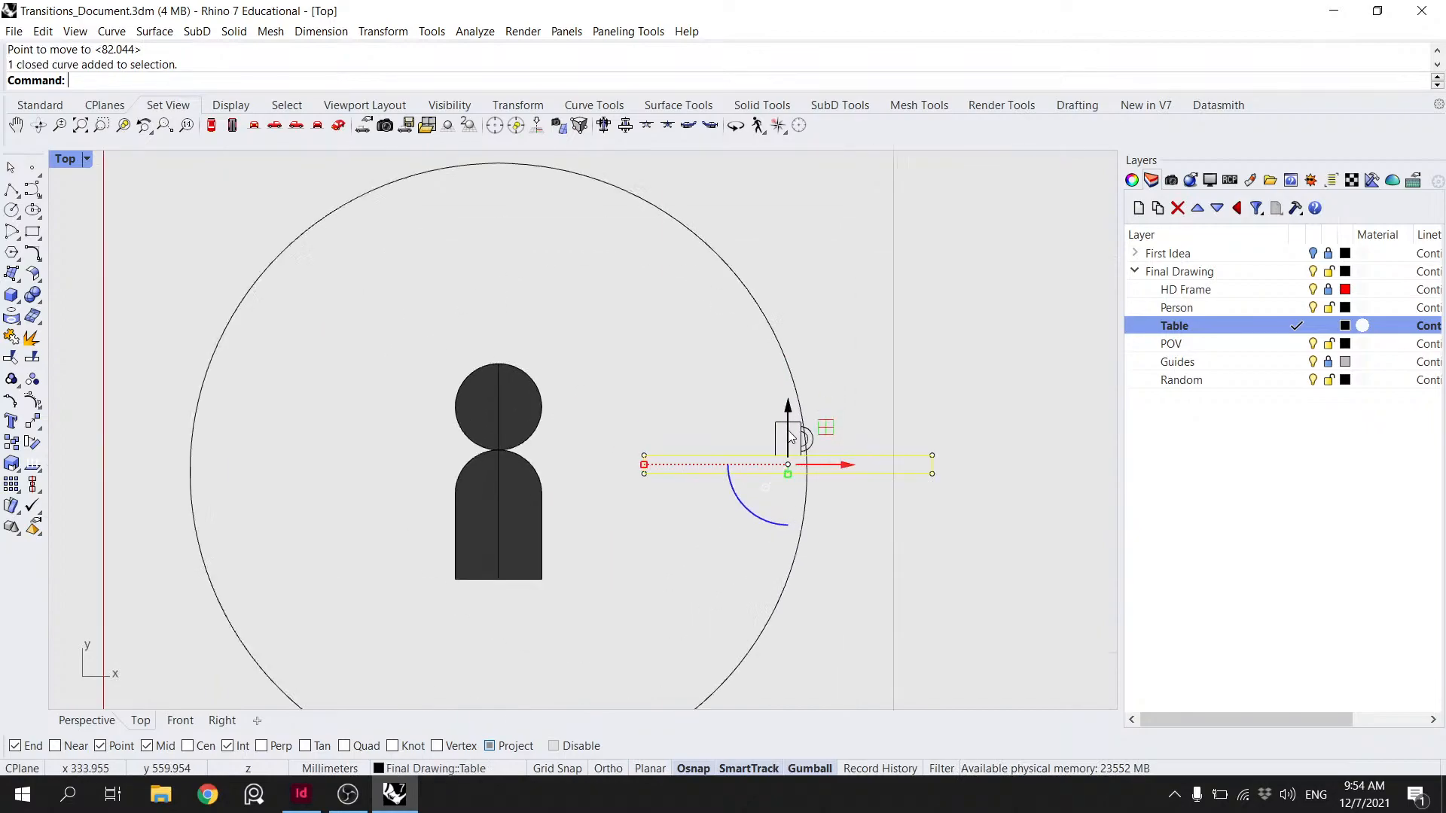
pyautogui.scroll(5, 798, 451)
pyautogui.keyDown('shift'); pyautogui.click(767, 420); pyautogui.keyUp('shift')
pyautogui.write('Mov')
pyautogui.press('Return')
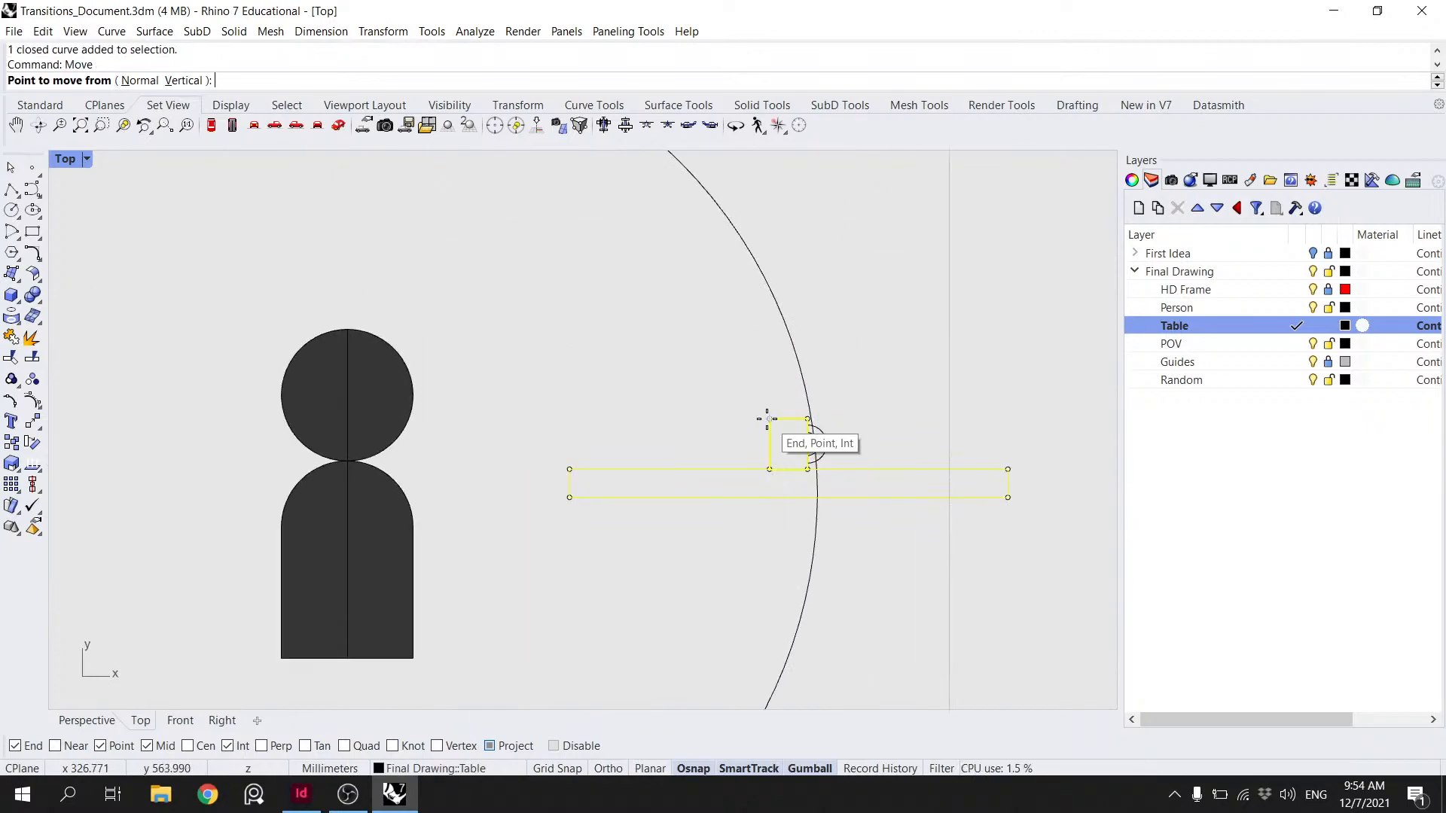
pyautogui.click(581, 503)
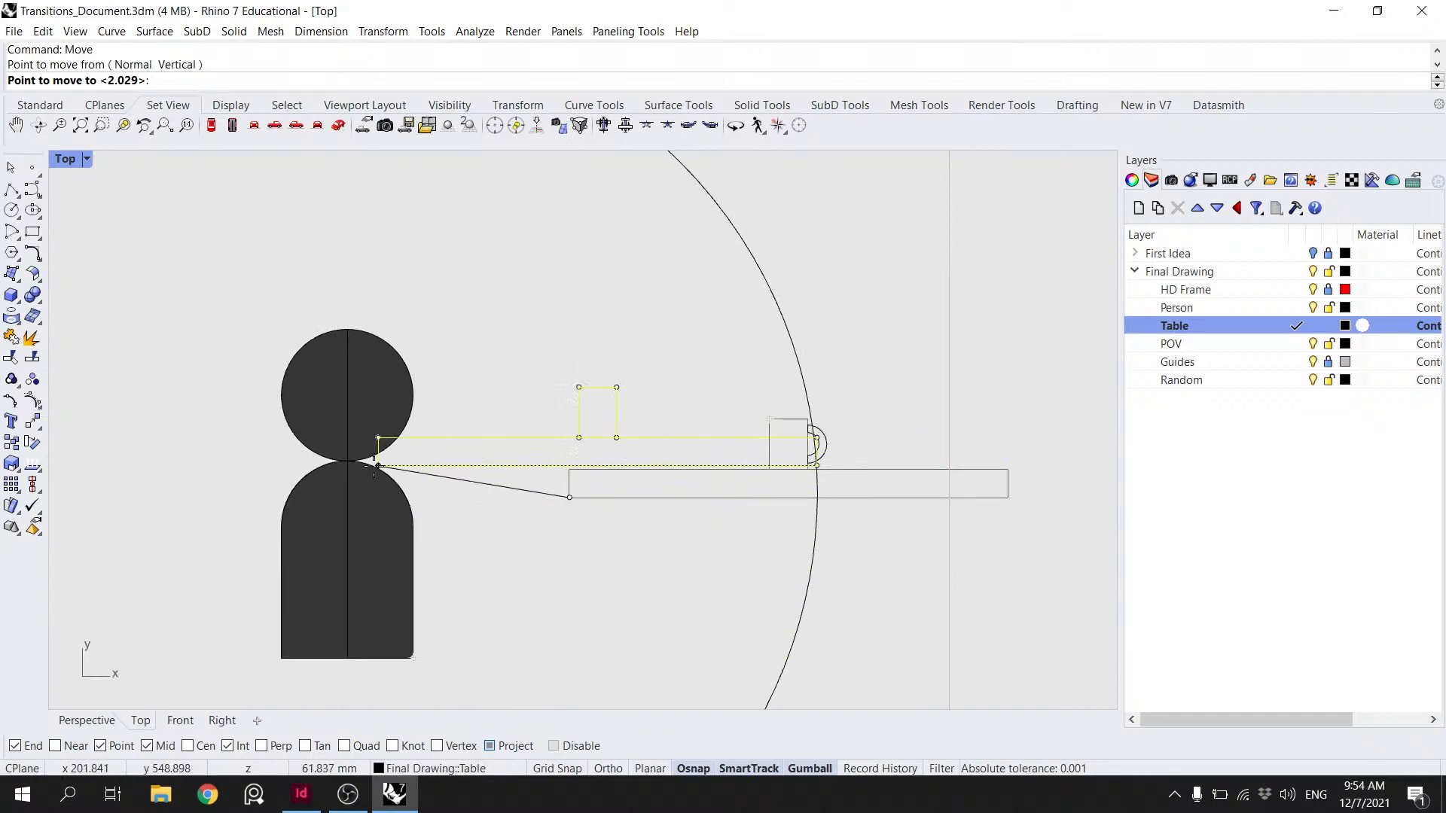
pyautogui.press('Escape')
pyautogui.press('Return')
pyautogui.click(570, 469)
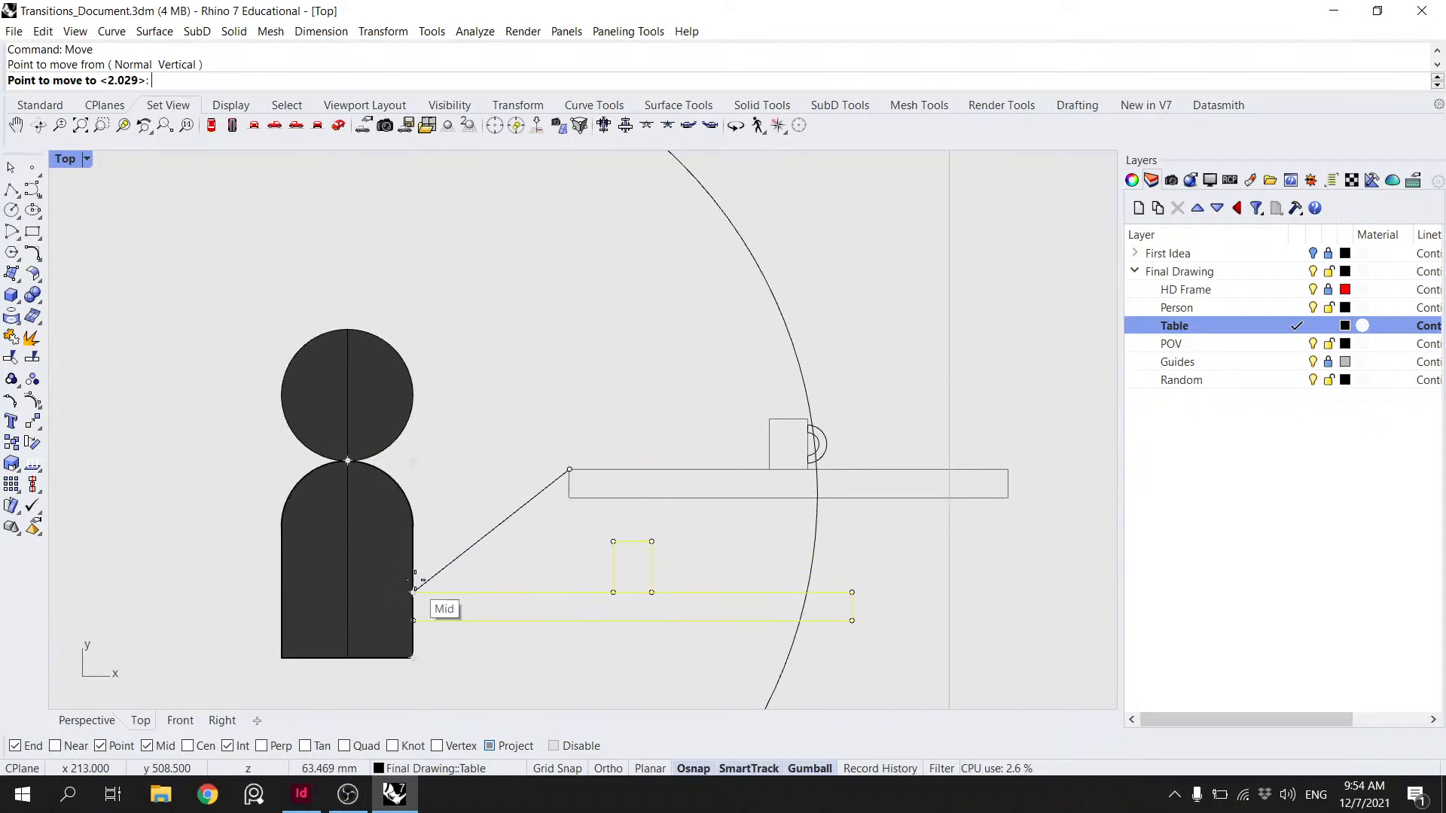
pyautogui.press('Escape')
pyautogui.press('Escape')
# - Draw a vertical reference line about 63 mm long beside the person, from the body's base level to its top
pyautogui.click(11, 189)
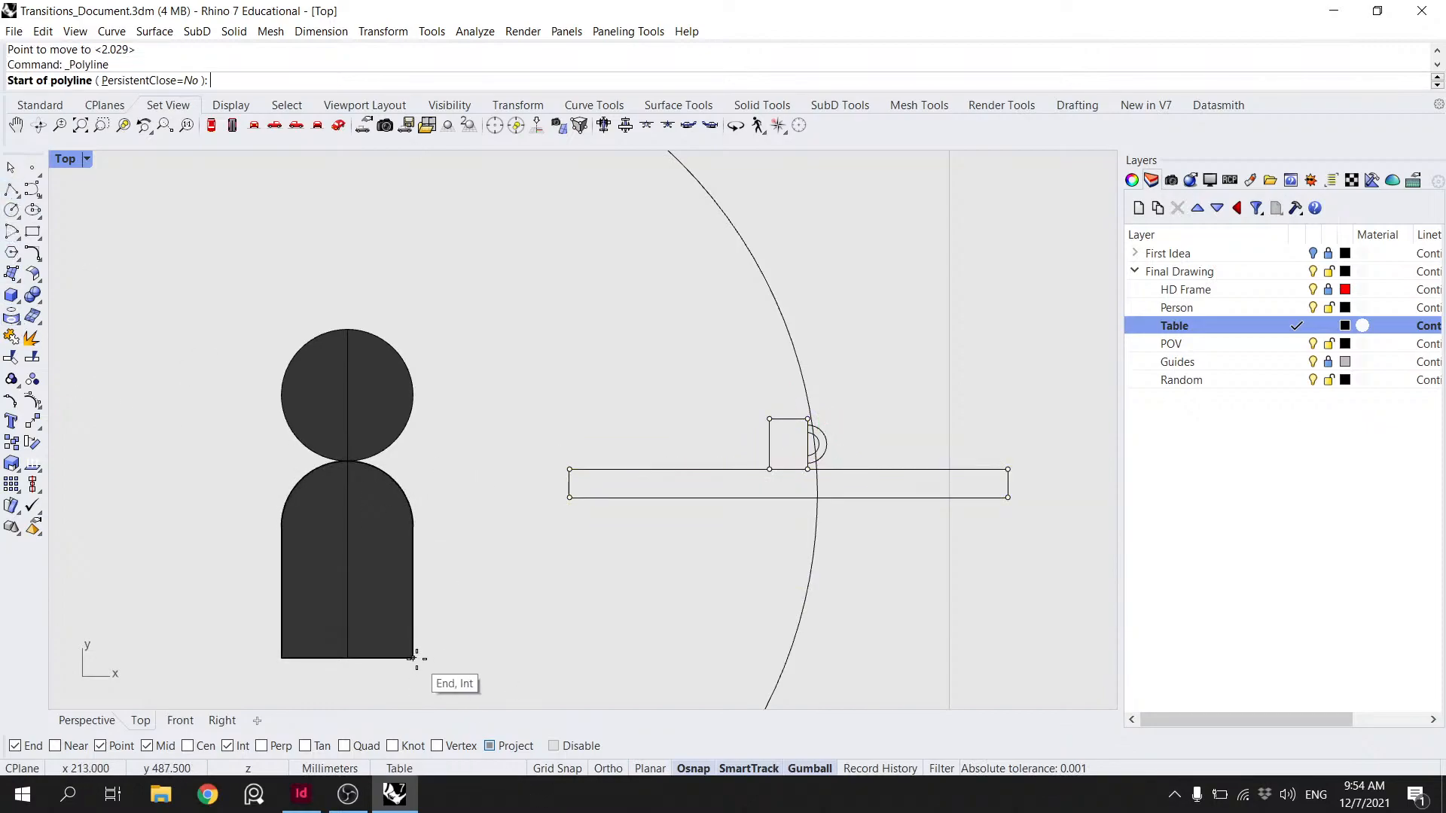
pyautogui.click(451, 657)
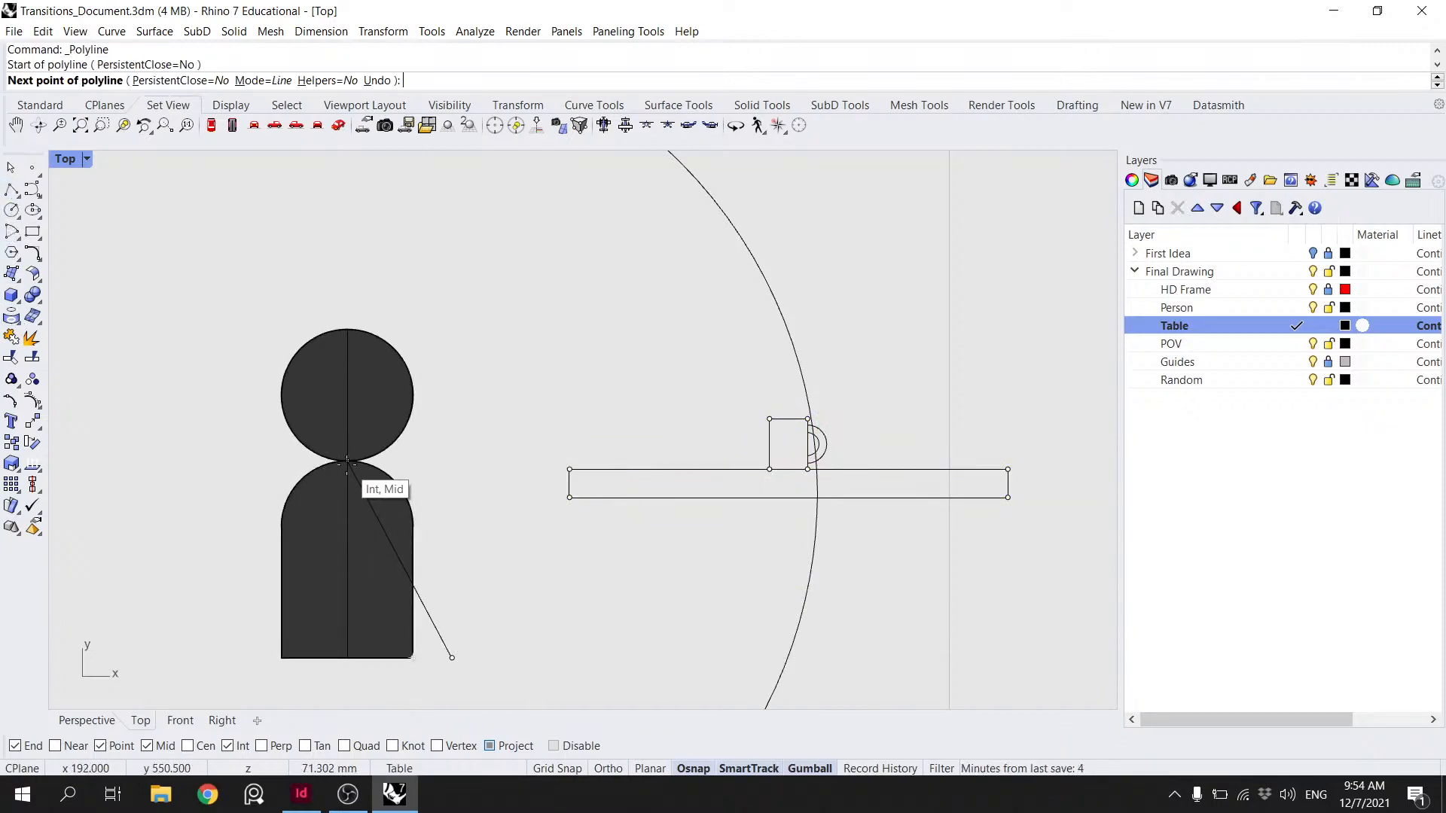
pyautogui.click(451, 462)
pyautogui.press('Return')
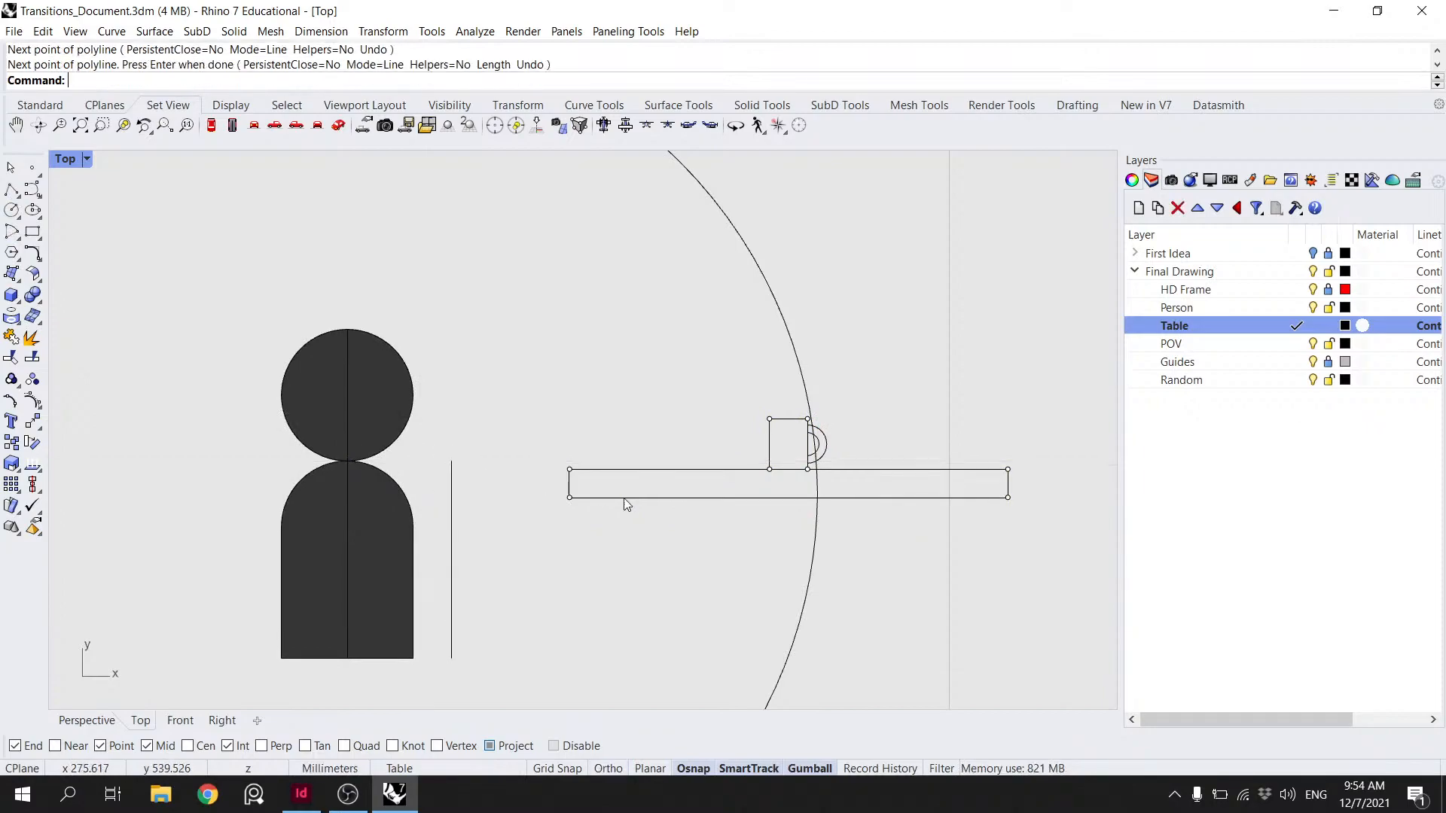
# - Group the mug's body with its handle curves
pyautogui.moveTo(752, 449); pyautogui.dragTo(750, 445)
pyautogui.rightClick(707, 551)
pyautogui.press('Escape')
pyautogui.press('Escape')
pyautogui.moveTo(793, 539); pyautogui.dragTo(722, 394)
pyautogui.keyDown('shift'); pyautogui.click(826, 438); pyautogui.keyUp('shift')
pyautogui.press('Escape')
pyautogui.click(826, 441)
pyautogui.keyDown('shift'); pyautogui.click(780, 419); pyautogui.keyUp('shift')
pyautogui.write('Group')
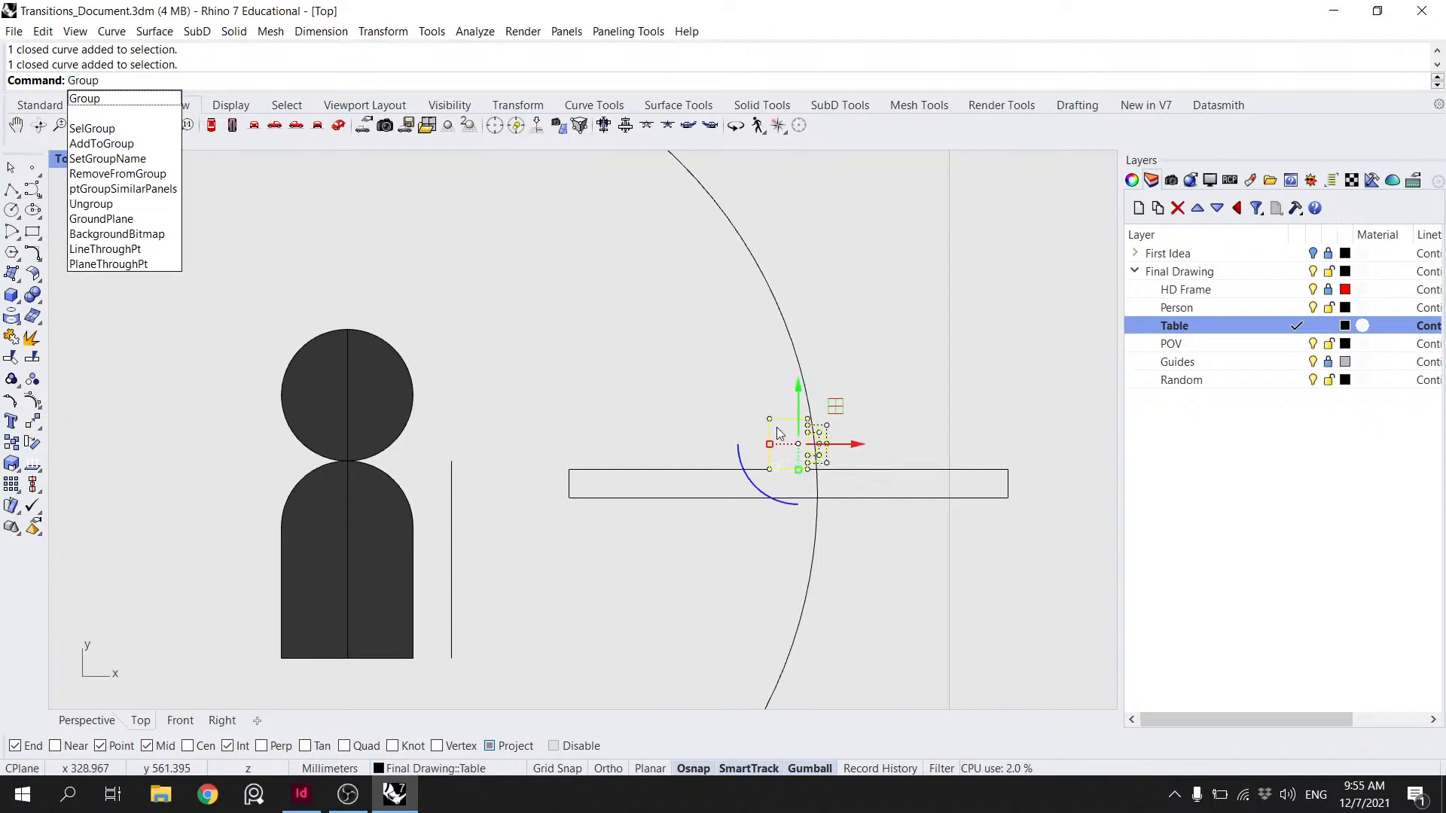
pyautogui.press('Return')
pyautogui.press('Escape')
# - Create a layer named Tea Cup Icon under Final Drawing and make it current
pyautogui.click(817, 445)
pyautogui.click(1138, 208)
pyautogui.write('Cof')
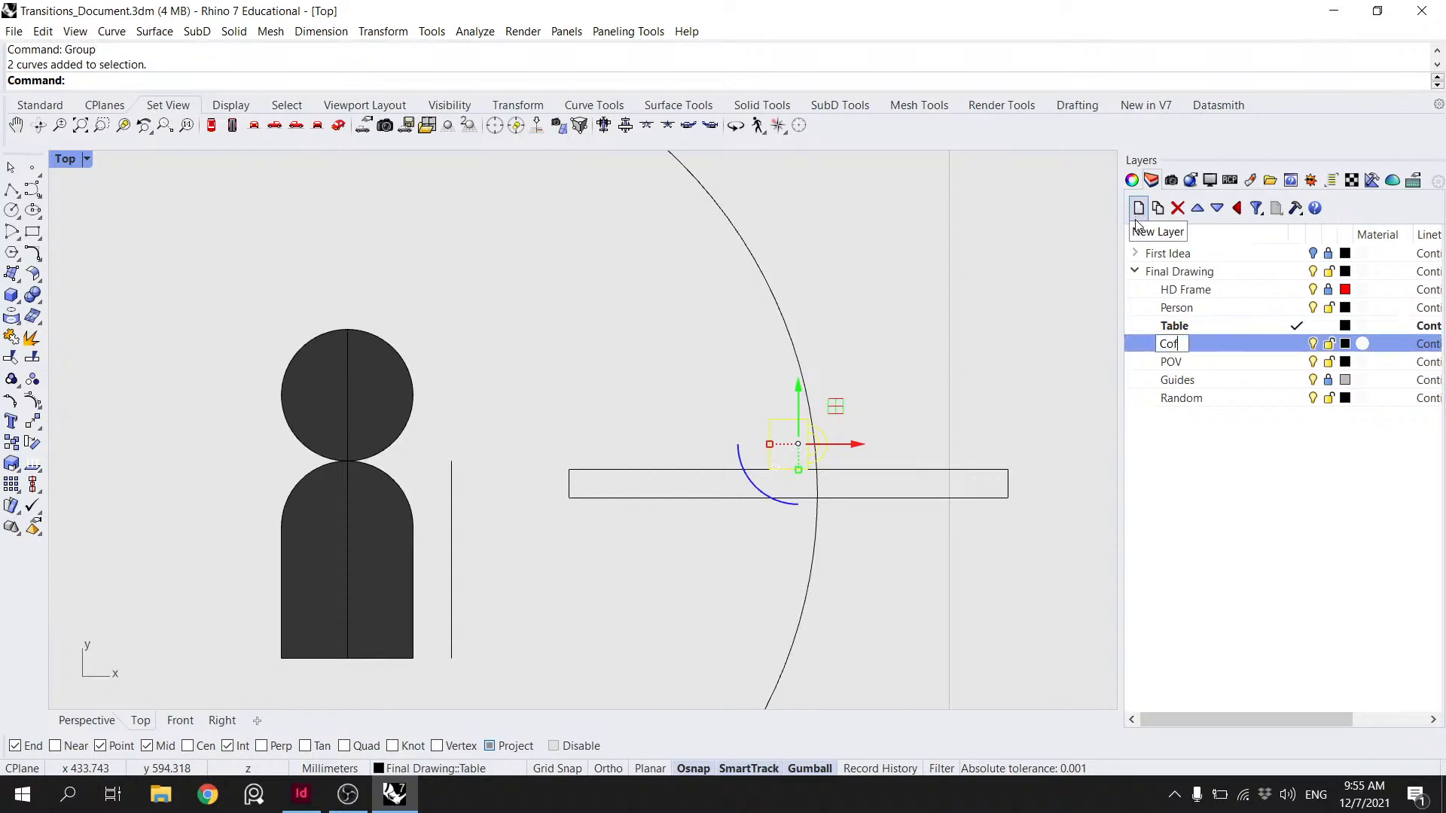
pyautogui.press('BackSpace')
pyautogui.write('Tea Cup Icon')
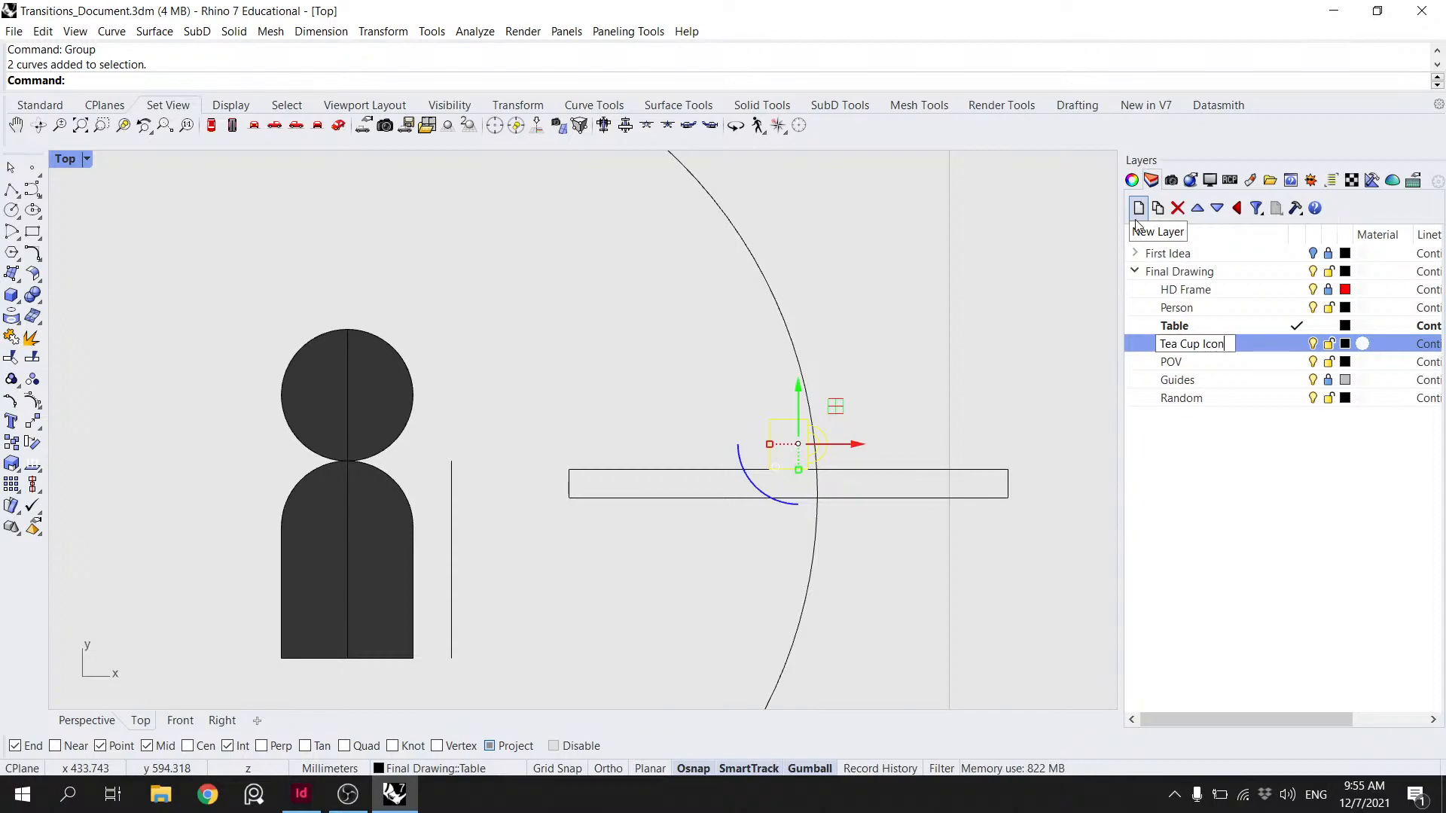
pyautogui.press('Return')
pyautogui.doubleClick(1280, 342)
# - Assign the grouped mug to the Tea Cup Icon layer
pyautogui.click(1131, 179)
pyautogui.click(1427, 304)
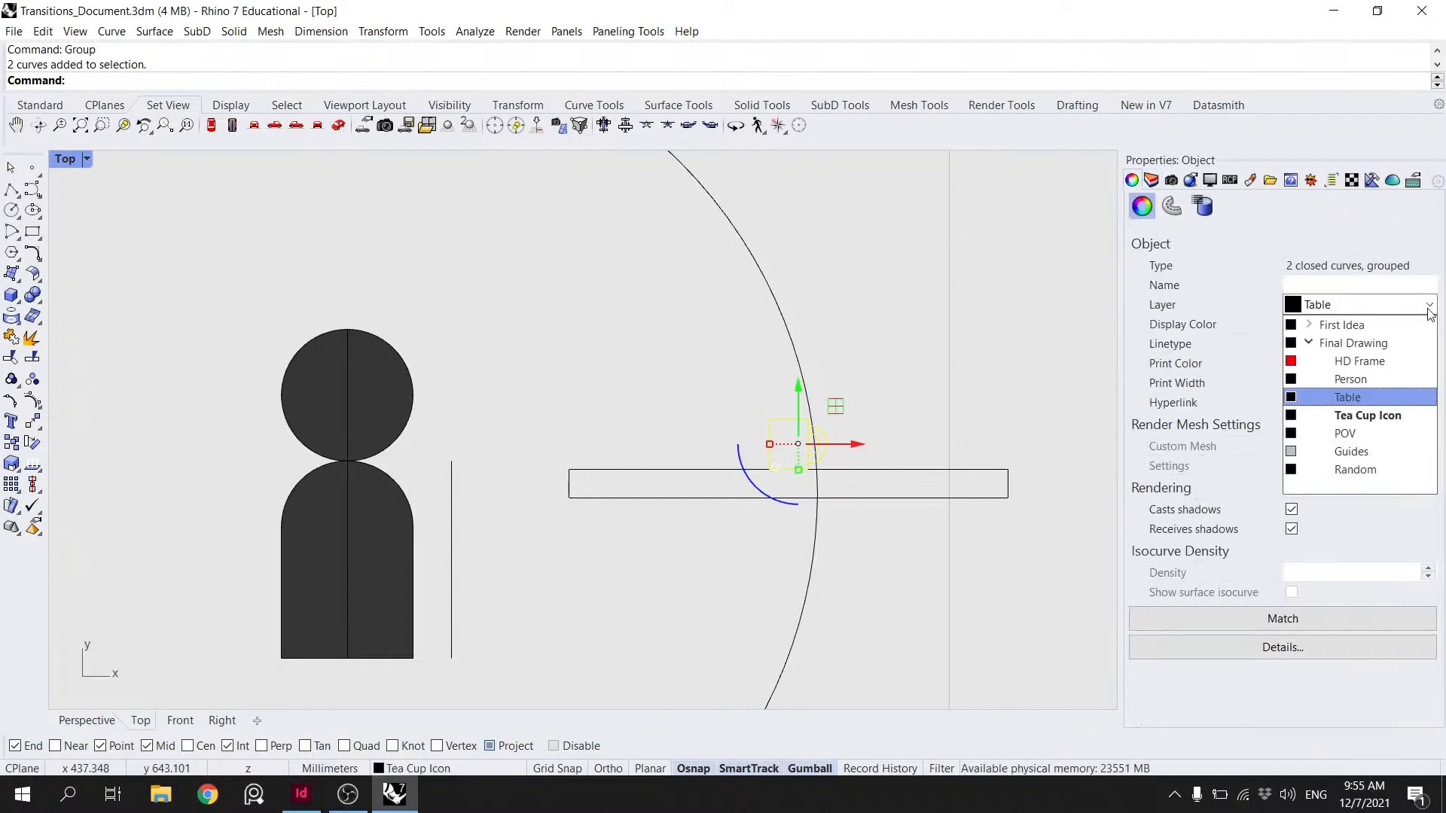
pyautogui.click(1177, 238)
pyautogui.click(1151, 180)
pyautogui.click(979, 423)
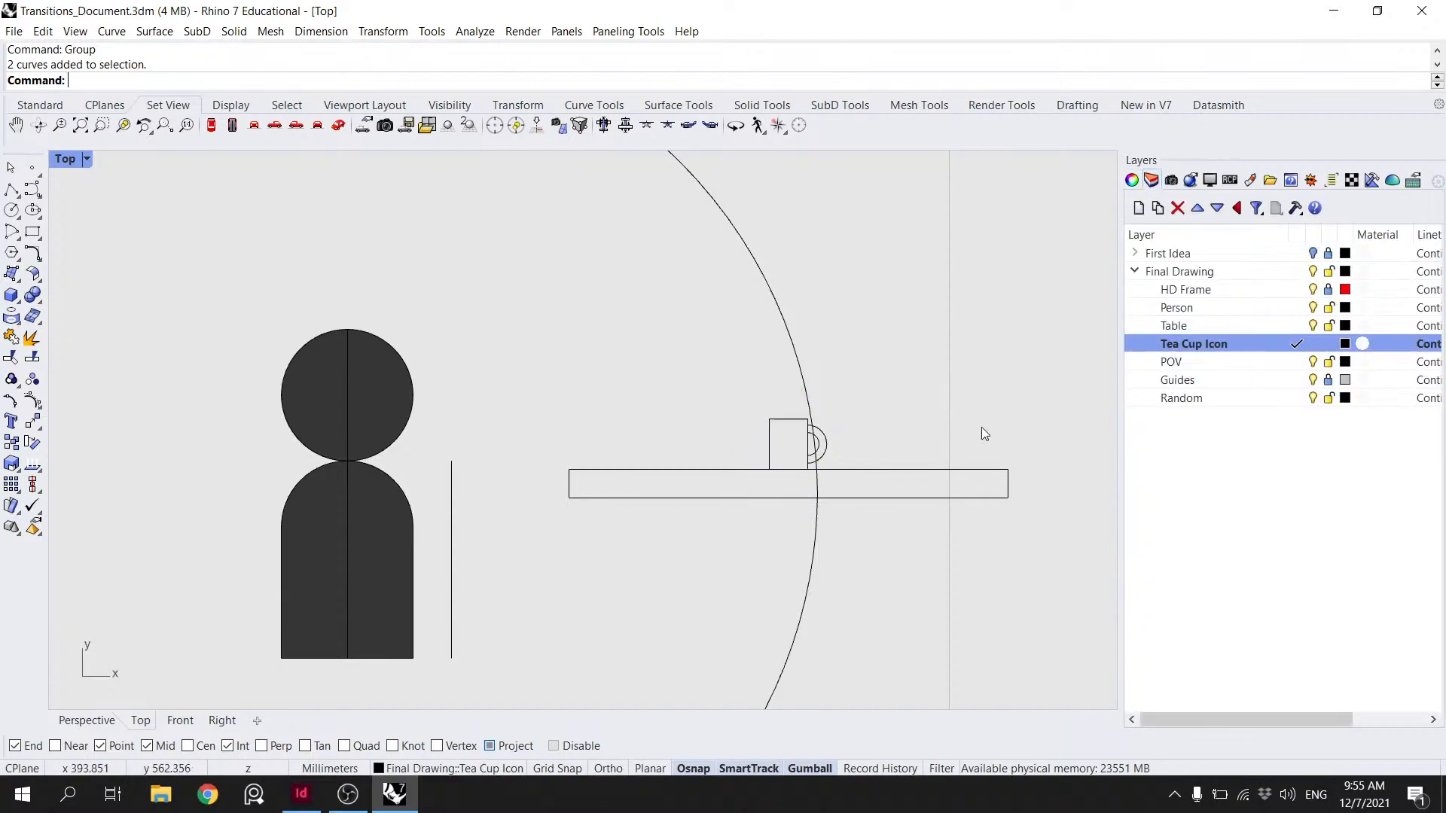
# - Move the tabletop and mug together from the tabletop's upper-left corner to the midpoint of the vertical reference line
pyautogui.click(867, 470)
pyautogui.keyDown('shift'); pyautogui.click(783, 424); pyautogui.keyUp('shift')
pyautogui.write('M')
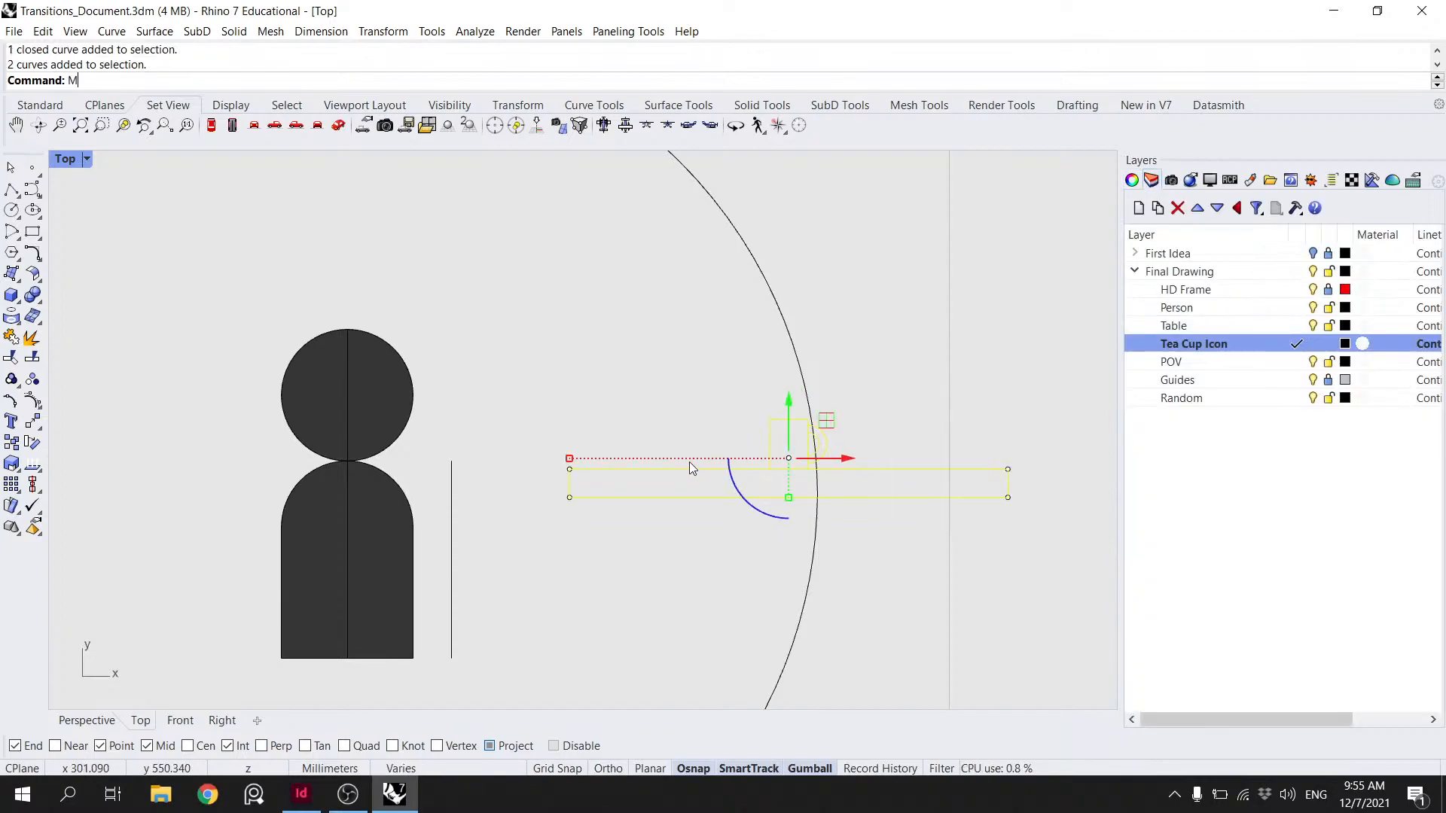
pyautogui.write('ove')
pyautogui.press('Return')
pyautogui.click(569, 469)
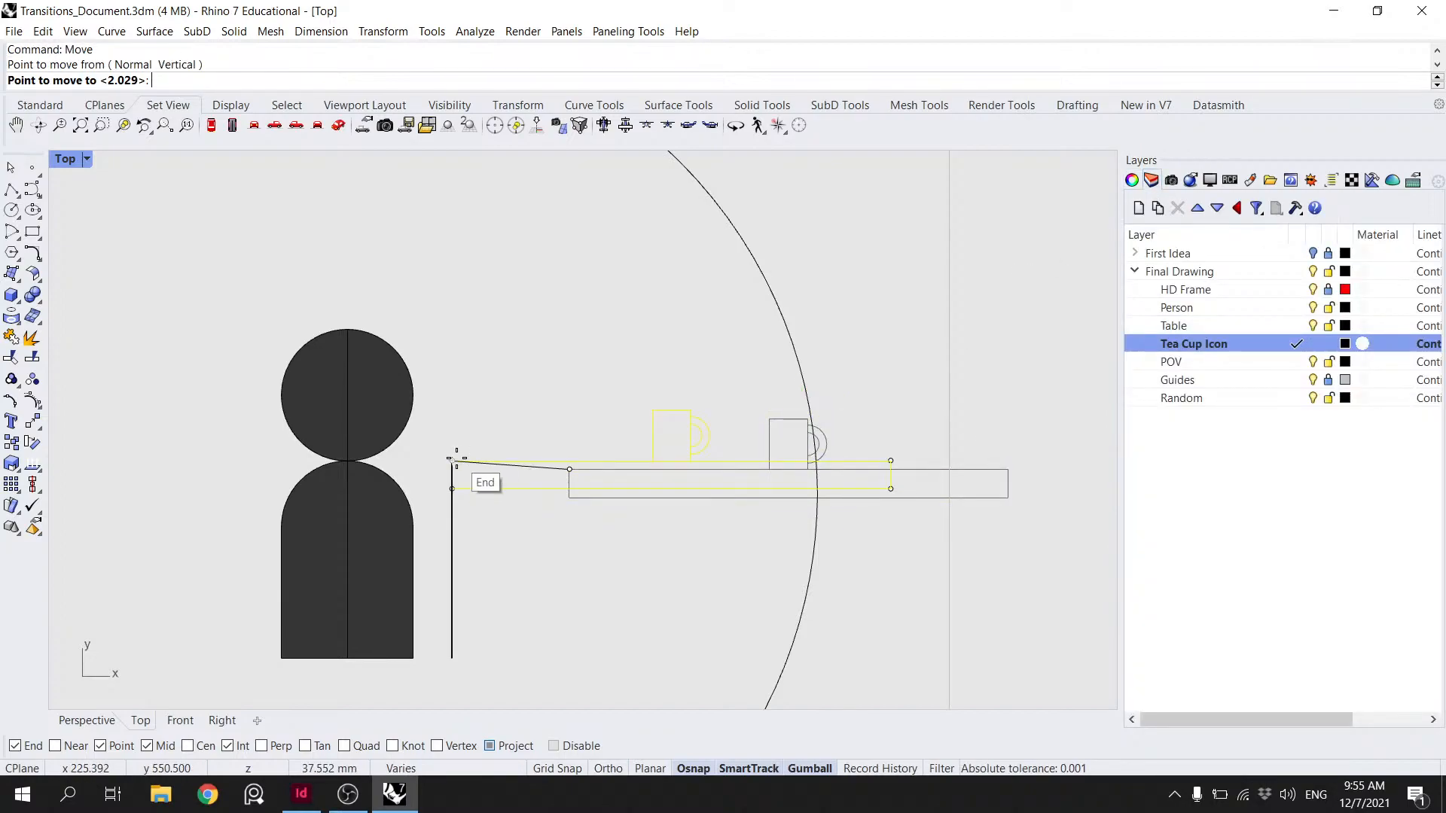
pyautogui.click(452, 549)
pyautogui.scroll(-3, 567, 488)
pyautogui.scroll(-2, 565, 483)
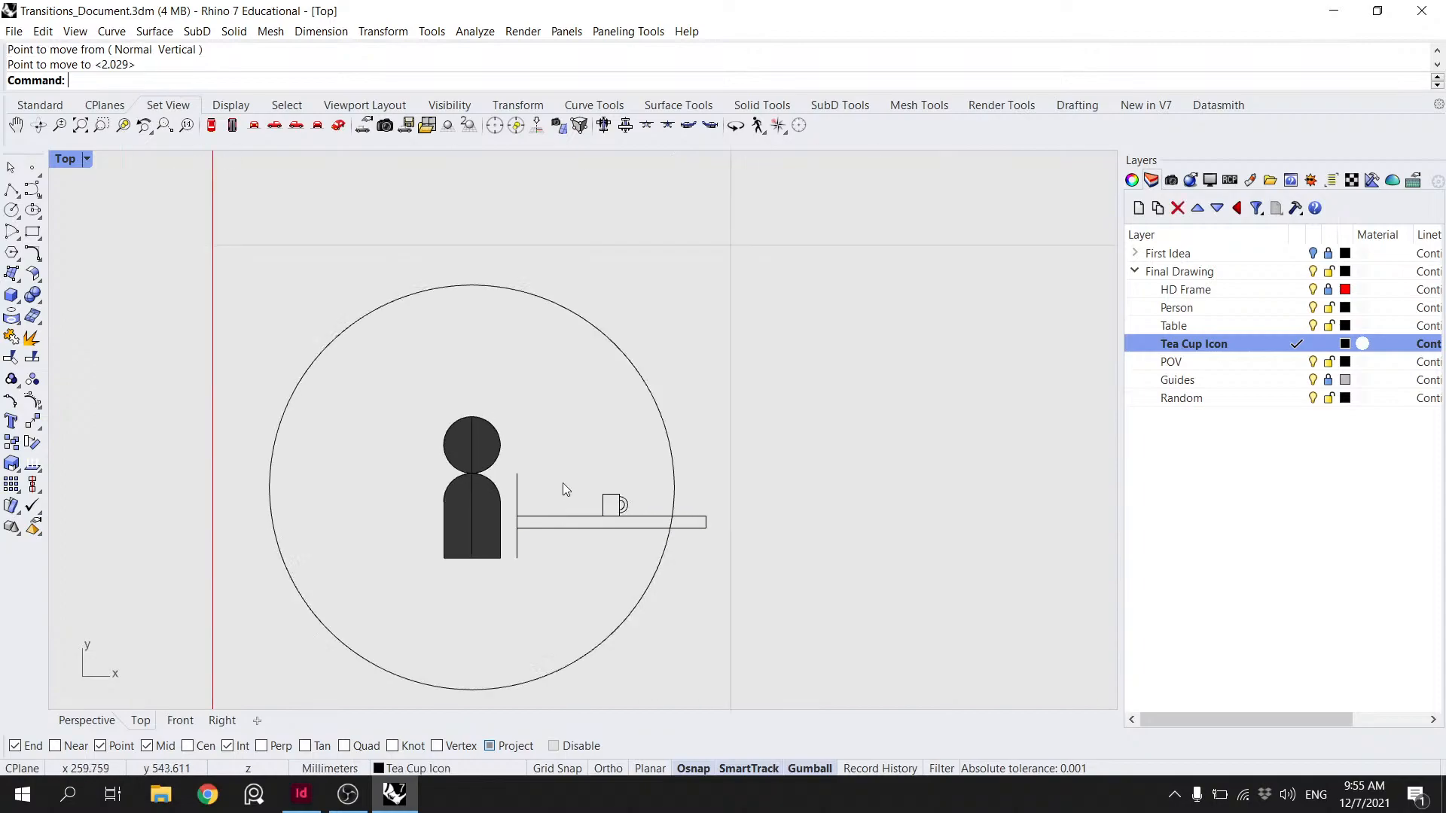
# - Delete the vertical reference line beside the person
pyautogui.click(518, 495)
pyautogui.press('Delete')
pyautogui.scroll(-2, 527, 497)
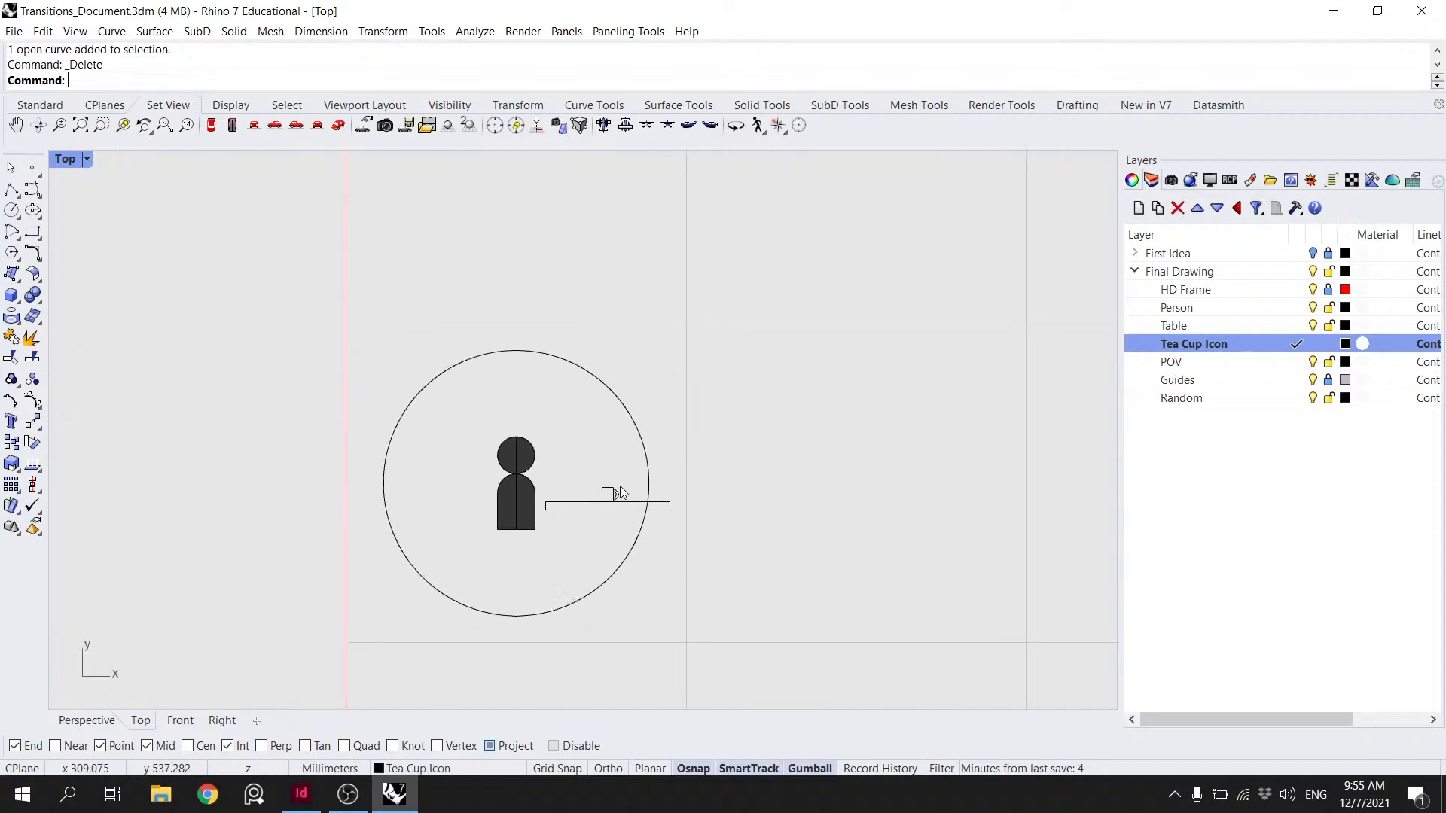
# - Shorten the tabletop symmetrically about its upper edge's midpoint with Scale1D to about 120 mm long
pyautogui.scroll(4, 616, 511)
pyautogui.scroll(3, 757, 488)
pyautogui.click(658, 514)
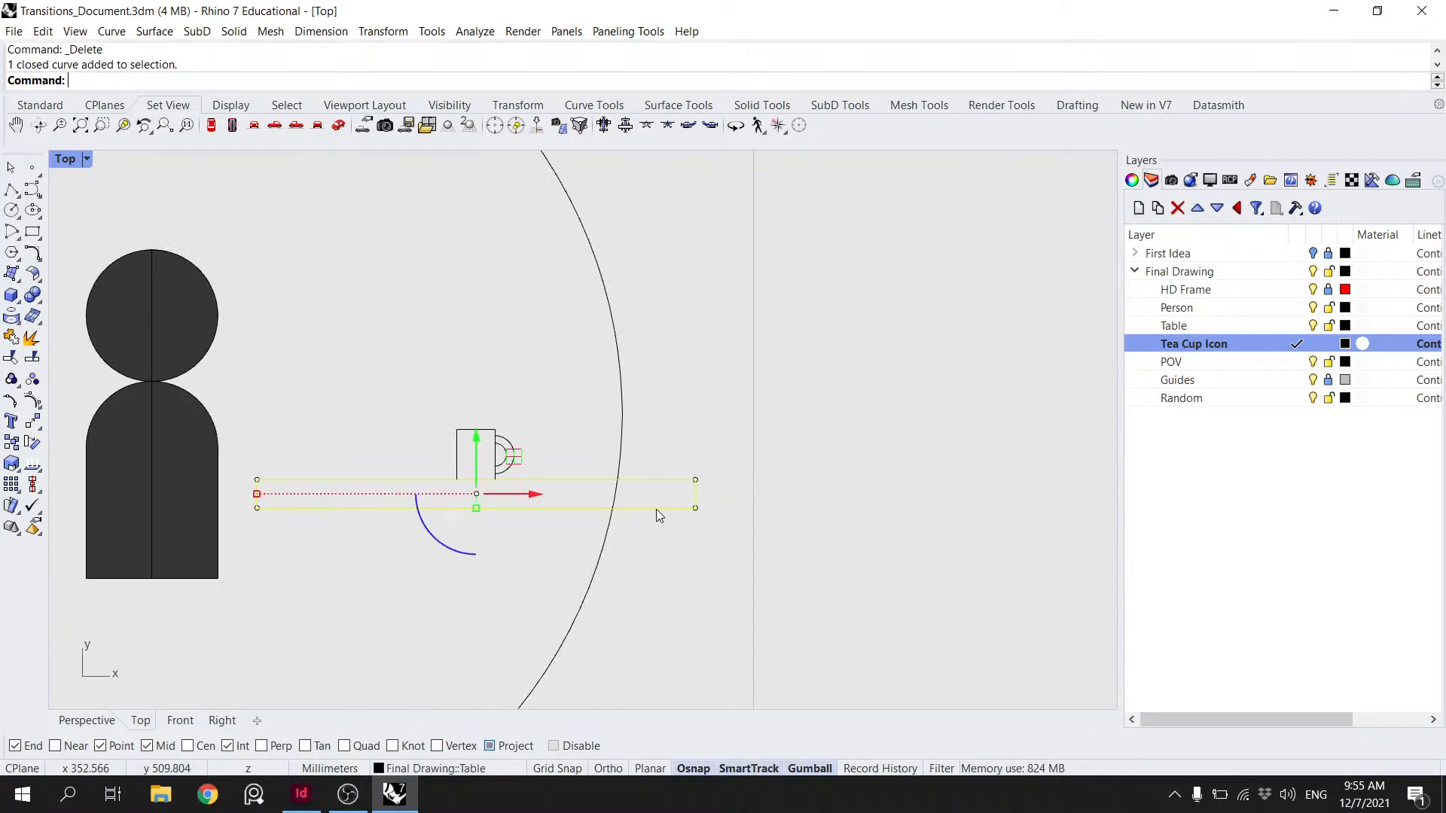
pyautogui.press('Return')
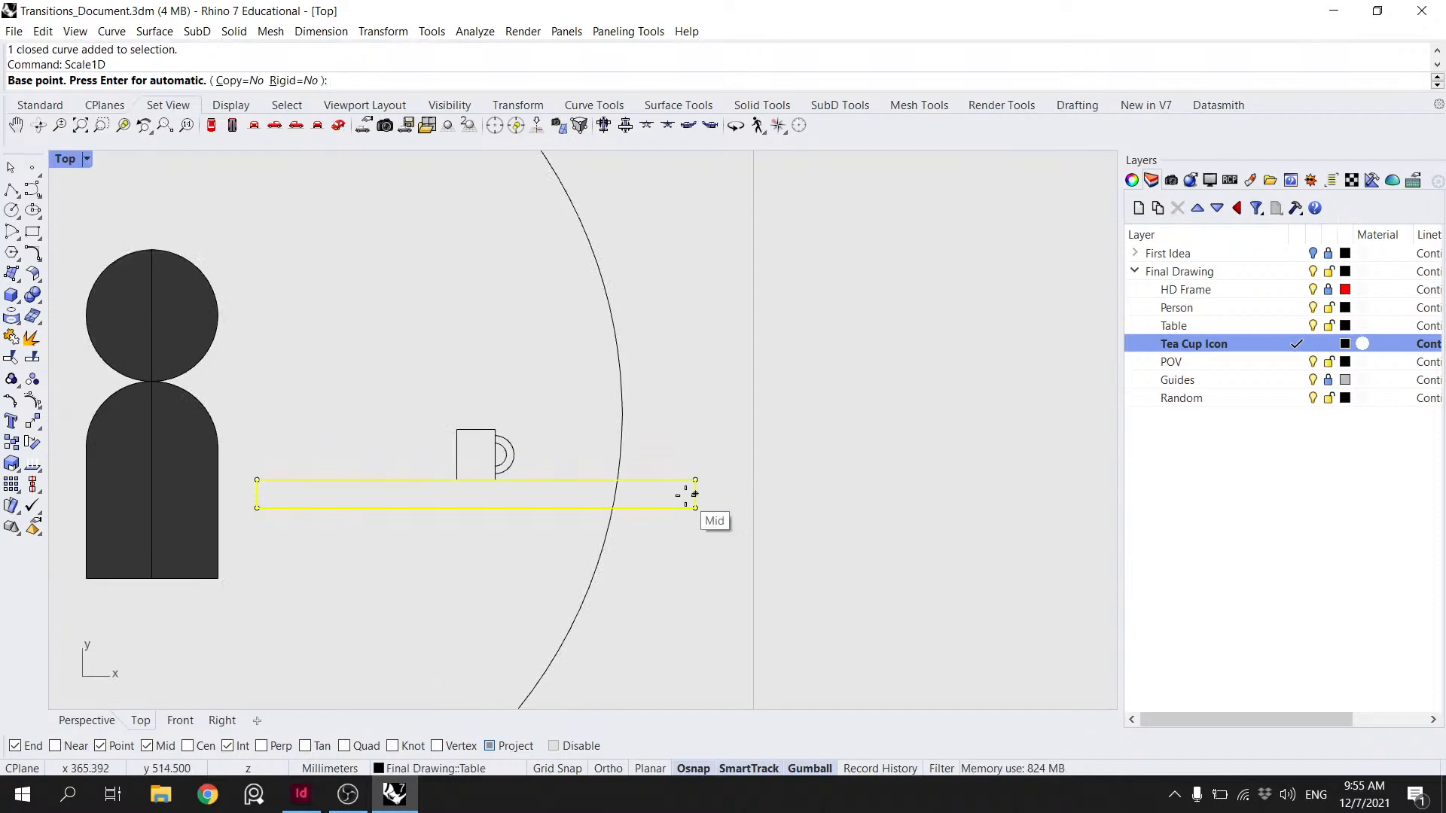
pyautogui.click(478, 483)
pyautogui.click(258, 480)
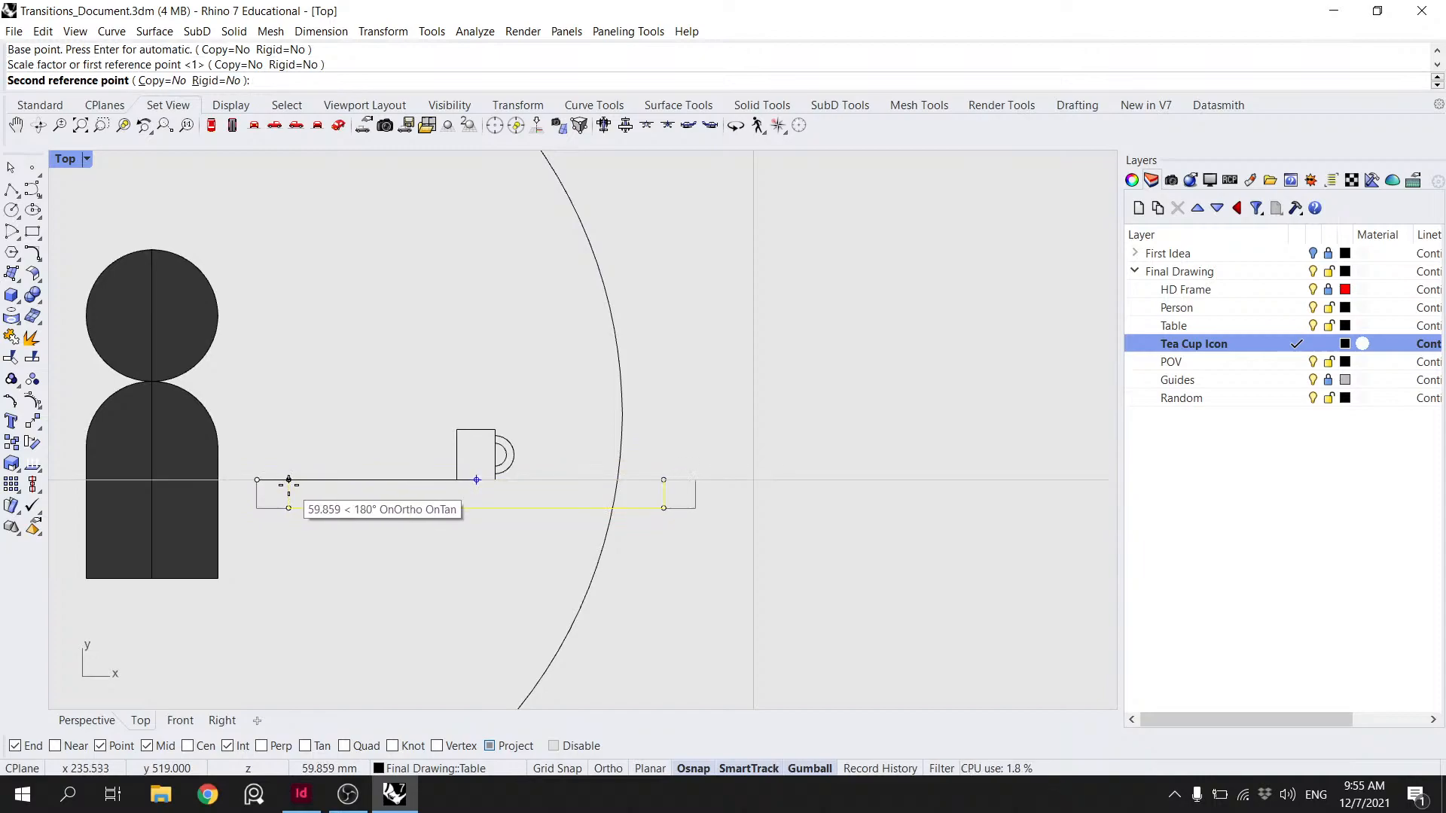
pyautogui.press('Return')
pyautogui.click(288, 479)
pyautogui.scroll(-6, 402, 471)
pyautogui.press('Escape')
pyautogui.scroll(-4, 504, 456)
pyautogui.moveTo(439, 458); pyautogui.dragTo(671, 394, button='right')
pyautogui.scroll(6, 668, 410)
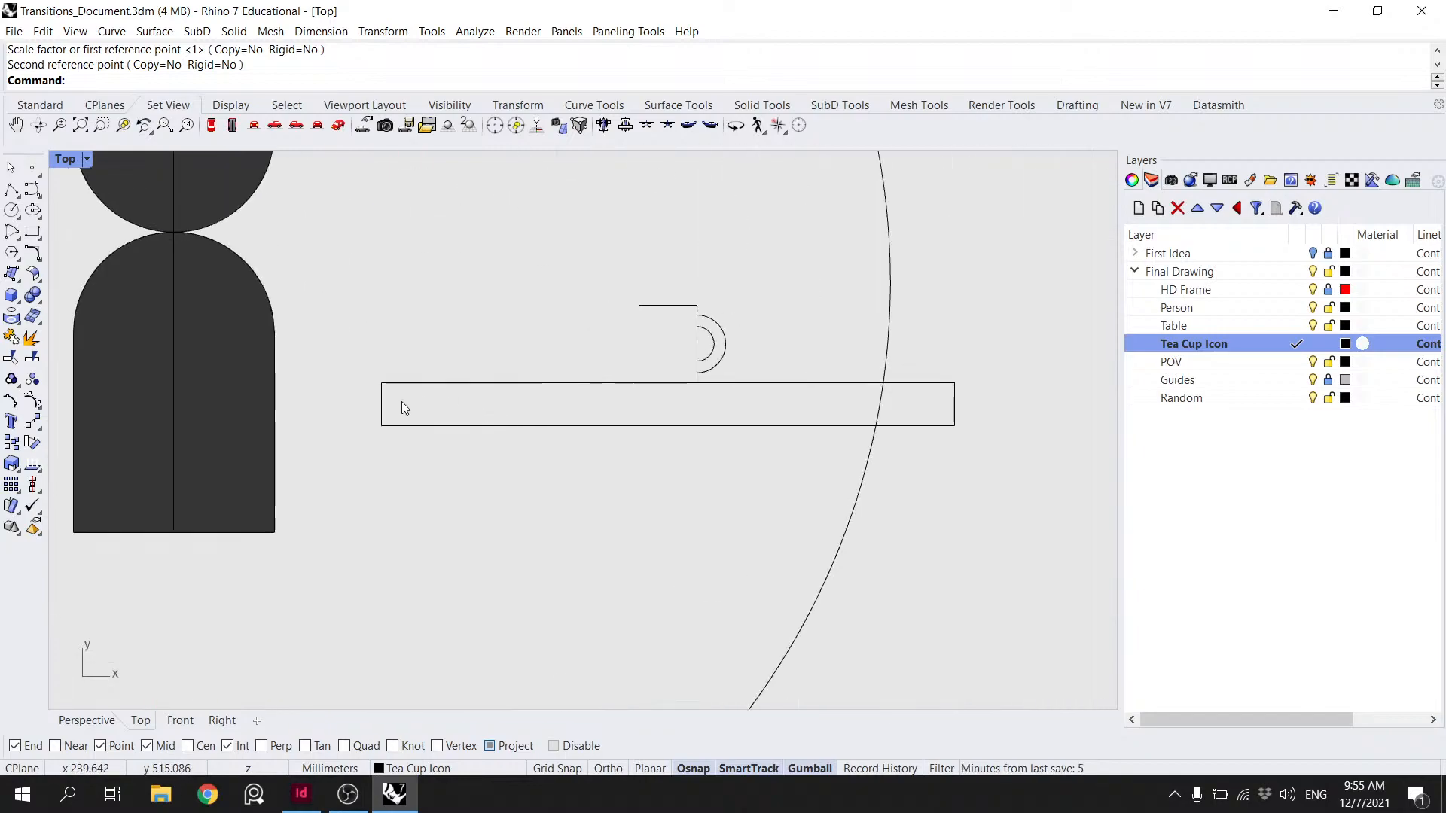
# - Try to raise the person's body base to the level of the tabletop's underside, and undo it
pyautogui.scroll(-8, 485, 401)
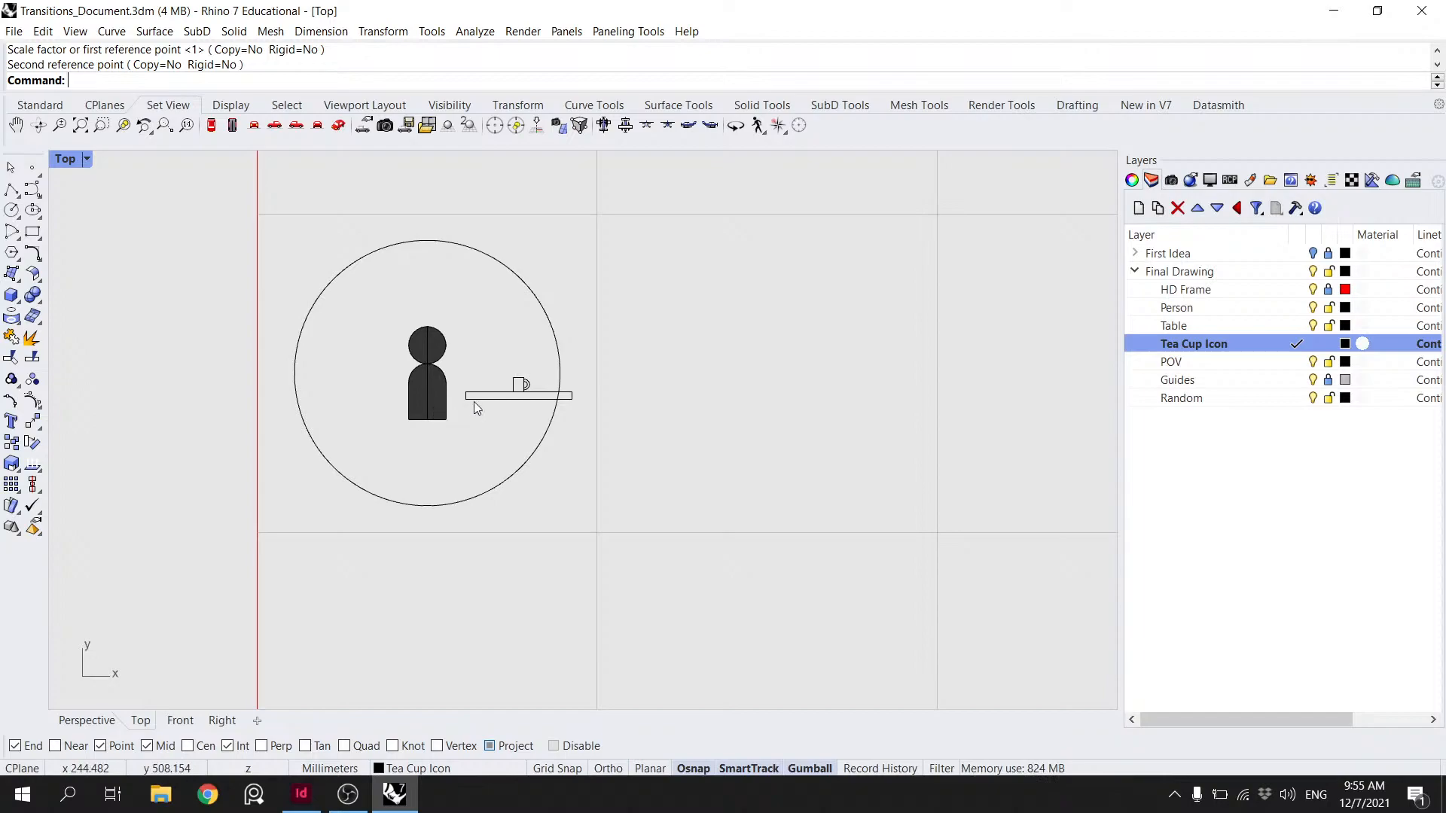
pyautogui.scroll(3, 474, 402)
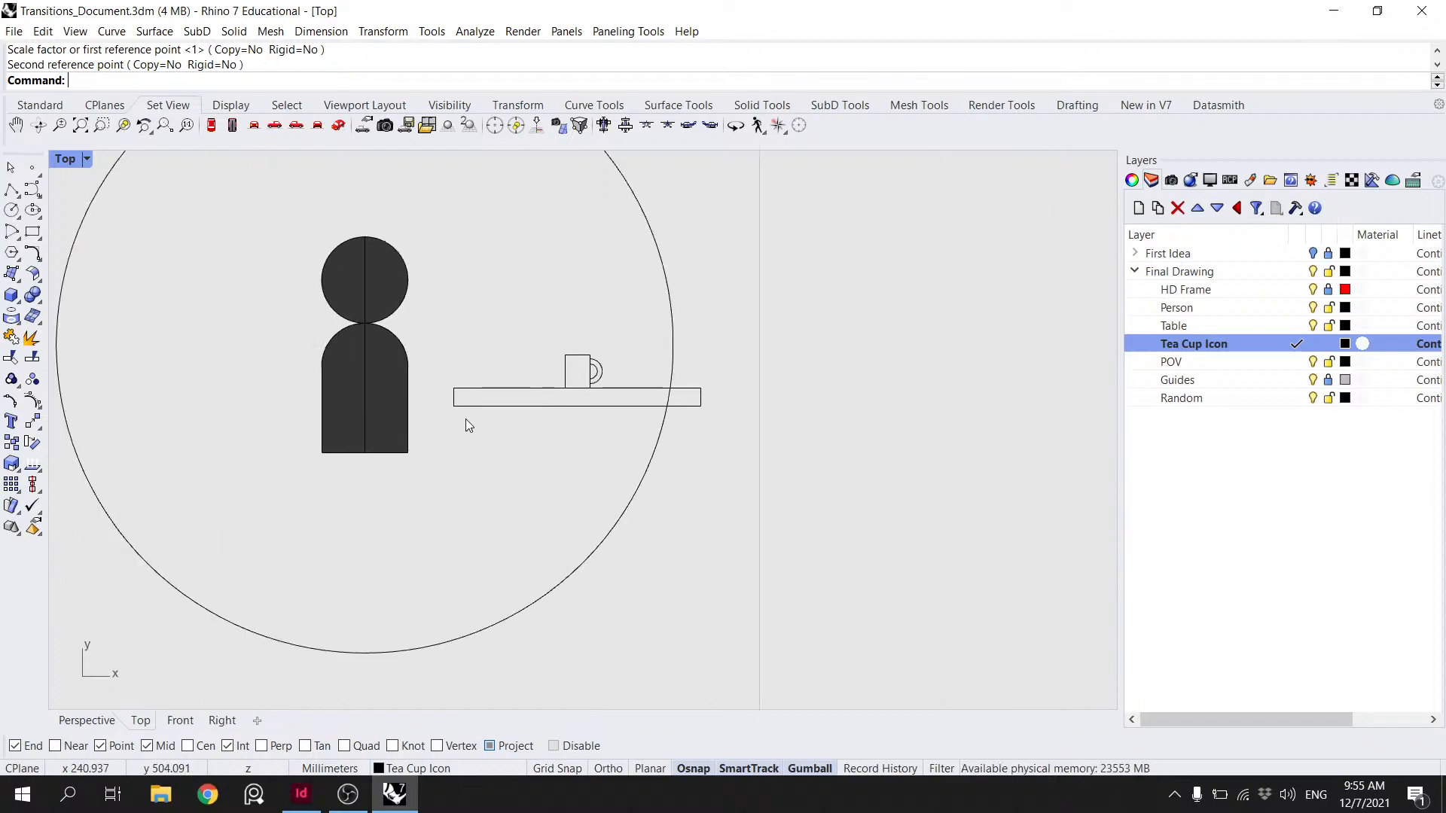
pyautogui.keyDown('ctrl'); pyautogui.keyDown('shift'); pyautogui.click(390, 452); pyautogui.keyUp('shift'); pyautogui.keyUp('ctrl')
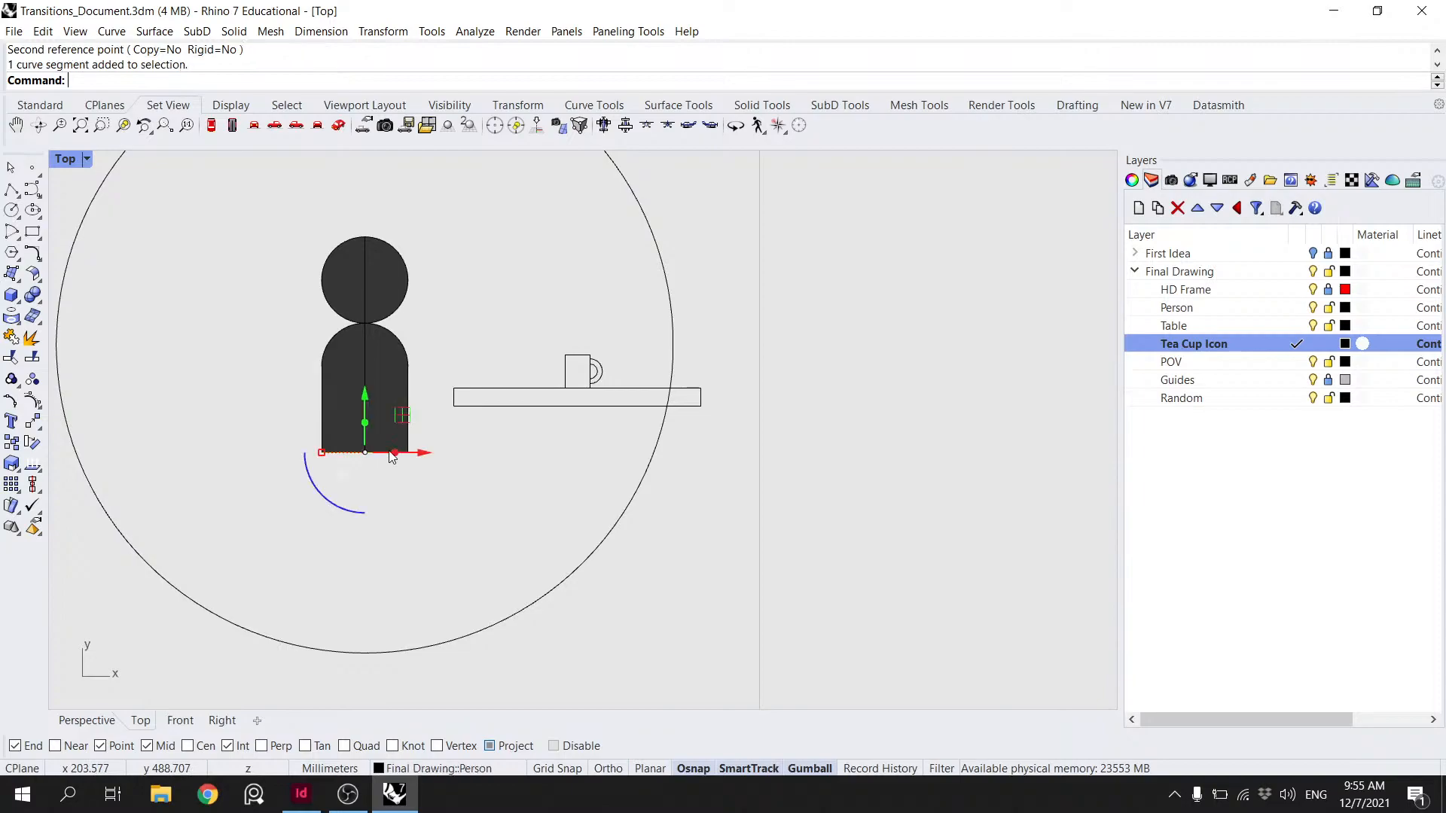
pyautogui.press('Return')
pyautogui.click(364, 452)
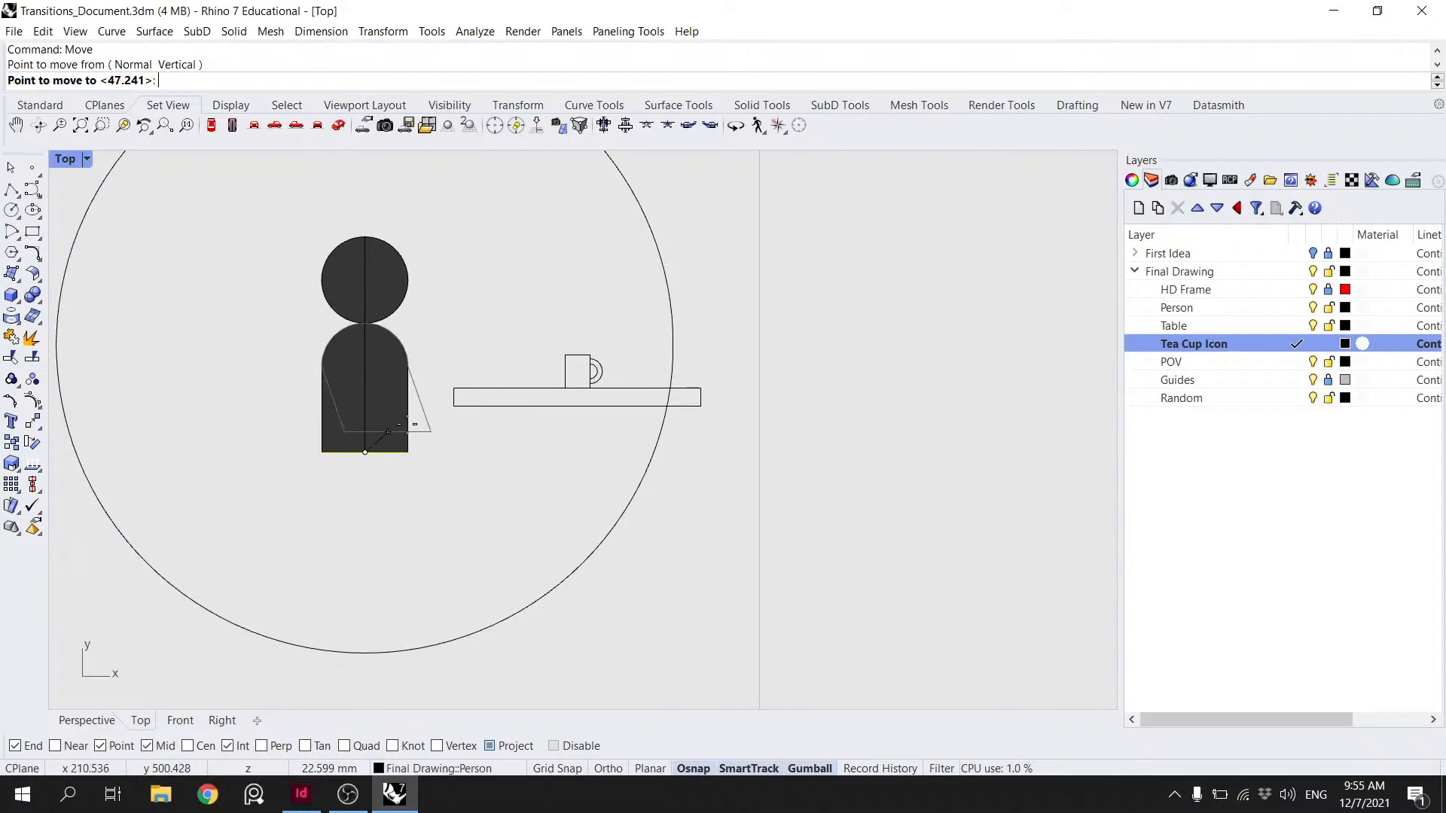
pyautogui.click(365, 406)
pyautogui.click(451, 450)
pyautogui.scroll(-8, 452, 449)
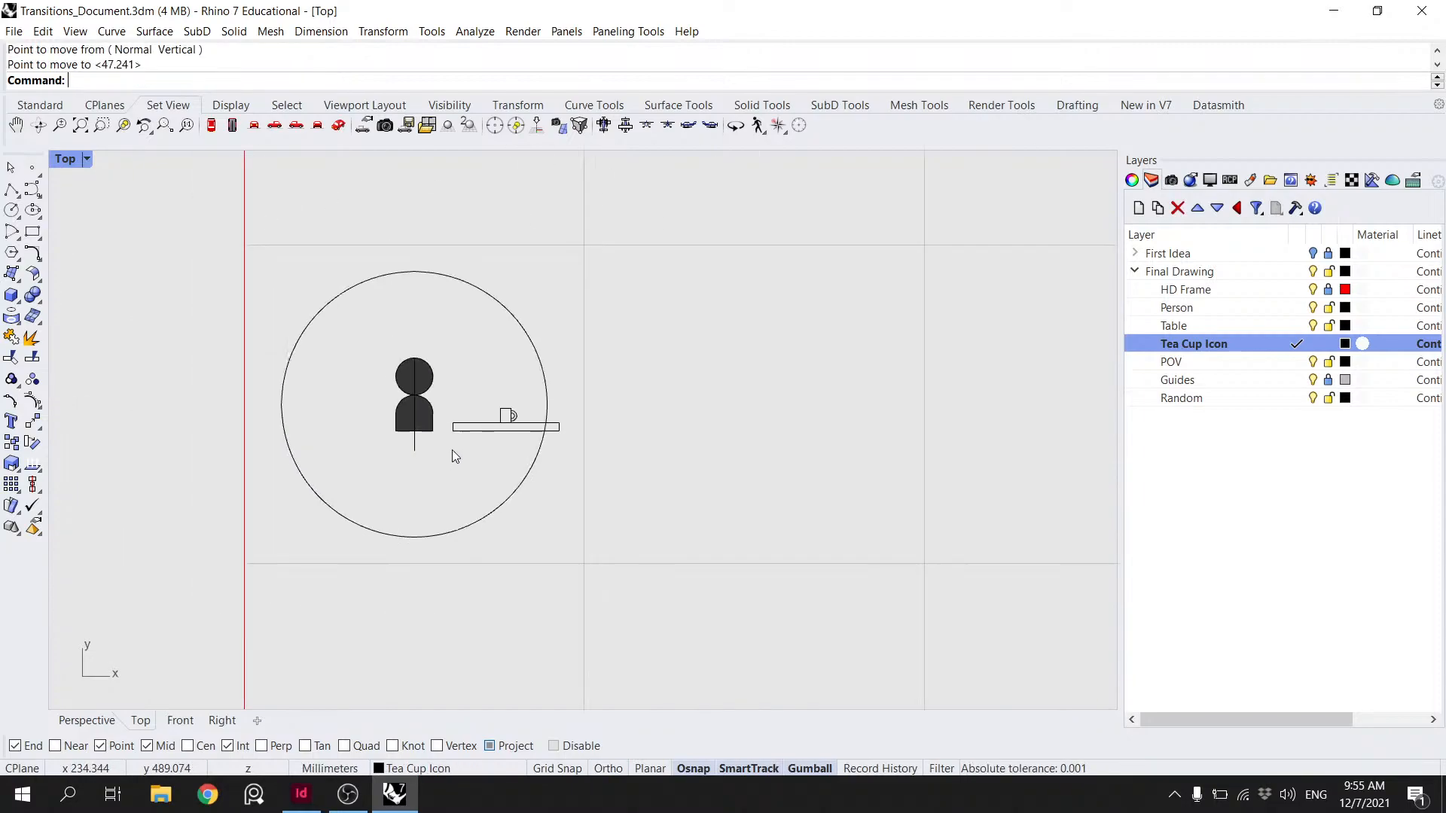
pyautogui.moveTo(445, 486); pyautogui.dragTo(408, 493, button='right')
pyautogui.hotkey('ctrl', 'z')
# - Try to lower the tabletop and mug together by 10 mm, and undo it
pyautogui.scroll(4, 436, 431)
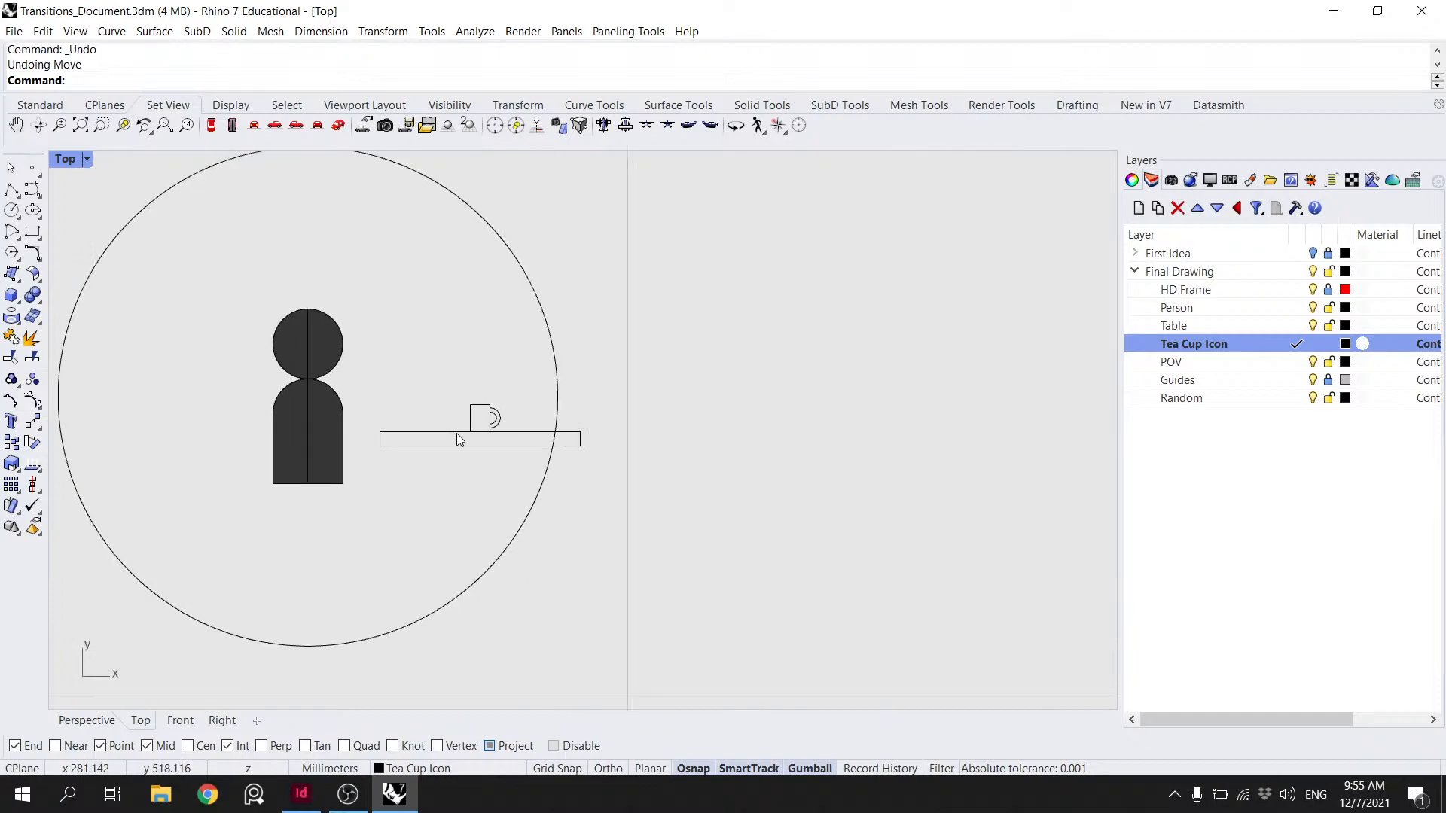
pyautogui.moveTo(434, 394); pyautogui.dragTo(435, 395)
pyautogui.moveTo(500, 472); pyautogui.dragTo(445, 385)
pyautogui.click(479, 371)
pyautogui.write('-100')
pyautogui.press('Return')
pyautogui.press('Escape')
pyautogui.scroll(-4, 482, 373)
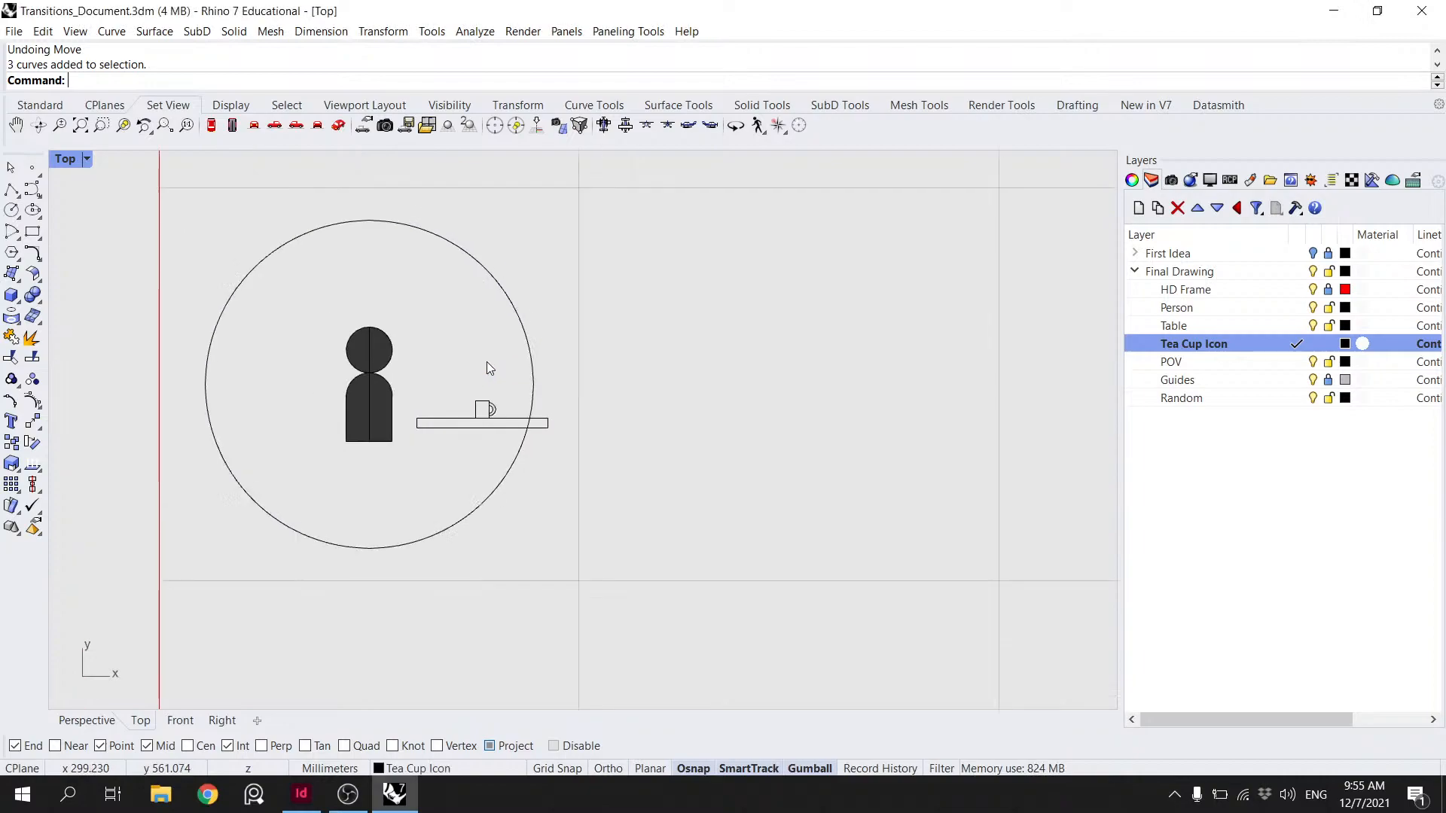
pyautogui.hotkey('ctrl', 'z')
# - Lower the tabletop and mug together by a small amount
pyautogui.click(482, 346)
pyautogui.press('Escape')
pyautogui.press('Escape')
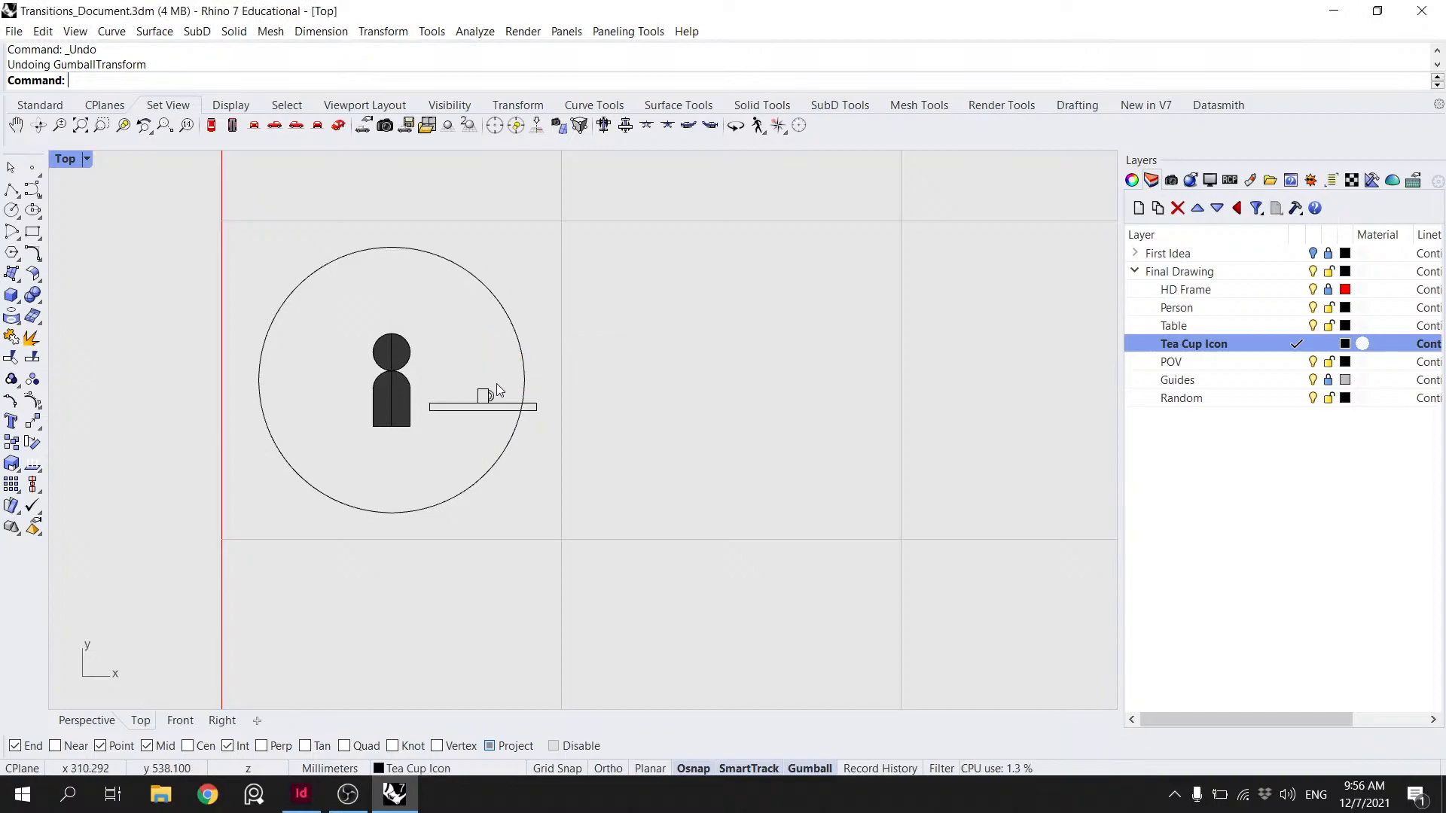
pyautogui.scroll(3, 500, 409)
pyautogui.moveTo(572, 431); pyautogui.dragTo(531, 329)
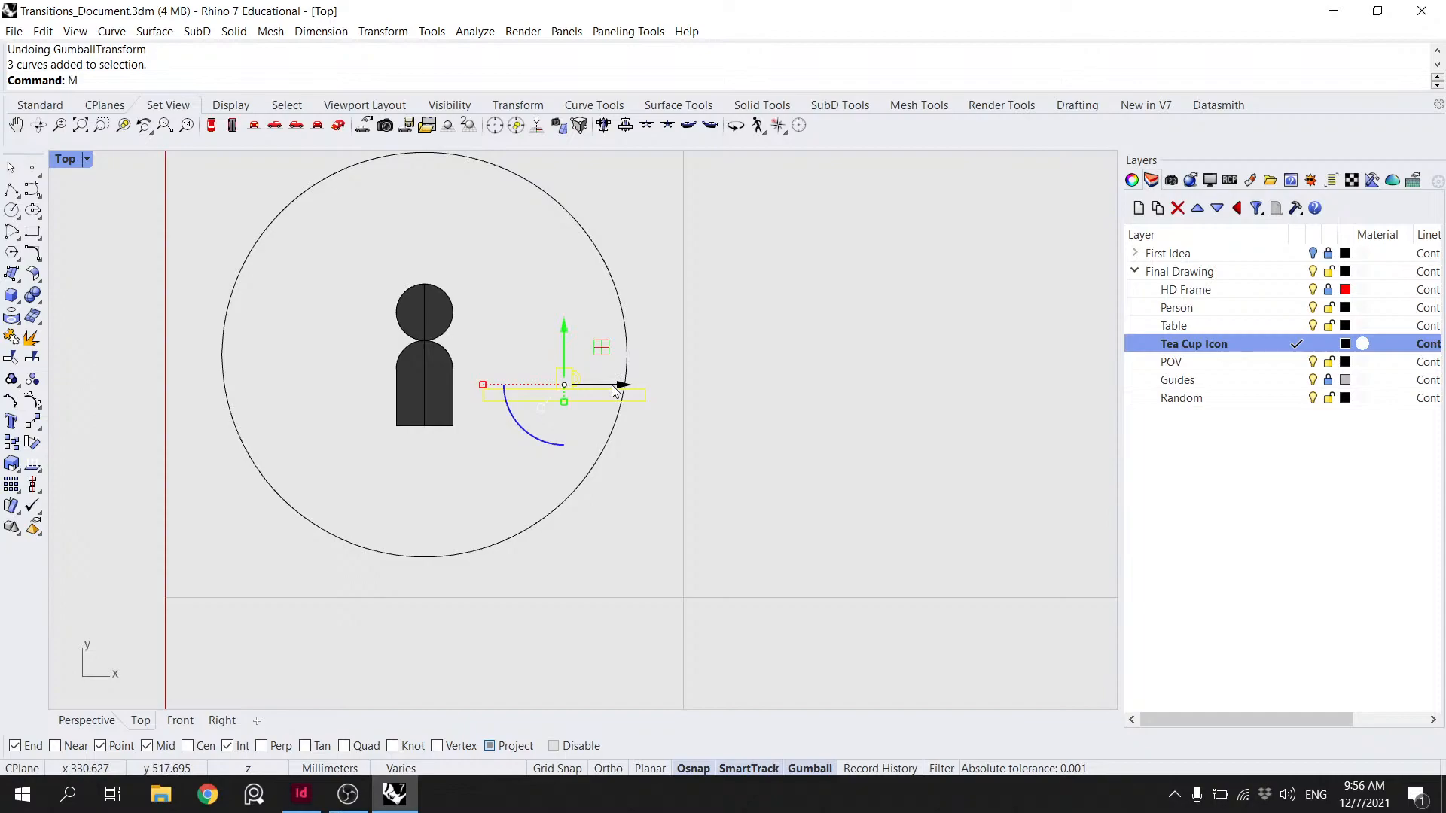
pyautogui.press('Return')
pyautogui.press('Escape')
pyautogui.press('Escape')
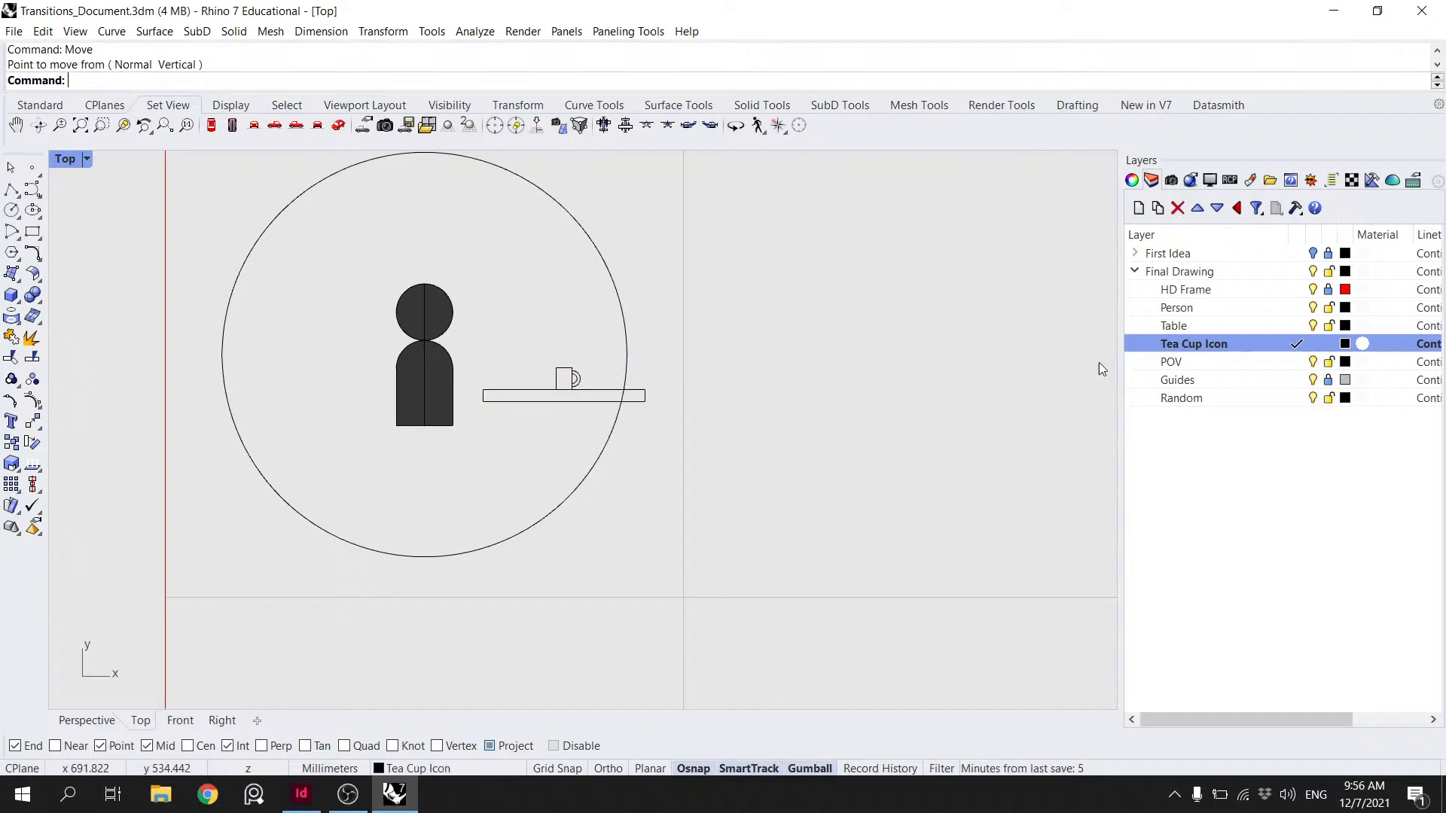
# - Make the Table layer current and check the tabletop's object properties
pyautogui.click(545, 389)
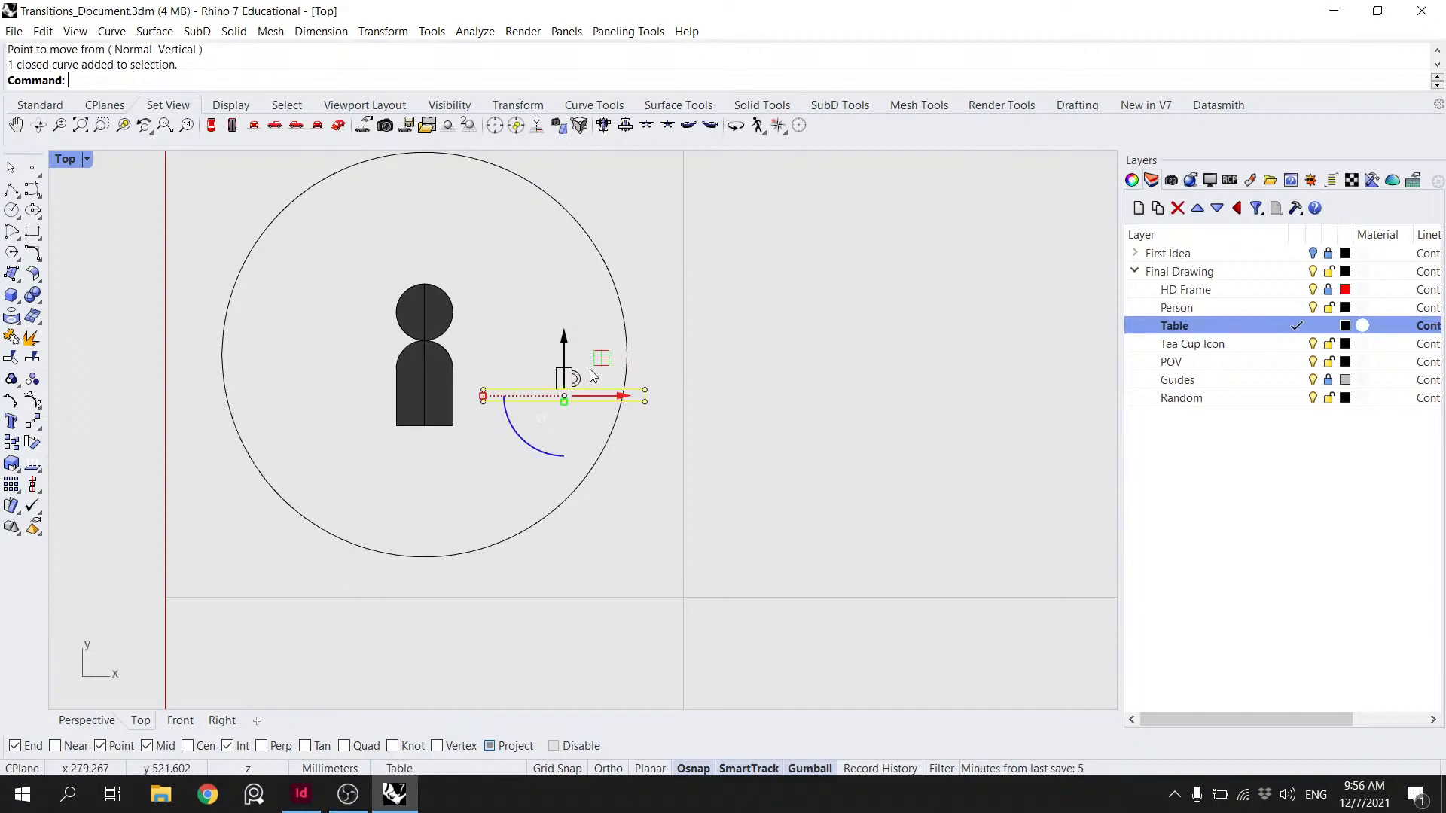
pyautogui.click(1131, 180)
pyautogui.click(1150, 180)
pyautogui.click(681, 362)
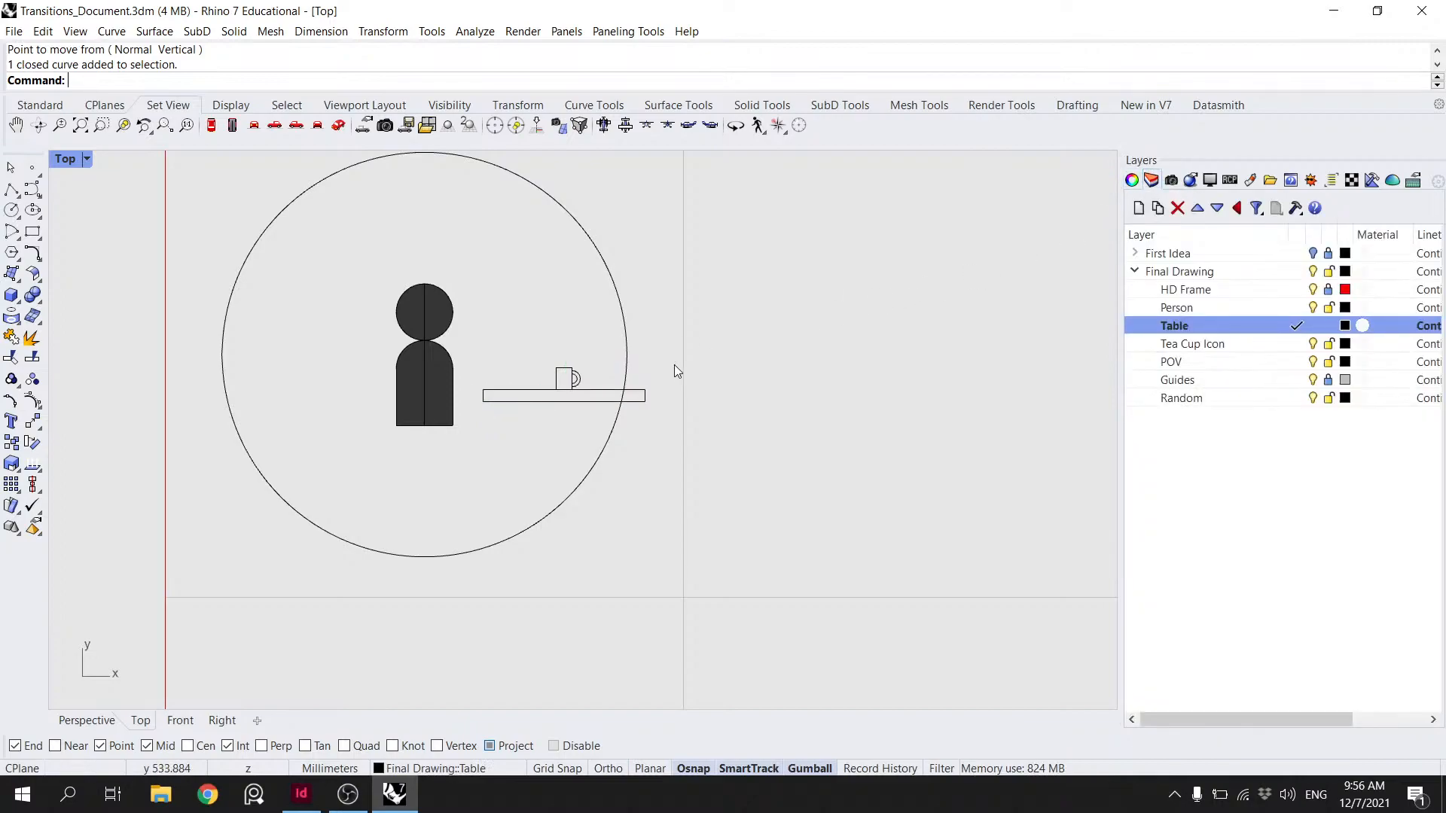
# - Make the POV layer current
pyautogui.doubleClick(1172, 362)
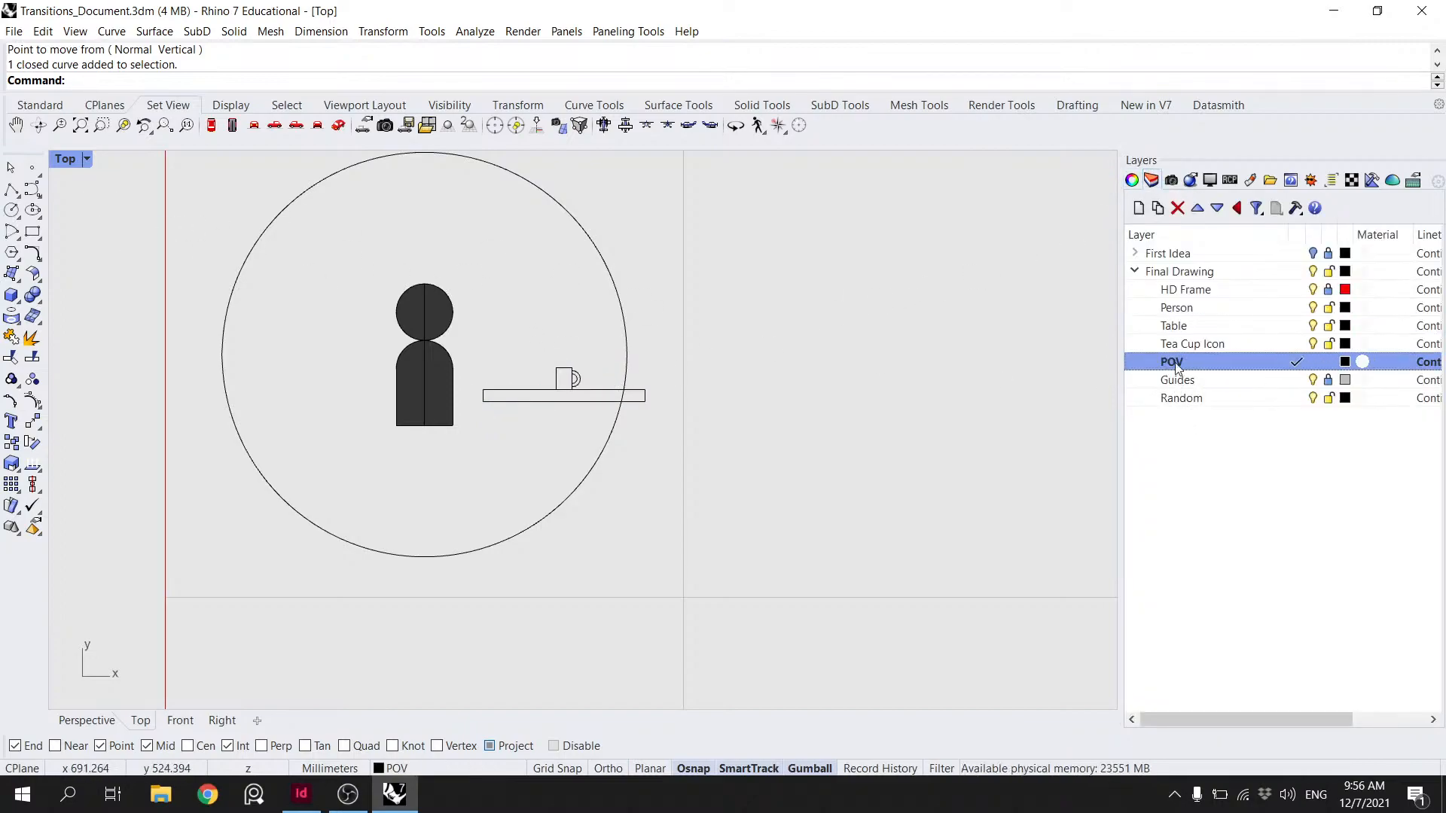
# - Draw a 30-degree arc with a radius of about 150 mm in the empty area beside the circle
pyautogui.click(32, 192)
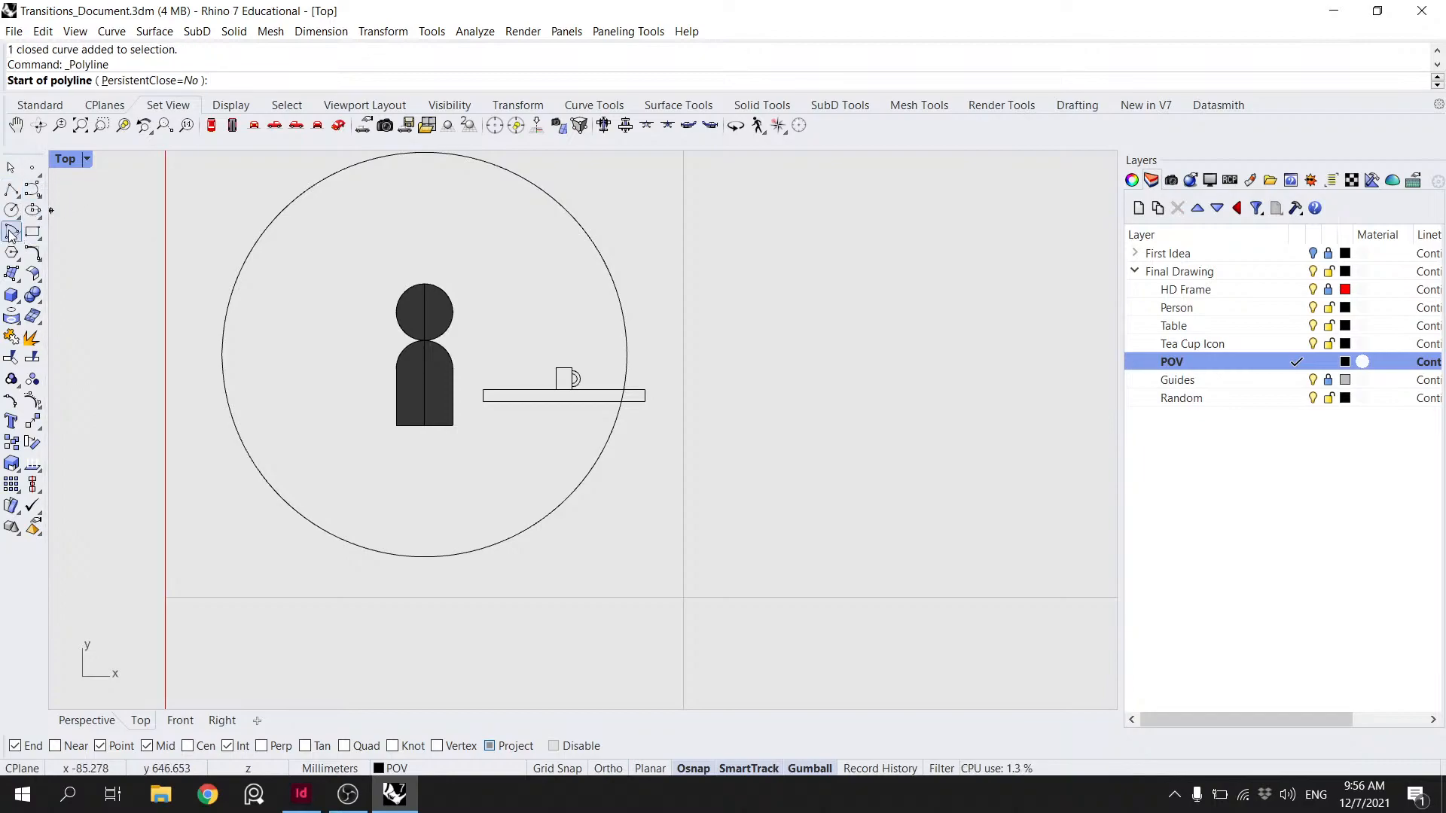
pyautogui.click(17, 237)
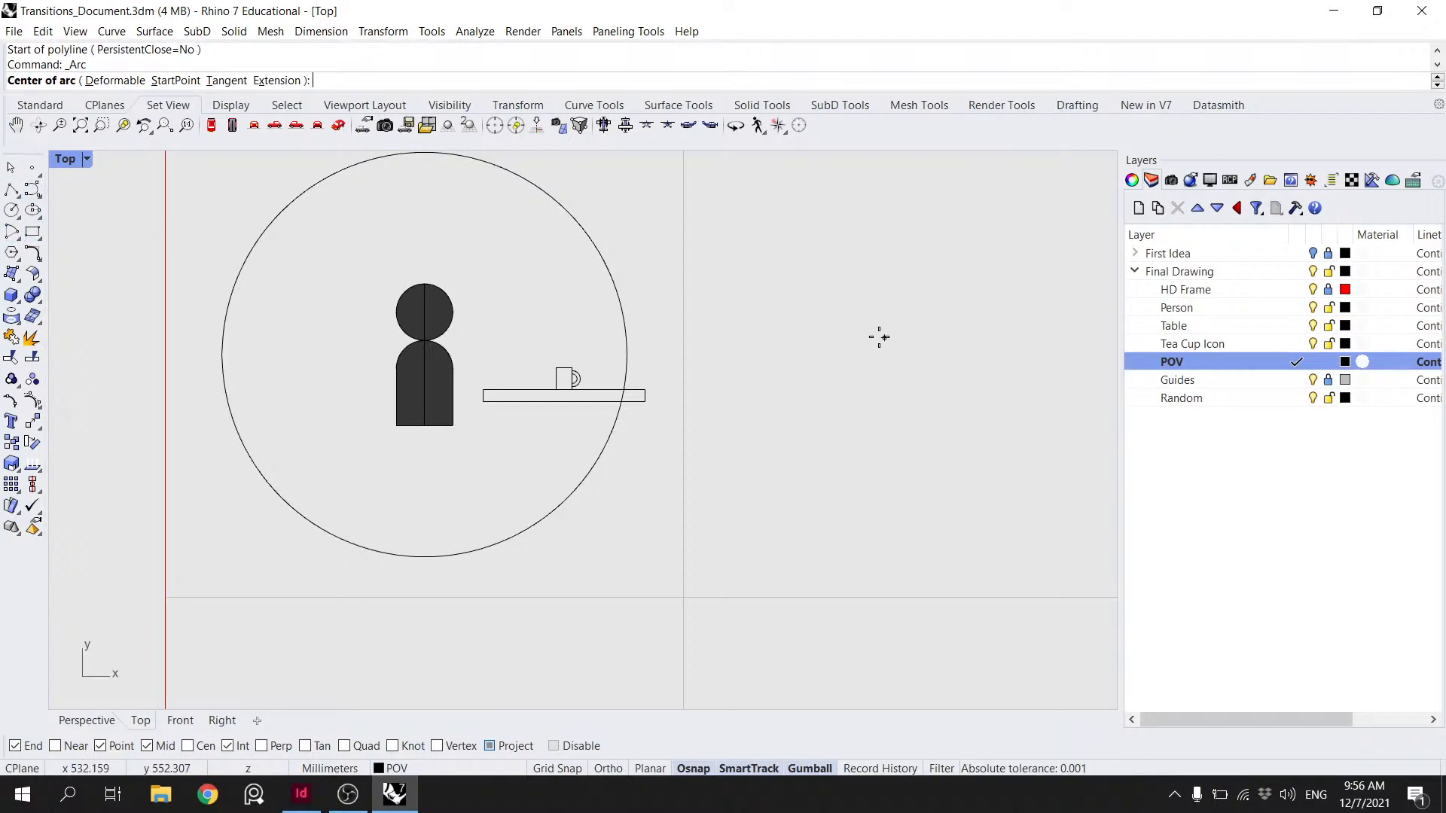
pyautogui.click(789, 332)
pyautogui.moveTo(916, 294); pyautogui.dragTo(703, 342, button='right')
pyautogui.click(779, 379)
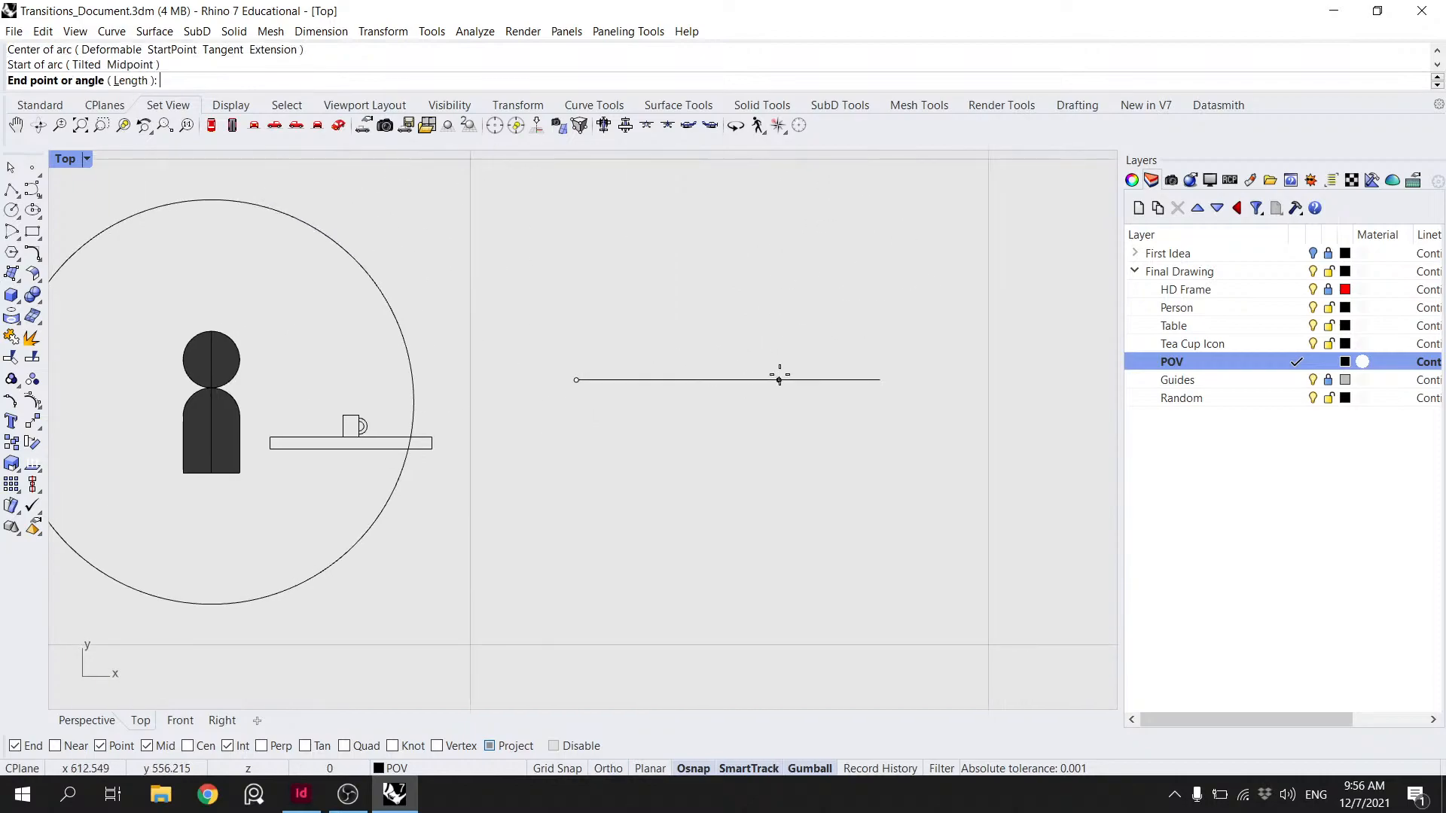
pyautogui.write('30')
pyautogui.press('Return')
pyautogui.click(776, 359)
pyautogui.press('Escape')
# - Draw a horizontal line from the arc's lower end to a point beyond its centre
pyautogui.click(13, 190)
pyautogui.click(779, 380)
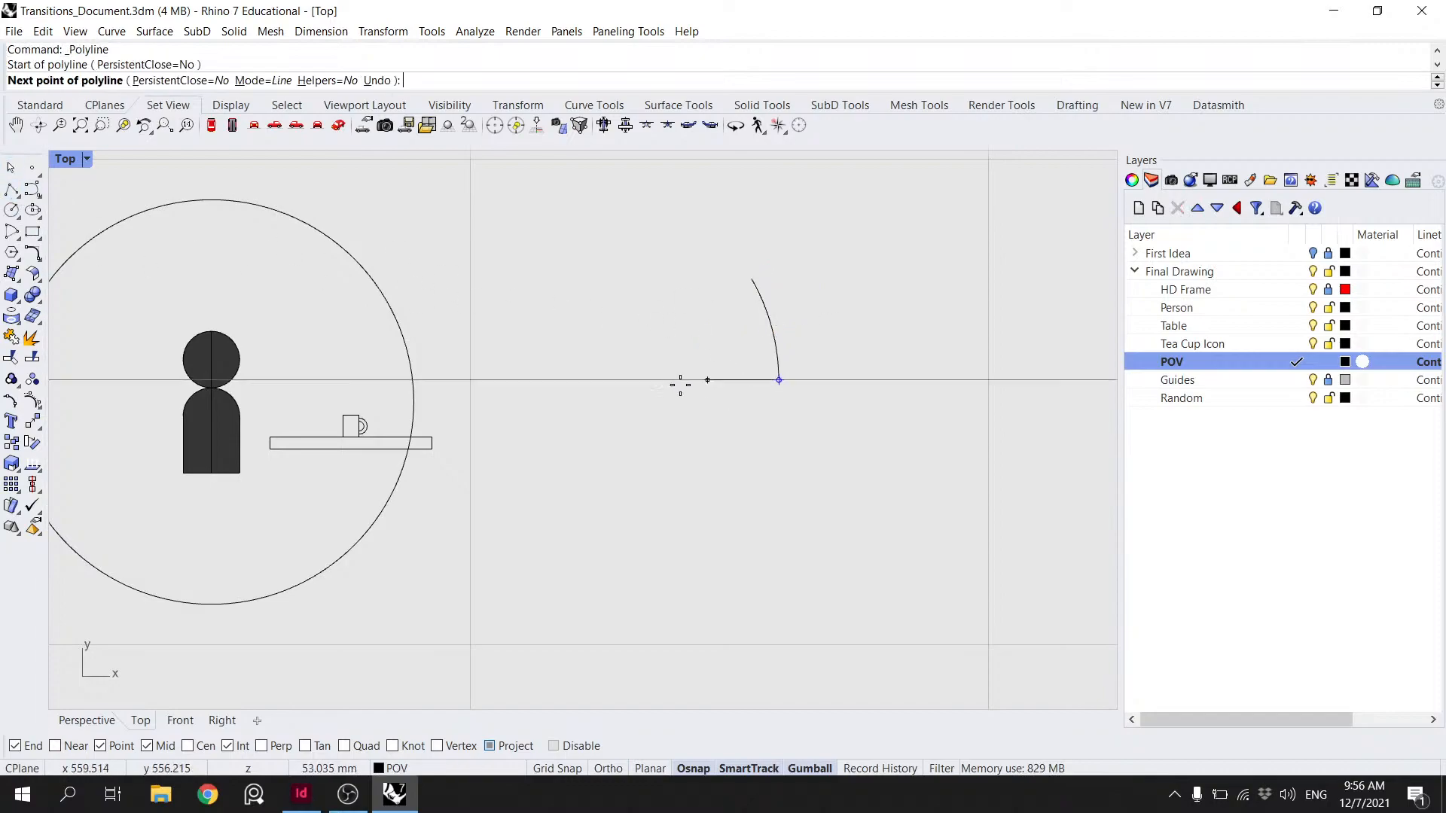
pyautogui.click(515, 380)
pyautogui.press('Return')
pyautogui.press('Return')
pyautogui.click(752, 279)
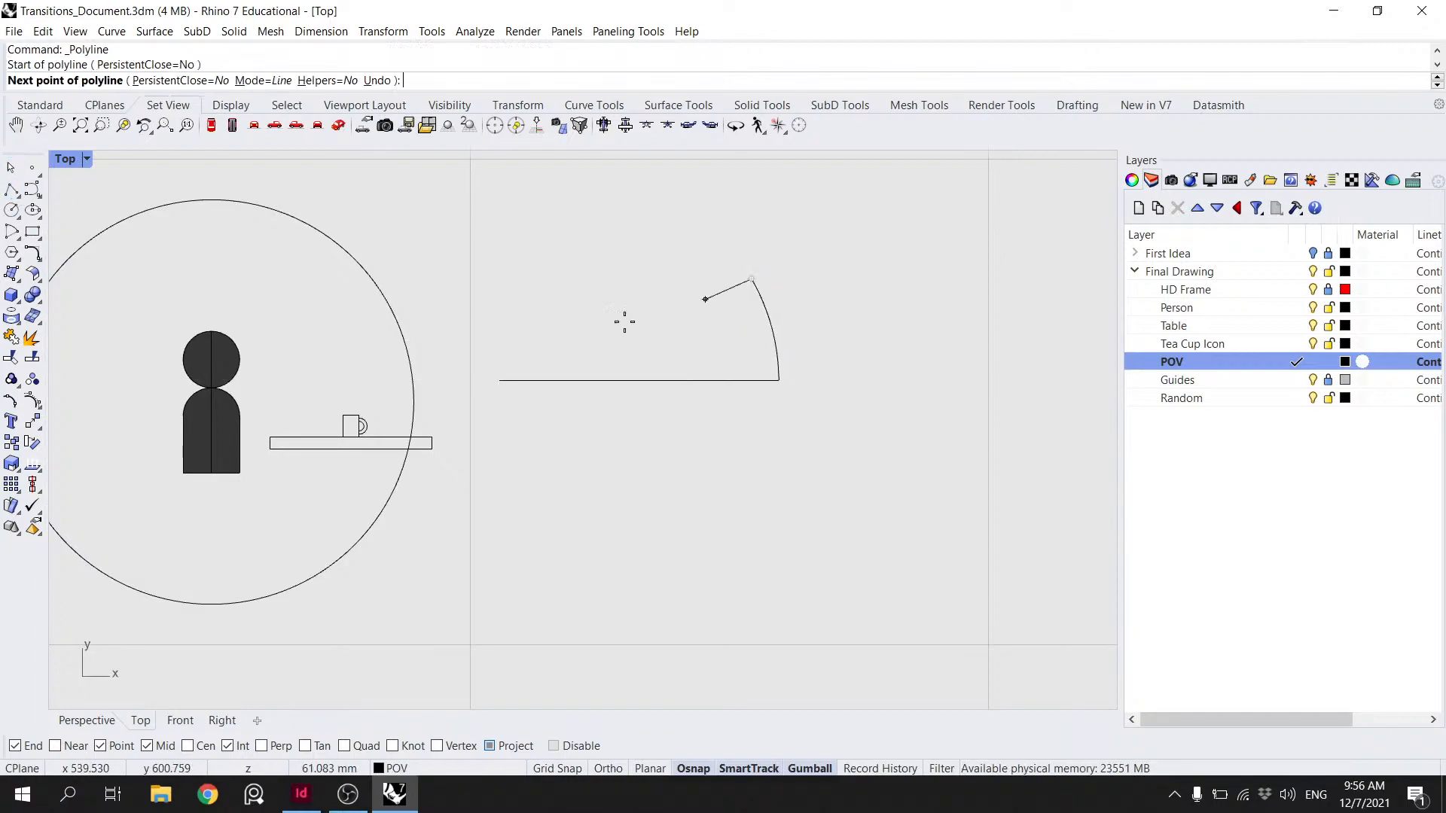
pyautogui.click(501, 380)
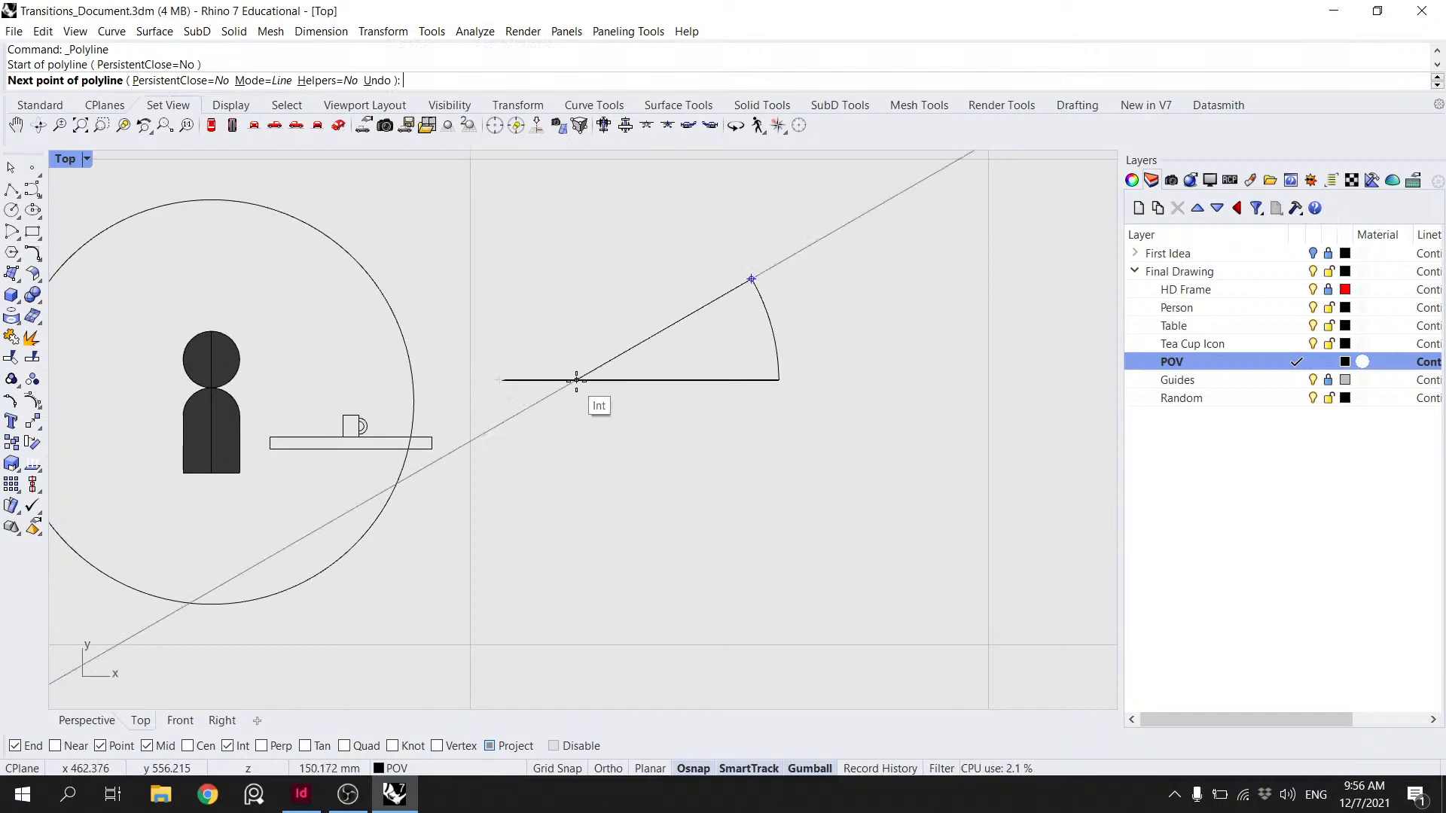
pyautogui.press('Escape')
pyautogui.click(637, 381)
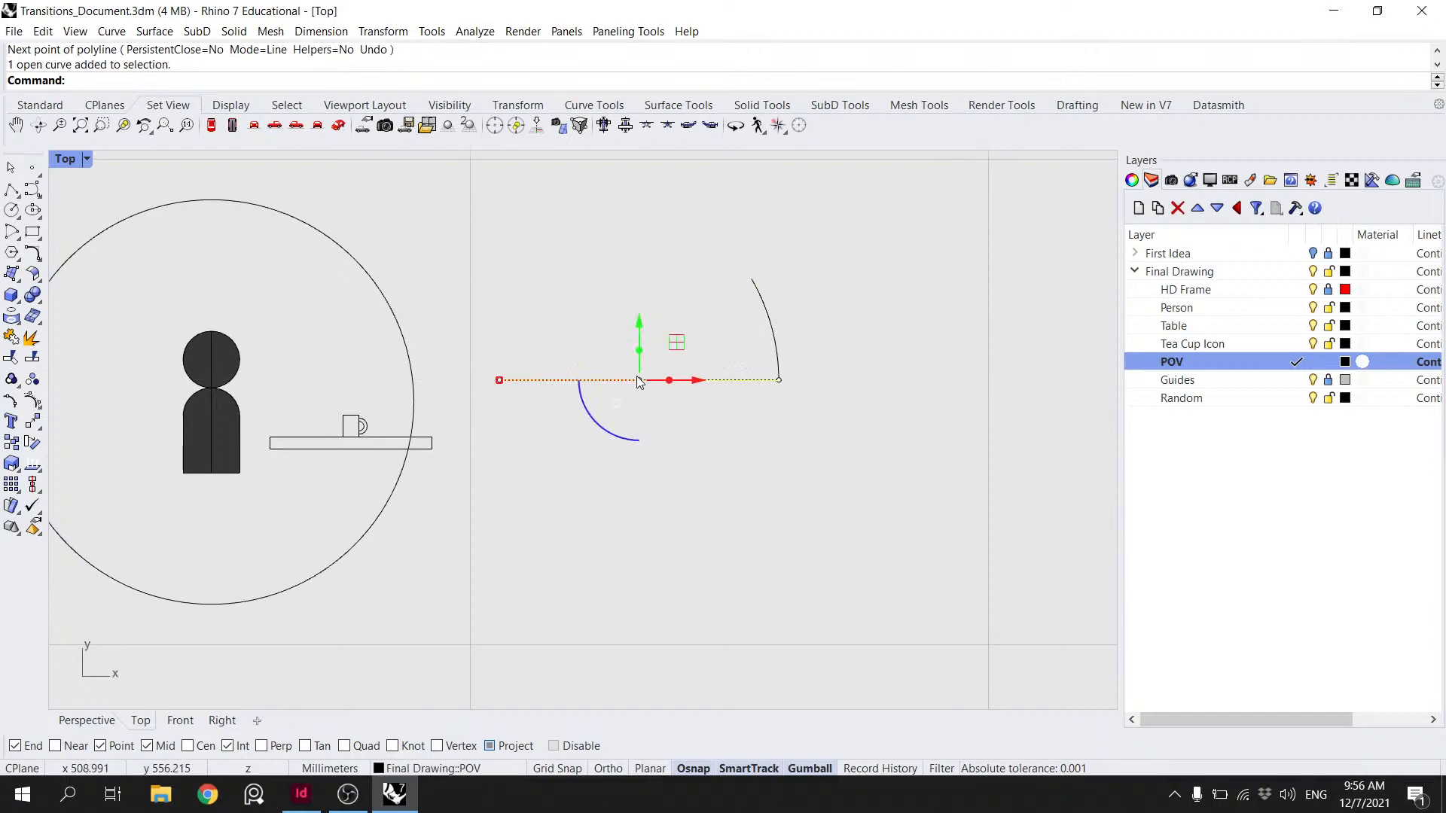
pyautogui.write('Rotate')
pyautogui.press('Return')
pyautogui.click(500, 380)
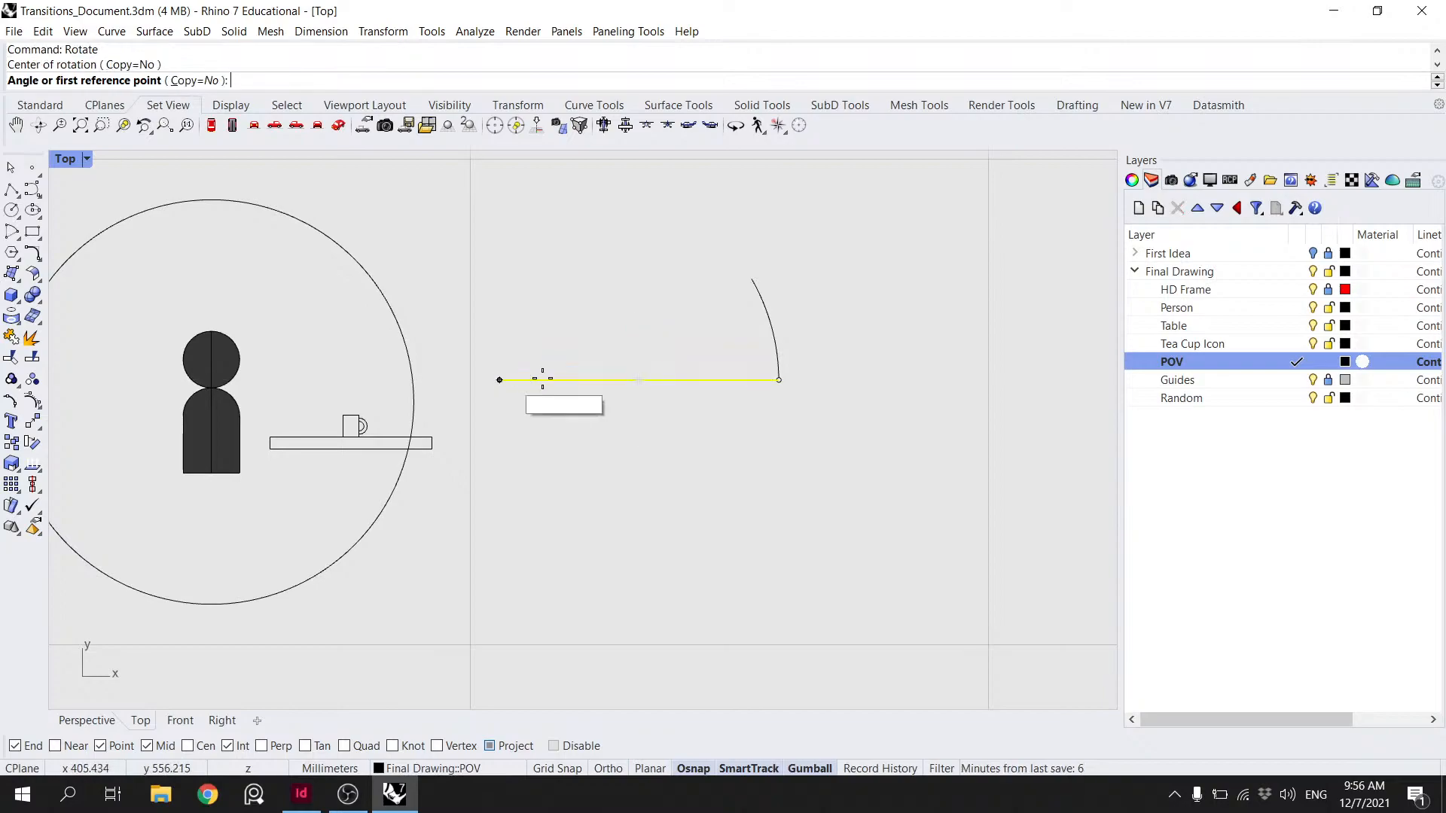
pyautogui.click(780, 381)
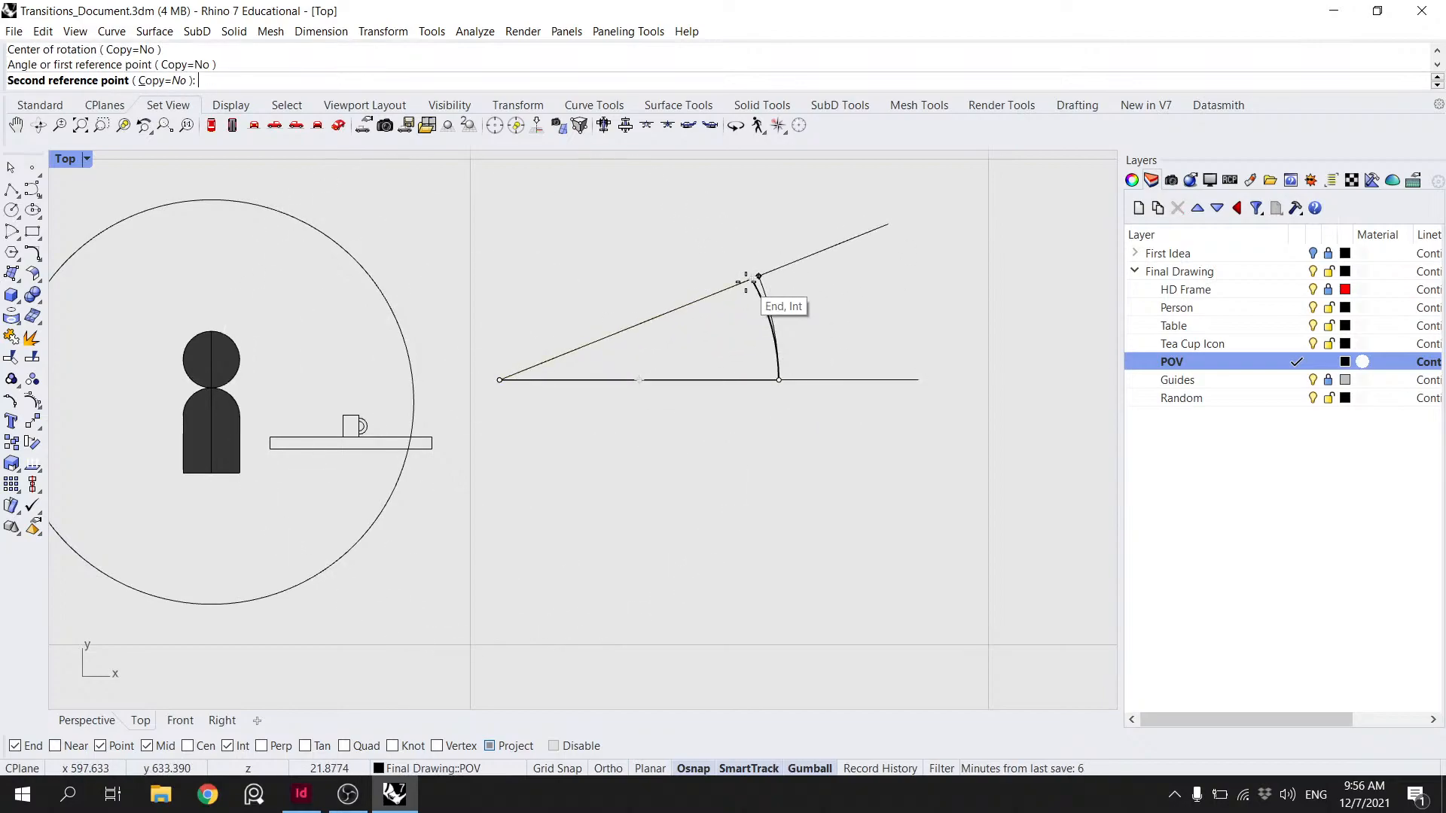
pyautogui.press('Escape')
# - Delete the trial line and the trial arc
pyautogui.press('Delete')
pyautogui.click(775, 349)
pyautogui.press('Delete')
# - Place a point object on the right edge of the person's head, level with the head's centre
pyautogui.moveTo(505, 364); pyautogui.dragTo(644, 354, button='right')
pyautogui.scroll(3, 348, 376)
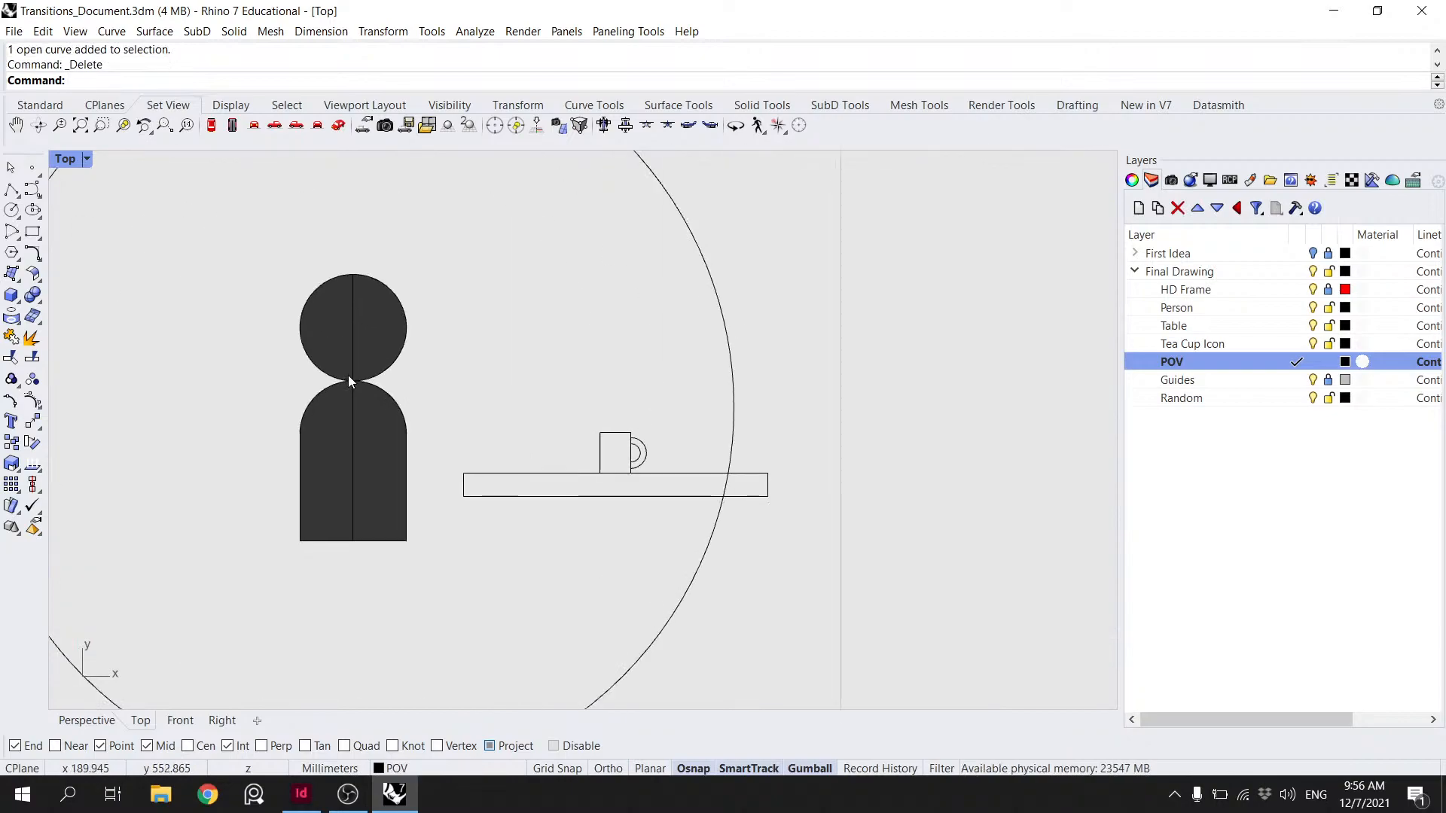
pyautogui.click(32, 168)
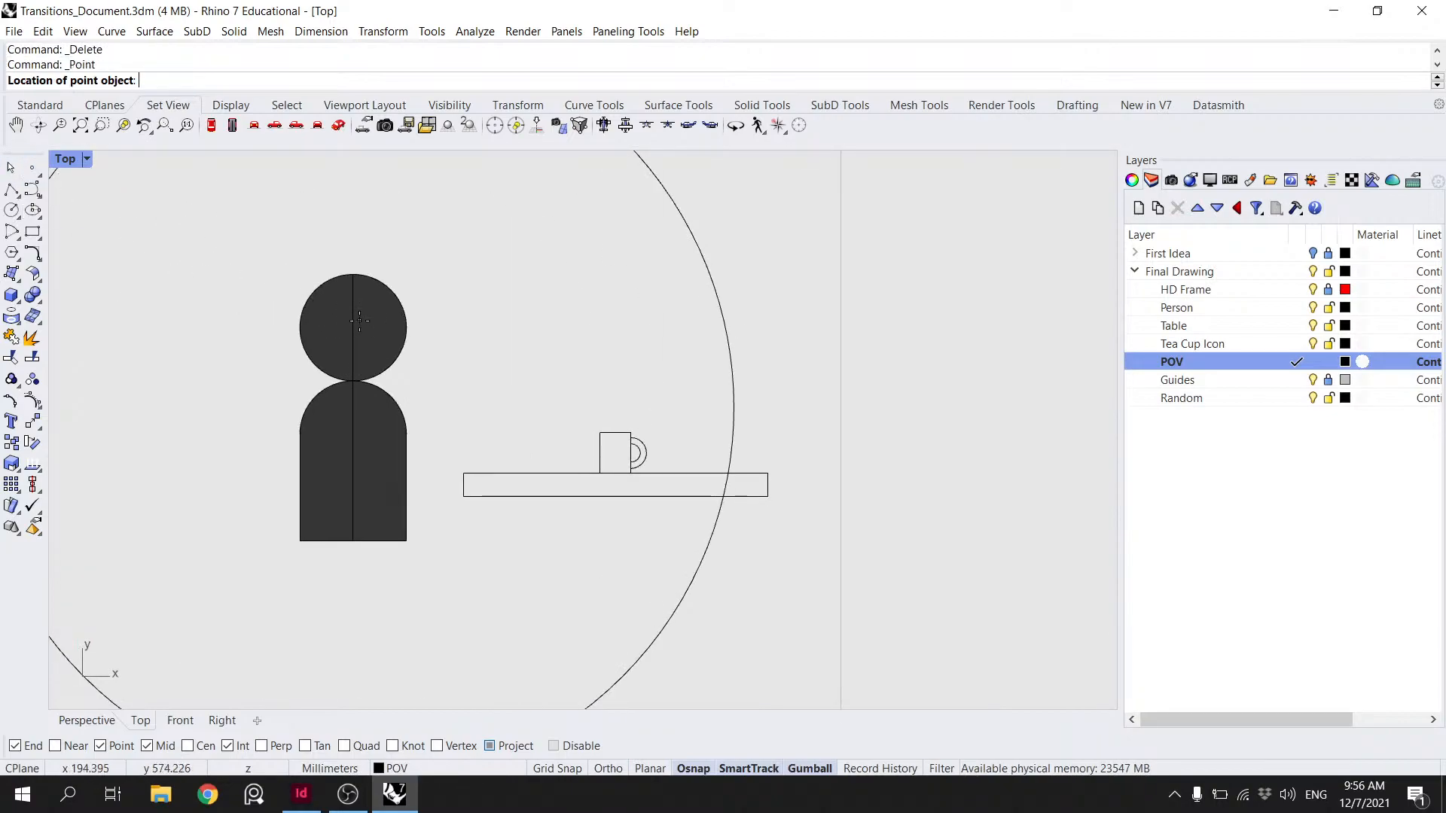
pyautogui.click(403, 327)
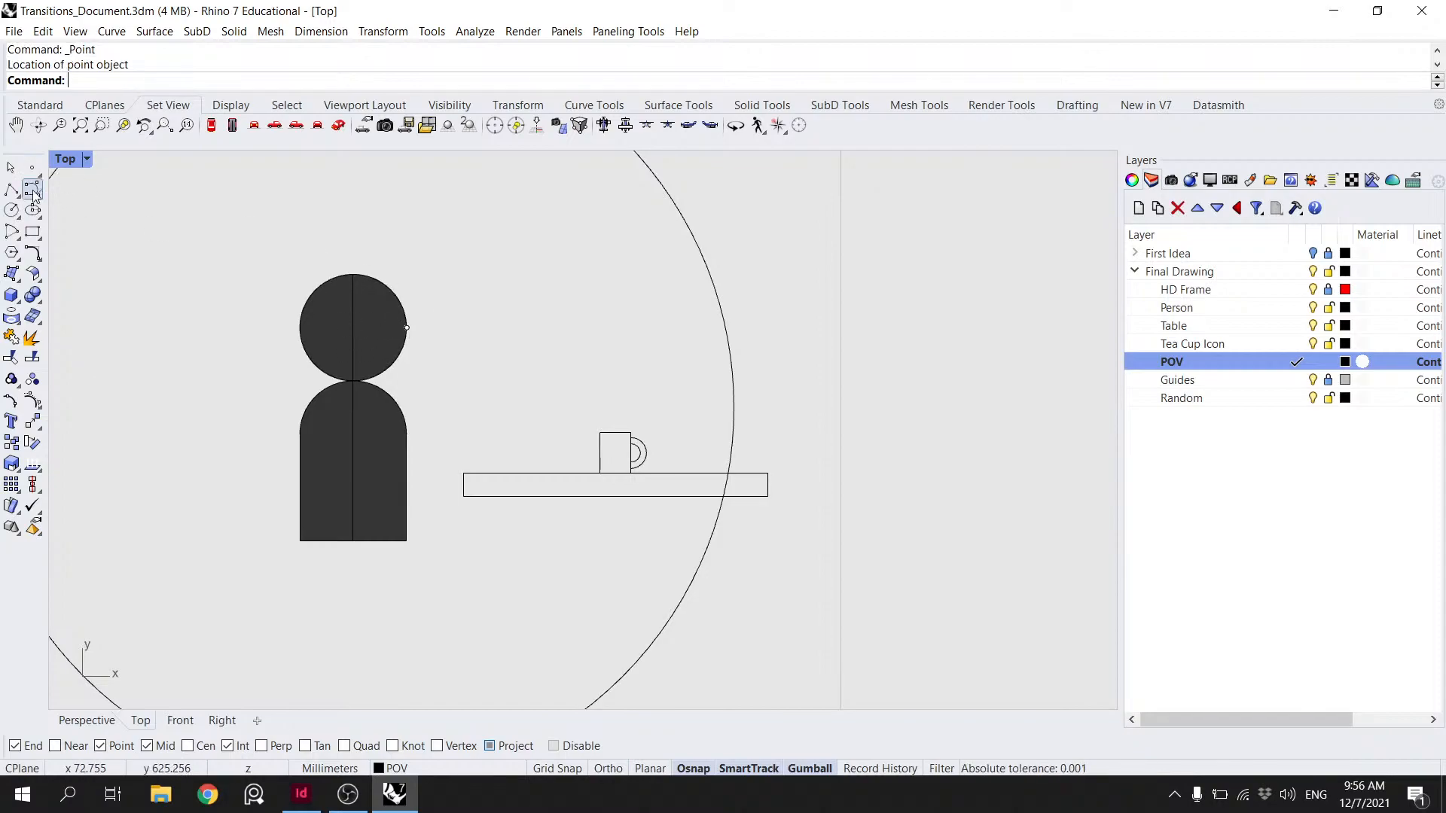
# - Draw a 30-degree arc centred on the head's edge point, starting level with it at a radius of about 126 mm
pyautogui.click(33, 253)
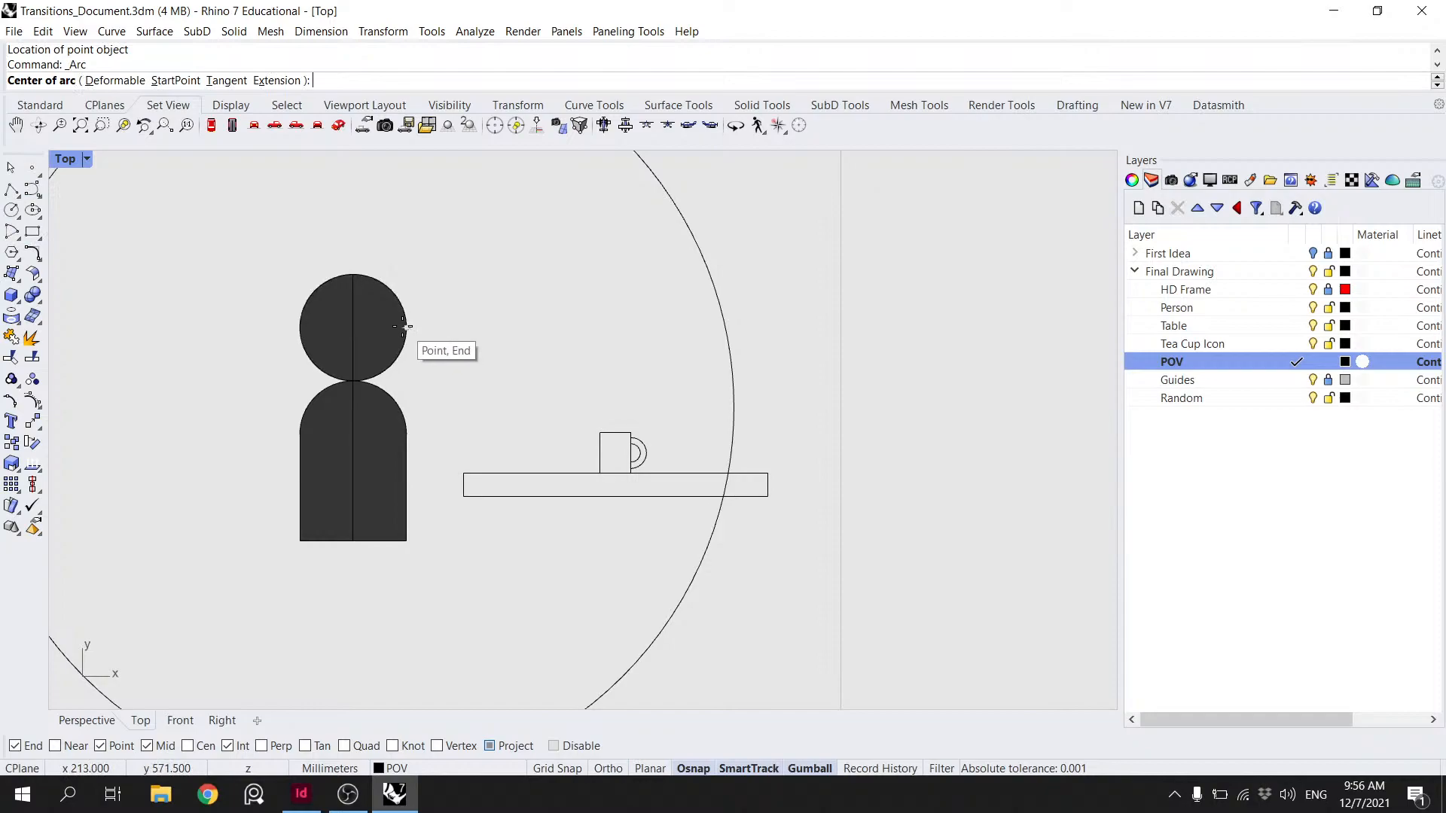
pyautogui.click(402, 326)
pyautogui.scroll(-2, 655, 324)
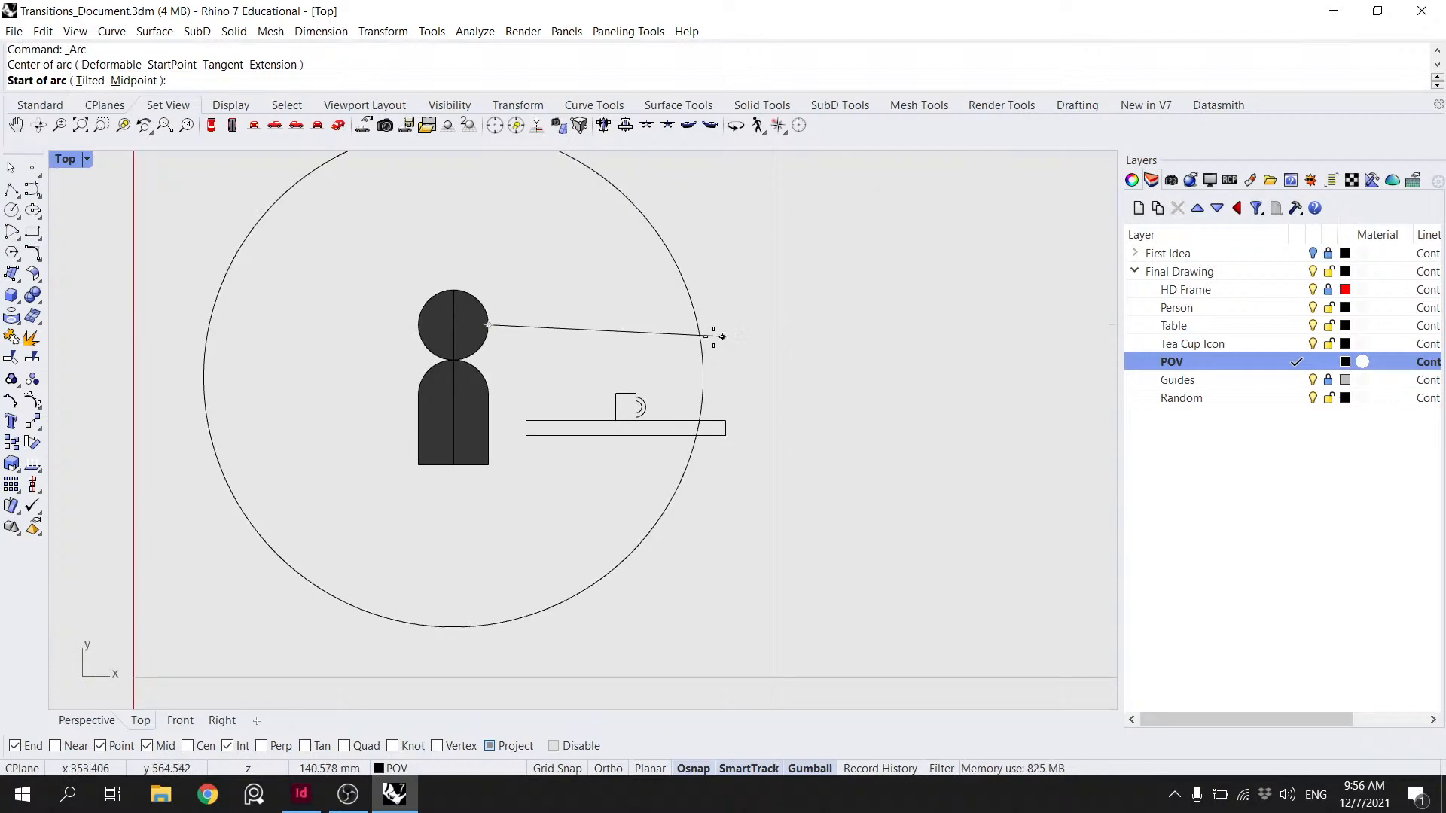
pyautogui.click(698, 325)
pyautogui.write('30')
pyautogui.press('Return')
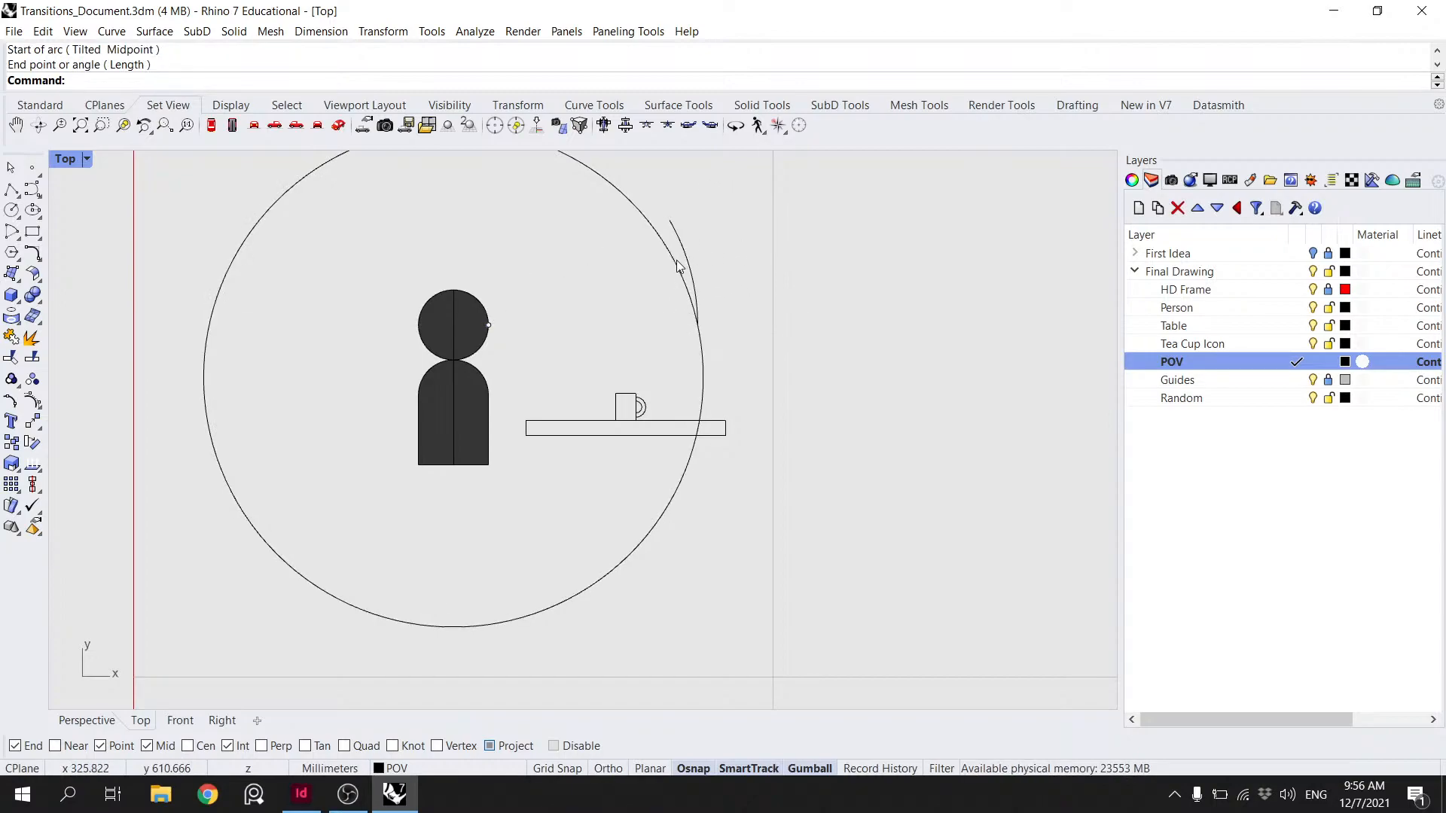
# - Draw two straight lines from the head's edge point to the upper and lower ends of the arc
pyautogui.click(33, 190)
pyautogui.click(488, 325)
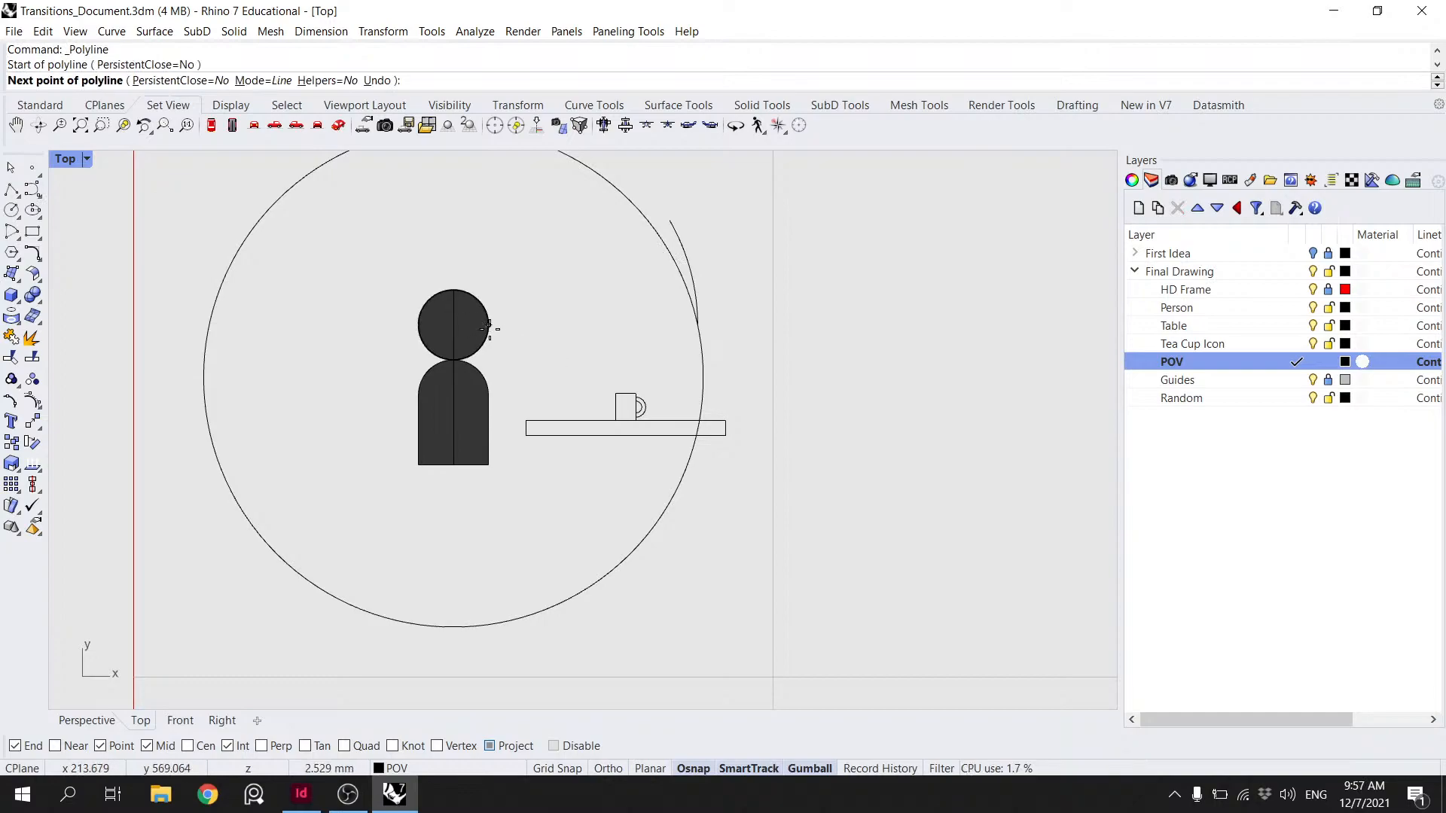
pyautogui.click(670, 220)
pyautogui.press('Return')
pyautogui.press('Return')
pyautogui.click(488, 326)
pyautogui.click(698, 325)
pyautogui.press('Return')
# - Join the arc and its two lines into one closed view wedge, and delete the point on the head's edge
pyautogui.click(698, 302)
pyautogui.click(602, 325)
pyautogui.write('join')
pyautogui.press('Return')
pyautogui.click(571, 305)
pyautogui.click(487, 325)
pyautogui.press('Home')
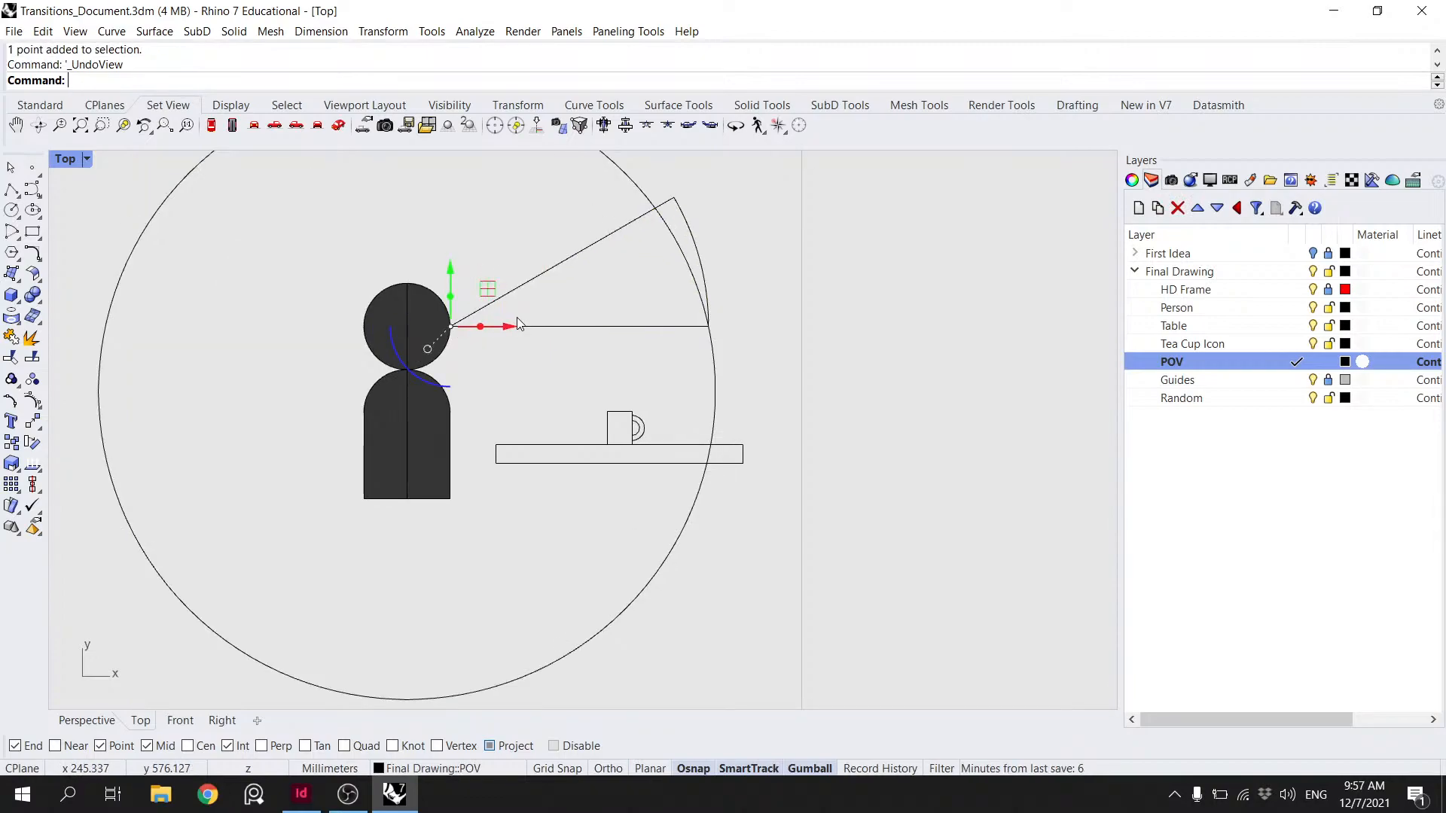
pyautogui.press('Delete')
pyautogui.click(497, 325)
# - Draw a wider arc centred on the wedge's tip, from the wedge's lower corner to above its upper side
pyautogui.scroll(-2, 647, 339)
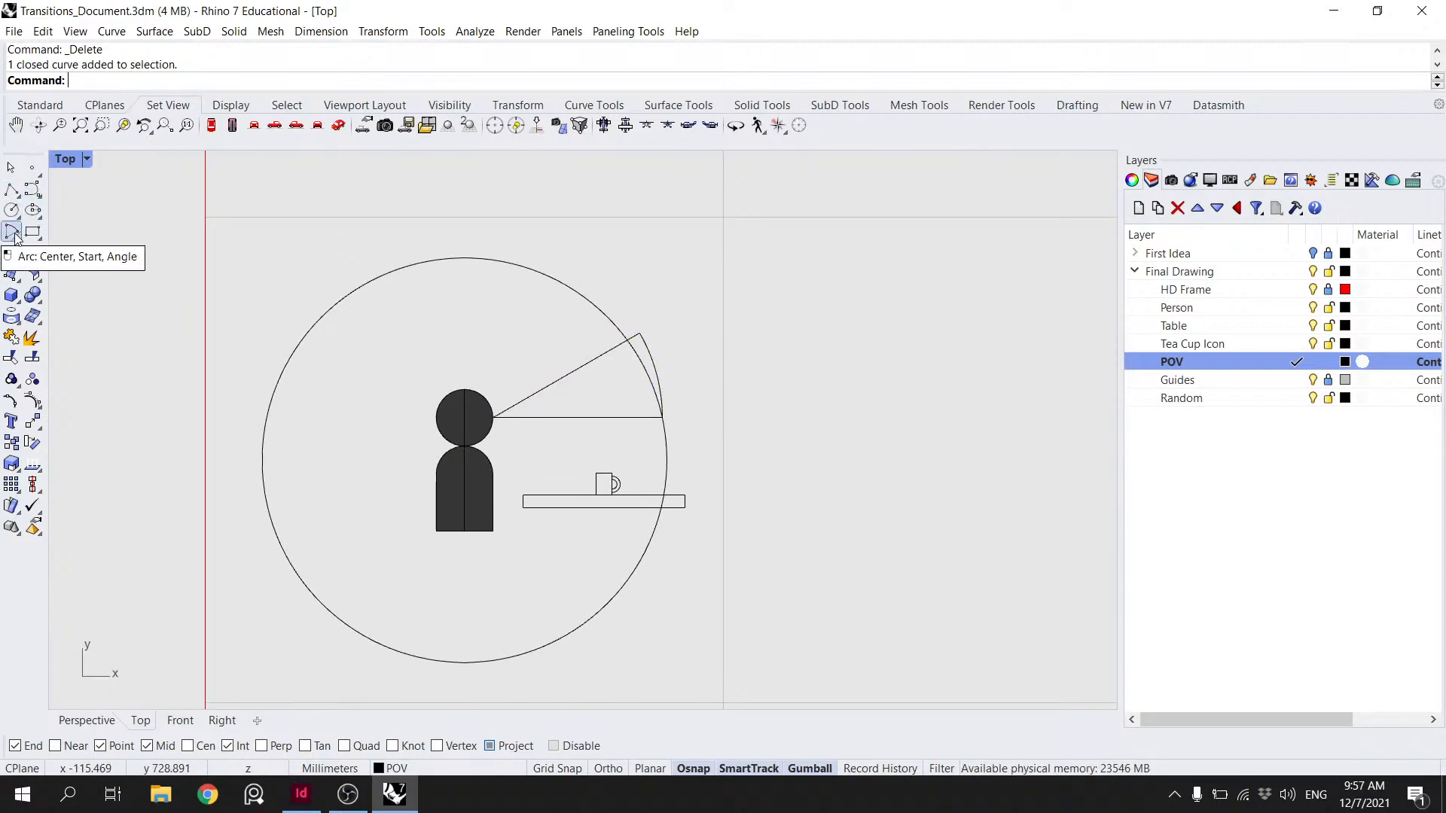
pyautogui.click(32, 253)
pyautogui.click(494, 415)
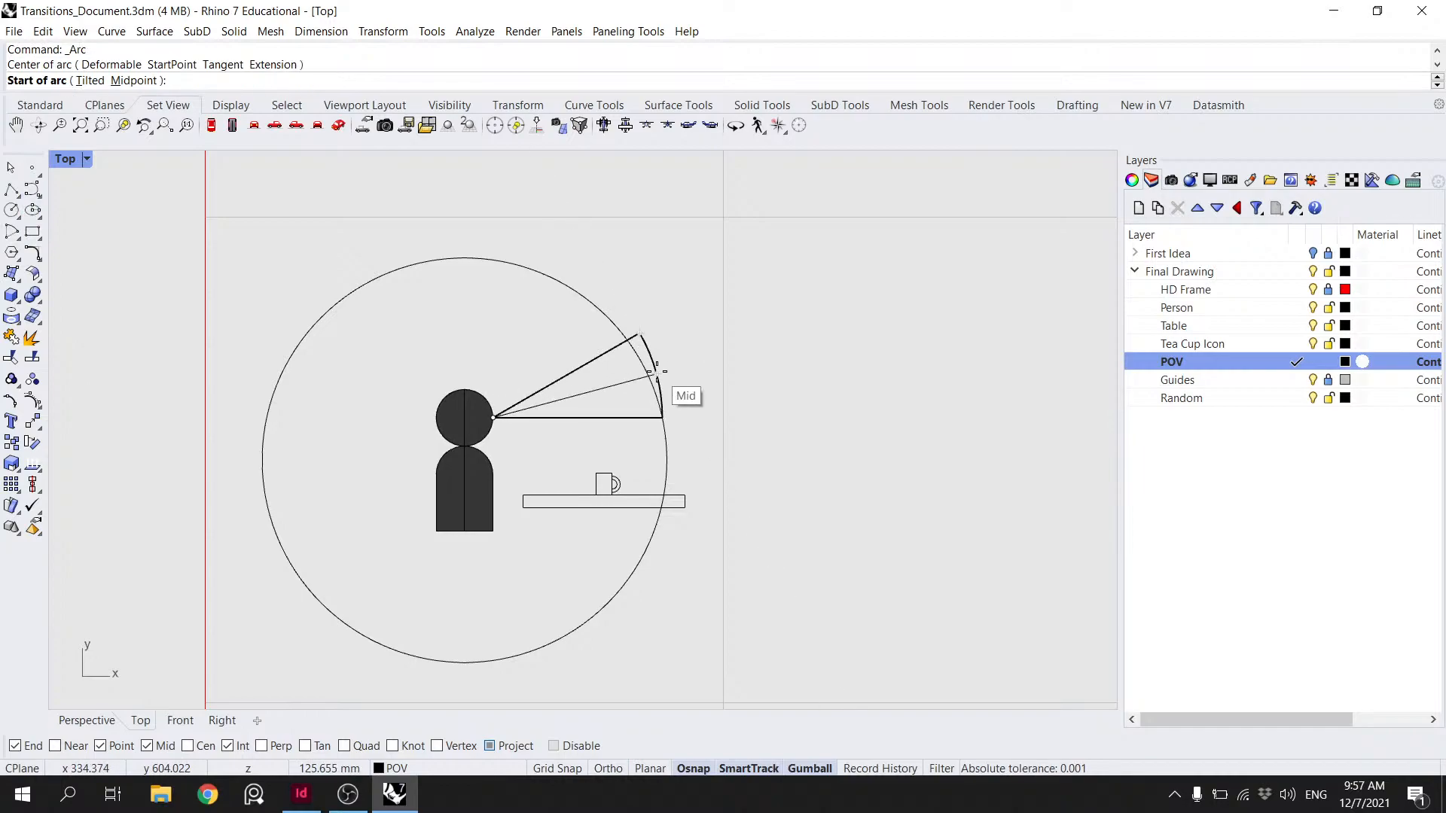
pyautogui.click(663, 416)
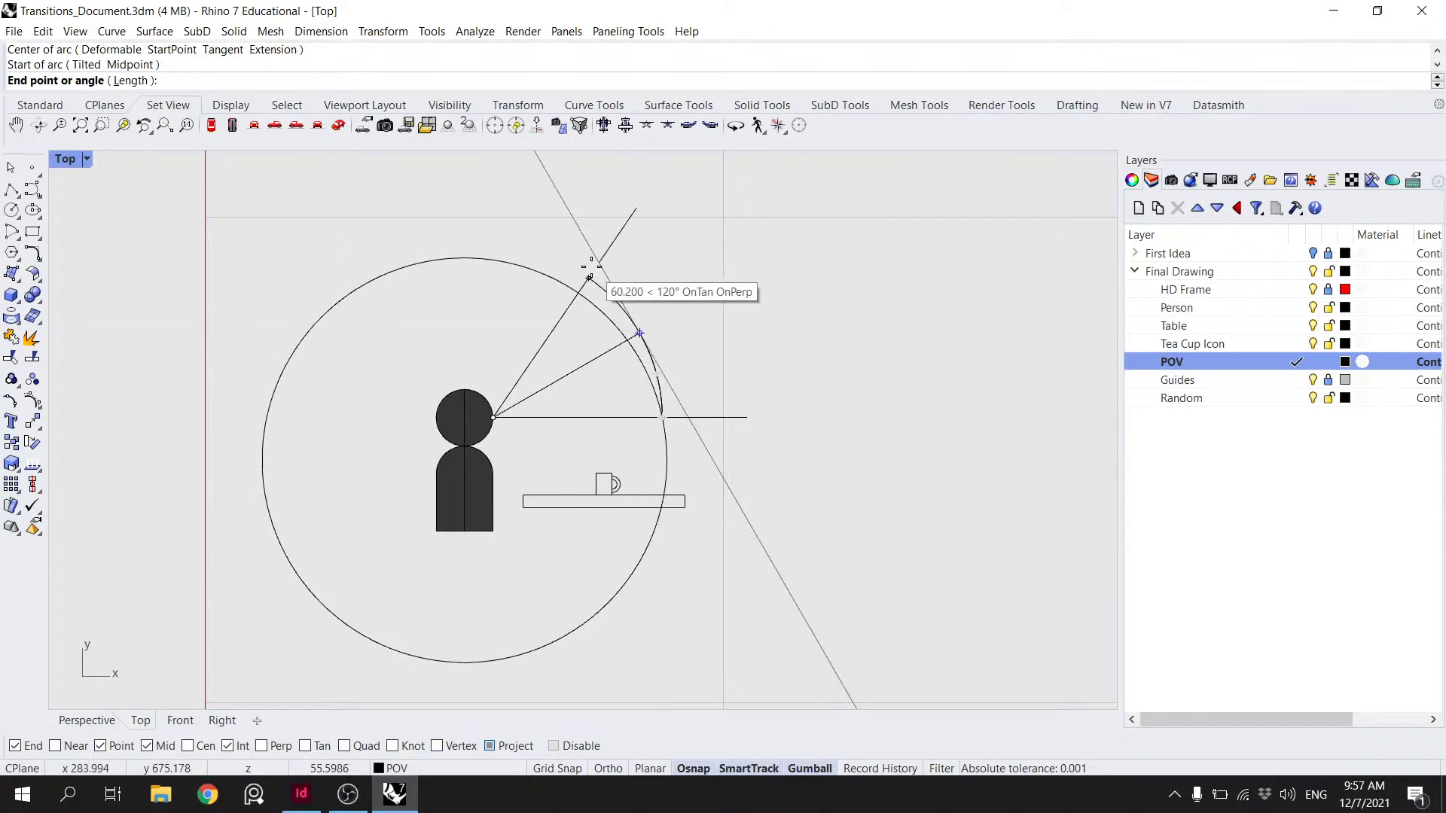
pyautogui.click(578, 253)
# - Draw a line from the wedge's tip to the wider arc's upper end and join it with that arc
pyautogui.click(11, 189)
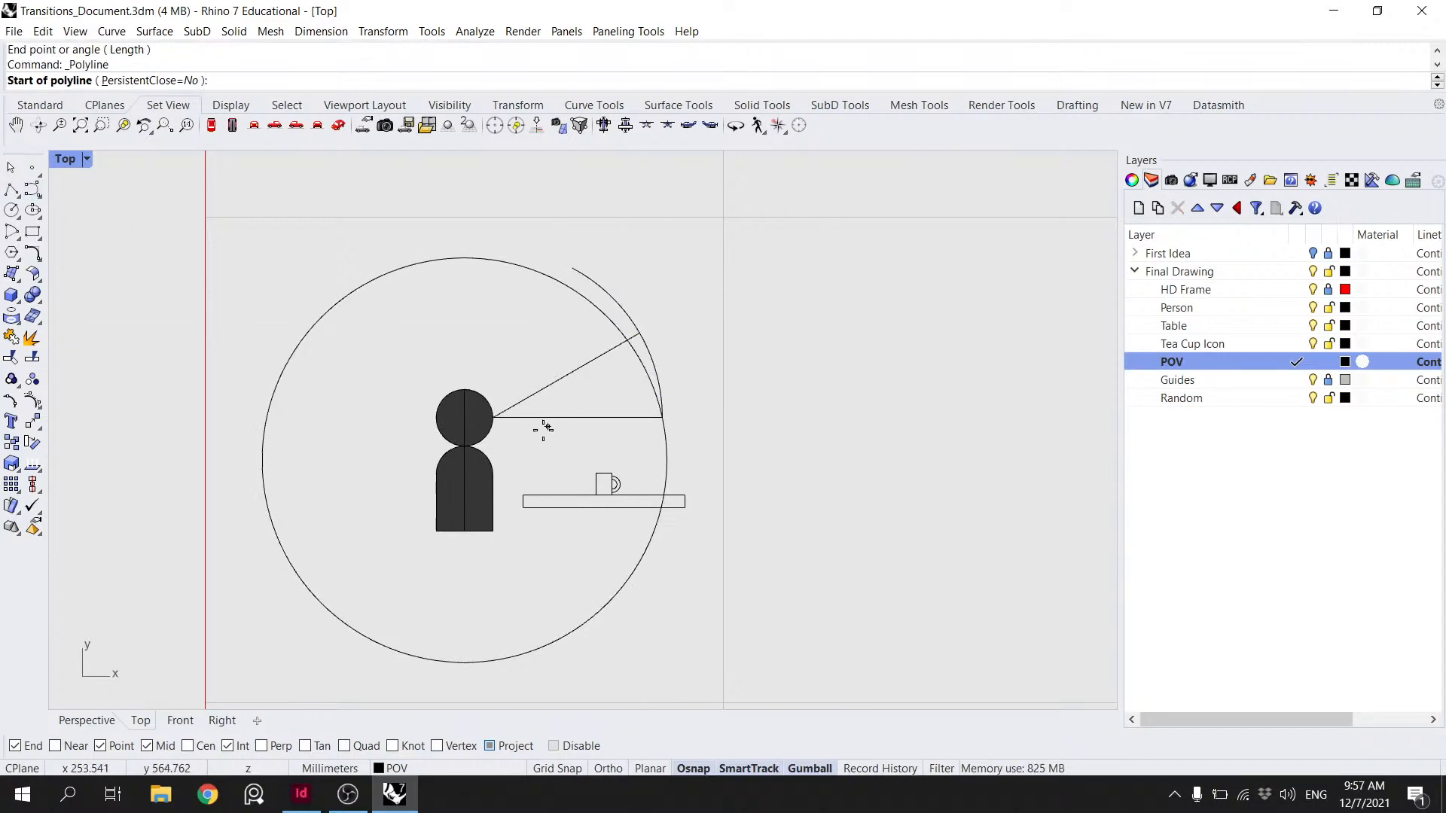
pyautogui.click(491, 417)
pyautogui.click(572, 268)
pyautogui.press('Return')
pyautogui.click(586, 275)
pyautogui.keyDown('shift'); pyautogui.click(548, 316); pyautogui.keyUp('shift')
pyautogui.write('Jo')
pyautogui.press('Return')
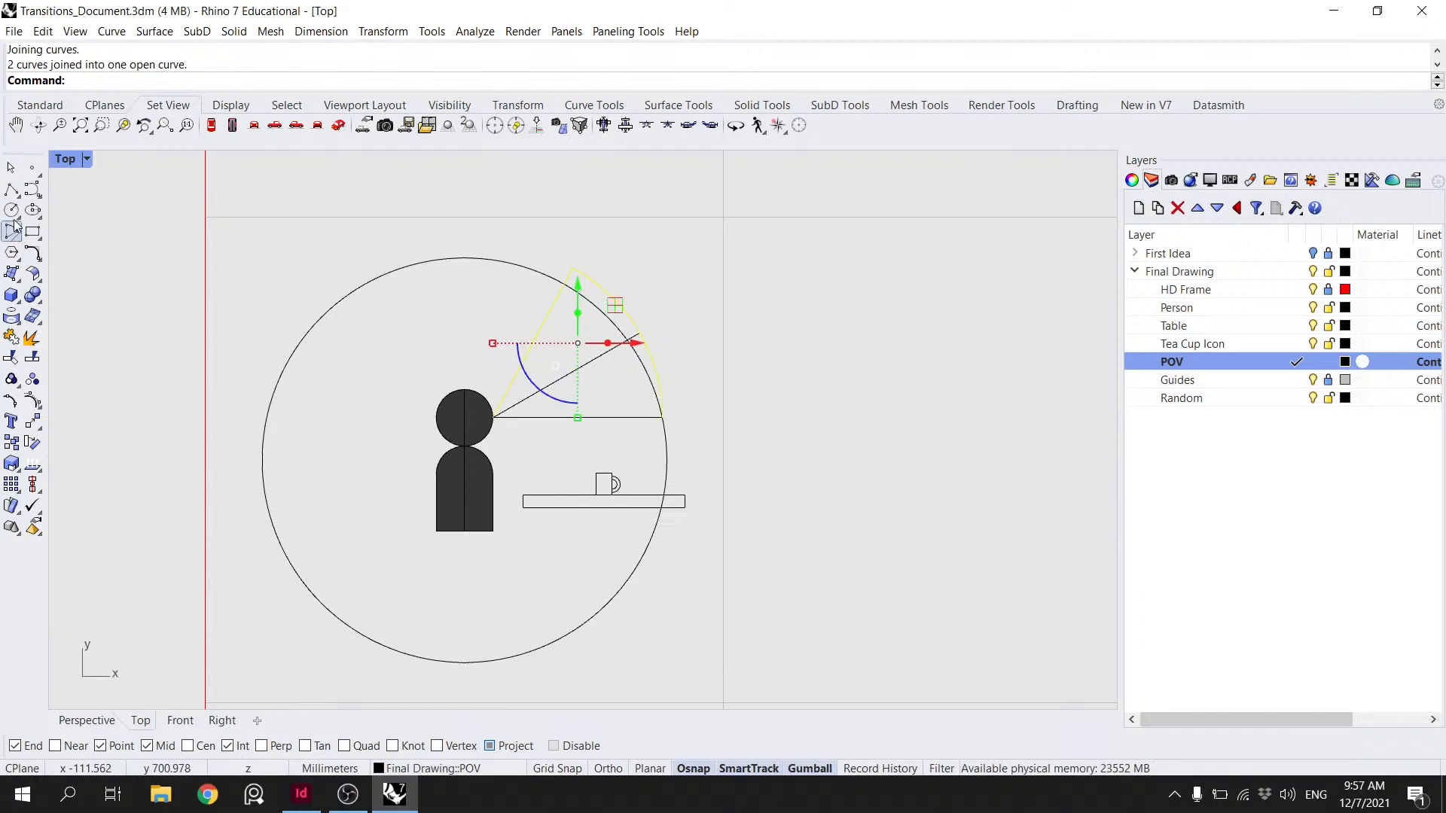
pyautogui.click(11, 189)
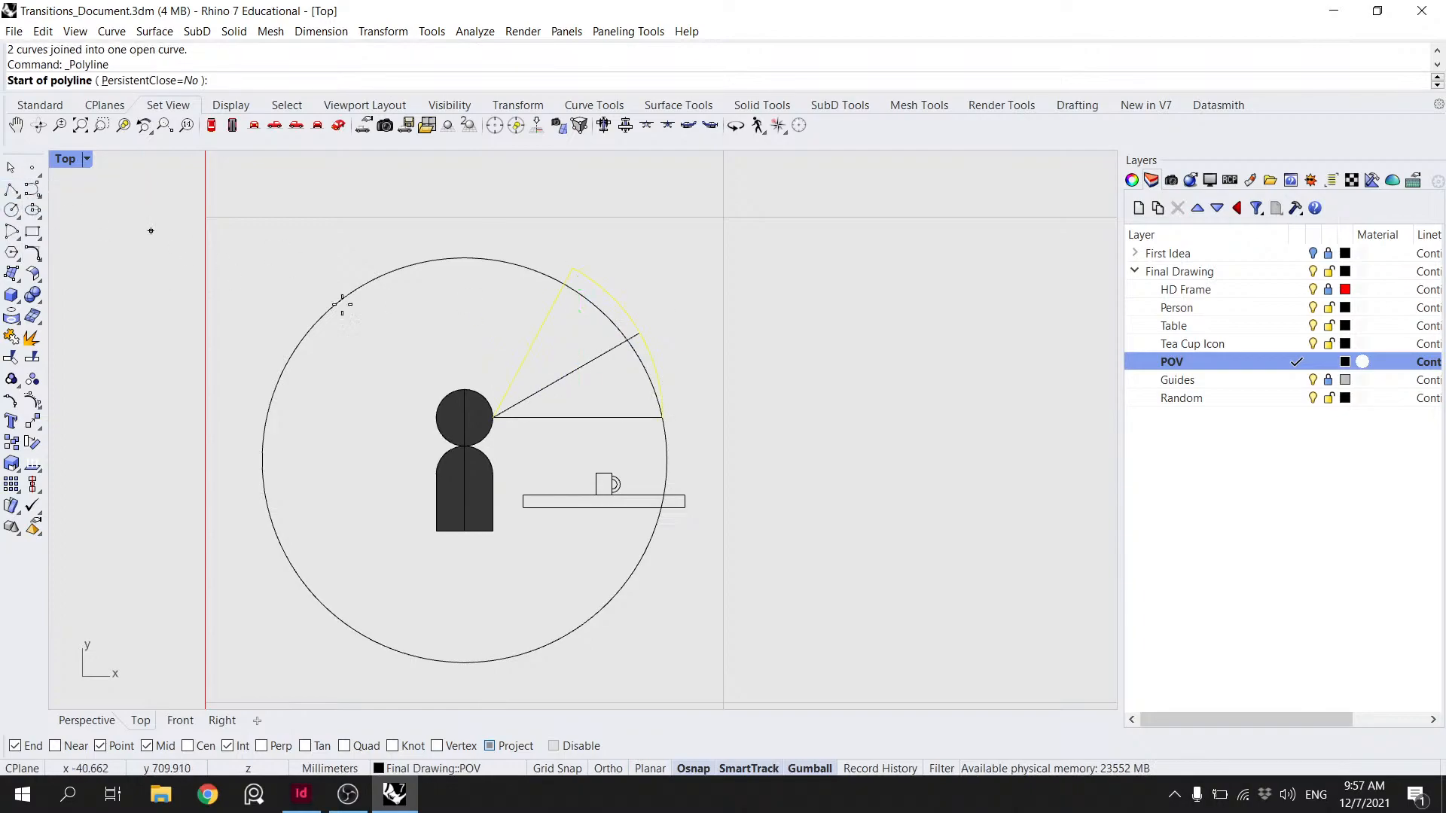
pyautogui.click(493, 417)
pyautogui.keyDown('shift'); pyautogui.click(662, 417); pyautogui.keyUp('shift')
pyautogui.press('Escape')
pyautogui.click(640, 418)
pyautogui.click(649, 327)
pyautogui.click(625, 319)
pyautogui.keyDown('shift'); pyautogui.click(634, 417); pyautogui.keyUp('shift')
pyautogui.click(643, 435)
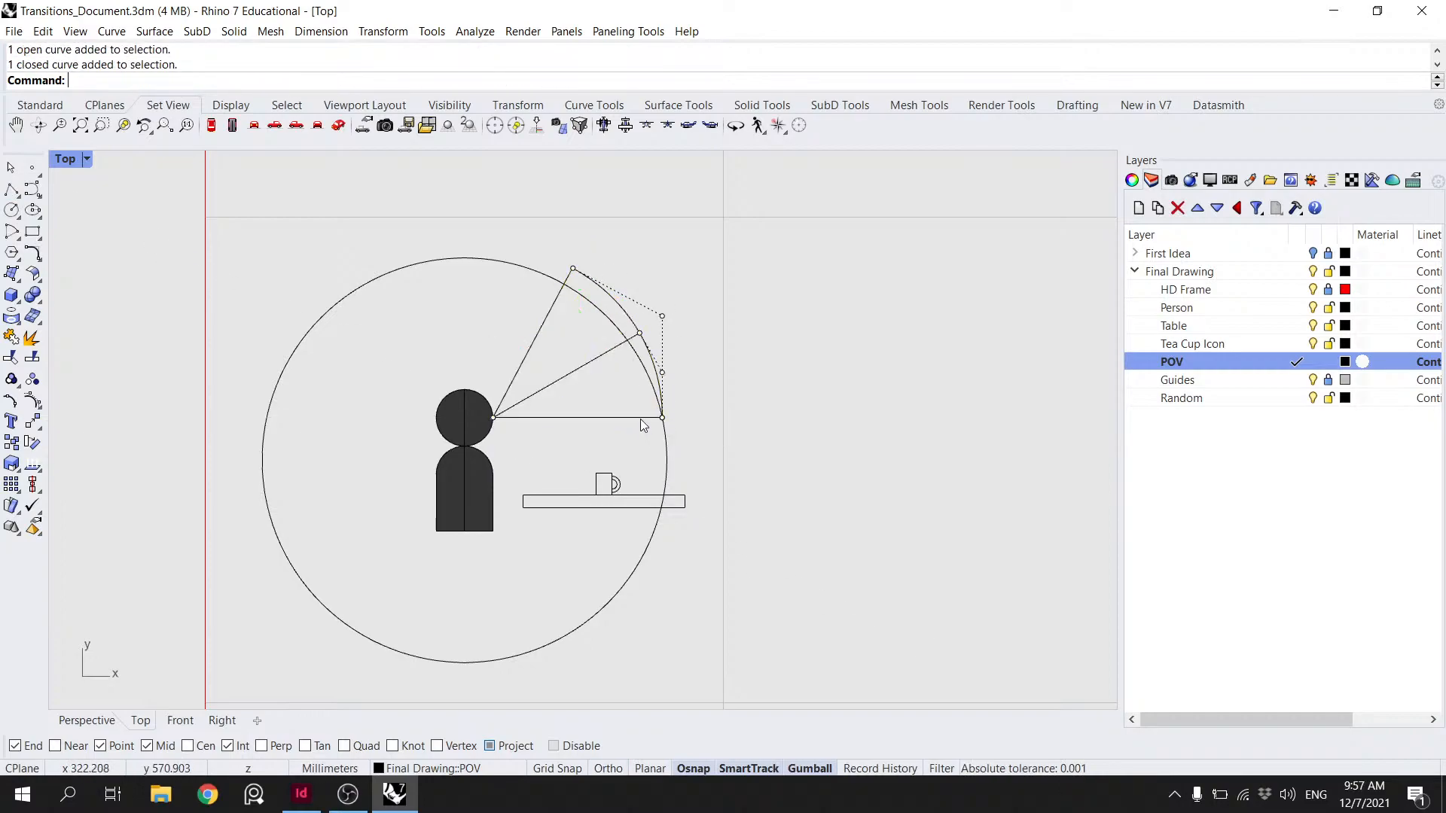
pyautogui.press('Escape')
# - Draw the wider wedge's base line from its tip to the arc's lower end, and start selecting the overlapping curves there
pyautogui.click(11, 189)
pyautogui.click(493, 417)
pyautogui.click(662, 418)
pyautogui.press('Return')
pyautogui.click(664, 431)
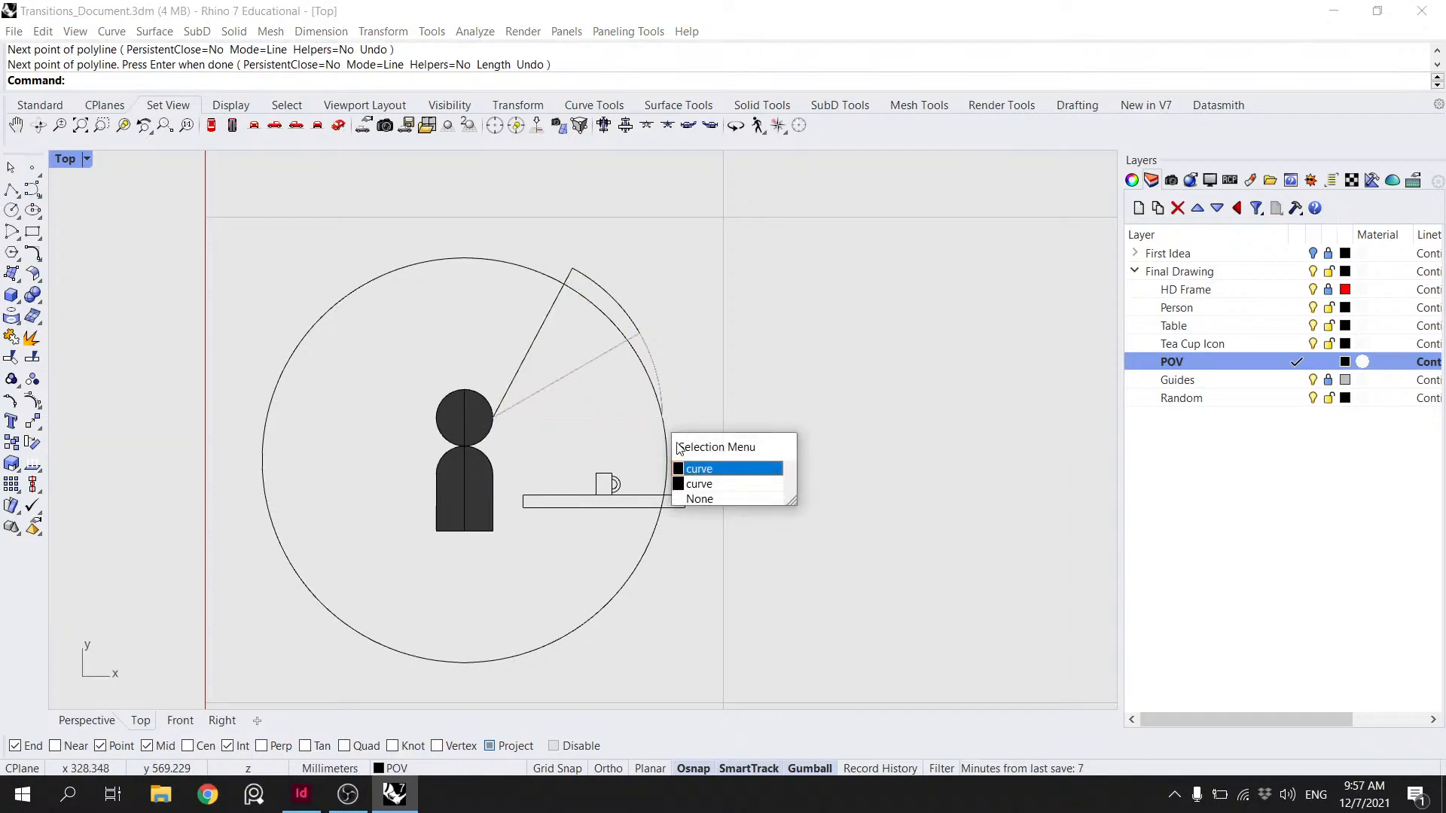
# - Join the curves of the wide view cone in front of the figure's head into one closed curve
pyautogui.click(699, 483)
pyautogui.keyDown('shift'); pyautogui.click(629, 318); pyautogui.keyUp('shift')
pyautogui.press('Return')
# - Rotate the wide view cone about the eye point so its arc's midpoint lines up with the narrow cone's arc midpoint
pyautogui.write('Rotate')
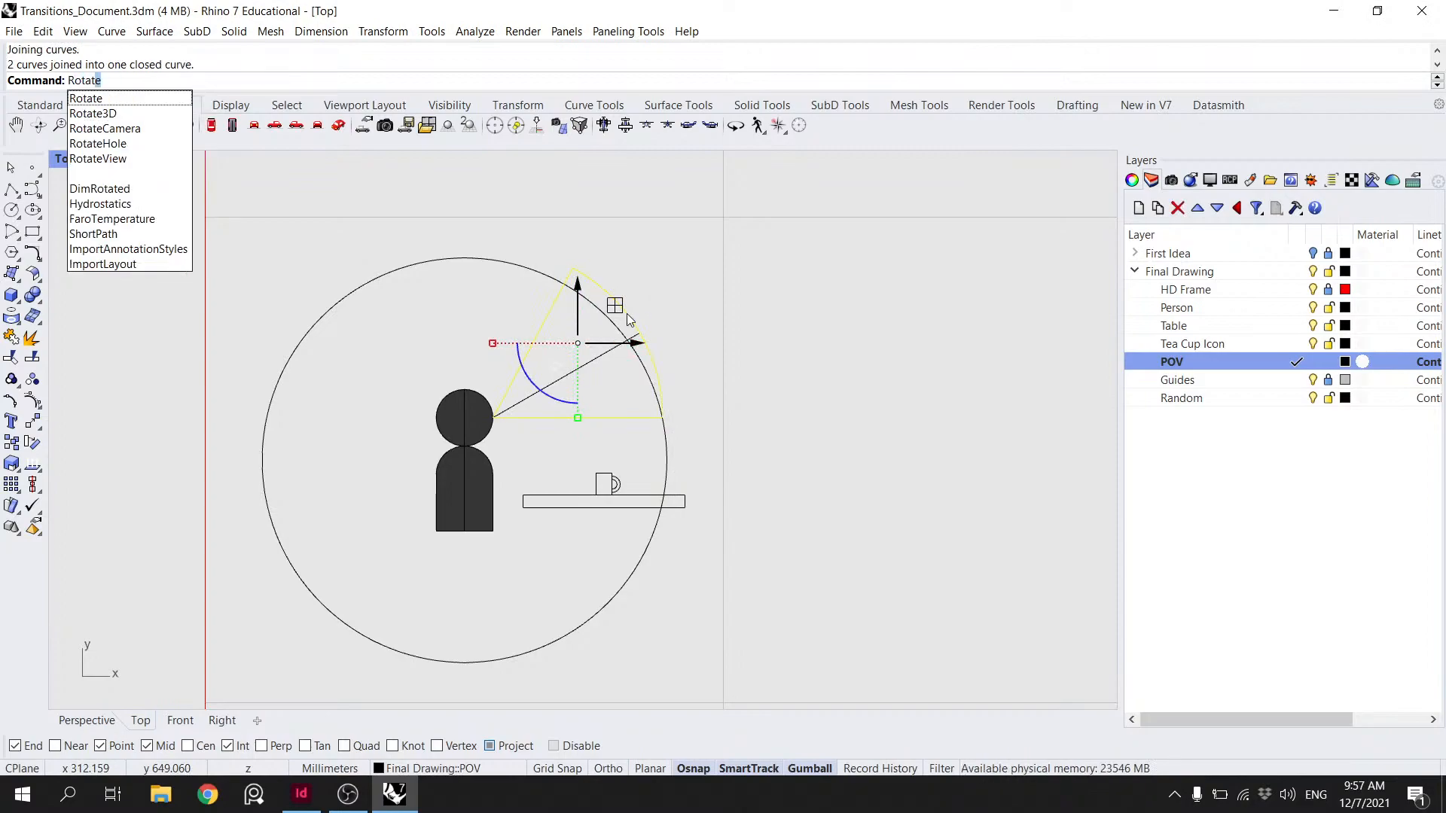
pyautogui.press('Return')
pyautogui.click(495, 418)
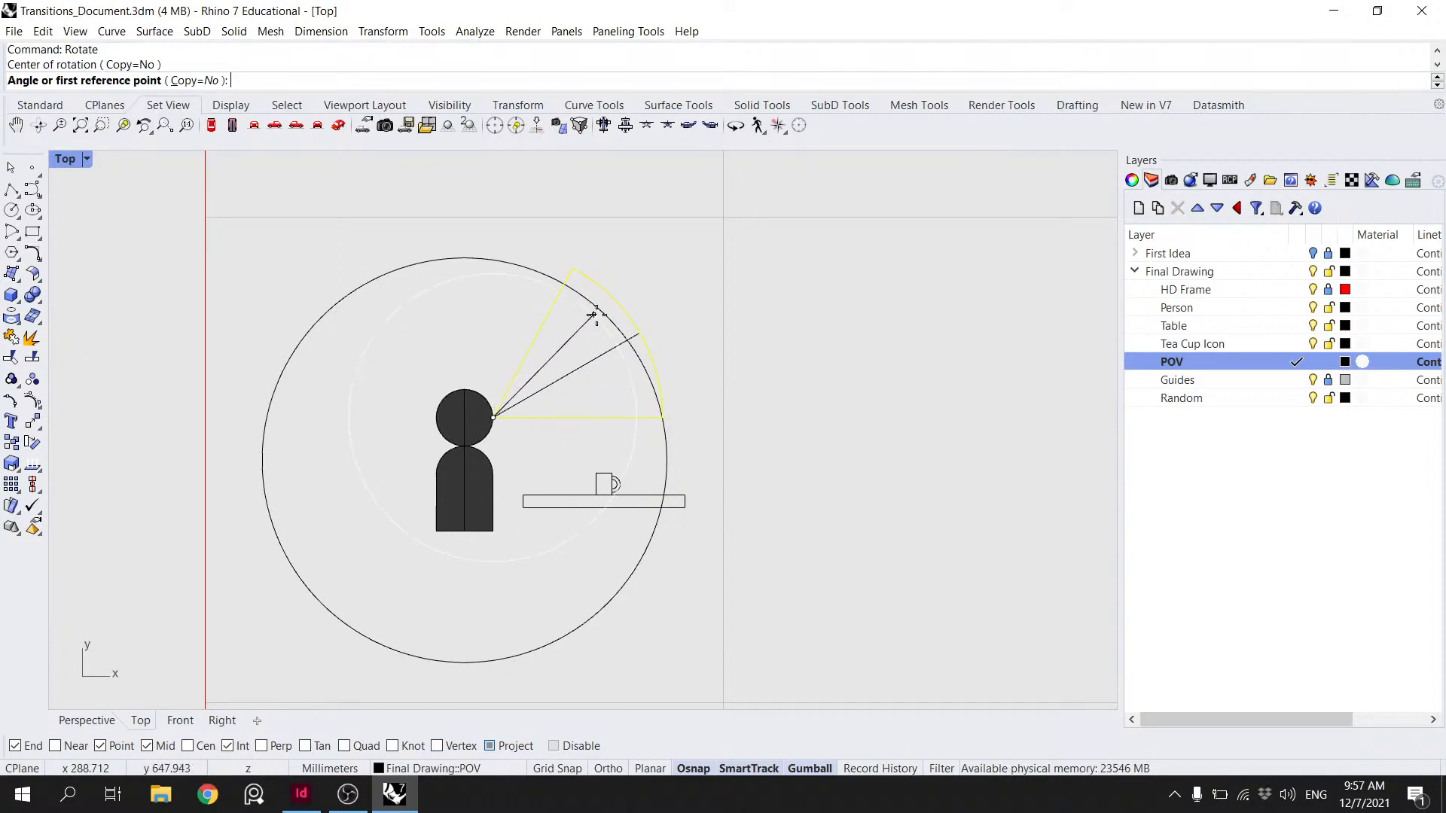
pyautogui.click(638, 328)
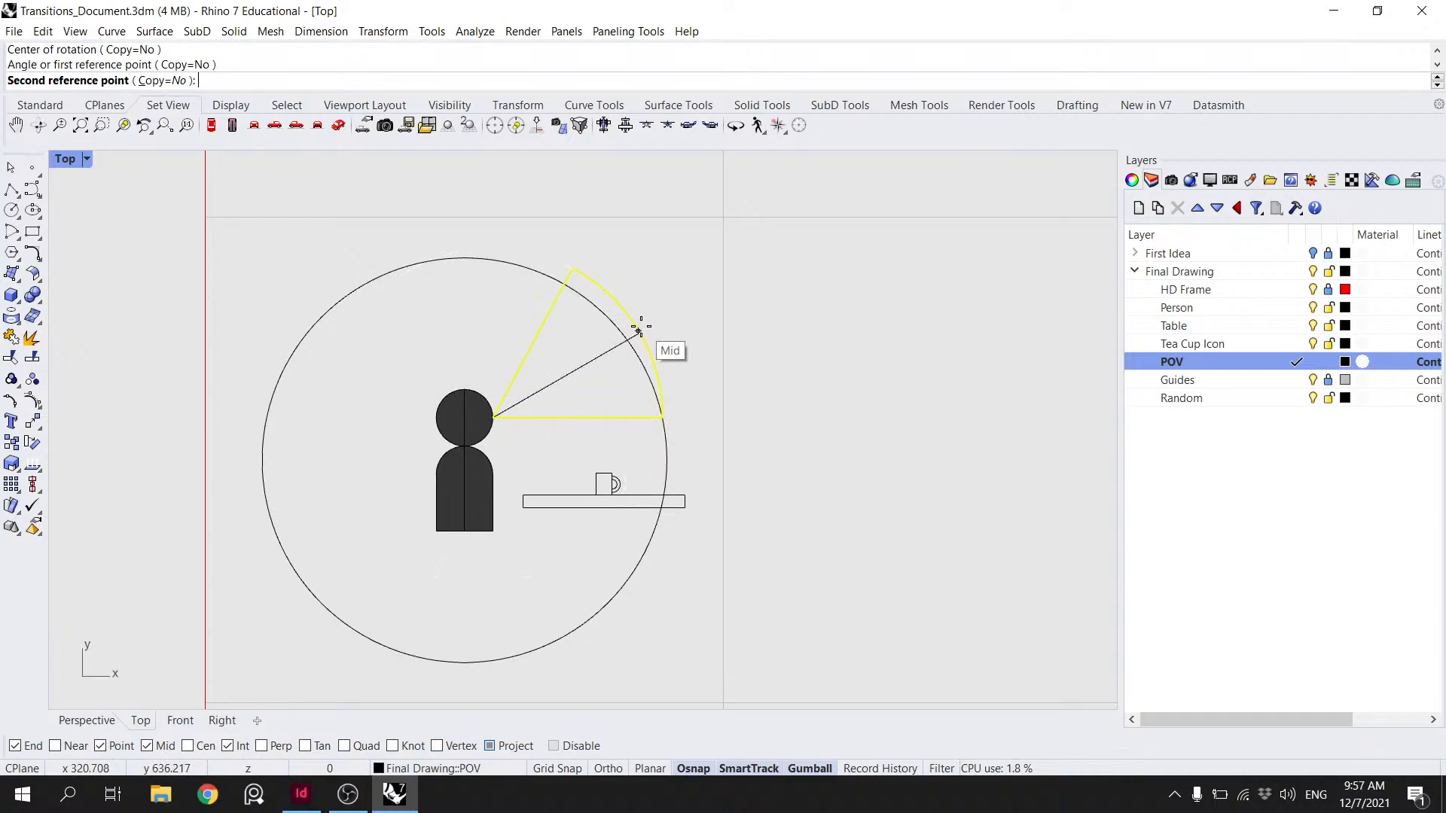
pyautogui.click(655, 374)
pyautogui.press('Escape')
pyautogui.scroll(-1, 706, 358)
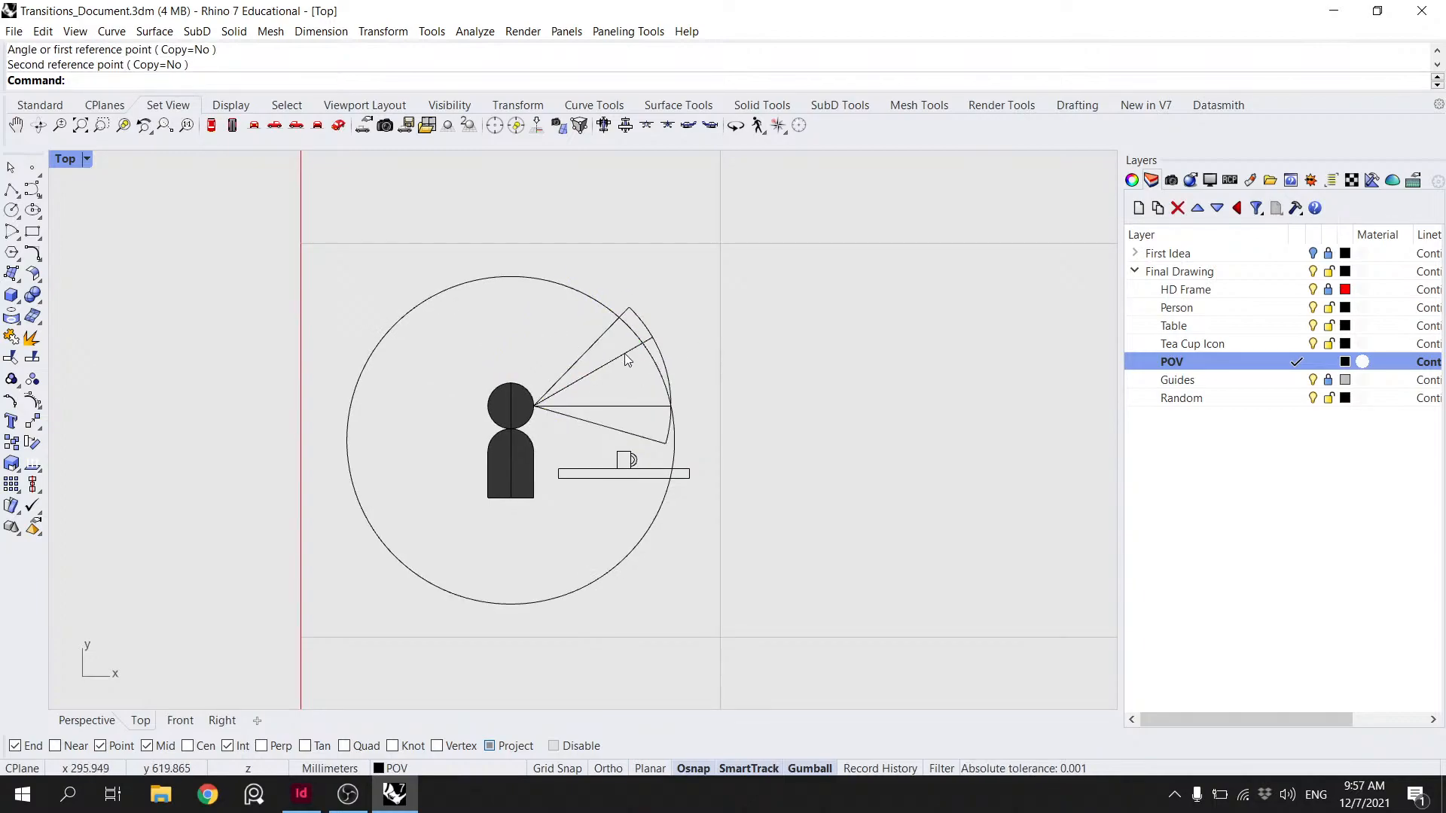
# - Create two sublayers named 30 and 62 under the POV layer
pyautogui.scroll(4, 638, 373)
pyautogui.click(611, 518)
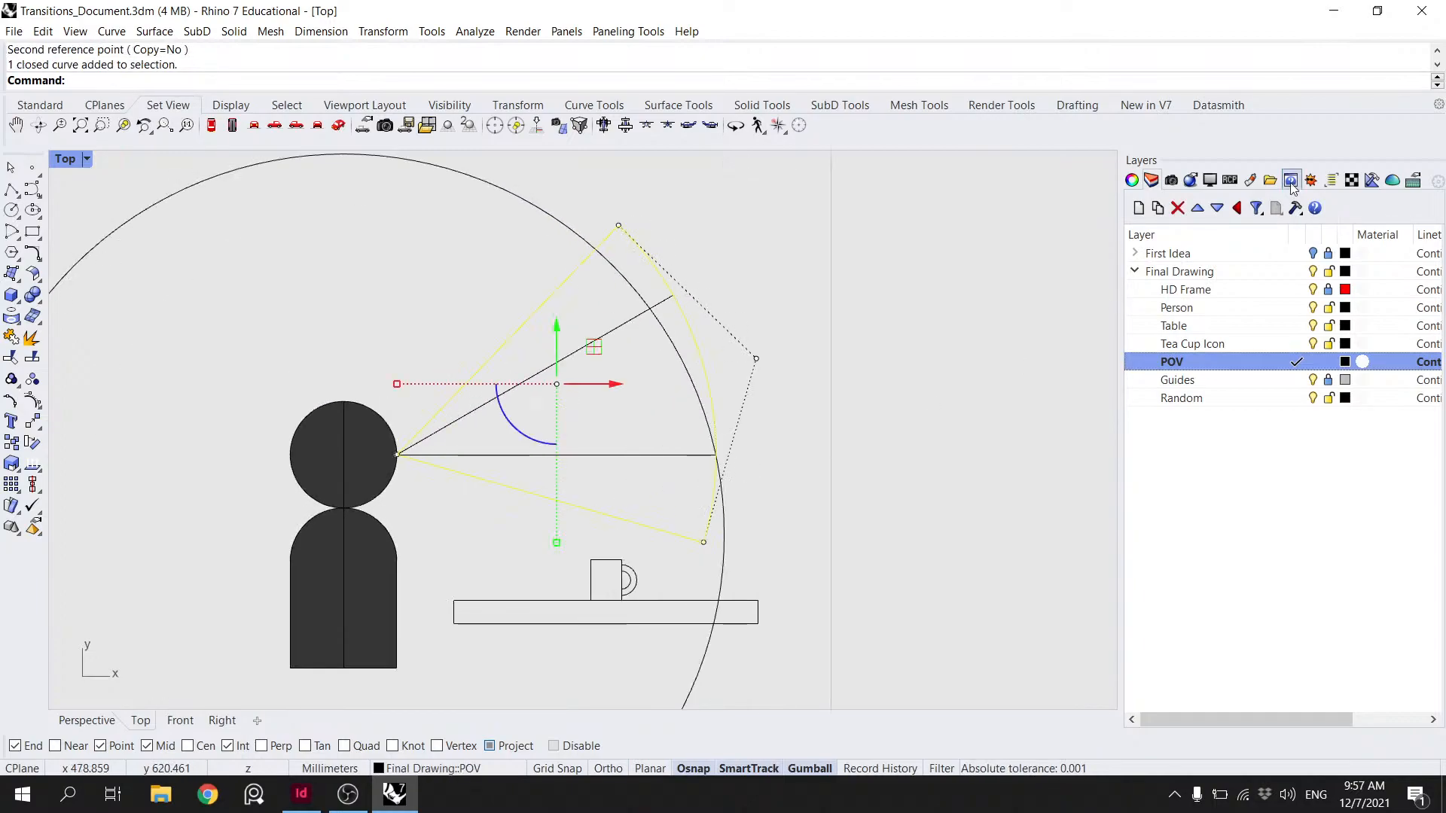
pyautogui.click(1158, 209)
pyautogui.write('30')
pyautogui.press('Return')
pyautogui.click(1141, 209)
pyautogui.write('60')
pyautogui.press('BackSpace')
pyautogui.write('2')
pyautogui.press('Return')
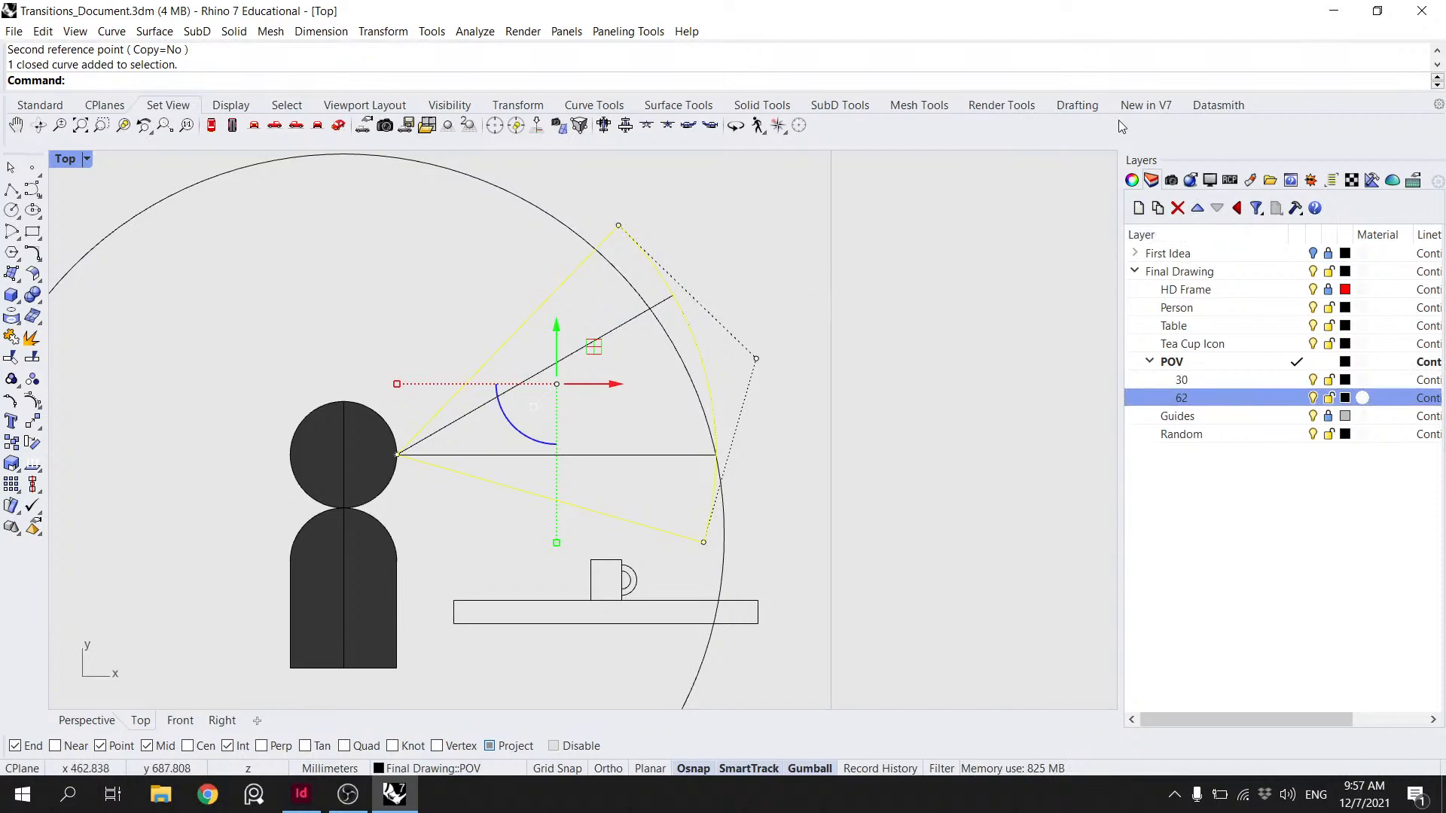
# - Assign the wide view cone to layer 62 and the narrow view cone to layer 30
pyautogui.click(1131, 180)
pyautogui.click(1428, 304)
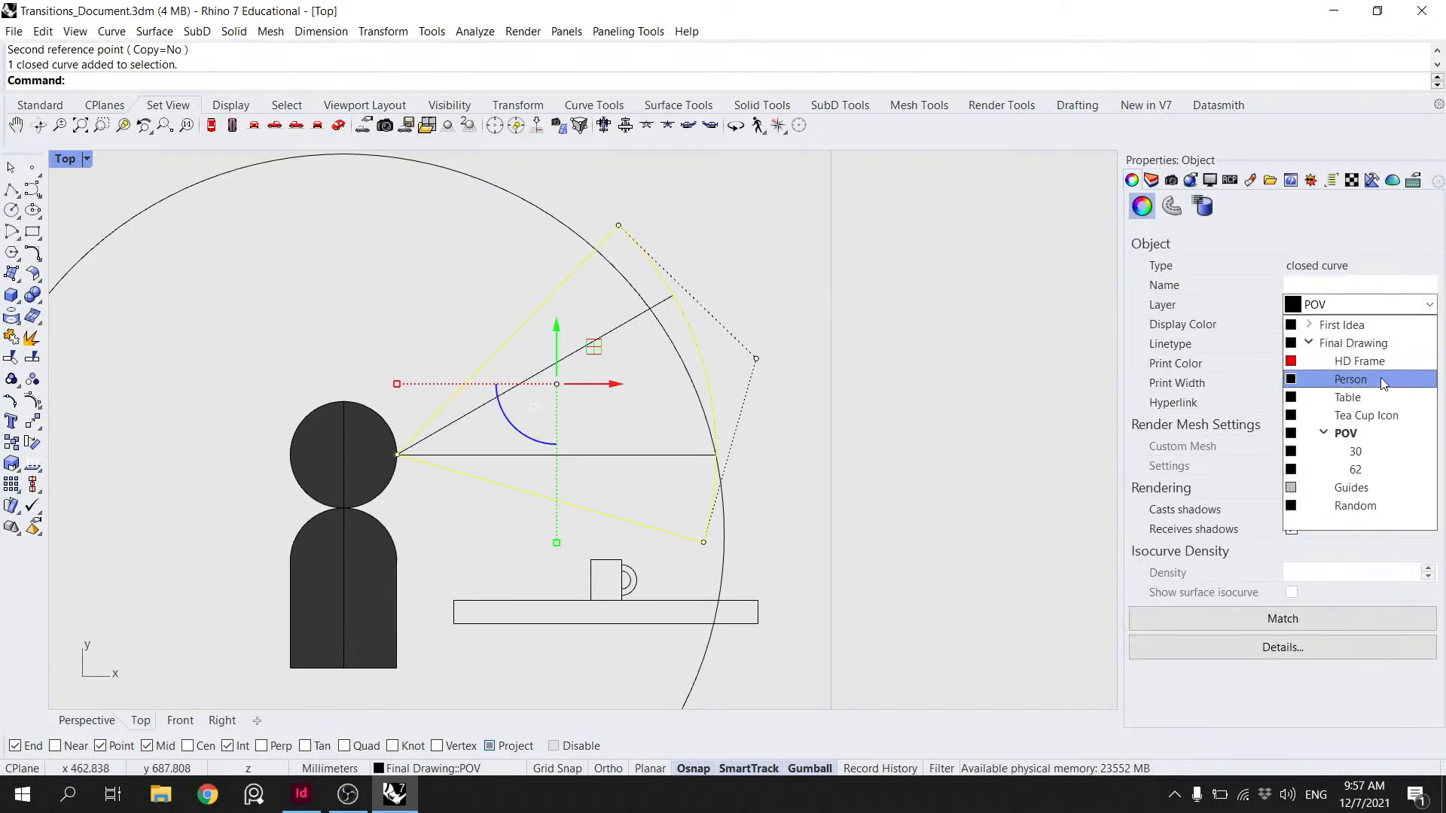
pyautogui.click(1355, 470)
pyautogui.click(805, 354)
pyautogui.click(586, 250)
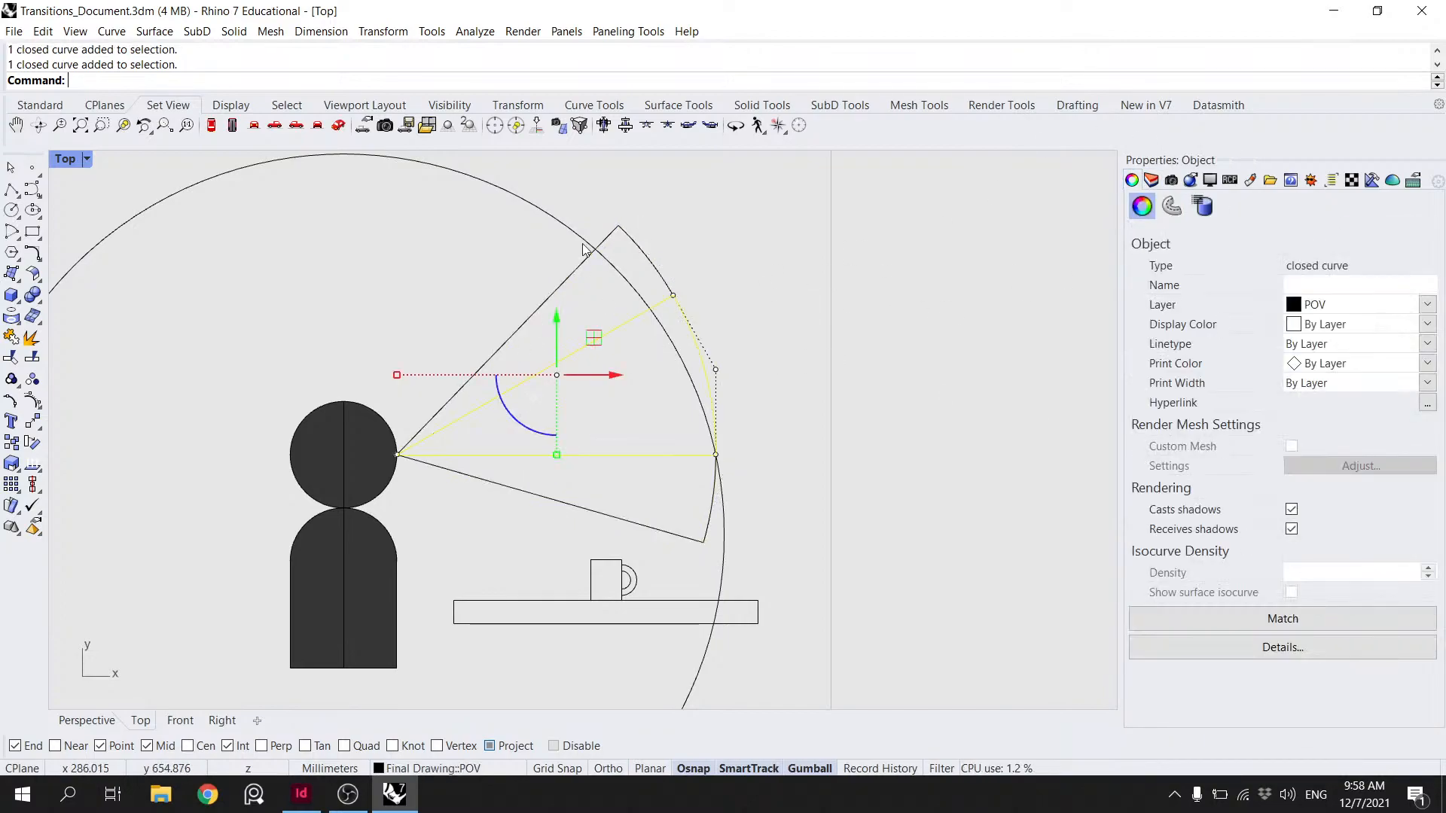
pyautogui.click(1428, 304)
pyautogui.click(1405, 441)
pyautogui.click(925, 336)
pyautogui.scroll(-3, 591, 328)
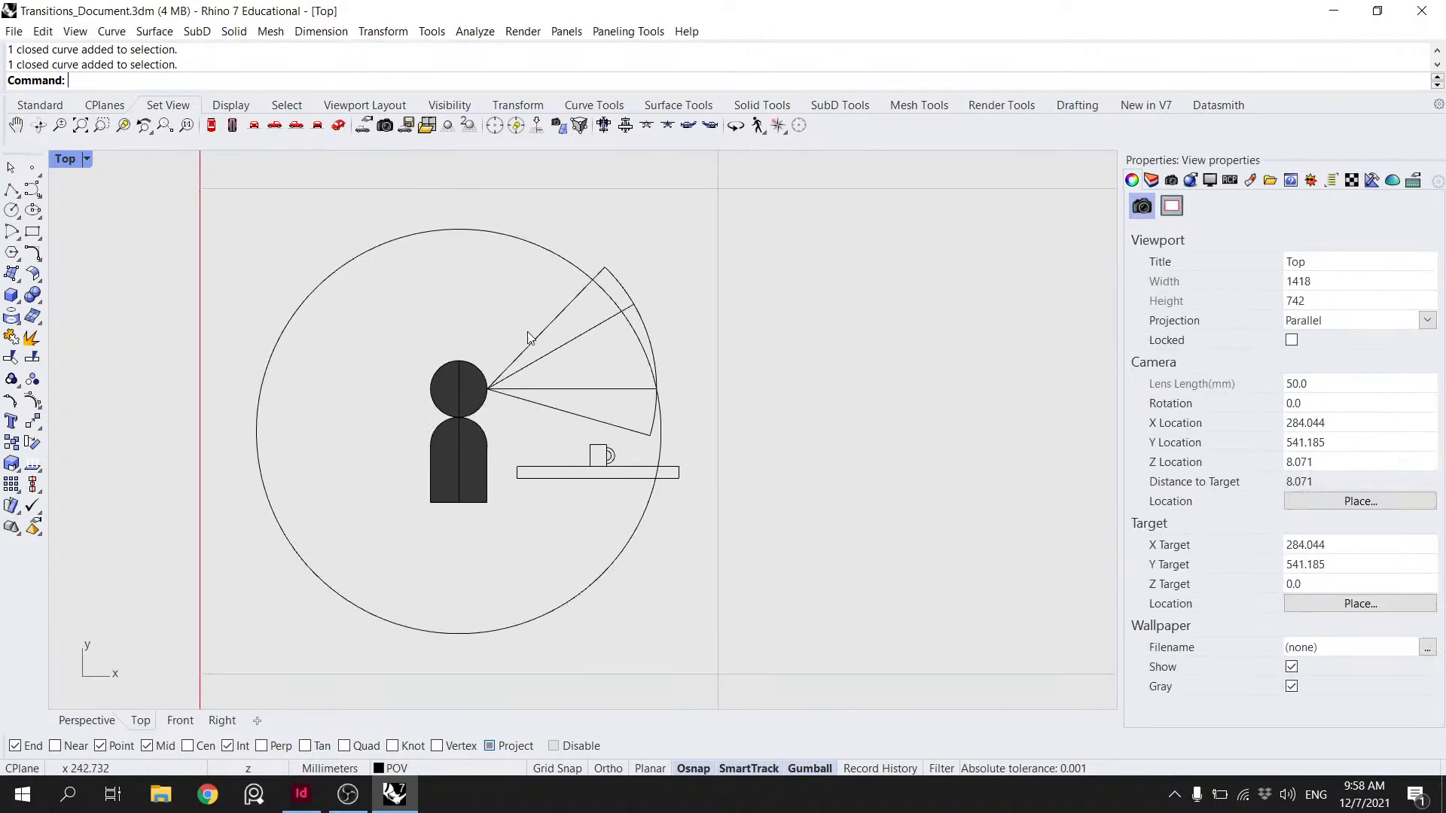
pyautogui.scroll(2, 570, 316)
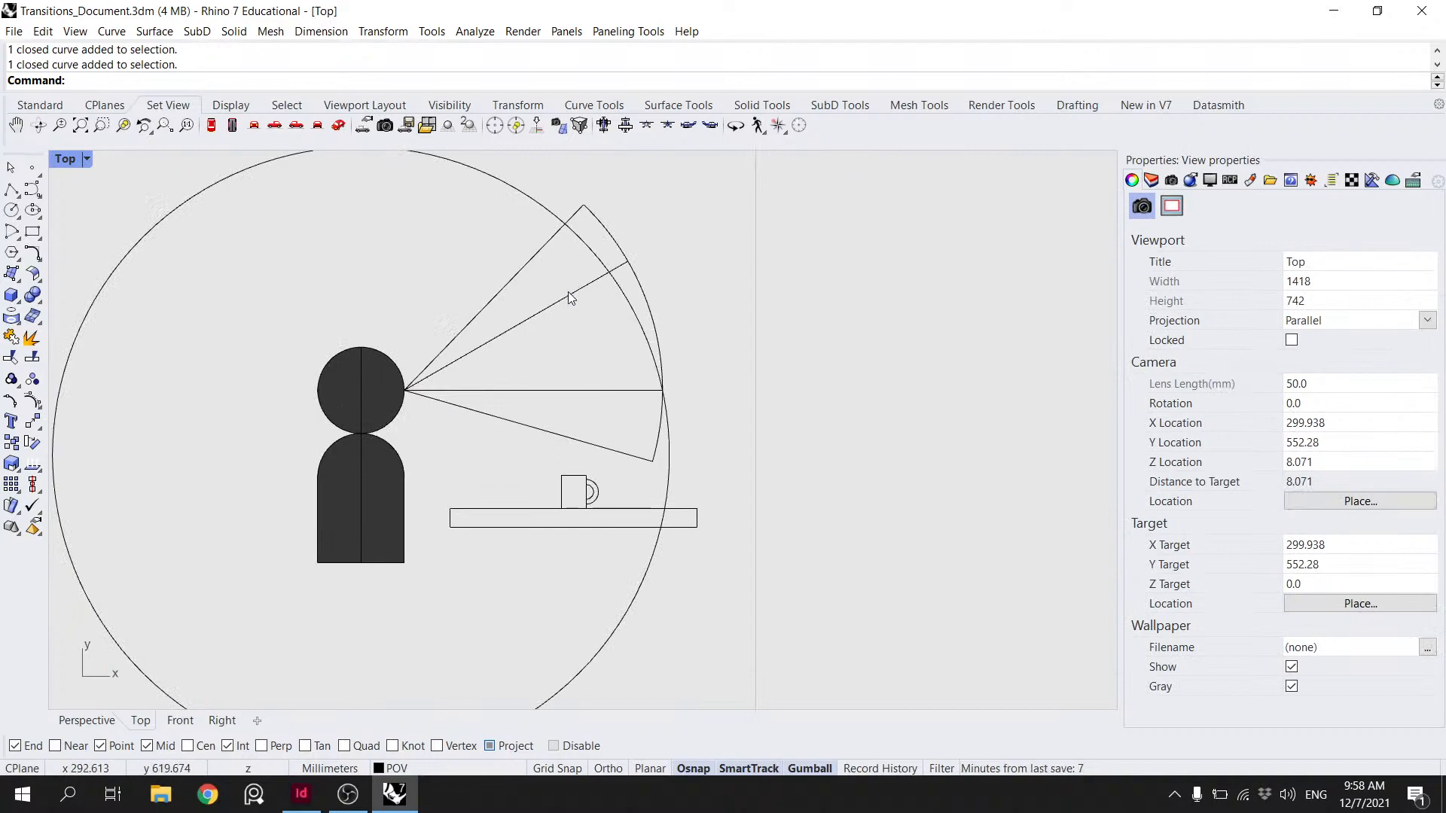
pyautogui.scroll(-4, 566, 310)
pyautogui.scroll(4, 557, 301)
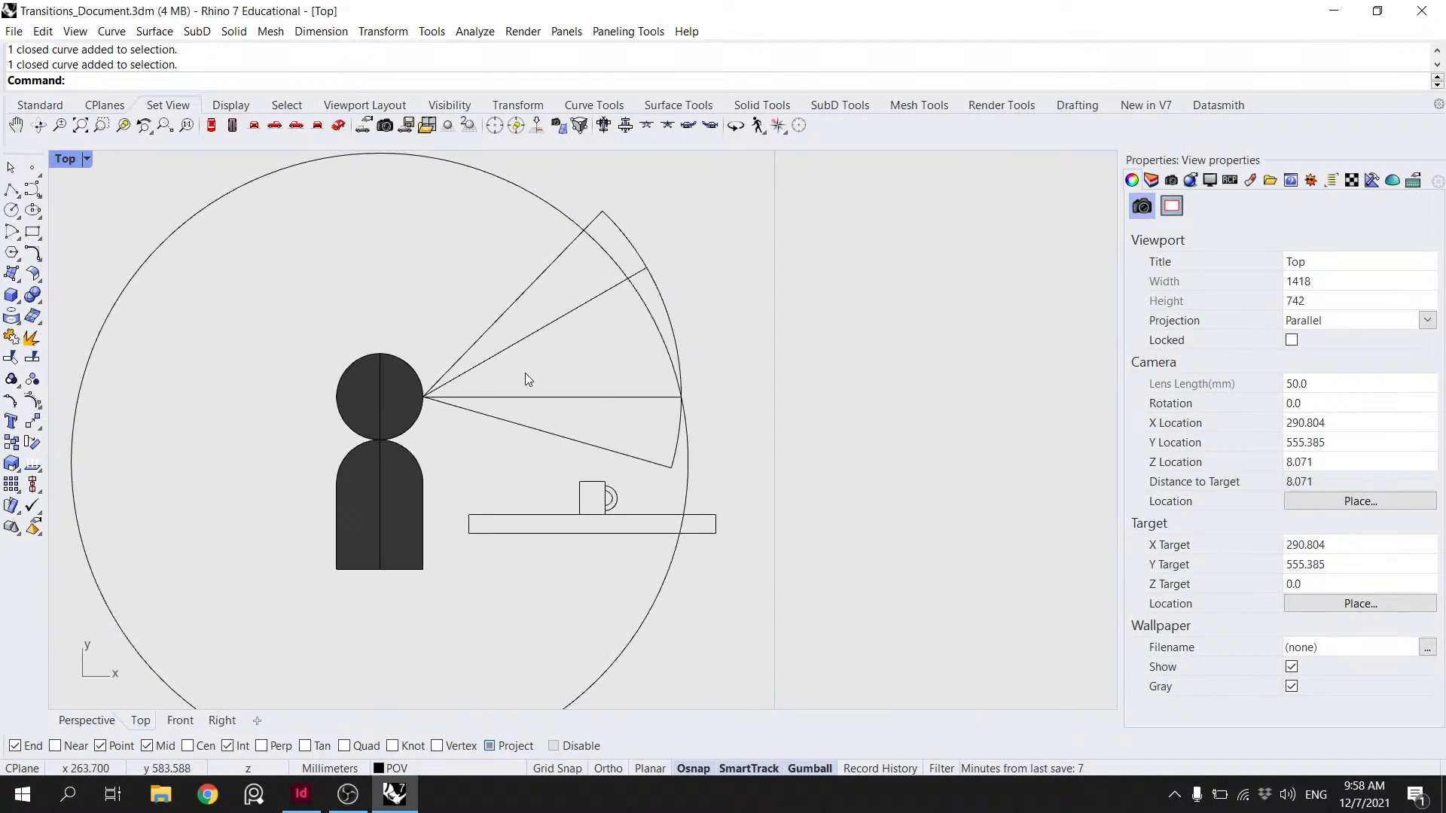
pyautogui.scroll(-3, 532, 263)
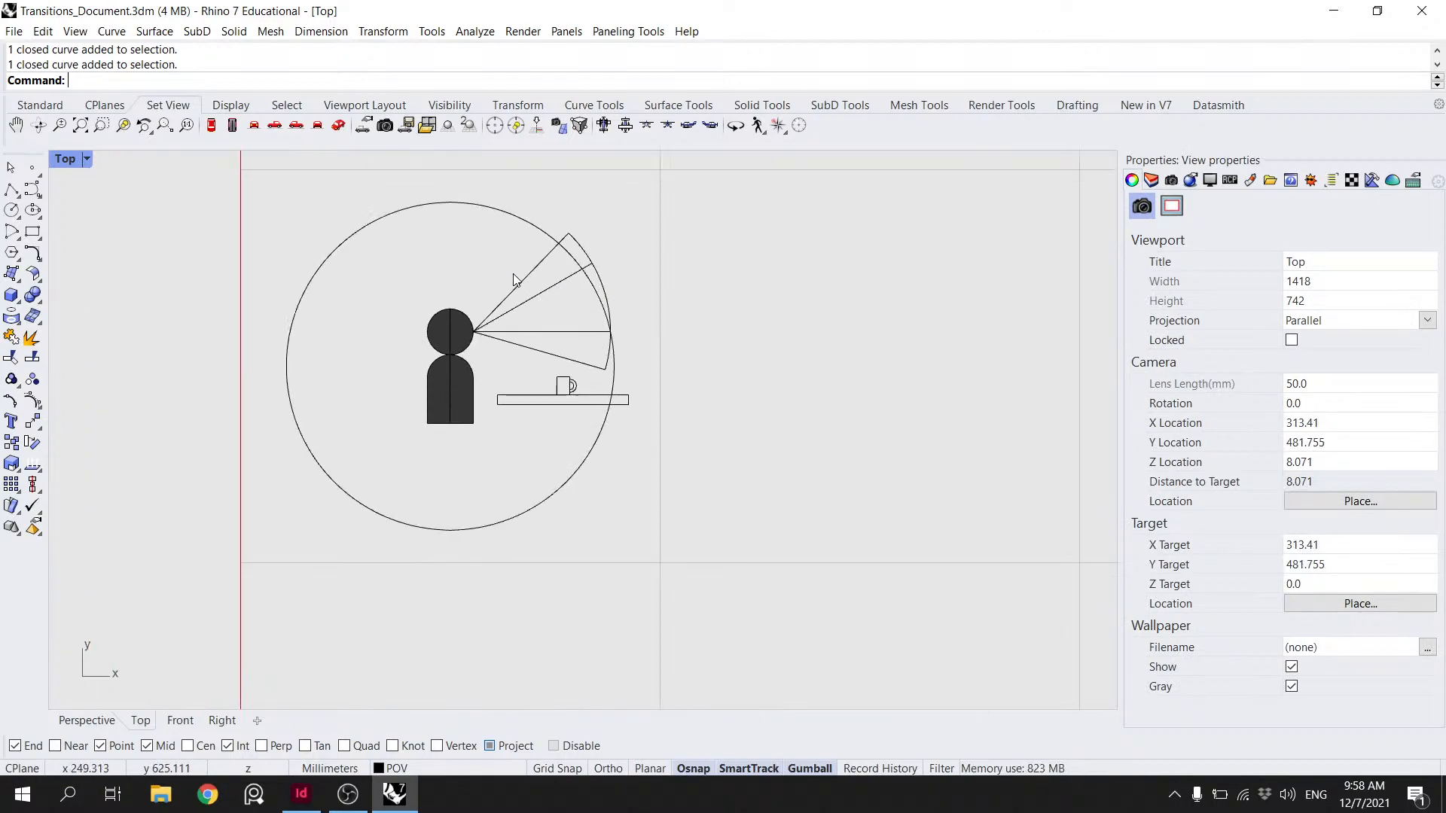
pyautogui.scroll(3, 496, 286)
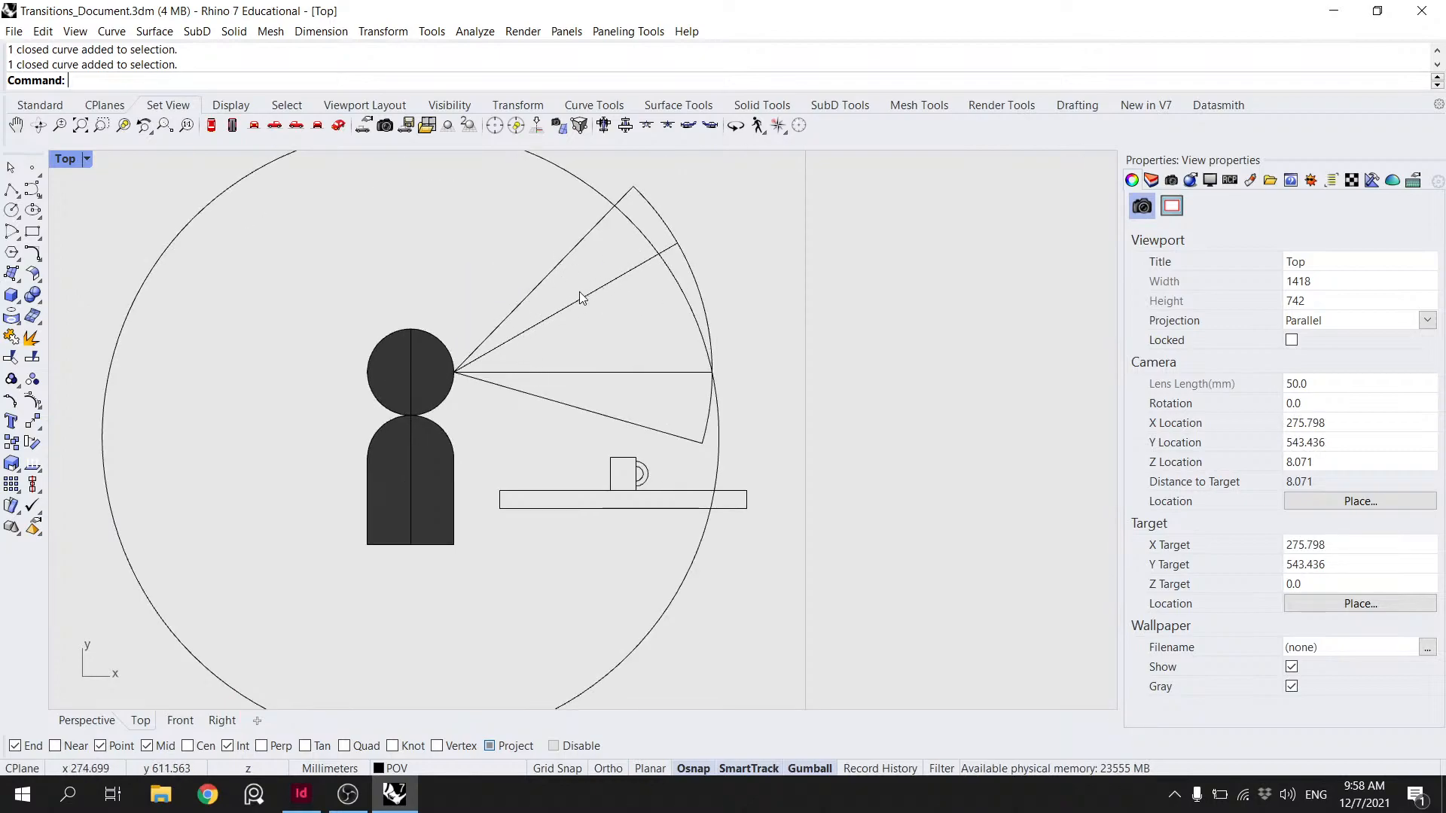
# - Rotate both view cones about the eye point so their shared centre direction points at the midpoint of the cup's near edge
pyautogui.moveTo(555, 407); pyautogui.dragTo(499, 249)
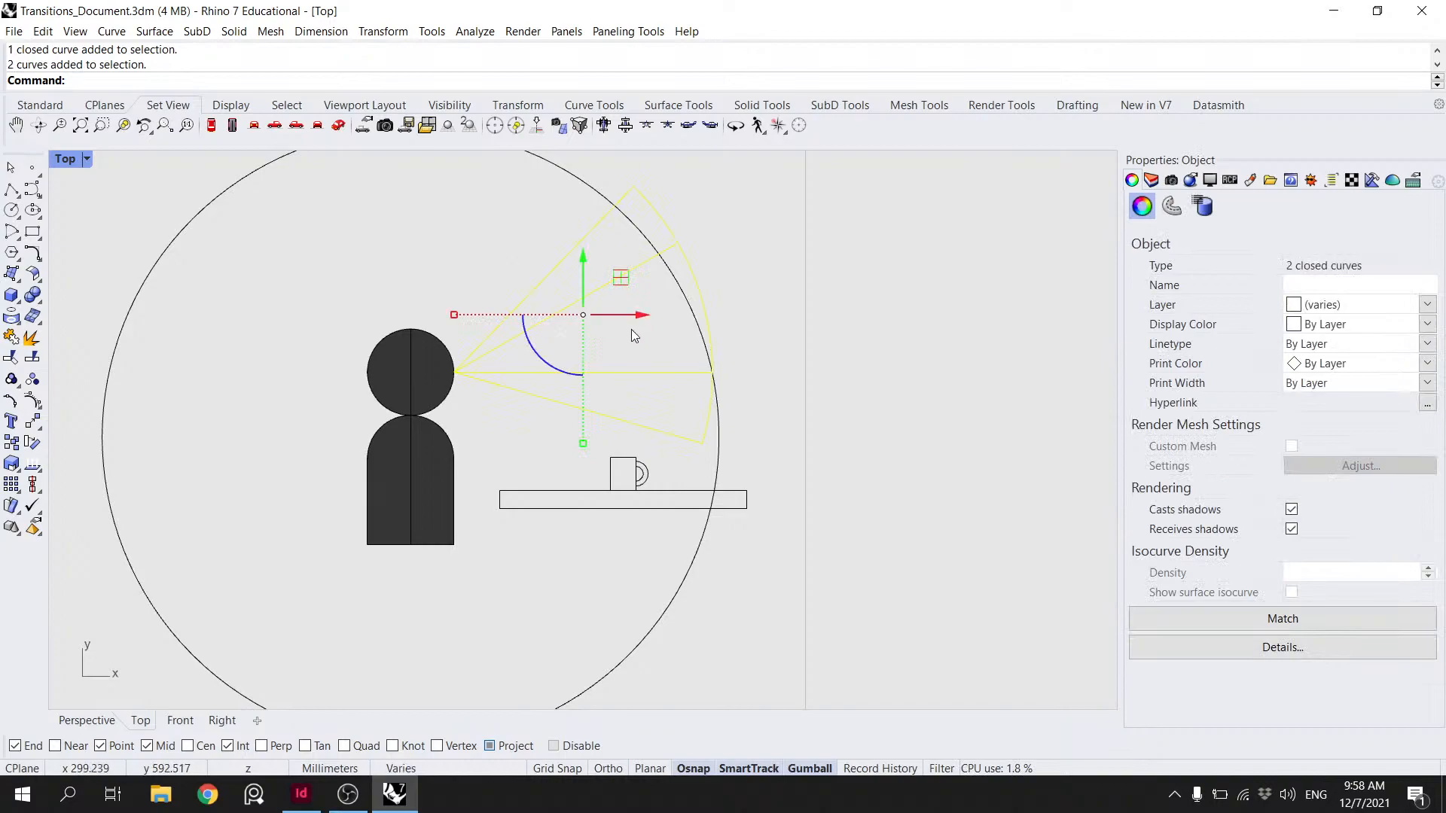
pyautogui.write('rotate')
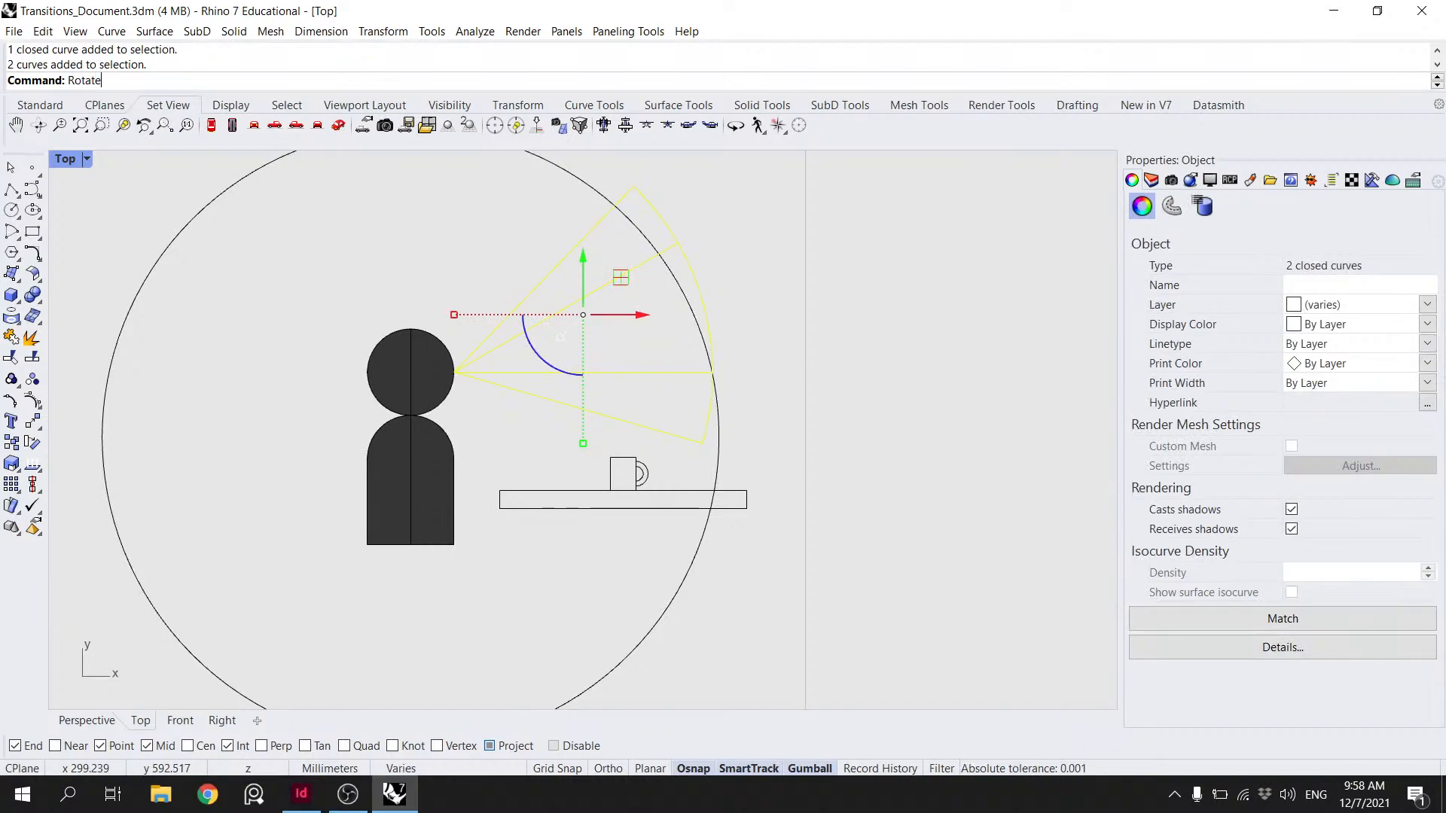
pyautogui.press('Return')
pyautogui.click(455, 372)
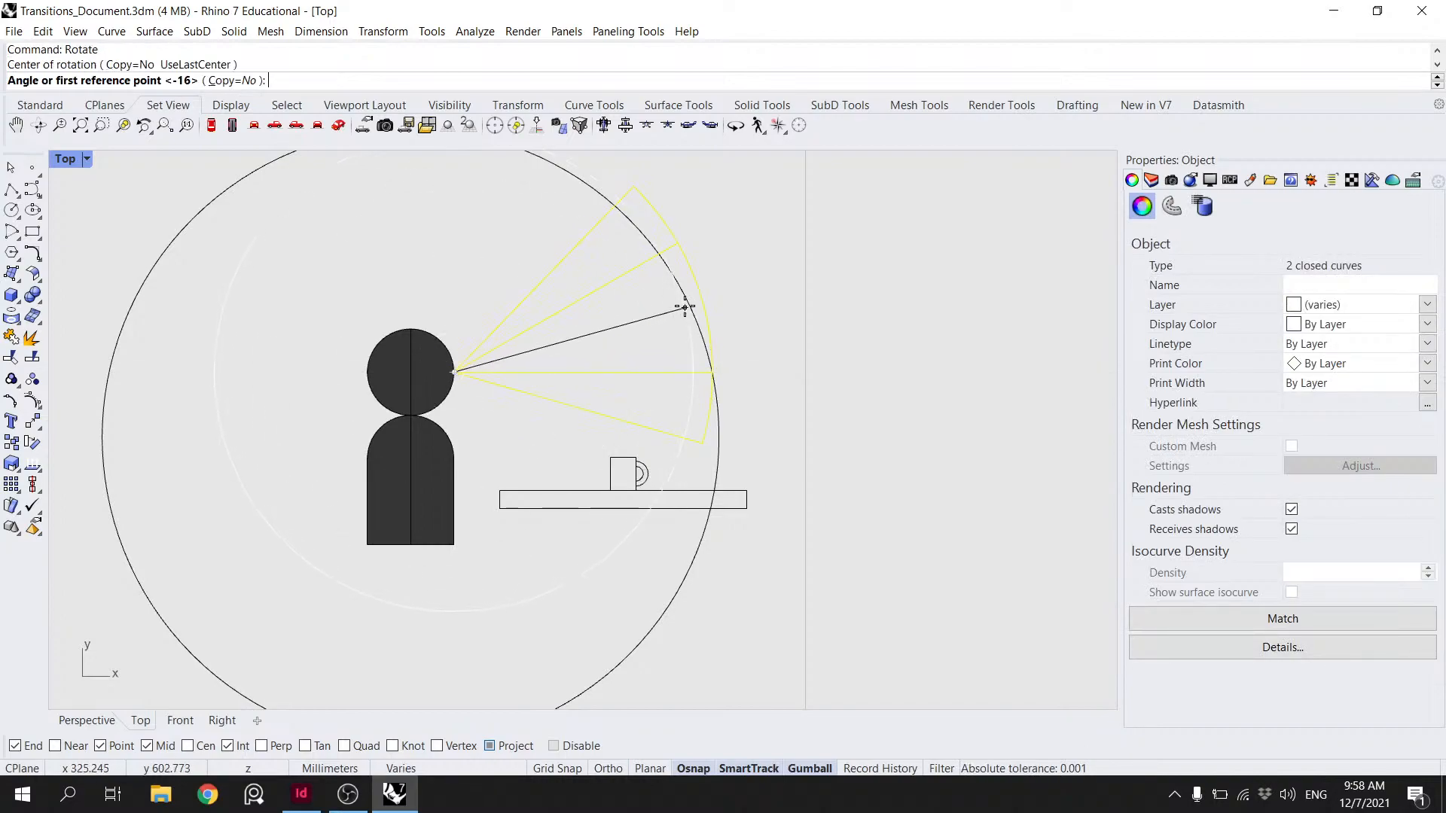
pyautogui.click(702, 306)
pyautogui.scroll(4, 617, 473)
pyautogui.click(612, 475)
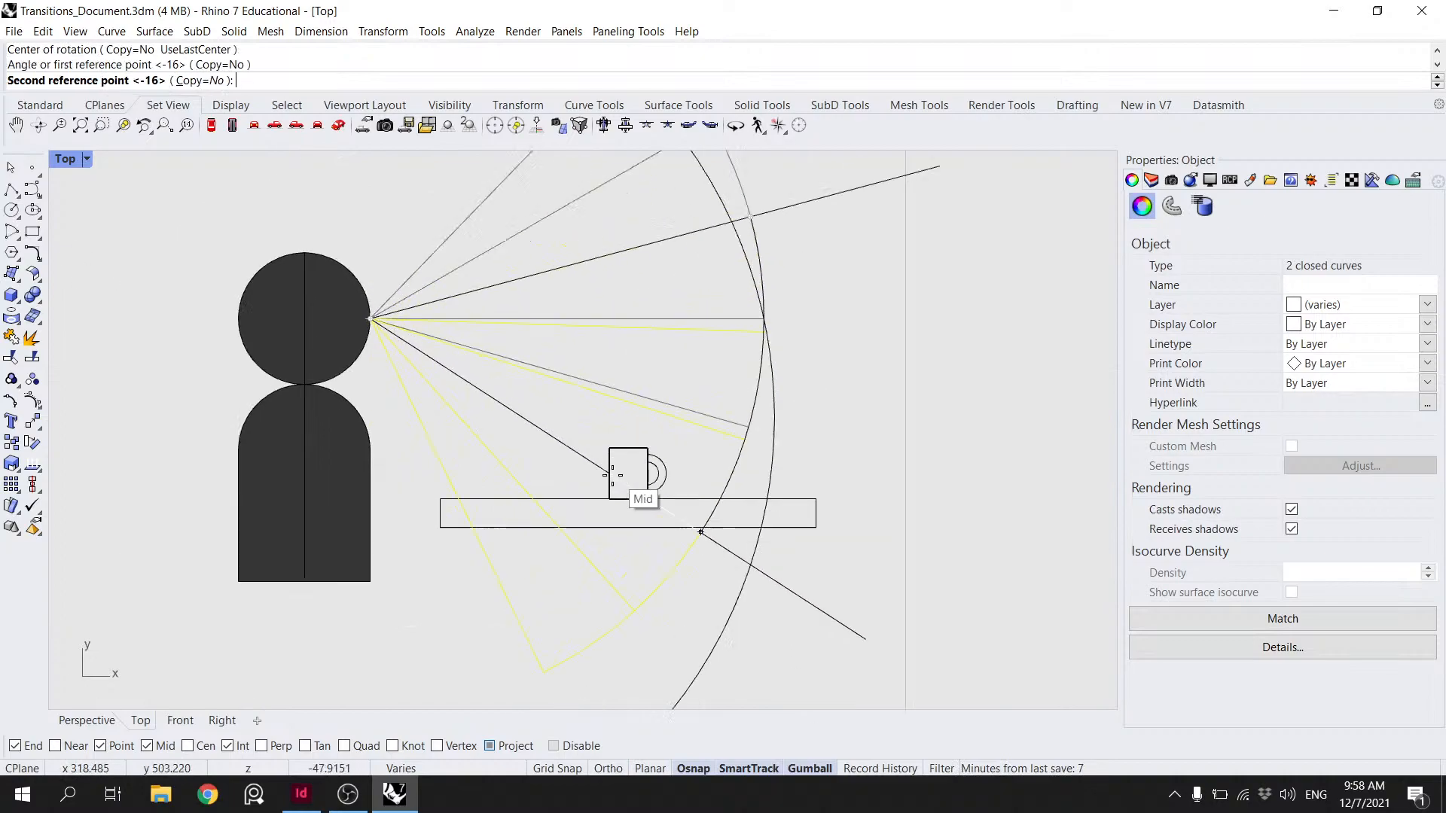
pyautogui.scroll(-6, 654, 444)
pyautogui.press('Escape')
pyautogui.scroll(-3, 676, 418)
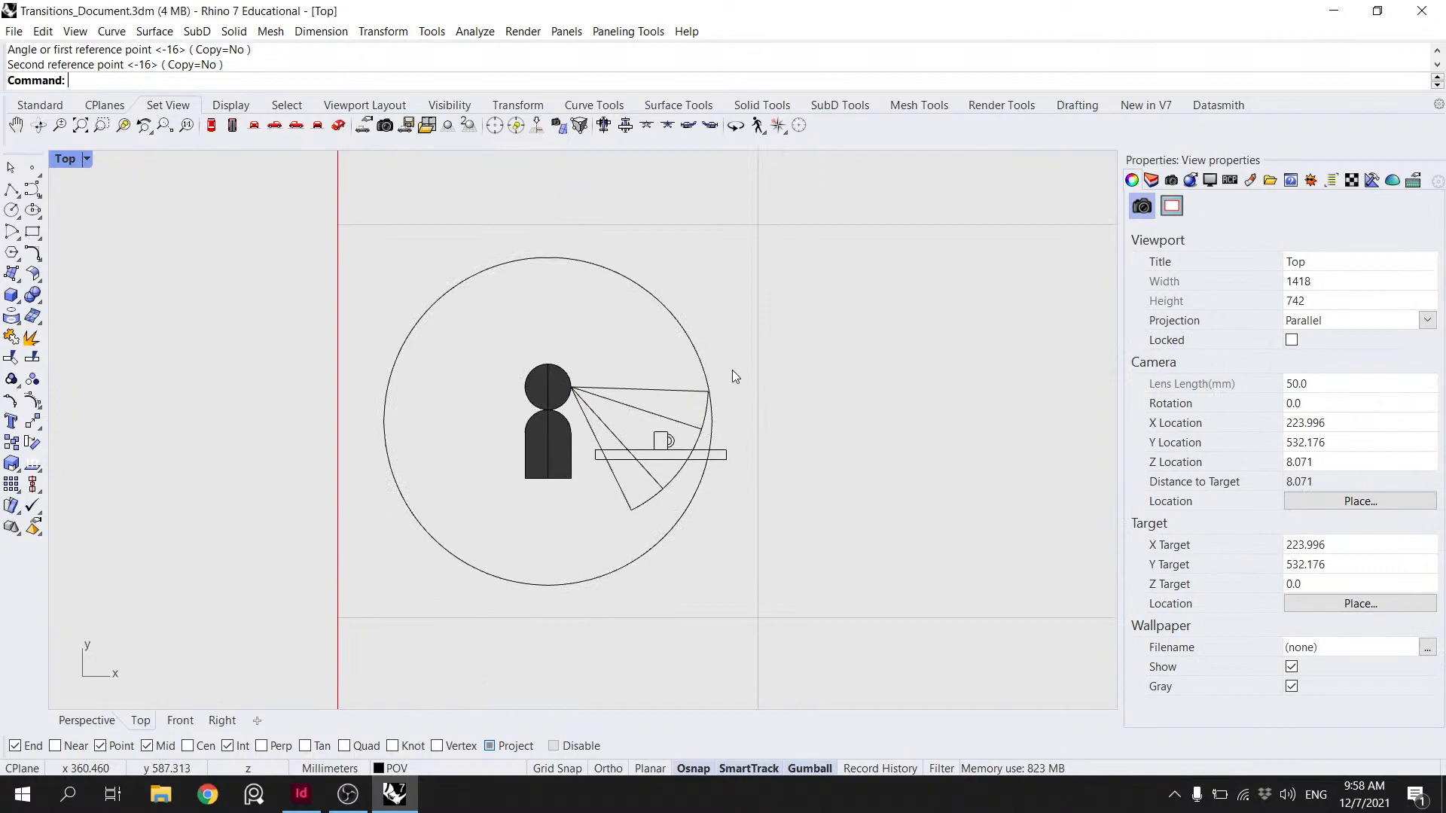
# - Explode the wide view cone and delete its arc
pyautogui.scroll(4, 735, 377)
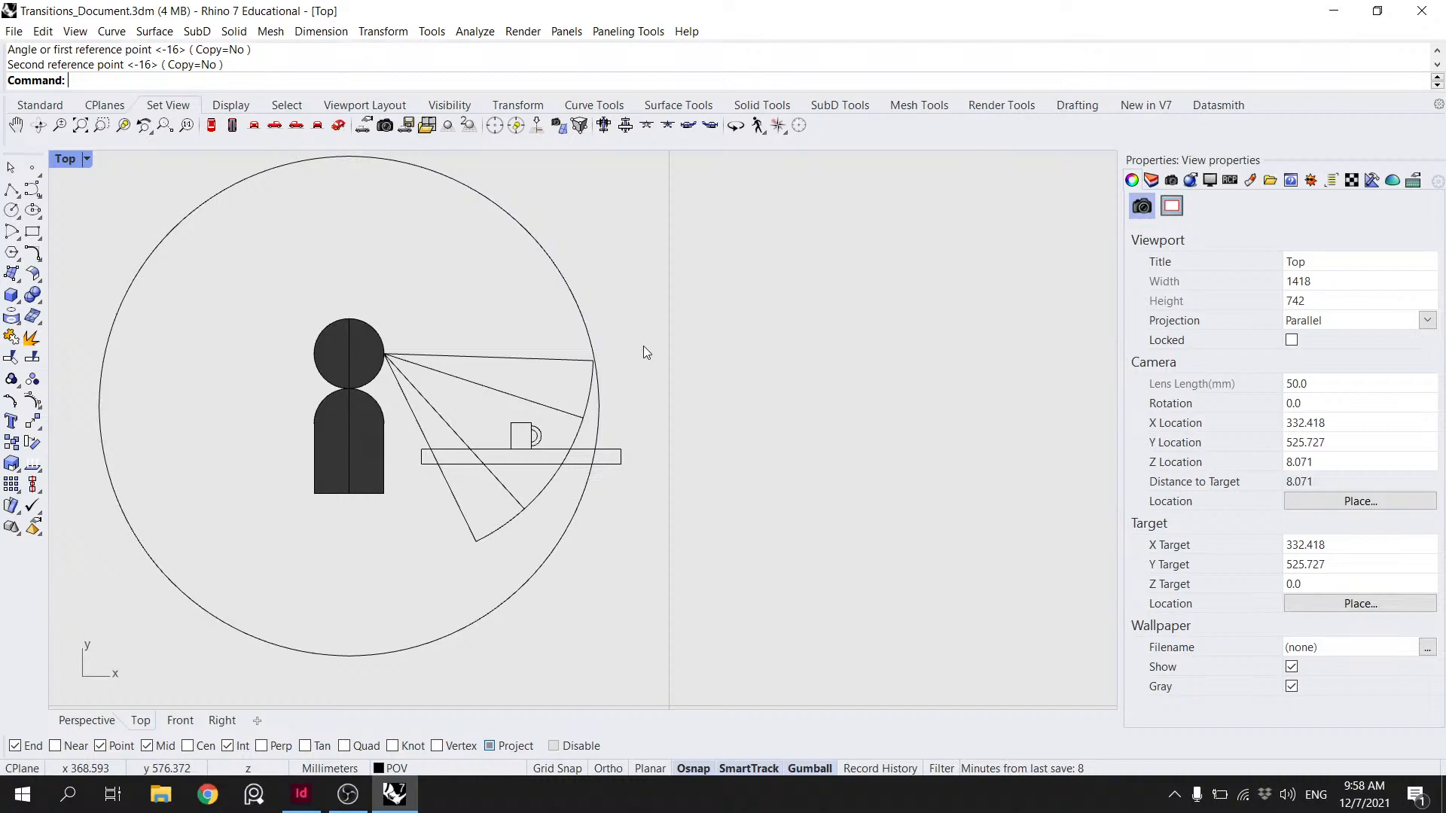
pyautogui.moveTo(555, 342); pyautogui.dragTo(666, 270, button='right')
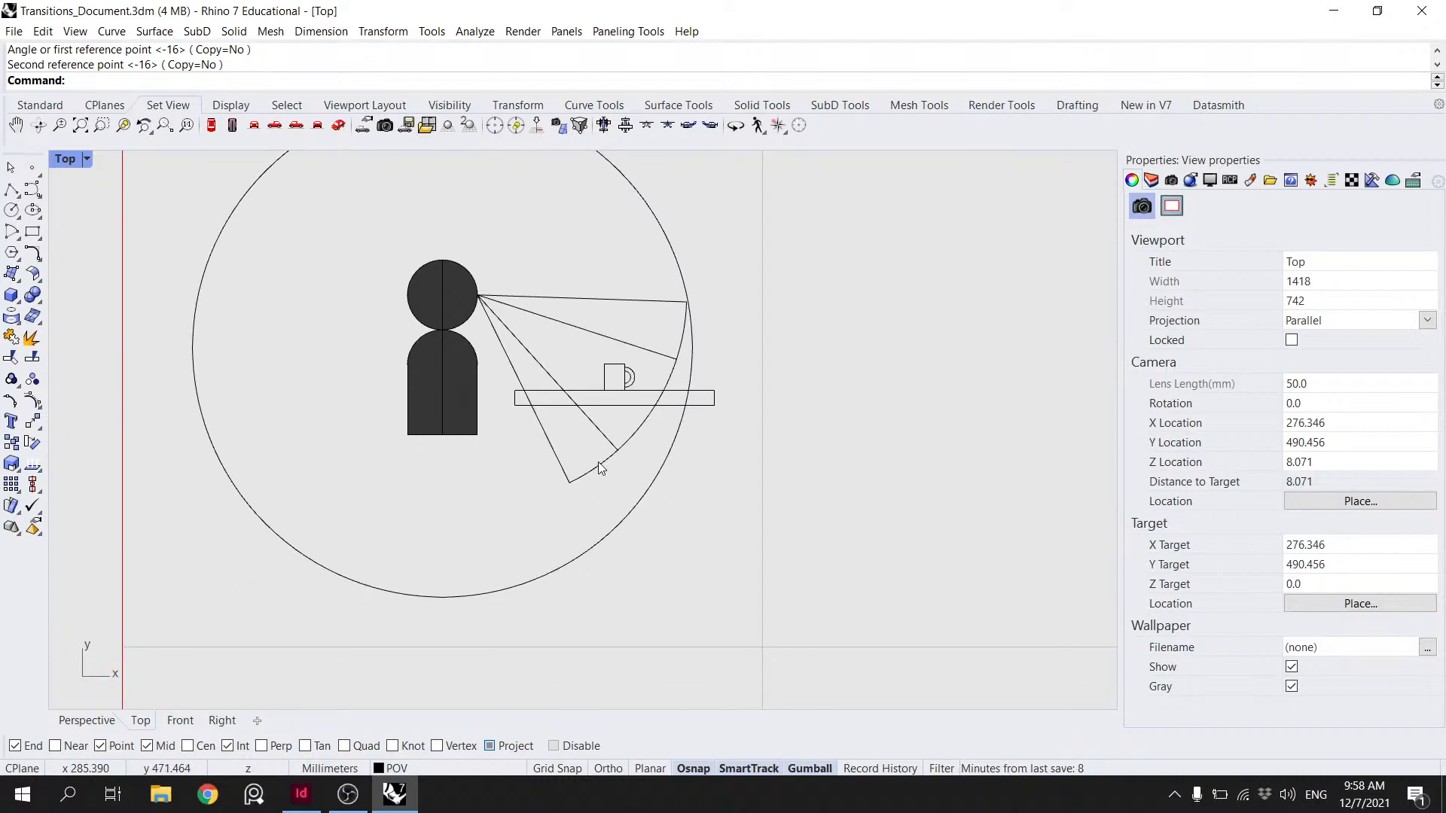
pyautogui.click(601, 467)
pyautogui.press('Escape')
pyautogui.click(602, 464)
pyautogui.write('xplode')
pyautogui.press('Return')
pyautogui.press('Escape')
pyautogui.click(602, 464)
pyautogui.press('Delete')
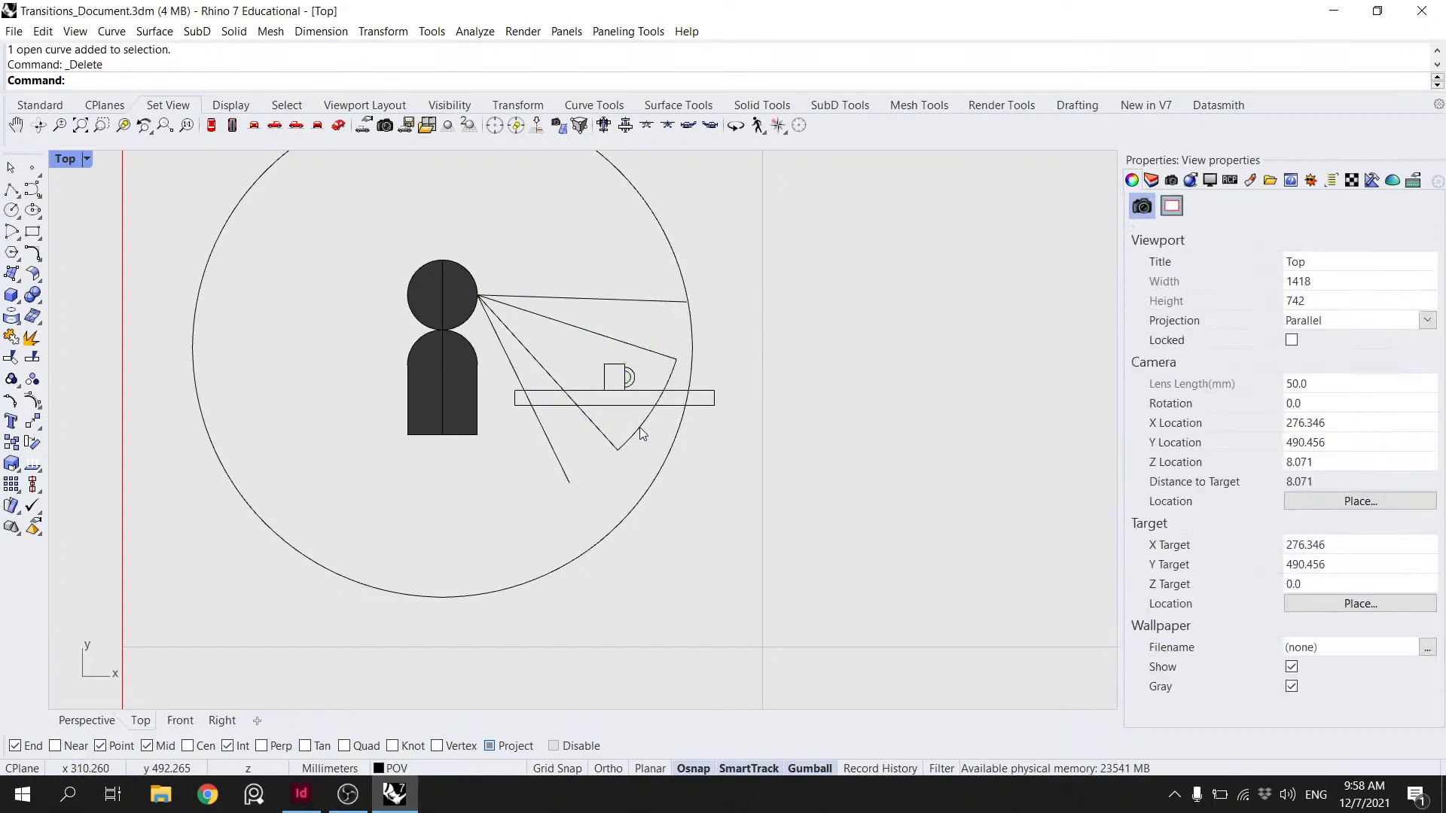
# - Explode the narrow view cone and delete its arc
pyautogui.click(640, 431)
pyautogui.write('Expl')
pyautogui.press('Return')
pyautogui.press('Escape')
pyautogui.click(640, 429)
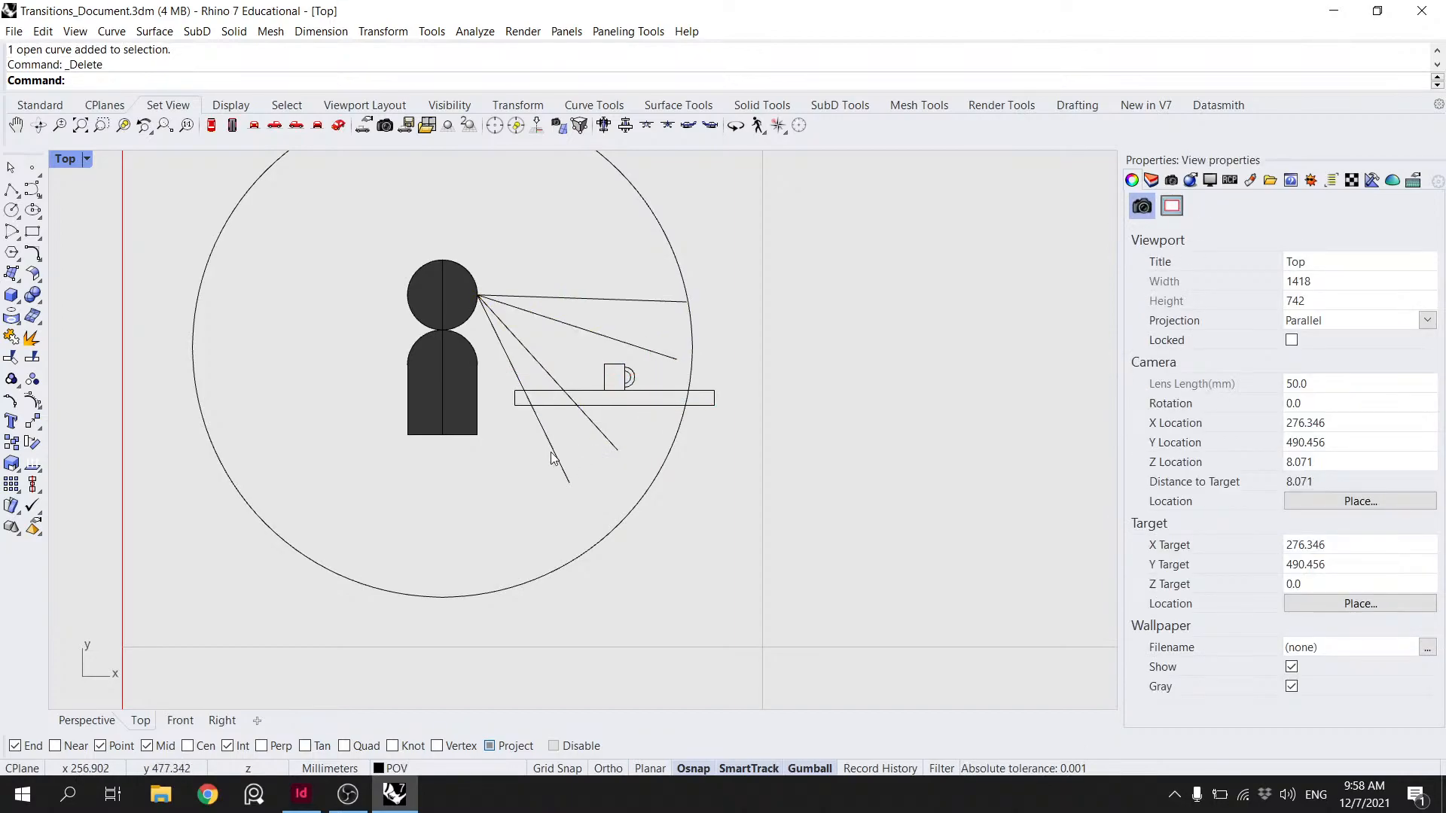
# - Extend the lowest of the four sight lines to the large circle around the person
pyautogui.click(552, 453)
pyautogui.click(608, 433)
pyautogui.click(554, 450)
pyautogui.keyDown('shift'); pyautogui.click(598, 431); pyautogui.keyUp('shift')
pyautogui.keyDown('shift'); pyautogui.click(636, 345); pyautogui.keyUp('shift')
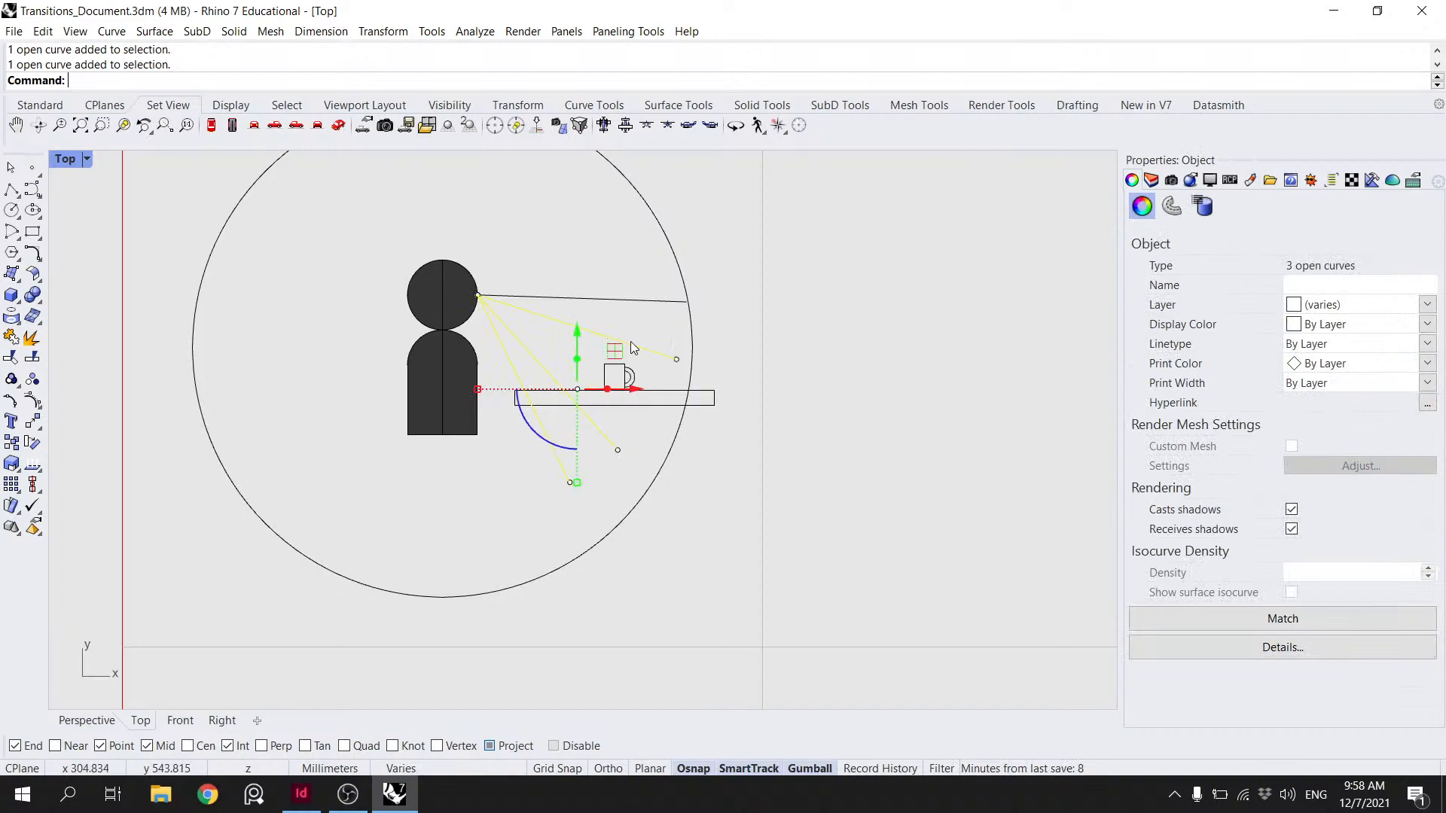
pyautogui.keyDown('shift'); pyautogui.click(650, 301); pyautogui.keyUp('shift')
pyautogui.write('extend')
pyautogui.press('Return')
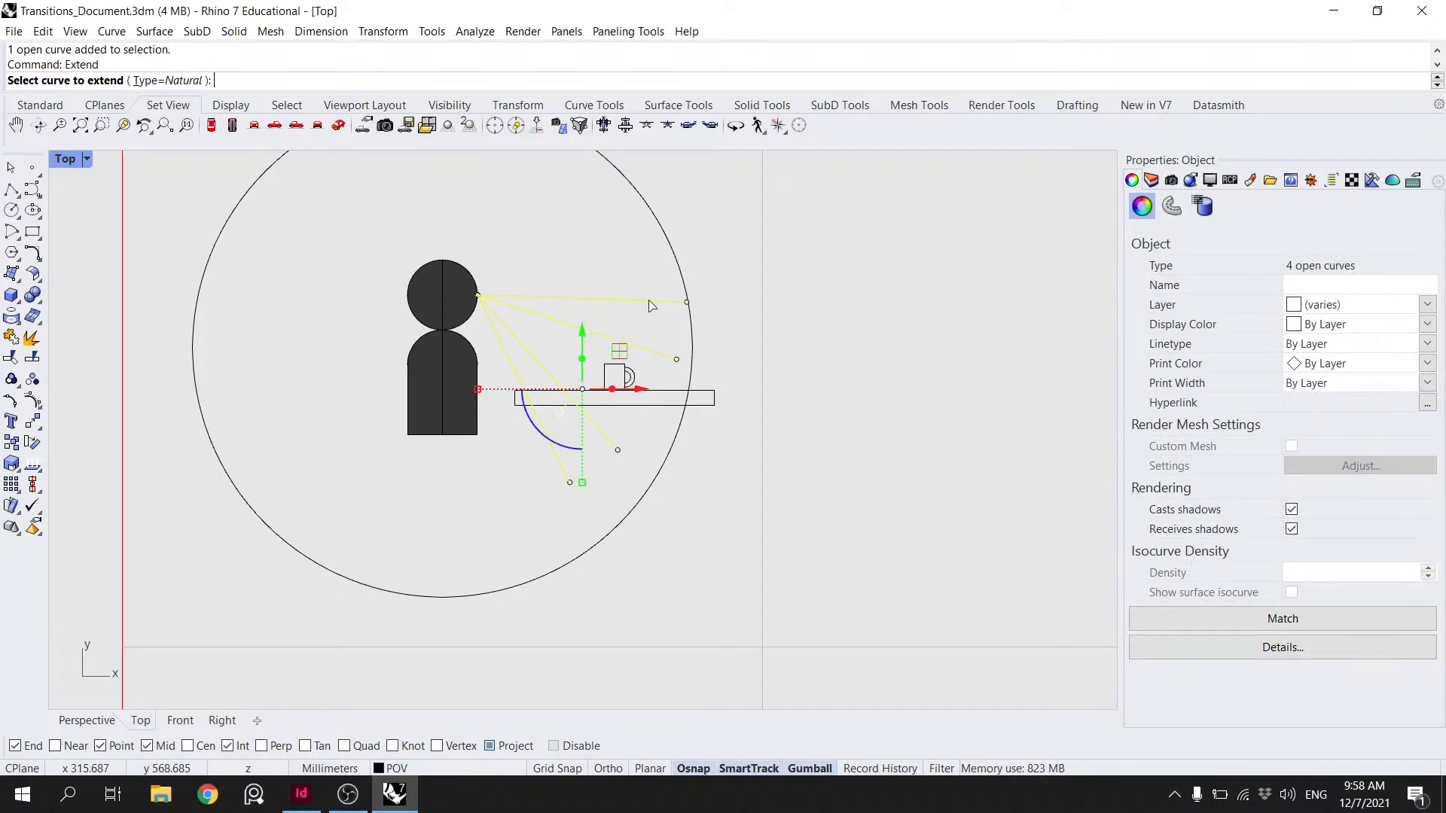
pyautogui.click(568, 479)
pyautogui.click(599, 541)
# - Extend the other three sight lines by the same length of 39.792 so they cross the large circle
pyautogui.click(618, 451)
pyautogui.press('Return')
pyautogui.click(677, 363)
pyautogui.press('Return')
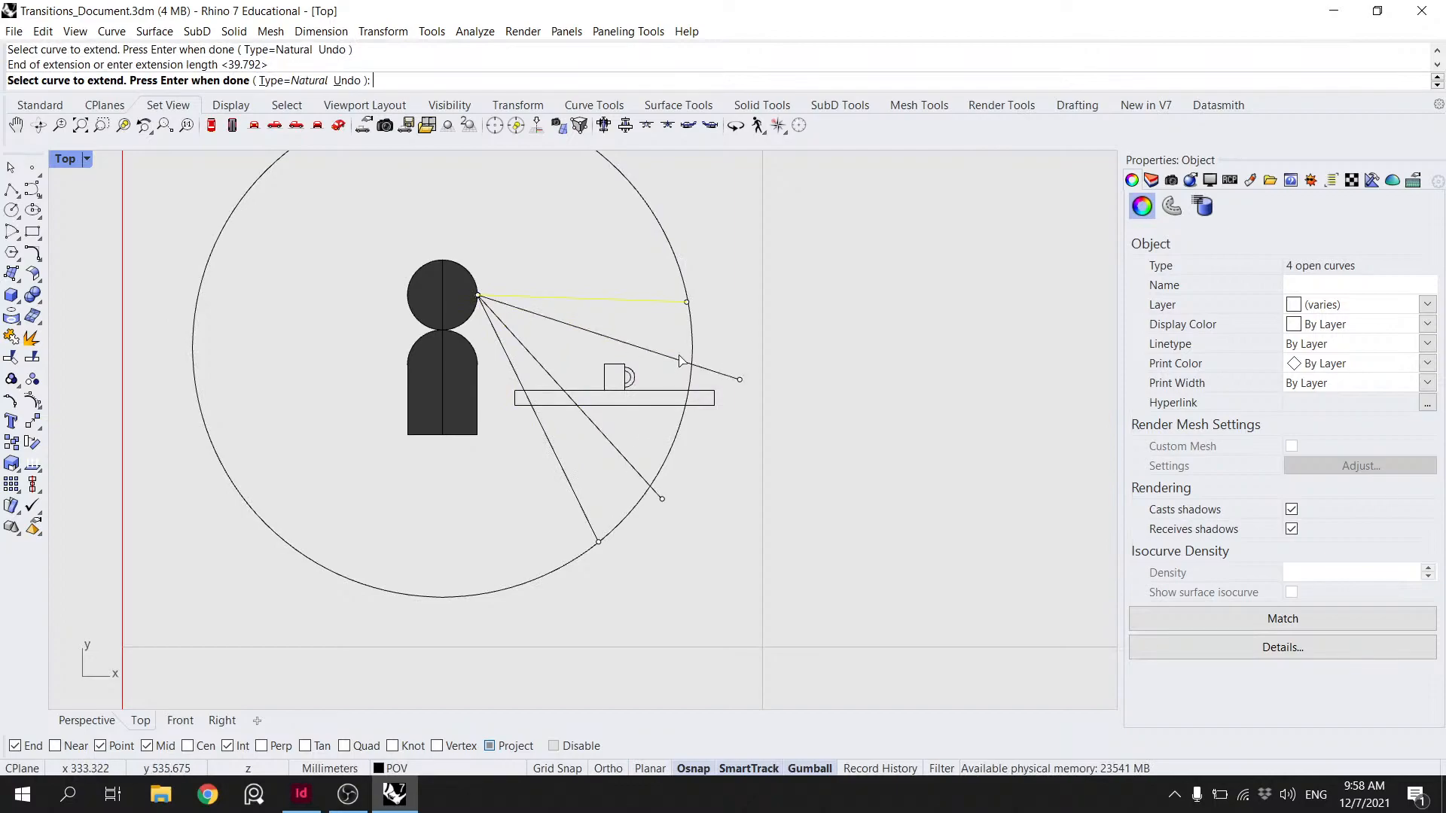
pyautogui.click(687, 302)
pyautogui.press('Return')
pyautogui.press('Return')
# - Trim off the sight line ends outside the large circle, using the circle as the cutting object
pyautogui.click(682, 259)
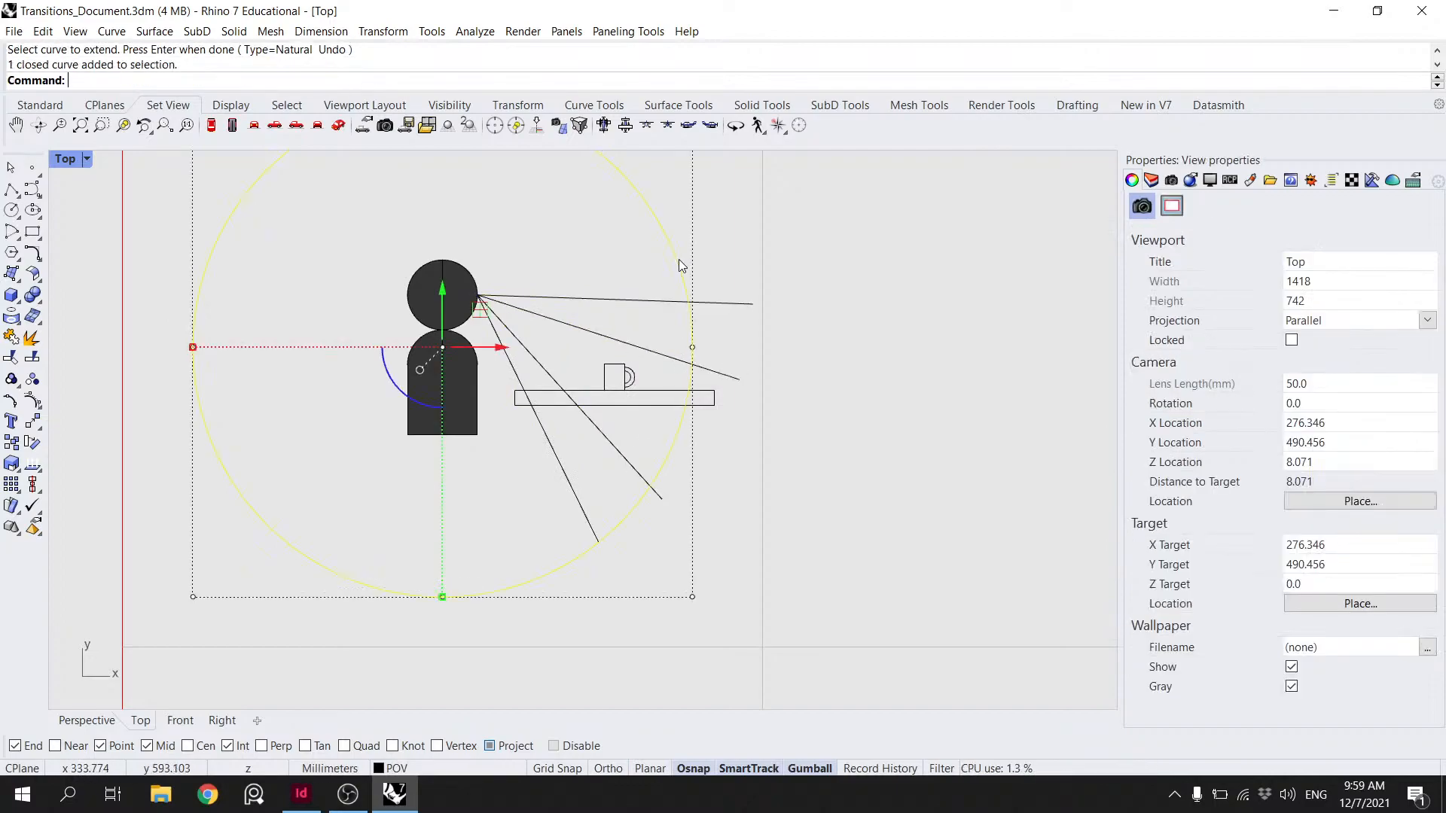
pyautogui.write('Trim')
pyautogui.press('Return')
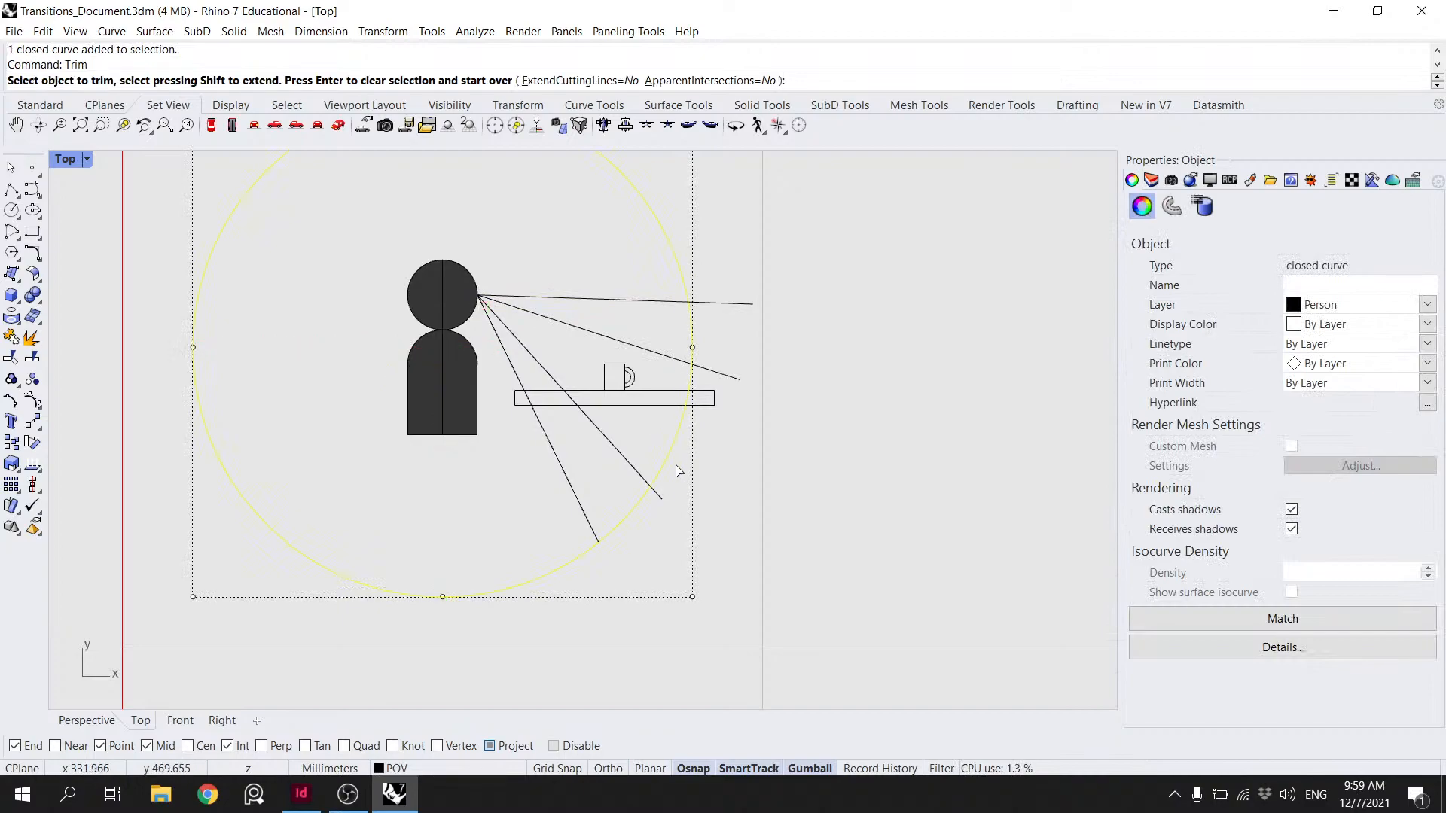
pyautogui.click(663, 496)
pyautogui.scroll(3, 618, 546)
pyautogui.scroll(-8, 678, 456)
pyautogui.scroll(8, 645, 463)
pyautogui.press('Return')
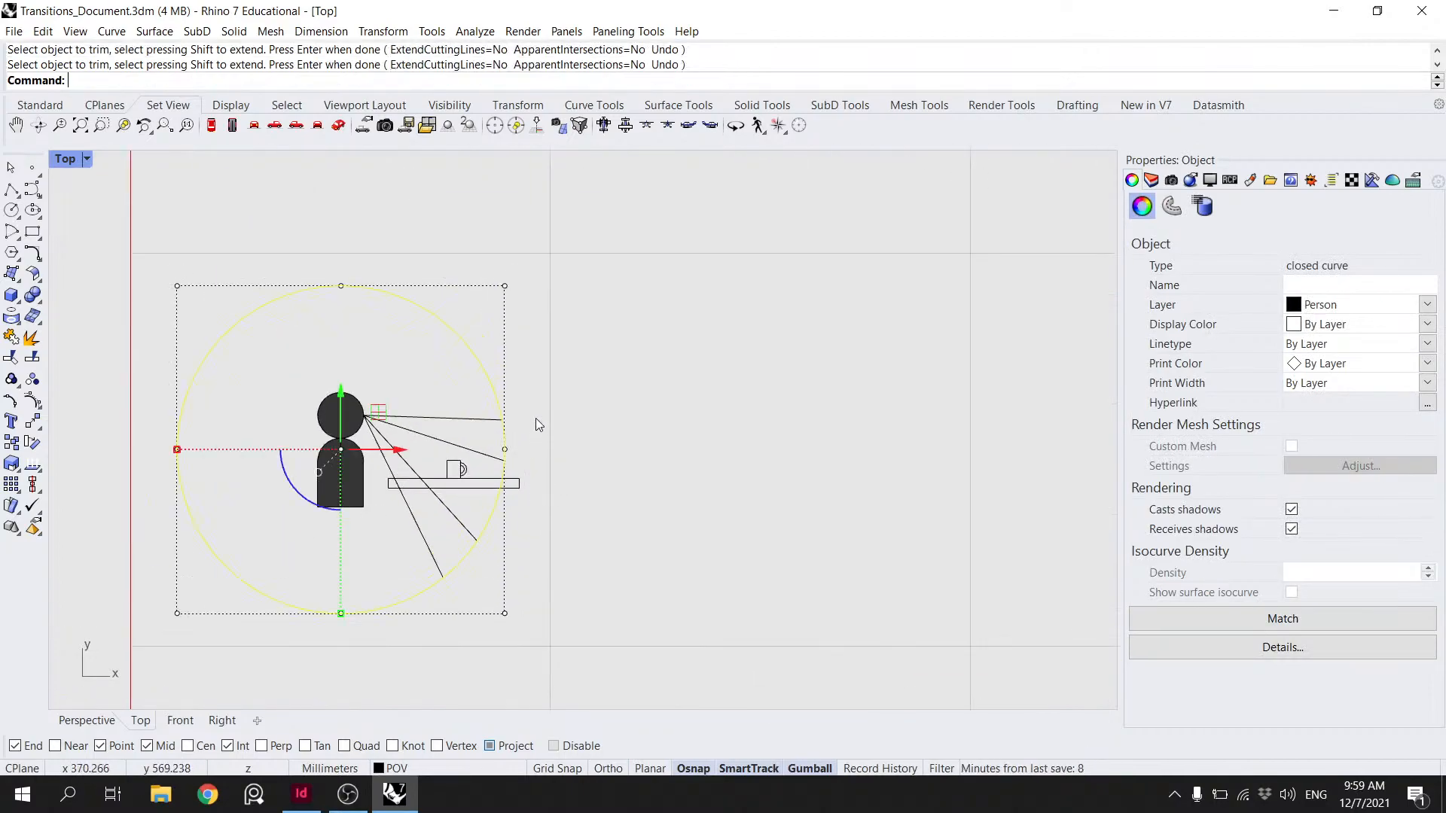
pyautogui.press('Escape')
pyautogui.scroll(-6, 522, 405)
pyautogui.moveTo(519, 402); pyautogui.dragTo(661, 356, button='right')
pyautogui.scroll(4, 656, 359)
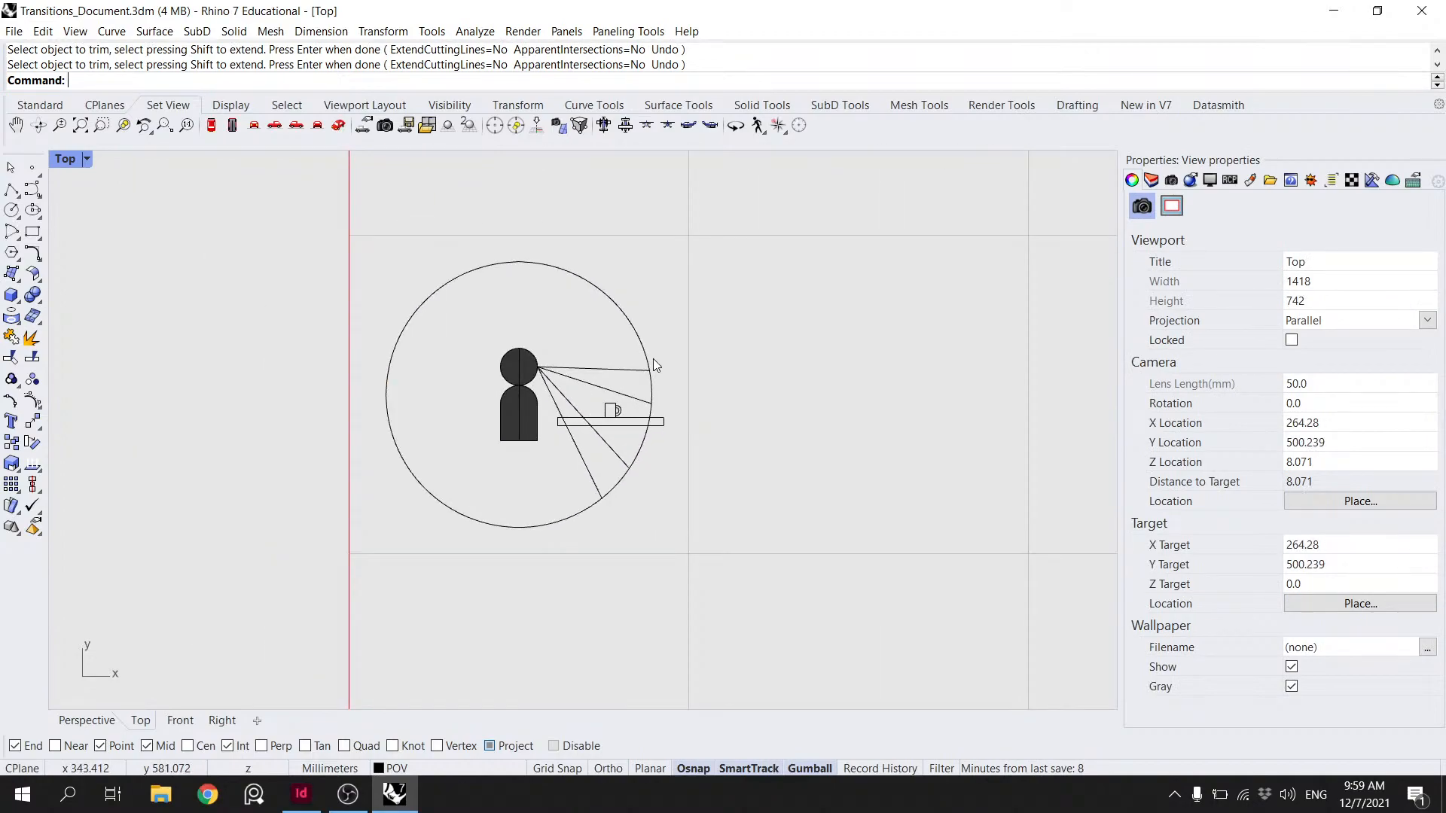
pyautogui.scroll(-2, 693, 404)
pyautogui.moveTo(723, 398)
pyautogui.mouseDown(button='right')
pyautogui.moveTo(792, 349)
pyautogui.moveTo(602, 365)
pyautogui.mouseUp(button='right')
pyautogui.scroll(-4, 602, 365)
pyautogui.moveTo(737, 371); pyautogui.dragTo(549, 394, button='right')
pyautogui.scroll(5, 332, 383)
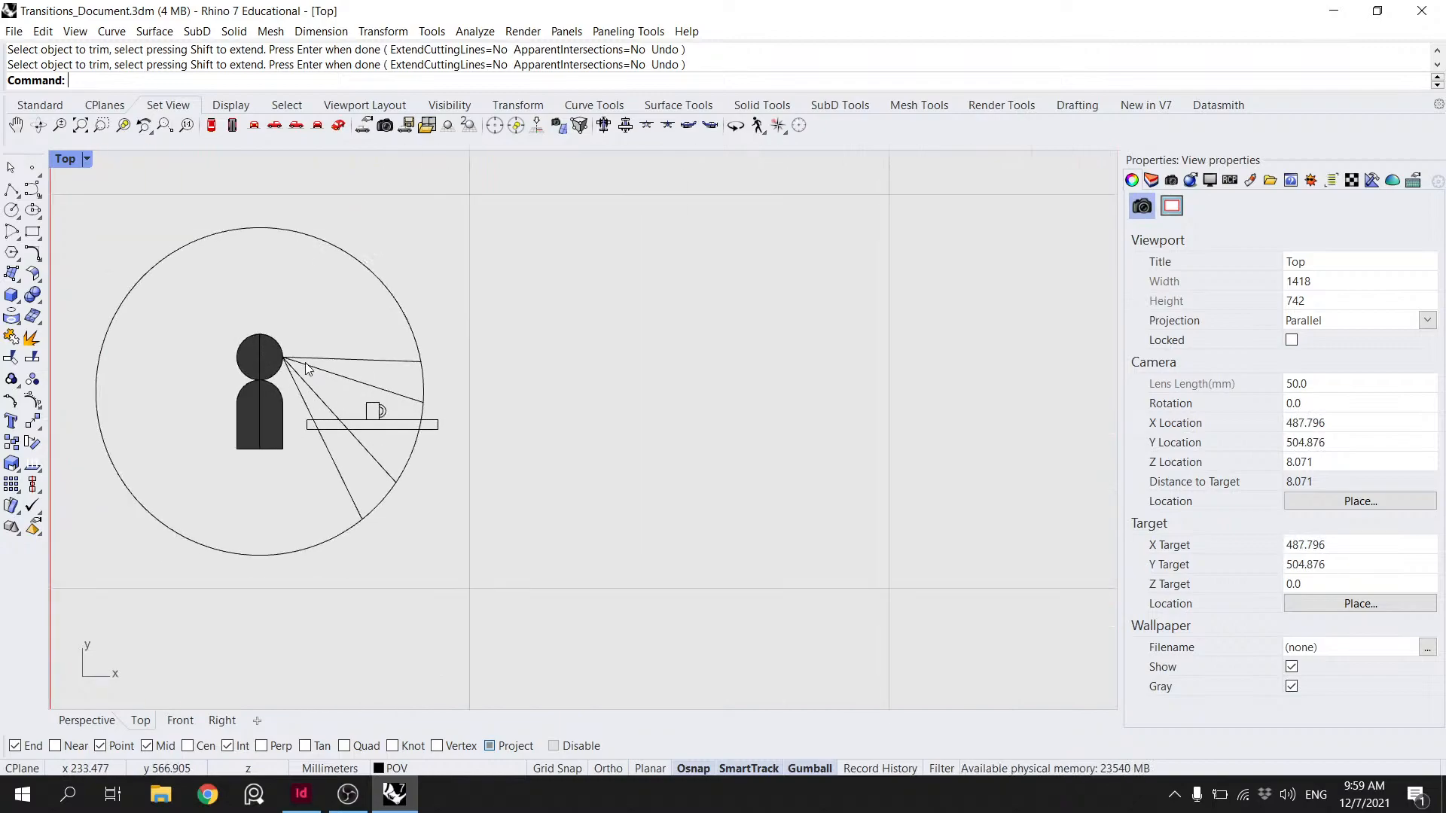
pyautogui.scroll(-2, 444, 502)
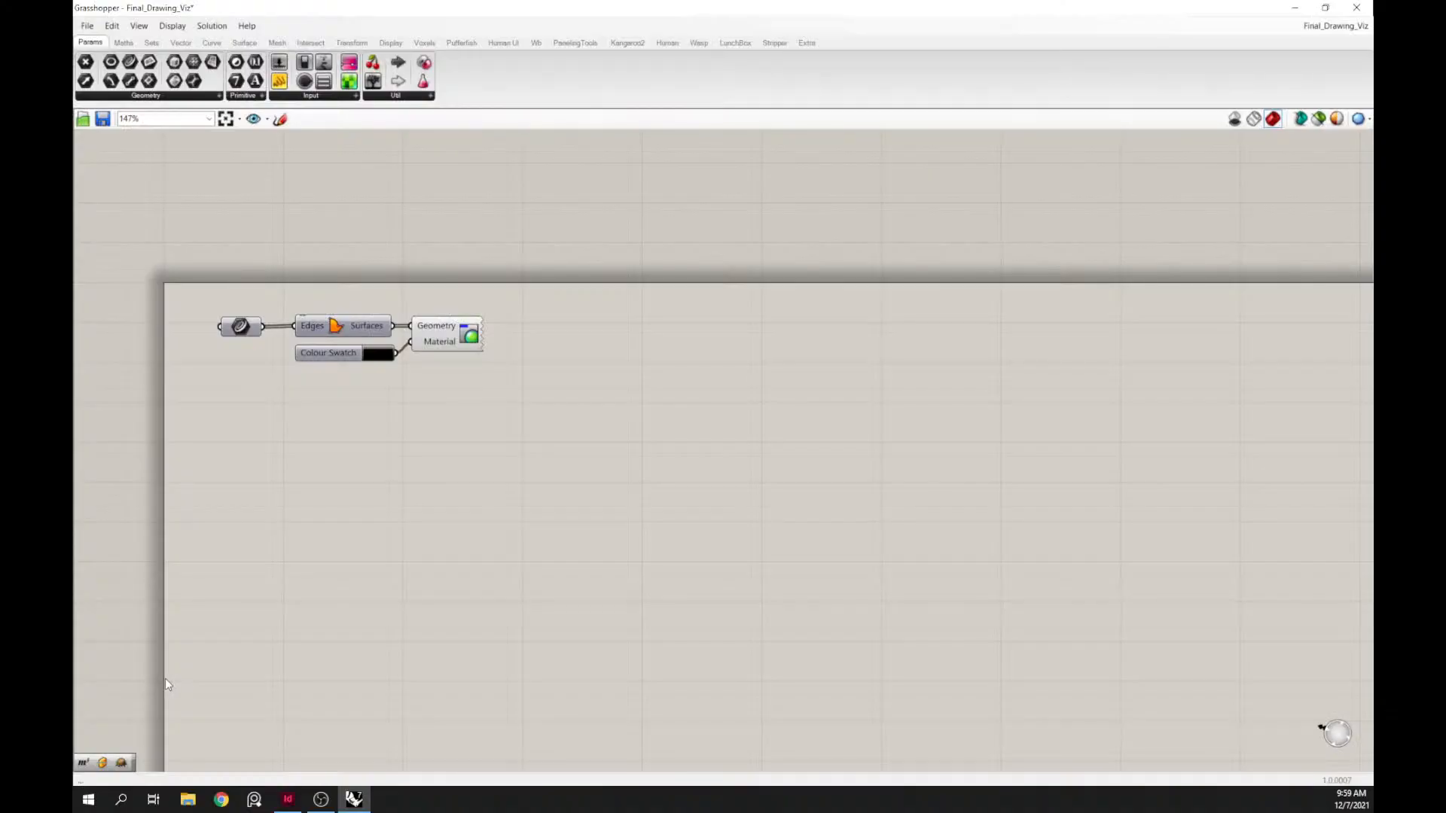
pyautogui.click(289, 799)
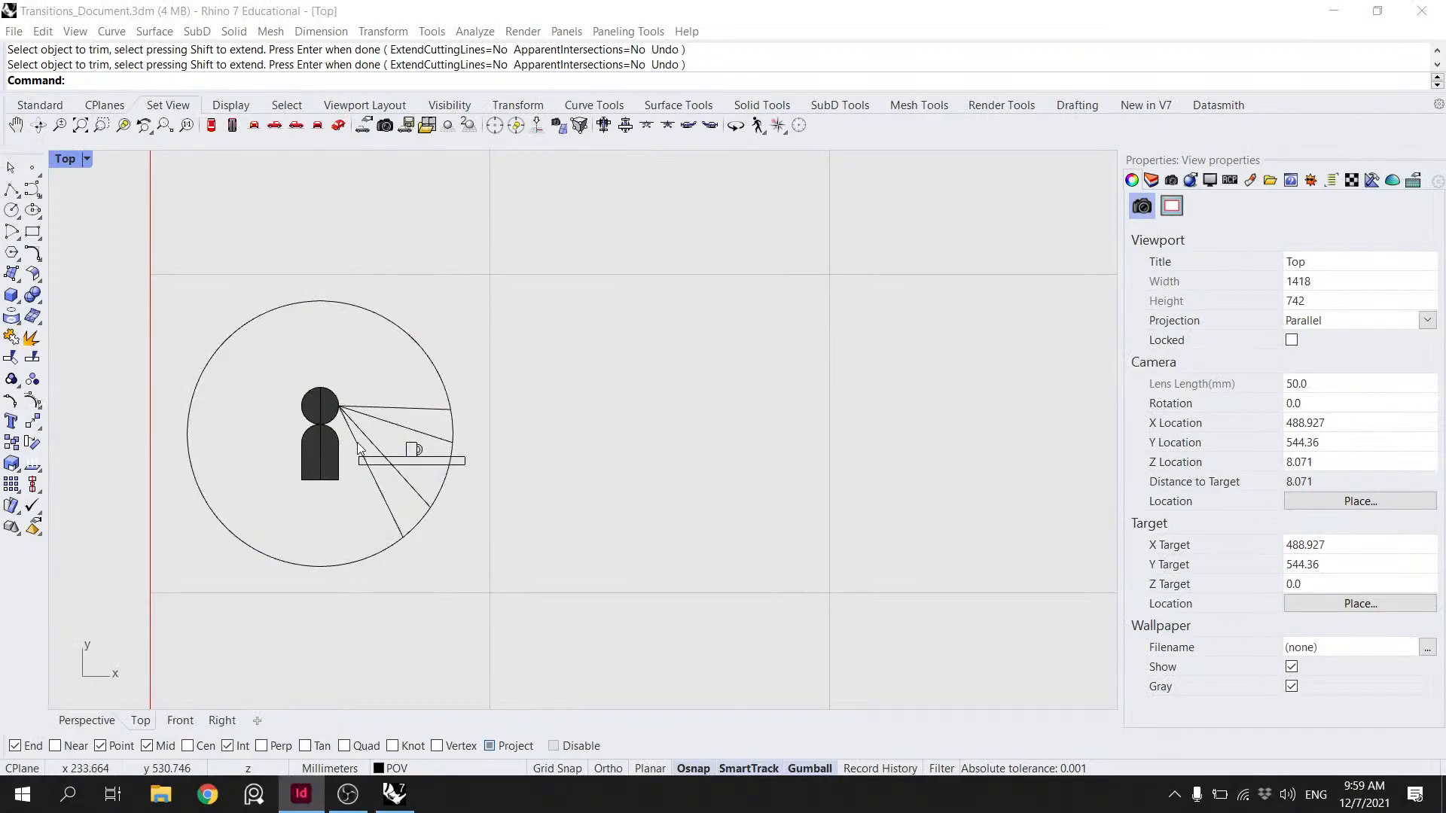
pyautogui.scroll(3, 359, 448)
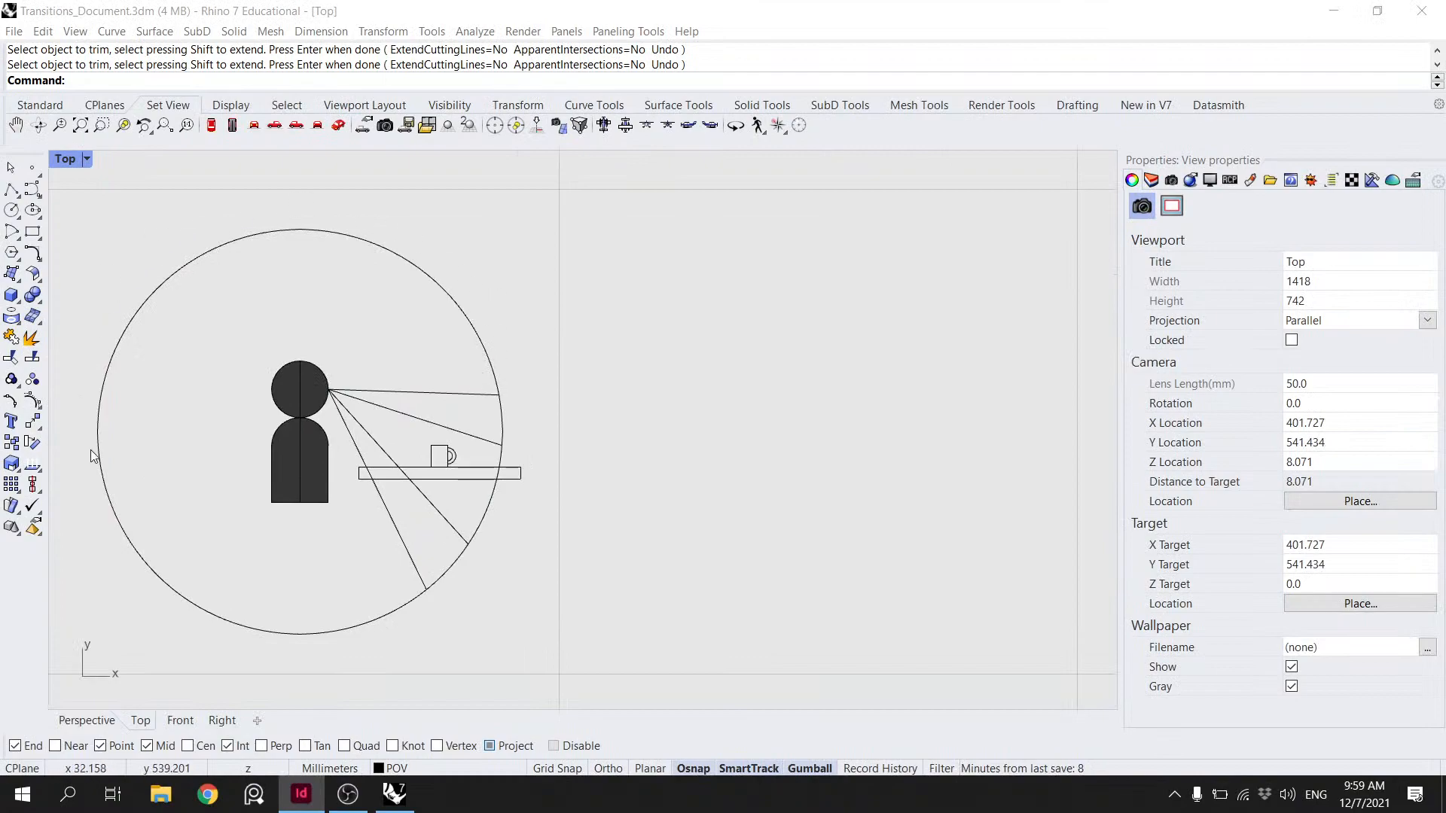
pyautogui.scroll(-3, 192, 459)
pyautogui.moveTo(192, 459); pyautogui.dragTo(332, 351, button='right')
pyautogui.scroll(2, 332, 350)
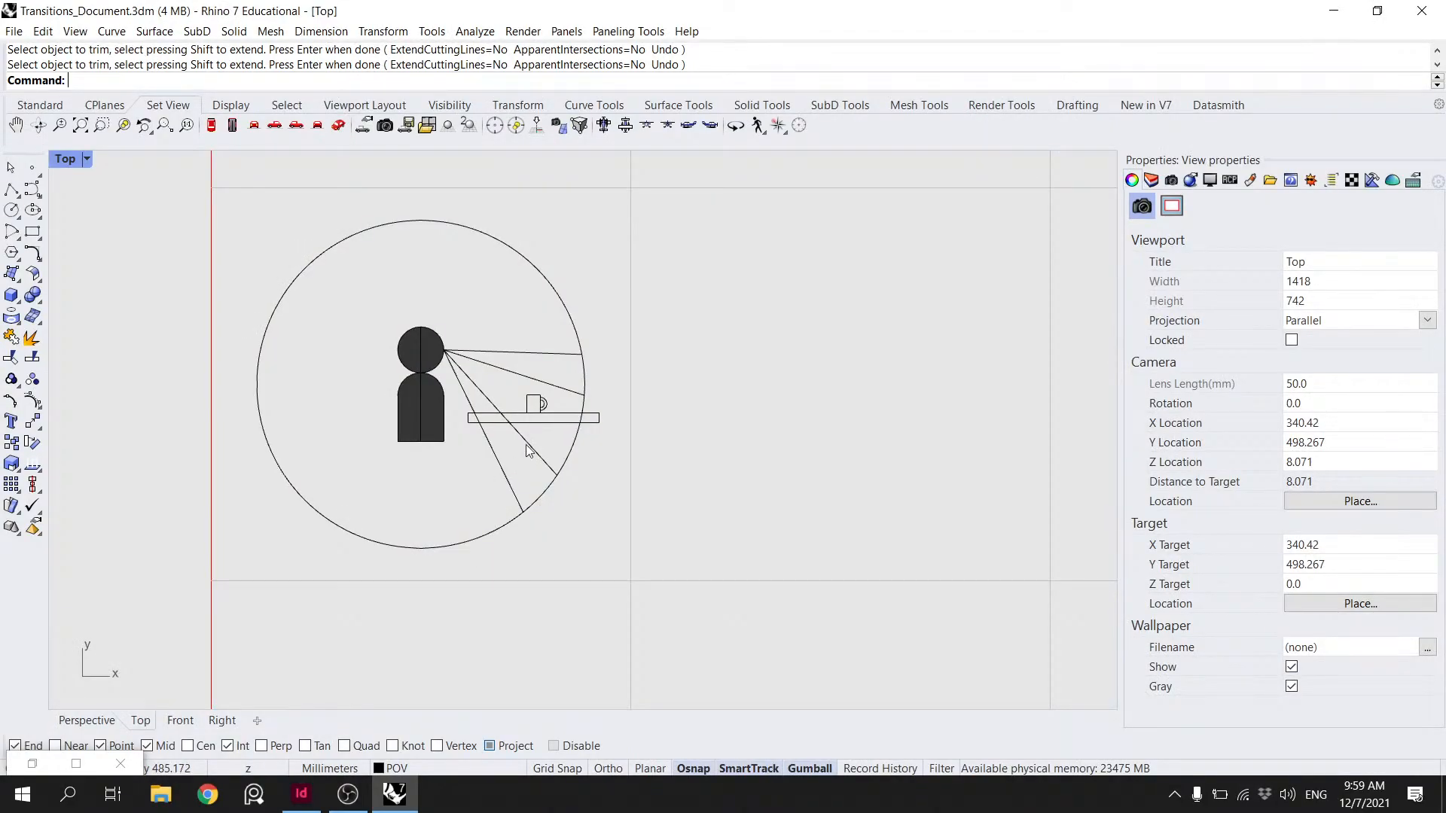
pyautogui.scroll(2, 564, 502)
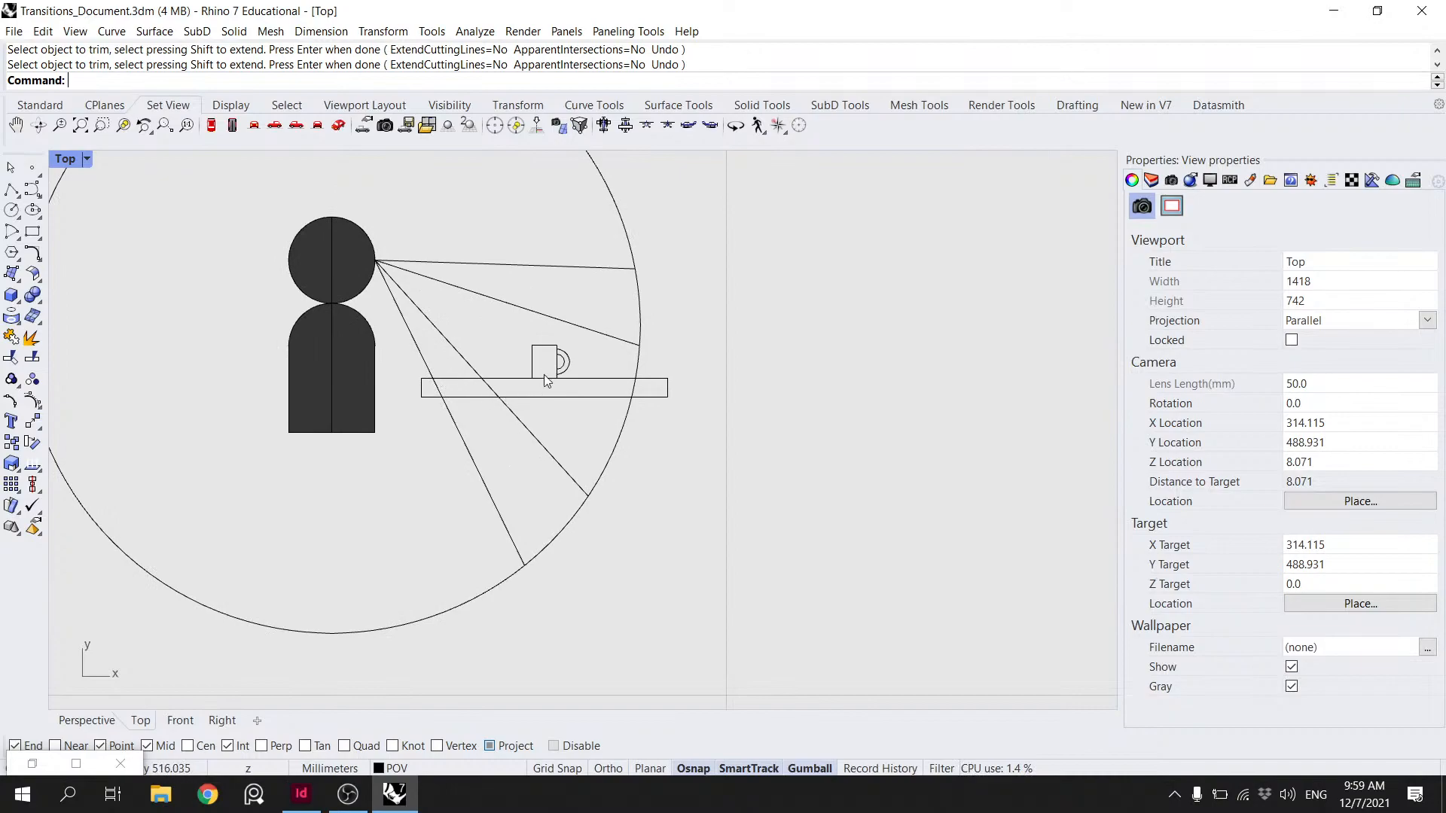
# - Examine how the person, table and tea cup sit inside the large circle
pyautogui.scroll(-6, 559, 346)
pyautogui.scroll(6, 556, 365)
pyautogui.scroll(-6, 569, 382)
pyautogui.scroll(3, 557, 389)
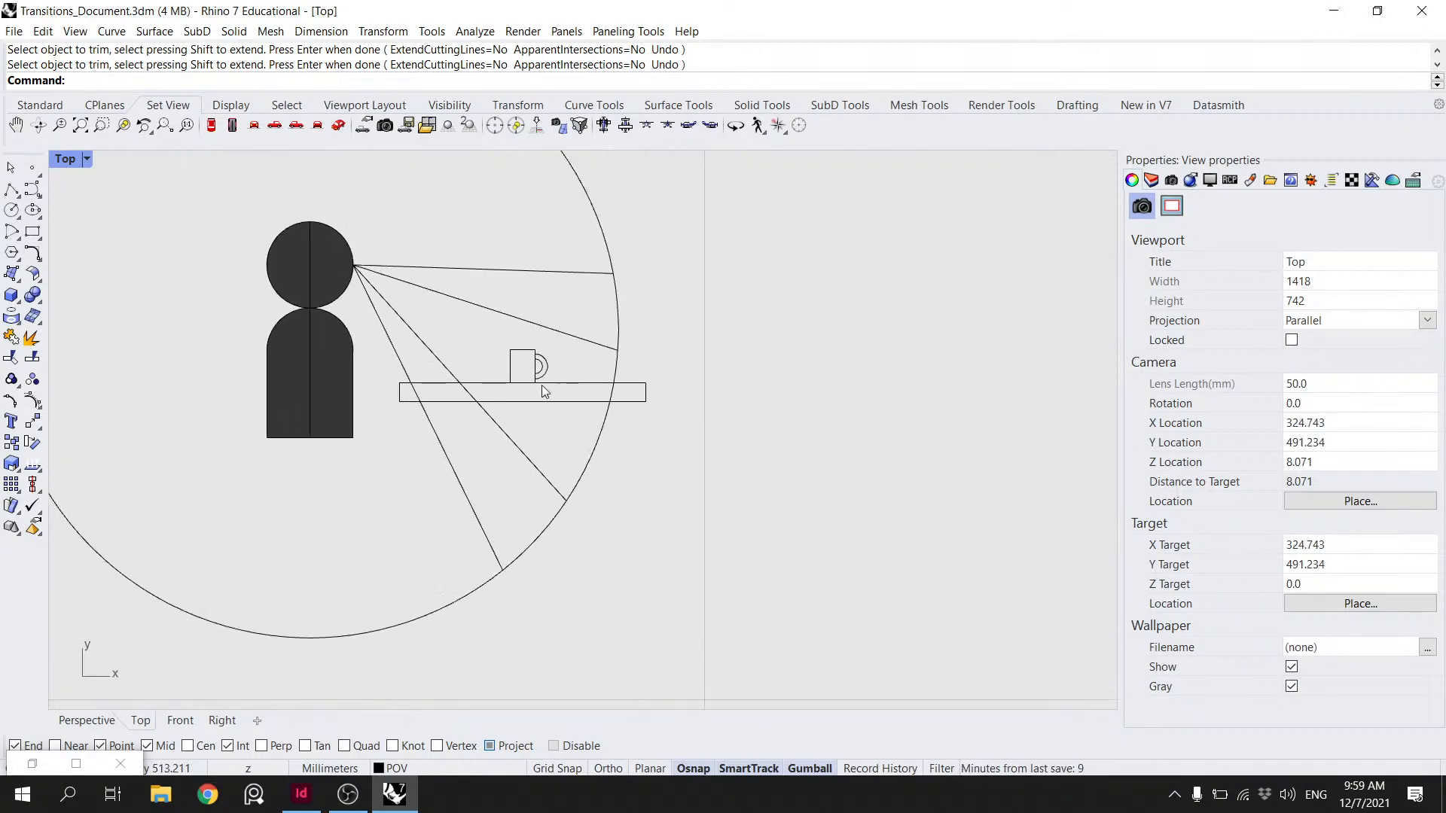
pyautogui.scroll(-3, 540, 386)
pyautogui.scroll(-2, 545, 395)
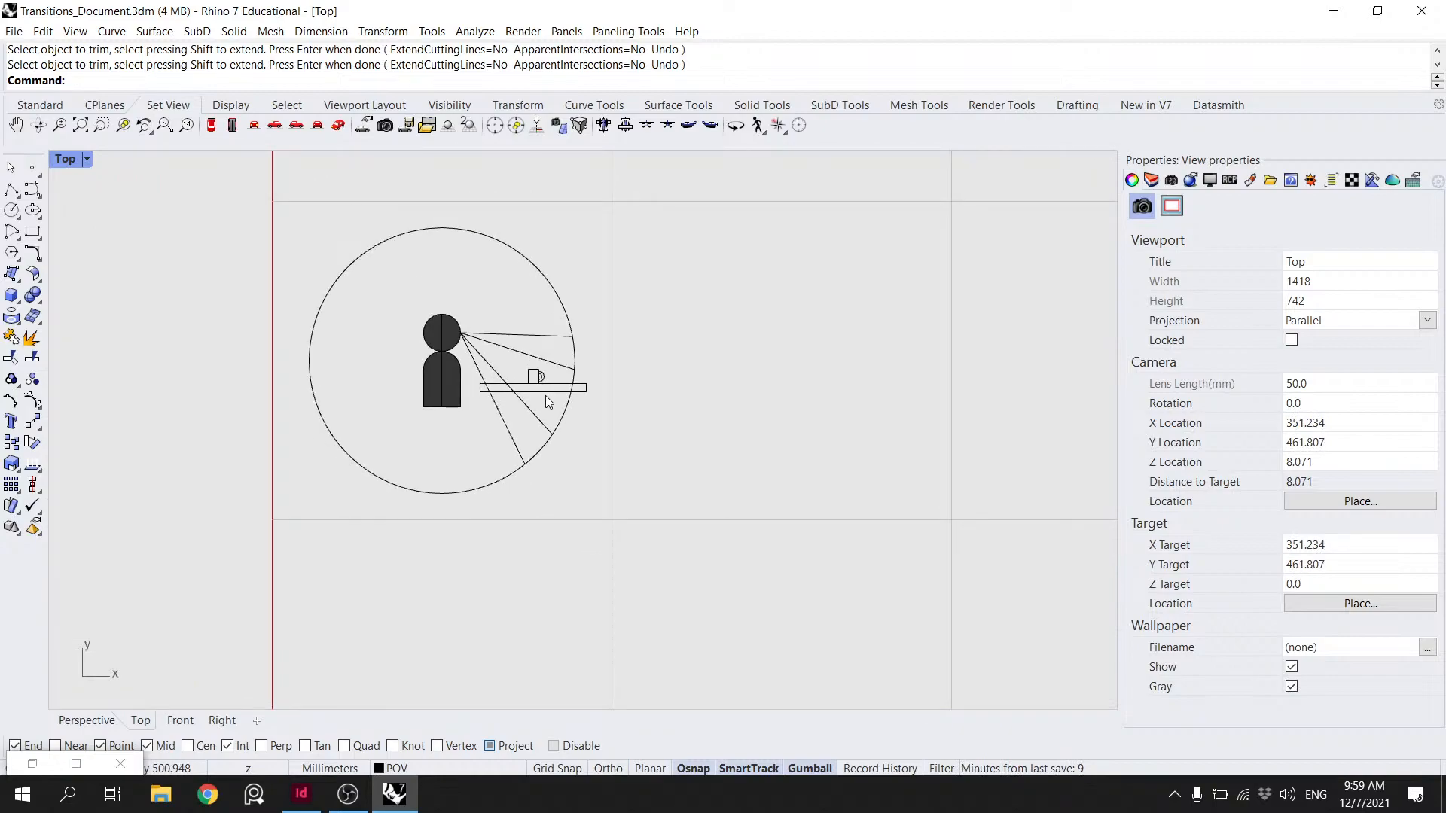
pyautogui.scroll(4, 545, 396)
pyautogui.scroll(-3, 562, 398)
pyautogui.scroll(5, 563, 399)
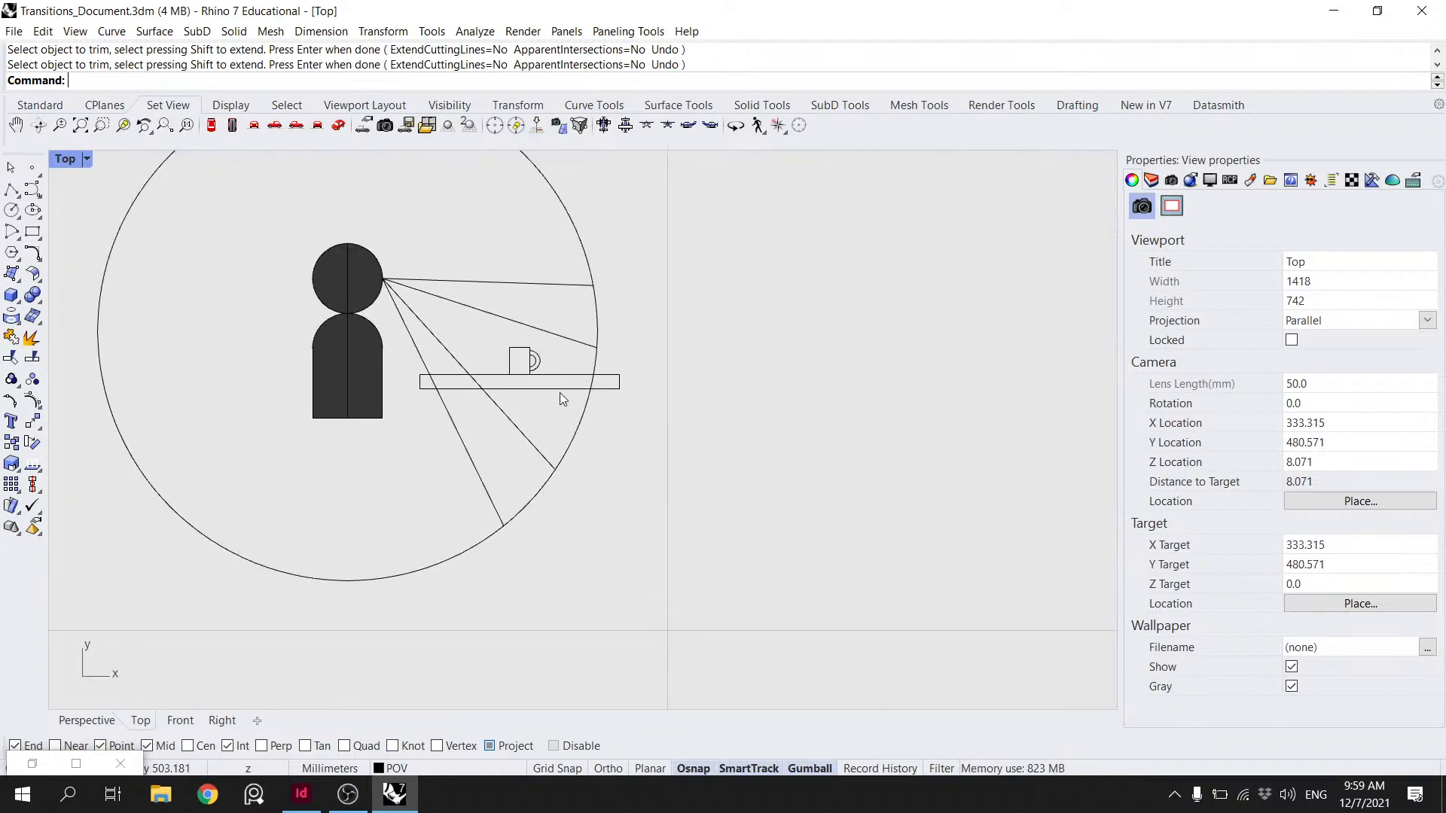
pyautogui.scroll(-3, 560, 392)
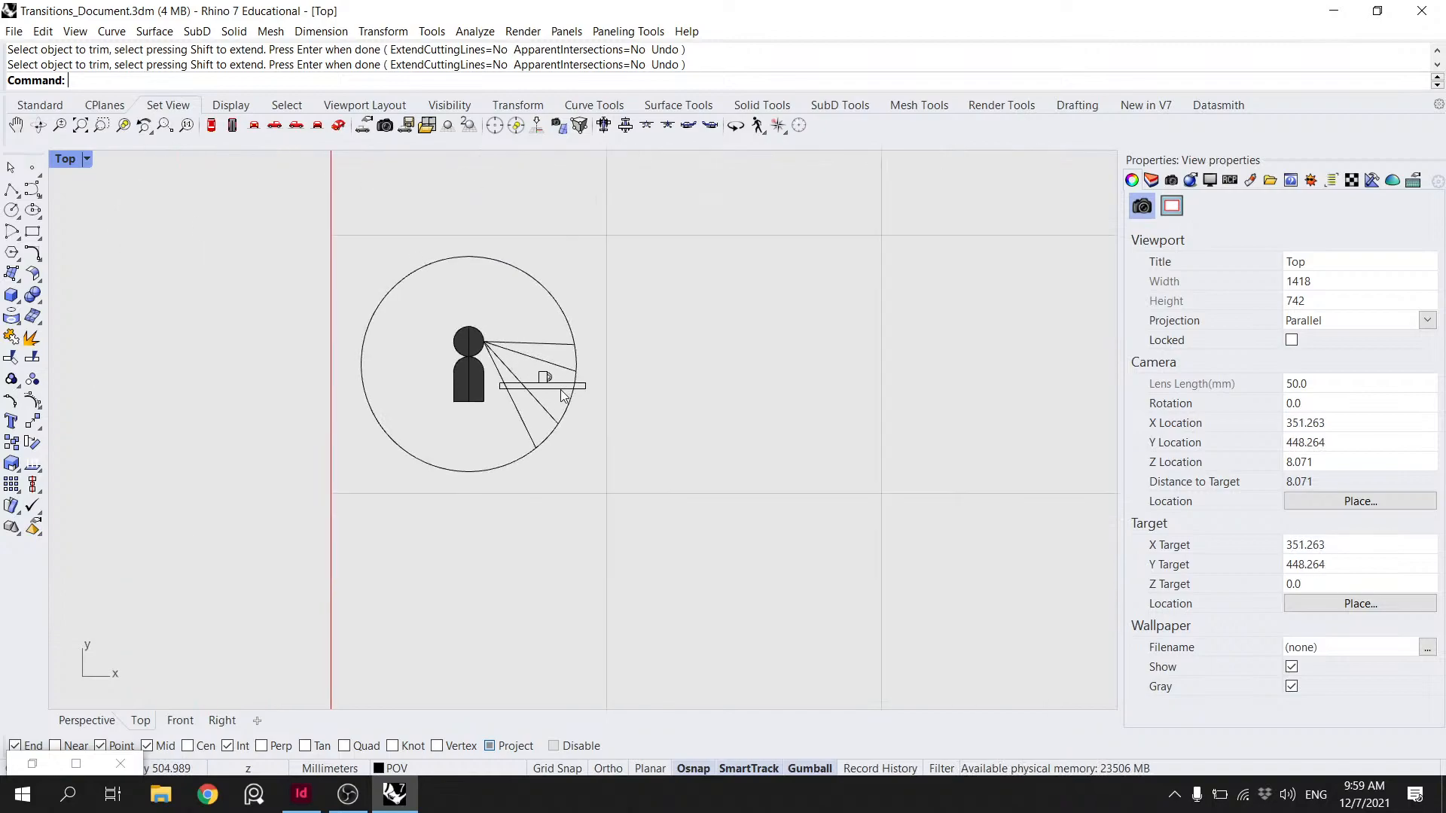
pyautogui.scroll(4, 563, 396)
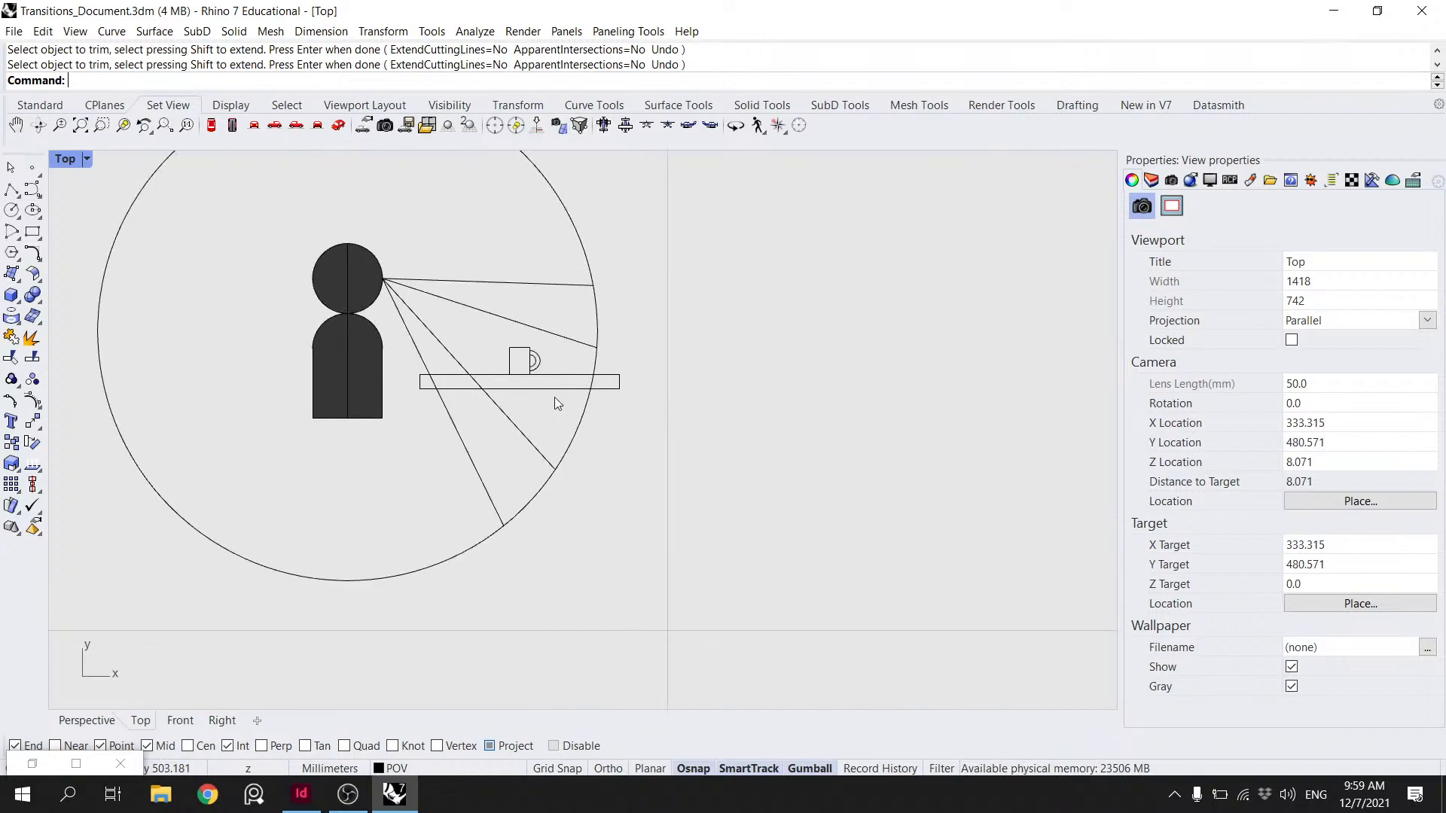
pyautogui.scroll(-1, 557, 399)
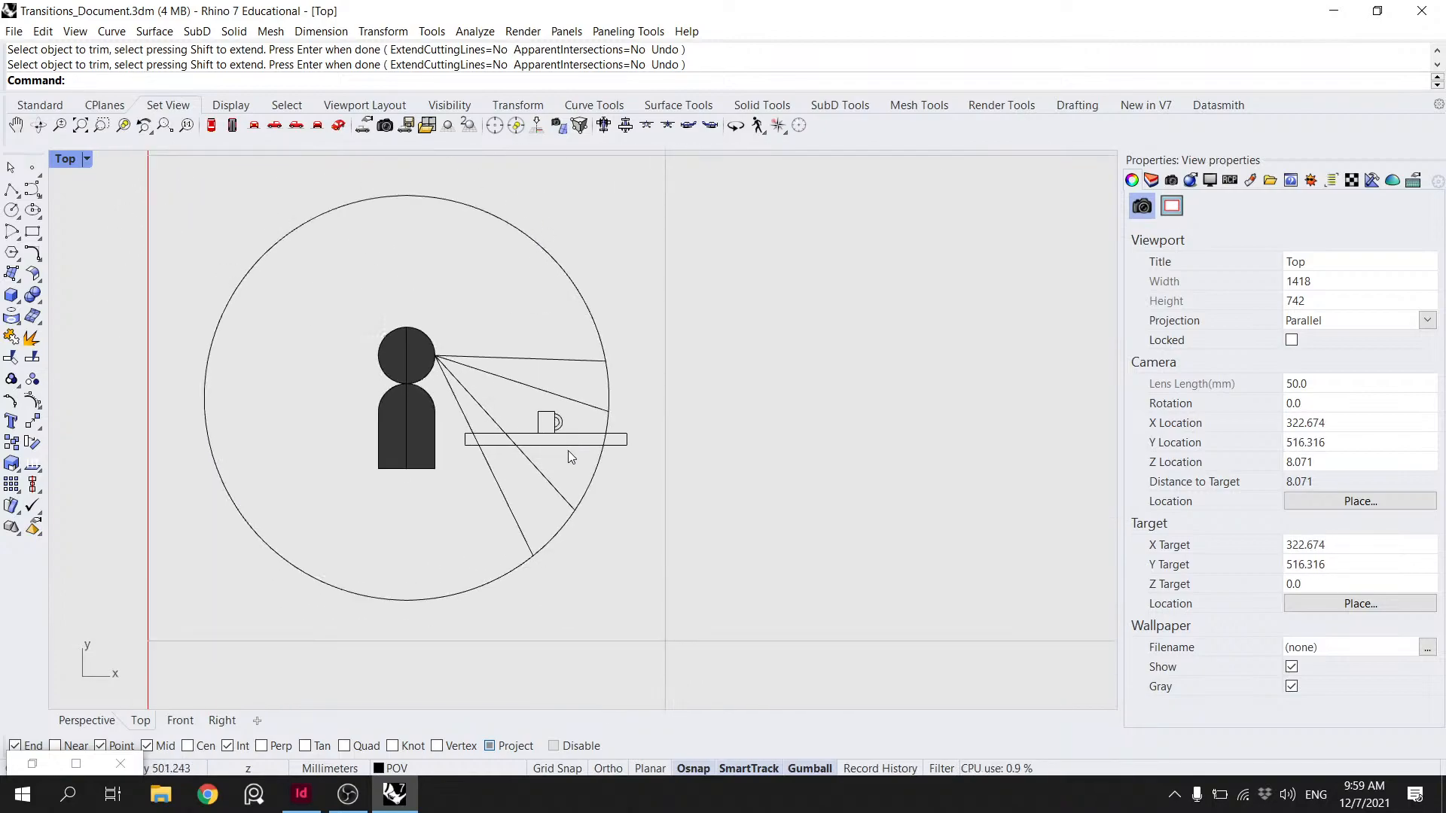
# - Try to move the person, table, tea cup and sight lines left inside the large circle, and undo the move
pyautogui.moveTo(573, 454); pyautogui.dragTo(395, 307)
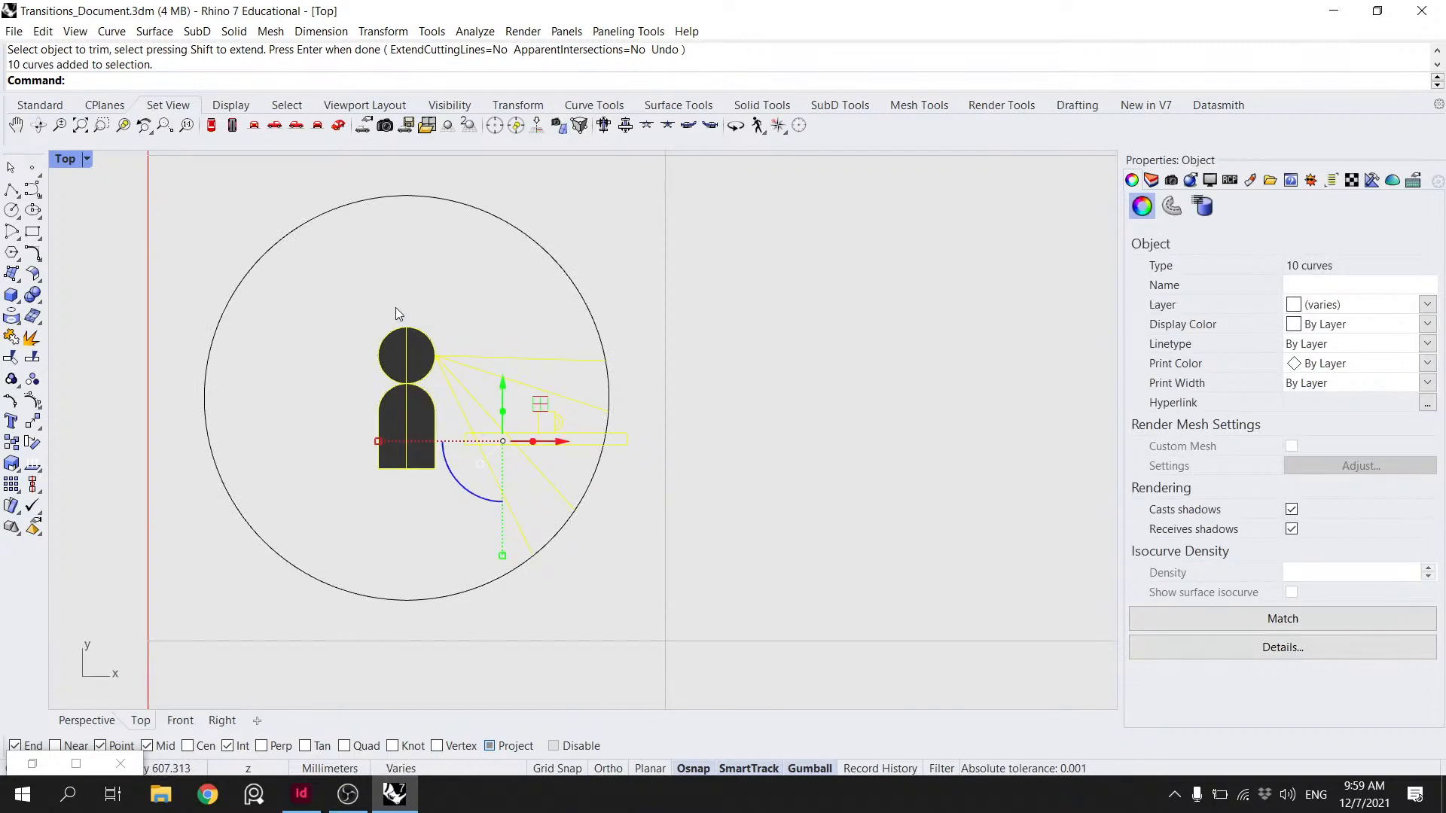
pyautogui.moveTo(542, 443); pyautogui.dragTo(476, 443)
pyautogui.click(540, 280)
pyautogui.scroll(-2, 540, 280)
pyautogui.scroll(-2, 563, 350)
pyautogui.hotkey('ctrl', 'z')
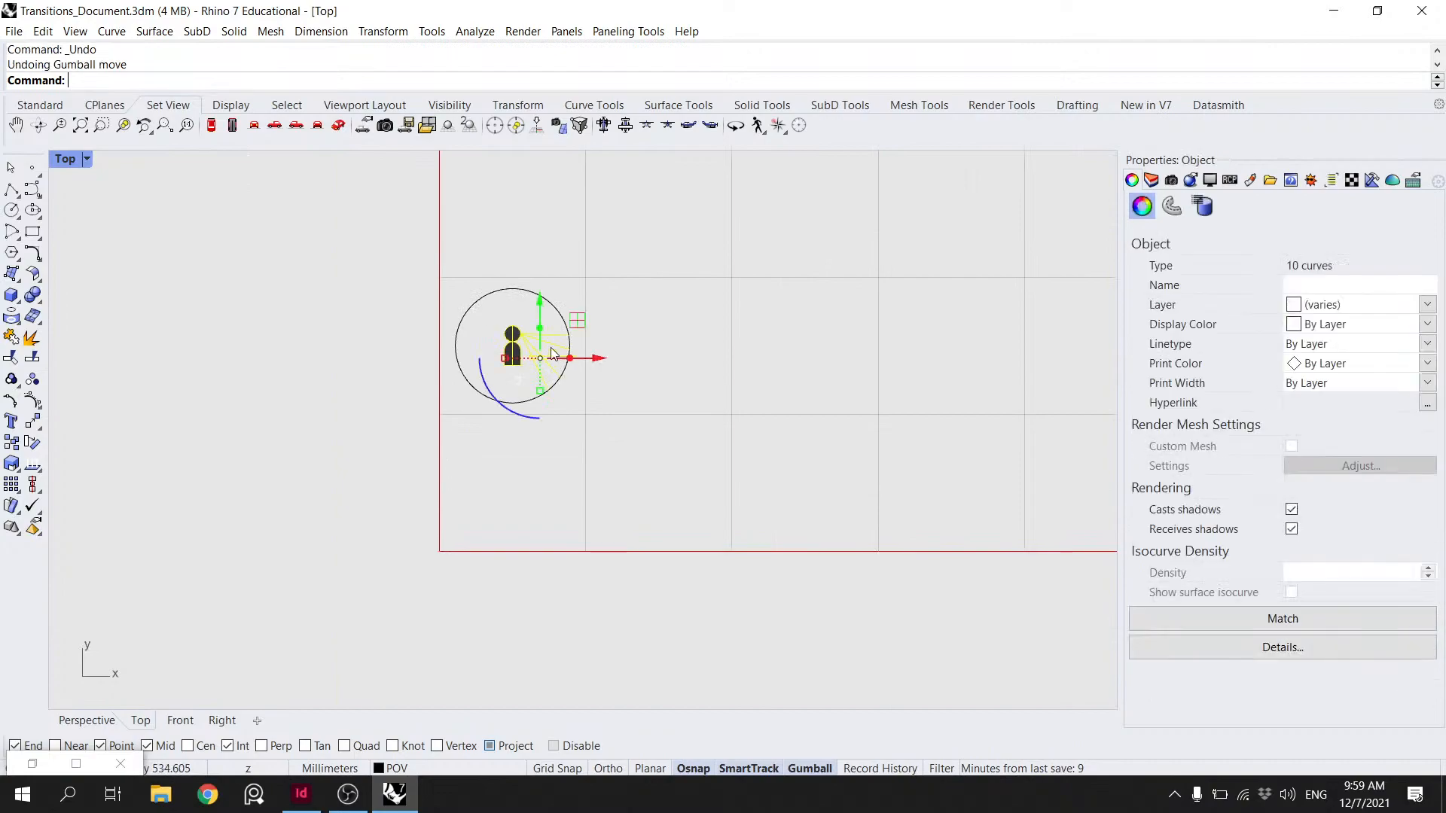
pyautogui.scroll(4, 563, 350)
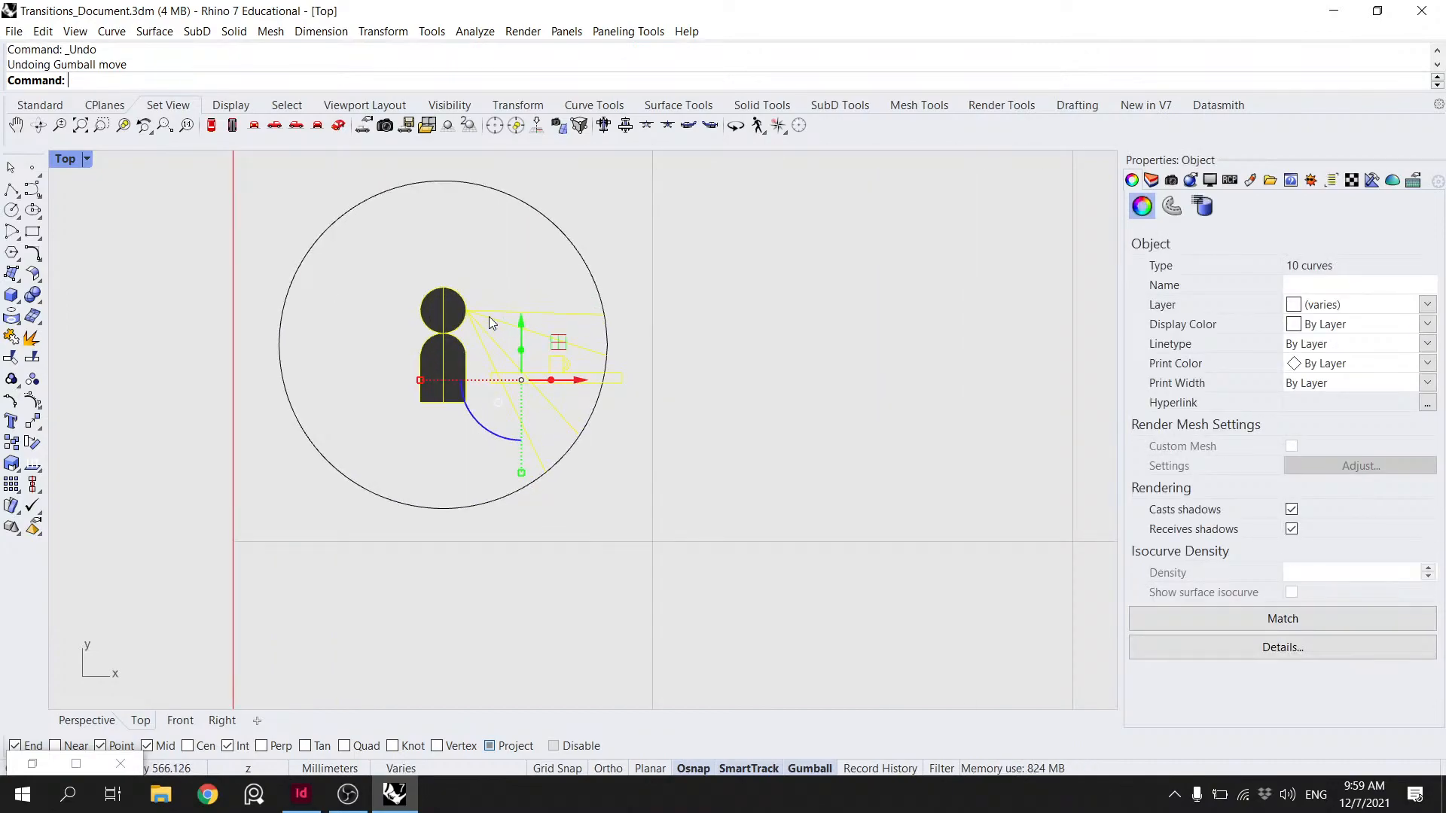
pyautogui.press('Escape')
# - Draw a horizontal helper polyline from the person's lower left corner to a point directly below the table's right end
pyautogui.click(11, 189)
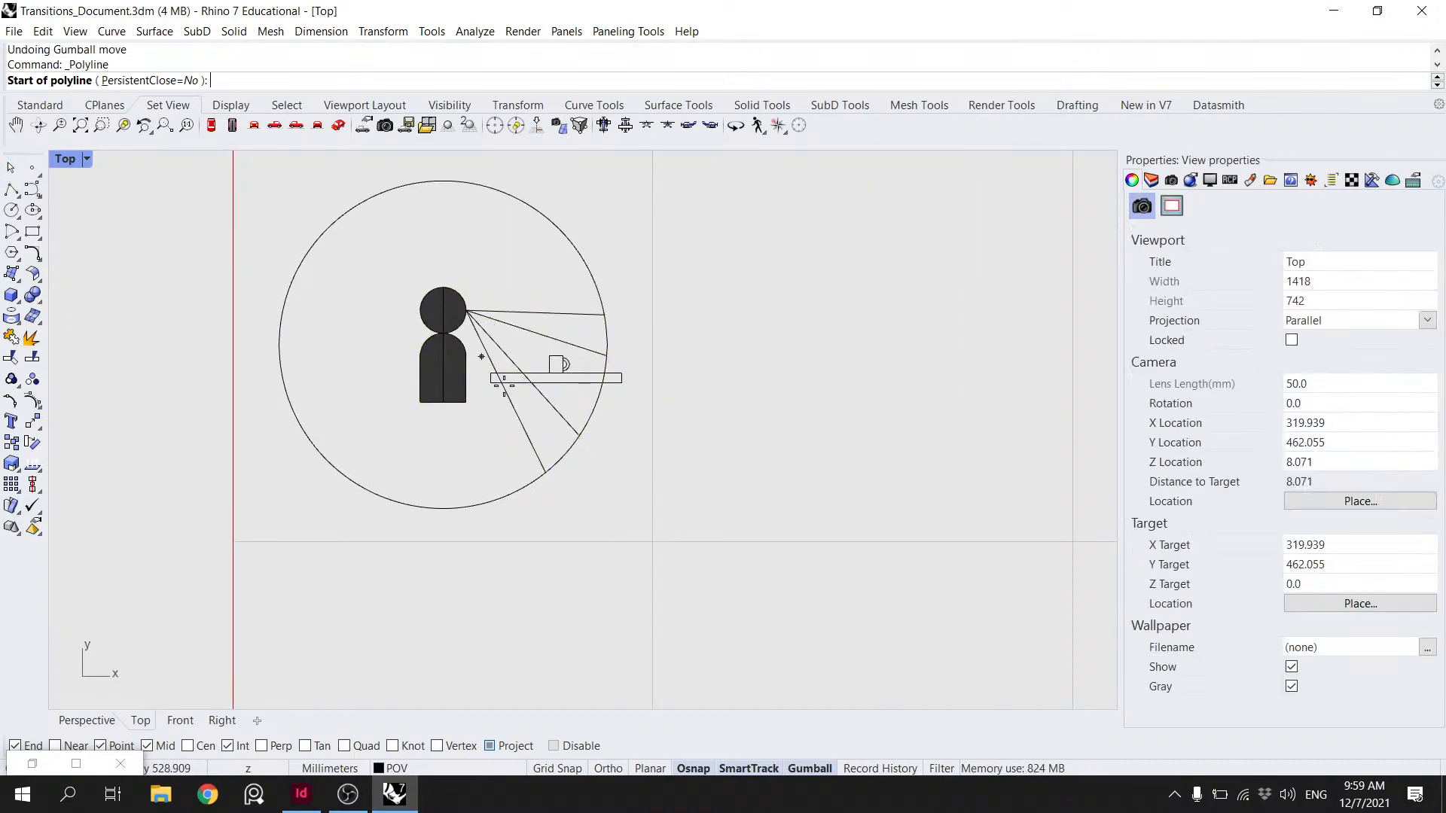
pyautogui.scroll(3, 495, 399)
pyautogui.click(381, 402)
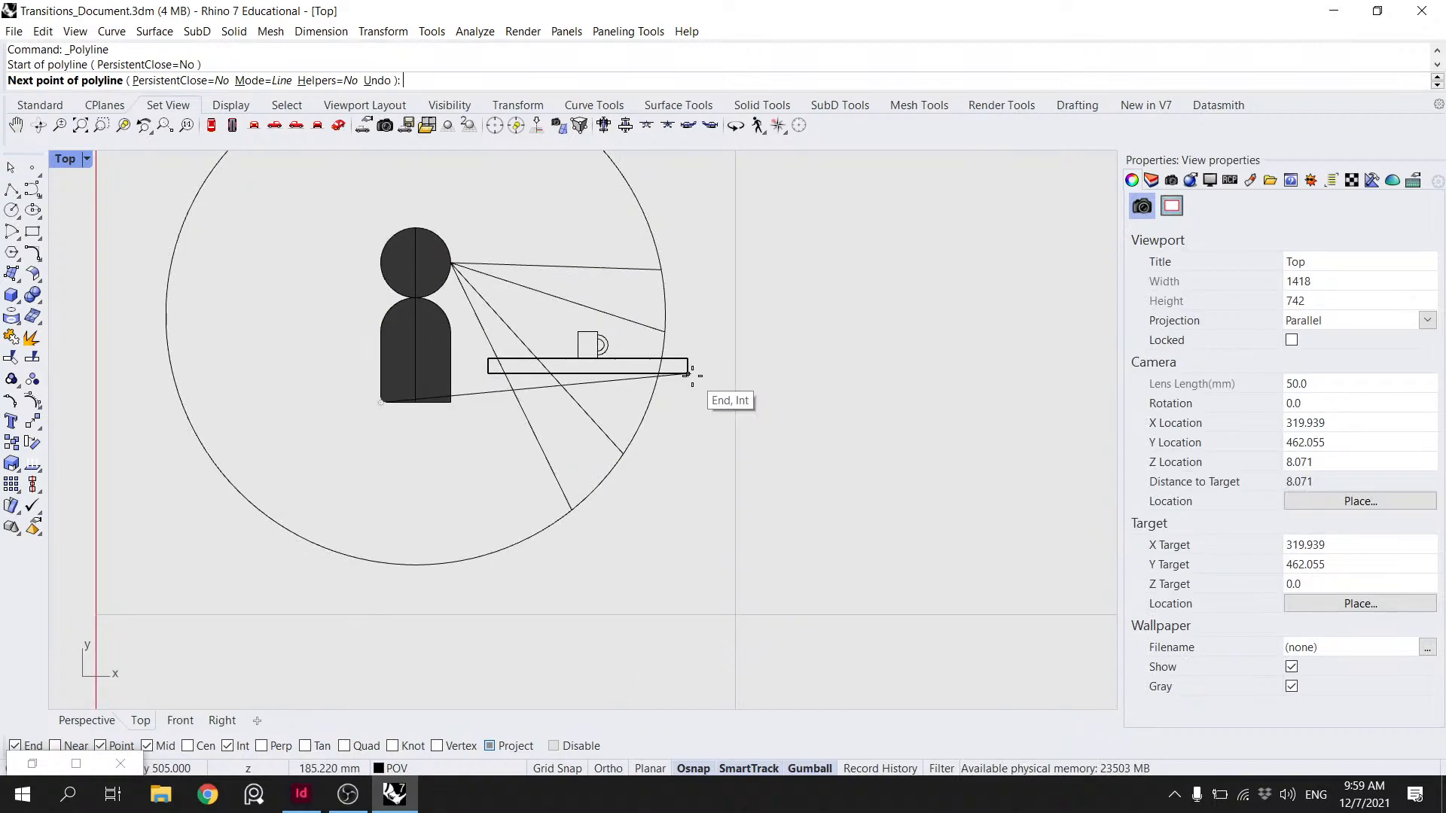
pyautogui.click(686, 402)
pyautogui.press('Return')
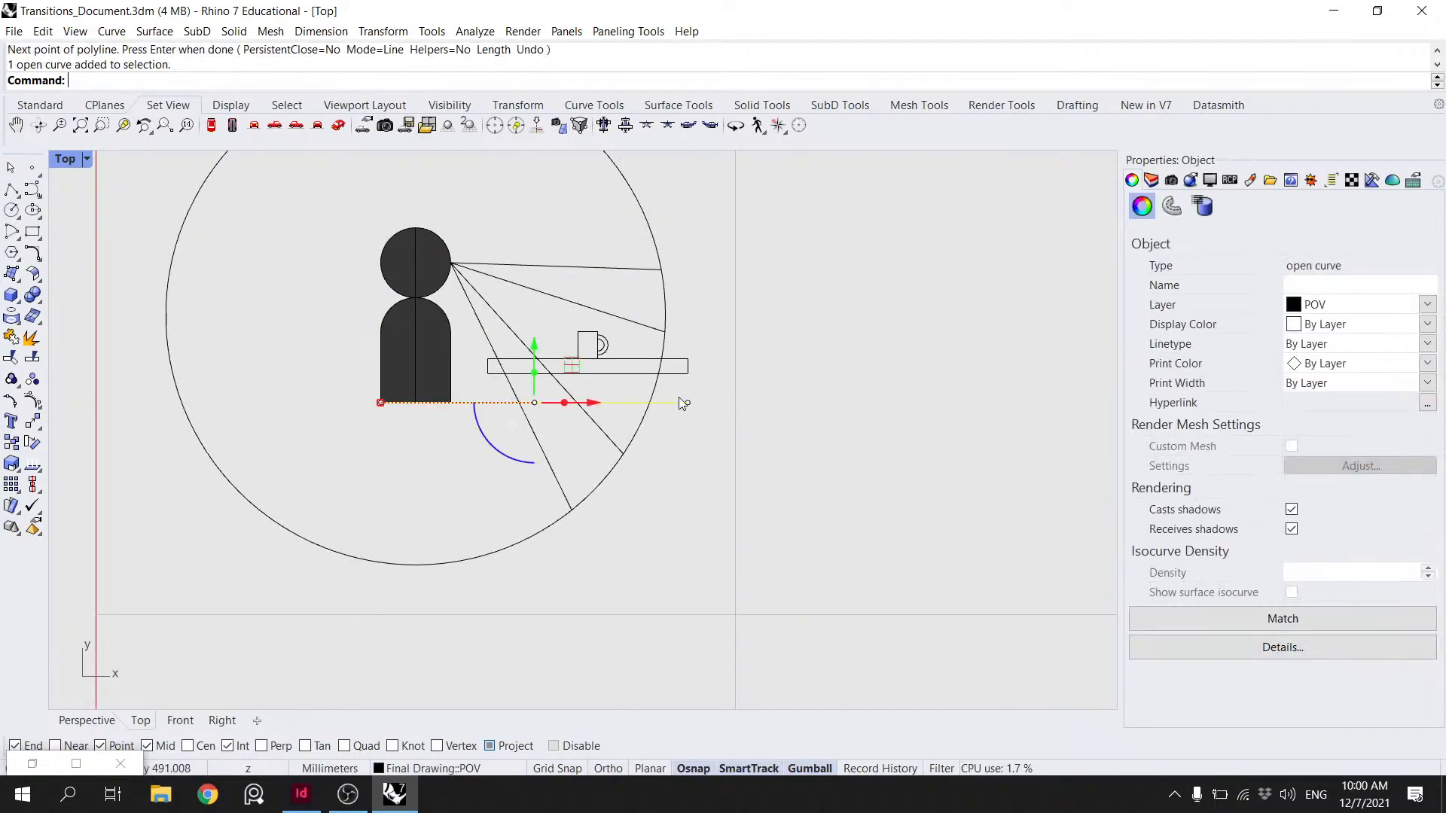
# - Move the person, table, tea cup and sight lines horizontally by the helper line's midpoint onto the circle's vertical centre axis, and delete the helper line
pyautogui.click(673, 373)
pyautogui.keyDown('shift'); pyautogui.click(610, 350); pyautogui.keyUp('shift')
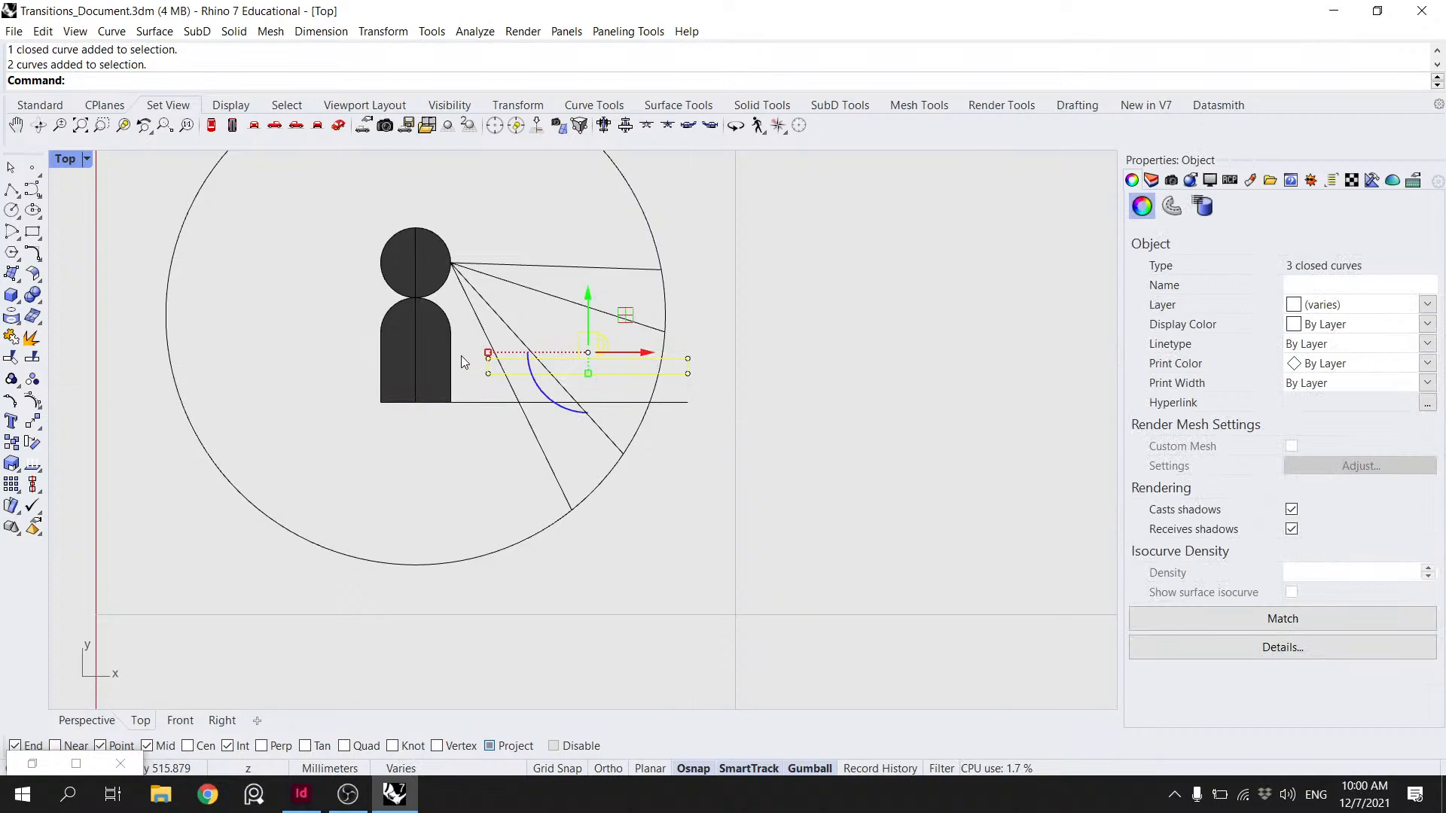
pyautogui.keyDown('shift'); pyautogui.click(438, 326); pyautogui.keyUp('shift')
pyautogui.keyDown('shift'); pyautogui.click(413, 298); pyautogui.keyUp('shift')
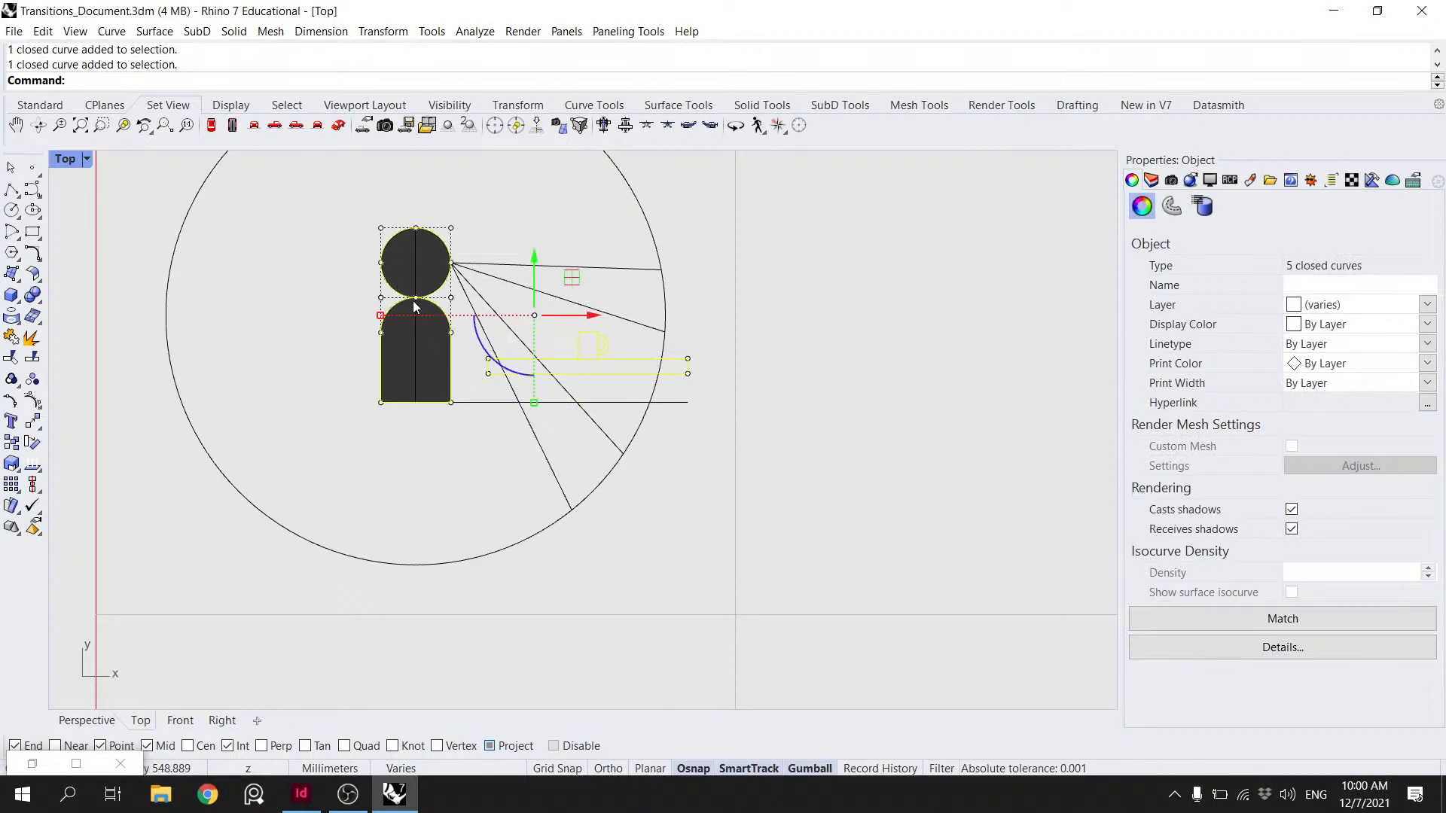
pyautogui.keyDown('shift'); pyautogui.click(413, 363); pyautogui.keyUp('shift')
pyautogui.keyDown('shift'); pyautogui.moveTo(539, 256); pyautogui.dragTo(482, 309); pyautogui.keyUp('shift')
pyautogui.keyDown('shift'); pyautogui.click(474, 316); pyautogui.keyUp('shift')
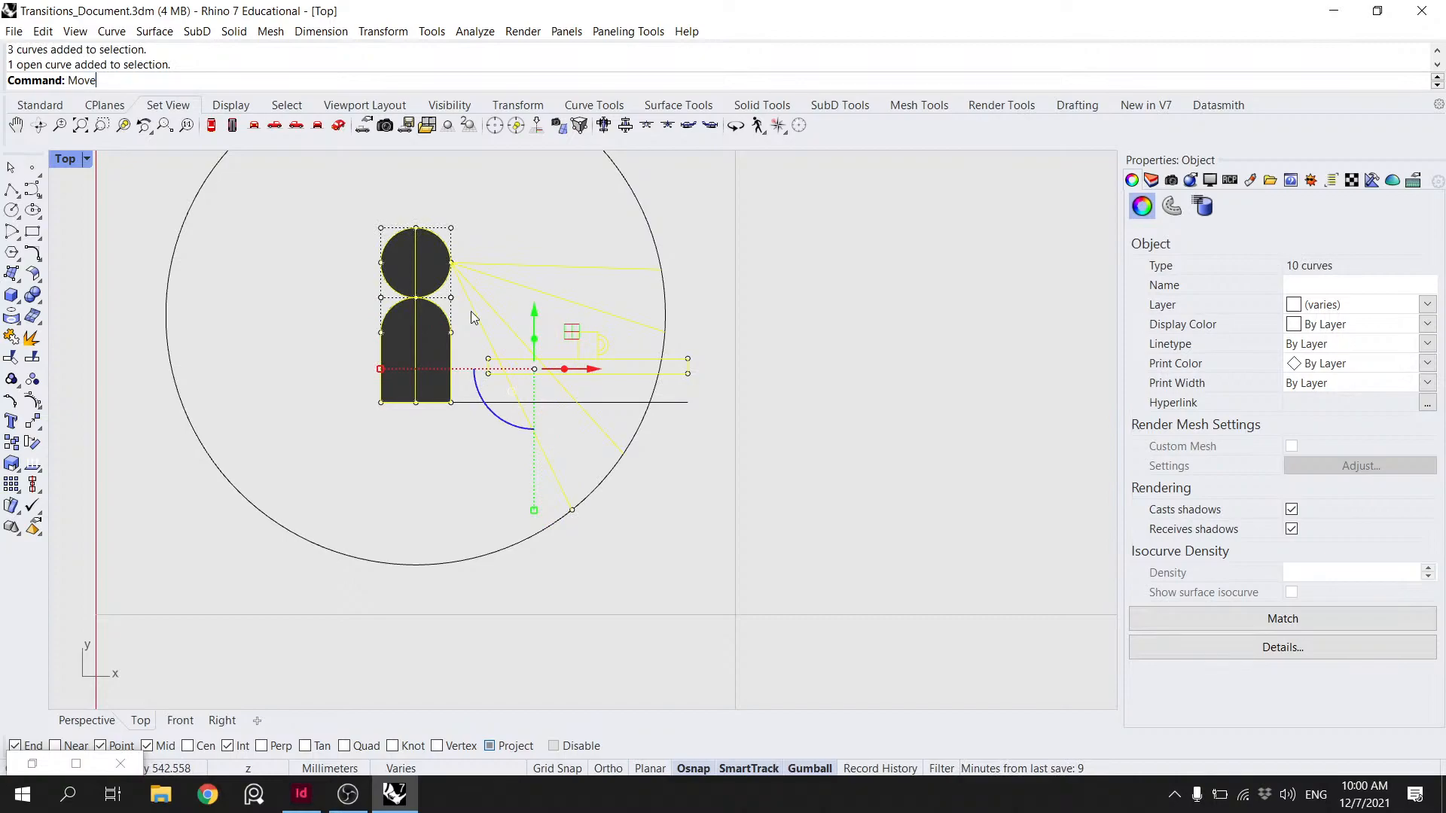
pyautogui.press('Return')
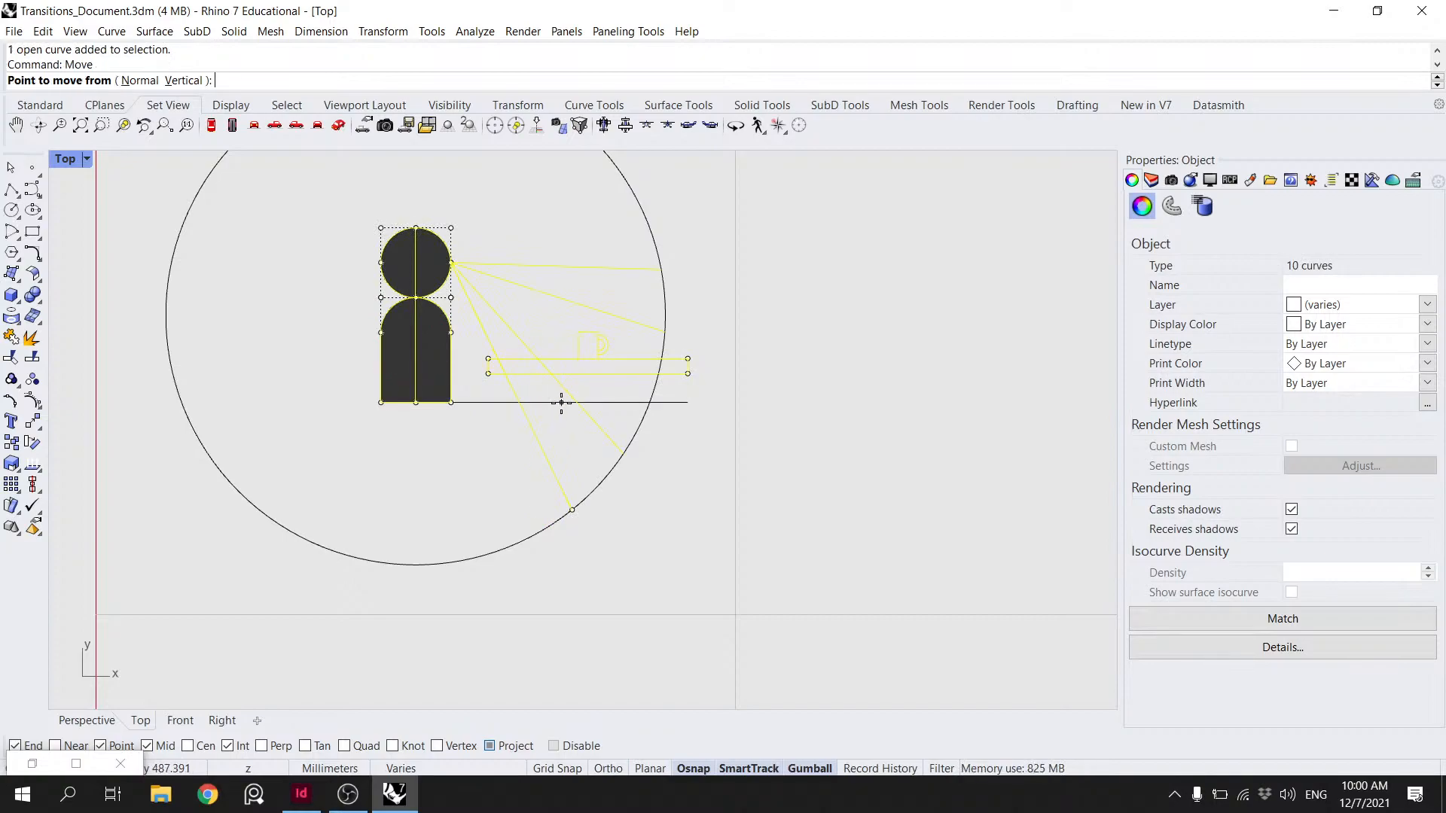
pyautogui.scroll(4, 603, 394)
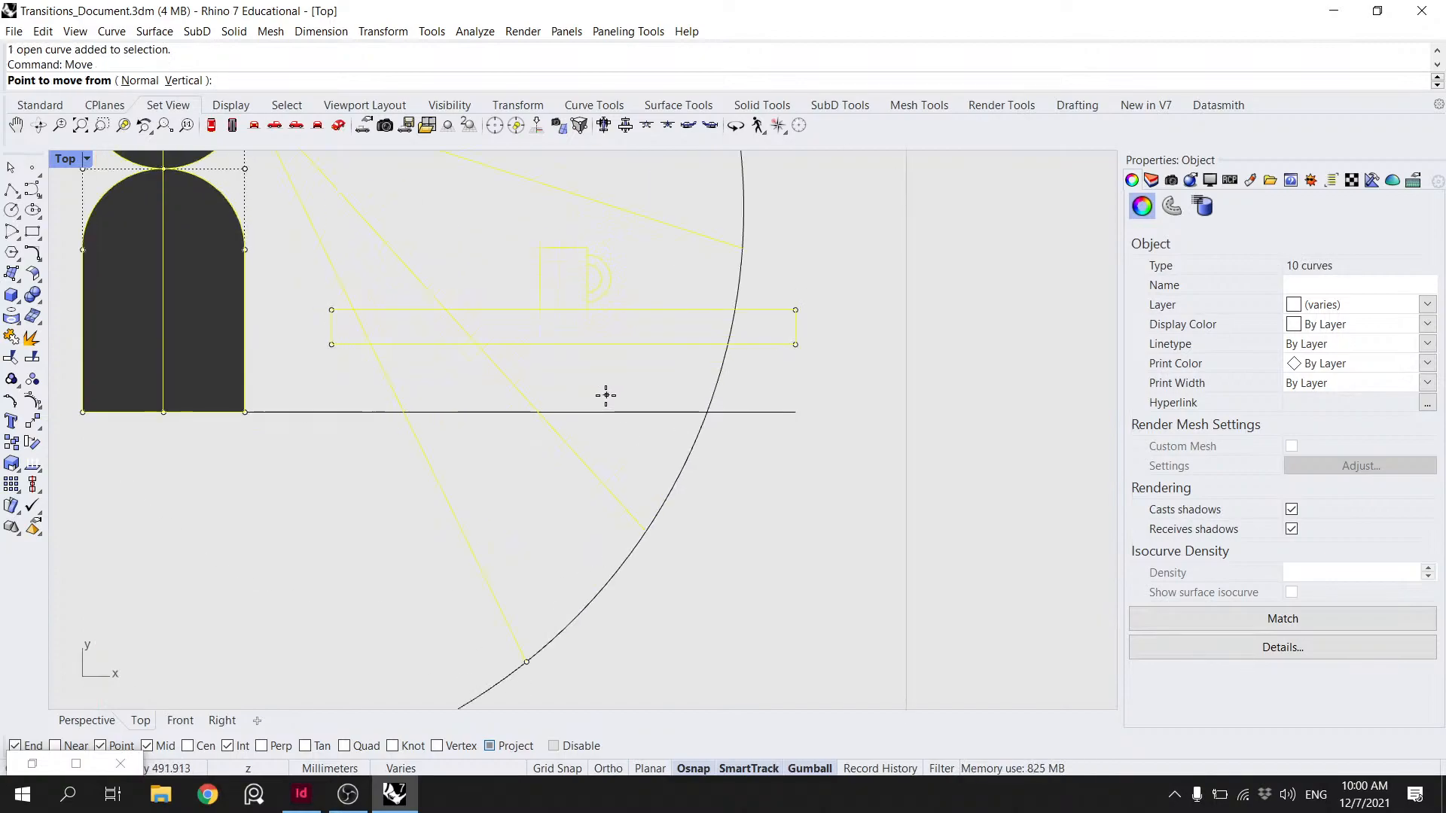
pyautogui.click(444, 412)
pyautogui.scroll(-5, 443, 411)
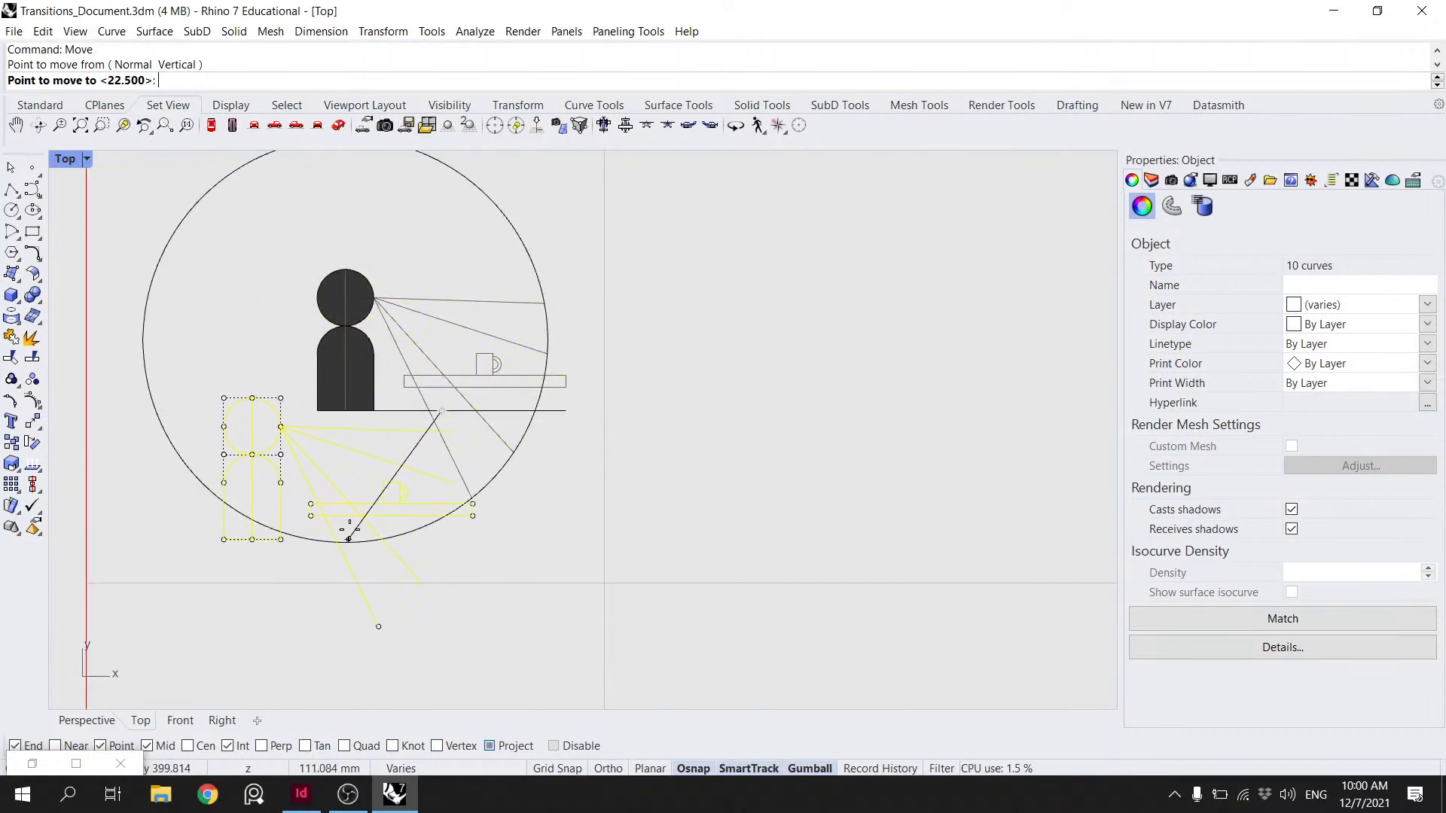
pyautogui.moveTo(374, 236); pyautogui.dragTo(402, 338, button='right')
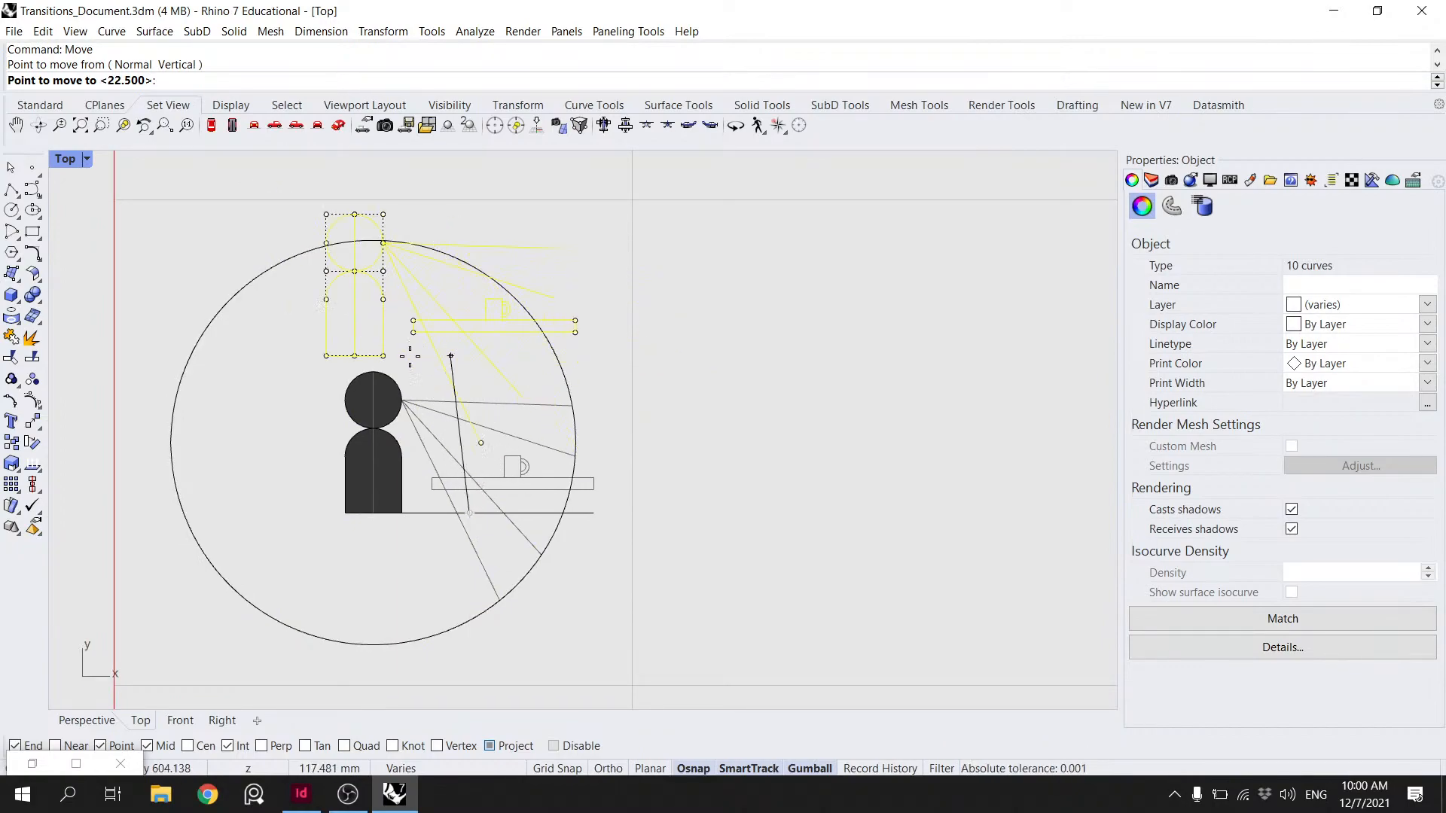
pyautogui.scroll(-3, 421, 214)
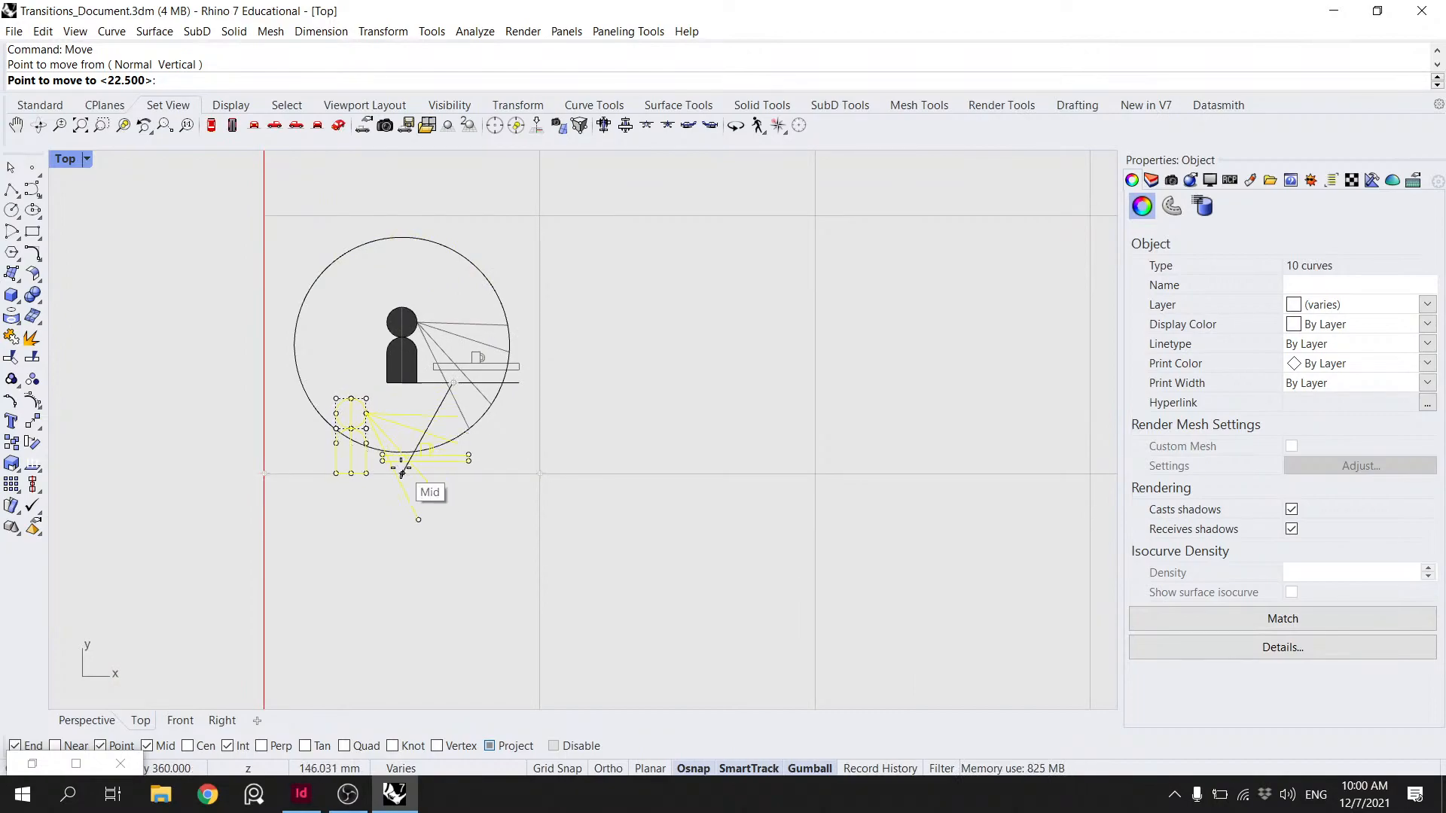
pyautogui.click(400, 383)
pyautogui.press('Escape')
pyautogui.click(487, 384)
pyautogui.press('Delete')
# - Extend all four sight lines from the person's eye until they meet the large circle
pyautogui.scroll(4, 563, 300)
pyautogui.scroll(2, 558, 313)
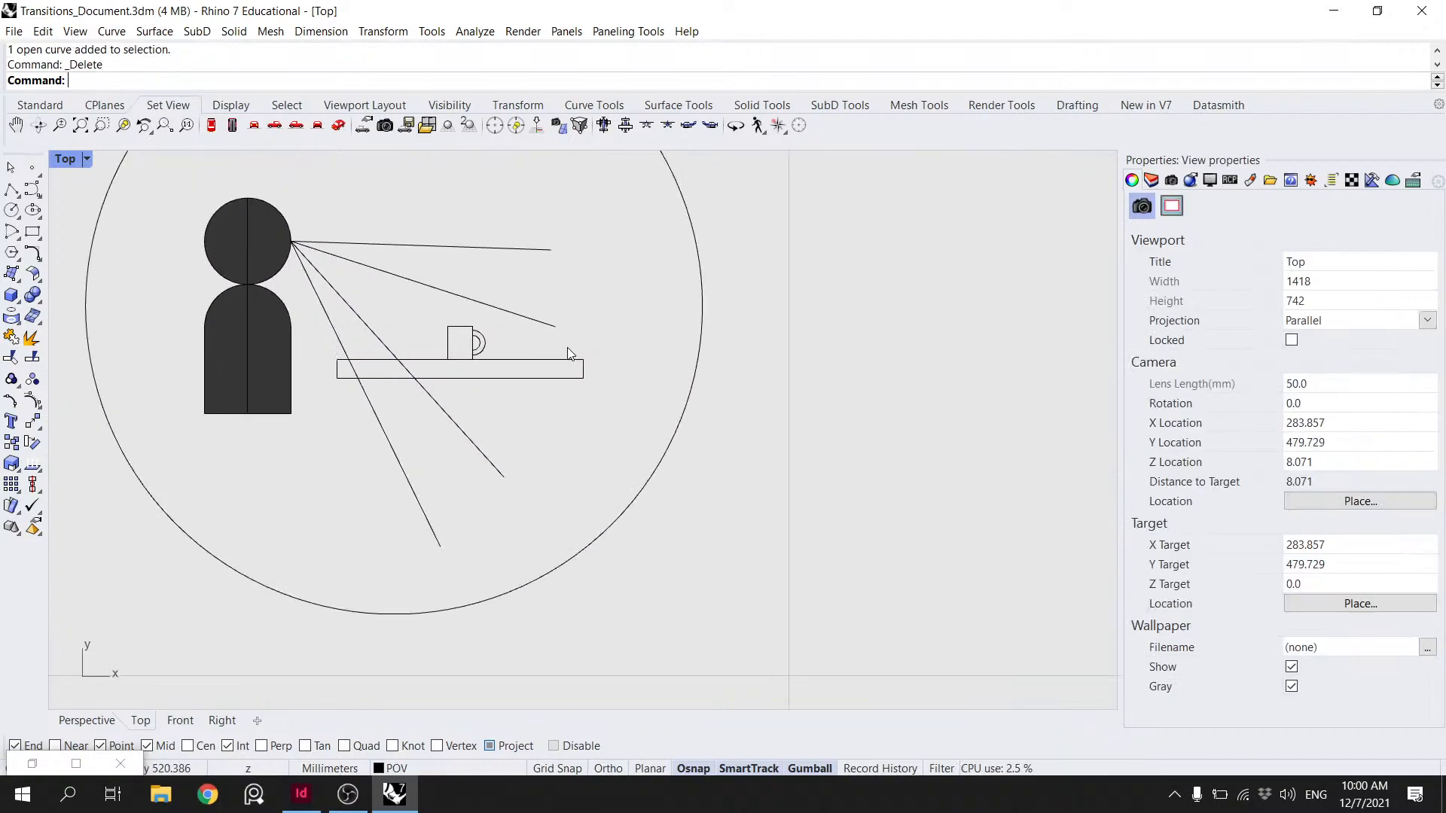
pyautogui.click(546, 324)
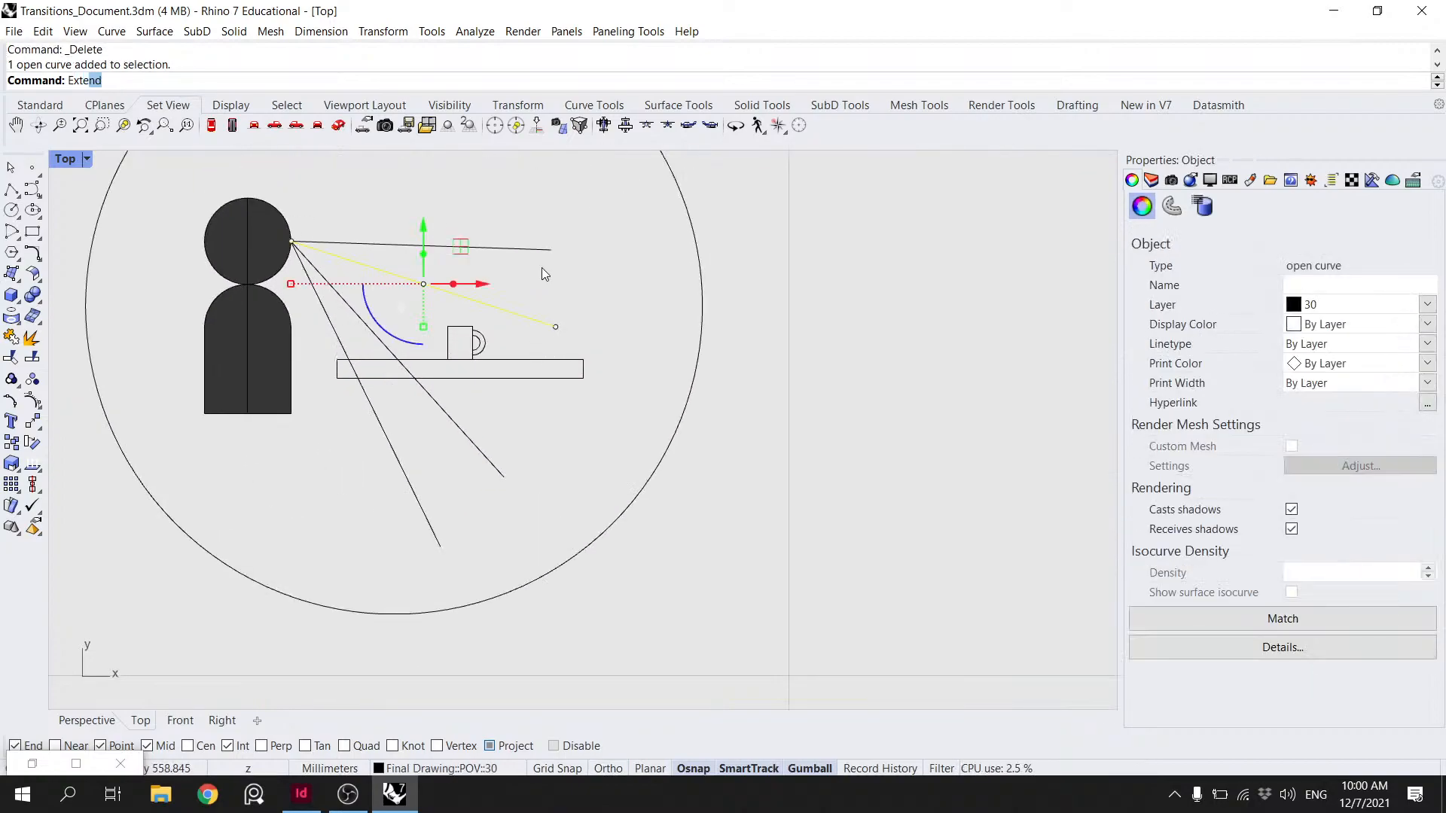
pyautogui.press('Return')
pyautogui.click(559, 322)
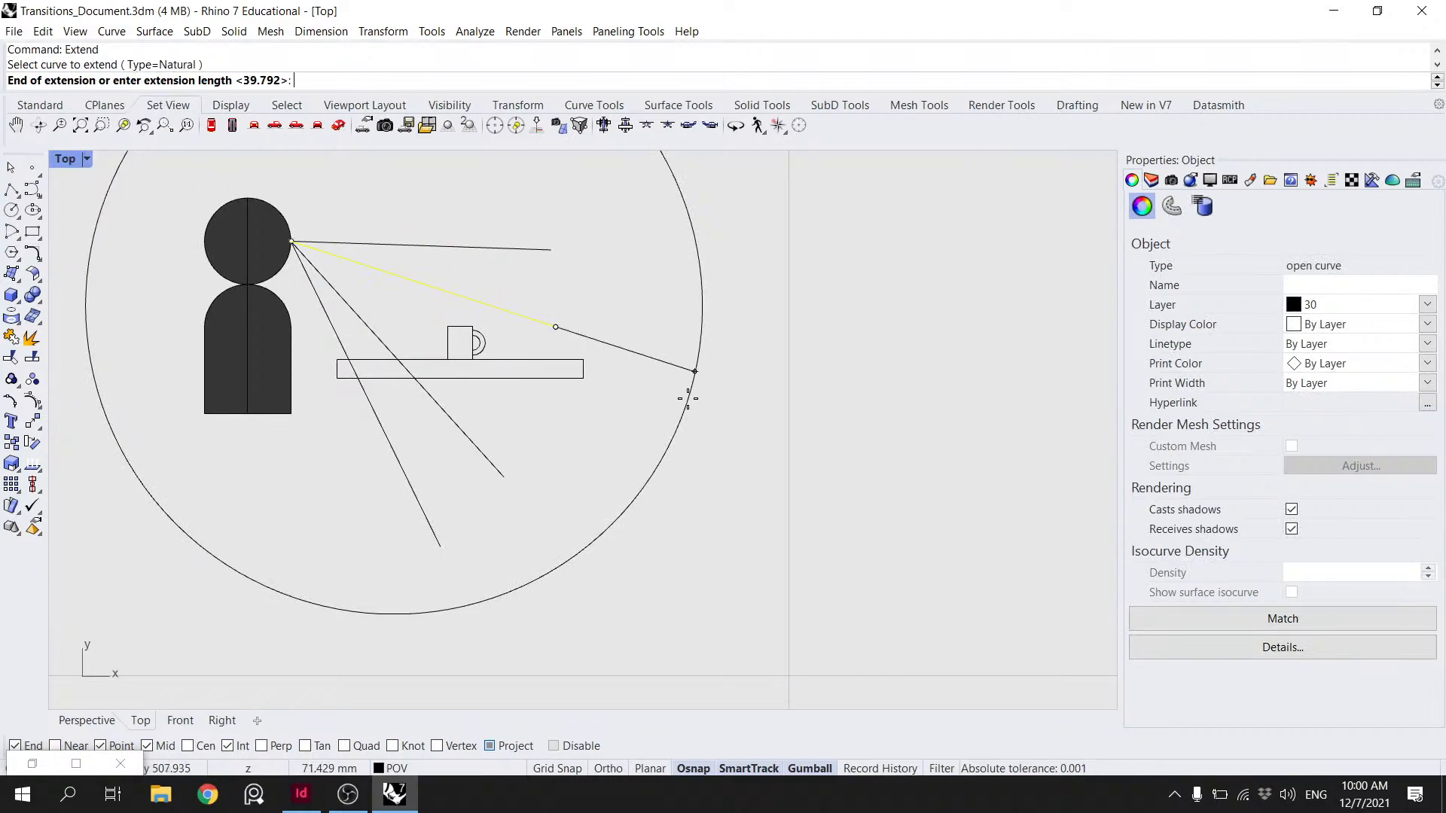
pyautogui.click(690, 369)
pyautogui.click(547, 250)
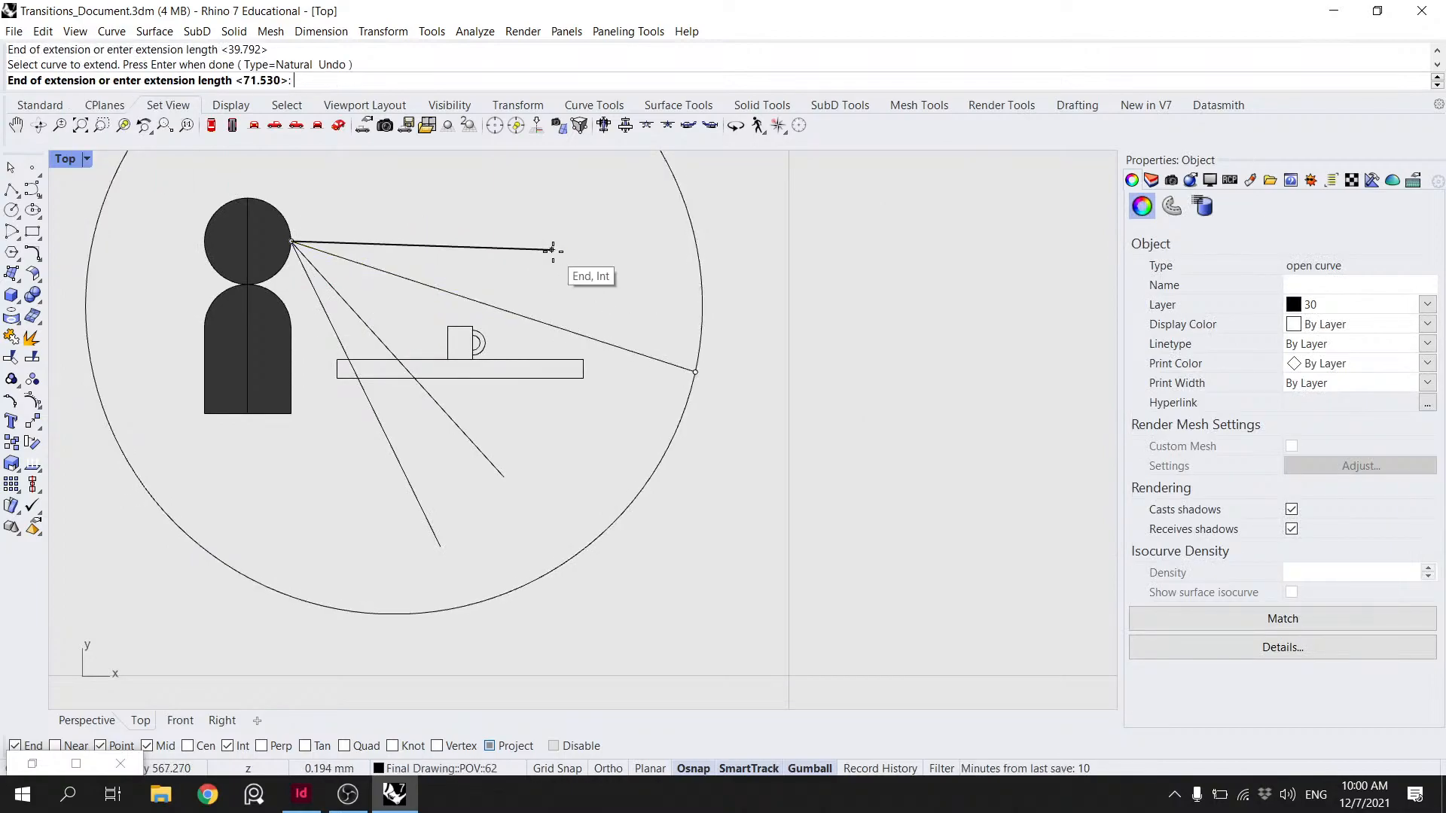
pyautogui.click(707, 257)
pyautogui.click(505, 477)
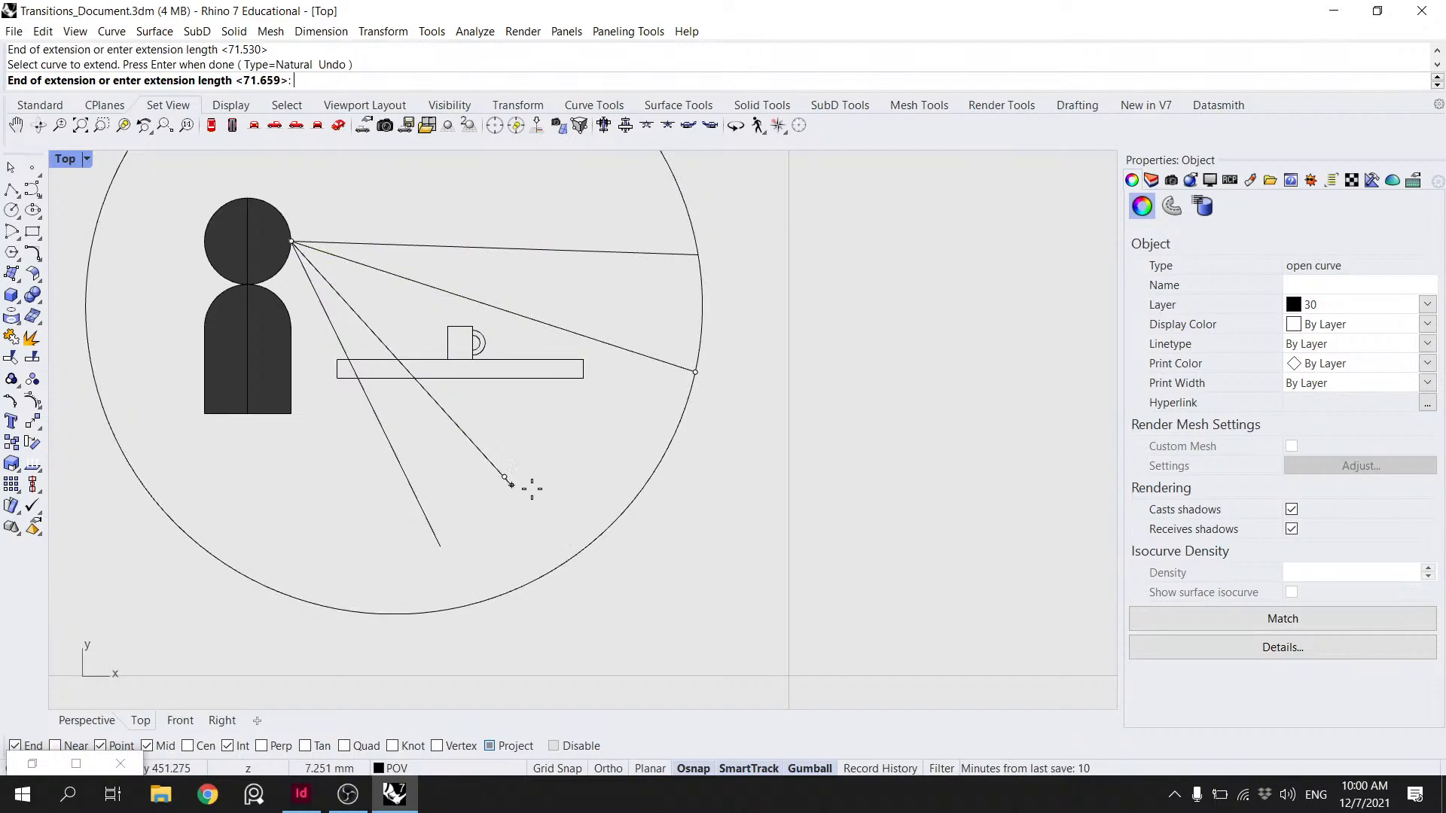
pyautogui.click(576, 555)
pyautogui.click(442, 547)
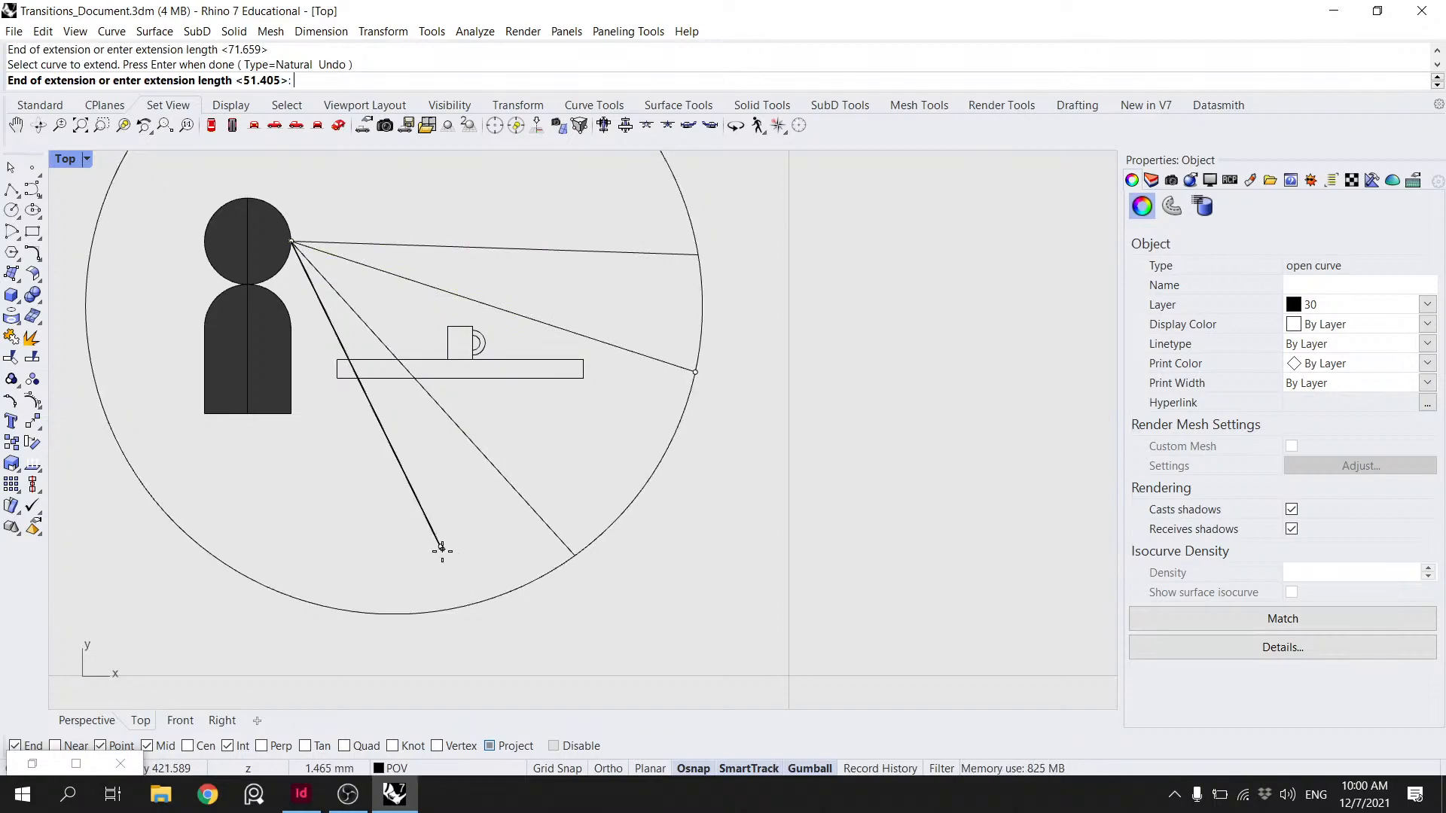
pyautogui.click(469, 604)
pyautogui.press('Return')
# - Check the recentred person, table and view cones inside the large circle
pyautogui.scroll(-7, 526, 536)
pyautogui.moveTo(523, 434)
pyautogui.mouseDown(button='right')
pyautogui.moveTo(587, 391)
pyautogui.moveTo(545, 422)
pyautogui.mouseUp(button='right')
pyautogui.moveTo(466, 373)
pyautogui.mouseDown(button='right')
pyautogui.moveTo(406, 339)
pyautogui.moveTo(405, 423)
pyautogui.moveTo(350, 461)
pyautogui.moveTo(468, 446)
pyautogui.mouseUp(button='right')
pyautogui.scroll(6, 472, 389)
pyautogui.scroll(-2, 384, 434)
pyautogui.scroll(5, 383, 440)
pyautogui.scroll(-3, 467, 453)
pyautogui.scroll(-4, 471, 444)
pyautogui.scroll(12, 408, 463)
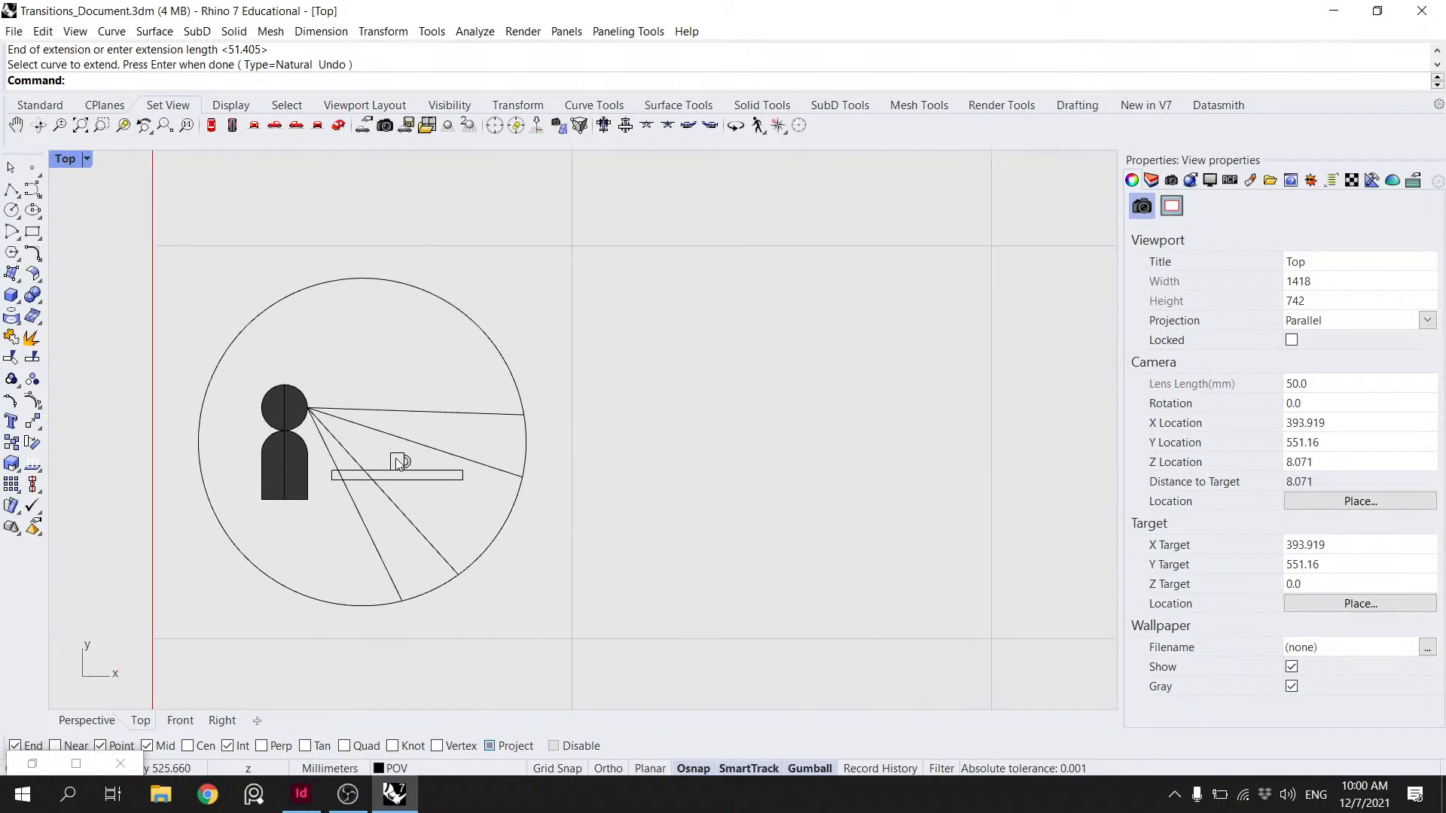
# - Narrow the tea cup horizontally with Scale1D, using the midpoint of its base as the base point
pyautogui.scroll(8, 411, 462)
pyautogui.moveTo(493, 475); pyautogui.dragTo(383, 410)
pyautogui.press('Escape')
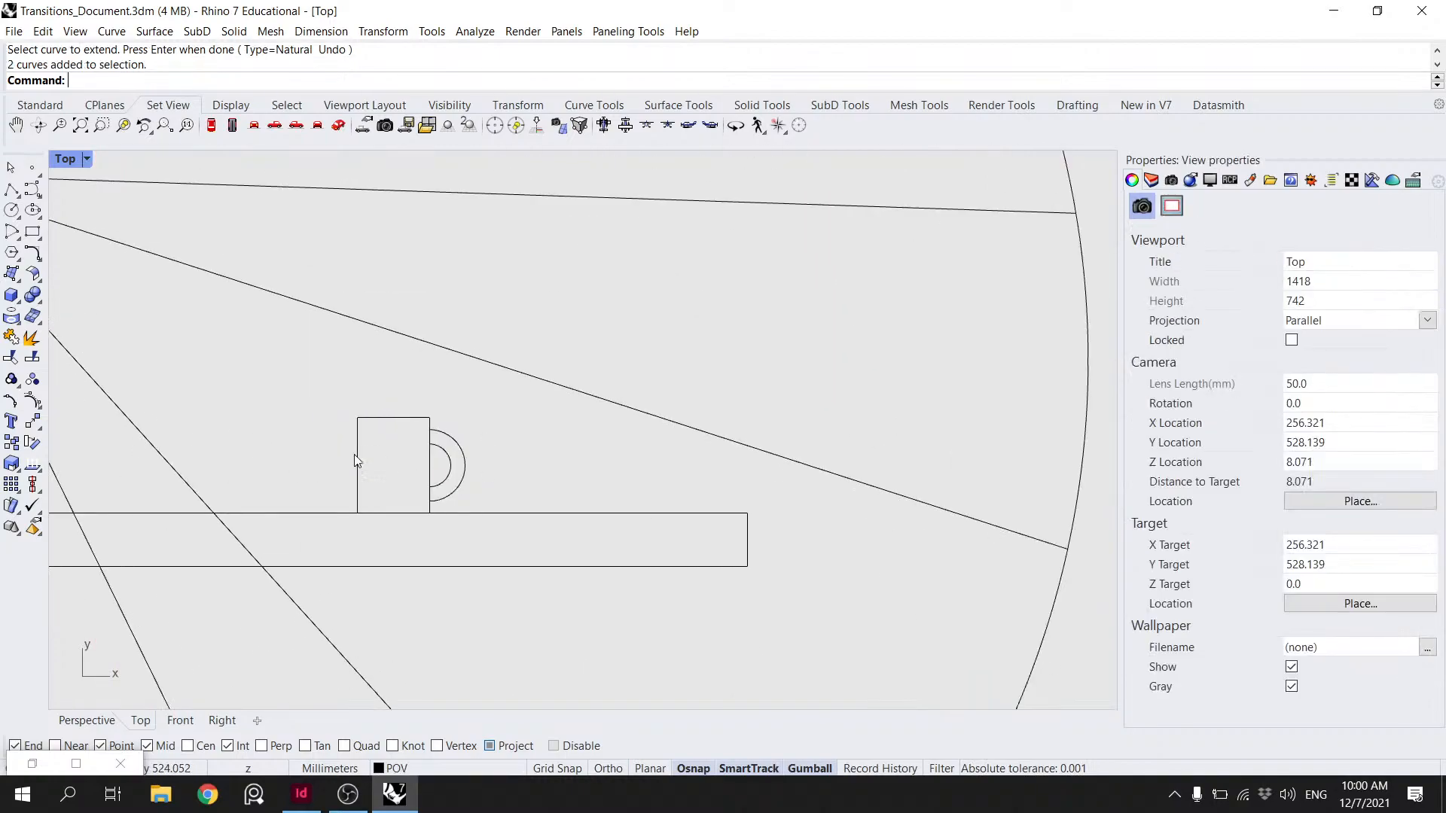
pyautogui.keyDown('ctrl'); pyautogui.keyDown('shift'); pyautogui.click(359, 463); pyautogui.keyUp('shift'); pyautogui.keyUp('ctrl')
pyautogui.moveTo(499, 479); pyautogui.dragTo(297, 415)
pyautogui.write('Scale1D')
pyautogui.press('Return')
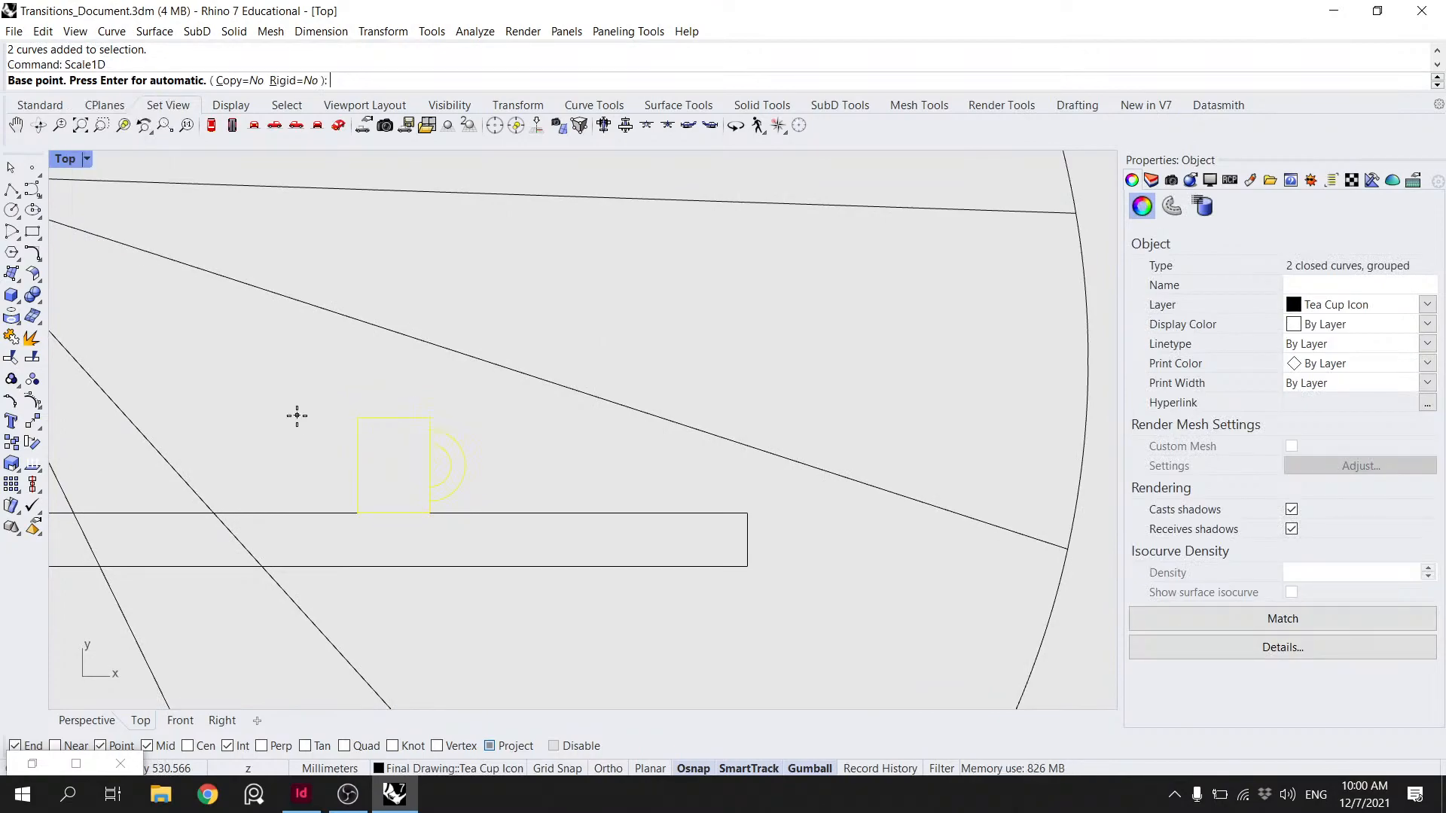
pyautogui.click(394, 514)
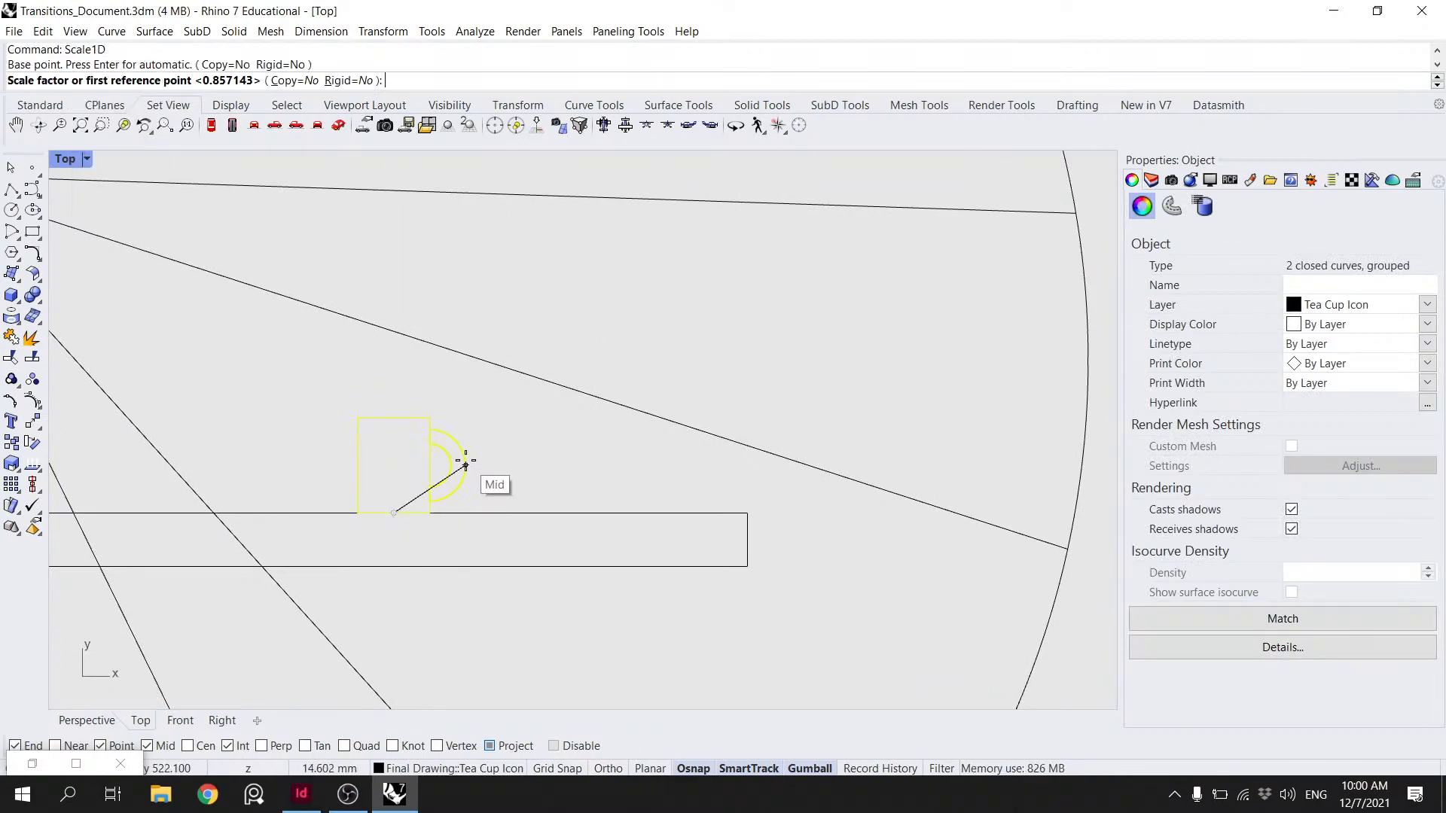
pyautogui.click(466, 513)
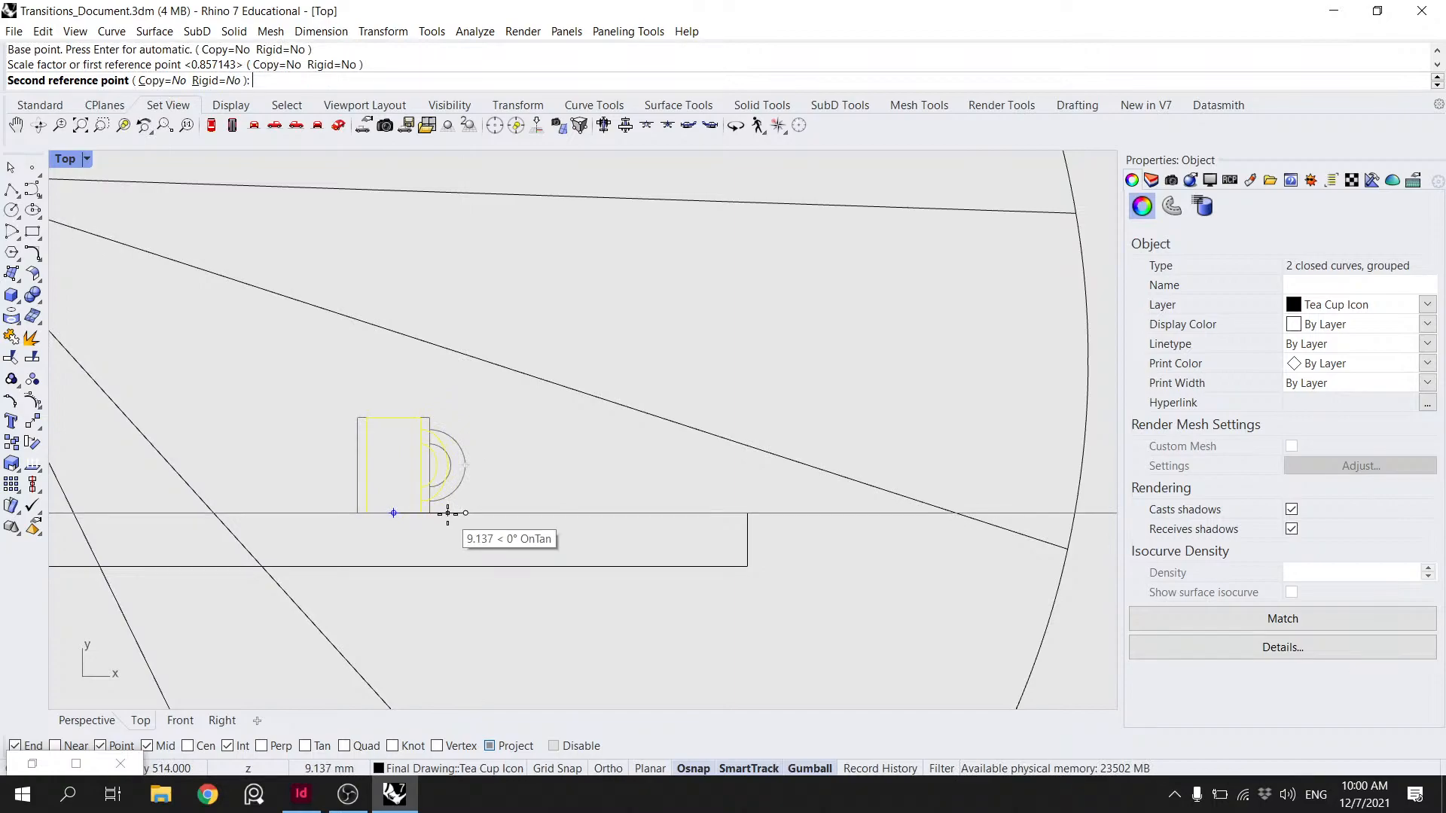
pyautogui.click(449, 512)
pyautogui.click(489, 476)
# - Scale the large circle and everything inside it down slightly and uniformly about the centre, within its grid cell
pyautogui.scroll(-15, 505, 467)
pyautogui.moveTo(492, 409); pyautogui.dragTo(709, 323, button='right')
pyautogui.scroll(-6, 759, 331)
pyautogui.moveTo(798, 332); pyautogui.dragTo(555, 382, button='right')
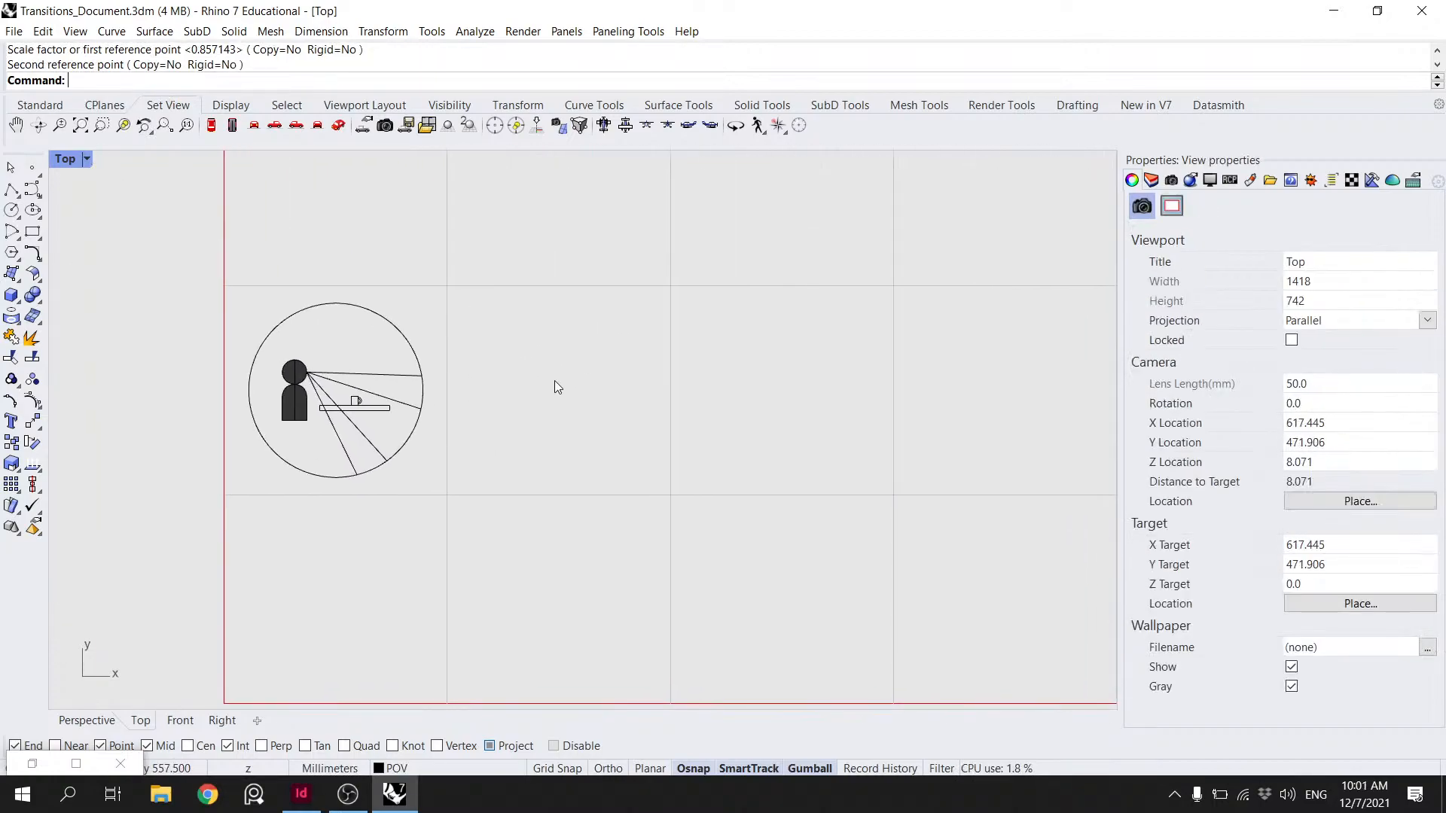
pyautogui.moveTo(673, 360); pyautogui.dragTo(427, 372, button='right')
pyautogui.scroll(-4, 533, 347)
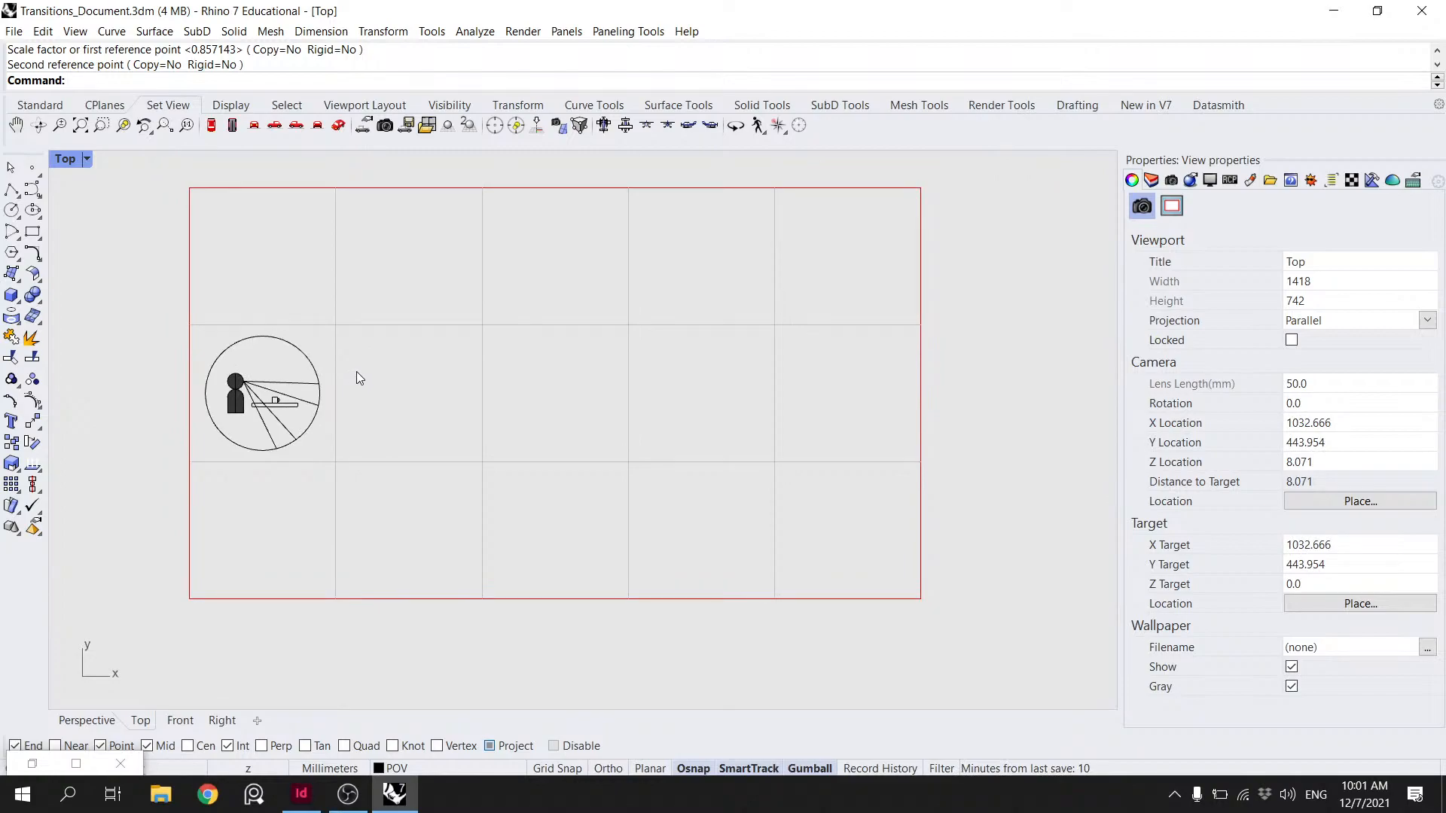
pyautogui.scroll(4, 316, 433)
pyautogui.moveTo(319, 442); pyautogui.dragTo(459, 460, button='right')
pyautogui.moveTo(467, 510); pyautogui.dragTo(199, 247)
pyautogui.click(213, 387)
pyautogui.press('Return')
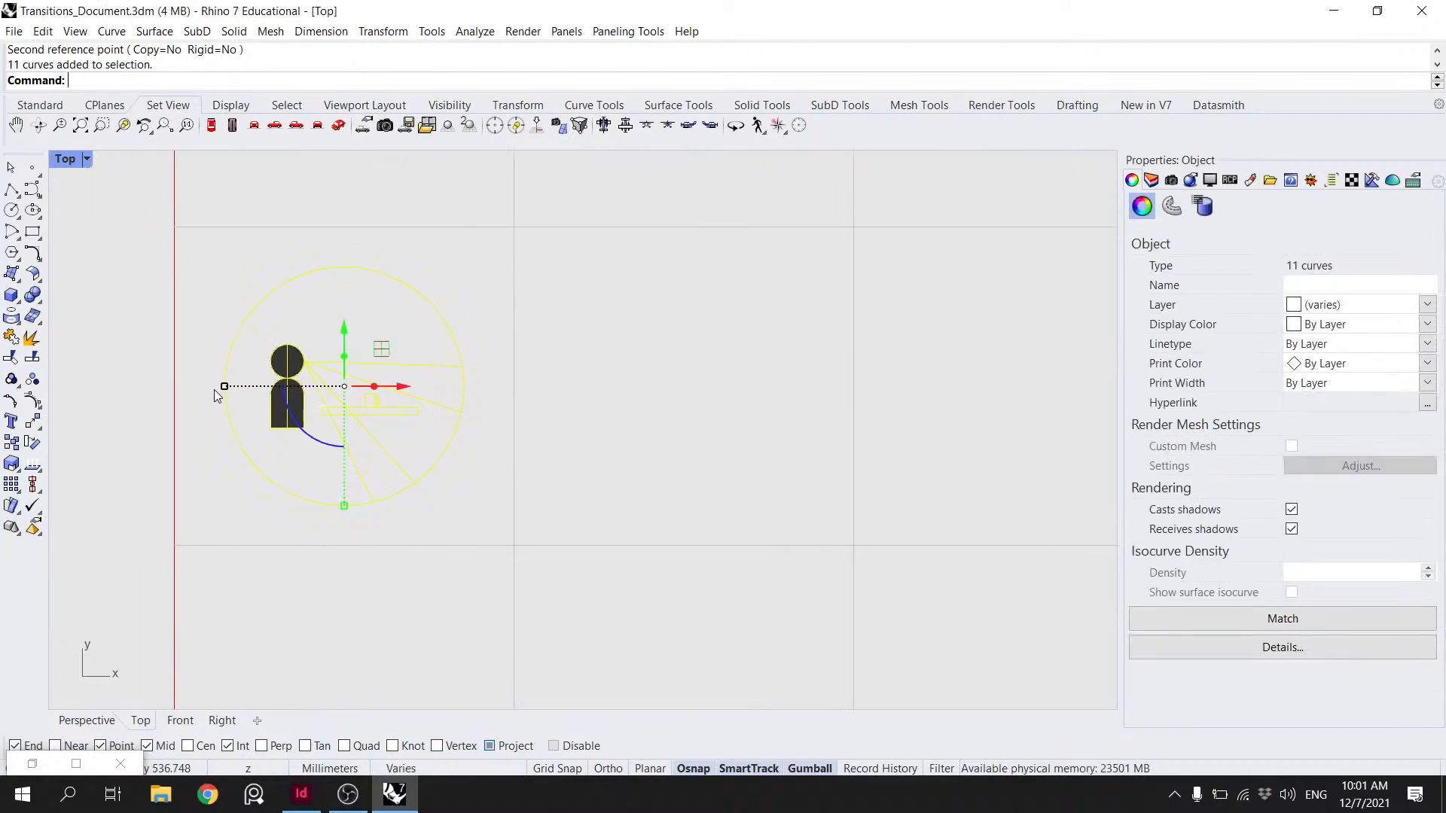
pyautogui.press('Escape')
# - Review the size of the scaled circle diagram against the whole grid layout
pyautogui.scroll(-4, 351, 411)
pyautogui.moveTo(532, 380); pyautogui.dragTo(426, 365, button='right')
pyautogui.scroll(-2, 437, 343)
pyautogui.scroll(12, 273, 370)
pyautogui.scroll(-6, 417, 372)
pyautogui.moveTo(538, 384); pyautogui.dragTo(376, 354, button='right')
pyautogui.scroll(-4, 545, 377)
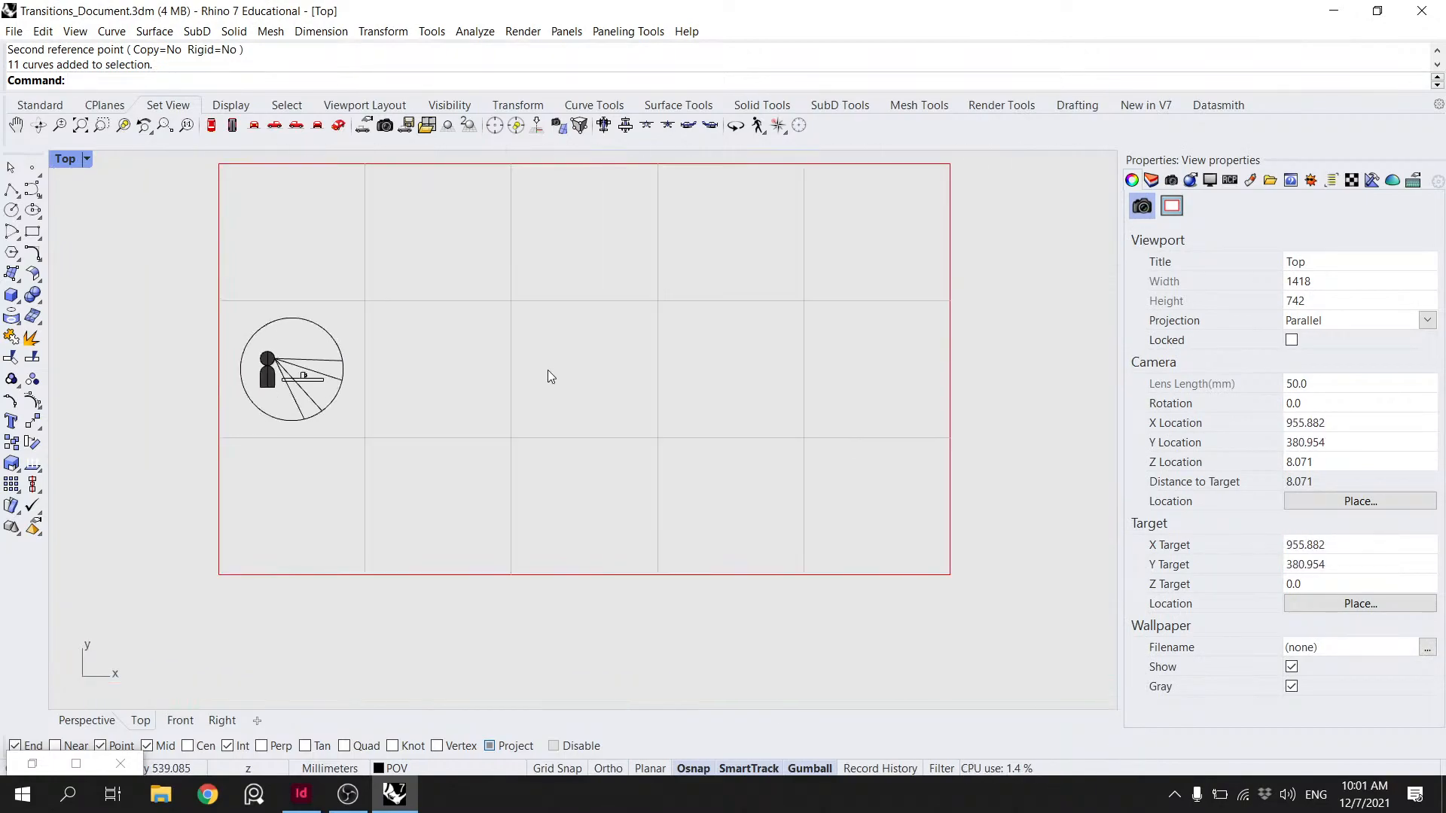
# - Compare the circle diagram's place in the grid layout and its tea cup with the hand-drawn reference sketches
pyautogui.scroll(5, 294, 360)
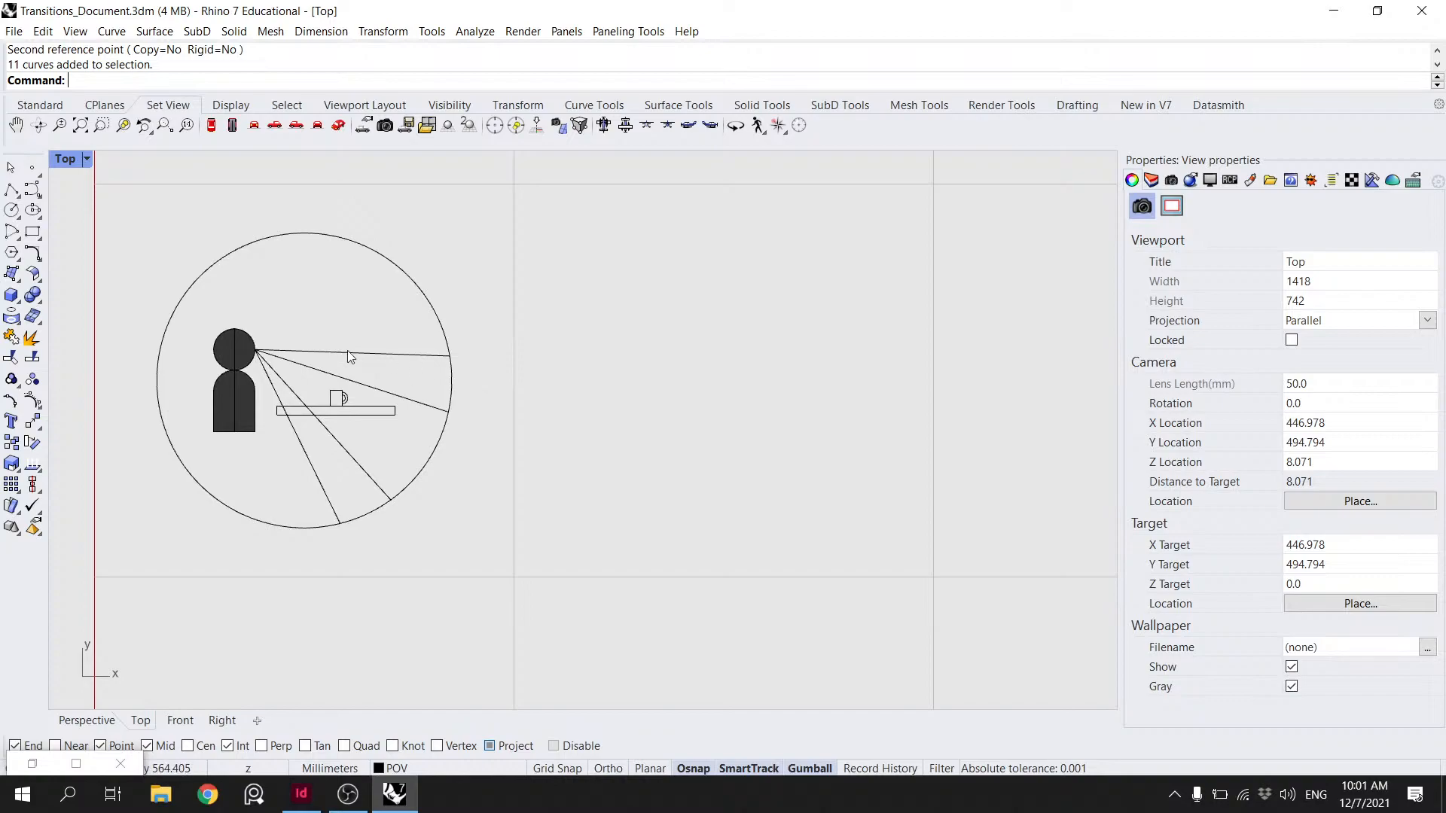
pyautogui.scroll(-4, 302, 342)
pyautogui.moveTo(626, 354); pyautogui.dragTo(487, 356, button='right')
pyautogui.moveTo(277, 368); pyautogui.dragTo(440, 360, button='right')
pyautogui.scroll(16, 322, 369)
pyautogui.click(491, 392)
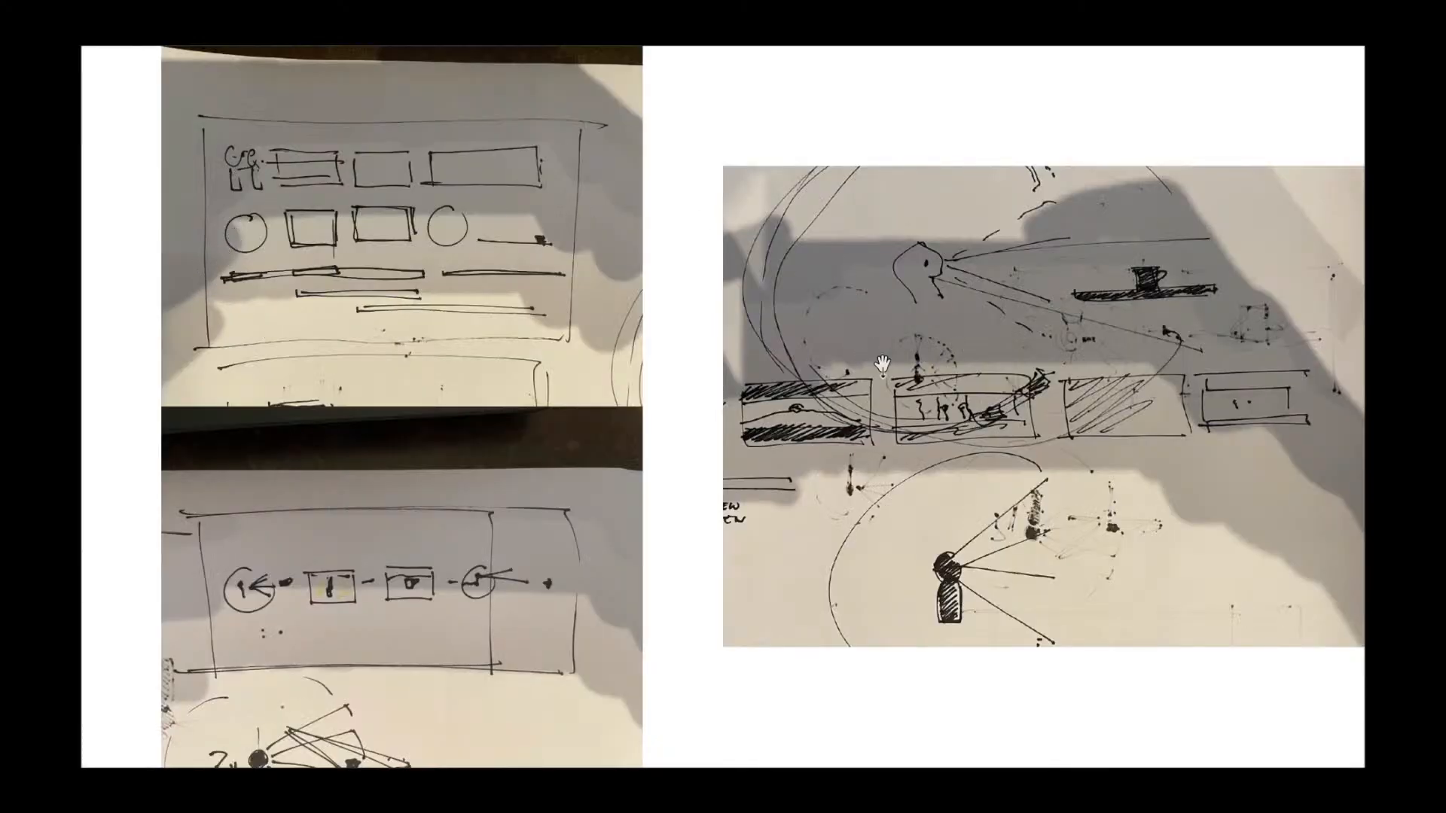
pyautogui.press('Escape')
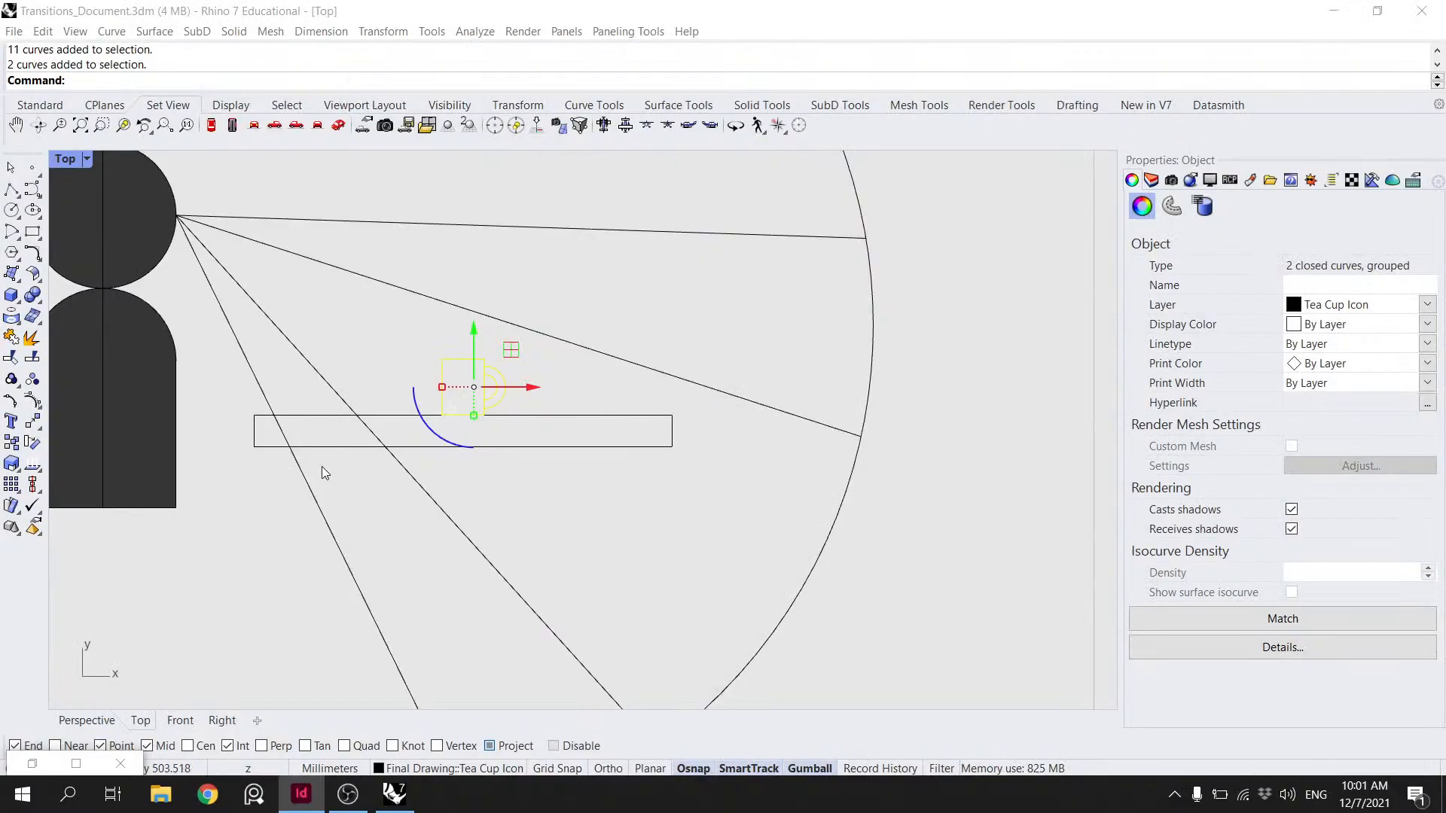
# - Open Grasshopper and set the black fill group's curve parameter to multiple curves that include the tabletop
pyautogui.click(277, 584)
pyautogui.write('Grasshopper')
pyautogui.press('Return')
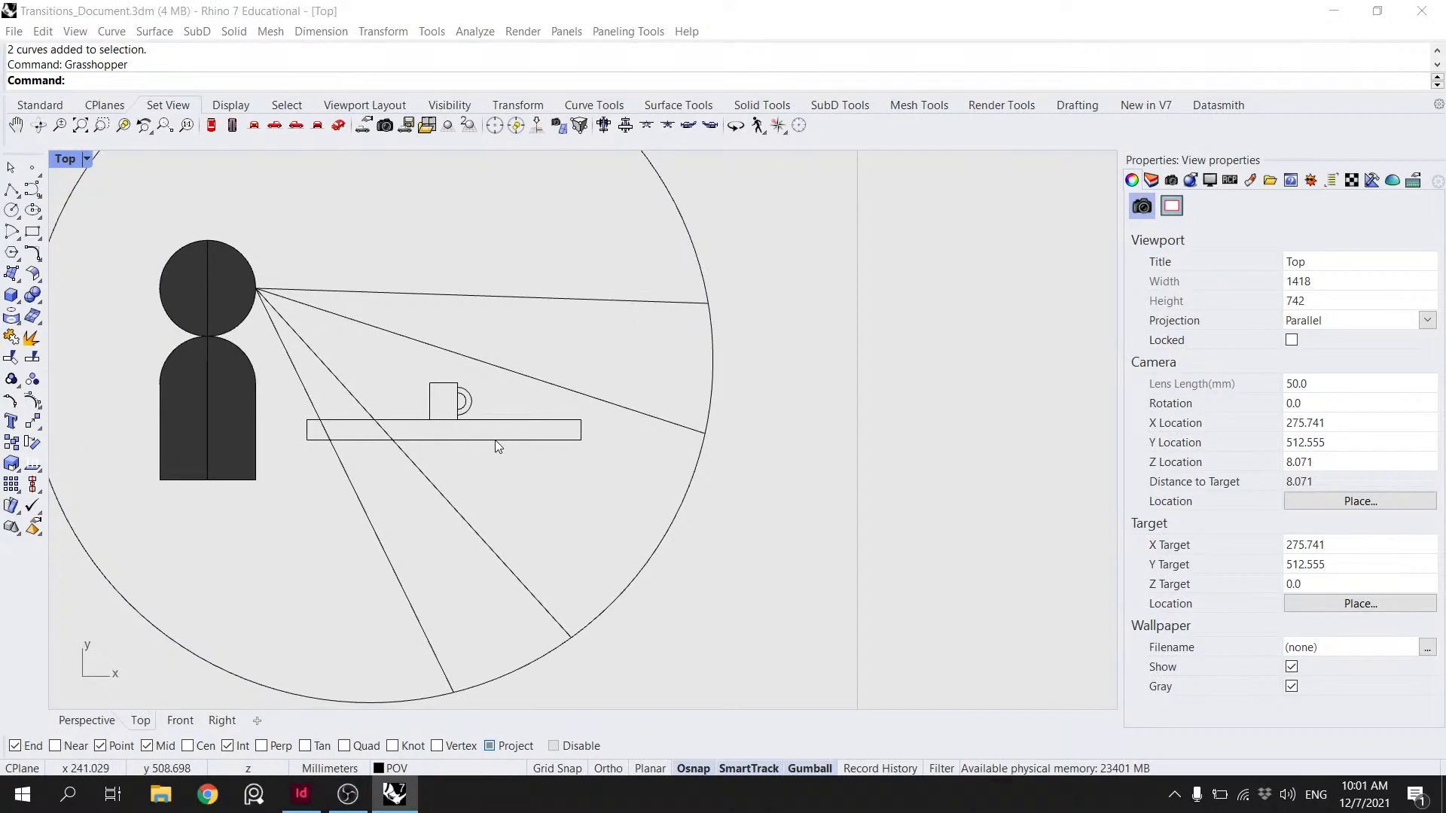
pyautogui.click(497, 446)
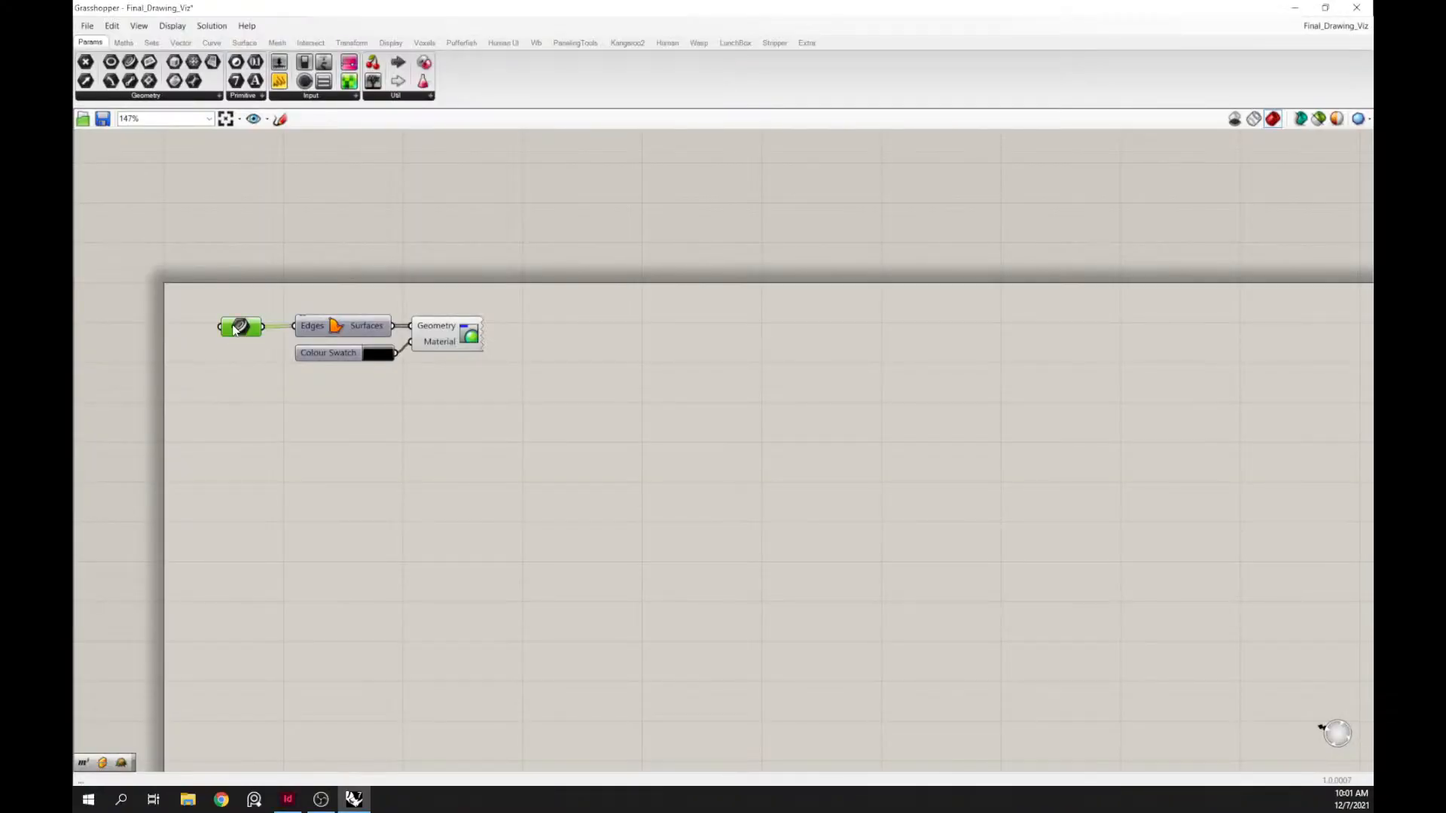
pyautogui.rightClick(236, 329)
pyautogui.click(313, 510)
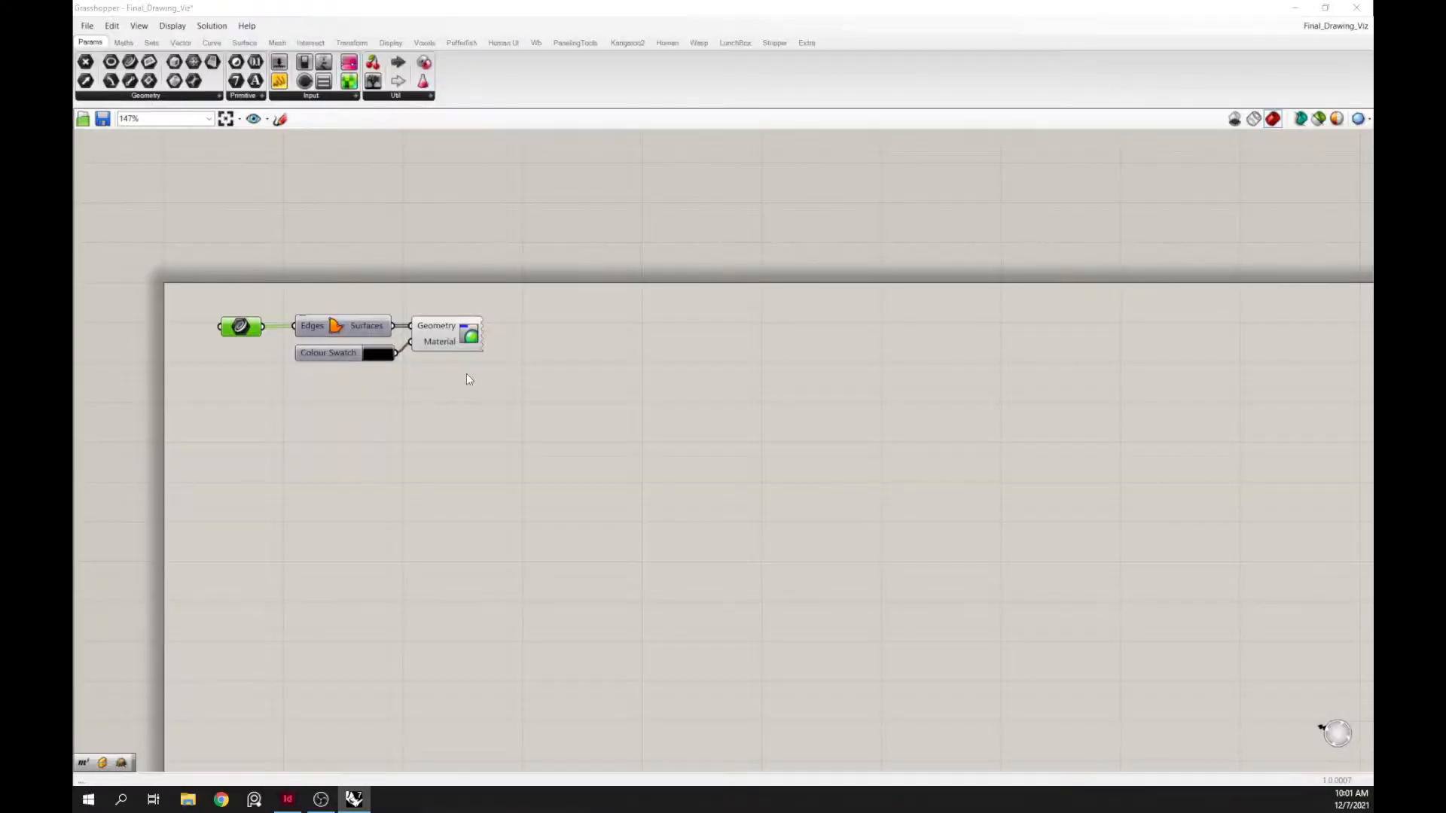
# - Duplicate the black fill component group below the original and set the copy's colour swatch to red
pyautogui.moveTo(491, 412); pyautogui.dragTo(241, 310)
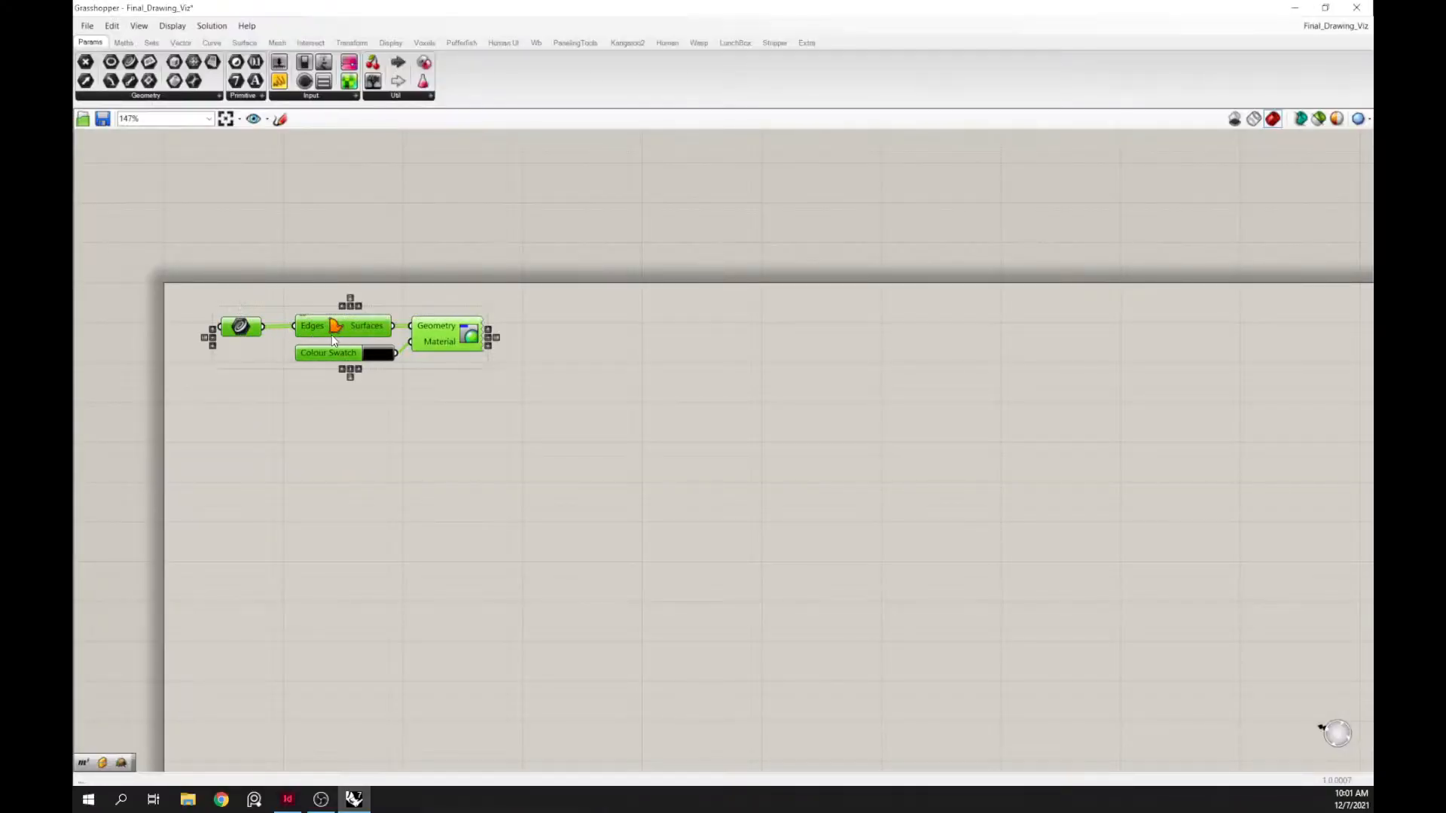
pyautogui.keyDown('alt'); pyautogui.moveTo(343, 331); pyautogui.dragTo(322, 429); pyautogui.keyUp('alt')
pyautogui.click(468, 394)
pyautogui.click(383, 456)
pyautogui.moveTo(407, 544); pyautogui.dragTo(393, 493)
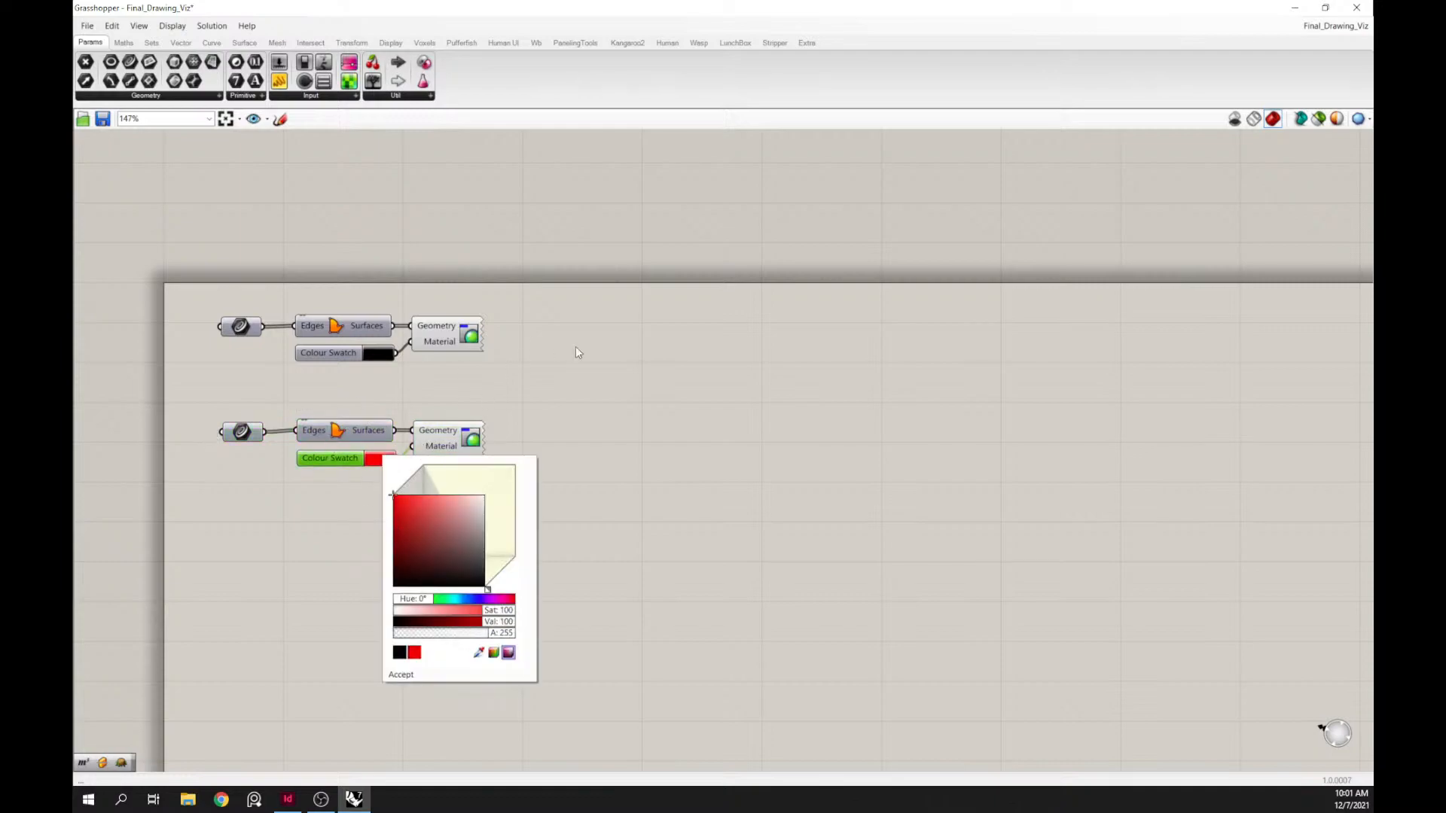
pyautogui.click(558, 347)
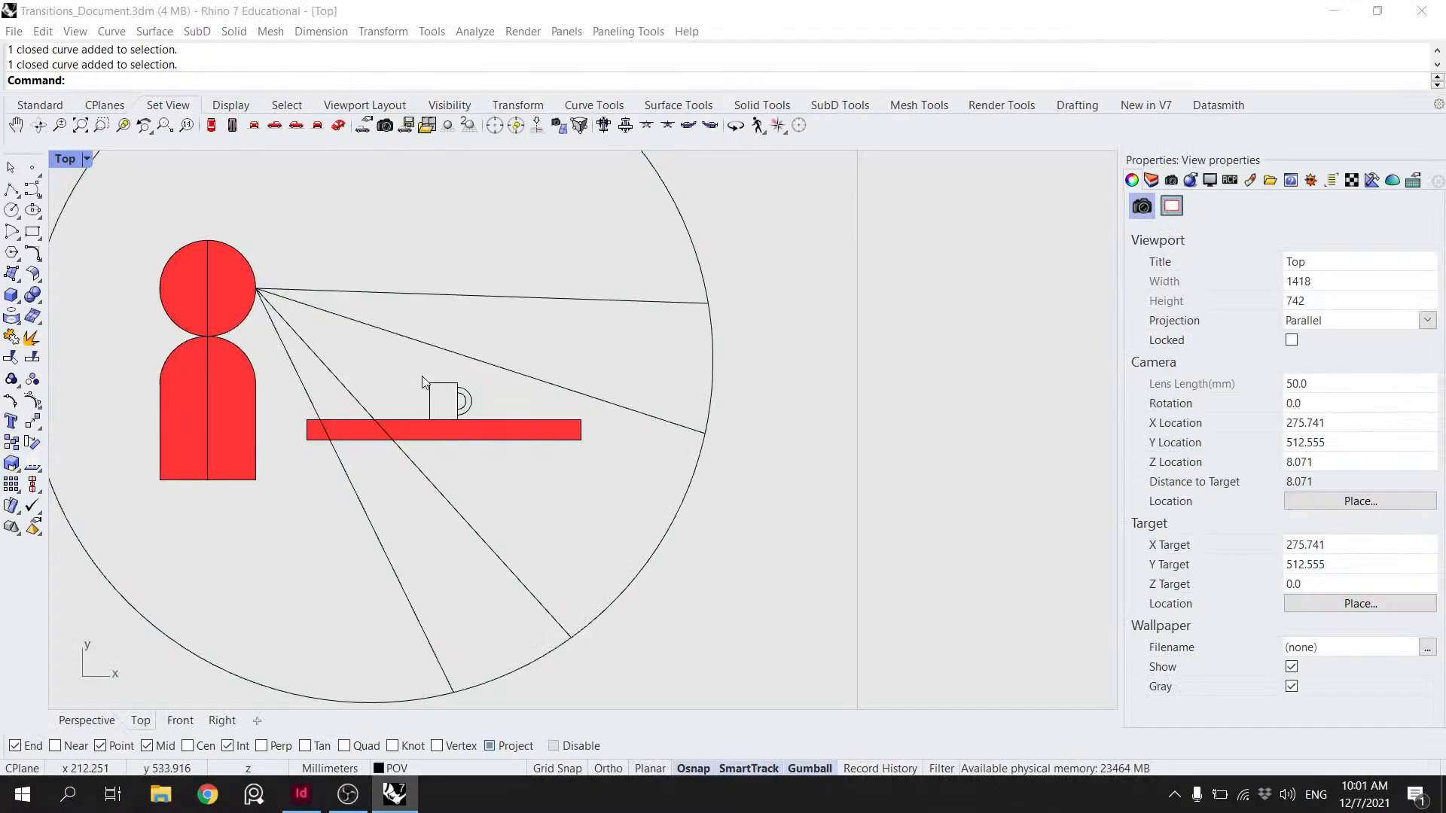
# - Set the red fill group's curve parameter to the tea cup's curves
pyautogui.click(461, 394)
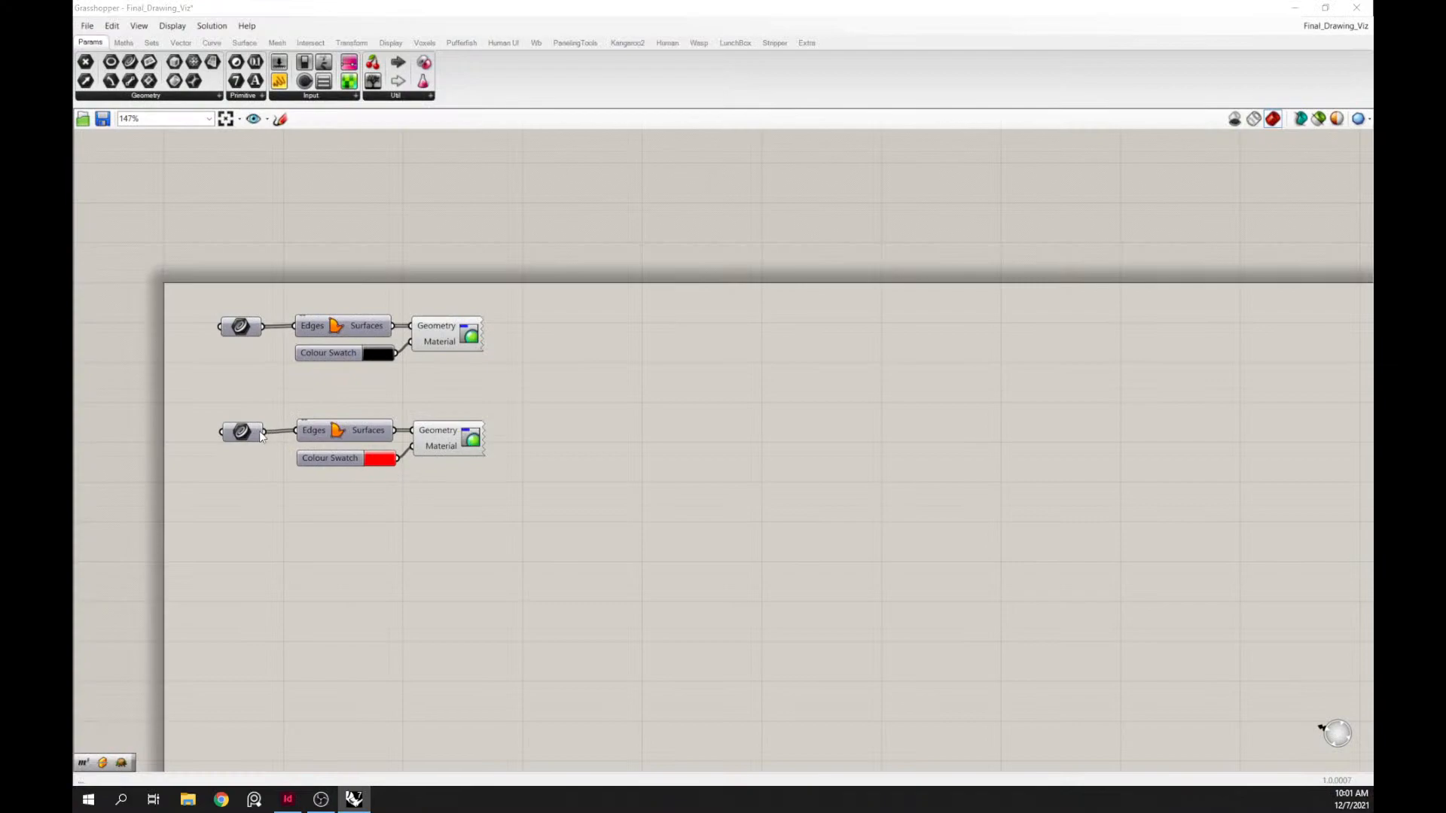
pyautogui.rightClick(257, 434)
pyautogui.click(245, 433)
pyautogui.rightClick(243, 434)
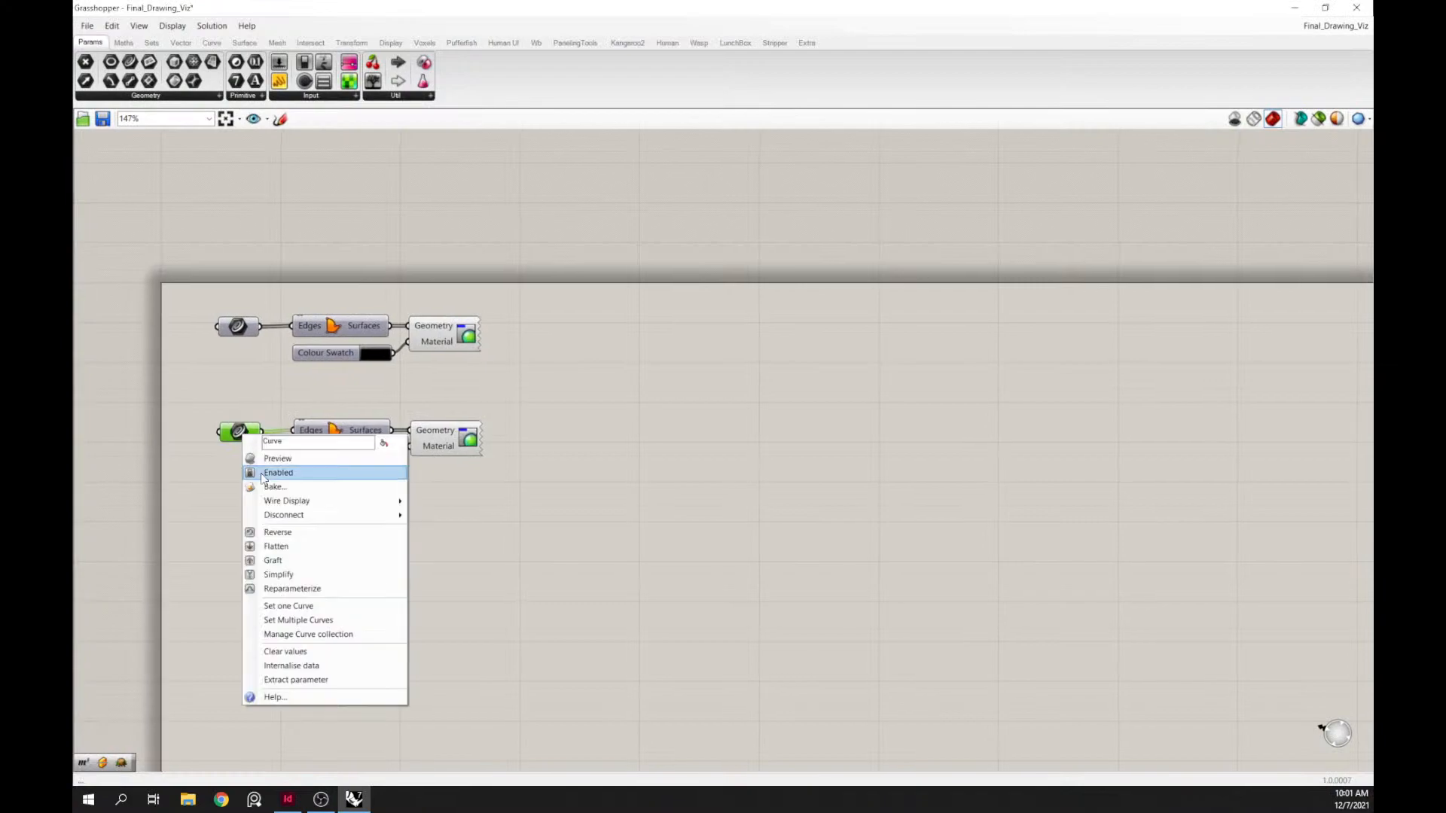
pyautogui.press('Escape')
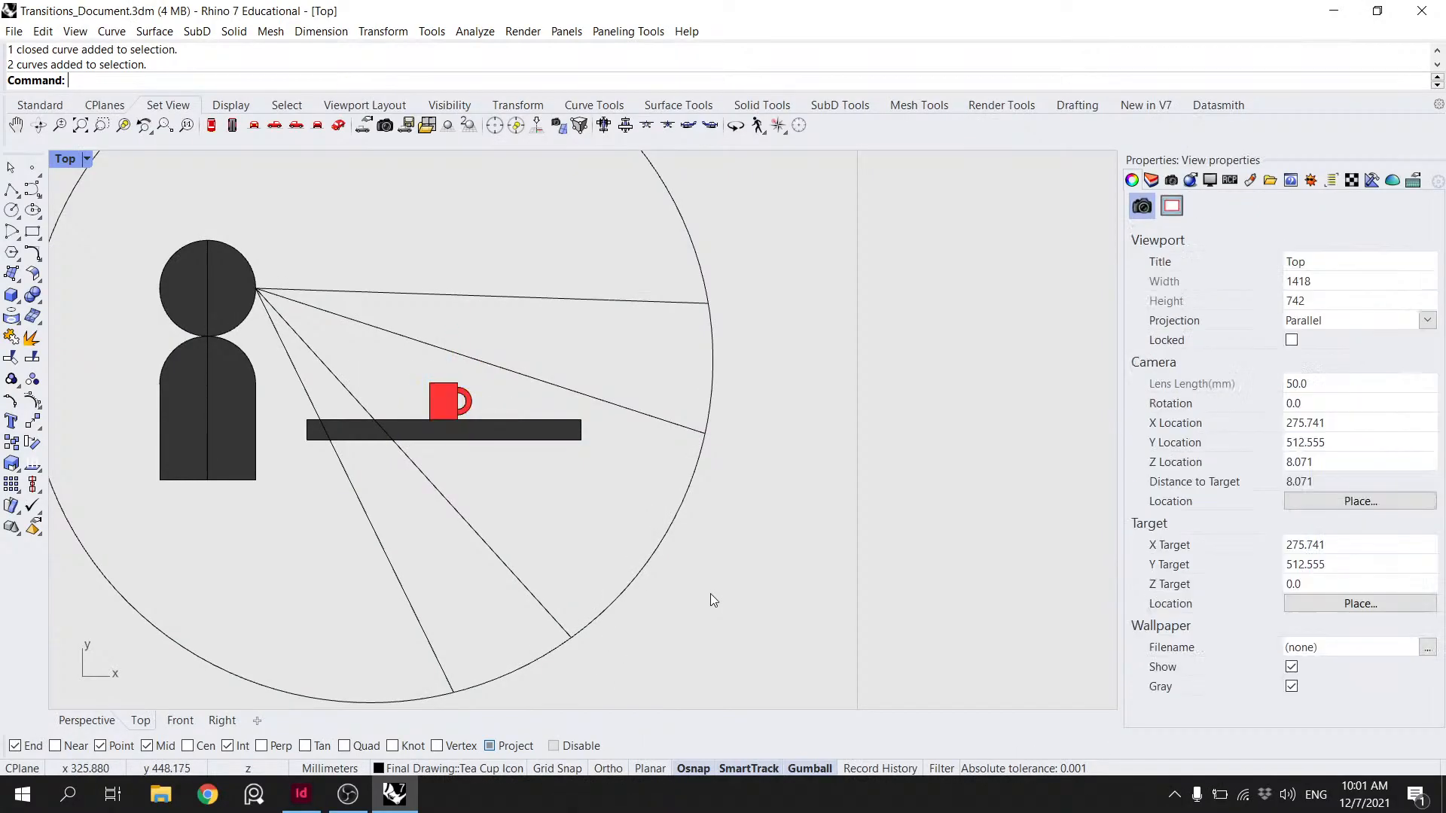
# - Delete the vertical centre line running through the person figure
pyautogui.scroll(-4, 524, 507)
pyautogui.scroll(-2, 594, 418)
pyautogui.moveTo(620, 428); pyautogui.dragTo(516, 413, button='right')
pyautogui.click(228, 418)
pyautogui.press('Delete')
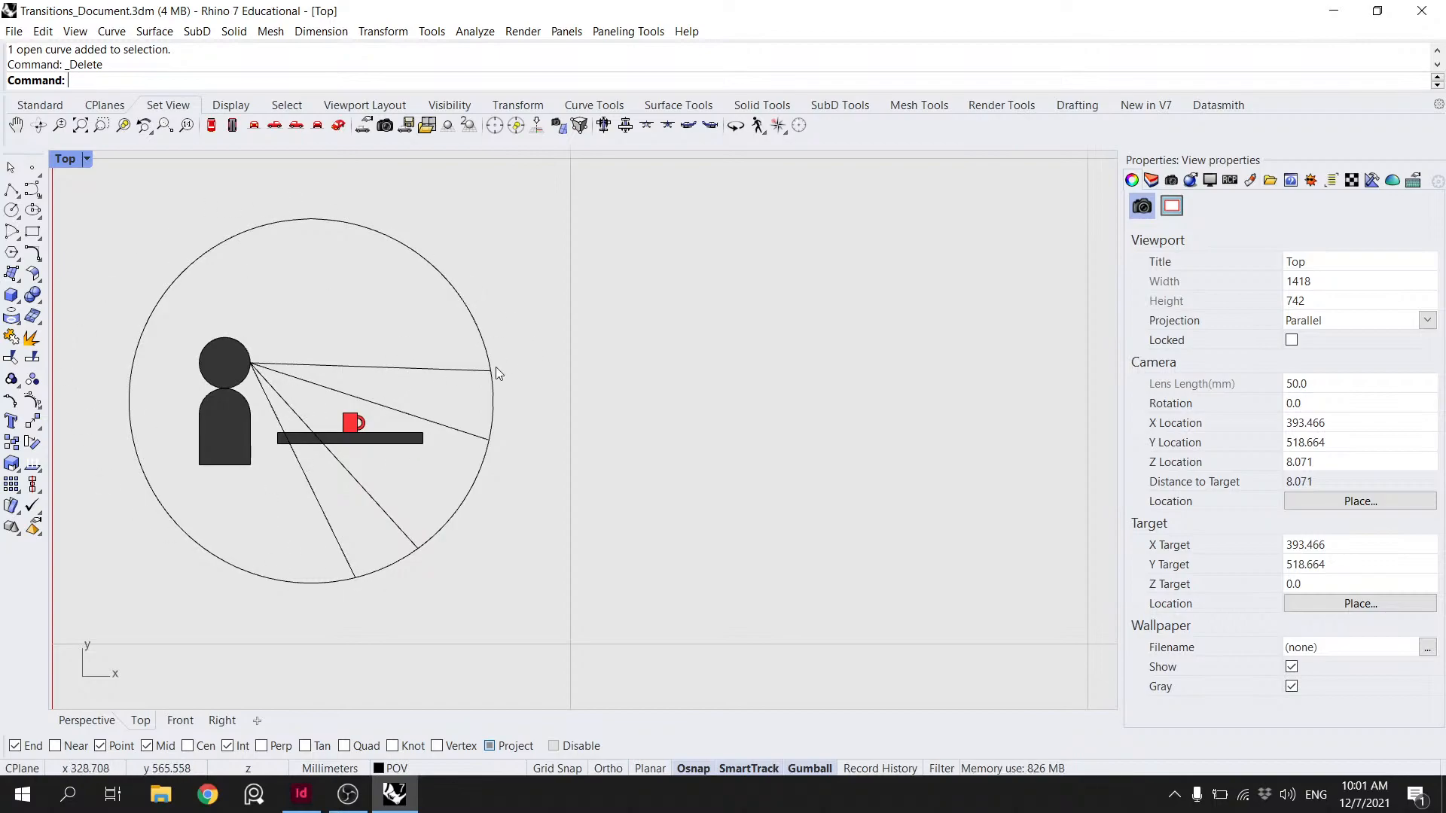
pyautogui.click(468, 368)
pyautogui.keyDown('shift'); pyautogui.click(484, 347); pyautogui.keyUp('shift')
pyautogui.press('Escape')
pyautogui.click(478, 324)
pyautogui.press('Escape')
pyautogui.click(461, 370)
pyautogui.keyDown('shift'); pyautogui.click(485, 349); pyautogui.keyUp('shift')
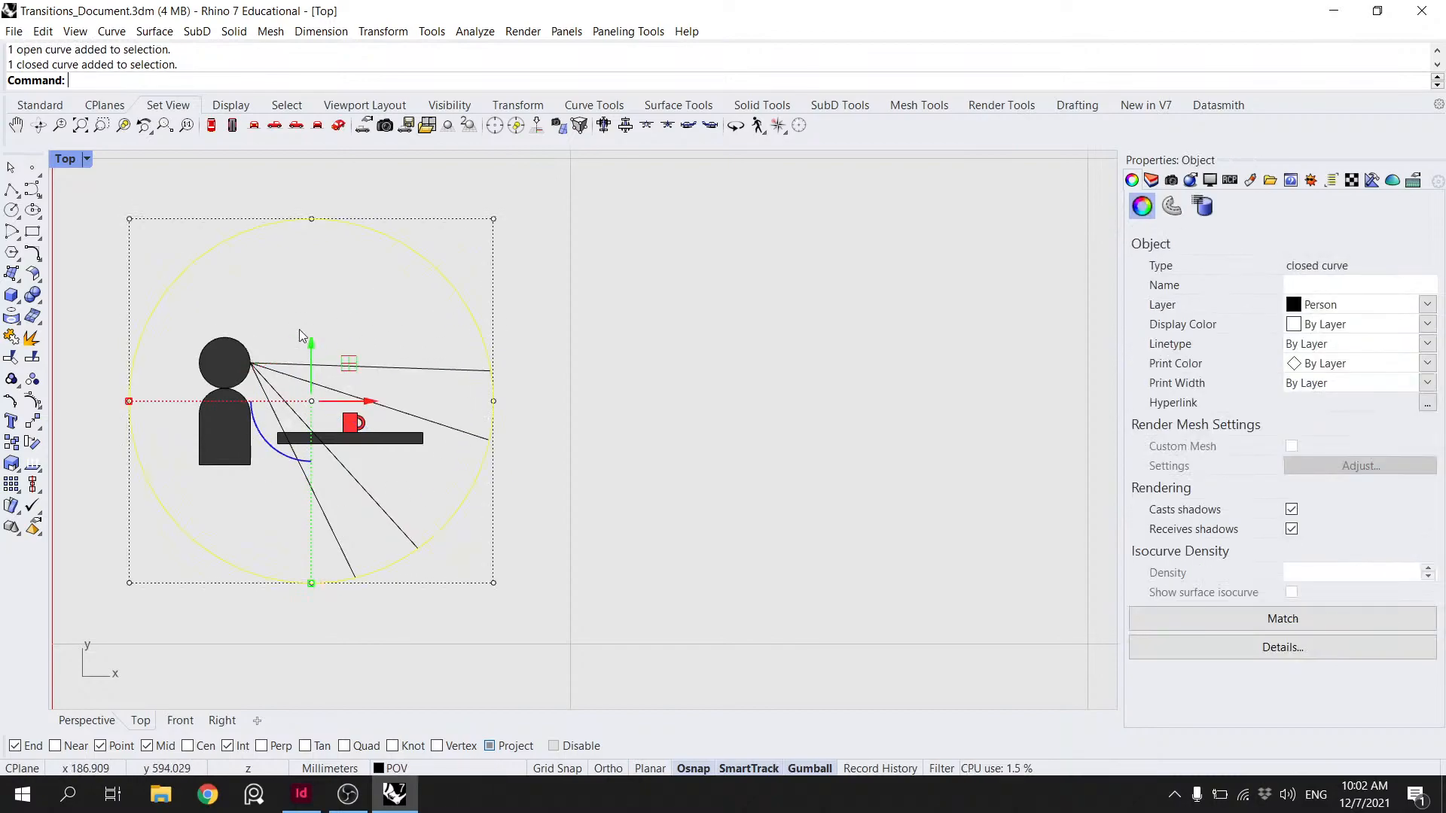
pyautogui.press('Escape')
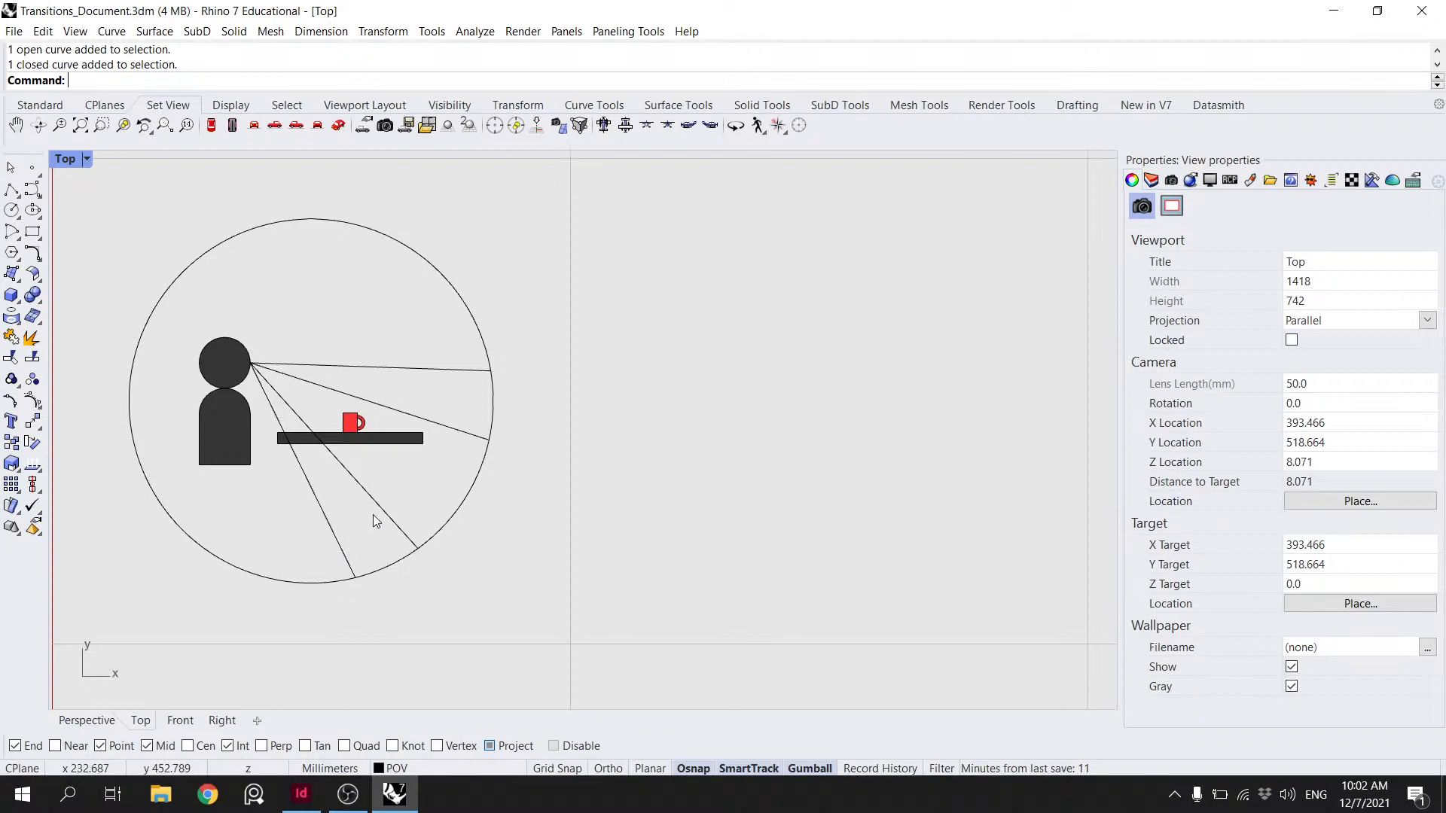
pyautogui.scroll(-8, 545, 476)
pyautogui.moveTo(614, 463); pyautogui.dragTo(436, 429, button='right')
pyautogui.moveTo(507, 445); pyautogui.dragTo(572, 412, button='right')
pyautogui.scroll(3, 572, 412)
pyautogui.scroll(4, 242, 365)
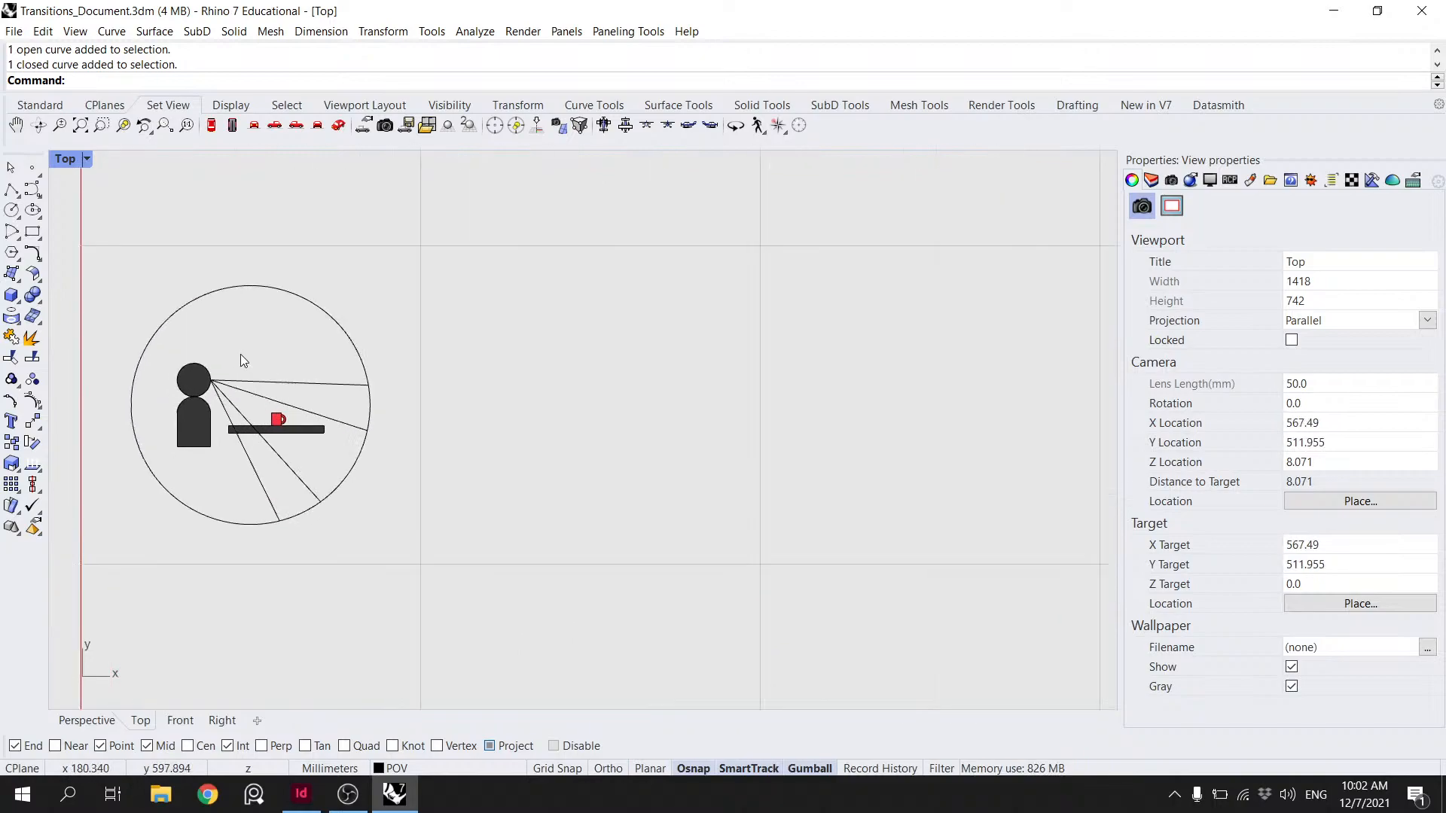
pyautogui.scroll(3, 243, 359)
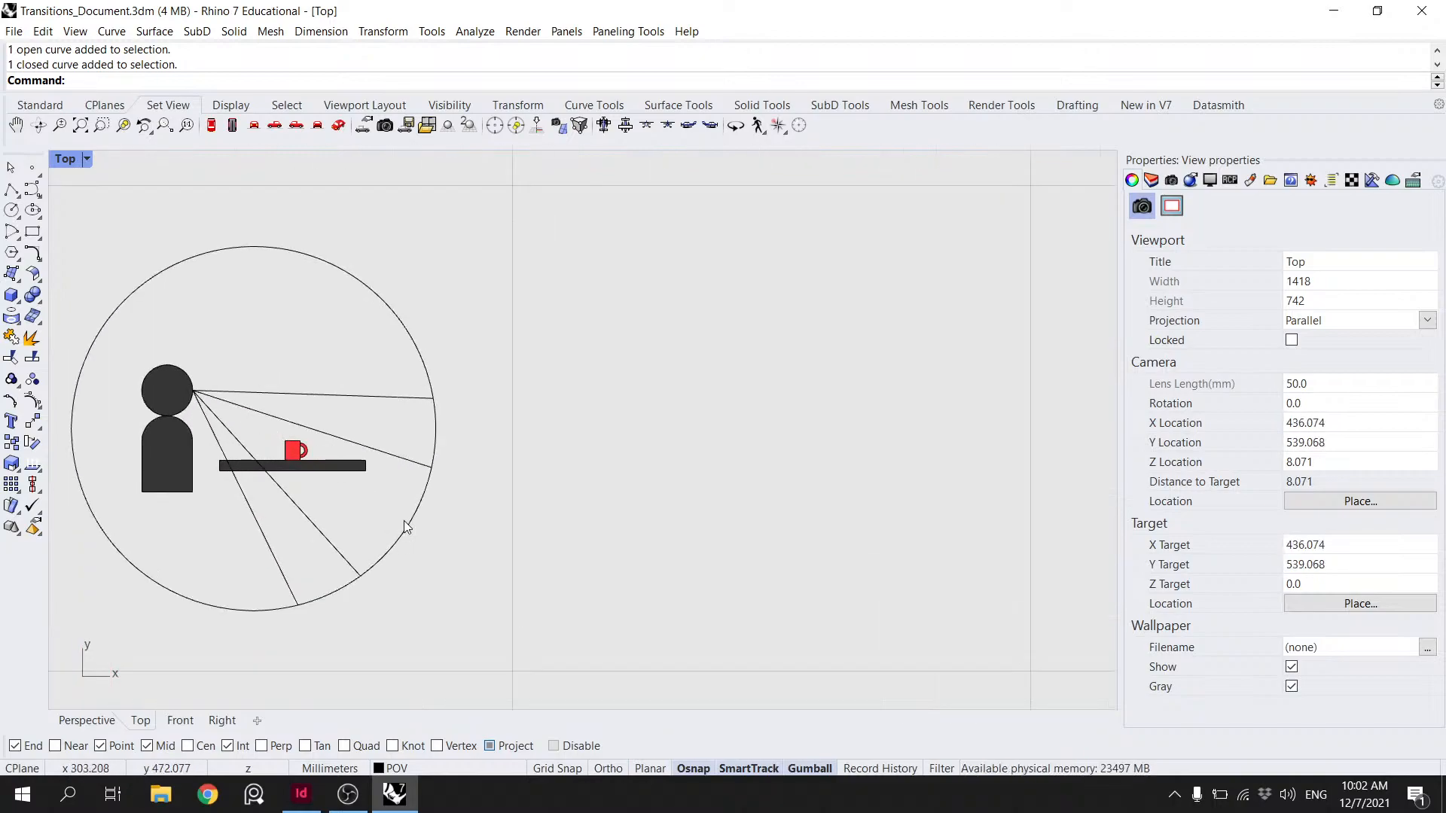
pyautogui.click(344, 550)
pyautogui.keyDown('shift'); pyautogui.click(414, 456); pyautogui.keyUp('shift')
pyautogui.keyDown('shift'); pyautogui.click(420, 502); pyautogui.keyUp('shift')
pyautogui.press('Escape')
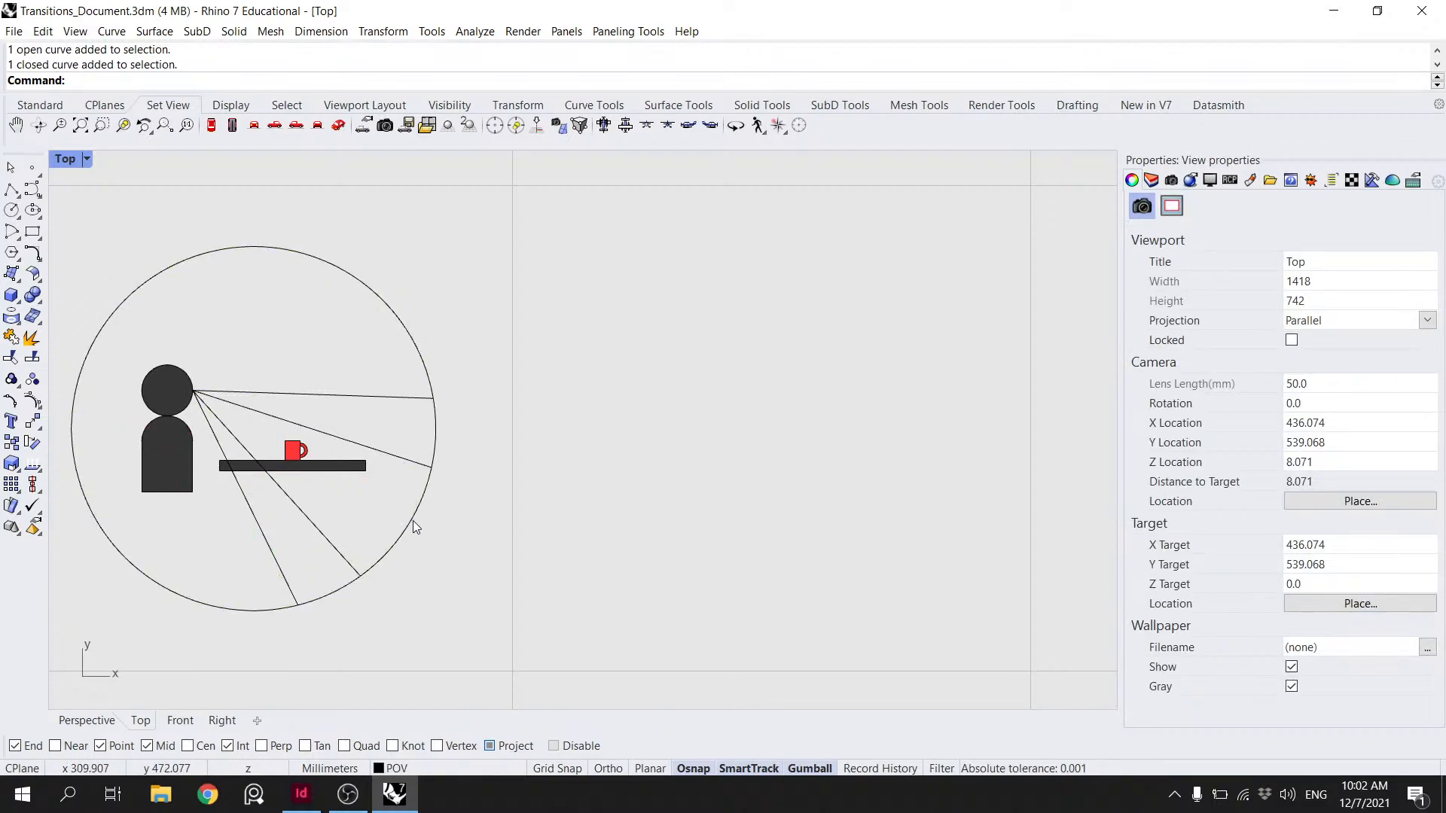
# - Duplicate the large circle in place and Split the copy with the two inner view cone lines
pyautogui.click(414, 524)
pyautogui.hotkey('ctrl', 'c')
pyautogui.hotkey('ctrl', 'v')
pyautogui.write('Split')
pyautogui.press('Return')
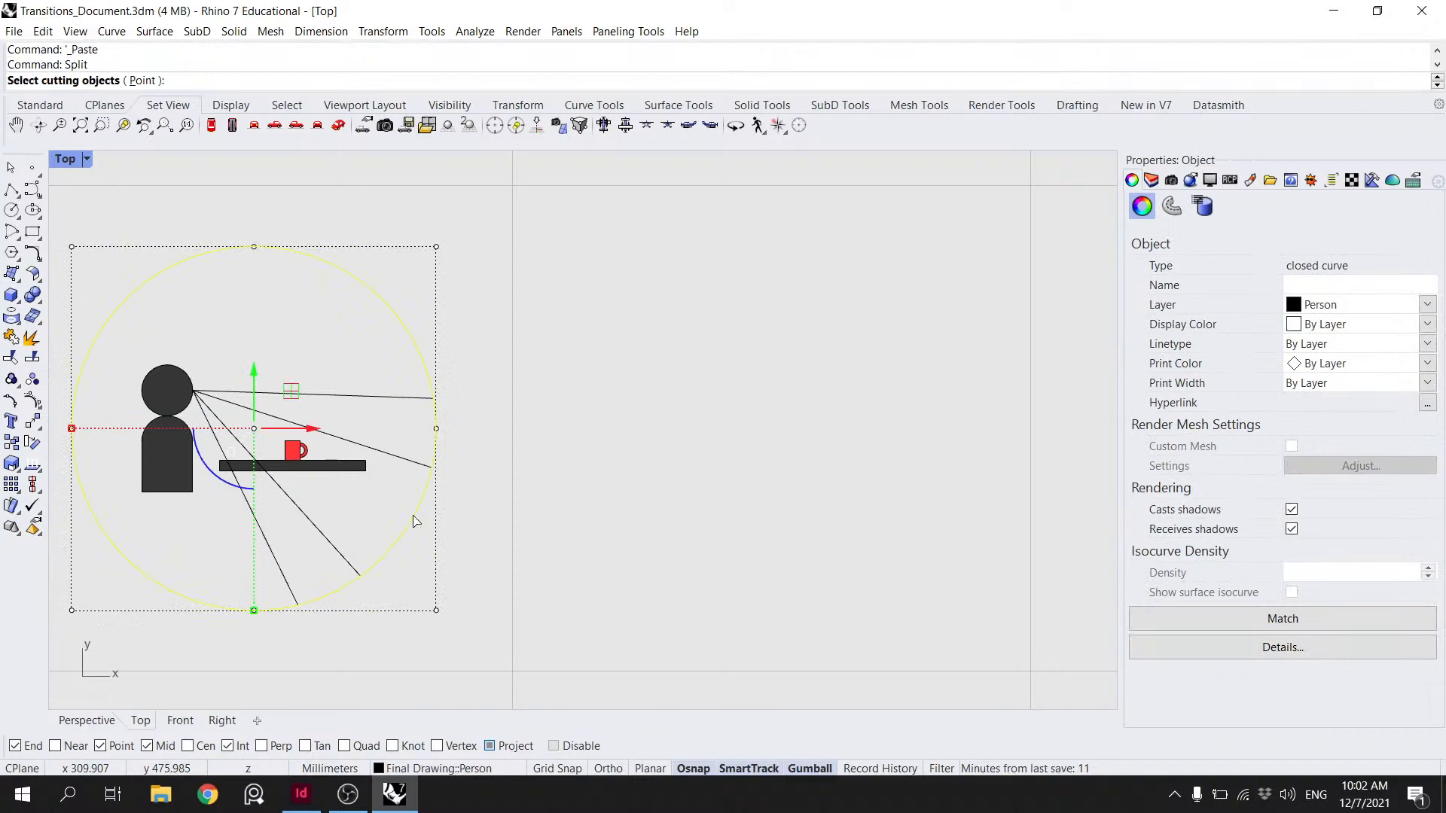
pyautogui.click(345, 559)
pyautogui.click(407, 465)
pyautogui.press('Return')
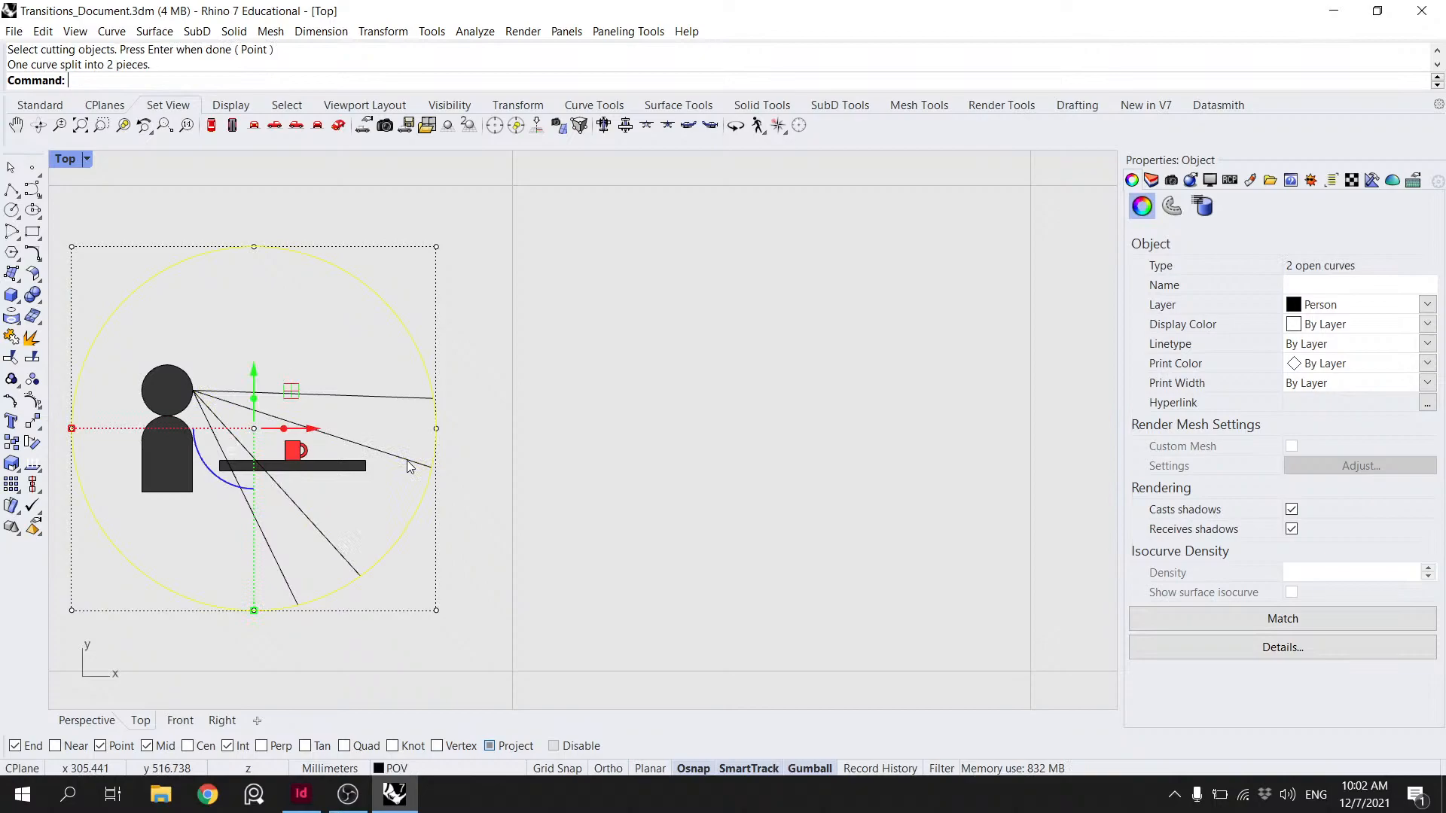
# - Delete the larger arc of the split circle, keeping only the piece between the inner cone lines
pyautogui.press('Escape')
pyautogui.click(436, 371)
pyautogui.click(459, 409)
pyautogui.press('Delete')
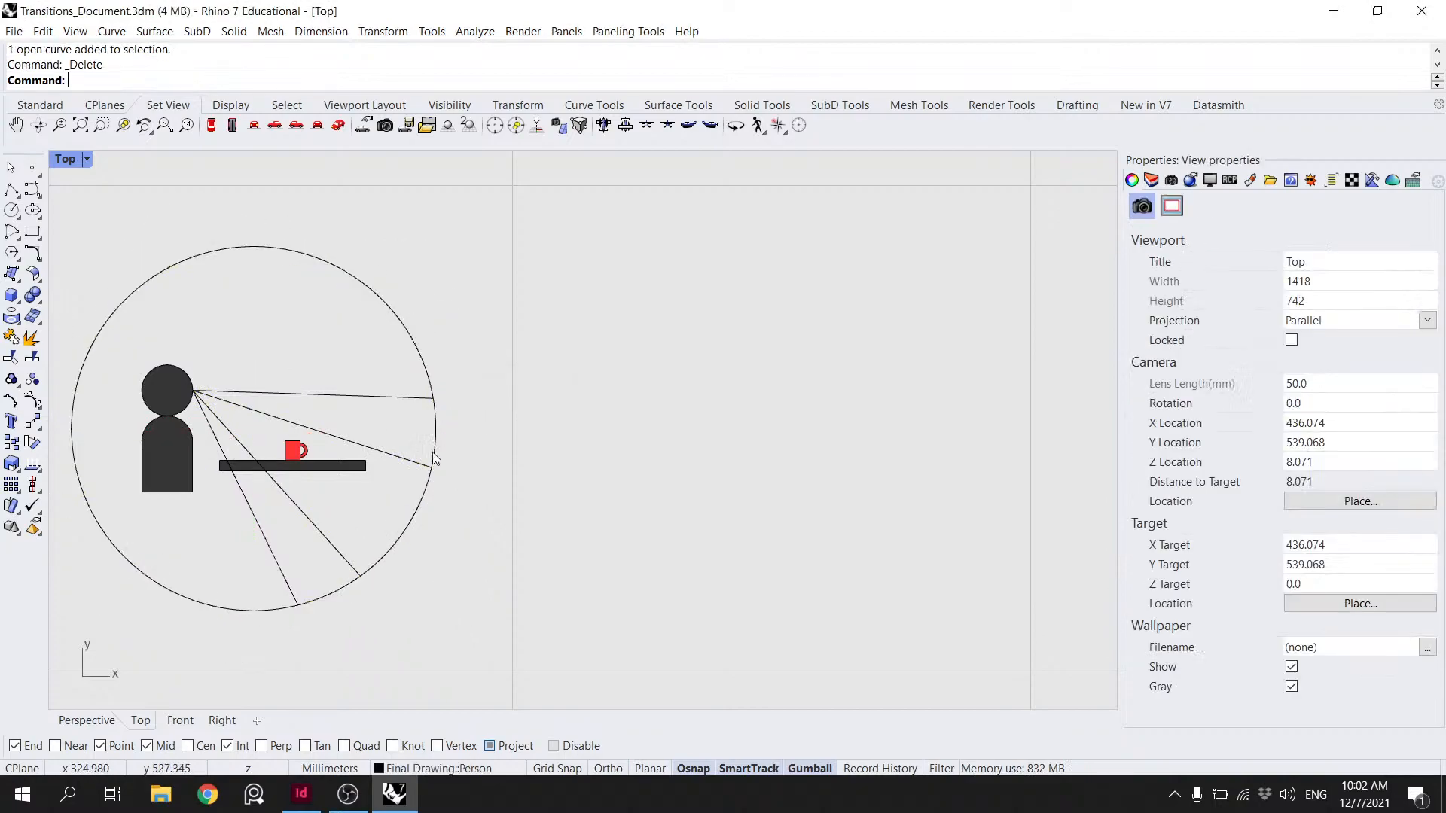
# - Add a Curve parameter below the red fill group and set it to the inner cone's arc and two lines
pyautogui.click(425, 490)
pyautogui.click(479, 556)
pyautogui.keyDown('shift'); pyautogui.click(314, 524); pyautogui.keyUp('shift')
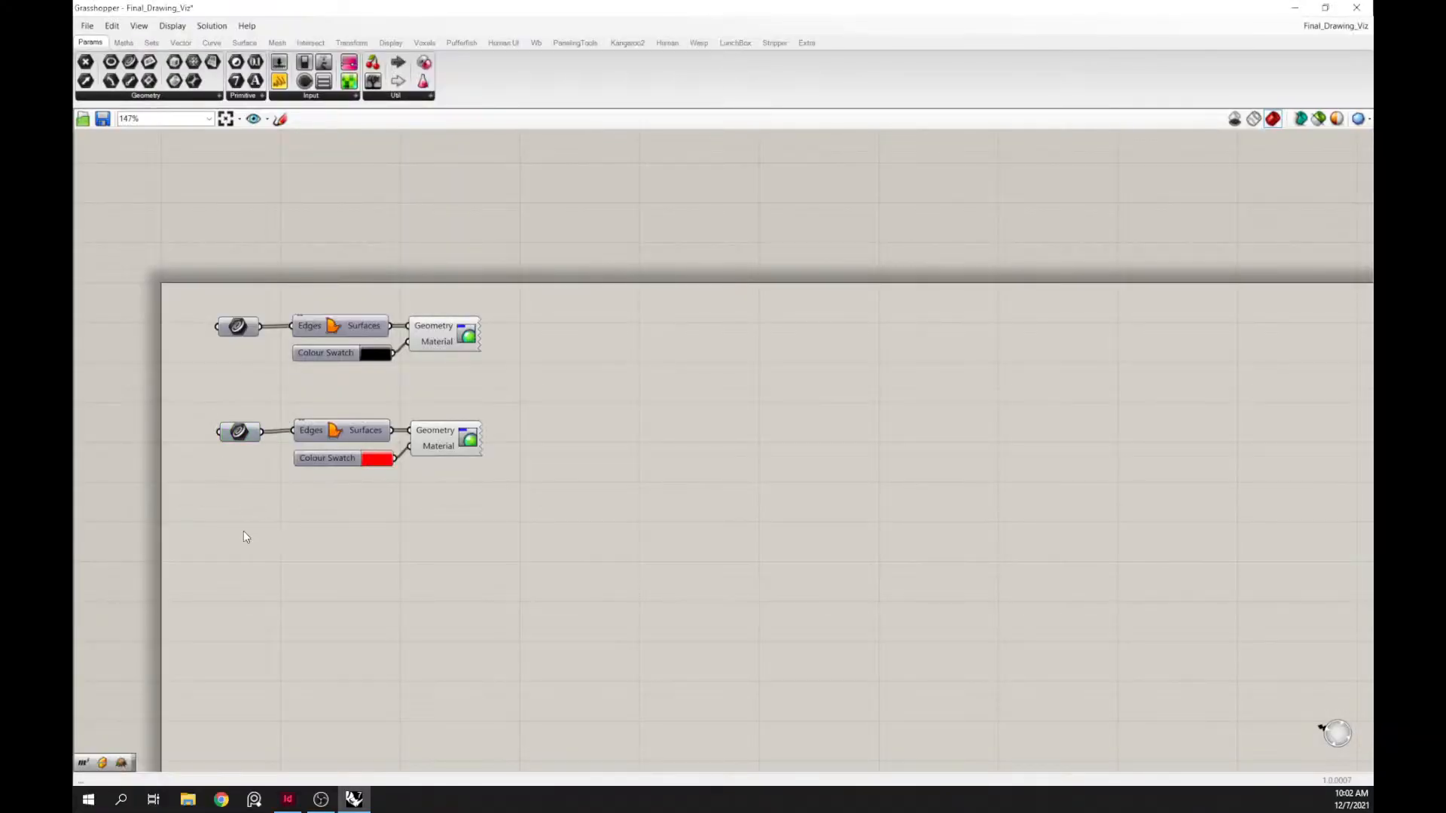
pyautogui.doubleClick(246, 536)
pyautogui.write('curve')
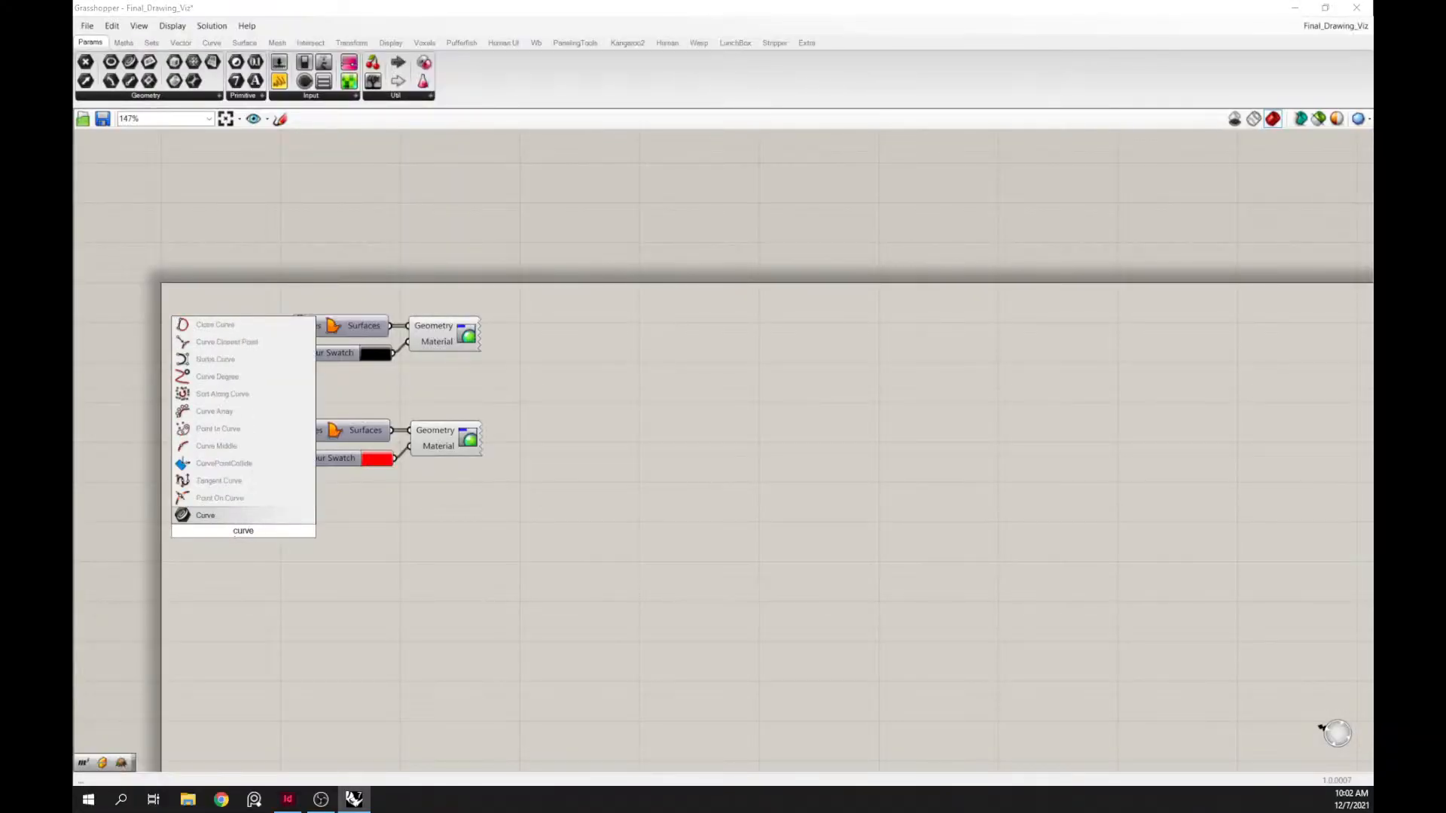
pyautogui.press('Return')
pyautogui.rightClick(242, 532)
pyautogui.click(299, 703)
# - Add a Join Curves component, feed it from the new Curve parameter and align it beside that parameter
pyautogui.doubleClick(341, 583)
pyautogui.write('join')
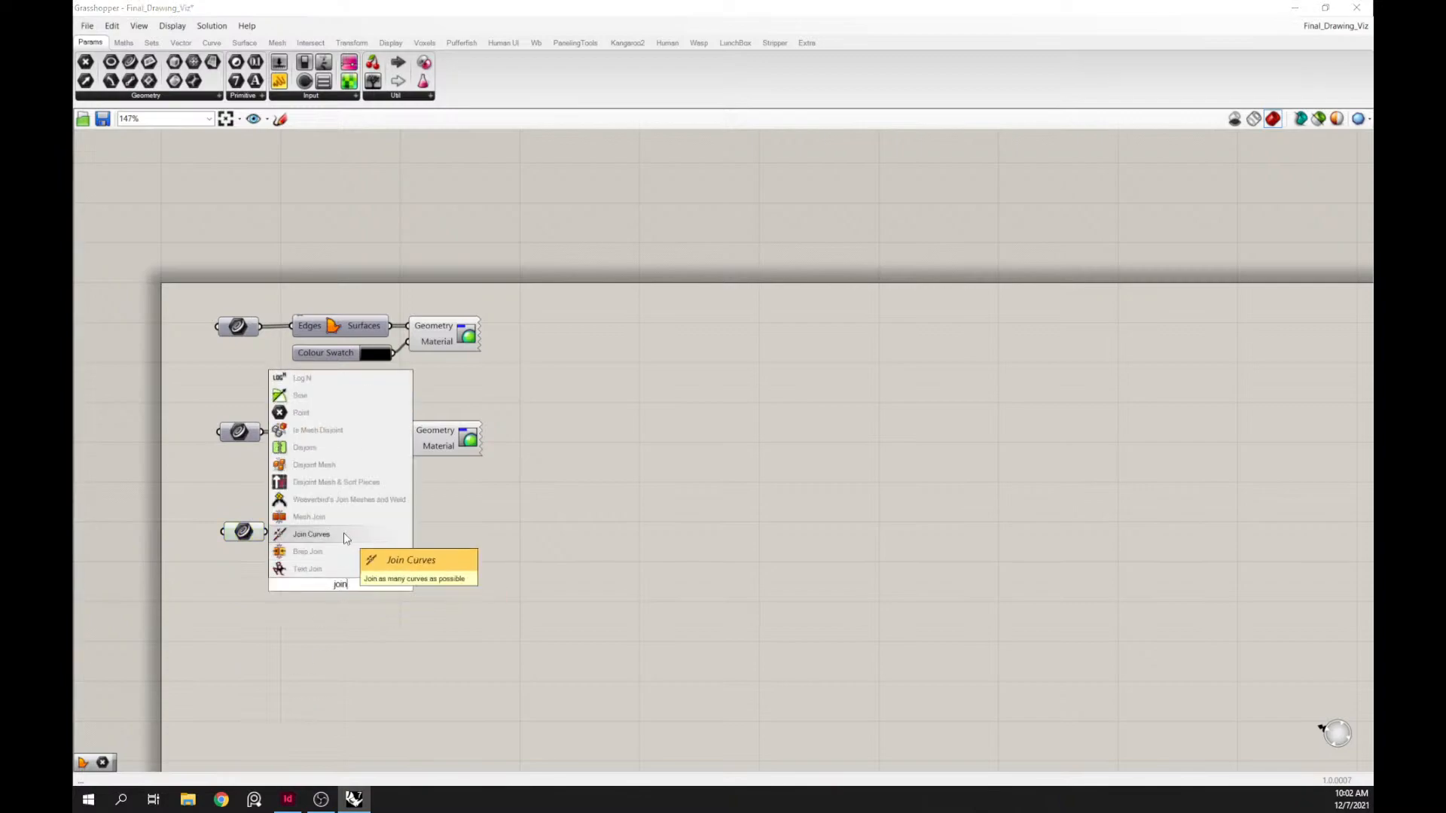
pyautogui.click(341, 534)
pyautogui.moveTo(265, 532); pyautogui.dragTo(290, 575)
pyautogui.moveTo(319, 582); pyautogui.dragTo(318, 534)
# - Copy the black fill's surface, swatch and preview components beside Join Curves and connect the joined curves to the Edges input
pyautogui.moveTo(506, 485); pyautogui.dragTo(426, 431)
pyautogui.moveTo(540, 395)
pyautogui.mouseDown()
pyautogui.moveTo(344, 325)
pyautogui.moveTo(467, 526)
pyautogui.moveTo(460, 542)
pyautogui.moveTo(412, 540)
pyautogui.mouseUp()
pyautogui.hotkey('ctrl', 'c')
pyautogui.hotkey('ctrl', 'v')
pyautogui.click(435, 525)
pyautogui.moveTo(582, 585); pyautogui.dragTo(465, 537)
pyautogui.click(445, 516)
# - Turn off the preview of the new Curve parameter and the Join Curves component
pyautogui.moveTo(351, 581); pyautogui.dragTo(227, 507)
pyautogui.middleClick(280, 487)
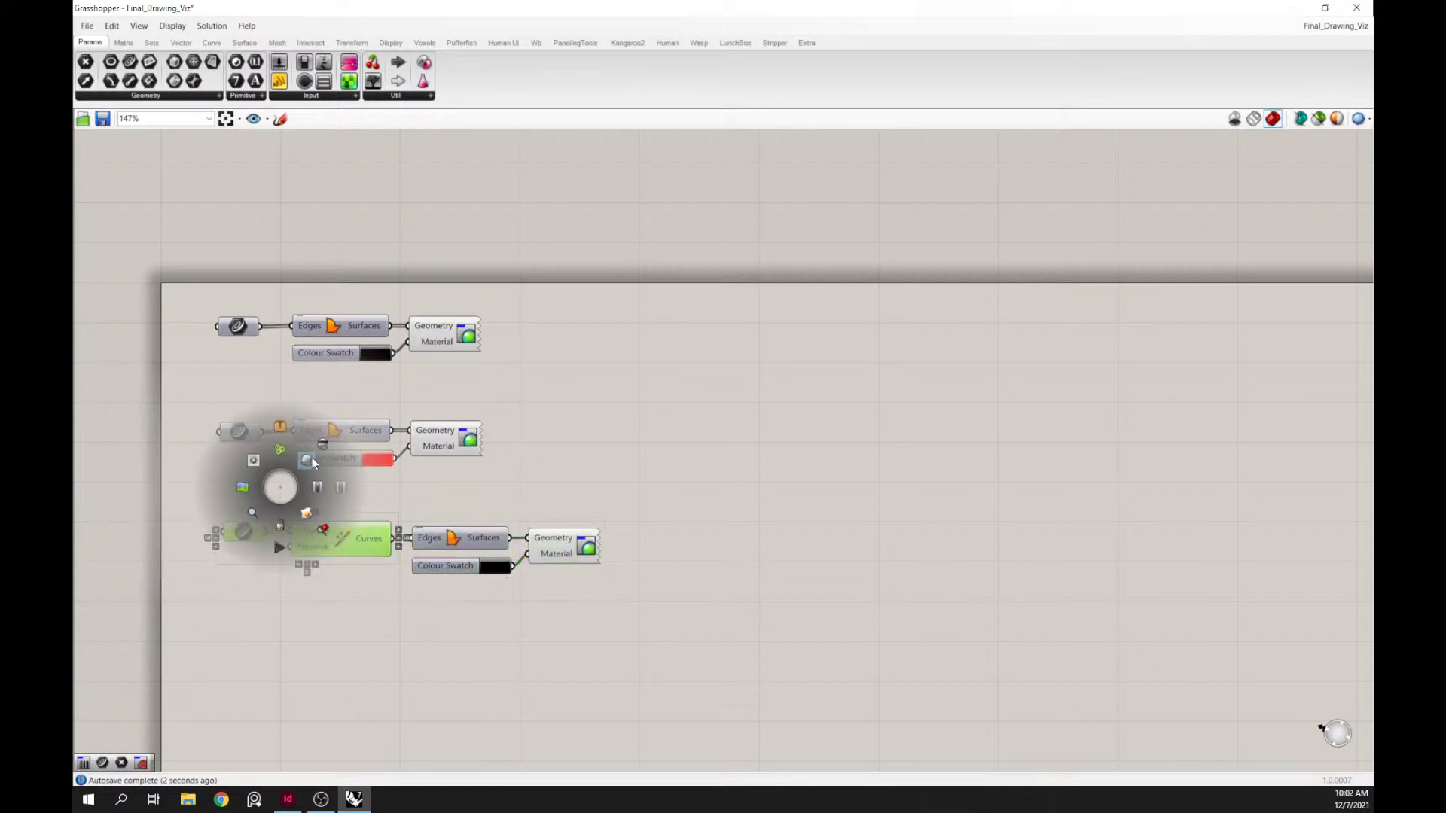
pyautogui.click(310, 460)
pyautogui.click(692, 536)
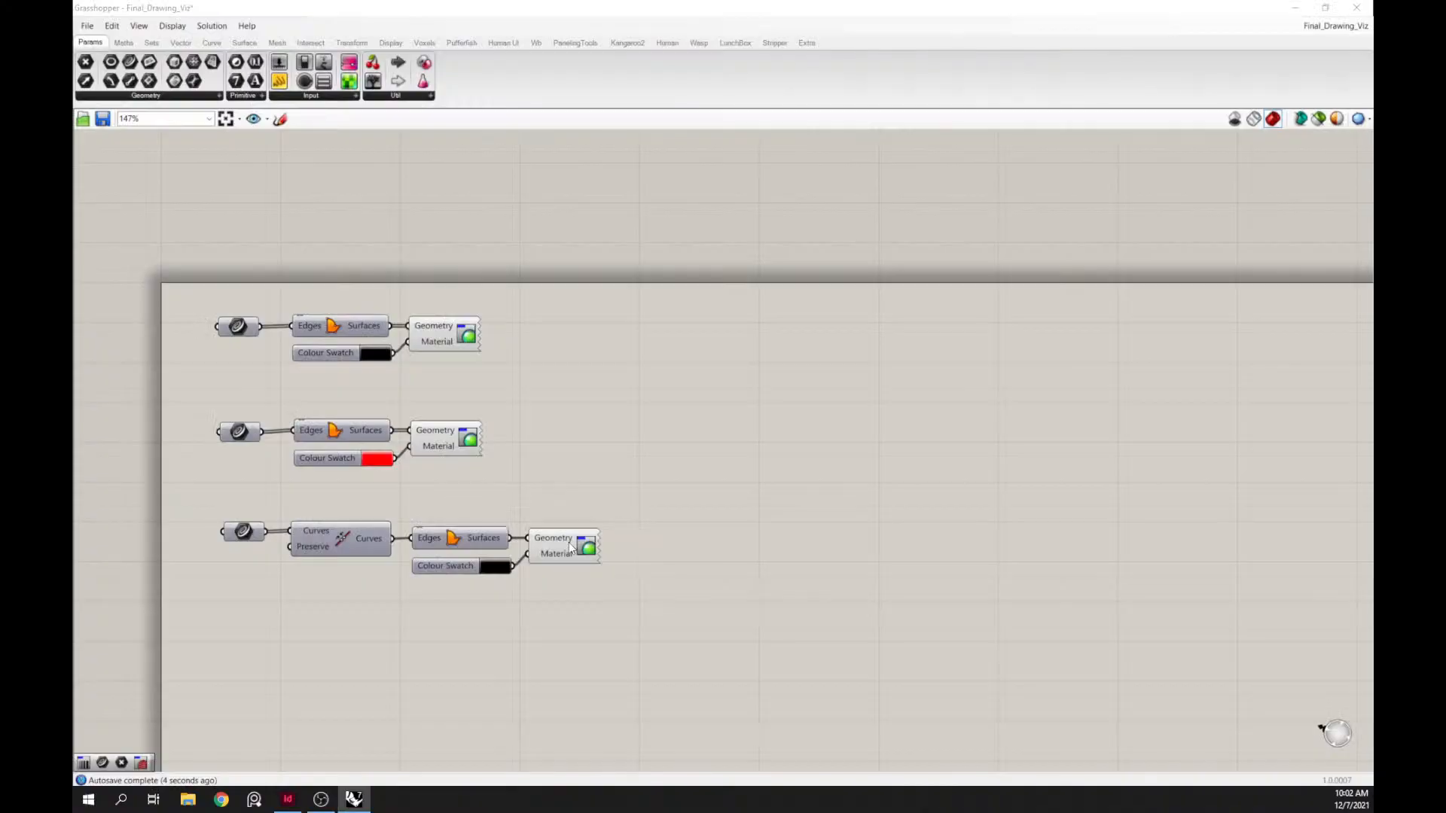
# - Set the view cone fill's colour swatch to red with an alpha of 174
pyautogui.click(494, 566)
pyautogui.click(526, 756)
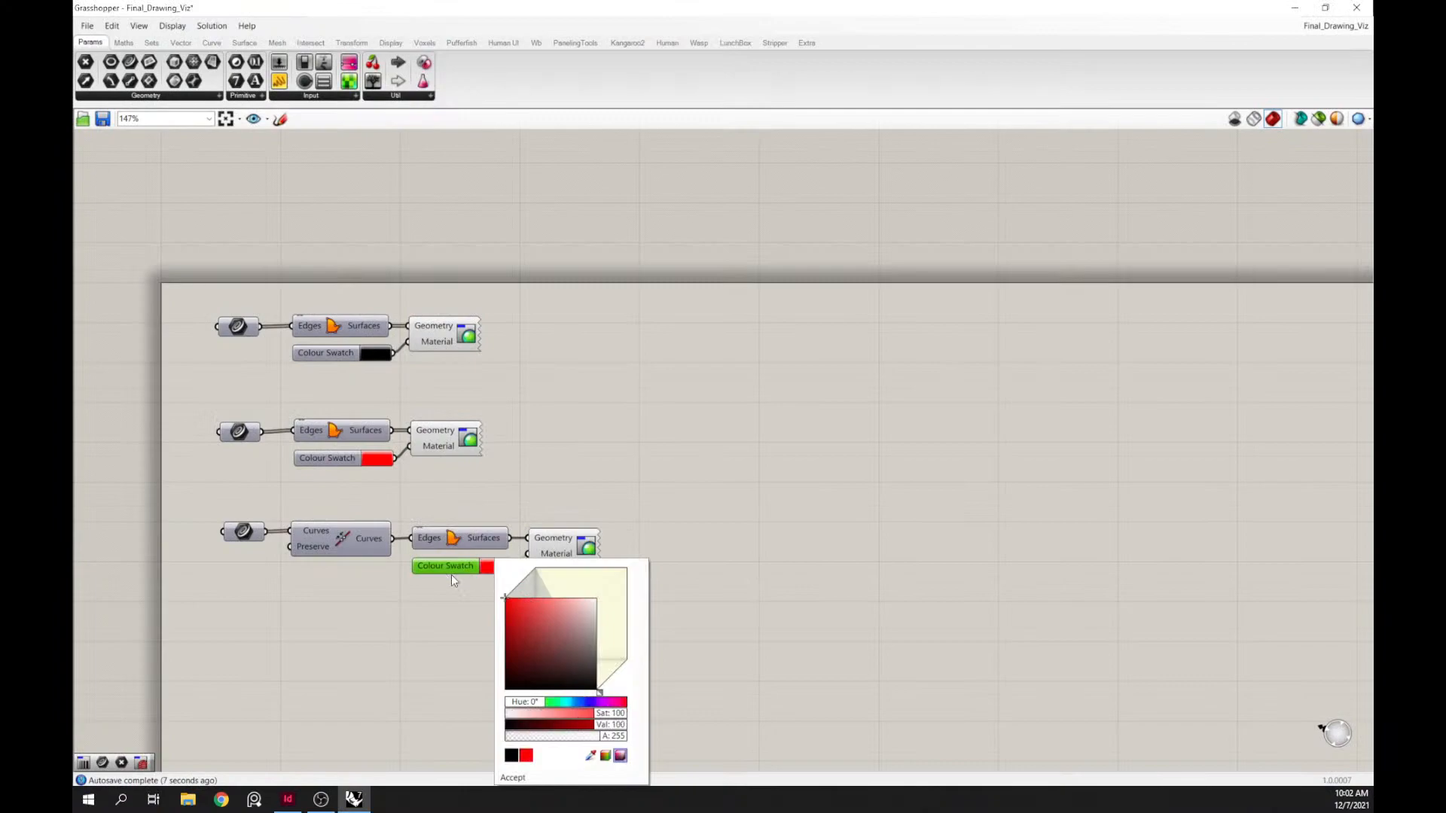
pyautogui.moveTo(611, 740)
pyautogui.mouseDown()
pyautogui.moveTo(559, 745)
pyautogui.moveTo(585, 738)
pyautogui.mouseUp()
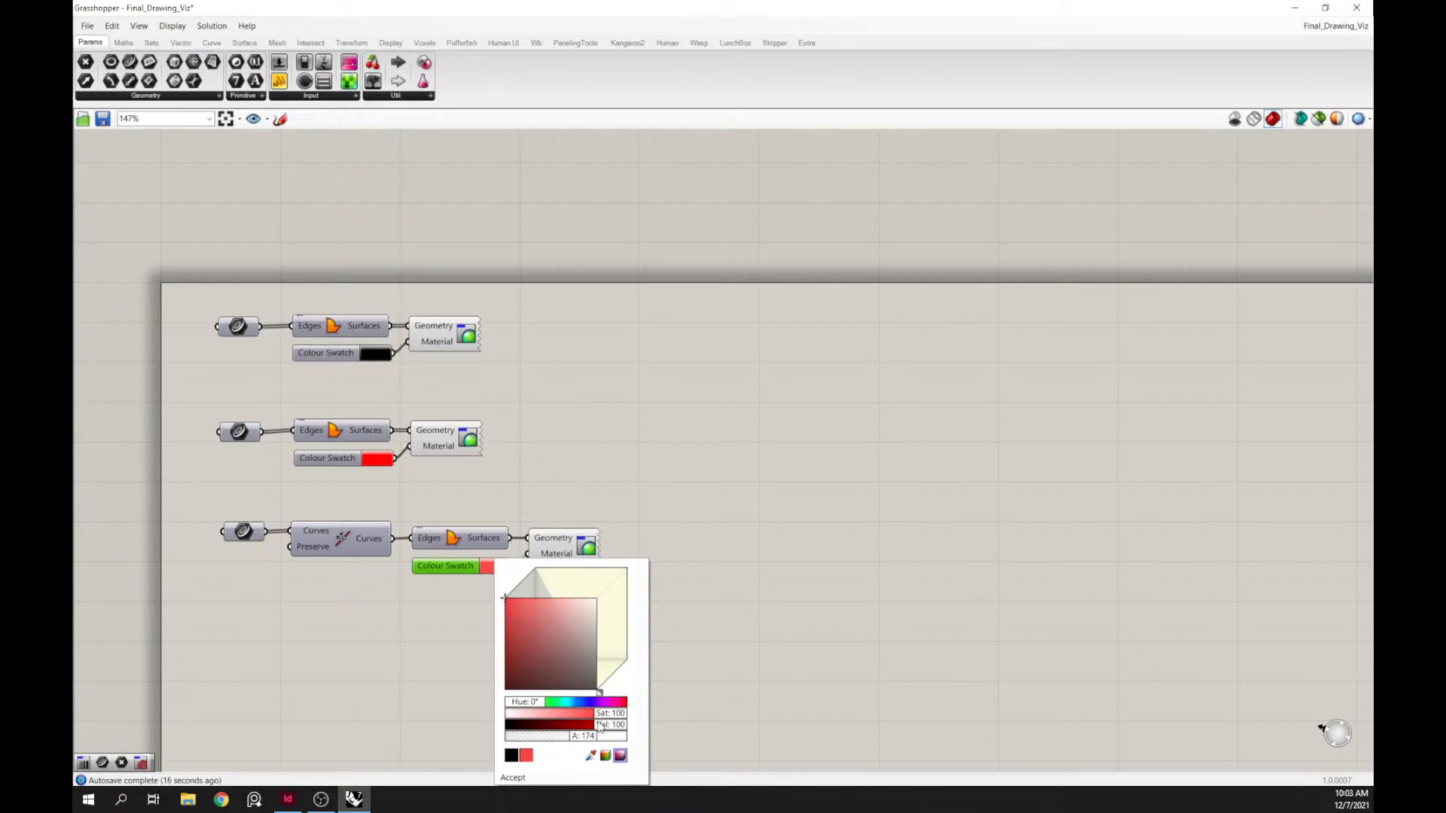
# - Set the view cone fill's colour swatch to cyan, R 0, G 255, B 255, with an alpha of 100
pyautogui.click(606, 755)
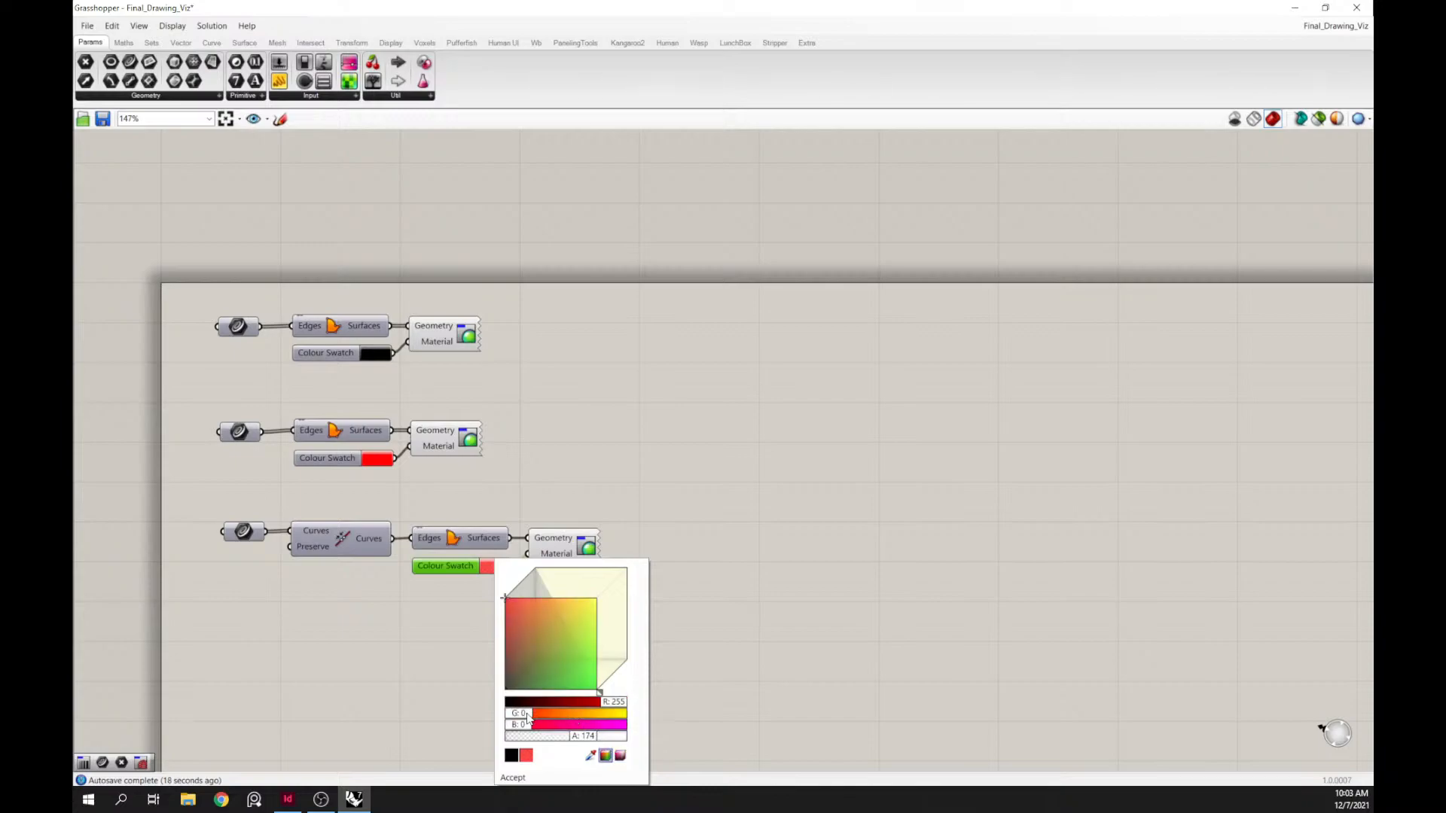
pyautogui.moveTo(527, 718)
pyautogui.mouseDown()
pyautogui.moveTo(656, 723)
pyautogui.moveTo(544, 743)
pyautogui.moveTo(530, 724)
pyautogui.moveTo(627, 727)
pyautogui.moveTo(602, 712)
pyautogui.moveTo(503, 716)
pyautogui.mouseUp()
pyautogui.moveTo(611, 707); pyautogui.dragTo(449, 706)
pyautogui.moveTo(618, 730); pyautogui.dragTo(687, 731)
pyautogui.moveTo(522, 714); pyautogui.dragTo(643, 725)
pyautogui.moveTo(548, 740)
pyautogui.mouseDown()
pyautogui.moveTo(604, 744)
pyautogui.moveTo(569, 744)
pyautogui.mouseUp()
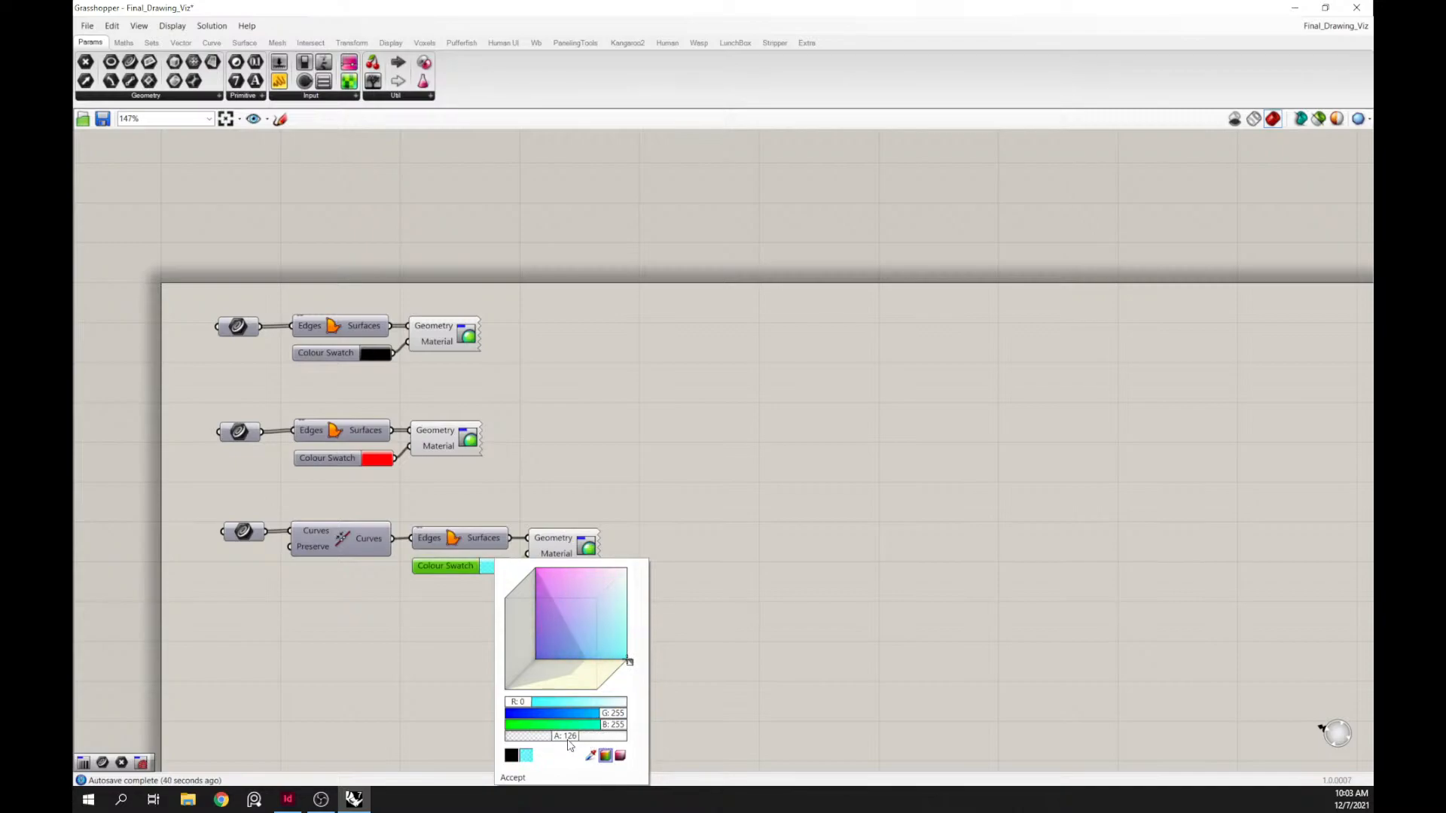
pyautogui.doubleClick(571, 741)
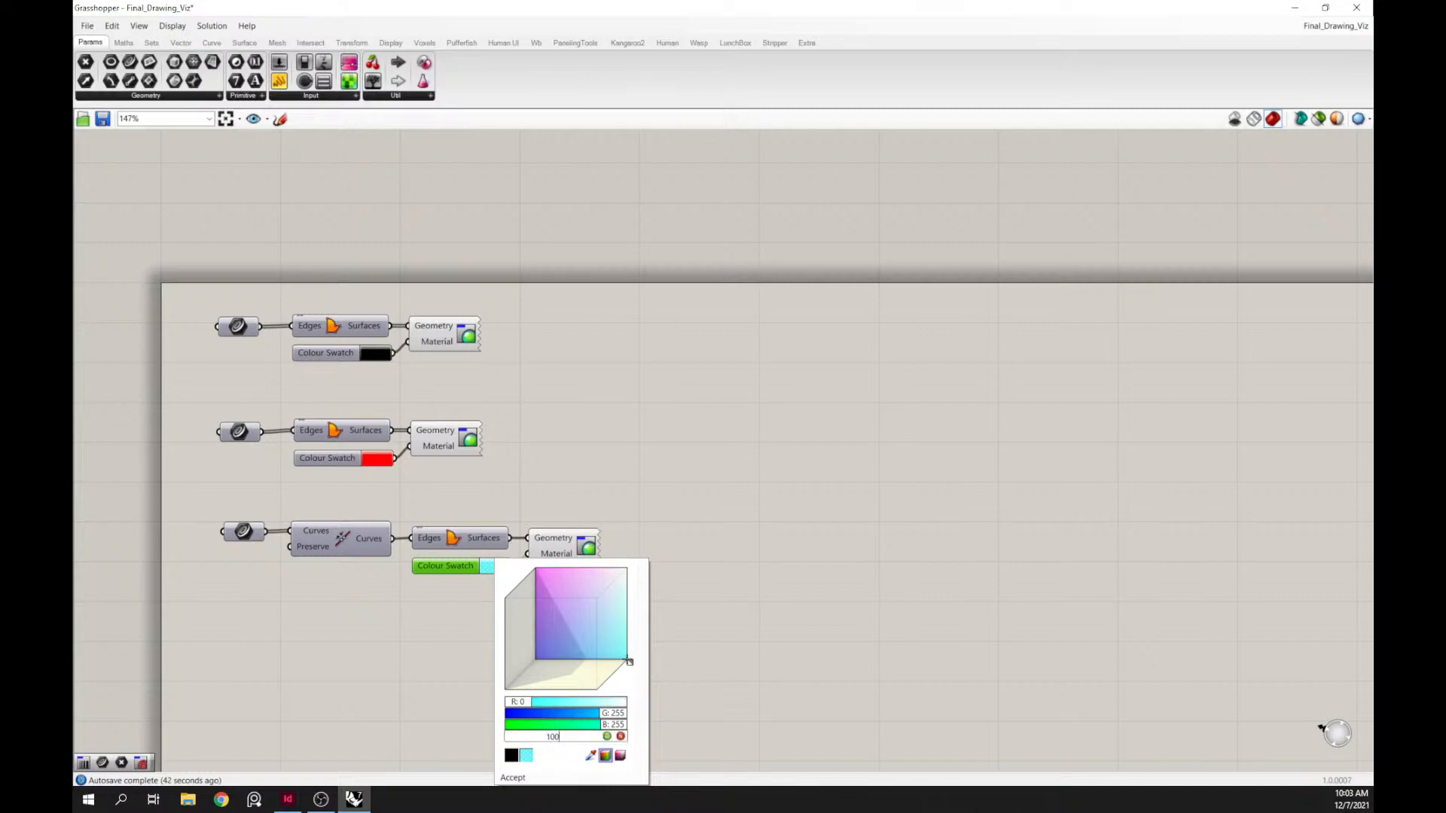
pyautogui.press('Return')
pyautogui.click(803, 529)
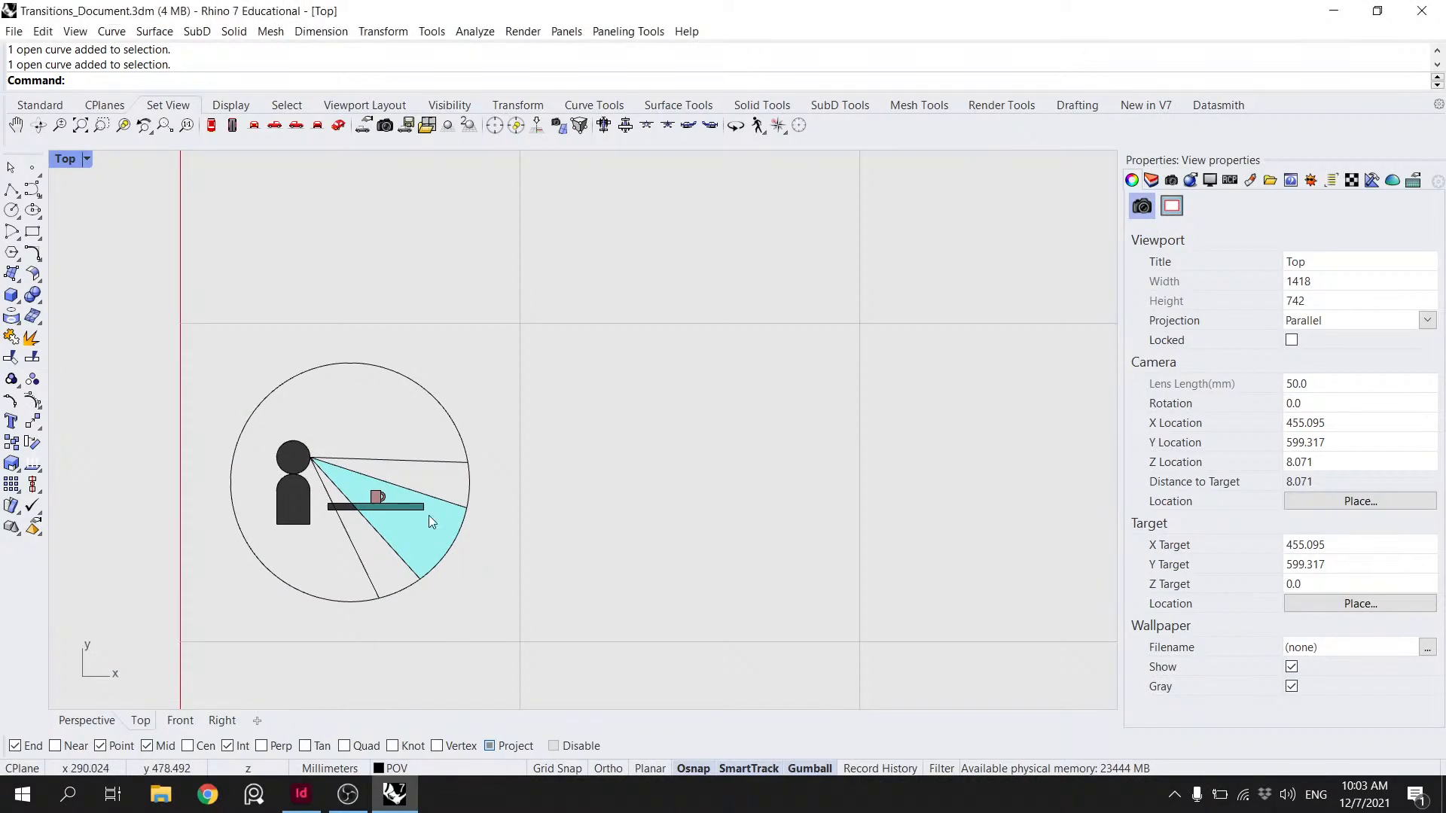
# - Move the whole view cone component group slightly sideways to align it with the two fill groups above
pyautogui.scroll(2, 256, 328)
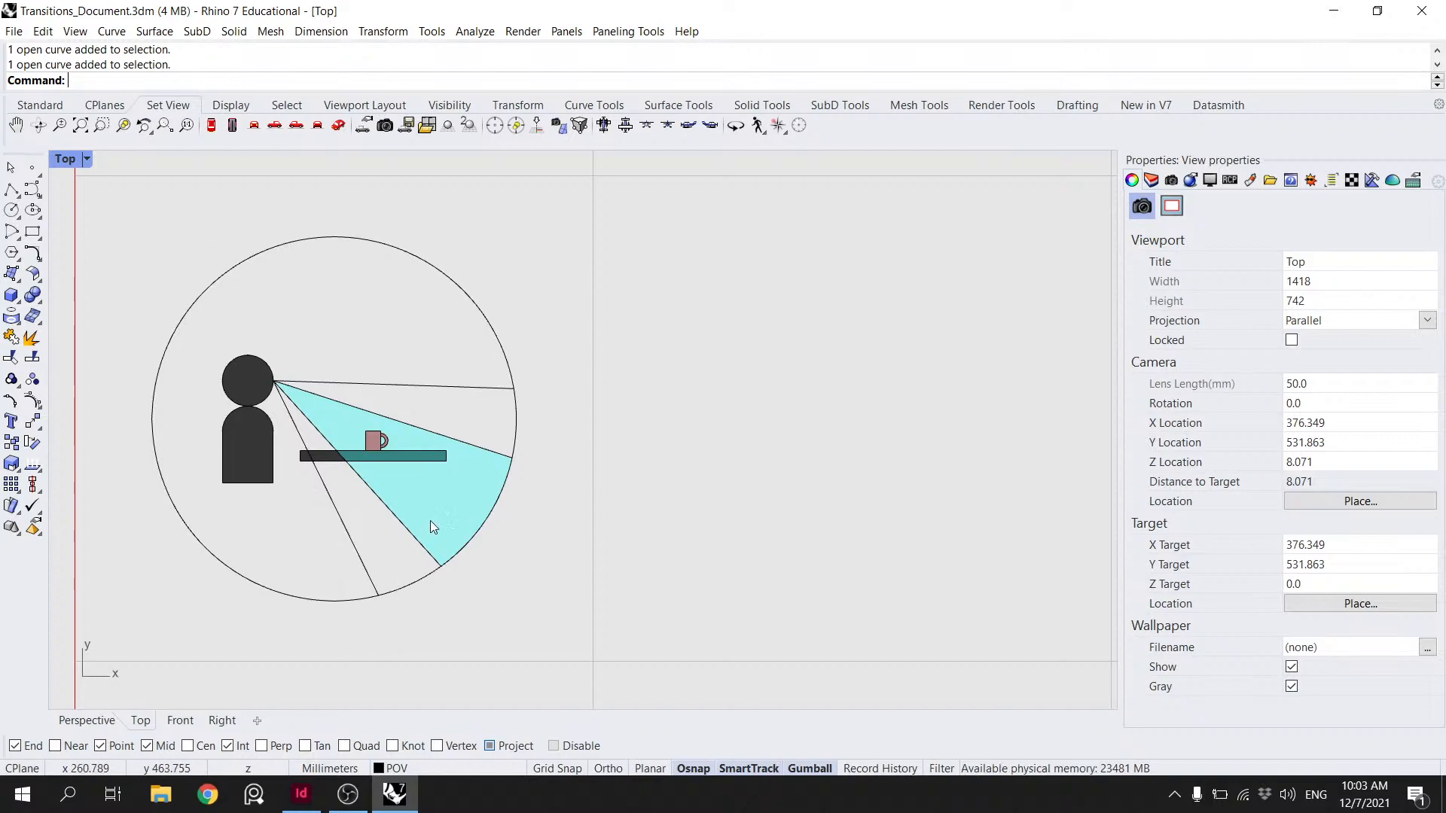
pyautogui.scroll(-6, 501, 441)
pyautogui.moveTo(426, 411)
pyautogui.mouseDown(button='right')
pyautogui.moveTo(264, 449)
pyautogui.moveTo(441, 429)
pyautogui.mouseUp(button='right')
pyautogui.scroll(4, 265, 448)
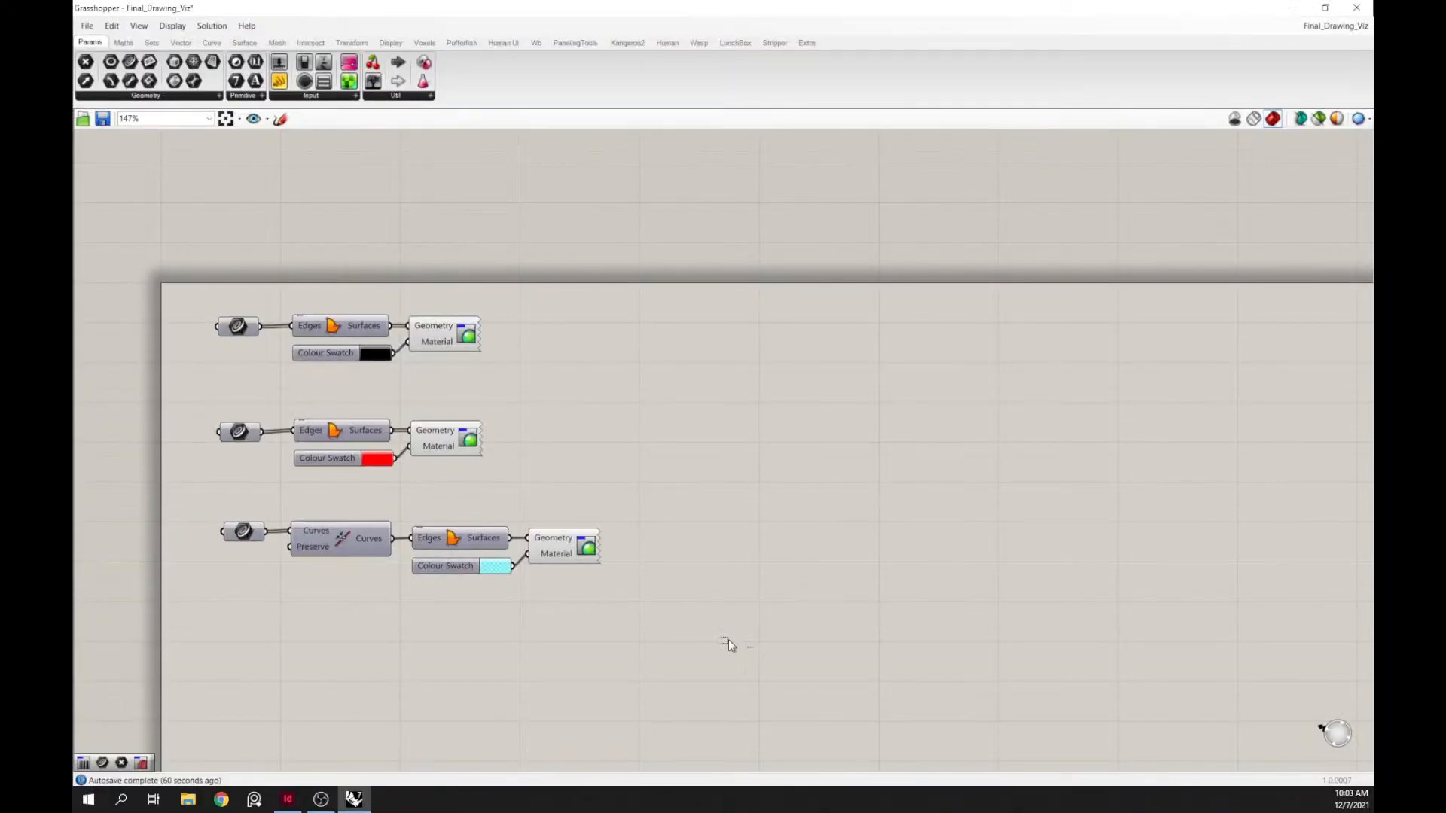
pyautogui.moveTo(741, 648); pyautogui.dragTo(217, 526)
pyautogui.moveTo(346, 548); pyautogui.dragTo(339, 548)
pyautogui.click(426, 468)
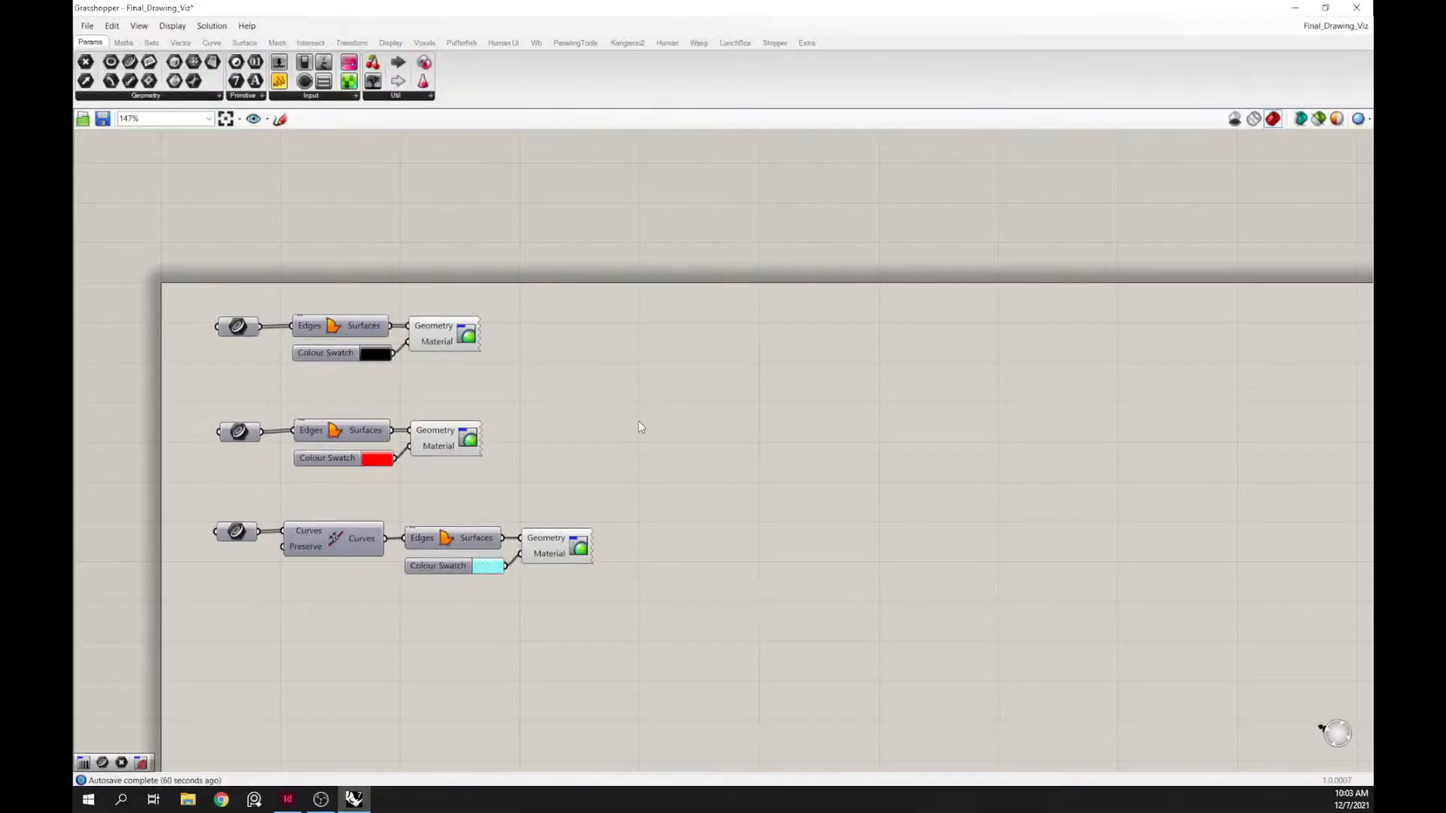
# - Nudge the view cone component row sideways so its Curve parameter lines up with those in the rows above
pyautogui.moveTo(693, 613); pyautogui.dragTo(218, 519)
pyautogui.moveTo(319, 537); pyautogui.dragTo(321, 536)
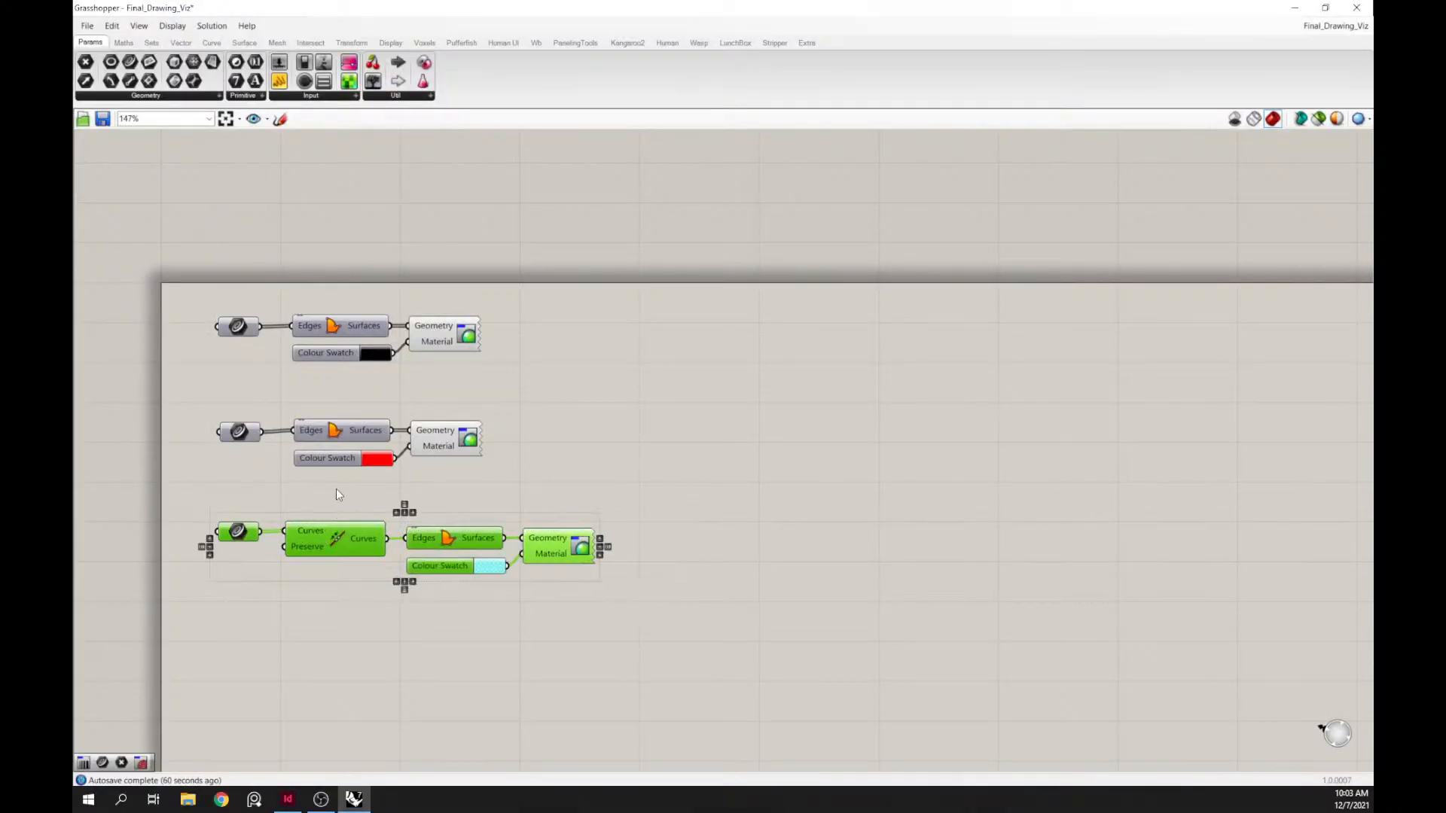
pyautogui.click(238, 570)
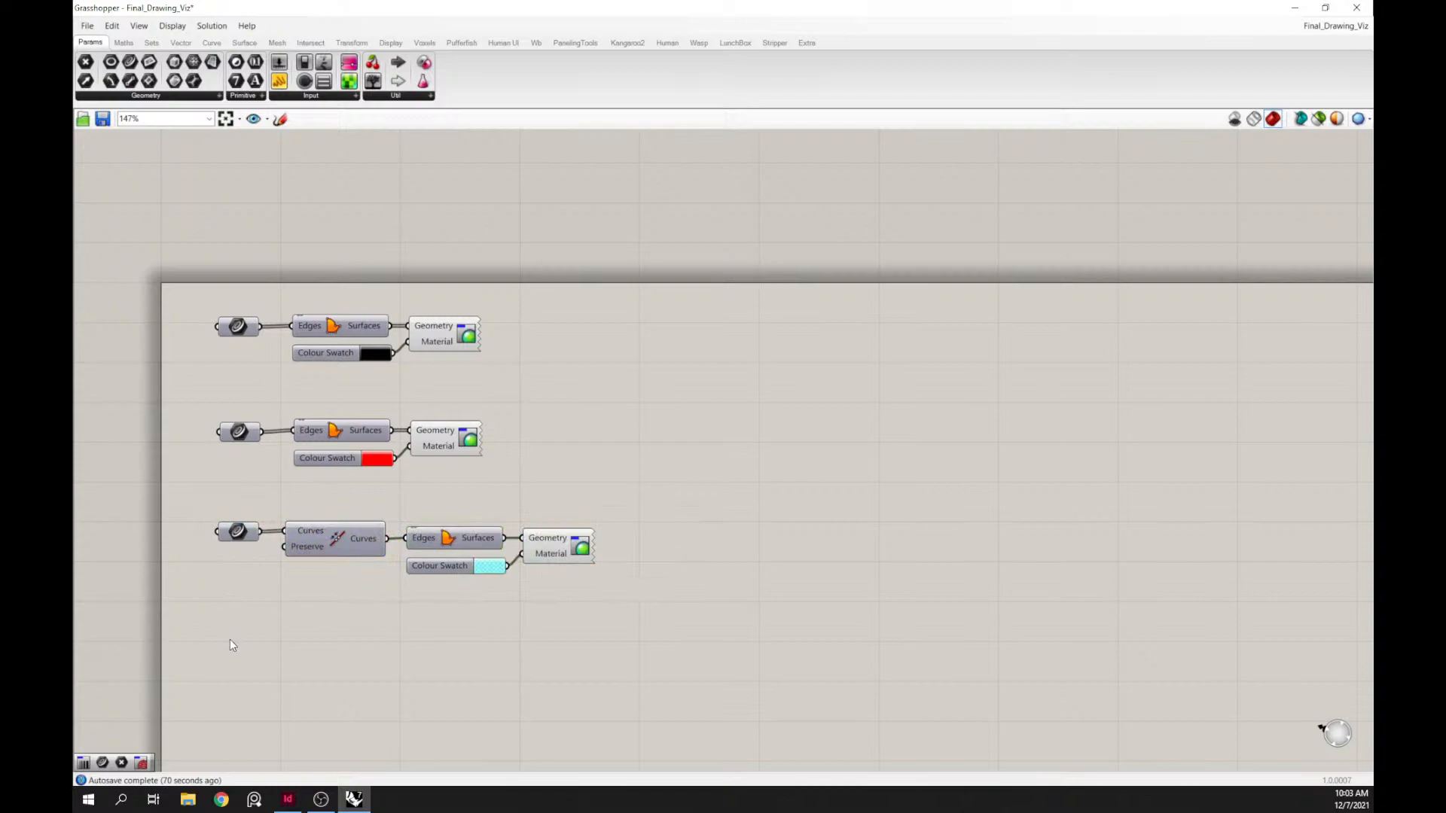
# - Duplicate the black fill group below the cyan row and replace its preview with a custom preview component that has Shader and Thickness inputs
pyautogui.moveTo(491, 372); pyautogui.dragTo(203, 284)
pyautogui.keyDown('alt'); pyautogui.moveTo(331, 359); pyautogui.dragTo(336, 706); pyautogui.keyUp('alt')
pyautogui.click(420, 636)
pyautogui.doubleClick(419, 631)
pyautogui.write('custom')
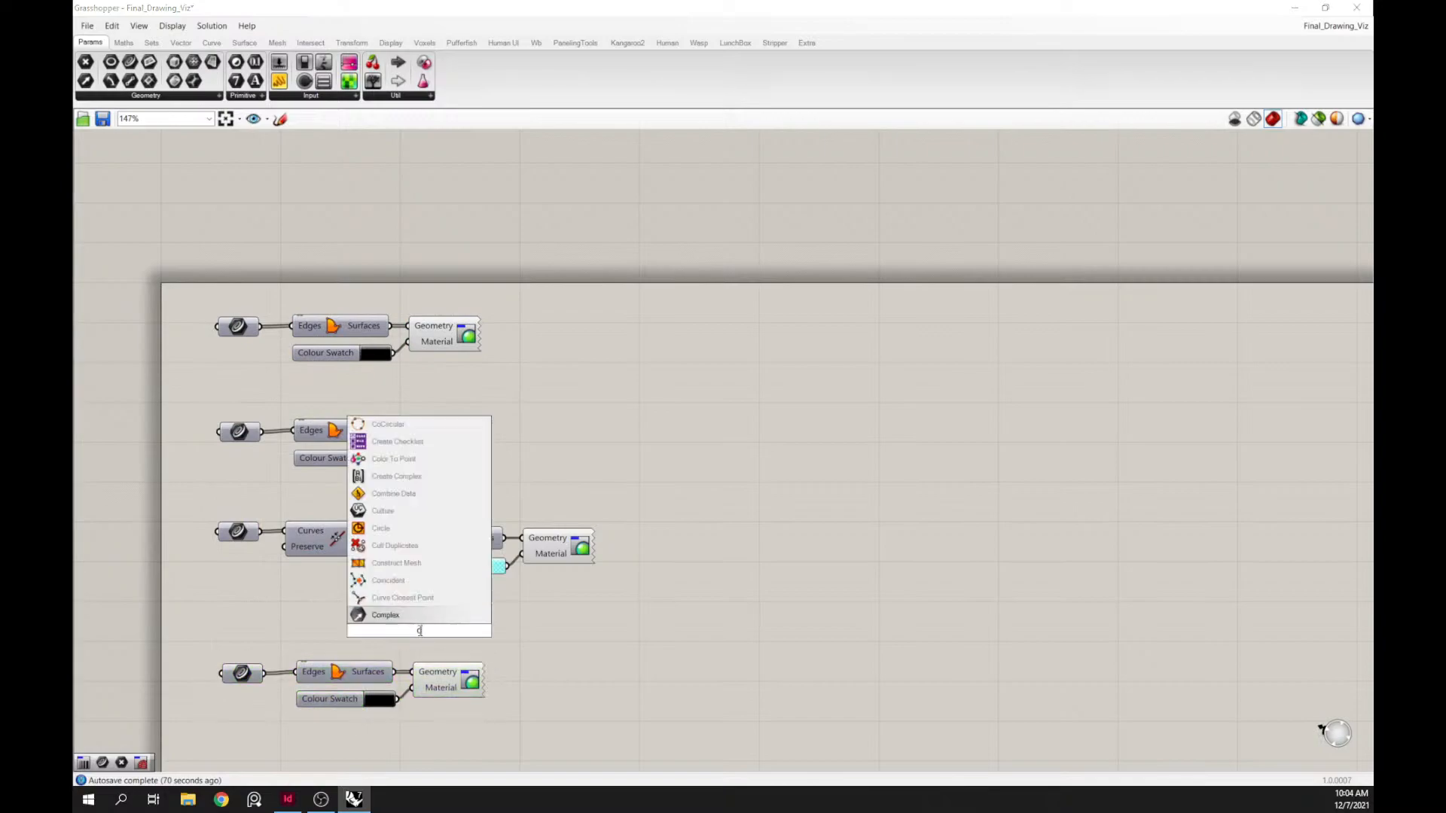
pyautogui.click(396, 596)
pyautogui.moveTo(394, 672); pyautogui.dragTo(460, 703)
pyautogui.click(456, 684)
pyautogui.press('Delete')
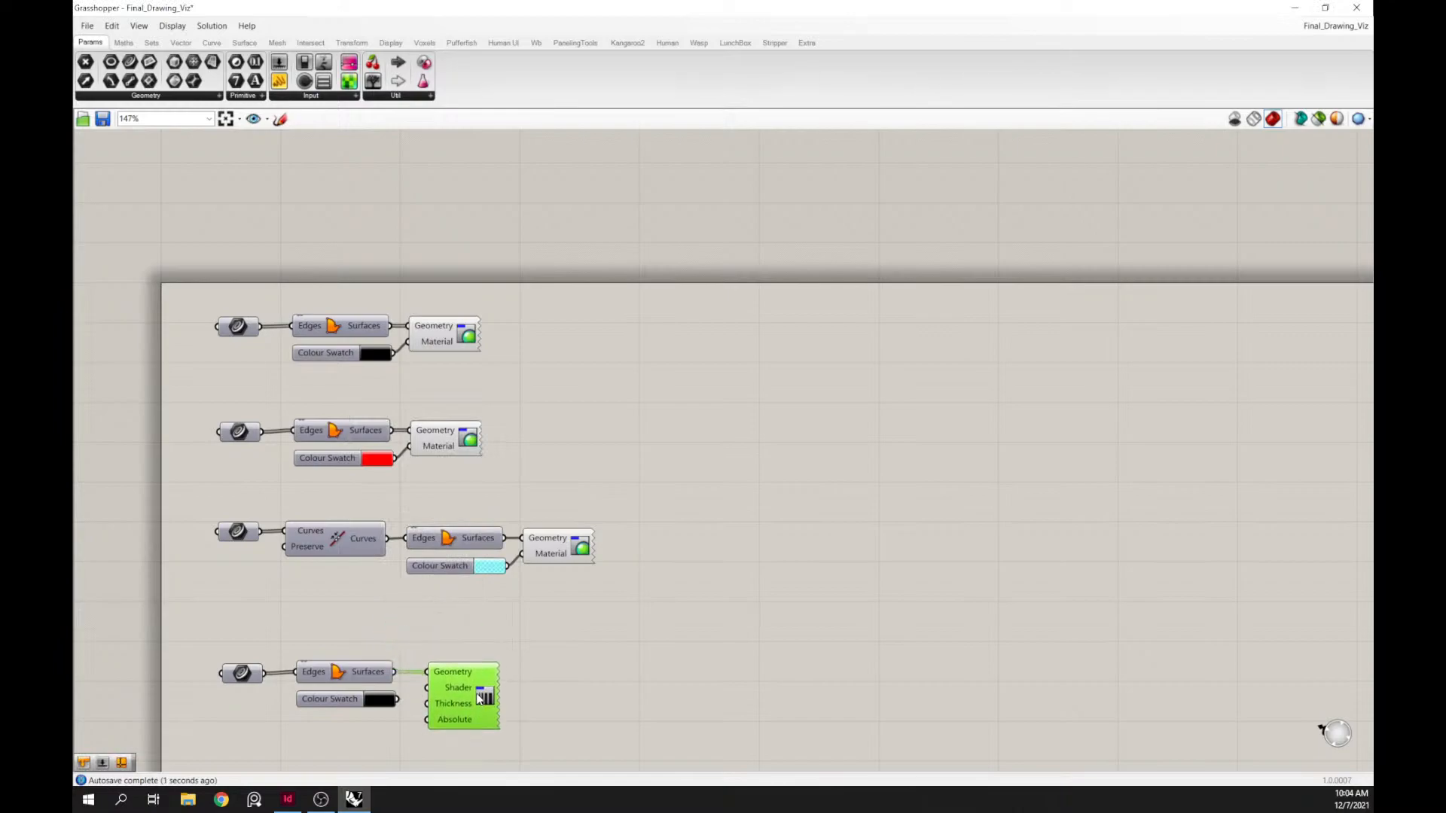
# - Add a number slider with value 3 for the new preview's Thickness and feed its Shader from the black colour swatch
pyautogui.moveTo(357, 741); pyautogui.dragTo(389, 644, button='right')
pyautogui.doubleClick(382, 649)
pyautogui.write('3')
pyautogui.click(394, 638)
pyautogui.moveTo(430, 652); pyautogui.dragTo(458, 606)
pyautogui.click(594, 597)
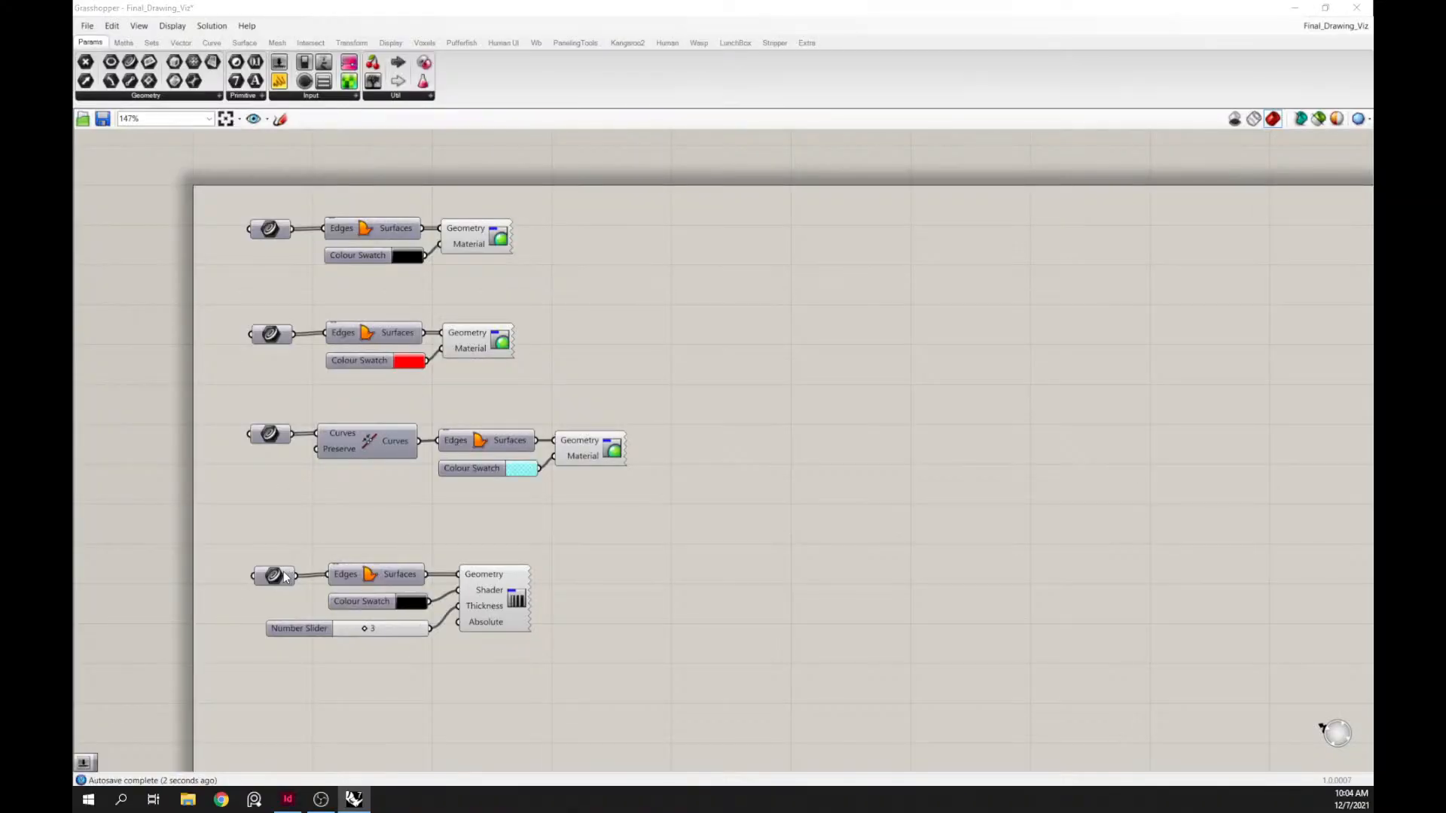
# - Reference the outer circle in the duplicated Curve parameter and wire it directly to the preview's Geometry, removing the surface component between them
pyautogui.rightClick(280, 576)
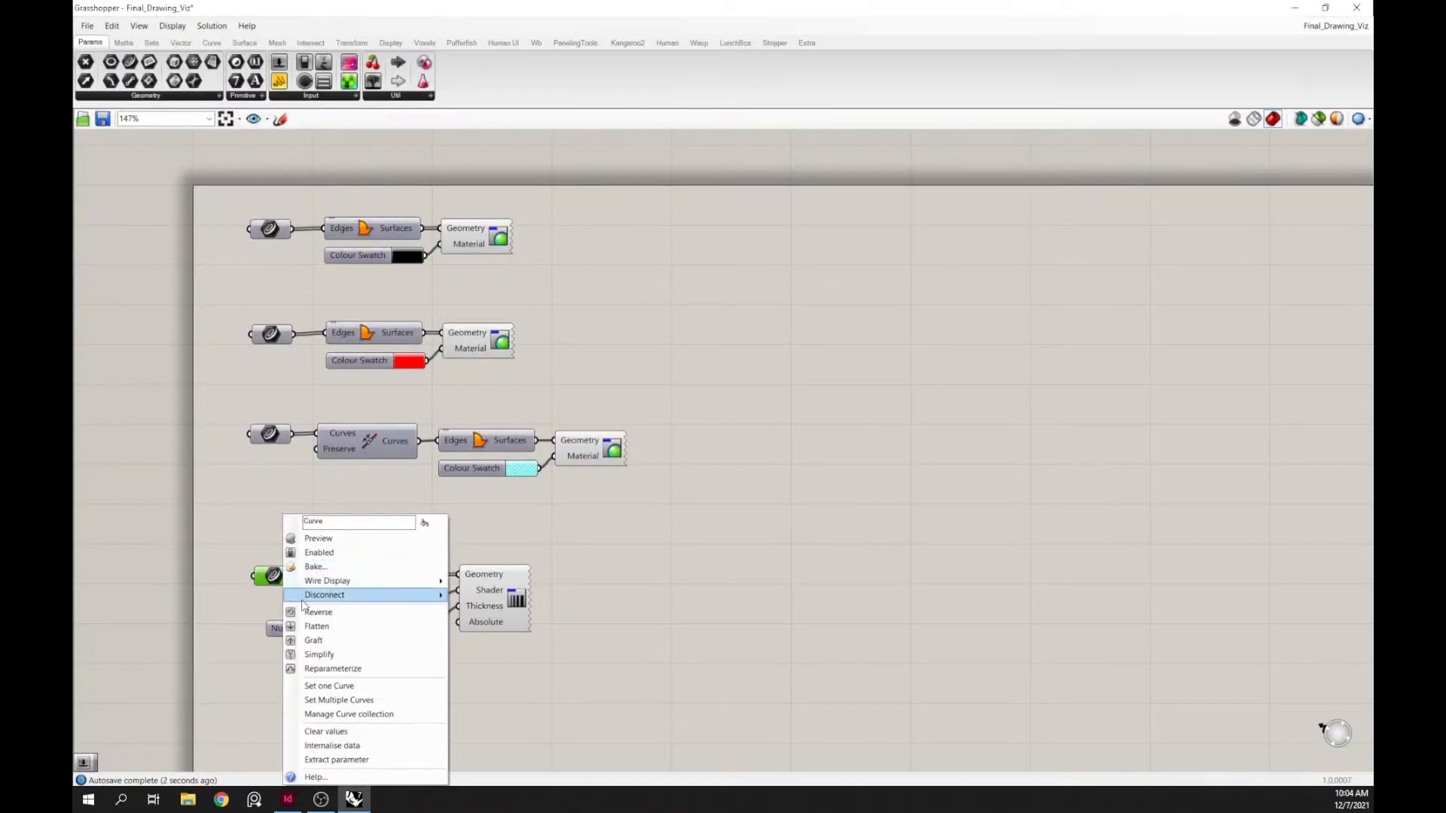
pyautogui.click(328, 686)
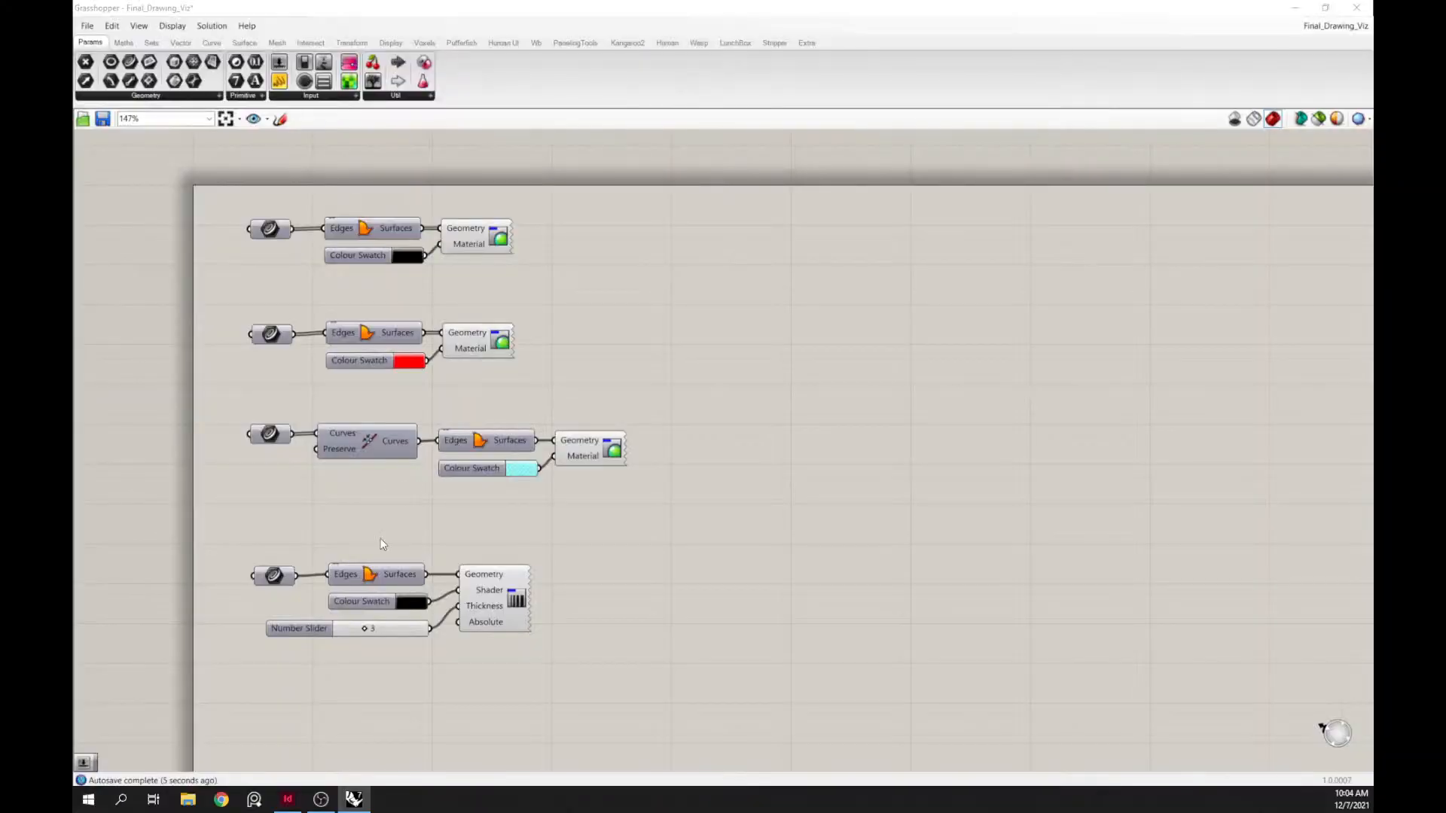
pyautogui.moveTo(296, 575); pyautogui.dragTo(458, 575)
pyautogui.click(396, 566)
pyautogui.press('Delete')
pyautogui.moveTo(281, 572); pyautogui.dragTo(281, 570)
pyautogui.click(549, 645)
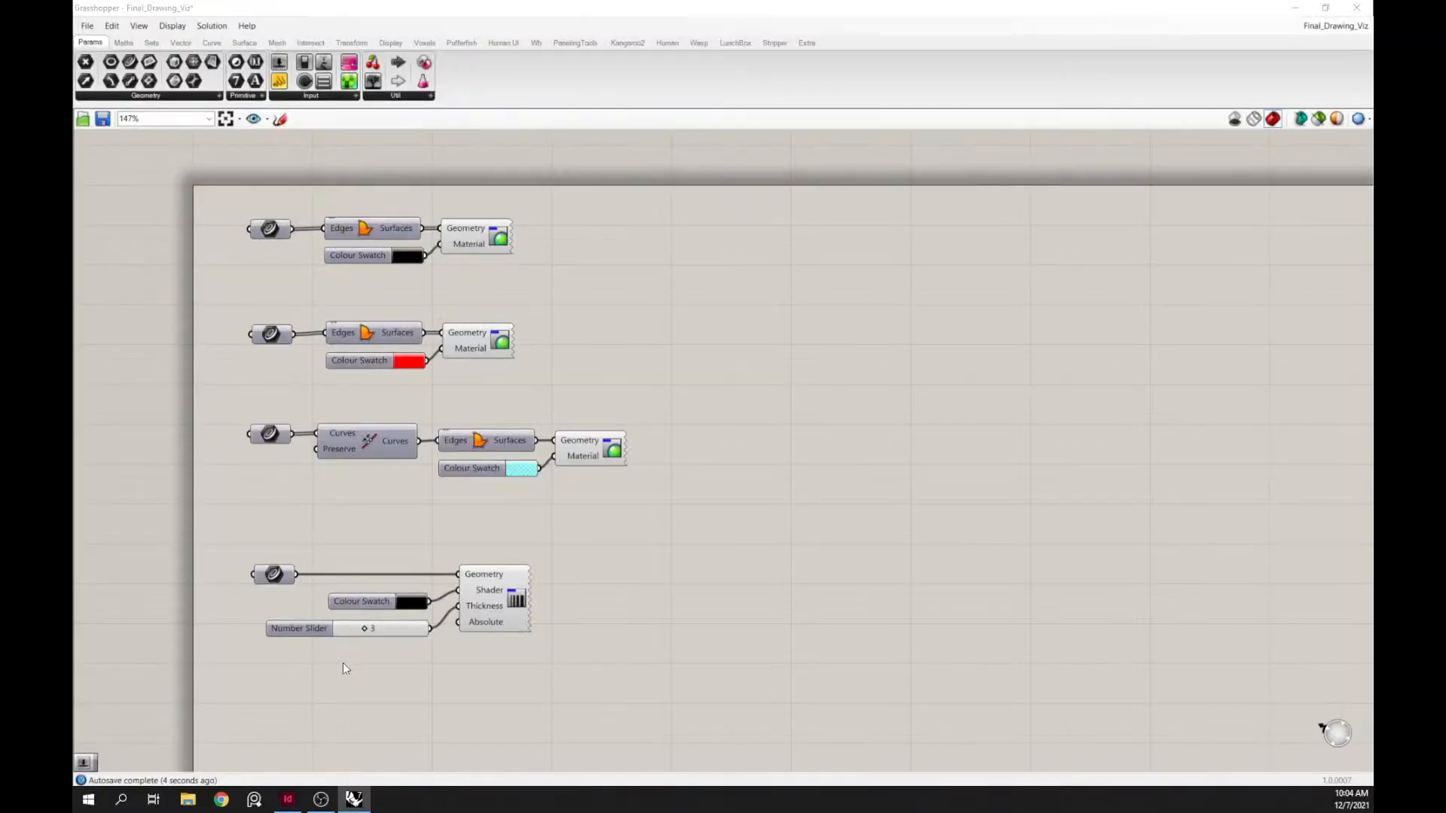
# - Try thicker values for the circle outline on the Thickness slider, return it to 3 and inspect the diagram
pyautogui.scroll(2, 369, 615)
pyautogui.moveTo(369, 636); pyautogui.dragTo(458, 637)
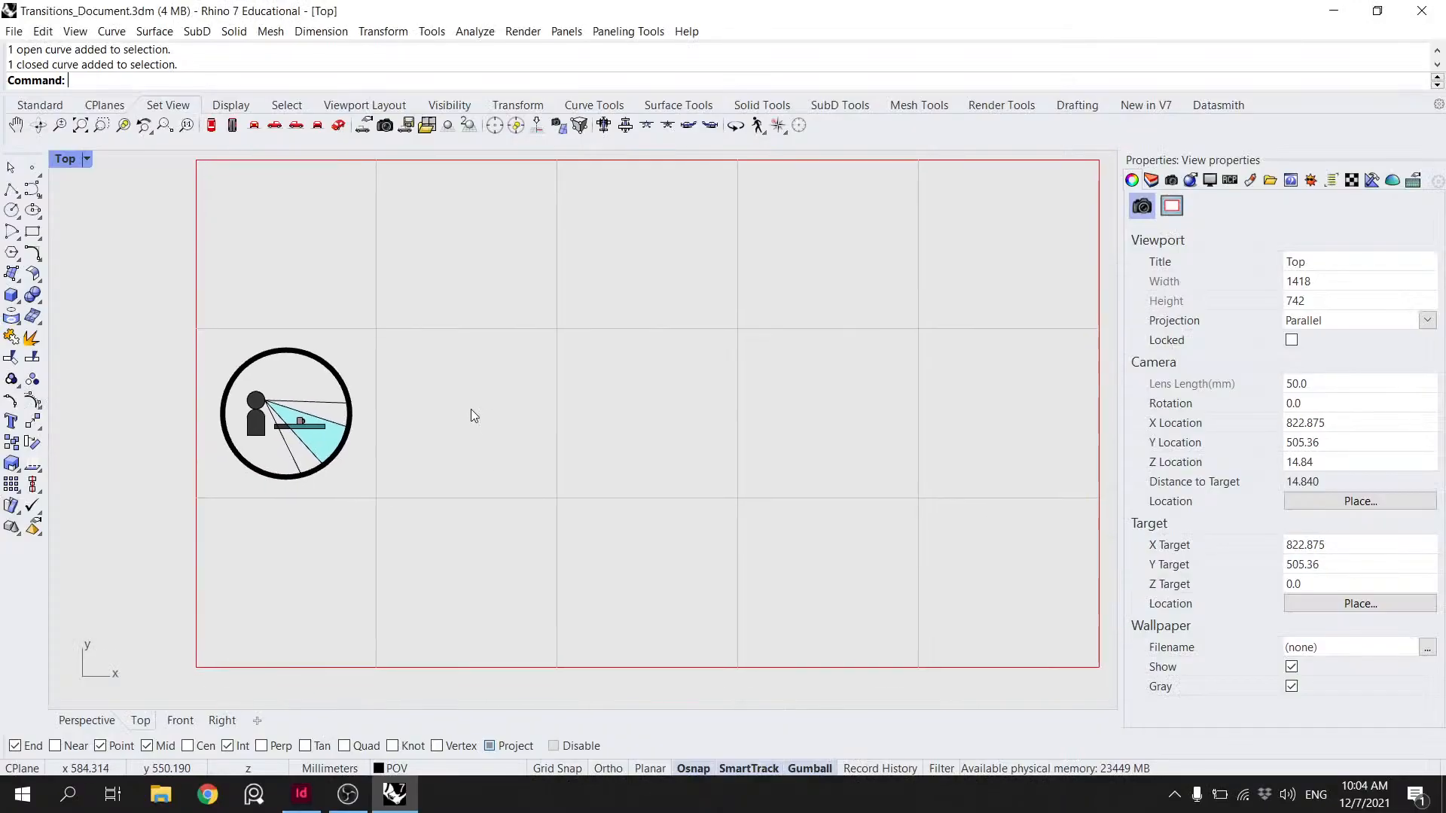
pyautogui.scroll(-1, 473, 415)
pyautogui.moveTo(471, 356); pyautogui.dragTo(443, 394, button='right')
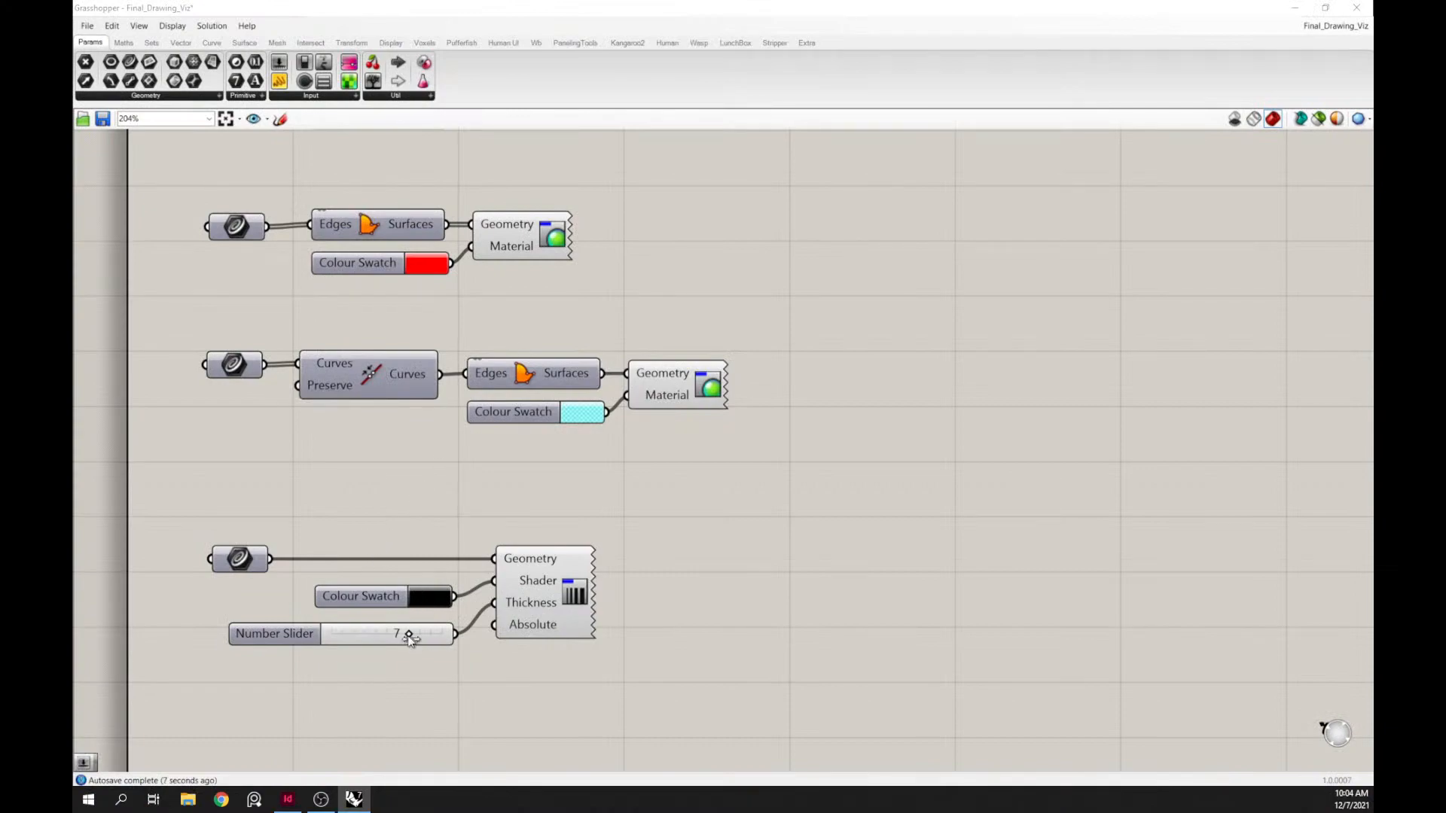
pyautogui.moveTo(409, 637); pyautogui.dragTo(366, 639)
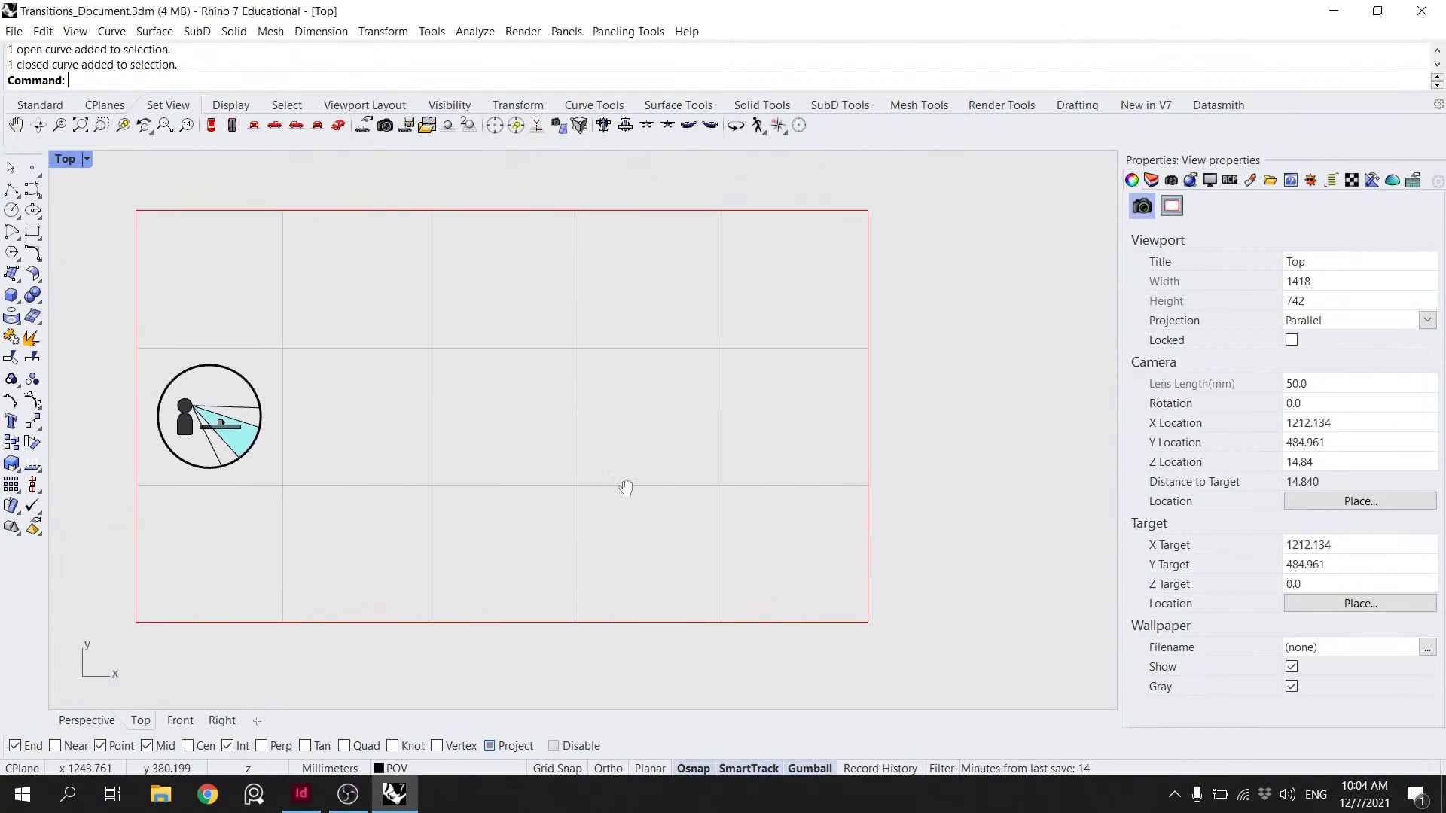
pyautogui.scroll(5, 306, 423)
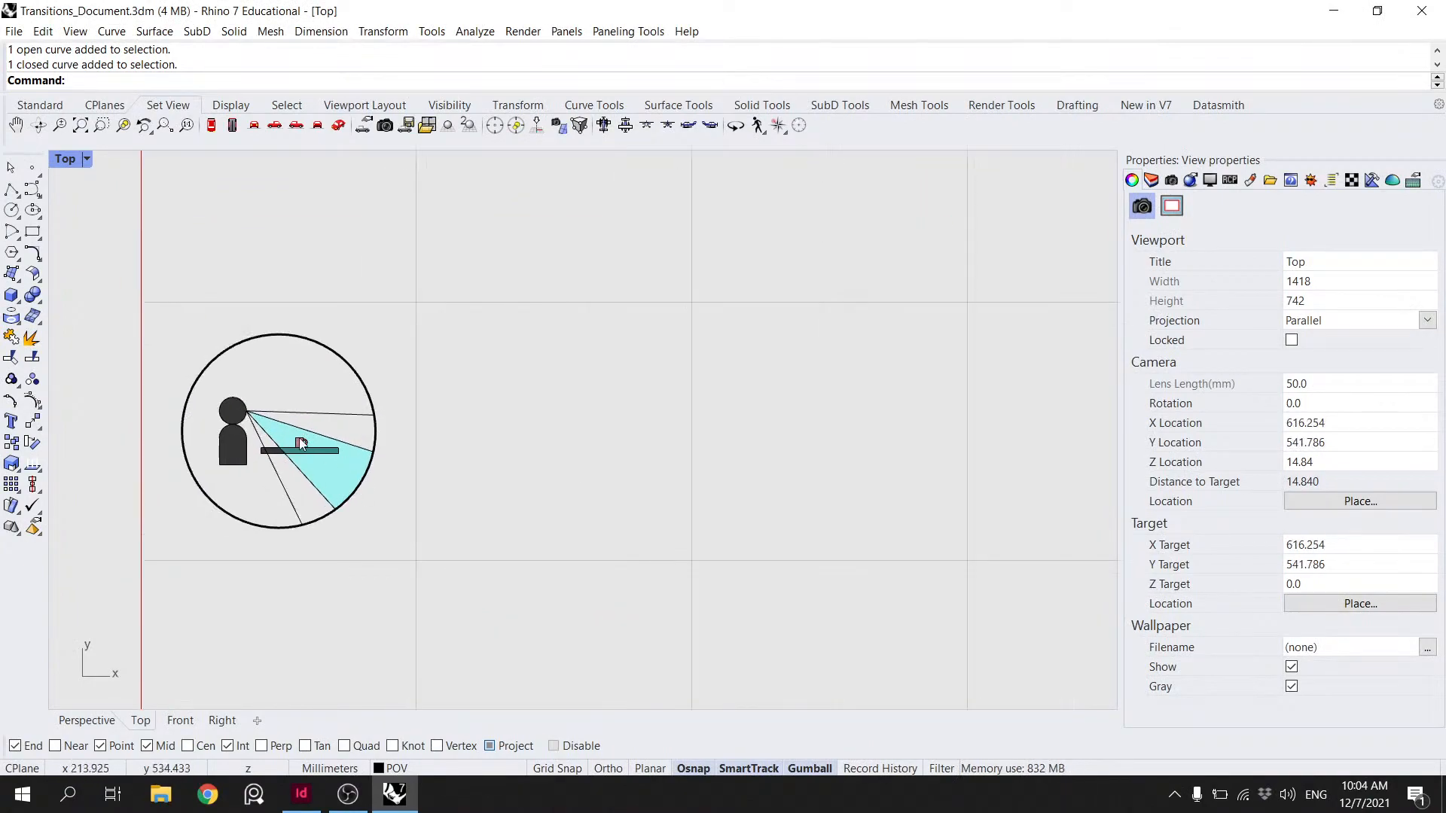
pyautogui.scroll(-2, 300, 433)
pyautogui.moveTo(329, 444); pyautogui.dragTo(278, 370, button='right')
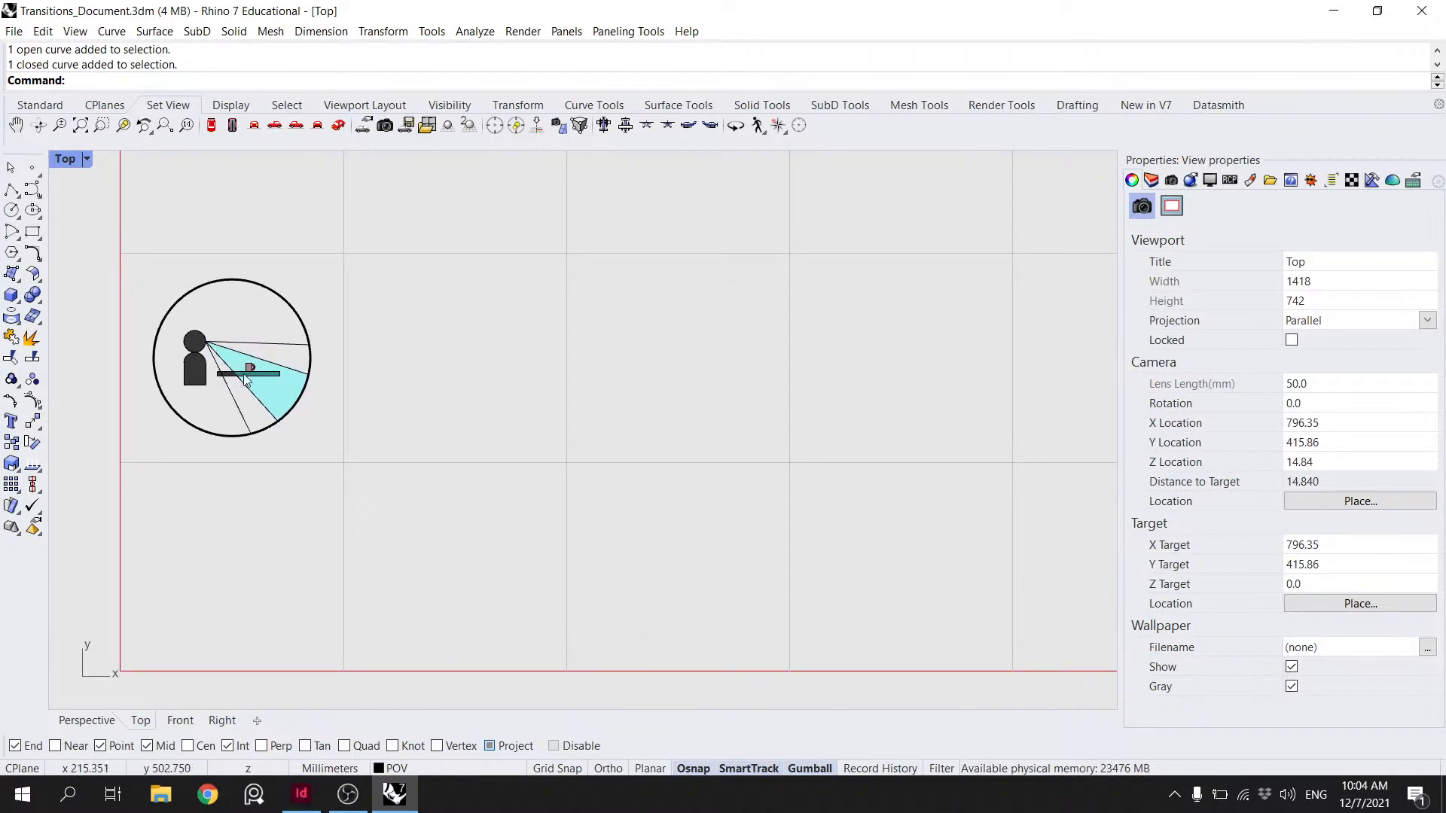
pyautogui.scroll(3, 248, 365)
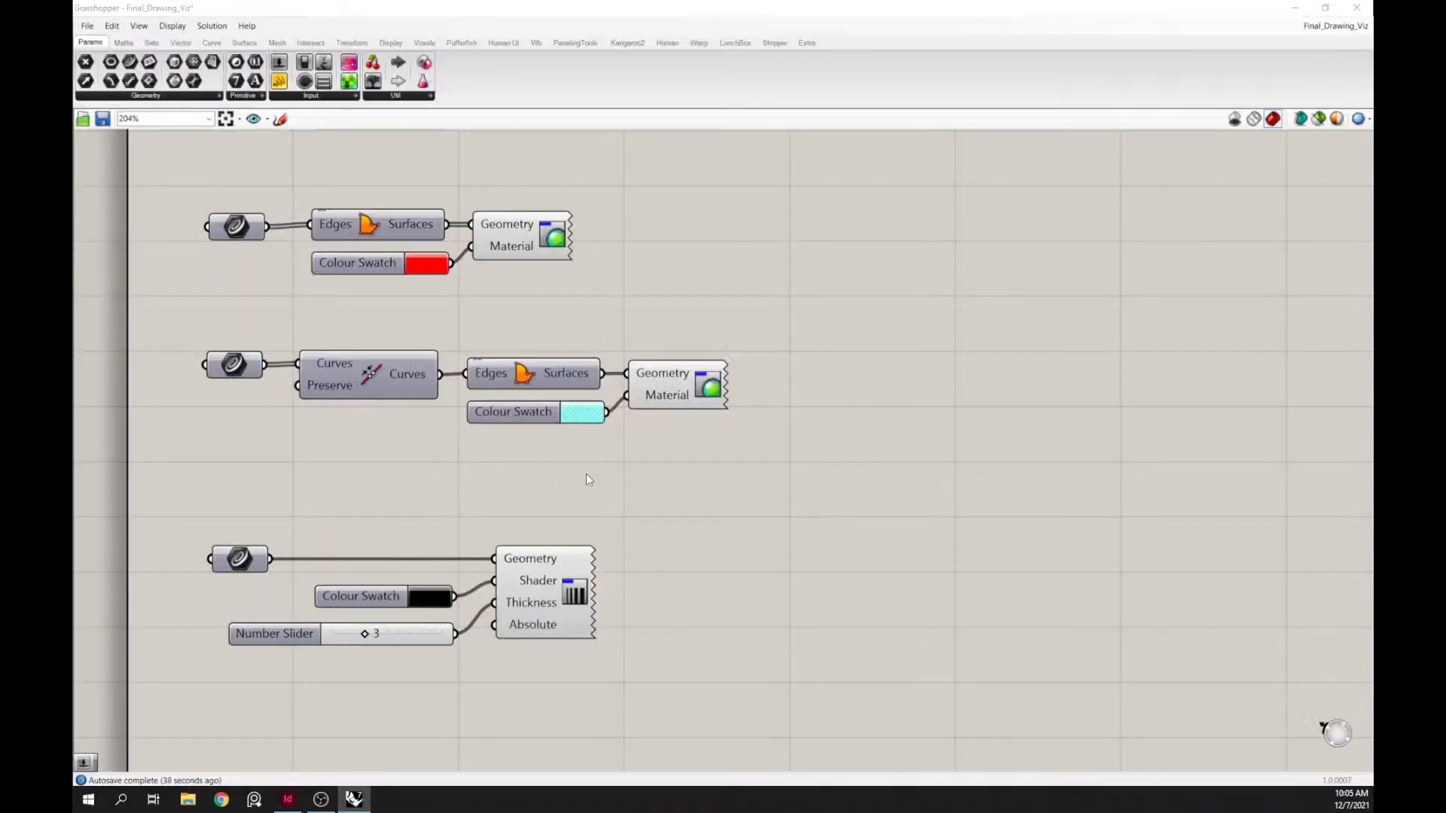
# - Move the circle outline component group down to free space below the cyan view cone row
pyautogui.moveTo(570, 386); pyautogui.dragTo(546, 368)
pyautogui.moveTo(595, 683); pyautogui.dragTo(211, 549)
pyautogui.moveTo(515, 566); pyautogui.dragTo(515, 675)
pyautogui.click(474, 540)
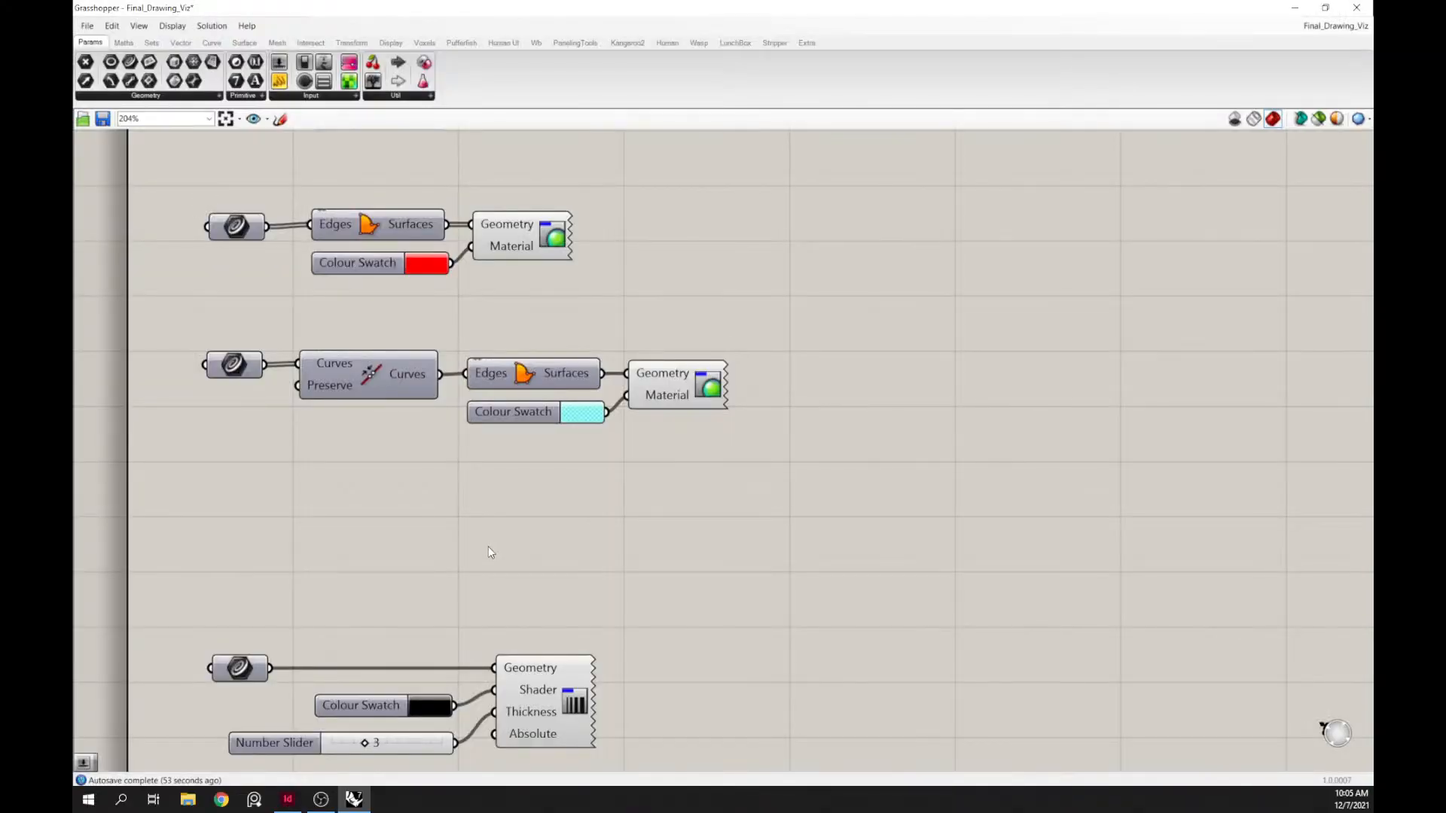
pyautogui.doubleClick(487, 545)
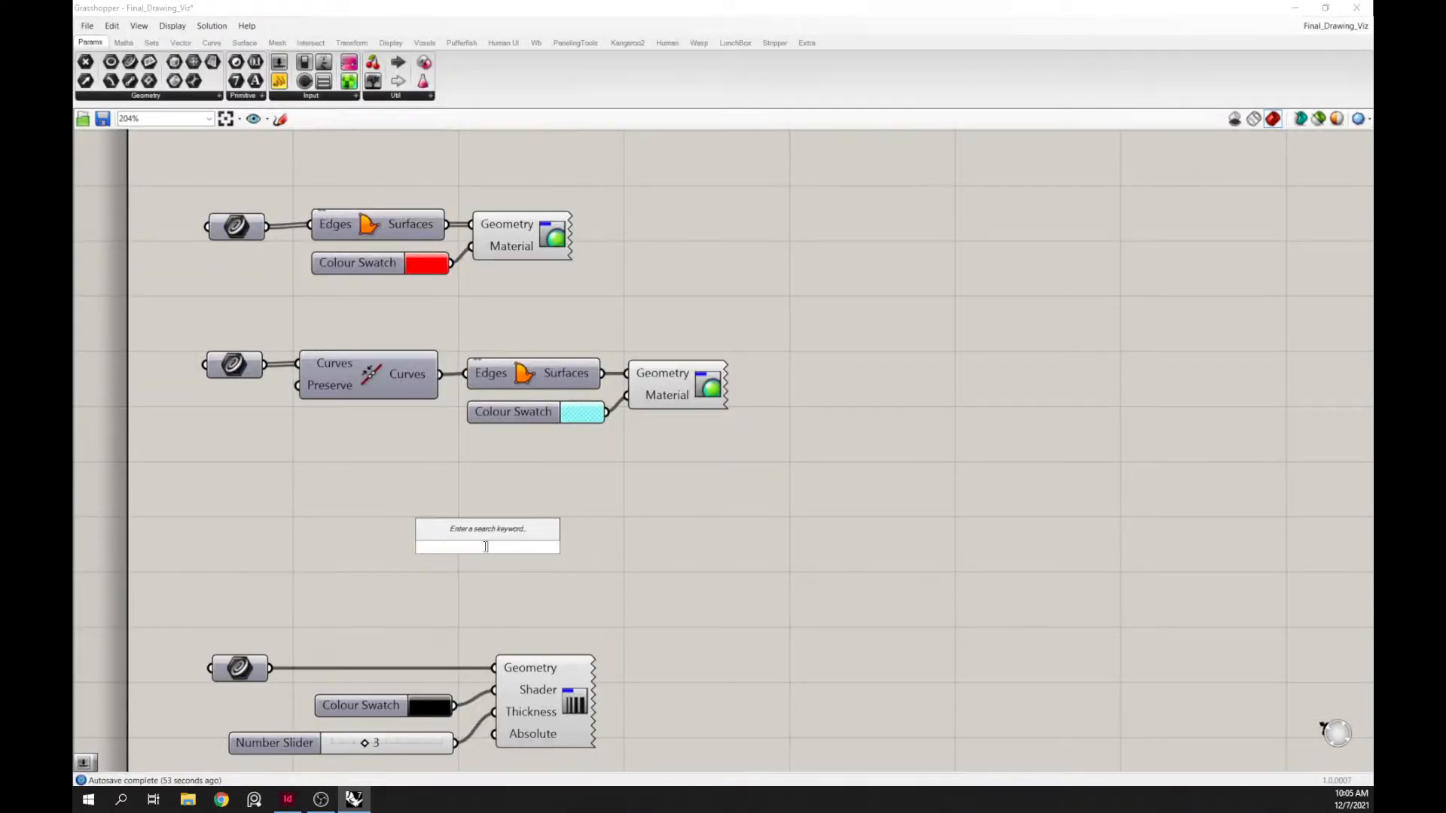
pyautogui.write('gradient')
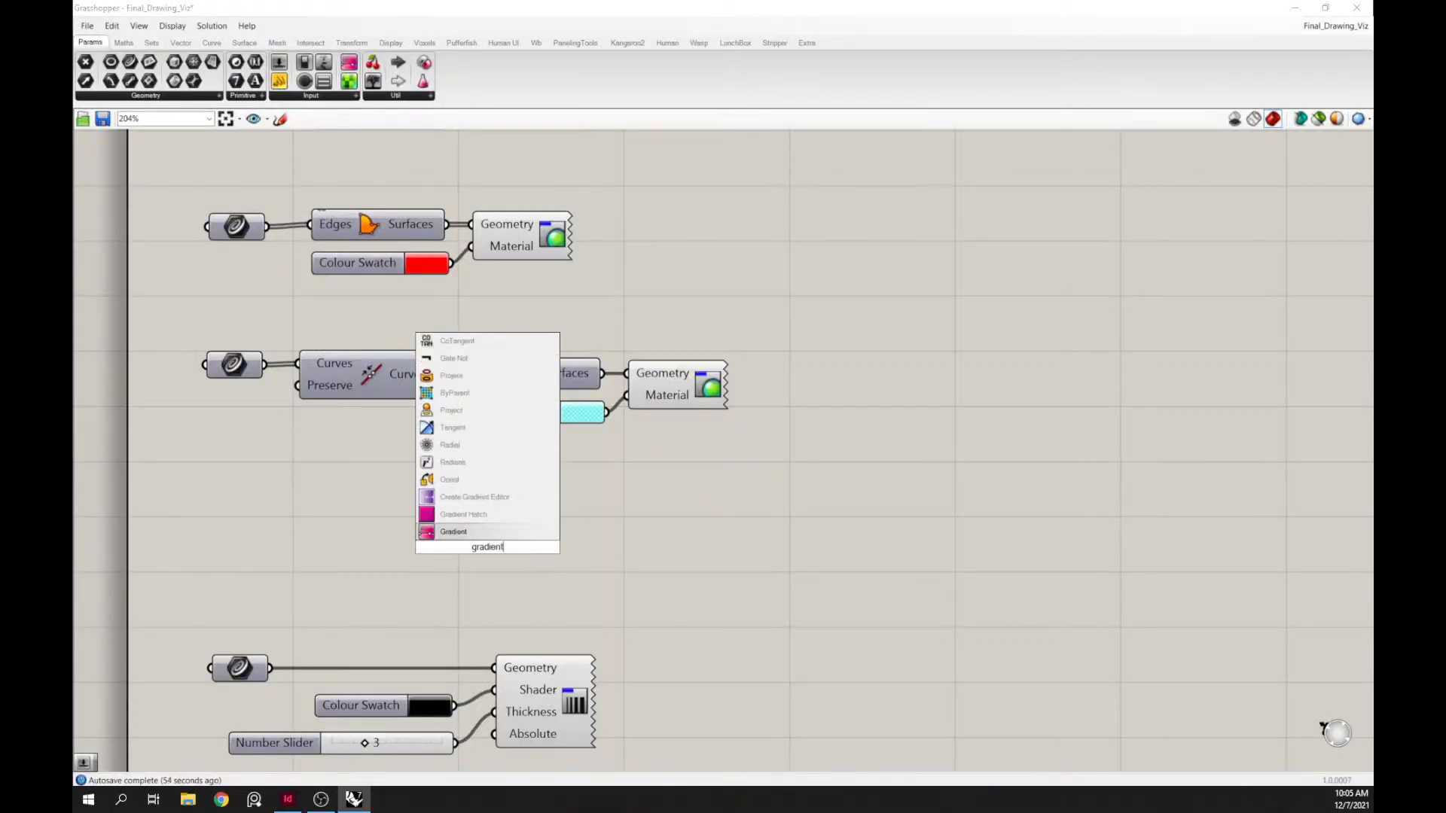
pyautogui.click(453, 499)
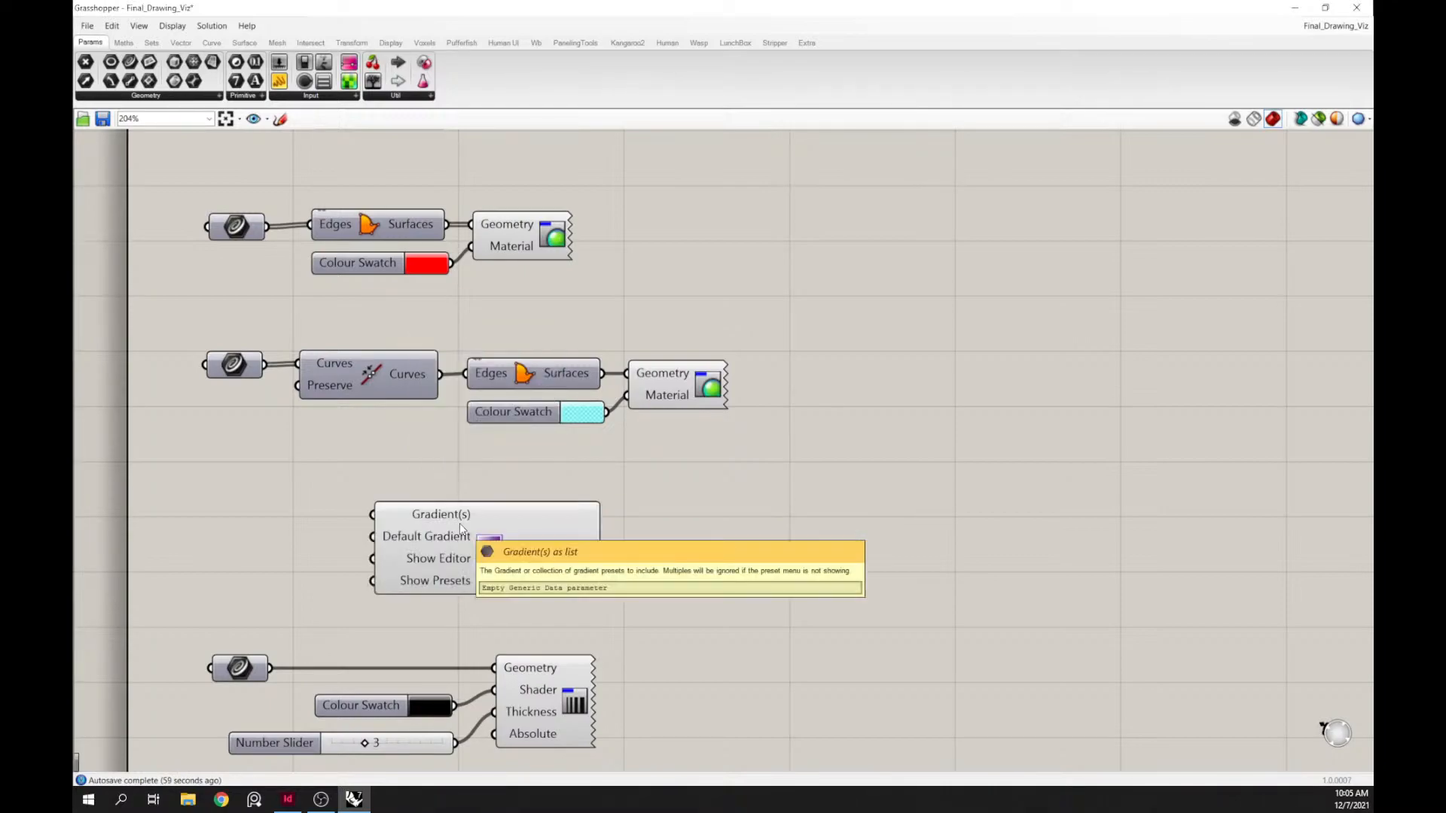
pyautogui.click(540, 572)
pyautogui.press('Delete')
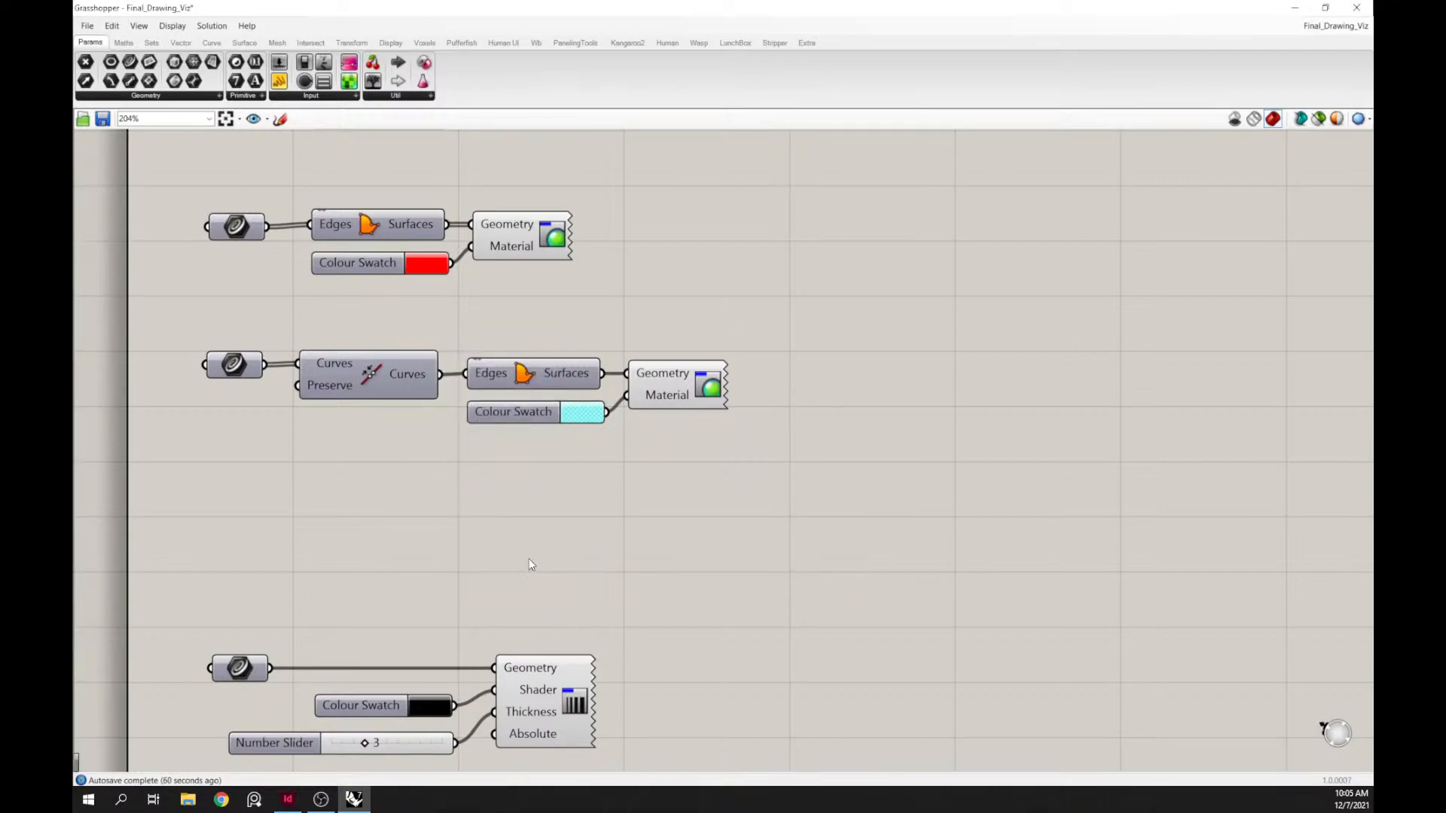
# - In Rhino, copy and paste the outer circle in place and split the copy with the two outermost view lines
pyautogui.click(320, 400)
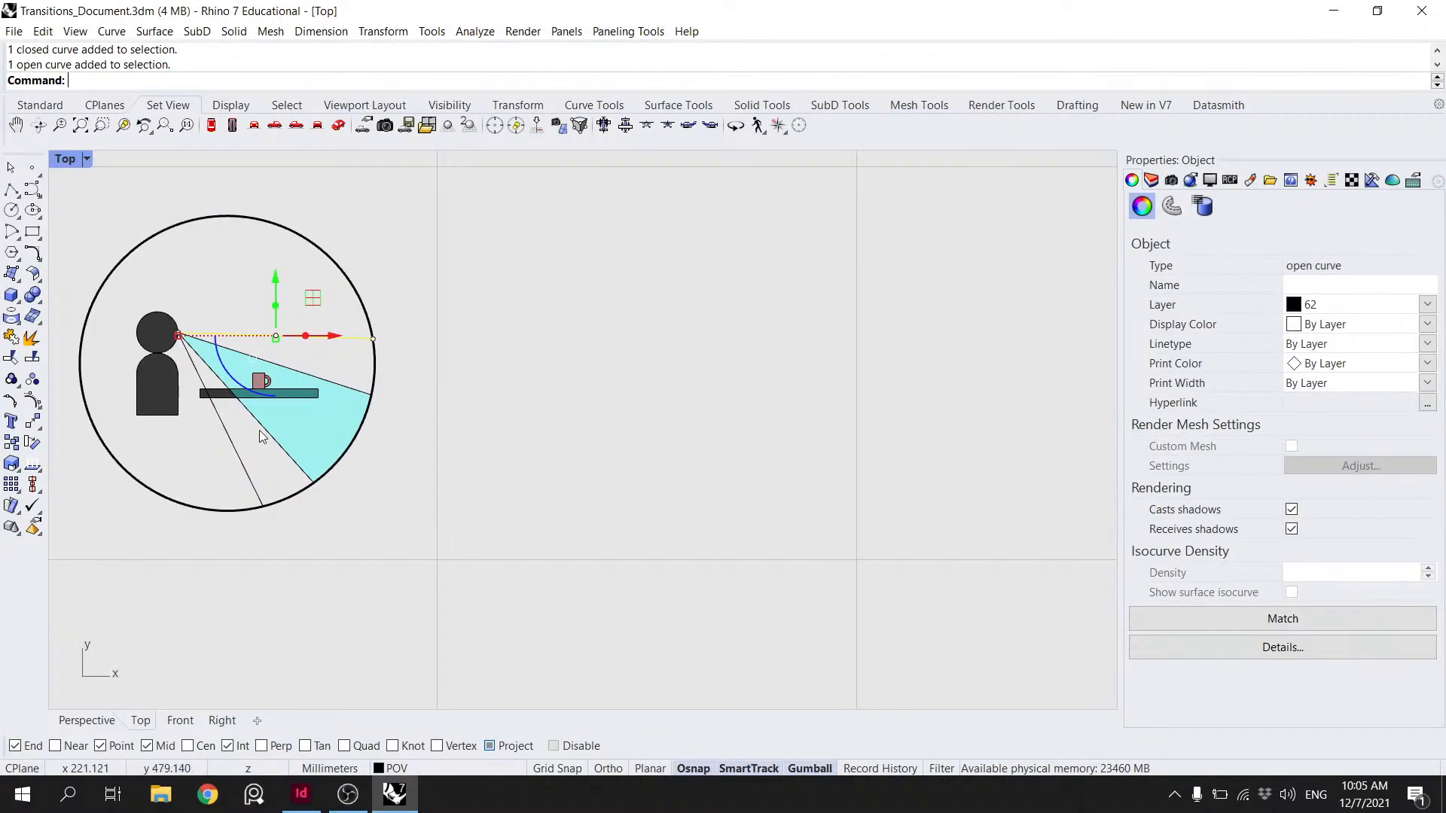
pyautogui.click(296, 497)
pyautogui.hotkey('ctrl', 'c')
pyautogui.hotkey('ctrl', 'v')
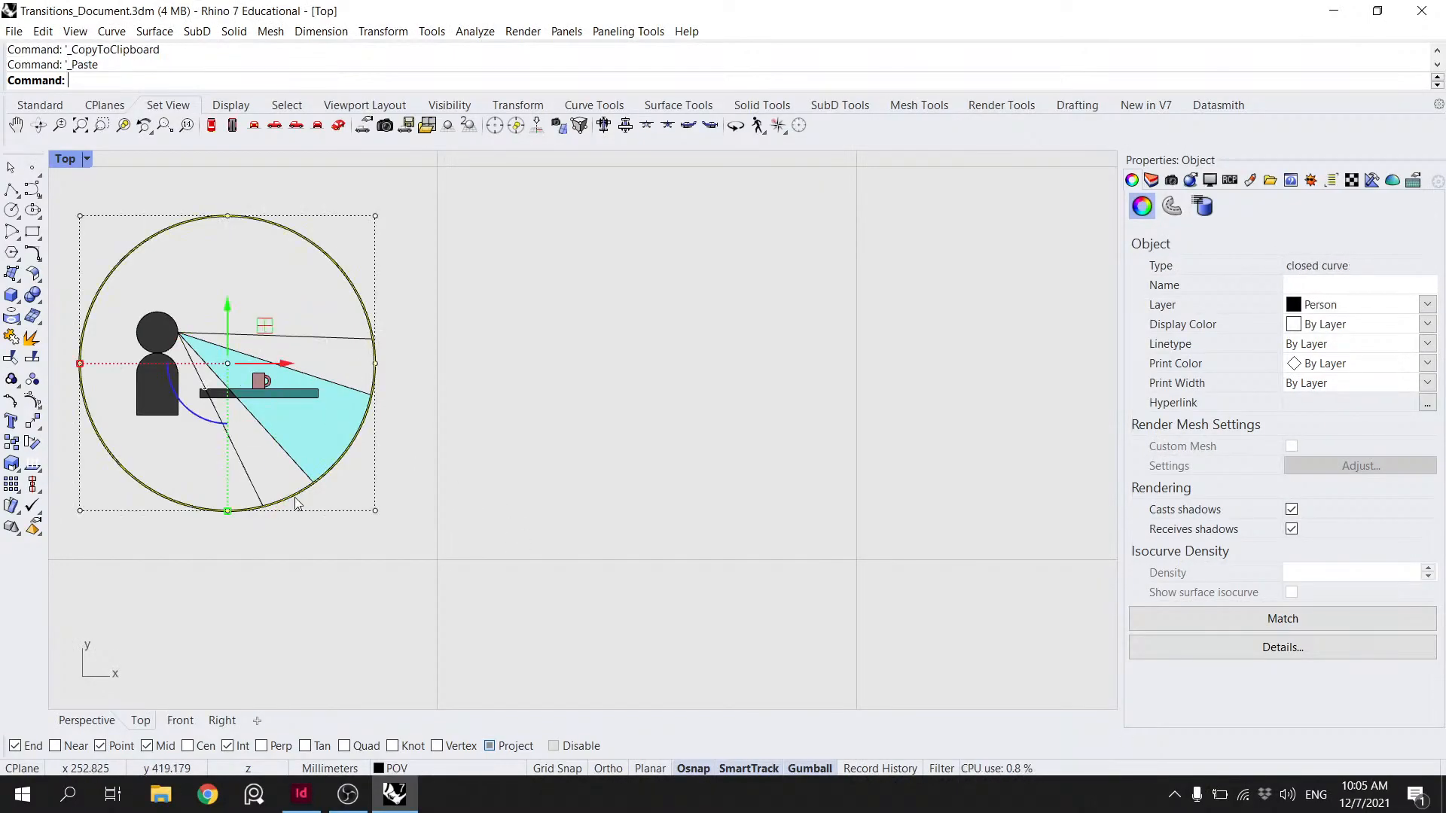
pyautogui.press('Return')
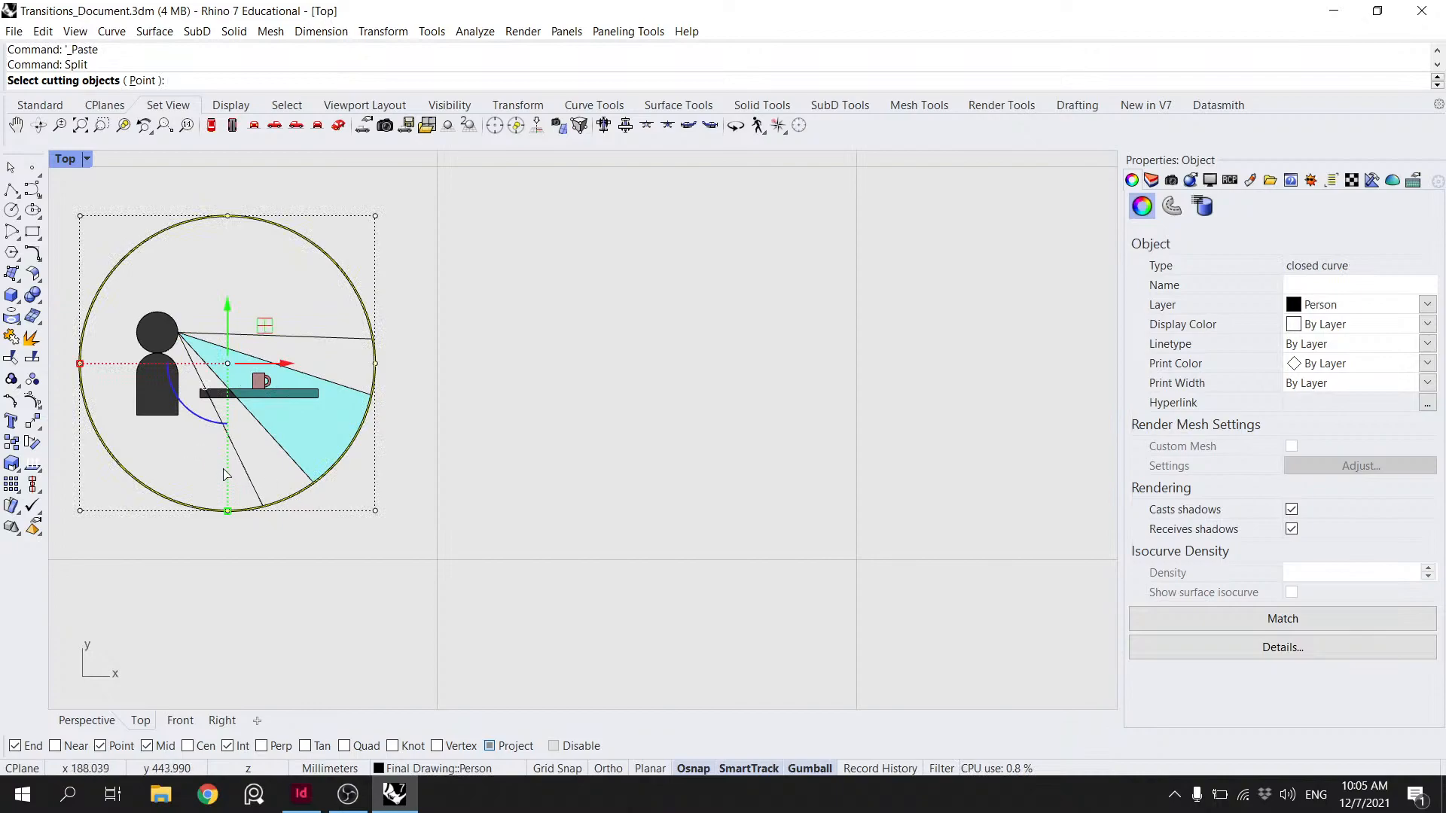
pyautogui.click(331, 342)
pyautogui.press('Return')
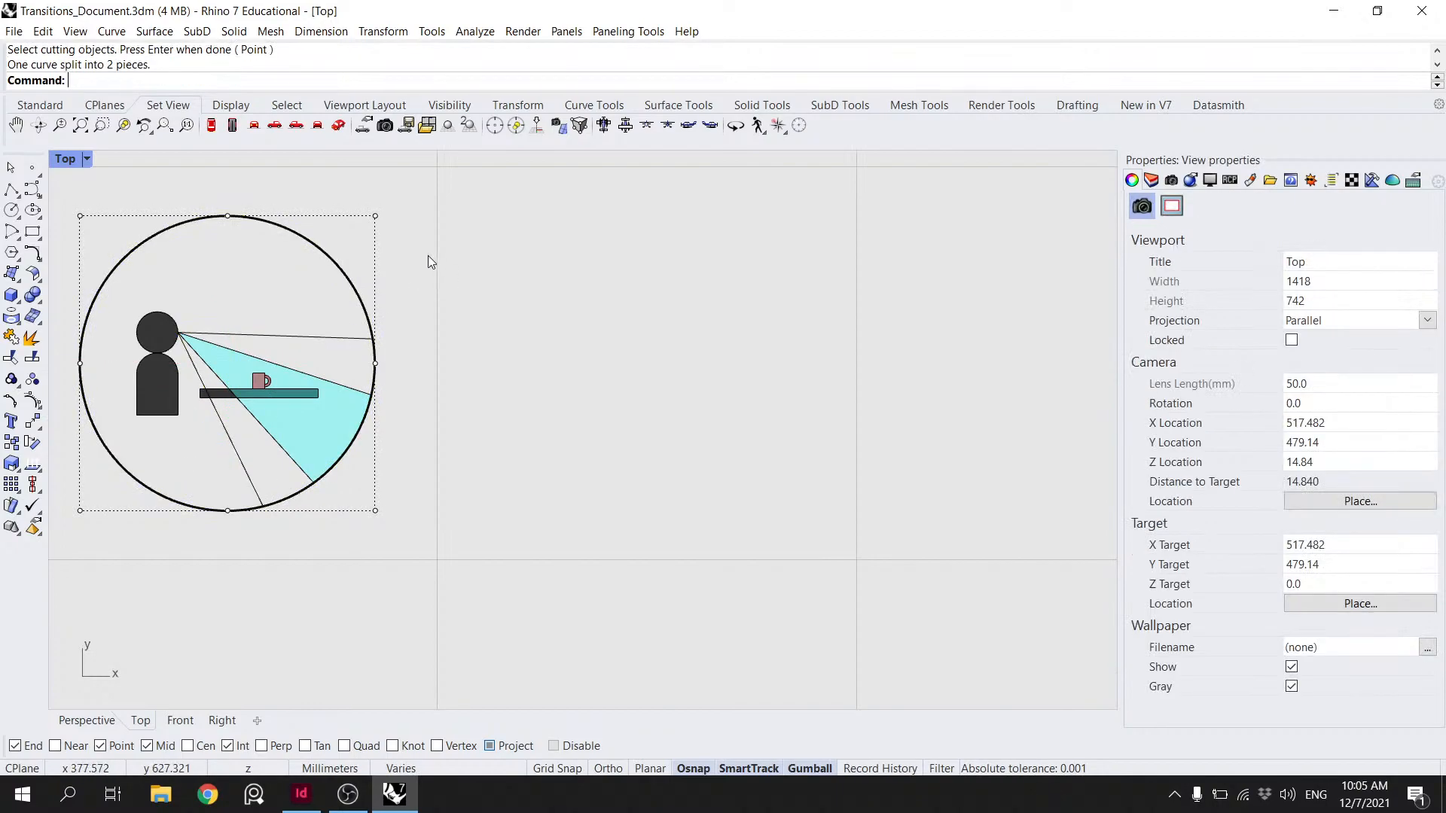
# - Delete the larger piece of the split circle copy, keeping only the arc between the outermost view lines
pyautogui.click(350, 281)
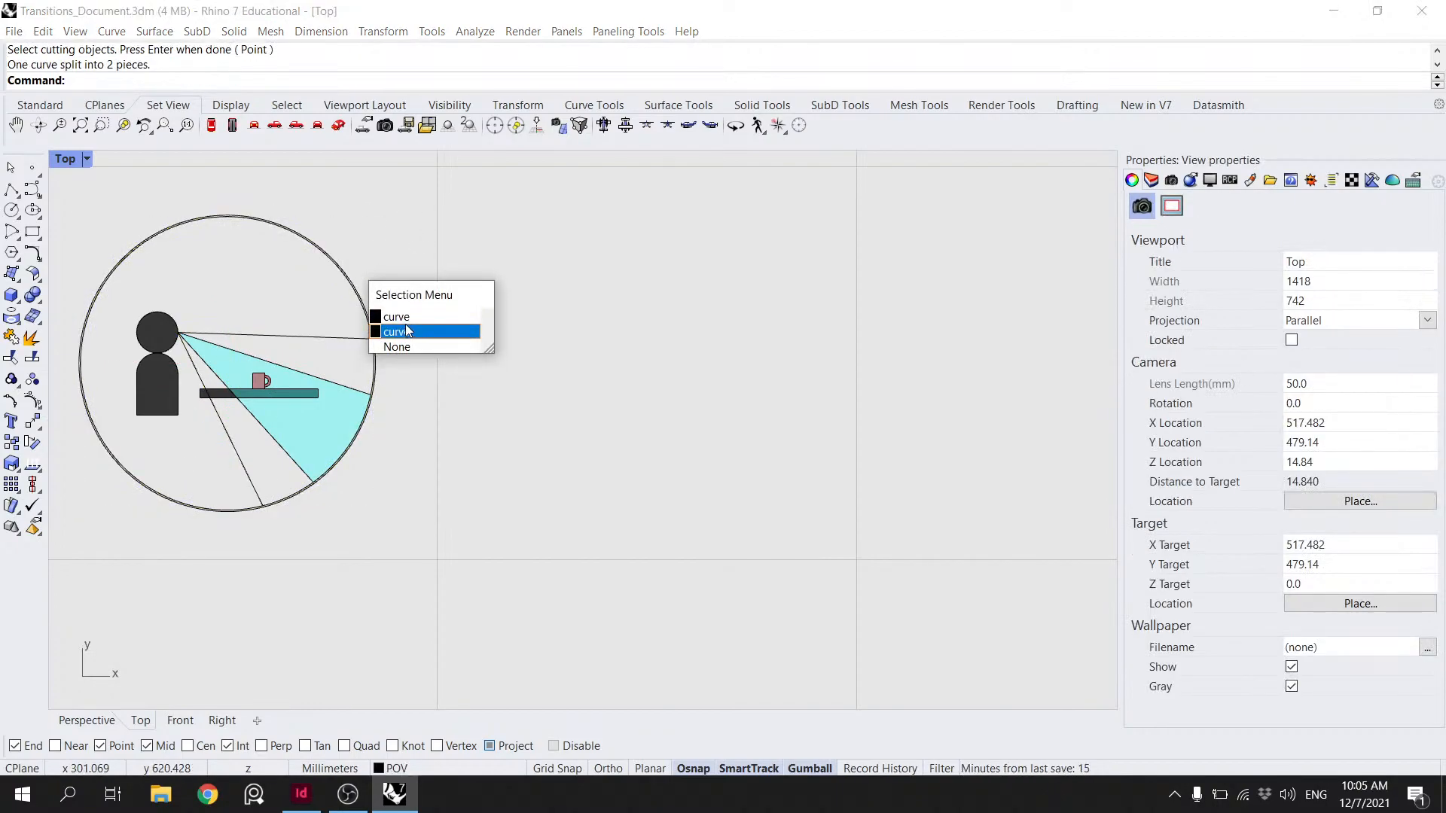
pyautogui.click(405, 325)
pyautogui.press('Delete')
# - Duplicate the cyan fill group below its row in Grasshopper and reference the two outermost view lines and their arc in its Curve parameter
pyautogui.click(255, 487)
pyautogui.keyDown('shift'); pyautogui.click(307, 489); pyautogui.keyUp('shift')
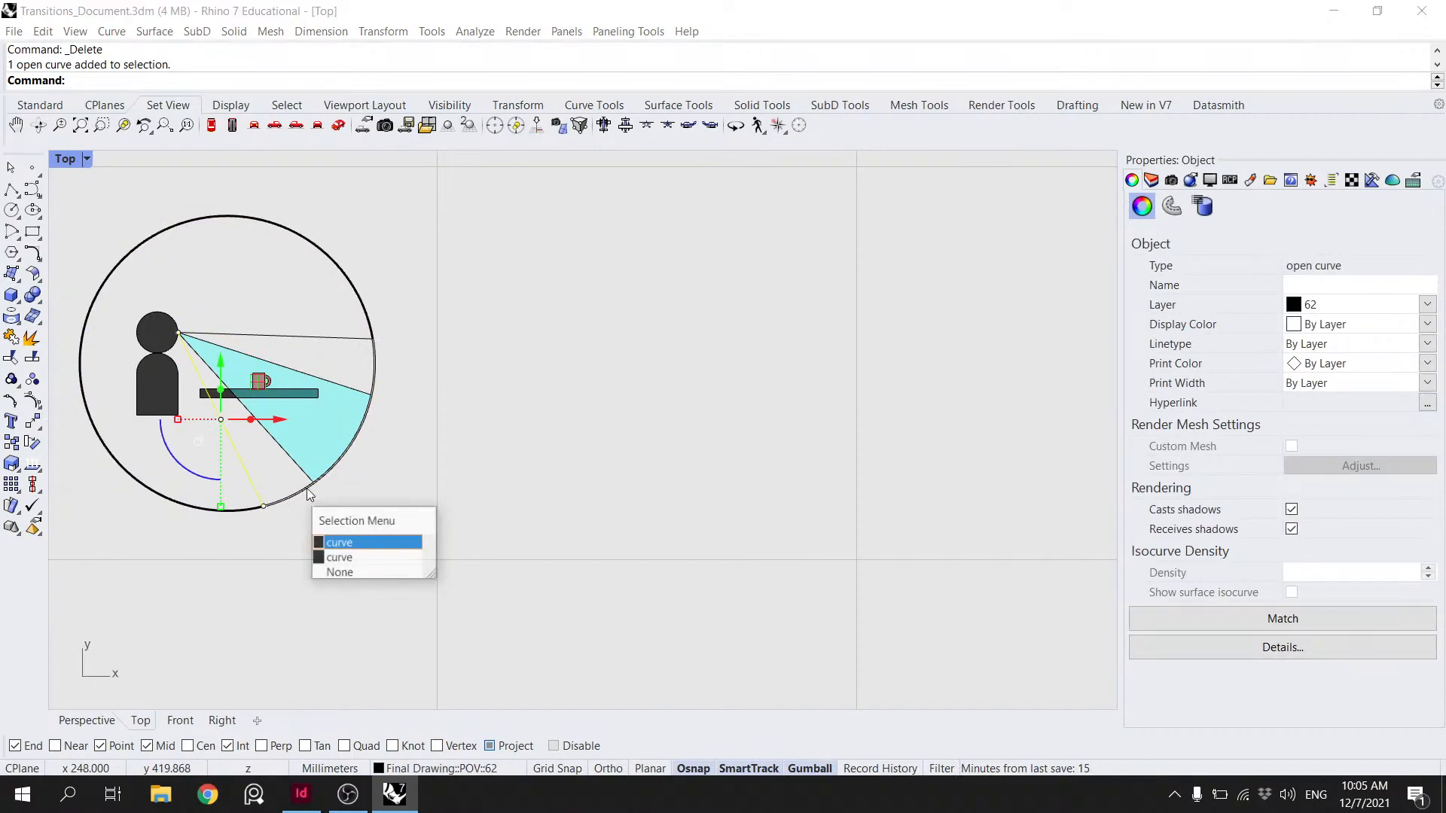
pyautogui.click(381, 537)
pyautogui.keyDown('shift'); pyautogui.click(352, 340); pyautogui.keyUp('shift')
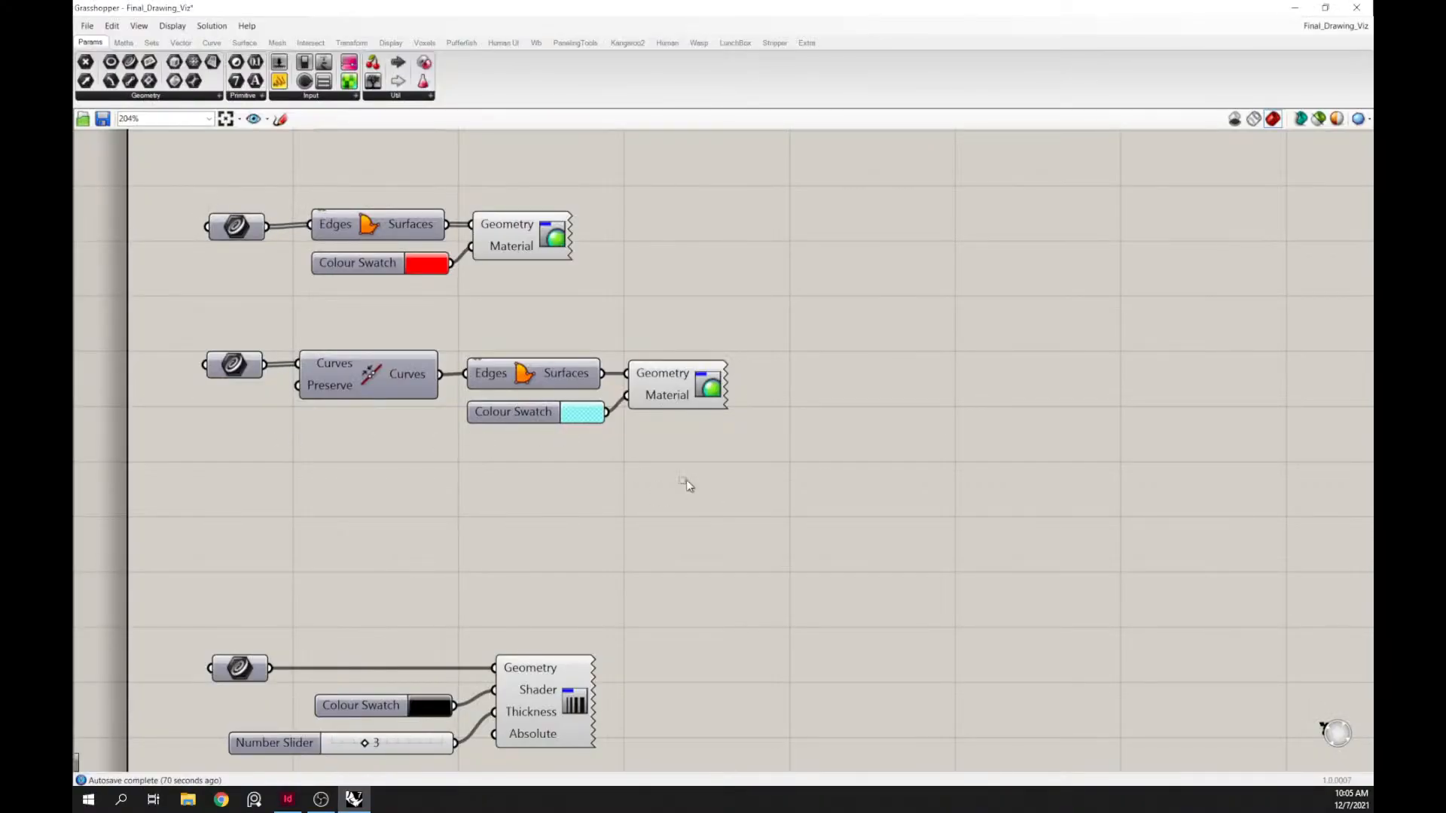
pyautogui.moveTo(685, 484); pyautogui.dragTo(337, 506)
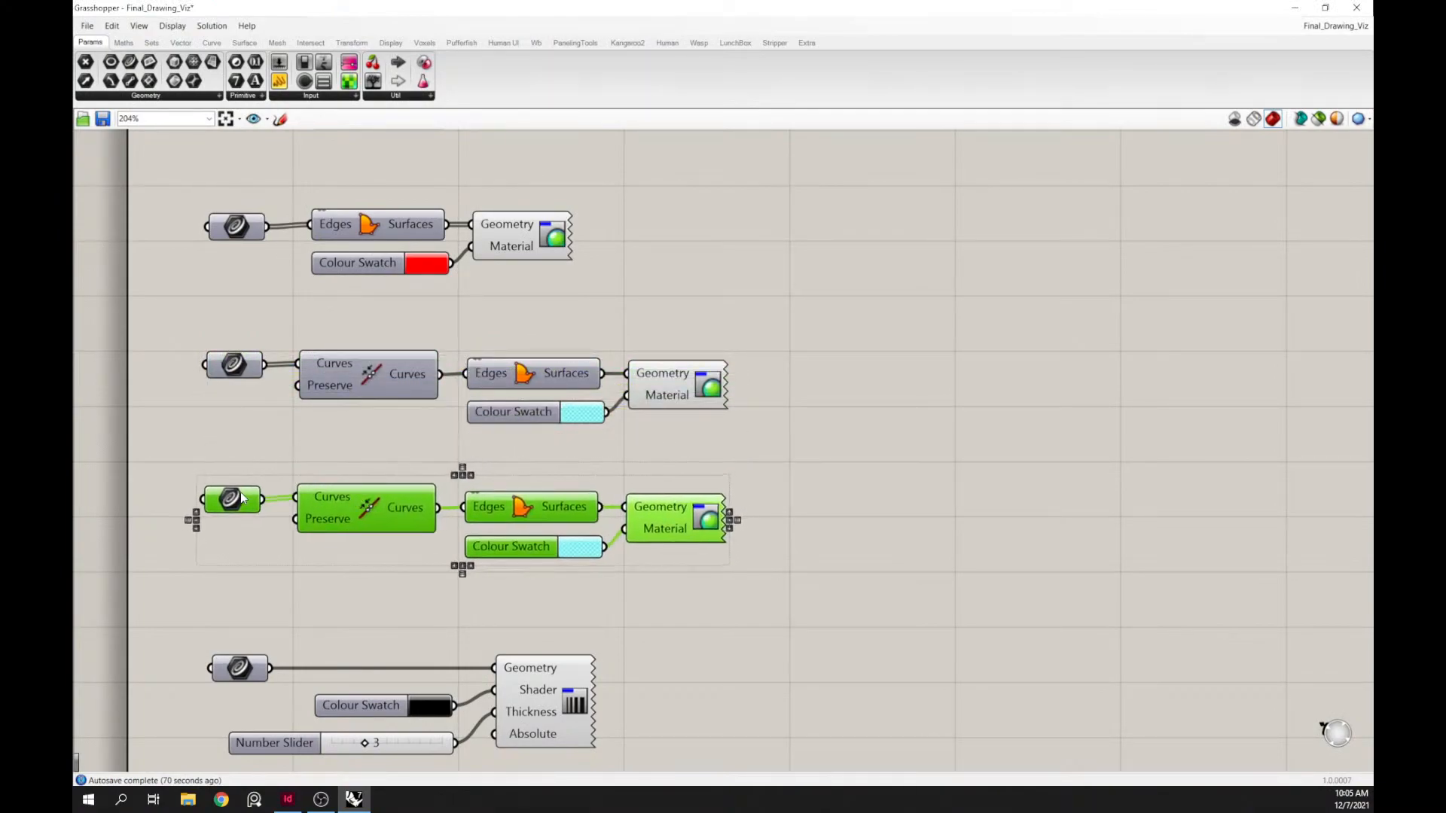
pyautogui.click(256, 468)
pyautogui.moveTo(238, 494); pyautogui.dragTo(231, 494, button='right')
pyautogui.rightClick(233, 502)
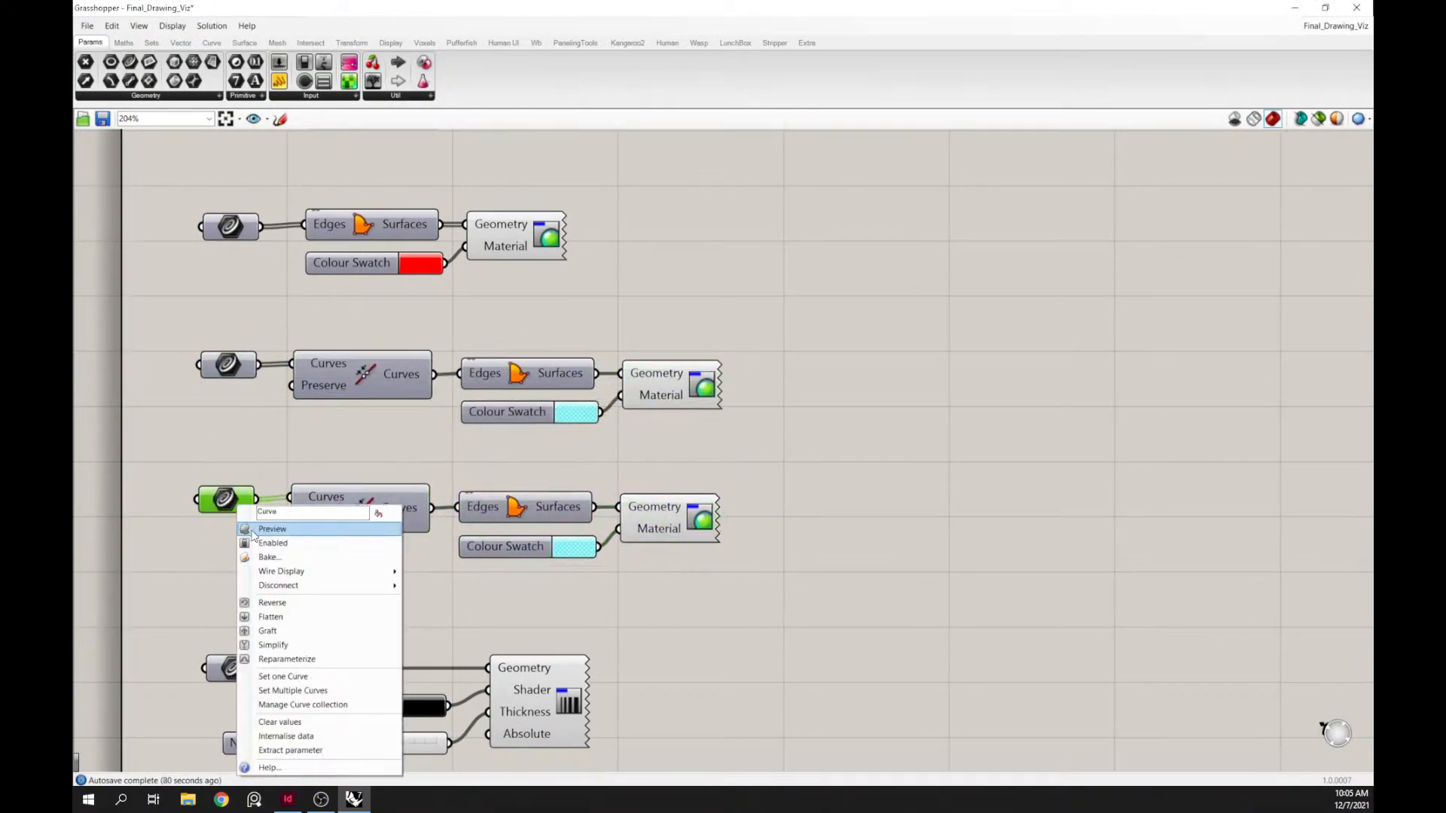
pyautogui.click(329, 691)
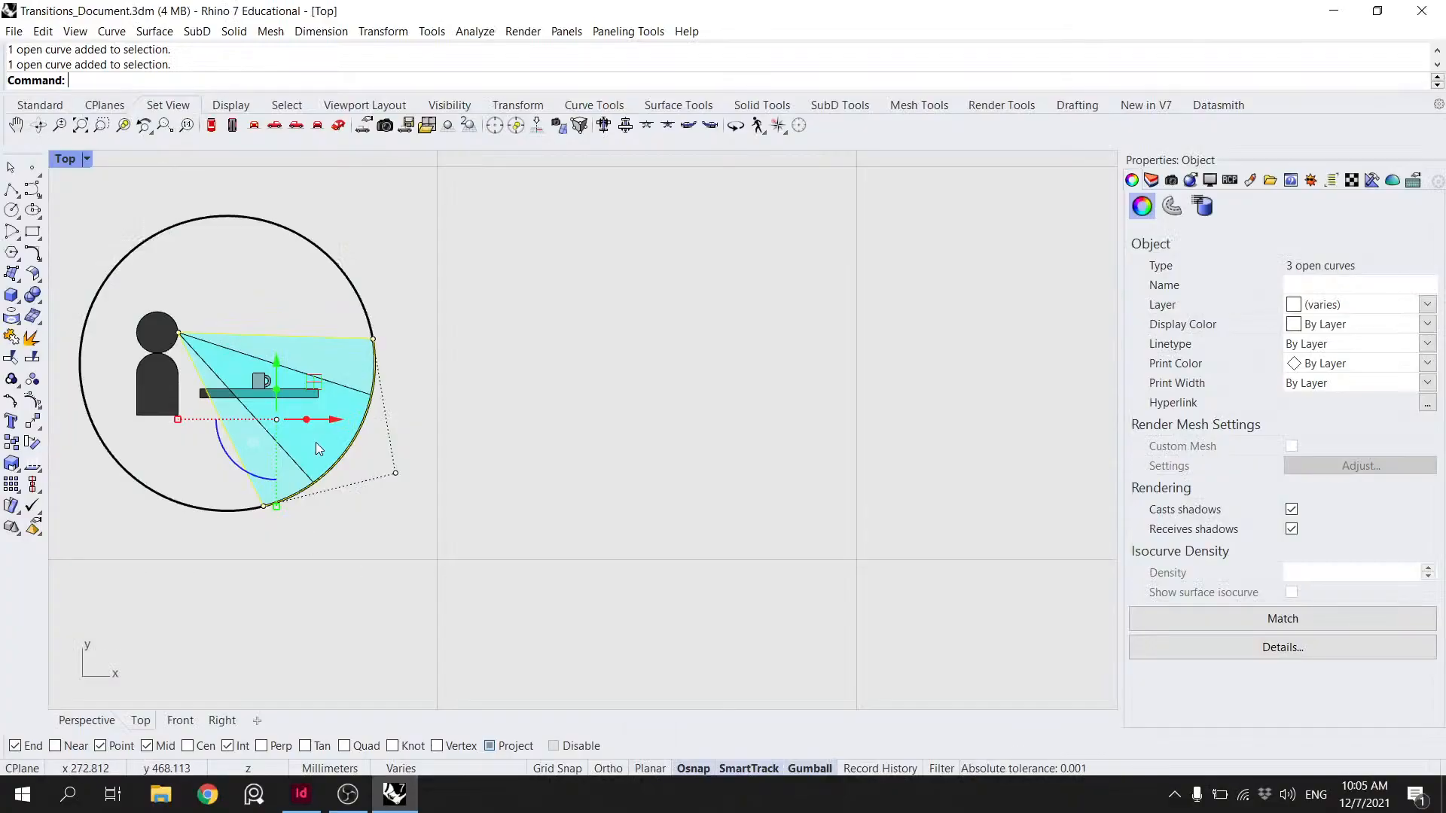
pyautogui.click(439, 399)
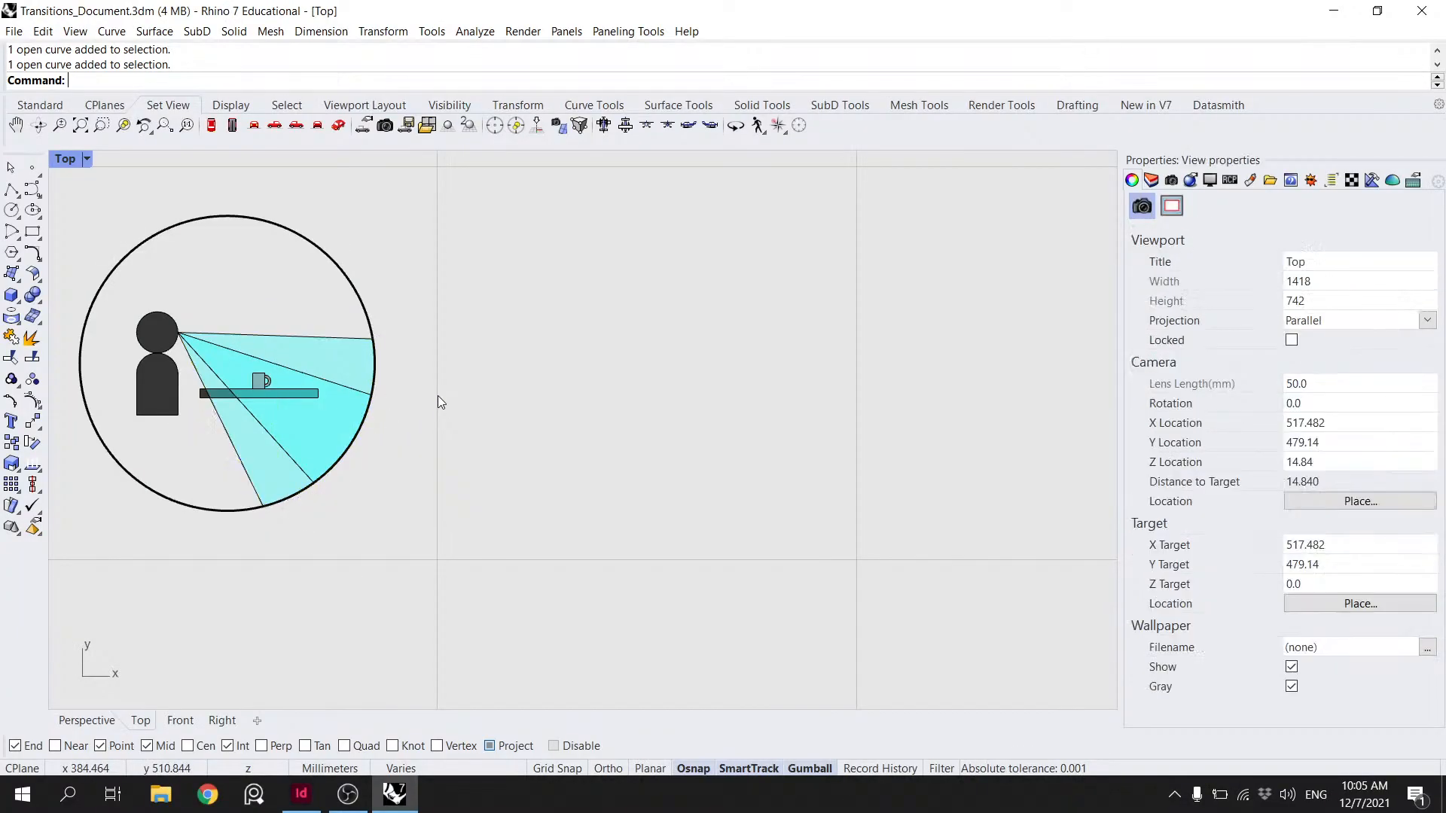
pyautogui.scroll(3, 445, 364)
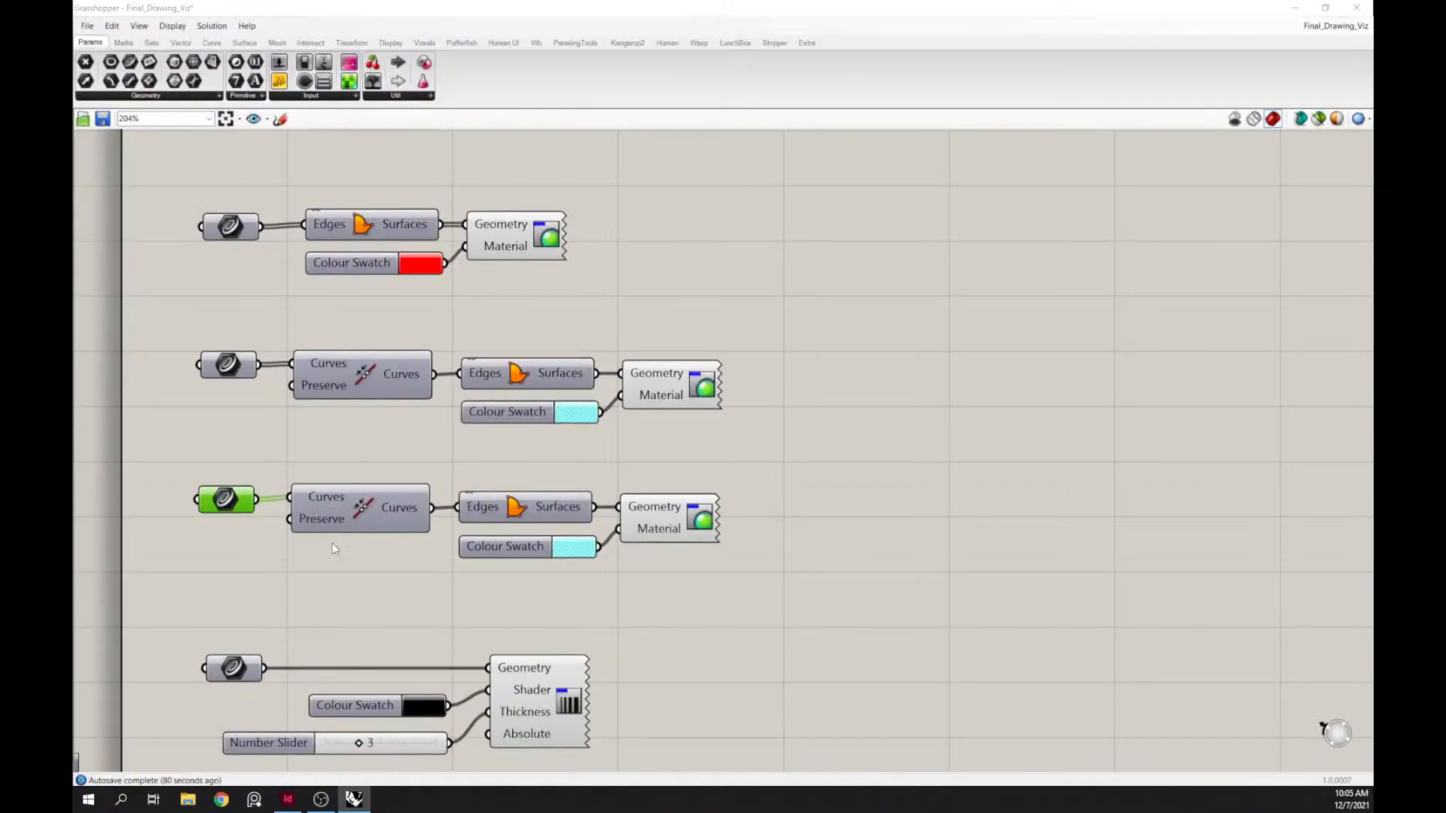
# - Feed the upper cyan swatch into the lower row's Material input and delete the lower row's own swatch
pyautogui.moveTo(228, 507); pyautogui.dragTo(226, 499)
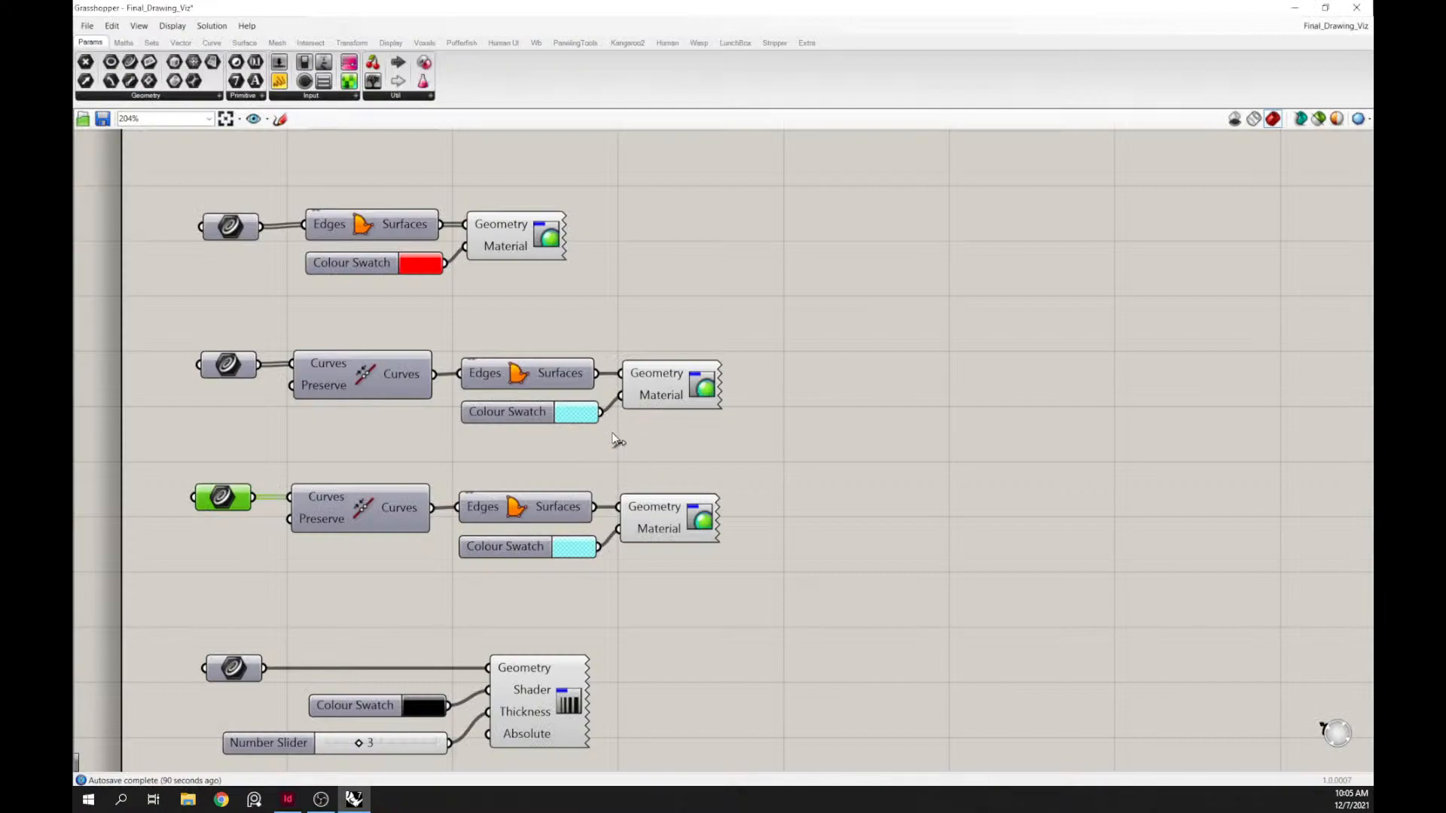
pyautogui.moveTo(600, 412); pyautogui.dragTo(621, 530)
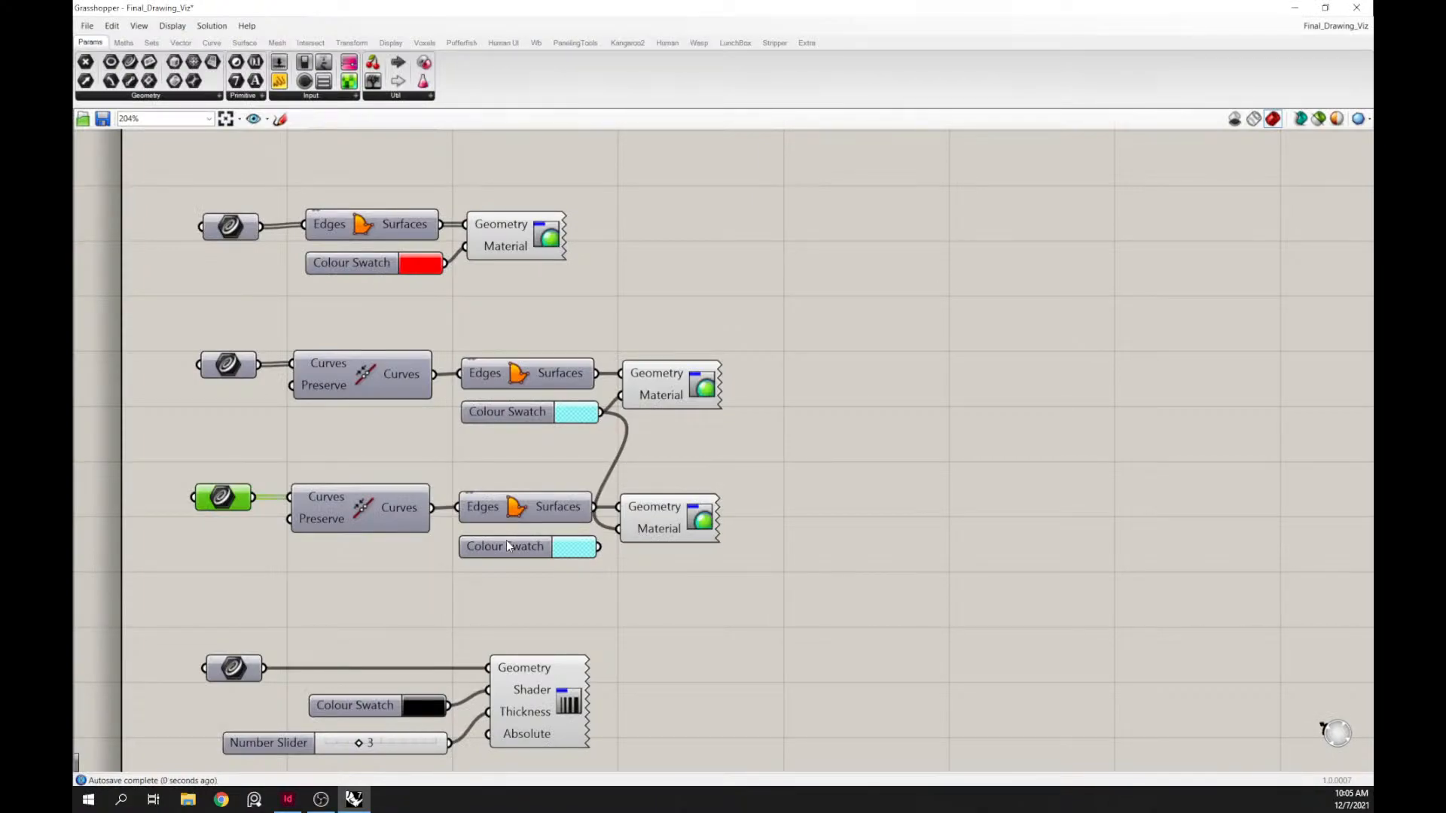
# - Set the alpha of the shared cyan colour swatch to 75
pyautogui.click(565, 411)
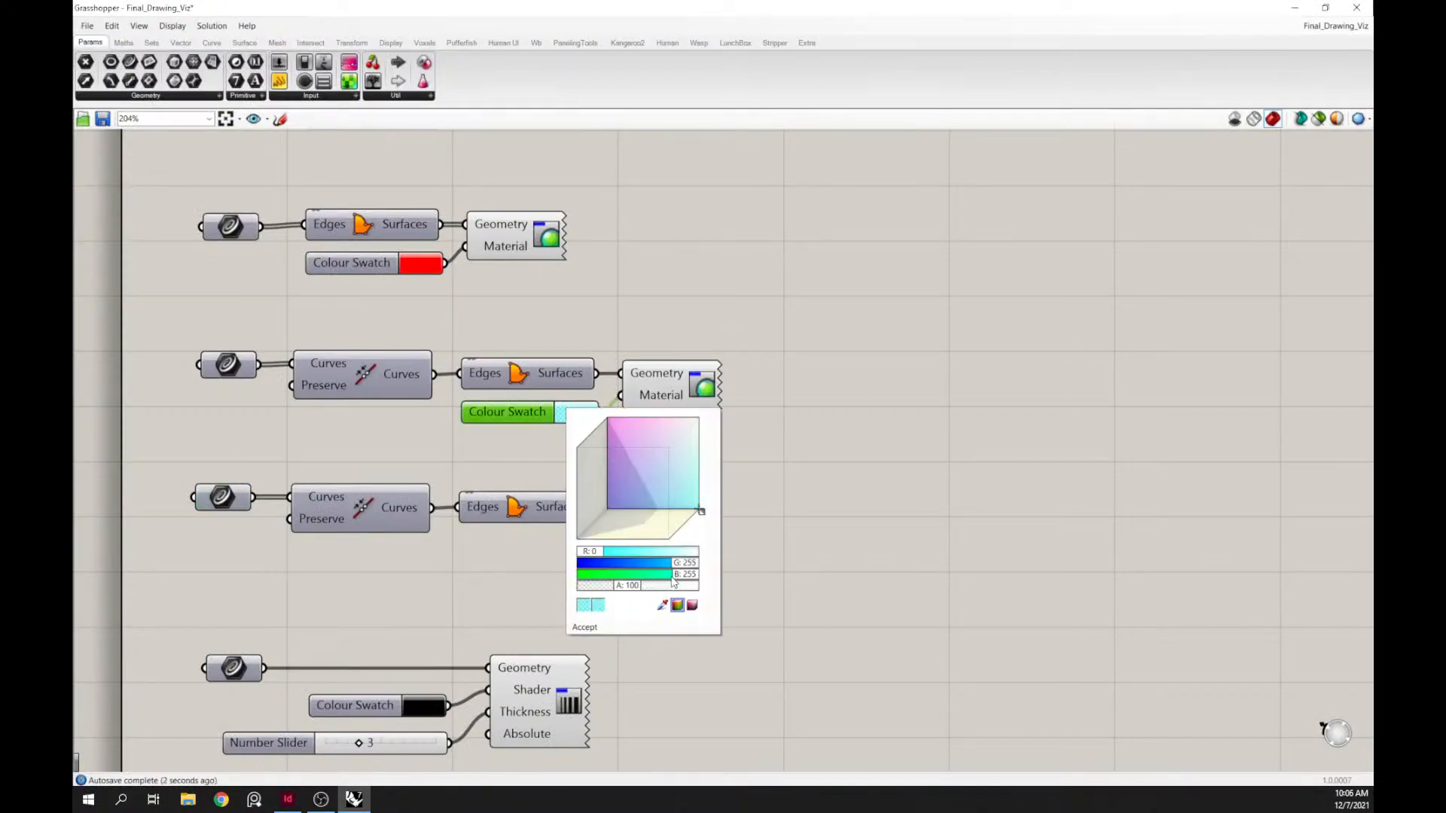
pyautogui.moveTo(688, 565); pyautogui.dragTo(614, 600)
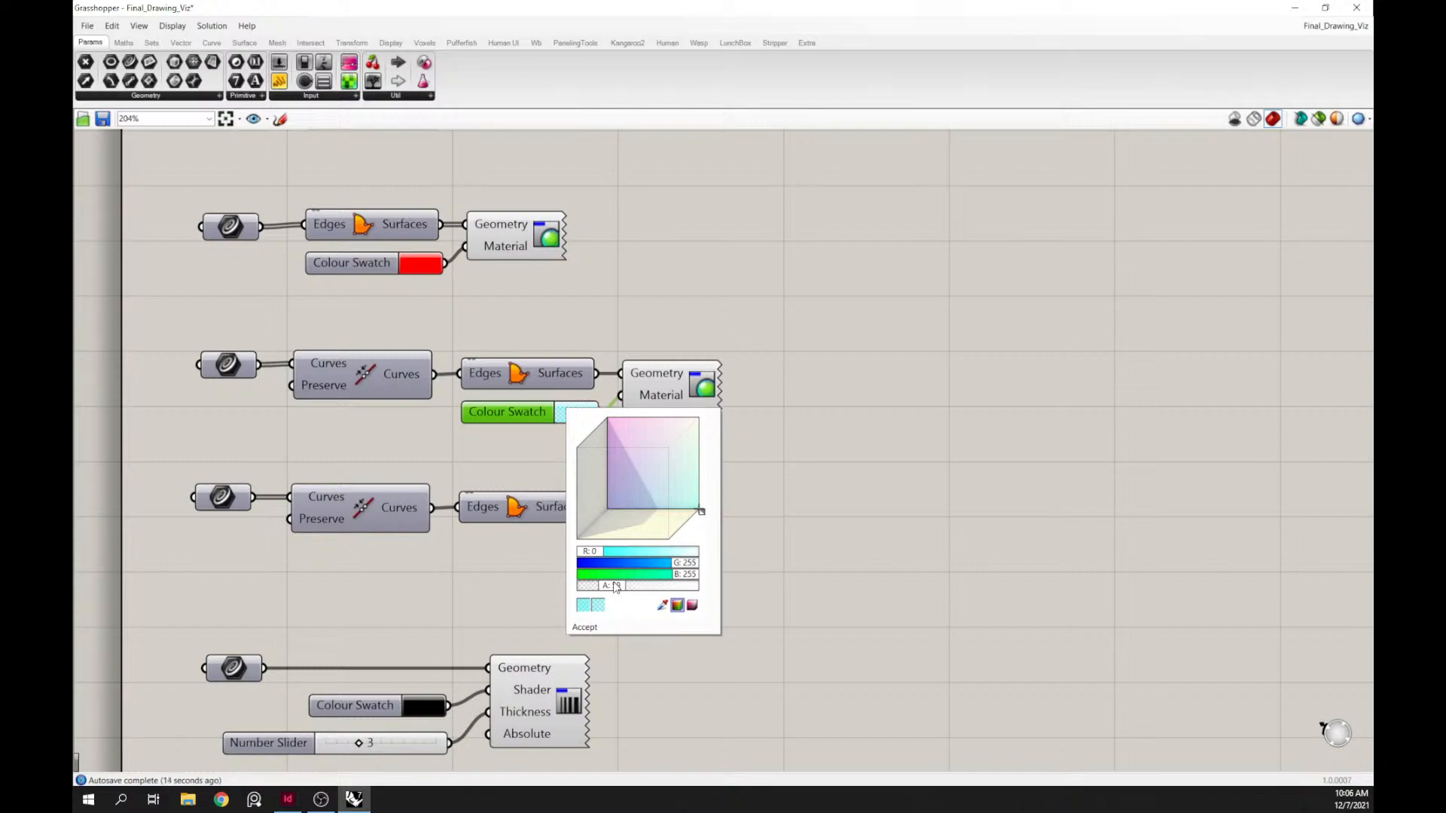
pyautogui.doubleClick(616, 587)
pyautogui.write('75')
pyautogui.press('Return')
pyautogui.click(938, 293)
pyautogui.scroll(-3, 878, 314)
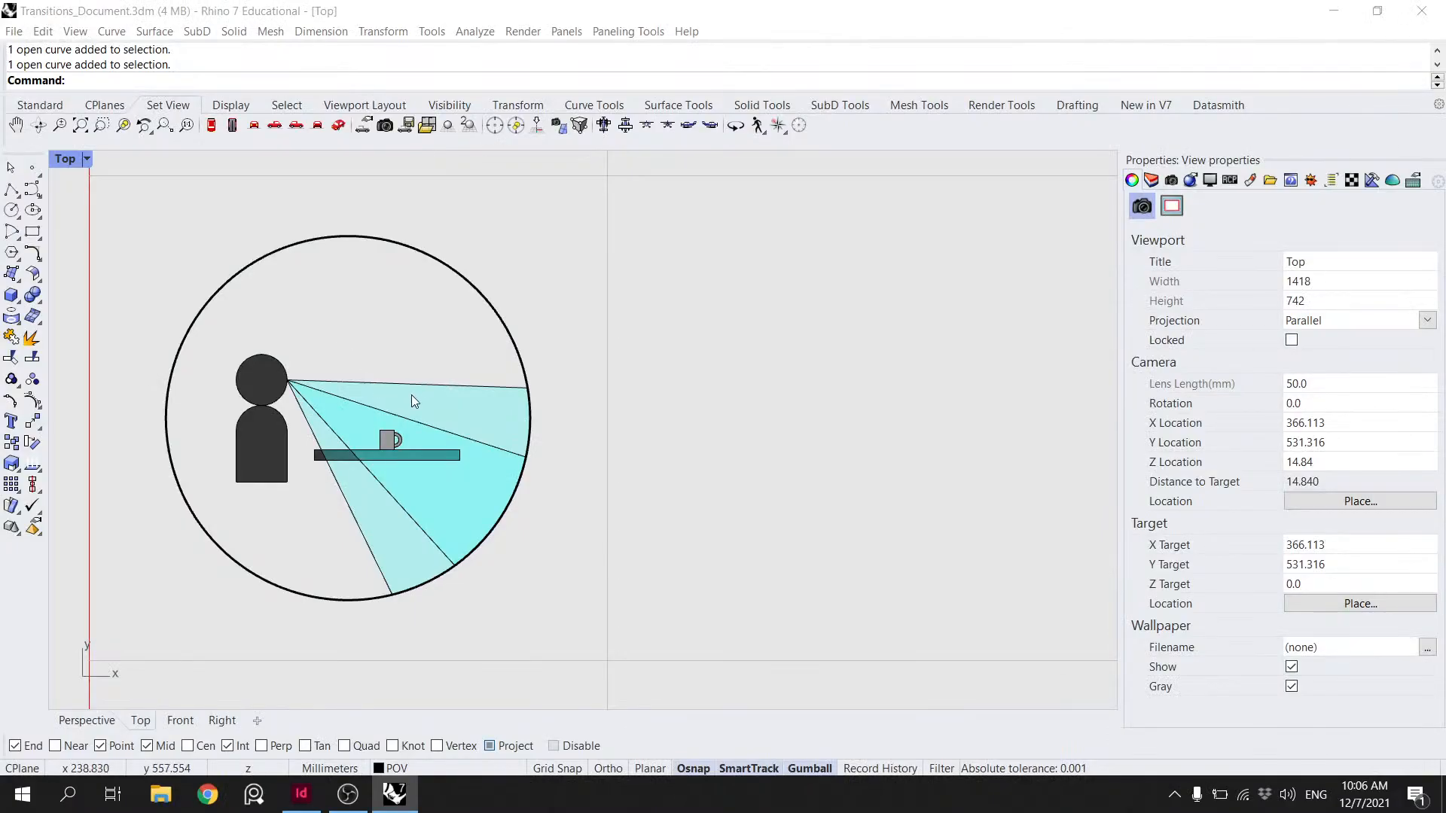
# - In Rhino, try the Ghosted display mode in the Top viewport and settle on Rendered
pyautogui.click(85, 160)
pyautogui.click(106, 274)
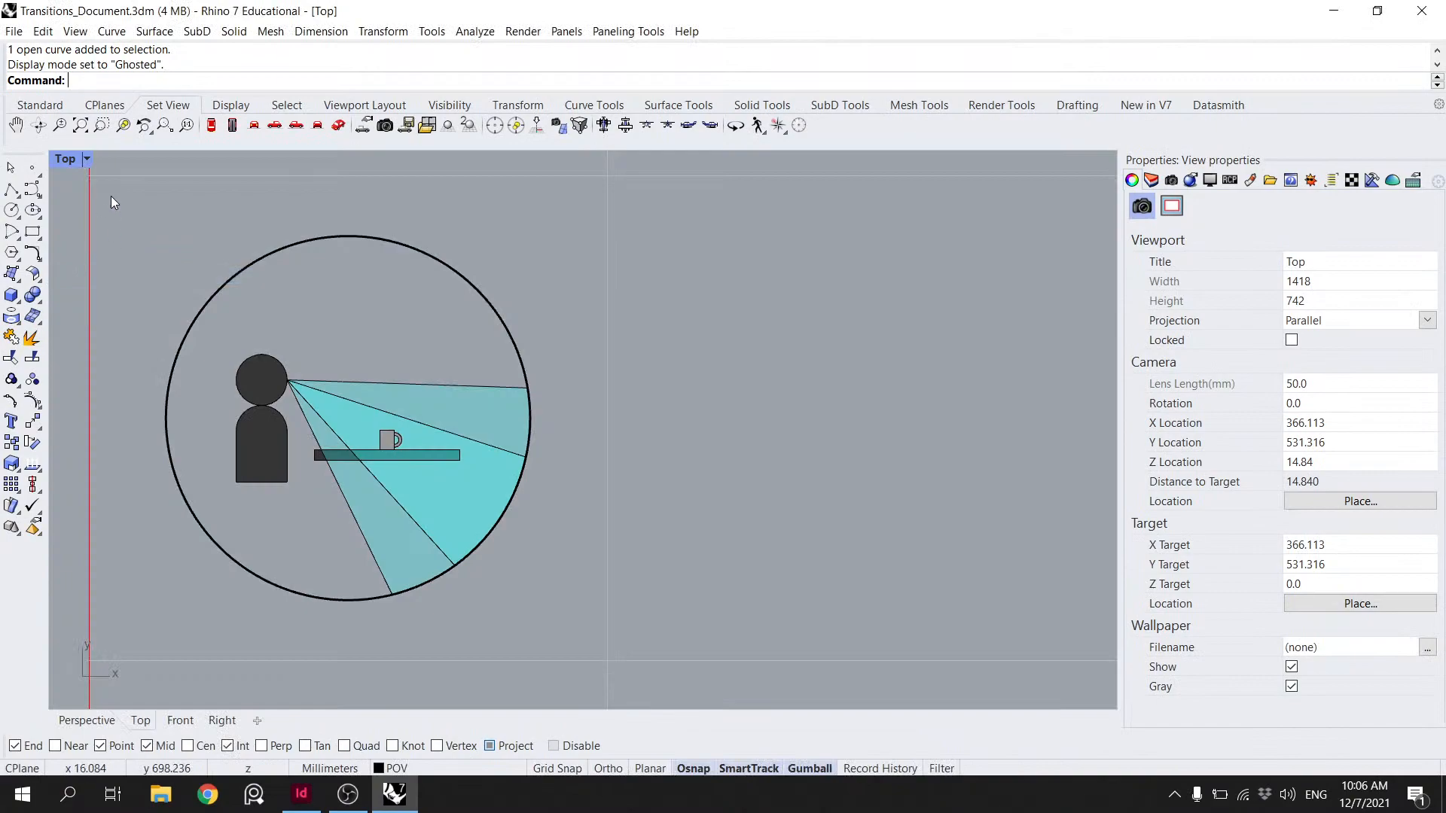
pyautogui.click(87, 160)
pyautogui.click(100, 257)
pyautogui.click(87, 159)
pyautogui.click(87, 160)
# - Keep the render sun on and leave its manual control switched off
pyautogui.click(1310, 180)
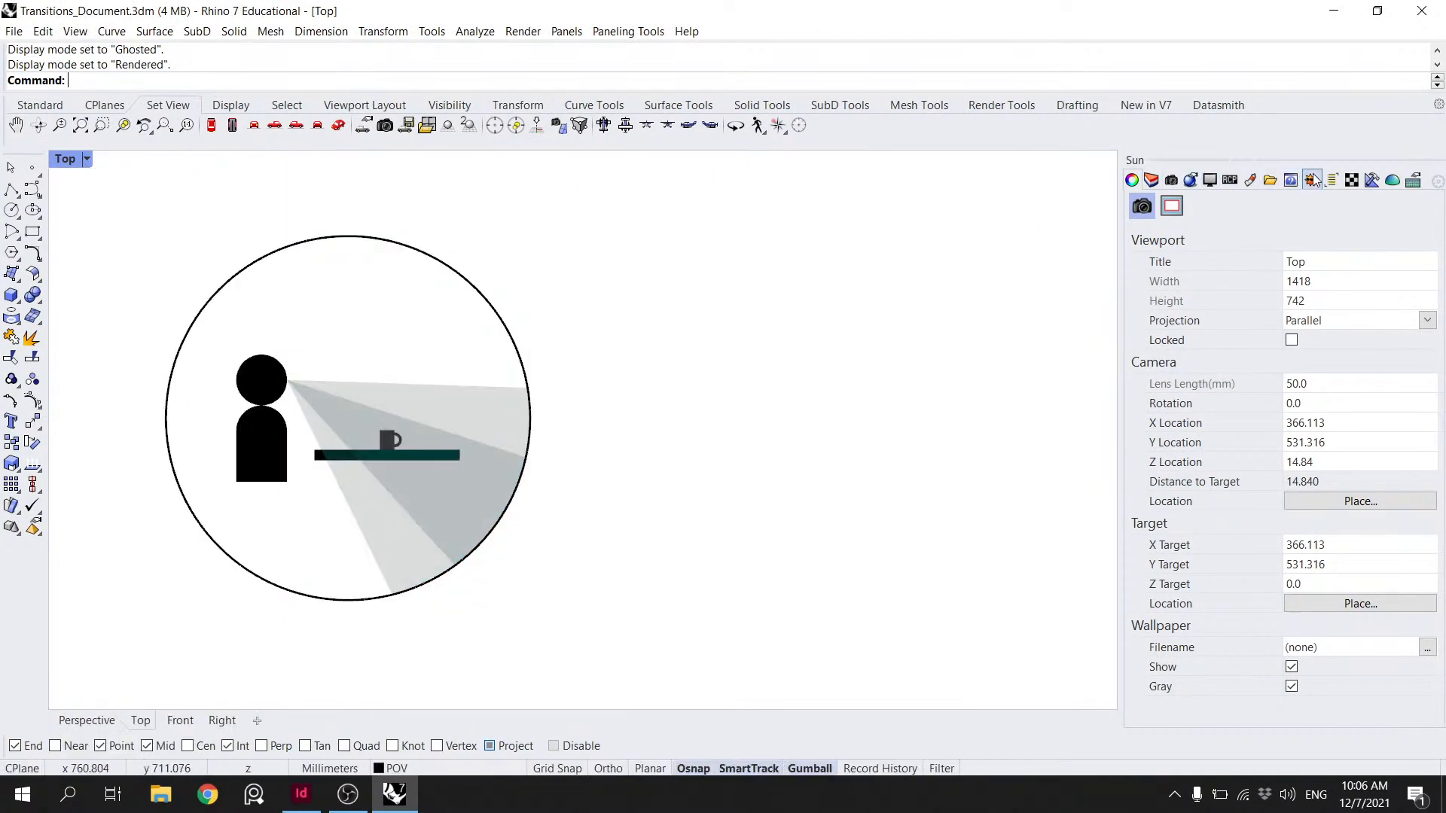
pyautogui.click(1154, 260)
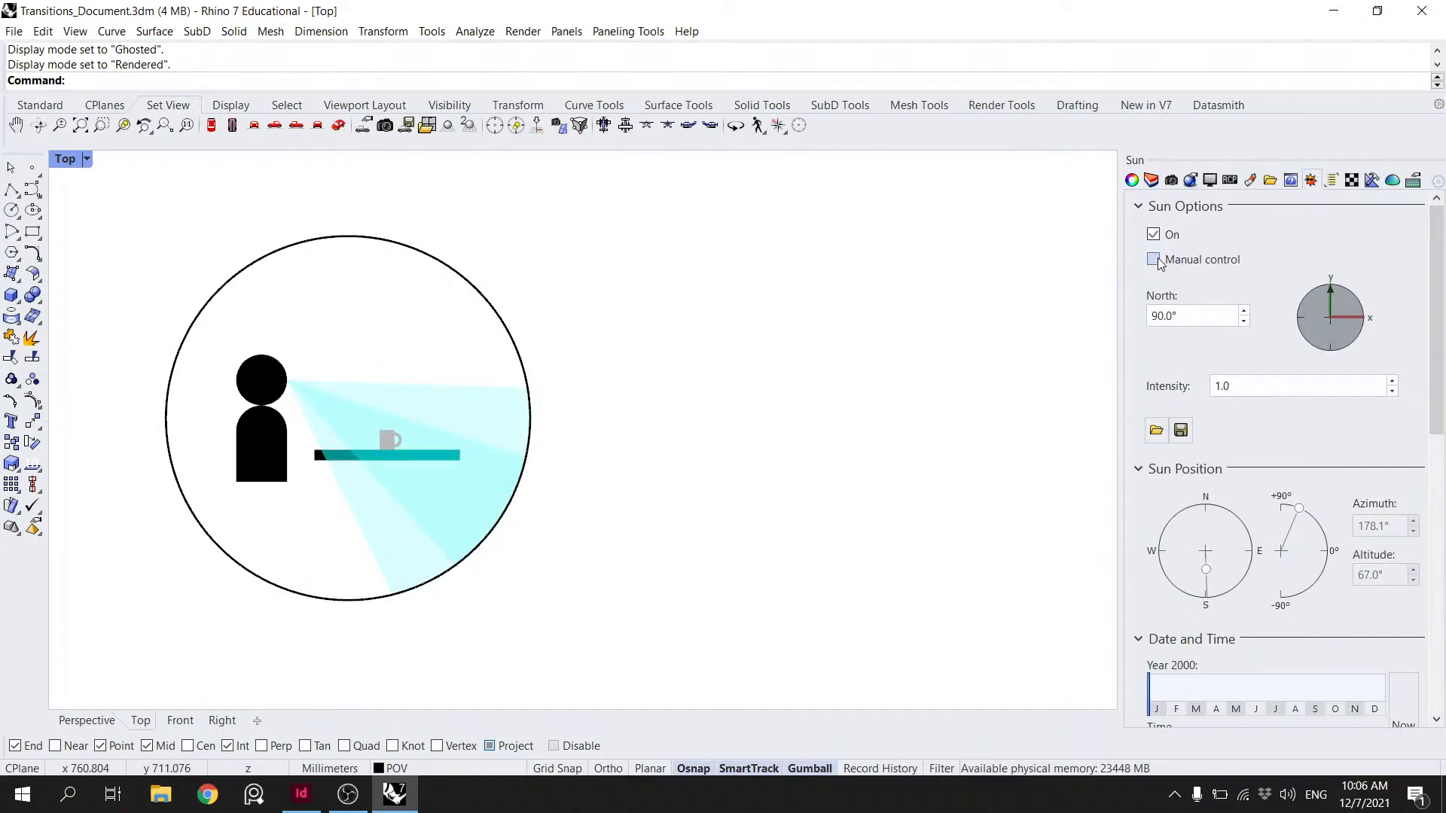
pyautogui.click(1179, 256)
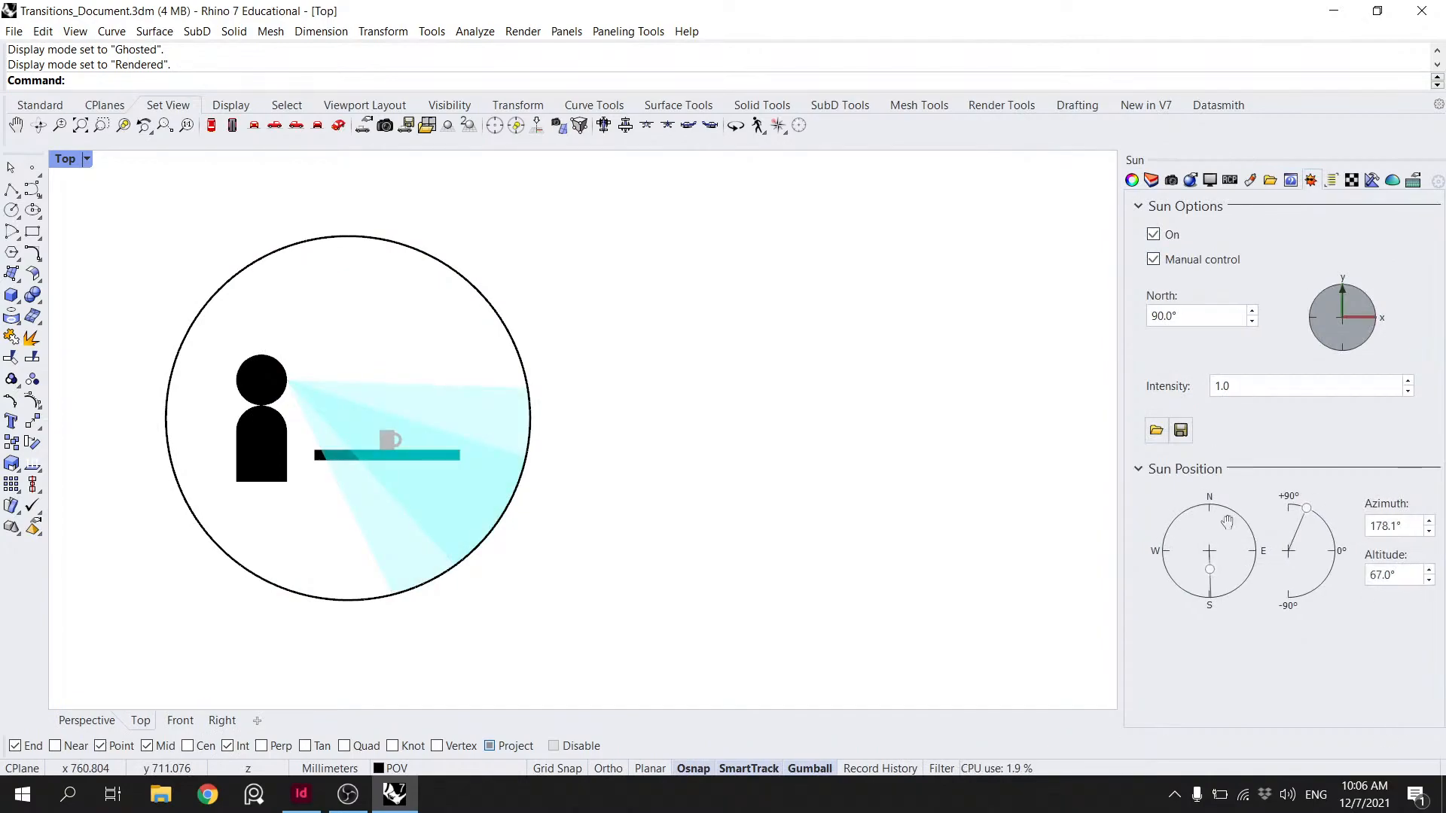
pyautogui.click(1171, 260)
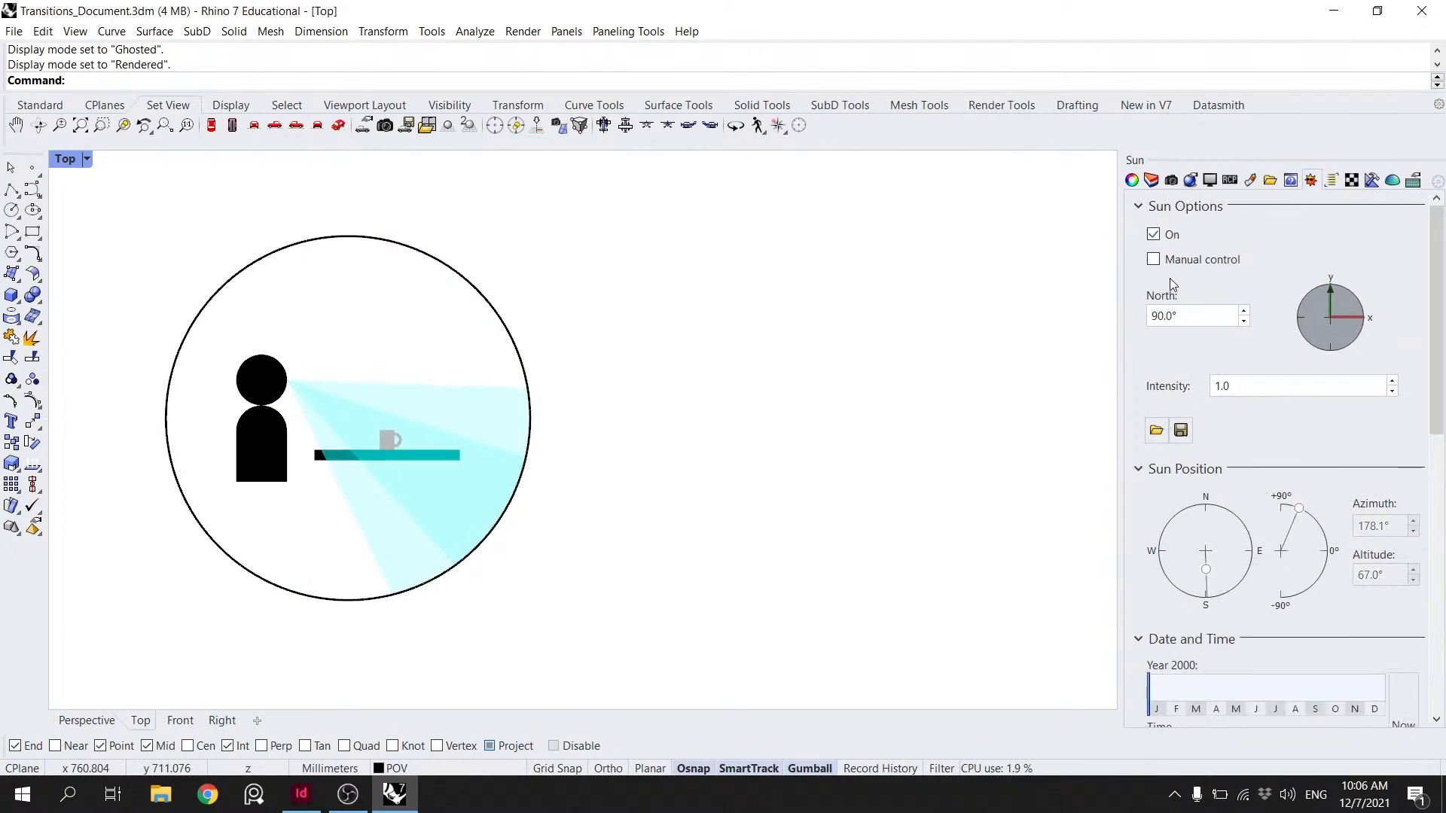
# - Enable curves in the Top viewport's Rendered display settings
pyautogui.click(1190, 181)
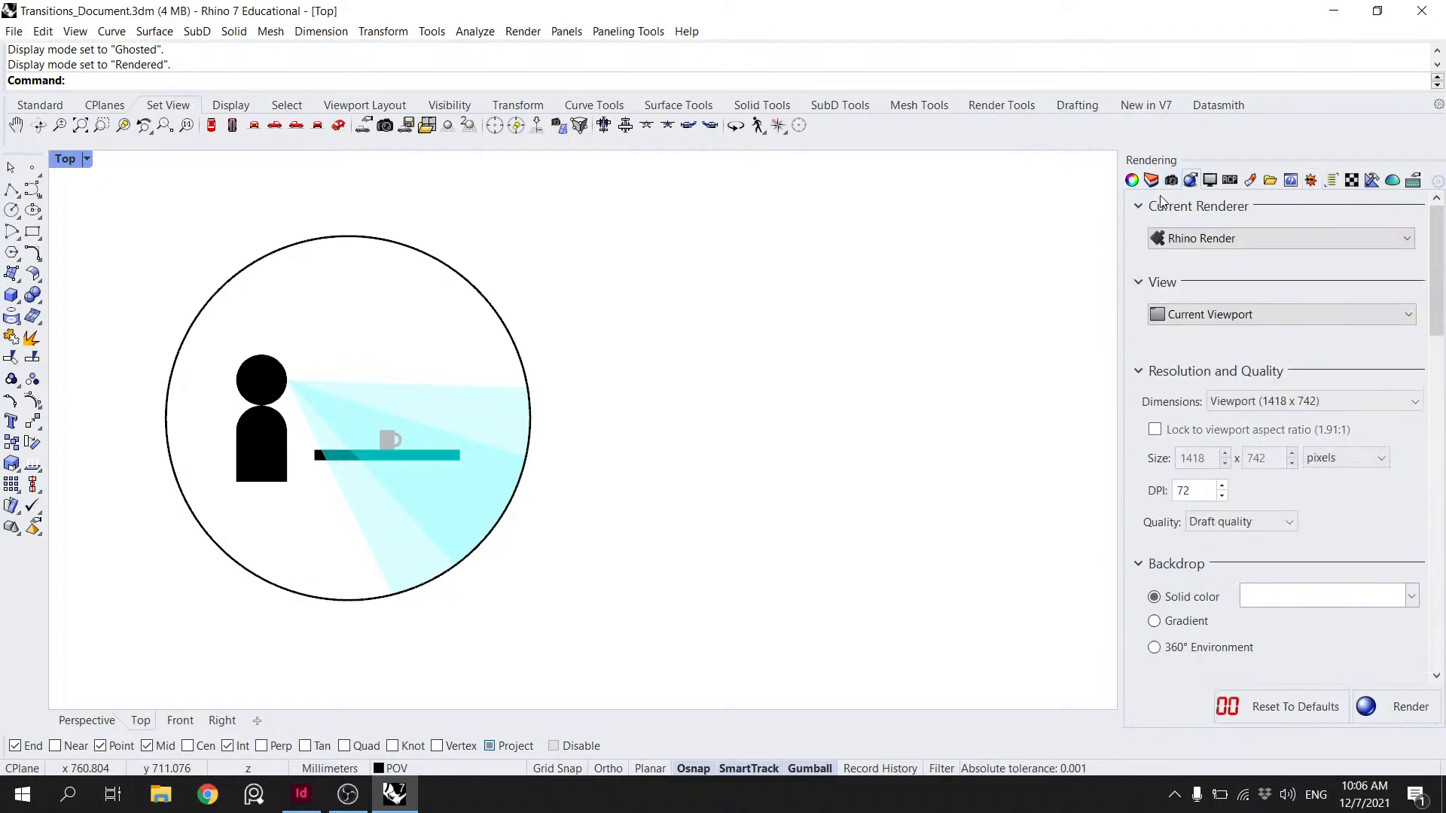
pyautogui.click(1150, 180)
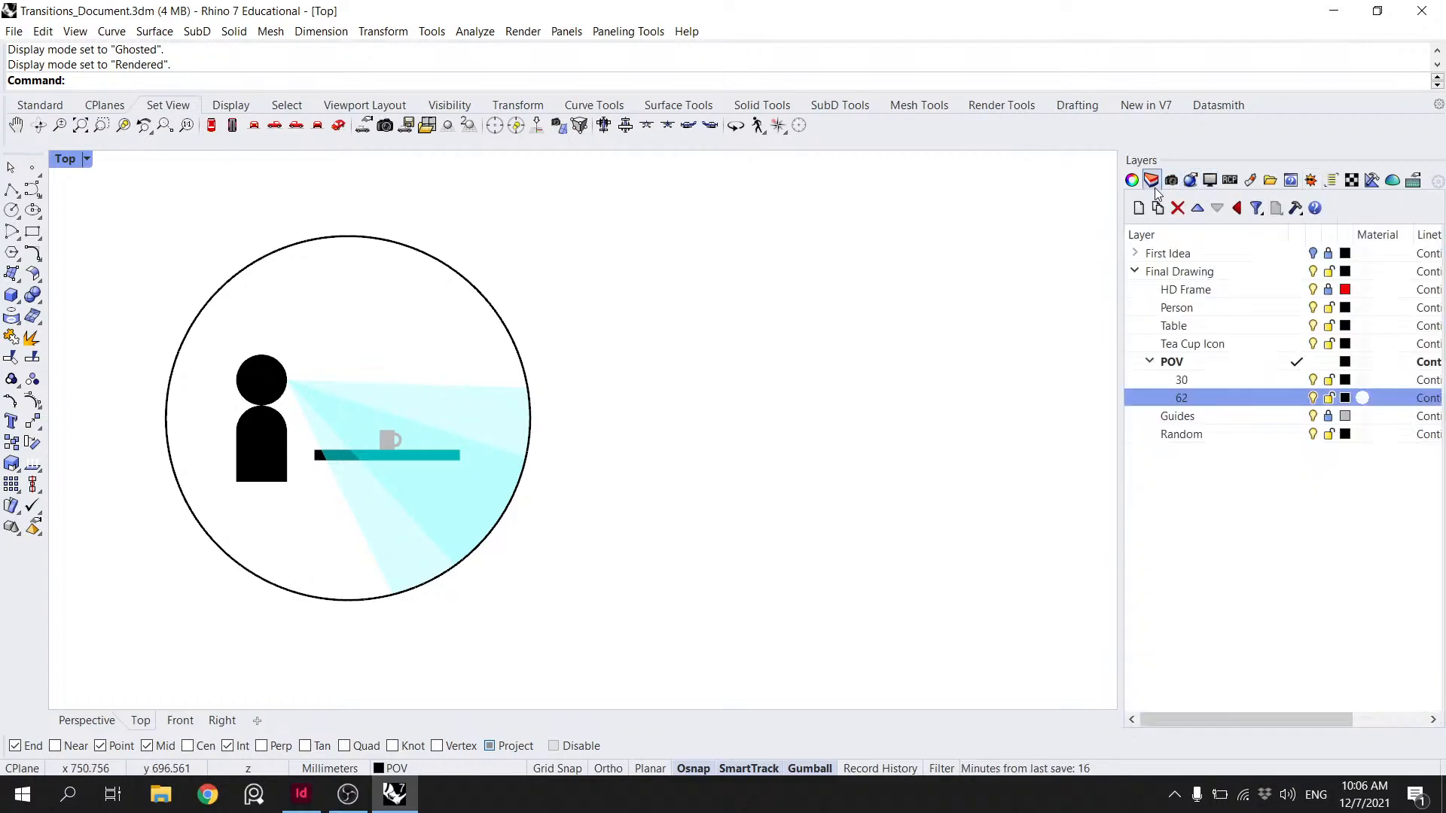
pyautogui.click(1209, 180)
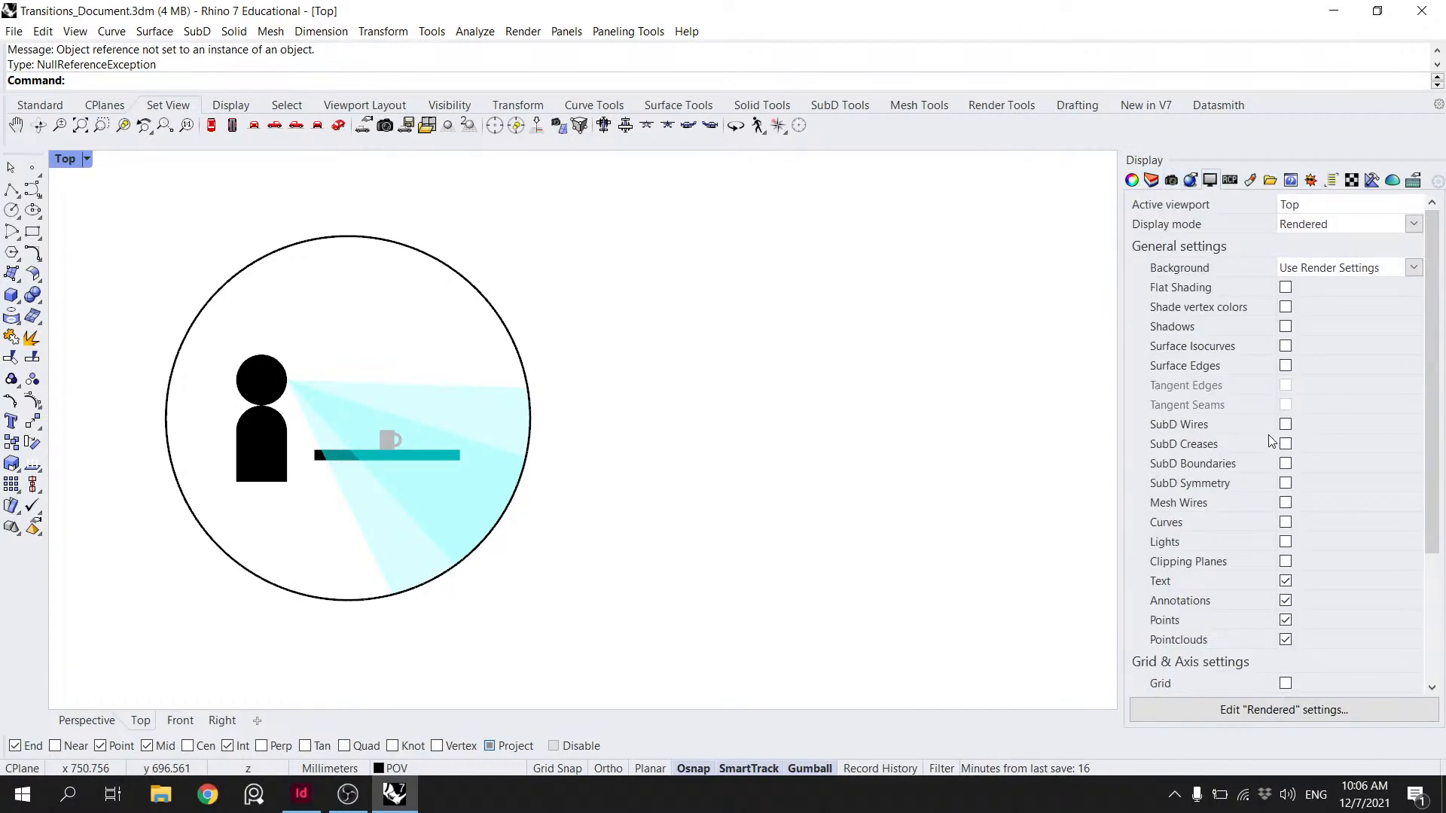
pyautogui.click(1286, 522)
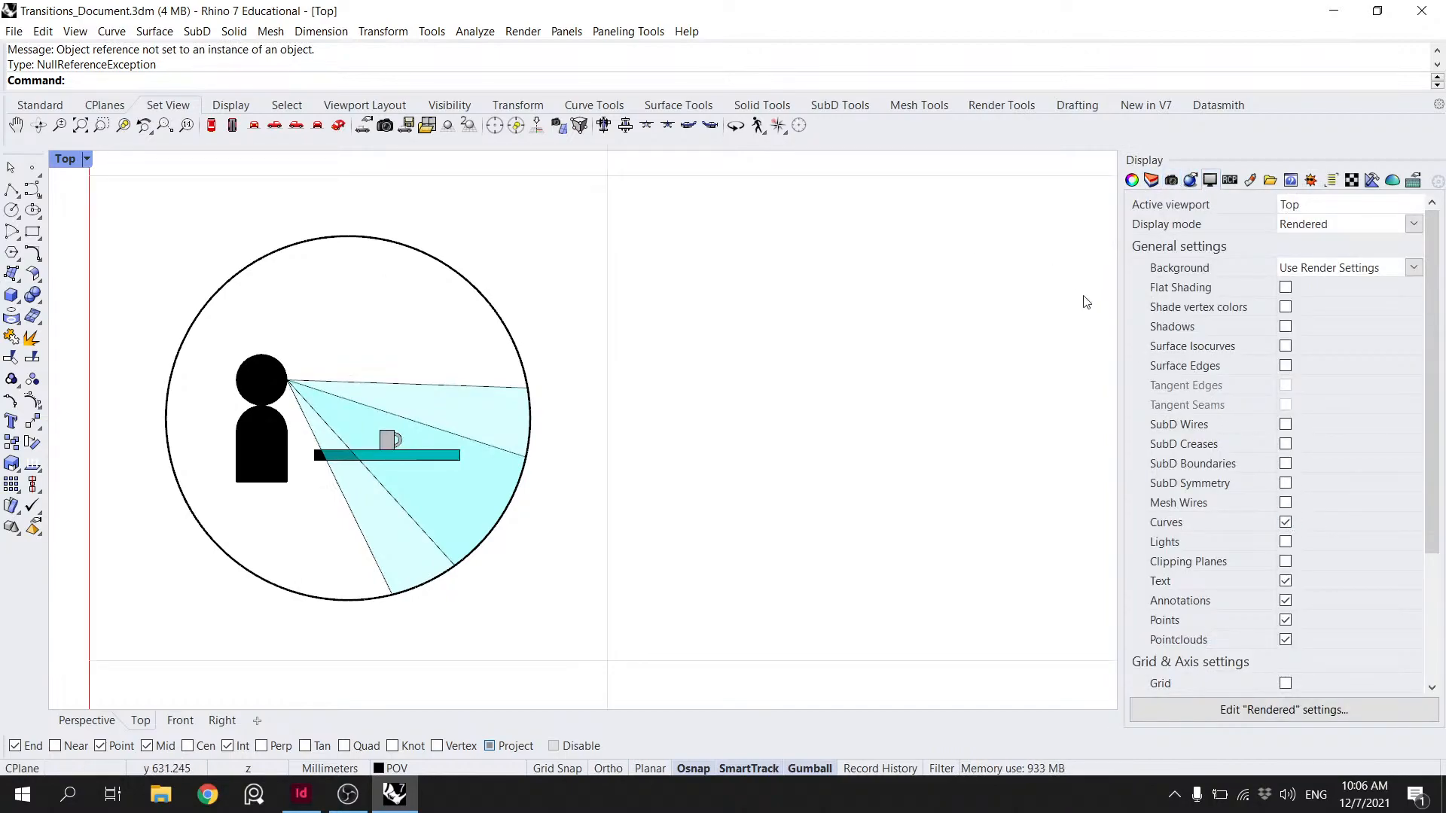
# - Compare the whole page layout in Shaded display mode and return the Top viewport to Rendered
pyautogui.scroll(-4, 566, 232)
pyautogui.moveTo(651, 317); pyautogui.dragTo(391, 342, button='right')
pyautogui.scroll(-4, 414, 340)
pyautogui.moveTo(597, 375); pyautogui.dragTo(558, 384, button='right')
pyautogui.scroll(-4, 549, 368)
pyautogui.scroll(2, 531, 387)
pyautogui.scroll(2, 558, 362)
pyautogui.scroll(-2, 555, 356)
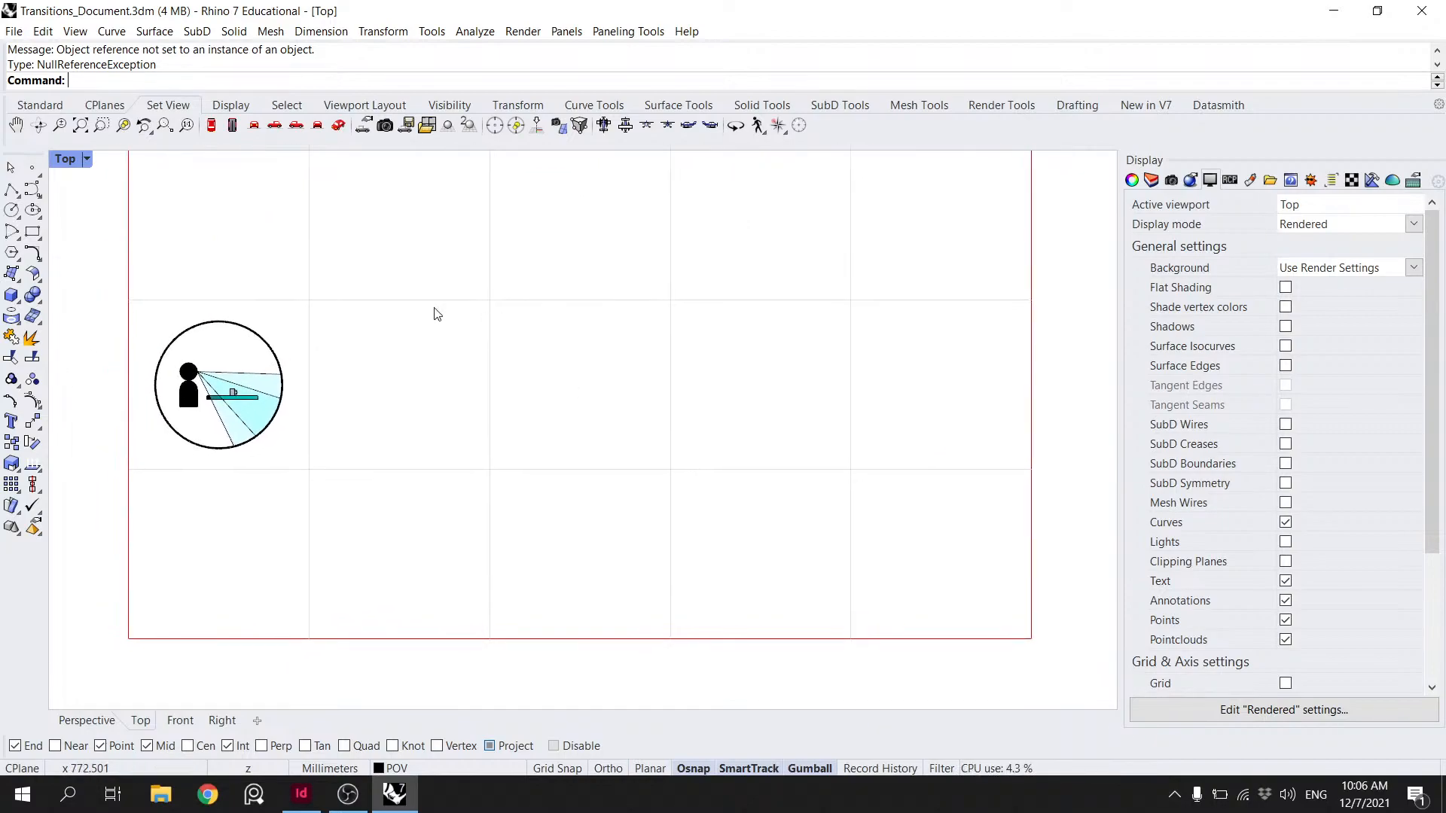
pyautogui.click(64, 158)
pyautogui.click(94, 238)
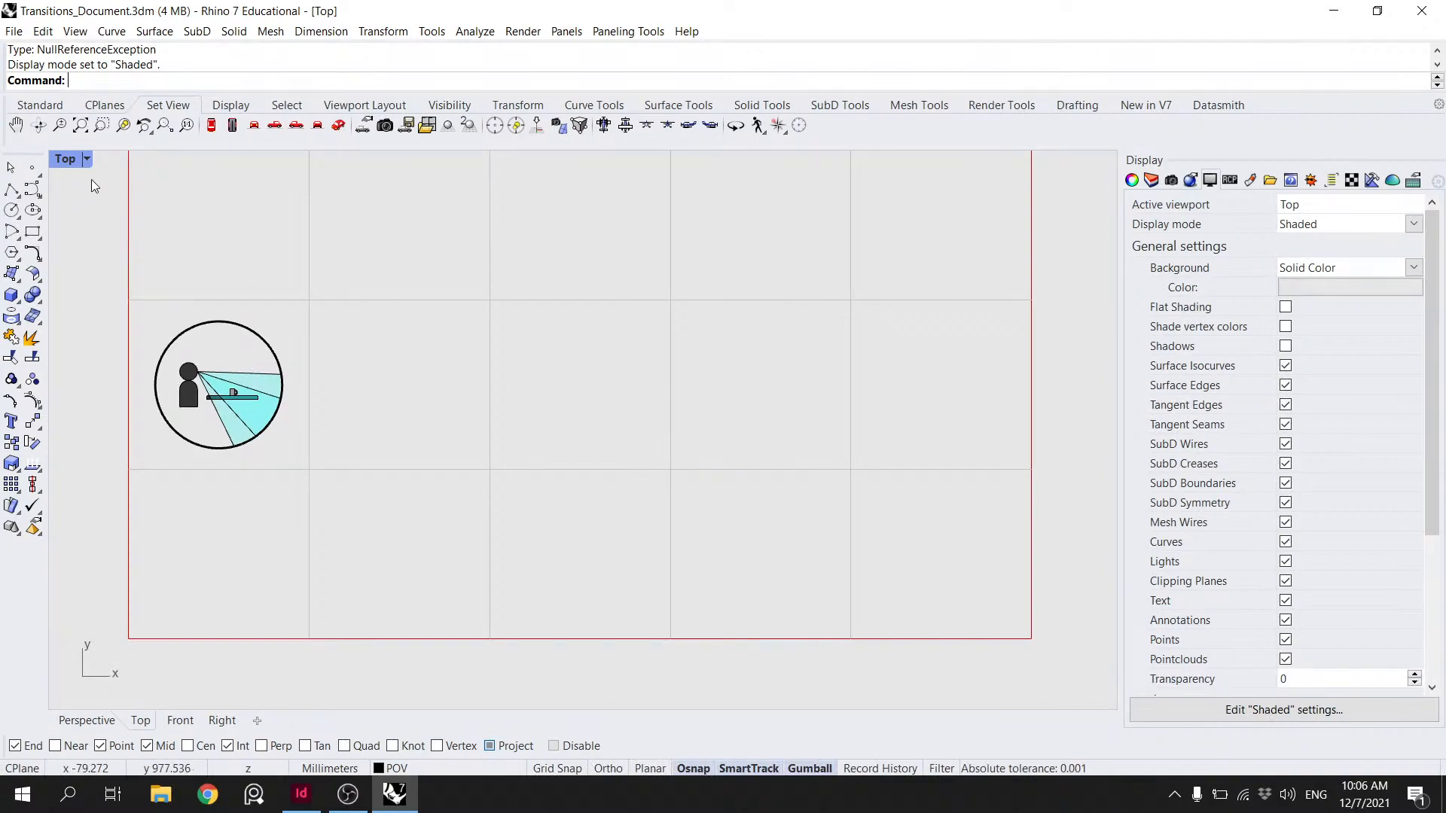
pyautogui.click(86, 158)
pyautogui.click(116, 256)
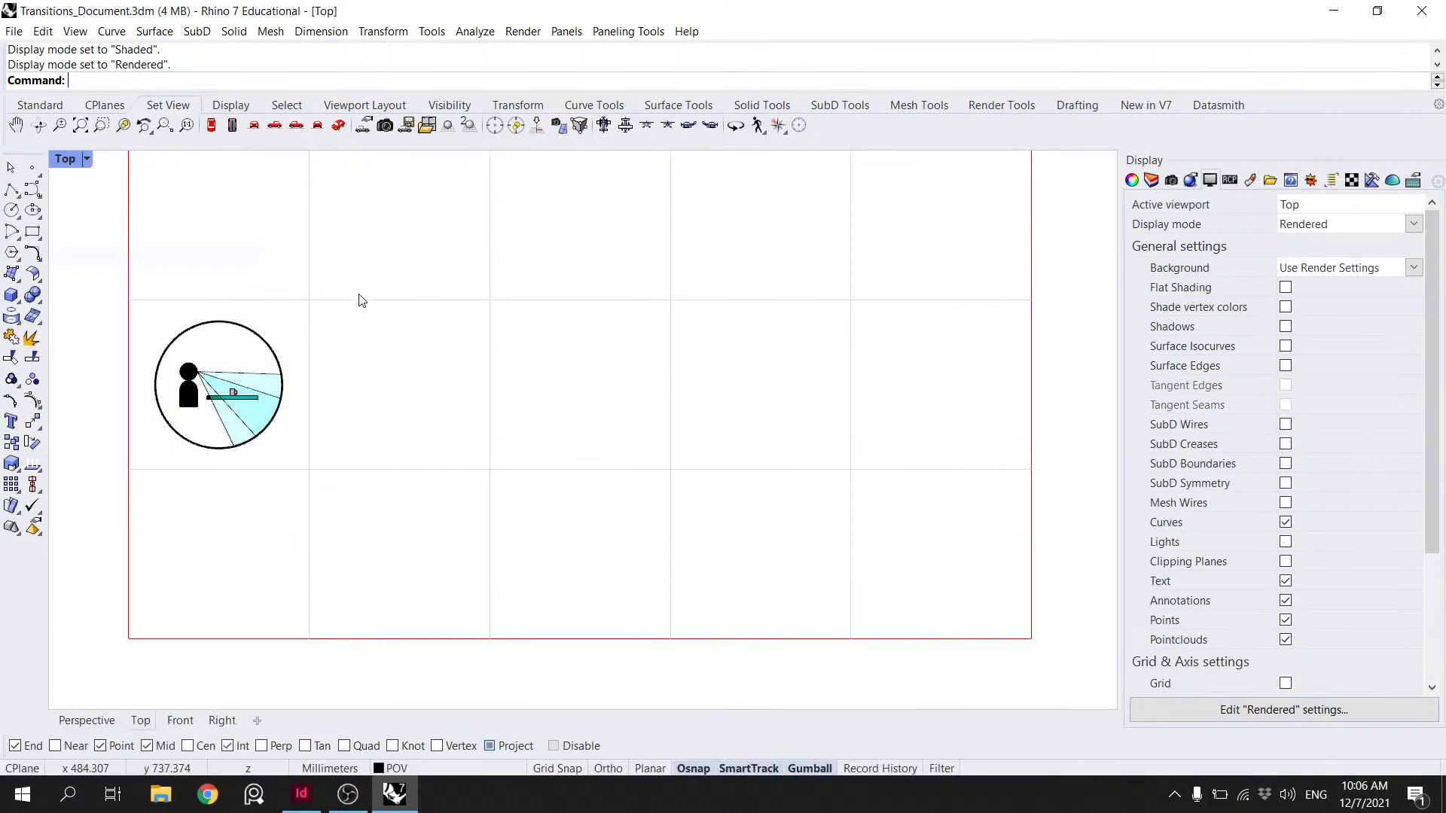
# - Examine the circle diagram within the page frame and up close, window-selecting parts of its linework
pyautogui.moveTo(414, 331); pyautogui.dragTo(413, 325, button='right')
pyautogui.scroll(-3, 561, 338)
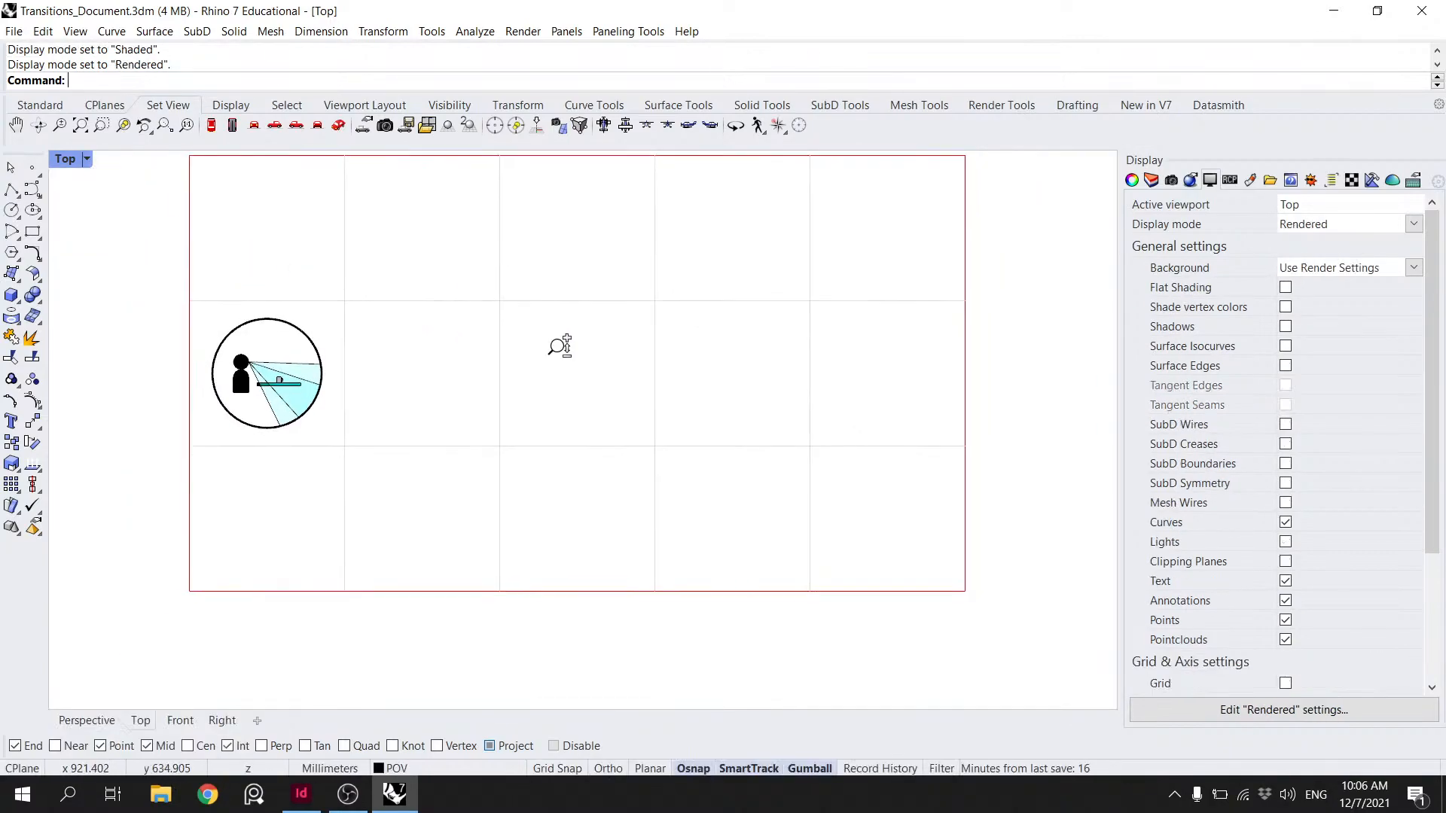
pyautogui.scroll(-4, 225, 401)
pyautogui.scroll(2, 242, 415)
pyautogui.scroll(1, 252, 425)
pyautogui.scroll(10, 205, 423)
pyautogui.moveTo(232, 452); pyautogui.dragTo(169, 313)
pyautogui.scroll(8, 204, 327)
pyautogui.click(256, 606)
pyautogui.moveTo(255, 605); pyautogui.dragTo(224, 329)
pyautogui.scroll(-8, 354, 309)
pyautogui.scroll(3, 457, 448)
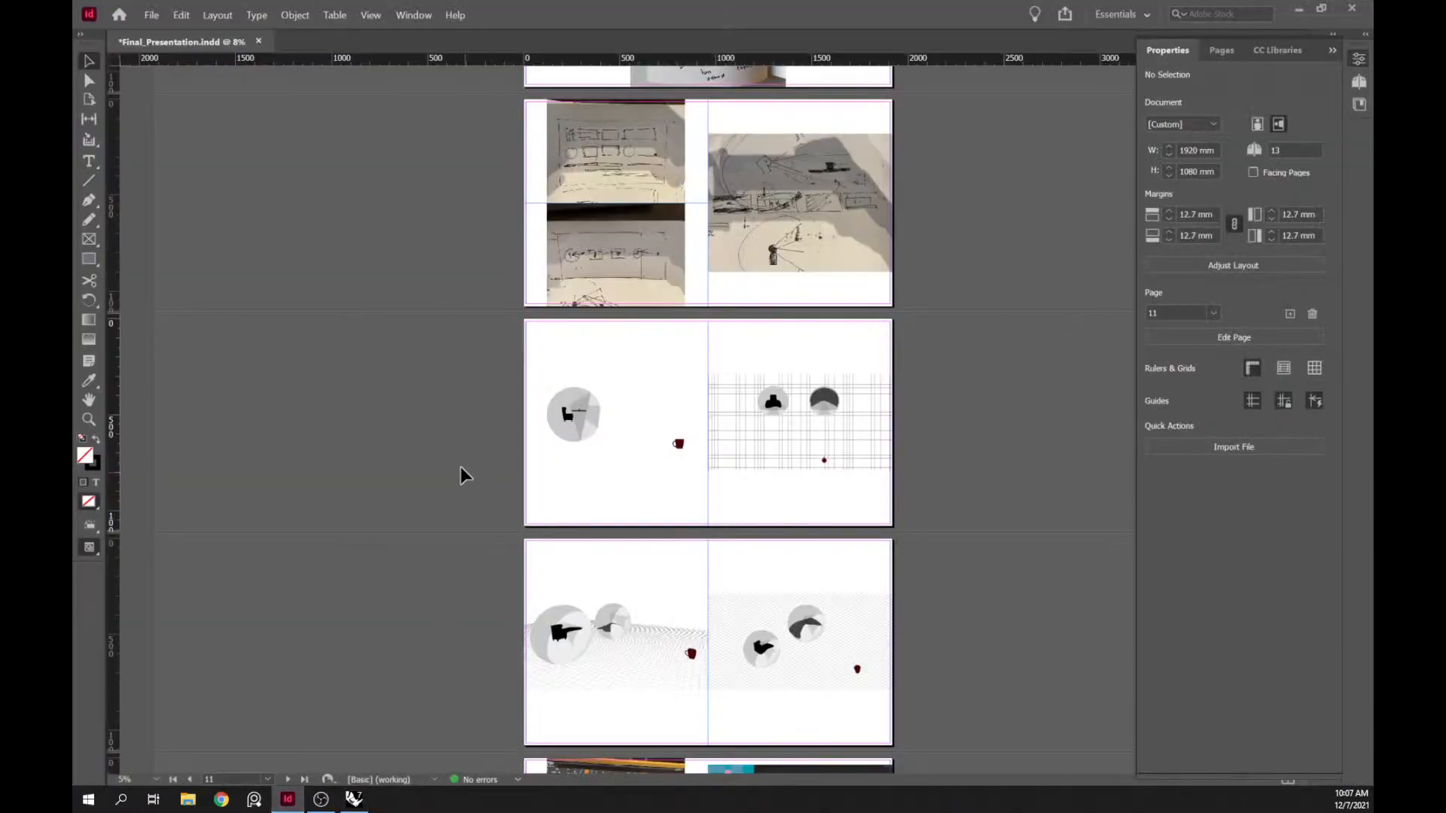
# - Switch to InDesign and review the hand-sketch page and the following chair and cup diagram page in presentation mode
pyautogui.scroll(3, 974, 371)
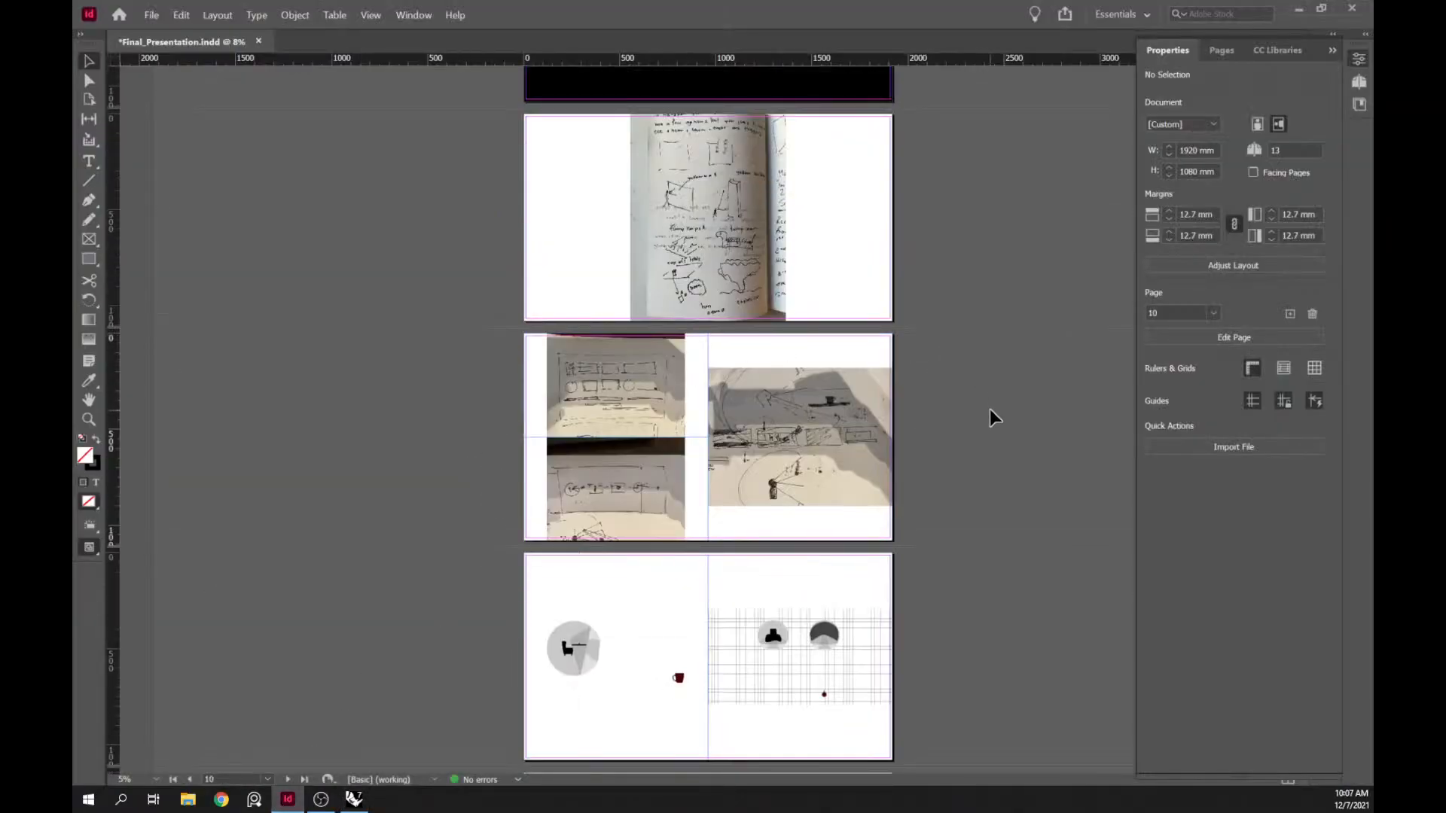
pyautogui.hotkey('shift', 'w')
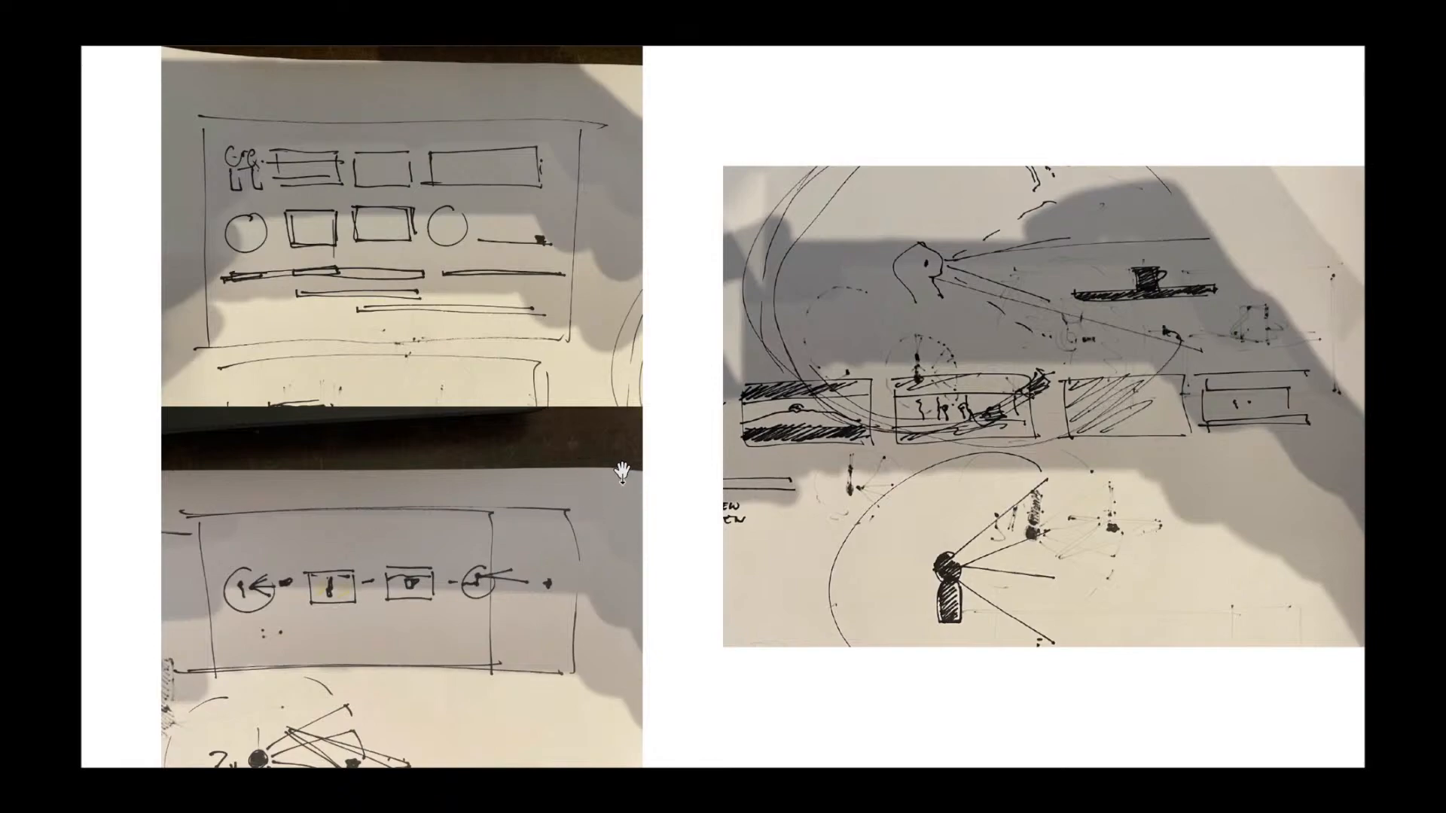
pyautogui.press('Right')
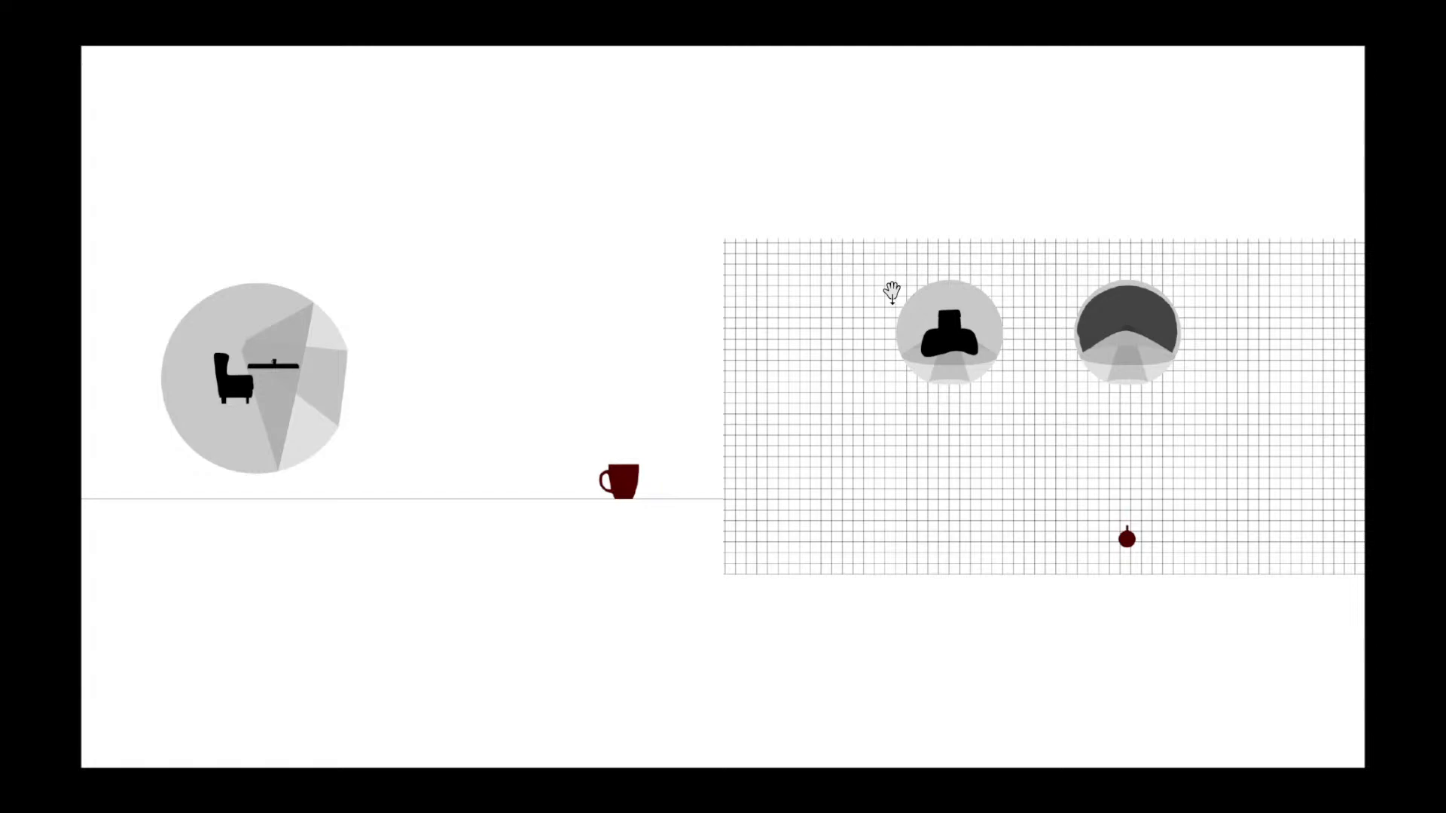
pyautogui.press('Escape')
pyautogui.click(1298, 9)
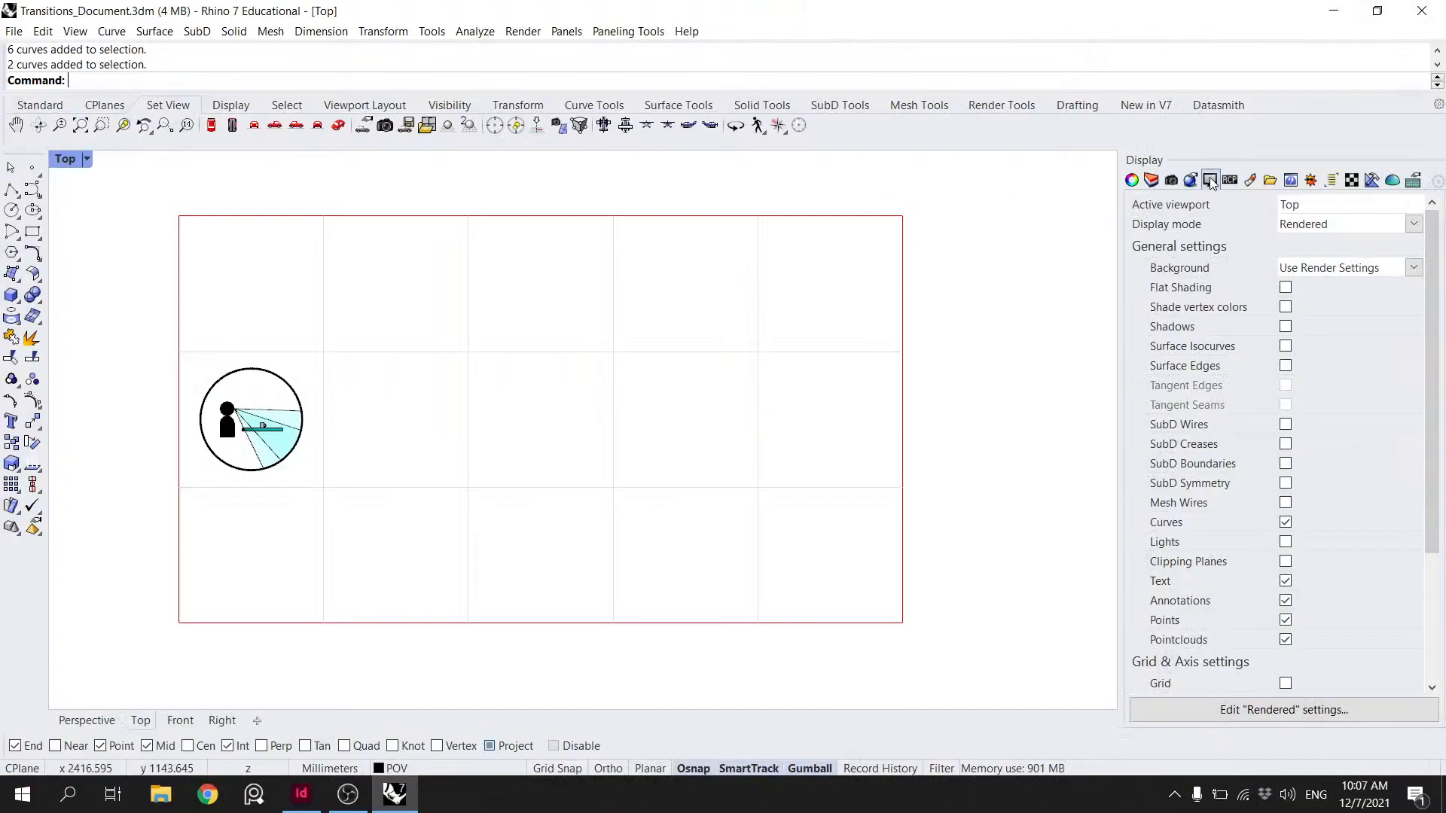
# - In Rhino, turn on the First Idea layer and hide its Table, Another Test and Chair sublayers
pyautogui.click(1152, 180)
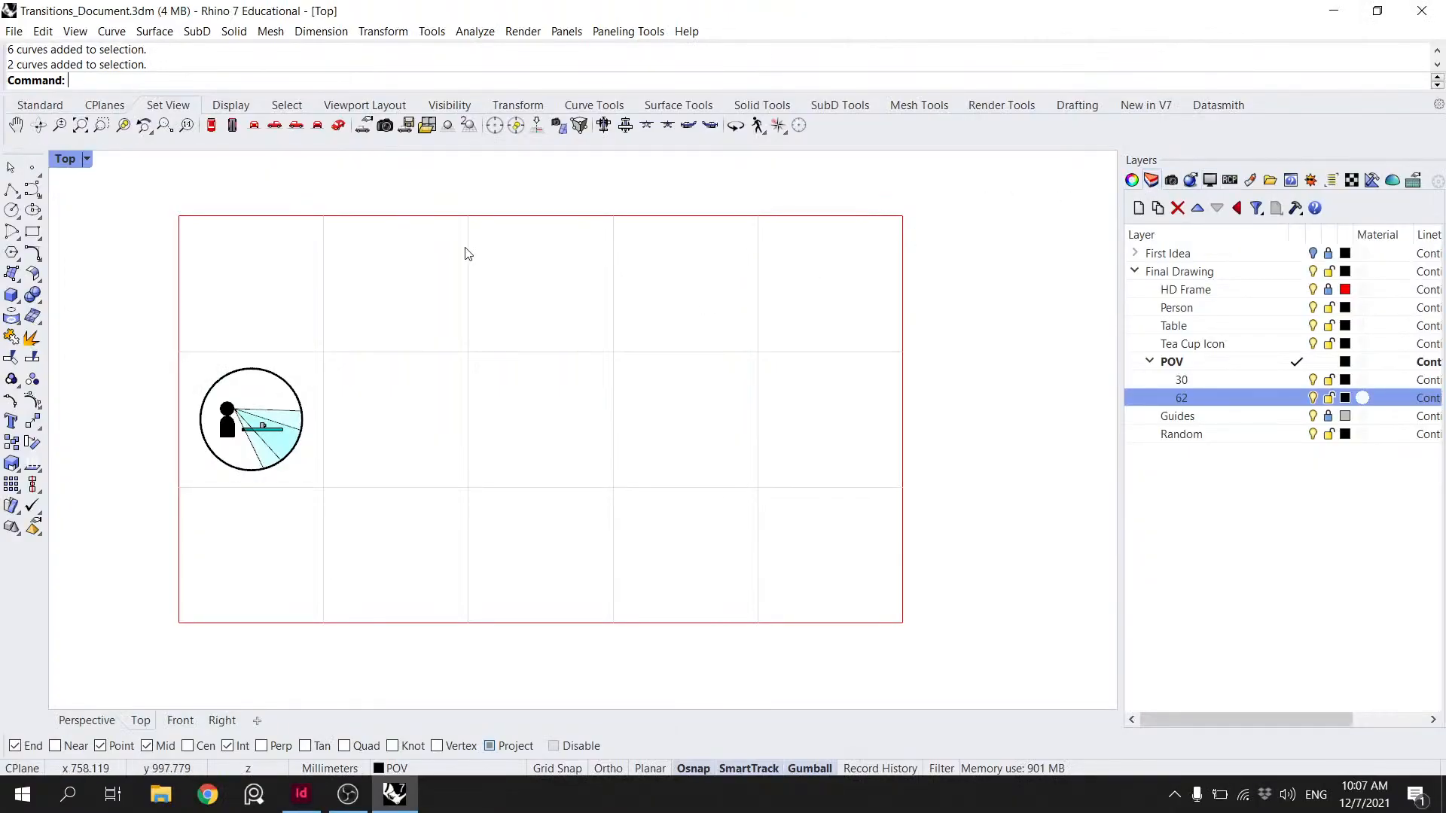
pyautogui.click(1135, 271)
pyautogui.click(1308, 253)
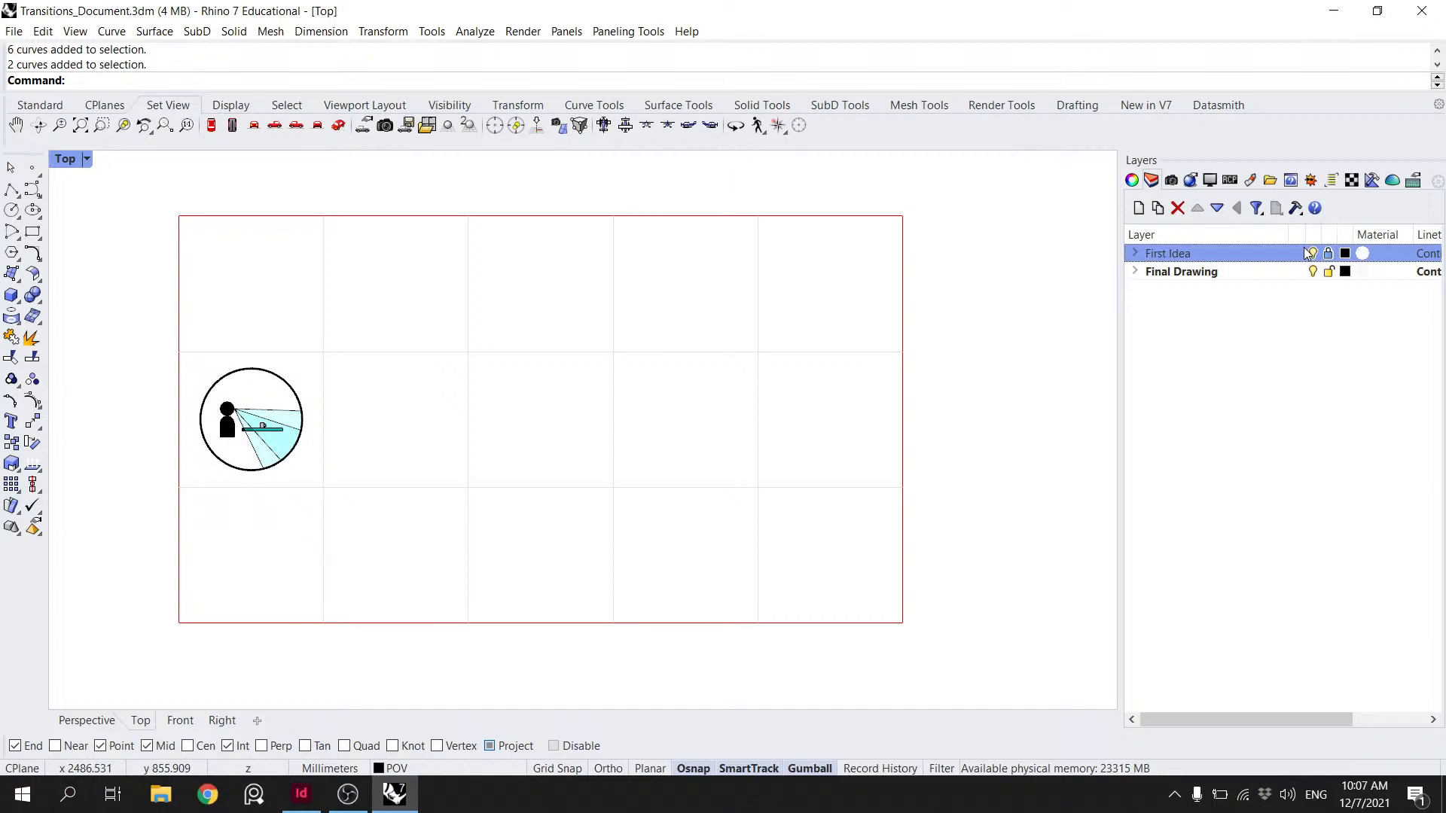
pyautogui.click(1135, 253)
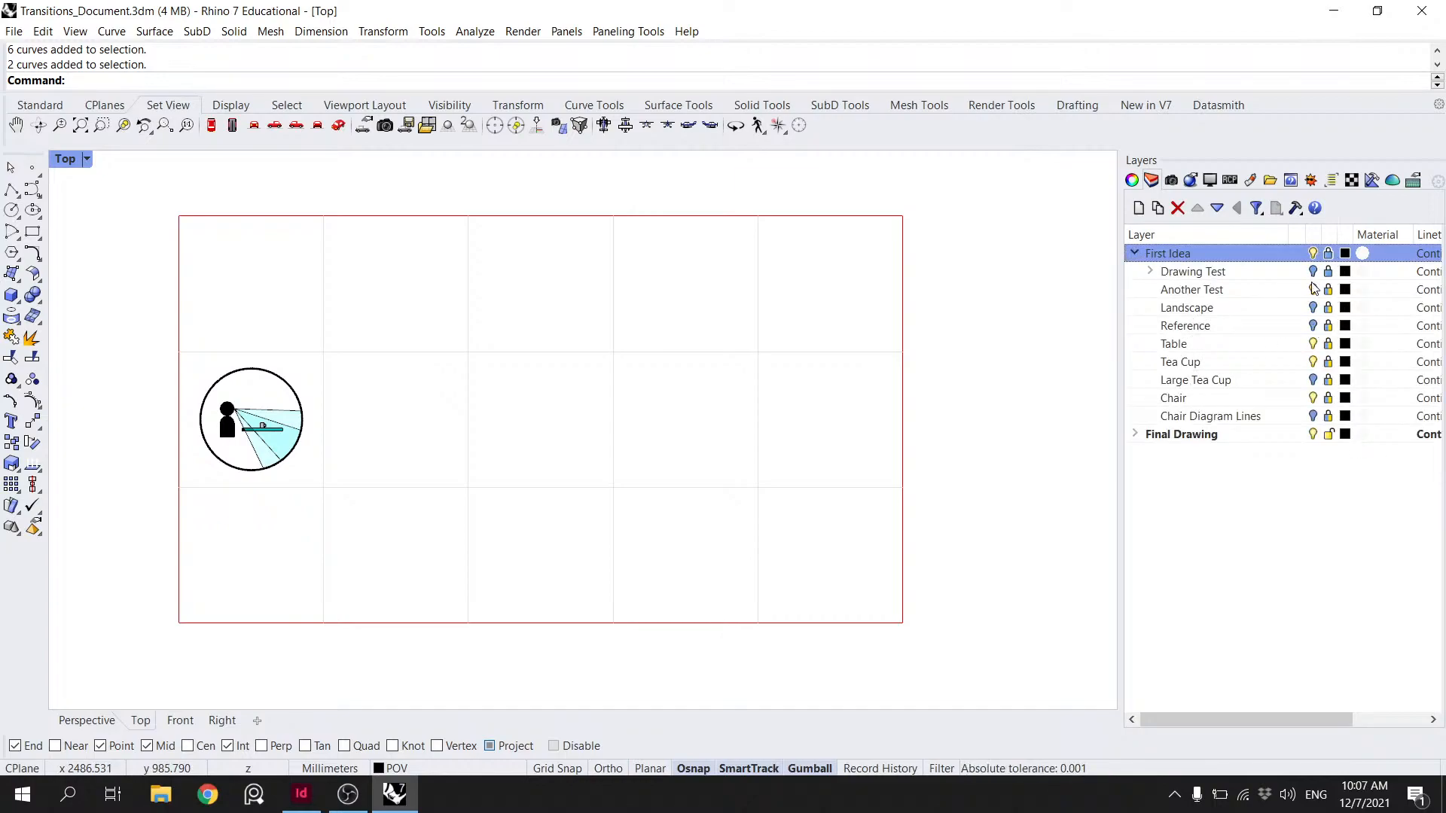
pyautogui.click(1314, 345)
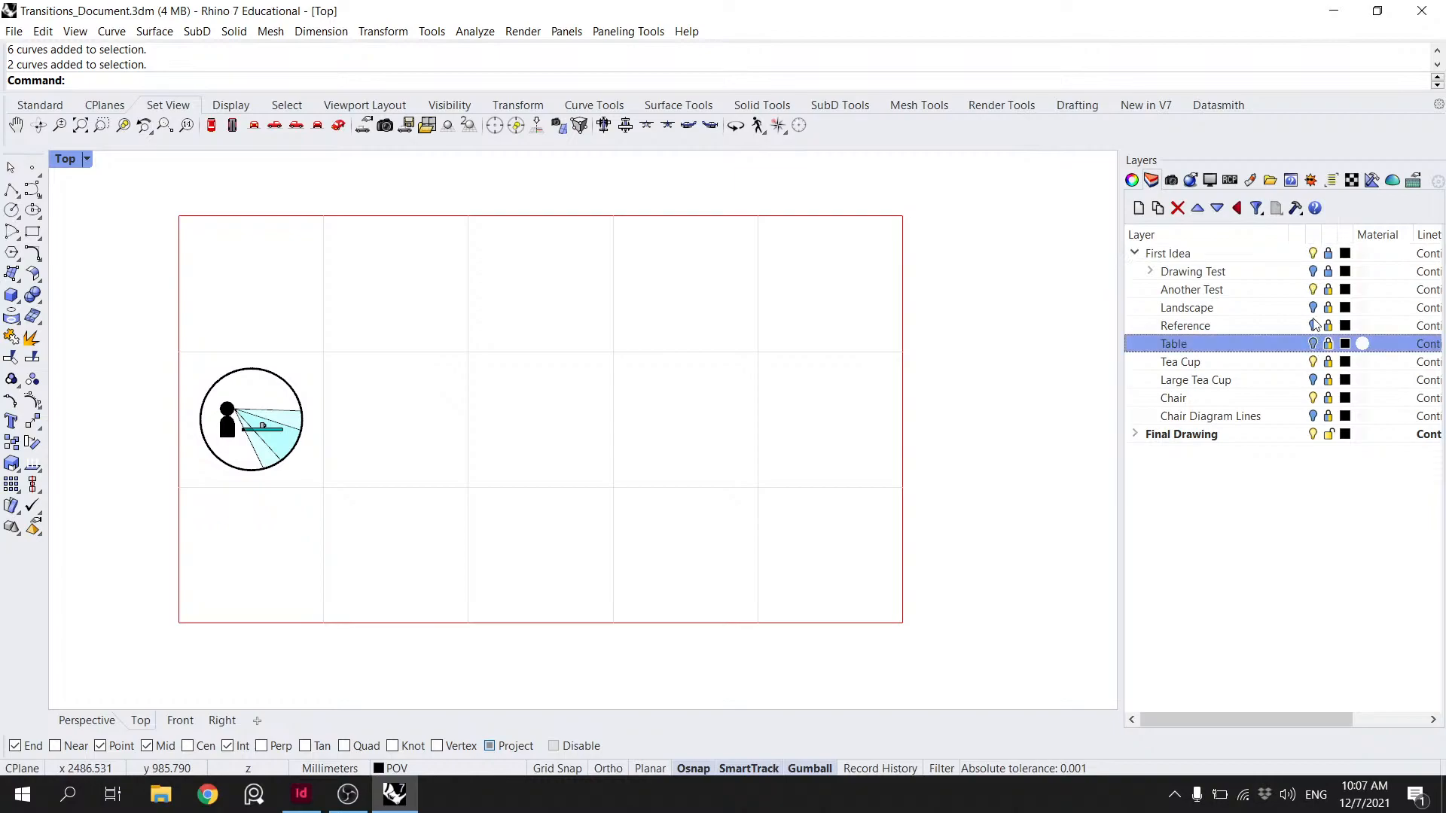
pyautogui.click(1313, 293)
pyautogui.click(1312, 398)
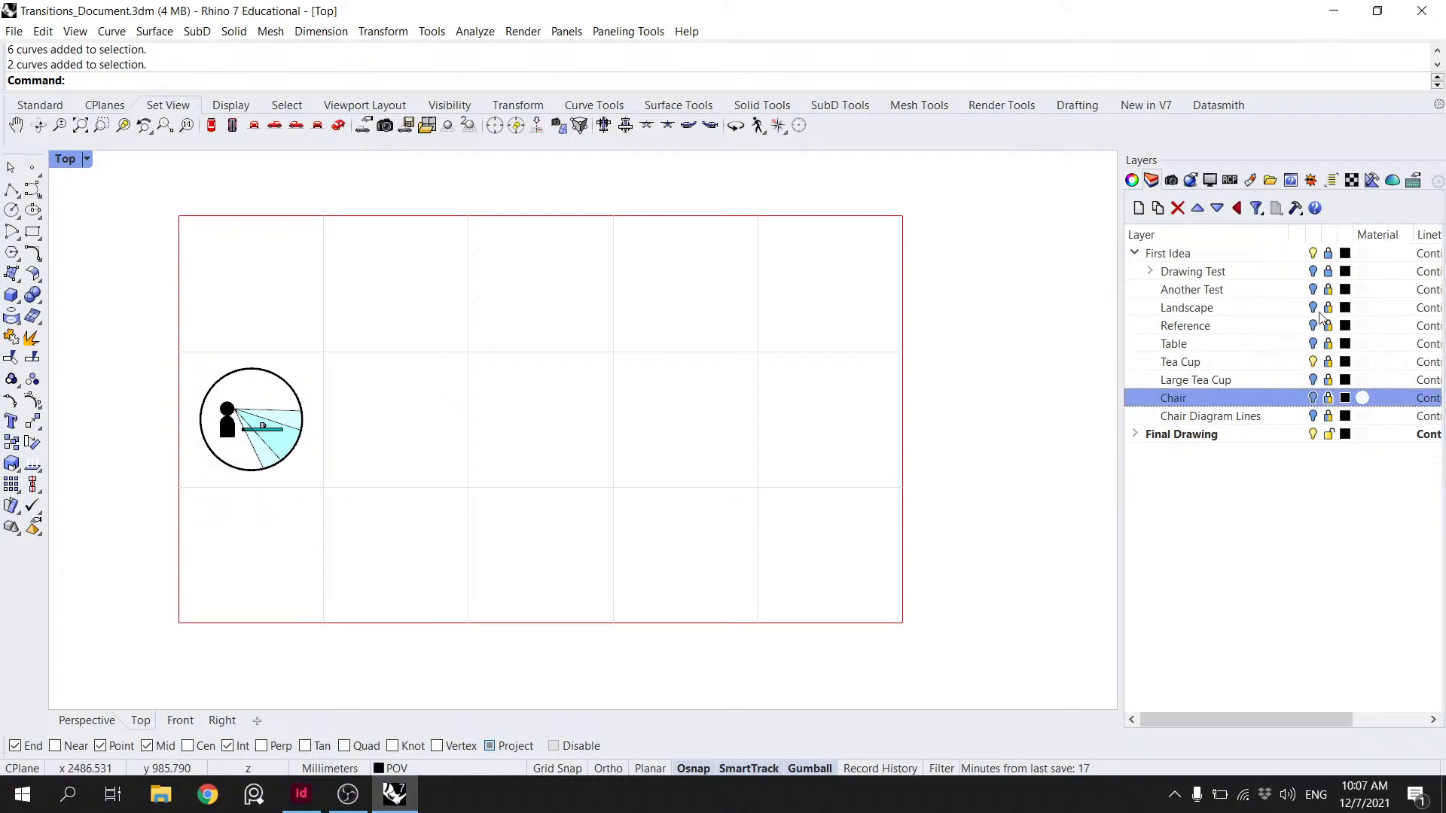
# - Unlock the First Idea layer and try to select and zoom to the objects on its Tea Cup sublayer
pyautogui.click(1328, 254)
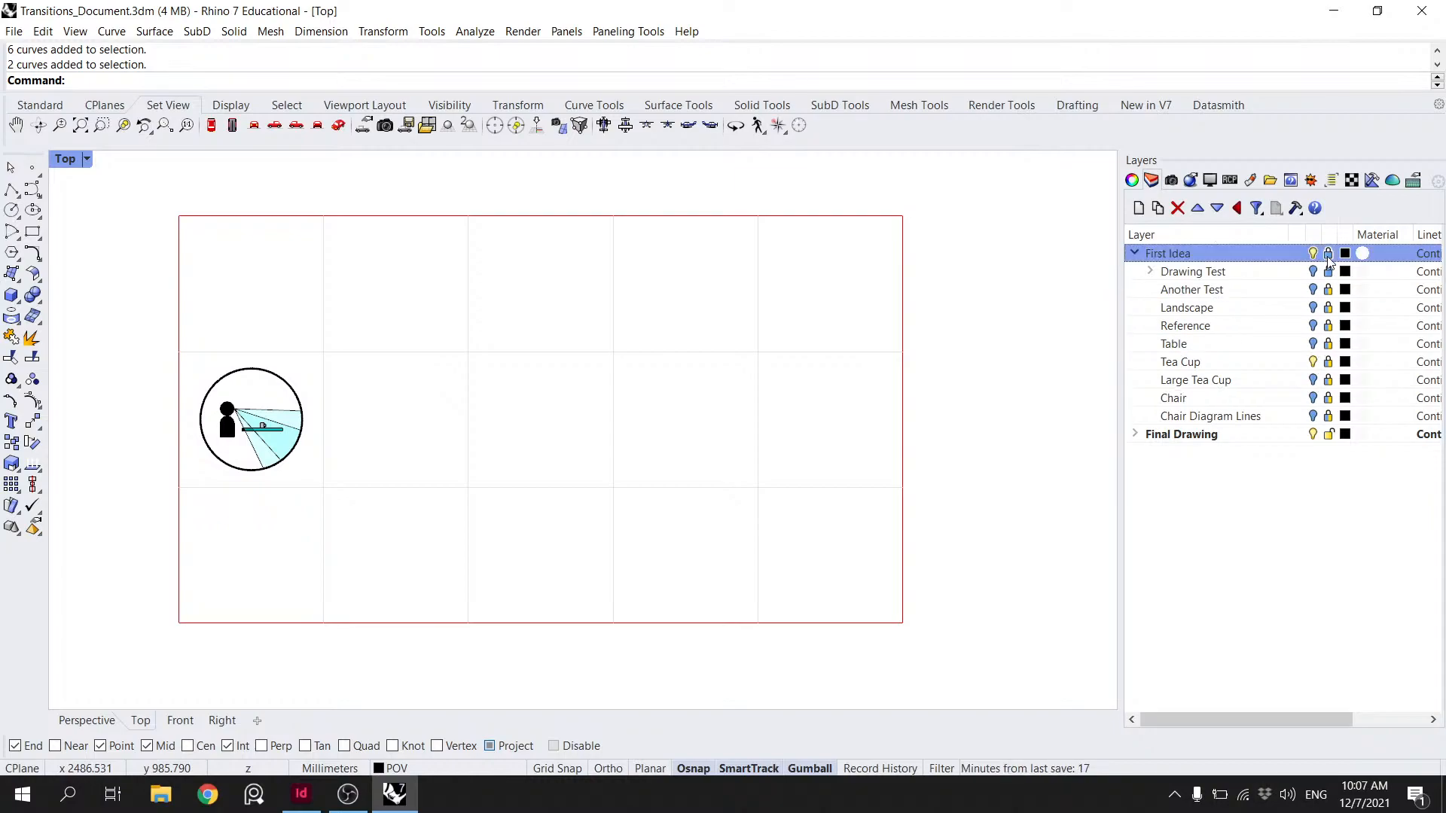
pyautogui.click(1205, 367)
pyautogui.rightClick(1207, 356)
pyautogui.click(1289, 603)
pyautogui.click(143, 130)
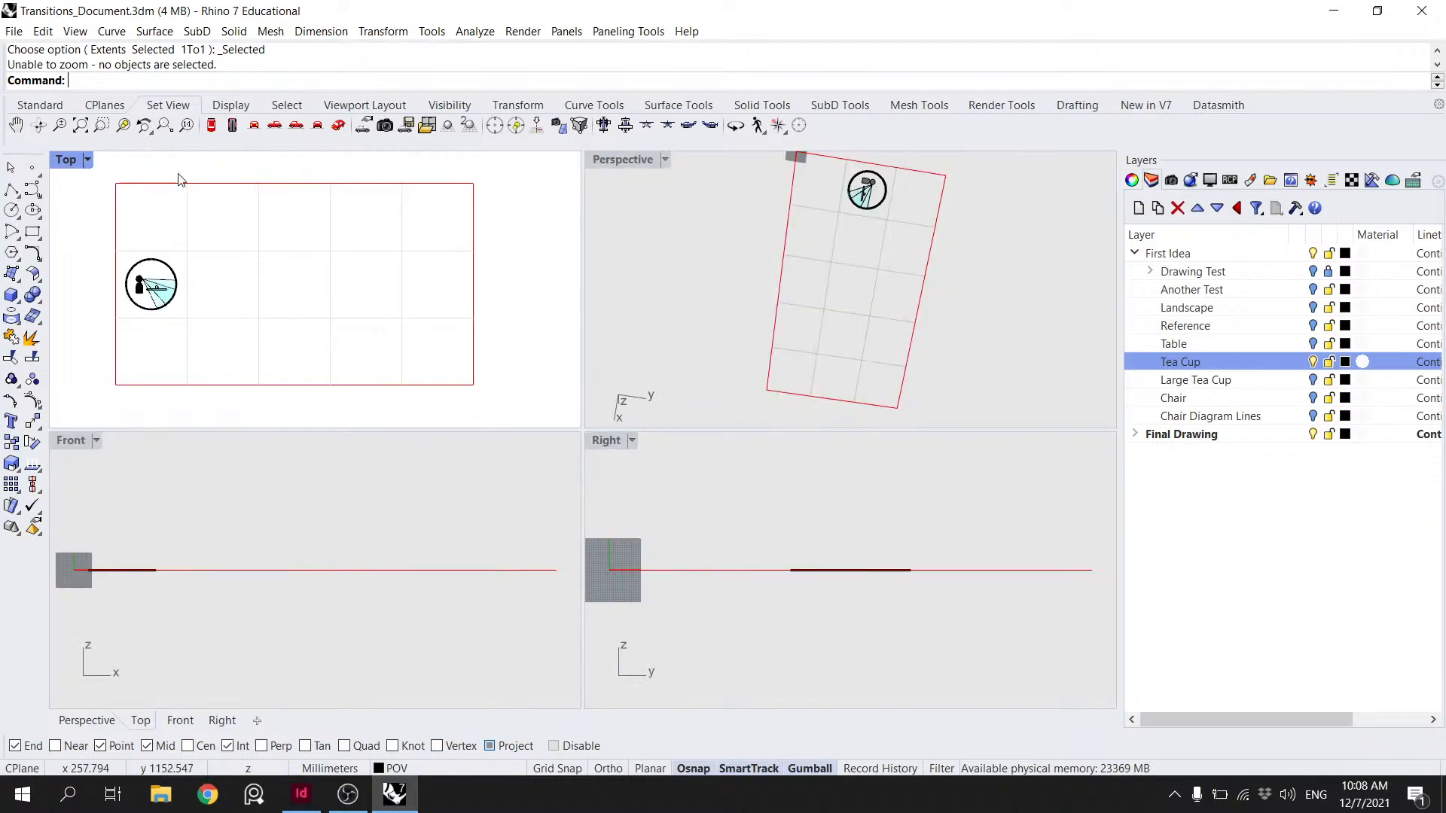
# - Maximize the Perspective viewport and orbit to see the whole page frame
pyautogui.doubleClick(69, 159)
pyautogui.moveTo(765, 229); pyautogui.dragTo(685, 182, button='right')
pyautogui.doubleClick(625, 158)
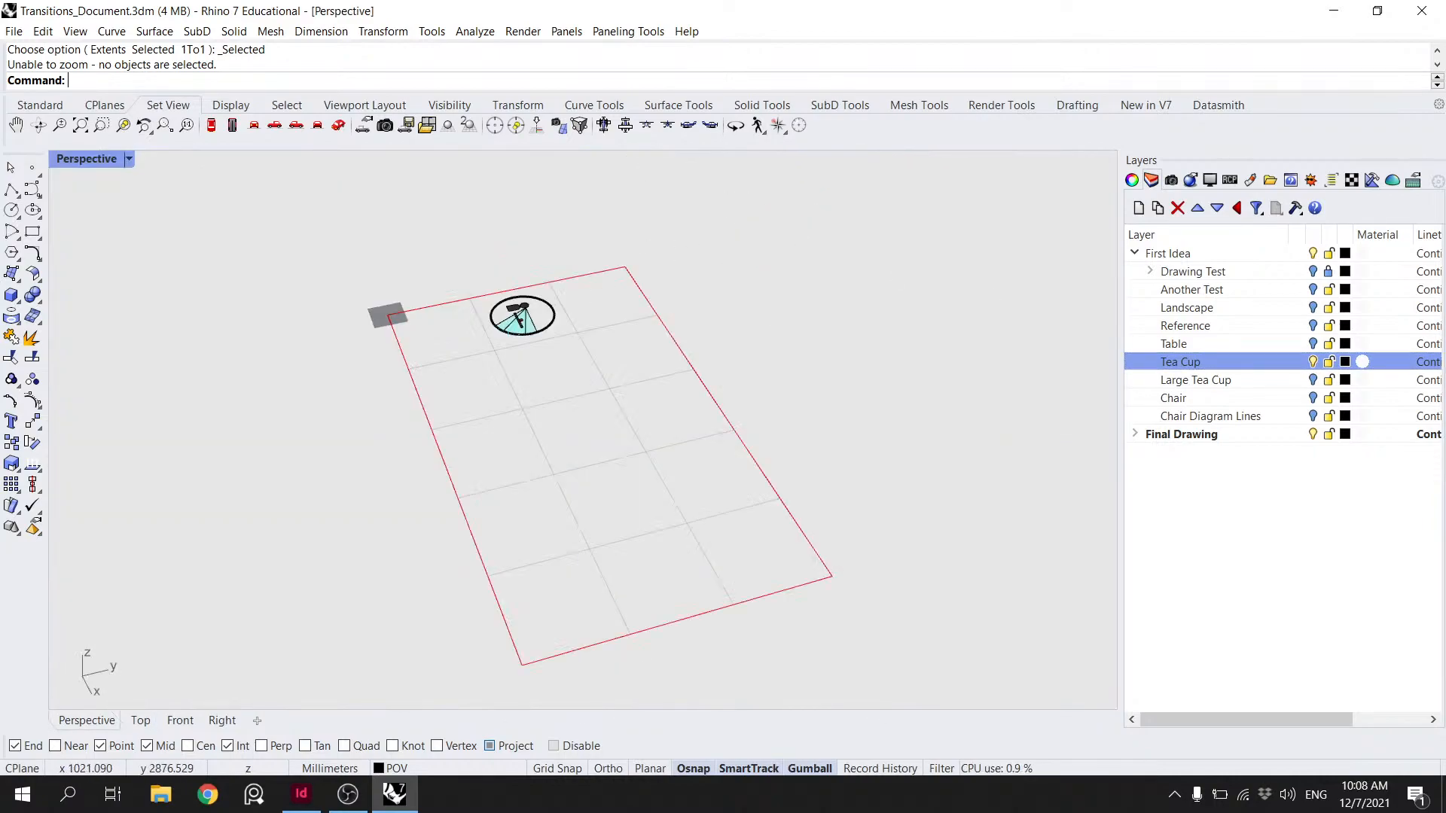
# - Show the Drawing Test sublayer to check its contents and hide it again
pyautogui.click(1312, 292)
pyautogui.click(1313, 272)
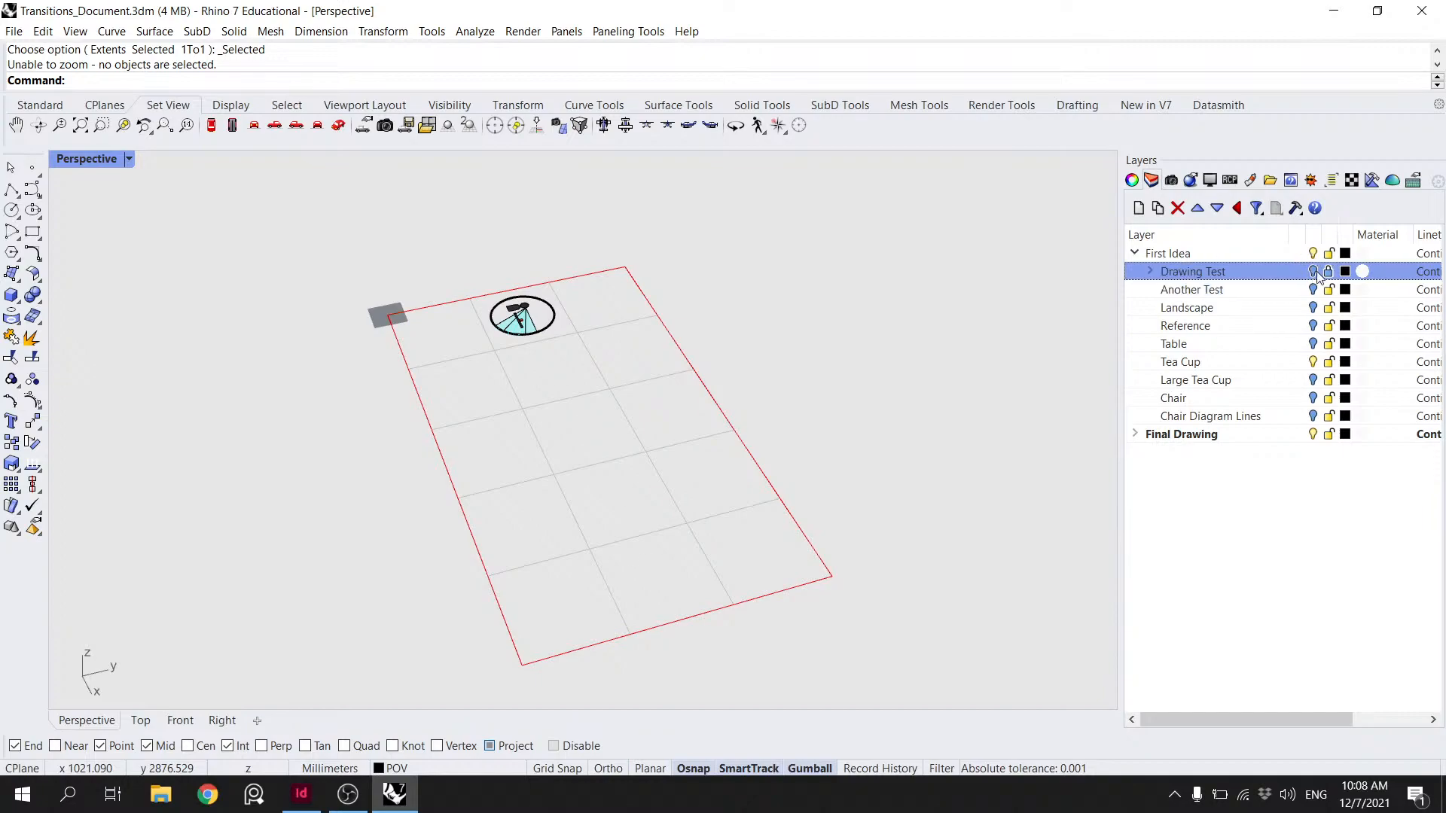
pyautogui.click(1313, 272)
pyautogui.click(1313, 271)
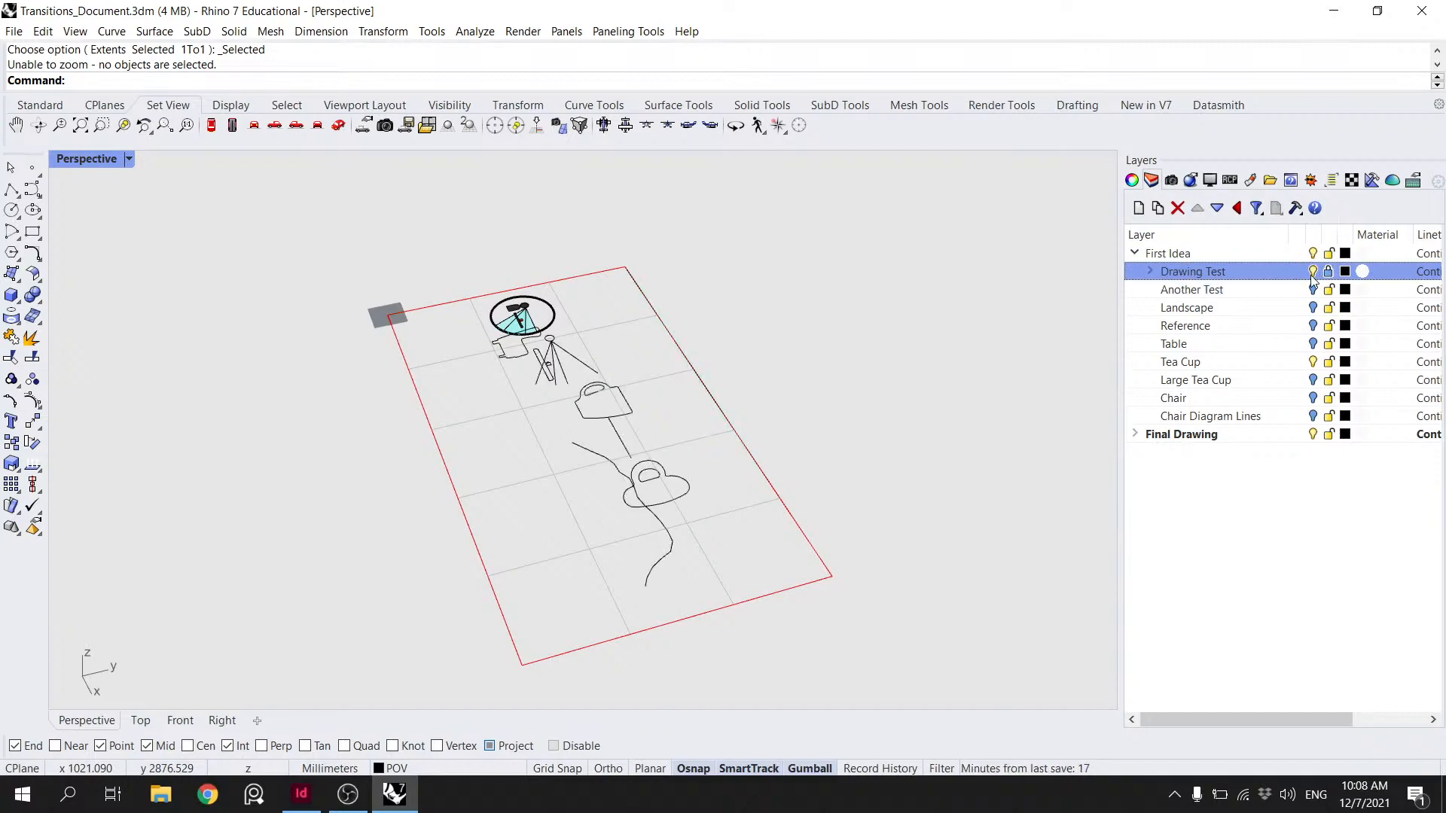
pyautogui.click(1313, 273)
# - Turn on all First Idea sublayers from Drawing Test through Chair Diagram Lines
pyautogui.click(1313, 379)
pyautogui.rightClick(1269, 380)
pyautogui.press('Escape')
pyautogui.click(1262, 401)
pyautogui.click(1263, 416)
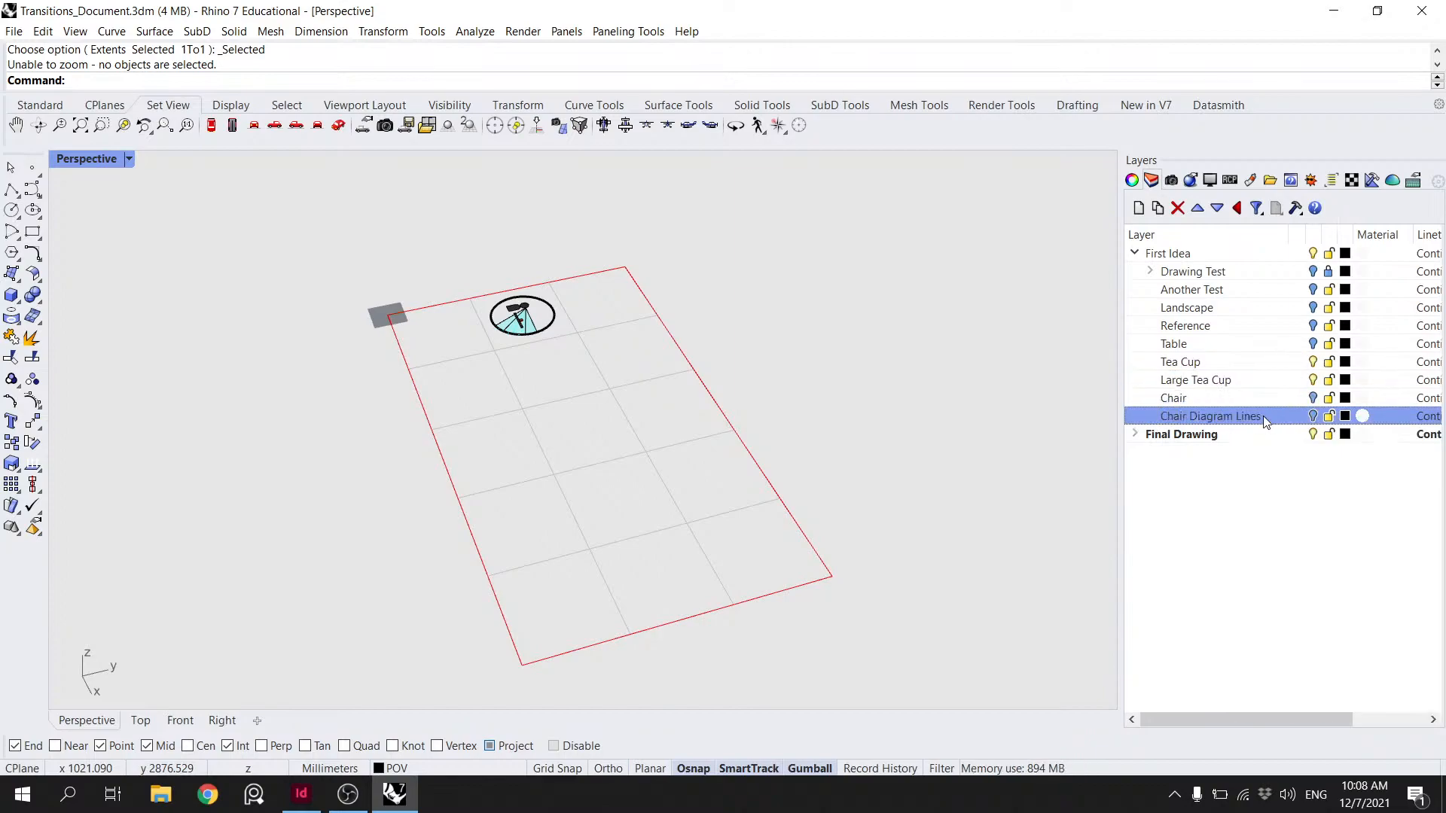
pyautogui.keyDown('shift'); pyautogui.click(1312, 273); pyautogui.keyUp('shift')
# - Run the Show command to unhide any hidden objects
pyautogui.click(1153, 270)
pyautogui.click(1152, 270)
pyautogui.write('Show')
pyautogui.press('Return')
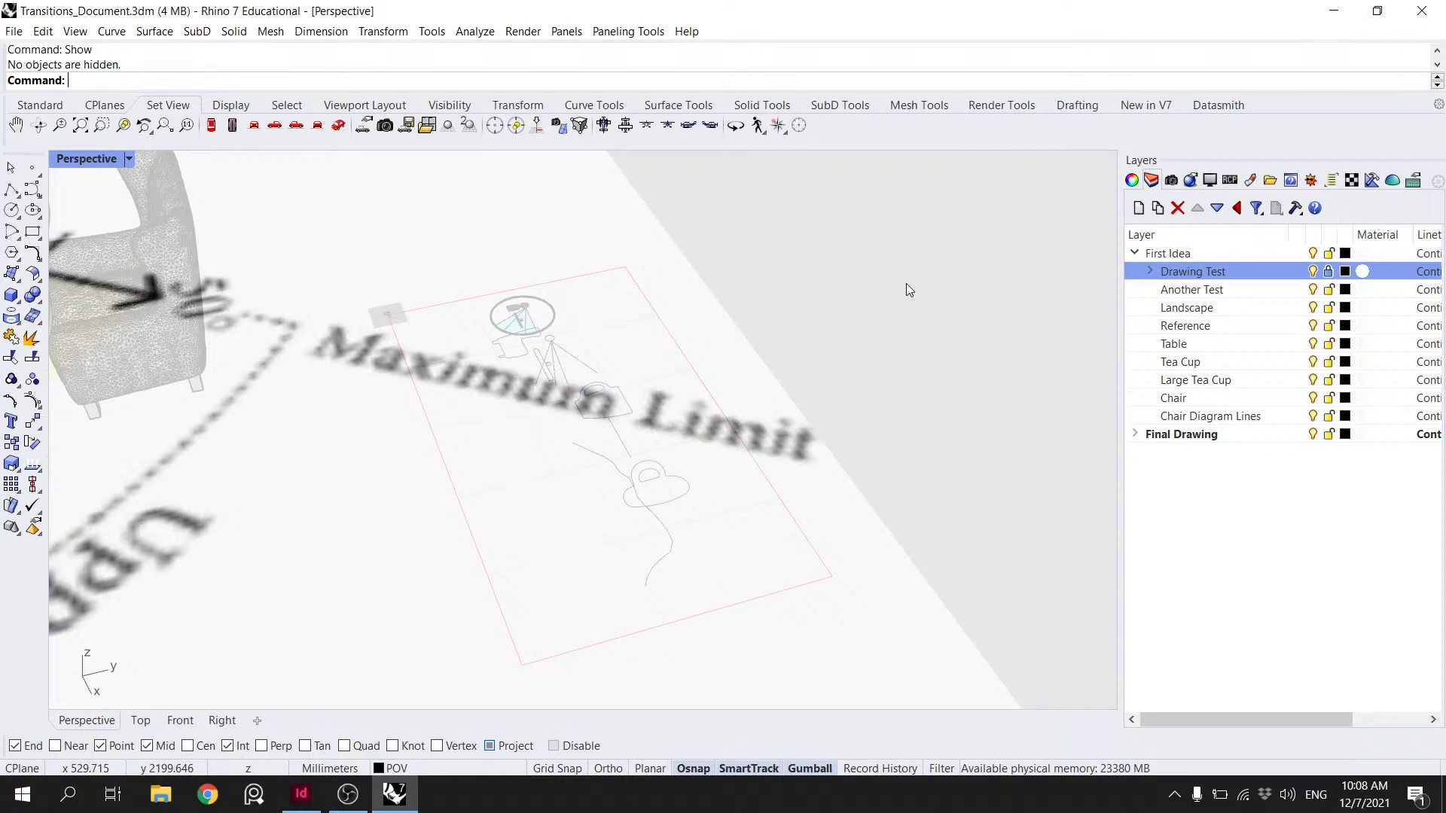
# - Hide all First Idea sublayers except Tea Cup and Large Tea Cup
pyautogui.write('S')
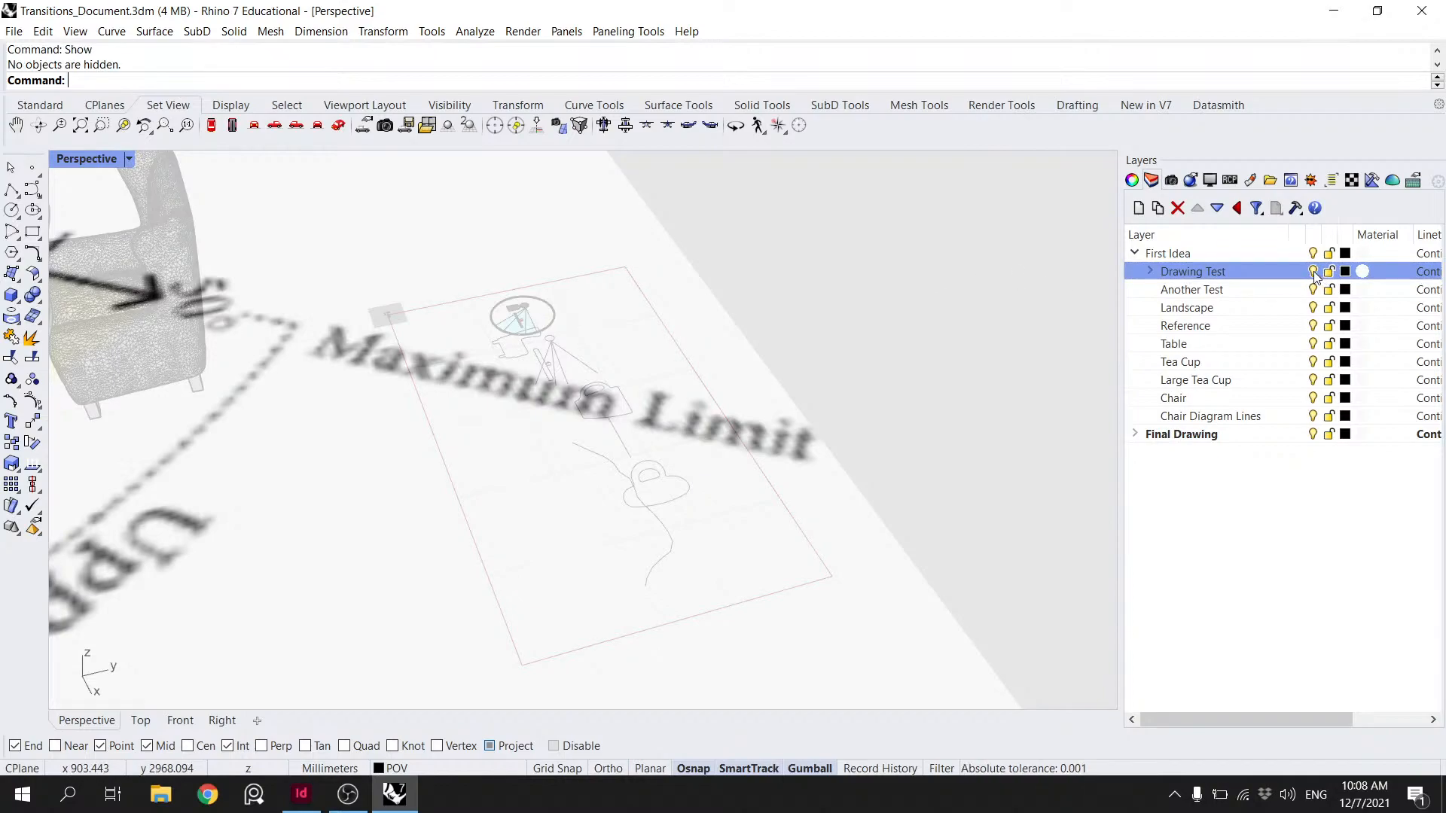
pyautogui.click(1150, 272)
pyautogui.click(1150, 272)
pyautogui.keyDown('shift'); pyautogui.click(1311, 344); pyautogui.keyUp('shift')
pyautogui.click(1266, 381)
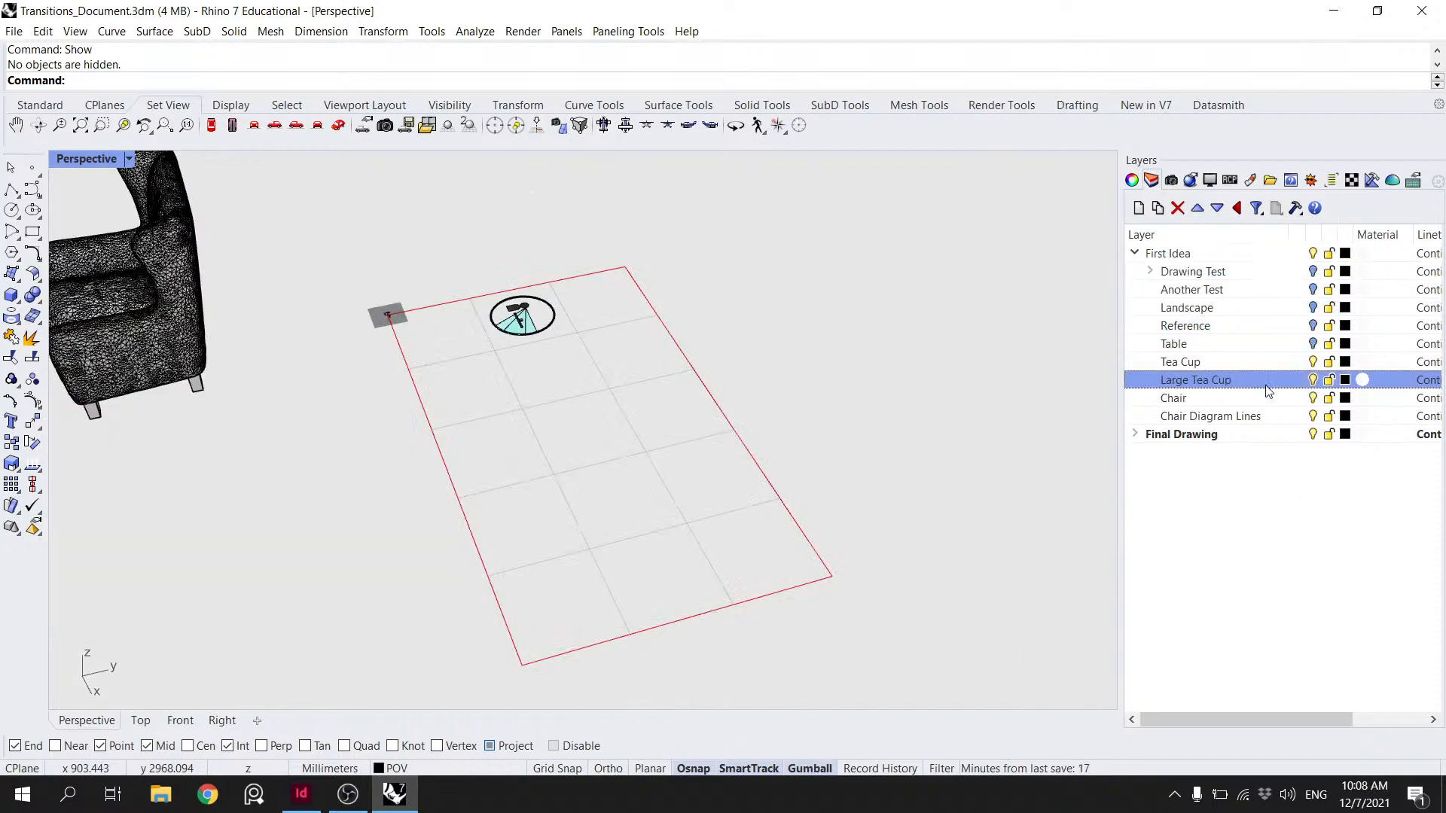
pyautogui.click(1300, 398)
pyautogui.click(1311, 416)
pyautogui.click(1312, 398)
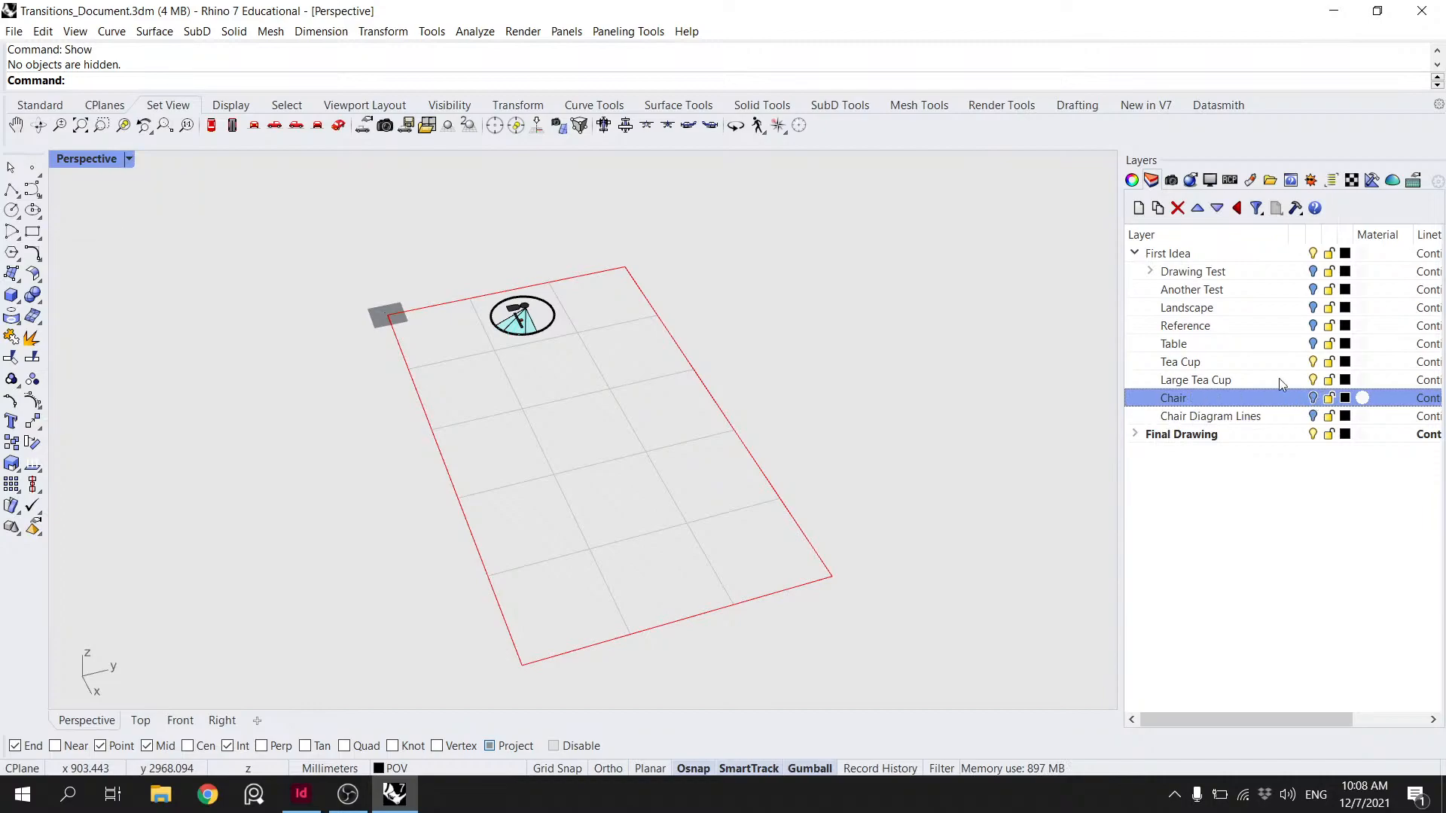
# - Select the objects on the Large Tea Cup and Tea Cup layers to check them, and delete the Tea Cup layer
pyautogui.rightClick(1234, 379)
pyautogui.click(1349, 628)
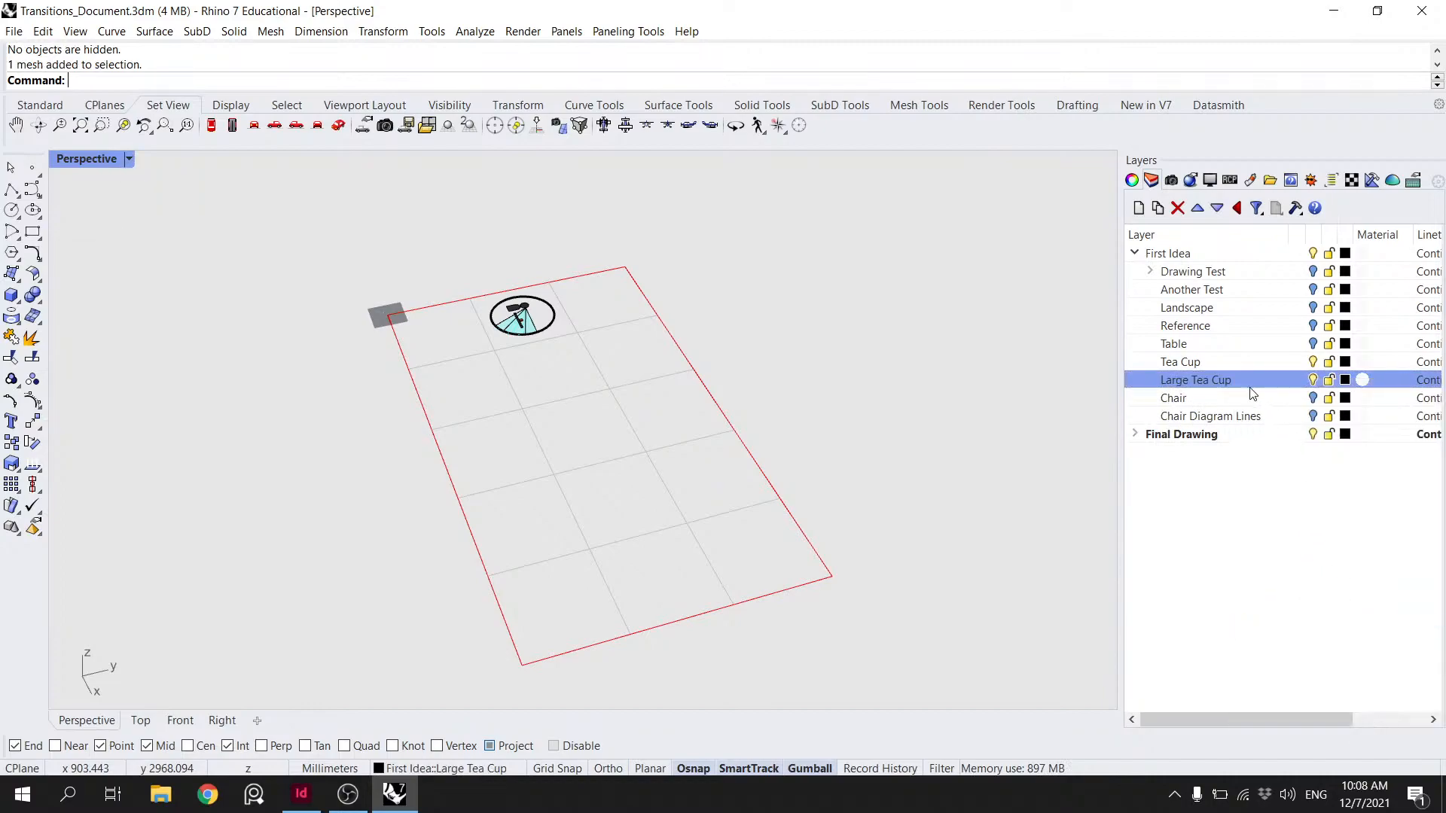
pyautogui.rightClick(1228, 362)
pyautogui.click(1290, 611)
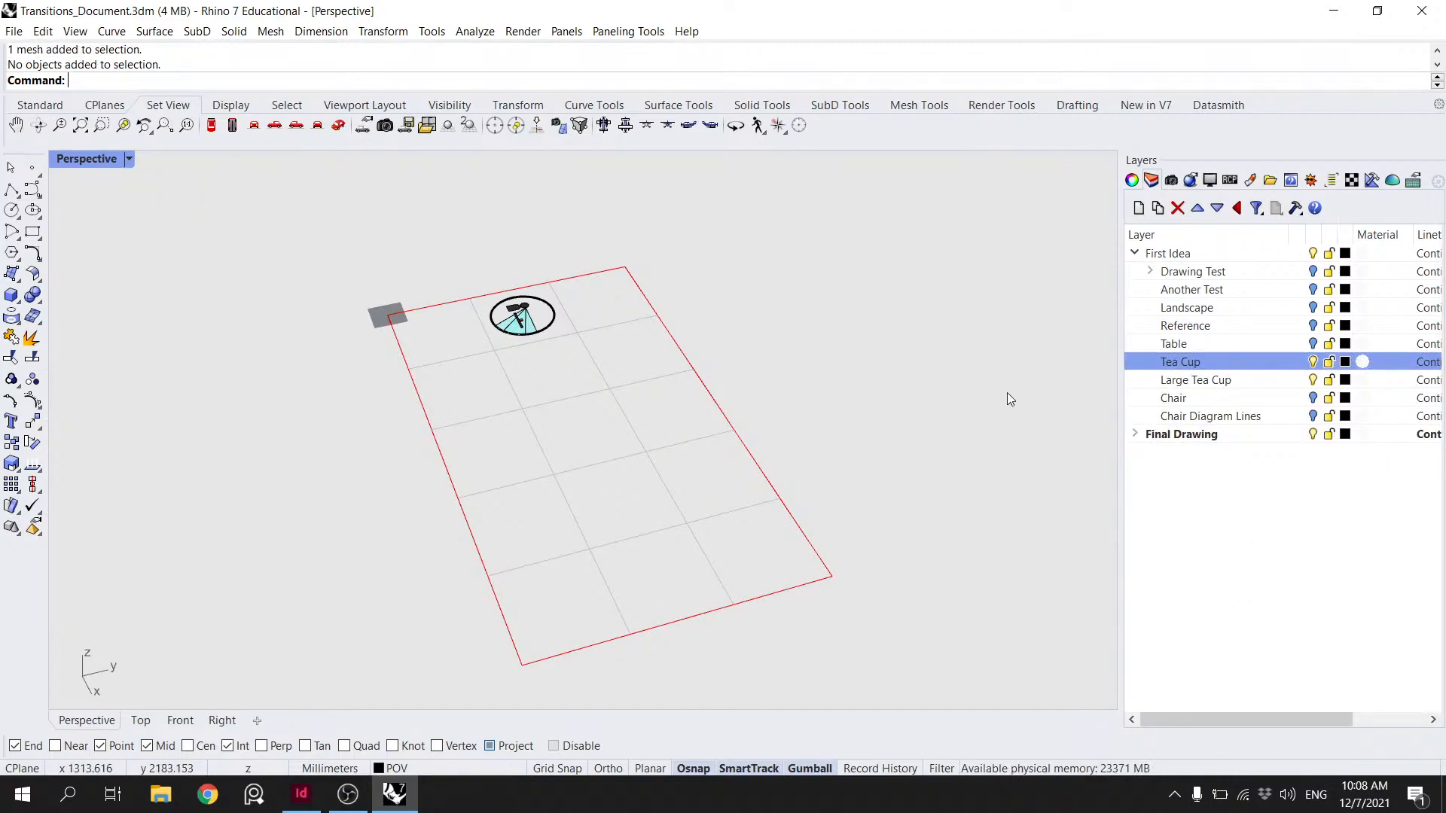
pyautogui.click(1178, 208)
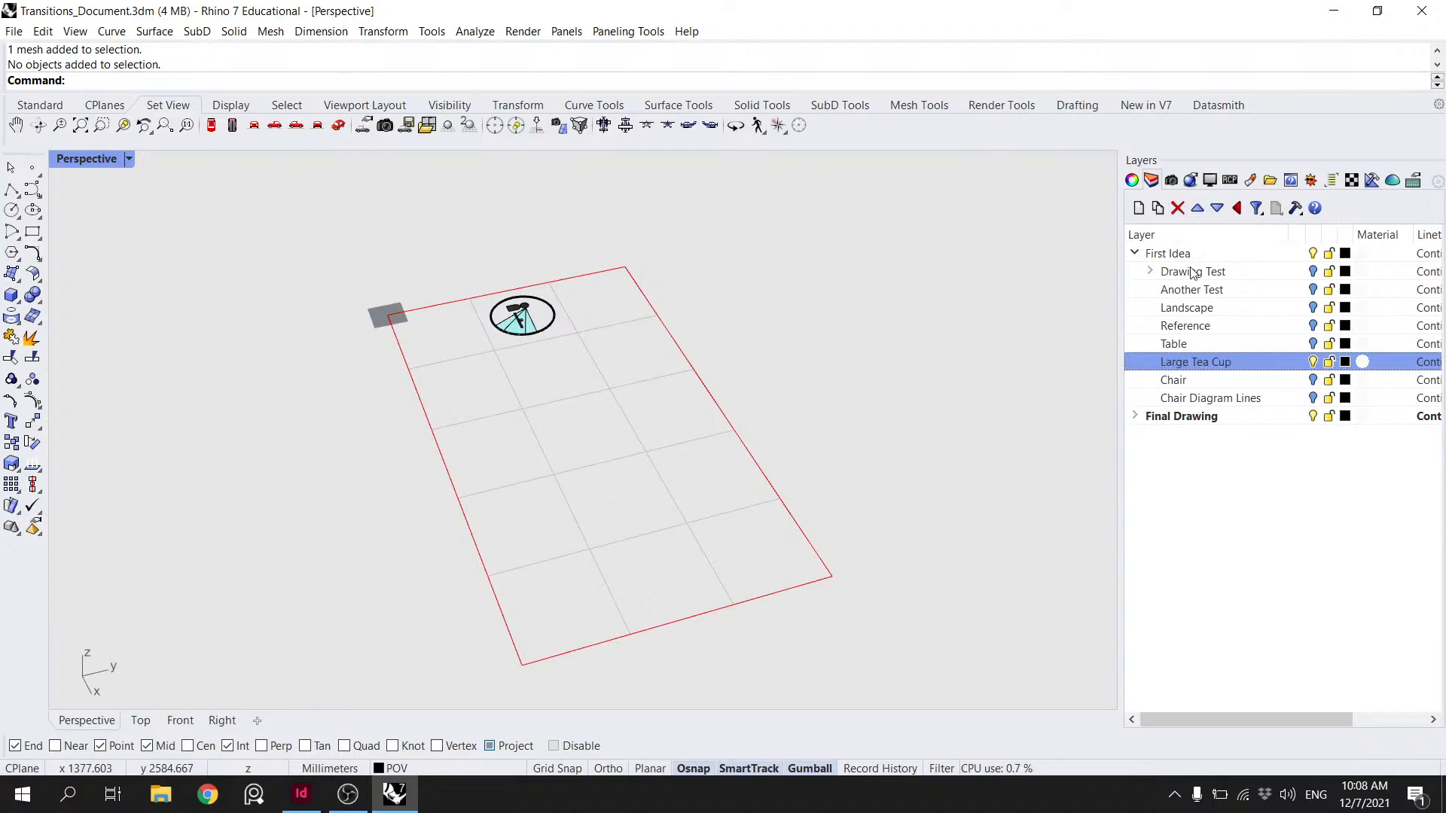
# - Locate the mesh on the Large Tea Cup layer in the Perspective viewport and examine it from several angles
pyautogui.rightClick(1260, 359)
pyautogui.click(1349, 608)
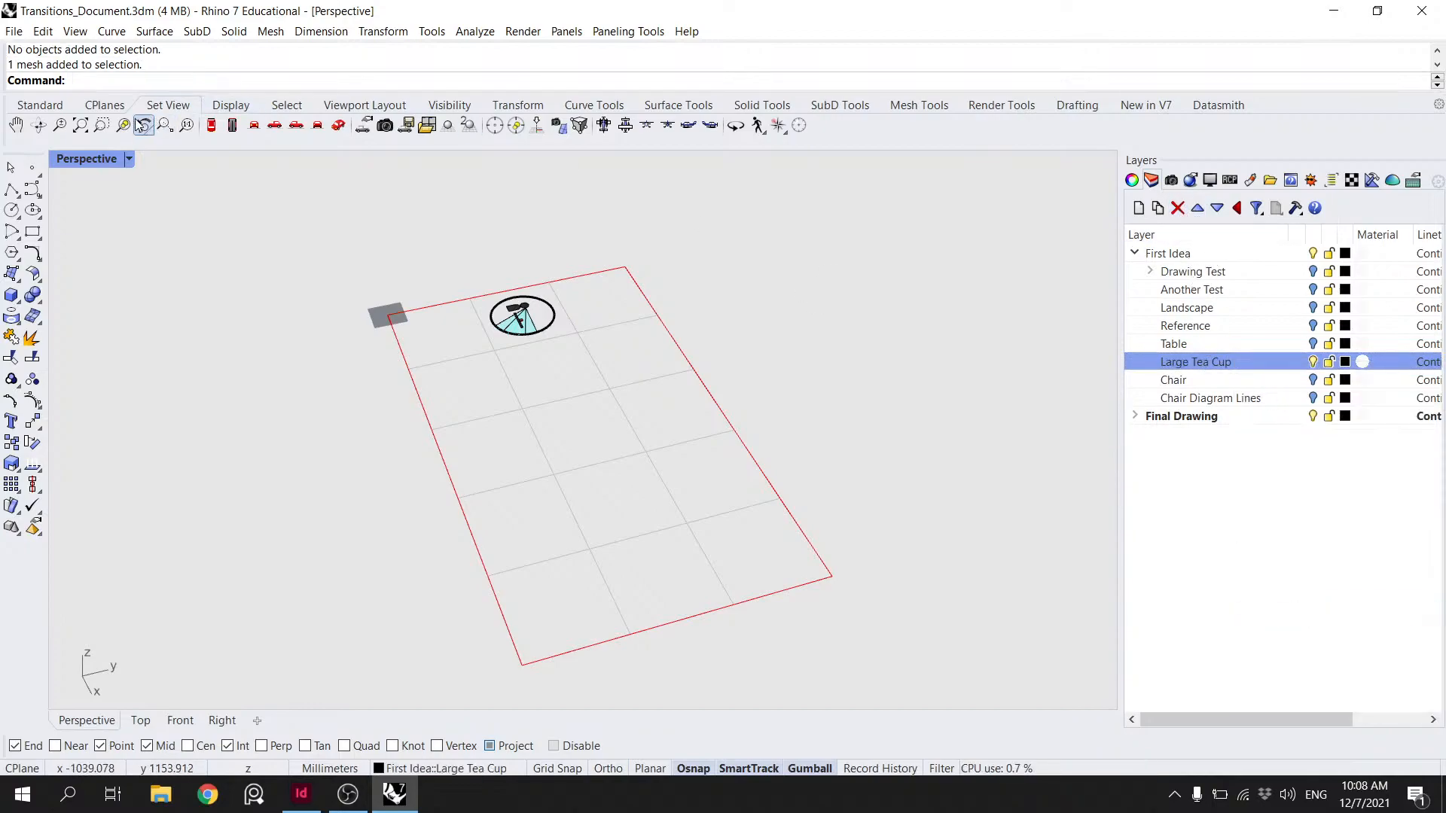
pyautogui.click(143, 125)
pyautogui.moveTo(797, 356); pyautogui.dragTo(696, 369, button='right')
pyautogui.click(849, 378)
pyautogui.scroll(-6, 848, 380)
pyautogui.moveTo(855, 387); pyautogui.dragTo(597, 419, button='right')
pyautogui.click(741, 421)
pyautogui.keyDown('shift'); pyautogui.moveTo(542, 358); pyautogui.dragTo(597, 343, button='right'); pyautogui.keyUp('shift')
pyautogui.moveTo(597, 343); pyautogui.dragTo(597, 419, button='right')
pyautogui.scroll(-10, 556, 374)
pyautogui.scroll(9, 444, 264)
pyautogui.scroll(4, 450, 382)
pyautogui.scroll(-18, 580, 470)
pyautogui.scroll(12, 610, 441)
pyautogui.scroll(15, 576, 509)
pyautogui.keyDown('shift'); pyautogui.moveTo(577, 509); pyautogui.dragTo(611, 468, button='right'); pyautogui.keyUp('shift')
pyautogui.moveTo(611, 468); pyautogui.dragTo(702, 360, button='right')
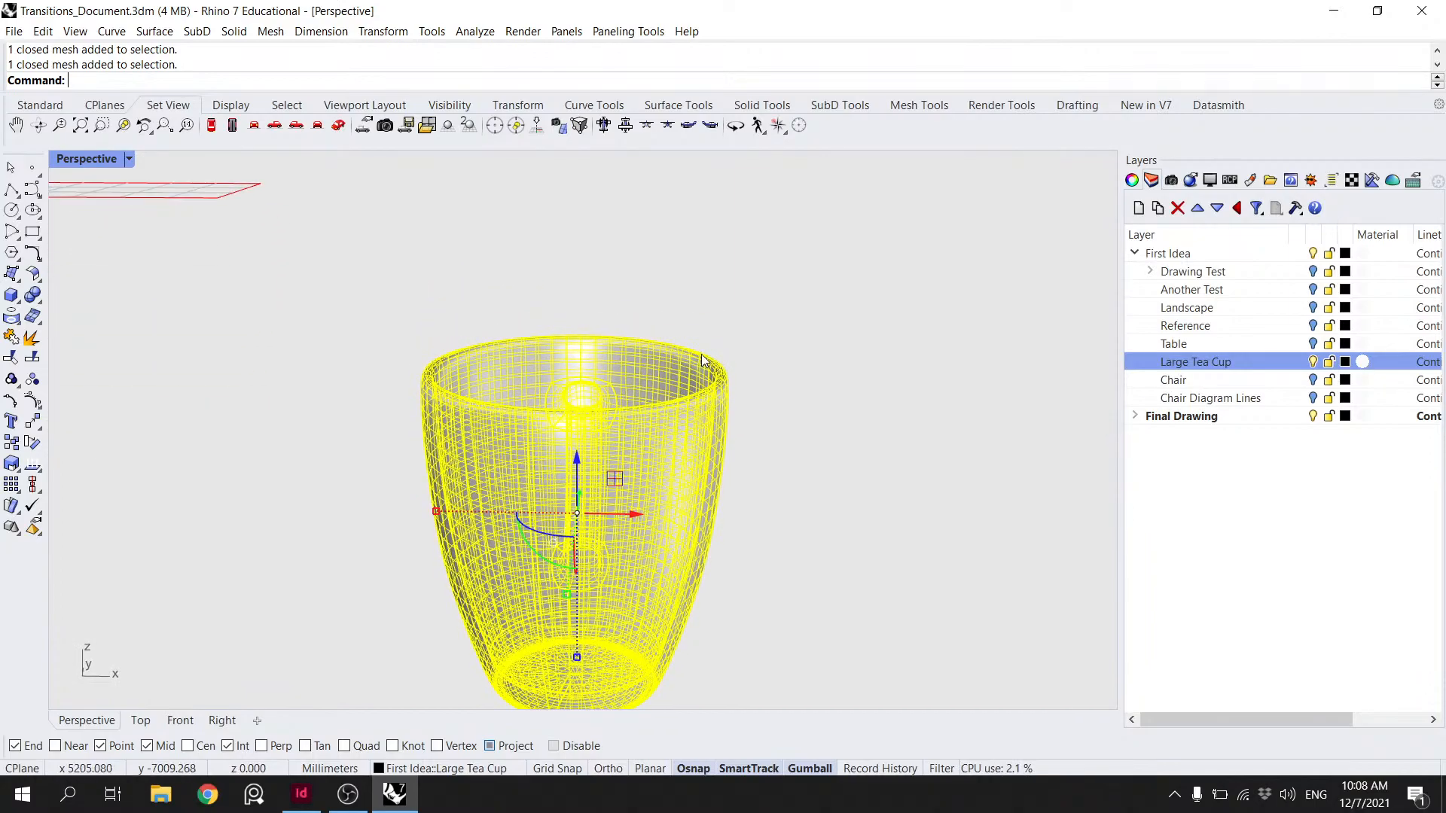
pyautogui.scroll(-7, 702, 359)
pyautogui.click(740, 352)
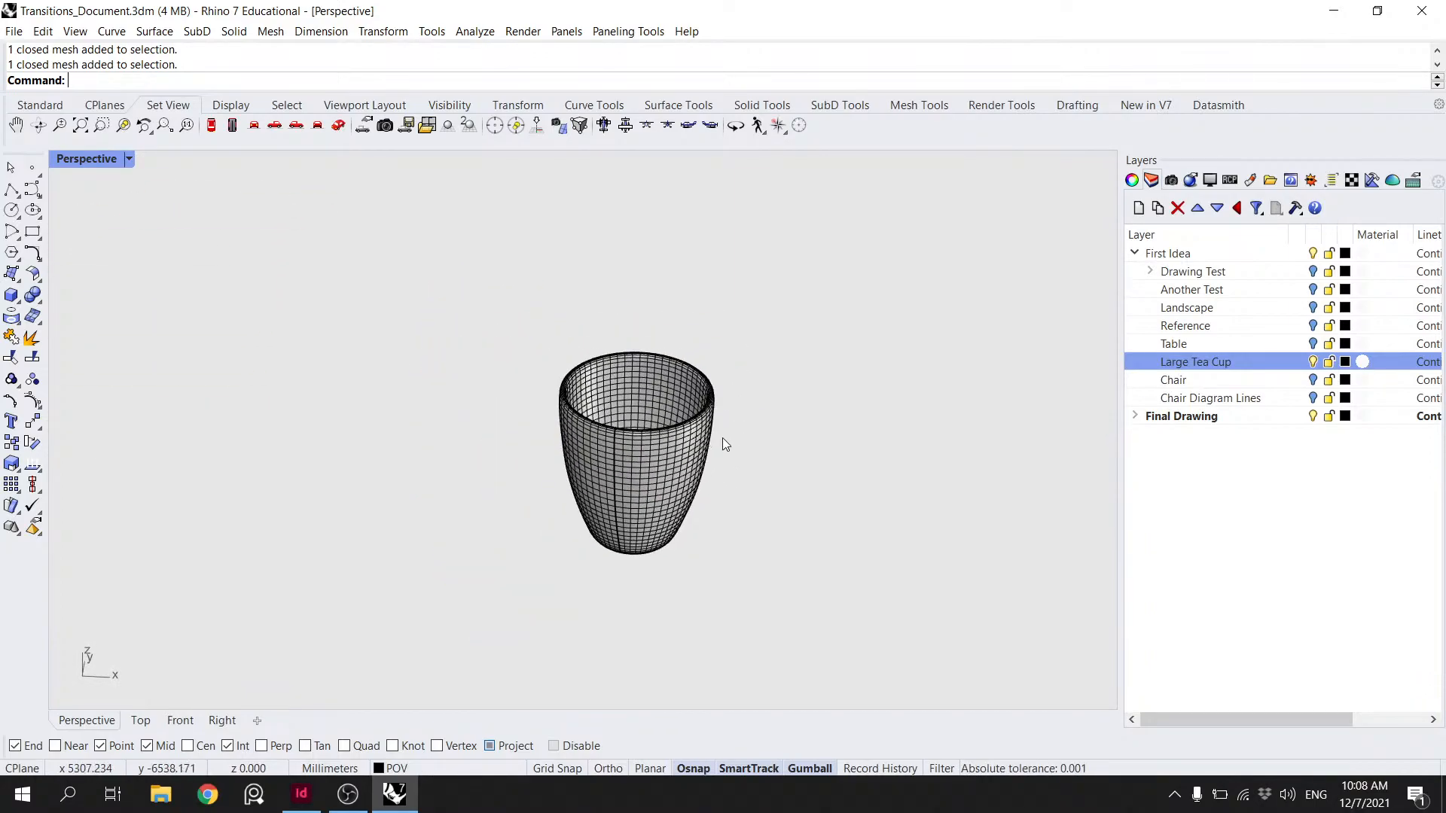
pyautogui.moveTo(722, 438); pyautogui.dragTo(699, 429, button='right')
# - Create a layer named Tea Cup Perspective inside Final Drawing, after Tea Cup Icon
pyautogui.click(1136, 417)
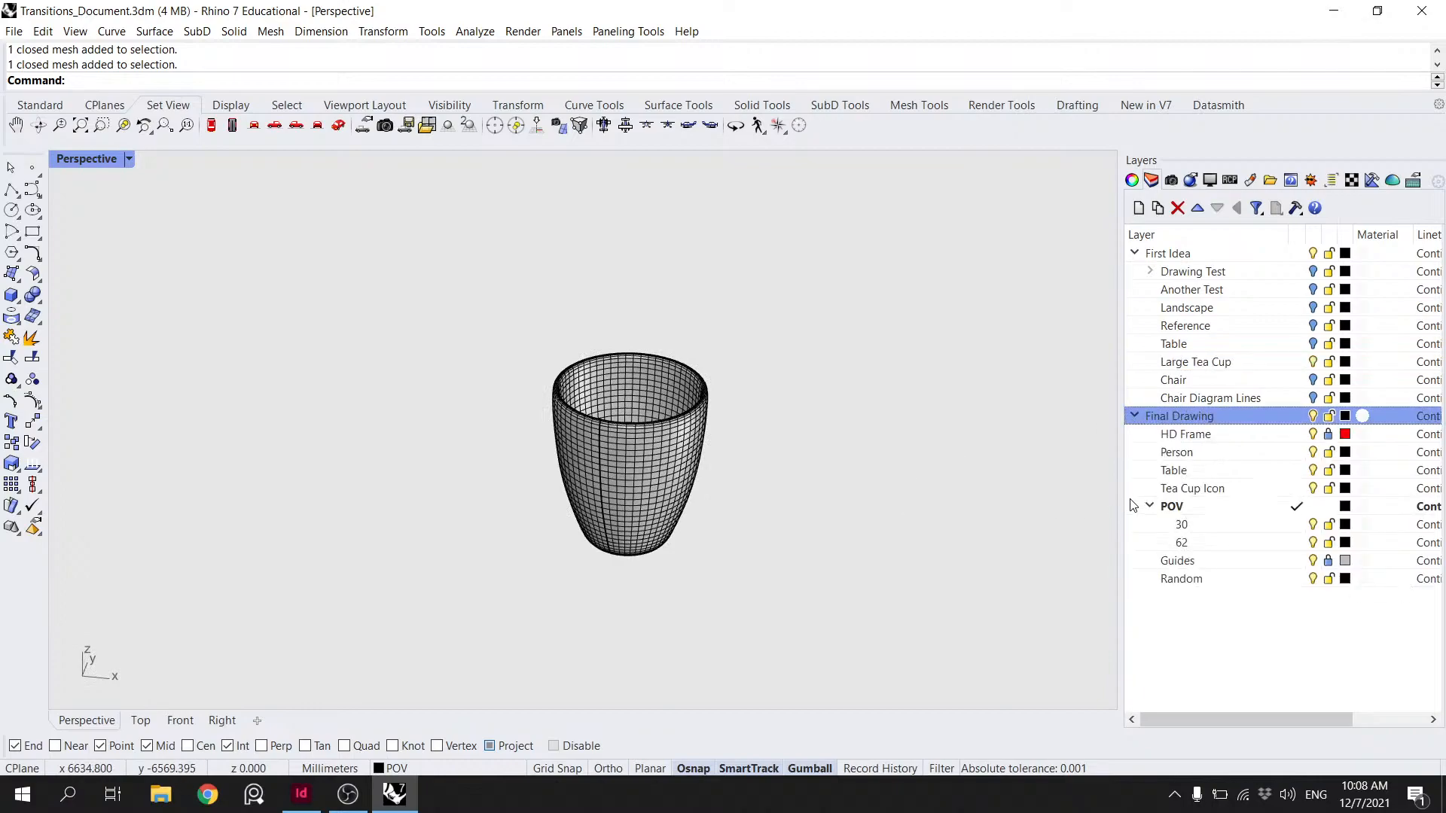
pyautogui.click(1188, 489)
pyautogui.click(1138, 208)
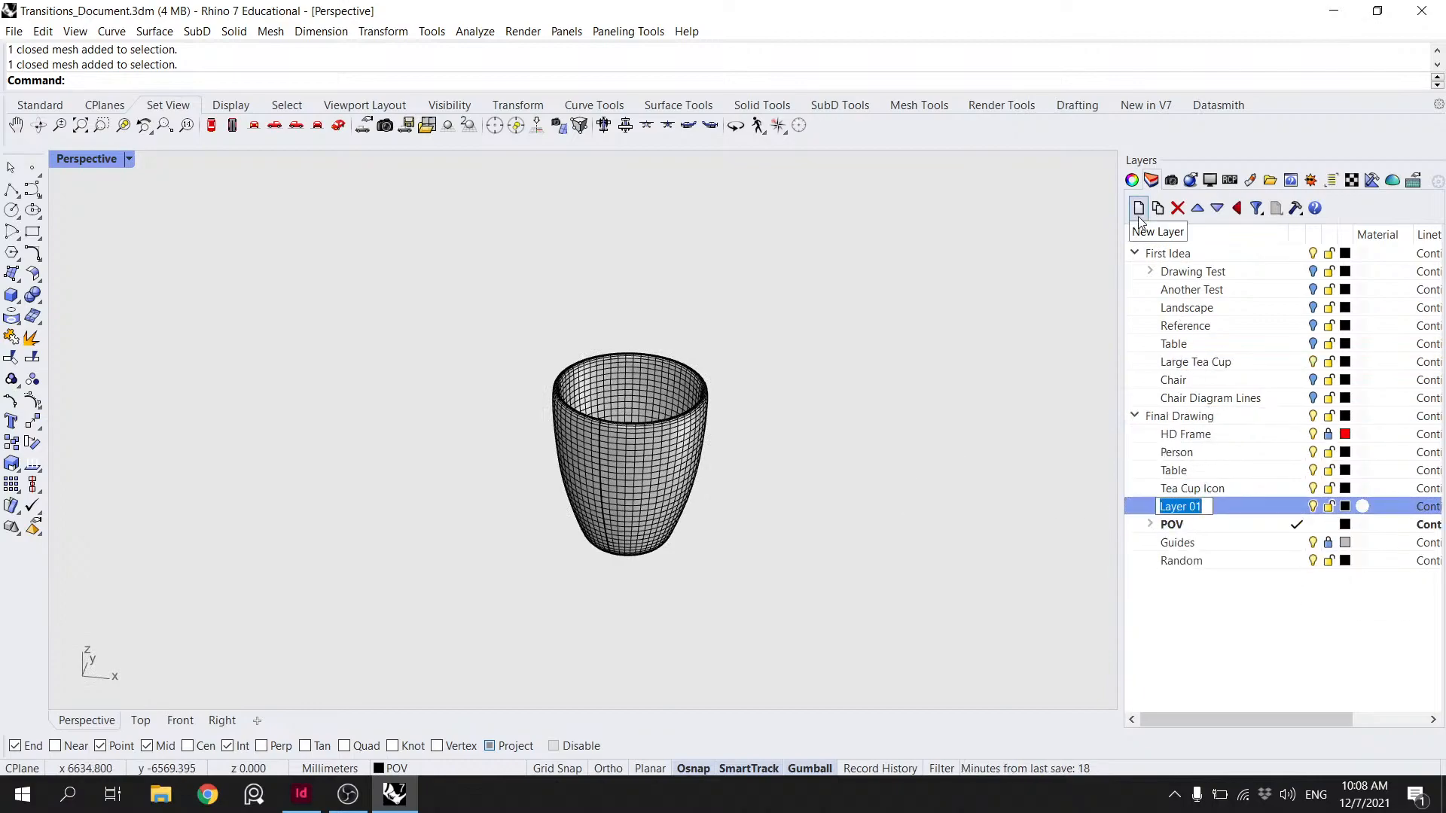
pyautogui.write('Tea Cup Persp')
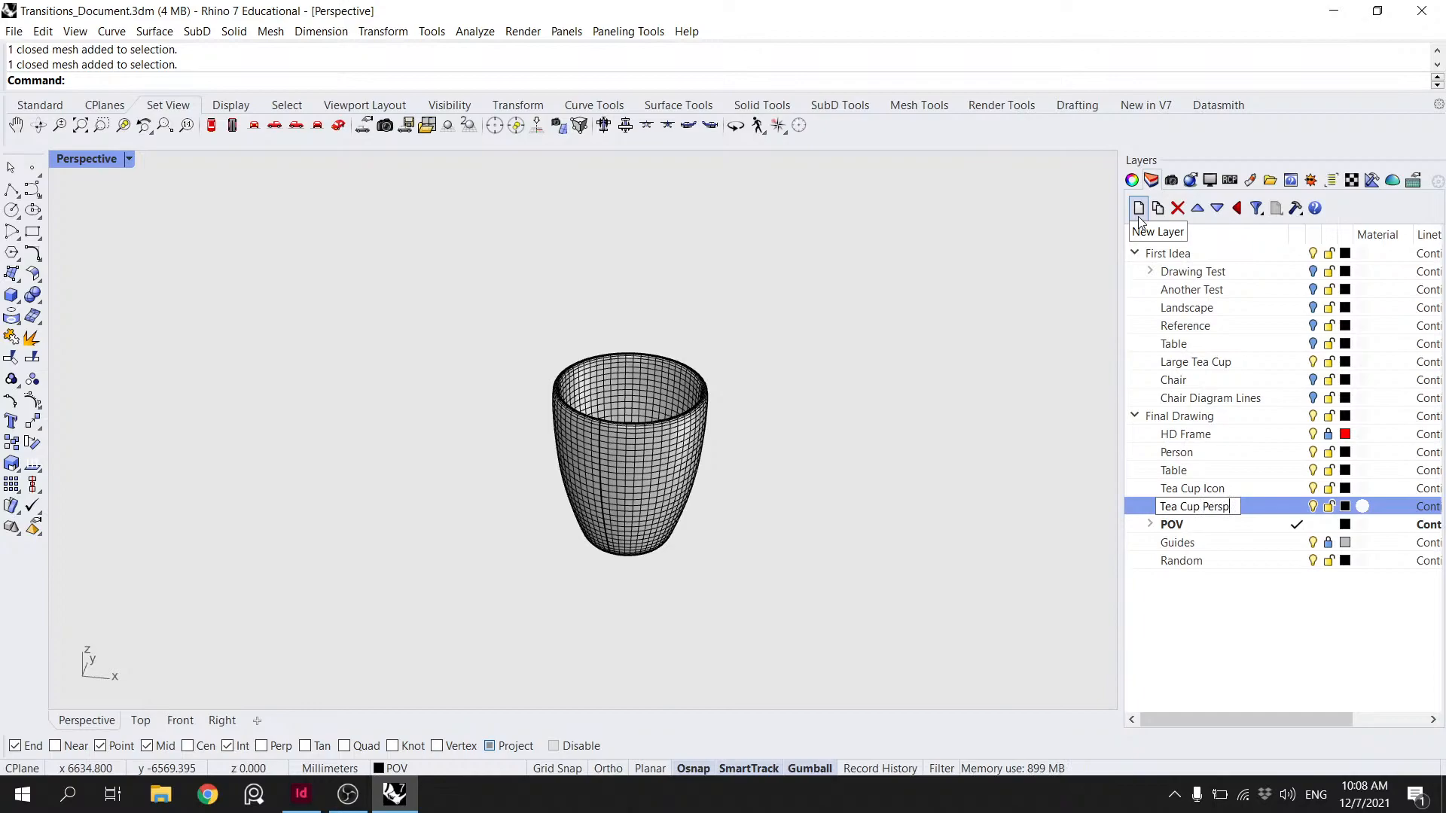
pyautogui.press('Return')
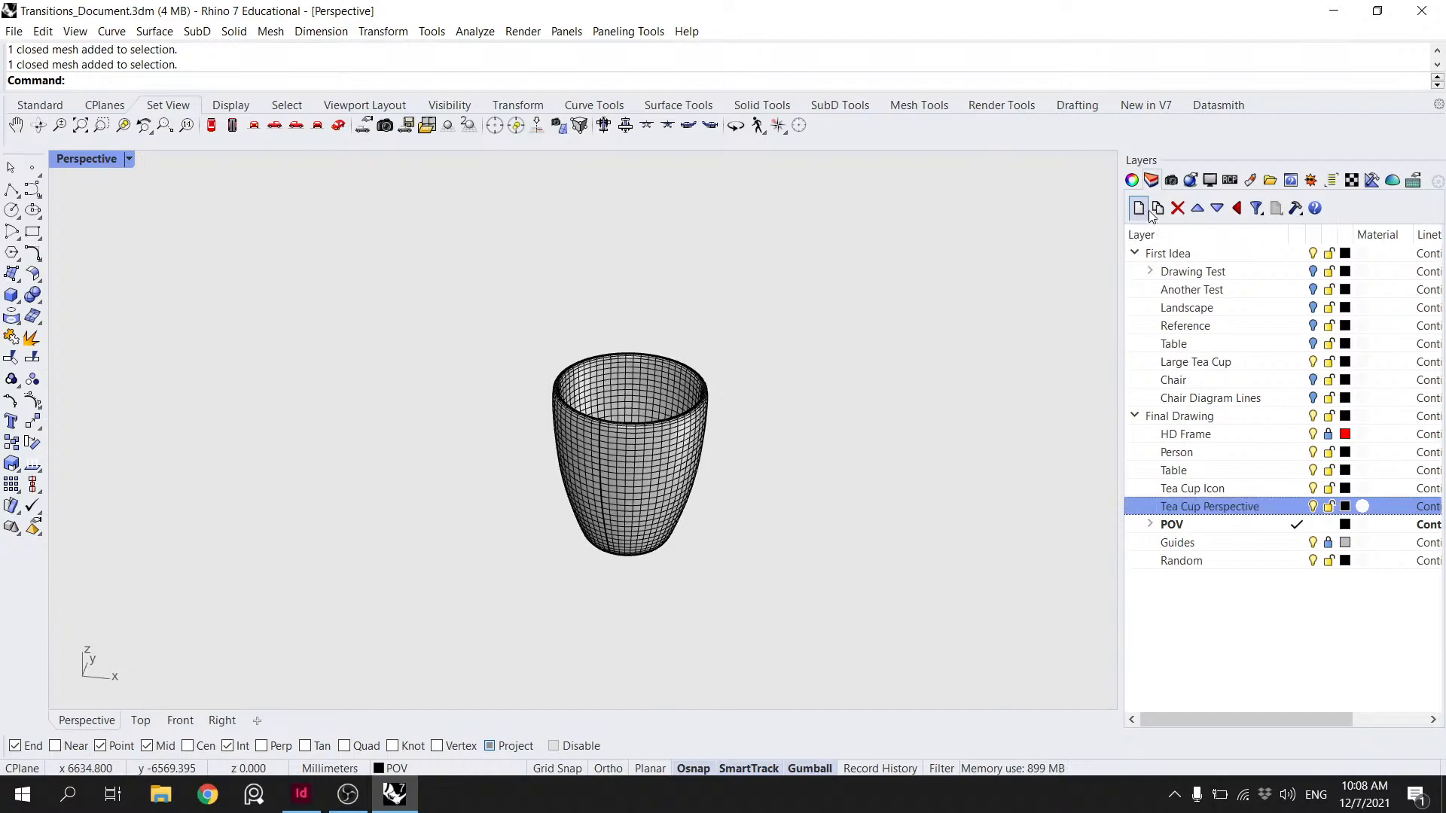
# - Add sublayers Cup and Table under Tea Cup Perspective and make Tea Cup Perspective the current layer
pyautogui.click(1152, 214)
pyautogui.press('Return')
pyautogui.click(1139, 208)
pyautogui.write('Ta')
pyautogui.press('Return')
pyautogui.doubleClick(1221, 509)
# - Duplicate the large tea cup mesh in place and assign the copy to the Cup sublayer of Tea Cup Perspective
pyautogui.click(625, 431)
pyautogui.hotkey('ctrl', 'c')
pyautogui.hotkey('ctrl', 'v')
pyautogui.click(1132, 179)
pyautogui.click(1428, 304)
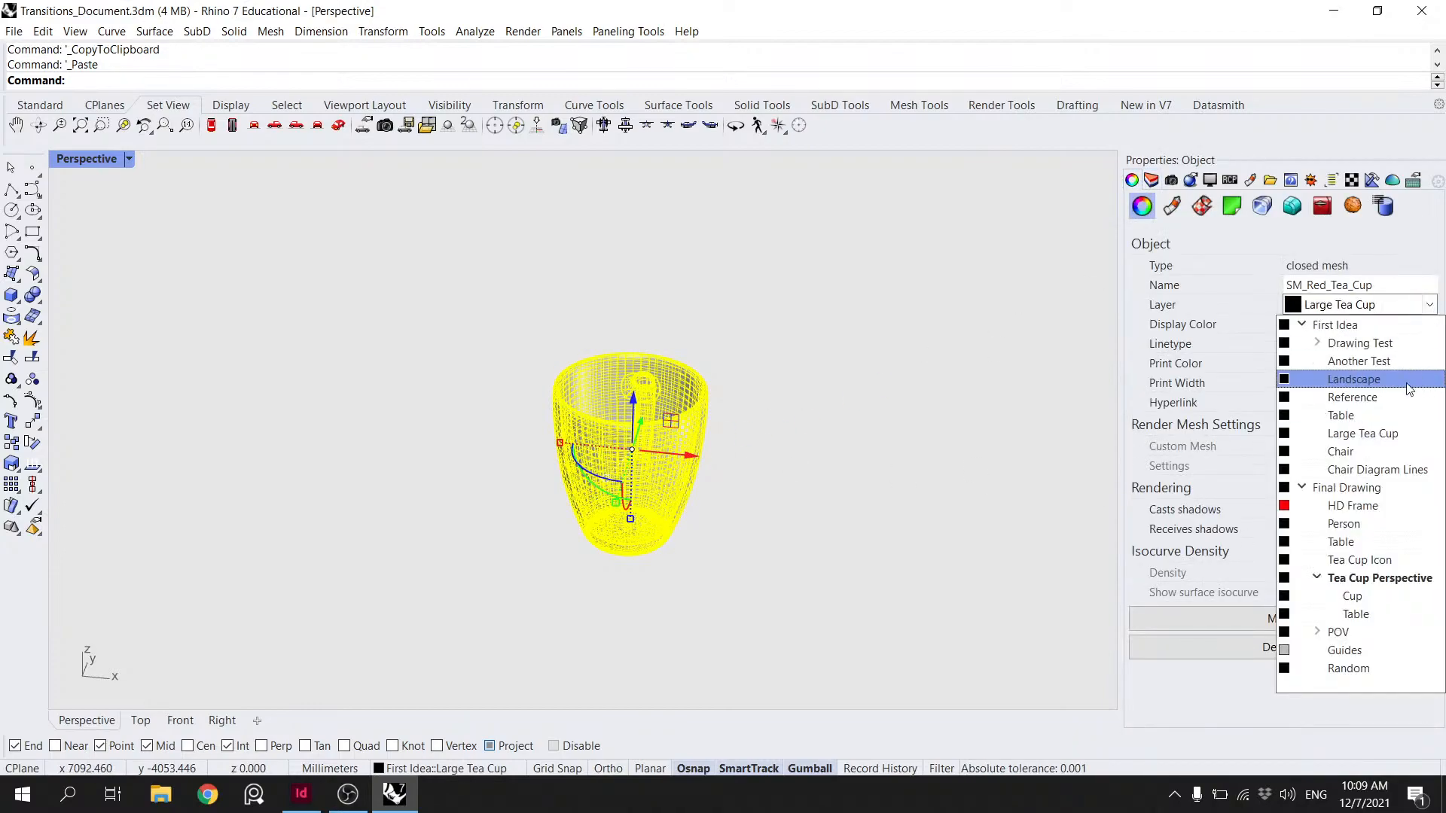
pyautogui.click(1353, 596)
pyautogui.click(1151, 179)
pyautogui.press('Escape')
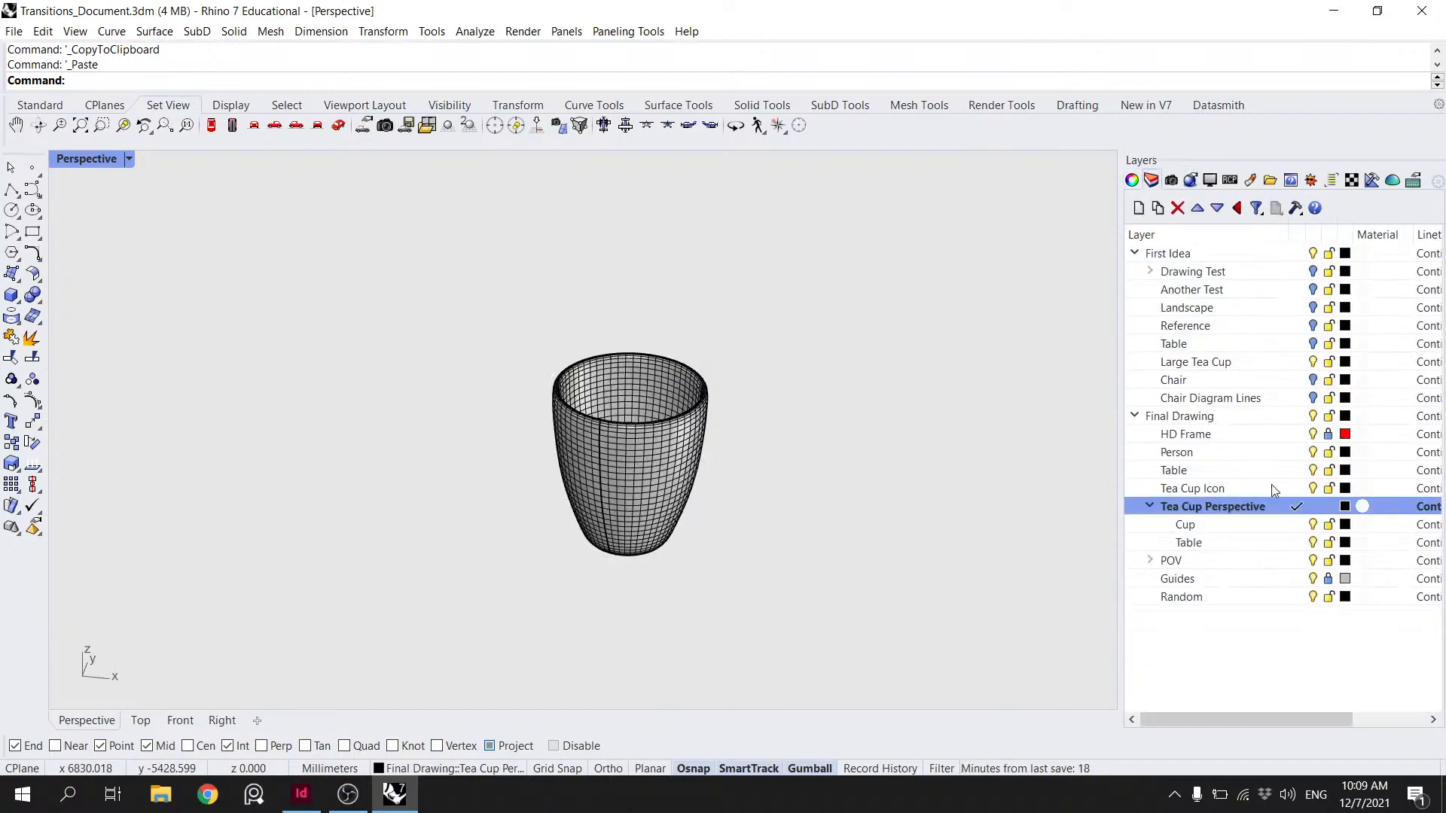
# - Hide, collapse and lock the First Idea layer
pyautogui.click(1311, 253)
pyautogui.click(1135, 253)
pyautogui.click(1327, 255)
# - Show the selected tea cup copy in a maximized Front viewport and enable the Vertex object snap for scaling it
pyautogui.click(697, 432)
pyautogui.click(738, 449)
pyautogui.click(699, 433)
pyautogui.moveTo(734, 445); pyautogui.dragTo(853, 412, button='right')
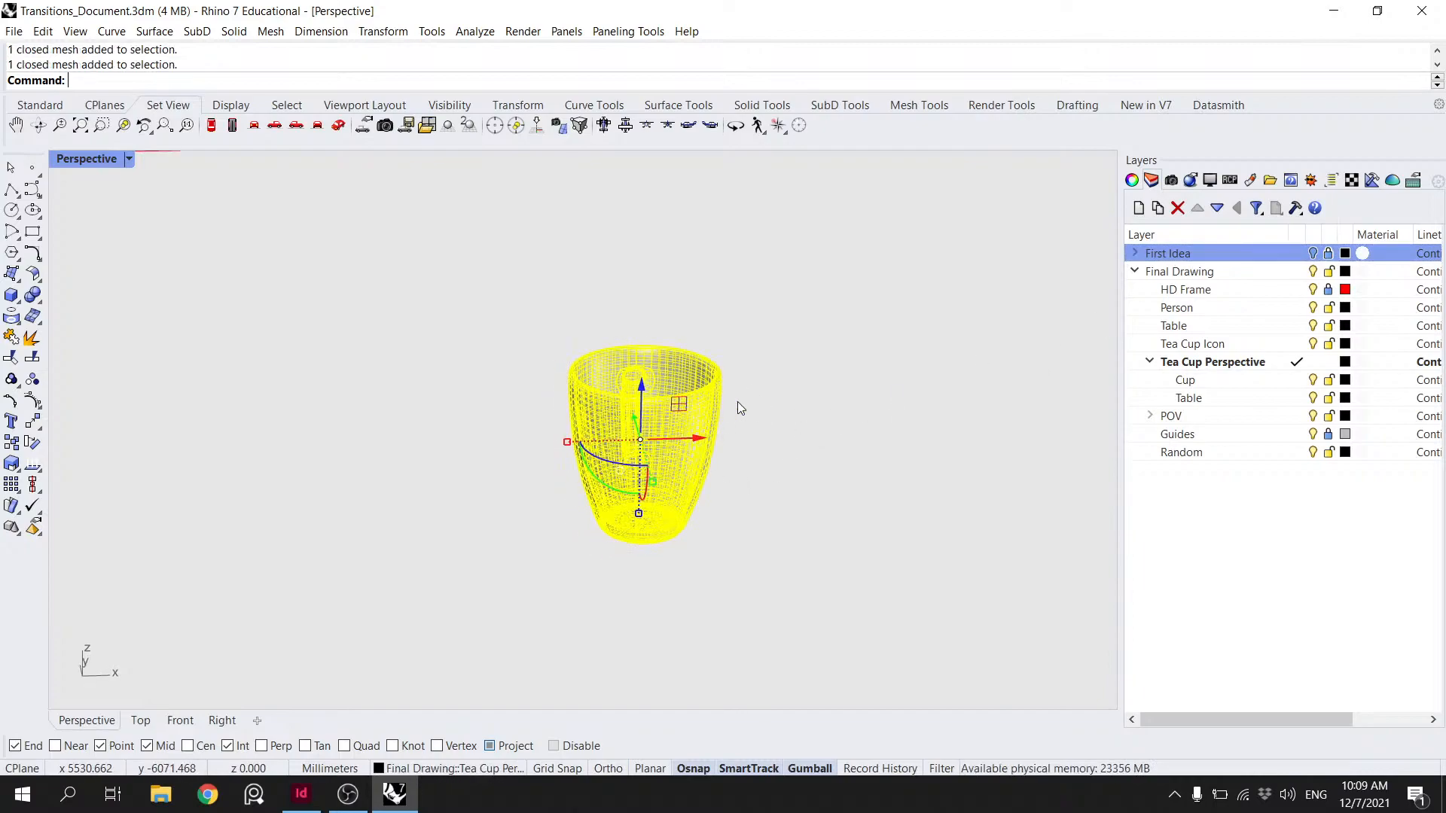
pyautogui.moveTo(738, 400); pyautogui.dragTo(613, 363, button='right')
pyautogui.doubleClick(75, 158)
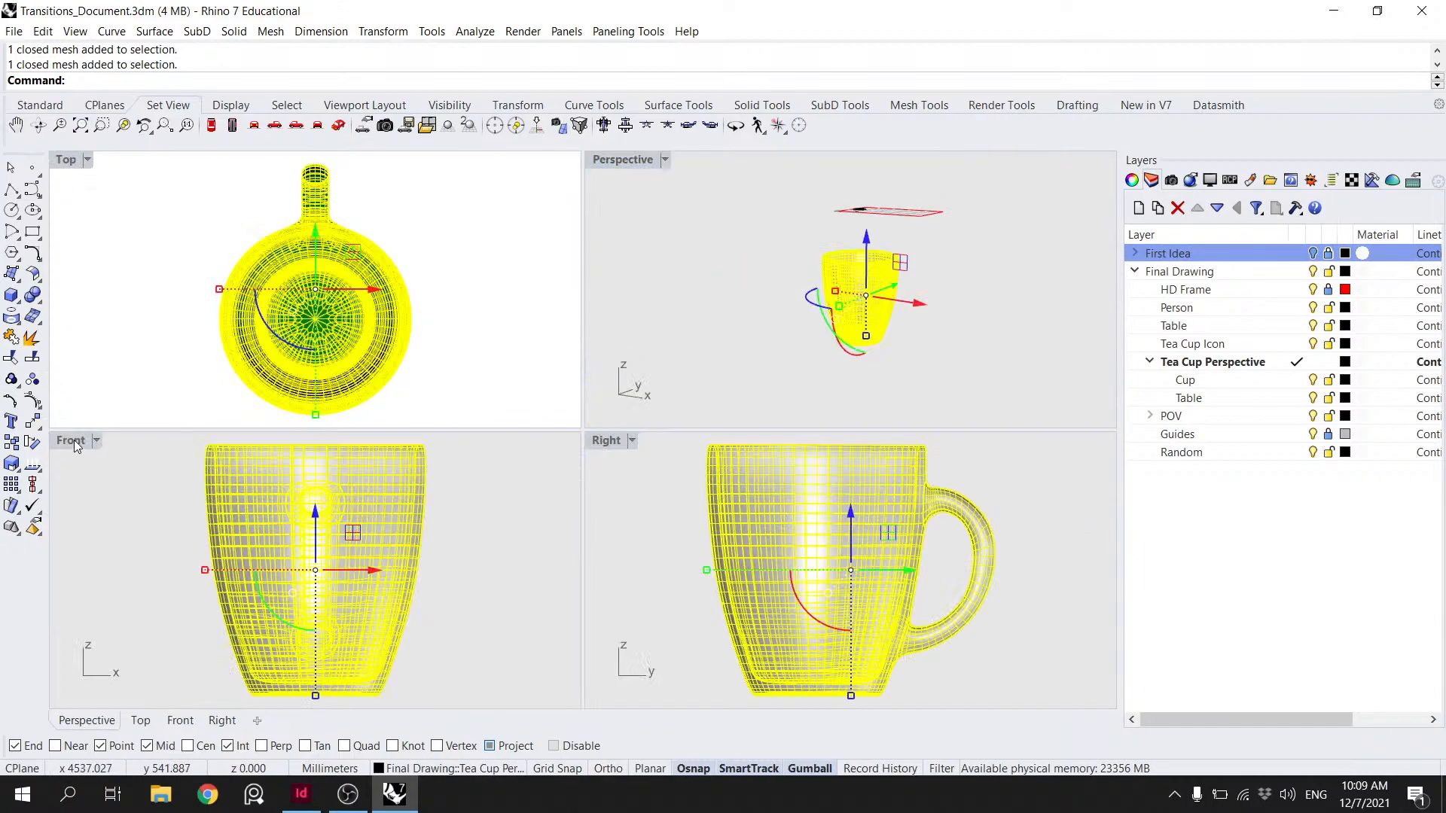
pyautogui.hotkey('ctrl', 'F2')
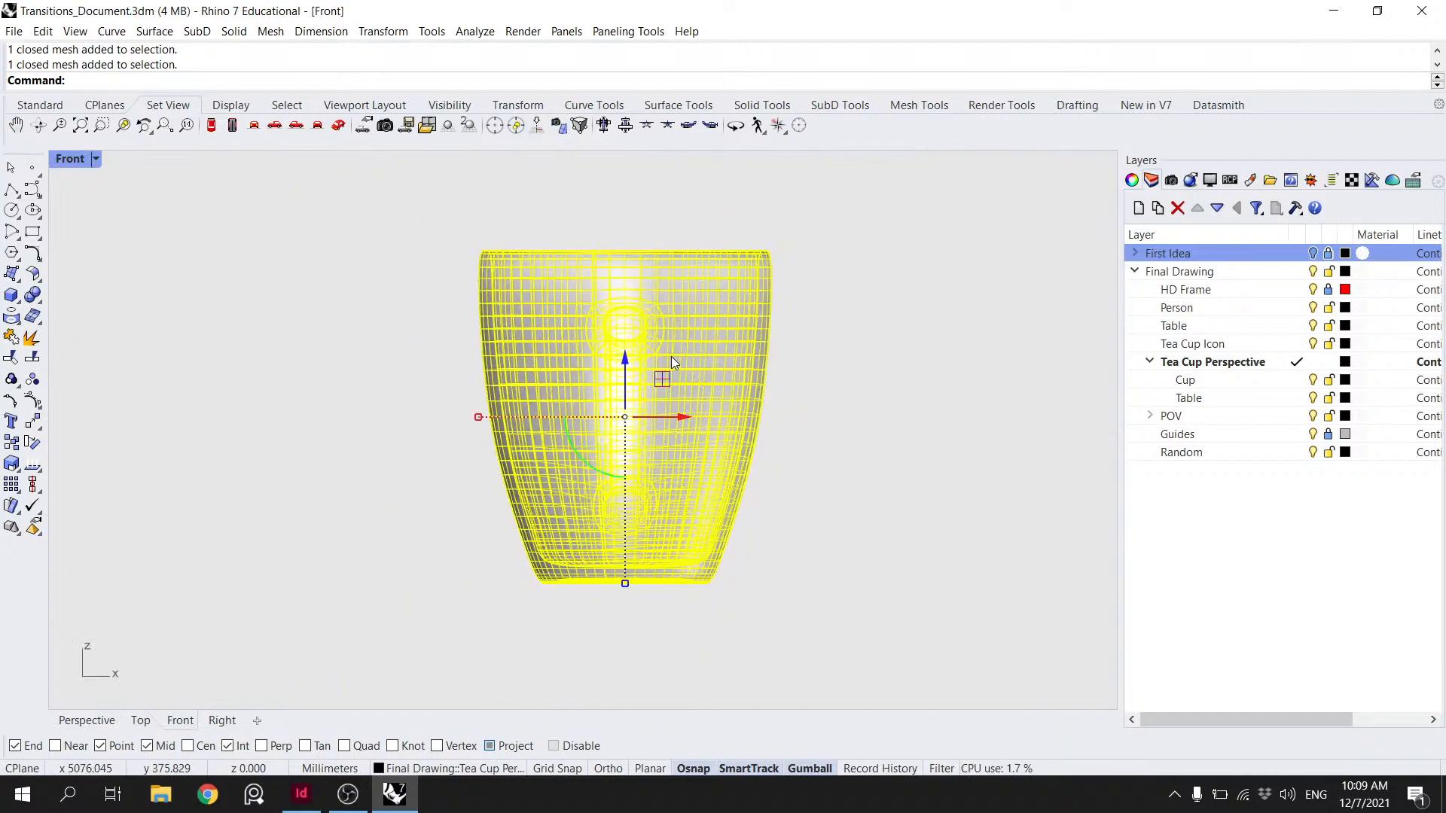
pyautogui.write('Scale')
pyautogui.press('Return')
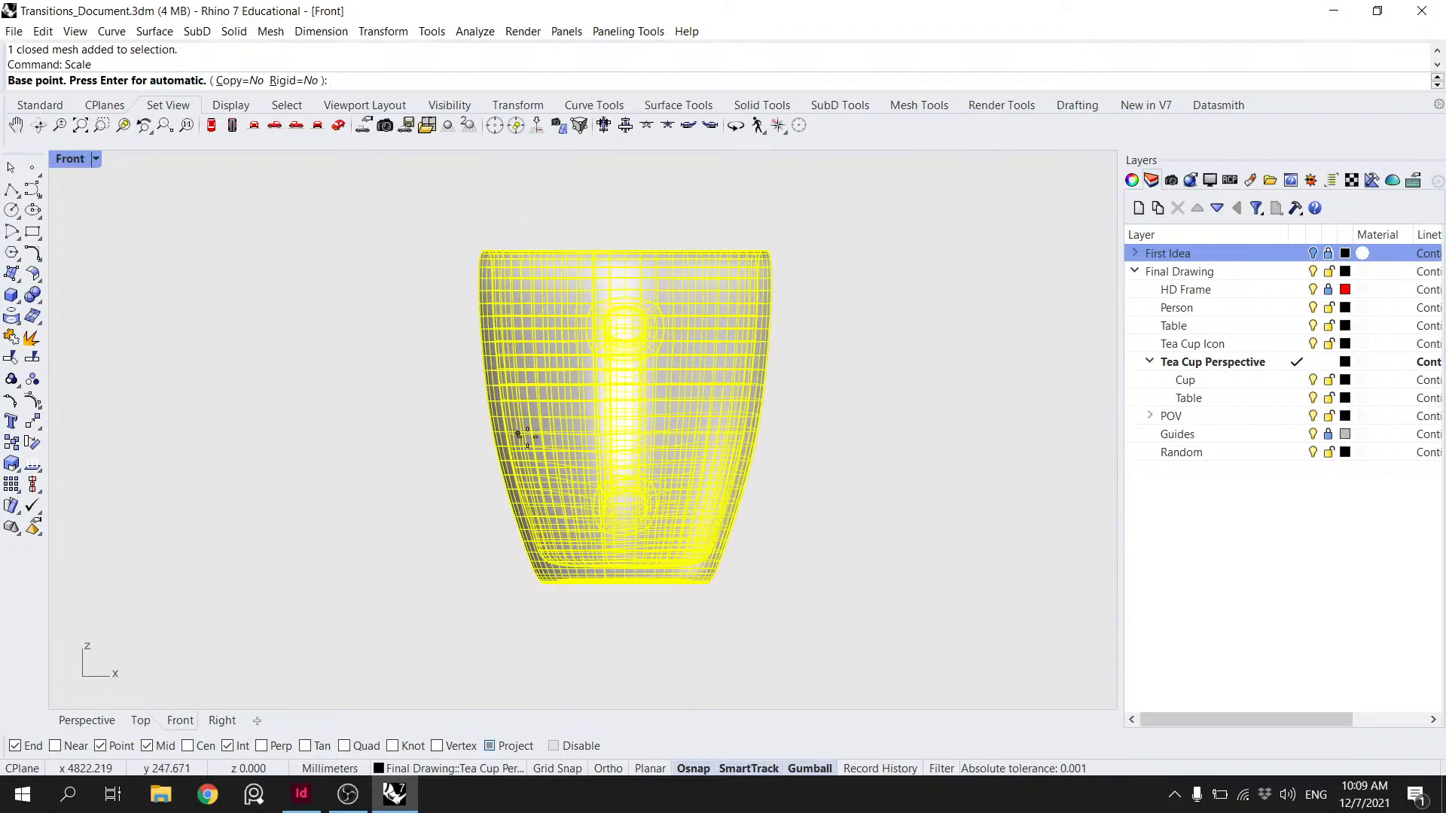
pyautogui.scroll(5, 643, 600)
pyautogui.click(461, 745)
pyautogui.scroll(5, 677, 603)
pyautogui.click(646, 582)
pyautogui.press('Escape')
pyautogui.press('Return')
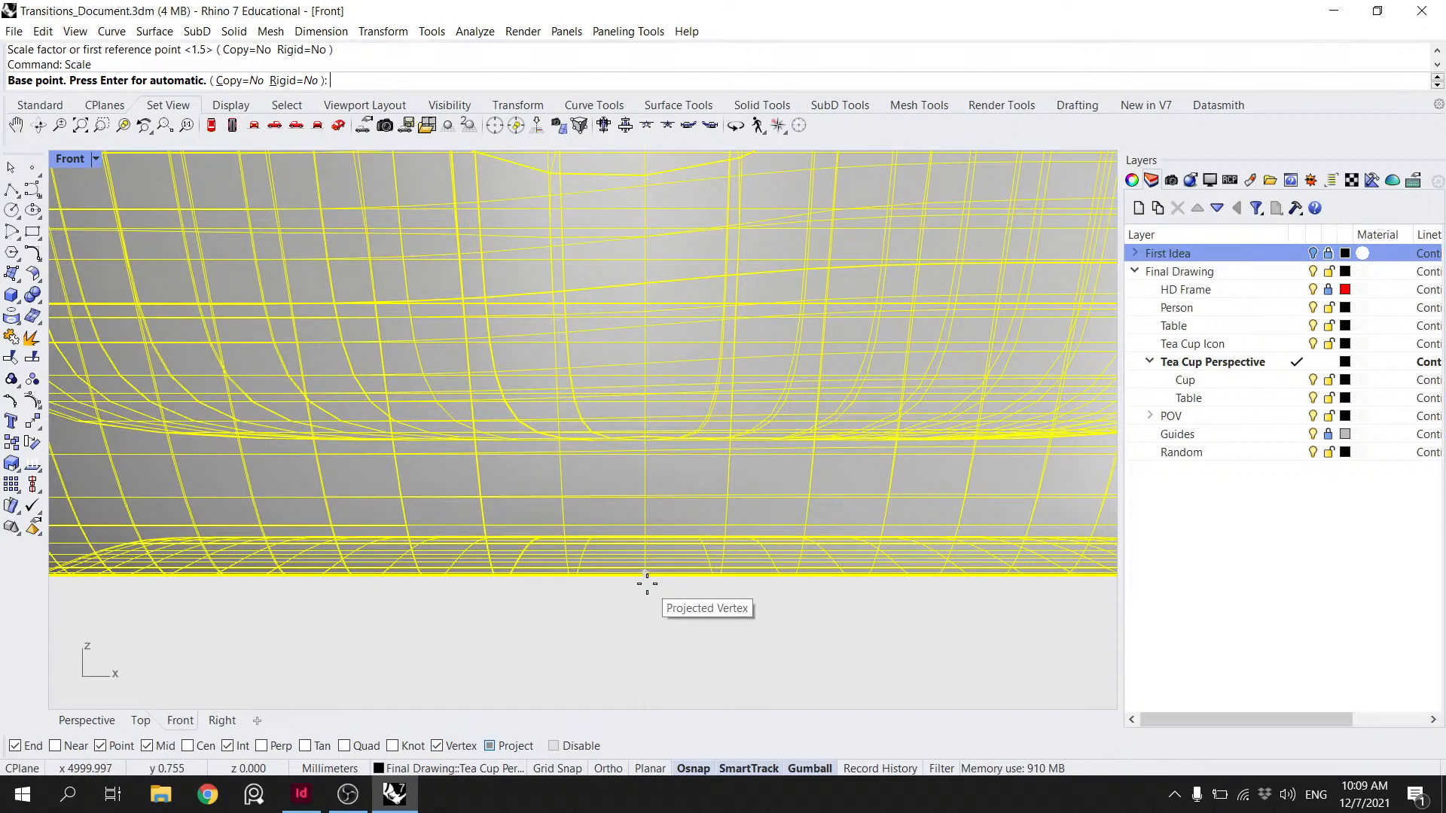
pyautogui.scroll(5, 646, 582)
pyautogui.press('Escape')
pyautogui.press('Escape')
pyautogui.scroll(3, 640, 561)
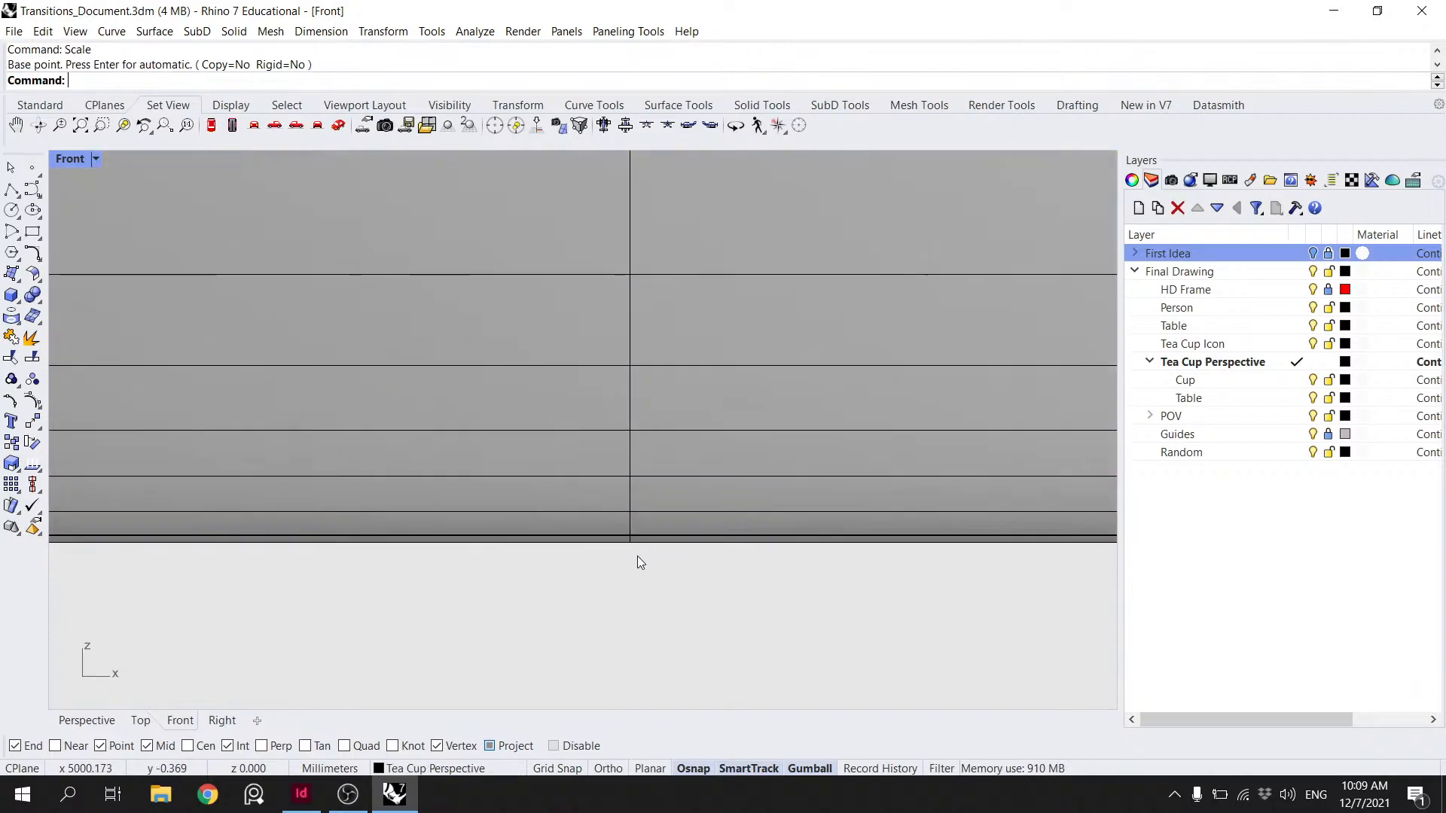
# - Scale the tea cup from its bottom centre, using the rim as reference, to a height of 8 cm
pyautogui.click(637, 545)
pyautogui.press('Return')
pyautogui.click(633, 548)
pyautogui.scroll(4, 652, 494)
pyautogui.scroll(-6, 625, 309)
pyautogui.scroll(6, 592, 444)
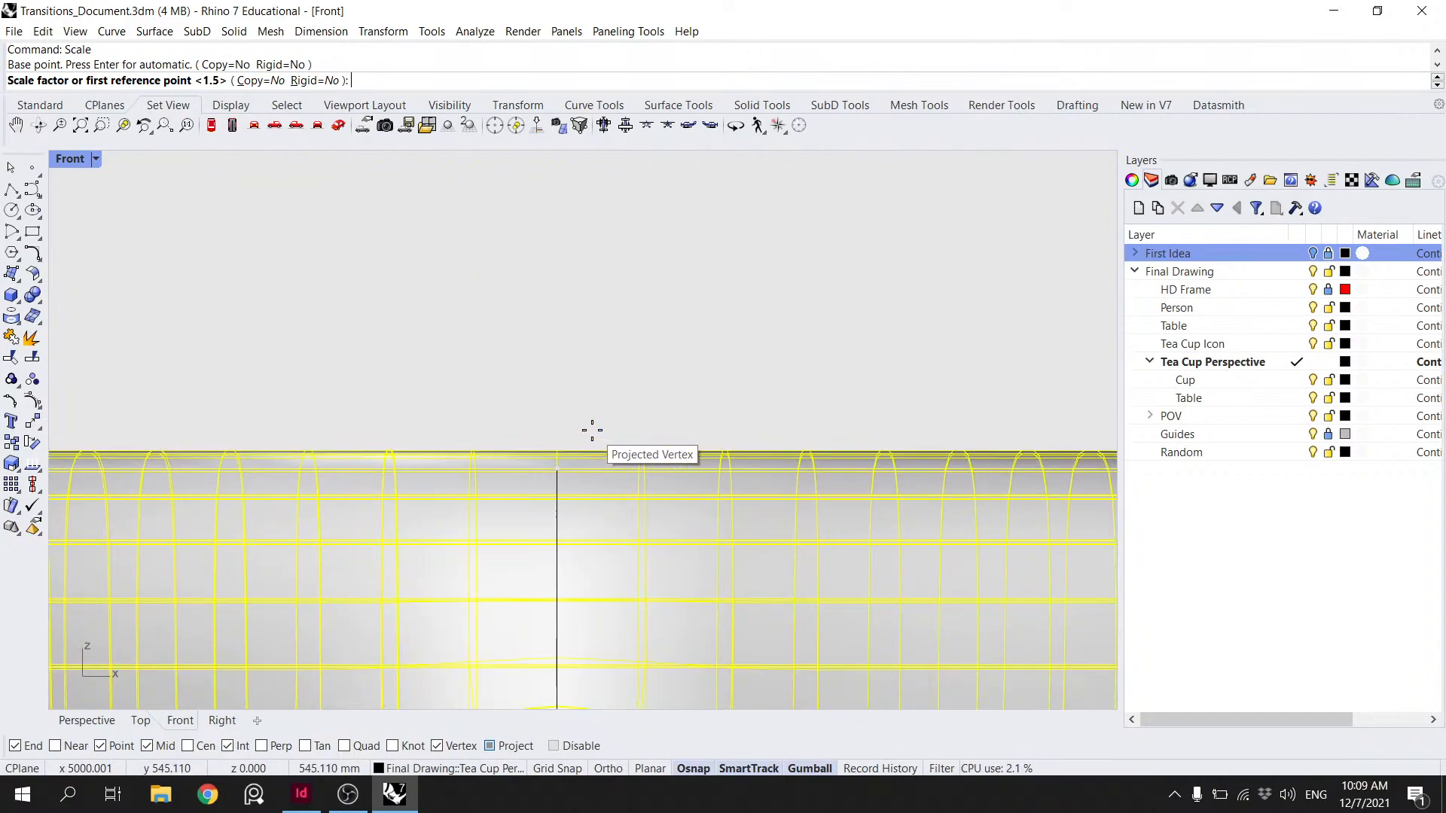
pyautogui.scroll(2, 592, 431)
pyautogui.click(533, 466)
pyautogui.write('8cm')
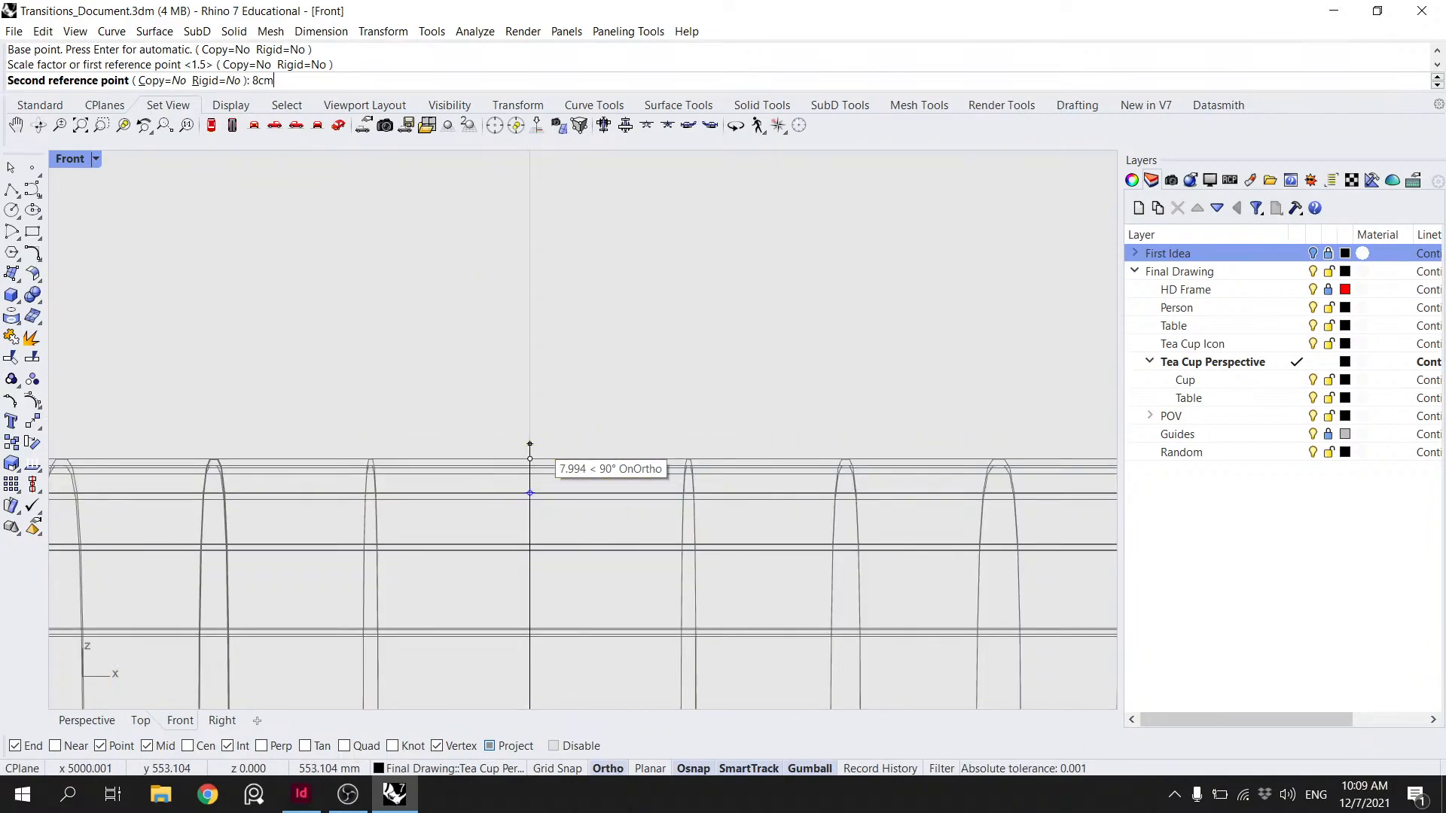
pyautogui.press('Return')
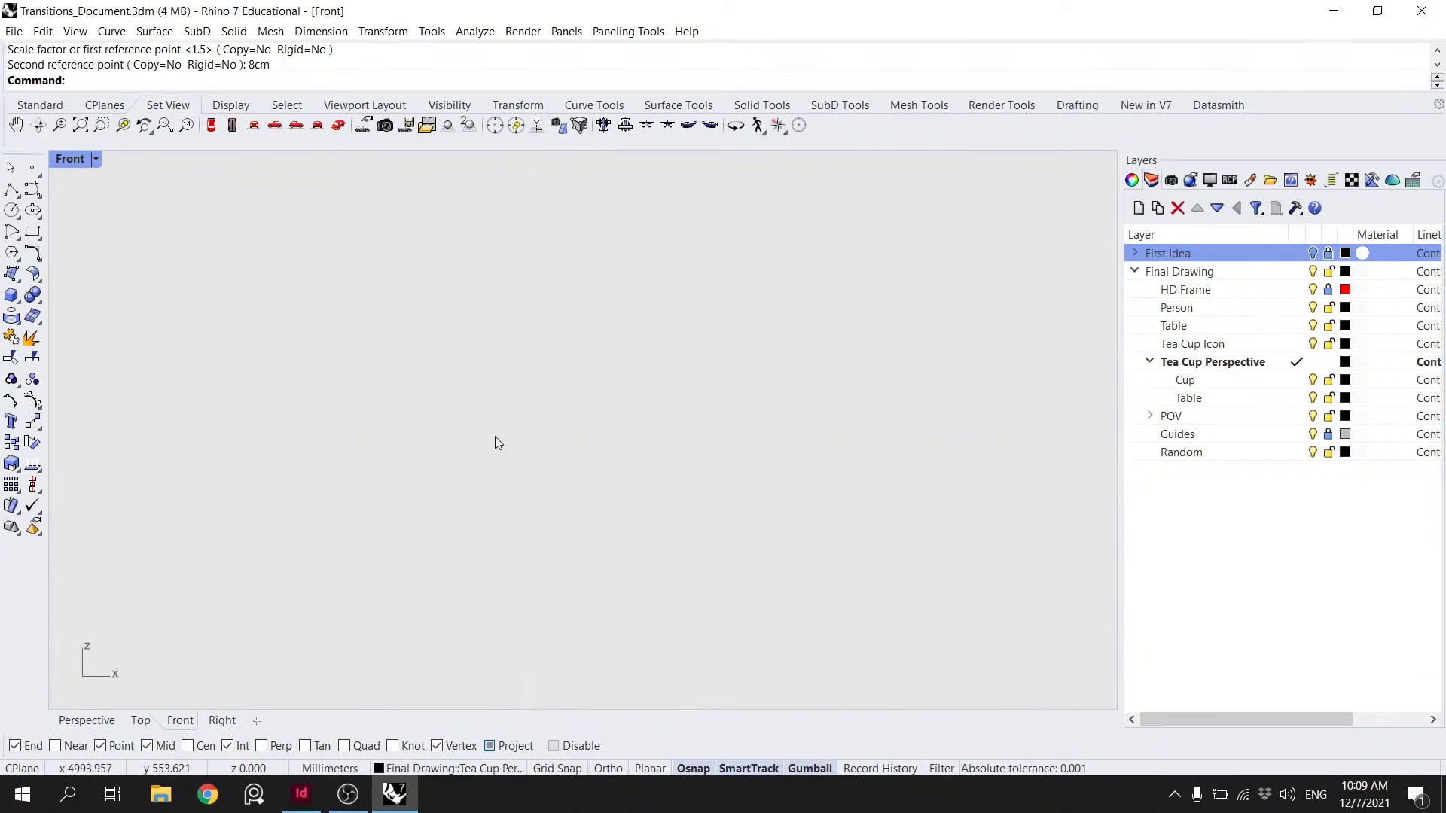
# - Move the tea cup in the Top viewport from the centre of its base to the origin (0)
pyautogui.scroll(-5, 520, 482)
pyautogui.click(513, 504)
pyautogui.click(123, 125)
pyautogui.doubleClick(76, 159)
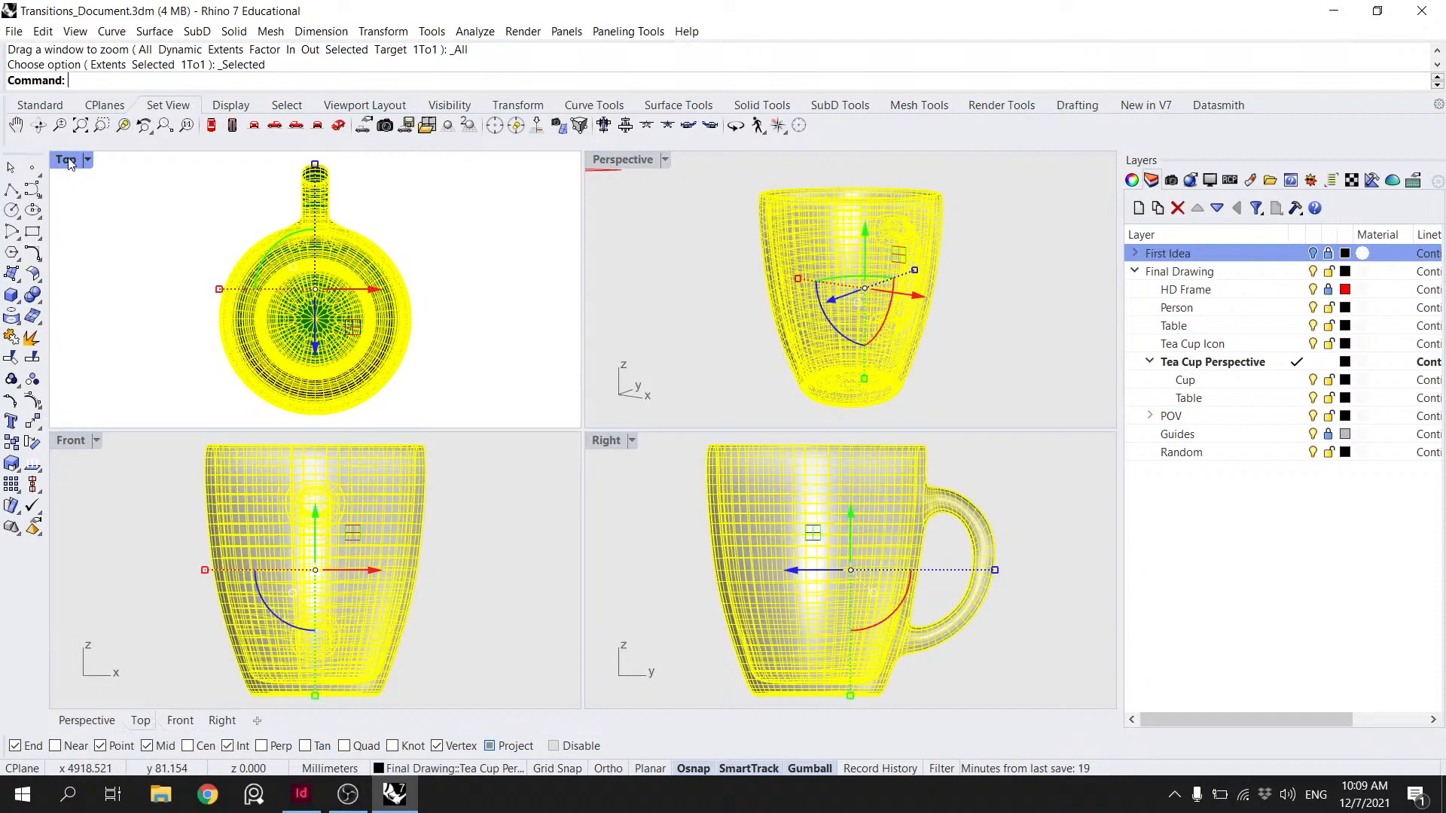
pyautogui.doubleClick(68, 162)
pyautogui.press('Return')
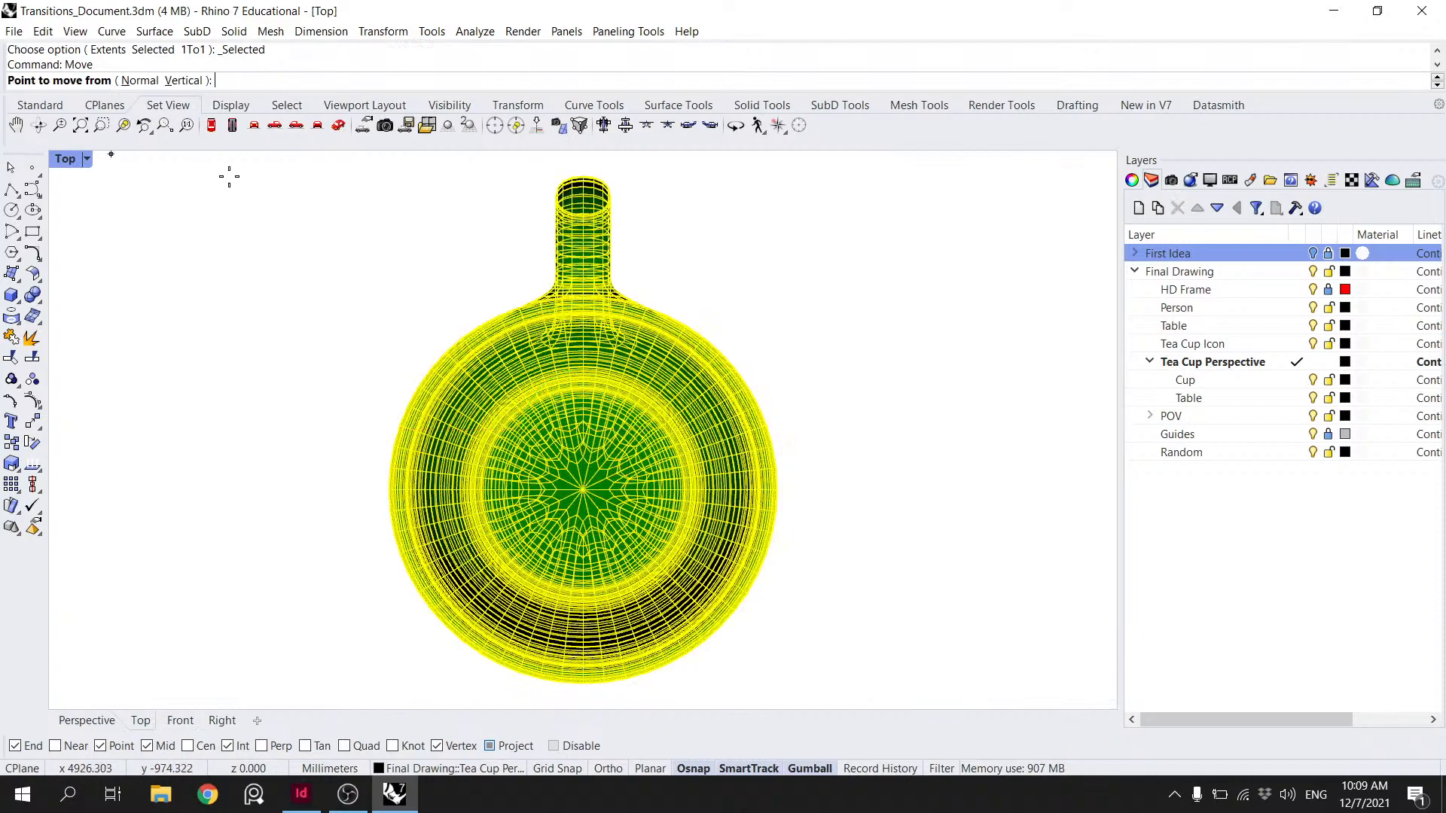
pyautogui.click(583, 488)
pyautogui.write('0')
pyautogui.press('Return')
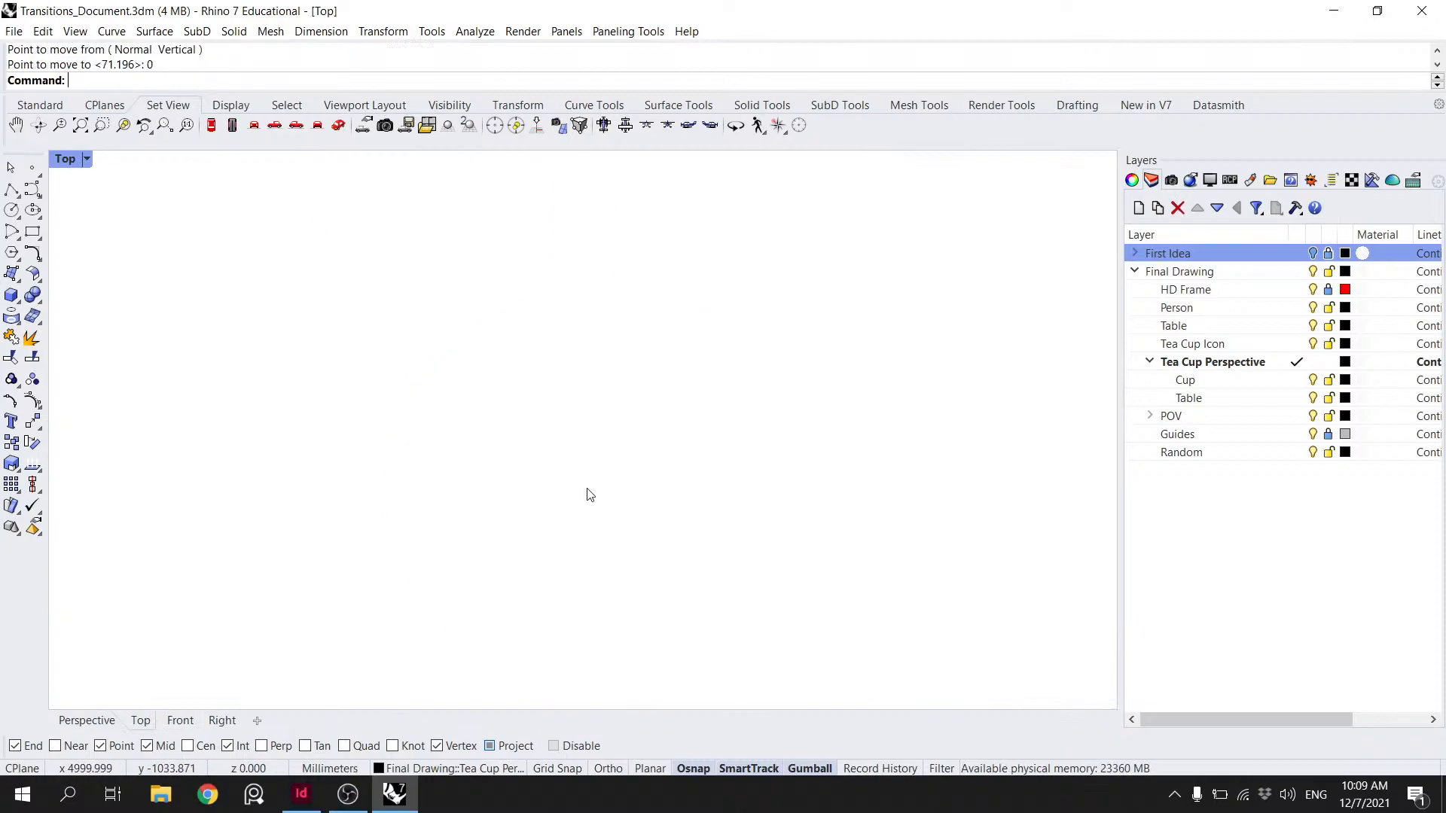
pyautogui.rightClick(125, 125)
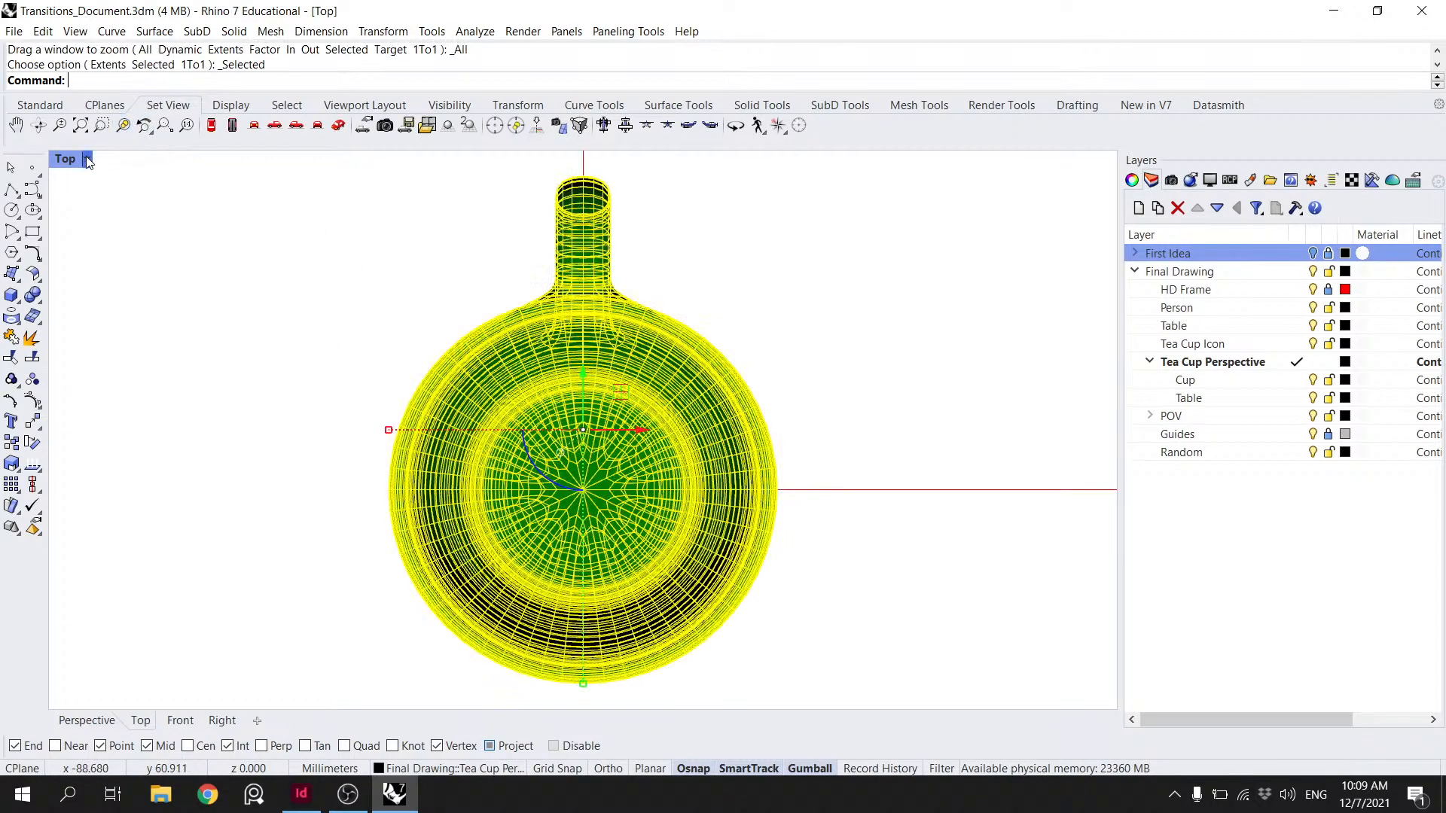
pyautogui.hotkey('ctrl', 'm')
pyautogui.doubleClick(79, 155)
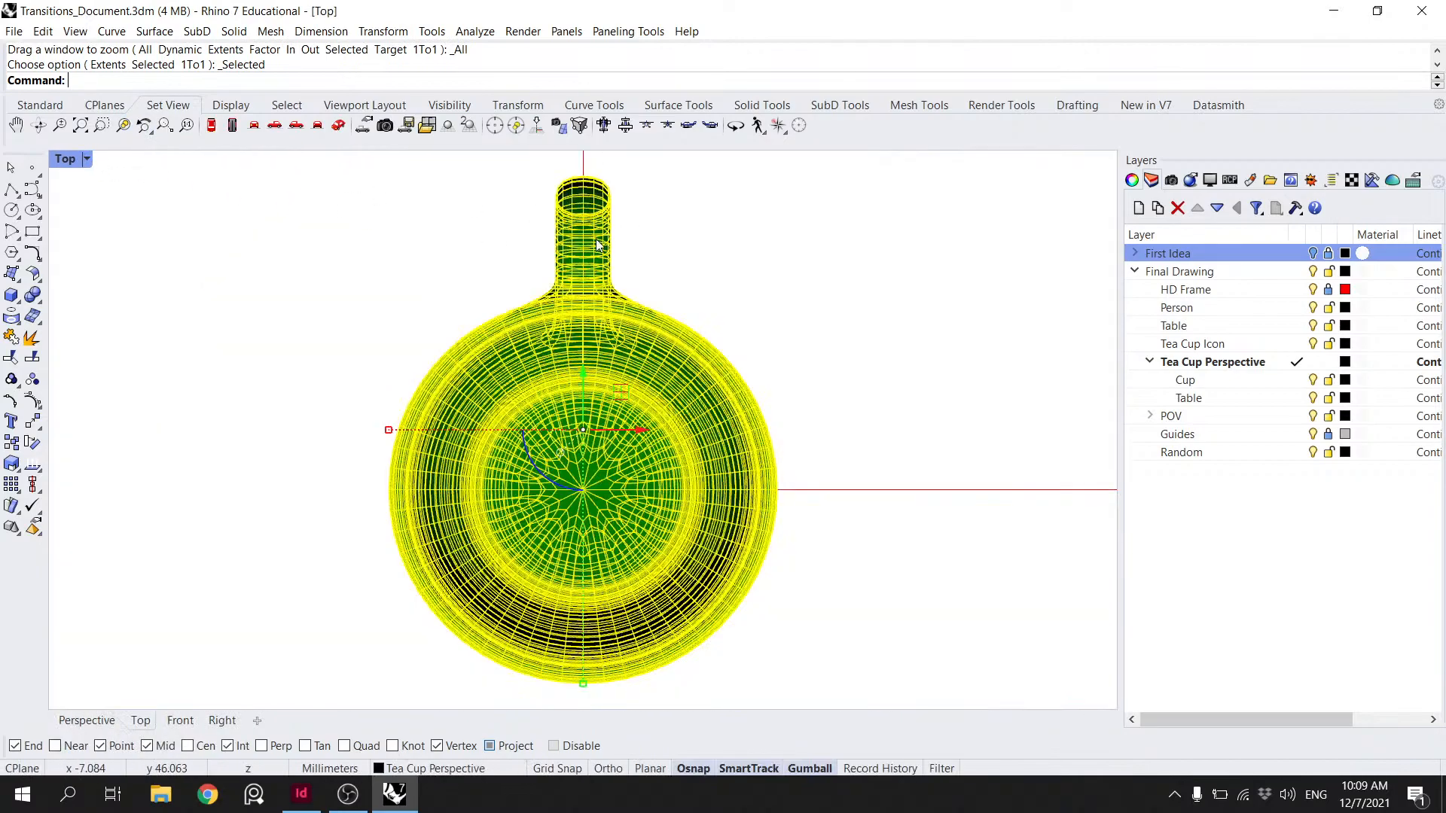
pyautogui.press('Escape')
# - Make the Table sublayer current and draw a three-point rectangle from the origin with a 1 m edge and 2 m width
pyautogui.doubleClick(1280, 399)
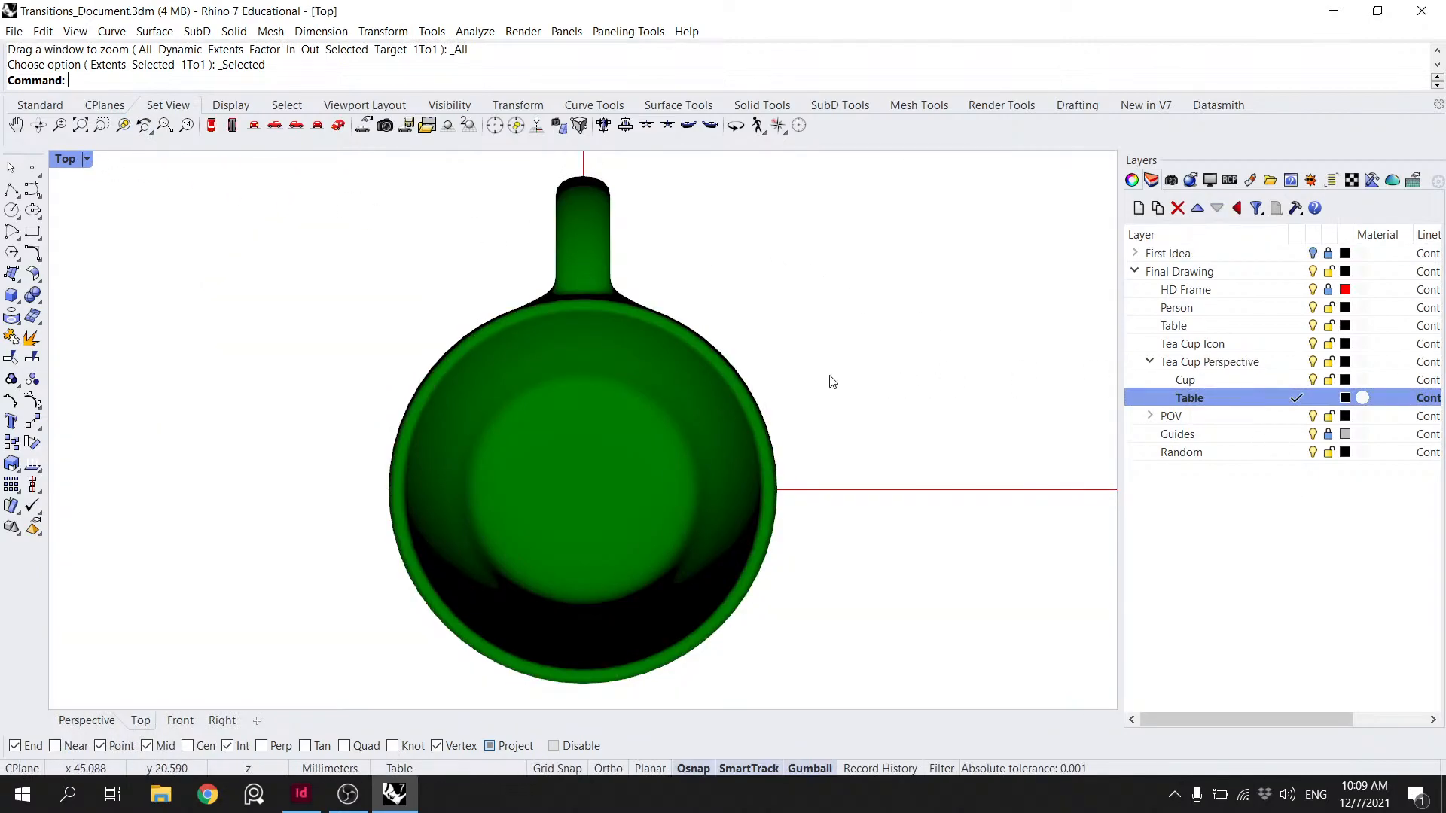
pyautogui.scroll(-2, 723, 358)
pyautogui.click(32, 235)
pyautogui.scroll(-5, 451, 287)
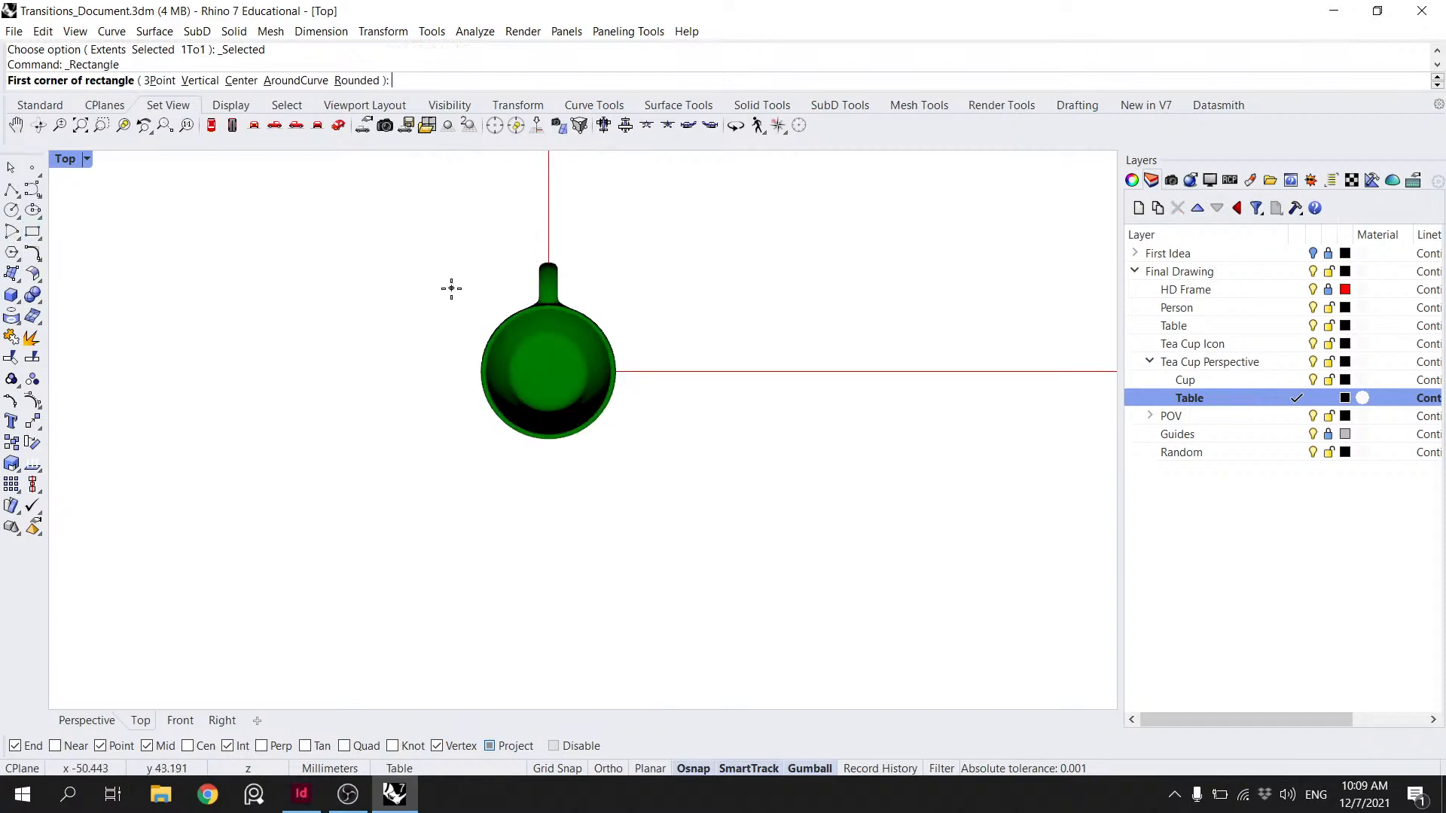
pyautogui.press('Return')
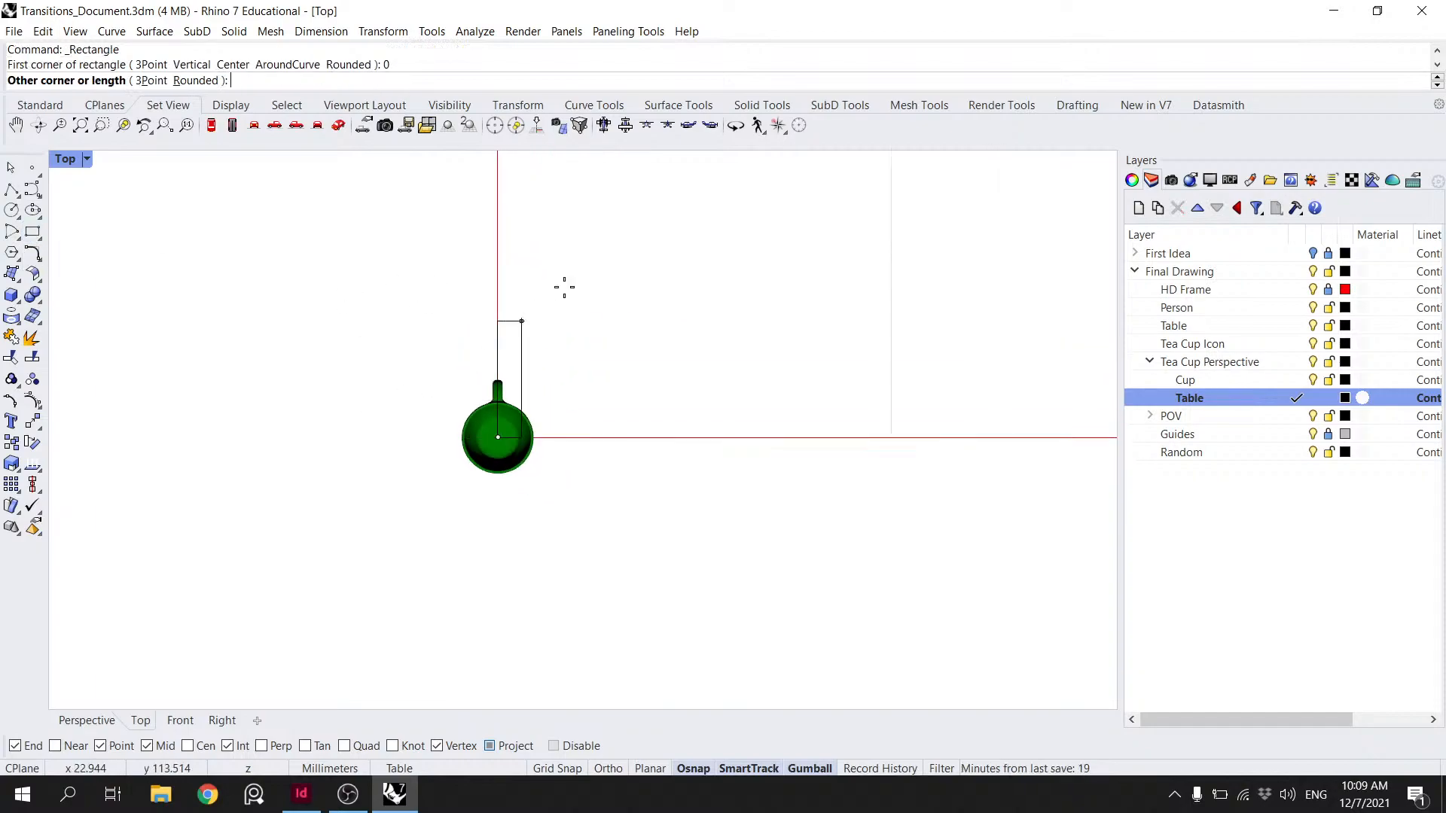
pyautogui.click(158, 80)
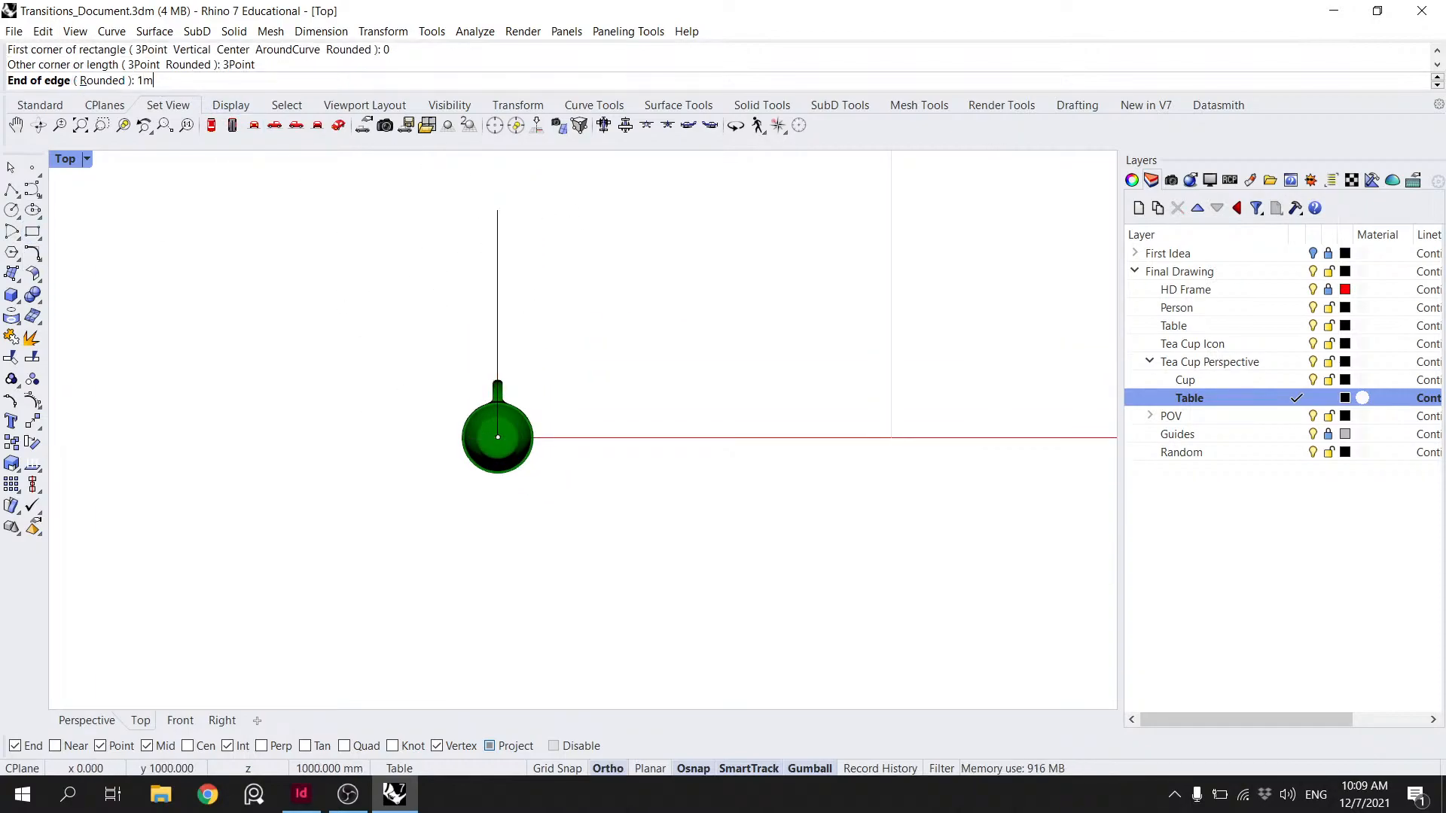
pyautogui.keyDown('shift'); pyautogui.click(493, 258); pyautogui.keyUp('shift')
pyautogui.write('2m')
pyautogui.press('Return')
# - Set the Top viewport's display mode to Shaded and bring the whole page frame into view
pyautogui.scroll(-3, 801, 257)
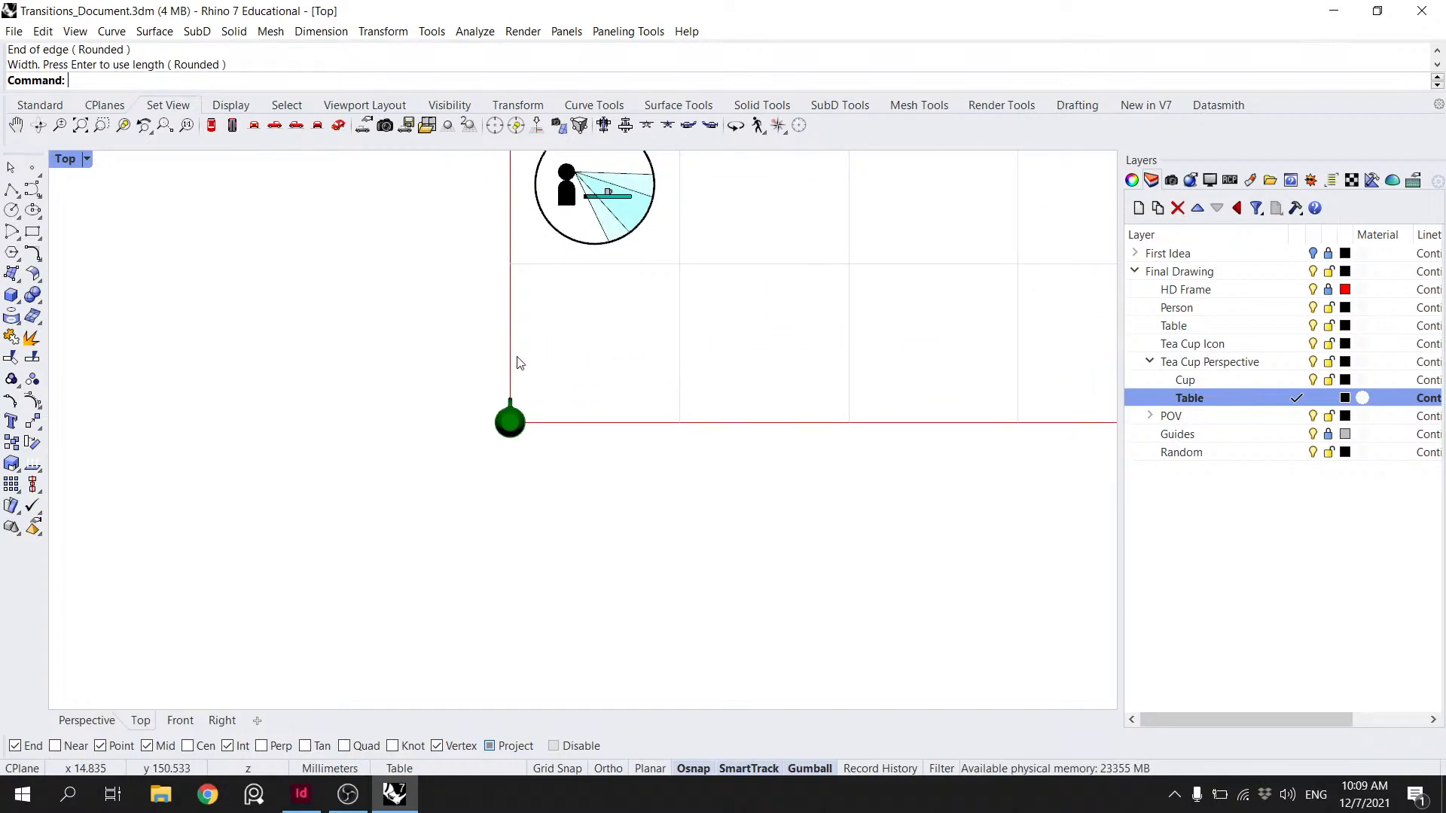
pyautogui.click(520, 405)
pyautogui.scroll(-3, 738, 425)
pyautogui.scroll(-2, 1088, 499)
pyautogui.click(86, 159)
pyautogui.click(95, 237)
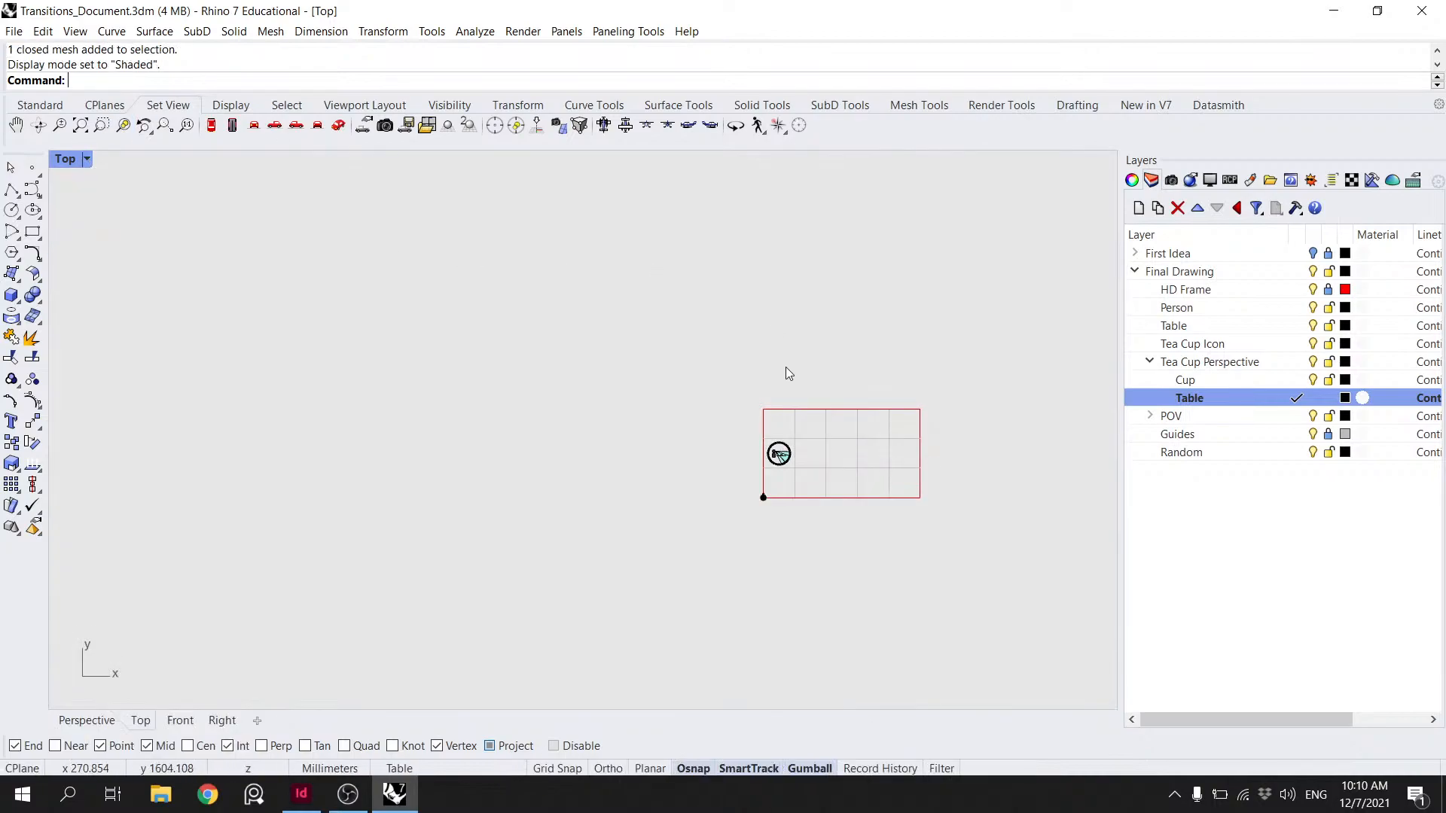
# - Draw a three-point rectangle on the Table sublayer from the origin, with a vertical 1 m edge and a 2 m width
pyautogui.moveTo(887, 384); pyautogui.dragTo(698, 361, button='right')
pyautogui.rightClick(1168, 397)
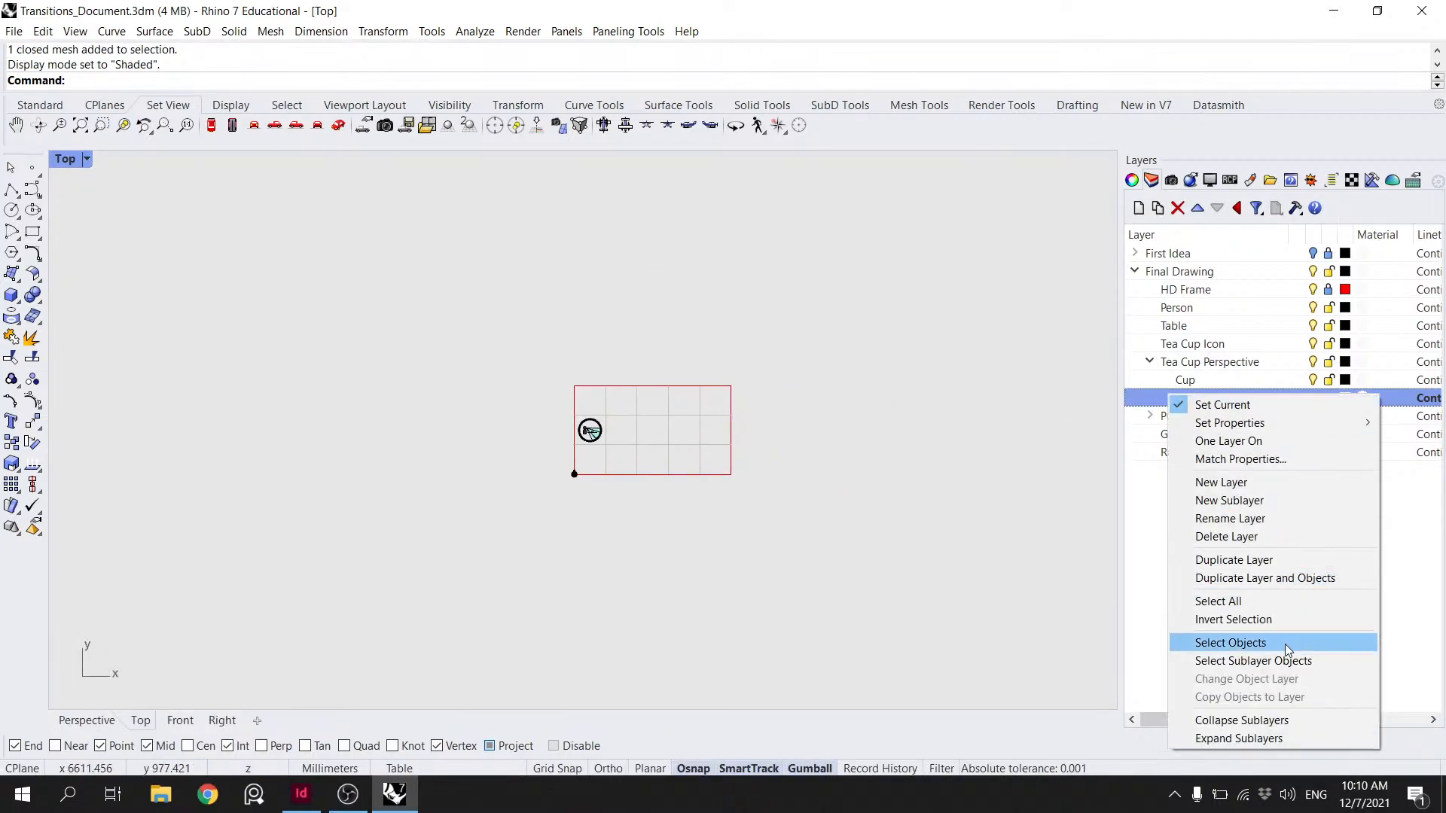
pyautogui.click(1204, 640)
pyautogui.click(37, 233)
pyautogui.click(150, 81)
pyautogui.write('0')
pyautogui.press('Return')
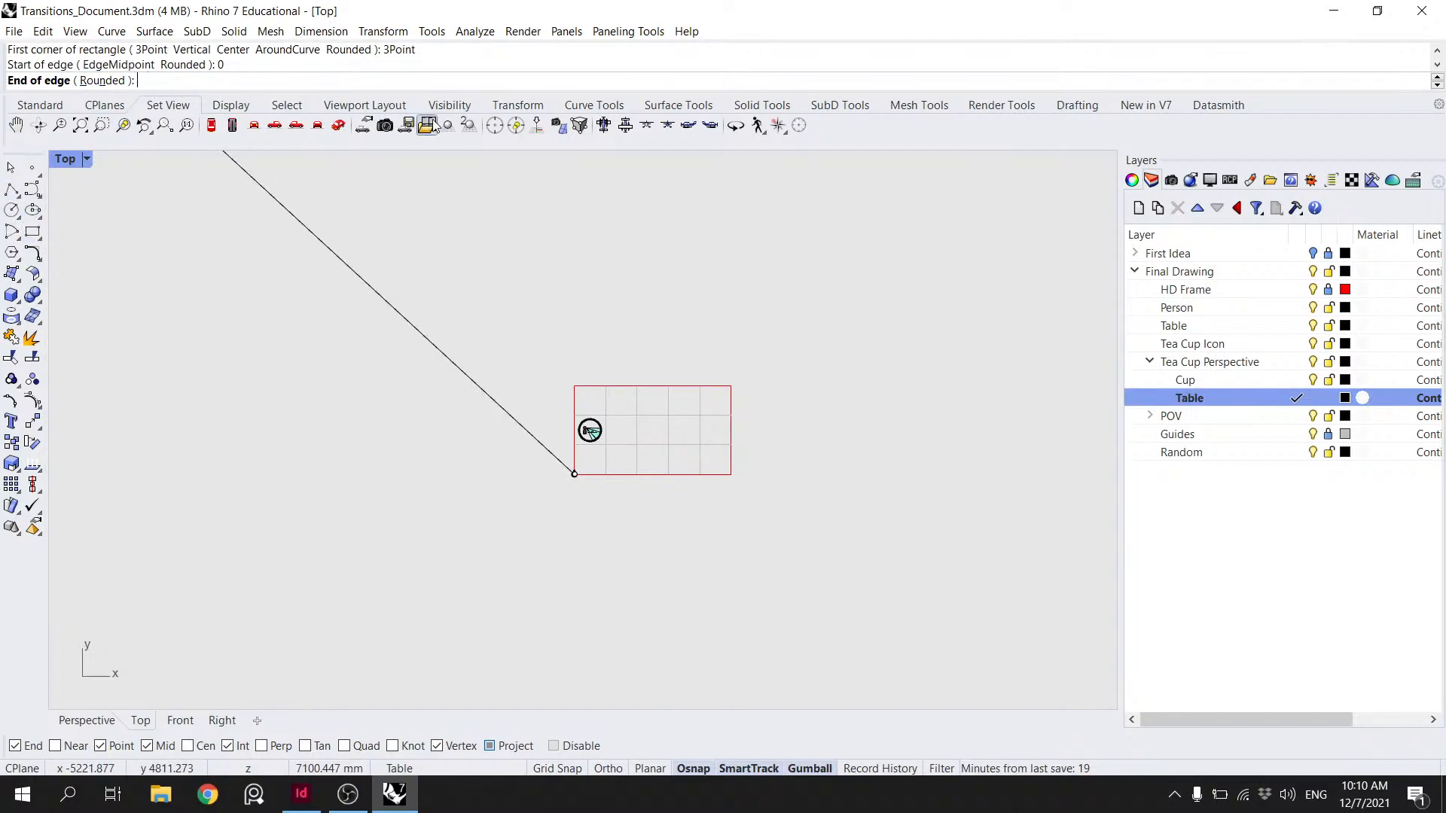
pyautogui.press('F8')
pyautogui.write('1m')
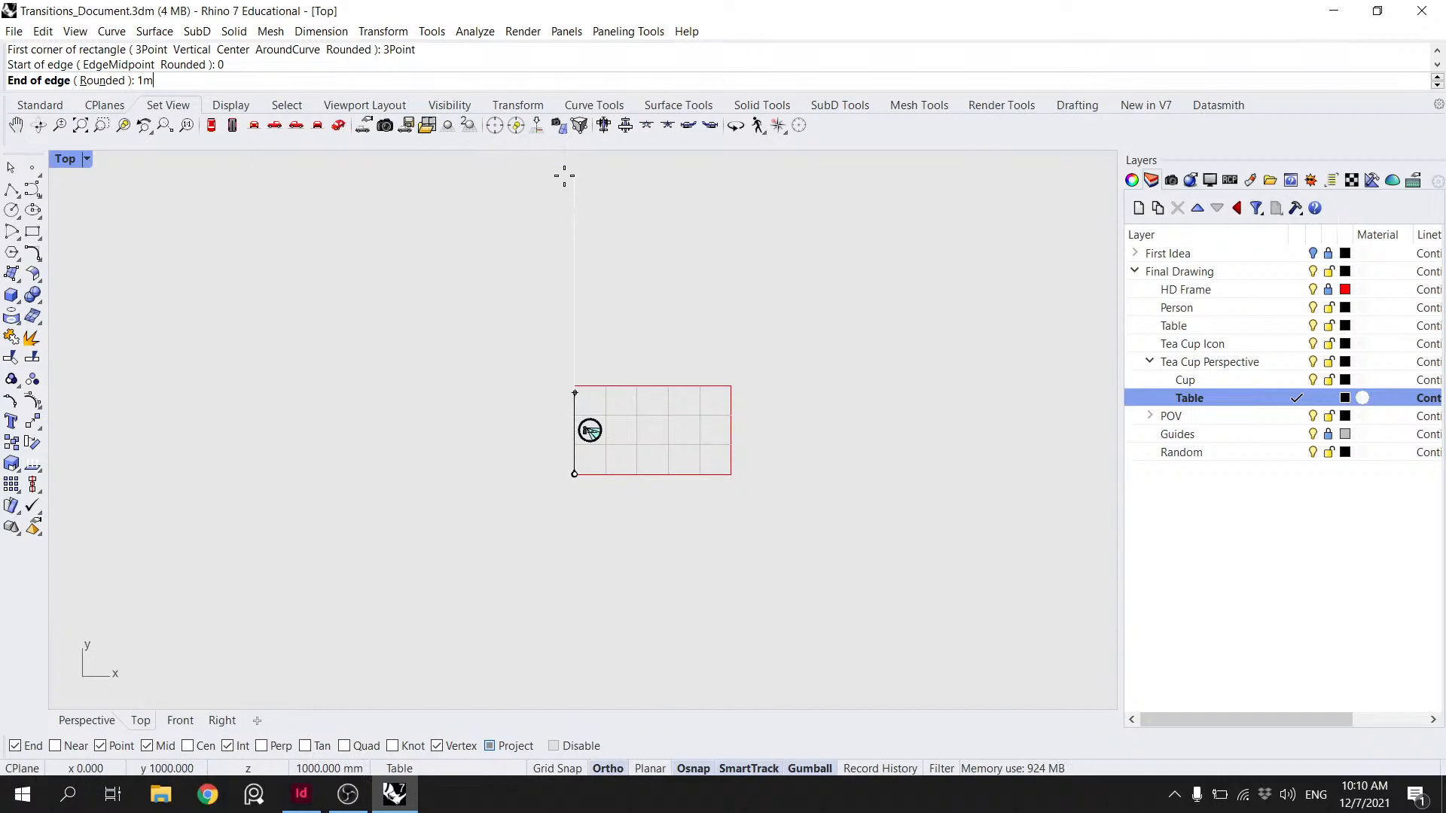
pyautogui.press('Return')
pyautogui.write('2m')
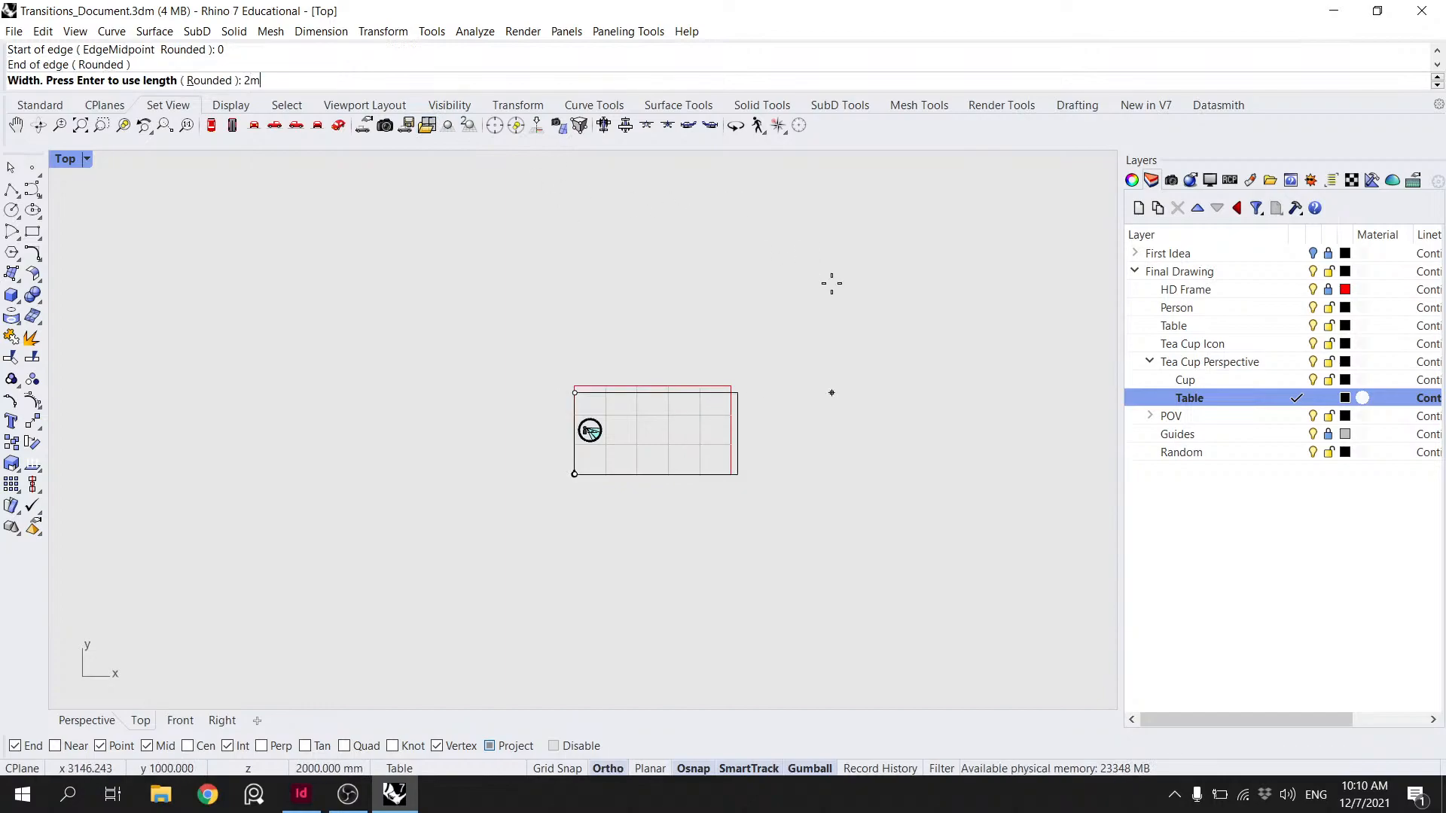
pyautogui.press('Return')
# - Centre the table rectangle on the origin by moving its lower edge's midpoint to 0, then its side midpoint down to the corner
pyautogui.click(742, 472)
pyautogui.write('Move')
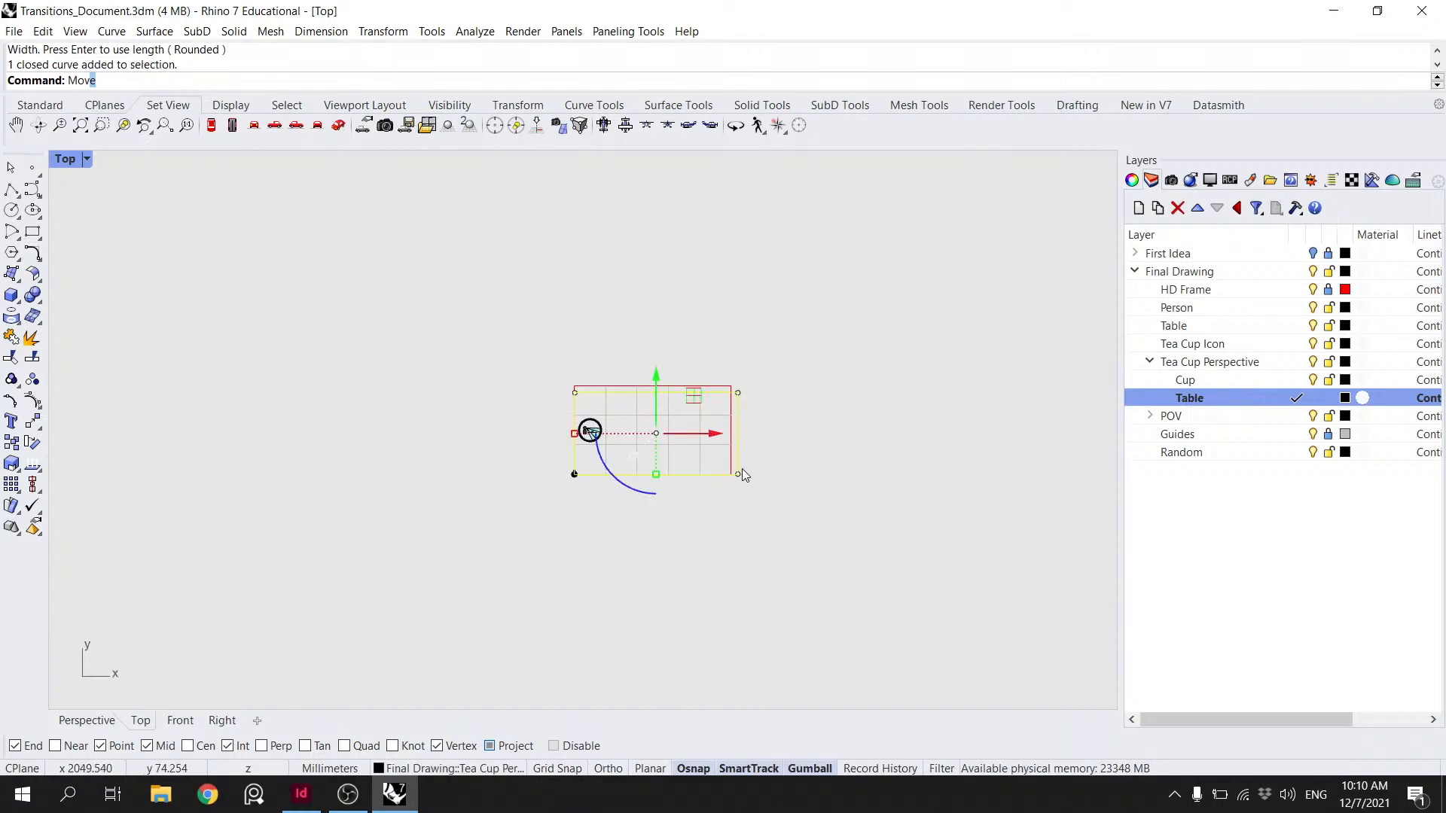
pyautogui.press('Return')
pyautogui.scroll(4, 742, 471)
pyautogui.click(543, 479)
pyautogui.write('0')
pyautogui.press('Return')
pyautogui.press('Return')
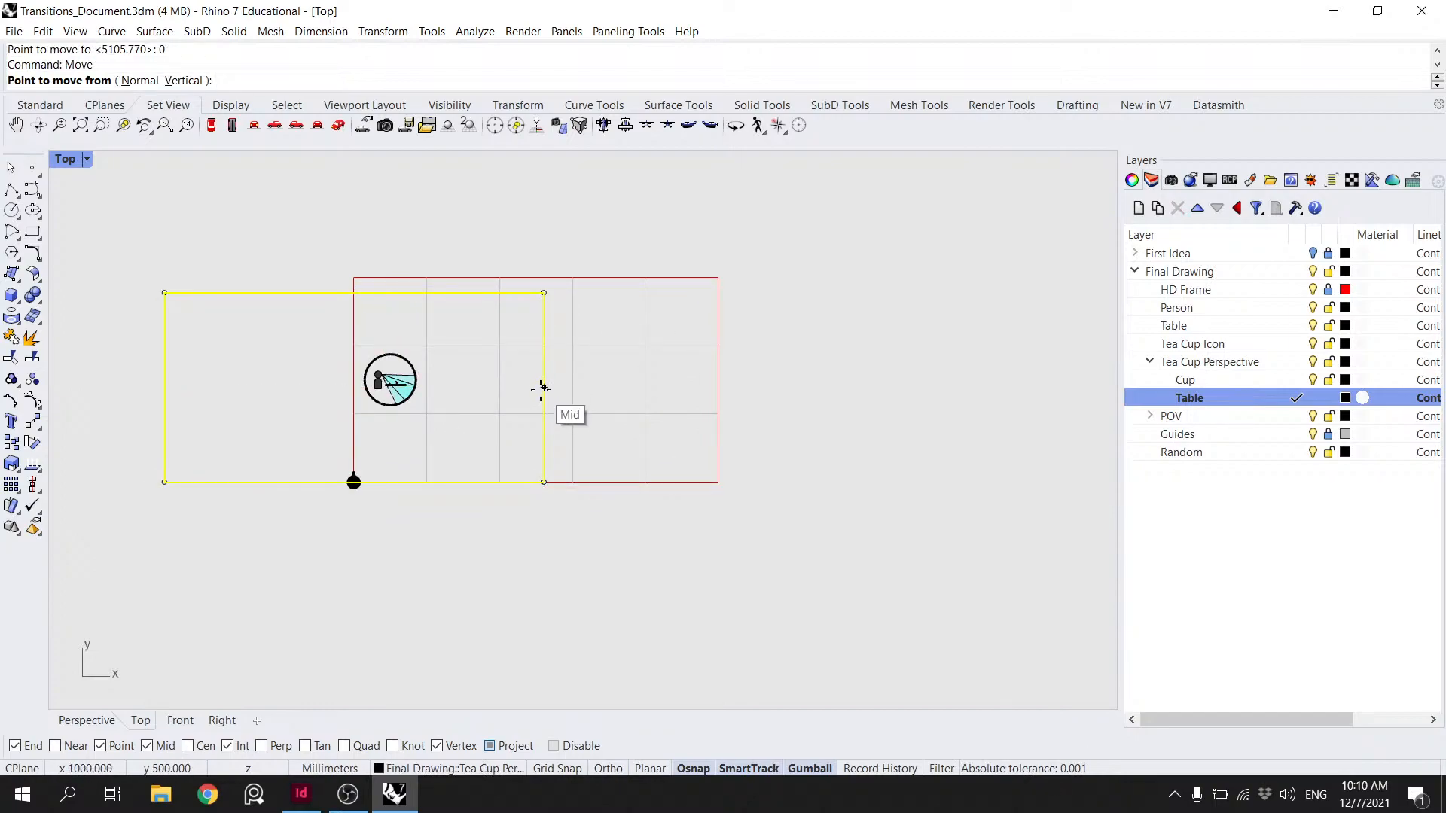
pyautogui.click(542, 389)
pyautogui.click(544, 482)
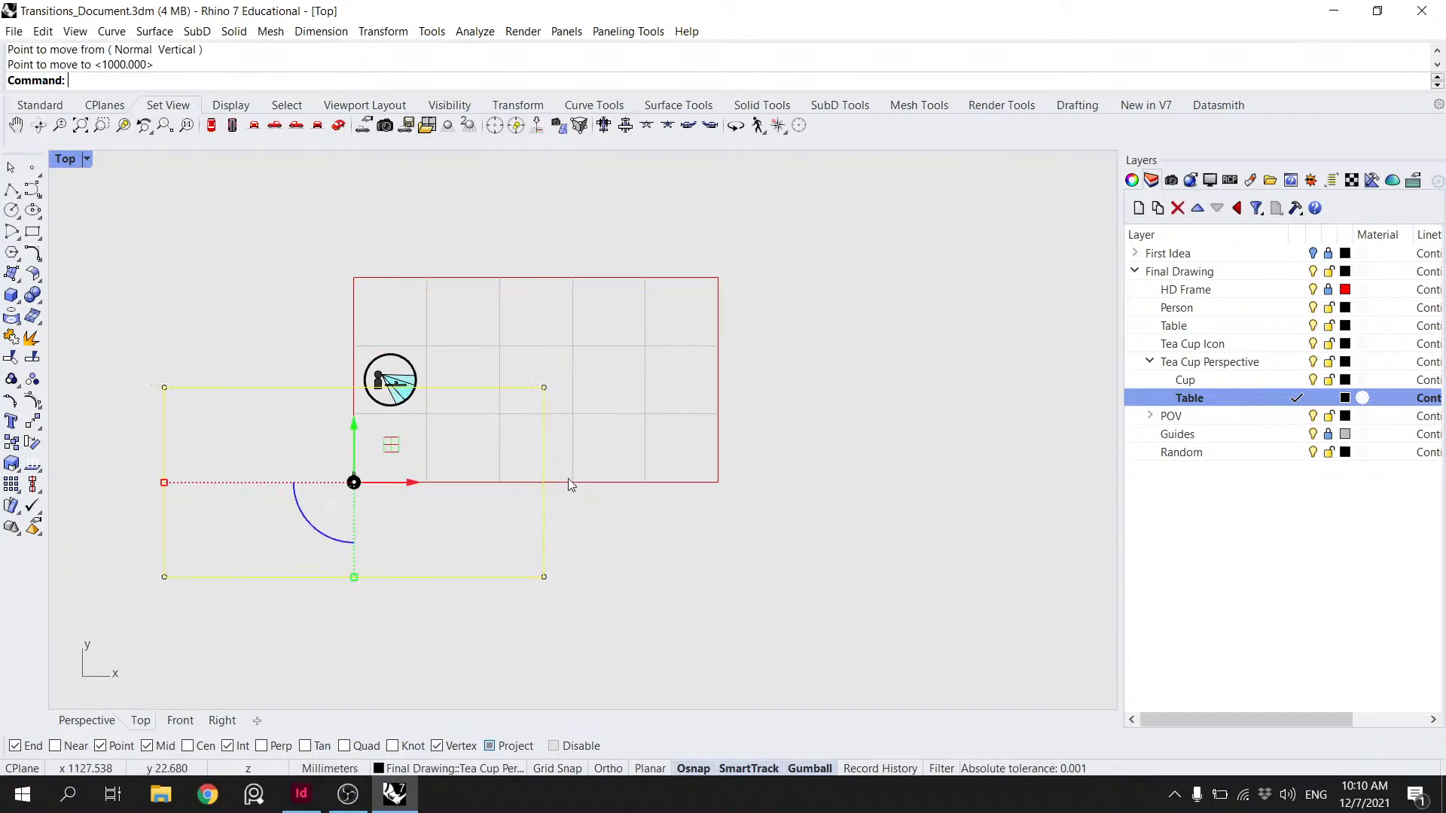
pyautogui.scroll(-2, 429, 420)
pyautogui.click(157, 424)
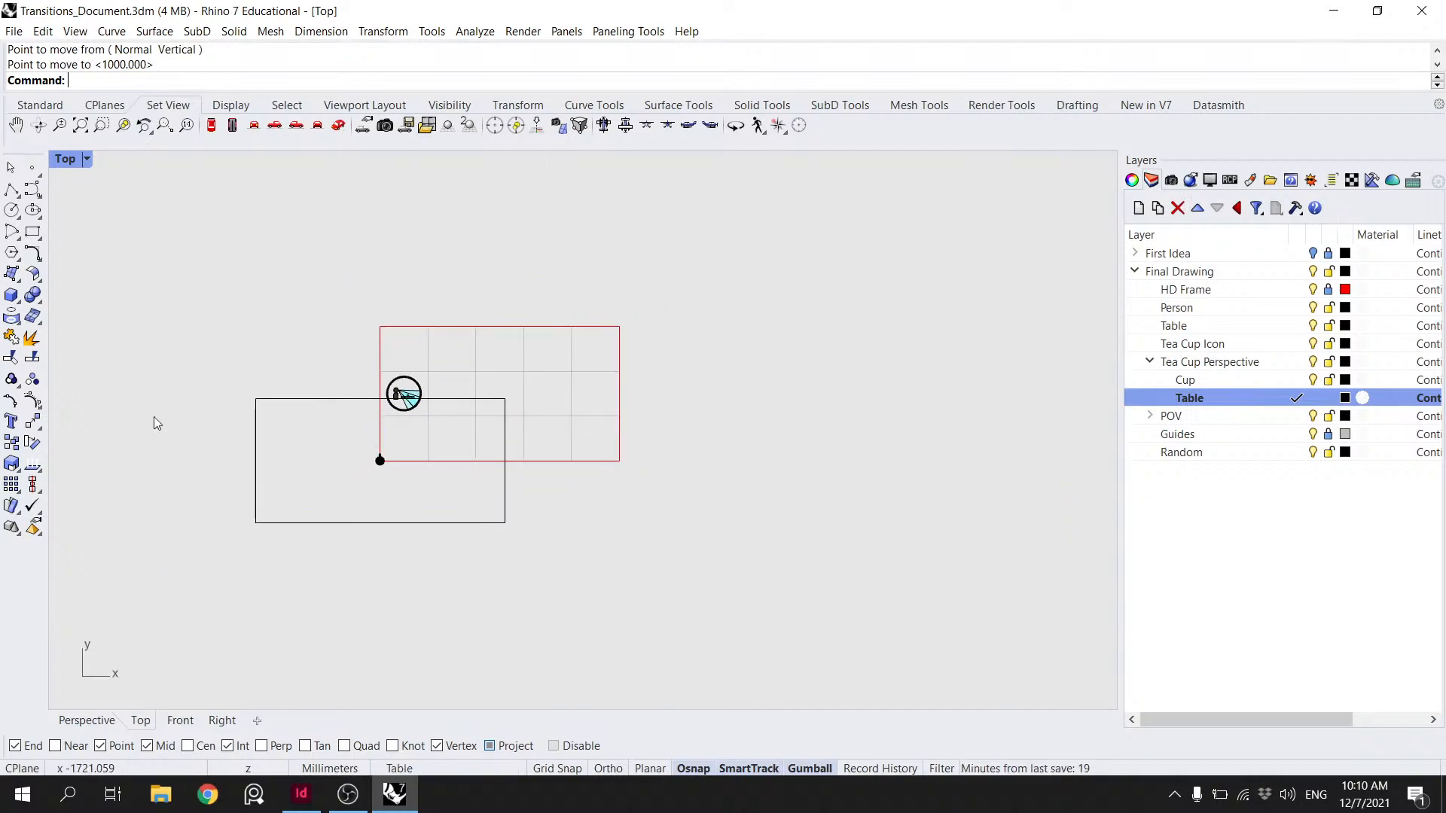
# - In the maximized Perspective viewport, hide all Final Drawing sublayers except Tea Cup Perspective
pyautogui.click(495, 523)
pyautogui.doubleClick(74, 161)
pyautogui.doubleClick(622, 161)
pyautogui.scroll(-3, 631, 348)
pyautogui.press('Escape')
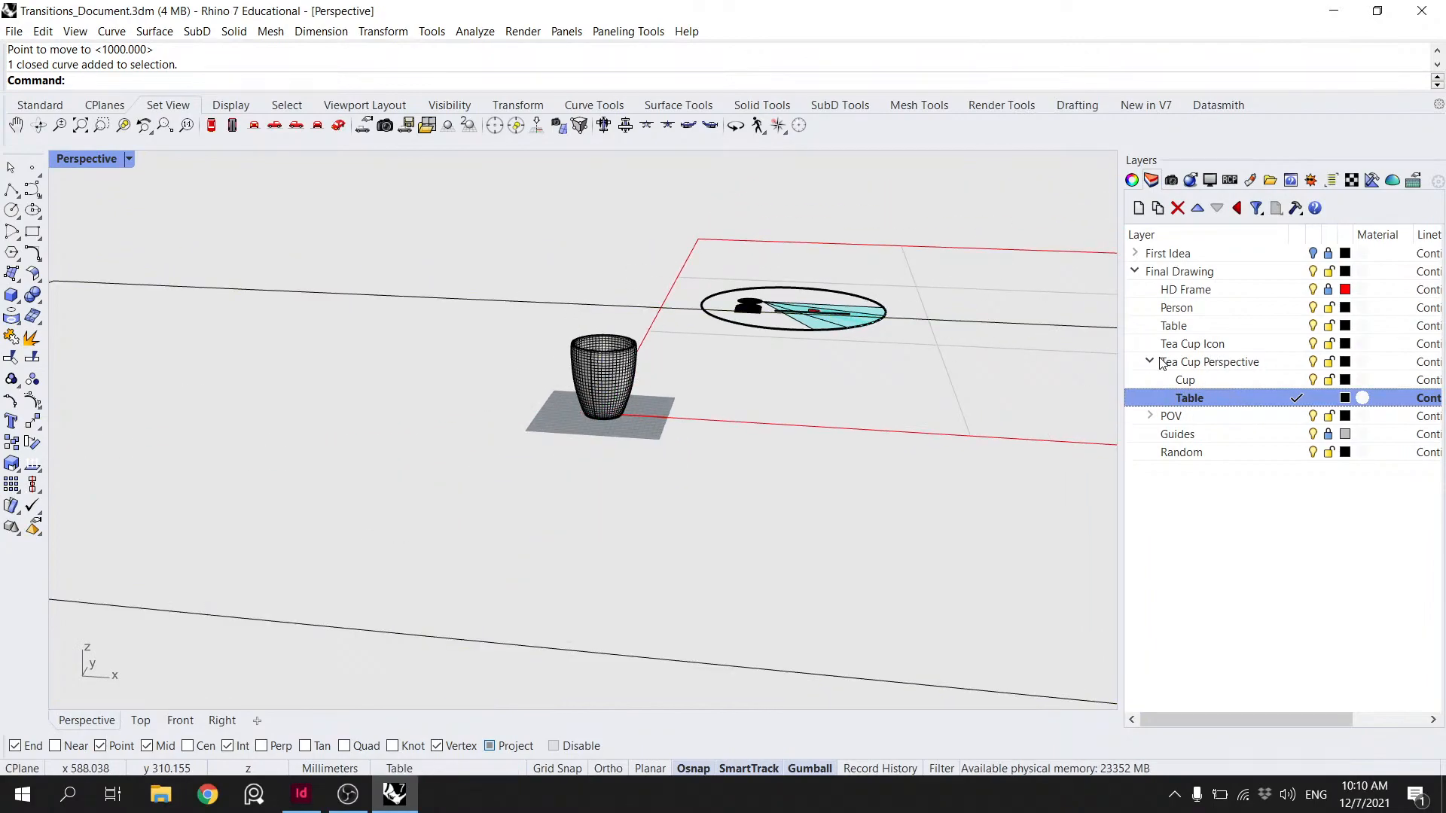
pyautogui.click(1151, 360)
pyautogui.click(1205, 347)
pyautogui.keyDown('shift'); pyautogui.click(1308, 291); pyautogui.keyUp('shift')
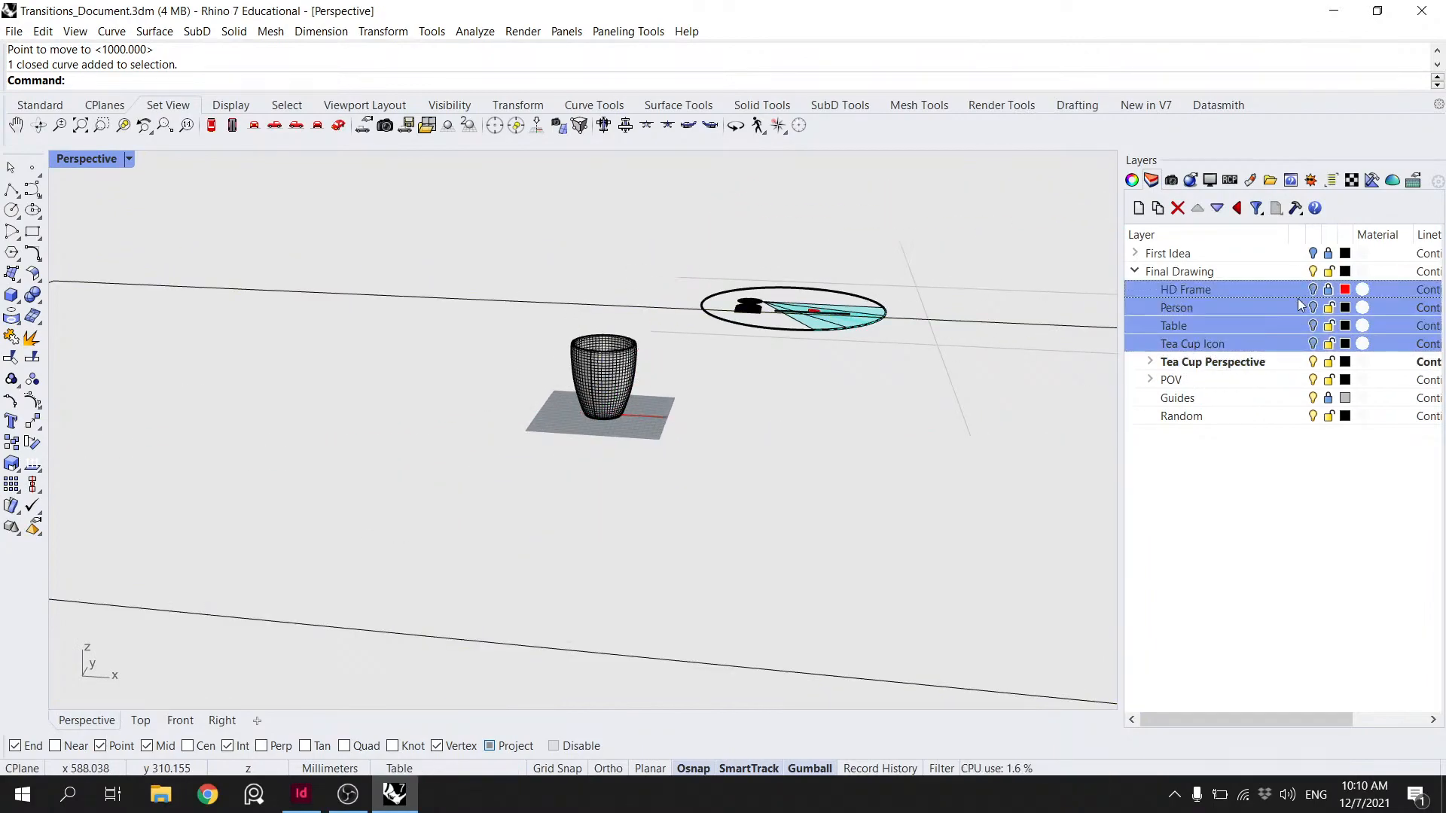
pyautogui.click(1228, 384)
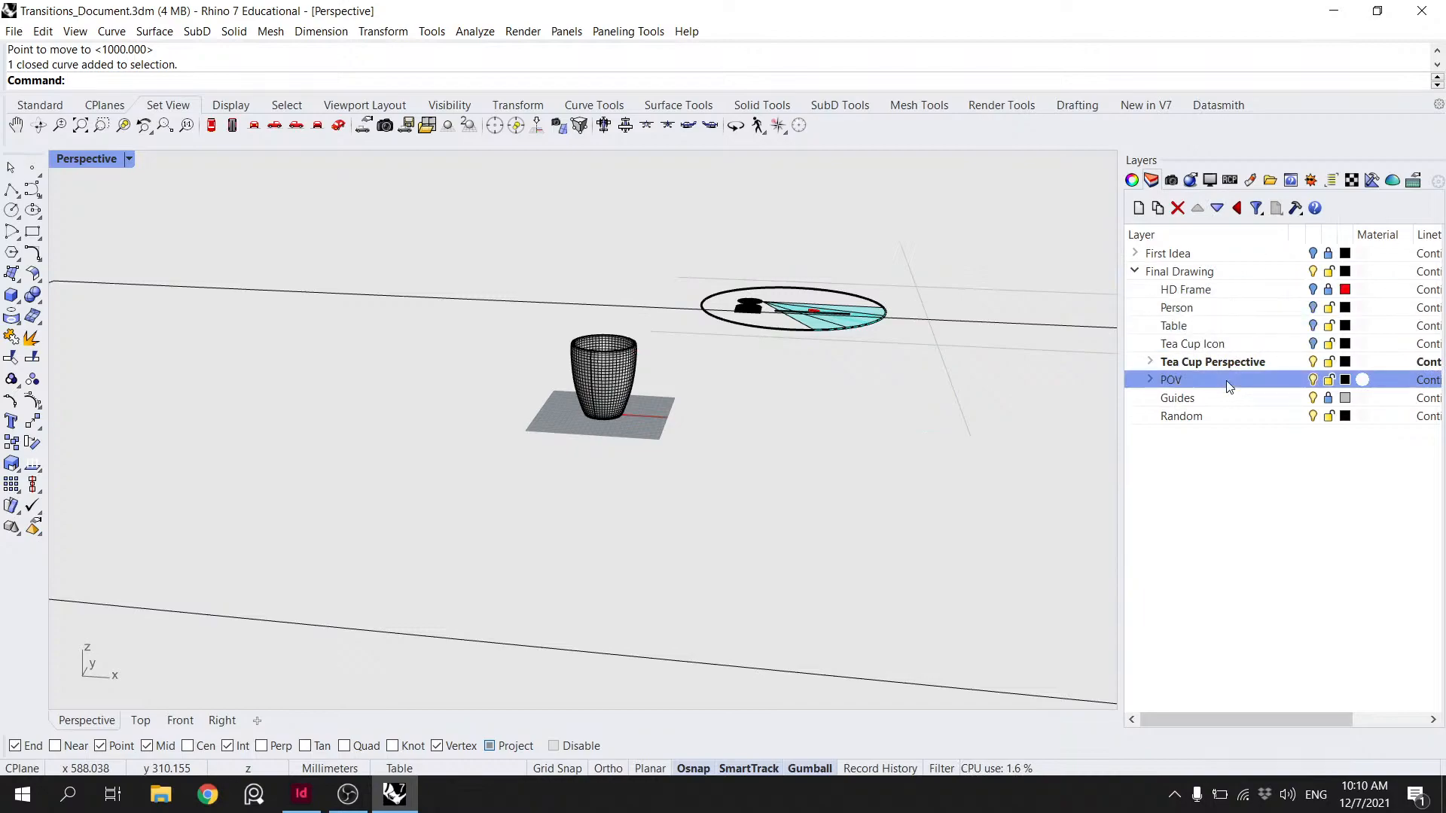
pyautogui.keyDown('shift'); pyautogui.click(1314, 419); pyautogui.keyUp('shift')
pyautogui.click(1267, 362)
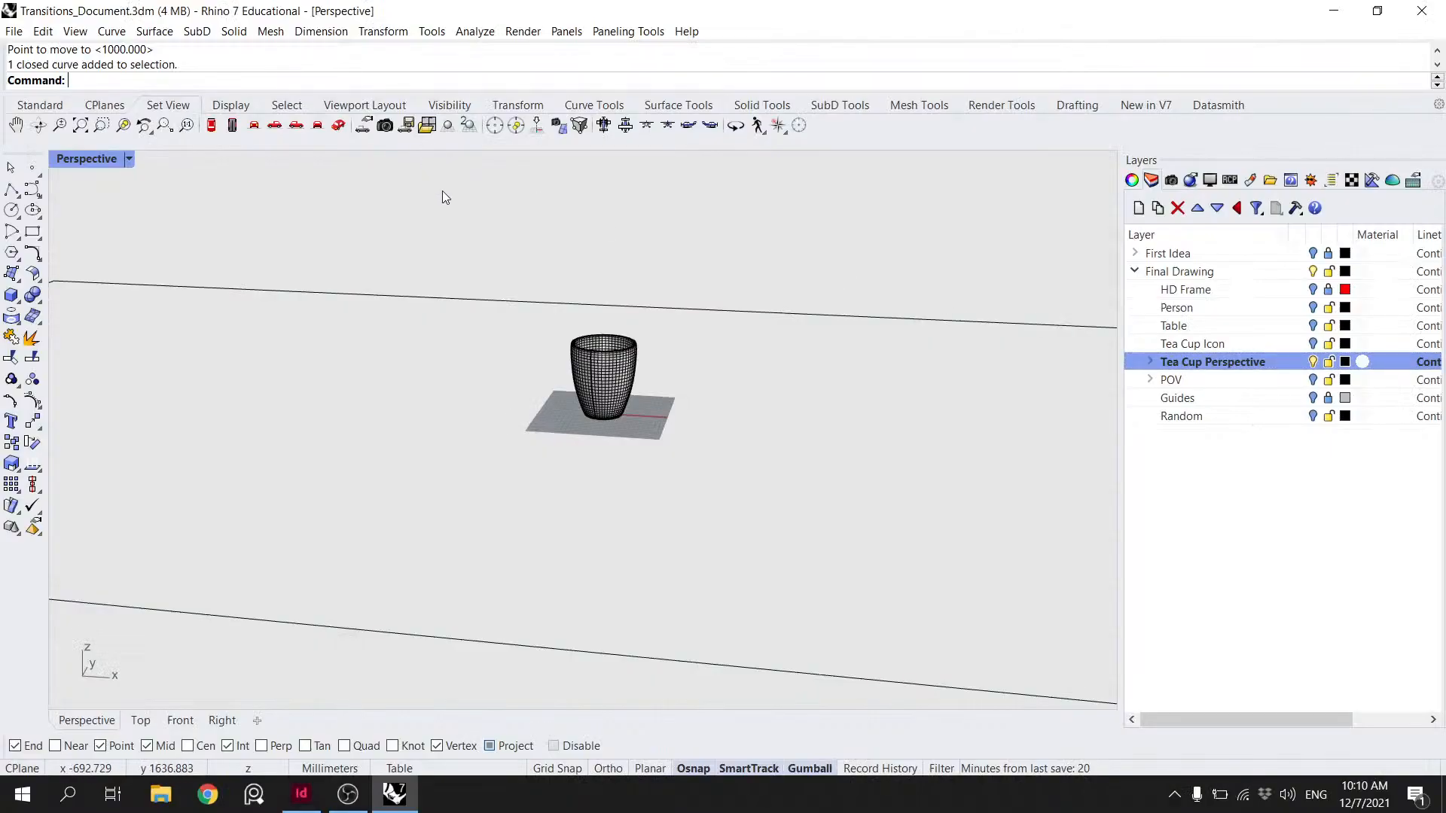
# - Turn off the grid and grid axes in the Perspective viewport with the Grid command
pyautogui.write('Grid')
pyautogui.press('Return')
pyautogui.click(614, 80)
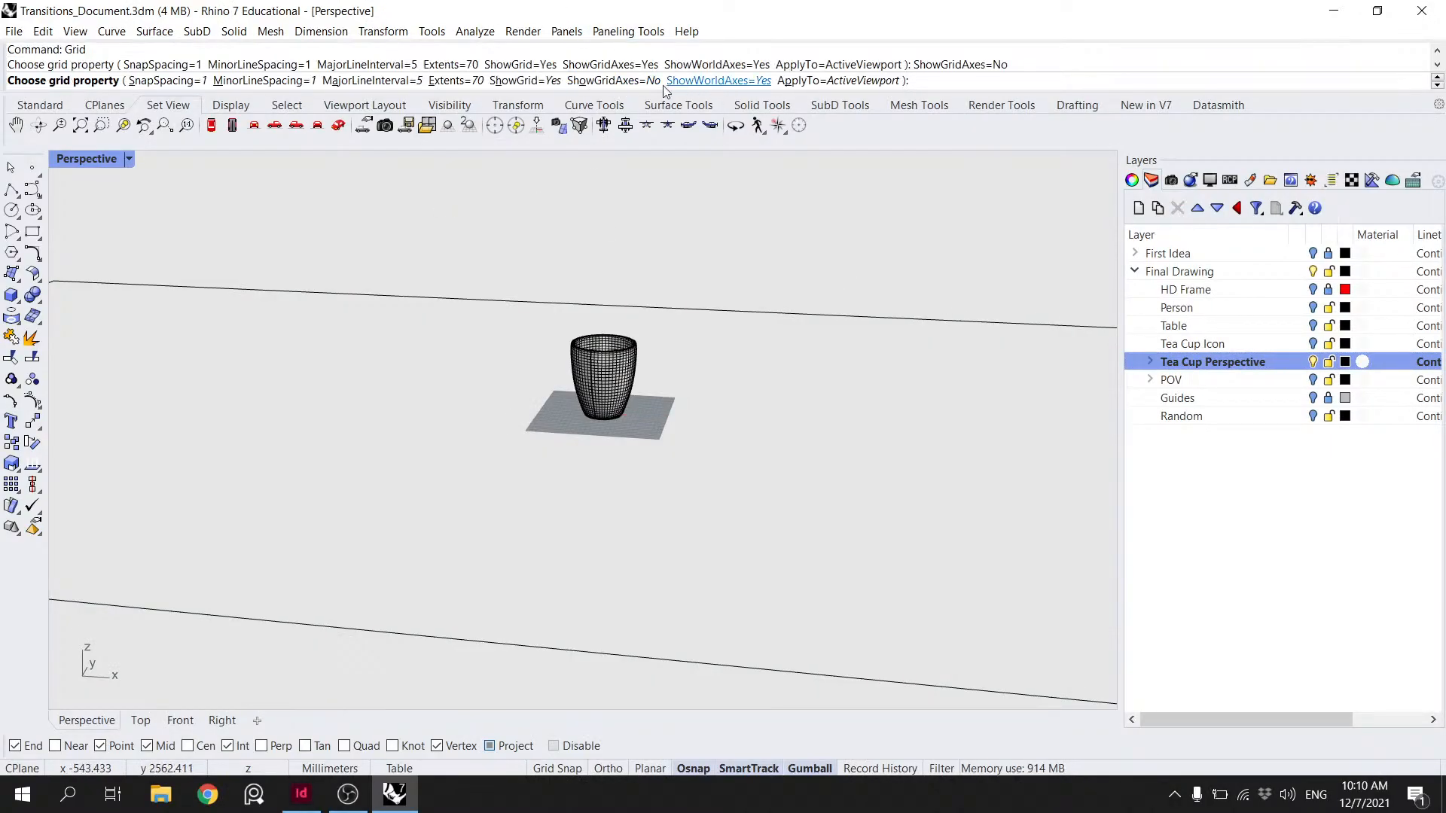
pyautogui.click(557, 82)
pyautogui.moveTo(738, 193); pyautogui.dragTo(566, 284, button='right')
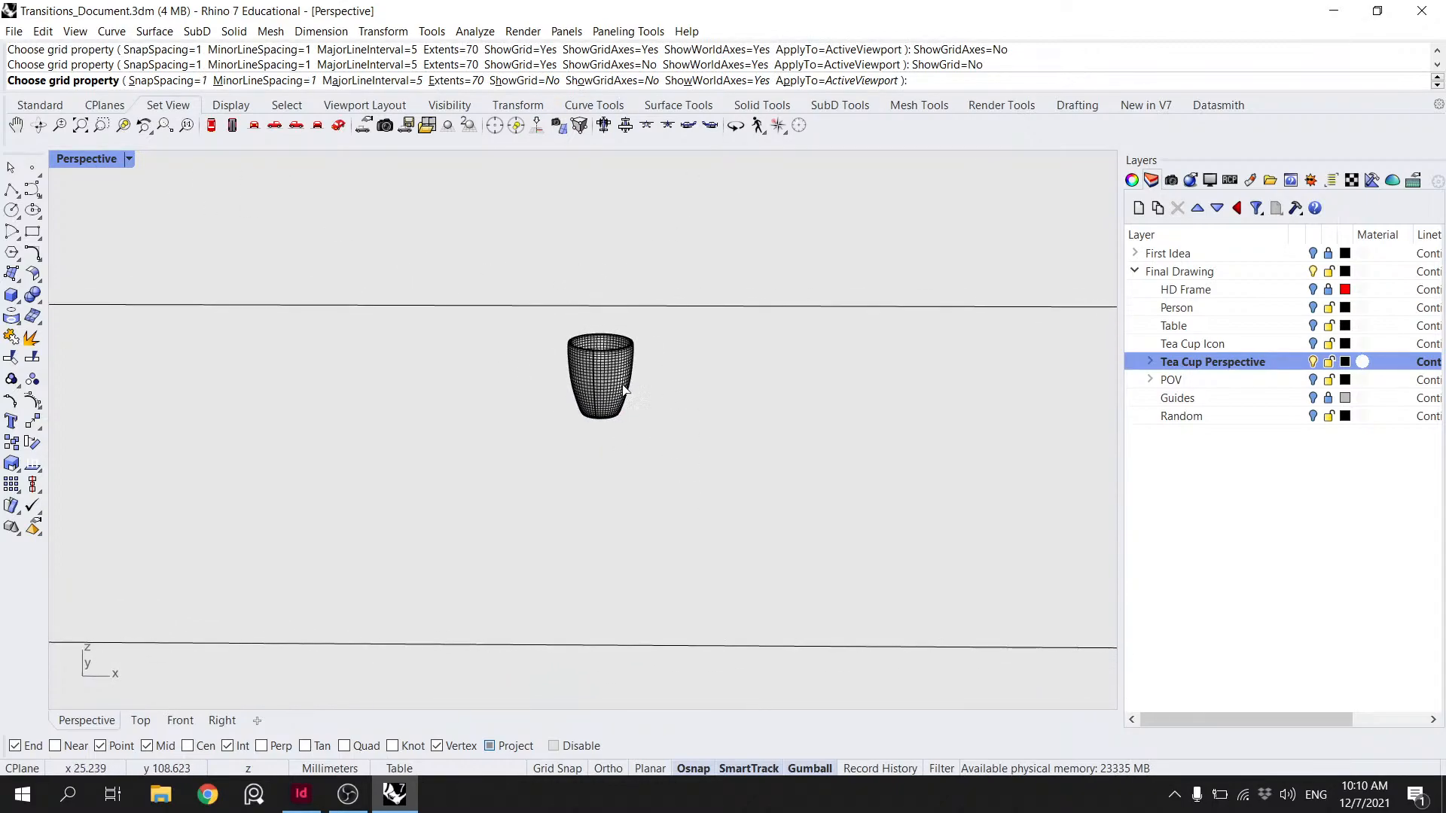
pyautogui.press('Return')
# - Examine the tea cup on the table from several angles and distances in the Perspective viewport
pyautogui.moveTo(624, 380); pyautogui.dragTo(624, 372, button='right')
pyautogui.scroll(3, 625, 377)
pyautogui.moveTo(653, 449); pyautogui.dragTo(577, 382)
pyautogui.press('Escape')
pyautogui.scroll(-9, 626, 339)
pyautogui.moveTo(720, 354); pyautogui.dragTo(753, 351, button='right')
pyautogui.scroll(6, 530, 335)
pyautogui.moveTo(526, 323); pyautogui.dragTo(599, 384, button='right')
pyautogui.scroll(8, 525, 366)
# - Set the Perspective camera's lens length to 25 mm
pyautogui.click(1132, 180)
pyautogui.click(1306, 383)
pyautogui.write('25')
pyautogui.press('Return')
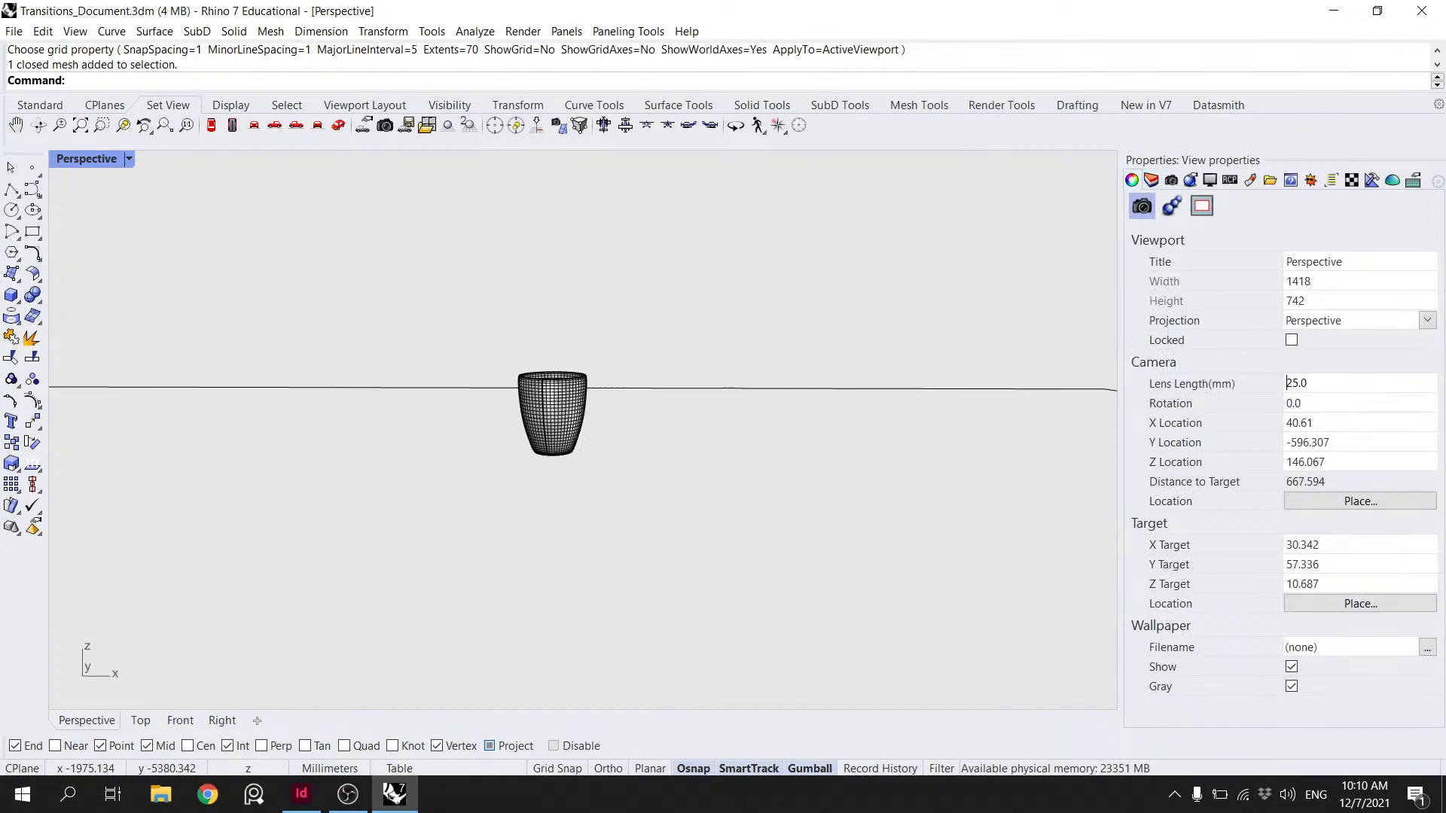
# - Set the Perspective camera's lens length to 18 mm and frame the tea cup closely, looking down into it
pyautogui.scroll(8, 466, 372)
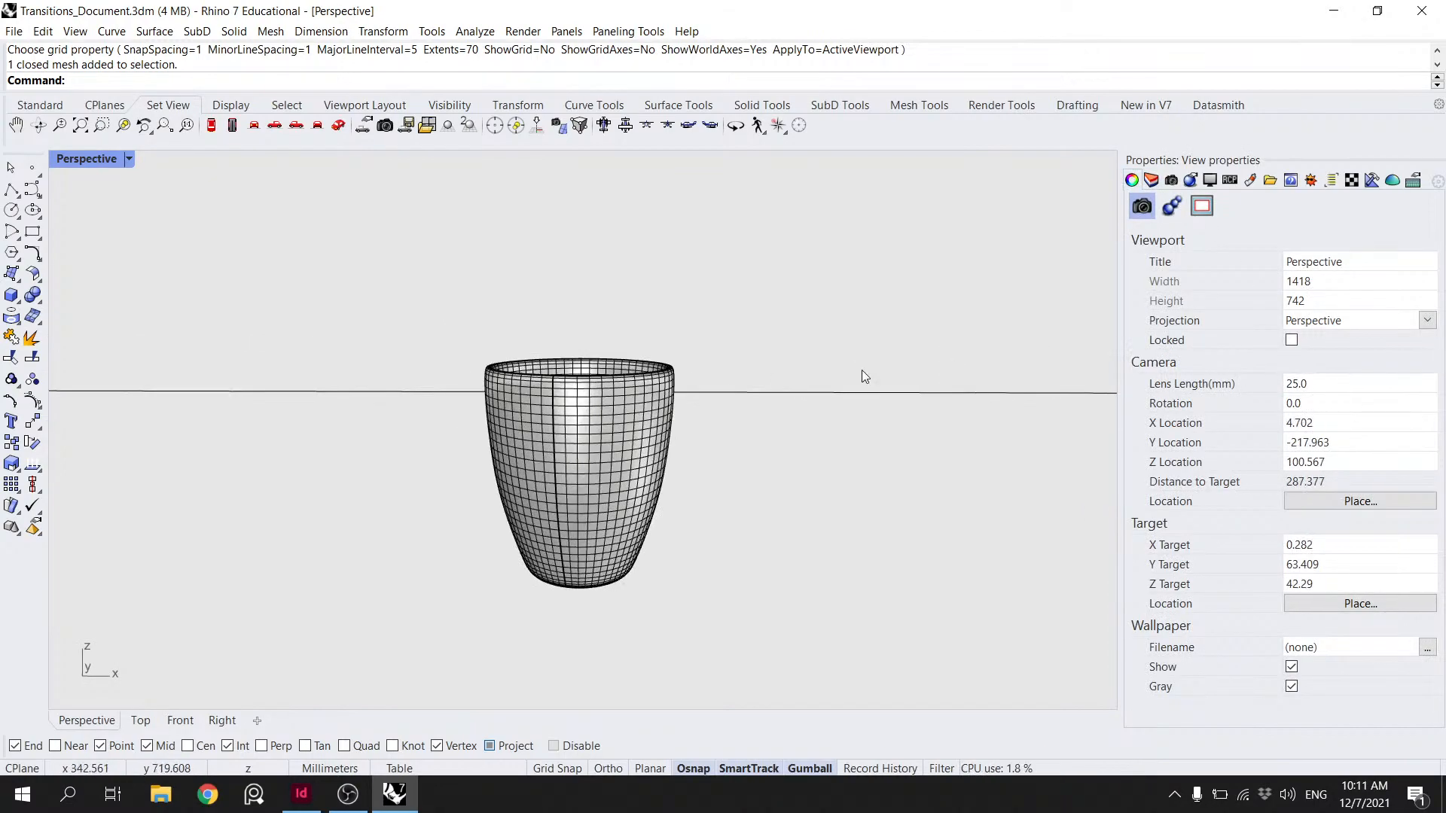
pyautogui.write('18')
pyautogui.press('Return')
pyautogui.moveTo(561, 323); pyautogui.dragTo(561, 369, button='right')
pyautogui.scroll(4, 549, 365)
pyautogui.scroll(-1, 551, 366)
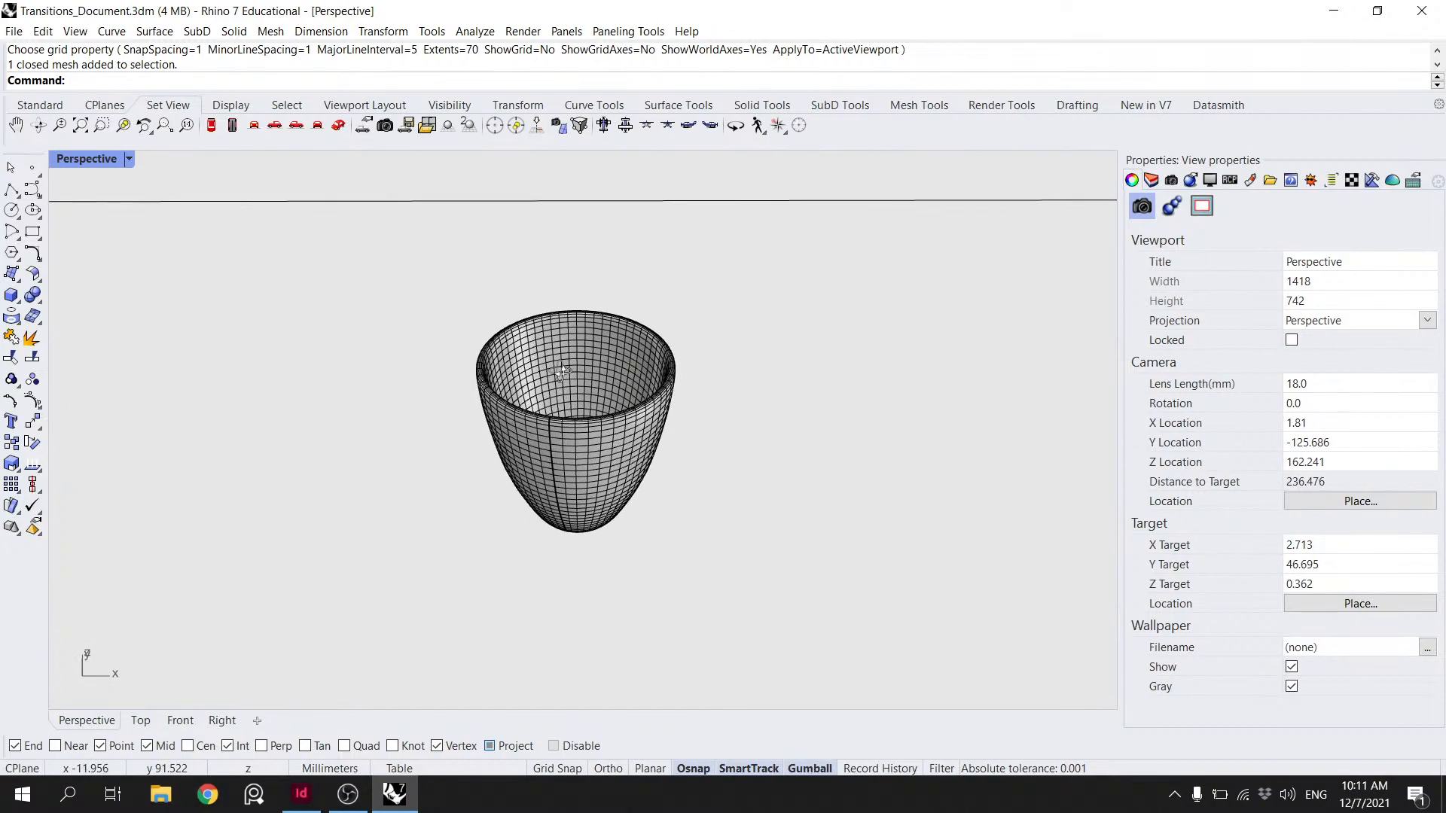
pyautogui.scroll(3, 563, 371)
pyautogui.scroll(1, 569, 365)
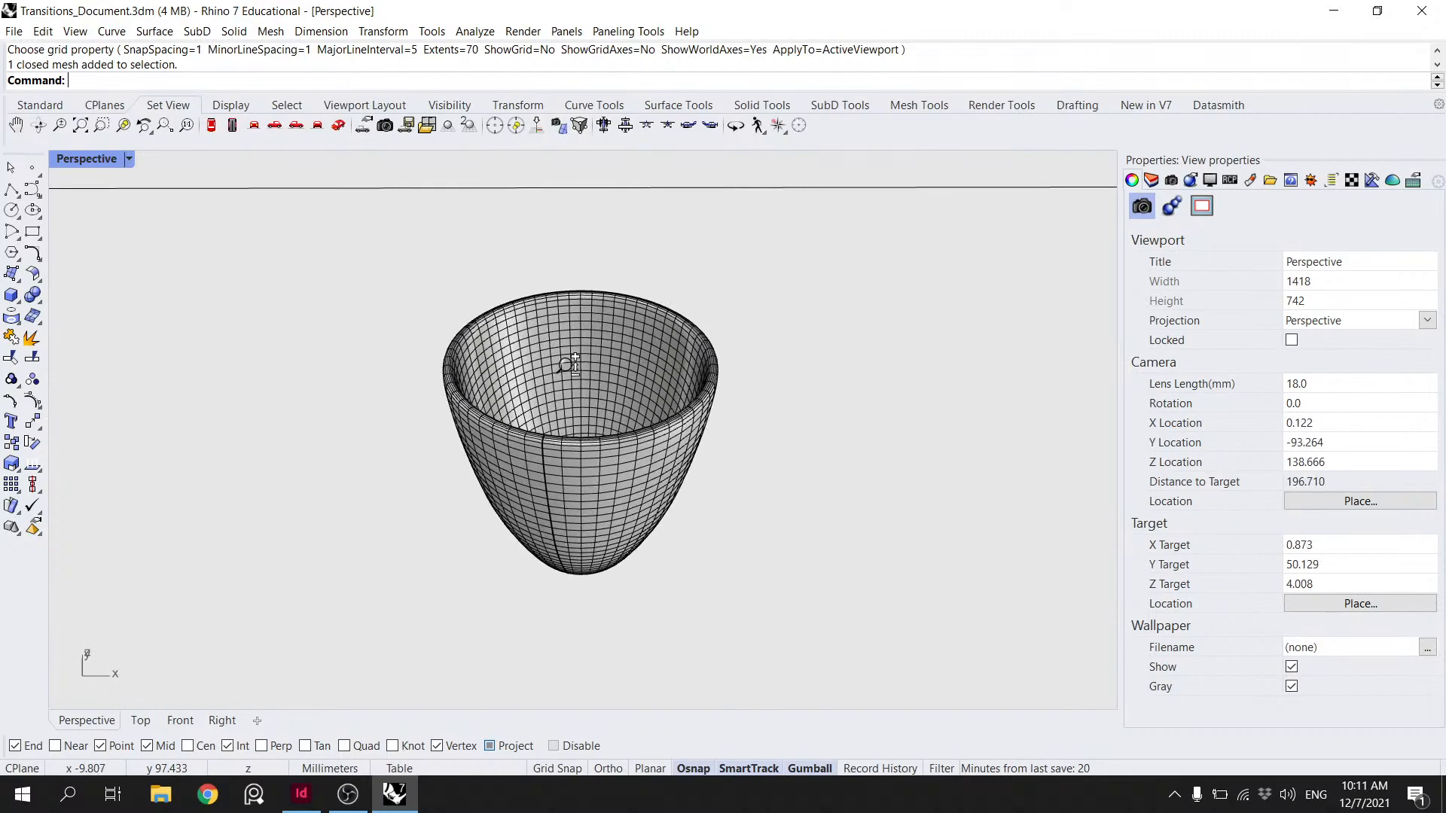
pyautogui.keyDown('shift'); pyautogui.moveTo(572, 367); pyautogui.dragTo(609, 381, button='right'); pyautogui.keyUp('shift')
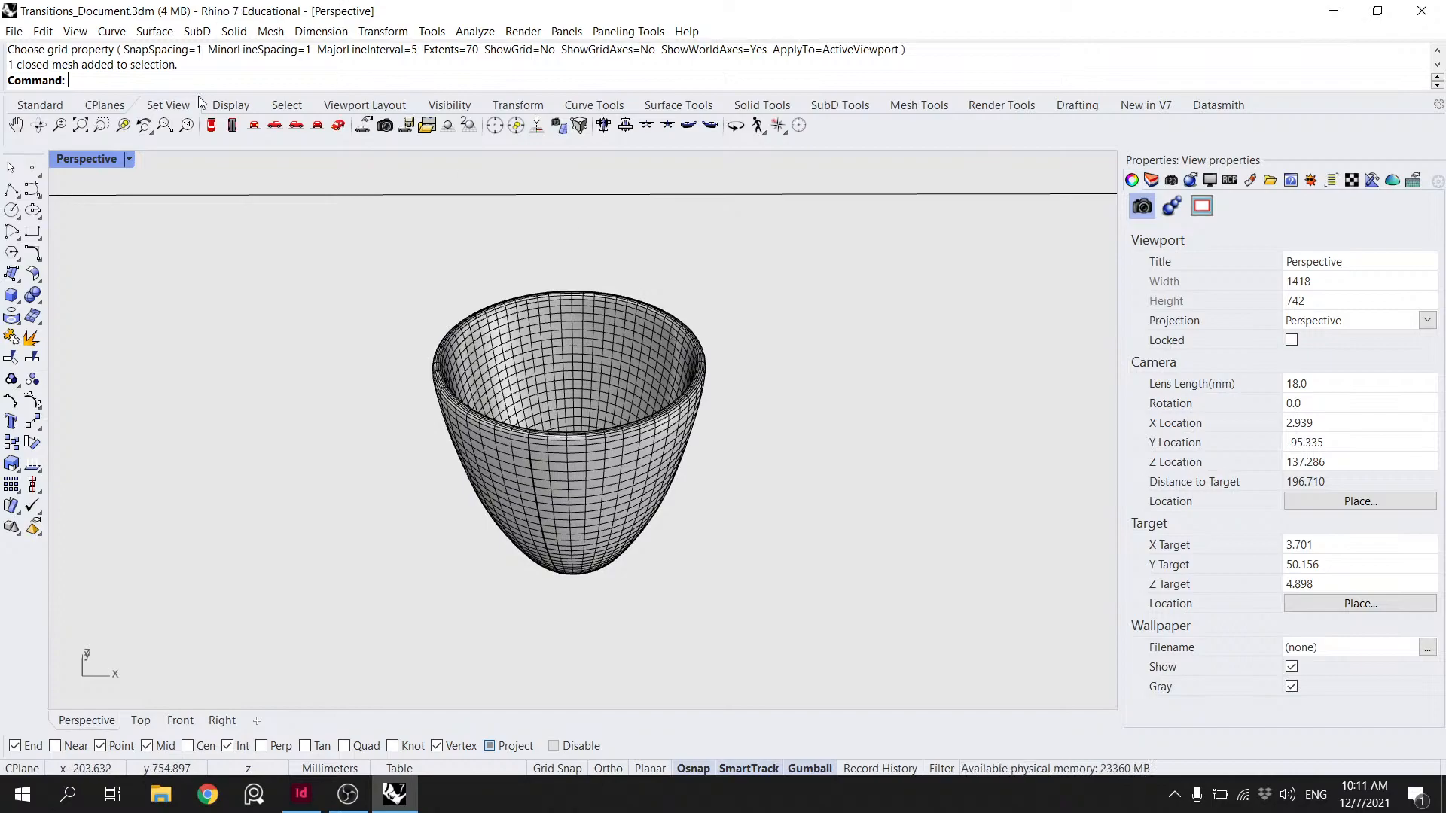
# - Set the Perspective viewport's display mode to Rendered
pyautogui.click(127, 158)
pyautogui.click(101, 257)
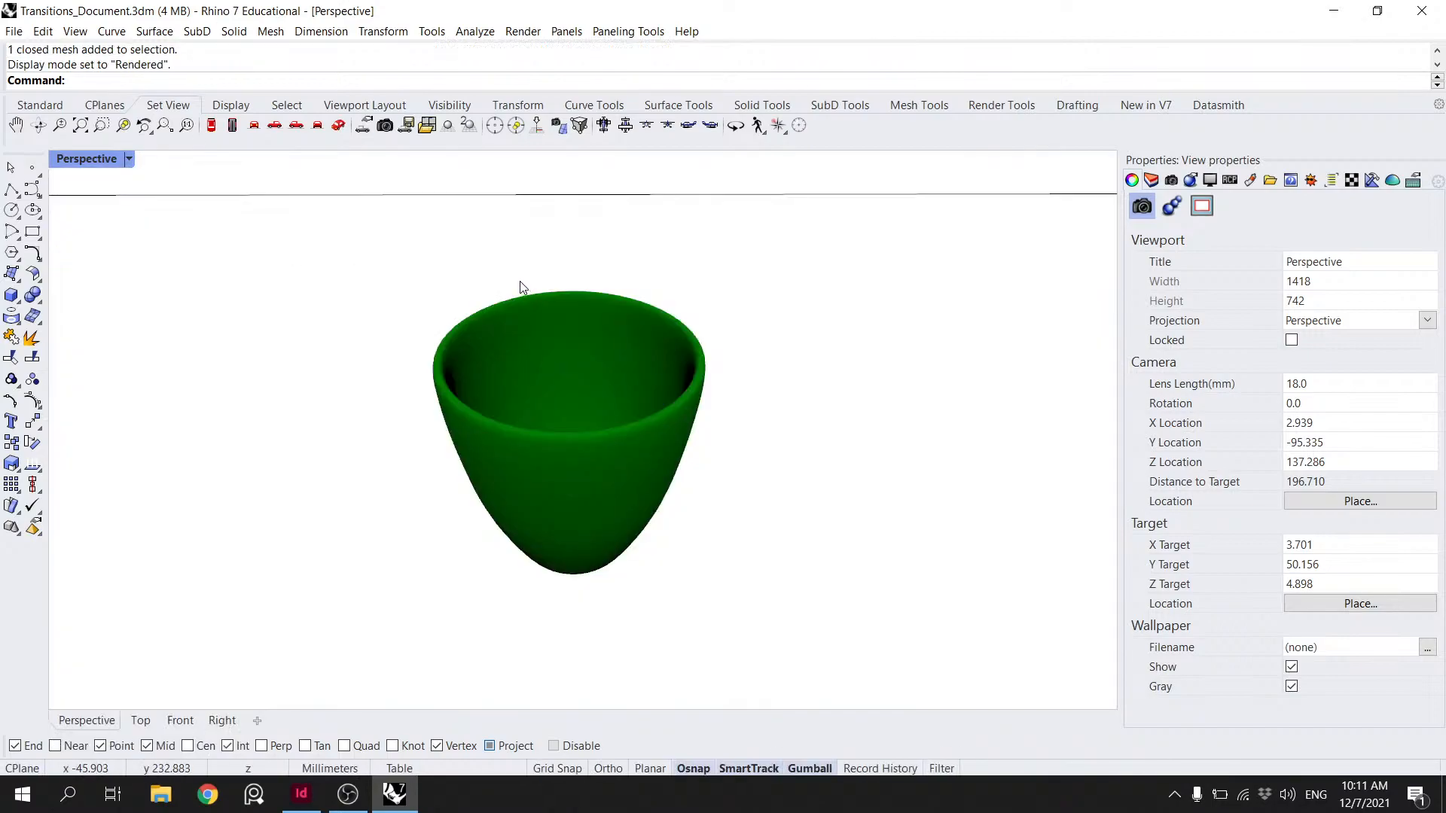
pyautogui.click(602, 327)
pyautogui.click(781, 306)
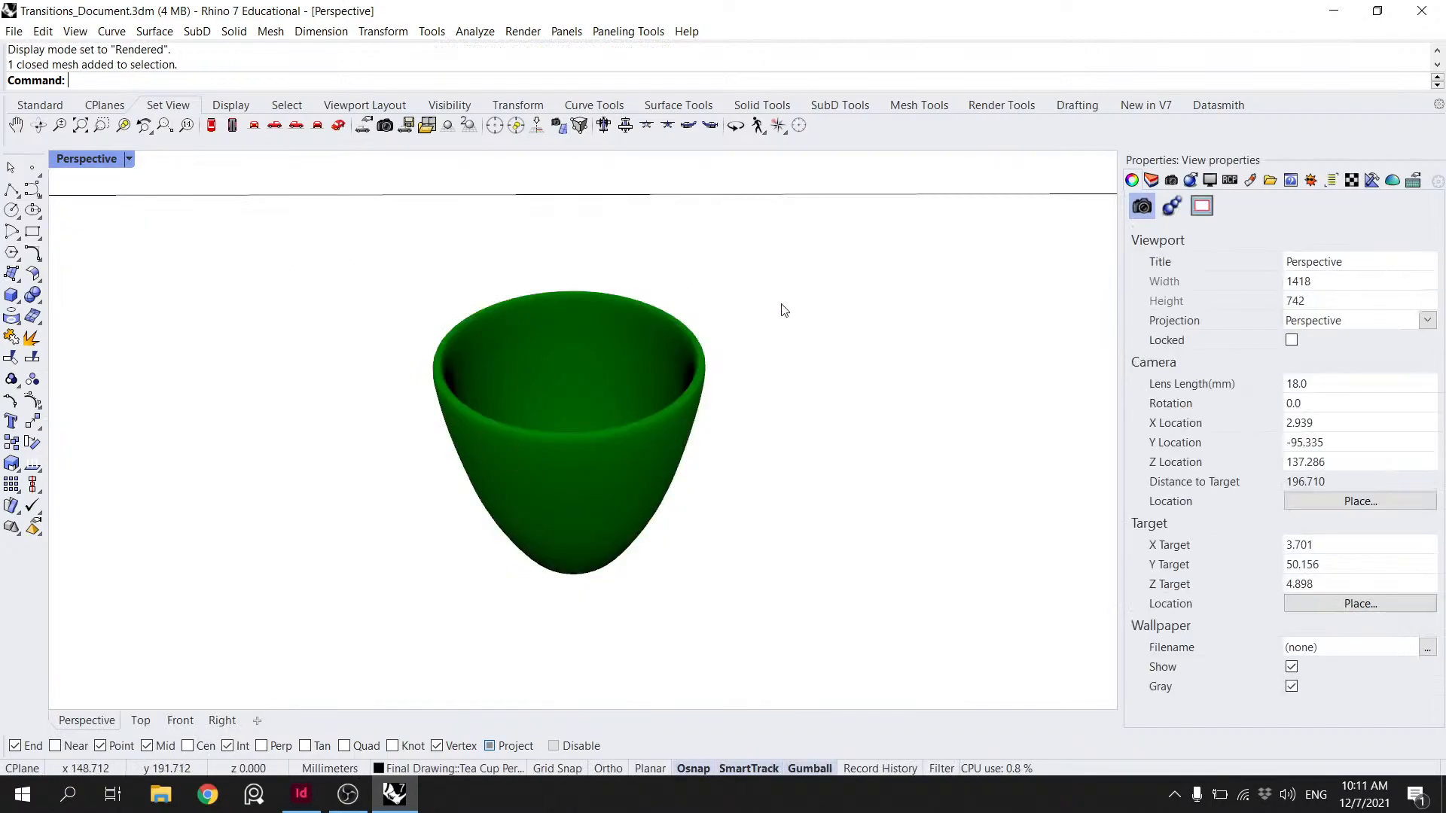
# - Use manual sun control with an azimuth of 178.1° and an altitude of 67.0°
pyautogui.click(1250, 181)
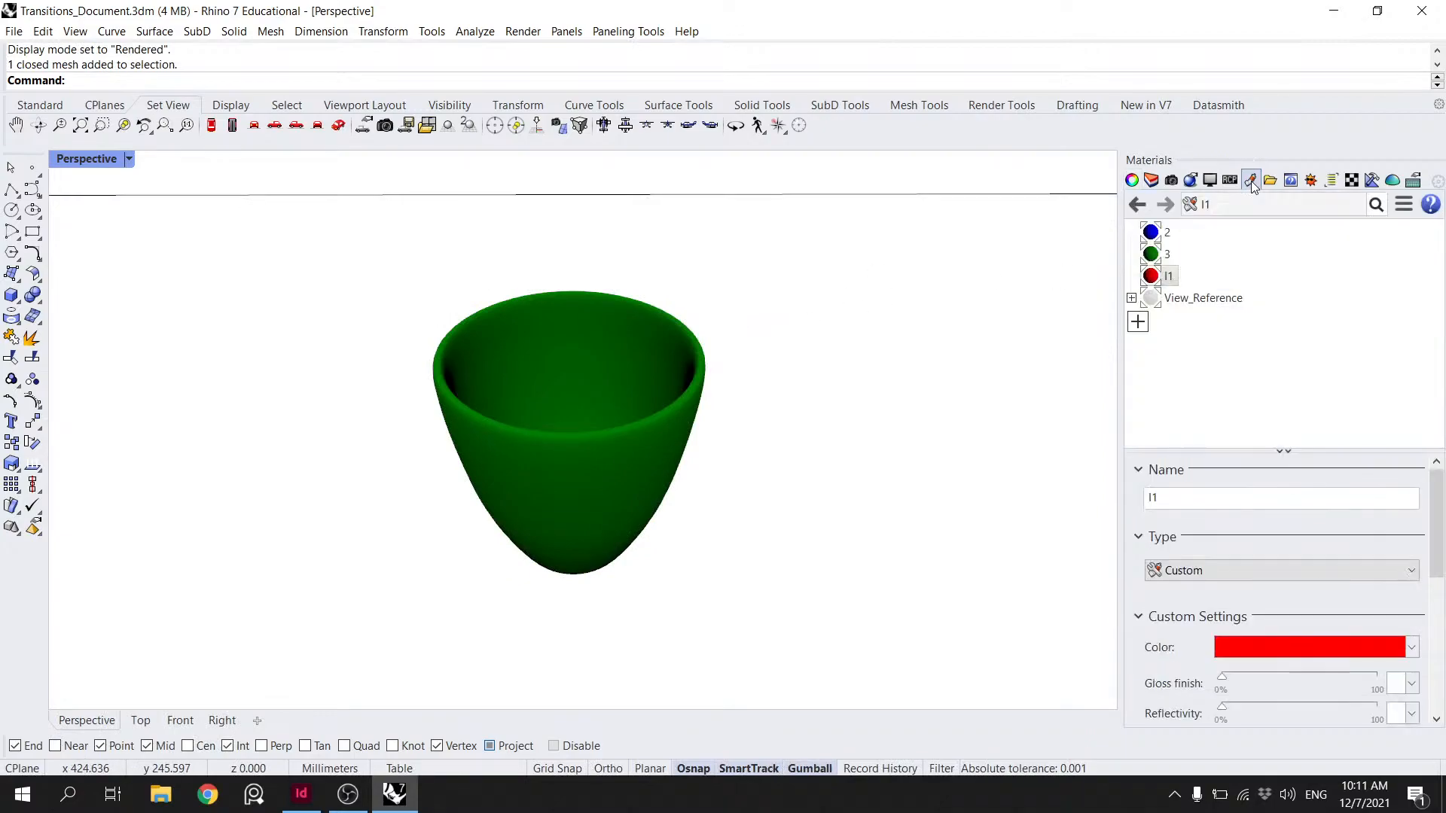
pyautogui.click(1311, 181)
pyautogui.click(1201, 259)
pyautogui.moveTo(1311, 551); pyautogui.dragTo(1331, 600)
pyautogui.moveTo(1249, 645); pyautogui.dragTo(1365, 557)
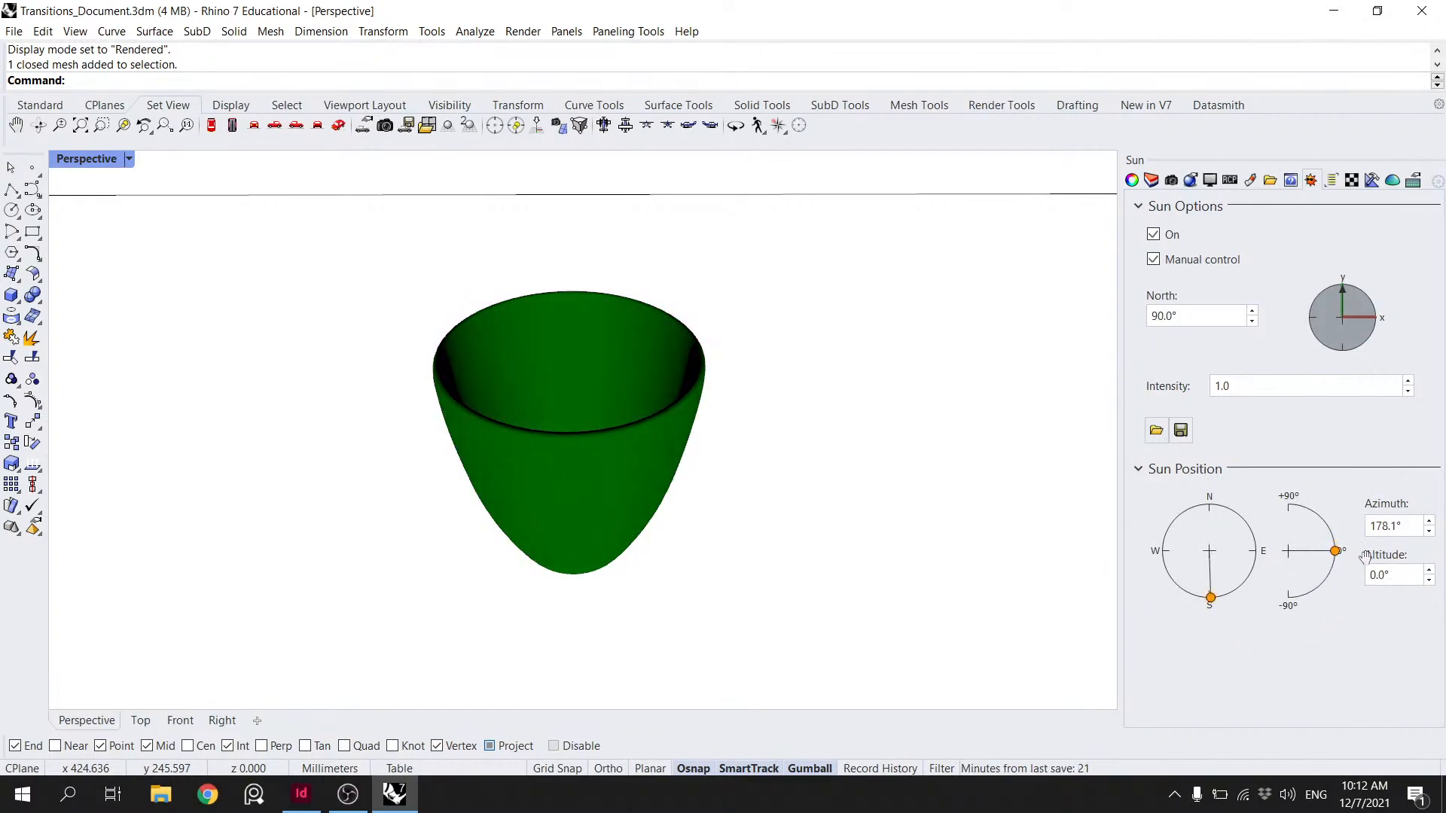
pyautogui.click(1169, 264)
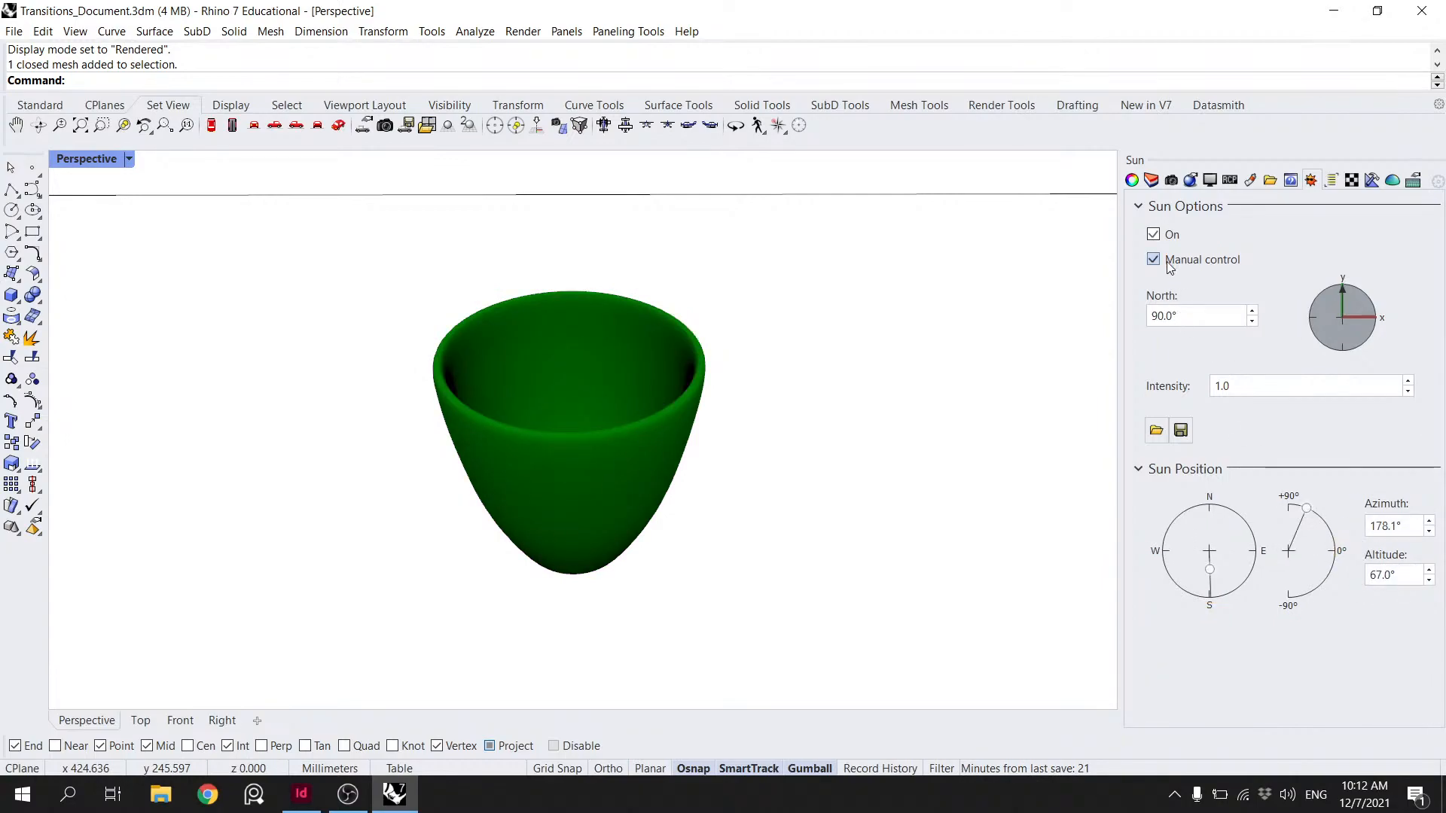
# - Try a Make2D of the tea cup from the Perspective view with scene silhouette, on a layer named Perspective Cup
pyautogui.click(1130, 181)
pyautogui.moveTo(757, 323)
pyautogui.mouseDown(button='right')
pyautogui.moveTo(723, 297)
pyautogui.moveTo(736, 316)
pyautogui.mouseUp(button='right')
pyautogui.moveTo(790, 527); pyautogui.dragTo(507, 336)
pyautogui.click(1151, 180)
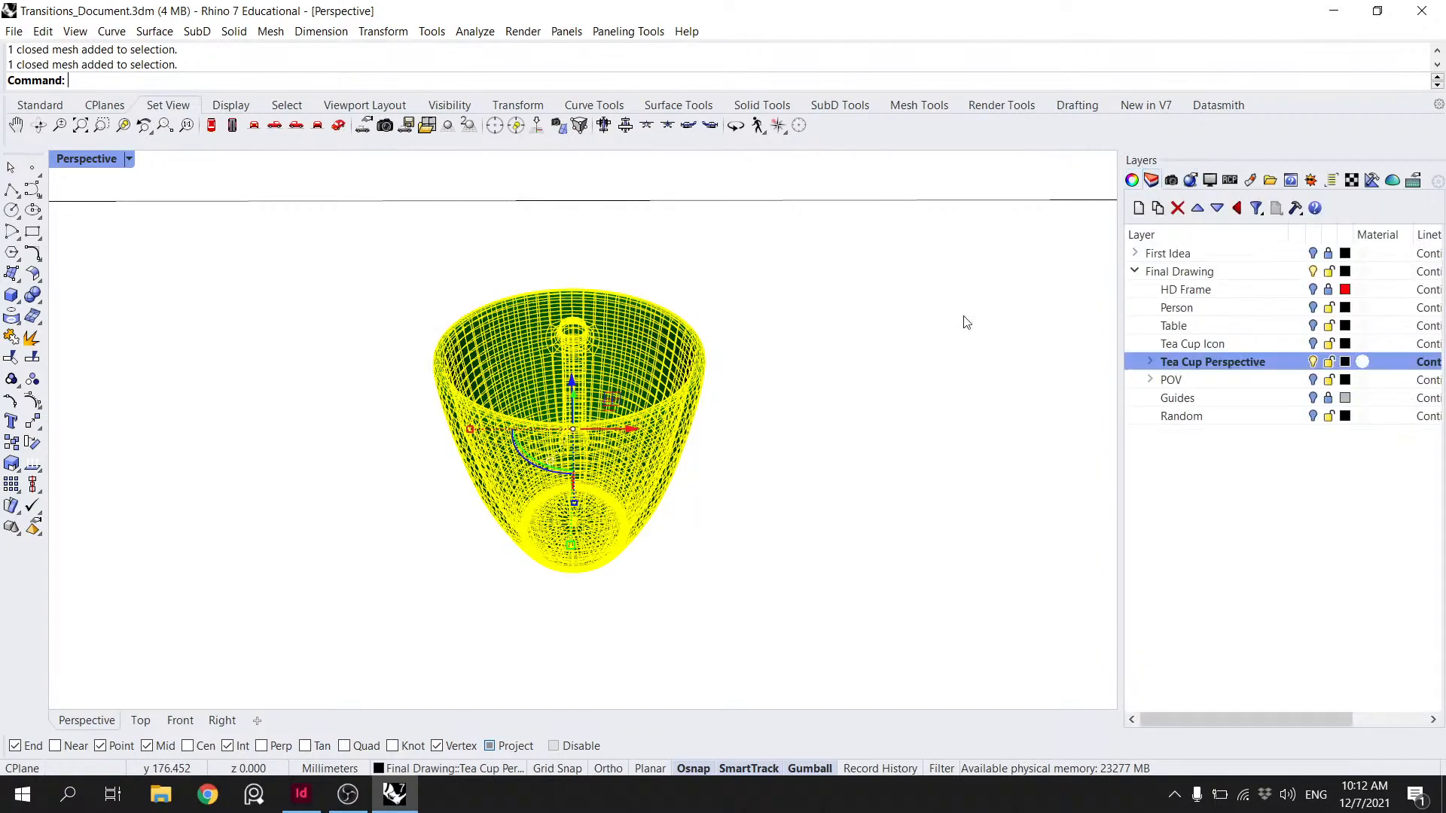
pyautogui.write('Make2D')
pyautogui.press('Return')
pyautogui.moveTo(769, 558); pyautogui.dragTo(459, 530)
pyautogui.write('Perspective Cup')
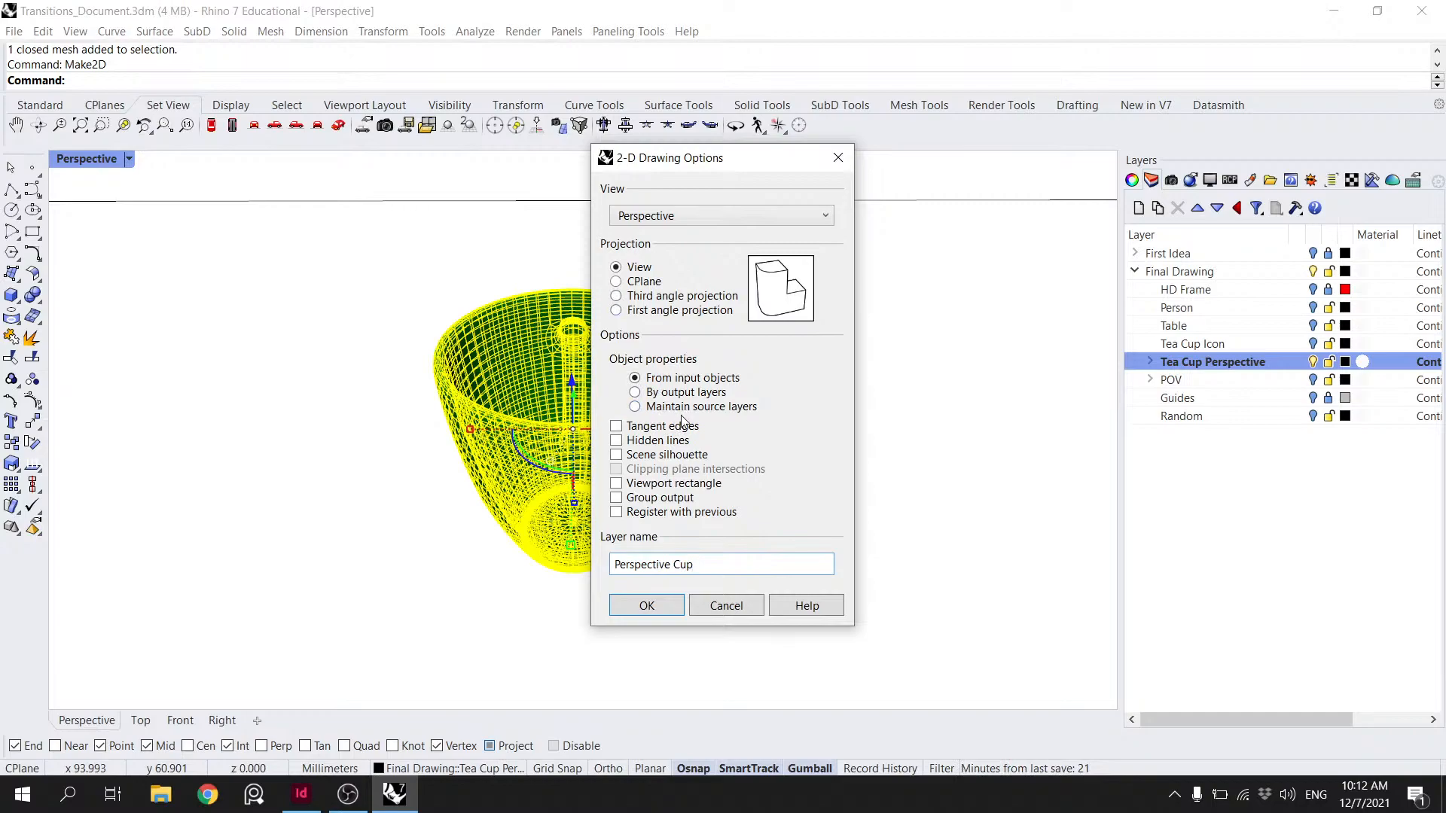
pyautogui.click(660, 457)
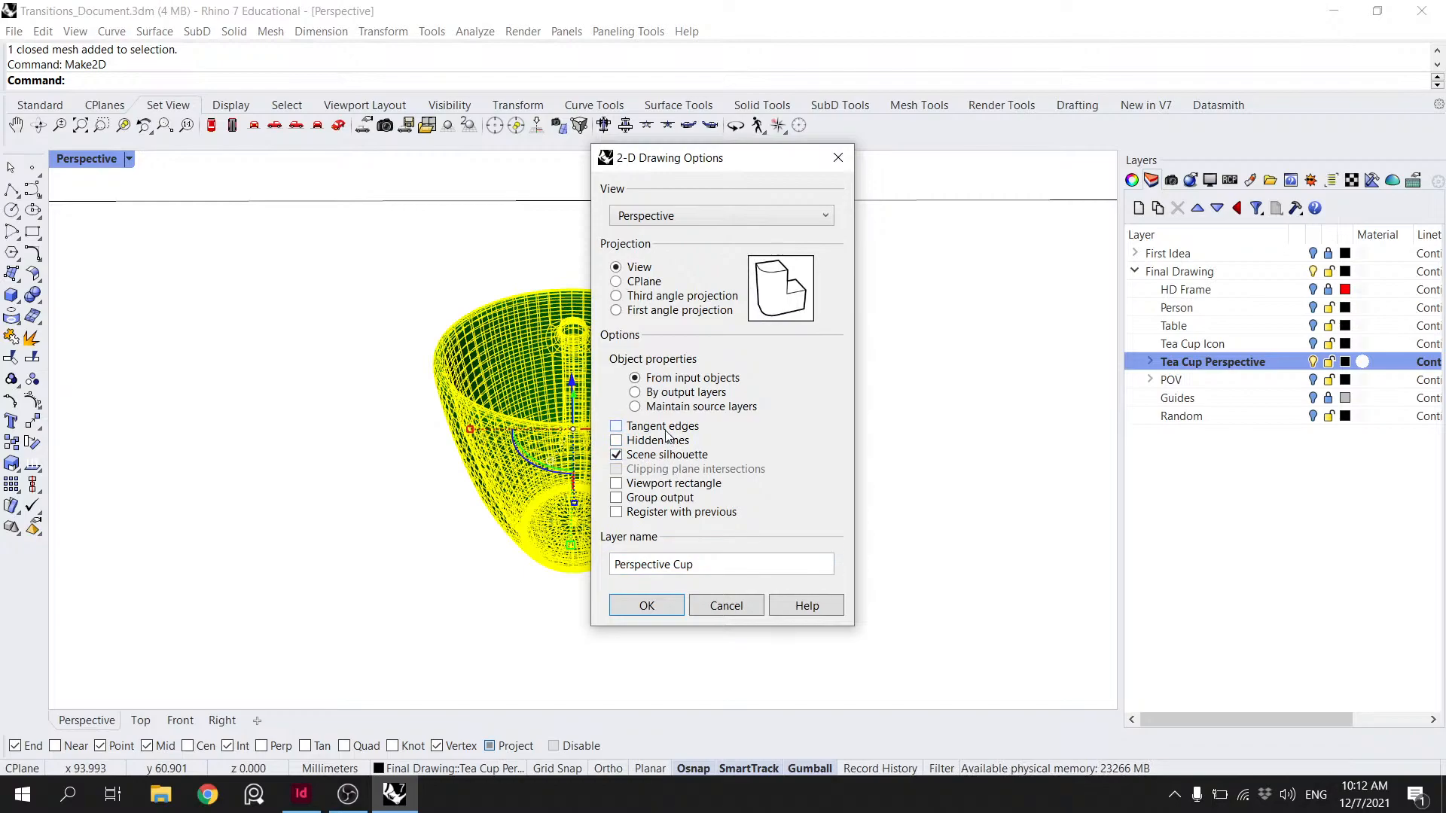
pyautogui.click(672, 602)
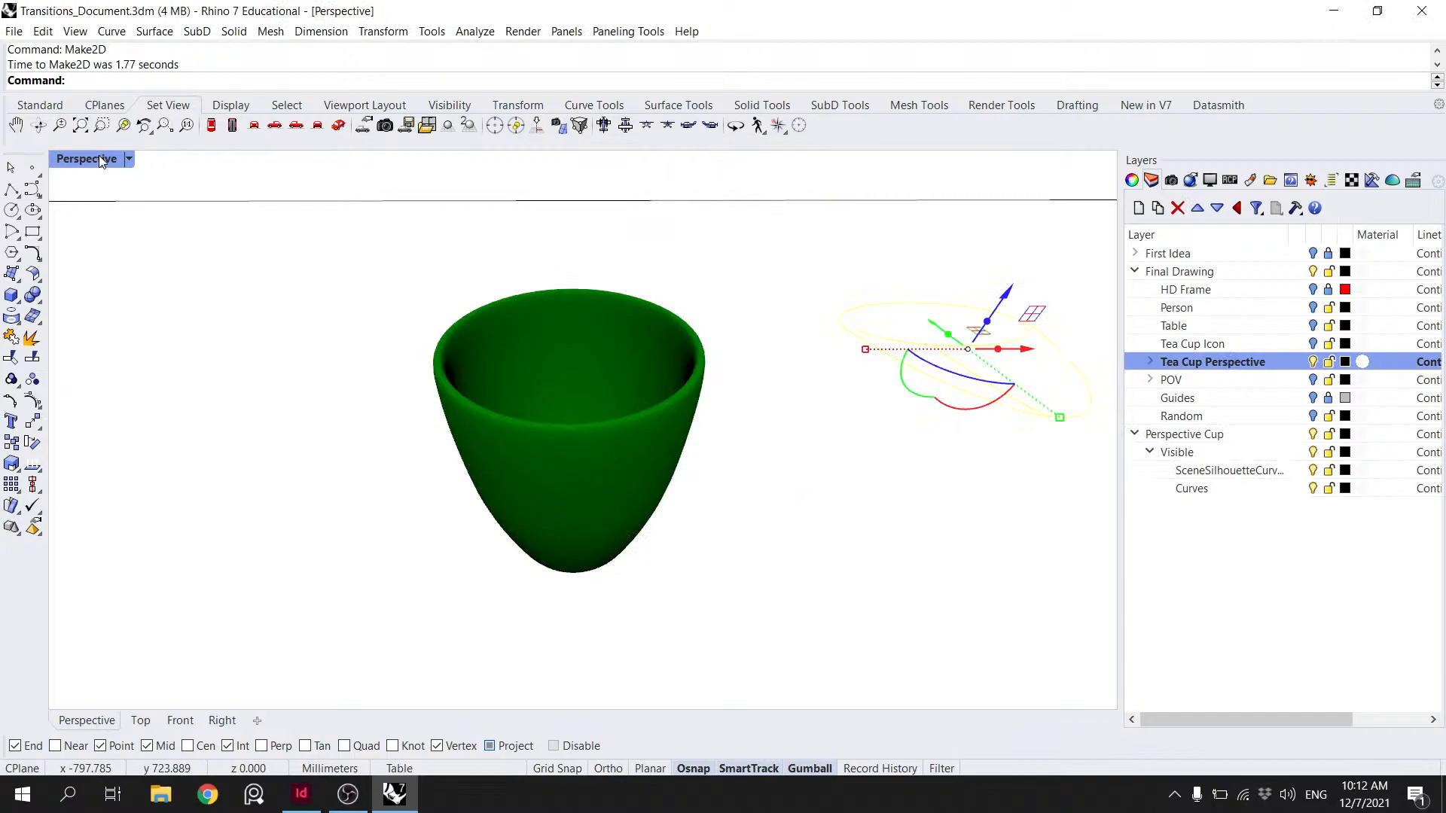
# - Inspect the cup's 2-D outlines in the Perspective and Top viewports and undo the Make2D
pyautogui.moveTo(790, 316)
pyautogui.keyDown('shift'); pyautogui.mouseDown(button='right')
pyautogui.moveTo(452, 347)
pyautogui.moveTo(575, 485)
pyautogui.moveTo(529, 480)
pyautogui.moveTo(604, 545)
pyautogui.mouseUp(button='right'); pyautogui.keyUp('shift')
pyautogui.click(1005, 361)
pyautogui.moveTo(603, 545); pyautogui.dragTo(397, 265)
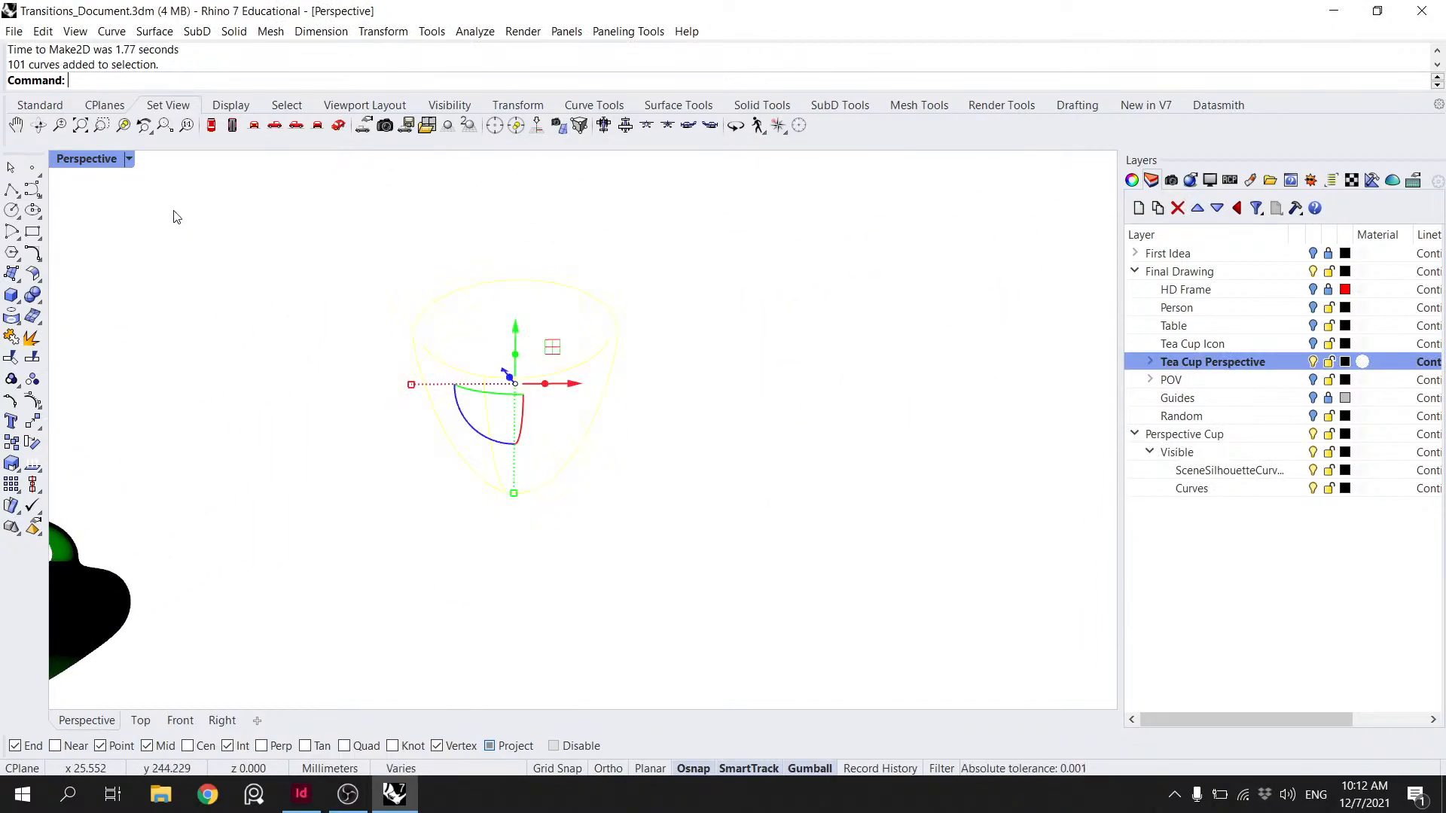
pyautogui.doubleClick(79, 163)
pyautogui.doubleClick(66, 160)
pyautogui.scroll(20, 410, 448)
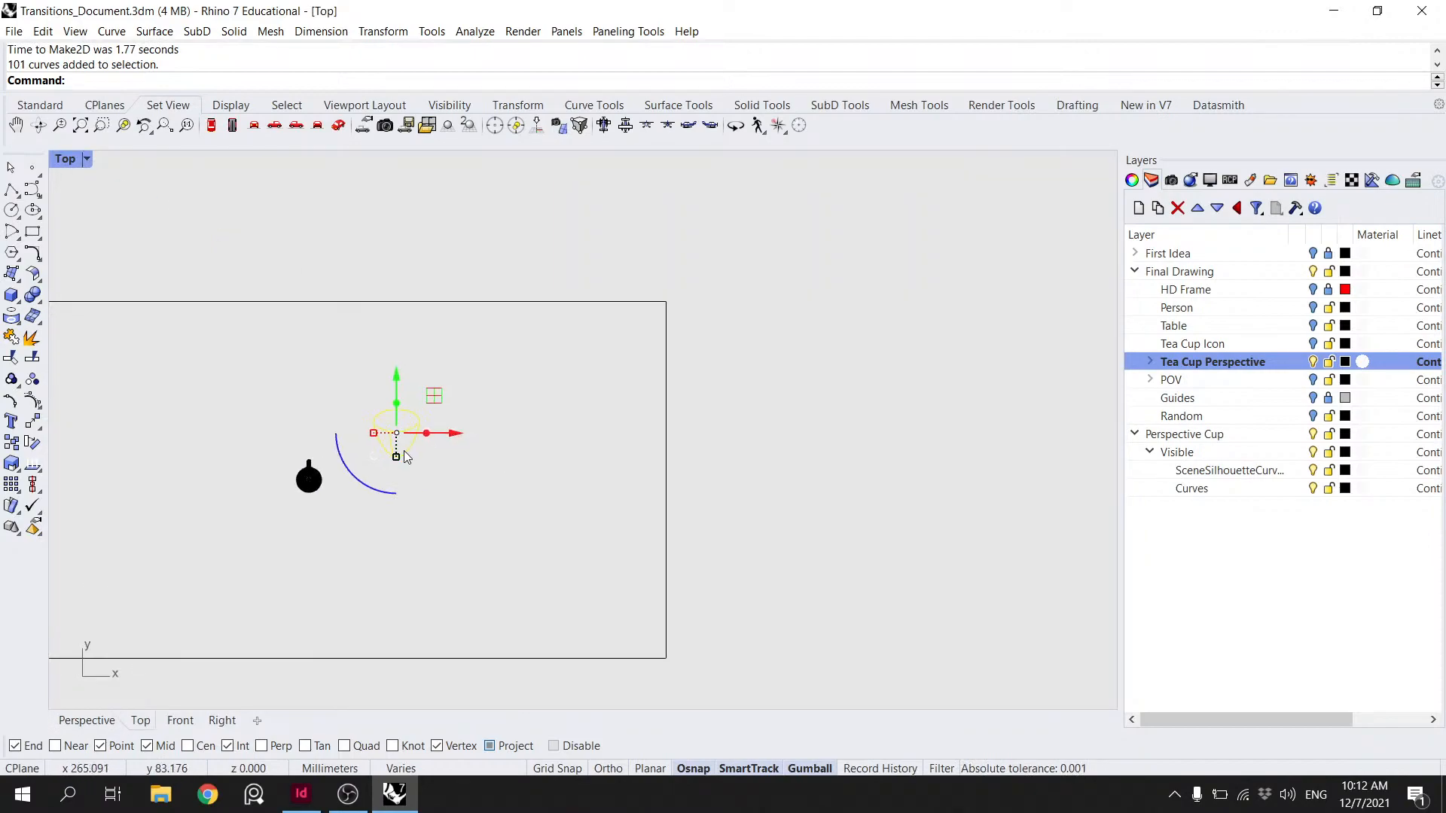
pyautogui.press('Escape')
pyautogui.scroll(-5, 527, 422)
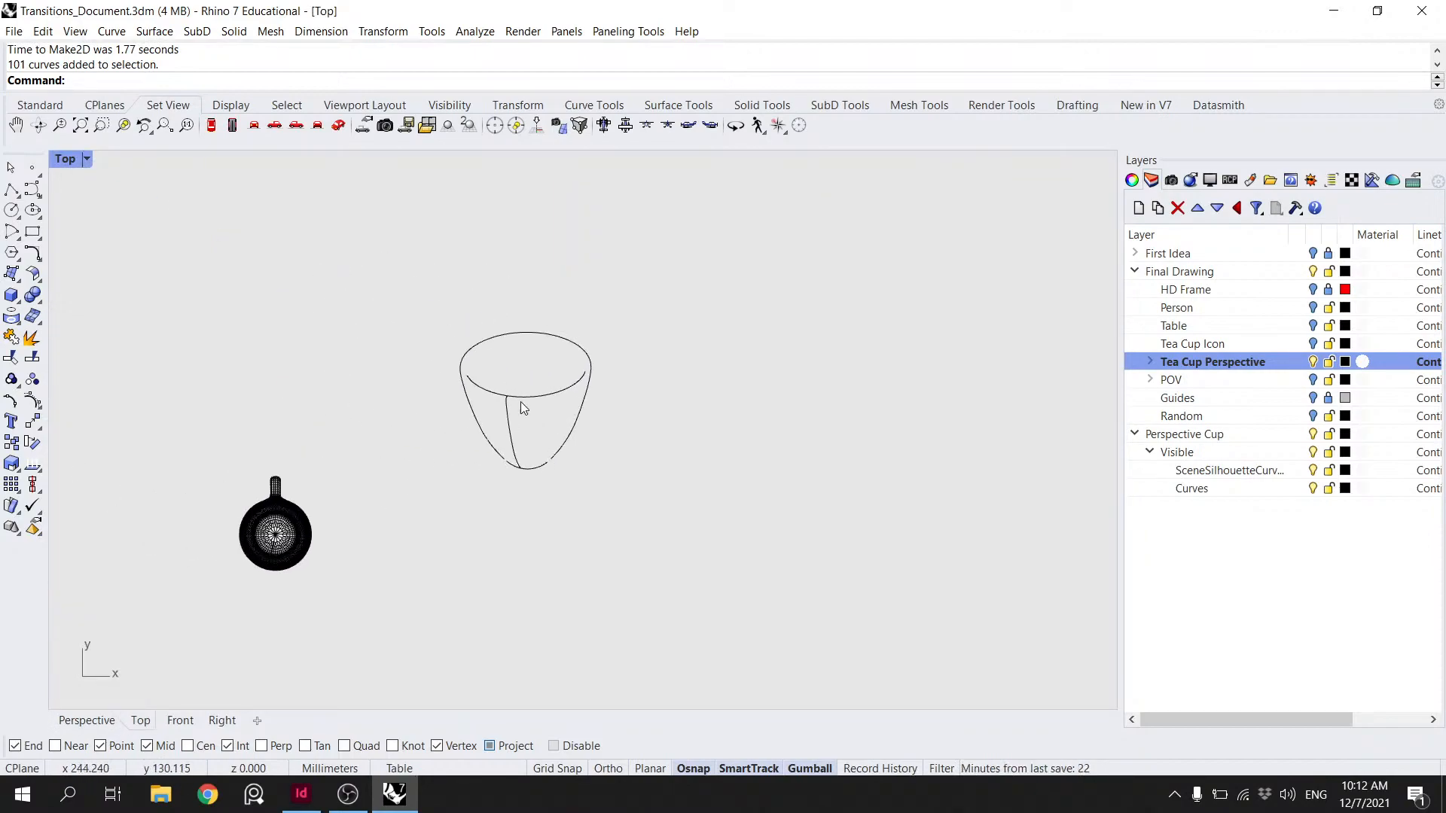
pyautogui.scroll(-2, 513, 452)
pyautogui.hotkey('ctrl', 'z')
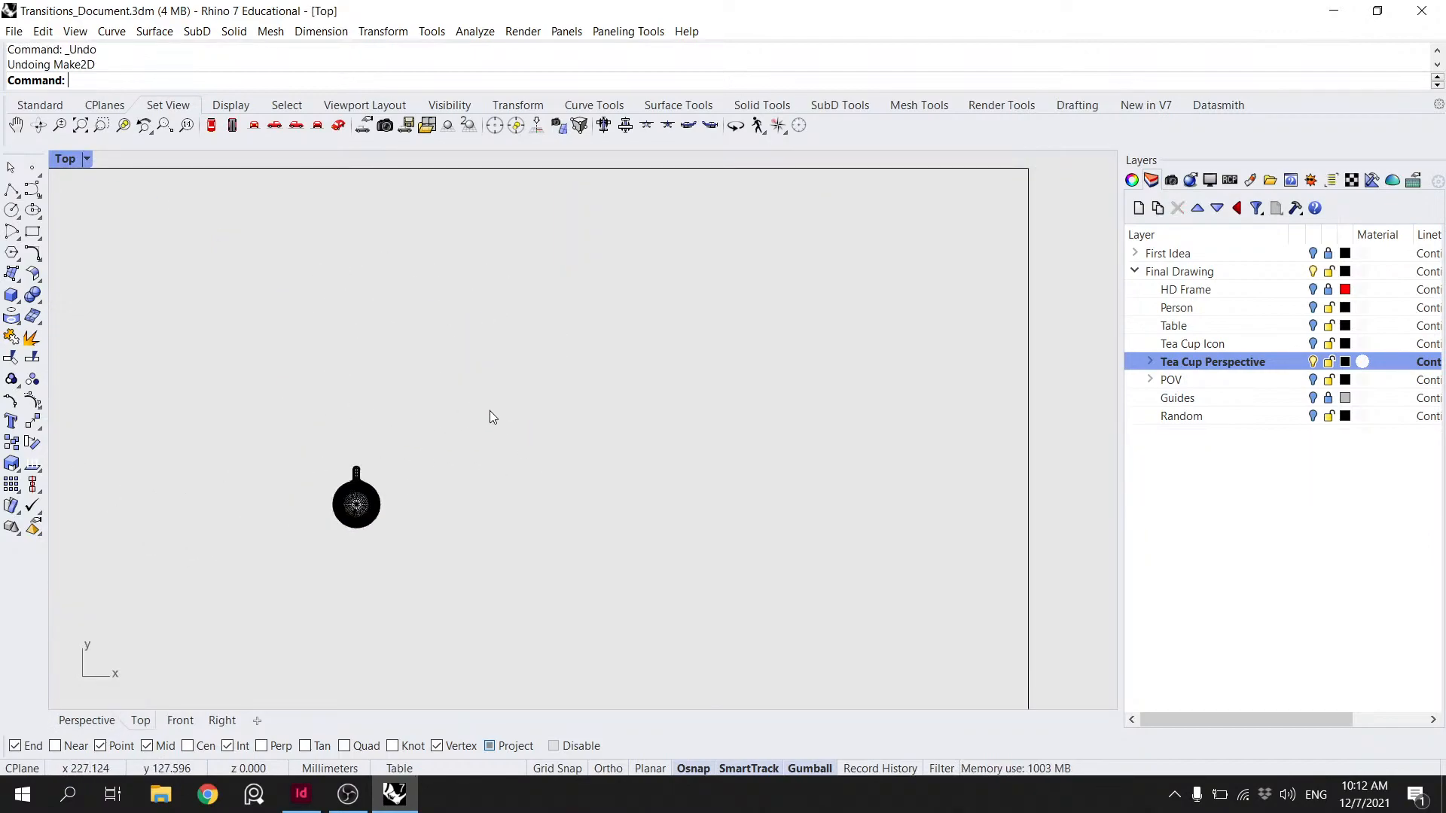
# - Reframe the tea cup in the maximized Perspective viewport and show the list of named views
pyautogui.doubleClick(74, 160)
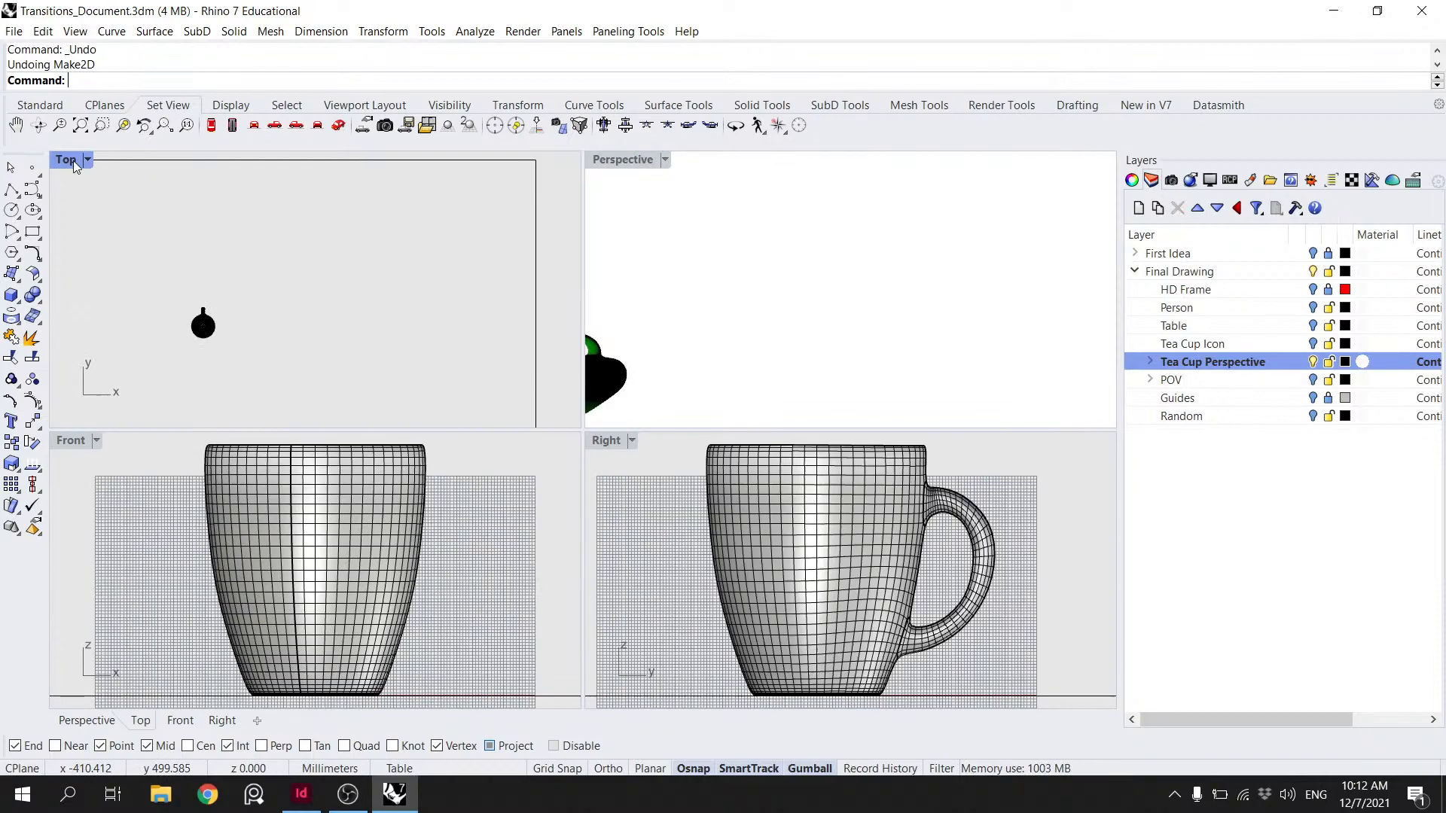
pyautogui.doubleClick(623, 160)
pyautogui.click(1209, 180)
pyautogui.click(1171, 181)
pyautogui.keyDown('shift'); pyautogui.moveTo(463, 471); pyautogui.dragTo(645, 301, button='right'); pyautogui.keyUp('shift')
pyautogui.moveTo(642, 358); pyautogui.dragTo(593, 399, button='right')
# - Rotate the tea cup about its vertical axis so that its handle points to the right in the Perspective view
pyautogui.click(557, 456)
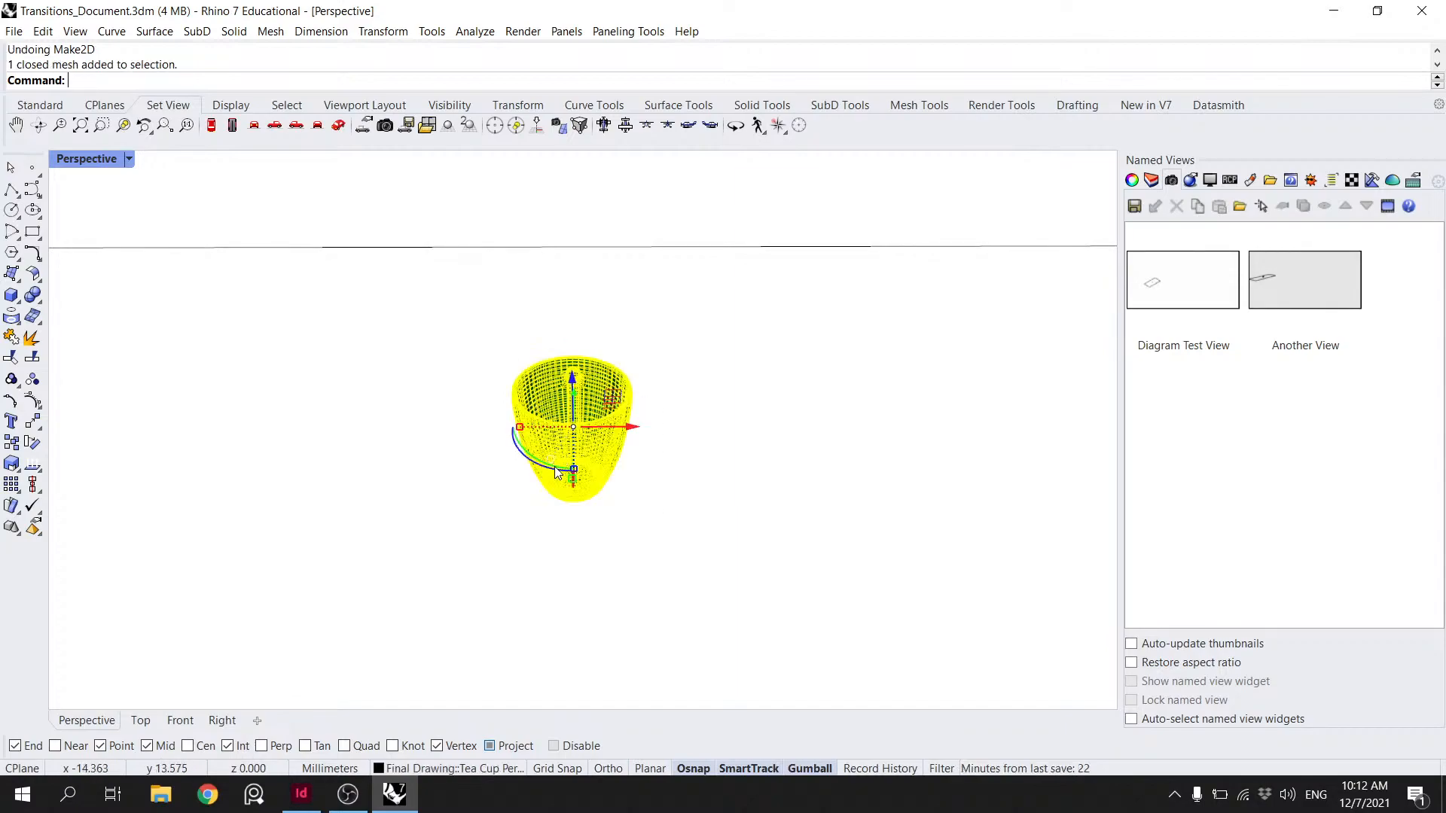
pyautogui.moveTo(544, 463); pyautogui.dragTo(245, 403)
pyautogui.hotkey('ctrl', 'z')
pyautogui.hotkey('ctrl', 'z')
pyautogui.click(665, 500)
pyautogui.click(532, 466)
pyautogui.click(652, 381)
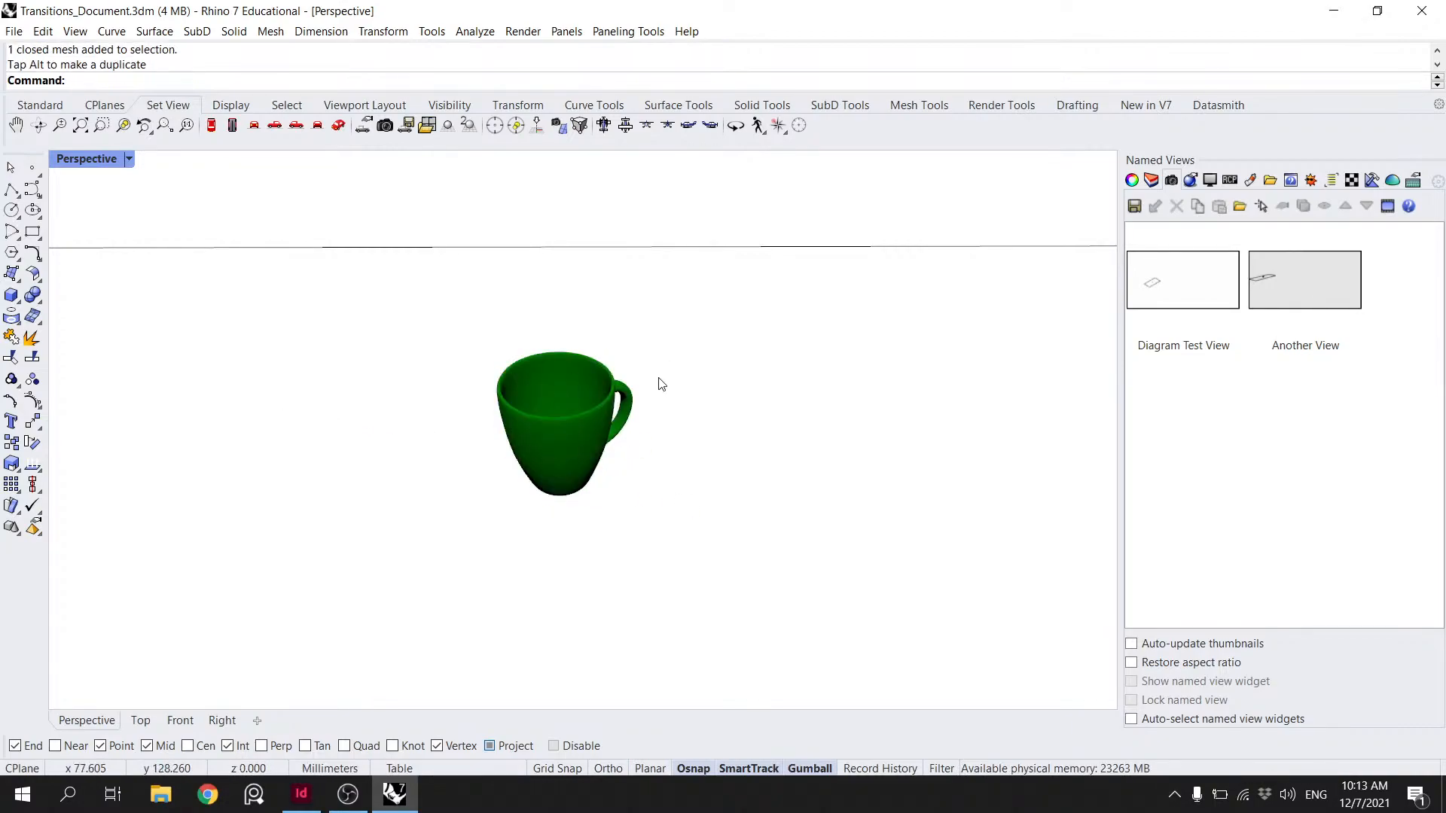
# - Undo the tea cup's last rotation and rotate it about its vertical axis until the handle faces the front left
pyautogui.click(542, 433)
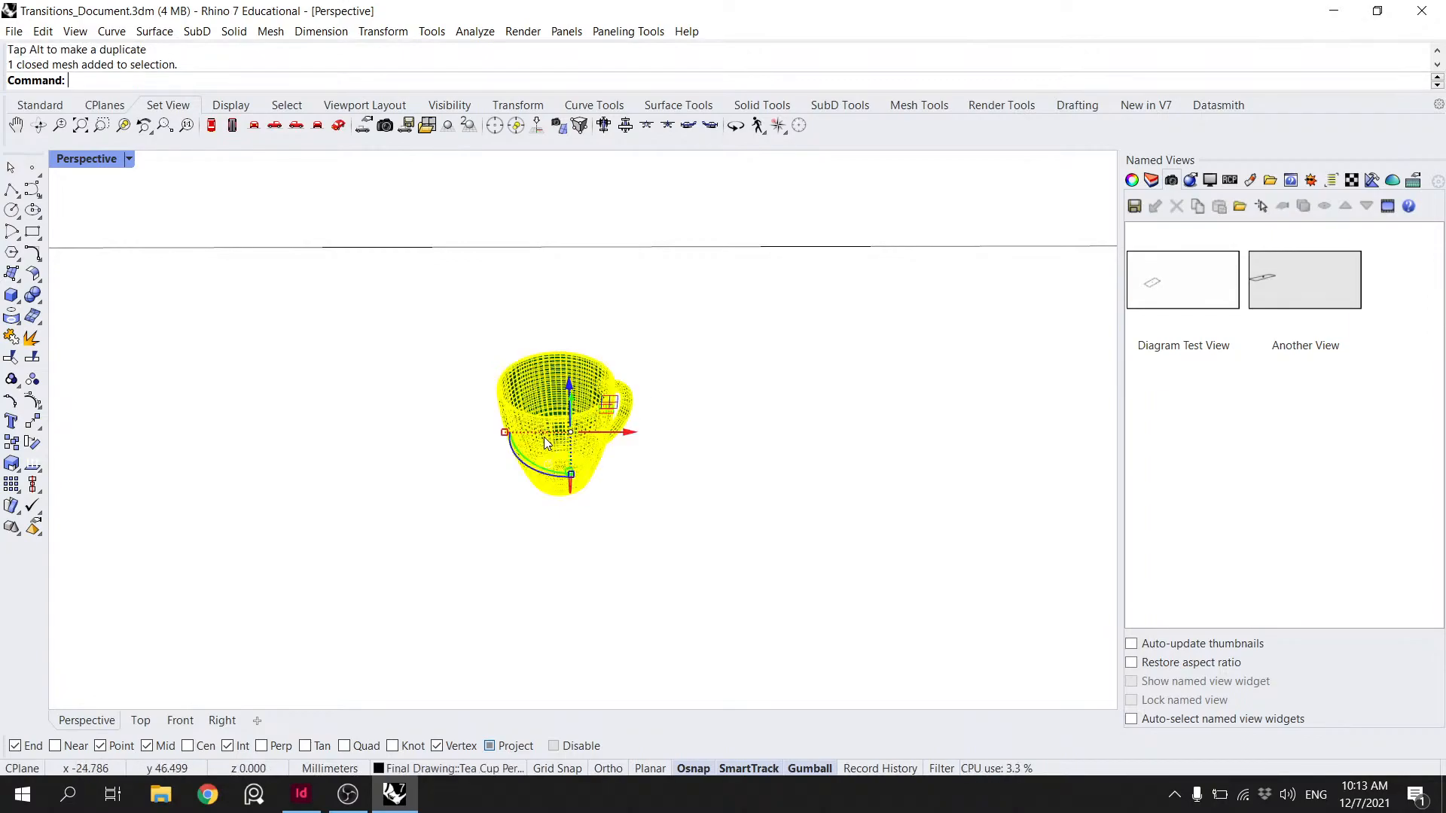
pyautogui.hotkey('ctrl', 'z')
pyautogui.moveTo(564, 455)
pyautogui.mouseDown()
pyautogui.moveTo(838, 381)
pyautogui.moveTo(820, 409)
pyautogui.mouseUp()
pyautogui.click(798, 405)
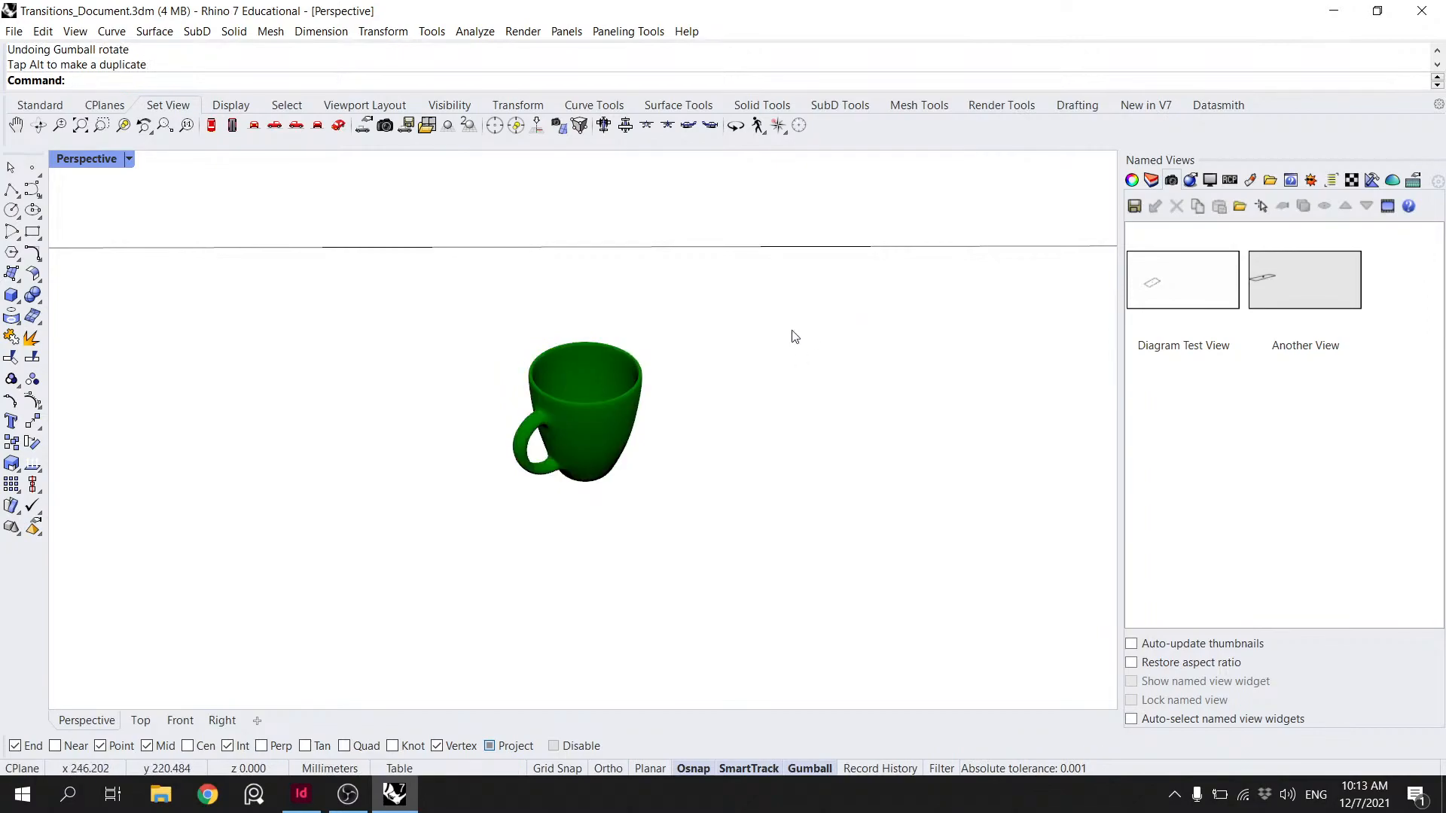
# - Zoom the Perspective view to the tea cup and save it as a named view called Perspective Cup
pyautogui.moveTo(662, 556); pyautogui.dragTo(399, 297)
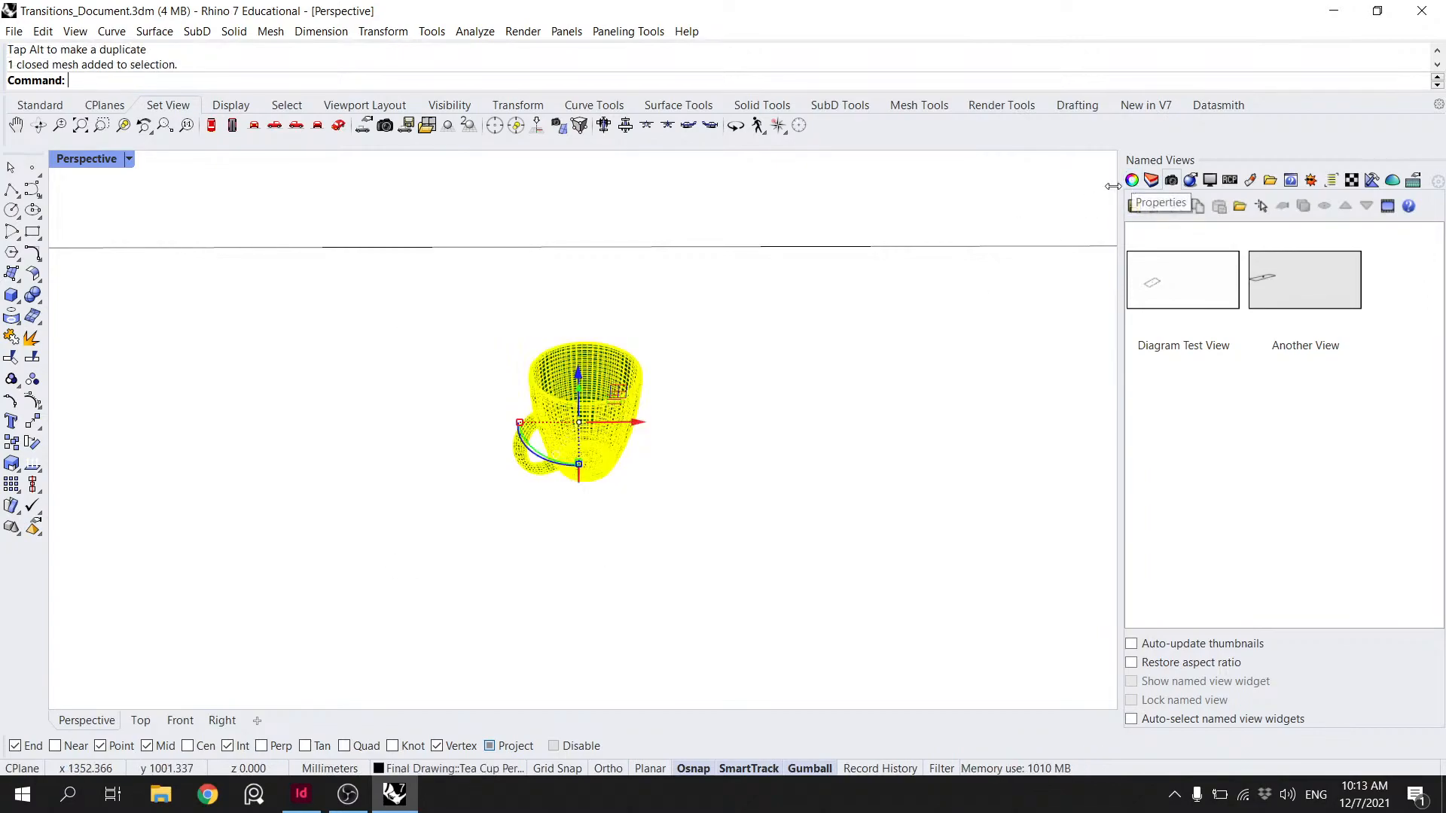
pyautogui.click(132, 126)
pyautogui.click(671, 246)
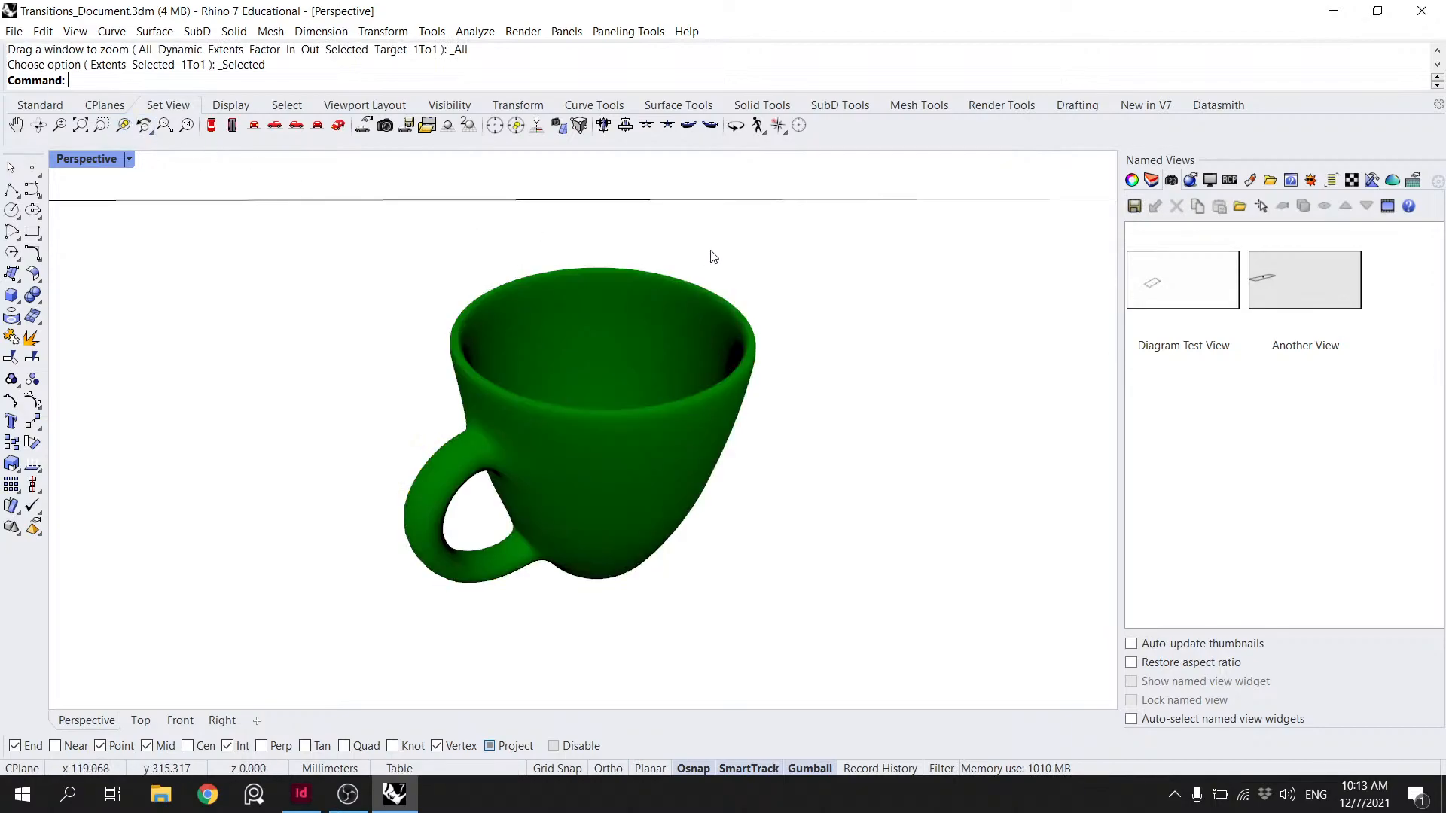
pyautogui.click(1136, 212)
pyautogui.write('Perspective Cup')
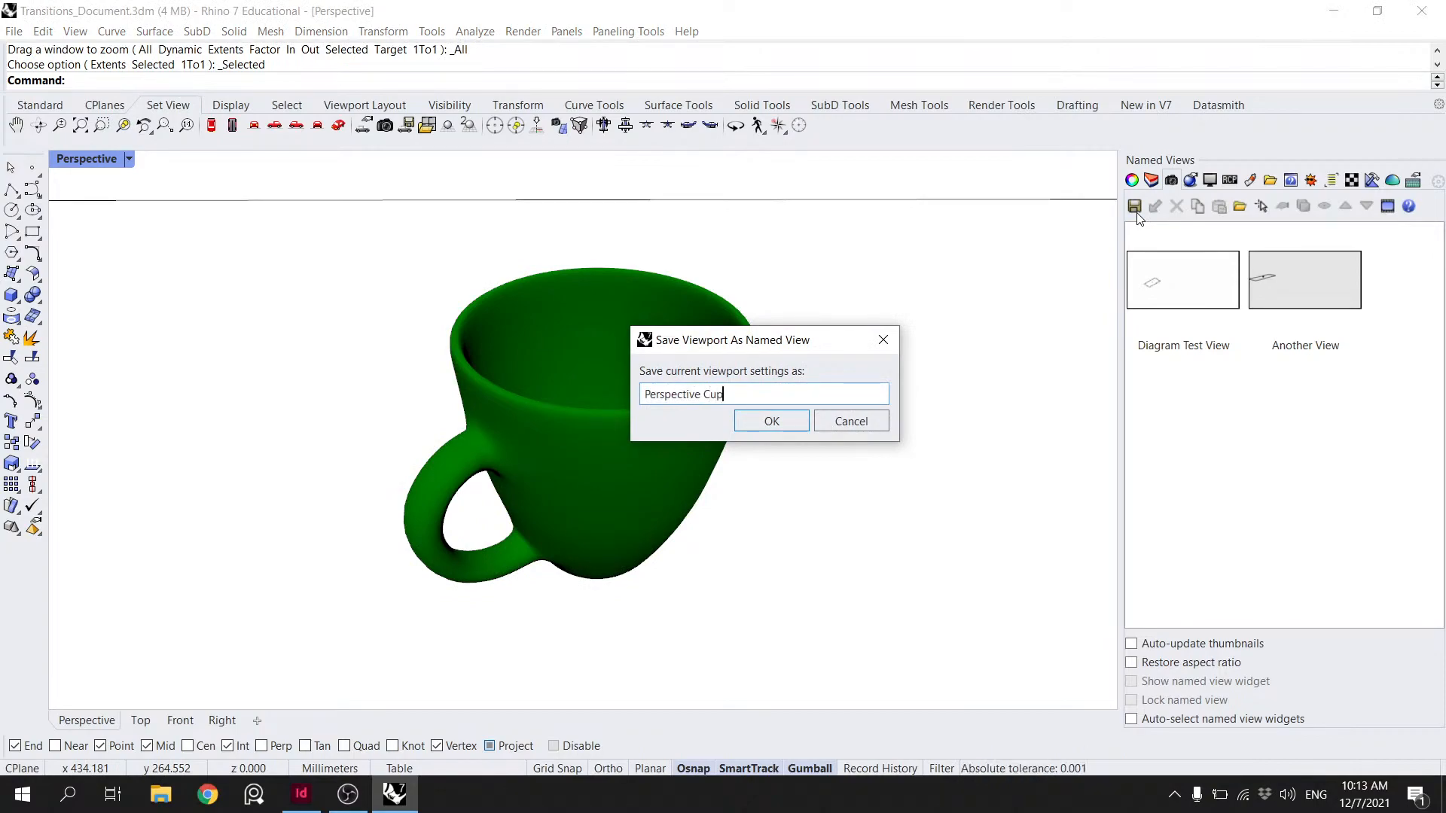
pyautogui.press('Return')
# - Restore the Perspective Cup view and make a 2-D drawing of the cup and table edge on the Perspective Cup layer
pyautogui.moveTo(710, 603); pyautogui.dragTo(392, 206)
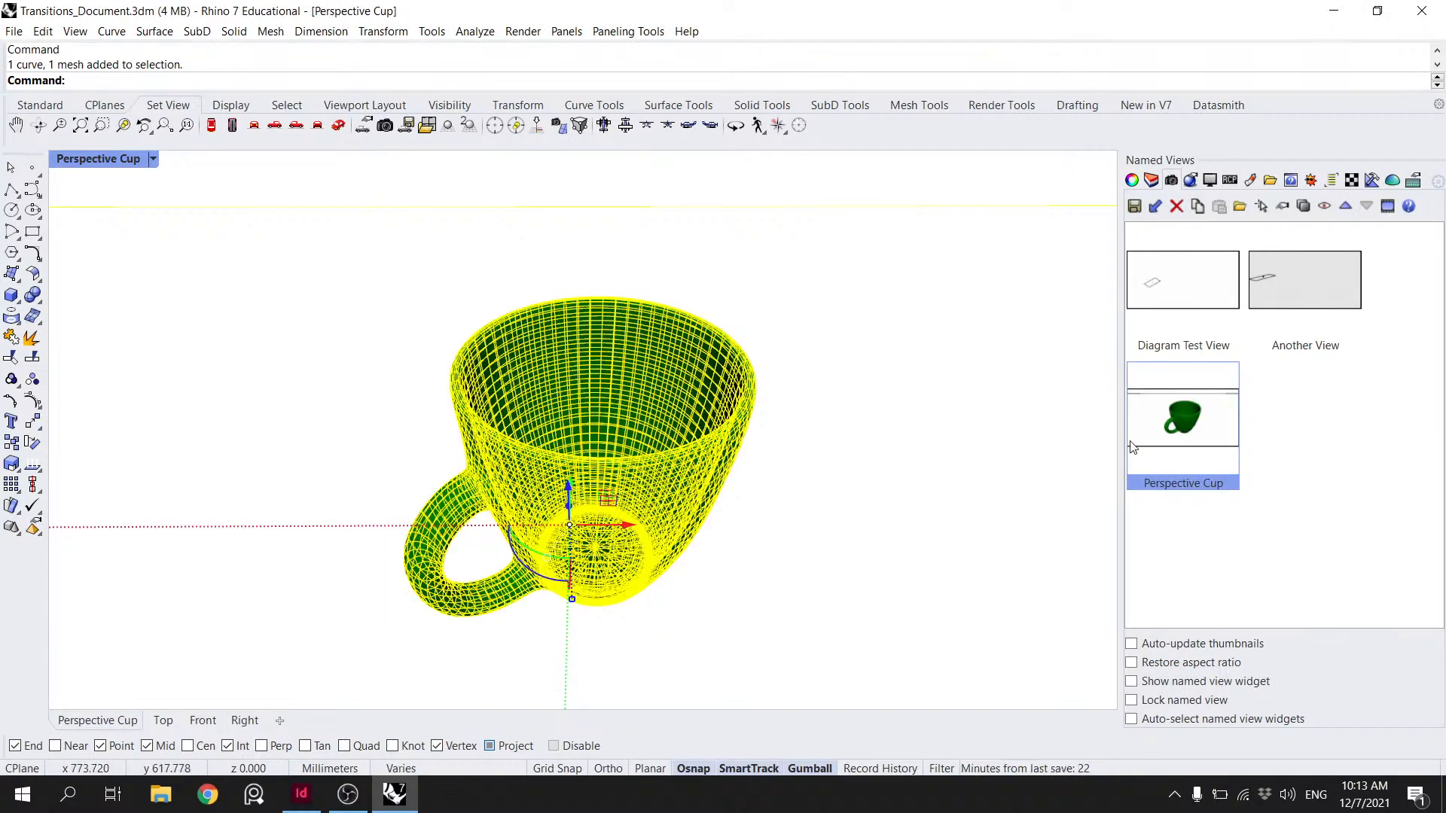
pyautogui.doubleClick(1189, 418)
pyautogui.write('Make2D')
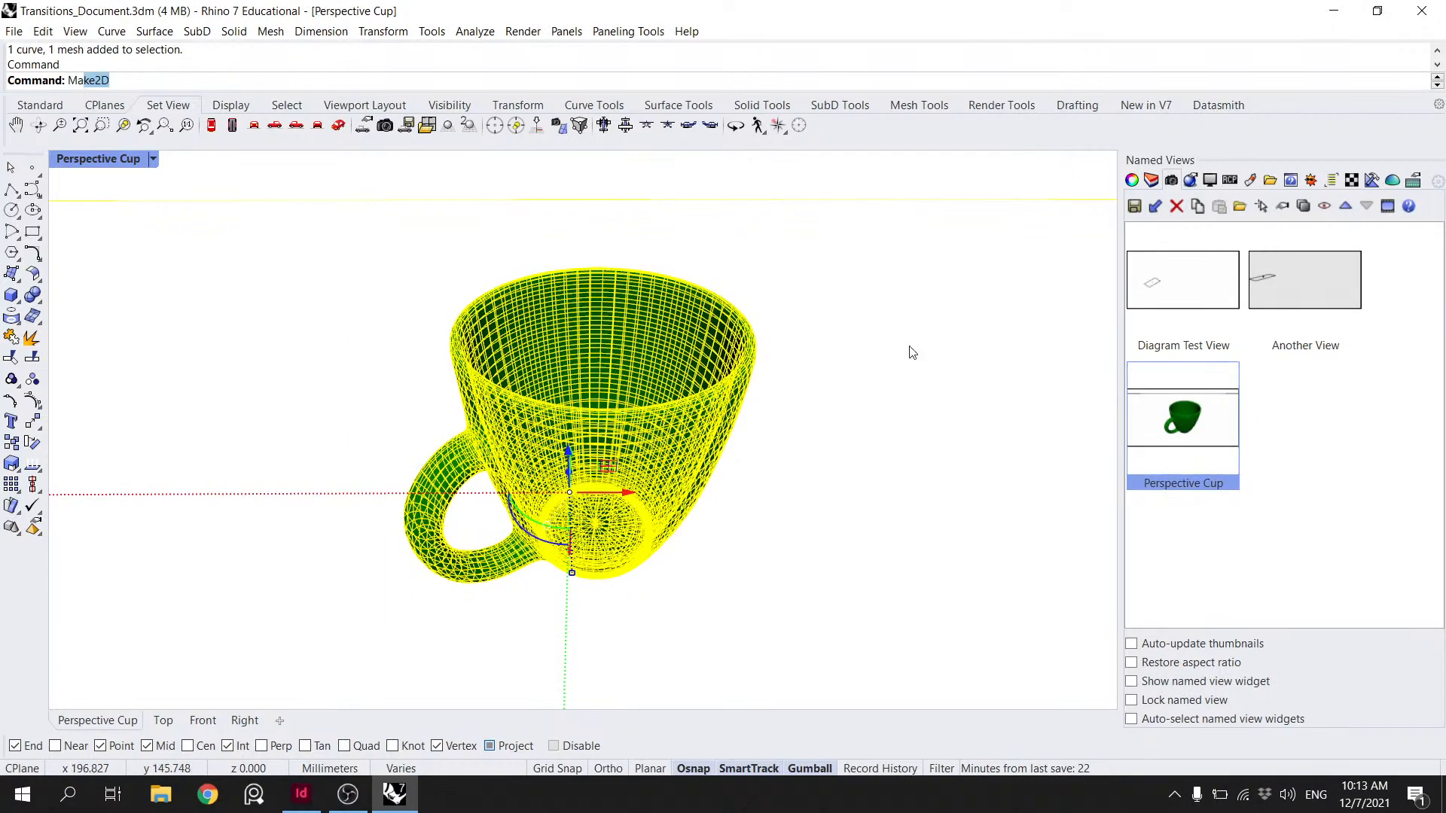
pyautogui.press('Return')
pyautogui.click(647, 606)
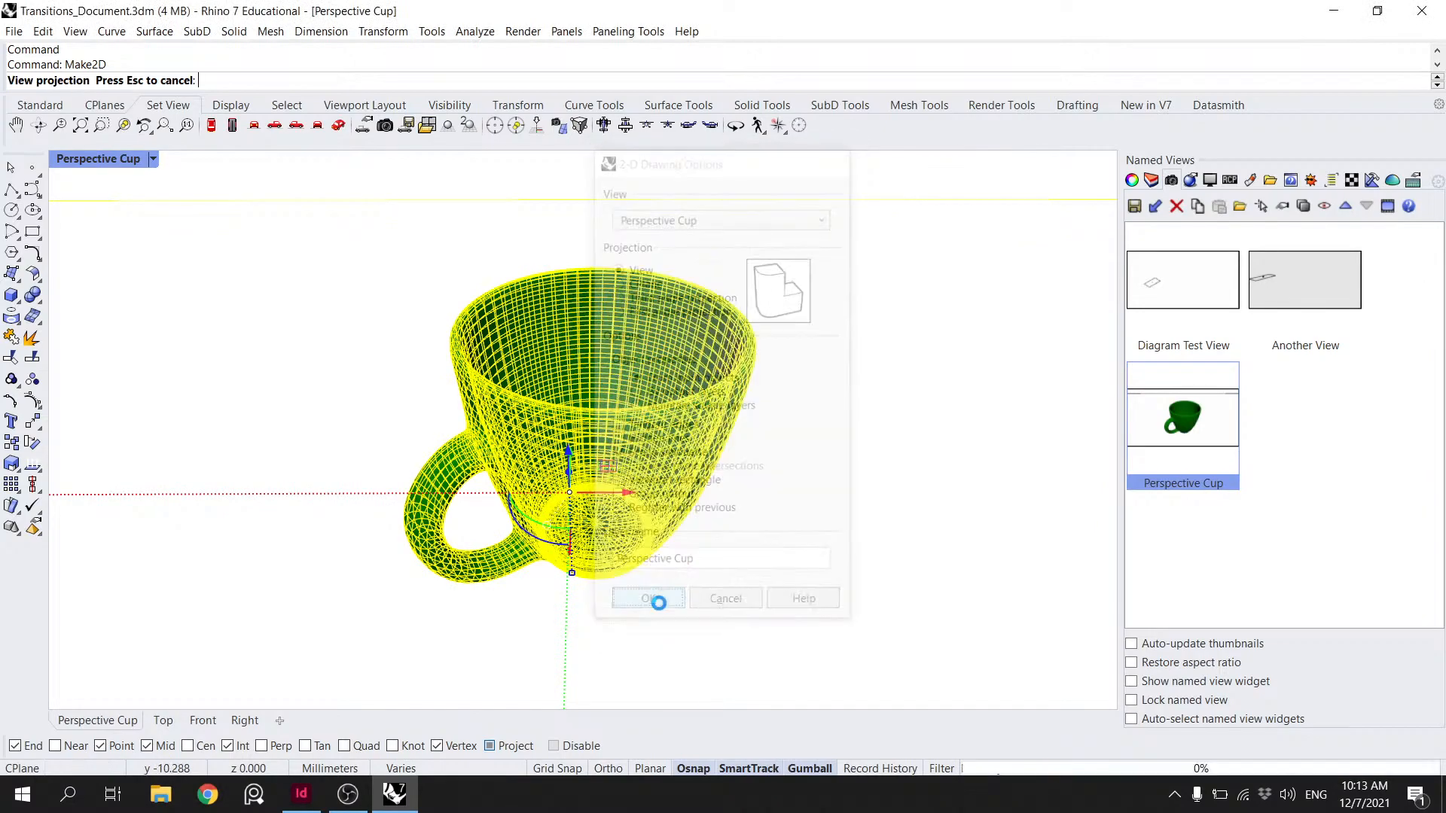
# - Show the 2-D cup drawing in the maximized Top viewport and nest the Perspective Cup layer under Final Drawing
pyautogui.click(1131, 181)
pyautogui.click(1150, 180)
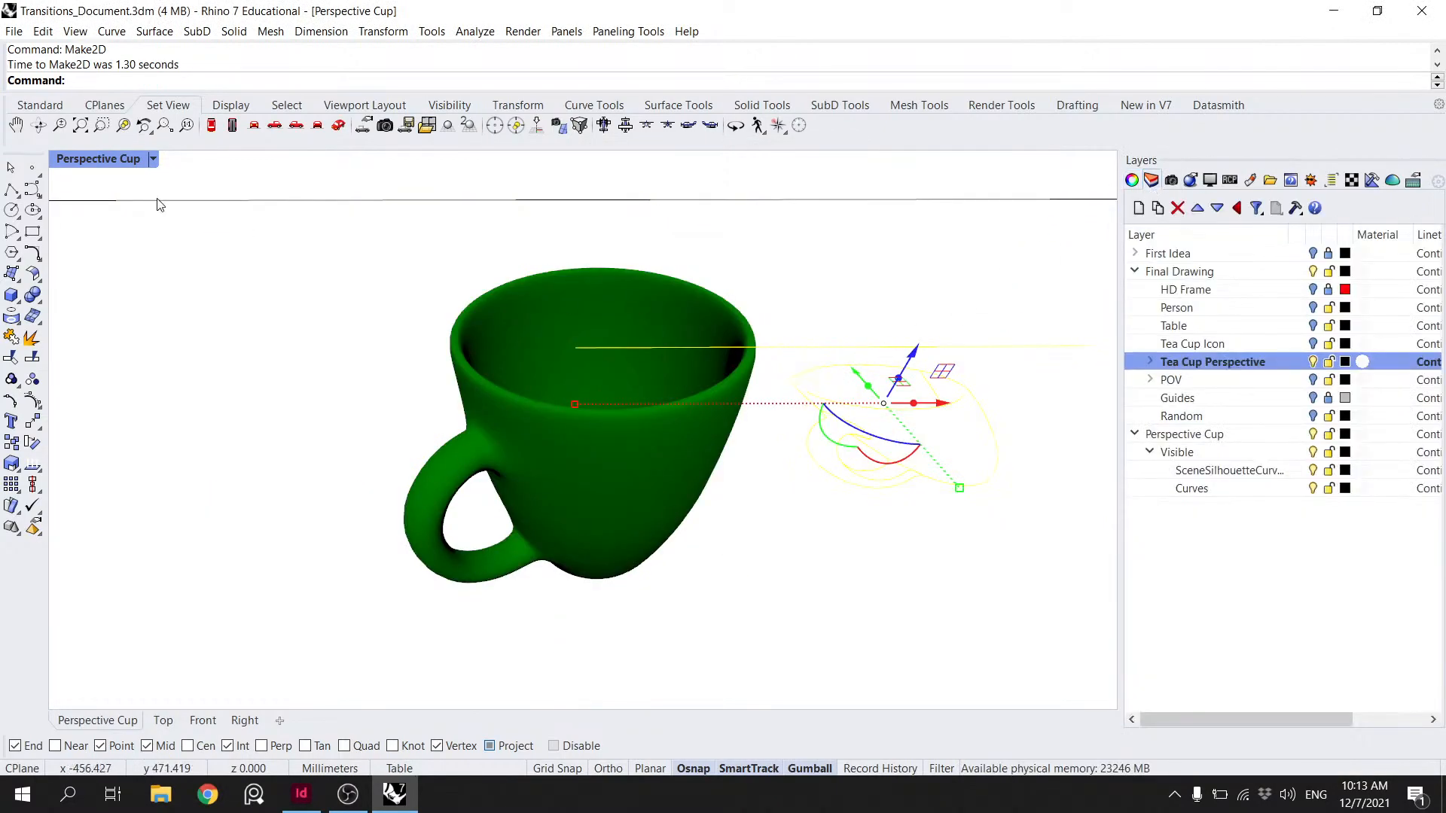
pyautogui.doubleClick(98, 158)
pyautogui.doubleClick(91, 156)
pyautogui.scroll(-3, 566, 298)
pyautogui.moveTo(842, 383); pyautogui.dragTo(686, 529, button='right')
pyautogui.click(765, 509)
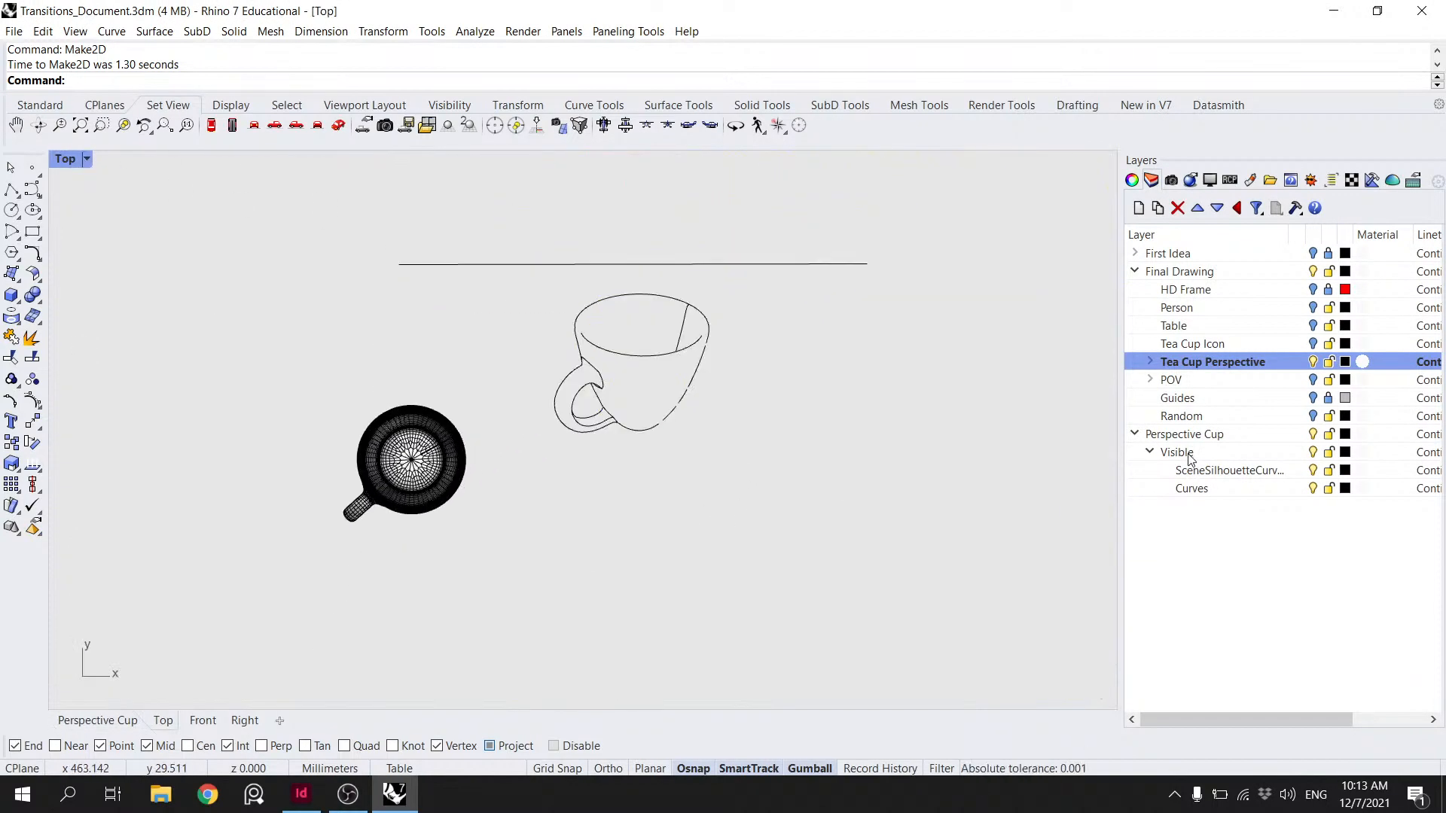
pyautogui.click(1136, 435)
pyautogui.moveTo(1193, 434); pyautogui.dragTo(1203, 277)
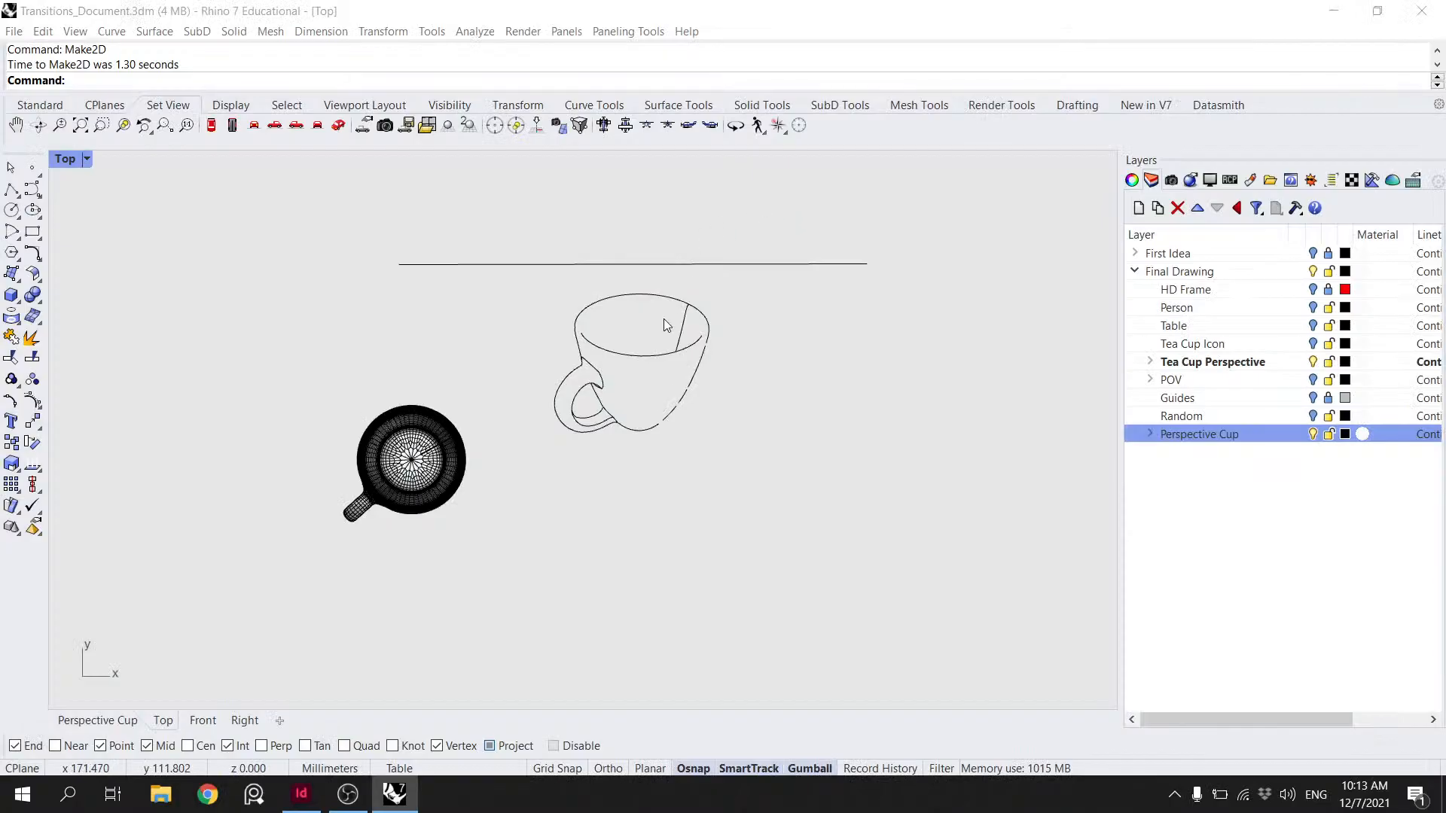
# - Select the 2-D cup drawing in the Top viewport and examine its position relative to the table rectangle and circular icon
pyautogui.scroll(-2, 663, 318)
pyautogui.scroll(3, 652, 331)
pyautogui.moveTo(756, 443); pyautogui.dragTo(536, 224)
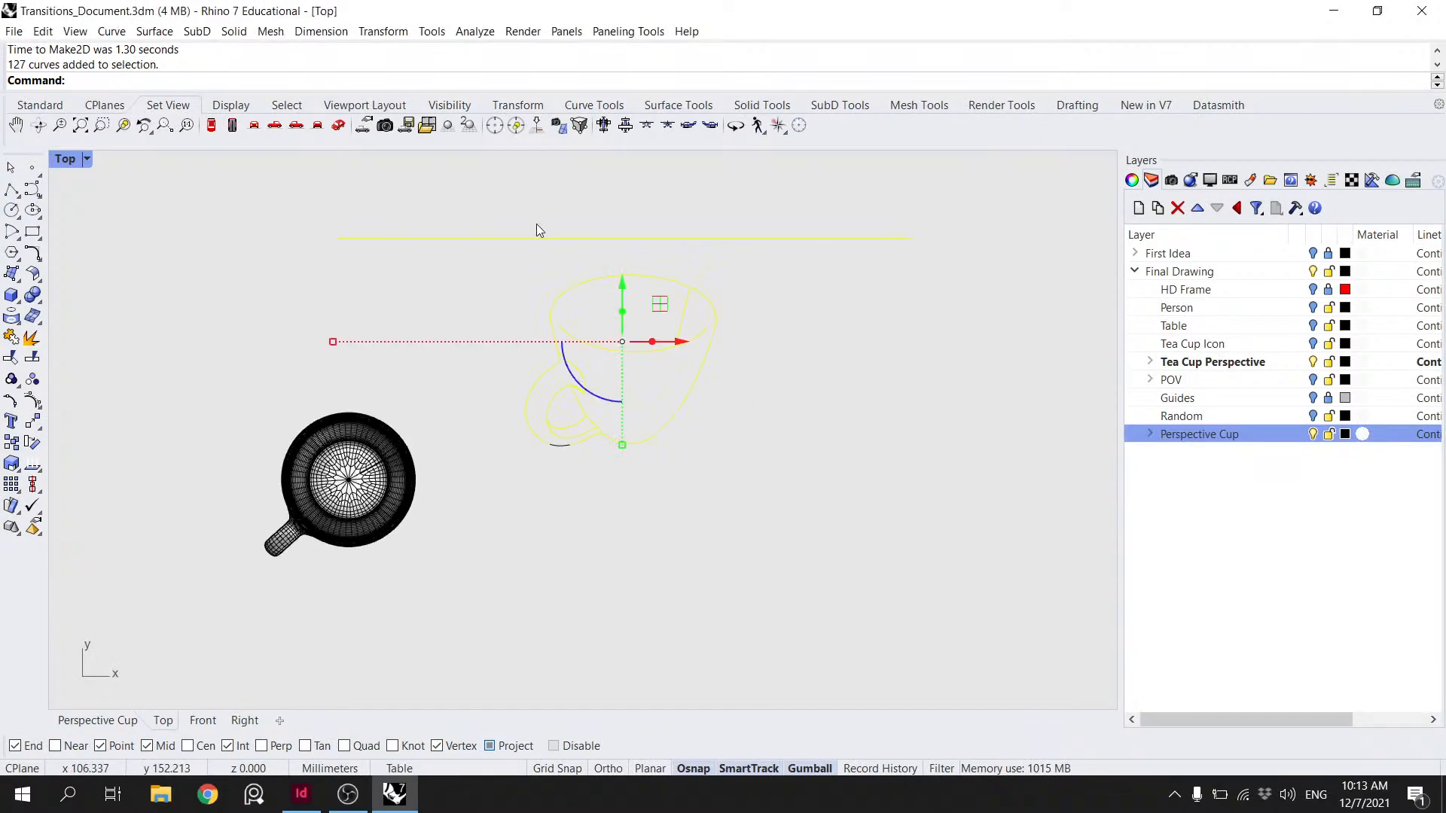
pyautogui.doubleClick(67, 160)
pyautogui.doubleClick(85, 160)
pyautogui.scroll(-6, 276, 232)
pyautogui.moveTo(399, 249); pyautogui.dragTo(523, 408, button='right')
pyautogui.scroll(-3, 525, 409)
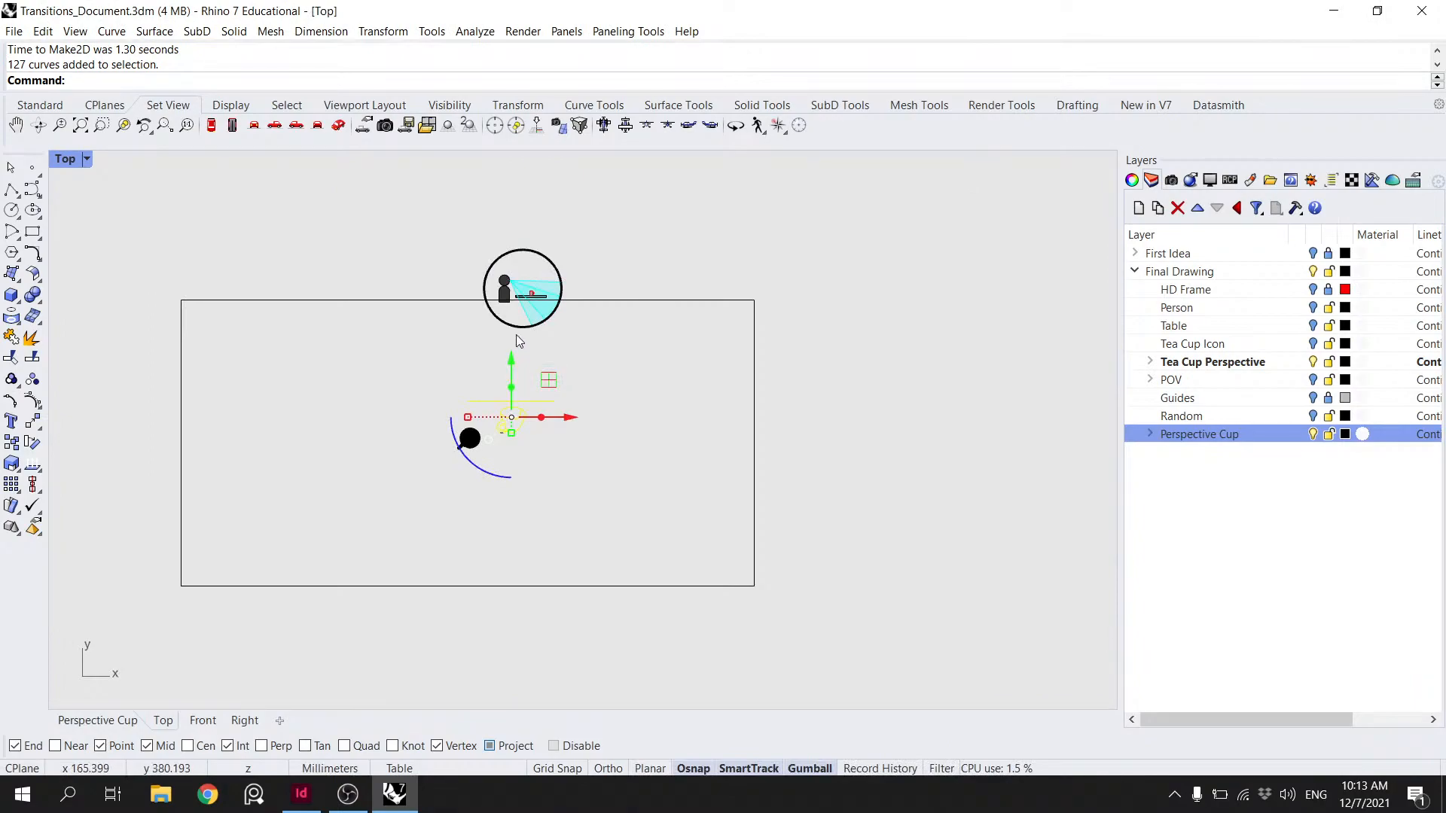
pyautogui.scroll(-2, 519, 338)
pyautogui.click(697, 336)
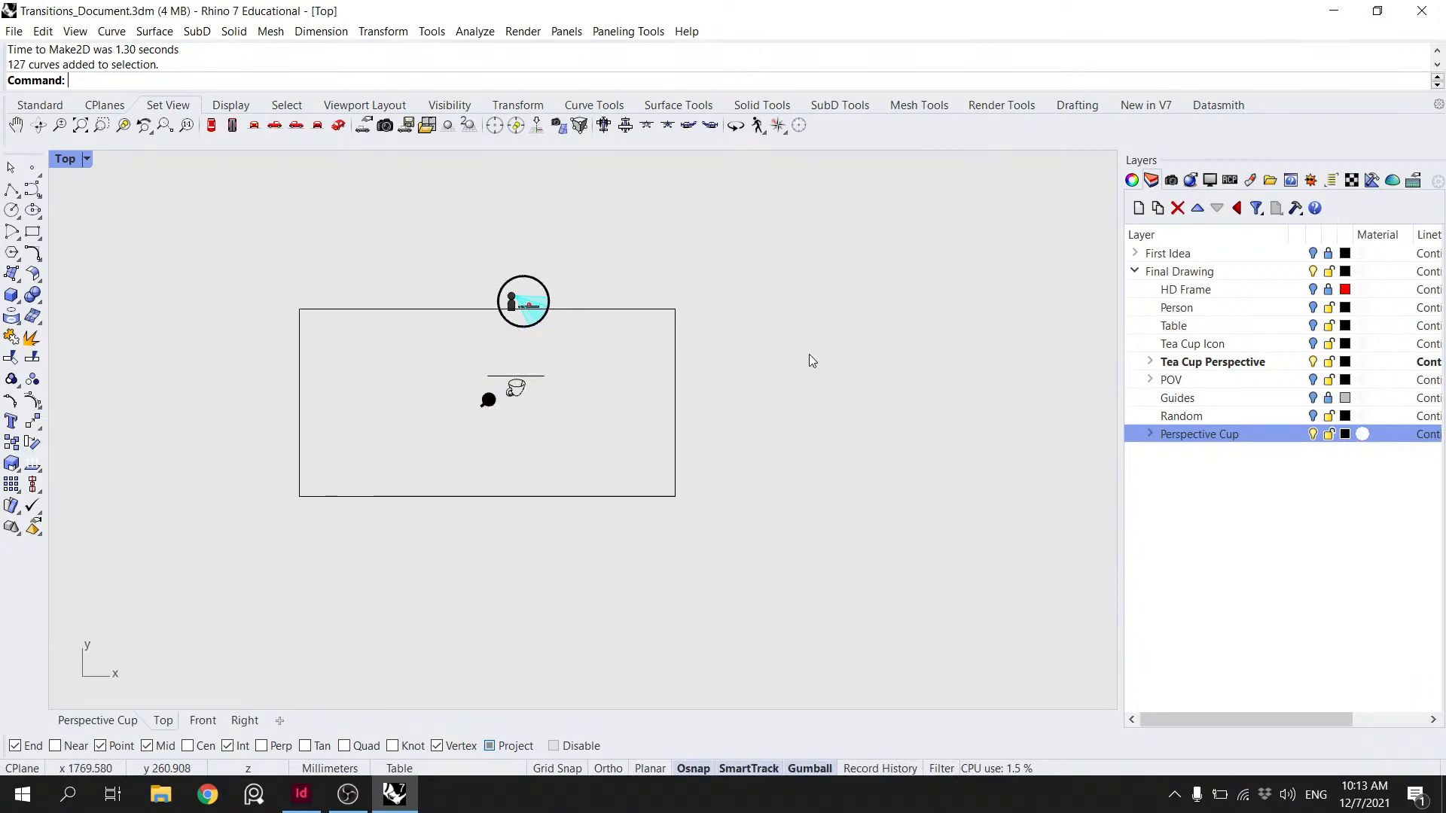
pyautogui.moveTo(519, 366); pyautogui.dragTo(507, 367)
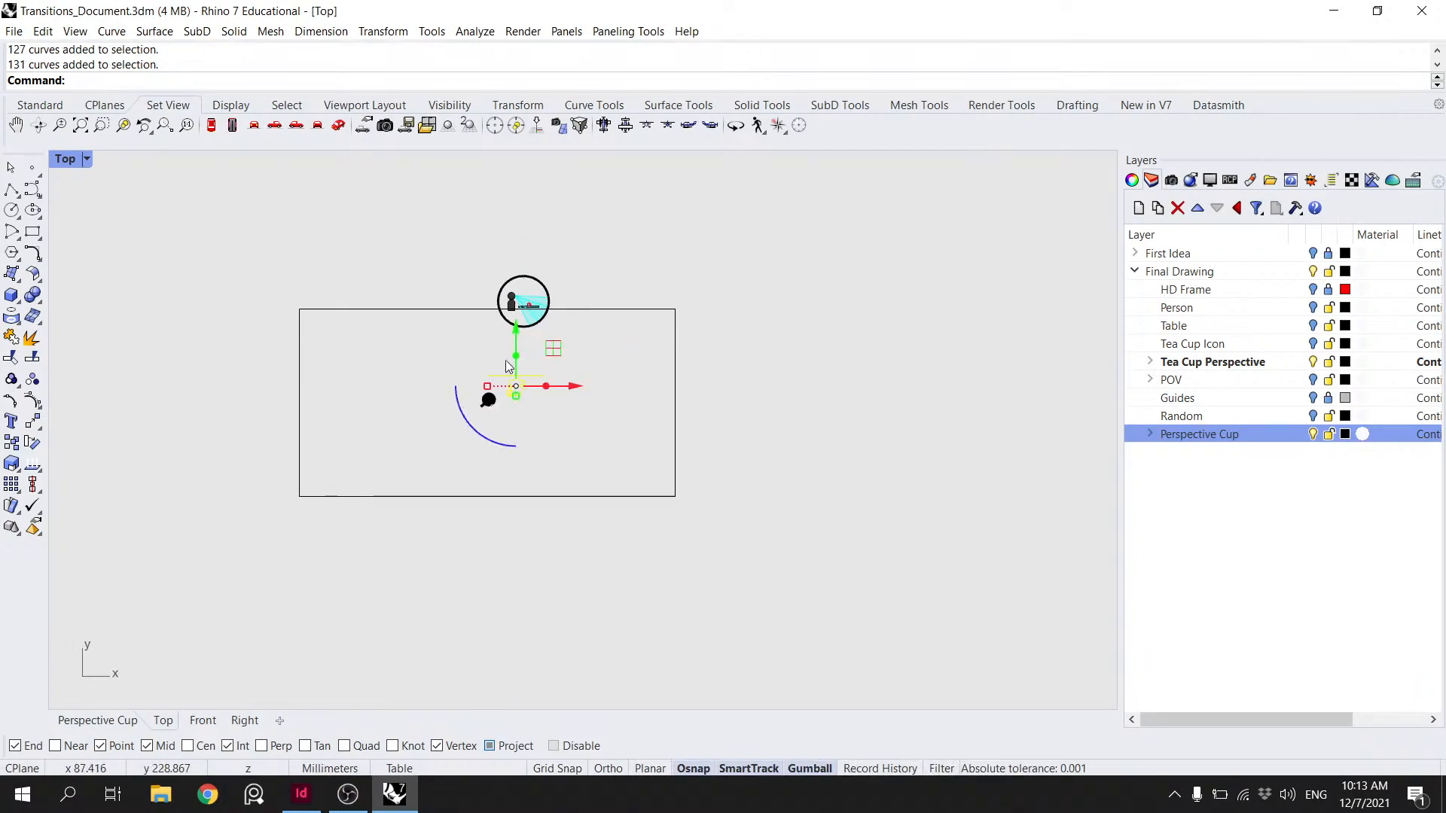
# - Make Perspective Cup the current layer and hide the Tea Cup Perspective layer
pyautogui.click(1314, 364)
pyautogui.click(825, 440)
pyautogui.click(1259, 436)
pyautogui.doubleClick(1257, 429)
pyautogui.click(1312, 363)
# - Select the 2-D cup drawing and turn on the Tea Cup Icon, Table, Person, HD Frame, POV and Guides layers
pyautogui.scroll(8, 562, 392)
pyautogui.moveTo(563, 394); pyautogui.dragTo(361, 323)
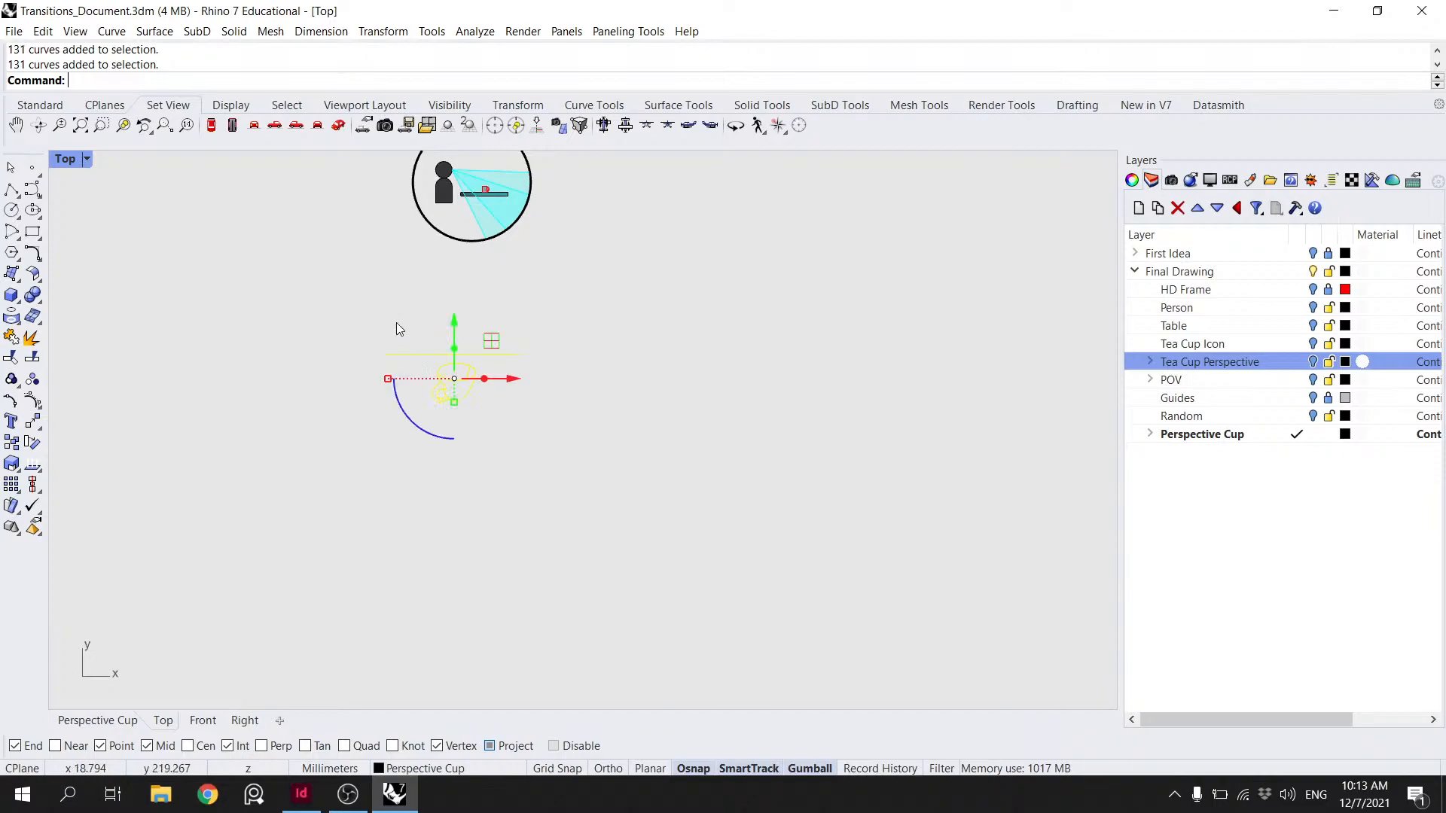
pyautogui.click(1312, 344)
pyautogui.click(1313, 325)
pyautogui.click(1313, 307)
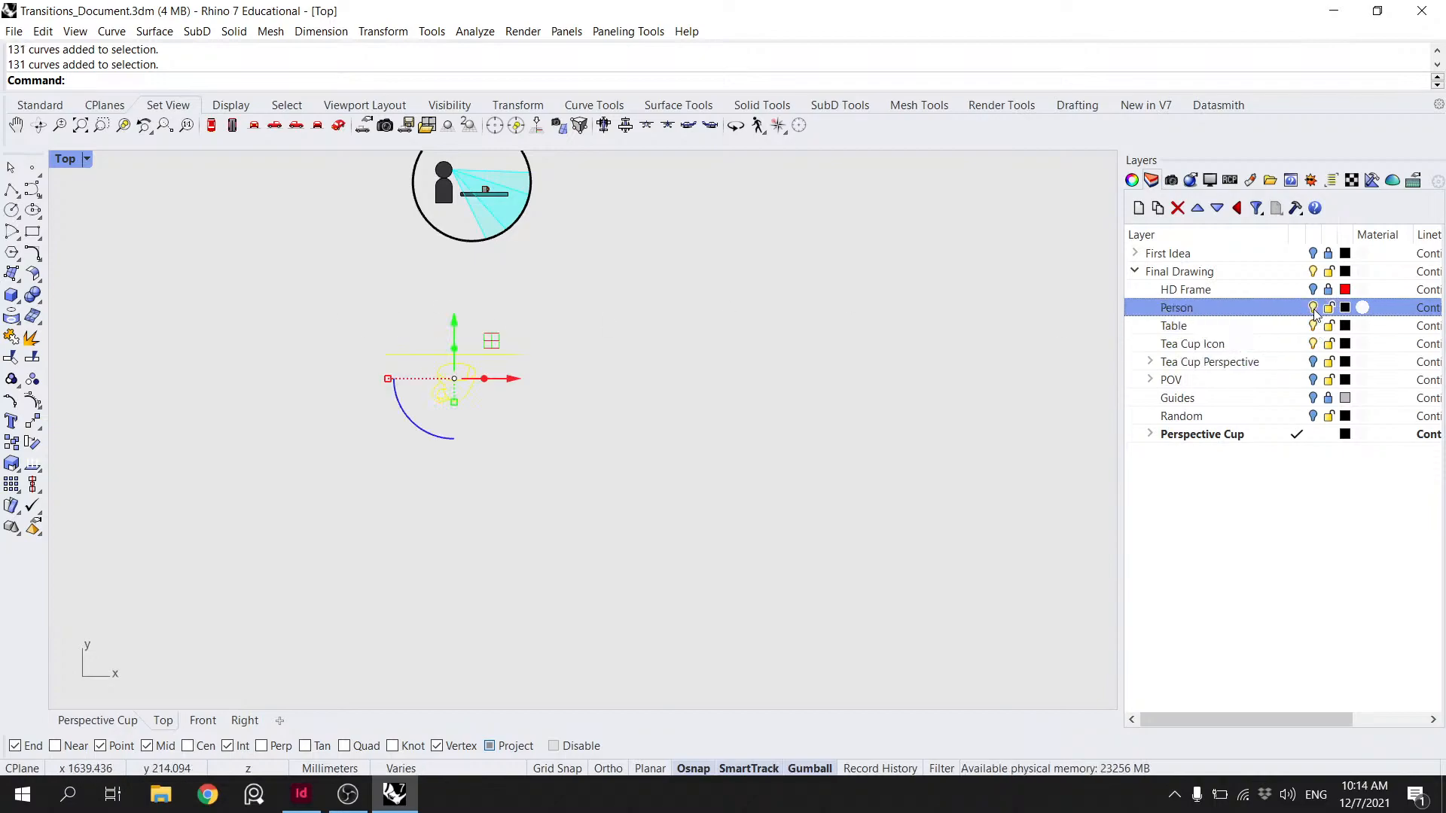
pyautogui.click(1312, 289)
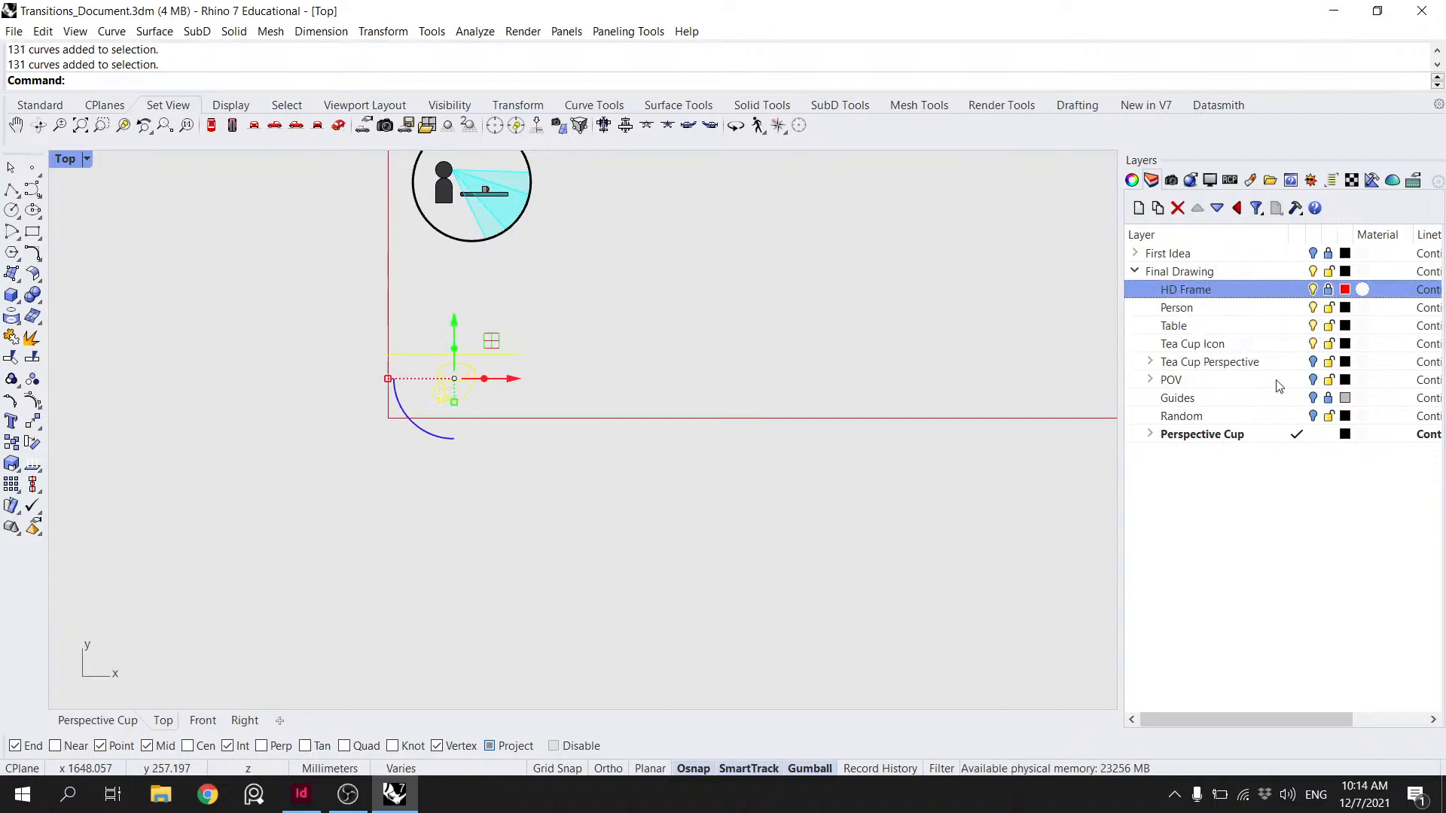
pyautogui.click(1312, 379)
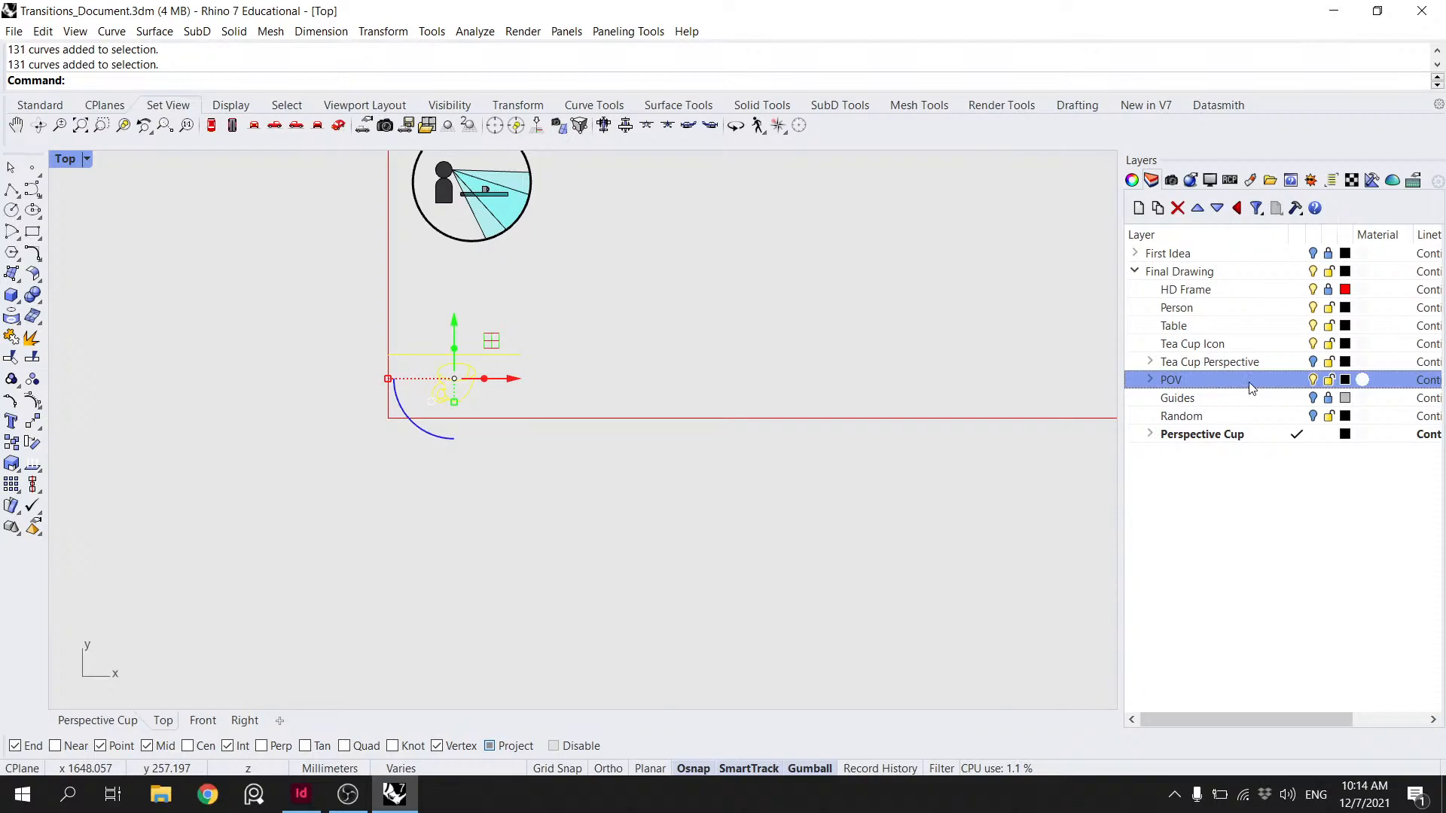
pyautogui.click(1314, 398)
pyautogui.moveTo(637, 352); pyautogui.dragTo(577, 444, button='right')
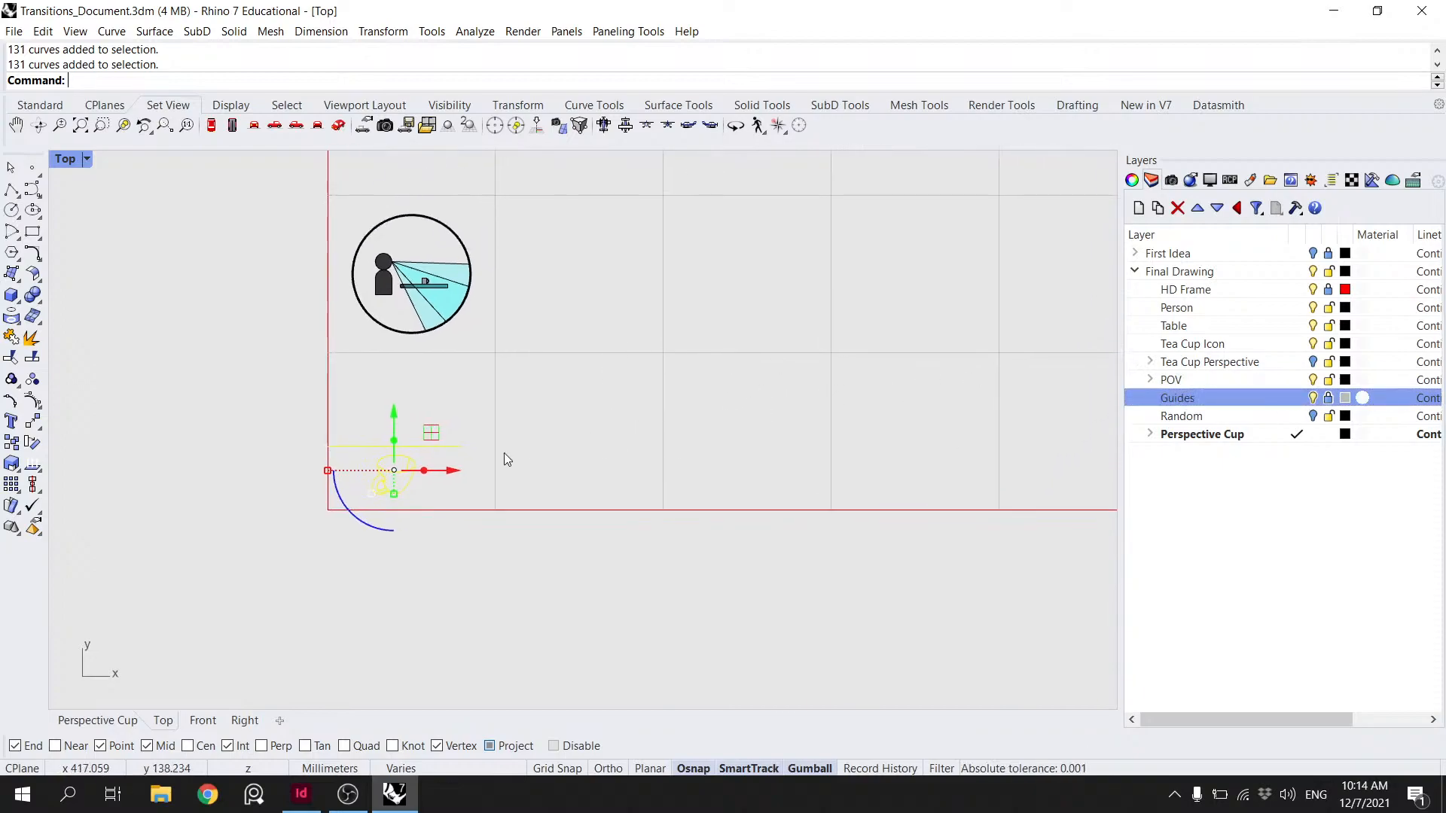
# - Move the Perspective Cup layer above Random and place the 2-D cup drawing in the grid cell beside the circular icon
pyautogui.click(1204, 434)
pyautogui.click(1197, 208)
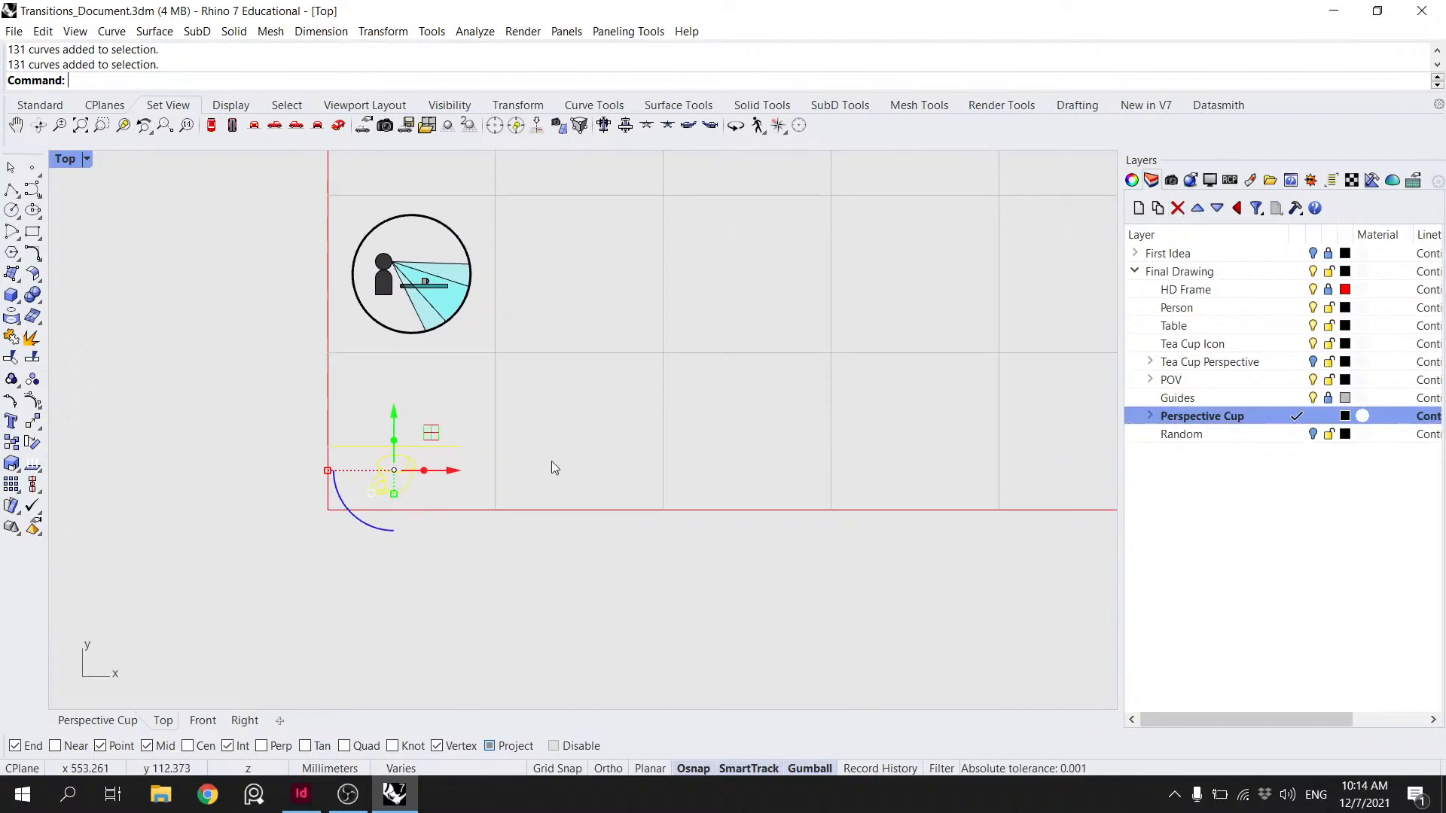
pyautogui.moveTo(397, 423); pyautogui.dragTo(631, 285)
pyautogui.click(708, 268)
pyautogui.moveTo(535, 281); pyautogui.dragTo(499, 361, button='right')
pyautogui.scroll(4, 498, 362)
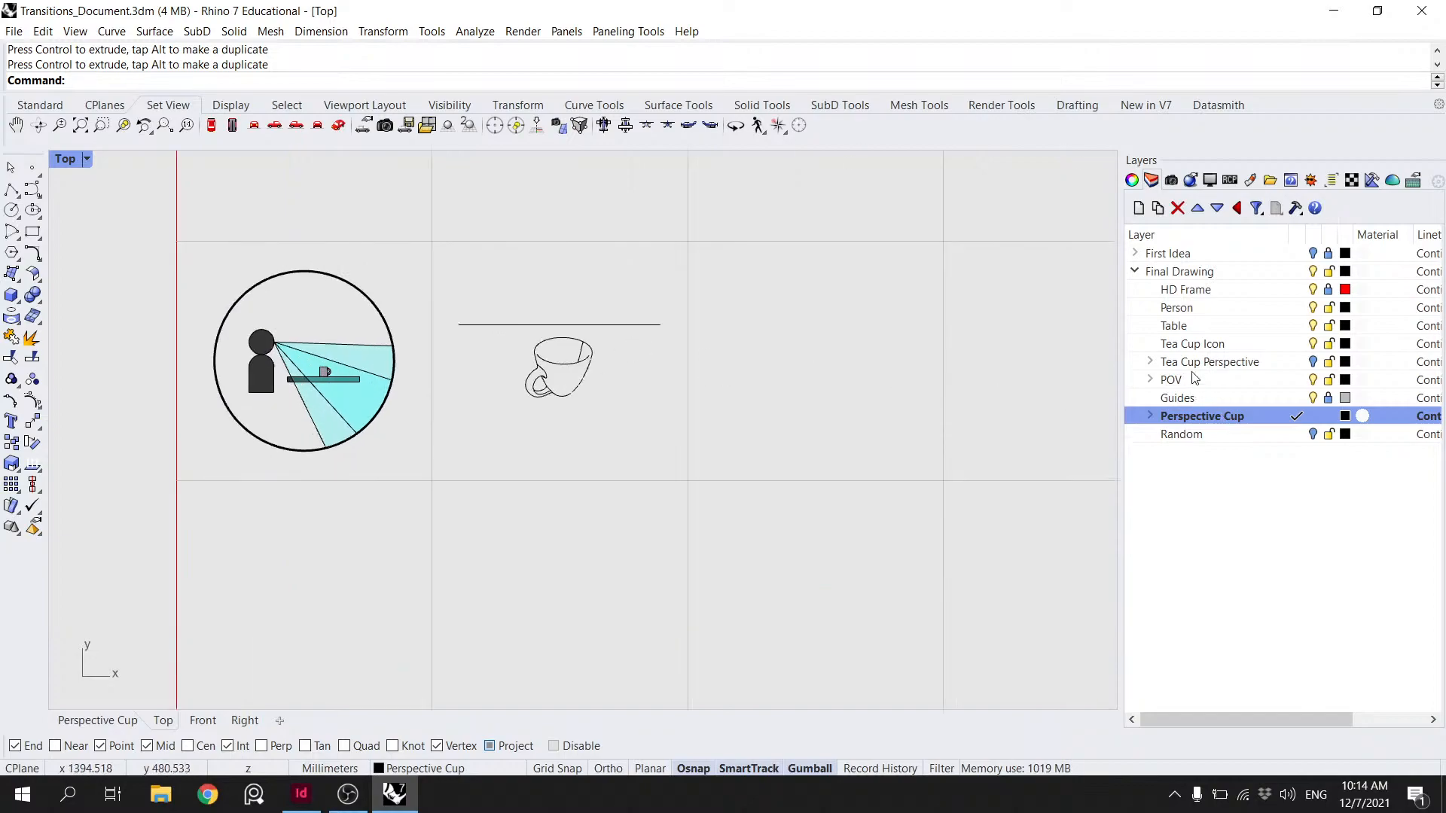
# - Reassign all 2-D cup curves to the Perspective Cup layer and delete its Visible sublayer with the nested layers
pyautogui.click(1149, 417)
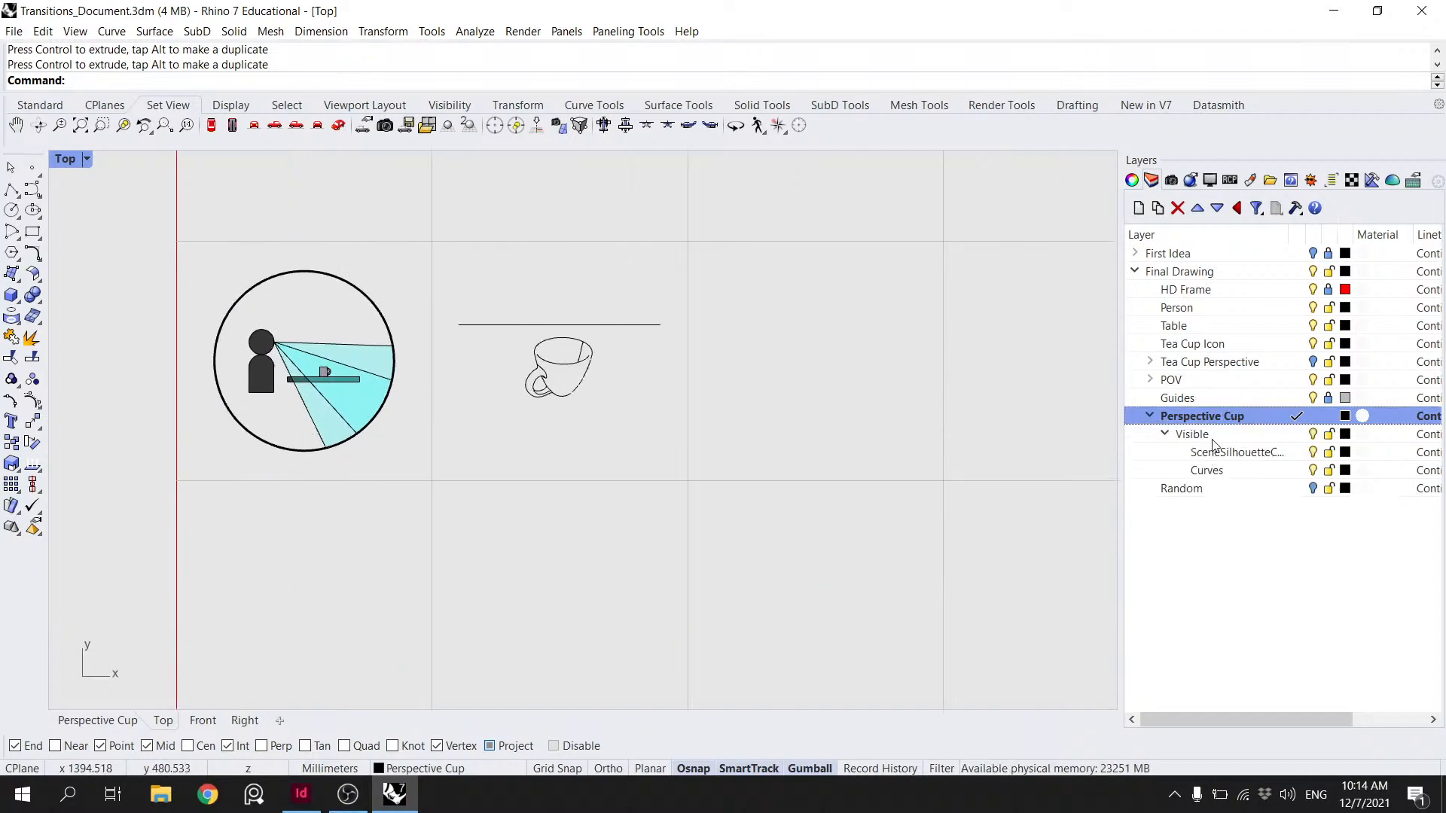
pyautogui.moveTo(610, 402); pyautogui.dragTo(518, 305)
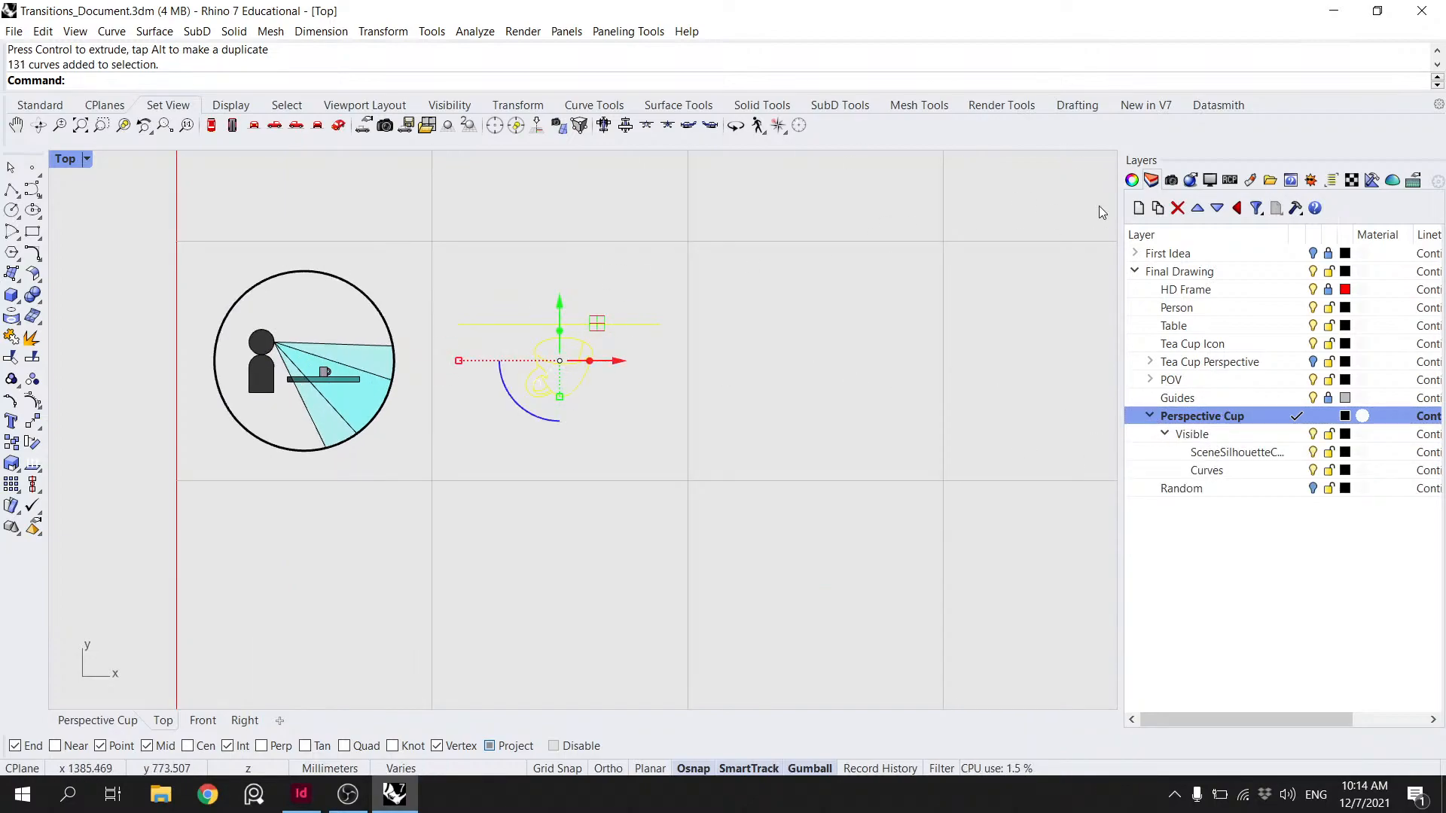
pyautogui.click(1131, 180)
pyautogui.click(1426, 305)
pyautogui.click(1325, 486)
pyautogui.click(1150, 180)
pyautogui.click(1192, 433)
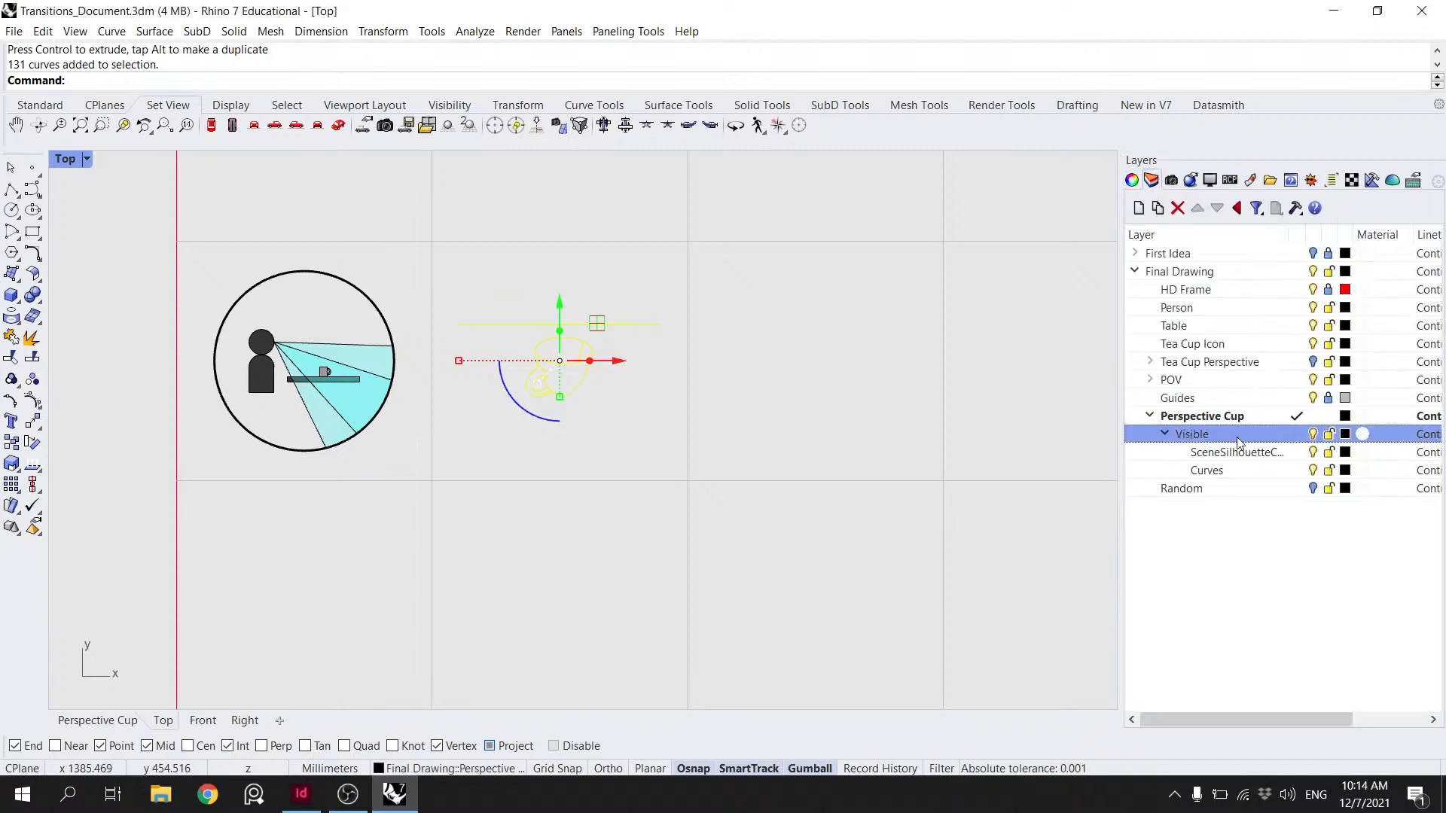
pyautogui.click(1177, 208)
pyautogui.click(623, 369)
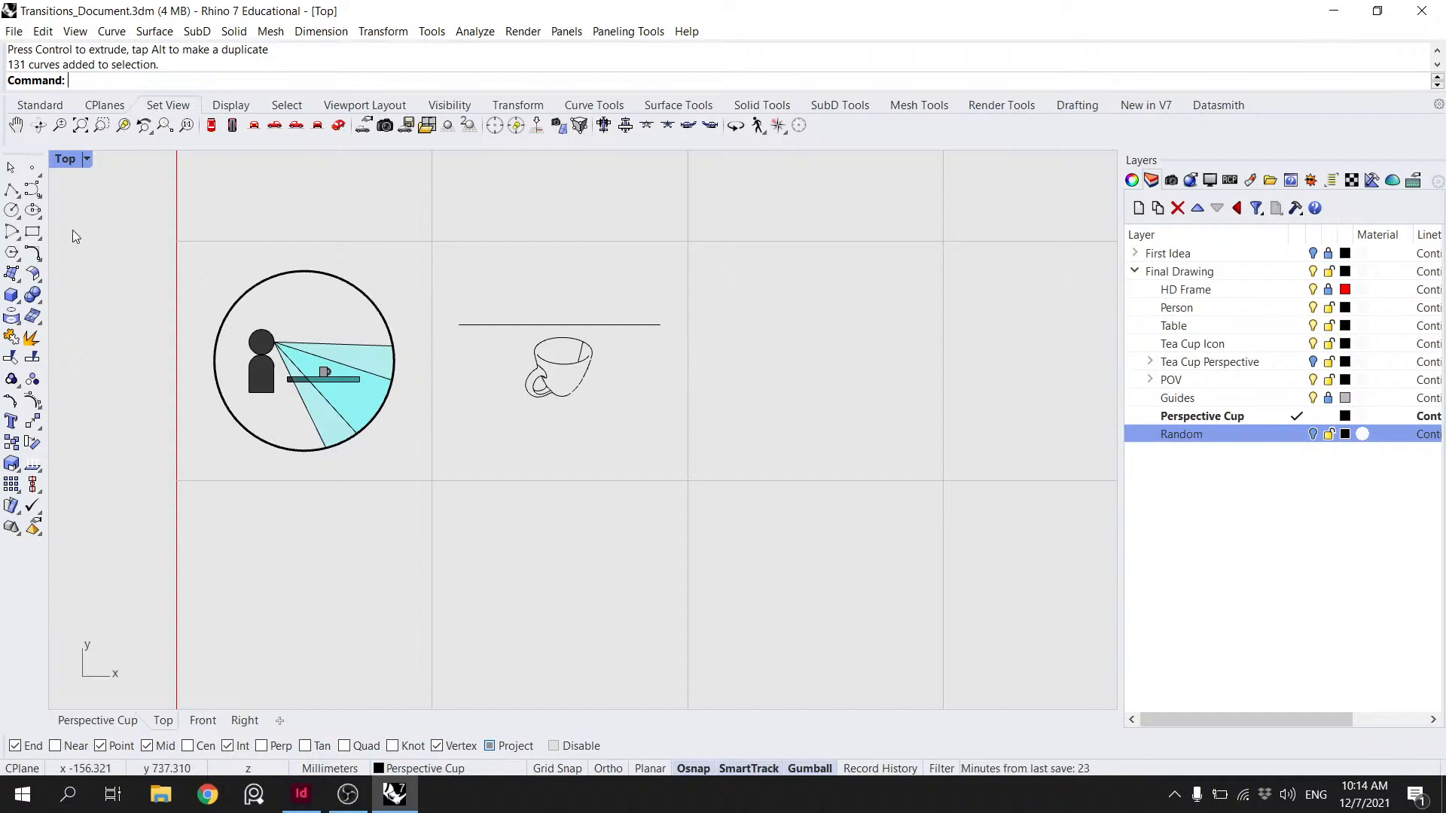
pyautogui.click(33, 233)
pyautogui.click(215, 361)
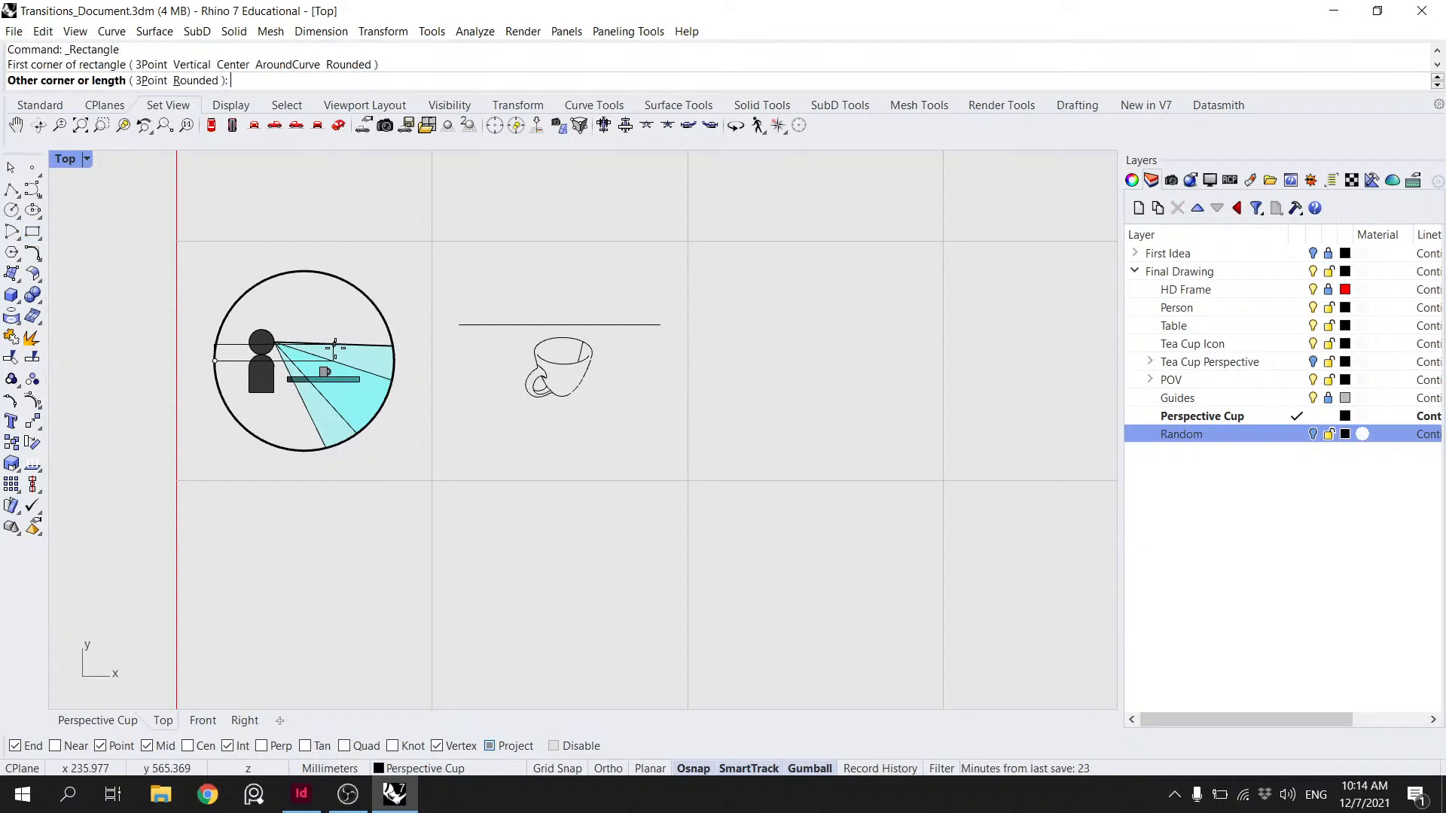
pyautogui.click(150, 80)
pyautogui.click(399, 361)
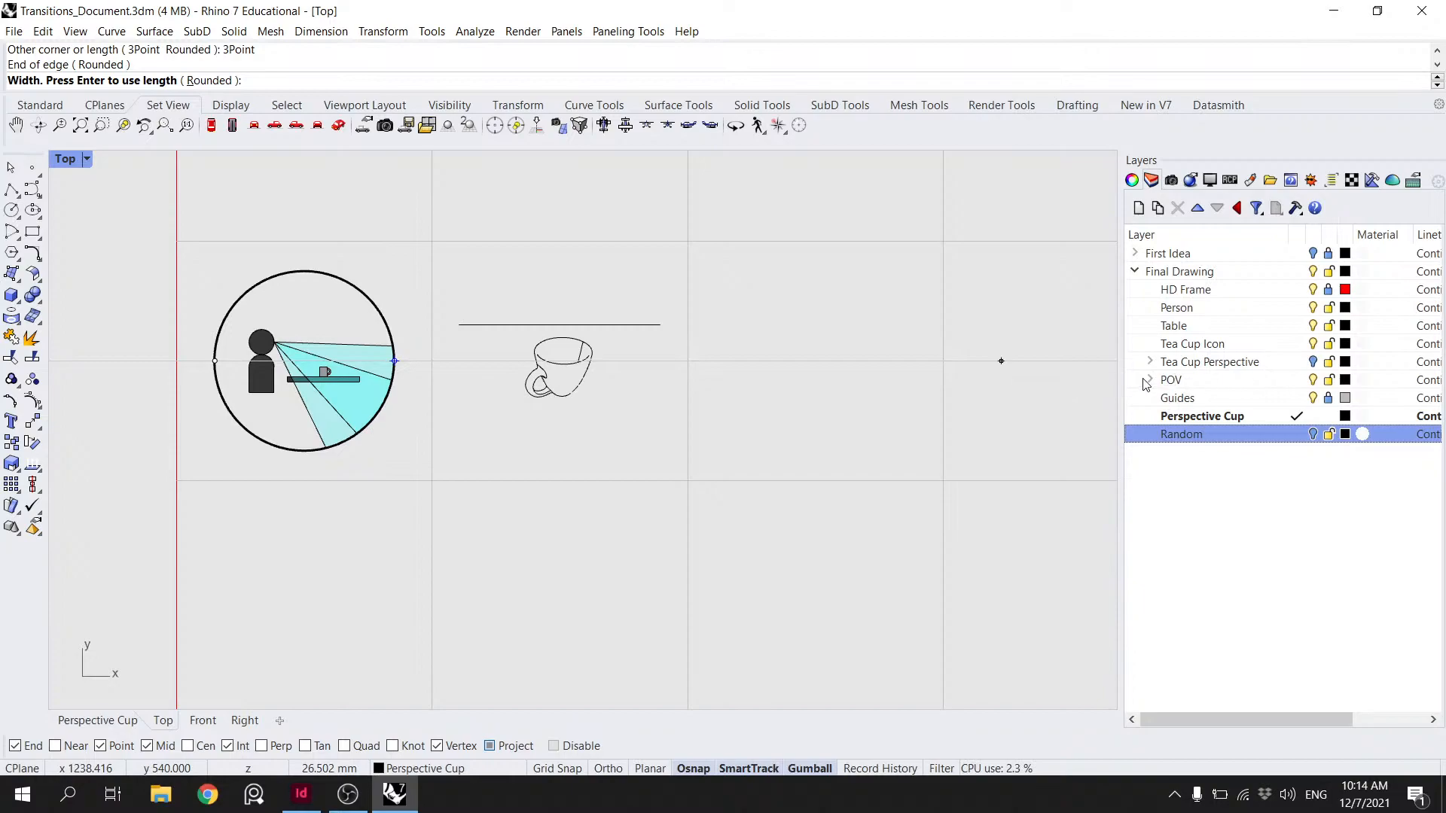
pyautogui.click(1150, 380)
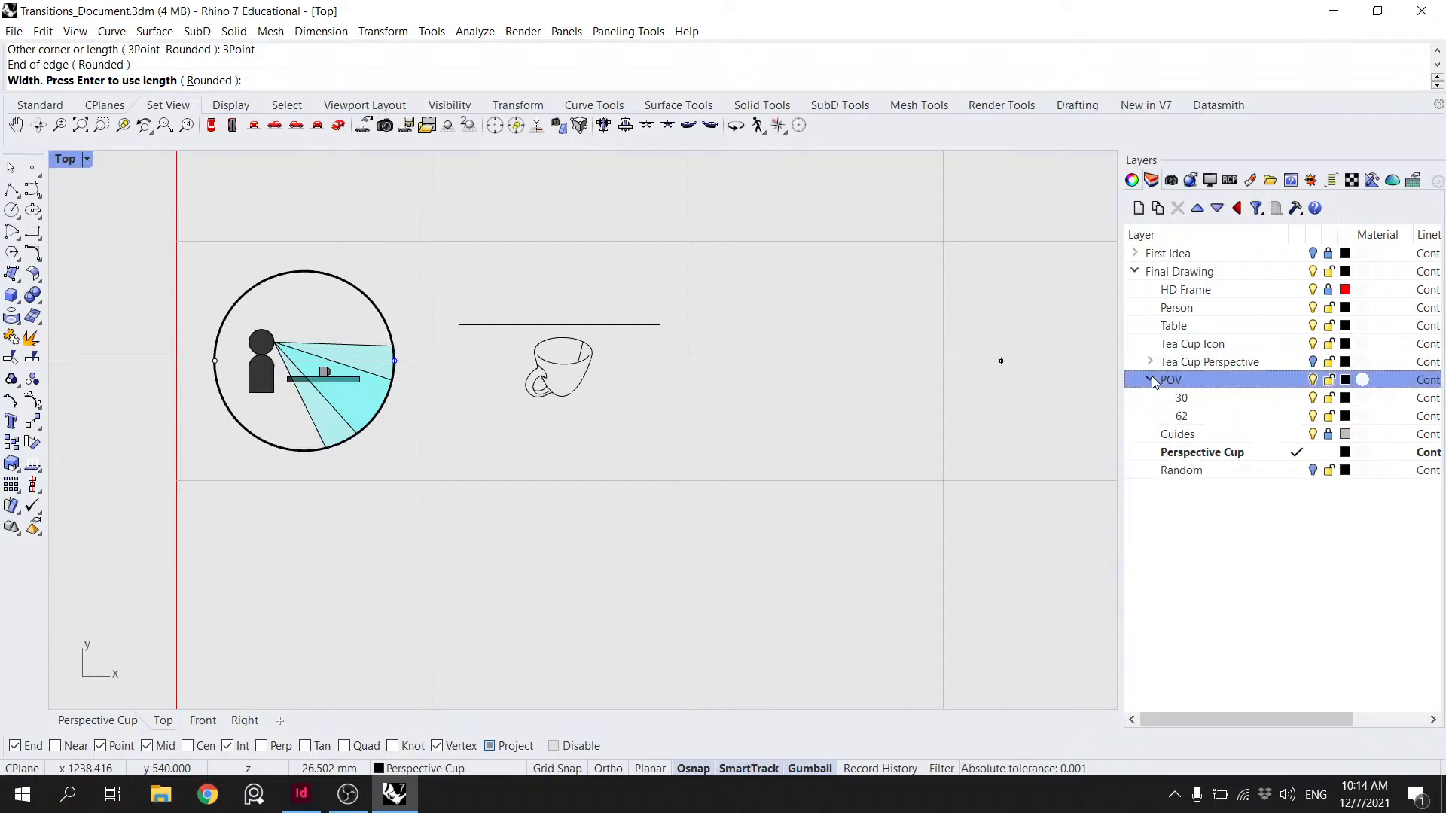
pyautogui.click(1150, 381)
pyautogui.scroll(5, 273, 279)
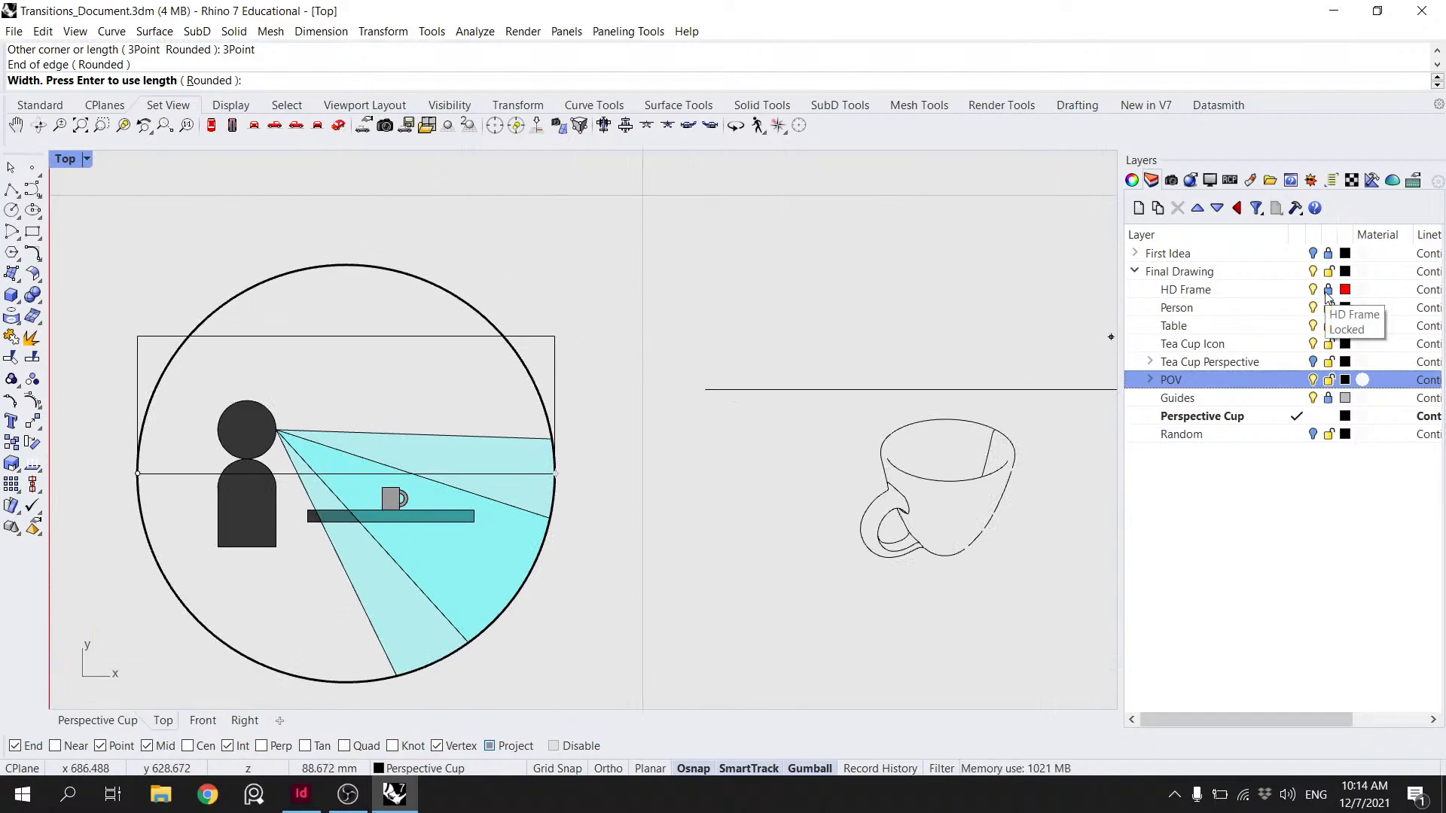
pyautogui.press('Escape')
# - Select the large circle framing the person icon and create a new layer named Circle after the POV sublayers
pyautogui.click(499, 332)
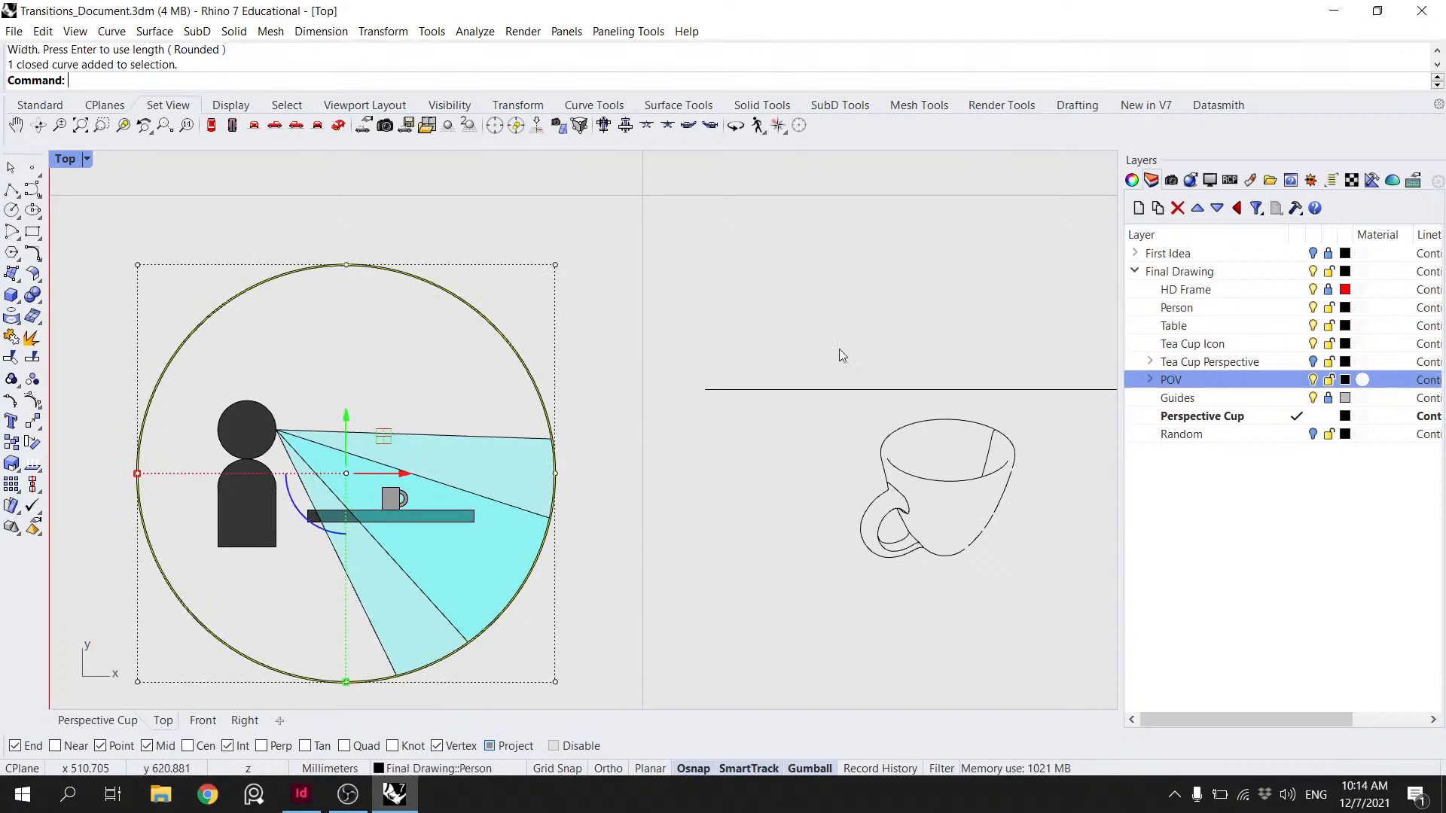
pyautogui.click(1130, 180)
pyautogui.click(1151, 180)
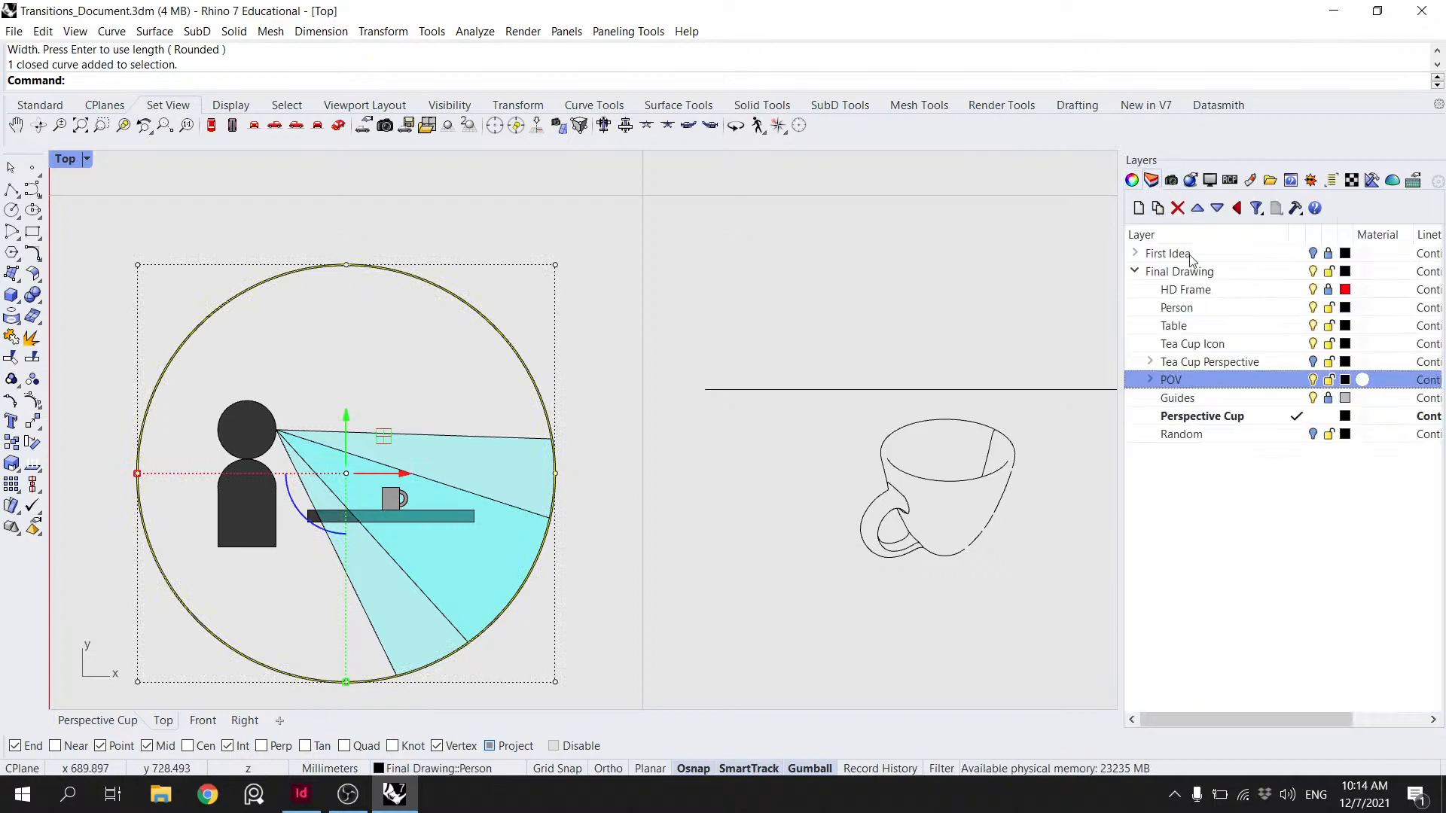
pyautogui.click(1149, 380)
pyautogui.click(1138, 208)
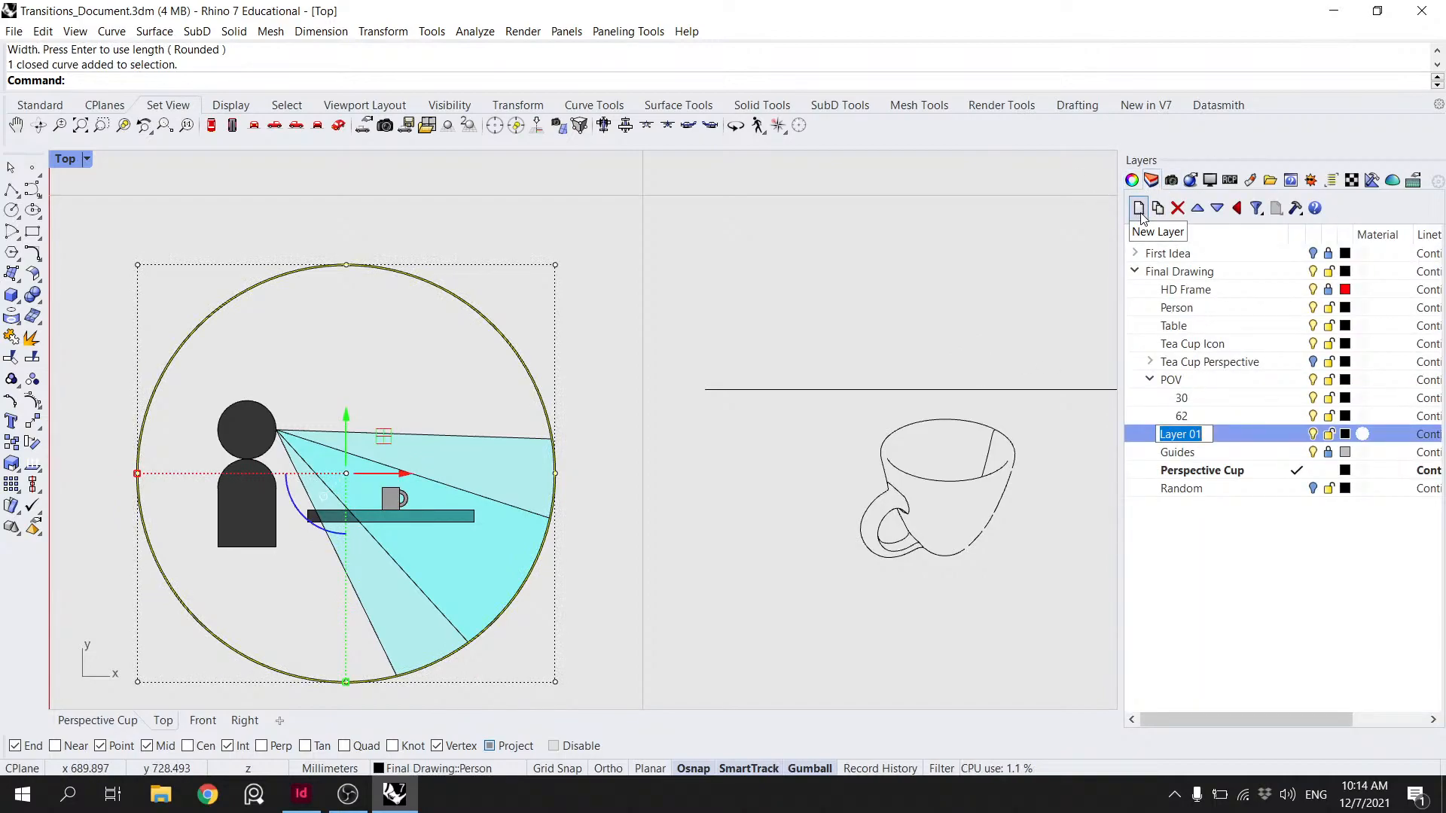
pyautogui.write('Circle')
pyautogui.press('Return')
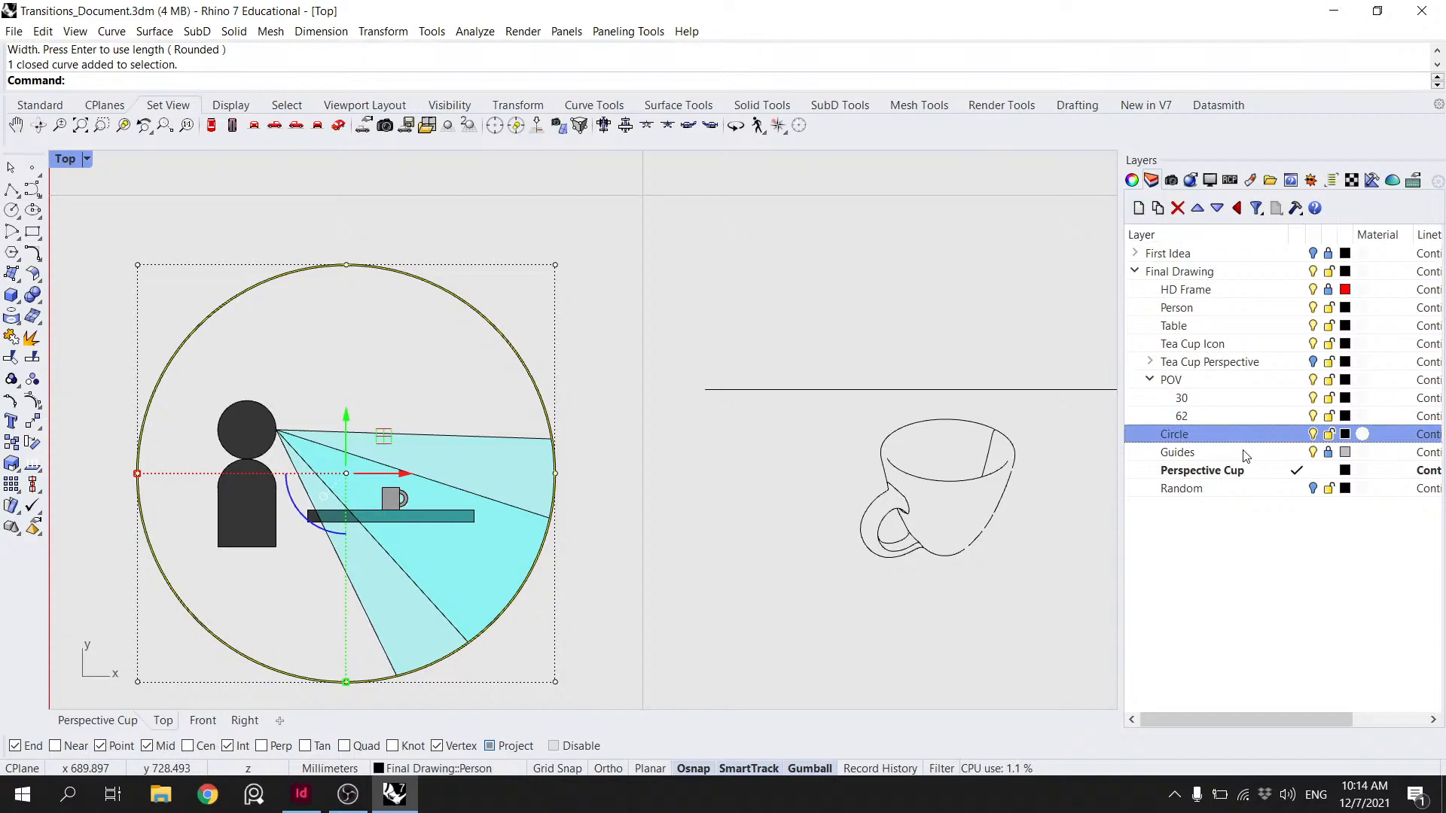
# - Assign the large circle to the Circle layer and nest that layer under POV
pyautogui.click(1131, 180)
pyautogui.click(1359, 304)
pyautogui.click(1367, 506)
pyautogui.click(1150, 180)
pyautogui.click(571, 306)
pyautogui.click(833, 393)
pyautogui.scroll(-4, 808, 378)
pyautogui.click(658, 378)
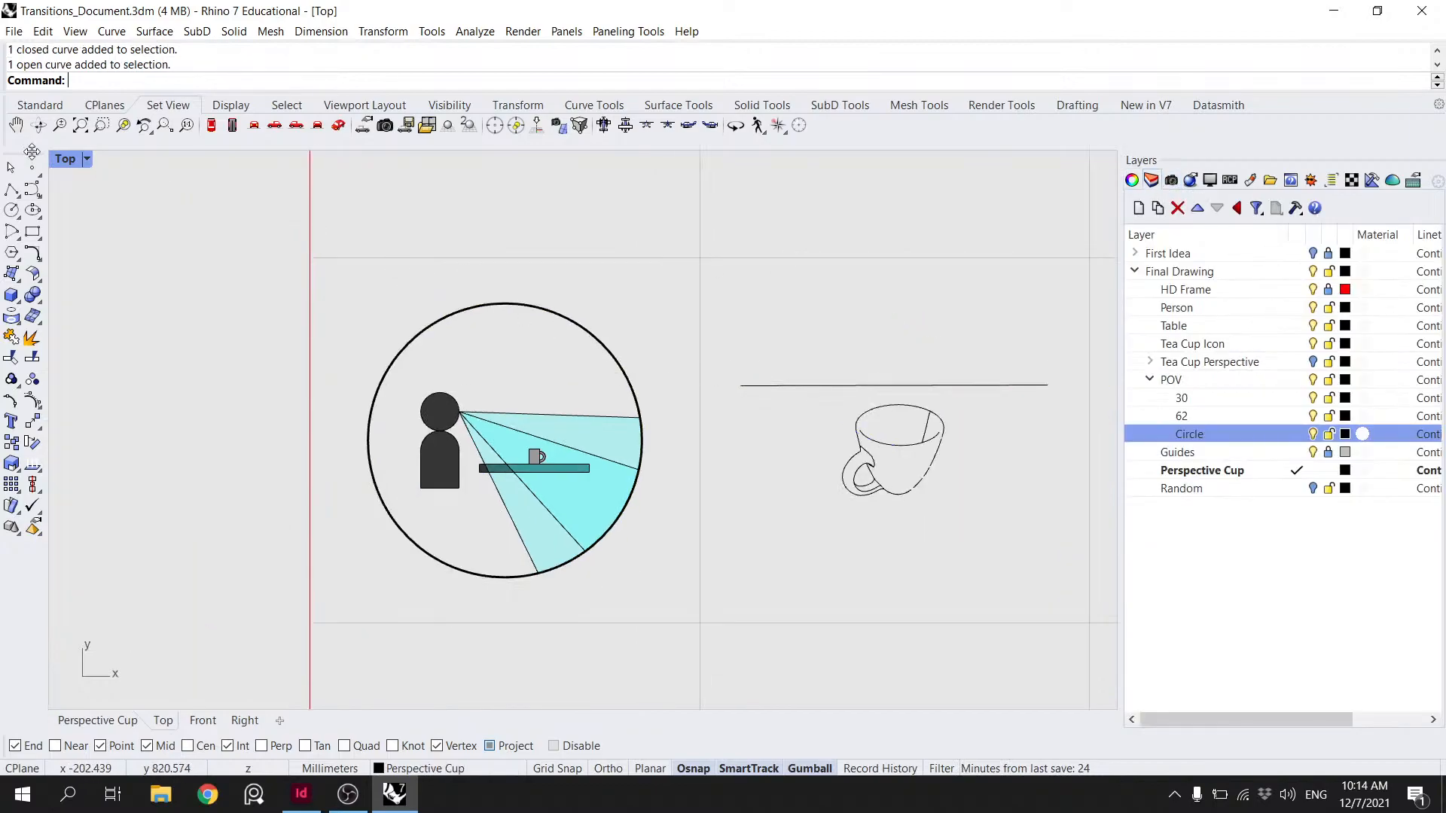
# - Draw a three-point rectangle spanning the large circle's full width at mid-height and reaching down to its lowest point
pyautogui.click(32, 232)
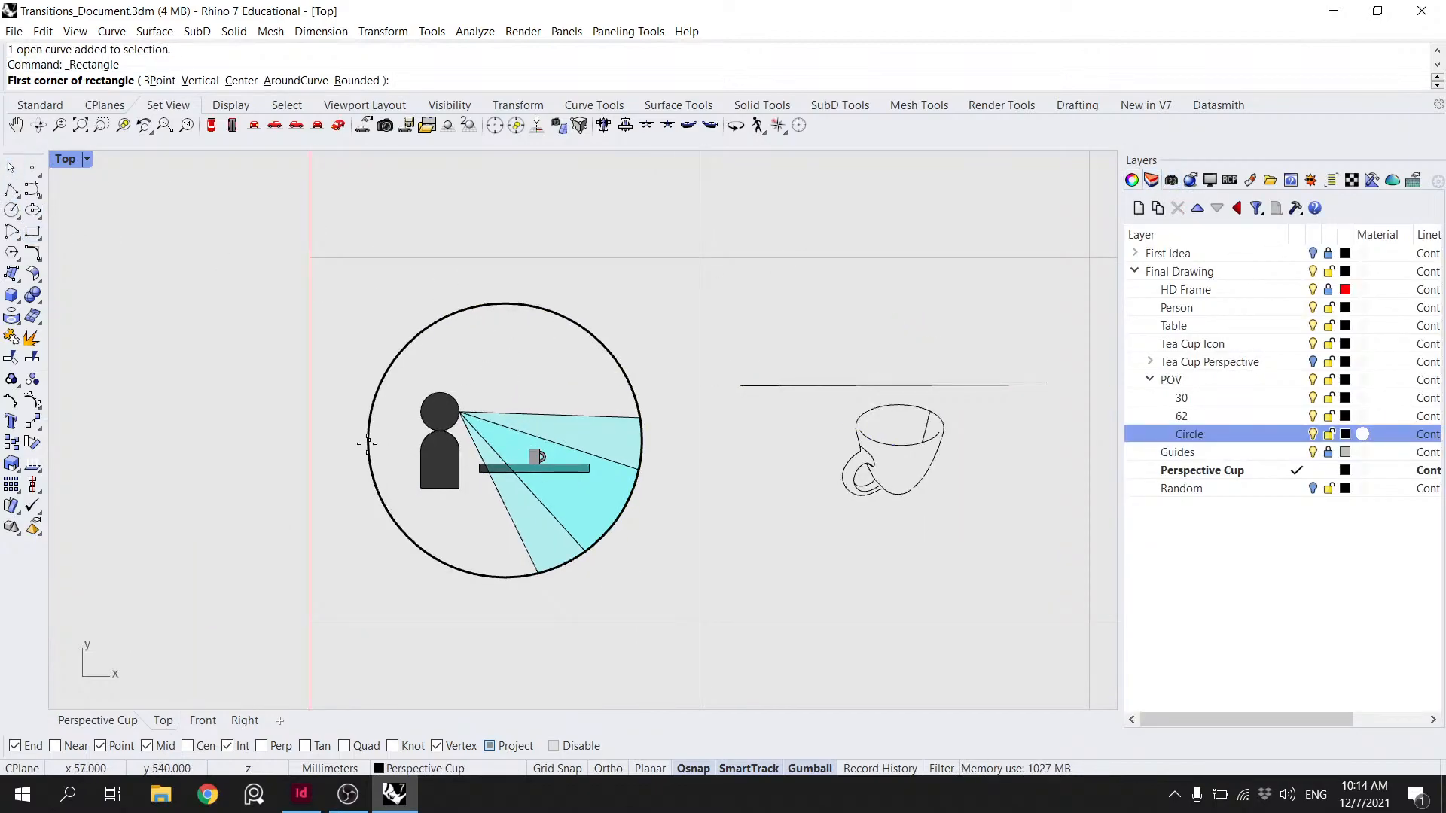
pyautogui.click(369, 441)
pyautogui.click(158, 79)
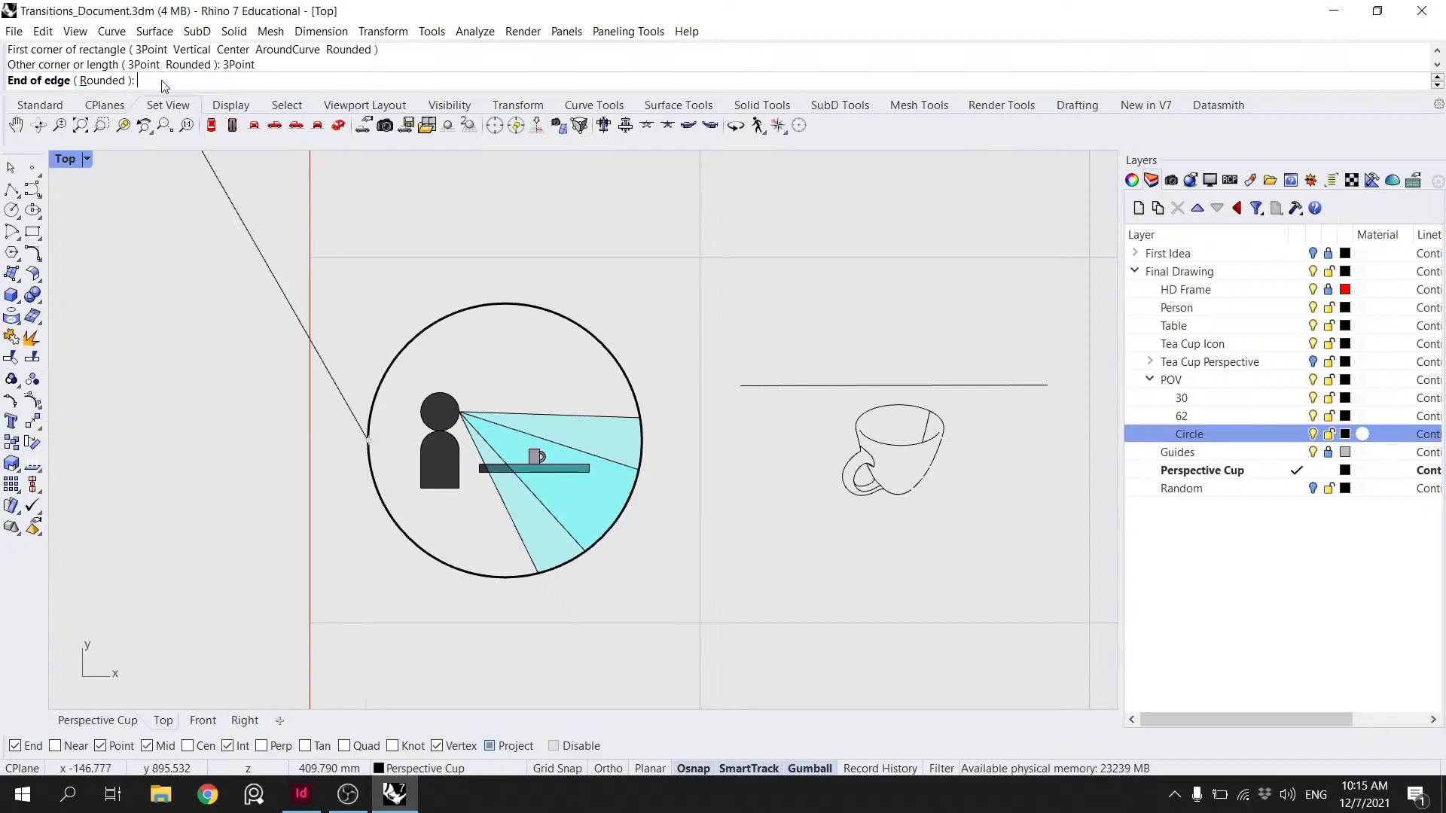
pyautogui.click(641, 441)
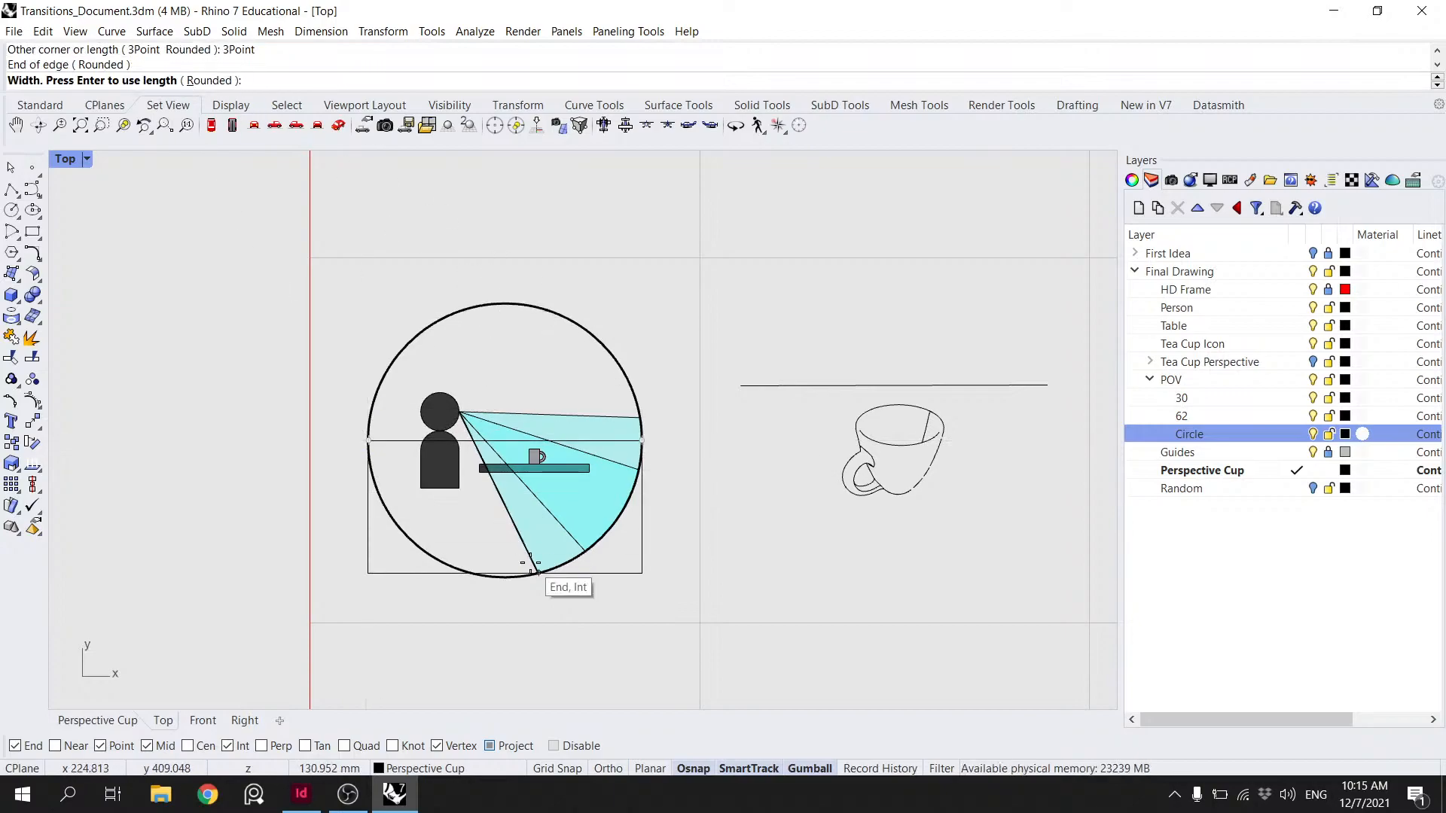
pyautogui.click(502, 579)
pyautogui.click(501, 578)
# - Move the rectangle into the grid cell beside the circle and centre it horizontally around the cup drawing
pyautogui.moveTo(621, 472); pyautogui.dragTo(476, 475, button='right')
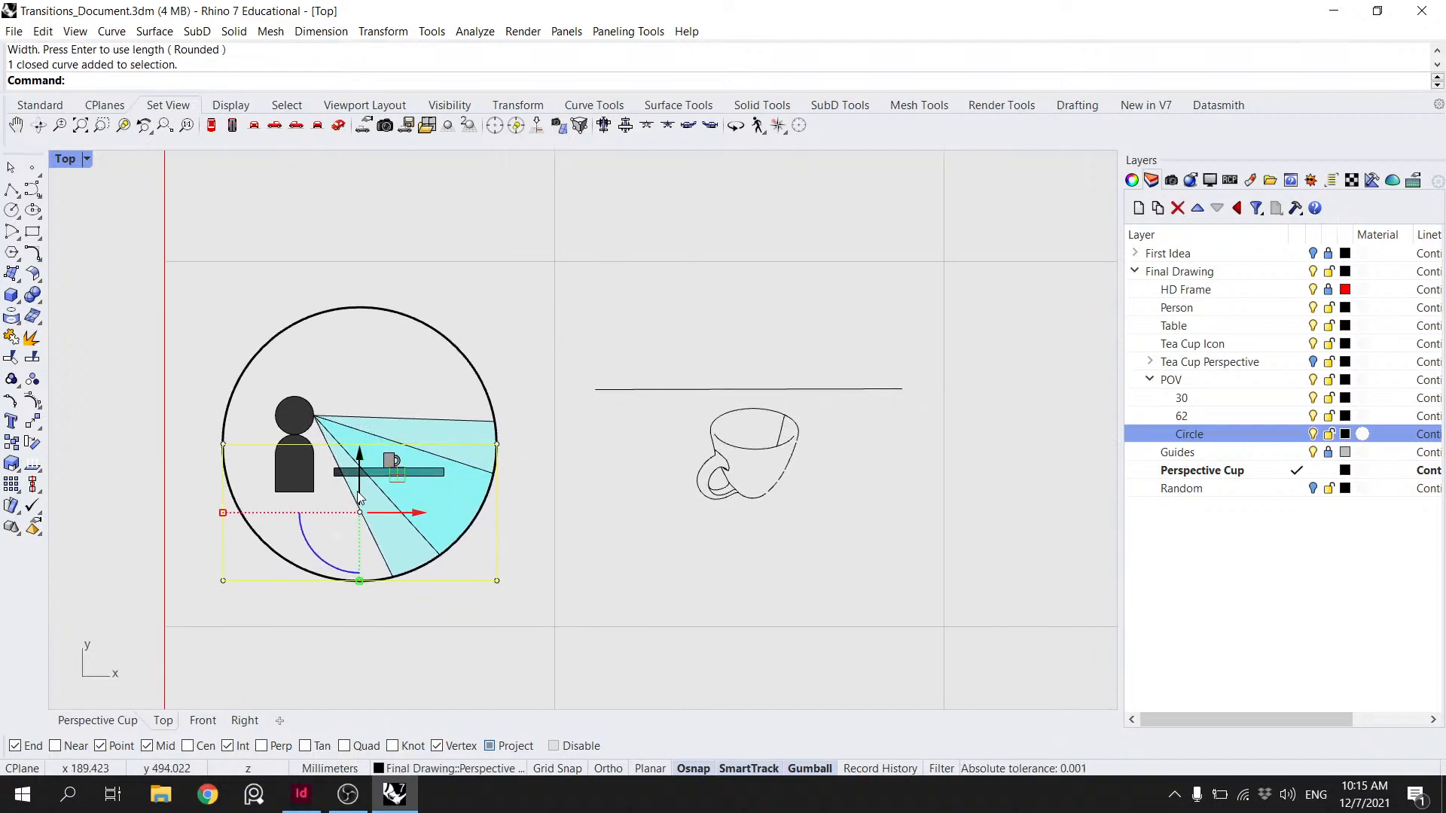
pyautogui.write('ove')
pyautogui.press('Return')
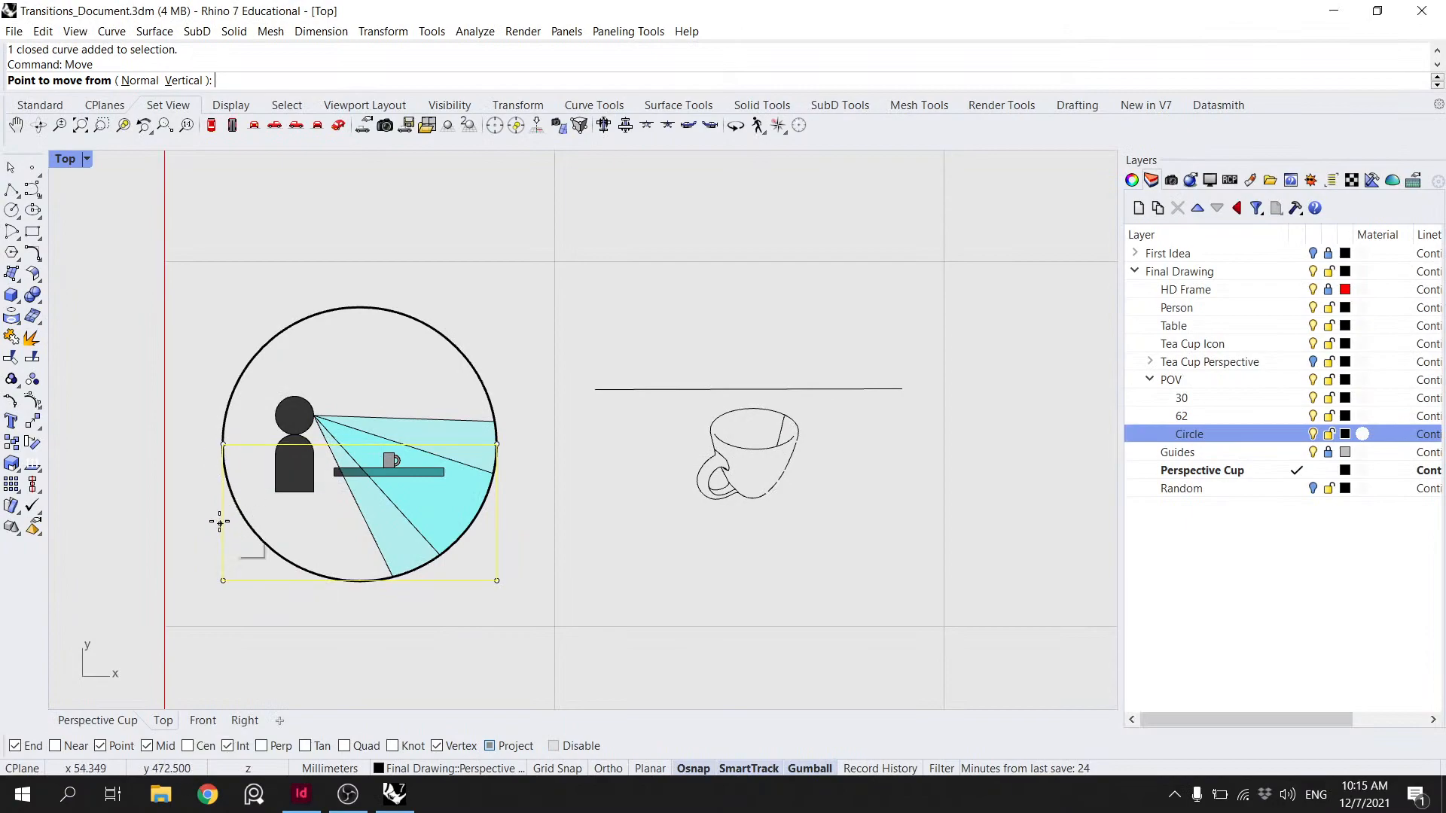
pyautogui.click(221, 515)
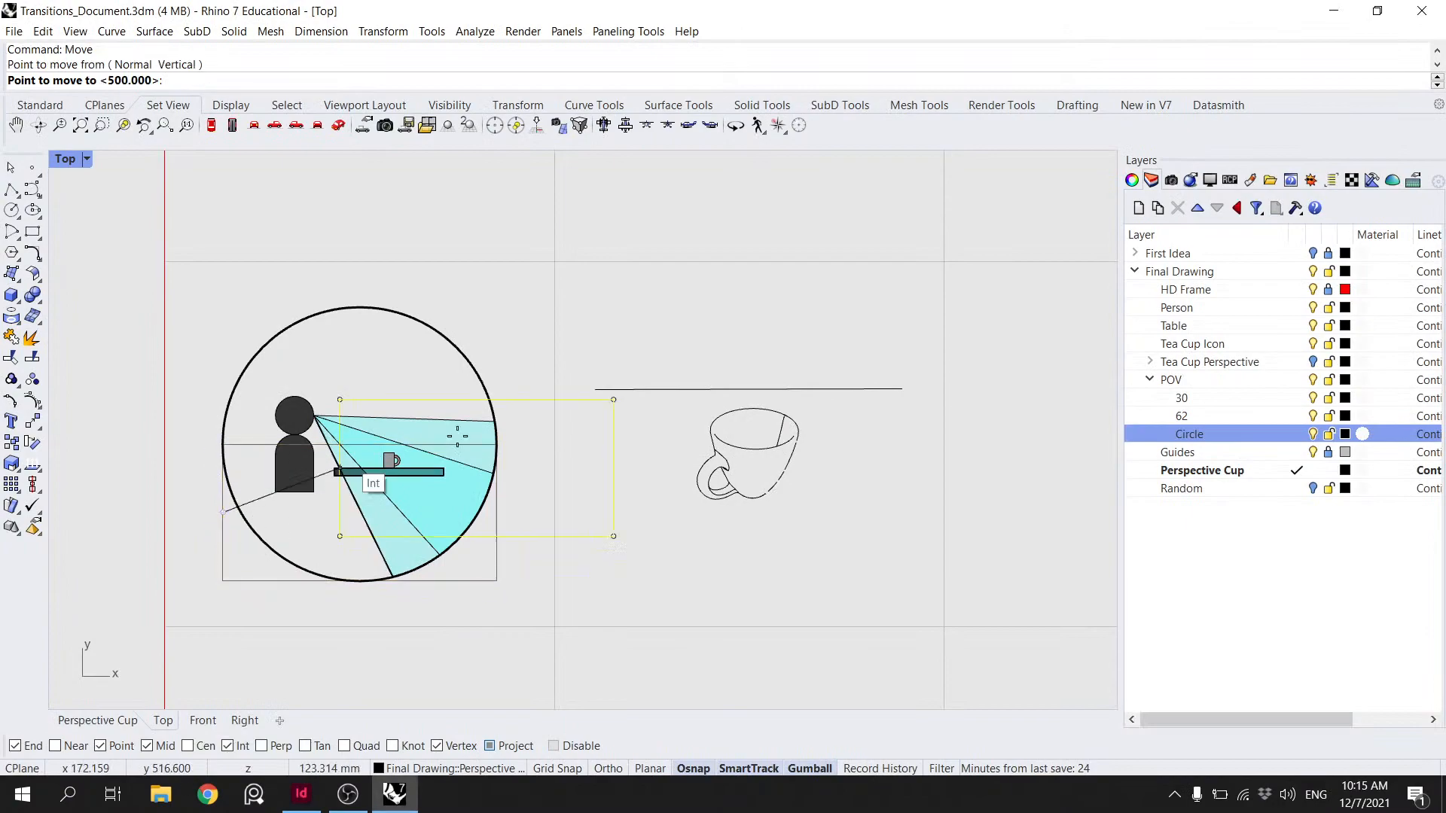
pyautogui.click(555, 446)
pyautogui.moveTo(879, 418); pyautogui.dragTo(764, 441, button='right')
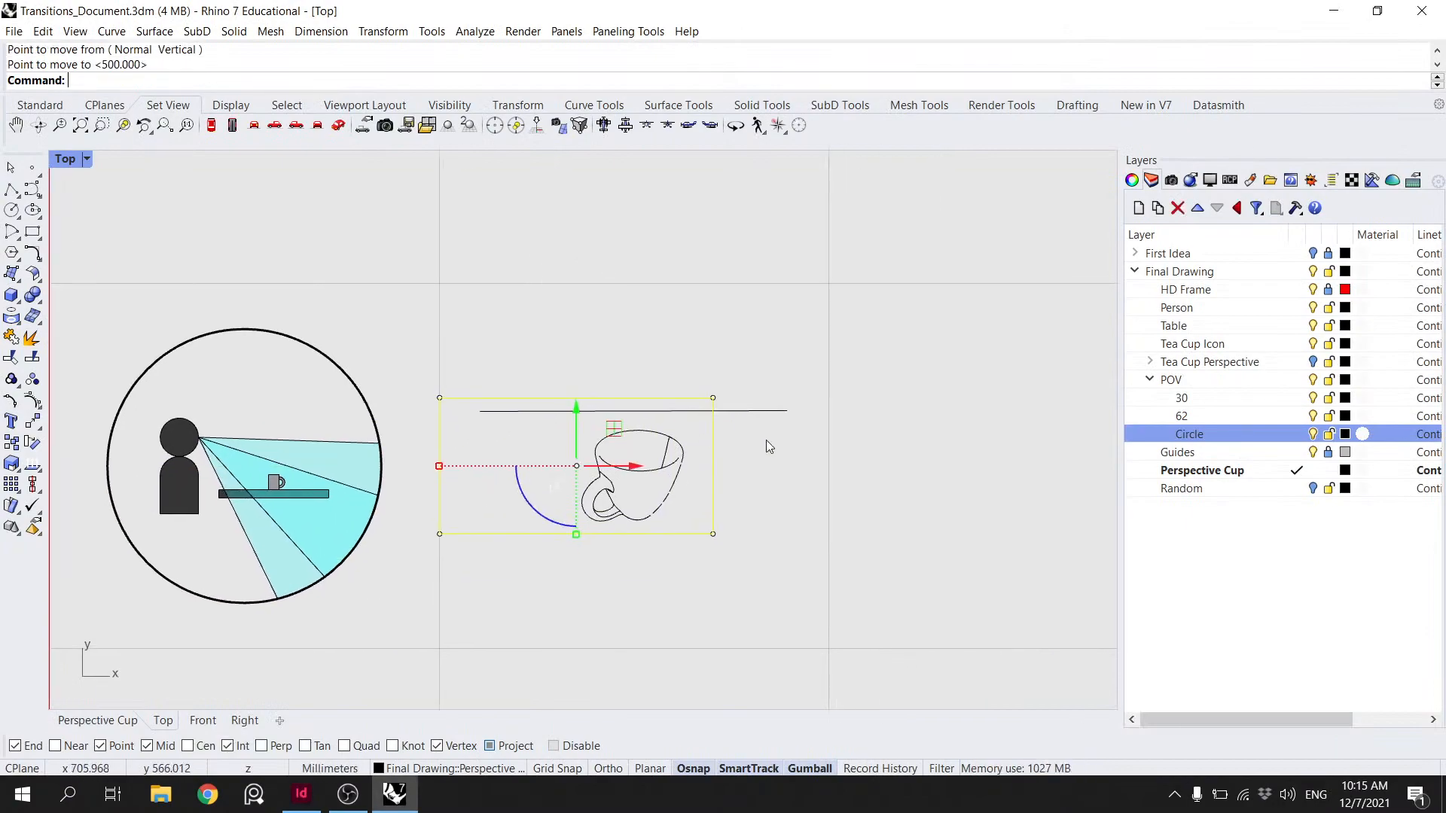
pyautogui.rightClick(764, 444)
pyautogui.click(576, 534)
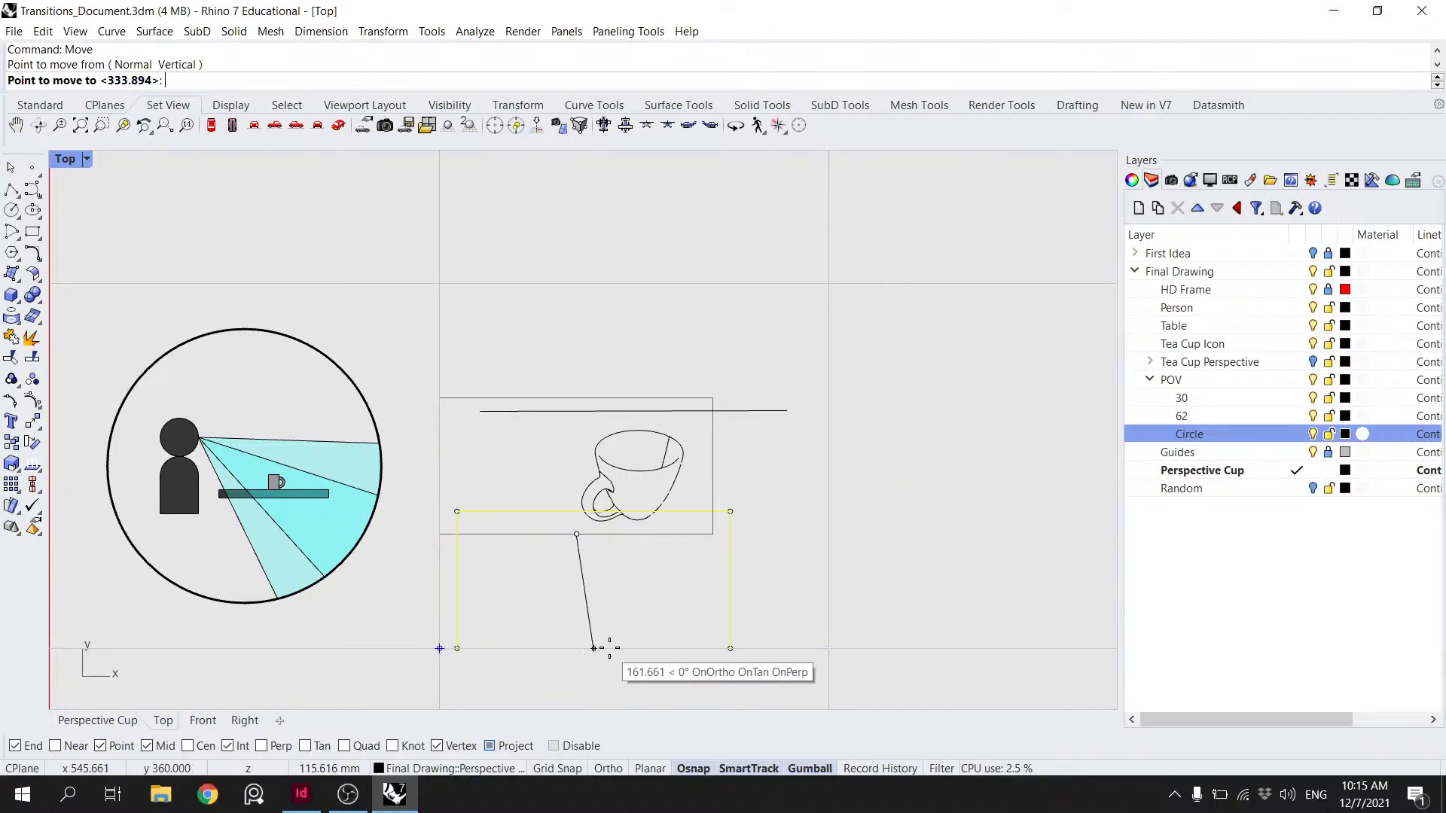
pyautogui.click(634, 534)
pyautogui.scroll(-5, 793, 448)
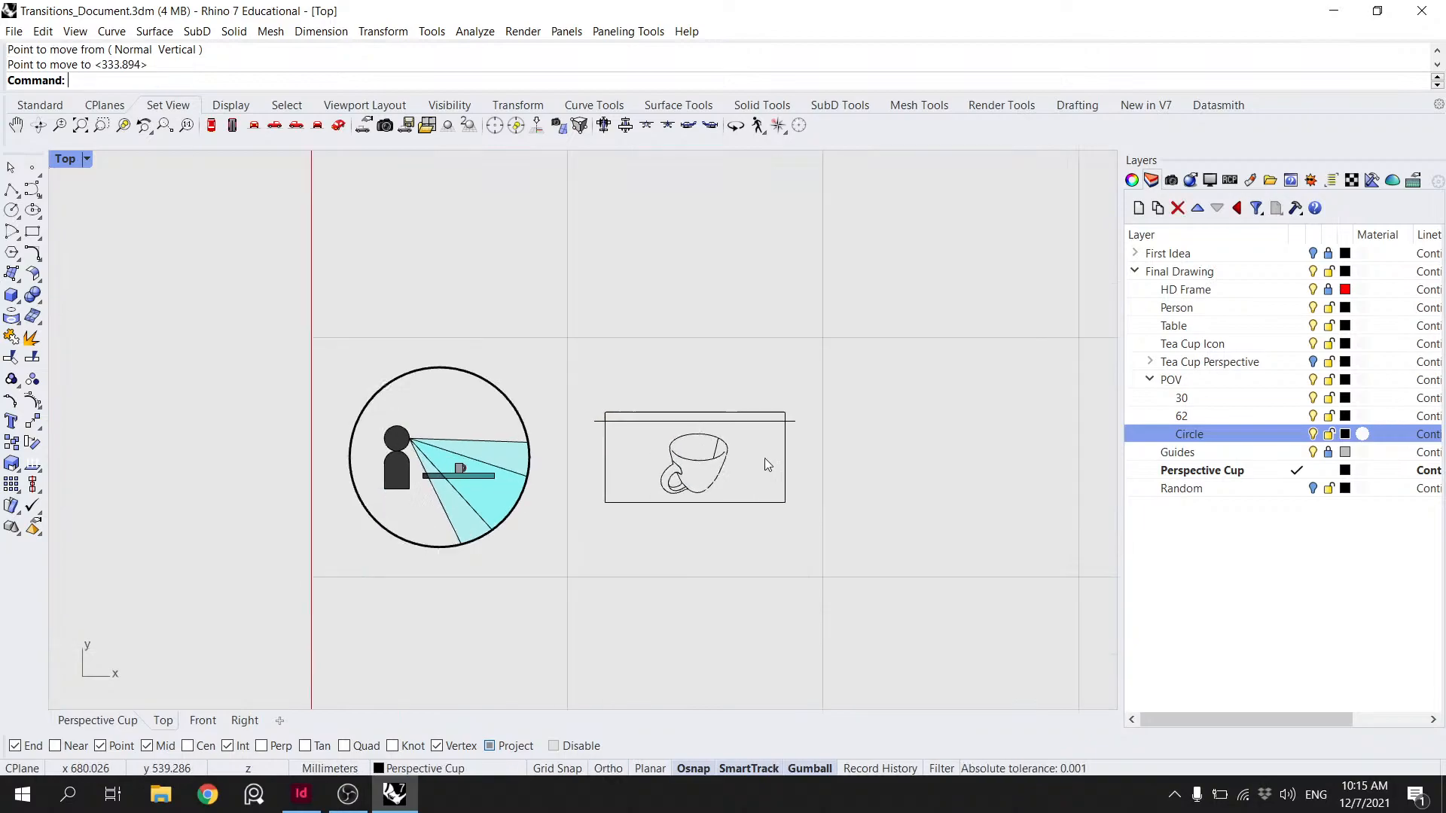
# - Select all cup and table-line curves inside the rectangle and nudge them slightly to the right
pyautogui.scroll(6, 765, 457)
pyautogui.moveTo(736, 500); pyautogui.dragTo(580, 386)
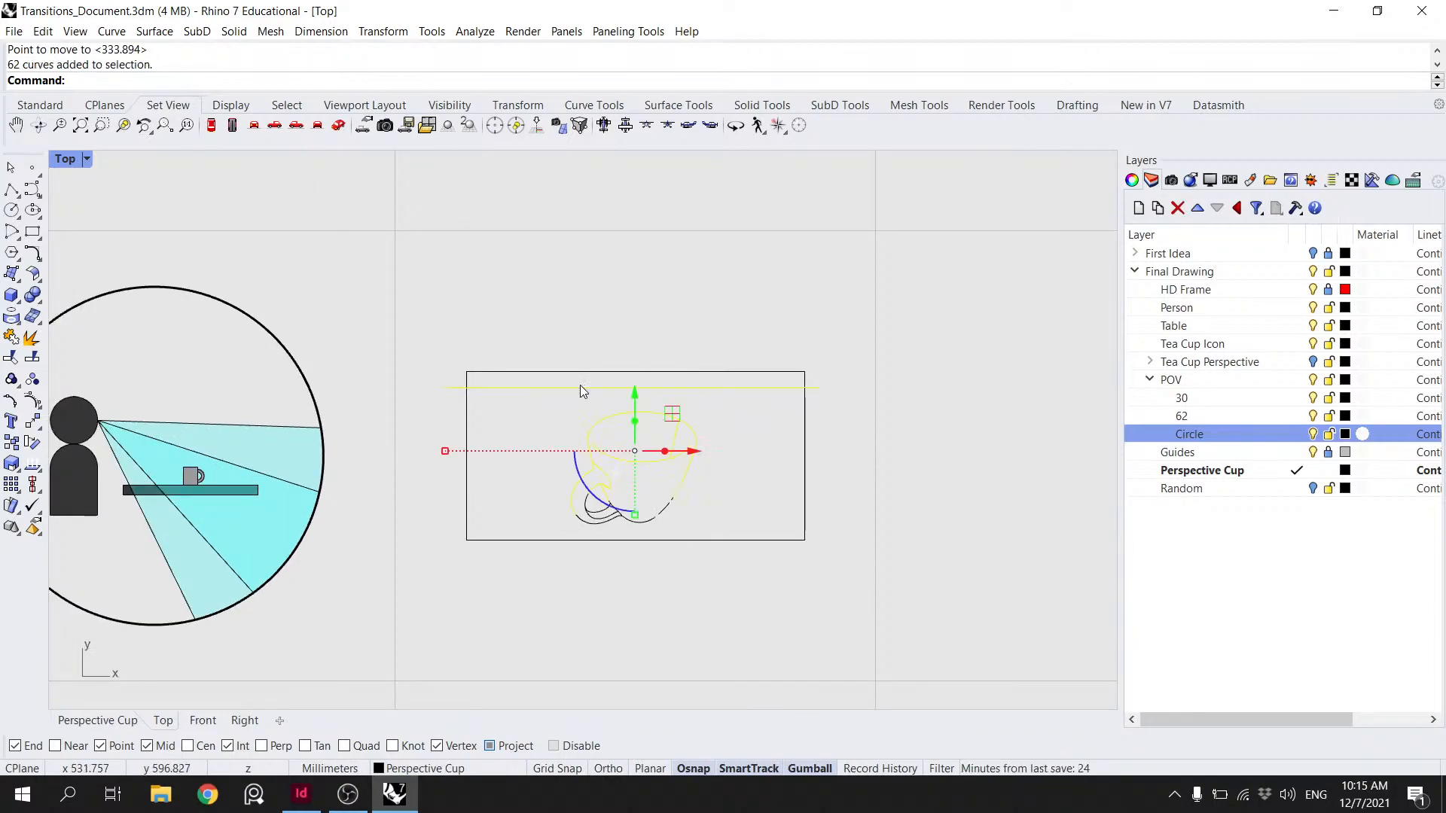
pyautogui.click(726, 522)
pyautogui.moveTo(726, 522); pyautogui.dragTo(540, 381)
pyautogui.moveTo(716, 518); pyautogui.dragTo(543, 384)
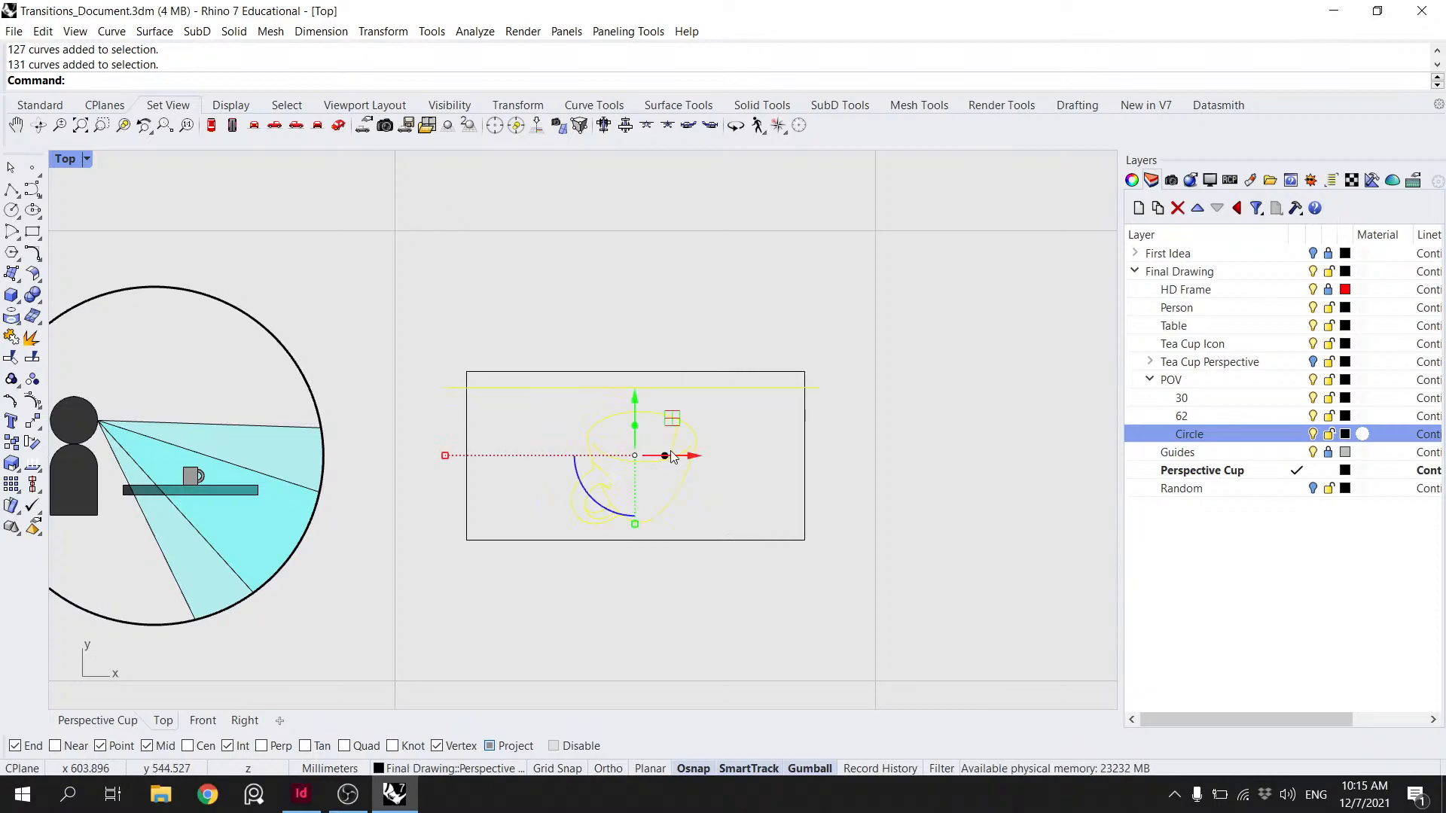
pyautogui.moveTo(683, 452); pyautogui.dragTo(690, 445)
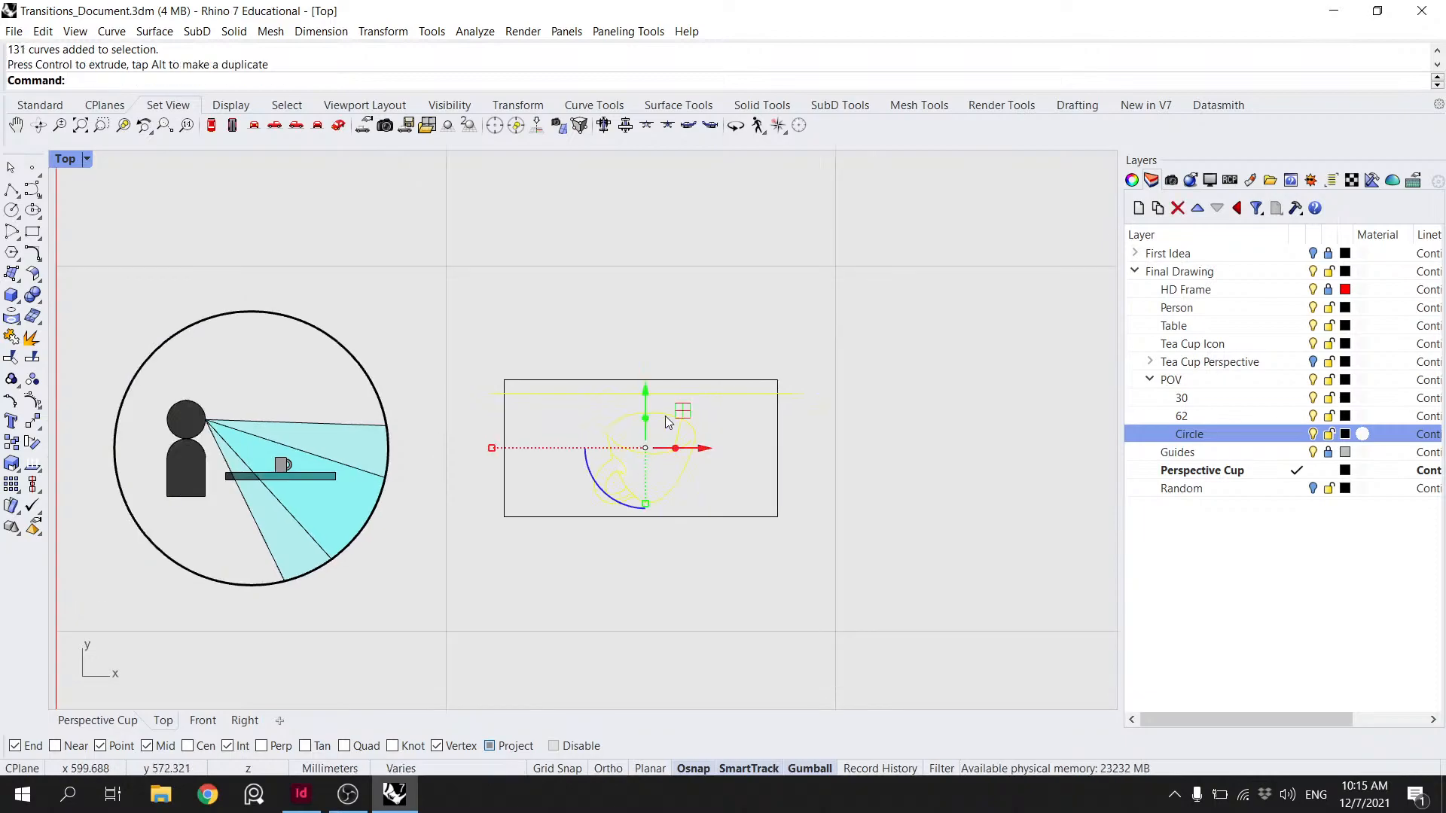
pyautogui.scroll(-5, 662, 419)
pyautogui.press('Escape')
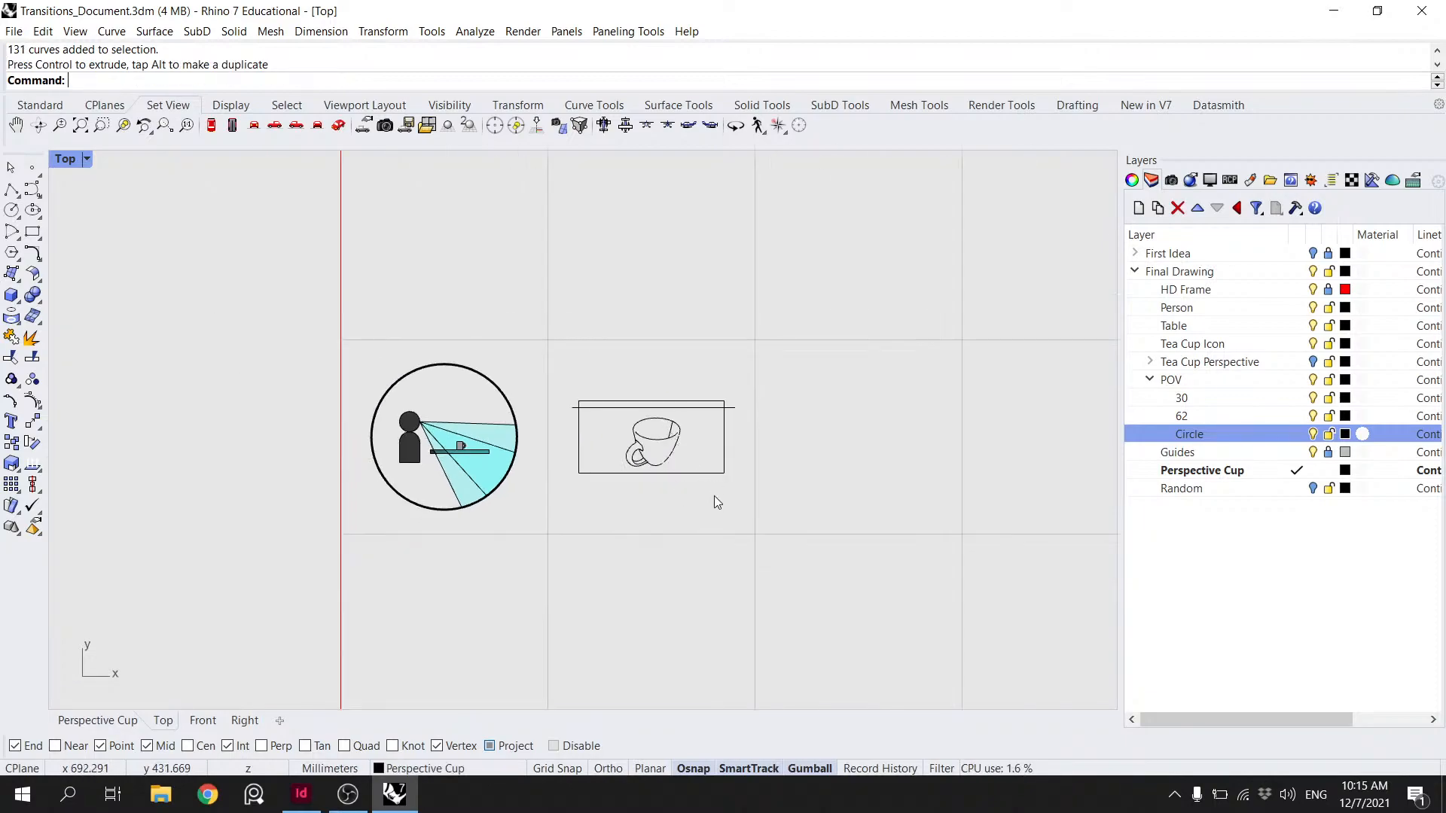
# - Select the rectangle together with the cup drawing and scale them uniformly by 1.1
pyautogui.moveTo(736, 497); pyautogui.dragTo(579, 375)
pyautogui.scroll(-5, 697, 452)
pyautogui.scroll(6, 724, 453)
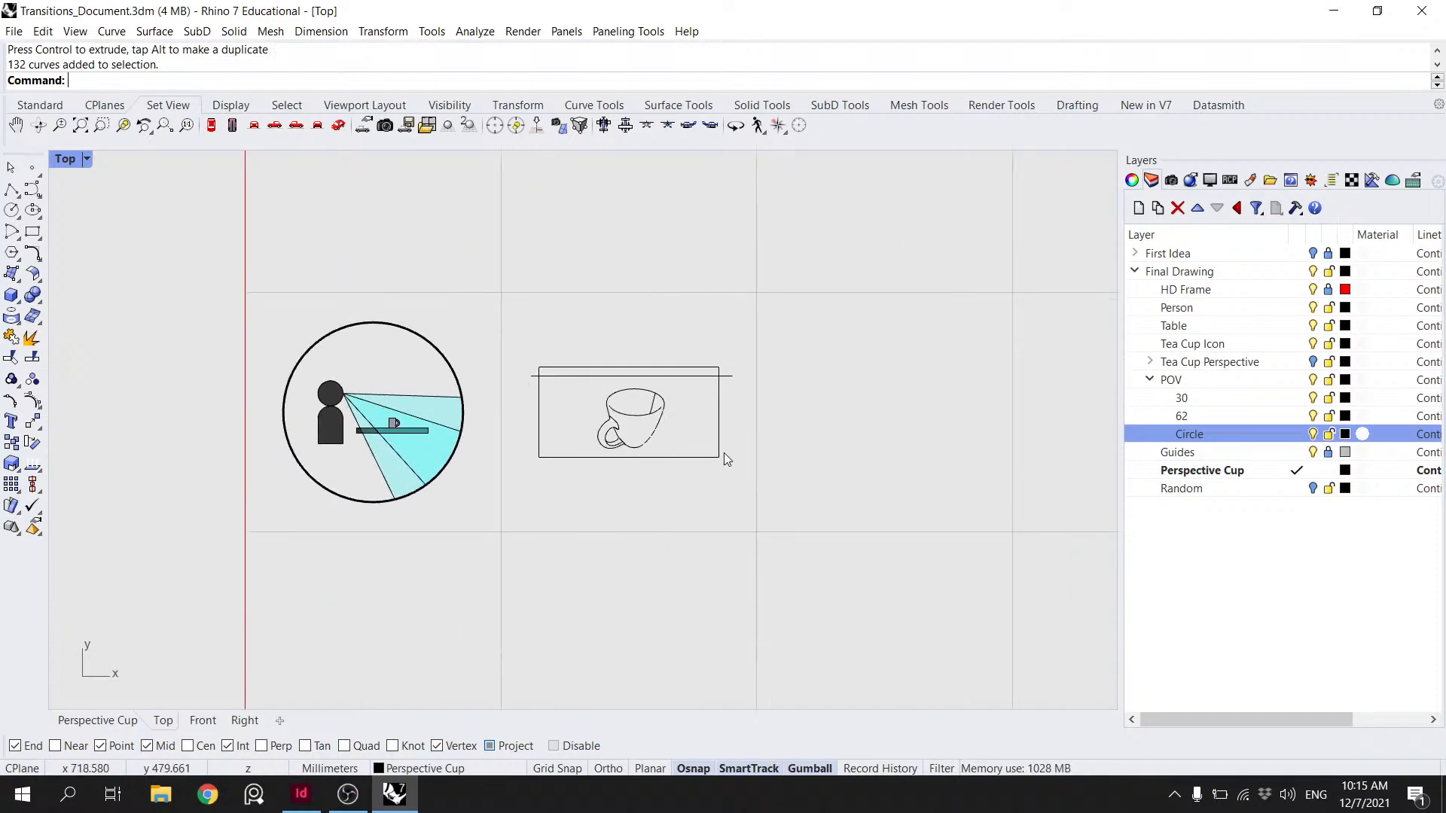
pyautogui.moveTo(741, 504); pyautogui.dragTo(525, 326)
pyautogui.press('Escape')
pyautogui.moveTo(715, 497); pyautogui.dragTo(550, 340)
pyautogui.click(606, 413)
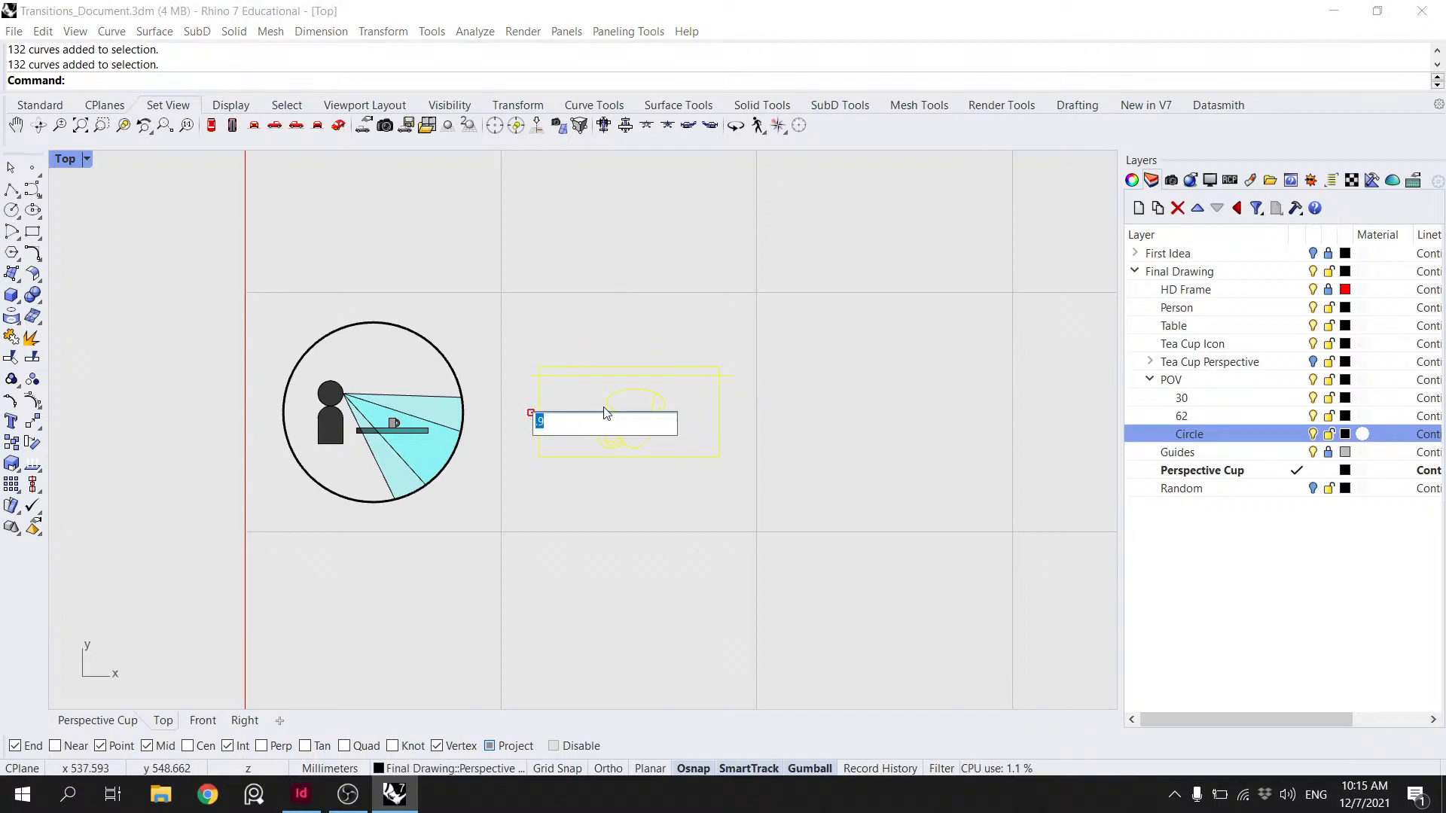
pyautogui.press('Return')
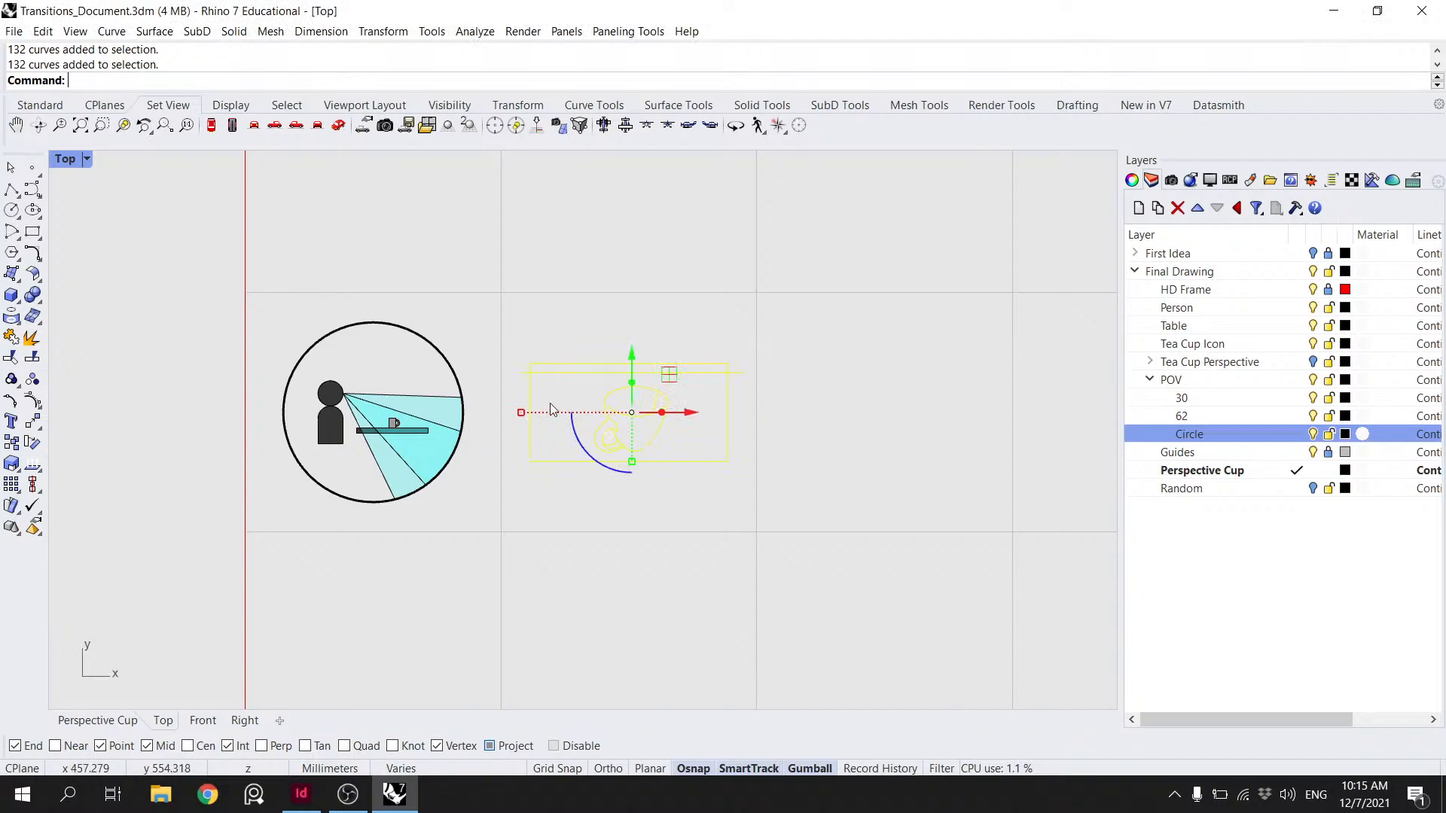
# - Try to enlarge the selected rectangle and cup drawing further along the horizontal axis, and undo that scaling
pyautogui.click(520, 413)
pyautogui.press('Return')
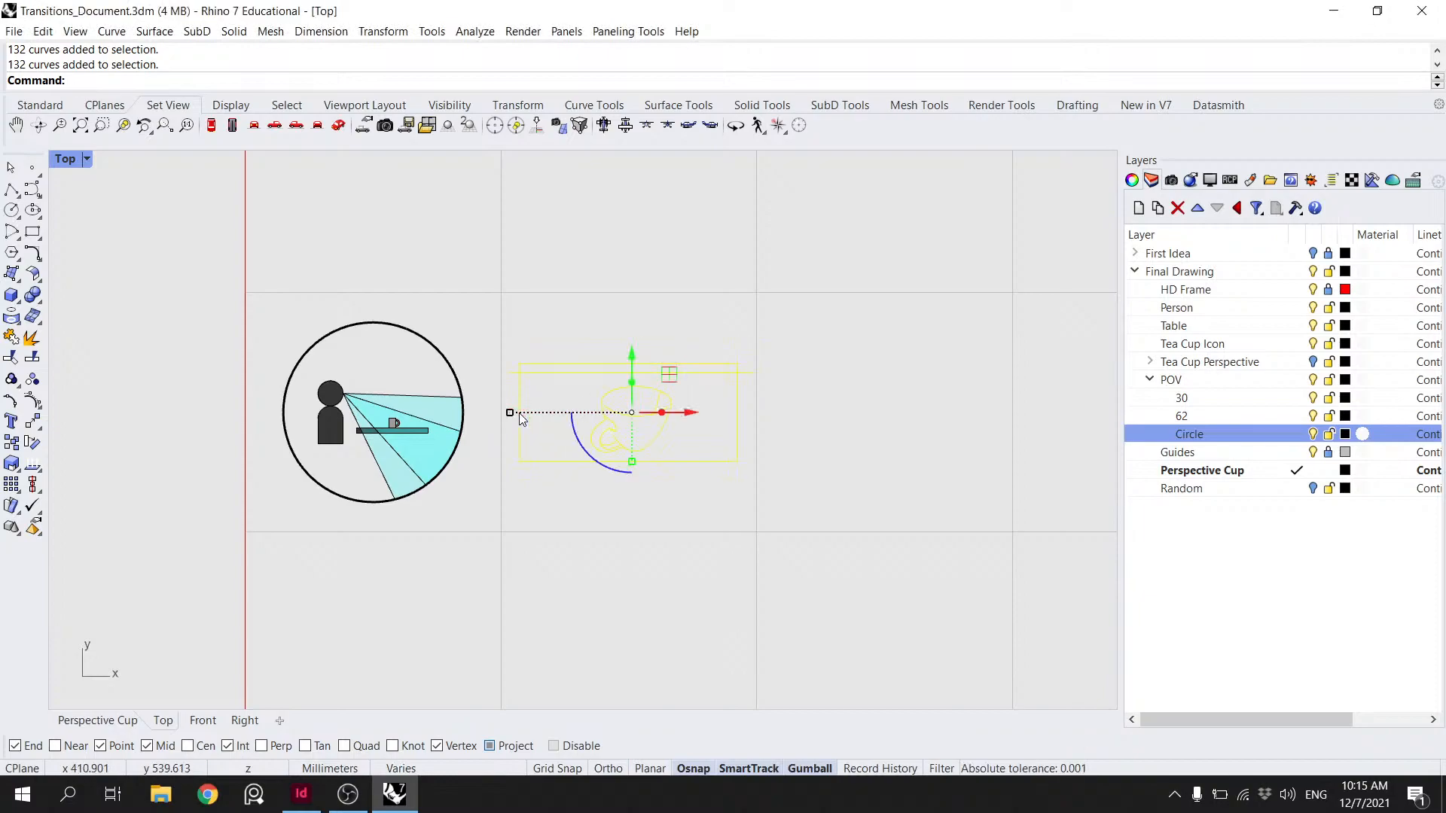
pyautogui.click(509, 413)
pyautogui.press('Return')
pyautogui.hotkey('ctrl', 'z')
# - Scale the selected rectangle and cup drawing uniformly by 1.1 twice and clear the selection
pyautogui.click(521, 414)
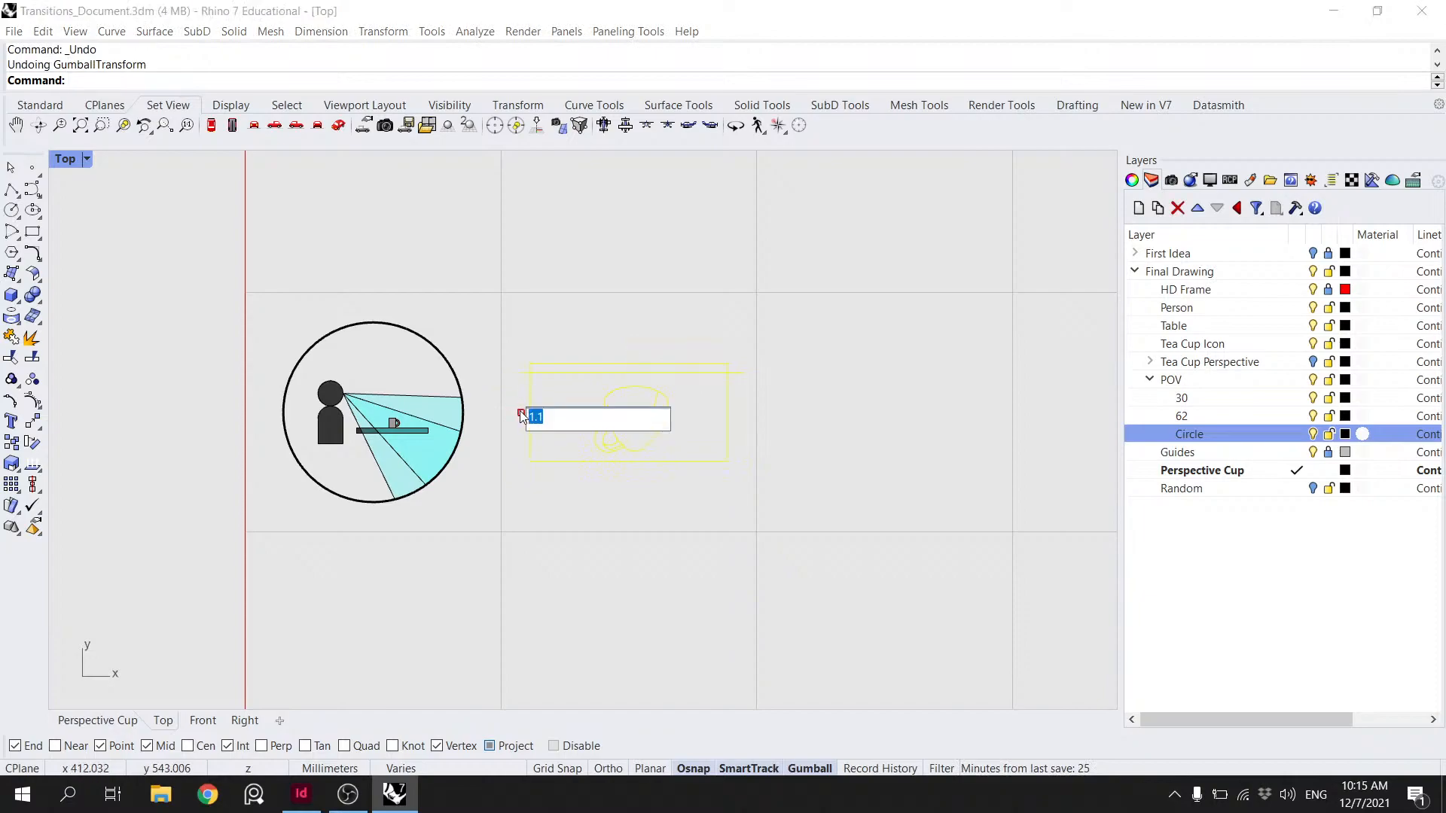
pyautogui.press('Return')
pyautogui.click(512, 414)
pyautogui.press('Return')
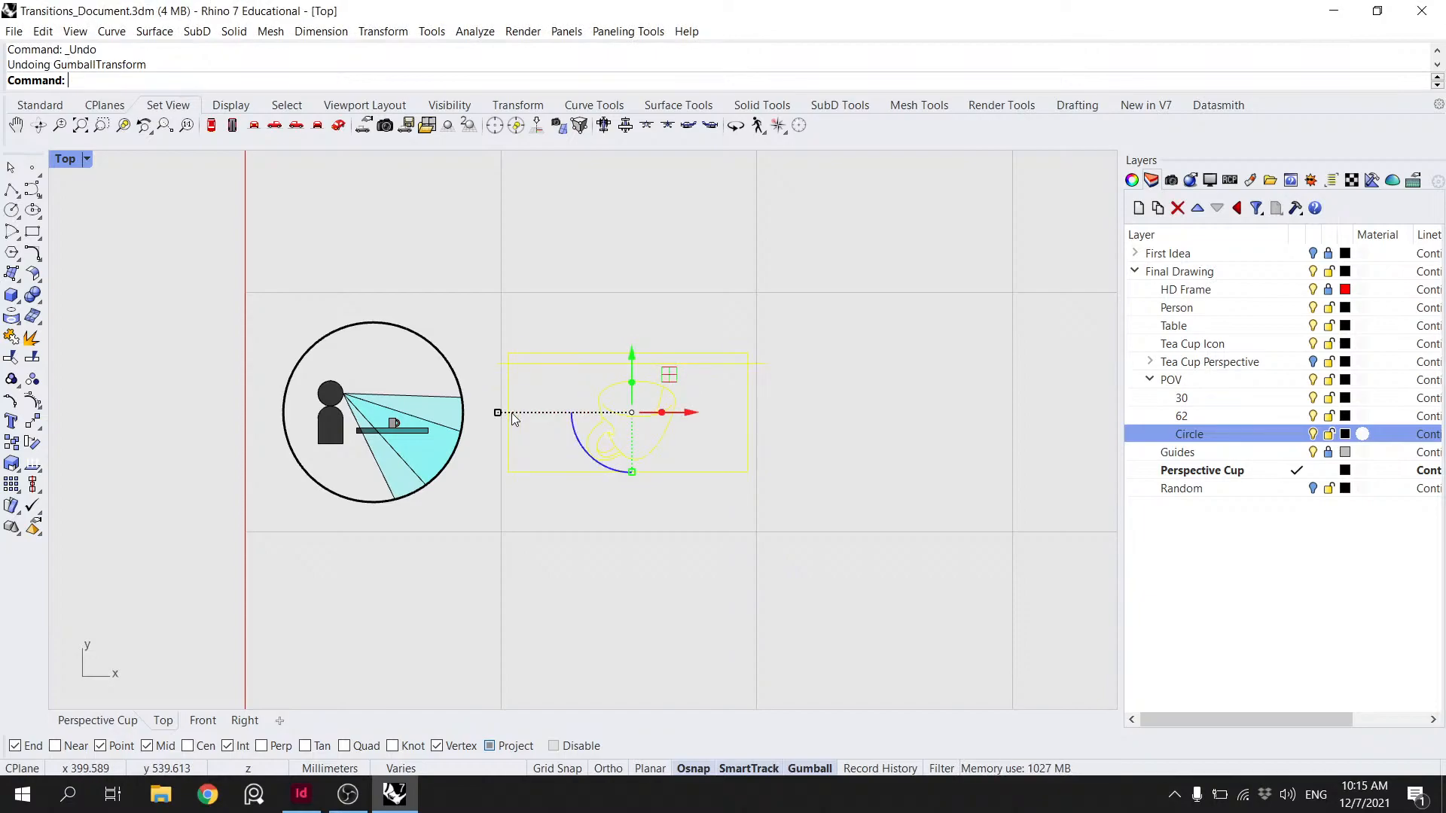
pyautogui.press('Escape')
# - Try to draw a three-point rectangle measuring 16 by 9 mm in the empty area below the cup drawing
pyautogui.click(33, 232)
pyautogui.click(158, 81)
pyautogui.click(545, 599)
pyautogui.write('16')
pyautogui.press('F8')
pyautogui.press('Return')
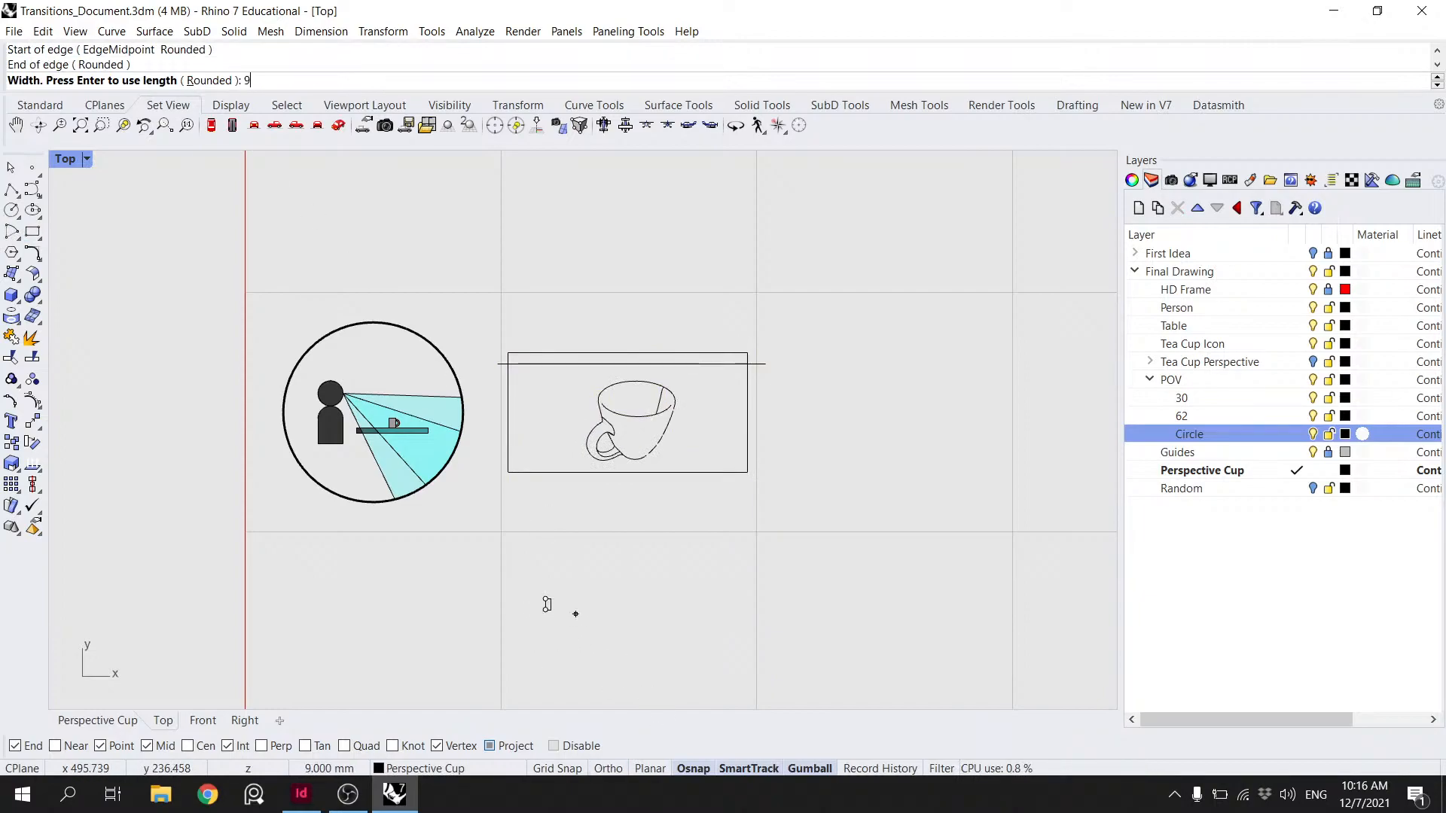
pyautogui.write('9')
pyautogui.press('Return')
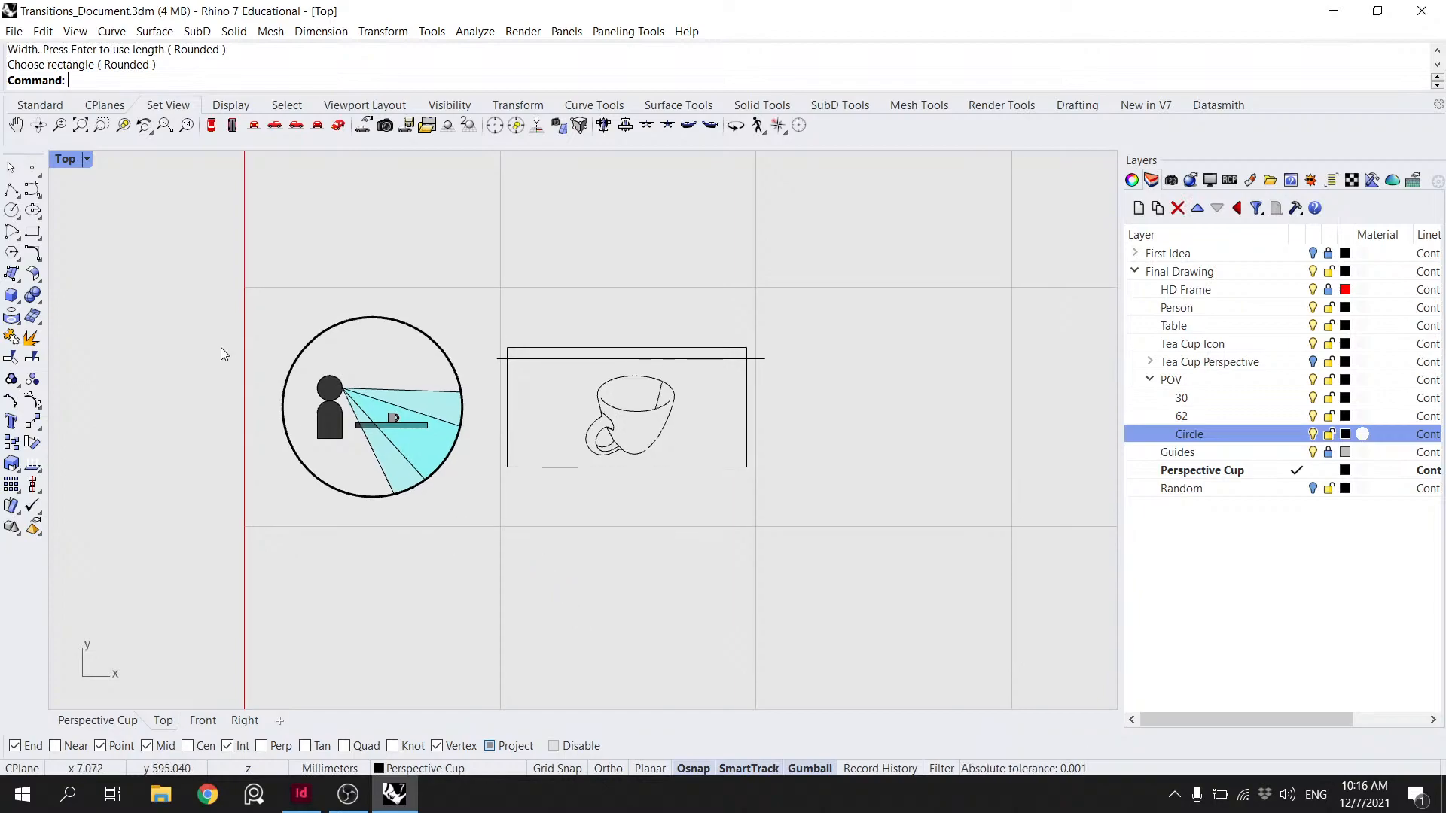
# - Draw a small three-point rectangle 16 mm wide and 9 mm high below the cup drawing
pyautogui.click(32, 231)
pyautogui.click(162, 80)
pyautogui.click(559, 572)
pyautogui.press('Return')
pyautogui.press('F8')
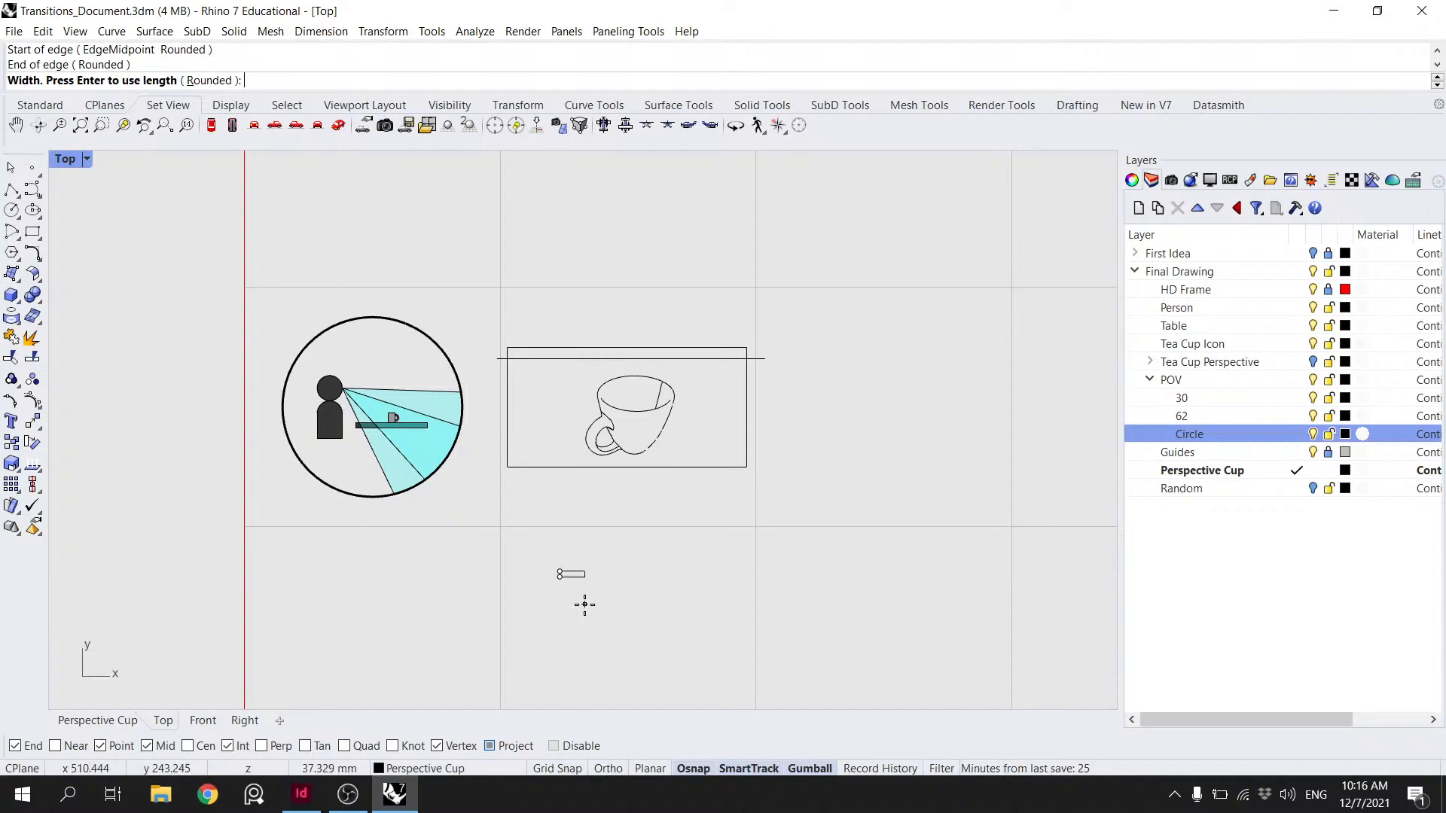
pyautogui.write('16')
pyautogui.press('Return')
pyautogui.click(584, 604)
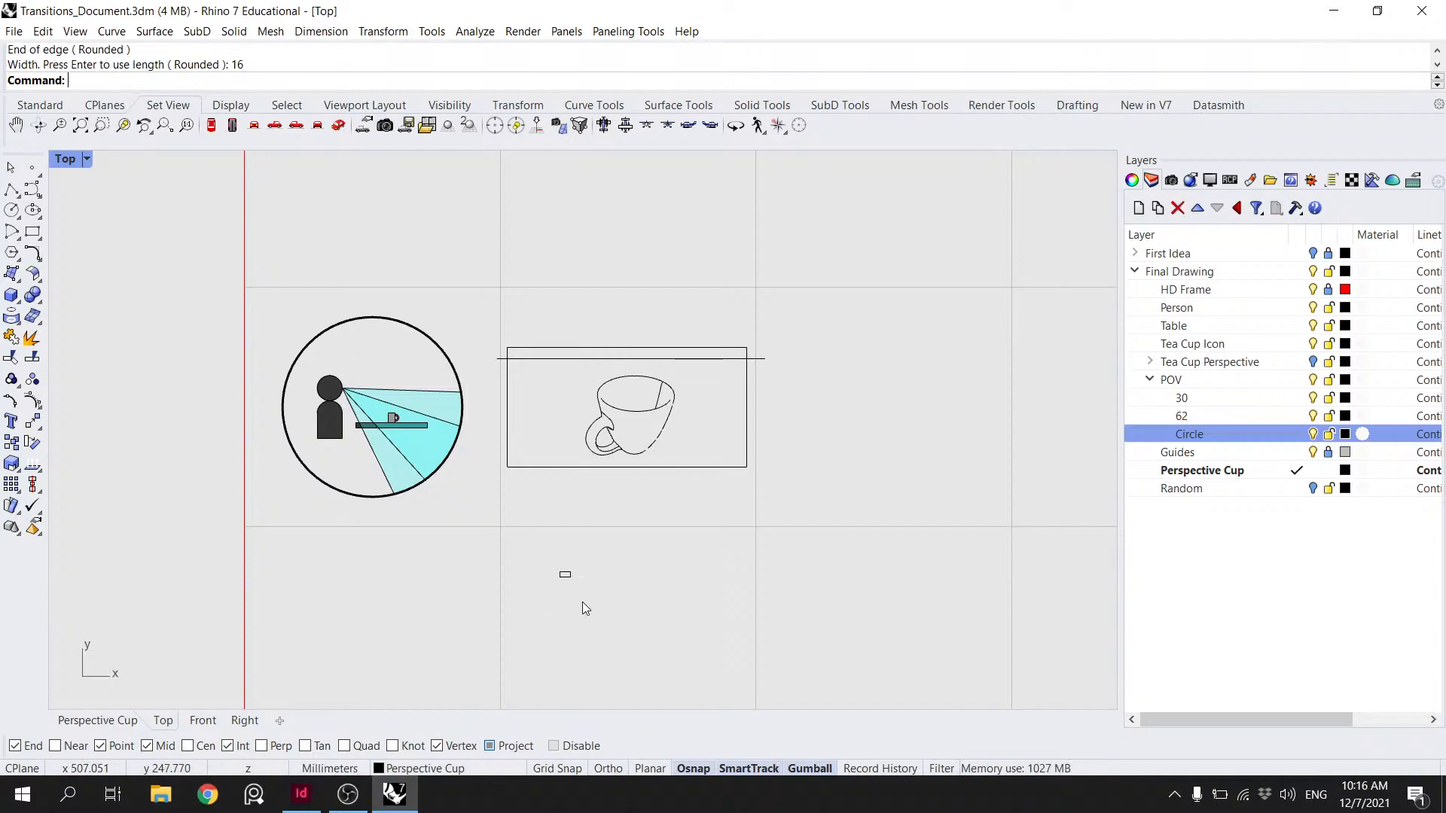
# - Scale the small 16:9 rectangle up proportionally and position it as a frame around the cup drawing
pyautogui.click(537, 580)
pyautogui.keyDown('shift'); pyautogui.moveTo(559, 575); pyautogui.dragTo(425, 575); pyautogui.keyUp('shift')
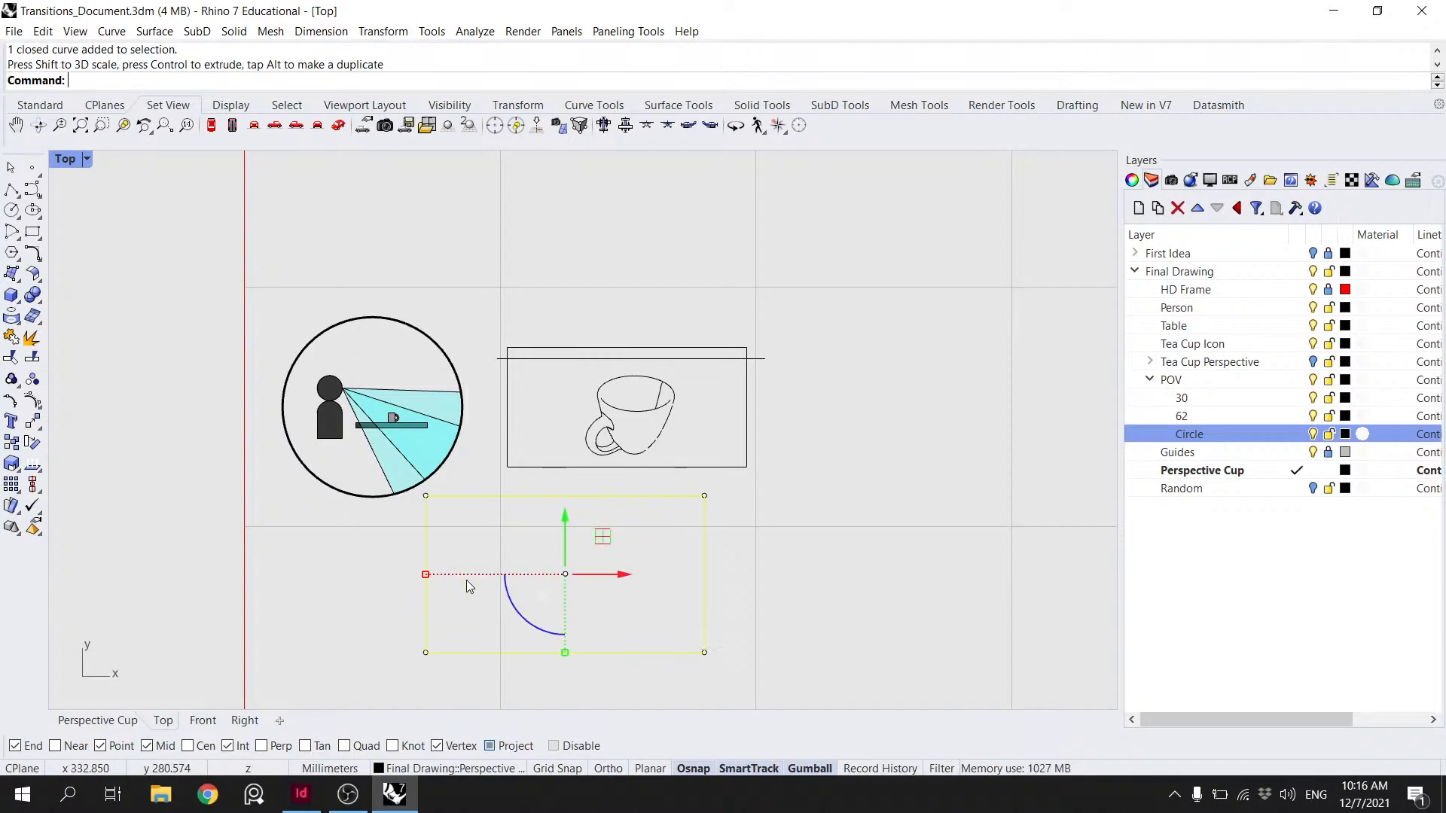
pyautogui.moveTo(563, 522); pyautogui.dragTo(564, 340)
pyautogui.moveTo(620, 392)
pyautogui.mouseDown()
pyautogui.moveTo(716, 394)
pyautogui.moveTo(678, 394)
pyautogui.mouseUp()
pyautogui.keyDown('shift'); pyautogui.moveTo(484, 392); pyautogui.dragTo(526, 394); pyautogui.keyUp('shift')
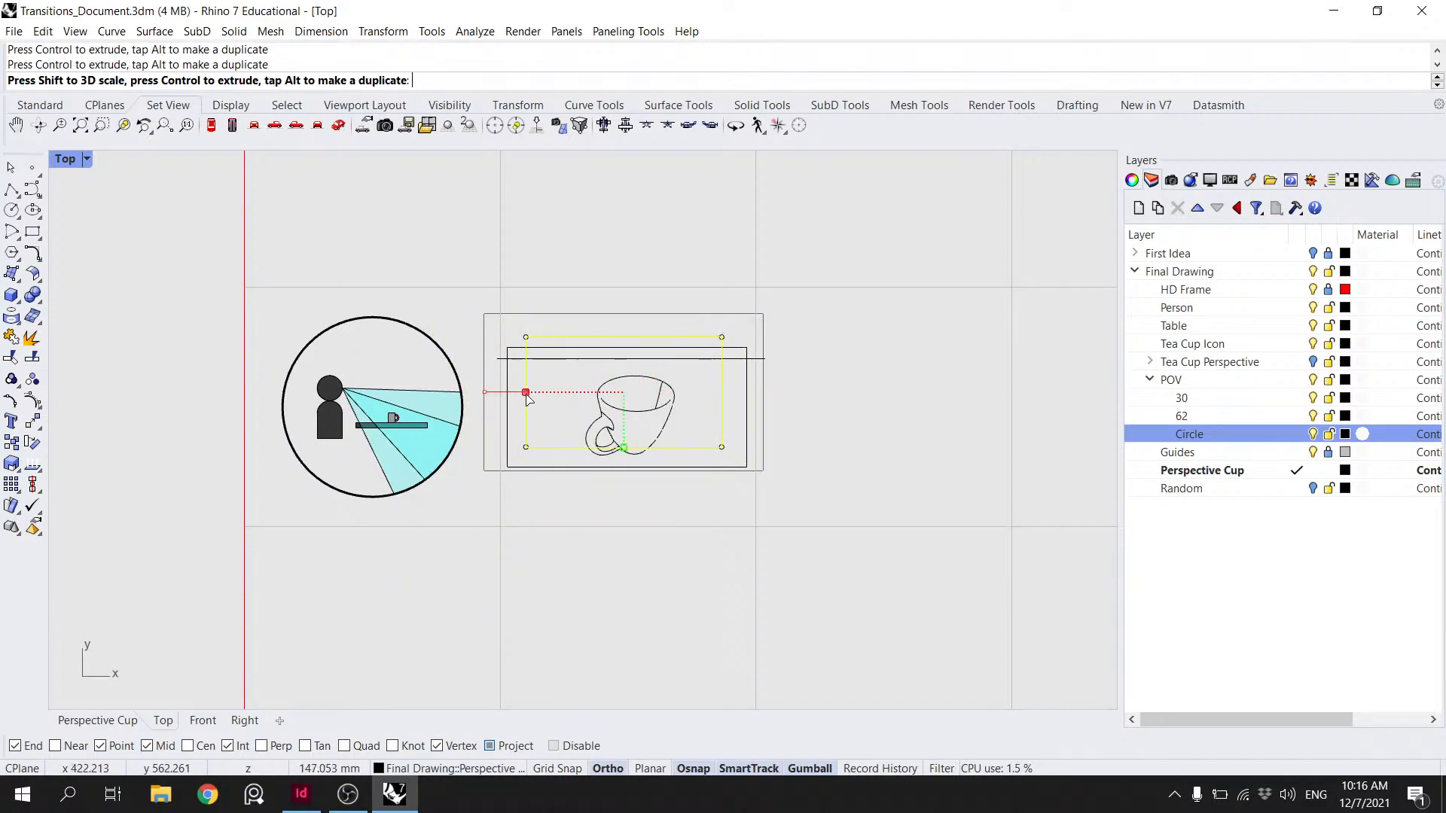
pyautogui.moveTo(623, 339); pyautogui.dragTo(619, 361)
# - Delete the earlier, wider rectangle around the cup drawing
pyautogui.press('Escape')
pyautogui.click(508, 418)
pyautogui.press('Delete')
# - Show the 16:9 rectangle's object properties and nudge the rectangle up so it extends above the table line
pyautogui.scroll(2, 655, 477)
pyautogui.click(684, 466)
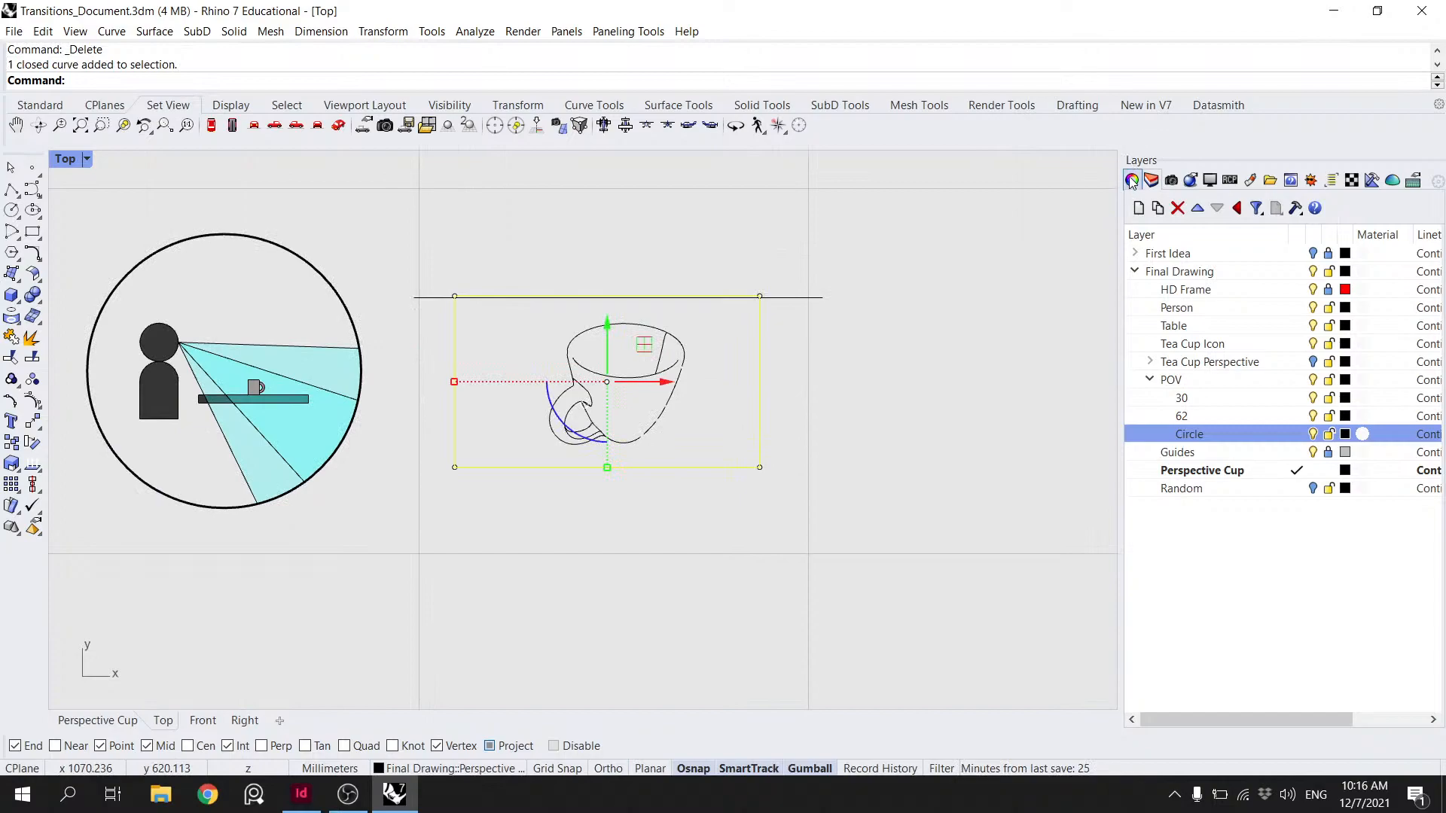
pyautogui.click(1131, 181)
pyautogui.press('Escape')
pyautogui.click(563, 466)
pyautogui.moveTo(609, 322); pyautogui.dragTo(610, 317)
pyautogui.press('Escape')
# - Select all cup and table-line curves, scale them down uniformly to about the frame's width, and nudge them slightly left
pyautogui.moveTo(692, 434); pyautogui.dragTo(547, 293)
pyautogui.keyDown('shift'); pyautogui.moveTo(679, 459); pyautogui.dragTo(518, 295); pyautogui.keyUp('shift')
pyautogui.hotkey('ctrl', 'z')
pyautogui.press('Escape')
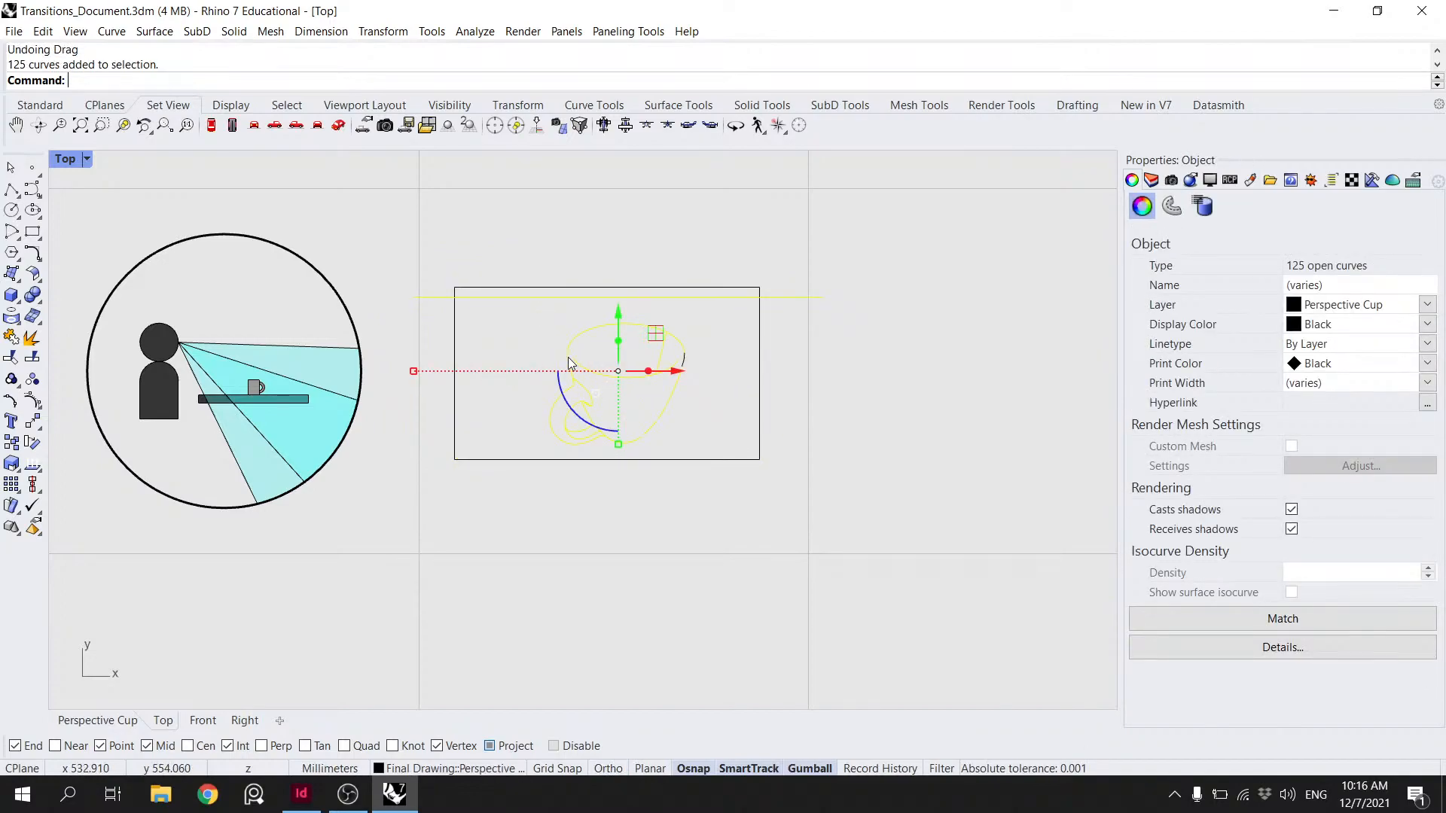
pyautogui.click(418, 375)
pyautogui.click(712, 407)
pyautogui.keyDown('shift'); pyautogui.moveTo(708, 404); pyautogui.dragTo(679, 345); pyautogui.keyUp('shift')
pyautogui.moveTo(413, 370); pyautogui.dragTo(458, 371)
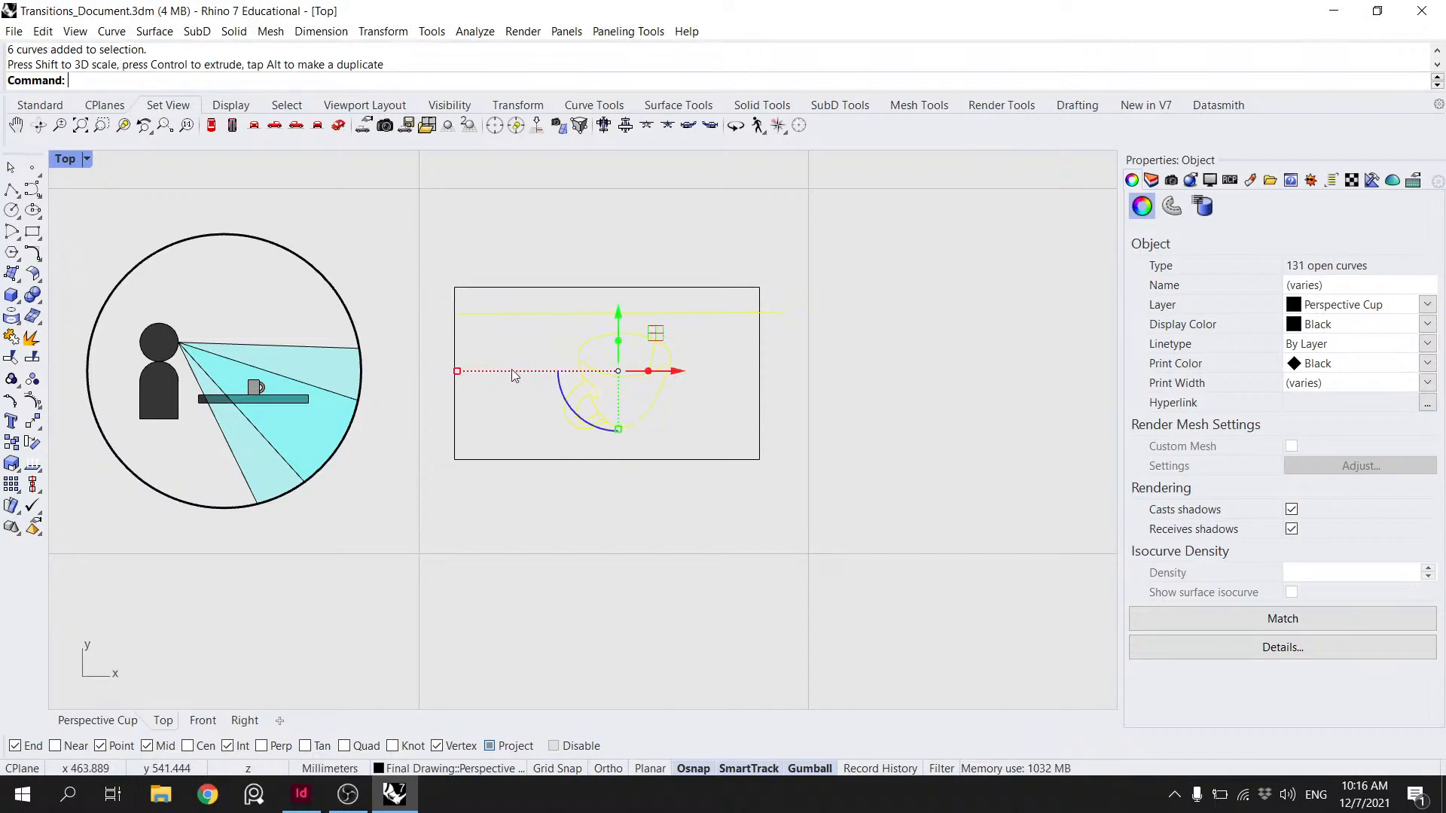
pyautogui.moveTo(667, 372); pyautogui.dragTo(660, 370)
pyautogui.press('Escape')
# - Select the frame with the cup drawing, enlarge them together slightly, and adjust their position in the grid cell
pyautogui.scroll(-2, 687, 369)
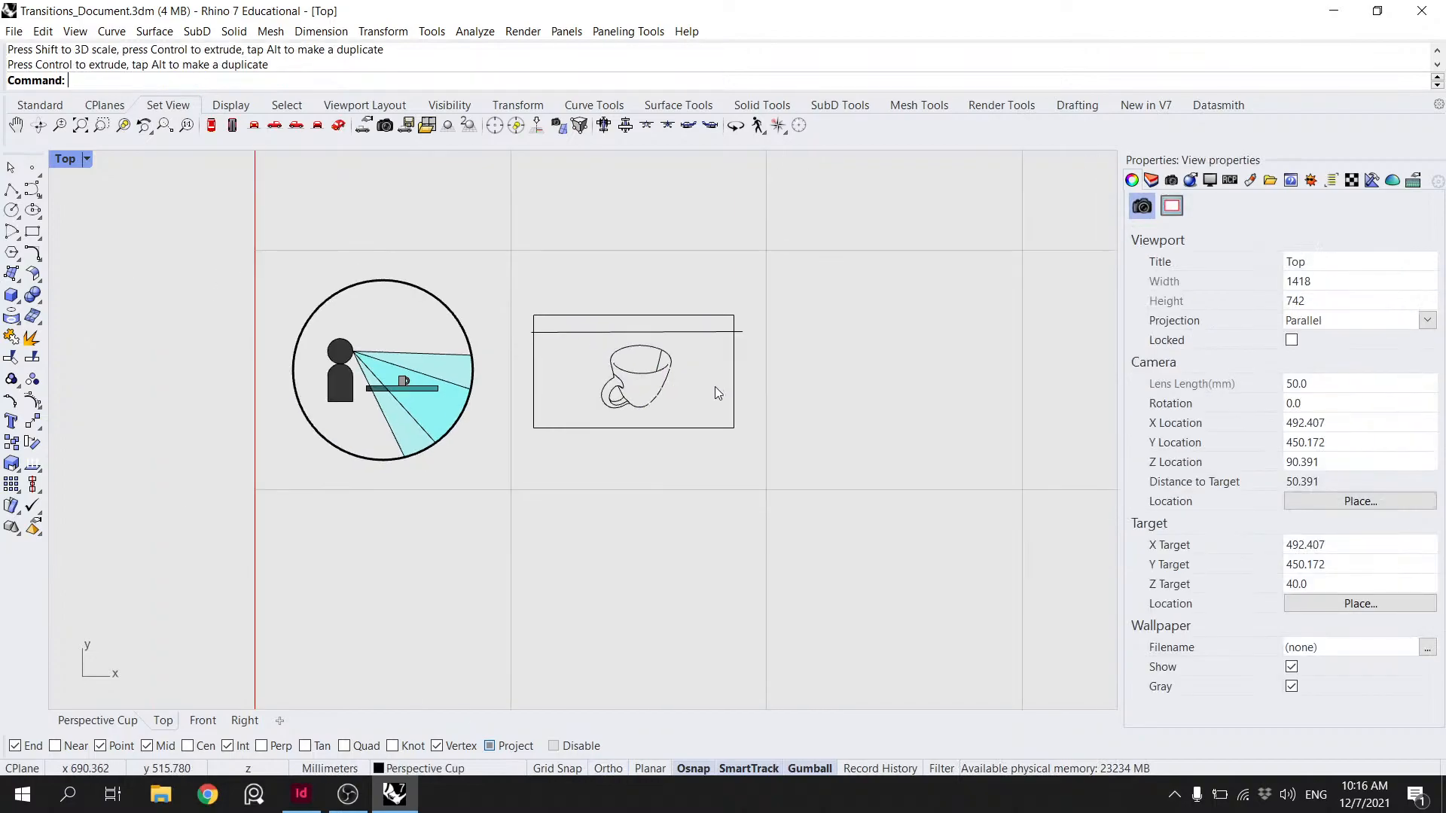
pyautogui.moveTo(743, 456); pyautogui.dragTo(521, 305)
pyautogui.keyDown('shift'); pyautogui.moveTo(531, 371); pyautogui.dragTo(519, 371); pyautogui.keyUp('shift')
pyautogui.moveTo(694, 371); pyautogui.dragTo(695, 373)
pyautogui.press('Escape')
# - Draw a horizontal spacing line from the large circle's leftmost point to the red frame's left edge
pyautogui.scroll(-6, 738, 365)
pyautogui.moveTo(742, 388); pyautogui.dragTo(681, 403, button='right')
pyautogui.scroll(6, 678, 403)
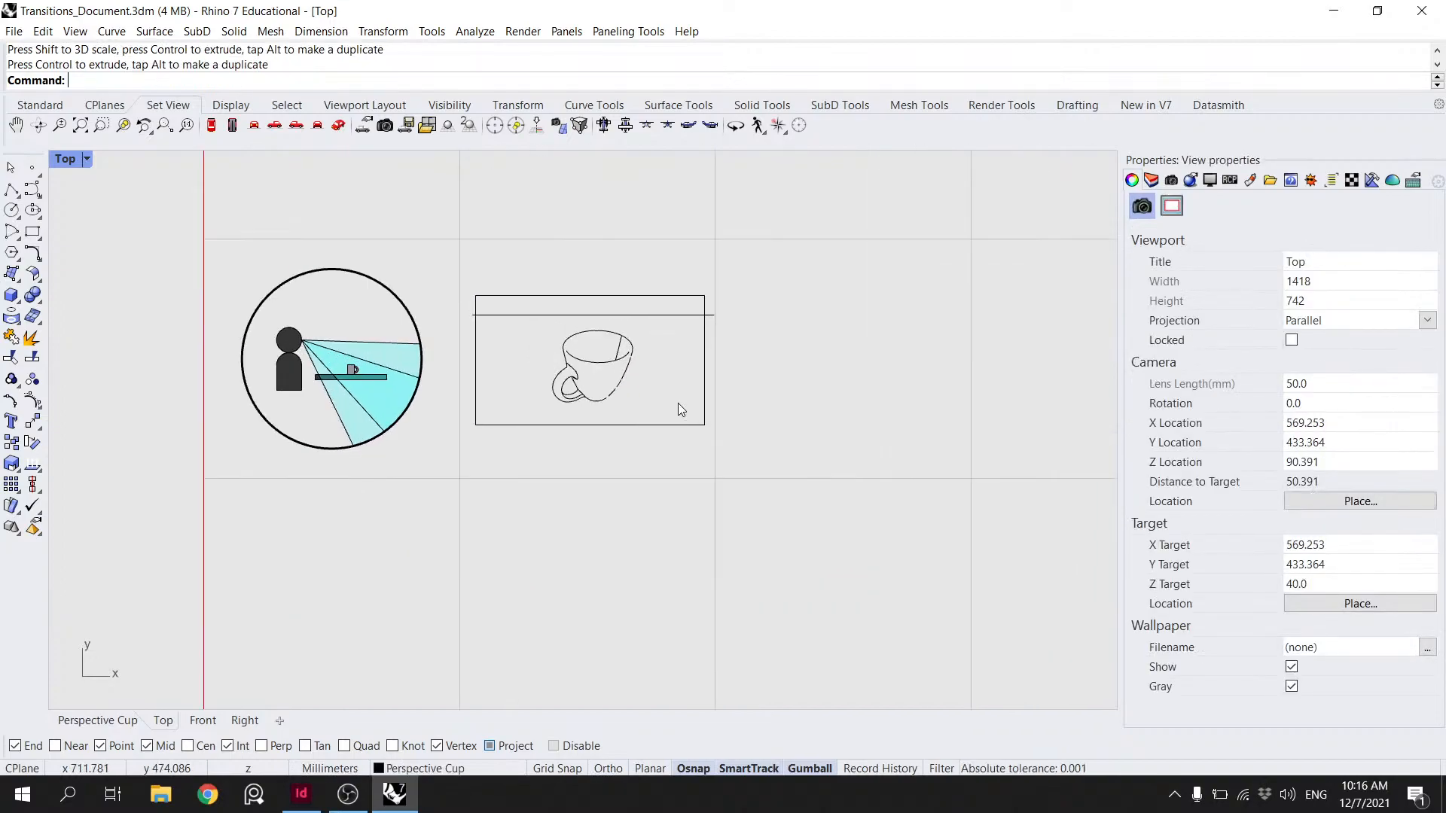
pyautogui.click(10, 230)
pyautogui.scroll(1, 201, 305)
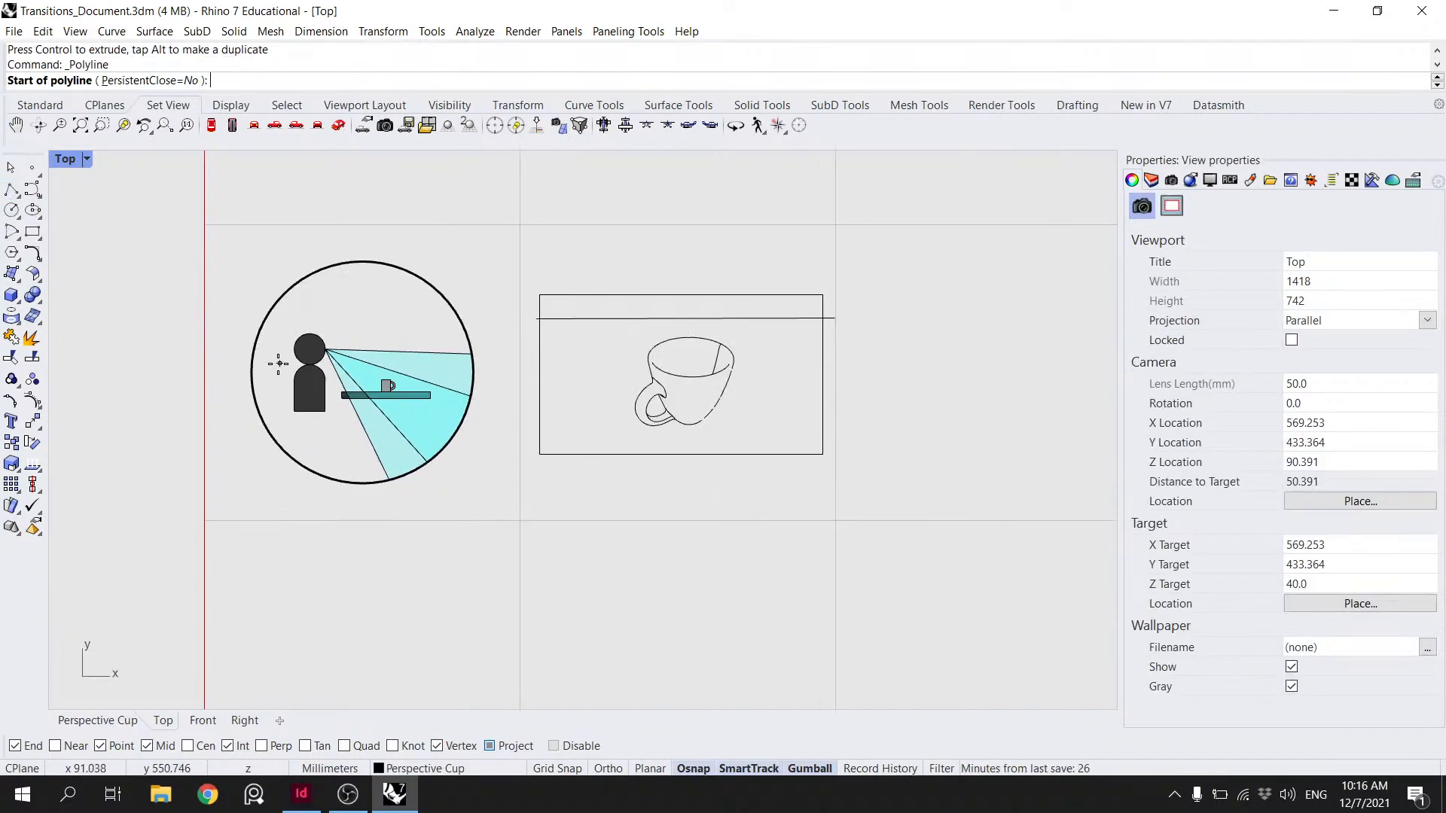
pyautogui.click(251, 372)
pyautogui.click(206, 372)
pyautogui.press('Return')
# - Move the spacing line into the neighbouring grid cell so its left end sits on that cell's left grid line
pyautogui.write('move')
pyautogui.press('Return')
pyautogui.click(228, 371)
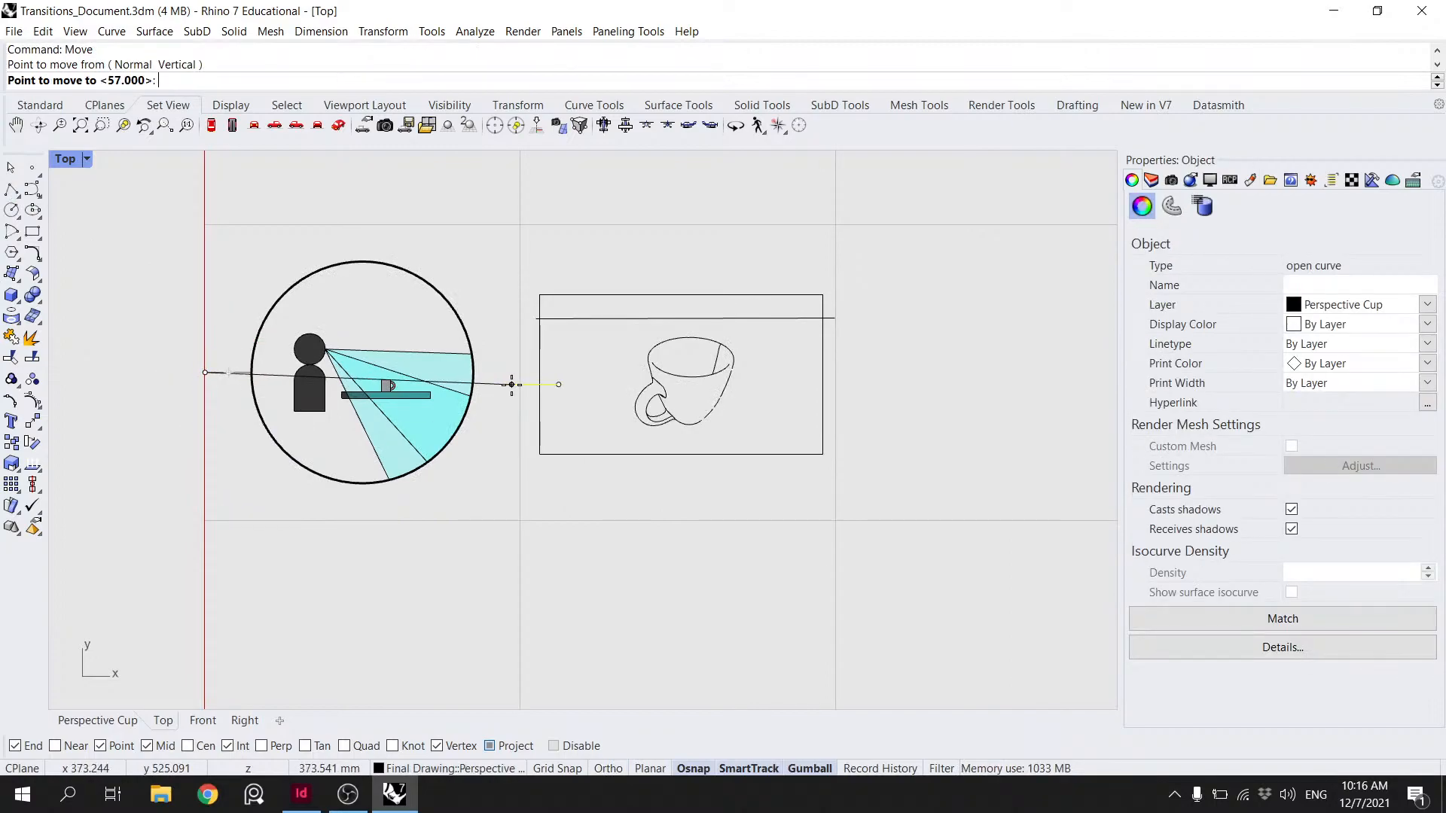
pyautogui.click(542, 372)
pyautogui.press('Escape')
# - Move the frame and cup drawing together so the frame's left edge lines up with the spacing line's height
pyautogui.moveTo(811, 498); pyautogui.dragTo(618, 301)
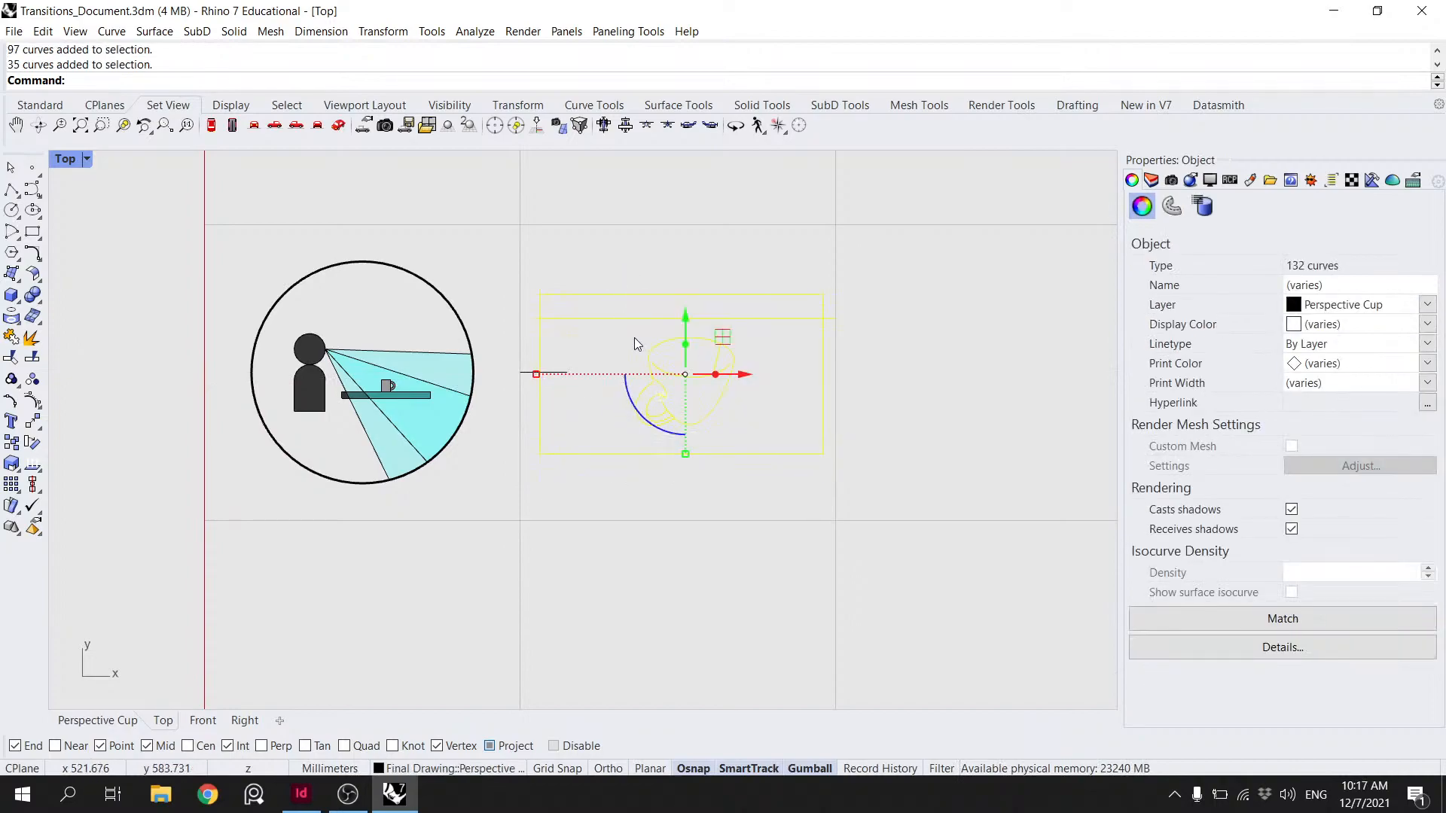
pyautogui.write('ove')
pyautogui.press('Return')
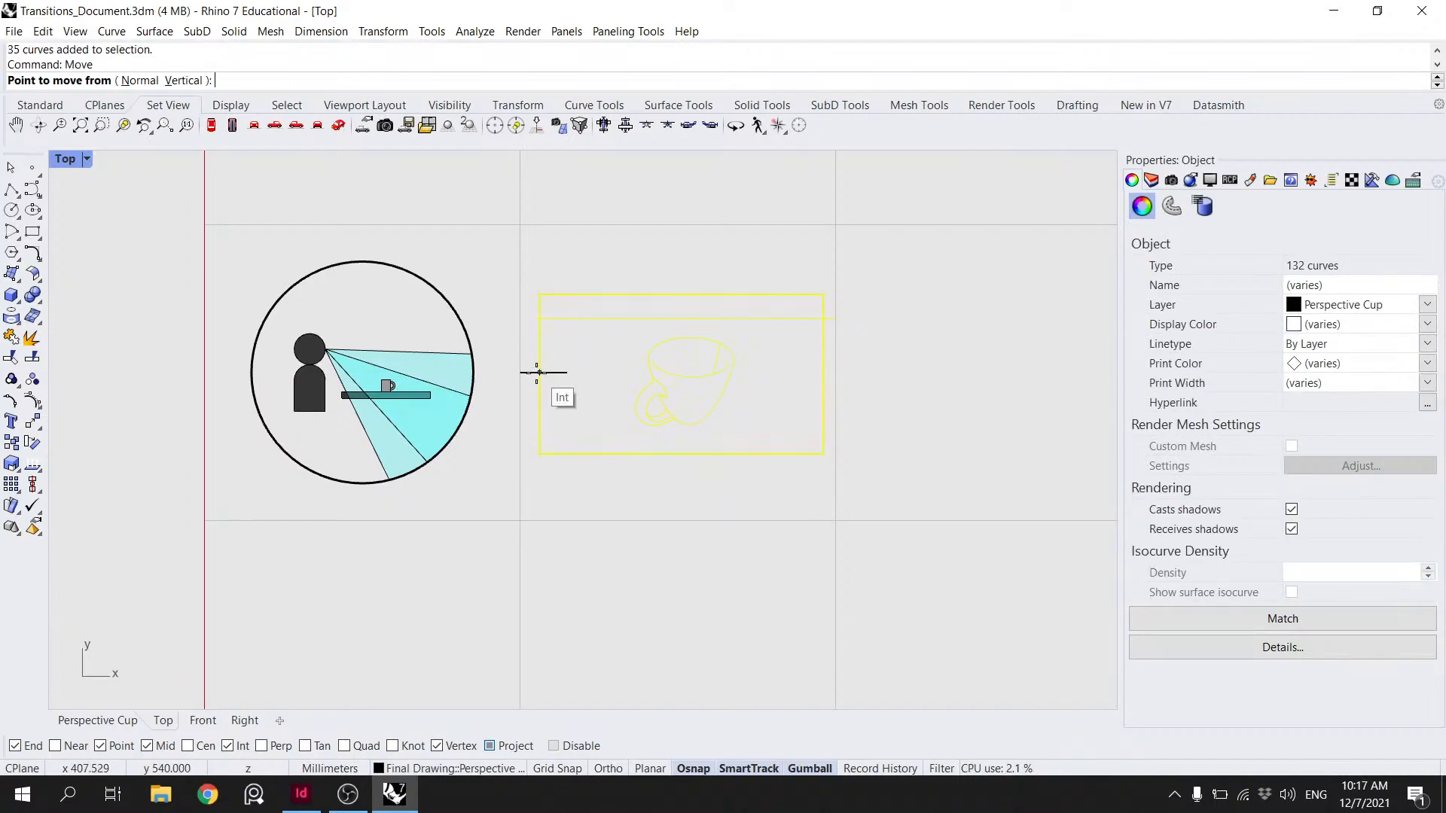
pyautogui.click(539, 373)
pyautogui.click(536, 374)
pyautogui.press('Return')
pyautogui.scroll(7, 551, 368)
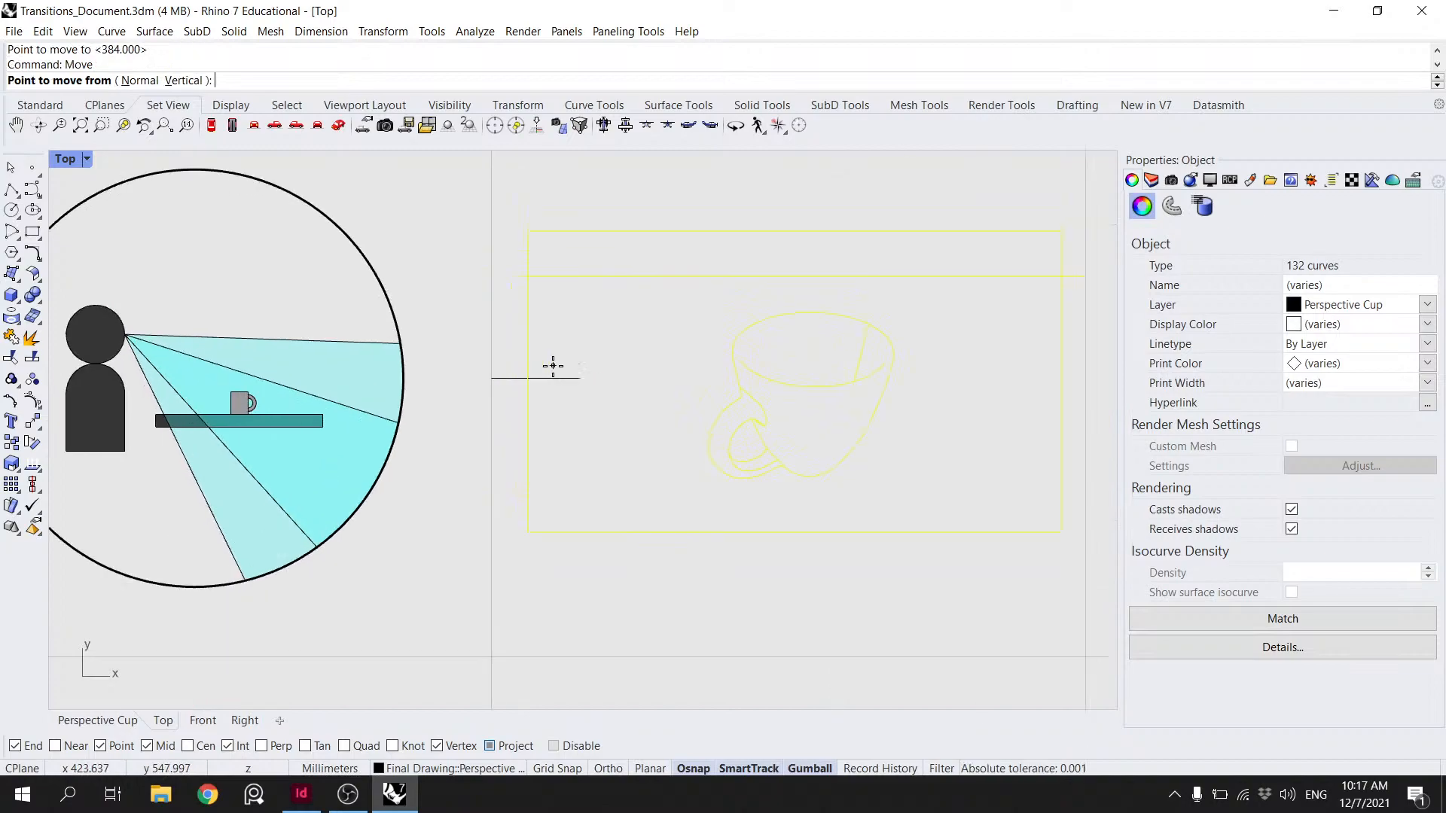
pyautogui.press('Escape')
pyautogui.press('Escape')
# - Select only the cup and table-line curves and nudge them until they sit centred within the frame
pyautogui.scroll(-5, 653, 377)
pyautogui.moveTo(795, 482); pyautogui.dragTo(632, 312)
pyautogui.moveTo(771, 404); pyautogui.dragTo(766, 405)
pyautogui.scroll(-2, 800, 405)
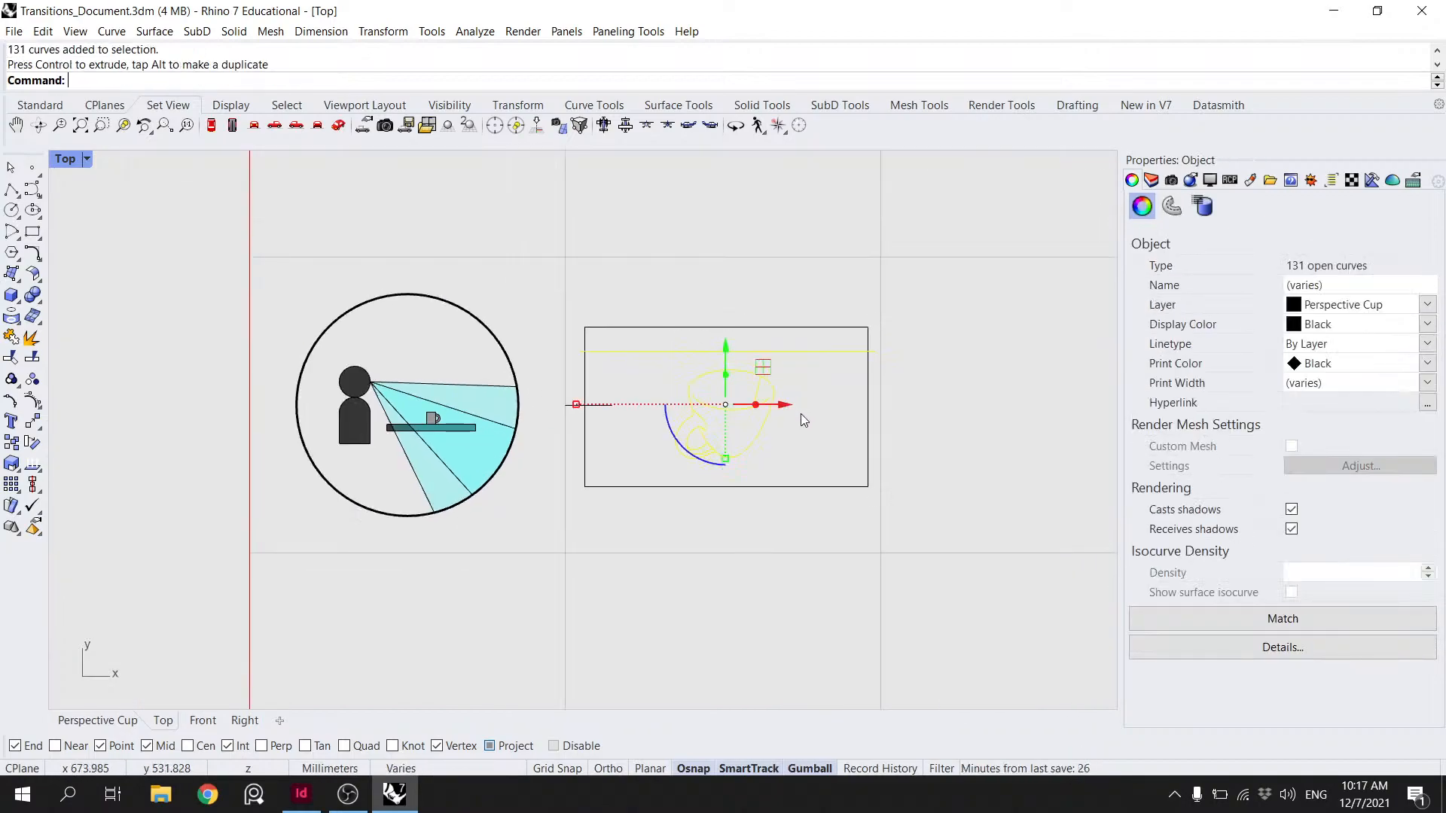
pyautogui.moveTo(798, 408); pyautogui.dragTo(735, 422, button='right')
pyautogui.moveTo(724, 424); pyautogui.dragTo(721, 417)
pyautogui.press('Escape')
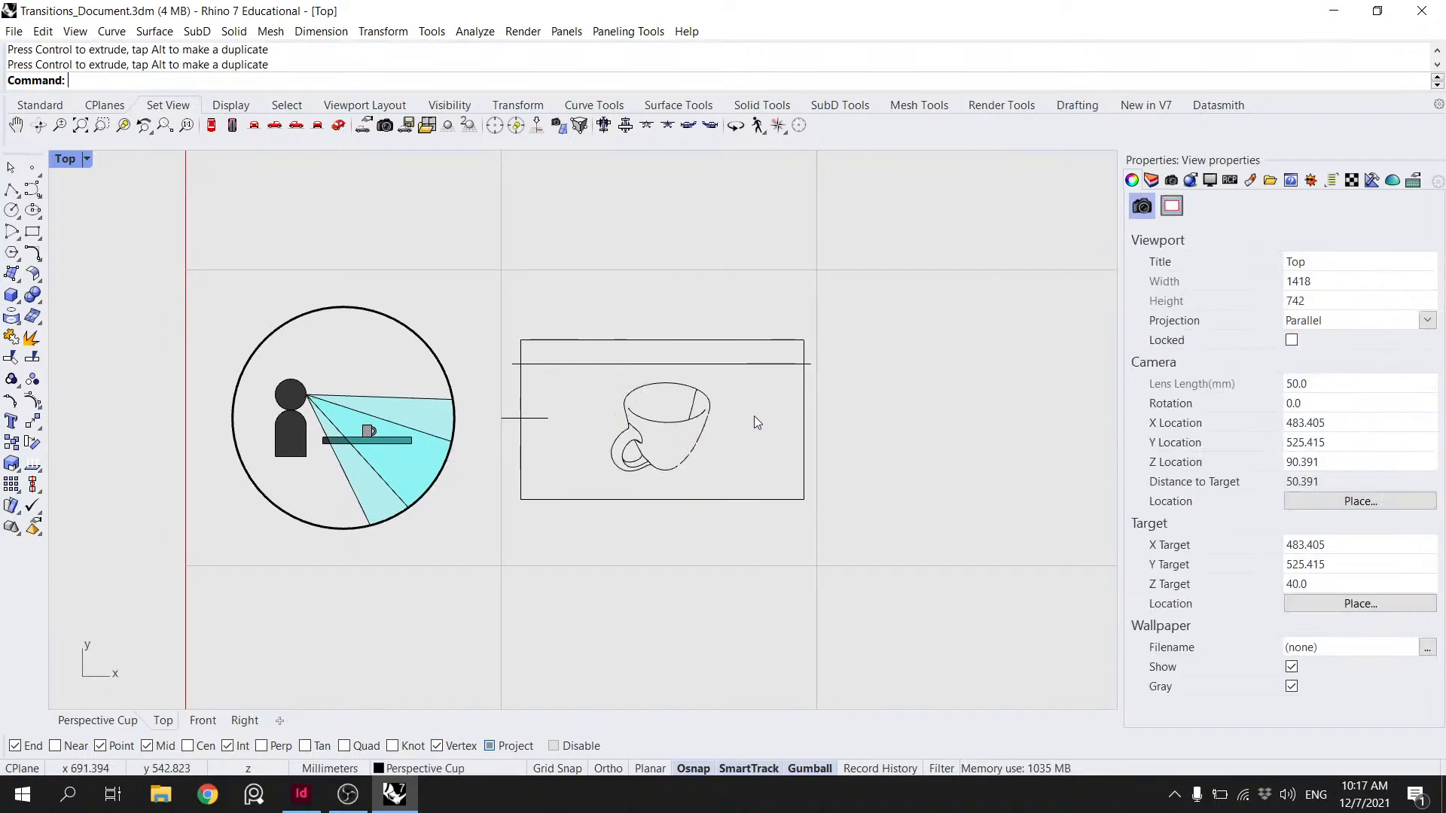
# - Scale the cup and table-line curves down uniformly so the table line fits inside the frame
pyautogui.scroll(-10, 755, 416)
pyautogui.moveTo(757, 416); pyautogui.dragTo(592, 380, button='right')
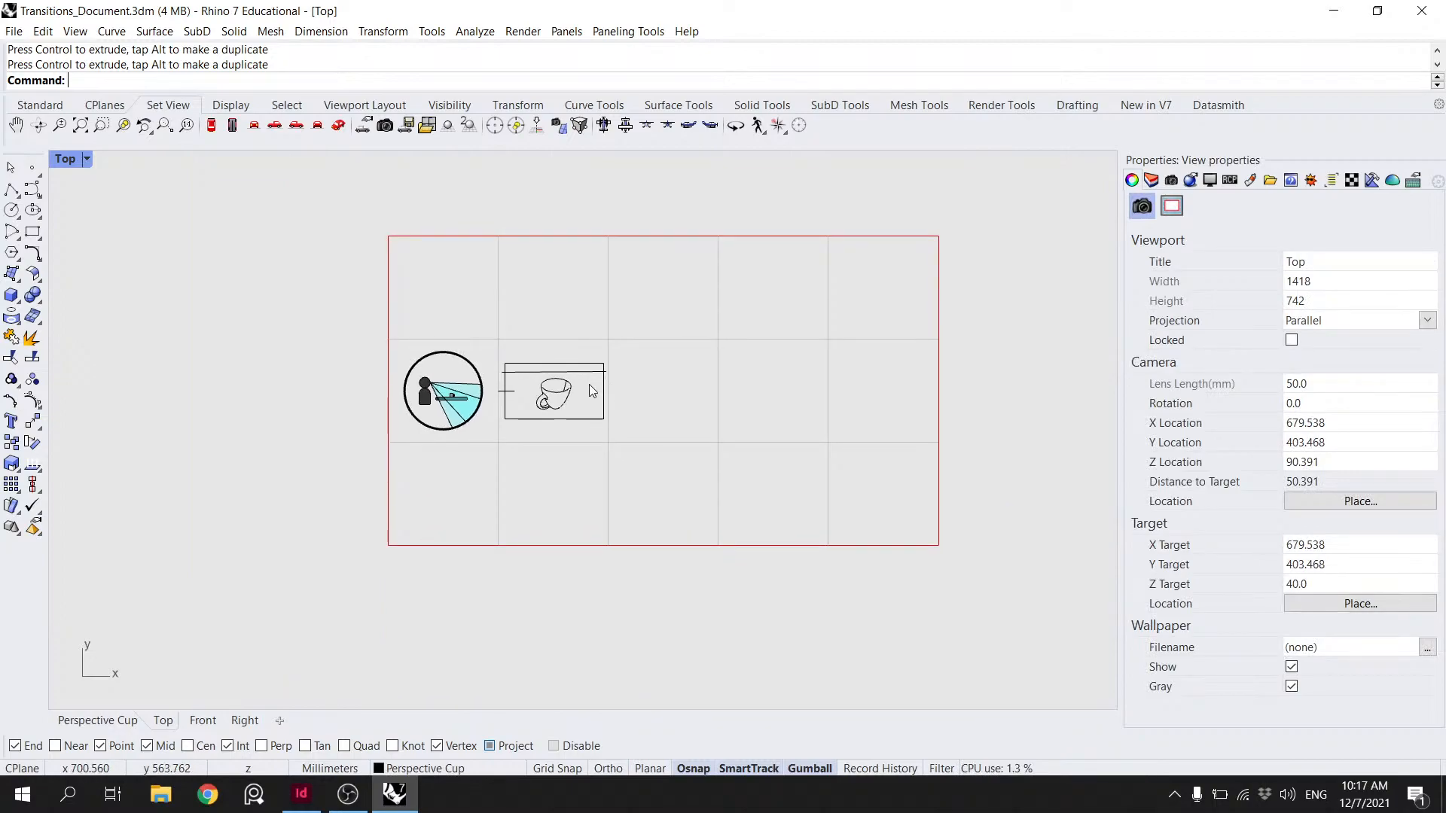
pyautogui.scroll(8, 581, 387)
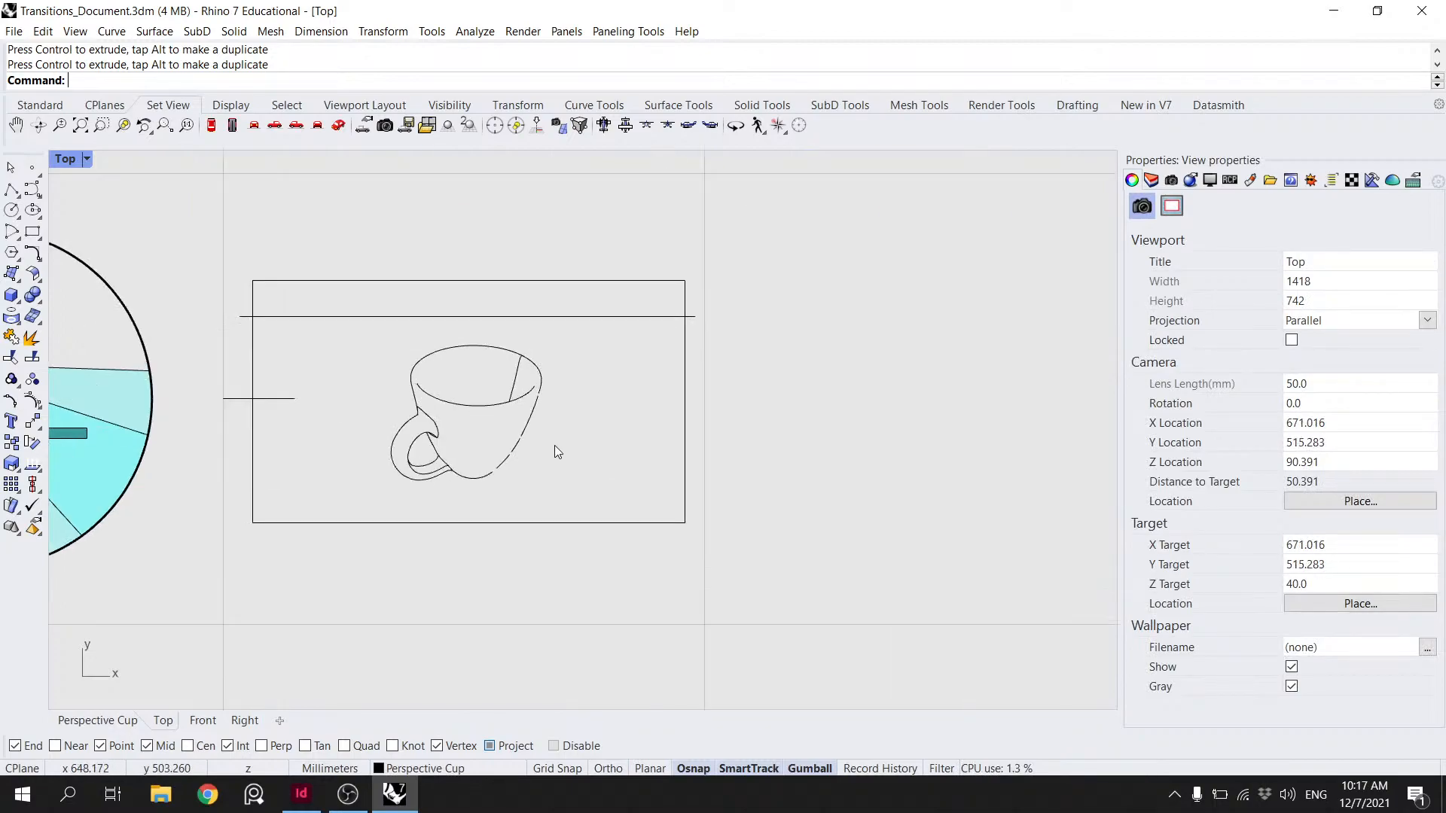
pyautogui.moveTo(561, 496); pyautogui.dragTo(372, 304)
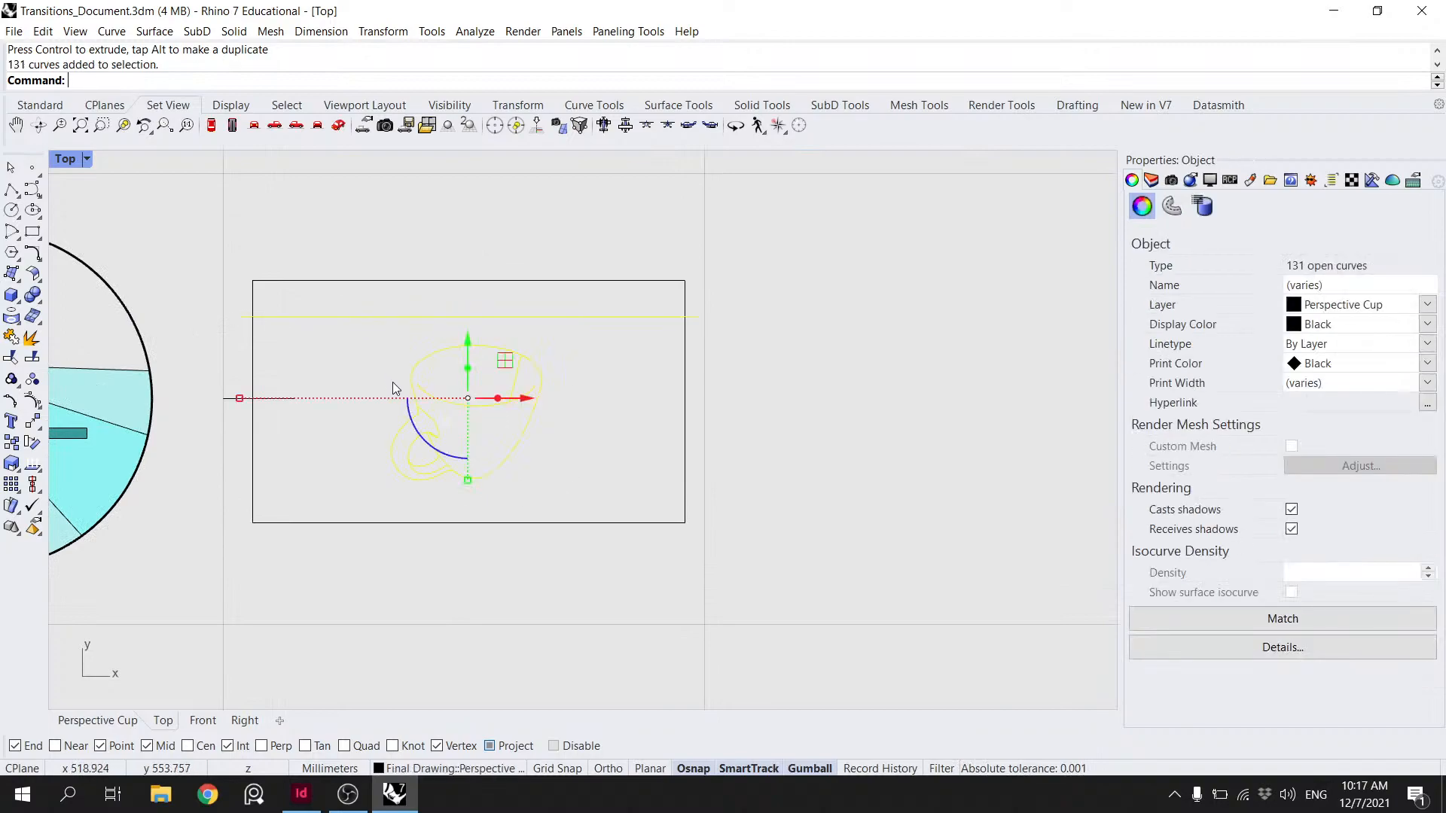
pyautogui.moveTo(242, 402); pyautogui.dragTo(288, 394)
pyautogui.scroll(-8, 373, 375)
pyautogui.click(565, 391)
pyautogui.scroll(-6, 564, 390)
pyautogui.scroll(-2, 496, 392)
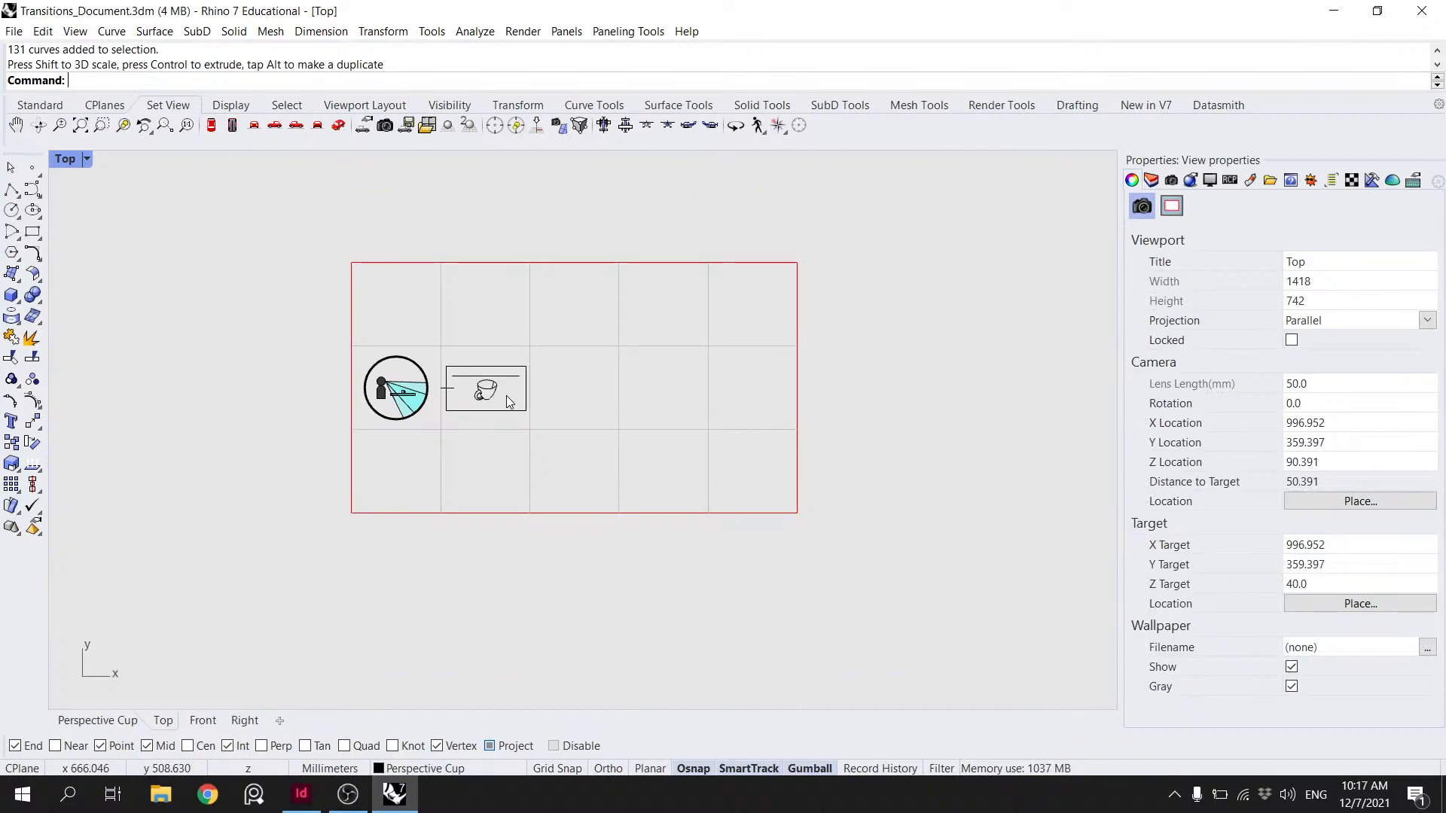
# - Scale the cup and table-line curves down slightly more, leaving a wider margin on both sides of the frame
pyautogui.scroll(6, 510, 402)
pyautogui.moveTo(515, 435); pyautogui.dragTo(314, 277)
pyautogui.keyDown('shift'); pyautogui.moveTo(256, 372); pyautogui.dragTo(268, 371); pyautogui.keyUp('shift')
pyautogui.scroll(-9, 417, 356)
pyautogui.scroll(-6, 605, 372)
pyautogui.click(609, 373)
pyautogui.moveTo(579, 368); pyautogui.dragTo(466, 373, button='right')
pyautogui.scroll(2, 517, 373)
pyautogui.scroll(4, 449, 376)
pyautogui.scroll(-1, 452, 377)
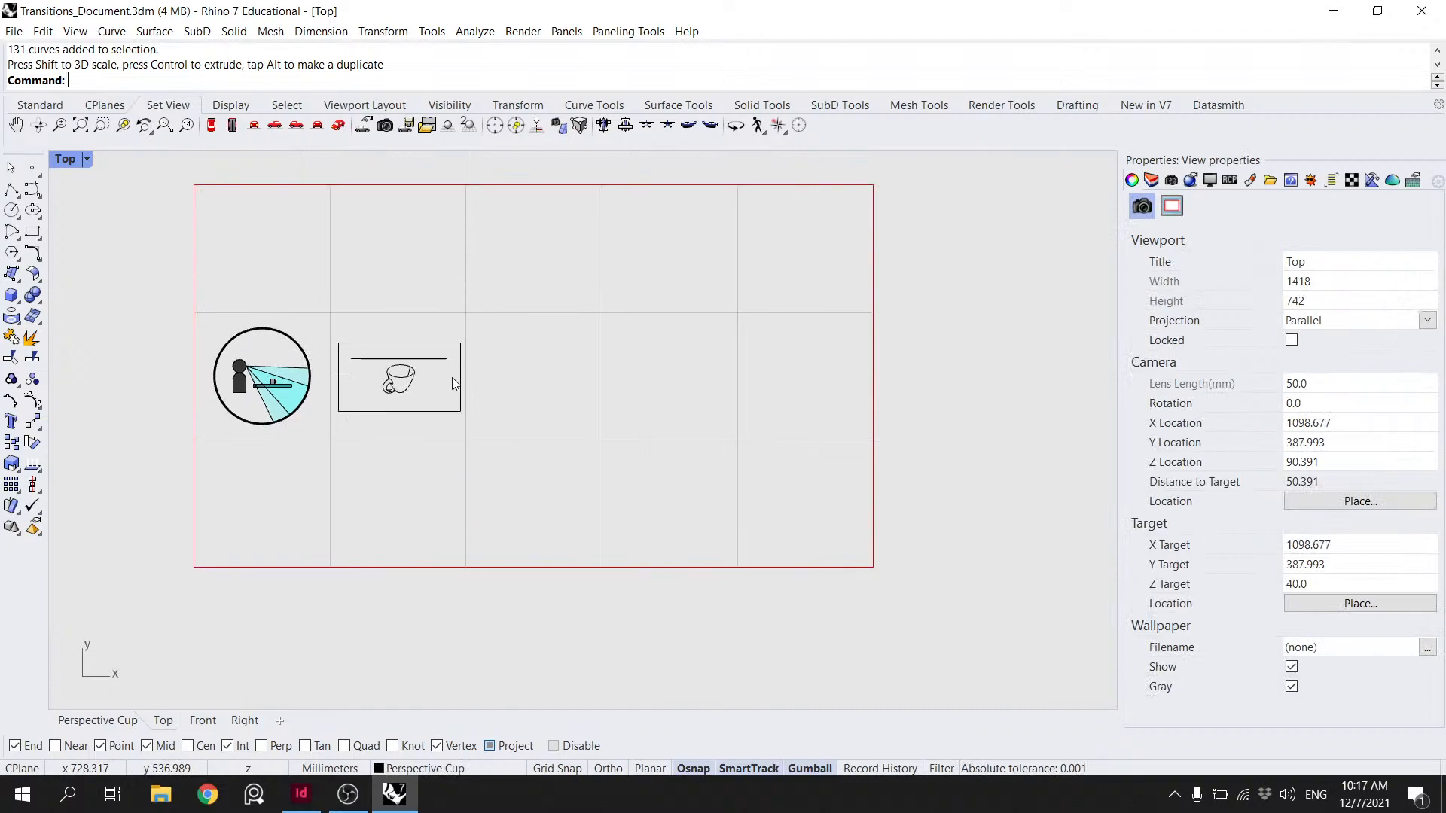
# - Copy the spacing line horizontally so the copy's right end sits on the cell's right grid line
pyautogui.scroll(3, 311, 381)
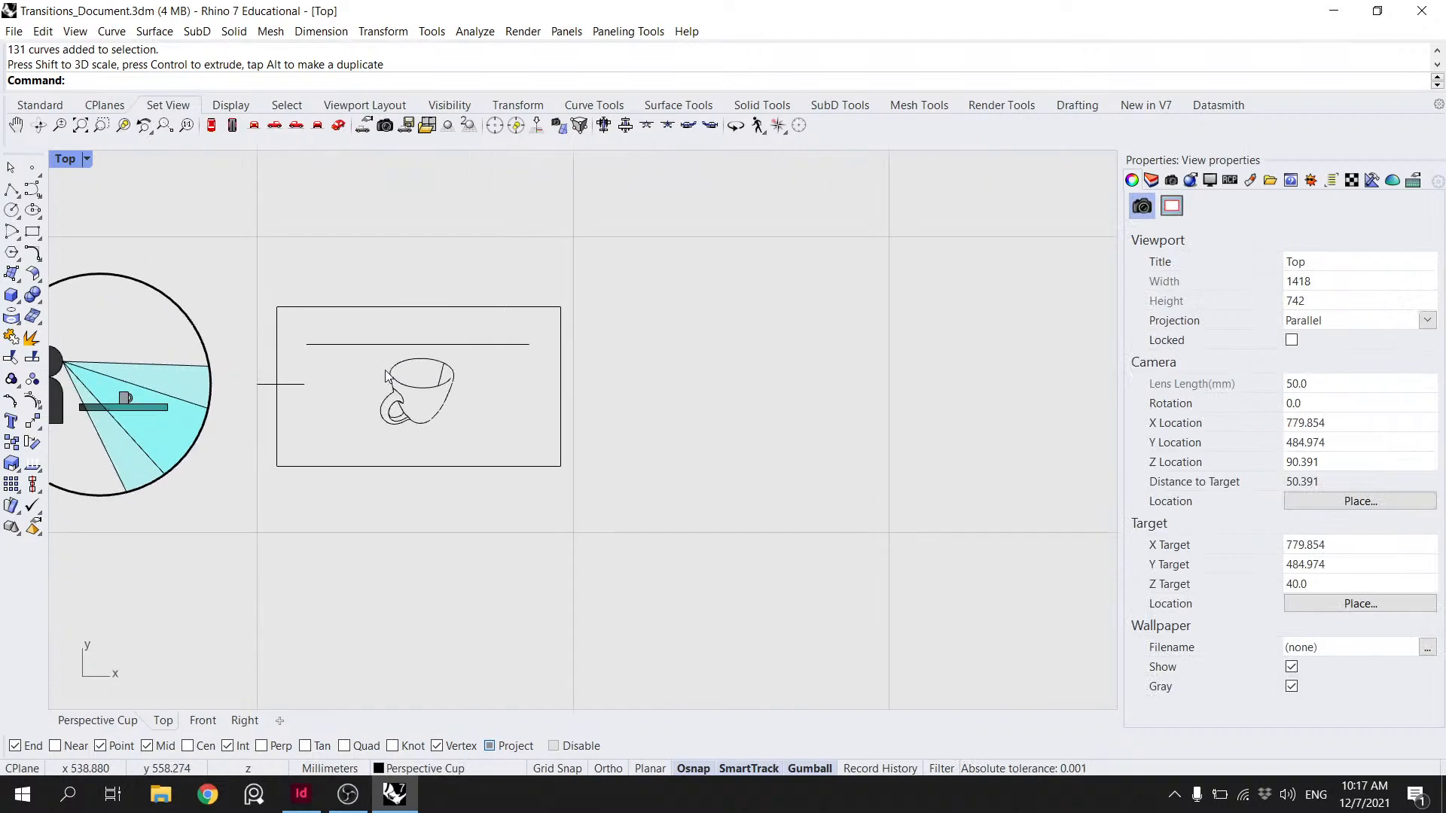
pyautogui.click(278, 384)
pyautogui.press('Escape')
pyautogui.click(265, 385)
pyautogui.write('copy')
pyautogui.press('Return')
pyautogui.click(304, 384)
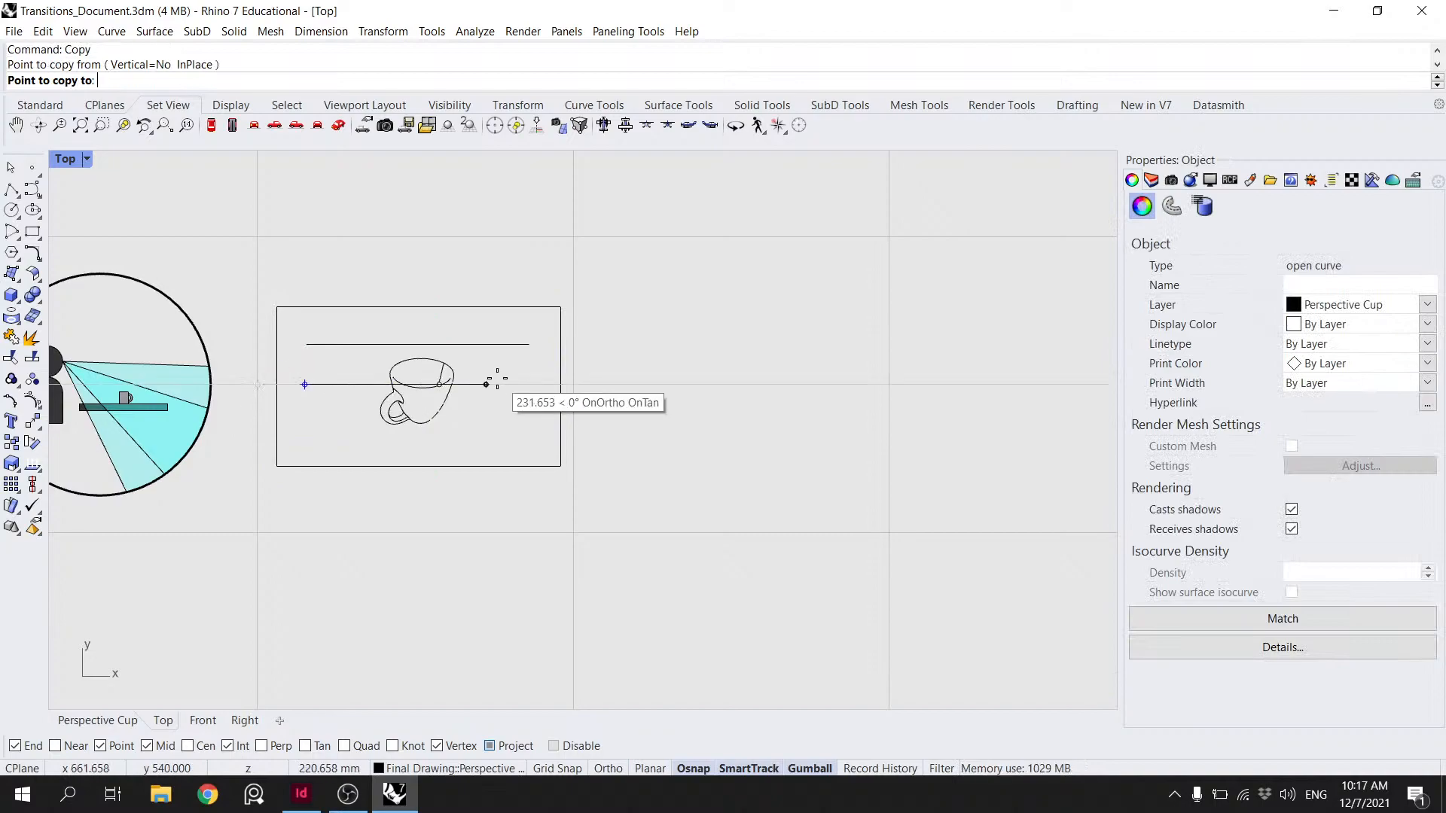
pyautogui.click(574, 385)
pyautogui.press('Return')
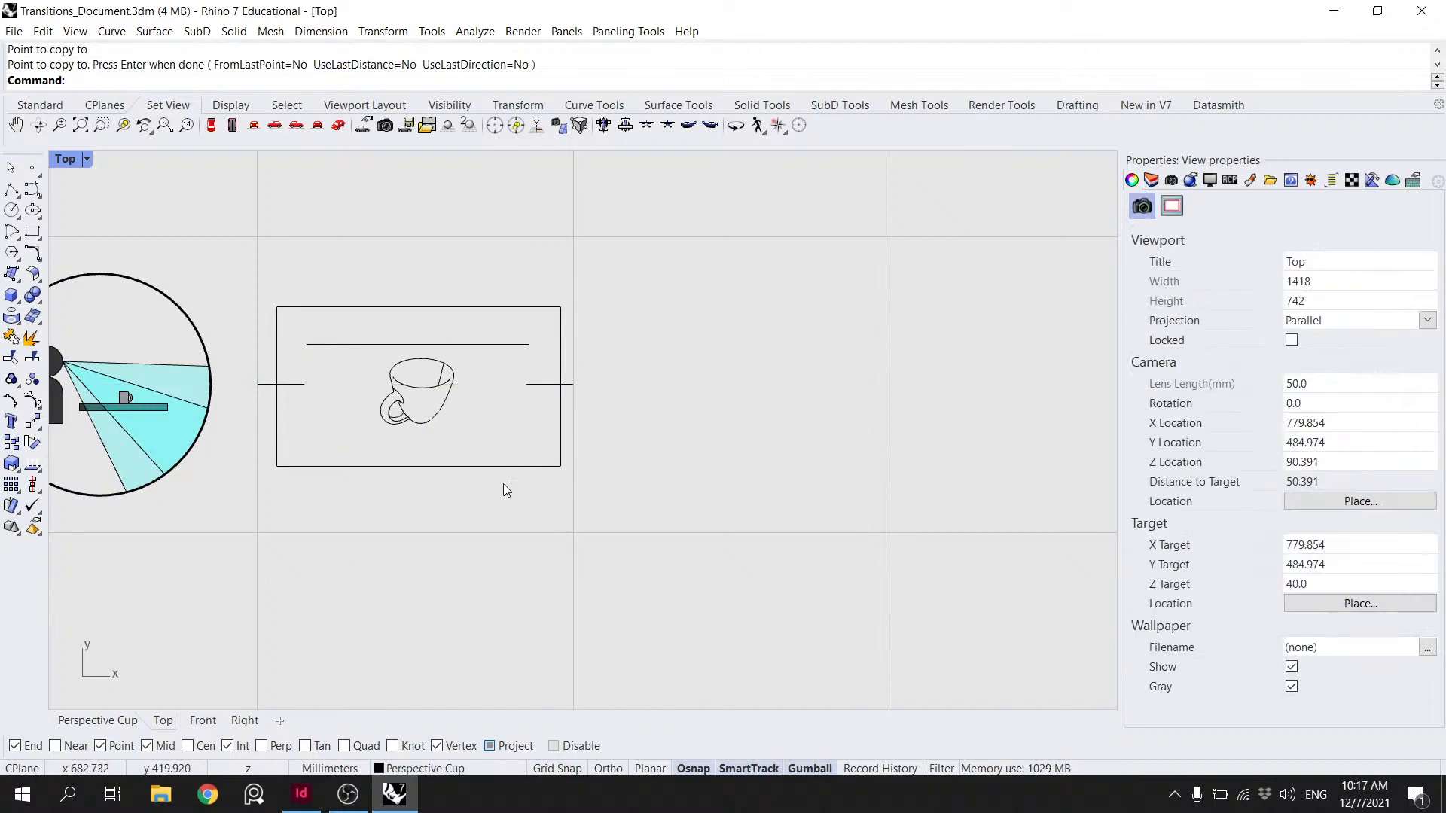
# - Move the frame horizontally from its bottom-edge midpoint to centre it in its grid cell
pyautogui.click(499, 466)
pyautogui.write('move')
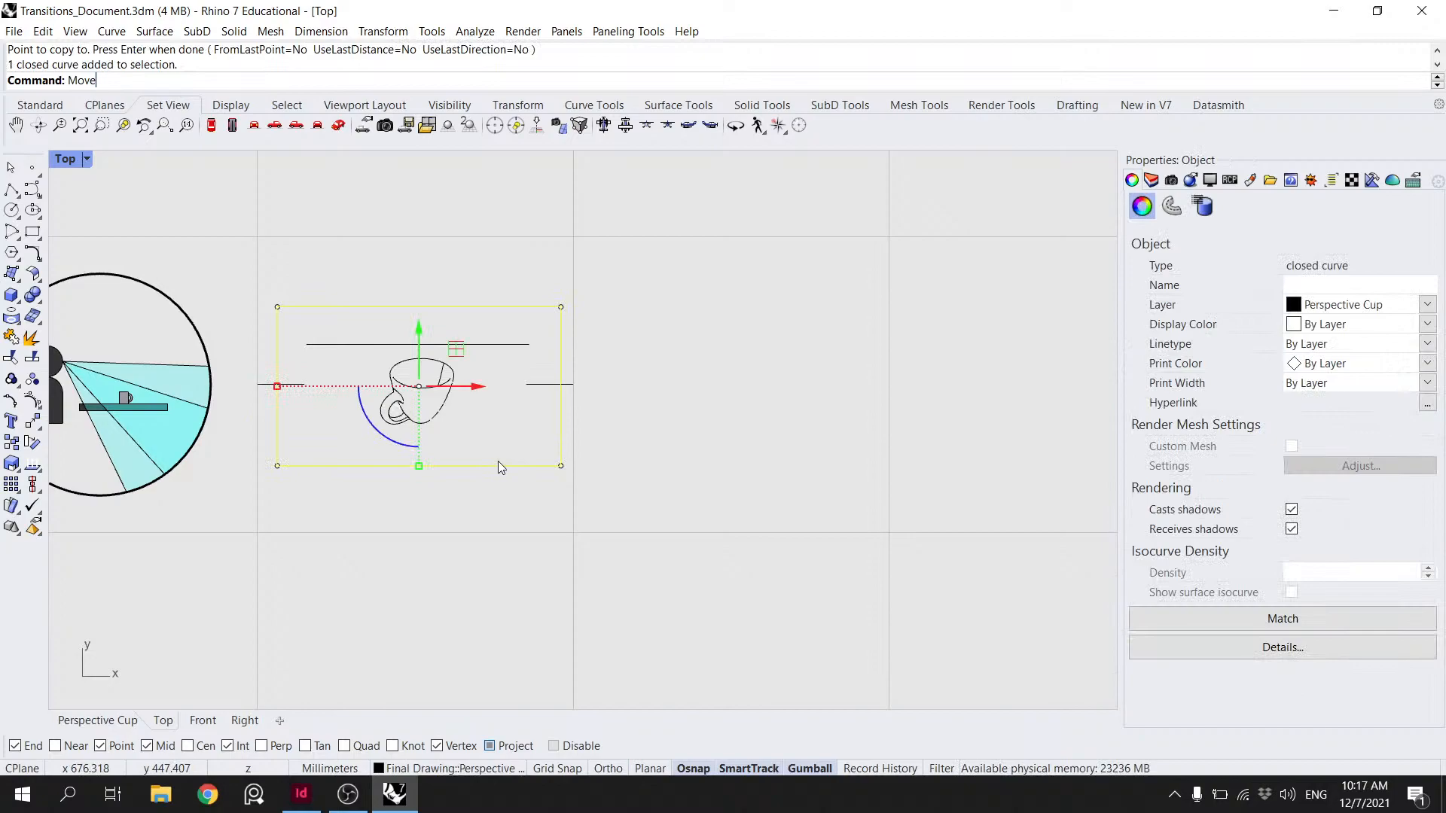
pyautogui.press('Return')
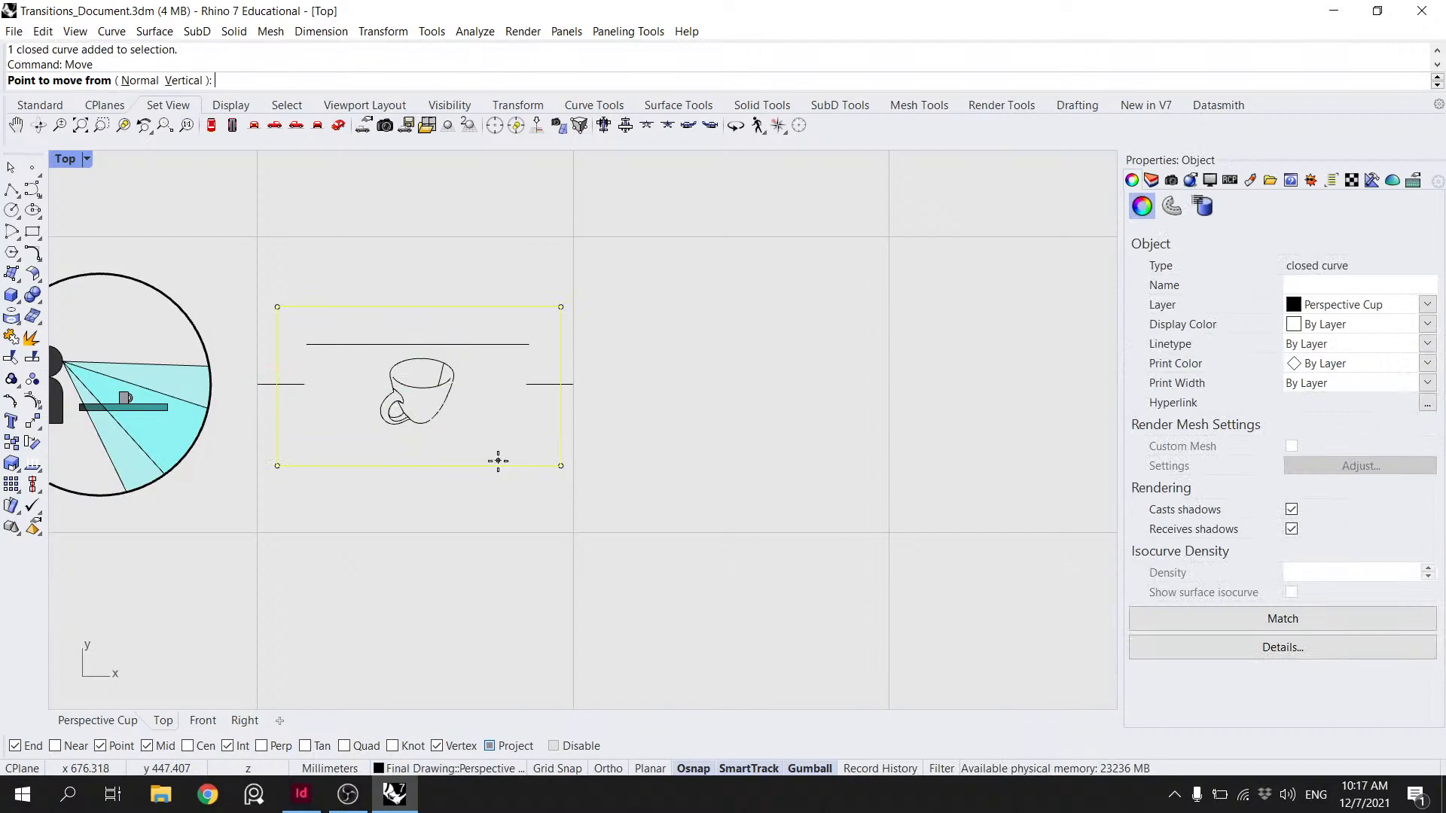
pyautogui.click(412, 466)
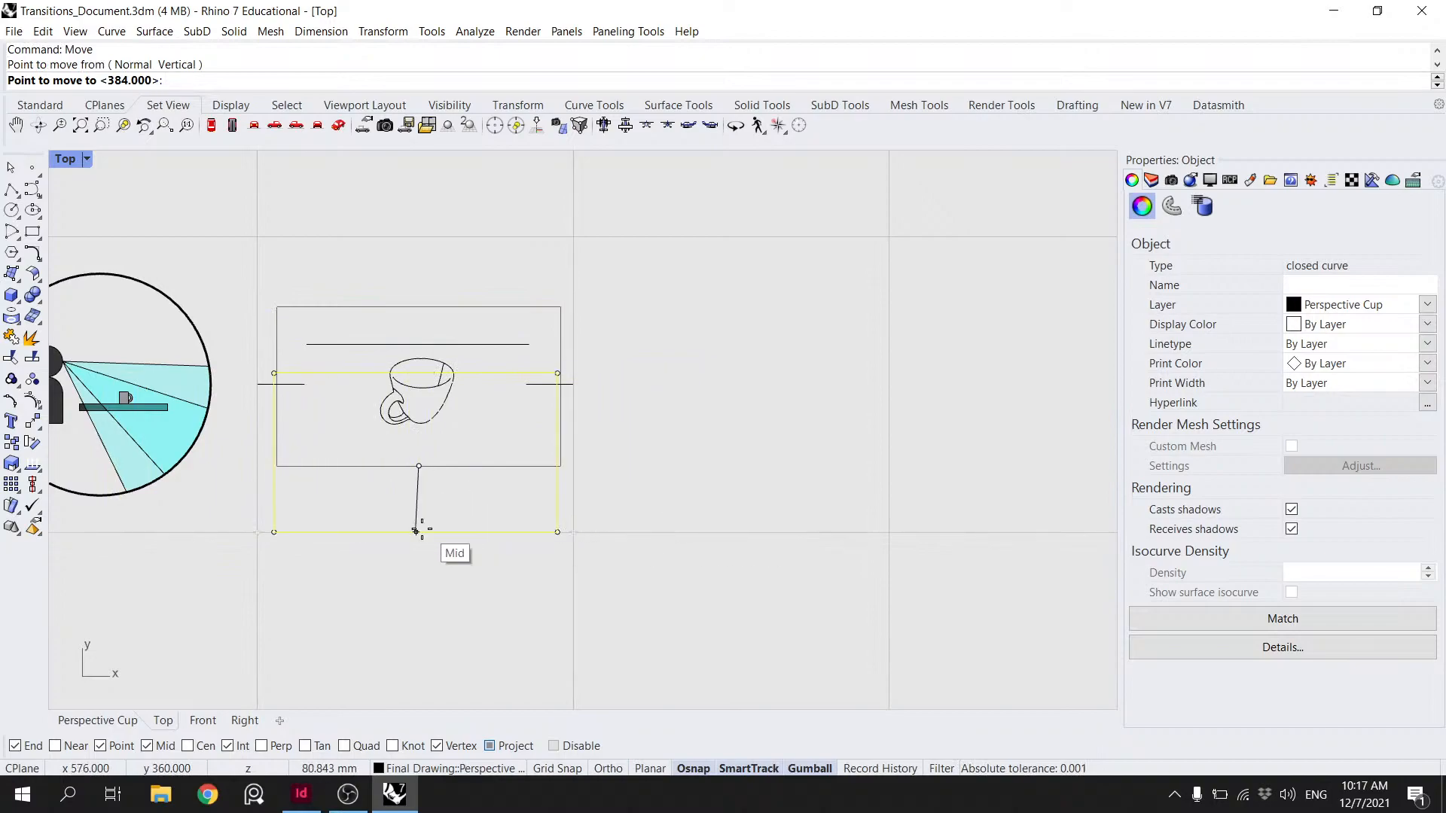
pyautogui.press('shift')
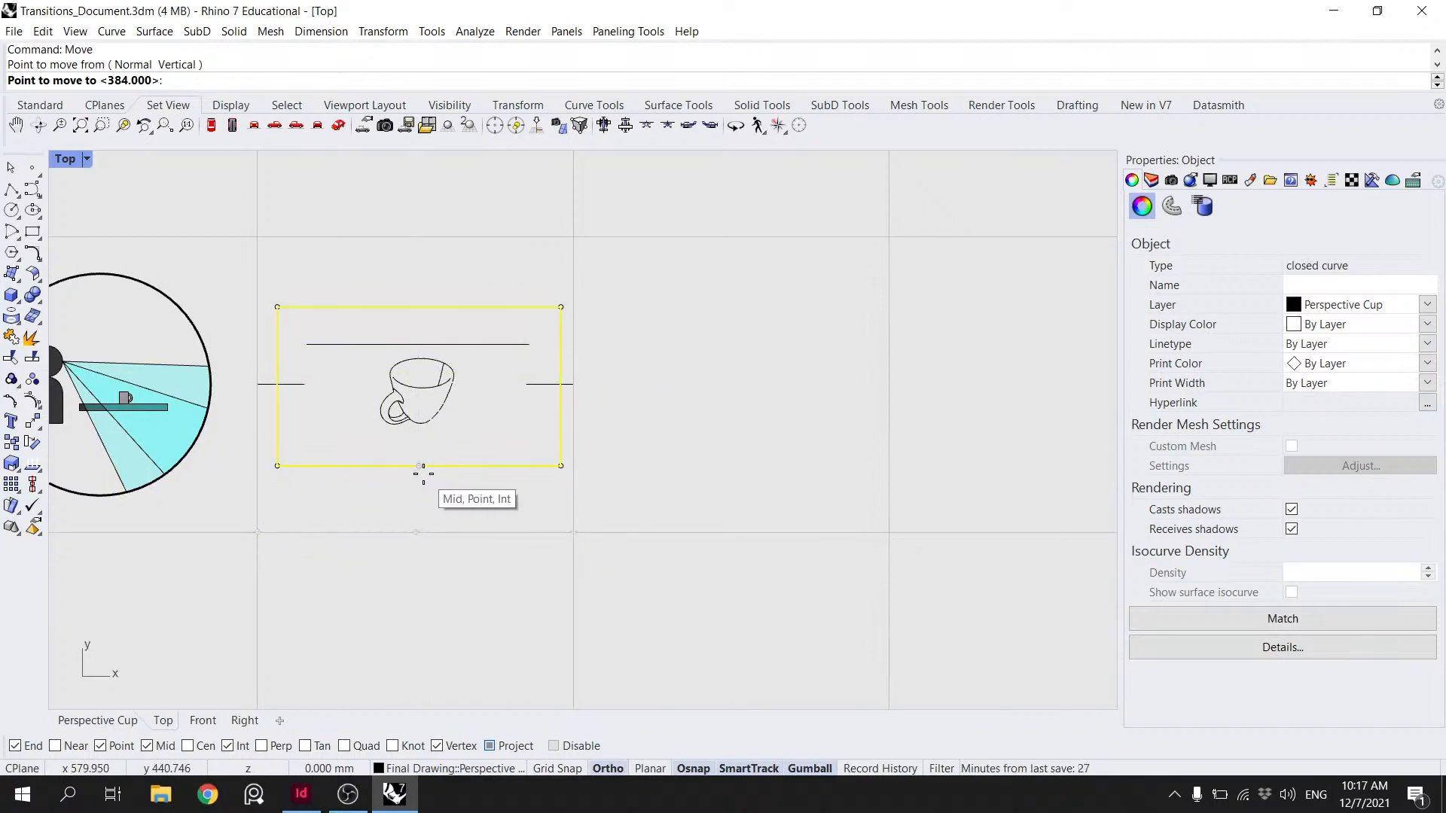
pyautogui.scroll(5, 416, 532)
pyautogui.click(373, 409)
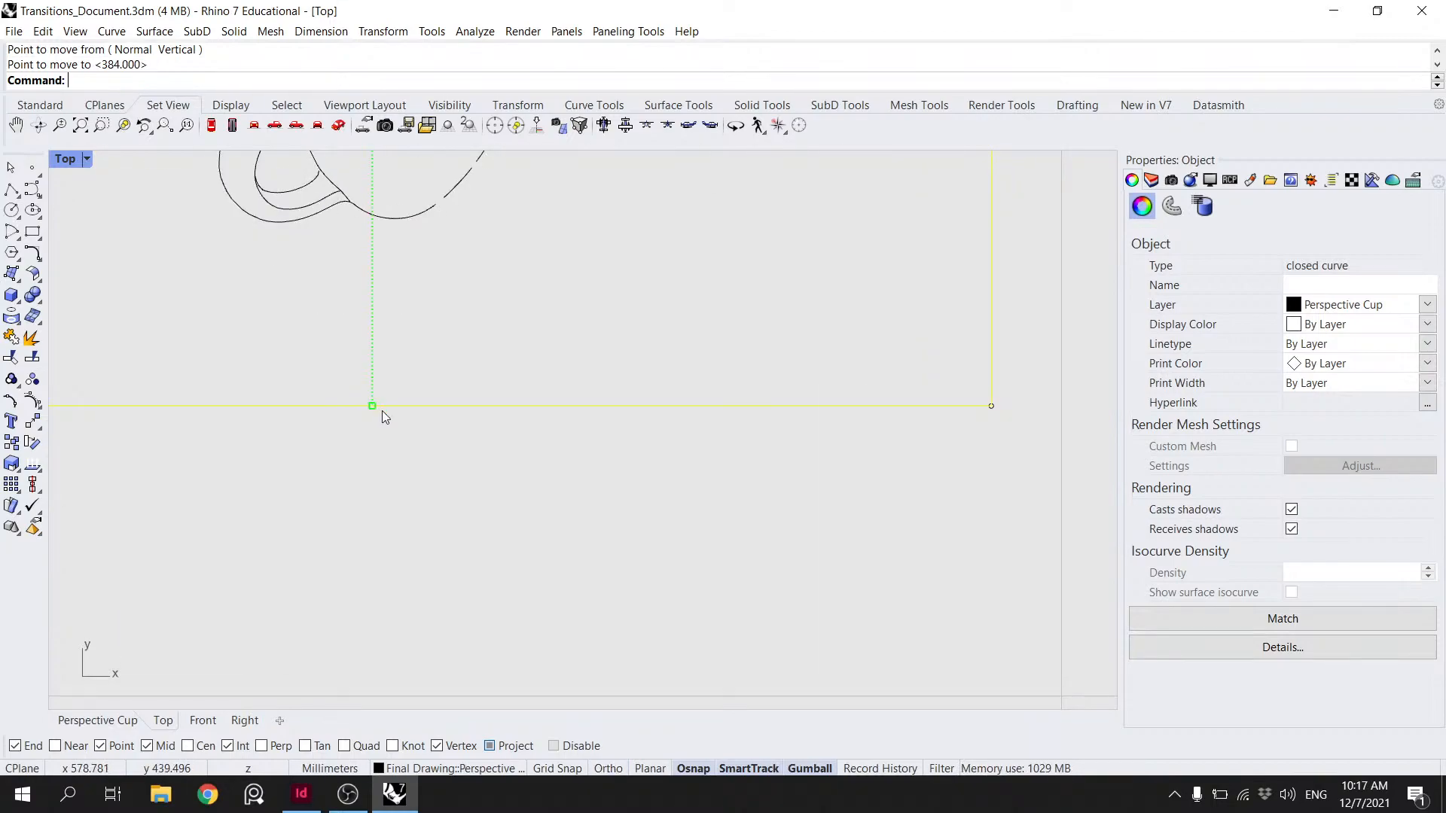
pyautogui.scroll(-4, 480, 498)
# - Move the frame vertically so its left-edge midpoint lands on the spacing line
pyautogui.press('Return')
pyautogui.click(202, 314)
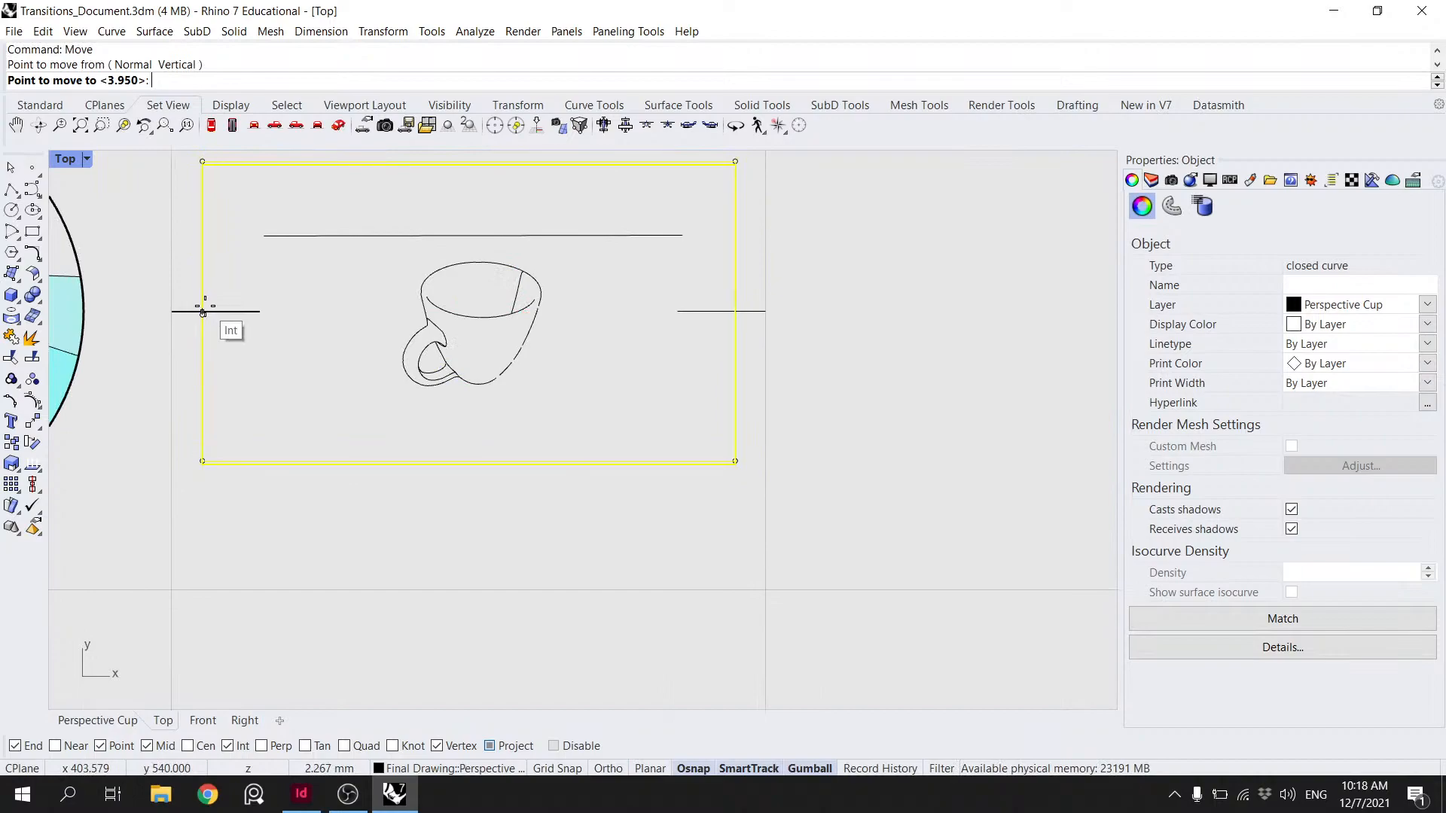
pyautogui.click(202, 312)
pyautogui.scroll(-4, 286, 320)
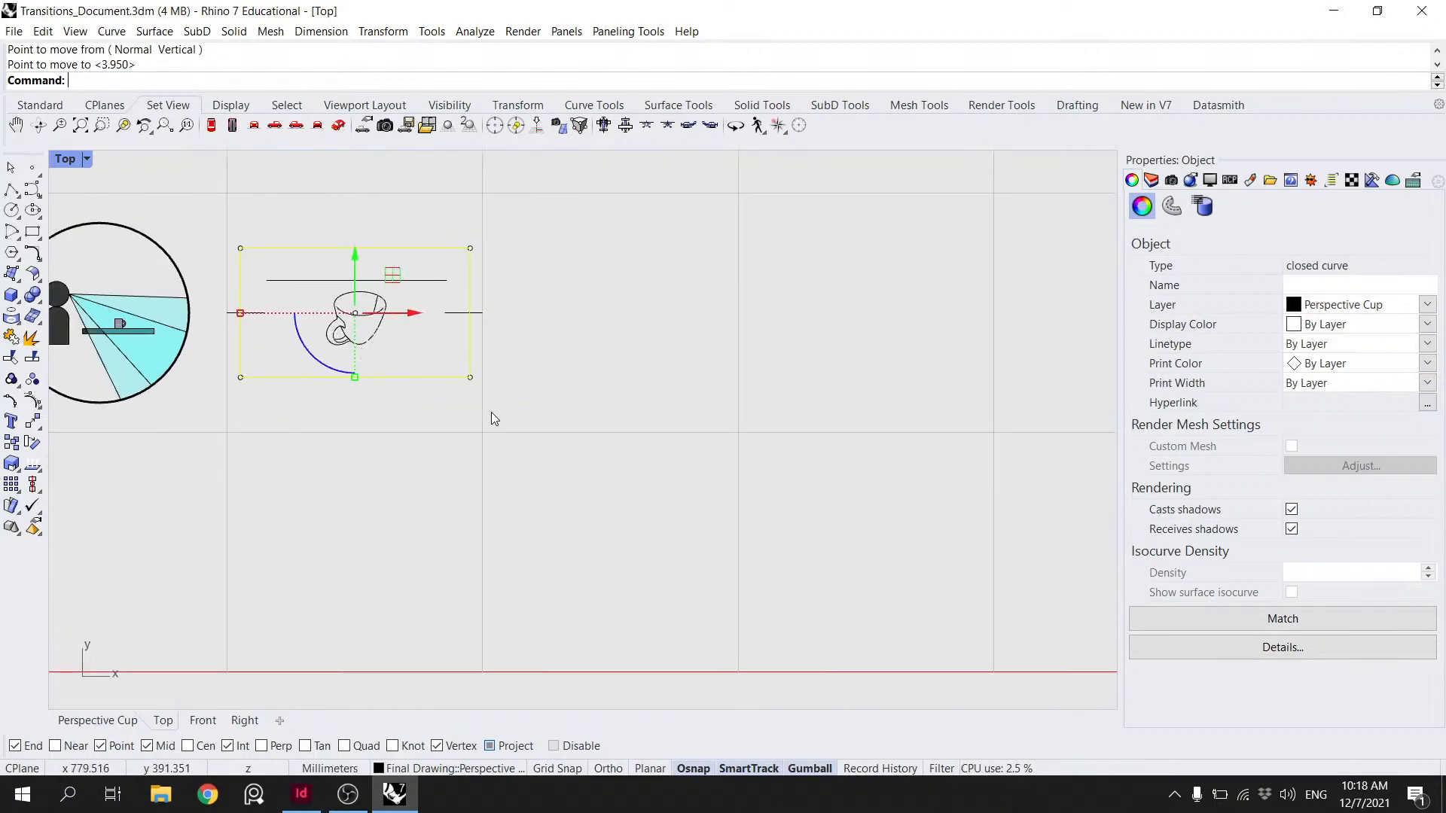
pyautogui.click(467, 392)
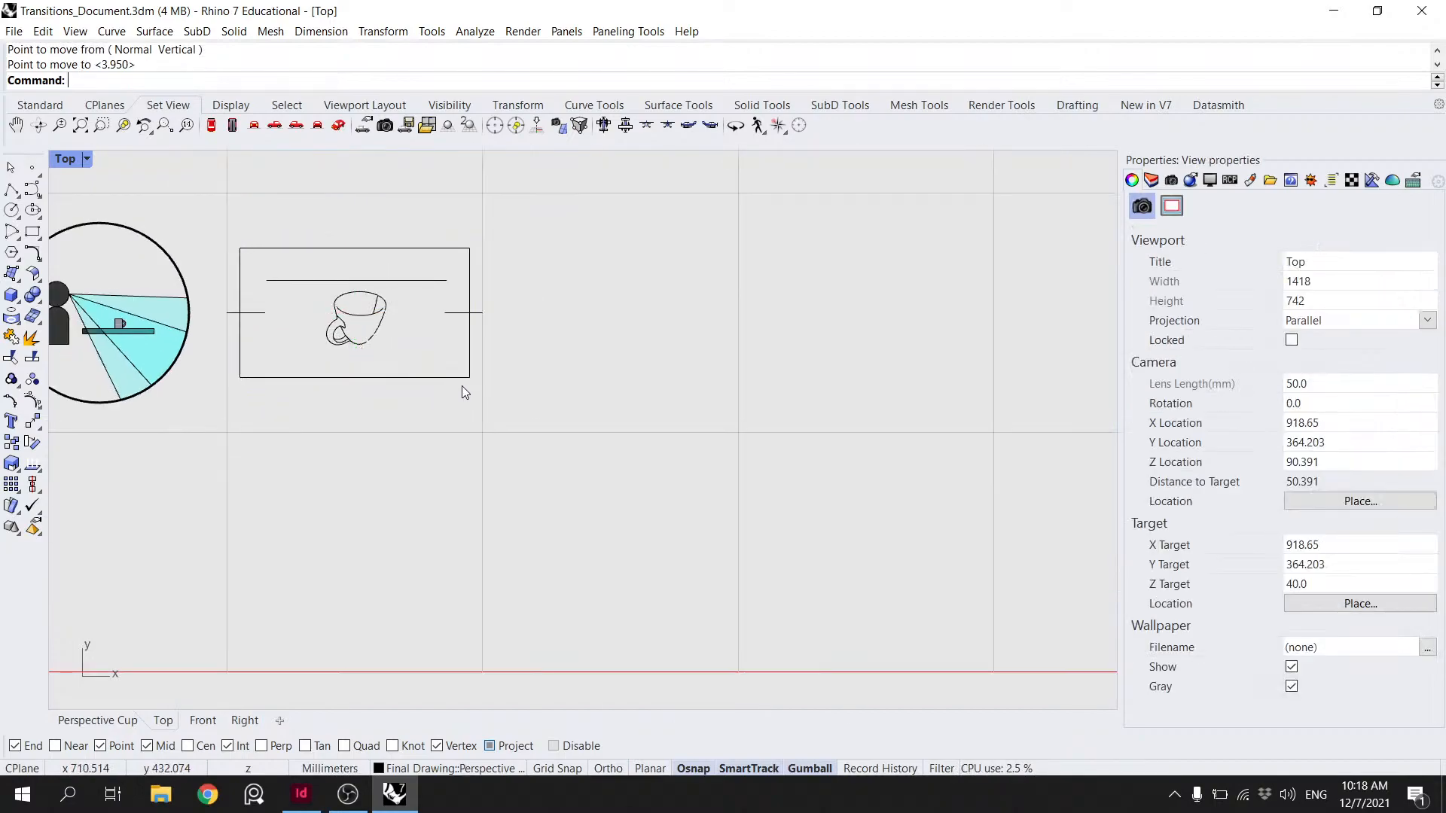
# - Scale the frame down uniformly about its top-edge midpoint until its sides meet the inner ends of the spacing lines
pyautogui.click(319, 376)
pyautogui.write('Scale')
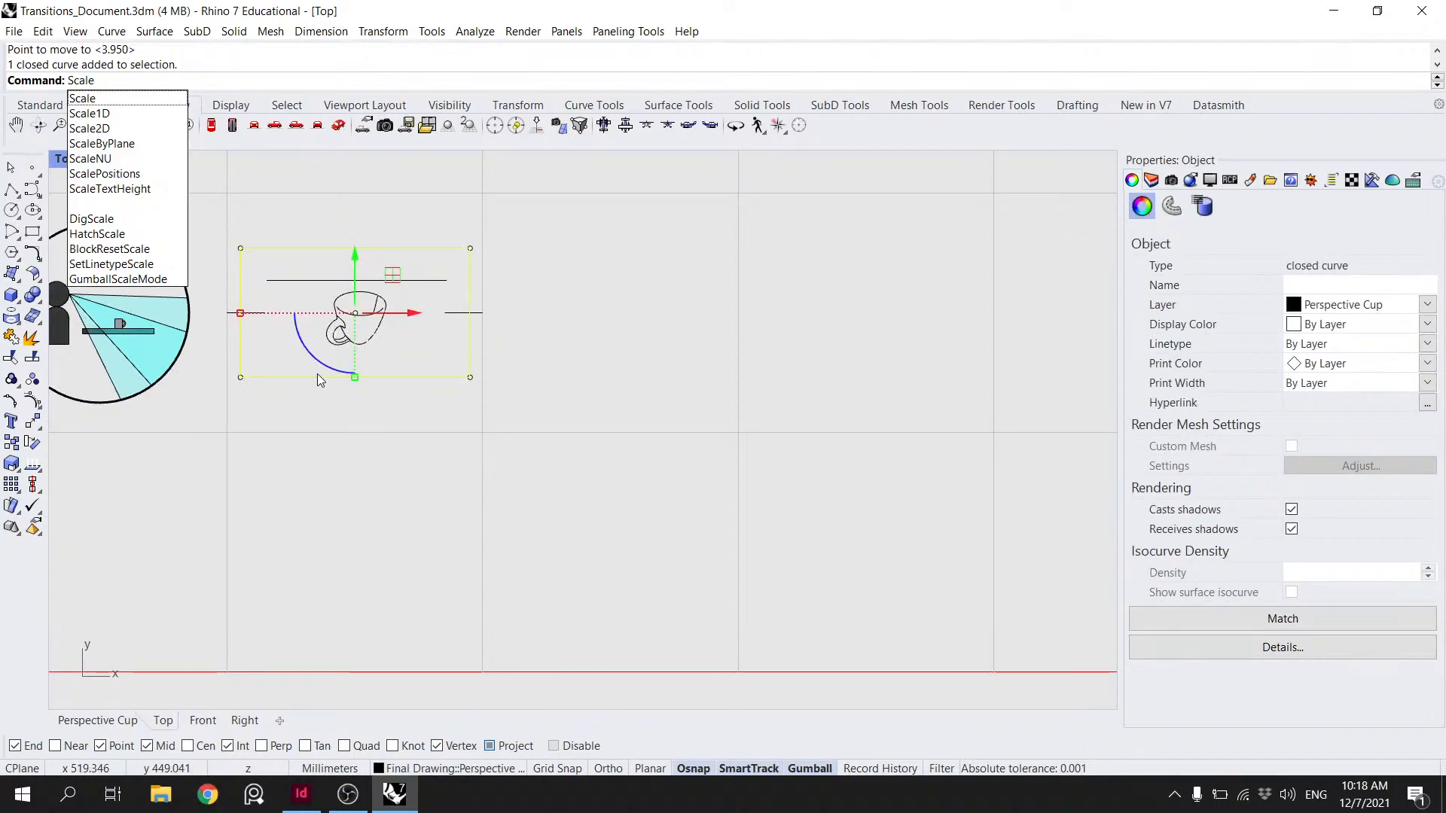
pyautogui.press('Return')
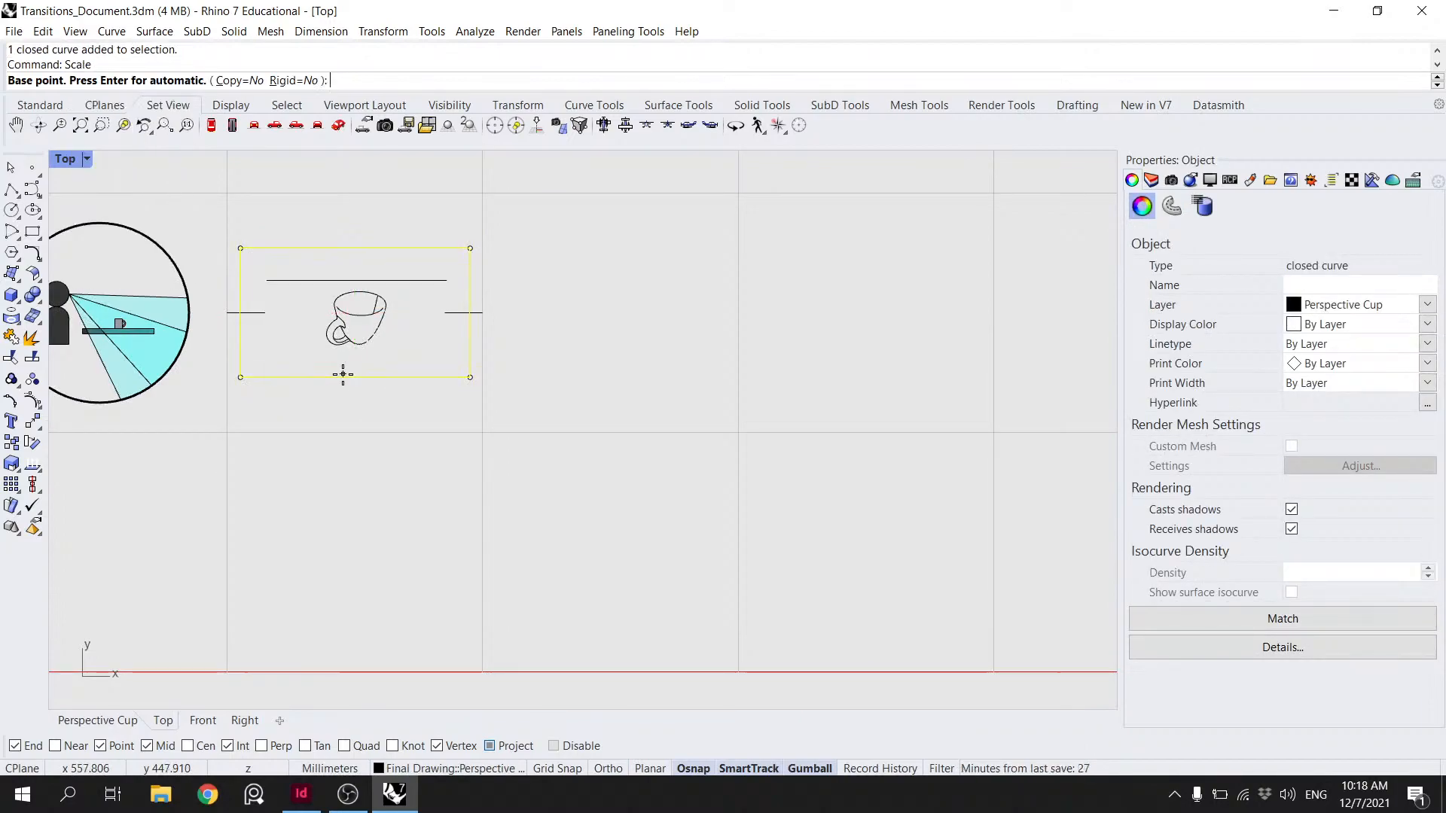
pyautogui.click(354, 376)
pyautogui.click(242, 376)
pyautogui.click(261, 324)
pyautogui.press('Return')
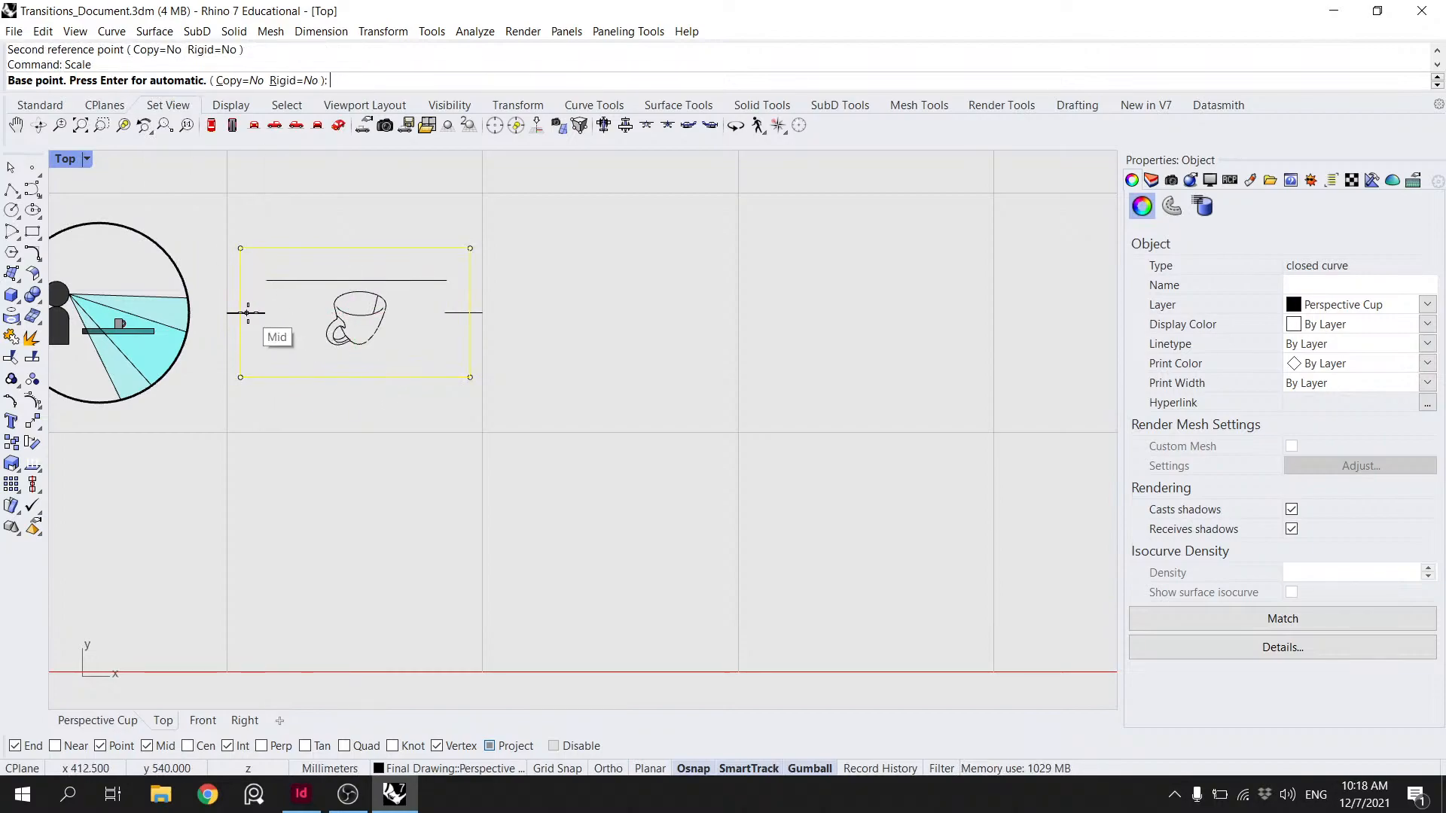
pyautogui.click(362, 250)
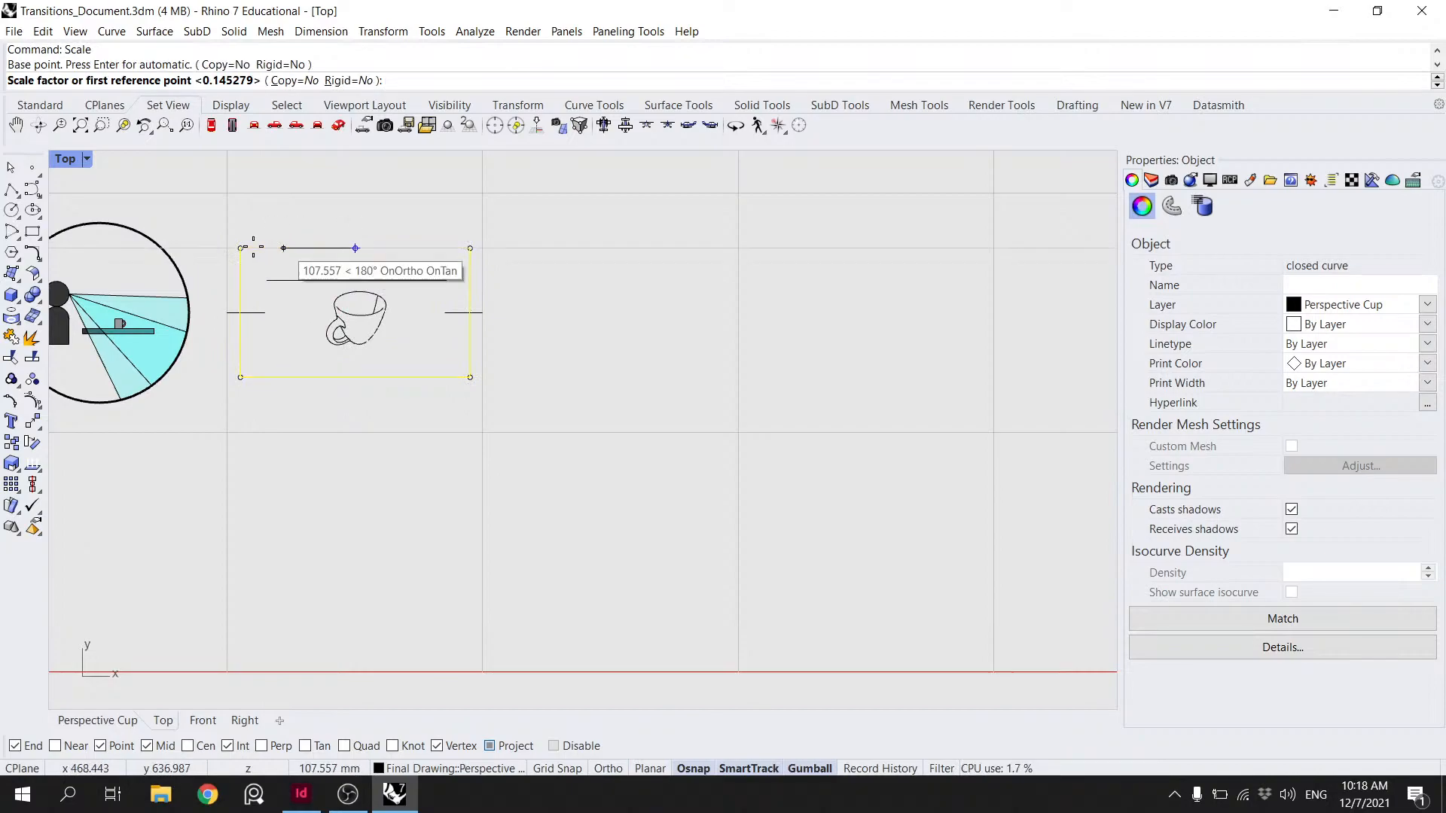
pyautogui.click(240, 248)
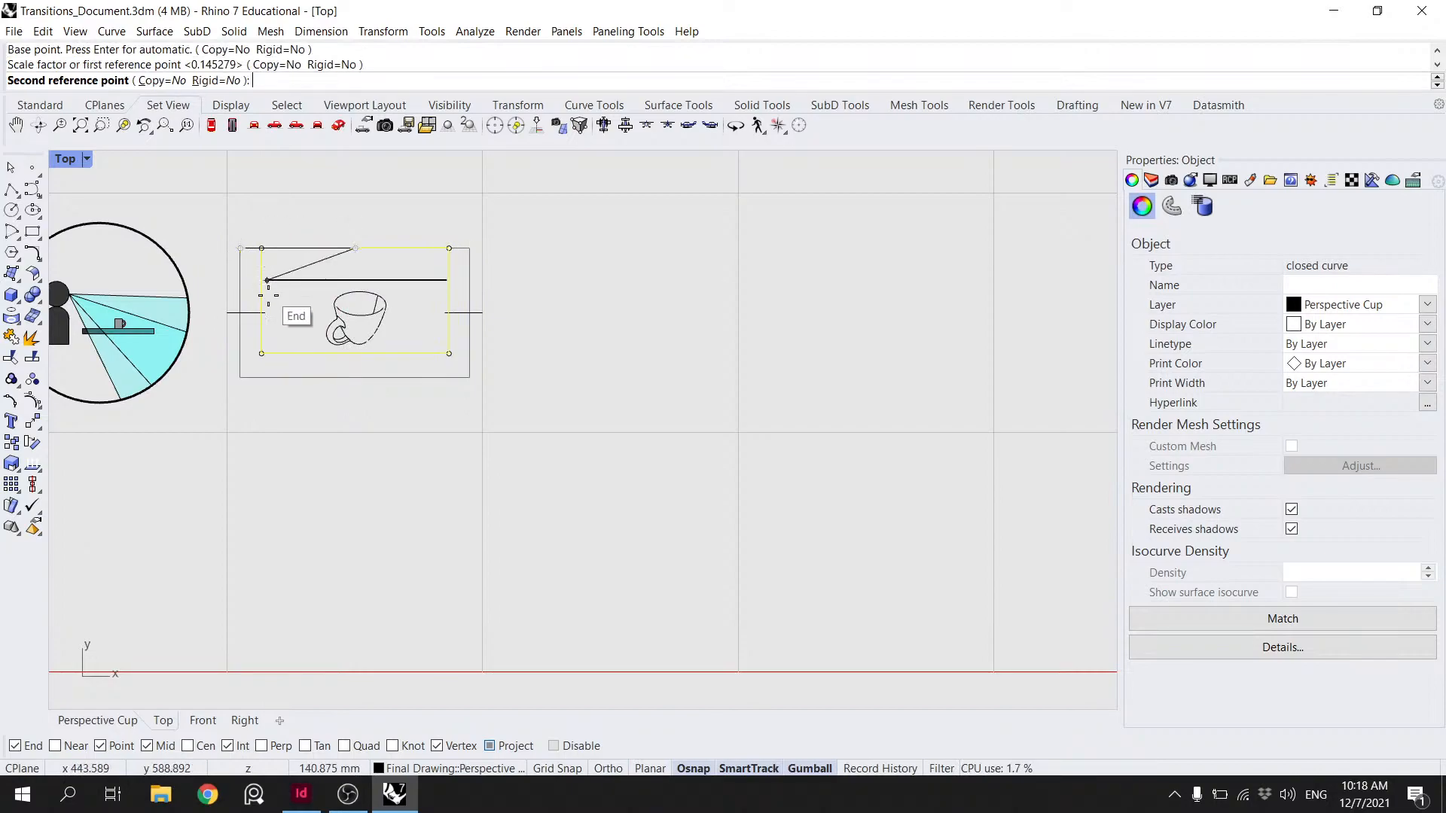
pyautogui.click(266, 249)
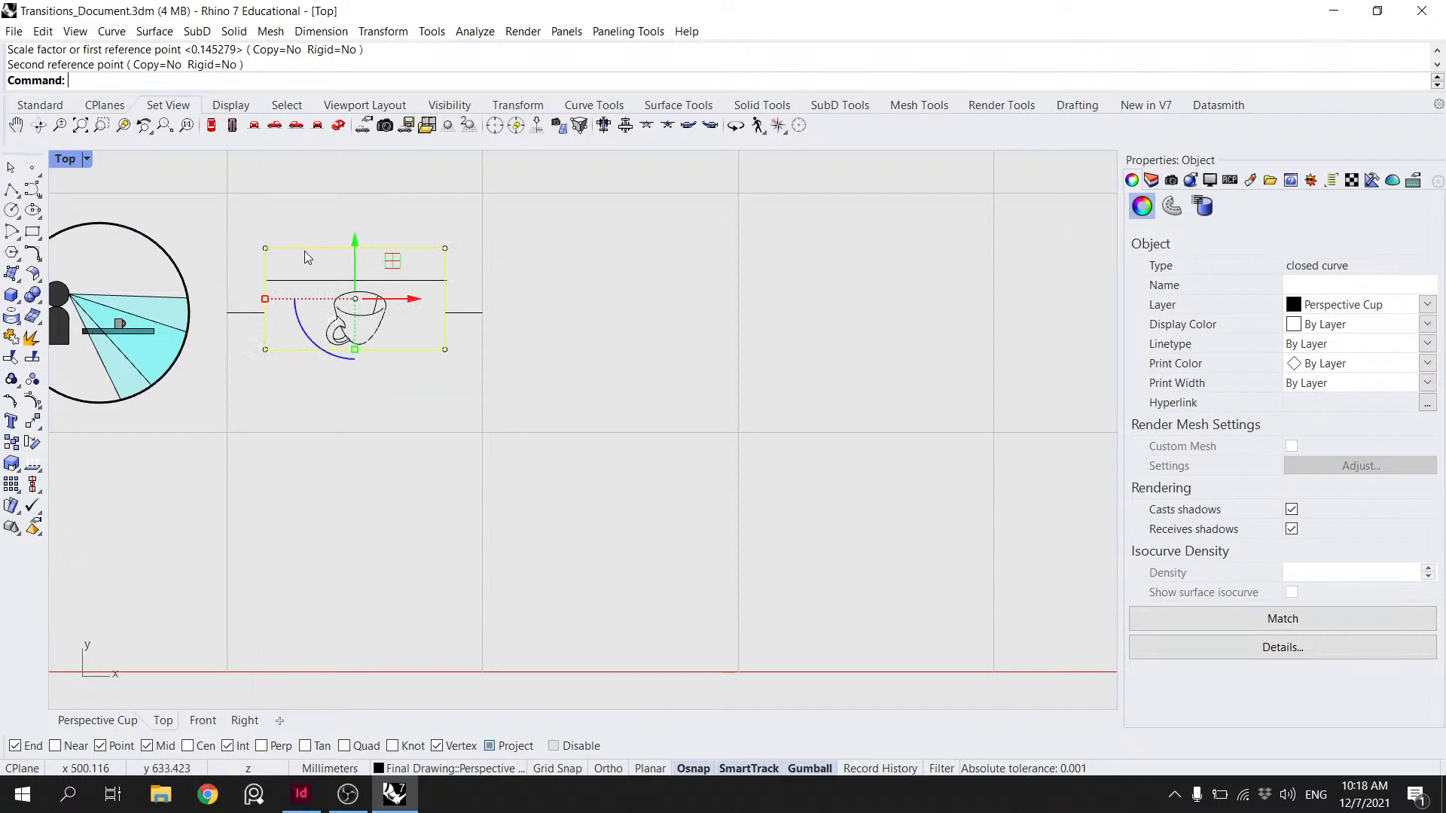
# - Move the scaled frame down so its left-edge midpoint meets the left spacing line's inner end
pyautogui.write('ove')
pyautogui.press('Return')
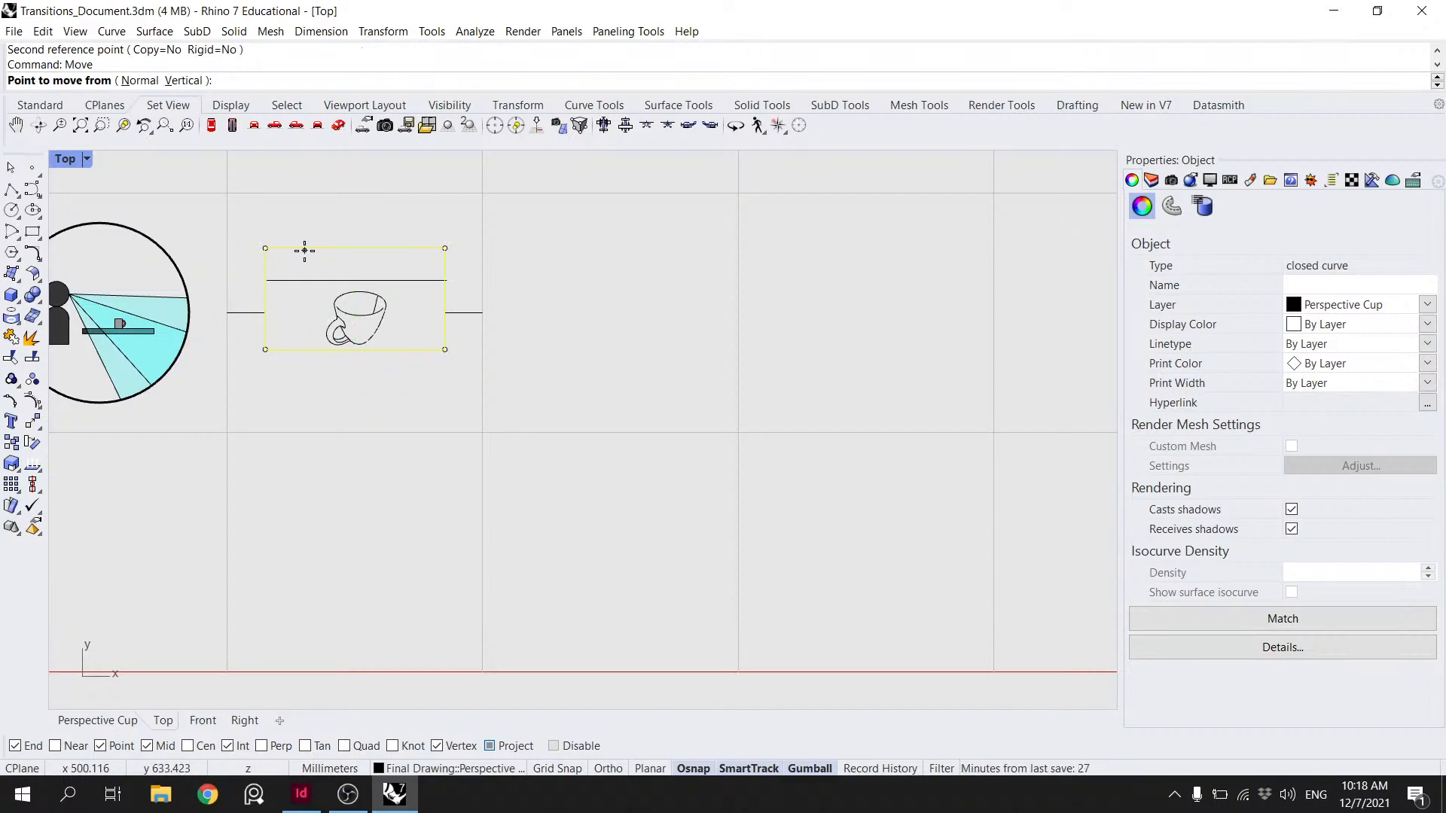
pyautogui.click(267, 300)
pyautogui.click(265, 314)
pyautogui.click(425, 233)
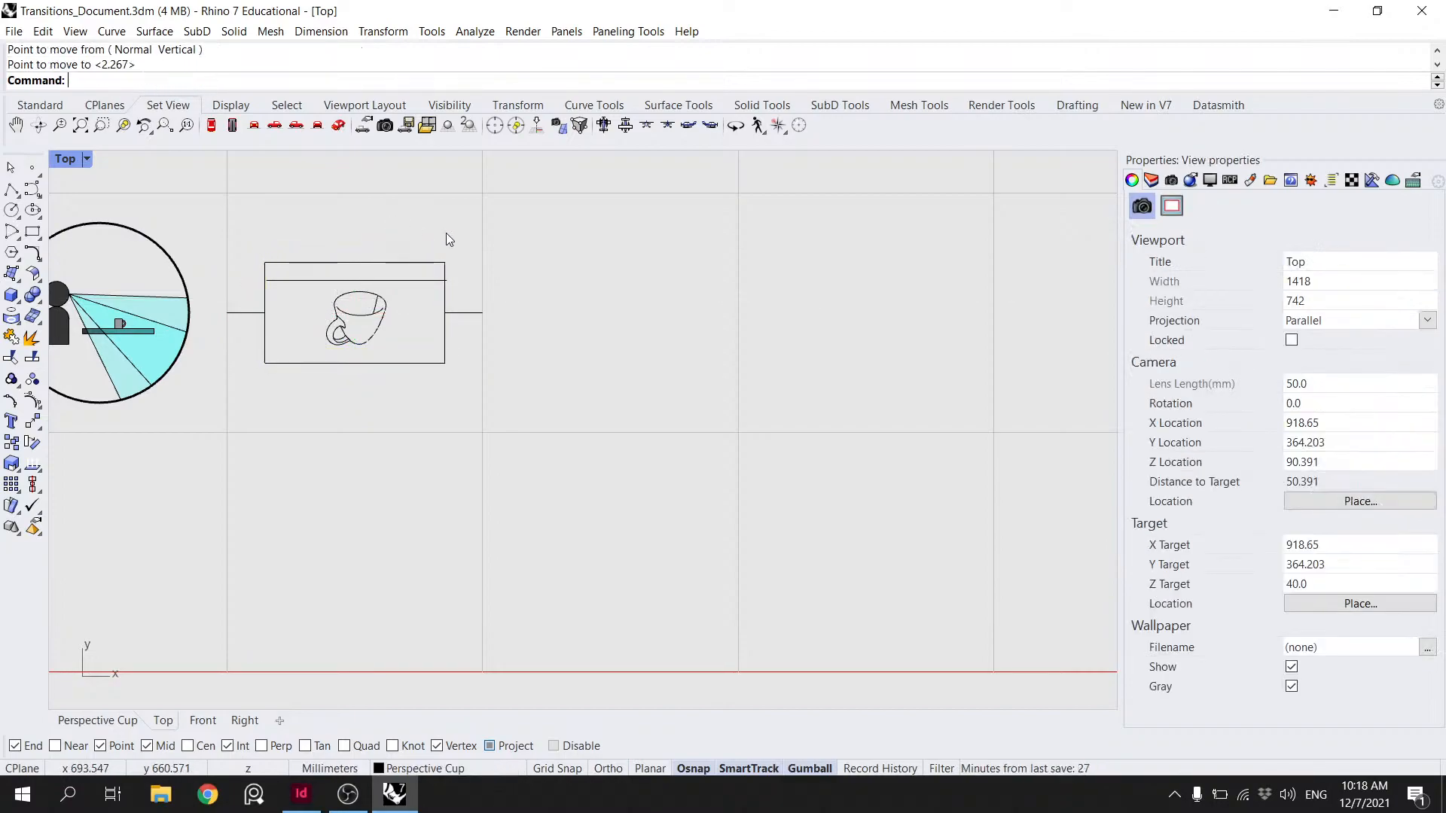
# - Delete both horizontal spacing lines beside the frame
pyautogui.click(466, 313)
pyautogui.press('Delete')
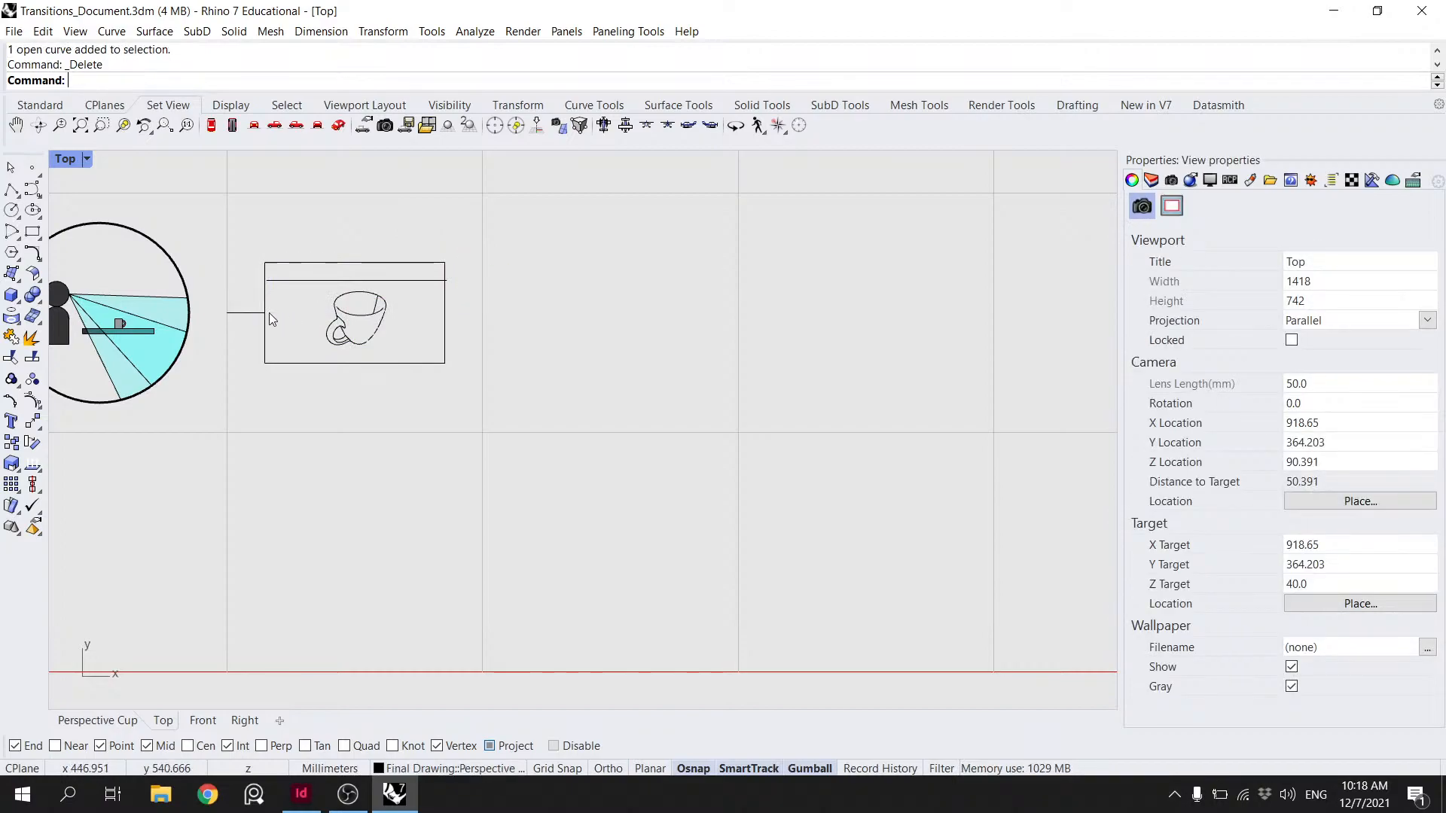
pyautogui.click(260, 312)
pyautogui.press('Delete')
# - Show the layer list and draw a polyline over the table line from the frame's left edge to the line's right end
pyautogui.scroll(-6, 274, 311)
pyautogui.moveTo(354, 293); pyautogui.dragTo(561, 287, button='right')
pyautogui.scroll(8, 558, 280)
pyautogui.scroll(6, 510, 285)
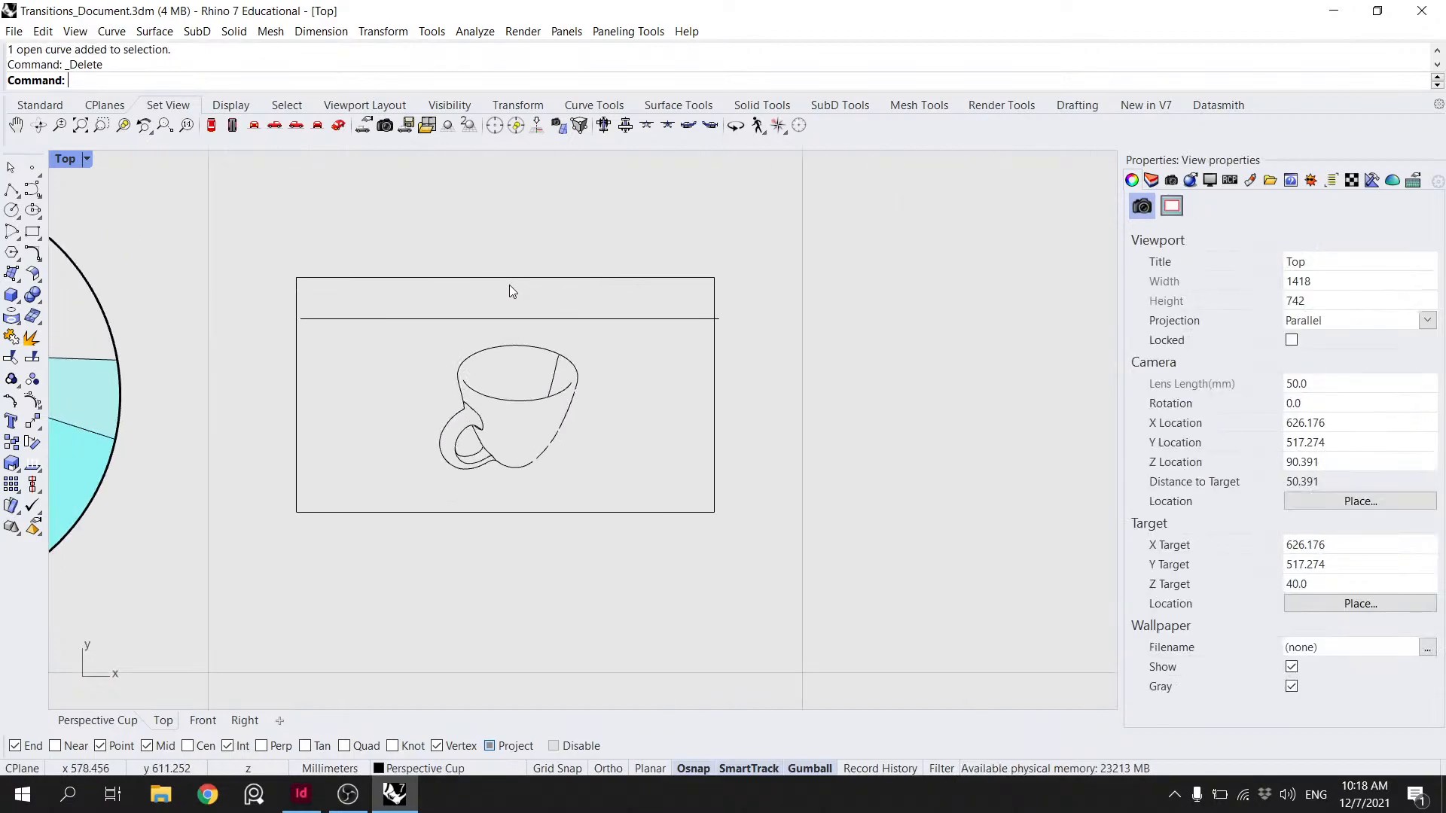
pyautogui.click(1146, 180)
pyautogui.click(12, 188)
pyautogui.scroll(4, 292, 316)
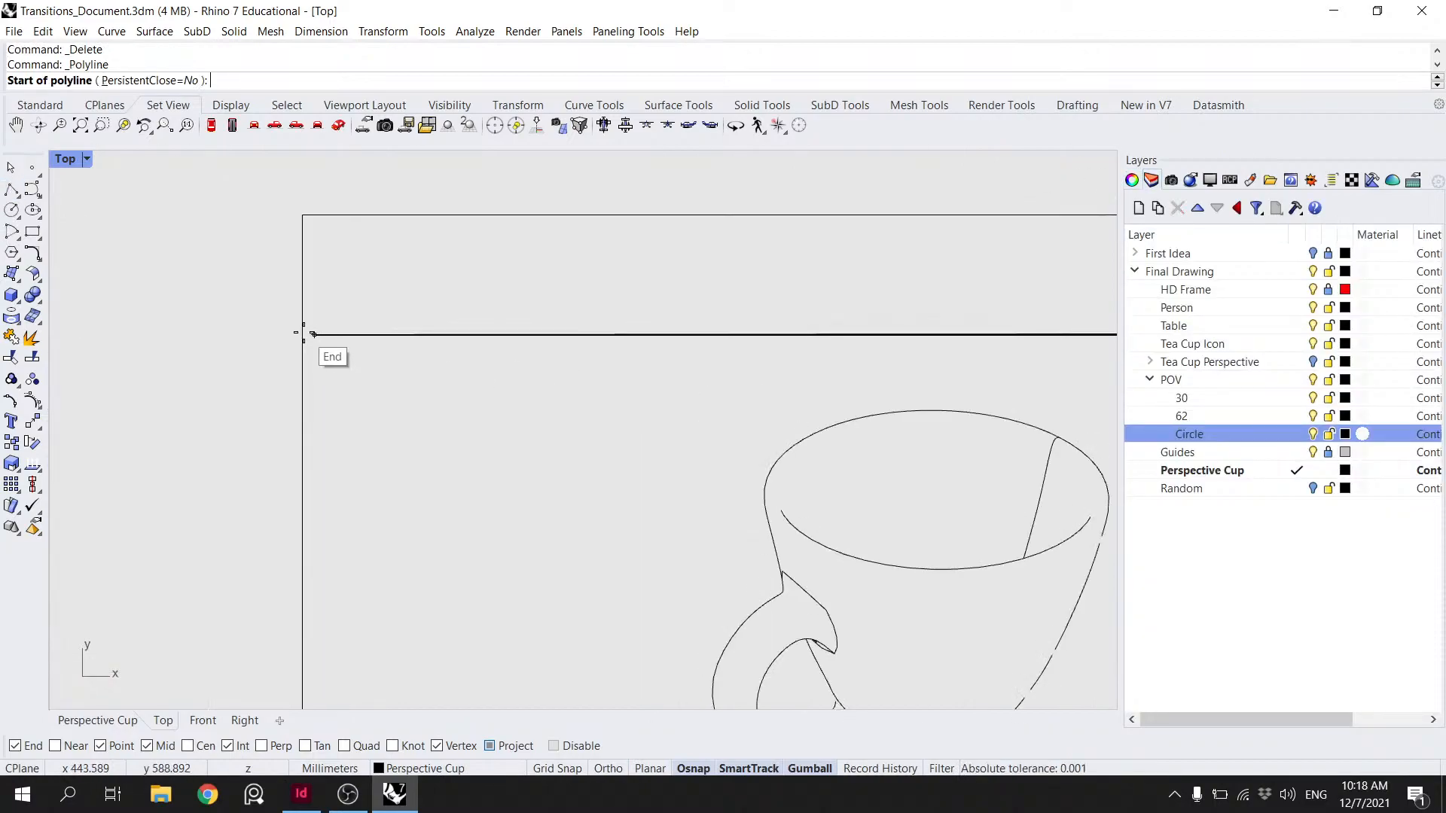
pyautogui.click(314, 334)
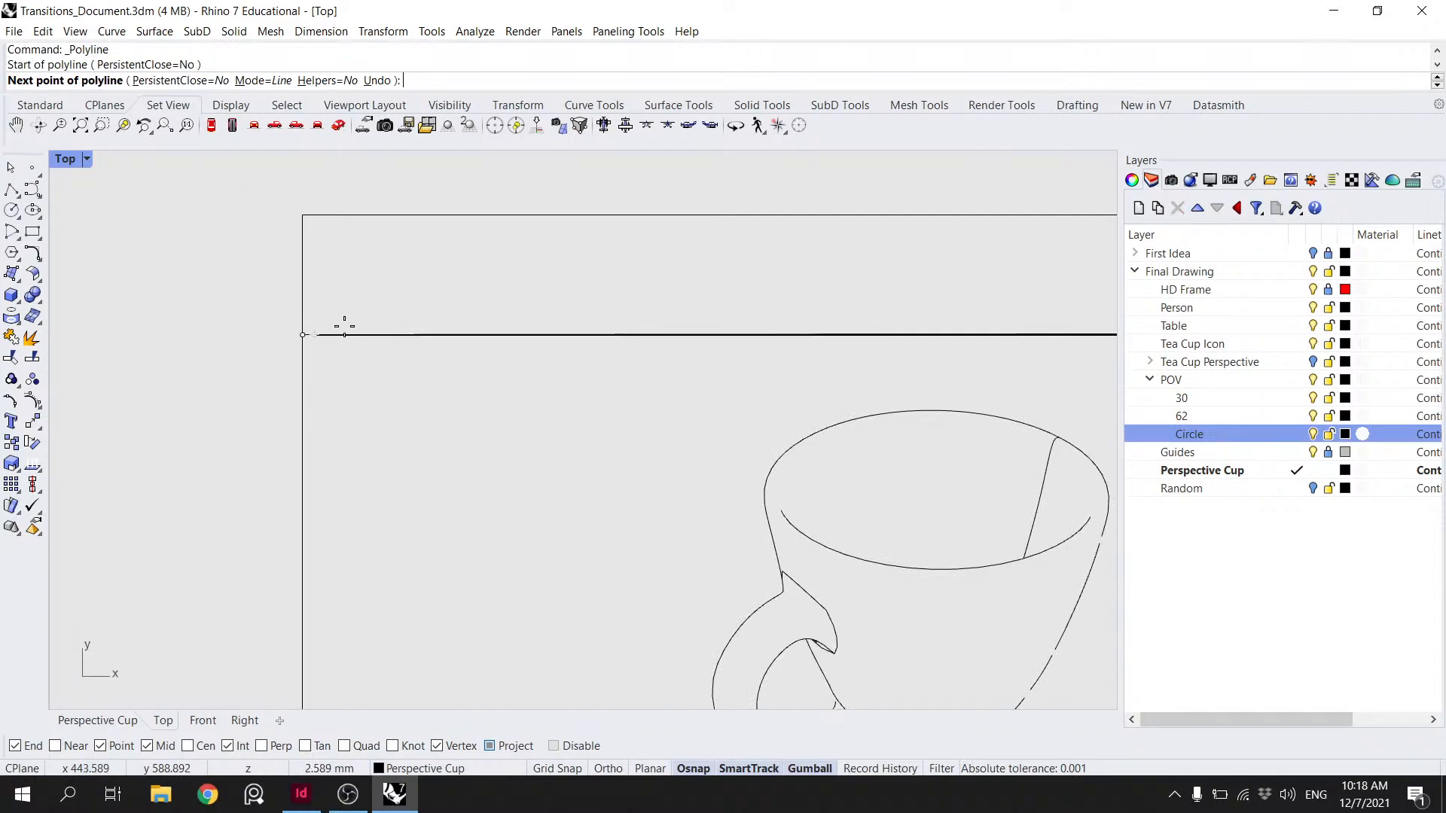
pyautogui.scroll(-6, 326, 329)
pyautogui.moveTo(979, 331); pyautogui.dragTo(480, 349, button='right')
pyautogui.scroll(5, 400, 320)
pyautogui.click(599, 411)
pyautogui.press('Return')
# - Delete the polyline drawn over the table line and undo the last deletion
pyautogui.click(614, 410)
pyautogui.scroll(-4, 472, 390)
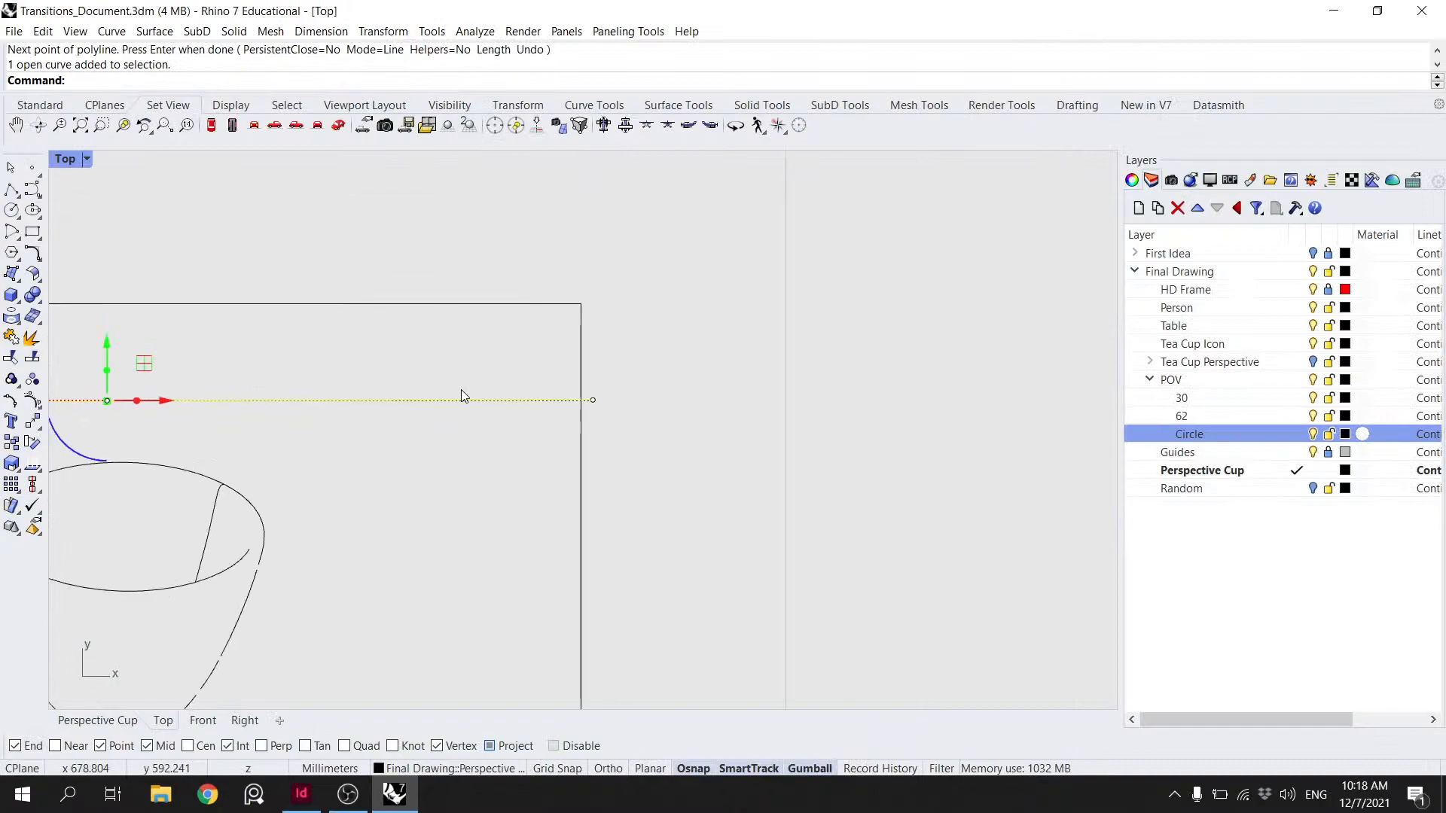
pyautogui.scroll(-1, 522, 376)
pyautogui.press('Delete')
pyautogui.hotkey('ctrl', 'z')
pyautogui.click(264, 377)
pyautogui.scroll(6, 262, 376)
pyautogui.press('Escape')
pyautogui.scroll(-2, 298, 378)
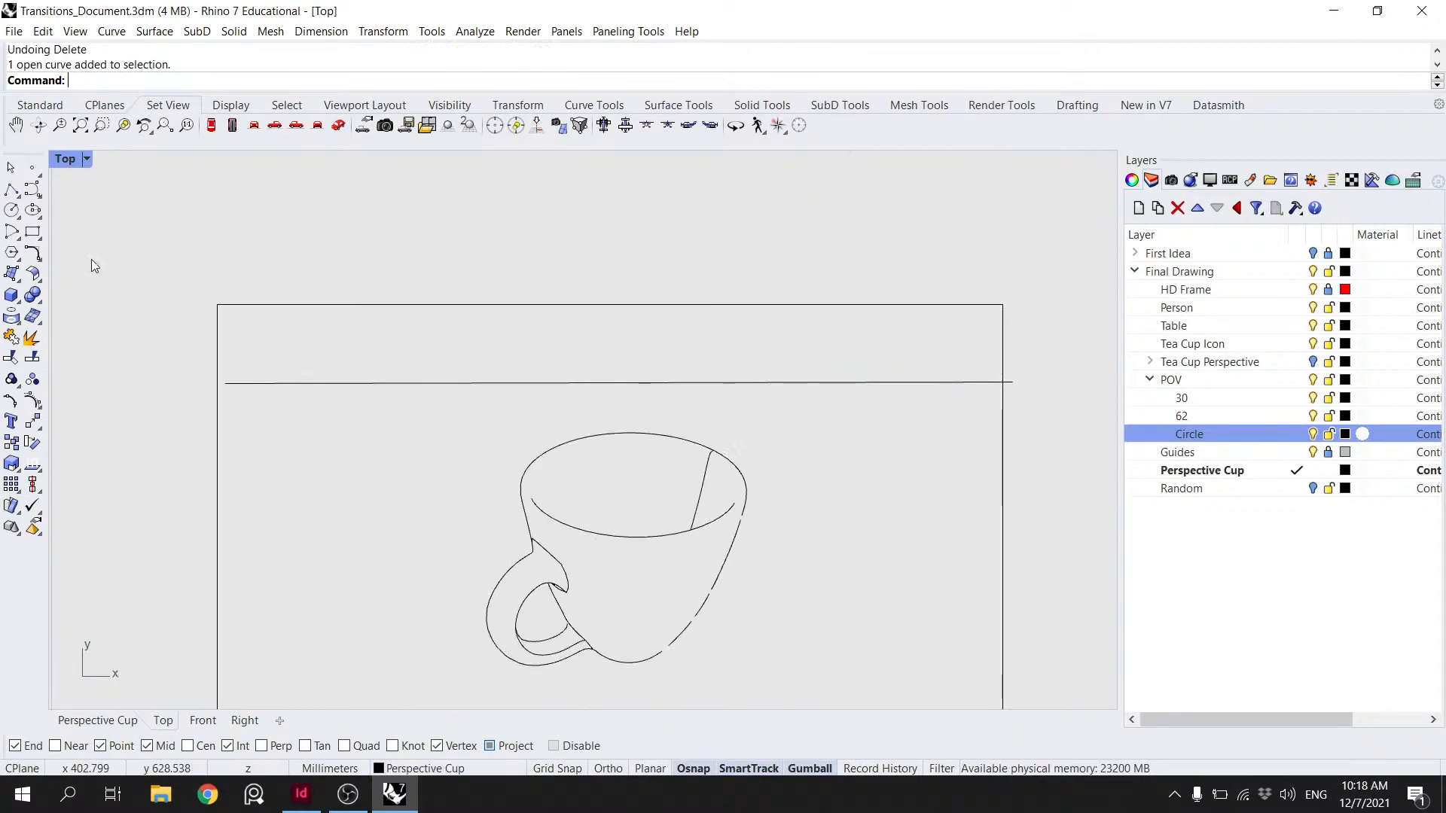
# - Draw a polyline across the frame at table-line height from its left edge to its right edge, and delete the old table line
pyautogui.click(31, 169)
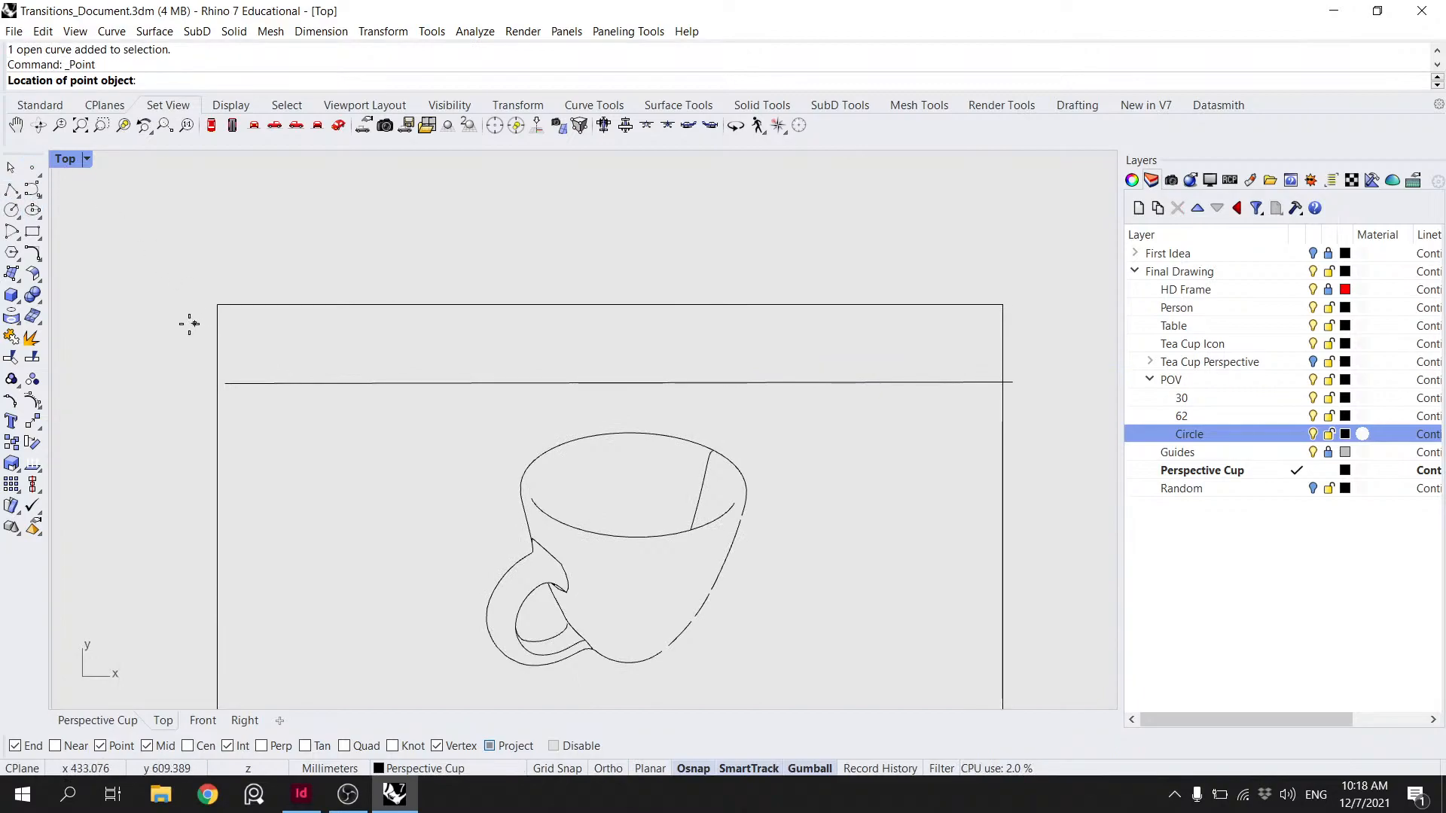
pyautogui.click(11, 190)
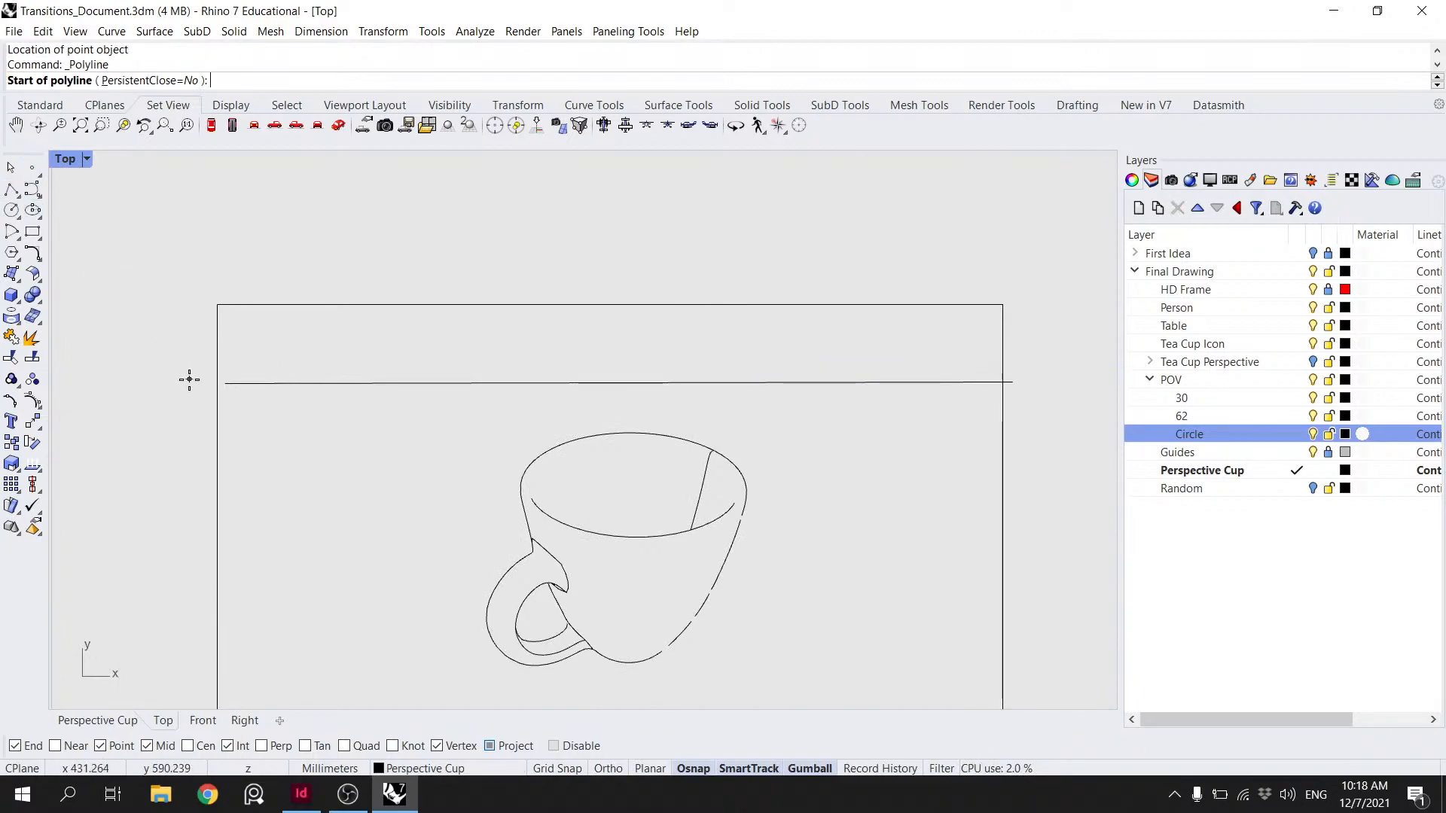
pyautogui.scroll(3, 221, 385)
pyautogui.click(217, 386)
pyautogui.scroll(-3, 661, 378)
pyautogui.scroll(5, 783, 349)
pyautogui.click(800, 376)
pyautogui.press('Return')
pyautogui.click(798, 382)
pyautogui.press('Delete')
pyautogui.scroll(-9, 769, 375)
# - Inspect the new table line along its length for overlapping duplicates and for its fit to the frame edges
pyautogui.click(602, 378)
pyautogui.click(504, 408)
pyautogui.click(417, 379)
pyautogui.scroll(-1, 564, 350)
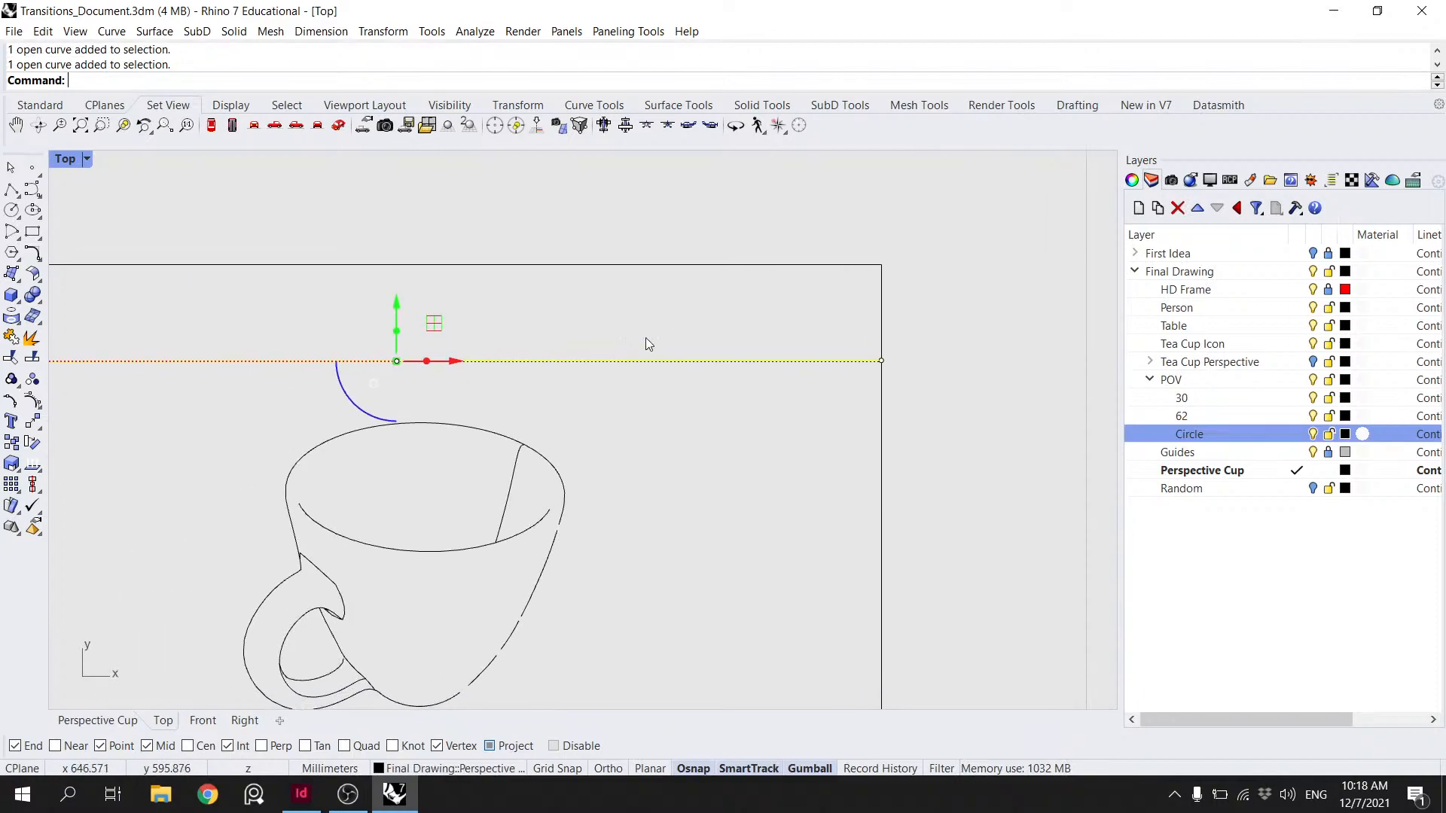
pyautogui.scroll(6, 532, 362)
pyautogui.scroll(-6, 656, 374)
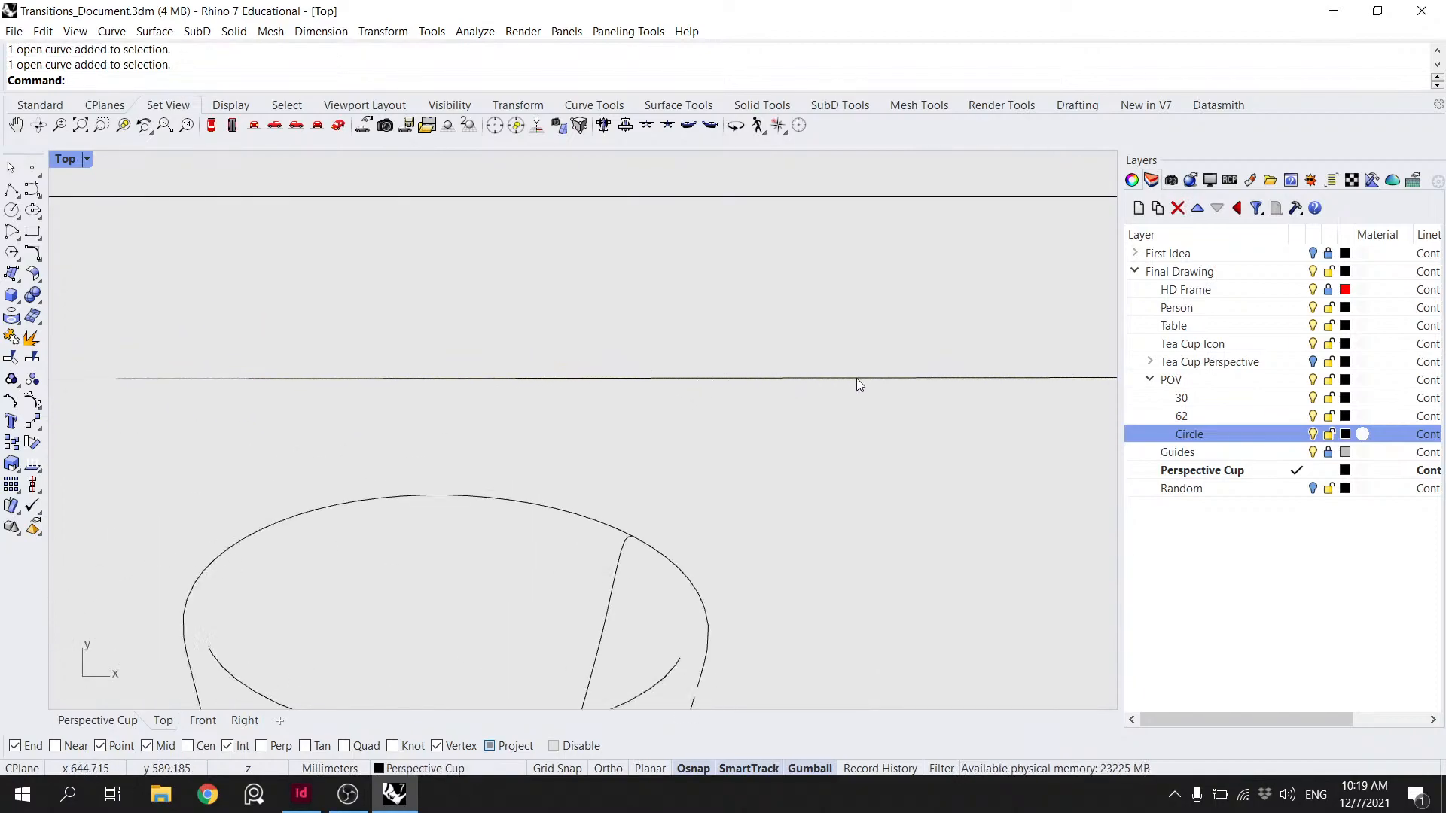
pyautogui.scroll(8, 314, 376)
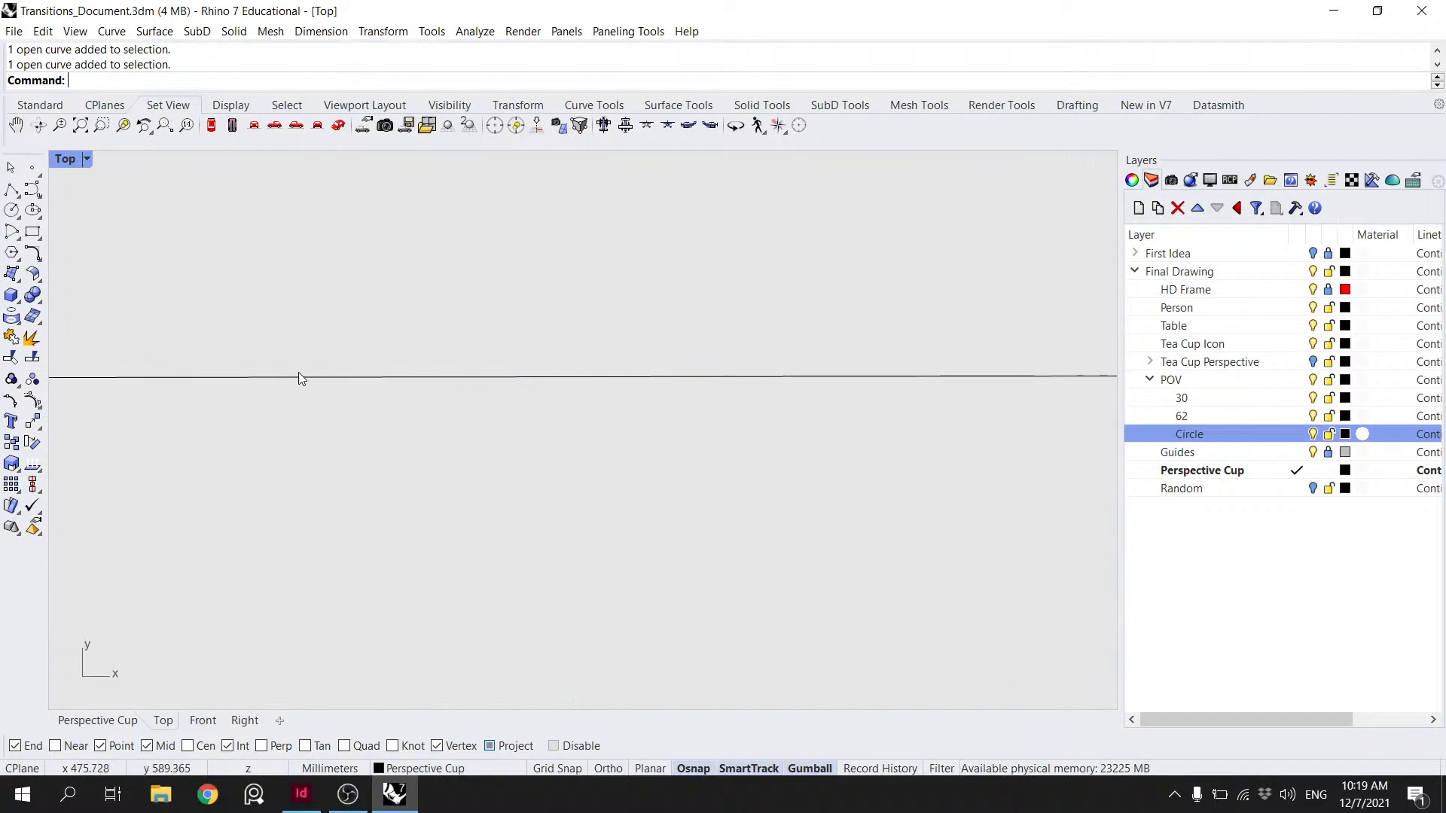
pyautogui.scroll(-5, 458, 382)
pyautogui.scroll(6, 667, 378)
pyautogui.click(670, 395)
pyautogui.scroll(-12, 707, 387)
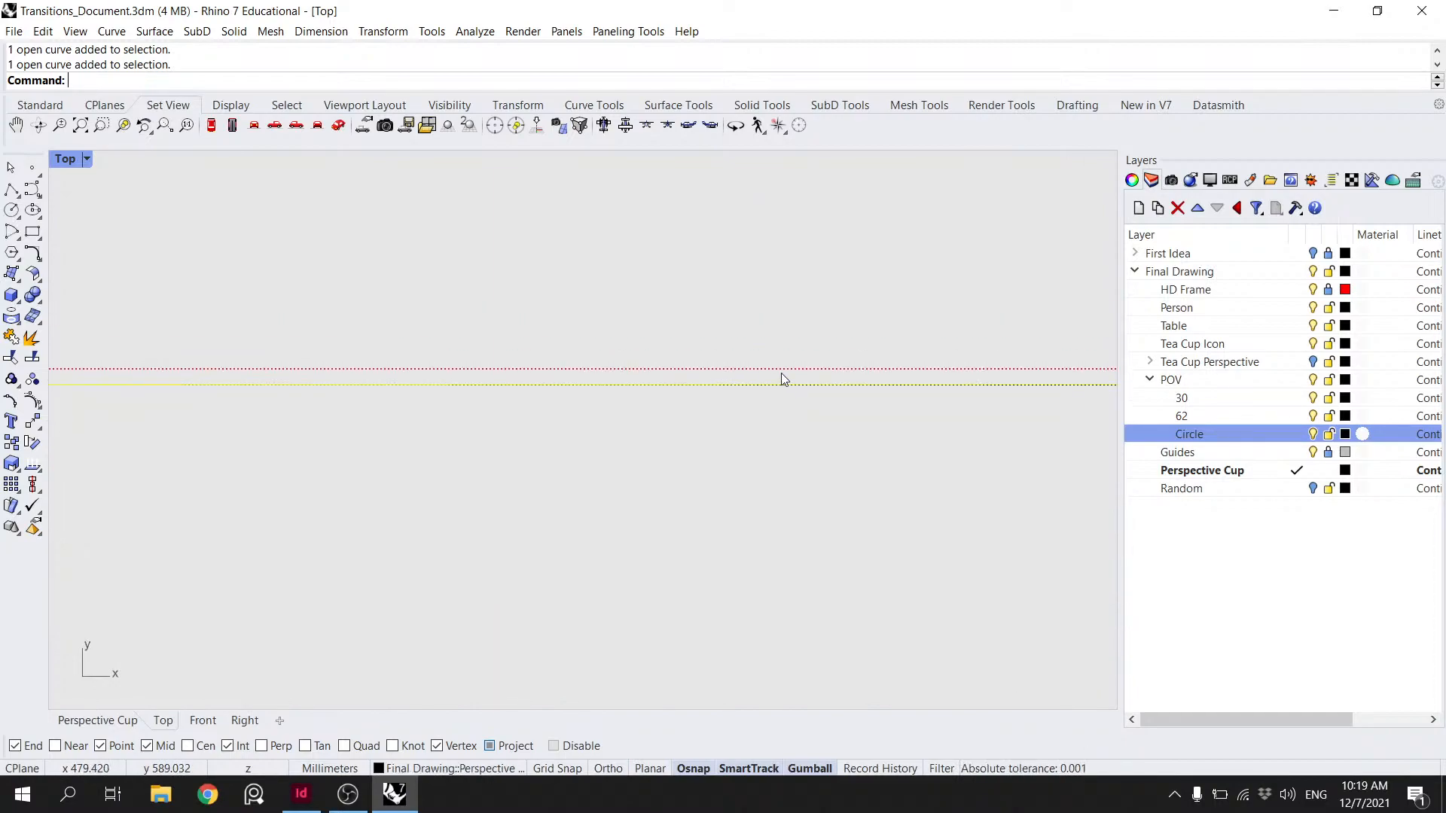
pyautogui.click(702, 378)
pyautogui.scroll(-18, 707, 378)
pyautogui.moveTo(752, 375); pyautogui.dragTo(407, 327, button='right')
pyautogui.scroll(6, 527, 369)
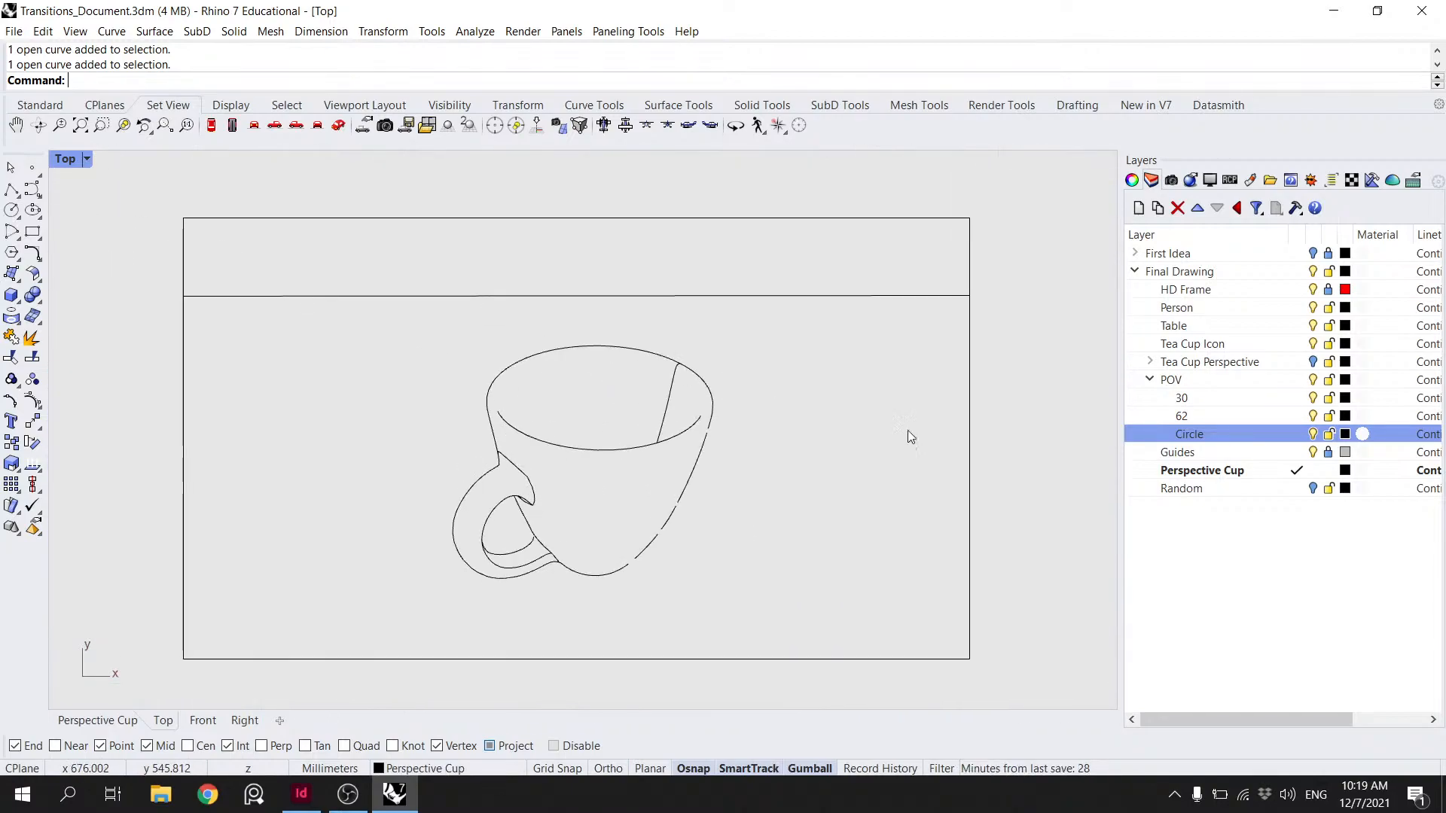
# - Join the curve pieces forming the cup handle's outer outline, from its upper attachment round to the lower attachment at the cup body
pyautogui.click(463, 493)
pyautogui.click(502, 533)
pyautogui.scroll(4, 490, 583)
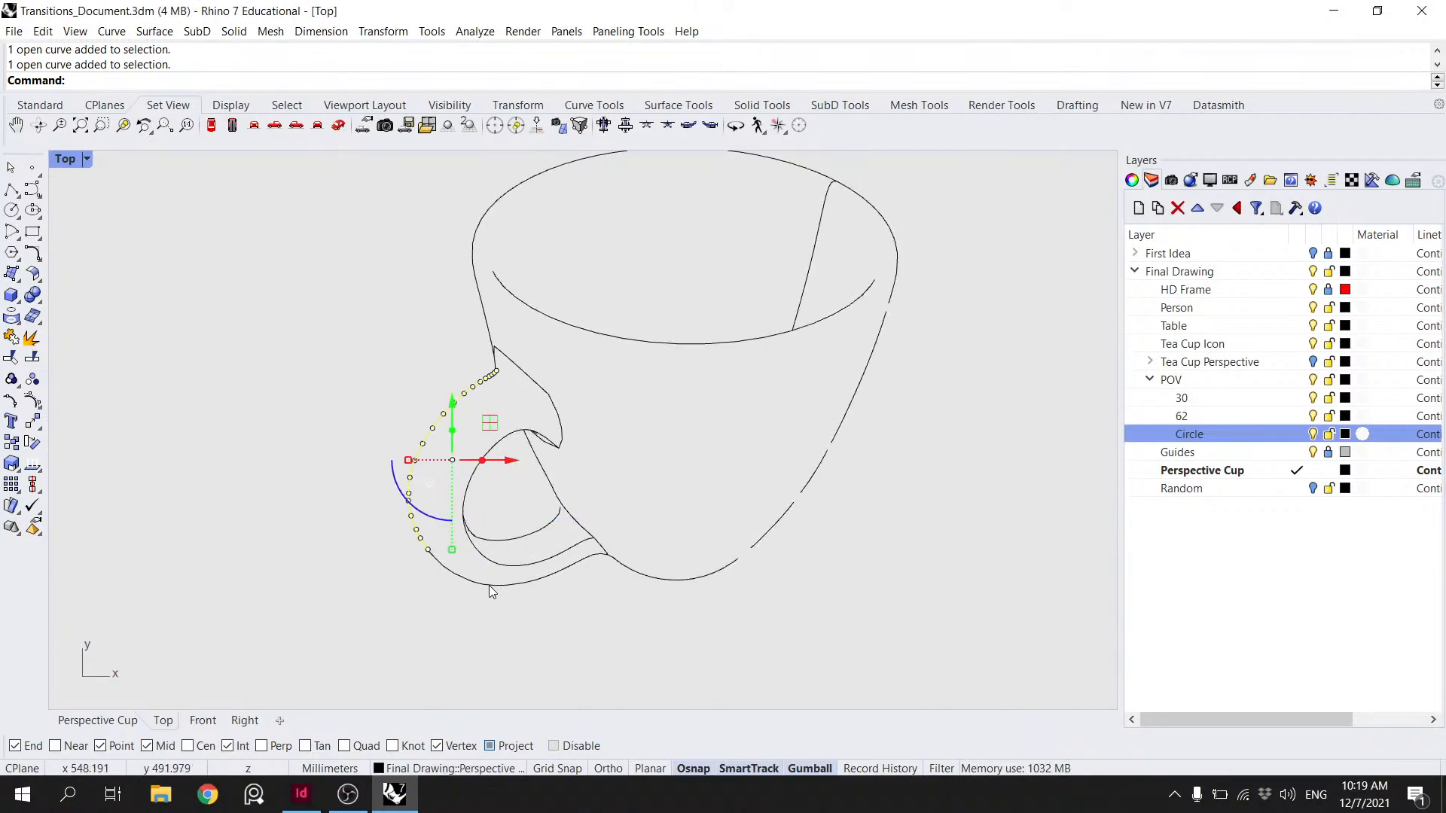
pyautogui.click(487, 586)
pyautogui.click(557, 634)
pyautogui.scroll(5, 429, 546)
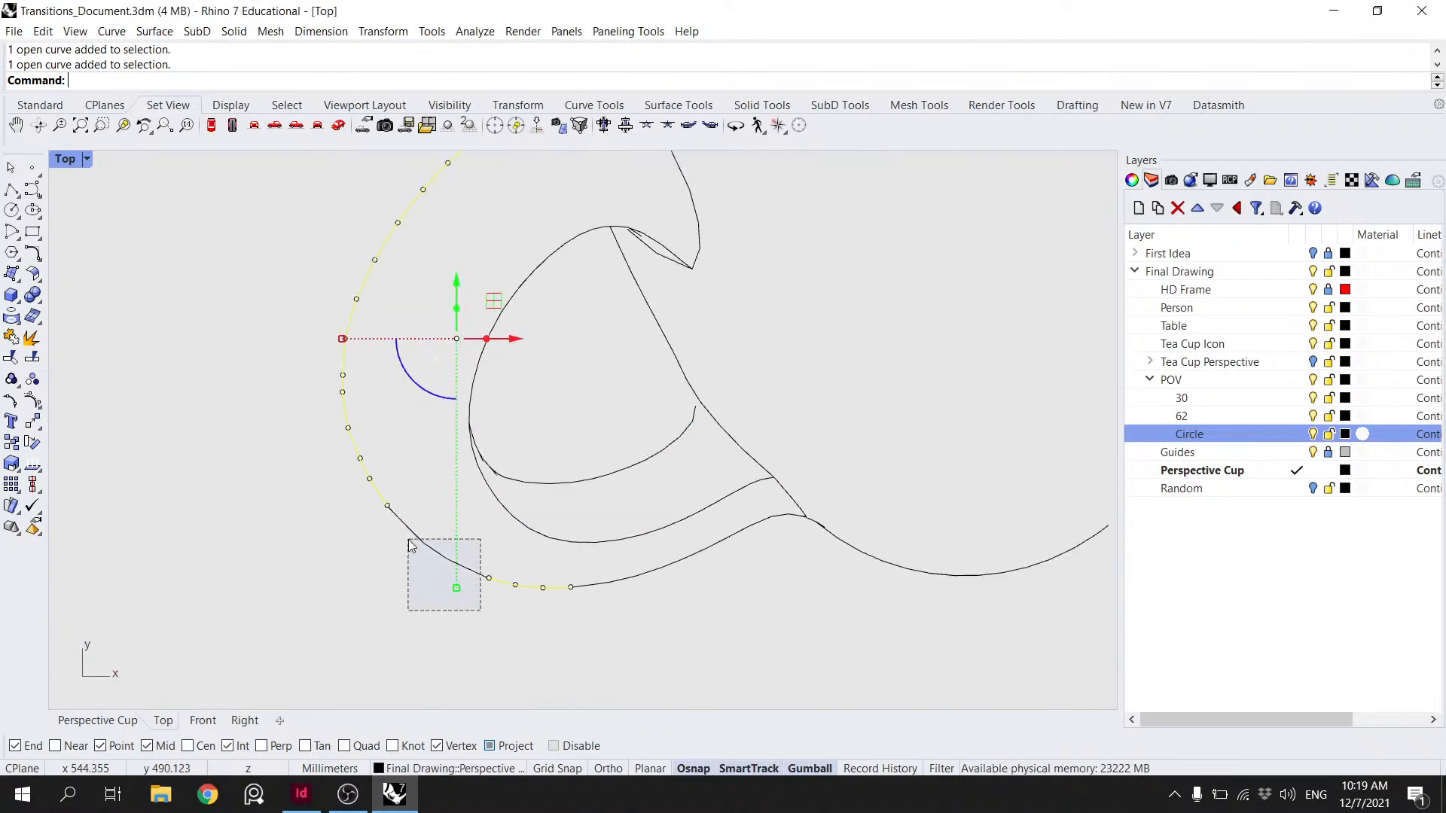
pyautogui.keyDown('shift'); pyautogui.click(656, 575); pyautogui.keyUp('shift')
pyautogui.click(744, 619)
pyautogui.keyDown('shift'); pyautogui.moveTo(653, 635); pyautogui.dragTo(608, 577); pyautogui.keyUp('shift')
pyautogui.scroll(4, 617, 576)
pyautogui.keyDown('shift'); pyautogui.click(700, 556); pyautogui.keyUp('shift')
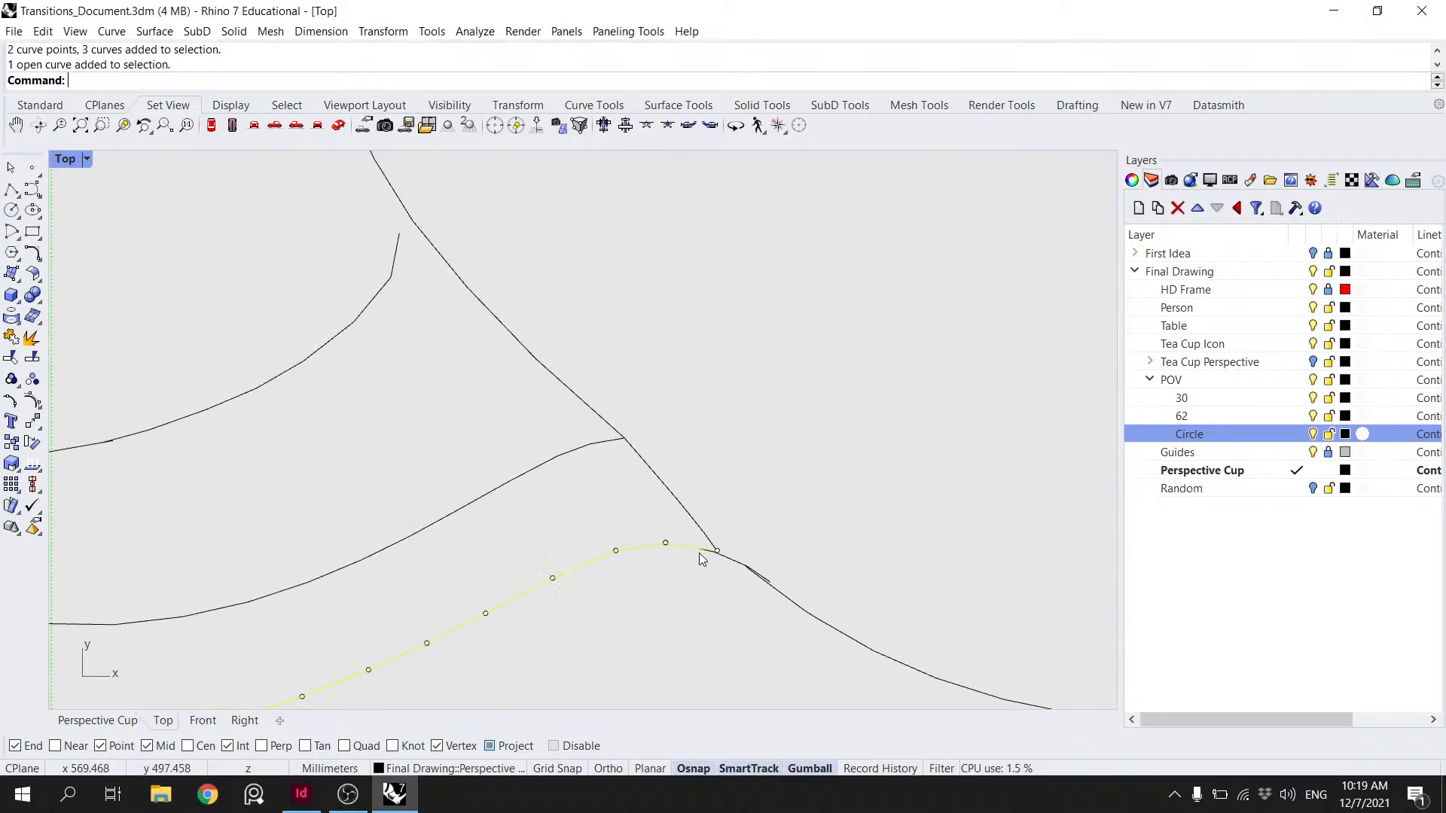
pyautogui.write('Join')
pyautogui.press('Return')
pyautogui.press('Escape')
pyautogui.scroll(-6, 573, 409)
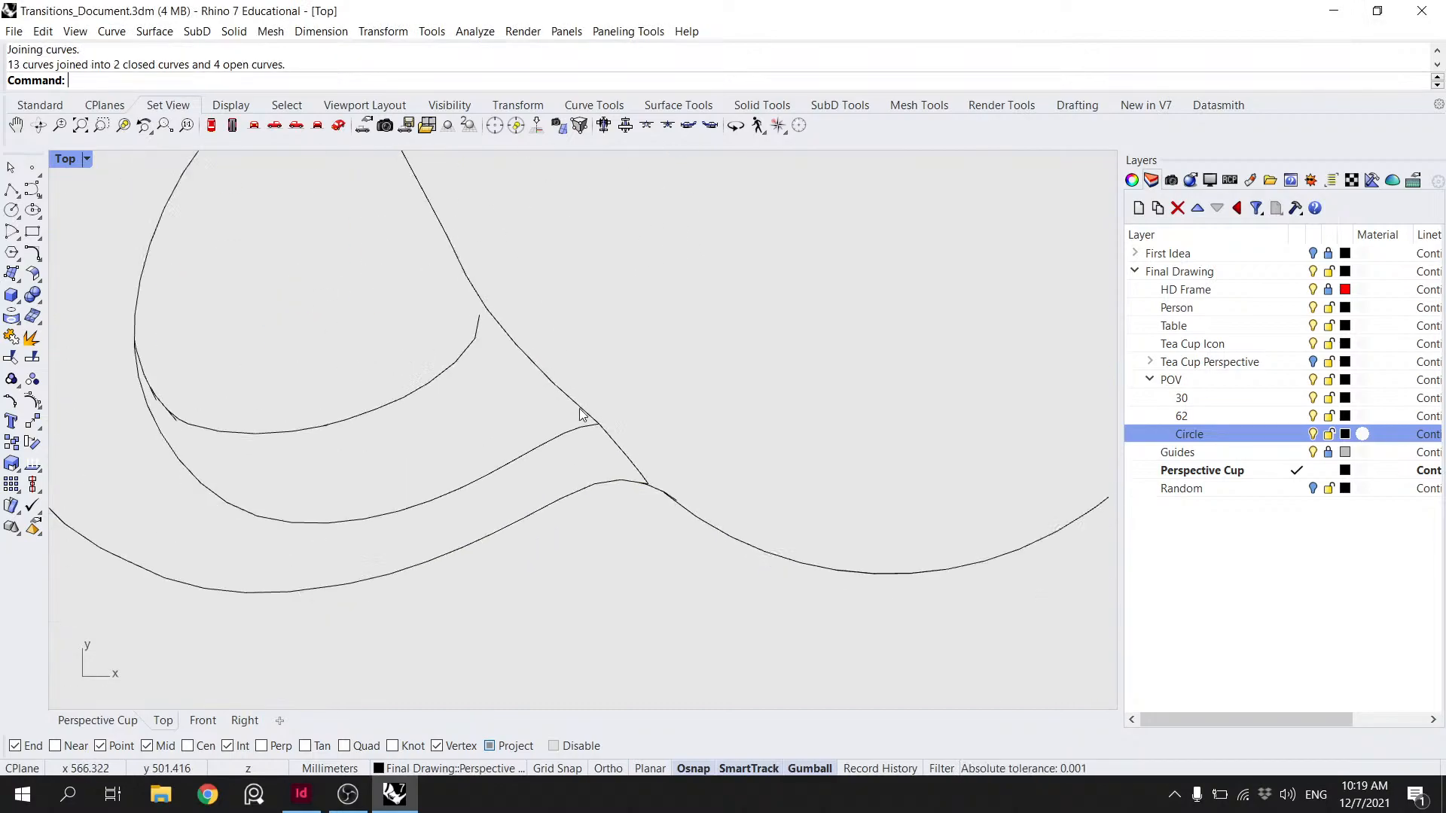
# - Join the curve pieces of the handle's inner outline, from the lower attachment round to the pointed tip at the upper attachment
pyautogui.click(552, 442)
pyautogui.moveTo(282, 432); pyautogui.dragTo(426, 546, button='right')
pyautogui.keyDown('shift'); pyautogui.click(283, 399); pyautogui.keyUp('shift')
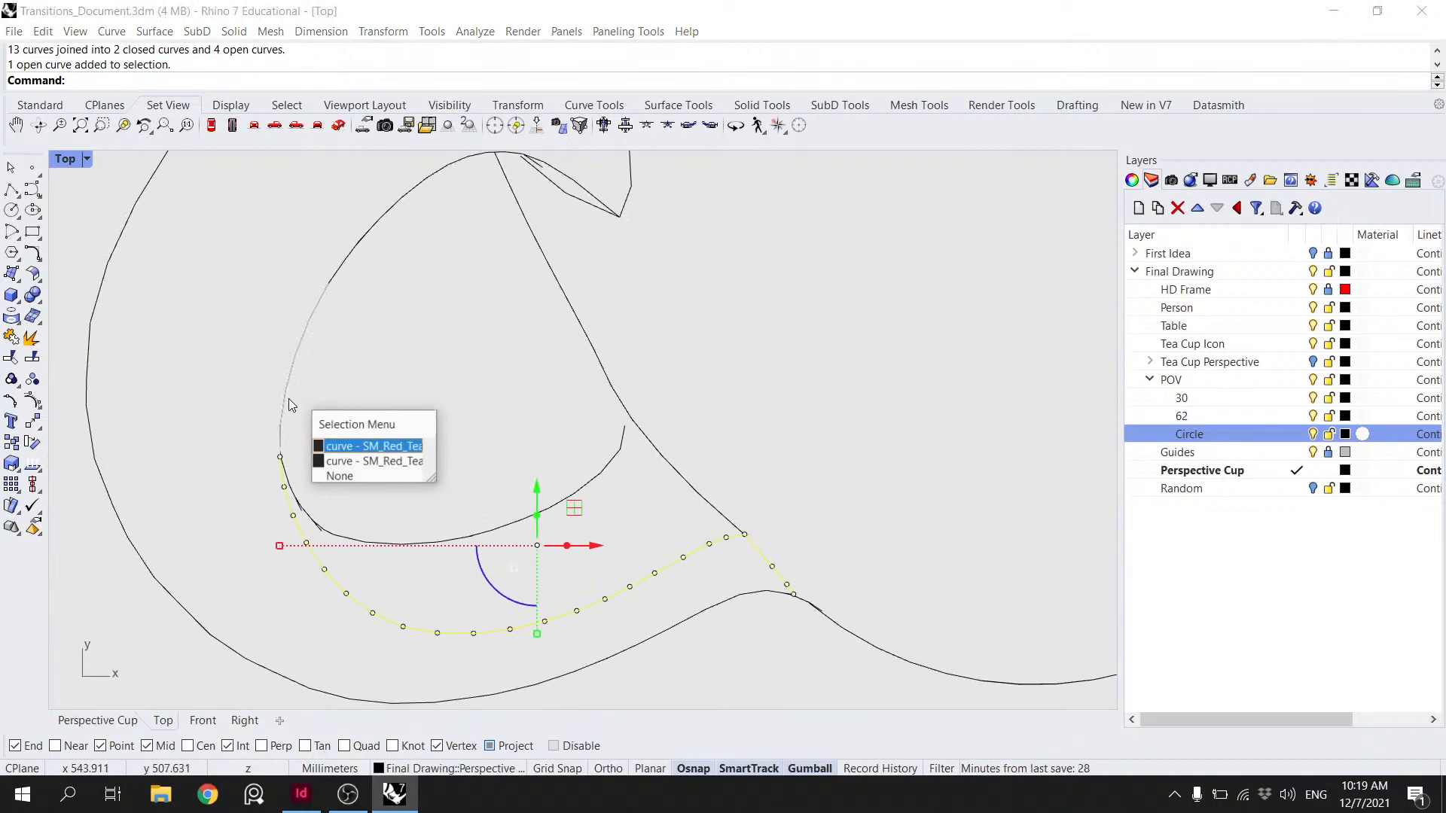
pyautogui.click(354, 461)
pyautogui.moveTo(428, 267); pyautogui.dragTo(342, 173)
pyautogui.scroll(-2, 399, 312)
pyautogui.scroll(5, 451, 290)
pyautogui.keyDown('shift'); pyautogui.click(487, 280); pyautogui.keyUp('shift')
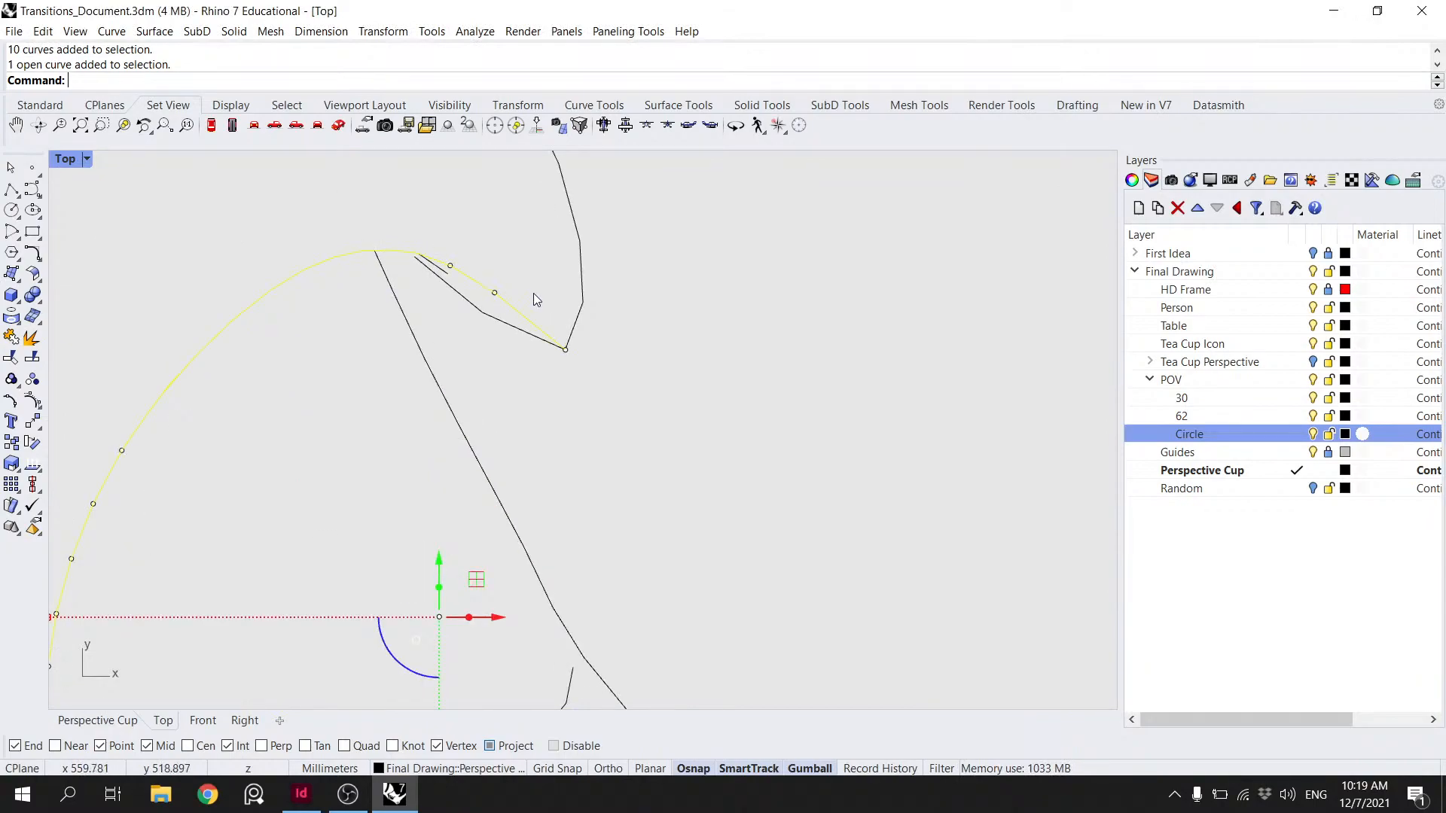
pyautogui.scroll(-3, 525, 290)
pyautogui.scroll(-2, 575, 339)
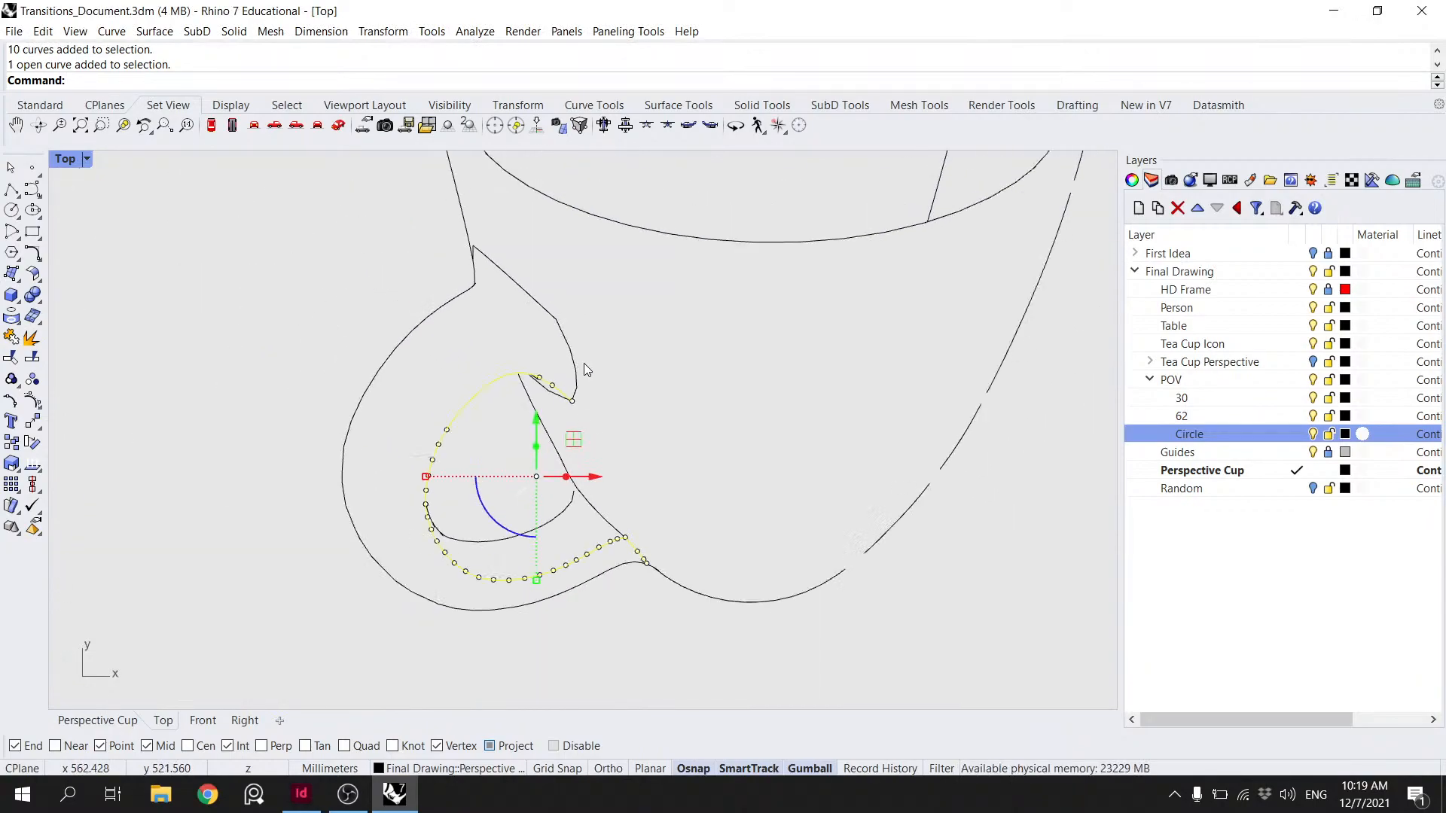
pyautogui.scroll(3, 561, 379)
pyautogui.write('Join')
pyautogui.press('Return')
# - Extend the lower curve of the handle's pointed tip until it meets the inner handle outline
pyautogui.scroll(3, 539, 375)
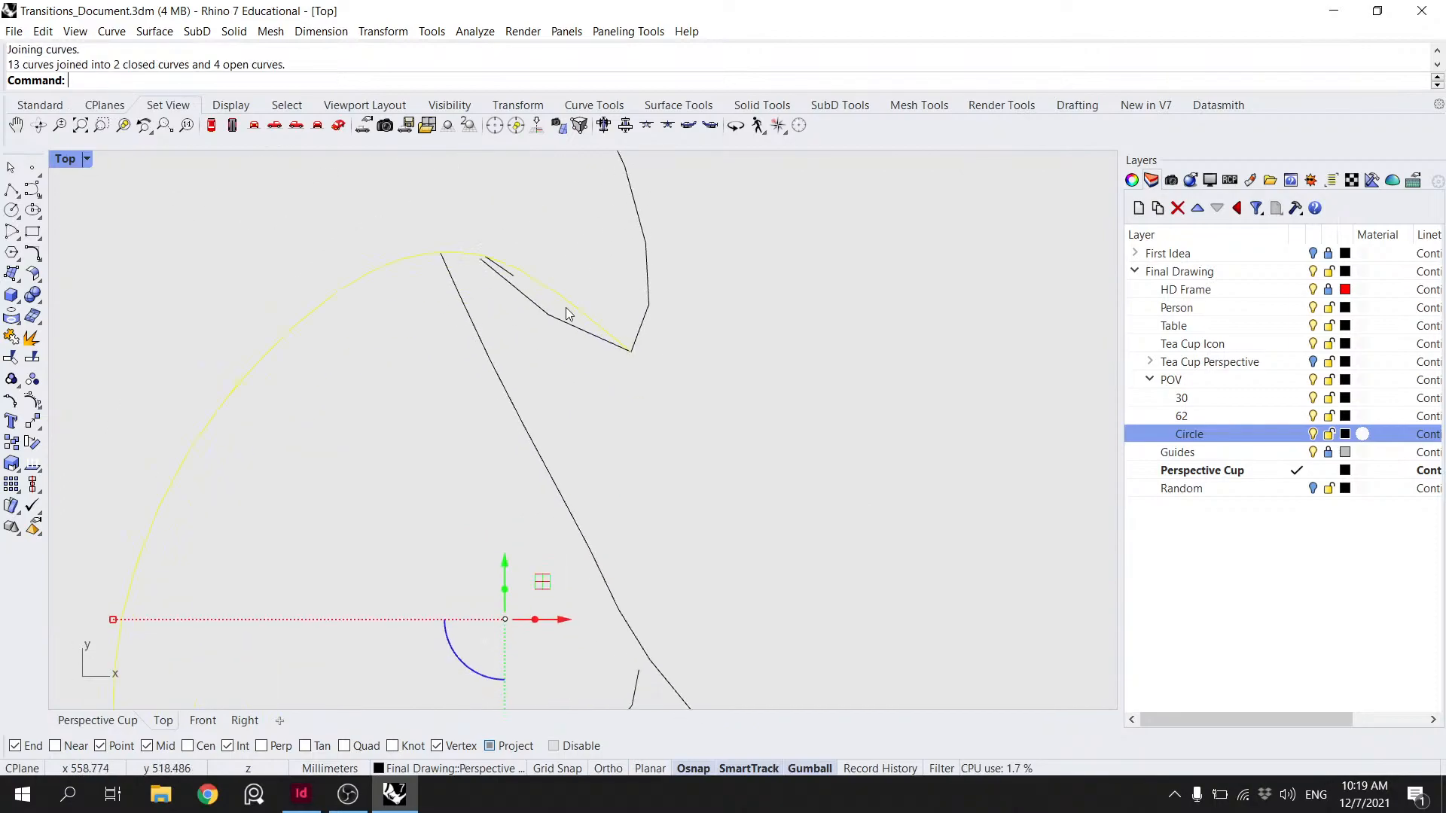
pyautogui.click(566, 309)
pyautogui.scroll(-3, 542, 304)
pyautogui.scroll(3, 497, 260)
pyautogui.scroll(-3, 595, 305)
pyautogui.scroll(5, 598, 297)
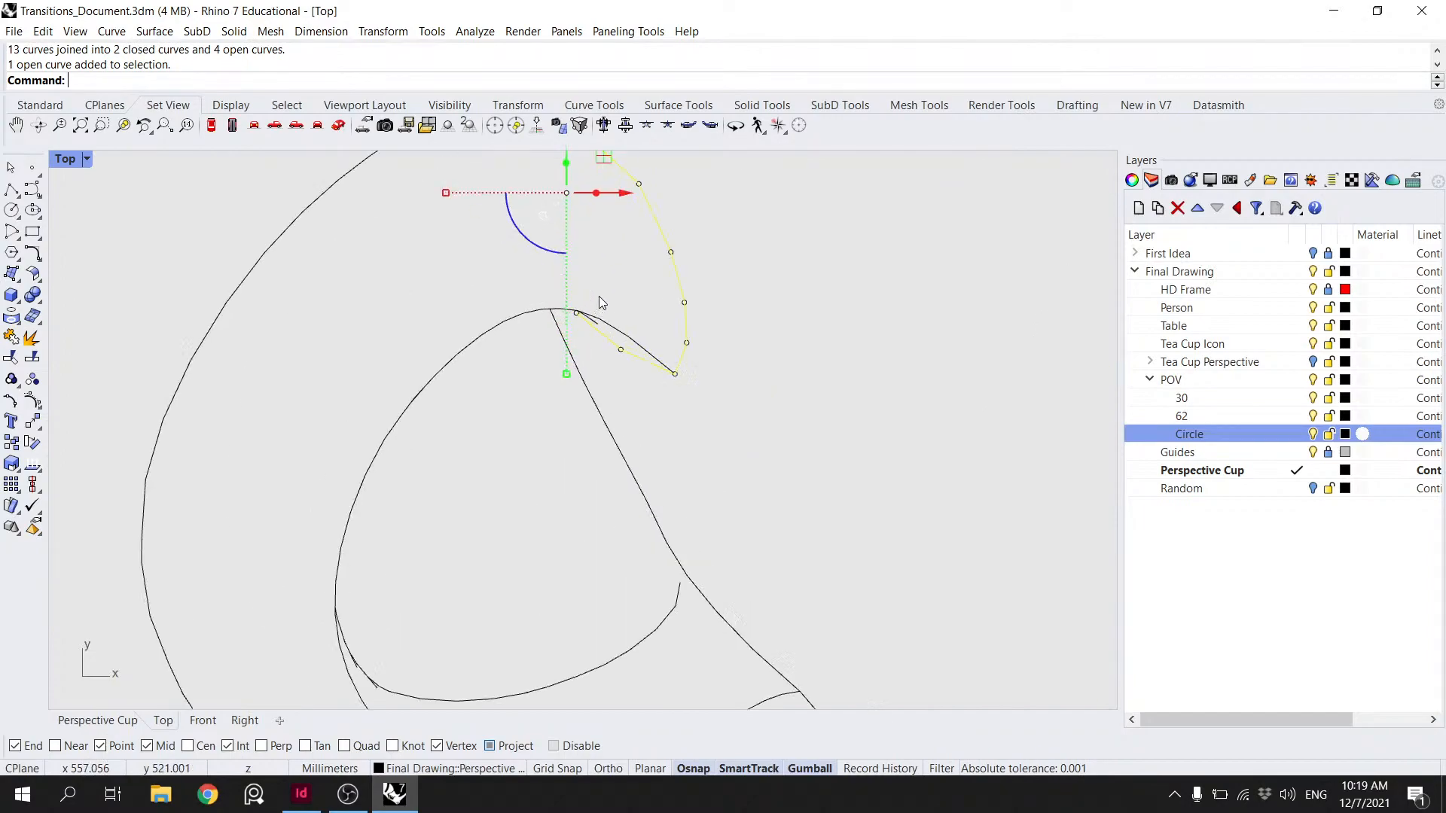
pyautogui.click(556, 321)
pyautogui.click(555, 317)
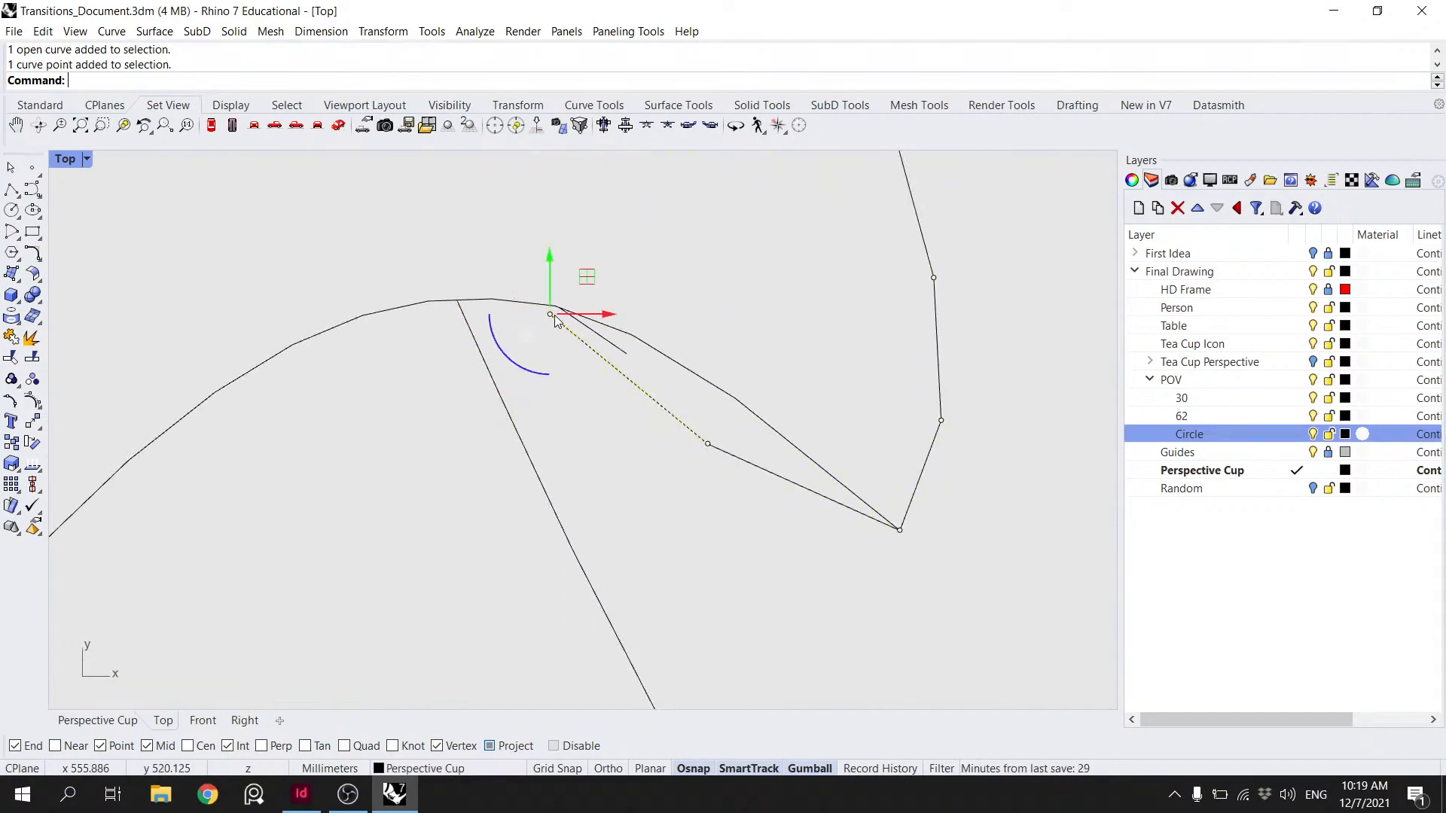
pyautogui.press('Return')
pyautogui.click(539, 309)
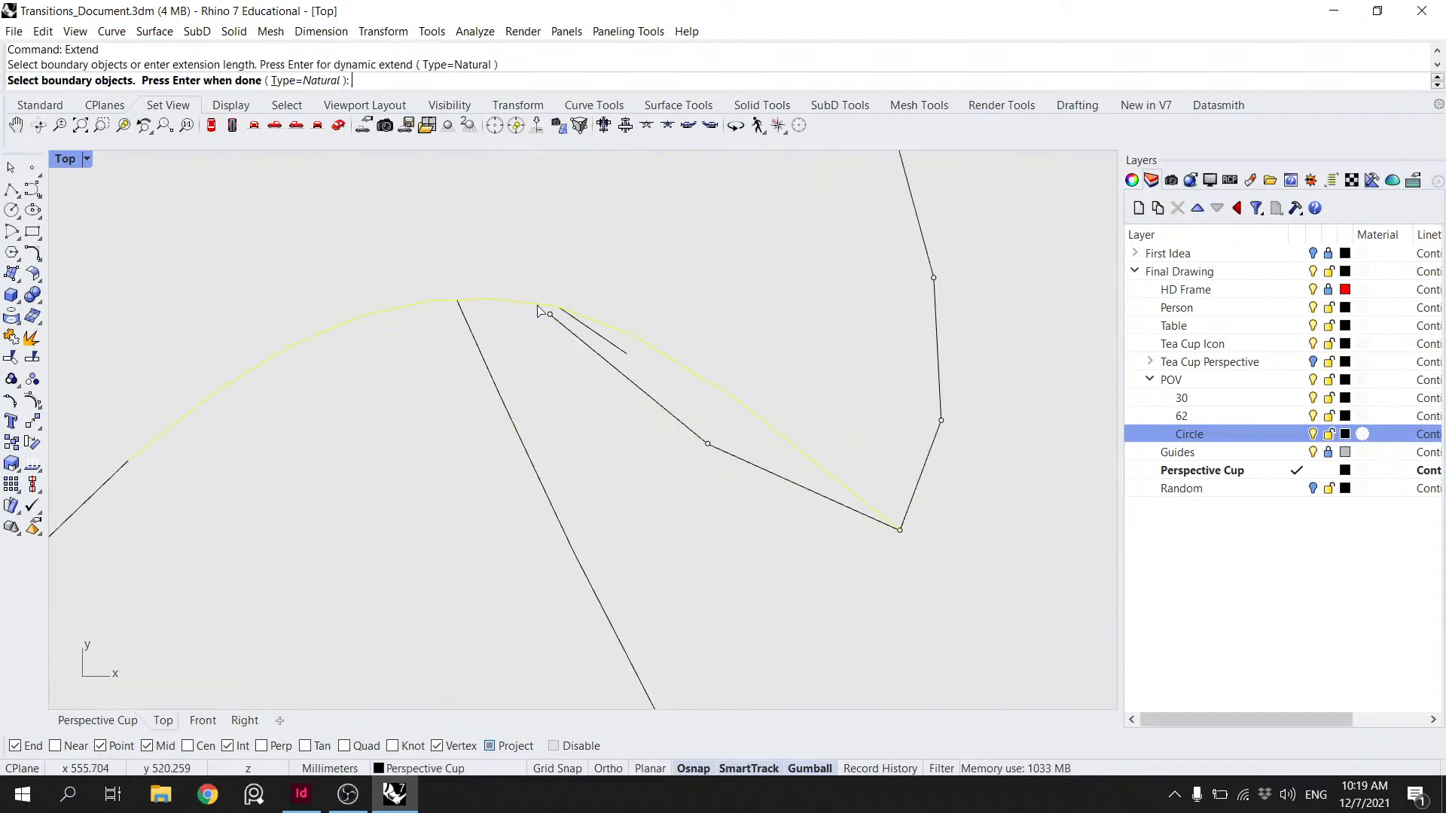
pyautogui.press('Return')
pyautogui.press('Return')
pyautogui.click(558, 320)
pyautogui.write('Ext')
pyautogui.press('Return')
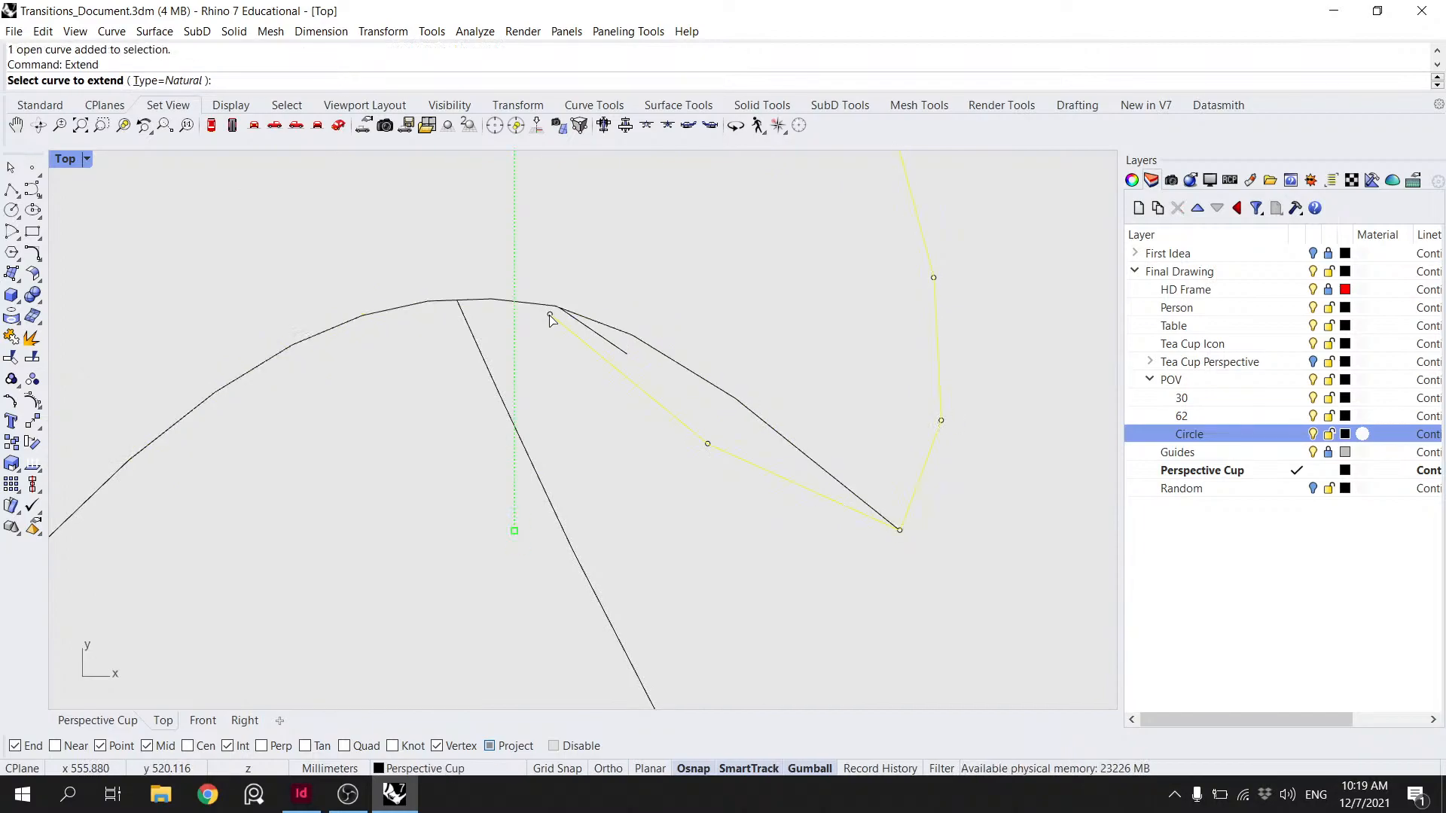
pyautogui.click(550, 317)
pyautogui.click(545, 311)
pyautogui.press('Return')
# - Delete the stray short segment inside the handle's pointed tip
pyautogui.click(607, 336)
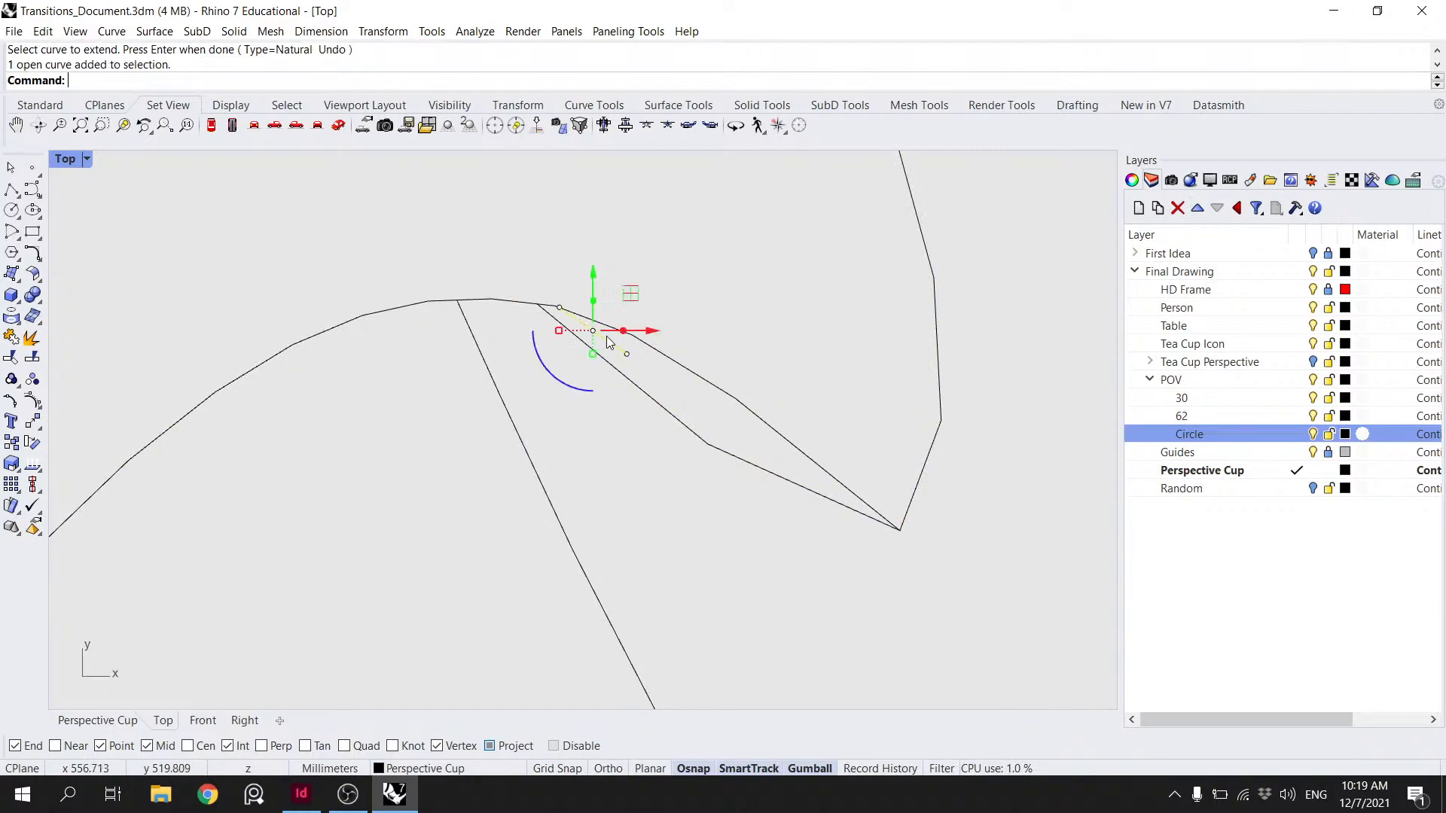
pyautogui.press('Delete')
pyautogui.scroll(-5, 602, 339)
# - Try deleting the short overlapping segments at the lower-left bend of the inner handle curve, and undo the last deletion
pyautogui.scroll(5, 386, 399)
pyautogui.click(432, 437)
pyautogui.click(493, 488)
pyautogui.press('Delete')
pyautogui.click(381, 380)
pyautogui.click(450, 457)
pyautogui.click(427, 432)
pyautogui.press('Delete')
pyautogui.click(390, 381)
pyautogui.click(441, 393)
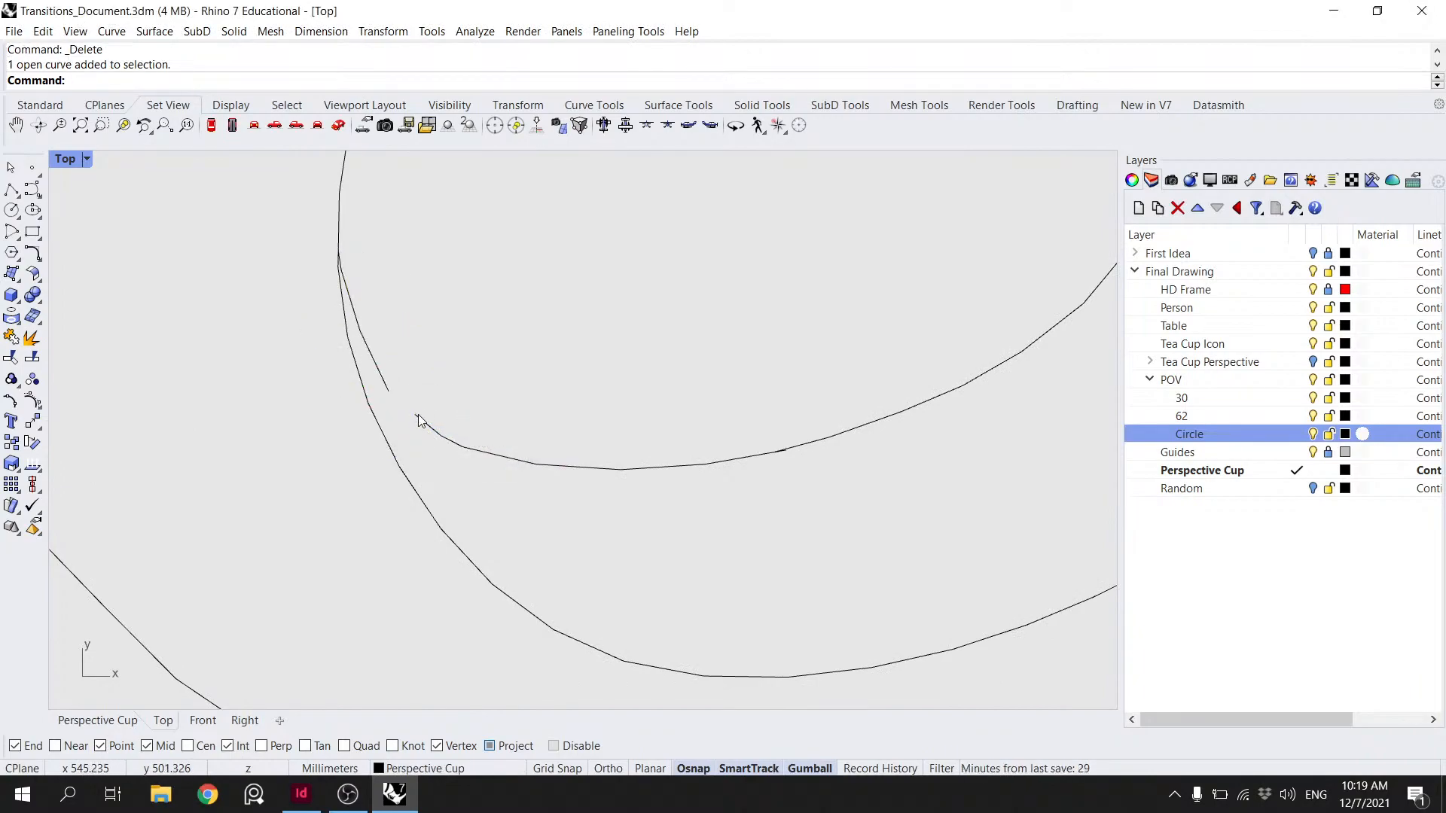
pyautogui.scroll(-3, 418, 416)
pyautogui.hotkey('ctrl', 'z')
# - Trim the overhanging end of the upper curve at the inner handle's lower-left bend, using the short connecting segment as cutter
pyautogui.scroll(3, 451, 425)
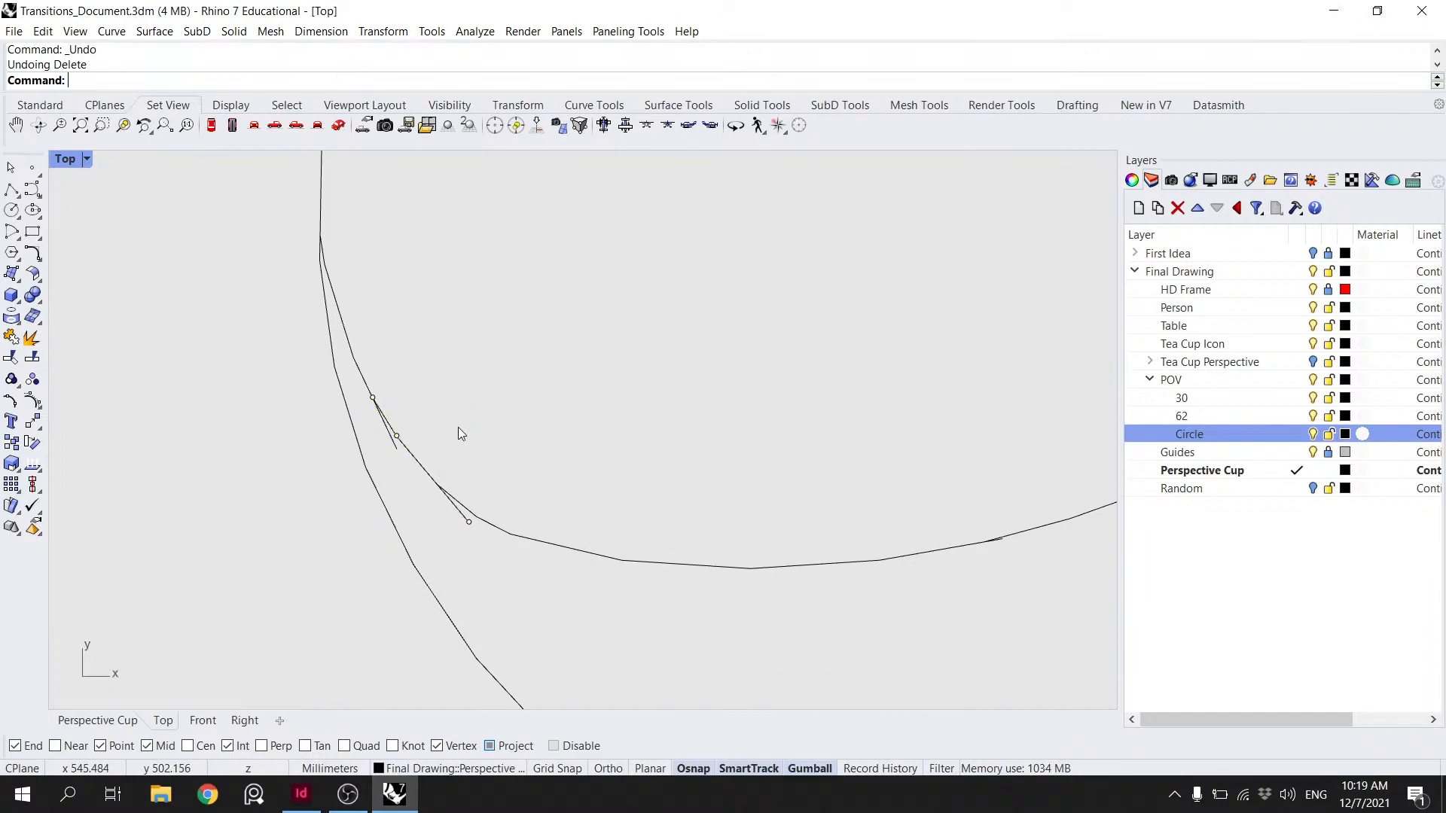
pyautogui.click(359, 378)
pyautogui.press('Escape')
pyautogui.click(410, 463)
pyautogui.press('Return')
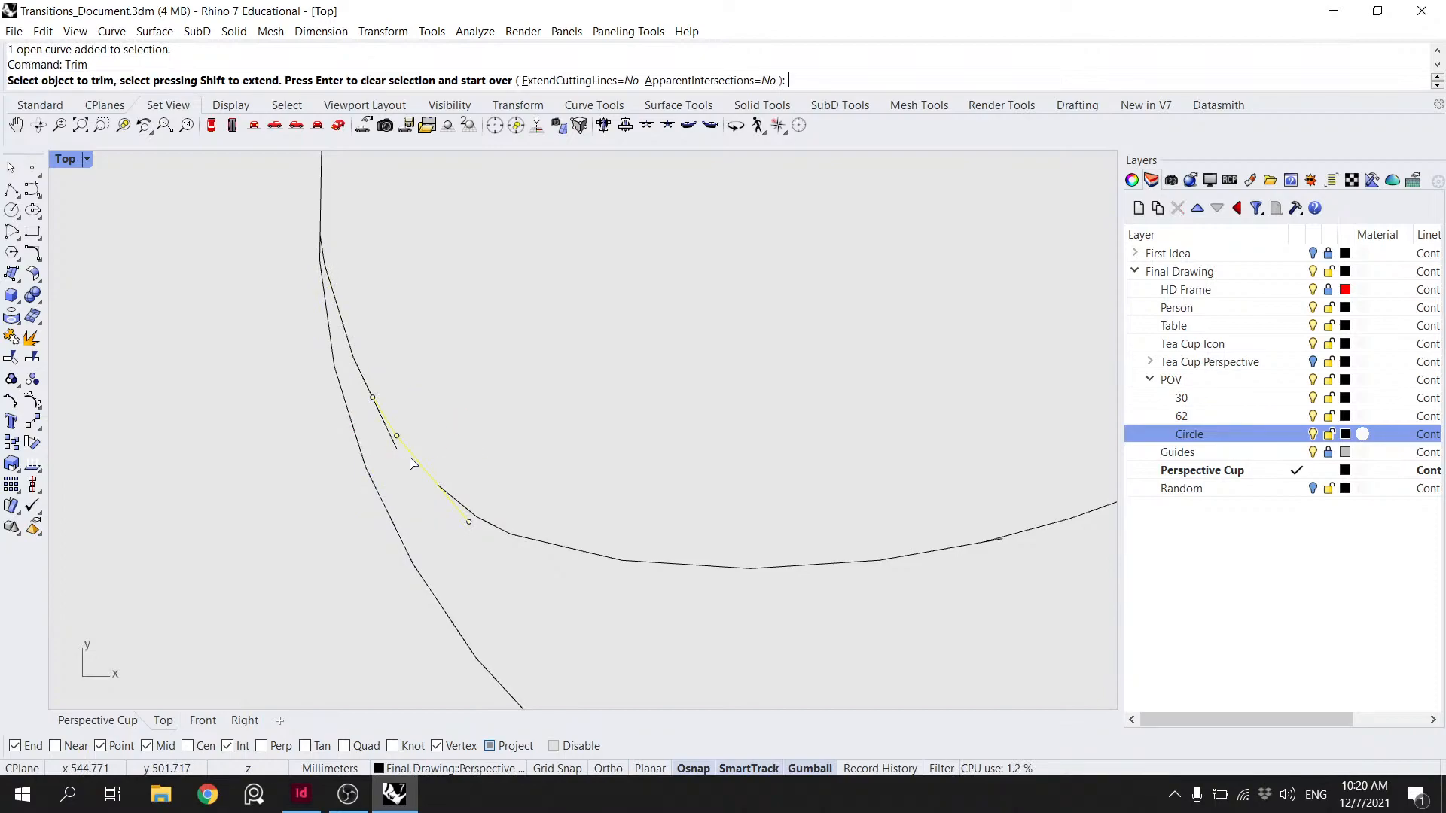
pyautogui.click(395, 447)
pyautogui.press('Return')
# - Trim the connecting segment's overhanging lower end at the bend, using the adjoining short segment as cutter
pyautogui.click(525, 537)
pyautogui.press('Escape')
pyautogui.click(469, 518)
pyautogui.click(527, 554)
pyautogui.press('Return')
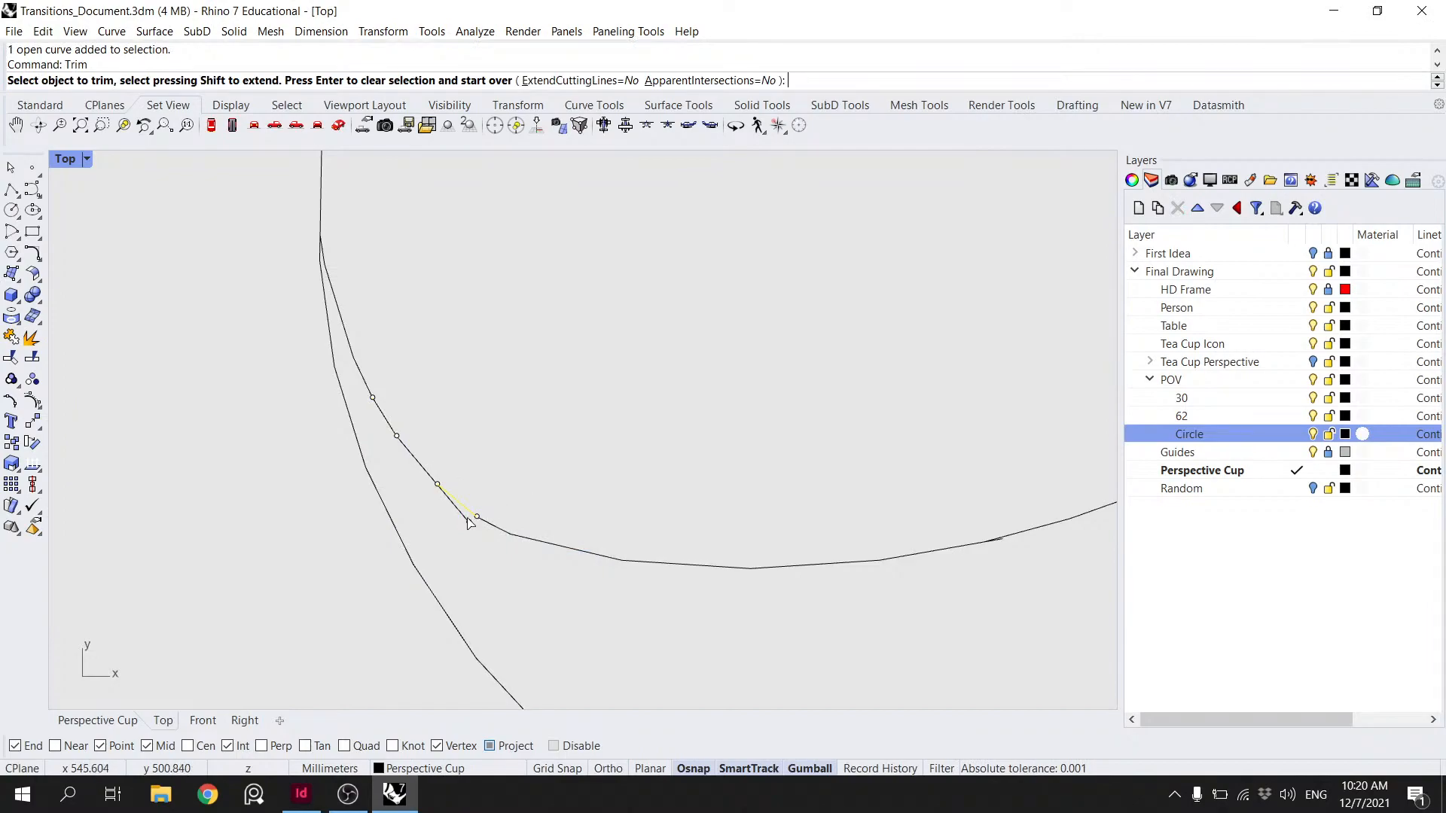
pyautogui.press('Return')
# - Join the trimmed pieces of the lower inner handle curve, including the bend segments
pyautogui.moveTo(537, 558); pyautogui.dragTo(440, 401)
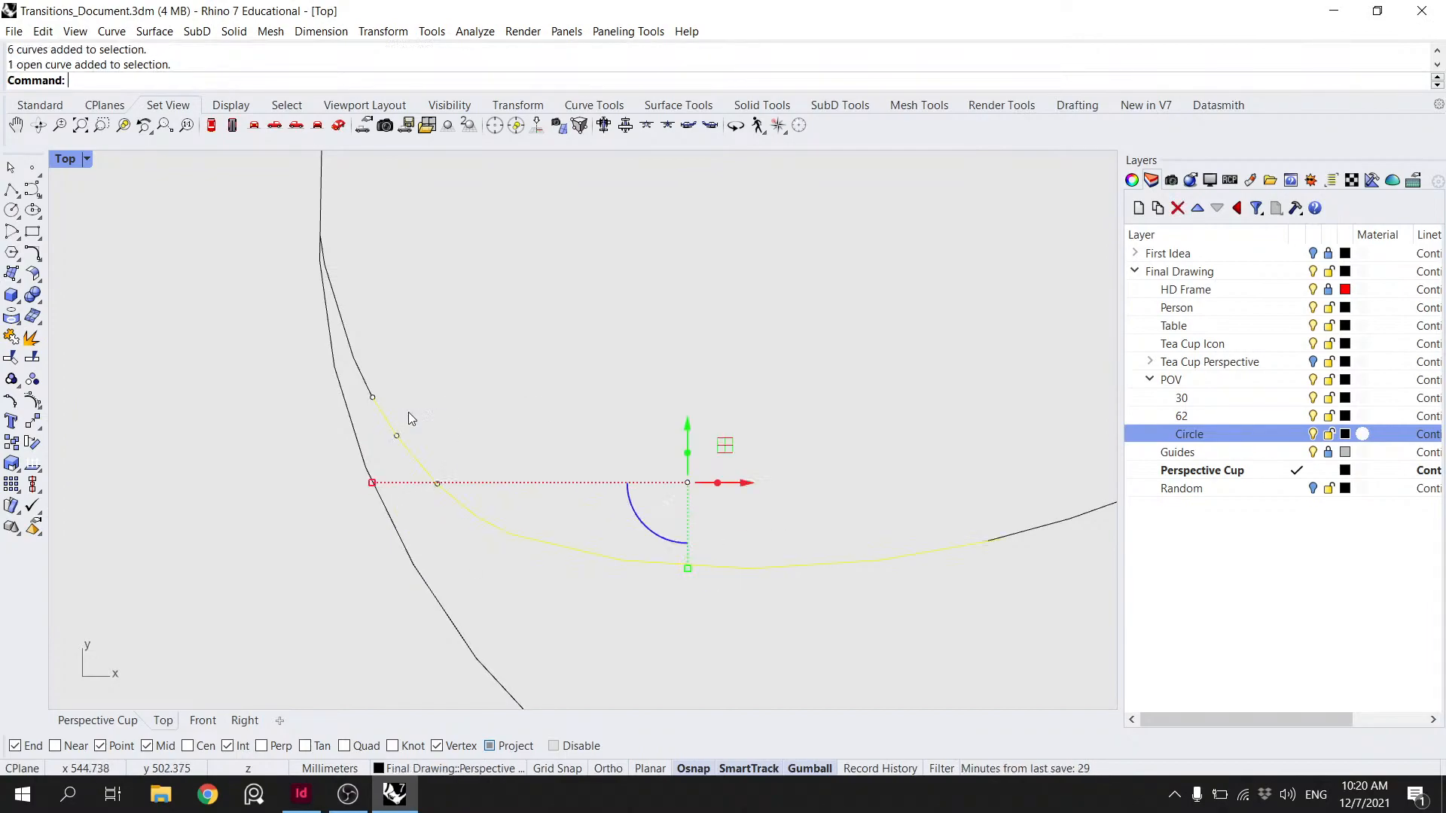
pyautogui.moveTo(353, 357); pyautogui.dragTo(354, 357)
pyautogui.write('Jo')
pyautogui.press('Return')
pyautogui.scroll(-3, 381, 336)
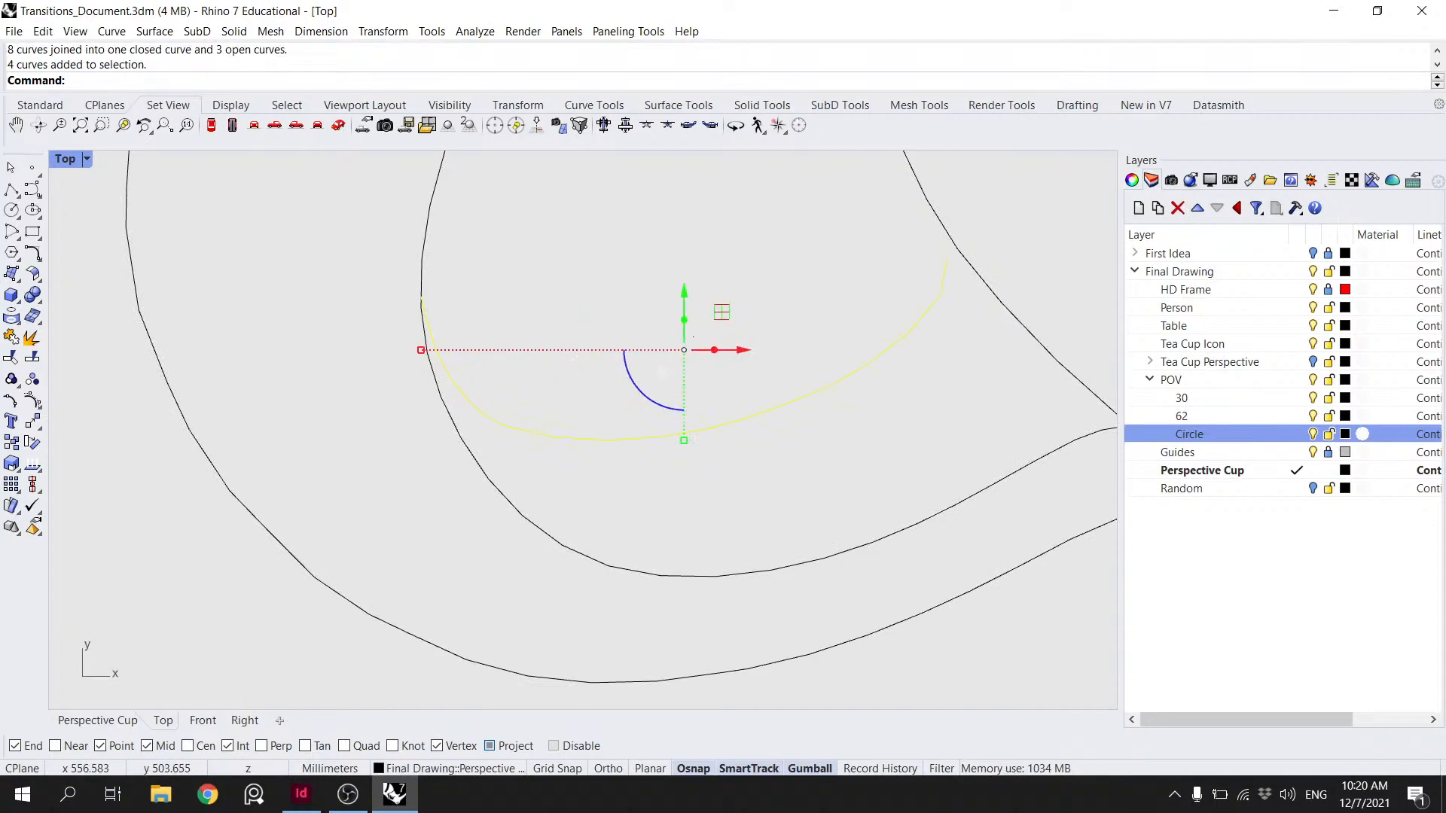
# - Try to extend the closed bottom piece of the inner handle line across the gap
pyautogui.press('Return')
pyautogui.moveTo(835, 329); pyautogui.dragTo(774, 439, button='right')
pyautogui.press('Escape')
pyautogui.click(621, 494)
pyautogui.write('Extend')
pyautogui.press('Return')
pyautogui.scroll(3, 623, 495)
pyautogui.click(643, 496)
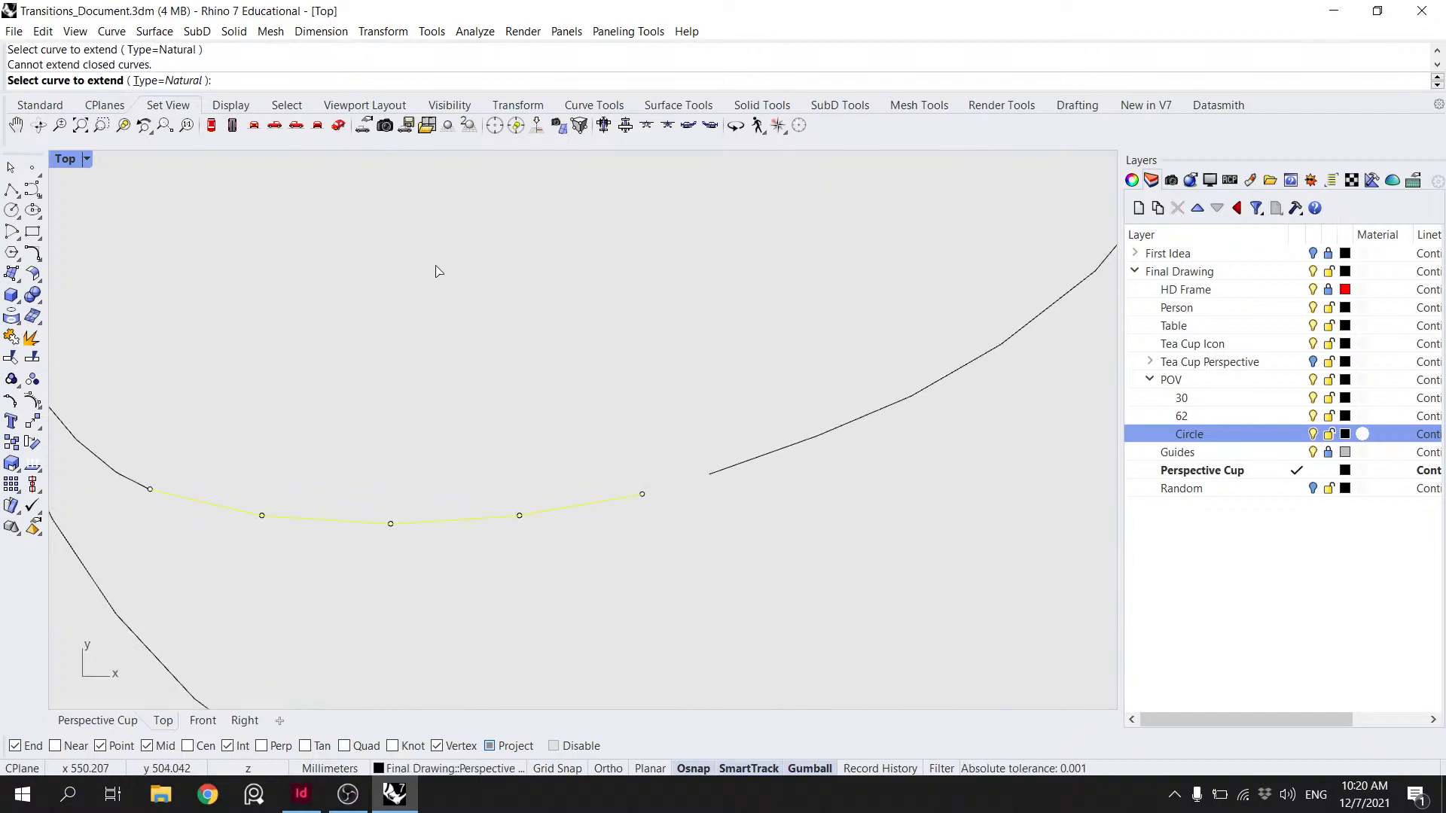
pyautogui.click(637, 509)
pyautogui.click(689, 547)
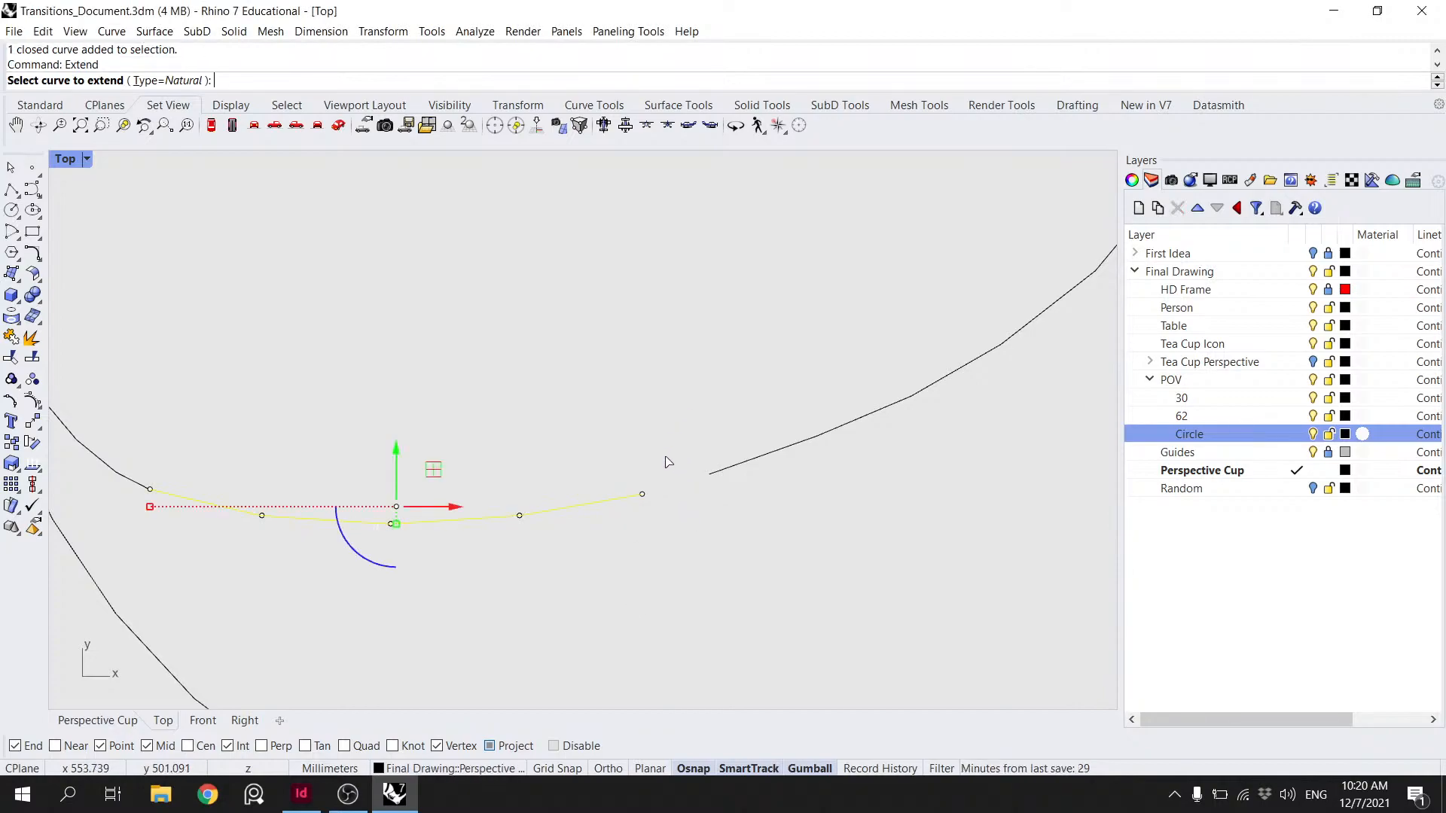
pyautogui.click(642, 494)
pyautogui.press('Escape')
pyautogui.click(628, 497)
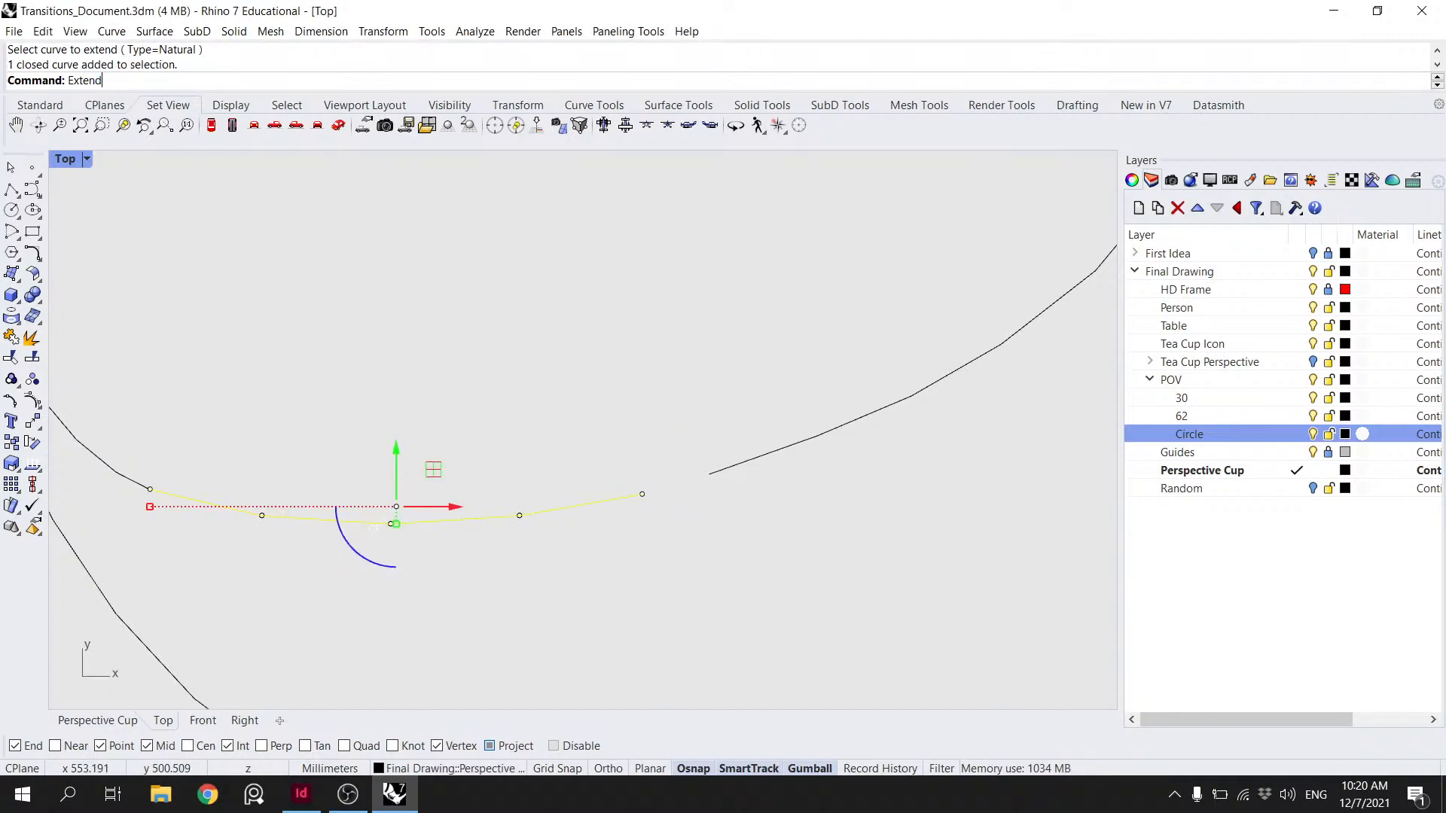
pyautogui.write('Extend')
pyautogui.press('Return')
pyautogui.click(642, 496)
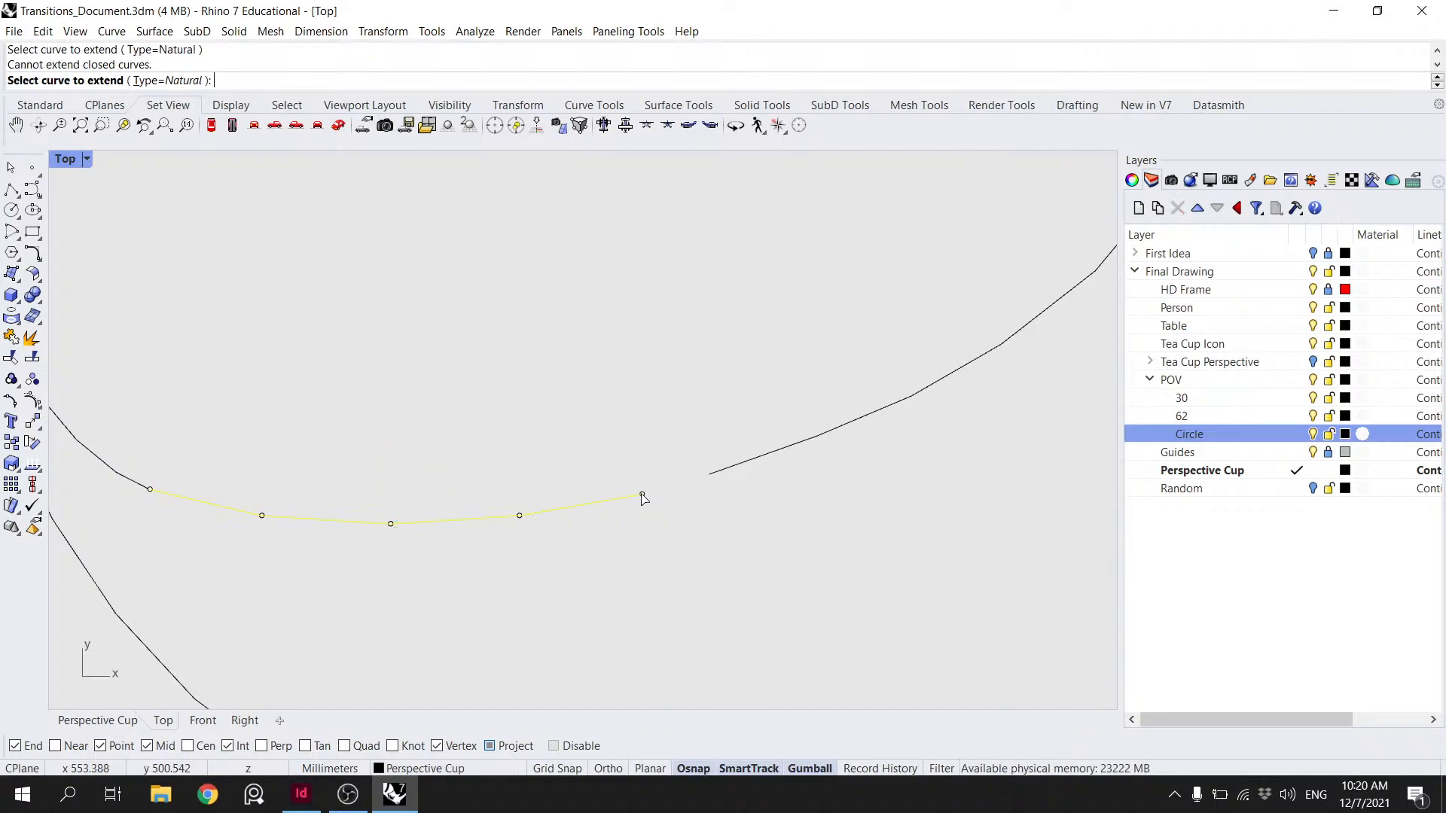
pyautogui.scroll(-14, 699, 470)
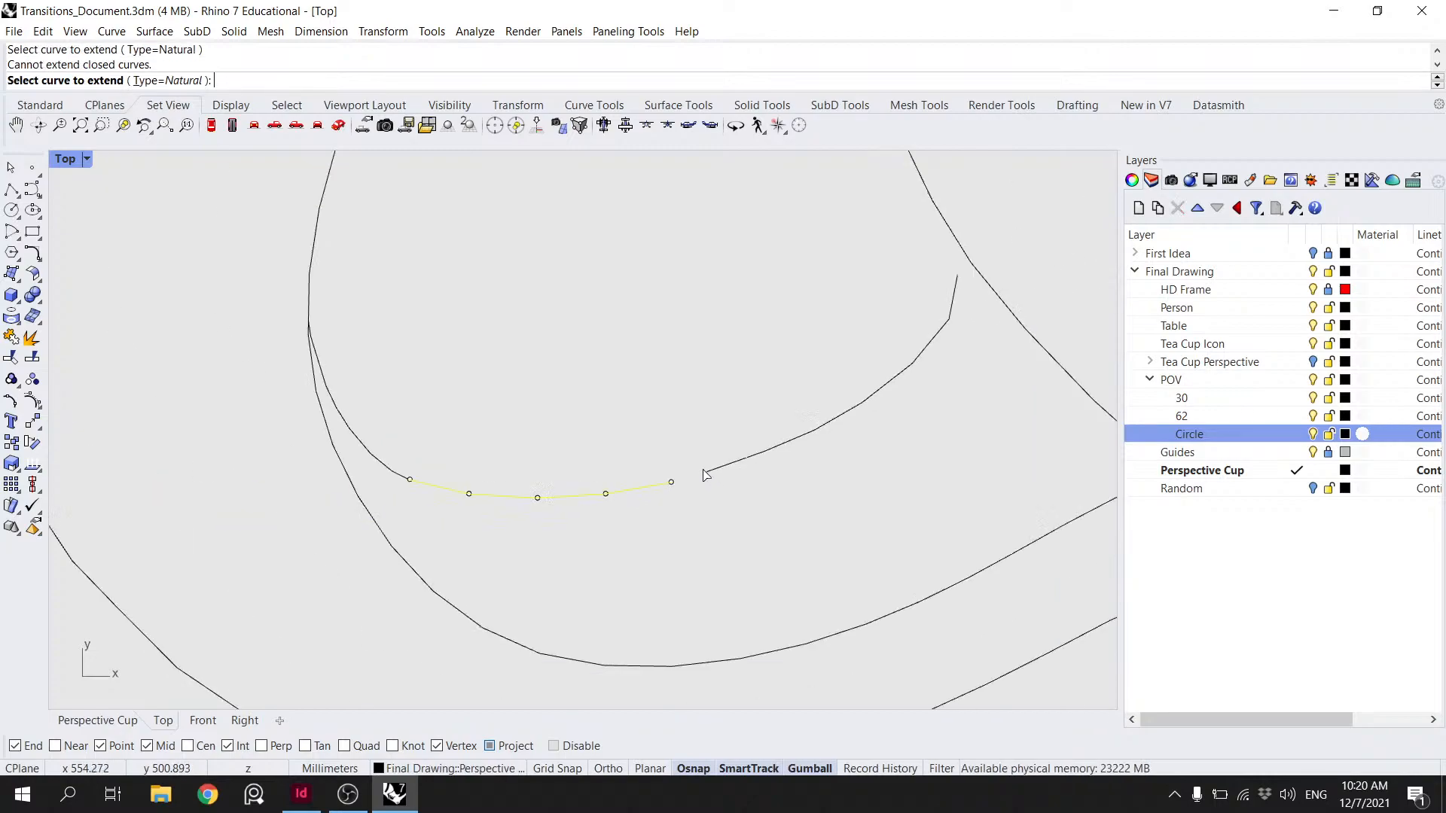
pyautogui.press('Escape')
# - Explode the closed bottom piece of the inner handle line and delete the duplicate of its leftmost segment
pyautogui.scroll(10, 689, 462)
pyautogui.click(650, 497)
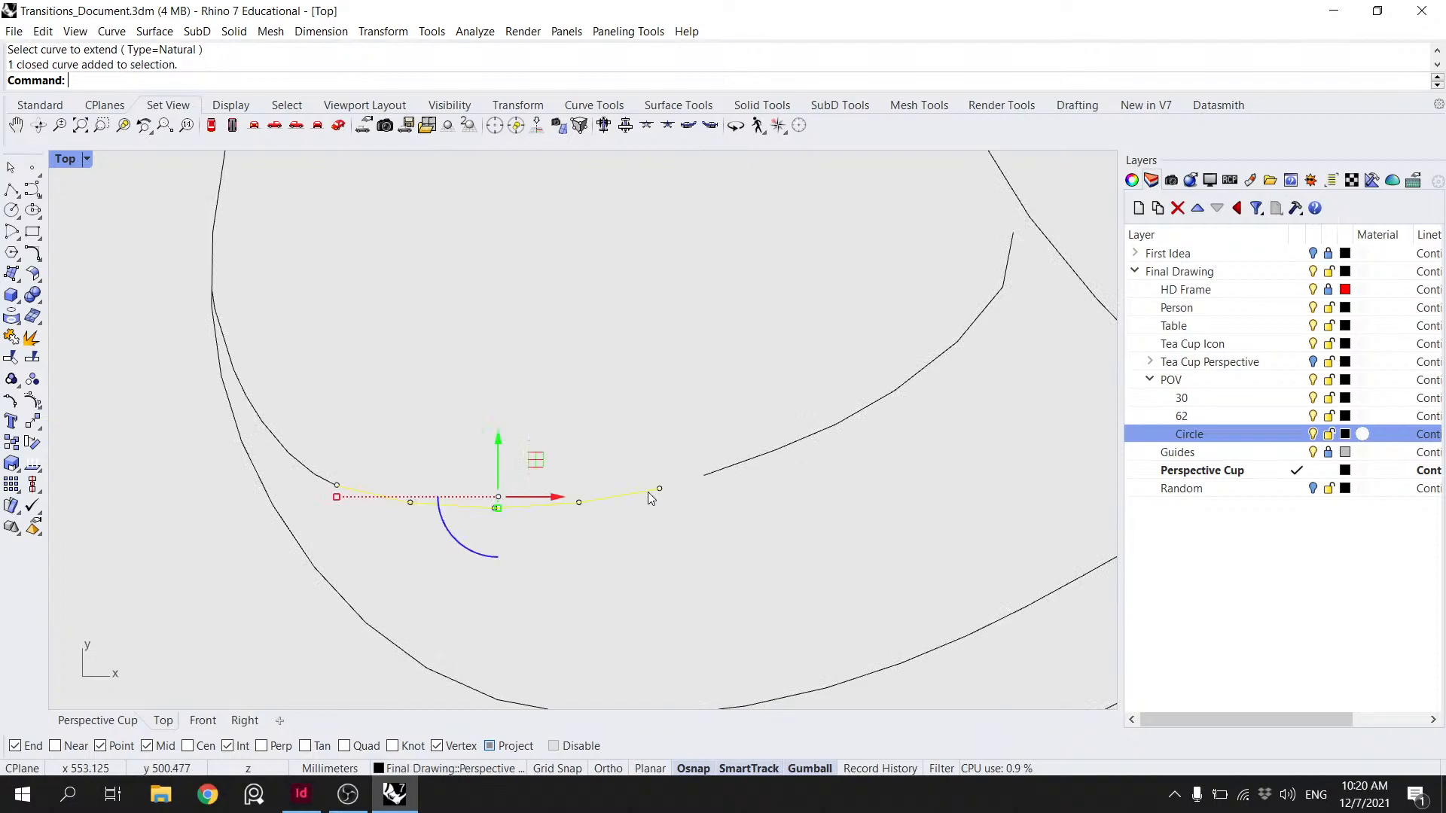
pyautogui.scroll(3, 427, 494)
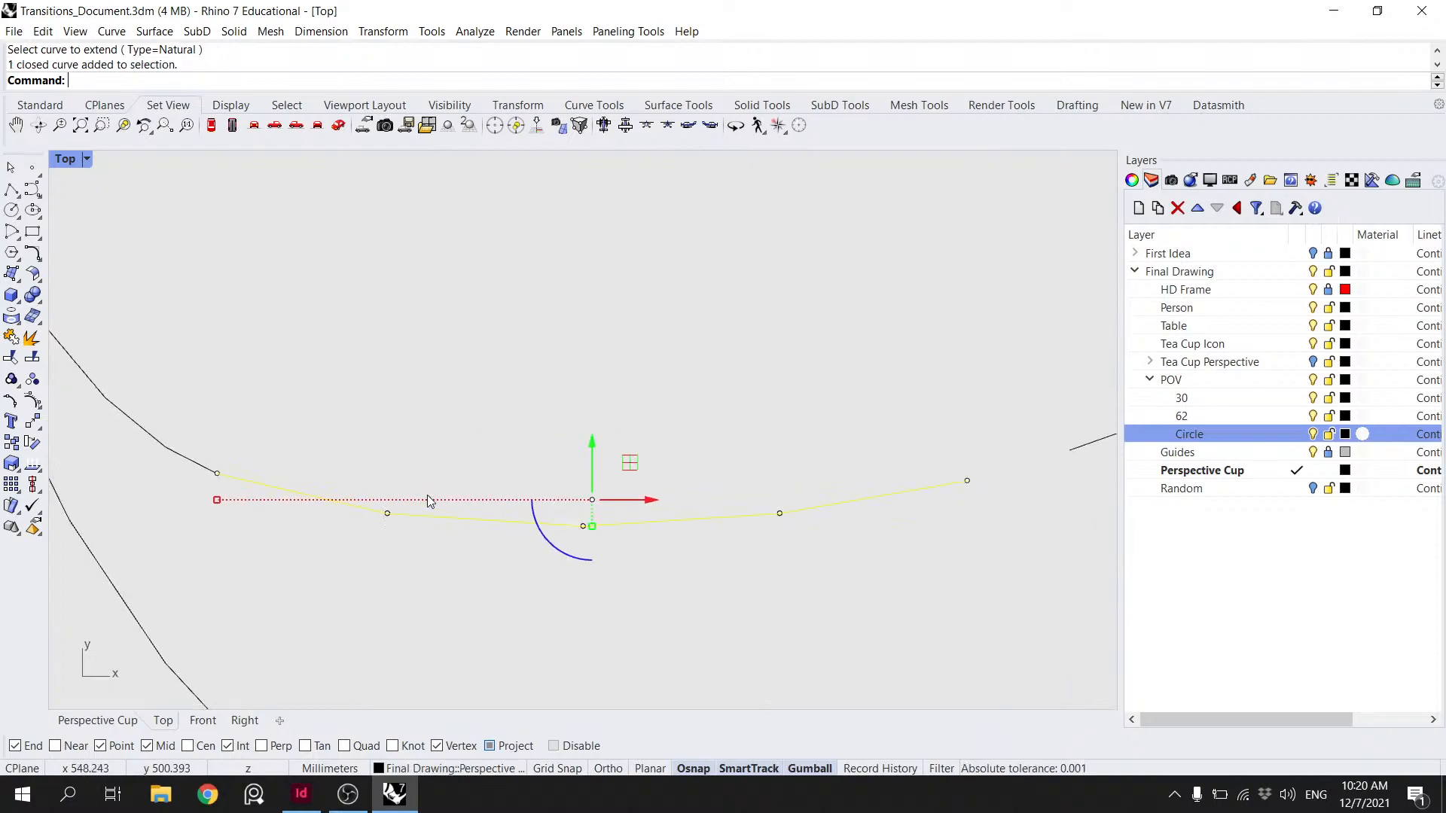
pyautogui.press('Return')
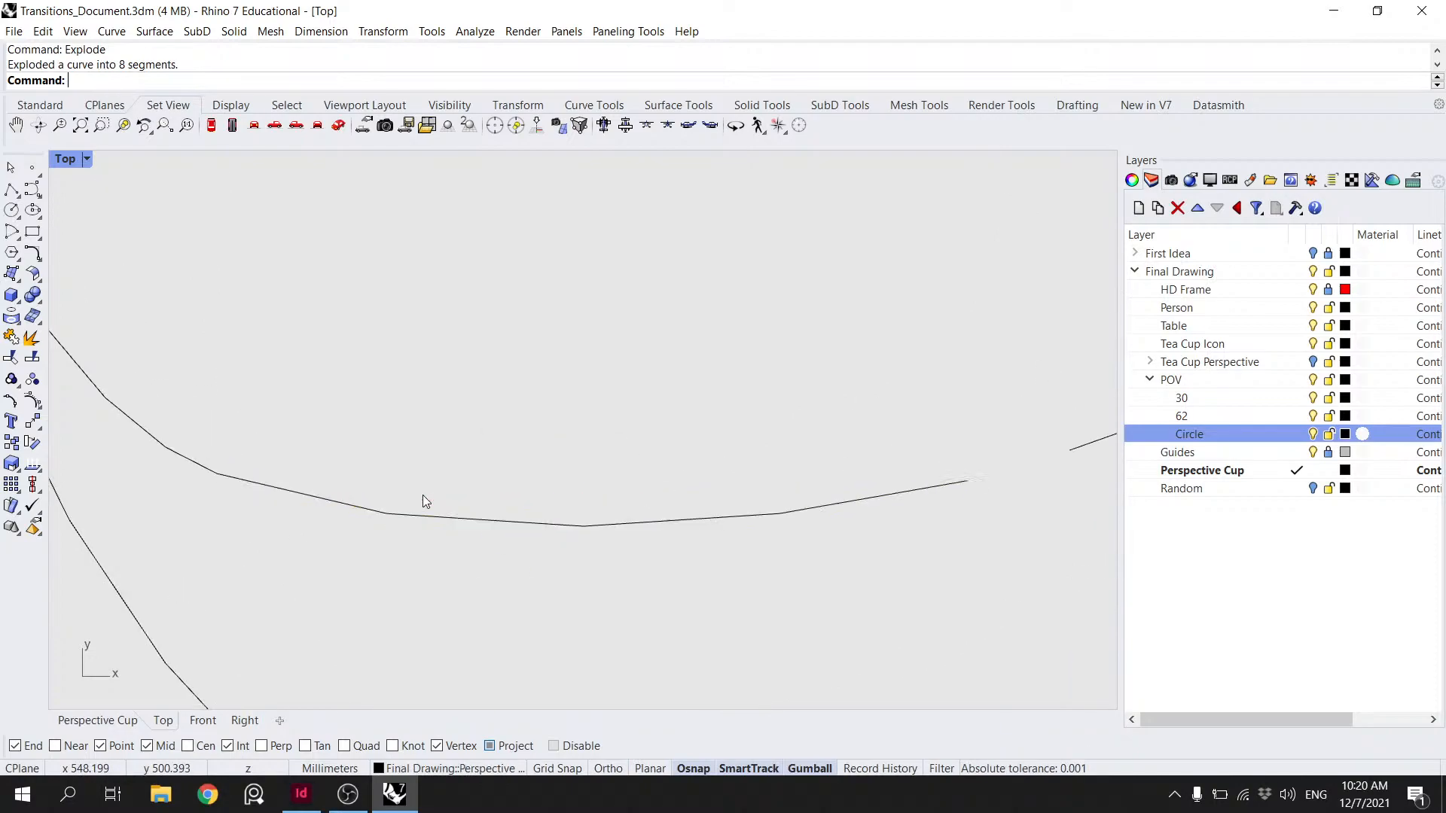
pyautogui.click(349, 503)
pyautogui.click(410, 566)
pyautogui.press('Delete')
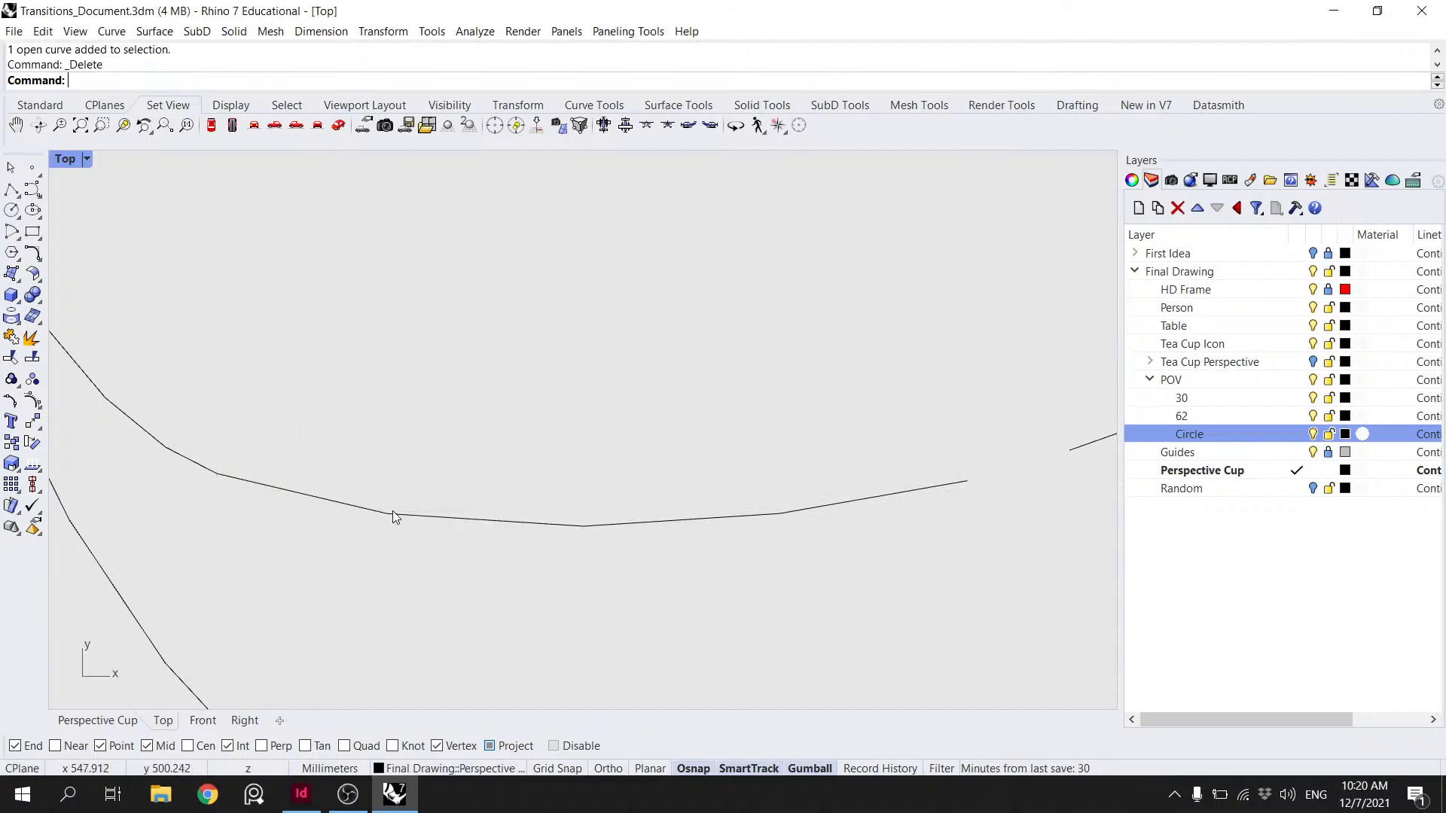
# - Delete the overlapping duplicates of the remaining bottom segments up to the gap
pyautogui.click(409, 520)
pyautogui.click(599, 526)
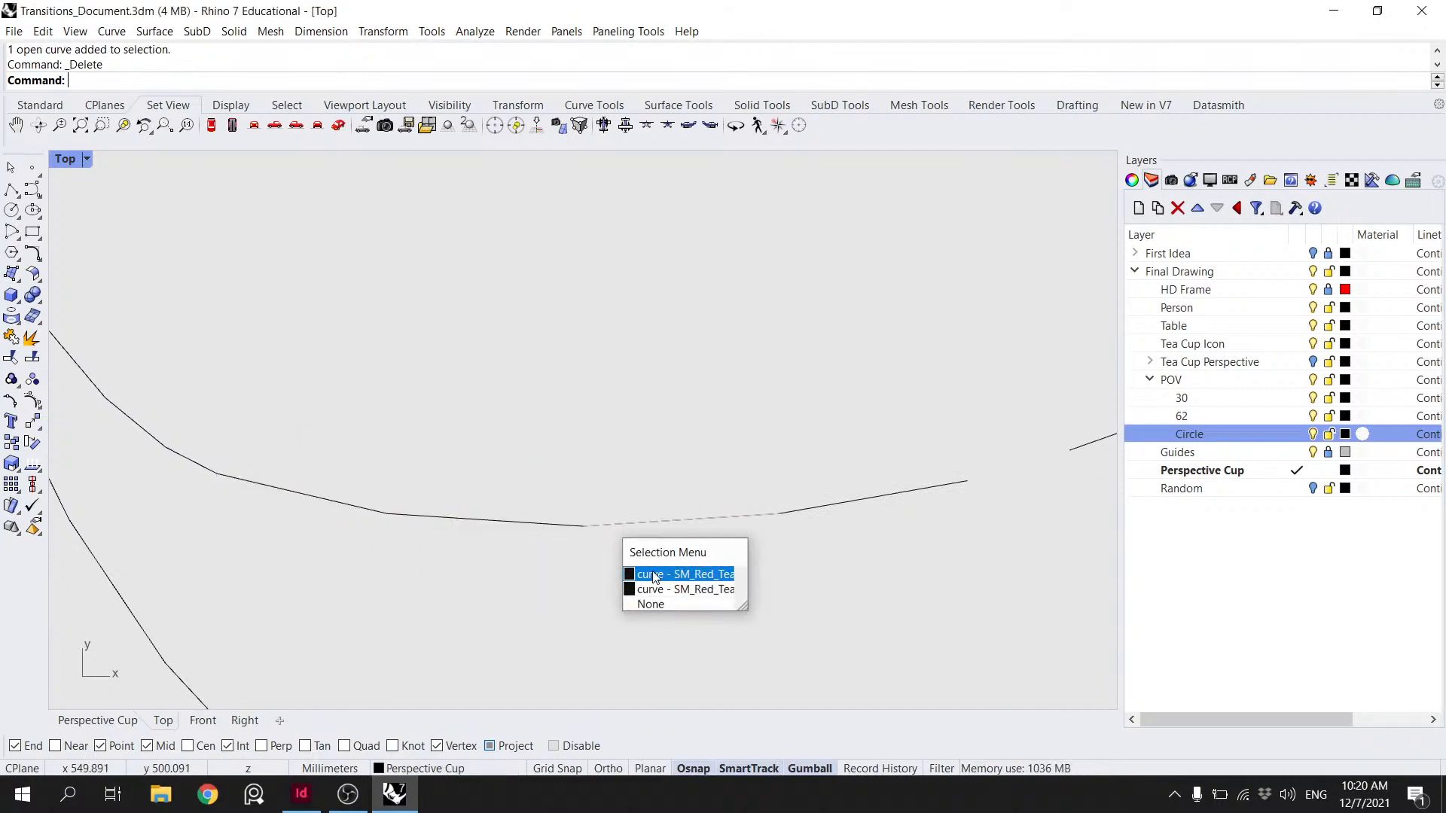
pyautogui.click(790, 509)
pyautogui.click(855, 554)
pyautogui.press('Delete')
# - Try deleting the overlapping curve on the left arc of the inner handle line, and undo that deletion
pyautogui.scroll(-3, 835, 553)
pyautogui.moveTo(838, 557); pyautogui.dragTo(514, 428)
pyautogui.click(446, 457)
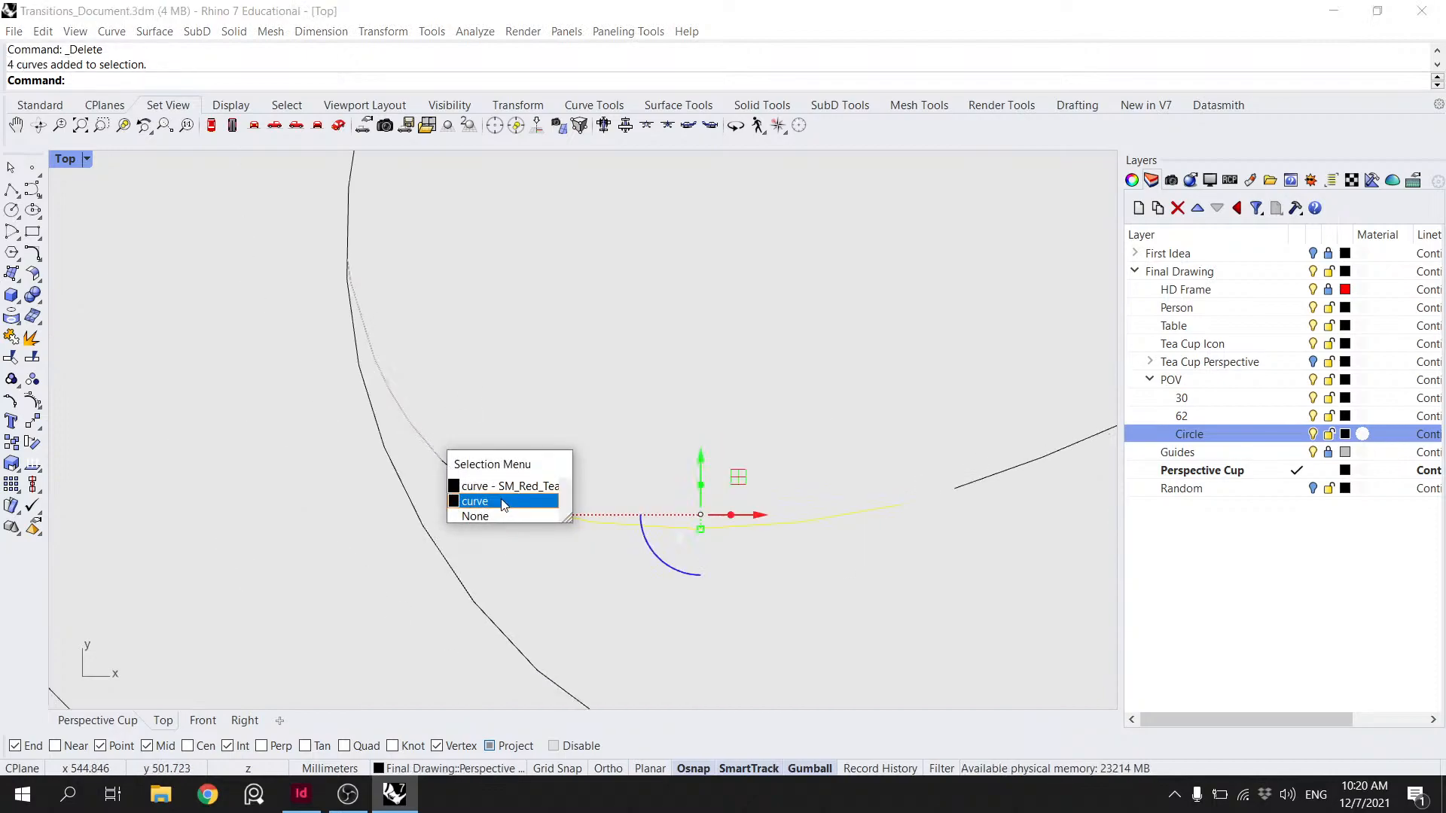
pyautogui.click(499, 500)
pyautogui.click(513, 432)
pyautogui.click(461, 477)
pyautogui.click(435, 424)
pyautogui.click(447, 454)
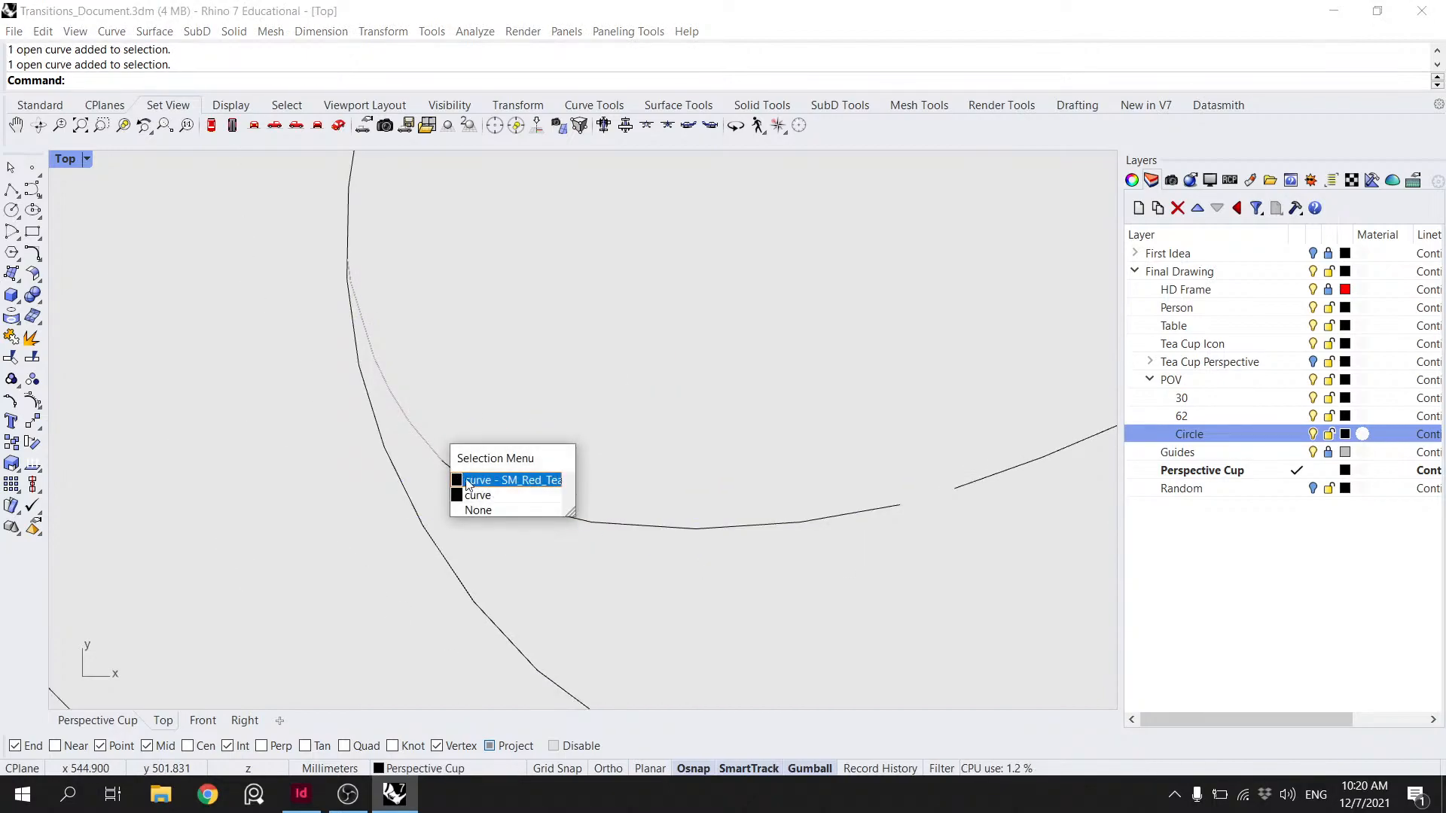
pyautogui.click(477, 496)
pyautogui.press('Delete')
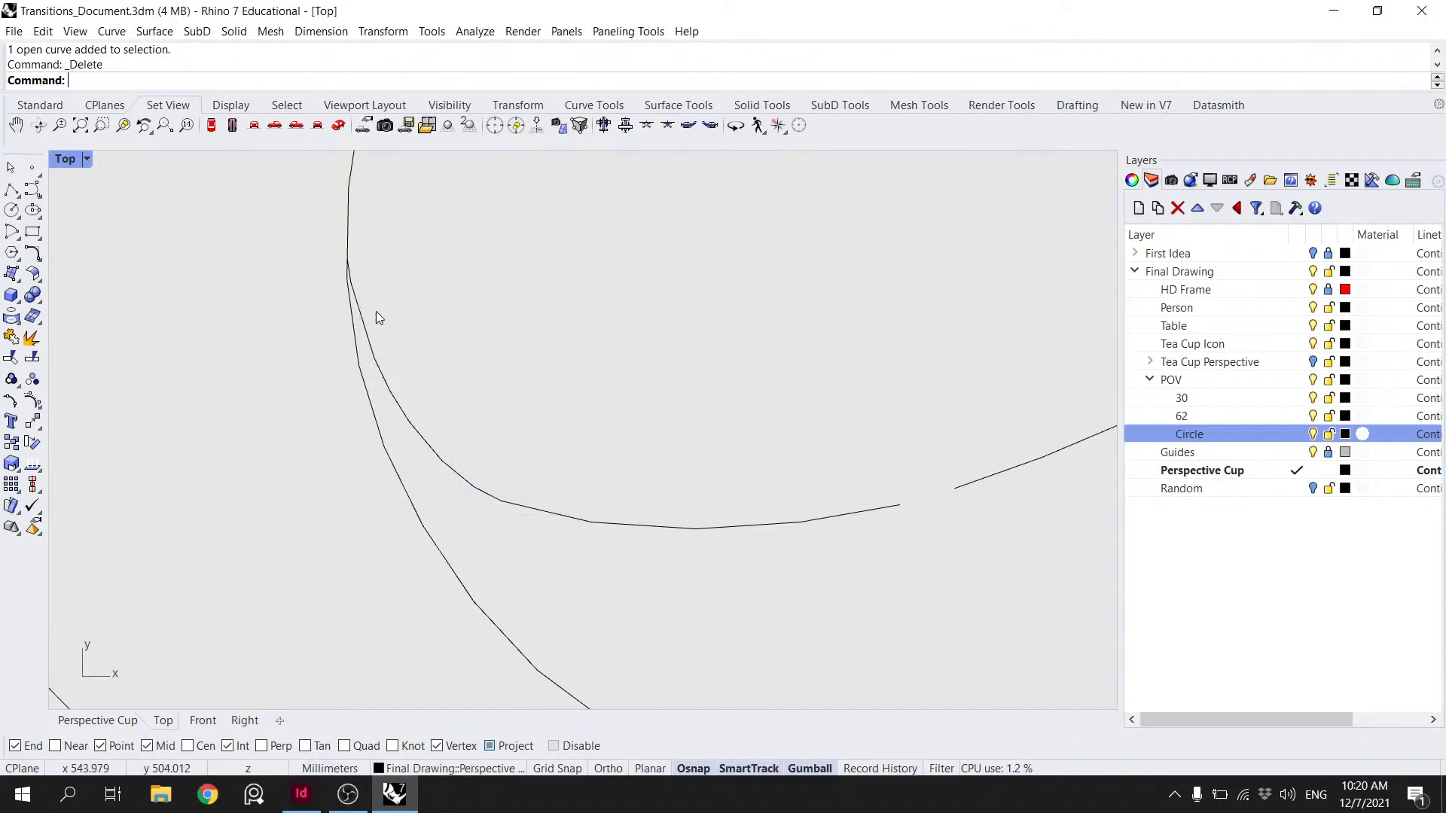
pyautogui.hotkey('ctrl', 'z')
# - Extend the segment left of the gap with a natural extension so it crosses beyond the start of the right-hand piece
pyautogui.click(785, 492)
pyautogui.click(984, 485)
pyautogui.moveTo(880, 506); pyautogui.dragTo(494, 527, button='right')
pyautogui.scroll(-4, 527, 526)
pyautogui.moveTo(537, 559); pyautogui.dragTo(292, 445)
pyautogui.press('Escape')
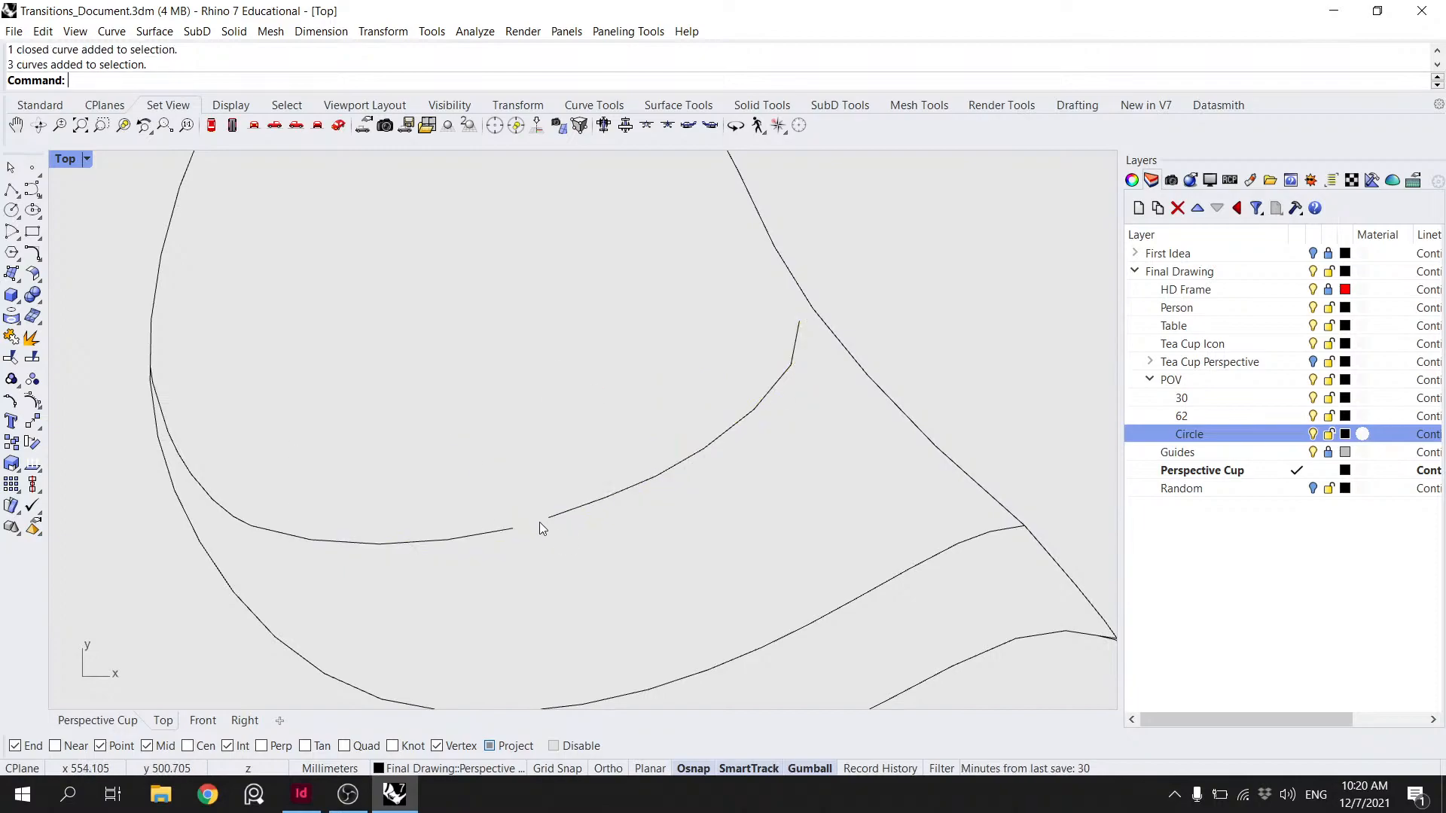
pyautogui.click(511, 530)
pyautogui.write('Extend')
pyautogui.press('Return')
pyautogui.scroll(5, 519, 535)
pyautogui.click(526, 535)
pyautogui.click(729, 518)
pyautogui.press('Return')
# - Try to extend the lower end of the closed right-hand piece of the inner handle line
pyautogui.click(693, 478)
pyautogui.press('Return')
pyautogui.click(625, 500)
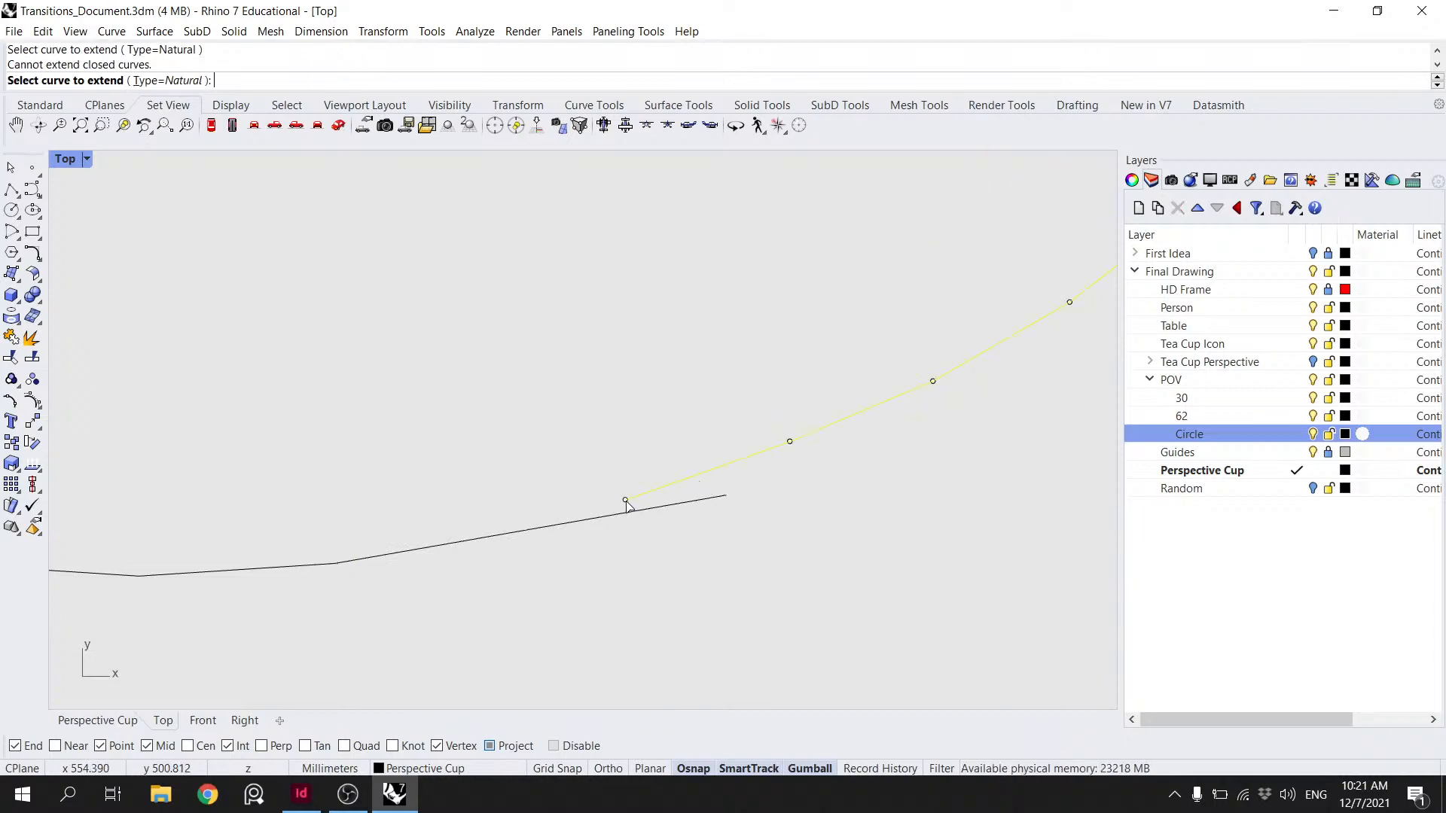
pyautogui.press('Escape')
# - Explode the closed right-hand piece of the inner handle line and delete the duplicate of its lowest segment
pyautogui.click(626, 499)
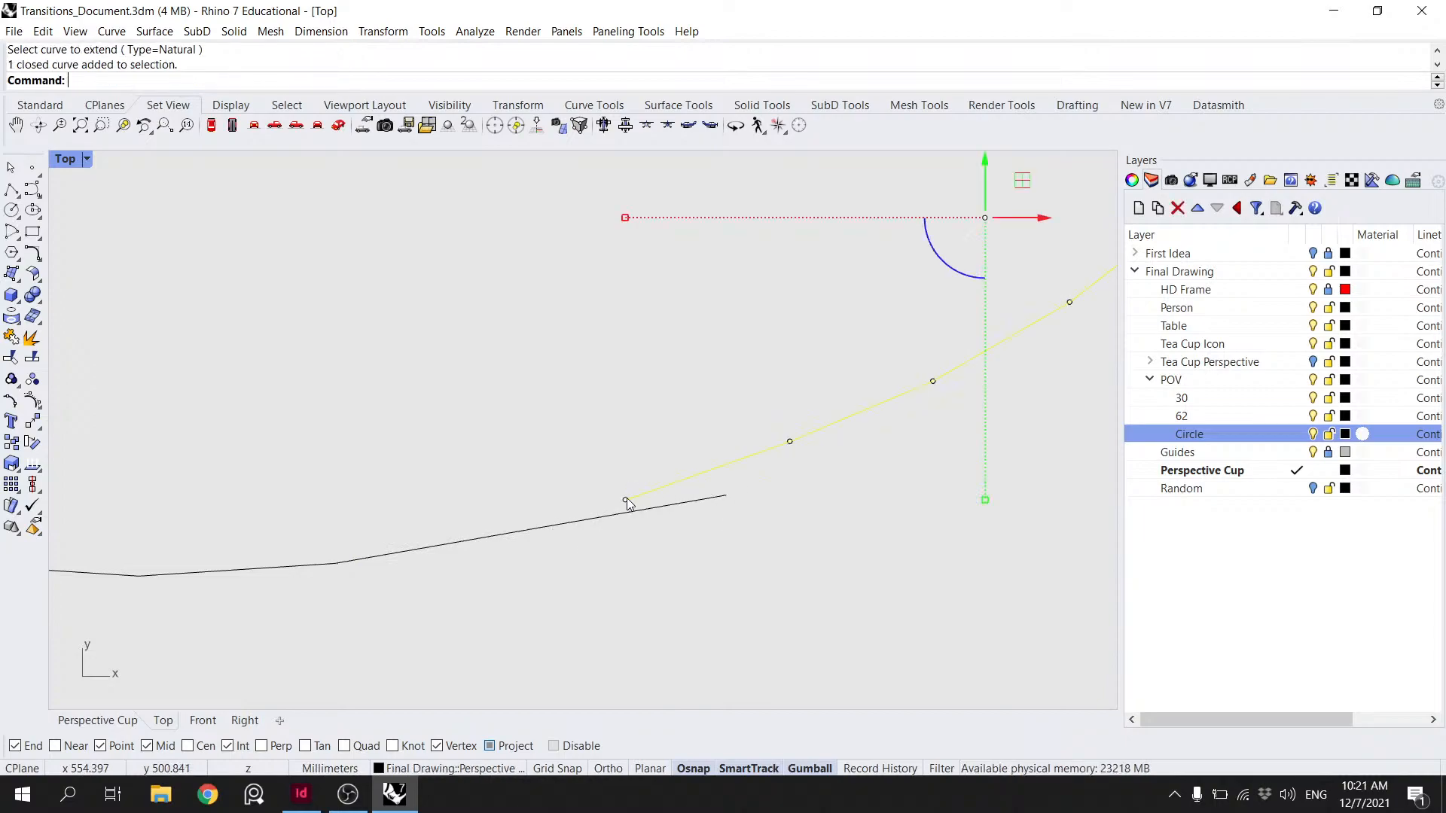
pyautogui.scroll(-2, 639, 494)
pyautogui.moveTo(641, 497); pyautogui.dragTo(586, 515, button='right')
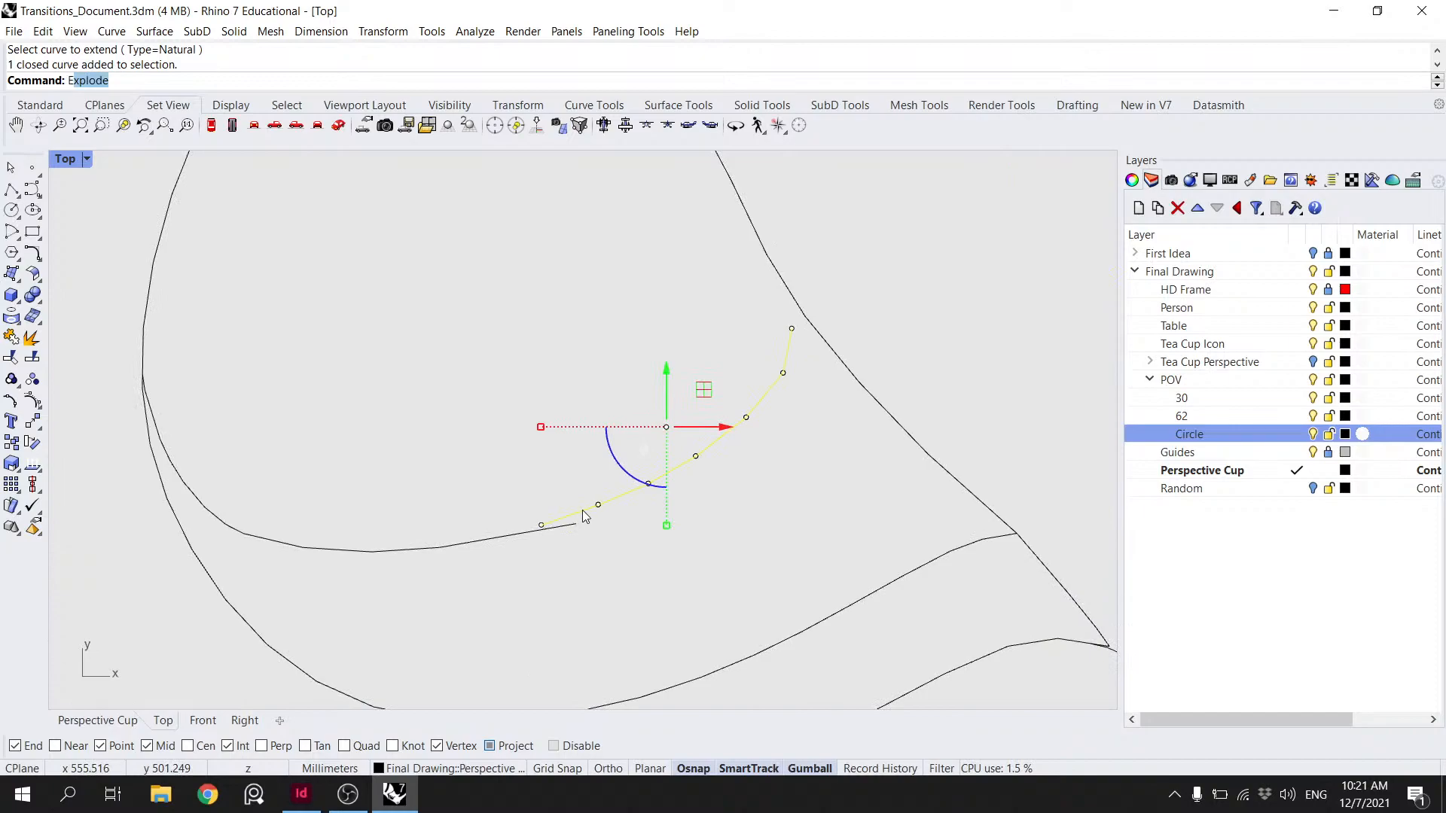
pyautogui.press('Return')
pyautogui.click(583, 512)
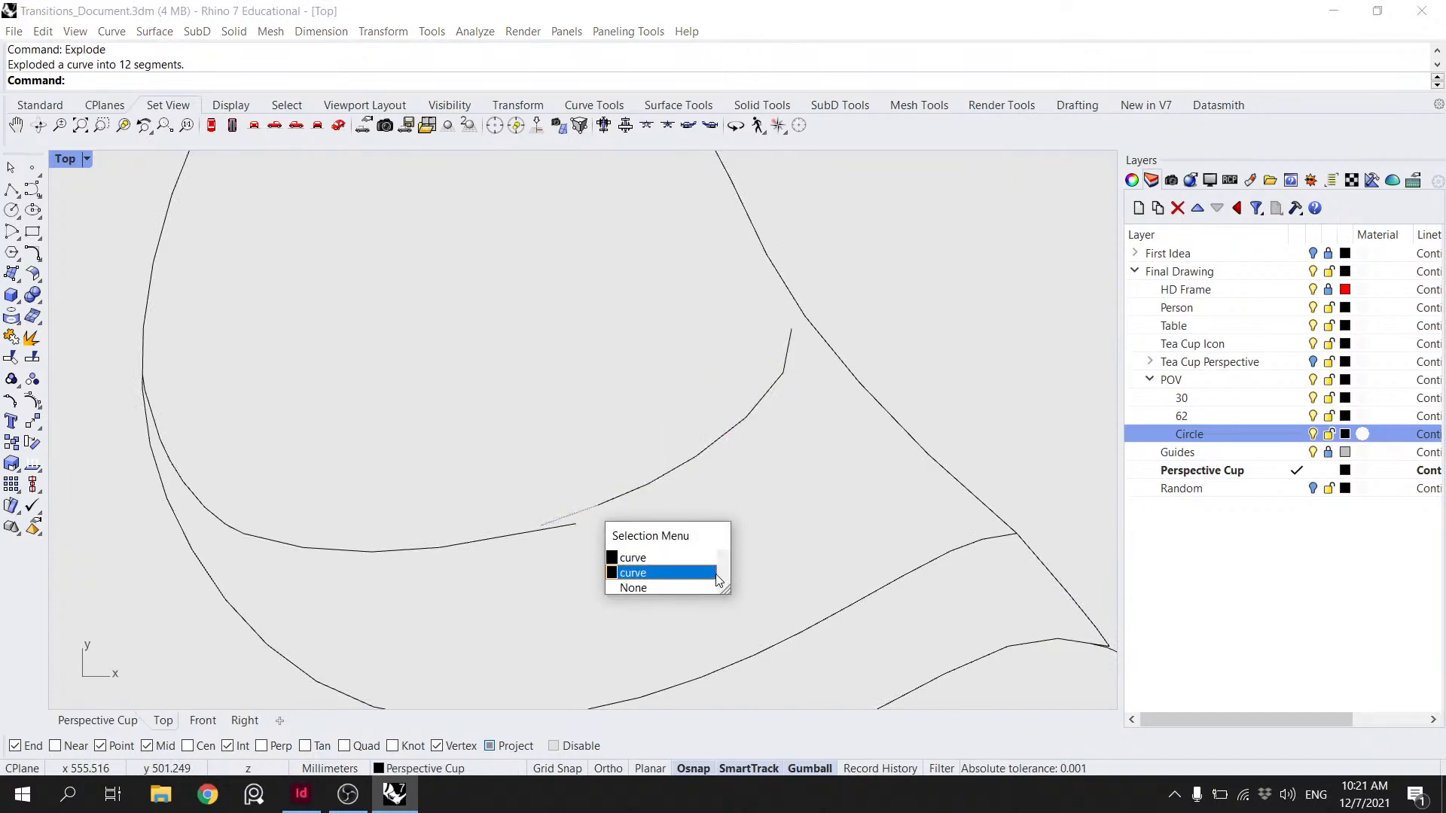
pyautogui.click(632, 571)
pyautogui.press('Delete')
# - Delete the overlapping duplicates of the other right-hand segments, working upward toward the cup's side
pyautogui.click(642, 499)
pyautogui.click(680, 539)
pyautogui.press('Delete')
pyautogui.click(681, 478)
pyautogui.click(708, 445)
pyautogui.click(712, 450)
pyautogui.click(761, 400)
pyautogui.click(807, 440)
pyautogui.press('Delete')
pyautogui.click(791, 358)
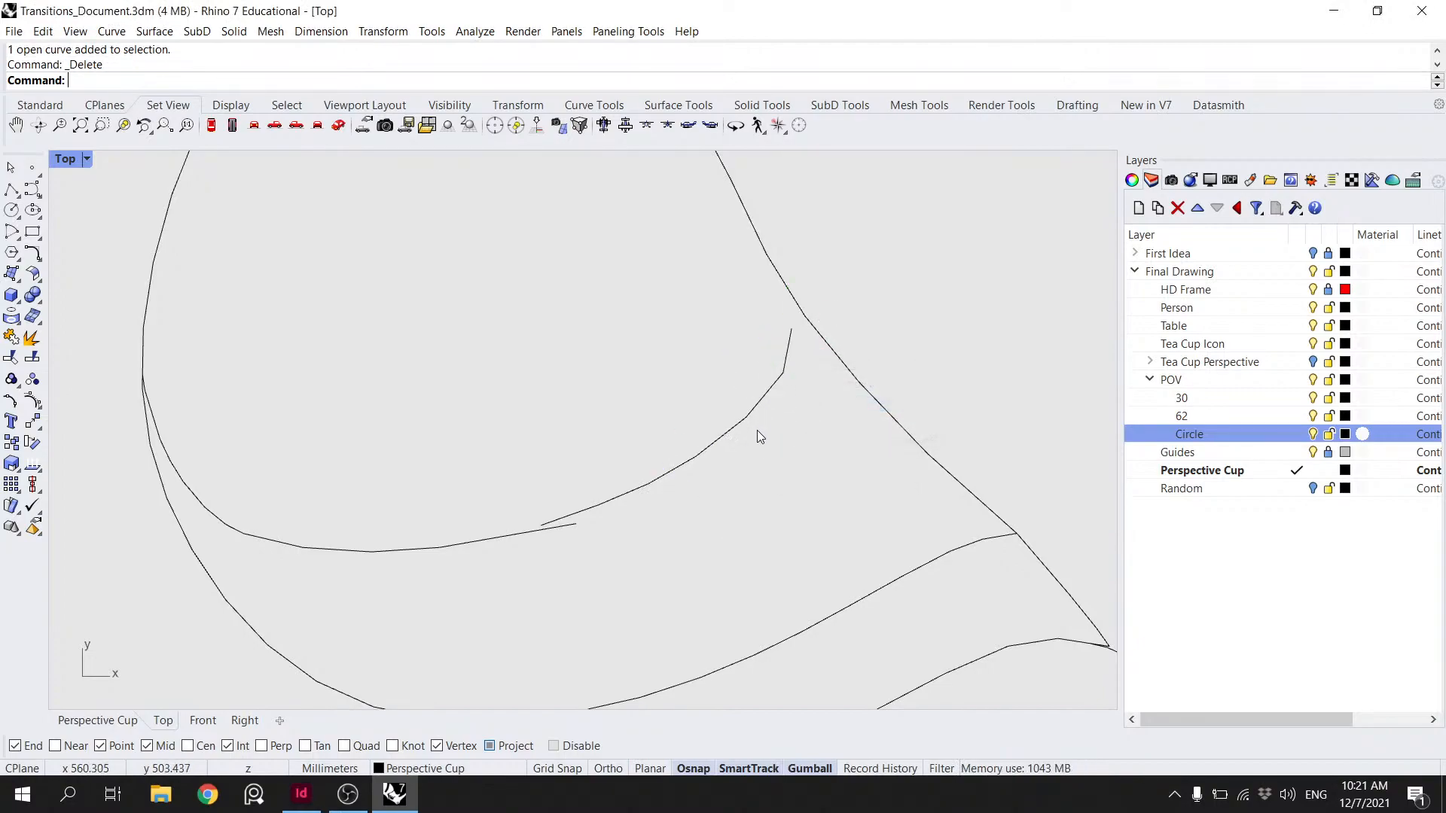
# - Extend the lowest right-hand segment down and to the left so it crosses the extended bottom segment
pyautogui.click(557, 522)
pyautogui.write('Extend')
pyautogui.press('Return')
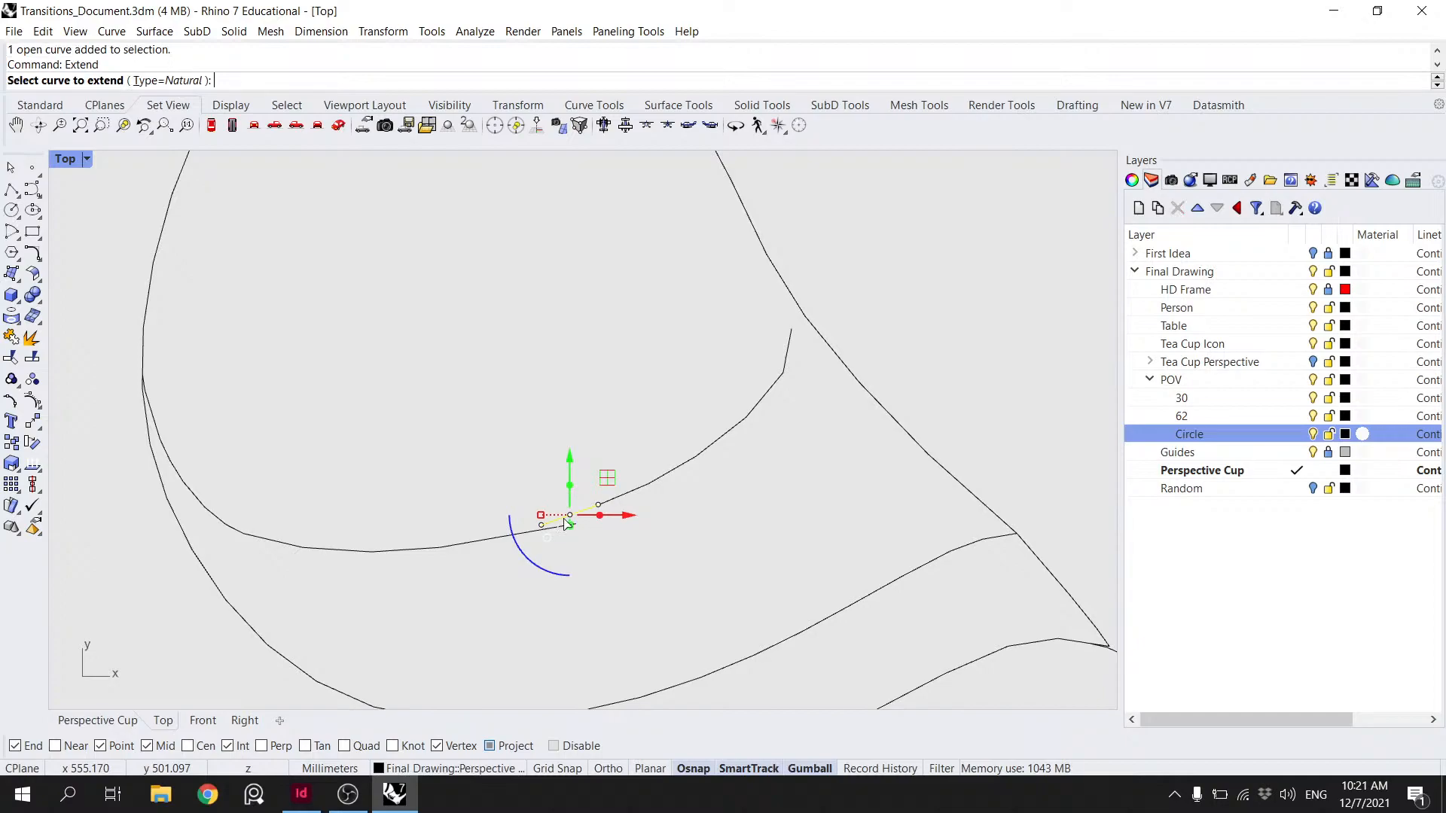
pyautogui.scroll(5, 473, 494)
pyautogui.click(594, 592)
pyautogui.click(445, 633)
pyautogui.press('Return')
# - Trim both overhanging ends of the crossing segments back to their intersection
pyautogui.click(529, 595)
pyautogui.write('T')
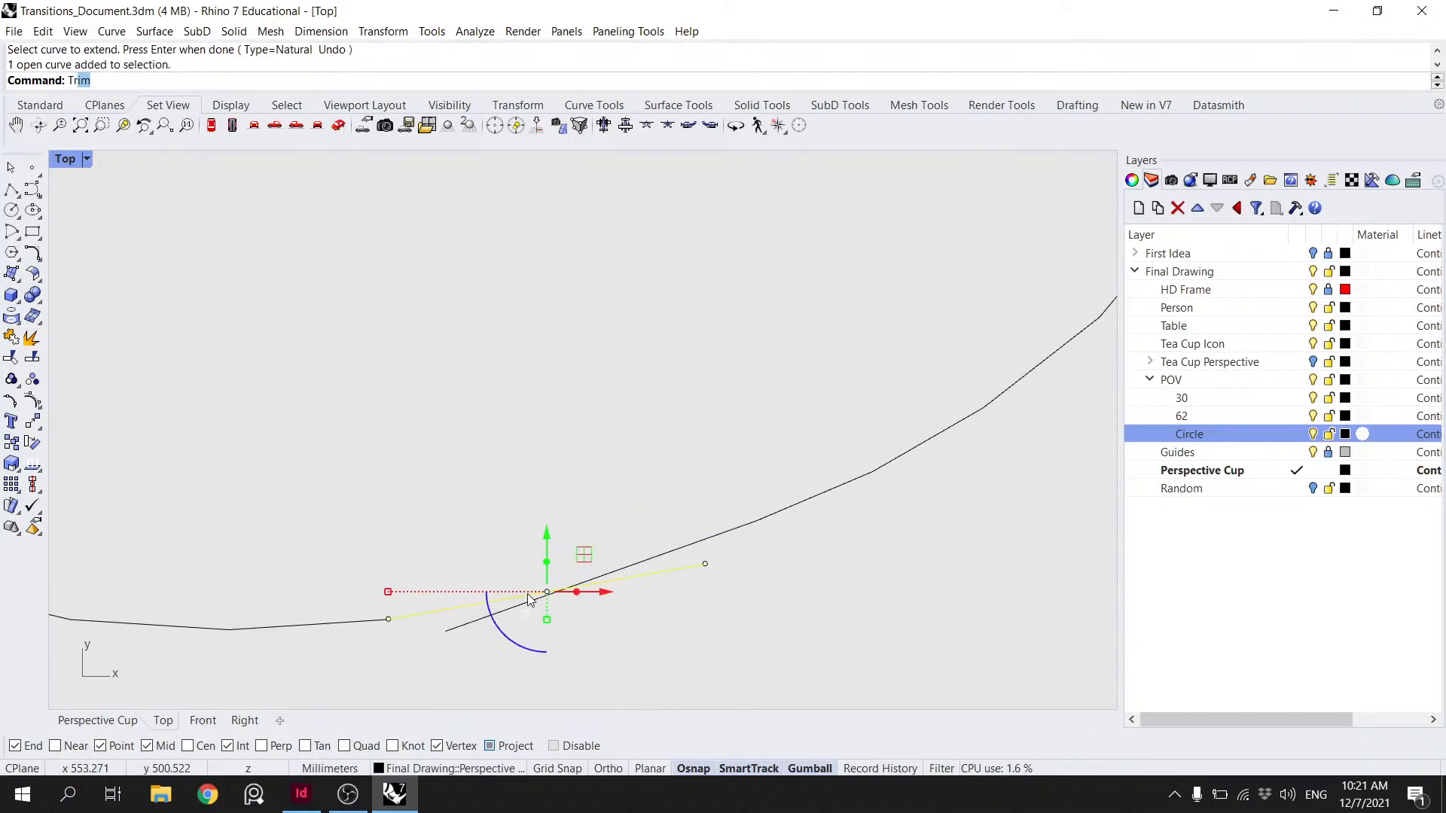
pyautogui.write('rim')
pyautogui.press('Return')
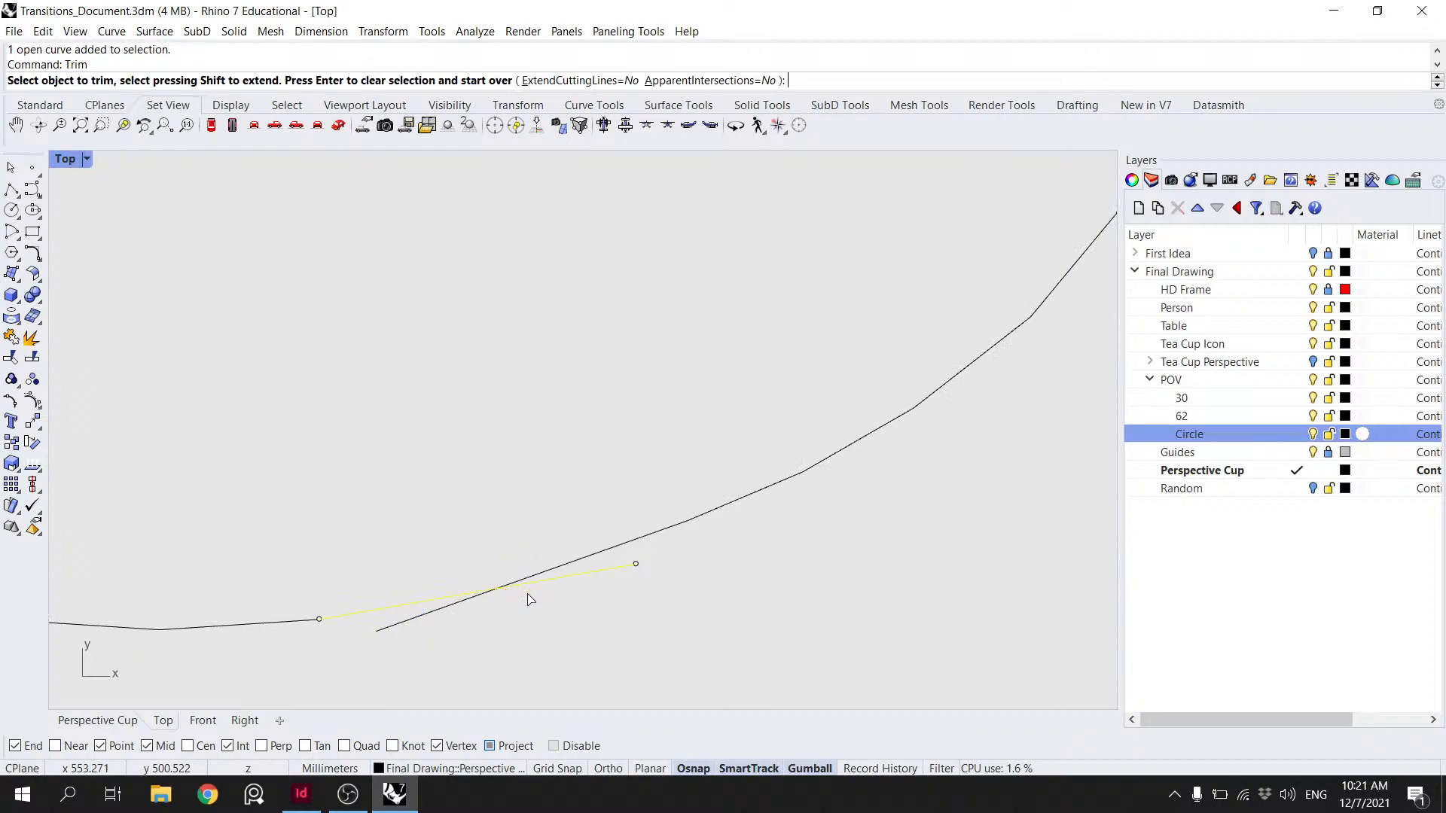
pyautogui.click(461, 602)
pyautogui.click(566, 563)
pyautogui.press('Return')
pyautogui.click(631, 566)
pyautogui.press('Return')
pyautogui.scroll(-12, 657, 569)
pyautogui.scroll(2, 678, 569)
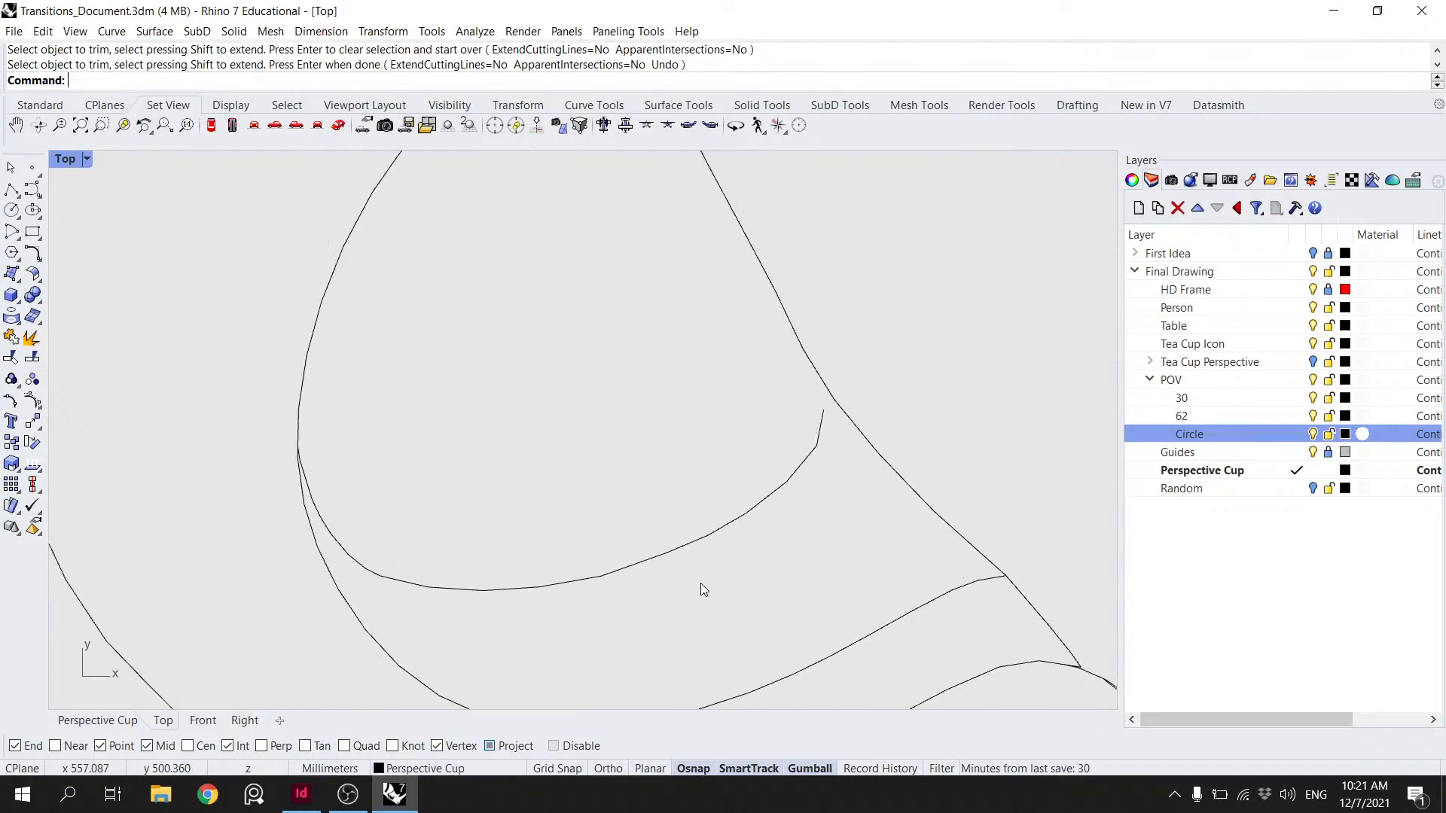
# - Extend the upper right end of the inner handle line up to the cup's side edge
pyautogui.click(819, 401)
pyautogui.write('Extend')
pyautogui.press('Return')
pyautogui.scroll(5, 908, 403)
pyautogui.click(719, 428)
pyautogui.click(727, 381)
pyautogui.press('Return')
# - Select the segments along the inner handle line from the cup's side to the left arc and join them
pyautogui.scroll(-4, 726, 450)
pyautogui.moveTo(739, 517); pyautogui.dragTo(681, 460)
pyautogui.moveTo(623, 562); pyautogui.dragTo(704, 460, button='right')
pyautogui.keyDown('shift'); pyautogui.moveTo(737, 555); pyautogui.dragTo(565, 445); pyautogui.keyUp('shift')
pyautogui.keyDown('shift'); pyautogui.moveTo(512, 592); pyautogui.dragTo(457, 502); pyautogui.keyUp('shift')
pyautogui.keyDown('shift'); pyautogui.moveTo(409, 612); pyautogui.dragTo(191, 444); pyautogui.keyUp('shift')
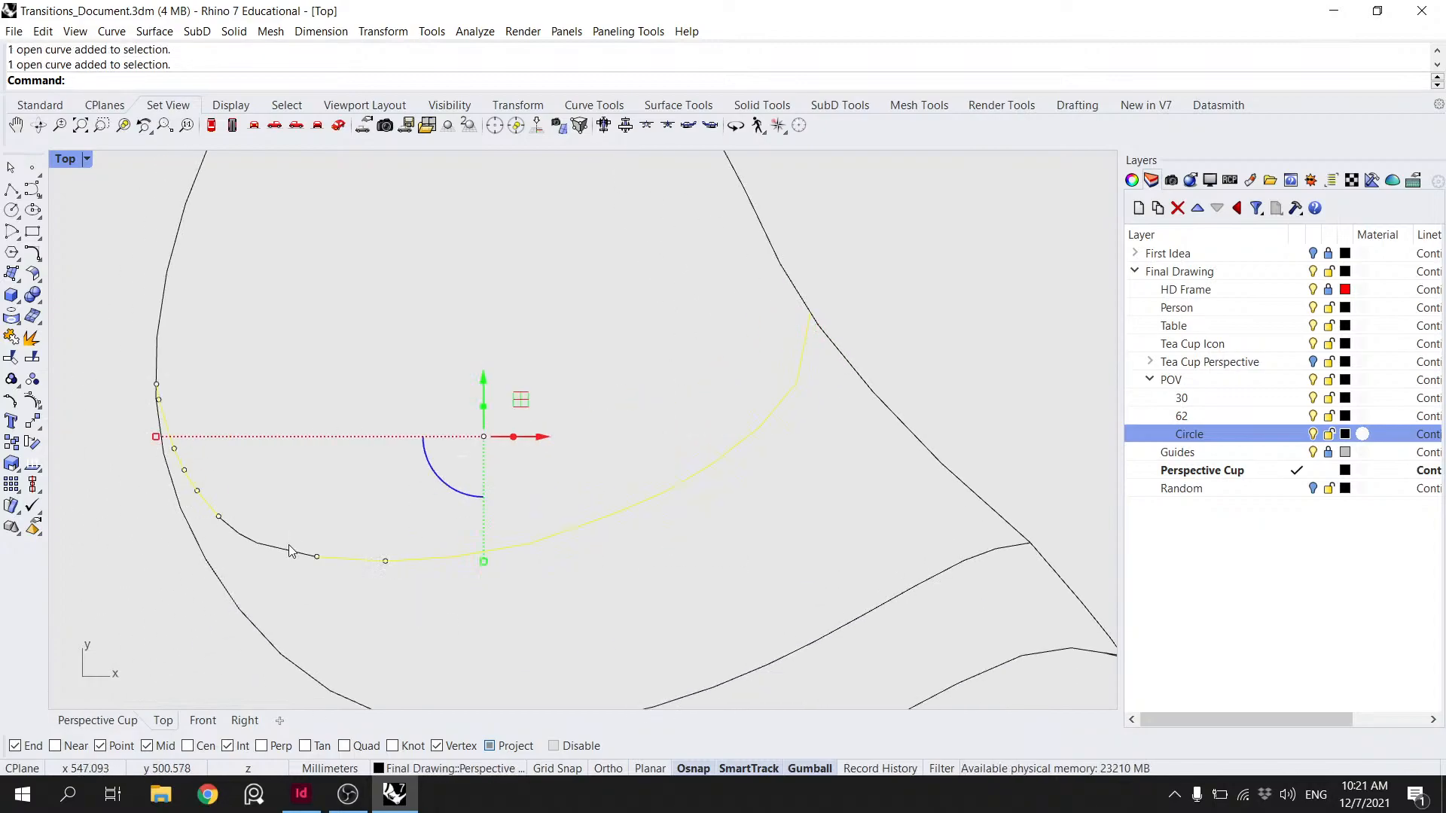
pyautogui.keyDown('shift'); pyautogui.click(241, 532); pyautogui.keyUp('shift')
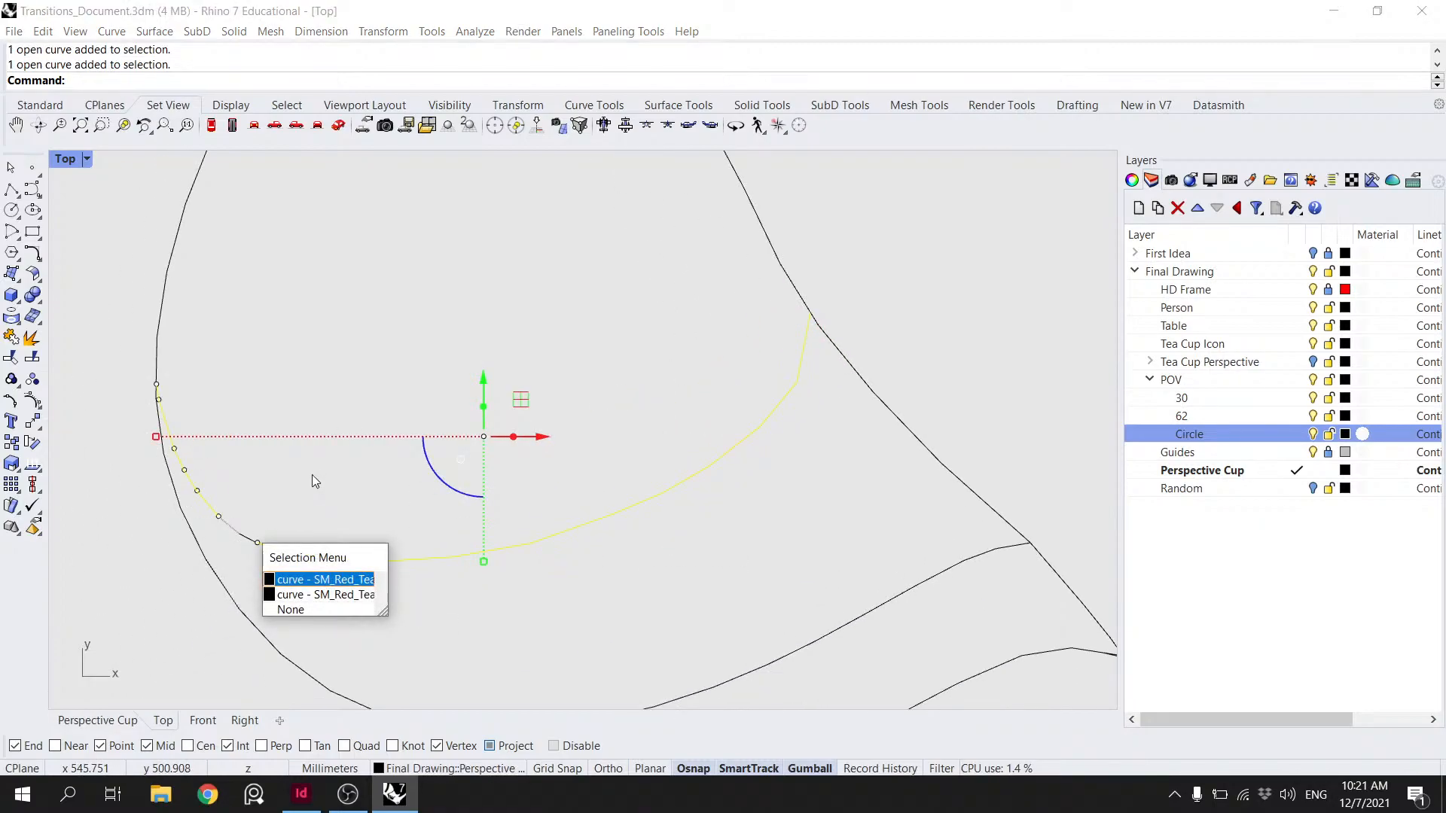
pyautogui.click(311, 579)
pyautogui.write('join')
pyautogui.press('Return')
# - Check which segments are still separate, then join the remaining left arc segments with the rest of the handle line
pyautogui.scroll(-6, 540, 448)
pyautogui.press('Escape')
pyautogui.click(683, 550)
pyautogui.press('Escape')
pyautogui.click(506, 486)
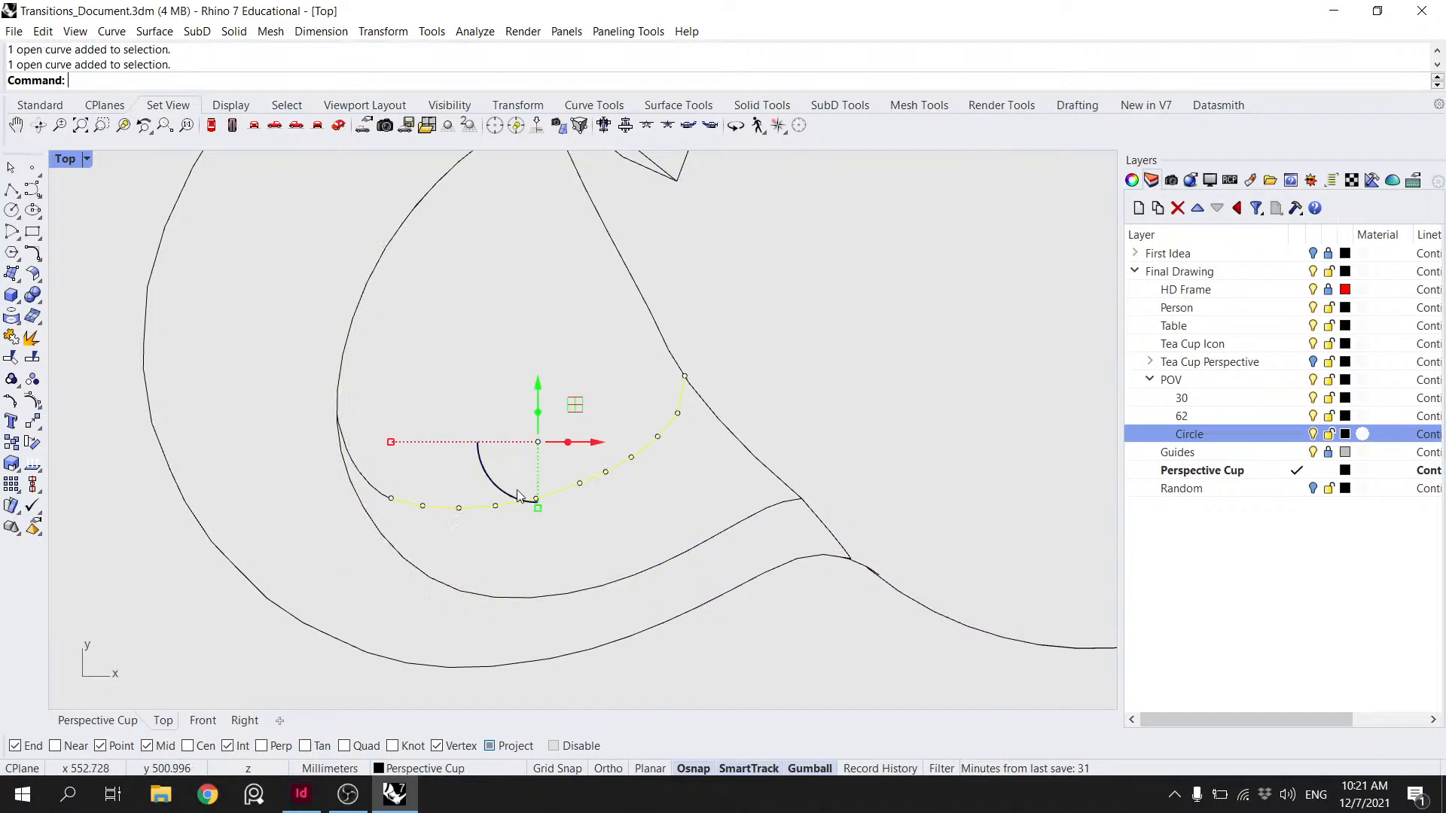
pyautogui.scroll(-3, 508, 484)
pyautogui.click(432, 489)
pyautogui.click(482, 532)
pyautogui.scroll(5, 425, 464)
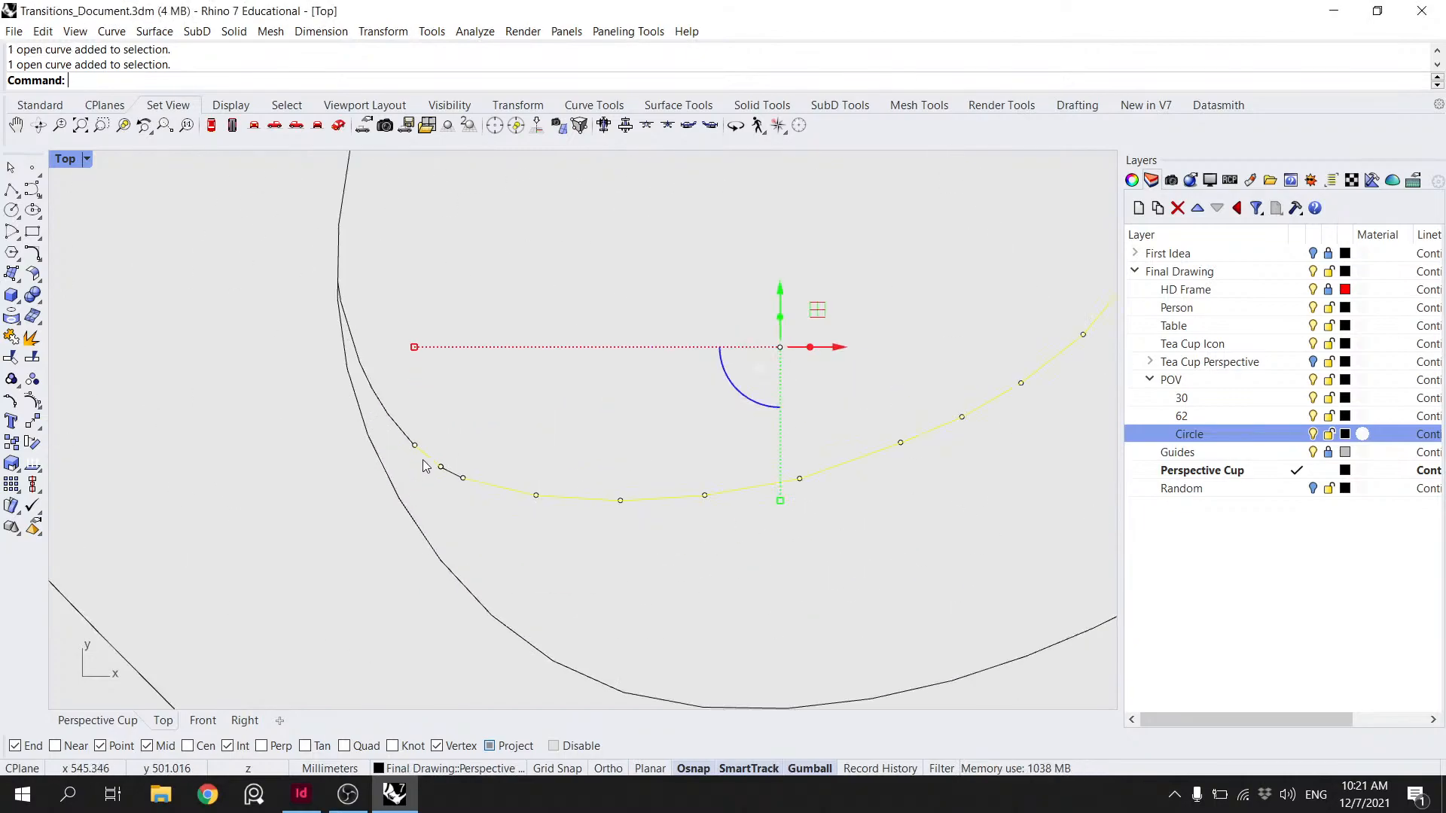
pyautogui.keyDown('shift'); pyautogui.click(375, 395); pyautogui.keyUp('shift')
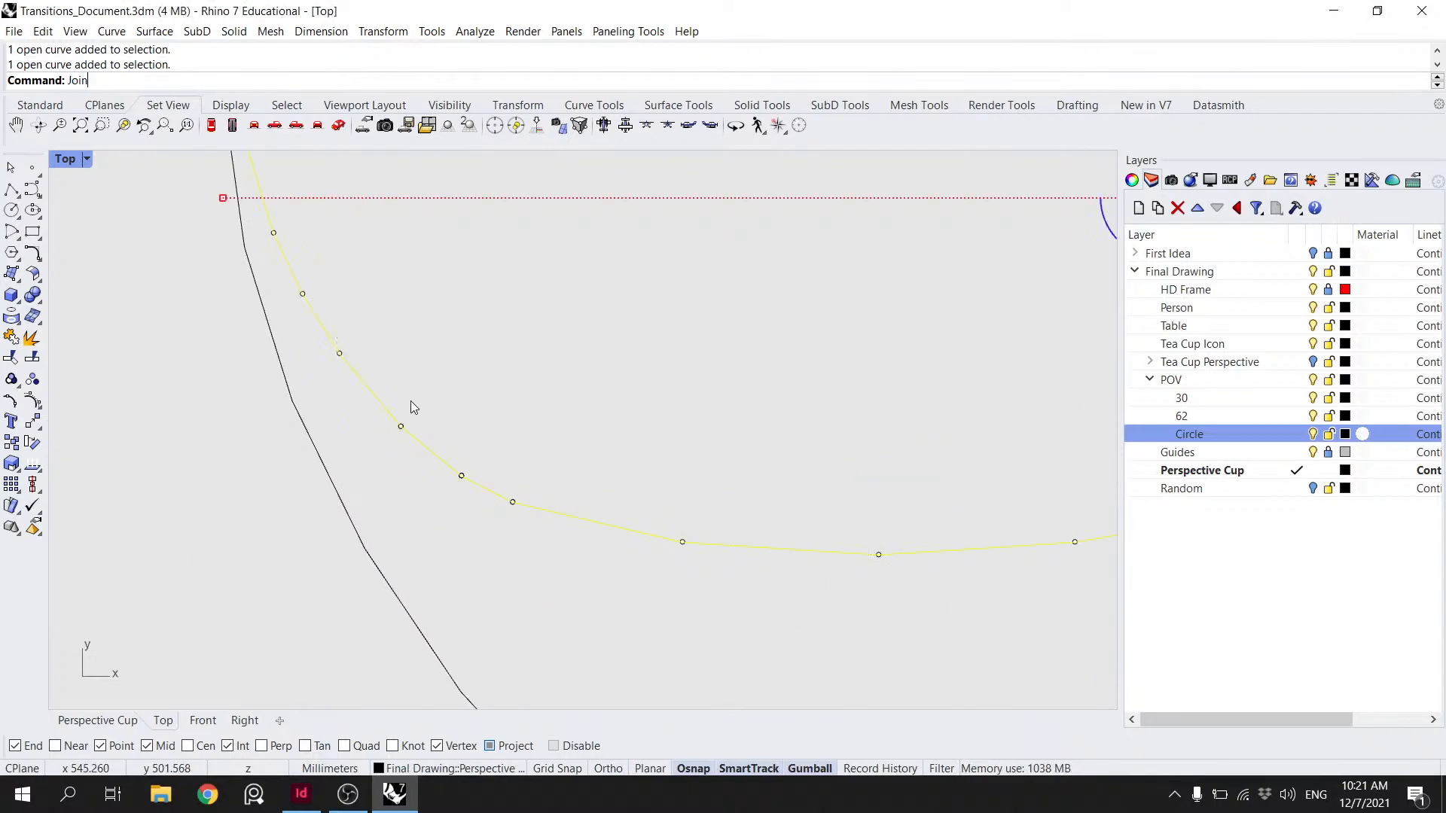
pyautogui.press('Return')
# - Try to join the upper left arc curve with the adjoining segment below its corner
pyautogui.click(416, 440)
pyautogui.scroll(6, 422, 452)
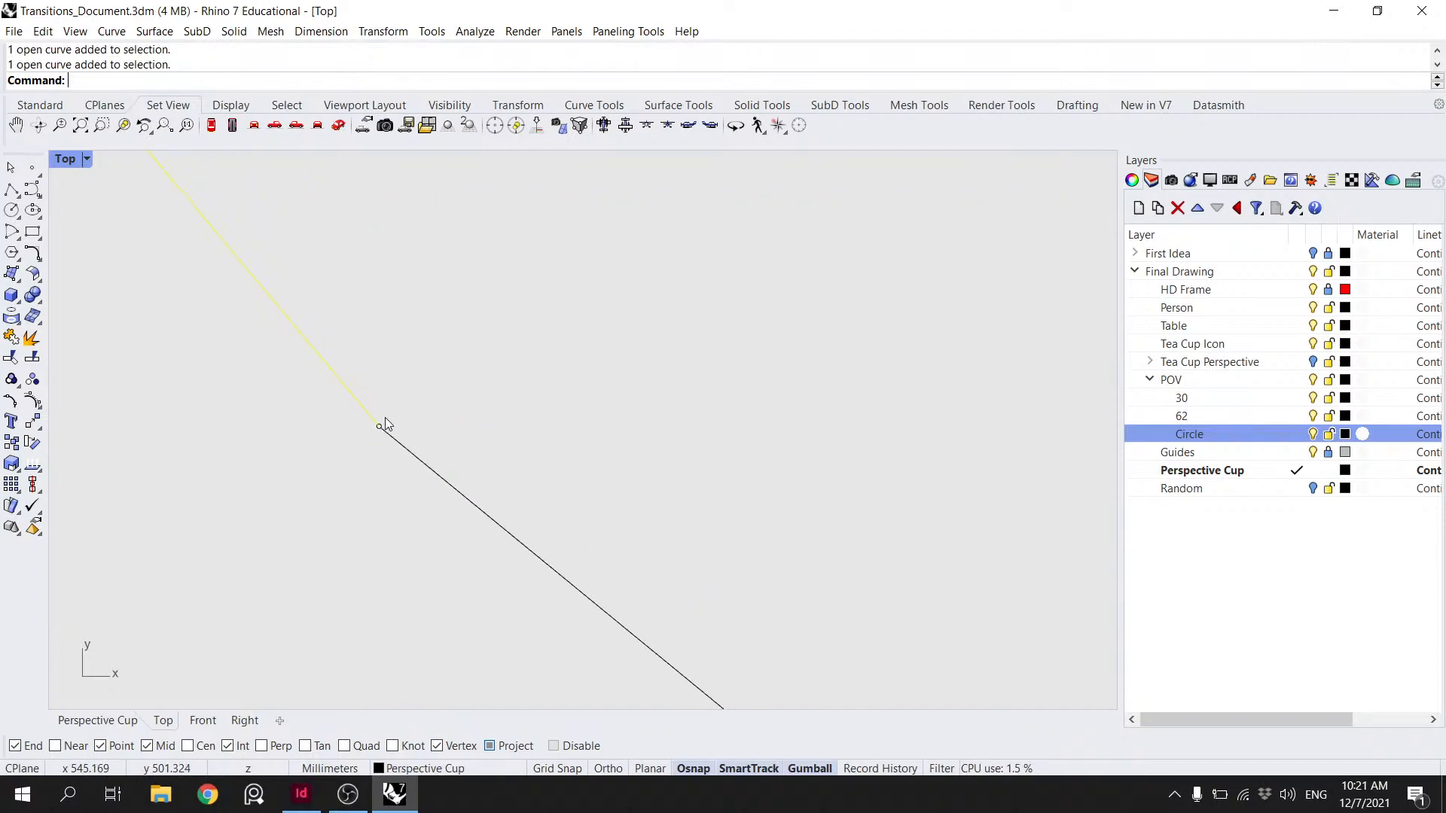
pyautogui.keyDown('shift'); pyautogui.click(394, 445); pyautogui.keyUp('shift')
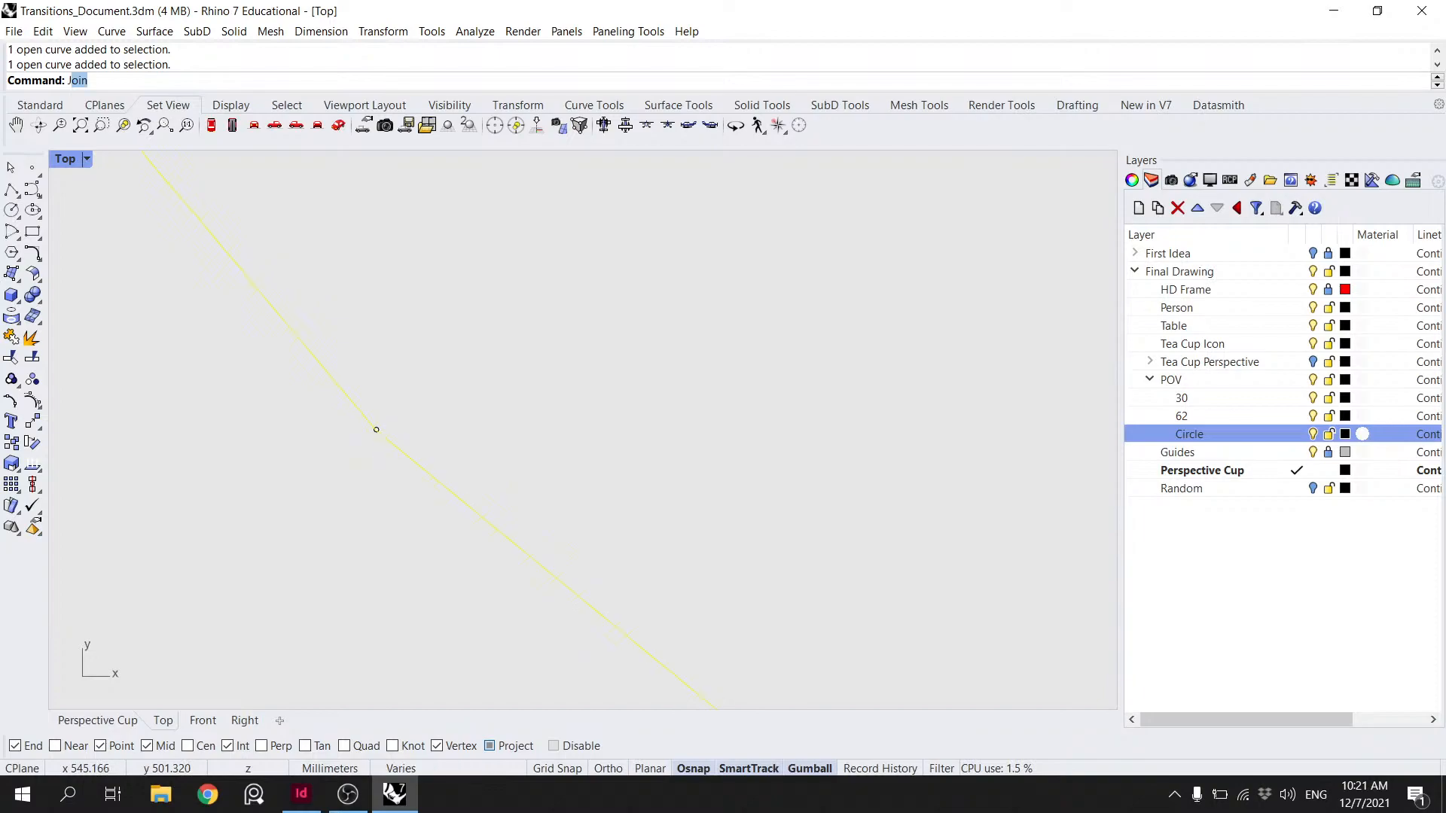
pyautogui.press('Return')
# - Explode the doubled segment below the left arc's corner and delete its overlapping duplicate
pyautogui.scroll(4, 369, 444)
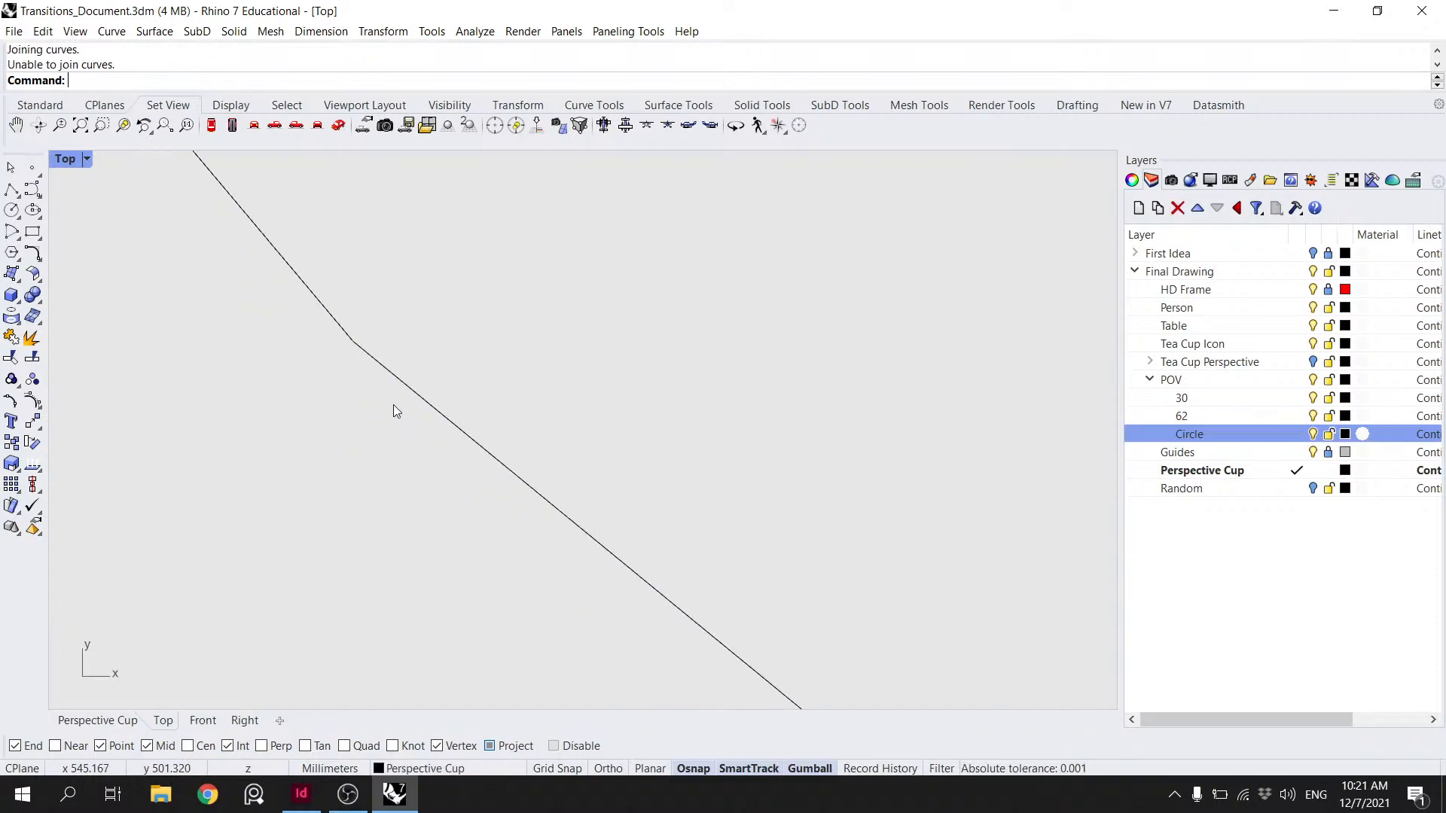
pyautogui.click(378, 359)
pyautogui.moveTo(346, 339); pyautogui.dragTo(338, 422, button='right')
pyautogui.scroll(5, 331, 425)
pyautogui.press('Escape')
pyautogui.click(387, 482)
pyautogui.write('Explode')
pyautogui.press('Return')
pyautogui.press('Escape')
pyautogui.click(382, 479)
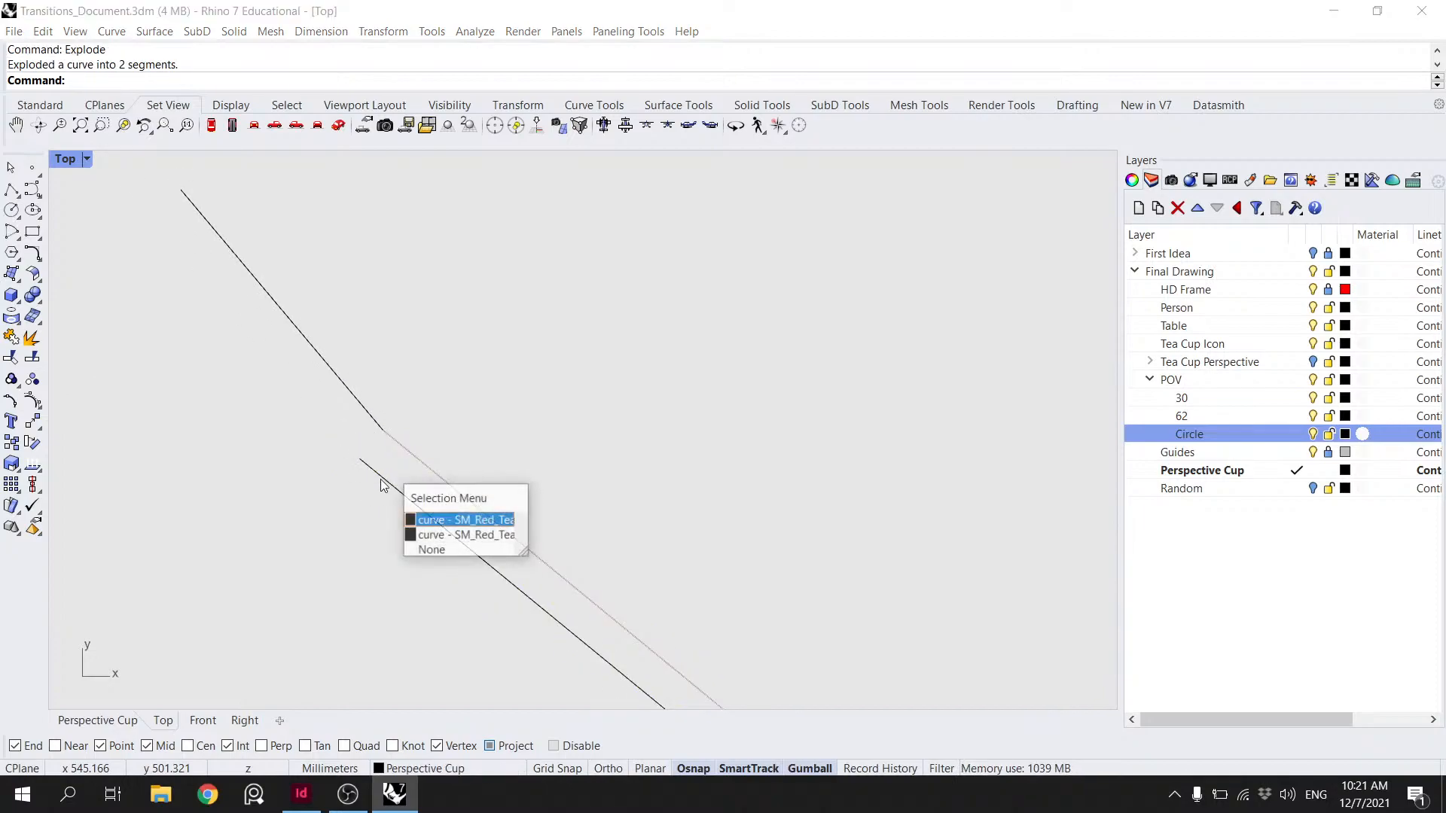
pyautogui.click(407, 528)
pyautogui.press('Delete')
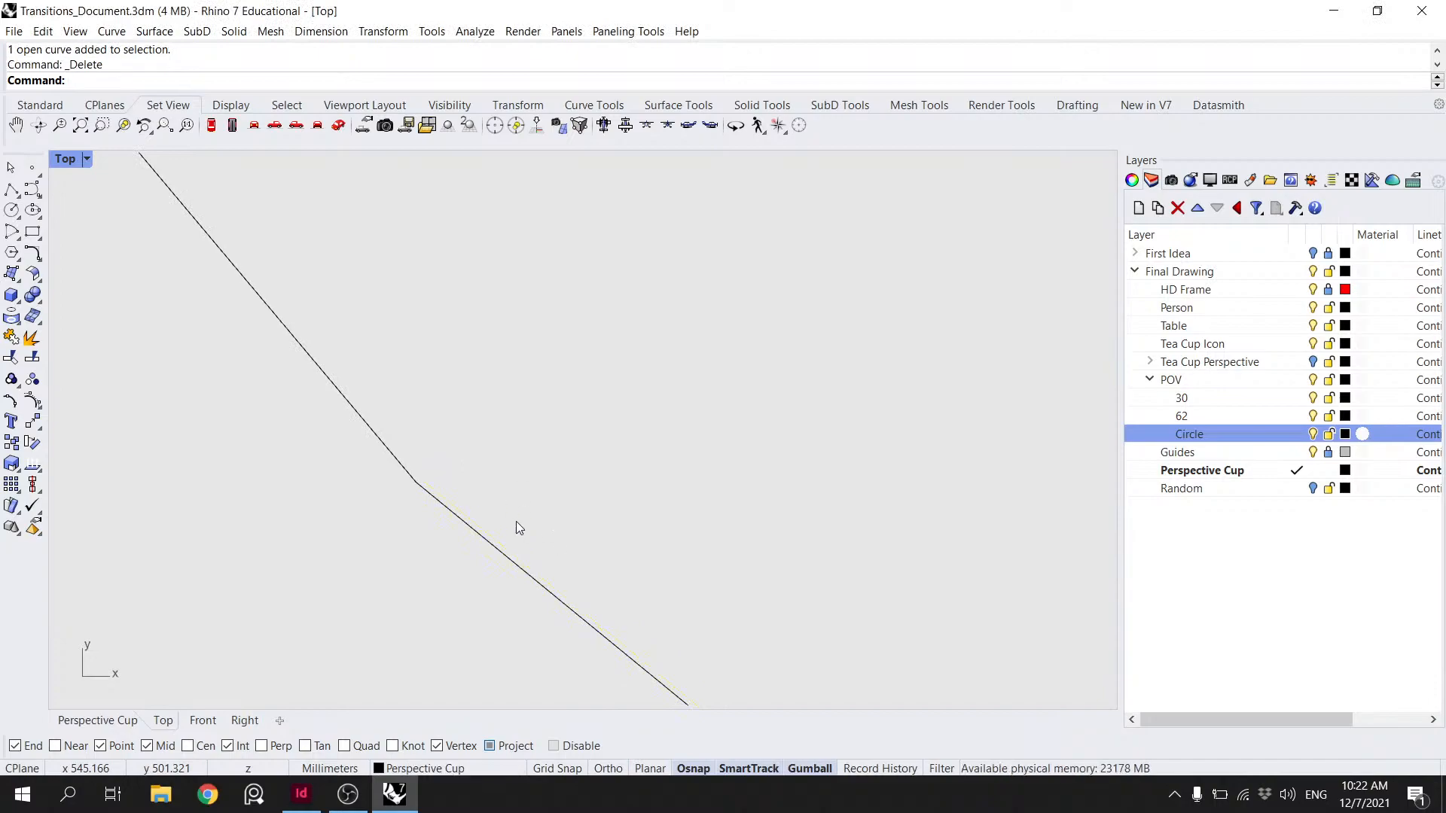
# - Join the upper left arc curve and the remaining single segment at their shared corner
pyautogui.moveTo(465, 566); pyautogui.dragTo(358, 386)
pyautogui.write('Join')
pyautogui.press('Return')
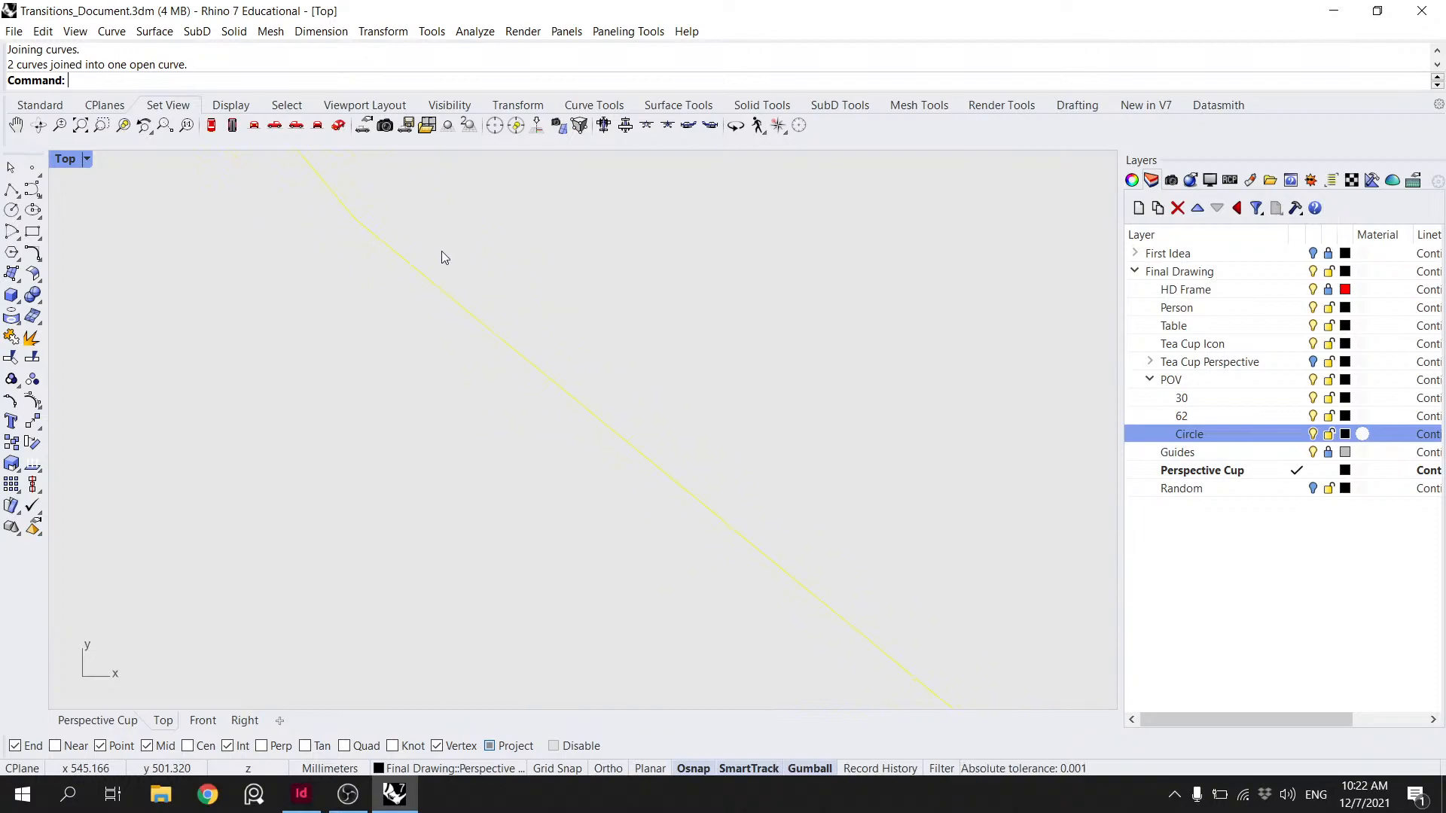
# - Try to join the two curves meeting at the next corner down the left arc
pyautogui.scroll(-8, 679, 370)
pyautogui.moveTo(679, 370); pyautogui.dragTo(297, 183, button='right')
pyautogui.press('Escape')
pyautogui.scroll(10, 463, 309)
pyautogui.click(559, 427)
pyautogui.keyDown('shift'); pyautogui.click(506, 384); pyautogui.keyUp('shift')
pyautogui.write('Jo')
pyautogui.press('Return')
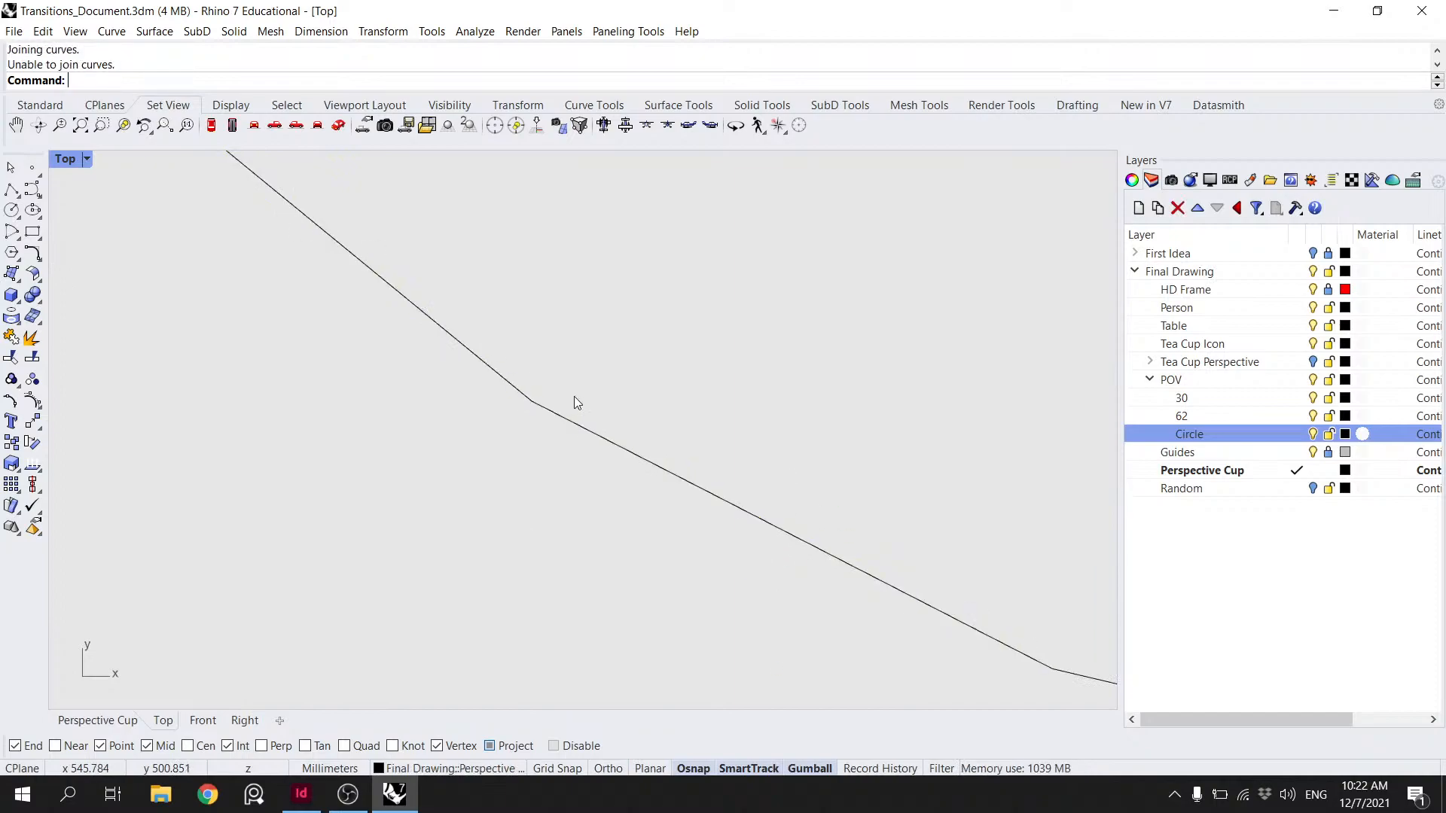
# - Try to close the small gap at the left arc's corner and join the two curves, and undo the attempt
pyautogui.click(532, 410)
pyautogui.scroll(15, 532, 395)
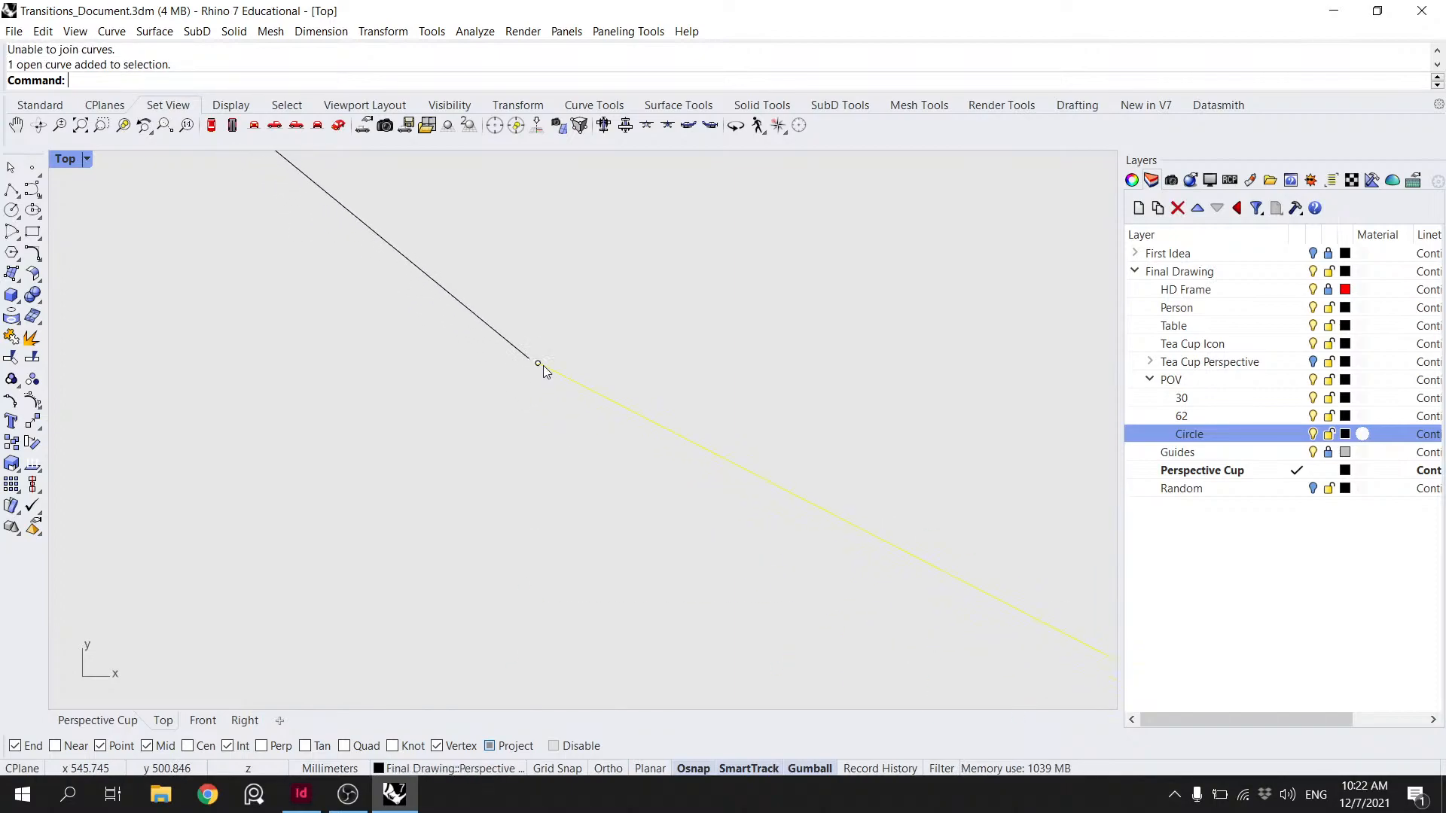
pyautogui.press('Escape')
pyautogui.click(478, 333)
pyautogui.press('F10')
pyautogui.moveTo(489, 342); pyautogui.dragTo(465, 321)
pyautogui.press('Escape')
pyautogui.press('Escape')
pyautogui.hotkey('ctrl', 'j')
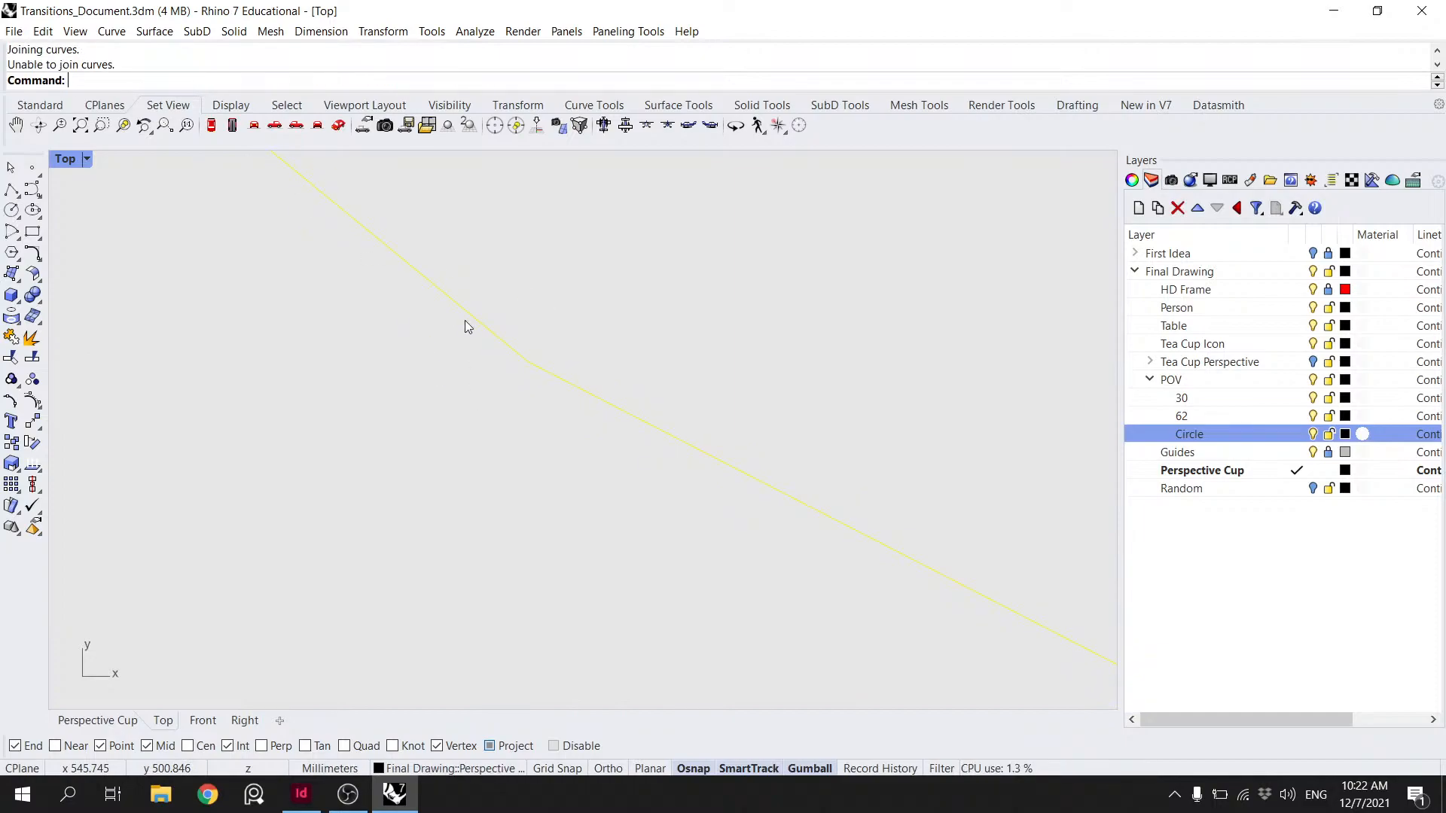
pyautogui.hotkey('ctrl', 'z')
pyautogui.hotkey('ctrl', 'z')
# - Explode the doubled segment below the left arc's corner and delete one of the two resulting duplicates
pyautogui.click(542, 369)
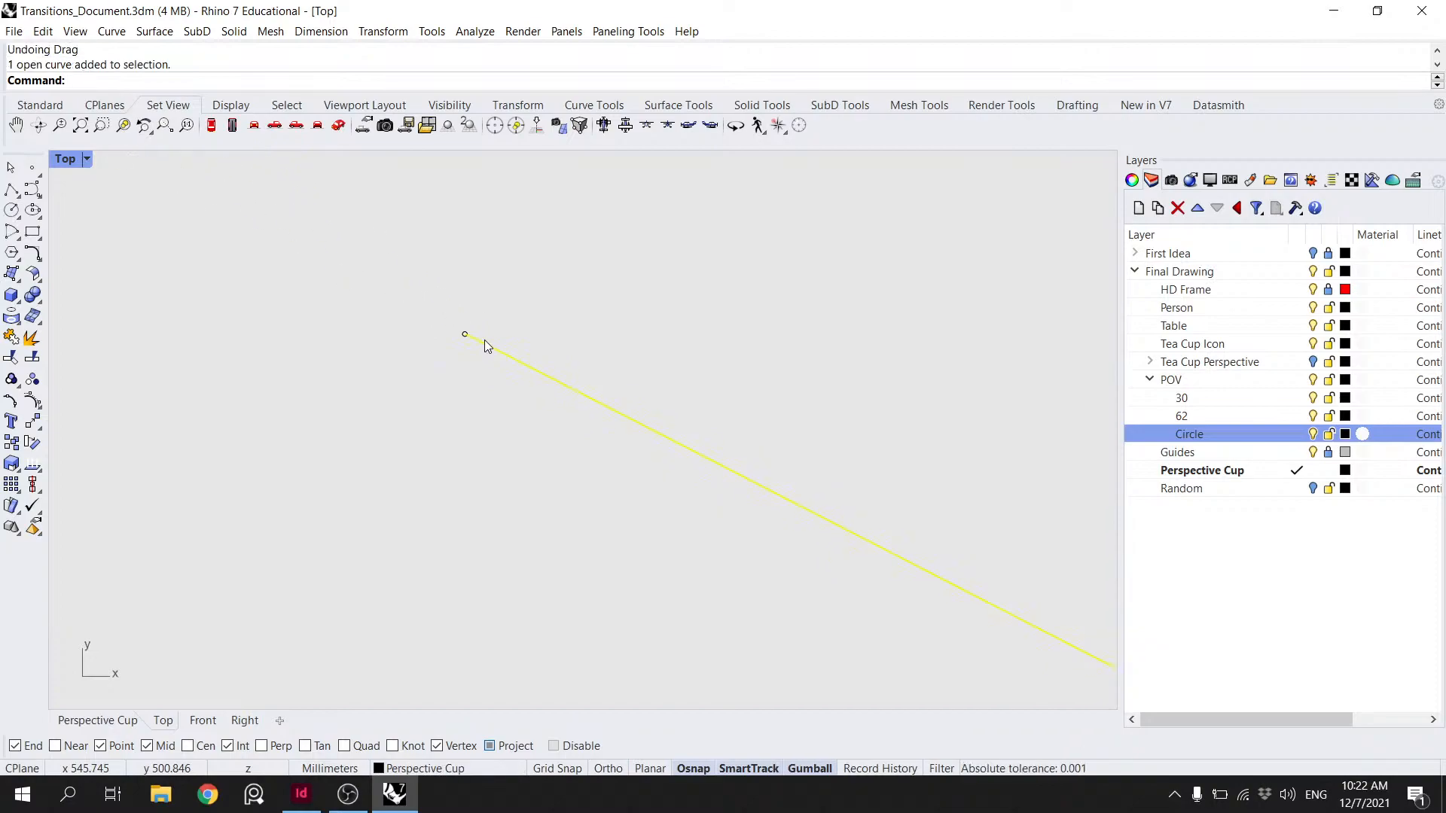
pyautogui.press('Escape')
pyautogui.click(545, 368)
pyautogui.write('Explode')
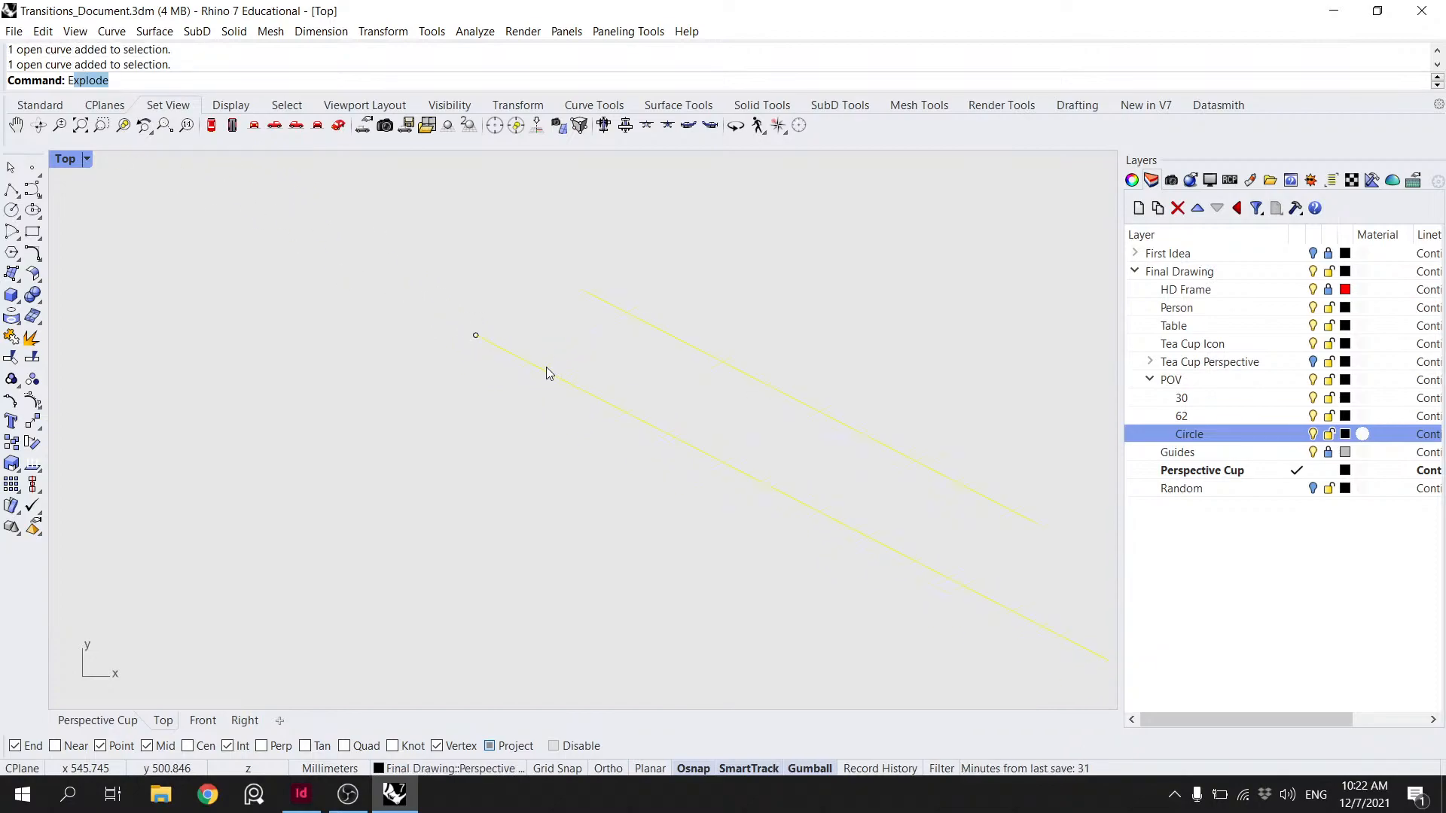
pyautogui.press('Return')
pyautogui.press('Escape')
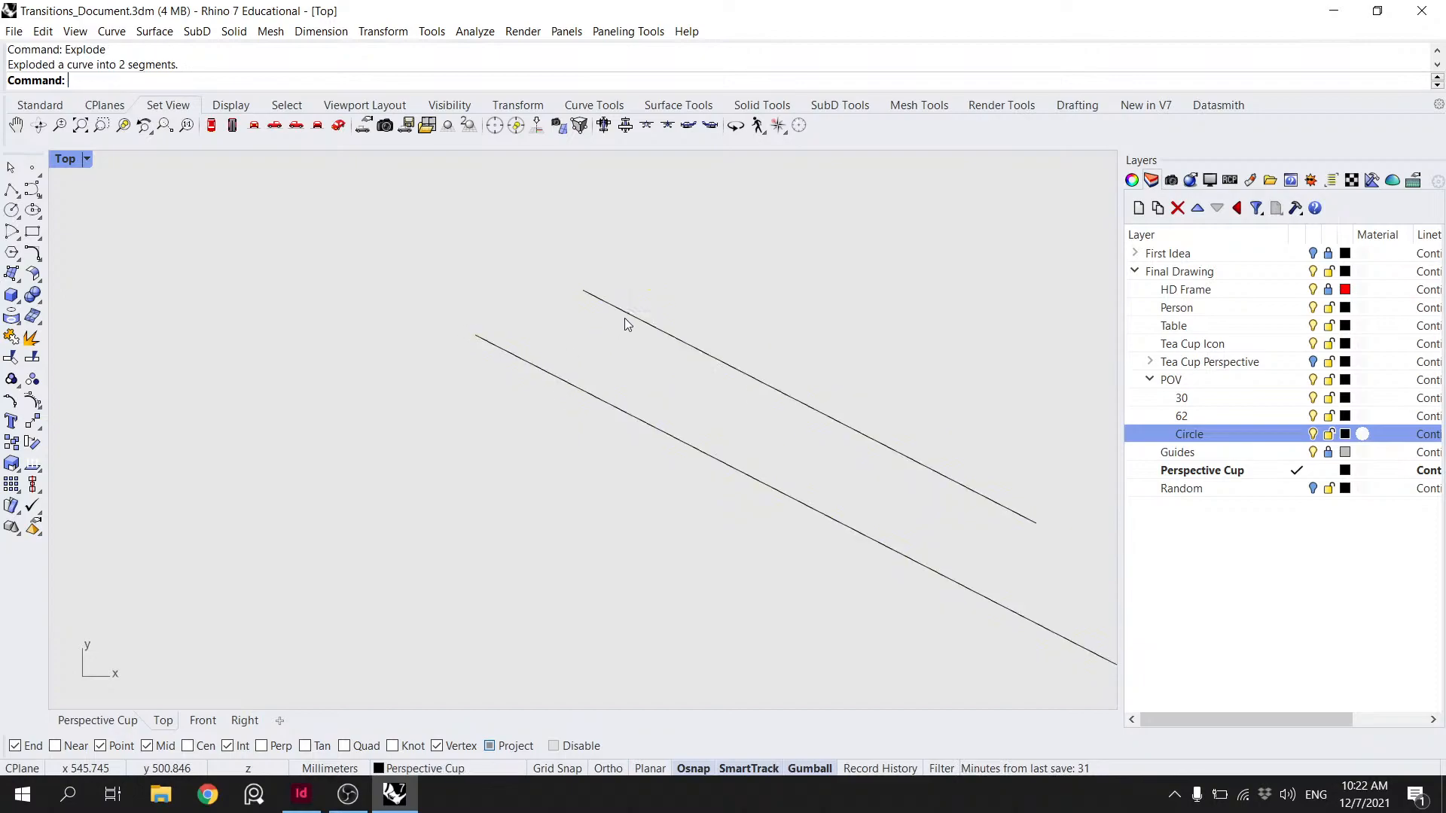
pyautogui.click(593, 393)
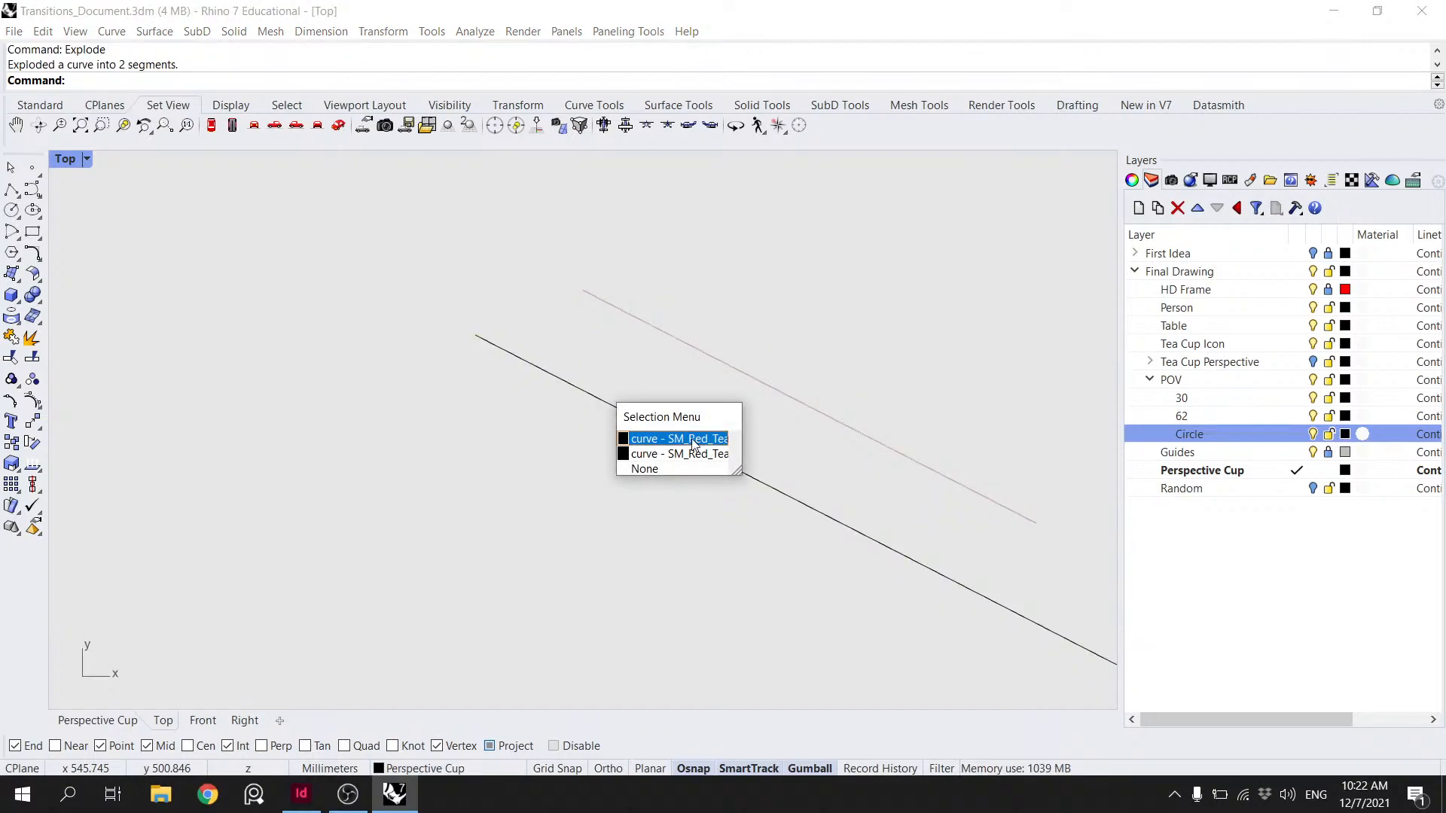
pyautogui.click(690, 443)
pyautogui.press('Delete')
pyautogui.scroll(-5, 628, 355)
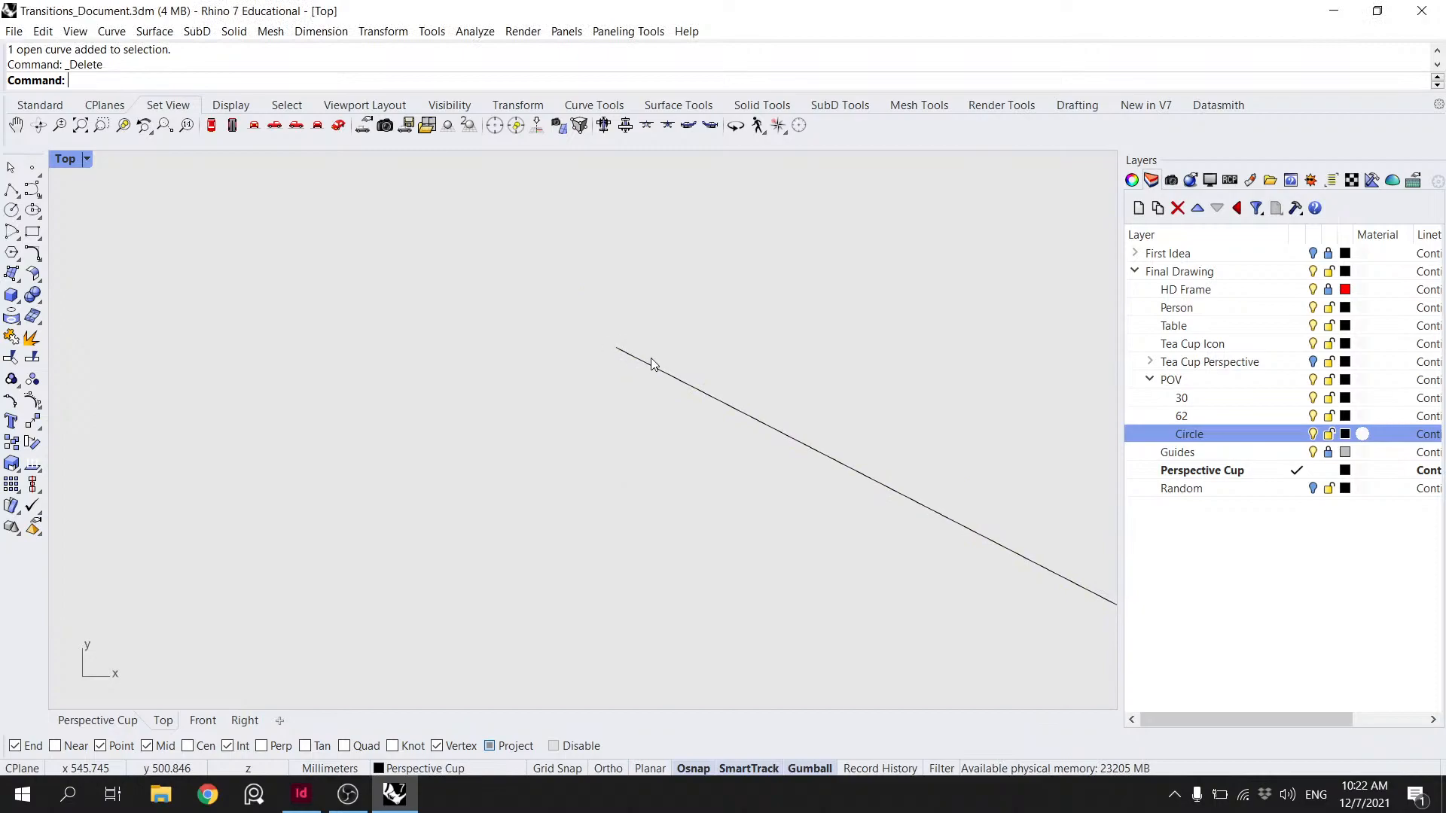
# - Move the left arc's open end onto the remaining segment's endpoint and join the two curves
pyautogui.click(631, 354)
pyautogui.scroll(-2, 694, 367)
pyautogui.moveTo(551, 274); pyautogui.dragTo(620, 437, button='right')
pyautogui.click(218, 248)
pyautogui.moveTo(219, 247); pyautogui.dragTo(694, 490)
pyautogui.moveTo(723, 542); pyautogui.dragTo(666, 458)
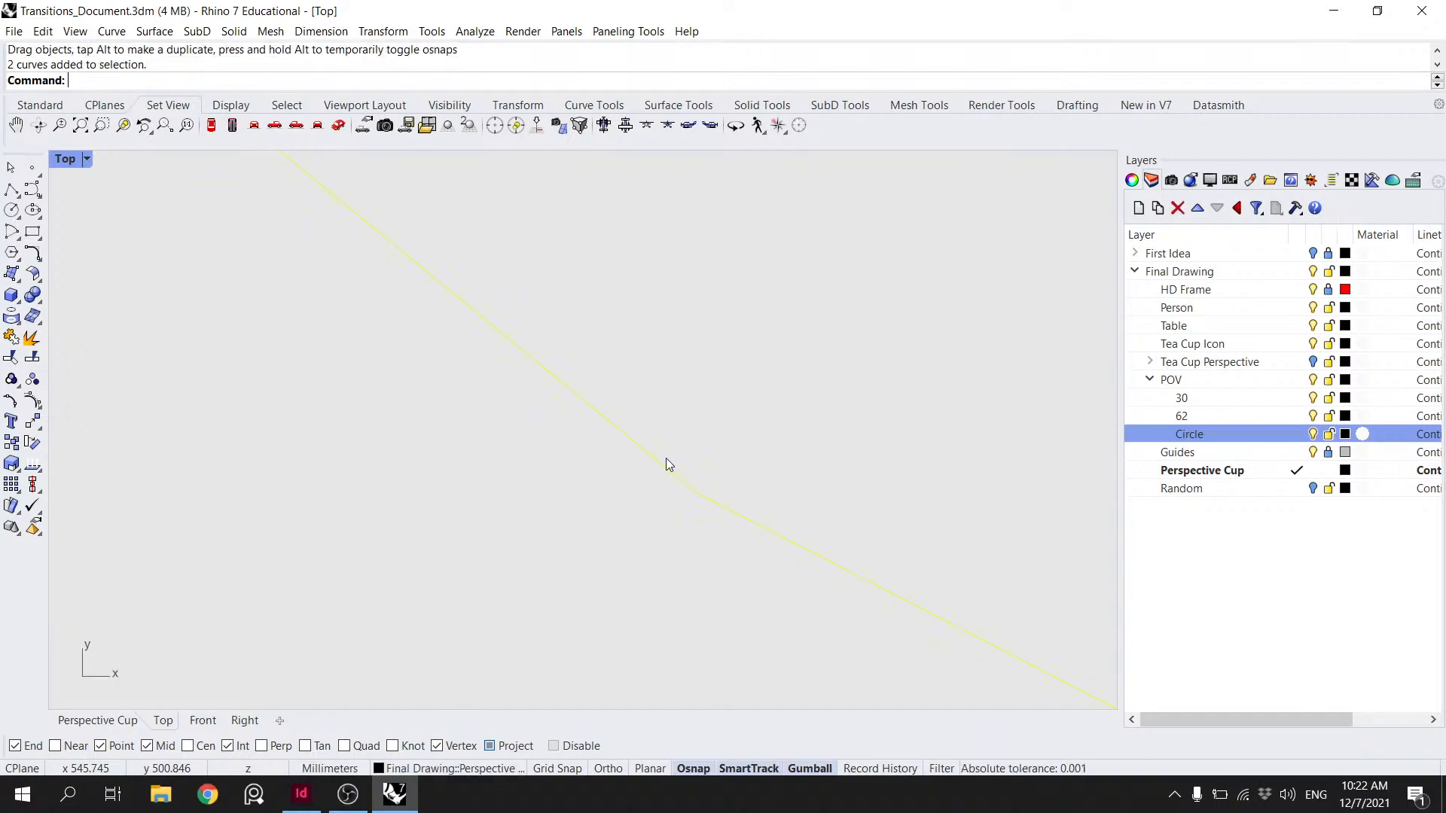
pyautogui.press('Return')
pyautogui.press('Escape')
# - Join the left arc with the curve that continues along the bottom of the inner handle opening
pyautogui.scroll(-8, 637, 413)
pyautogui.scroll(-3, 606, 369)
pyautogui.click(607, 369)
pyautogui.scroll(-8, 625, 369)
pyautogui.scroll(-12, 655, 369)
pyautogui.moveTo(833, 464); pyautogui.dragTo(540, 425, button='right')
pyautogui.click(538, 399)
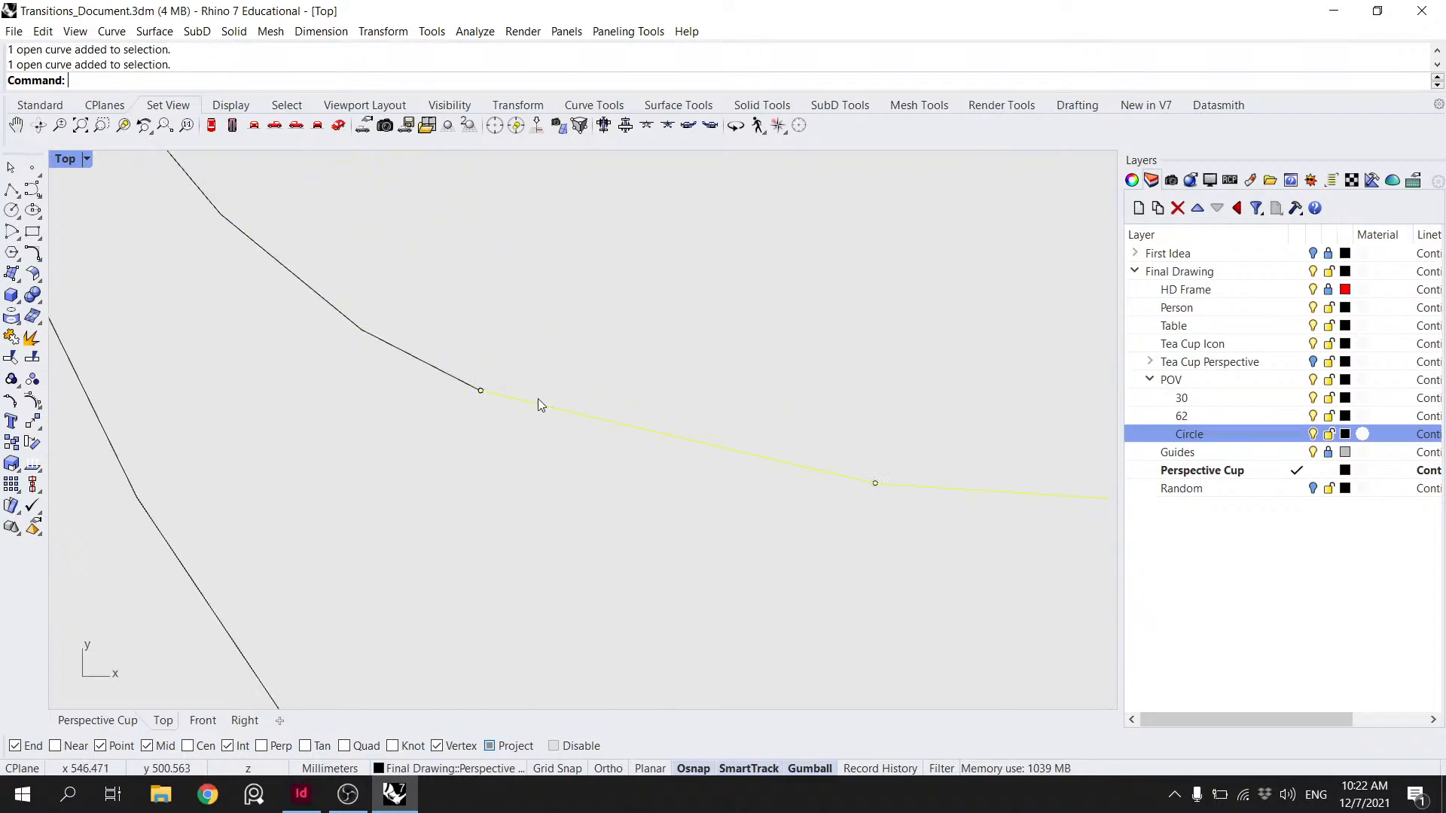
pyautogui.moveTo(545, 439); pyautogui.dragTo(444, 361)
pyautogui.scroll(-10, 711, 457)
pyautogui.moveTo(771, 449); pyautogui.dragTo(413, 428, button='right')
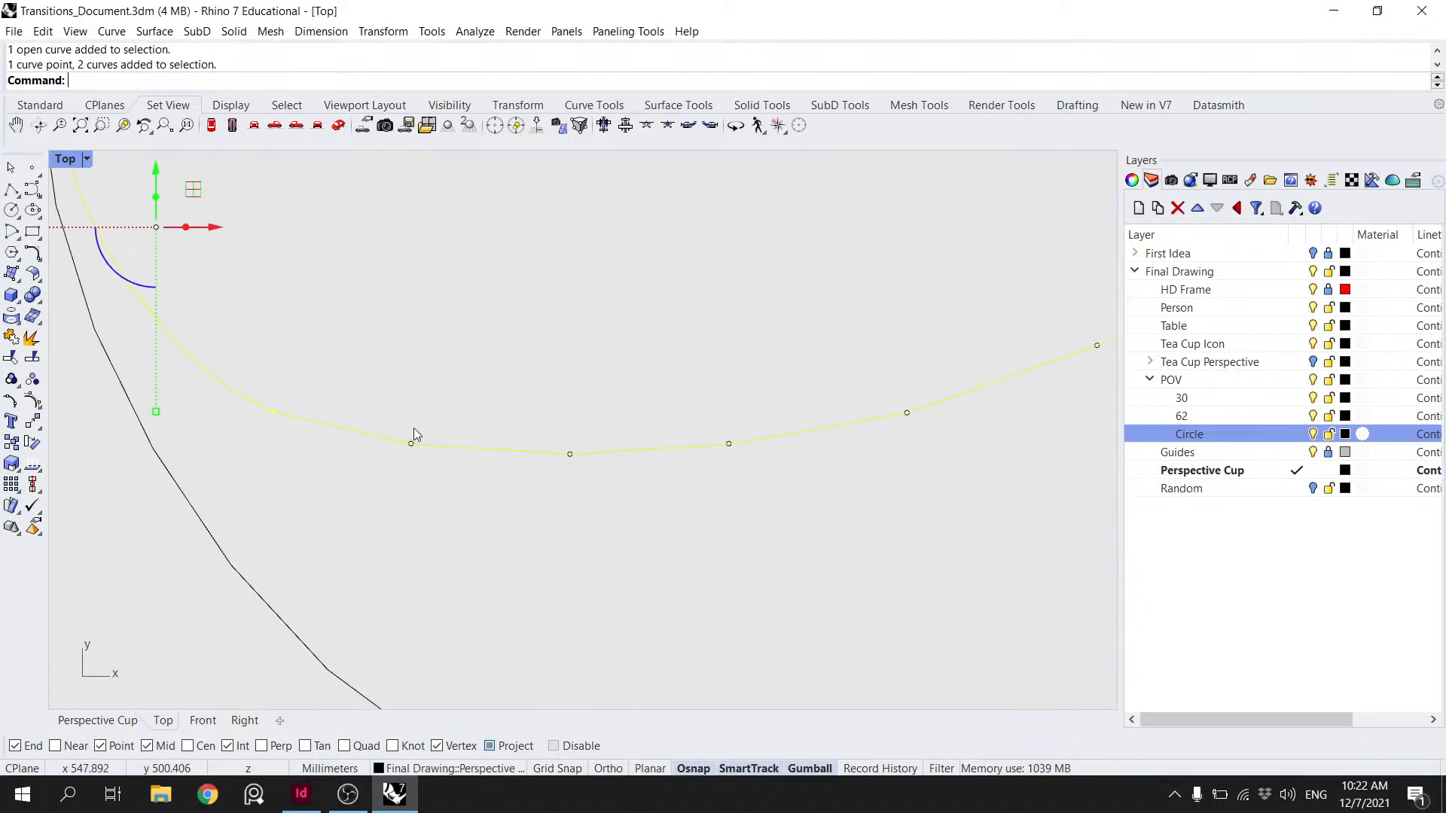
pyautogui.scroll(-5, 585, 506)
pyautogui.write('join')
pyautogui.press('Return')
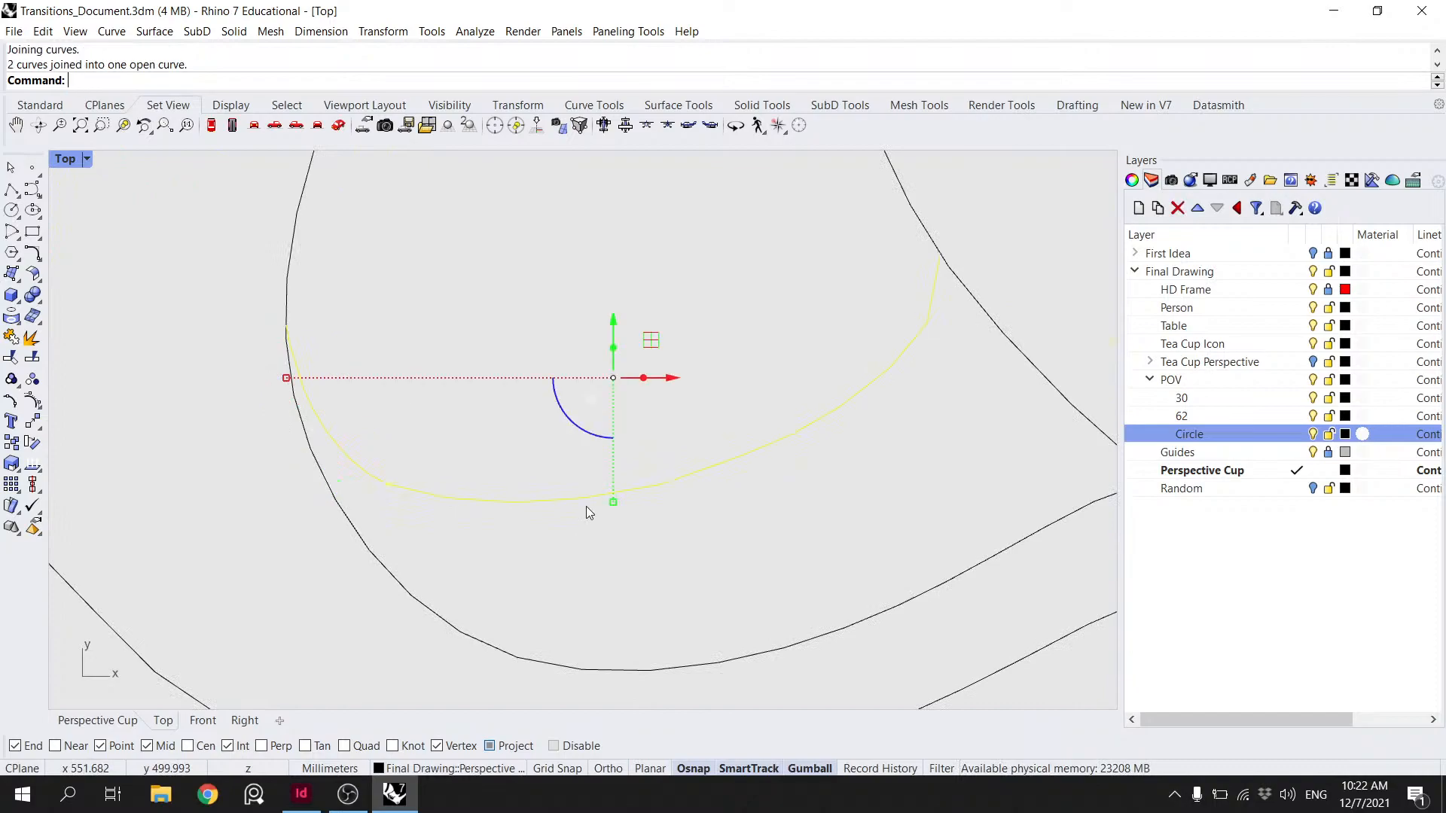
# - Examine the extent of the joined bottom curve and of the handle curve beneath it
pyautogui.press('Escape')
pyautogui.click(584, 499)
pyautogui.press('F10')
pyautogui.press('Escape')
pyautogui.click(533, 661)
pyautogui.scroll(-14, 560, 586)
pyautogui.press('Escape')
pyautogui.press('Escape')
# - Delete the short closed curve on the upper left of the inner handle line and undo the deletion
pyautogui.click(523, 356)
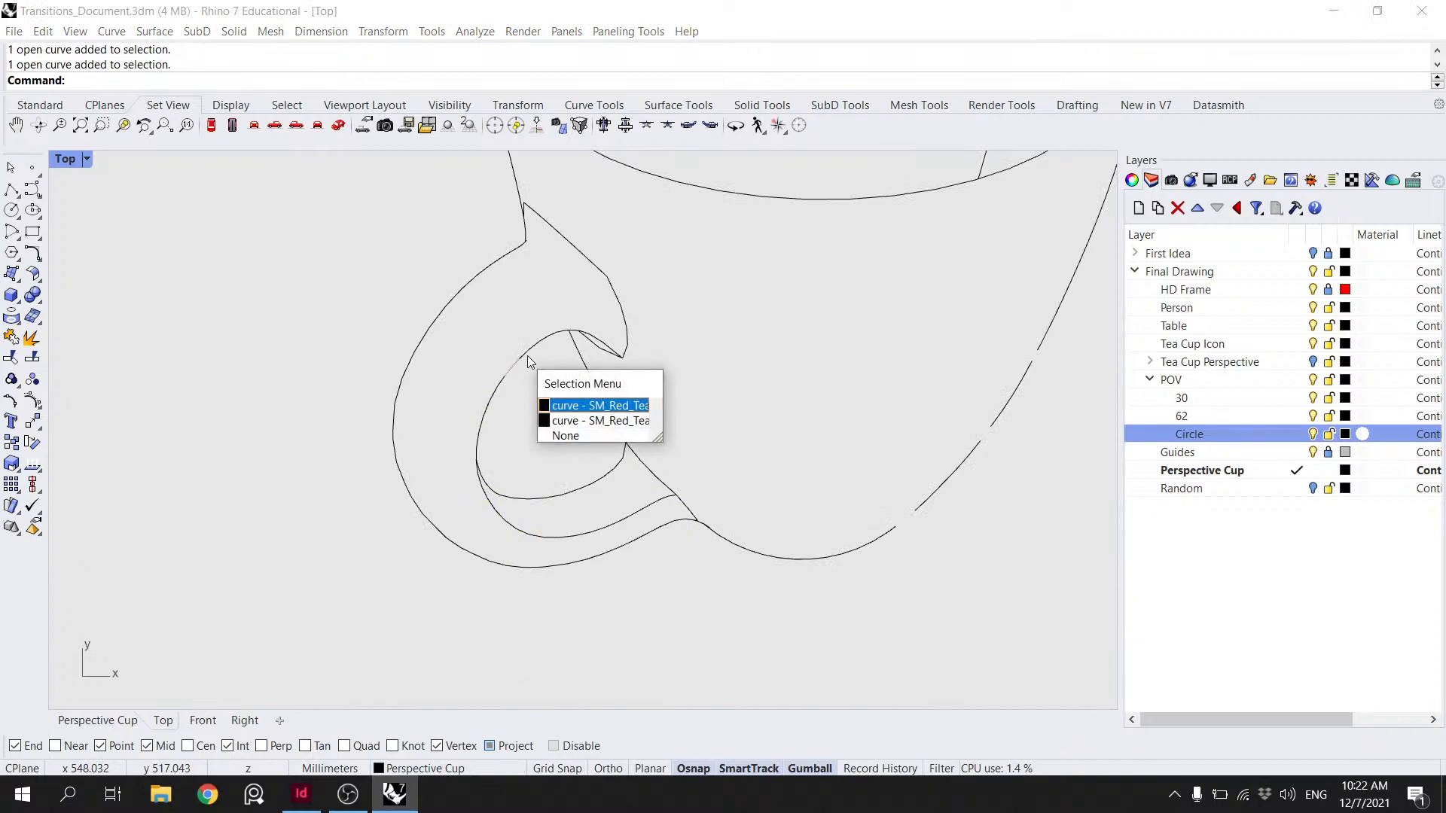
pyautogui.click(557, 405)
pyautogui.scroll(5, 542, 343)
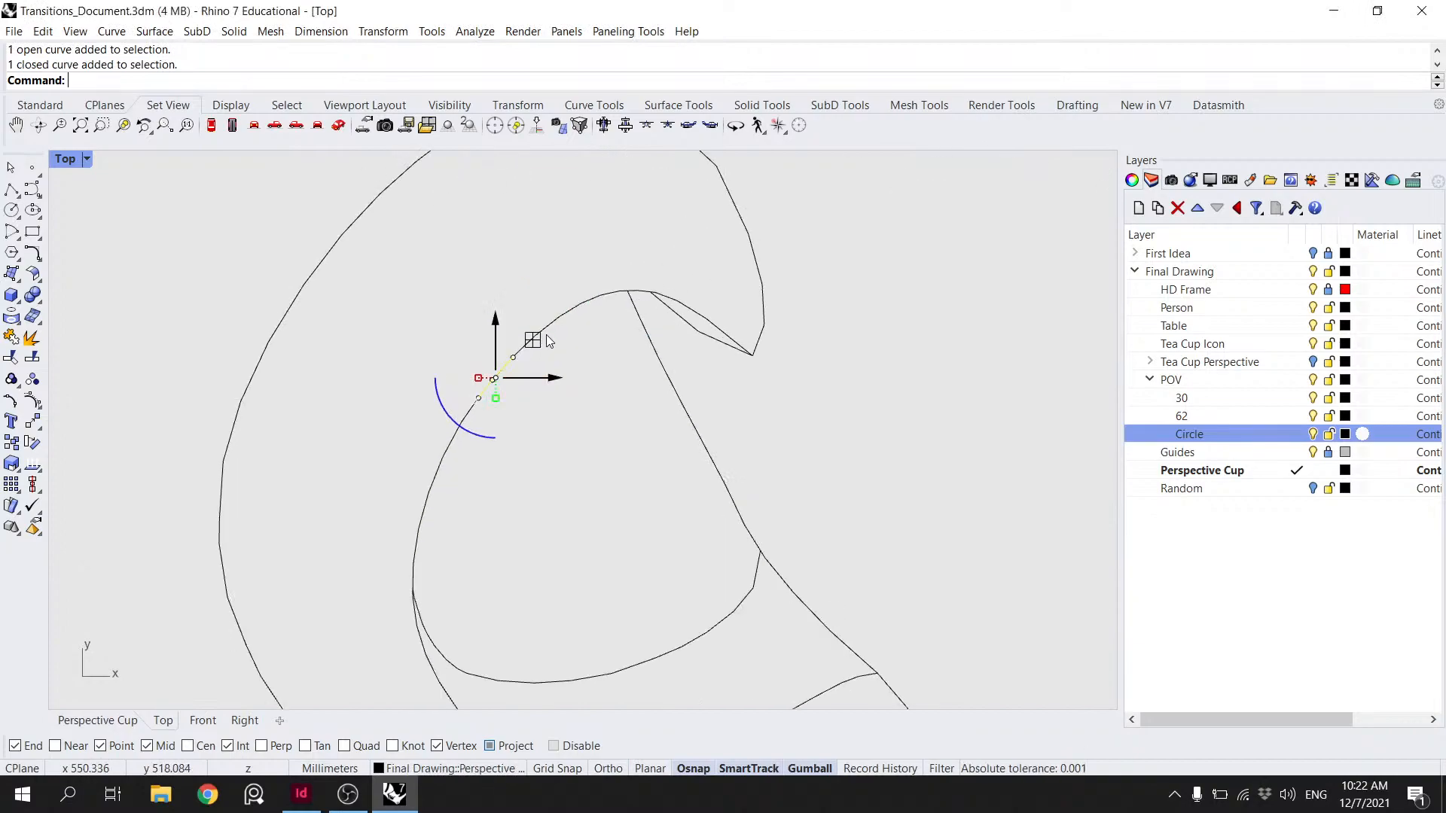
pyautogui.press('Delete')
pyautogui.hotkey('ctrl', 'z')
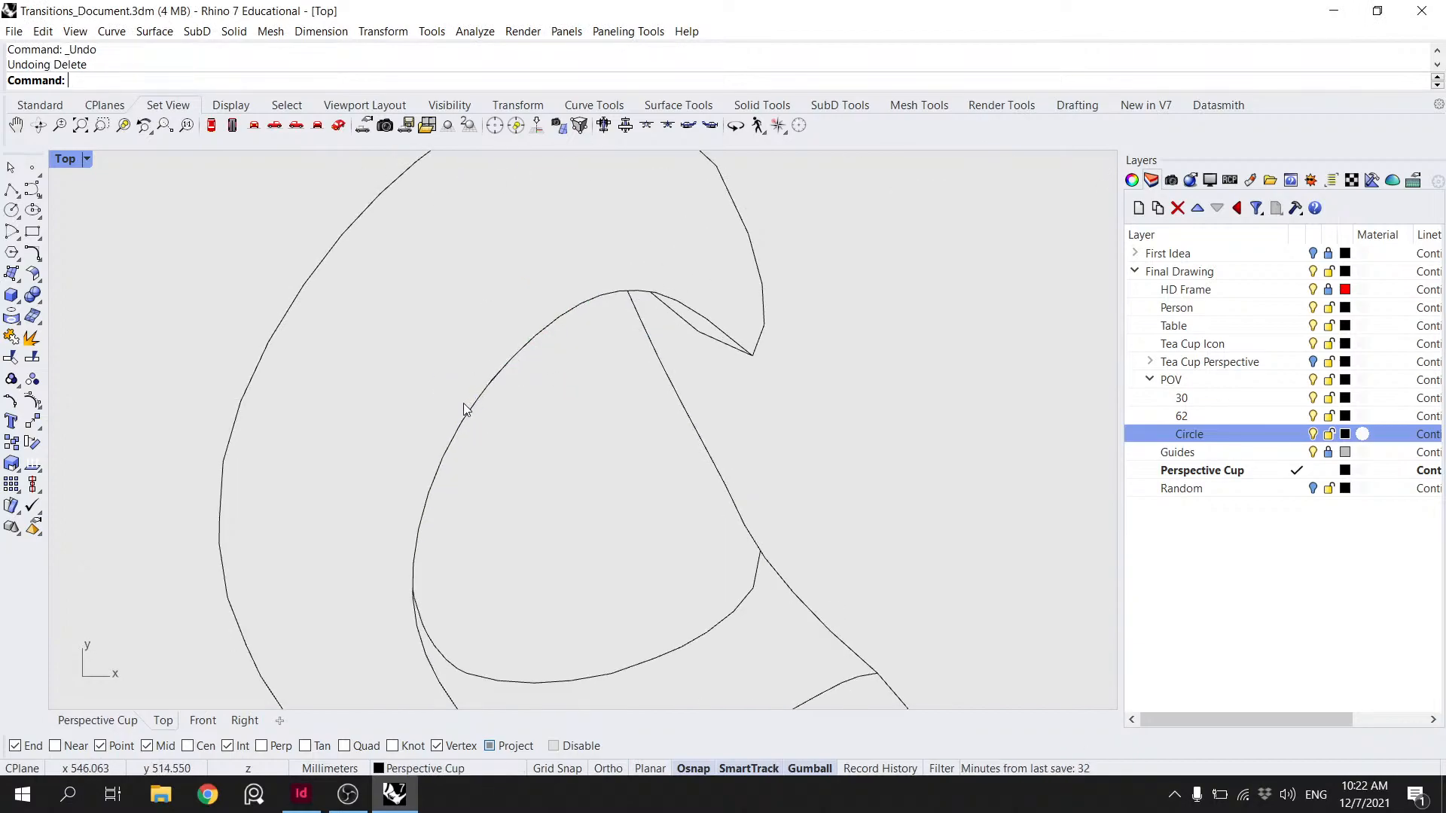
# - Select the consecutive curve pieces up the inner handle's left side and join them
pyautogui.click(414, 626)
pyautogui.scroll(8, 505, 388)
pyautogui.keyDown('shift'); pyautogui.click(424, 448); pyautogui.keyUp('shift')
pyautogui.keyDown('shift'); pyautogui.click(465, 392); pyautogui.keyUp('shift')
pyautogui.keyDown('shift'); pyautogui.click(540, 303); pyautogui.keyUp('shift')
pyautogui.keyDown('shift'); pyautogui.click(603, 247); pyautogui.keyUp('shift')
pyautogui.moveTo(650, 278); pyautogui.dragTo(572, 345, button='right')
pyautogui.write('Join')
pyautogui.press('Return')
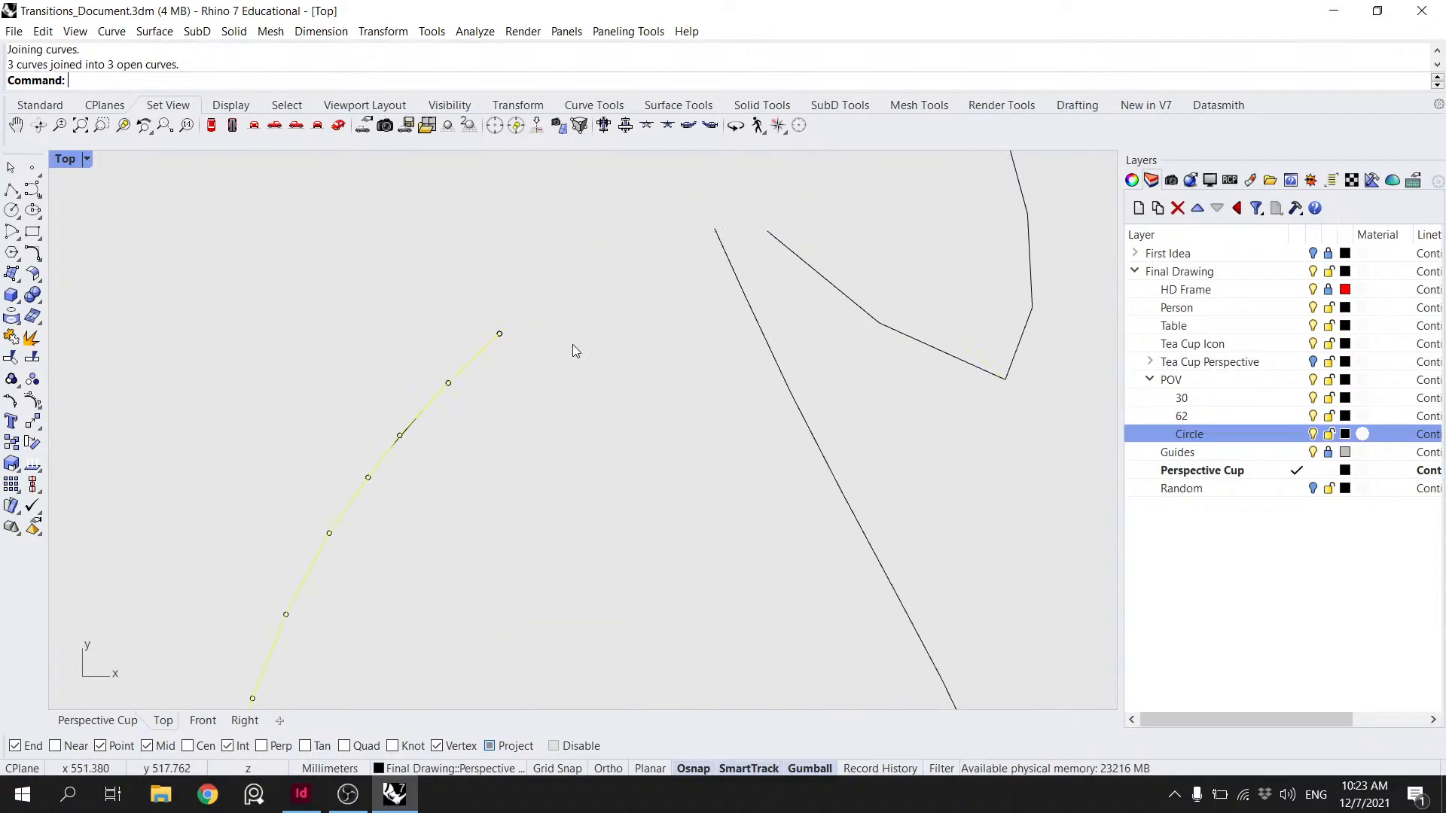
# - Delete the overlapping duplicate curves lying on the inner handle's left arc
pyautogui.press('Escape')
pyautogui.click(404, 432)
pyautogui.click(455, 474)
pyautogui.press('Delete')
pyautogui.click(380, 472)
pyautogui.click(349, 509)
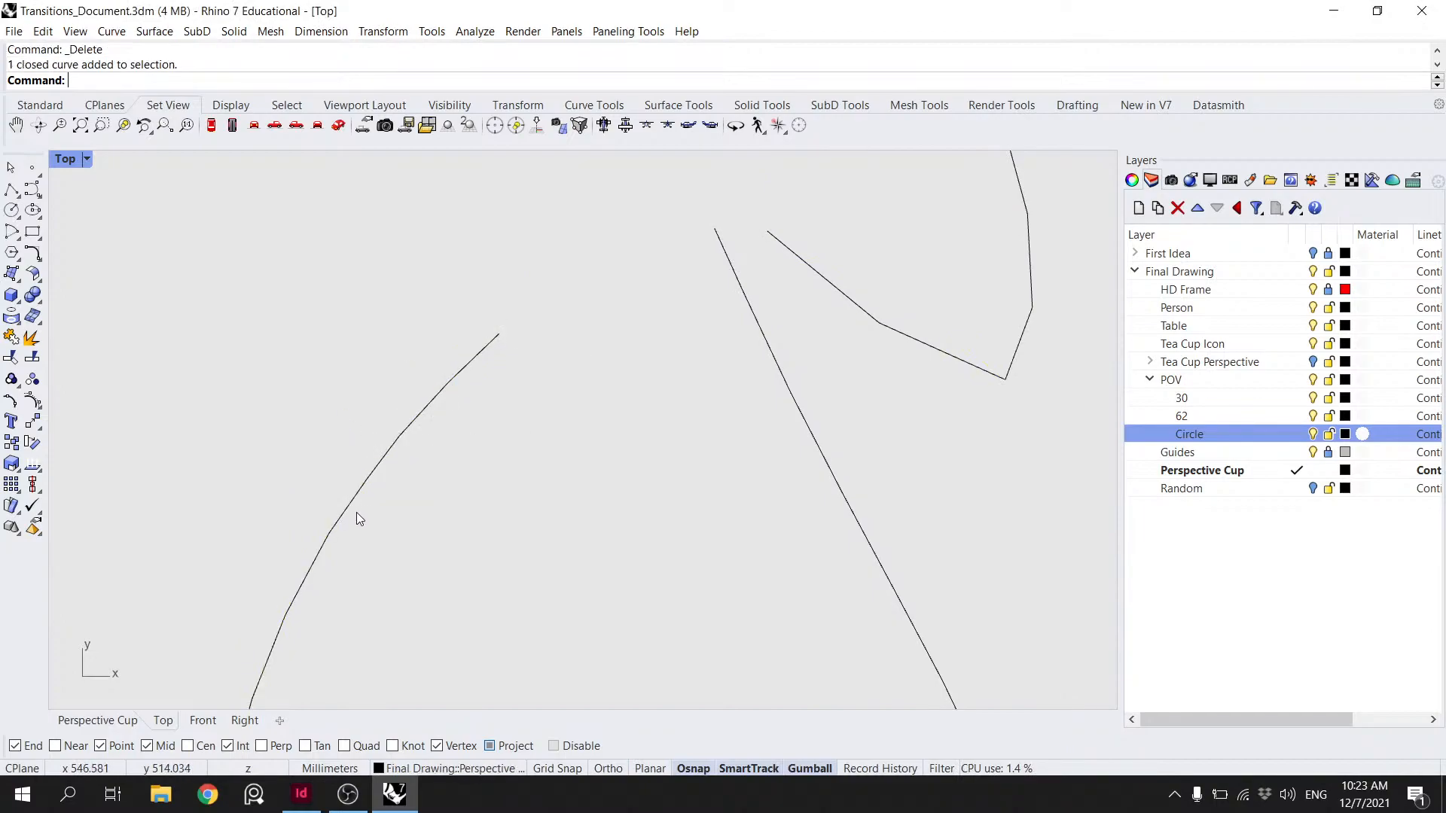
pyautogui.click(317, 566)
pyautogui.click(388, 631)
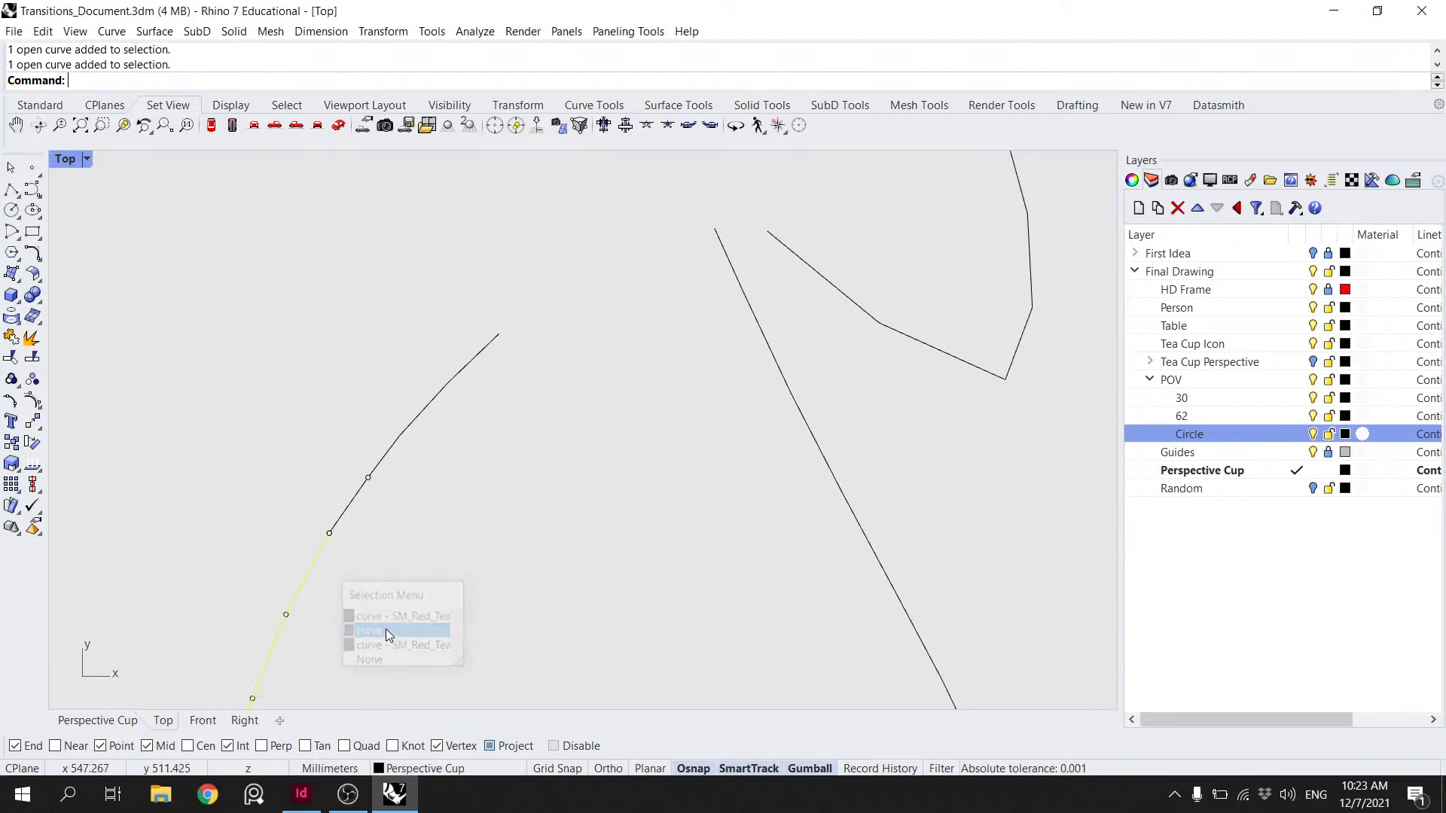
pyautogui.press('Delete')
# - Try to join the long lower handle curve with the short segments at the upper end of the left arc
pyautogui.click(312, 564)
pyautogui.click(386, 625)
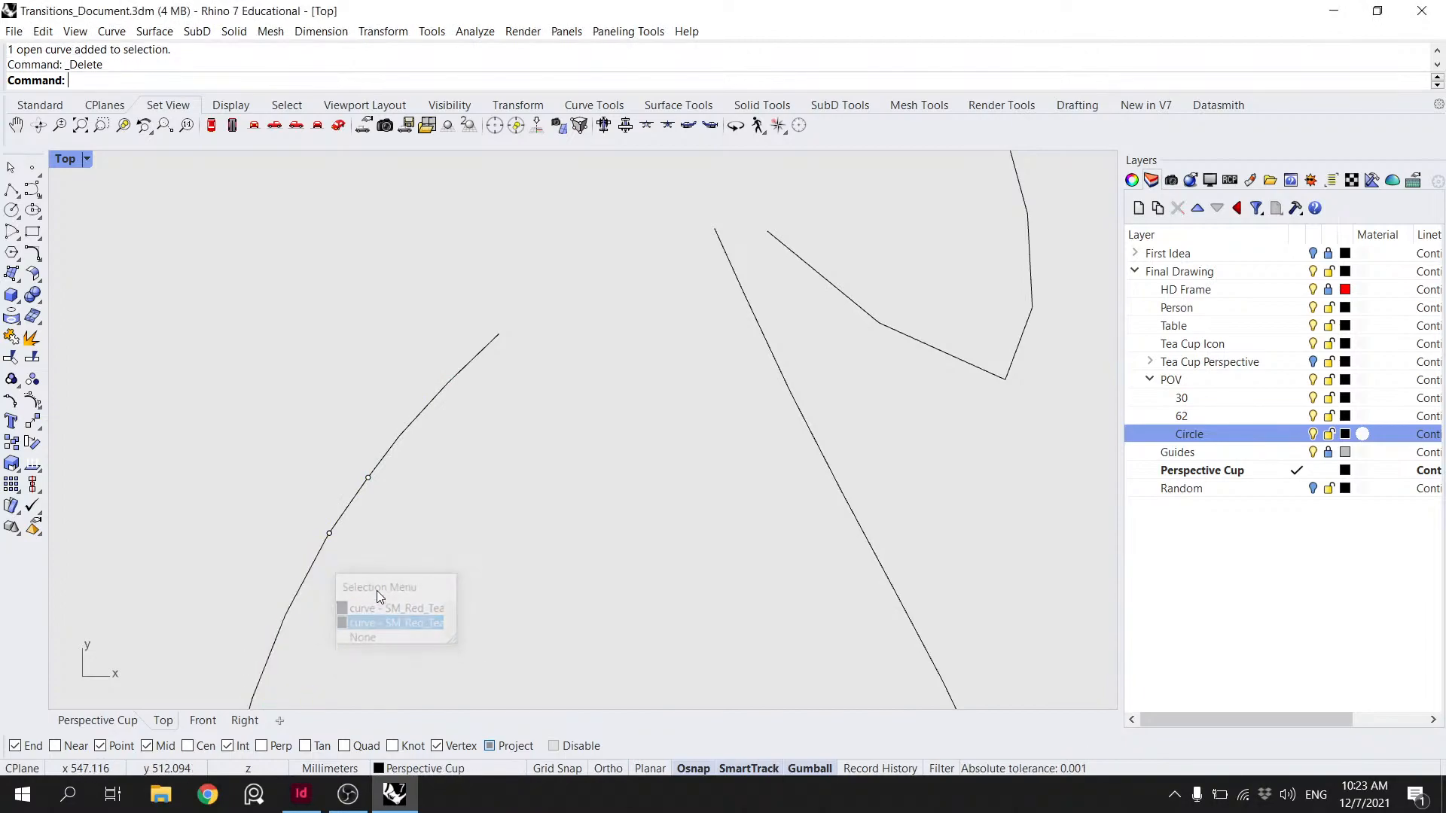
pyautogui.scroll(-5, 323, 560)
pyautogui.scroll(4, 444, 395)
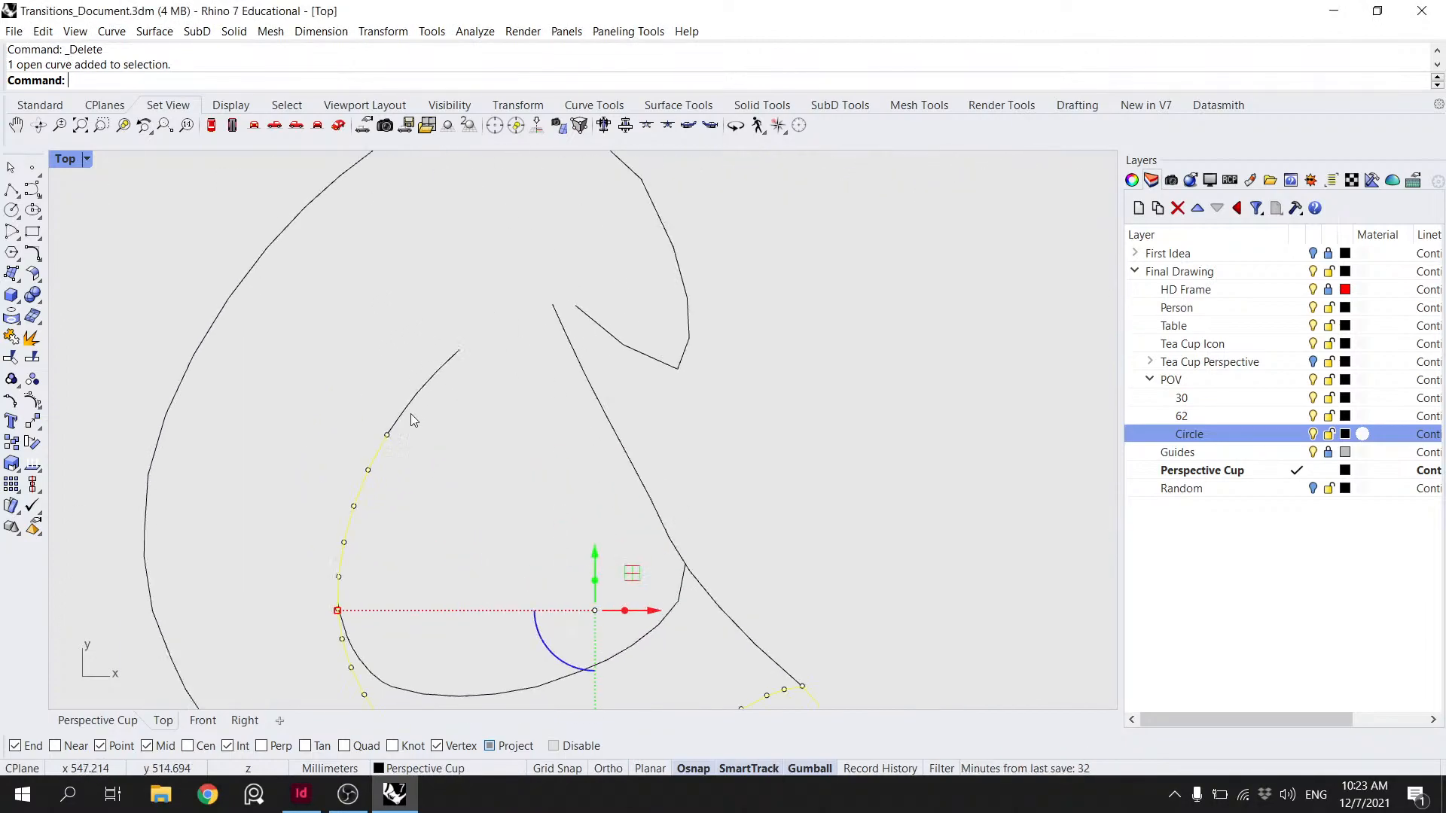
pyautogui.click(412, 412)
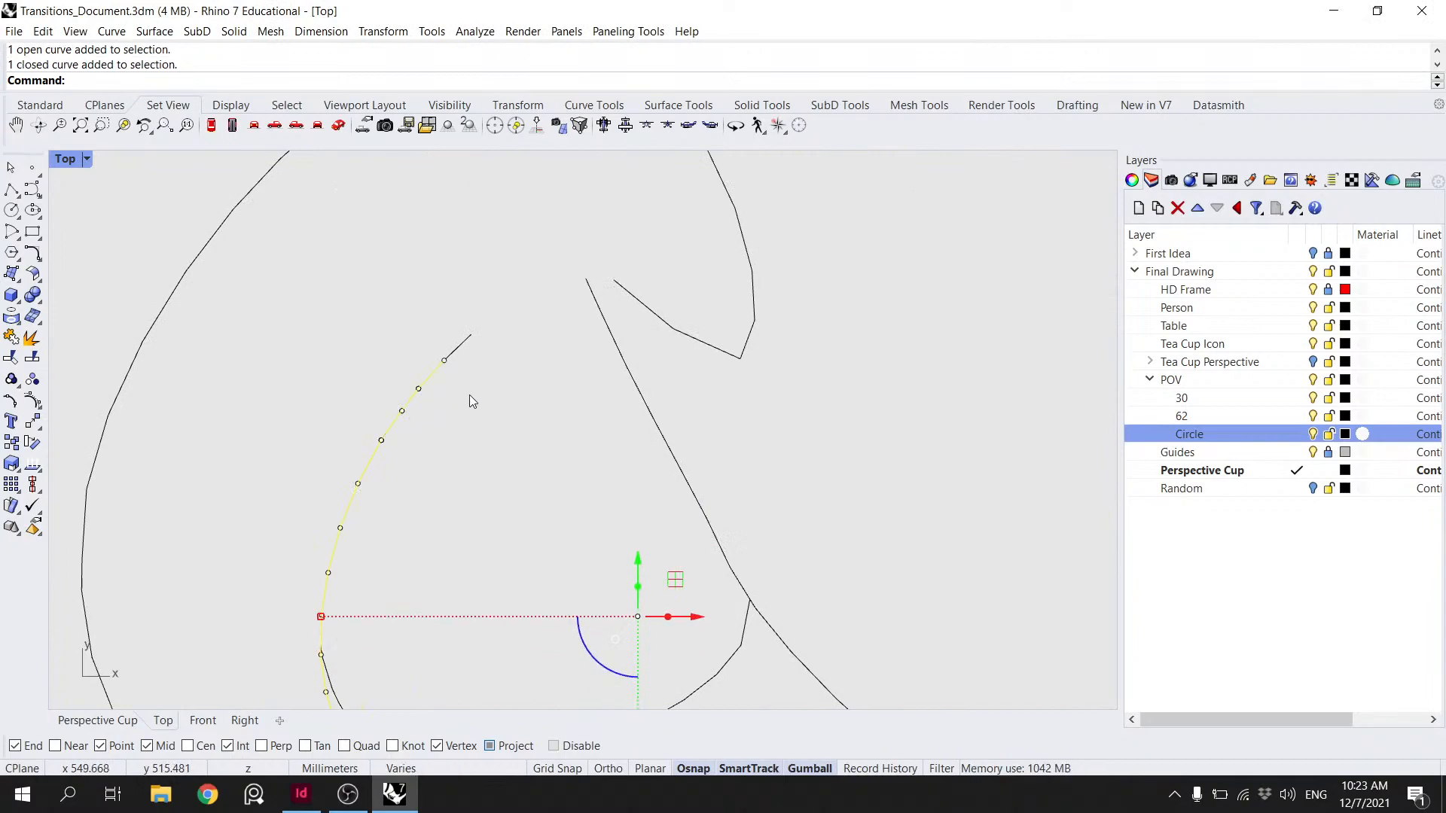
pyautogui.keyDown('shift'); pyautogui.click(453, 346); pyautogui.keyUp('shift')
pyautogui.write('join')
pyautogui.press('Return')
pyautogui.press('Escape')
# - Explode the doubled segment directly above the long handle curve's upper end and delete one of its parallel lines
pyautogui.click(386, 433)
pyautogui.scroll(5, 381, 445)
pyautogui.scroll(10, 354, 473)
pyautogui.scroll(12, 281, 499)
pyautogui.press('Escape')
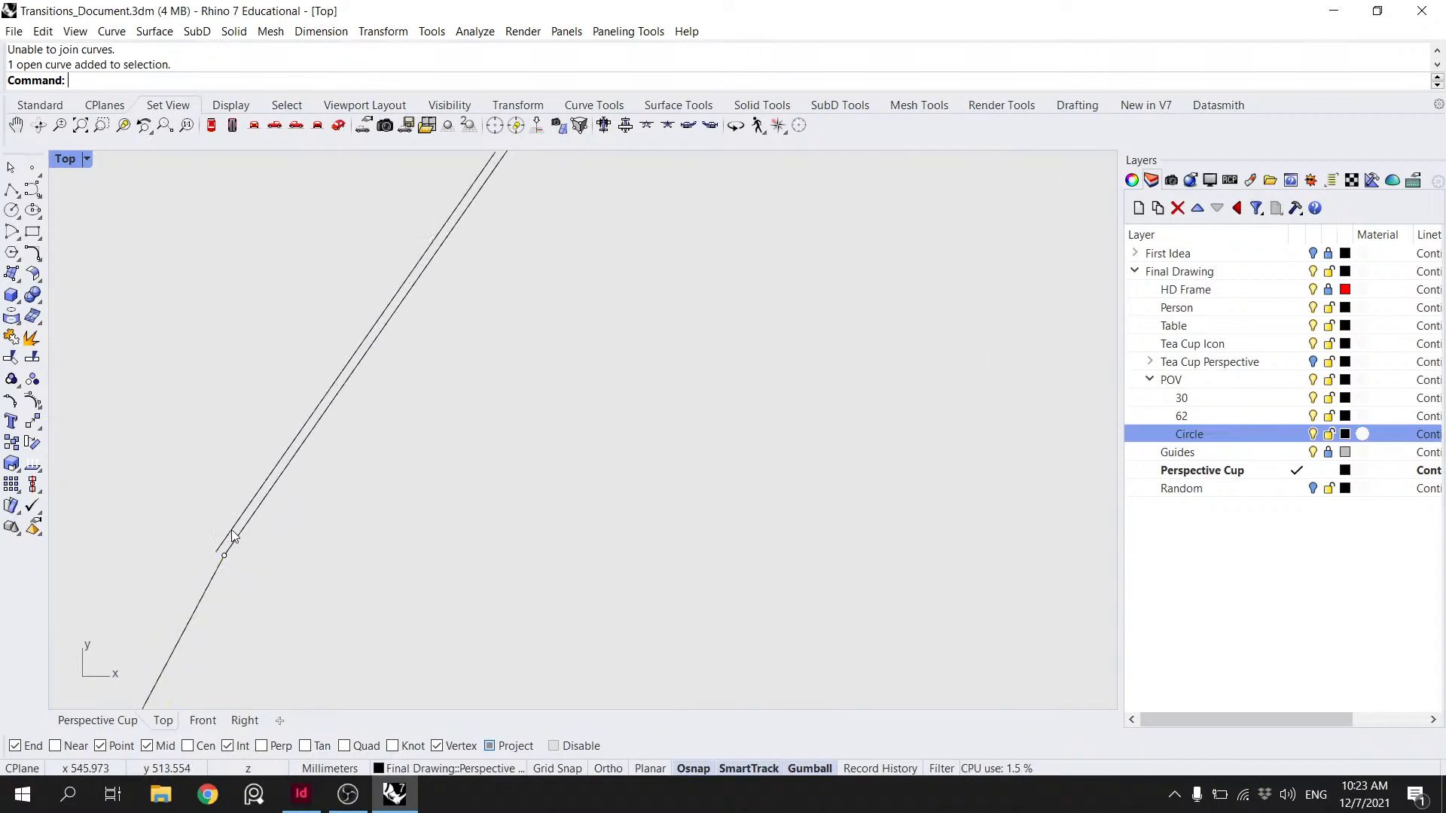
pyautogui.click(227, 547)
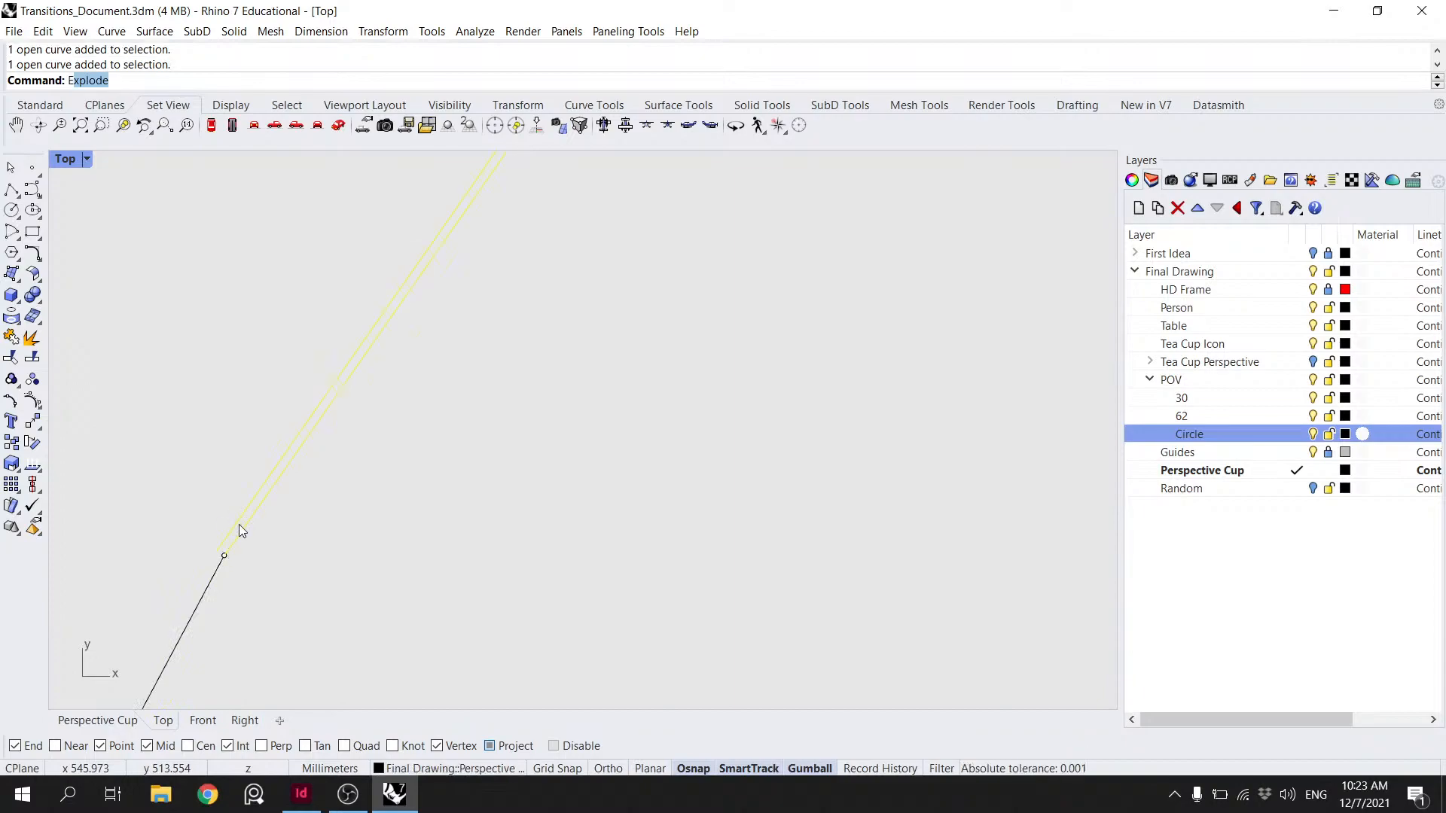
pyautogui.press('Return')
pyautogui.click(238, 524)
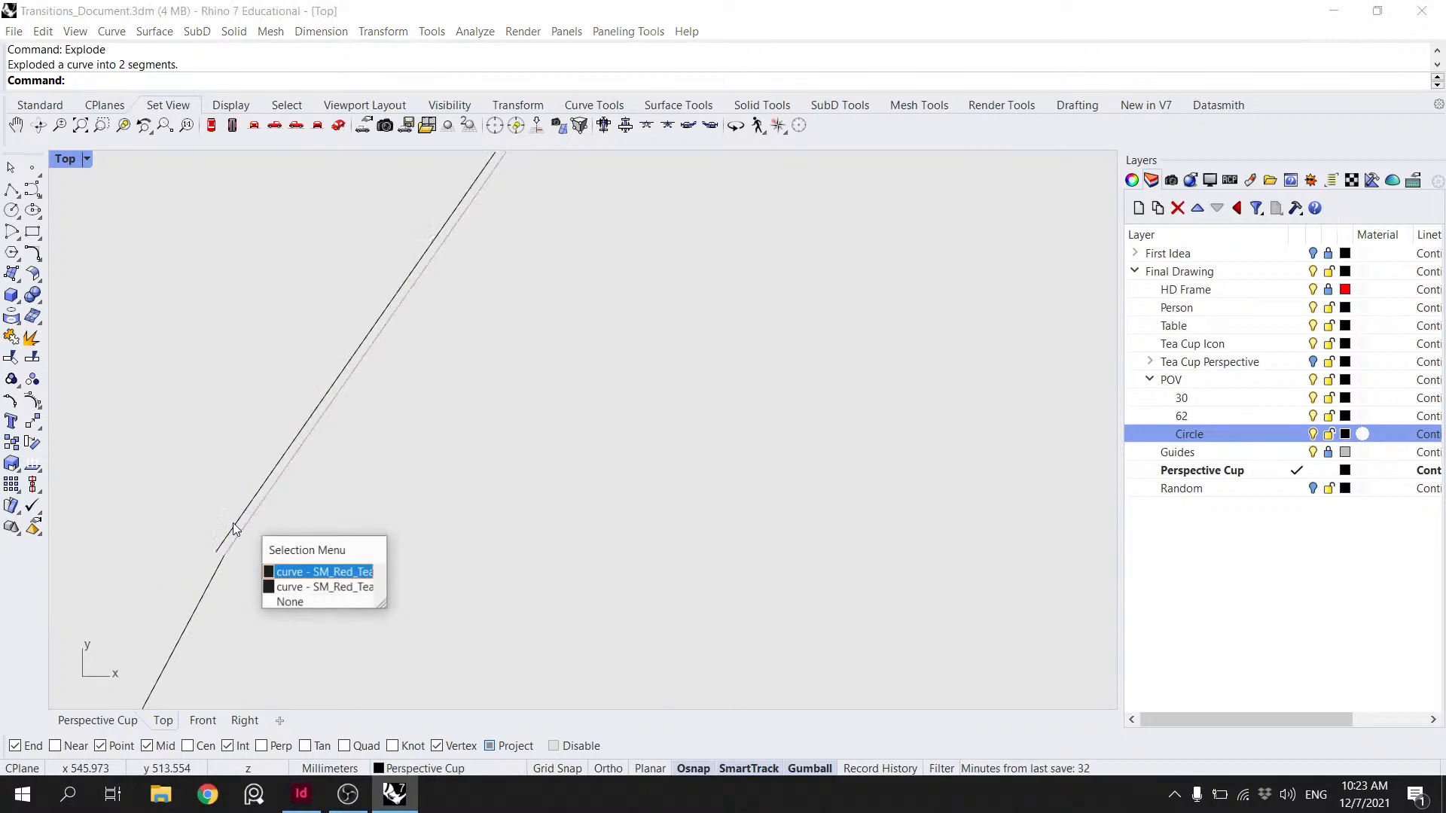
pyautogui.click(301, 570)
pyautogui.press('Delete')
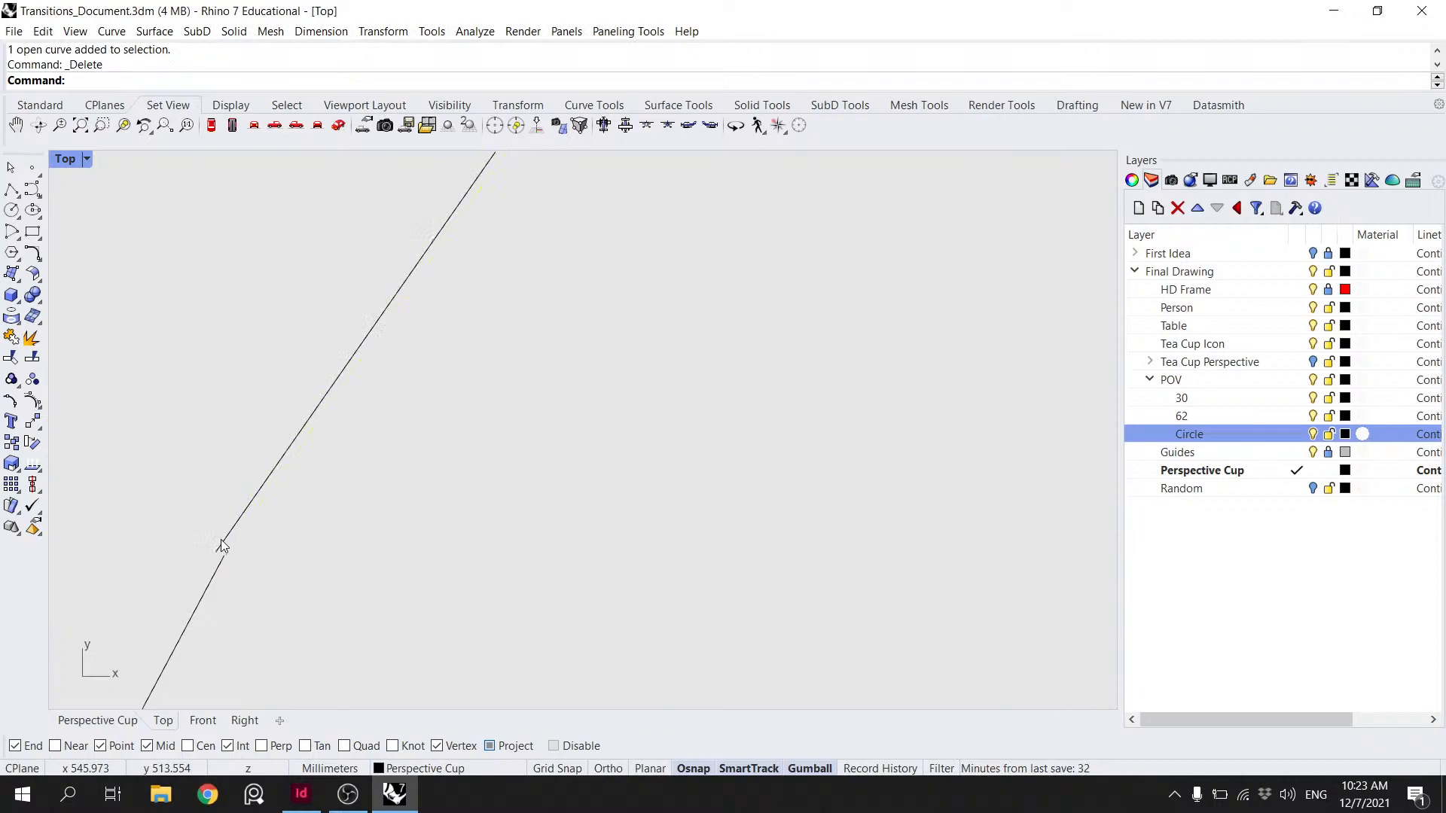
# - Close the small gap at the corner and join the remaining single segment to the long handle curve below it
pyautogui.click(223, 539)
pyautogui.click(220, 549)
pyautogui.hotkey('ctrl', 'j')
pyautogui.click(218, 555)
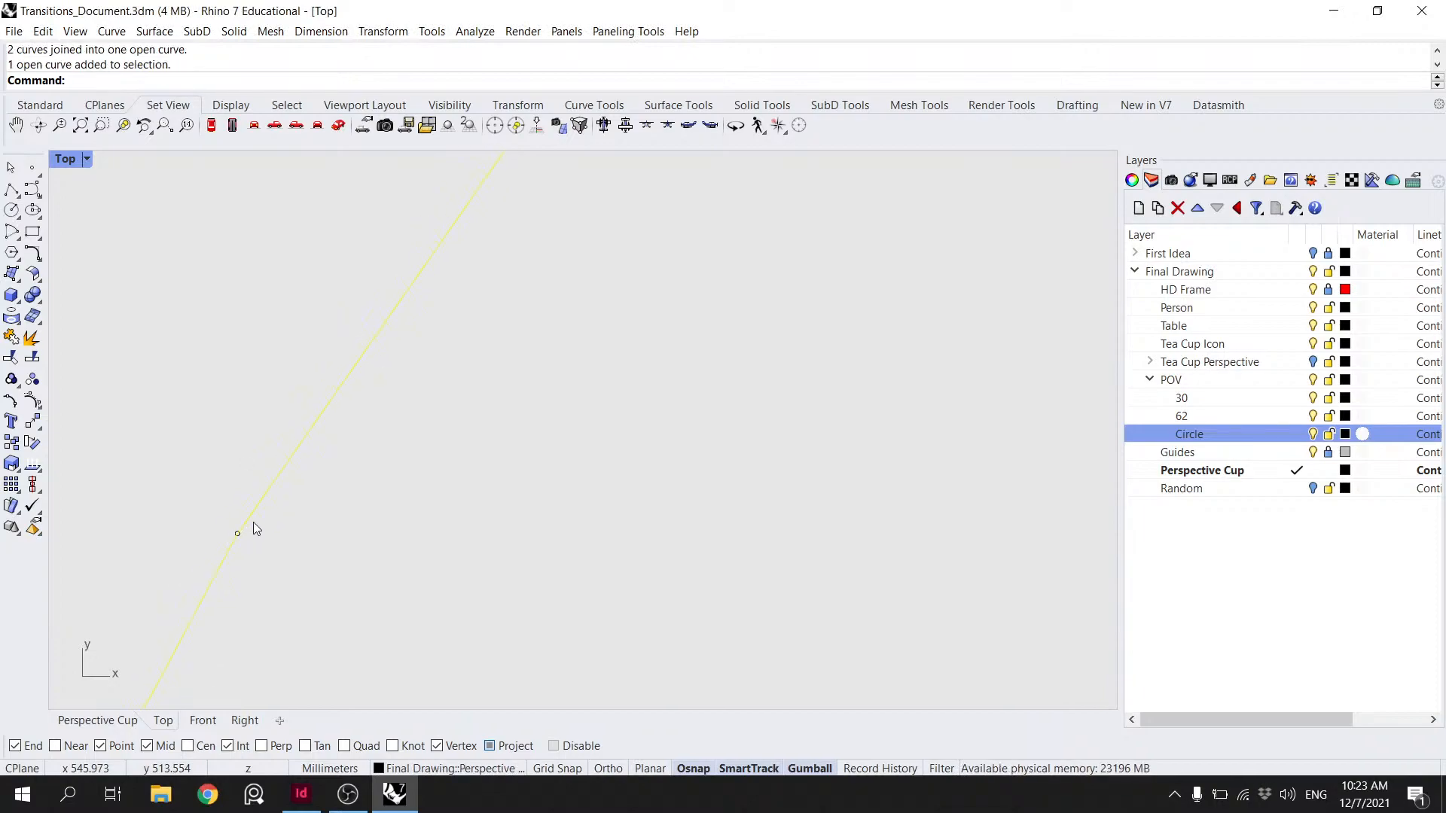
pyautogui.press('Escape')
pyautogui.scroll(-5, 238, 527)
pyautogui.scroll(-8, 337, 390)
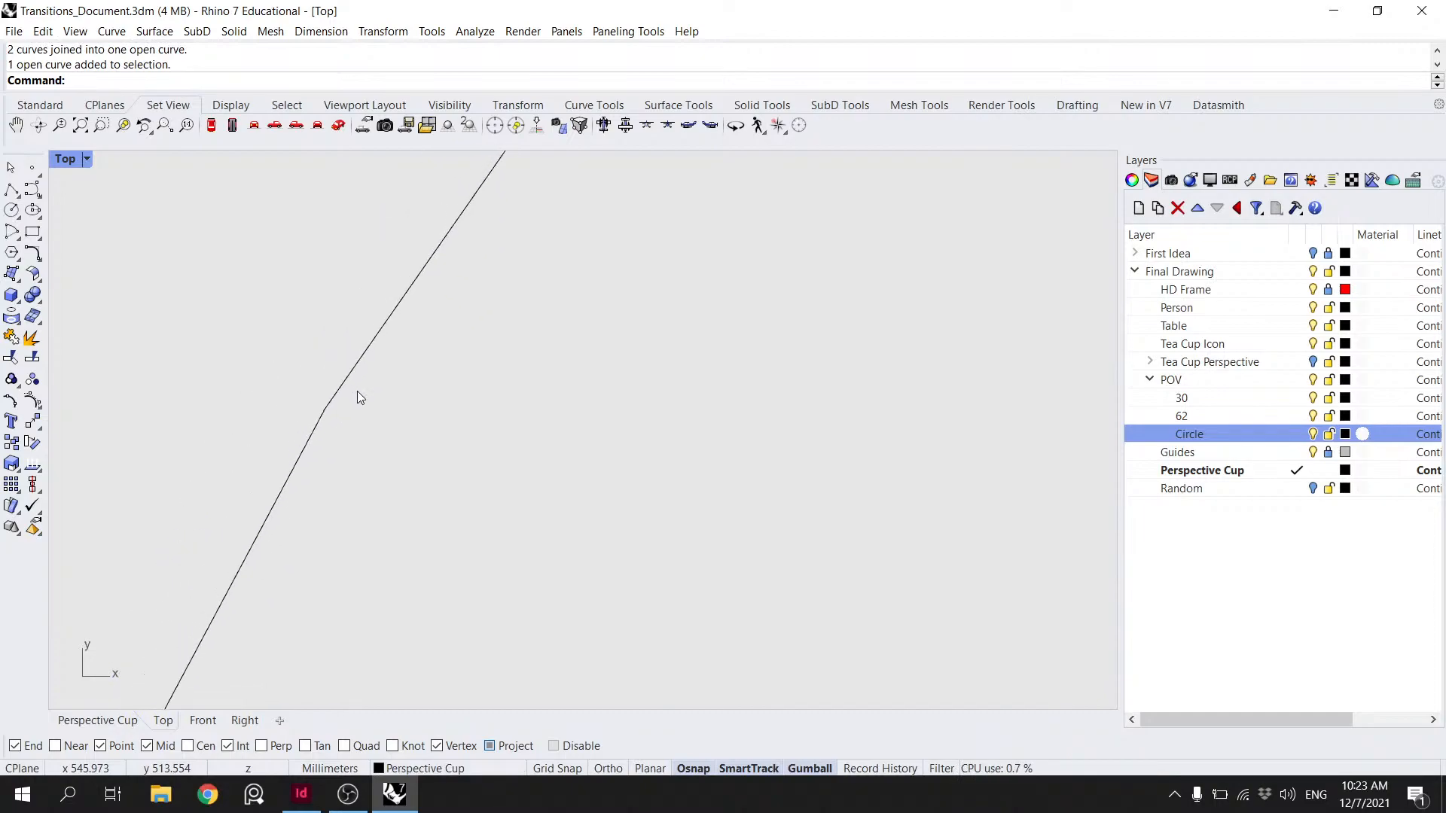
pyautogui.scroll(-8, 377, 392)
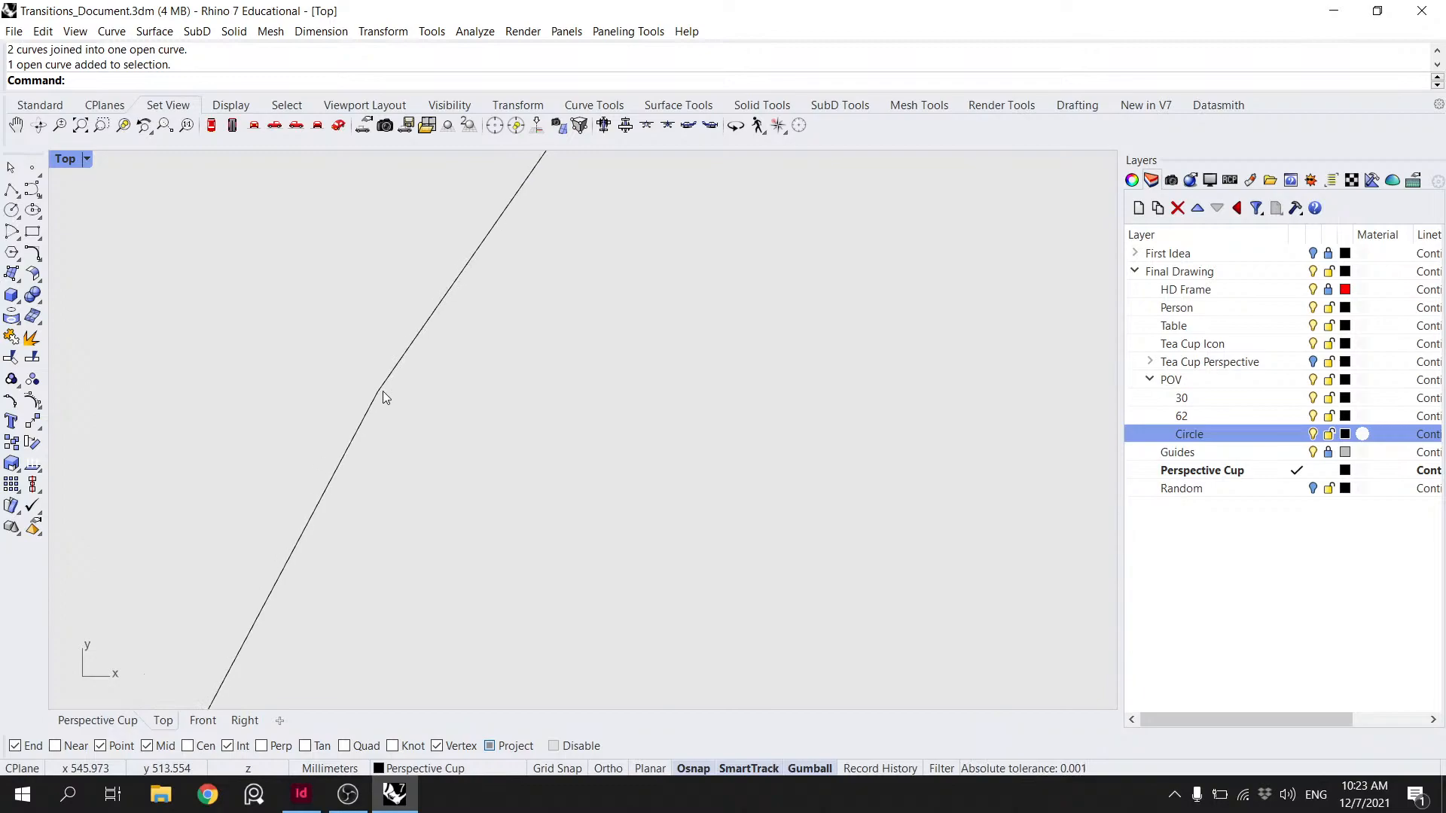
# - Try to join the long handle curve with the closed curve and end segment above it on the left arc
pyautogui.click(394, 369)
pyautogui.scroll(-4, 396, 363)
pyautogui.click(360, 392)
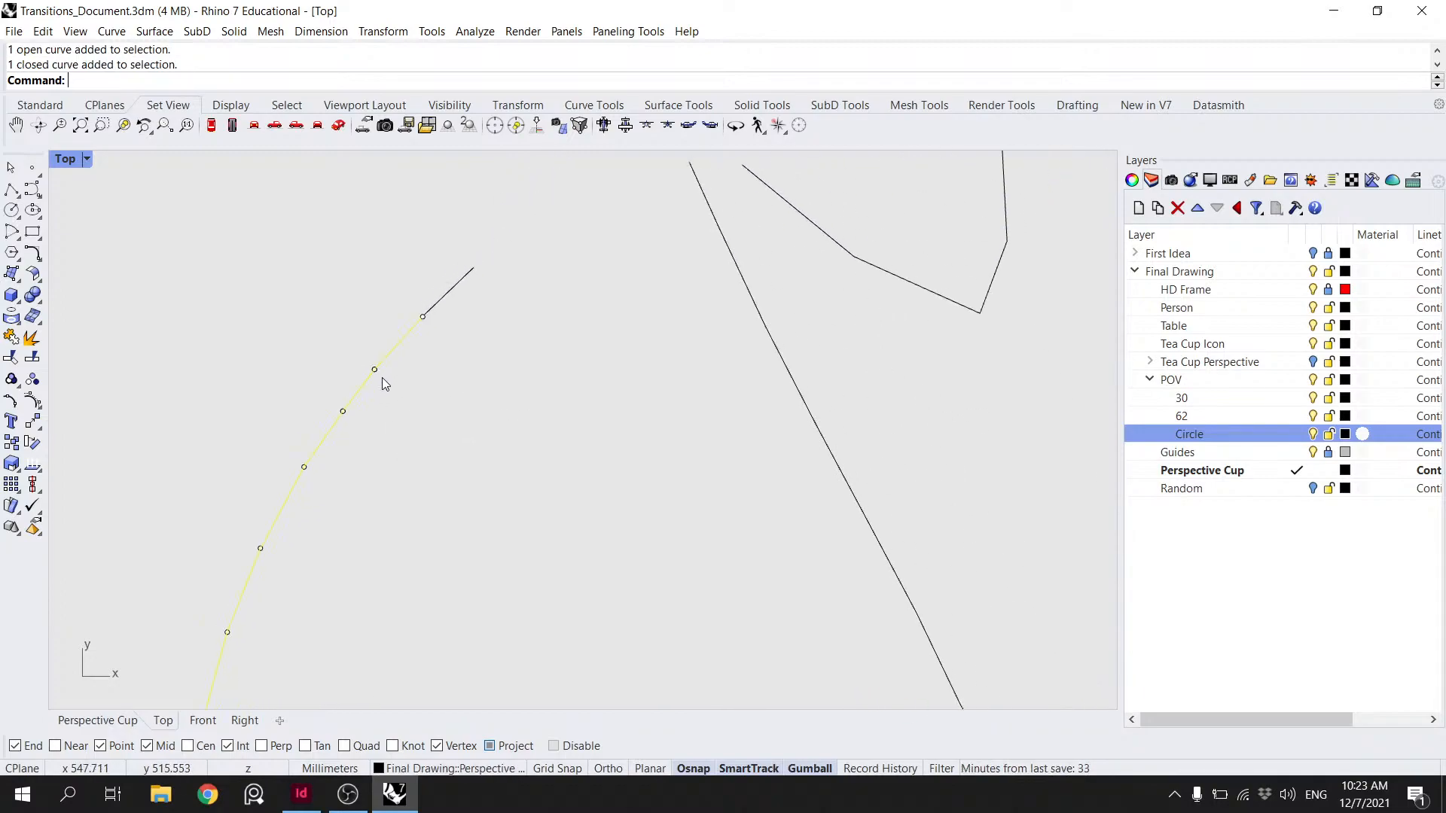
pyautogui.keyDown('shift'); pyautogui.click(454, 290); pyautogui.keyUp('shift')
pyautogui.write('Join')
pyautogui.press('Return')
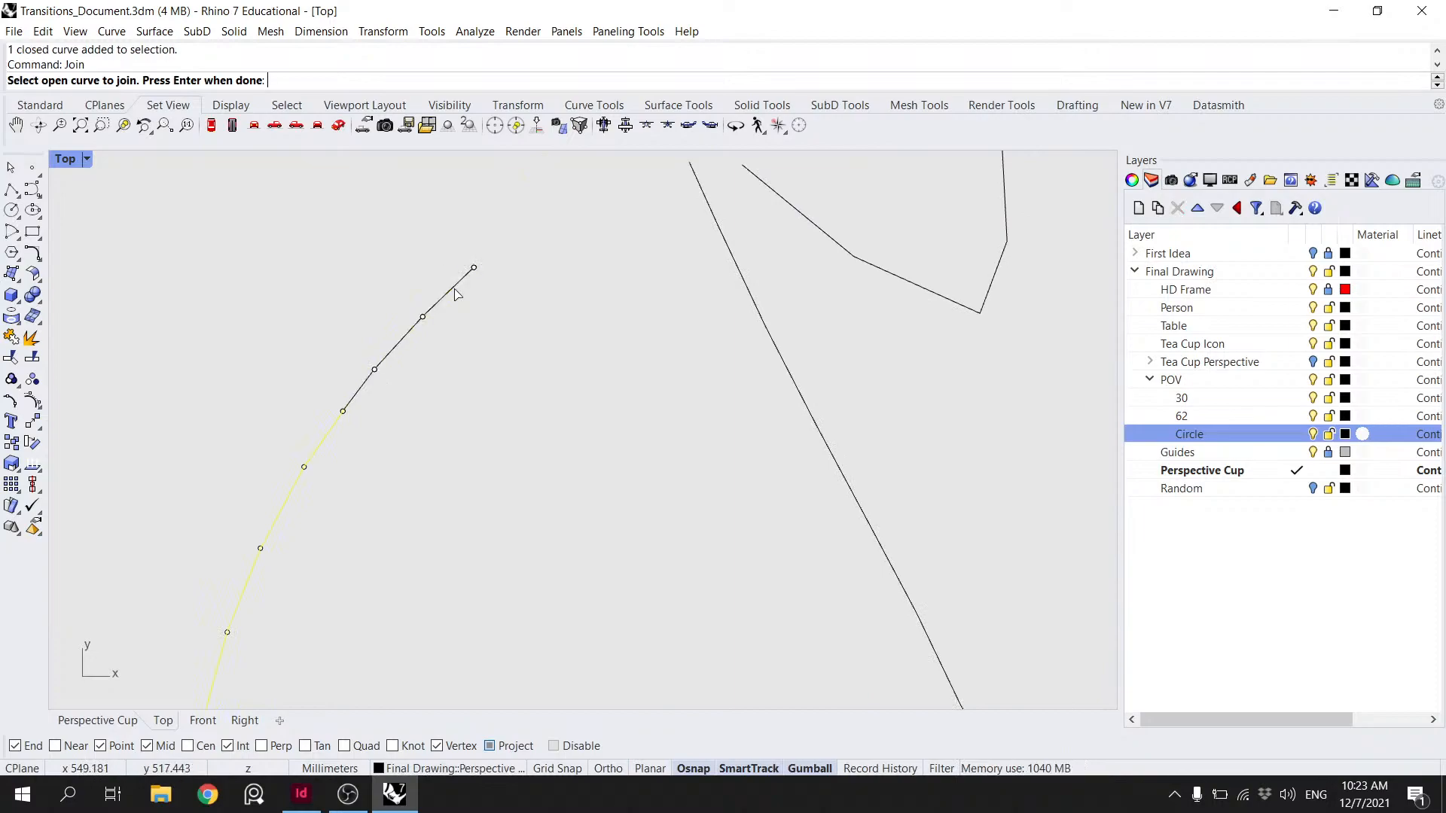
pyautogui.press('Return')
# - Explode the short closed curve on the upper left arc and delete the duplicate of its lower segment
pyautogui.click(360, 394)
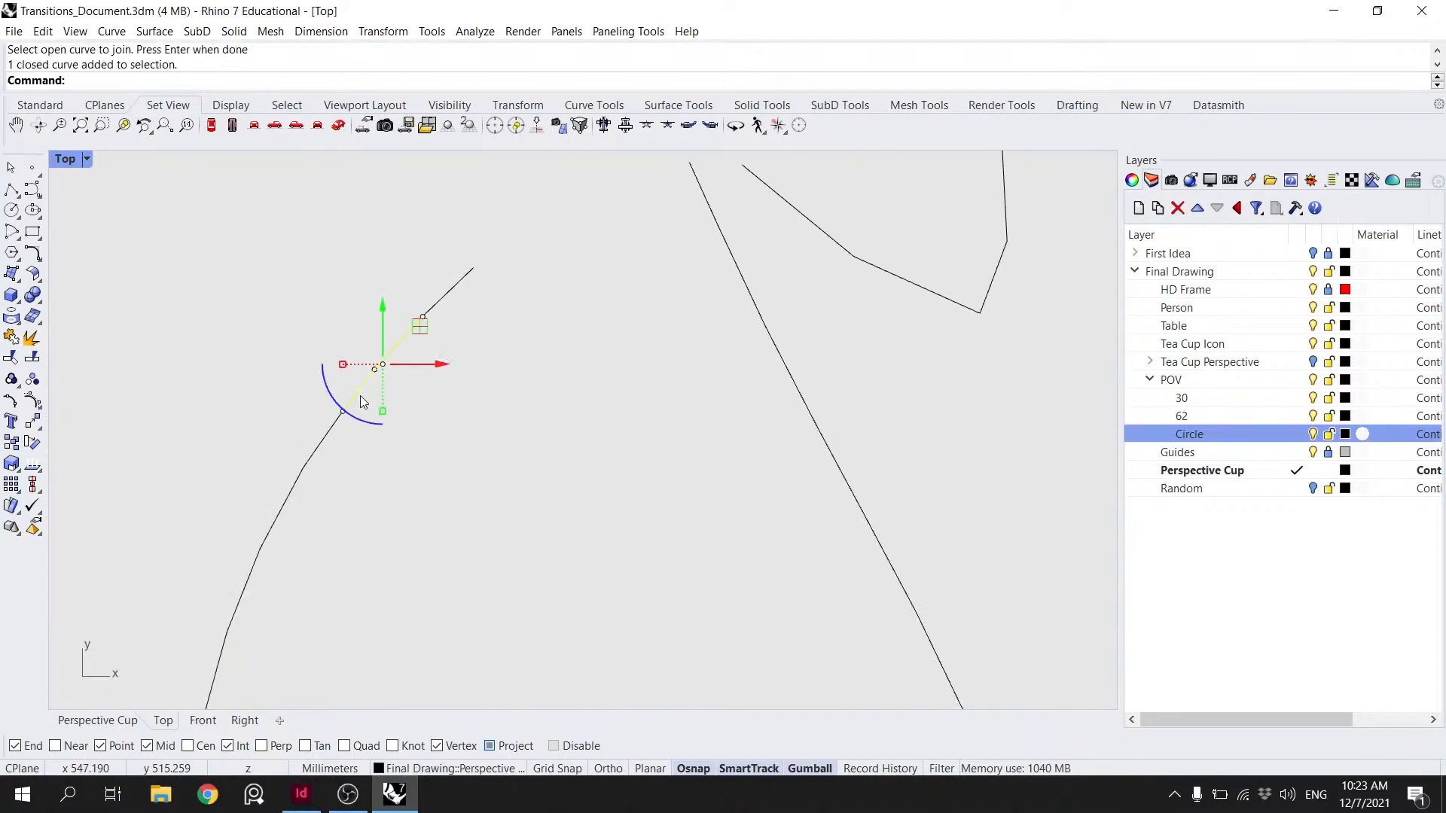
pyautogui.write('Exp')
pyautogui.press('Return')
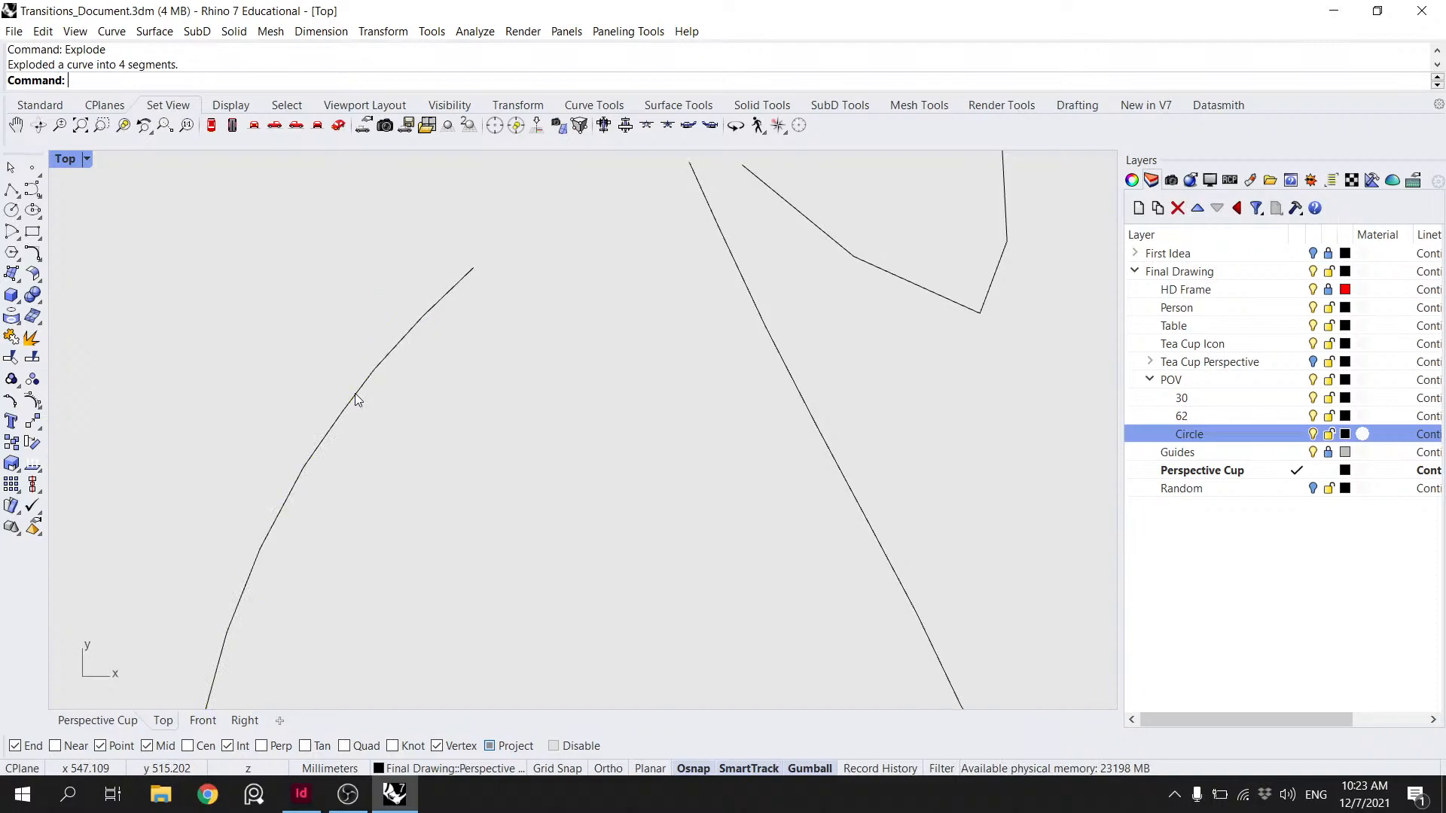
pyautogui.click(354, 393)
pyautogui.click(417, 440)
pyautogui.press('Delete')
# - Remove the duplicate of the exploded curve's upper segment and join both remaining segments to the long handle curve
pyautogui.click(382, 363)
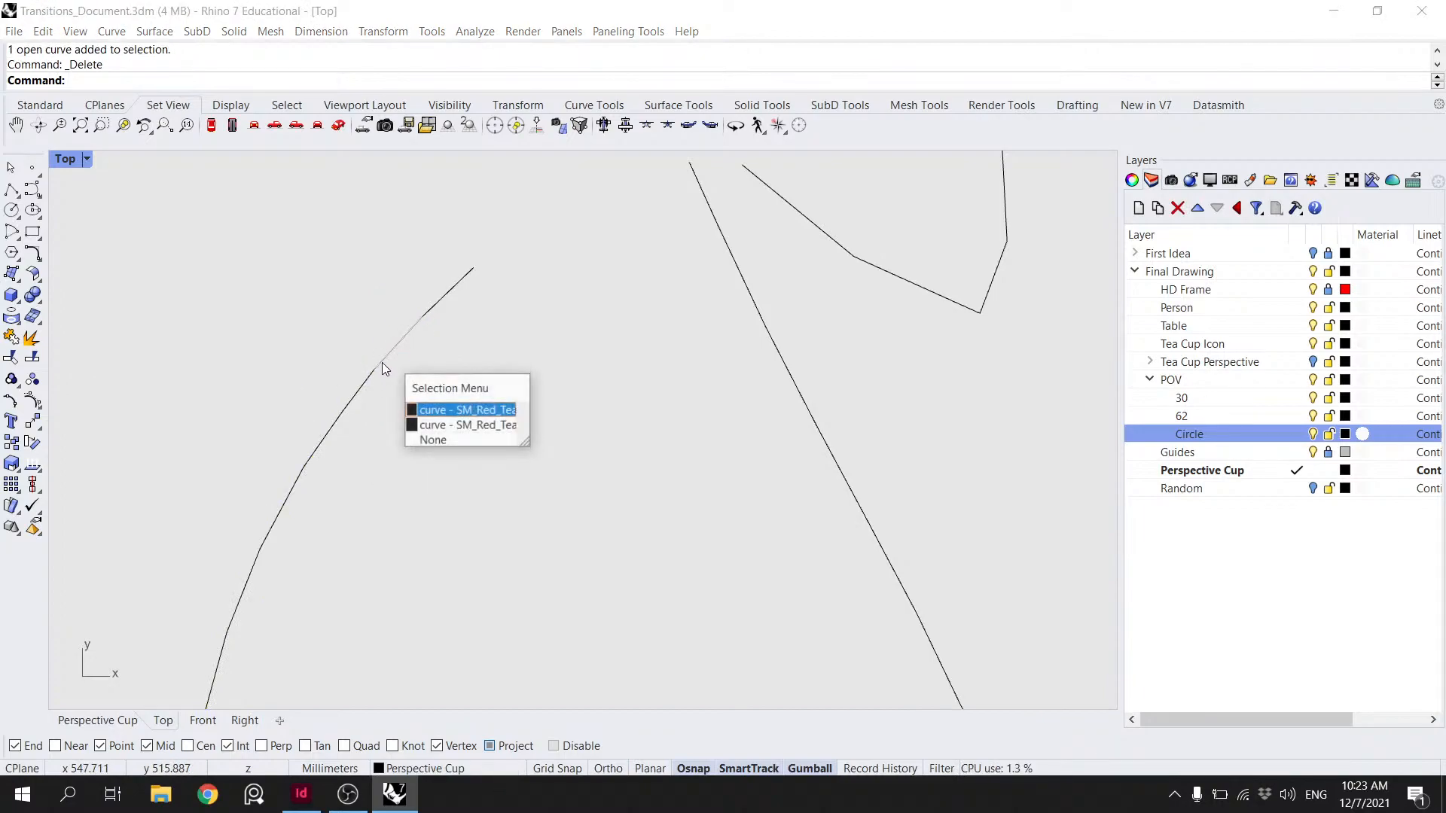
pyautogui.click(445, 301)
pyautogui.moveTo(377, 445); pyautogui.dragTo(241, 340)
pyautogui.press('Return')
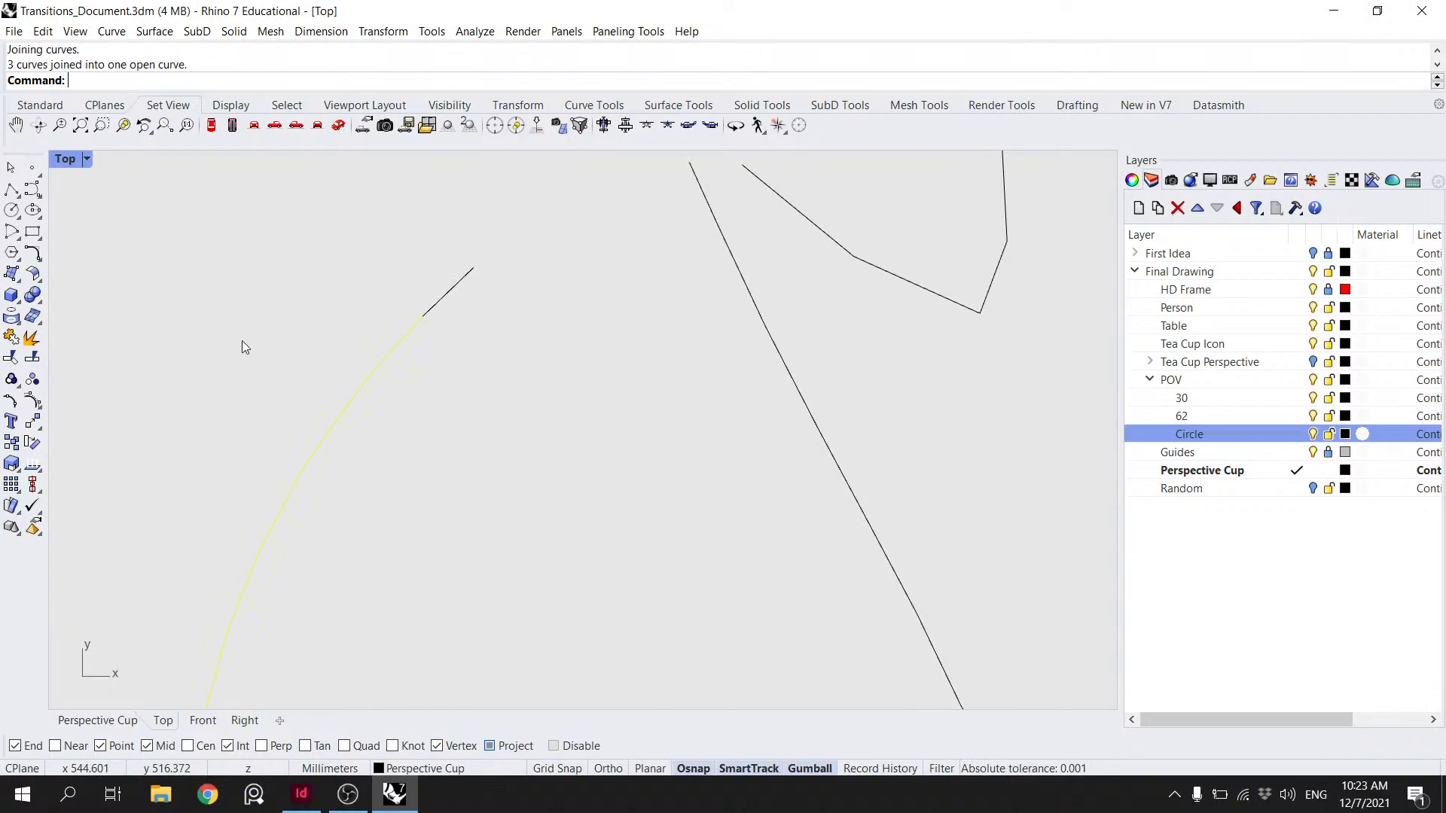
# - Explode the doubled segment at the very top of the left arc and delete its overlapping duplicate
pyautogui.click(437, 301)
pyautogui.write('Expl')
pyautogui.press('Return')
pyautogui.click(436, 299)
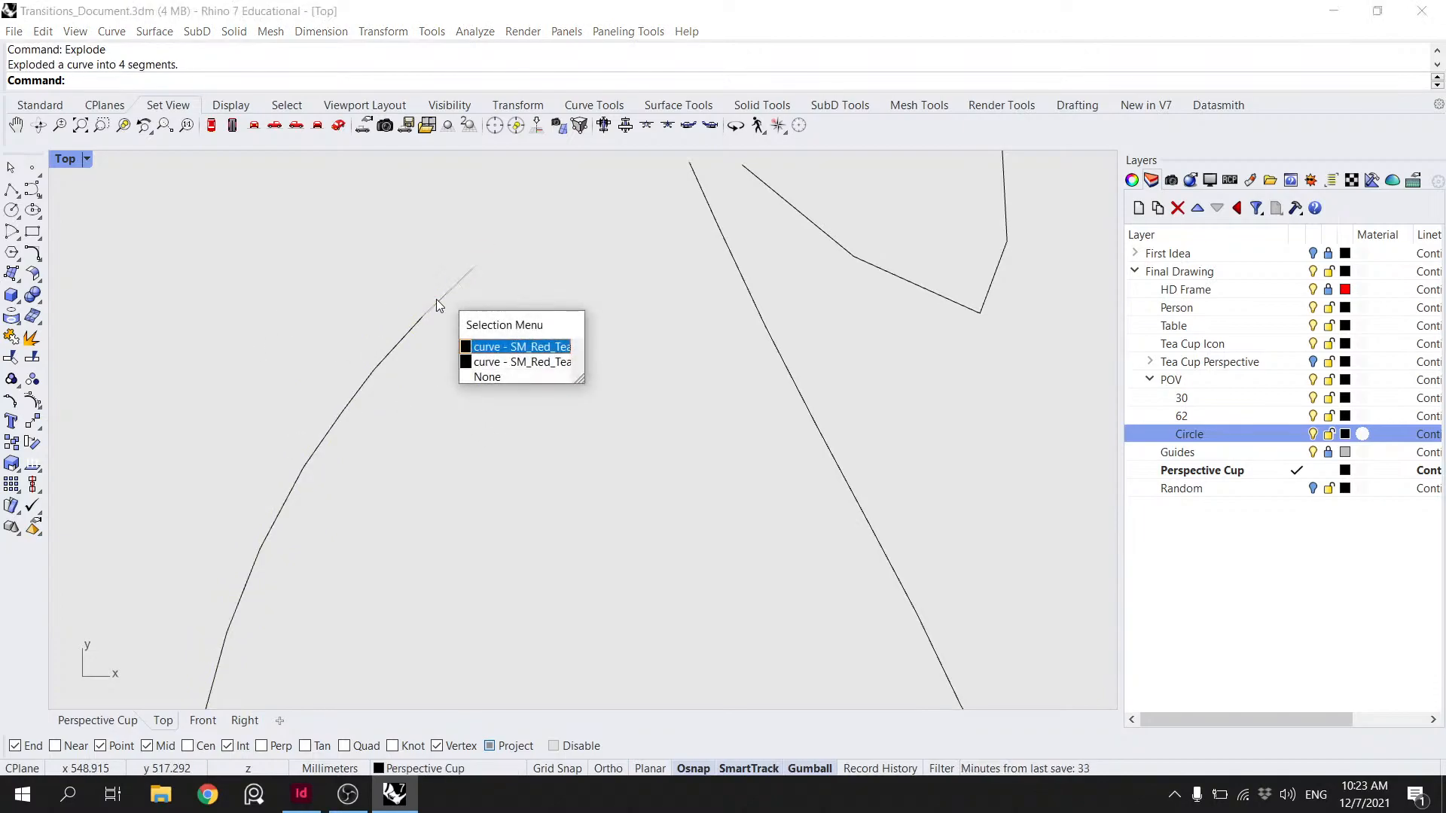
pyautogui.click(467, 349)
pyautogui.press('Delete')
# - Join the remaining top end segment to the long left arc curve
pyautogui.moveTo(454, 337); pyautogui.dragTo(356, 247)
pyautogui.write('Joi')
pyautogui.press('Return')
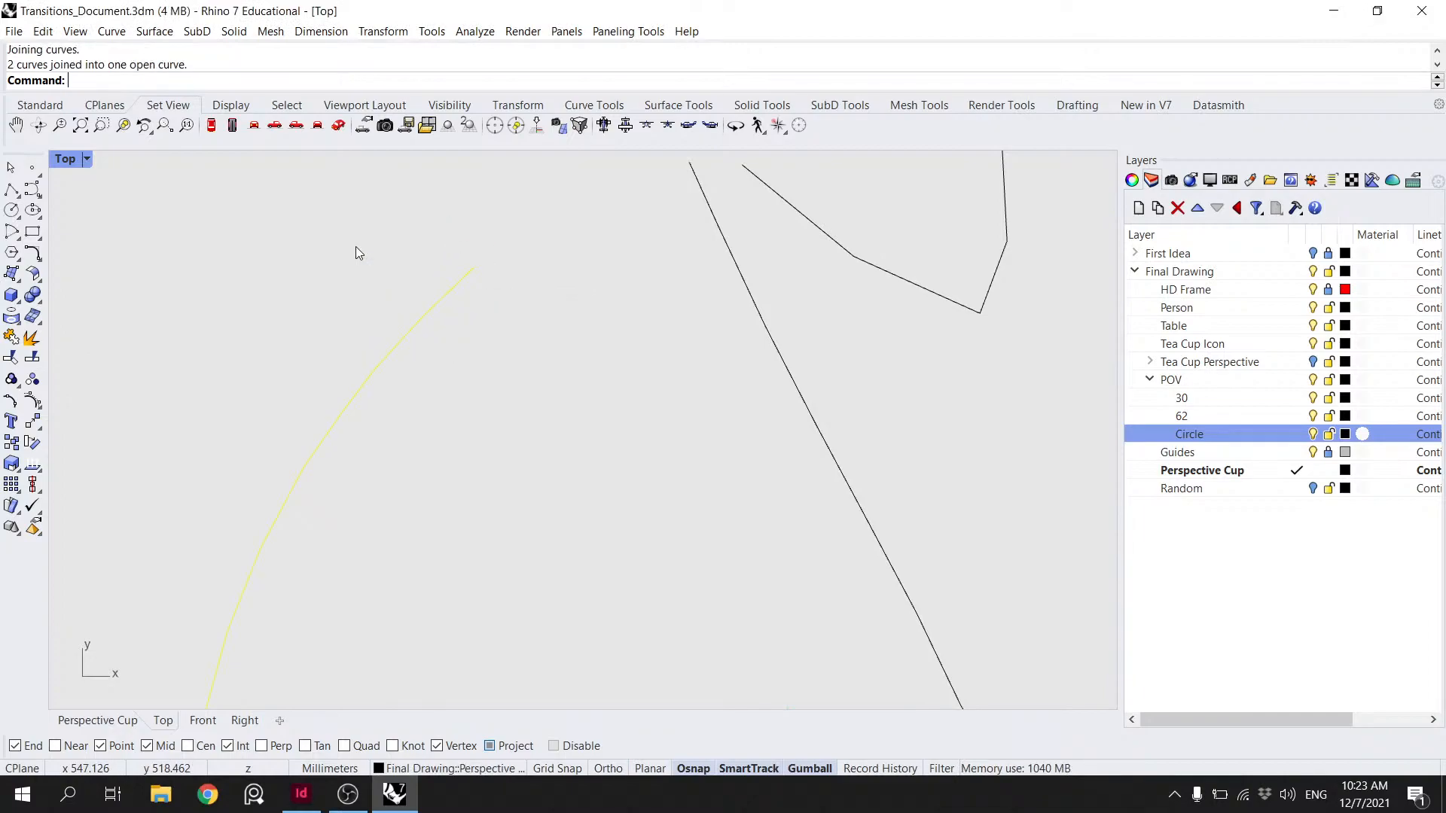
# - Undo the recent deletes and joins on the inner handle line to restore the cup's original curves
pyautogui.scroll(-5, 672, 359)
pyautogui.press('Escape')
pyautogui.scroll(-12, 603, 326)
pyautogui.scroll(8, 681, 360)
pyautogui.scroll(-2, 525, 300)
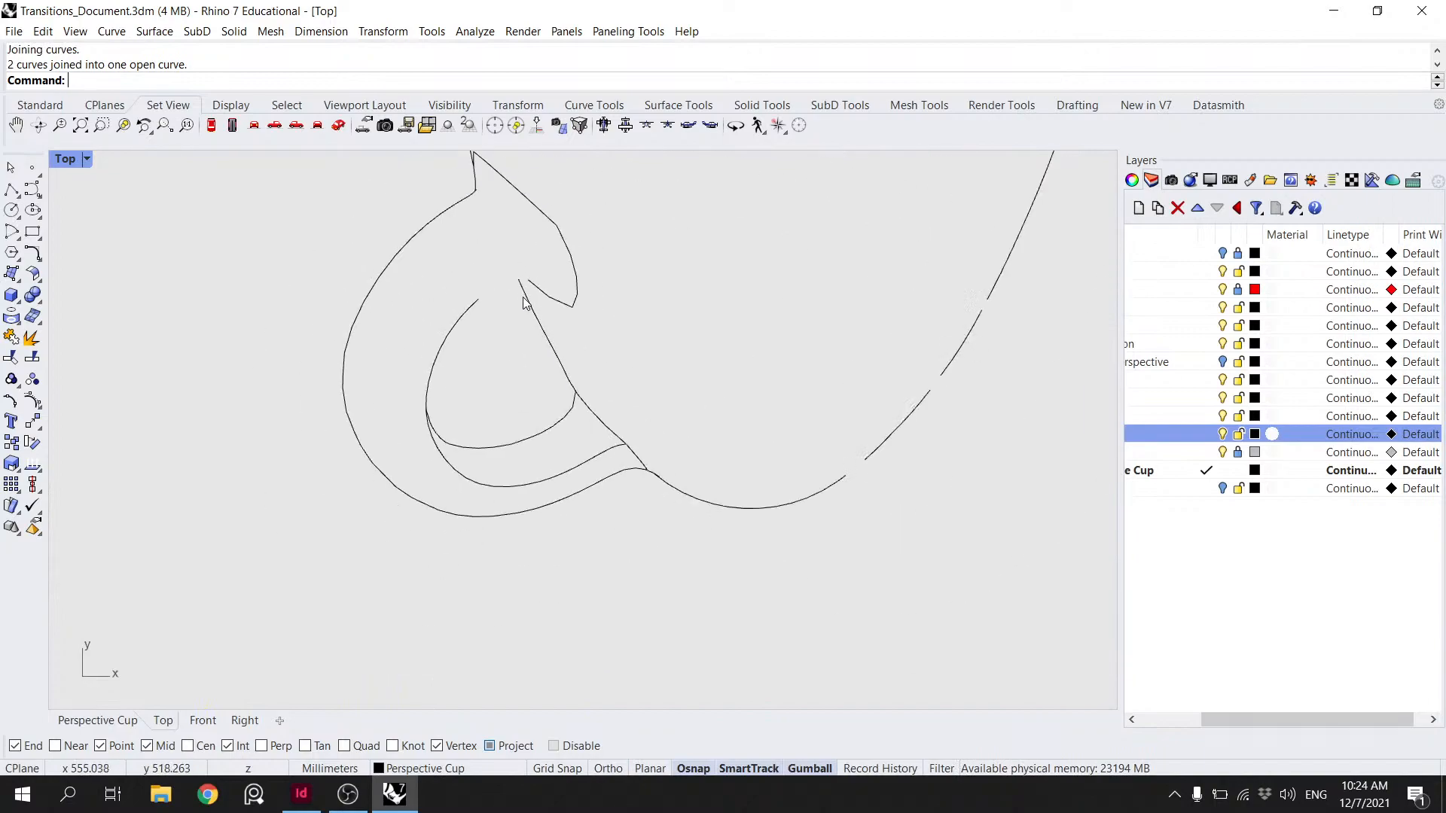
pyautogui.scroll(-4, 497, 350)
pyautogui.hotkey('ctrl', 'z')
pyautogui.hotkey('ctrl', 'z')
pyautogui.hotkey('ctrl', 'z')
pyautogui.hotkey('ctrl', 'z')
pyautogui.hotkey('ctrl', 'z')
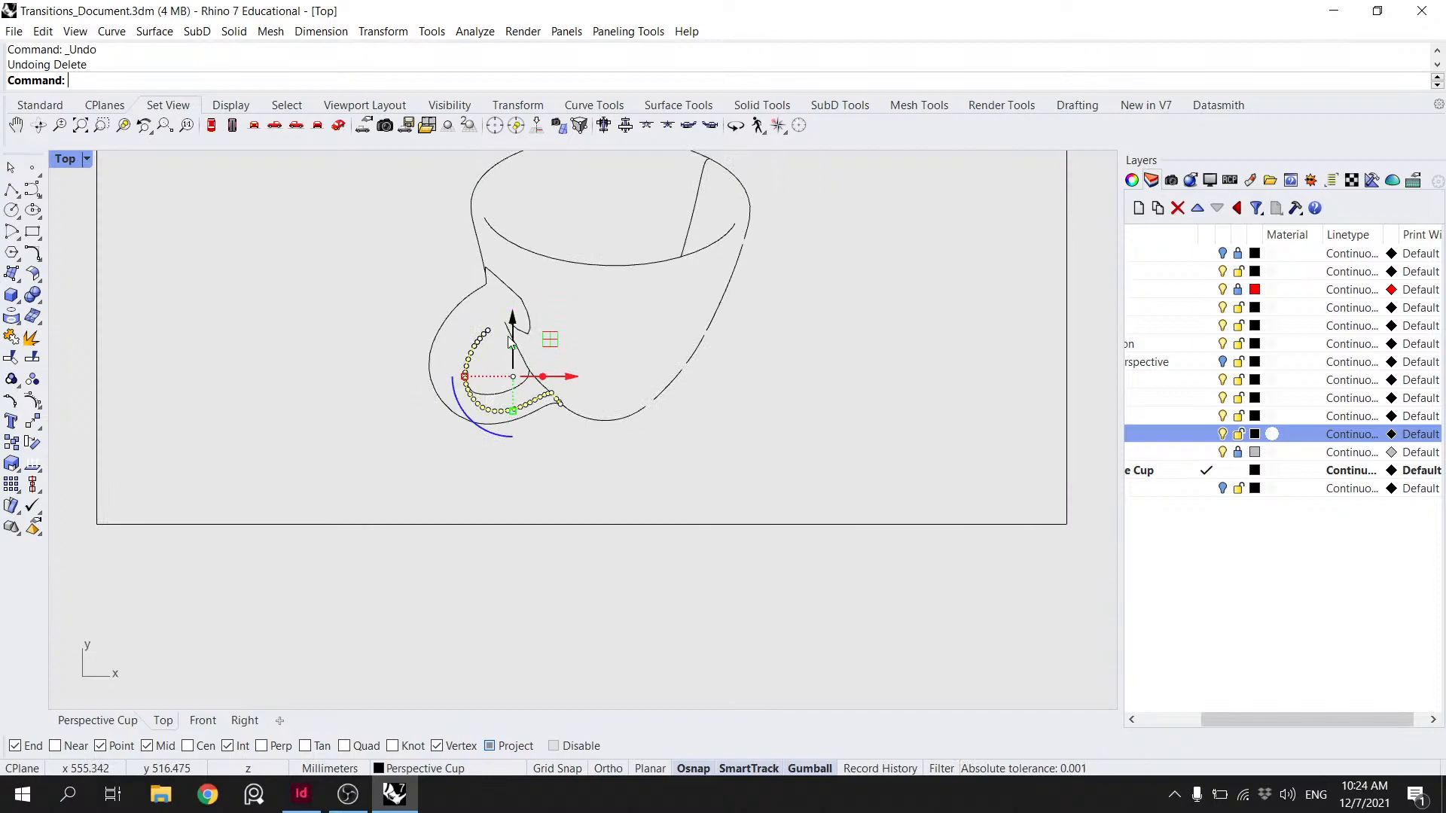
pyautogui.hotkey('ctrl', 'z')
pyautogui.scroll(-5, 548, 354)
pyautogui.scroll(4, 580, 374)
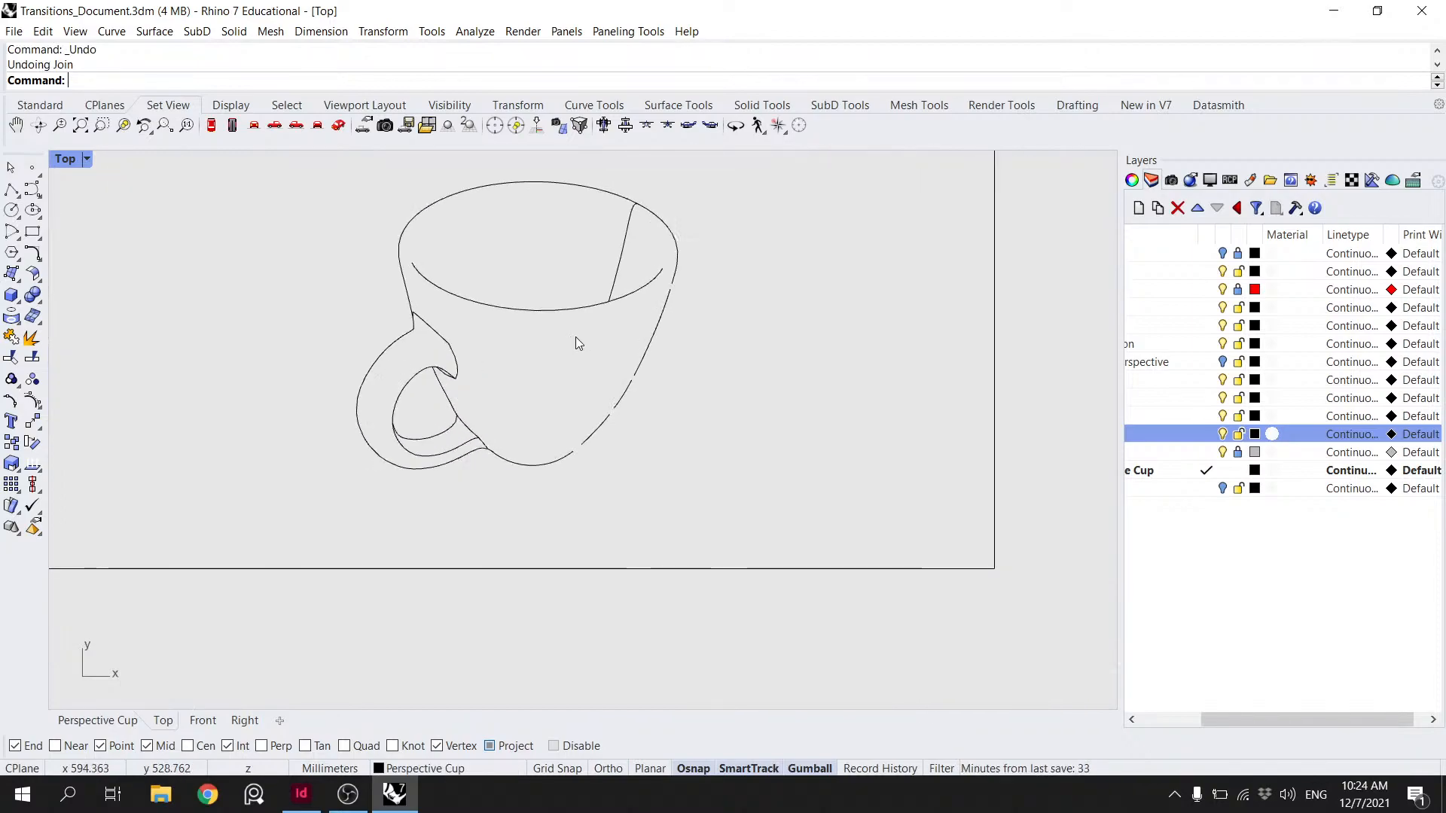
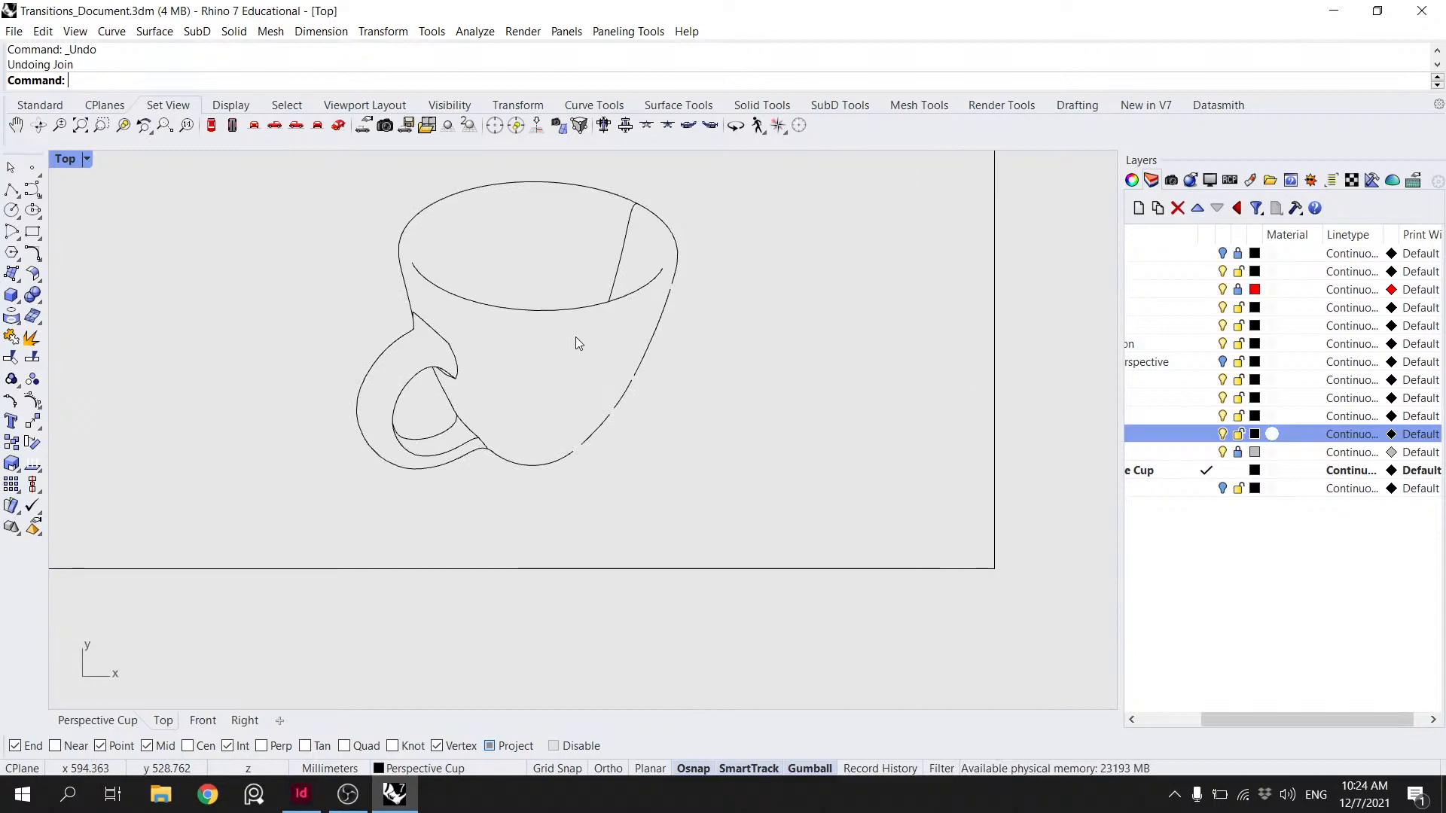
# - Explode all curves of the perspective cup drawing and join the resulting segments
pyautogui.moveTo(795, 528); pyautogui.dragTo(305, 160)
pyautogui.write('Explode')
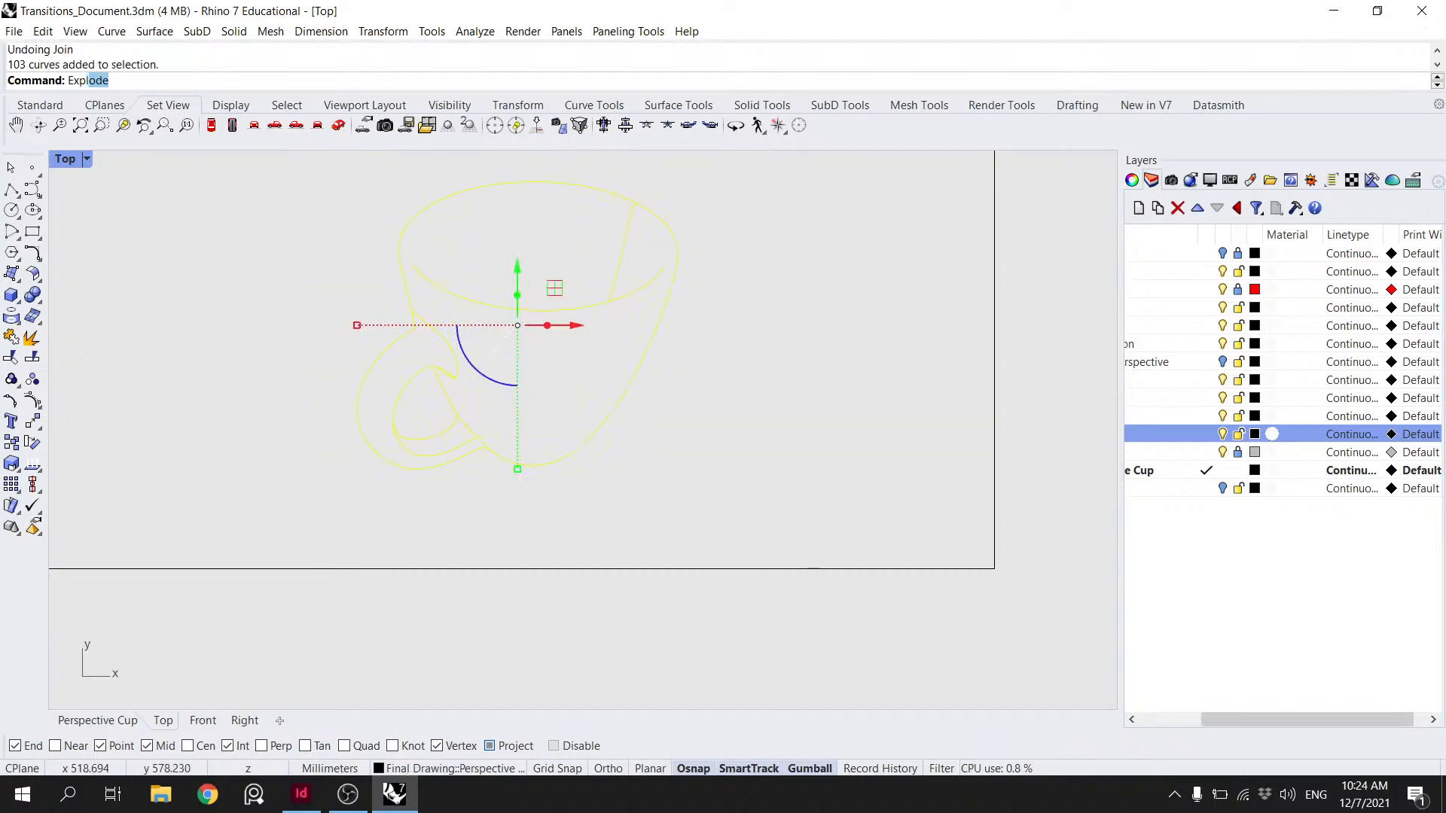
pyautogui.press('Return')
pyautogui.moveTo(719, 518); pyautogui.dragTo(332, 174)
pyautogui.hotkey('ctrl', 'j')
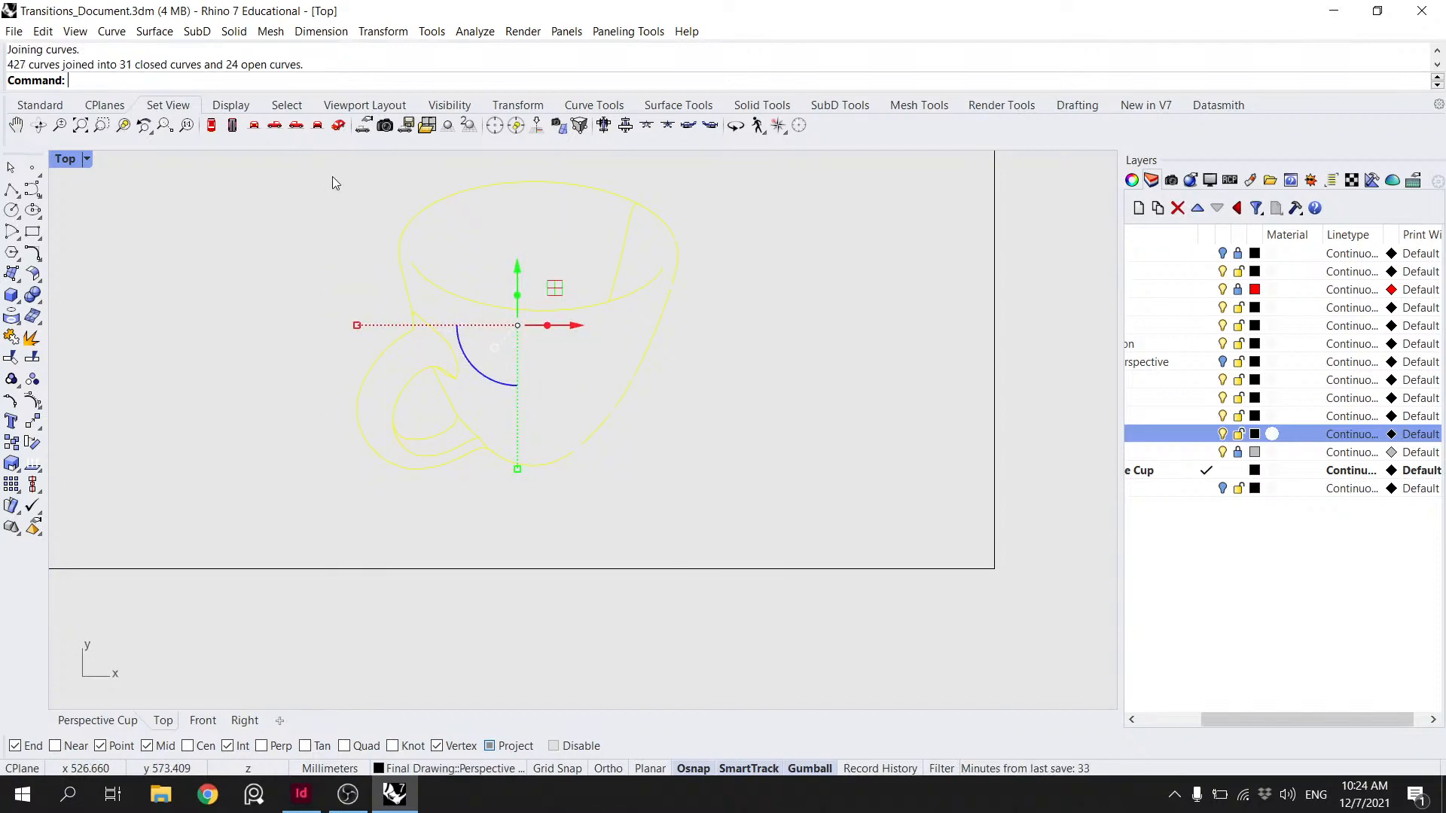
# - Try deleting all closed curves found with SelClosedCrv, and undo the deletion
pyautogui.press('Escape')
pyautogui.write('Se')
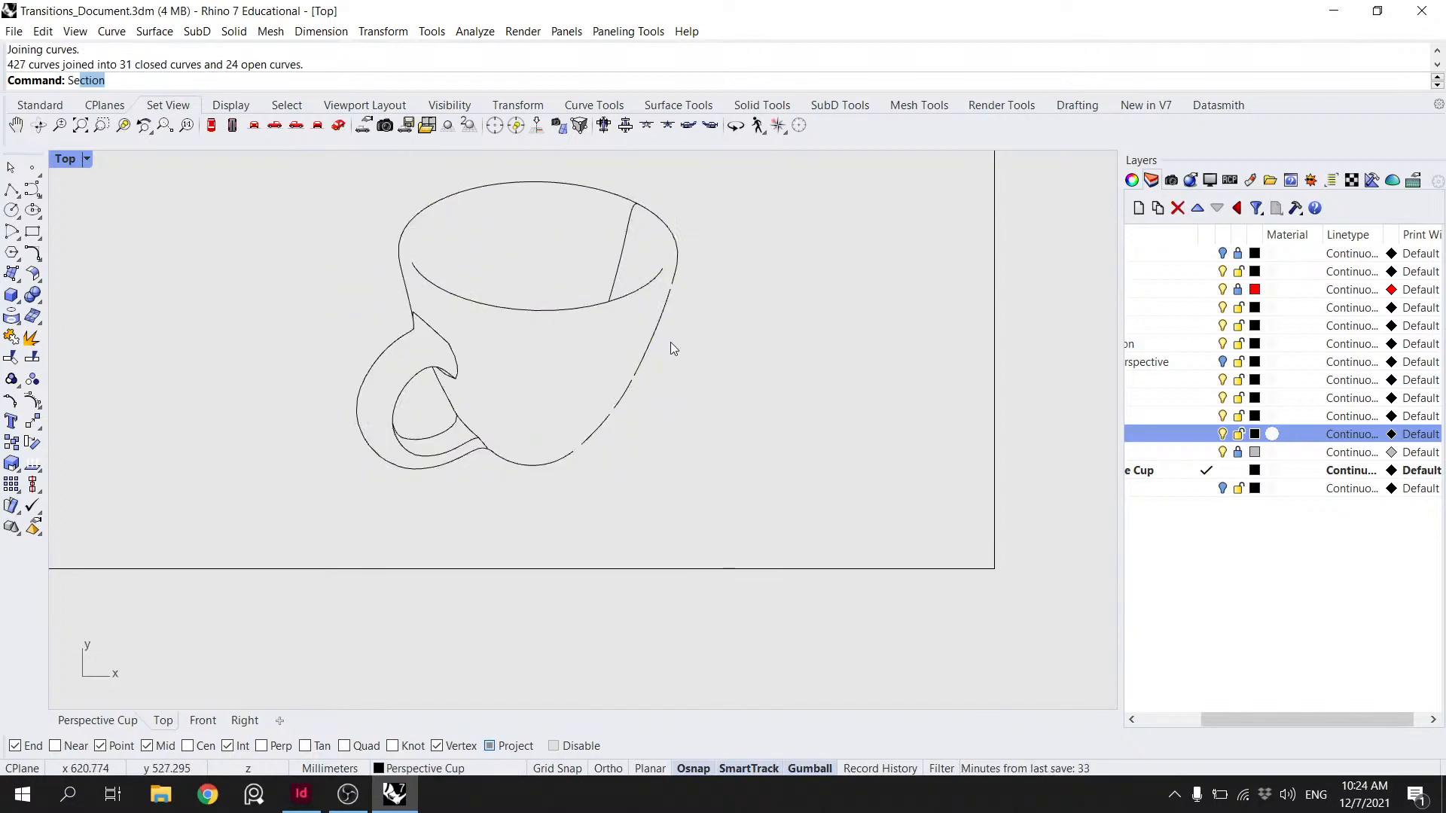
pyautogui.write('lClose')
pyautogui.press('Return')
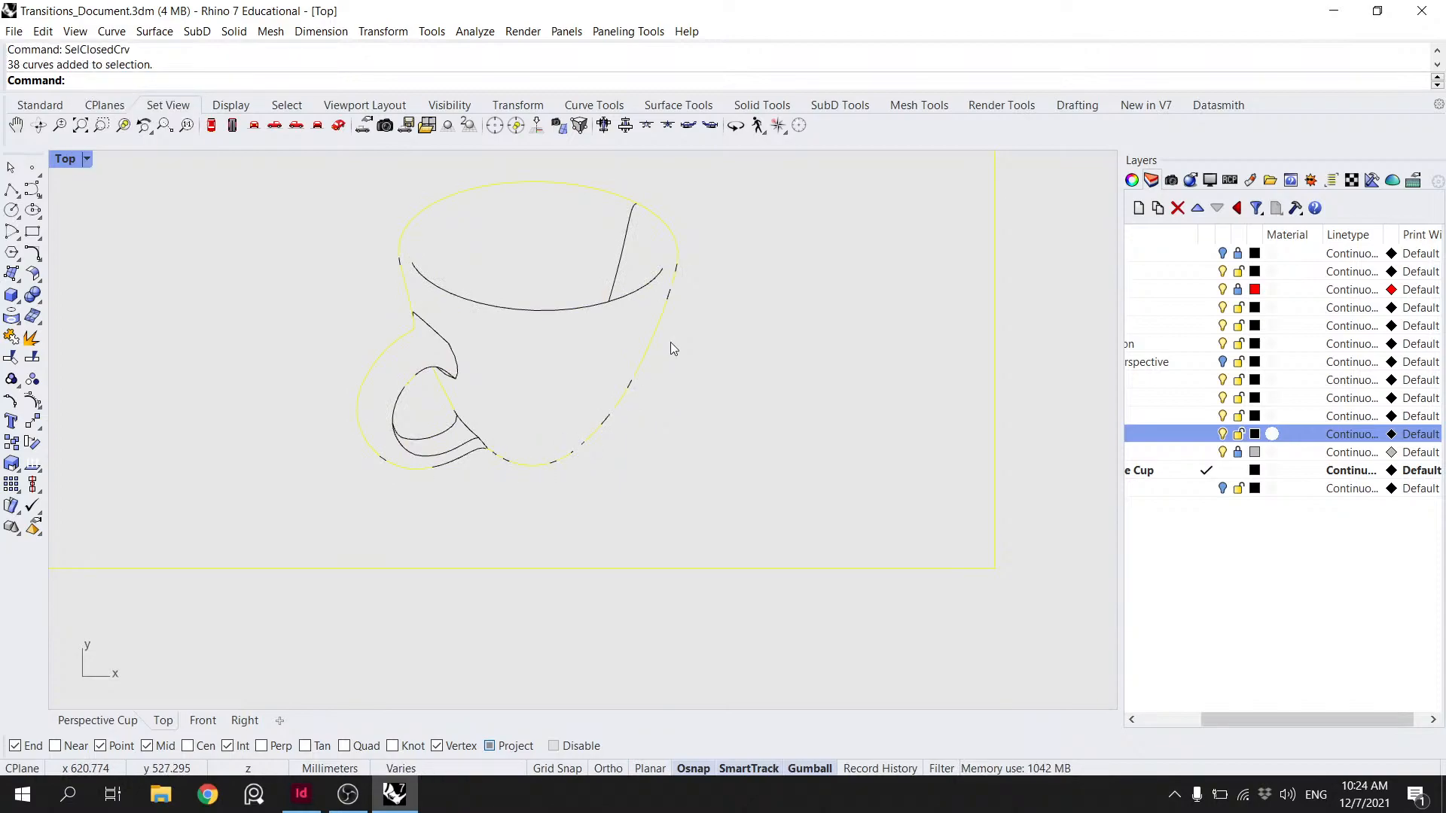
pyautogui.press('Delete')
pyautogui.hotkey('ctrl', 'z')
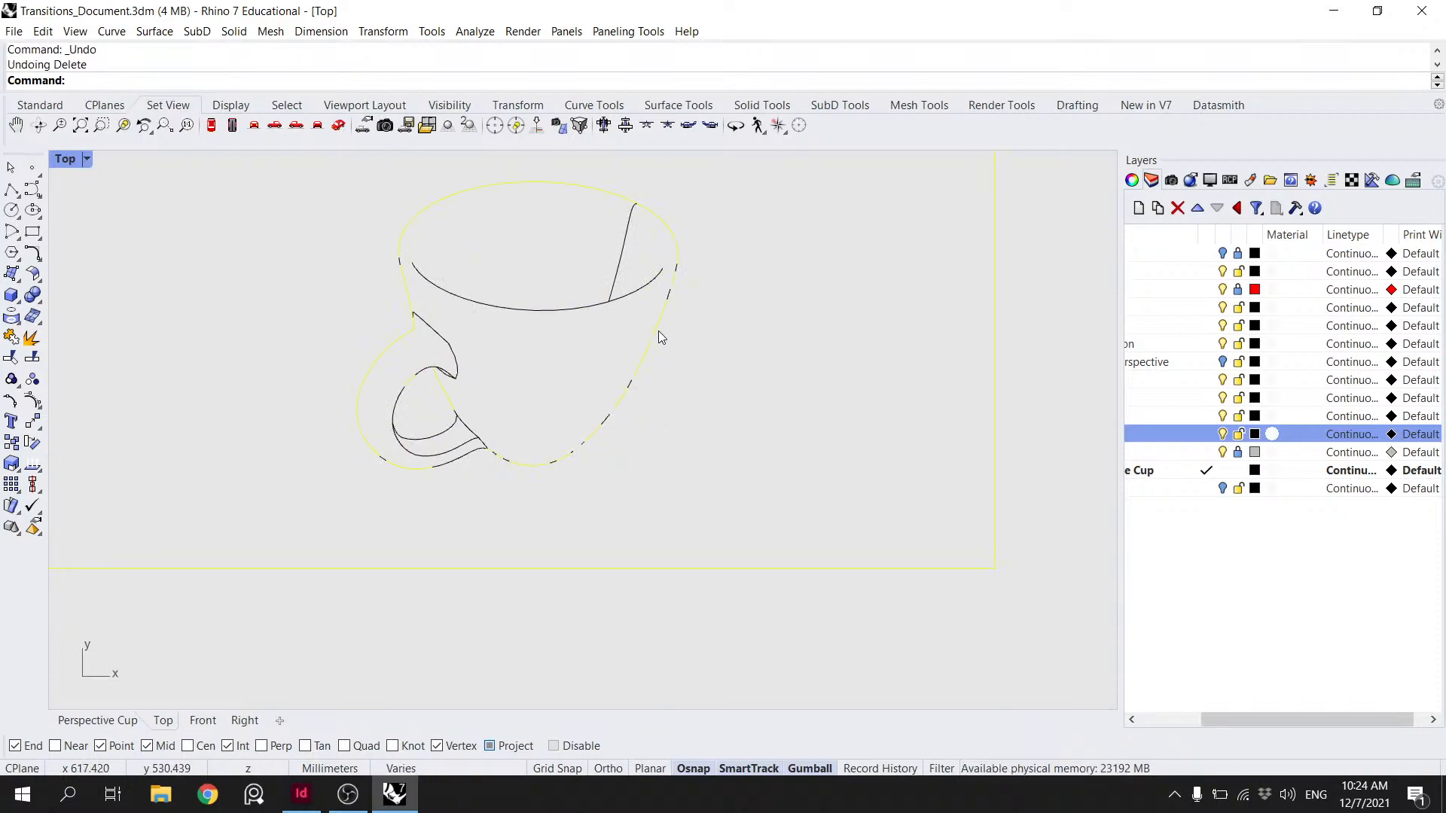
# - Explode all the joined curves of the perspective cup drawing into single segments
pyautogui.press('Escape')
pyautogui.click(413, 390)
pyautogui.moveTo(757, 517); pyautogui.dragTo(260, 173)
pyautogui.write('Explode')
pyautogui.press('Return')
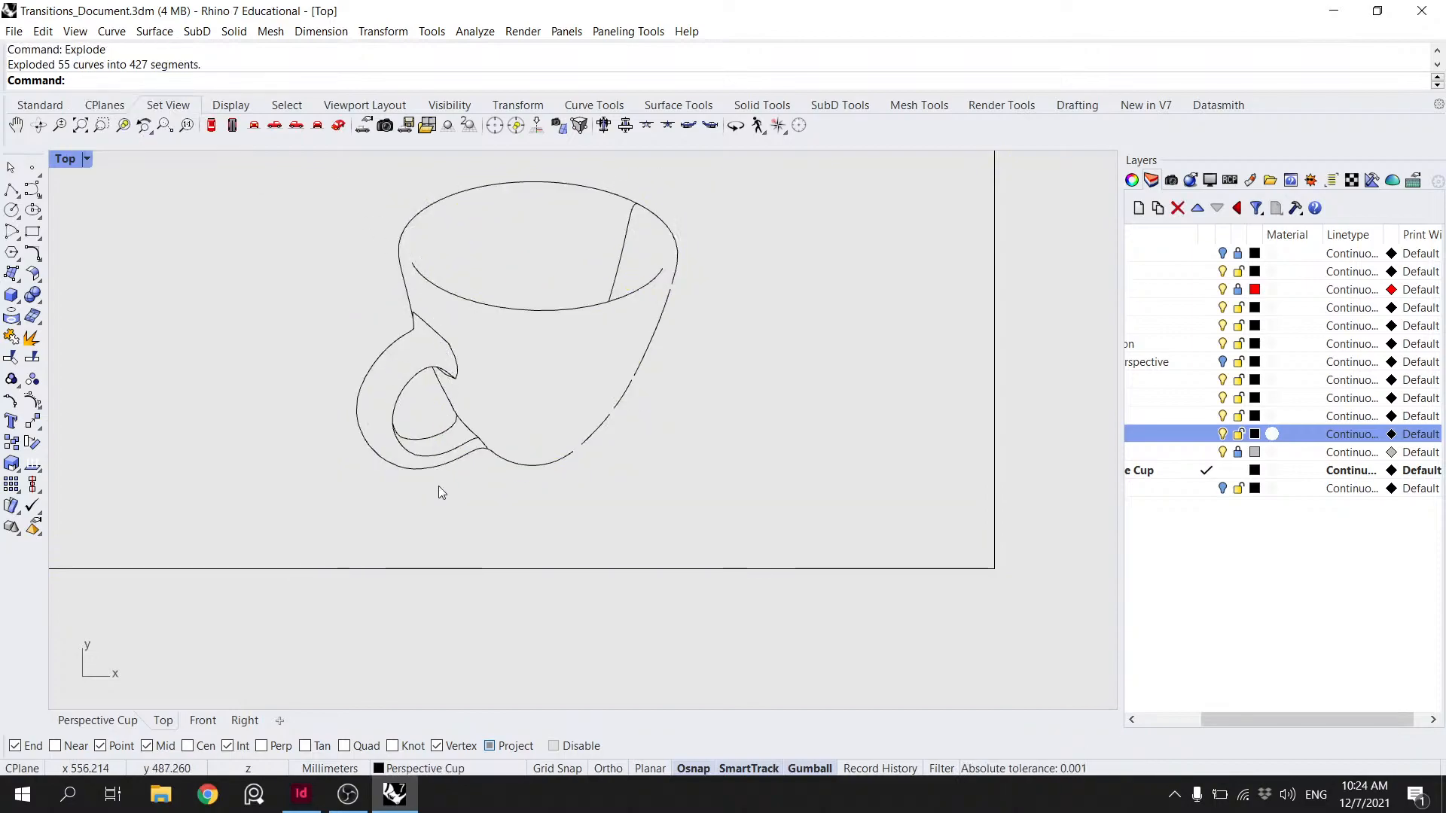
pyautogui.click(410, 470)
pyautogui.scroll(-1, 636, 452)
pyautogui.scroll(-2, 610, 467)
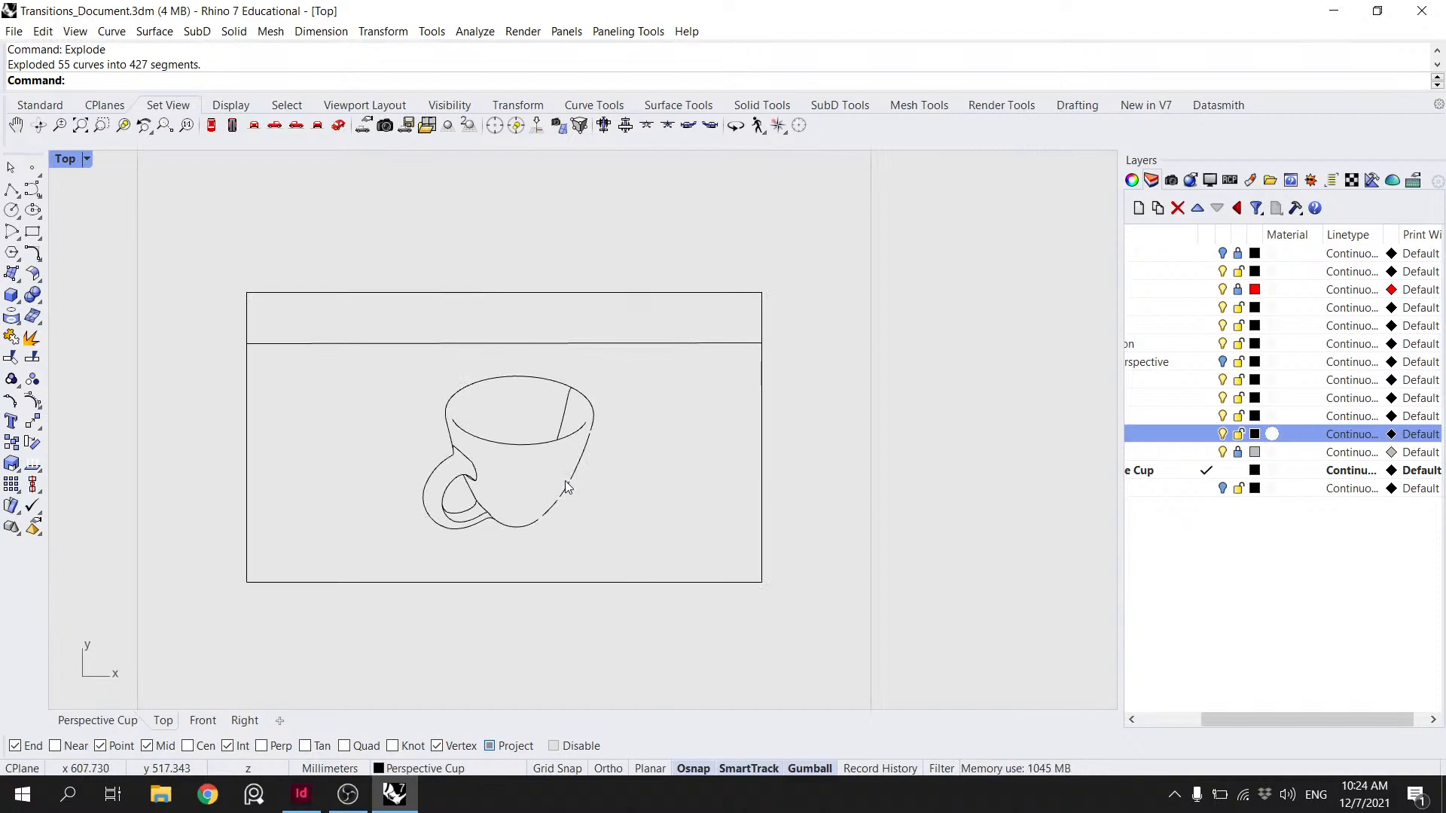
pyautogui.scroll(-3, 540, 479)
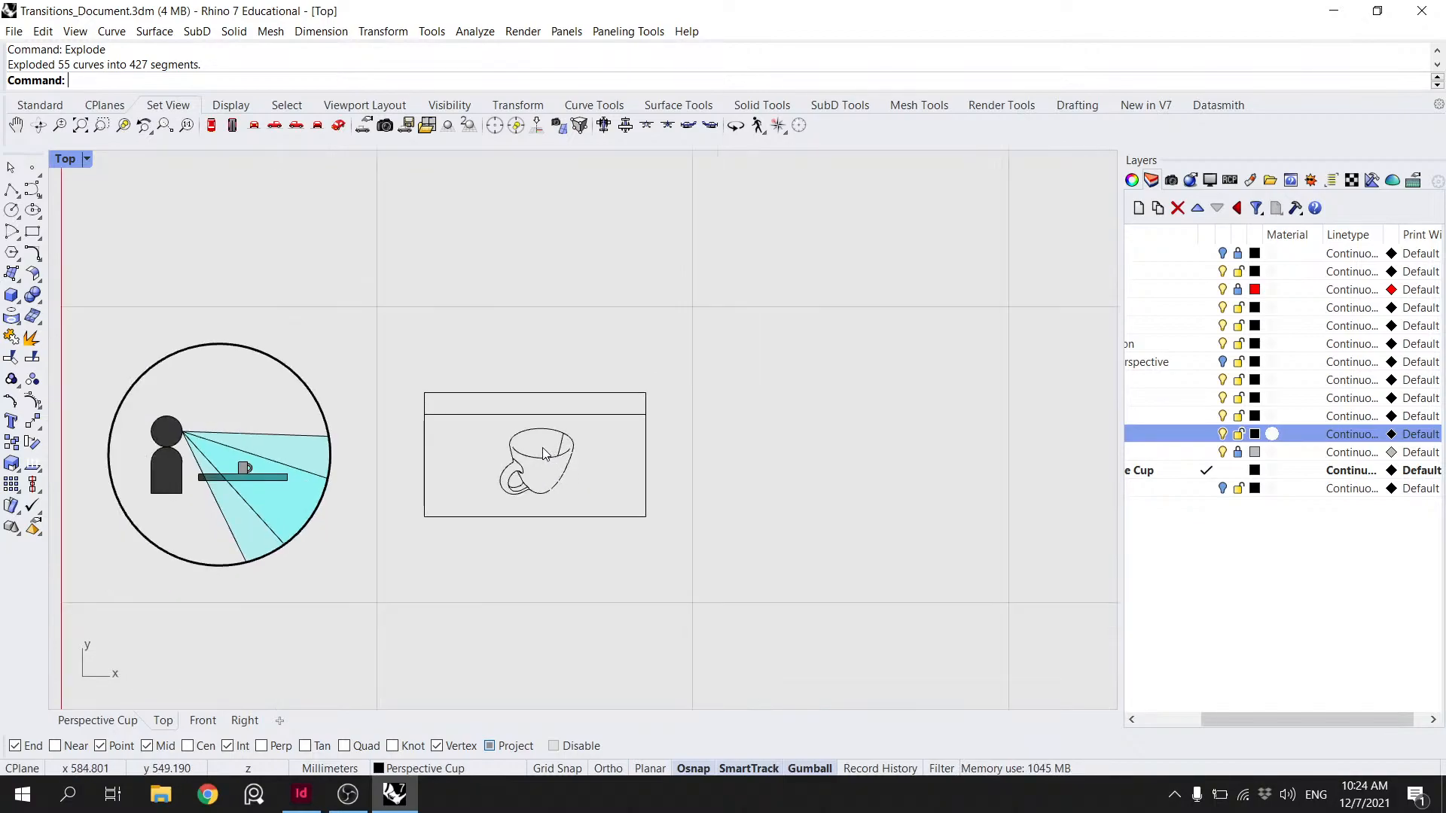
pyautogui.scroll(2, 545, 452)
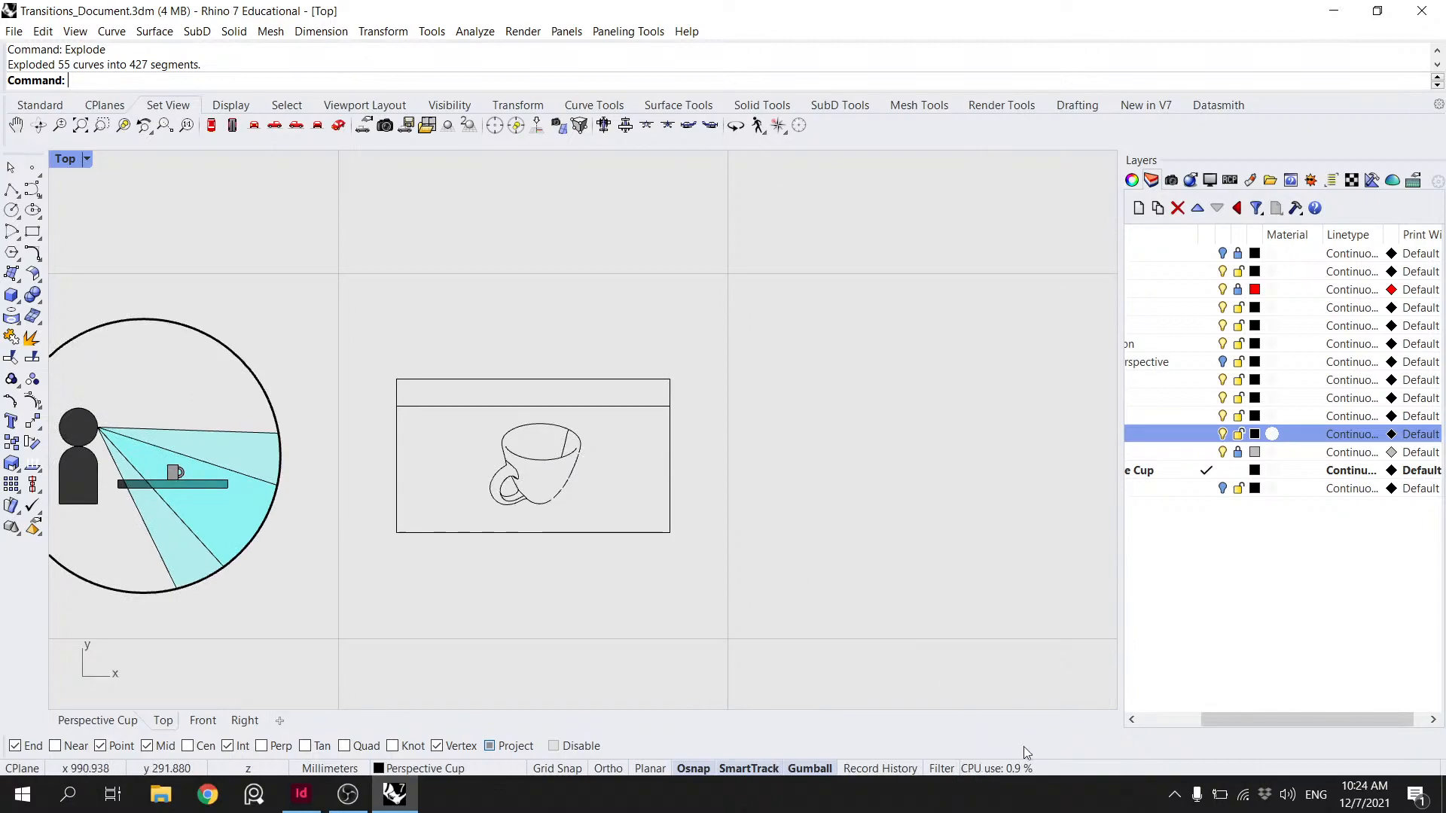
# - Clear the pending Windows notification and return to the drawing
pyautogui.click(1414, 794)
pyautogui.click(1411, 75)
pyautogui.click(799, 374)
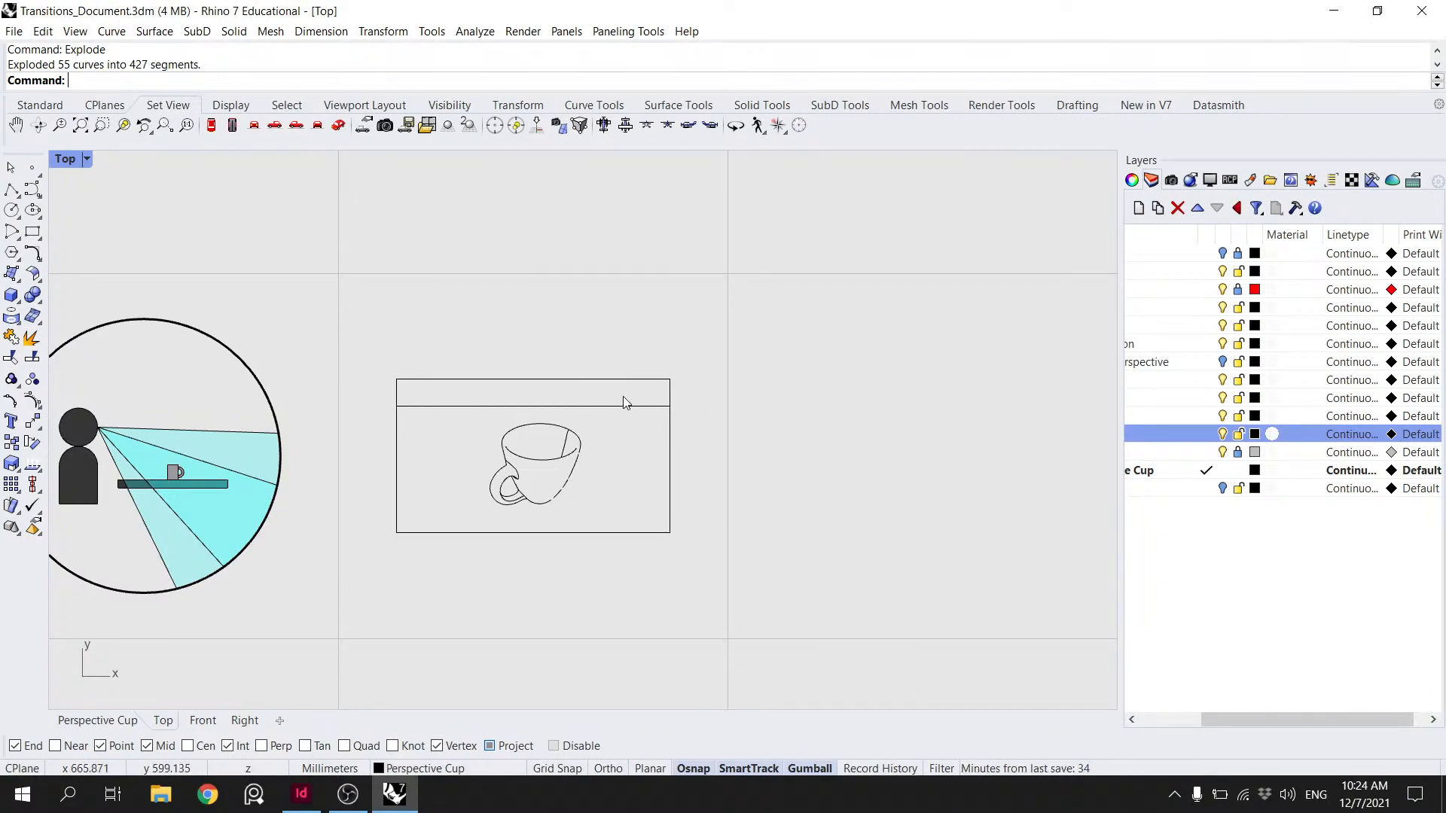
# - Collapse the POV layer group and turn on the Tea Cup Perspective layer
pyautogui.scroll(3, 554, 481)
pyautogui.scroll(4, 551, 478)
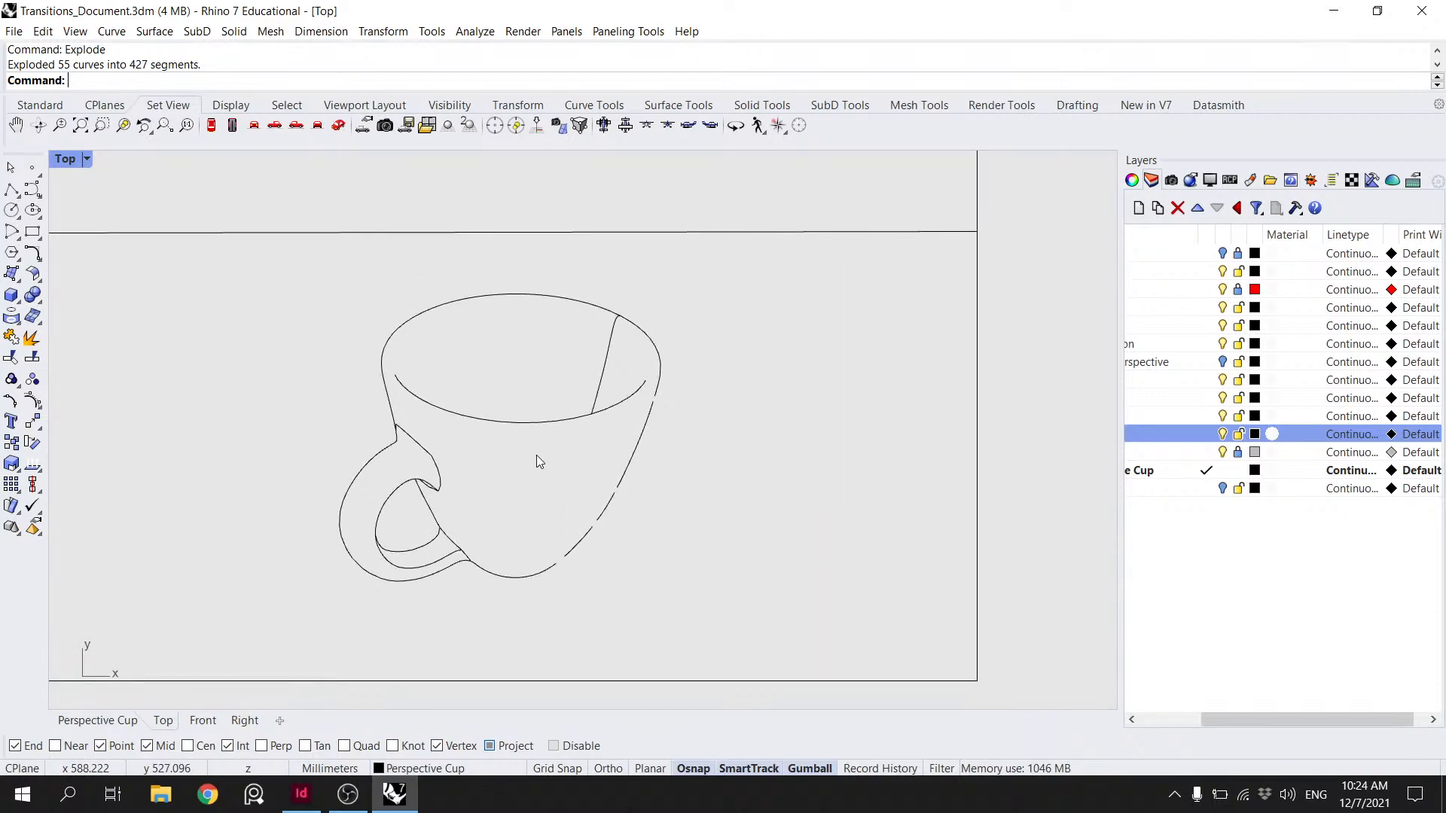
pyautogui.scroll(-4, 527, 441)
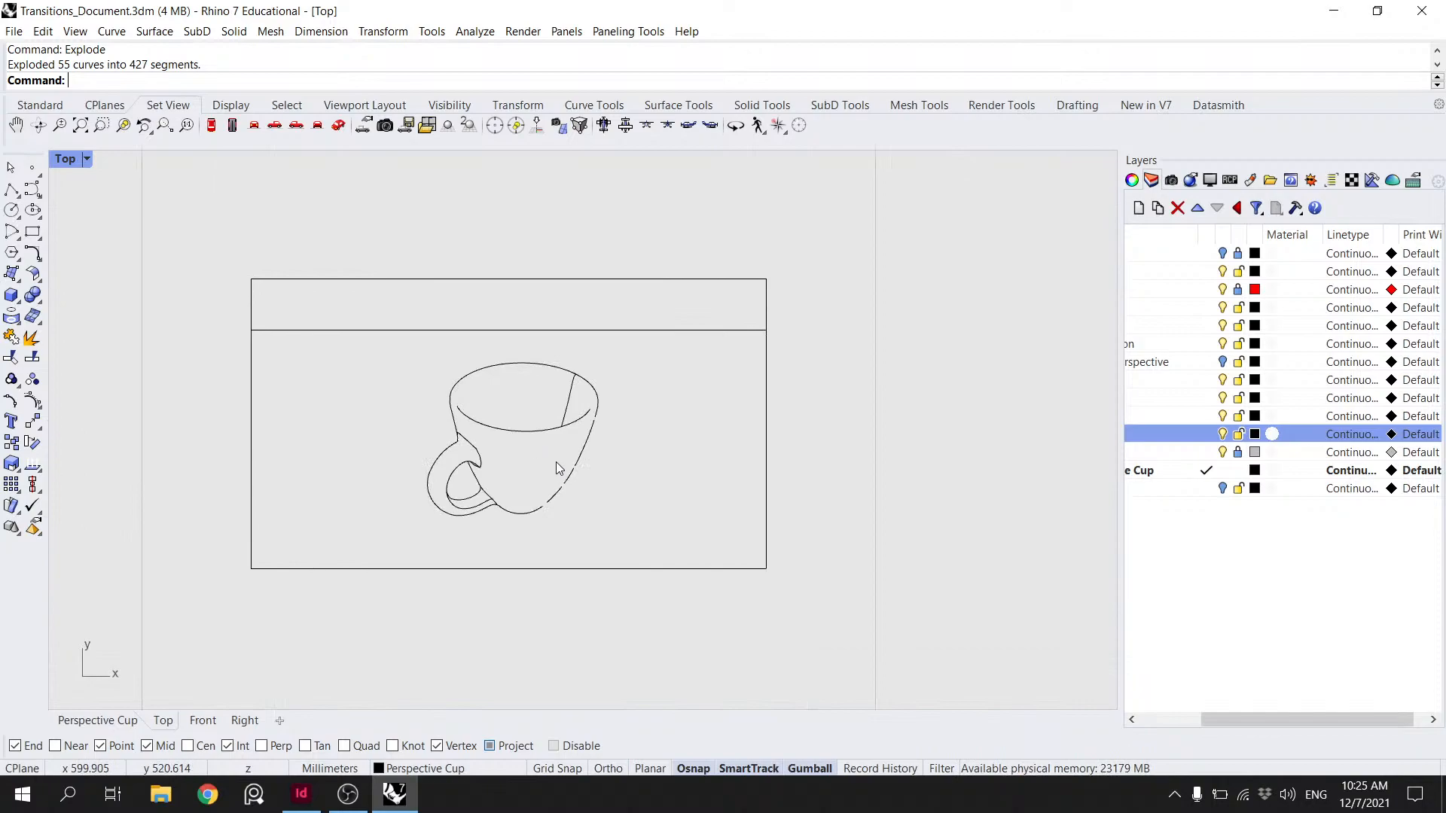
pyautogui.scroll(-3, 472, 517)
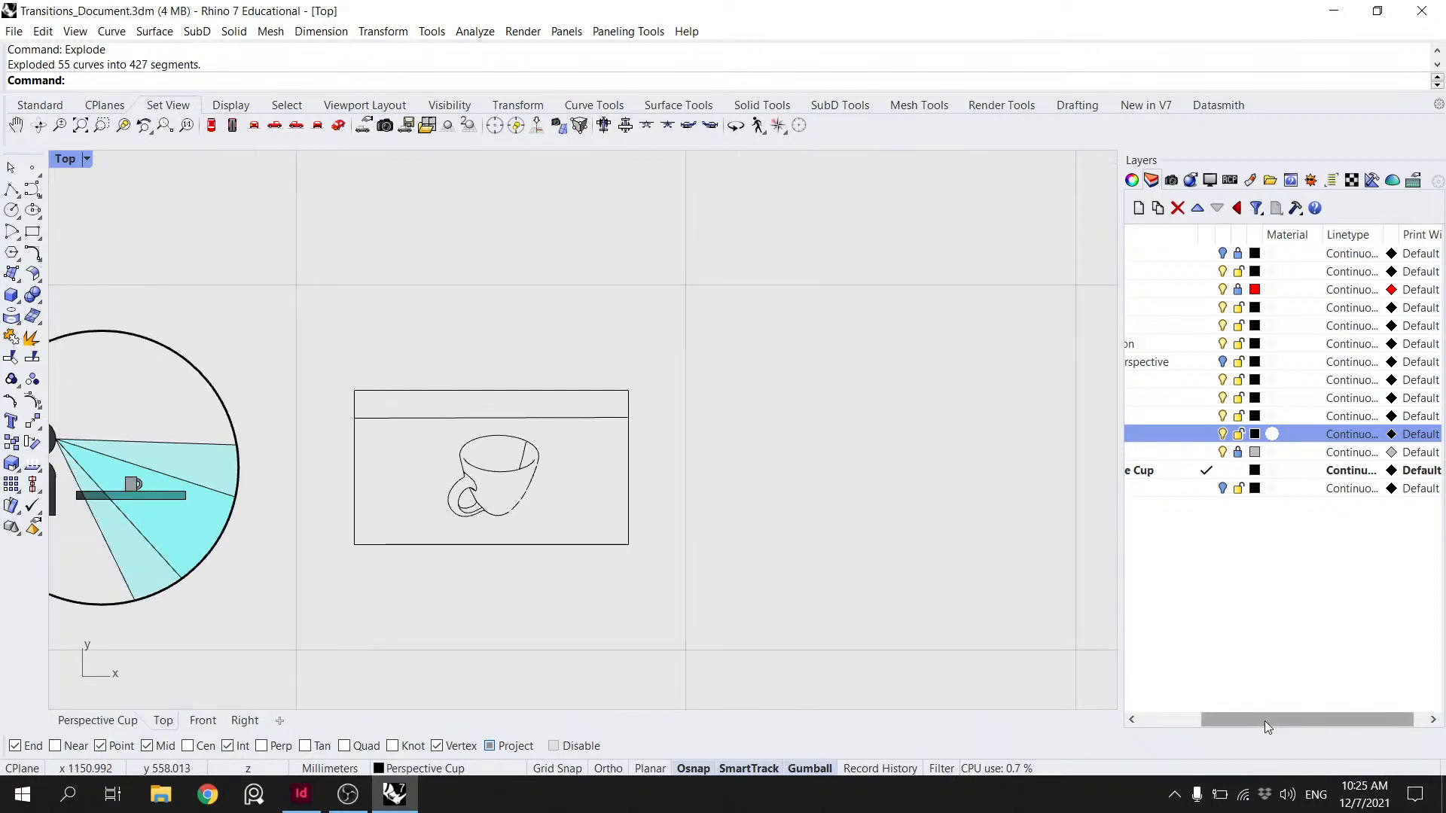
pyautogui.moveTo(1264, 720); pyautogui.dragTo(1119, 719)
pyautogui.click(1150, 381)
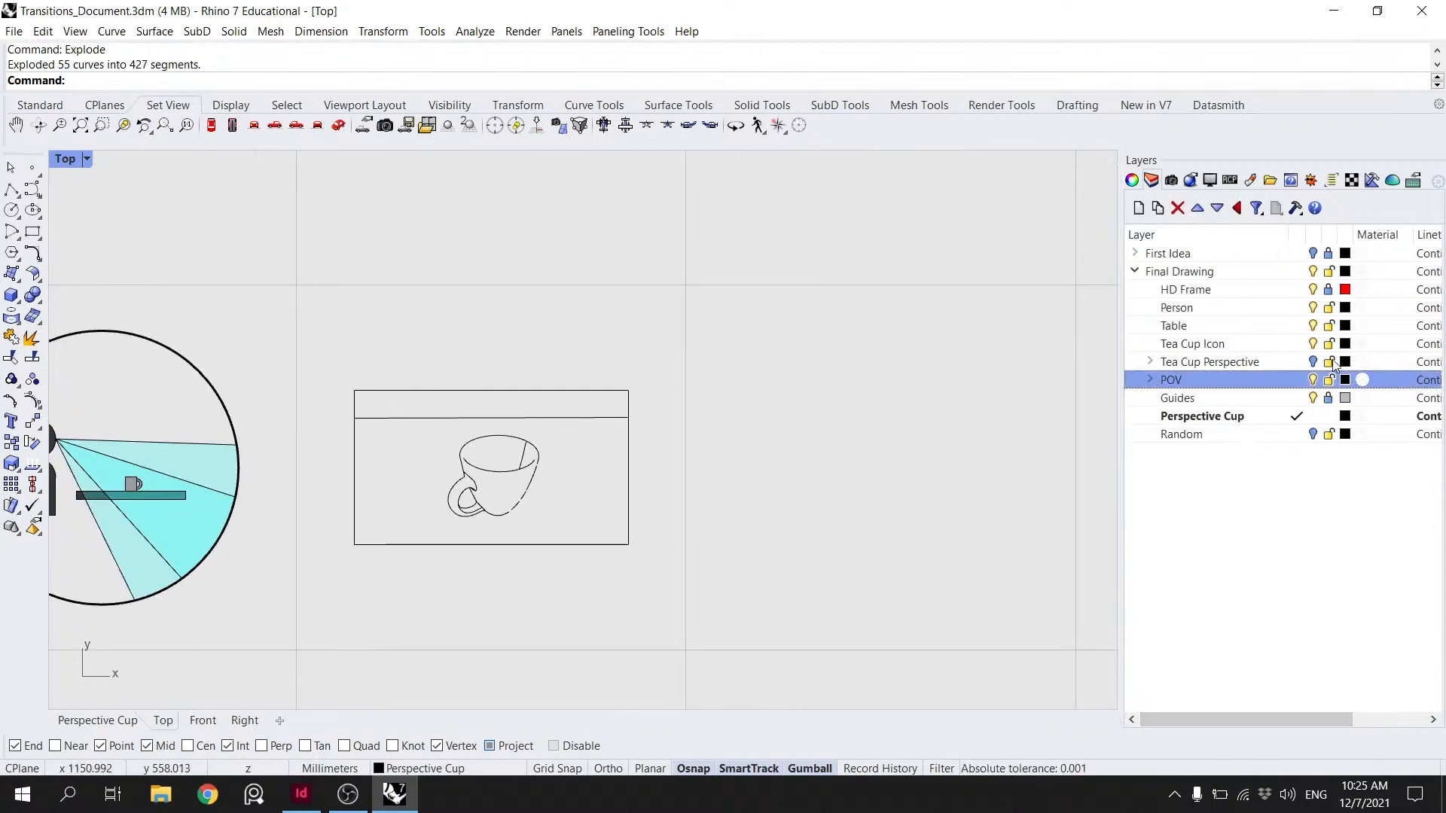
pyautogui.click(1291, 362)
pyautogui.scroll(-5, 805, 352)
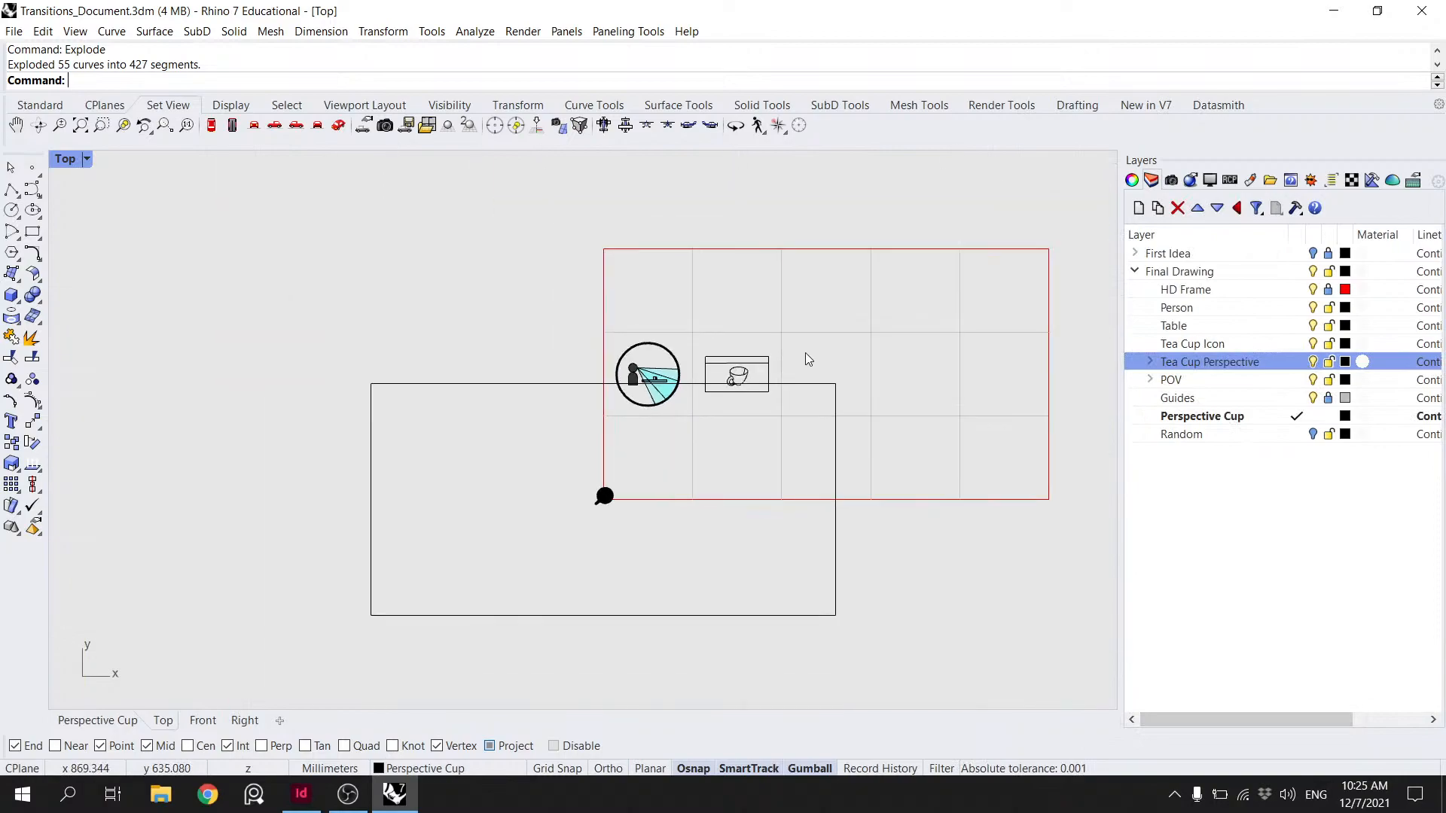
# - Bring up the display settings and view the 3D cup in Shaded mode in the maximized Perspective Cup viewport
pyautogui.click(1210, 181)
pyautogui.doubleClick(73, 159)
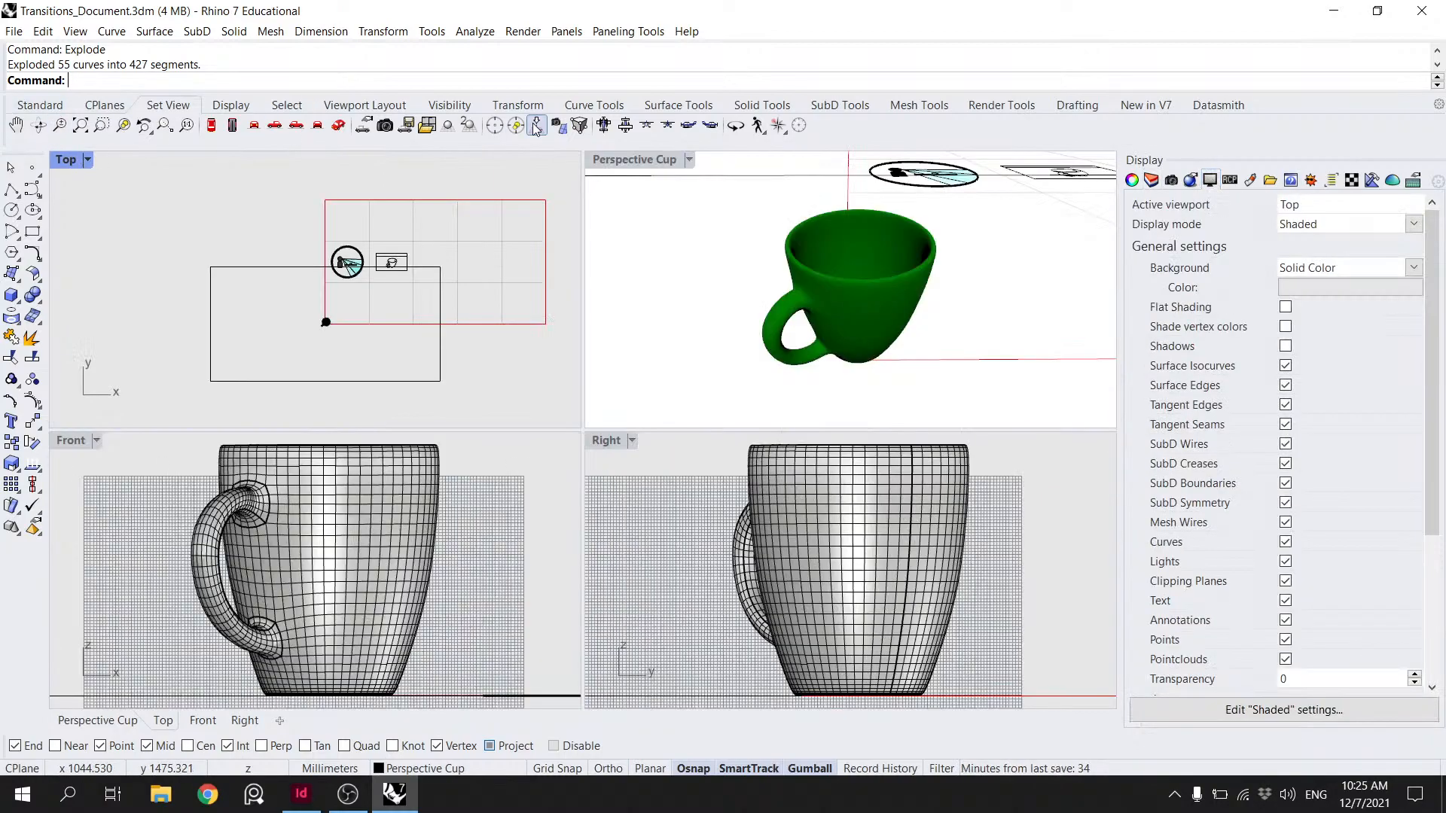
pyautogui.doubleClick(641, 164)
pyautogui.click(153, 159)
pyautogui.click(160, 238)
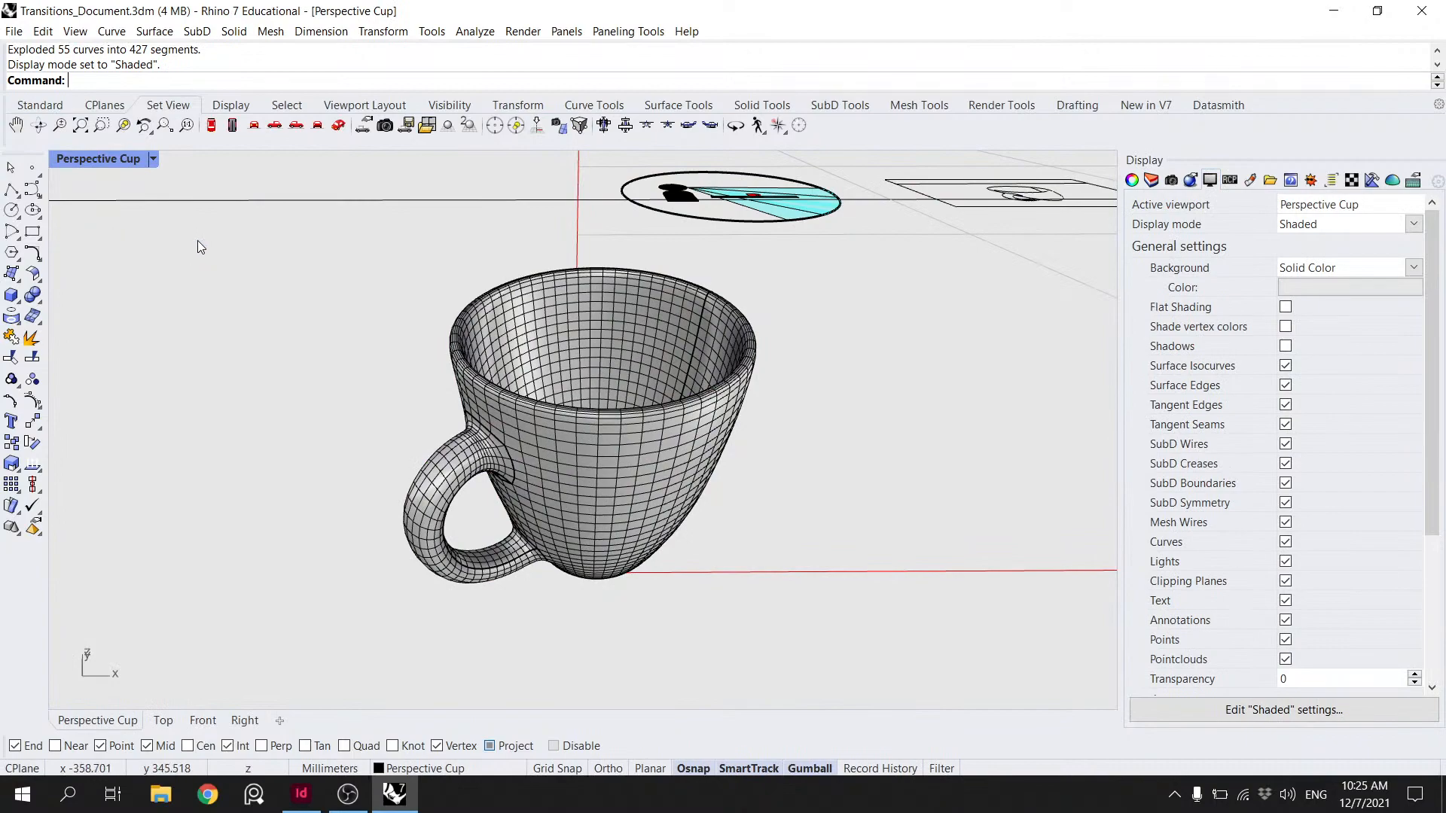
# - Preview the 3D cup in the Ghosted, Technical and Artistic display modes
pyautogui.click(140, 160)
pyautogui.click(129, 274)
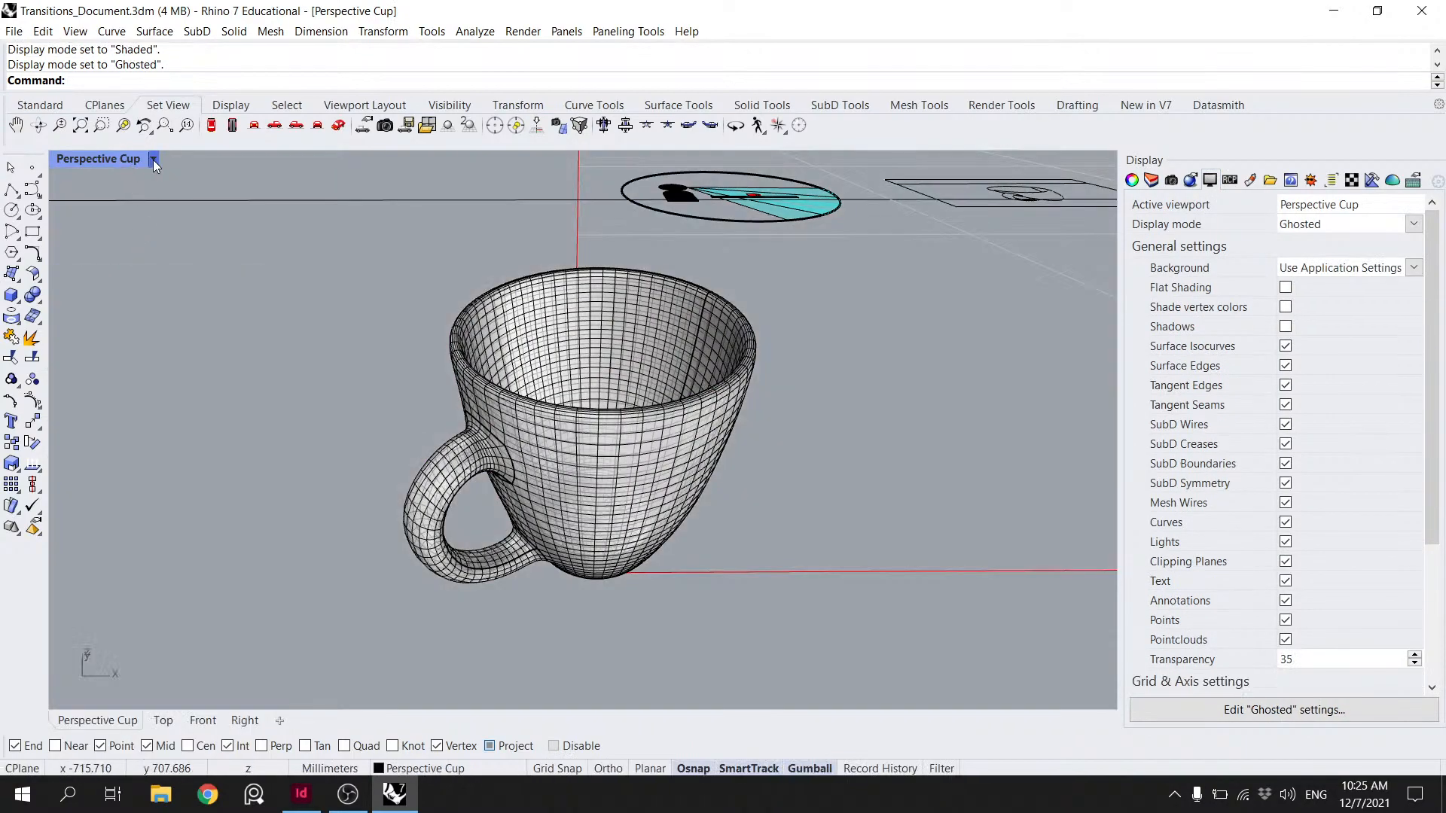
pyautogui.click(139, 159)
pyautogui.click(146, 311)
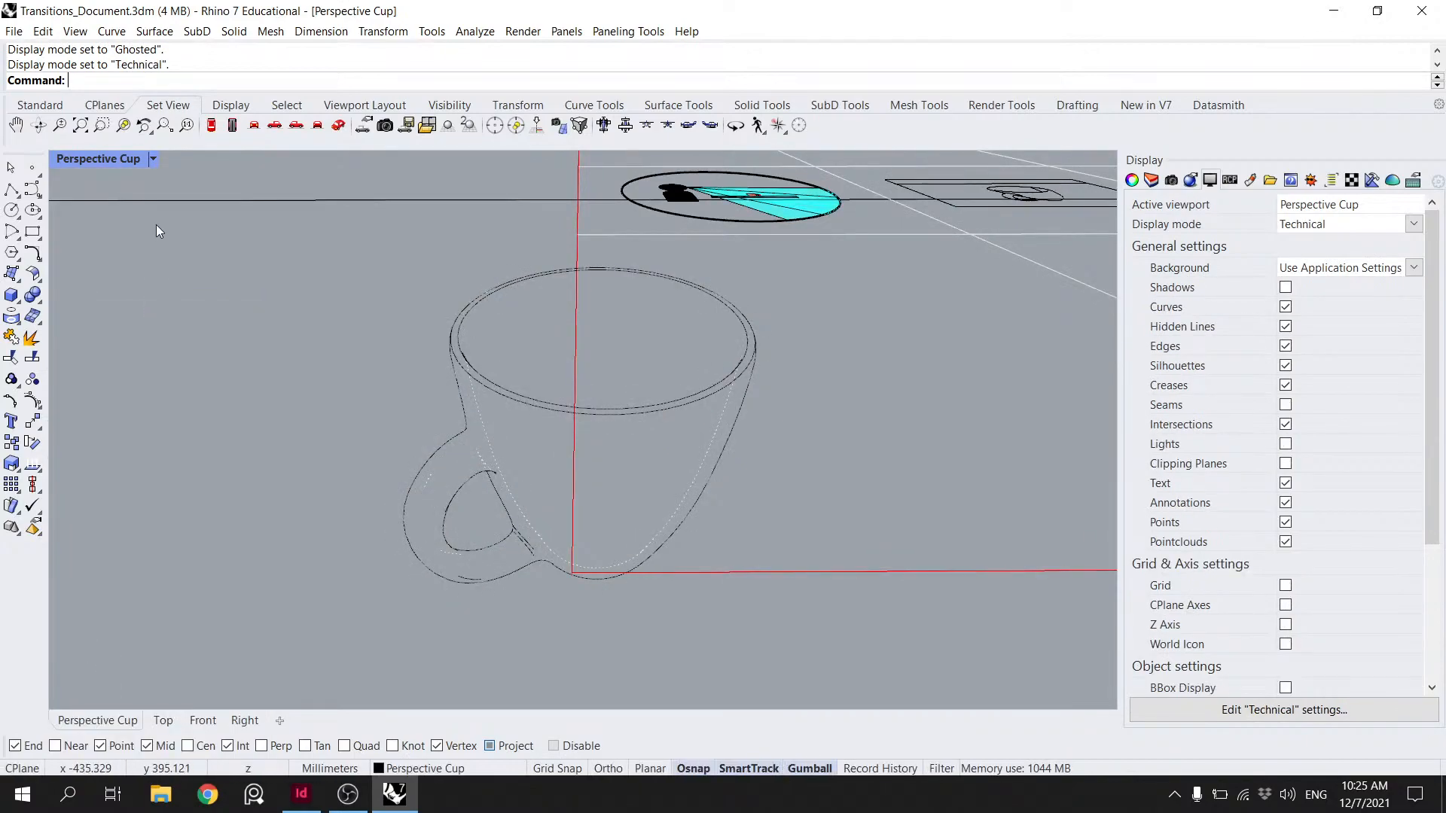
pyautogui.click(153, 160)
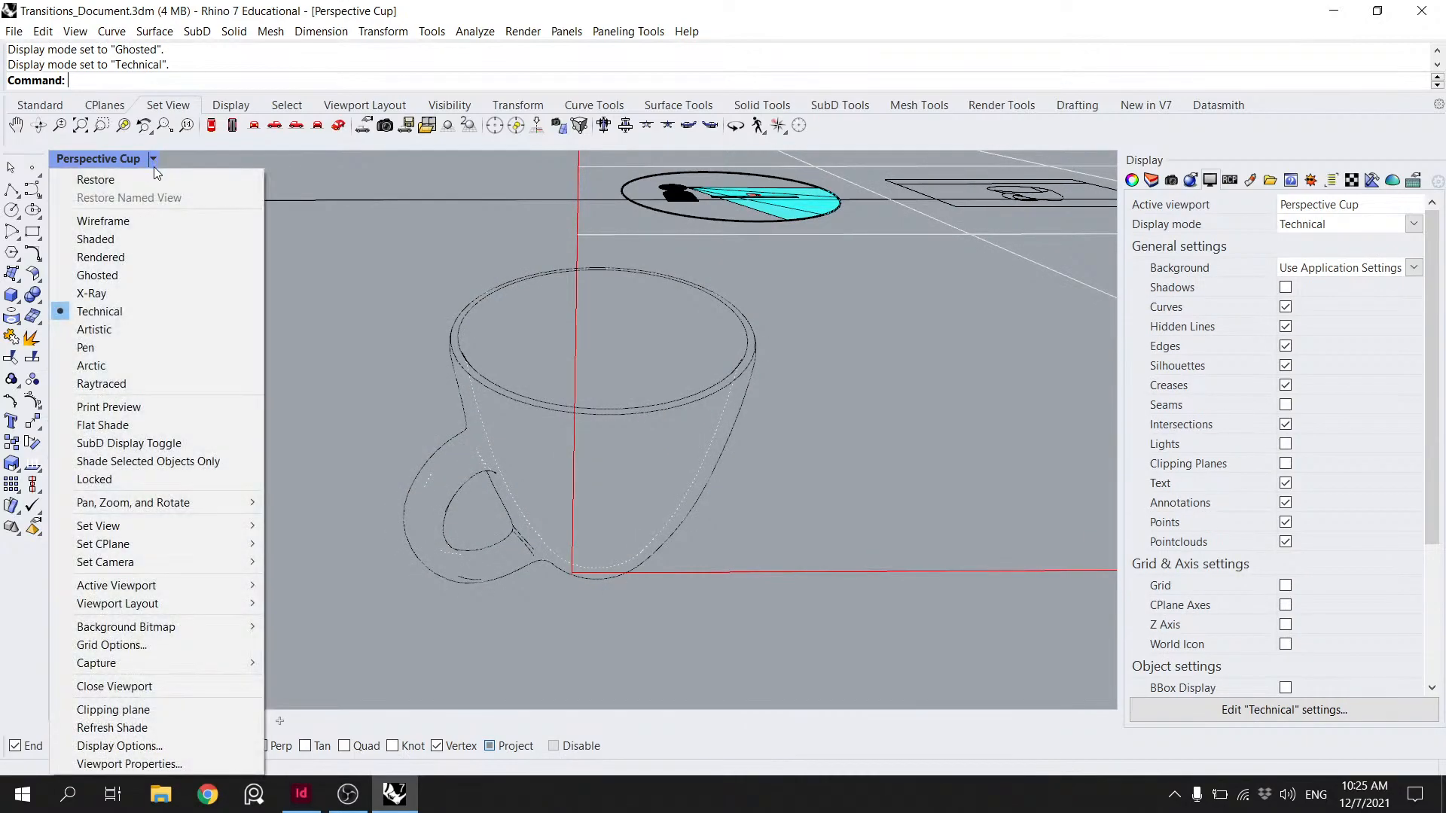
pyautogui.click(159, 327)
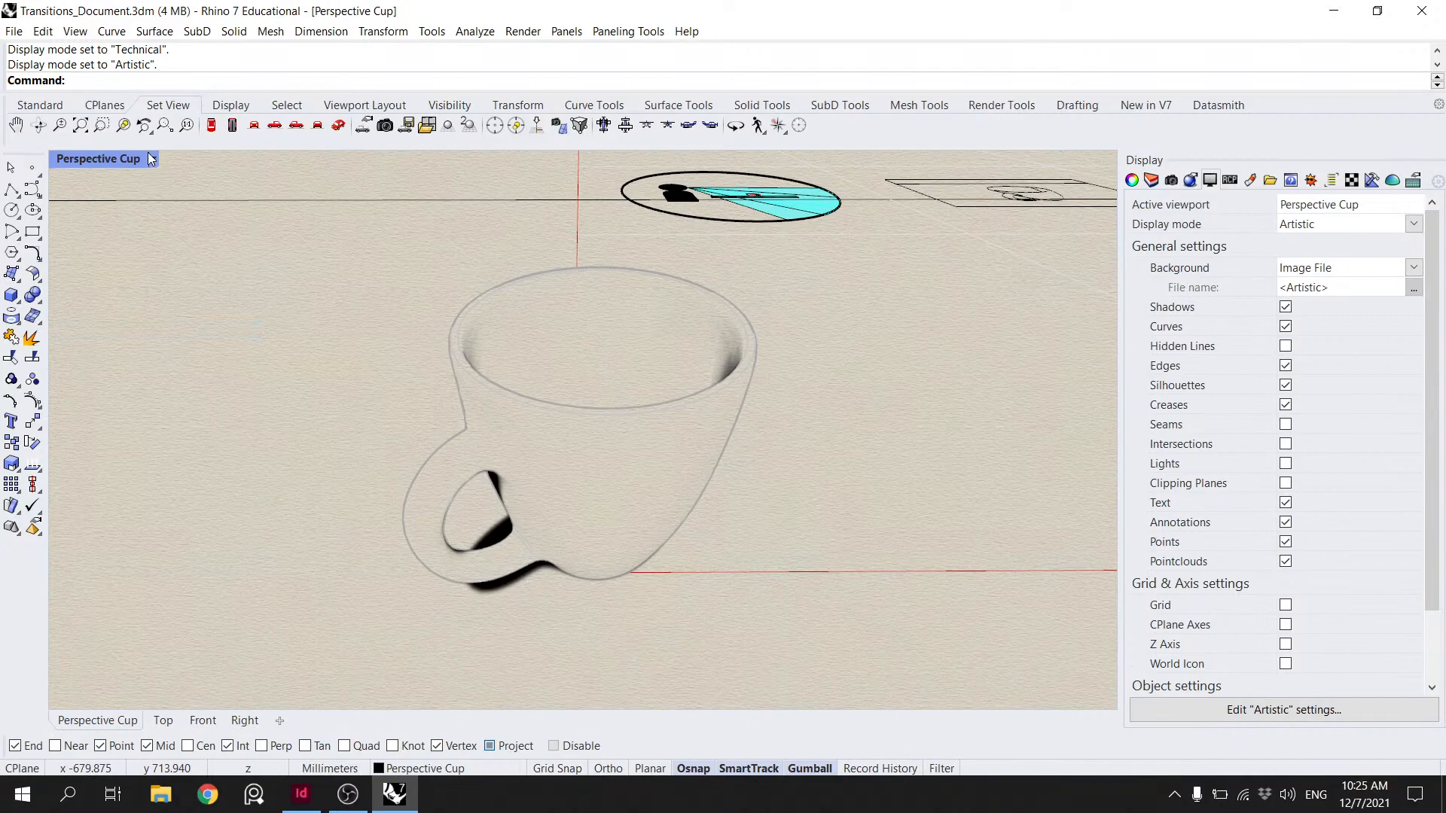
# - Preview the 3D cup with Flat Shade turned on, and turn Flat Shade off again
pyautogui.click(151, 159)
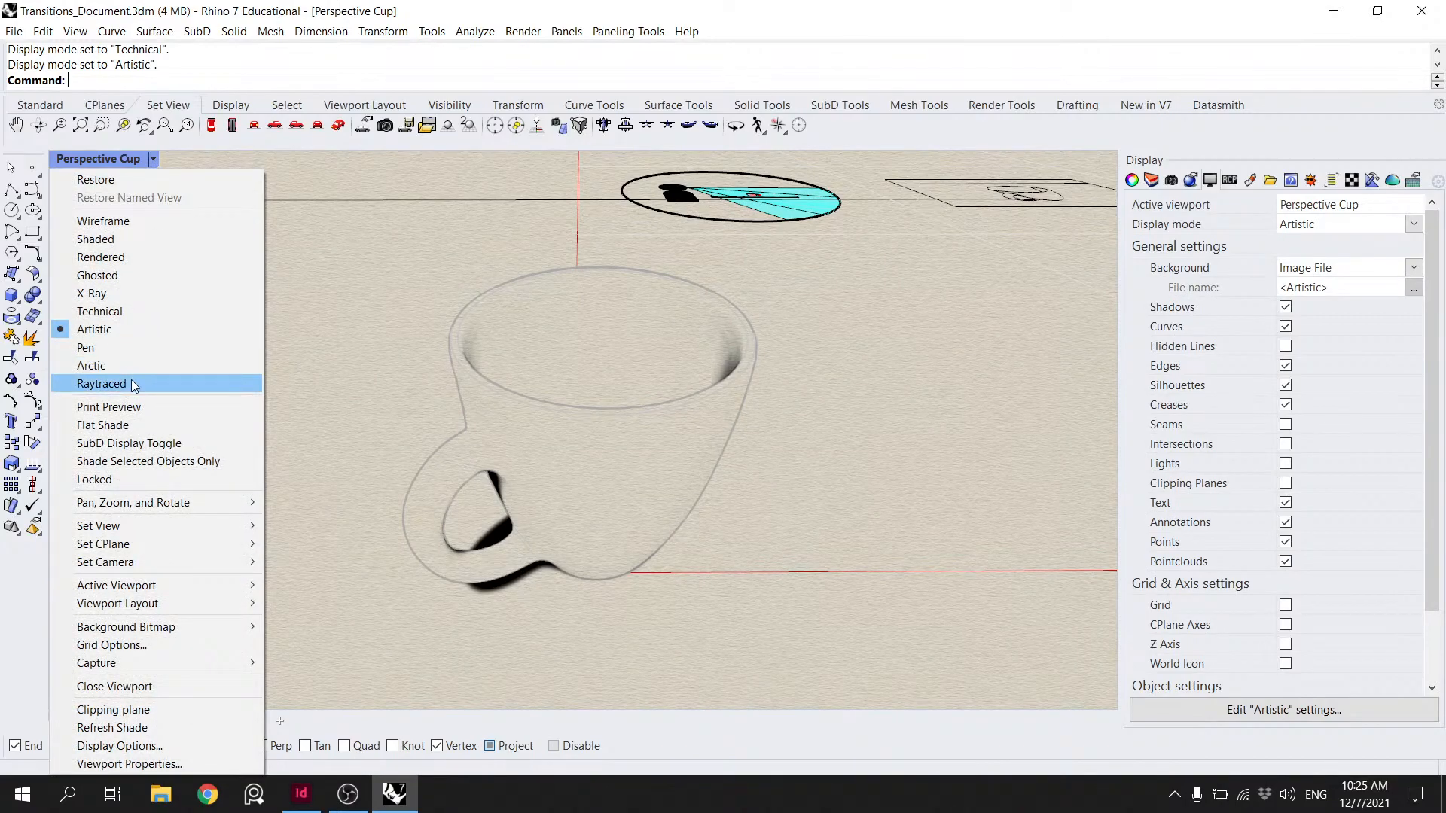
pyautogui.click(129, 423)
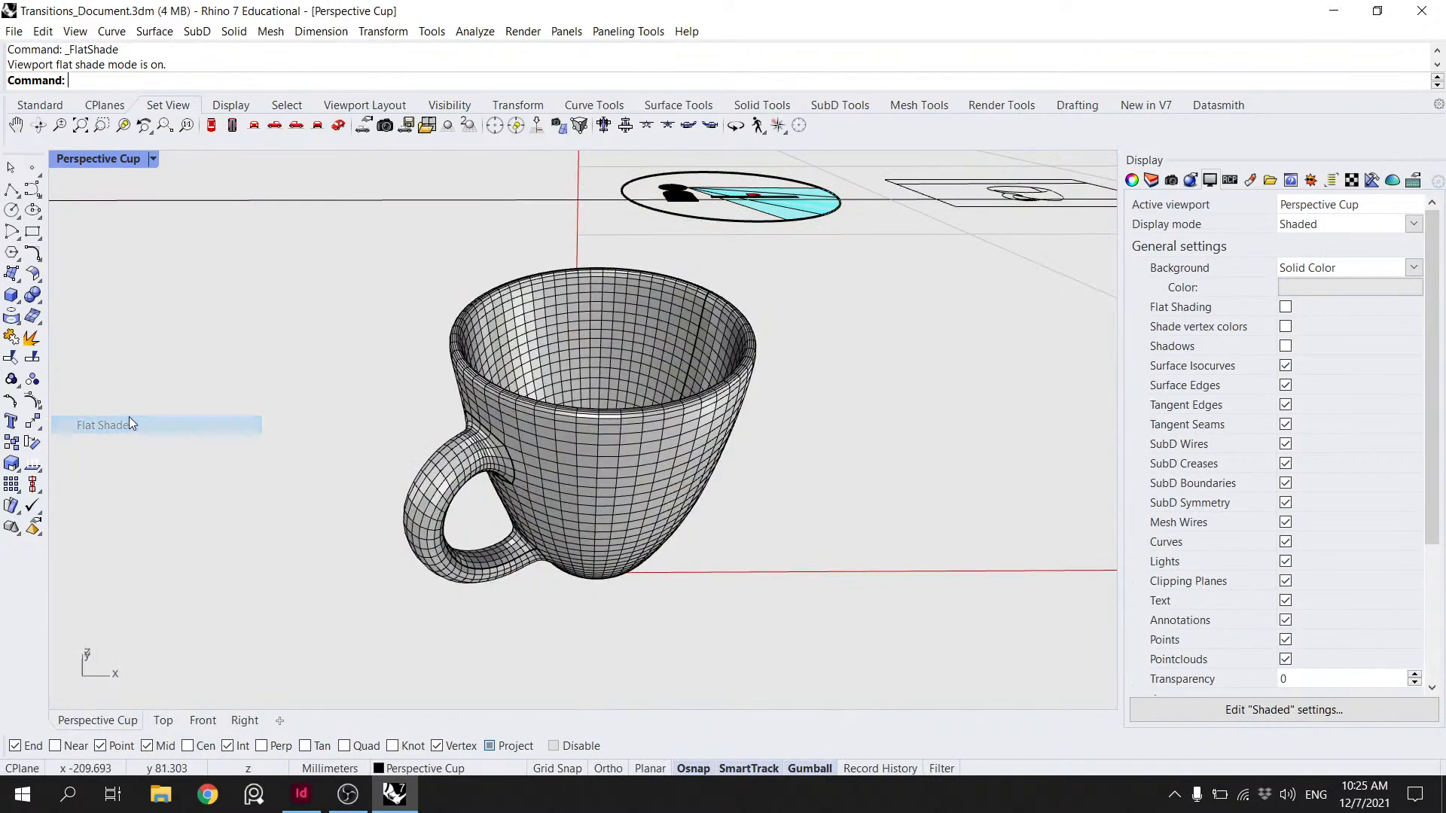
pyautogui.click(153, 158)
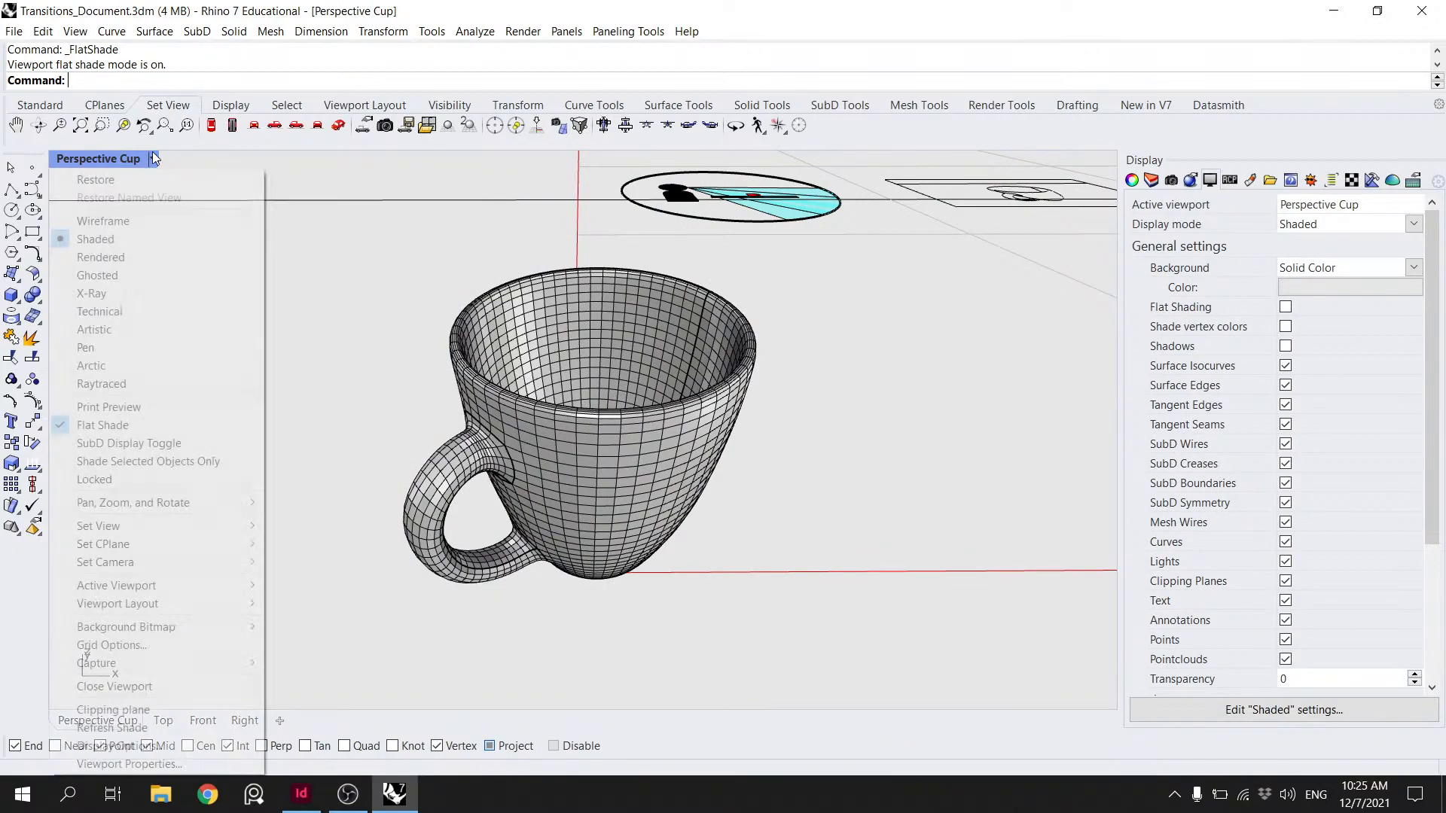
pyautogui.click(138, 422)
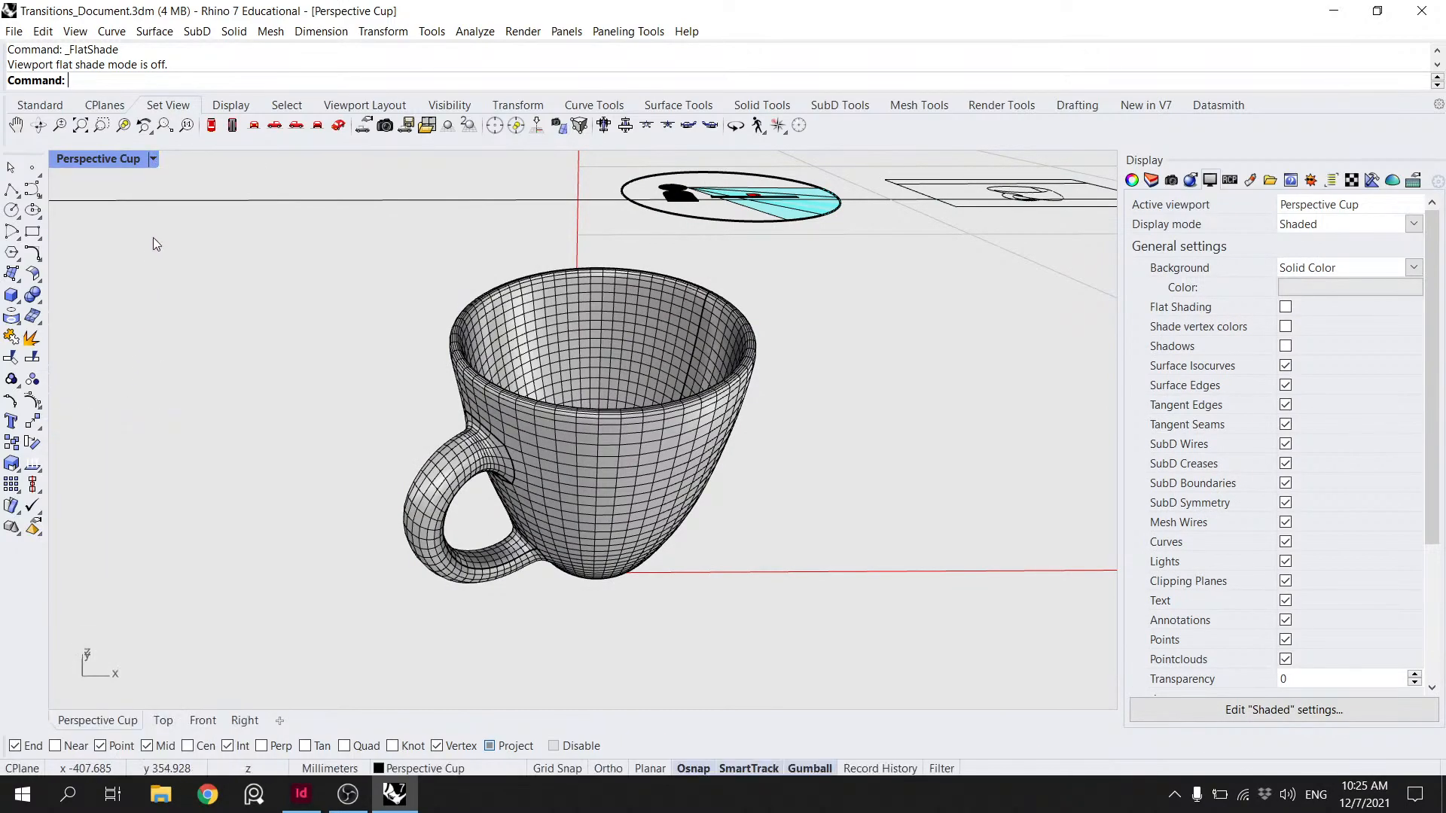
# - Preview the 3D cup in Wireframe mode and set the viewport's display mode back to Rendered
pyautogui.click(154, 159)
pyautogui.click(128, 220)
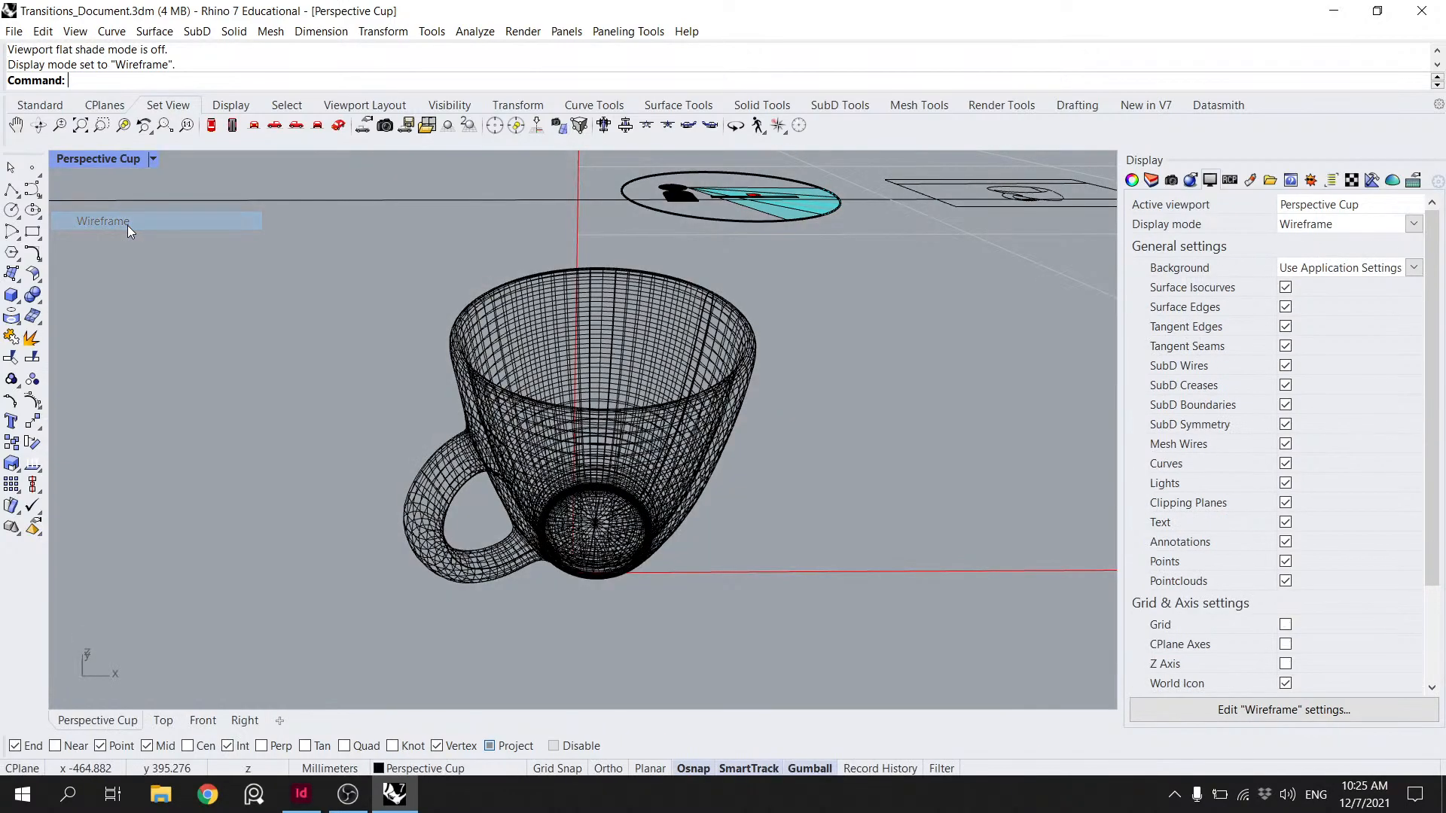
pyautogui.click(152, 159)
pyautogui.click(143, 256)
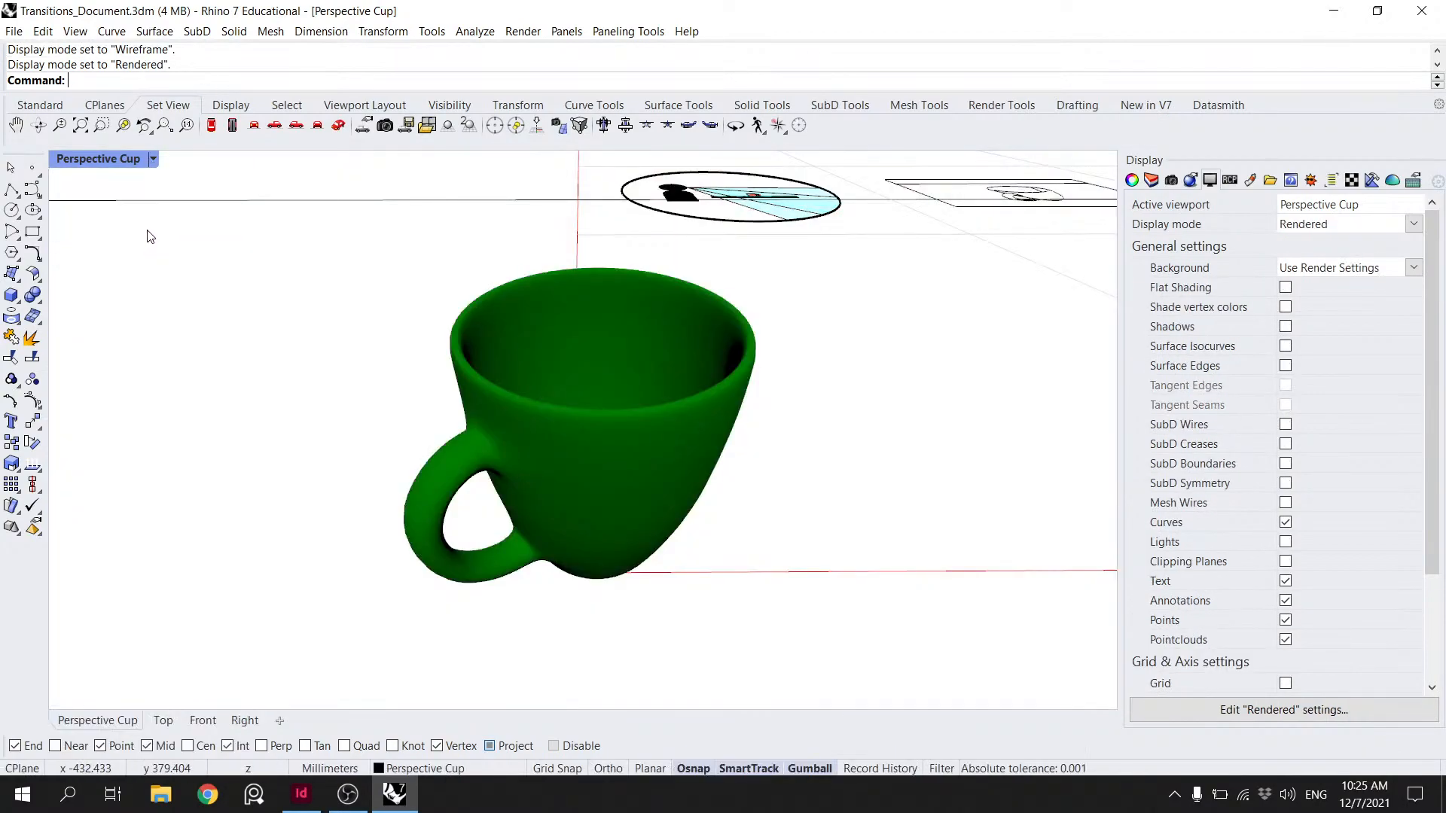
pyautogui.click(153, 159)
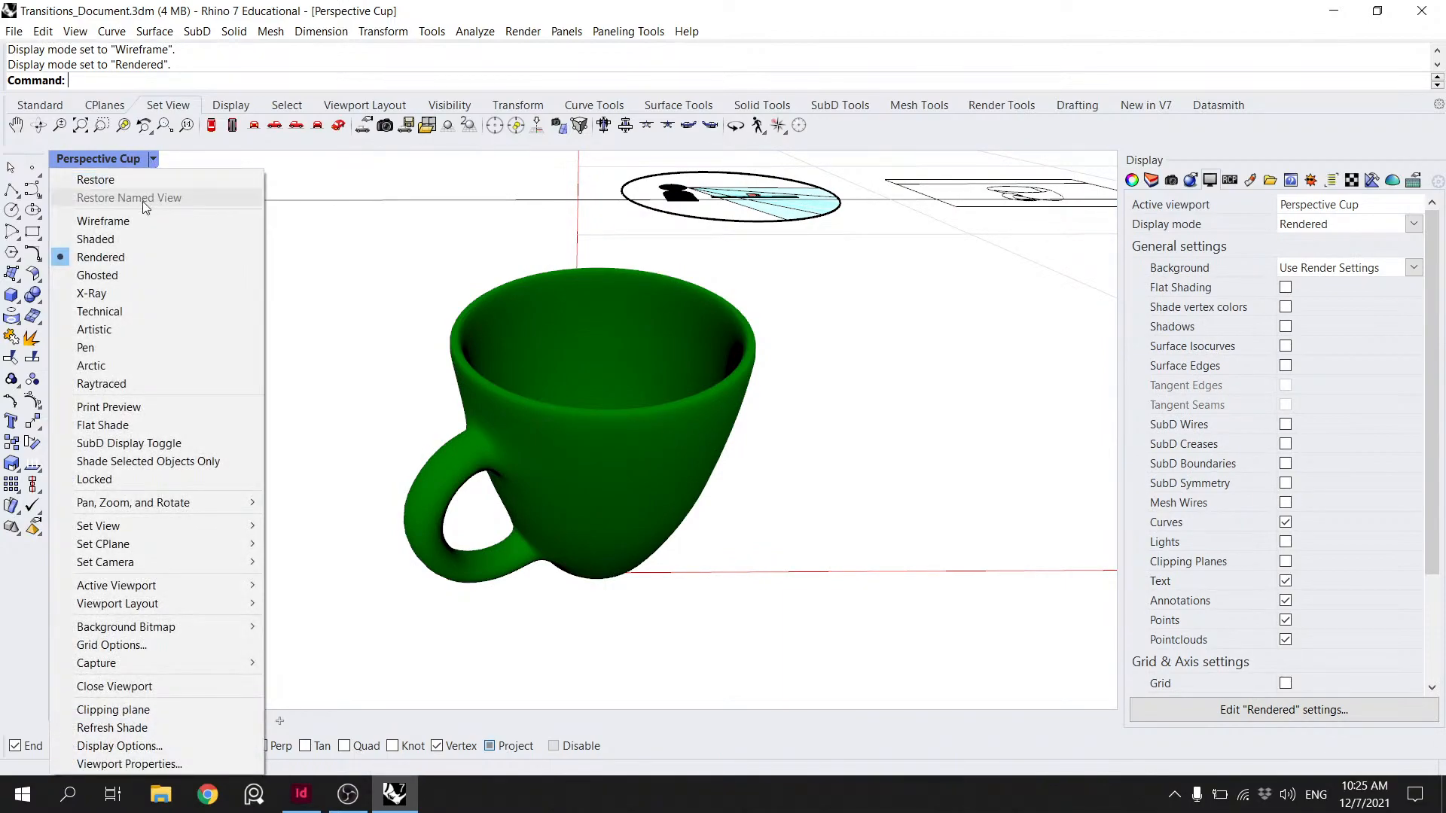
pyautogui.click(320, 261)
# - Return to the maximized Top viewport and select the short segment in the middle of the cup's front rim line
pyautogui.doubleClick(99, 163)
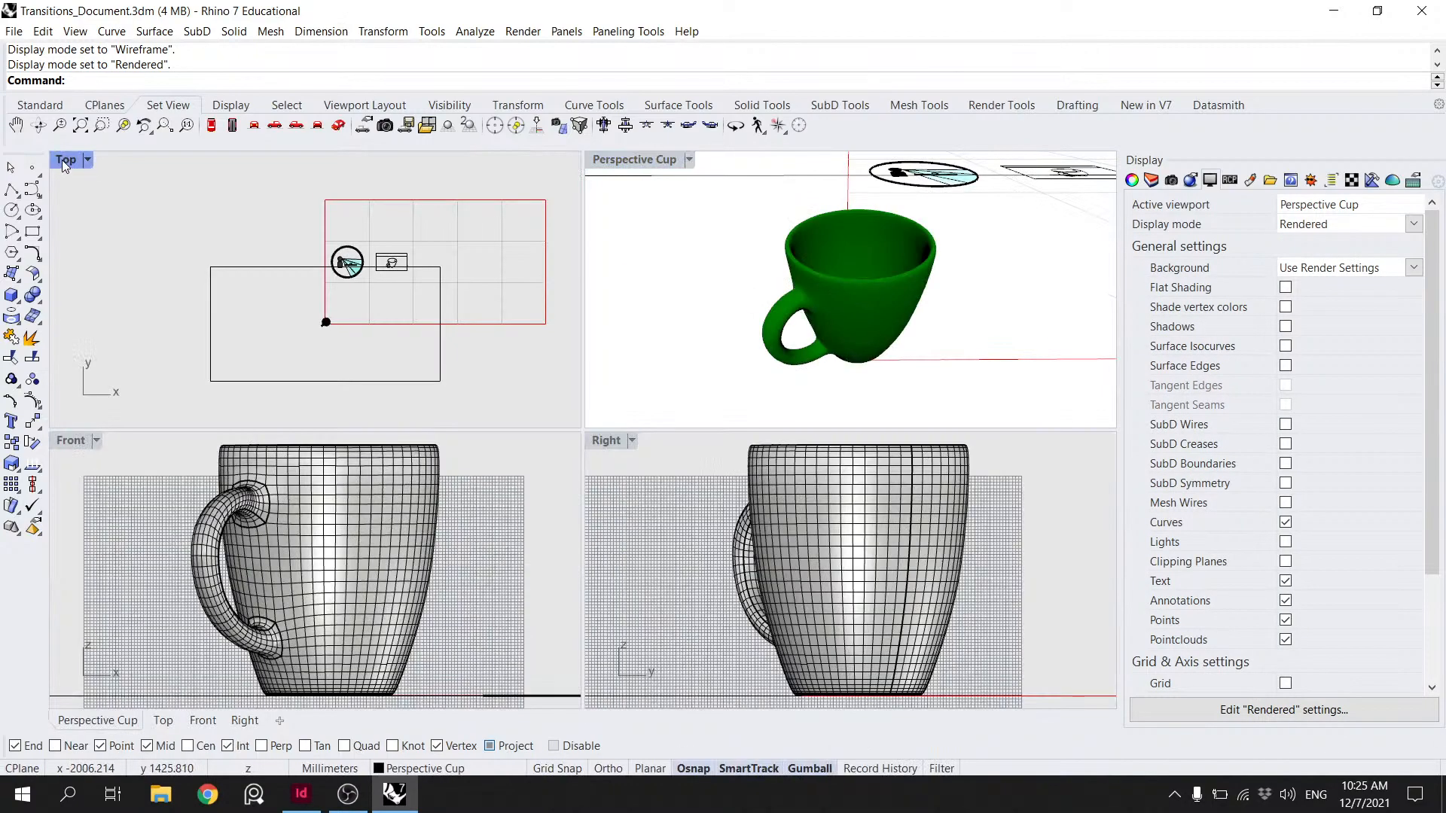
pyautogui.doubleClick(71, 160)
pyautogui.moveTo(733, 474); pyautogui.dragTo(633, 461, button='right')
pyautogui.scroll(17, 650, 329)
pyautogui.scroll(8, 626, 437)
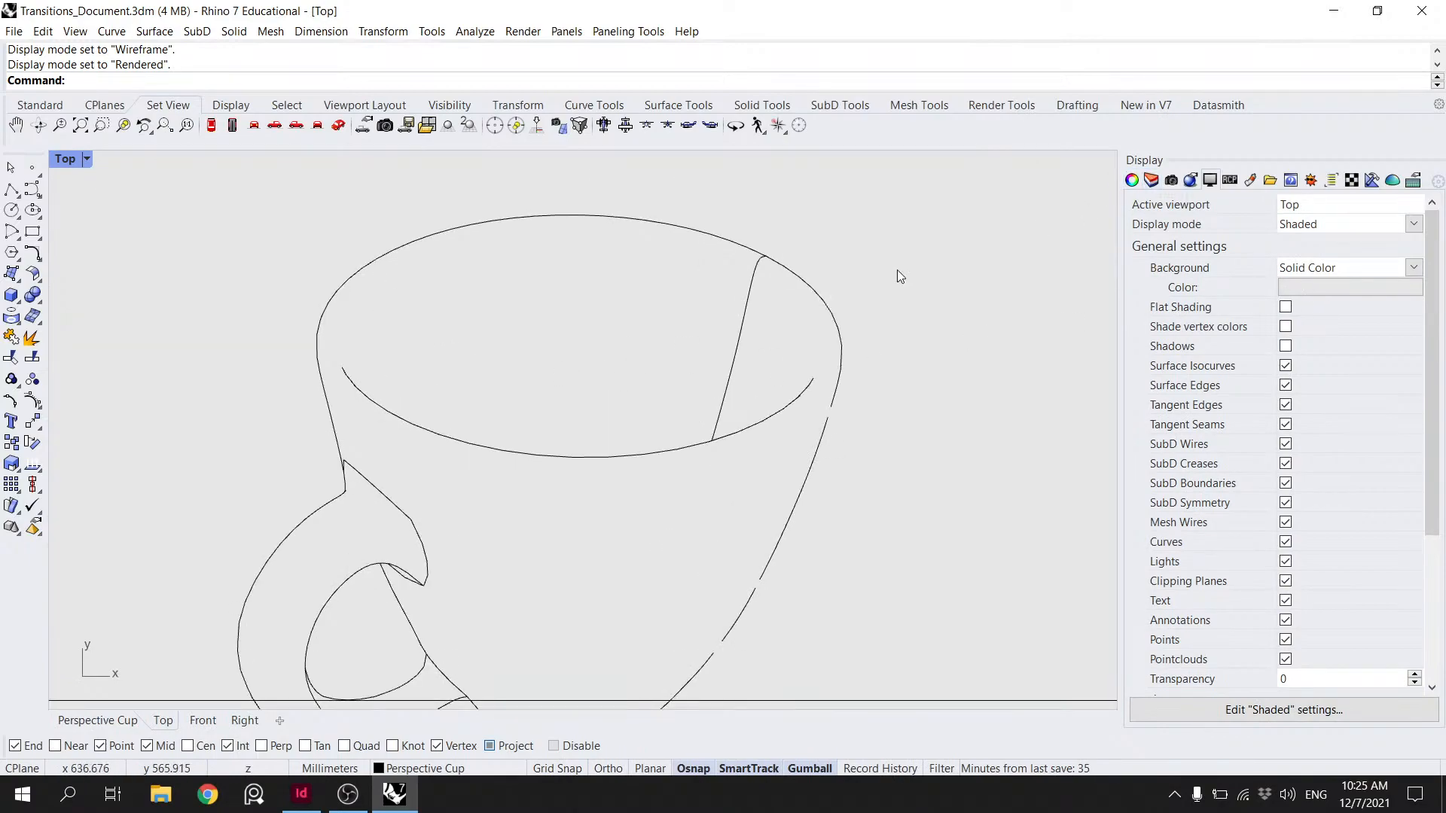
pyautogui.moveTo(610, 347); pyautogui.dragTo(532, 319, button='right')
pyautogui.click(516, 369)
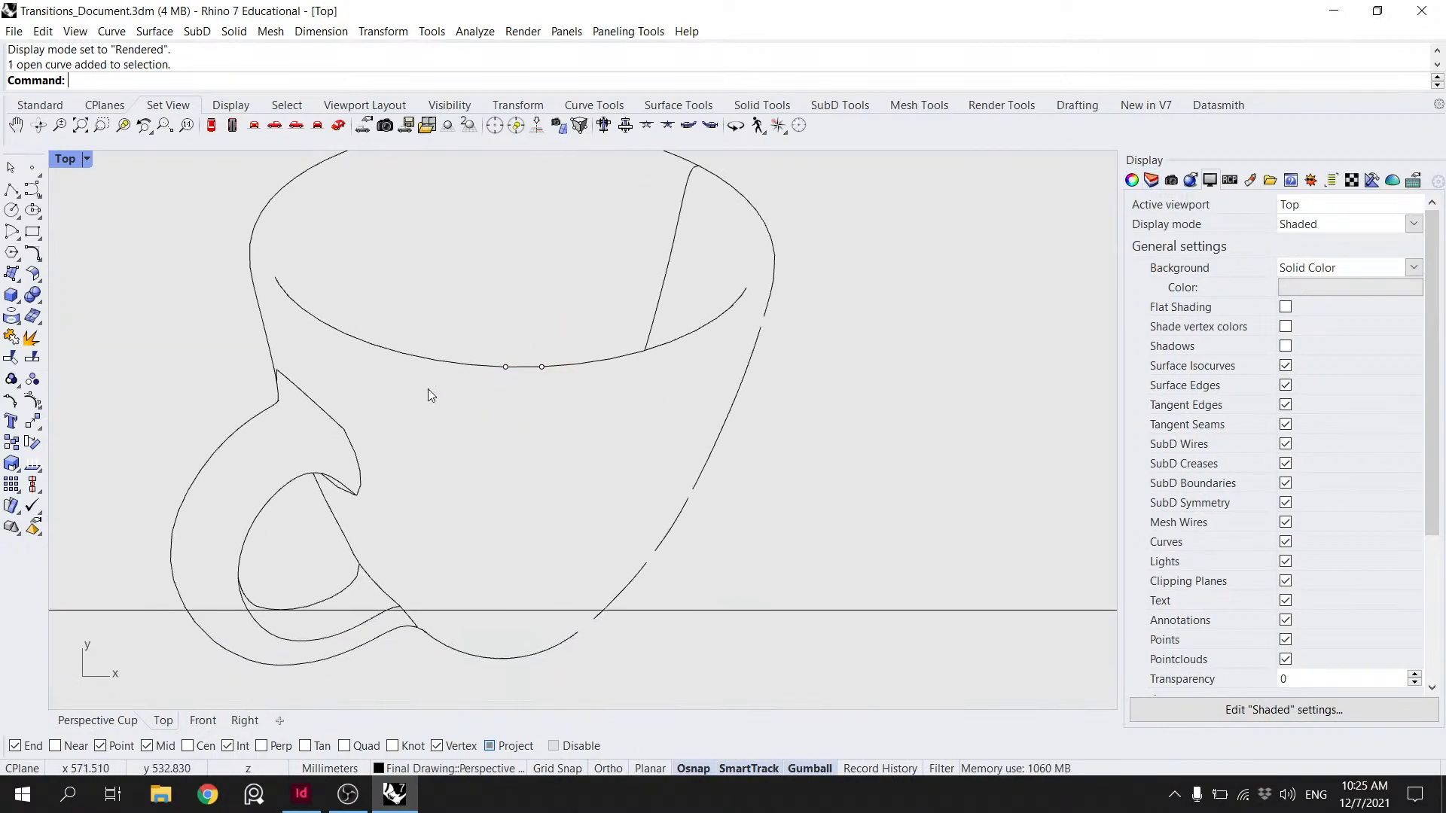
# - Make Tea Cup Perspective the current layer, and lock and hide the Perspective Cup layer
pyautogui.click(1151, 179)
pyautogui.click(1150, 363)
pyautogui.click(1151, 362)
pyautogui.click(1217, 364)
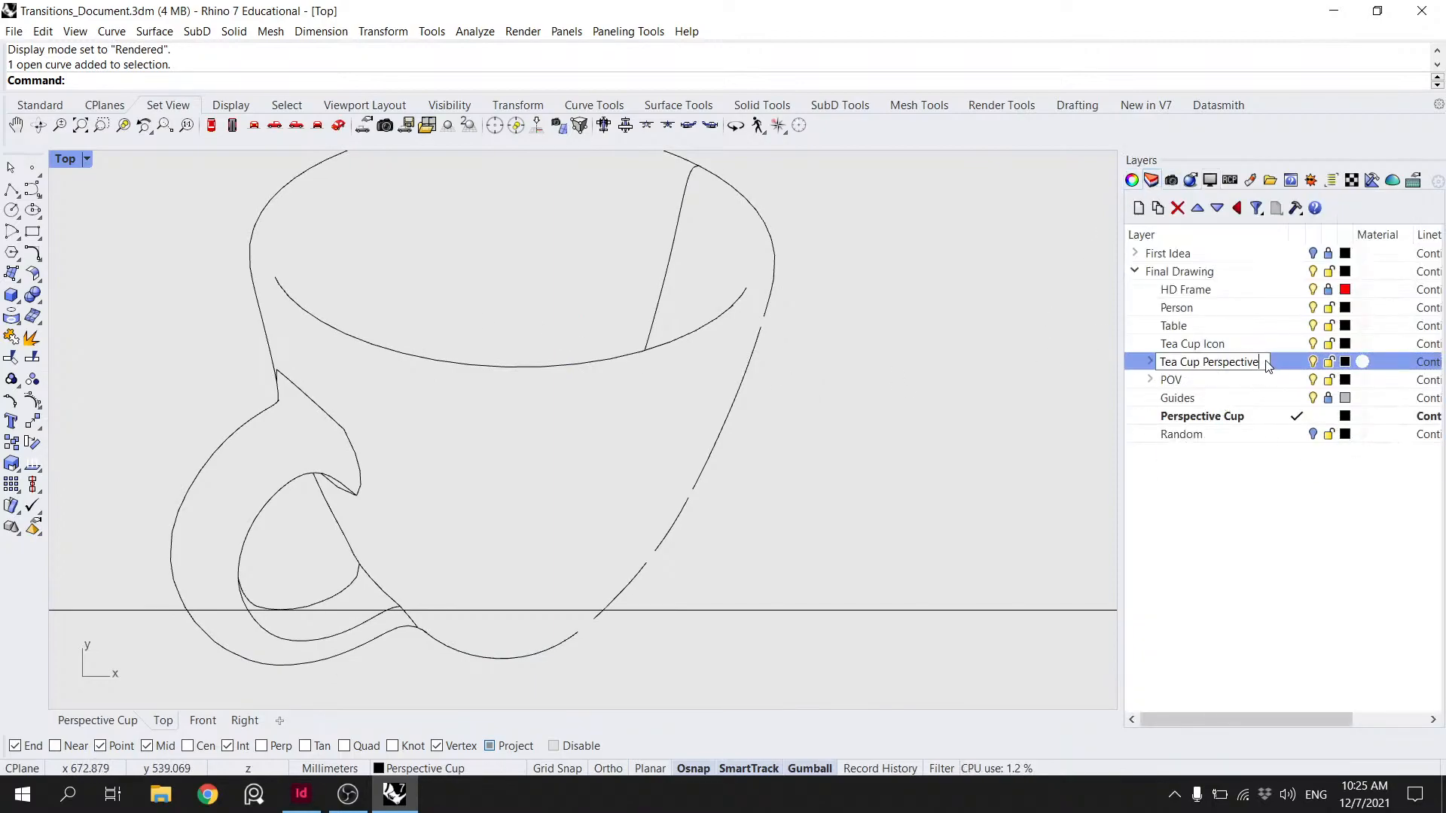
pyautogui.click(1289, 364)
pyautogui.click(1333, 417)
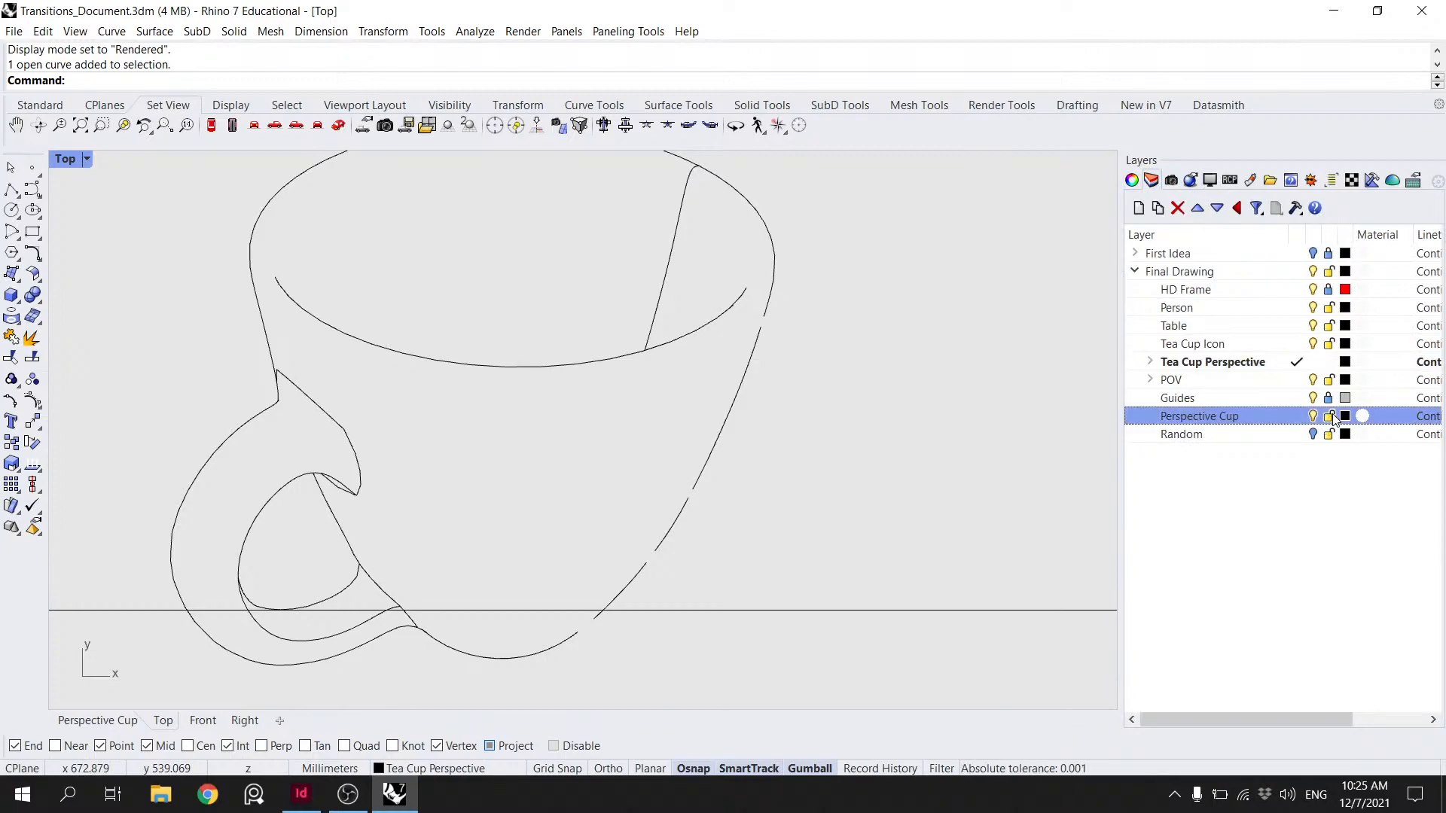
pyautogui.click(1312, 416)
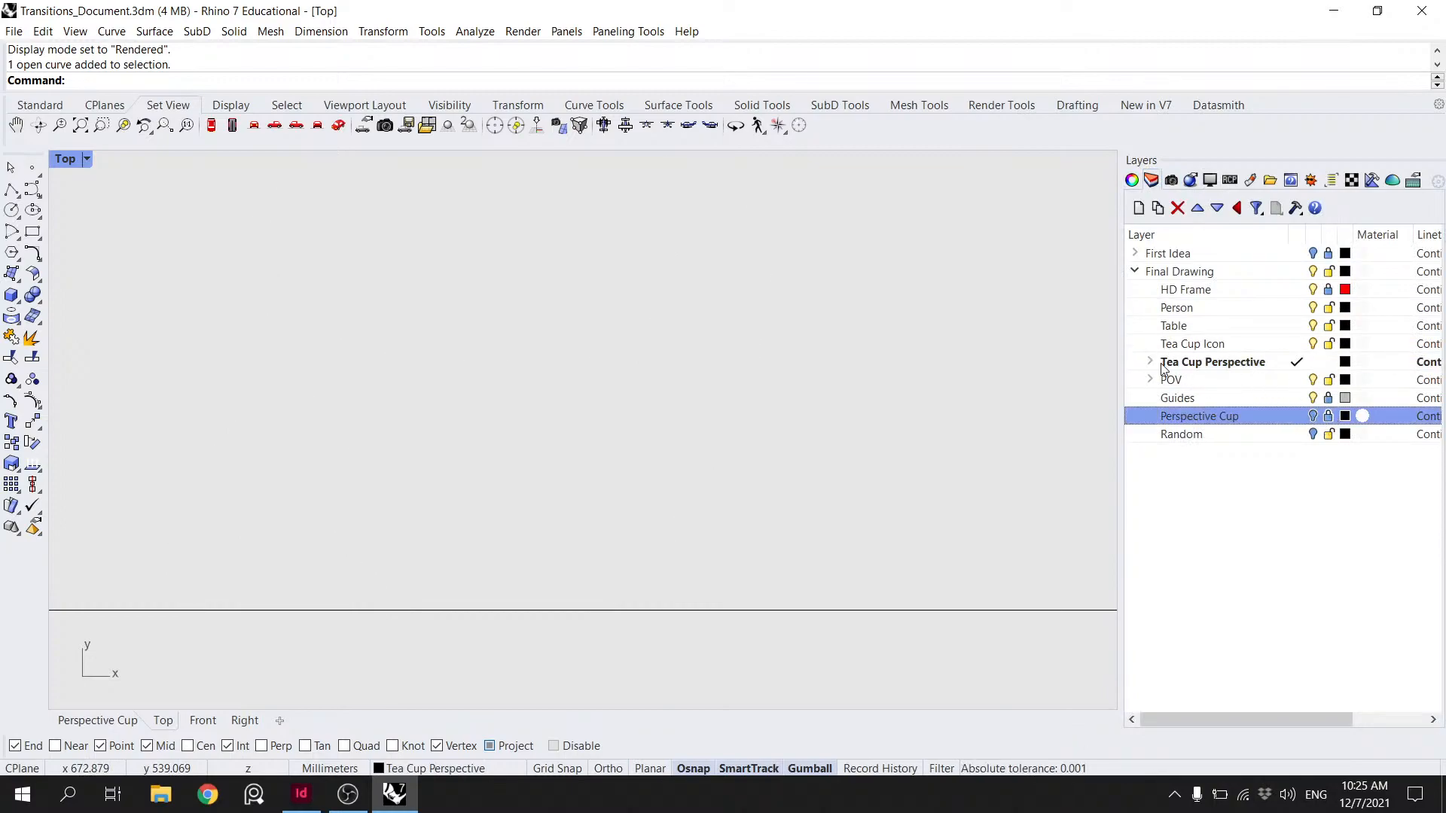
# - Show the Perspective Cup layer, make it current, and hide and lock the Tea Cup Perspective layer
pyautogui.click(1313, 417)
pyautogui.click(1280, 418)
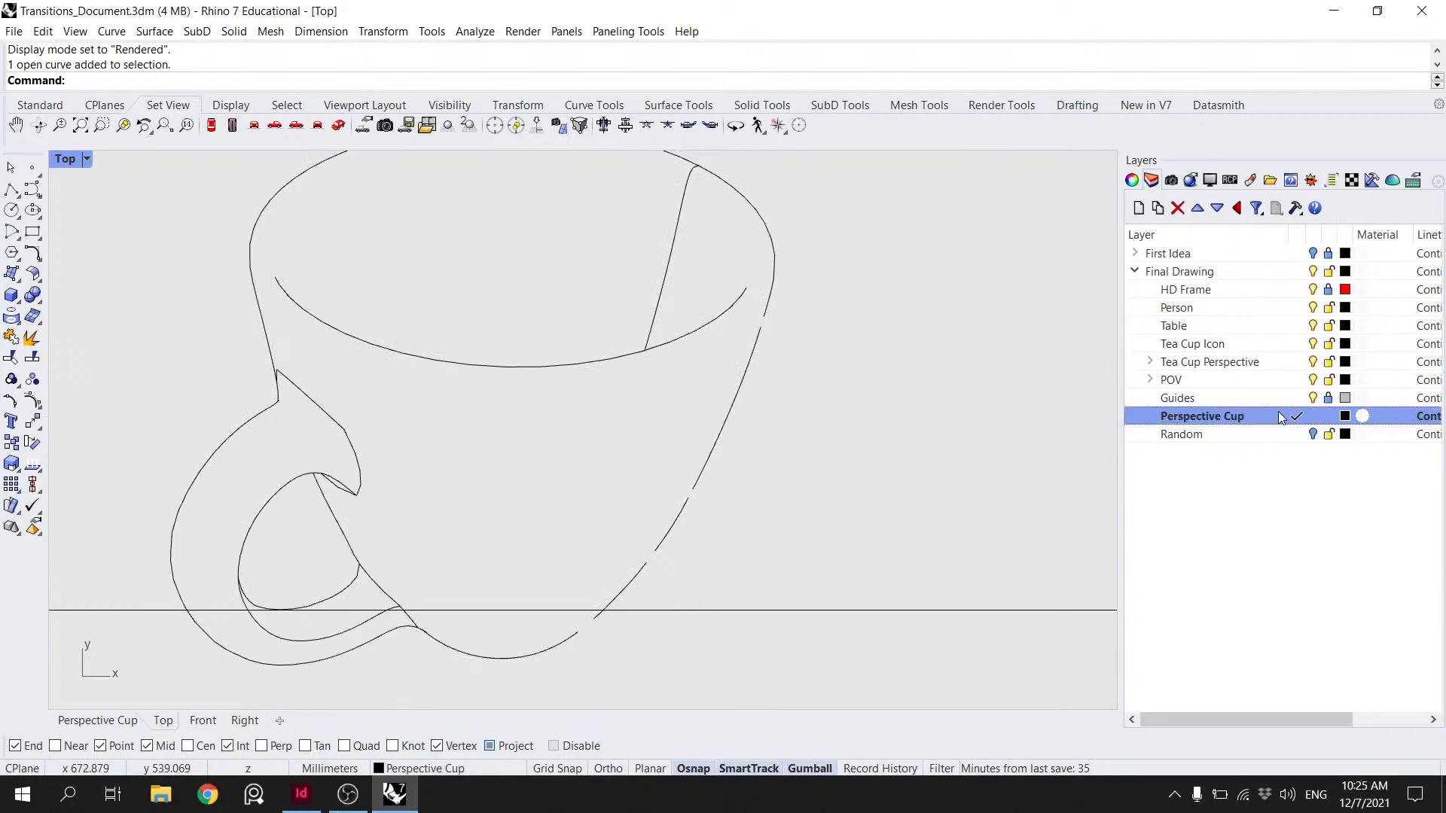
pyautogui.click(1298, 364)
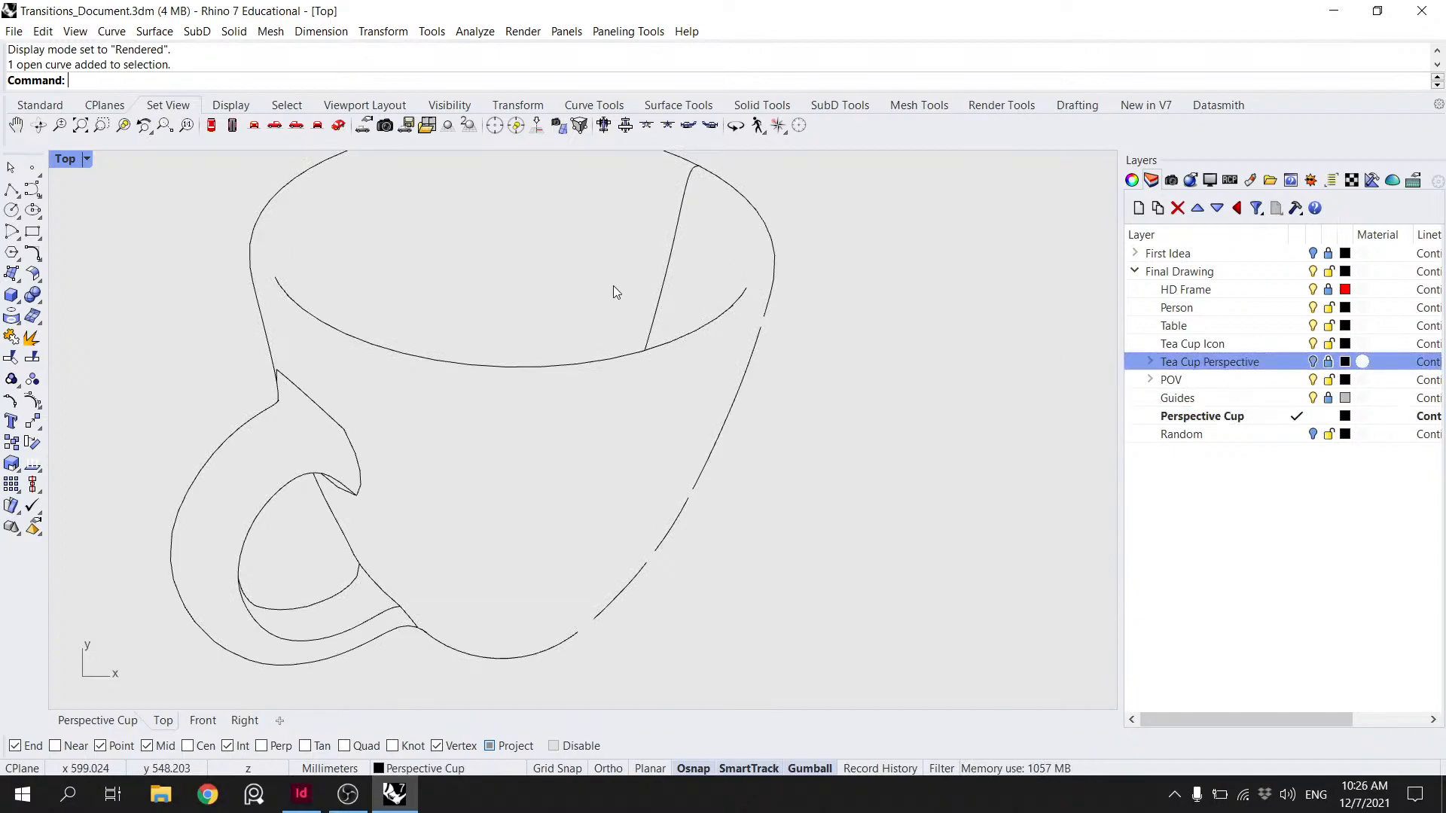
pyautogui.click(18, 212)
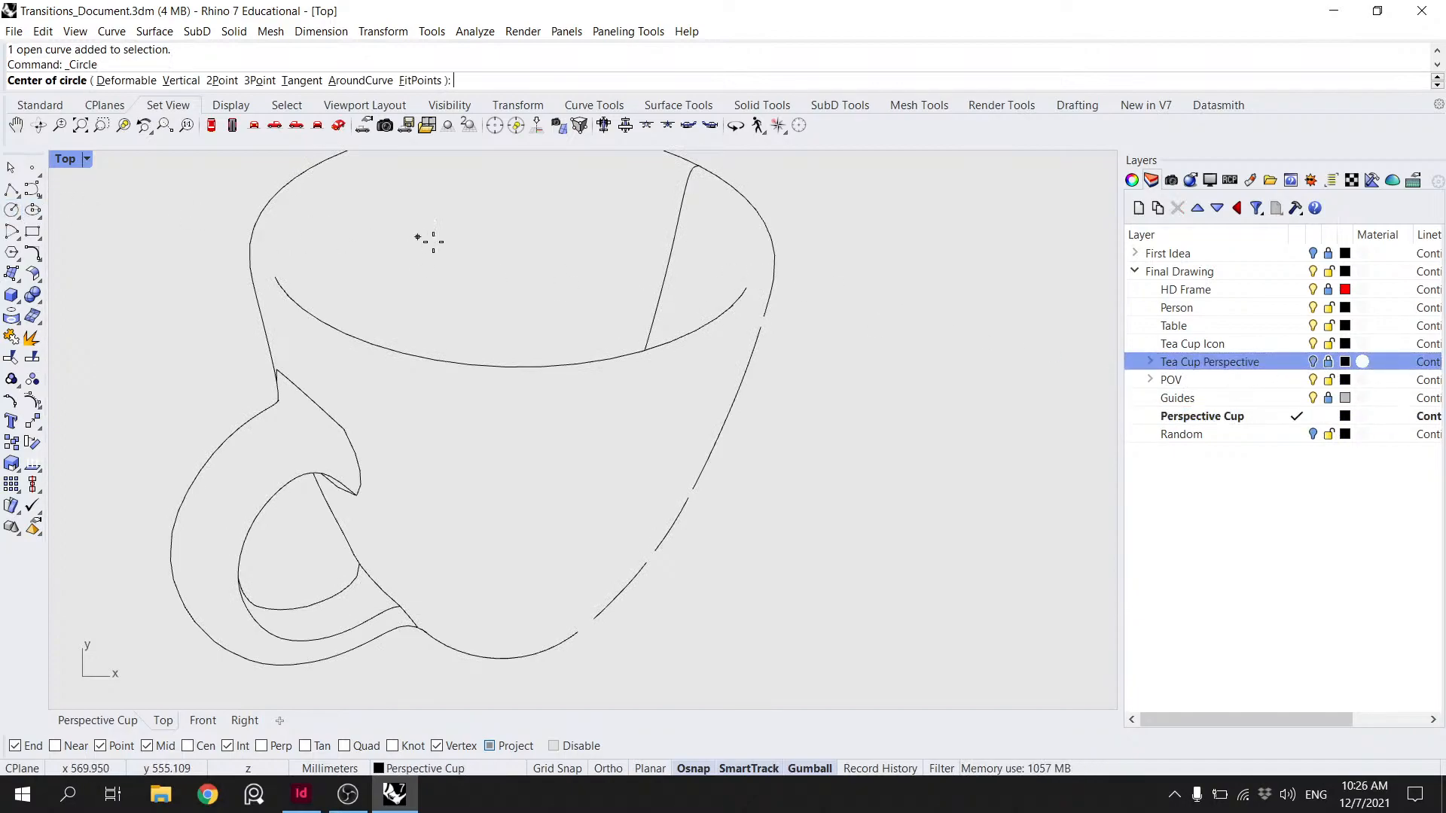
pyautogui.moveTo(543, 317); pyautogui.dragTo(564, 361, button='right')
pyautogui.press('Escape')
# - Create a new current layer under Perspective Cup and lock the Perspective Cup layer as a tracing reference
pyautogui.click(28, 192)
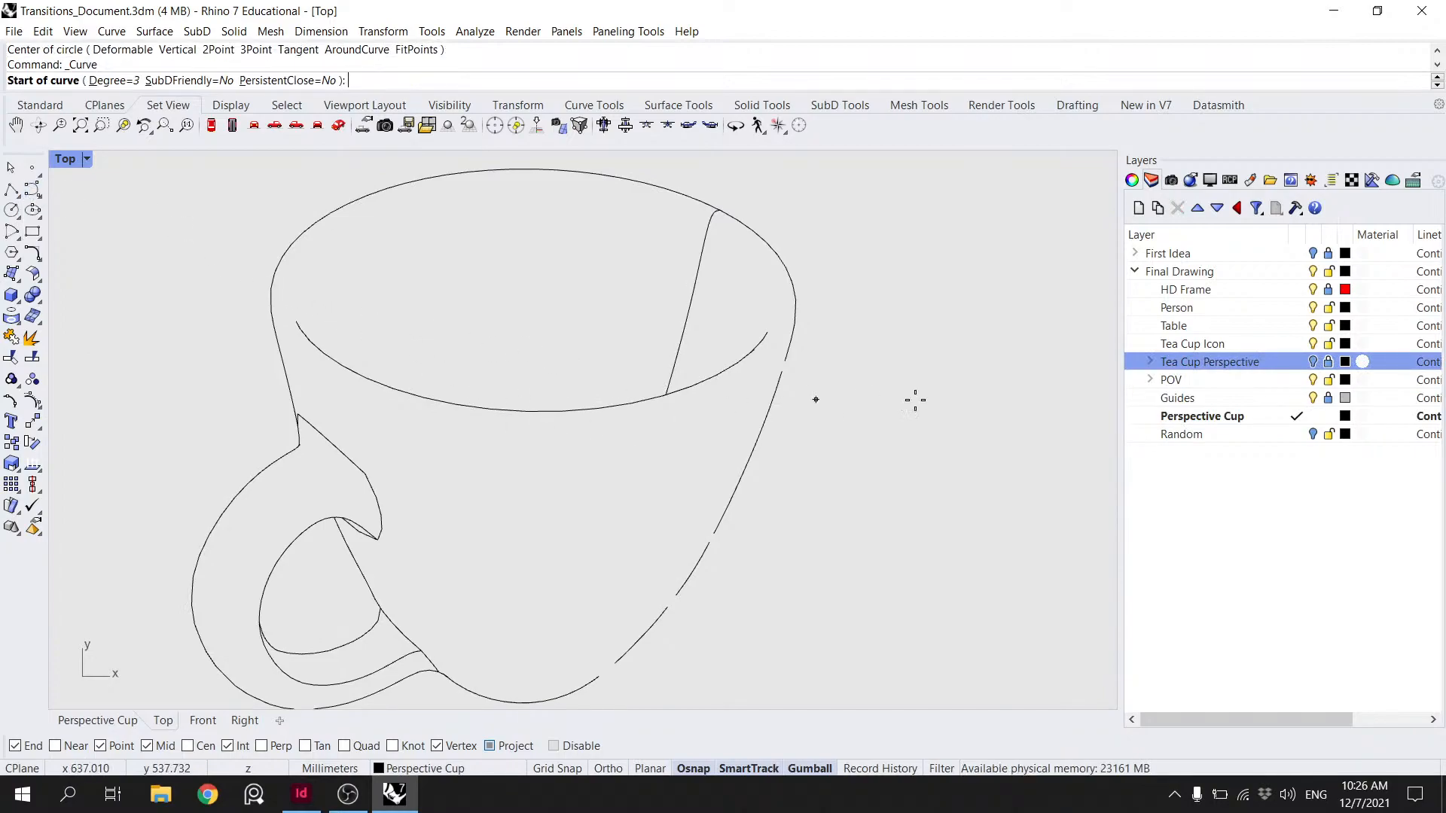
pyautogui.click(1205, 433)
pyautogui.click(1137, 208)
pyautogui.click(1295, 434)
pyautogui.click(1327, 417)
pyautogui.click(541, 412)
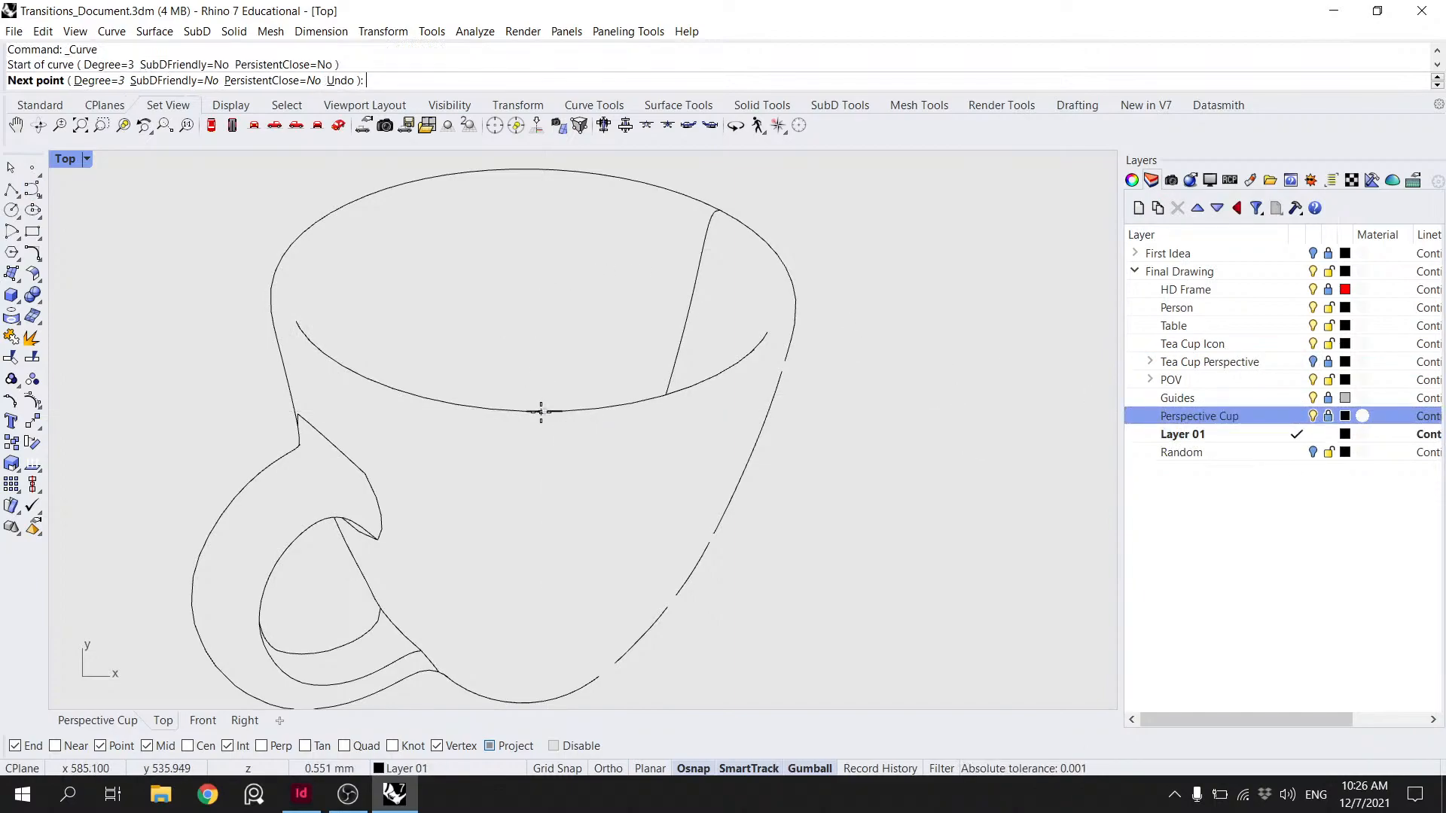
pyautogui.scroll(3, 474, 413)
pyautogui.click(519, 412)
pyautogui.press('Escape')
# - Trace the cup's front rim line with a degree 3 control point curve from its middle to its left end
pyautogui.rightClick(639, 414)
pyautogui.click(615, 414)
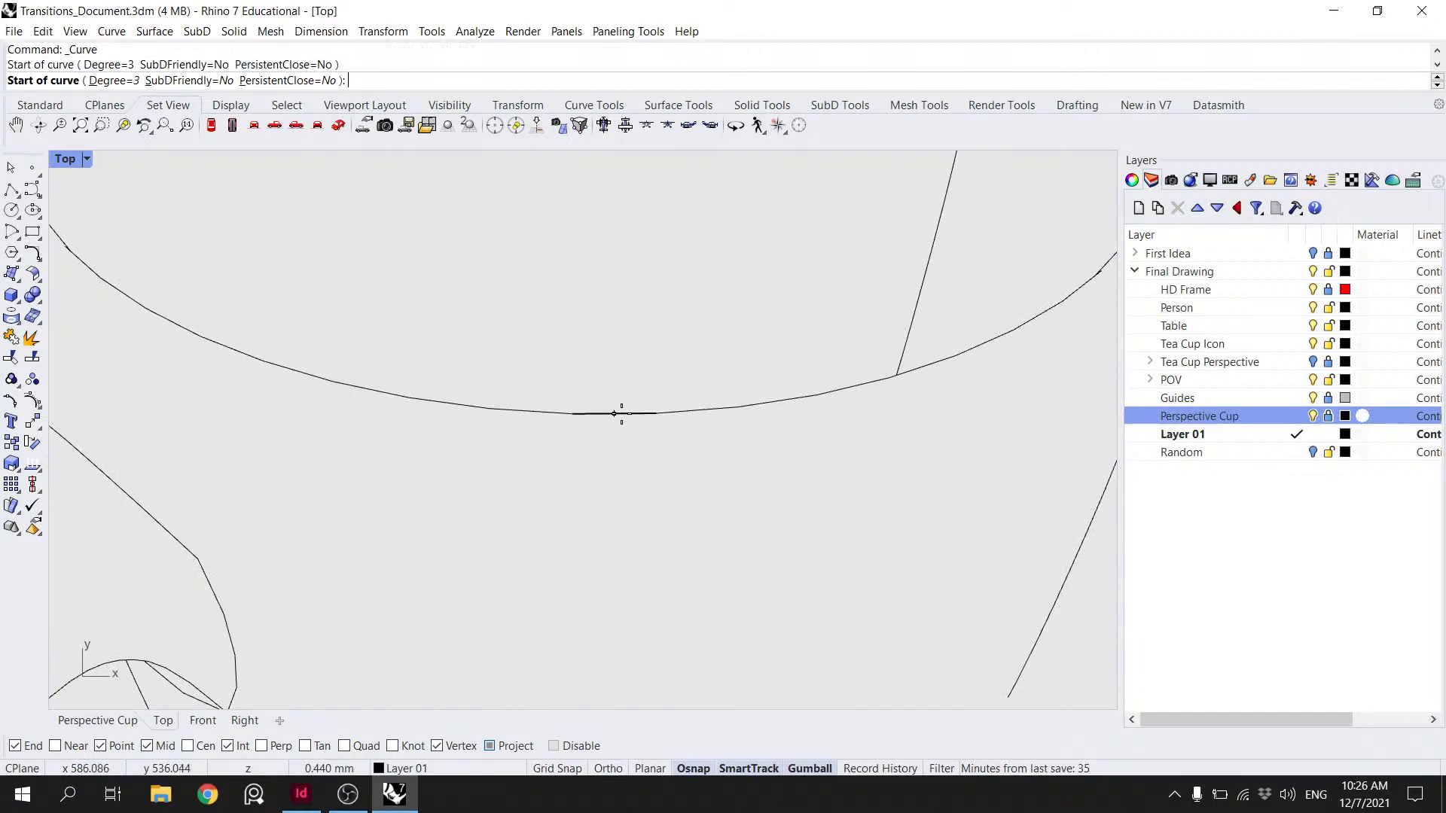
pyautogui.click(489, 408)
pyautogui.click(409, 396)
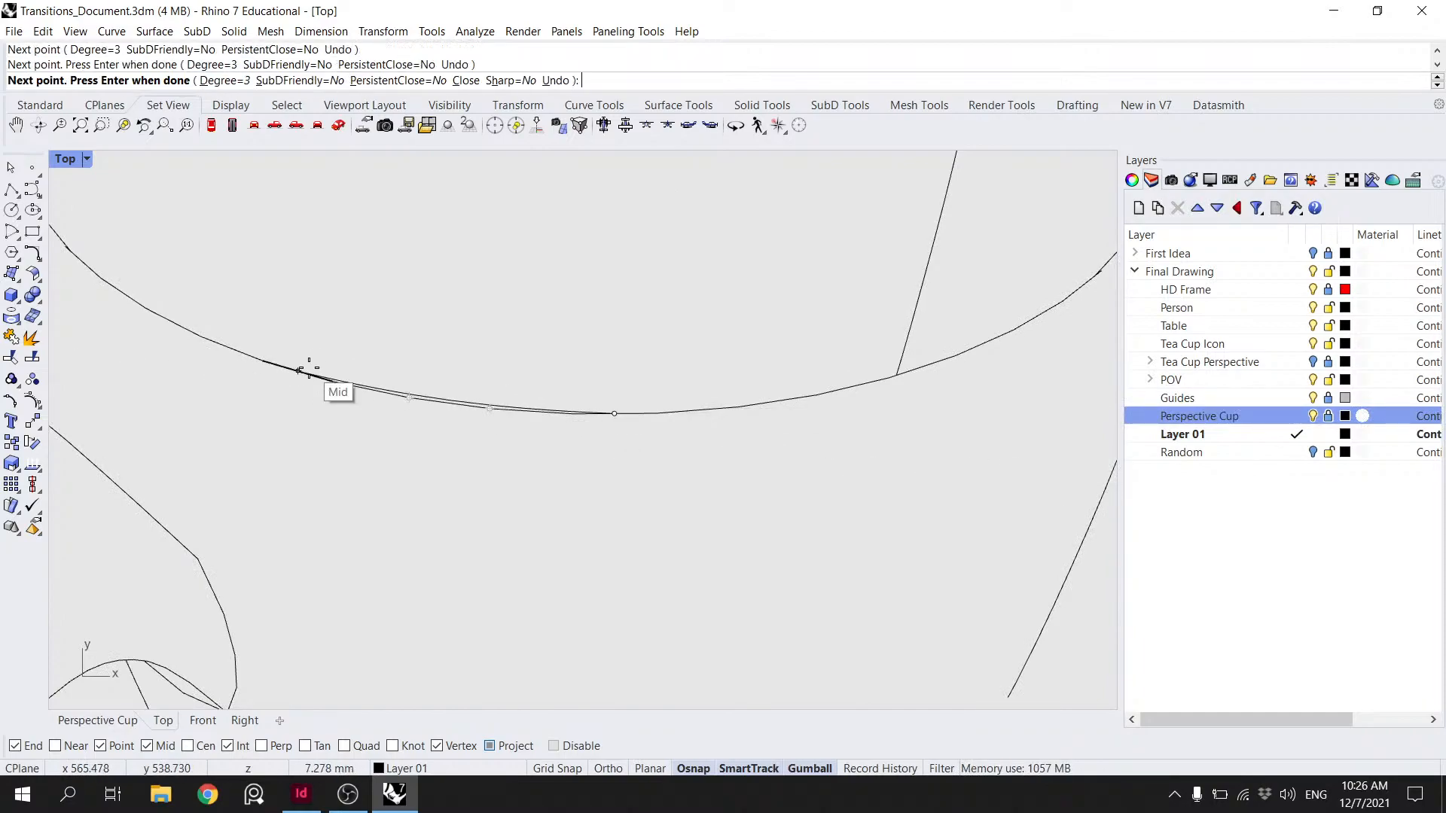
pyautogui.click(300, 371)
pyautogui.moveTo(264, 345); pyautogui.dragTo(436, 422, button='right')
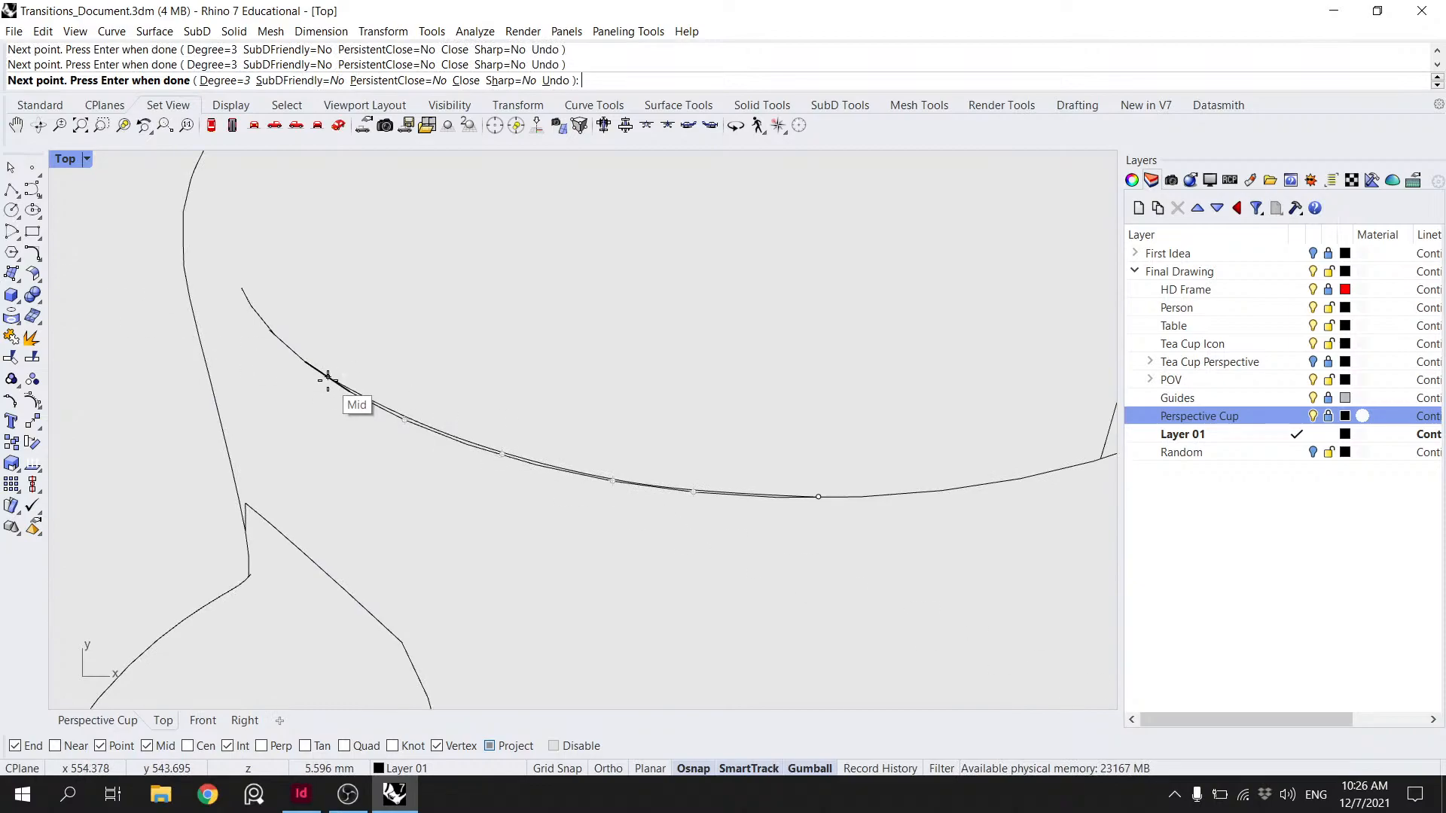
pyautogui.click(246, 294)
pyautogui.moveTo(246, 294); pyautogui.dragTo(364, 442, button='right')
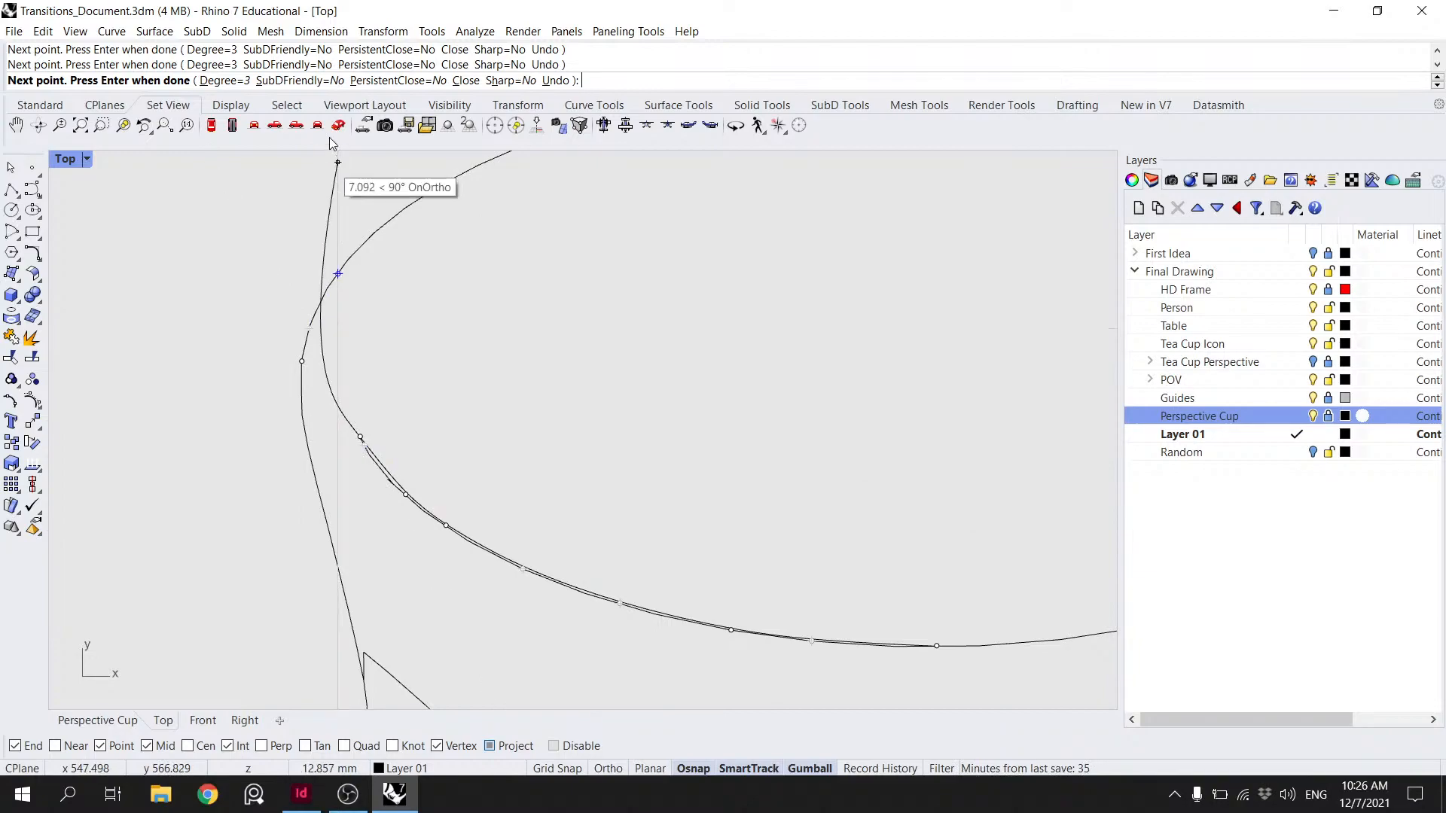
pyautogui.click(556, 81)
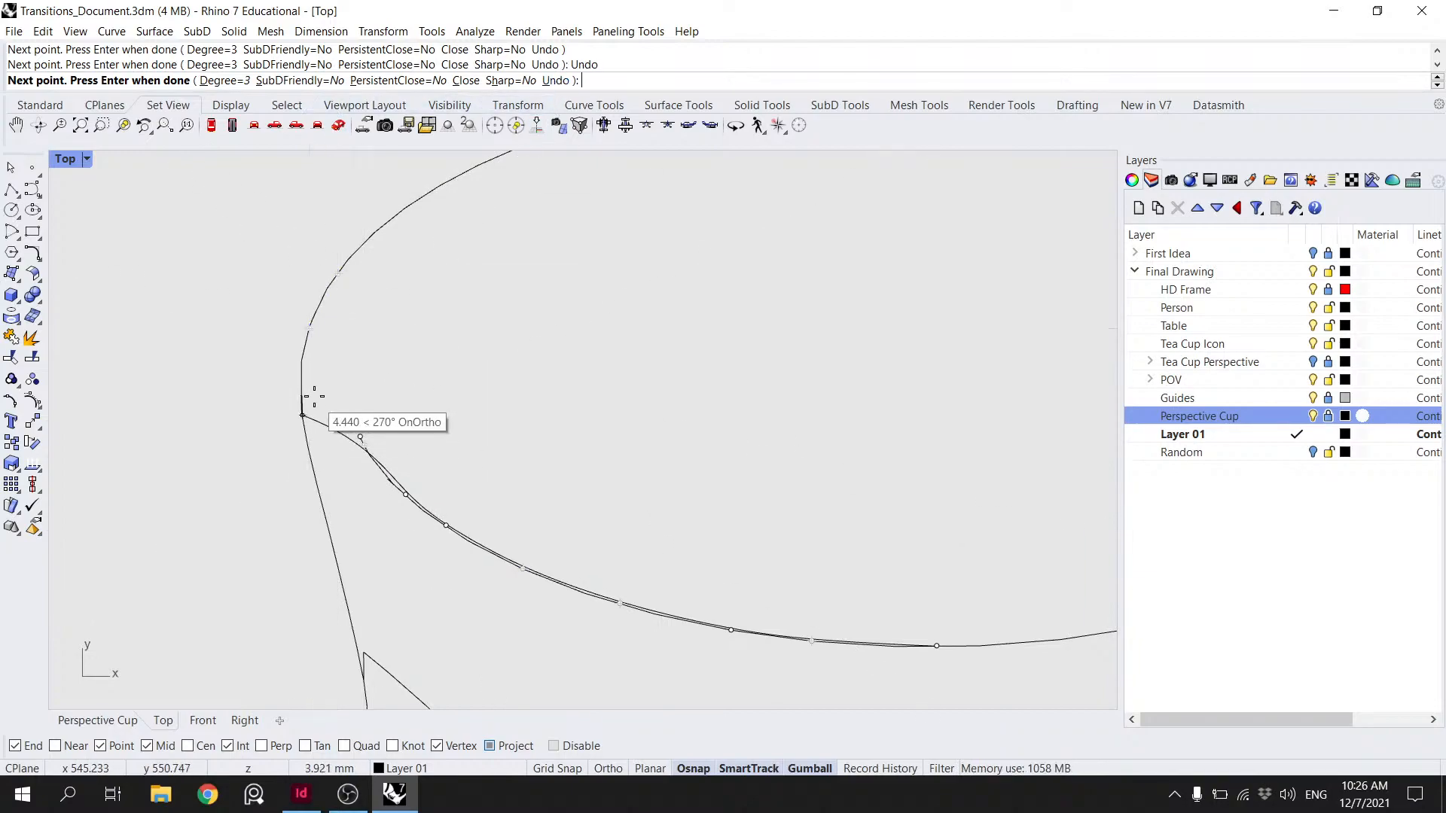
pyautogui.press('Return')
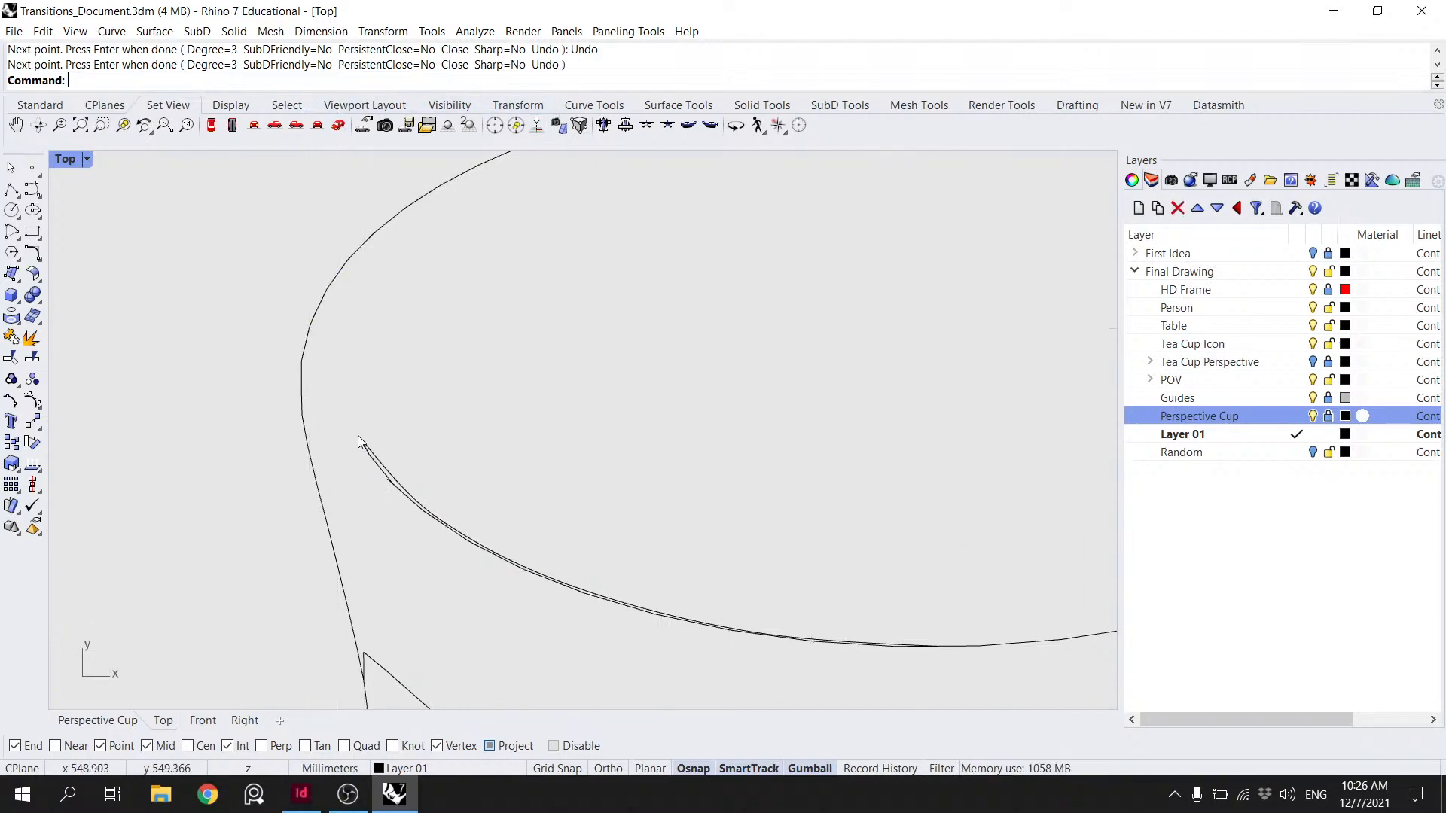
# - Start a second degree 3 curve at the outer rim's left extreme and trace the back-left part of the rim
pyautogui.press('Return')
pyautogui.click(303, 356)
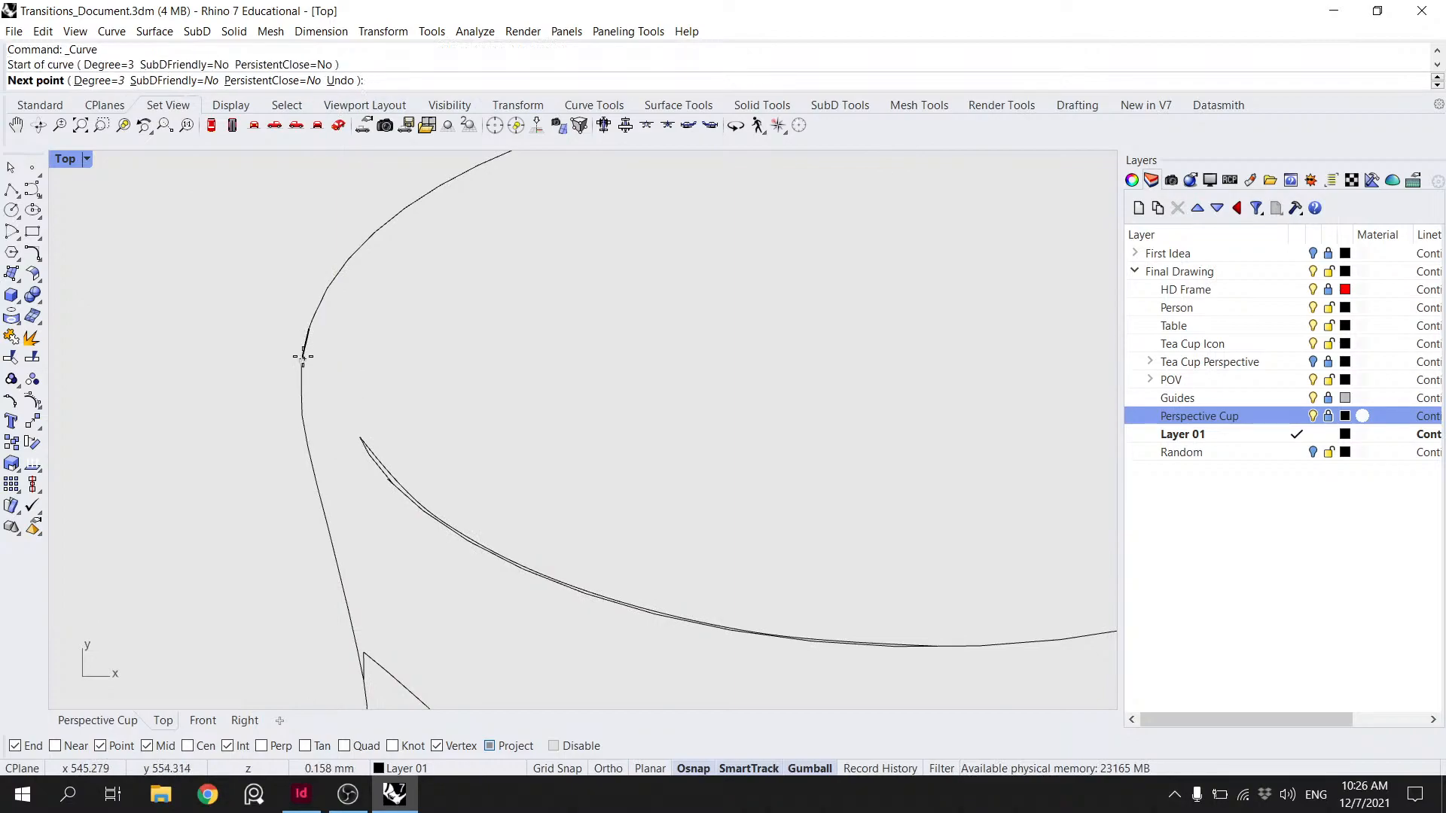
pyautogui.click(312, 316)
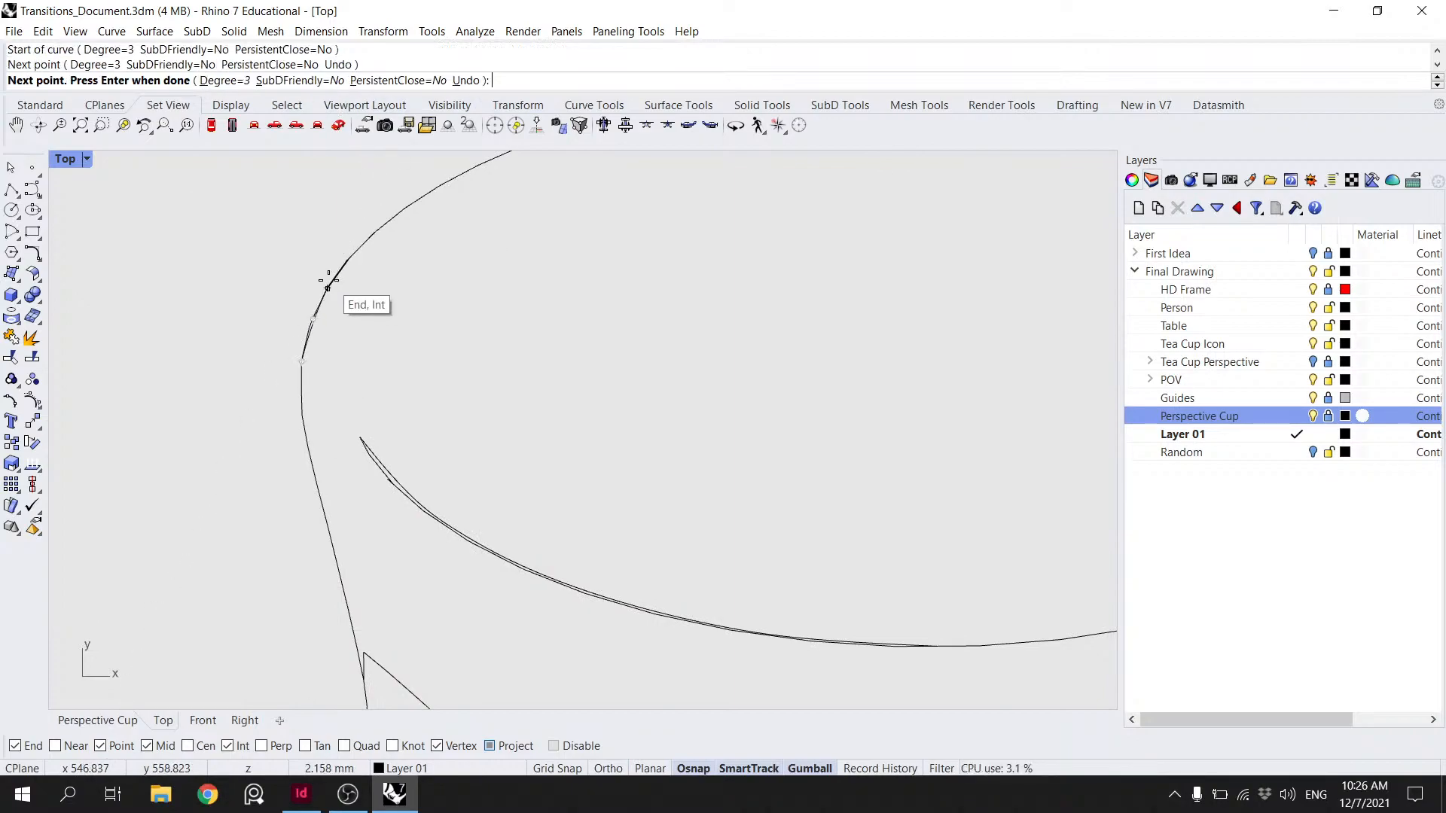
pyautogui.click(328, 287)
pyautogui.click(376, 231)
pyautogui.moveTo(418, 222); pyautogui.dragTo(284, 396, button='right')
pyautogui.click(287, 369)
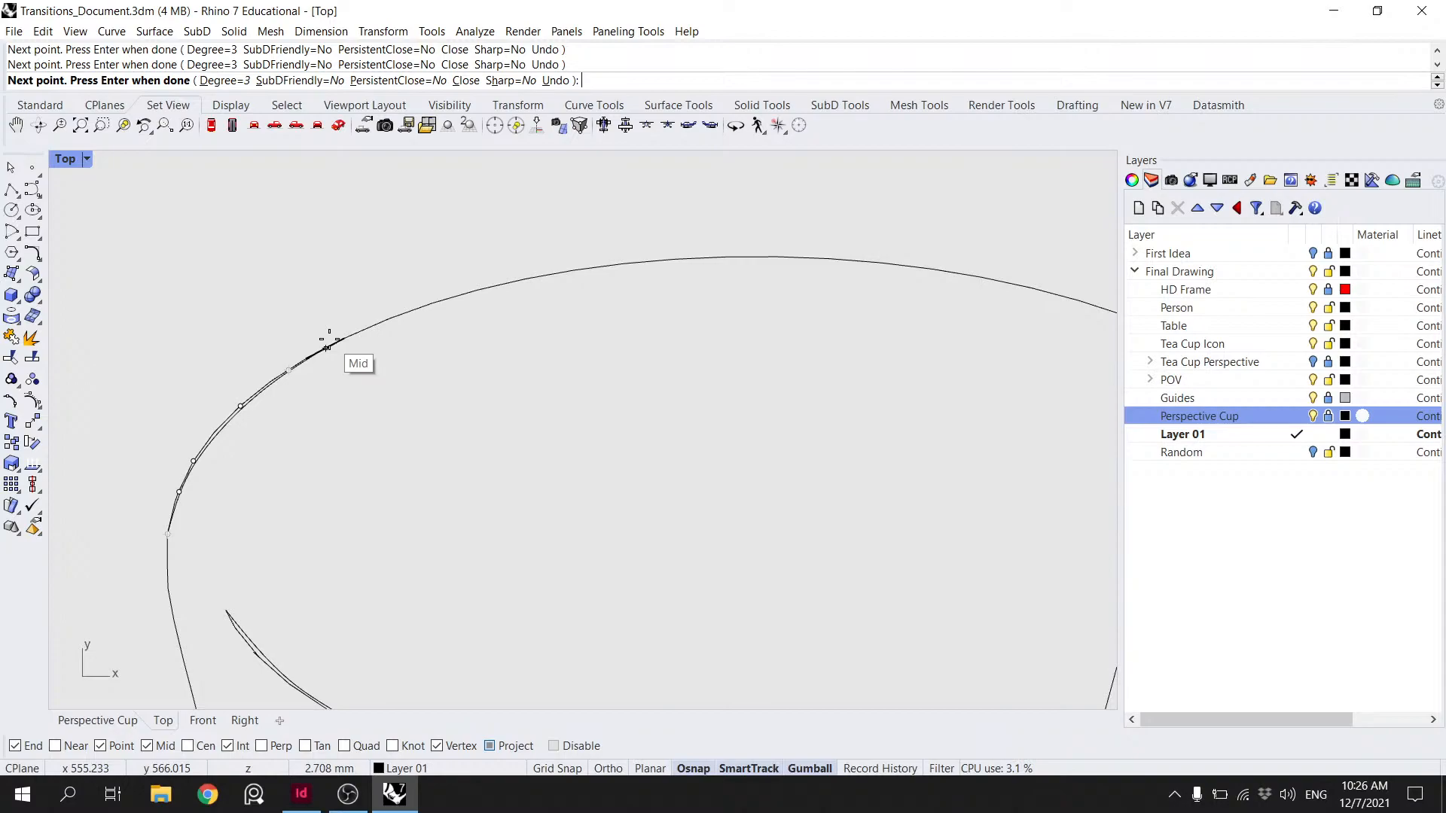
# - Continue the curve along the back of the rim and around the rim's right end
pyautogui.click(650, 262)
pyautogui.moveTo(704, 286); pyautogui.dragTo(429, 372, button='right')
pyautogui.click(451, 342)
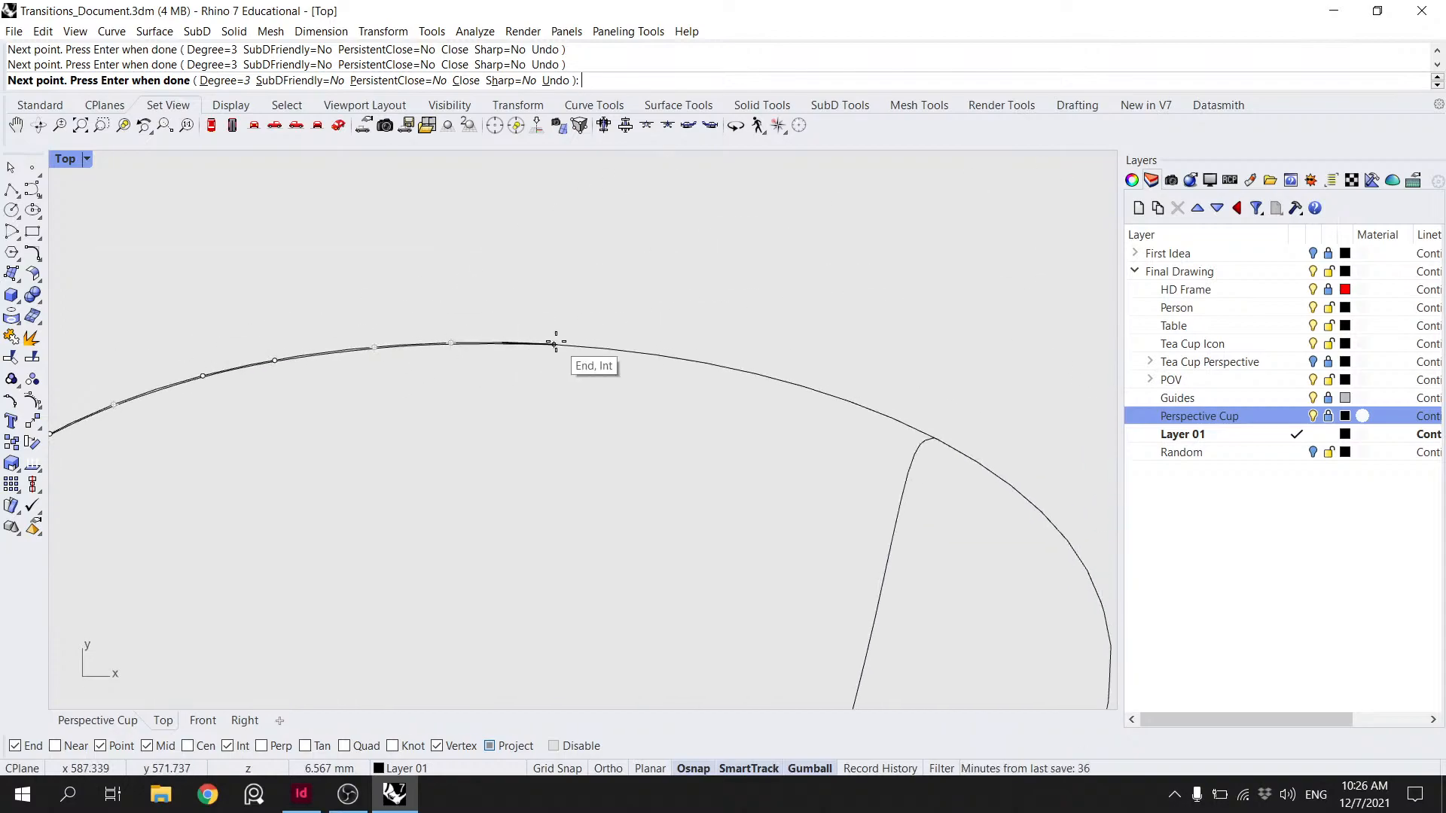
pyautogui.moveTo(785, 384); pyautogui.dragTo(500, 314, button='right')
pyautogui.click(571, 333)
pyautogui.moveTo(750, 415); pyautogui.dragTo(544, 294, button='right')
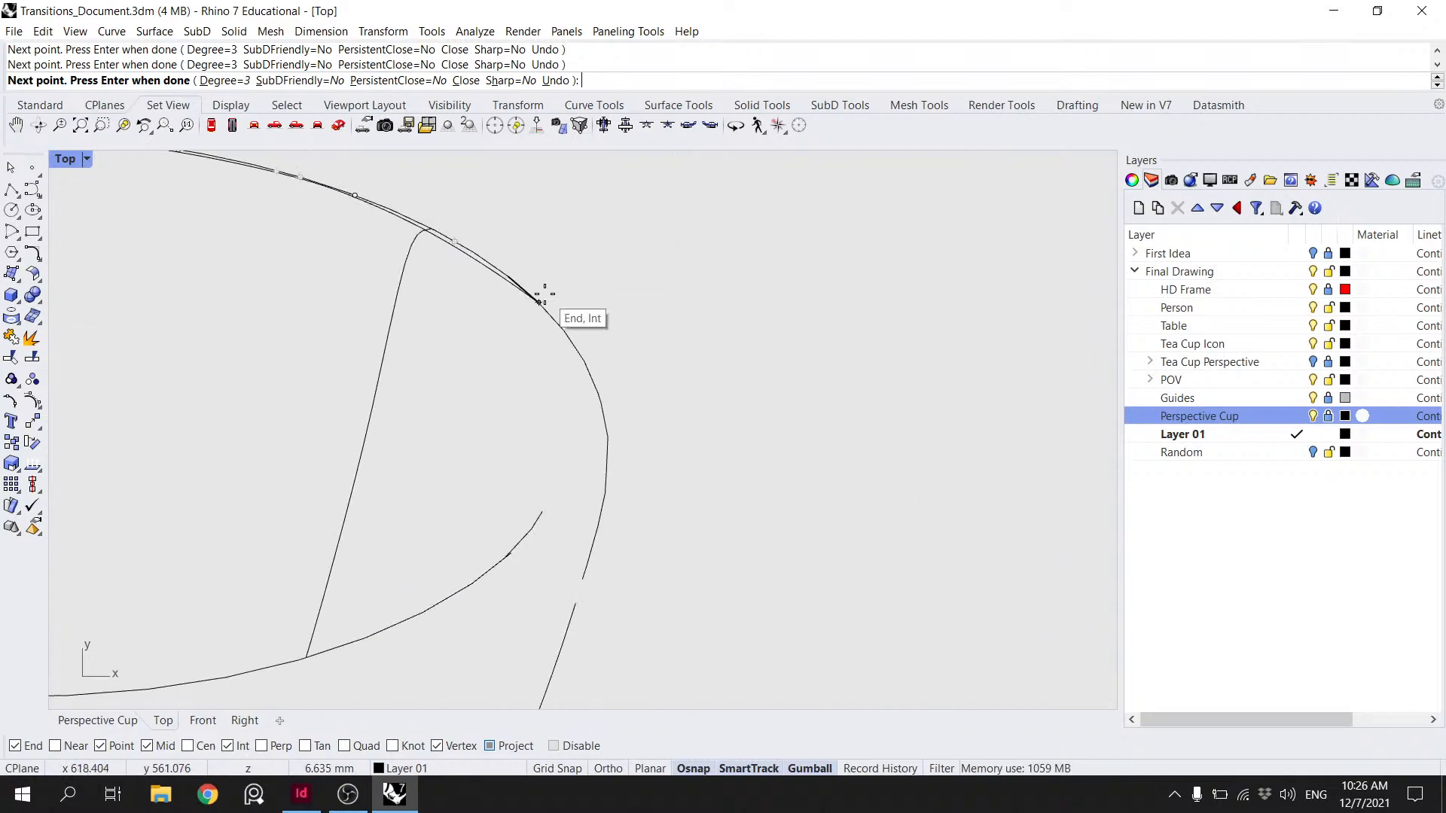
pyautogui.click(603, 411)
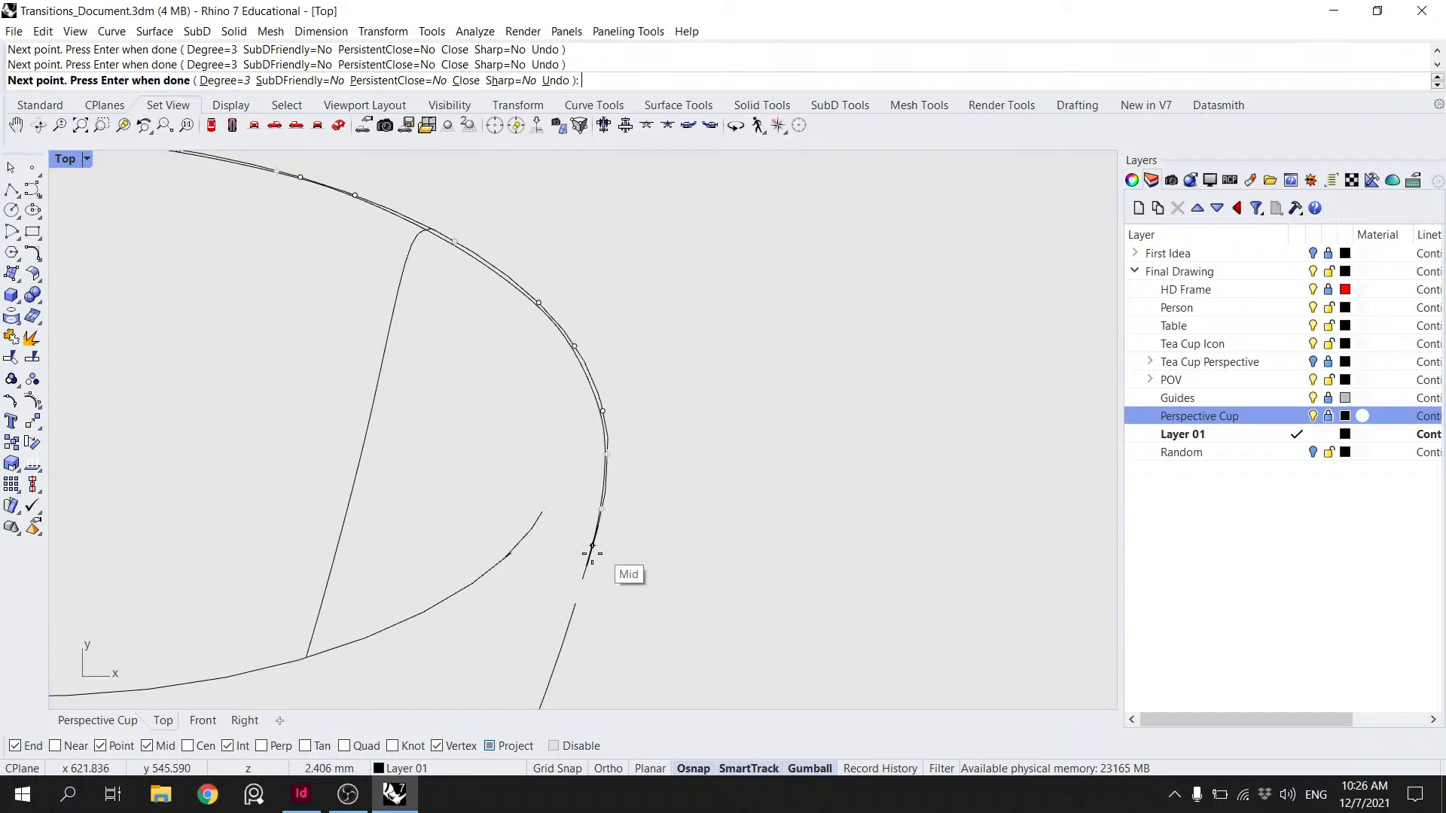
# - Continue the curve down the right side of the cup body, bridging the gaps between the outline segments
pyautogui.moveTo(594, 552); pyautogui.dragTo(599, 315, button='right')
pyautogui.scroll(-3, 591, 364)
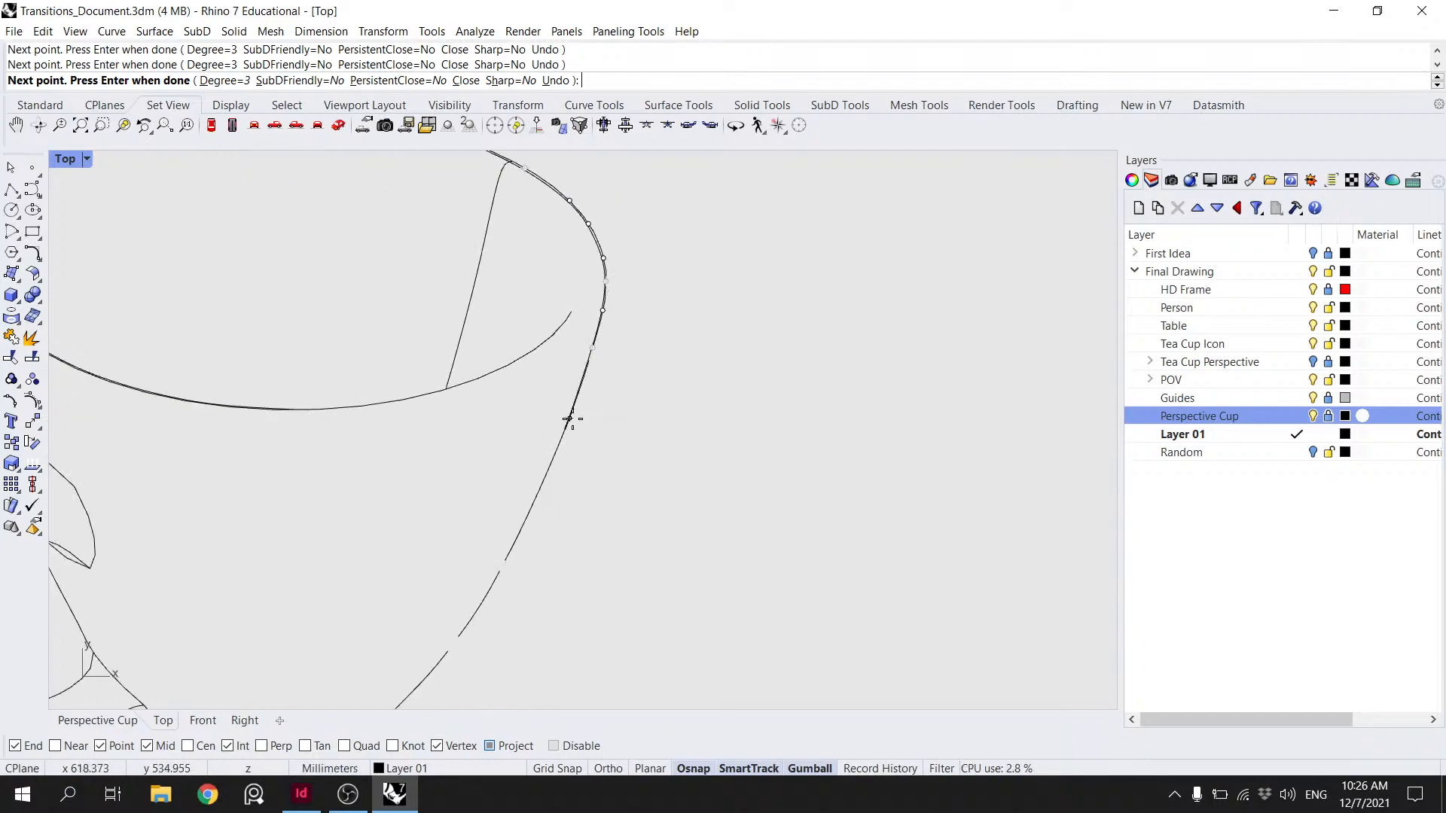
pyautogui.moveTo(572, 419); pyautogui.dragTo(646, 299, button='right')
pyautogui.click(625, 326)
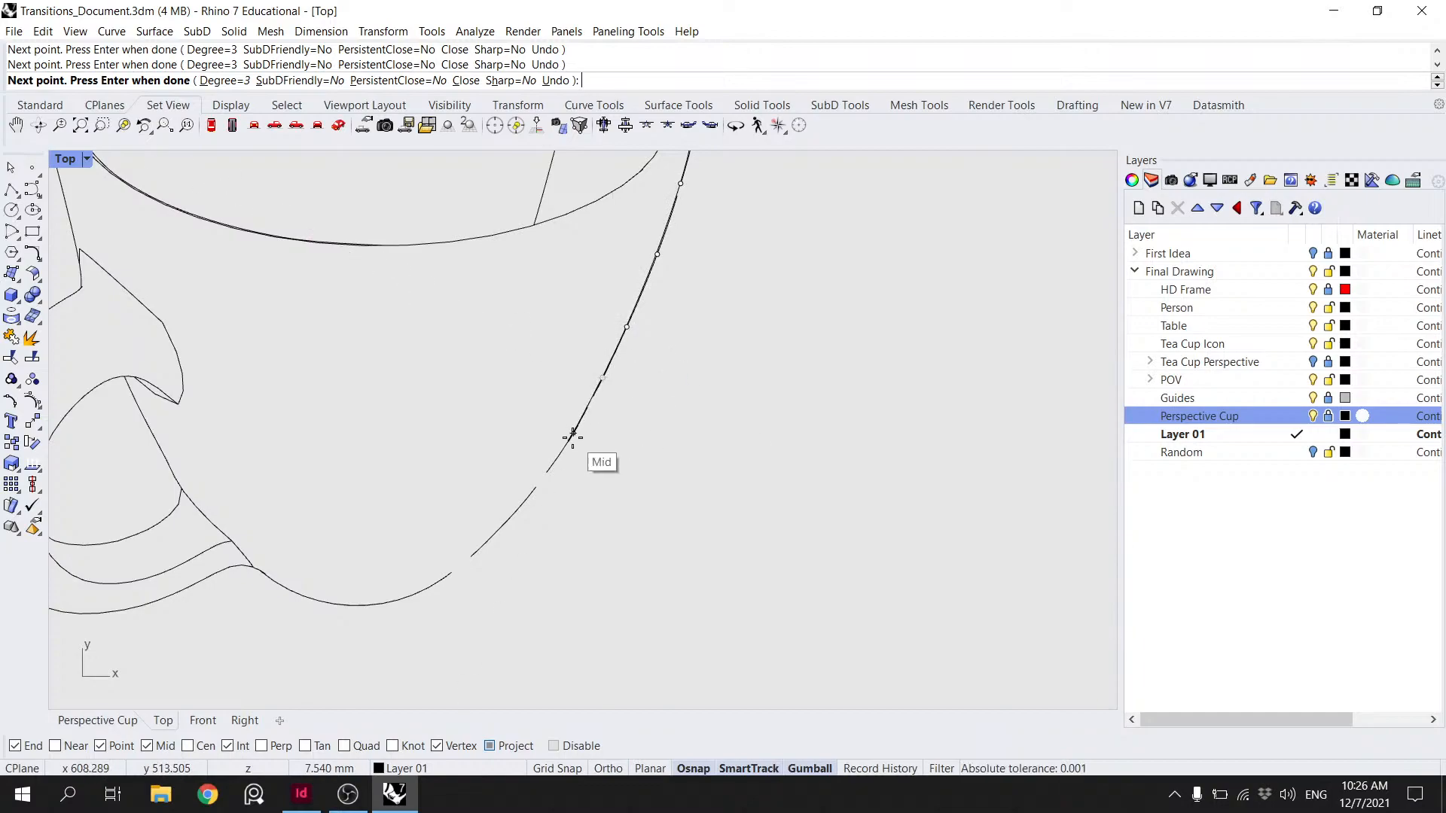
pyautogui.click(524, 504)
pyautogui.click(480, 545)
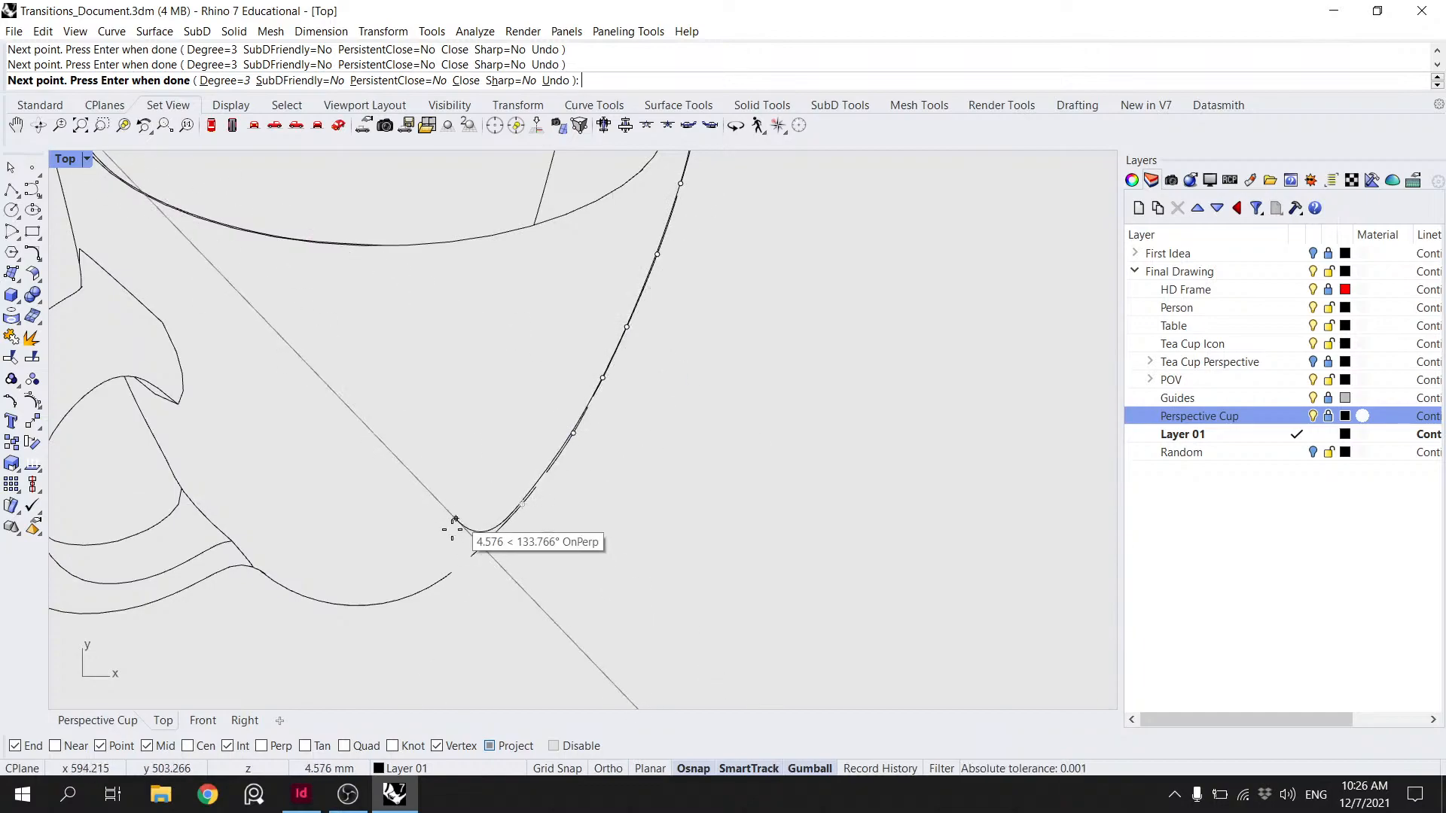
pyautogui.scroll(6, 444, 589)
pyautogui.click(460, 555)
# - Continue the curve around the cup's base to the point where the lower end of the handle joins
pyautogui.moveTo(460, 555); pyautogui.dragTo(626, 513, button='right')
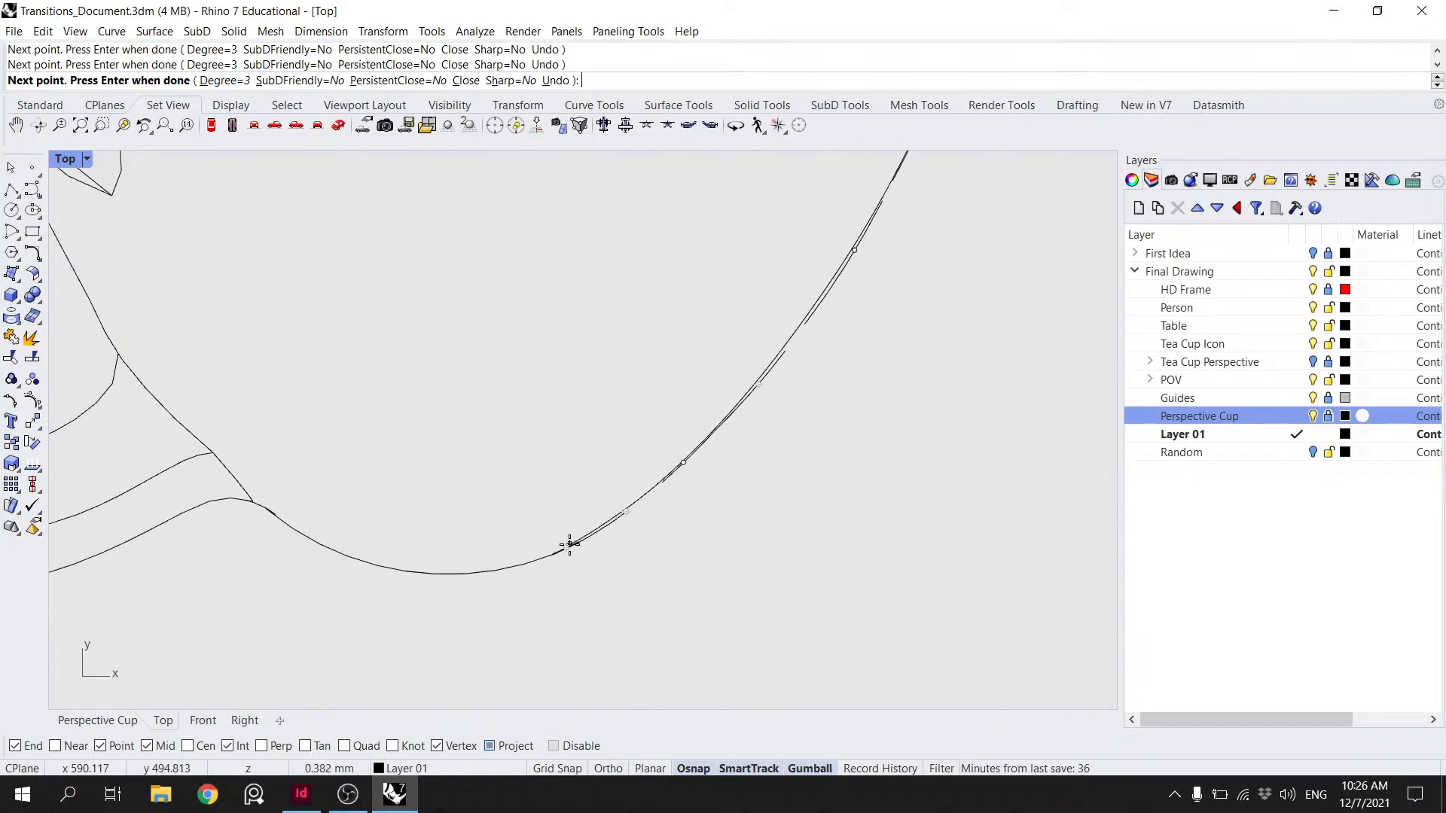
pyautogui.click(493, 570)
pyautogui.click(454, 574)
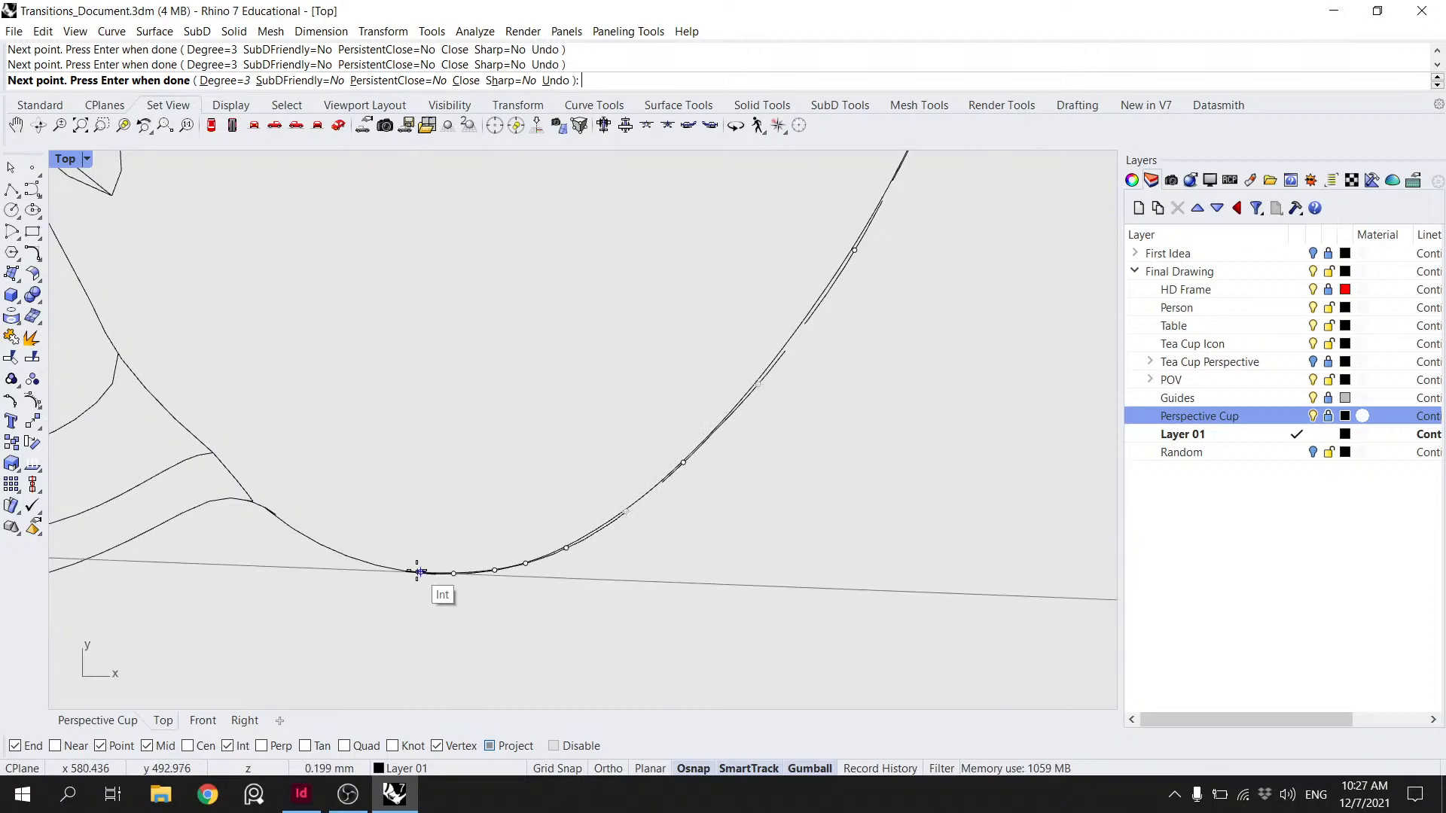
pyautogui.click(319, 541)
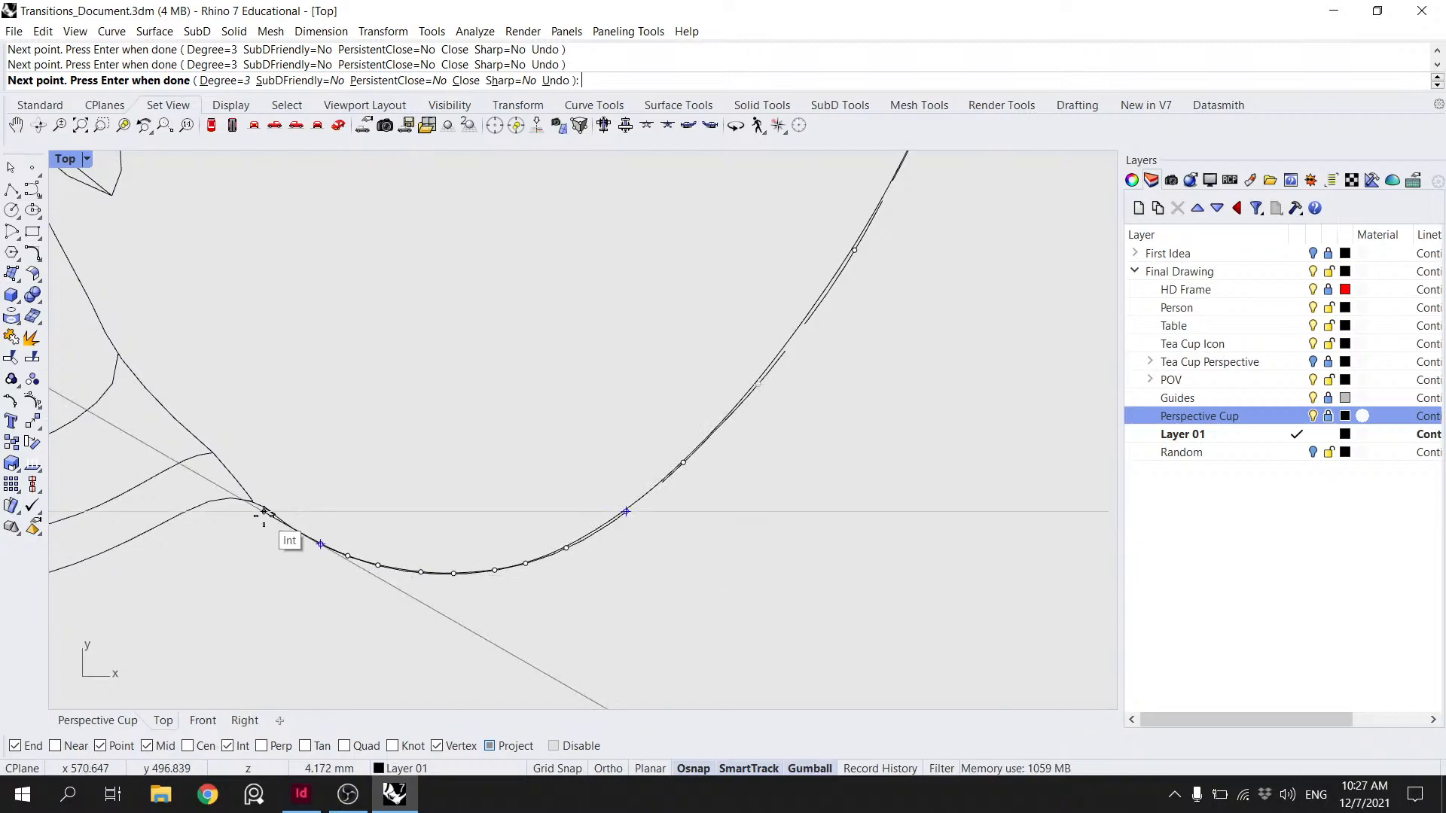
pyautogui.click(268, 510)
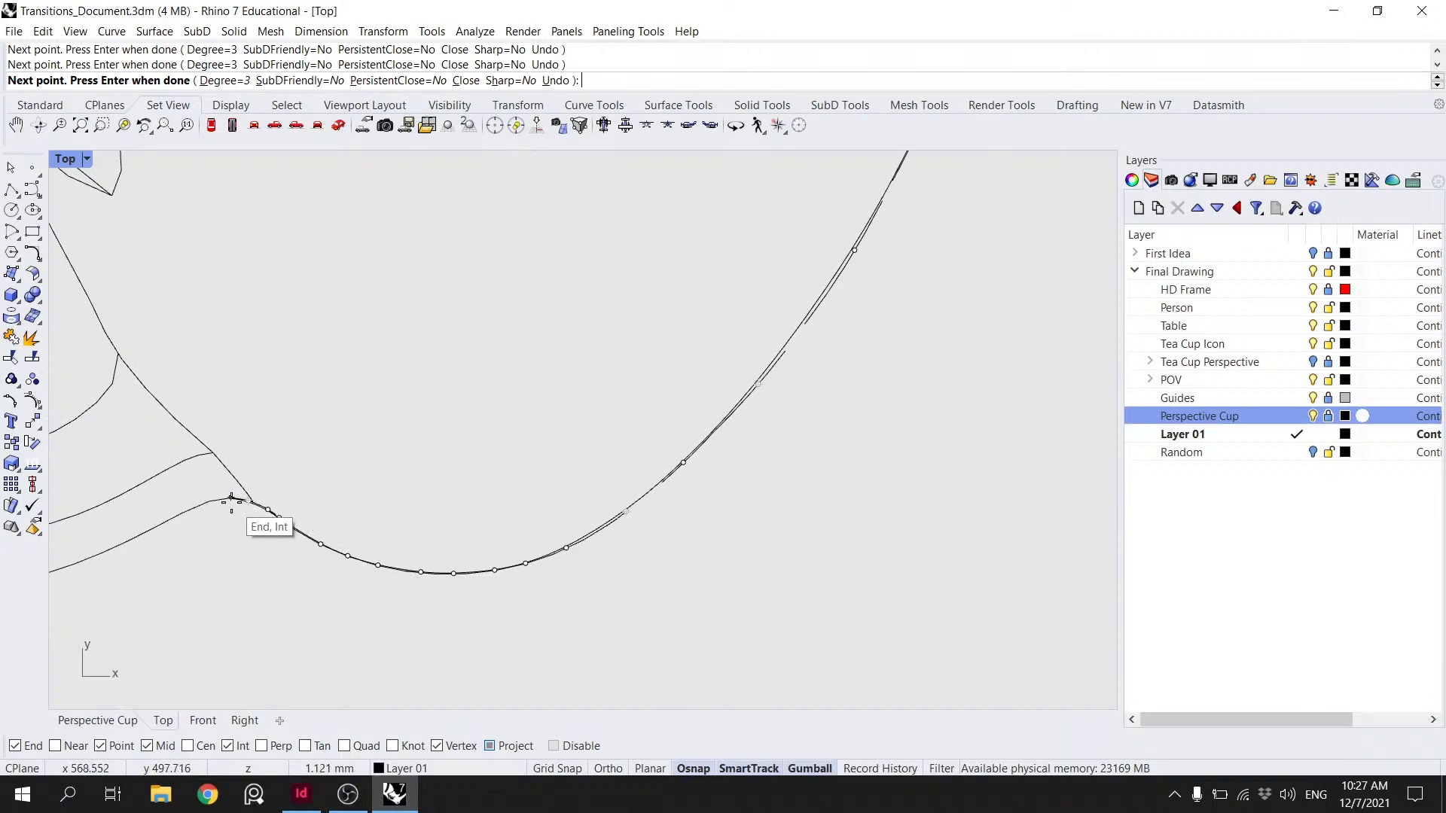
# - Continue the curve from the lower handle joint along the bottom of the handle's outer edge
pyautogui.moveTo(218, 500); pyautogui.dragTo(507, 503, button='right')
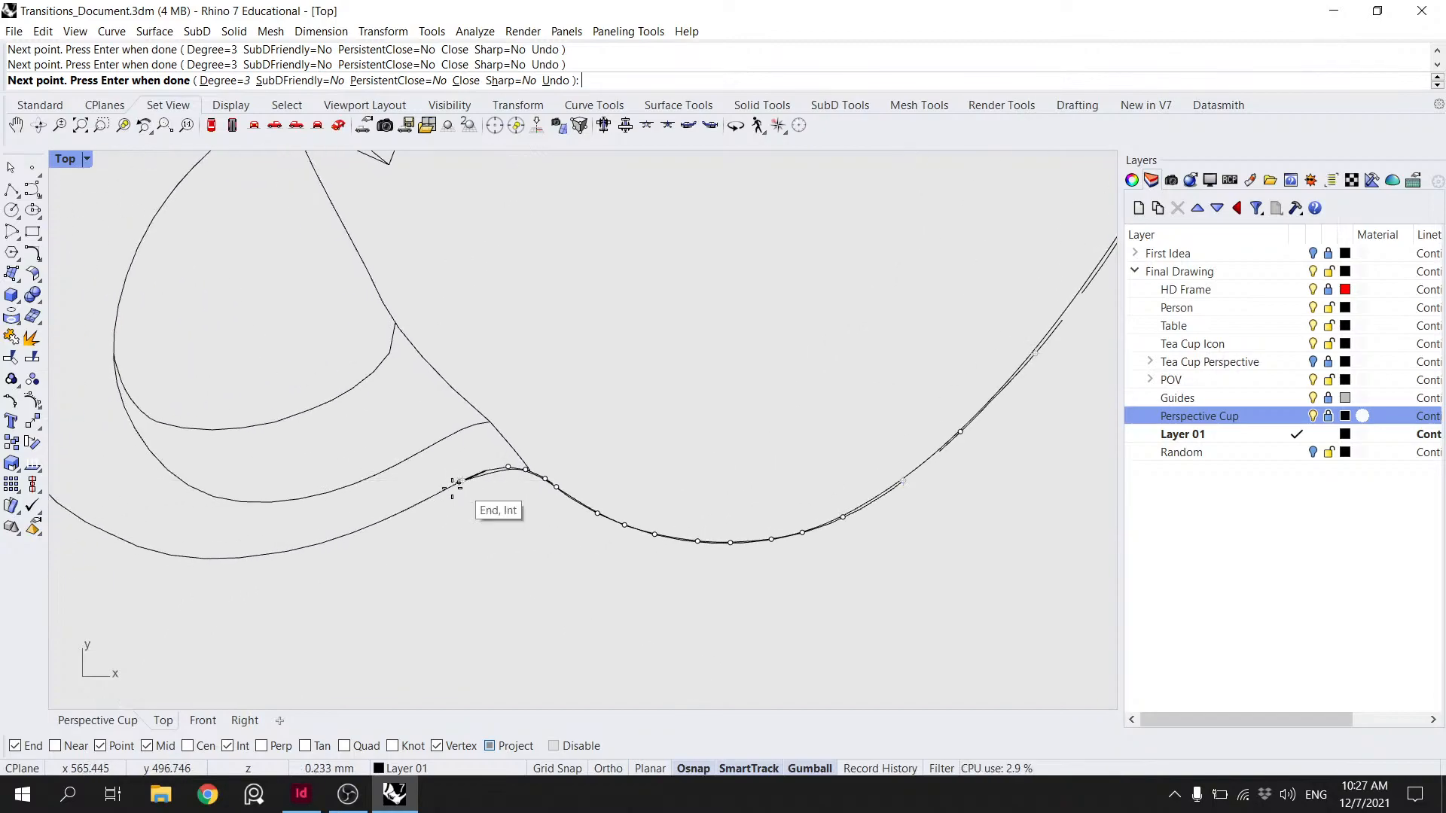
pyautogui.click(417, 503)
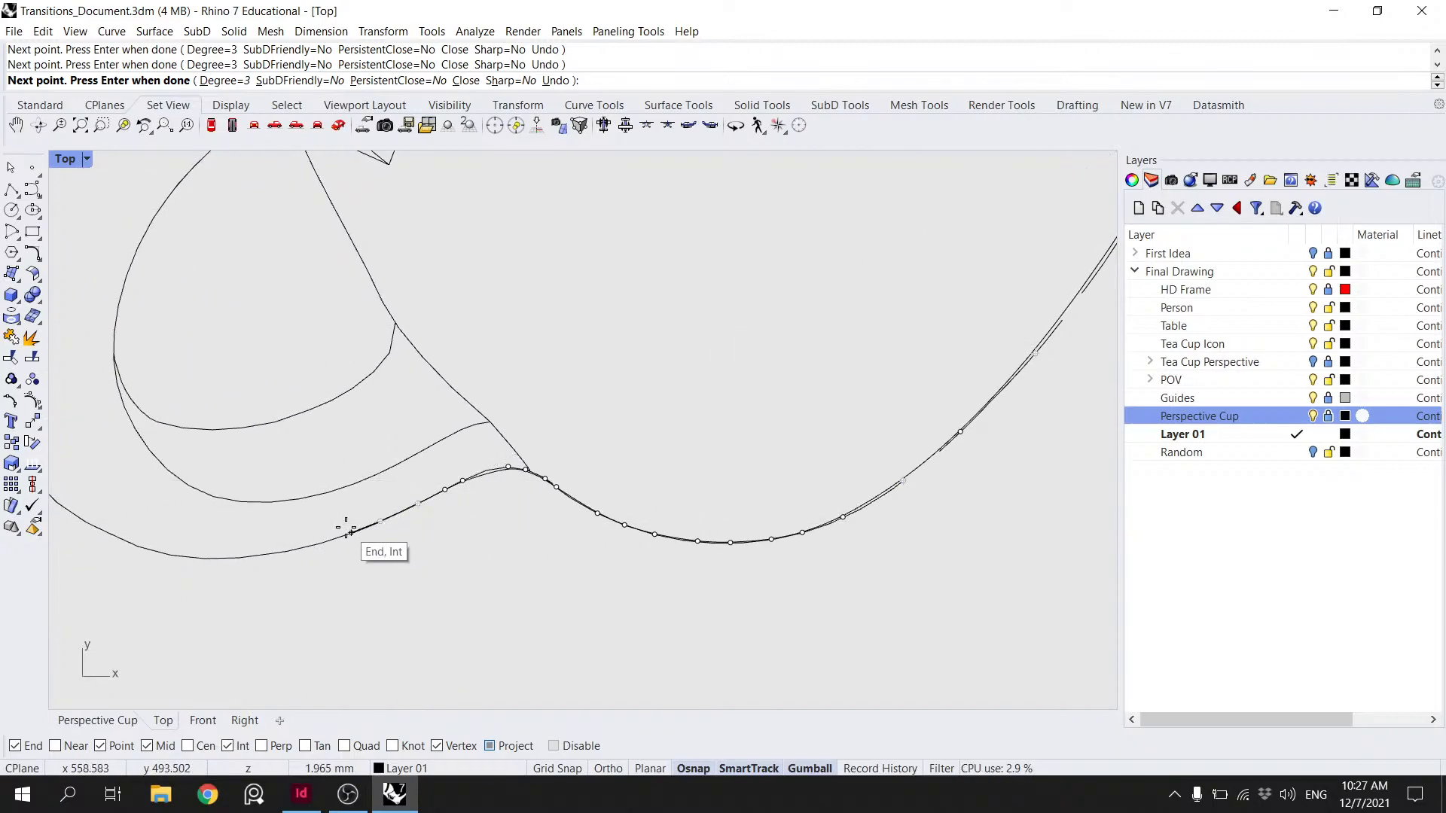
pyautogui.moveTo(281, 542); pyautogui.dragTo(522, 527, button='right')
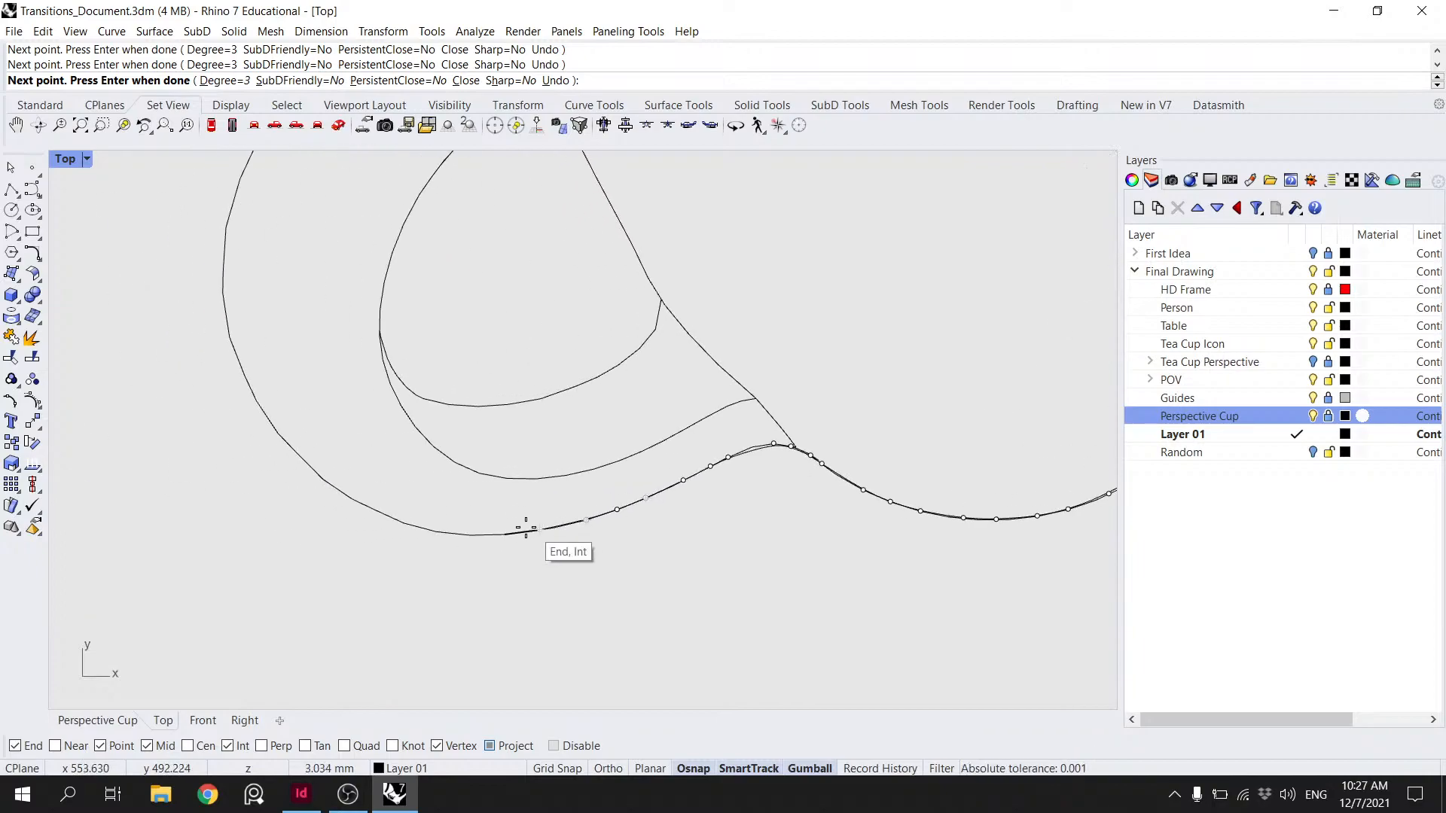
pyautogui.click(479, 534)
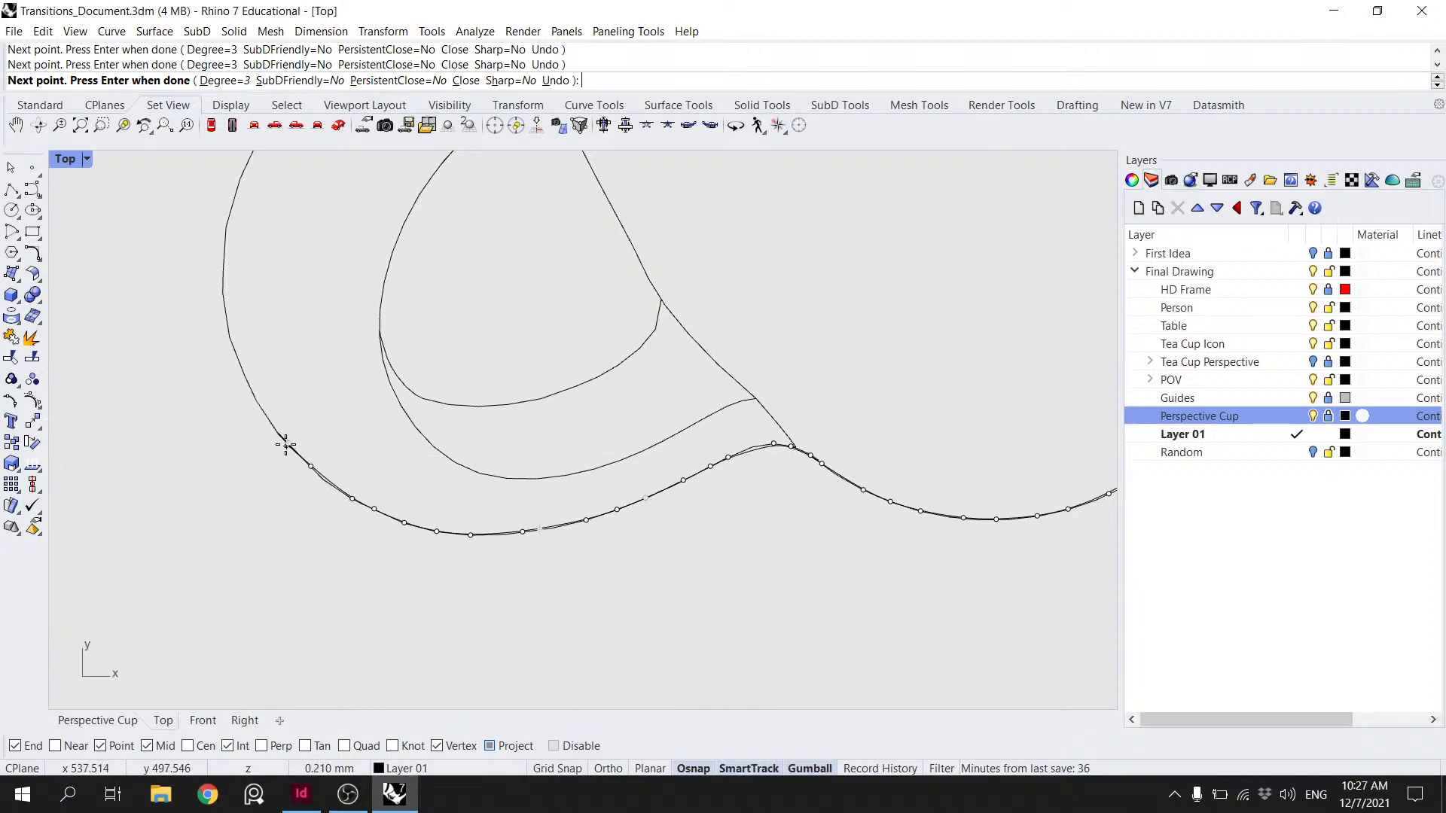
# - Continue the curve up the handle's outer edge to the corner where the handle meets the cup body
pyautogui.moveTo(271, 419); pyautogui.dragTo(346, 531, button='right')
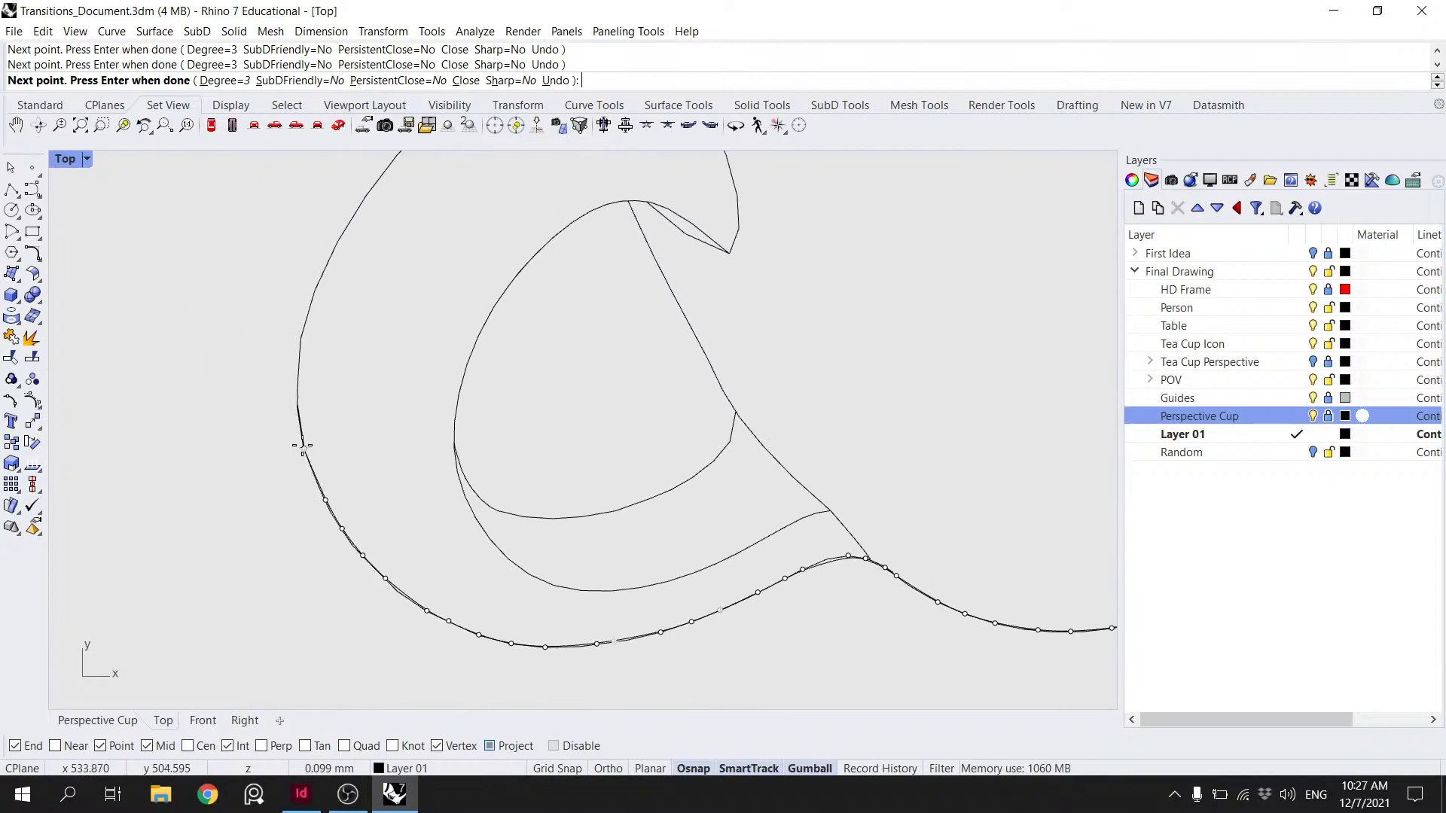
pyautogui.click(295, 354)
pyautogui.click(300, 339)
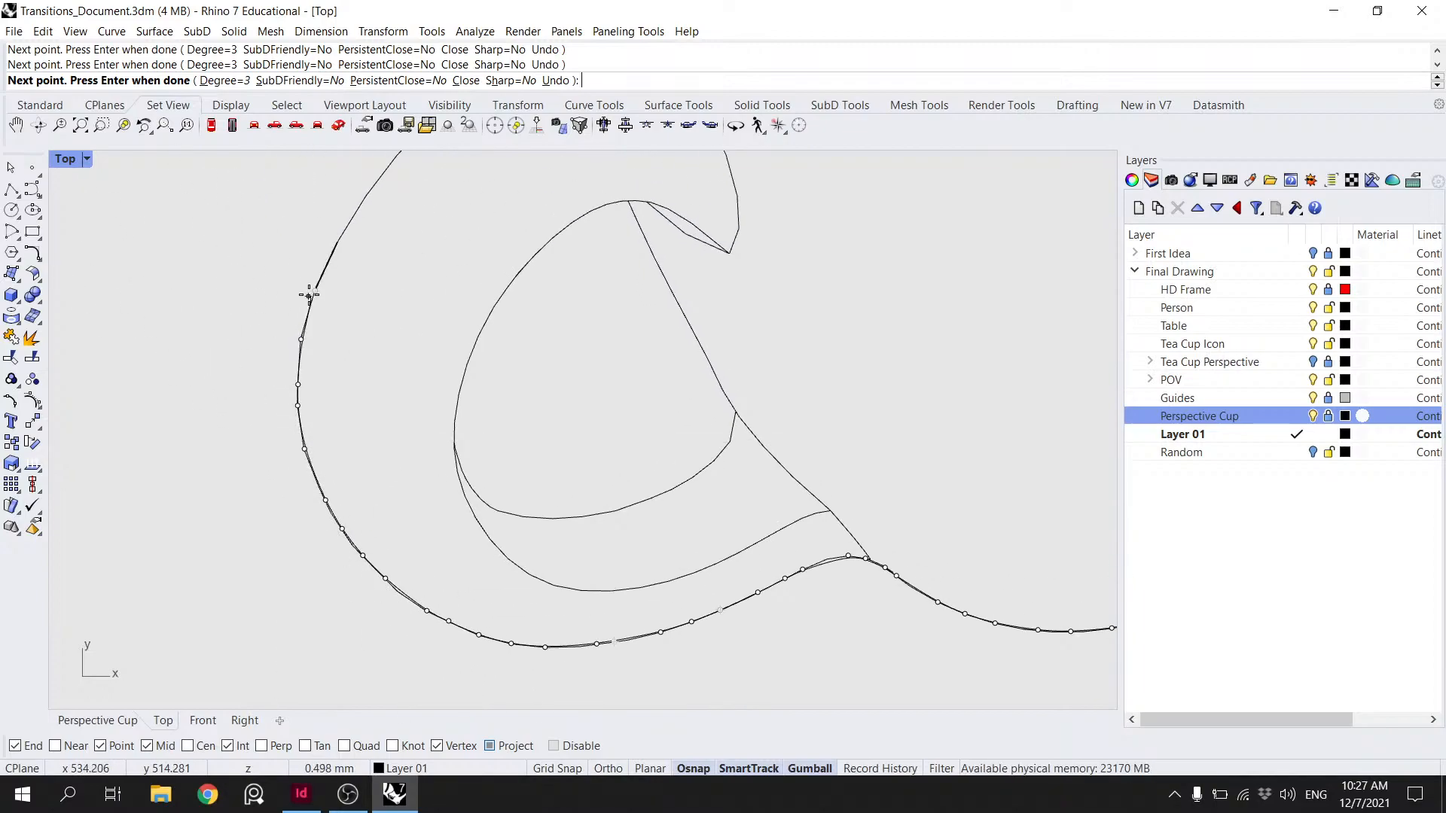
pyautogui.moveTo(348, 233); pyautogui.dragTo(394, 394, button='right')
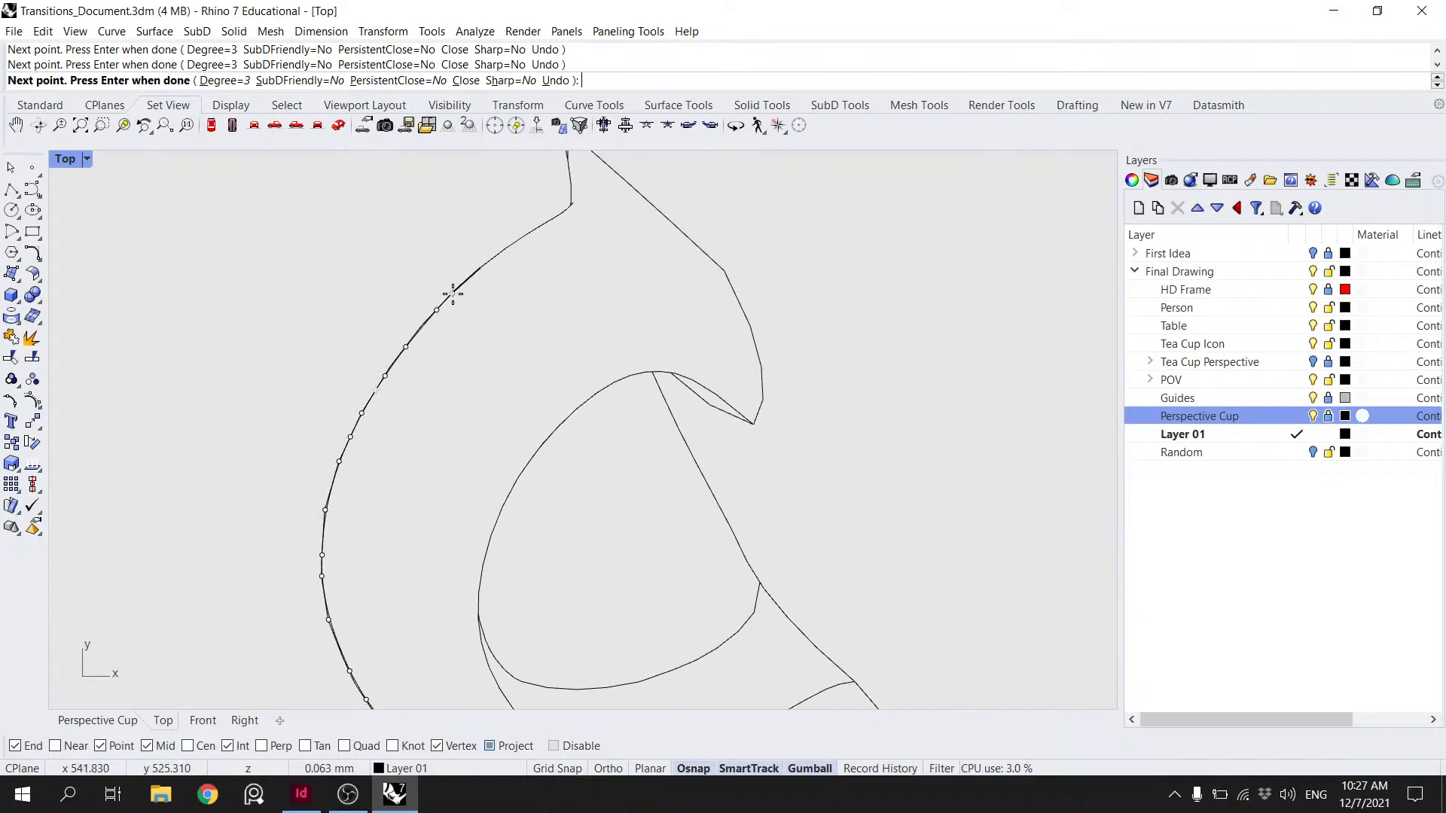
pyautogui.moveTo(496, 254); pyautogui.dragTo(555, 416, button='right')
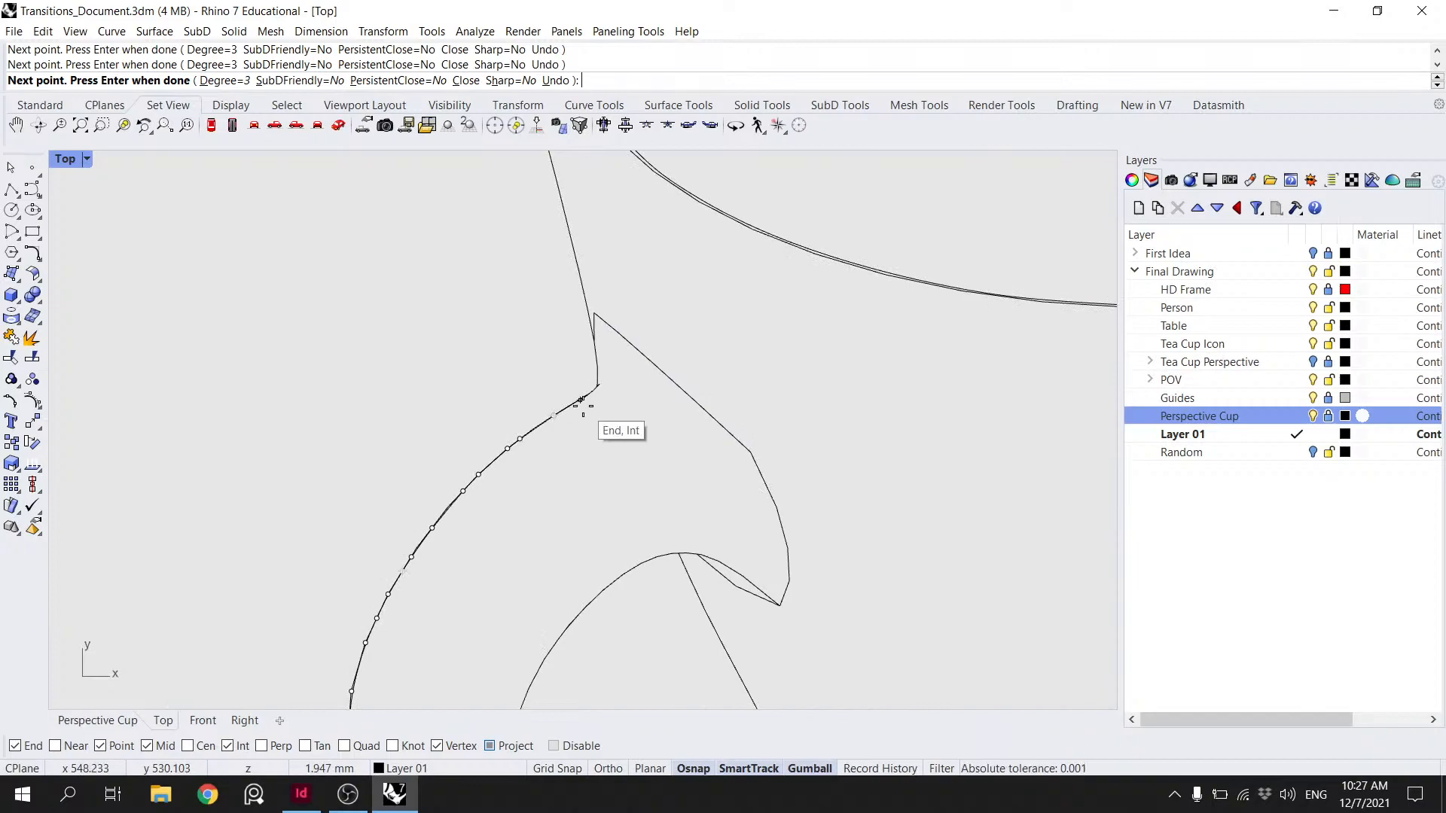
pyautogui.click(597, 386)
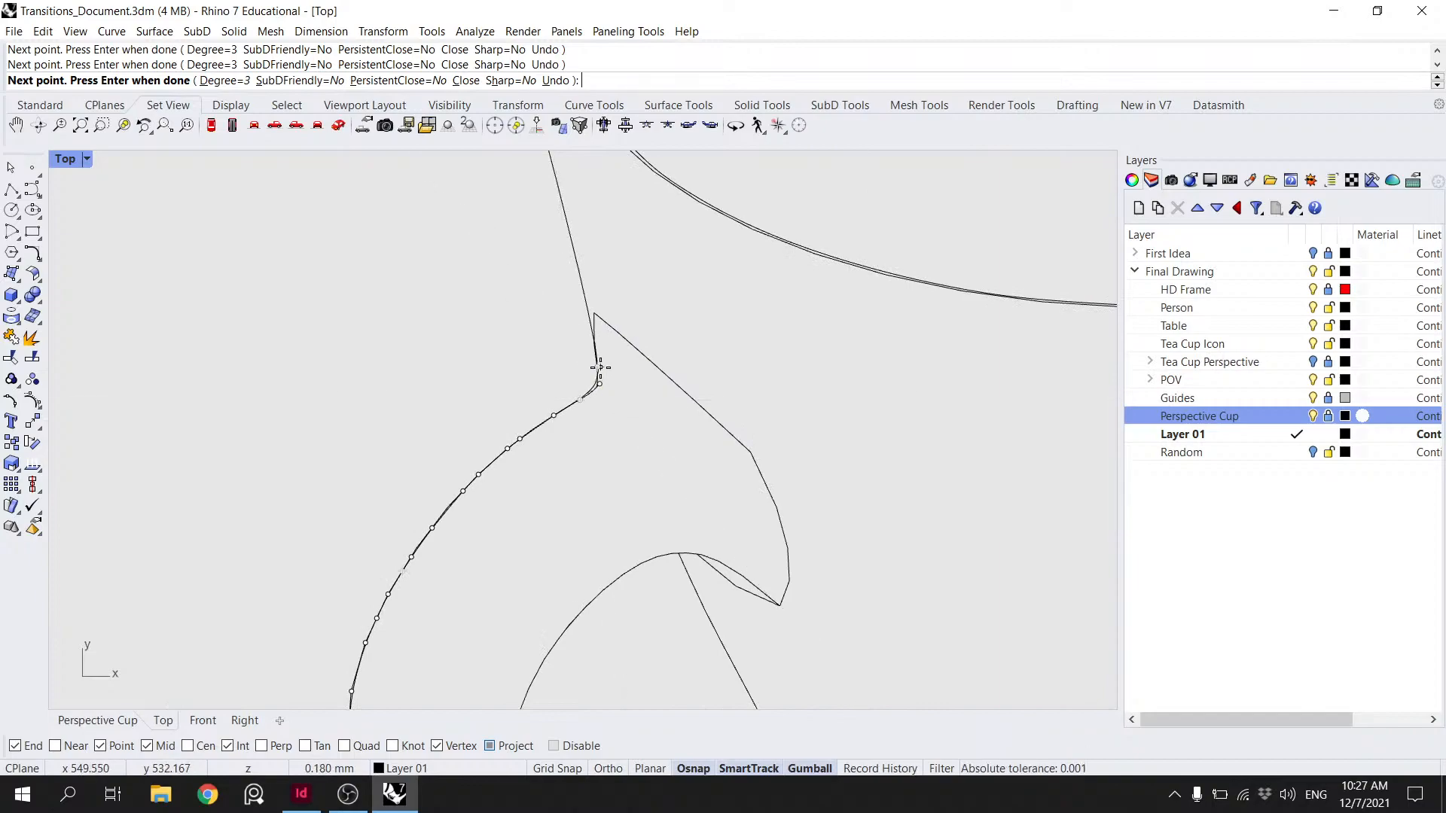
# - Continue the curve up the cup's left side and close the outline at its start point, then clear the selection
pyautogui.moveTo(590, 317); pyautogui.dragTo(638, 439, button='right')
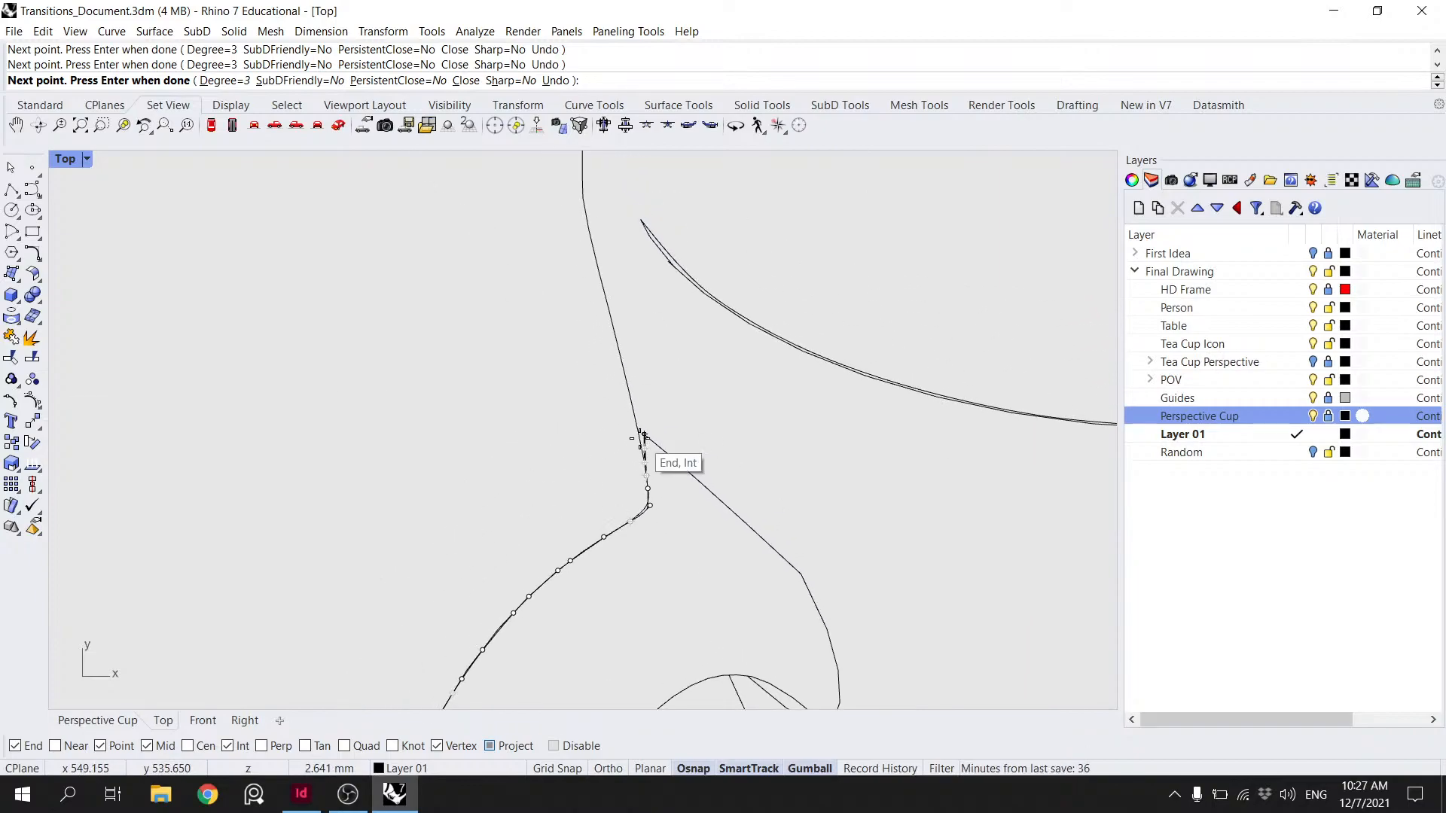
pyautogui.scroll(4, 642, 437)
pyautogui.scroll(-6, 645, 437)
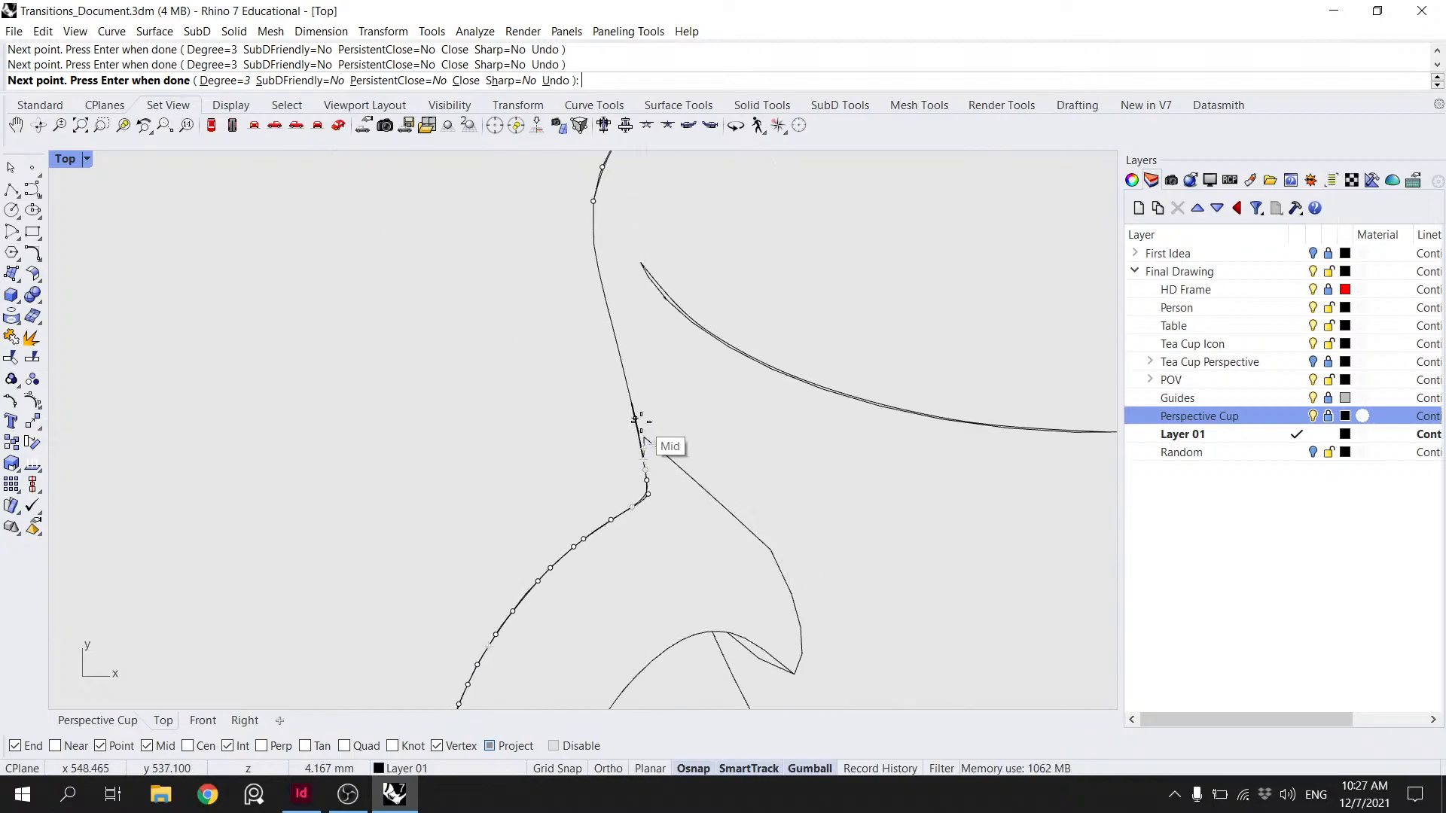
pyautogui.click(605, 338)
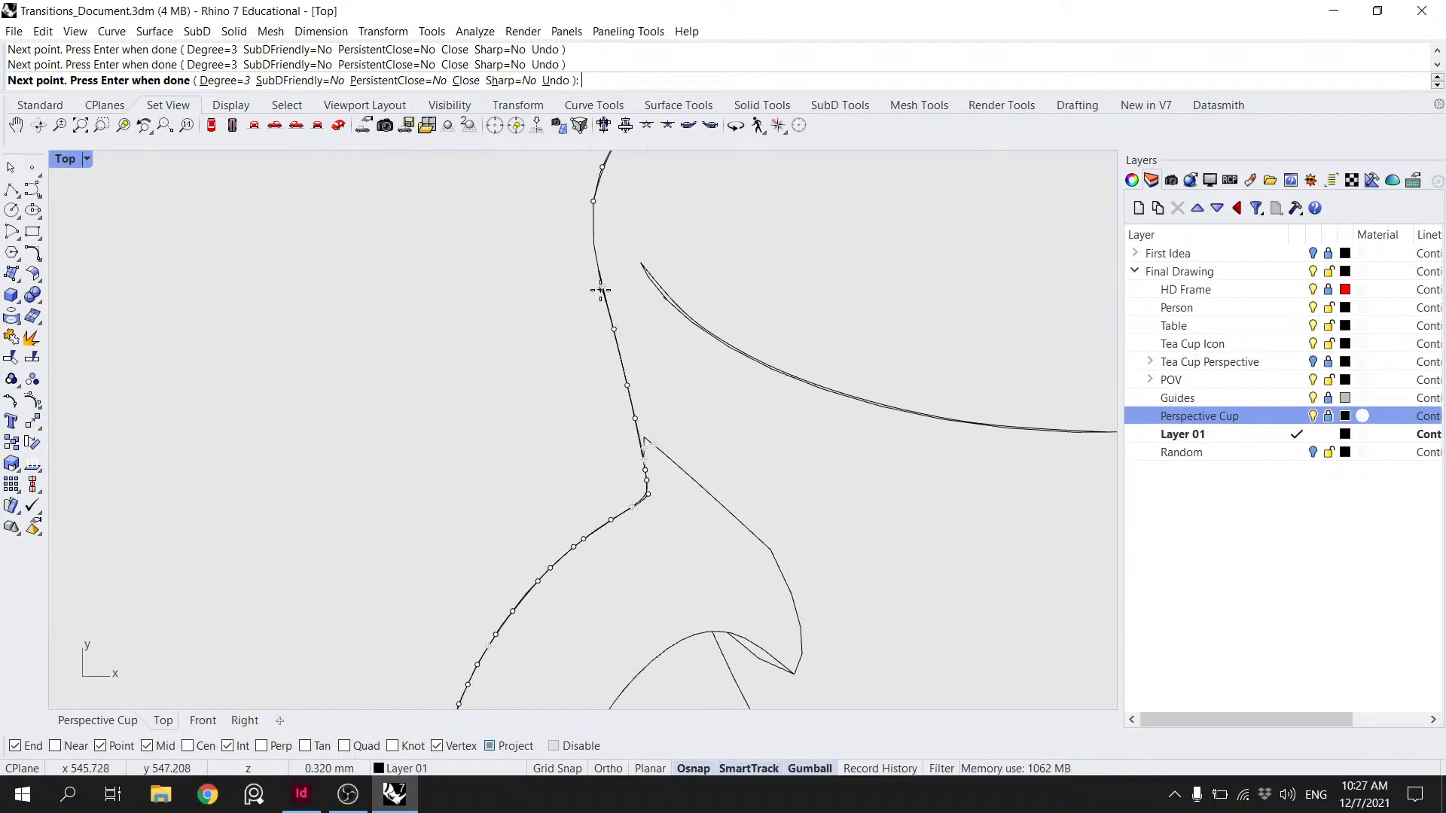
pyautogui.click(594, 203)
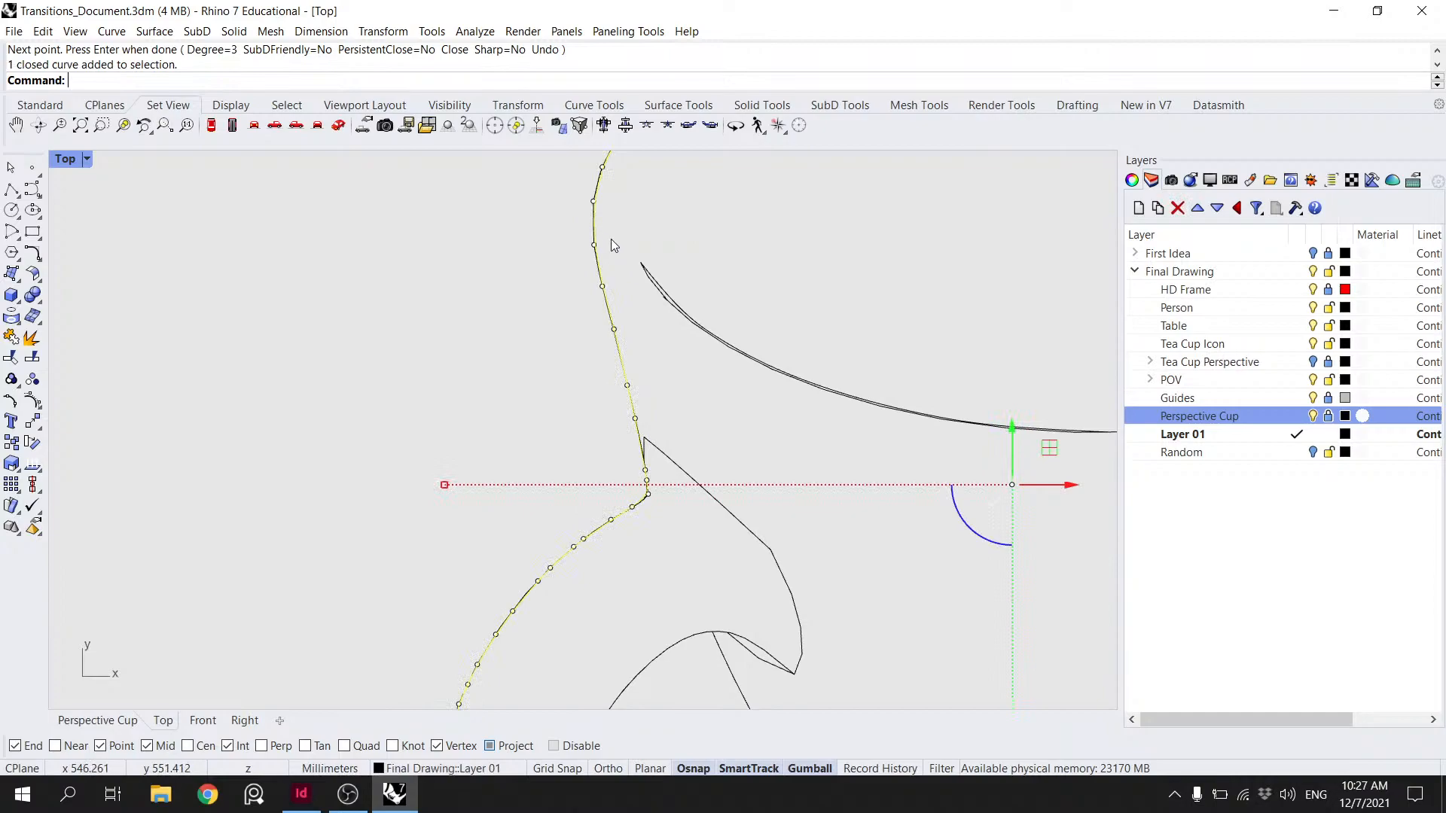
pyautogui.scroll(-5, 591, 347)
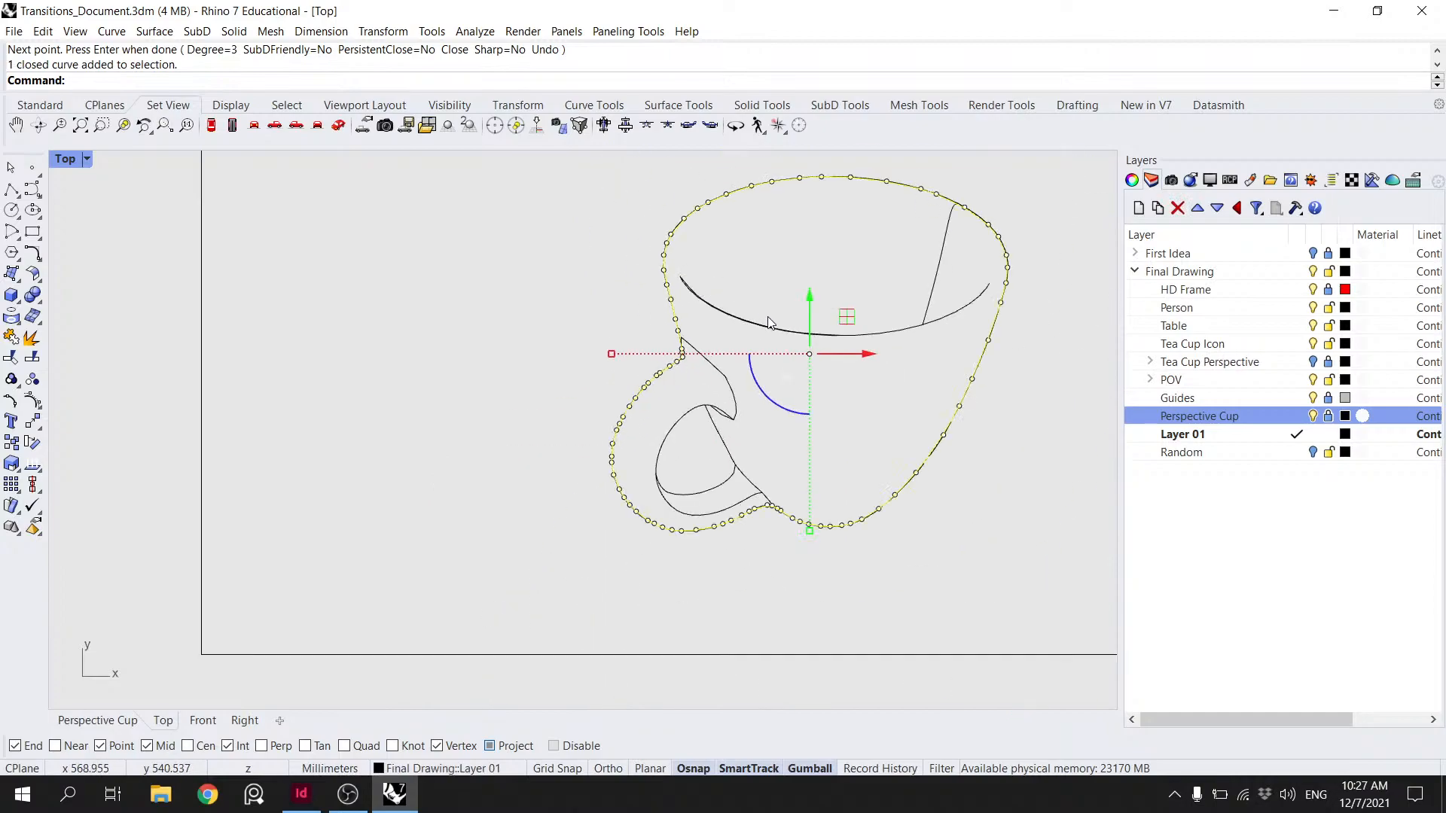
pyautogui.click(747, 613)
pyautogui.scroll(3, 705, 554)
pyautogui.click(30, 192)
pyautogui.scroll(6, 722, 576)
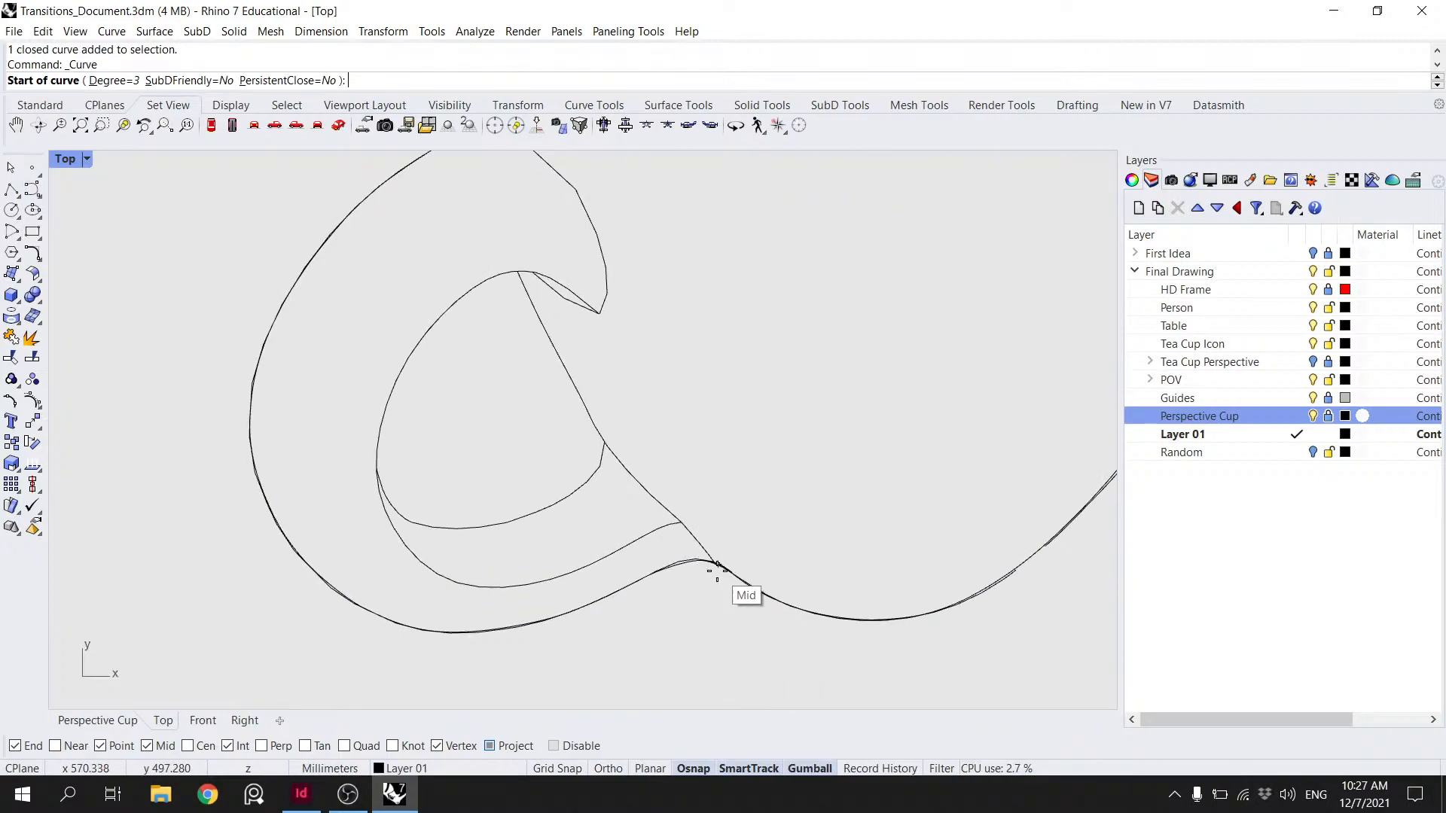
pyautogui.press('Escape')
pyautogui.click(707, 558)
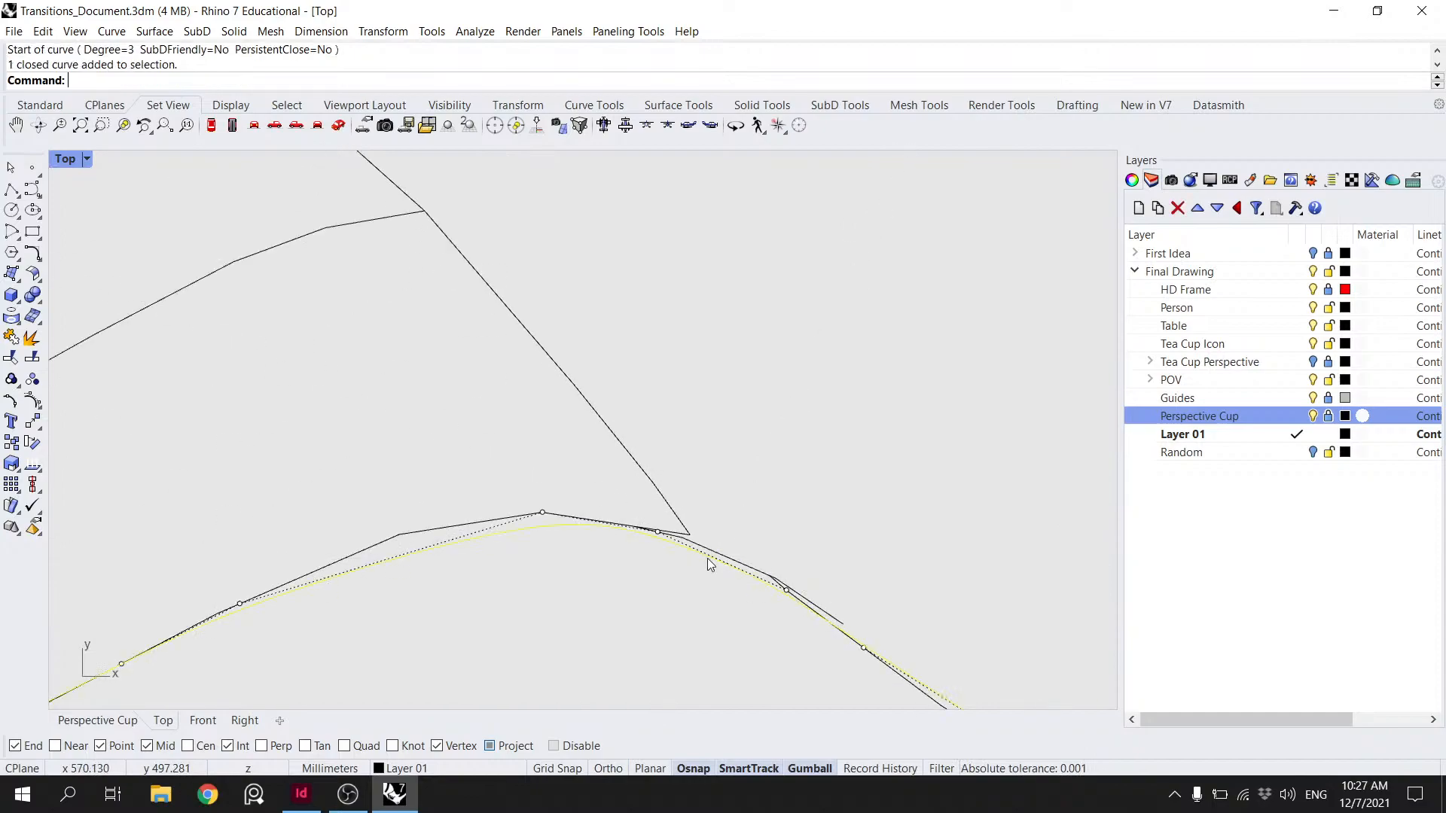
pyautogui.press('Escape')
# - Start a new control point curve at the lower handle joint and trace the body edge up to the handle's lower inner line
pyautogui.press('Return')
pyautogui.click(689, 534)
pyautogui.click(580, 392)
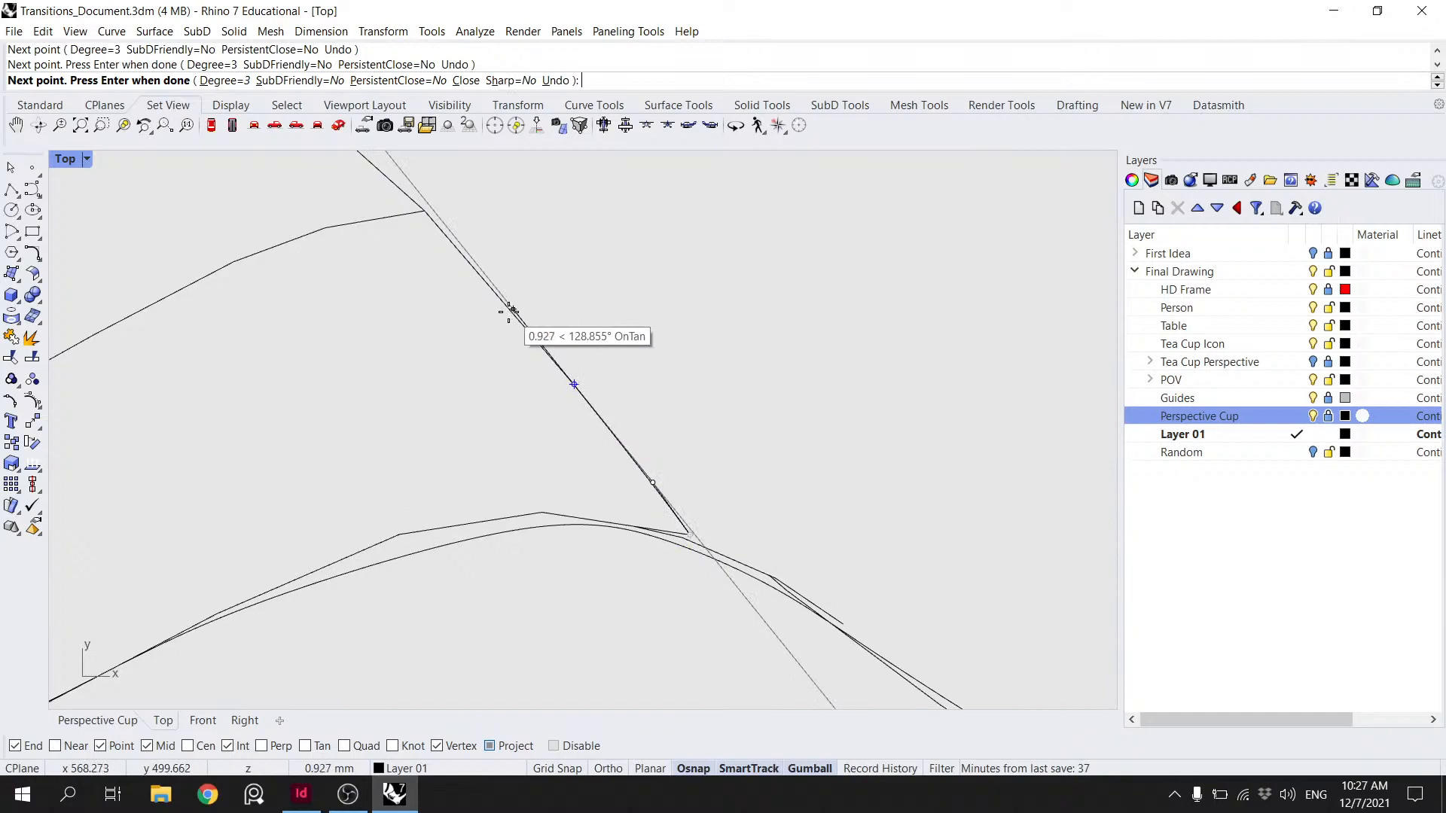
pyautogui.scroll(10, 539, 346)
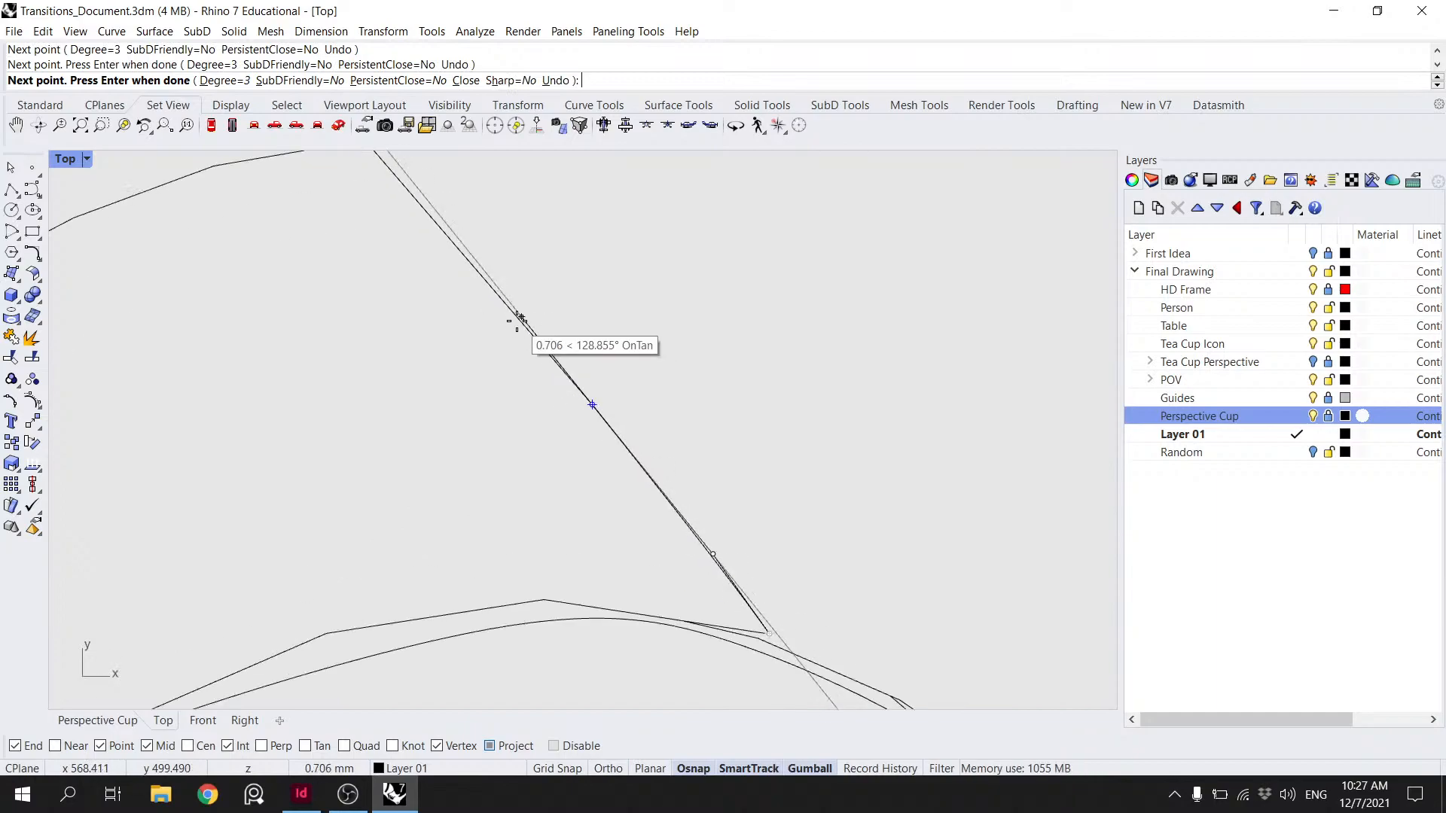
pyautogui.click(508, 321)
pyautogui.scroll(-6, 496, 322)
pyautogui.scroll(-7, 509, 317)
pyautogui.moveTo(499, 320); pyautogui.dragTo(568, 441, button='right')
pyautogui.scroll(6, 565, 429)
pyautogui.scroll(4, 553, 427)
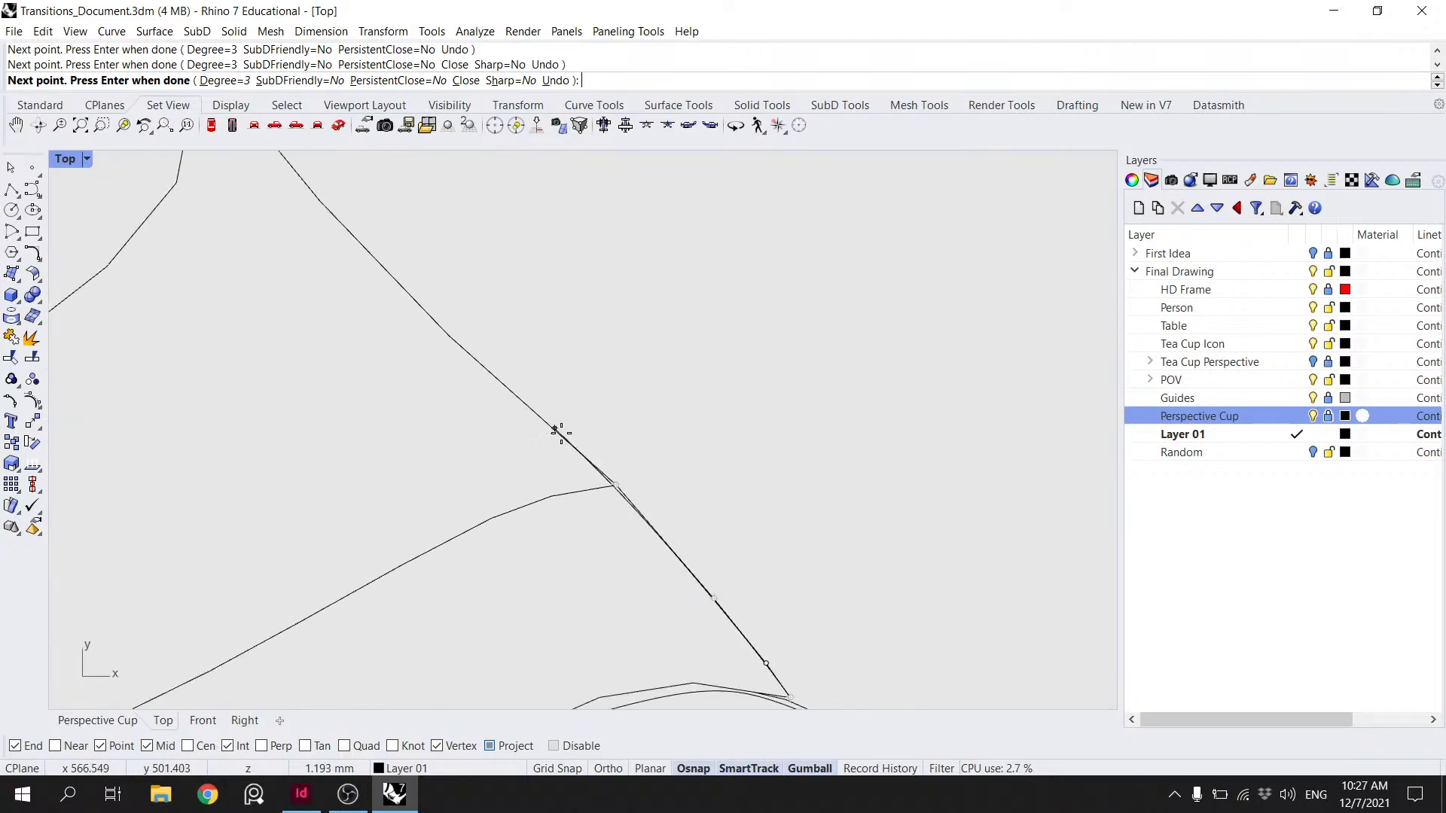
# - Continue the curve up the body edge to the right corner of the handle opening and finish it there
pyautogui.scroll(5, 590, 452)
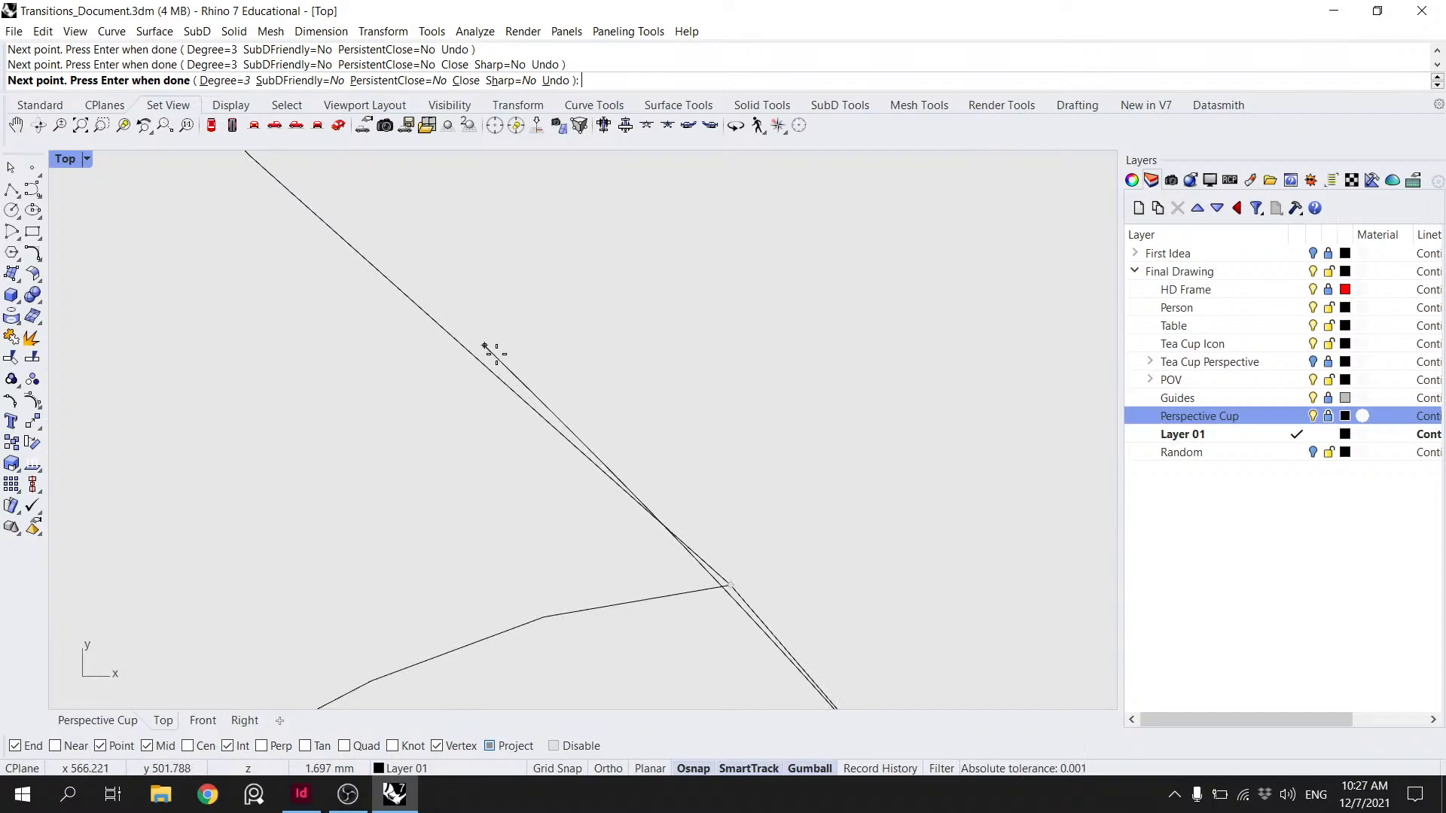
pyautogui.click(491, 370)
pyautogui.moveTo(400, 332); pyautogui.dragTo(732, 622, button='right')
pyautogui.click(582, 440)
pyautogui.scroll(-5, 581, 436)
pyautogui.moveTo(536, 398); pyautogui.dragTo(720, 565, button='right')
pyautogui.scroll(-4, 720, 565)
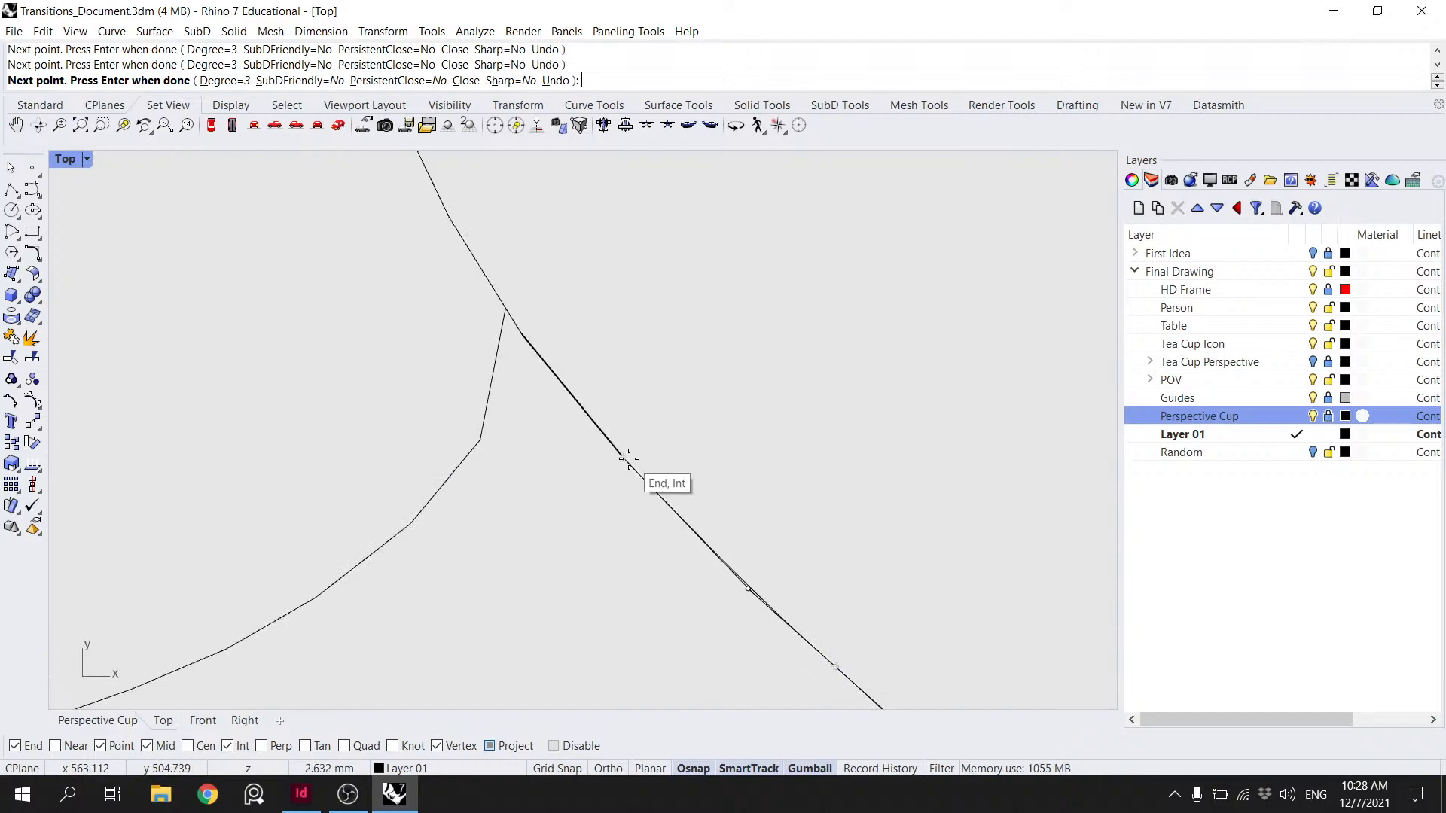
pyautogui.click(510, 305)
pyautogui.press('Return')
# - Start a new curve at the right corner of the handle opening and trace the first bend of its lower edge
pyautogui.scroll(-5, 571, 342)
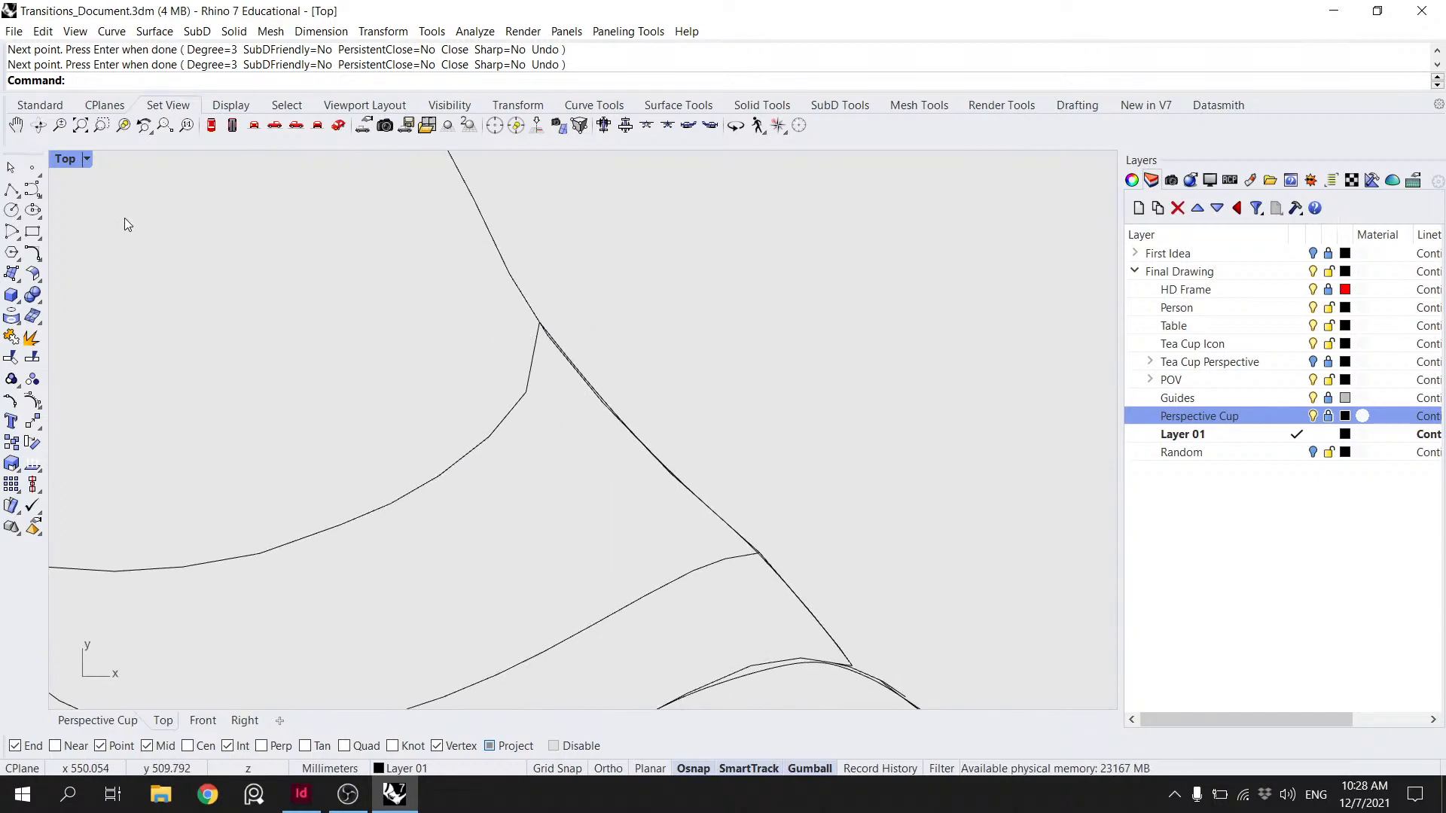
pyautogui.click(28, 191)
pyautogui.click(538, 322)
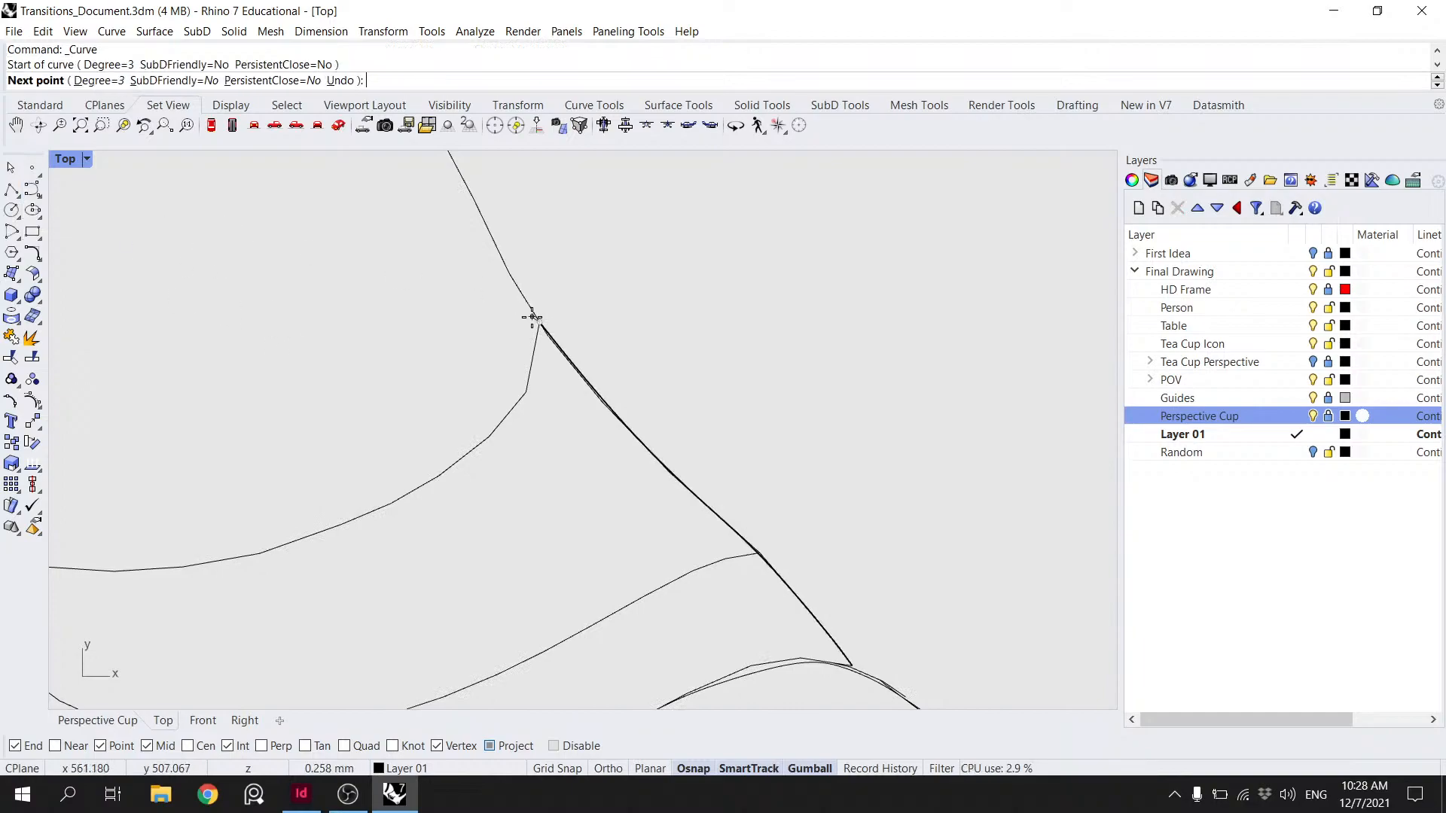
pyautogui.click(524, 392)
pyautogui.click(489, 435)
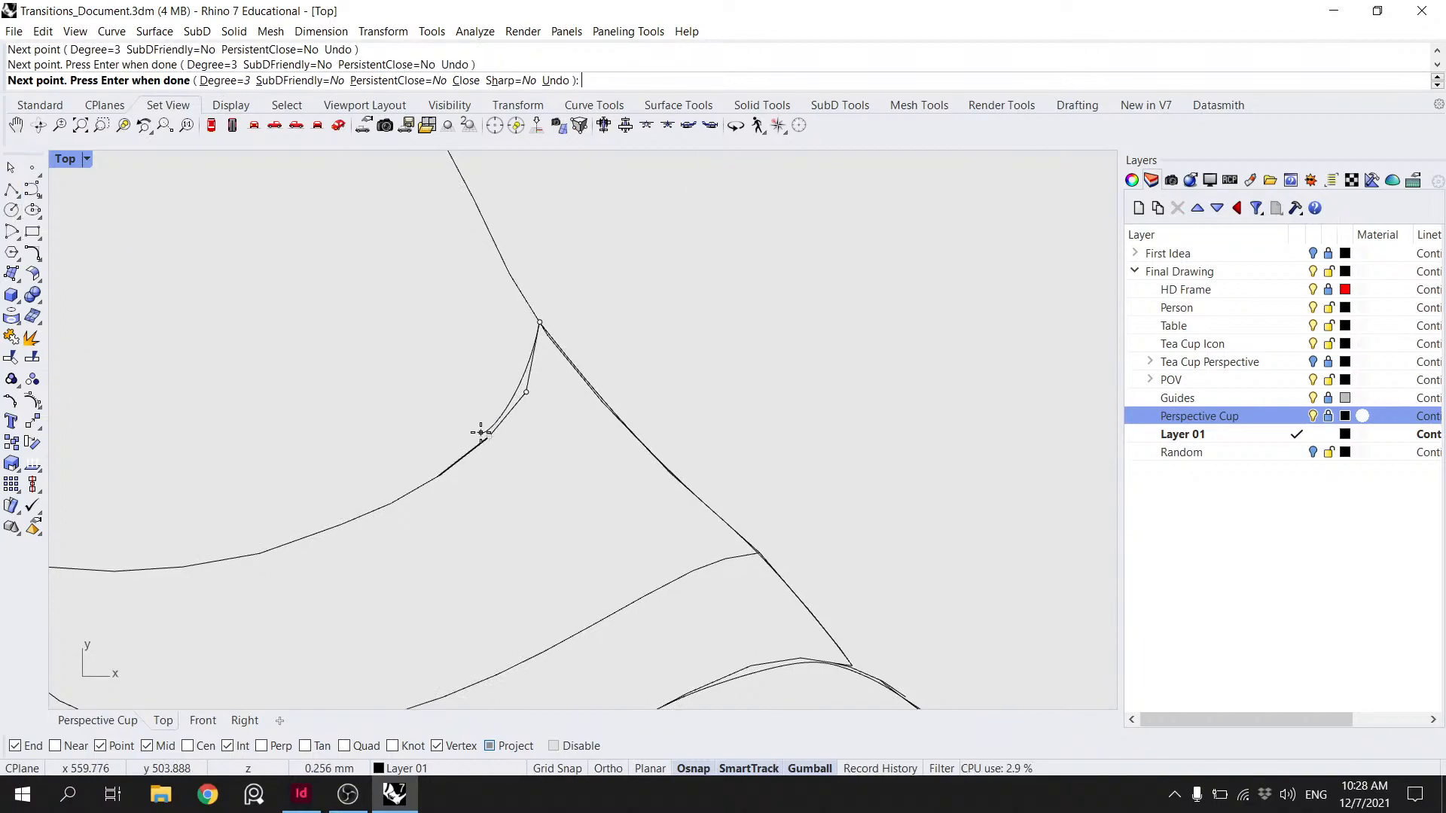
pyautogui.moveTo(459, 439); pyautogui.dragTo(579, 420, button='right')
pyautogui.click(576, 439)
pyautogui.click(534, 471)
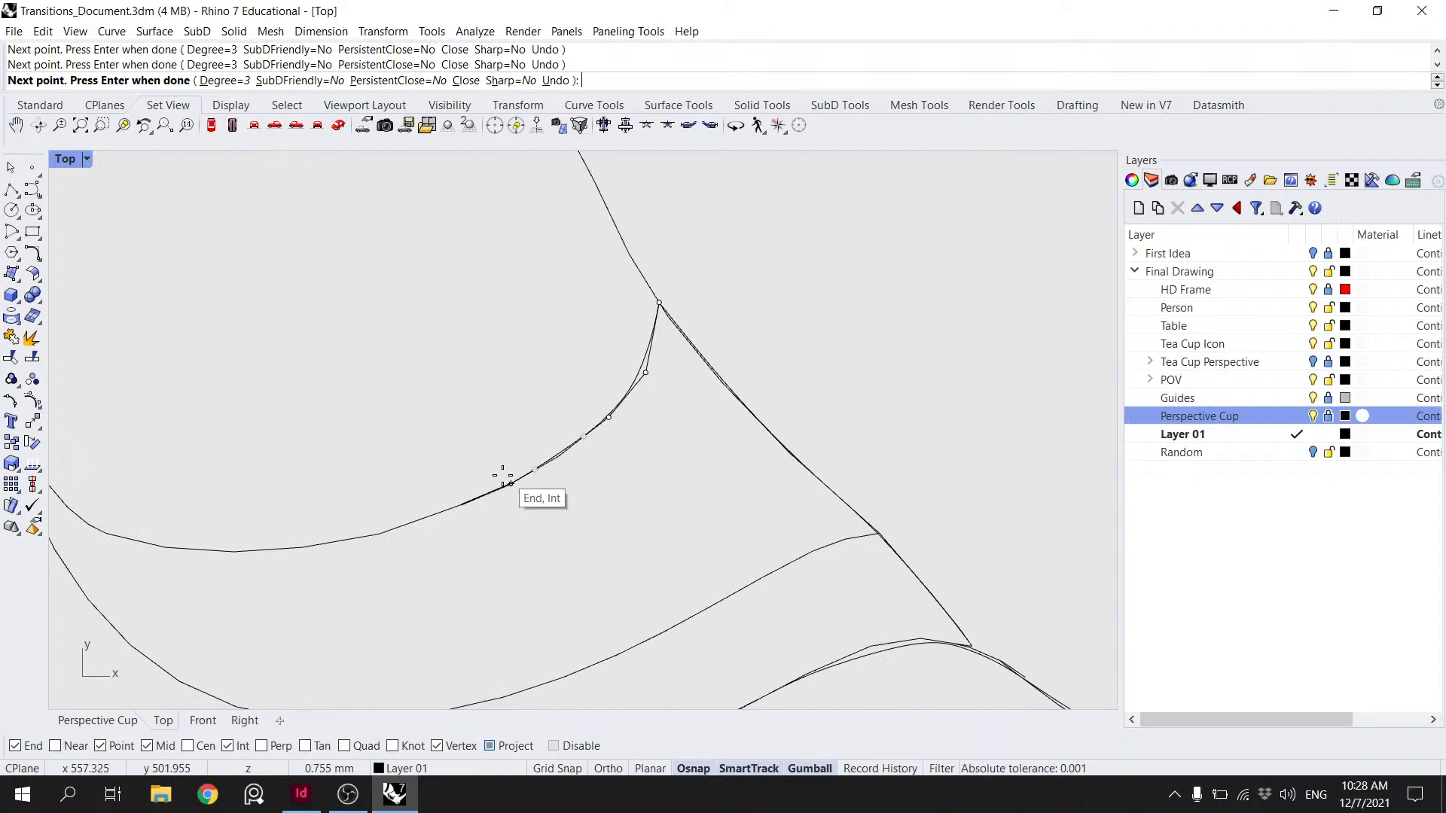
# - Continue the curve along the opening's lower edge to its left end on the handle's inner edge and finish it
pyautogui.click(444, 511)
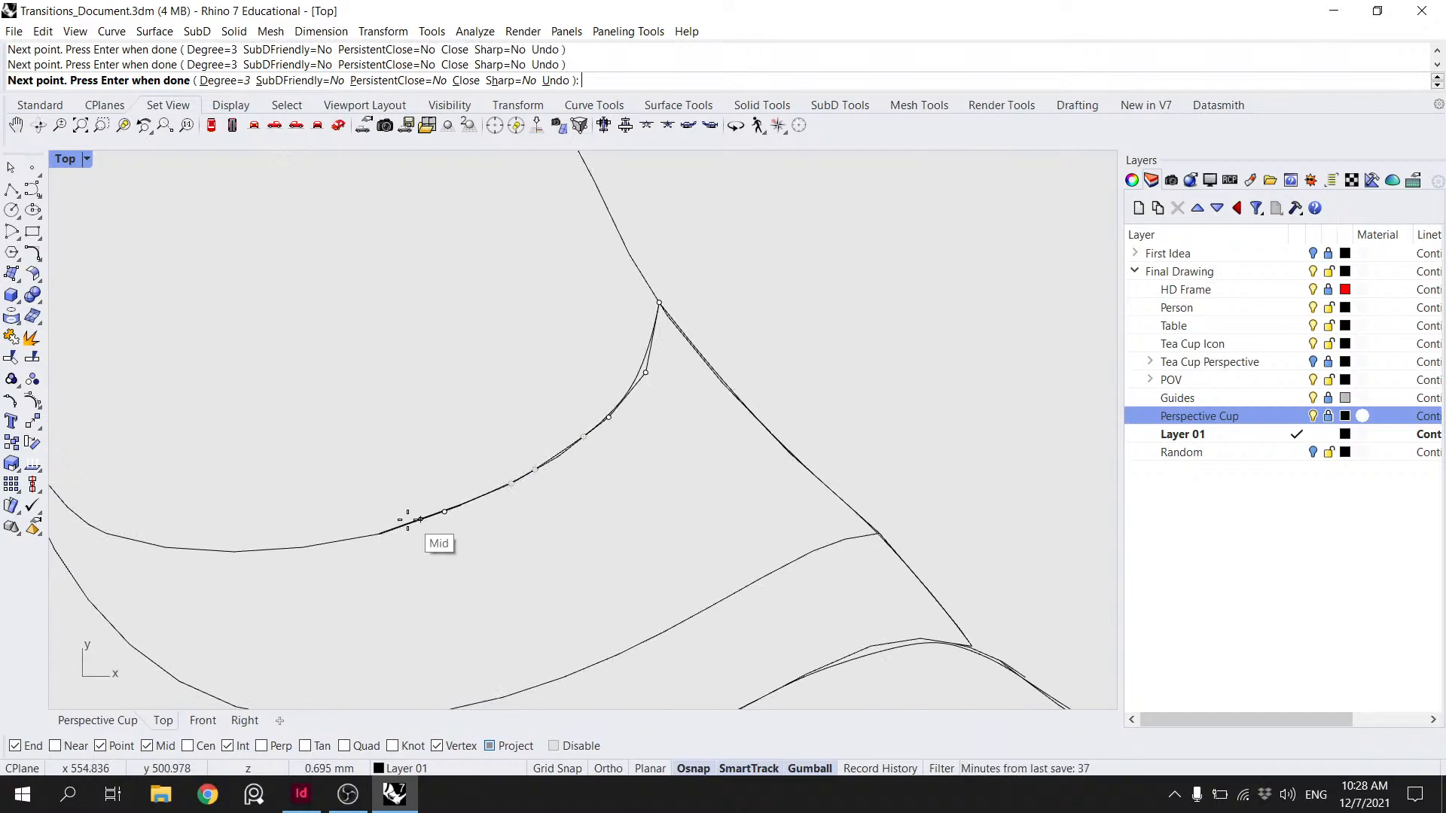
pyautogui.click(380, 534)
pyautogui.moveTo(384, 534); pyautogui.dragTo(704, 488, button='right')
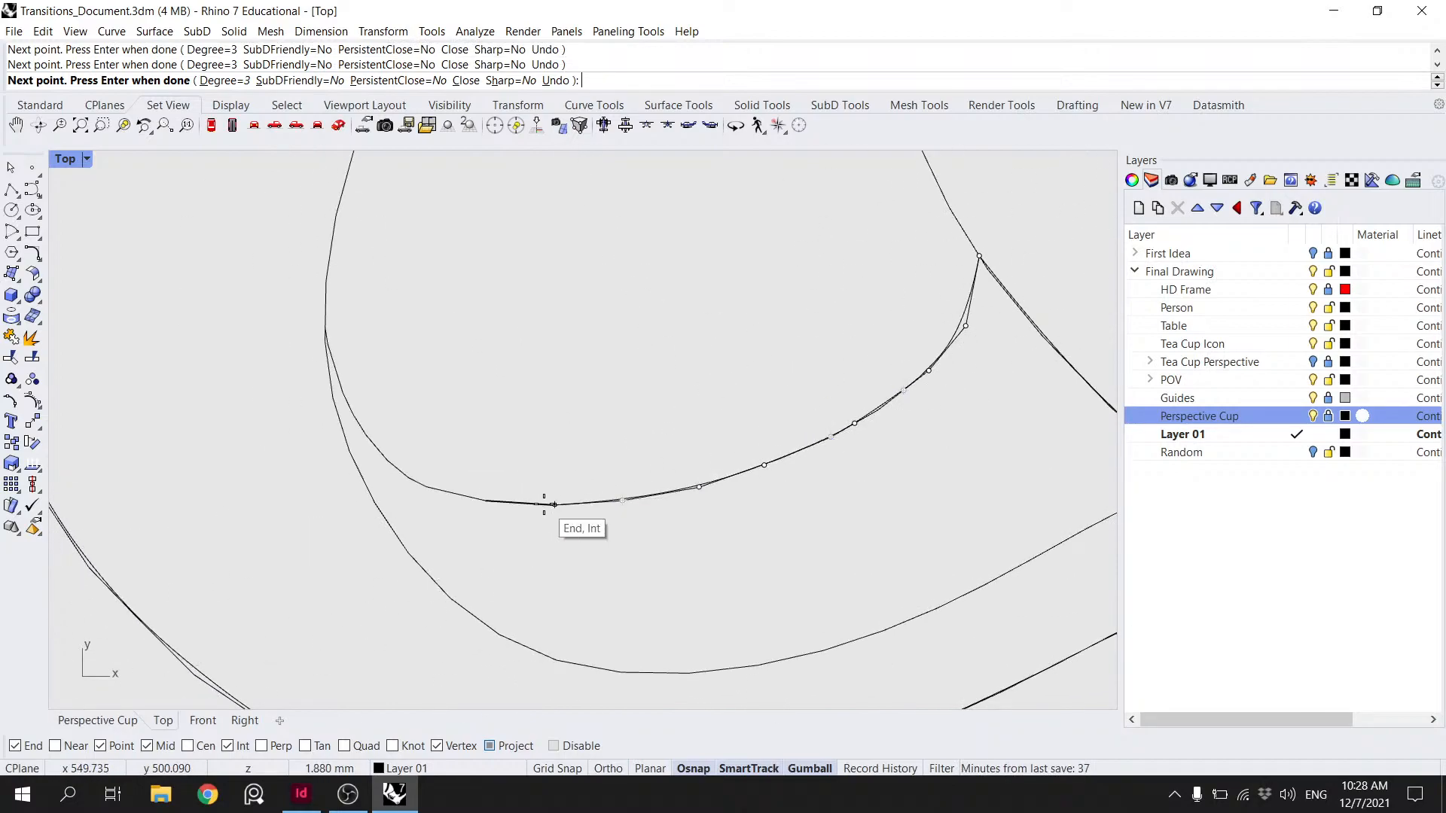
pyautogui.click(347, 406)
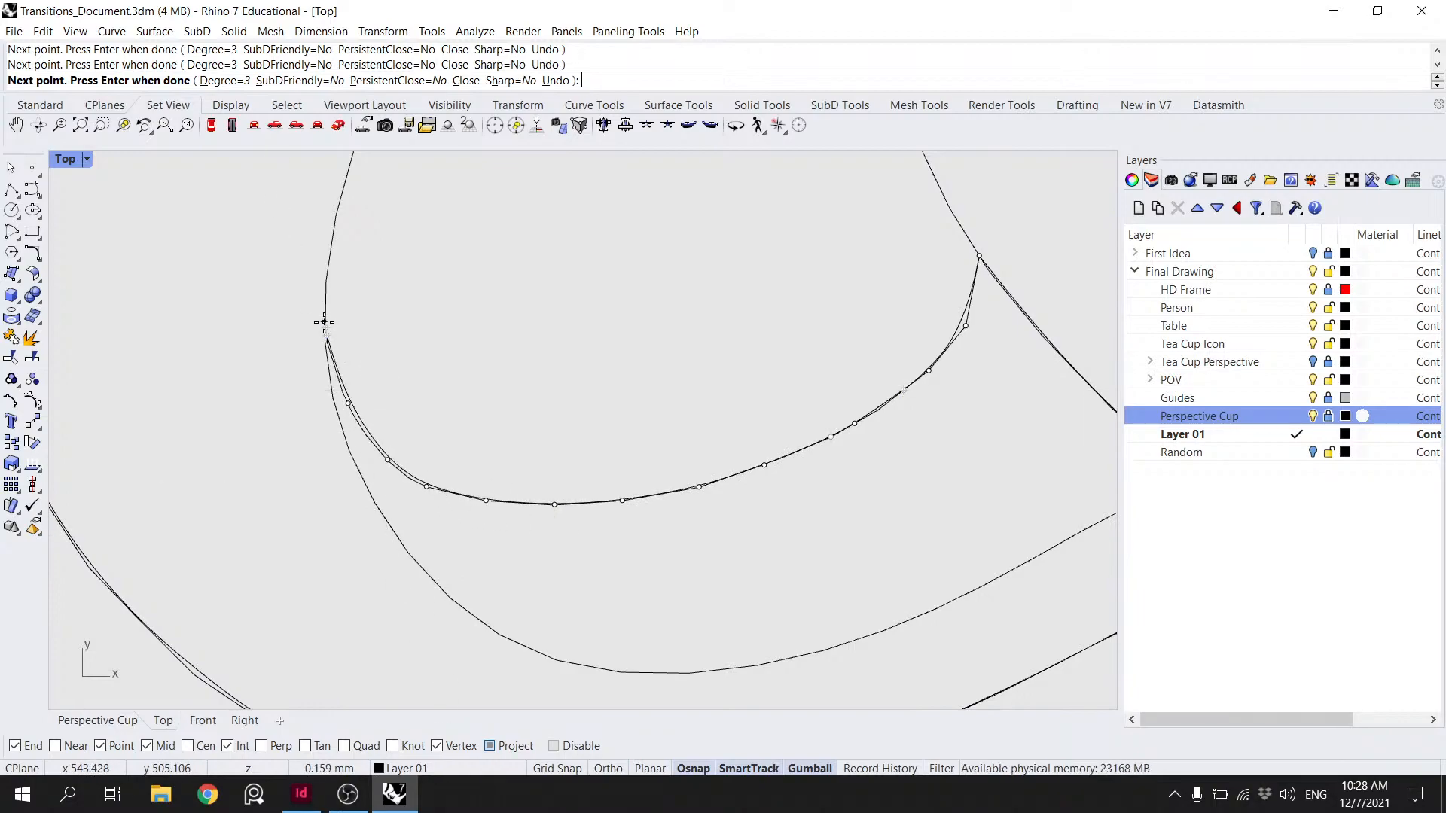
pyautogui.click(325, 324)
pyautogui.rightClick(325, 324)
pyautogui.scroll(-8, 431, 319)
pyautogui.rightClick(468, 315)
pyautogui.moveTo(471, 313); pyautogui.dragTo(430, 474, button='right')
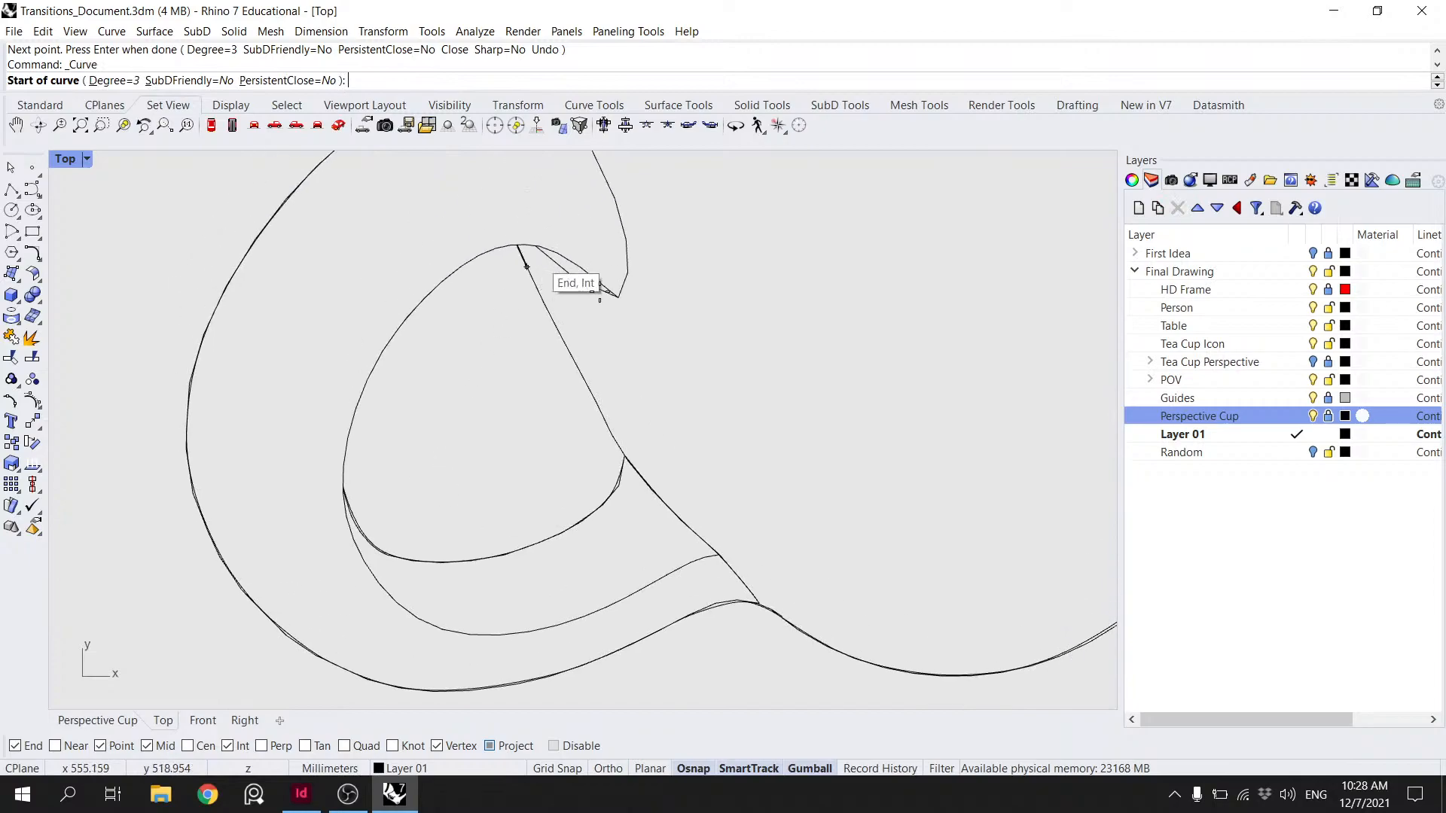
pyautogui.moveTo(631, 320); pyautogui.dragTo(632, 484, button='right')
pyautogui.press('Escape')
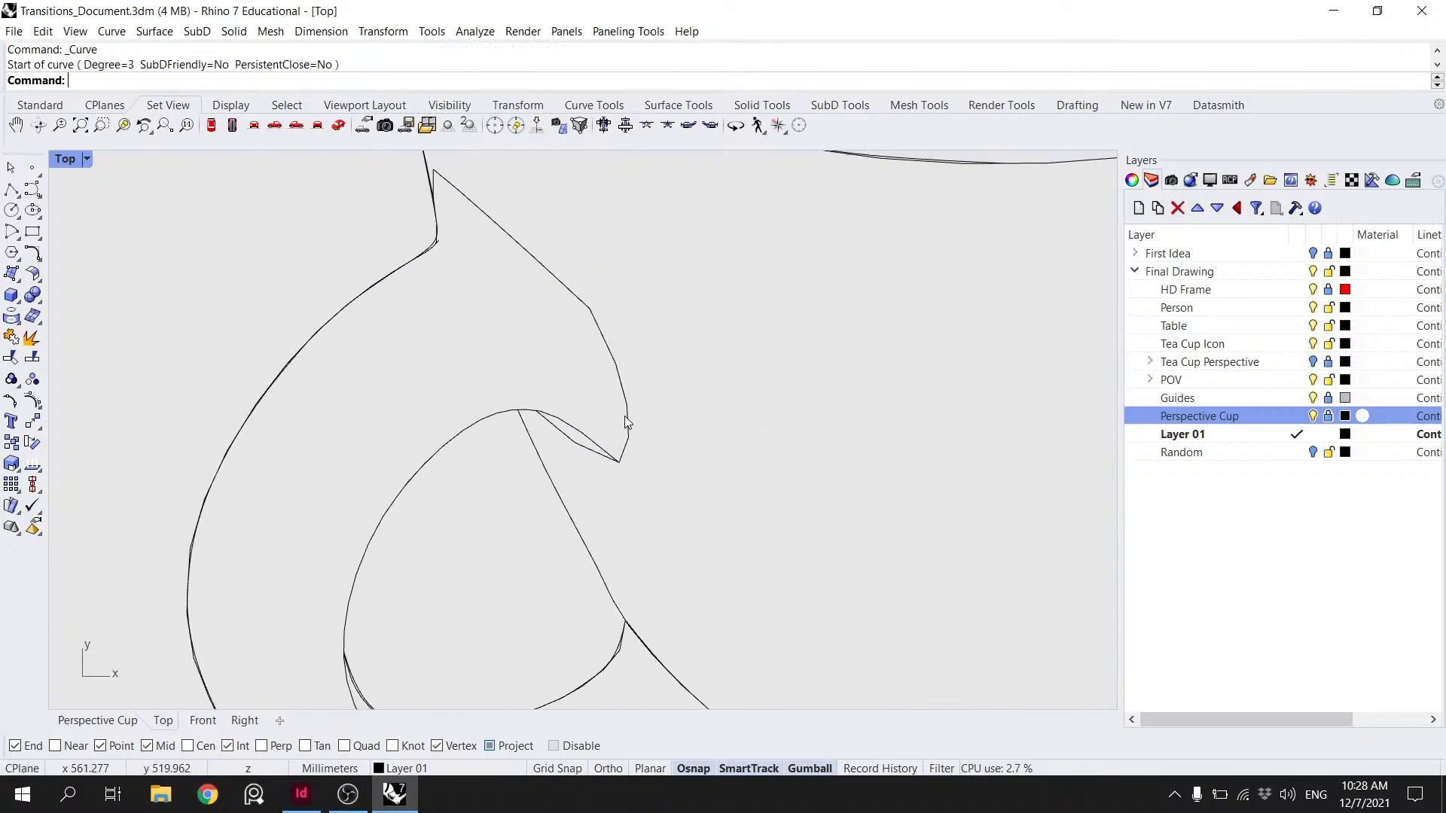
# - Trace the upper handle joint with a curve from its lower tip around the bend to the peak beside the body
pyautogui.rightClick(681, 416)
pyautogui.click(619, 462)
pyautogui.click(629, 437)
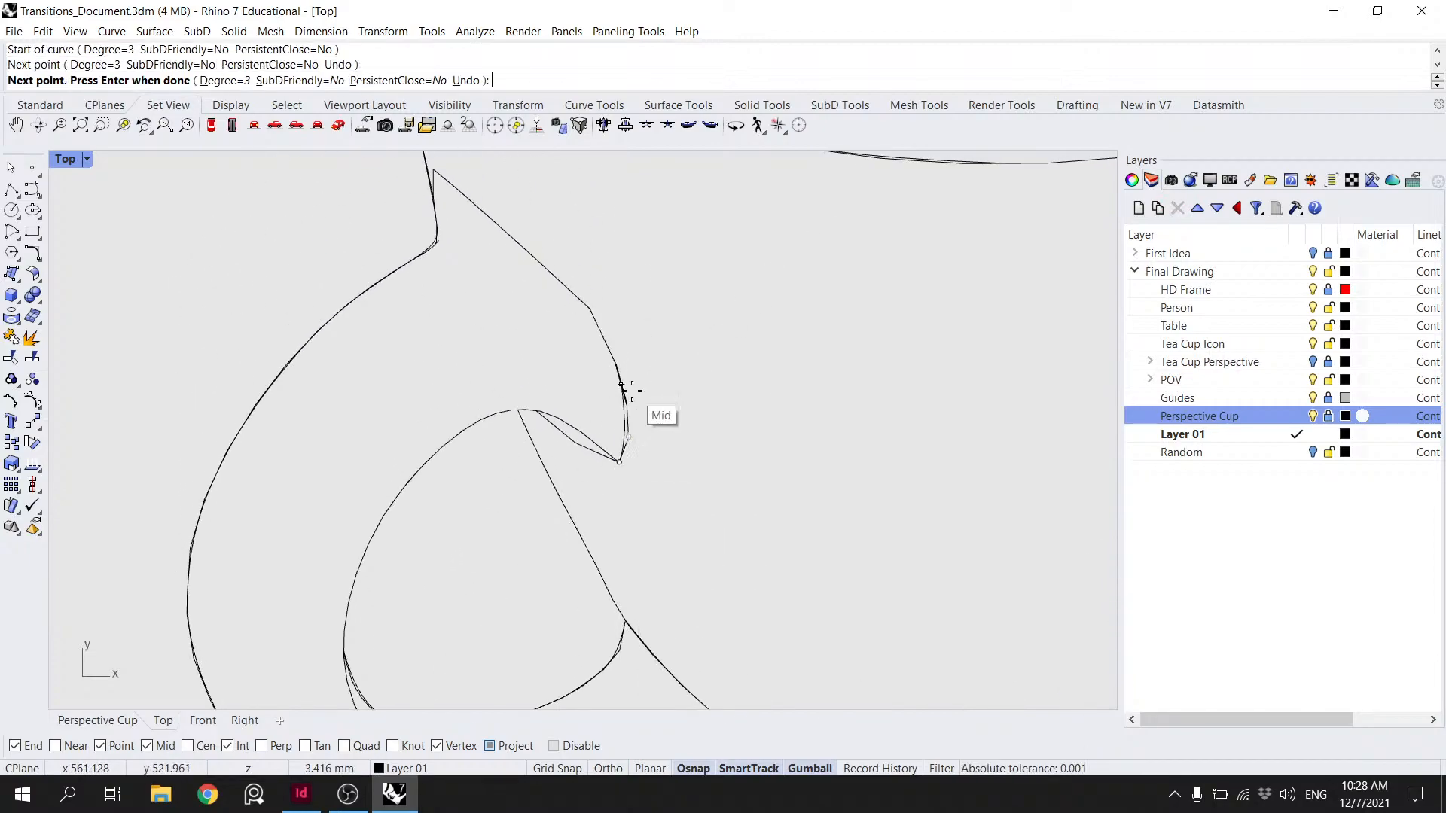
pyautogui.click(626, 405)
pyautogui.click(615, 364)
pyautogui.click(592, 310)
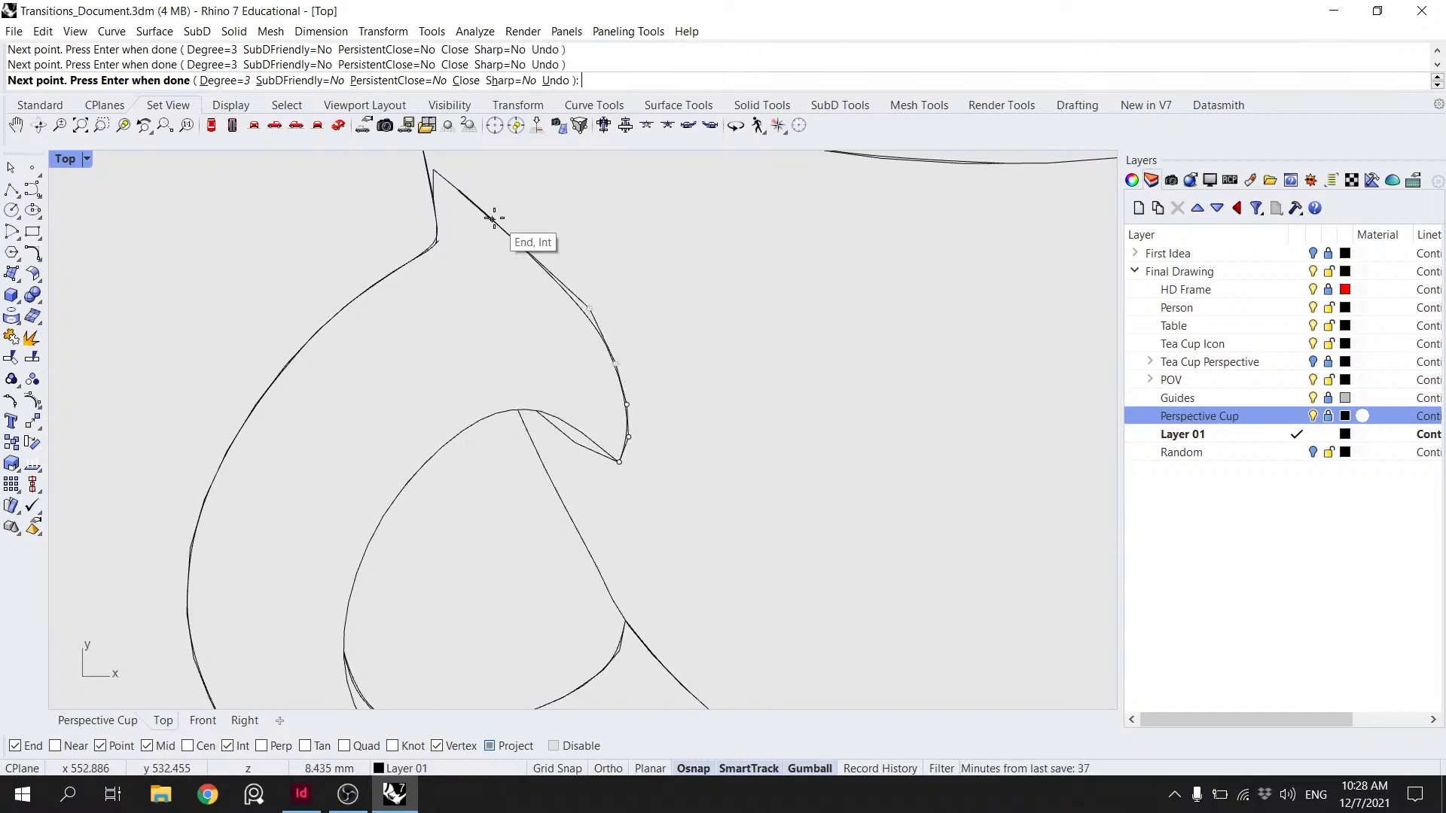
pyautogui.rightClick(433, 171)
# - Draw a short curve from the peak of the upper handle joint down to the cup's outline
pyautogui.scroll(-4, 527, 241)
pyautogui.moveTo(461, 198); pyautogui.dragTo(471, 349, button='right')
pyautogui.scroll(8, 470, 348)
pyautogui.rightClick(486, 352)
pyautogui.click(485, 349)
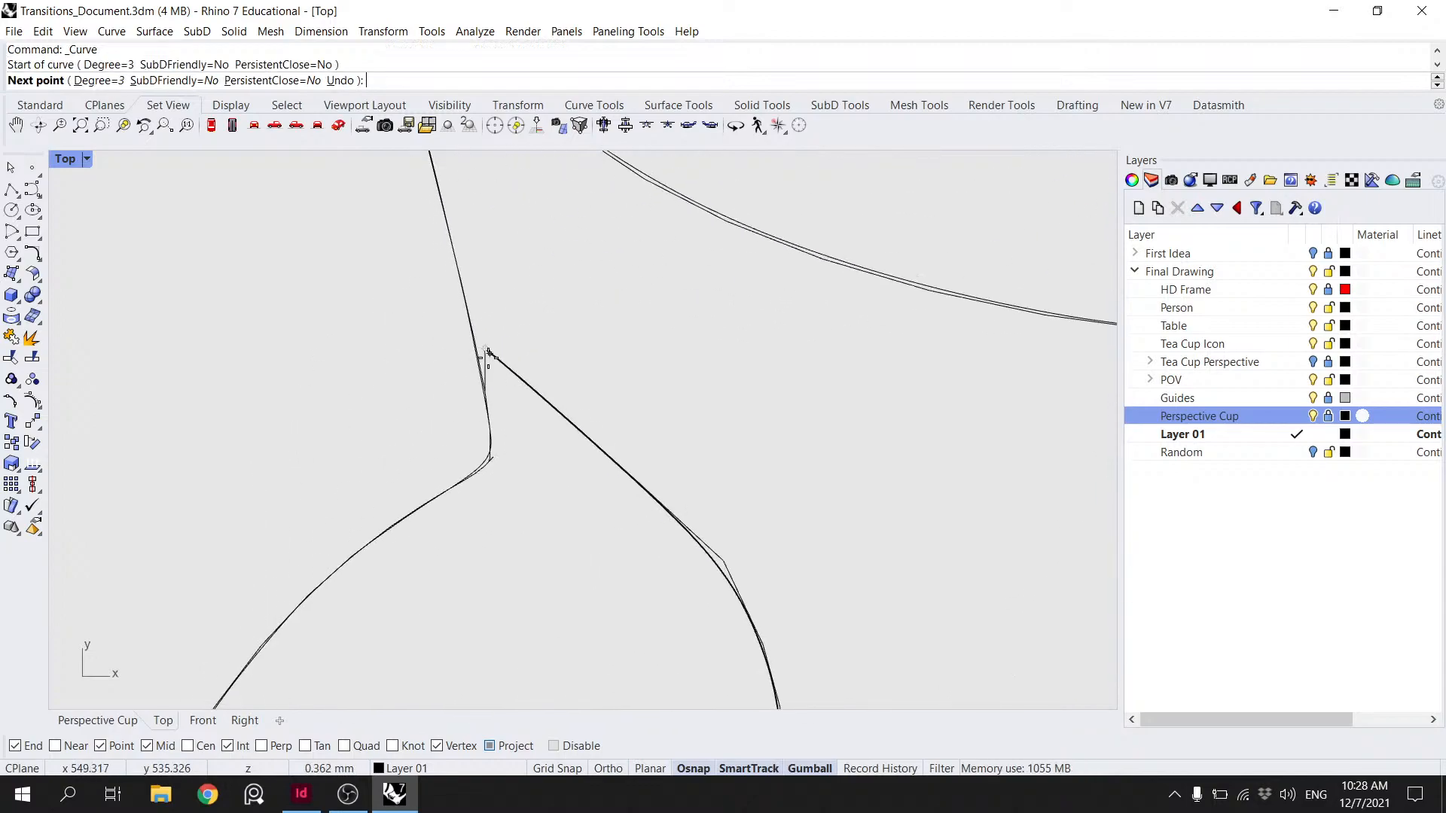
pyautogui.click(485, 398)
pyautogui.rightClick(487, 401)
pyautogui.scroll(-7, 489, 405)
pyautogui.moveTo(539, 594); pyautogui.dragTo(568, 383, button='right')
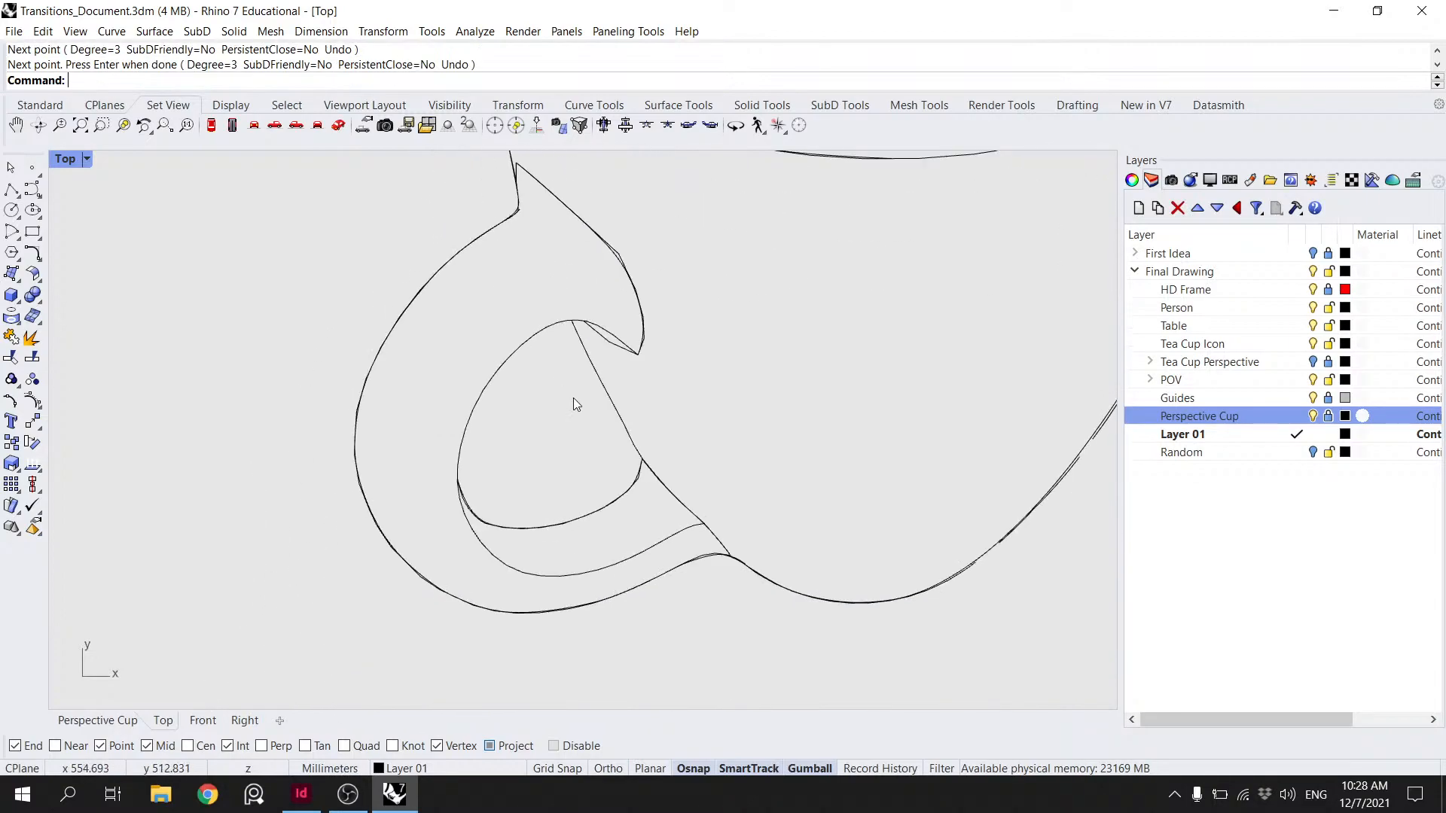
pyautogui.rightClick(516, 503)
pyautogui.scroll(5, 632, 352)
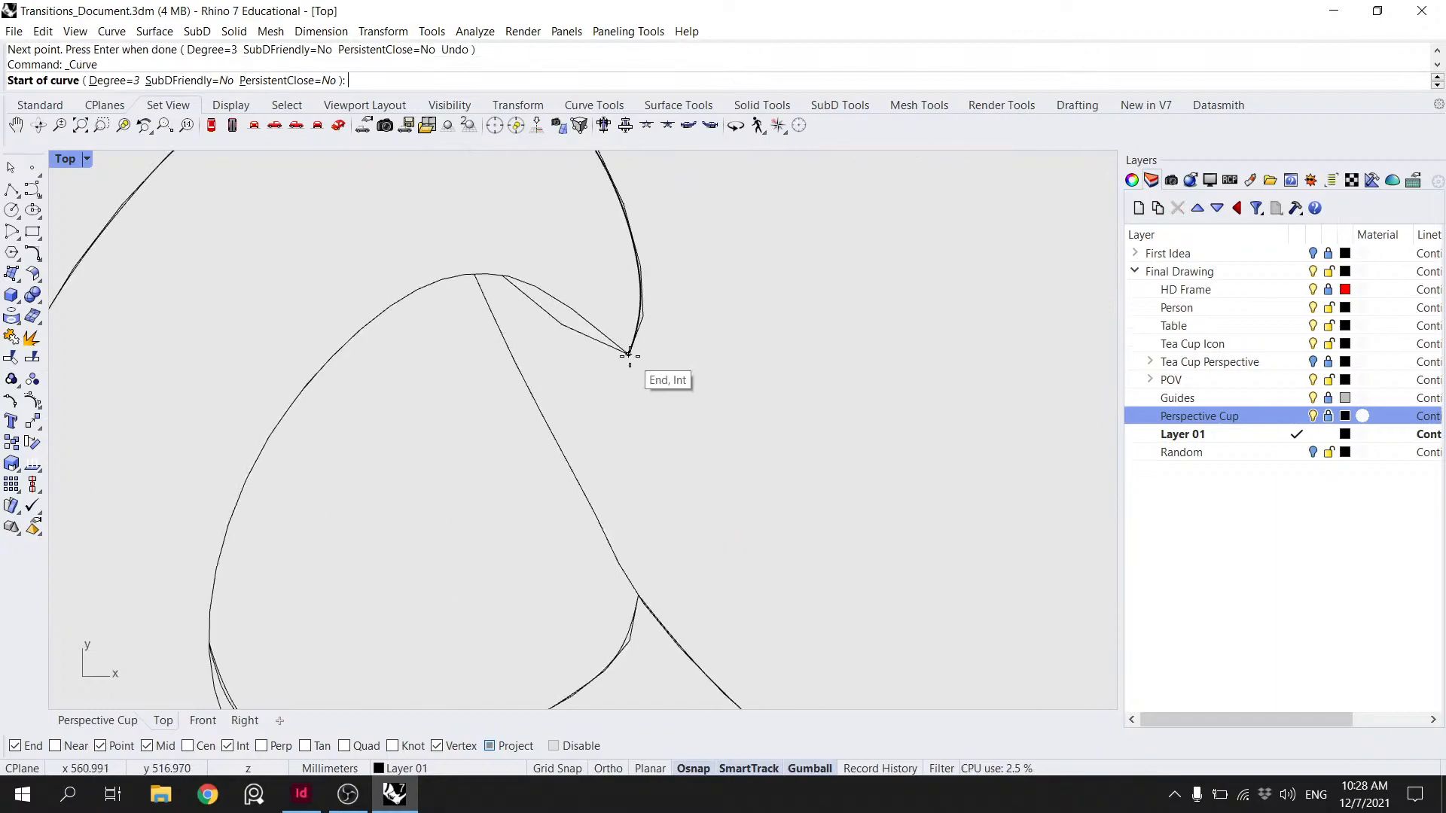
pyautogui.scroll(-3, 631, 358)
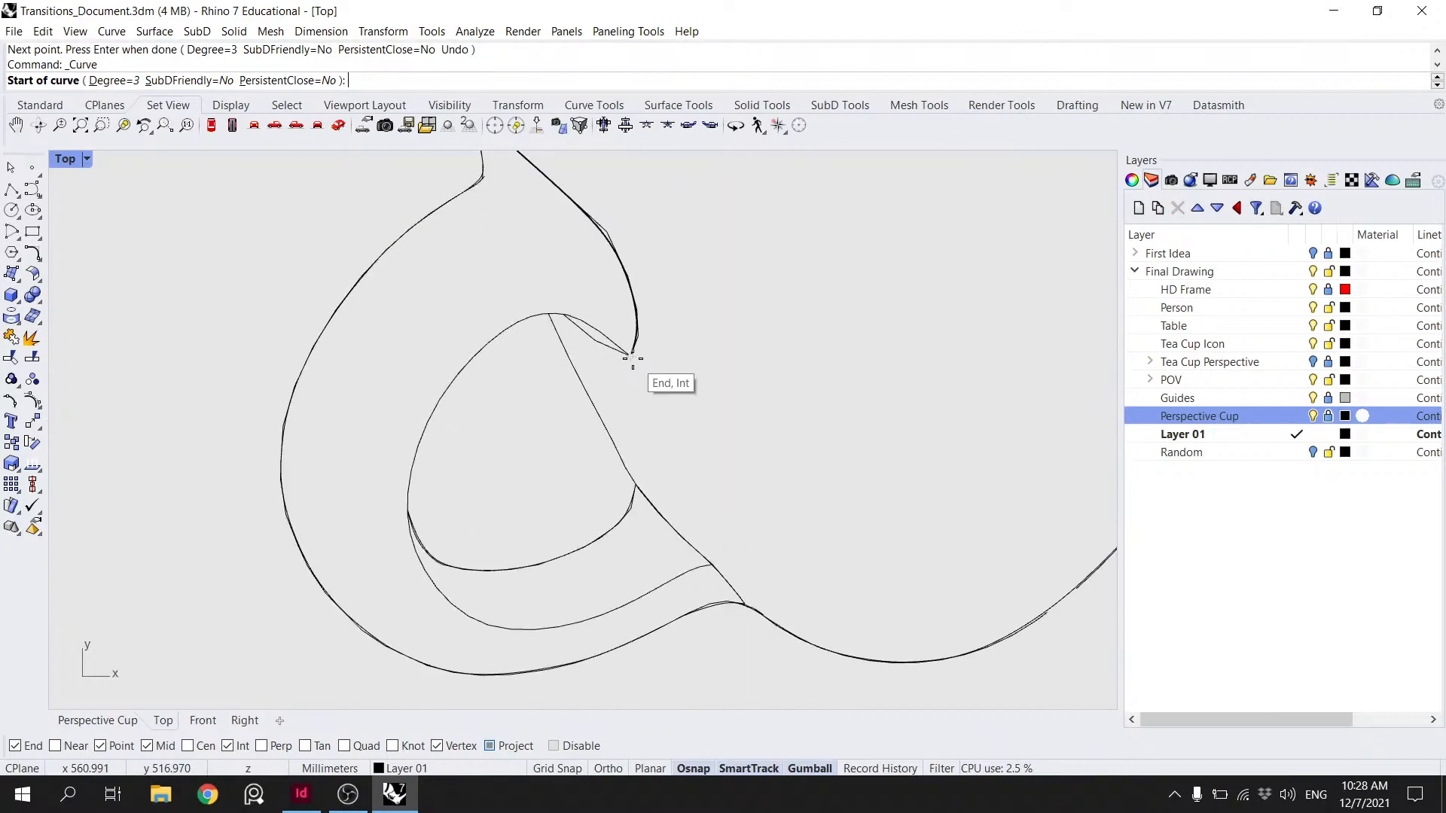
pyautogui.press('Escape')
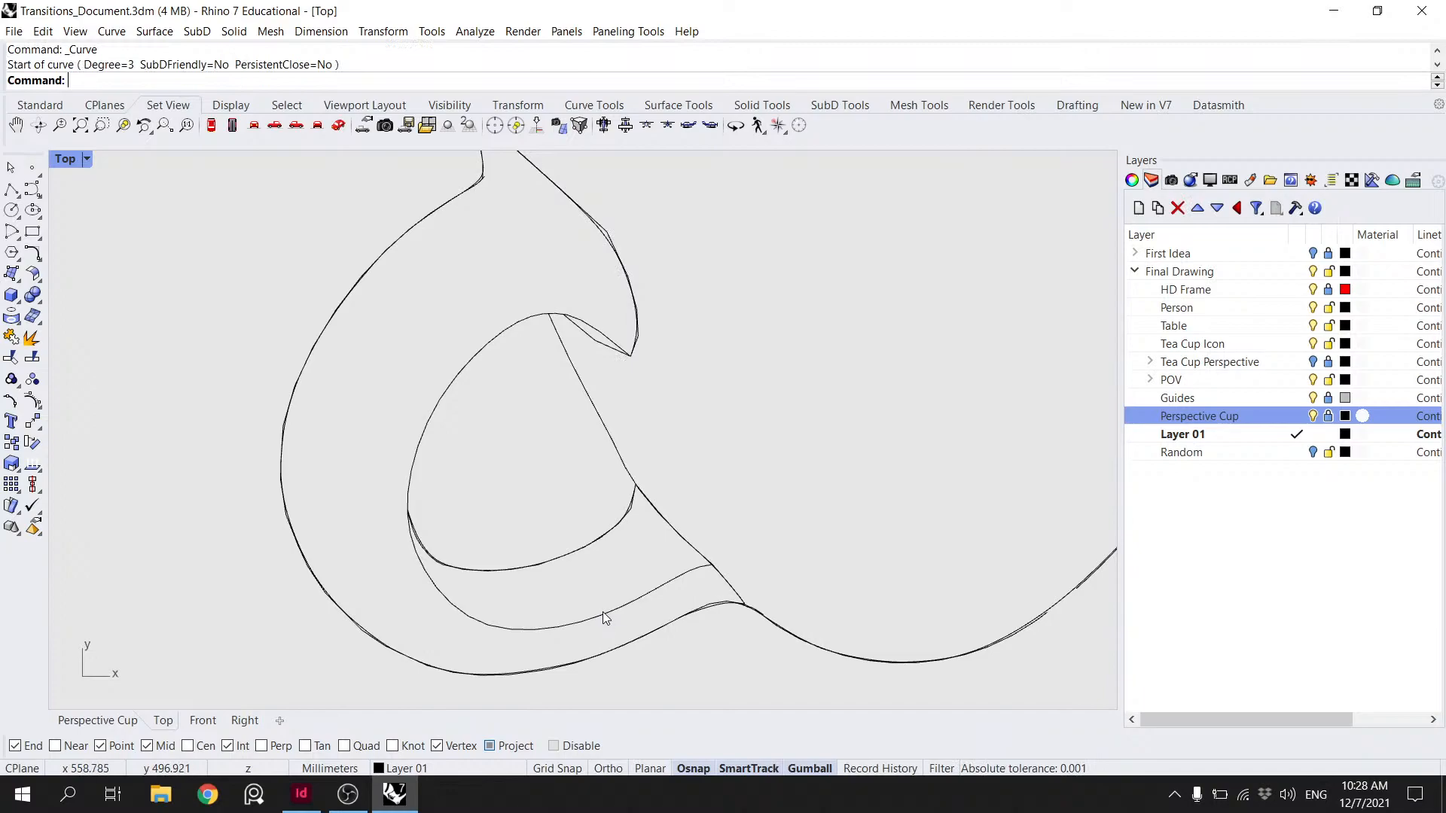
pyautogui.click(458, 571)
pyautogui.press('Escape')
# - Start a curve at the lower tip of the upper handle joint and trace it over the opening's top and down its left side
pyautogui.rightClick(591, 363)
pyautogui.click(630, 355)
pyautogui.click(610, 340)
pyautogui.click(590, 325)
pyautogui.click(566, 314)
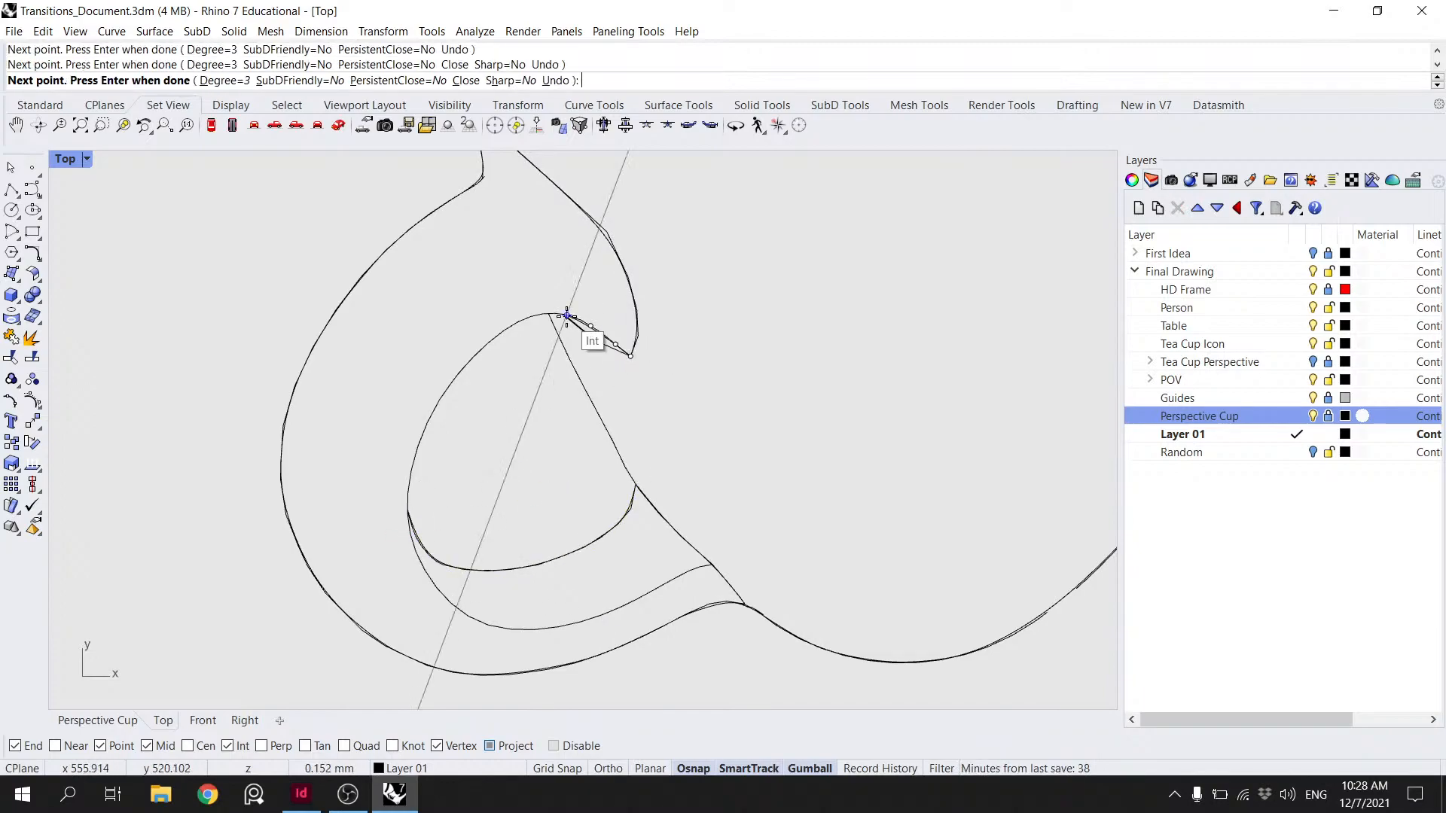
pyautogui.click(549, 313)
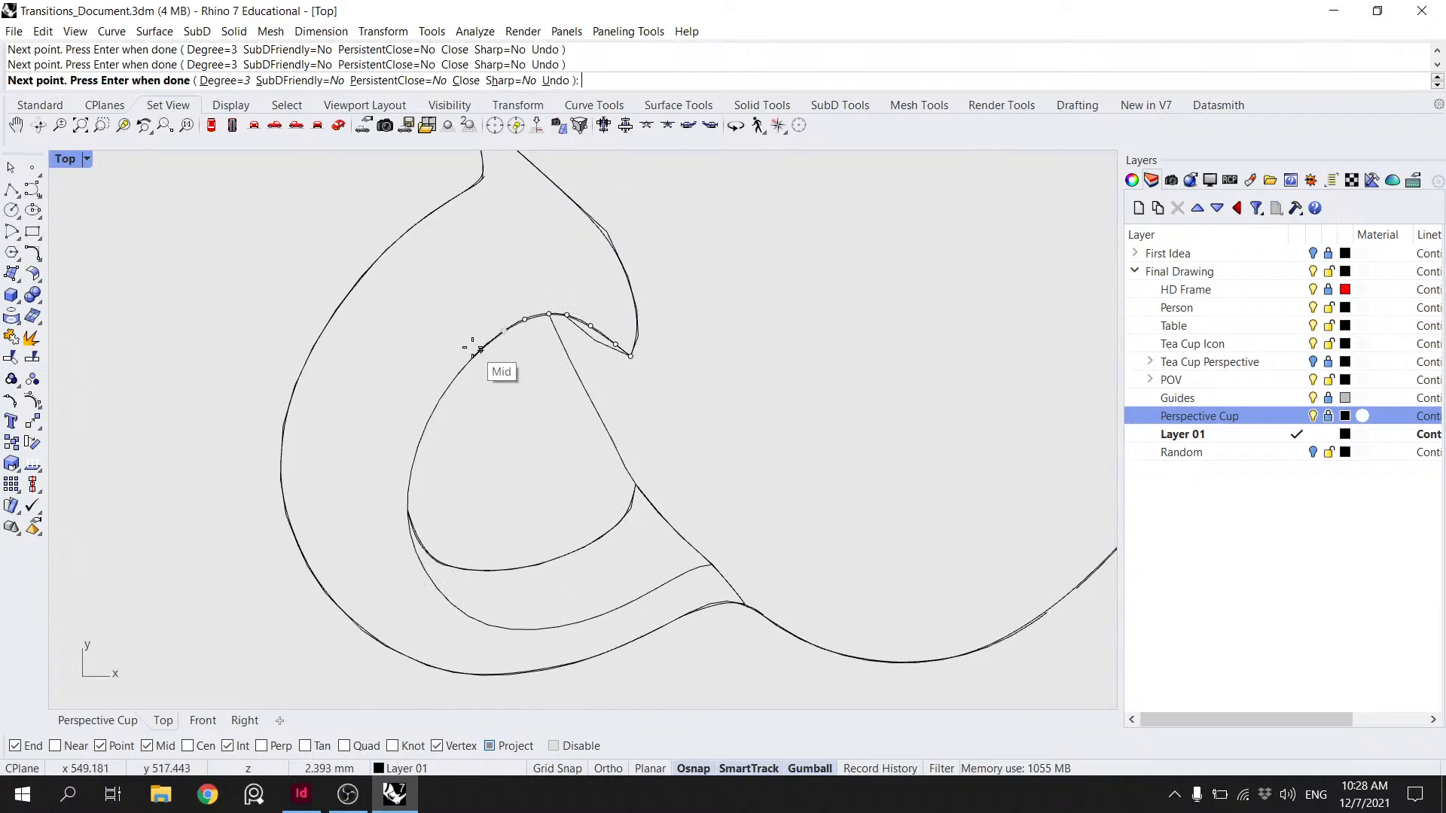
pyautogui.click(449, 384)
pyautogui.click(418, 446)
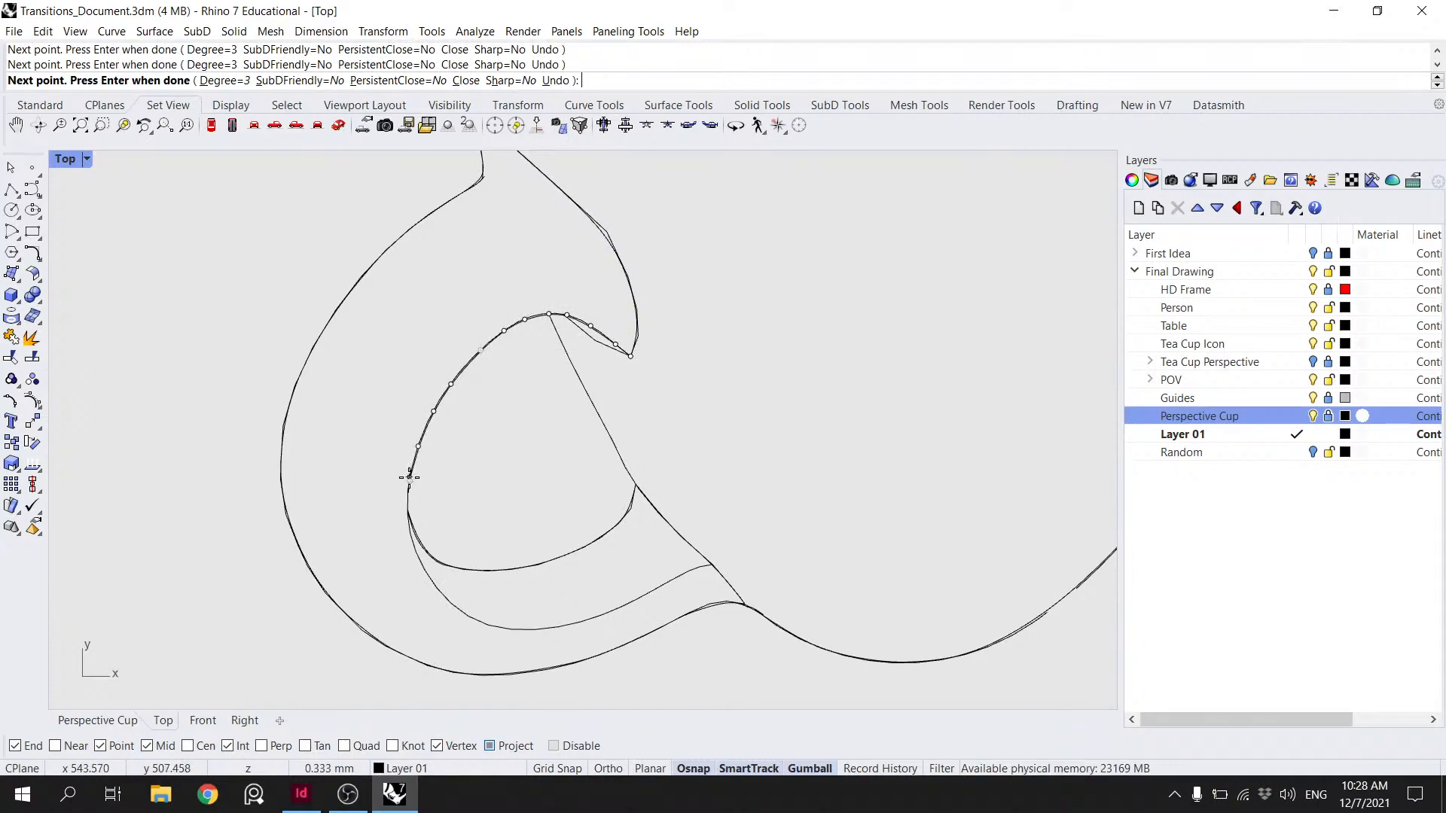
# - Continue the curve around the handle's lower inner edge to the cup body and finish it
pyautogui.click(425, 569)
pyautogui.click(460, 609)
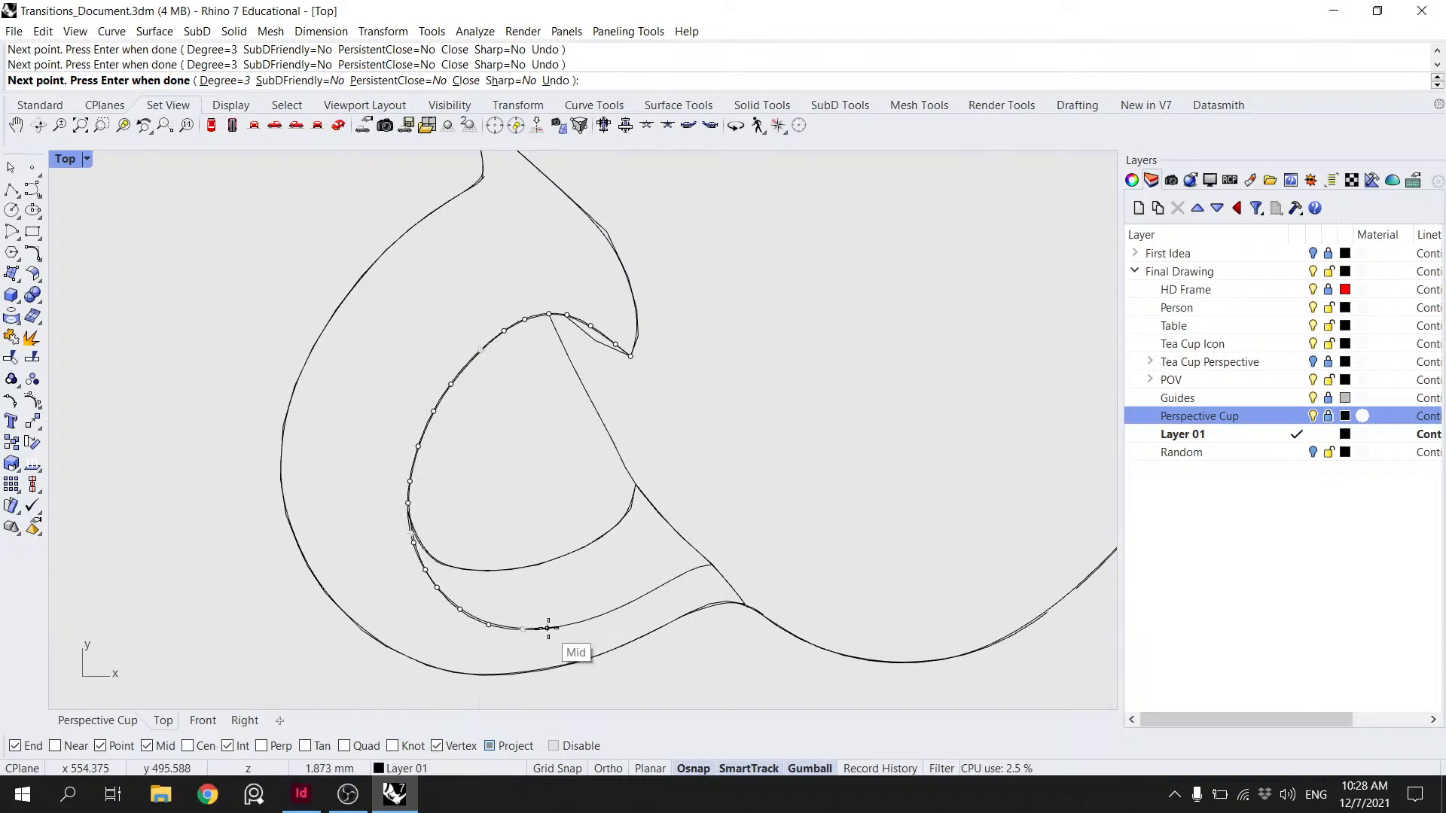
pyautogui.click(653, 589)
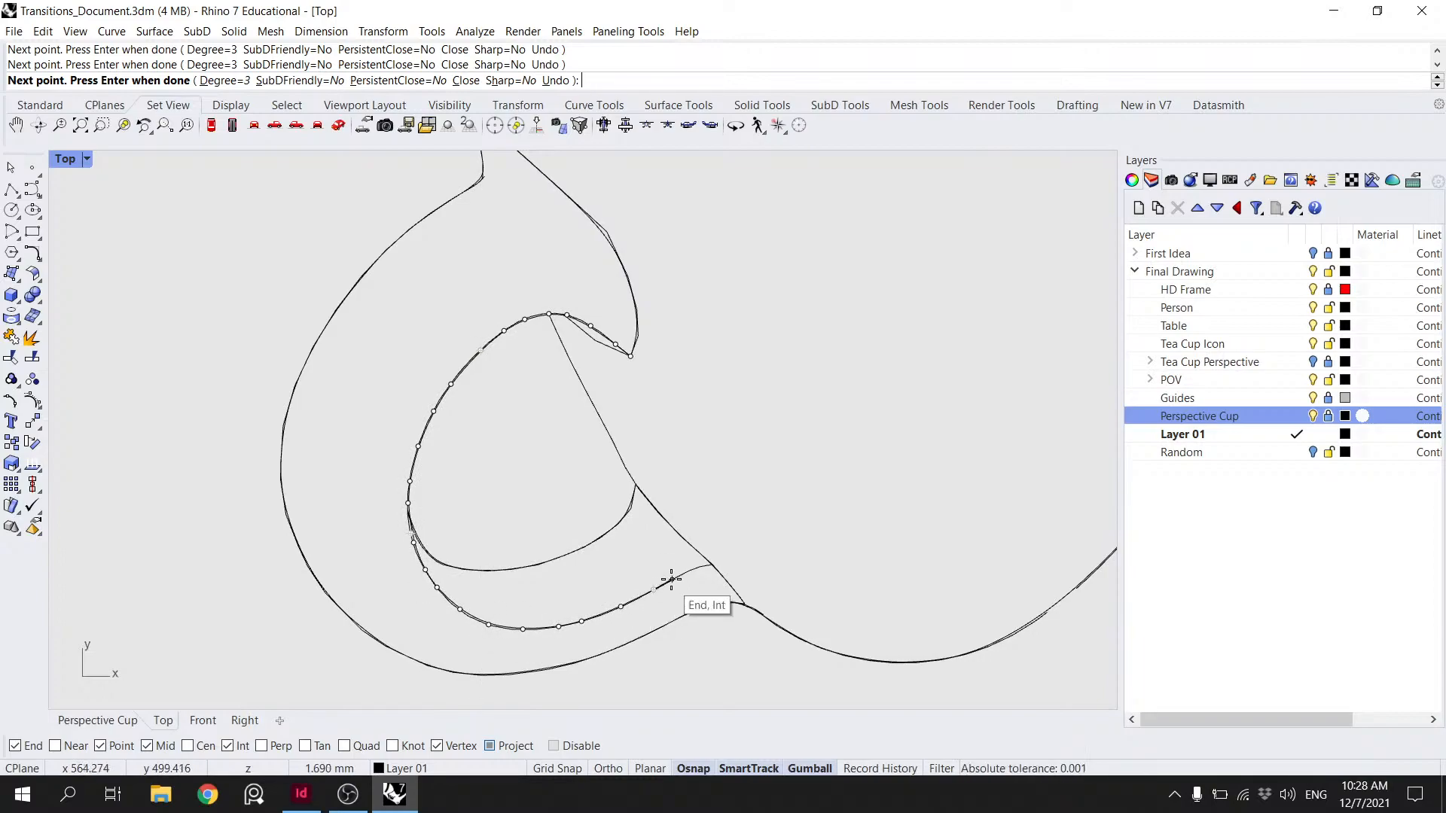
pyautogui.click(712, 565)
pyautogui.rightClick(713, 566)
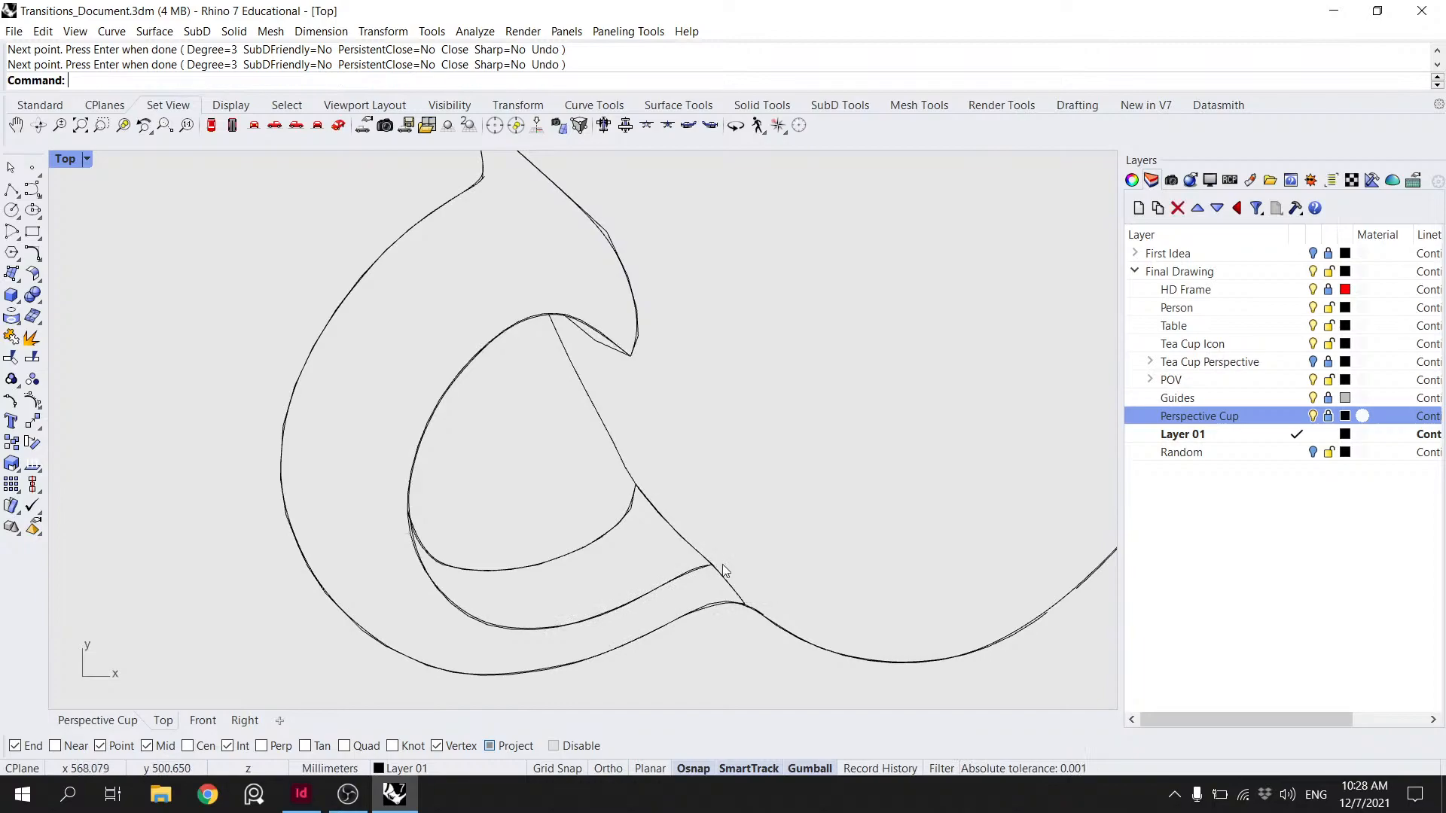
# - Trace the inner front lip of the cup's rim with one curve from its right end to its left end
pyautogui.scroll(-8, 746, 544)
pyautogui.moveTo(786, 477); pyautogui.dragTo(569, 603, button='right')
pyautogui.moveTo(584, 493); pyautogui.dragTo(576, 495, button='right')
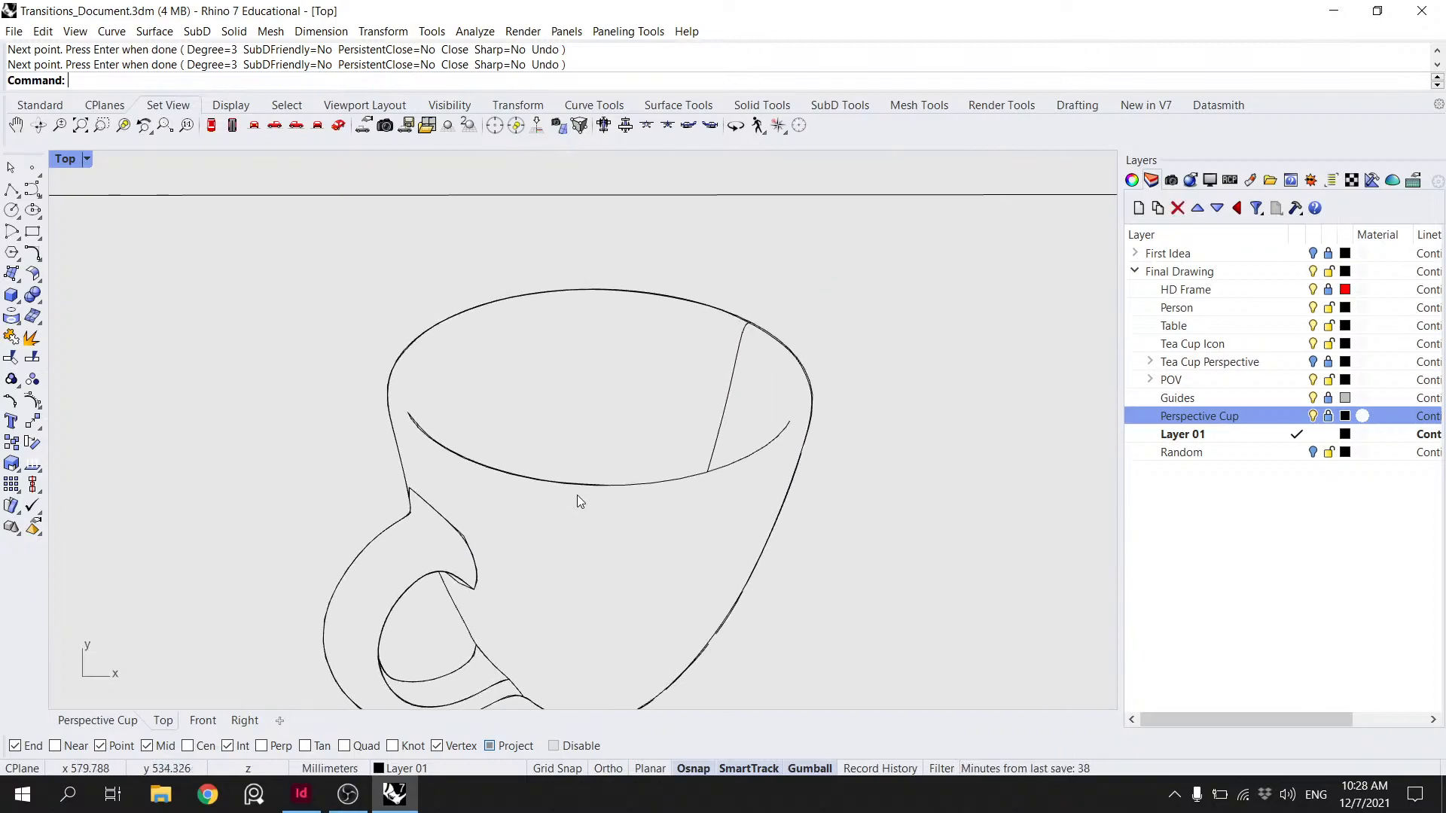
pyautogui.rightClick(608, 522)
pyautogui.press('Escape')
pyautogui.rightClick(708, 458)
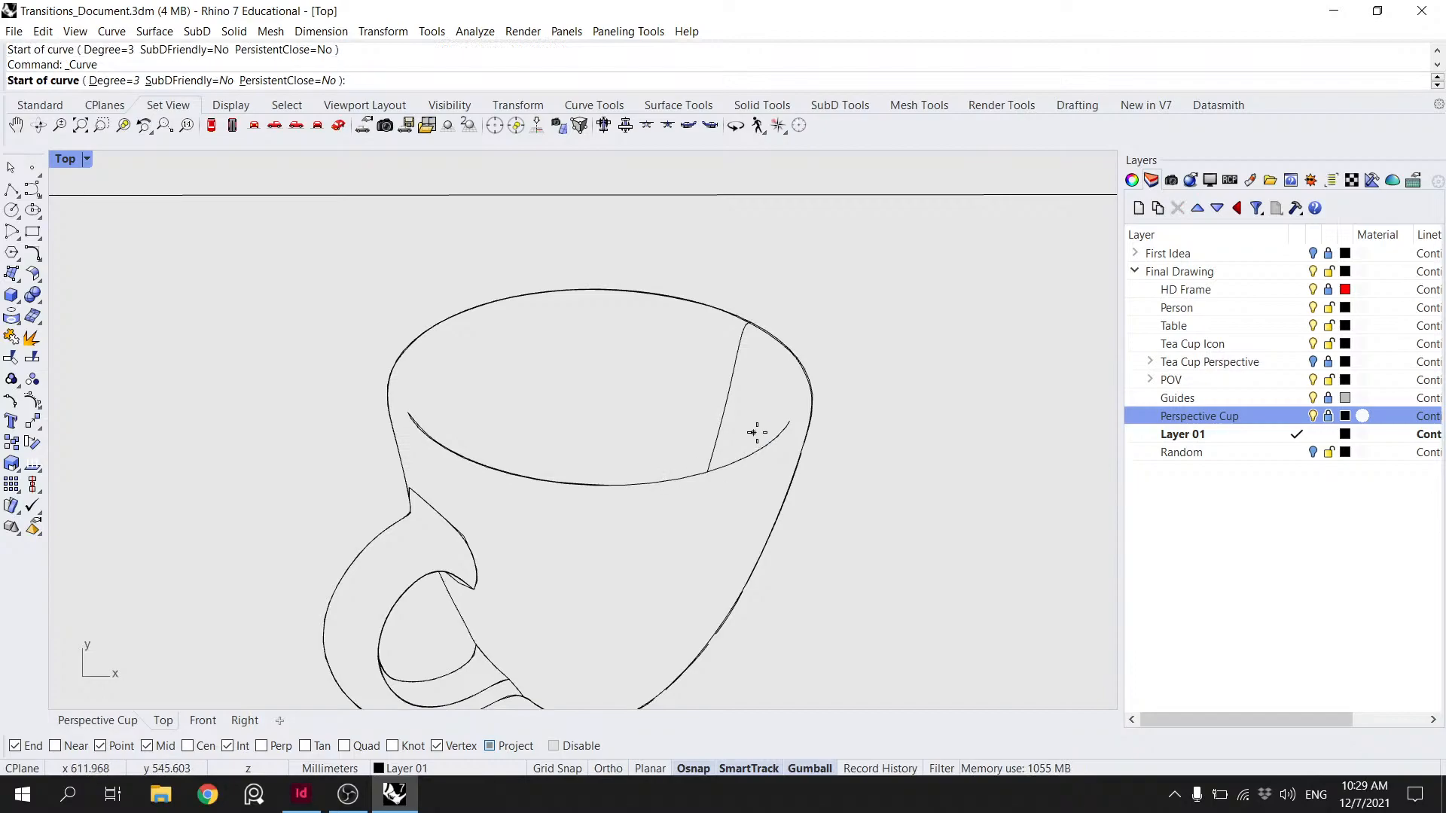
pyautogui.click(788, 424)
pyautogui.click(750, 456)
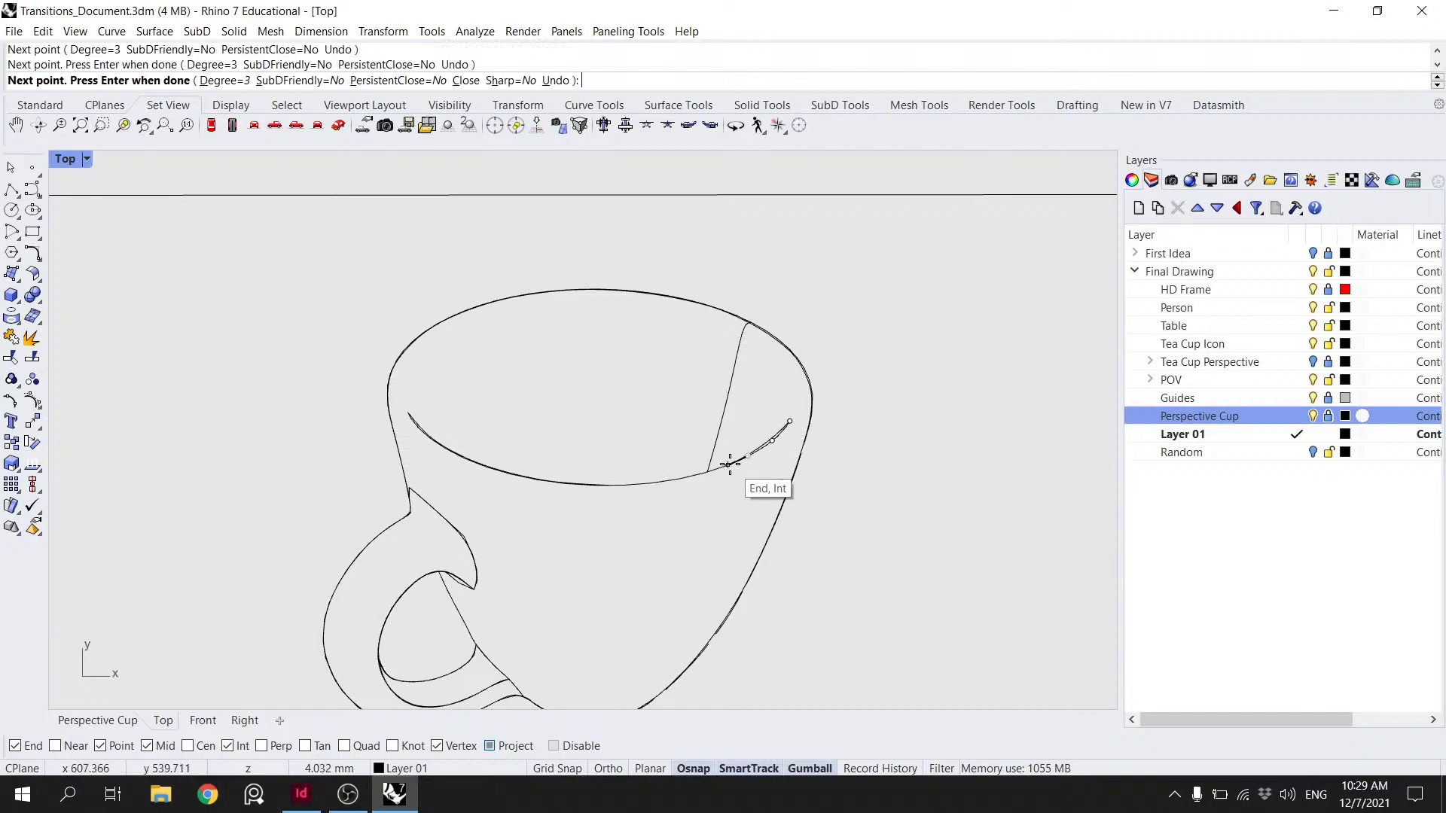
pyautogui.click(728, 465)
pyautogui.click(713, 469)
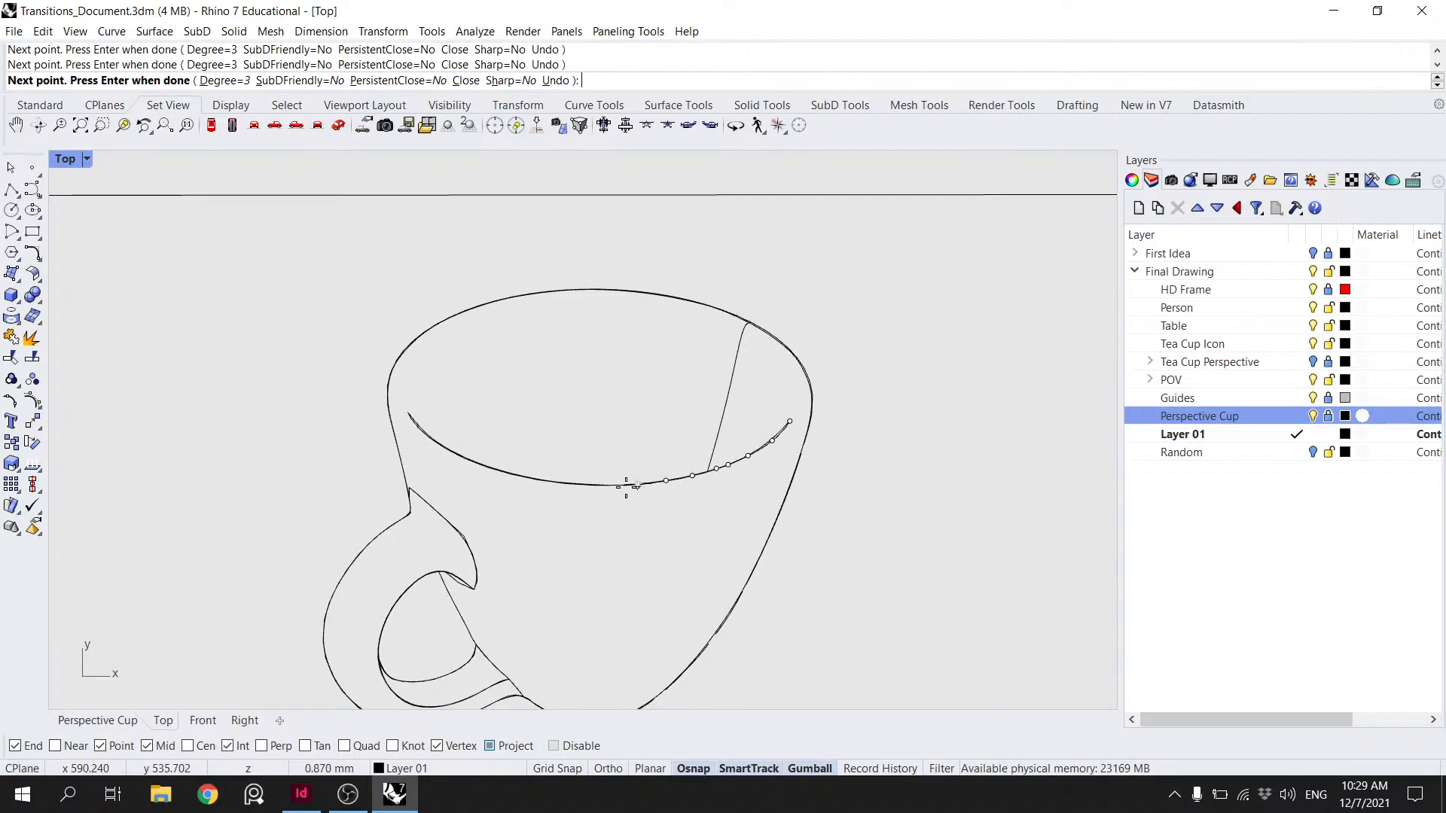
pyautogui.click(566, 483)
pyautogui.click(475, 461)
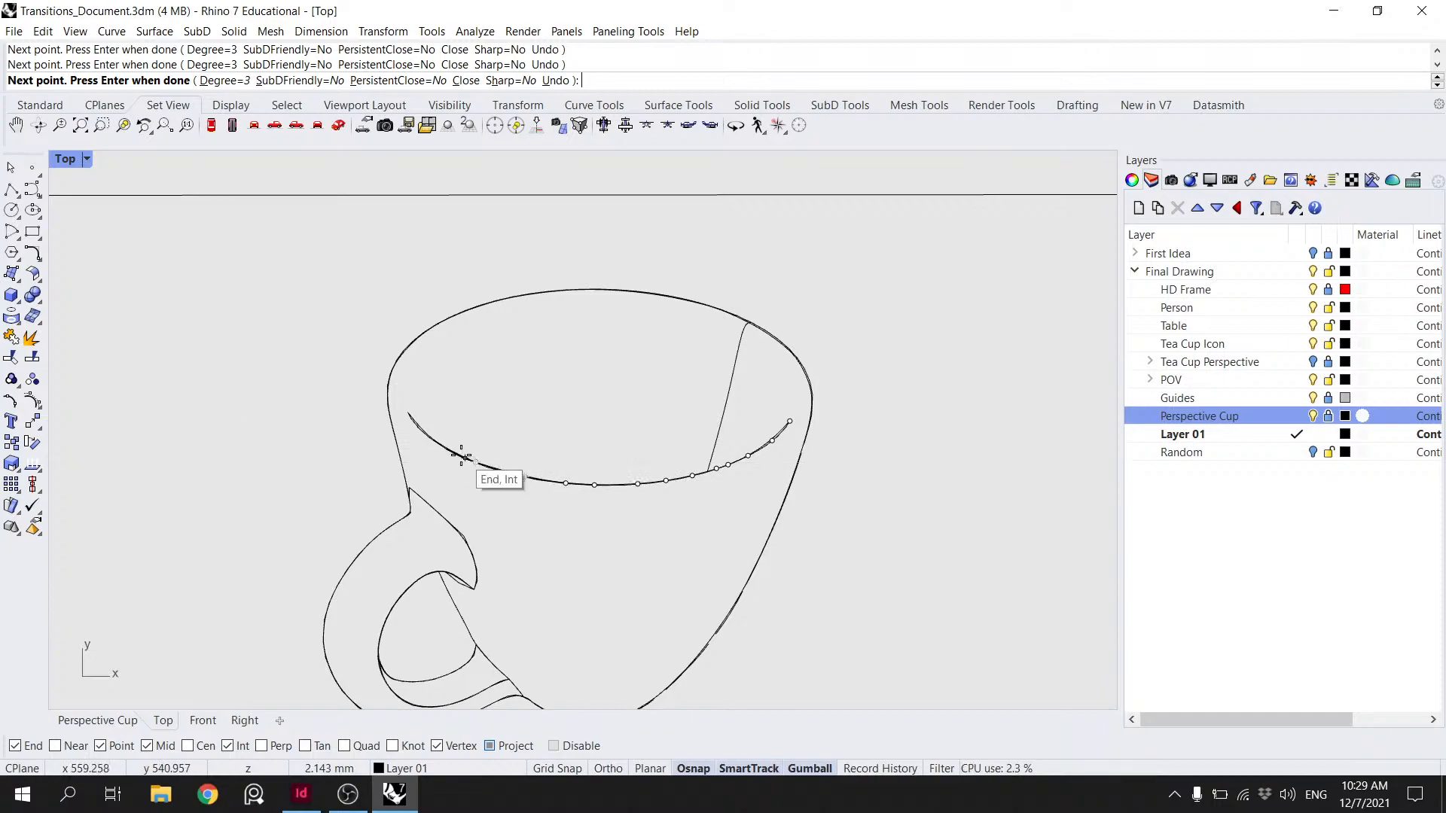
pyautogui.rightClick(405, 414)
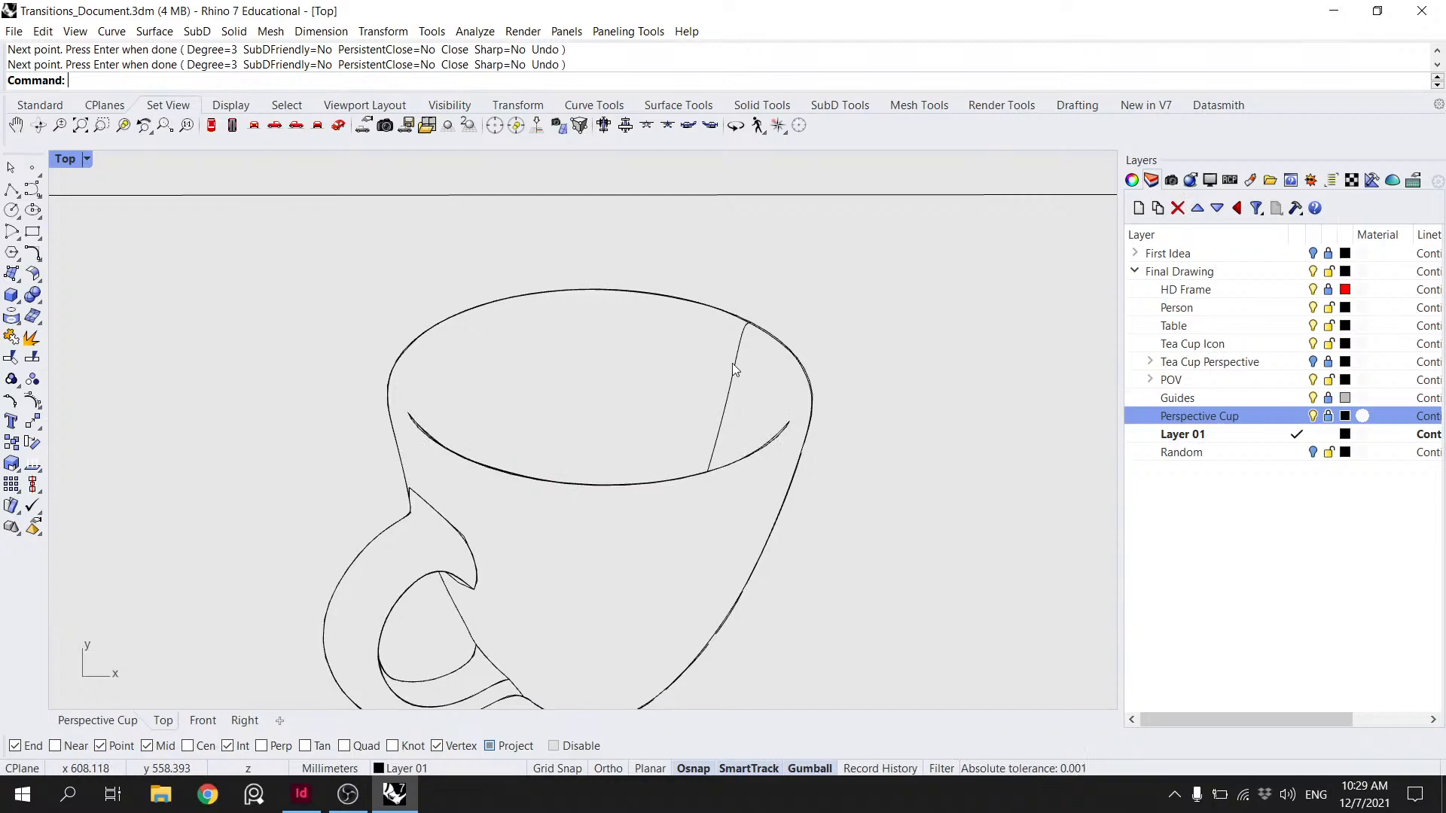
pyautogui.rightClick(734, 363)
pyautogui.scroll(12, 752, 322)
pyautogui.click(732, 330)
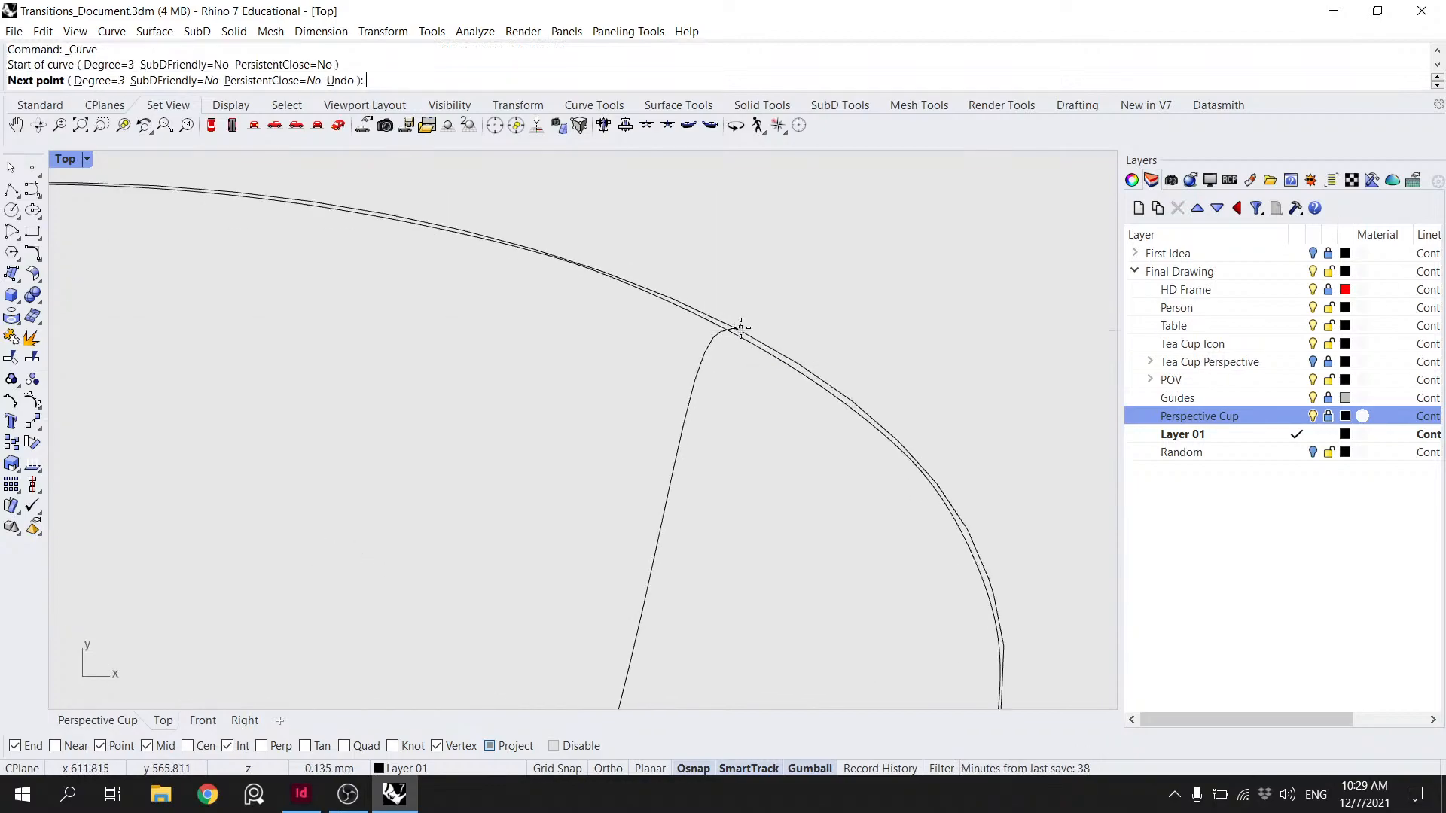
pyautogui.press('Escape')
pyautogui.scroll(11, 742, 331)
pyautogui.rightClick(738, 330)
pyautogui.click(724, 329)
pyautogui.click(697, 336)
pyautogui.click(674, 343)
pyautogui.click(647, 365)
pyautogui.click(618, 417)
pyautogui.scroll(-5, 603, 516)
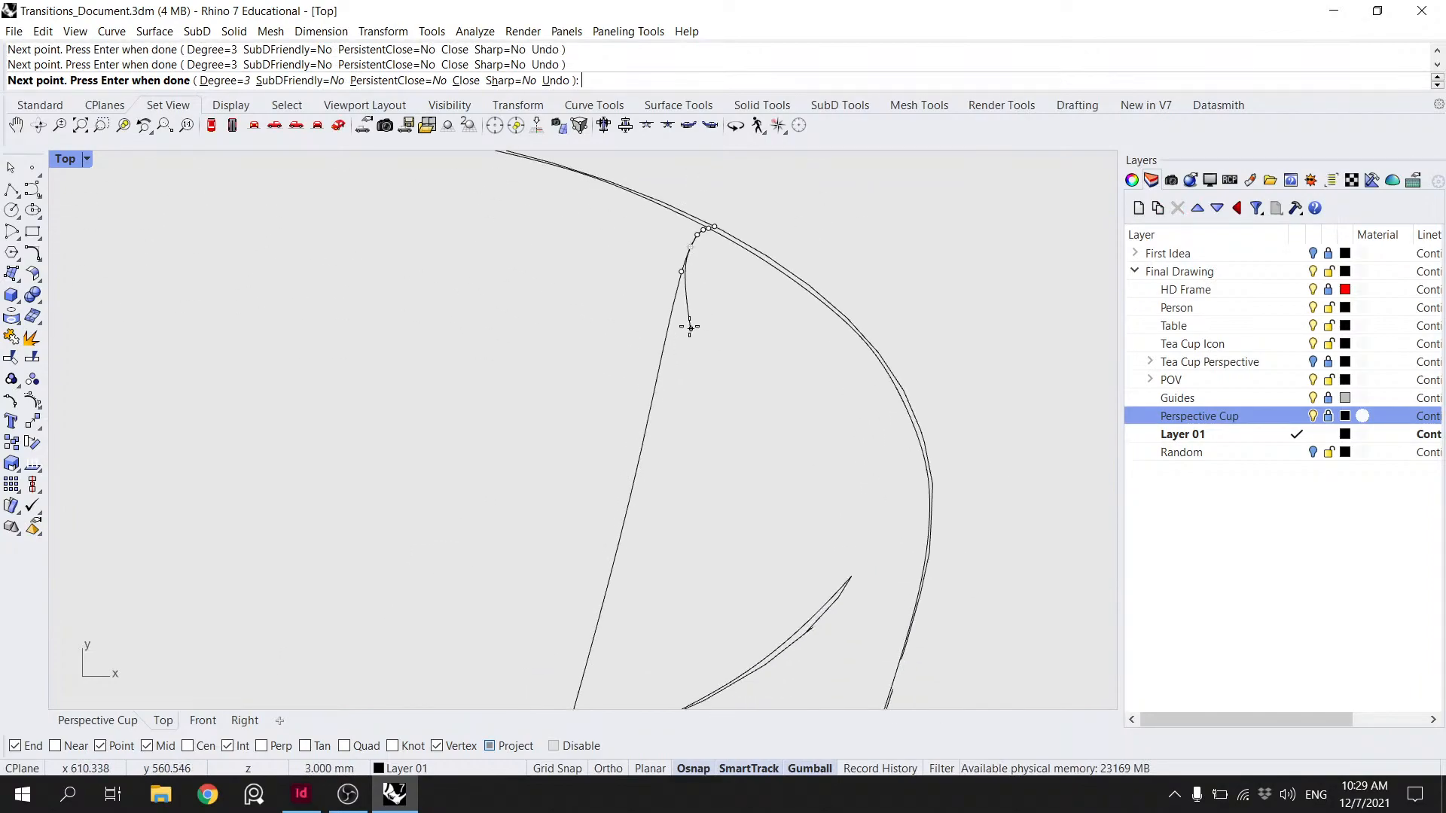
pyautogui.press('Escape')
pyautogui.rightClick(682, 383)
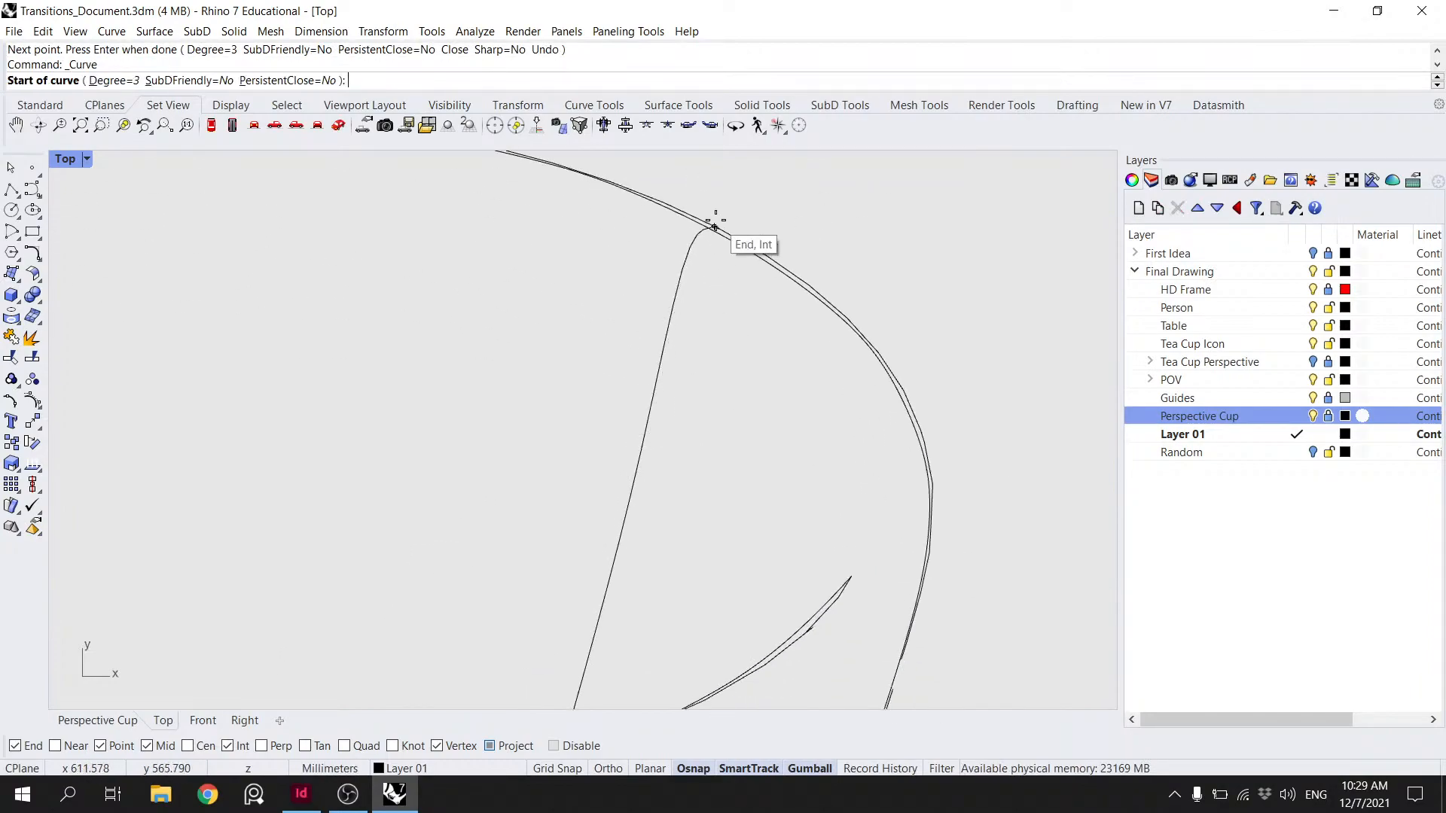
pyautogui.scroll(10, 719, 222)
pyautogui.click(710, 237)
pyautogui.press('Escape')
pyautogui.rightClick(705, 239)
pyautogui.click(701, 240)
pyautogui.click(682, 243)
pyautogui.click(667, 248)
pyautogui.click(650, 262)
pyautogui.click(630, 296)
pyautogui.press('Escape')
# - Start a curve where the cup's interior line meets the back rim and trace the bend at its upper end
pyautogui.rightClick(704, 241)
pyautogui.click(701, 239)
pyautogui.click(683, 243)
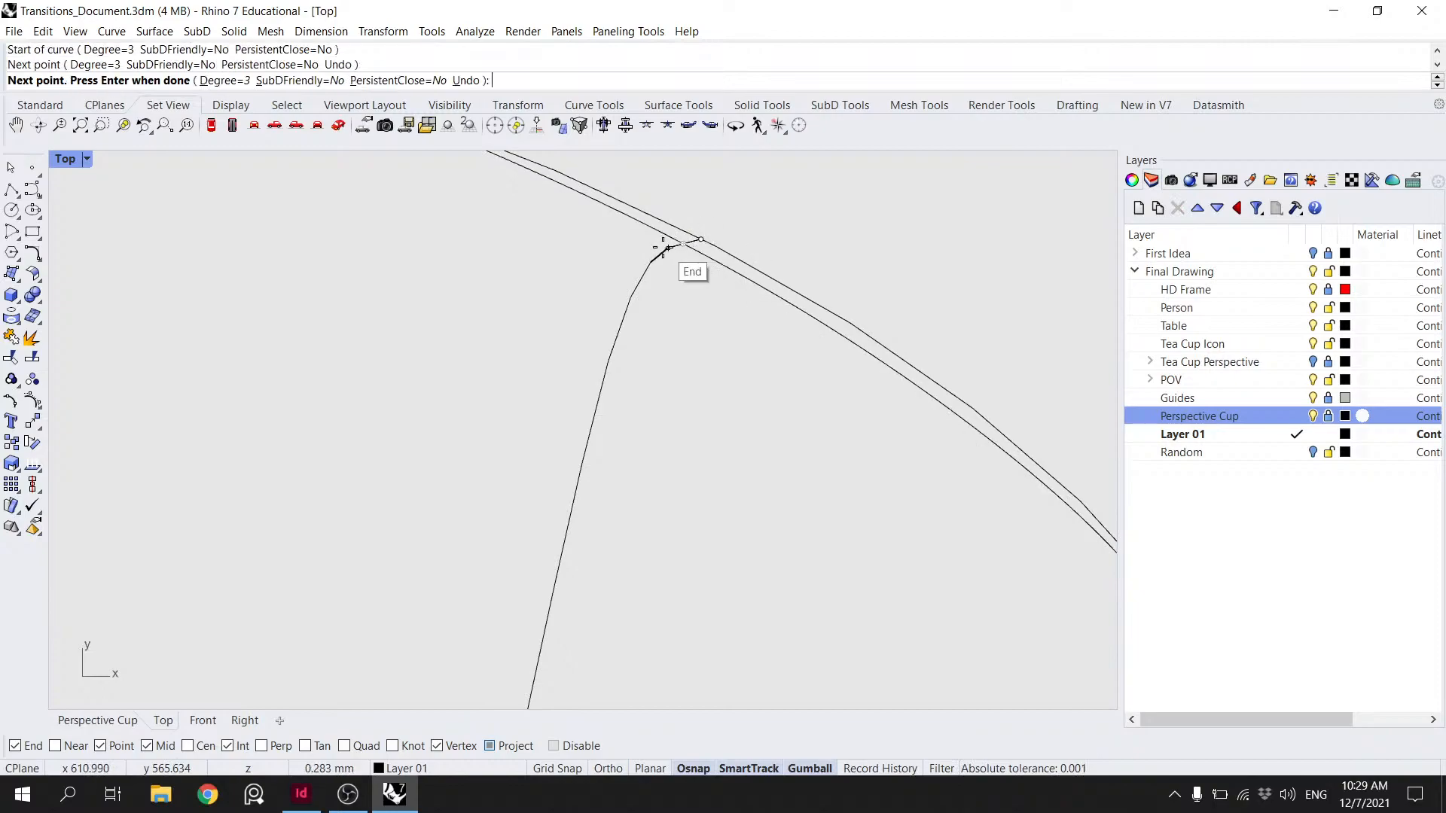
pyautogui.click(659, 254)
pyautogui.click(631, 297)
# - Continue the curve down the cup's interior line to the front lip of the rim and finish it
pyautogui.moveTo(590, 479); pyautogui.dragTo(621, 285, button='right')
pyautogui.scroll(-3, 629, 286)
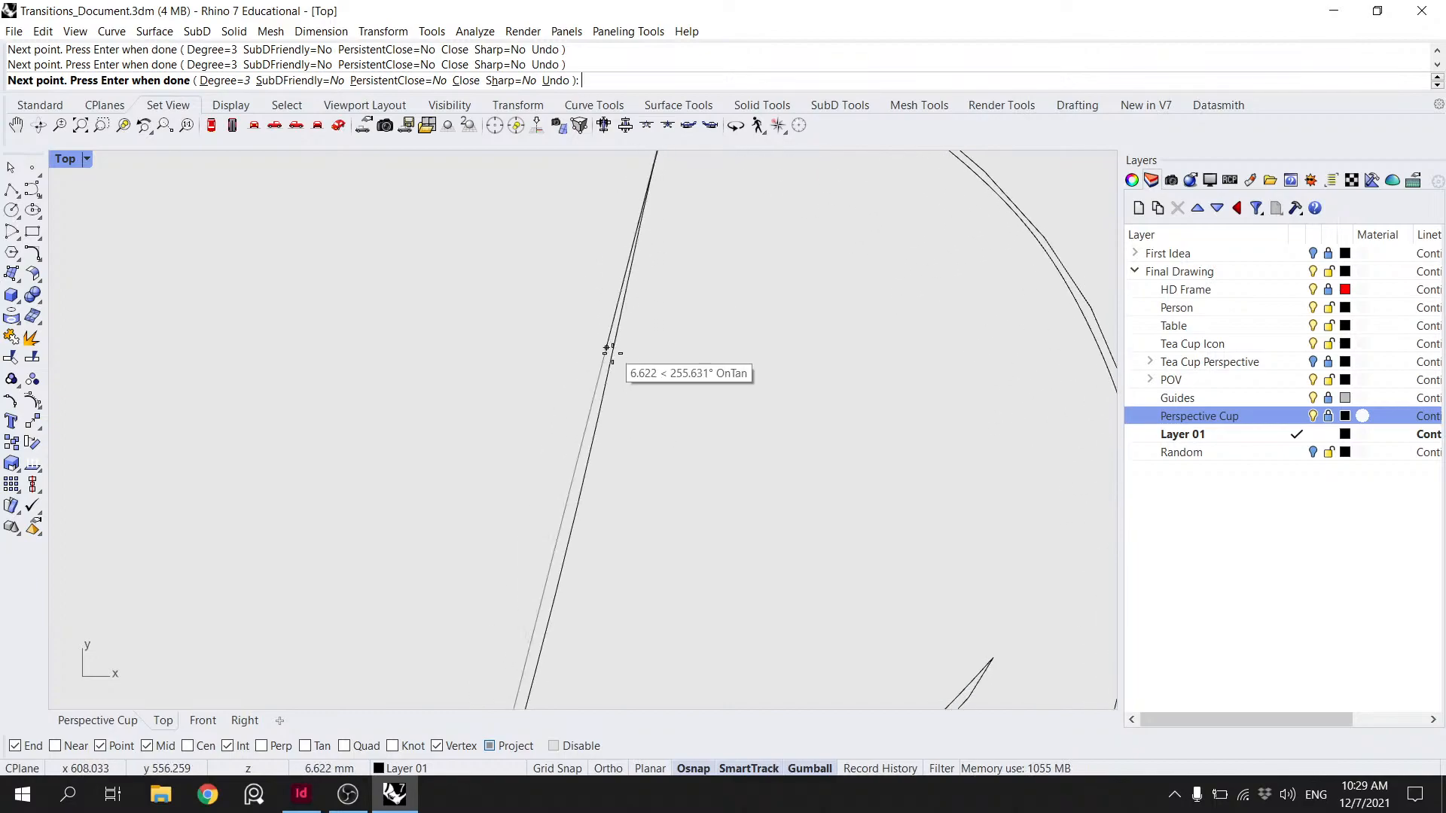
pyautogui.click(610, 365)
pyautogui.moveTo(538, 478); pyautogui.dragTo(671, 217, button='right')
pyautogui.click(690, 330)
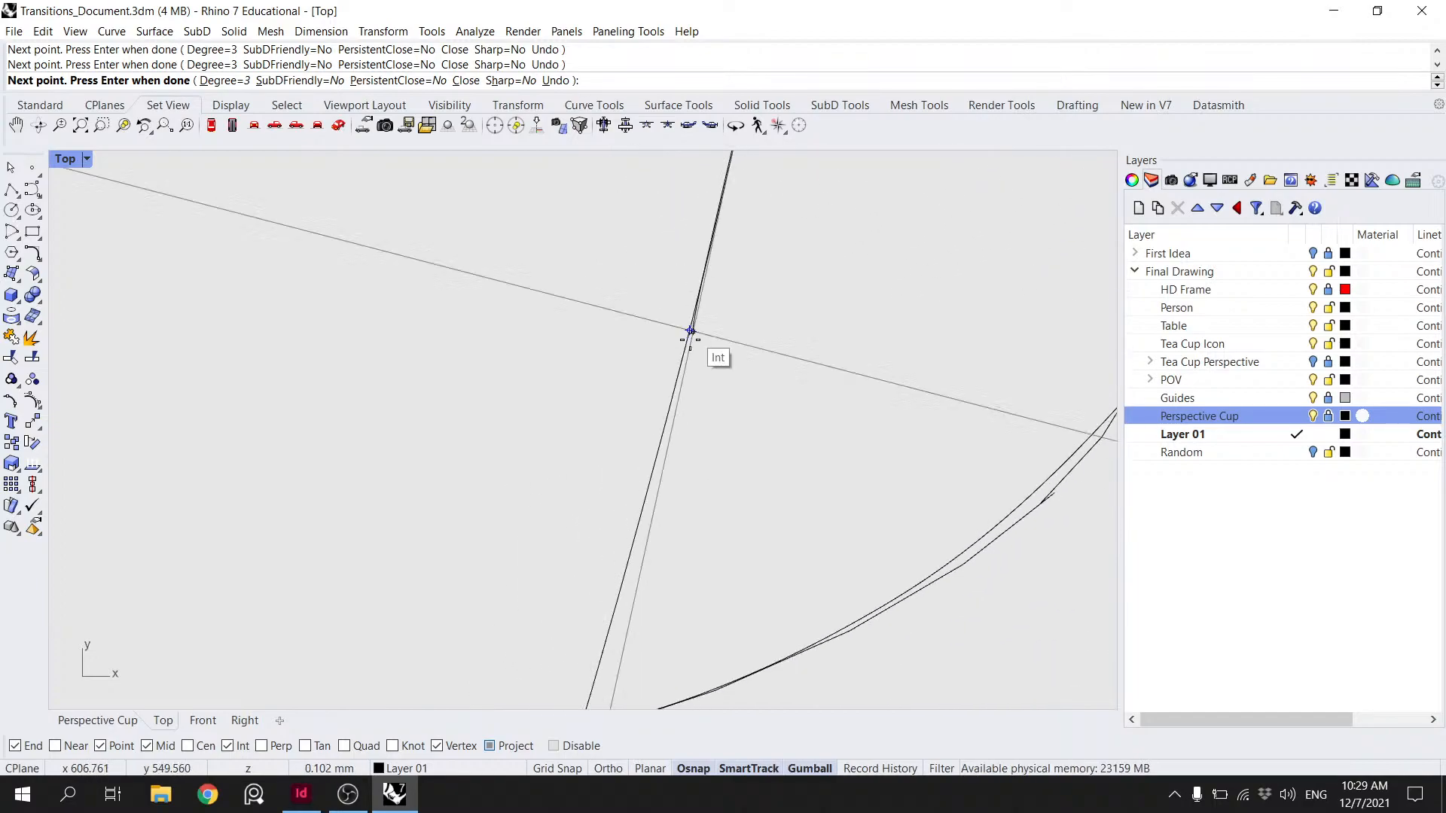
pyautogui.moveTo(639, 490); pyautogui.dragTo(710, 348, button='right')
pyautogui.click(712, 353)
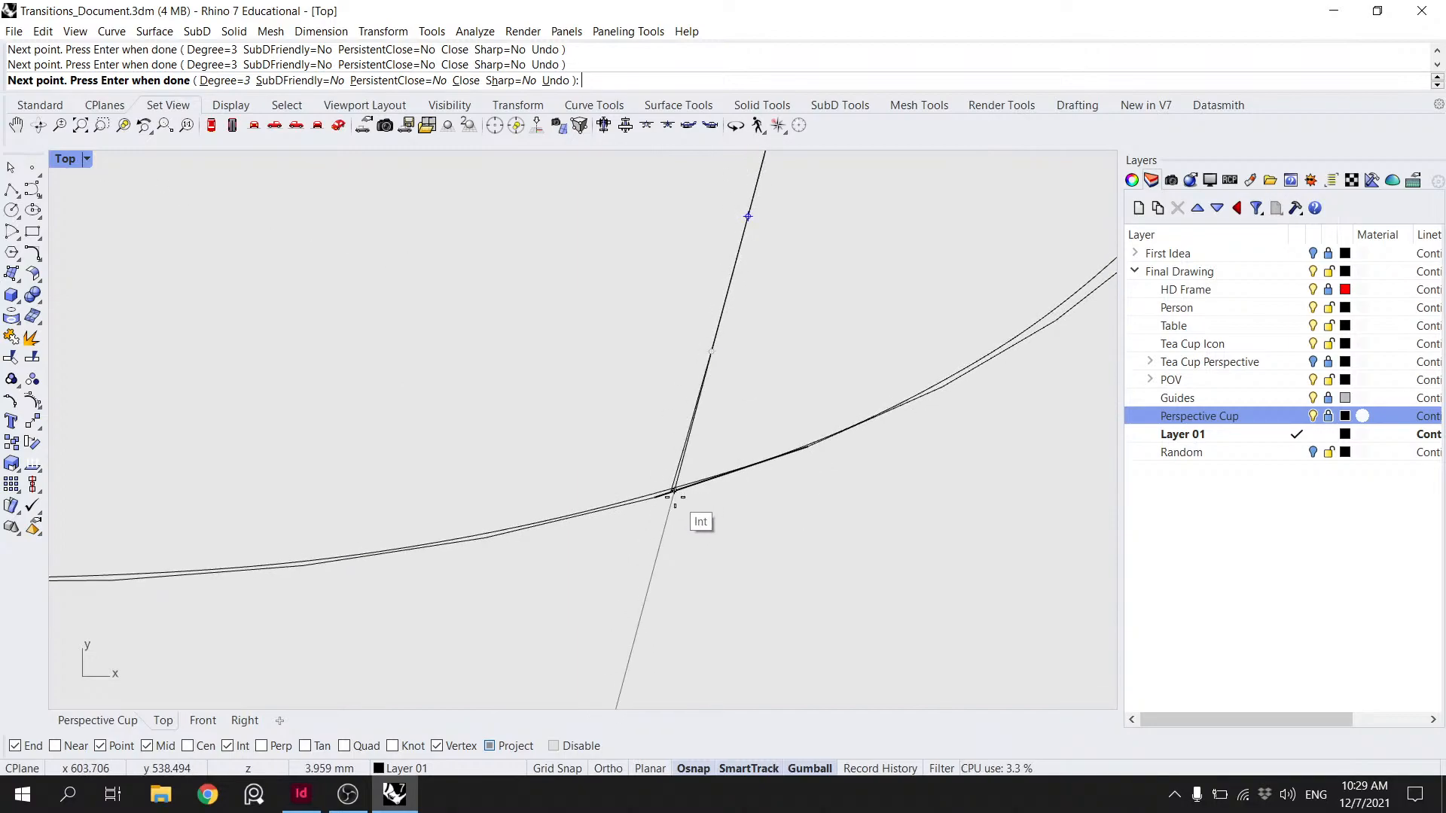
pyautogui.scroll(2, 670, 488)
pyautogui.click(657, 488)
pyautogui.press('Return')
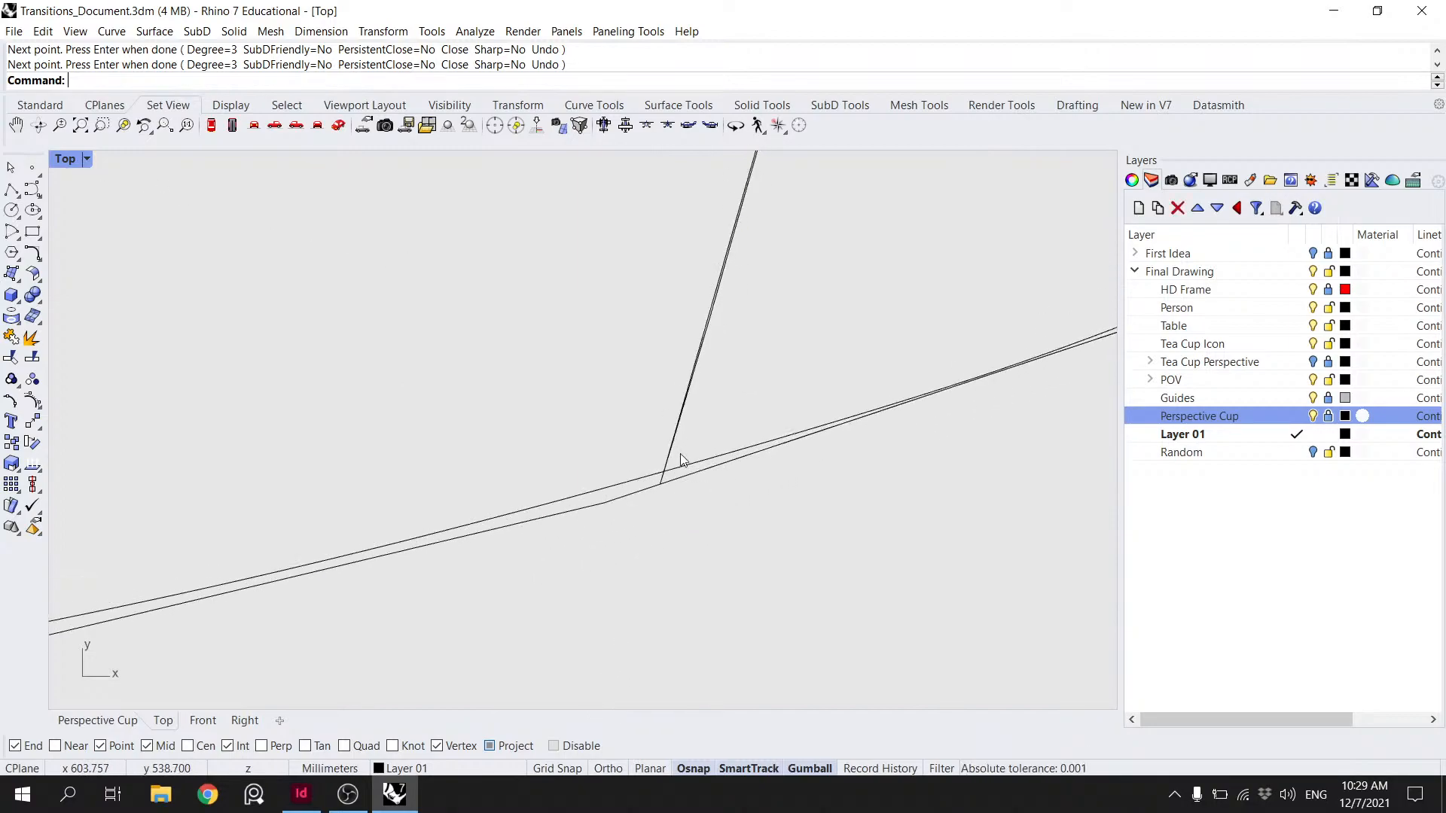
# - Unlock the Perspective Cup layer and delete its original cup linework, keeping the horizon line and rectangular frame
pyautogui.scroll(-6, 734, 346)
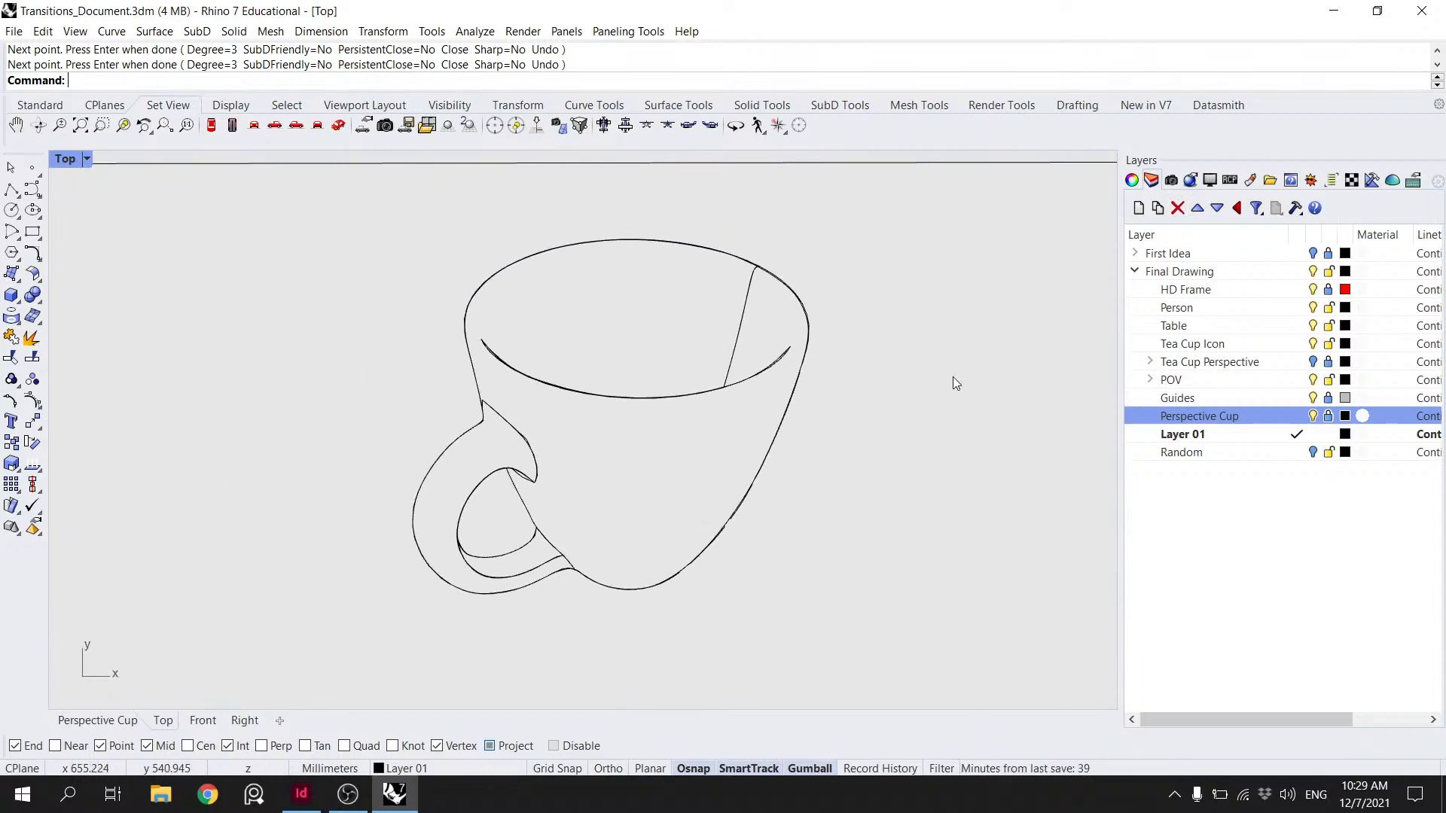
pyautogui.rightClick(1184, 416)
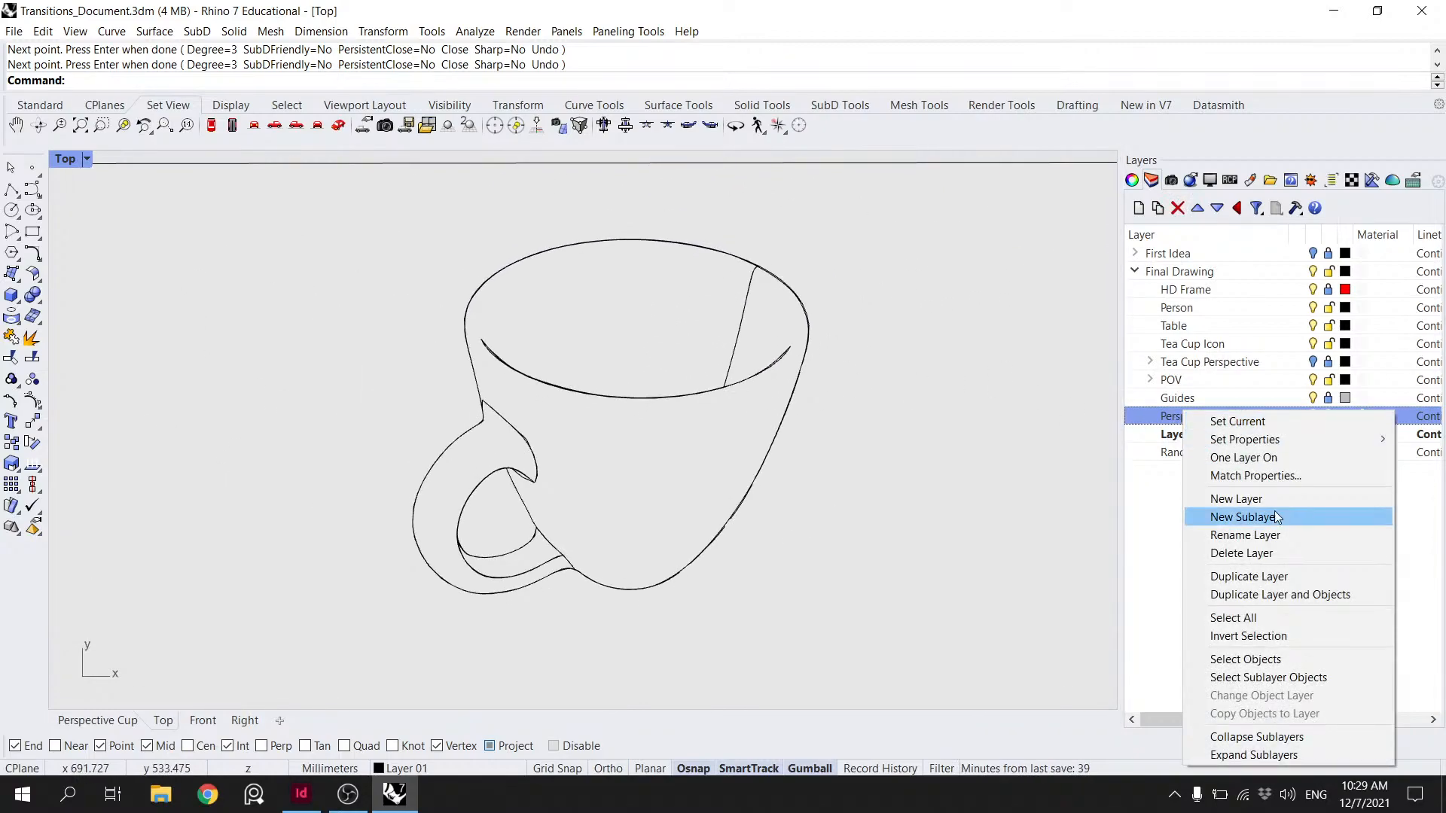
pyautogui.click(1298, 676)
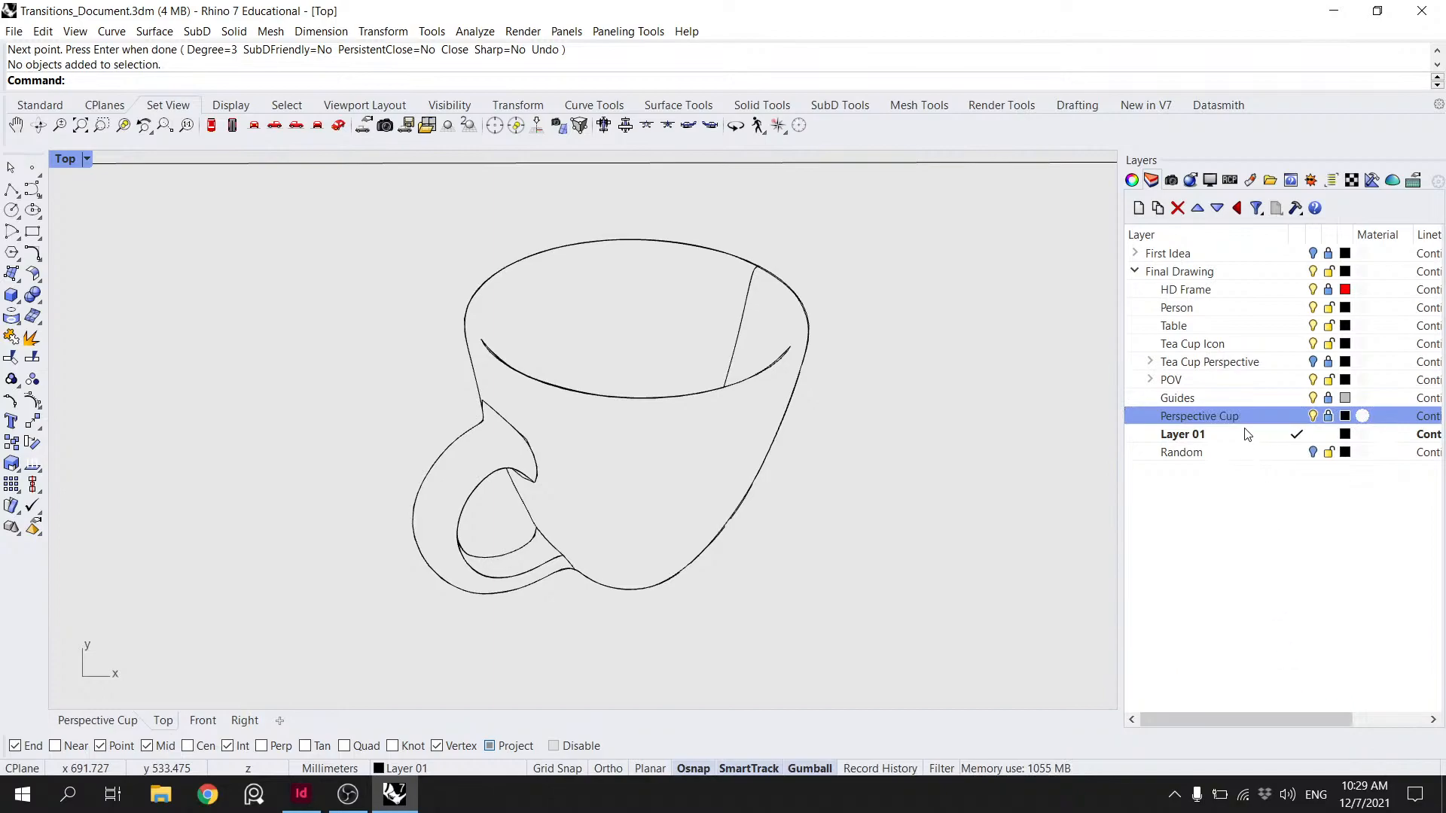
pyautogui.rightClick(1330, 423)
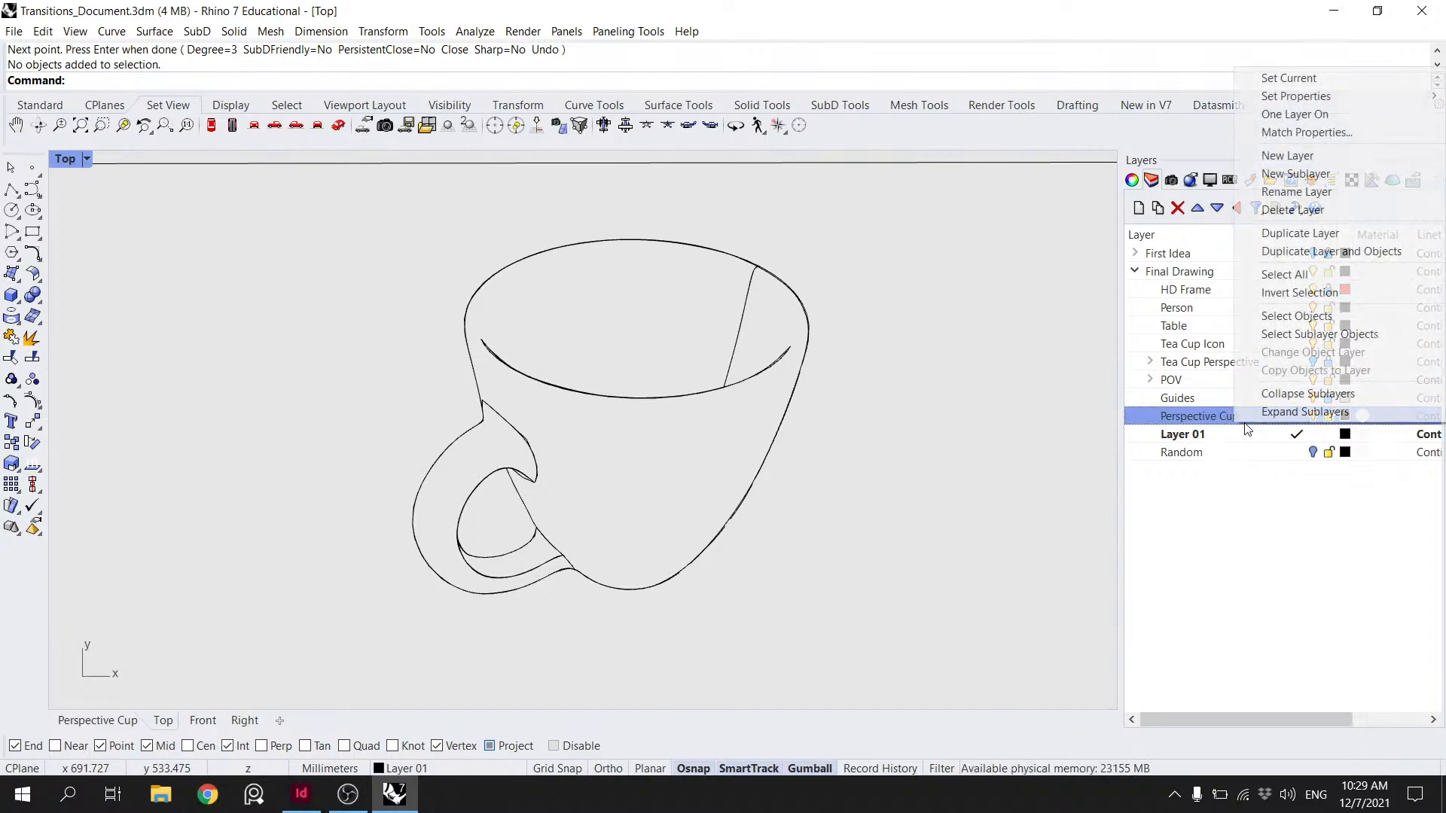
pyautogui.click(1323, 339)
pyautogui.moveTo(829, 291); pyautogui.dragTo(814, 432, button='right')
pyautogui.keyDown('ctrl'); pyautogui.click(762, 304); pyautogui.keyUp('ctrl')
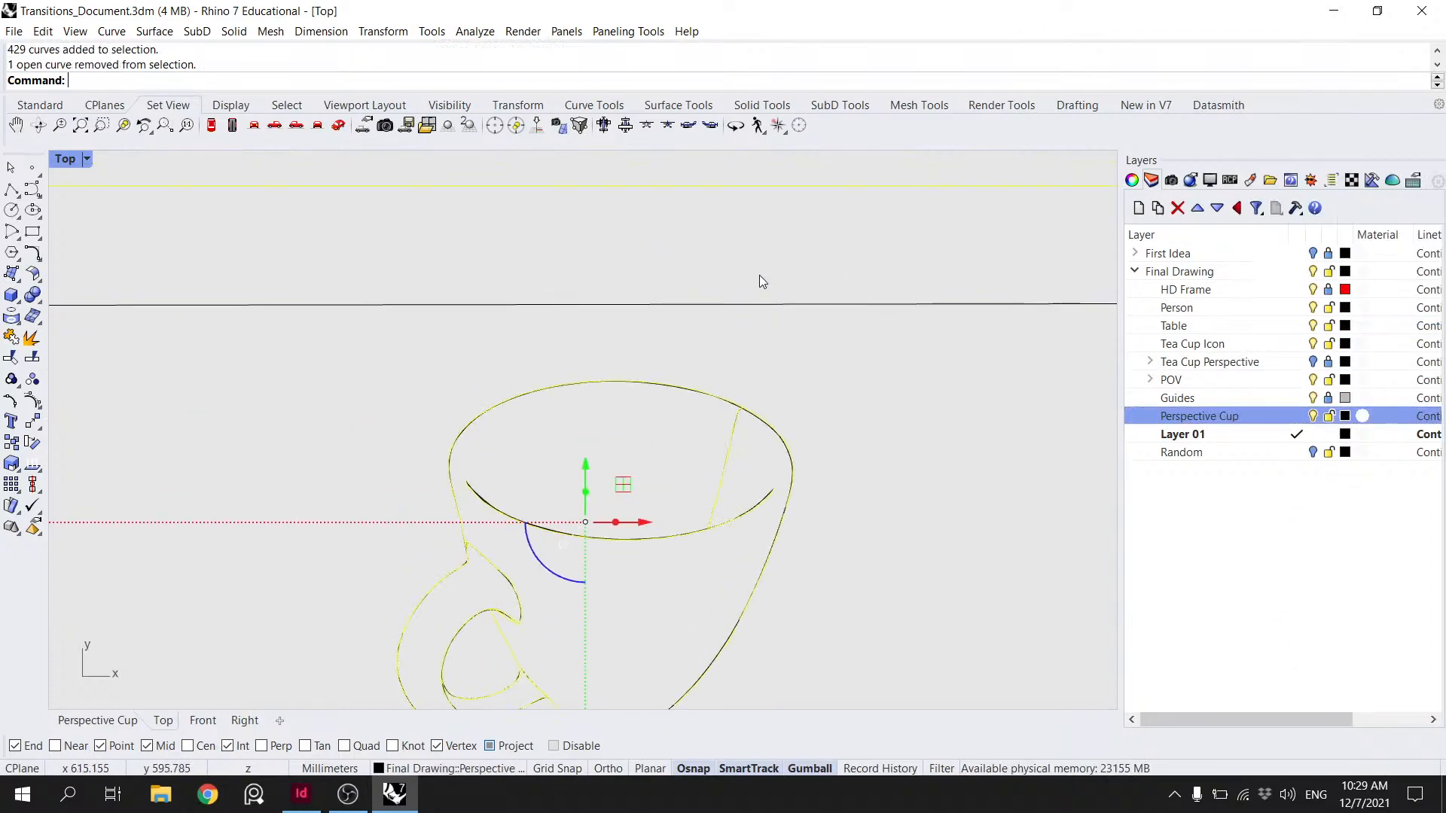
pyautogui.scroll(-10, 747, 296)
pyautogui.keyDown('ctrl'); pyautogui.click(727, 258); pyautogui.keyUp('ctrl')
pyautogui.press('Delete')
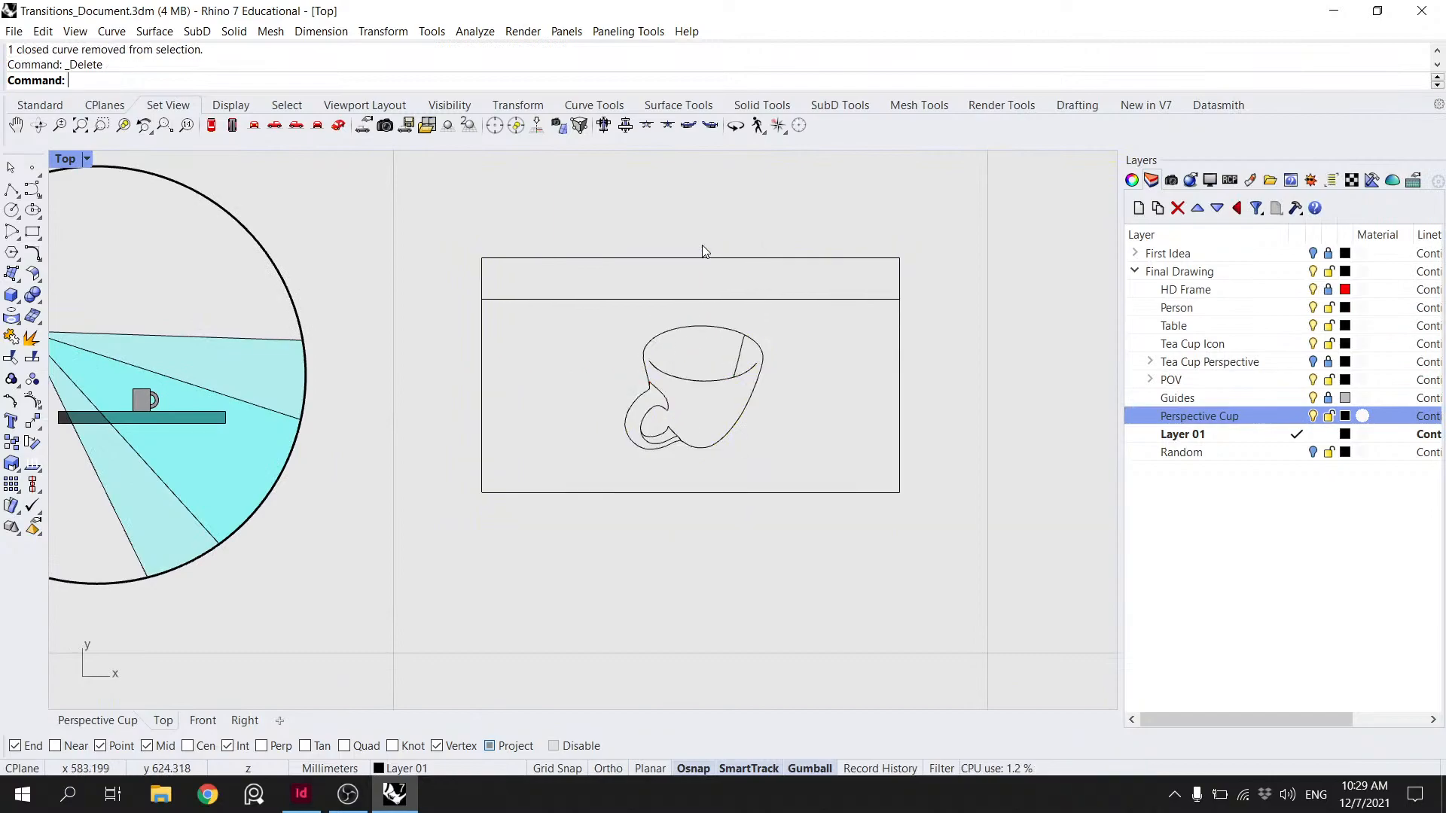
# - Select all the redrawn cup curves and move them to the Perspective Cup layer
pyautogui.click(1205, 449)
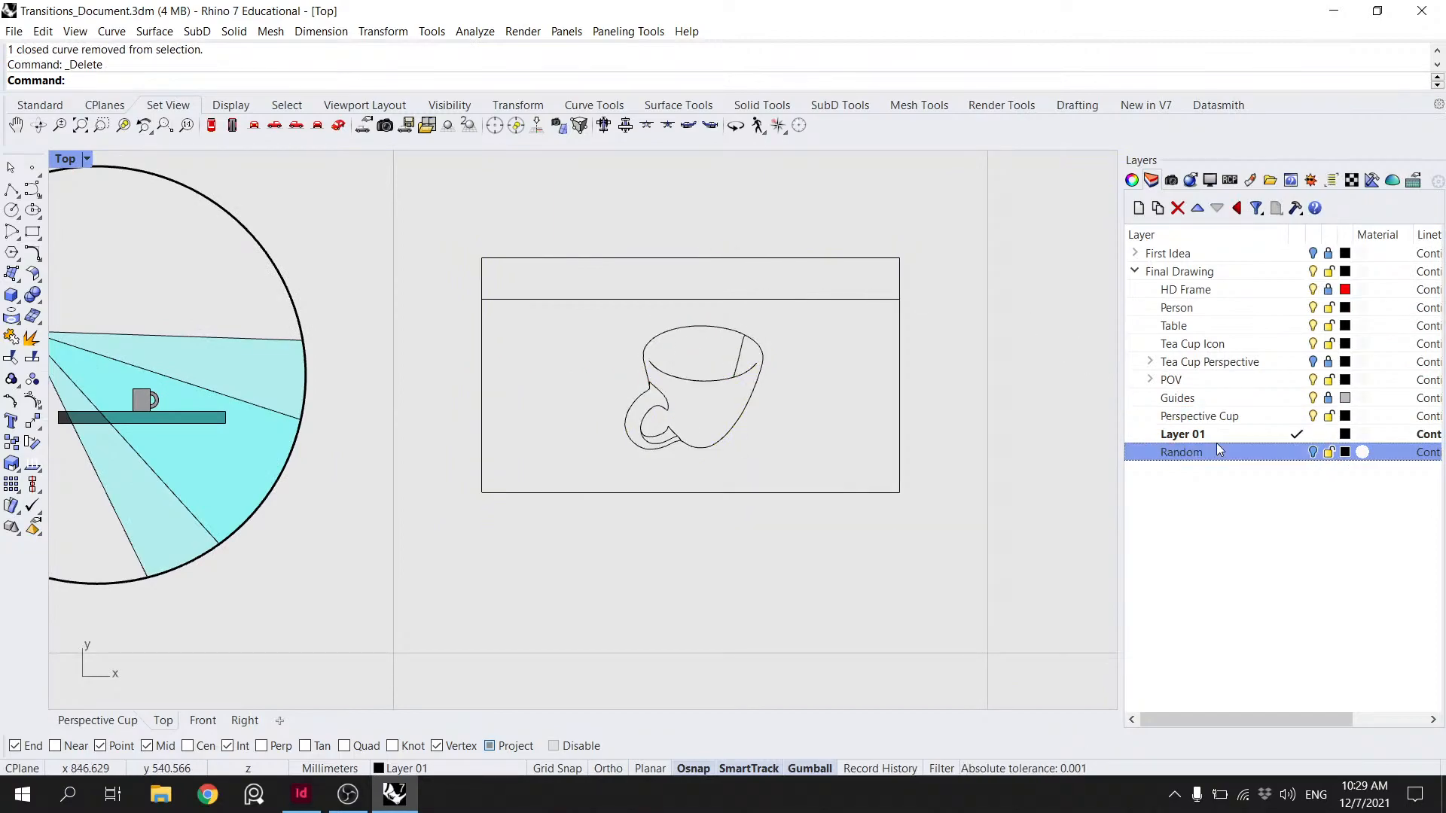
pyautogui.click(1205, 435)
pyautogui.moveTo(838, 461); pyautogui.dragTo(627, 322)
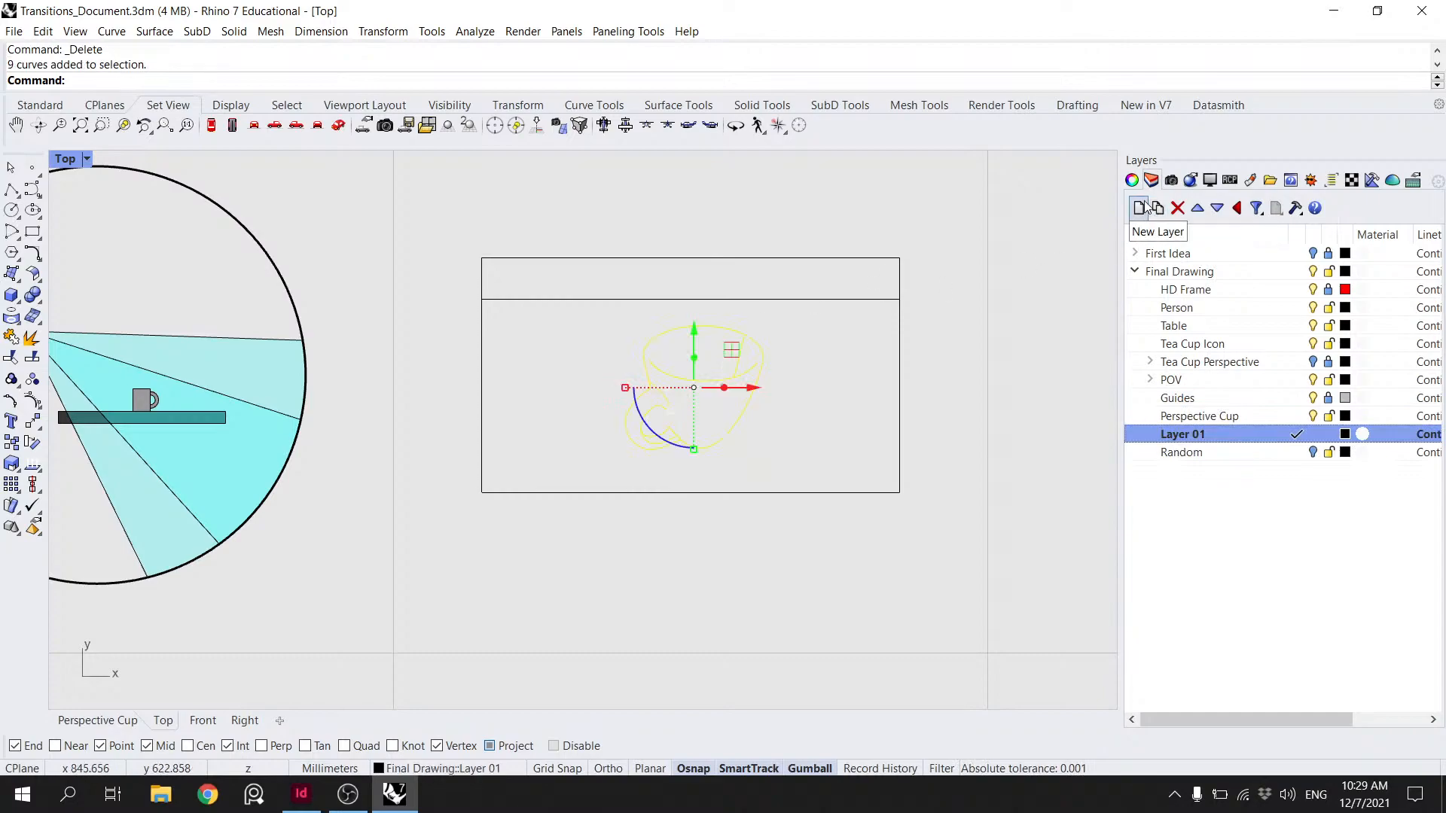
pyautogui.click(1132, 180)
pyautogui.click(1356, 304)
pyautogui.click(1378, 487)
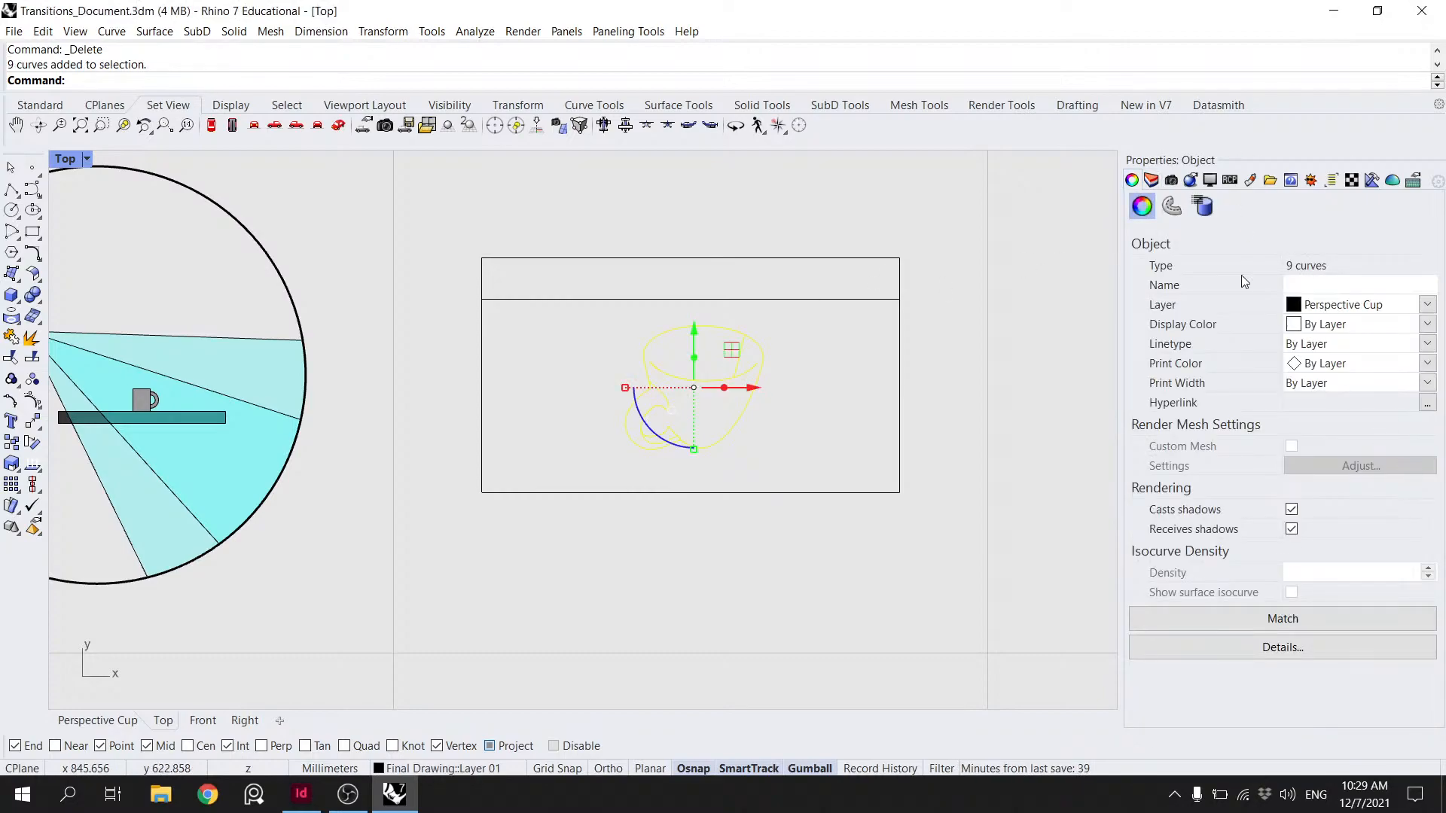
pyautogui.click(1150, 180)
# - Delete the emptied Layer 01 and make Perspective Cup the current layer
pyautogui.click(898, 391)
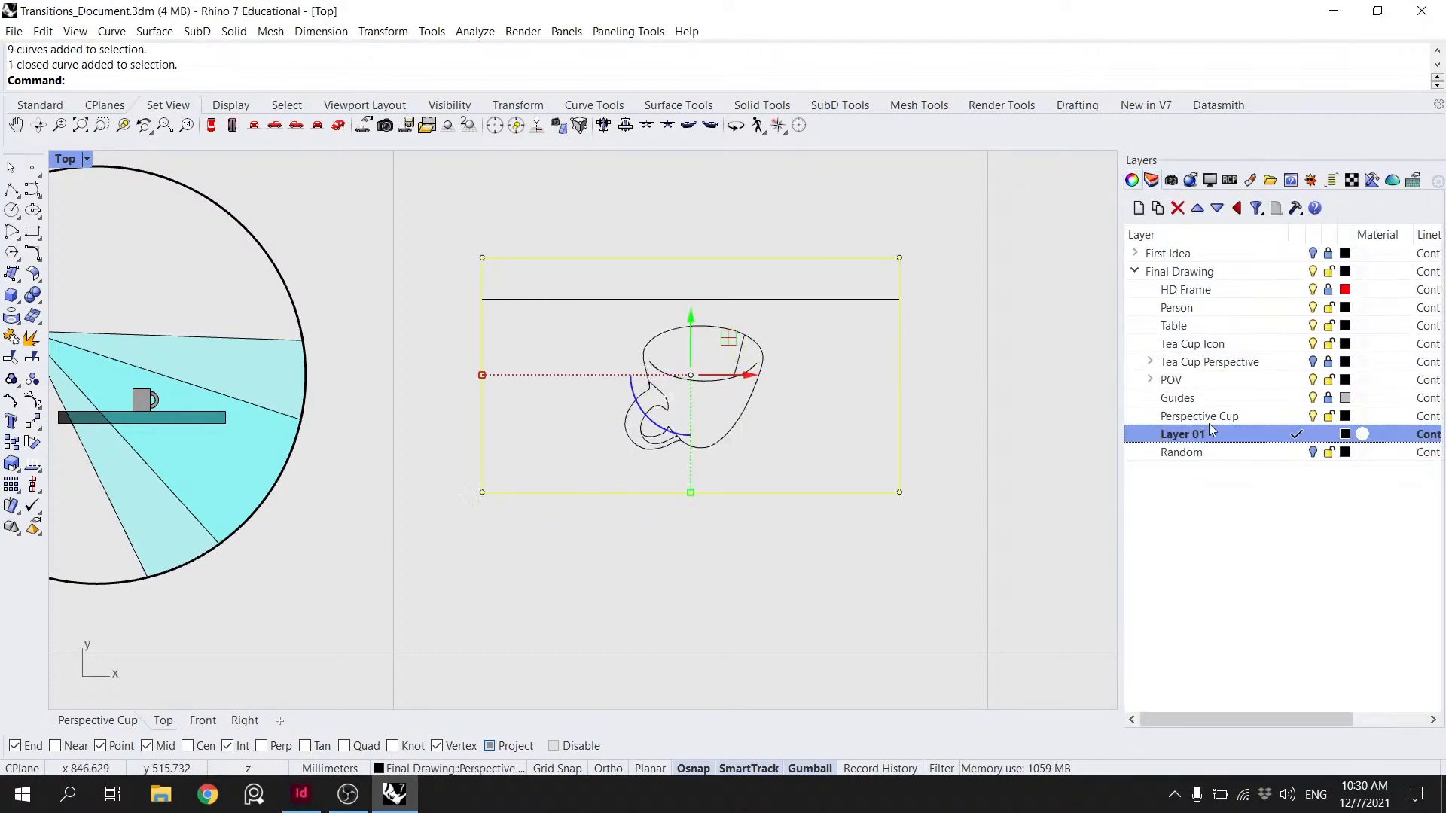
pyautogui.click(1177, 209)
pyautogui.click(685, 439)
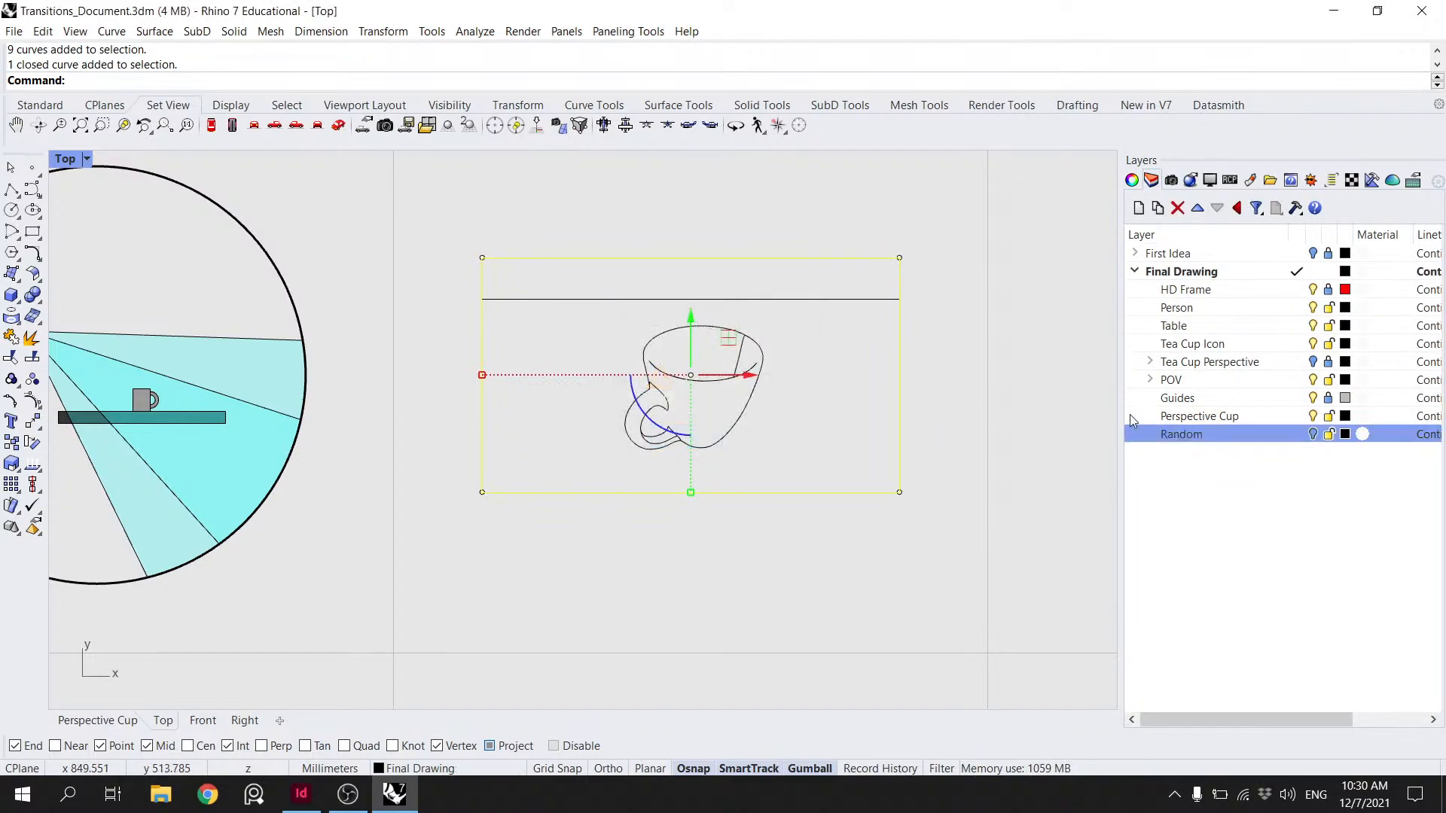
# - Trim the end of the handle's lower inner curve where it overshoots the cup body's outline
pyautogui.scroll(8, 825, 385)
pyautogui.scroll(8, 720, 470)
pyautogui.click(799, 460)
pyautogui.scroll(8, 833, 456)
pyautogui.click(811, 426)
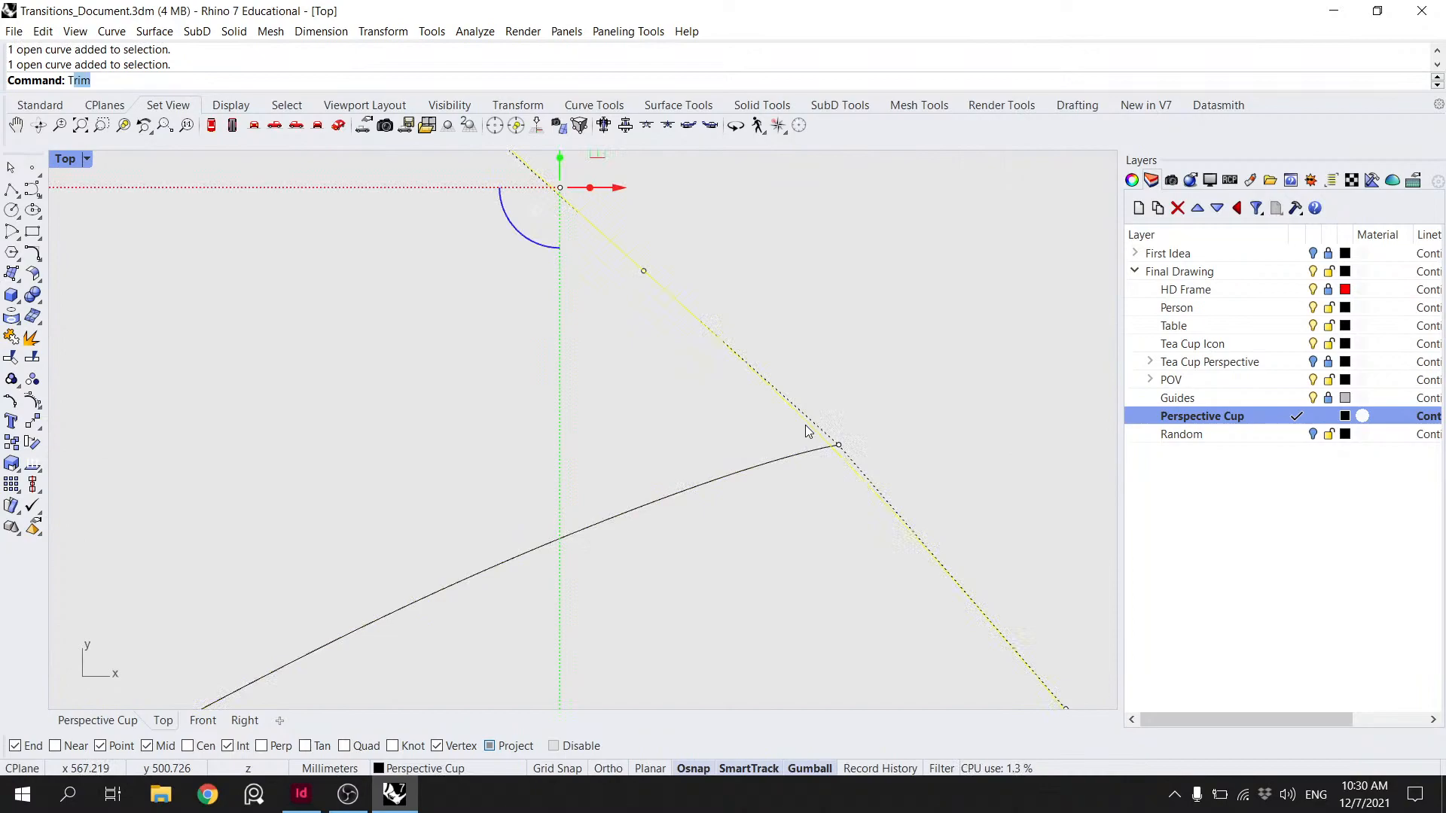
pyautogui.press('Return')
pyautogui.scroll(1, 828, 448)
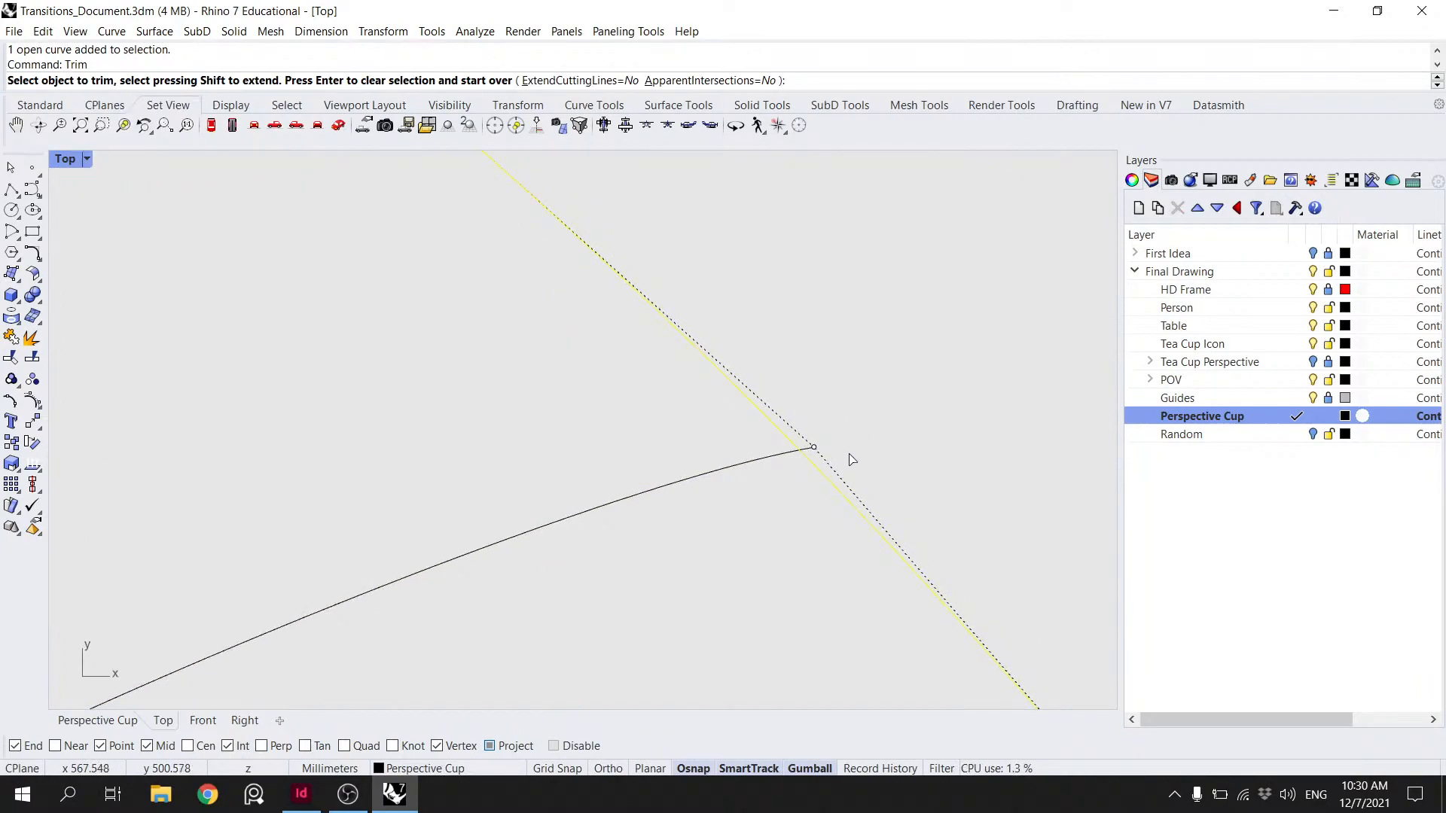
pyautogui.click(807, 450)
pyautogui.press('Return')
pyautogui.scroll(-5, 825, 425)
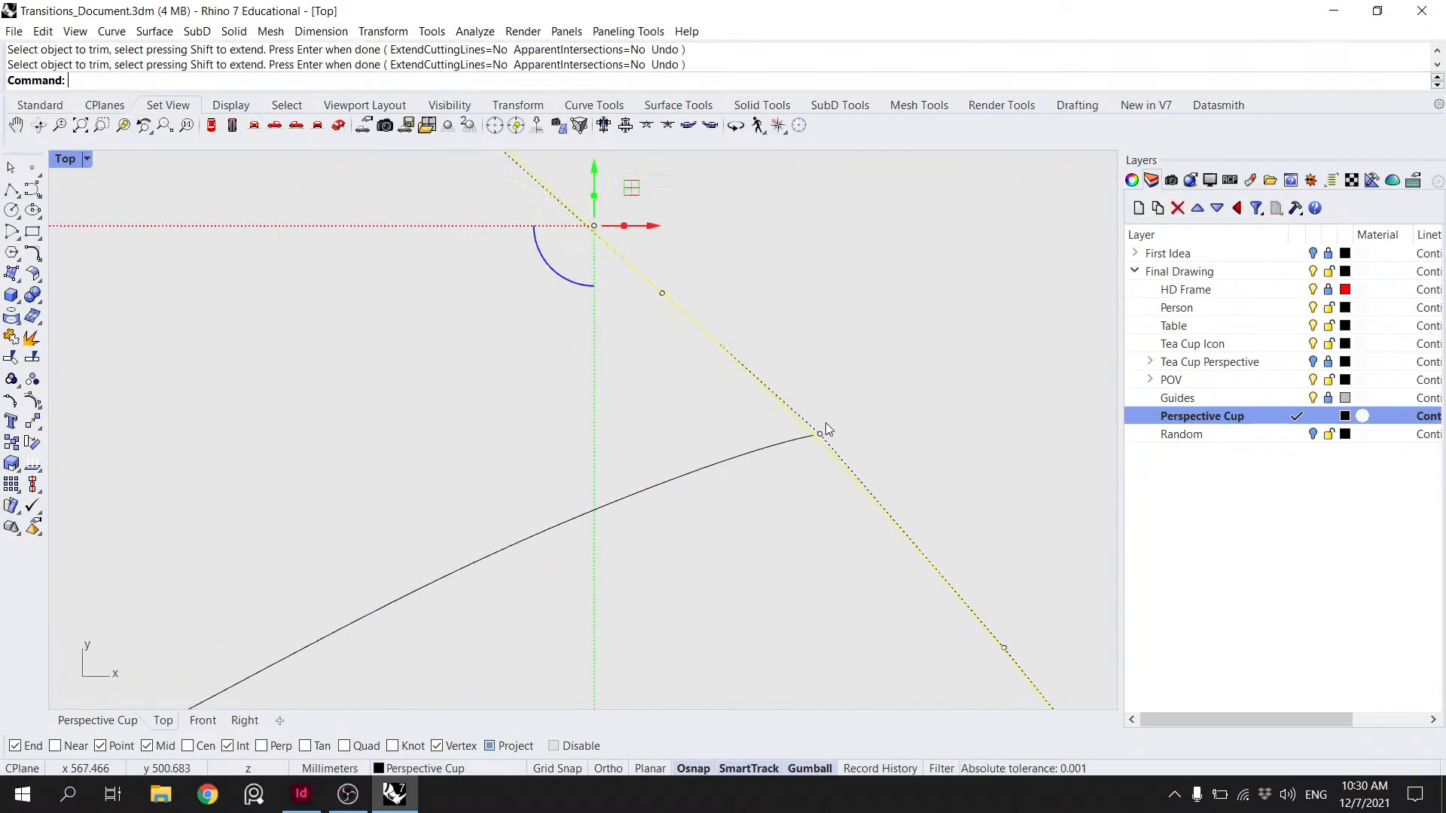
# - Extend the short cup-side edge inside the handle so its lower end passes the closed outer outline
pyautogui.scroll(2, 783, 489)
pyautogui.click(753, 473)
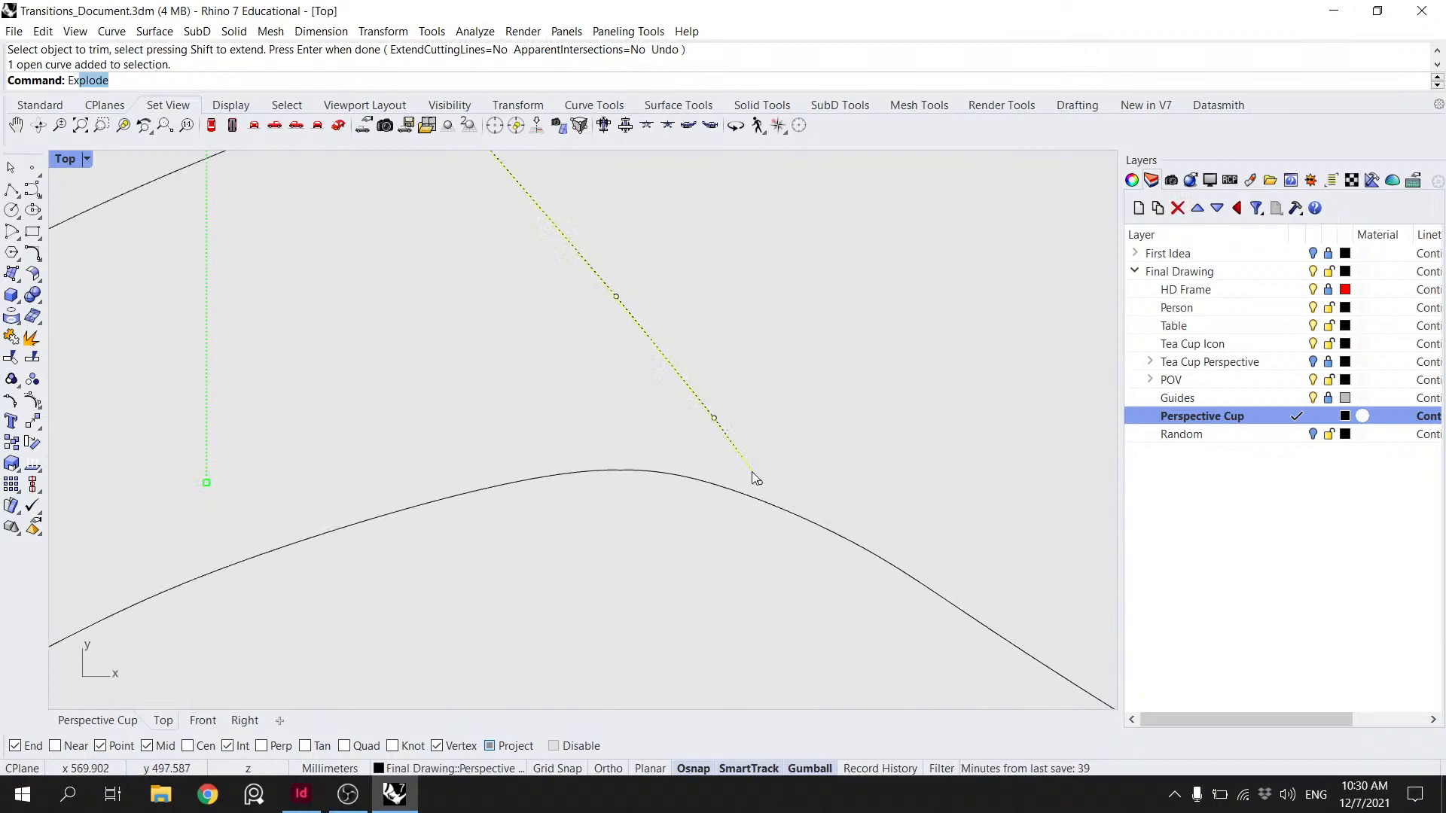
pyautogui.write('Extend')
pyautogui.press('Return')
pyautogui.click(756, 486)
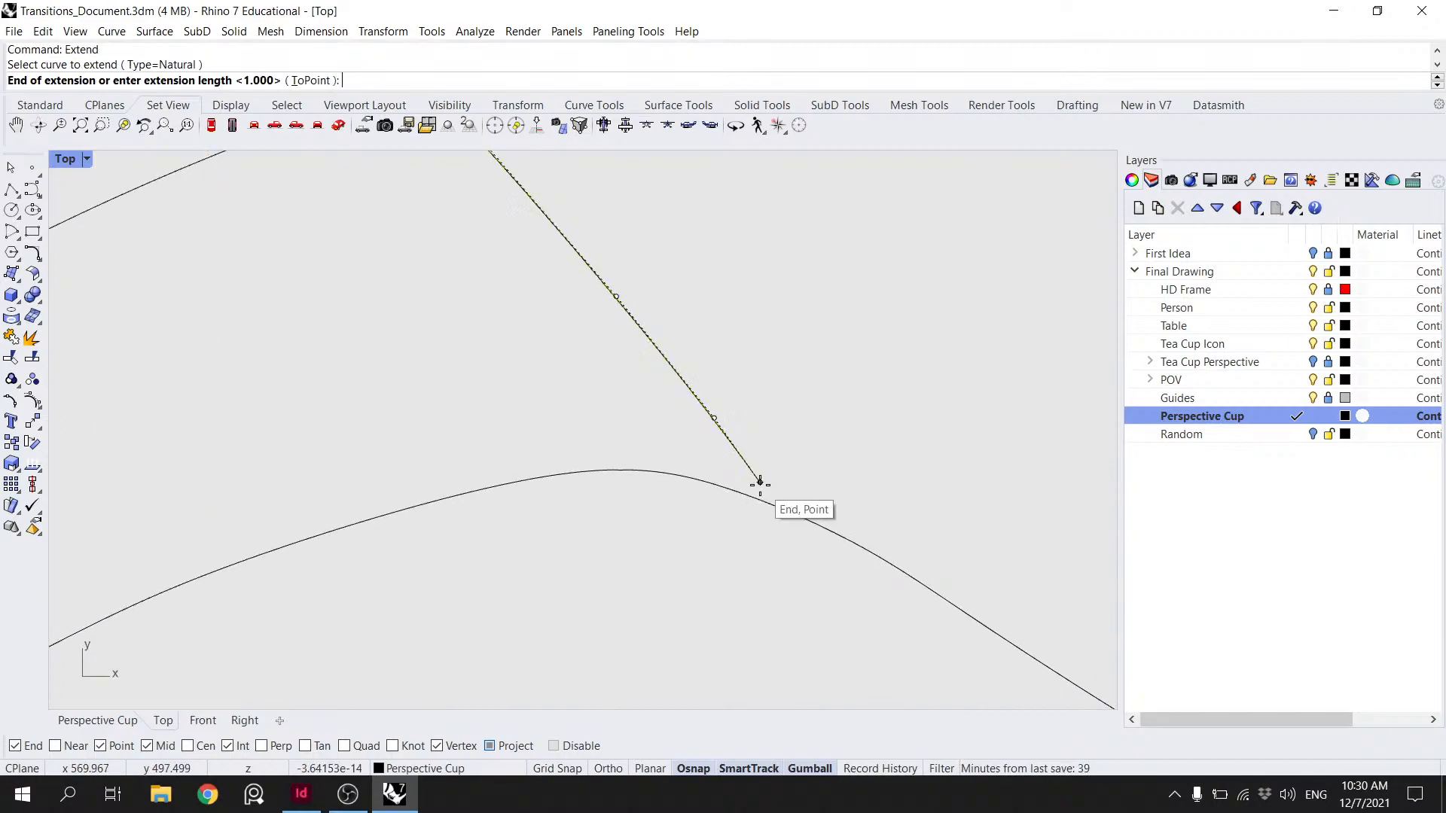
pyautogui.scroll(2, 782, 515)
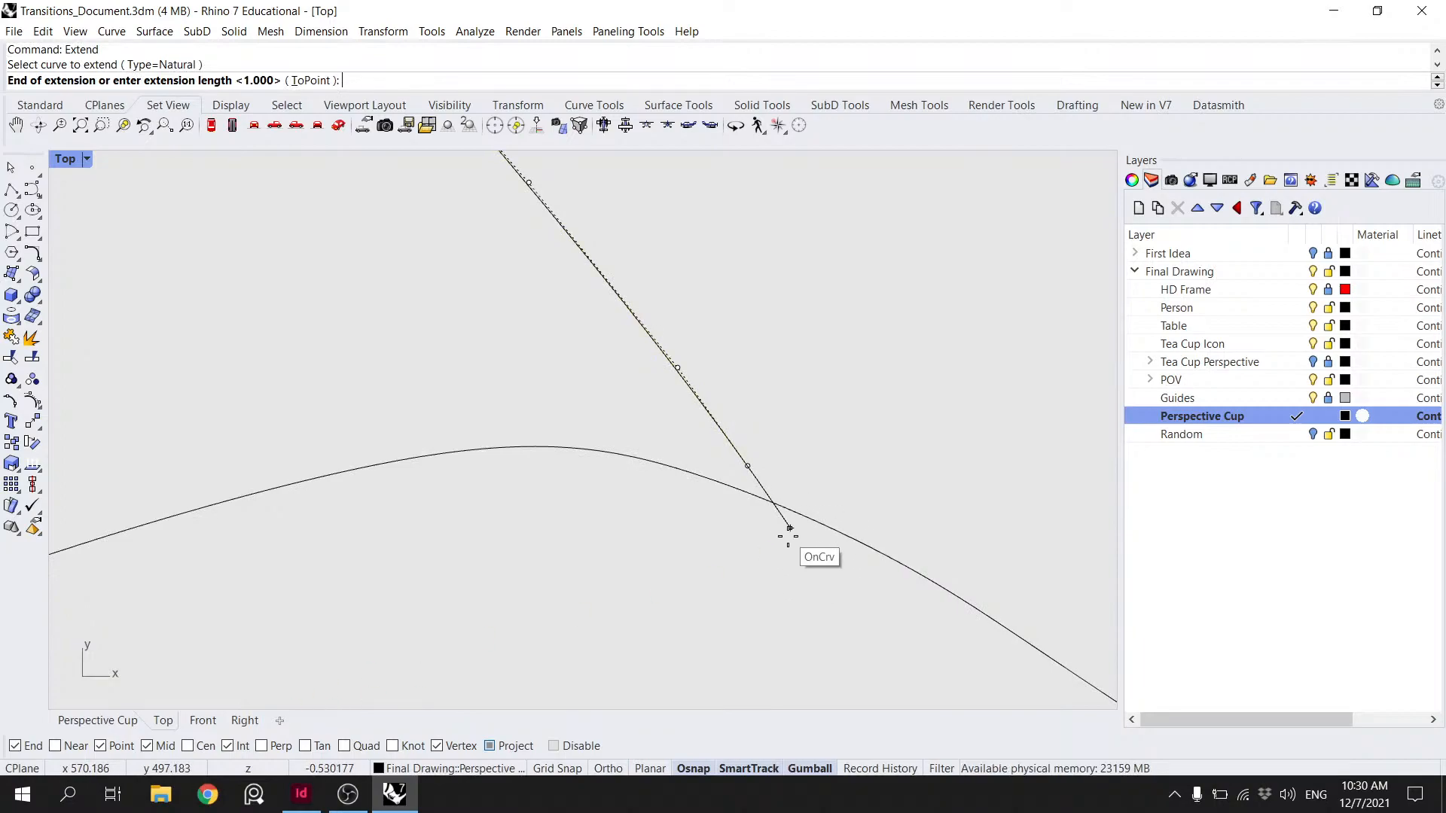
pyautogui.click(786, 535)
pyautogui.press('Return')
# - Trim the extended cup-side edge back to the closed outer outline
pyautogui.click(796, 513)
pyautogui.write('Tri')
pyautogui.press('Return')
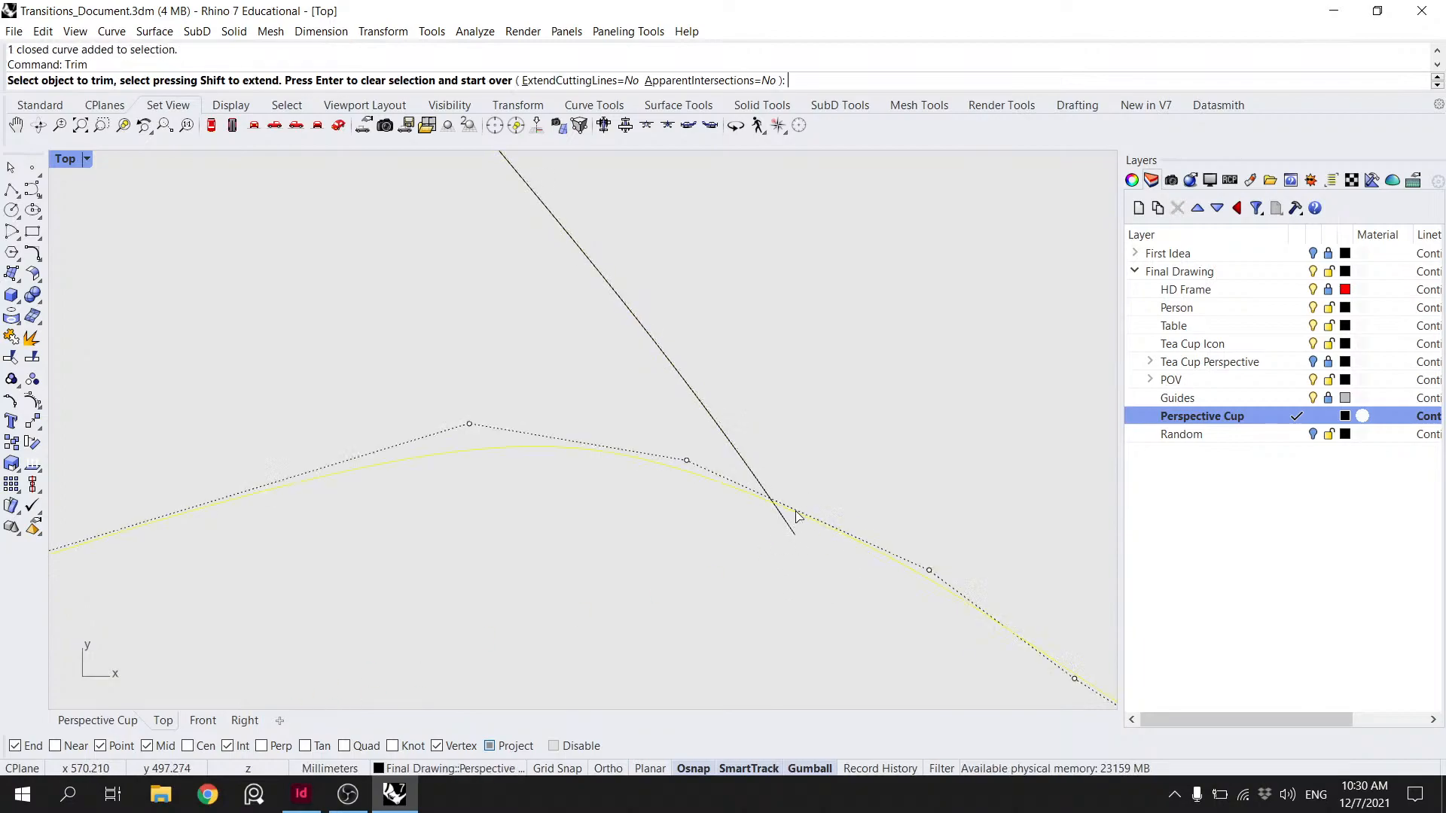
pyautogui.click(787, 528)
pyautogui.press('Return')
# - Trim the overshooting end of the handle opening's lower curve at the handle's inner edge
pyautogui.scroll(-12, 744, 509)
pyautogui.moveTo(644, 483); pyautogui.dragTo(793, 458, button='right')
pyautogui.scroll(-6, 522, 460)
pyautogui.moveTo(521, 460); pyautogui.dragTo(700, 528, button='right')
pyautogui.scroll(5, 675, 331)
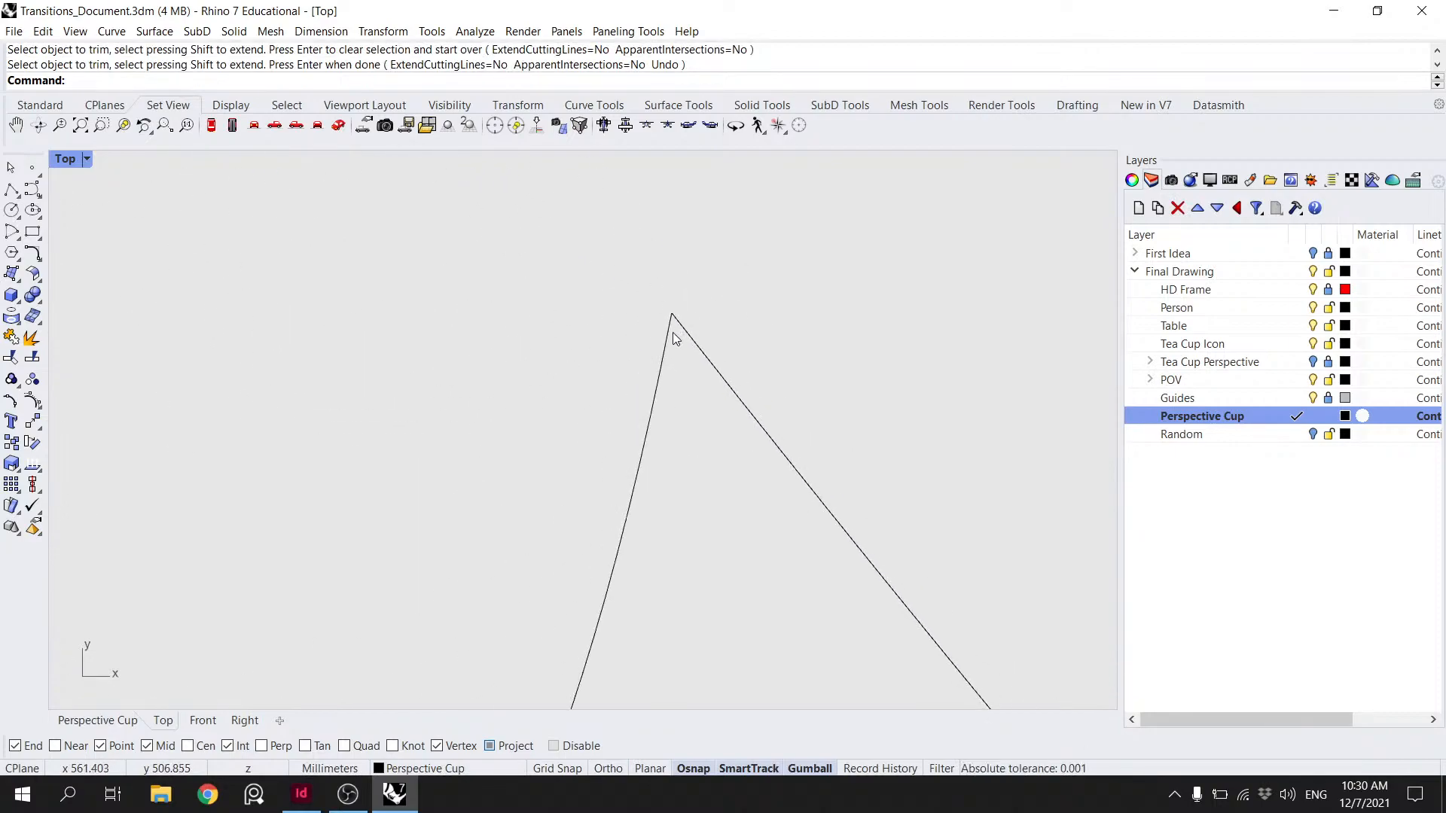
pyautogui.scroll(-5, 666, 392)
pyautogui.scroll(6, 259, 476)
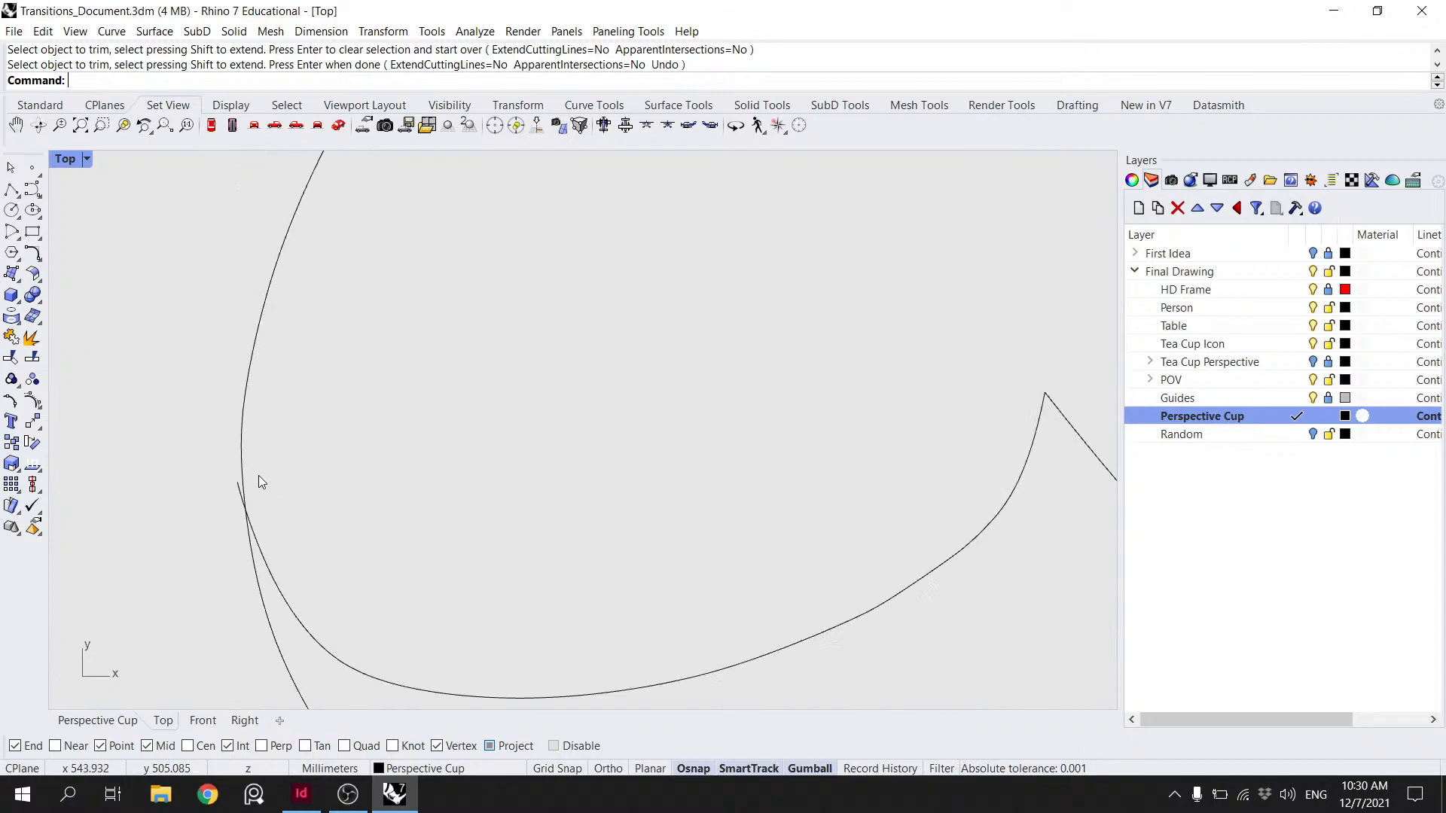
pyautogui.click(226, 469)
pyautogui.press('Return')
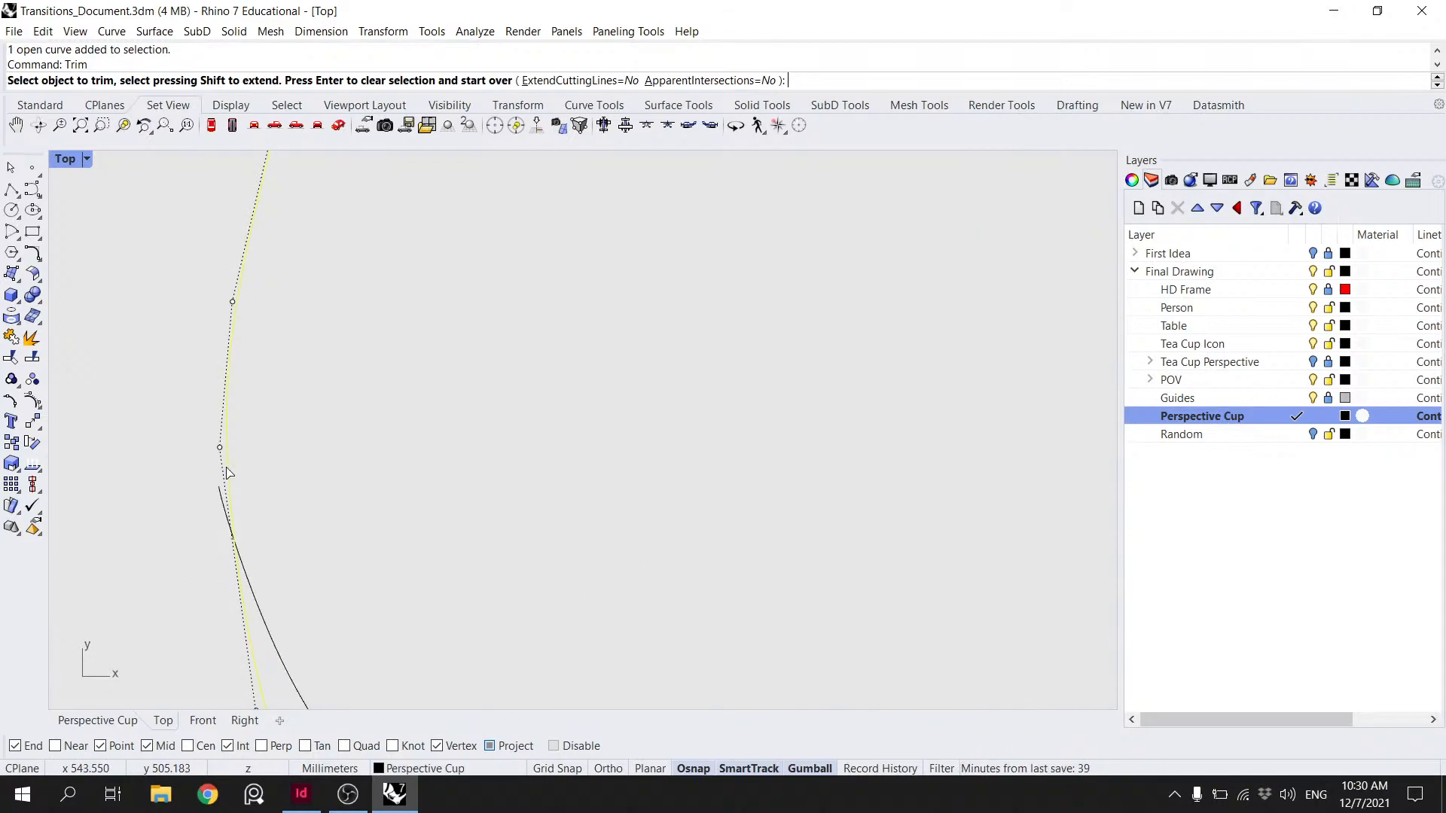
pyautogui.click(222, 494)
pyautogui.press('Return')
# - Join the handle's upper inner edge with the short vertical segment where it meets the cup's side
pyautogui.scroll(-12, 232, 414)
pyautogui.moveTo(406, 243); pyautogui.dragTo(449, 417, button='right')
pyautogui.scroll(7, 557, 380)
pyautogui.click(539, 377)
pyautogui.press('F10')
pyautogui.scroll(-8, 539, 373)
pyautogui.moveTo(483, 329); pyautogui.dragTo(562, 571, button='right')
pyautogui.scroll(12, 478, 356)
pyautogui.click(301, 332)
pyautogui.click(351, 312)
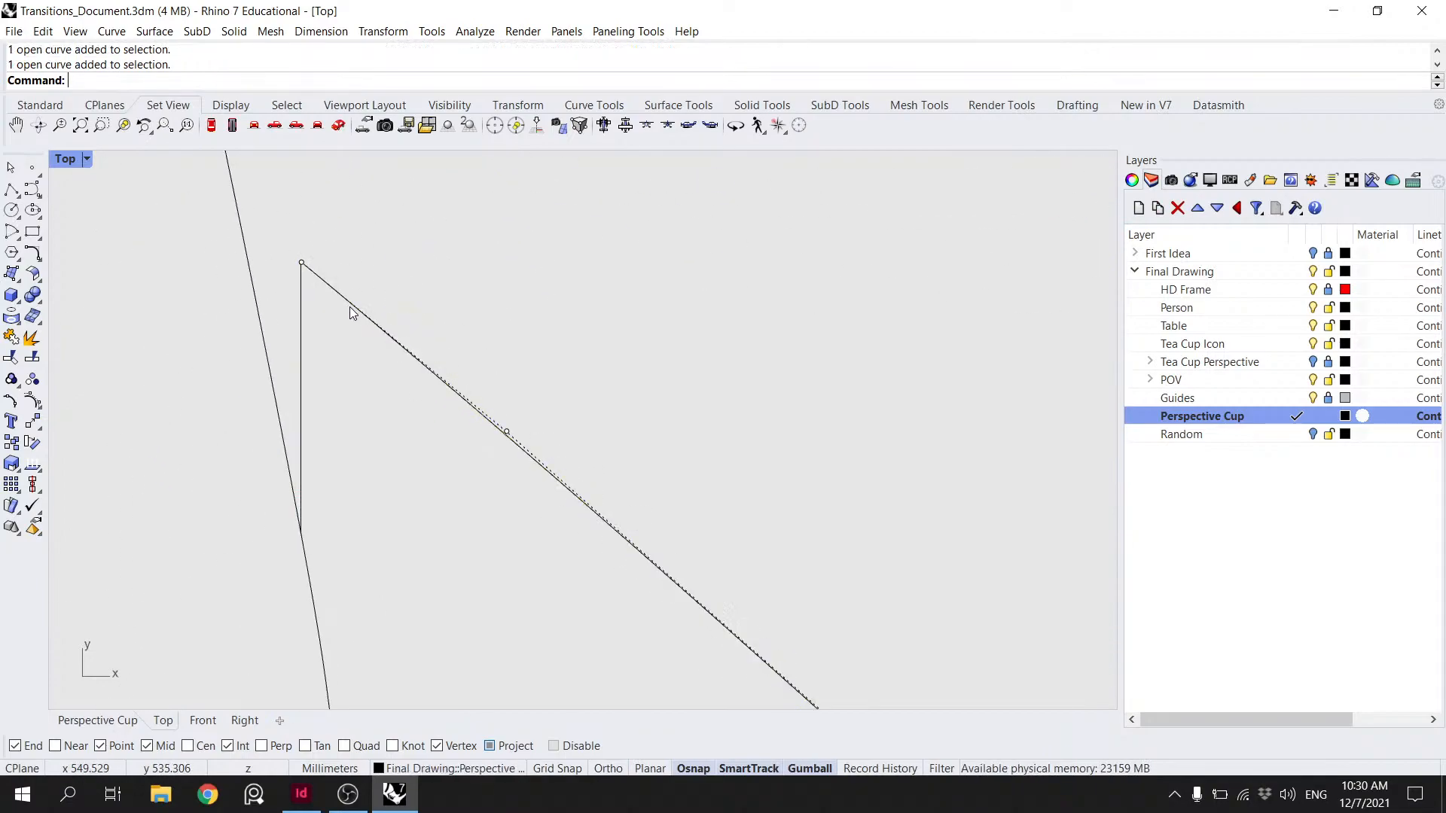
pyautogui.press('Escape')
pyautogui.scroll(-14, 305, 354)
pyautogui.click(312, 432)
pyautogui.scroll(-10, 317, 421)
pyautogui.press('Escape')
pyautogui.scroll(6, 359, 444)
pyautogui.click(301, 392)
pyautogui.press('Return')
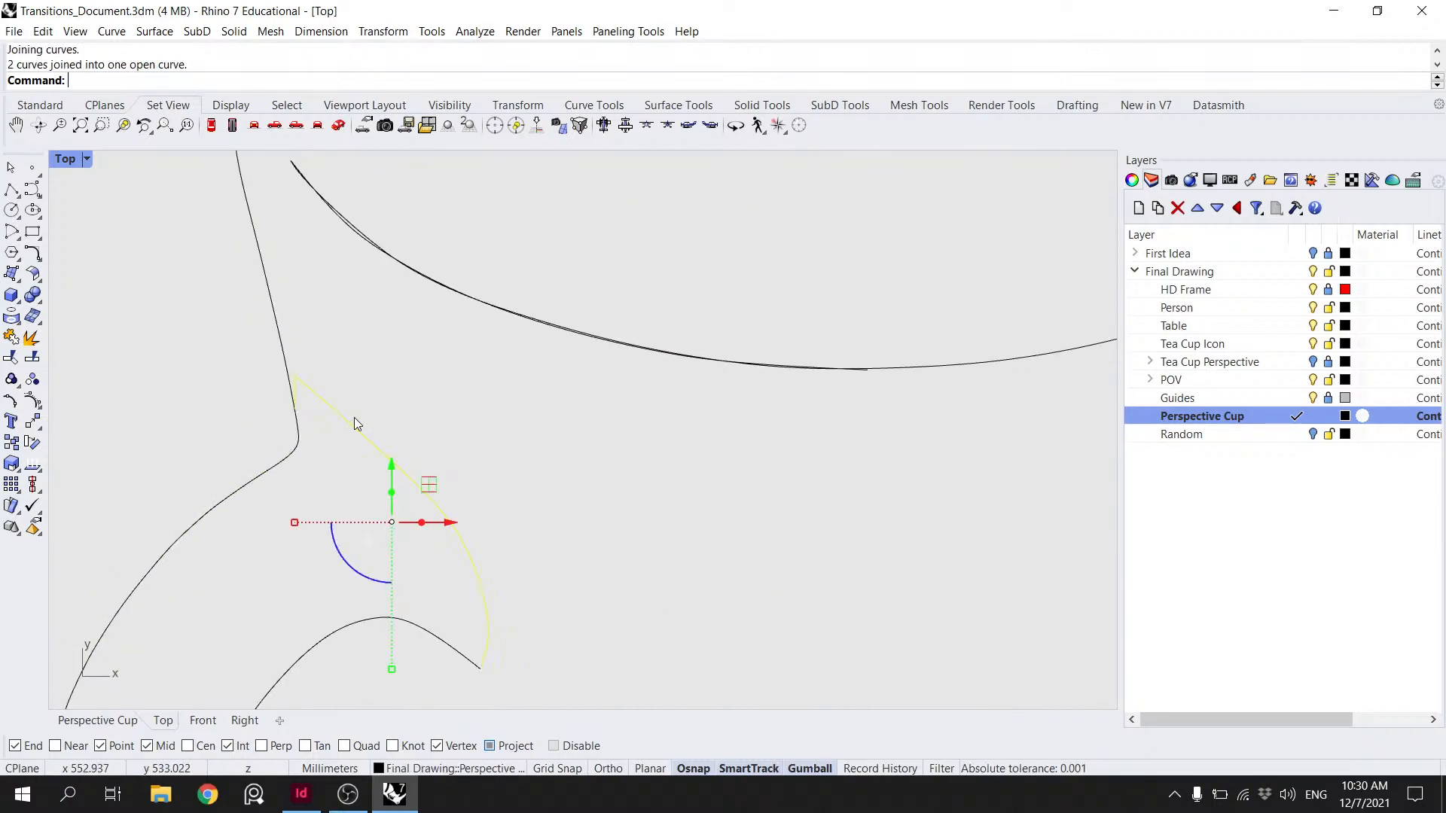
pyautogui.click(323, 649)
pyautogui.press('Return')
# - Examine the remaining curve junctions around the handle and along the cup body
pyautogui.scroll(-8, 380, 483)
pyautogui.moveTo(381, 482); pyautogui.dragTo(323, 188, button='right')
pyautogui.scroll(4, 342, 318)
pyautogui.press('Escape')
pyautogui.click(340, 396)
pyautogui.scroll(6, 264, 369)
pyautogui.scroll(-8, 339, 359)
pyautogui.moveTo(589, 396); pyautogui.dragTo(413, 432, button='right')
pyautogui.scroll(6, 375, 447)
pyautogui.scroll(-10, 518, 370)
# - Trim the upper end of the slanted line inside the cup where it overshoots the outer outline
pyautogui.moveTo(603, 241); pyautogui.dragTo(526, 427, button='right')
pyautogui.moveTo(652, 188); pyautogui.dragTo(569, 416, button='right')
pyautogui.scroll(4, 639, 232)
pyautogui.click(659, 233)
pyautogui.write('trim')
pyautogui.press('Return')
pyautogui.scroll(2, 636, 225)
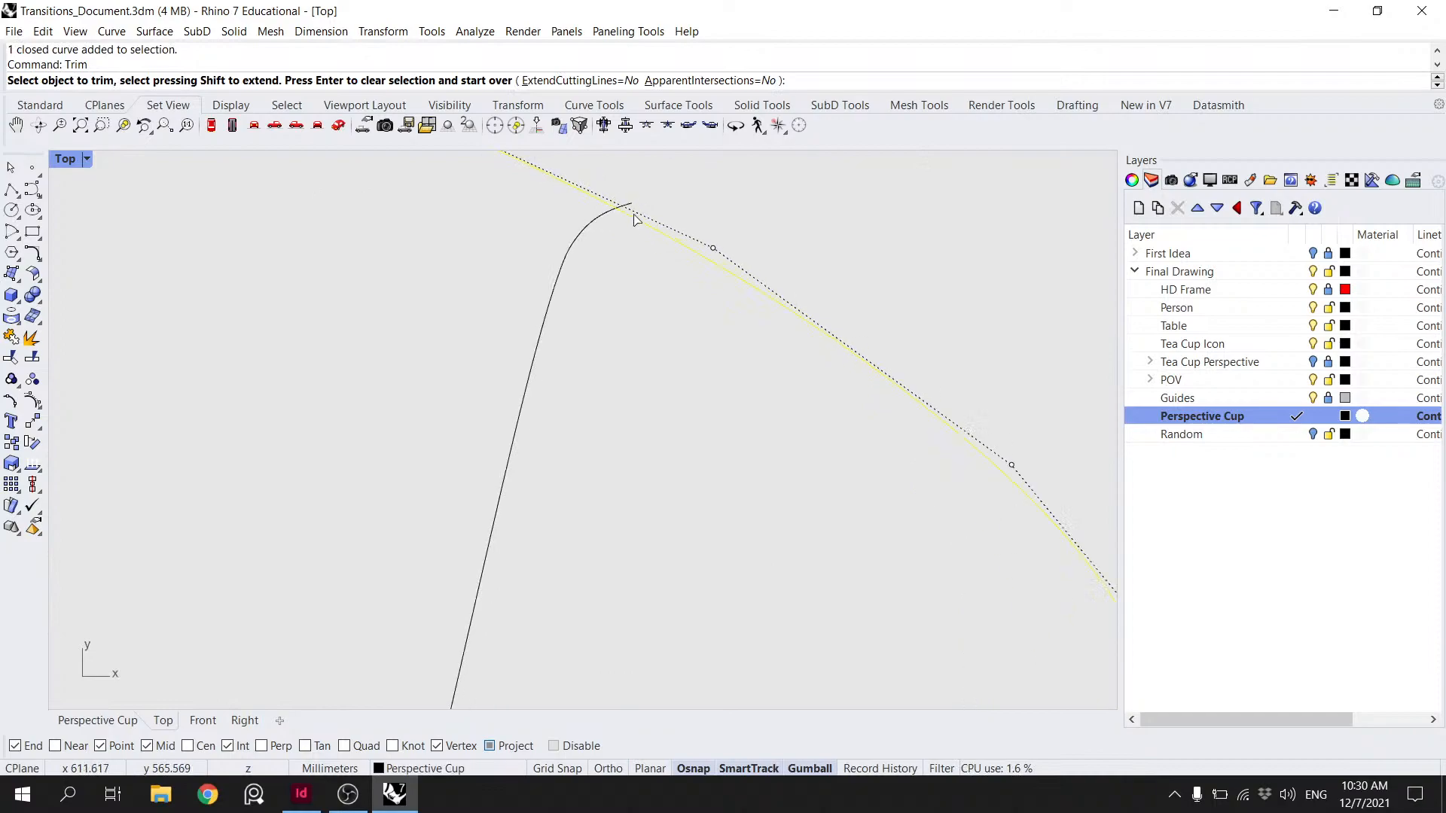
pyautogui.click(632, 204)
pyautogui.press('Return')
# - Trim the lower end of the slanted line inside the cup at the front rim curve
pyautogui.scroll(-2, 621, 219)
pyautogui.scroll(2, 535, 510)
pyautogui.click(530, 563)
pyautogui.press('Return')
pyautogui.scroll(3, 527, 587)
pyautogui.click(581, 574)
pyautogui.press('Return')
pyautogui.scroll(-6, 617, 541)
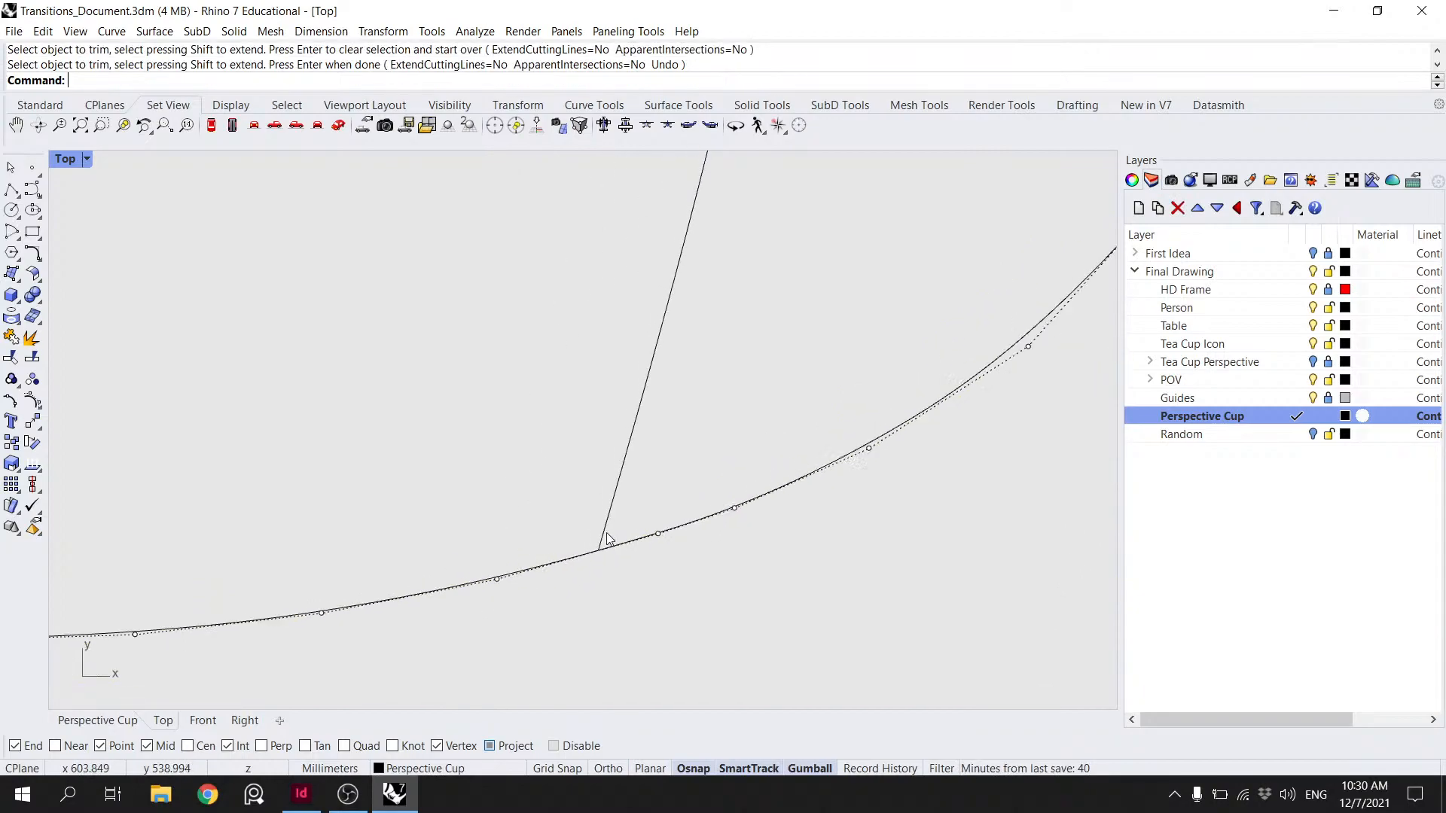
# - Try to extend the front rim curve's right end to the cup's outer outline
pyautogui.click(844, 374)
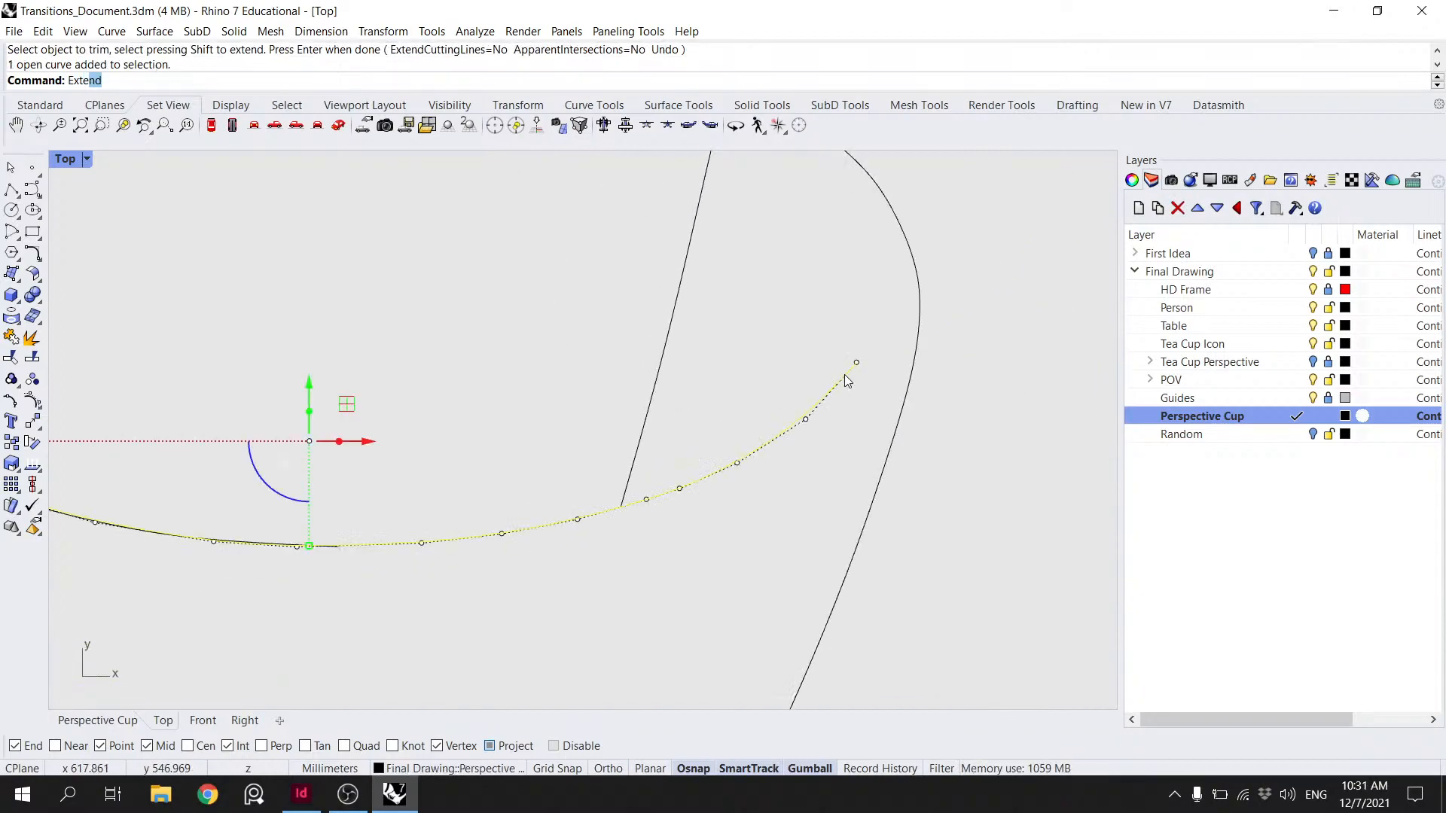
pyautogui.write('Ext')
pyautogui.press('Return')
pyautogui.click(856, 365)
pyautogui.click(918, 235)
pyautogui.scroll(-5, 938, 244)
pyautogui.scroll(5, 530, 256)
pyautogui.click(530, 258)
pyautogui.scroll(4, 531, 294)
pyautogui.click(529, 292)
pyautogui.scroll(-8, 530, 292)
pyautogui.hotkey('ctrl', 'z')
pyautogui.click(987, 295)
pyautogui.press('Escape')
# - Delete the duplicate short curve that overlaps the front rim curve
pyautogui.scroll(10, 574, 310)
pyautogui.click(736, 257)
pyautogui.scroll(-8, 746, 263)
pyautogui.press('Delete')
# - Try to extend the front rim curve's left end to the cup's outer outline
pyautogui.click(574, 357)
pyautogui.press('Return')
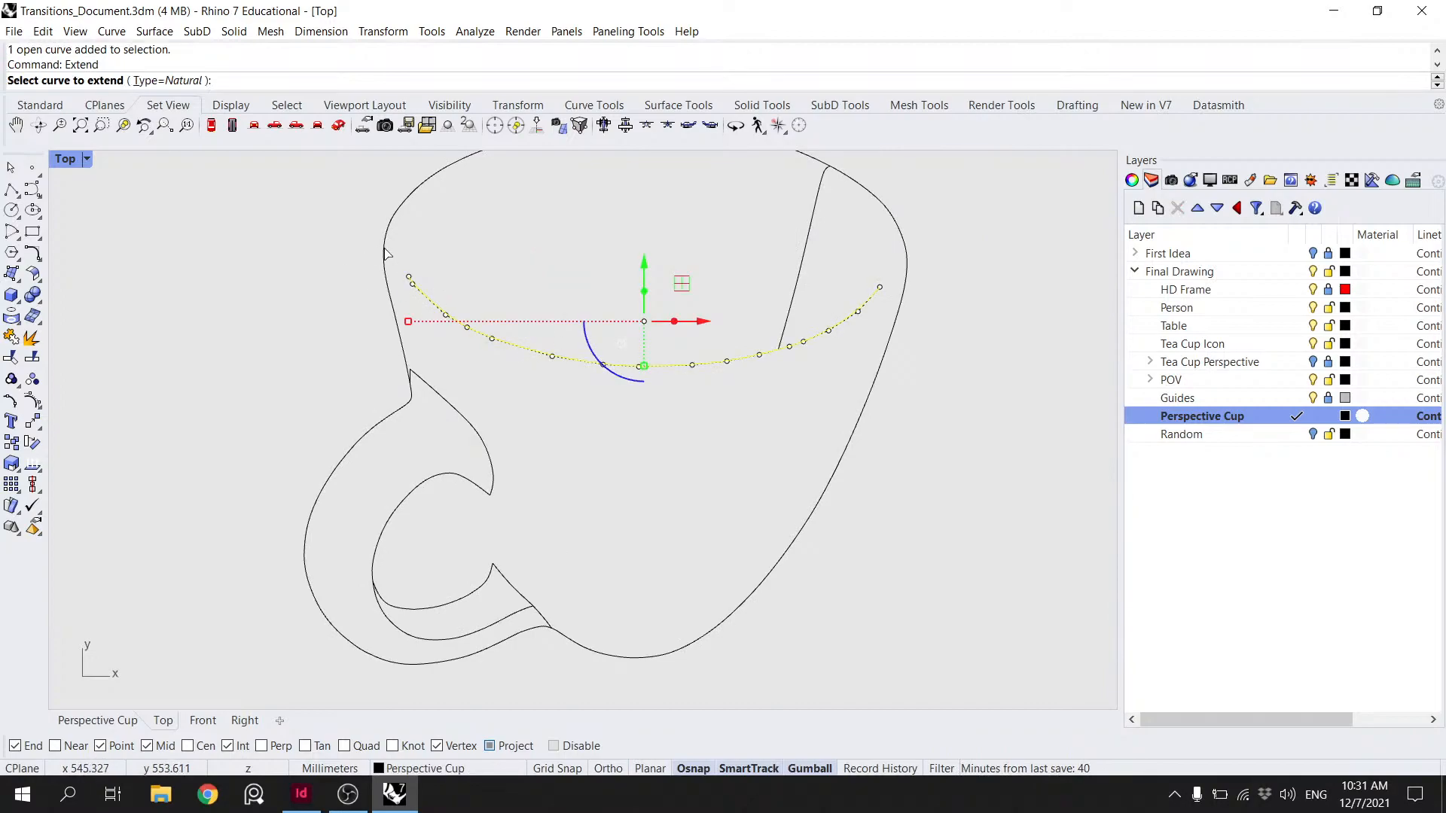
pyautogui.click(411, 280)
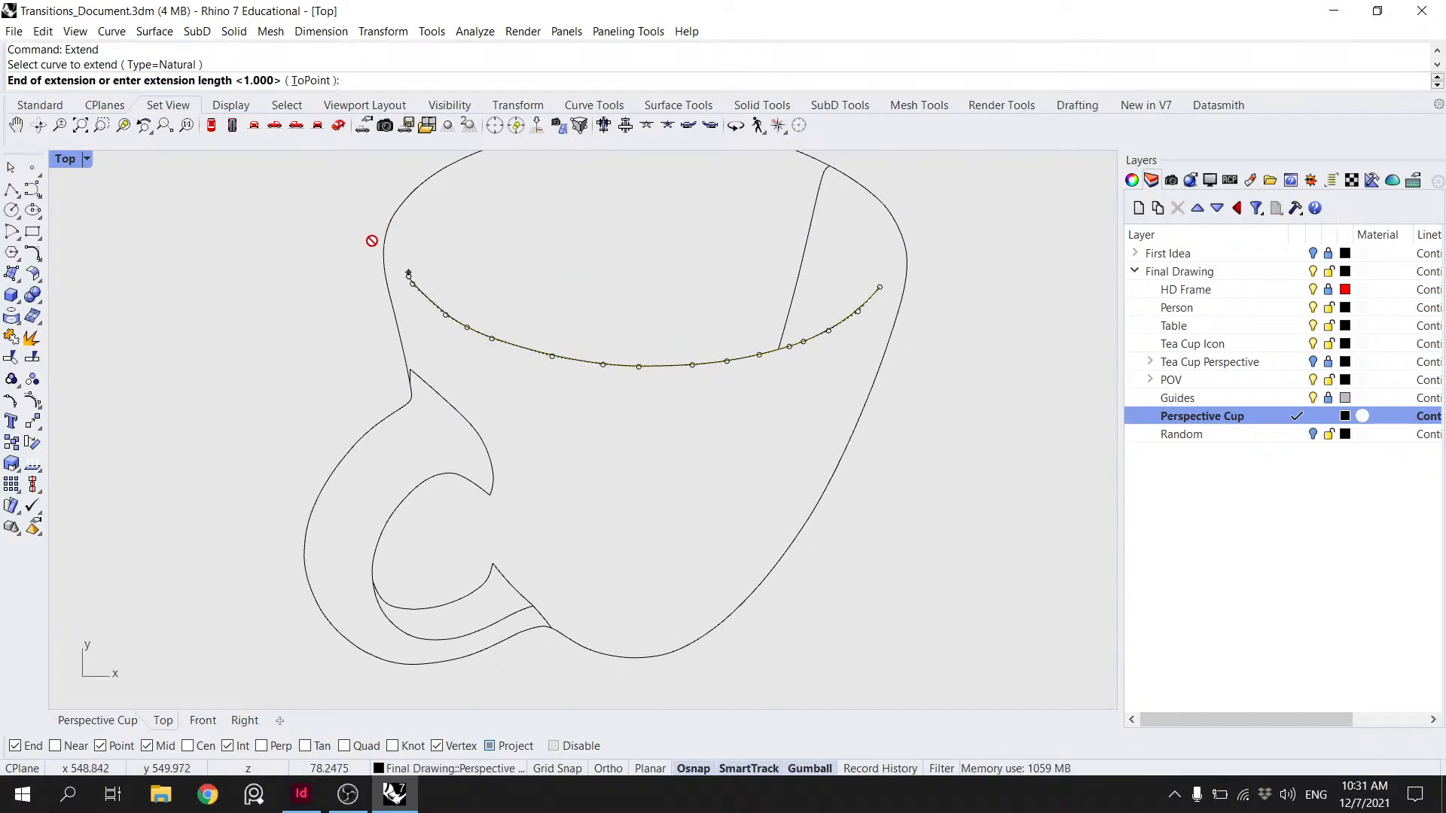
pyautogui.click(388, 244)
pyautogui.hotkey('ctrl', 'z')
pyautogui.press('Escape')
pyautogui.scroll(5, 410, 277)
pyautogui.scroll(3, 426, 279)
pyautogui.click(387, 277)
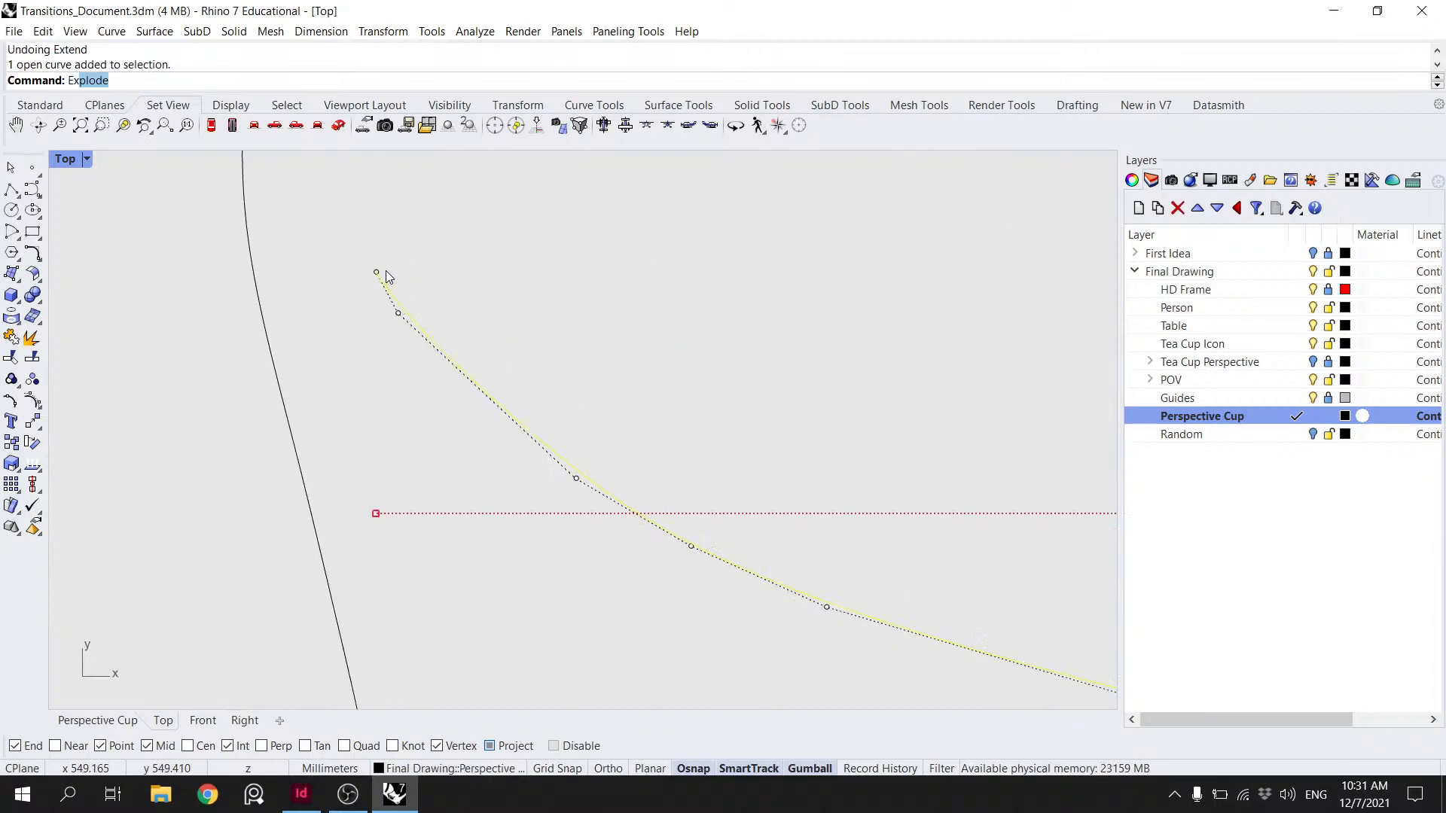
pyautogui.press('Return')
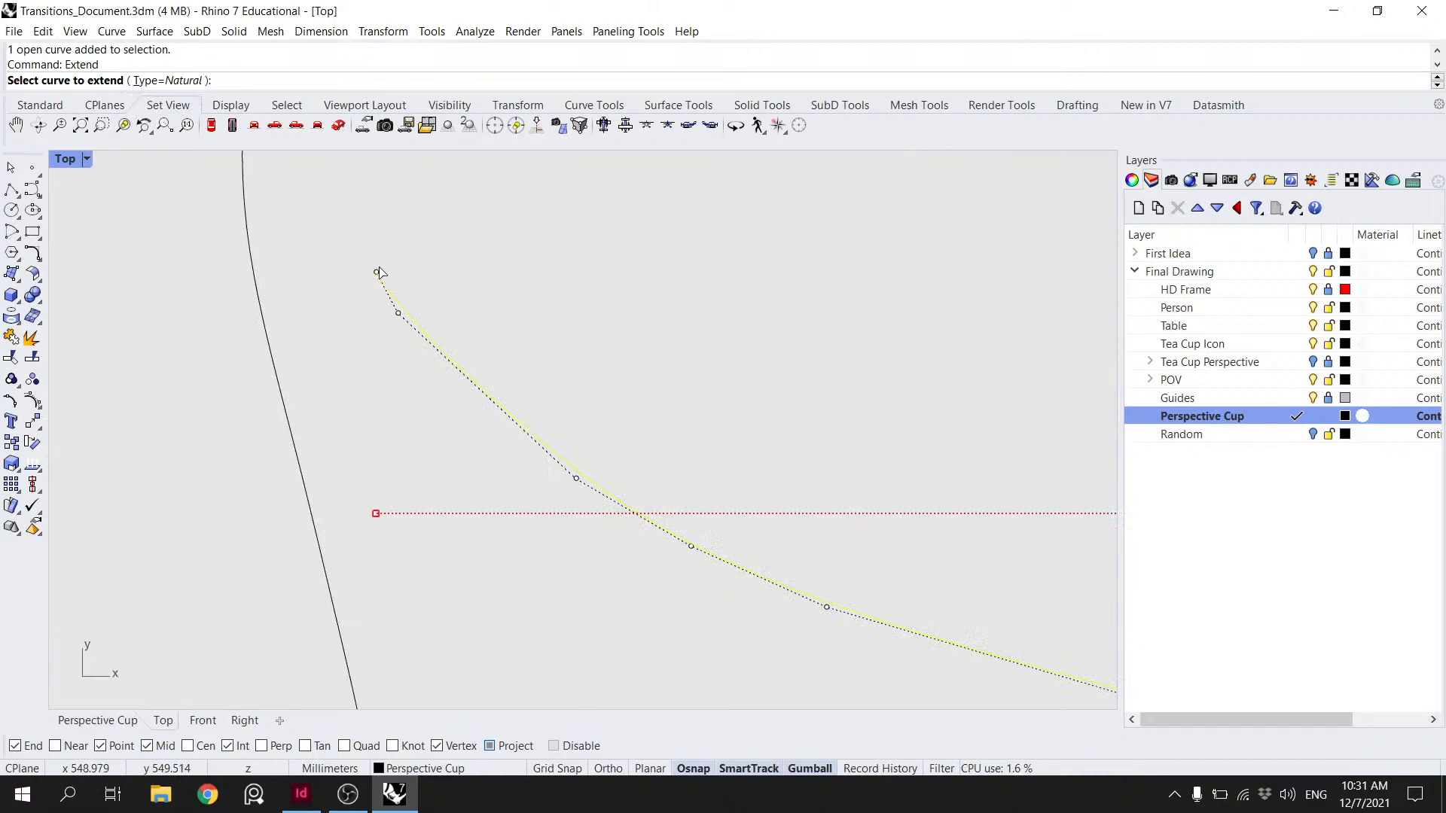
pyautogui.click(378, 273)
pyautogui.press('Escape')
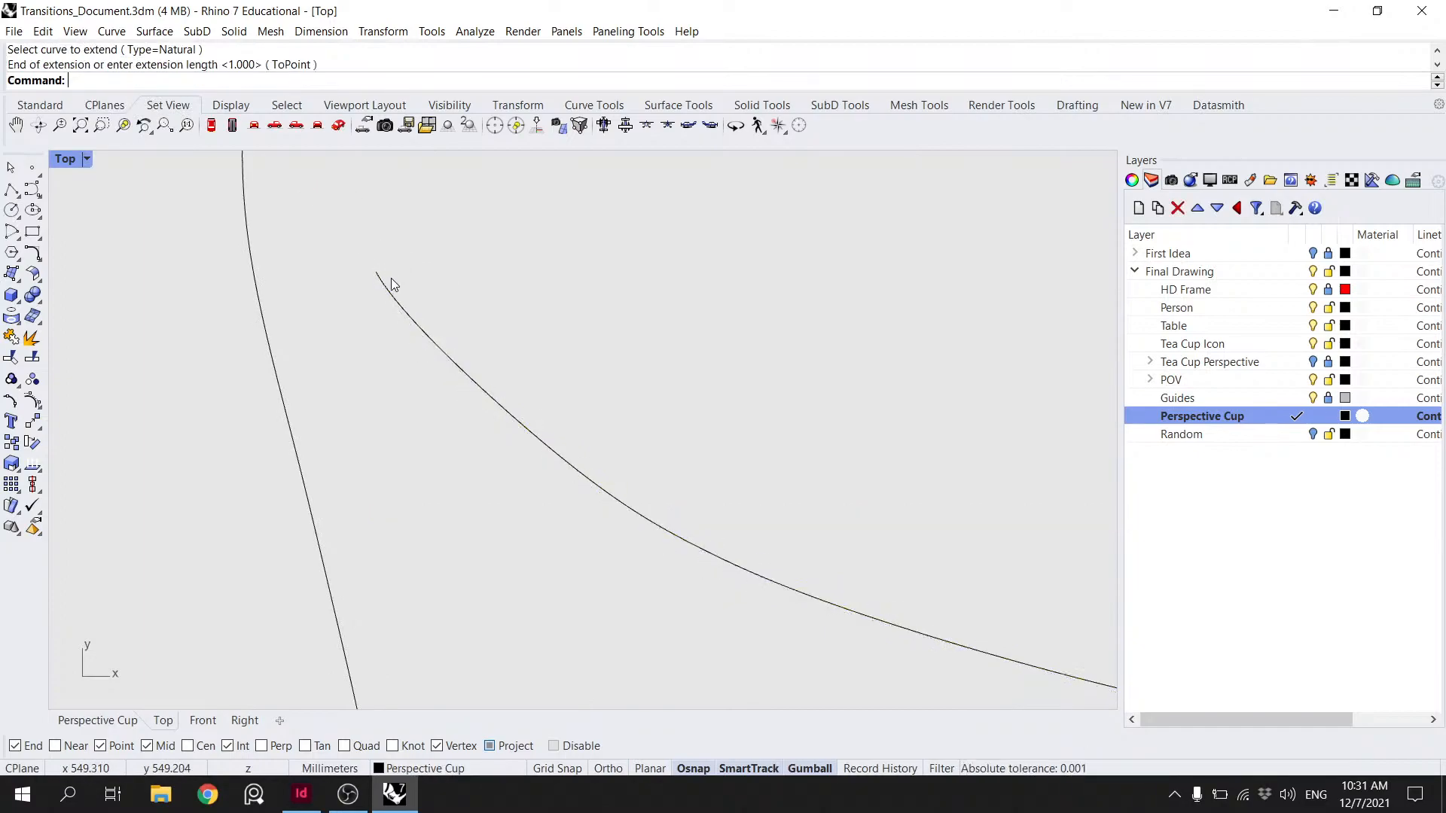
# - Try deleting the front rim curve and undo the deletion
pyautogui.click(382, 274)
pyautogui.click(377, 272)
pyautogui.press('Delete')
pyautogui.scroll(-2, 441, 304)
pyautogui.hotkey('ctrl', 'z')
pyautogui.scroll(-3, 494, 299)
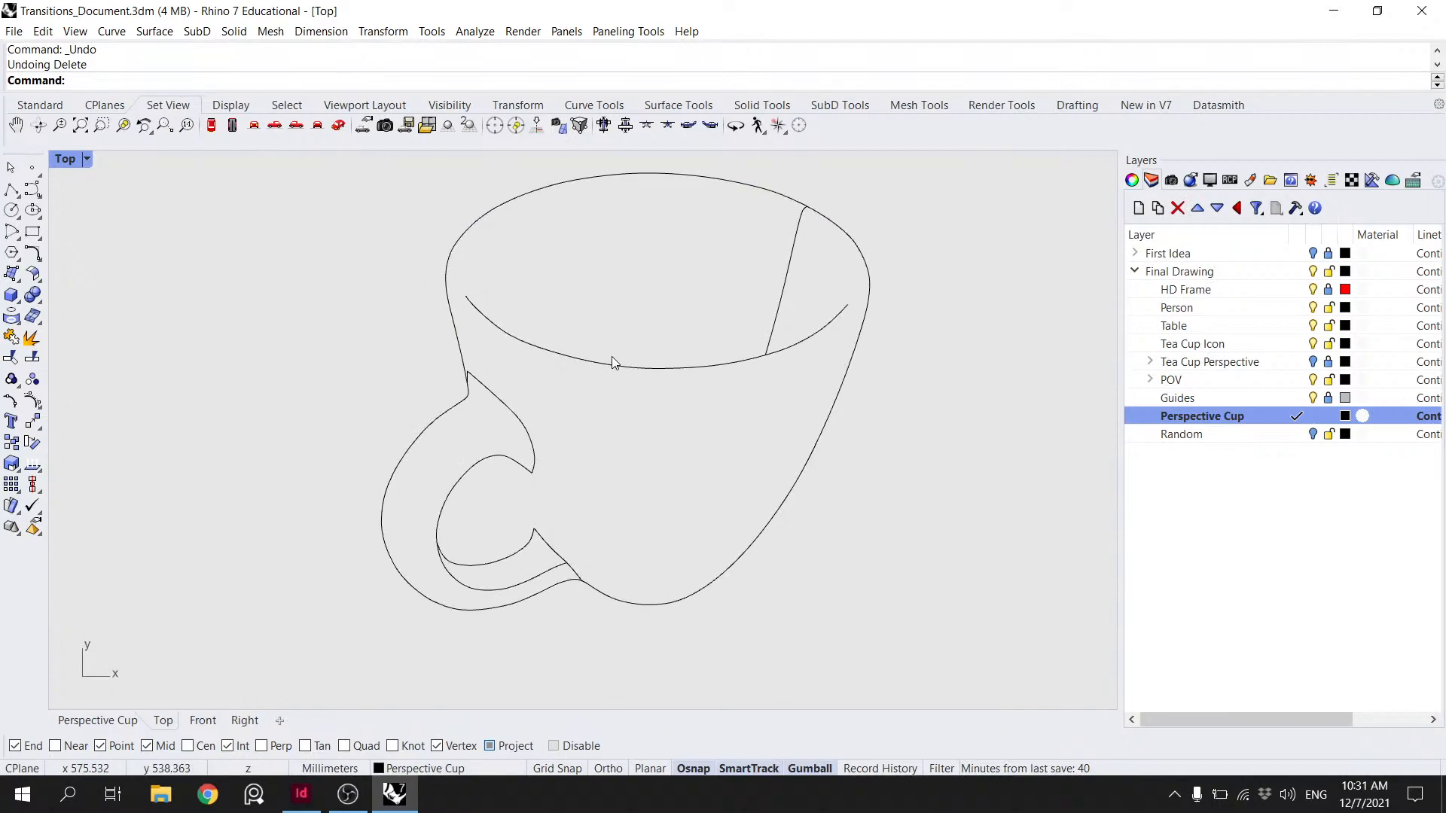
pyautogui.scroll(-4, 616, 363)
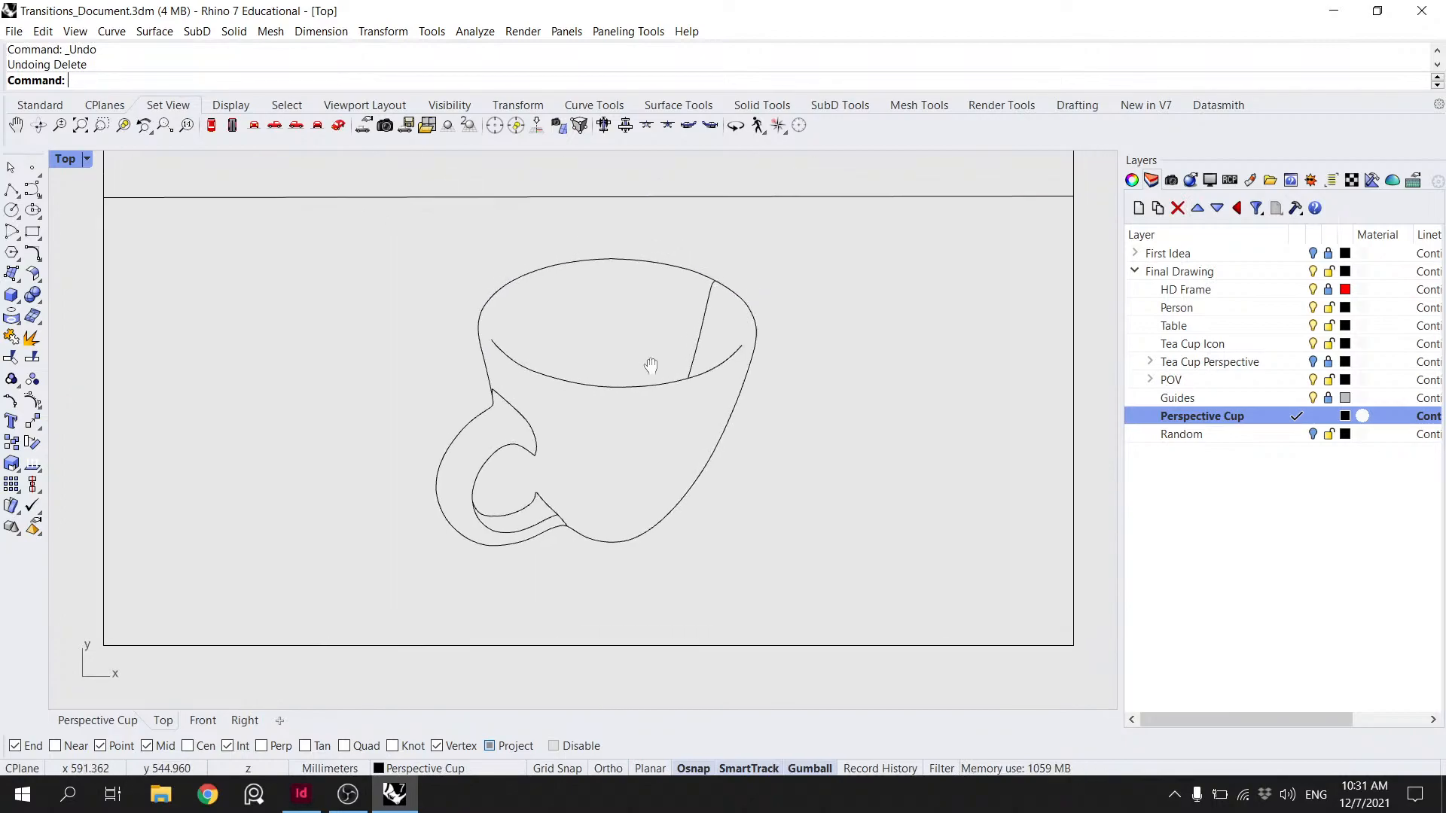
# - Try to widen the front rim curve by scaling it horizontally, and undo the scaling
pyautogui.click(711, 379)
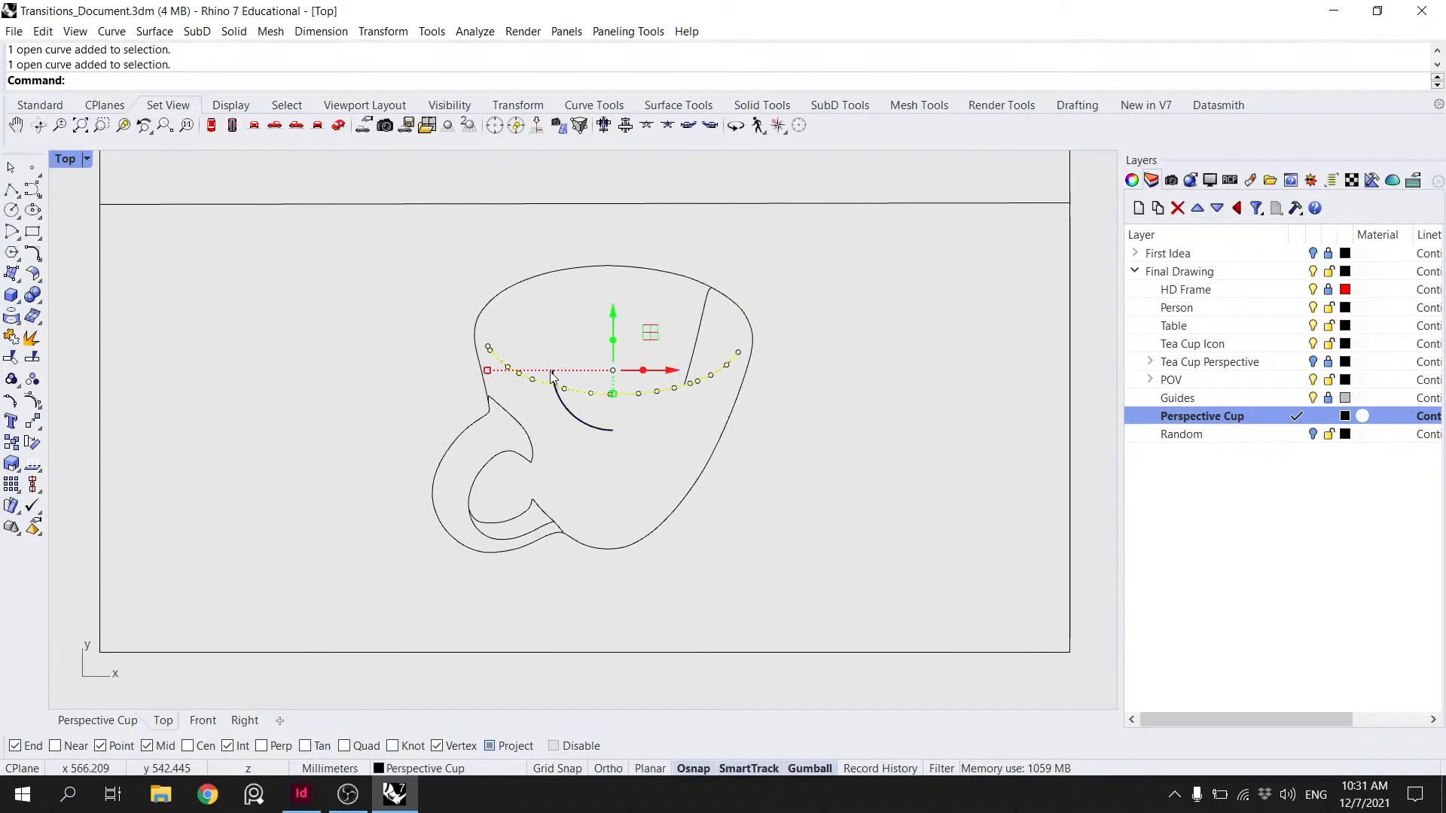
pyautogui.moveTo(487, 370); pyautogui.dragTo(468, 373)
pyautogui.hotkey('ctrl', 'z')
pyautogui.click(797, 309)
pyautogui.hotkey('ctrl', 'z')
# - Duplicate the front rim curve in place and scale the copy up uniformly until its ends pass the outer outline
pyautogui.click(614, 395)
pyautogui.hotkey('ctrl', 'c')
pyautogui.hotkey('ctrl', 'v')
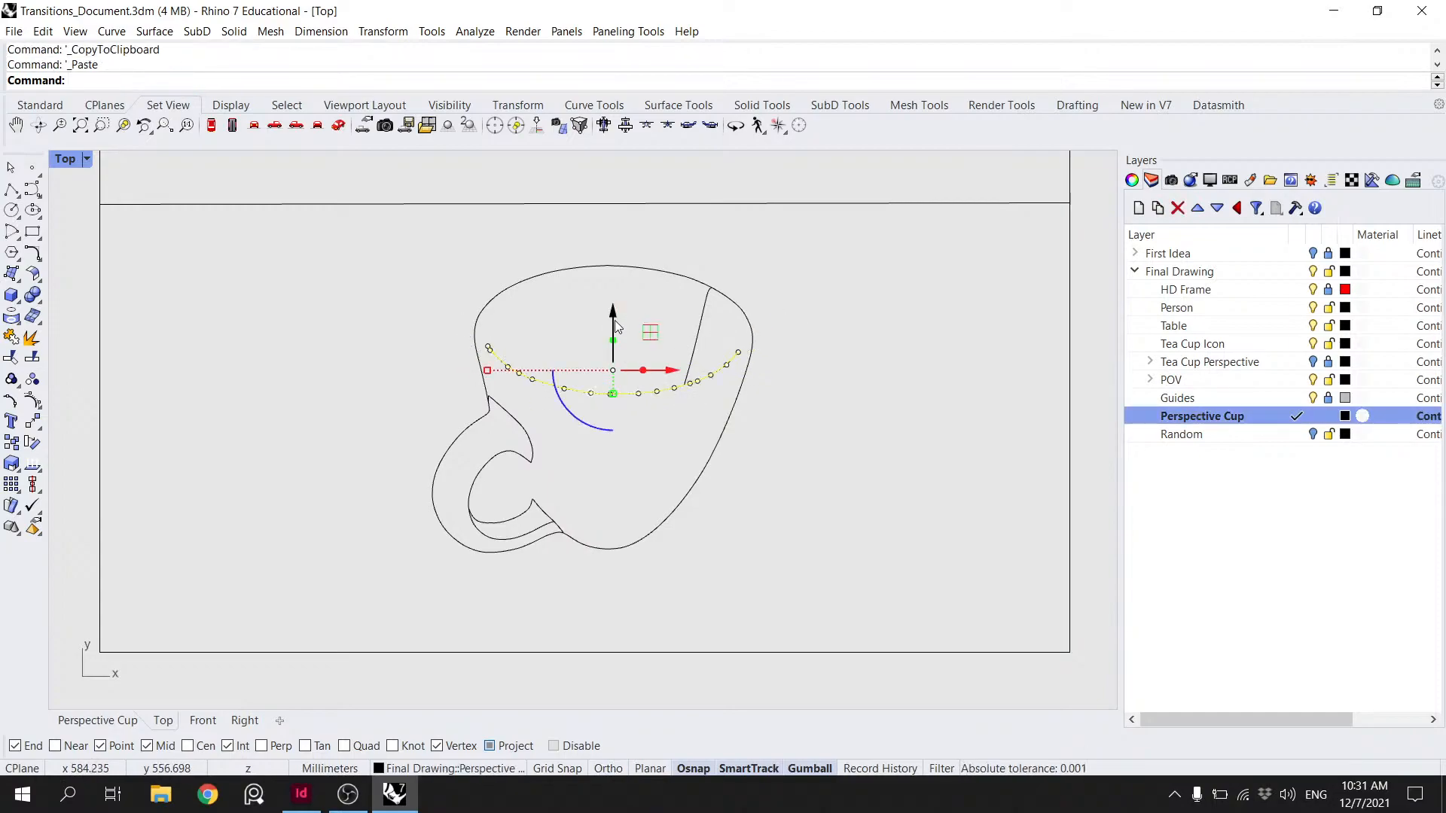
pyautogui.moveTo(487, 371); pyautogui.dragTo(469, 377)
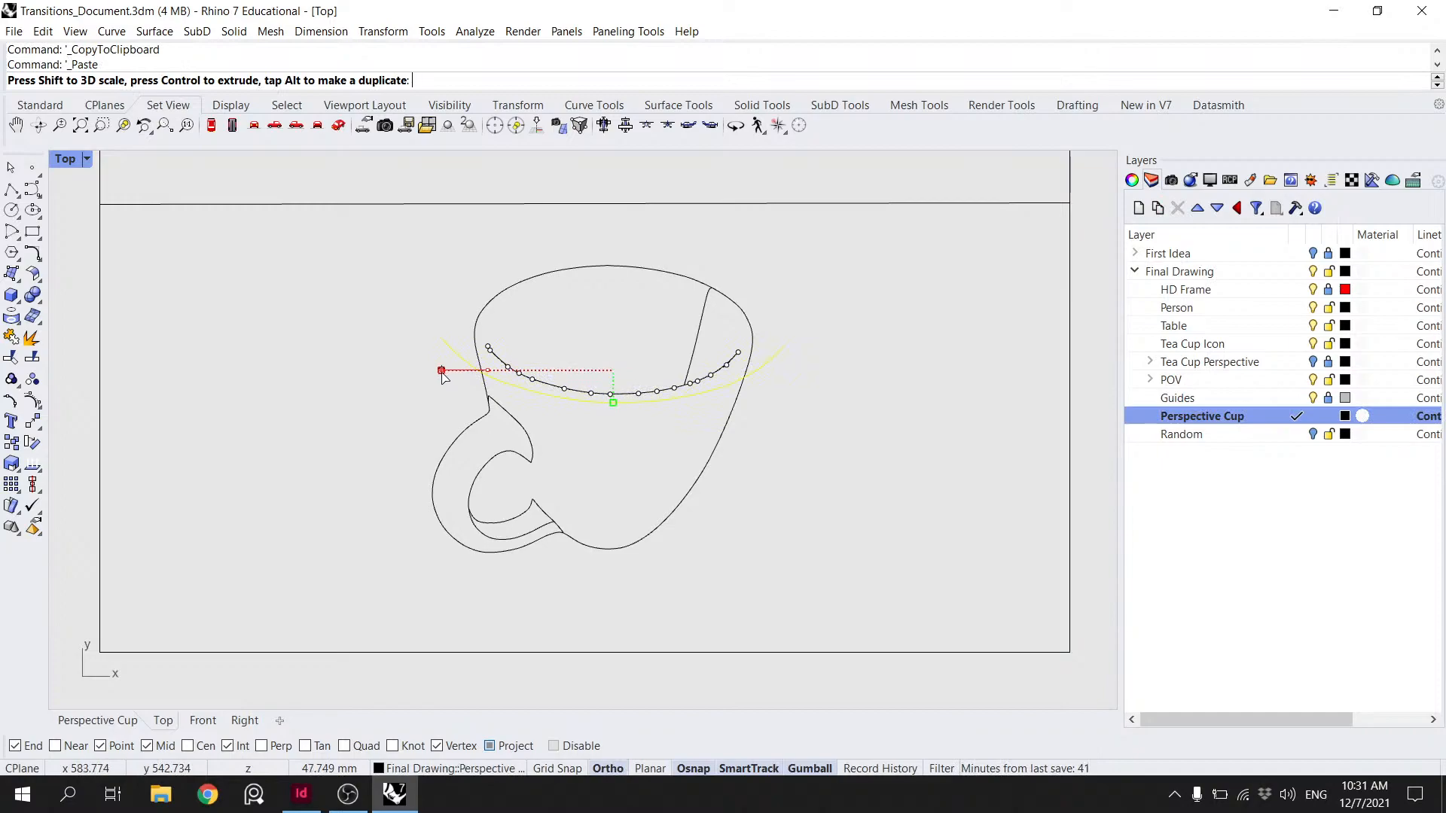
pyautogui.keyDown('shift'); pyautogui.moveTo(464, 372); pyautogui.dragTo(464, 370); pyautogui.keyUp('shift')
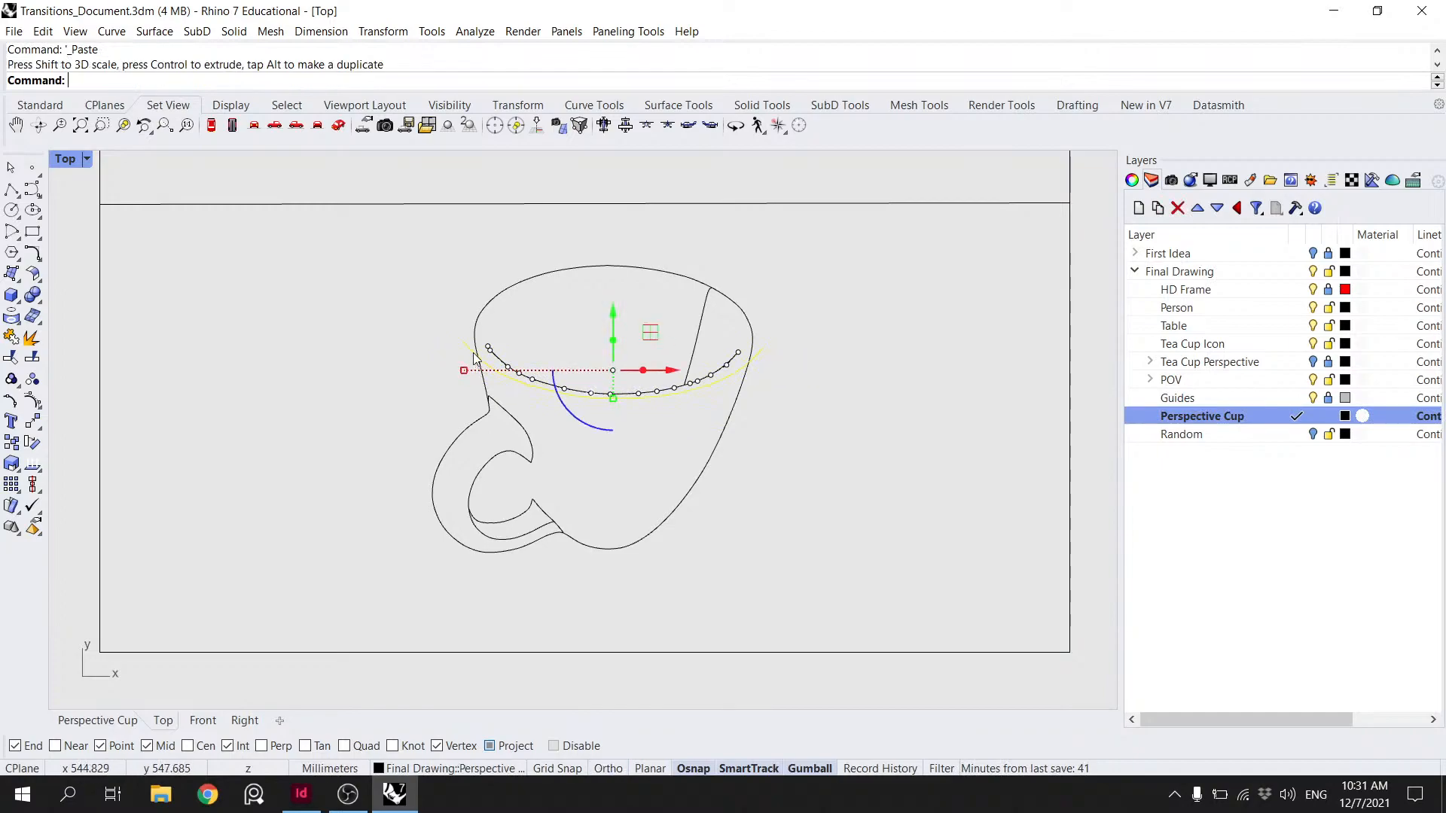
# - Move the enlarged rim curve copy straight up so its lowest part meets the original curve
pyautogui.press('Return')
pyautogui.scroll(7, 673, 414)
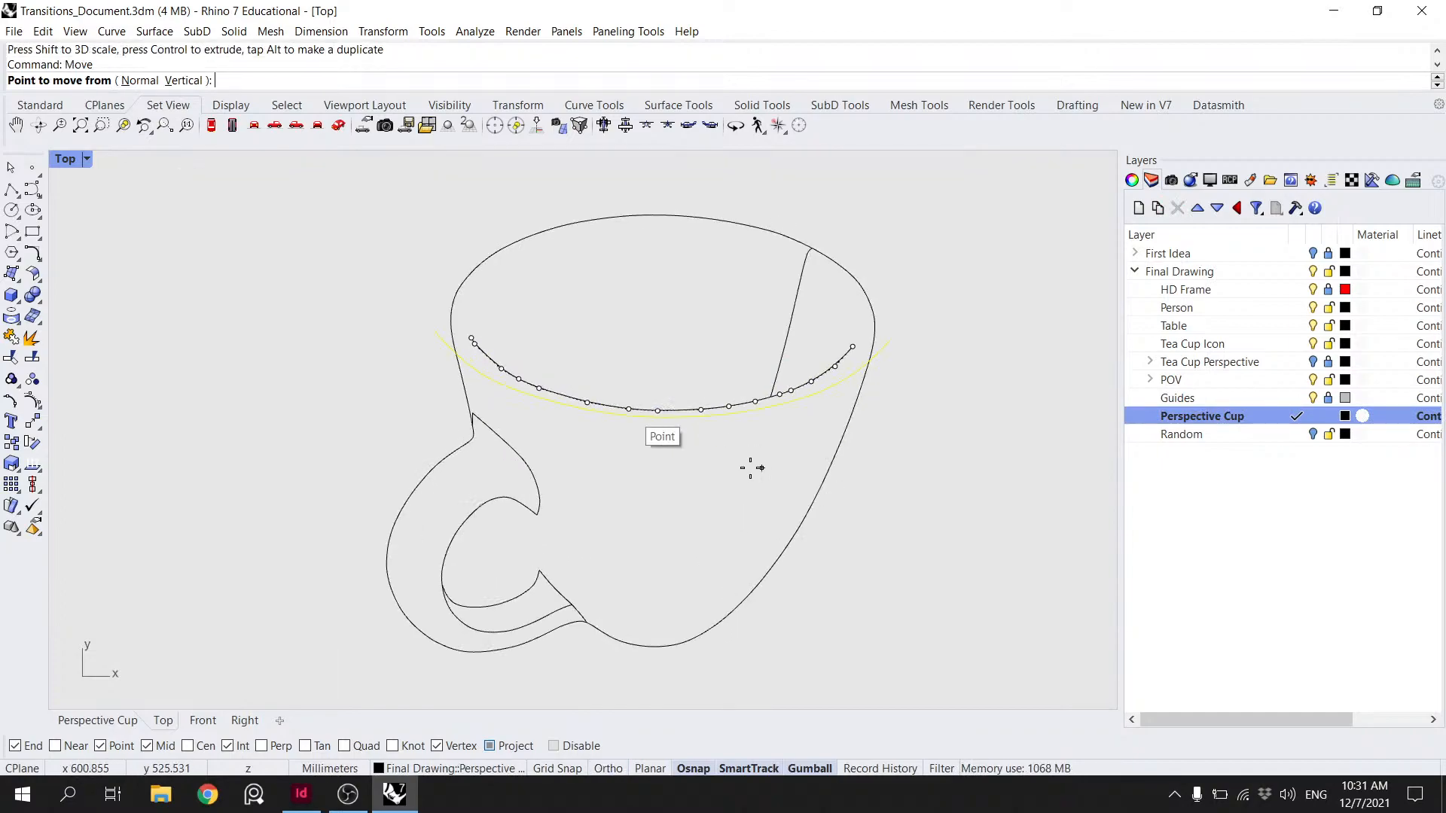
pyautogui.click(641, 411)
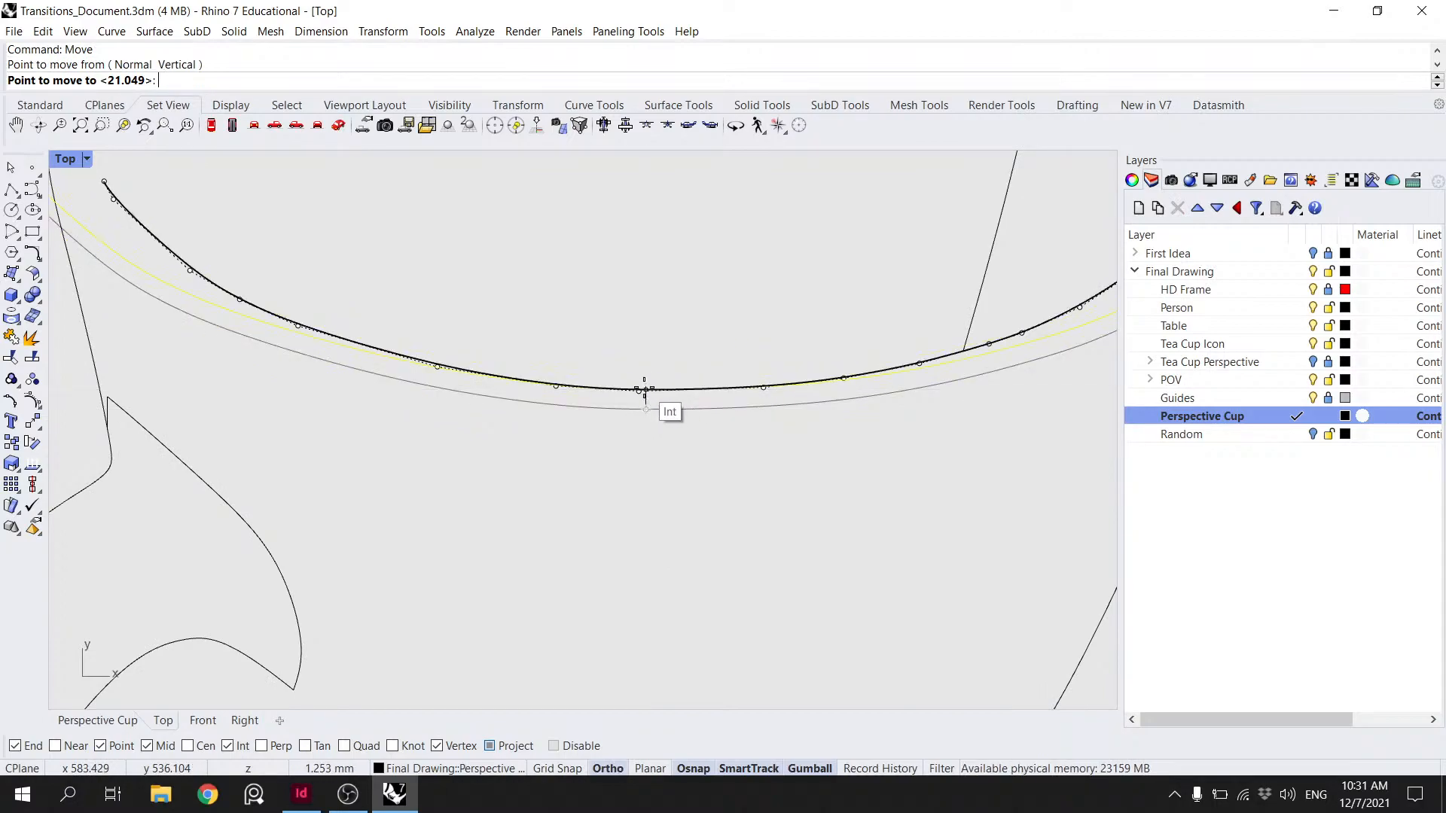
pyautogui.click(644, 390)
pyautogui.scroll(-7, 644, 386)
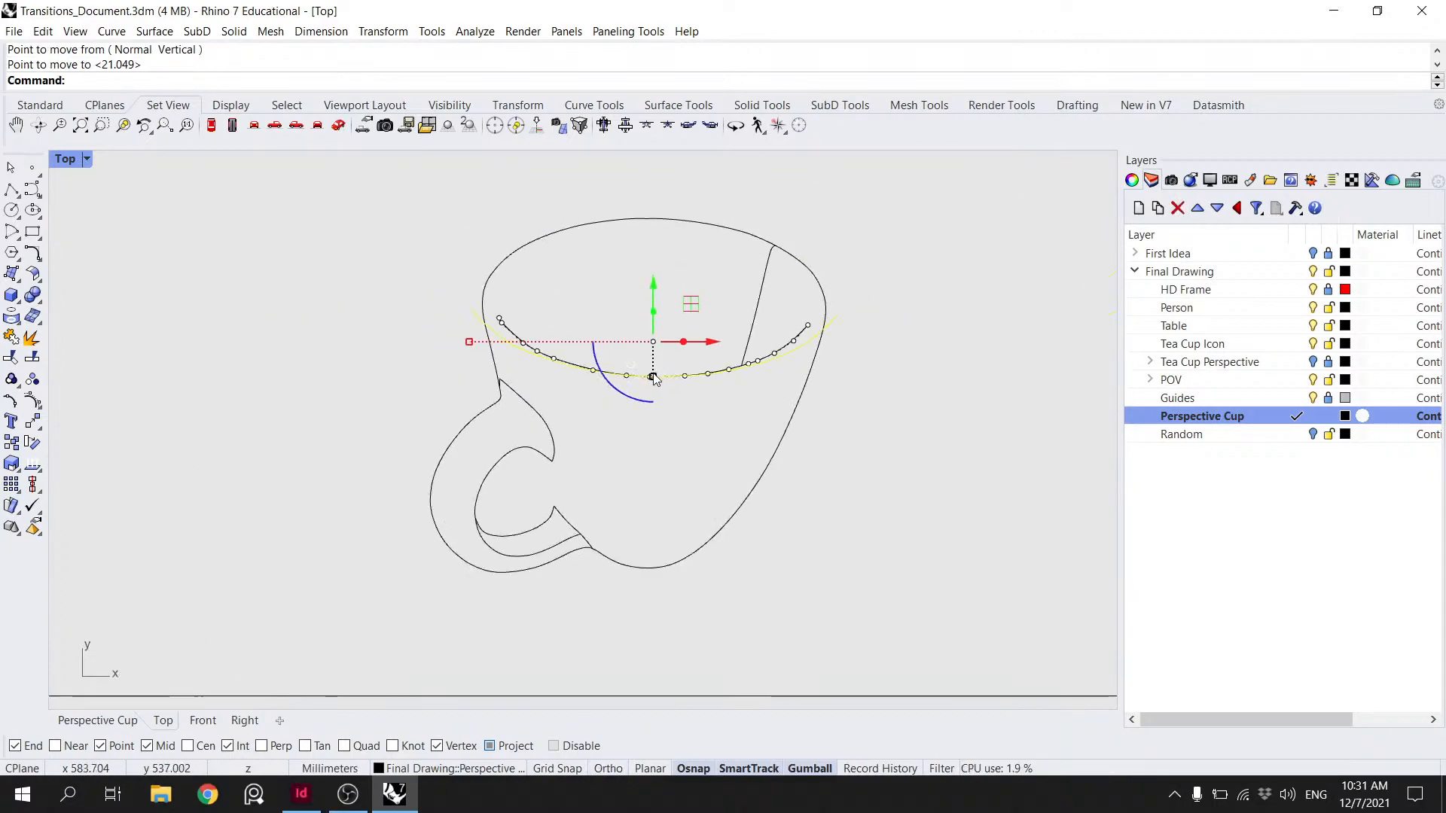
# - Try to adjust the right end of the enlarged rim curve copy and undo the changes
pyautogui.press('Escape')
pyautogui.click(834, 316)
pyautogui.click(836, 316)
pyautogui.moveTo(836, 275); pyautogui.dragTo(815, 219)
pyautogui.hotkey('ctrl', 'z')
pyautogui.press('Escape')
pyautogui.press('Escape')
pyautogui.click(835, 317)
pyautogui.click(837, 315)
pyautogui.hotkey('ctrl', 'z')
pyautogui.click(837, 313)
pyautogui.press('Escape')
pyautogui.scroll(-6, 864, 288)
pyautogui.hotkey('ctrl', 'z')
pyautogui.press('Escape')
pyautogui.scroll(6, 800, 335)
# - Try to reshape the front rim curve vertically, and undo back through the gumball scaling
pyautogui.click(798, 339)
pyautogui.moveTo(614, 314); pyautogui.dragTo(618, 290)
pyautogui.click(701, 301)
pyautogui.hotkey('ctrl', 'z')
pyautogui.press('Escape')
# - Try to move the right end control point of one overlapping rim curve outward, and undo the move
pyautogui.click(757, 356)
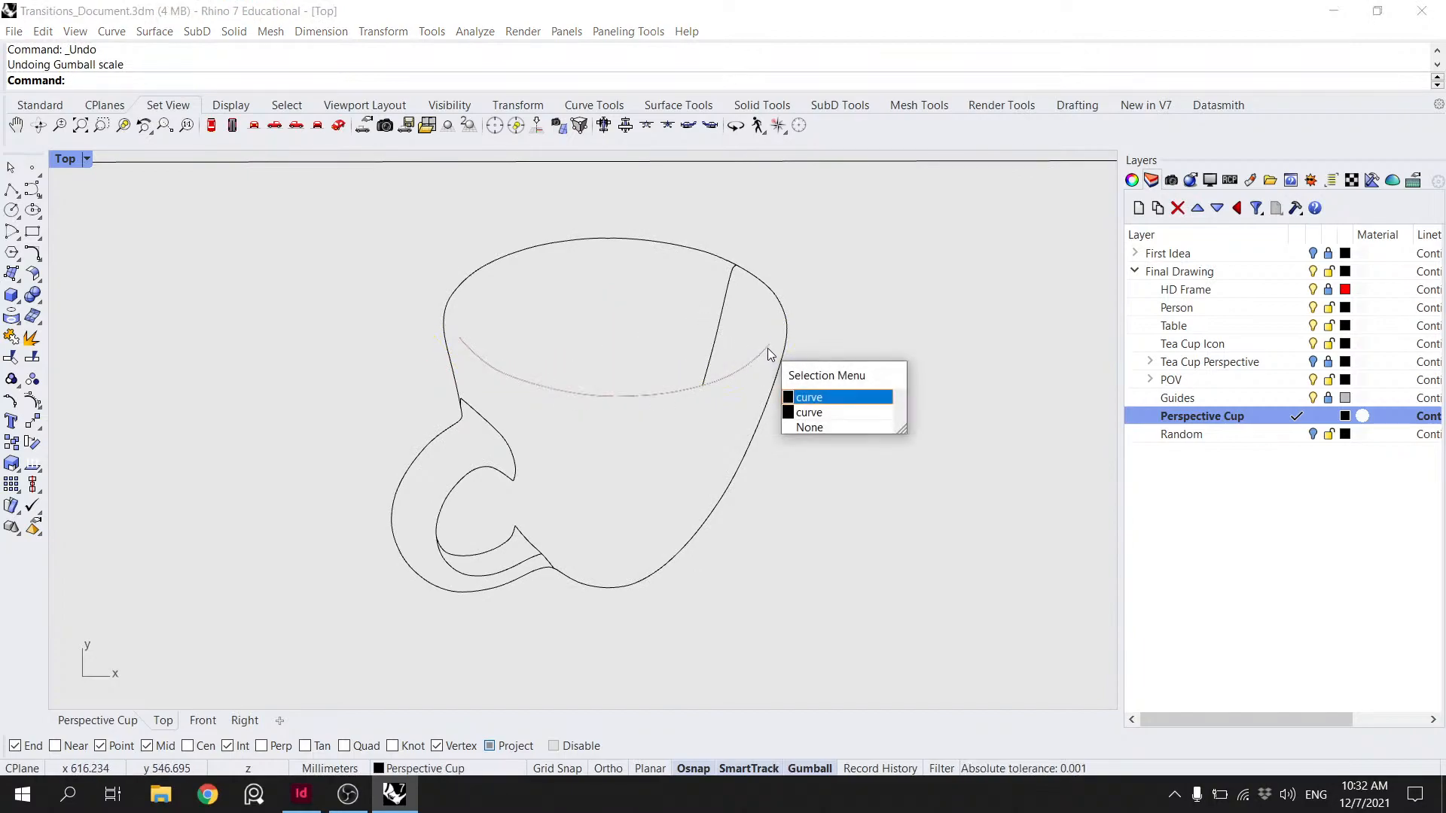
pyautogui.click(816, 400)
pyautogui.scroll(3, 766, 345)
pyautogui.click(765, 341)
pyautogui.moveTo(765, 318); pyautogui.dragTo(820, 314)
pyautogui.press('Escape')
pyautogui.press('Escape')
pyautogui.hotkey('ctrl', 'z')
pyautogui.hotkey('ctrl', 'z')
pyautogui.press('Escape')
pyautogui.press('Escape')
# - Delete one of the two overlapping front rim curves
pyautogui.click(763, 340)
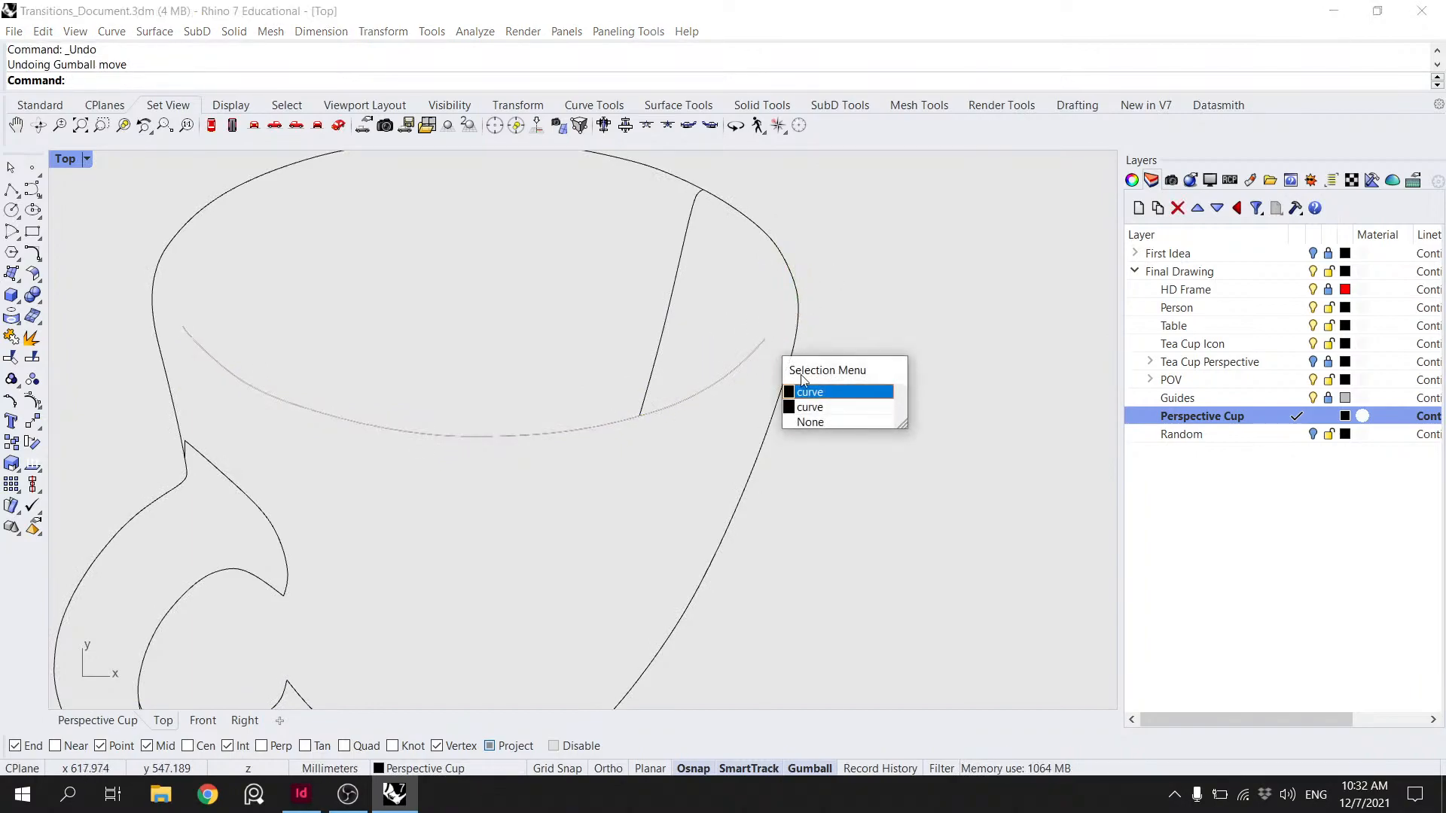
pyautogui.click(825, 408)
pyautogui.press('Delete')
# - Move the right end control point of the front rim curve onto the cup's outline
pyautogui.click(765, 343)
pyautogui.click(766, 344)
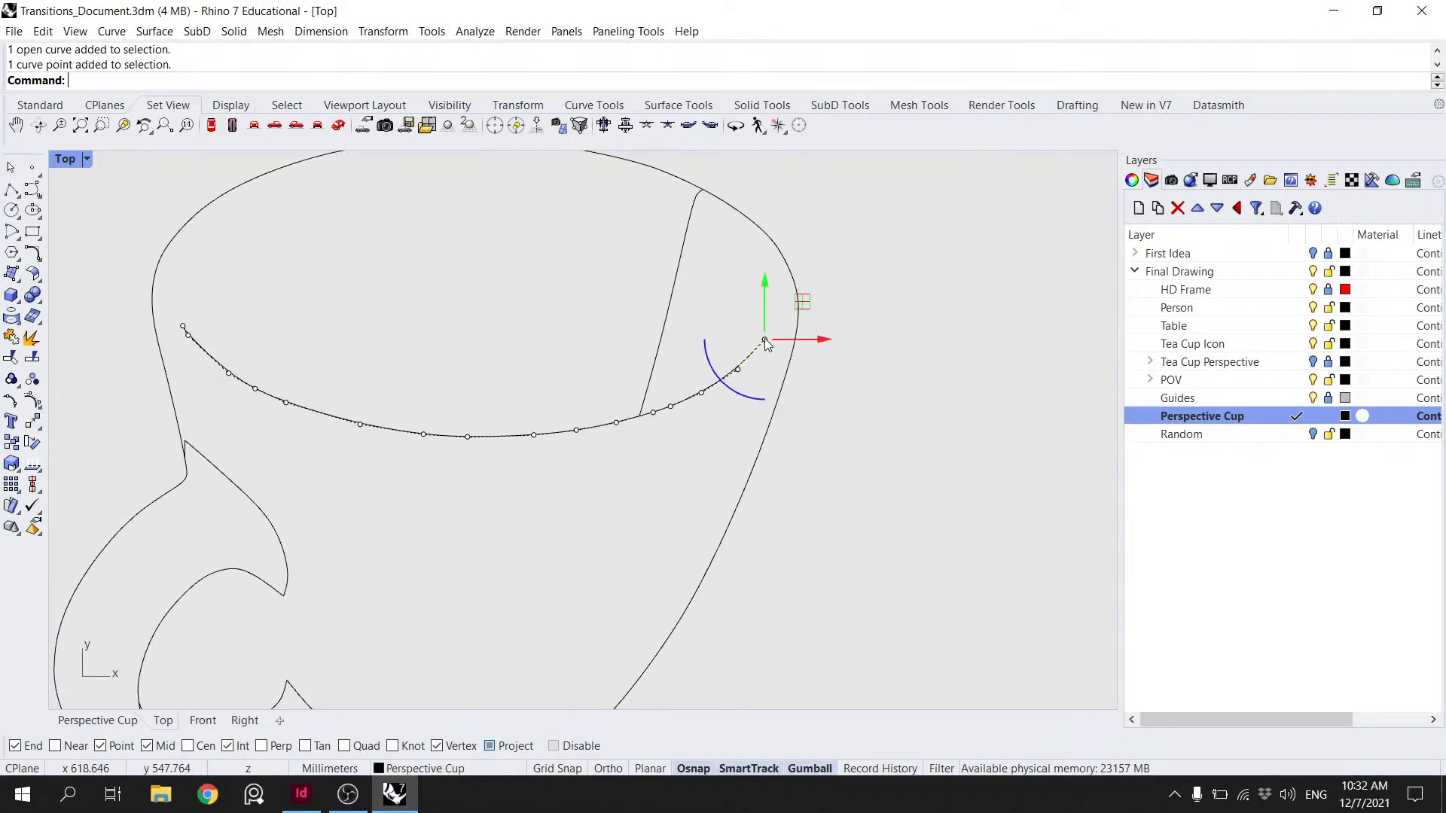
pyautogui.press('Return')
pyautogui.click(764, 339)
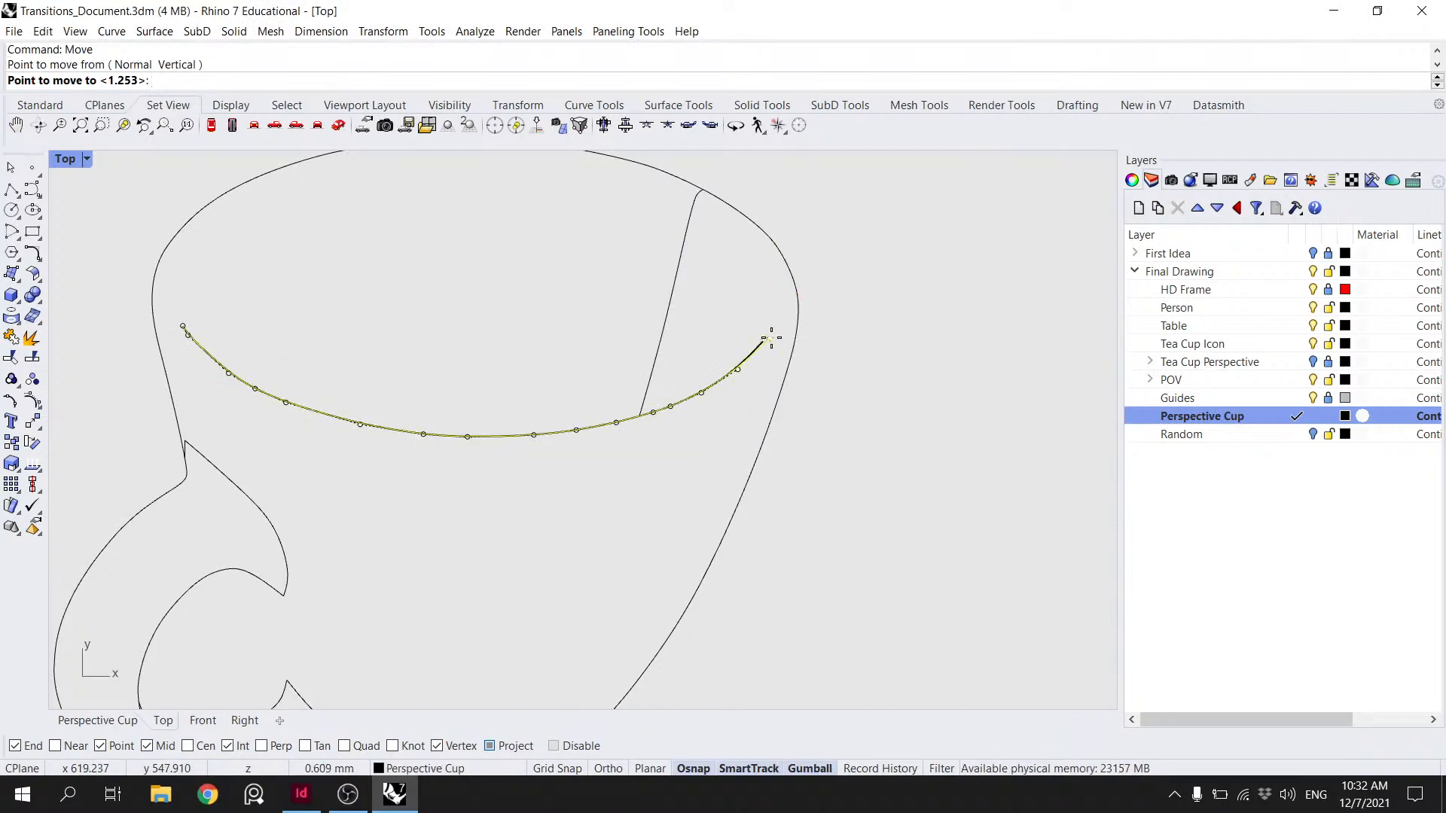
pyautogui.click(798, 302)
pyautogui.press('Escape')
pyautogui.scroll(-6, 850, 312)
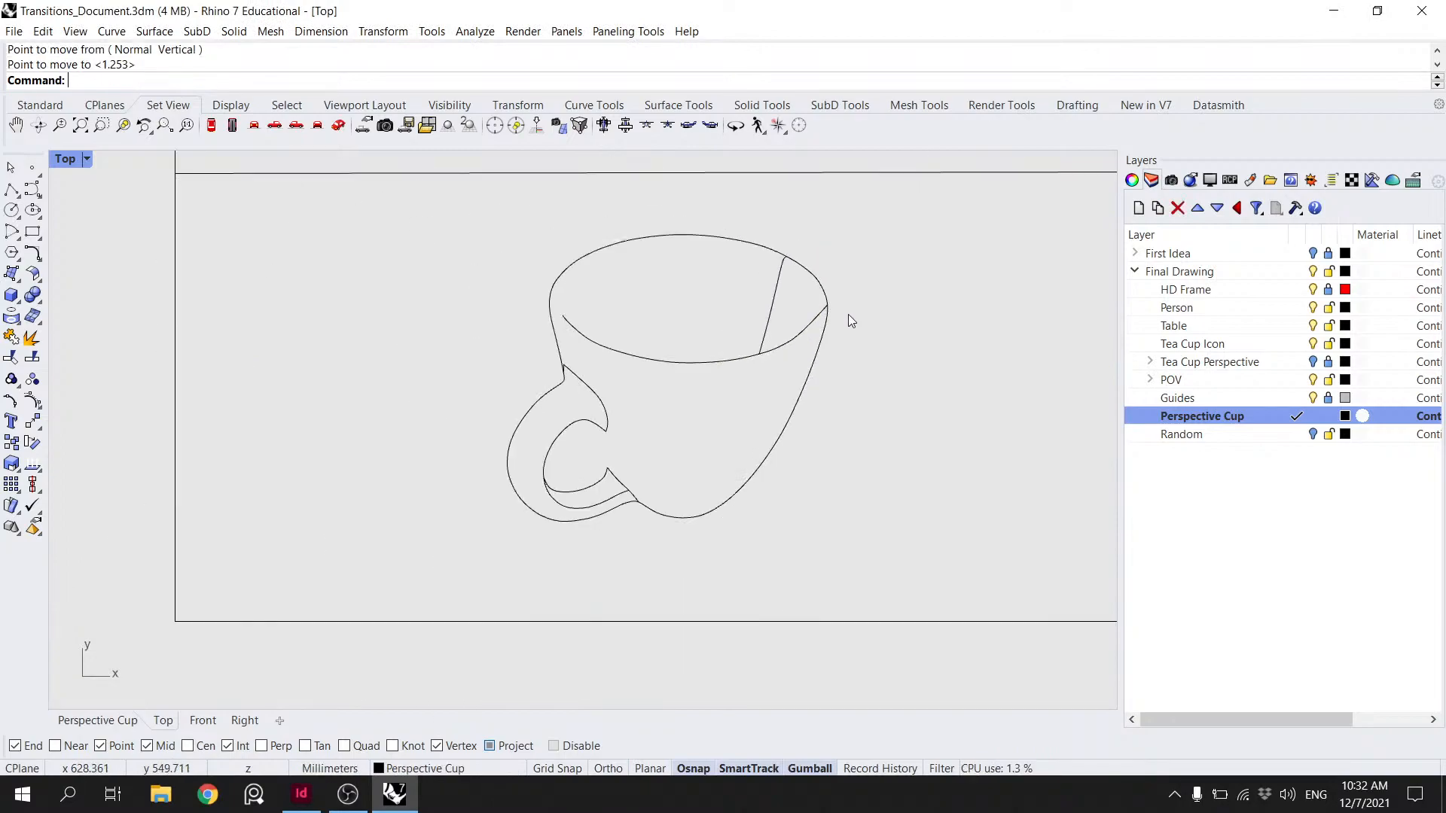
# - Move the left end control point of the front rim curve onto the cup's outline
pyautogui.click(781, 346)
pyautogui.scroll(5, 563, 315)
pyautogui.click(567, 334)
pyautogui.press('Return')
pyautogui.click(567, 332)
pyautogui.click(527, 286)
pyautogui.press('Escape')
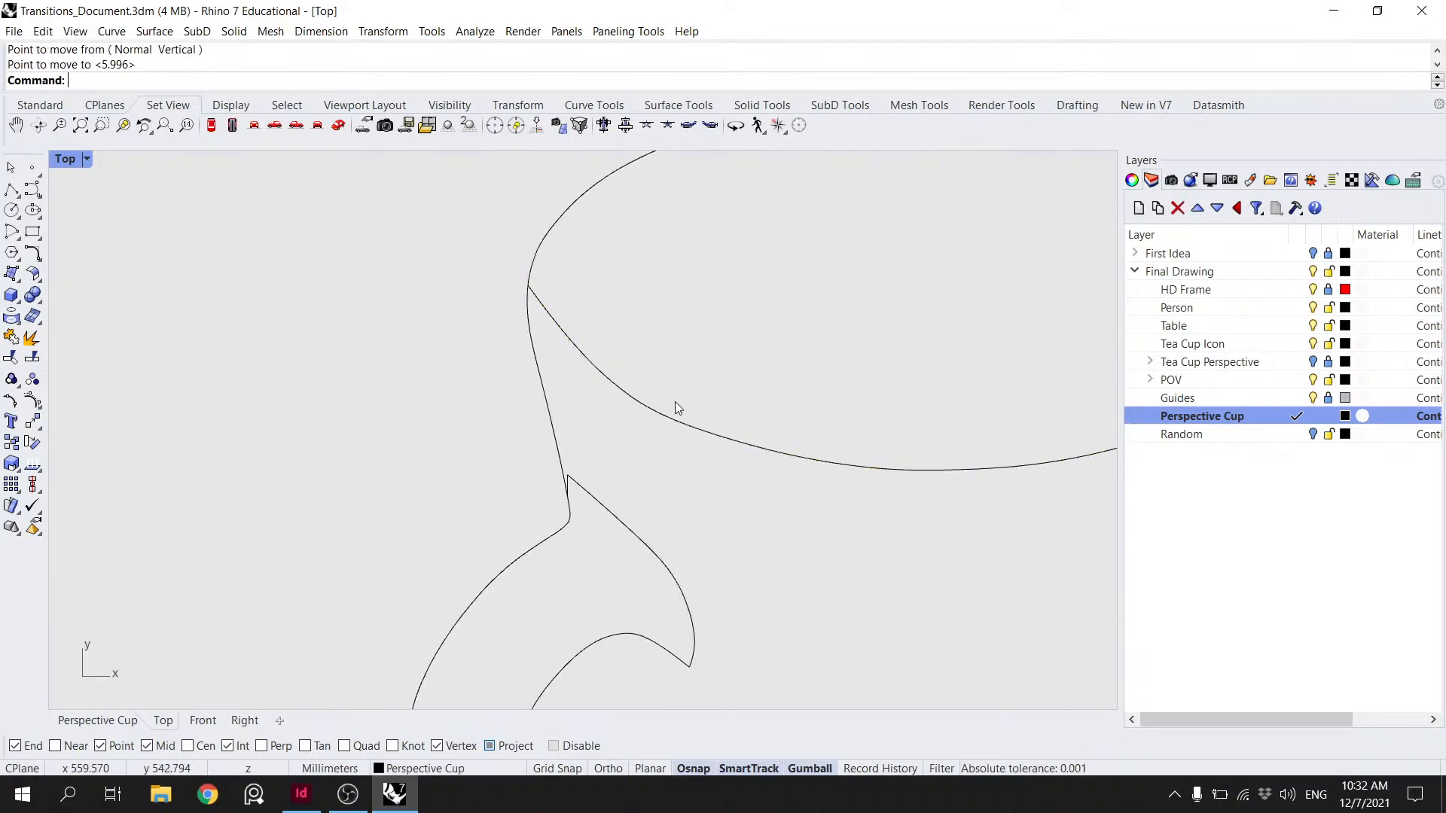
# - Rebuild the front rim curve with a point count of 6 and degree 2
pyautogui.click(672, 411)
pyautogui.scroll(-2, 672, 411)
pyautogui.write('Rebuild')
pyautogui.press('Return')
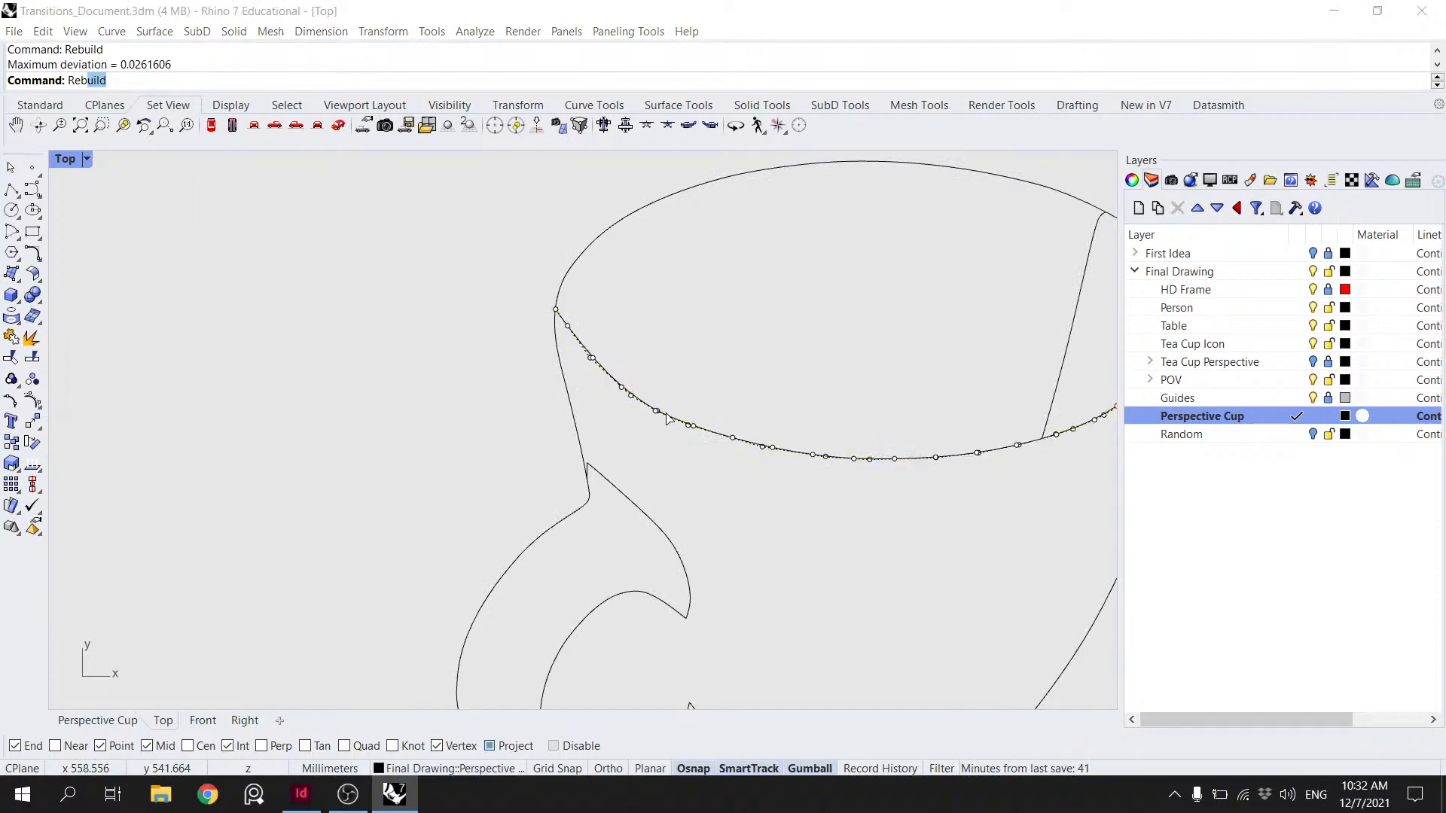
pyautogui.scroll(-3, 695, 397)
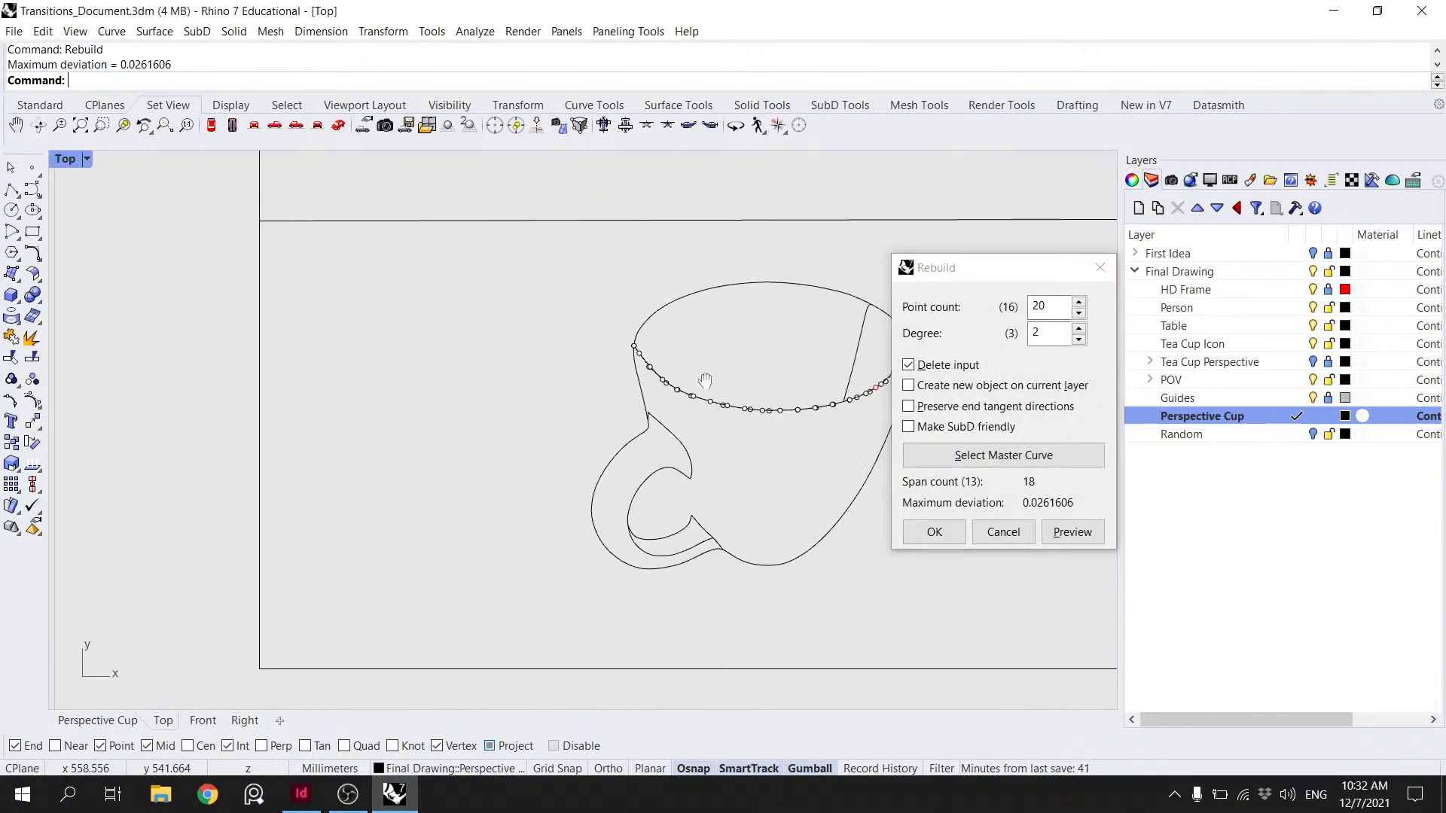
pyautogui.click(1078, 314)
pyautogui.click(1079, 304)
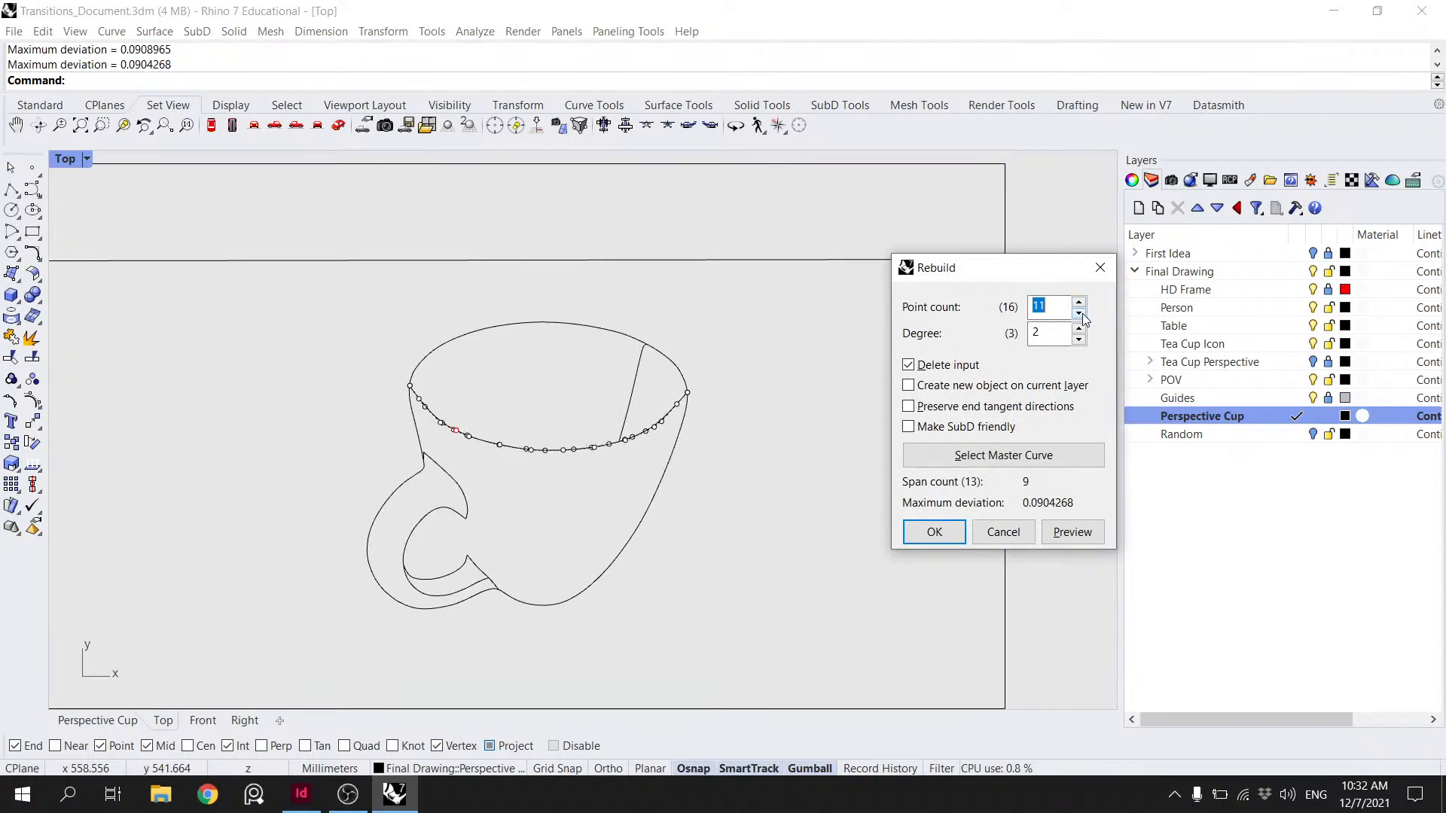
pyautogui.click(1081, 314)
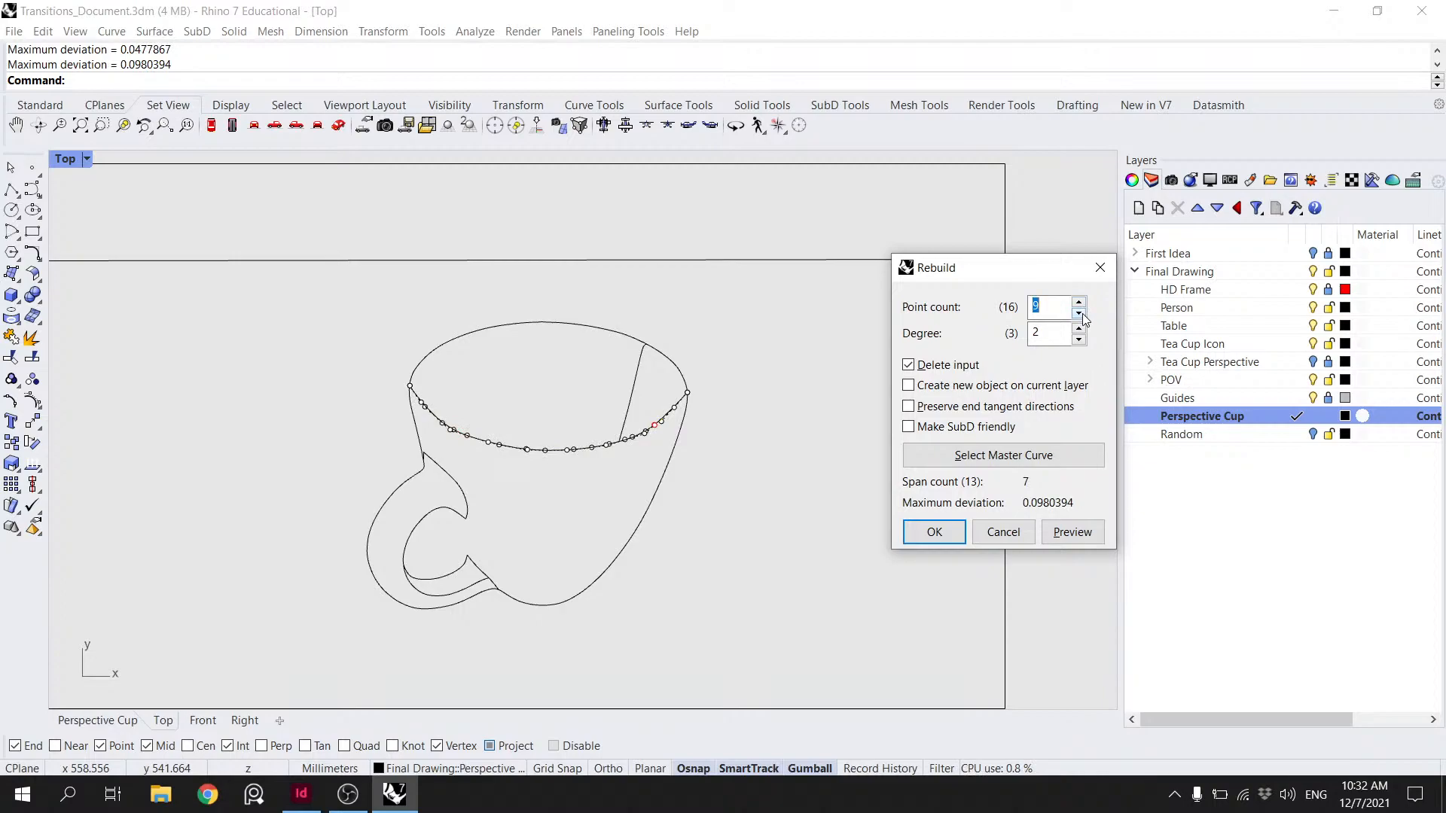
pyautogui.click(1081, 314)
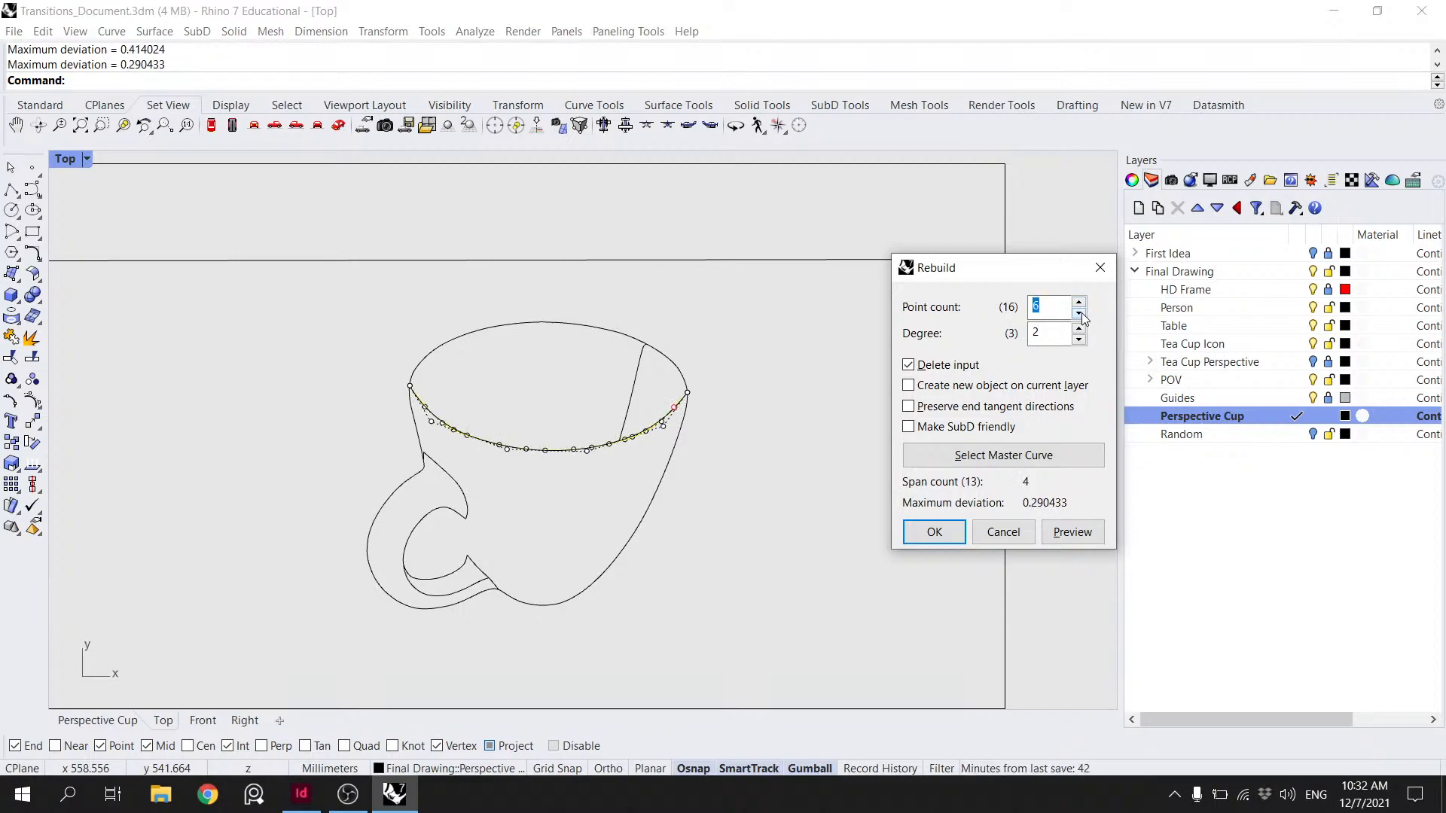
pyautogui.click(958, 531)
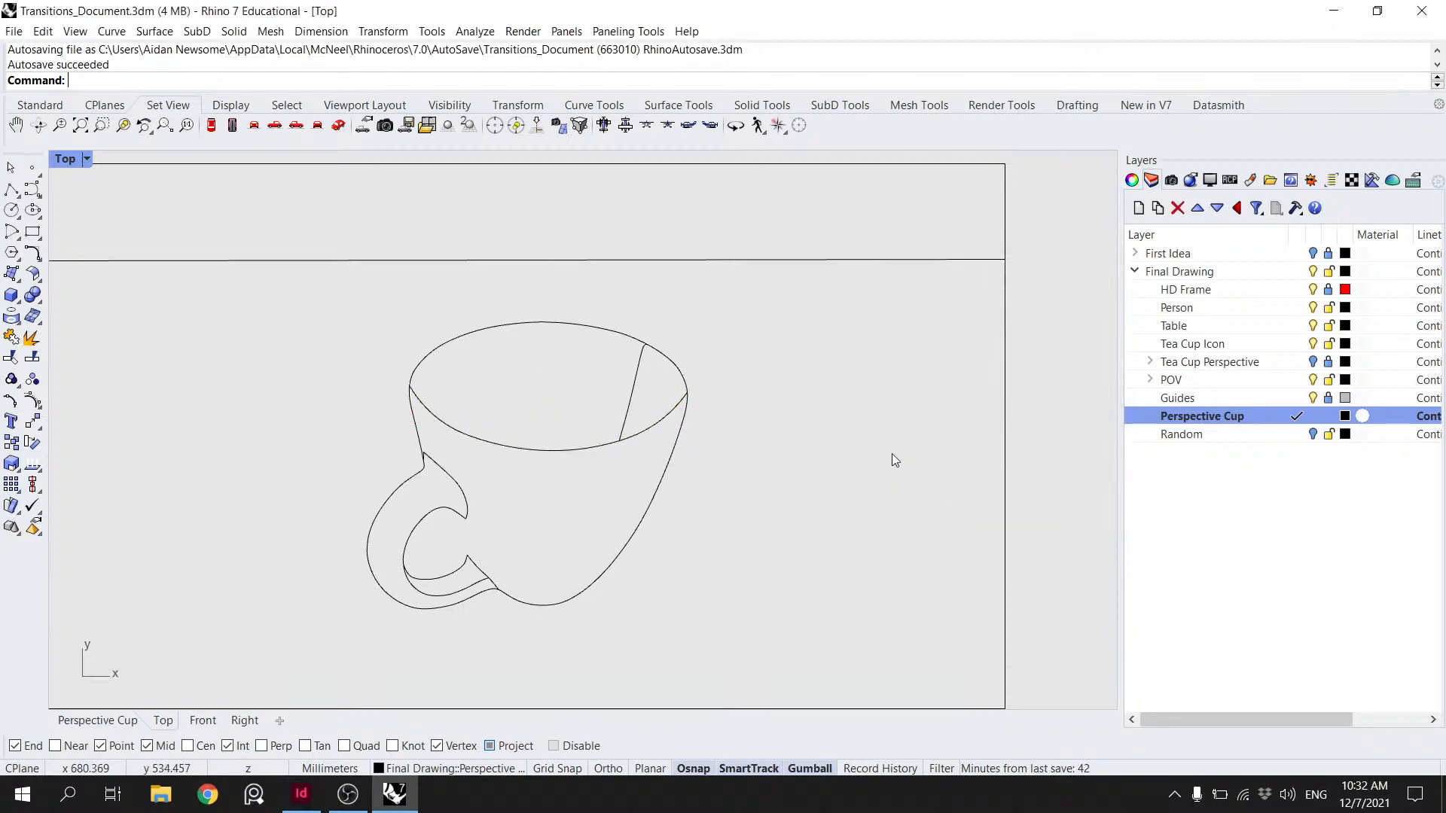
# - Inspect the rebuilt rim at the outline and undo the rebuild and the left end point's move
pyautogui.scroll(-3, 864, 444)
pyautogui.scroll(-2, 865, 442)
pyautogui.scroll(3, 864, 447)
pyautogui.scroll(6, 568, 419)
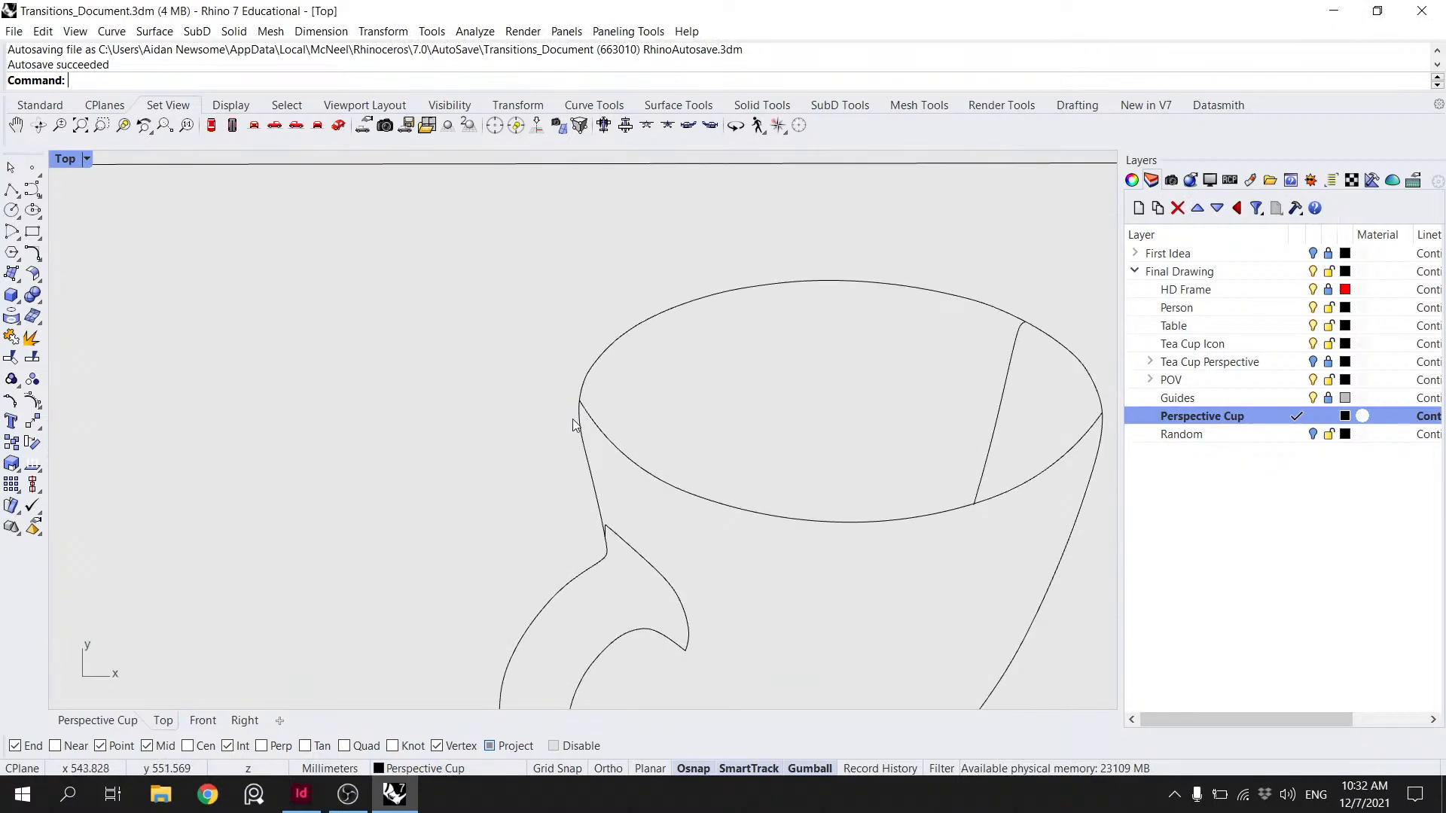
pyautogui.click(602, 412)
pyautogui.scroll(-4, 662, 413)
pyautogui.hotkey('ctrl', 'z')
pyautogui.hotkey('ctrl', 'z')
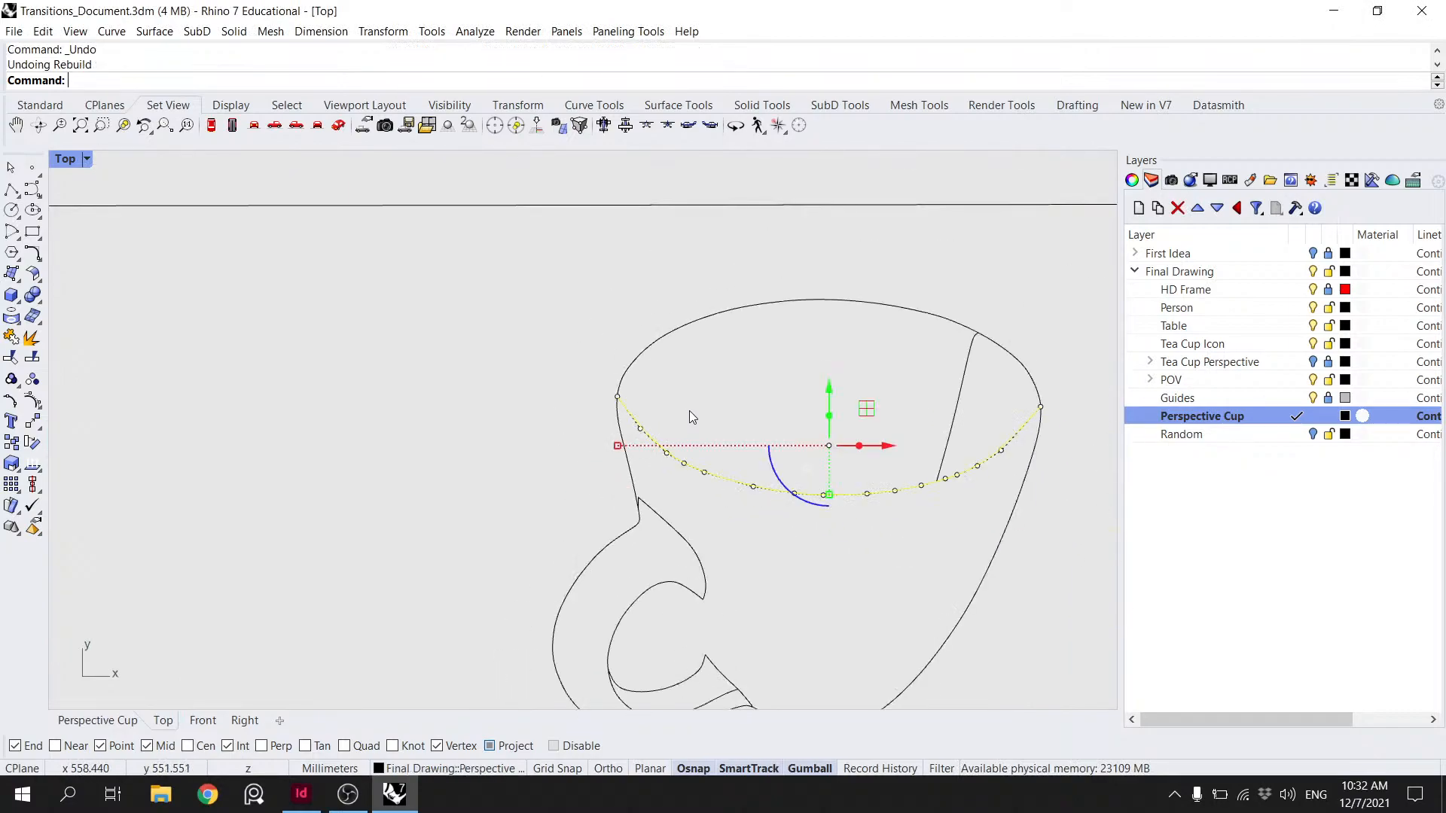
pyautogui.scroll(-2, 757, 412)
pyautogui.press('Escape')
# - Move the front rim curve's left end control point onto the cup's outline again
pyautogui.scroll(10, 680, 417)
pyautogui.click(655, 421)
pyautogui.click(651, 416)
pyautogui.write('Move')
pyautogui.press('Return')
pyautogui.click(651, 416)
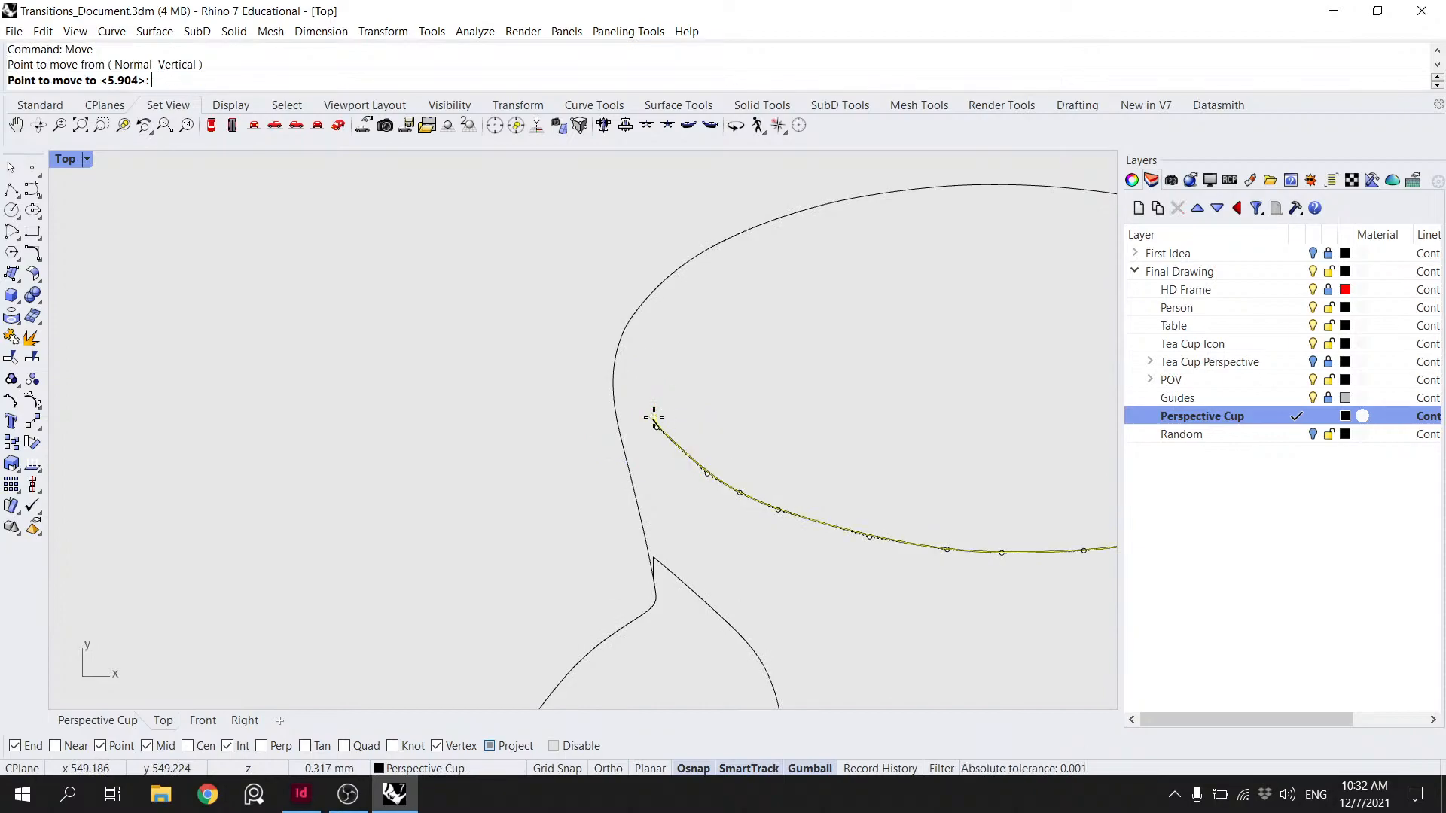
pyautogui.click(614, 367)
pyautogui.press('Escape')
# - Rebuild the front rim curve with a point count of 16 and degree 2
pyautogui.click(716, 478)
pyautogui.write('Rebuild')
pyautogui.press('Return')
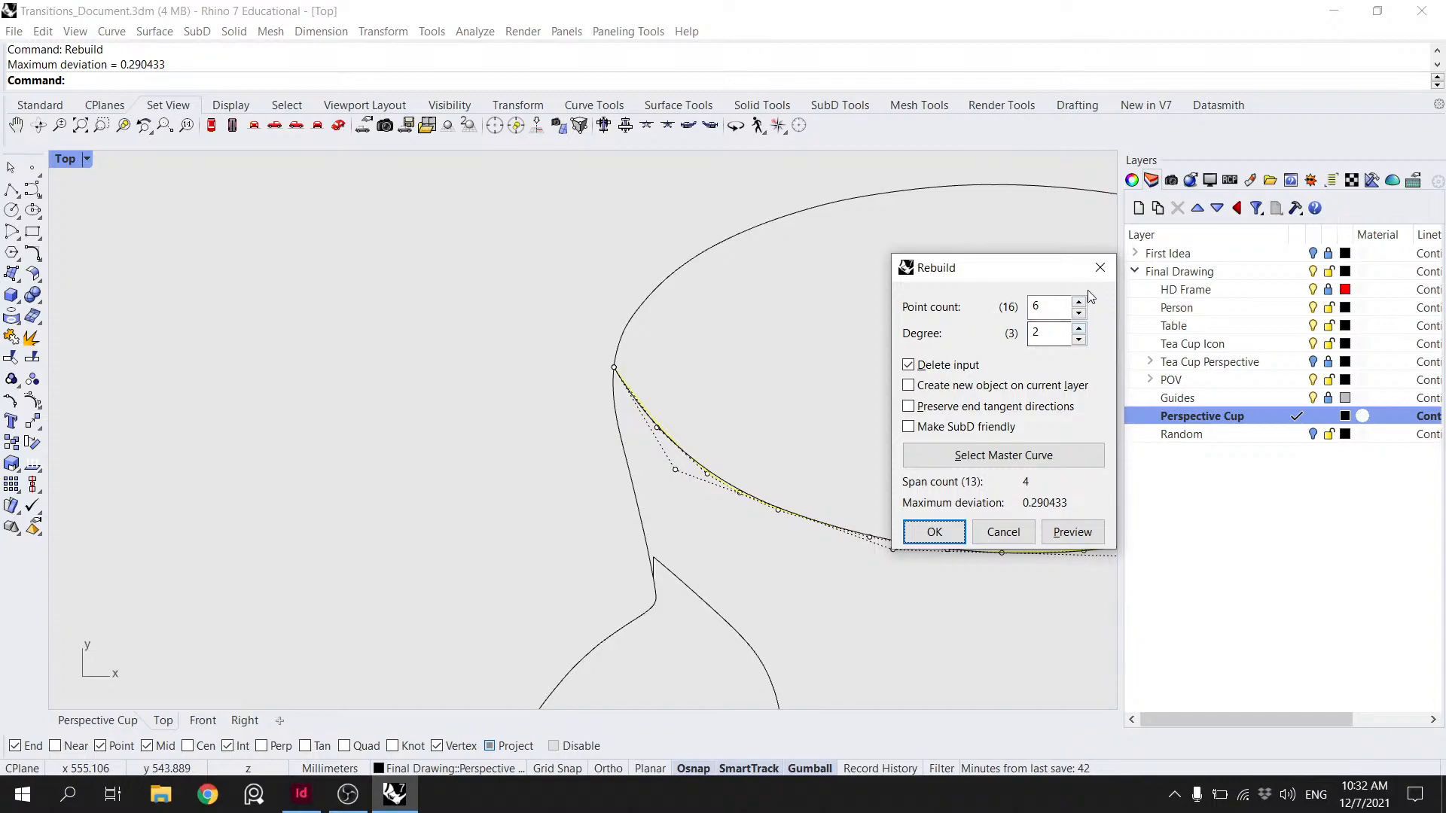
pyautogui.click(1080, 303)
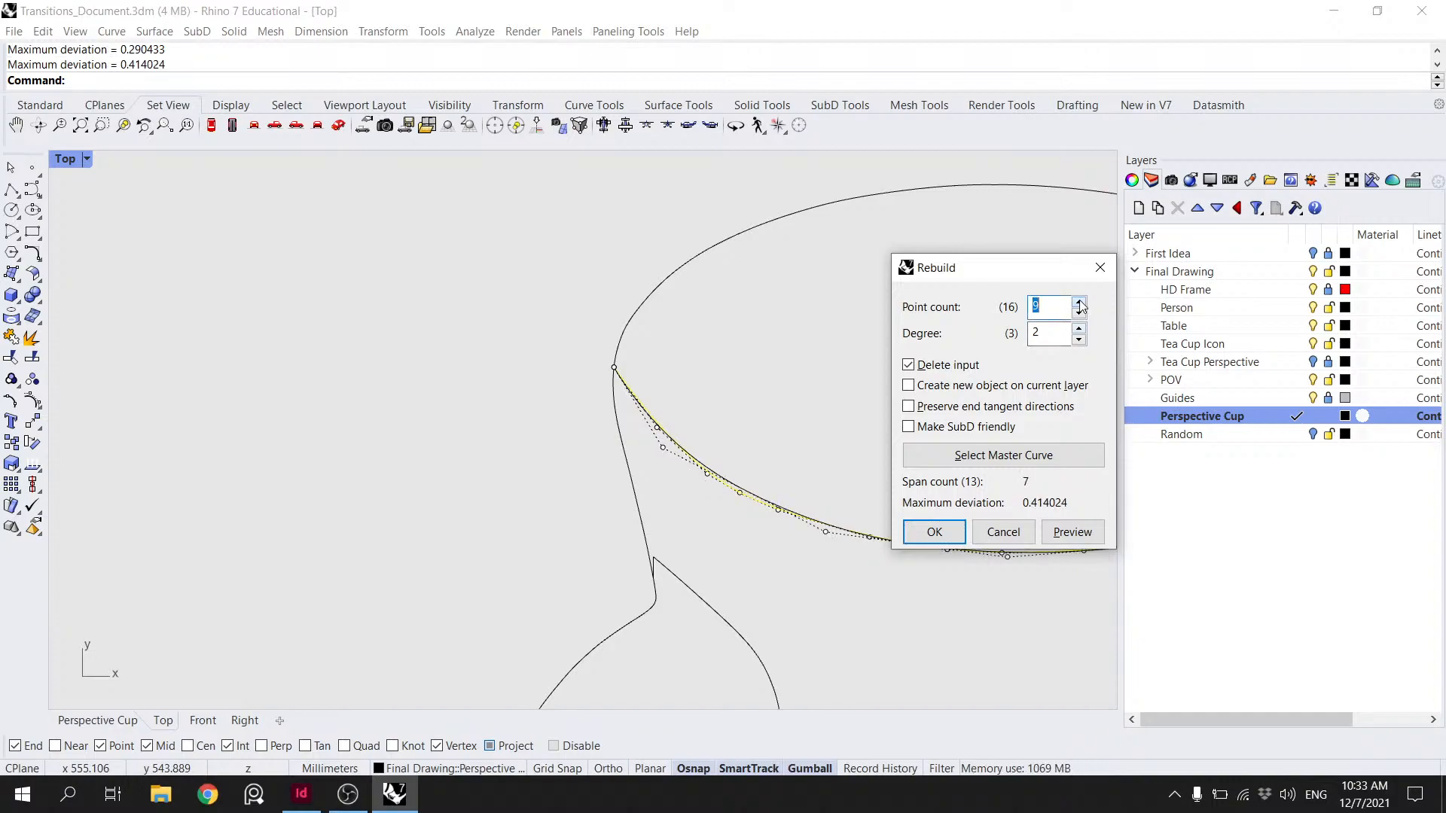
pyautogui.click(1080, 302)
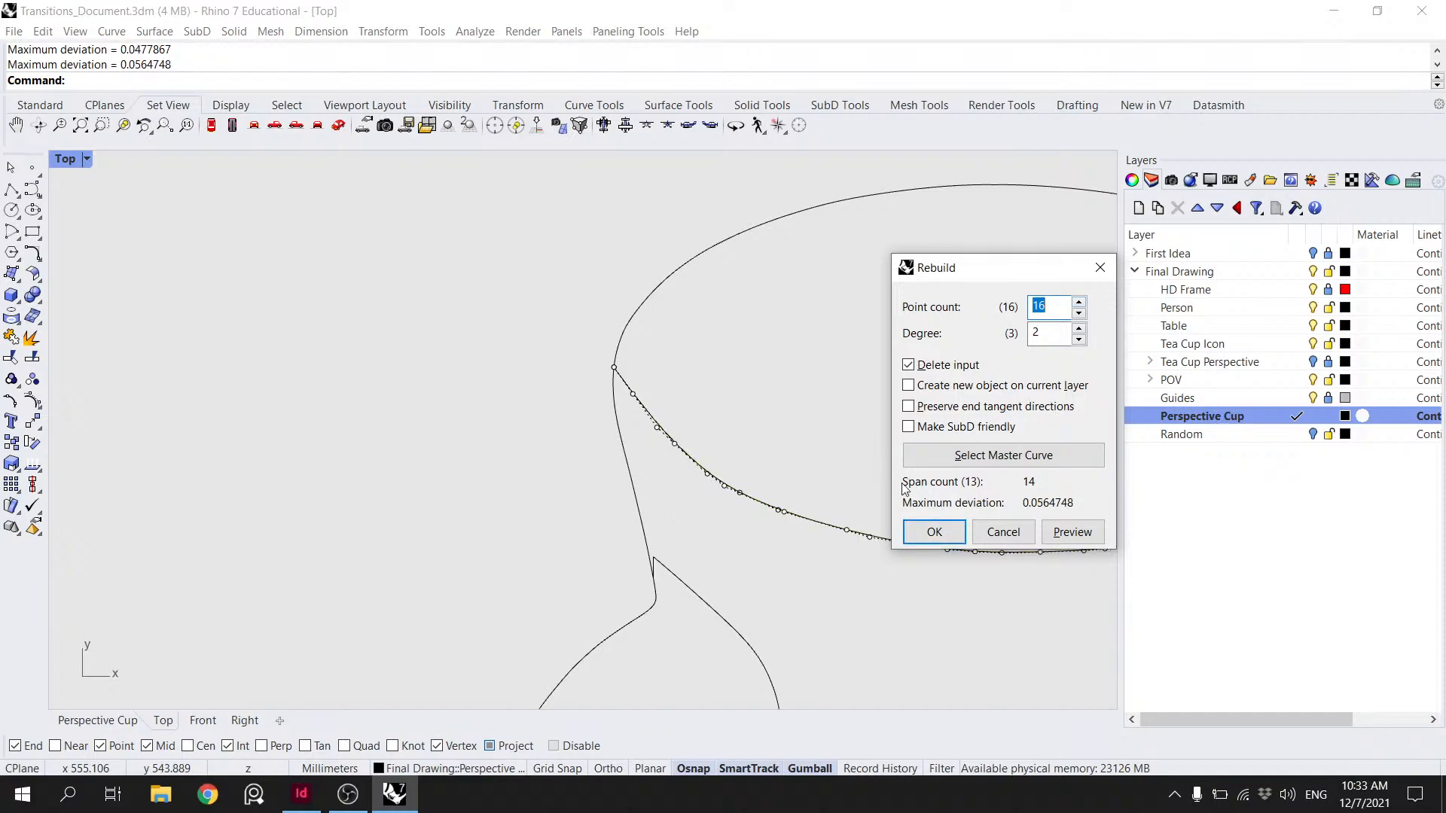
pyautogui.click(917, 528)
# - Rebuild the front rim curve again with a point count of 10 and degree 2
pyautogui.scroll(-3, 867, 437)
pyautogui.scroll(-3, 813, 486)
pyautogui.moveTo(866, 558); pyautogui.dragTo(768, 464)
pyautogui.write('Rebuild')
pyautogui.press('Return')
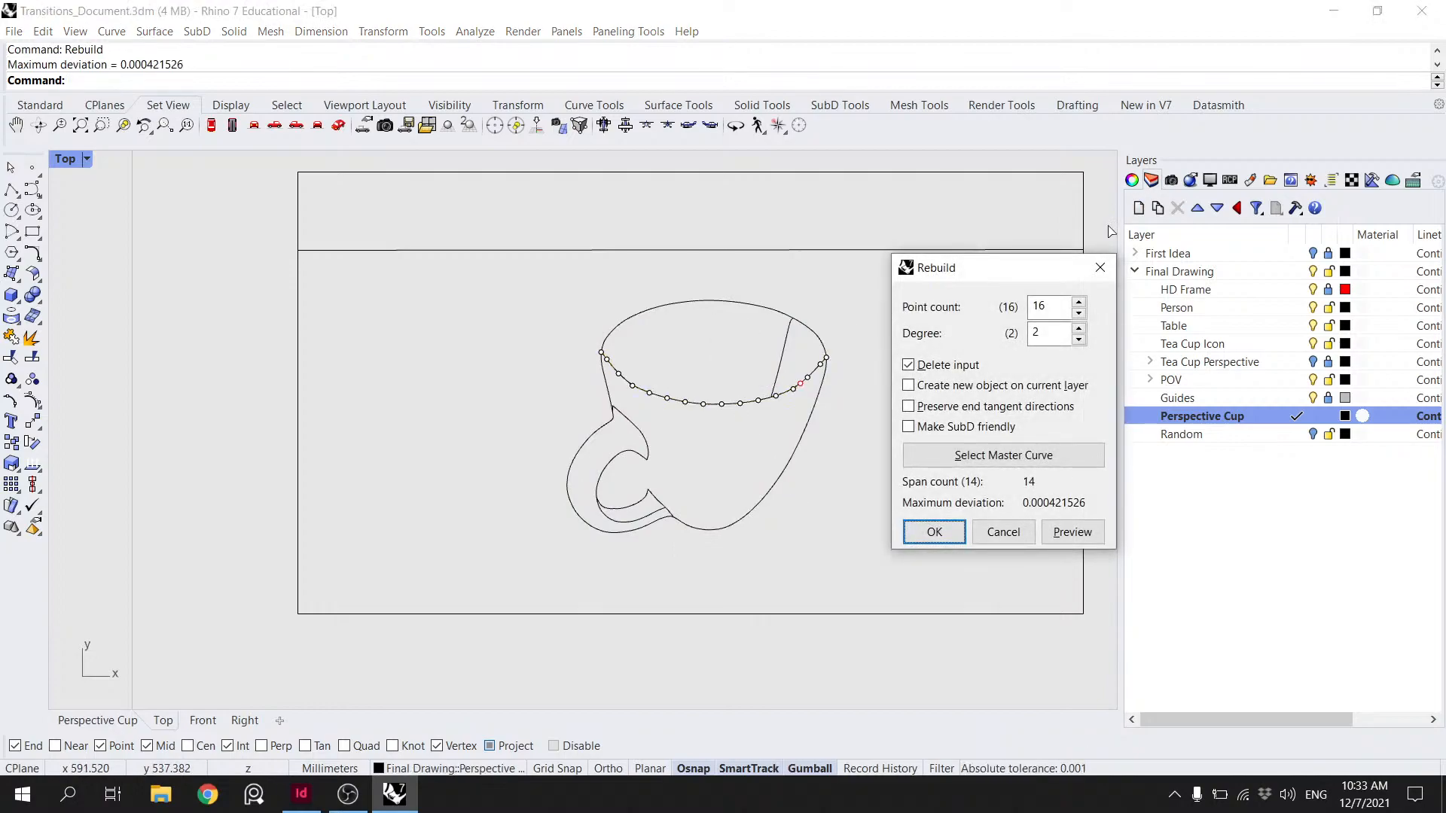
pyautogui.click(1079, 316)
pyautogui.click(1079, 316)
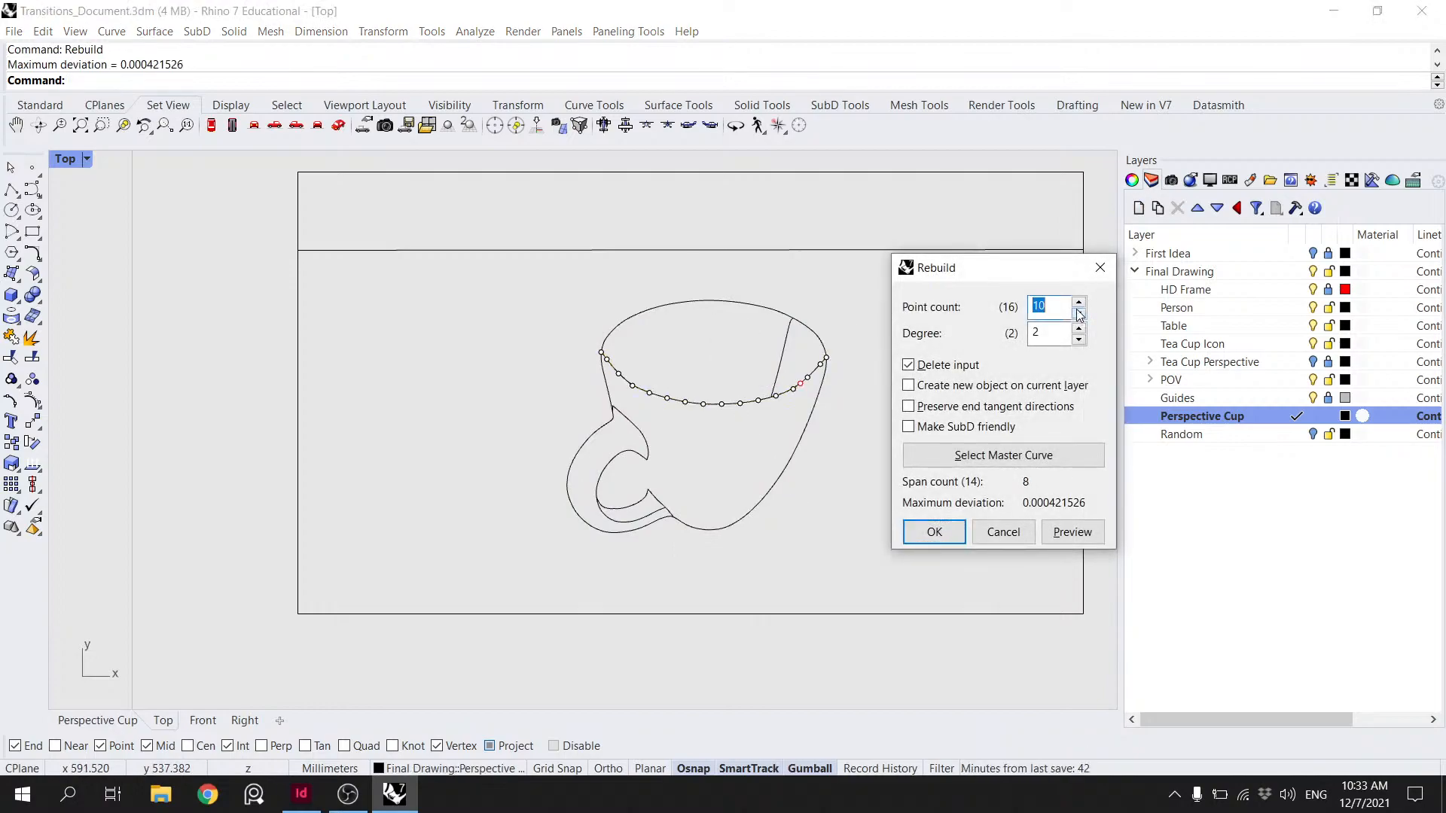
pyautogui.click(934, 532)
# - Try to delete control points along the front rim curve, and undo the deletions
pyautogui.click(705, 407)
pyautogui.scroll(3, 633, 391)
pyautogui.press('Delete')
pyautogui.hotkey('ctrl', 'z')
pyautogui.hotkey('ctrl', 'z')
pyautogui.click(670, 397)
pyautogui.click(634, 382)
pyautogui.press('Delete')
pyautogui.scroll(-2, 698, 416)
pyautogui.hotkey('ctrl', 'z')
pyautogui.press('Escape')
# - Undo back through the front rim curve's end point moves and its paste
pyautogui.click(768, 419)
pyautogui.press('Escape')
pyautogui.press('Escape')
pyautogui.scroll(-8, 863, 417)
pyautogui.scroll(-5, 708, 437)
pyautogui.scroll(8, 738, 433)
pyautogui.hotkey('ctrl', 'z')
pyautogui.hotkey('ctrl', 'z')
pyautogui.press('Escape')
pyautogui.click(724, 399)
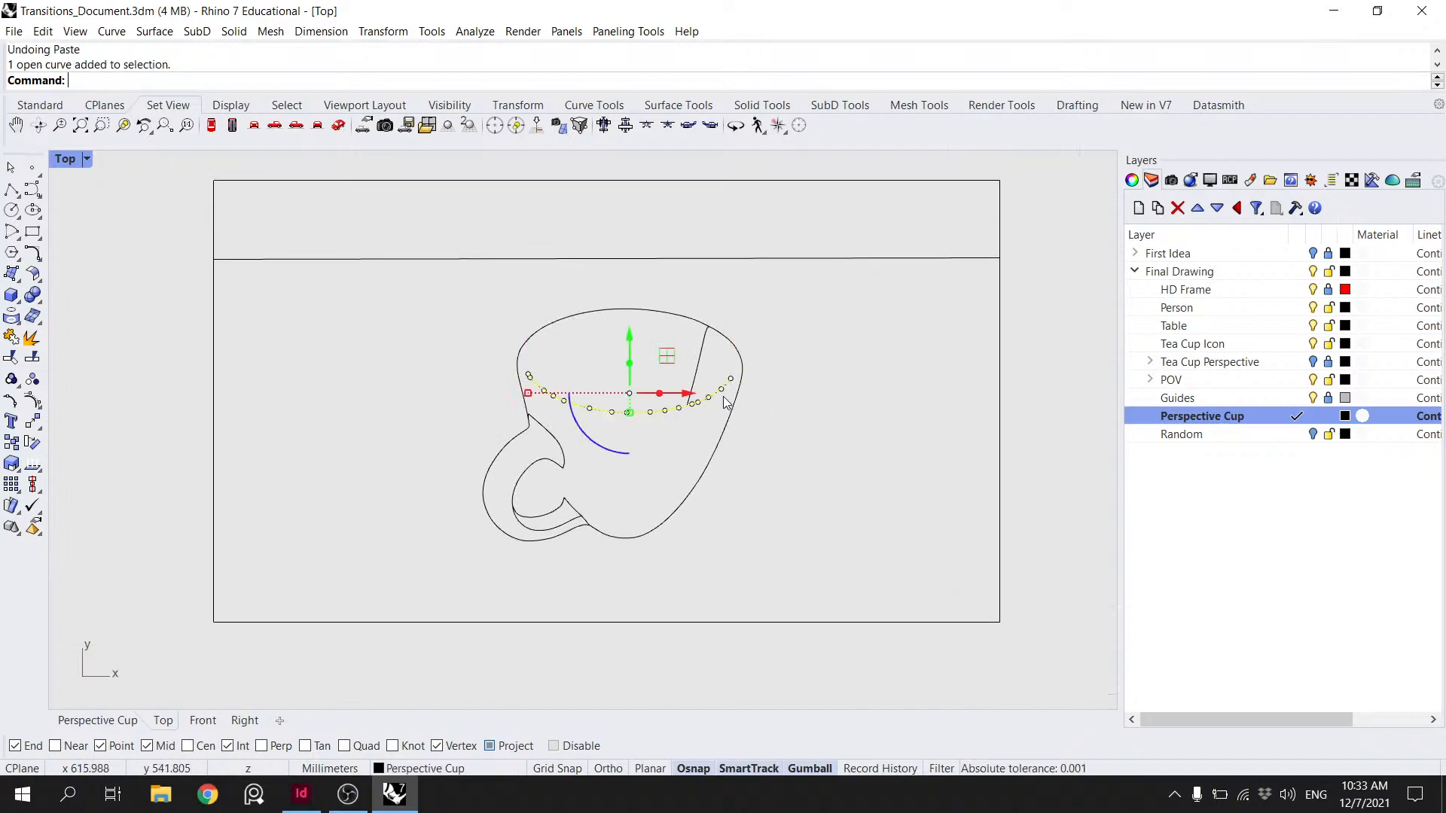
pyautogui.scroll(6, 733, 376)
pyautogui.click(727, 382)
pyautogui.write('Extend')
pyautogui.press('Return')
pyautogui.click(726, 384)
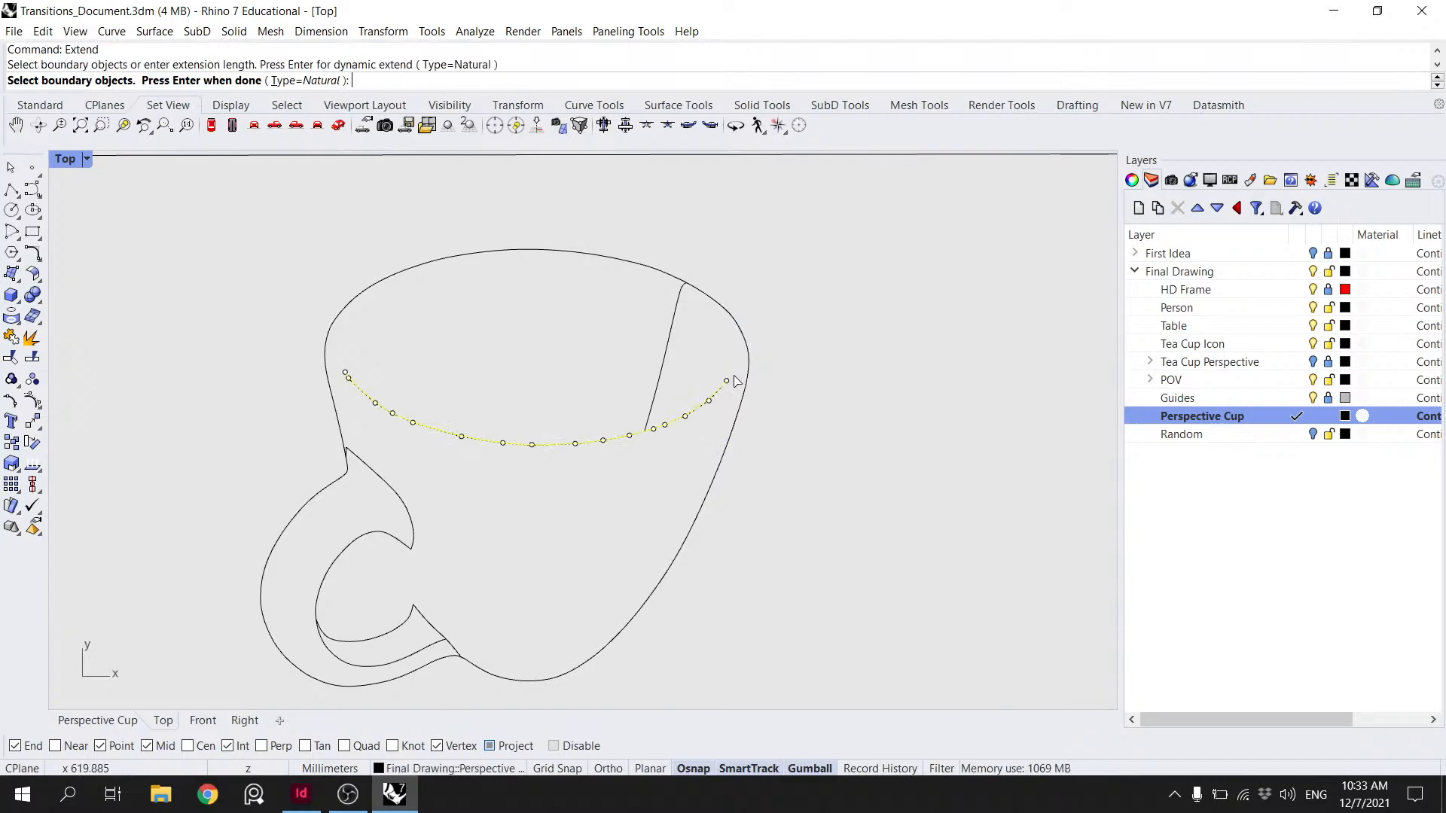
pyautogui.press('Escape')
# - Extend the right end of the front rim curve to the cup's outline
pyautogui.click(719, 386)
pyautogui.write('Extend')
pyautogui.press('Return')
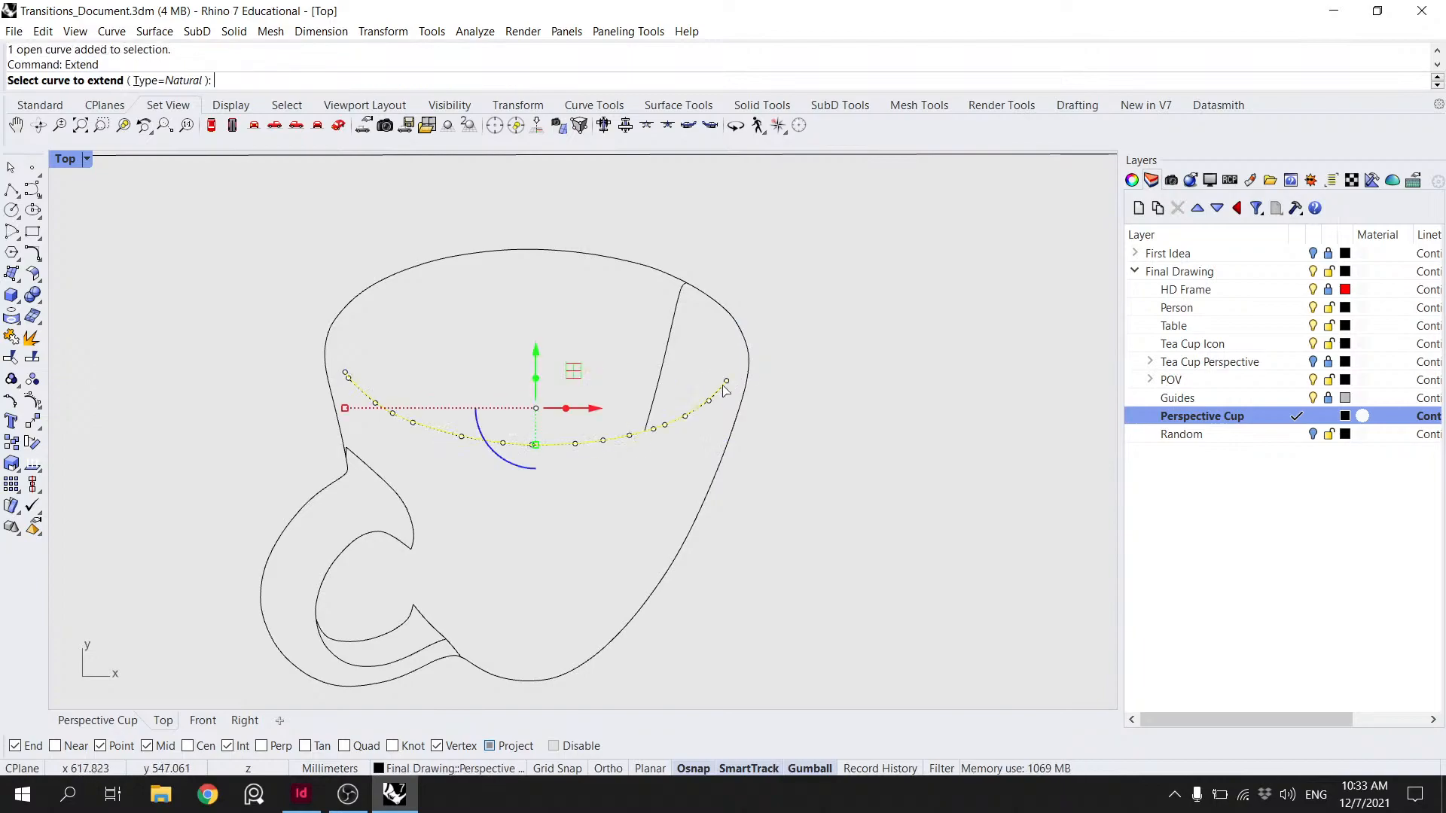
pyautogui.click(729, 385)
pyautogui.click(748, 355)
pyautogui.press('Return')
pyautogui.click(646, 423)
pyautogui.click(670, 423)
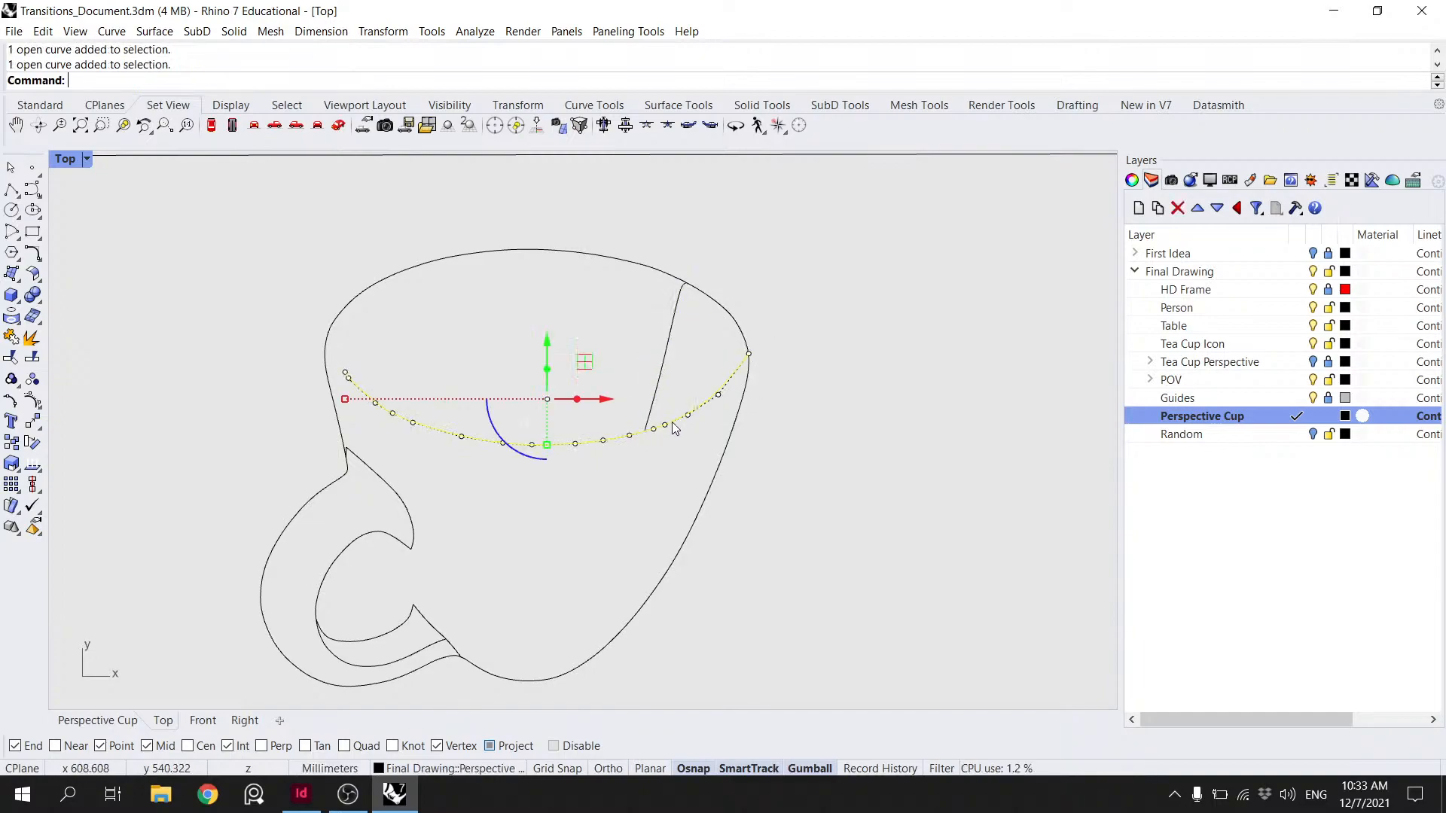
# - Try to extend the rim curve's left end and delete a control point near it, and undo the deletion
pyautogui.moveTo(428, 409); pyautogui.dragTo(426, 402, button='right')
pyautogui.click(344, 367)
pyautogui.press('Return')
pyautogui.press('Escape')
pyautogui.click(351, 376)
pyautogui.press('Delete')
pyautogui.hotkey('ctrl', 'z')
pyautogui.scroll(8, 291, 399)
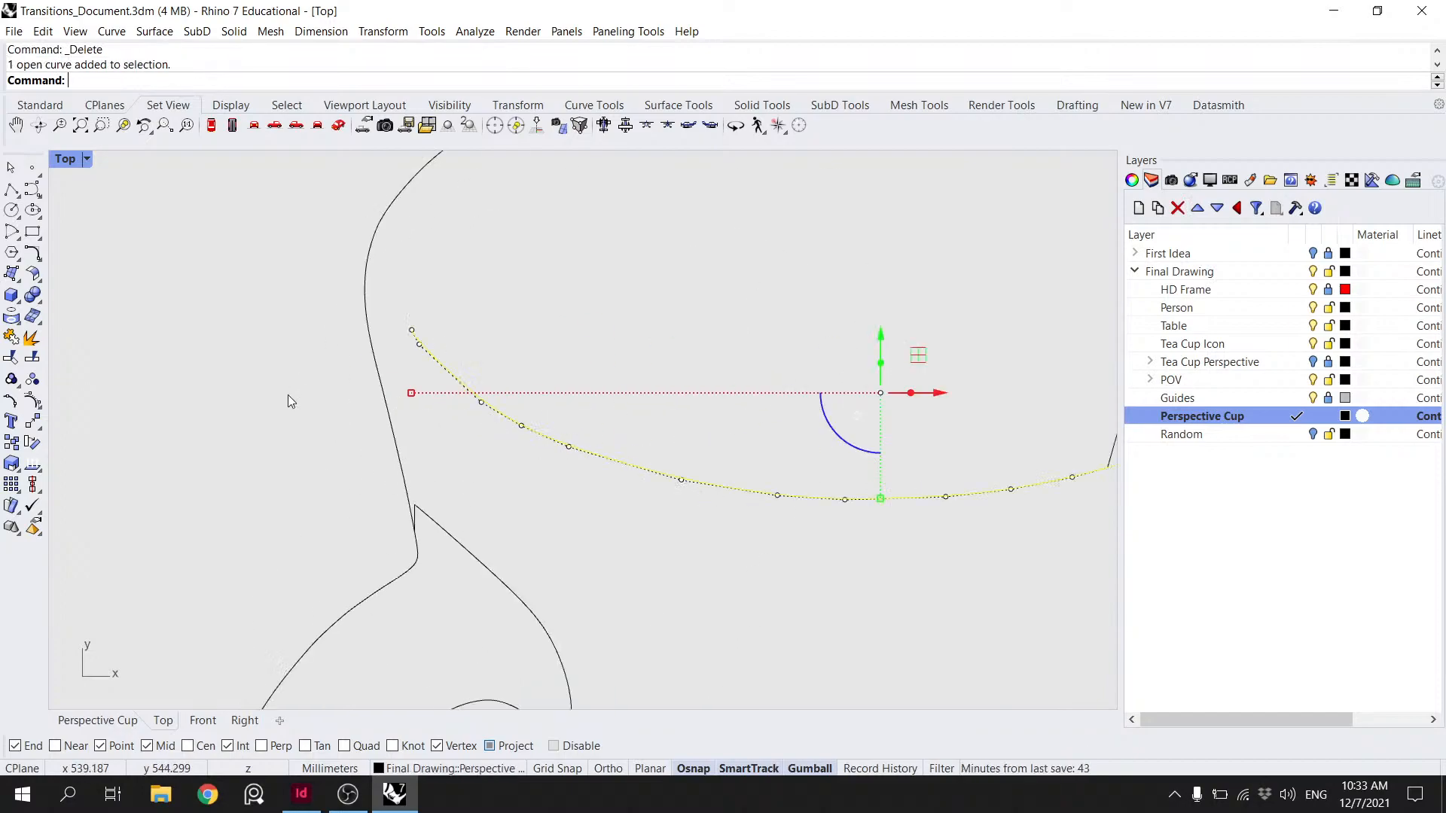
# - Delete the front rim curve's left end control point and extend that end past the cup's outline
pyautogui.click(413, 329)
pyautogui.press('Delete')
pyautogui.click(439, 363)
pyautogui.click(476, 411)
pyautogui.write('Ext')
pyautogui.press('Return')
pyautogui.click(418, 348)
pyautogui.click(323, 250)
pyautogui.press('Return')
# - Trim the overshooting left end of the front rim curve at the cup's outline
pyautogui.click(368, 244)
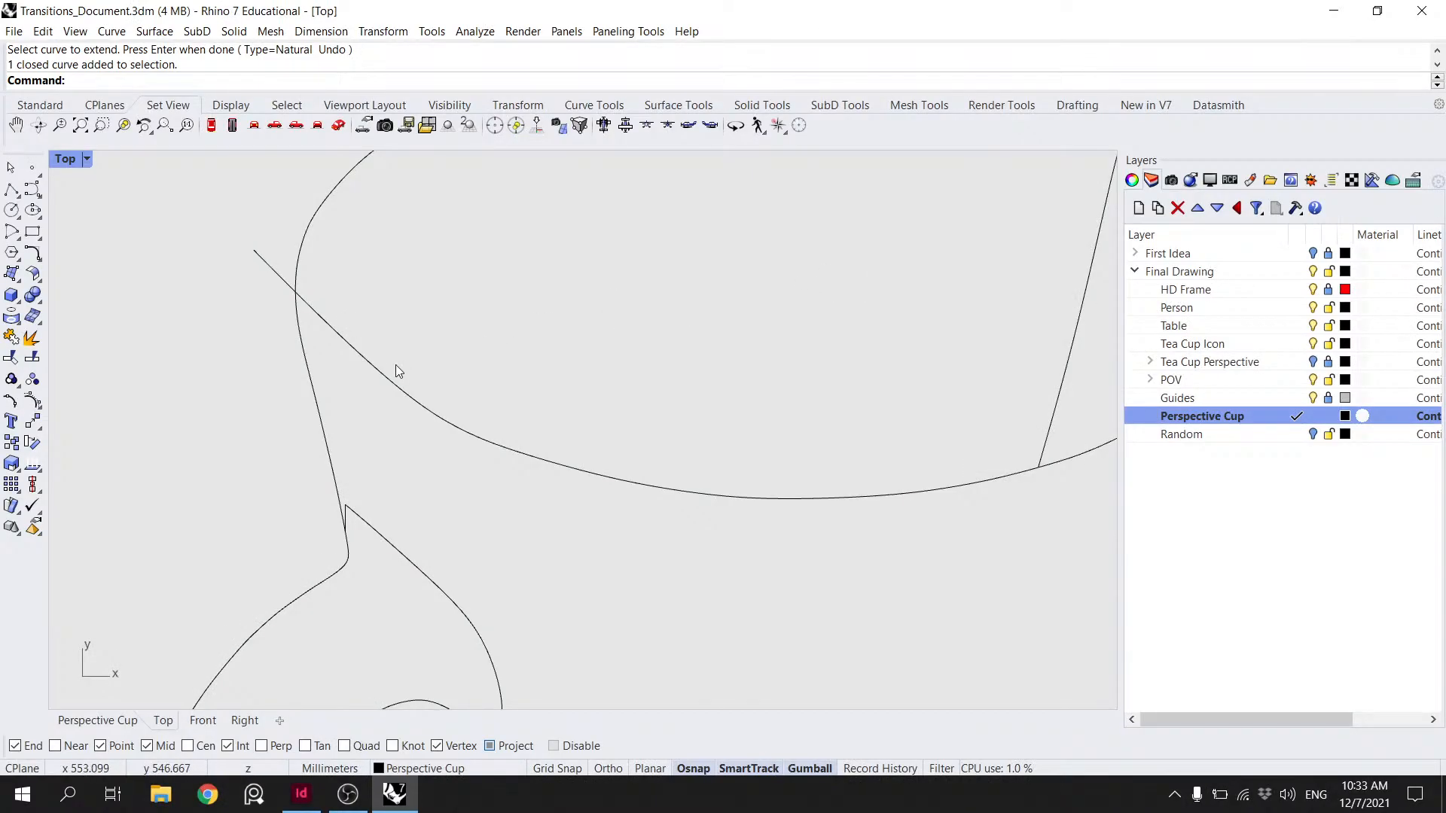
pyautogui.click(398, 372)
pyautogui.write('trim')
pyautogui.press('Return')
pyautogui.click(276, 277)
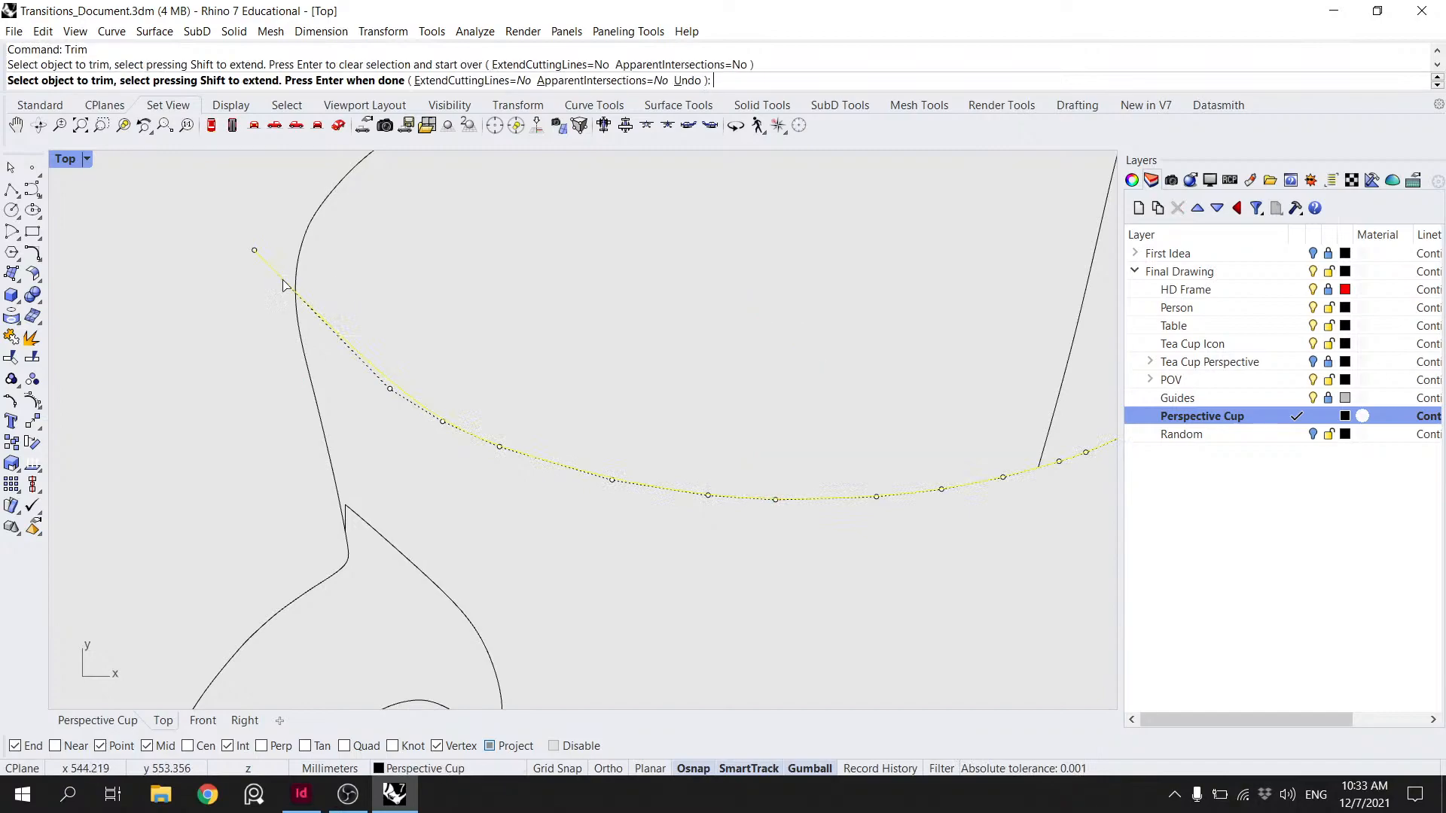
pyautogui.press('Return')
pyautogui.click(298, 263)
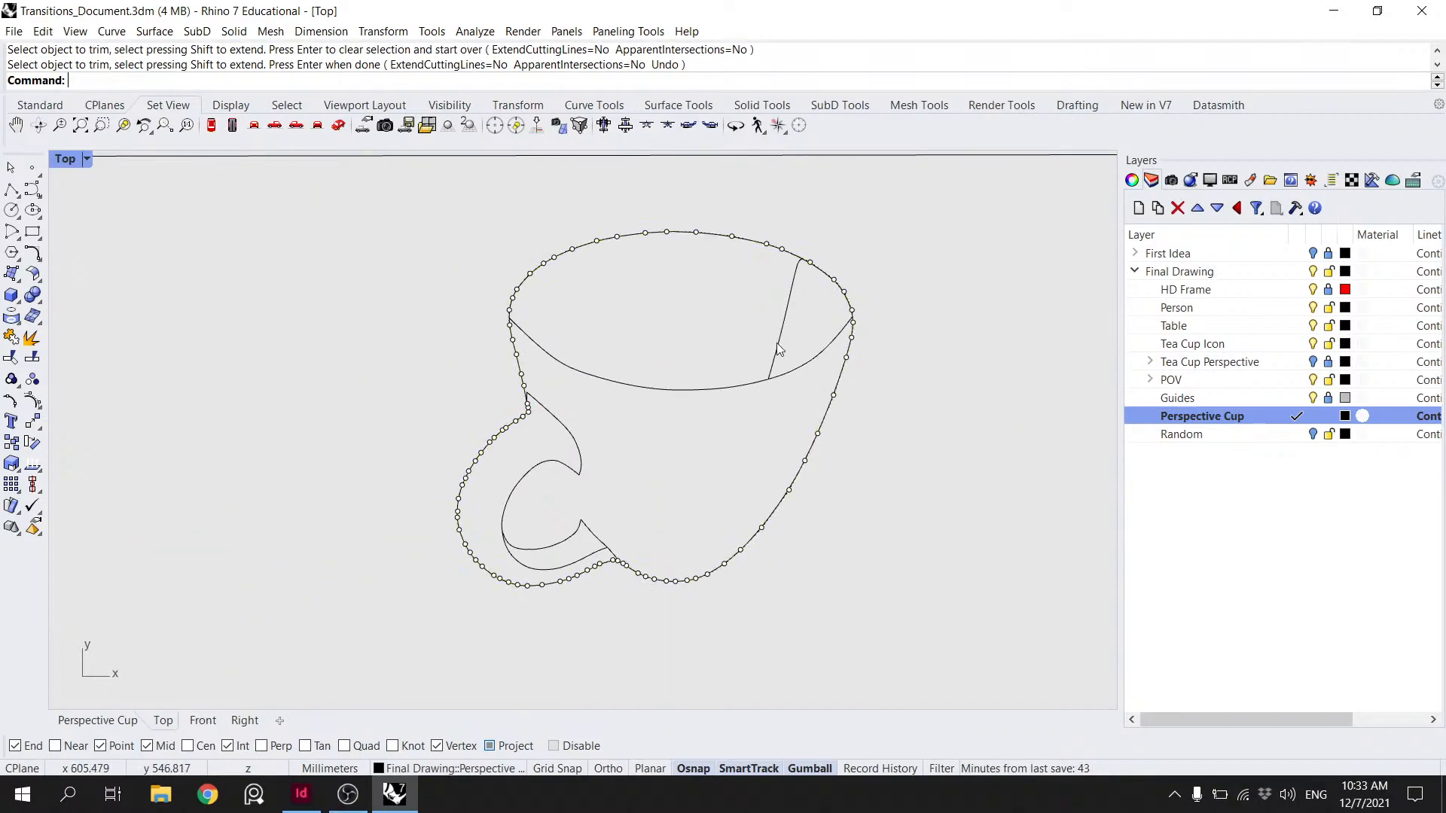
# - Try to trim the overshooting right end of the front rim curve at the cup's outline
pyautogui.click(693, 378)
pyautogui.scroll(4, 698, 369)
pyautogui.press('Escape')
pyautogui.scroll(15, 717, 355)
pyautogui.click(699, 350)
pyautogui.moveTo(698, 350); pyautogui.dragTo(699, 345, button='right')
pyautogui.click(705, 298)
pyautogui.press('Escape')
pyautogui.click(698, 329)
pyautogui.rightClick(734, 320)
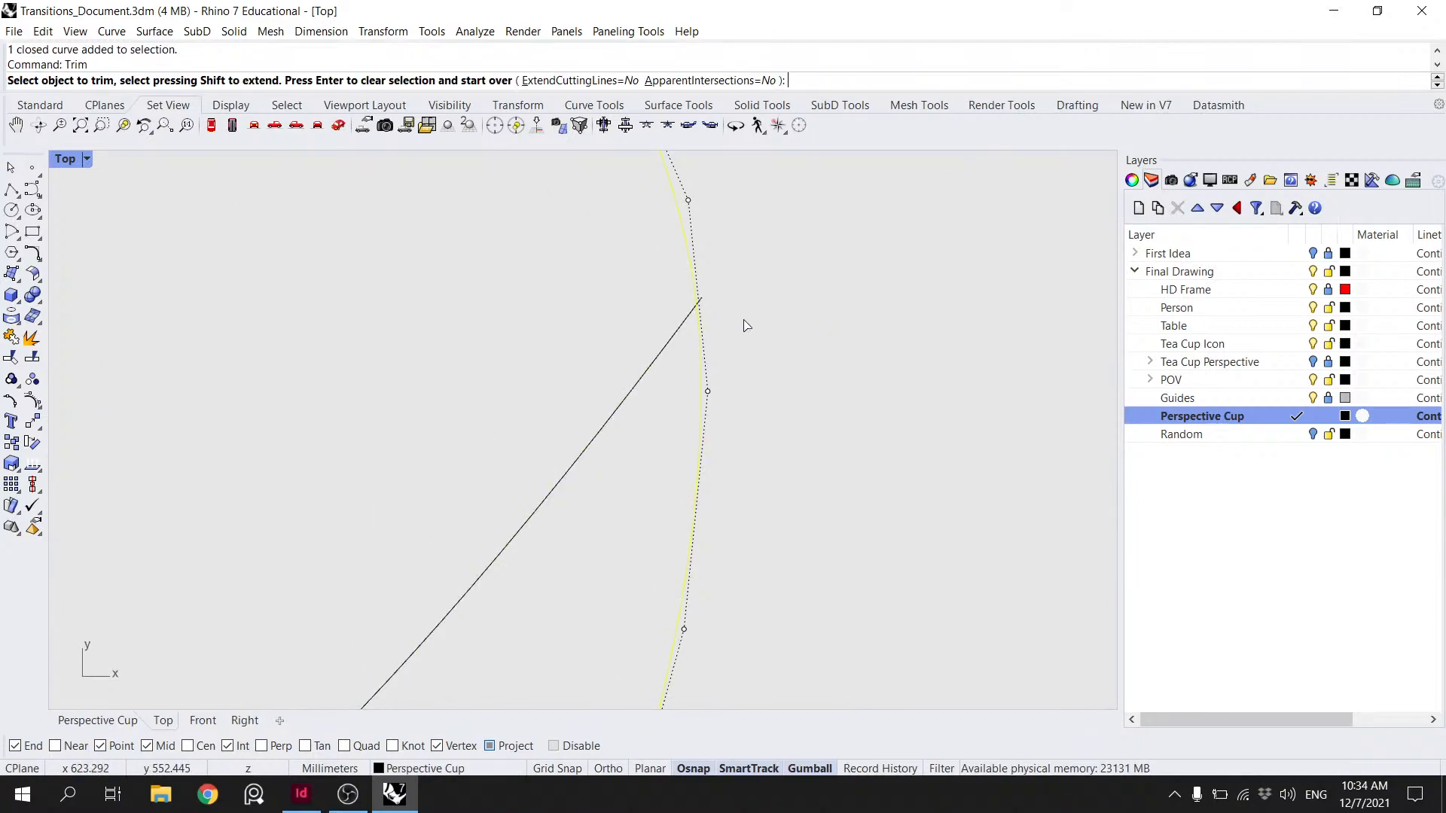
pyautogui.click(700, 299)
pyautogui.rightClick(706, 309)
pyautogui.press('Escape')
# - Try to move the trimmed right end point of the rim curve, and undo back through the trim
pyautogui.click(694, 311)
pyautogui.click(695, 305)
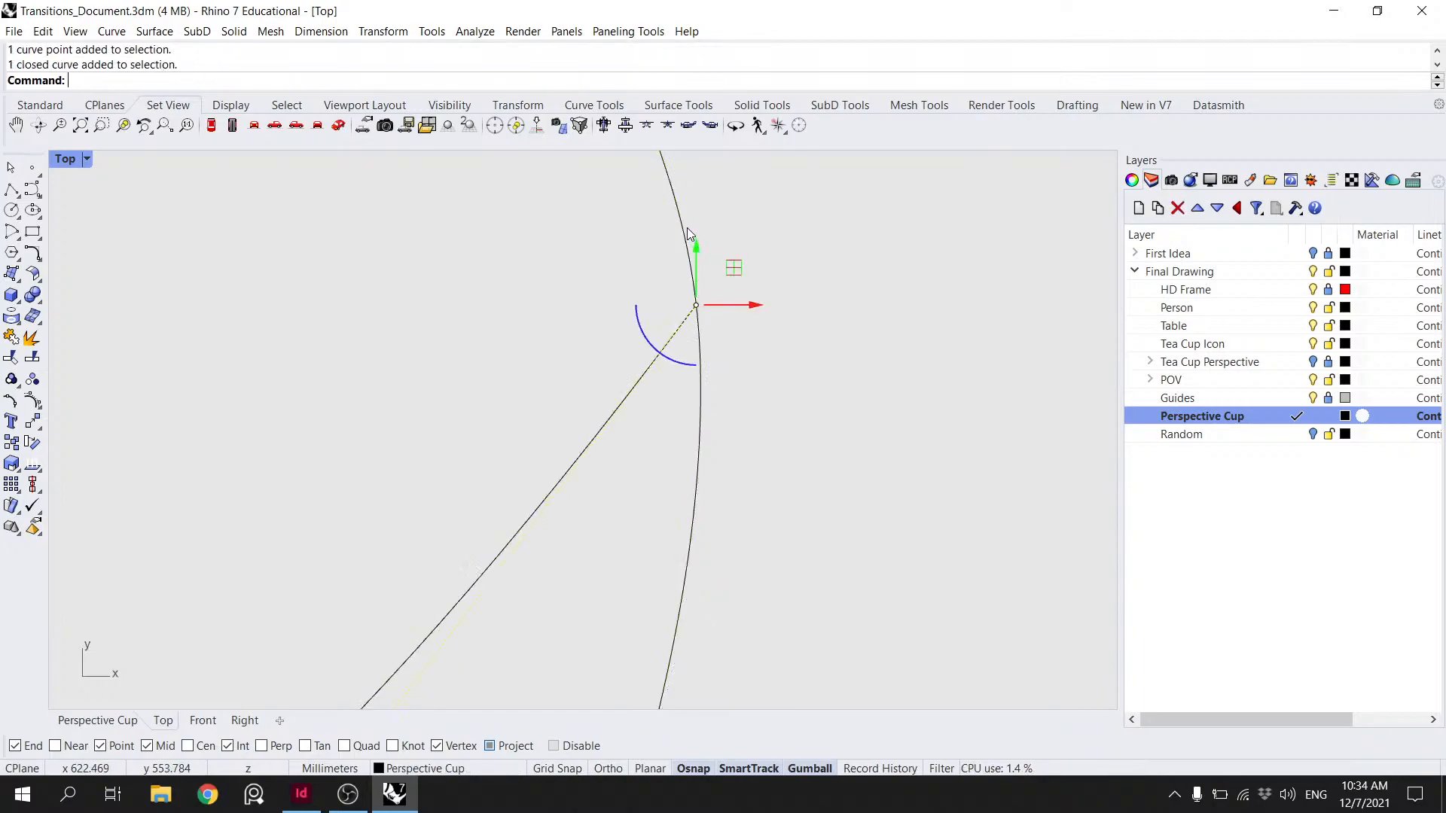
pyautogui.click(697, 289)
pyautogui.moveTo(698, 307); pyautogui.dragTo(678, 215)
pyautogui.hotkey('ctrl', 'z')
pyautogui.click(694, 314)
pyautogui.click(695, 307)
pyautogui.scroll(-6, 738, 300)
pyautogui.hotkey('ctrl', 'z')
pyautogui.hotkey('ctrl', 'z')
pyautogui.scroll(4, 679, 386)
# - Trim the front rim curve's overshooting right end at the cup's outline
pyautogui.click(630, 364)
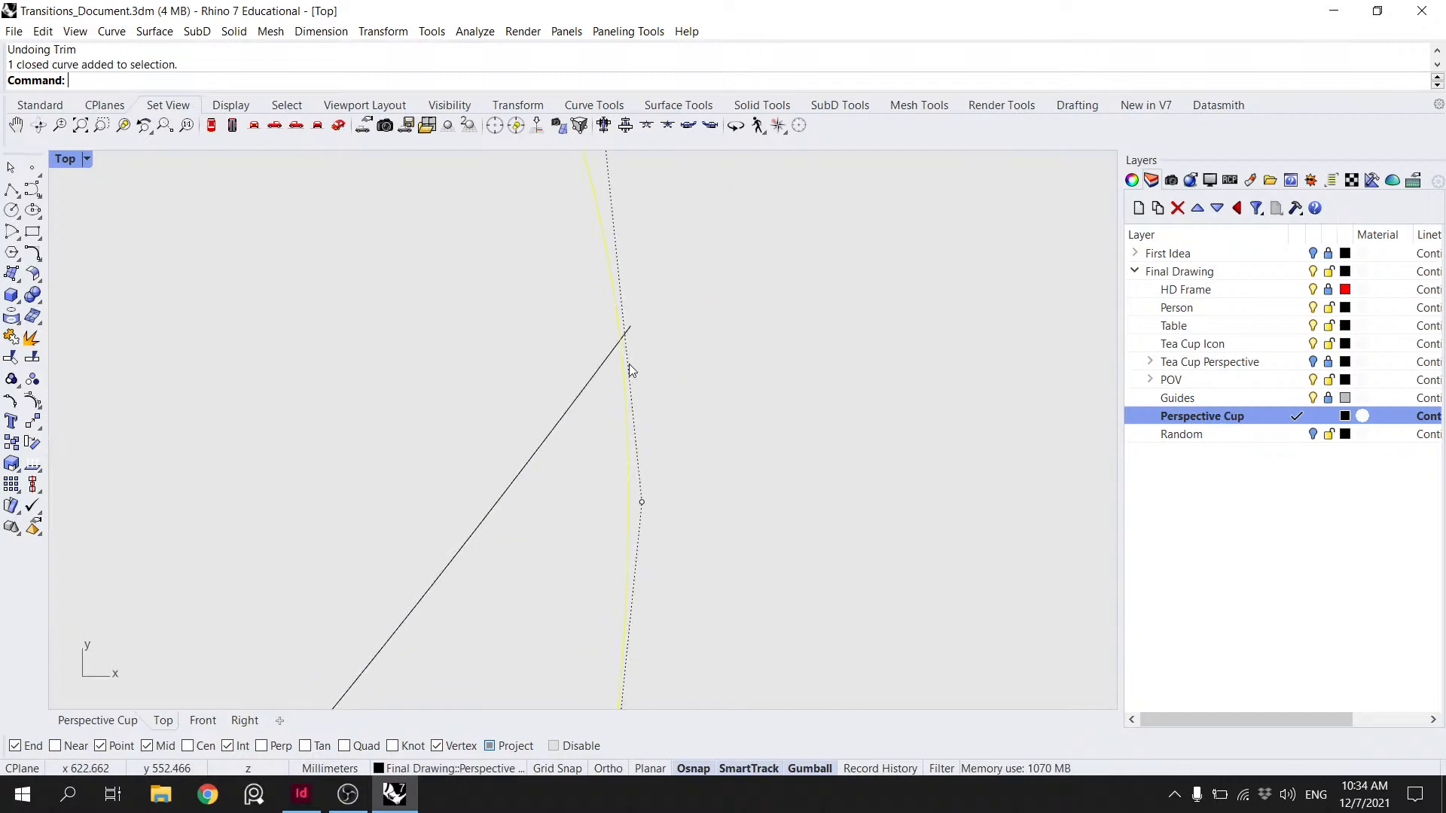
pyautogui.press('Return')
pyautogui.click(634, 329)
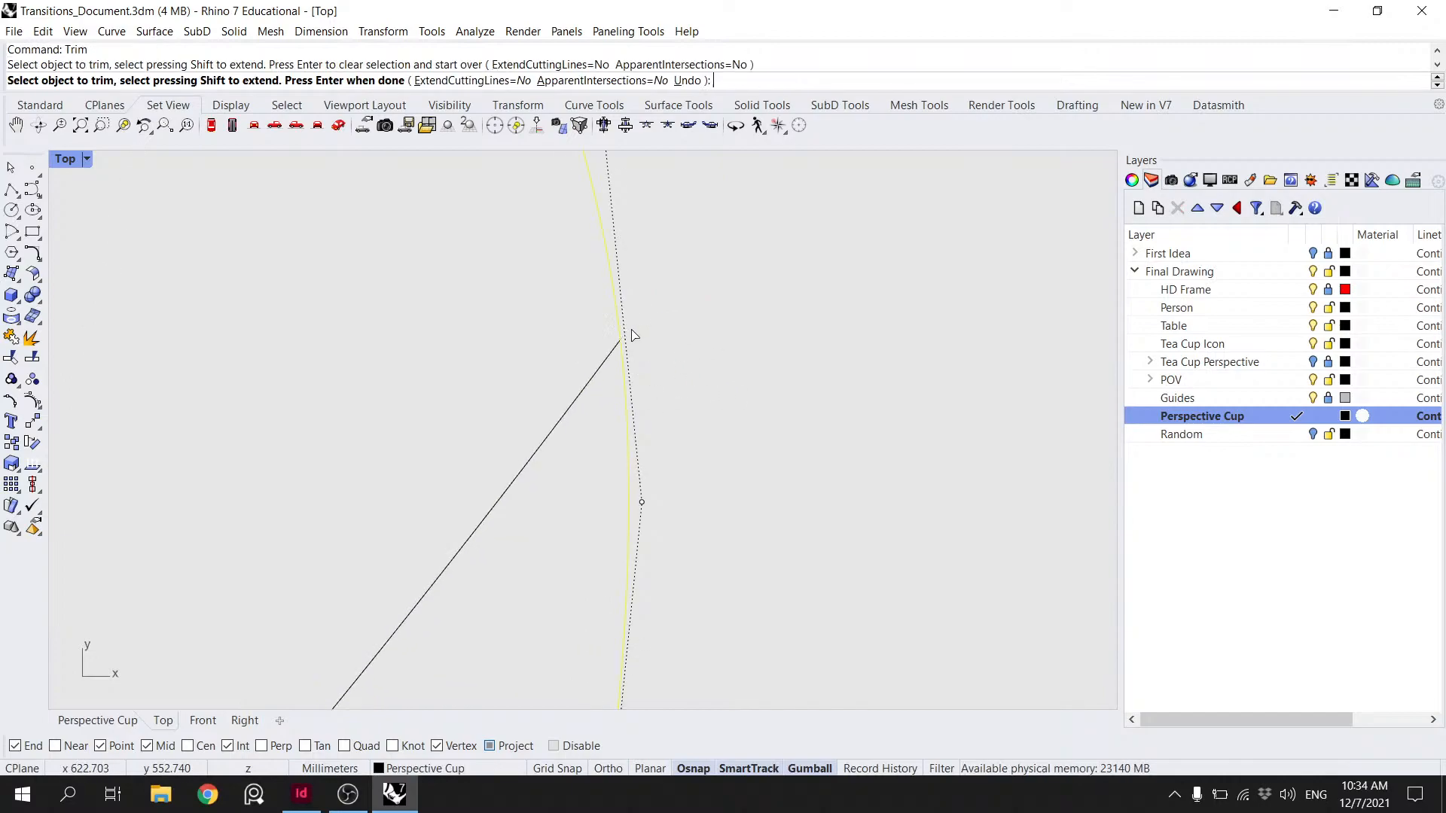
pyautogui.scroll(-2, 648, 343)
pyautogui.scroll(-8, 648, 344)
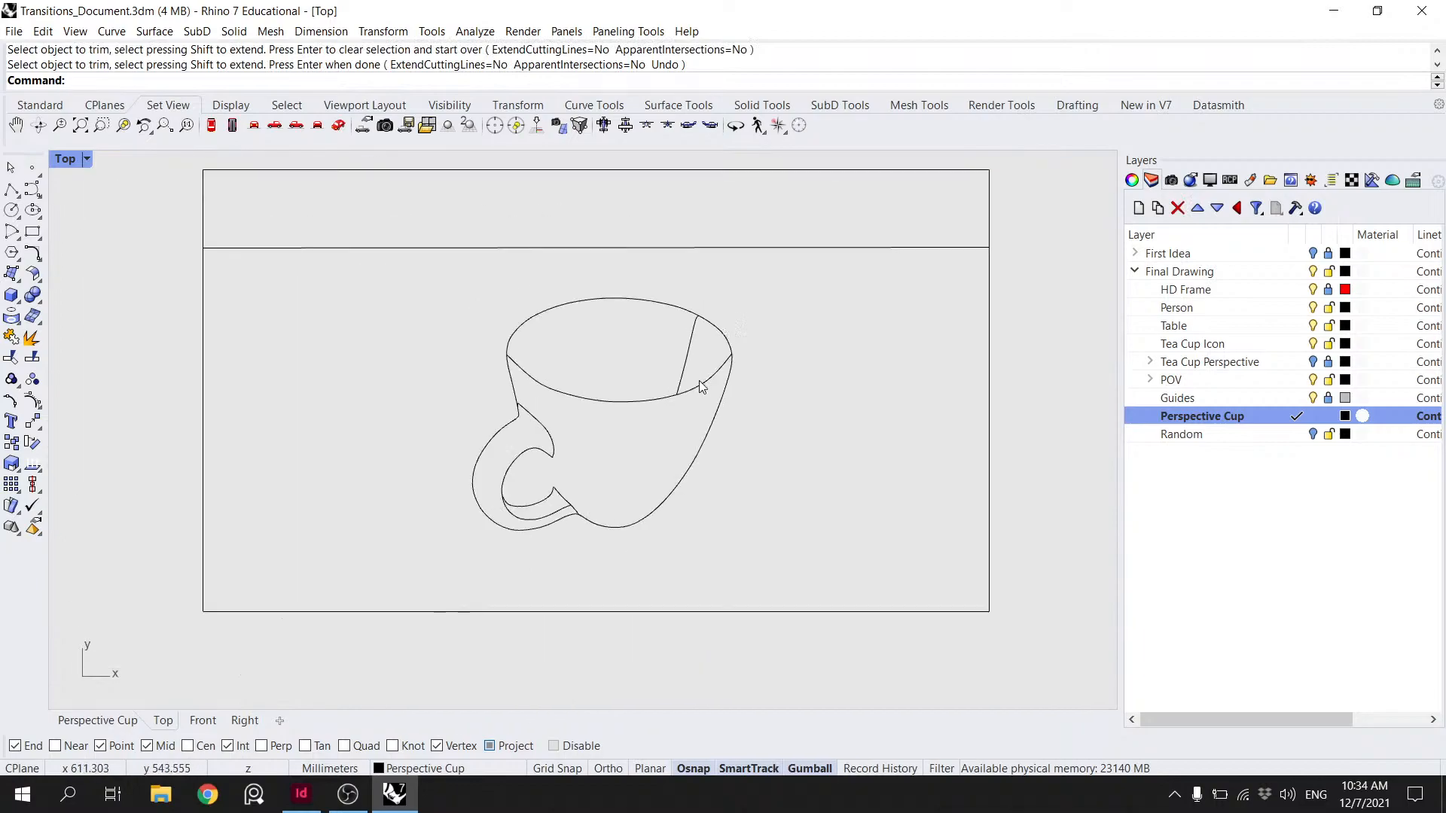
pyautogui.scroll(-4, 699, 401)
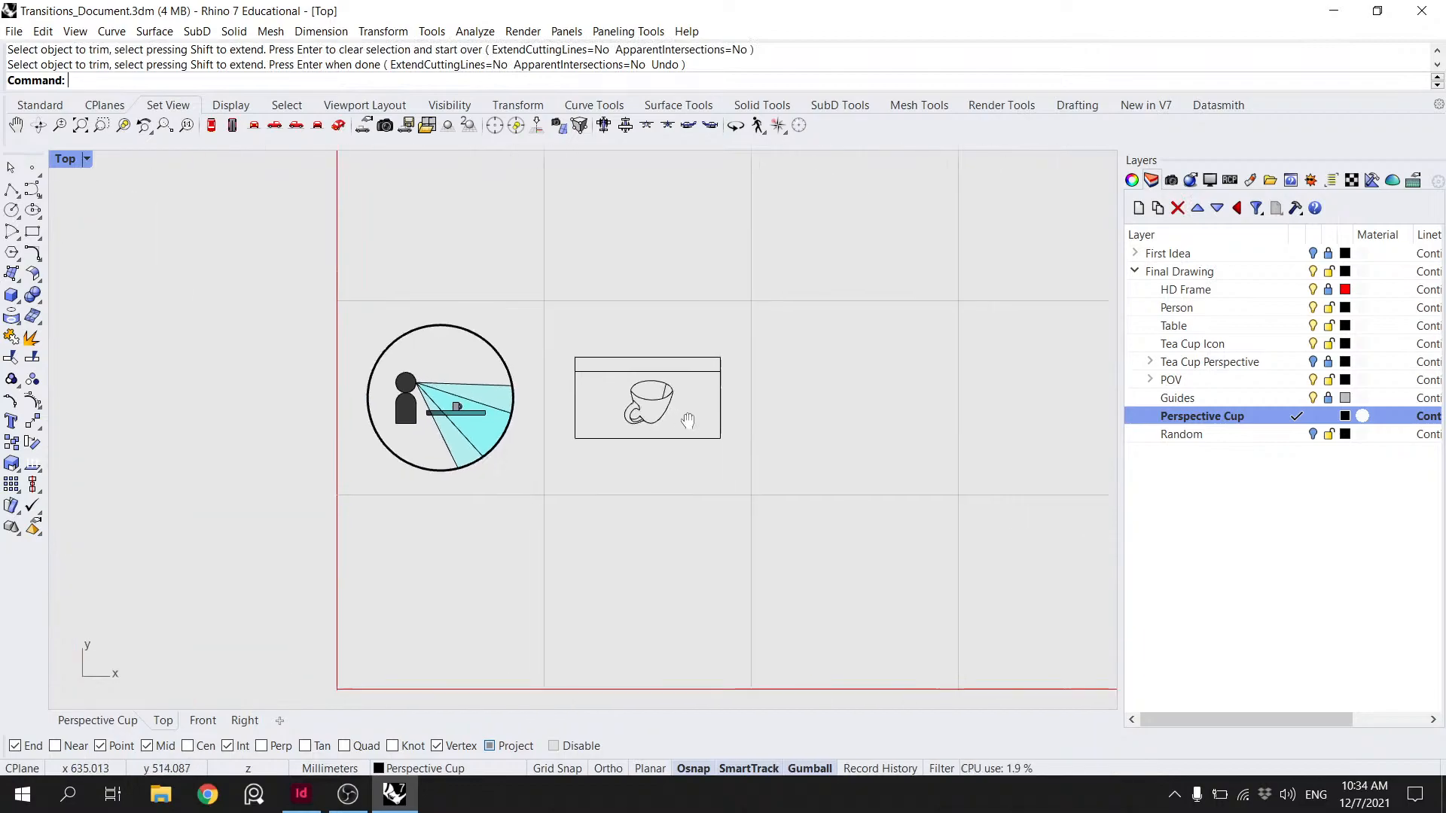
# - Try to delete a control point near the left end of the front rim curve, and undo the deletion
pyautogui.scroll(10, 573, 418)
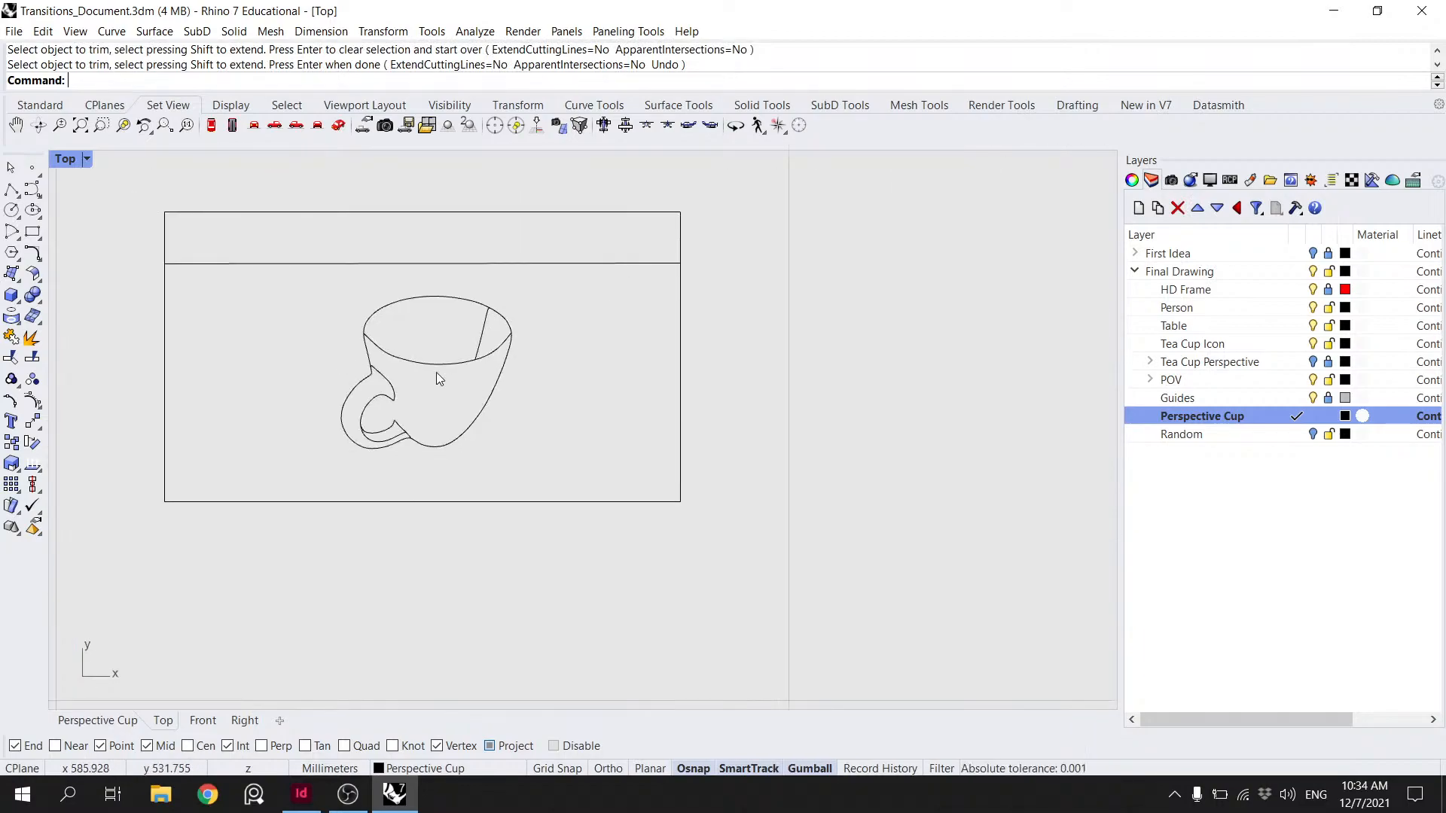
pyautogui.click(376, 350)
pyautogui.click(299, 320)
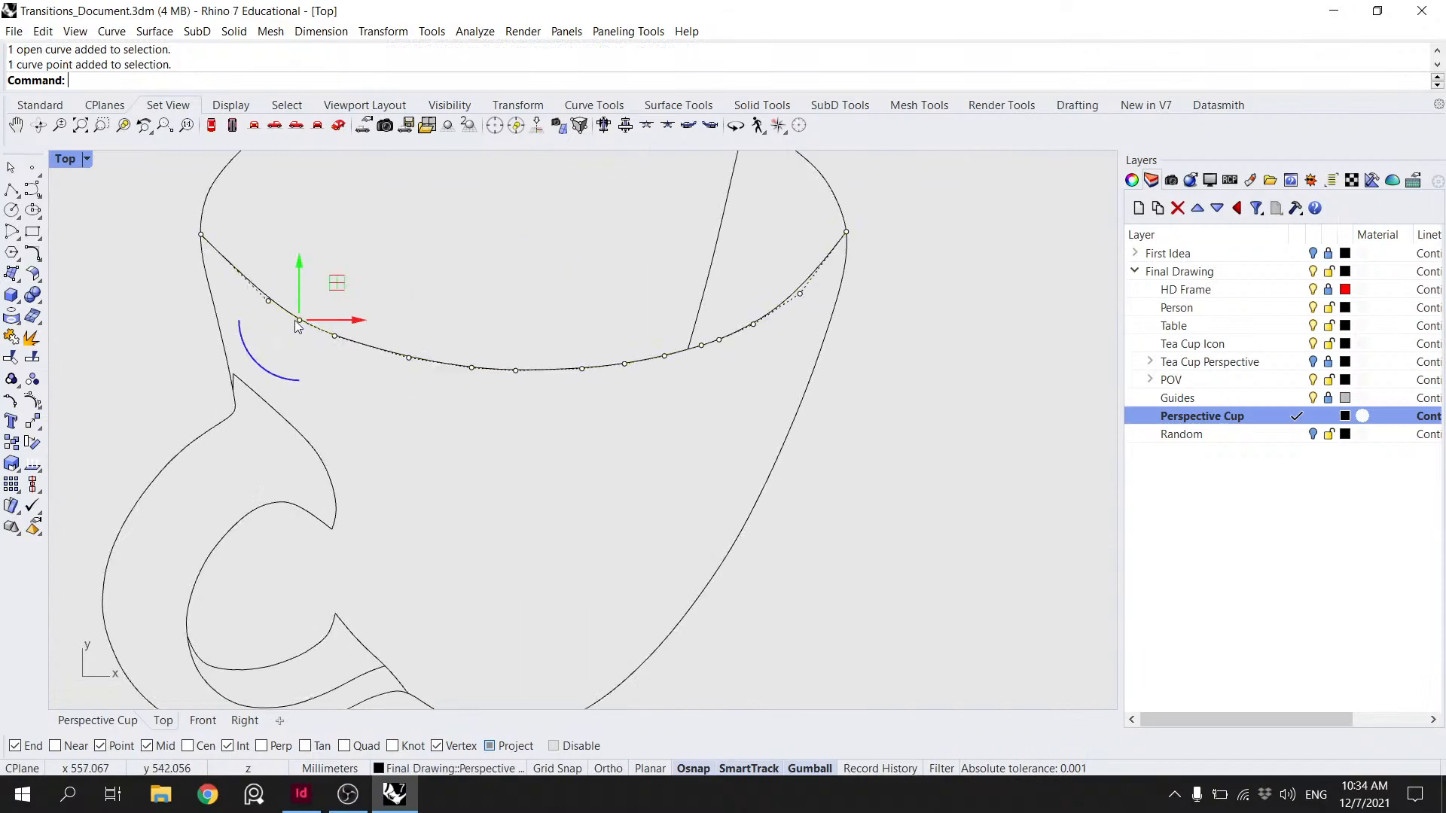
pyautogui.press('Delete')
pyautogui.press('Escape')
pyautogui.scroll(-3, 349, 365)
pyautogui.hotkey('ctrl', 'z')
pyautogui.click(326, 332)
pyautogui.scroll(5, 324, 331)
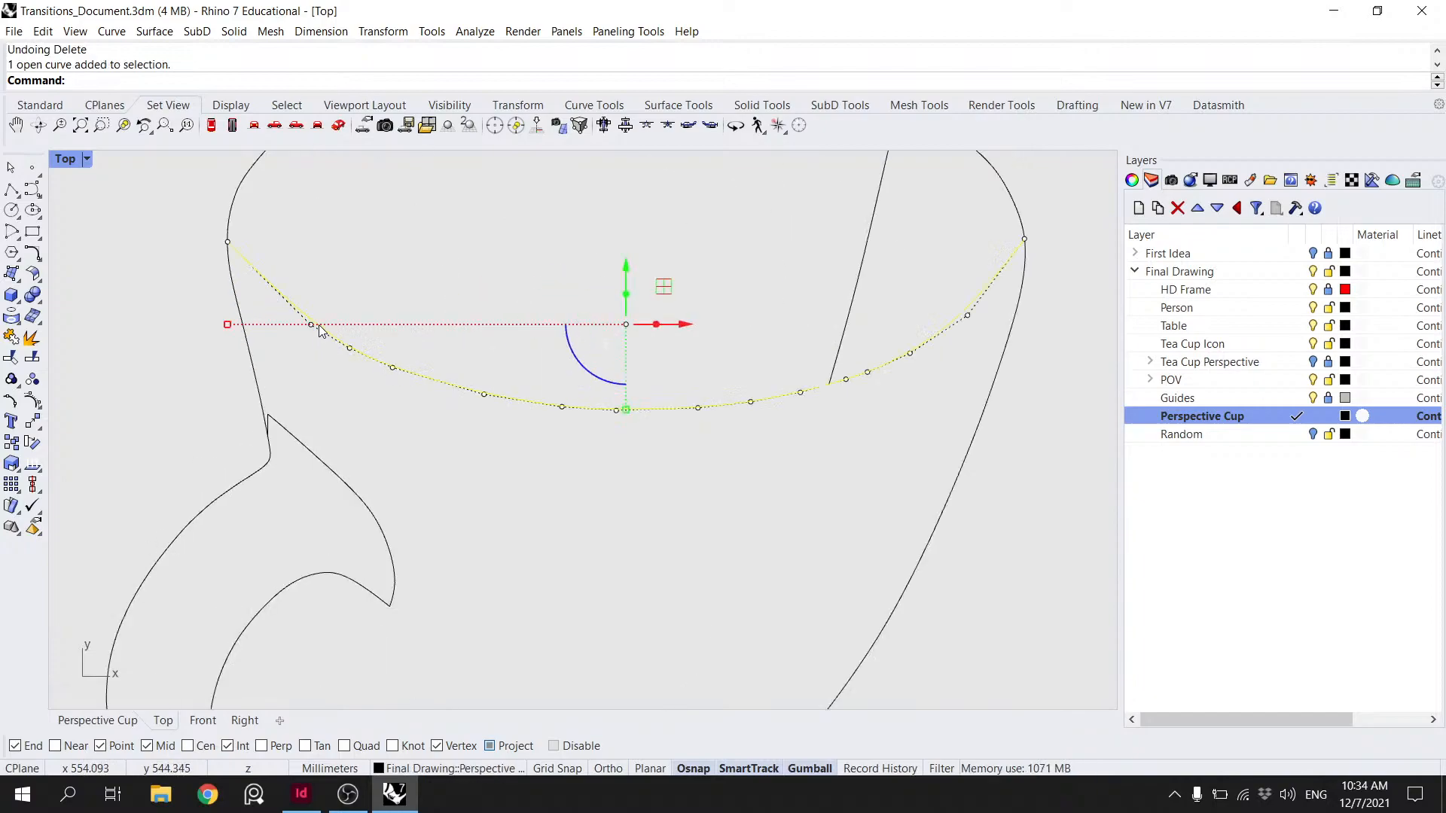
# - Rebuild the front rim curve with 17 points and degree 2, deleting the input curve
pyautogui.press('Return')
pyautogui.click(1079, 304)
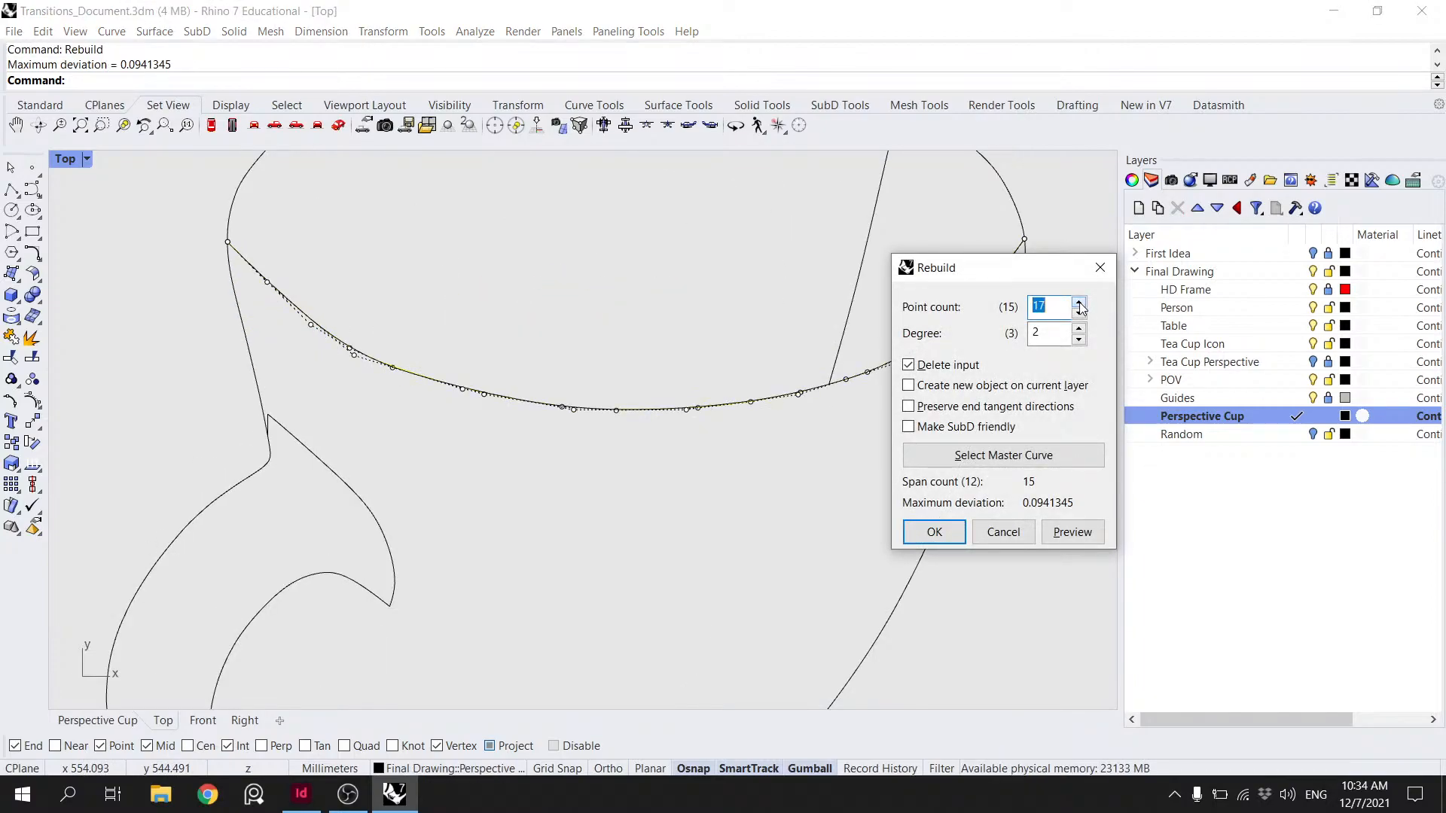
pyautogui.click(957, 525)
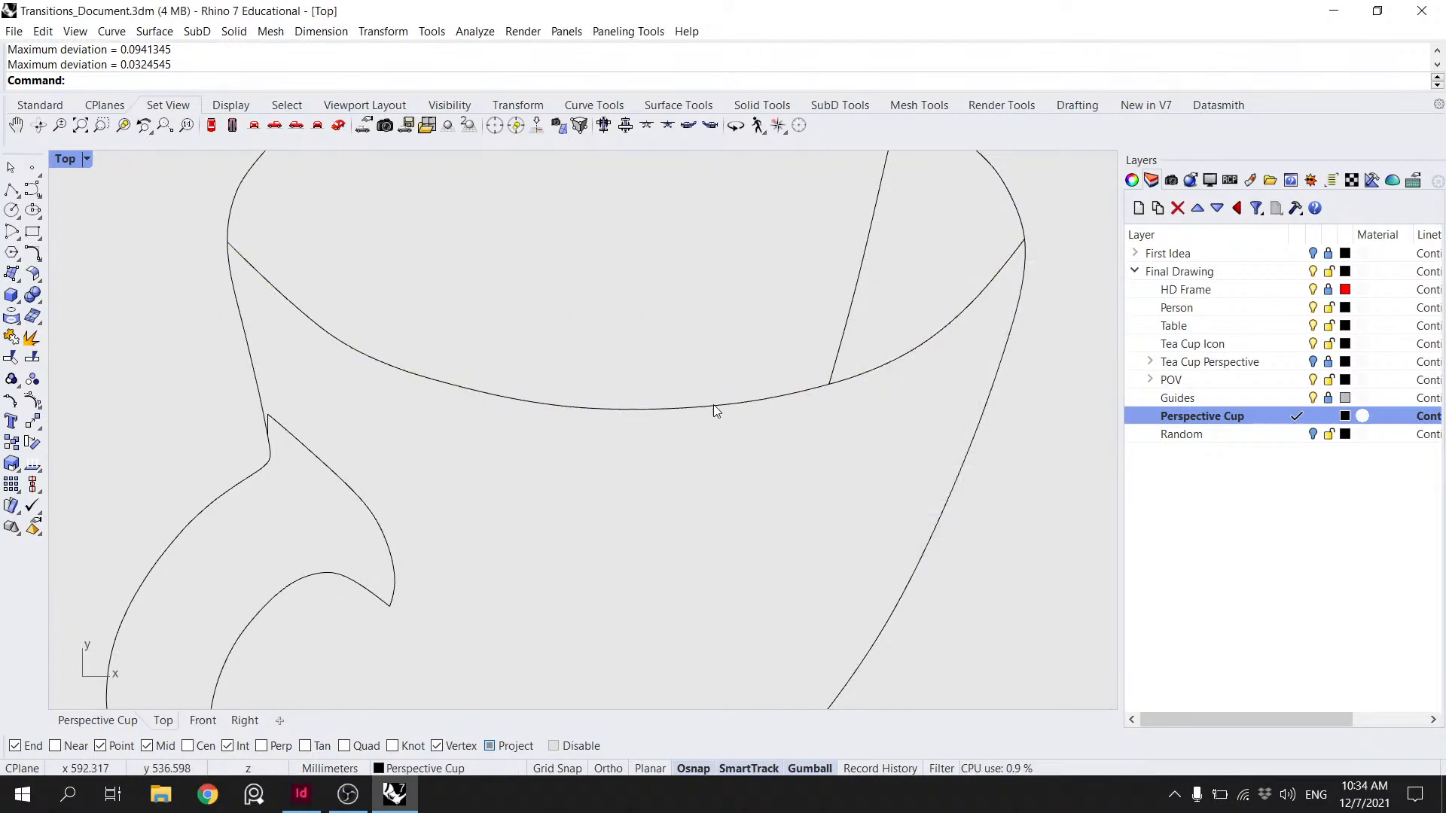
# - Try to move the second control point near the left end of the front rim curve, and undo the move
pyautogui.click(668, 405)
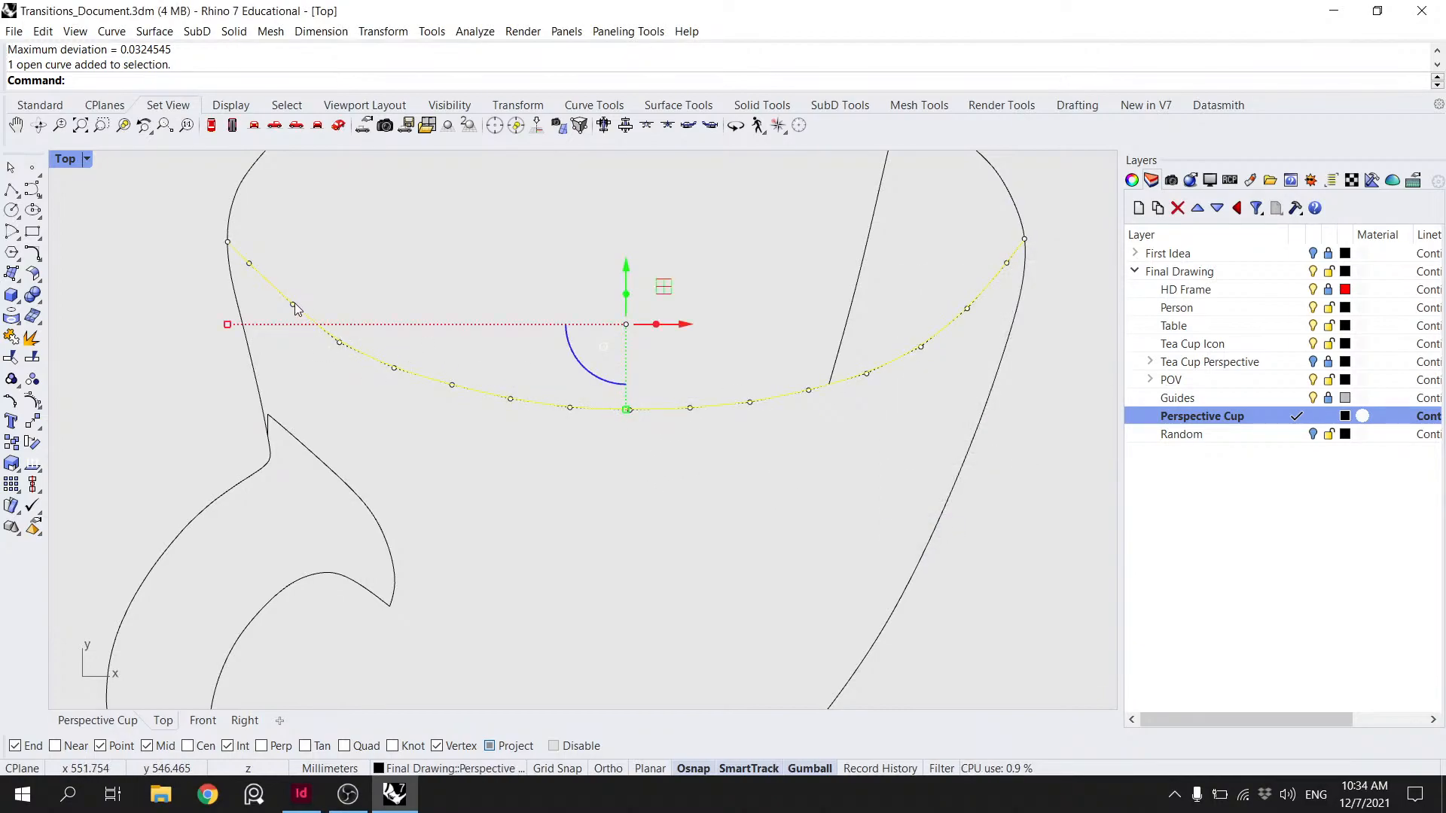
pyautogui.click(249, 262)
pyautogui.moveTo(247, 229); pyautogui.dragTo(248, 244)
pyautogui.click(309, 233)
pyautogui.scroll(-6, 331, 251)
pyautogui.hotkey('ctrl', 'z')
pyautogui.press('Escape')
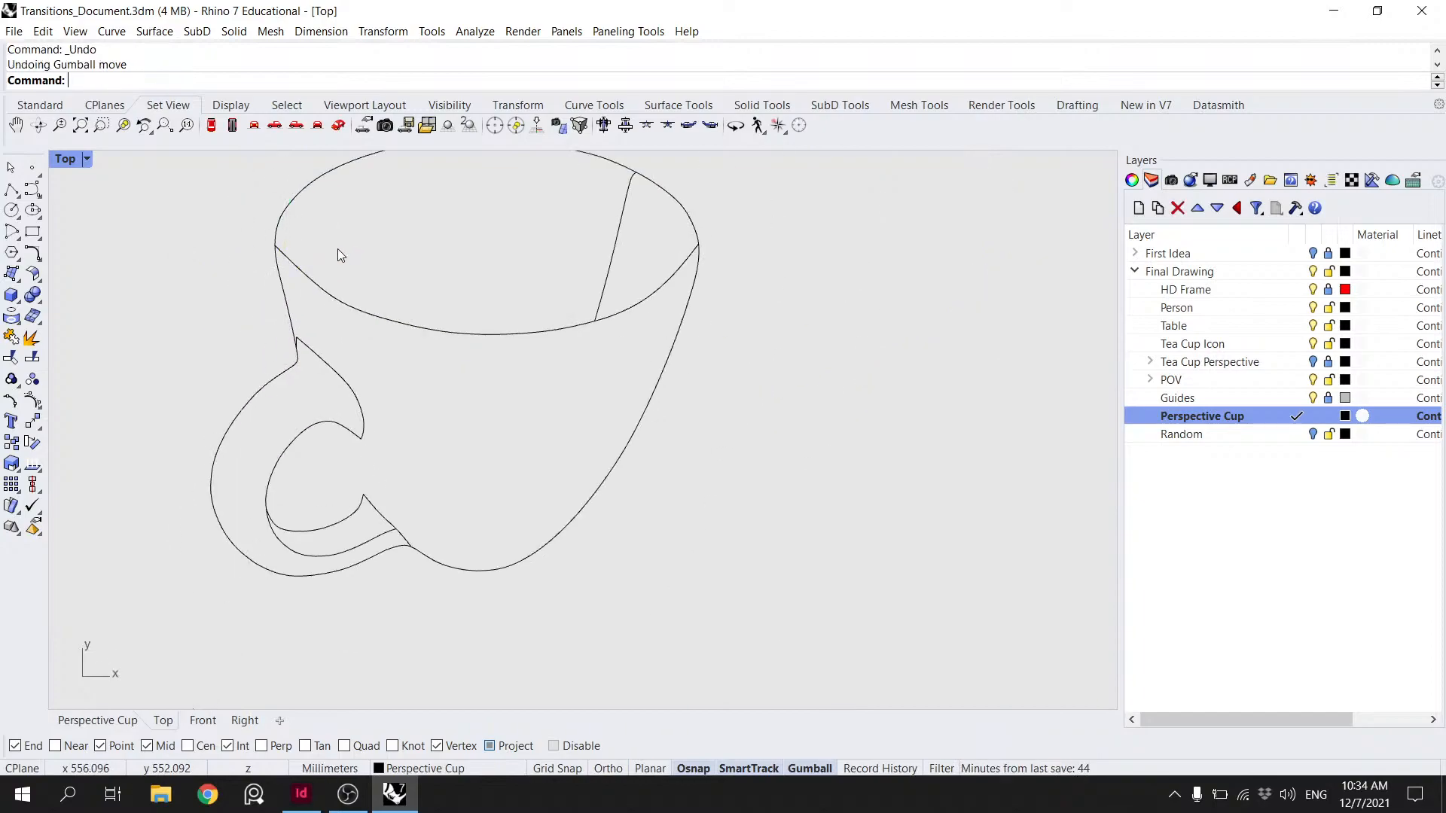
# - Round the left end of the front rim curve by moving its nearby control point
pyautogui.scroll(-2, 399, 264)
pyautogui.click(319, 268)
pyautogui.scroll(6, 319, 268)
pyautogui.click(332, 282)
pyautogui.moveTo(376, 284); pyautogui.dragTo(340, 252)
pyautogui.click(320, 278)
pyautogui.click(296, 251)
pyautogui.press('Escape')
# - Adjust the control point near the right end of the front rim curve so it meets the cup outline more smoothly
pyautogui.scroll(-3, 396, 238)
pyautogui.moveTo(622, 296); pyautogui.dragTo(519, 346, button='right')
pyautogui.scroll(-3, 704, 313)
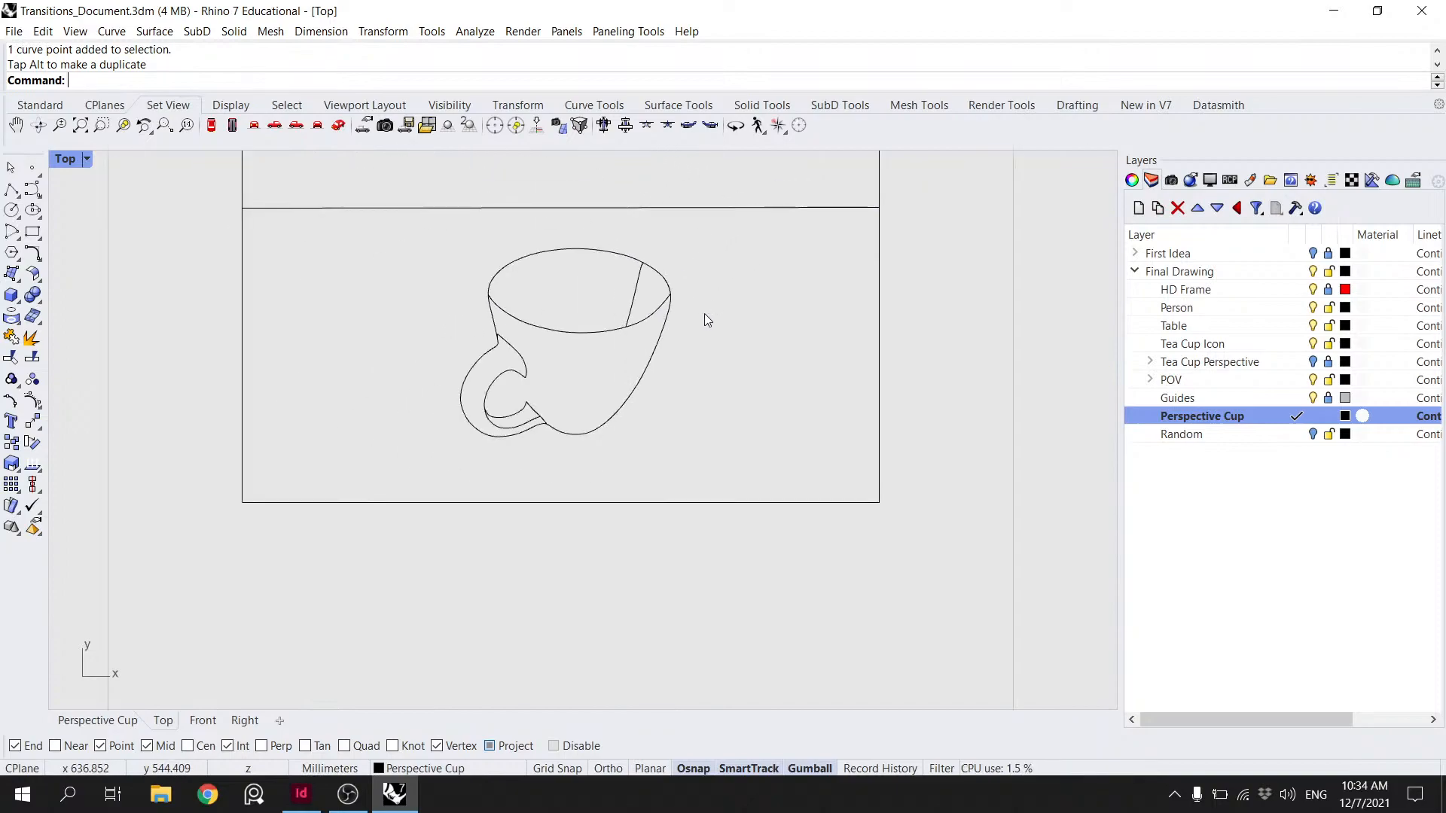
pyautogui.scroll(5, 701, 322)
pyautogui.click(626, 313)
pyautogui.click(624, 311)
pyautogui.moveTo(670, 310); pyautogui.dragTo(705, 283)
pyautogui.press('Escape')
pyautogui.scroll(-8, 751, 301)
pyautogui.scroll(9, 730, 296)
pyautogui.click(667, 290)
pyautogui.click(671, 283)
pyautogui.press('Escape')
pyautogui.scroll(-8, 797, 294)
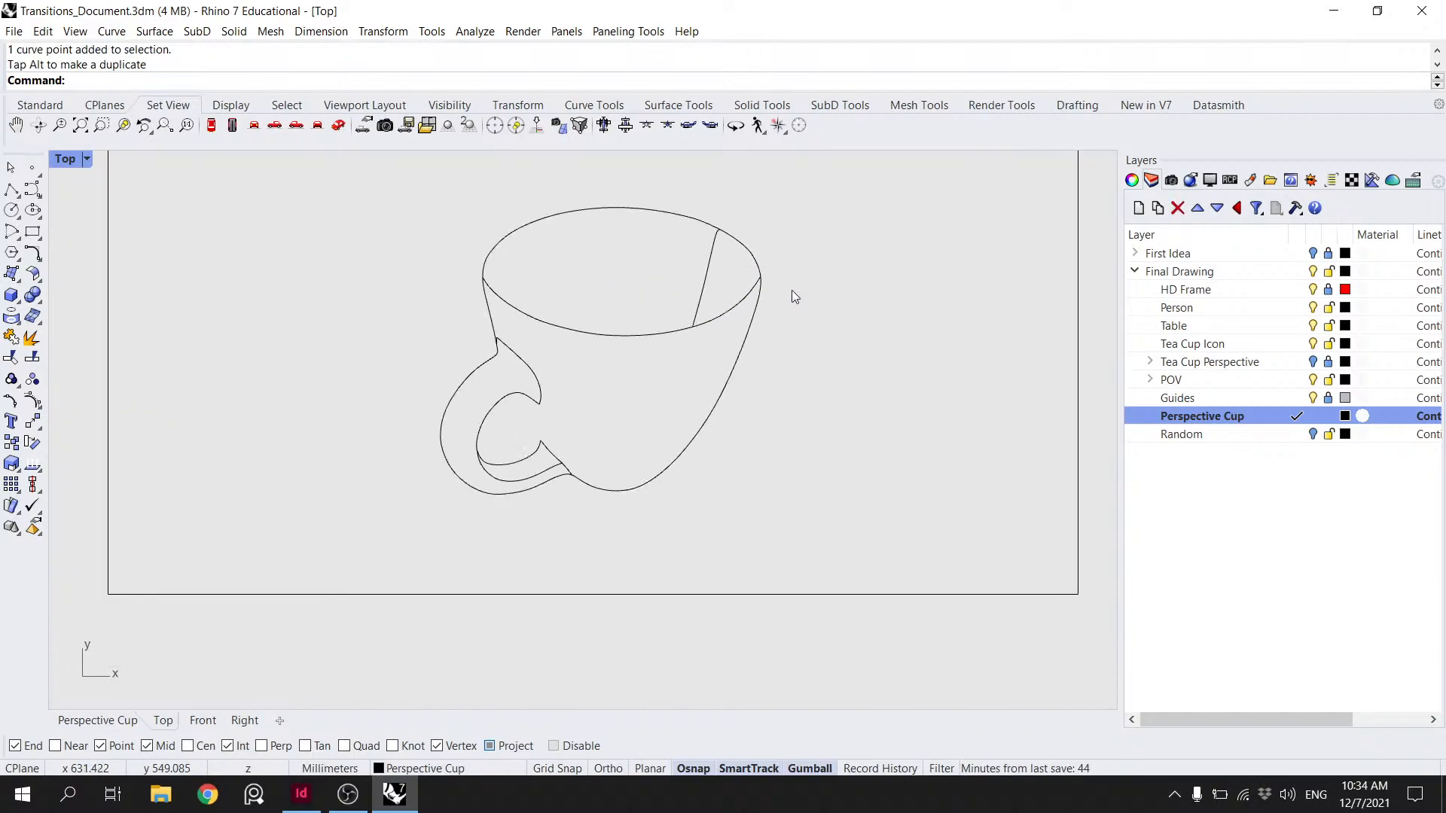
# - Examine the cup drawing inside its rectangular frame, checking the frame, the horizontal table line and the cup curves
pyautogui.scroll(-2, 767, 297)
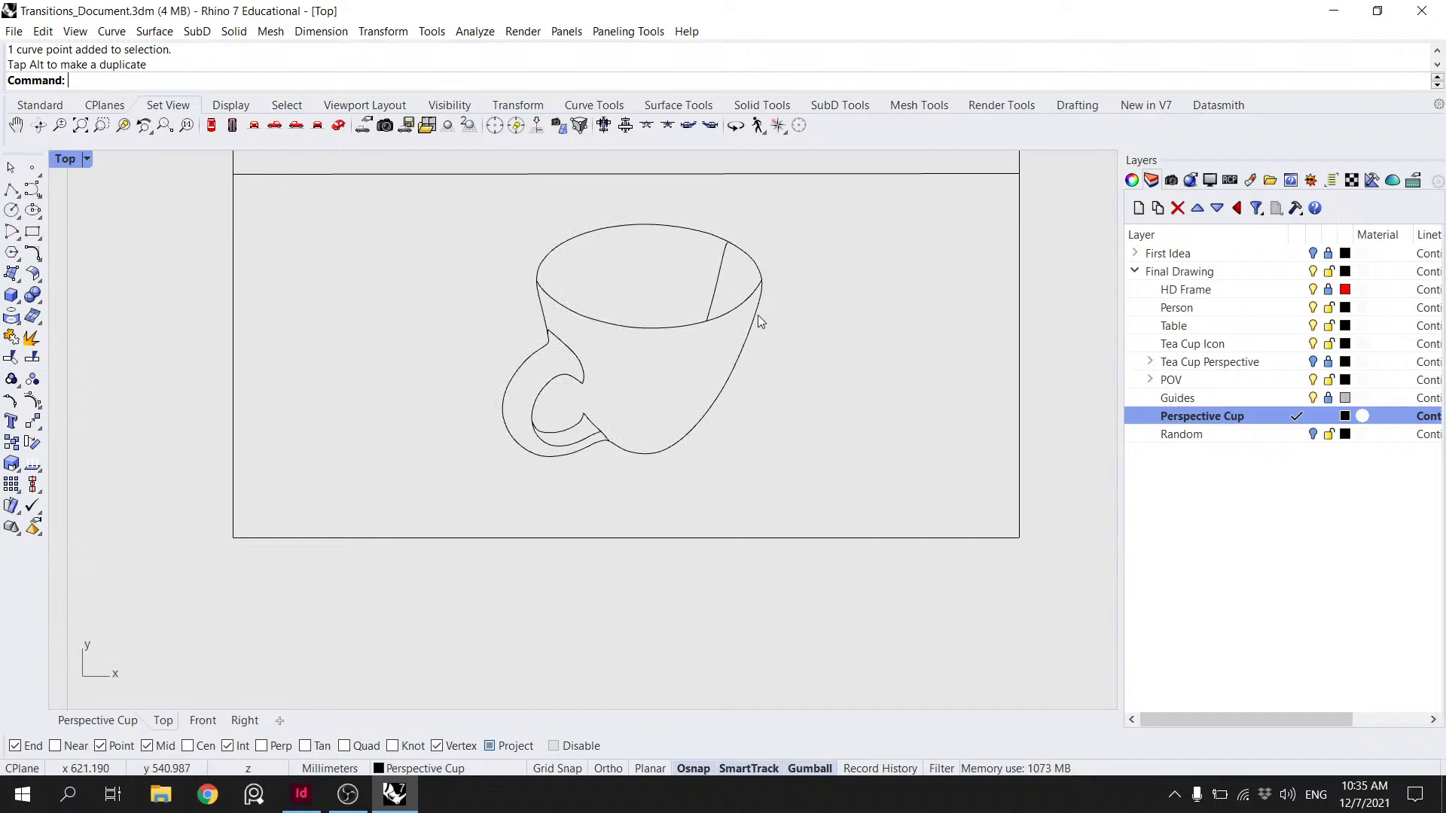
pyautogui.moveTo(734, 328); pyautogui.dragTo(631, 354, button='right')
pyautogui.scroll(-5, 695, 367)
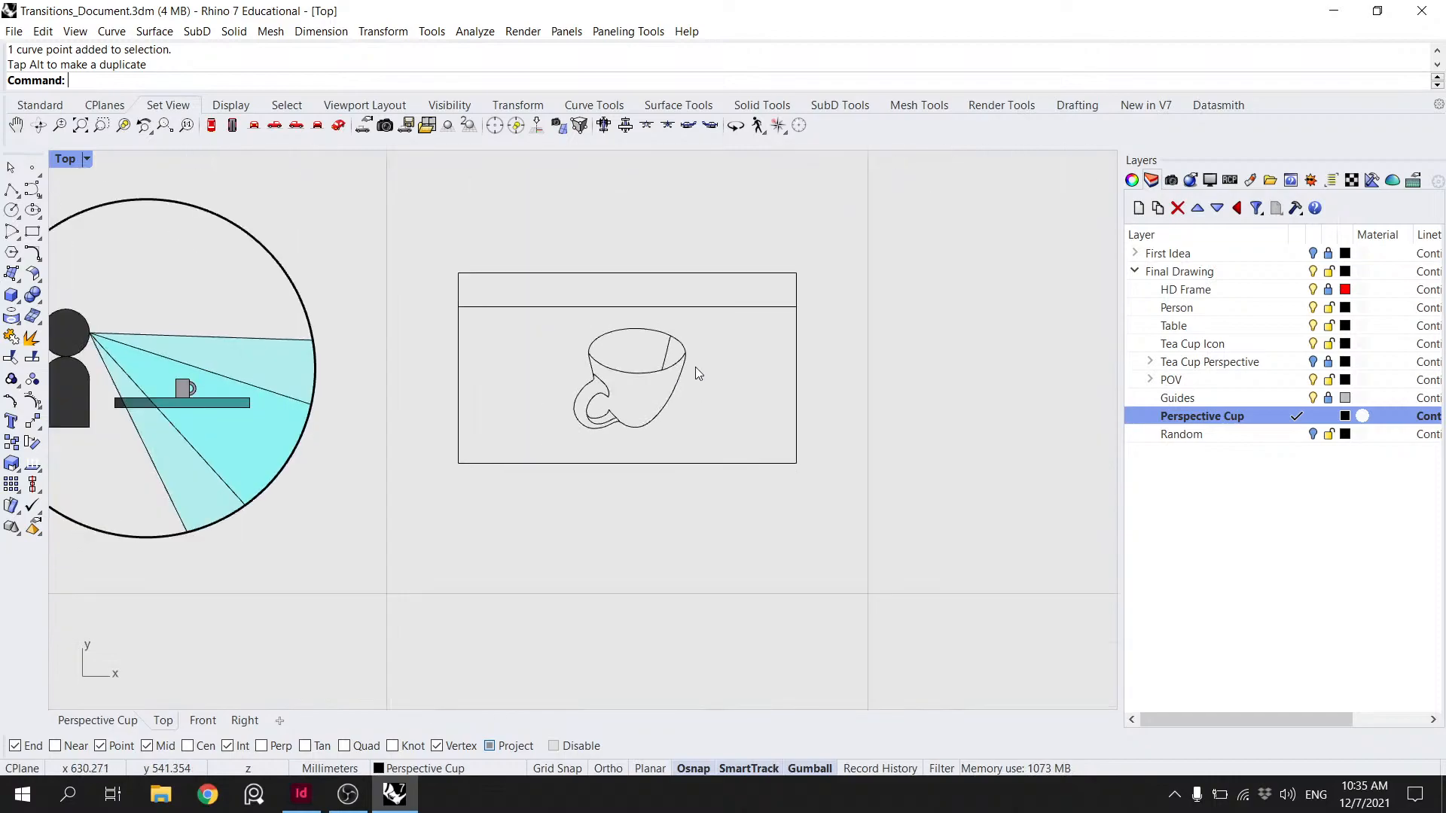
pyautogui.scroll(-4, 695, 367)
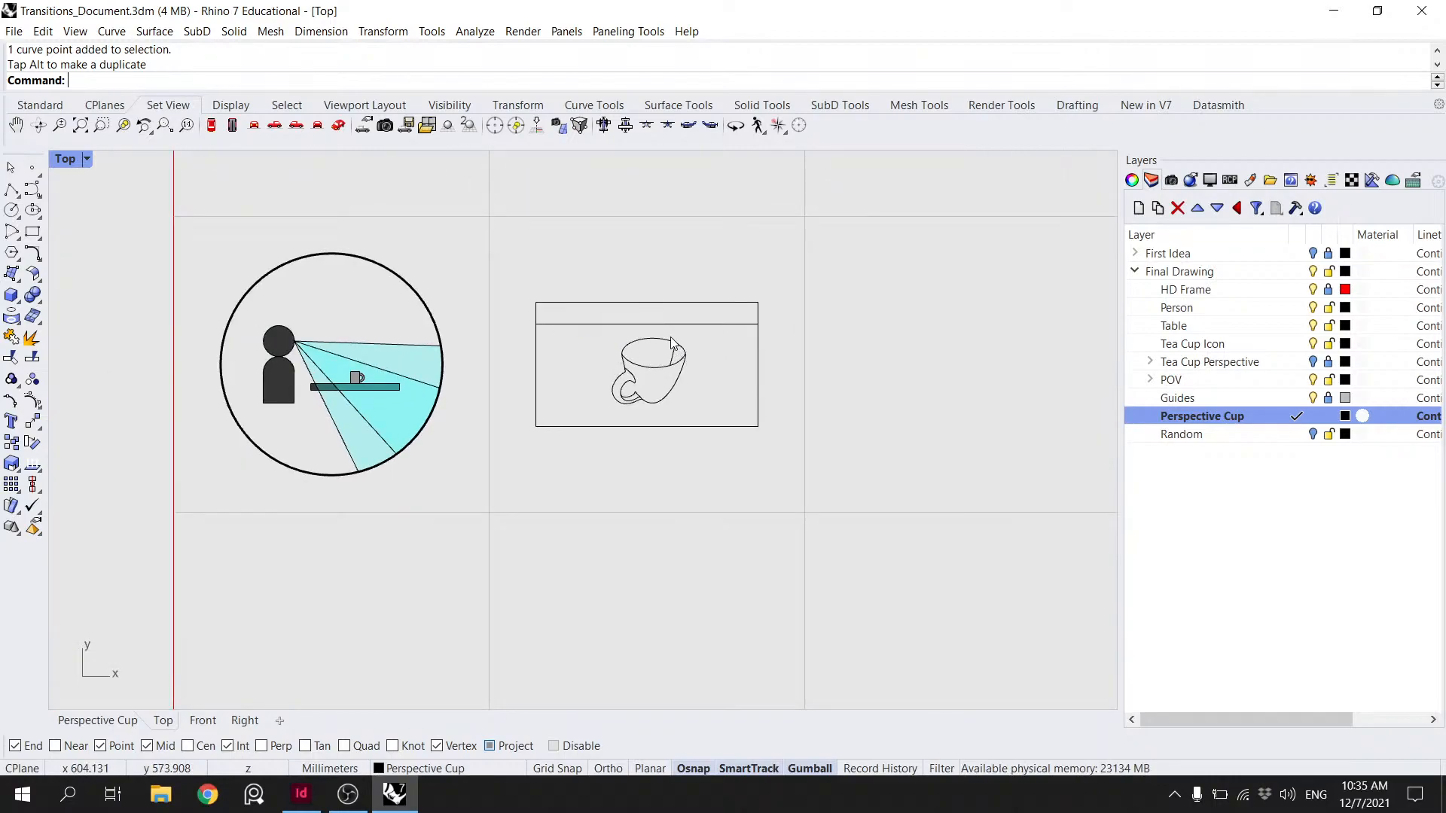
pyautogui.scroll(3, 697, 345)
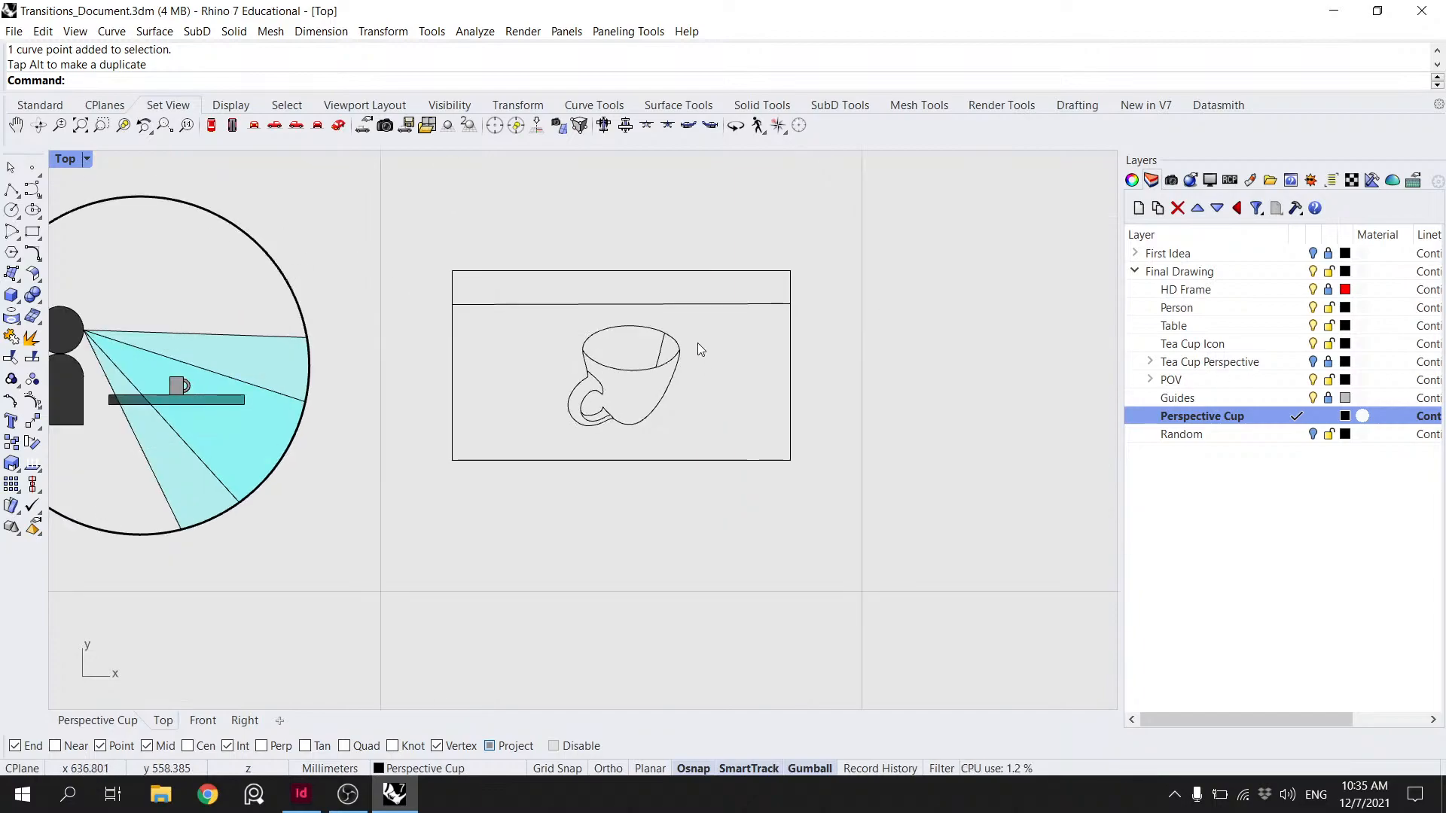
pyautogui.scroll(-4, 648, 381)
pyautogui.click(705, 419)
pyautogui.press('Escape')
pyautogui.click(700, 340)
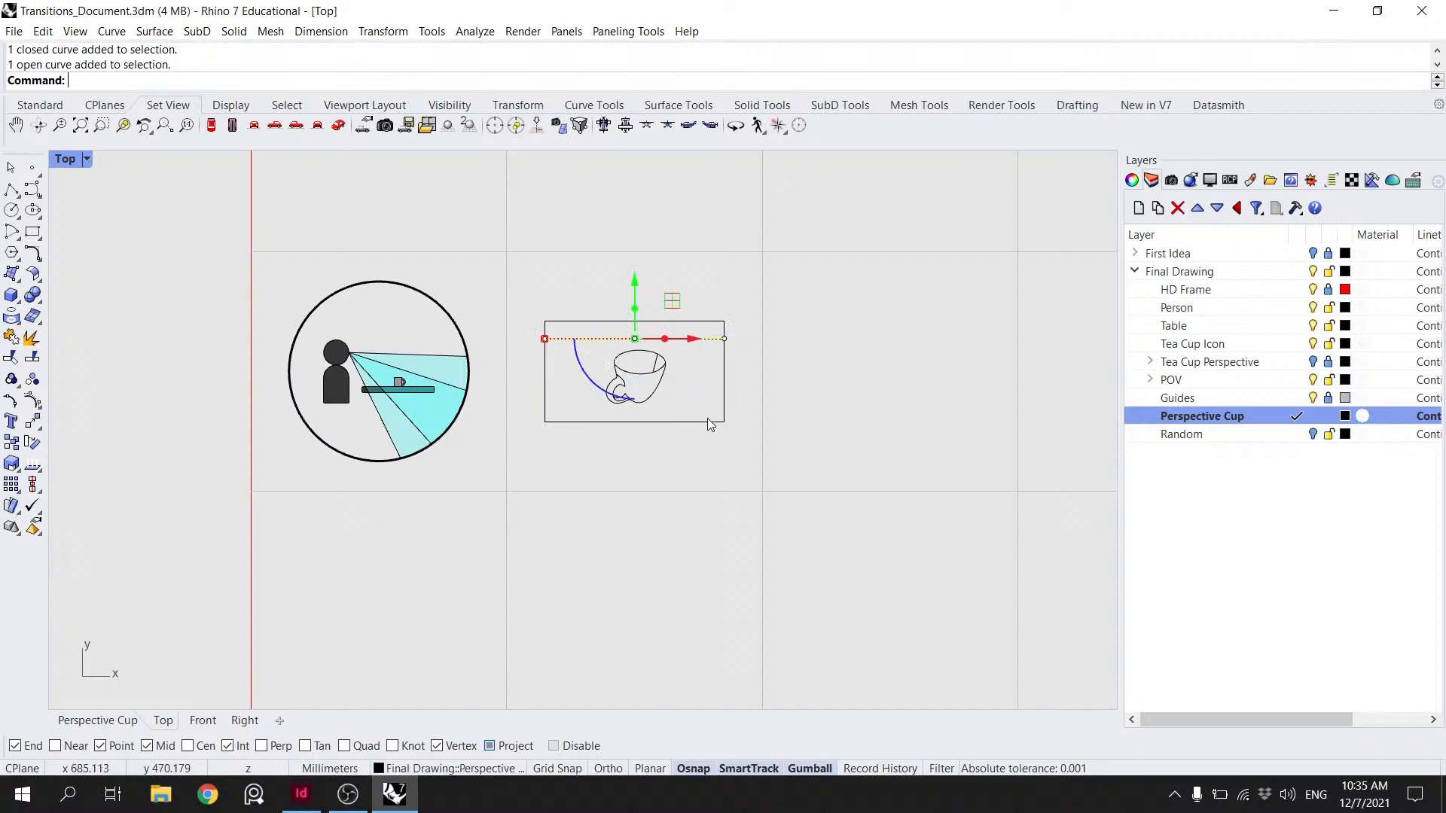
pyautogui.scroll(3, 756, 395)
pyautogui.keyDown('shift'); pyautogui.click(645, 438); pyautogui.keyUp('shift')
pyautogui.click(654, 399)
pyautogui.moveTo(622, 412); pyautogui.dragTo(539, 329)
pyautogui.click(652, 408)
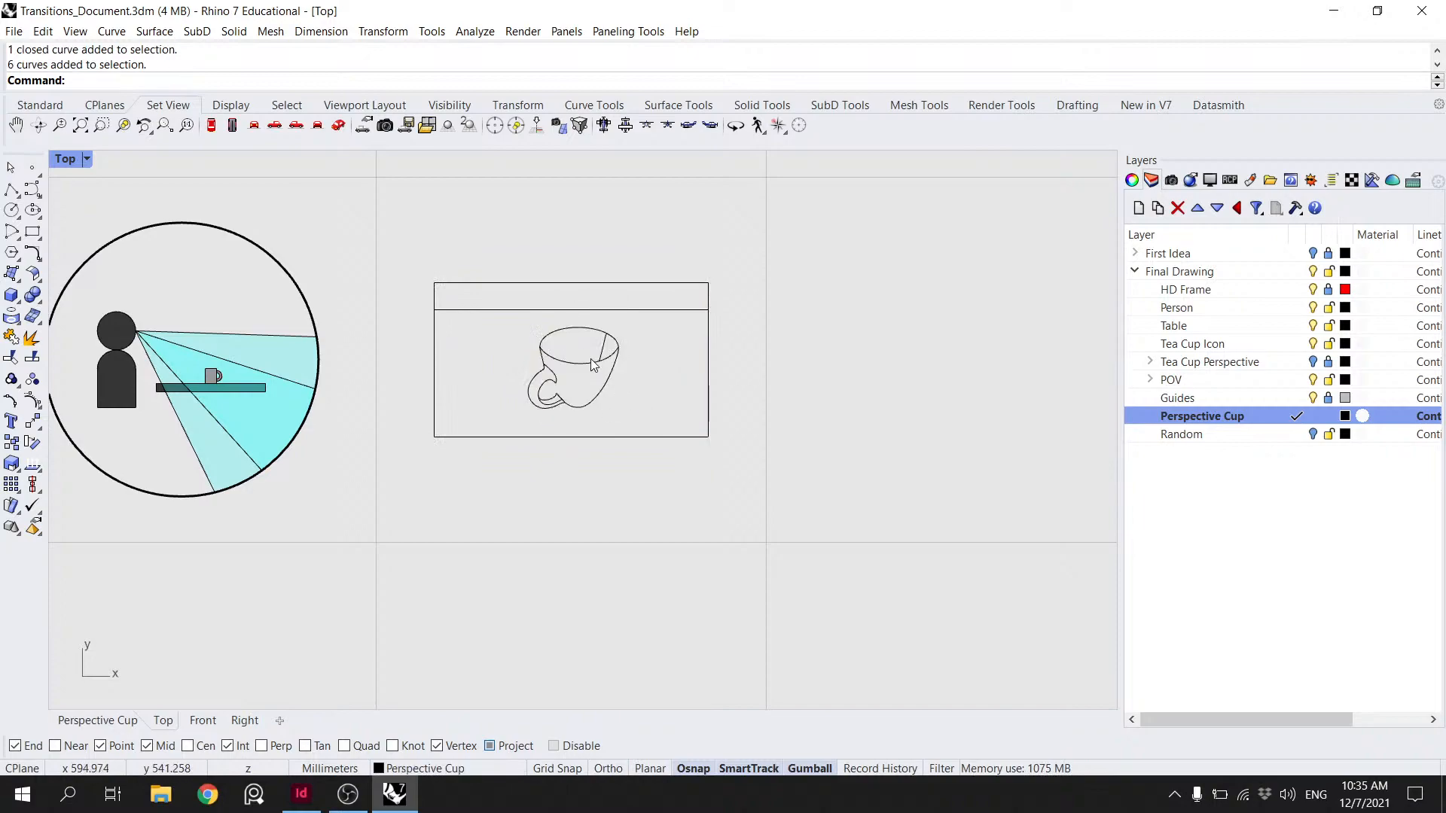
# - Check where the cup's closed outline runs around the body and handle
pyautogui.scroll(1, 595, 365)
pyautogui.click(588, 425)
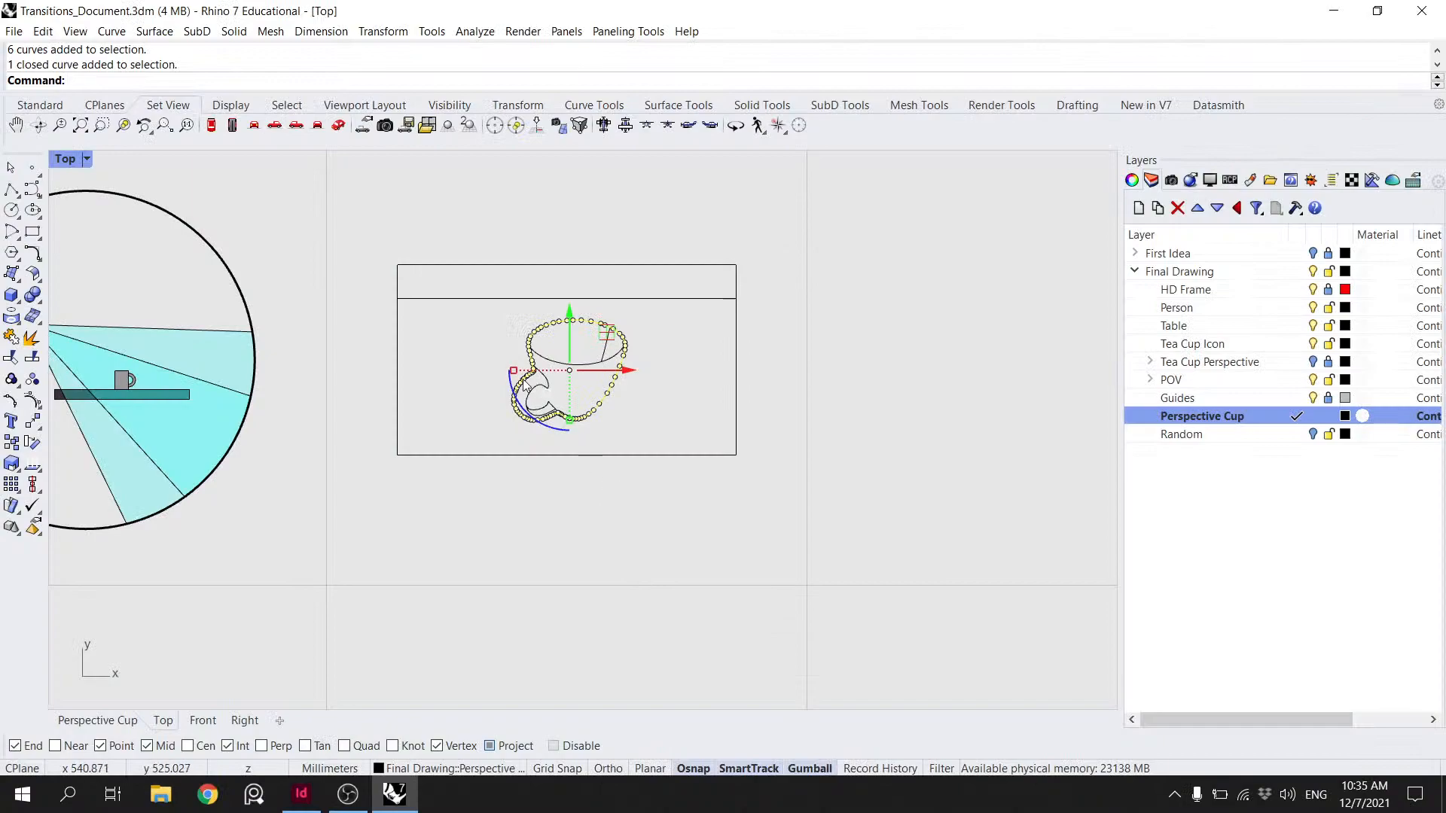
pyautogui.scroll(1, 558, 406)
pyautogui.click(572, 430)
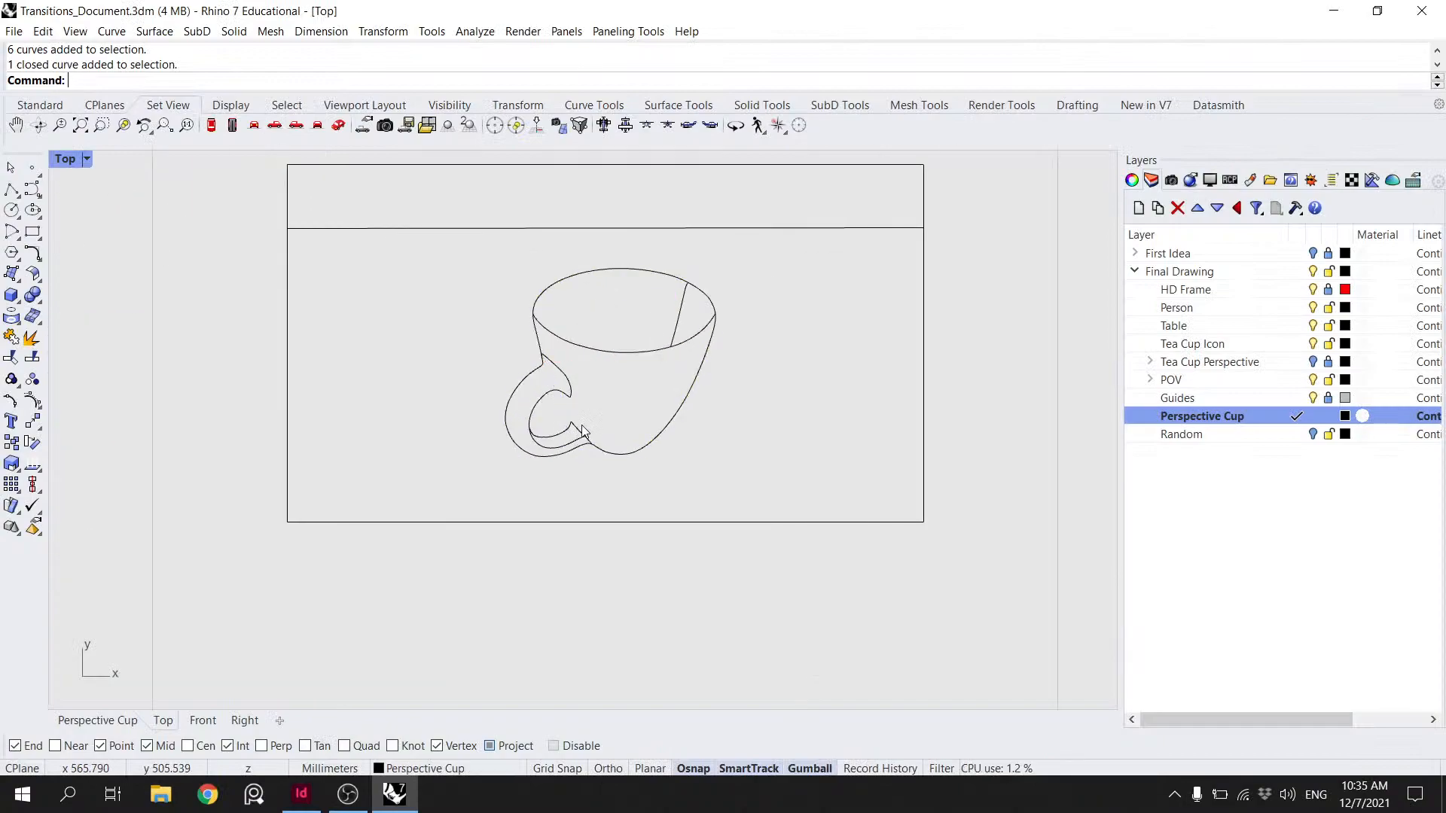
pyautogui.scroll(5, 567, 396)
pyautogui.scroll(-6, 567, 385)
pyautogui.press('Escape')
pyautogui.scroll(4, 584, 385)
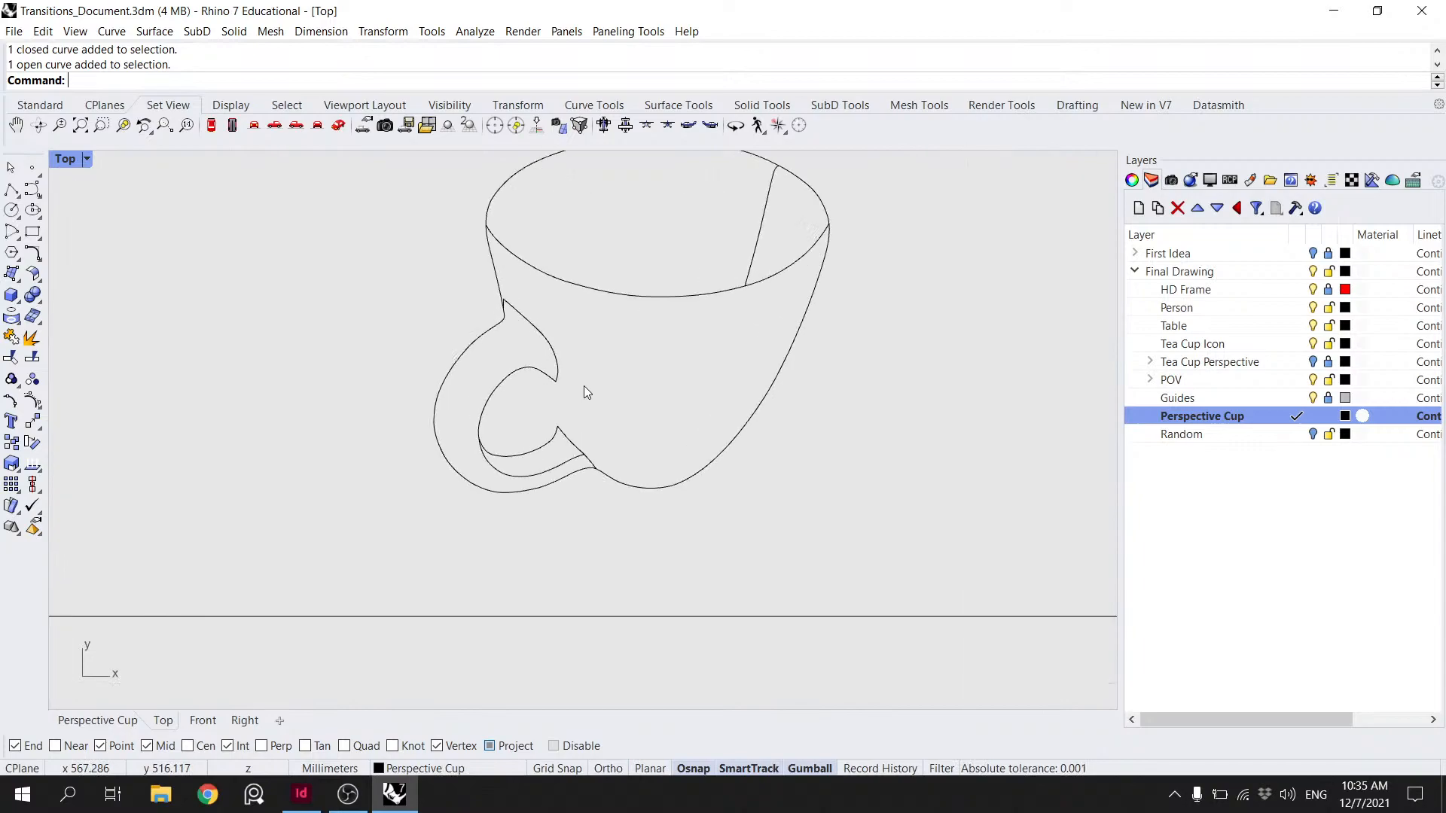
pyautogui.click(506, 298)
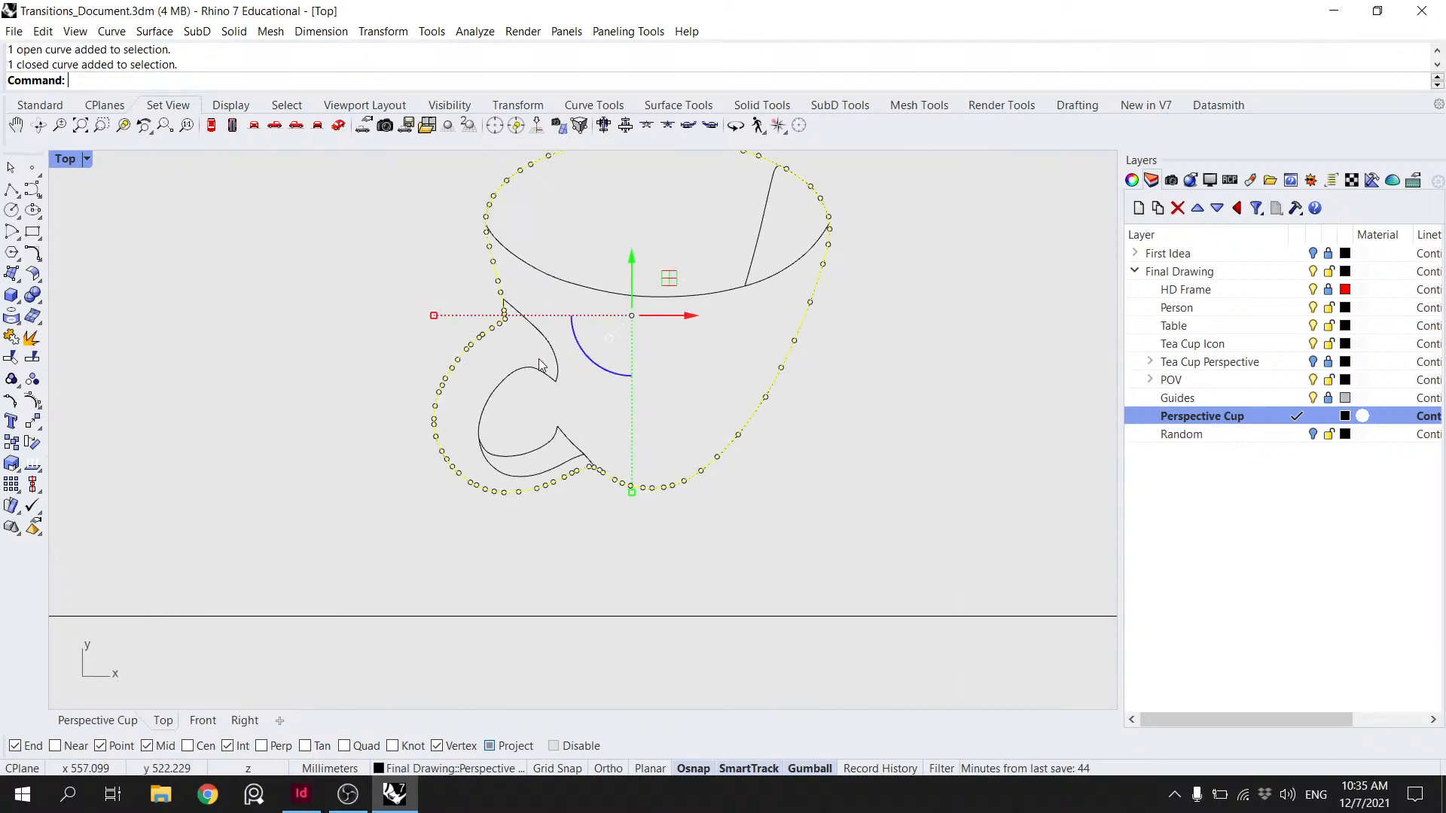
pyautogui.click(871, 412)
pyautogui.scroll(-8, 855, 411)
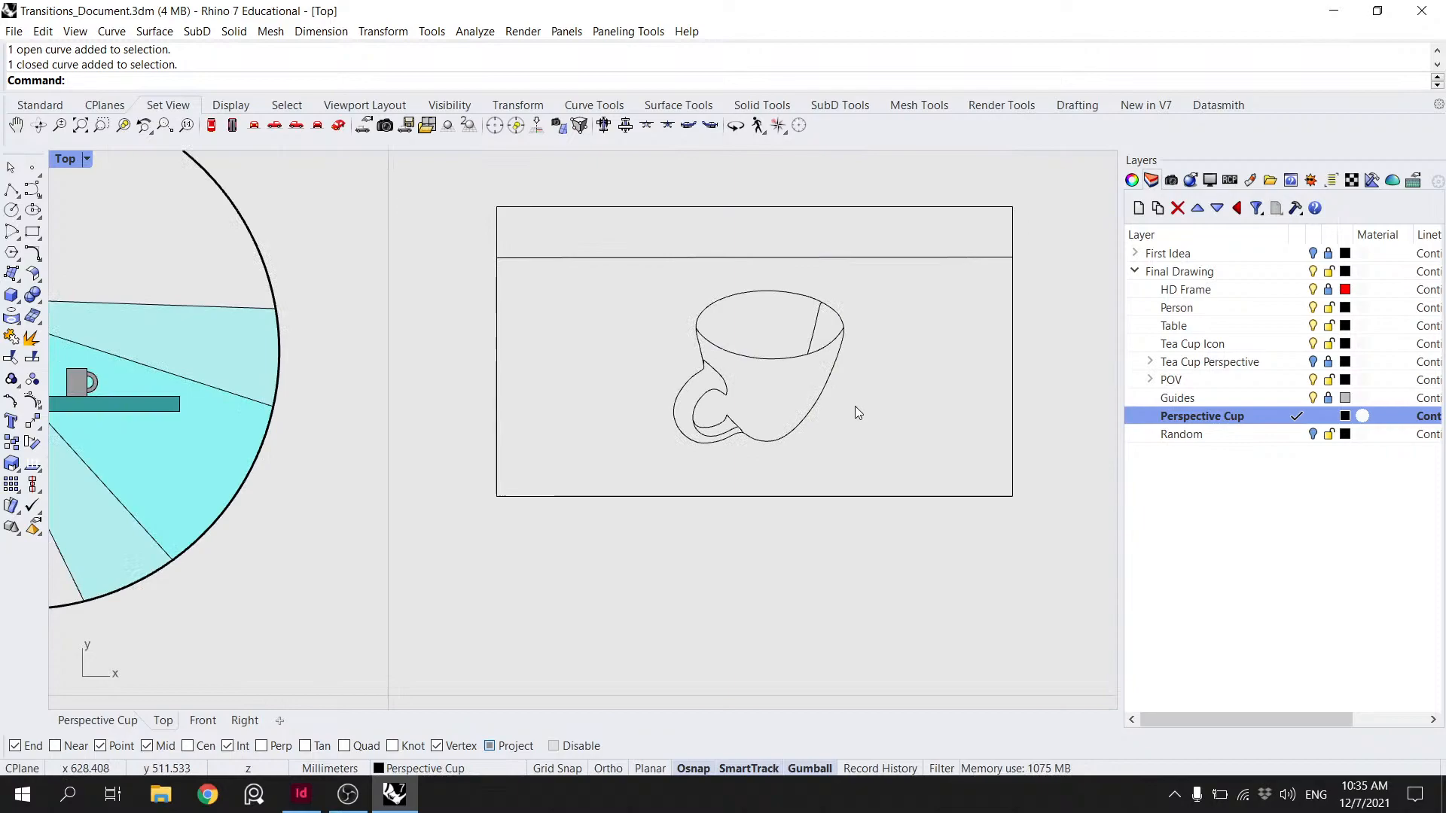
pyautogui.scroll(2, 768, 384)
pyautogui.scroll(5, 766, 383)
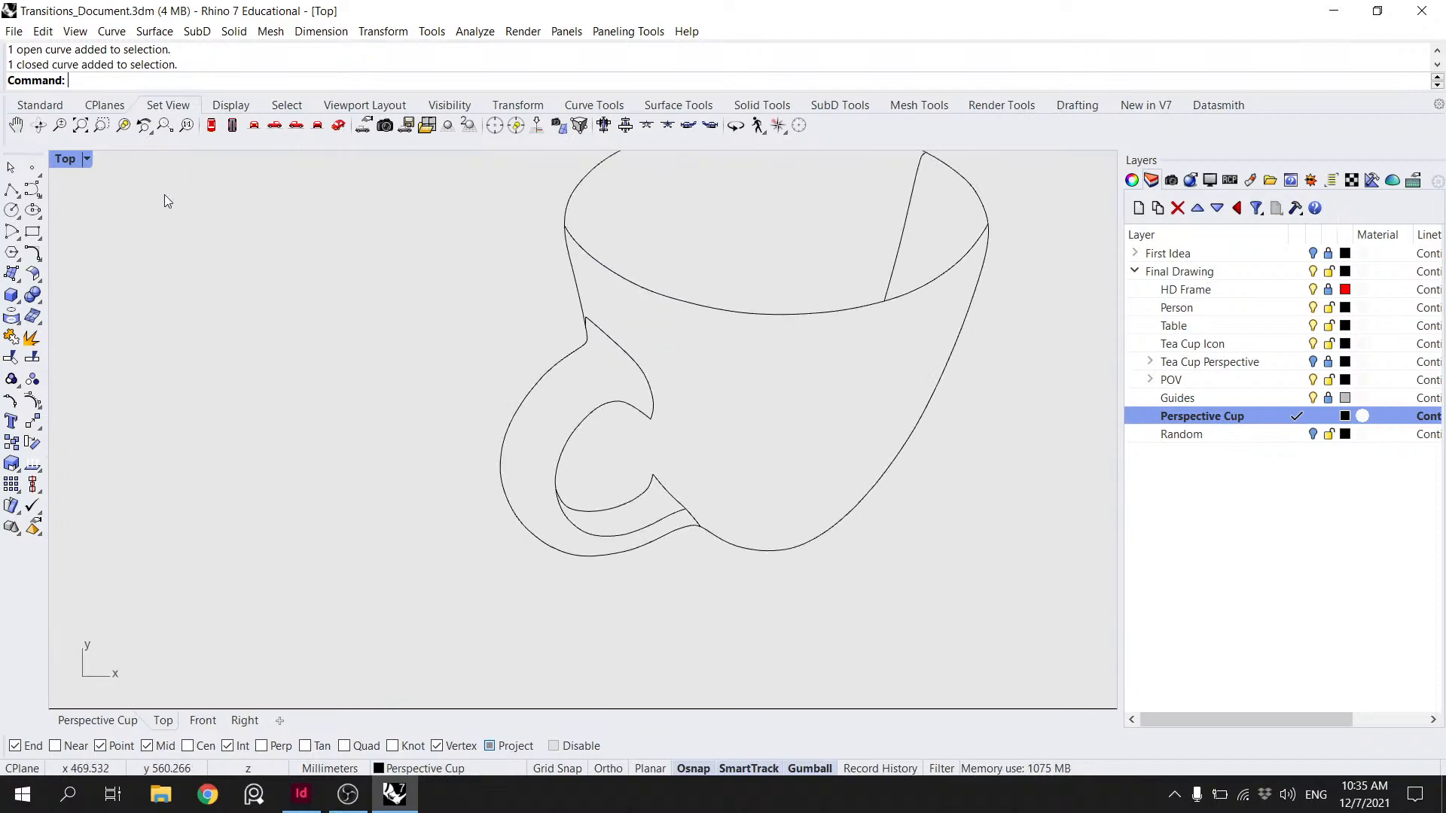
pyautogui.click(11, 188)
pyautogui.click(652, 474)
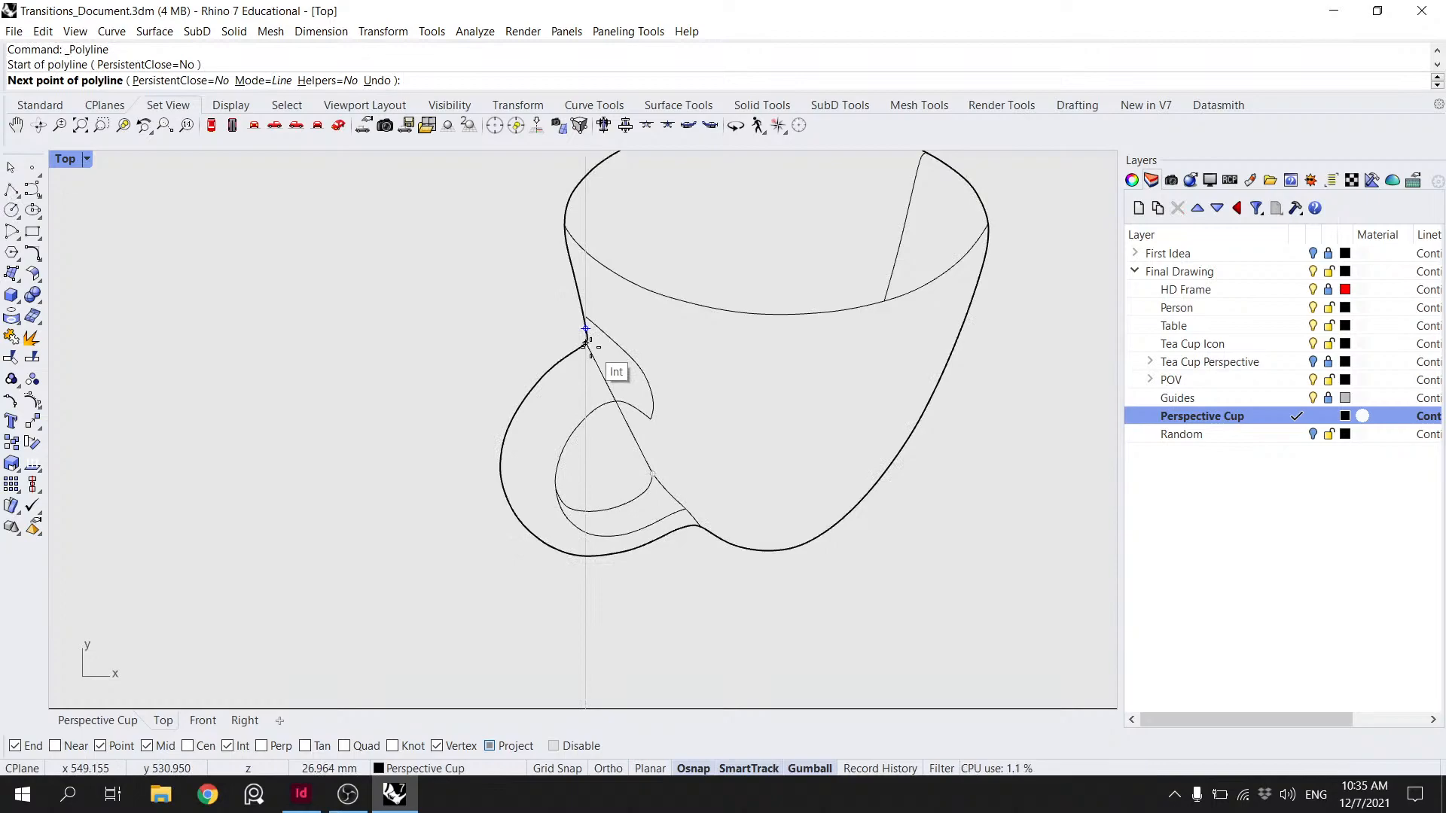
pyautogui.press('Escape')
pyautogui.click(924, 426)
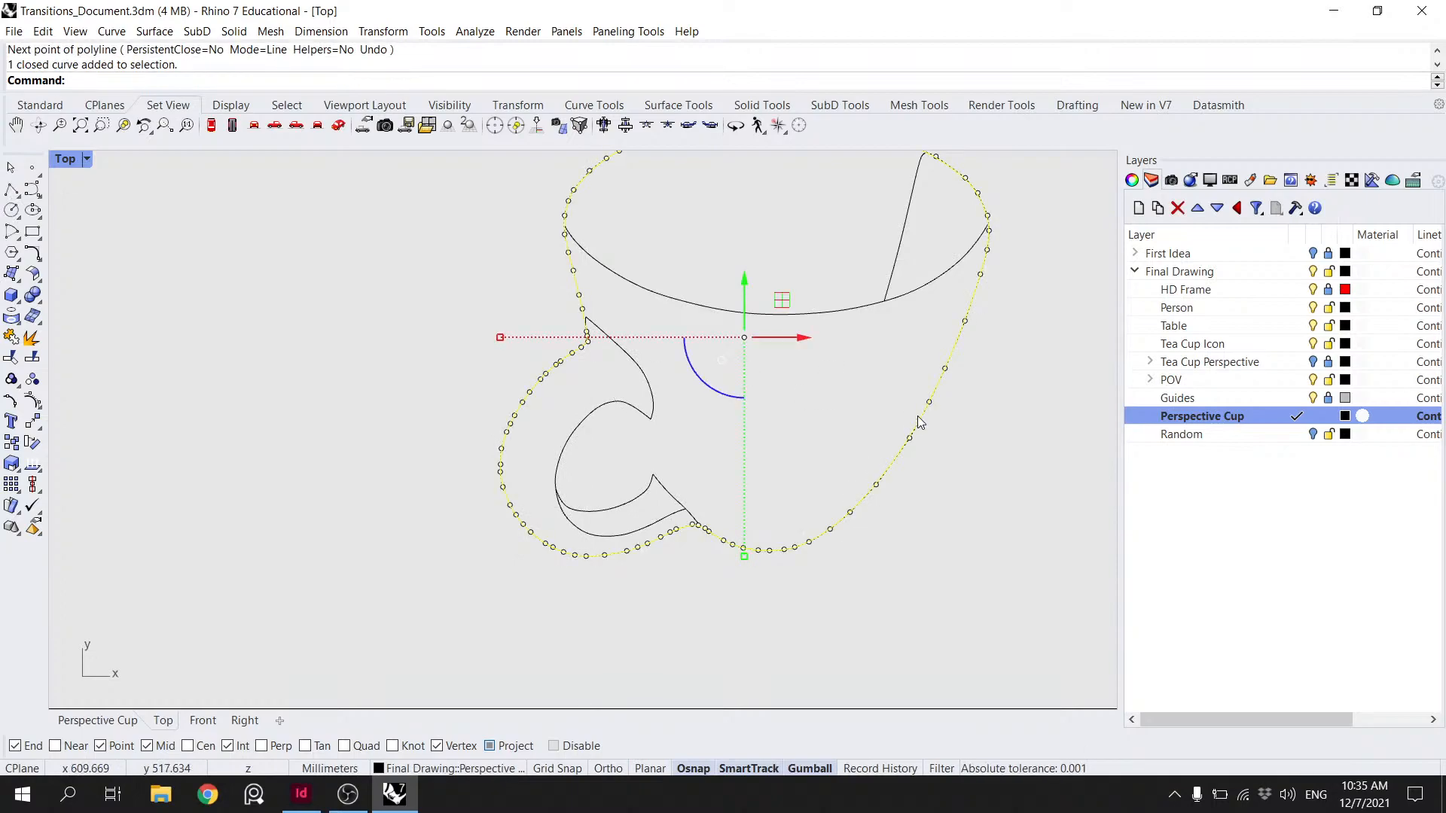
pyautogui.press('Escape')
pyautogui.press('Escape')
# - Draw a two-point control point curve from the handle's lower junction with the cup up to its upper junction
pyautogui.click(32, 190)
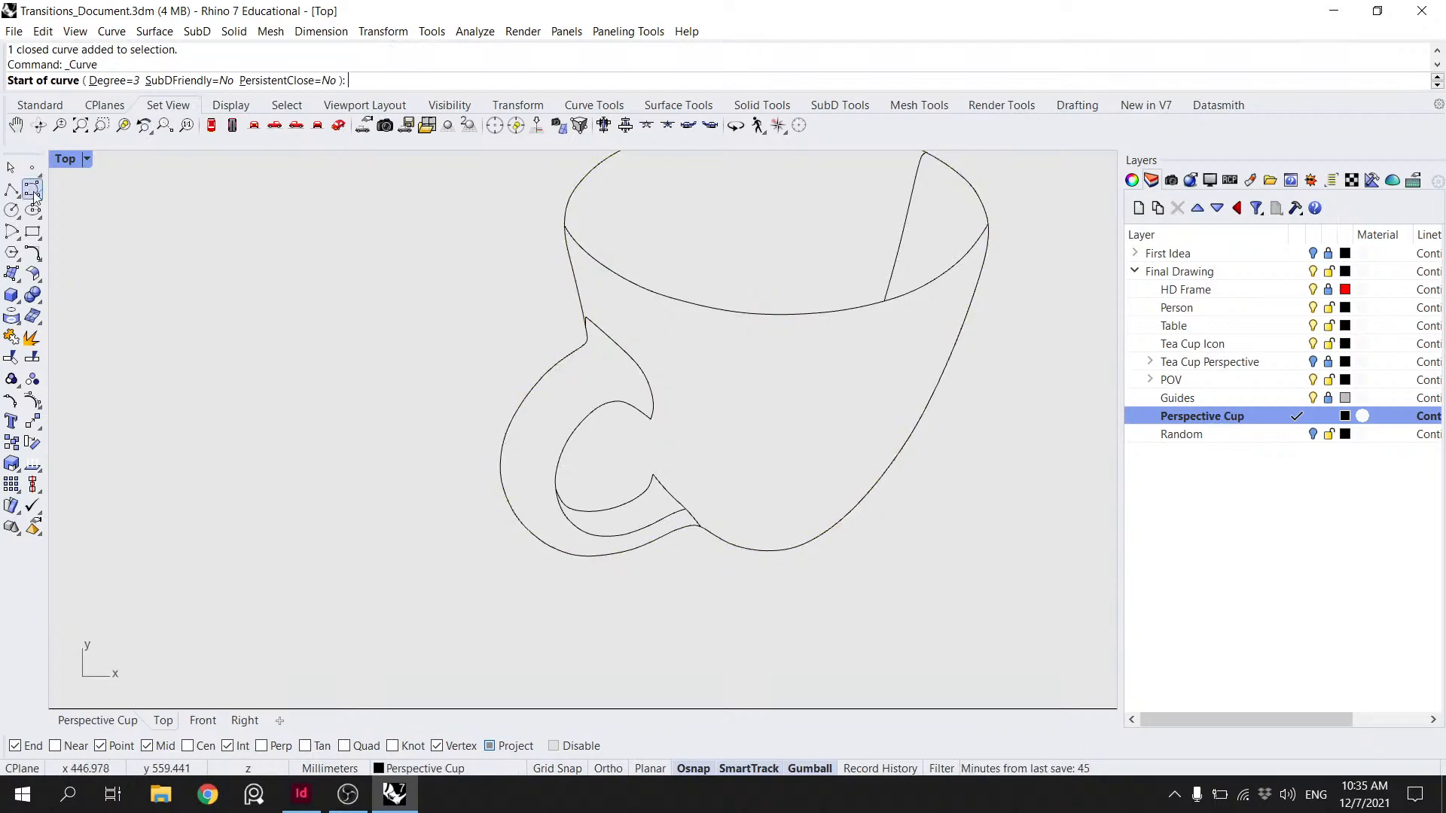
pyautogui.scroll(6, 653, 479)
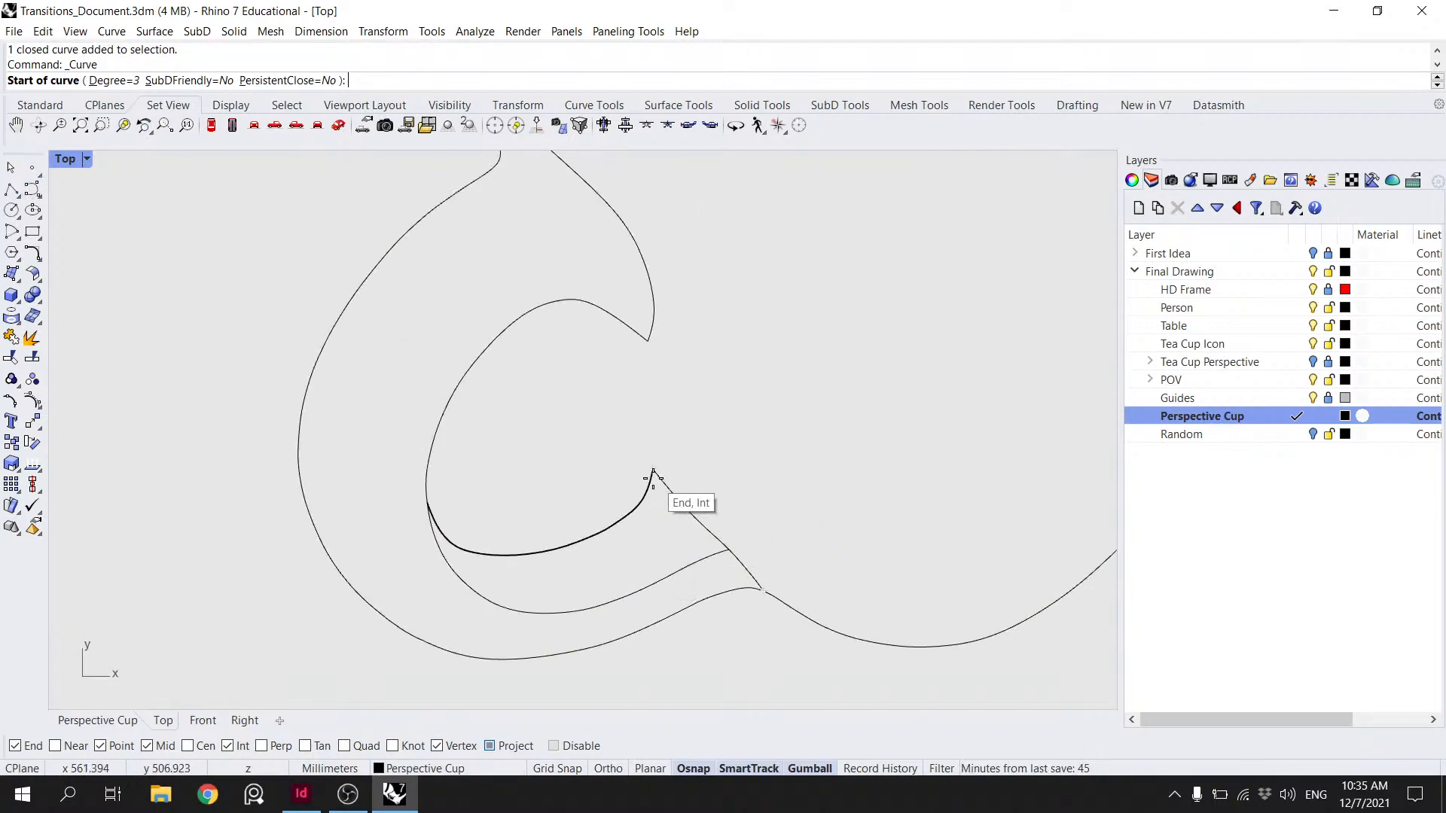
pyautogui.click(761, 588)
pyautogui.scroll(-3, 508, 213)
pyautogui.scroll(3, 515, 199)
pyautogui.scroll(2, 510, 196)
pyautogui.click(508, 179)
pyautogui.press('Return')
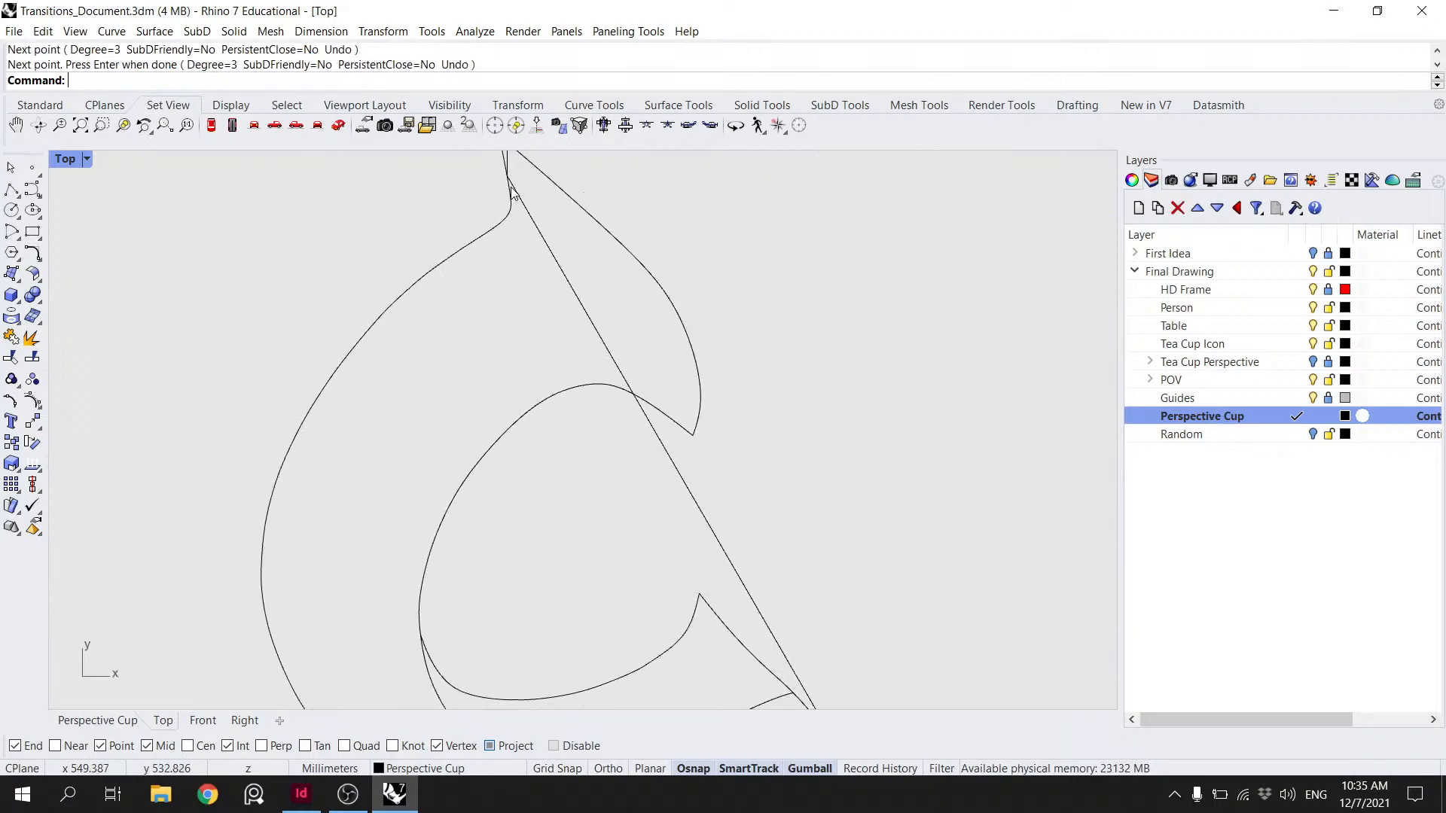
# - Rebuild the straight curve between the handle junctions with 5 points and degree 2
pyautogui.scroll(-3, 666, 470)
pyautogui.click(672, 466)
pyautogui.write('Re')
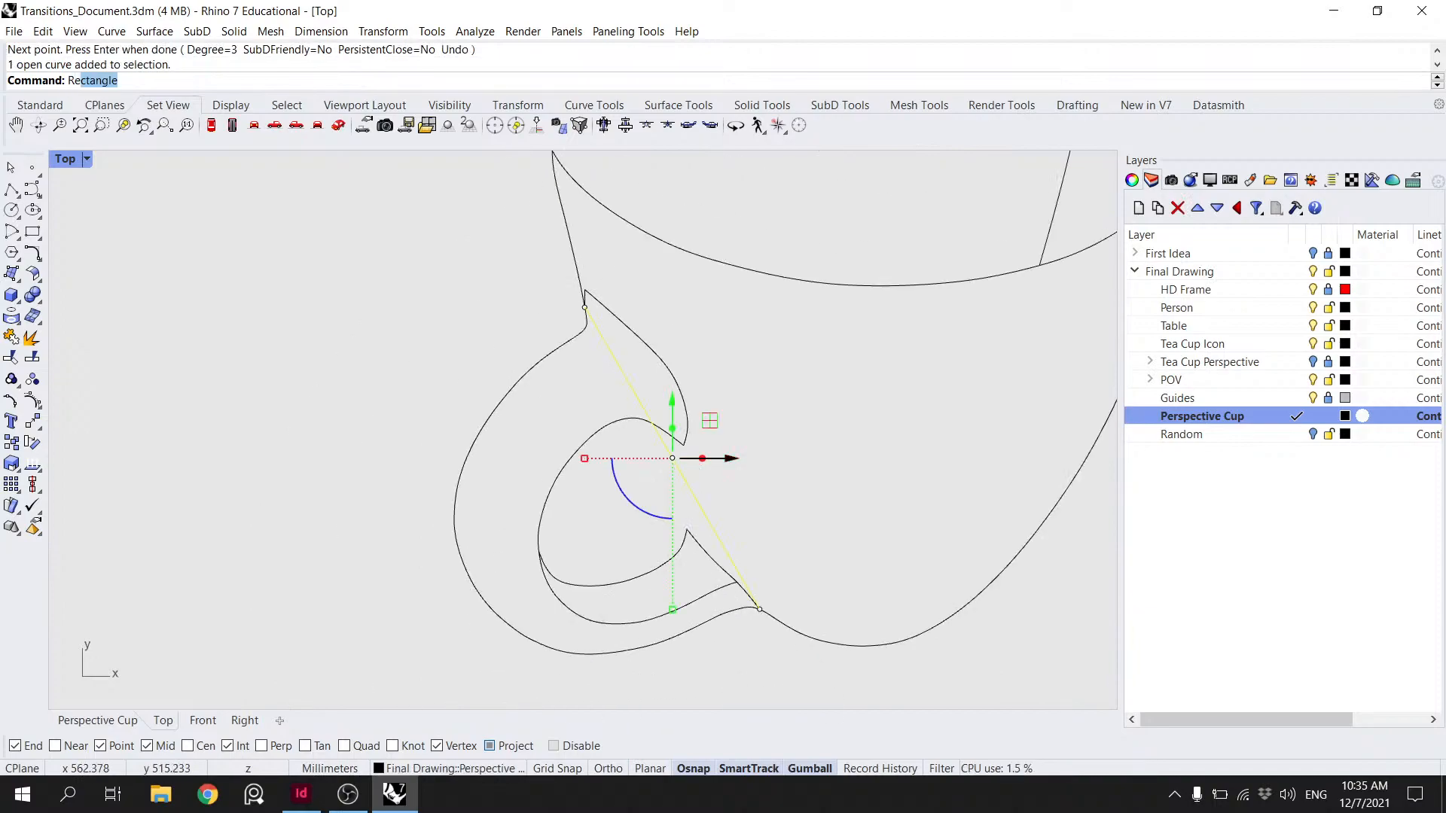
pyautogui.write('build')
pyautogui.press('Return')
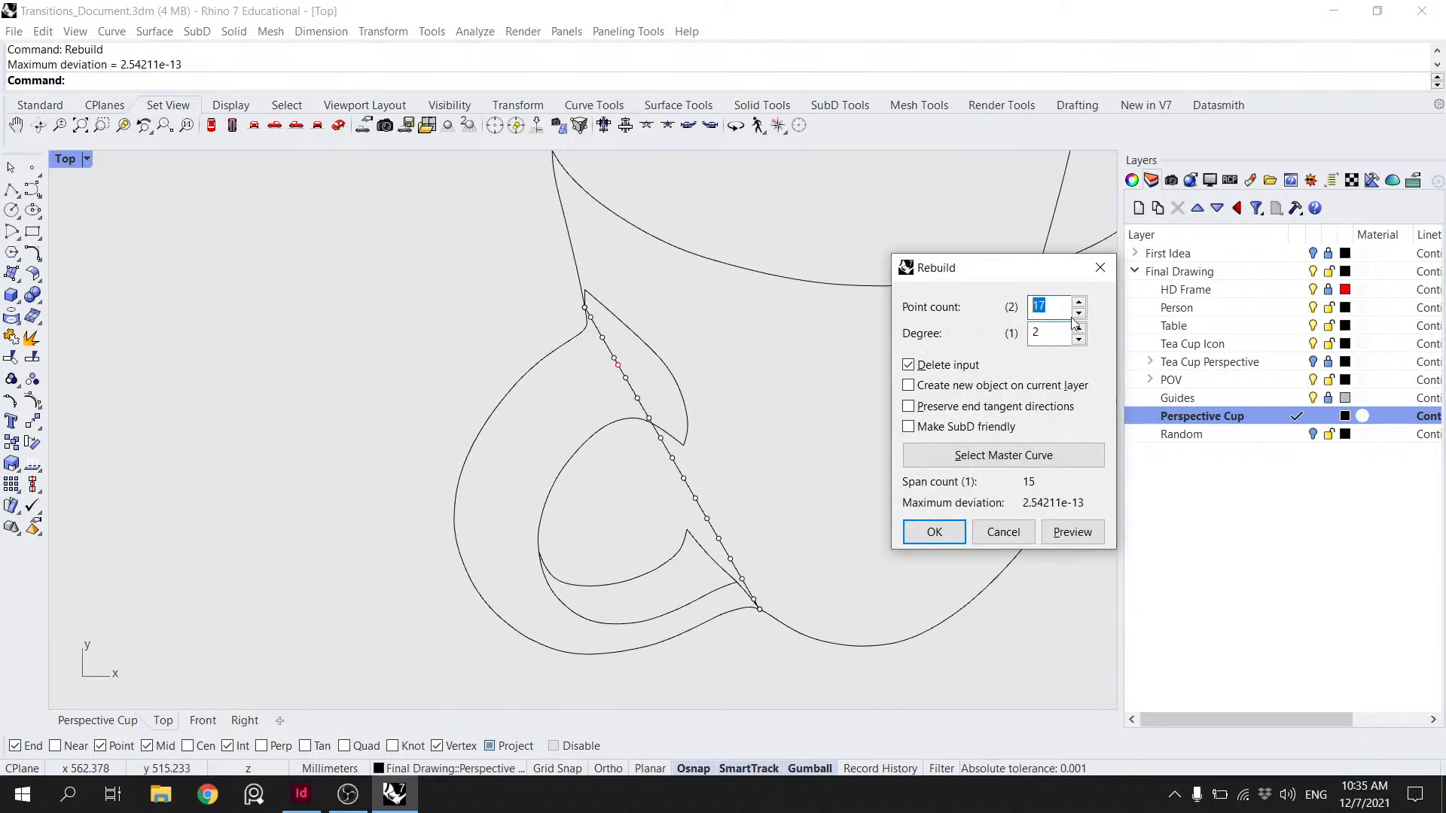
pyautogui.click(934, 531)
# - Bend the rebuilt curve toward the handle by moving its lower and middle control points left
pyautogui.click(692, 495)
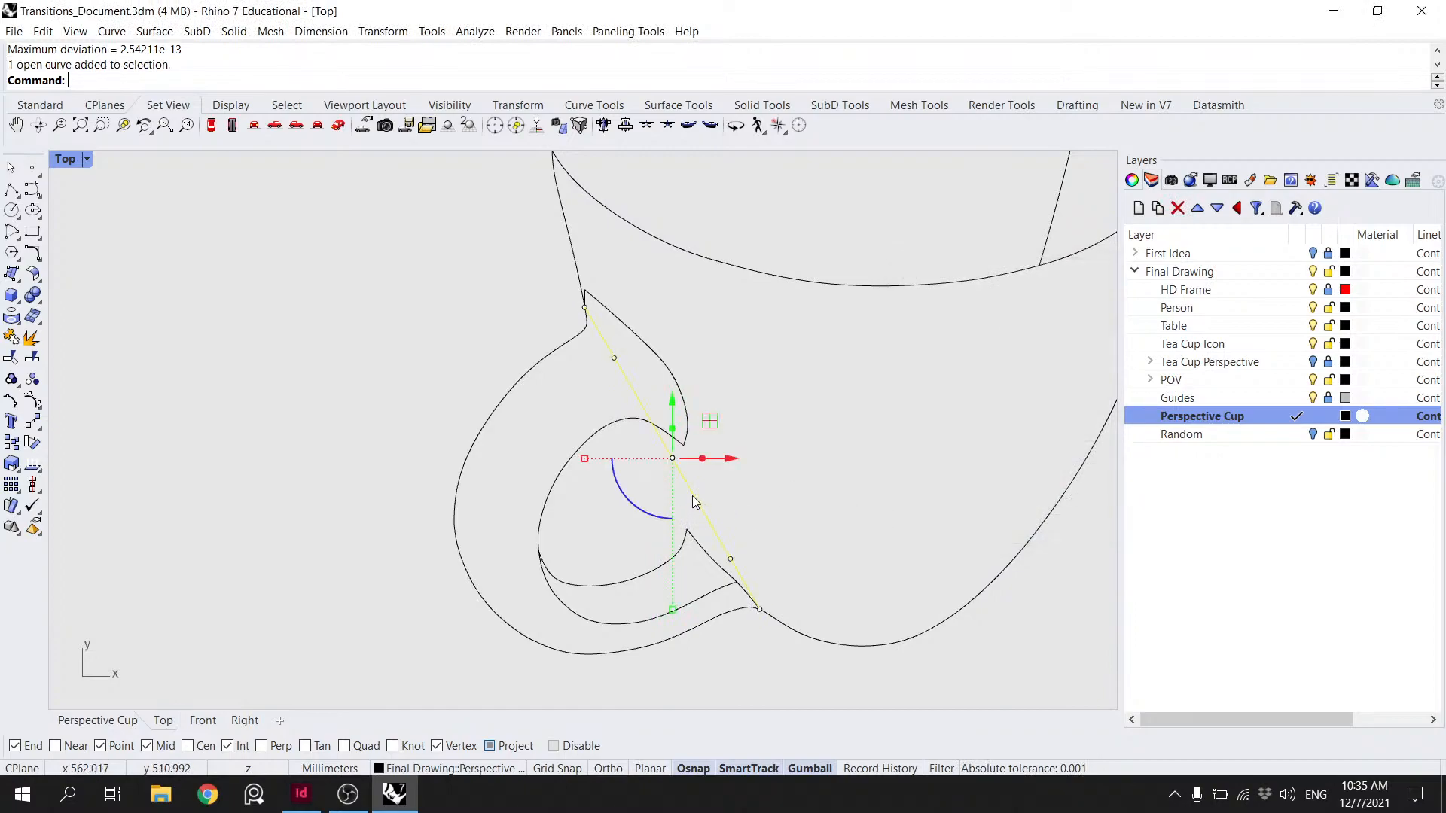
pyautogui.click(729, 558)
pyautogui.moveTo(776, 558); pyautogui.dragTo(753, 559)
pyautogui.click(674, 457)
pyautogui.moveTo(714, 458); pyautogui.dragTo(685, 463)
pyautogui.scroll(-8, 712, 482)
pyautogui.scroll(6, 723, 479)
# - Delete the bent curve that joins the two handle junctions
pyautogui.click(672, 506)
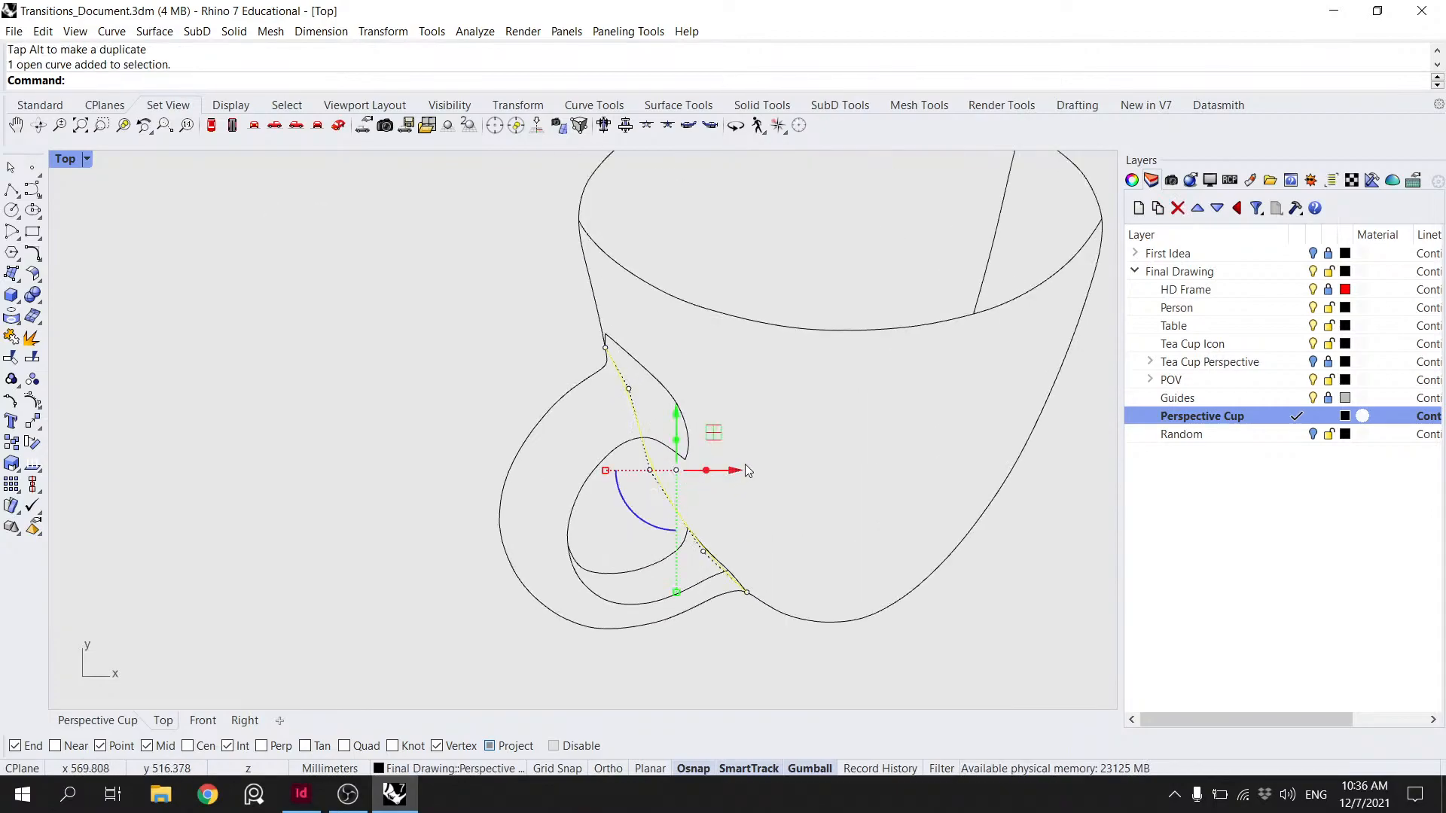
pyautogui.press('Delete')
pyautogui.scroll(-3, 768, 452)
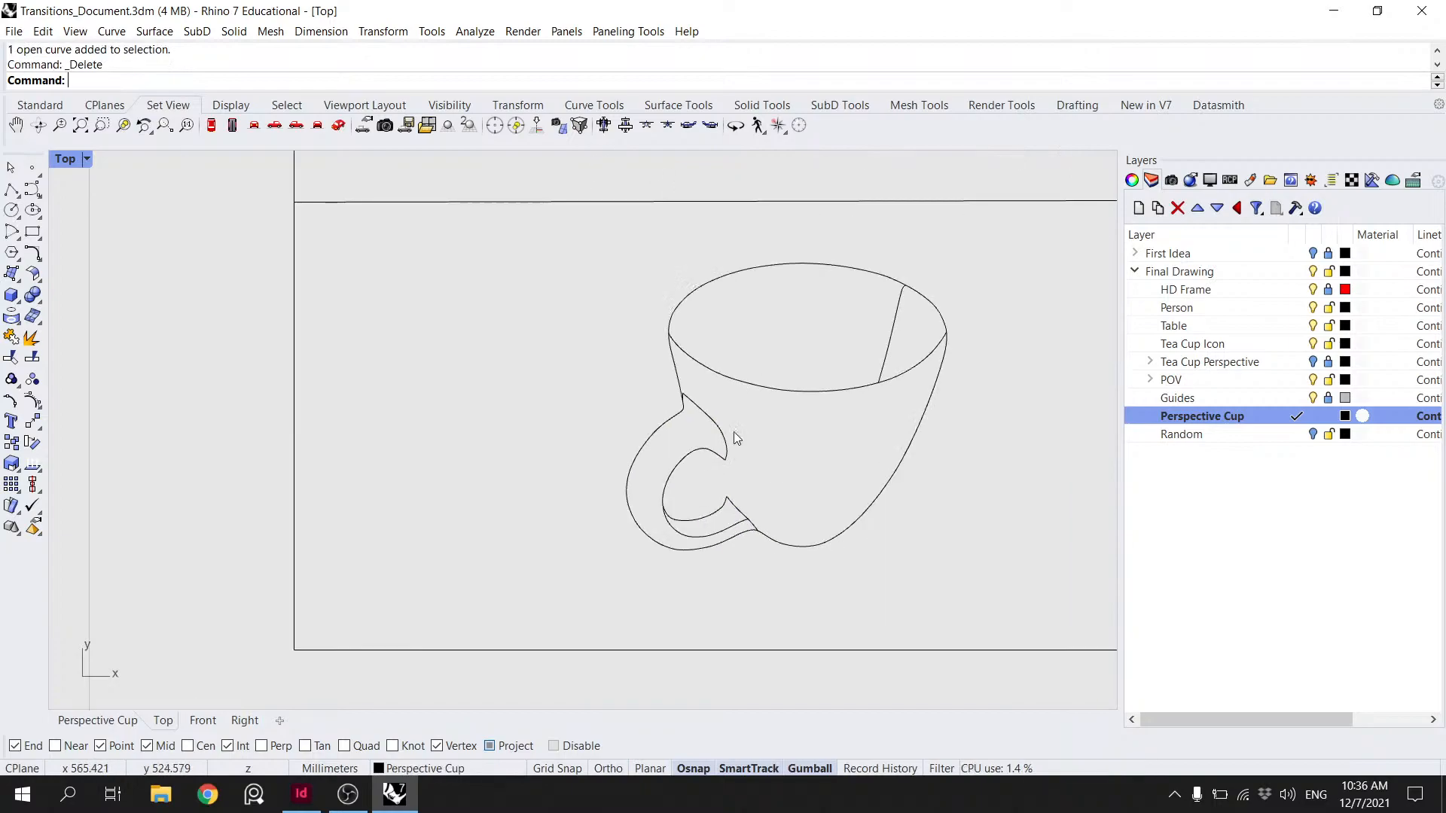
# - Draw two horizontal polylines from the handle's upper and lower junctions to beyond the cup's right side
pyautogui.click(11, 189)
pyautogui.click(682, 393)
pyautogui.click(977, 390)
pyautogui.press('Return')
pyautogui.press('Return')
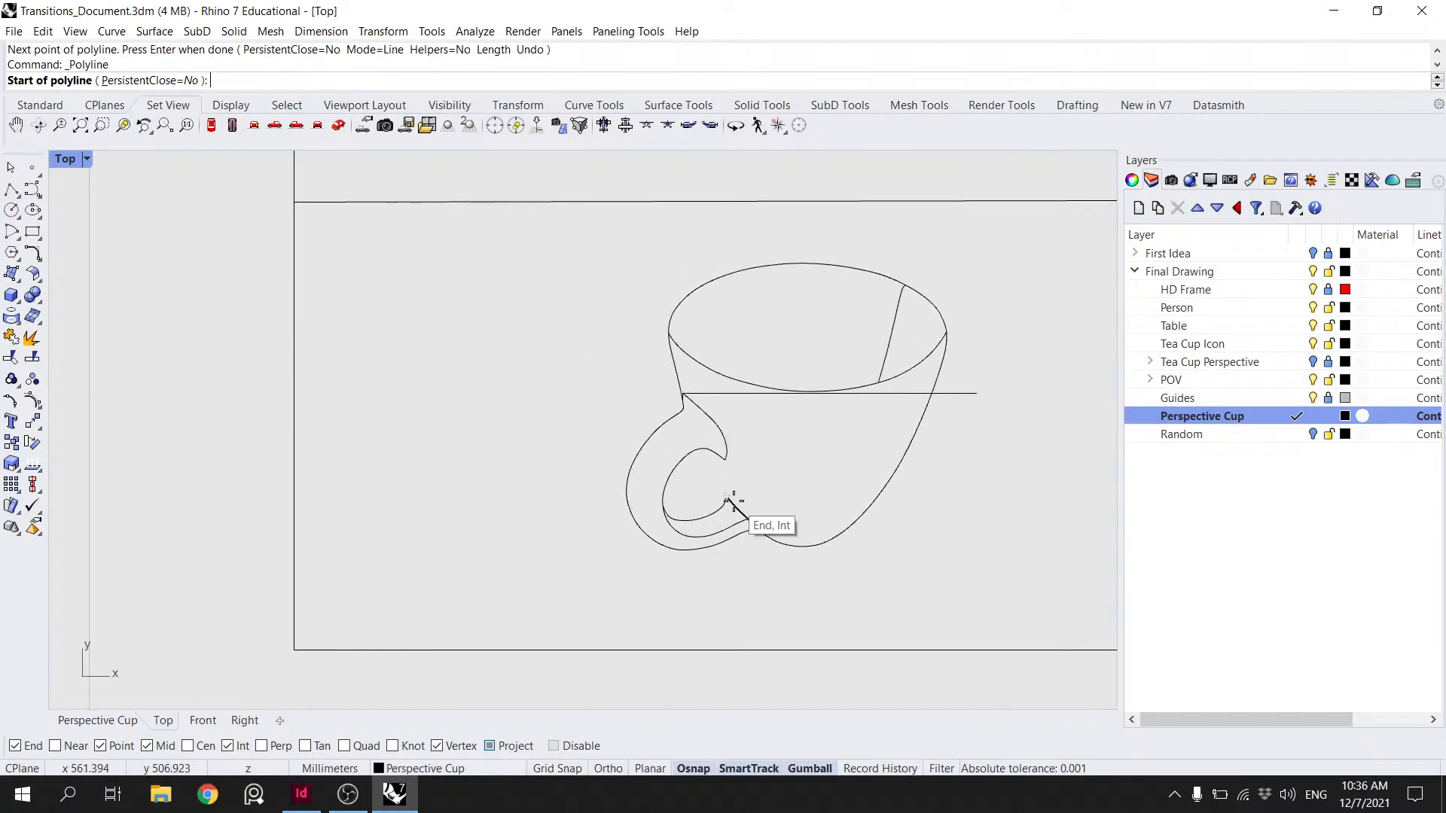
pyautogui.click(754, 530)
pyautogui.click(965, 531)
pyautogui.press('Return')
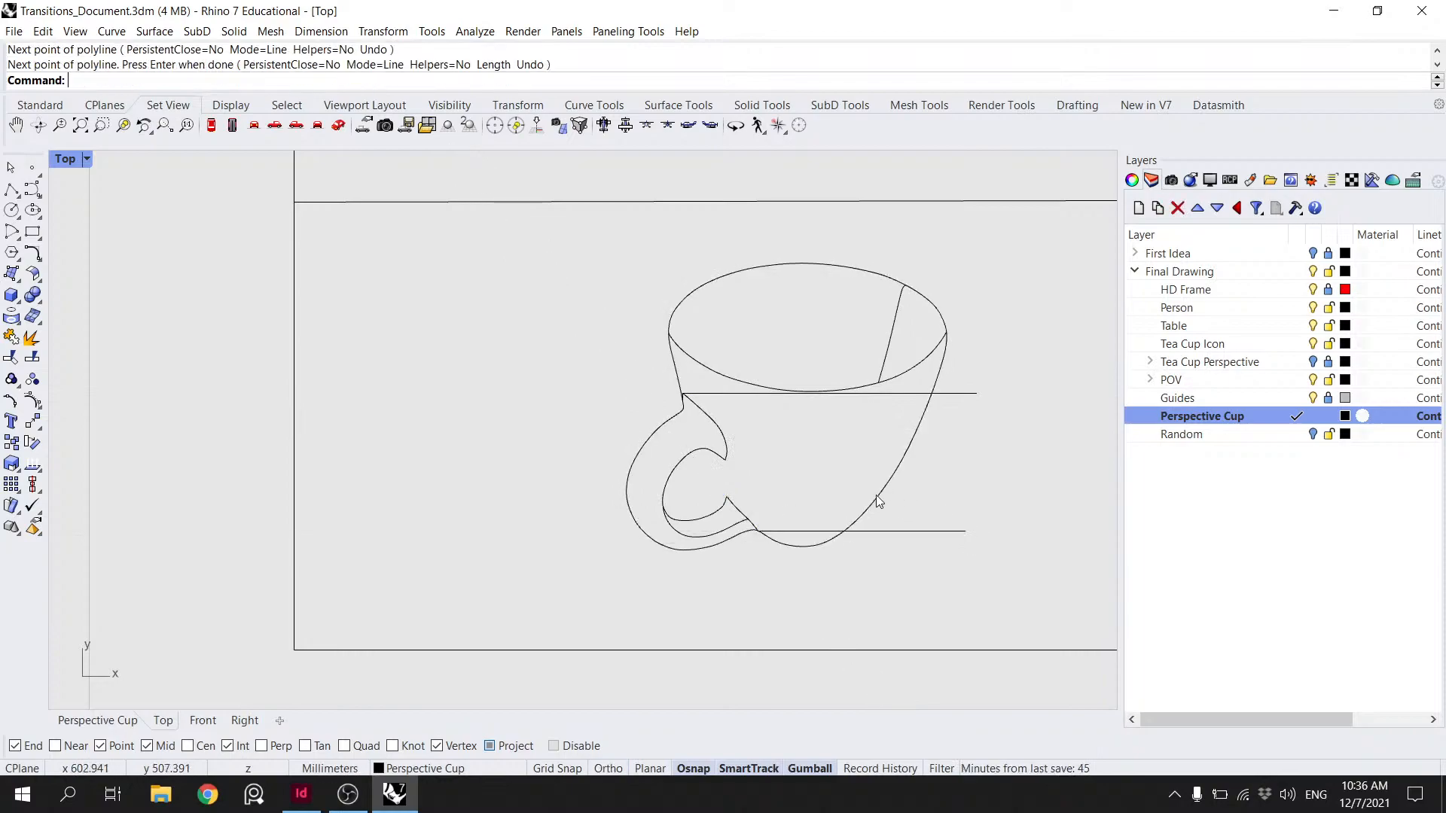
# - Duplicate the closed cup outline in place and split the copy with the two horizontal lines
pyautogui.click(896, 478)
pyautogui.hotkey('ctrl', 'c')
pyautogui.hotkey('ctrl', 'v')
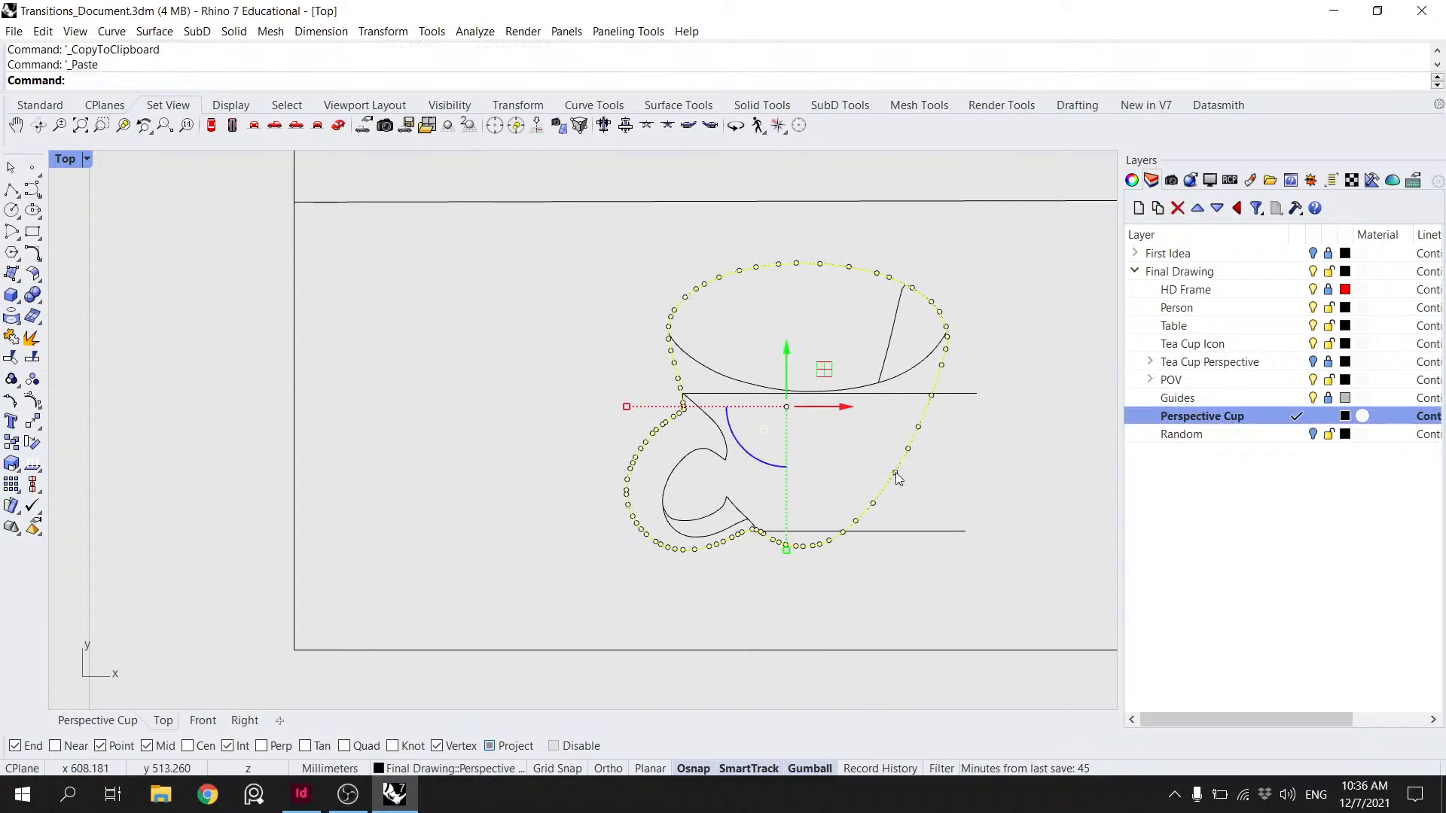
pyautogui.press('Return')
pyautogui.click(931, 531)
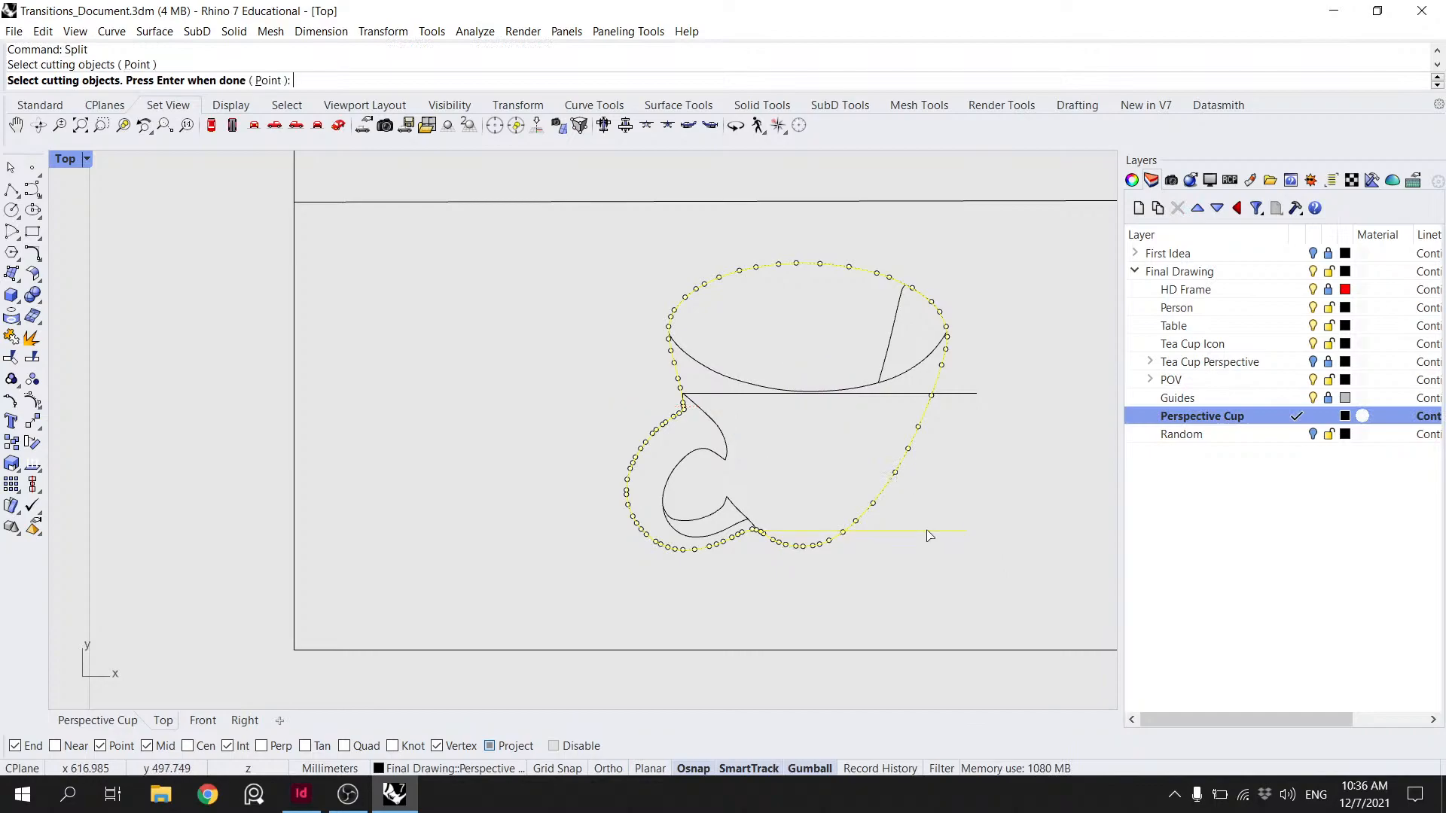
pyautogui.click(953, 404)
pyautogui.press('Return')
# - Delete the split piece of the duplicated outline that lies above the upper horizontal line
pyautogui.click(942, 374)
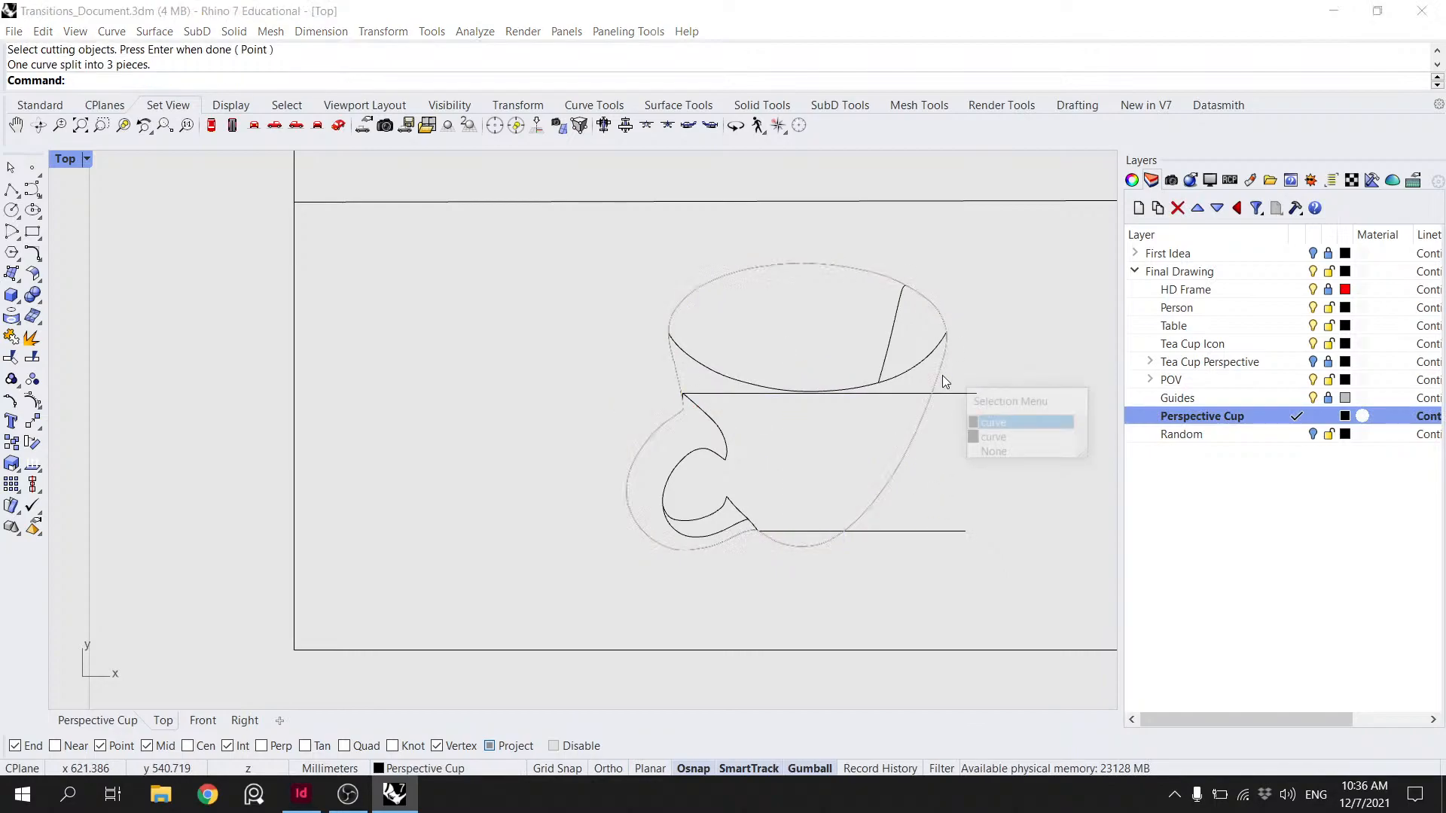
pyautogui.click(1000, 439)
pyautogui.press('Delete')
# - Mirror the split right wall piece to the handle side about a vertical axis through the lowest point of the cup
pyautogui.click(911, 450)
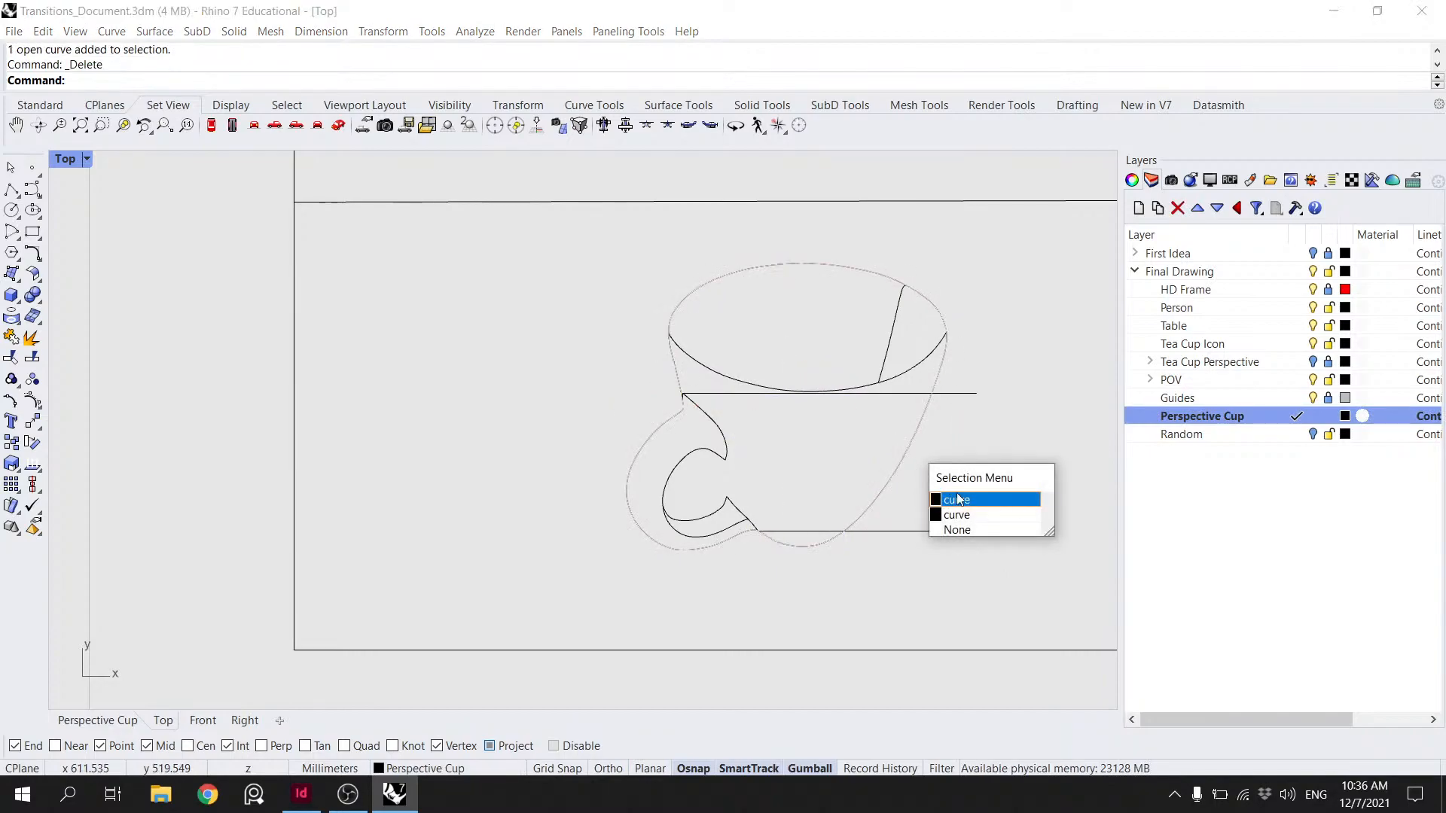
pyautogui.click(979, 511)
pyautogui.press('Return')
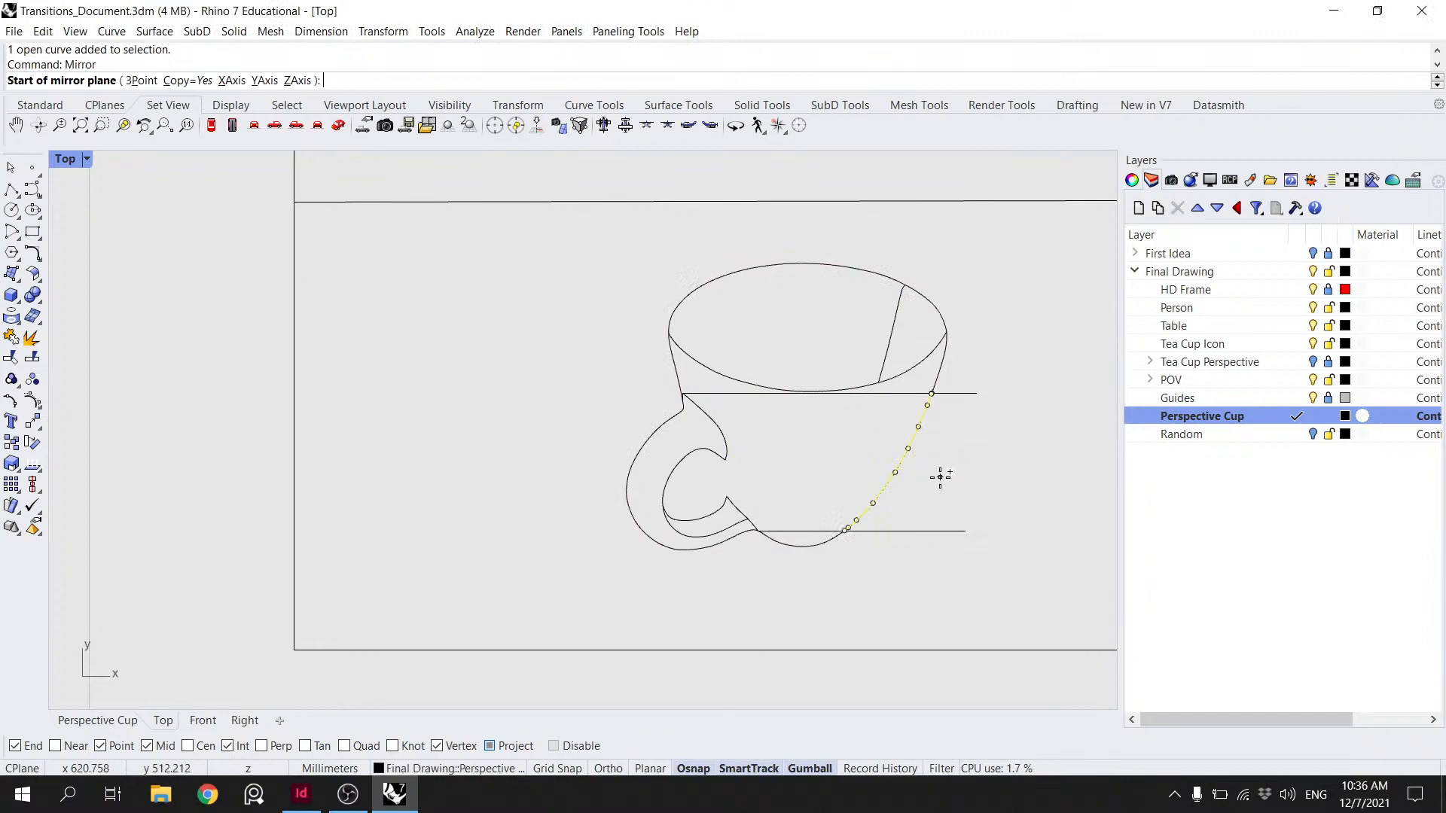
pyautogui.click(801, 556)
pyautogui.click(804, 591)
pyautogui.press('Escape')
# - Delete the two horizontal cutting lines drawn from the handle junctions
pyautogui.click(911, 530)
pyautogui.press('Delete')
pyautogui.click(955, 393)
pyautogui.press('Delete')
# - Shift the five upper control points of the mirrored wall curve slightly right towards the cup body
pyautogui.scroll(2, 742, 512)
pyautogui.click(743, 514)
pyautogui.scroll(3, 746, 514)
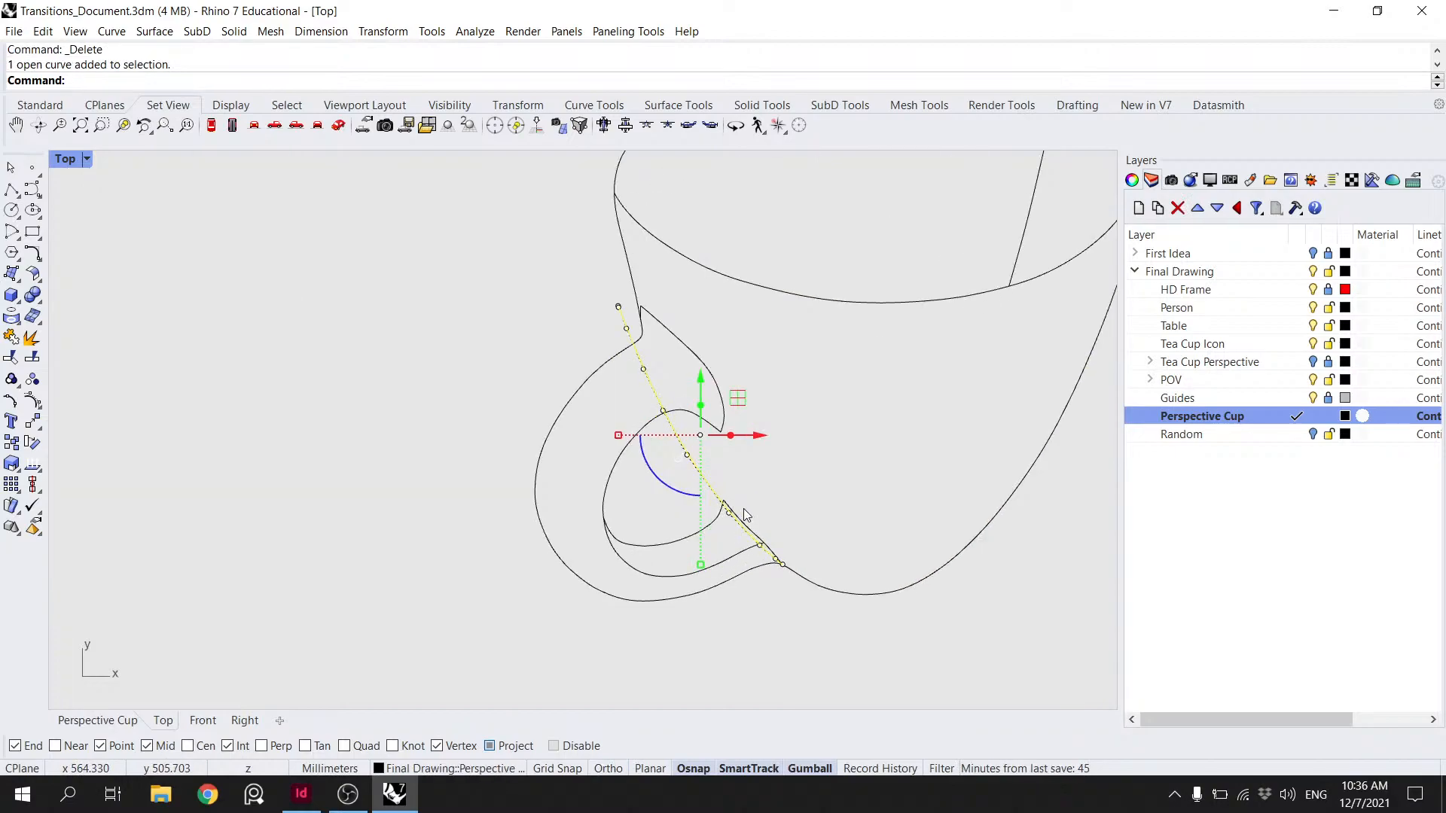
pyautogui.scroll(-4, 701, 406)
pyautogui.scroll(5, 701, 406)
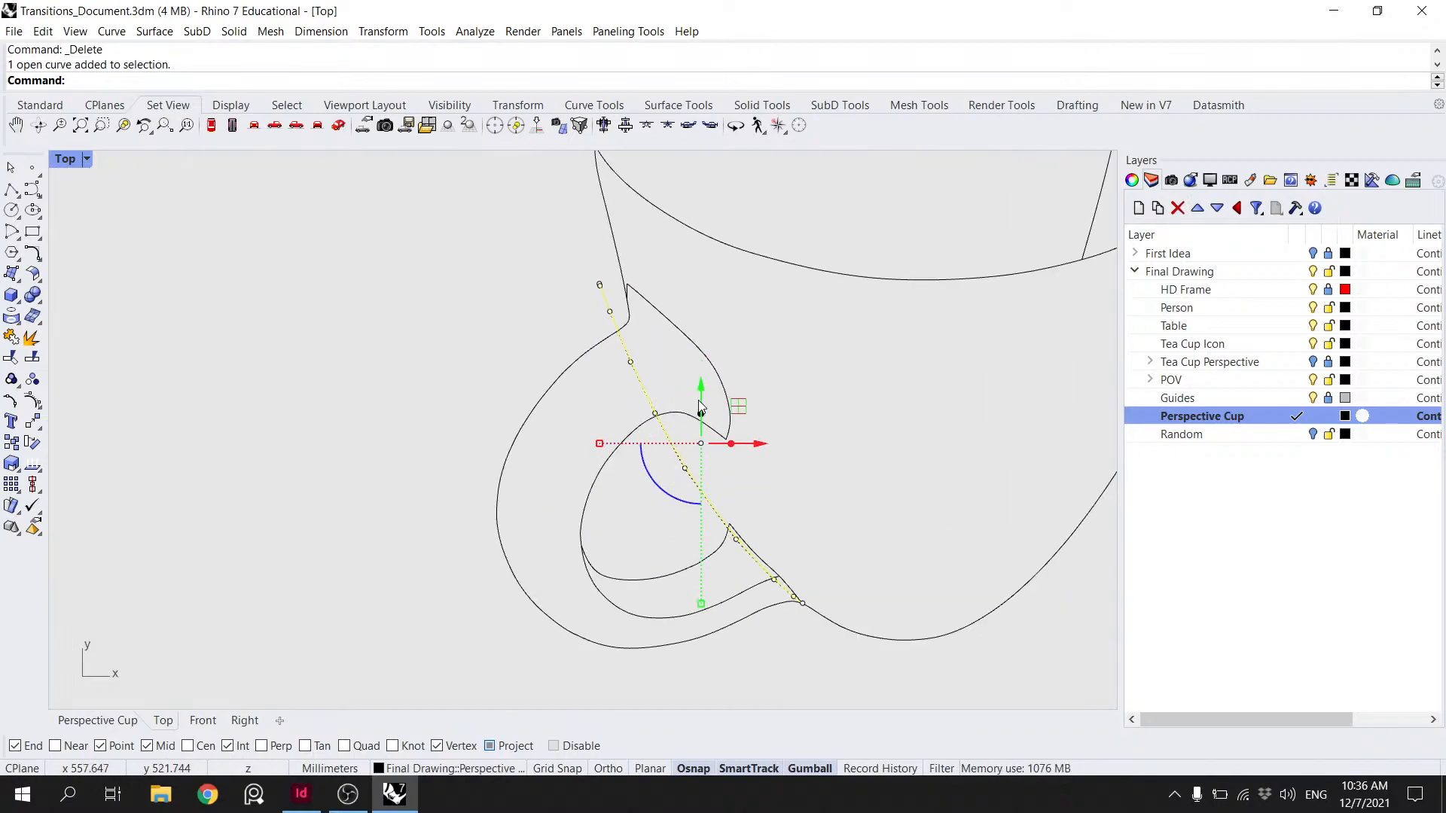
pyautogui.click(685, 470)
pyautogui.keyDown('shift'); pyautogui.click(655, 414); pyautogui.keyUp('shift')
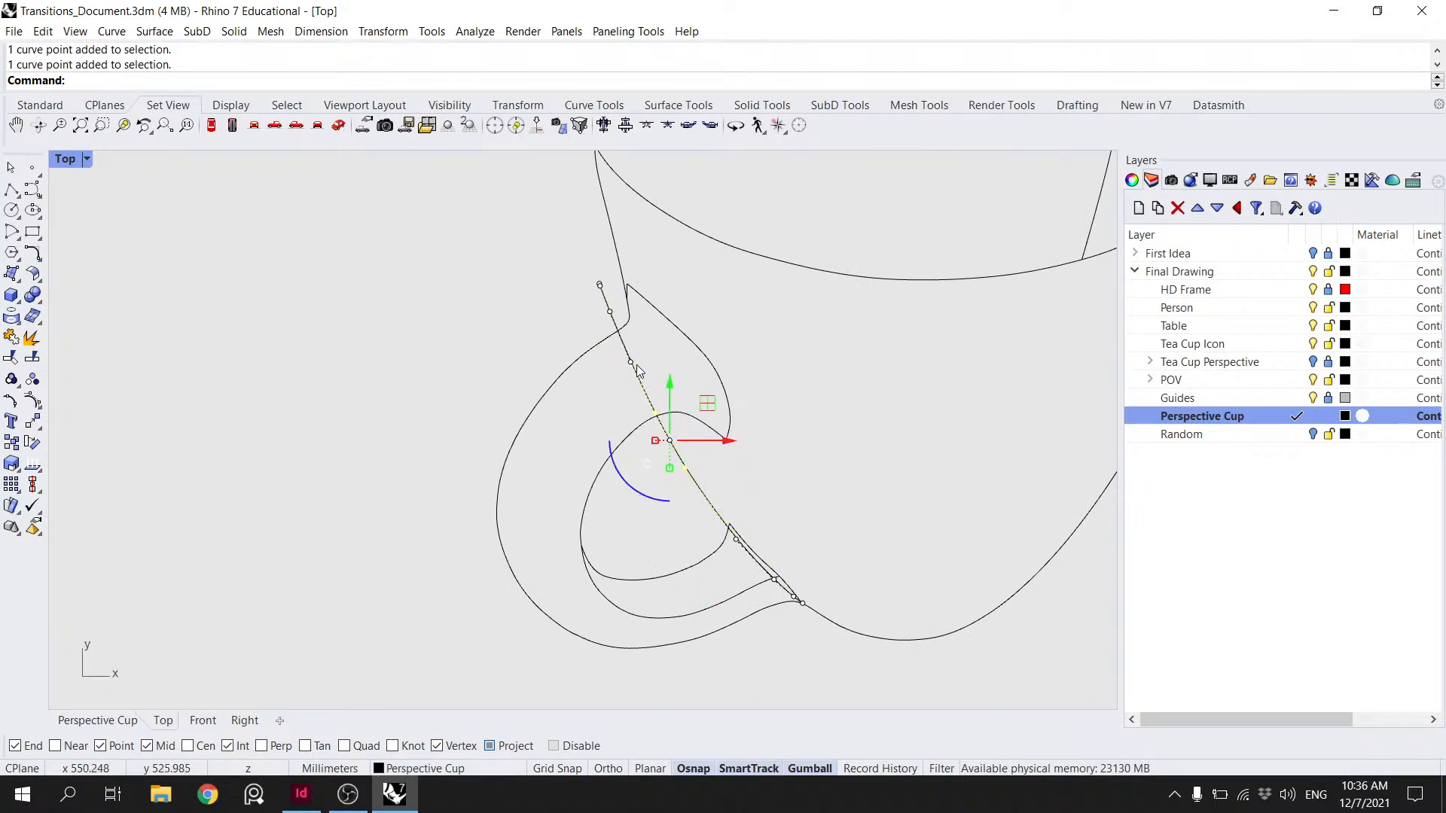
pyautogui.keyDown('shift'); pyautogui.click(632, 363); pyautogui.keyUp('shift')
pyautogui.keyDown('shift'); pyautogui.click(611, 312); pyautogui.keyUp('shift')
pyautogui.keyDown('shift'); pyautogui.click(601, 287); pyautogui.keyUp('shift')
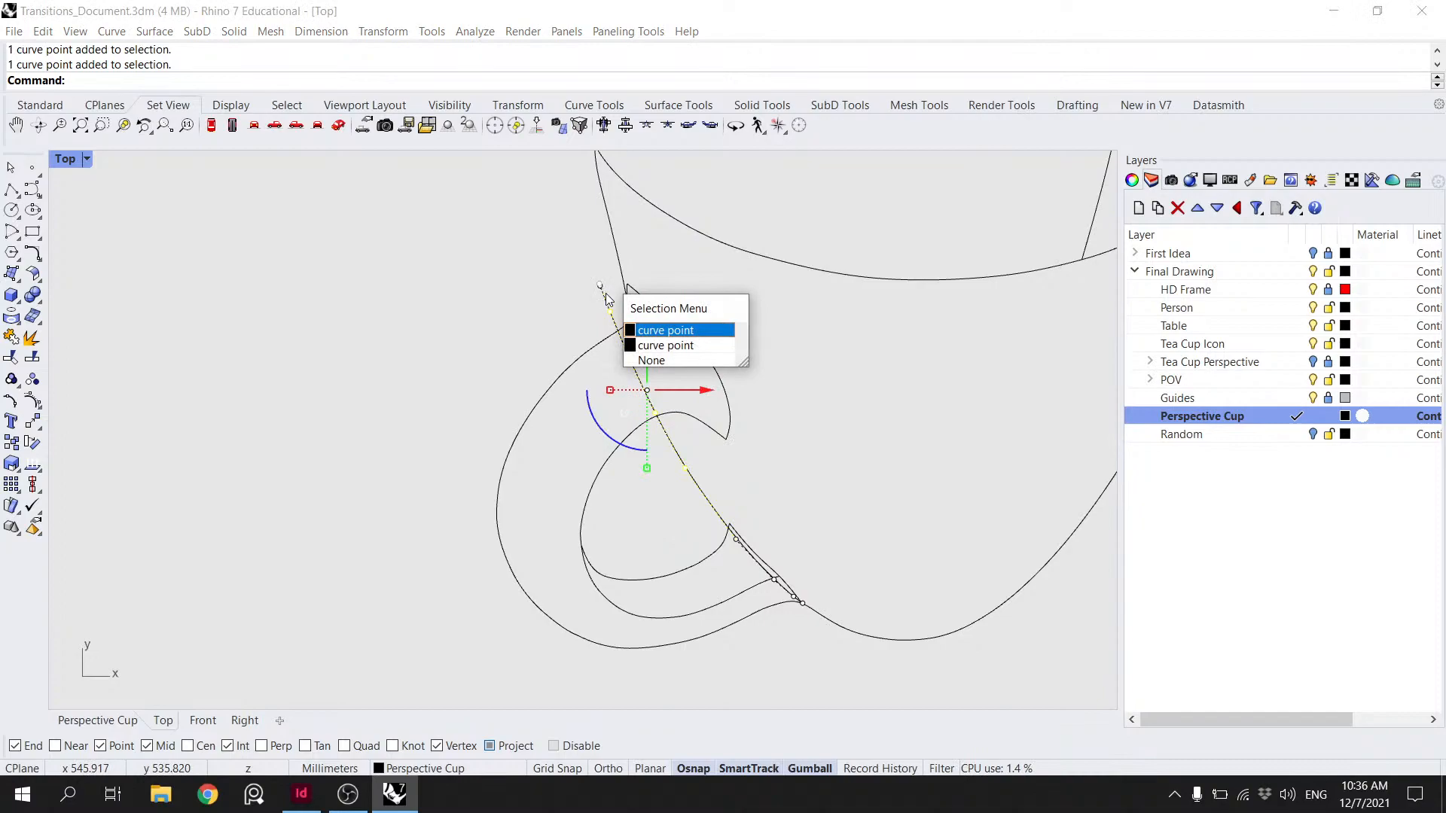
pyautogui.click(658, 328)
pyautogui.keyDown('shift'); pyautogui.moveTo(616, 297); pyautogui.dragTo(600, 287); pyautogui.keyUp('shift')
pyautogui.moveTo(700, 376); pyautogui.dragTo(713, 382)
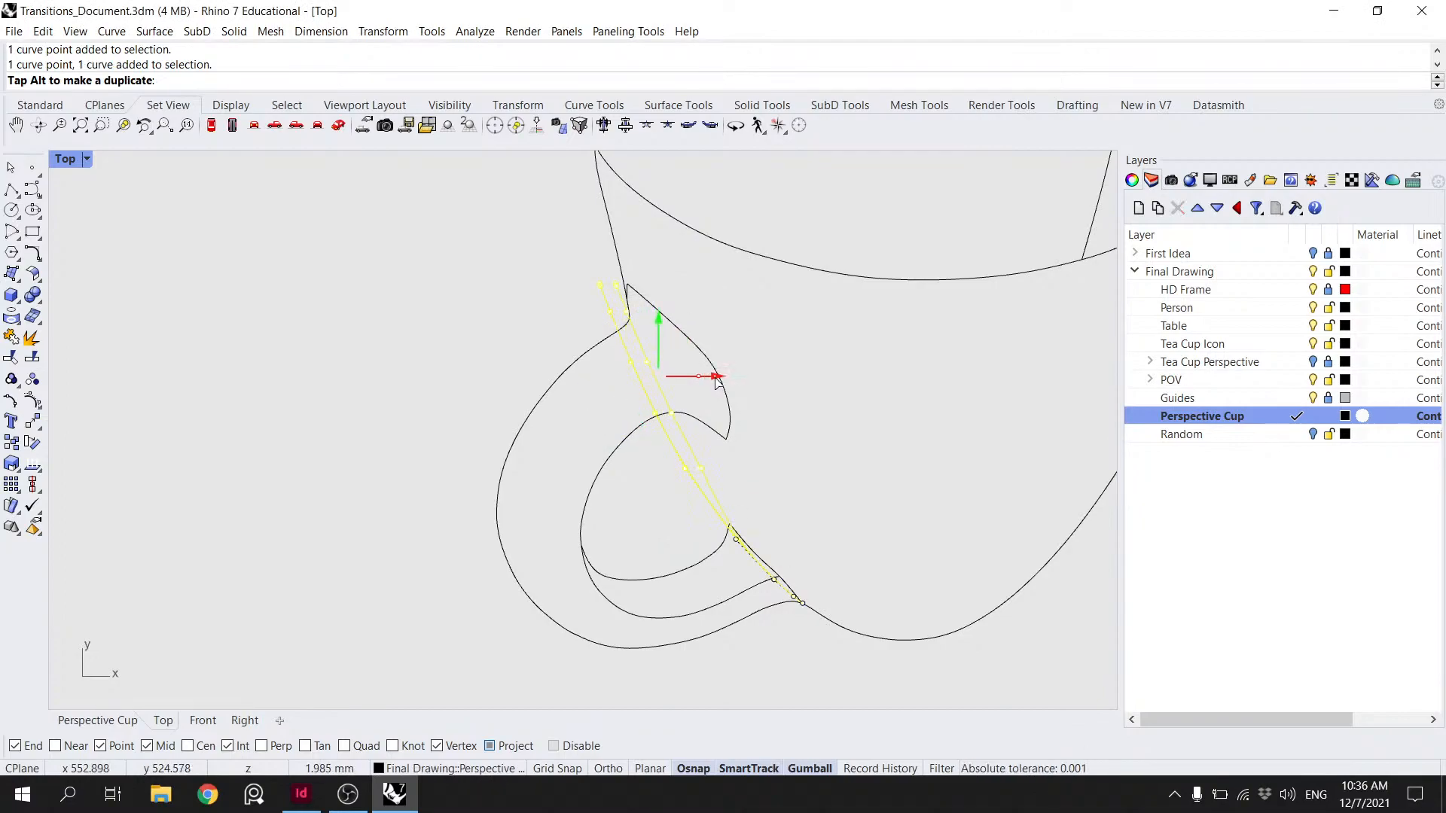
pyautogui.moveTo(716, 382); pyautogui.dragTo(711, 382)
# - Drop the two lower points from the selection and shift the mirrored curve's topmost control points a little further right
pyautogui.moveTo(703, 470); pyautogui.dragTo(651, 375)
pyautogui.moveTo(679, 323); pyautogui.dragTo(684, 324)
pyautogui.click(687, 463)
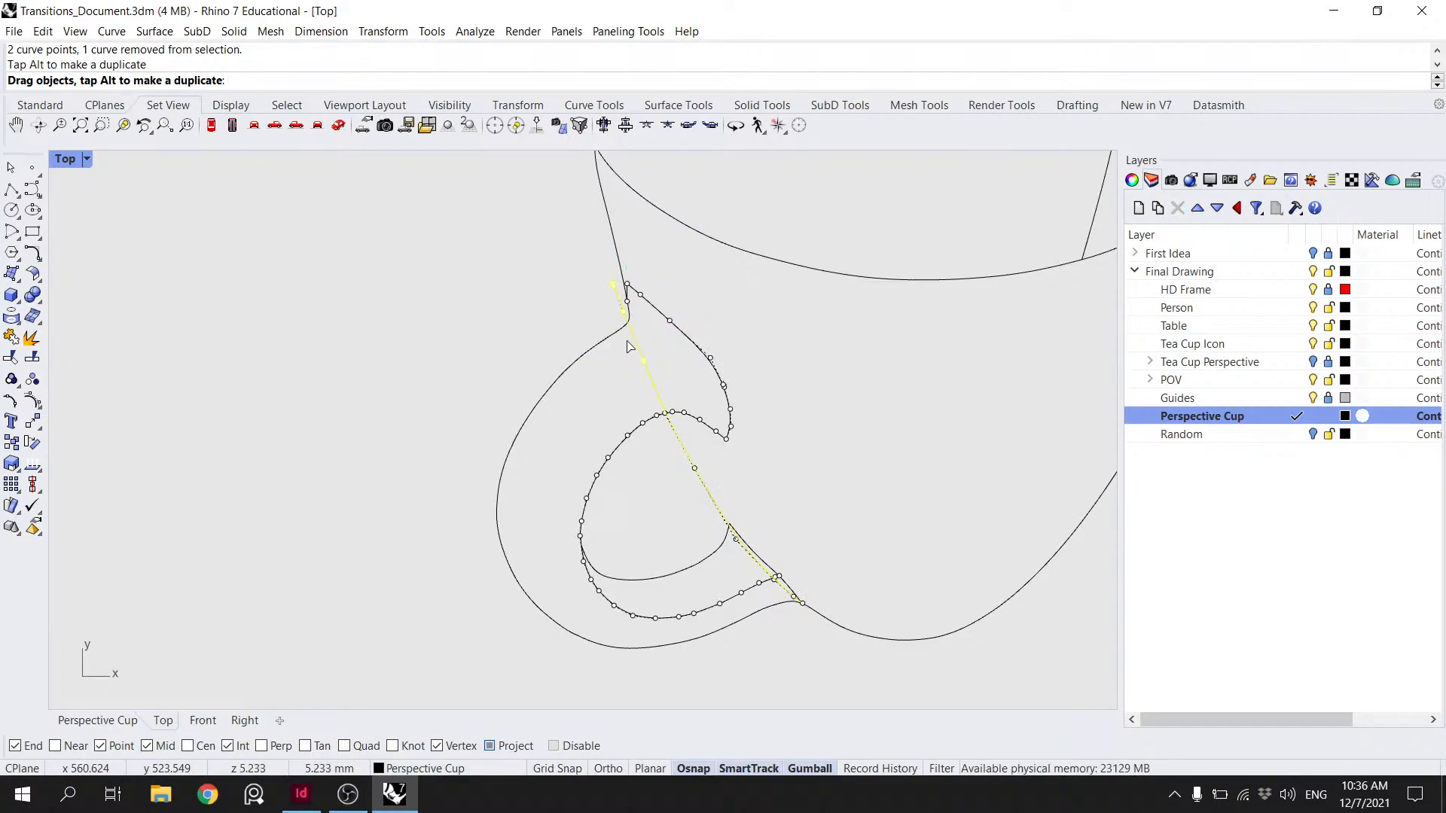
# - Try repositioning the top control points of the mirrored wall curve, undoing each move
pyautogui.click(622, 312)
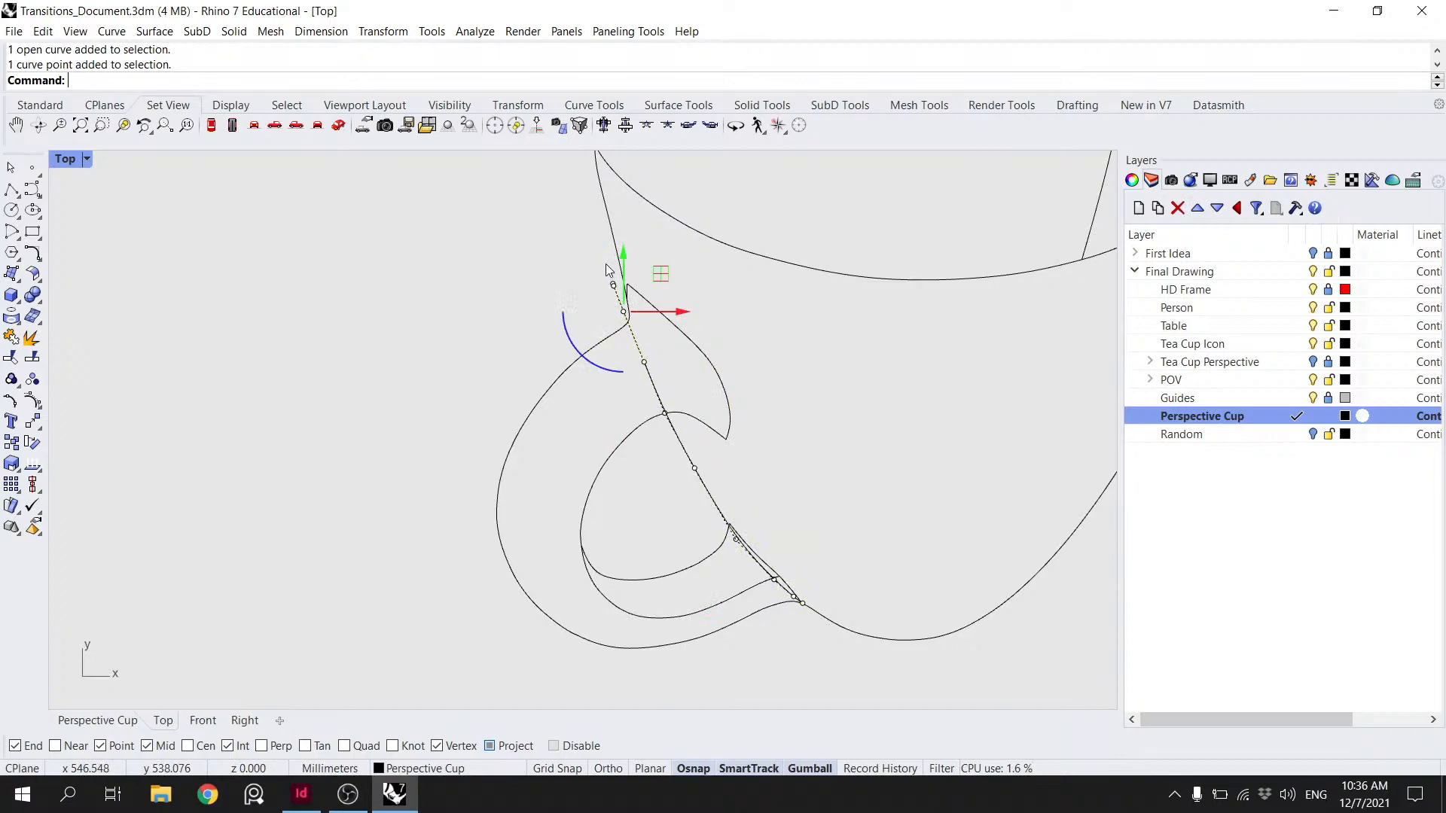
pyautogui.moveTo(626, 299); pyautogui.dragTo(614, 286)
pyautogui.hotkey('ctrl', 'z')
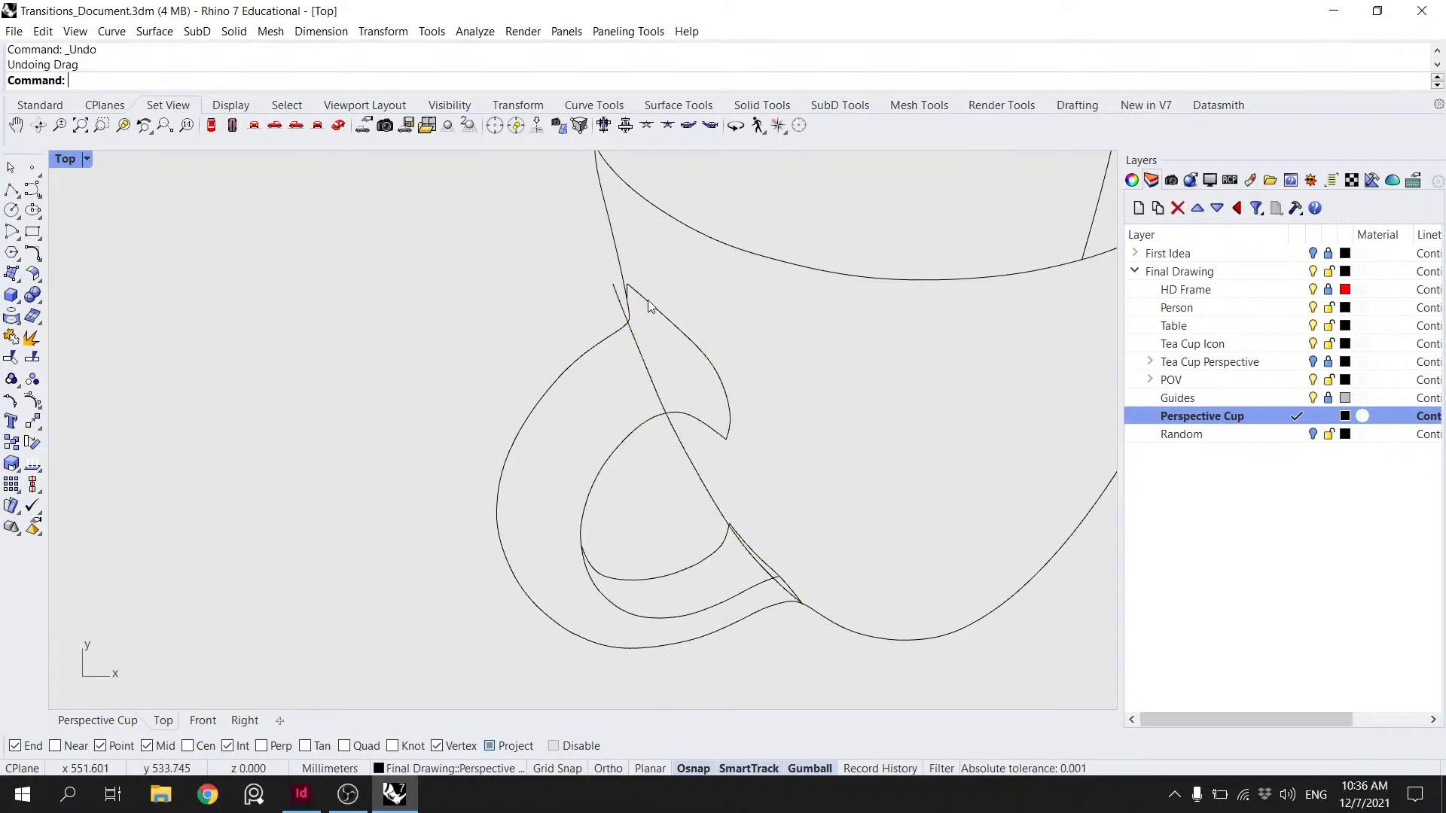
pyautogui.click(613, 284)
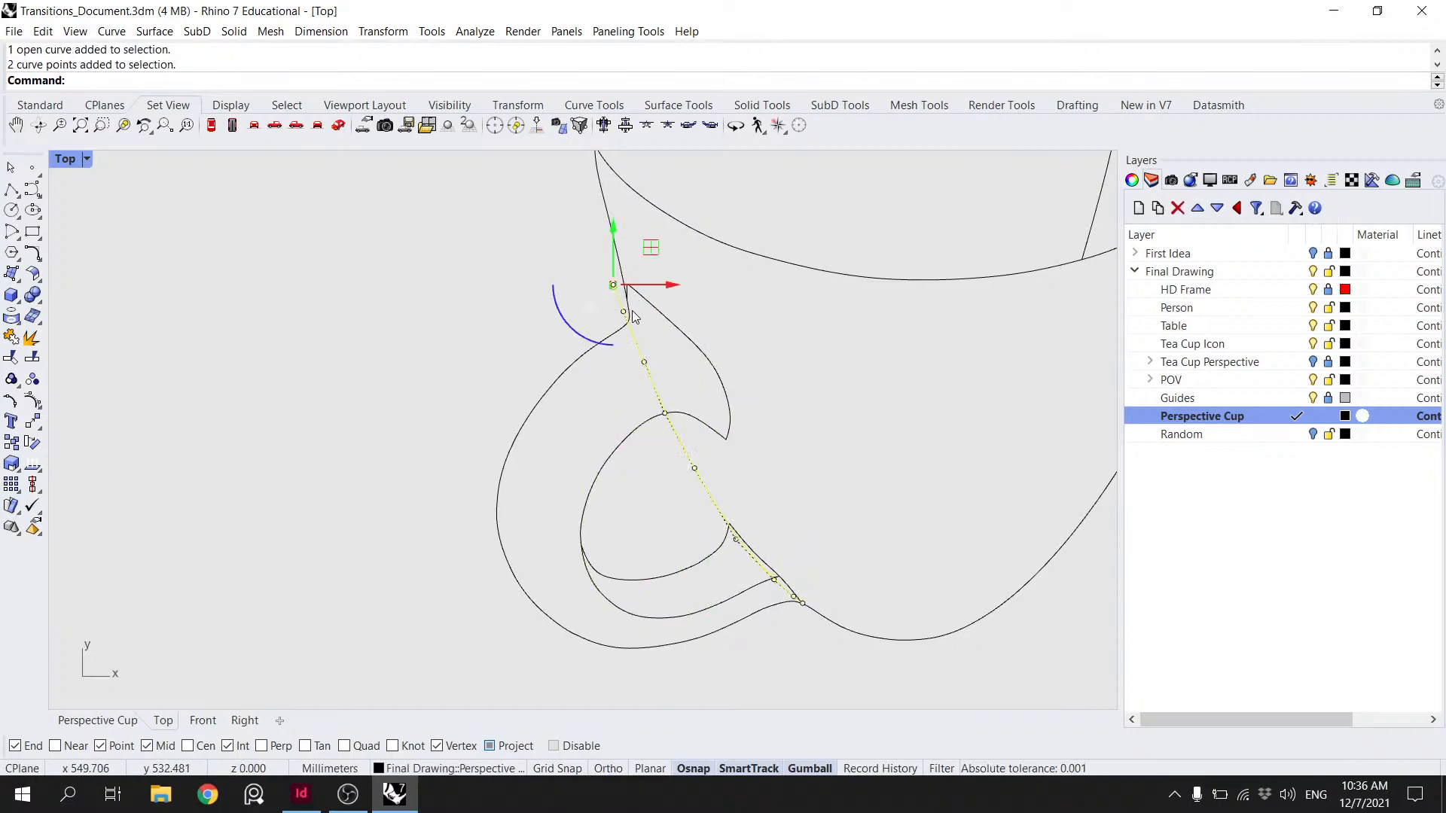
pyautogui.moveTo(613, 284); pyautogui.dragTo(582, 245)
pyautogui.hotkey('ctrl', 'z')
pyautogui.press('Escape')
pyautogui.press('Escape')
# - Move the mirrored wall curve's upper control points closer to the handle's upper junction
pyautogui.scroll(-12, 785, 438)
pyautogui.moveTo(888, 465); pyautogui.dragTo(731, 443, button='right')
pyautogui.scroll(8, 693, 424)
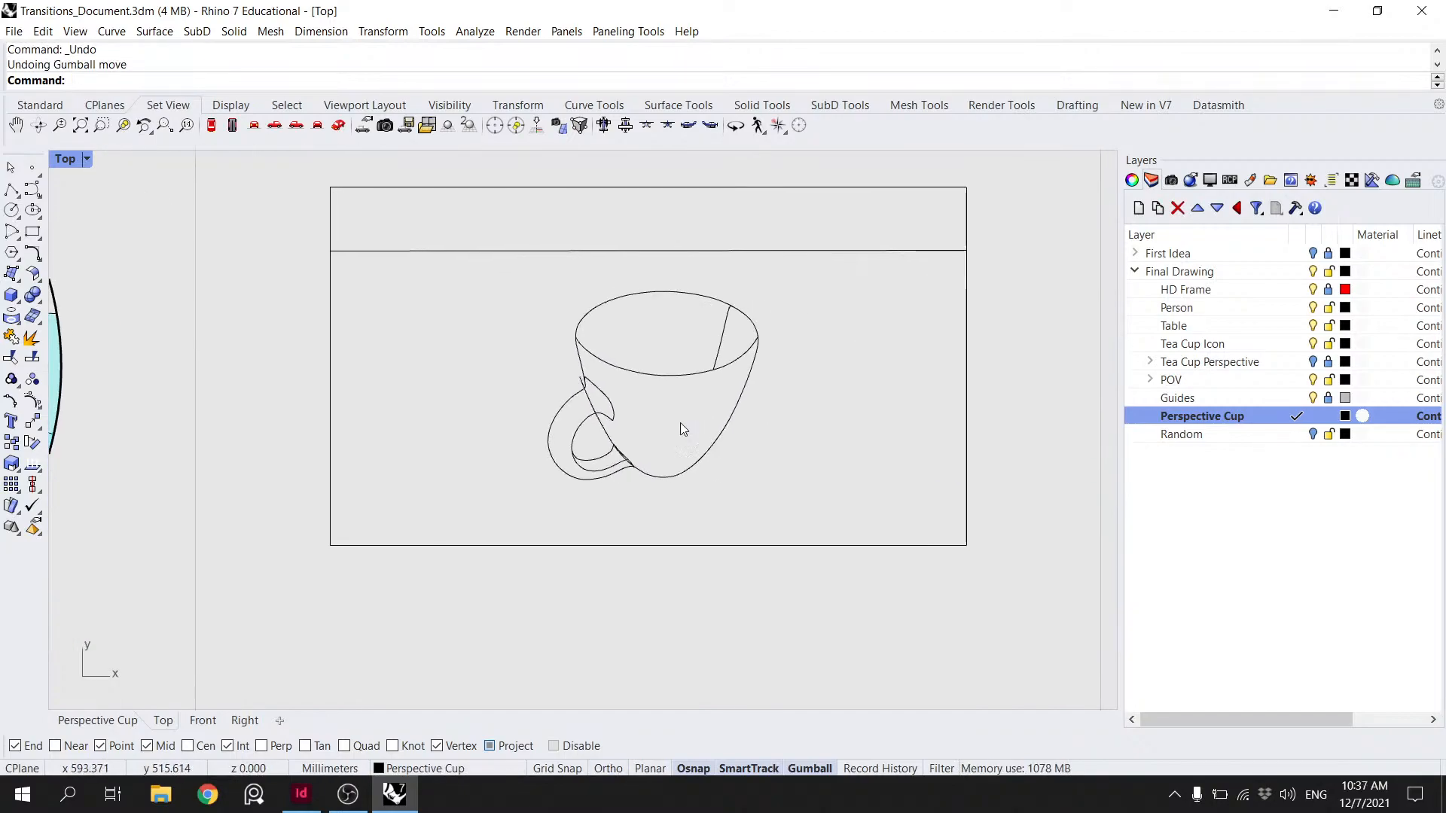
pyautogui.click(544, 393)
pyautogui.click(542, 387)
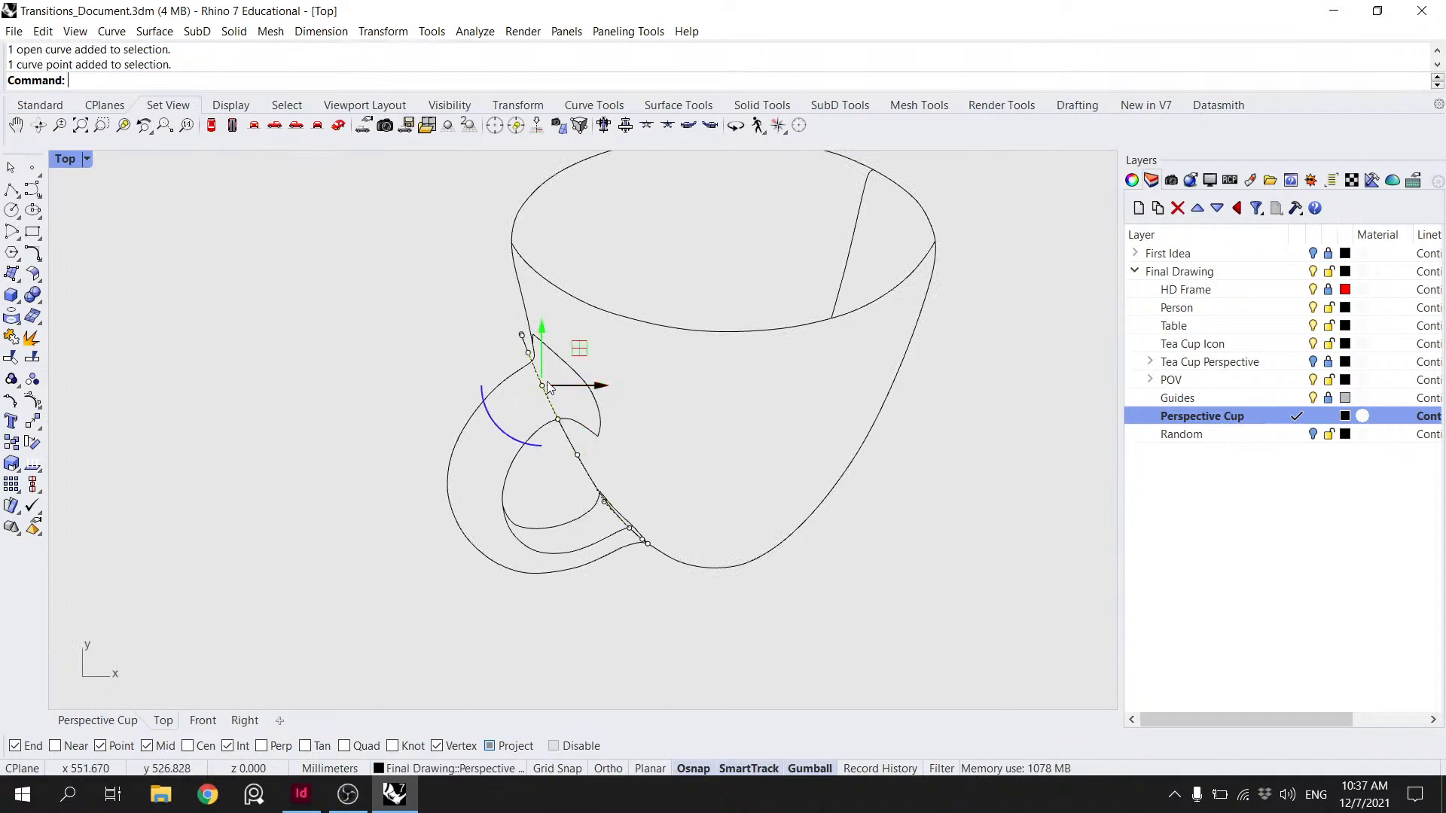
pyautogui.scroll(6, 537, 350)
pyautogui.keyDown('shift'); pyautogui.click(521, 357); pyautogui.keyUp('shift')
pyautogui.keyDown('shift'); pyautogui.click(507, 324); pyautogui.keyUp('shift')
pyautogui.click(580, 376)
pyautogui.scroll(10, 511, 332)
pyautogui.keyDown('shift'); pyautogui.click(499, 303); pyautogui.keyUp('shift')
pyautogui.scroll(-5, 599, 396)
pyautogui.moveTo(622, 408); pyautogui.dragTo(622, 370)
# - Move only the mirrored wall curve's top end point right to the handle's upper junction
pyautogui.keyDown('ctrl'); pyautogui.click(605, 468); pyautogui.keyUp('ctrl')
pyautogui.keyDown('ctrl'); pyautogui.click(578, 390); pyautogui.keyUp('ctrl')
pyautogui.click(588, 413)
pyautogui.click(566, 350)
pyautogui.scroll(3, 566, 358)
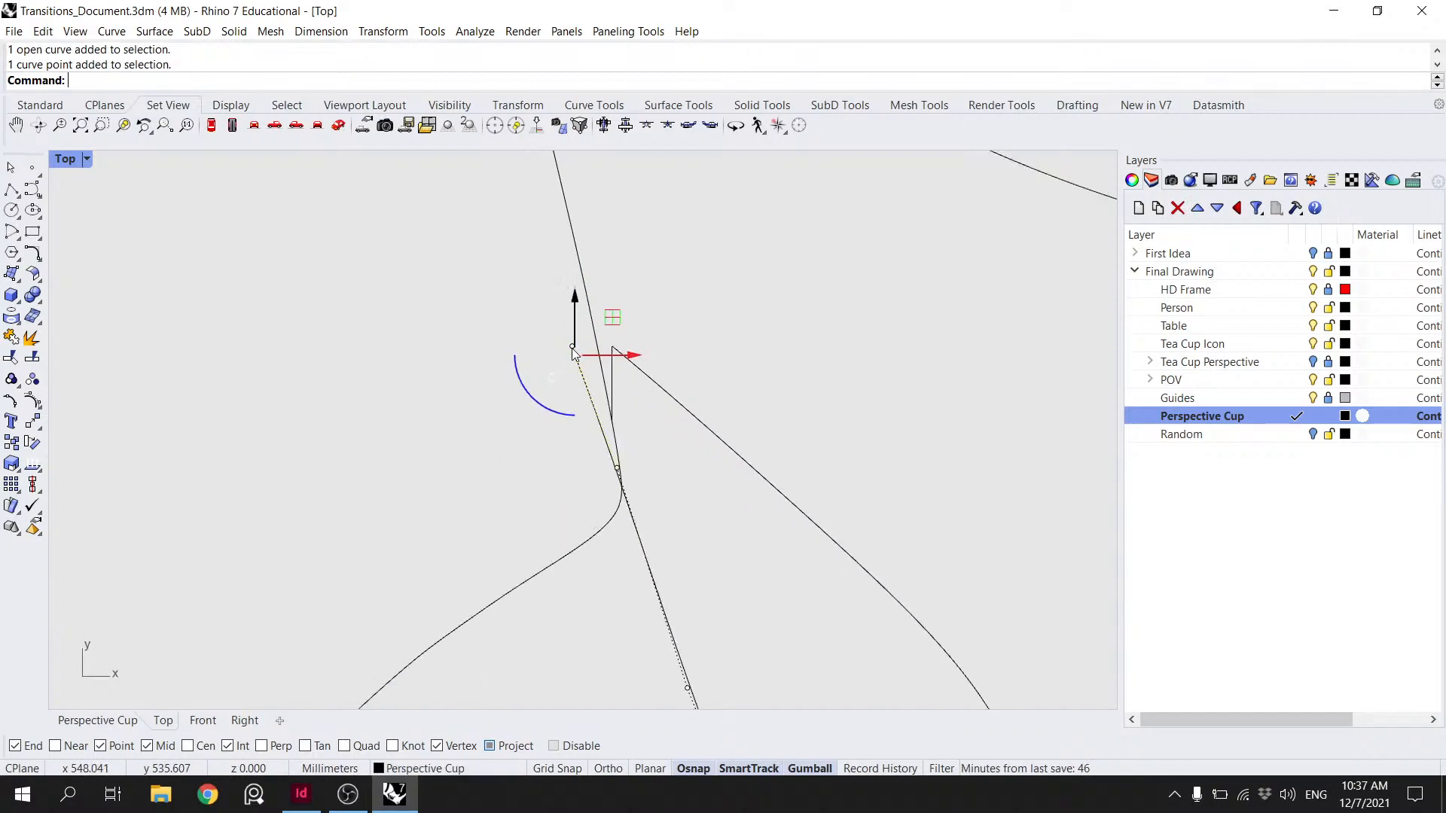
pyautogui.moveTo(620, 351); pyautogui.dragTo(645, 350)
pyautogui.scroll(-7, 647, 354)
pyautogui.press('Escape')
# - Rebuild the mirrored wall curve with 3 points and degree 2, deleting the input
pyautogui.click(693, 449)
pyautogui.scroll(4, 712, 451)
pyautogui.write('Rebuild')
pyautogui.press('Return')
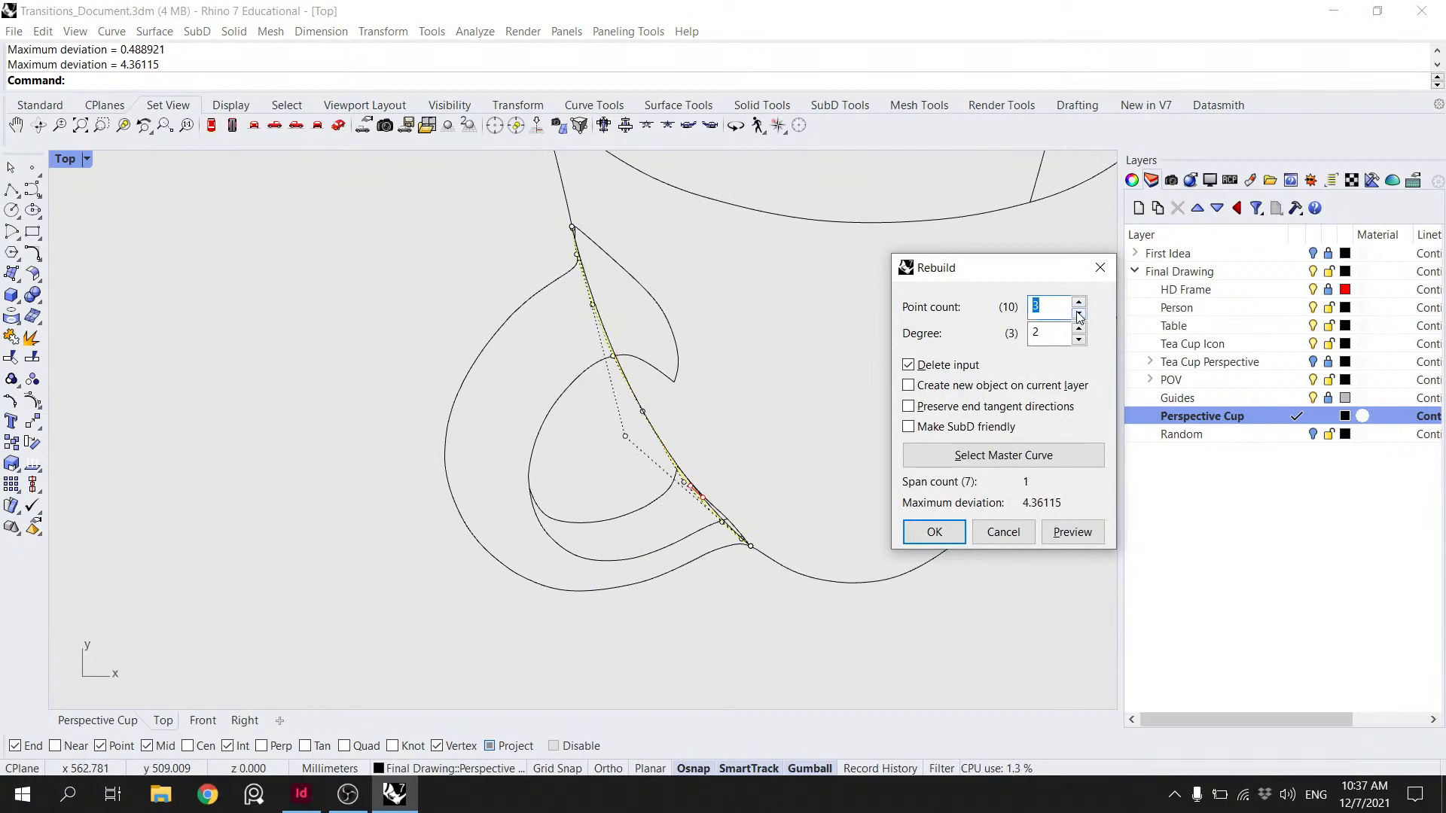
pyautogui.click(997, 532)
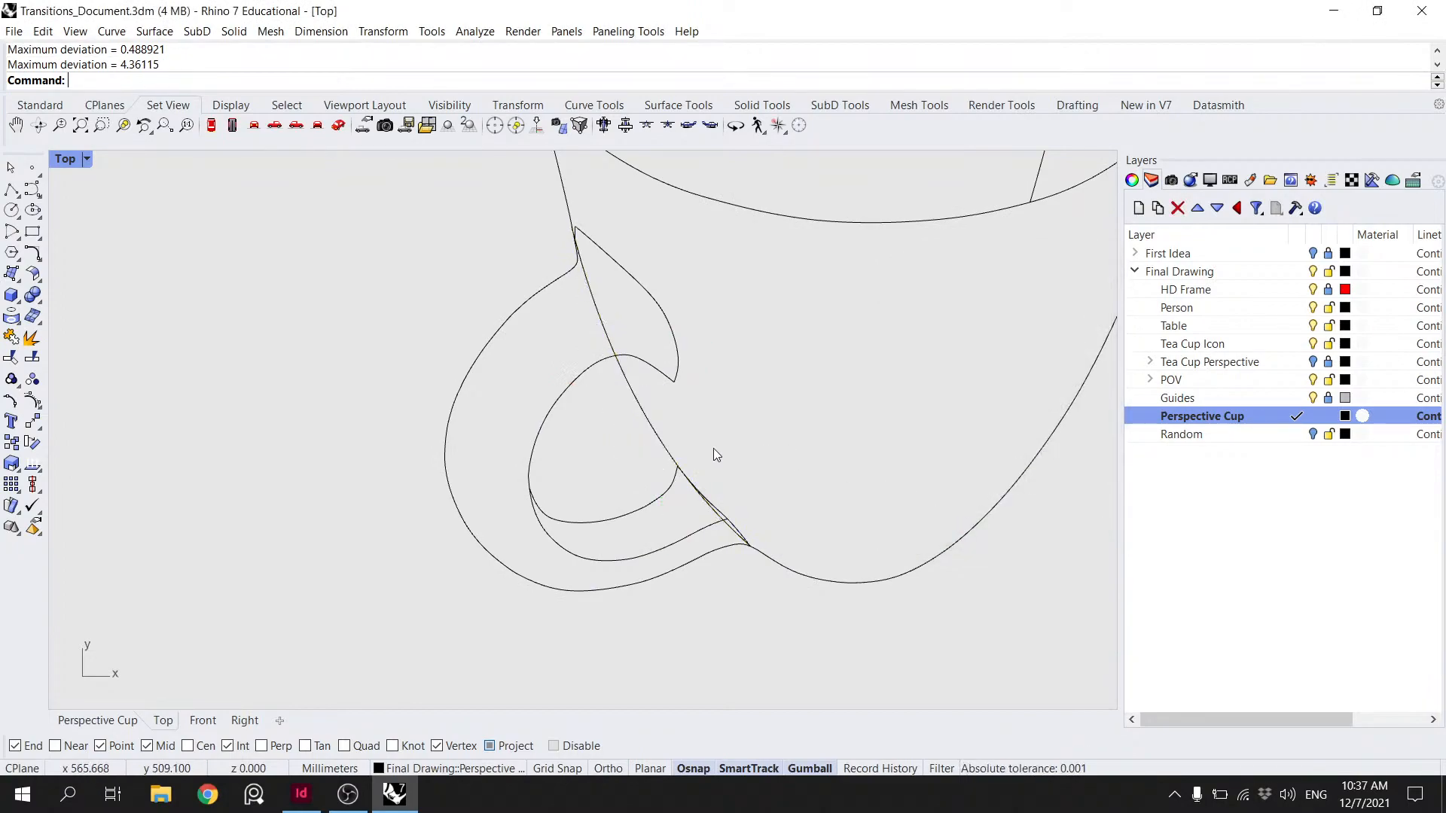
# - Move the rebuilt wall curve so it passes through the tip of the handle's lower inner curve
pyautogui.click(668, 440)
pyautogui.scroll(5, 674, 435)
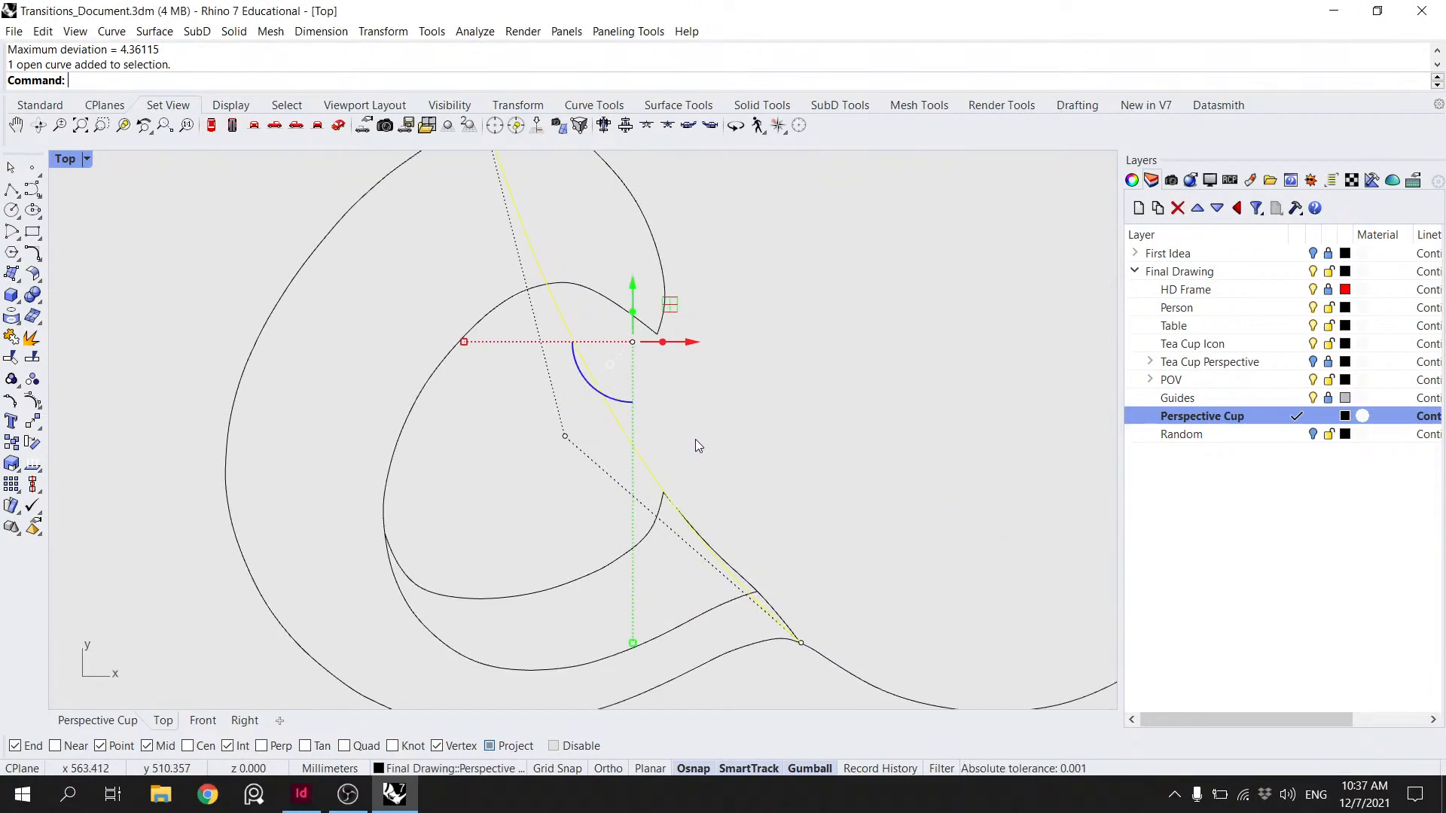
pyautogui.scroll(-6, 702, 418)
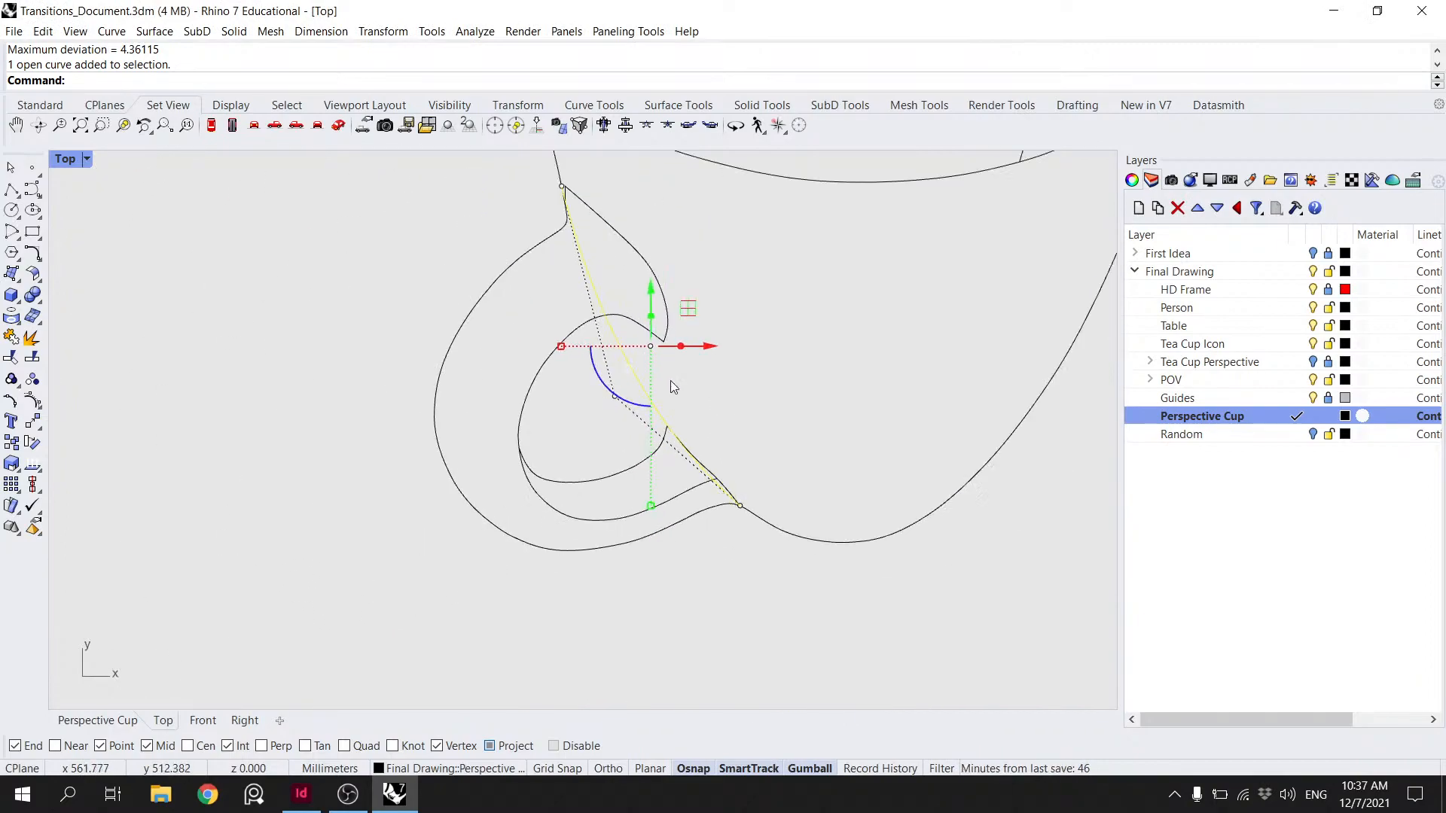
pyautogui.moveTo(682, 415); pyautogui.dragTo(681, 417)
pyautogui.scroll(10, 657, 512)
pyautogui.scroll(-1, 716, 374)
pyautogui.write('Move')
pyautogui.press('Return')
pyautogui.scroll(10, 713, 382)
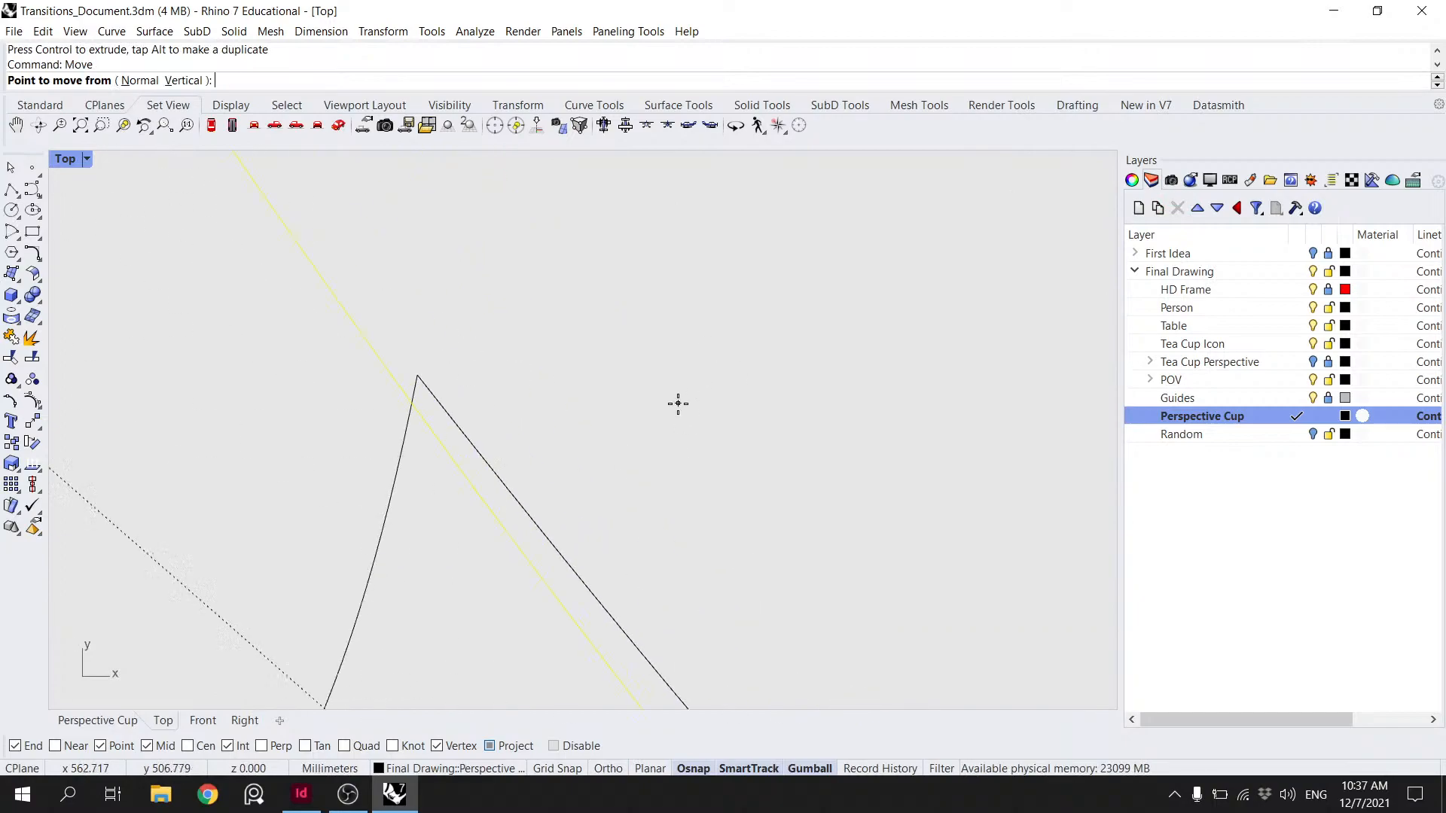
pyautogui.click(412, 403)
pyautogui.click(417, 374)
pyautogui.scroll(-8, 447, 368)
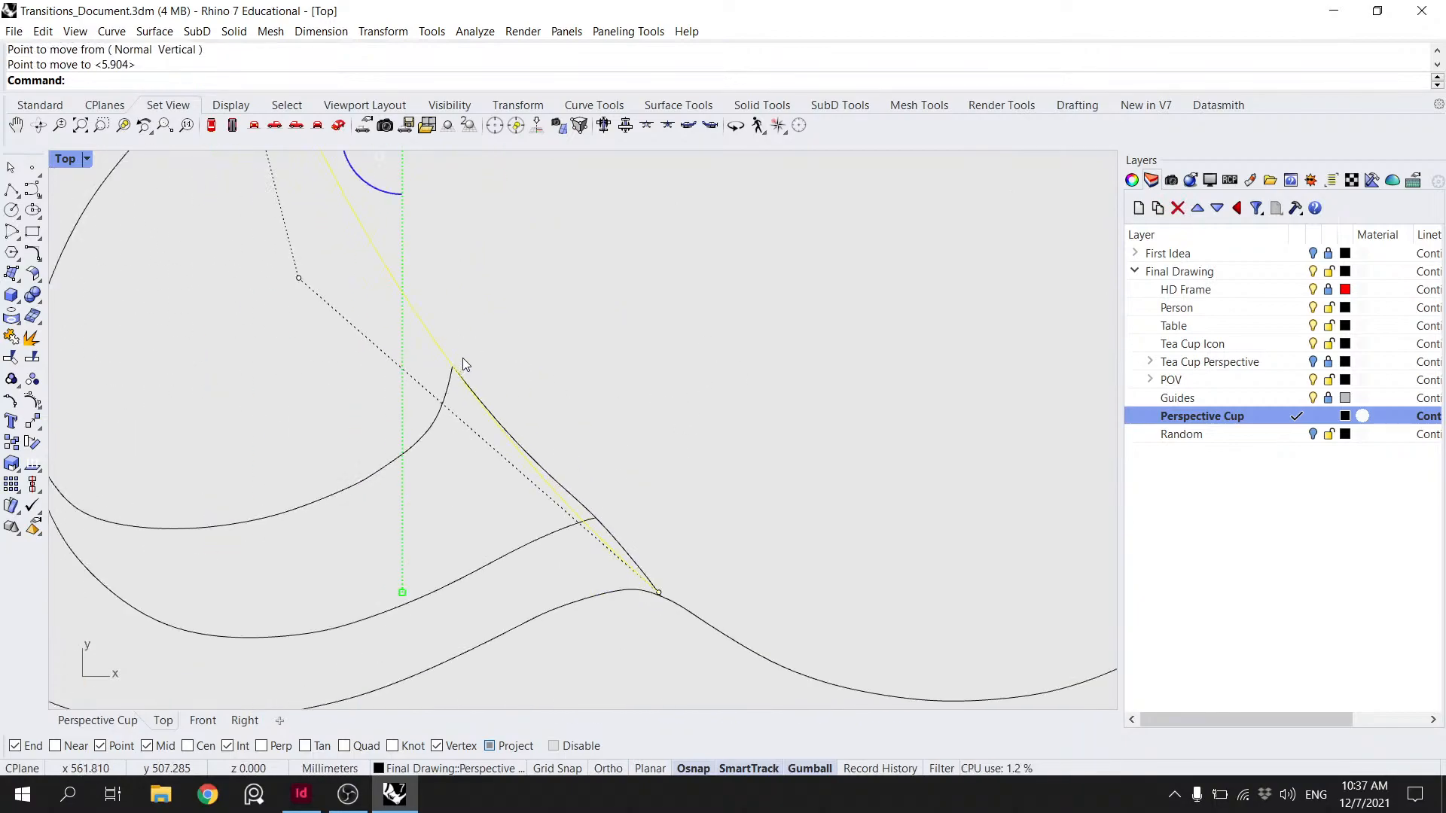
# - Try to trim the wall curve below the inner curve's tip, using the handle's lower attachment curve as cutter
pyautogui.click(467, 367)
pyautogui.scroll(7, 468, 368)
pyautogui.scroll(-7, 467, 368)
pyautogui.click(500, 345)
pyautogui.scroll(-10, 500, 344)
pyautogui.moveTo(569, 371); pyautogui.dragTo(570, 418, button='right')
pyautogui.scroll(8, 481, 395)
pyautogui.click(482, 379)
pyautogui.scroll(11, 523, 436)
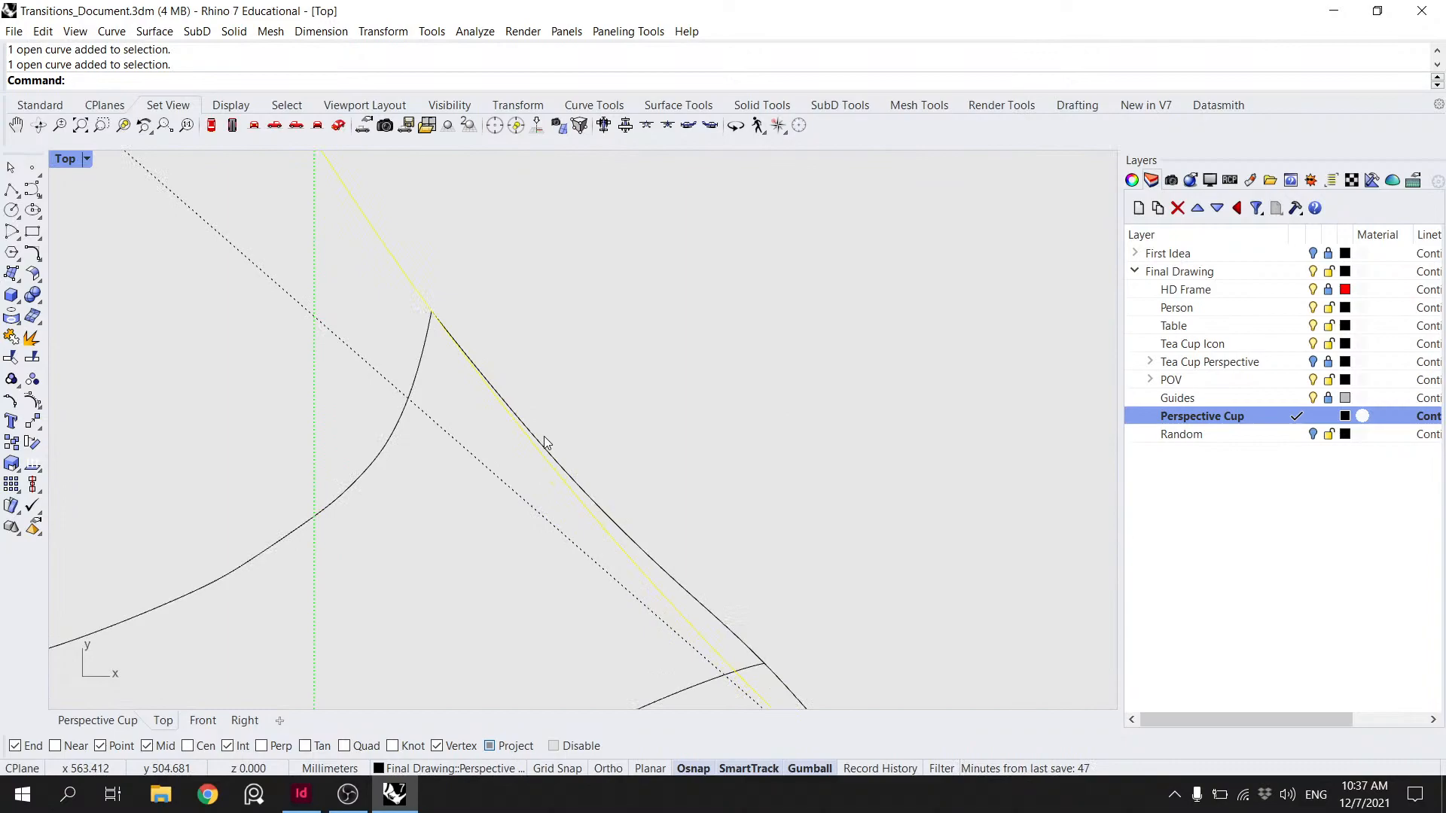
pyautogui.click(544, 437)
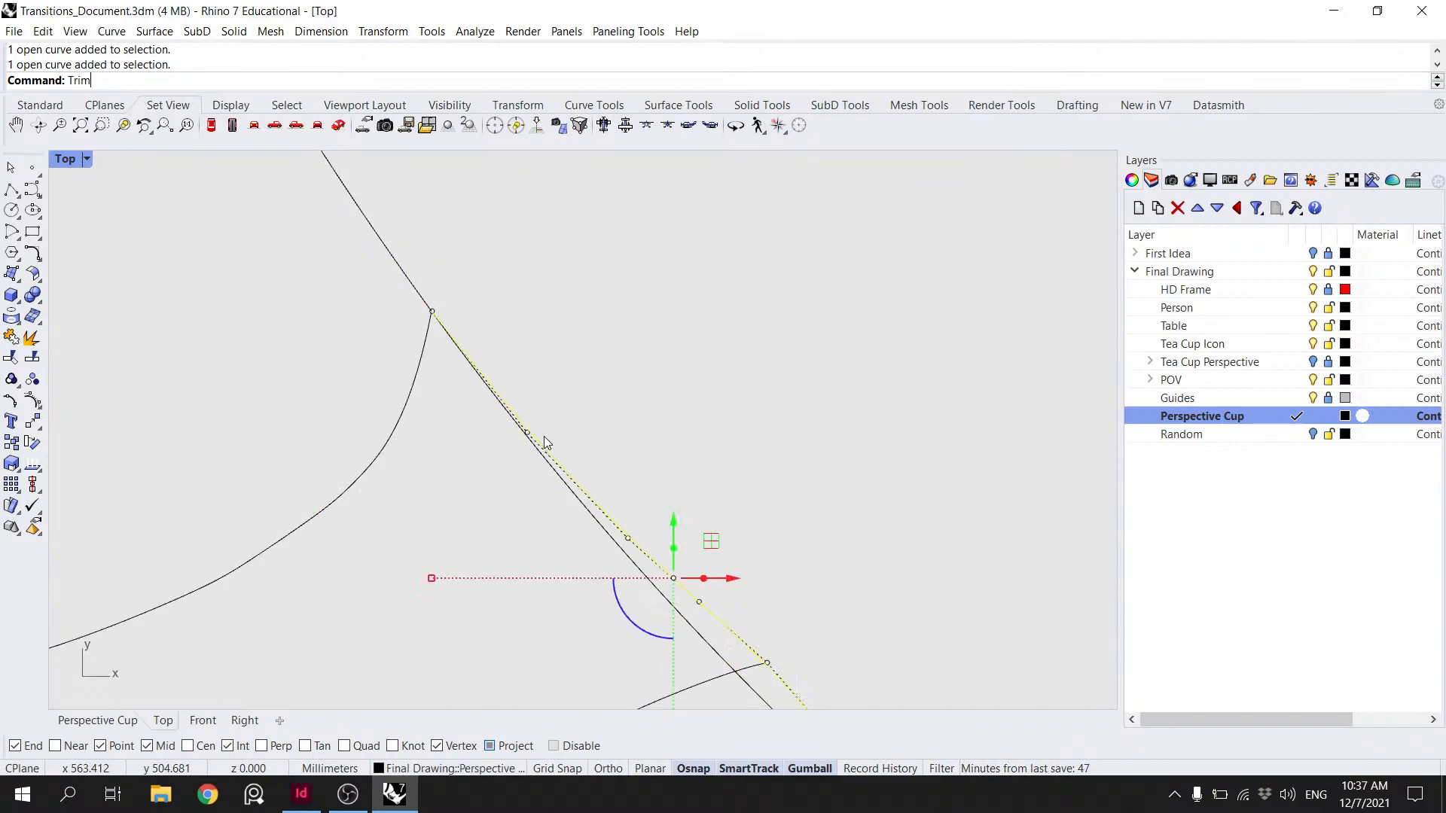
pyautogui.press('Return')
pyautogui.click(555, 462)
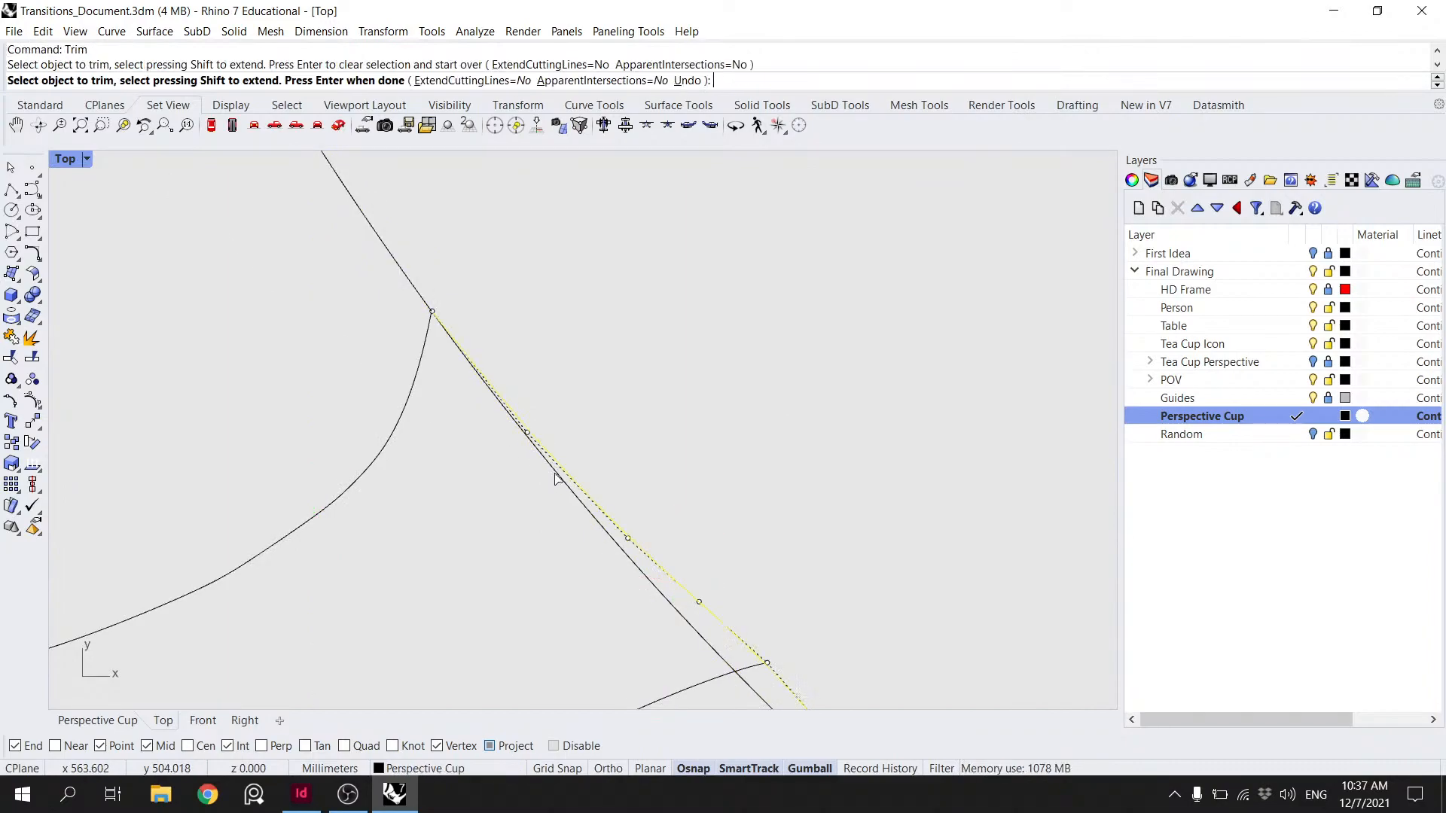
pyautogui.click(555, 473)
pyautogui.click(540, 441)
pyautogui.press('Return')
# - Try to split the wall curve at the tip with the handle's lower attachment curve
pyautogui.click(525, 430)
pyautogui.click(493, 377)
pyautogui.scroll(8, 449, 300)
pyautogui.click(394, 308)
pyautogui.scroll(8, 423, 335)
pyautogui.write('Split')
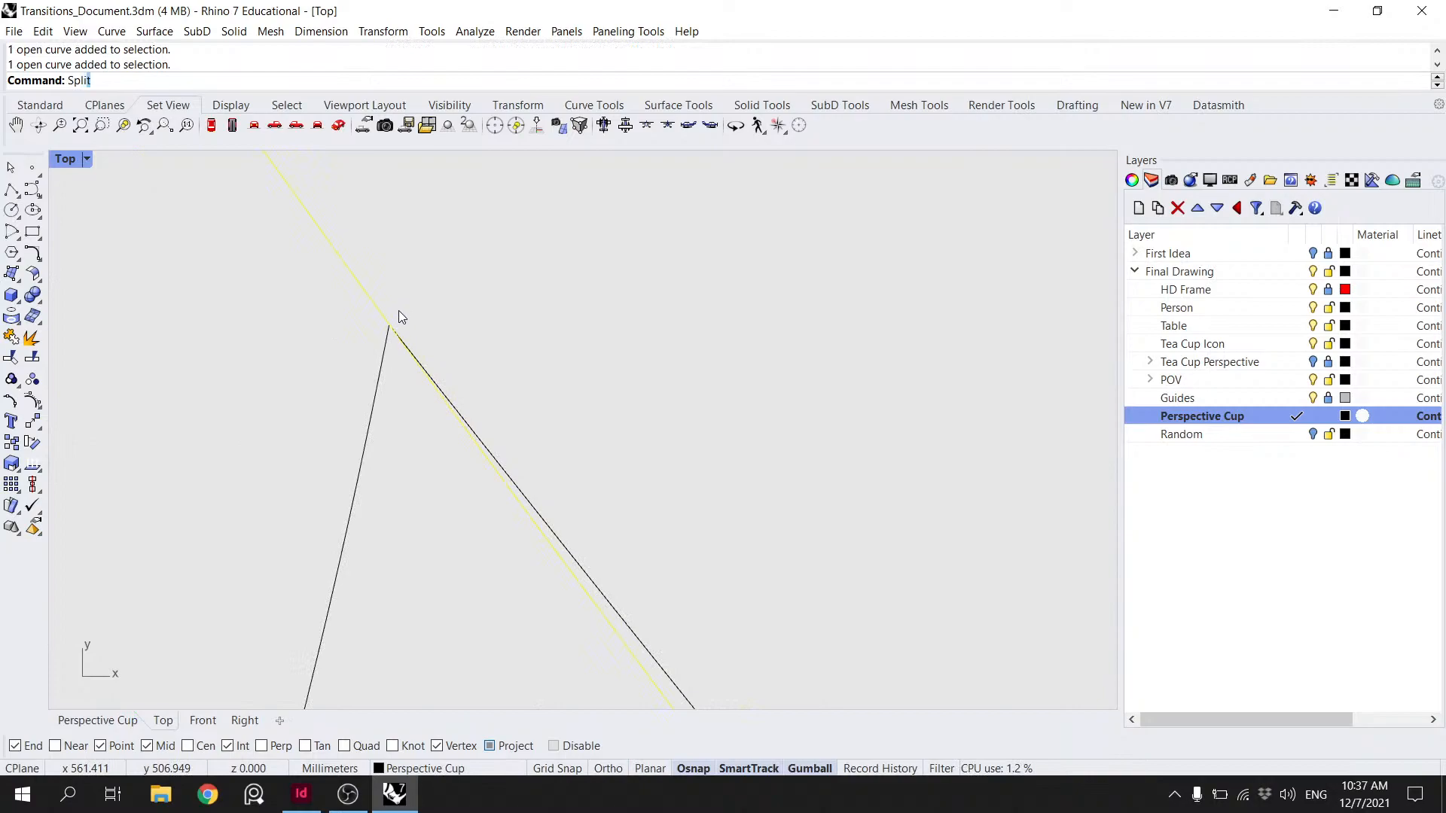
pyautogui.press('Return')
pyautogui.scroll(9, 423, 320)
pyautogui.click(411, 428)
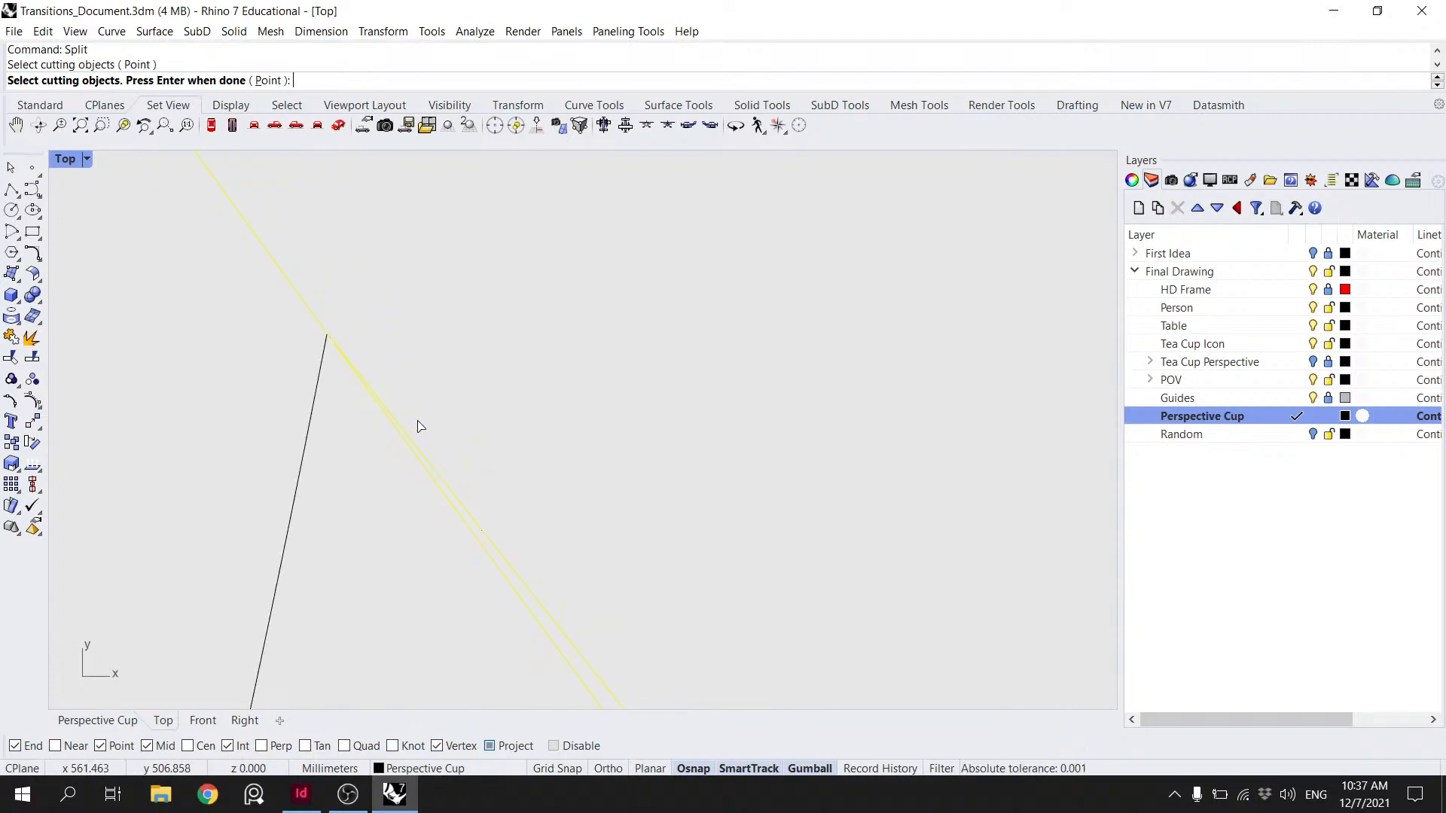
pyautogui.press('Return')
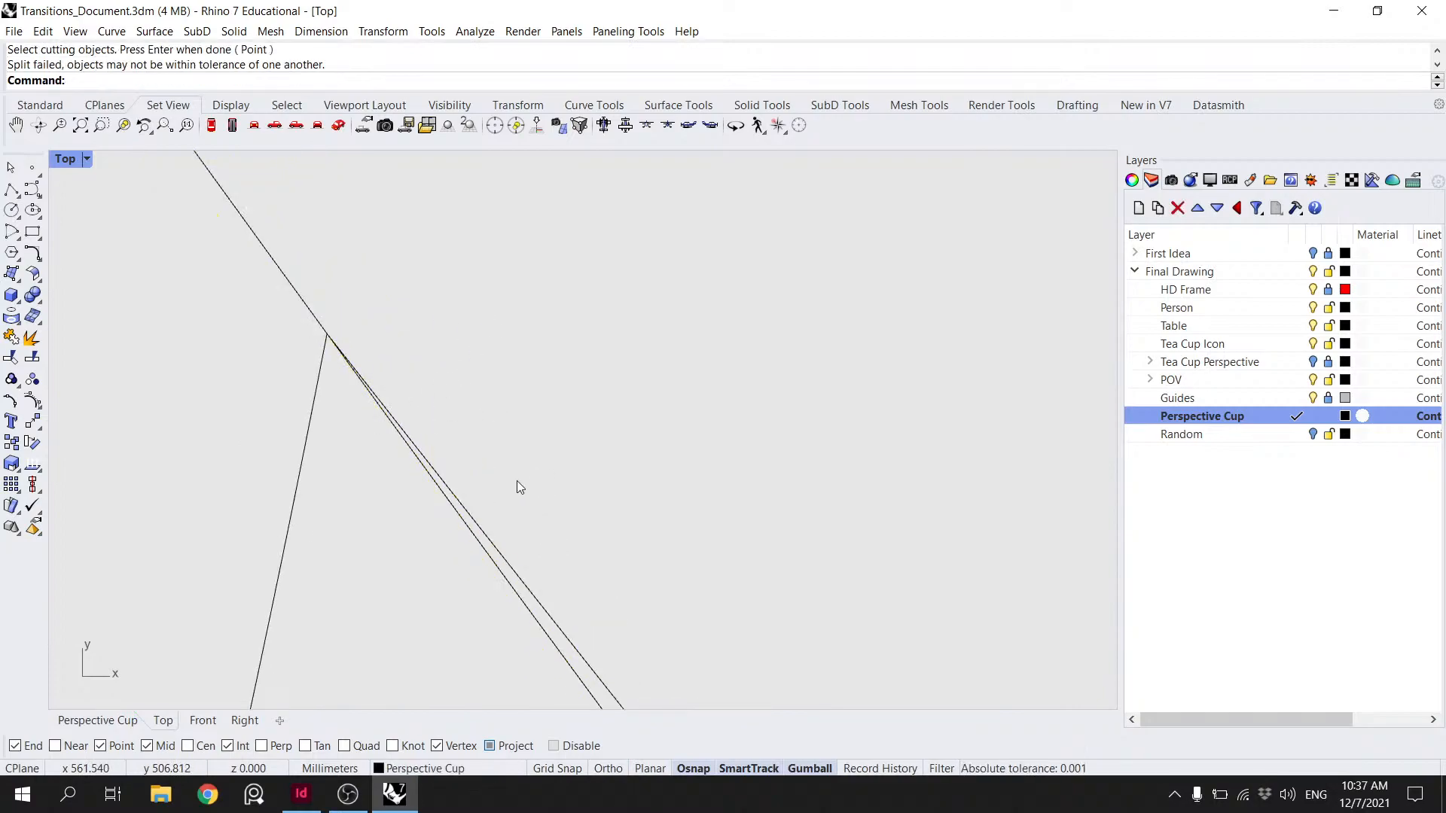
pyautogui.click(440, 489)
pyautogui.click(338, 372)
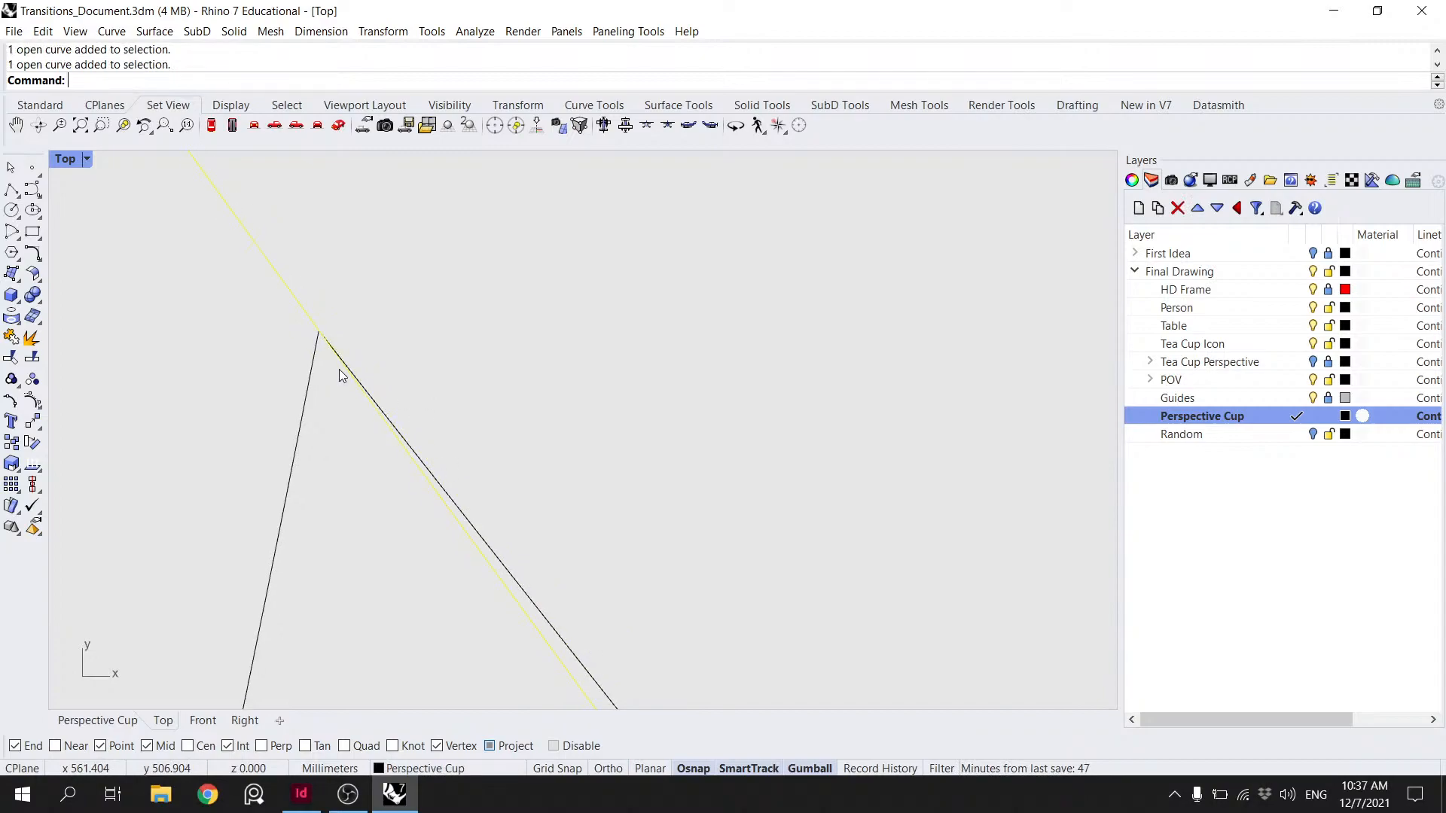
pyautogui.moveTo(331, 336); pyautogui.dragTo(286, 453, button='right')
pyautogui.write('move')
pyautogui.press('Return')
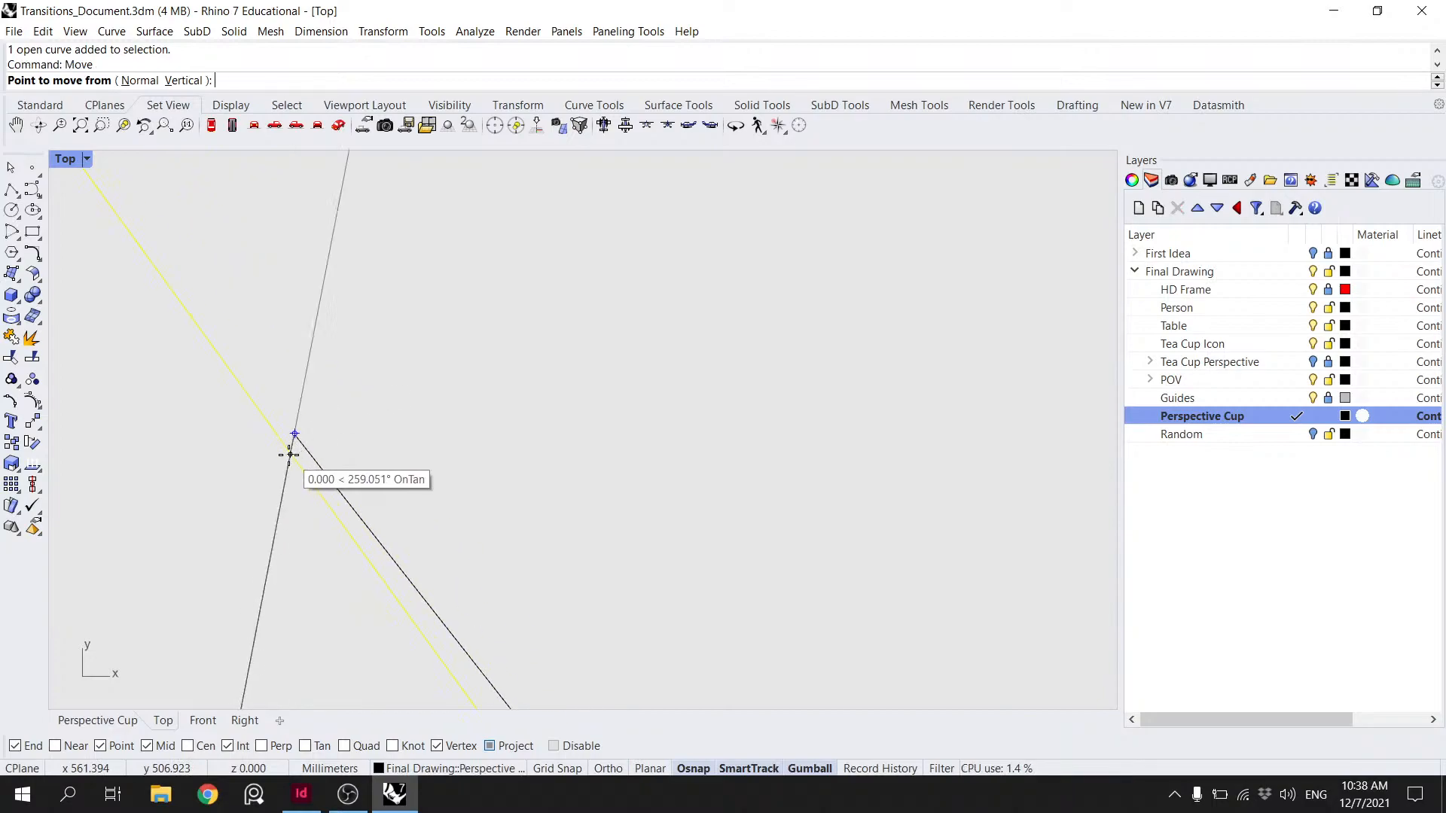
pyautogui.press('Escape')
pyautogui.press('Escape')
# - Nudge the rebuilt wall curve slightly left, away from the tip of the handle's lower inner curve
pyautogui.moveTo(295, 399); pyautogui.dragTo(369, 408, button='right')
pyautogui.scroll(-6, 332, 444)
pyautogui.click(320, 447)
pyautogui.scroll(-8, 361, 435)
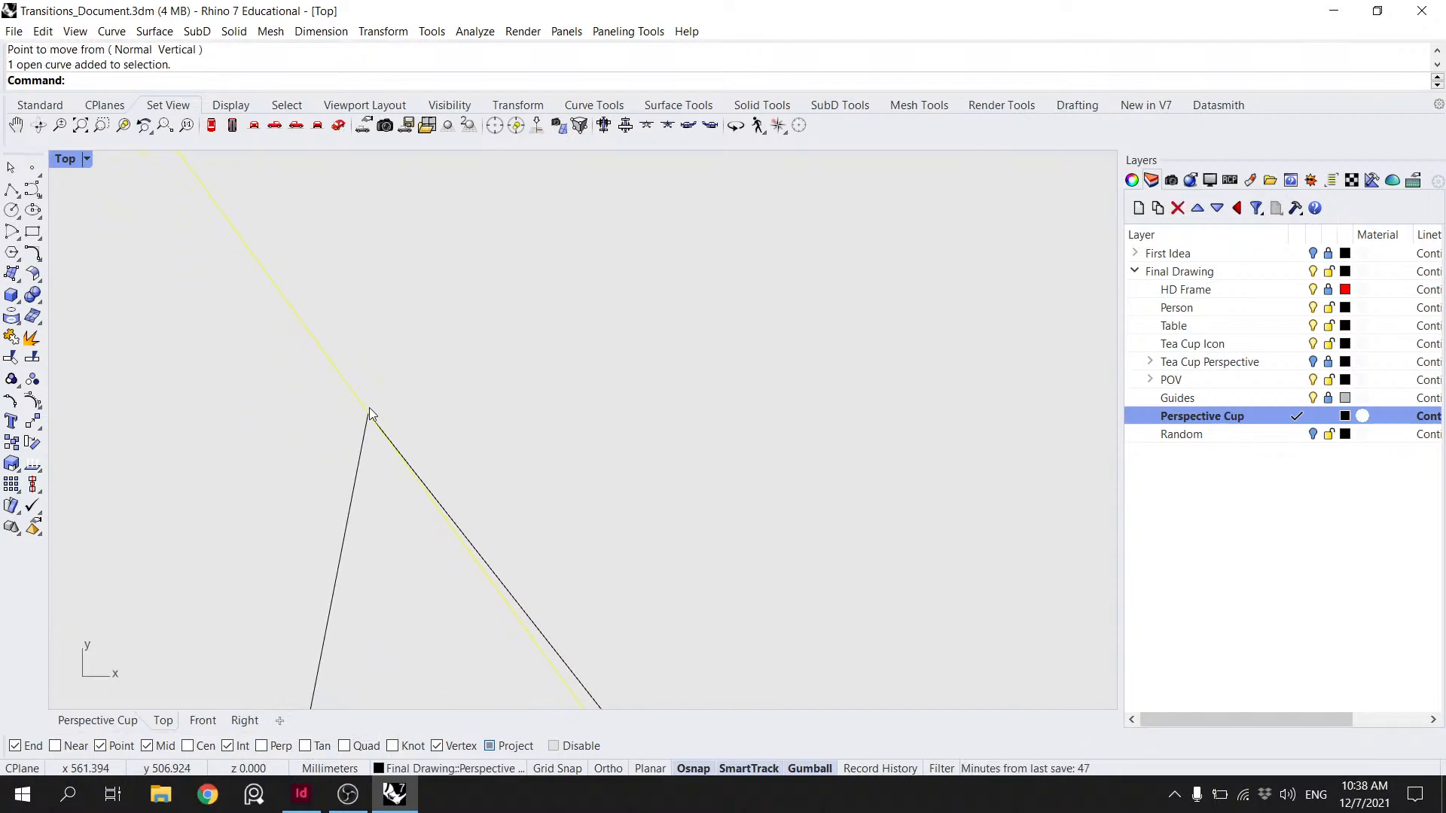
pyautogui.scroll(-15, 369, 408)
pyautogui.moveTo(344, 220); pyautogui.dragTo(386, 346, button='right')
pyautogui.scroll(-2, 386, 347)
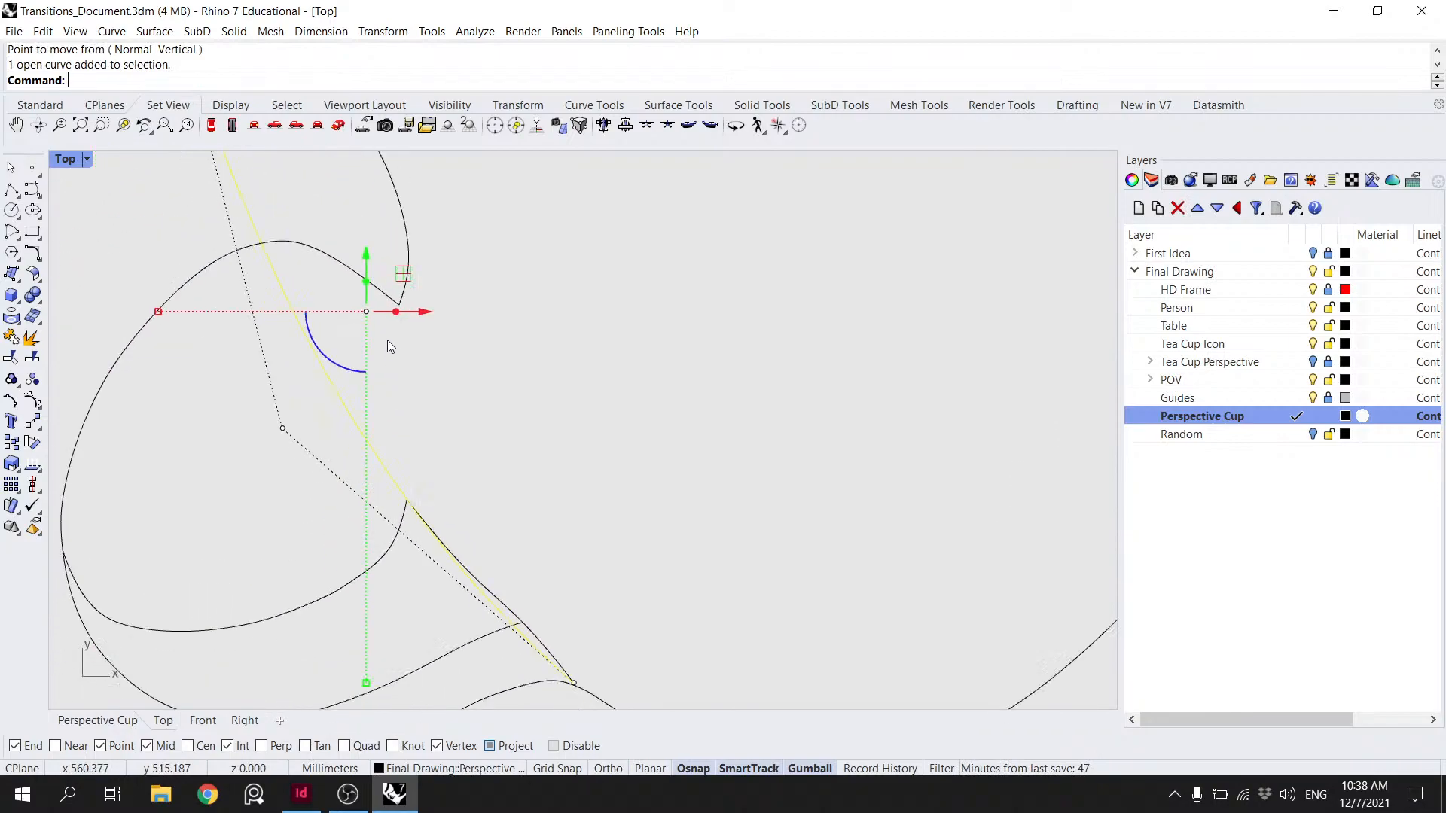
pyautogui.moveTo(417, 314); pyautogui.dragTo(412, 336)
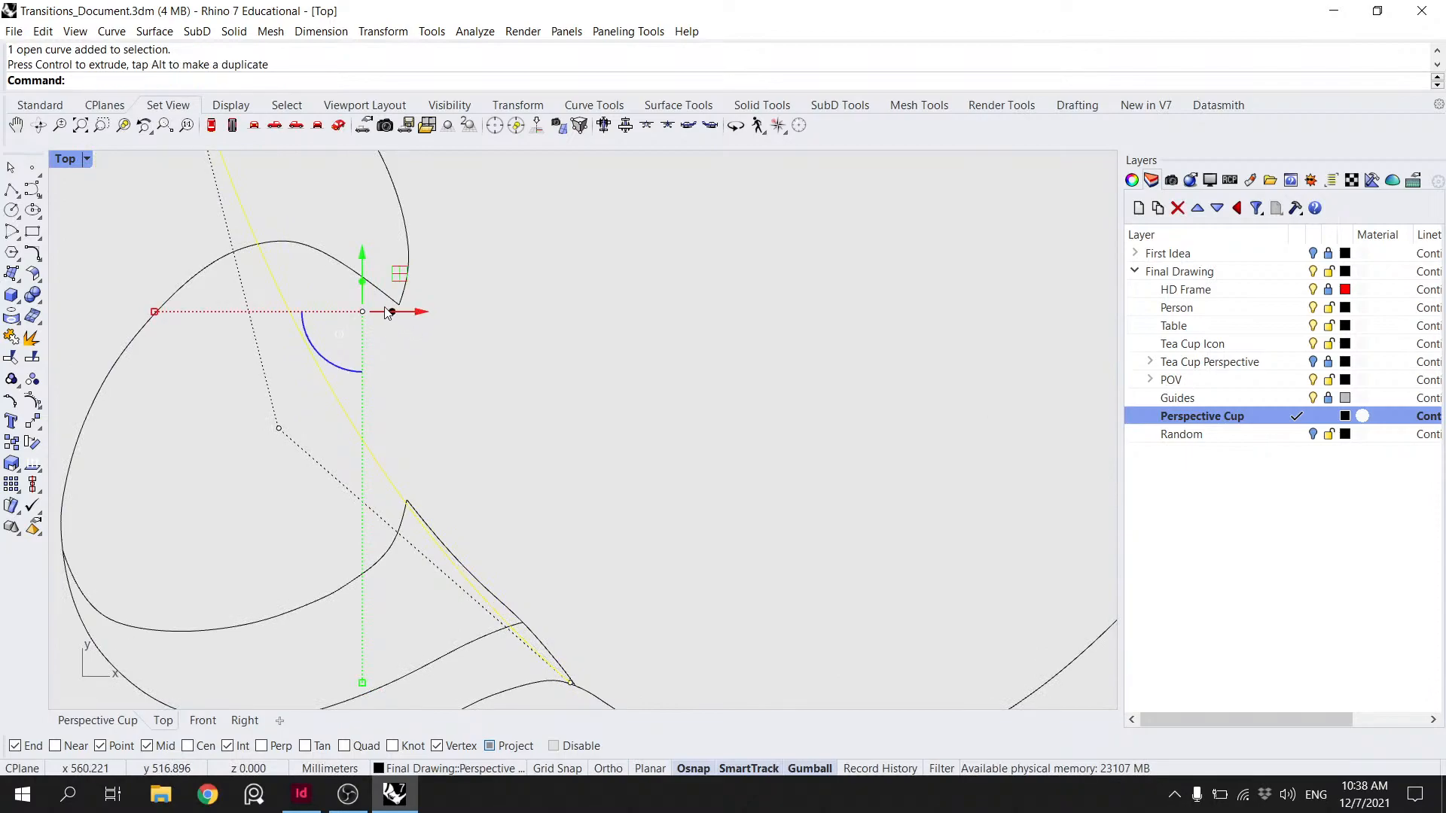
# - Try to trim the wall curve above the handle opening, using the handle's inner outline as cutter
pyautogui.click(374, 283)
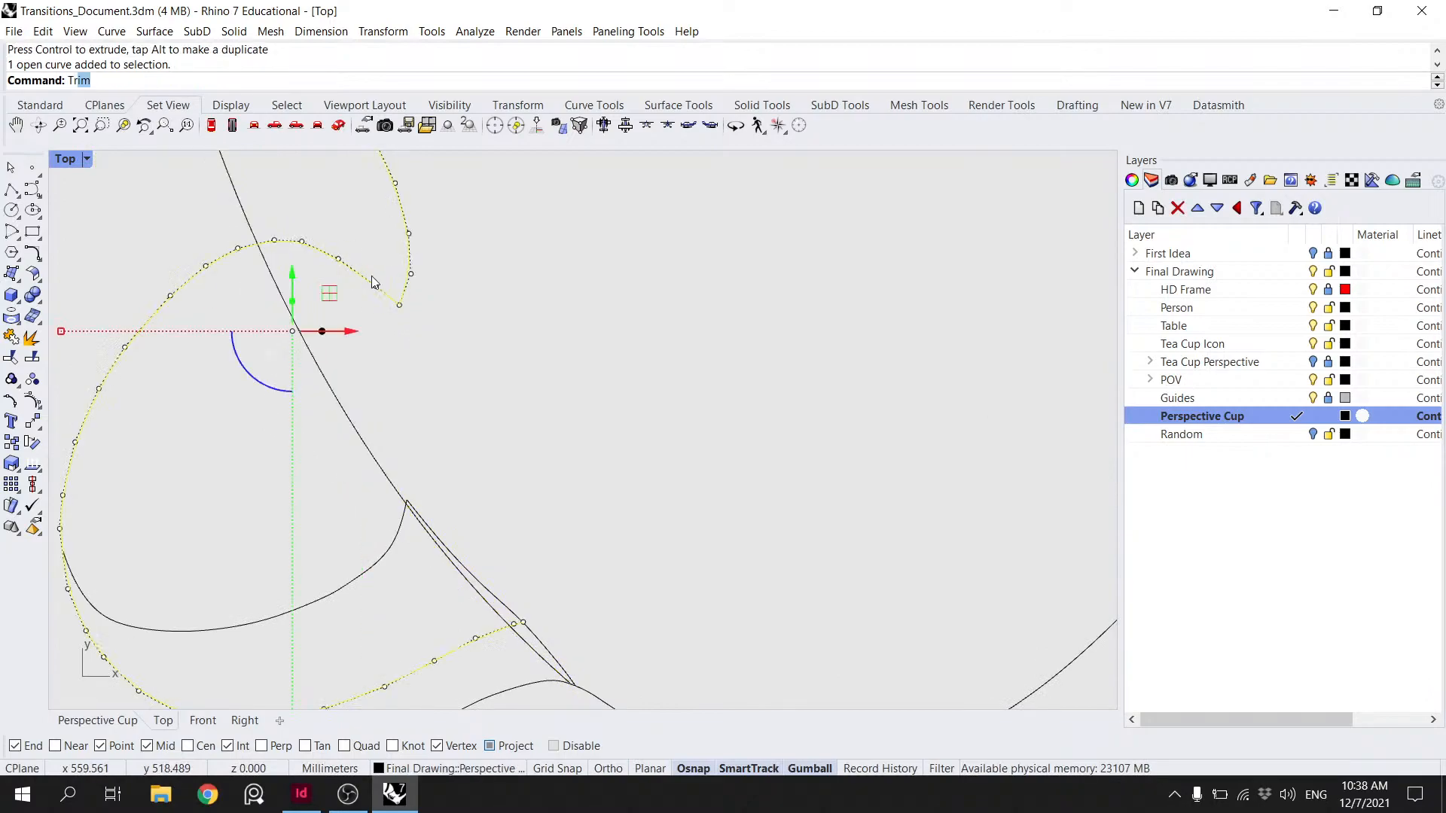
pyautogui.press('Return')
pyautogui.click(246, 228)
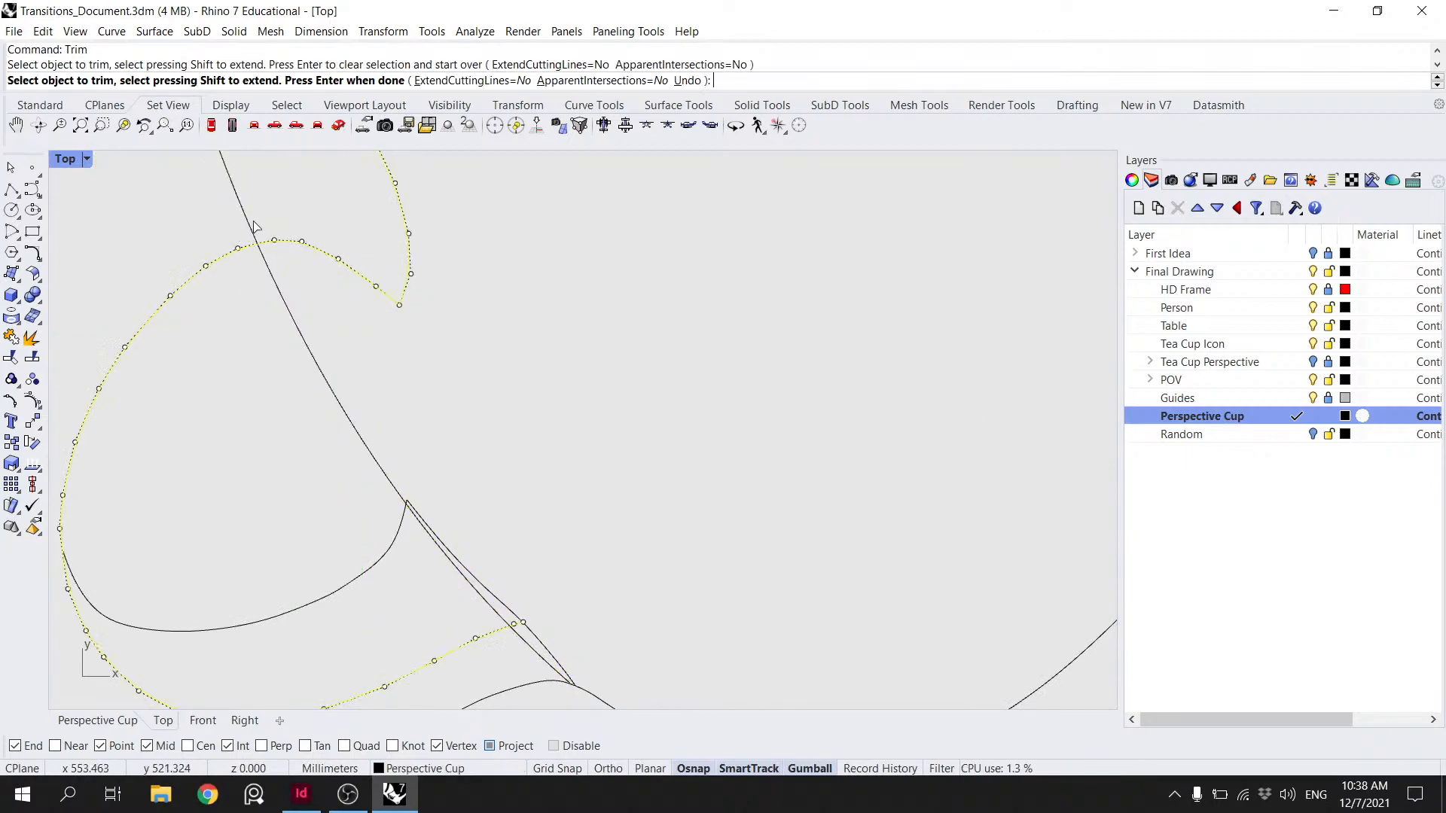
pyautogui.click(246, 224)
pyautogui.moveTo(250, 221); pyautogui.dragTo(325, 439, button='right')
pyautogui.rightClick(364, 552)
# - Show all four viewports and examine the selected wall curve's elevation in the Front view
pyautogui.click(377, 536)
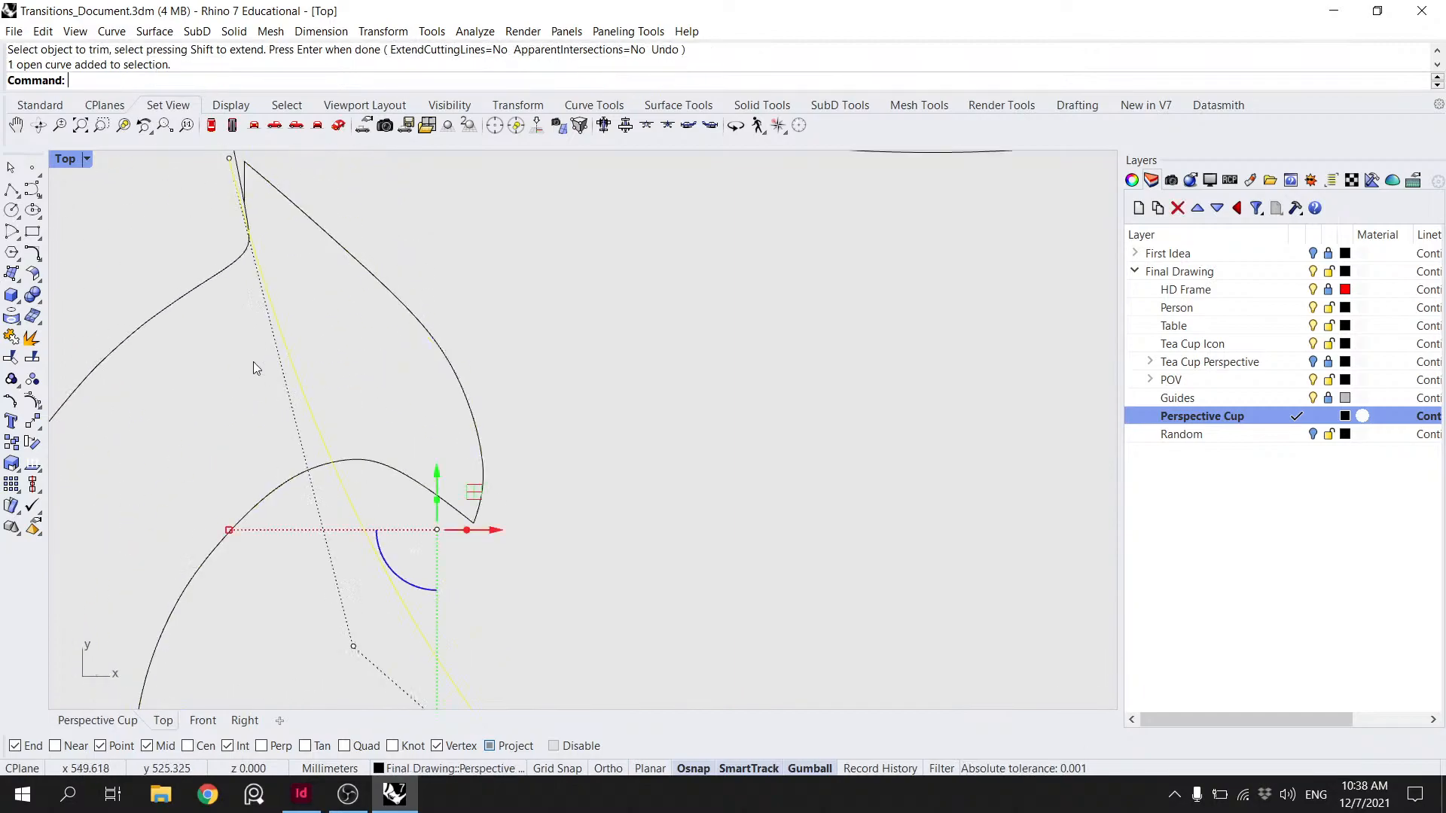
pyautogui.doubleClick(65, 159)
pyautogui.scroll(-12, 399, 541)
pyautogui.moveTo(477, 527); pyautogui.dragTo(303, 514, button='right')
pyautogui.scroll(18, 439, 542)
pyautogui.scroll(2, 379, 557)
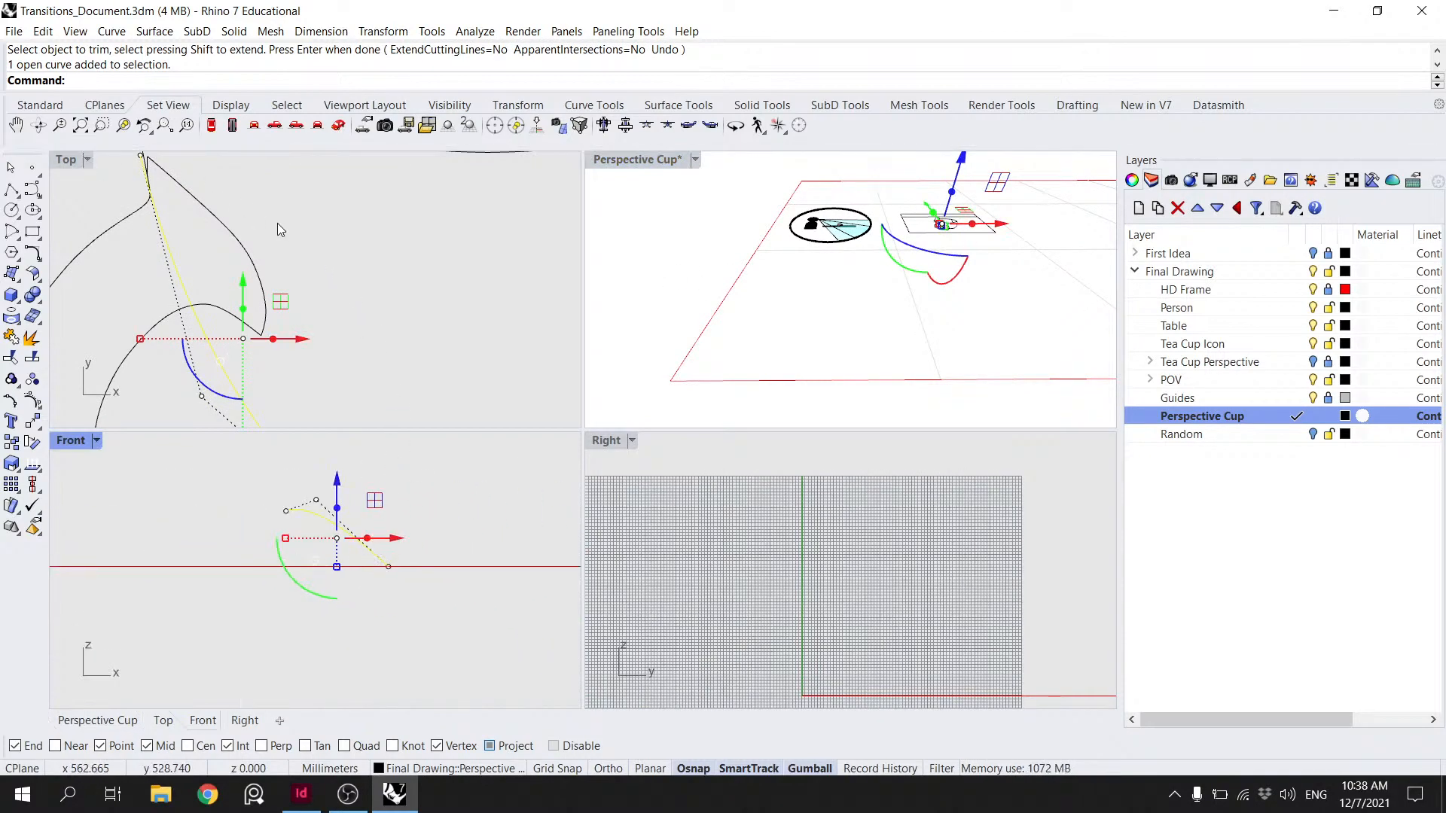
# - Maximize the Top view and try to project the selected wall curve along CPlaneZ with DeleteInput set to No
pyautogui.click(67, 160)
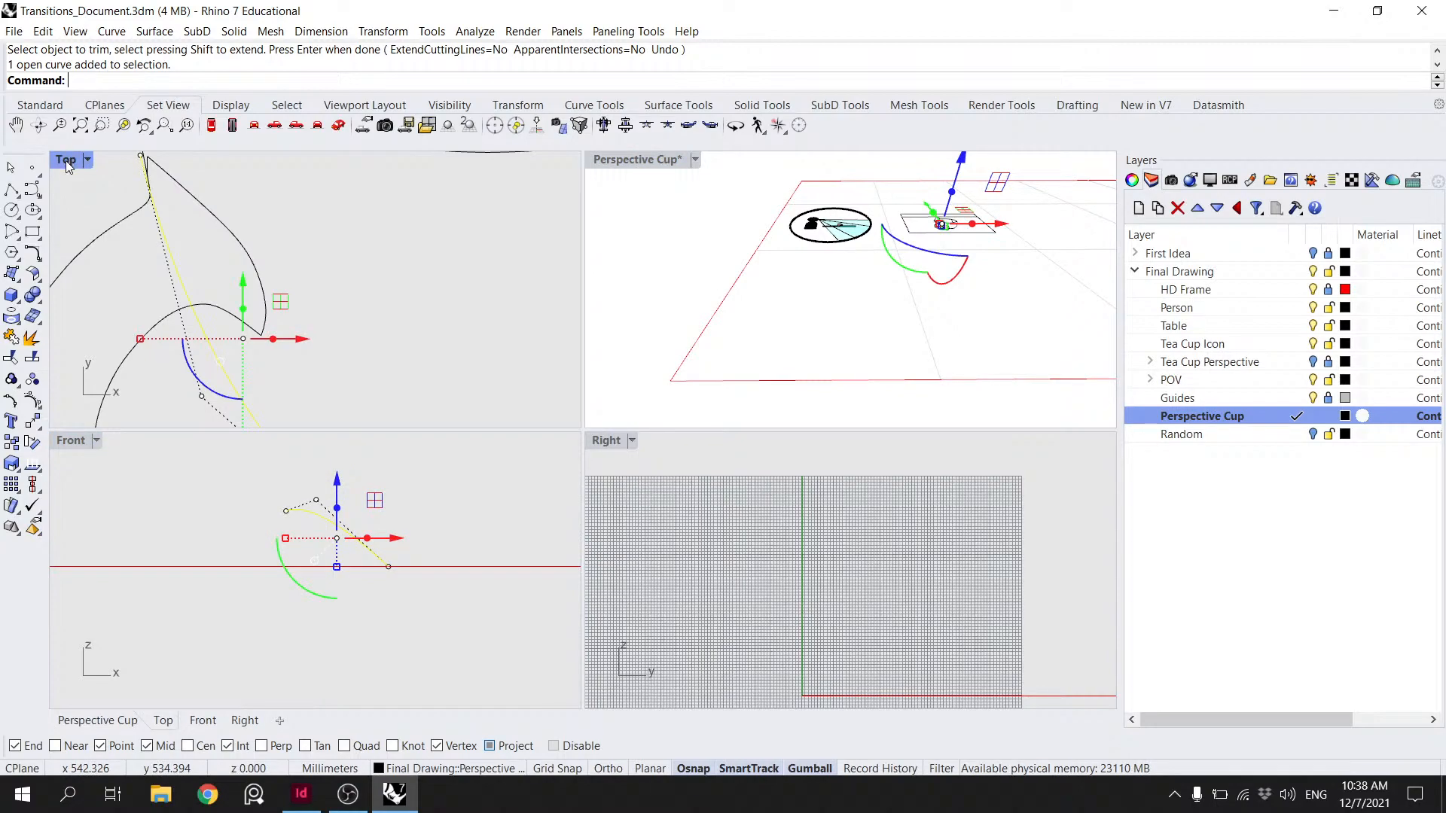
pyautogui.doubleClick(66, 161)
pyautogui.write('Project')
pyautogui.press('Return')
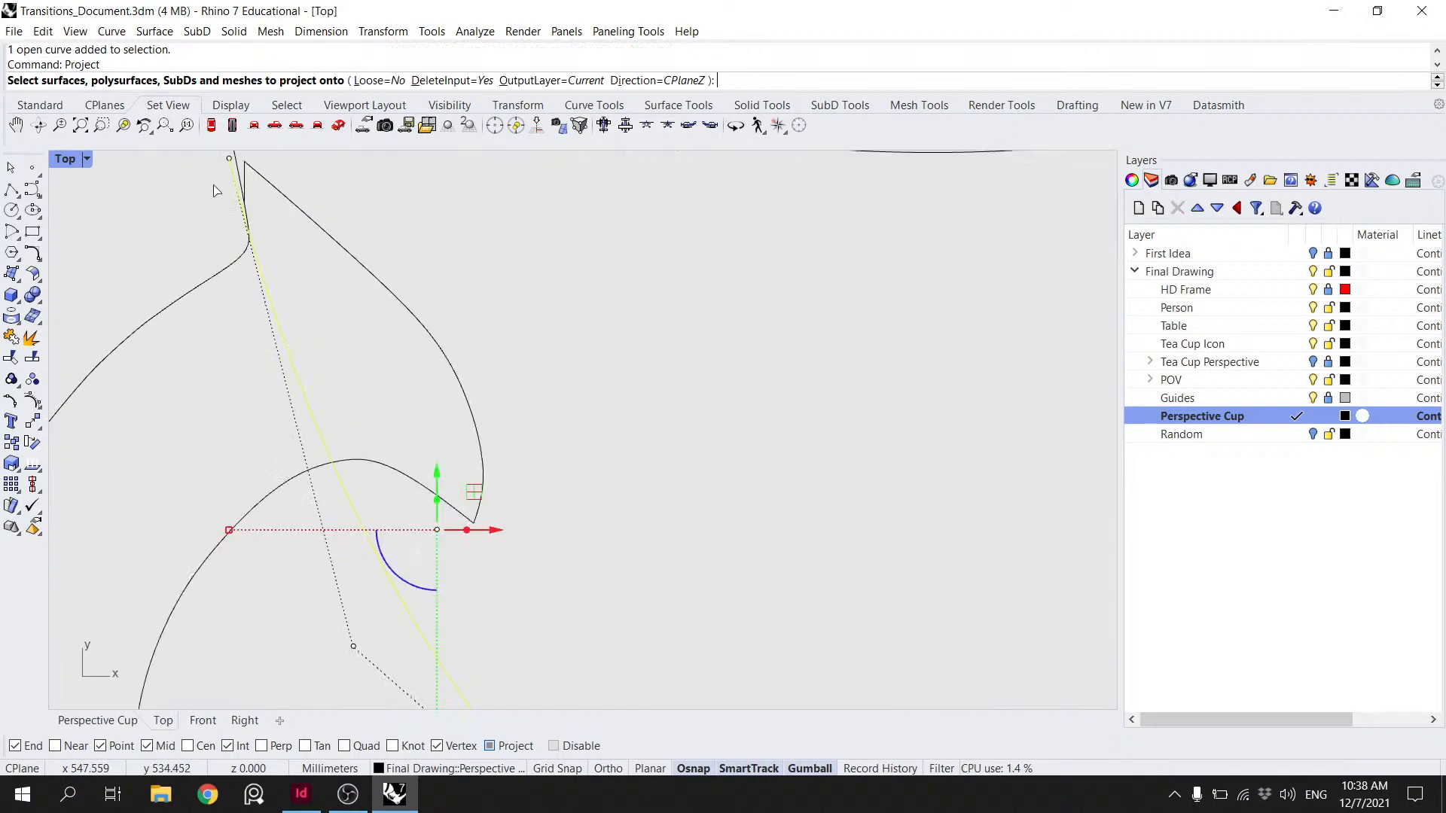
pyautogui.click(452, 80)
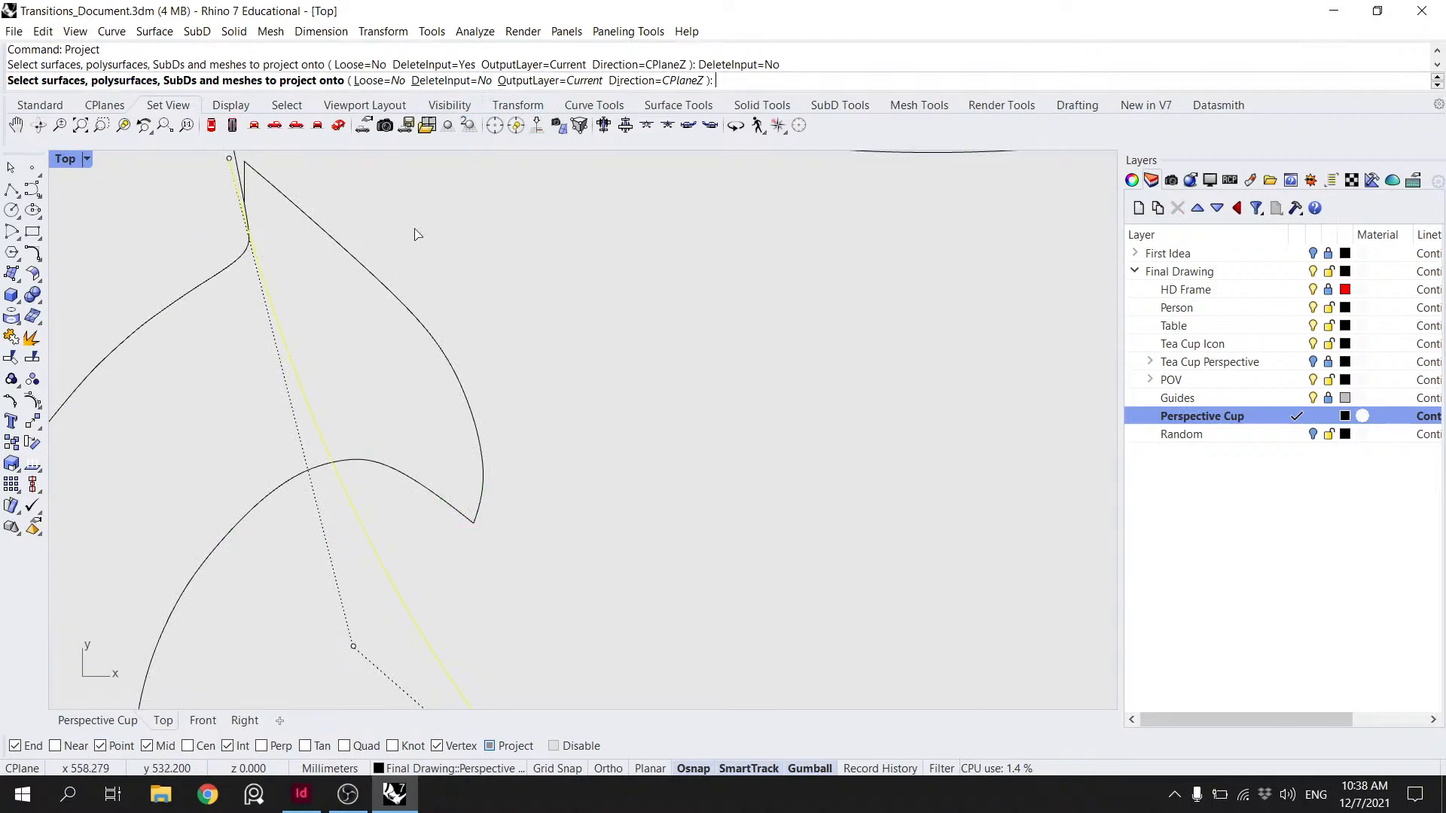
pyautogui.press('Return')
pyautogui.click(288, 360)
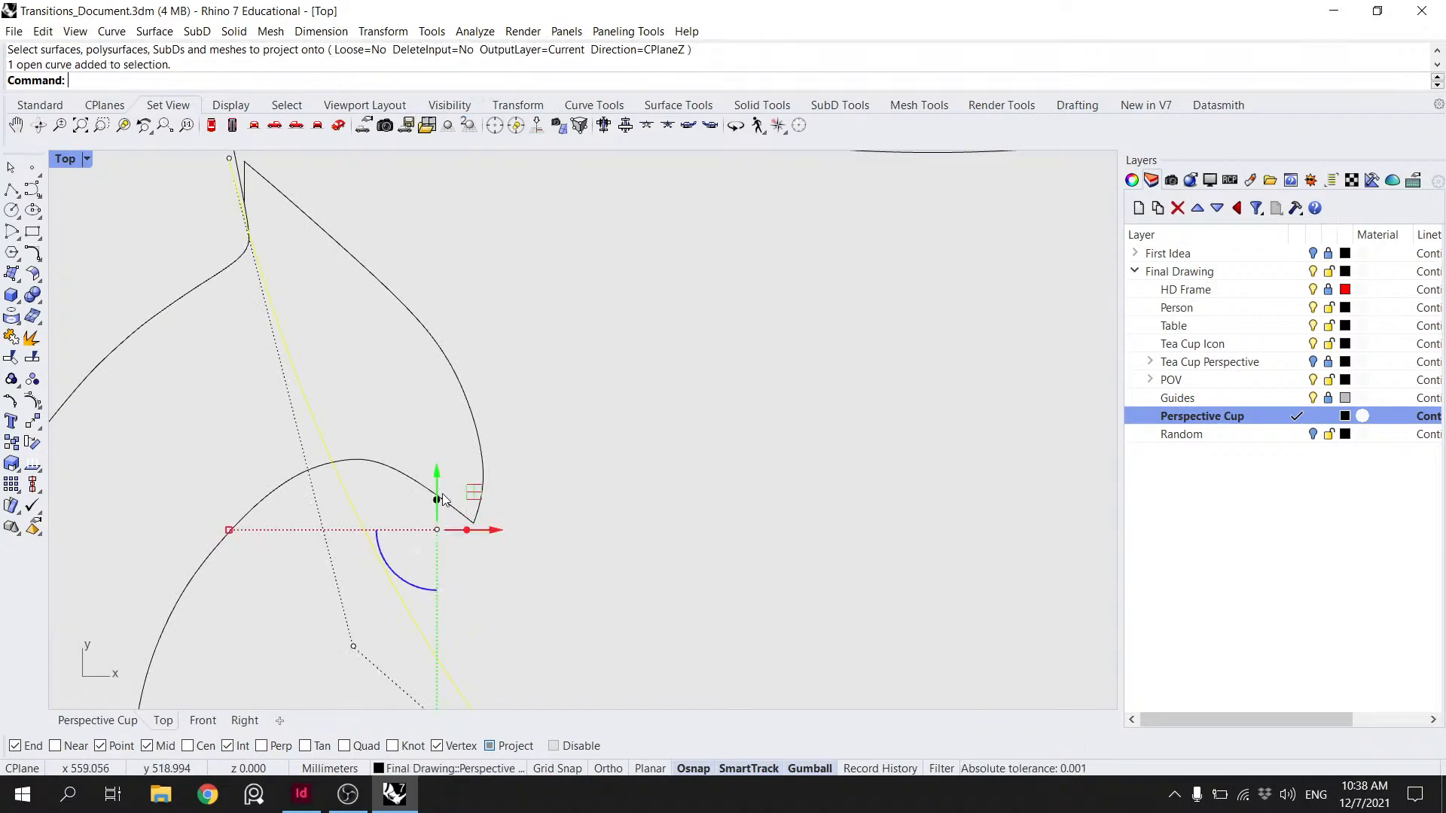
# - Move the wall curve slightly so it meets the tip of the handle's lower inner curve
pyautogui.moveTo(498, 530); pyautogui.dragTo(499, 531)
pyautogui.moveTo(584, 576); pyautogui.dragTo(530, 382, button='right')
pyautogui.write('Mo')
pyautogui.press('Return')
pyautogui.scroll(5, 394, 552)
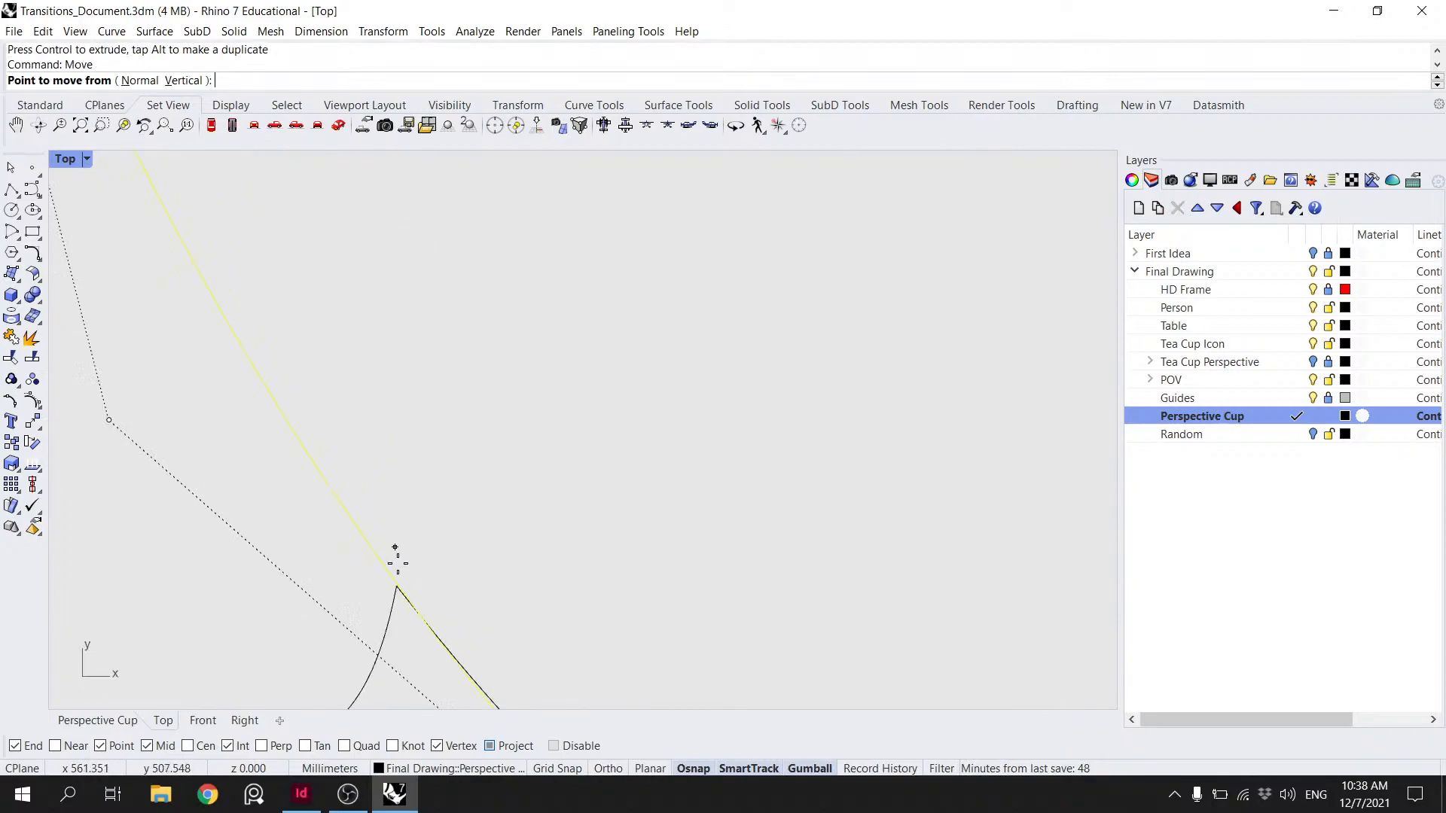
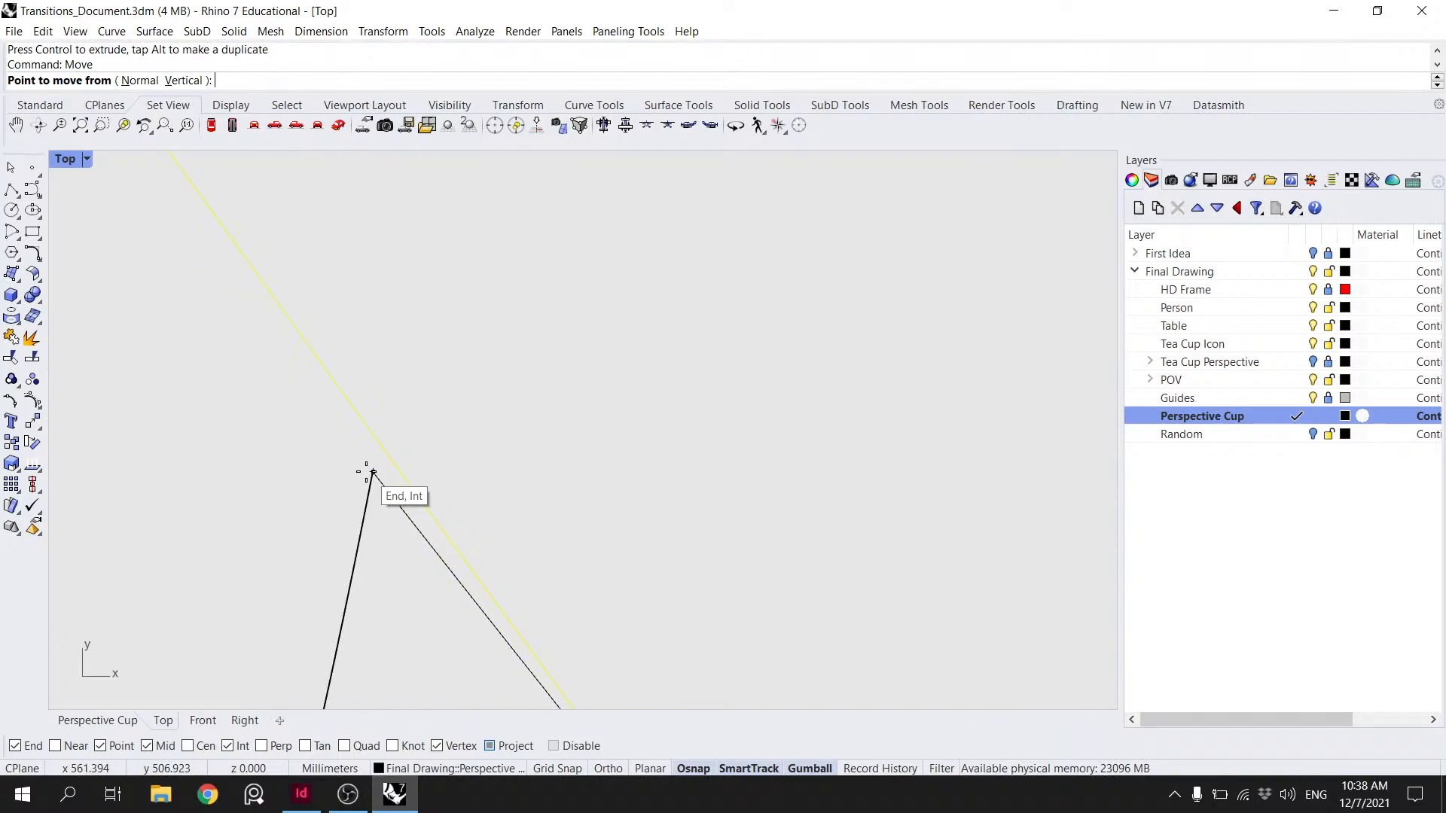
pyautogui.click(373, 473)
pyautogui.click(378, 479)
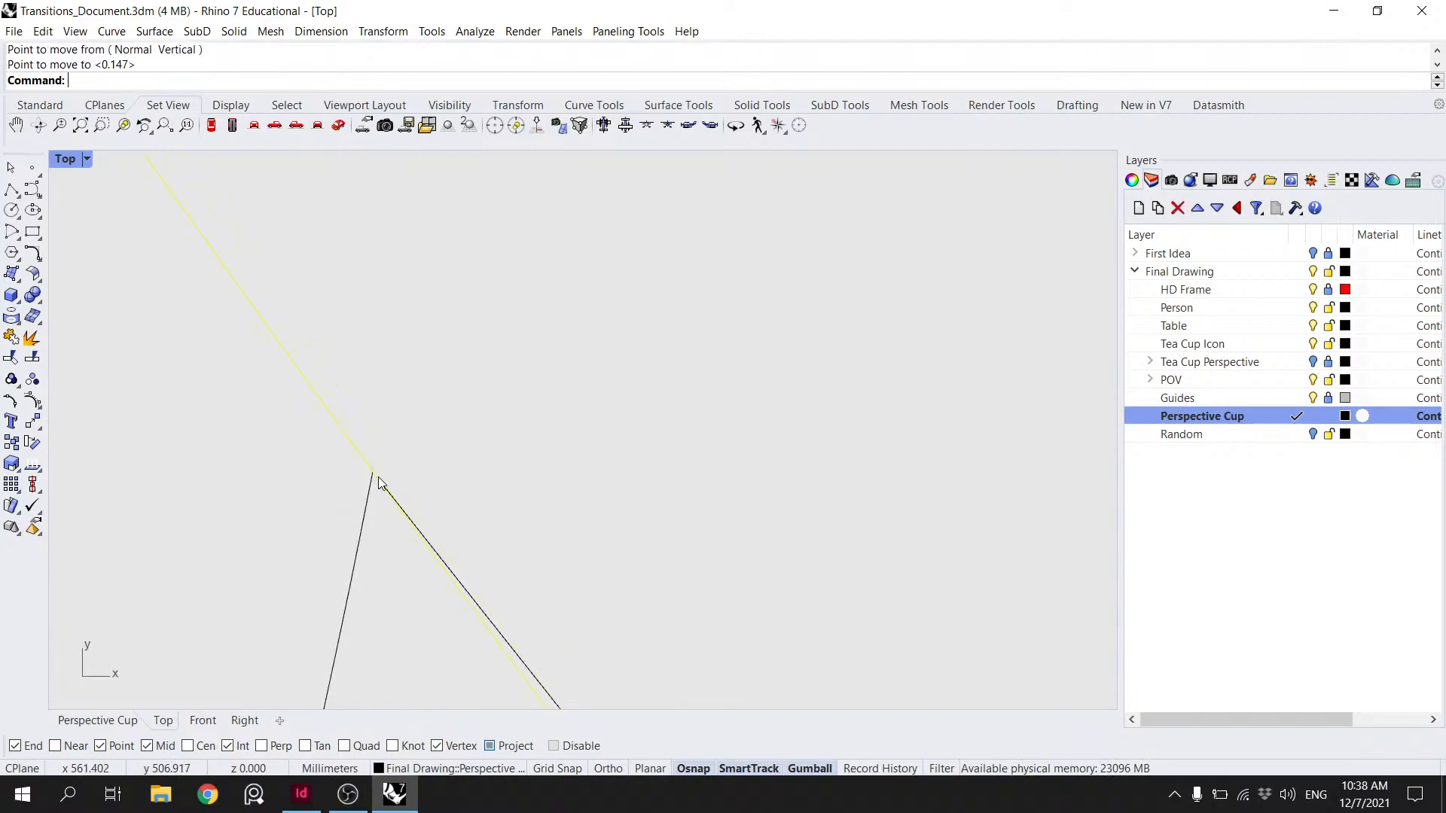
# - Try to trim the wall curve below the handle opening's lower tip, using the adjoining lower attachment curve as cutter
pyautogui.press('Escape')
pyautogui.click(412, 516)
pyautogui.write('Trim')
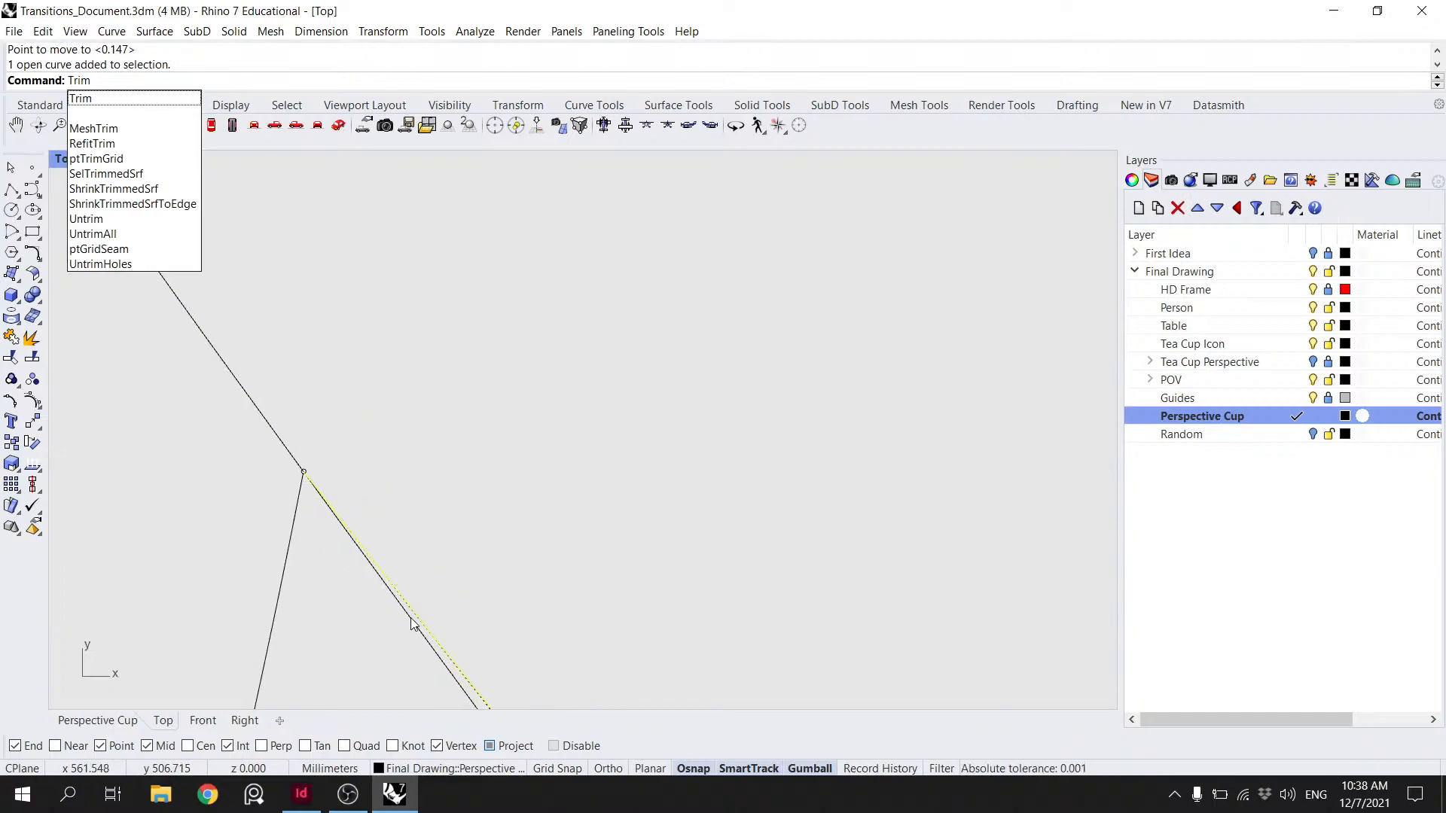
pyautogui.click(122, 100)
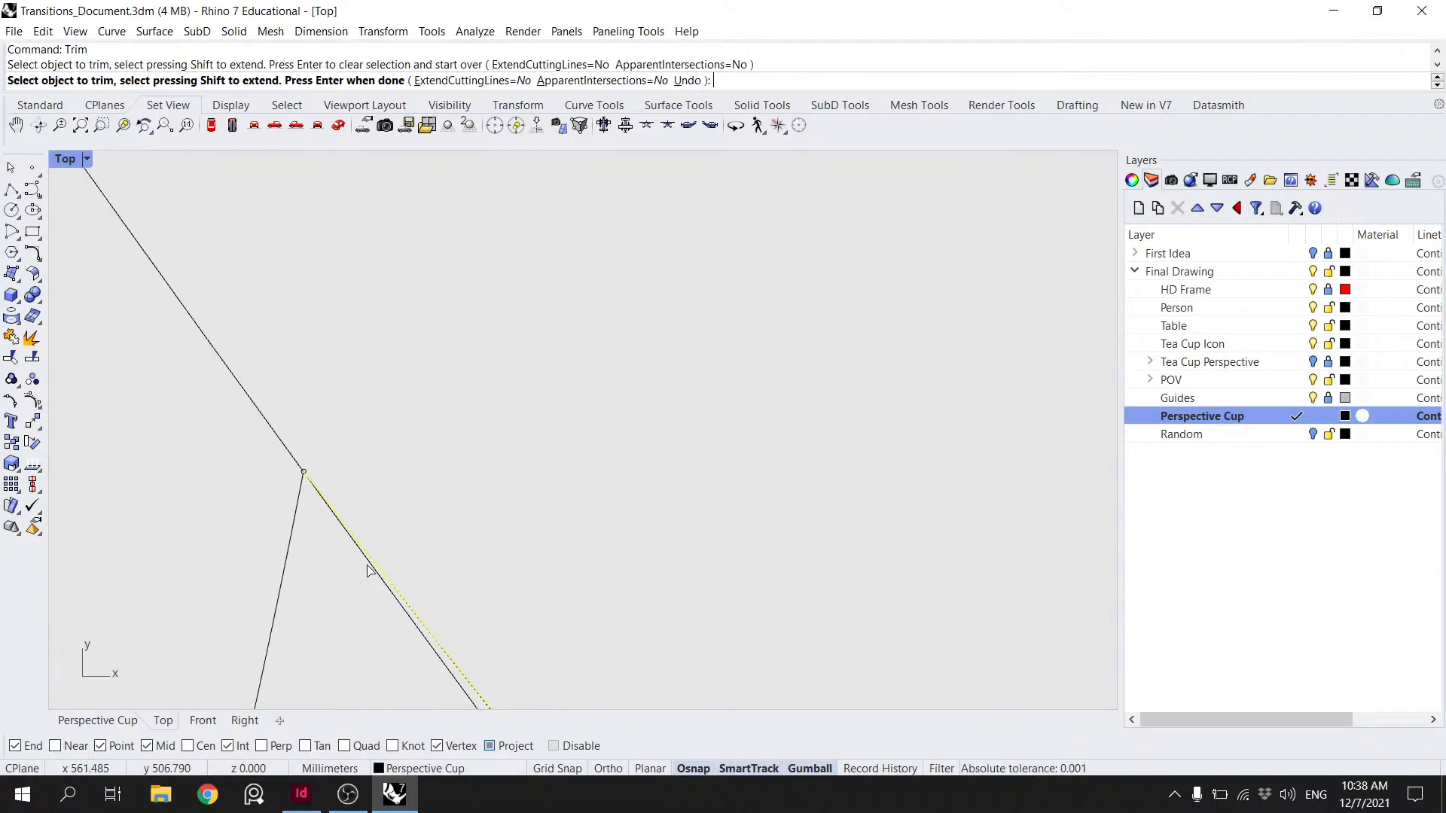
pyautogui.click(370, 569)
pyautogui.press('Escape')
pyautogui.click(294, 449)
pyautogui.write('Split')
pyautogui.press('Escape')
# - Try to trim off the wall curve above the handle opening with the handle's inner outline as cutter
pyautogui.scroll(-10, 386, 395)
pyautogui.moveTo(307, 332); pyautogui.dragTo(362, 436, button='right')
pyautogui.click(312, 252)
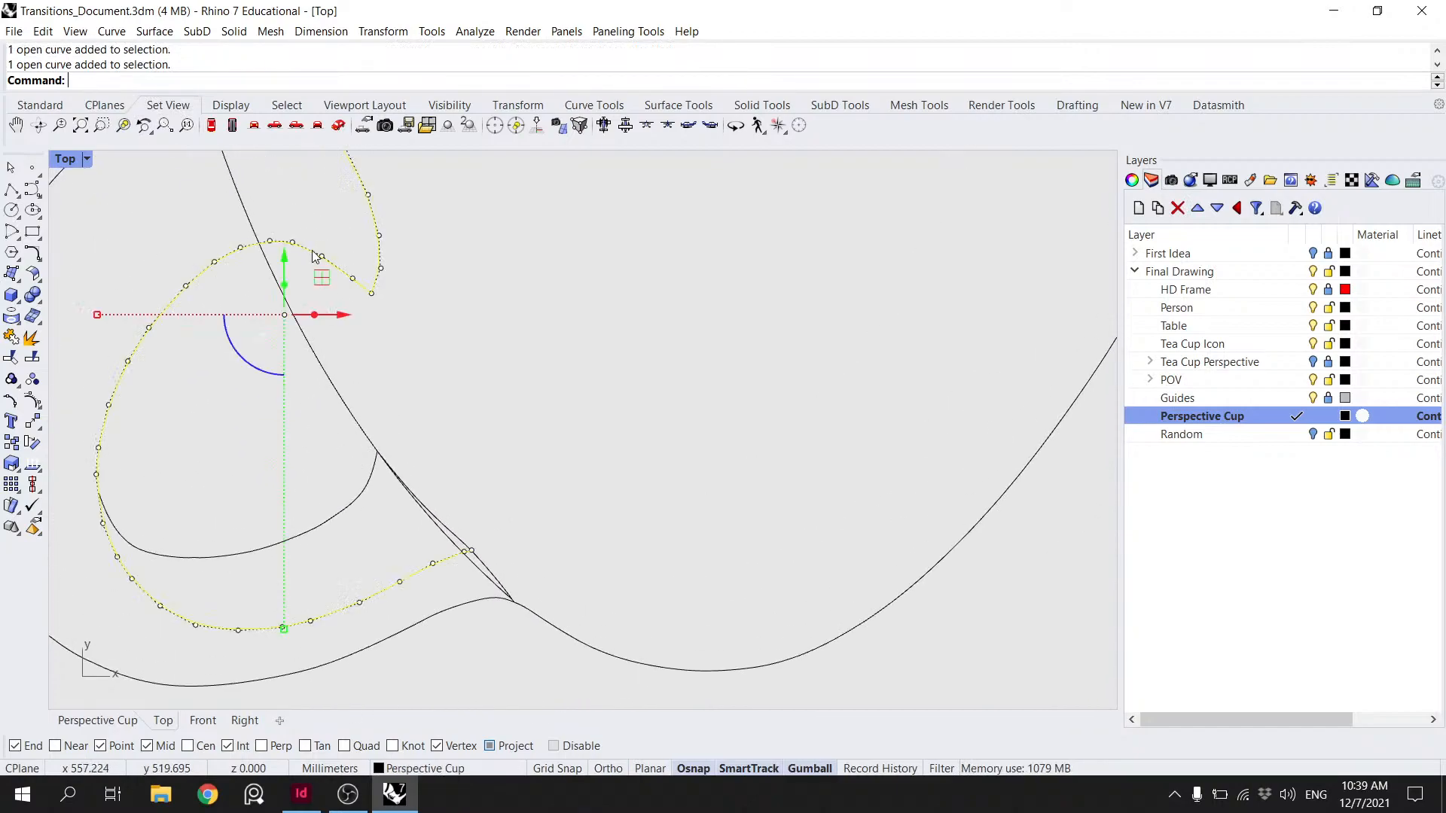
pyautogui.write('Tr')
pyautogui.press('Return')
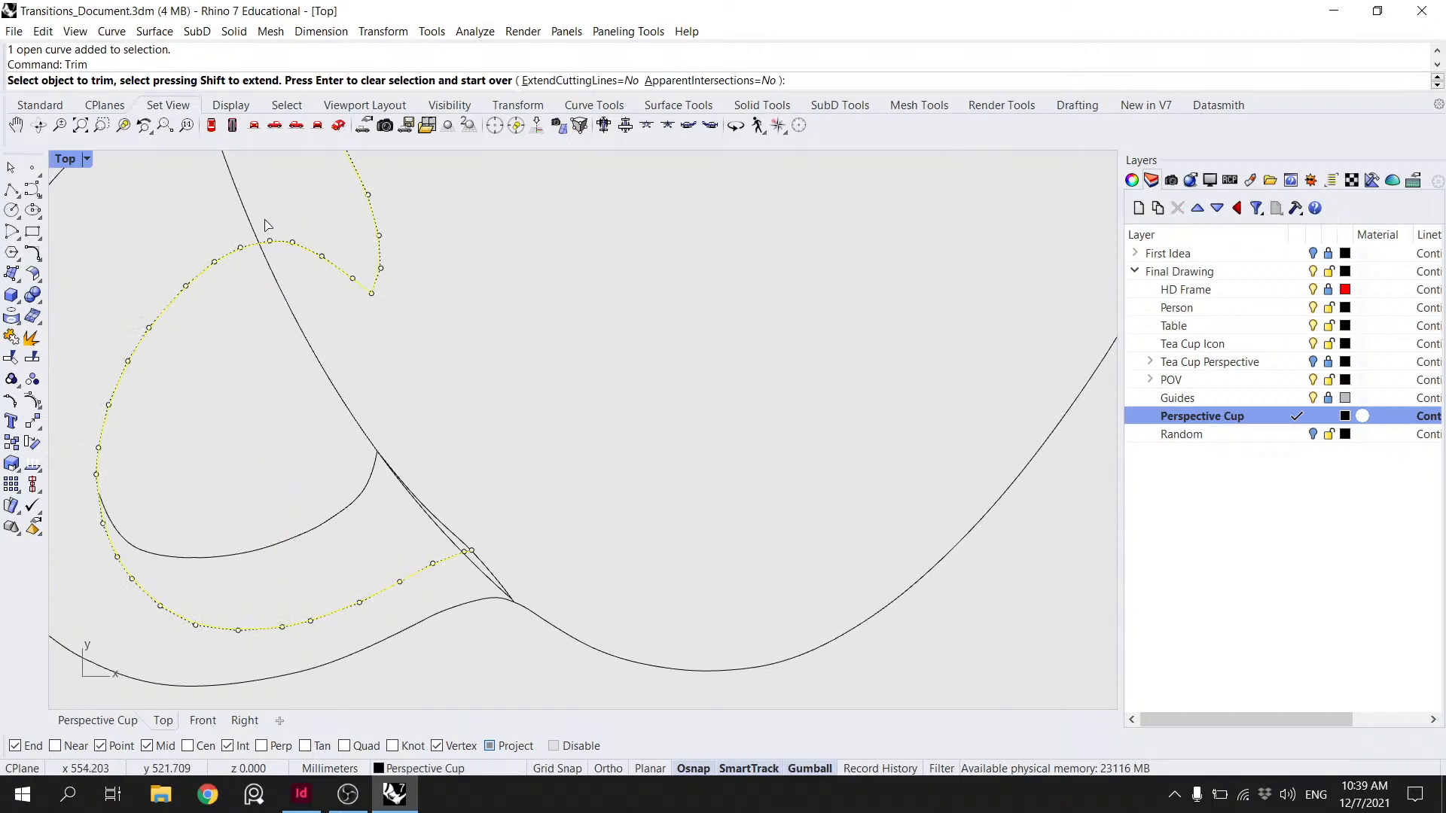
pyautogui.click(256, 219)
pyautogui.press('Return')
# - Show all four viewports and try to project the wall curve along CPlaneZ with DeleteInput set to Yes
pyautogui.click(414, 405)
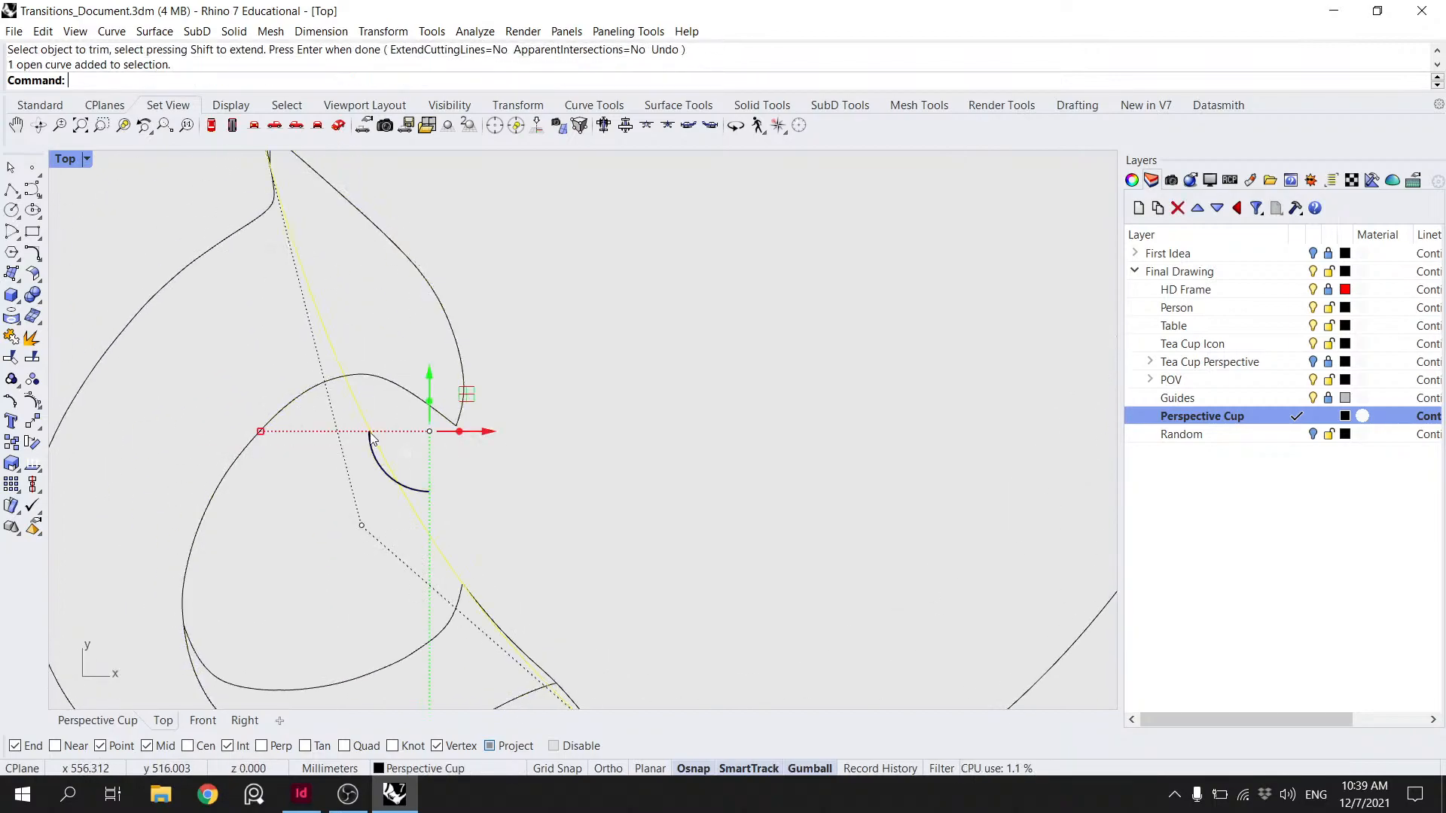
pyautogui.doubleClick(65, 159)
pyautogui.write('Project')
pyautogui.press('Return')
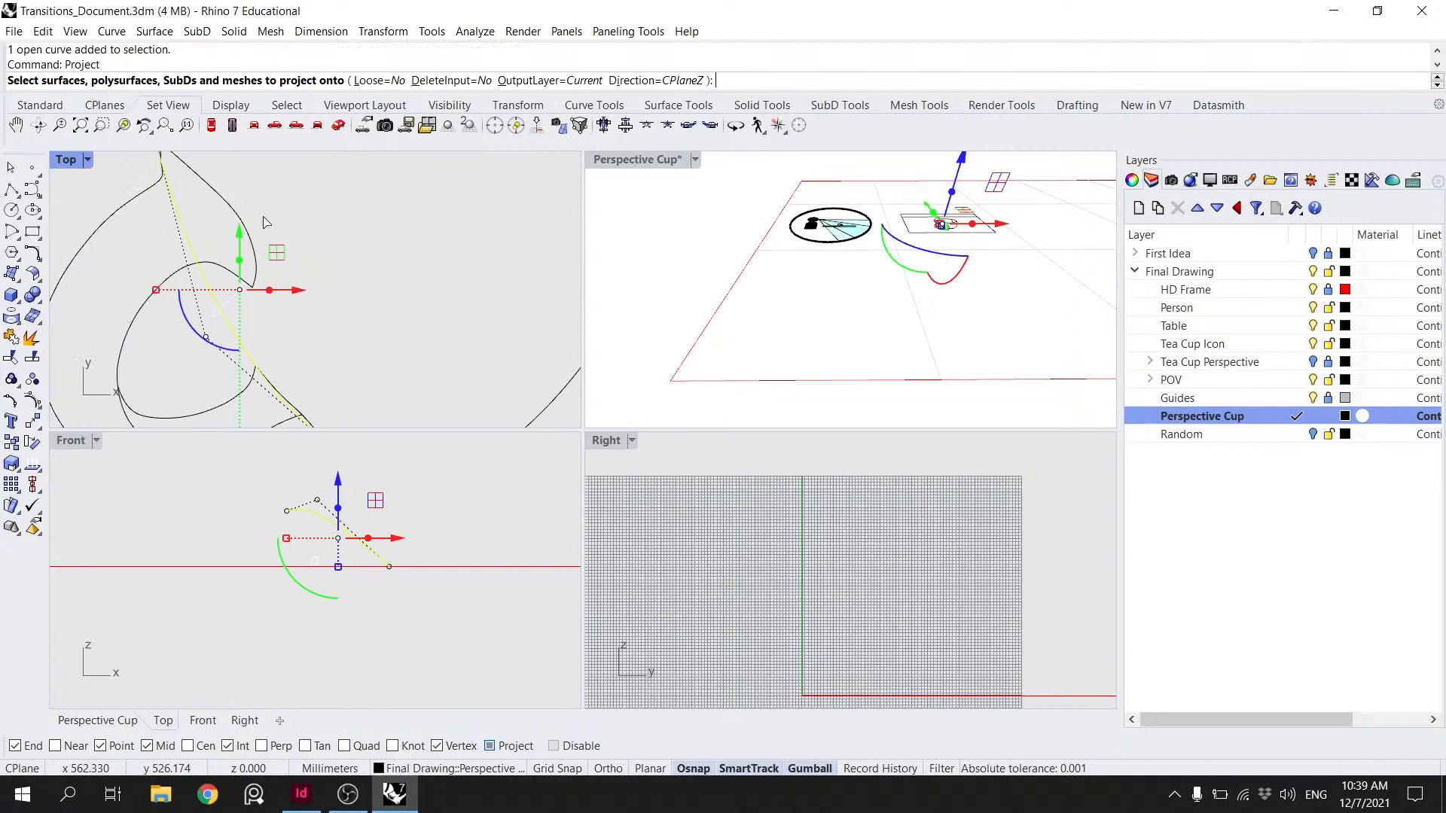
pyautogui.click(421, 80)
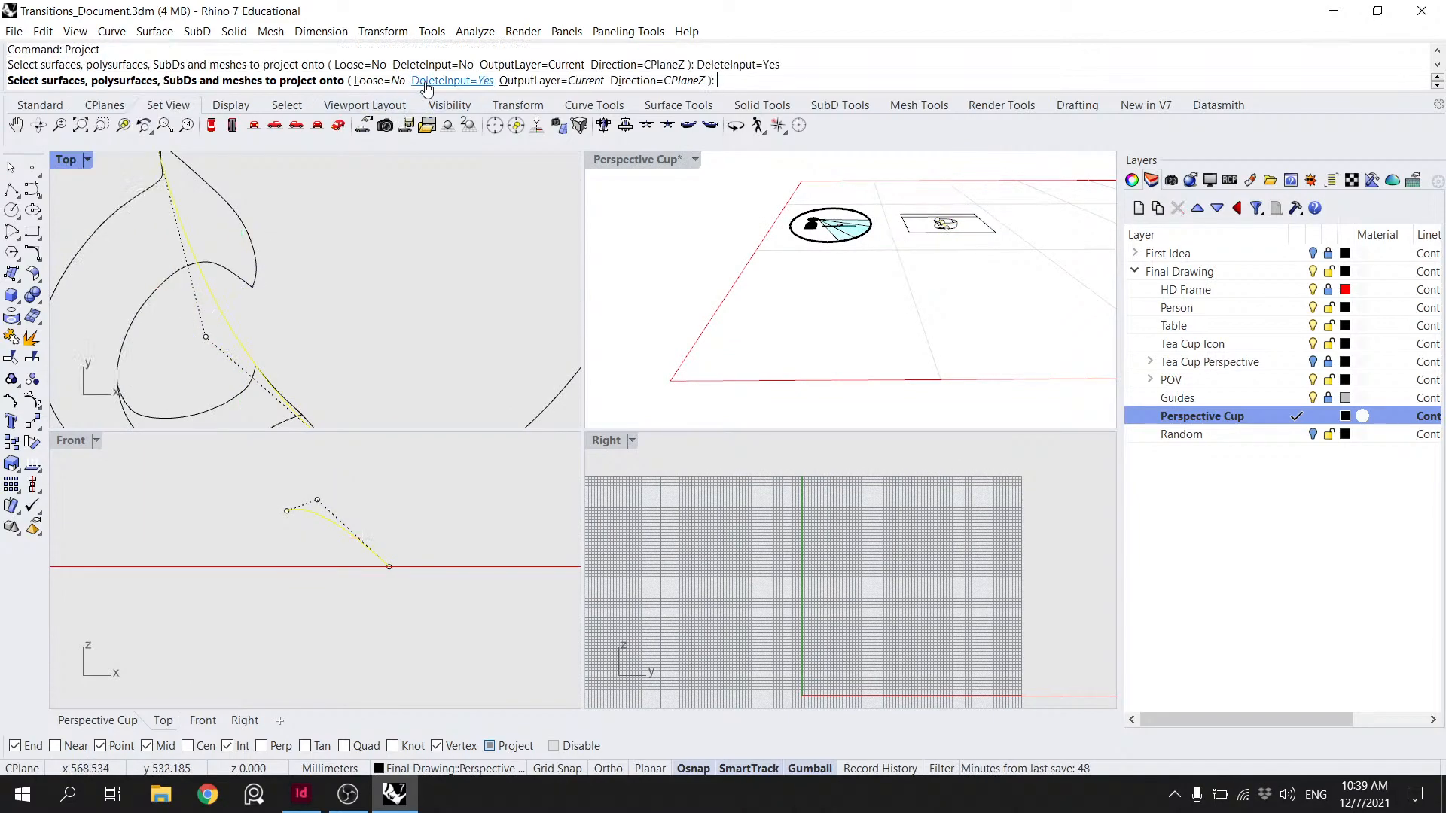
pyautogui.press('Return')
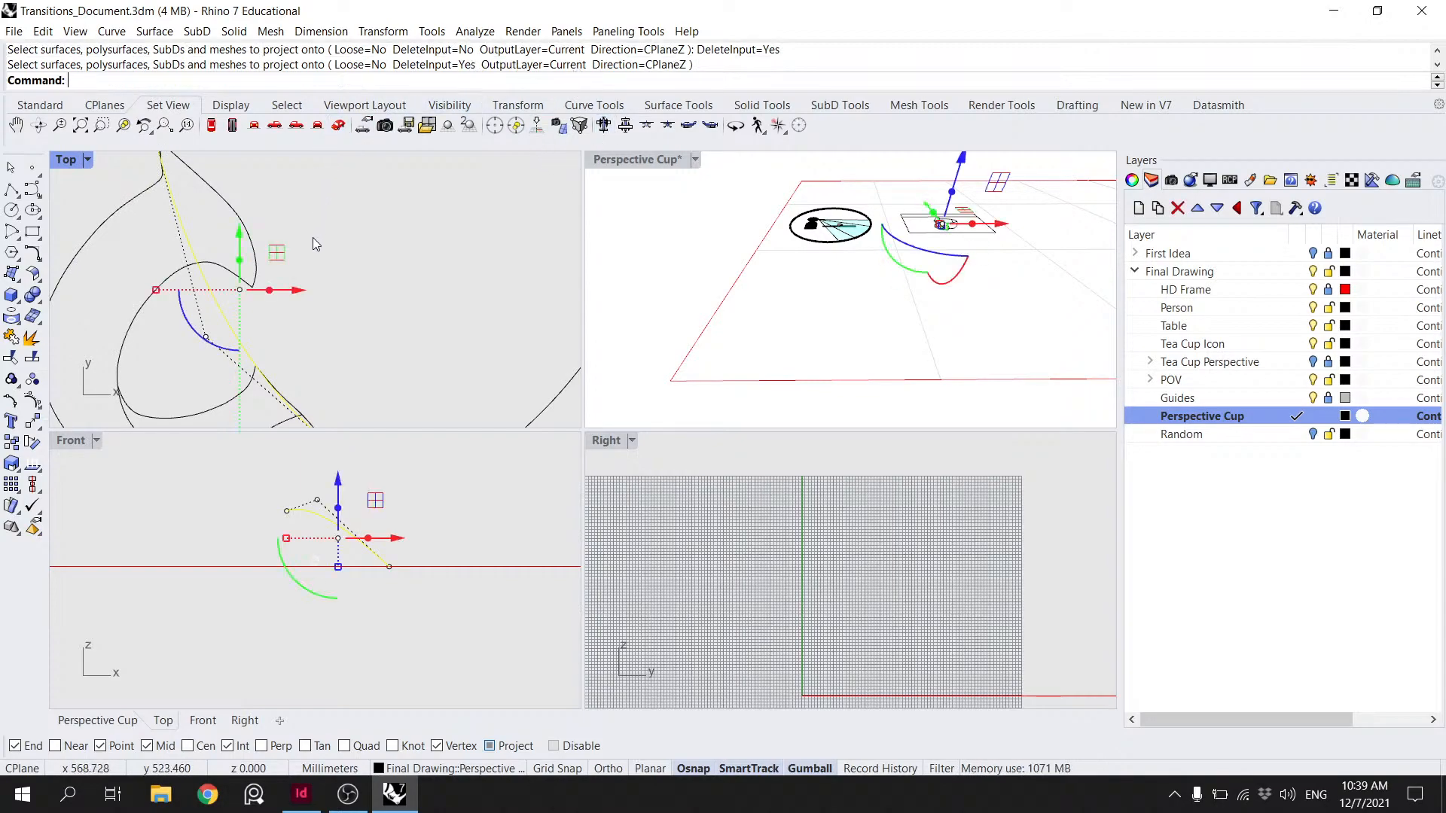
pyautogui.press('Return')
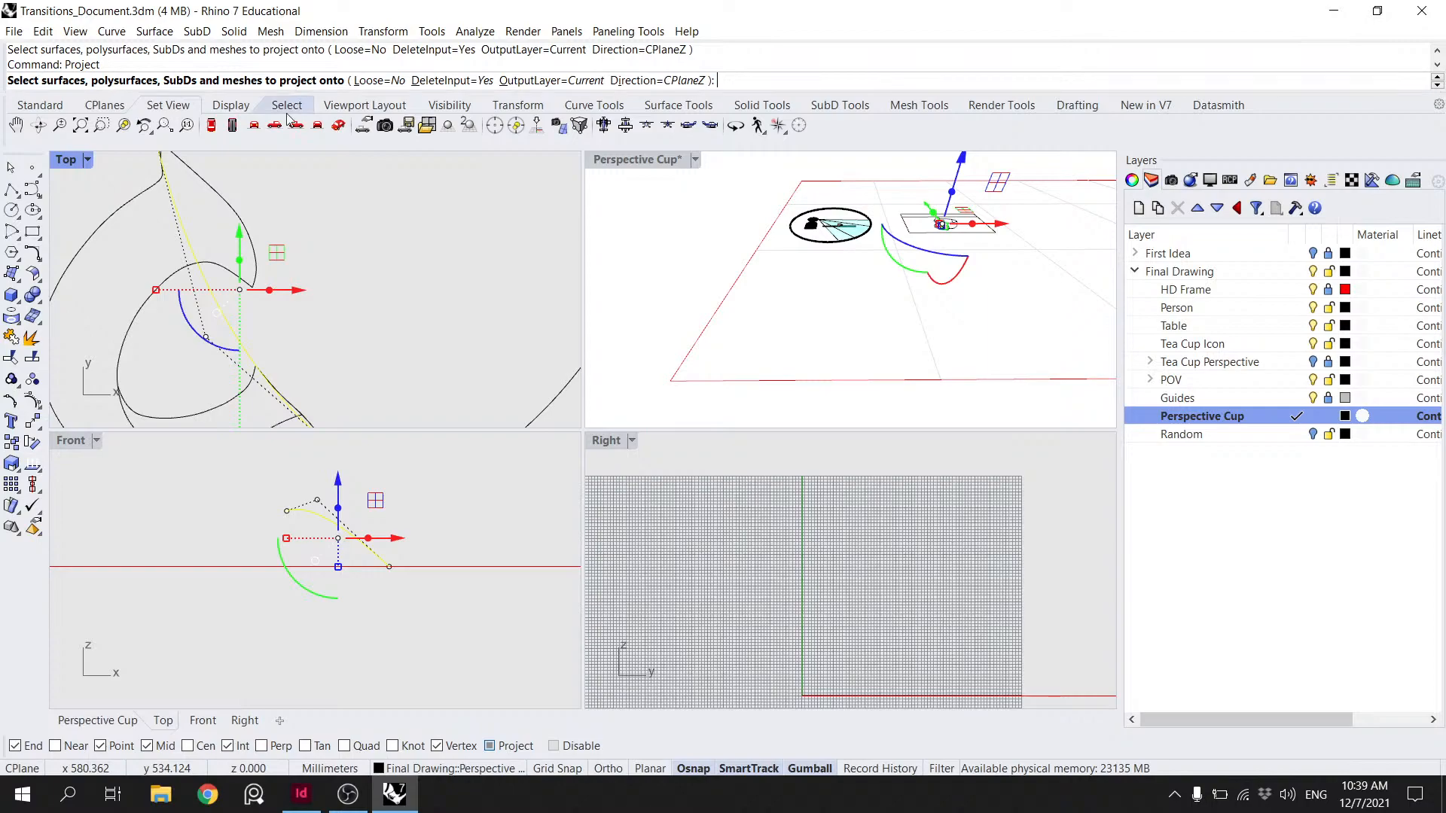
pyautogui.press('Escape')
# - Flatten the wall curve onto the Top construction plane with ProjectToCPlane, deleting the input object
pyautogui.write('R')
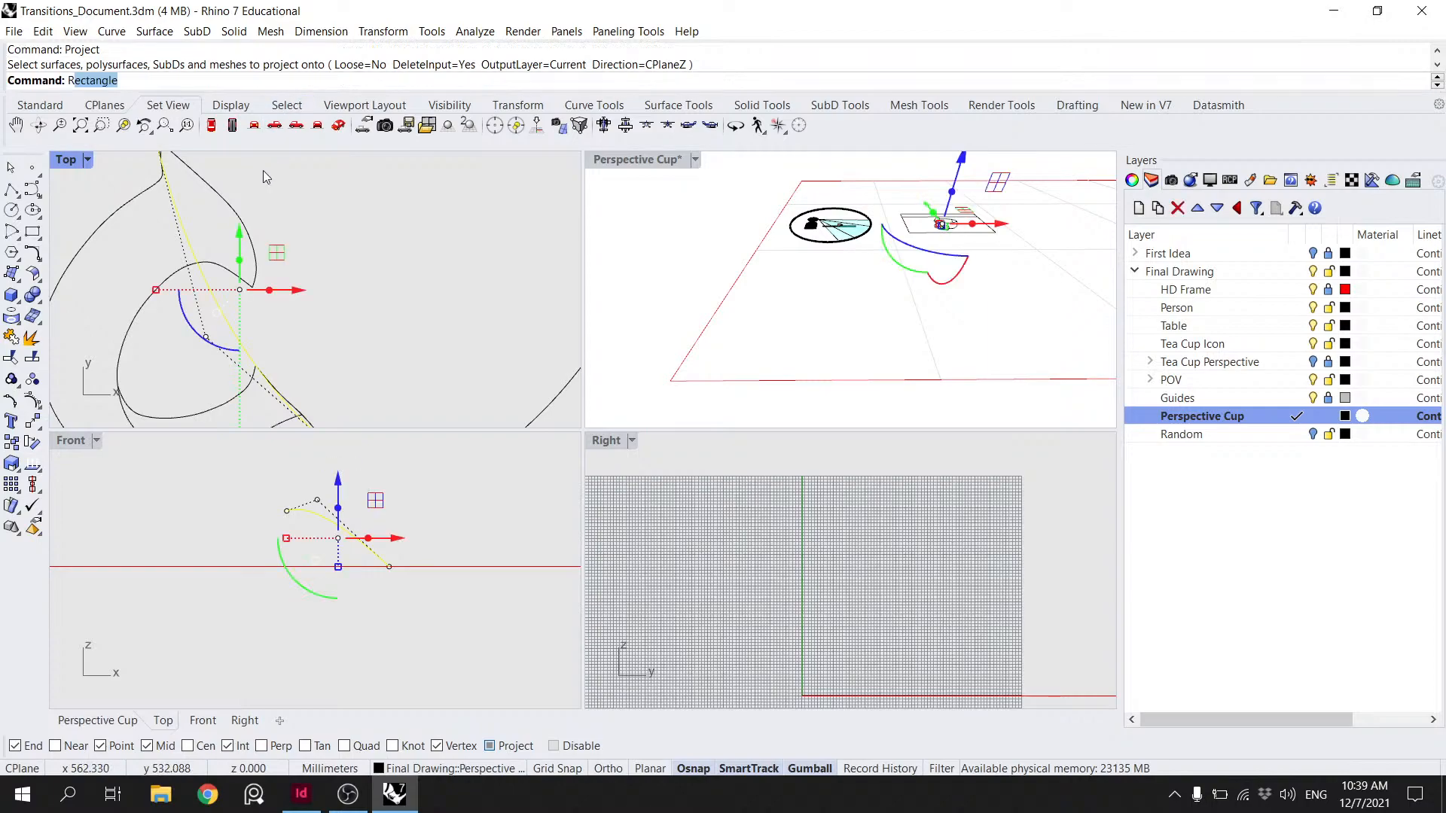
pyautogui.press('BackSpace')
pyautogui.write('Project')
pyautogui.click(139, 129)
pyautogui.click(194, 81)
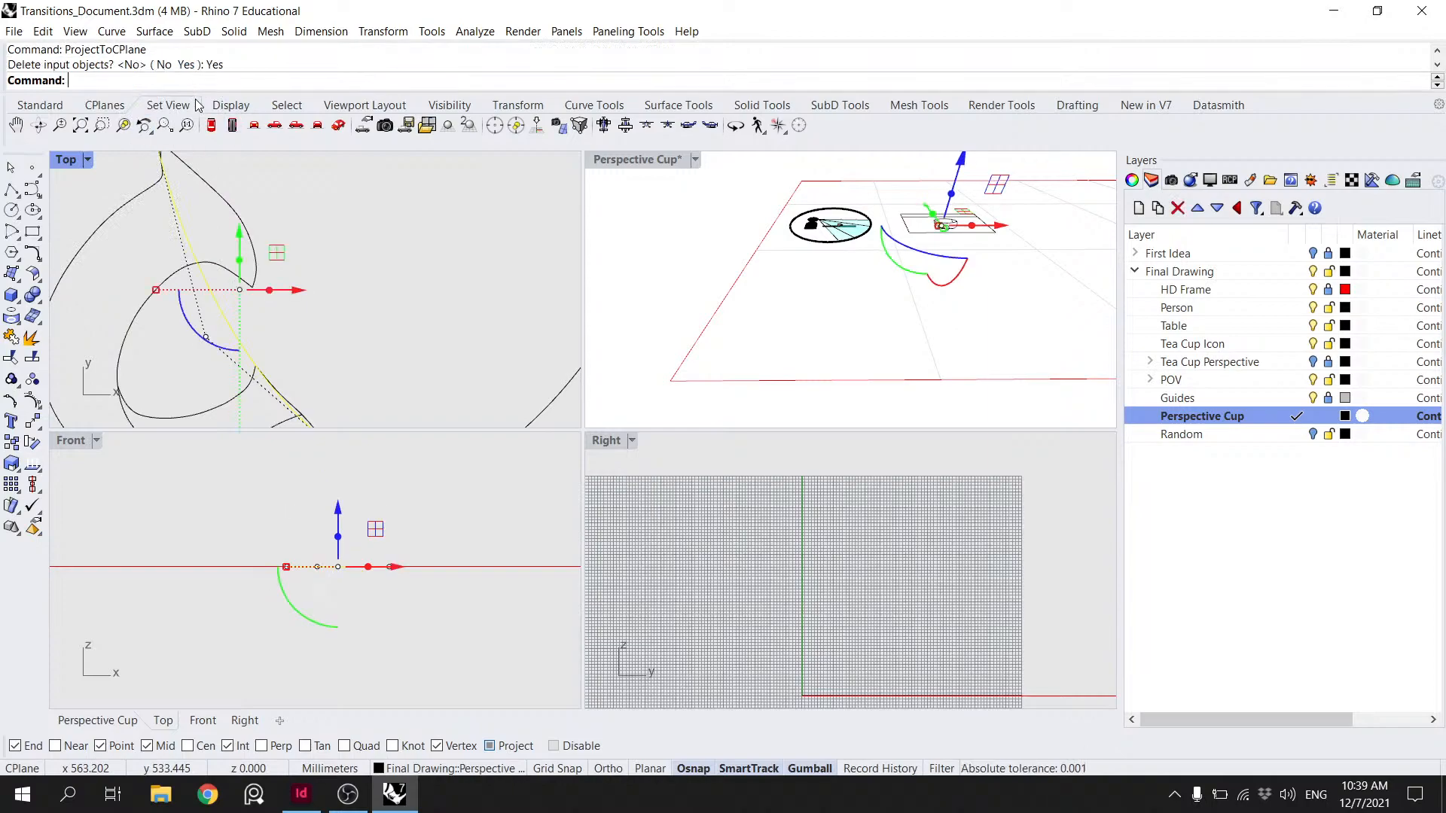
pyautogui.press('Escape')
# - Trim off the wall curve below the handle opening's lower tip, using the lower attachment curve as cutter
pyautogui.click(227, 292)
pyautogui.scroll(5, 332, 375)
pyautogui.scroll(3, 316, 353)
pyautogui.click(290, 372)
pyautogui.write('Trim')
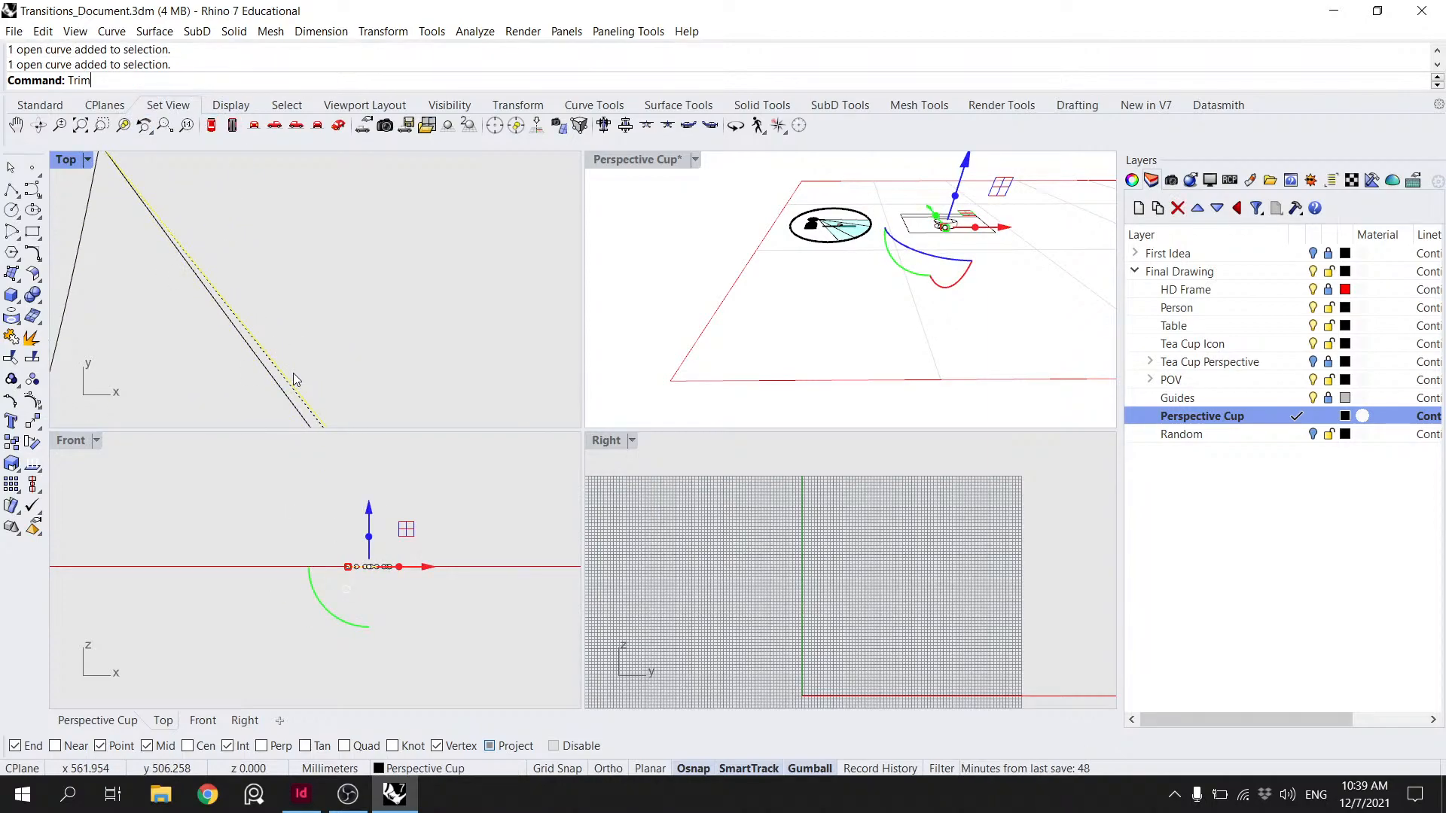
pyautogui.press('Return')
pyautogui.click(291, 387)
pyautogui.moveTo(284, 404); pyautogui.dragTo(296, 308, button='right')
pyautogui.scroll(-3, 295, 305)
pyautogui.moveTo(223, 178); pyautogui.dragTo(258, 251, button='right')
pyautogui.press('Return')
# - Trim off the wall curve above the handle opening against the handle's inner outline and save the document
pyautogui.click(259, 265)
pyautogui.press('Return')
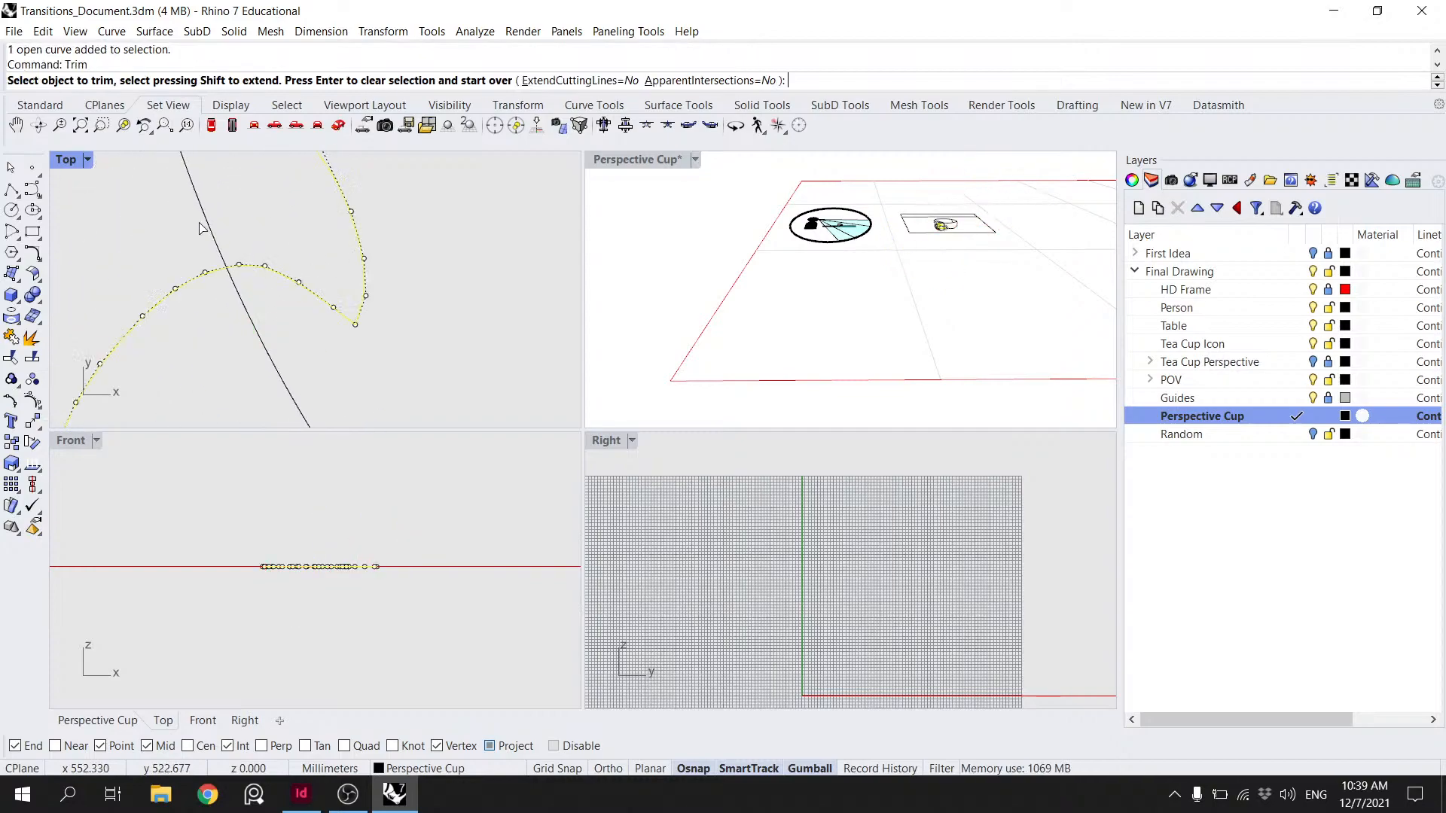
pyautogui.click(208, 219)
pyautogui.press('Return')
pyautogui.press('Escape')
pyautogui.scroll(-8, 210, 213)
pyautogui.hotkey('ctrl', 's')
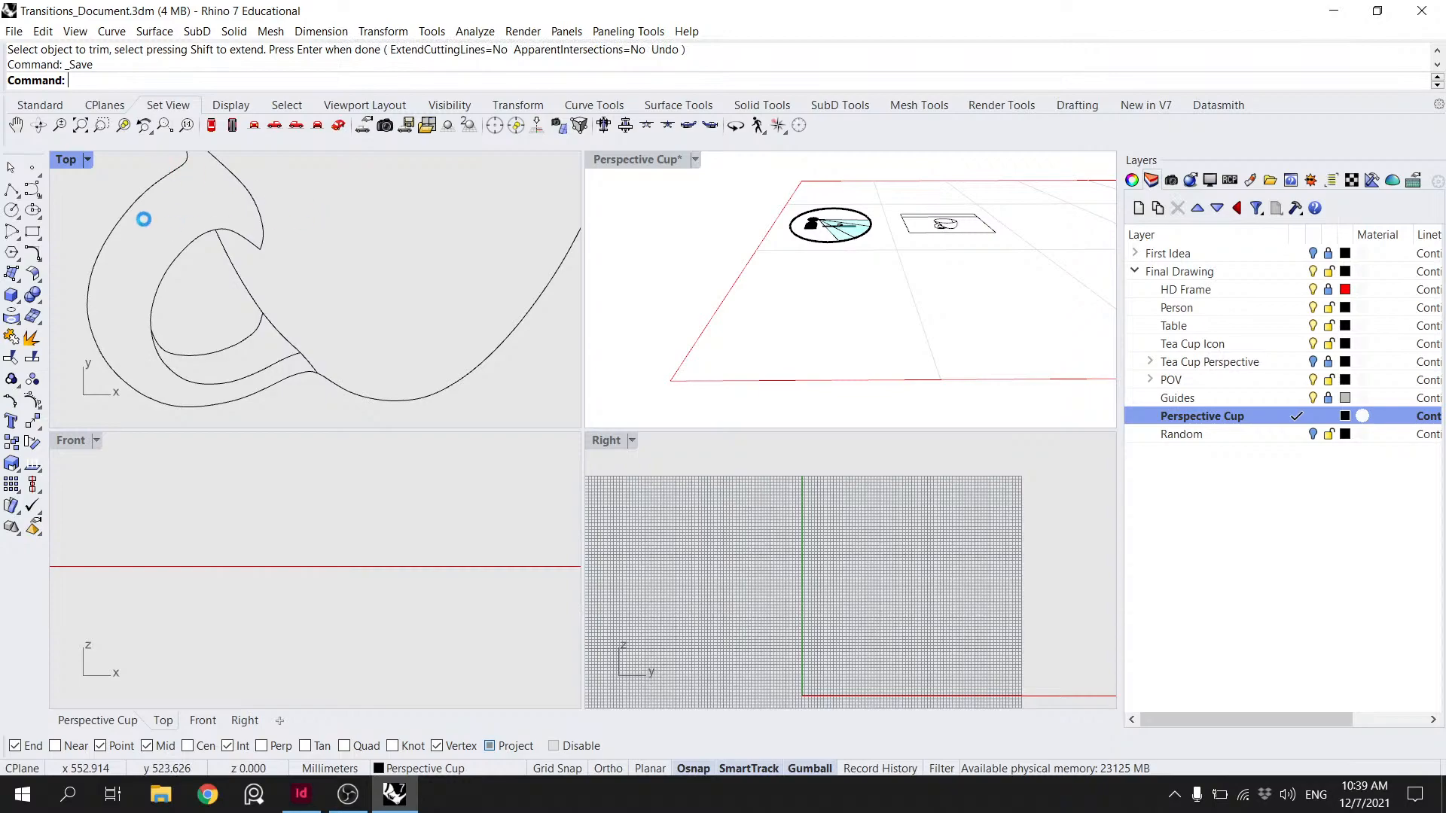
# - Maximize the Top view, check the cup's curves and closed outer outline, and save the document
pyautogui.doubleClick(67, 164)
pyautogui.scroll(-11, 211, 214)
pyautogui.scroll(-2, 263, 240)
pyautogui.moveTo(295, 271); pyautogui.dragTo(400, 472, button='right')
pyautogui.moveTo(614, 543); pyautogui.dragTo(238, 284)
pyautogui.press('Escape')
pyautogui.scroll(-3, 600, 526)
pyautogui.hotkey('ctrl', 's')
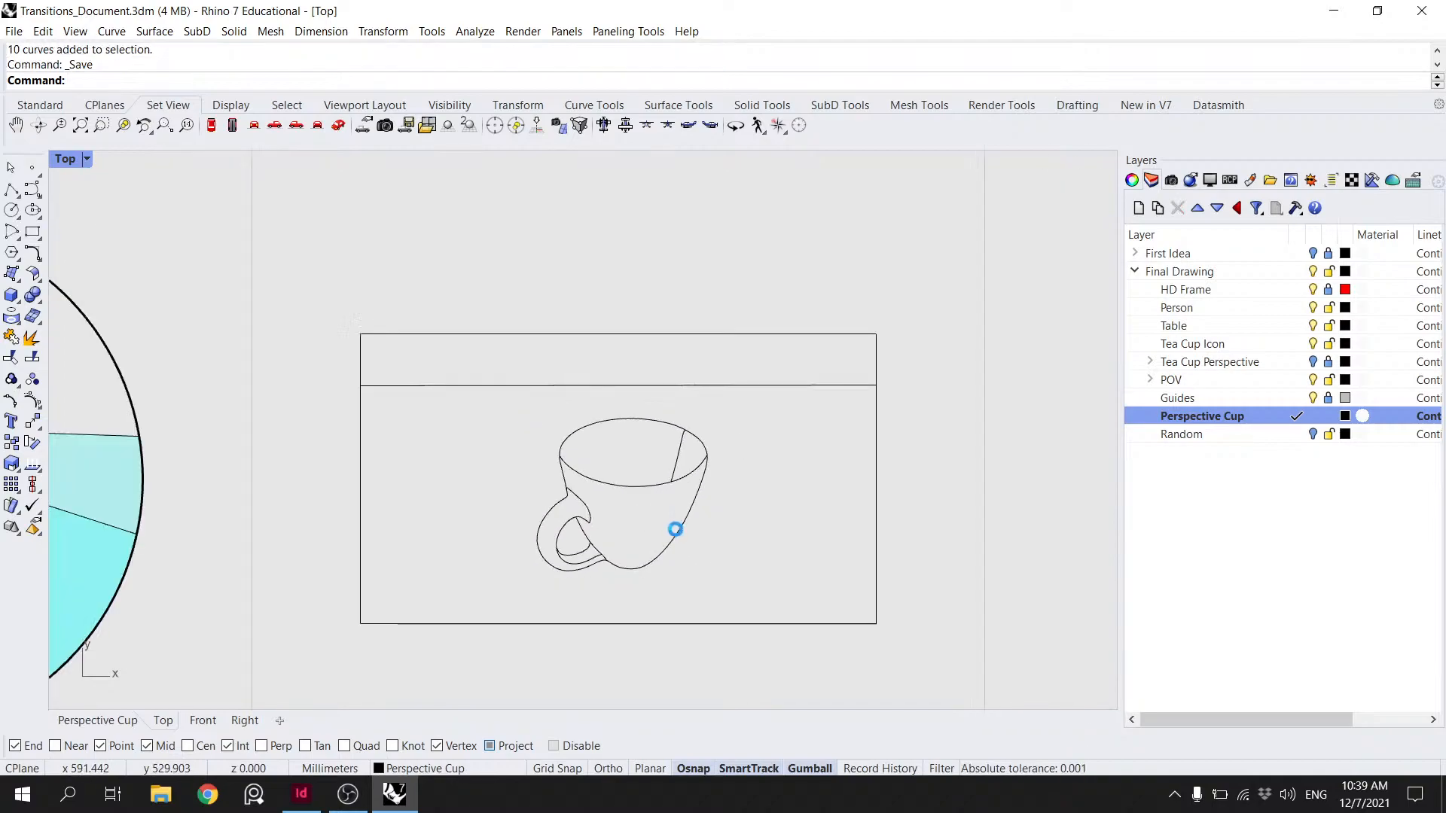
pyautogui.doubleClick(594, 566)
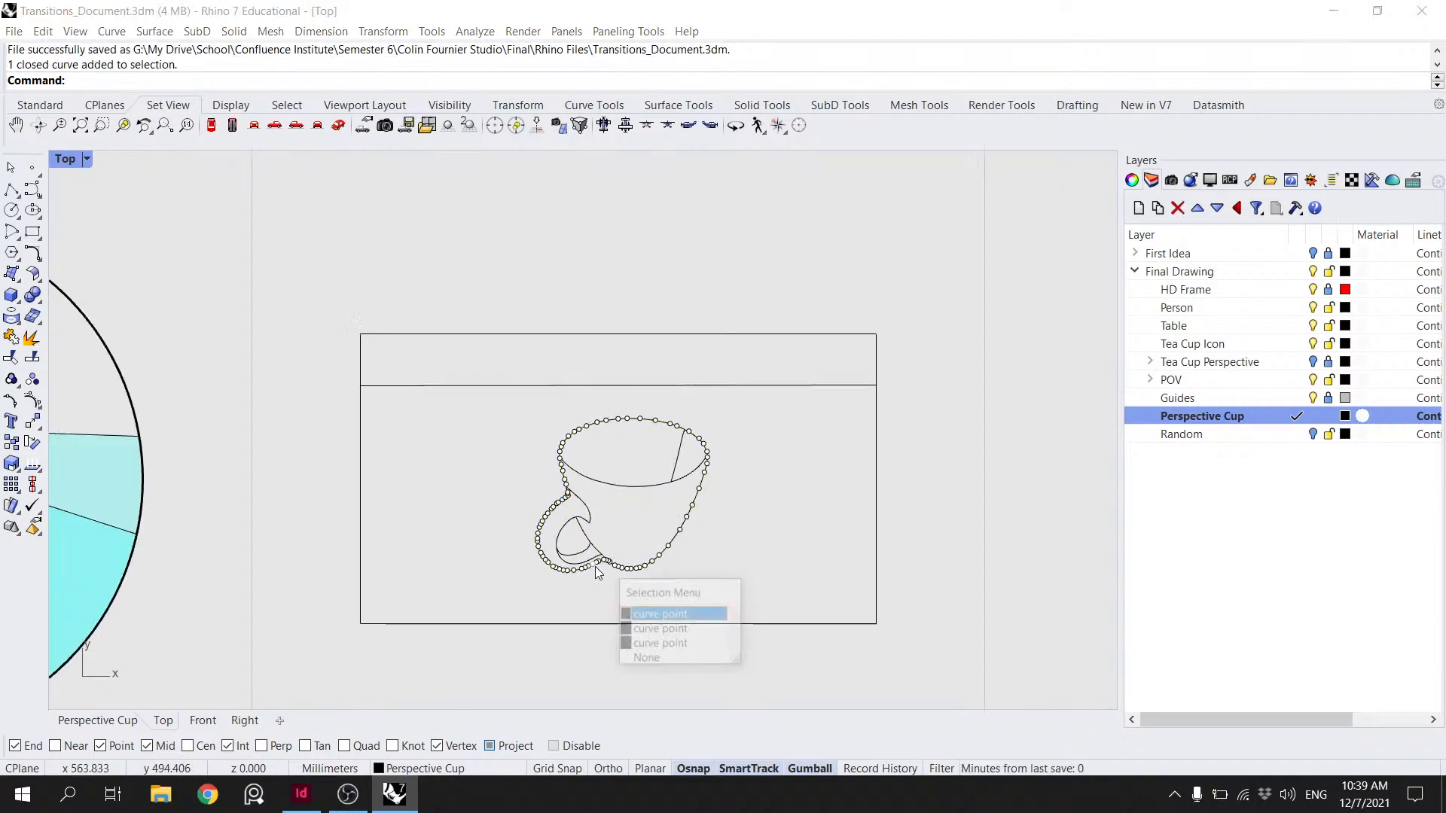
pyautogui.press('Escape')
pyautogui.scroll(6, 598, 545)
pyautogui.click(572, 525)
pyautogui.press('Escape')
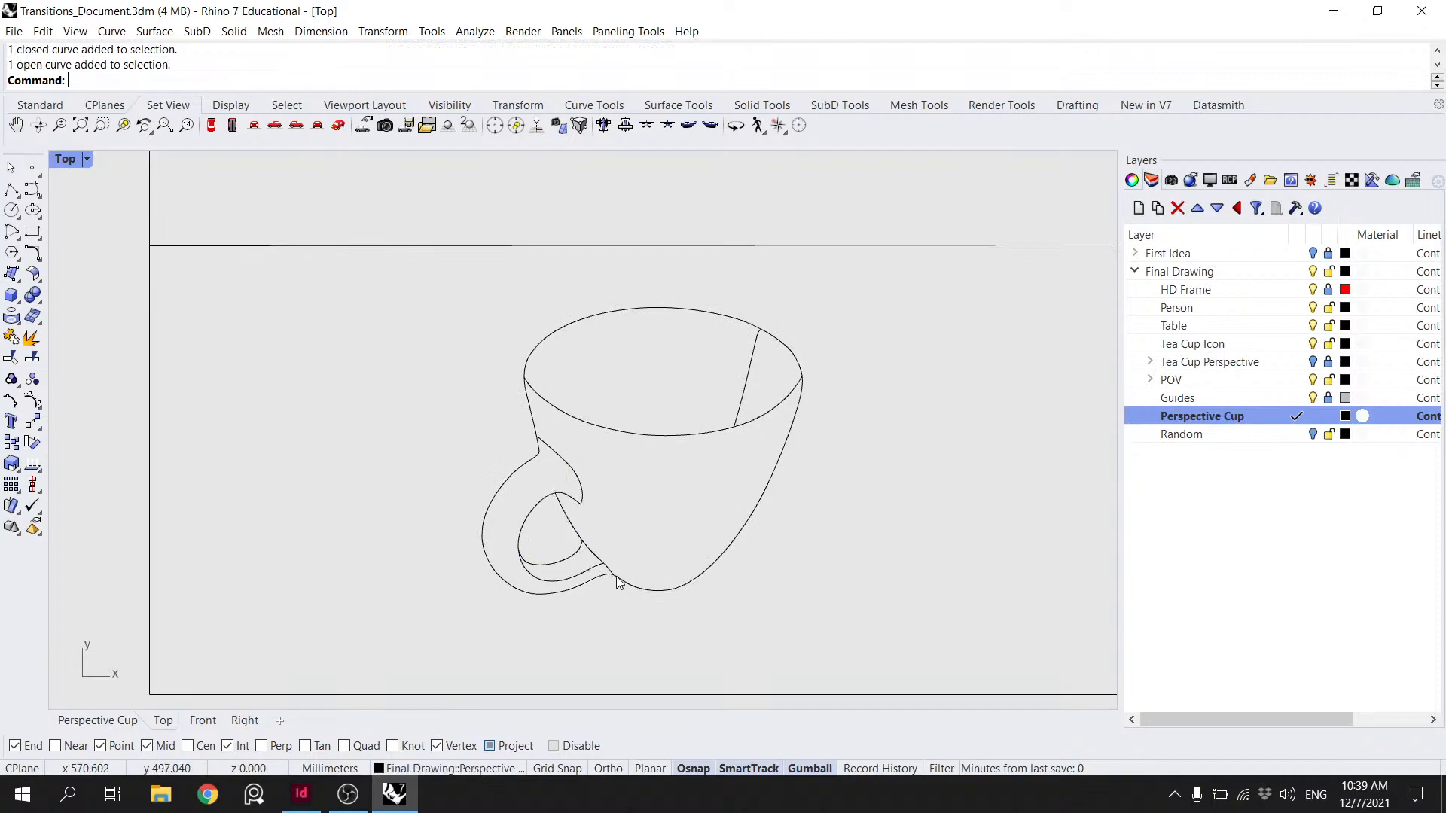
# - Select the frame rectangle around the cup and add it in Grasshopper to the curve parameter feeding the black line-thickness preview
pyautogui.scroll(-6, 603, 512)
pyautogui.scroll(-2, 634, 457)
pyautogui.click(527, 455)
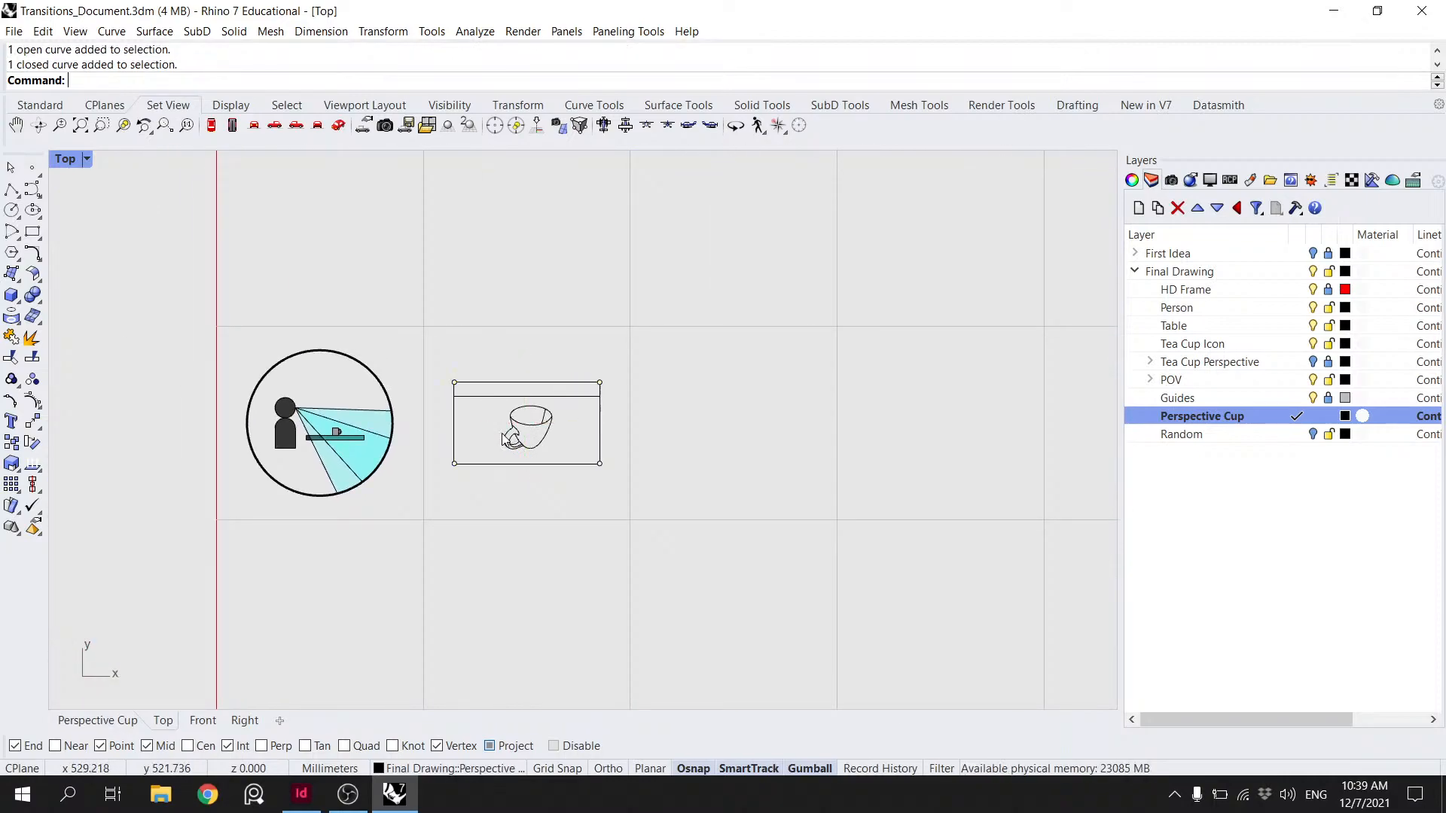
pyautogui.scroll(-3, 626, 375)
pyautogui.scroll(4, 596, 422)
pyautogui.click(593, 435)
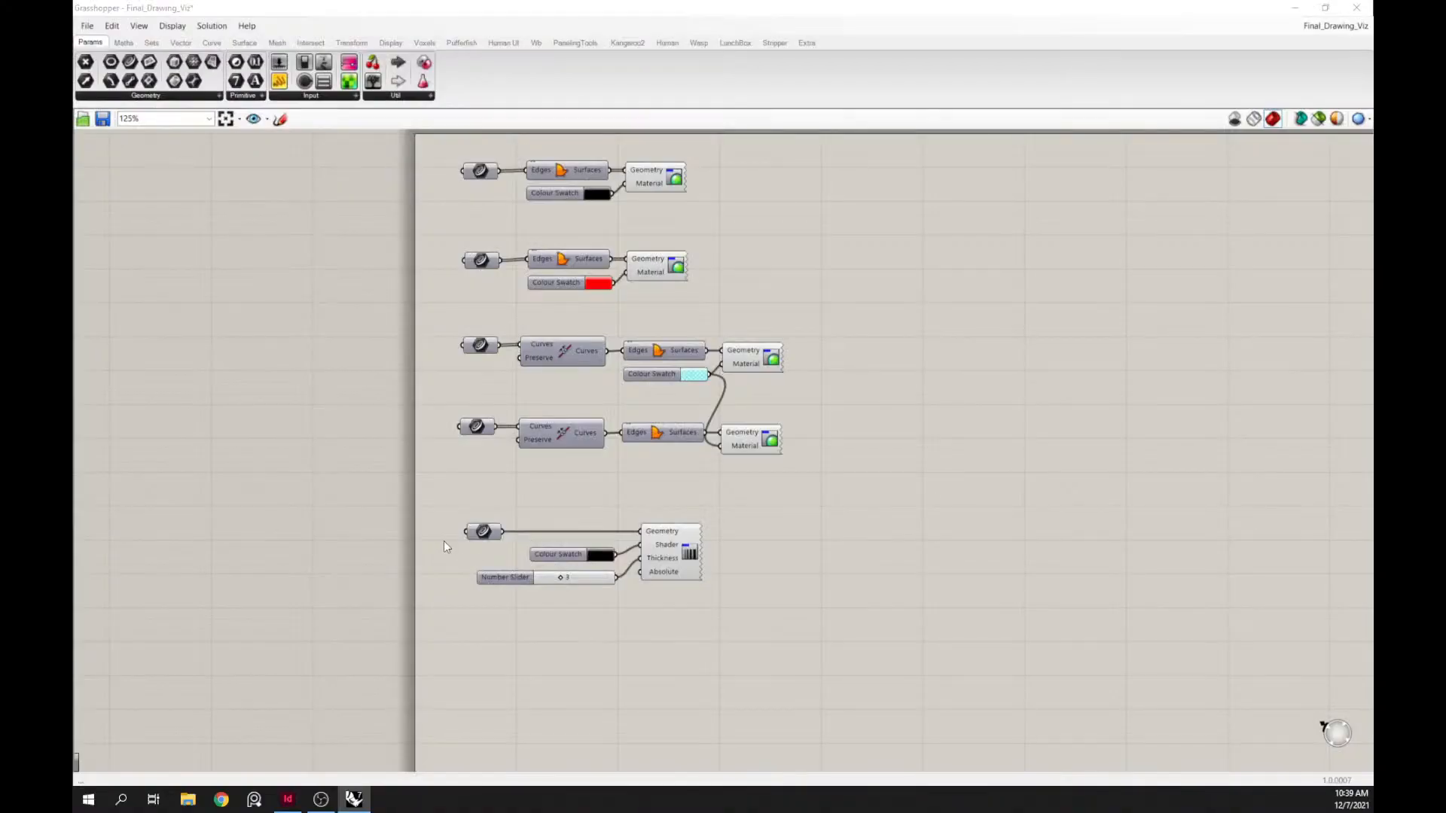
pyautogui.click(472, 532)
pyautogui.rightClick(475, 531)
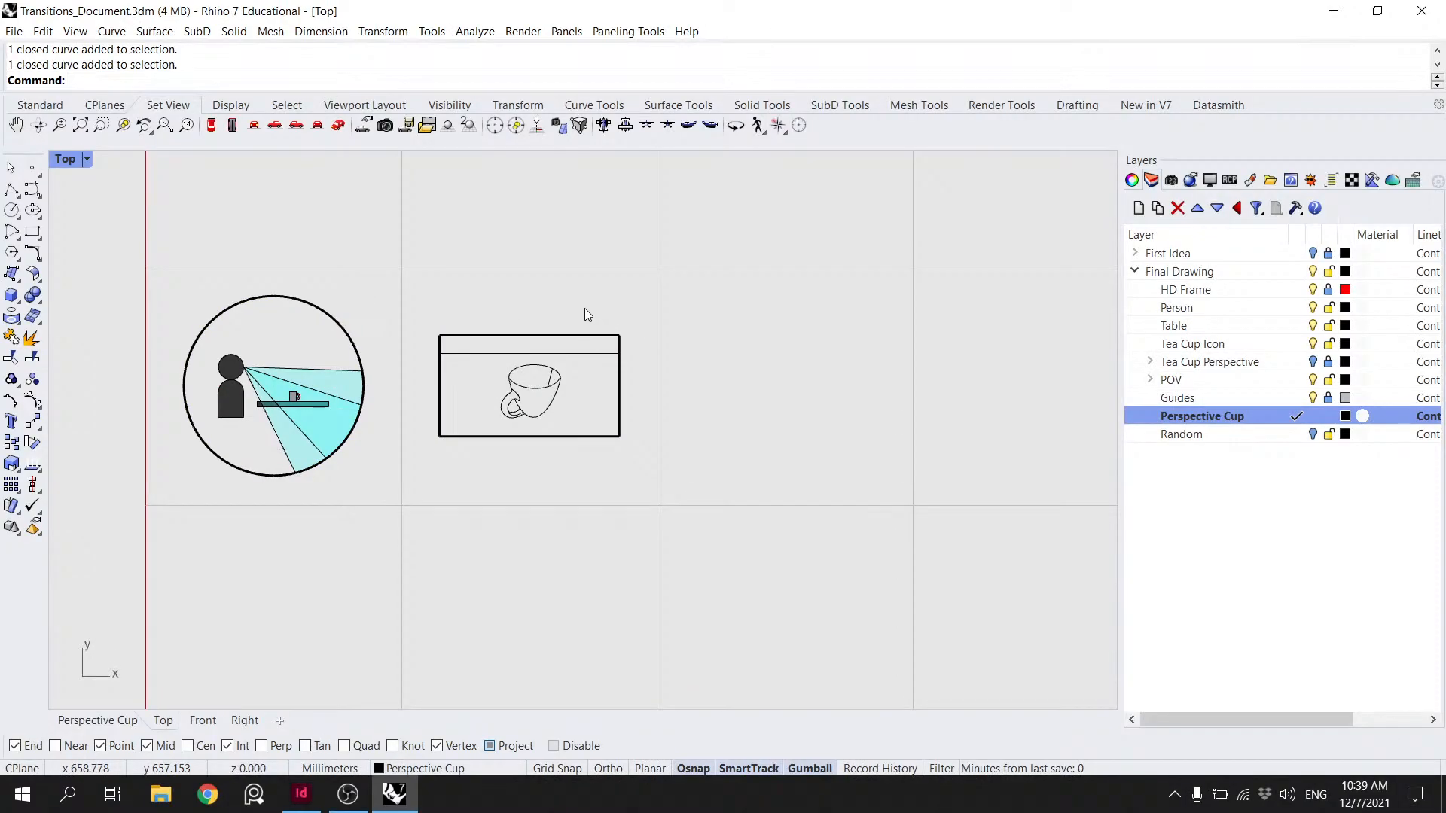
# - Draw a three-point rectangle from the horizontal line's two ends down to the frame's bottom edge, and delete that line
pyautogui.click(581, 353)
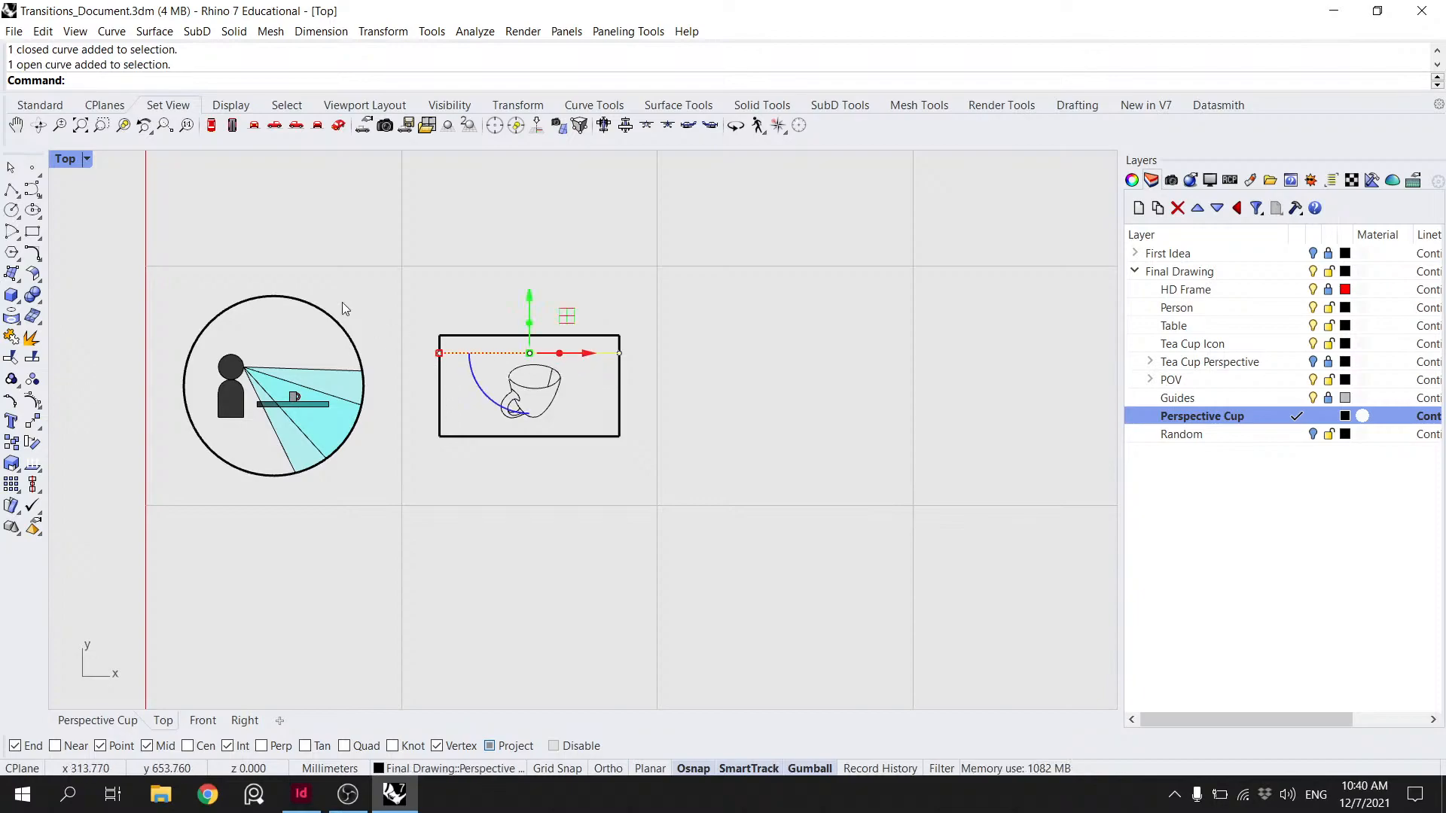
pyautogui.click(32, 232)
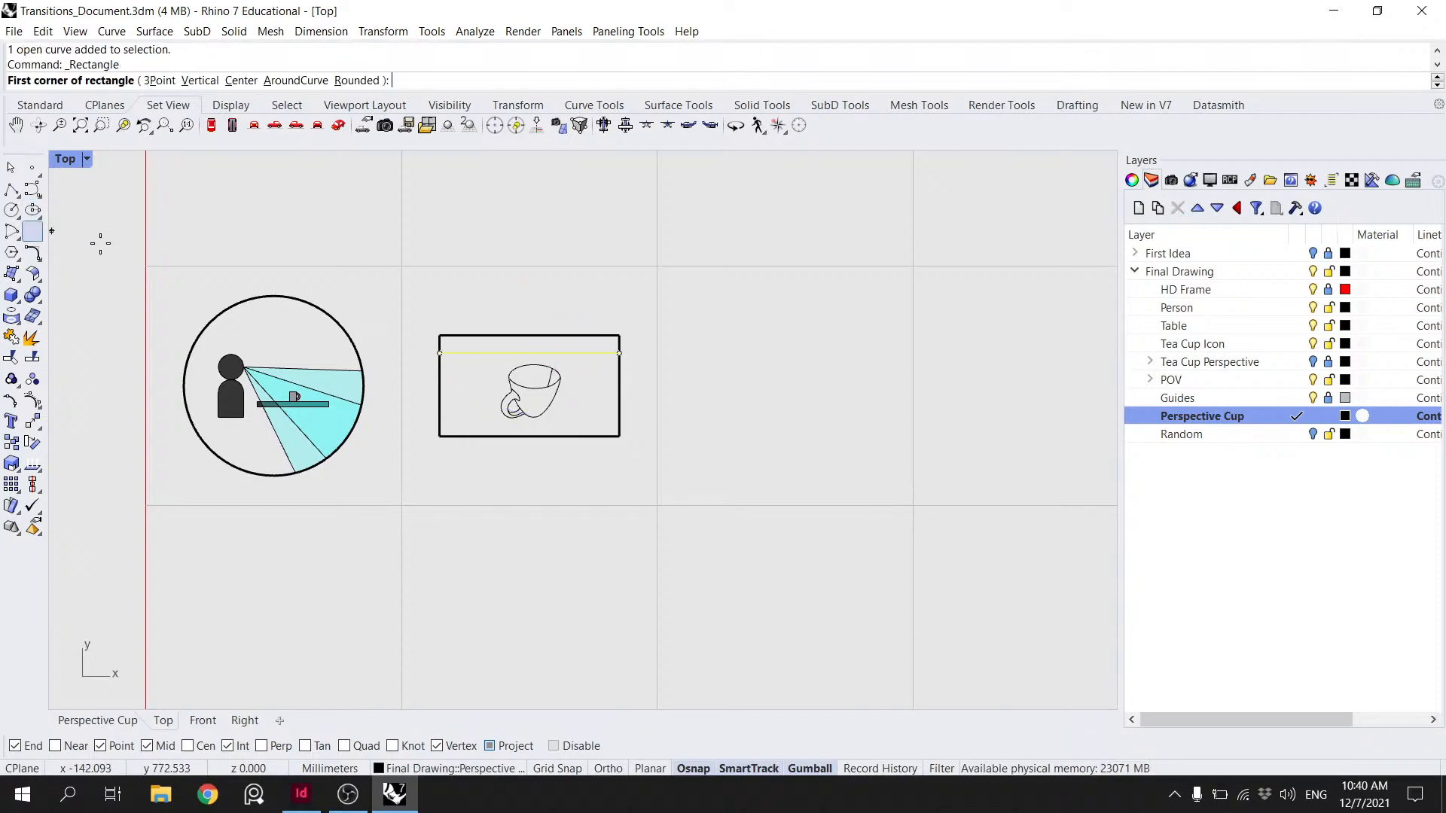
pyautogui.click(440, 353)
pyautogui.click(152, 80)
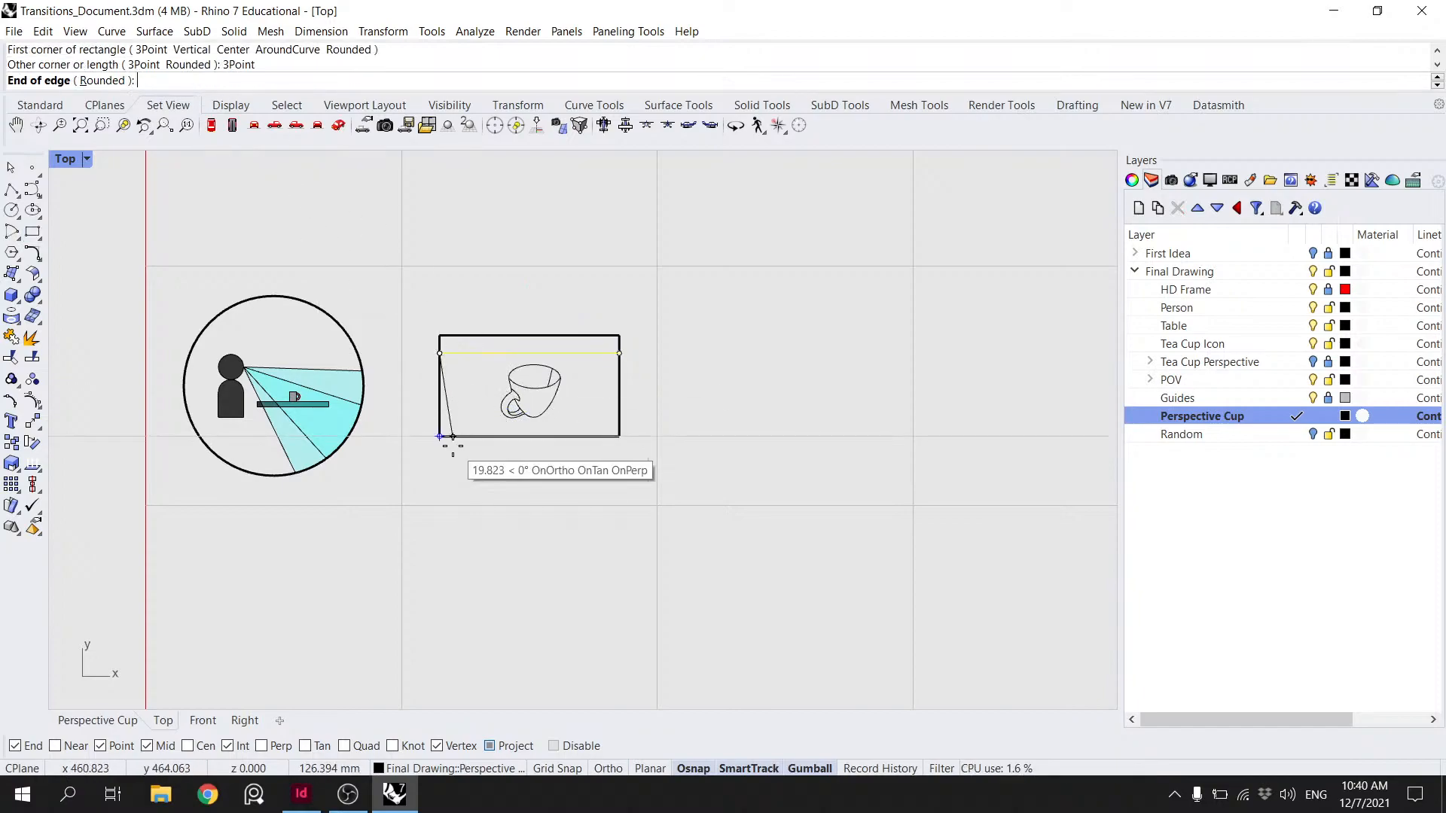
pyautogui.click(619, 353)
pyautogui.click(619, 360)
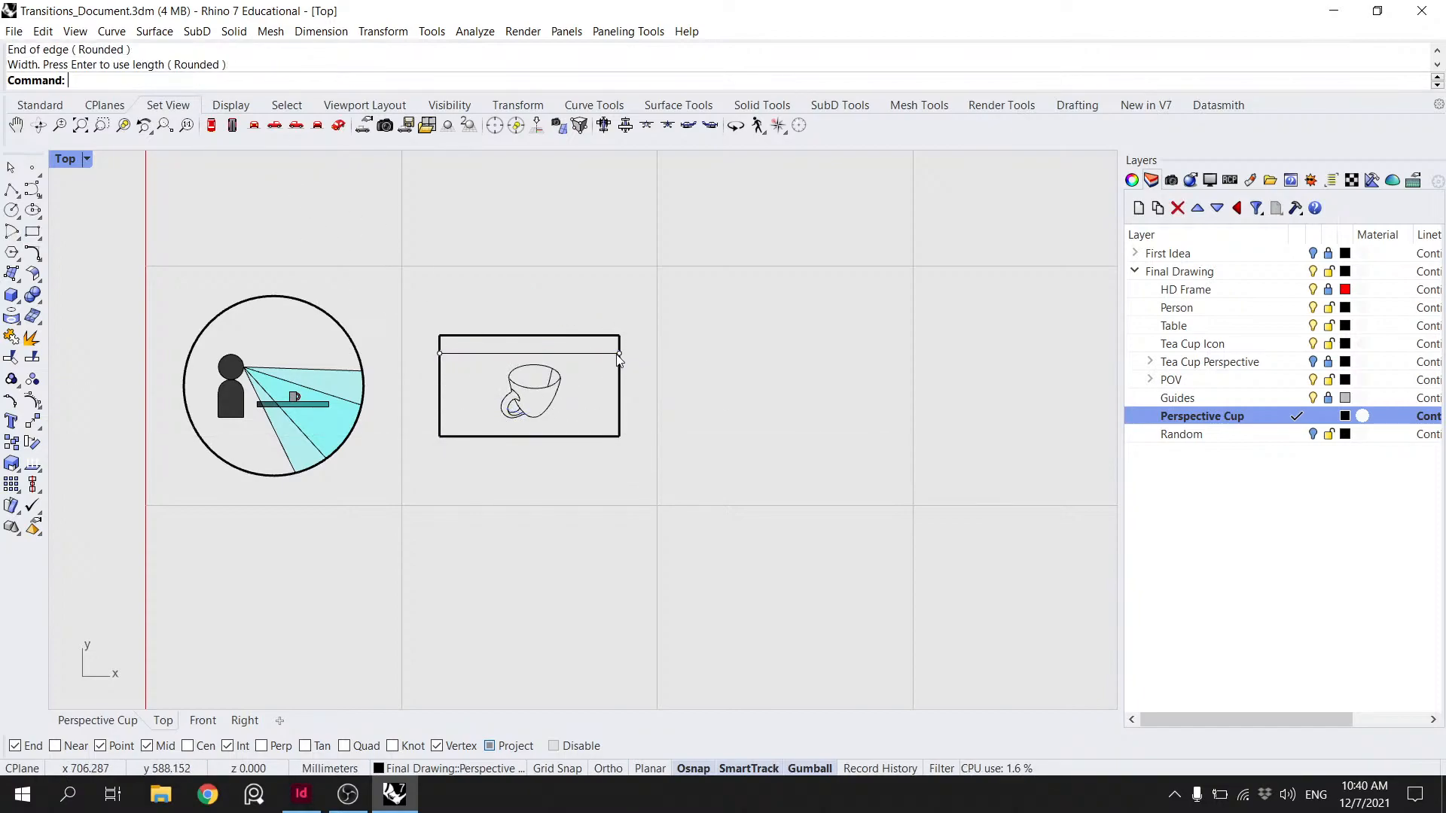
pyautogui.click(610, 356)
# - Select the new rectangle and add it in Grasshopper to the curve collection that feeds the upper light-cyan surface fill
pyautogui.click(682, 416)
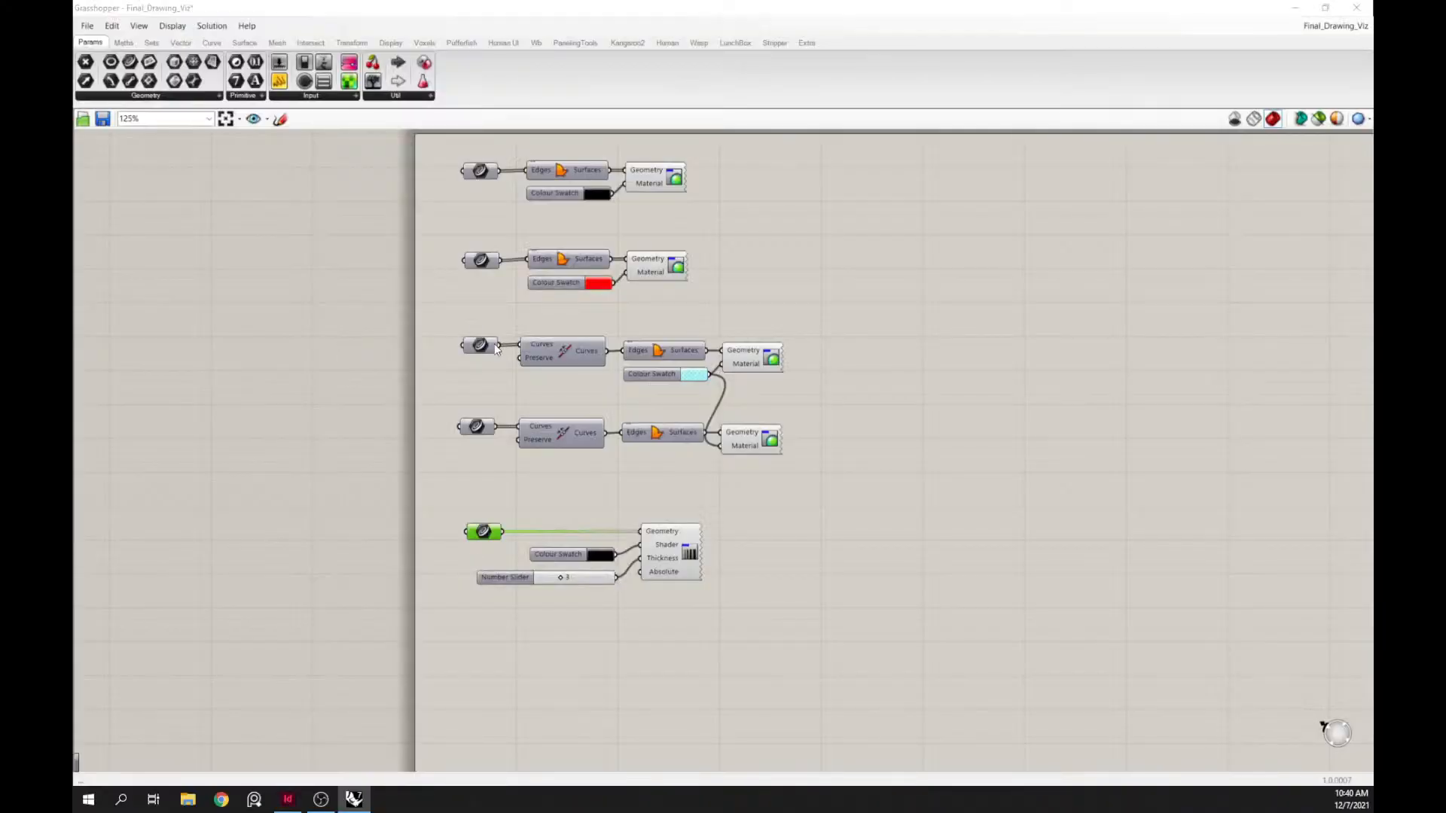
pyautogui.rightClick(484, 345)
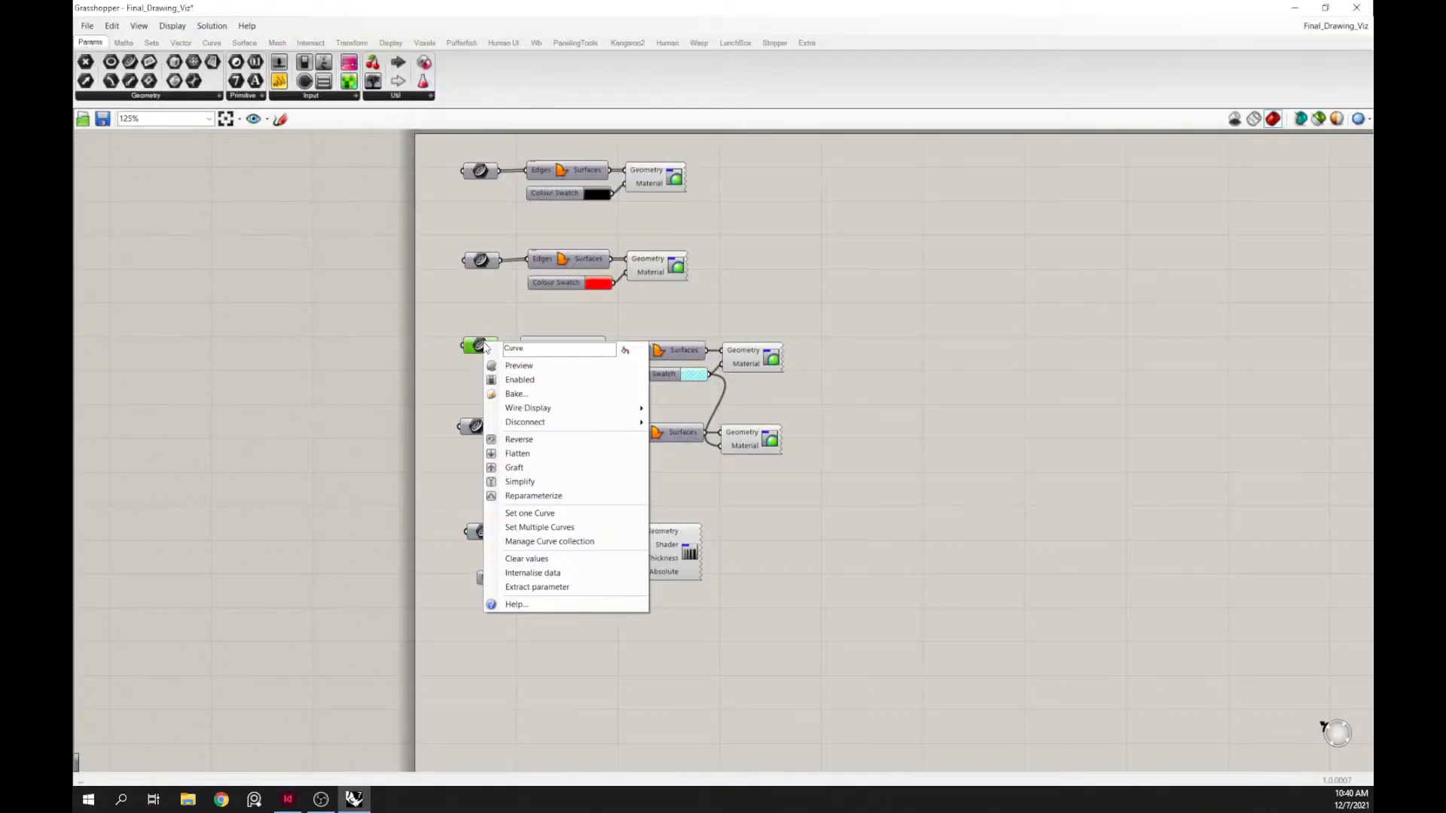
pyautogui.click(576, 541)
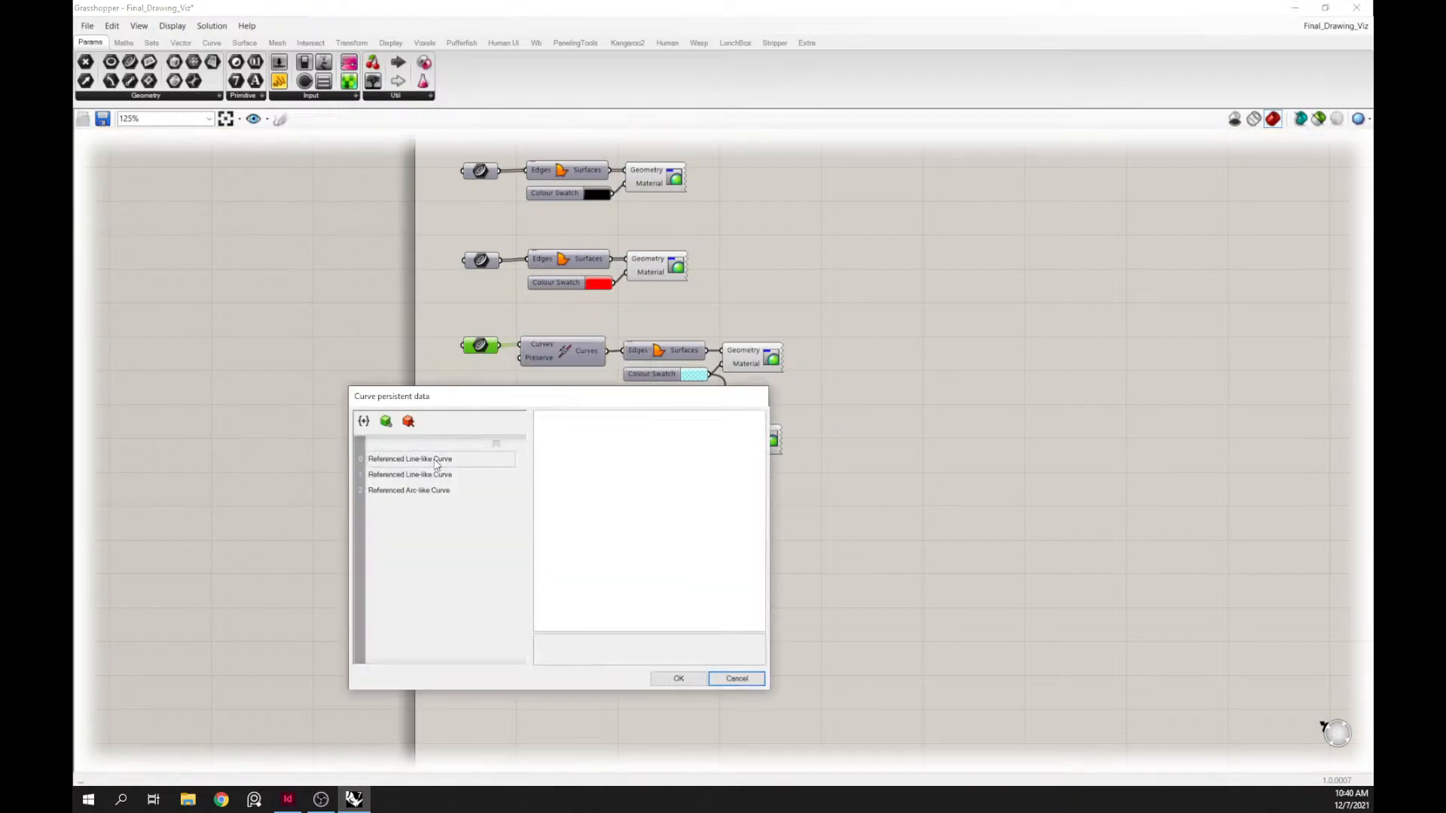
pyautogui.click(385, 423)
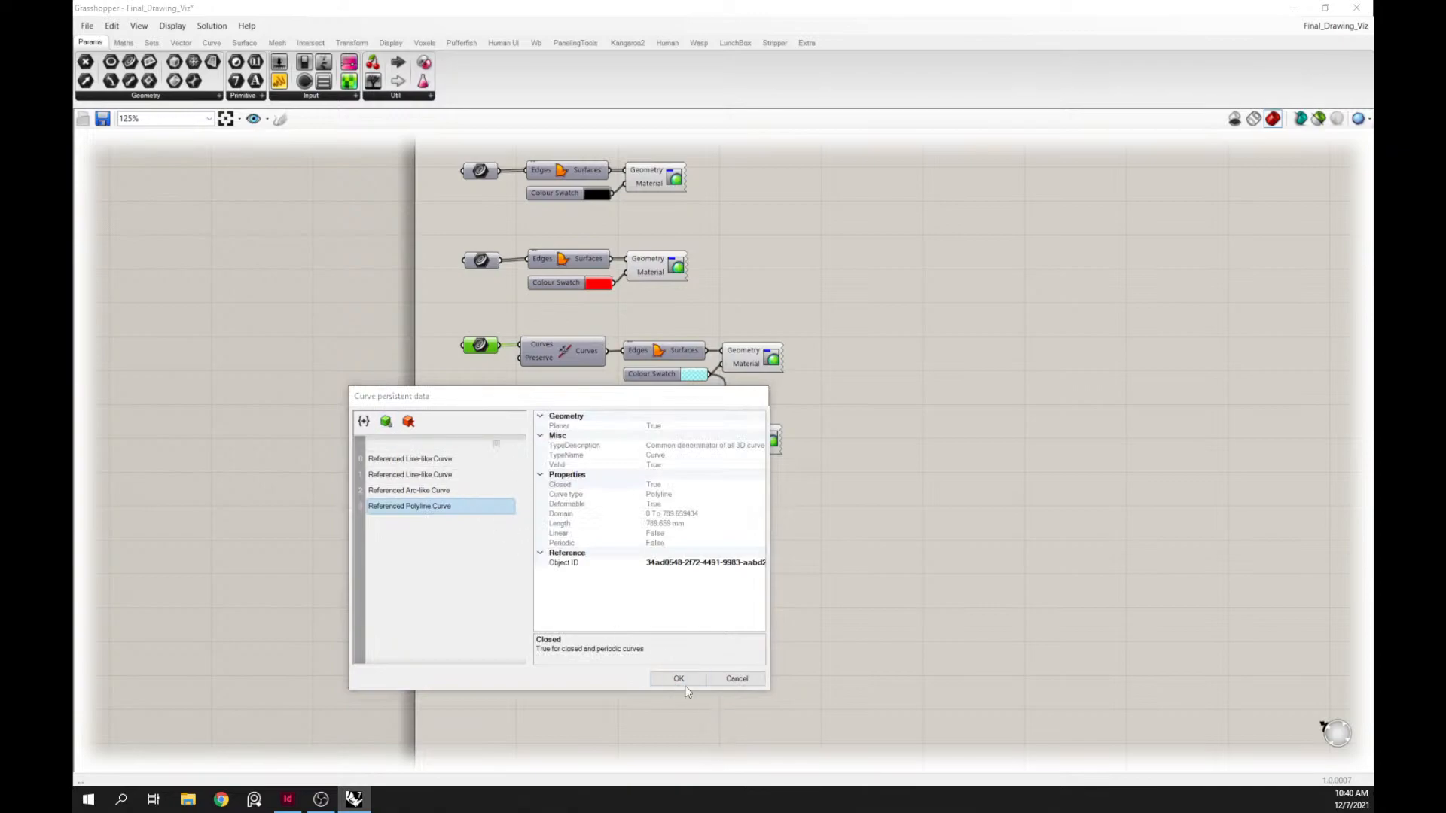
pyautogui.click(681, 680)
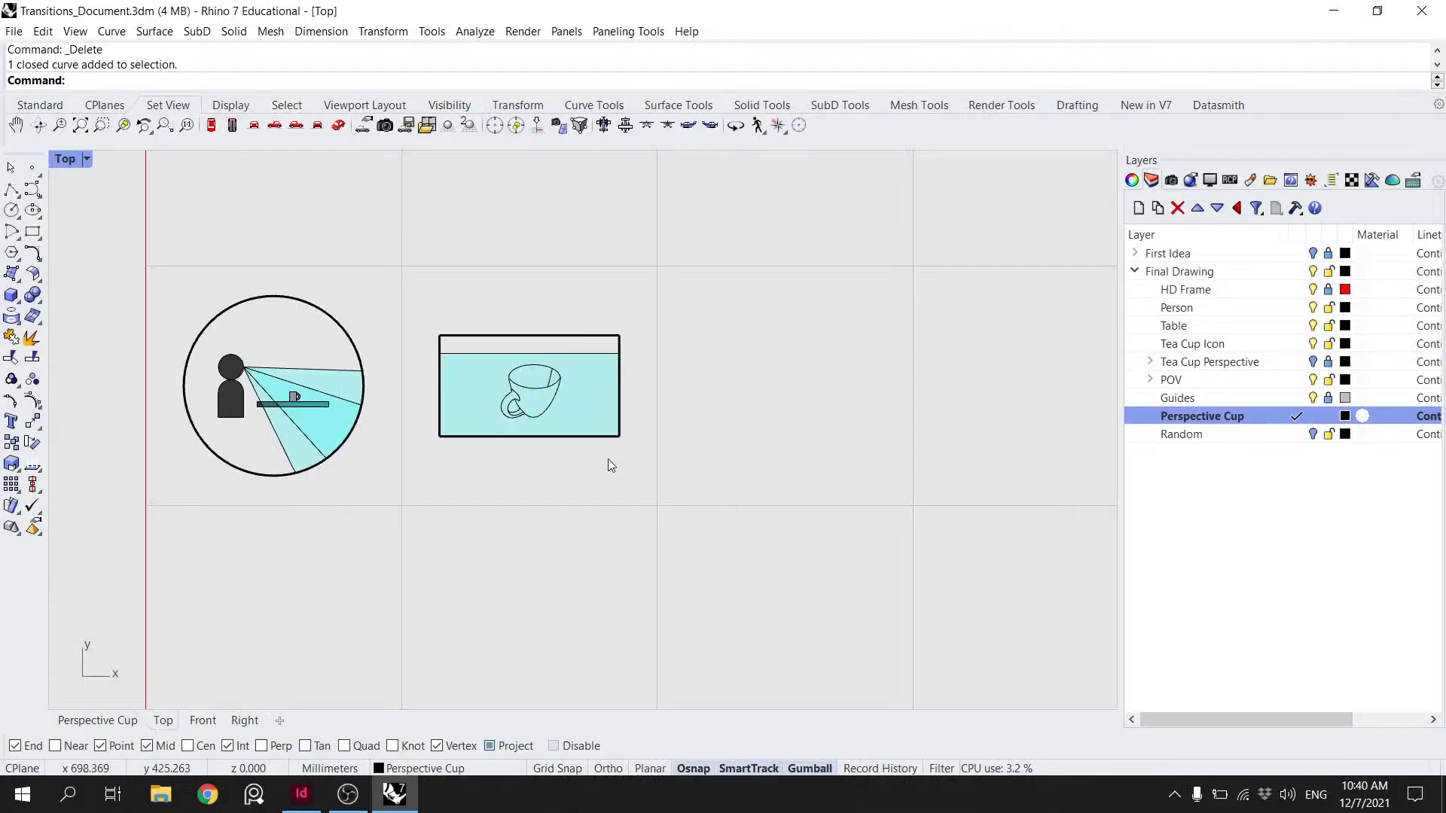
# - Split the cup handle's long inner curve, using the lower arc of the handle opening as the cutting object
pyautogui.scroll(4, 525, 401)
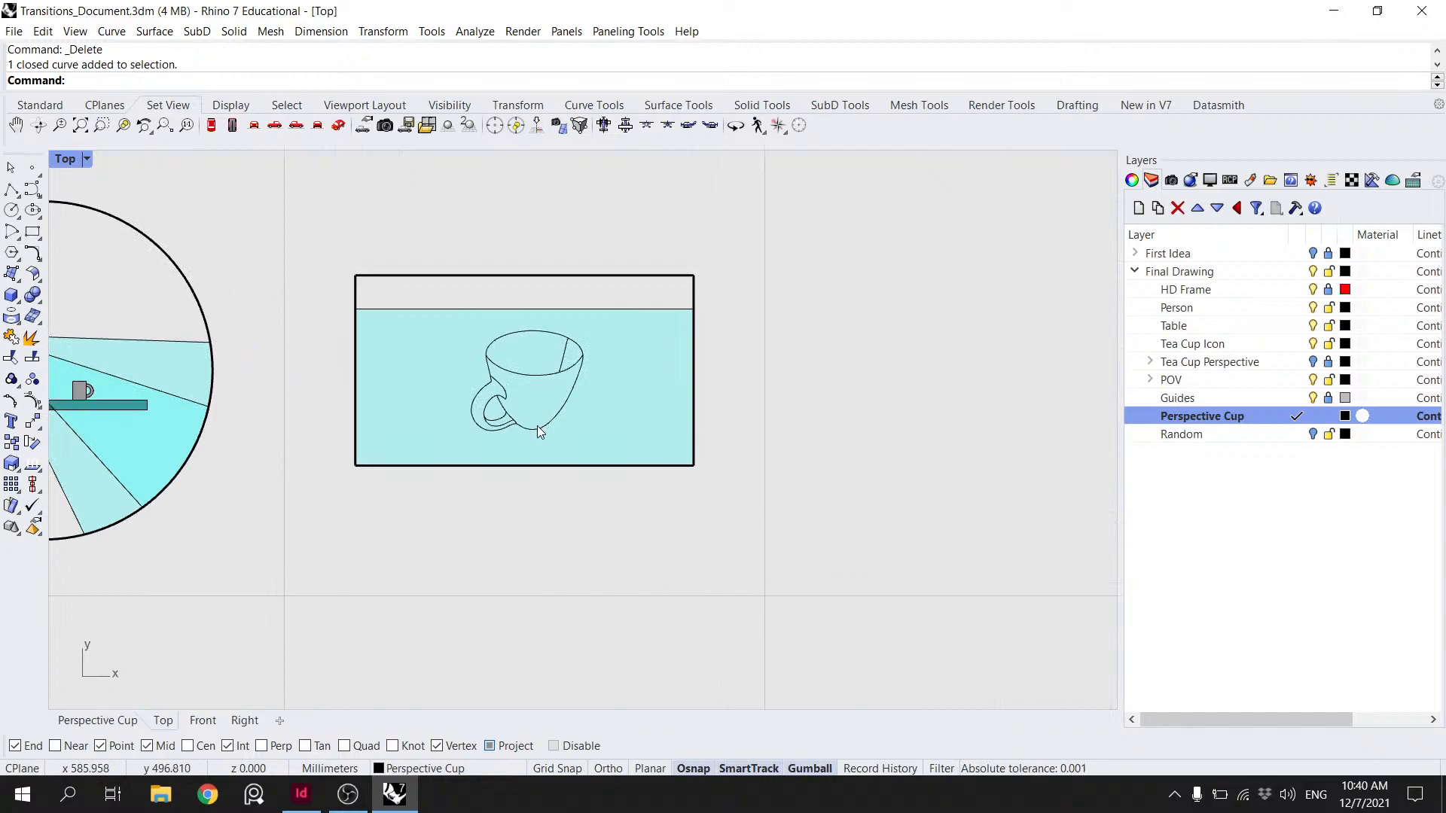
pyautogui.click(537, 429)
pyautogui.click(596, 478)
pyautogui.scroll(4, 501, 414)
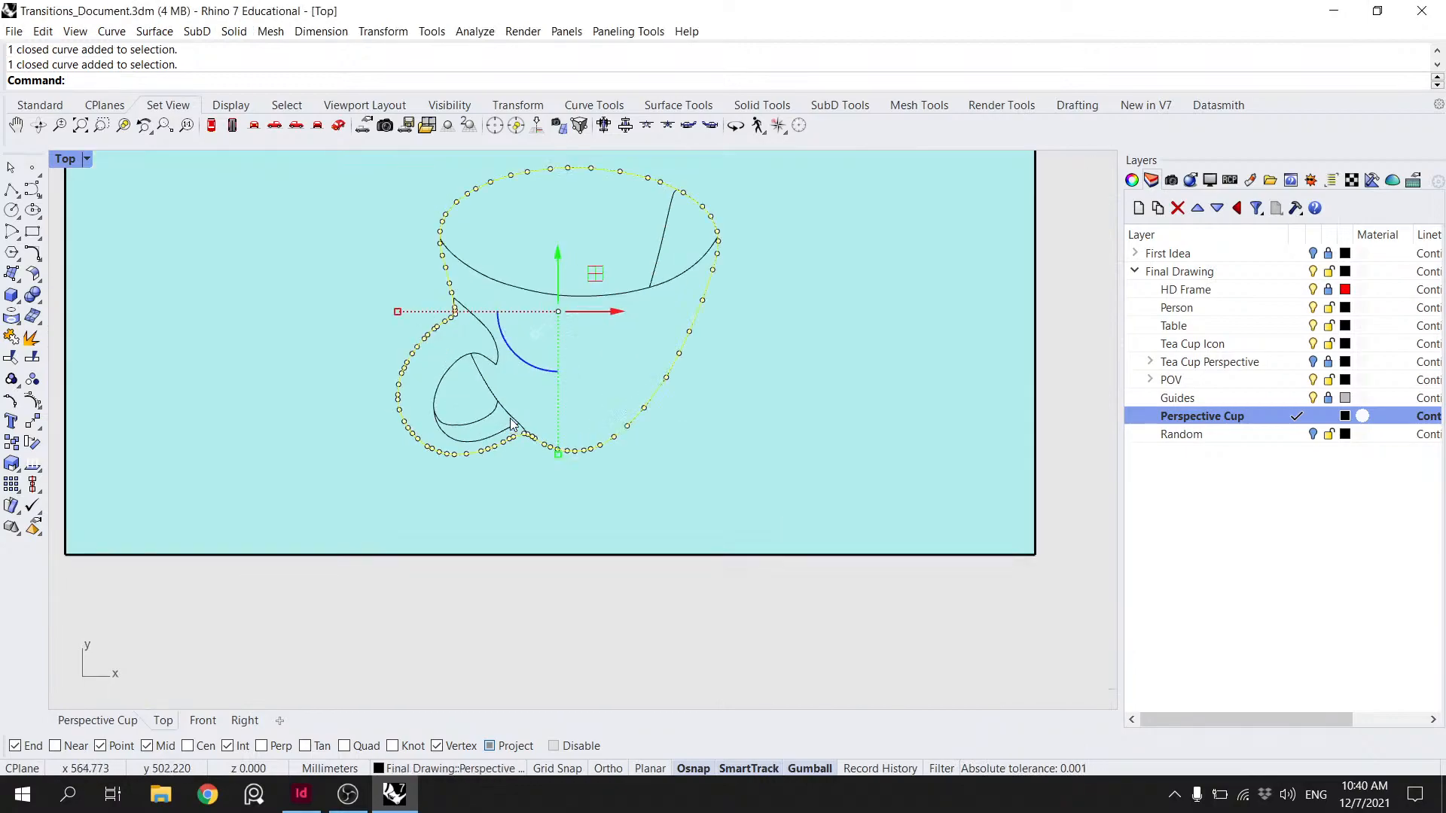
pyautogui.click(490, 394)
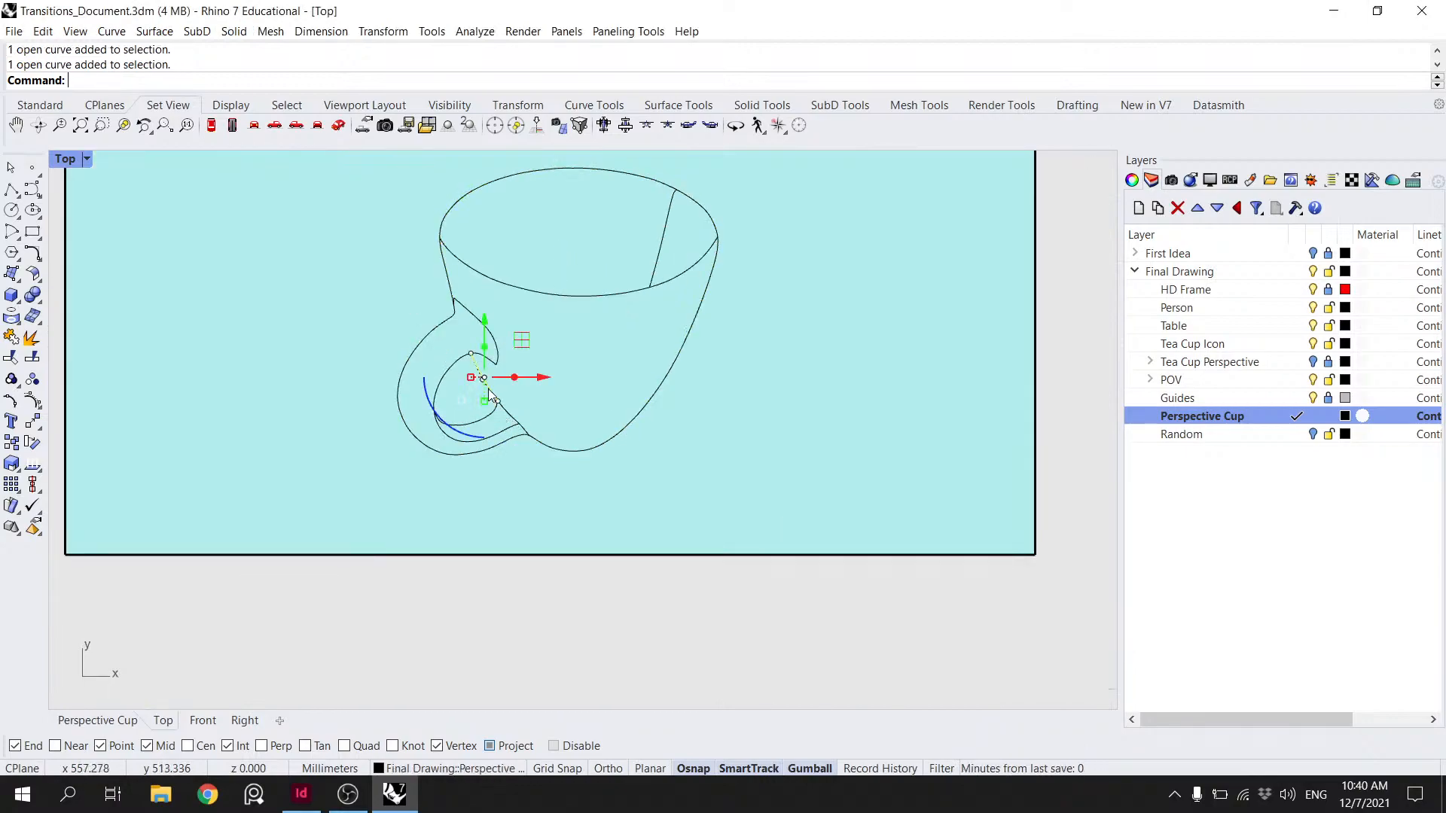
pyautogui.click(451, 375)
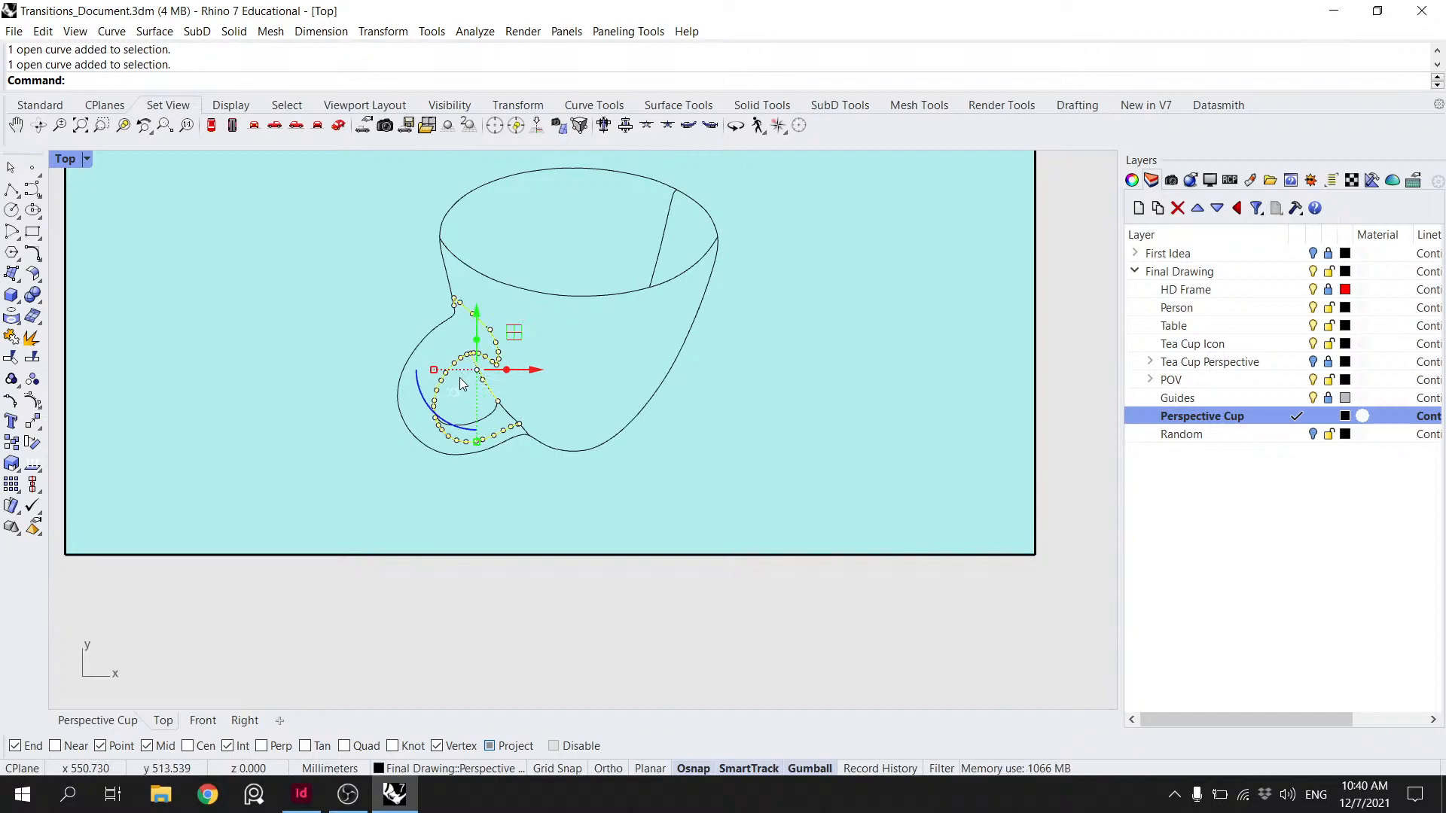
pyautogui.press('Return')
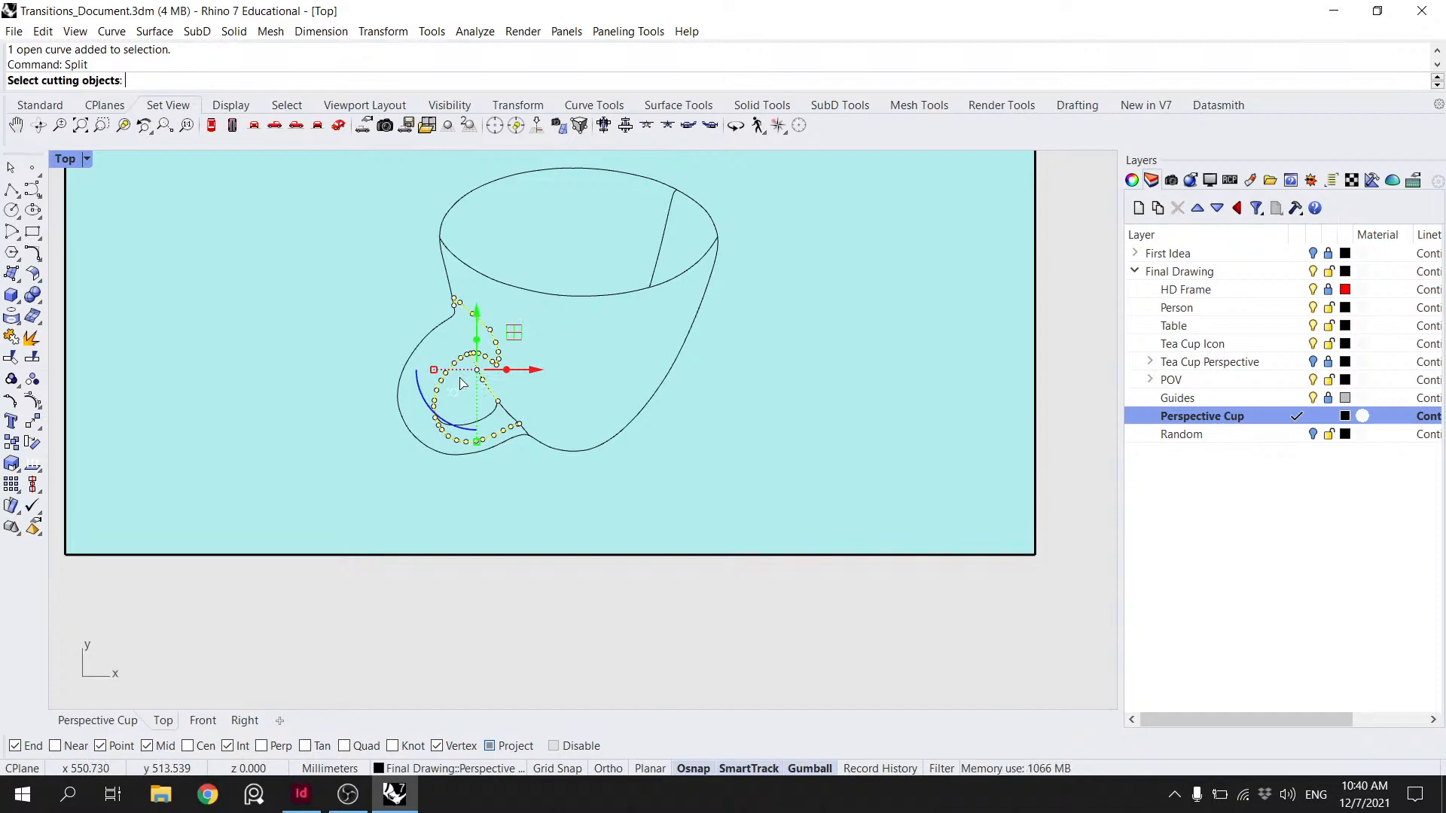
pyautogui.click(494, 415)
pyautogui.press('Return')
# - Split the upper piece of the handle curve again, using the short cup-side line bordering the handle opening as the cutter
pyautogui.click(469, 406)
pyautogui.click(444, 375)
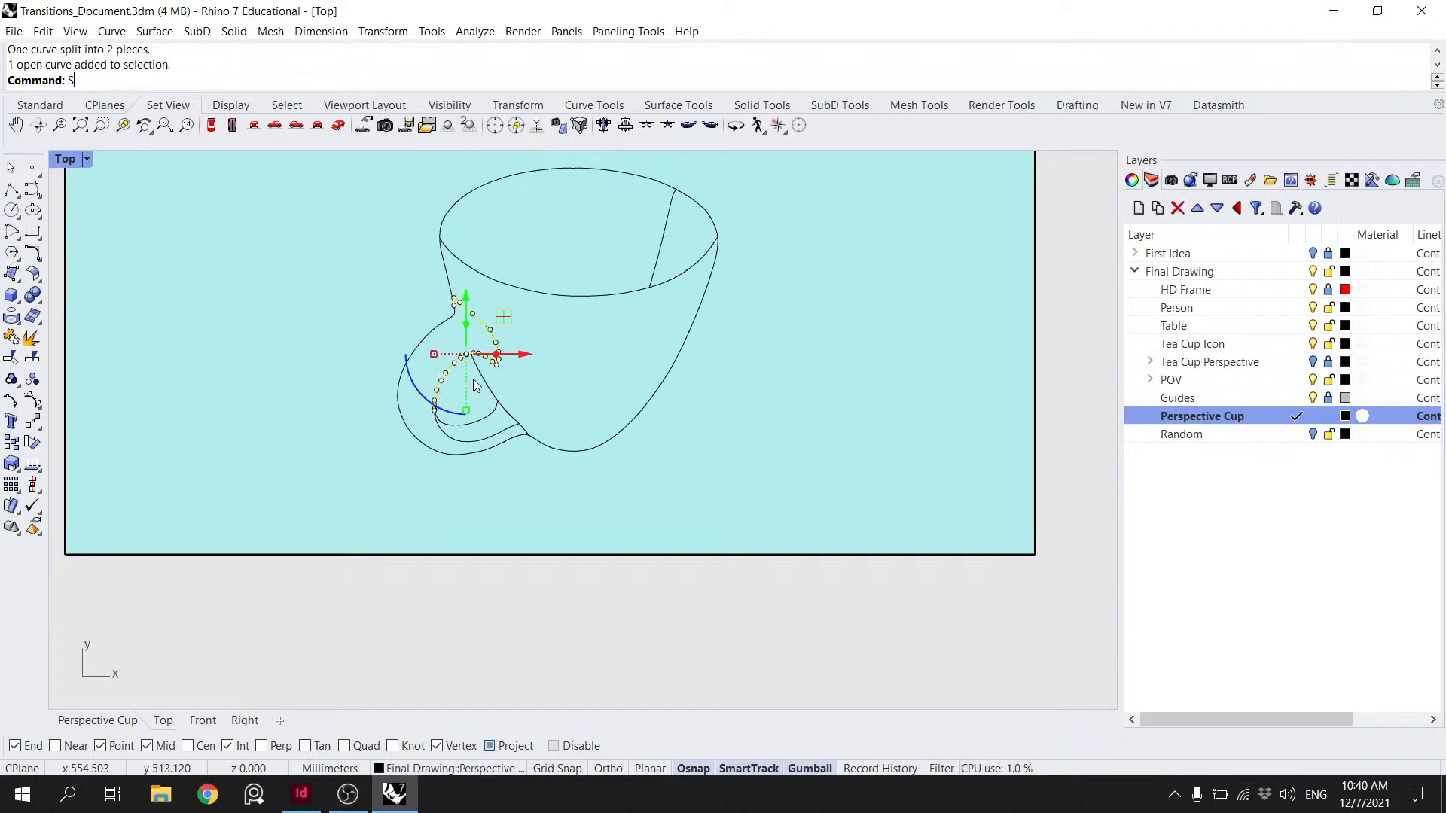
pyautogui.press('Return')
pyautogui.click(473, 373)
pyautogui.press('Return')
# - Join the three curve segments around the handle opening into one closed curve
pyautogui.click(461, 376)
pyautogui.click(493, 399)
pyautogui.write('Join\\')
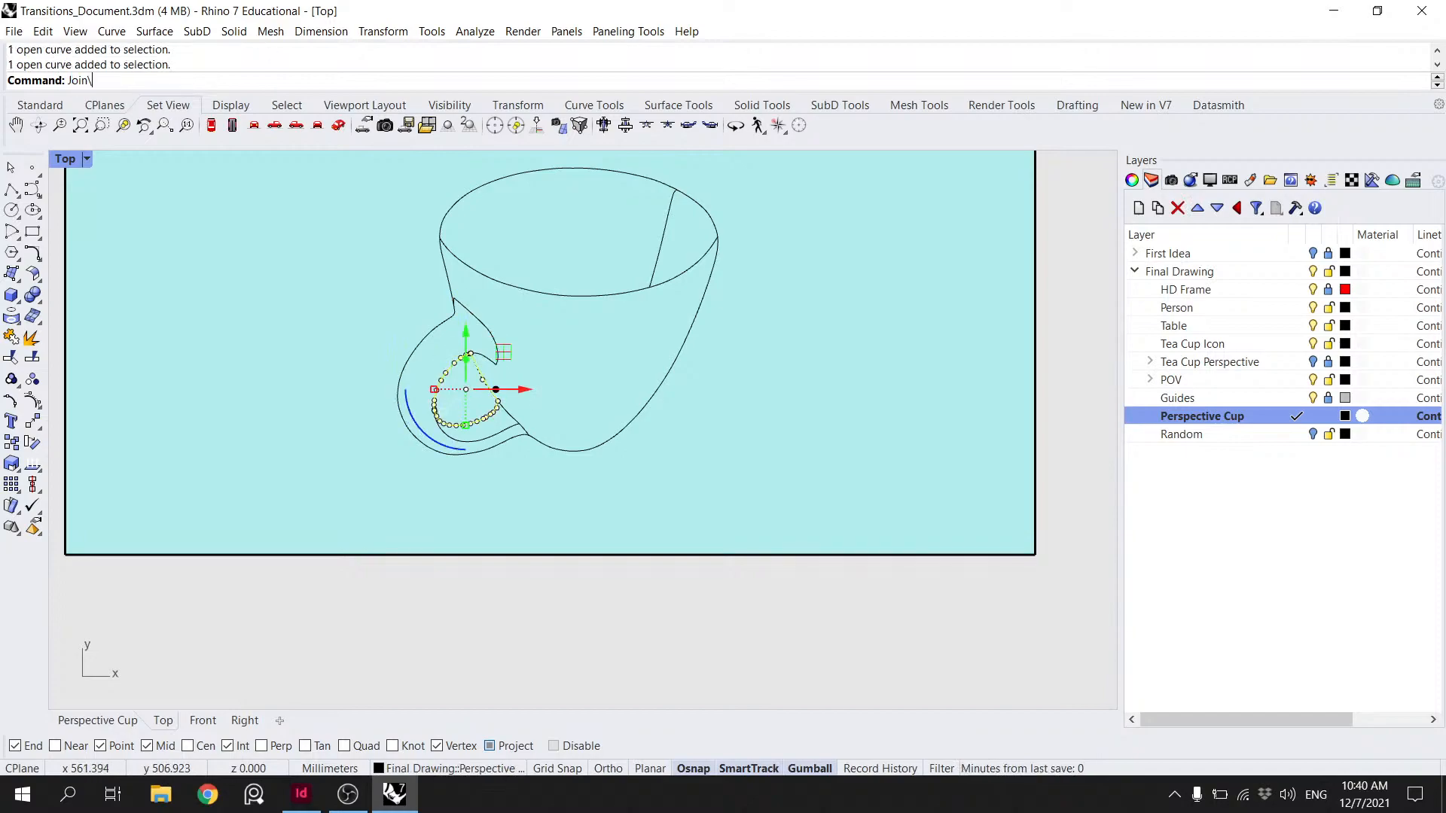
pyautogui.press('Return')
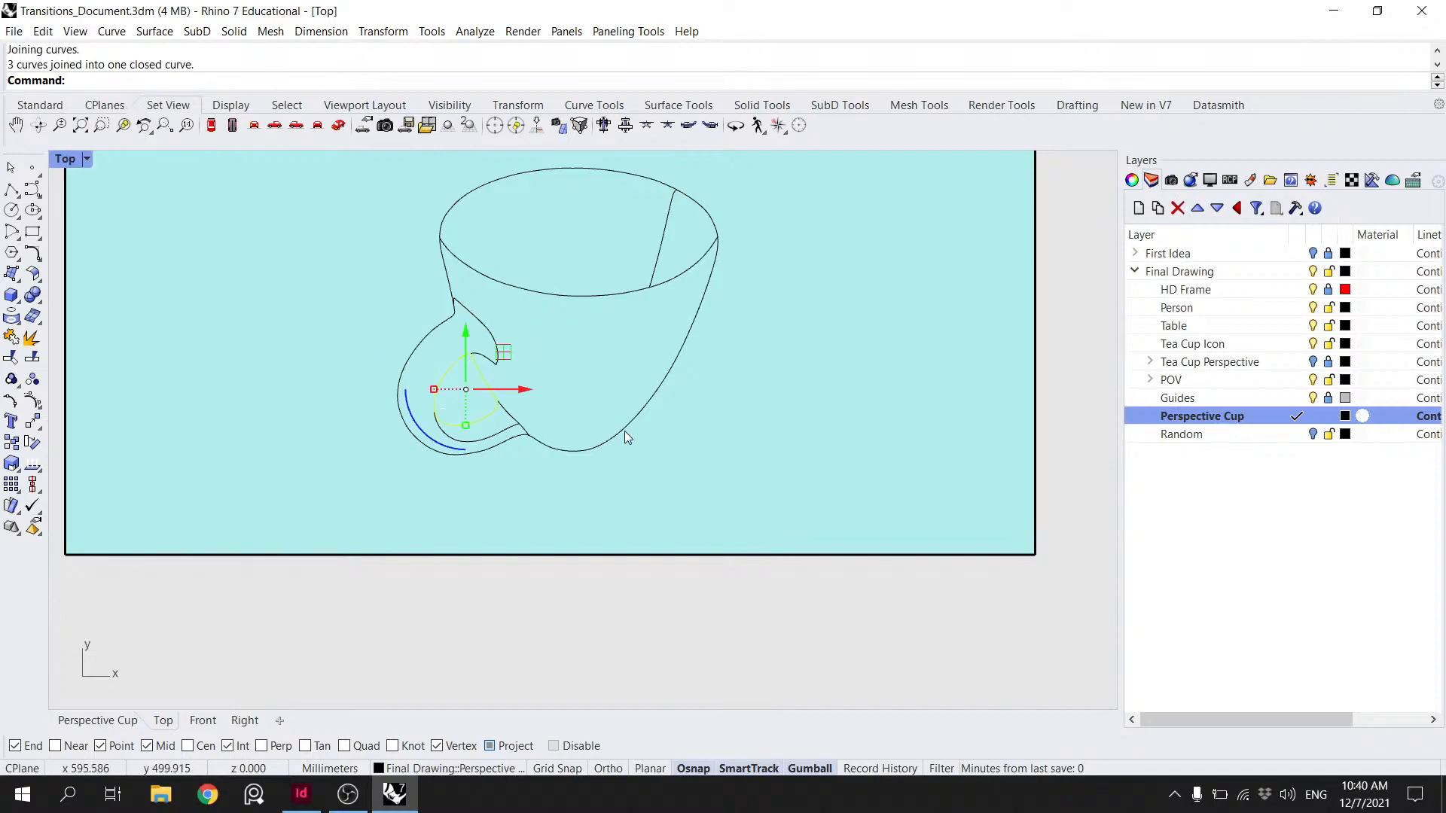
# - Delete the stray open curve overlapping the cup's silhouette, and select the outer outline from the overlapping curves
pyautogui.click(622, 427)
pyautogui.click(617, 431)
pyautogui.click(640, 442)
pyautogui.click(634, 428)
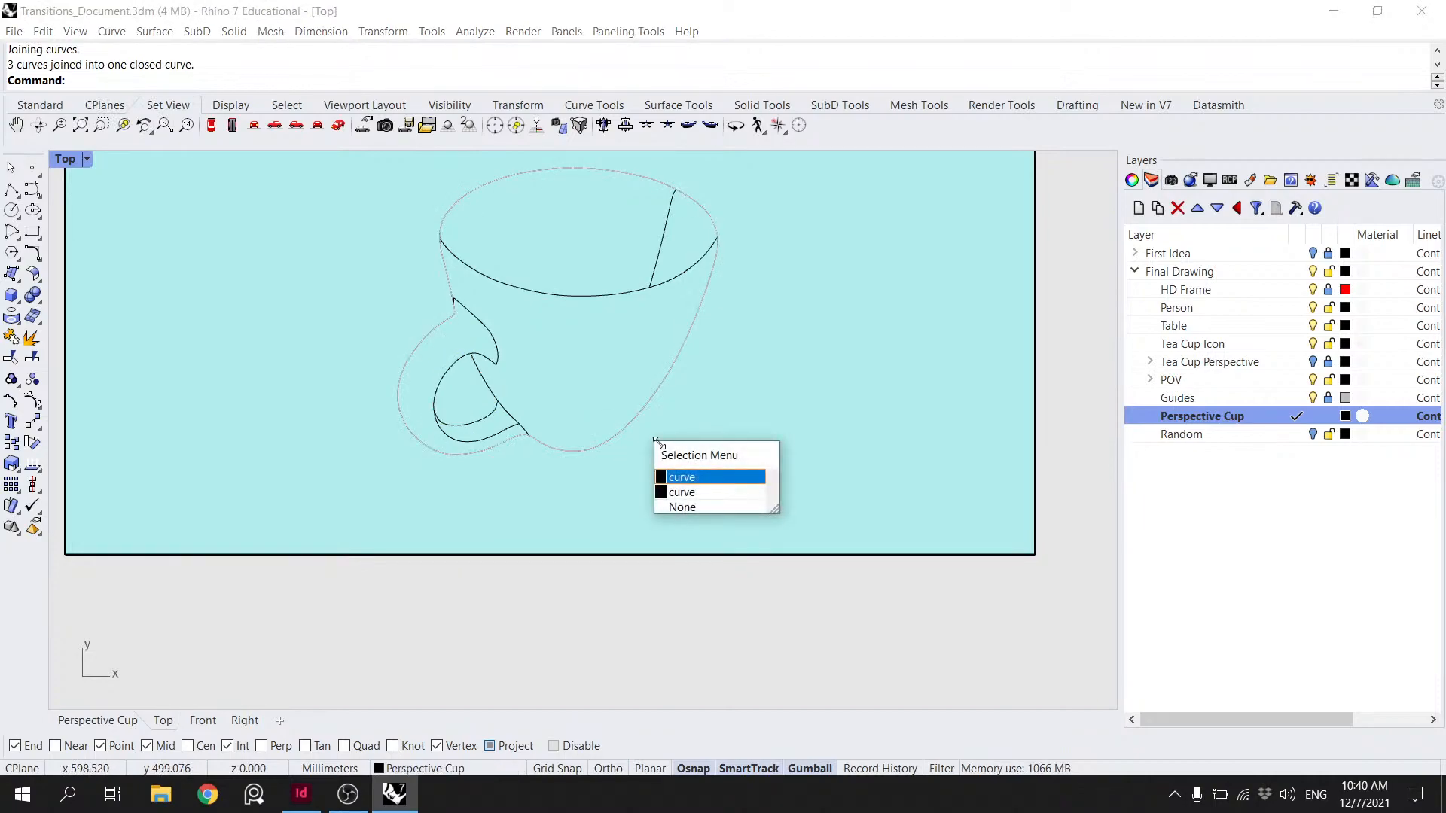
pyautogui.click(715, 488)
pyautogui.press('Delete')
pyautogui.click(613, 441)
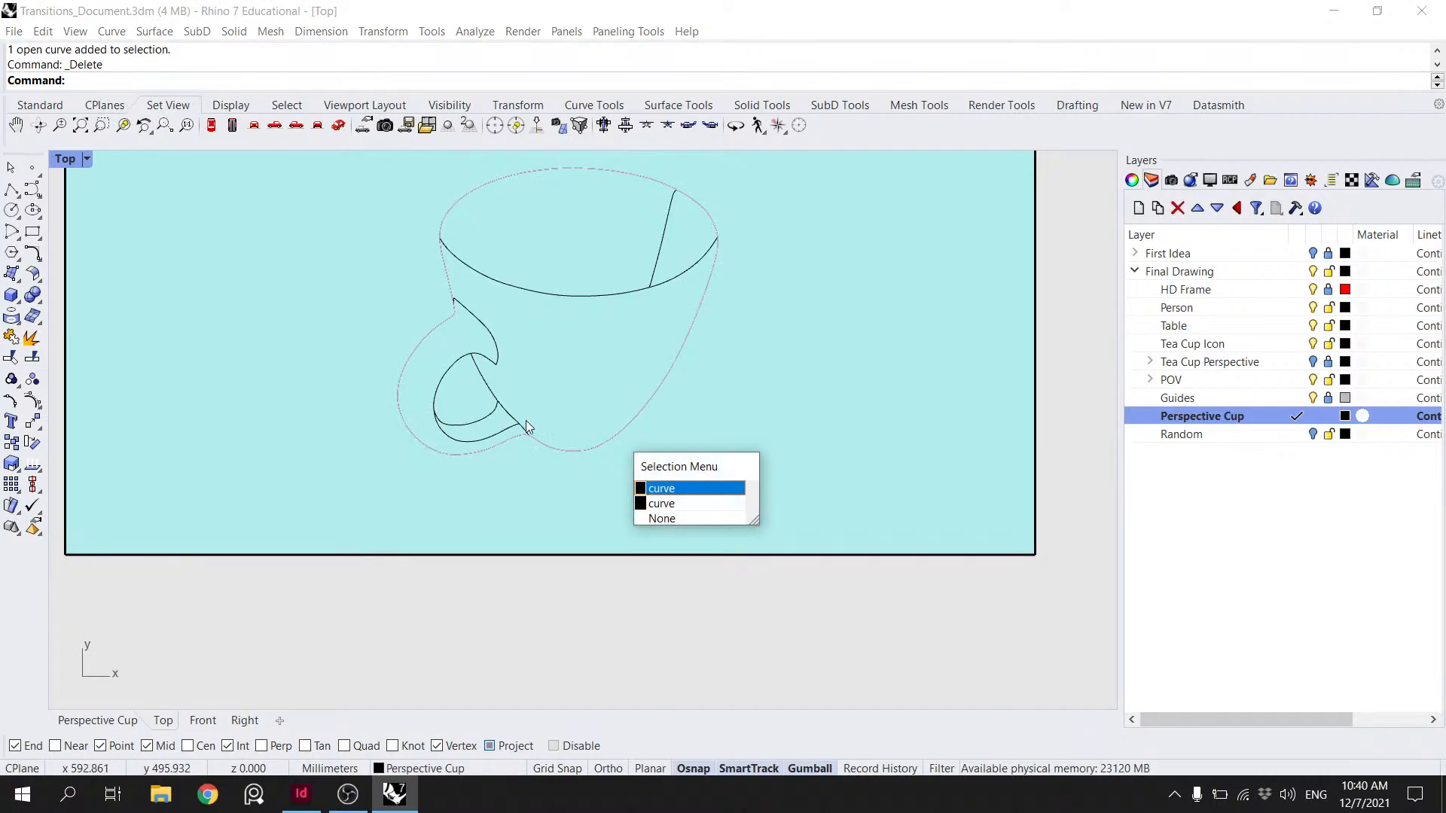
pyautogui.click(662, 488)
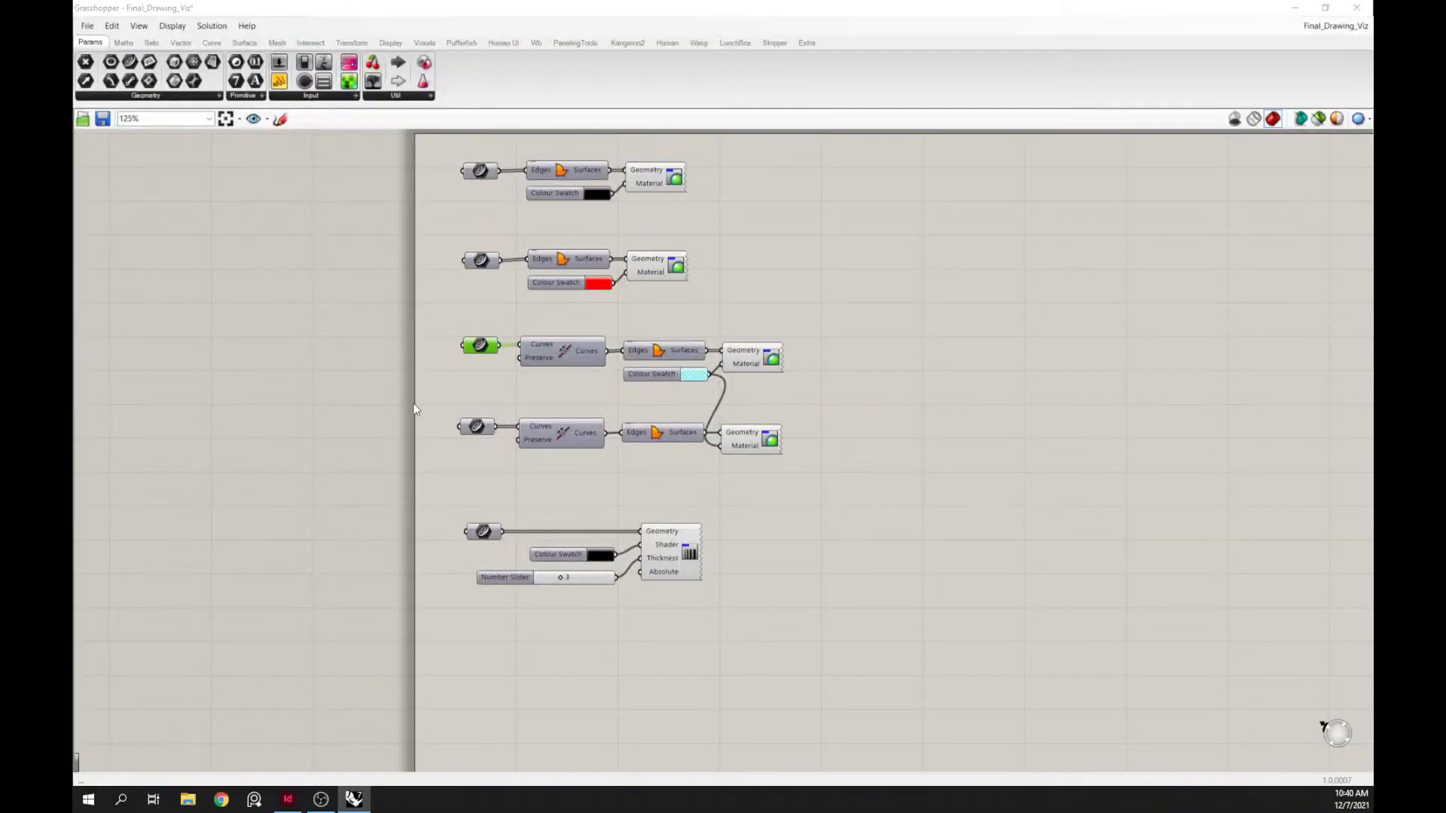
# - In Grasshopper, add a Curve parameter below the existing component groups and reference the closed handle-opening curve in it
pyautogui.scroll(-2, 412, 407)
pyautogui.doubleClick(484, 619)
pyautogui.write('curve')
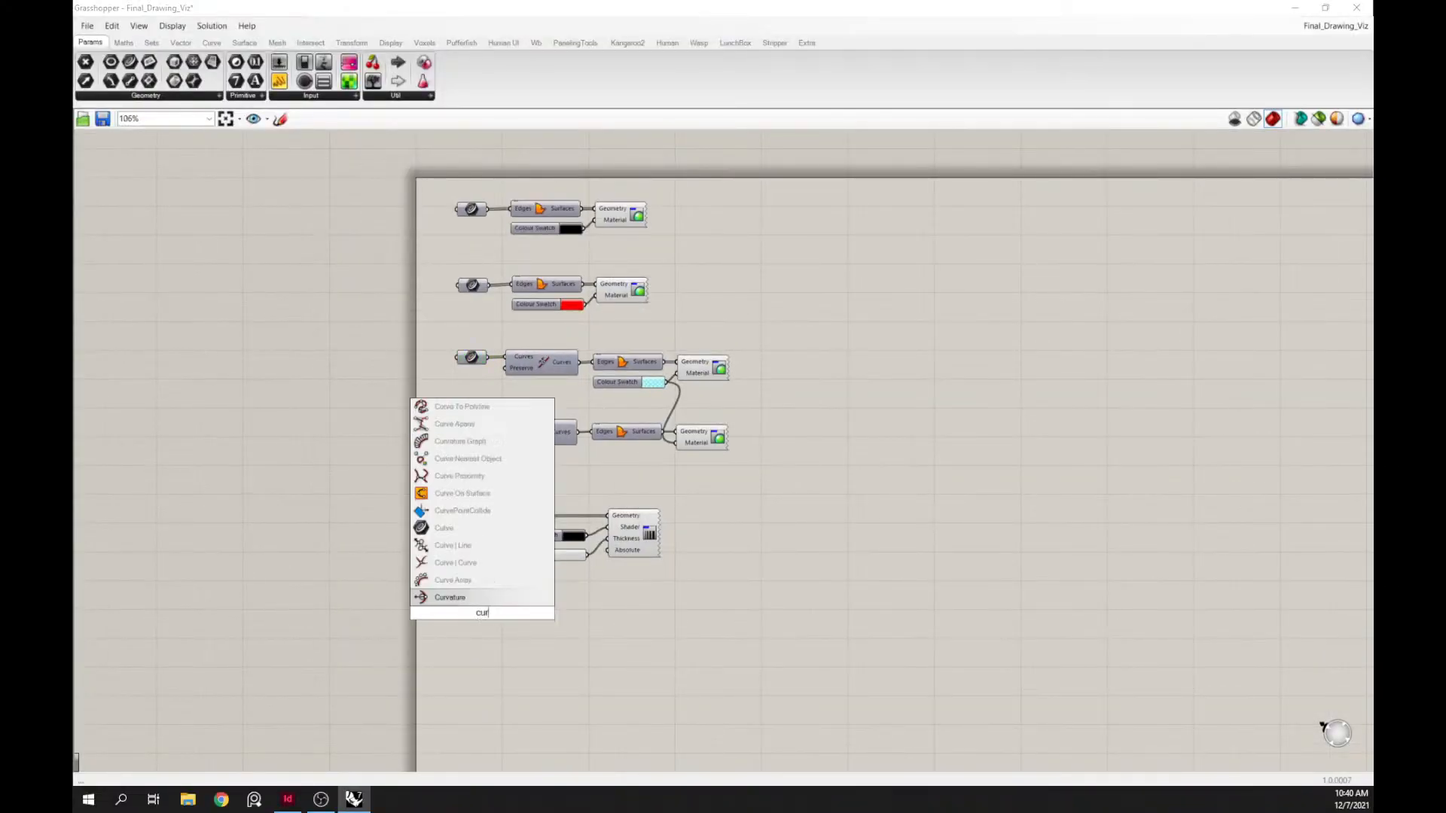
pyautogui.press('Return')
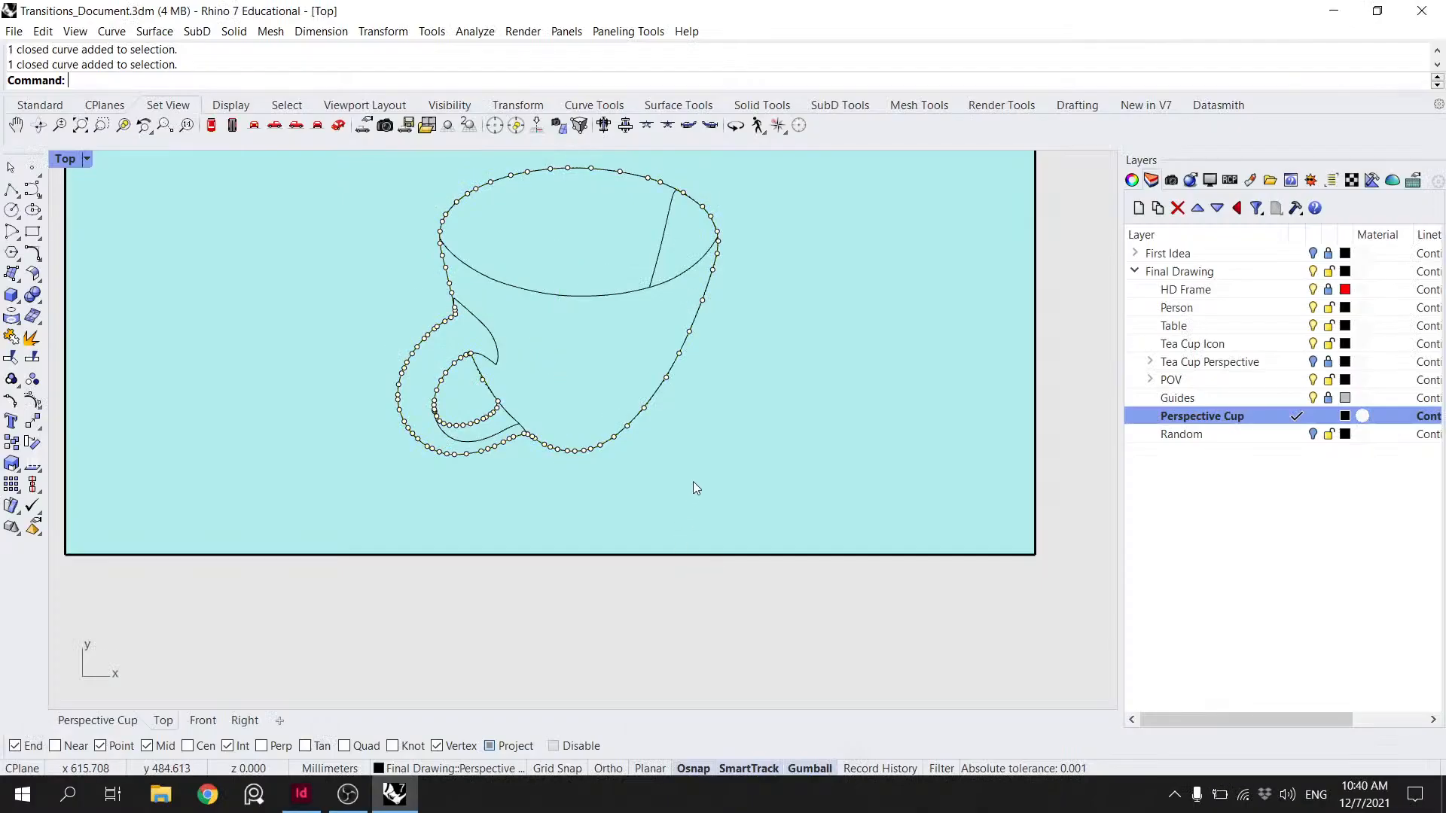
pyautogui.click(640, 399)
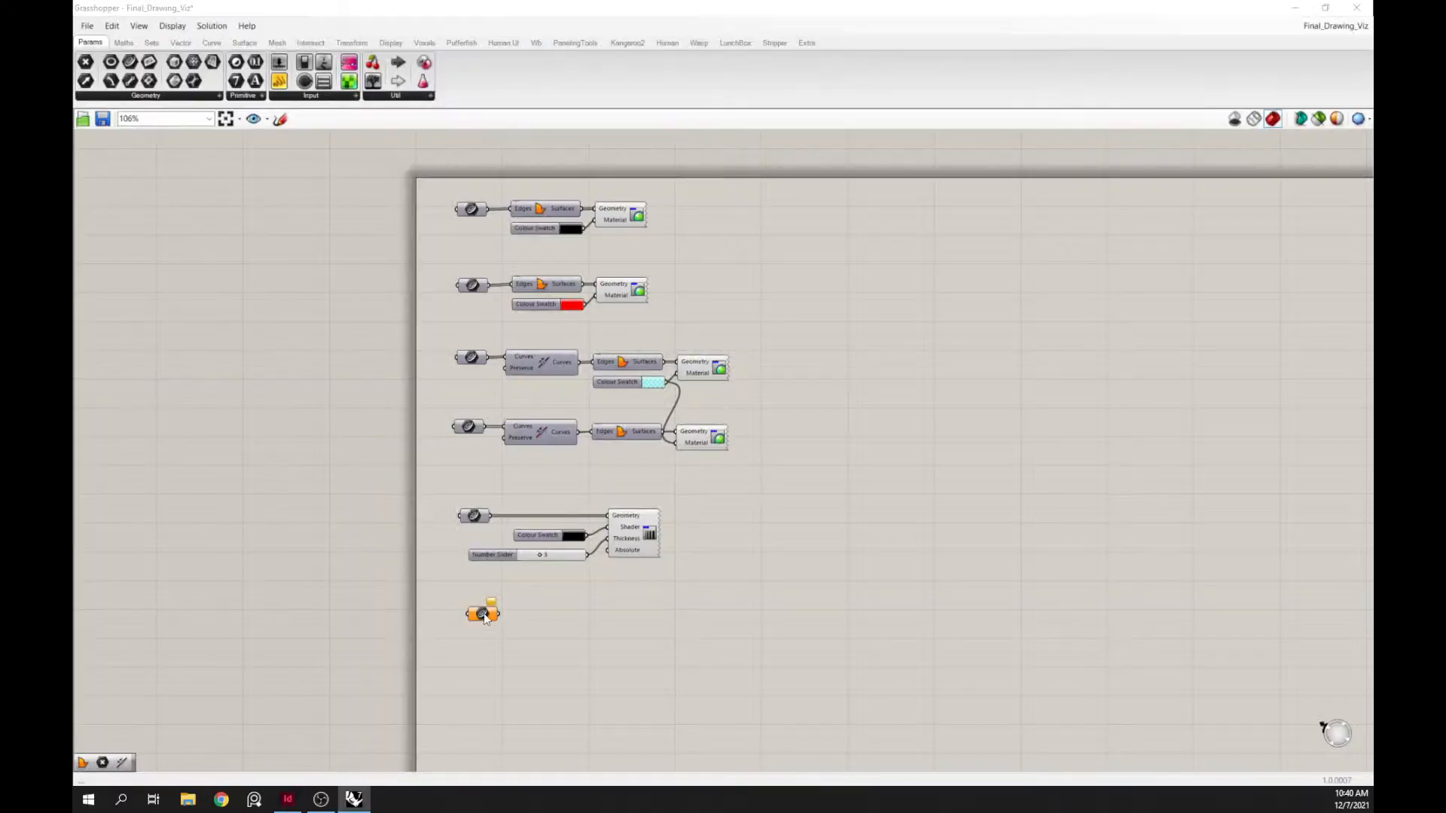
pyautogui.rightClick(484, 616)
pyautogui.click(527, 676)
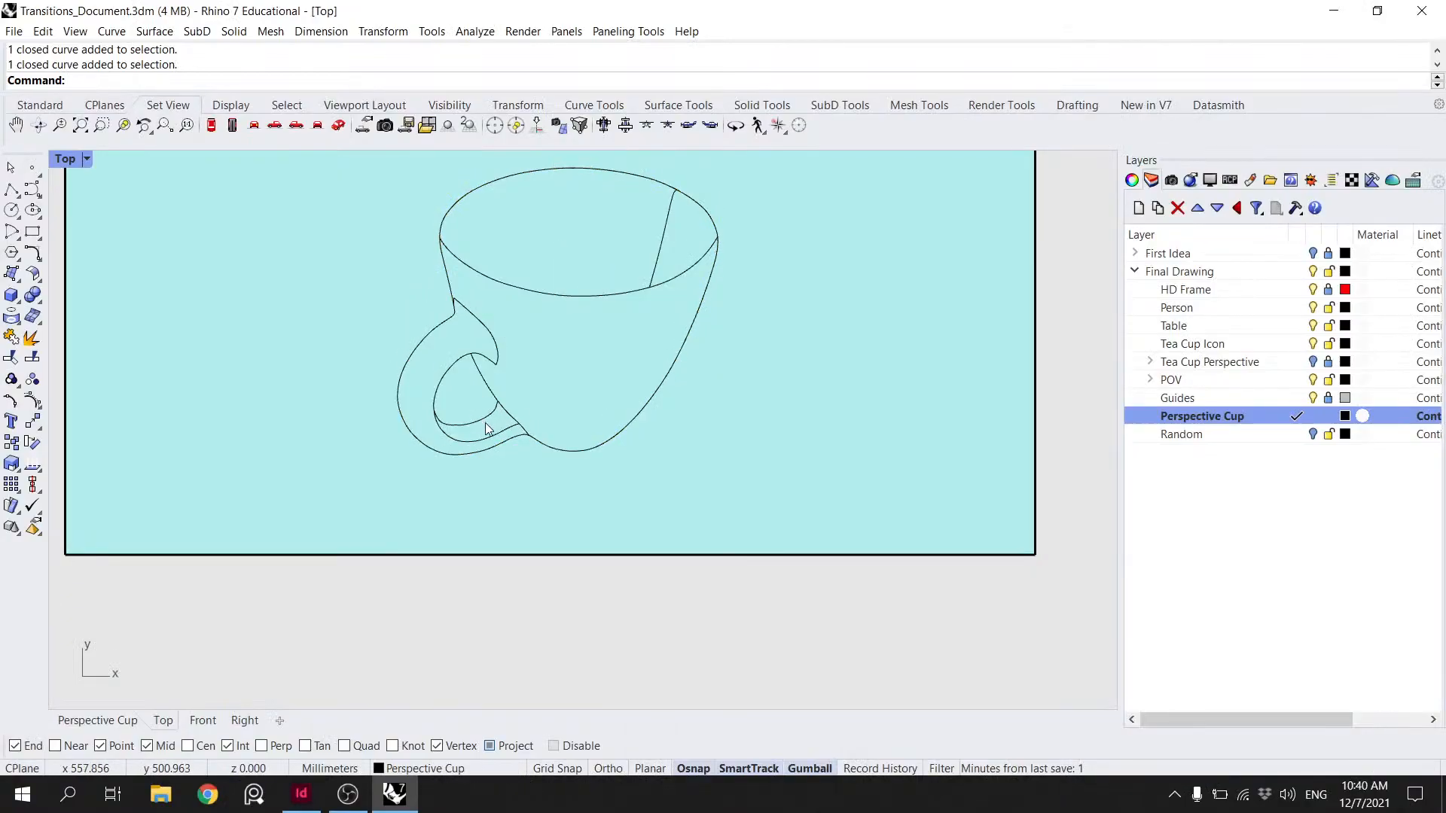
pyautogui.click(484, 420)
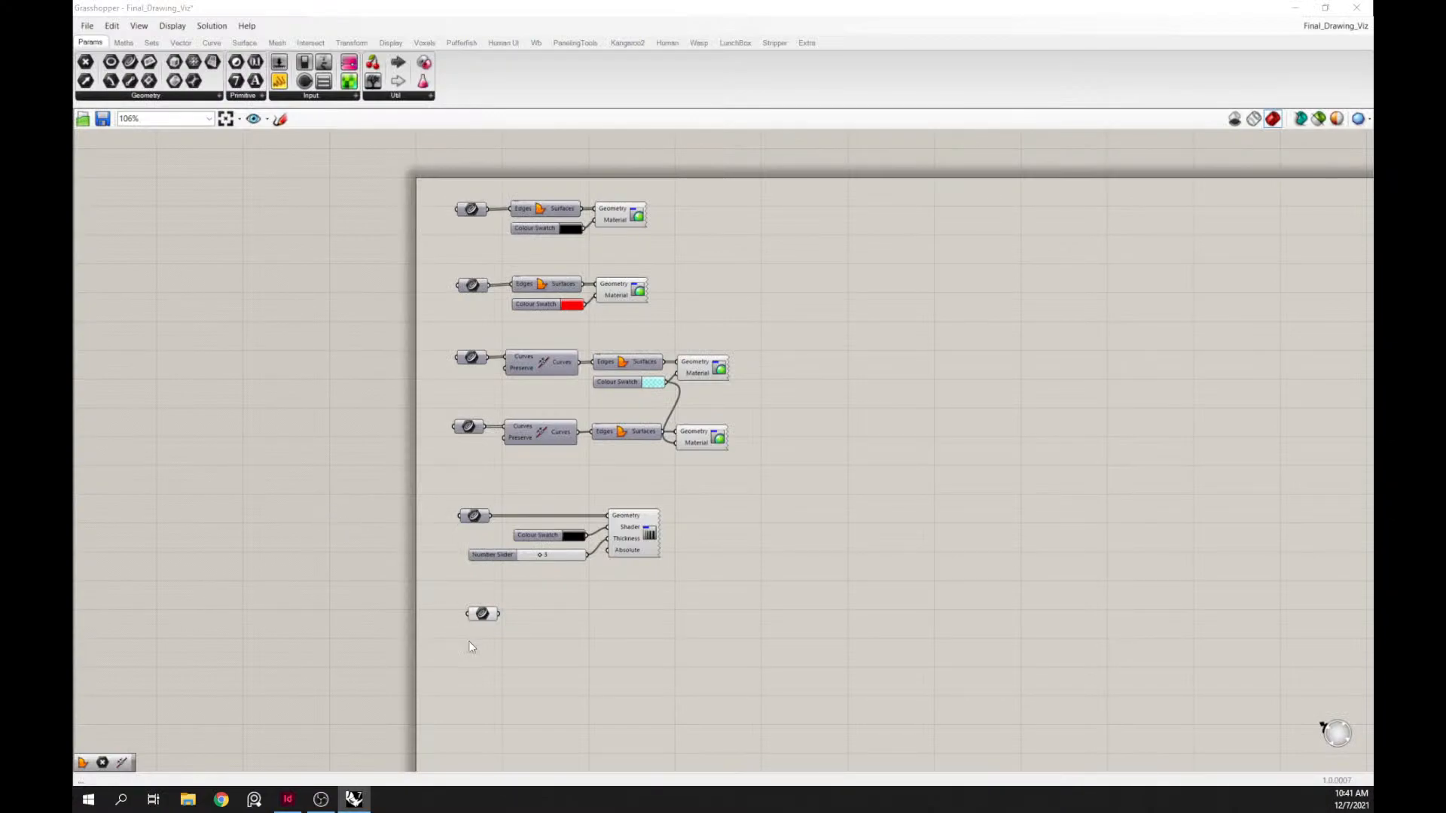
# - Add a second Curve parameter beneath the first and reassign the handle-opening curve to the first one
pyautogui.doubleClick(488, 682)
pyautogui.write('curve')
pyautogui.press('Return')
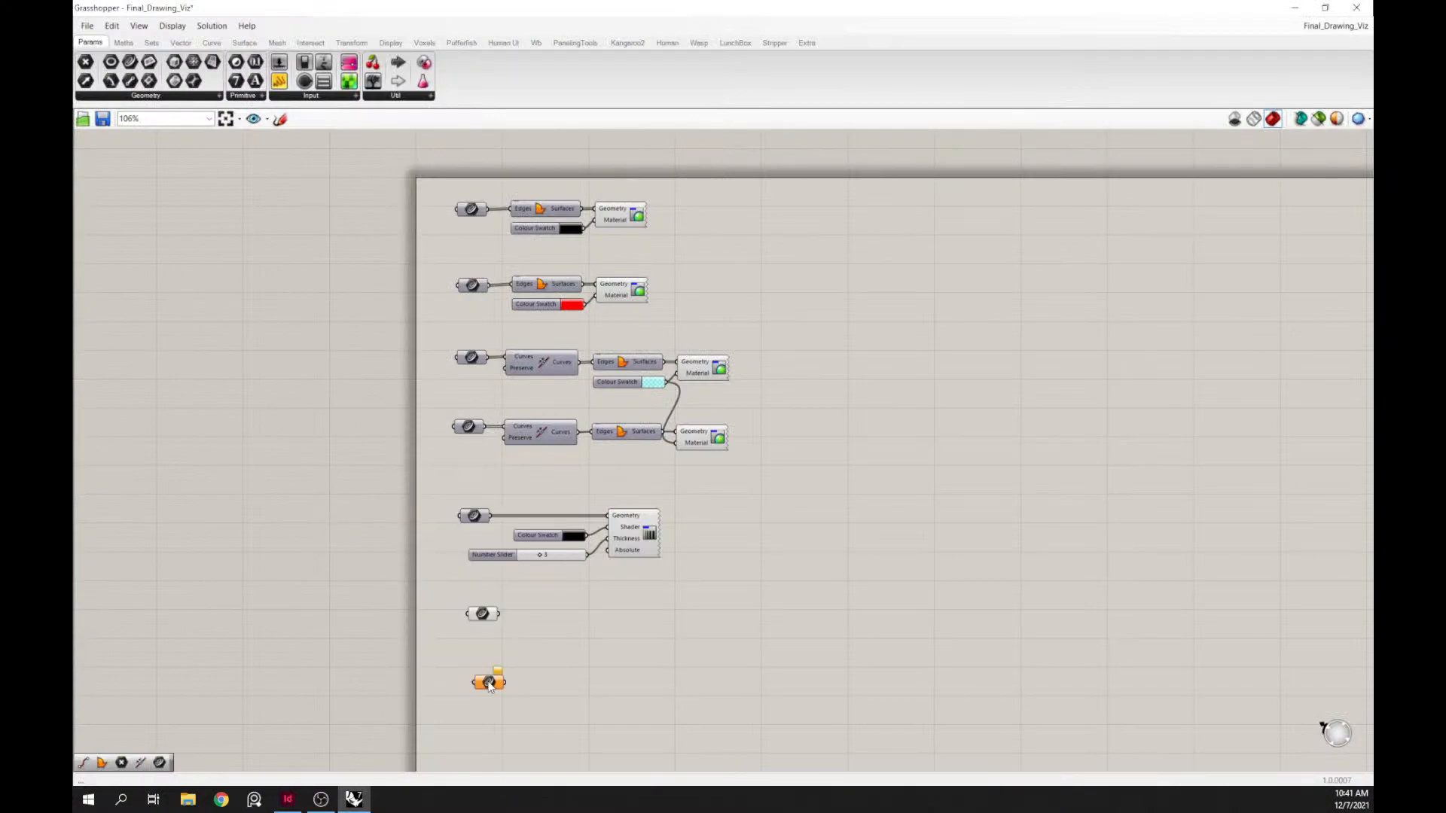
pyautogui.rightClick(482, 614)
pyautogui.click(527, 685)
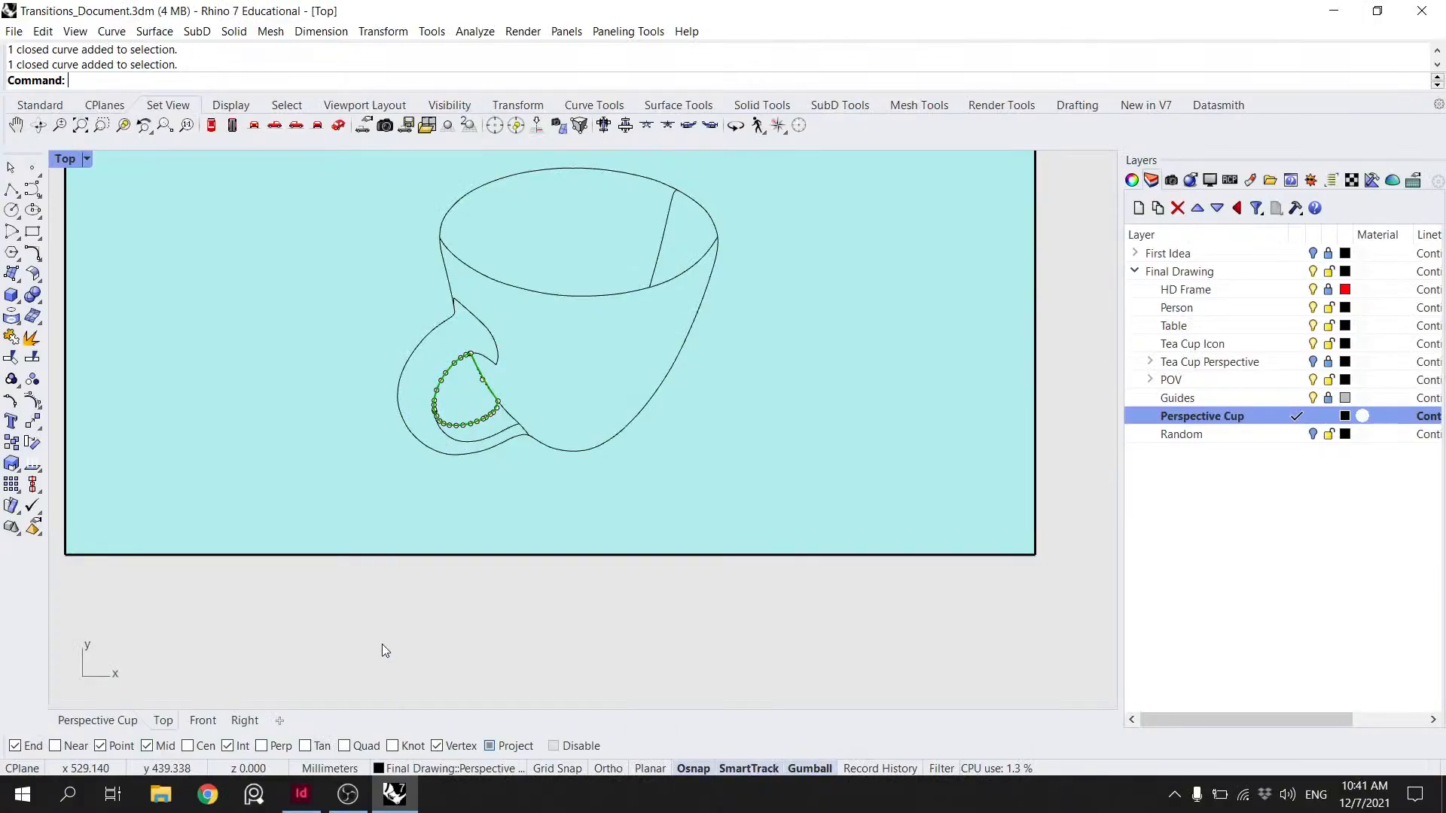
pyautogui.click(461, 419)
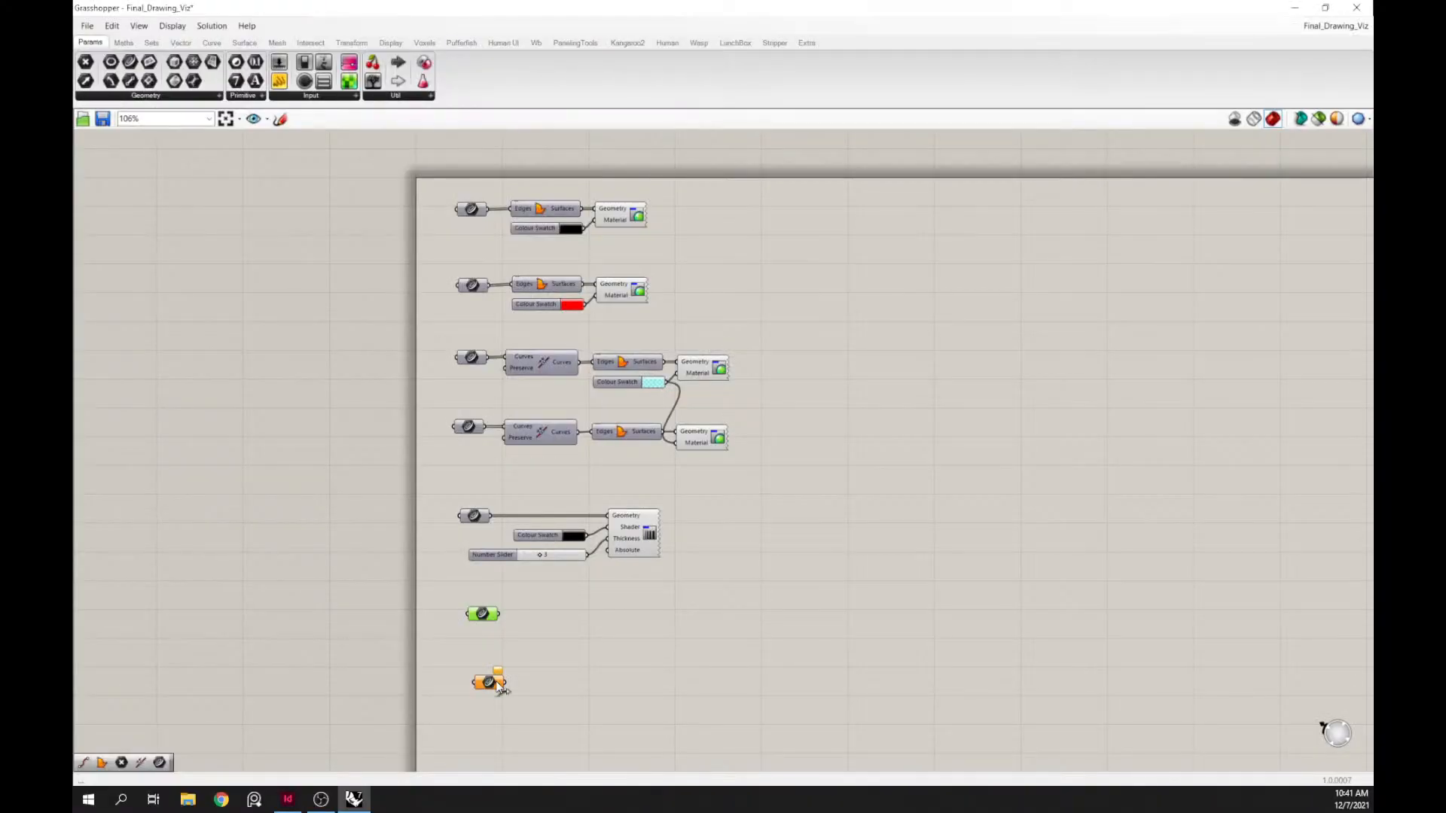
# - Reference the cup's outer outline in the second Curve parameter and stack it directly above the handle-opening parameter
pyautogui.rightClick(497, 685)
pyautogui.click(529, 687)
pyautogui.moveTo(490, 685); pyautogui.dragTo(476, 582)
pyautogui.moveTo(485, 596); pyautogui.dragTo(486, 610)
pyautogui.moveTo(526, 712); pyautogui.dragTo(485, 603)
# - Add a Region Difference component, feeding the cup outline into Curves A and the handle opening into Curves B
pyautogui.doubleClick(525, 618)
pyautogui.write('region')
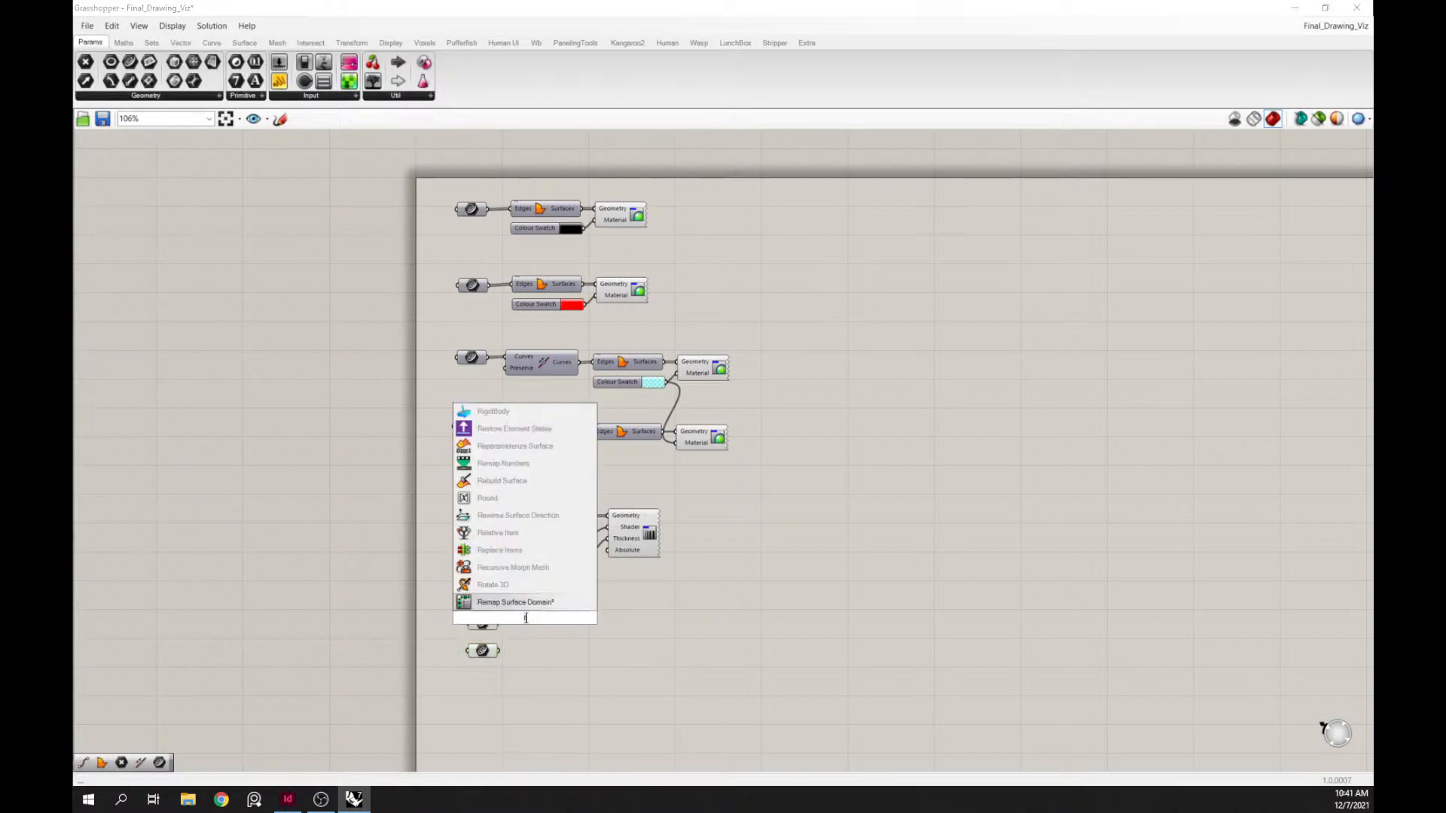
pyautogui.click(517, 533)
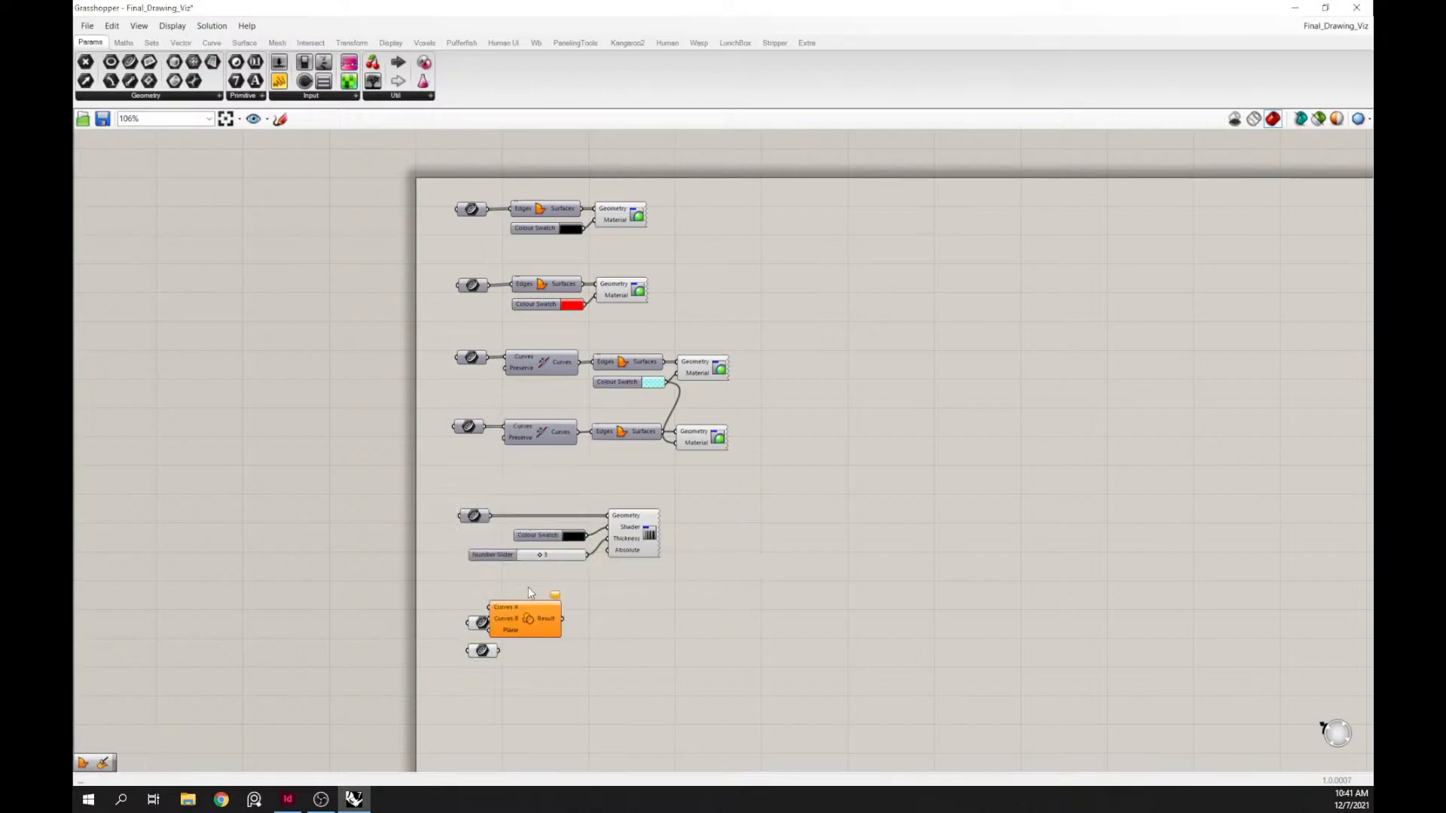
pyautogui.scroll(3, 542, 644)
pyautogui.moveTo(487, 626); pyautogui.dragTo(504, 661)
# - Copy a Boundary Surfaces component beside Region Difference and connect the region result to its Edges input
pyautogui.scroll(-2, 774, 489)
pyautogui.moveTo(774, 490); pyautogui.dragTo(606, 652, button='right')
pyautogui.moveTo(622, 407); pyautogui.dragTo(412, 337)
pyautogui.hotkey('ctrl', 'z')
pyautogui.click(530, 338)
pyautogui.moveTo(467, 355); pyautogui.dragTo(440, 536)
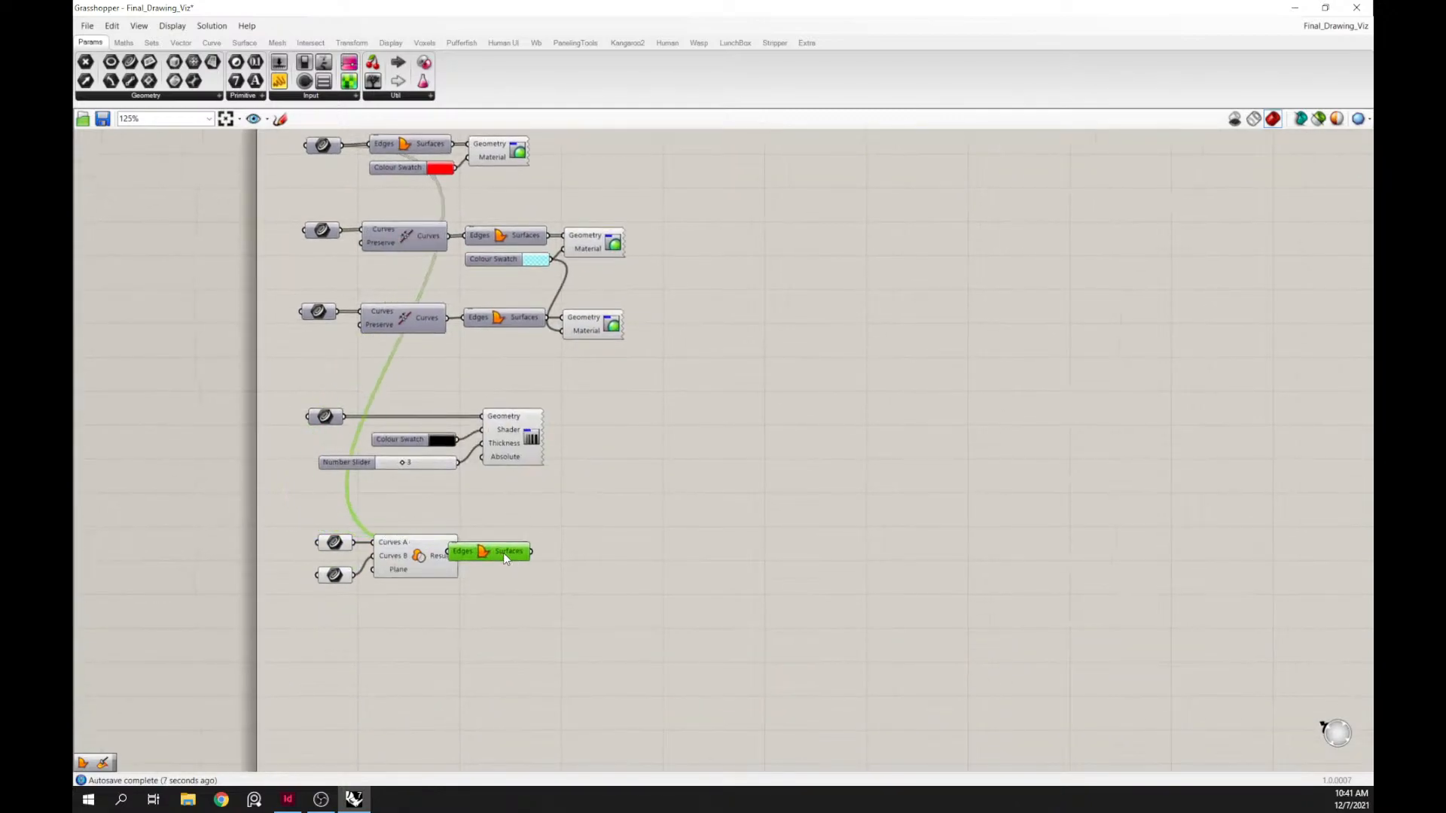
# - Turn off the preview of the new Curve parameters, Region Difference and Boundary Surfaces components
pyautogui.moveTo(408, 625); pyautogui.dragTo(324, 527)
pyautogui.middleClick(375, 506)
pyautogui.click(412, 482)
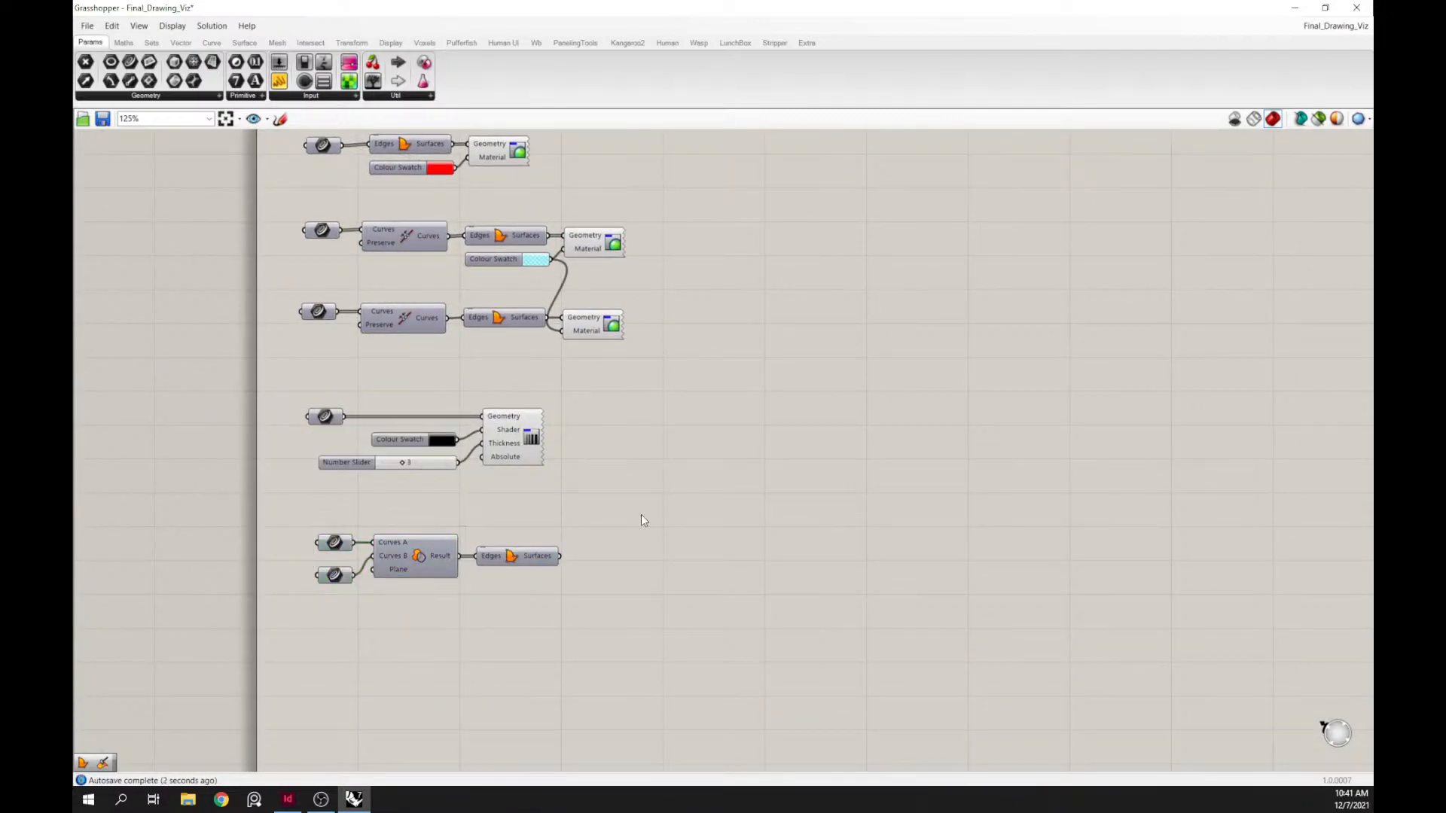
# - Add a Merge component, connect the new cup surface to its D2 input, and remove the spare D3 input
pyautogui.doubleClick(545, 648)
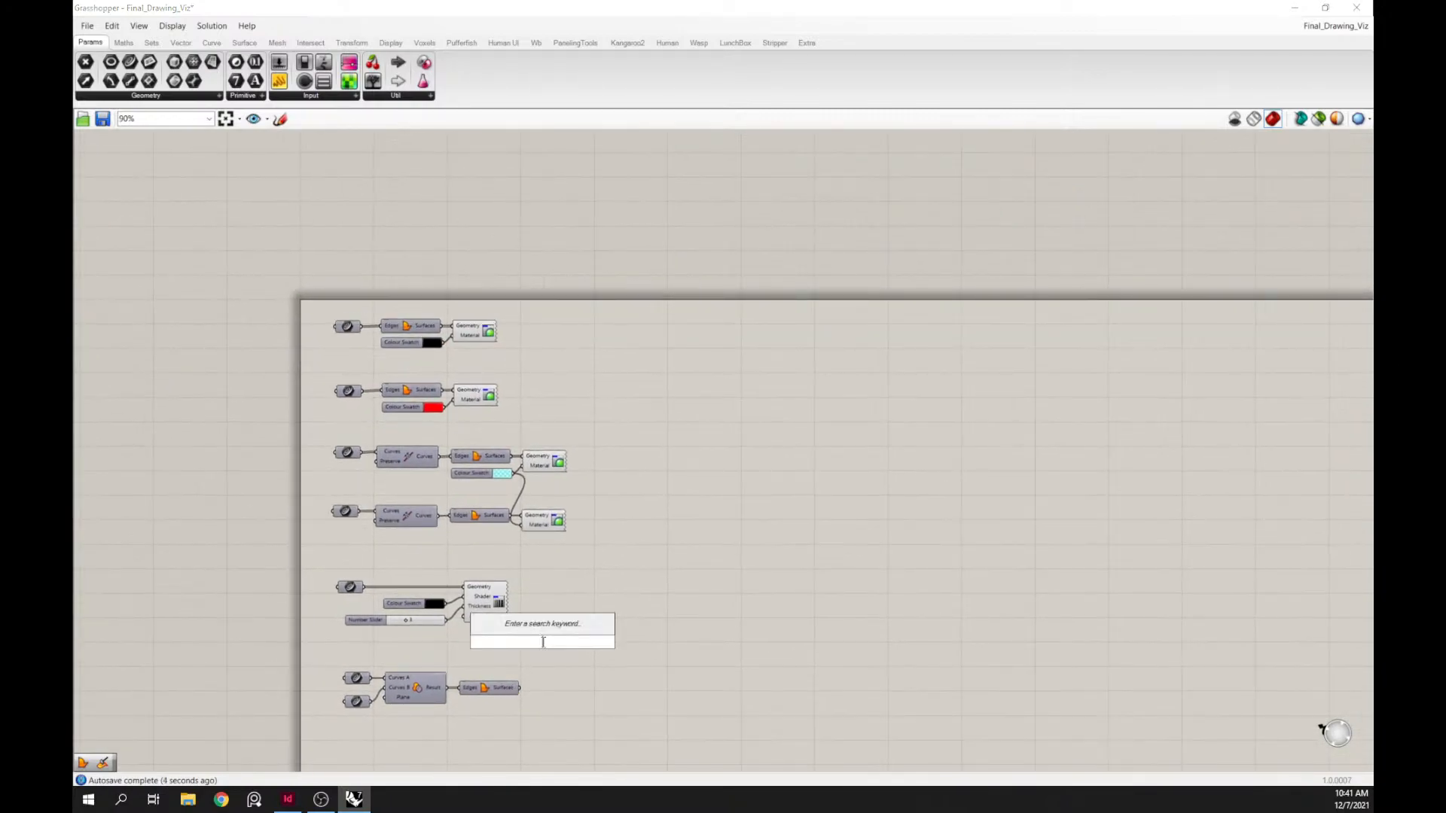
pyautogui.write('merge')
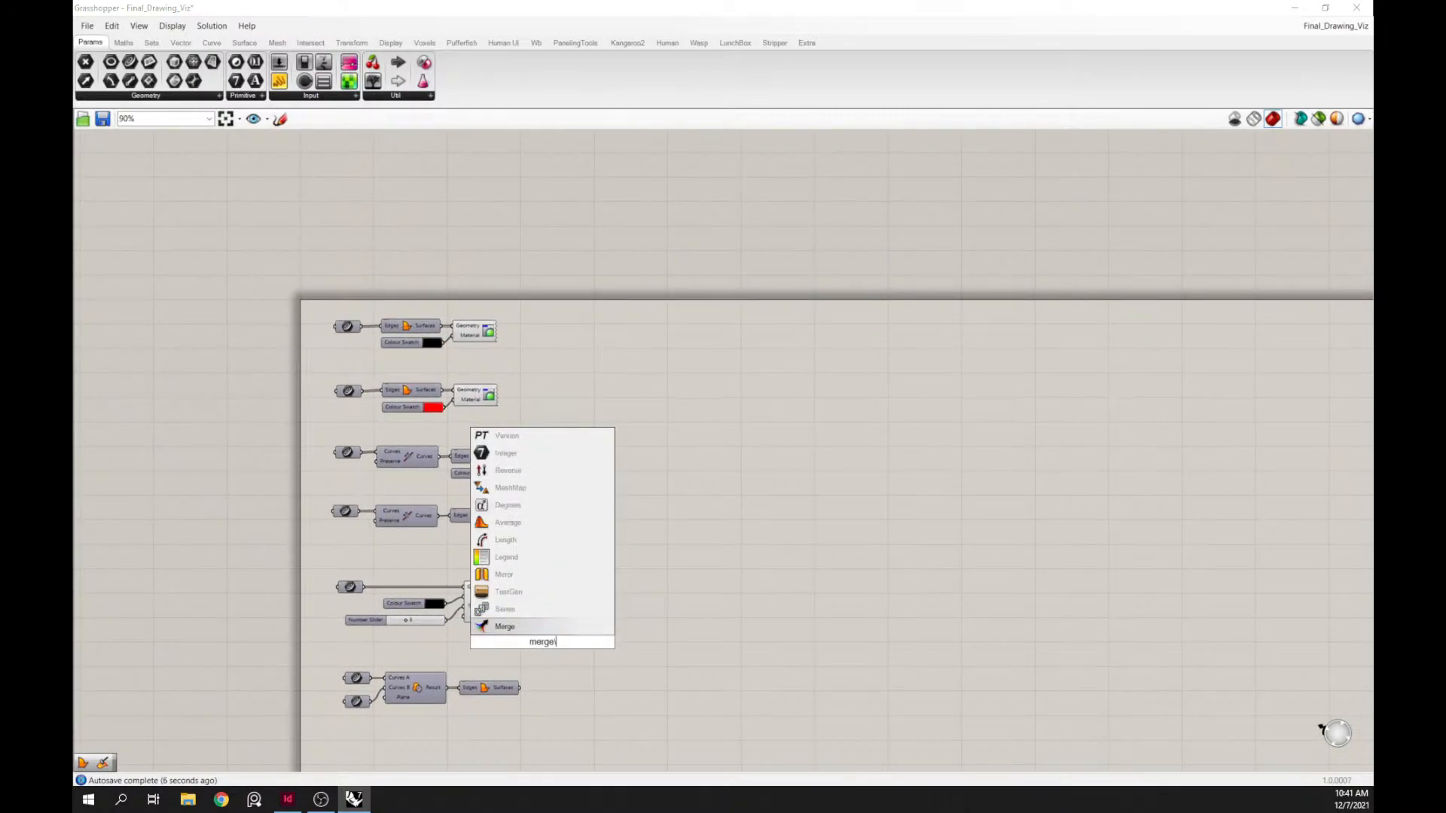
pyautogui.press('Return')
pyautogui.moveTo(519, 684); pyautogui.dragTo(514, 652)
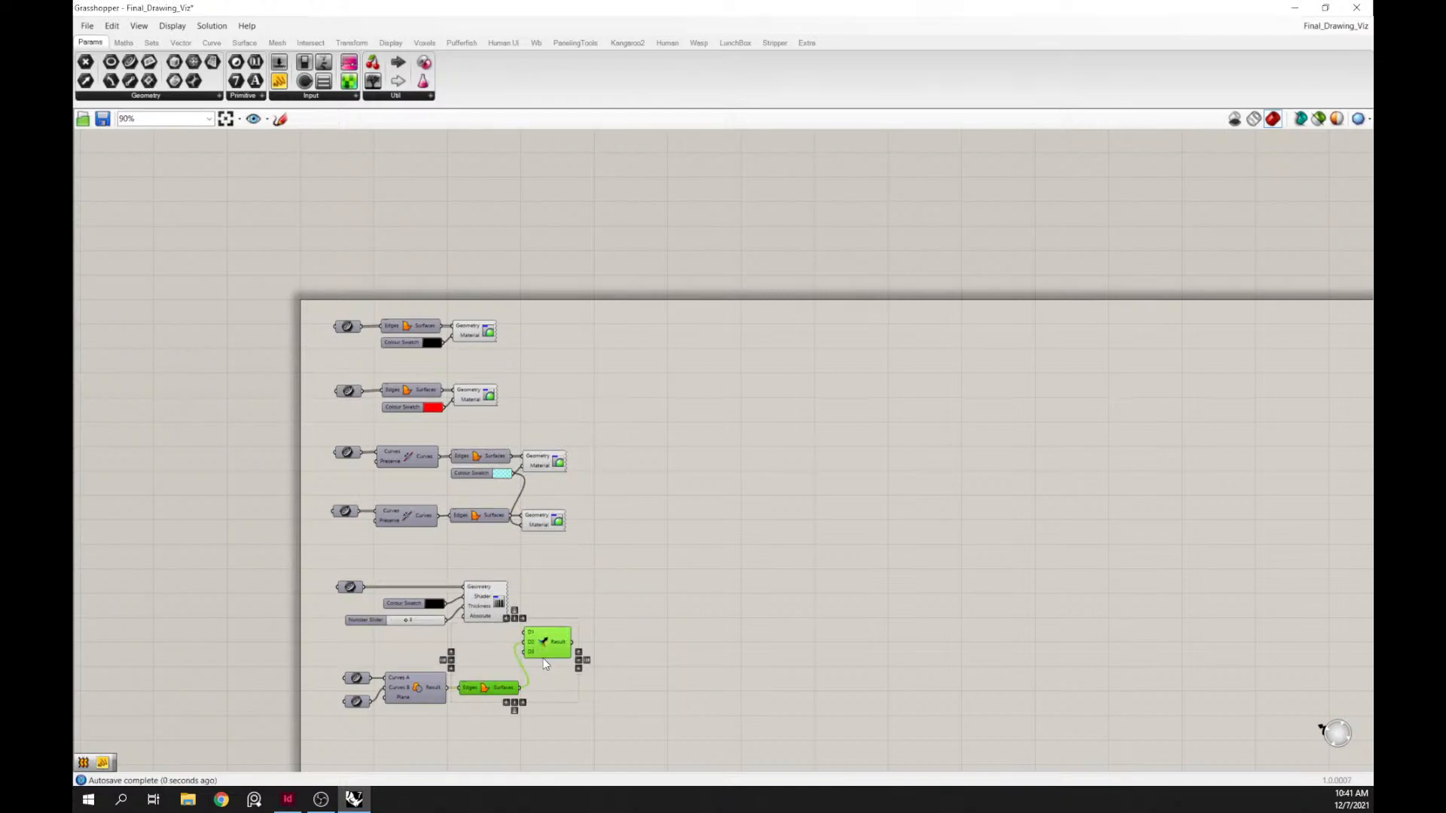
pyautogui.scroll(5, 531, 649)
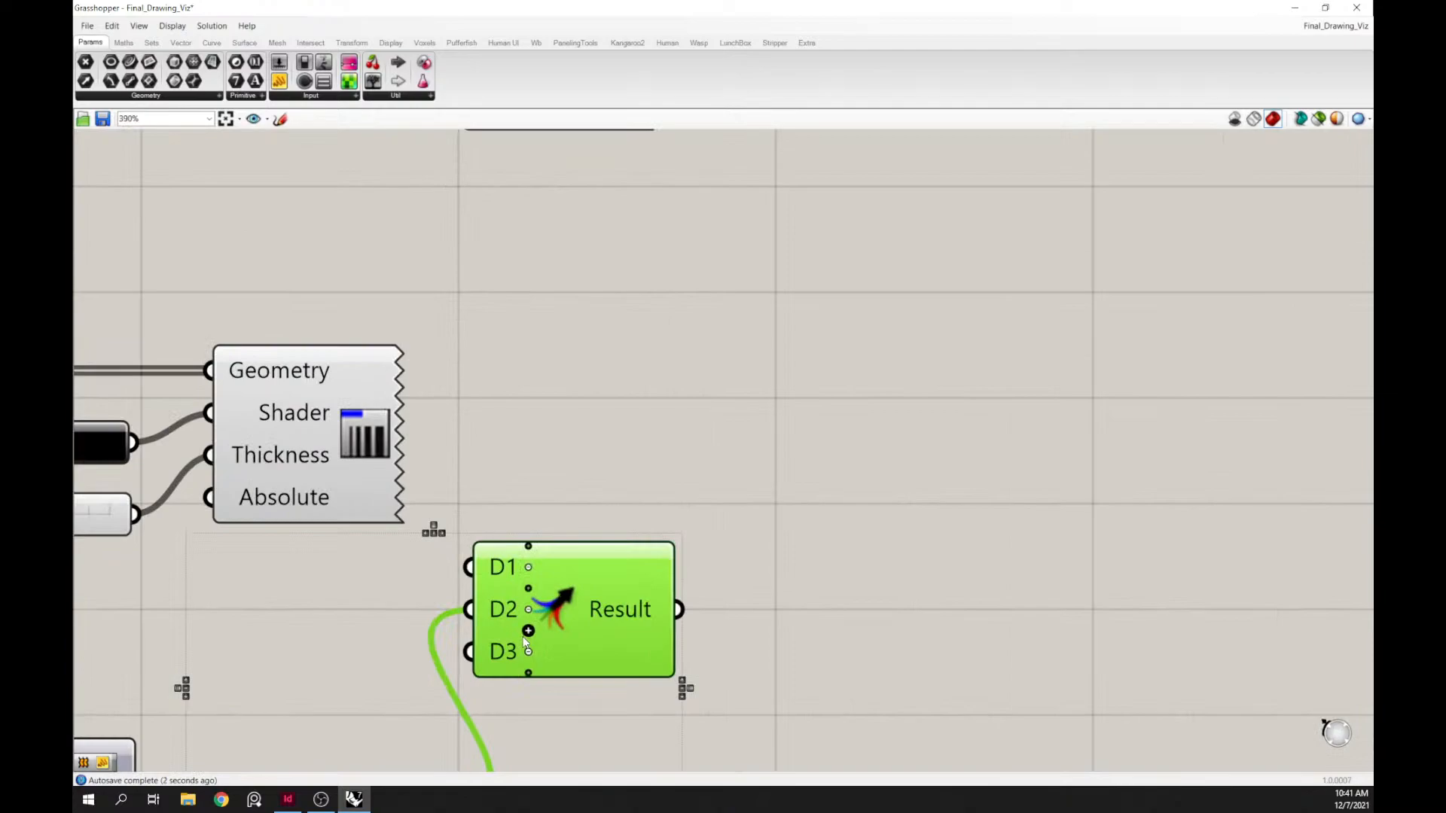
pyautogui.scroll(-5, 522, 634)
# - Place the Merge in the red group, connecting that group's surfaces to D1 and the merged result to the preview's Geometry
pyautogui.moveTo(556, 626); pyautogui.dragTo(544, 307)
pyautogui.moveTo(350, 333); pyautogui.dragTo(458, 330)
pyautogui.moveTo(444, 253); pyautogui.dragTo(434, 302)
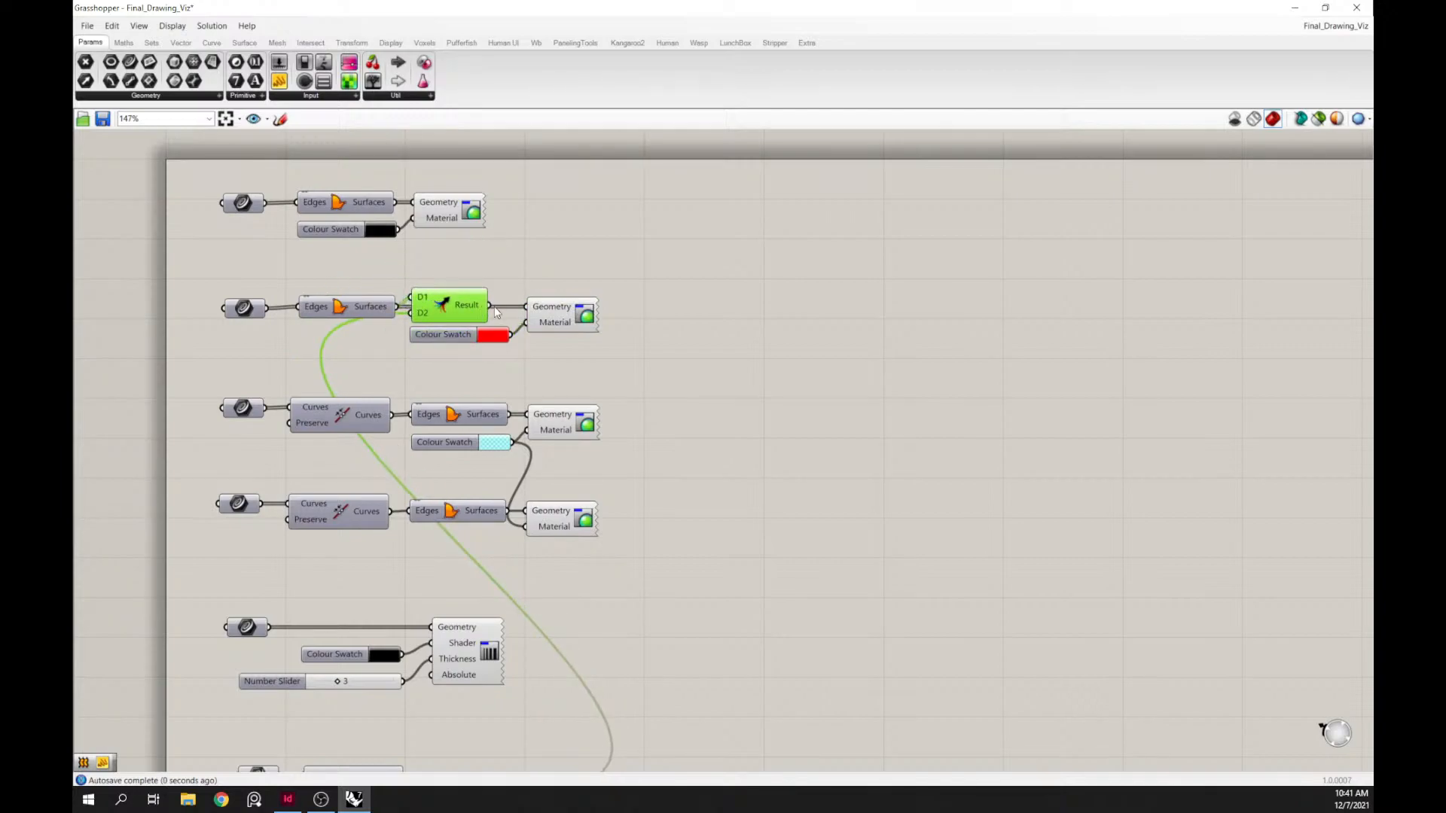
# - Turn off the preview of the window-selected components across all groups, leaving the red and cyan material previews unselected
pyautogui.scroll(-4, 521, 312)
pyautogui.moveTo(506, 576); pyautogui.dragTo(494, 257)
pyautogui.click(504, 255)
pyautogui.moveTo(510, 591); pyautogui.dragTo(462, 255)
pyautogui.middleClick(462, 255)
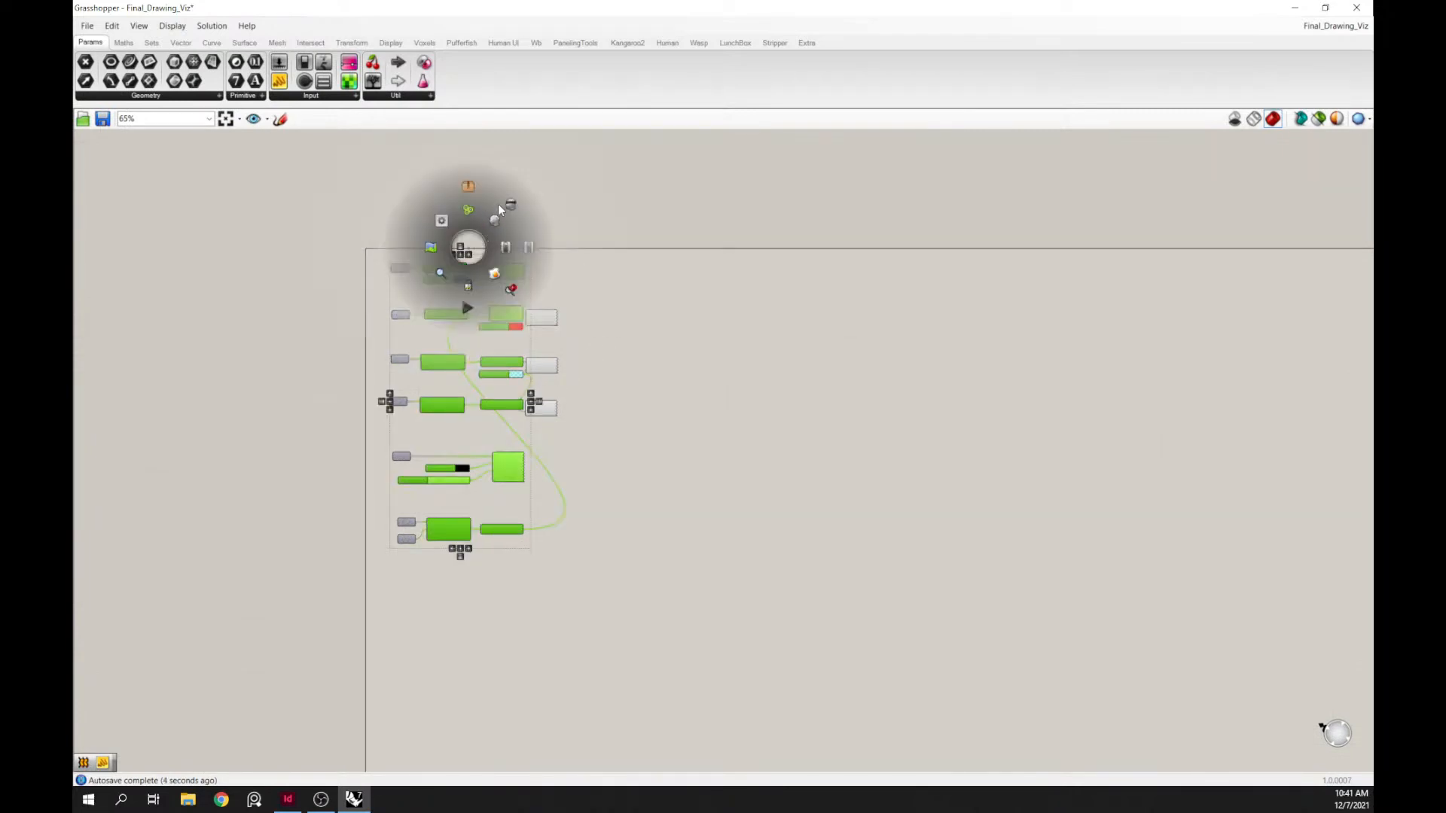
pyautogui.click(497, 205)
pyautogui.click(506, 202)
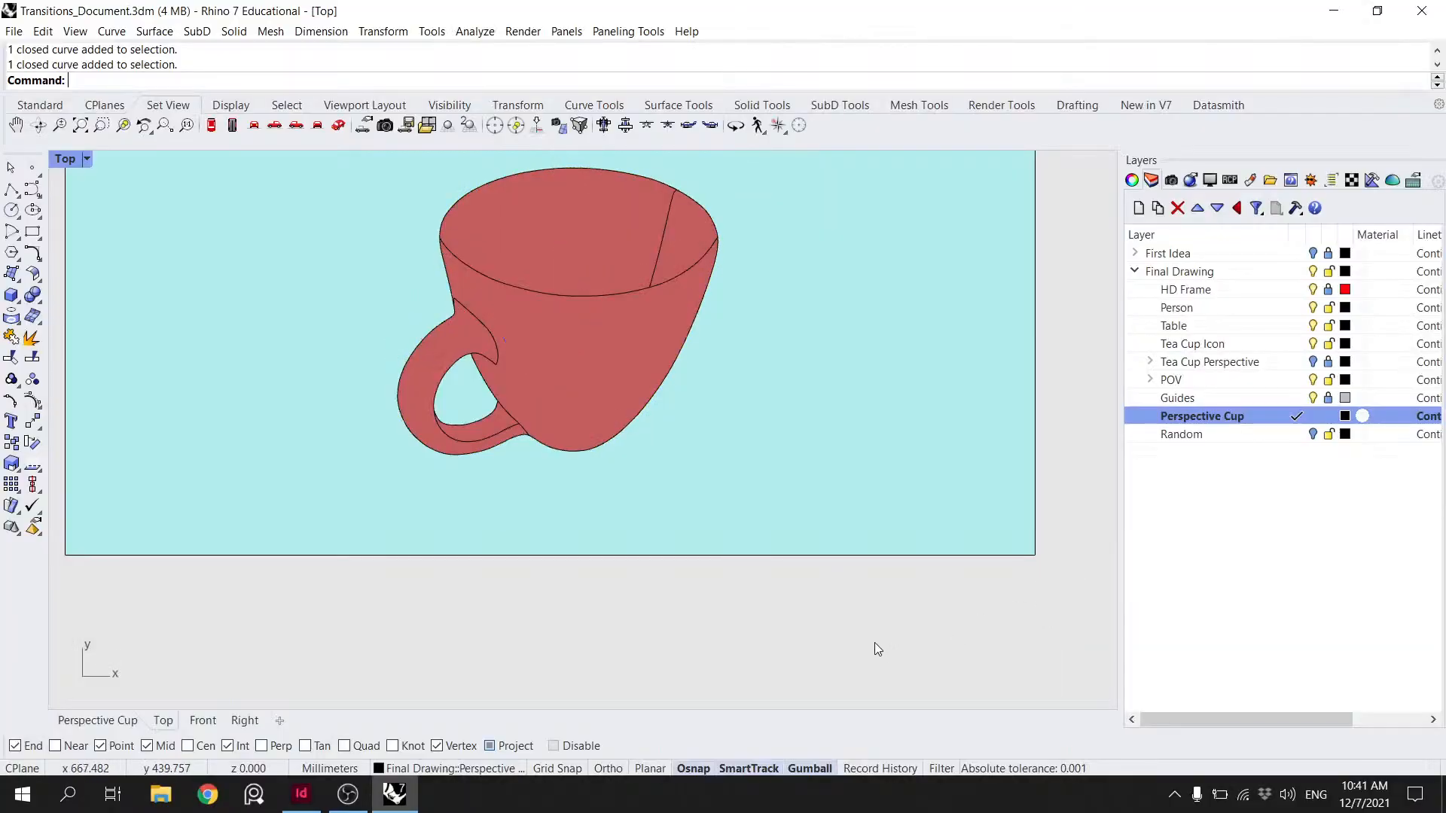
# - Set the black fill group's Curve parameter to the table outline and the person's head and body curves
pyautogui.scroll(-6, 640, 301)
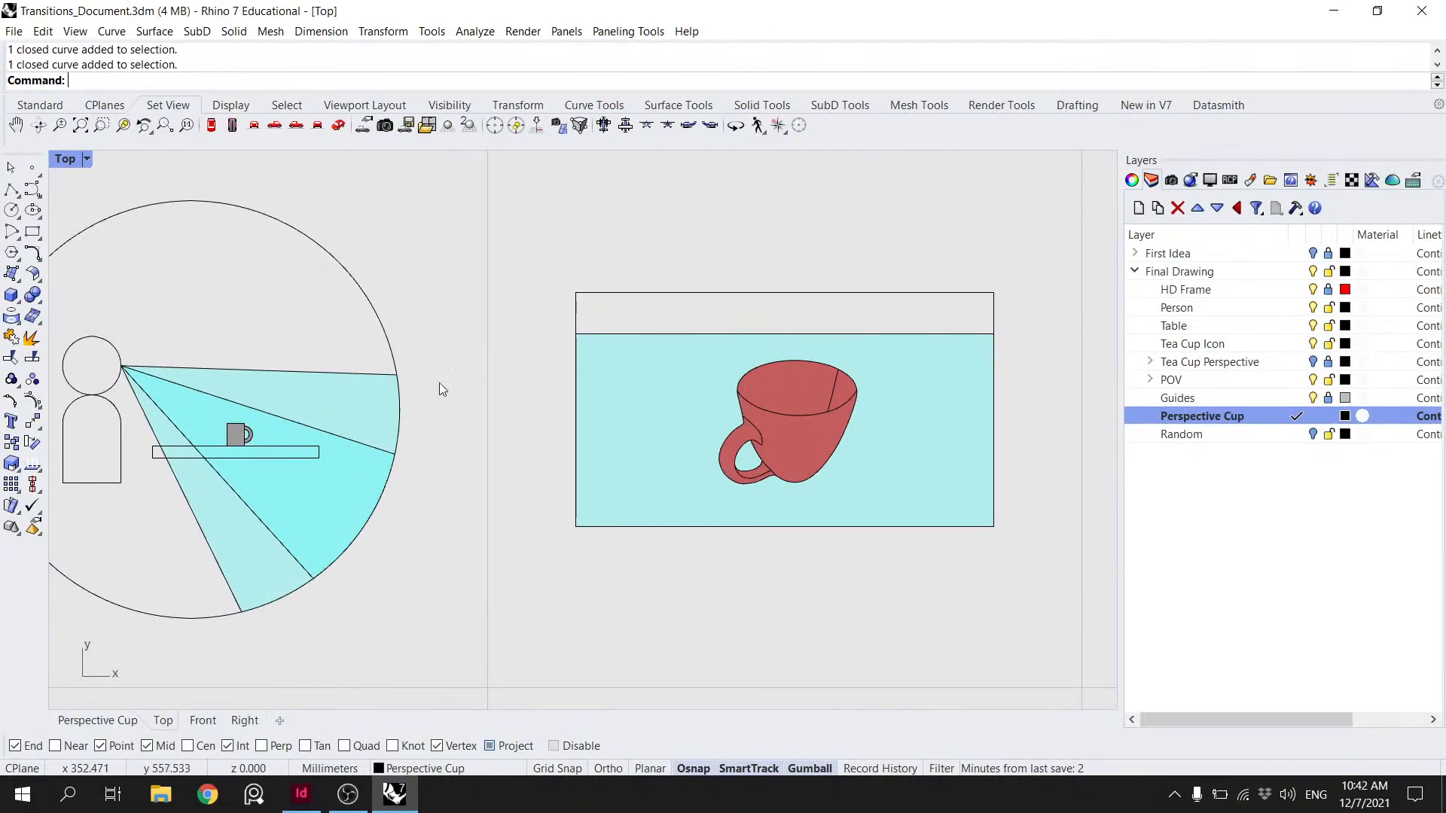
pyautogui.scroll(3, 363, 423)
pyautogui.scroll(-5, 381, 408)
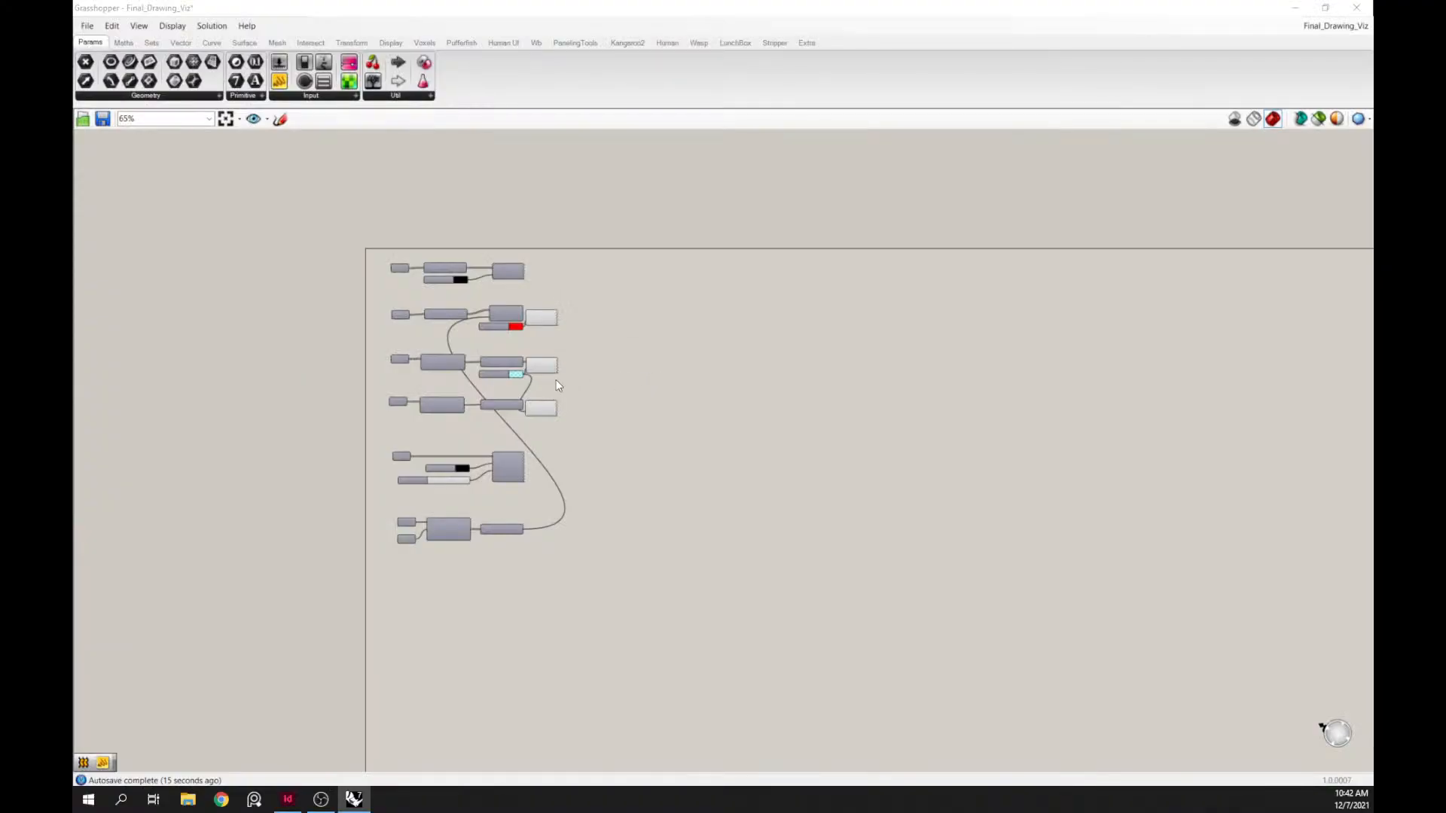
pyautogui.scroll(4, 503, 381)
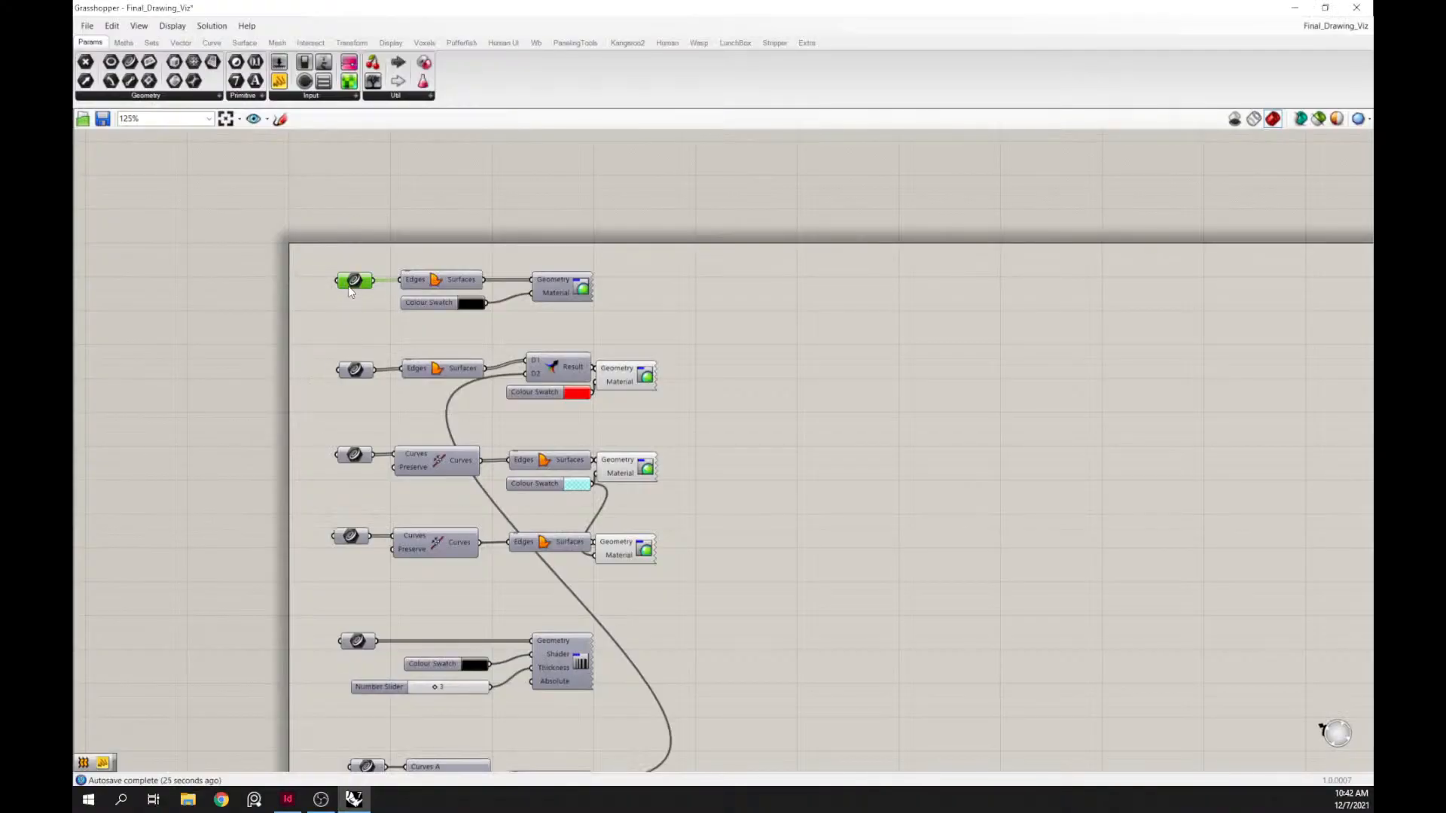
pyautogui.rightClick(354, 280)
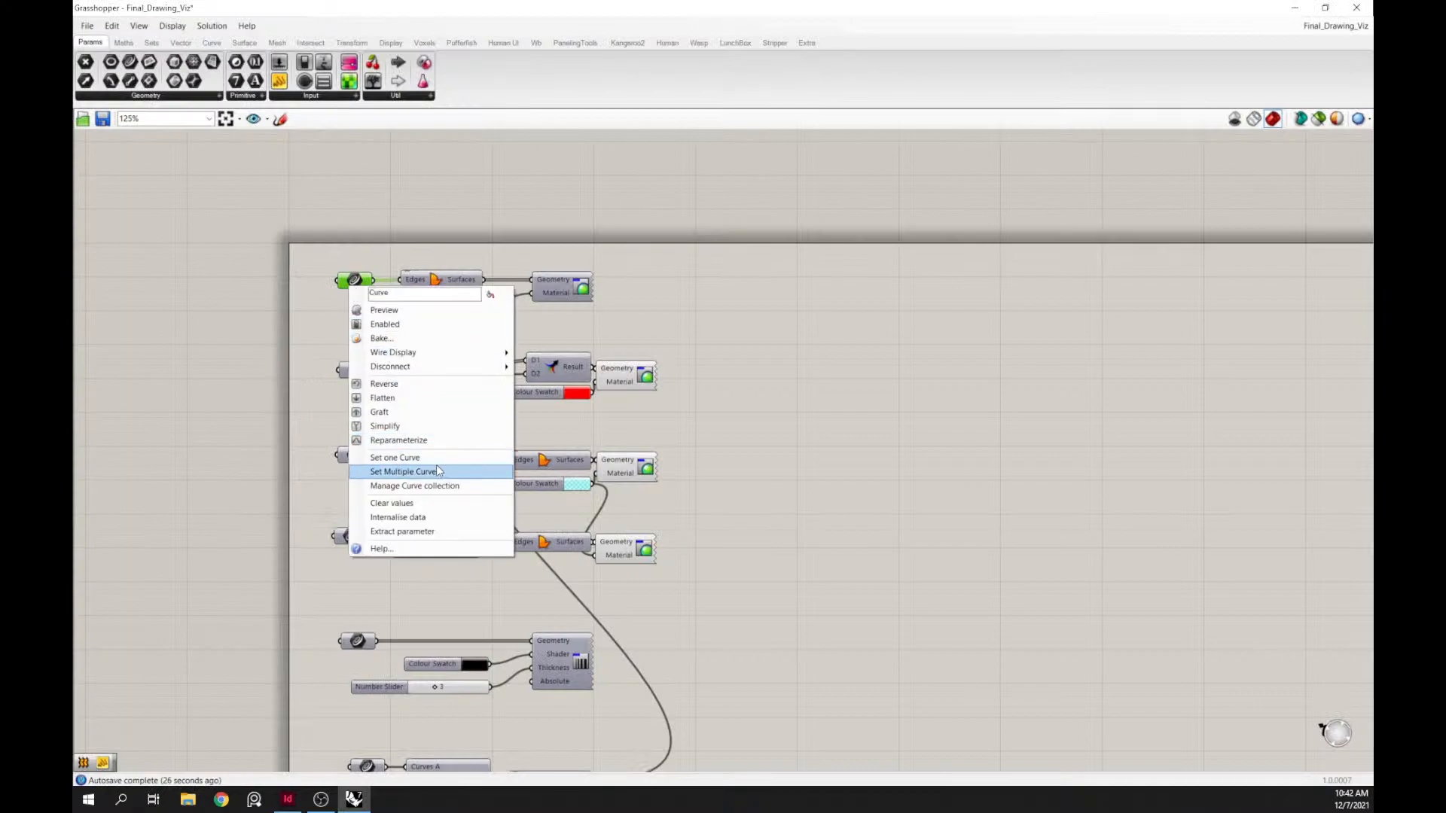
pyautogui.click(436, 470)
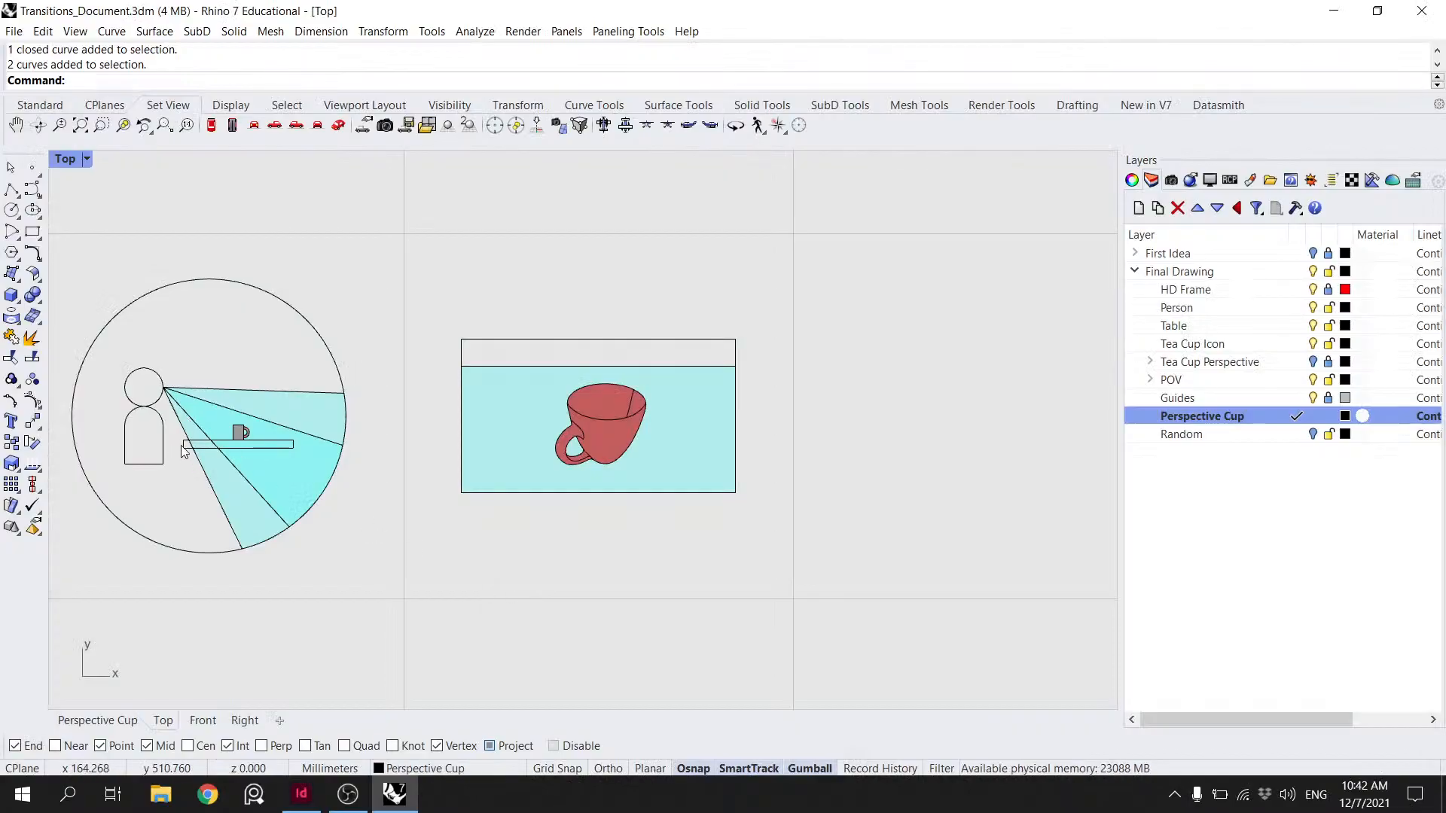
pyautogui.click(187, 449)
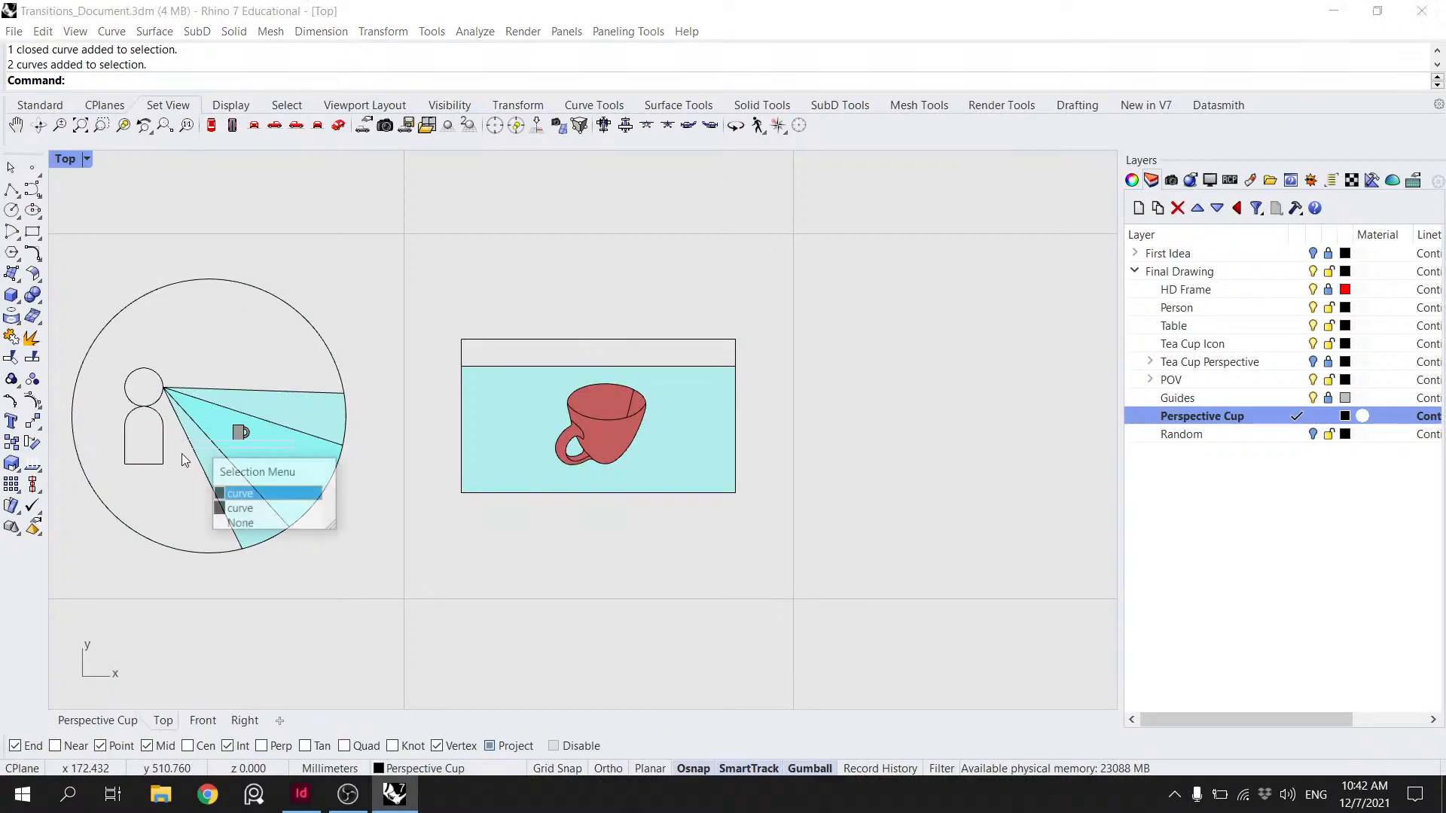
pyautogui.click(249, 492)
pyautogui.press('Escape')
pyautogui.click(188, 449)
pyautogui.click(193, 471)
pyautogui.click(186, 445)
pyautogui.keyDown('shift'); pyautogui.moveTo(152, 479); pyautogui.dragTo(132, 377); pyautogui.keyUp('shift')
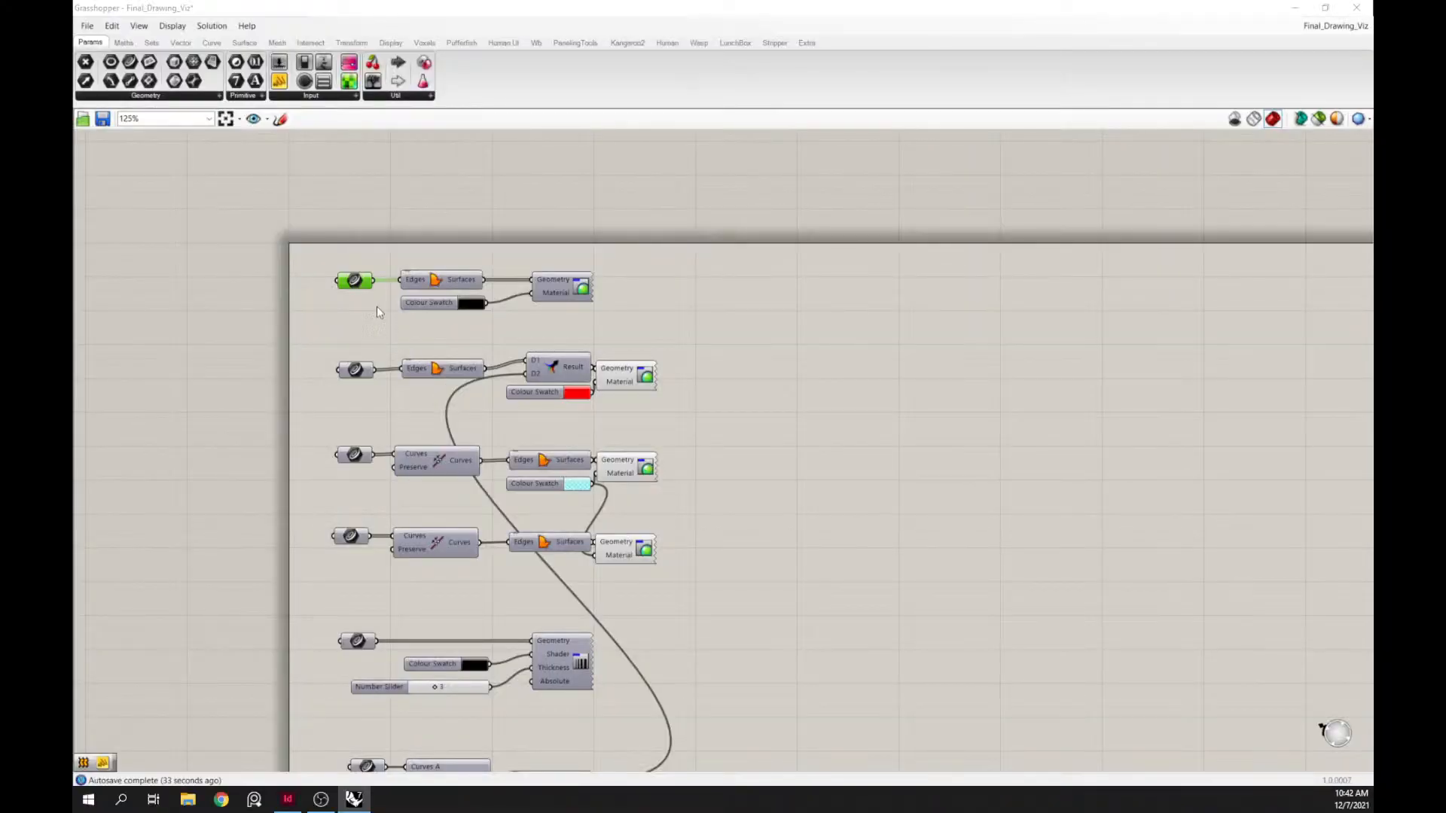
# - Align the black fill's material preview and the line-thickness preview with the right edges of the other groups' preview components
pyautogui.rightClick(354, 283)
pyautogui.click(418, 413)
pyautogui.click(753, 306)
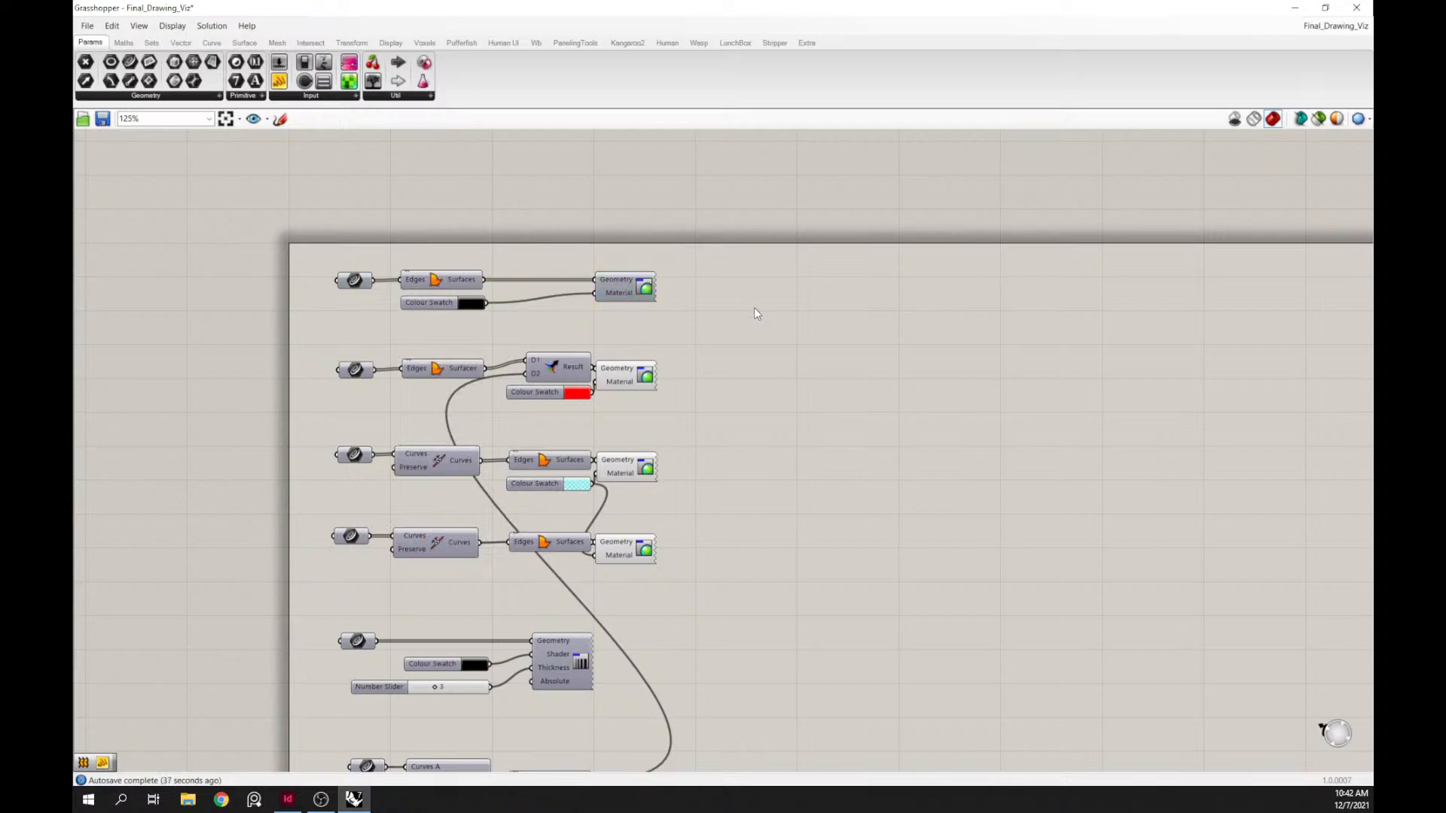
pyautogui.scroll(-4, 753, 306)
pyautogui.moveTo(752, 646); pyautogui.dragTo(669, 282)
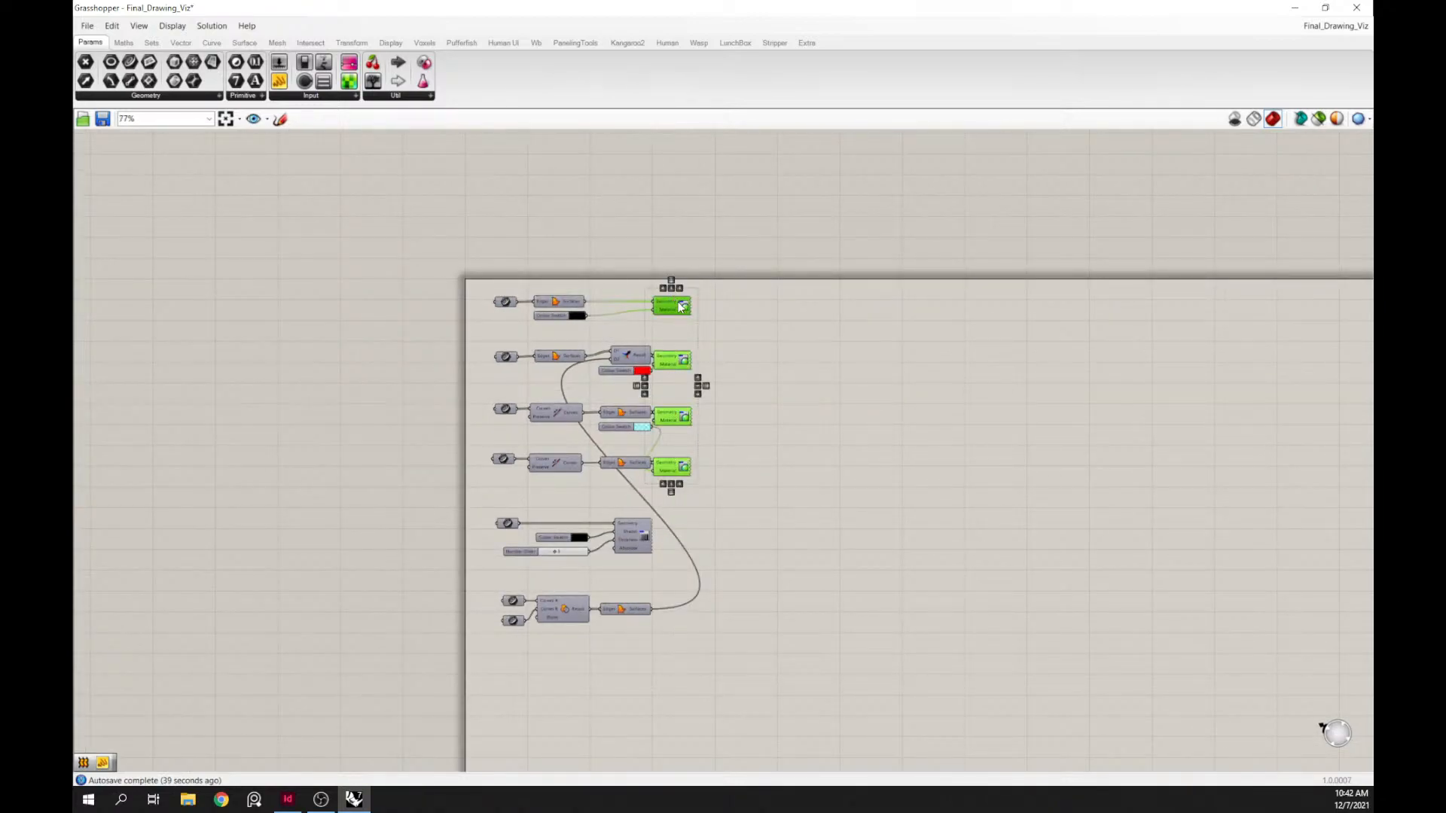
pyautogui.click(723, 498)
pyautogui.moveTo(675, 527); pyautogui.dragTo(640, 528)
pyautogui.moveTo(683, 570); pyautogui.dragTo(706, 536)
pyautogui.moveTo(768, 643); pyautogui.dragTo(690, 291)
pyautogui.click(691, 288)
pyautogui.click(859, 443)
# - Move the black fill's colour swatch closer to its preview and right-align it with the Merge, adjacent Boundary Surfaces, other swatches and number slider
pyautogui.moveTo(650, 646); pyautogui.dragTo(625, 324)
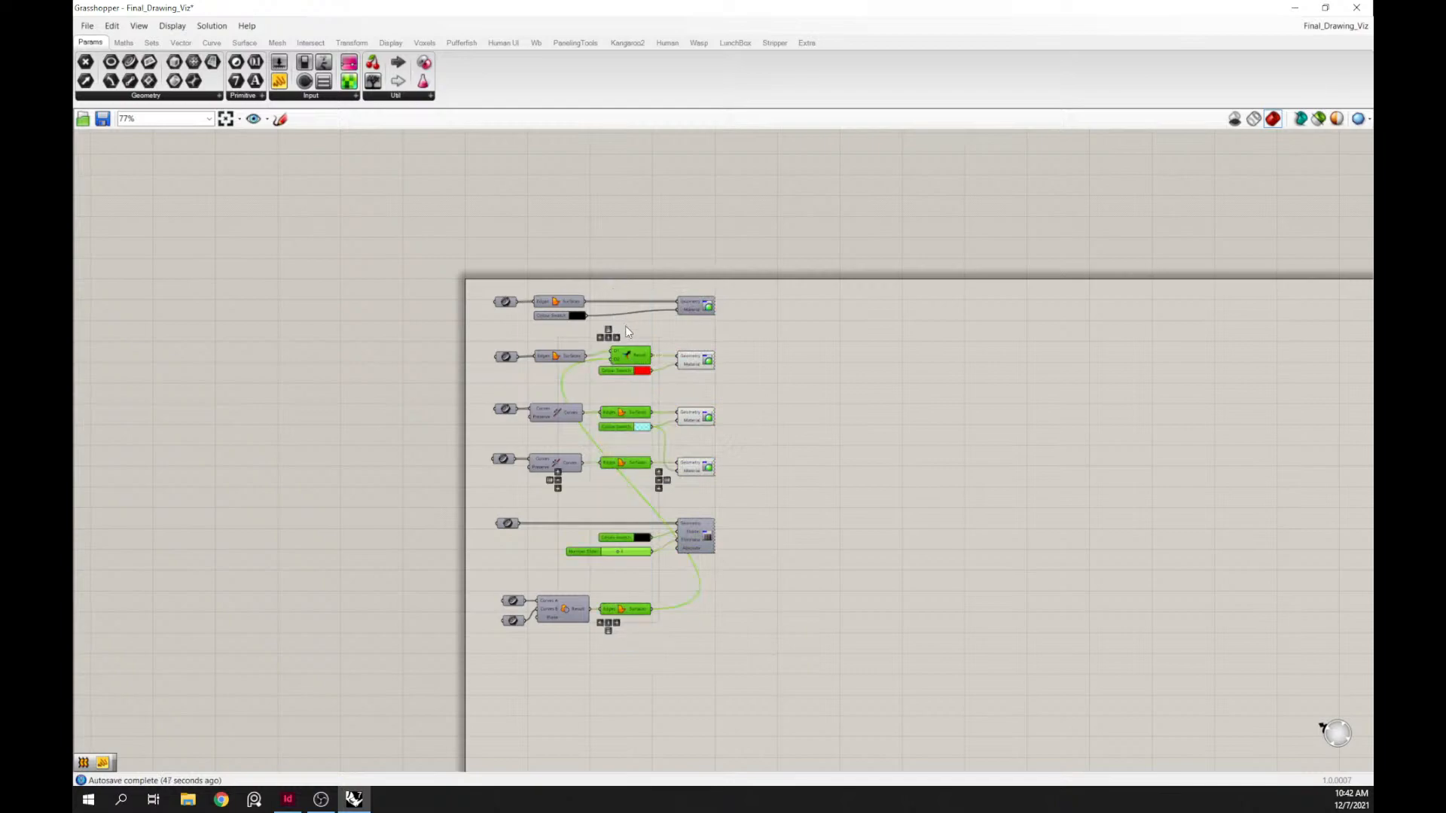
pyautogui.click(620, 337)
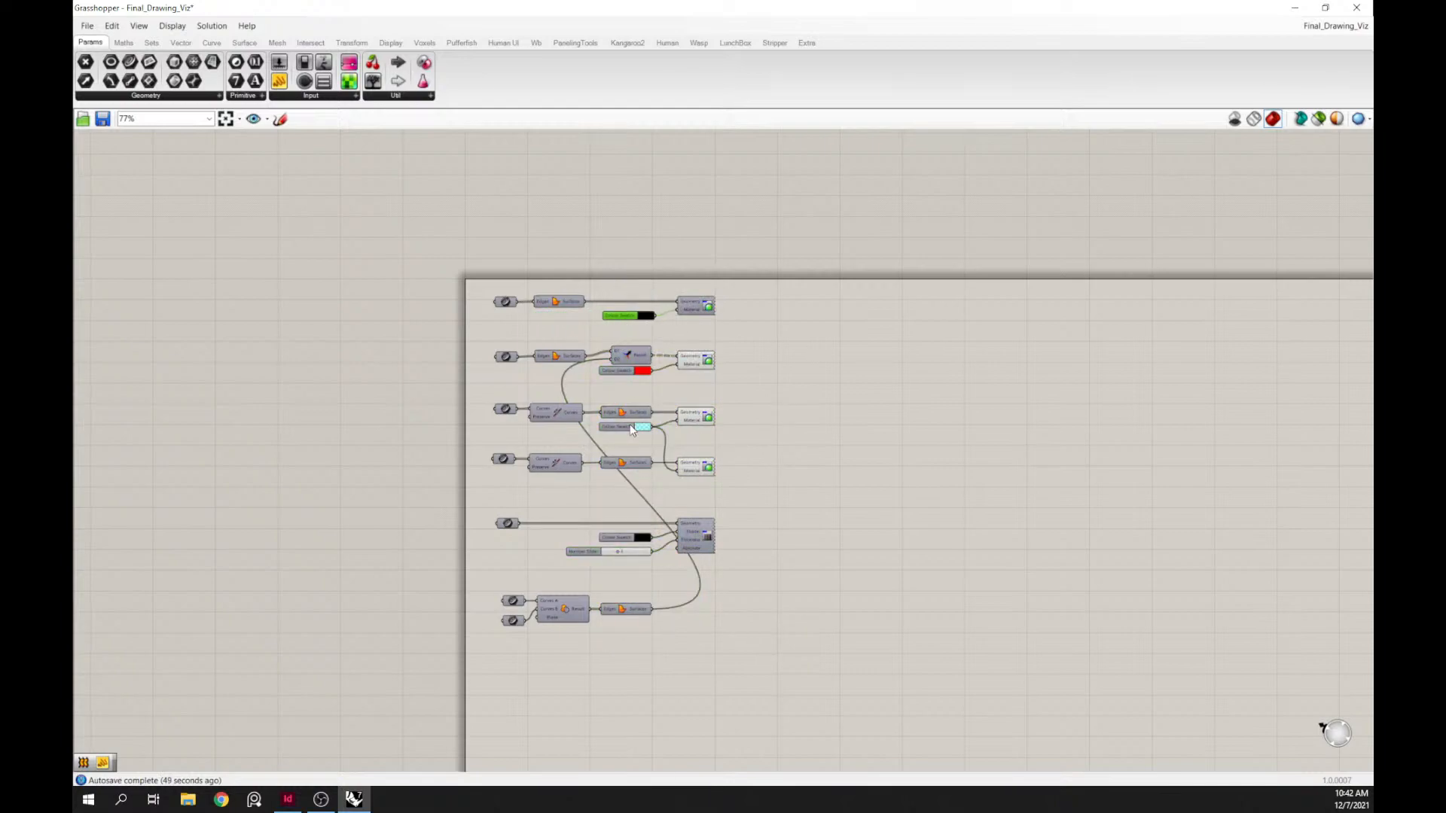
pyautogui.moveTo(644, 640); pyautogui.dragTo(632, 312)
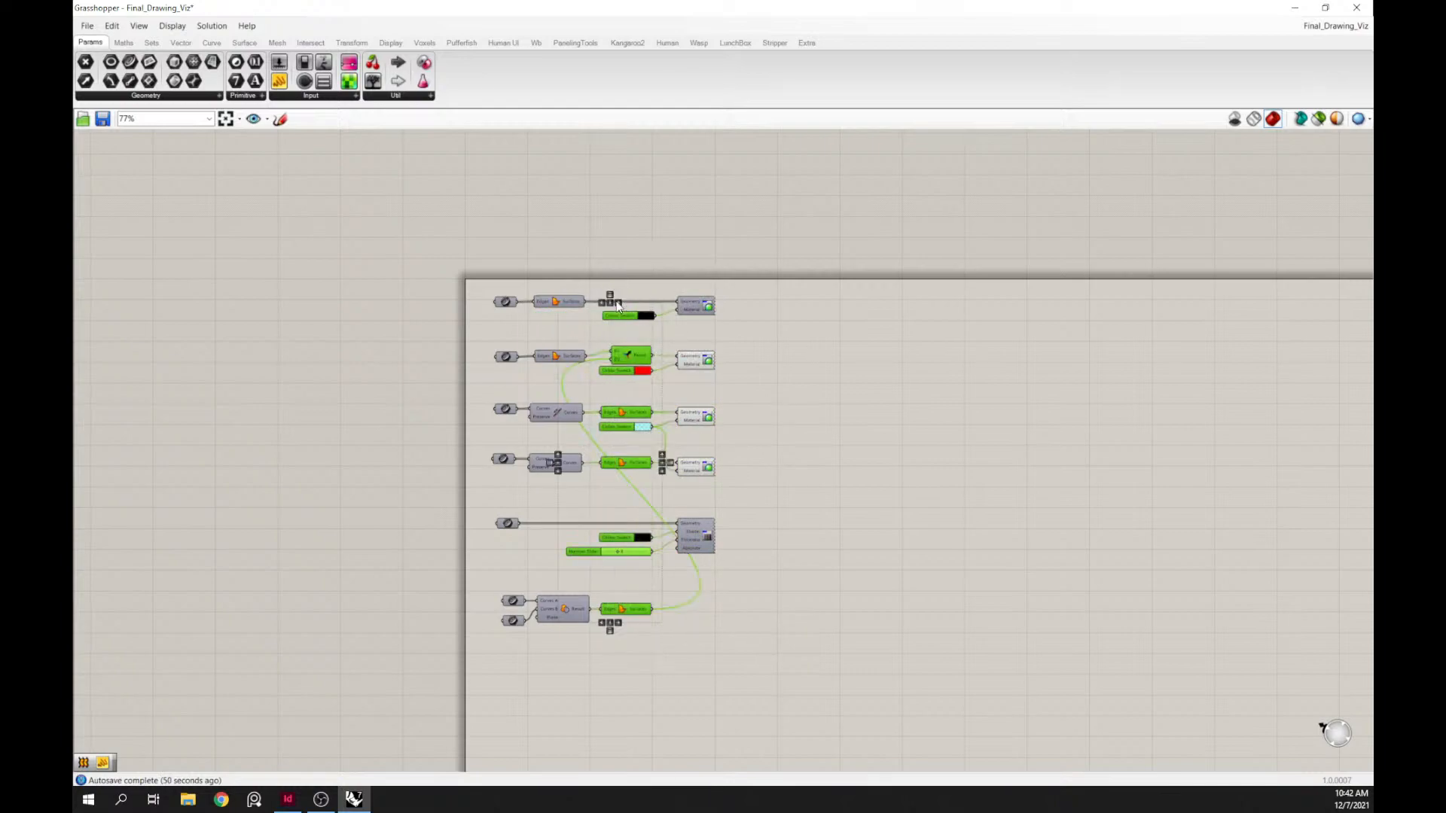
pyautogui.click(617, 303)
pyautogui.click(659, 301)
# - Turn on the preview of all the aligned material and line preview components
pyautogui.moveTo(742, 571); pyautogui.dragTo(707, 274)
pyautogui.middleClick(719, 277)
pyautogui.click(747, 256)
pyautogui.click(766, 502)
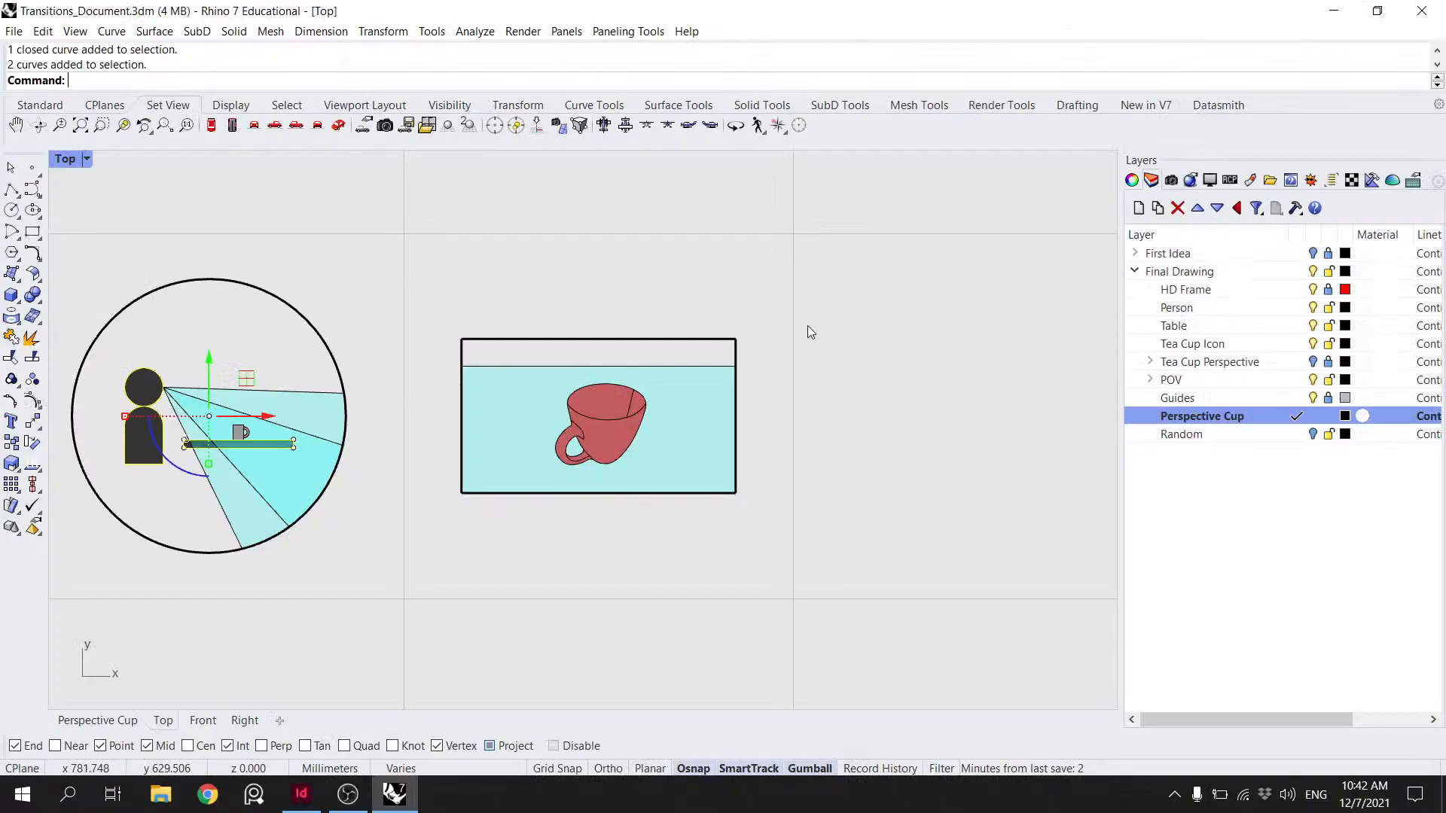
# - Examine the black person and table fills and the cup drawing within the overall HD frame in Rhino's Top view
pyautogui.scroll(-6, 623, 313)
pyautogui.scroll(4, 305, 325)
pyautogui.moveTo(630, 292); pyautogui.dragTo(422, 335, button='right')
pyautogui.scroll(4, 422, 335)
pyautogui.scroll(-2, 640, 274)
pyautogui.moveTo(560, 293)
pyautogui.mouseDown(button='right')
pyautogui.moveTo(640, 275)
pyautogui.moveTo(564, 286)
pyautogui.mouseUp(button='right')
pyautogui.scroll(-4, 629, 332)
pyautogui.moveTo(631, 333); pyautogui.dragTo(557, 338, button='right')
pyautogui.scroll(2, 564, 338)
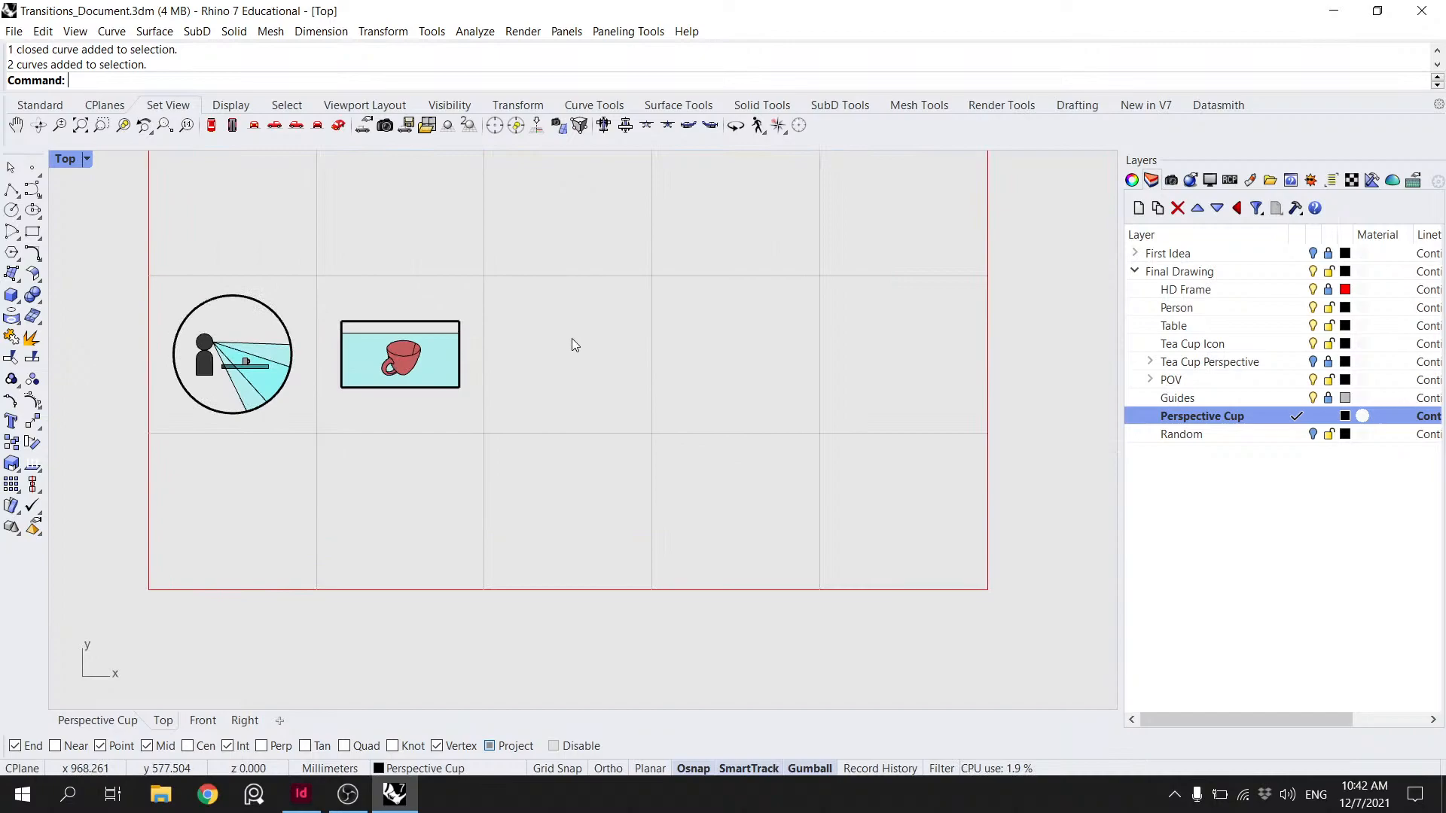
# - Set the Top viewport's display mode to Rendered and review the page layout
pyautogui.click(65, 159)
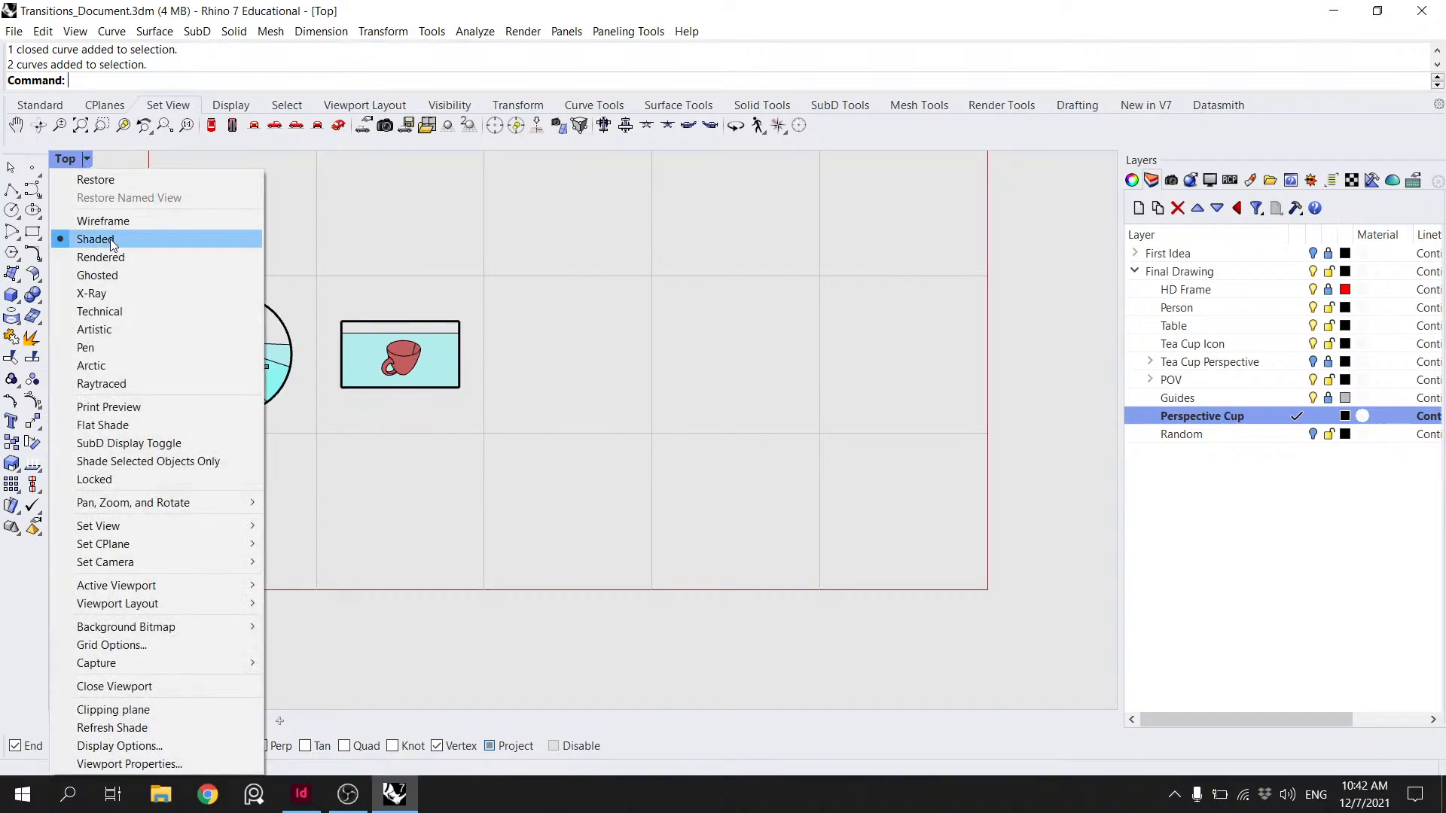
pyautogui.click(106, 256)
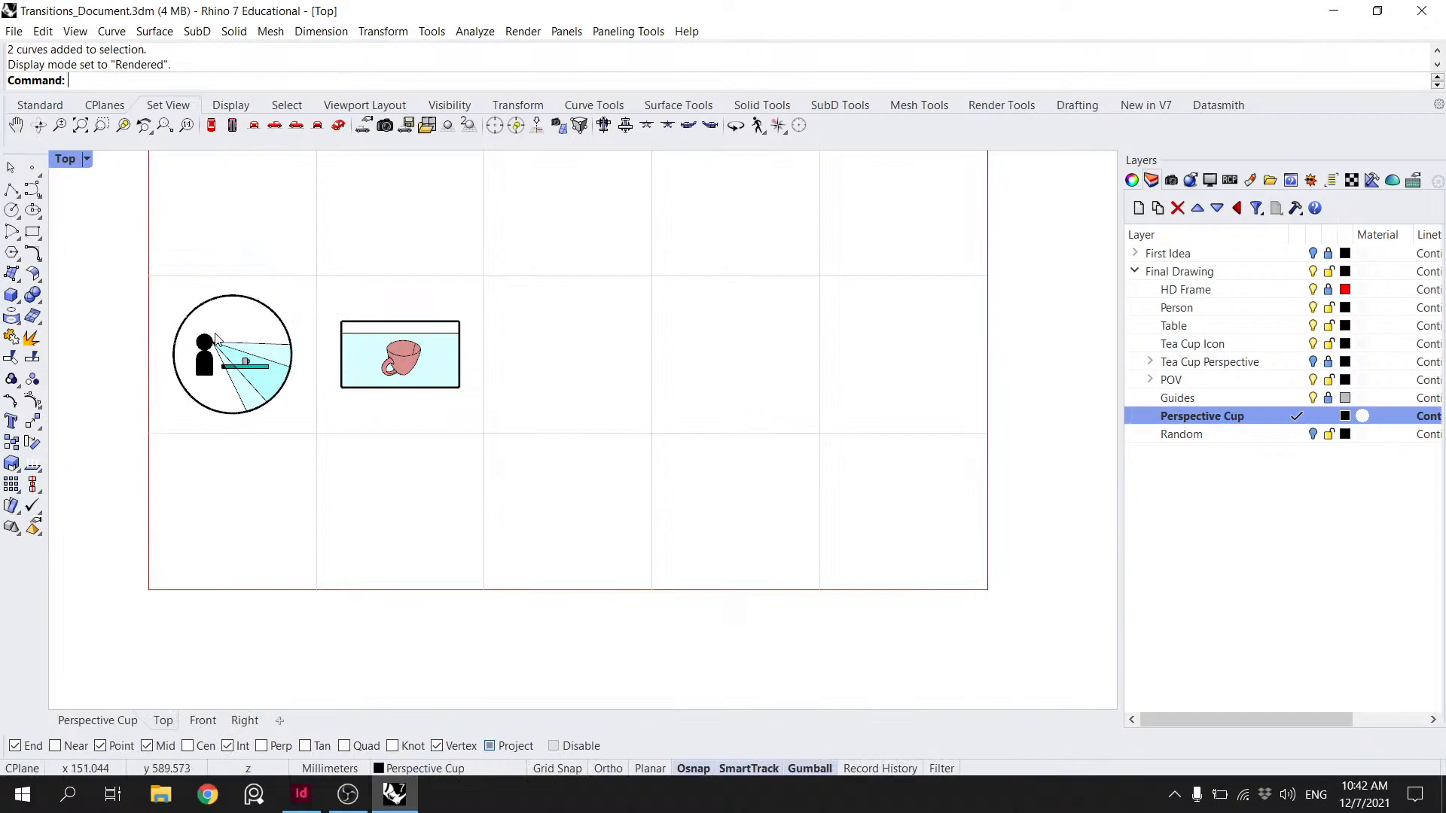
pyautogui.moveTo(586, 374); pyautogui.dragTo(567, 383, button='right')
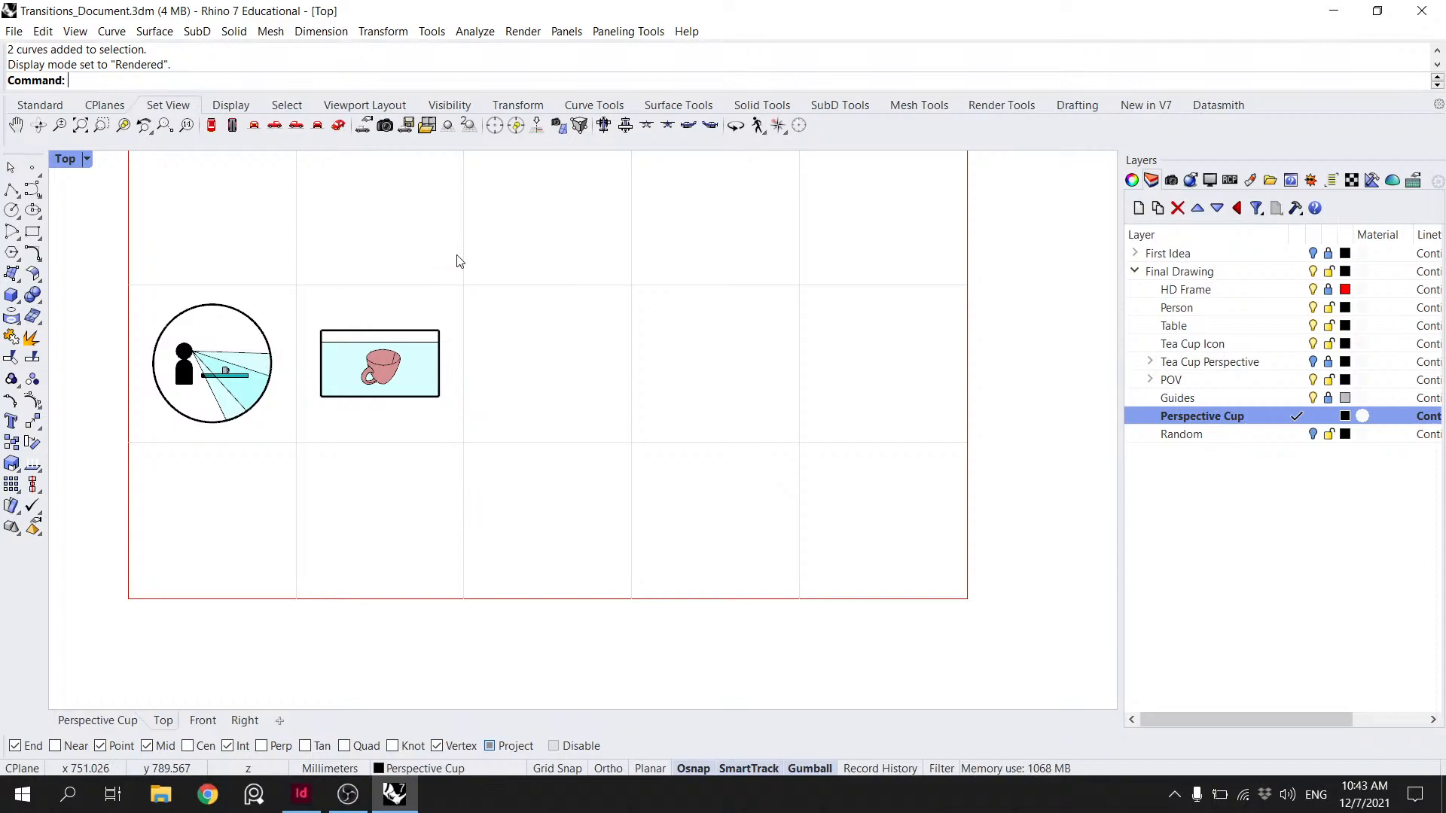
pyautogui.scroll(-3, 284, 365)
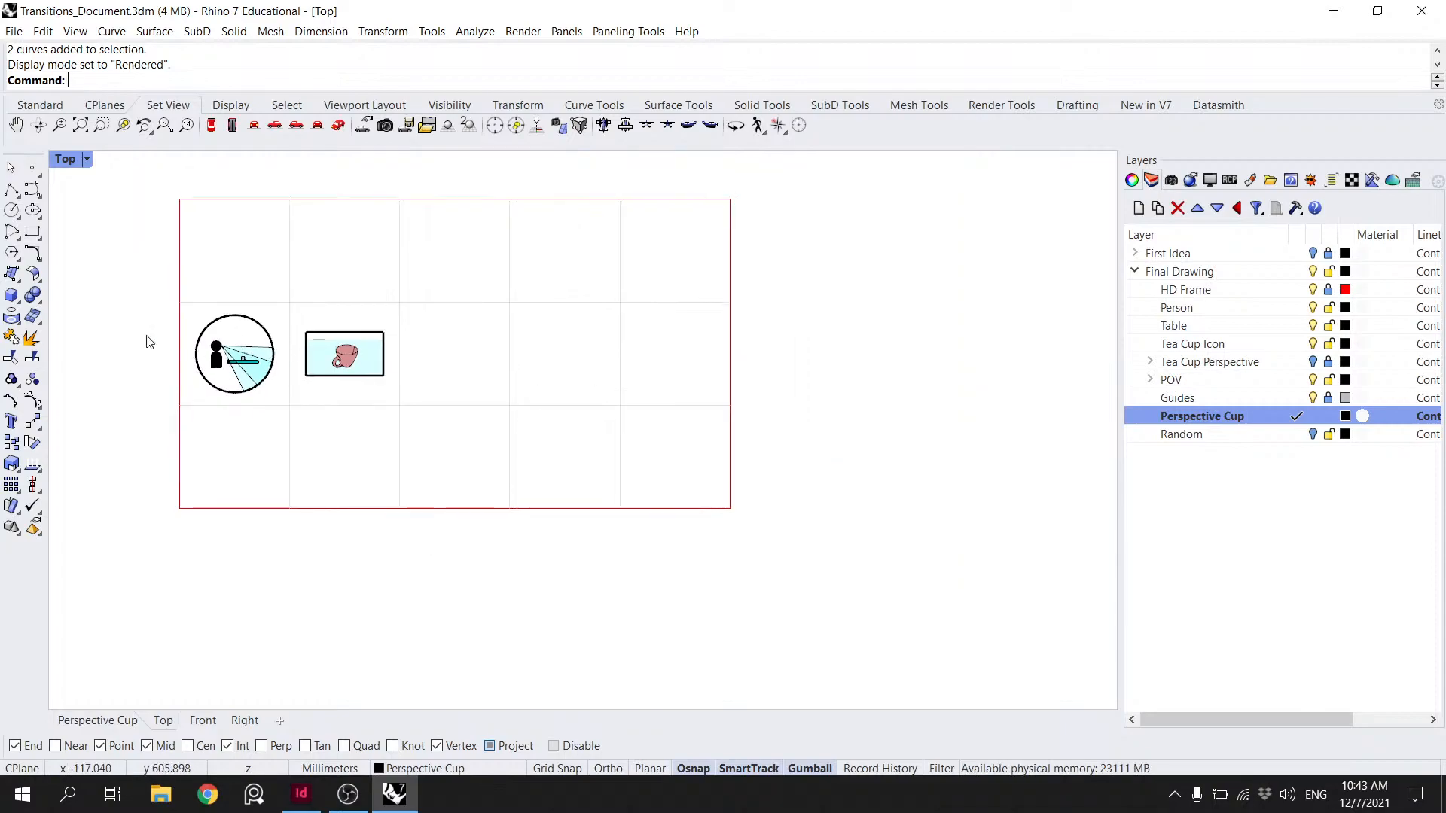
pyautogui.scroll(3, 158, 341)
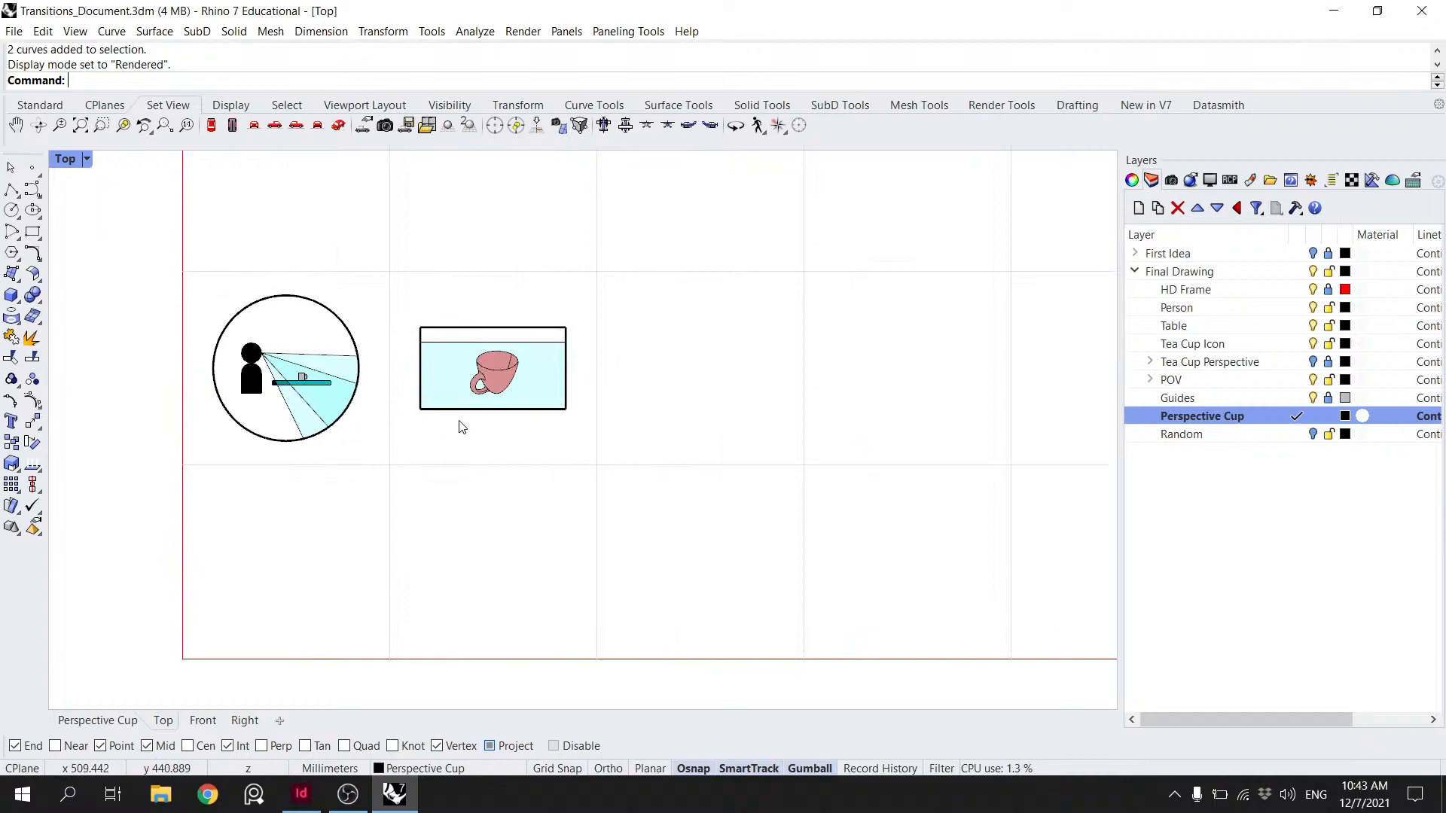
# - Move the bottom edge of the cup drawing's rectangular frame straight down, level with the bottom of the circle
pyautogui.click(479, 411)
pyautogui.click(506, 455)
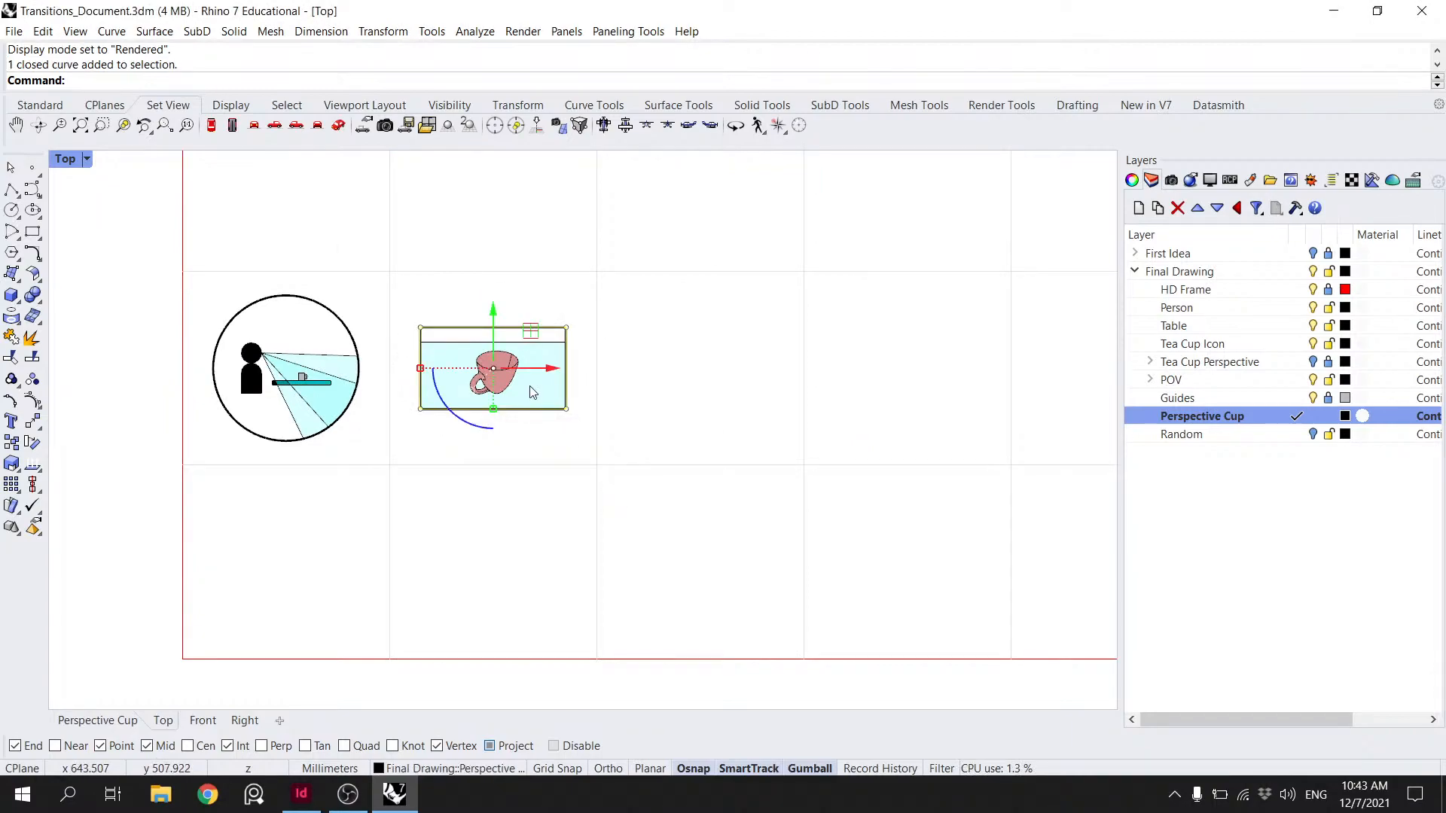
pyautogui.press('Escape')
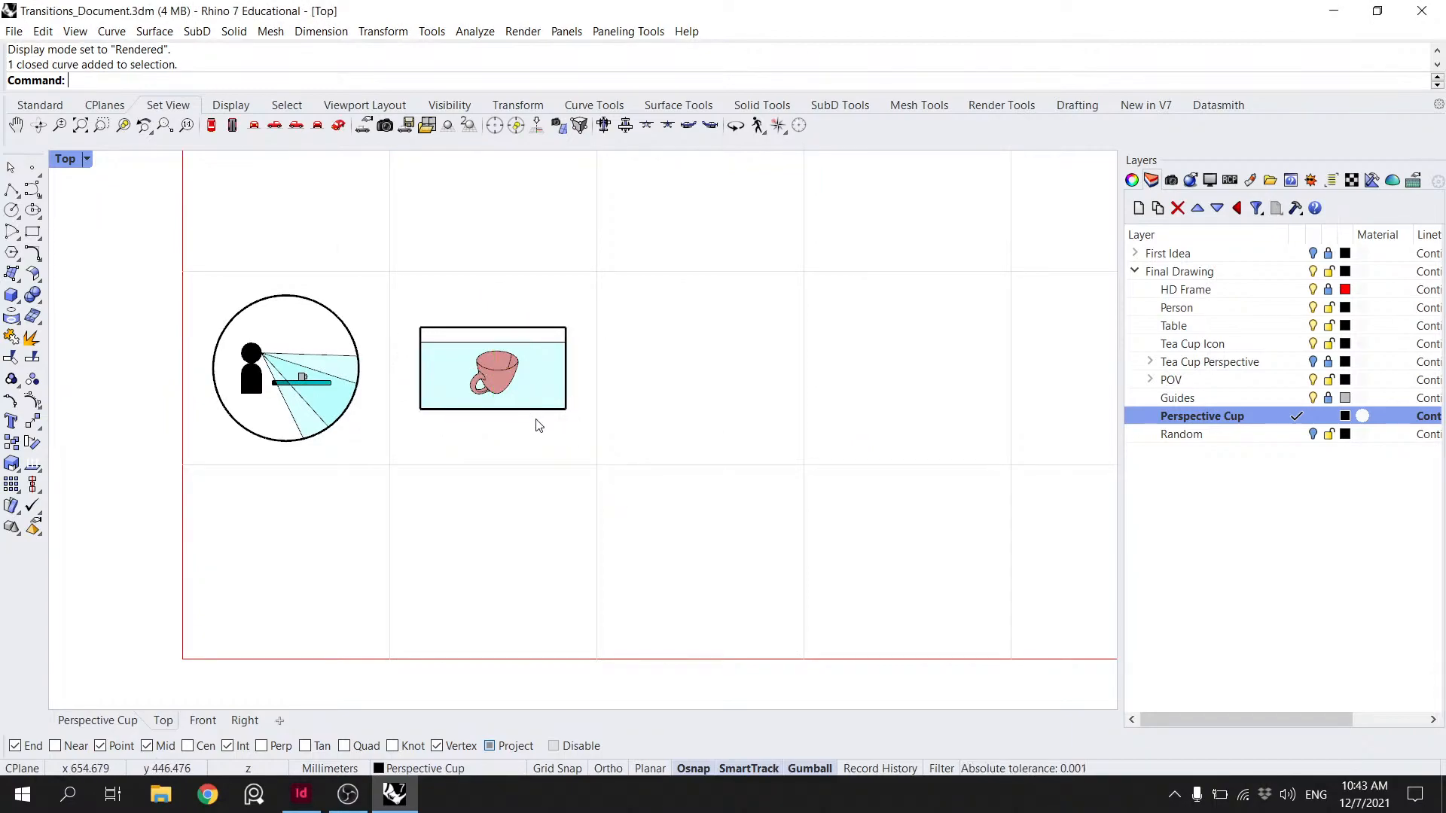
pyautogui.click(535, 410)
pyautogui.click(580, 473)
pyautogui.write('m')
pyautogui.press('Return')
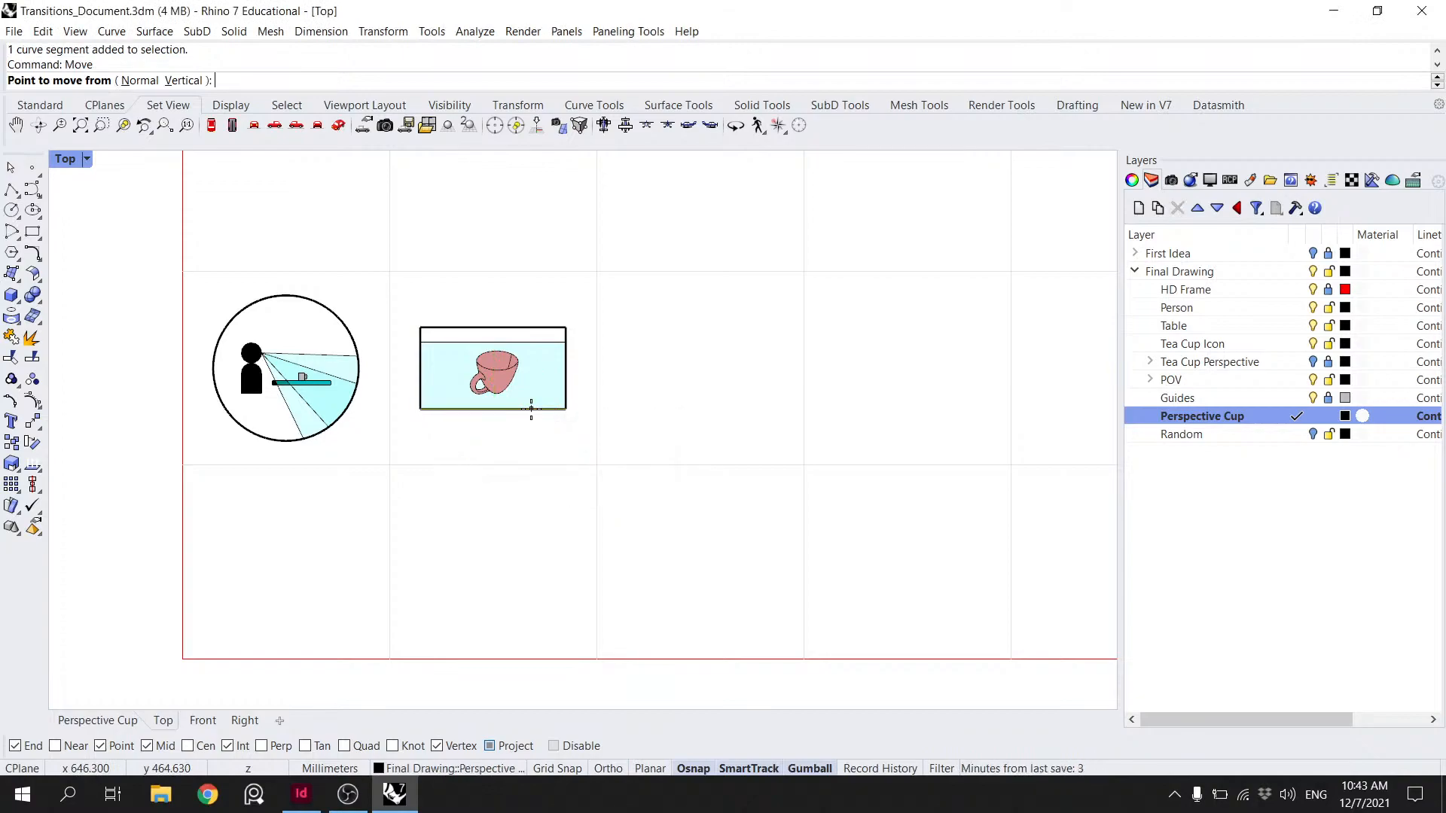
pyautogui.click(420, 410)
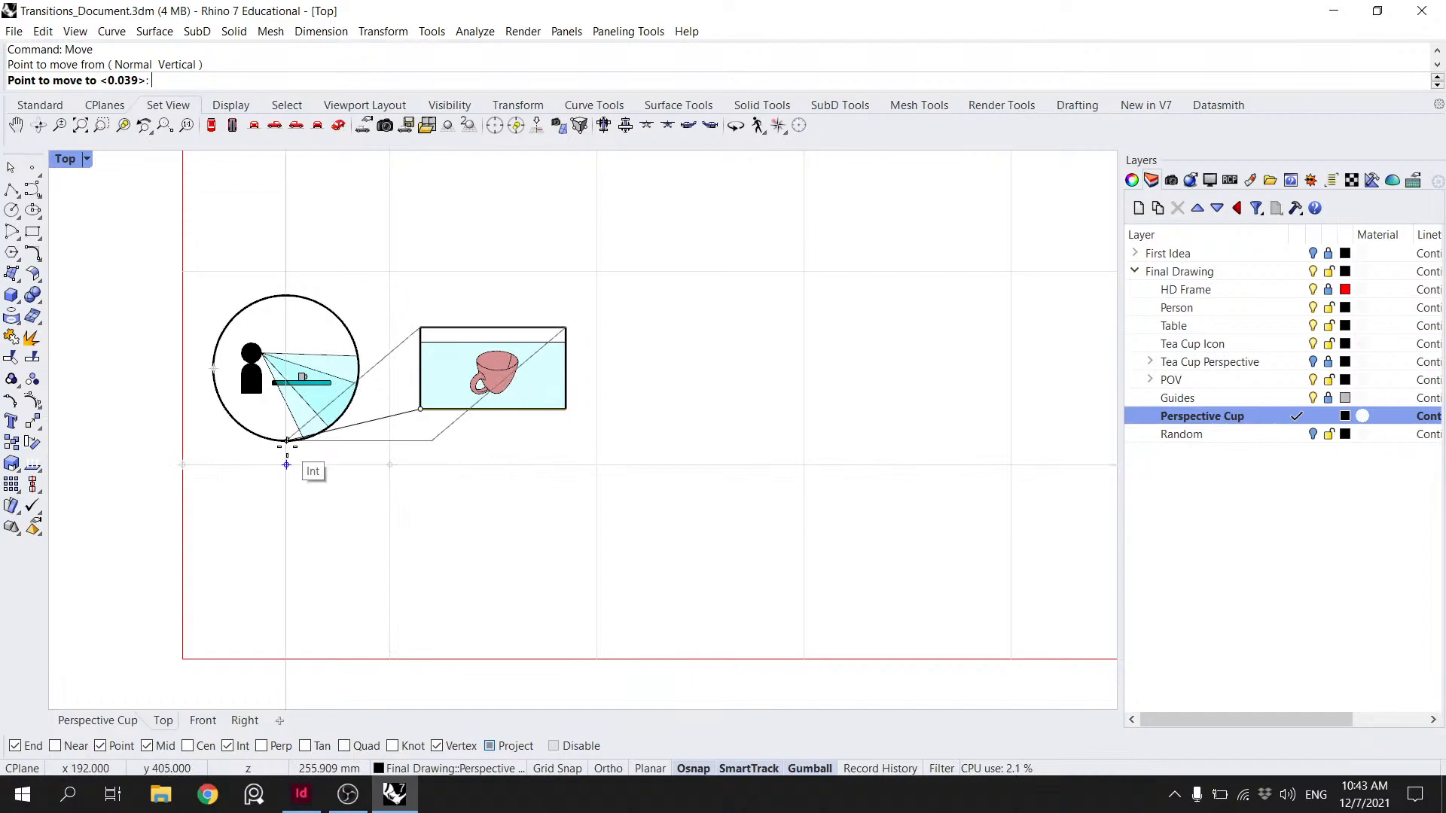
pyautogui.click(421, 441)
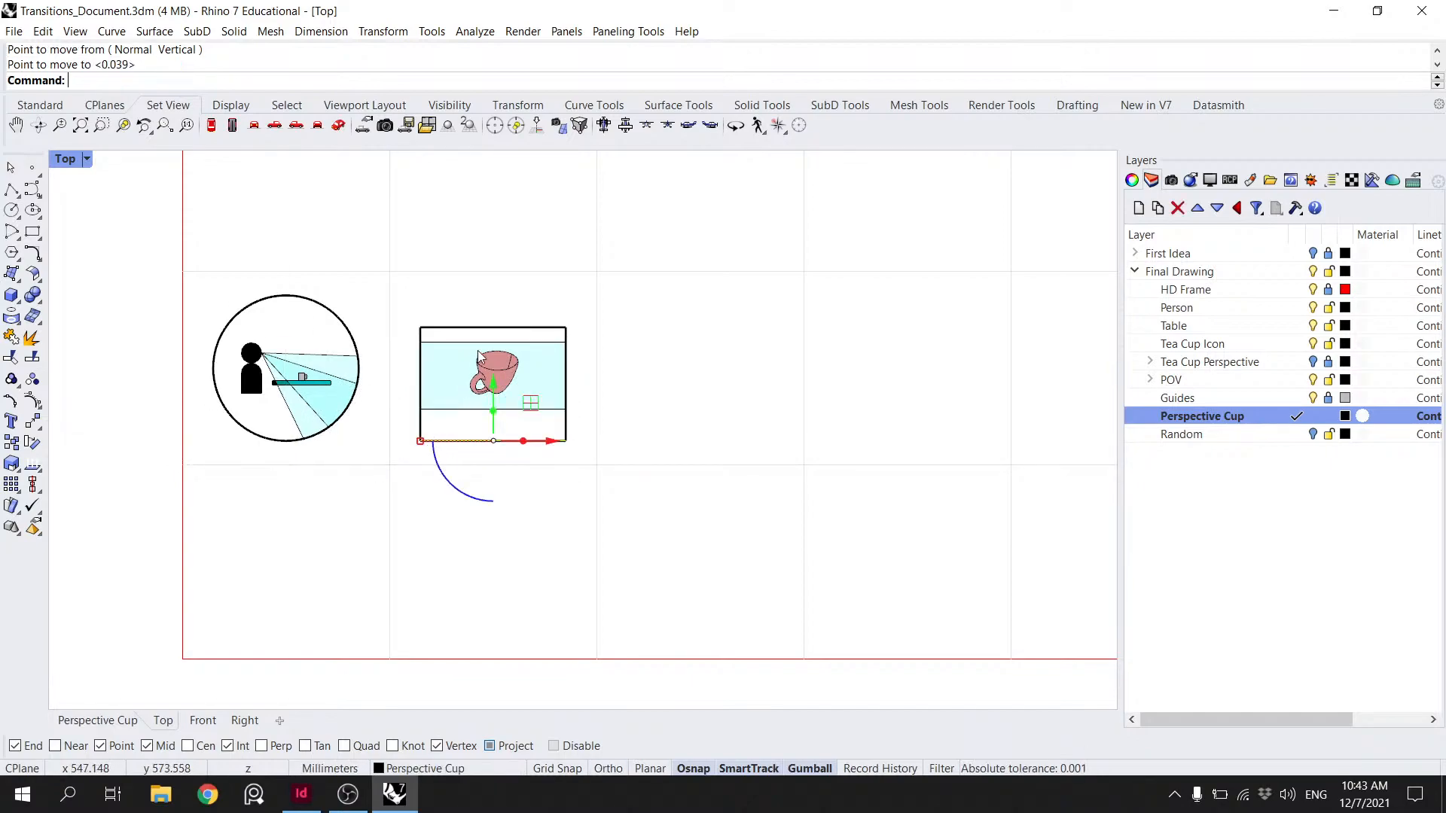
# - Move the top edge of the cup drawing's frame straight up, level with the top of the circle
pyautogui.keyDown('ctrl'); pyautogui.keyDown('shift'); pyautogui.click(467, 335); pyautogui.keyUp('shift'); pyautogui.keyUp('ctrl')
pyautogui.write('m')
pyautogui.press('Return')
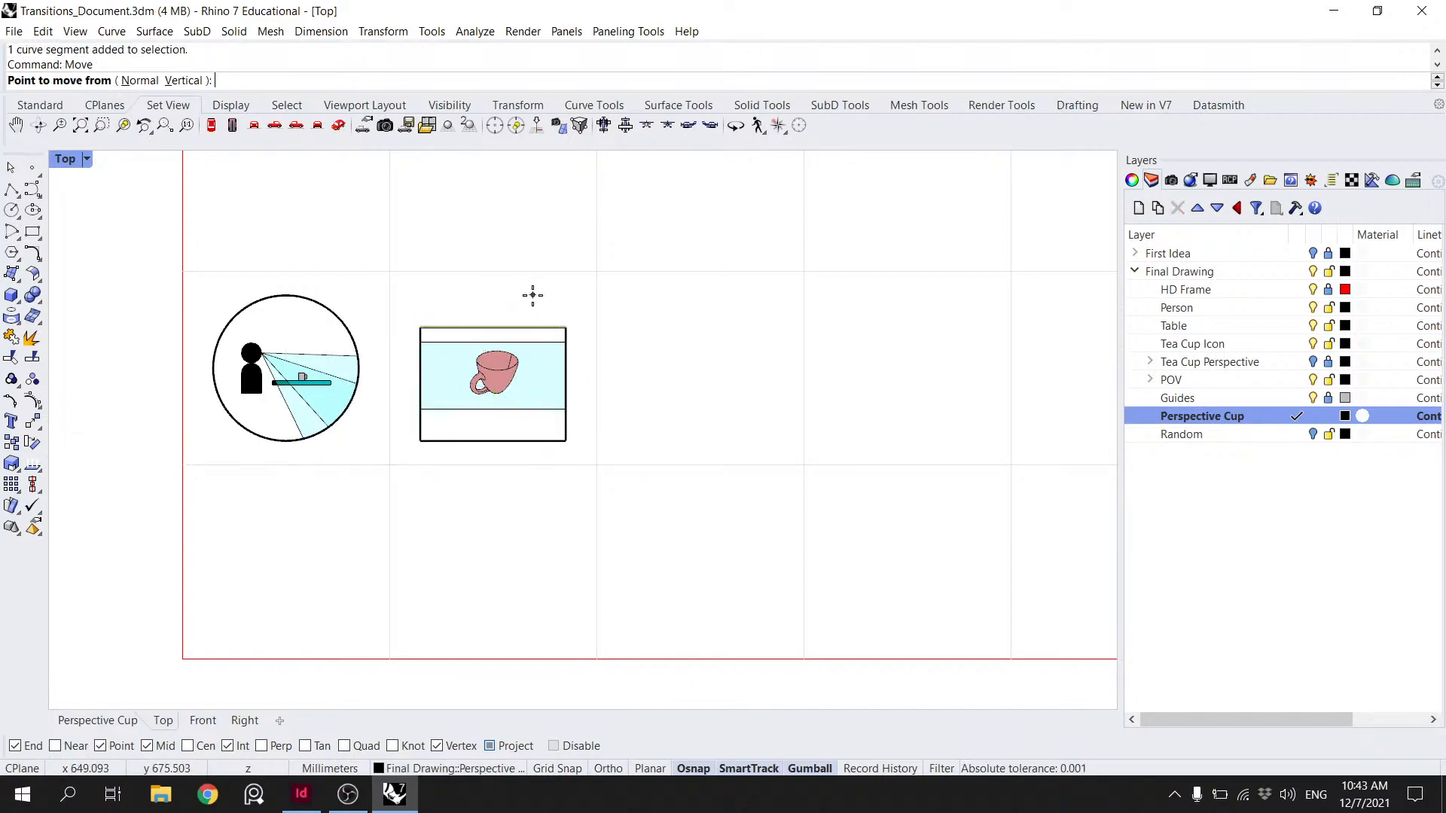
pyautogui.click(420, 328)
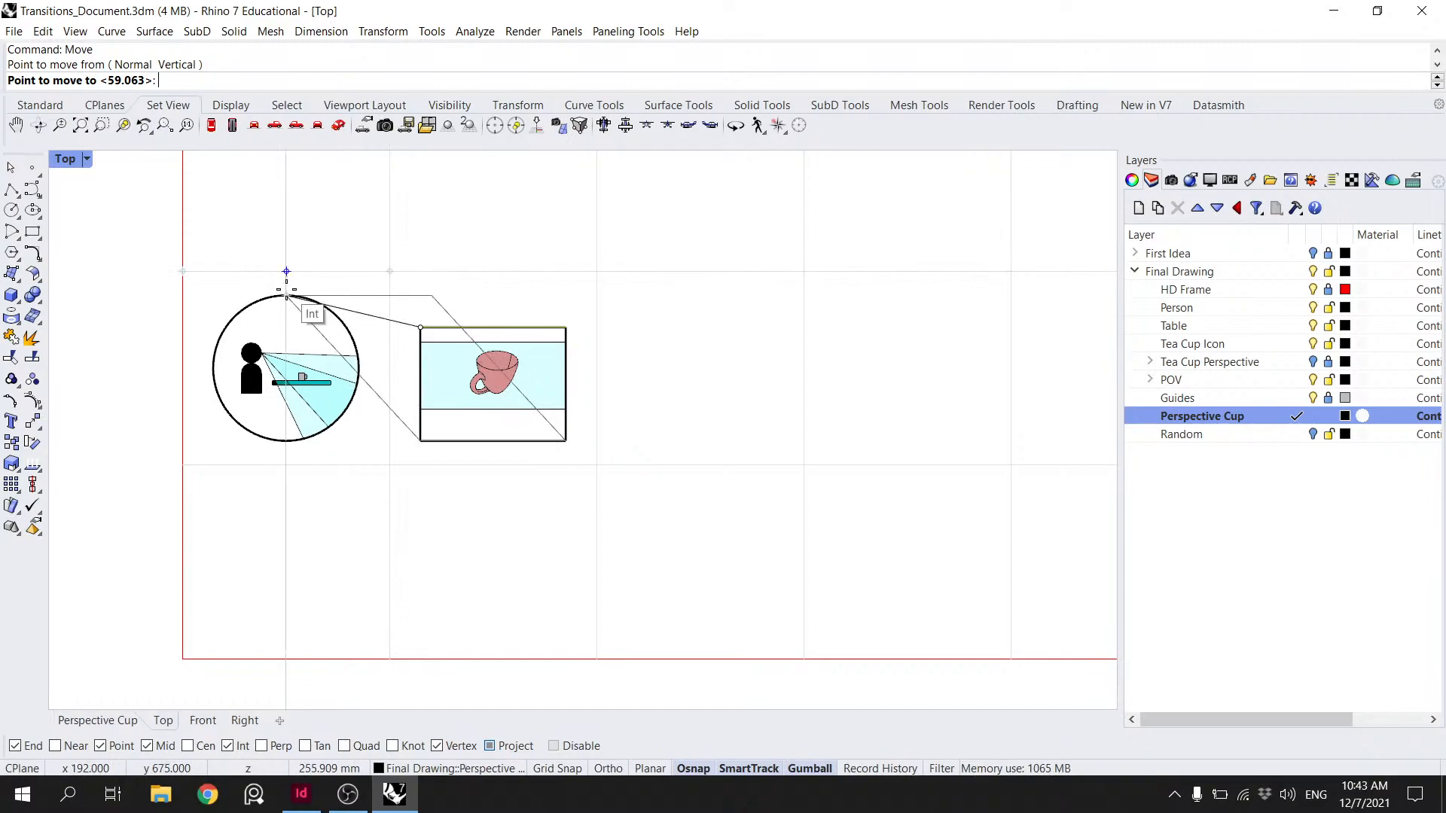
pyautogui.click(419, 294)
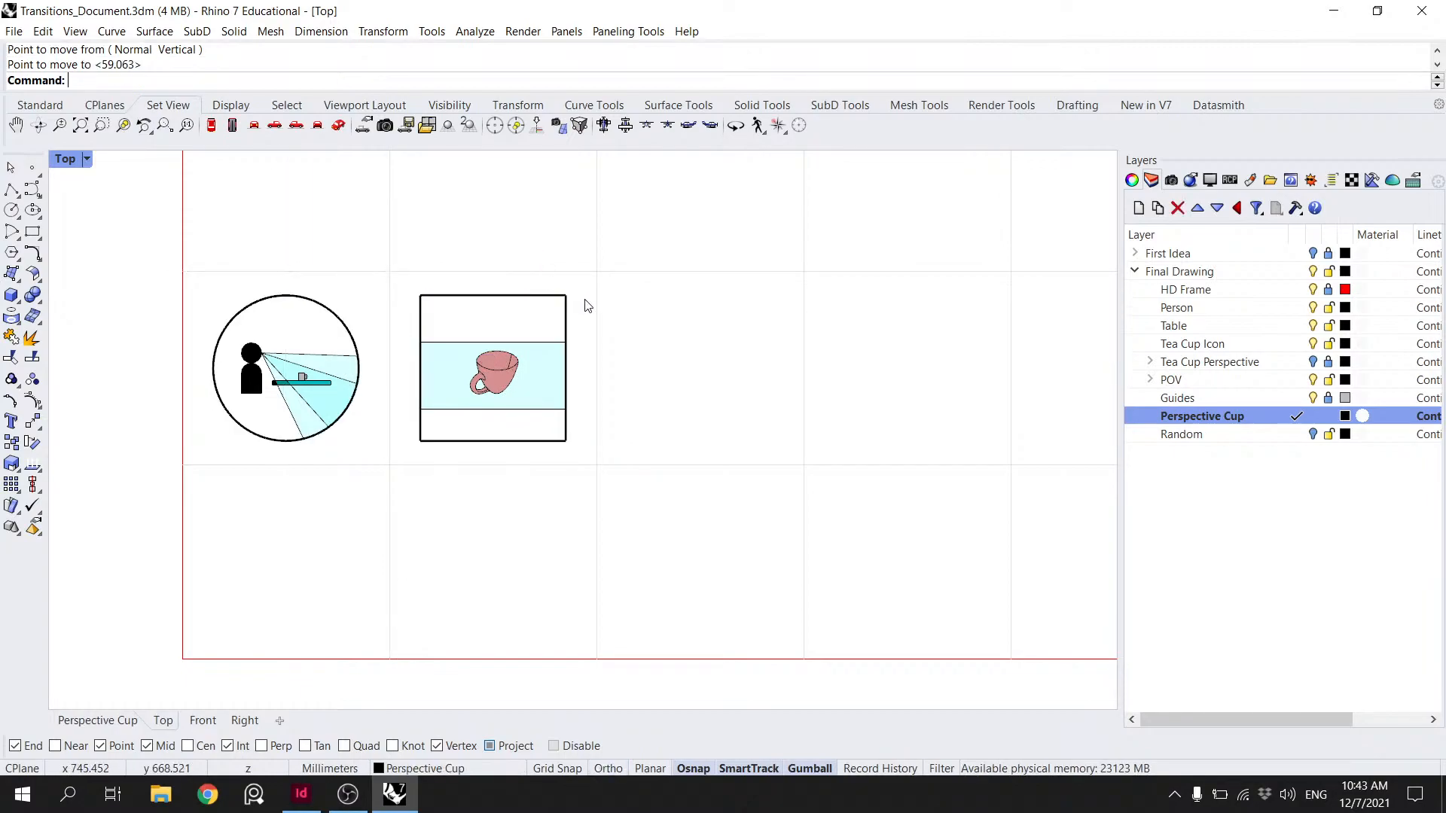
# - Undo the moves of the cup frame's top and bottom edges
pyautogui.scroll(-2, 587, 305)
pyautogui.scroll(-2, 580, 319)
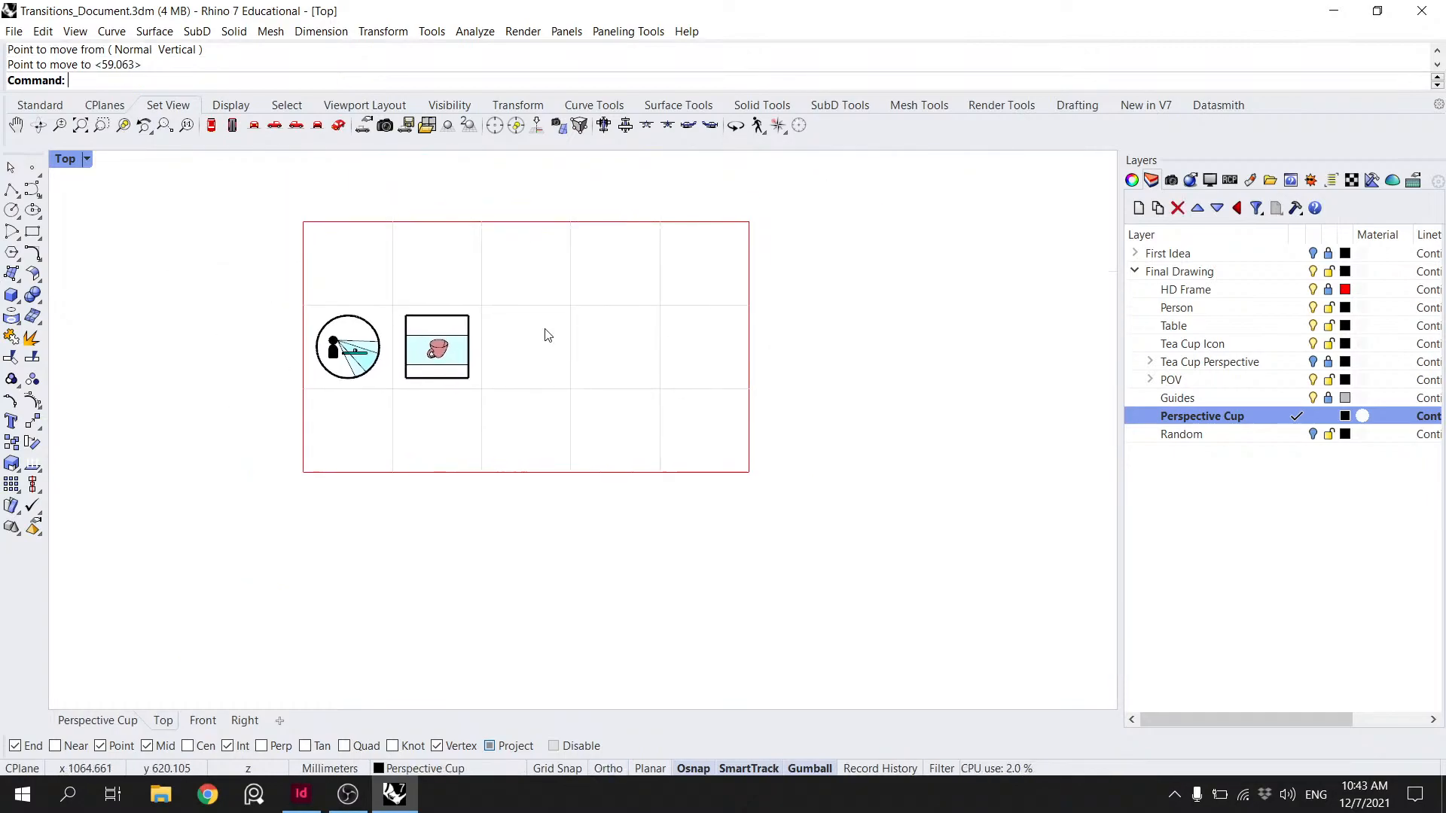
pyautogui.hotkey('ctrl', 'z')
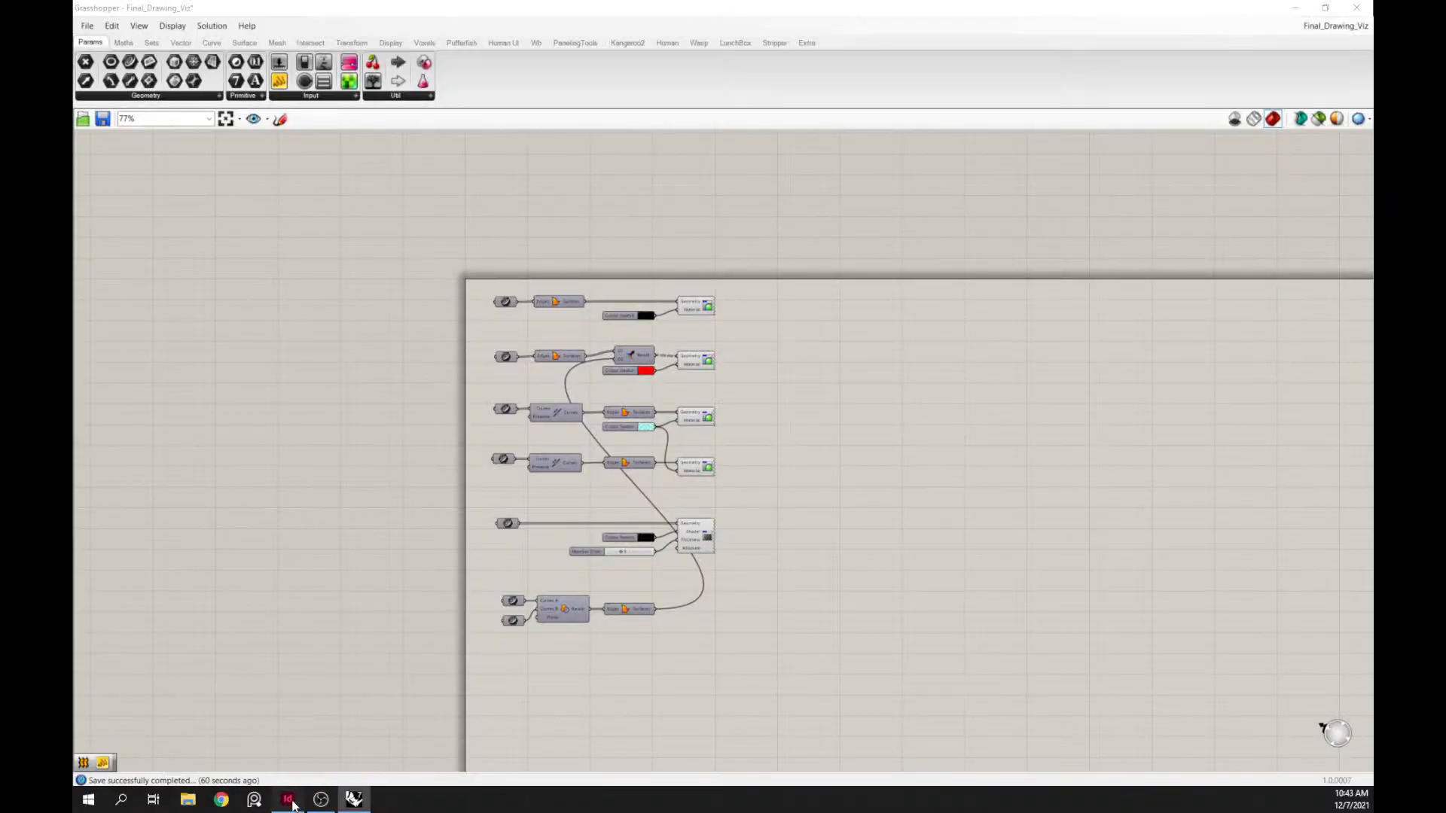
# - Switch to InDesign and examine the hand-drawn storyboard sketches of the presentation in full-screen presentation mode
pyautogui.click(291, 801)
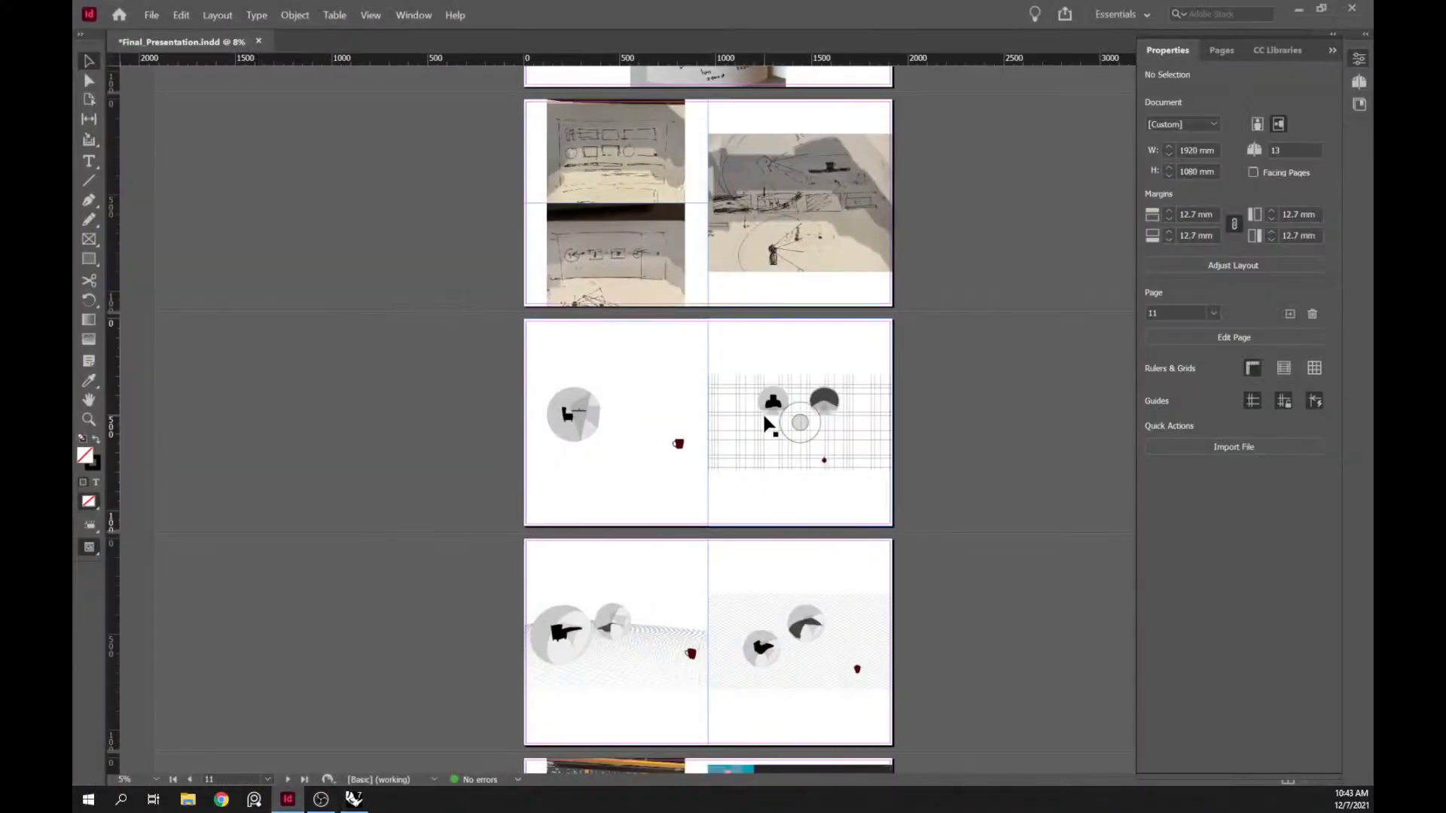
pyautogui.scroll(5, 761, 173)
pyautogui.hotkey('shift', 'w')
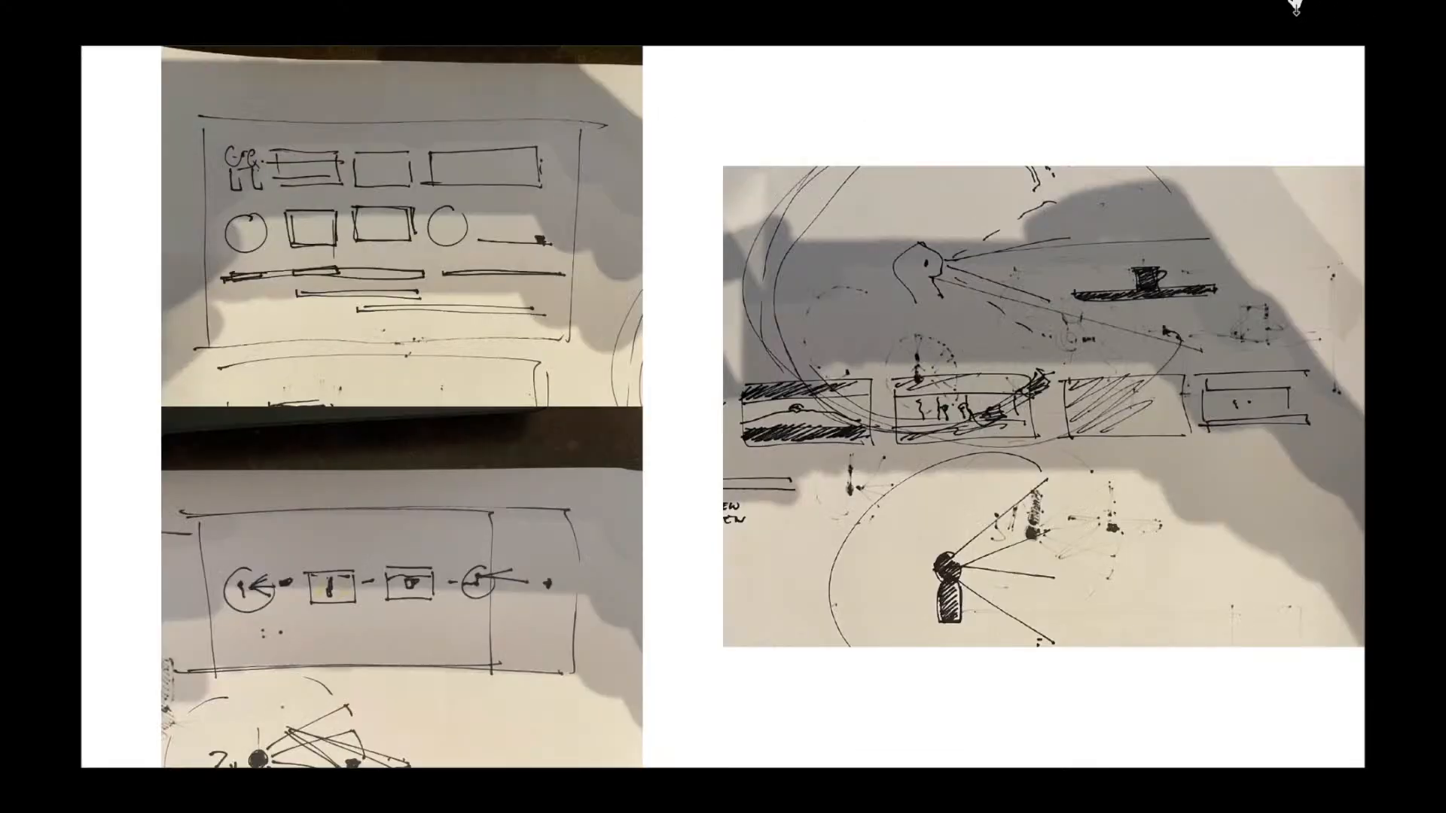
pyautogui.click(1123, 101)
pyautogui.press('Escape')
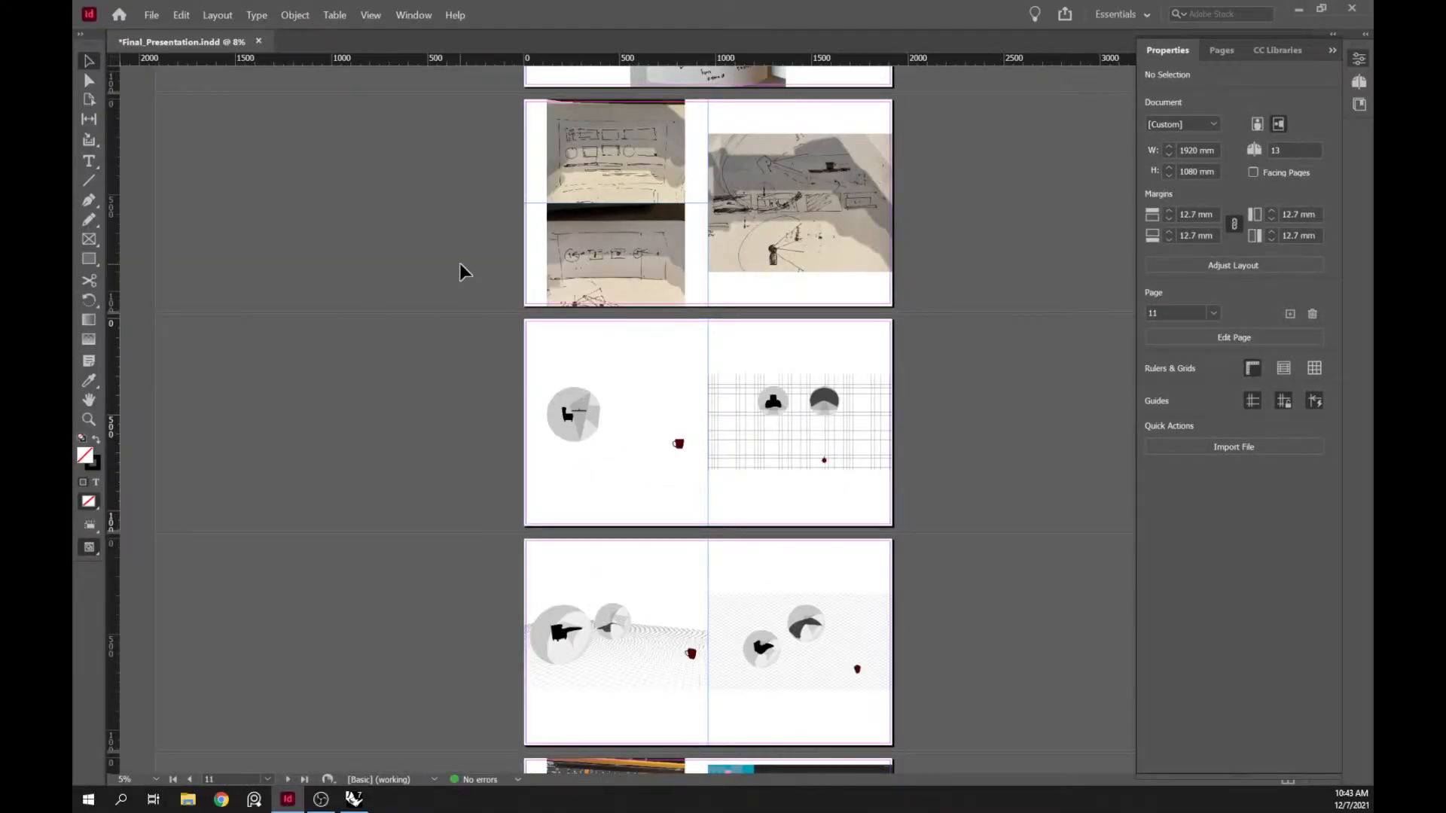
pyautogui.hotkey('shift', 'w')
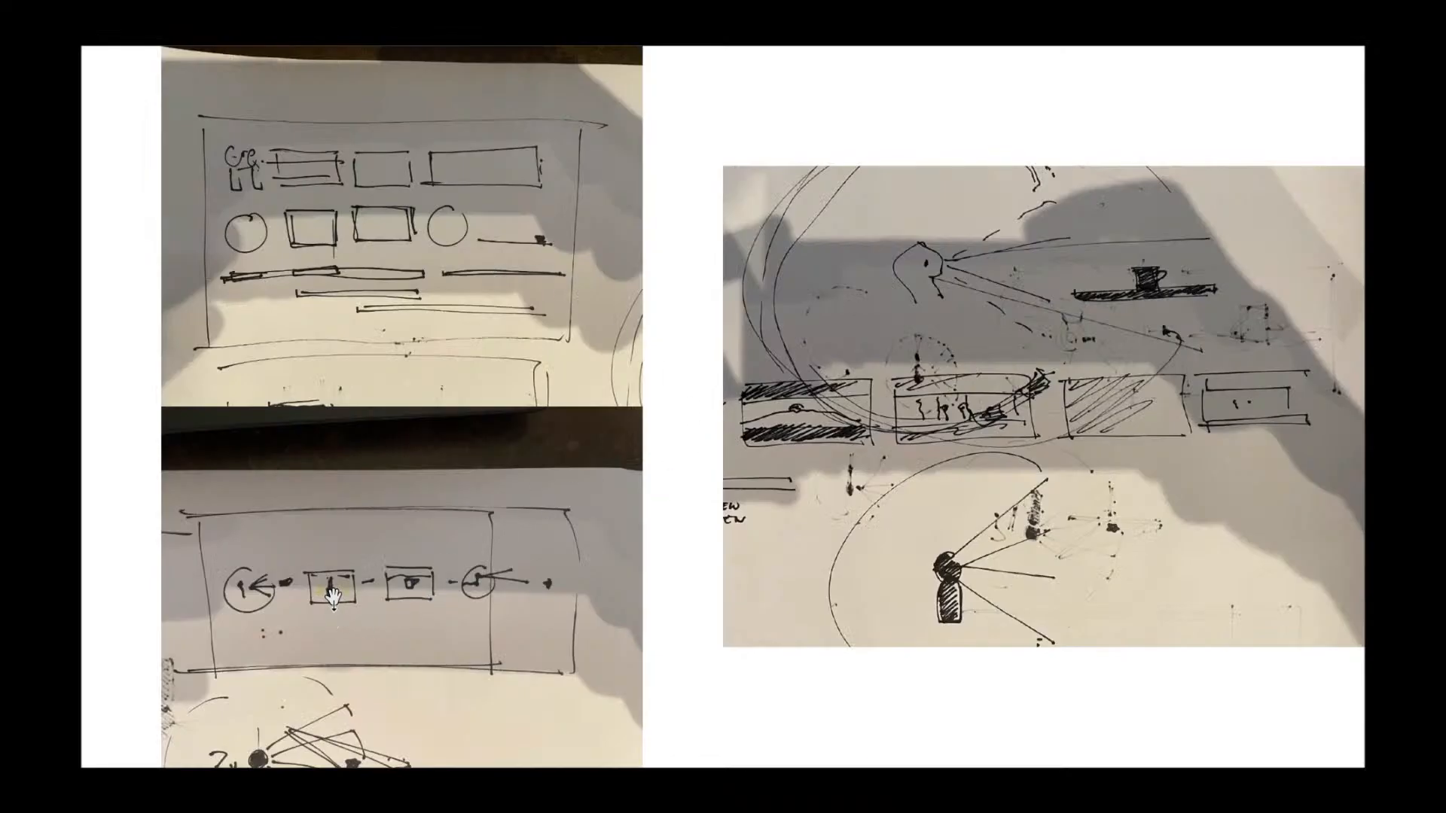
pyautogui.press('Escape')
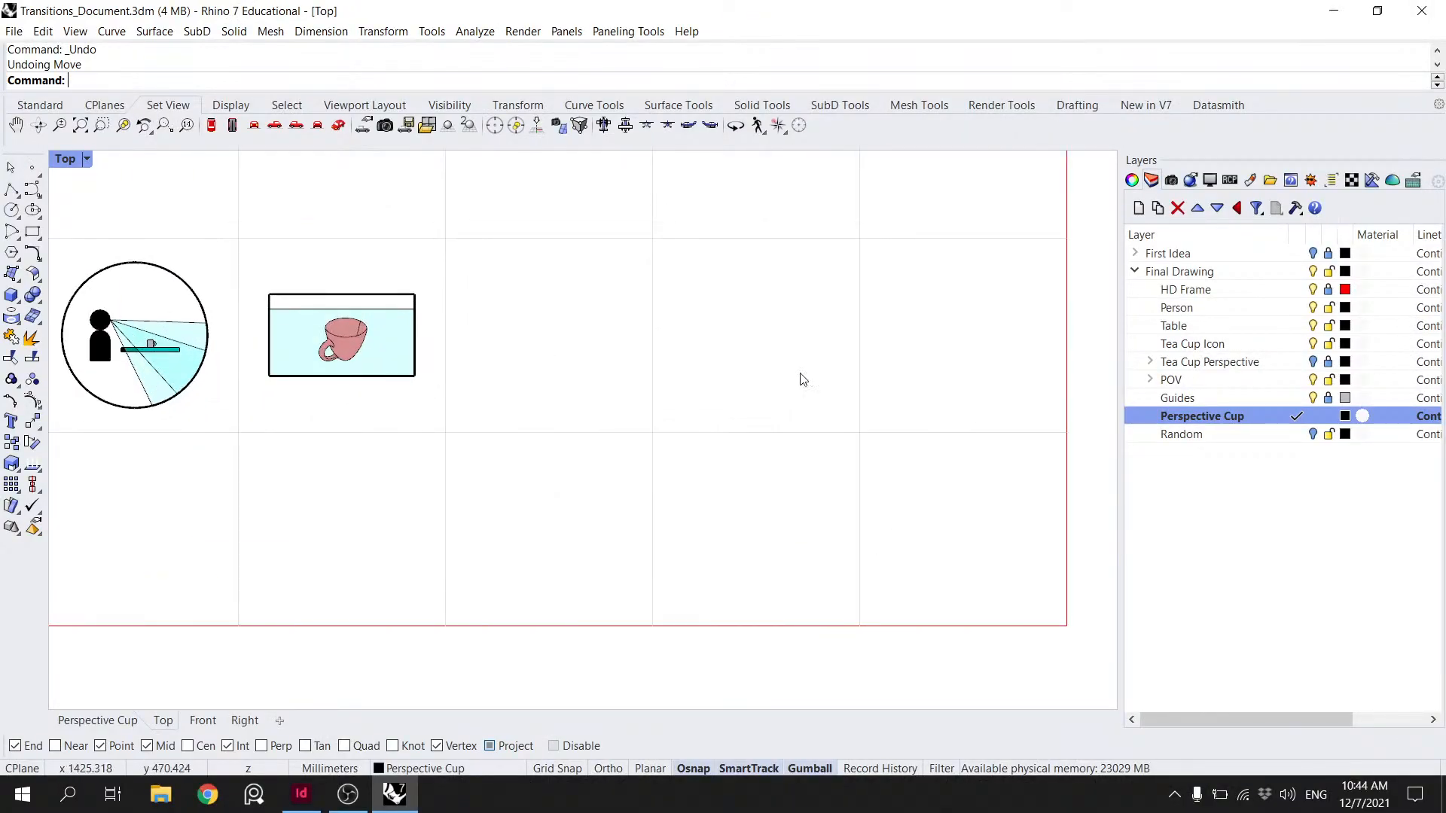
# - Rename the Perspective Cup layer as Perspective Cup Table
pyautogui.doubleClick(1221, 418)
pyautogui.click(1240, 422)
pyautogui.write('Table')
pyautogui.press('Return')
# - Duplicate the Perspective Cup Table layer with its objects and name the copy Perspective Cup Desert
pyautogui.rightClick(1240, 422)
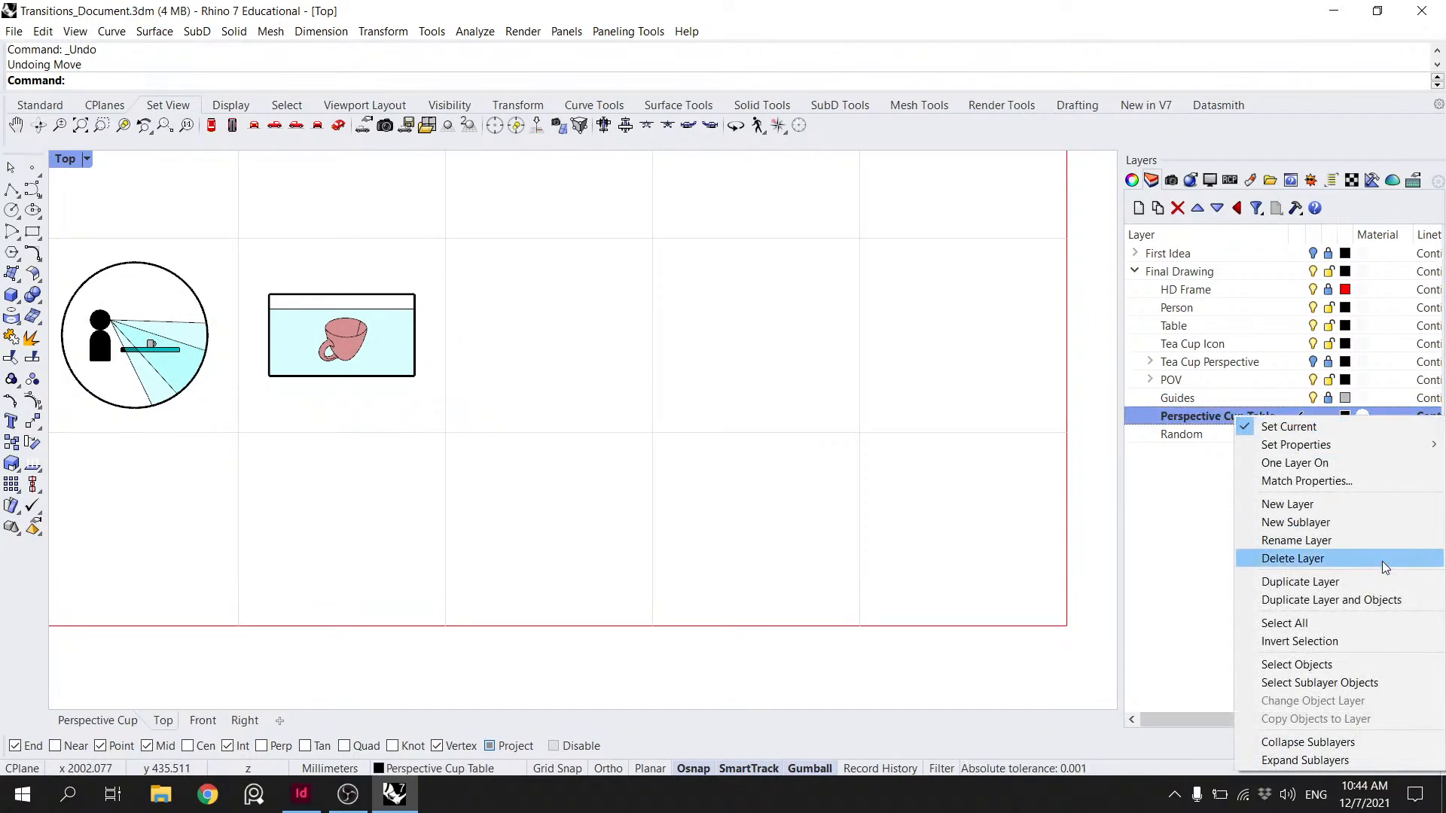
pyautogui.click(1326, 582)
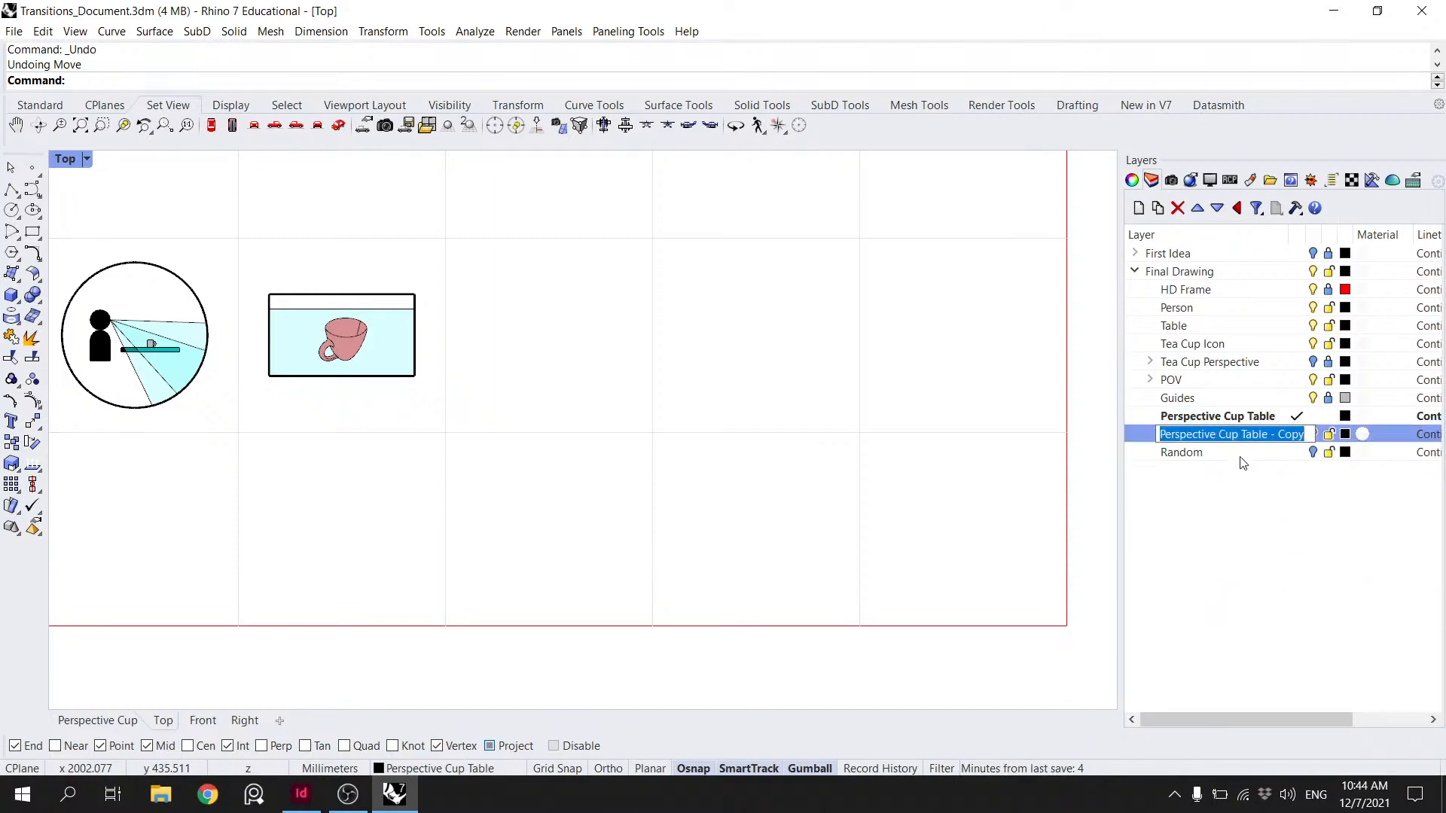
pyautogui.write('Perspectiv')
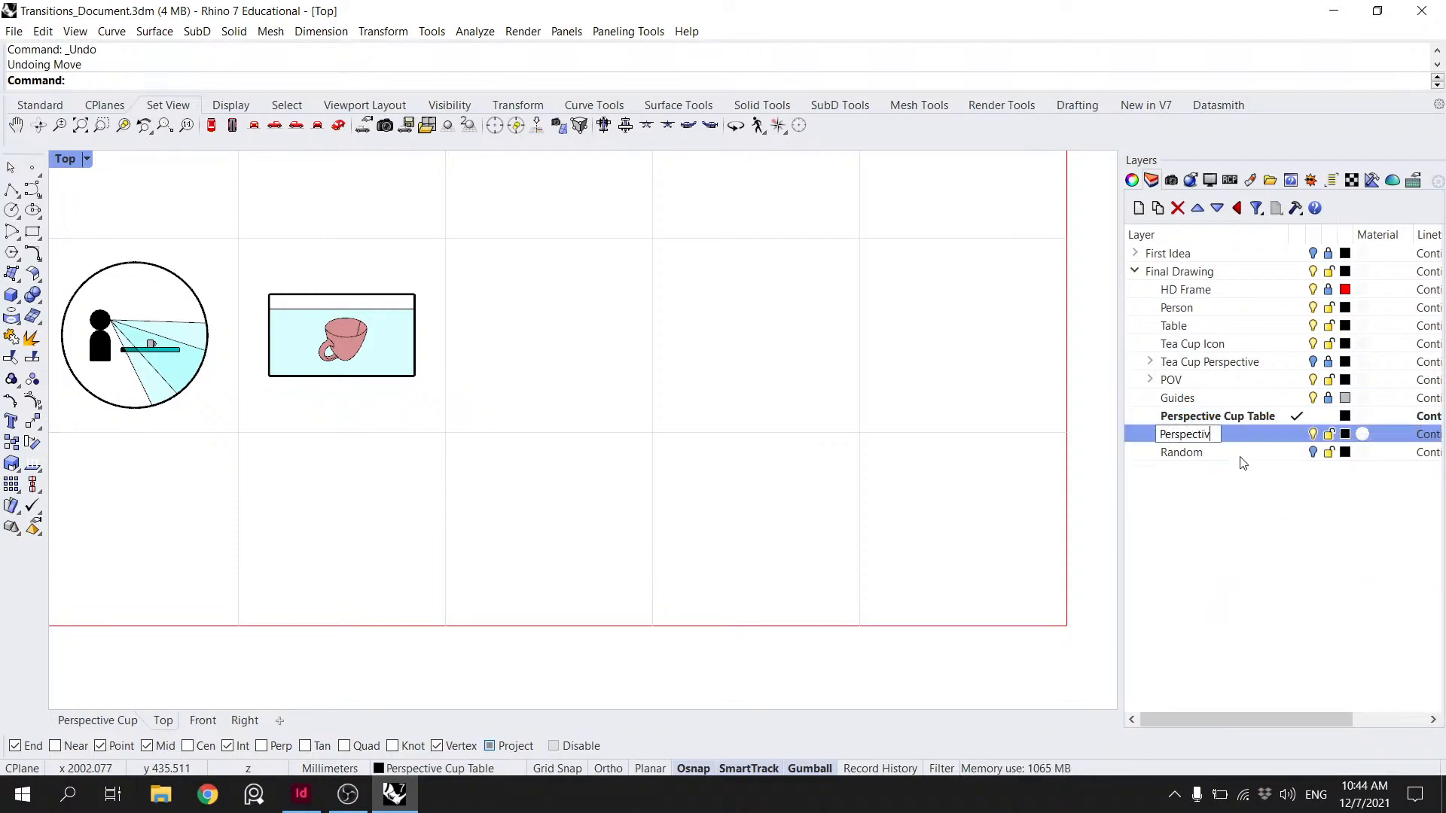
pyautogui.write('e Cup ')
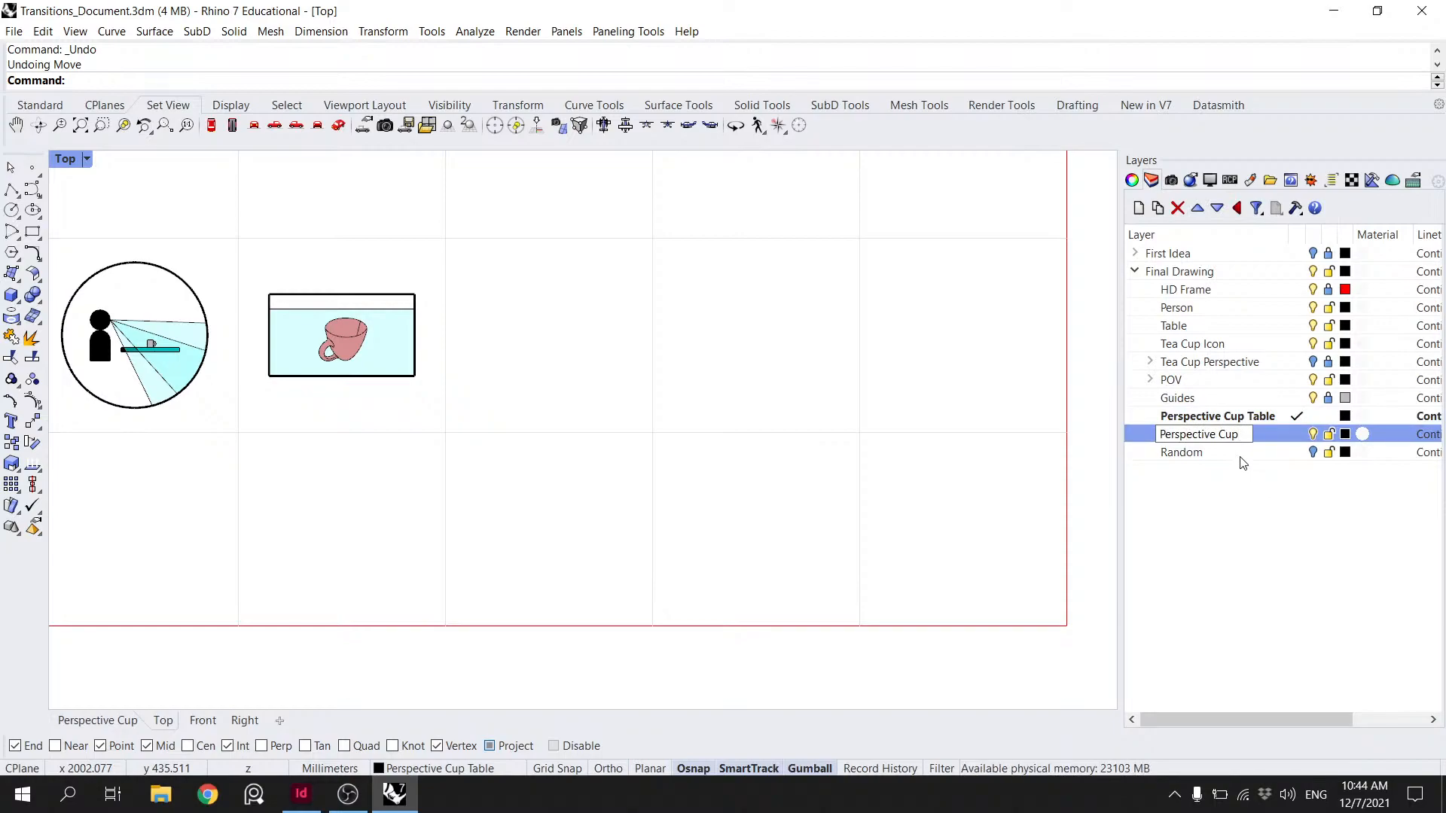
pyautogui.write('Desert')
pyautogui.press('Return')
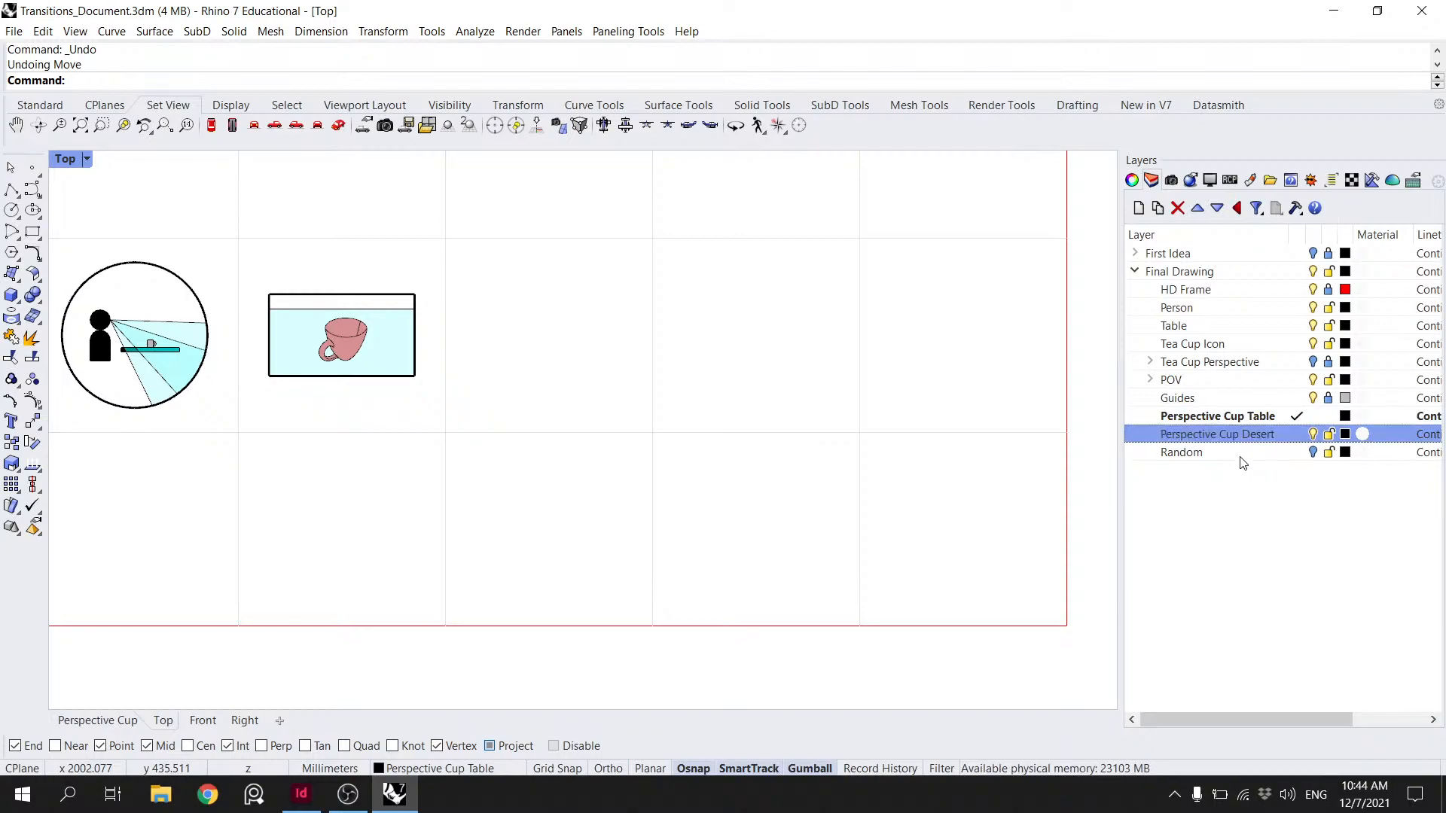
# - Create a new layer named Perspective Cup alongside the Perspective Cup Table layer
pyautogui.click(1217, 417)
pyautogui.click(1137, 208)
pyautogui.write('Perspe')
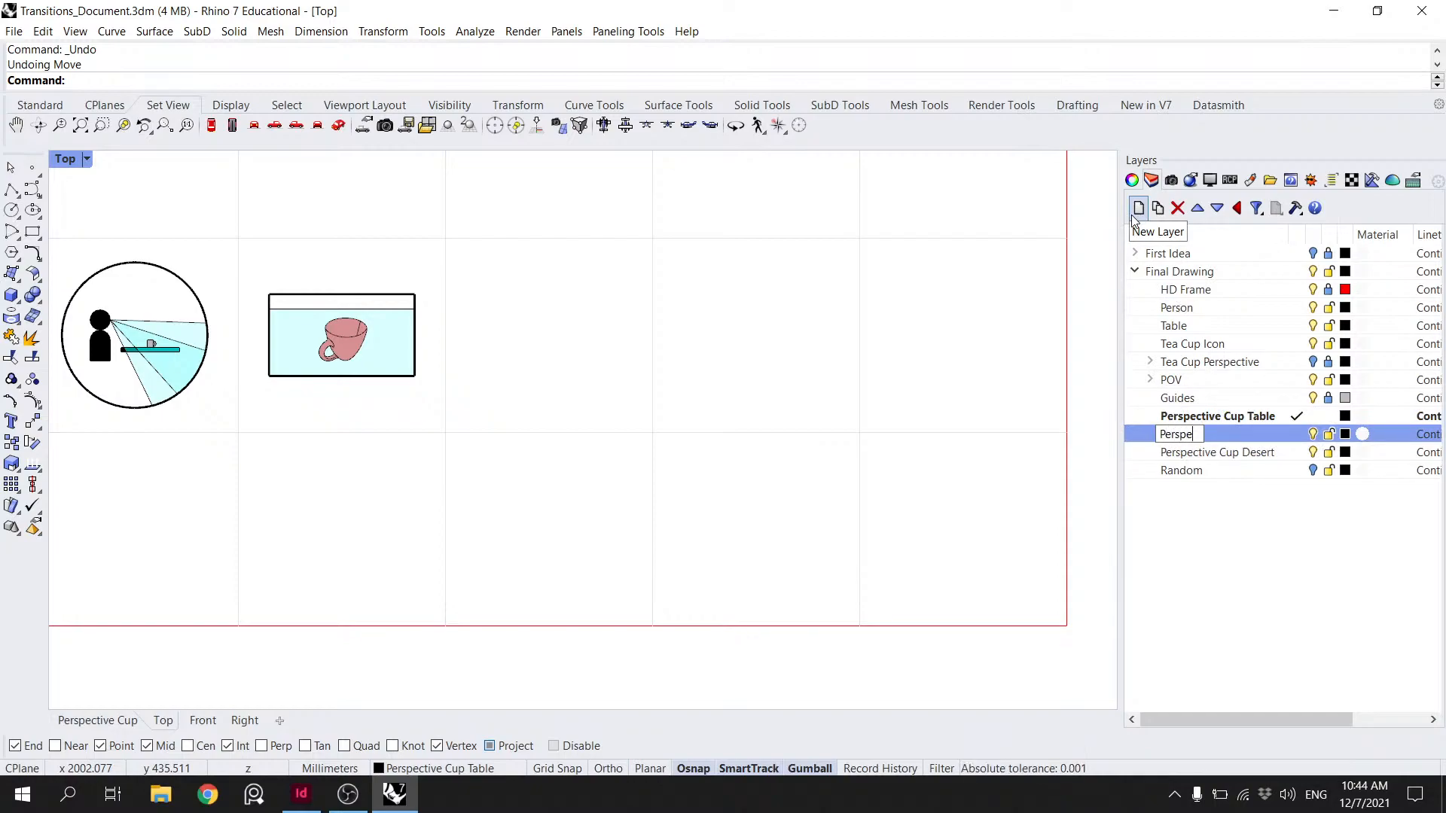
pyautogui.write('ctive Cup')
pyautogui.press('Return')
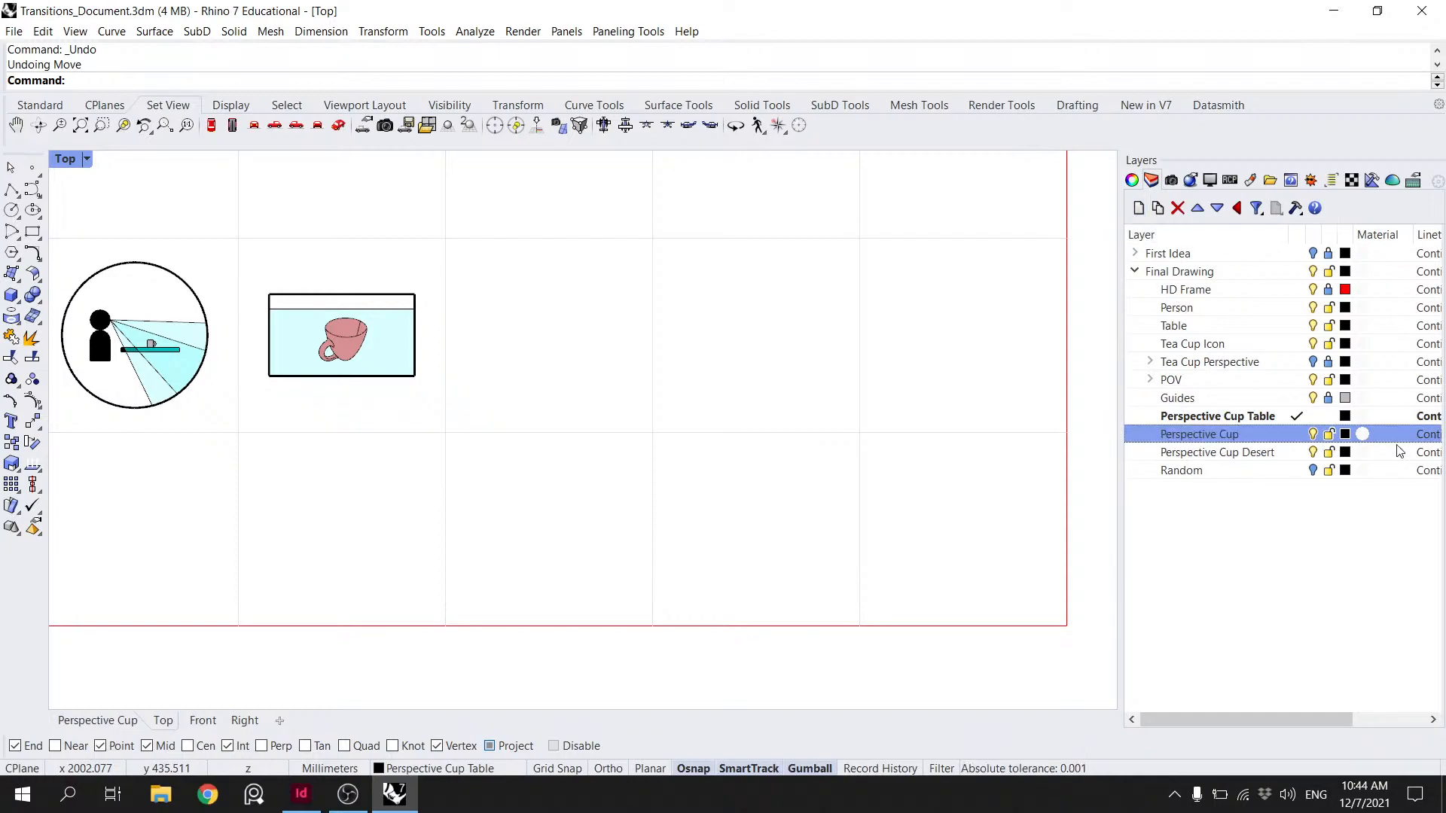
# - Nest the Perspective Cup Table and Perspective Cup Desert layers under the Perspective Cup layer
pyautogui.click(1299, 420)
pyautogui.keyDown('shift'); pyautogui.click(1259, 452); pyautogui.keyUp('shift')
pyautogui.click(1245, 452)
pyautogui.keyDown('ctrl'); pyautogui.click(1232, 415); pyautogui.keyUp('ctrl')
pyautogui.moveTo(1226, 418); pyautogui.dragTo(1211, 429)
# - Shorten the two sublayer names to Table and Desert, and save the file
pyautogui.click(1214, 433)
pyautogui.click(1250, 436)
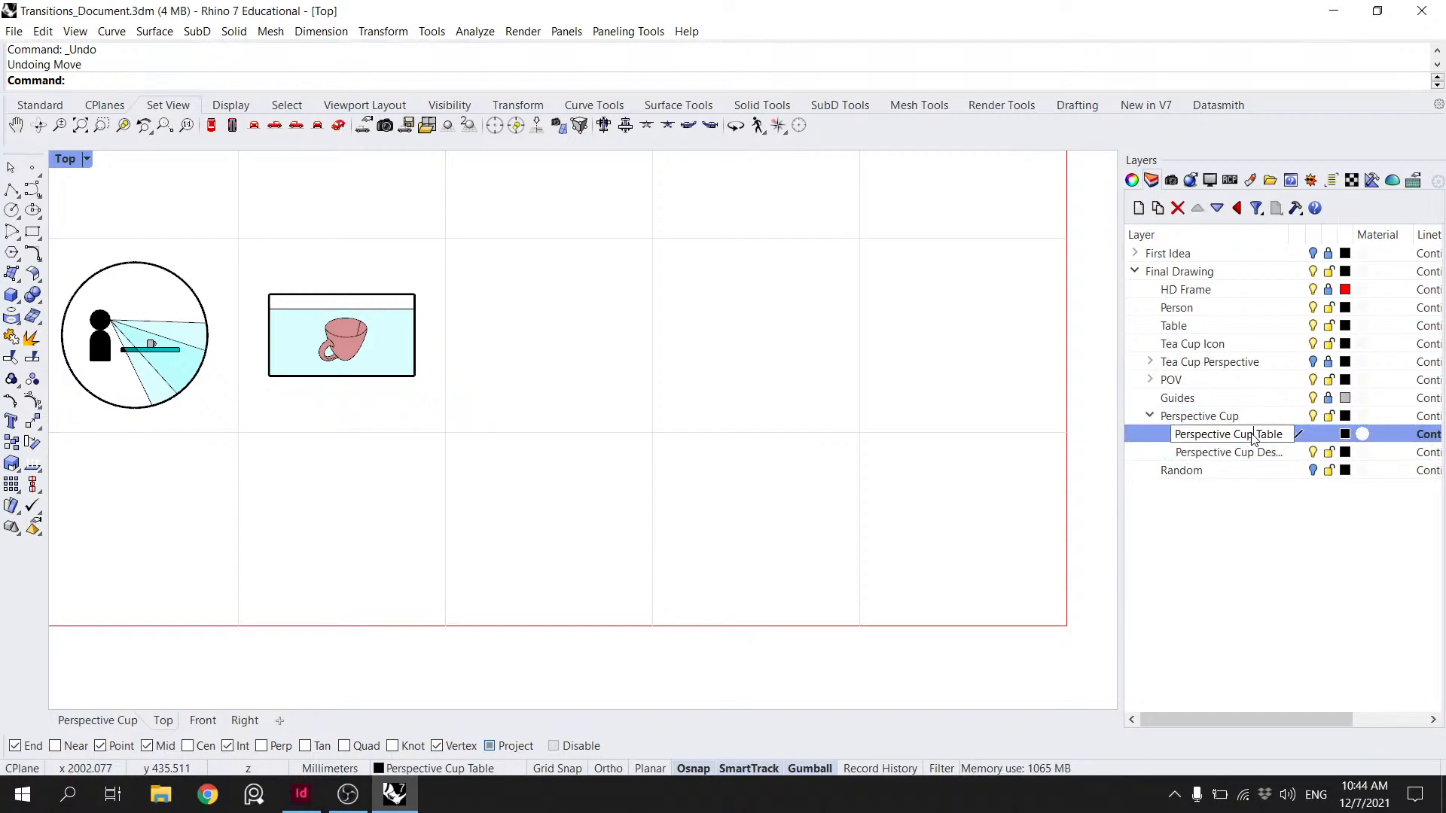
pyautogui.hotkey('shift', 'Home')
pyautogui.press('BackSpace')
pyautogui.click(1230, 453)
pyautogui.click(1244, 452)
pyautogui.click(1254, 452)
pyautogui.hotkey('shift', 'Home')
pyautogui.press('BackSpace')
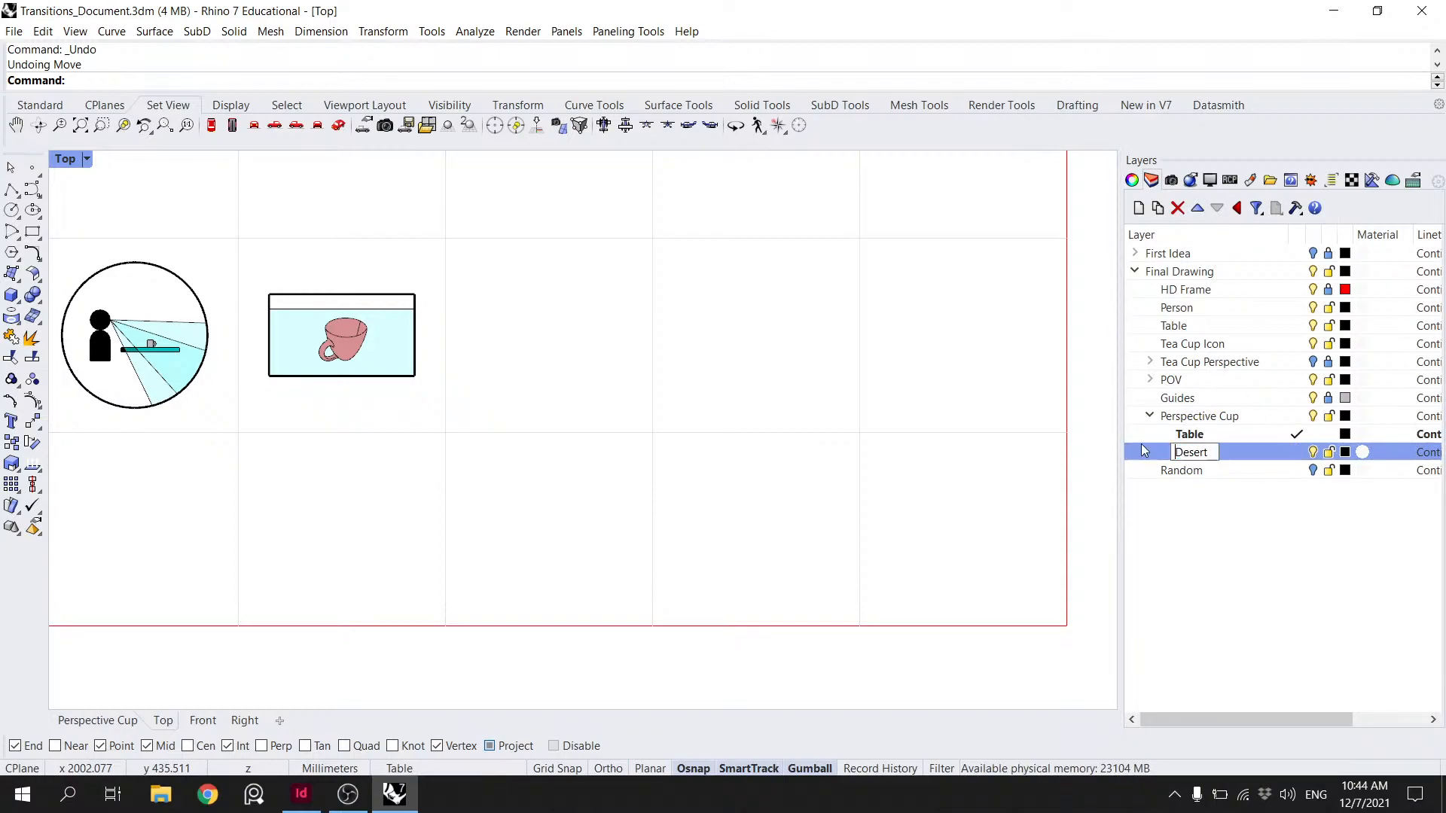
pyautogui.click(1199, 441)
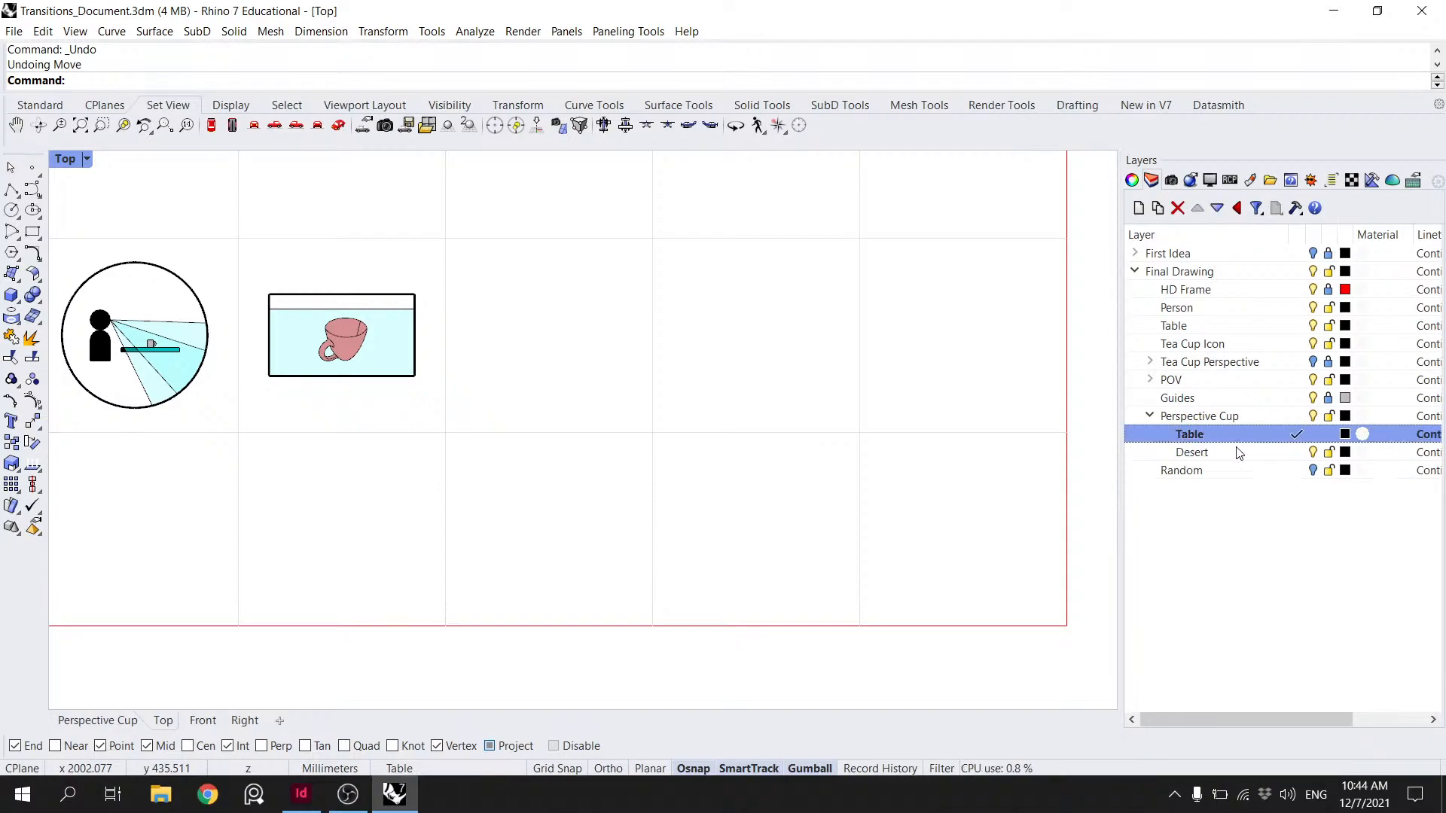
pyautogui.hotkey('ctrl', 's')
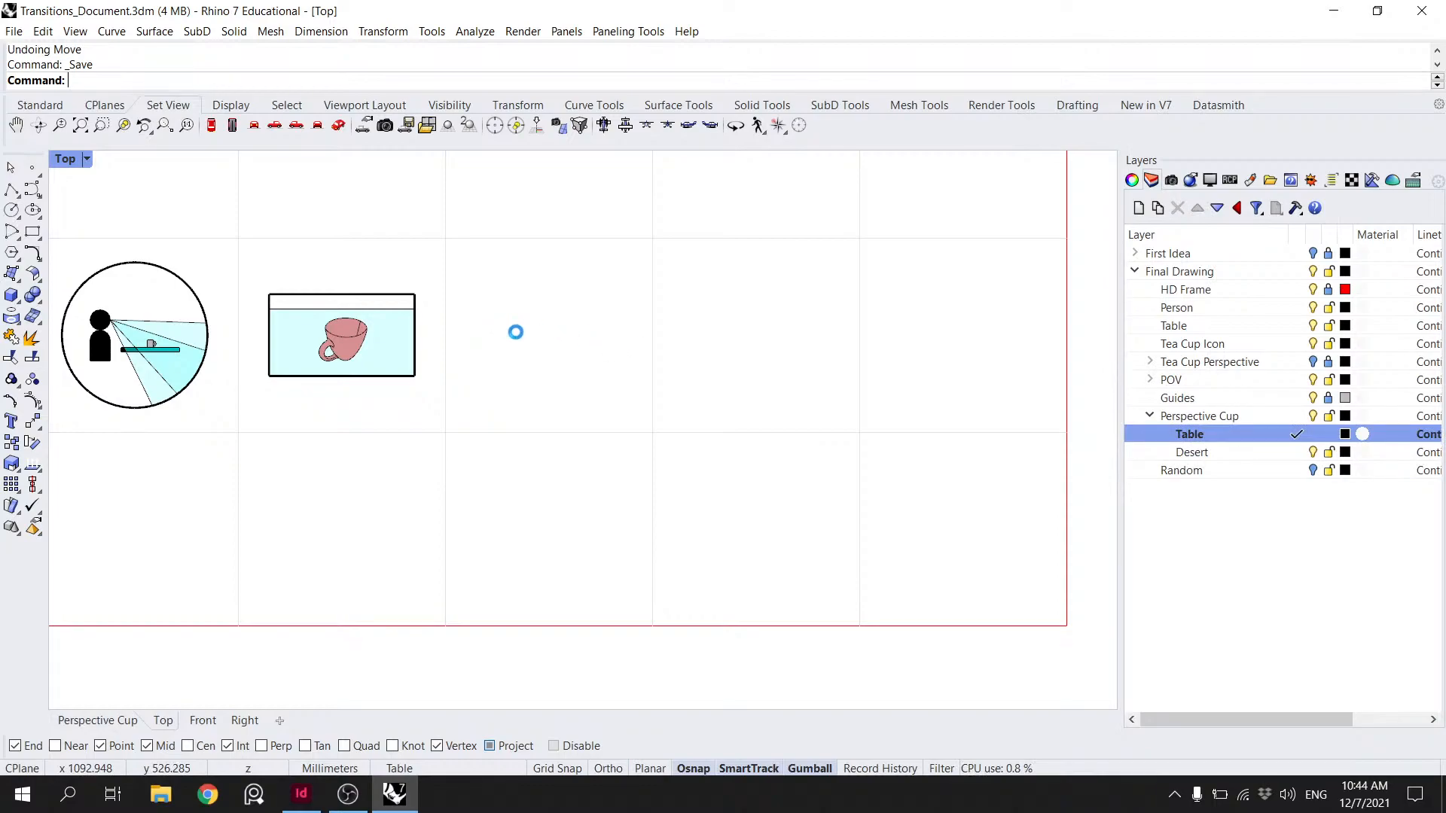
# - Move all Desert layer objects horizontally into the third grid column, centred in the cell beside the filled cup frame
pyautogui.rightClick(1191, 452)
pyautogui.click(1254, 354)
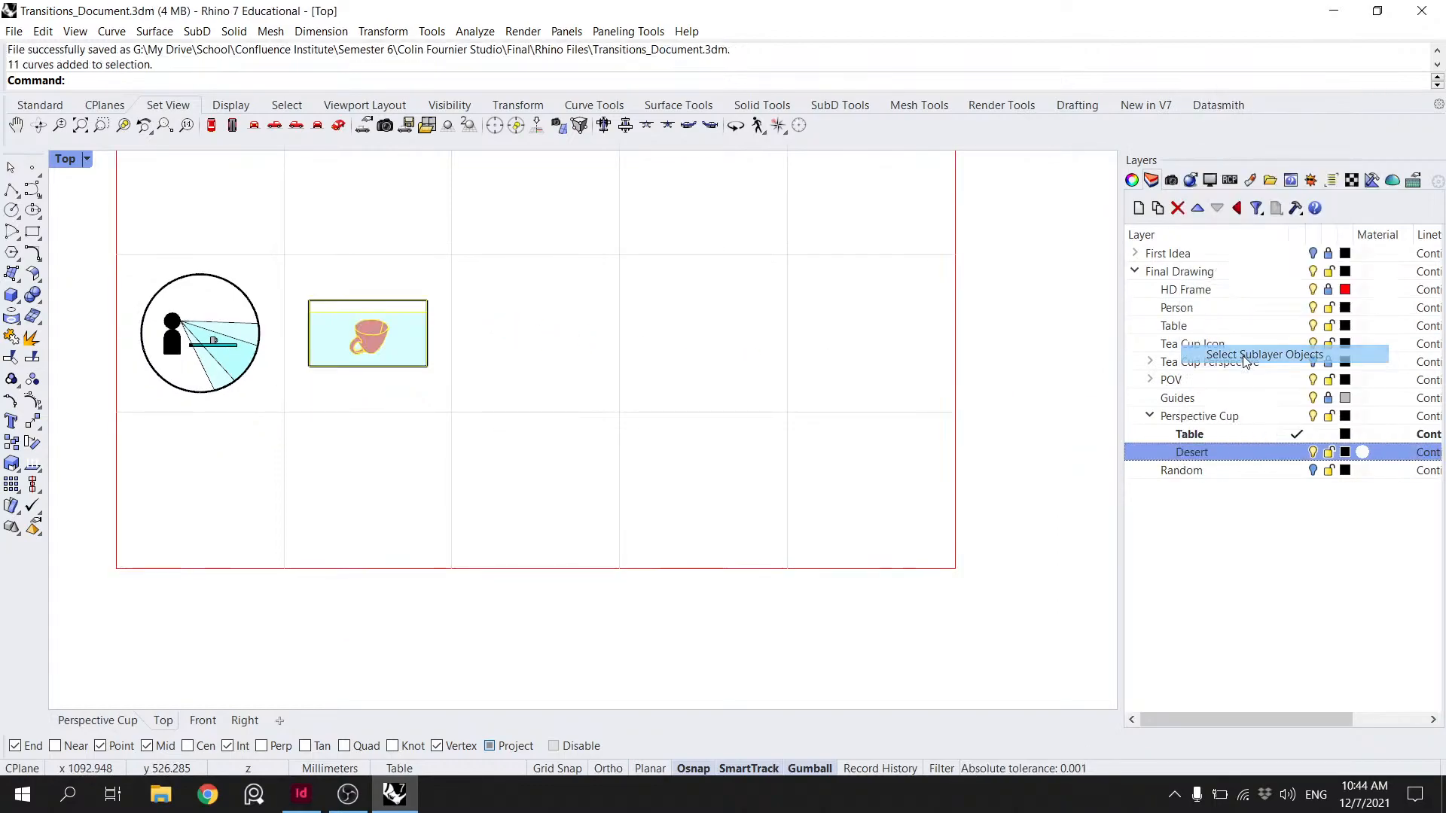
pyautogui.write('move')
pyautogui.press('Return')
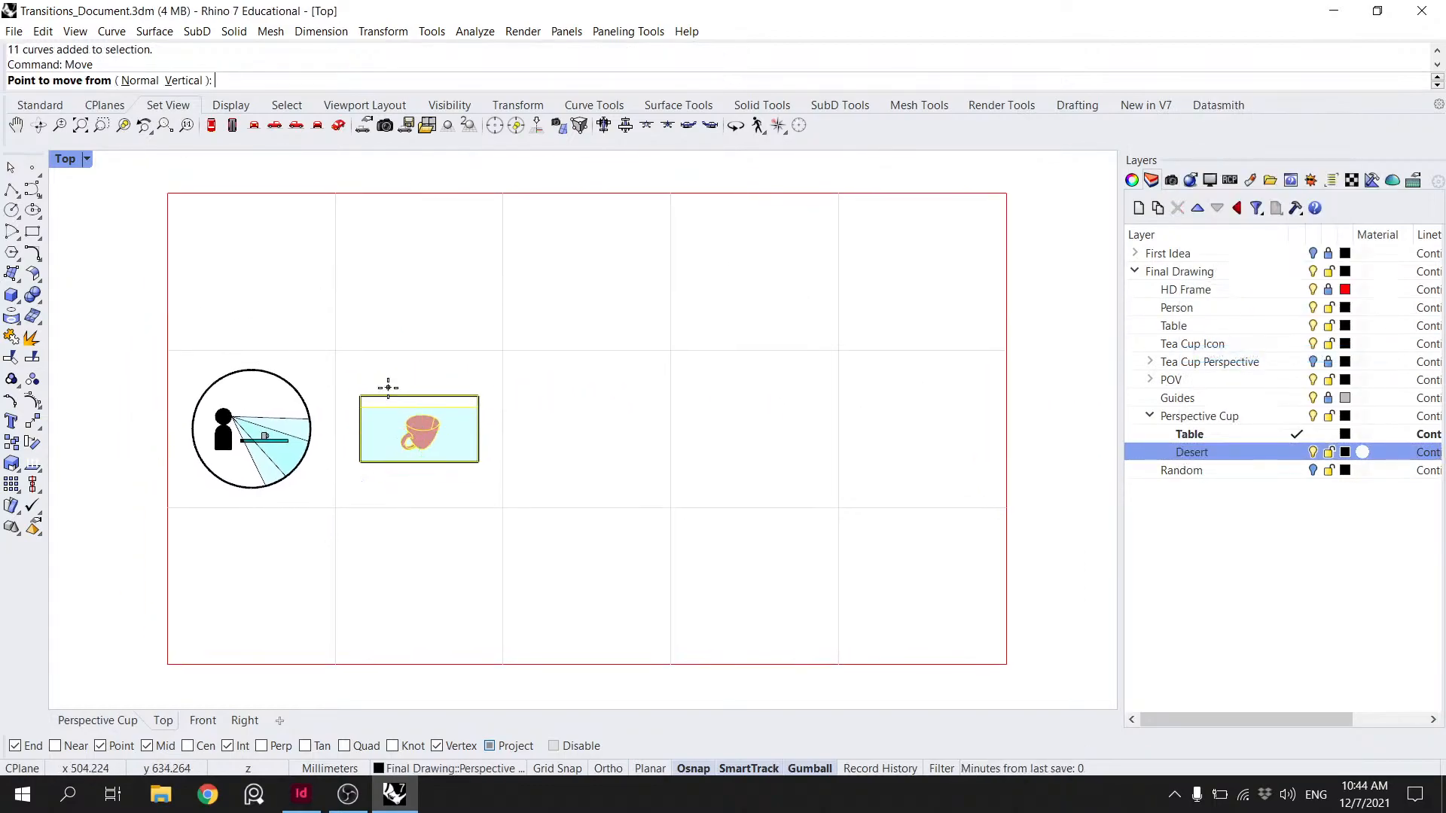
pyautogui.click(420, 396)
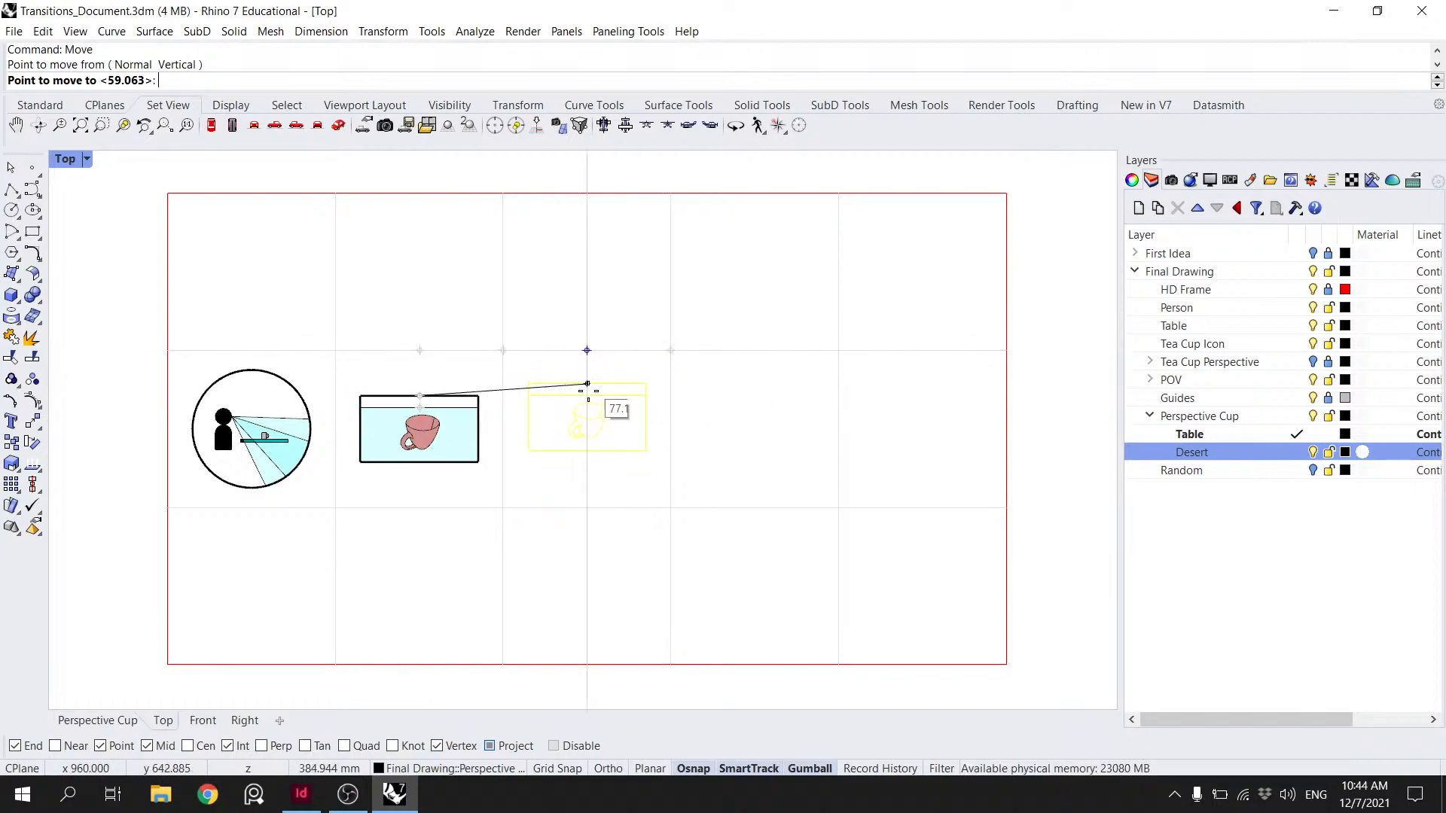
pyautogui.click(587, 395)
pyautogui.press('Escape')
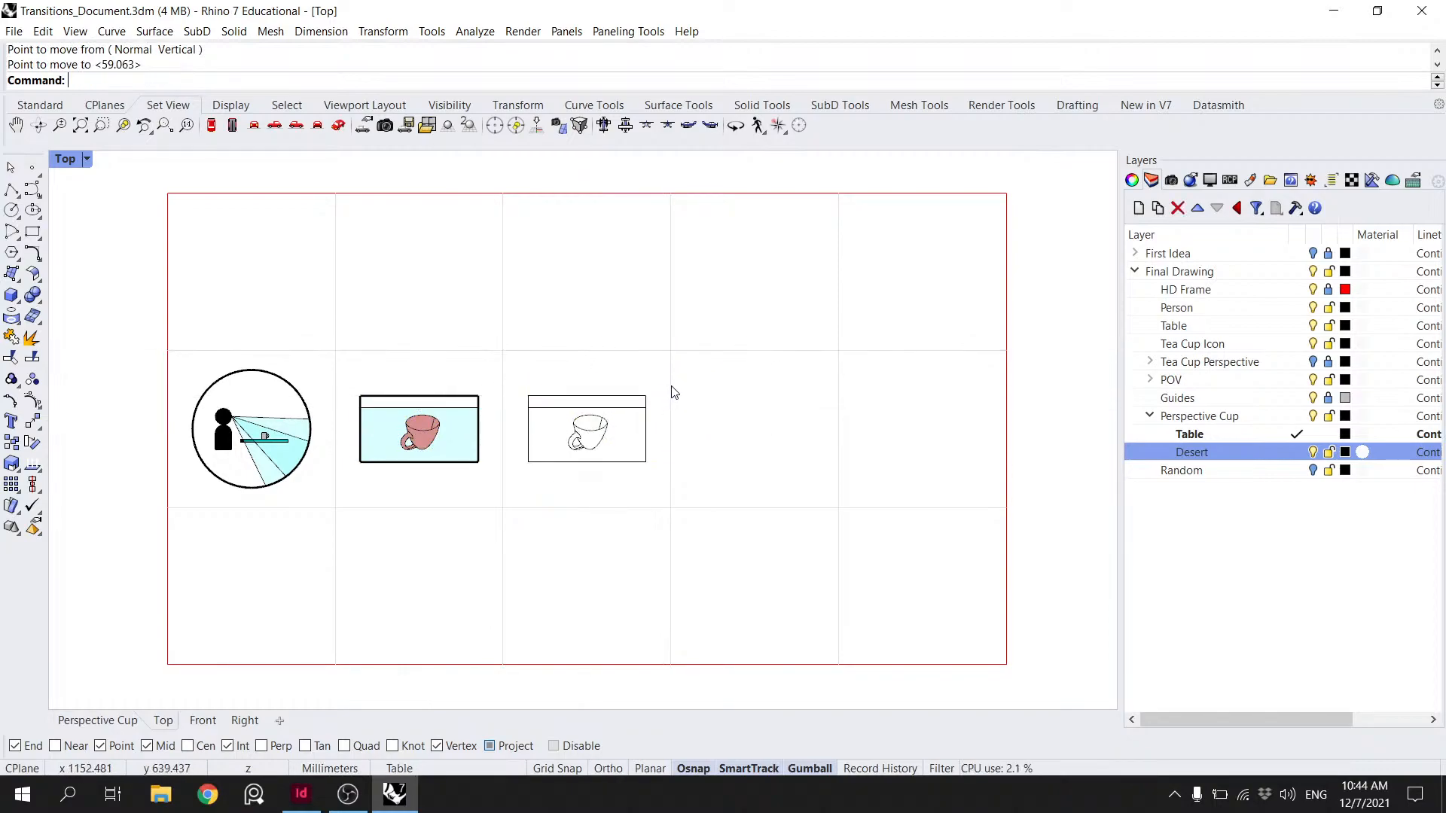
pyautogui.scroll(-2, 669, 387)
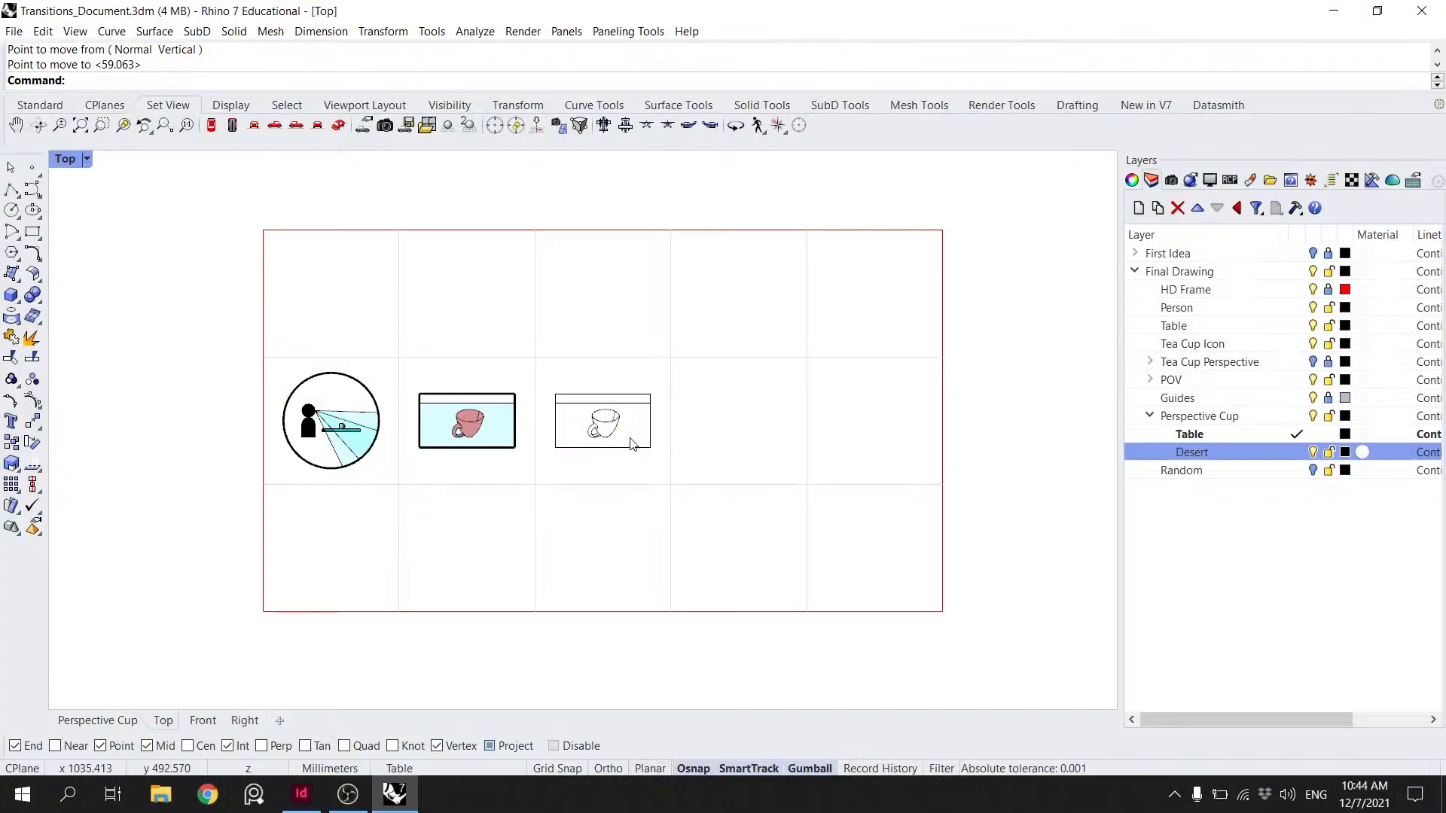
pyautogui.scroll(2, 744, 435)
pyautogui.click(676, 410)
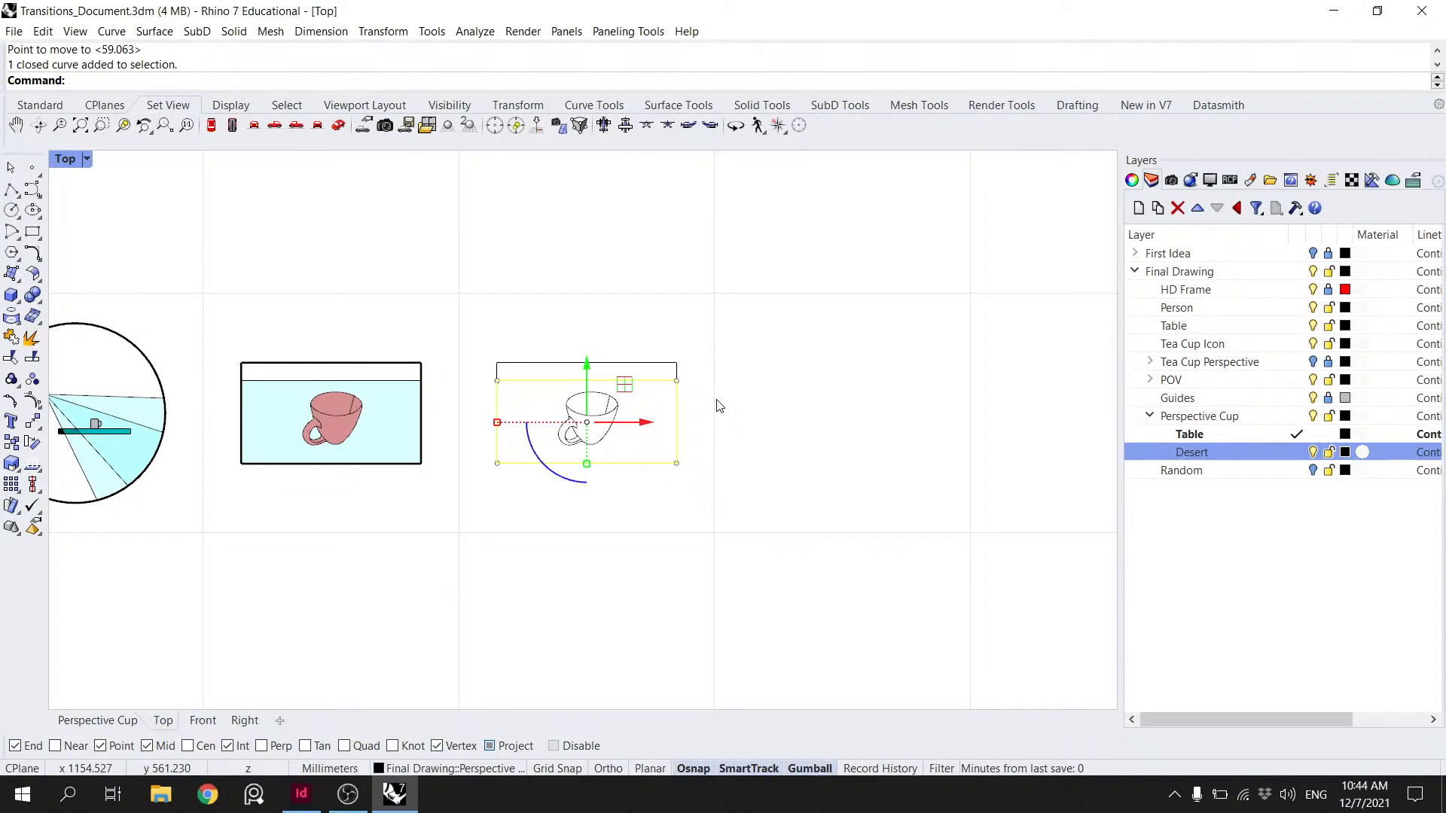
pyautogui.press('Escape')
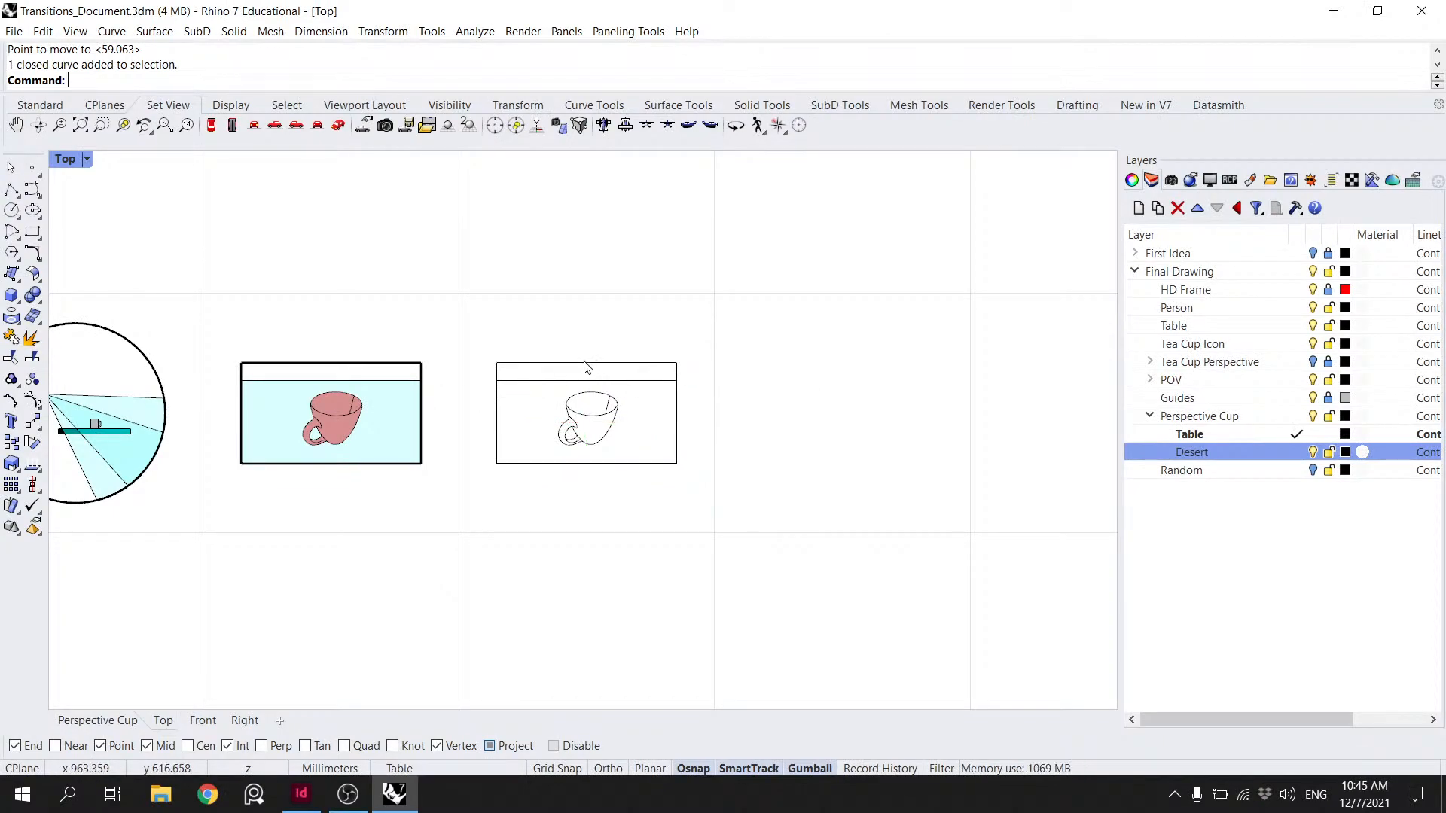
# - Make Random the current layer and draw a wavy dune curve along the copied frame's horizon line, extending past both sides
pyautogui.scroll(4, 572, 376)
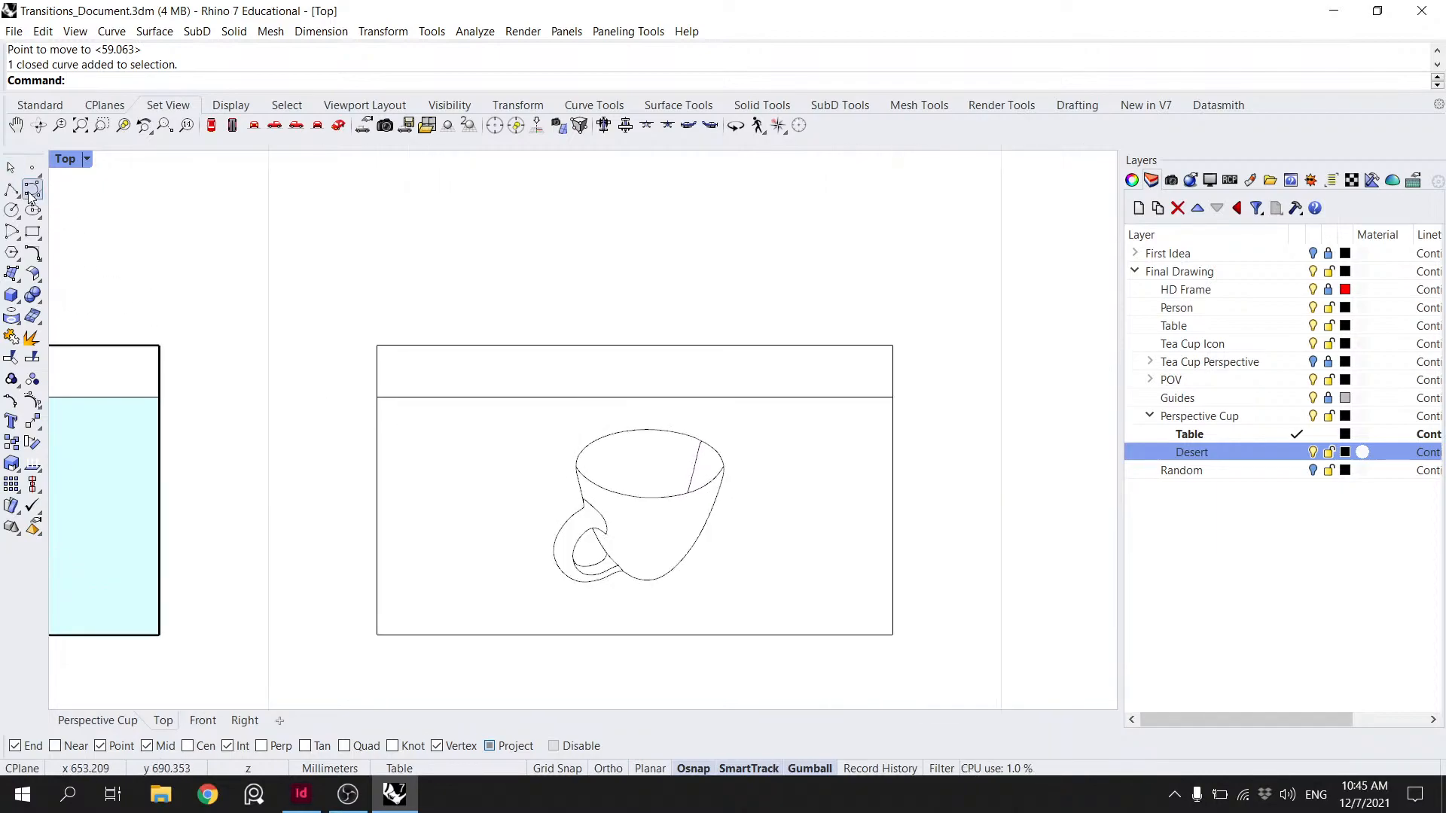
pyautogui.doubleClick(1180, 470)
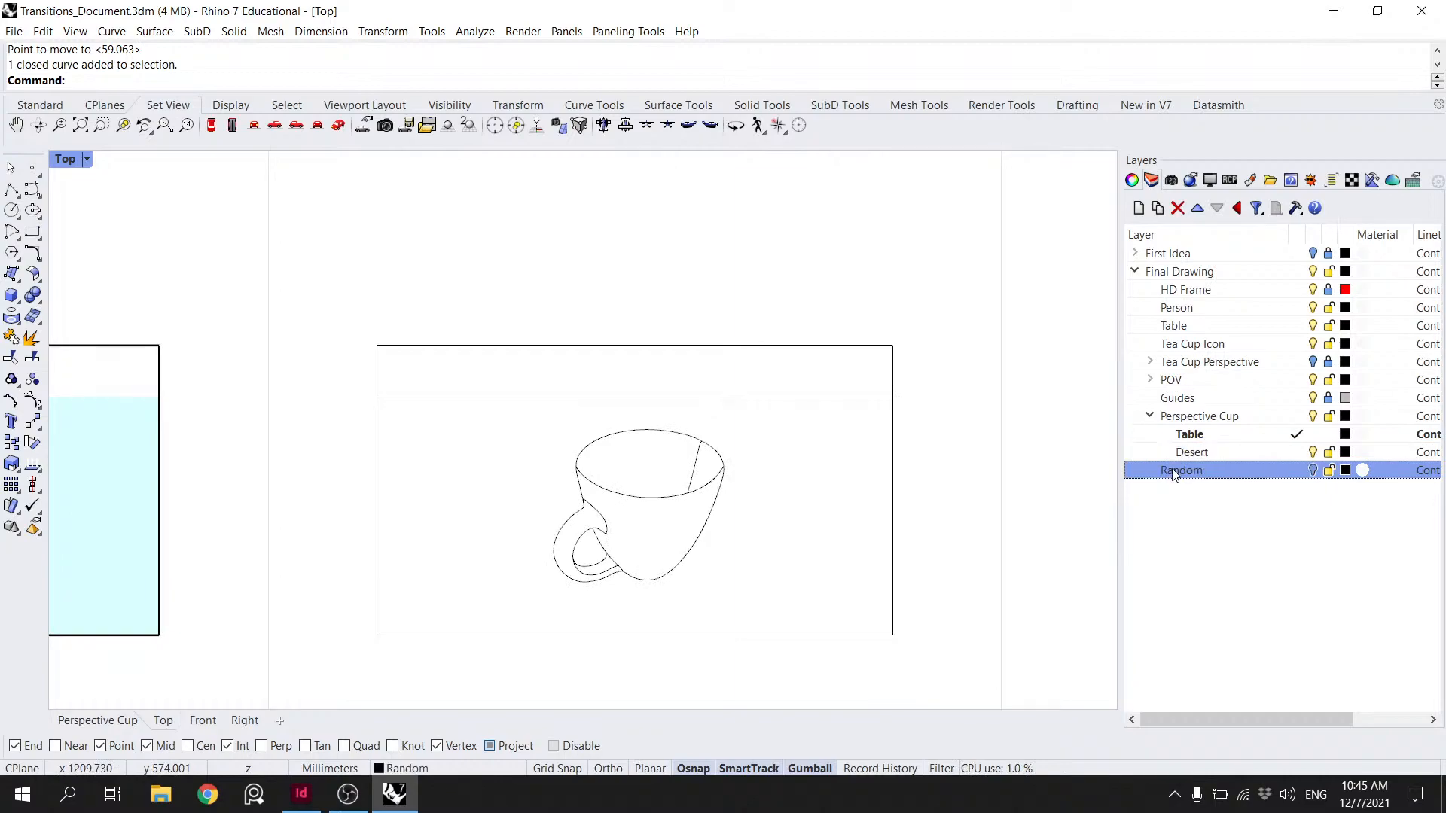
pyautogui.click(30, 189)
pyautogui.click(351, 412)
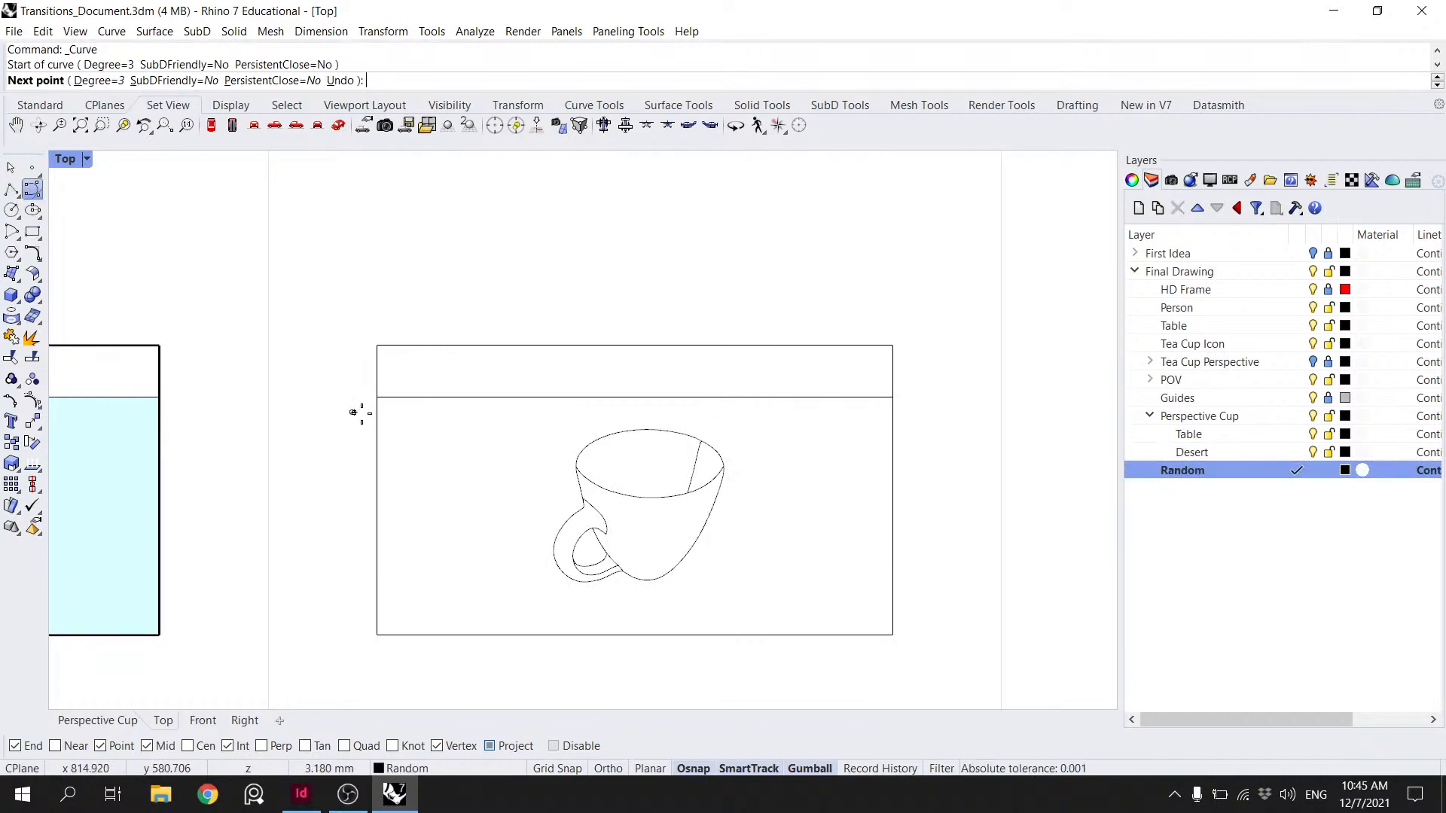
pyautogui.click(406, 397)
pyautogui.click(427, 384)
pyautogui.click(484, 371)
pyautogui.click(497, 376)
pyautogui.click(589, 380)
pyautogui.click(634, 397)
pyautogui.click(678, 381)
pyautogui.click(701, 368)
pyautogui.click(758, 368)
pyautogui.click(807, 397)
pyautogui.click(859, 409)
pyautogui.click(915, 397)
pyautogui.press('Return')
# - Move the wavy dune curve slightly upward in the unfilled cup frame
pyautogui.scroll(-2, 873, 407)
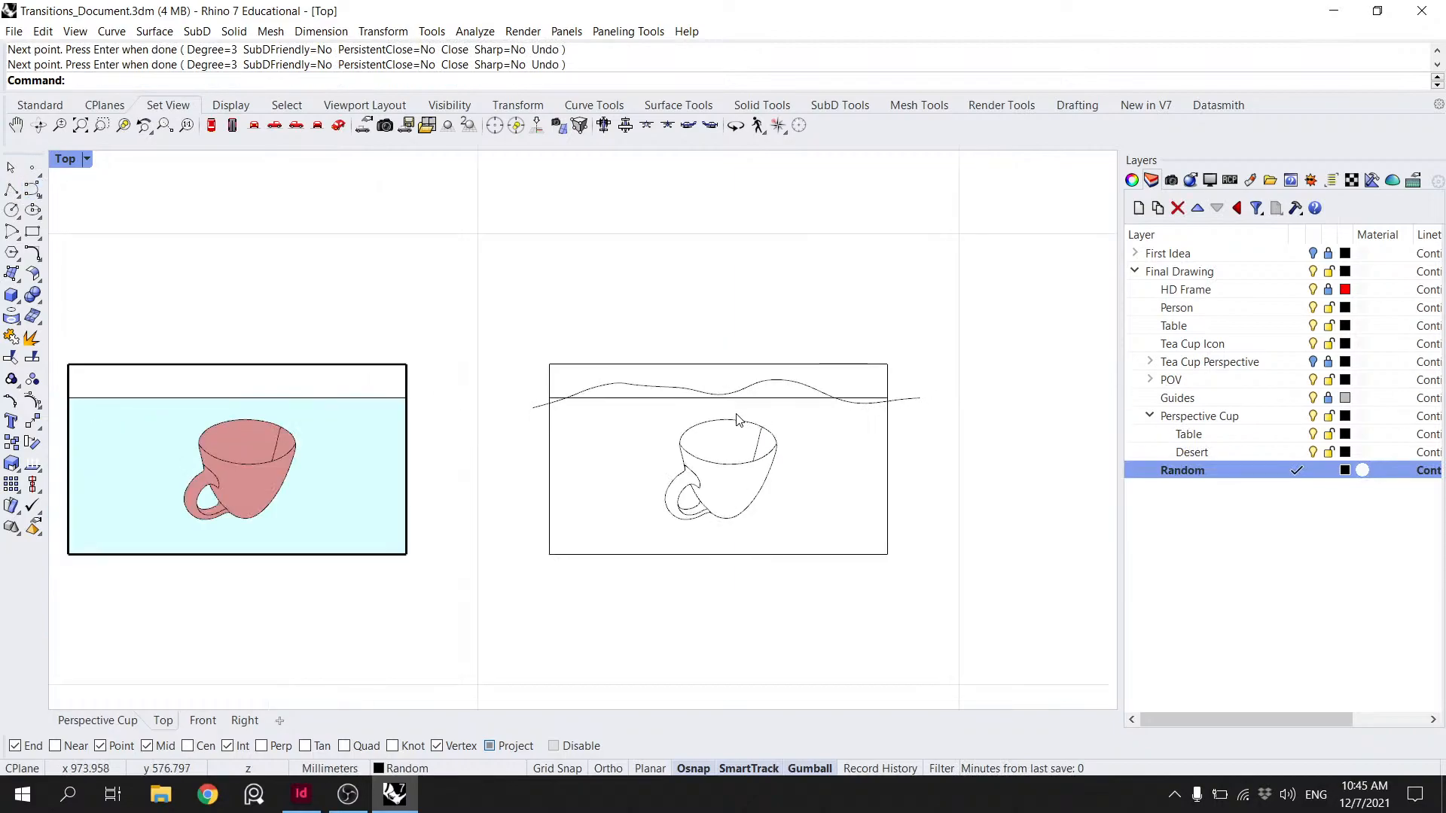
pyautogui.scroll(-1, 651, 409)
pyautogui.scroll(2, 651, 409)
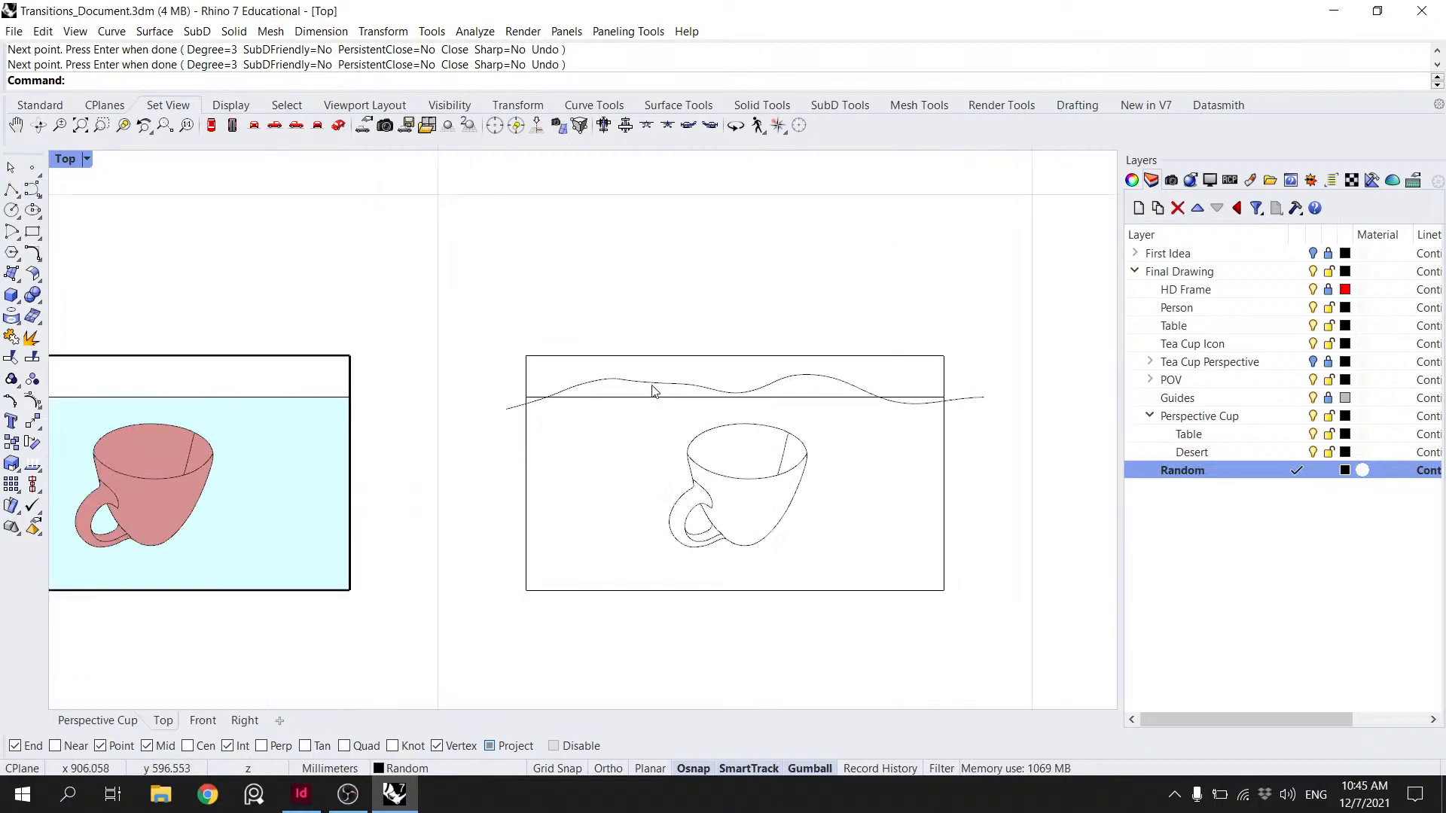
pyautogui.click(652, 387)
pyautogui.moveTo(741, 343); pyautogui.dragTo(742, 337)
pyautogui.click(805, 250)
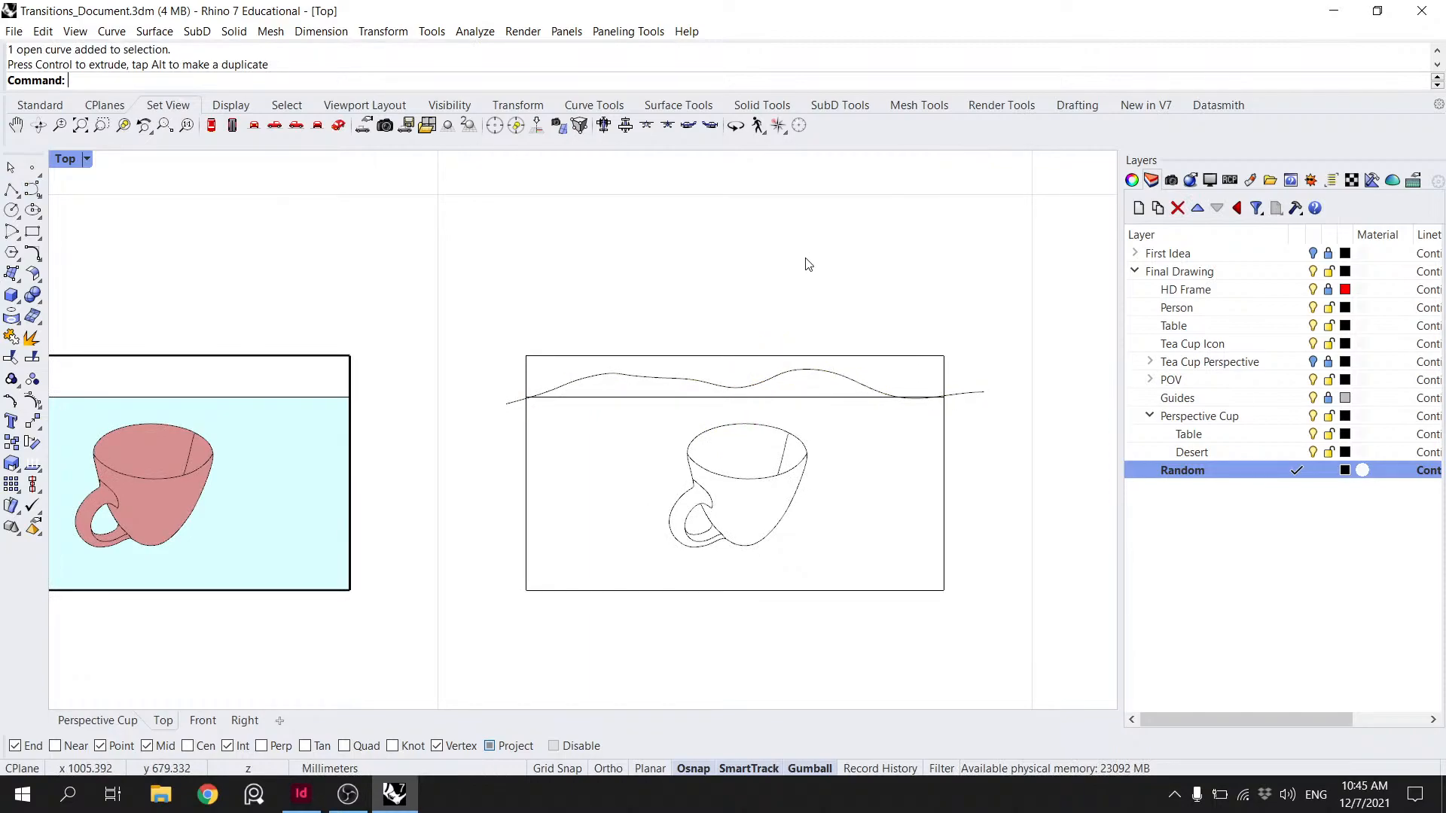
# - Move the dune curve from its crossing with the frame's left edge to the left end of the horizon line
pyautogui.scroll(-4, 804, 264)
pyautogui.scroll(2, 799, 322)
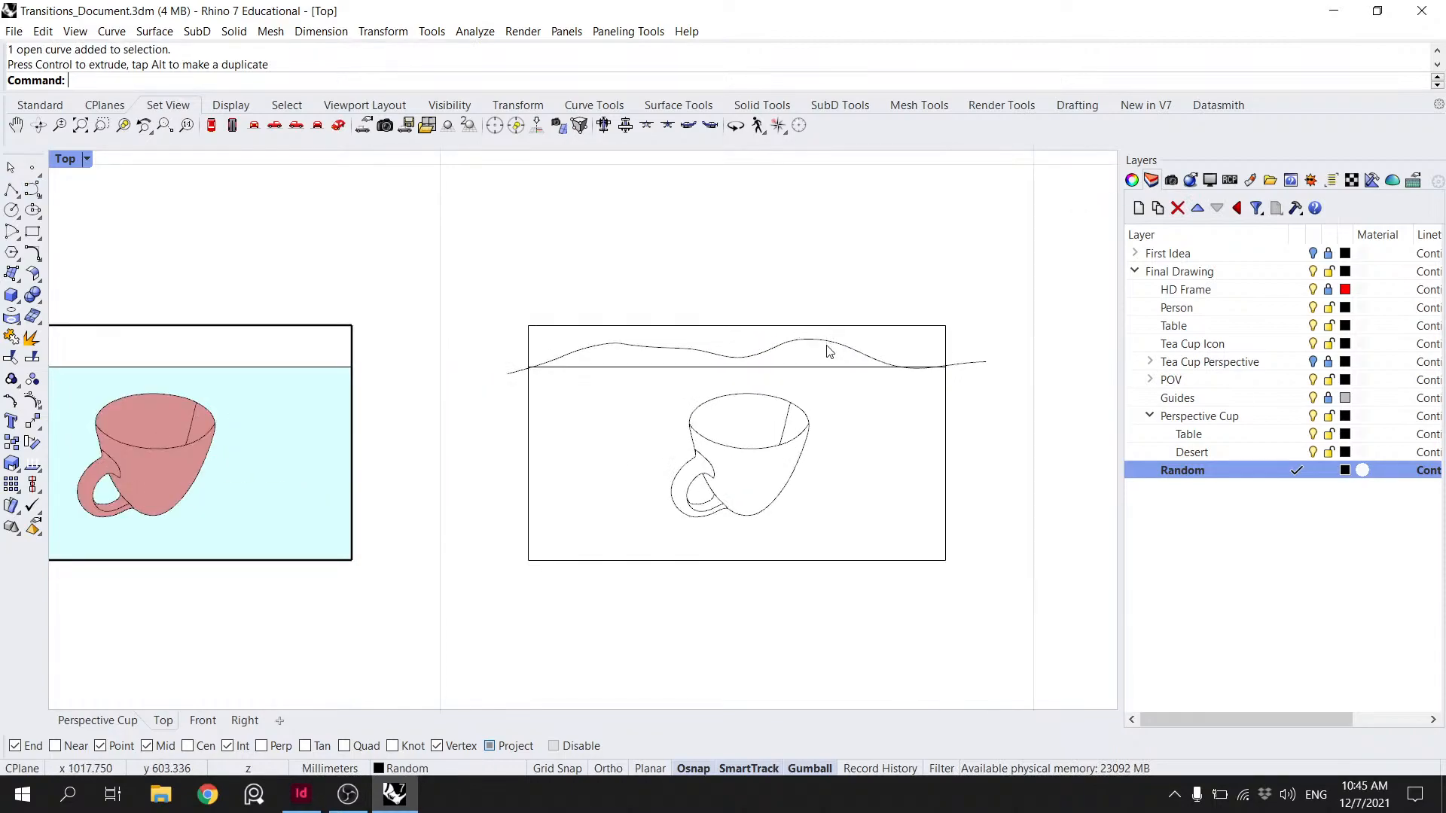
pyautogui.click(829, 352)
pyautogui.write('Mobe')
pyautogui.press('Return')
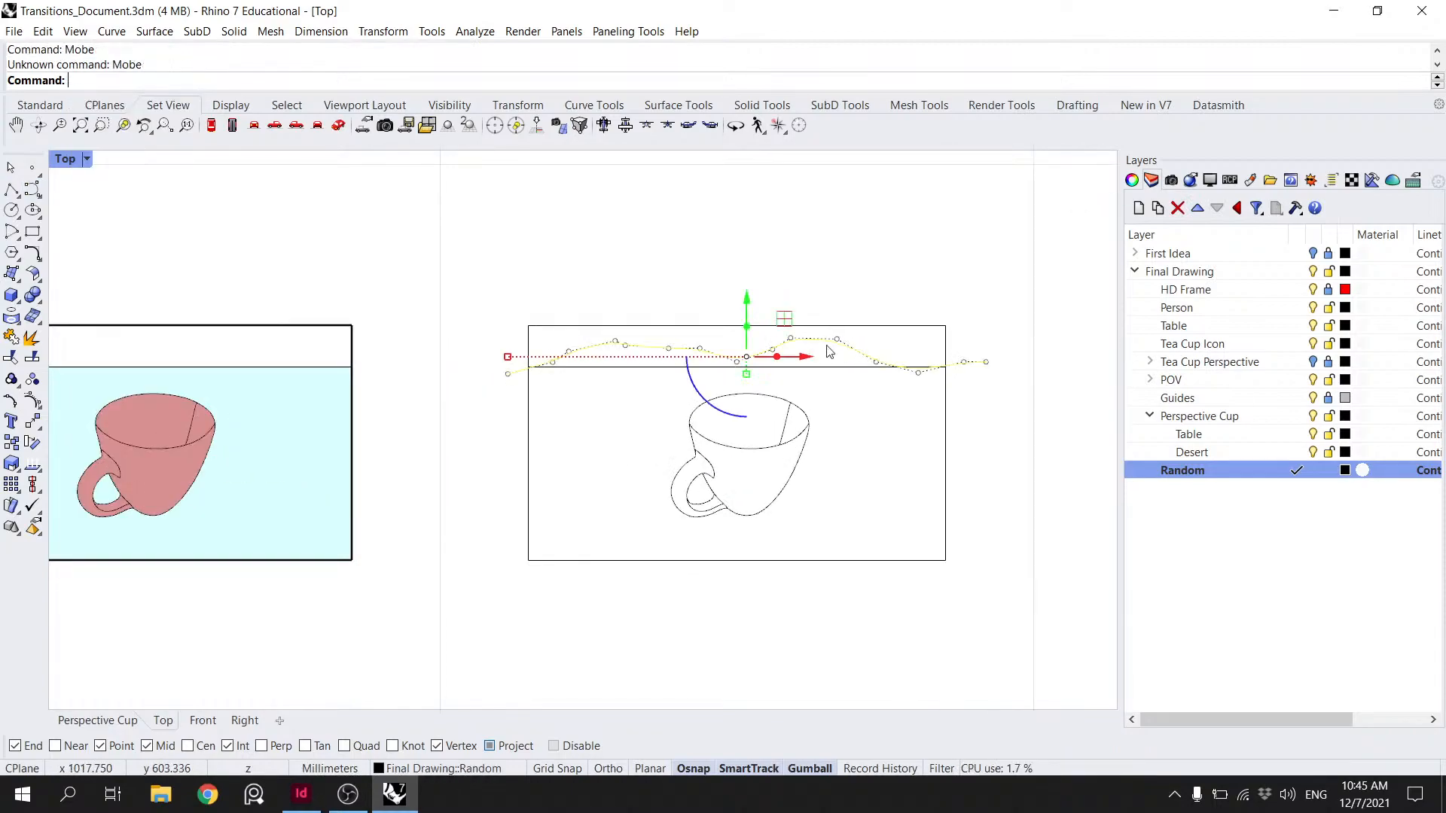
pyautogui.write('Move')
pyautogui.press('Return')
pyautogui.scroll(5, 294, 400)
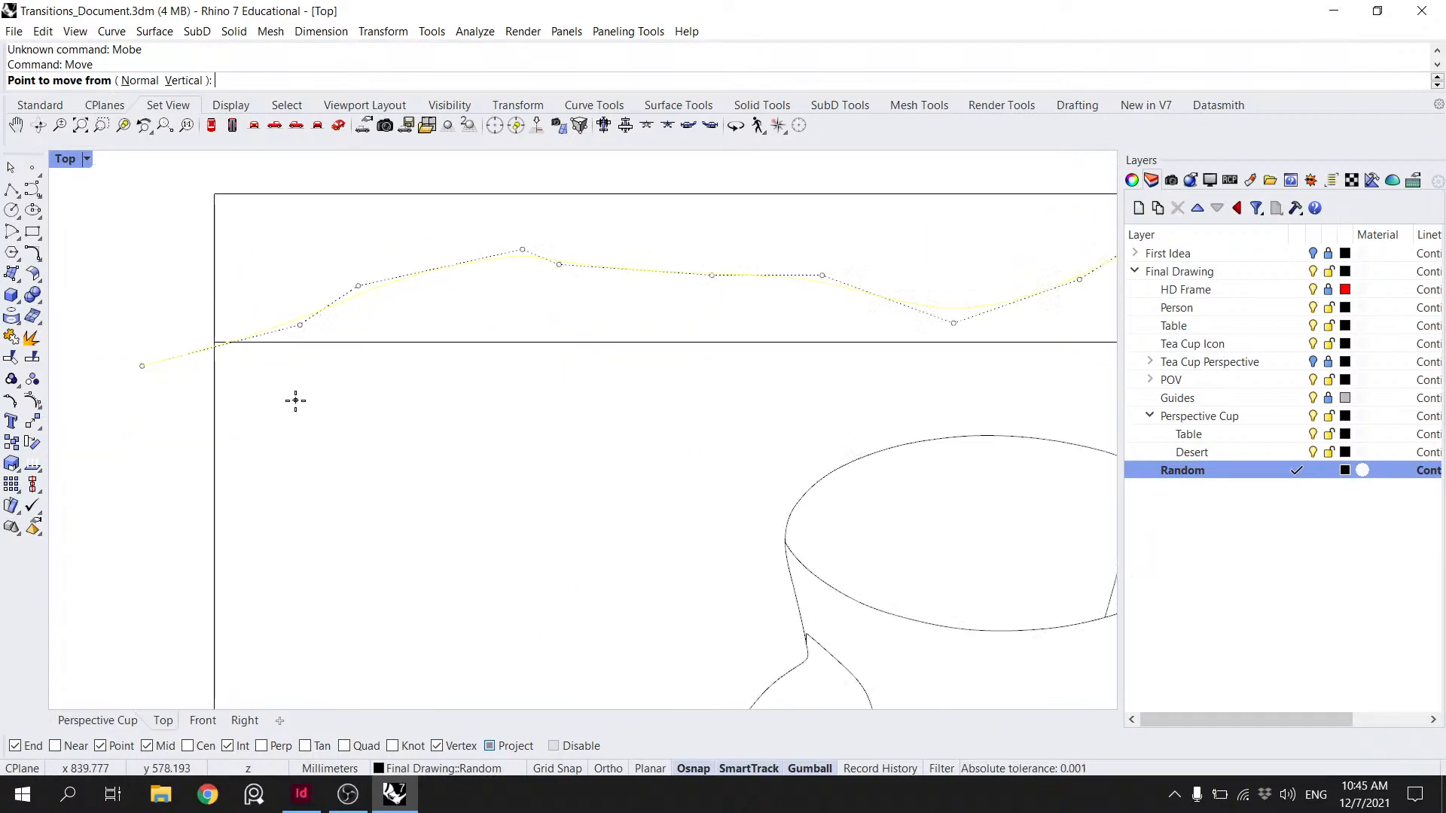
pyautogui.click(258, 353)
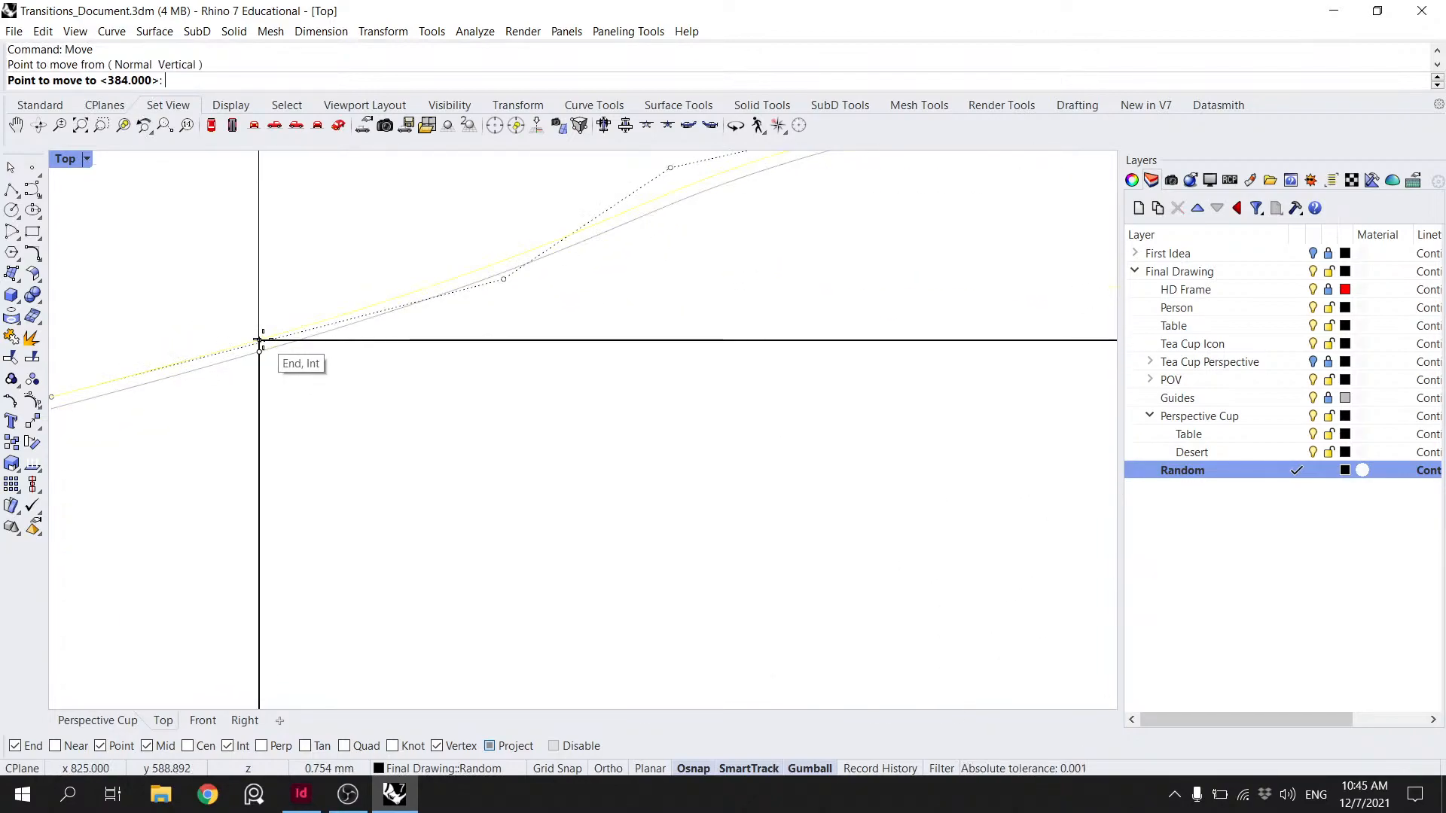
pyautogui.click(258, 340)
# - Shift the dune curve slightly to the left with both ends still extending beyond the frame
pyautogui.scroll(-16, 393, 335)
pyautogui.moveTo(835, 314); pyautogui.dragTo(803, 316)
pyautogui.click(841, 308)
pyautogui.scroll(-4, 945, 311)
pyautogui.moveTo(944, 312); pyautogui.dragTo(735, 310, button='right')
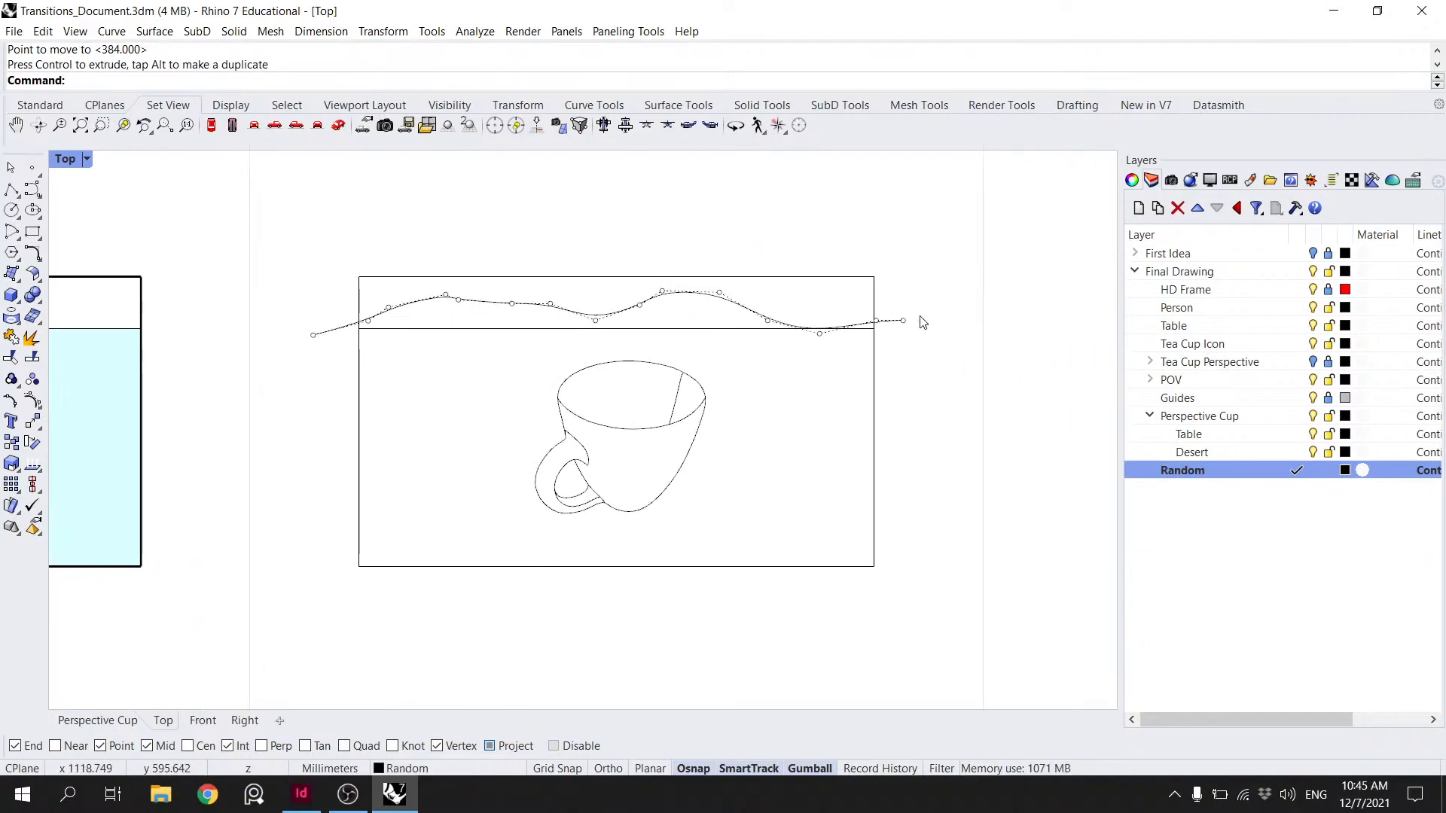
# - Raise the control point in the dune curve's dip near the right side of the frame
pyautogui.scroll(2, 889, 322)
pyautogui.click(889, 322)
pyautogui.click(784, 329)
pyautogui.moveTo(785, 319); pyautogui.dragTo(786, 310)
pyautogui.click(821, 309)
pyautogui.scroll(-4, 910, 316)
# - Try raising part of the dune curve near its right end and undo the move
pyautogui.moveTo(796, 335); pyautogui.dragTo(862, 333, button='right')
pyautogui.click(803, 303)
pyautogui.click(893, 322)
pyautogui.moveTo(894, 301); pyautogui.dragTo(894, 278)
pyautogui.click(955, 301)
pyautogui.scroll(-3, 940, 315)
pyautogui.hotkey('ctrl', 'z')
pyautogui.click(976, 257)
# - Lower the control point on the left side of the dune curve's second hump
pyautogui.click(849, 300)
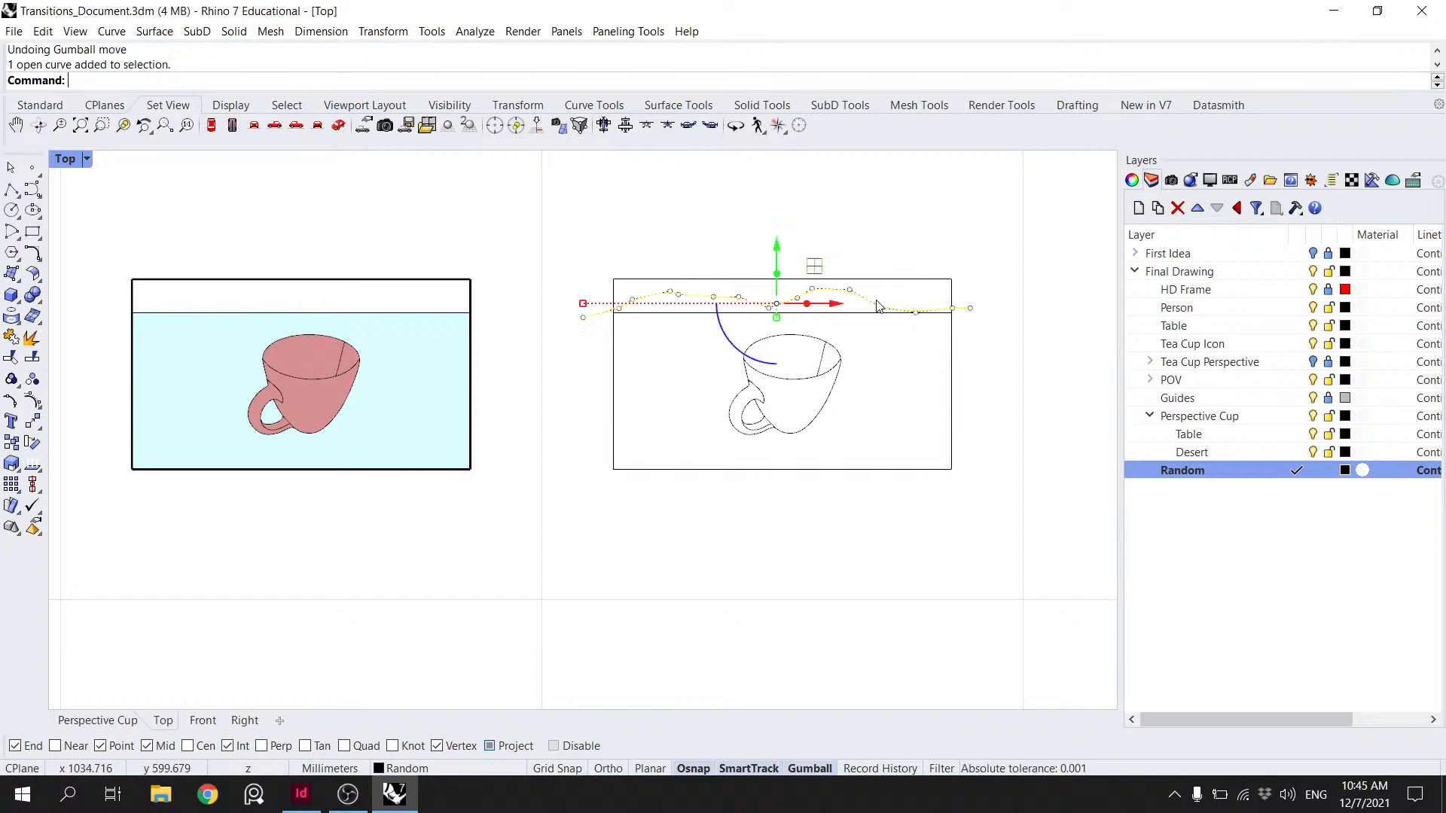
pyautogui.click(812, 296)
pyautogui.moveTo(813, 260); pyautogui.dragTo(819, 273)
pyautogui.click(925, 267)
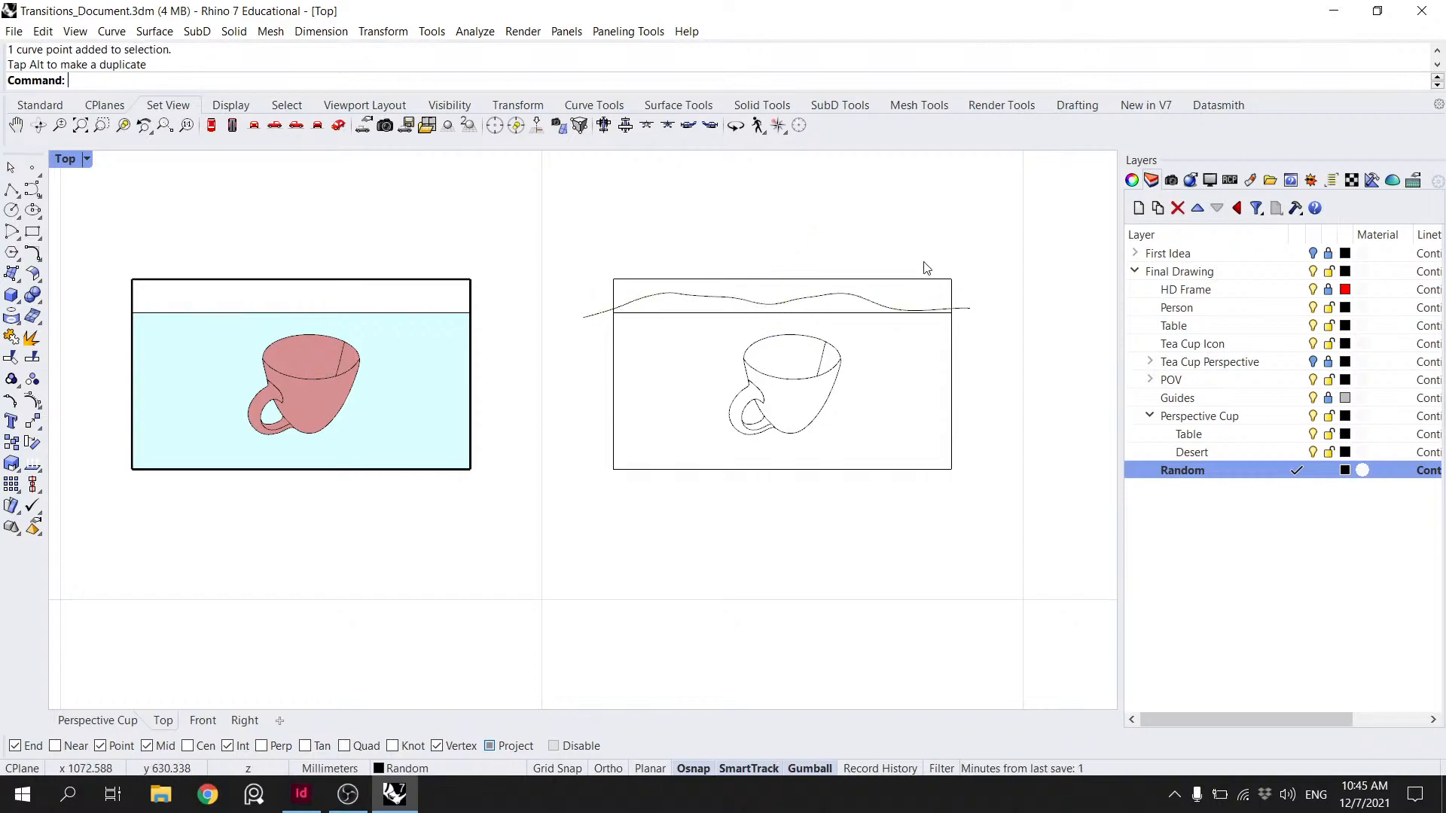
# - Raise the last control points of the dune curve at the frame's right edge
pyautogui.click(965, 309)
pyautogui.click(951, 308)
pyautogui.moveTo(952, 281)
pyautogui.mouseDown()
pyautogui.moveTo(952, 265)
pyautogui.moveTo(971, 274)
pyautogui.mouseUp()
pyautogui.click(977, 264)
pyautogui.click(964, 304)
pyautogui.click(969, 306)
pyautogui.click(978, 268)
# - Rebuild the dune curve with 20 control points
pyautogui.click(931, 311)
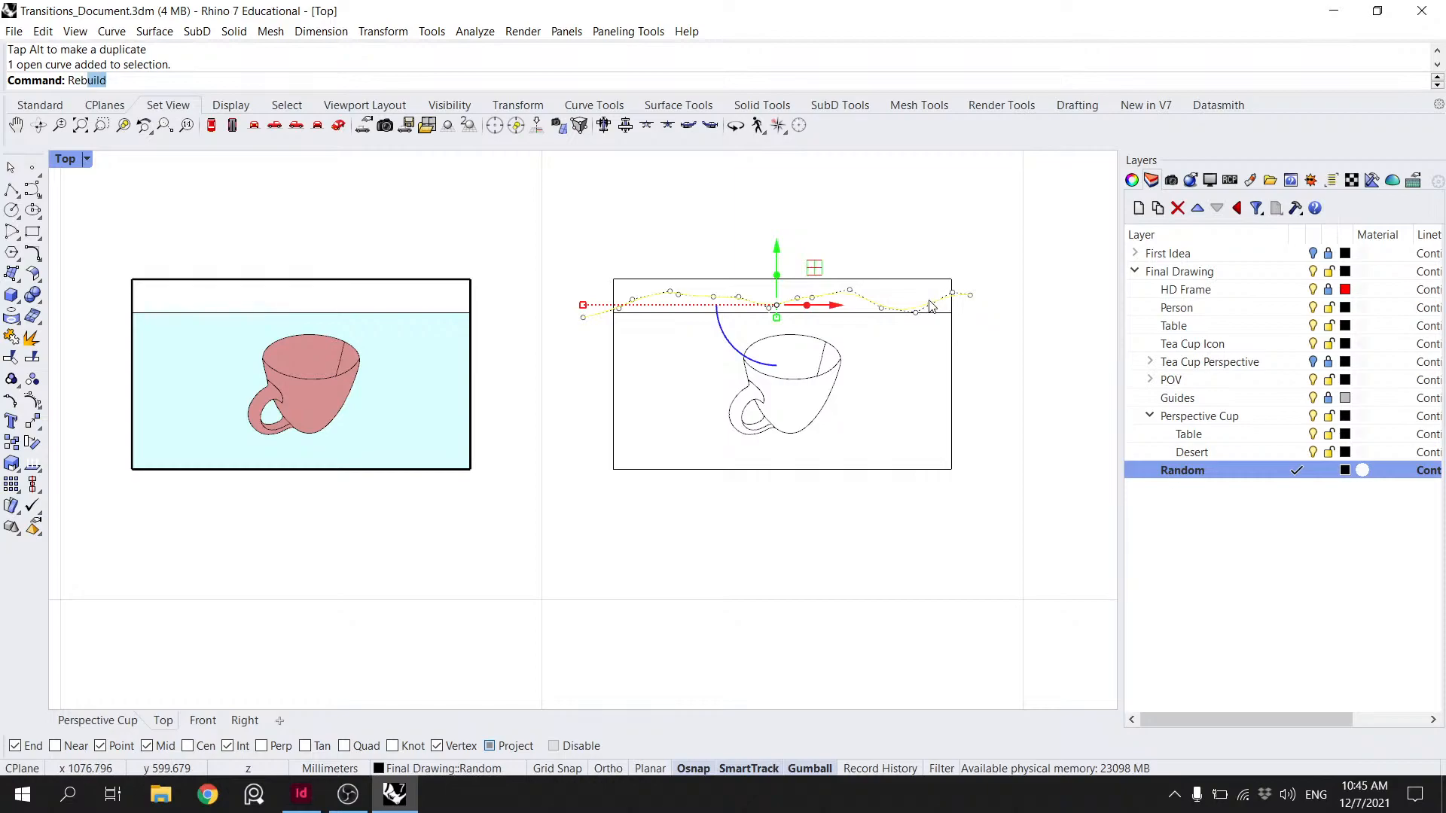
pyautogui.press('Return')
pyautogui.write('20')
pyautogui.press('Return')
pyautogui.click(1008, 300)
# - Reshape the dip near the dune curve's right end by moving its control point to form a small bump
pyautogui.click(909, 307)
pyautogui.click(918, 309)
pyautogui.moveTo(915, 285); pyautogui.dragTo(940, 281)
pyautogui.click(939, 286)
pyautogui.click(940, 298)
pyautogui.click(939, 300)
pyautogui.press('Escape')
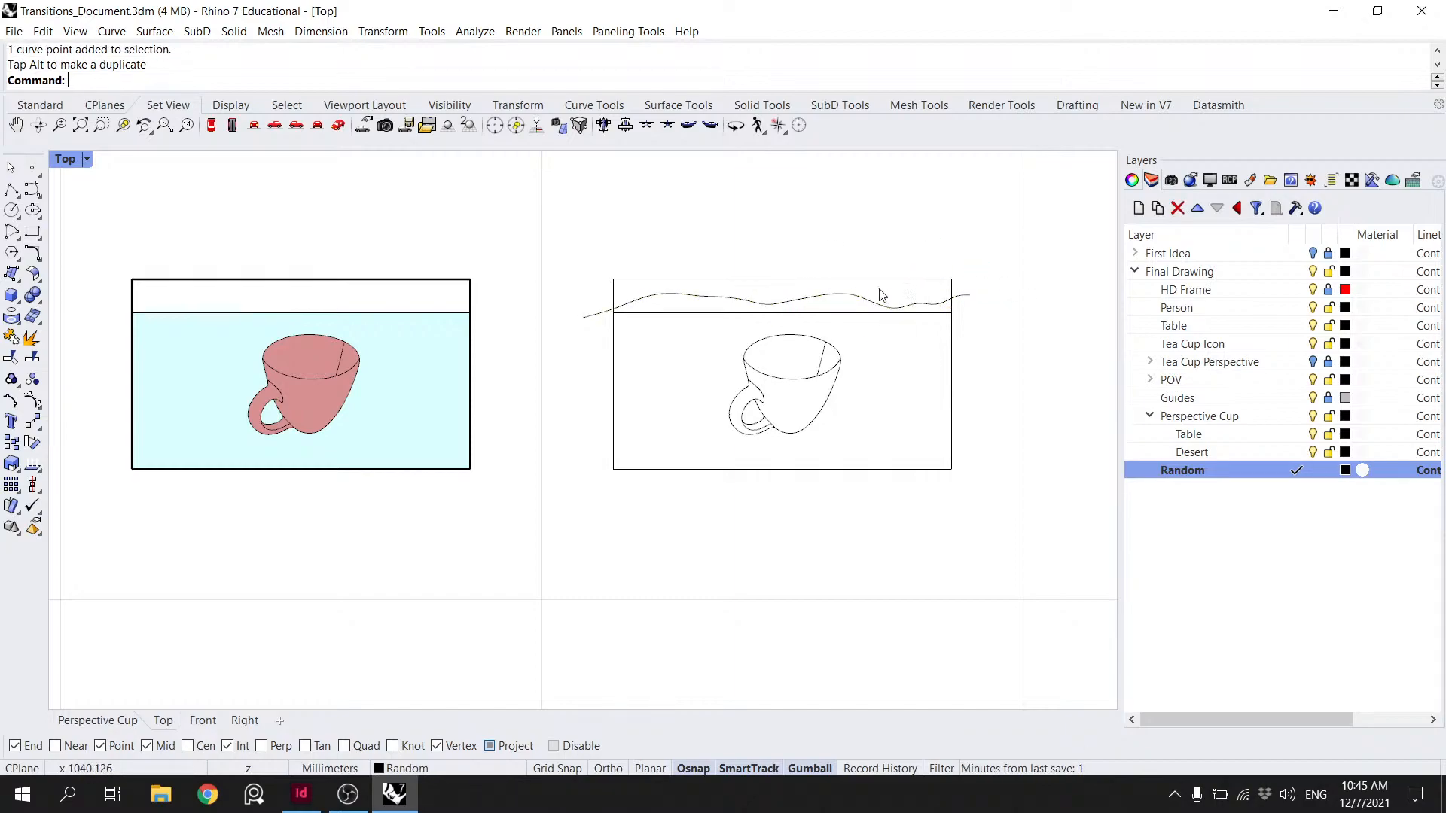
# - Adjust the control point on the slope following the dune curve's first hump
pyautogui.scroll(4, 724, 297)
pyautogui.click(724, 297)
pyautogui.click(721, 297)
pyautogui.moveTo(724, 265); pyautogui.dragTo(750, 260)
pyautogui.press('Escape')
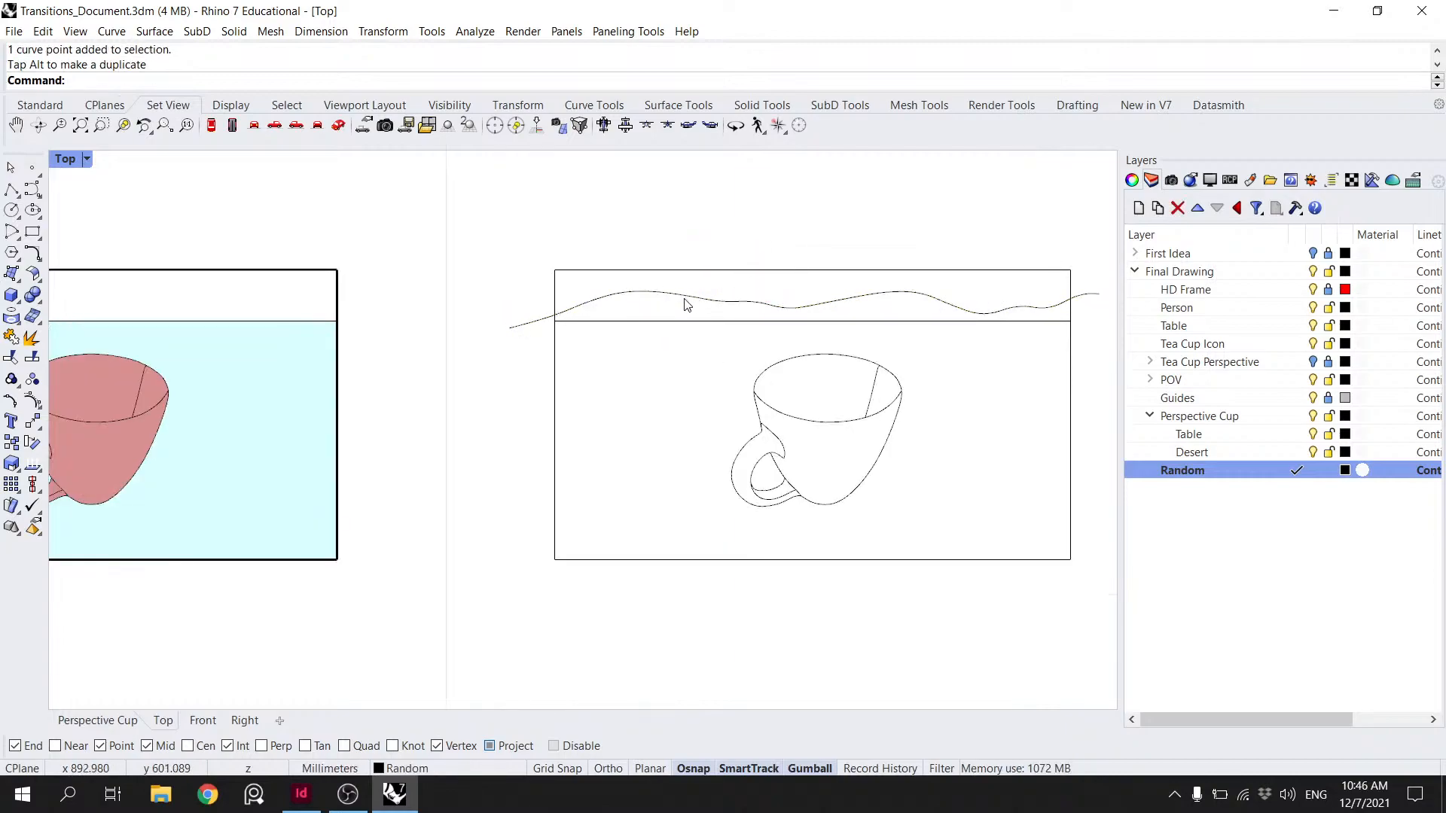
# - Lower one control point on the rising side of each of the dune curve's two large humps
pyautogui.click(582, 304)
pyautogui.click(588, 302)
pyautogui.moveTo(591, 281); pyautogui.dragTo(591, 286)
pyautogui.press('Escape')
pyautogui.click(884, 296)
pyautogui.click(854, 297)
pyautogui.moveTo(855, 274); pyautogui.dragTo(855, 281)
pyautogui.press('Escape')
# - Adjust the control point in the dip after the second hump to flatten the dune curve there
pyautogui.click(1013, 303)
pyautogui.click(983, 312)
pyautogui.moveTo(983, 277); pyautogui.dragTo(982, 285)
pyautogui.press('Escape')
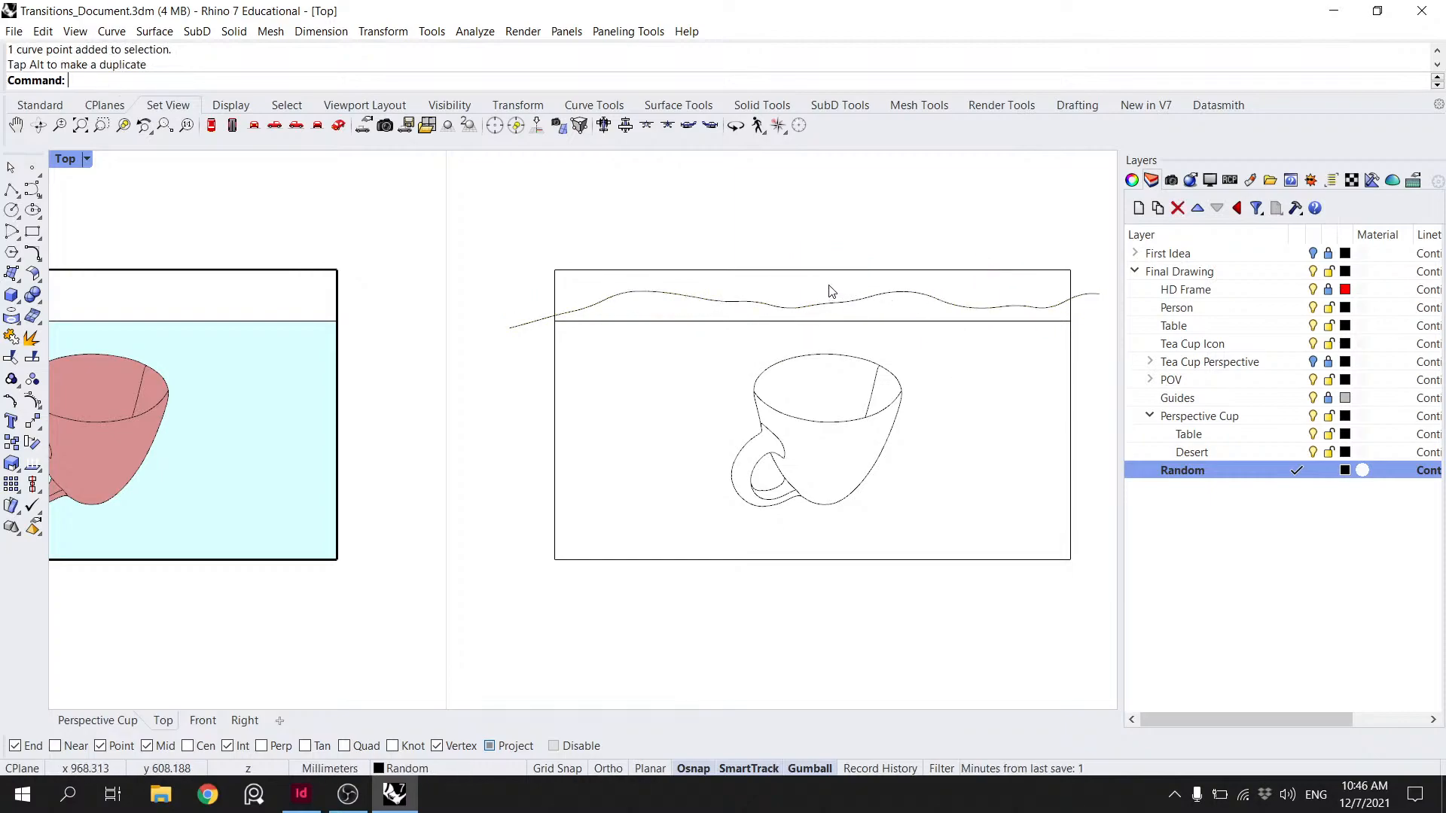
# - Trim the dune curve's two overhanging ends against the outer rectangle of the second cup frame
pyautogui.scroll(-3, 834, 291)
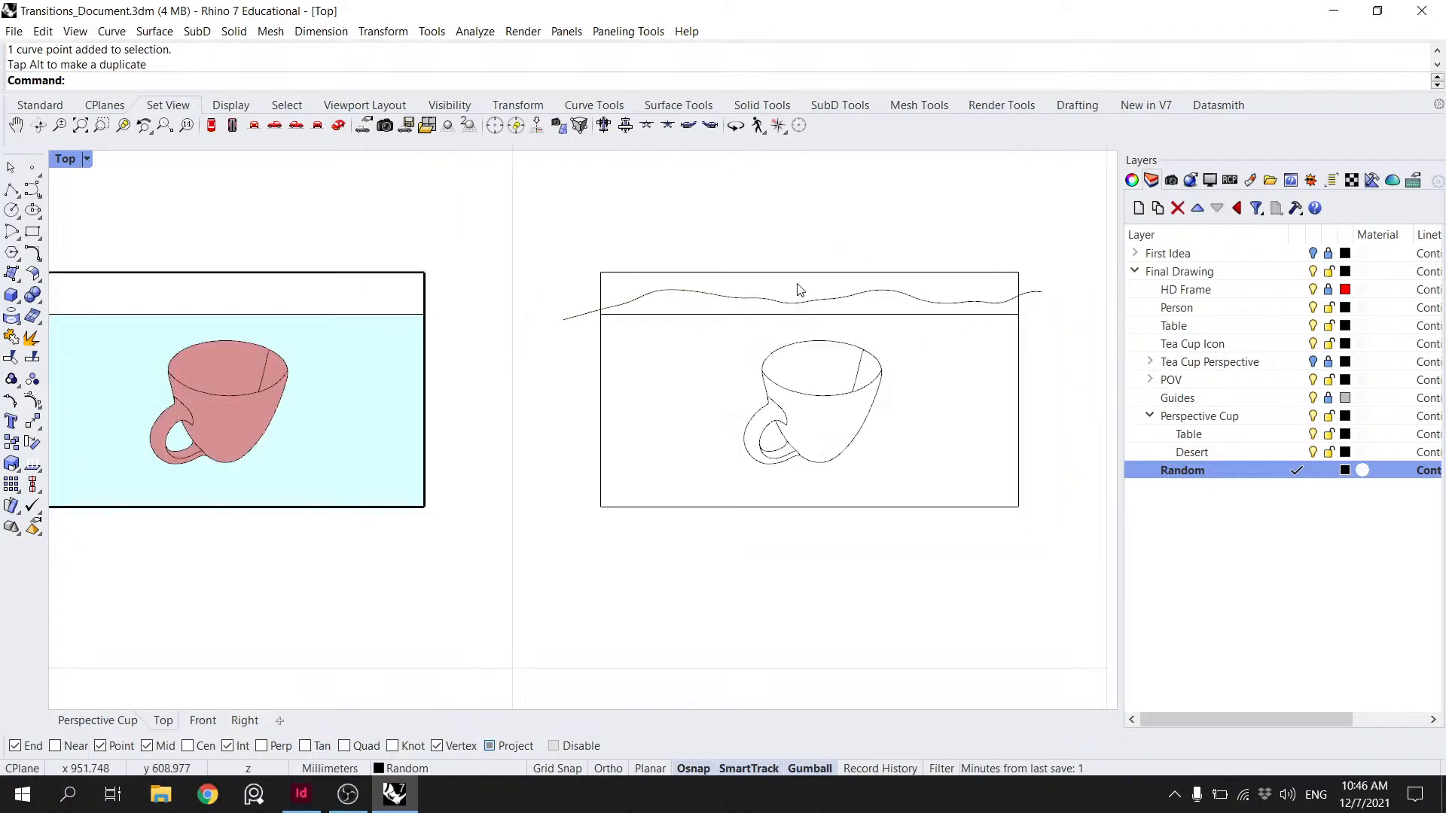
pyautogui.click(871, 291)
pyautogui.click(714, 390)
pyautogui.click(667, 362)
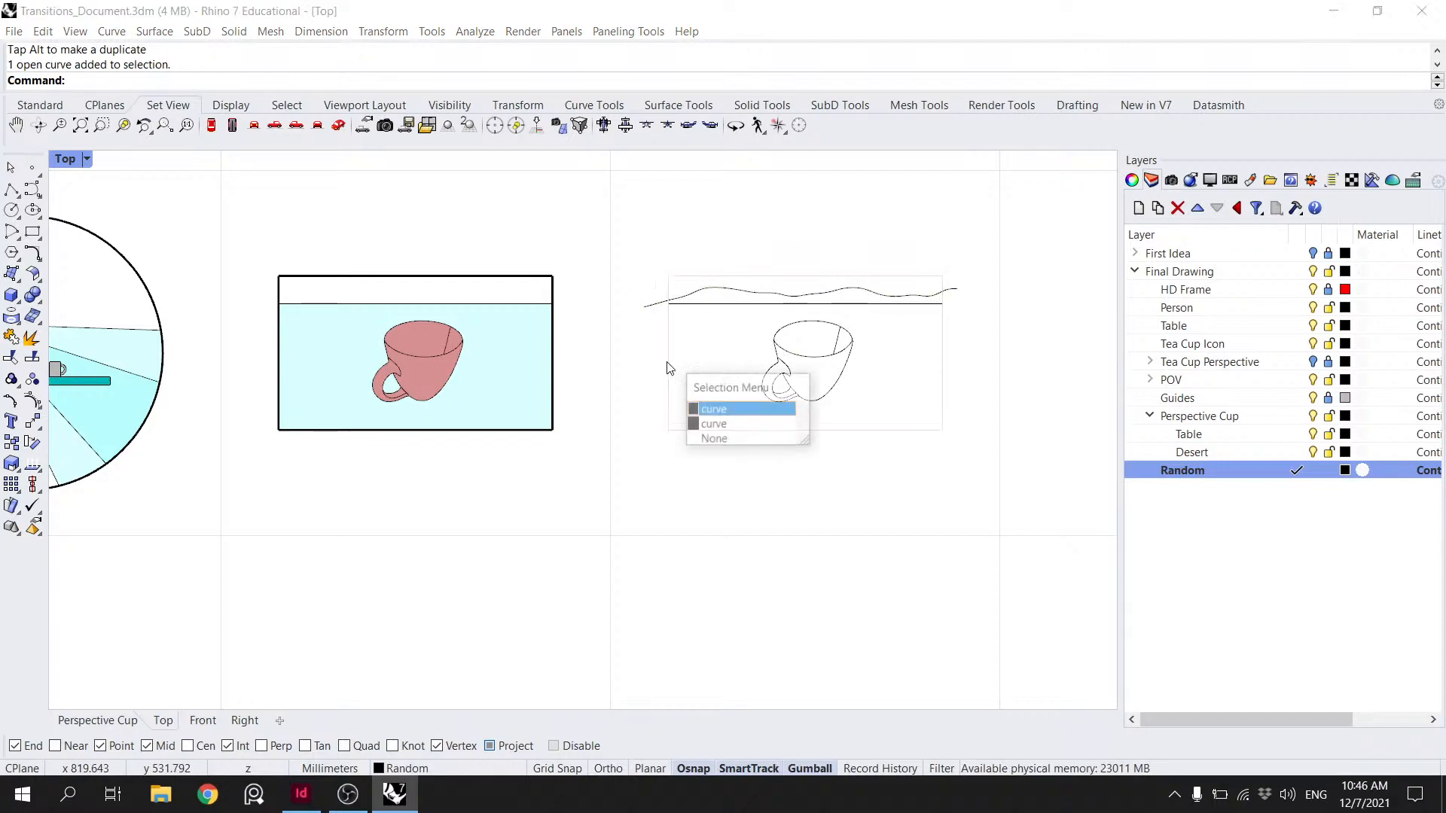
pyautogui.click(667, 363)
pyautogui.write('trim')
pyautogui.press('Return')
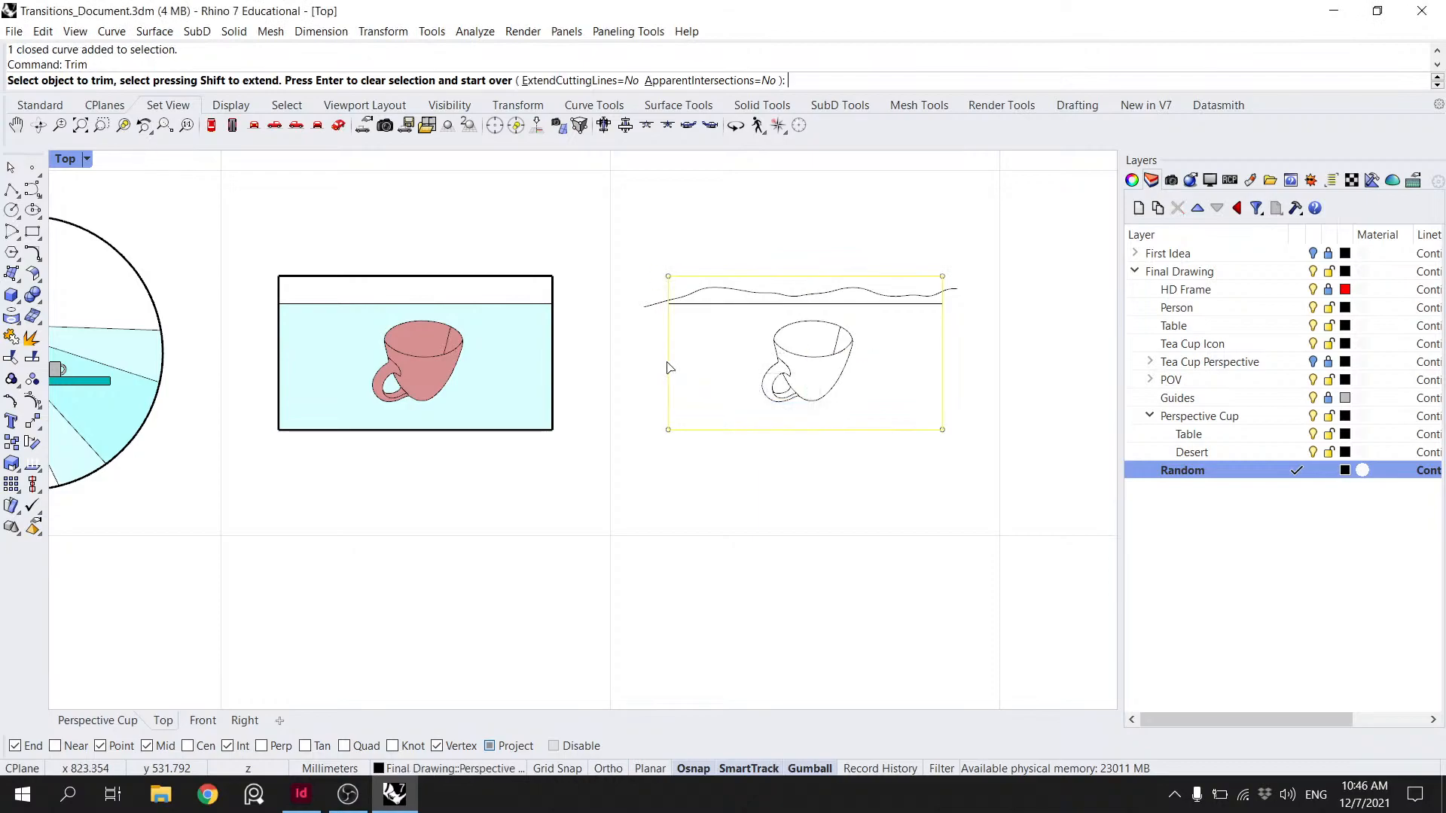
pyautogui.click(950, 288)
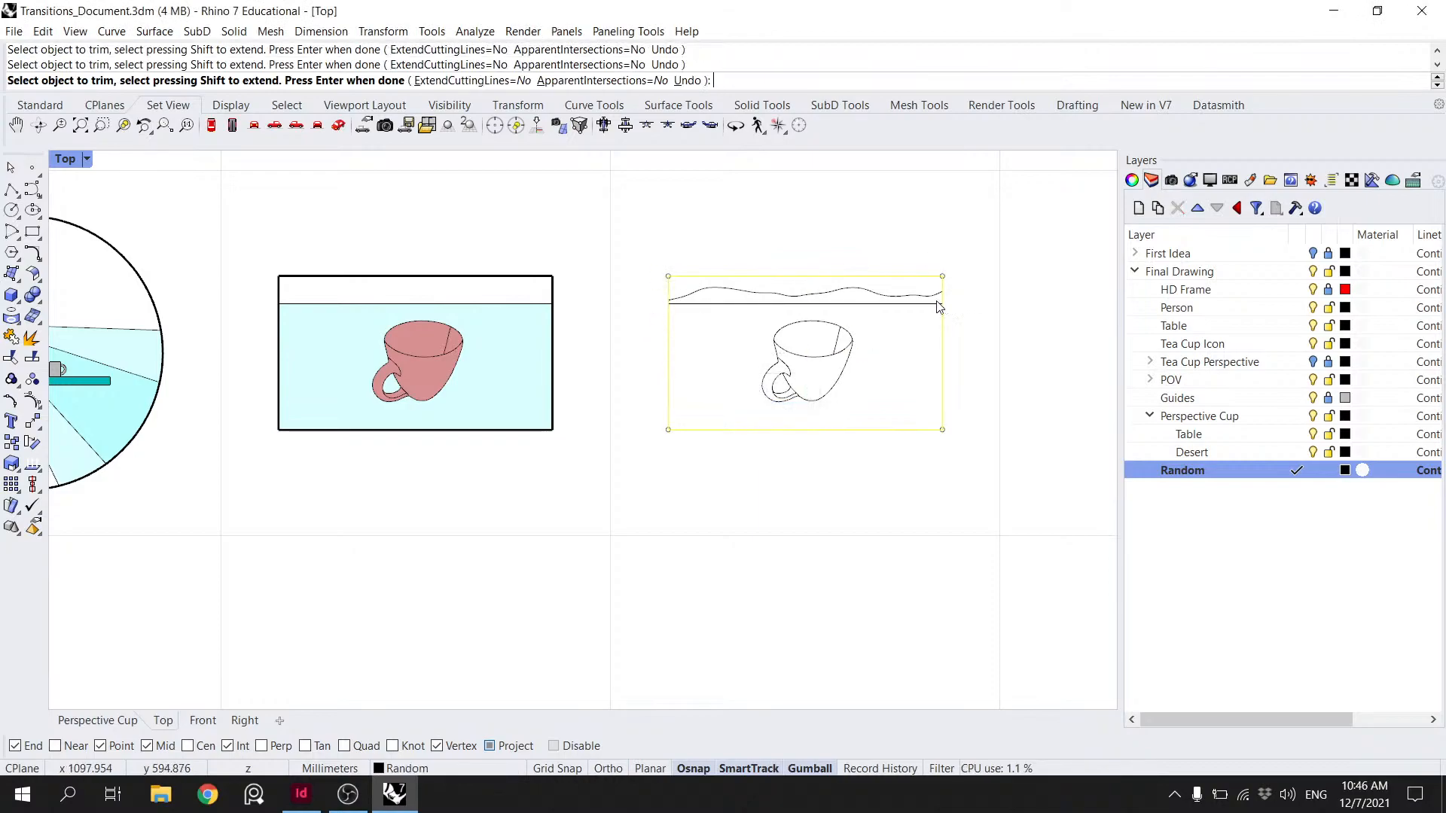
pyautogui.press('Return')
pyautogui.click(926, 305)
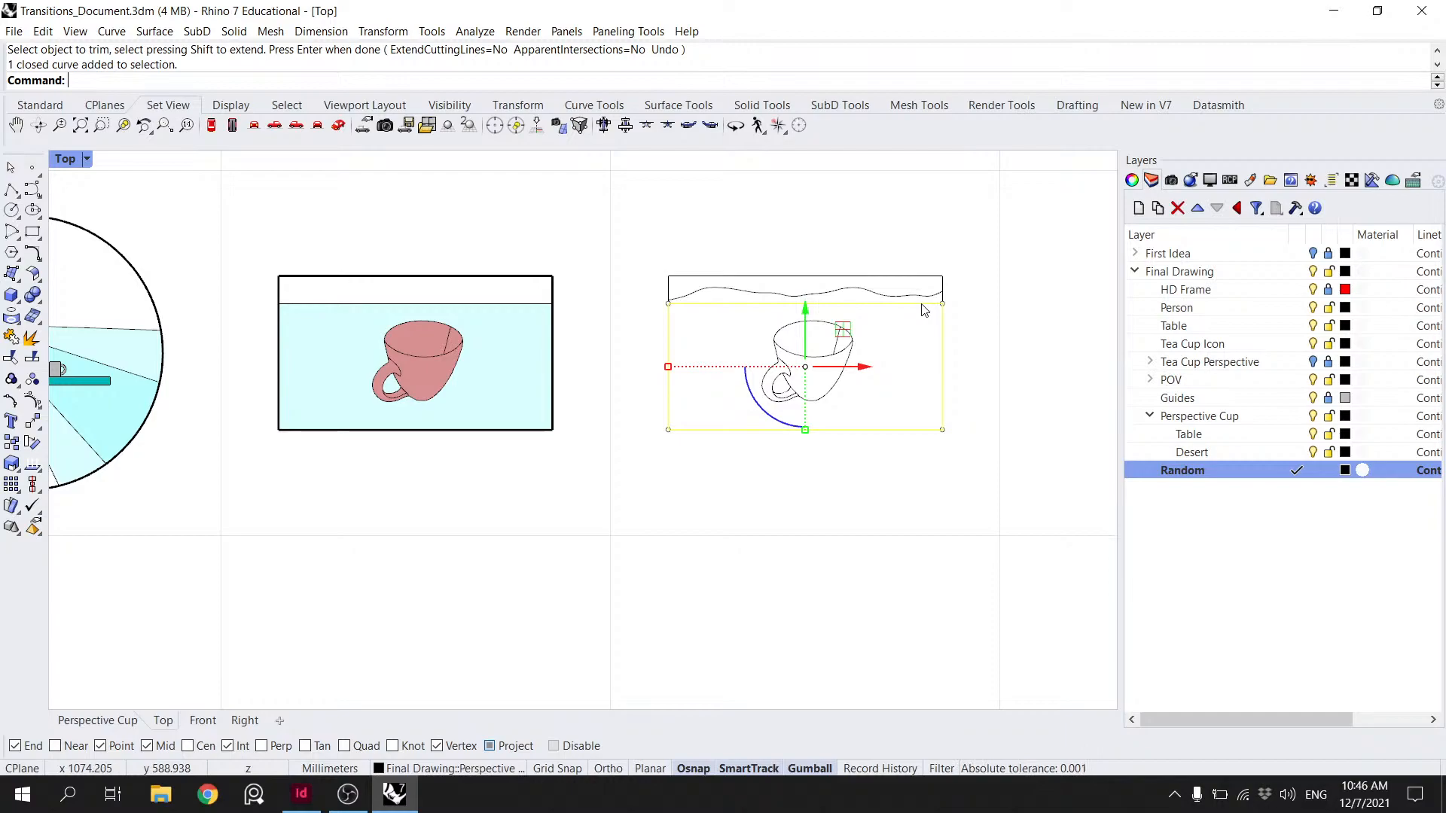
pyautogui.press('Escape')
pyautogui.click(832, 295)
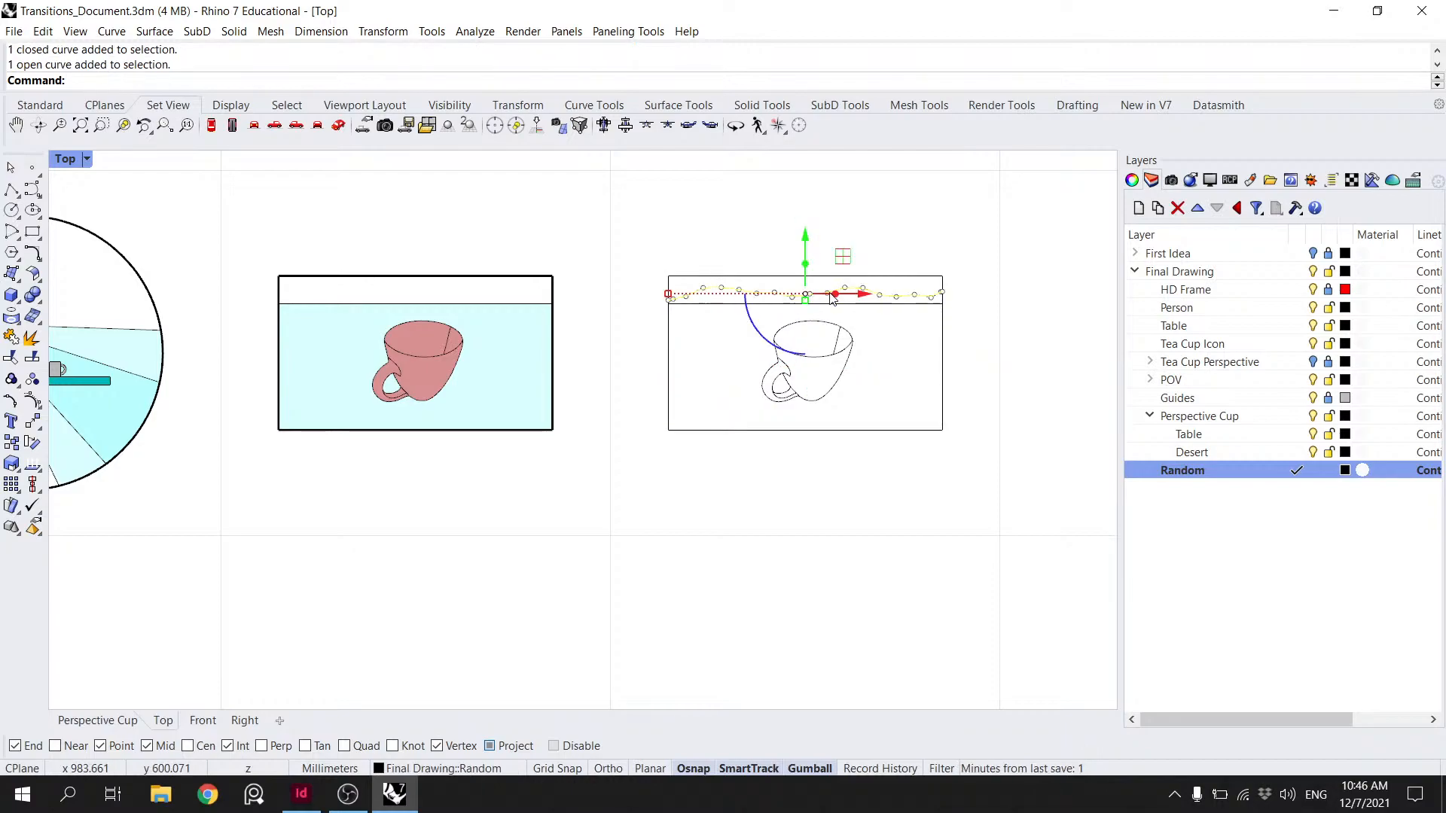
pyautogui.press('Return')
pyautogui.press('Escape')
pyautogui.press('Escape')
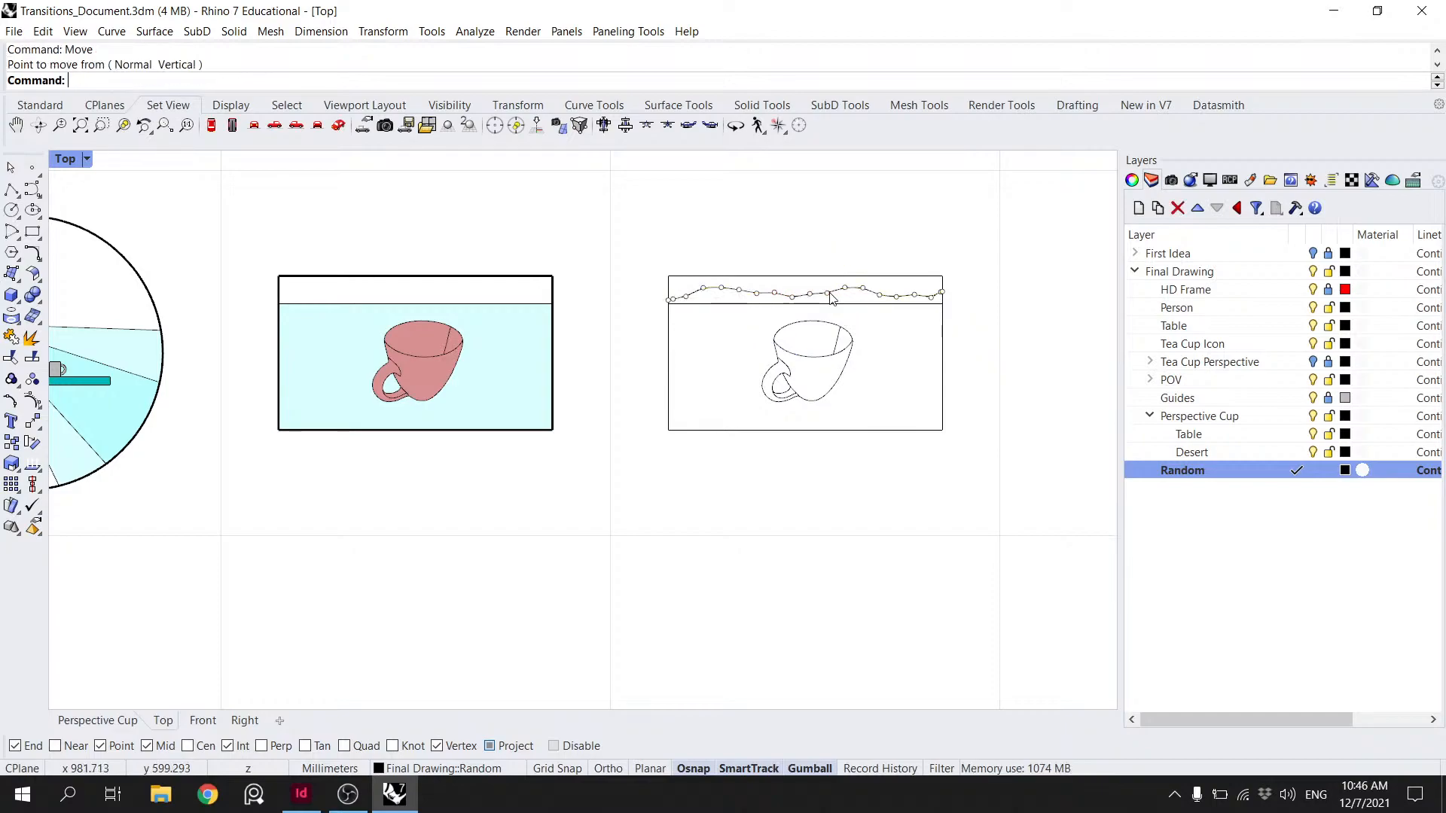
# - Try hiding the lower rectangle of the second cup frame and undo the hiding
pyautogui.click(843, 305)
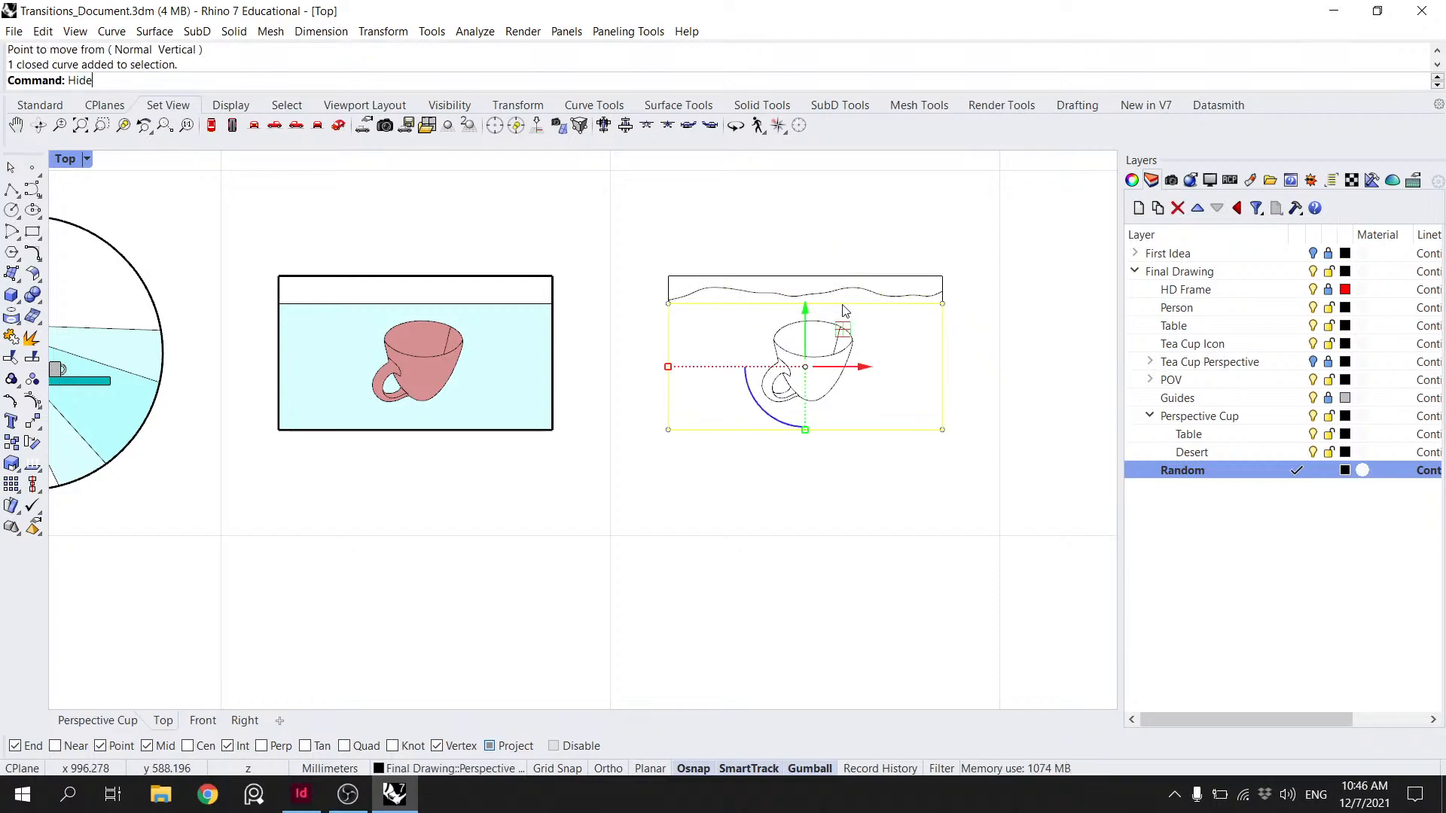
pyautogui.press('Return')
pyautogui.scroll(-4, 842, 323)
pyautogui.scroll(4, 851, 352)
pyautogui.hotkey('ctrl', 'z')
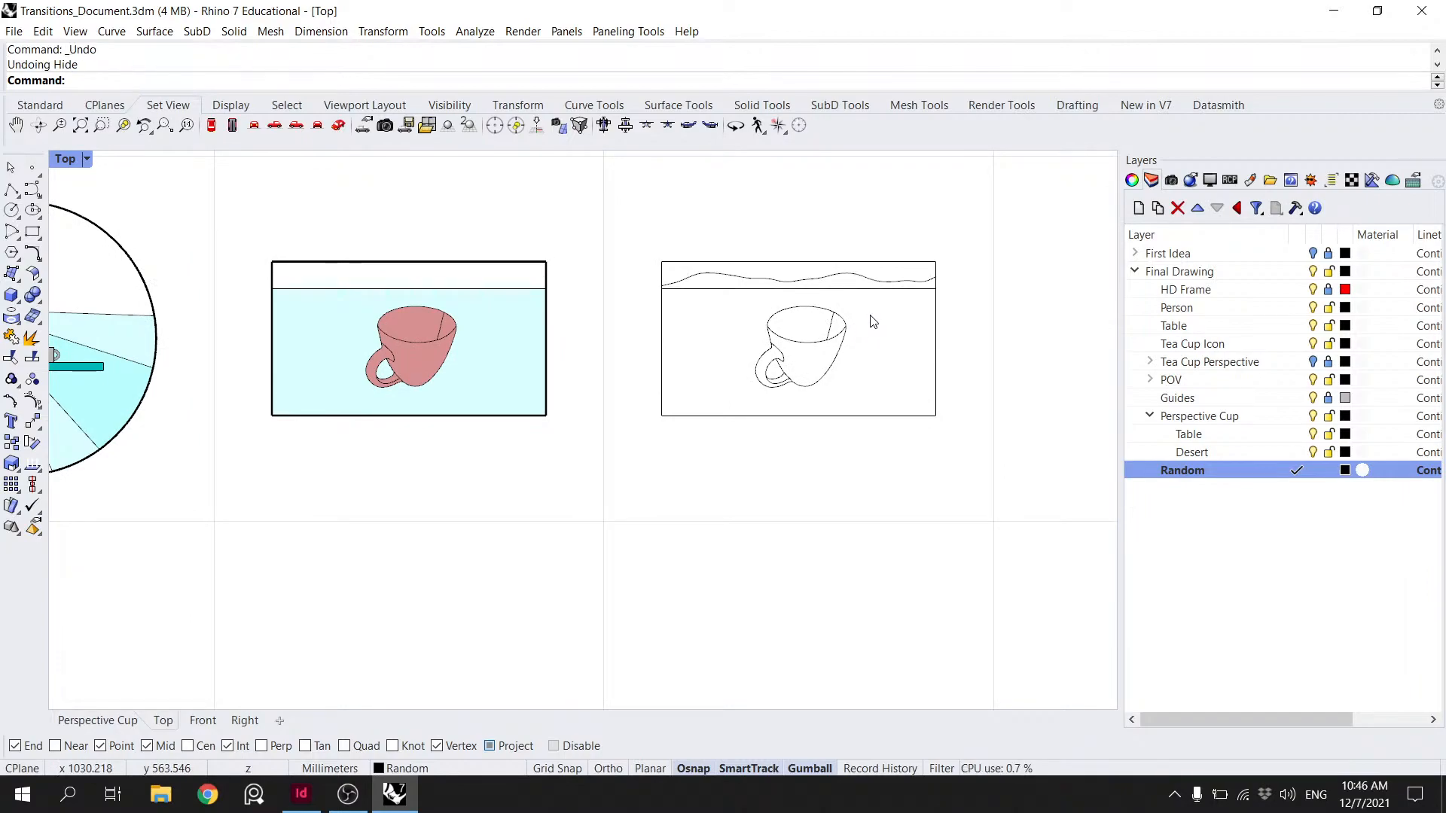
pyautogui.scroll(-3, 865, 316)
pyautogui.scroll(5, 848, 322)
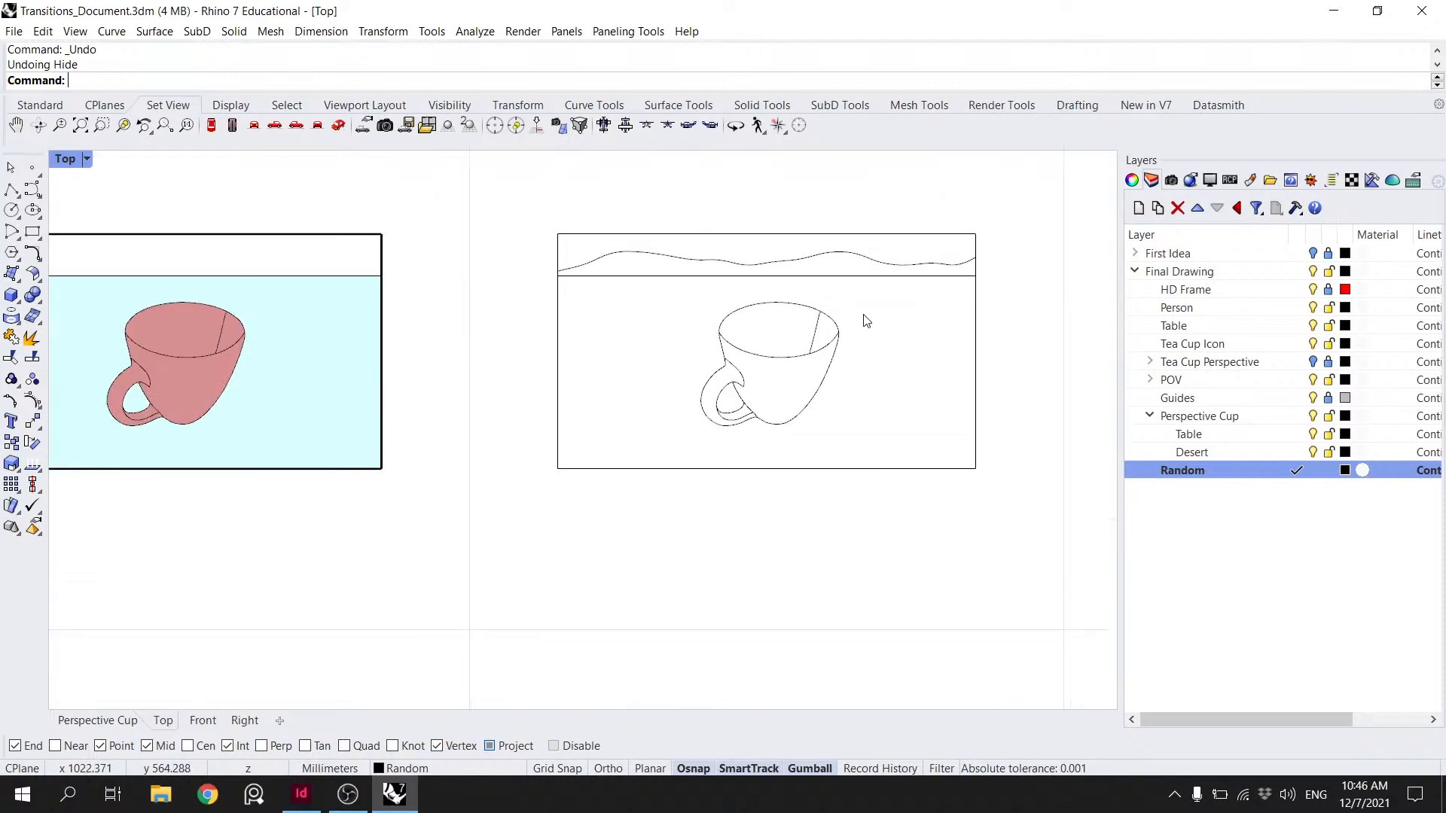
pyautogui.click(771, 264)
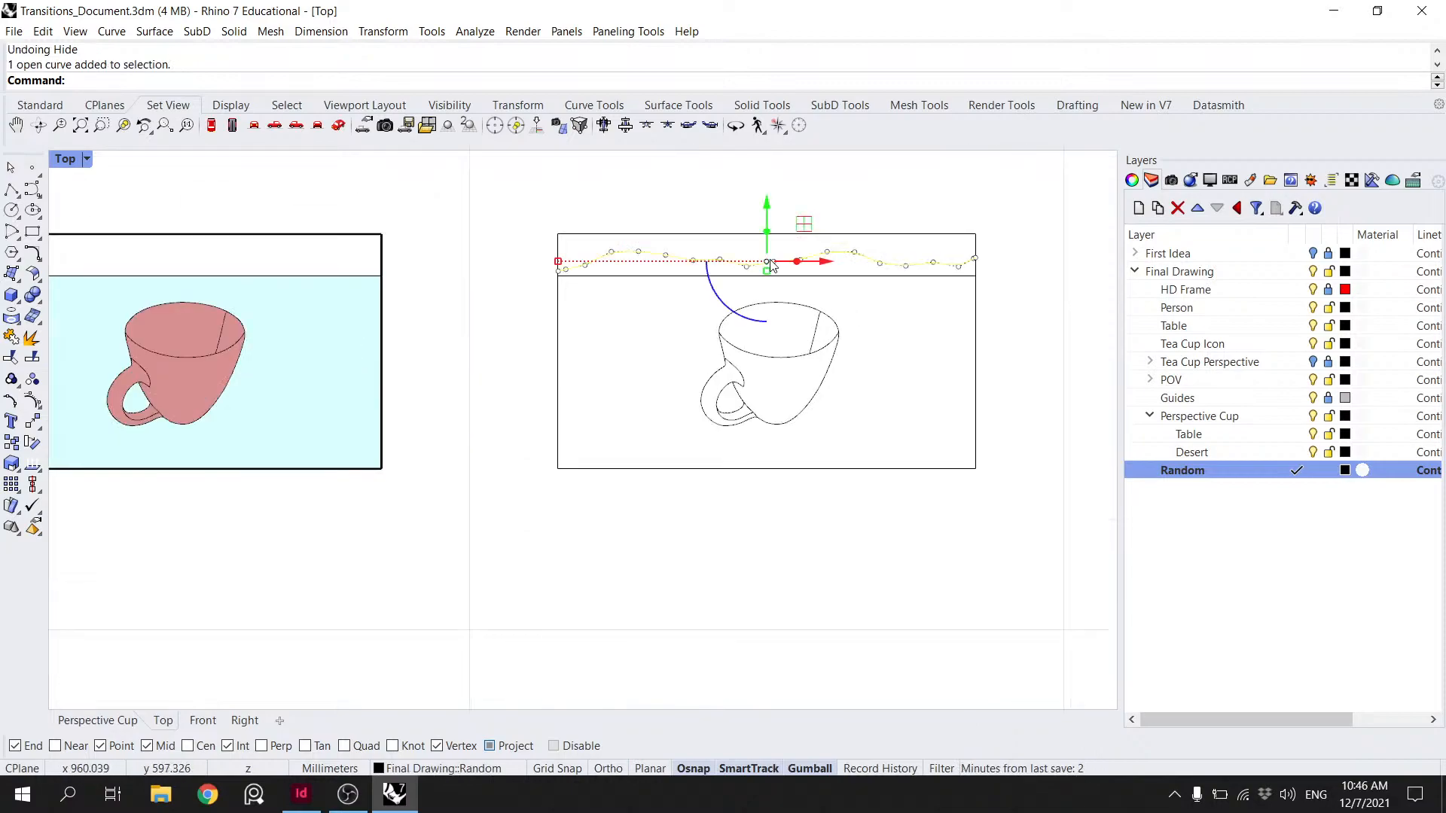
pyautogui.press('Escape')
pyautogui.scroll(-3, 771, 265)
pyautogui.click(772, 264)
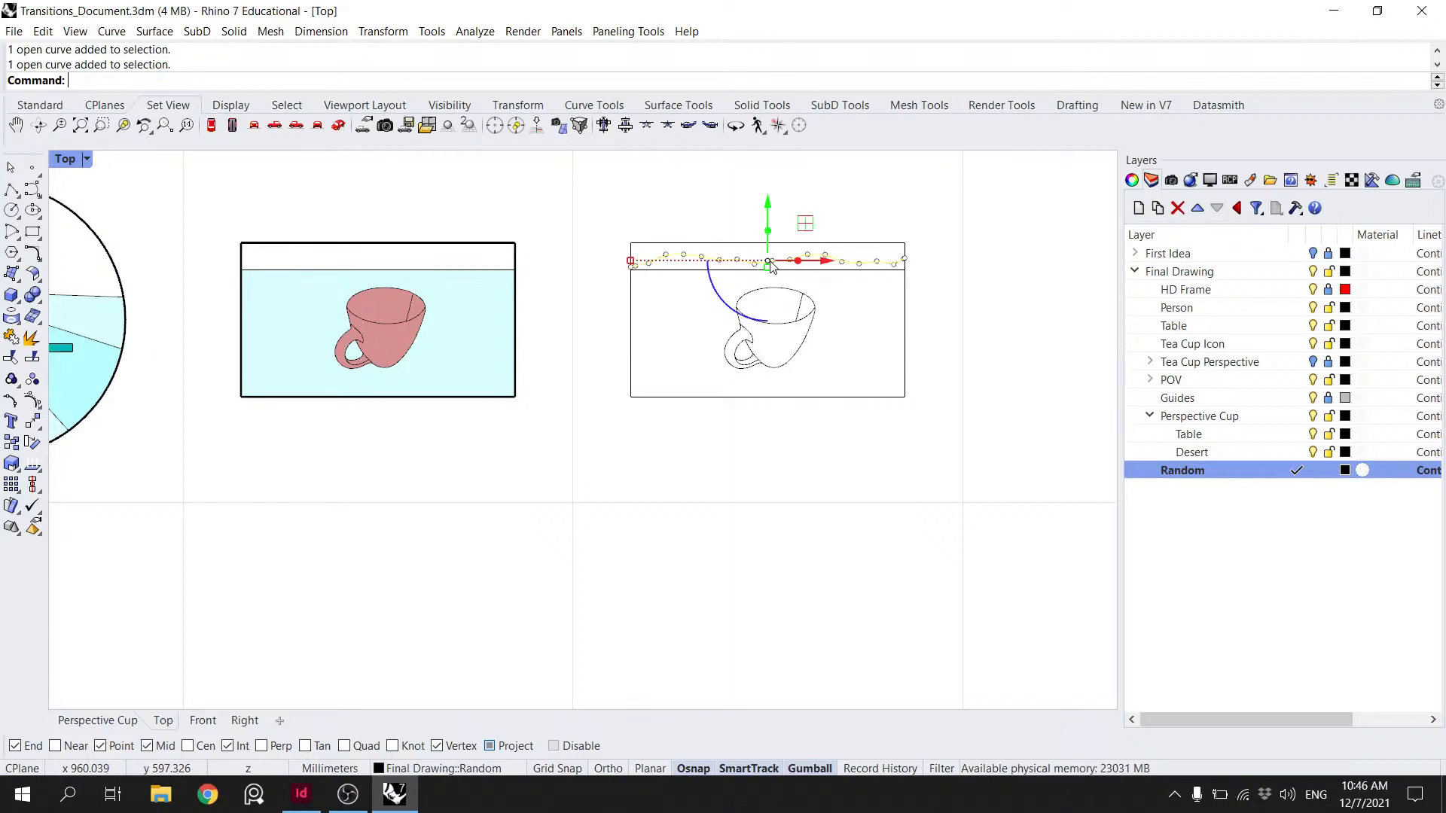
pyautogui.press('Escape')
pyautogui.moveTo(442, 275); pyautogui.dragTo(608, 304, button='right')
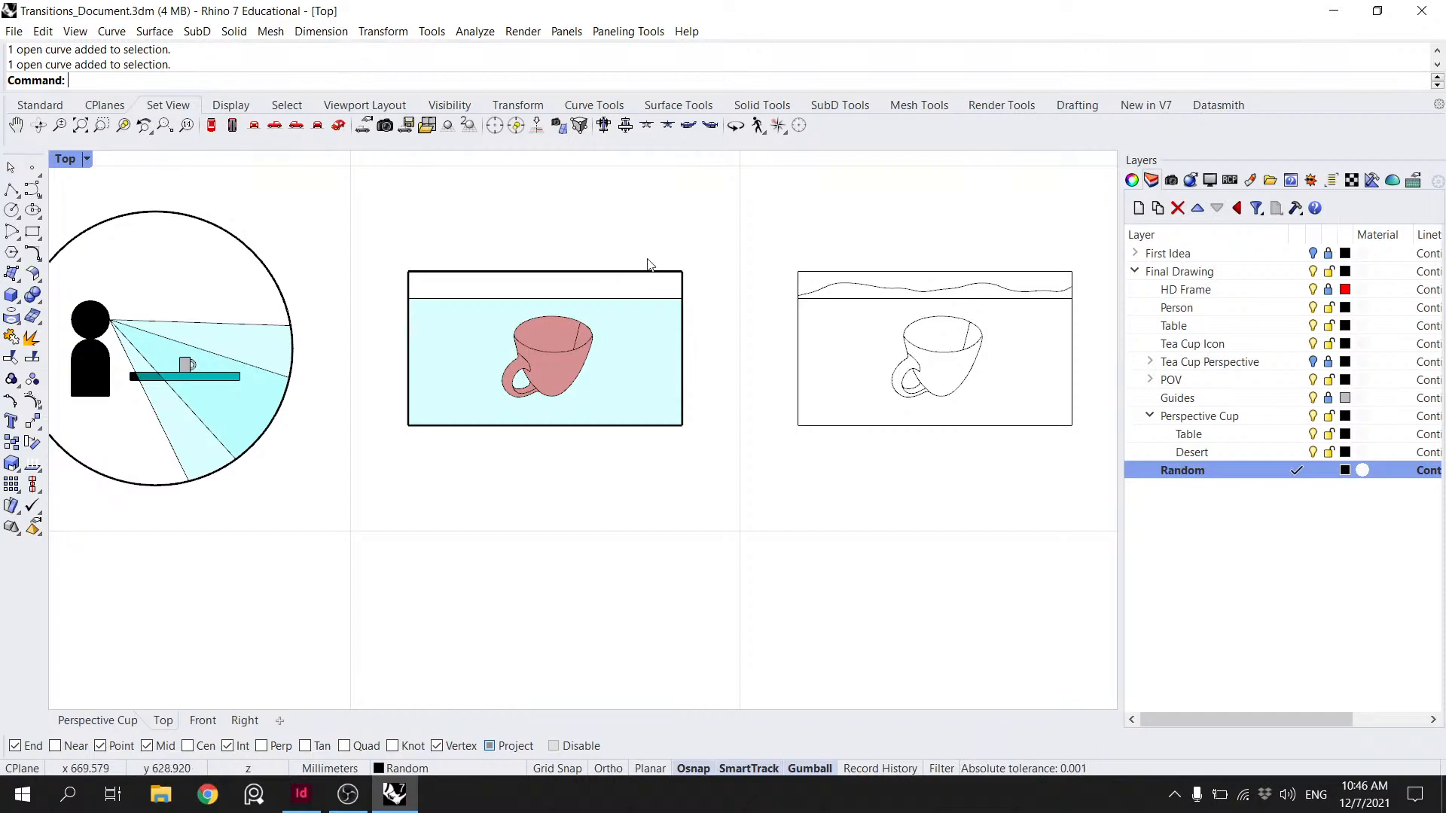
pyautogui.scroll(-3, 527, 283)
pyautogui.scroll(3, 519, 283)
pyautogui.moveTo(854, 486)
pyautogui.mouseDown()
pyautogui.moveTo(537, 224)
pyautogui.moveTo(796, 424)
pyautogui.moveTo(598, 232)
pyautogui.mouseUp()
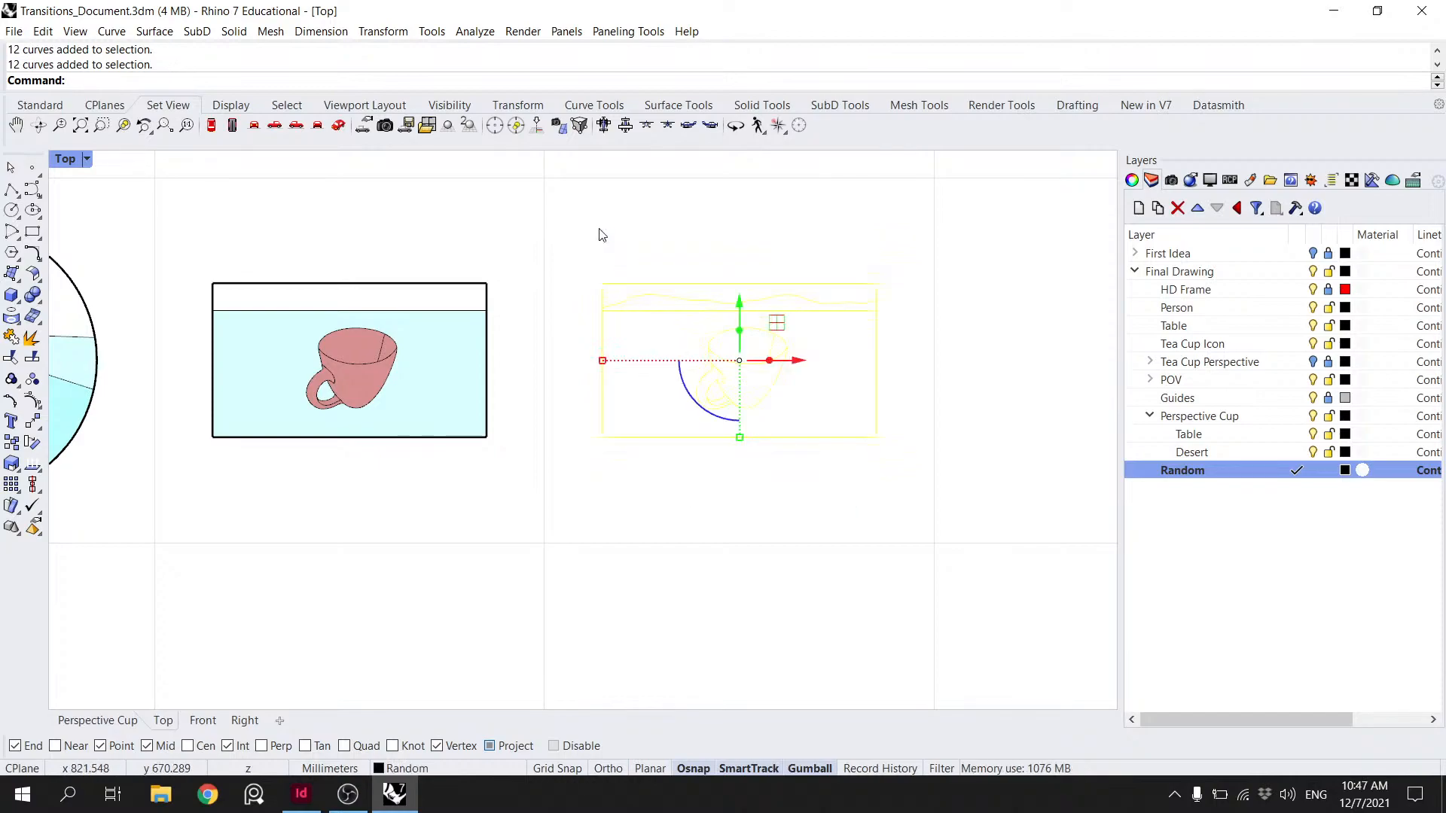
pyautogui.press('Escape')
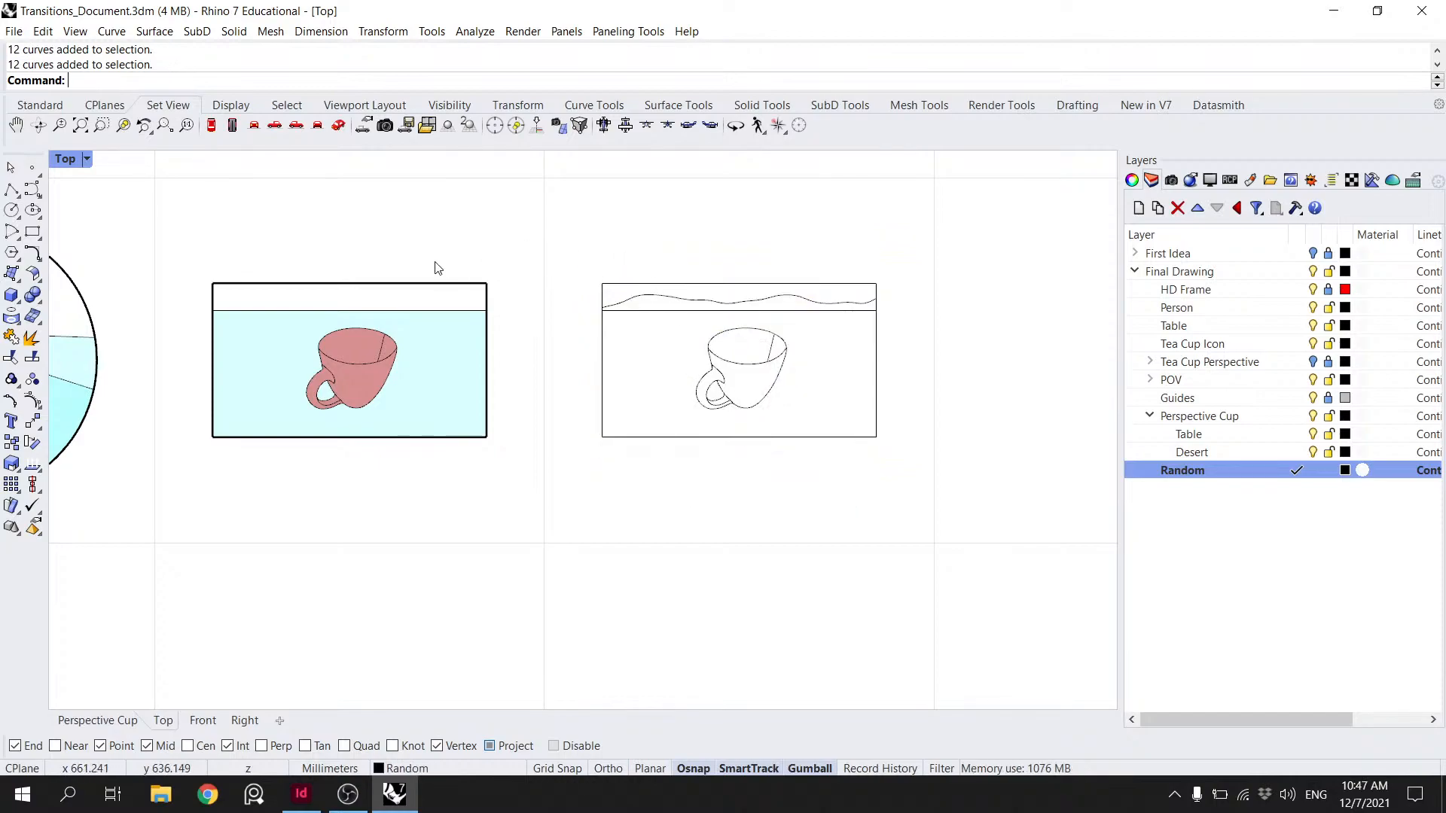
# - Move the whole uncoloured cup frame with its dune curve one grid column to the right, snapped in line with its old position
pyautogui.scroll(-3, 523, 329)
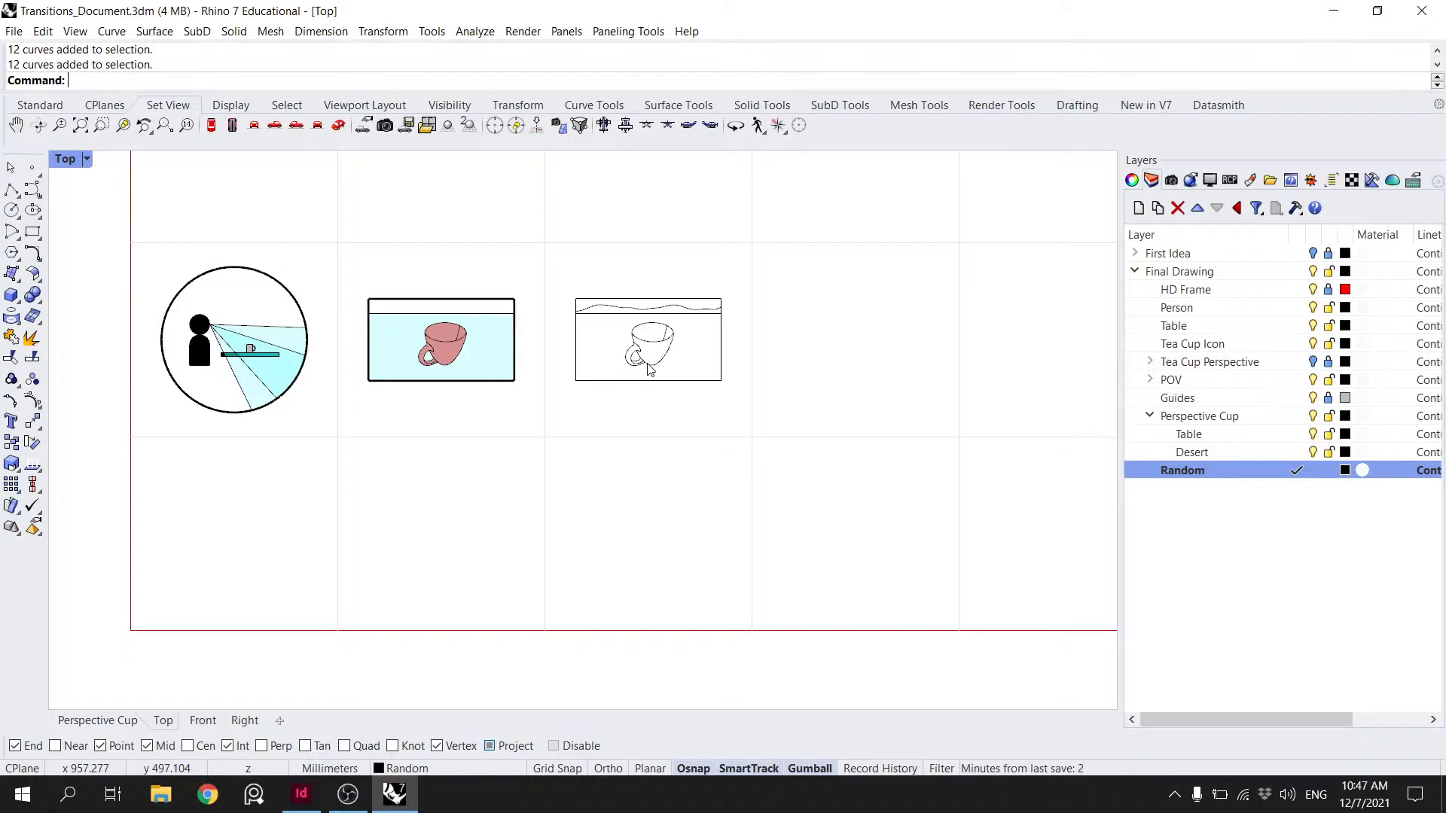
pyautogui.moveTo(669, 393); pyautogui.dragTo(600, 293)
pyautogui.write('Move')
pyautogui.press('Return')
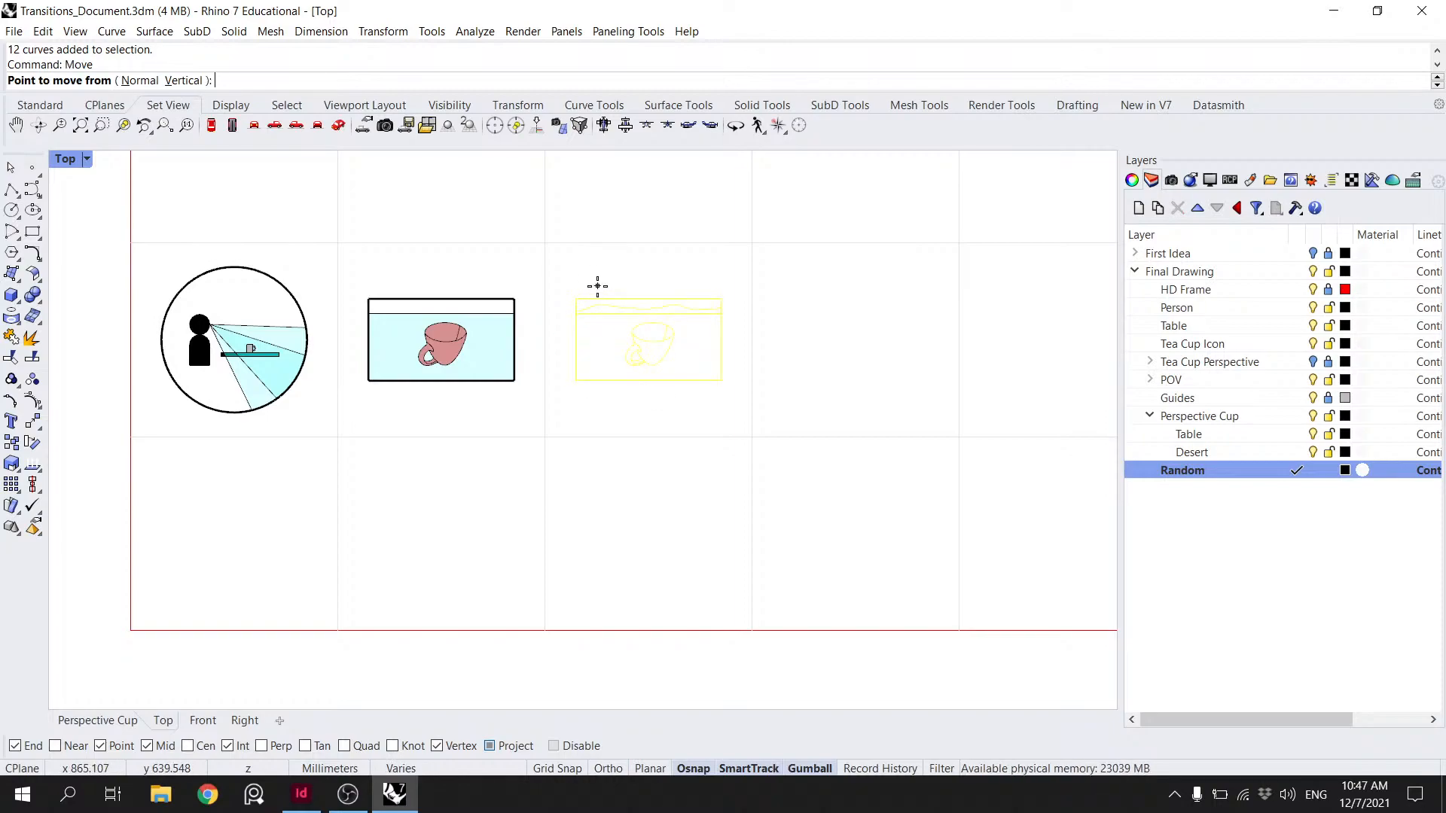
pyautogui.click(648, 299)
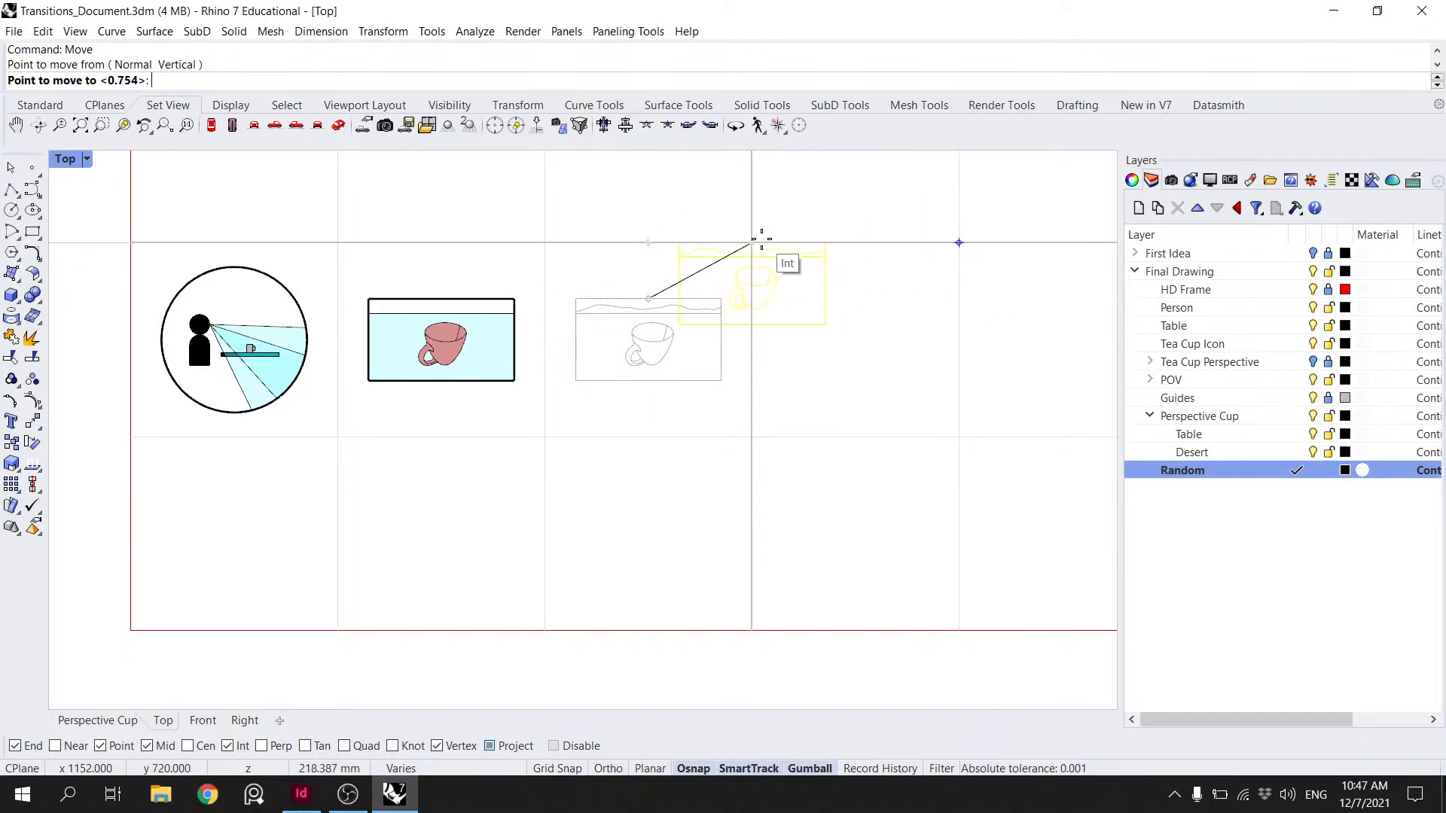
pyautogui.click(856, 299)
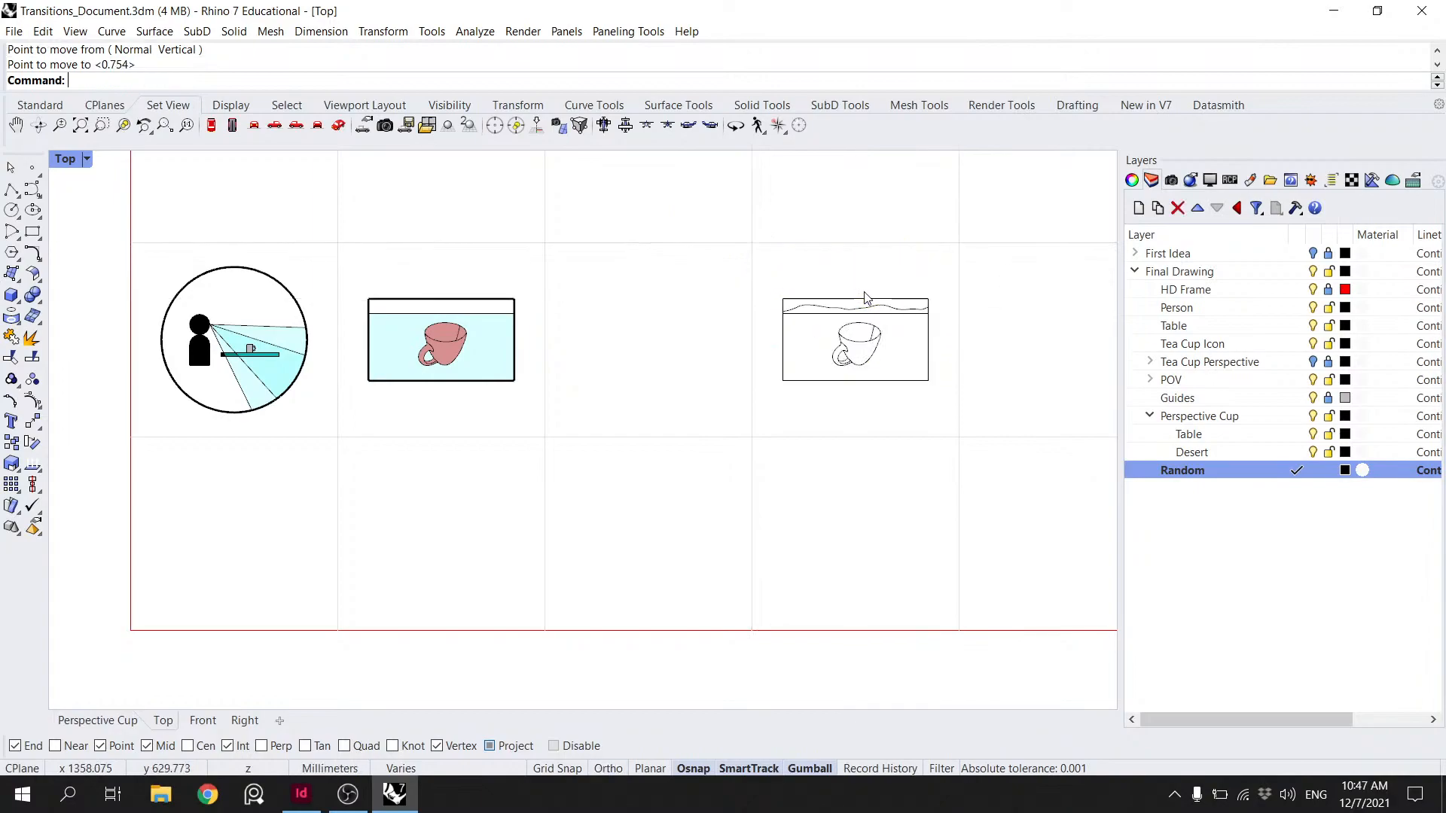
# - Draw a polyline from the dune curve's left end down to the horizon, along it, and up to the curve's right end
pyautogui.scroll(5, 893, 337)
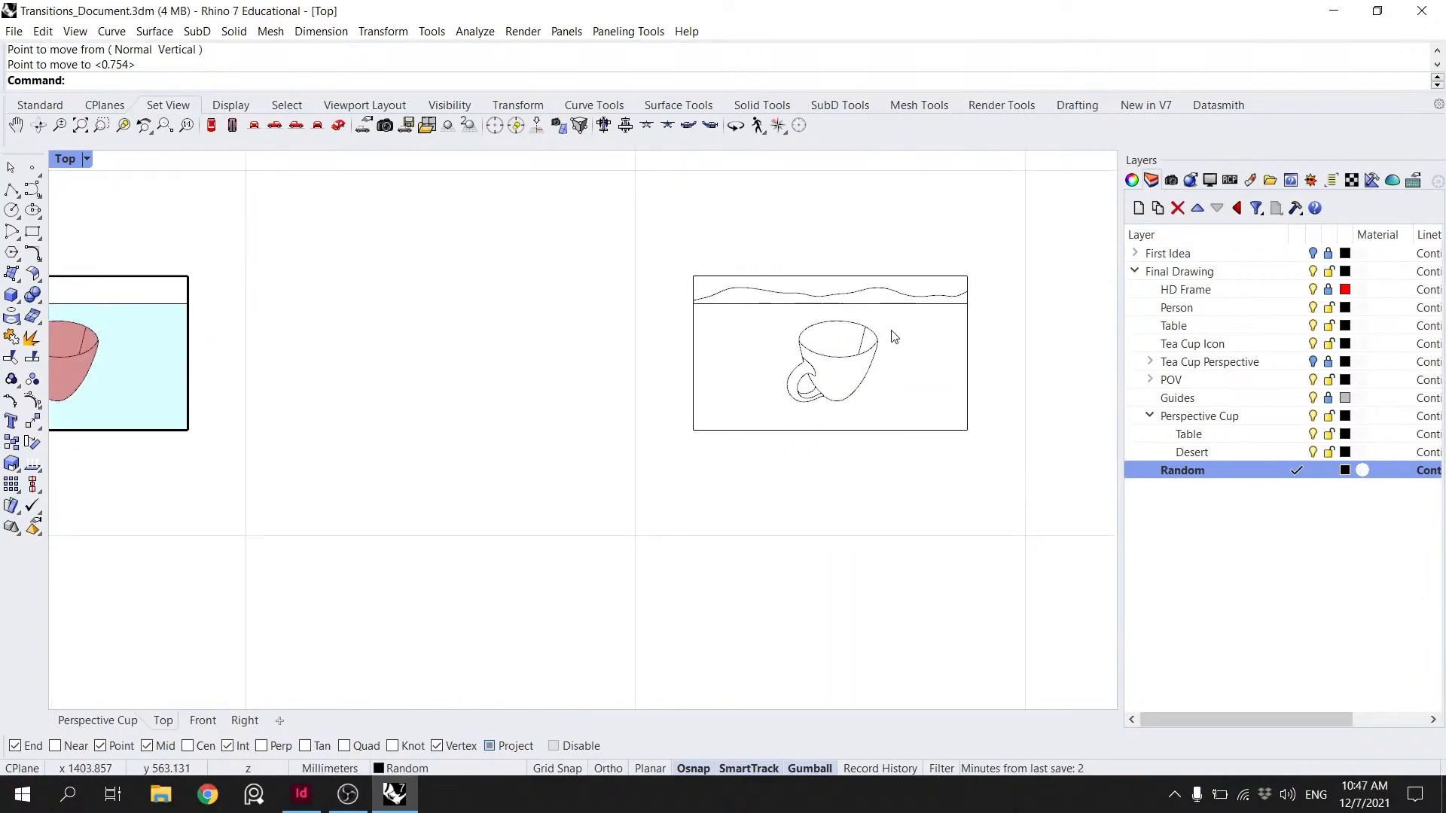
pyautogui.click(847, 316)
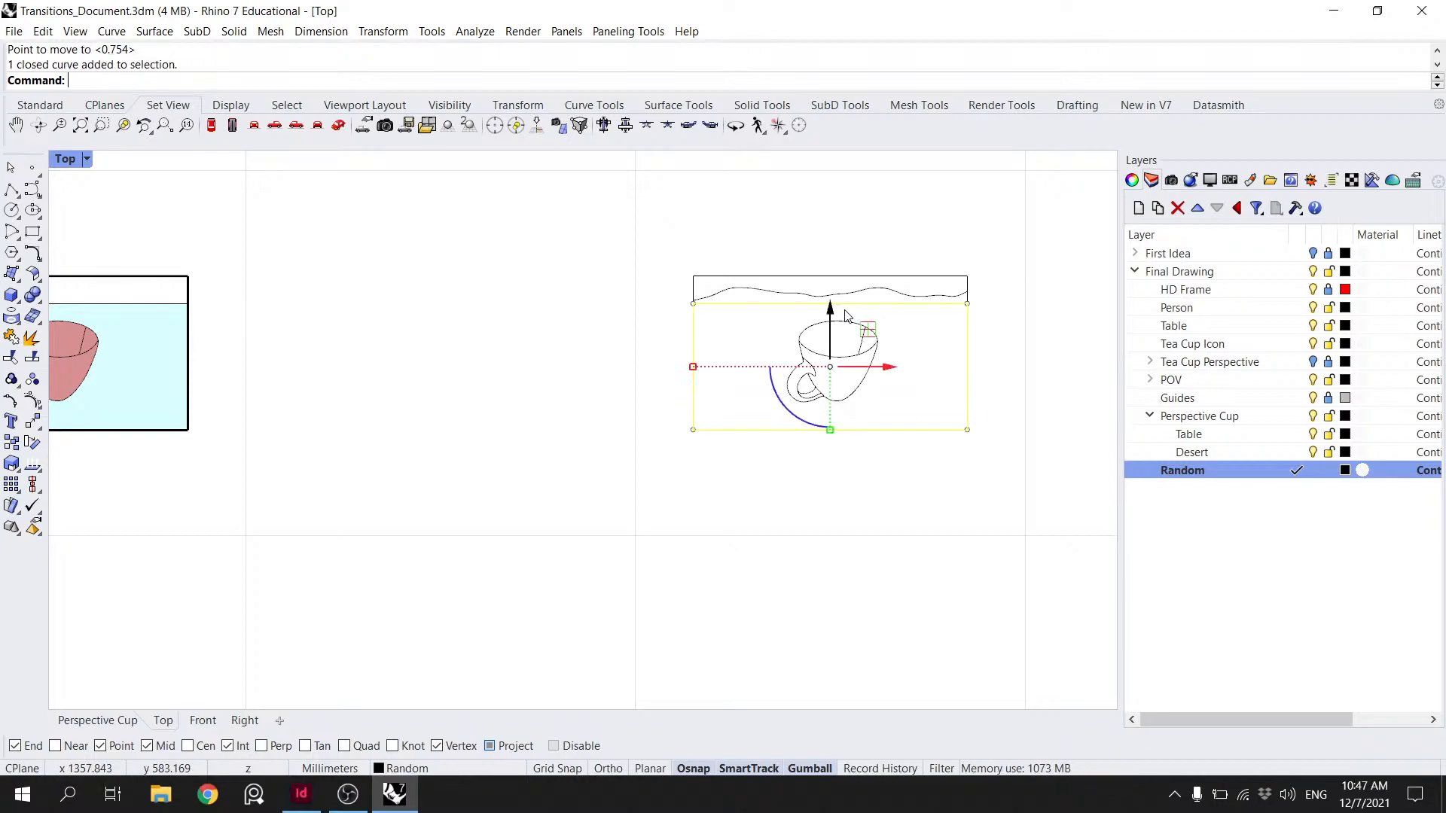
pyautogui.scroll(3, 846, 316)
pyautogui.click(553, 278)
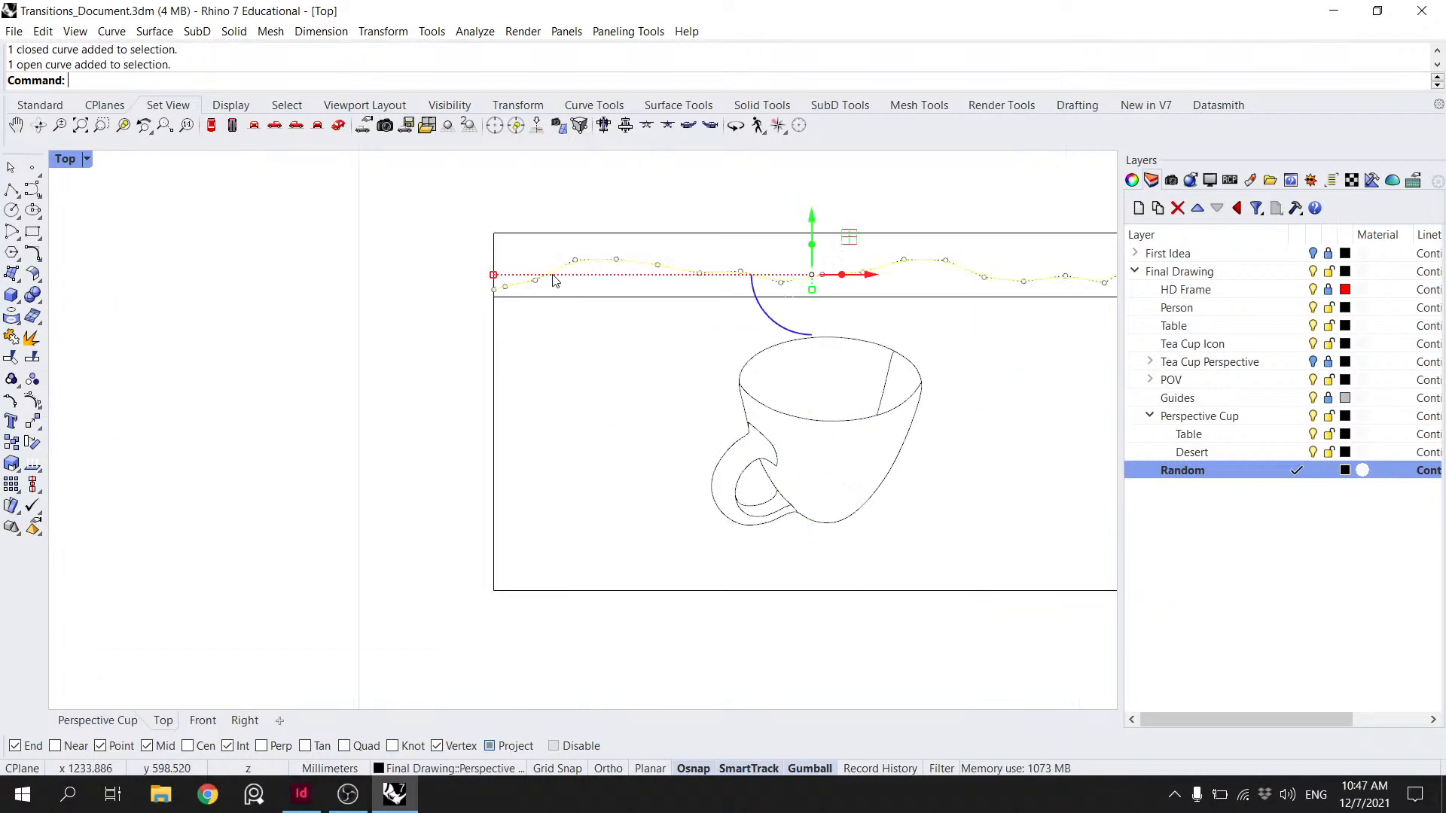
pyautogui.click(12, 189)
pyautogui.scroll(3, 474, 278)
pyautogui.click(513, 298)
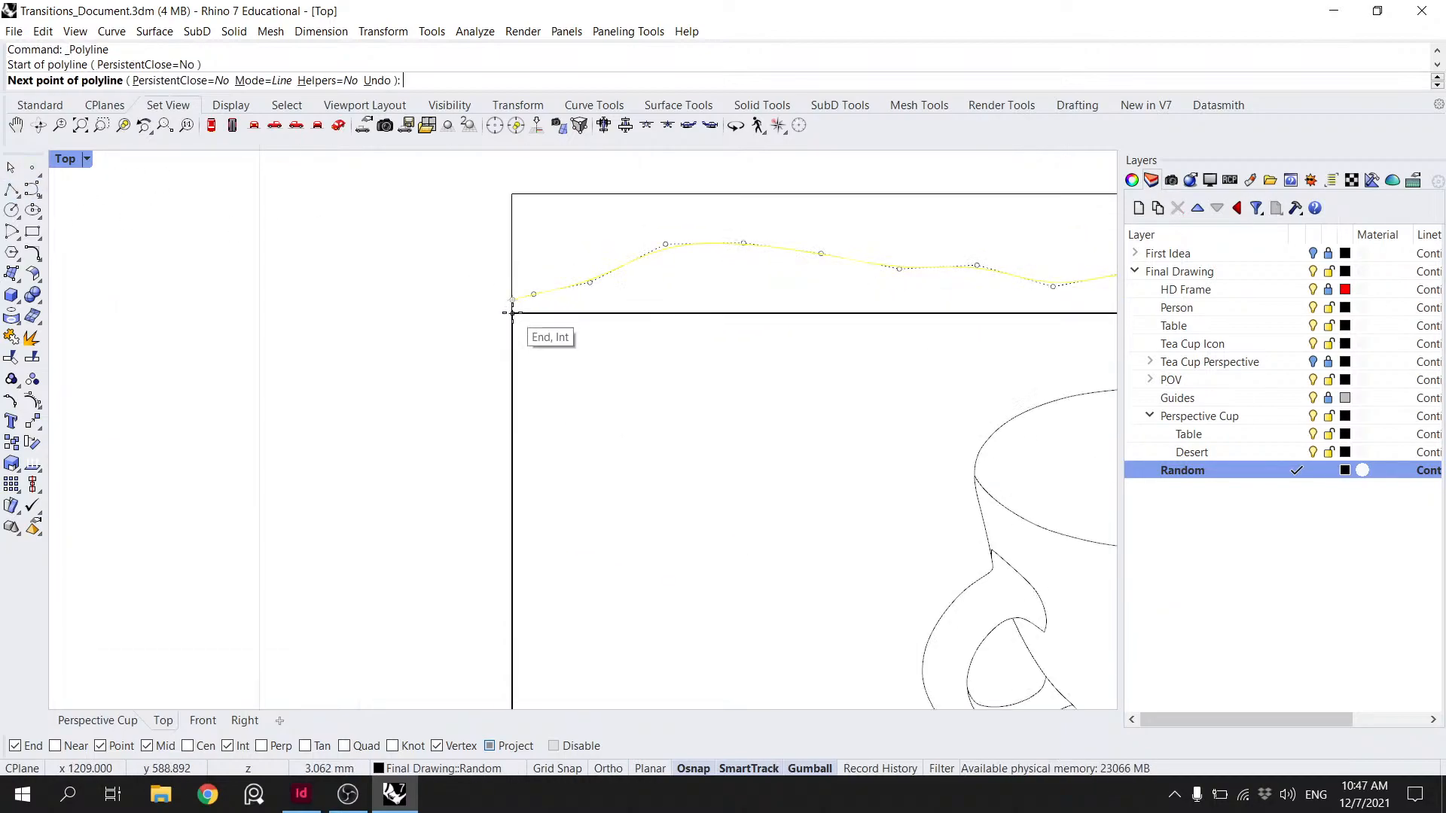
pyautogui.click(711, 313)
pyautogui.scroll(-3, 755, 343)
pyautogui.scroll(3, 822, 329)
pyautogui.click(822, 329)
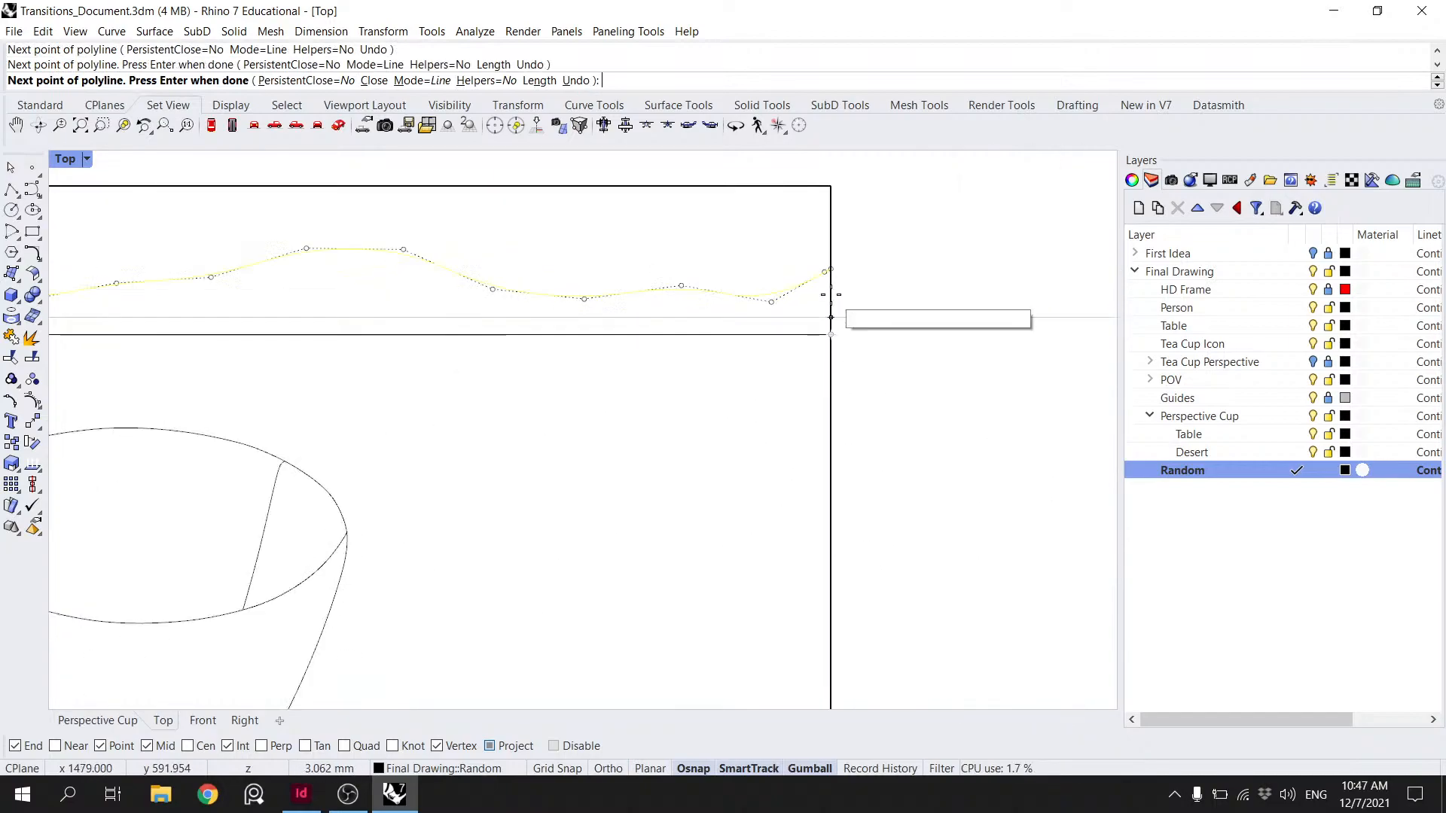
pyautogui.click(830, 269)
pyautogui.press('Return')
# - Join the new polyline and the dune curve into one closed dune outline
pyautogui.click(826, 350)
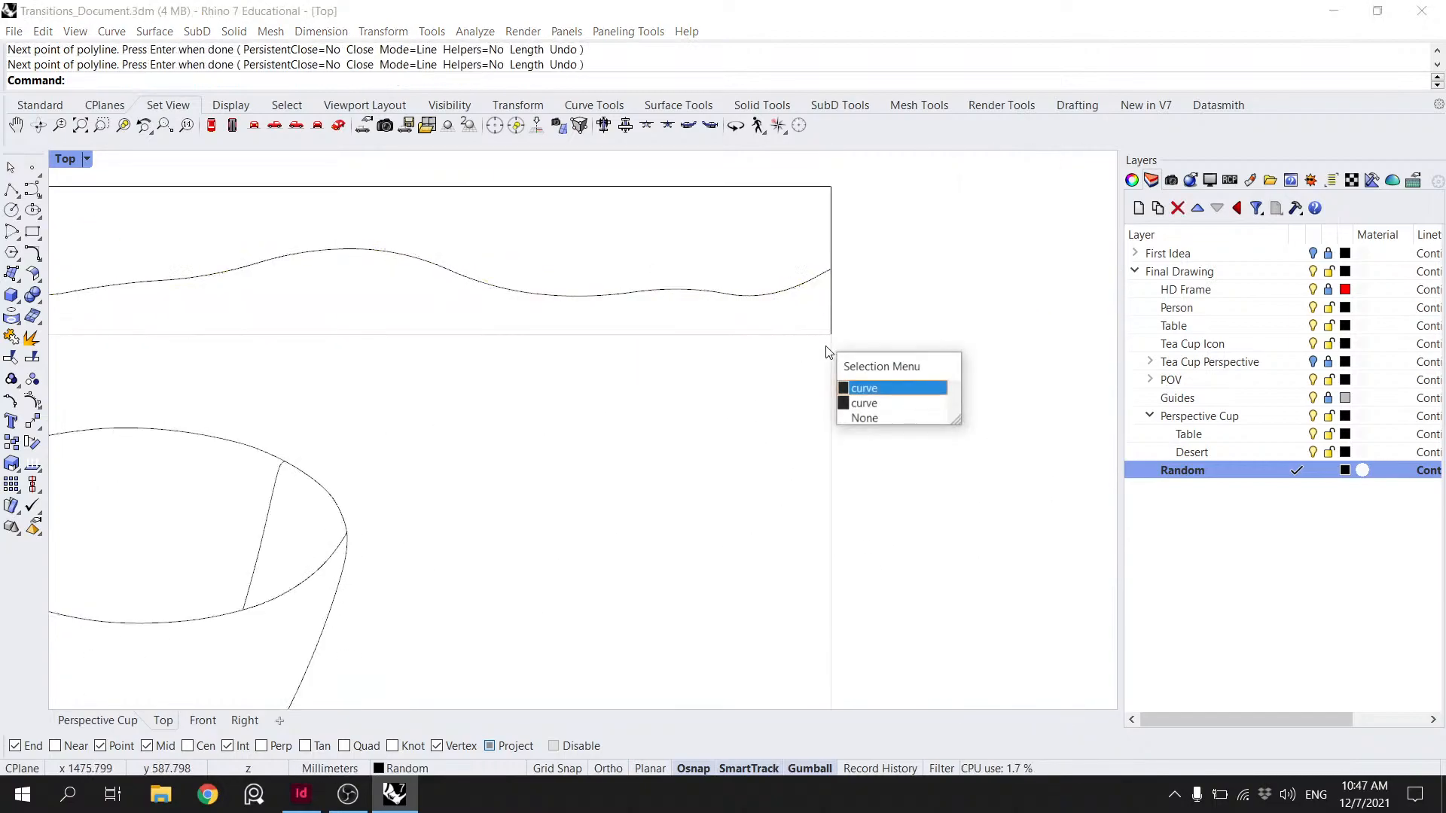
pyautogui.click(864, 403)
pyautogui.scroll(-2, 597, 293)
pyautogui.scroll(-2, 801, 325)
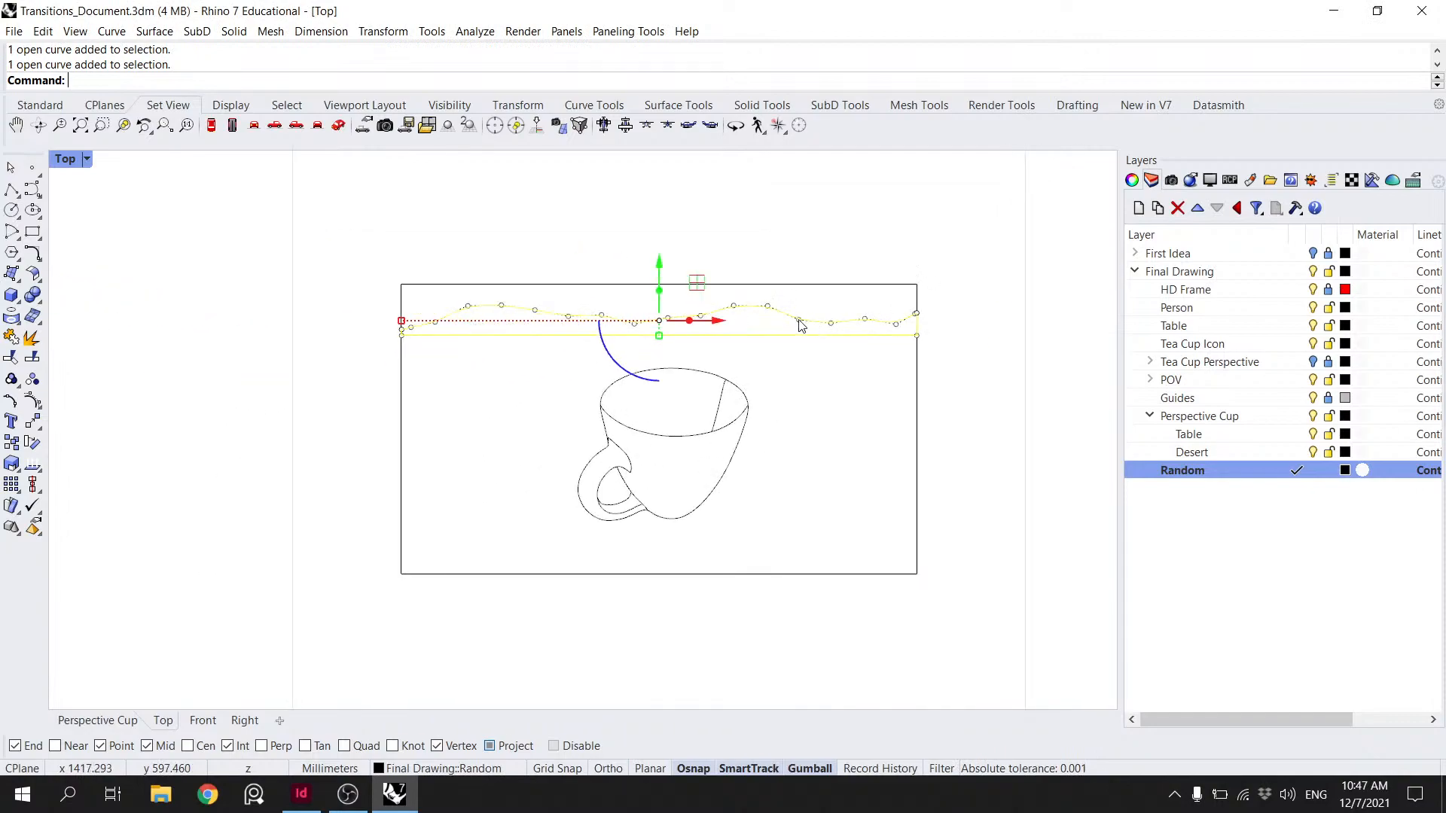
pyautogui.press('Return')
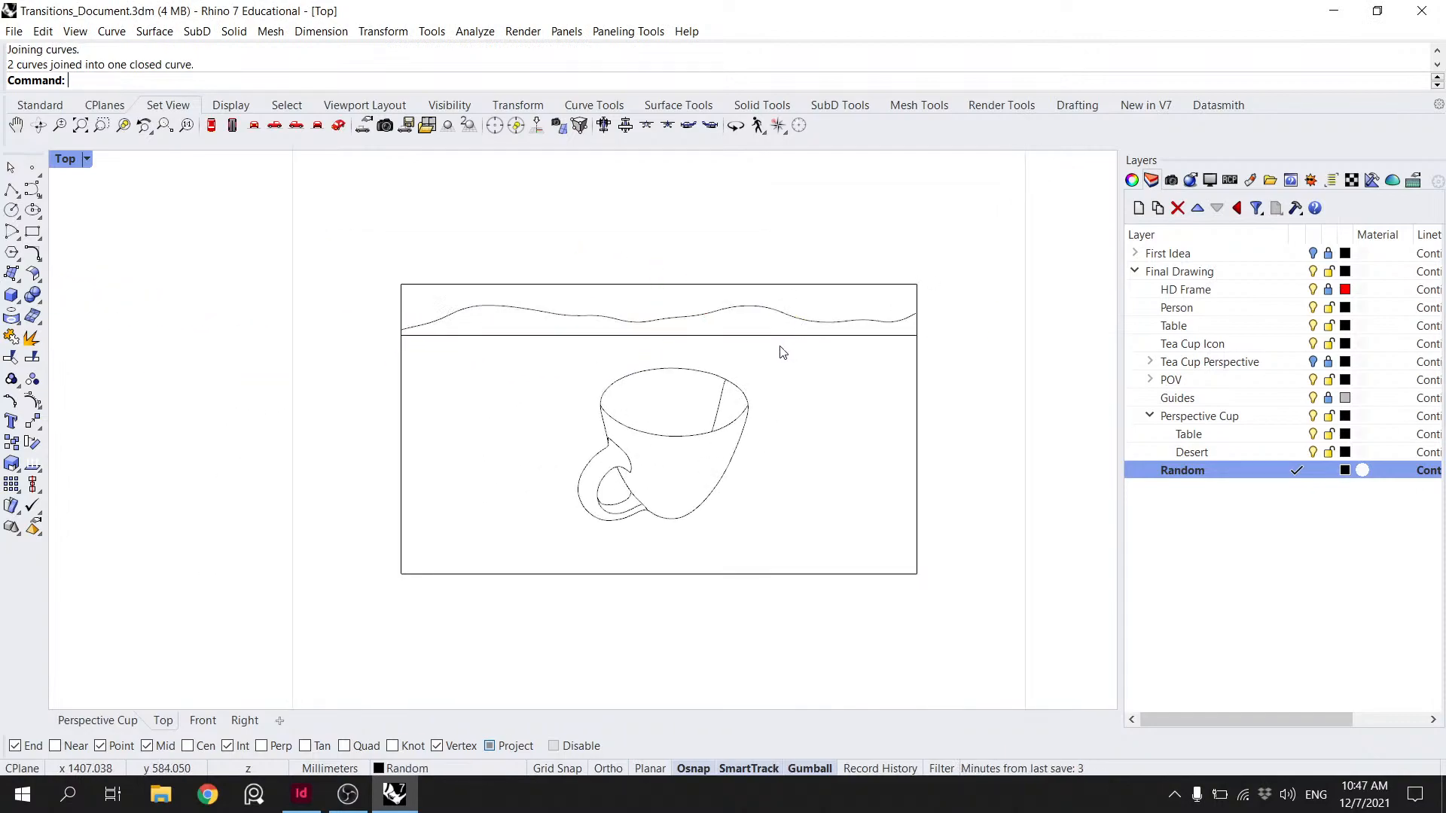
# - Delete the lower rectangle below the dune outline in the uncoloured cup frame
pyautogui.scroll(-1, 777, 340)
pyautogui.click(779, 338)
pyautogui.click(854, 407)
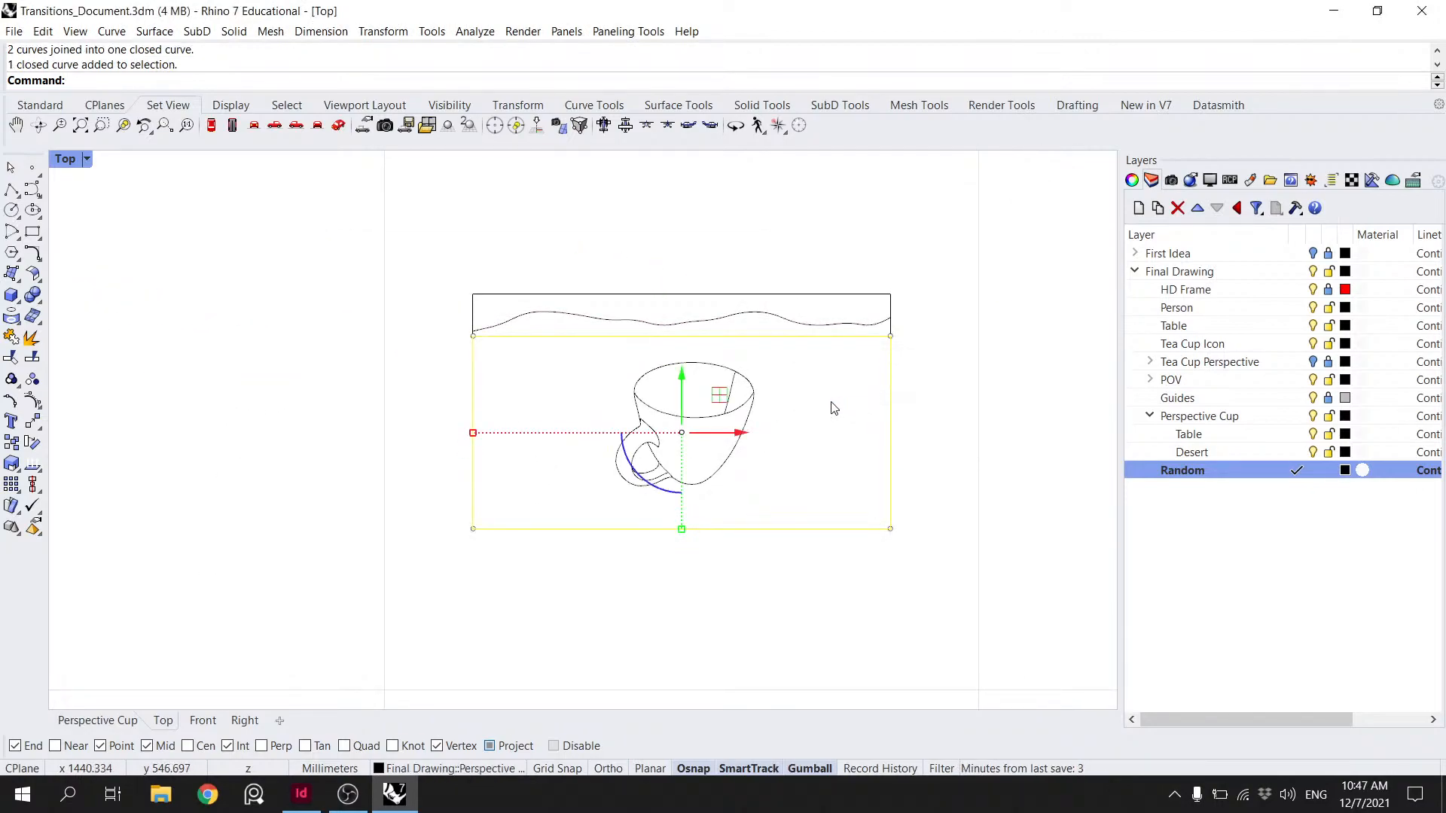
pyautogui.press('Delete')
# - Switch to Grasshopper and duplicate the line-weight preview group with its curve parameter, black swatch and slider below the existing definition
pyautogui.scroll(-2, 852, 424)
pyautogui.scroll(-6, 850, 421)
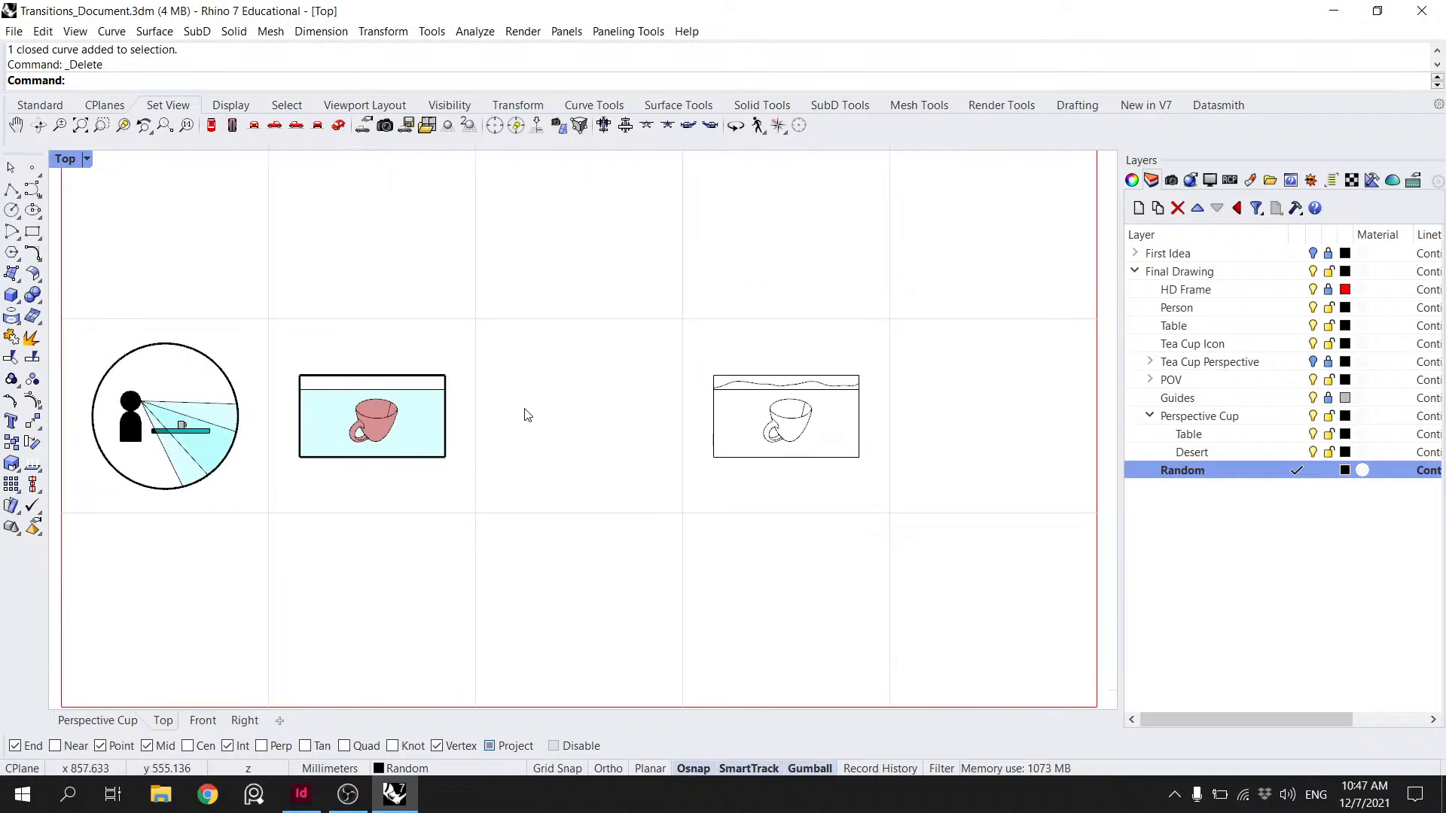
pyautogui.moveTo(521, 408); pyautogui.dragTo(610, 403, button='right')
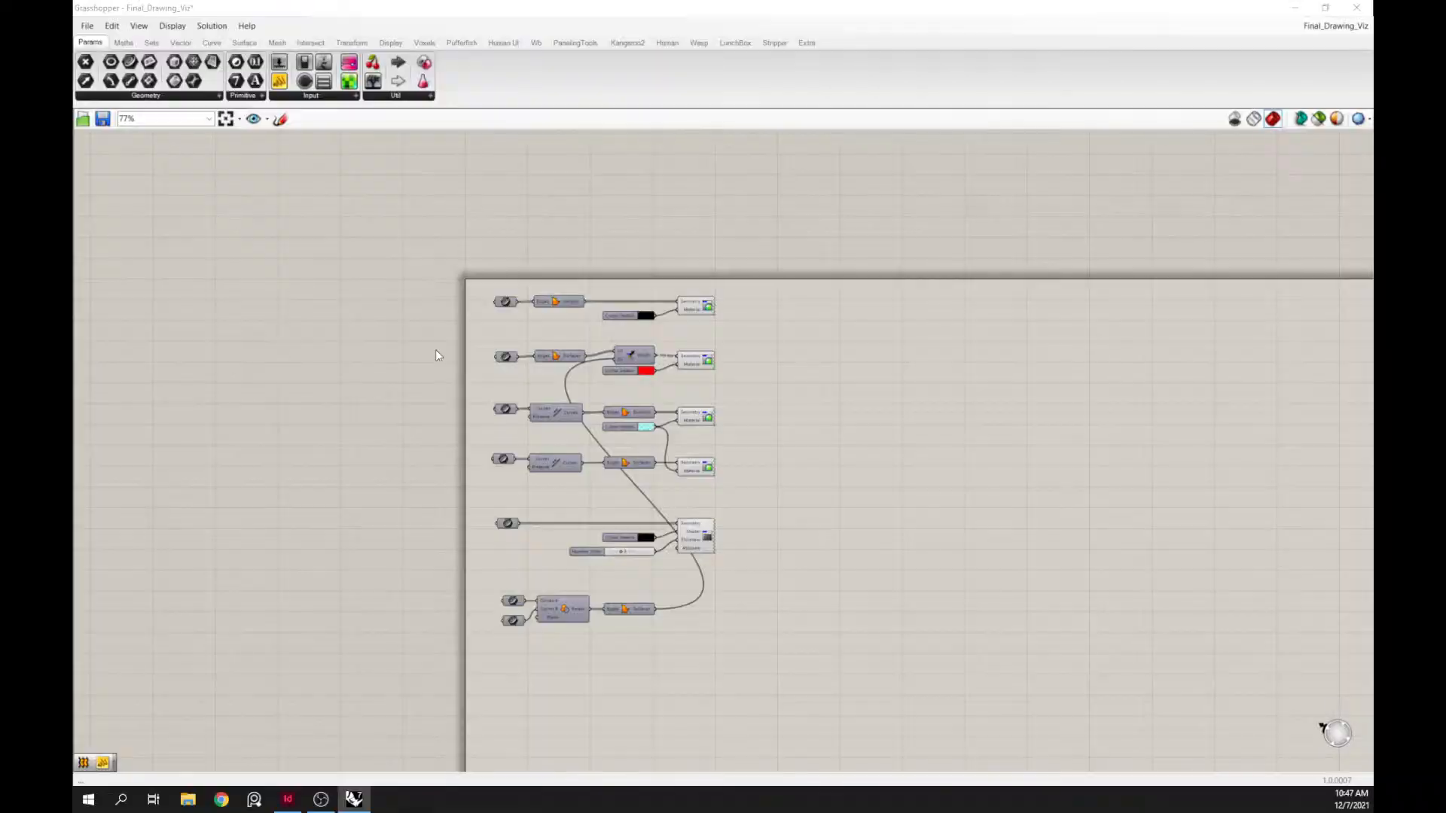
pyautogui.moveTo(744, 554); pyautogui.dragTo(528, 518)
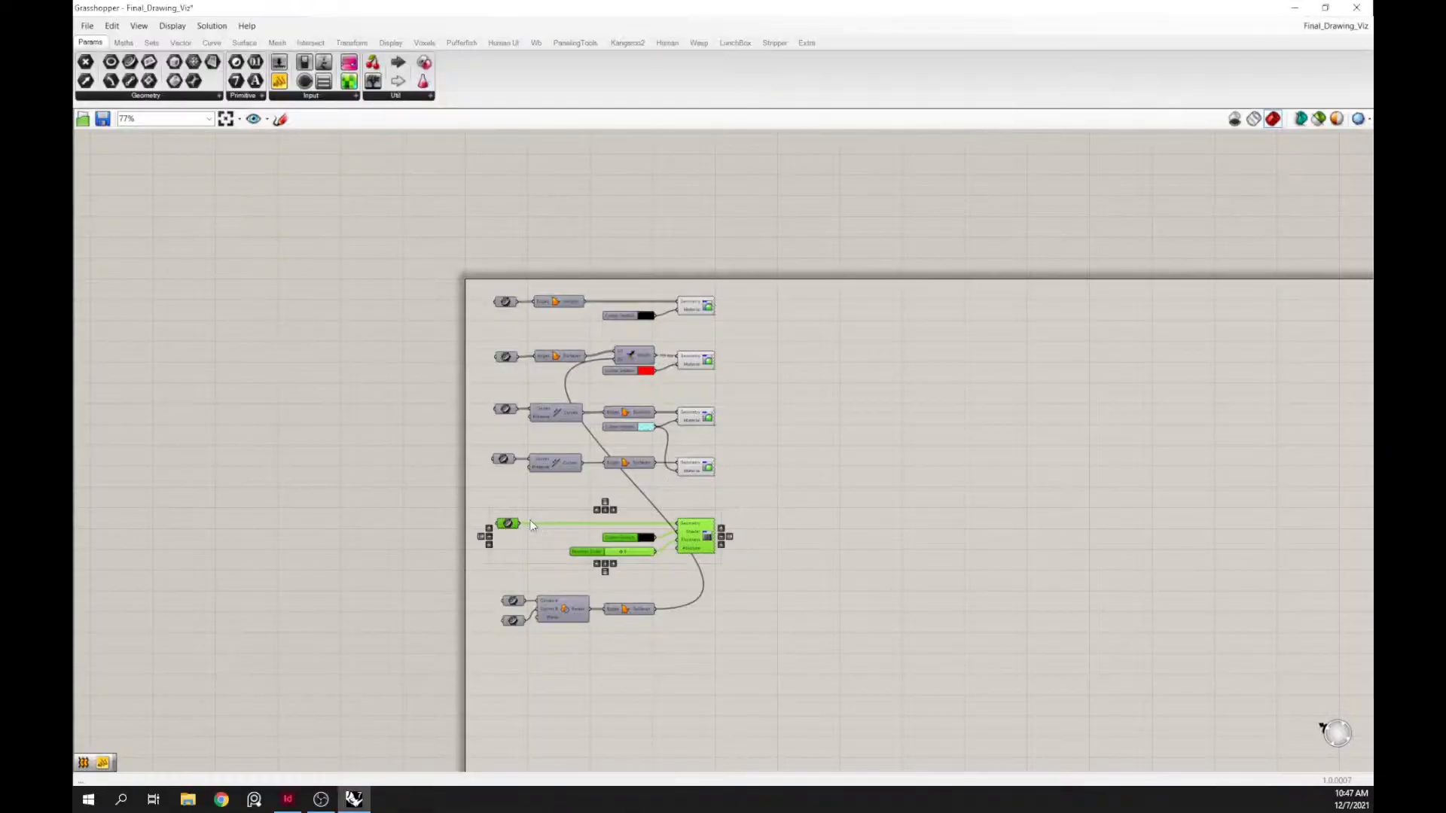
pyautogui.moveTo(693, 536); pyautogui.dragTo(689, 692)
pyautogui.click(767, 642)
# - Assign the closed dune outline to the duplicated curve parameter as its single curve
pyautogui.rightClick(509, 678)
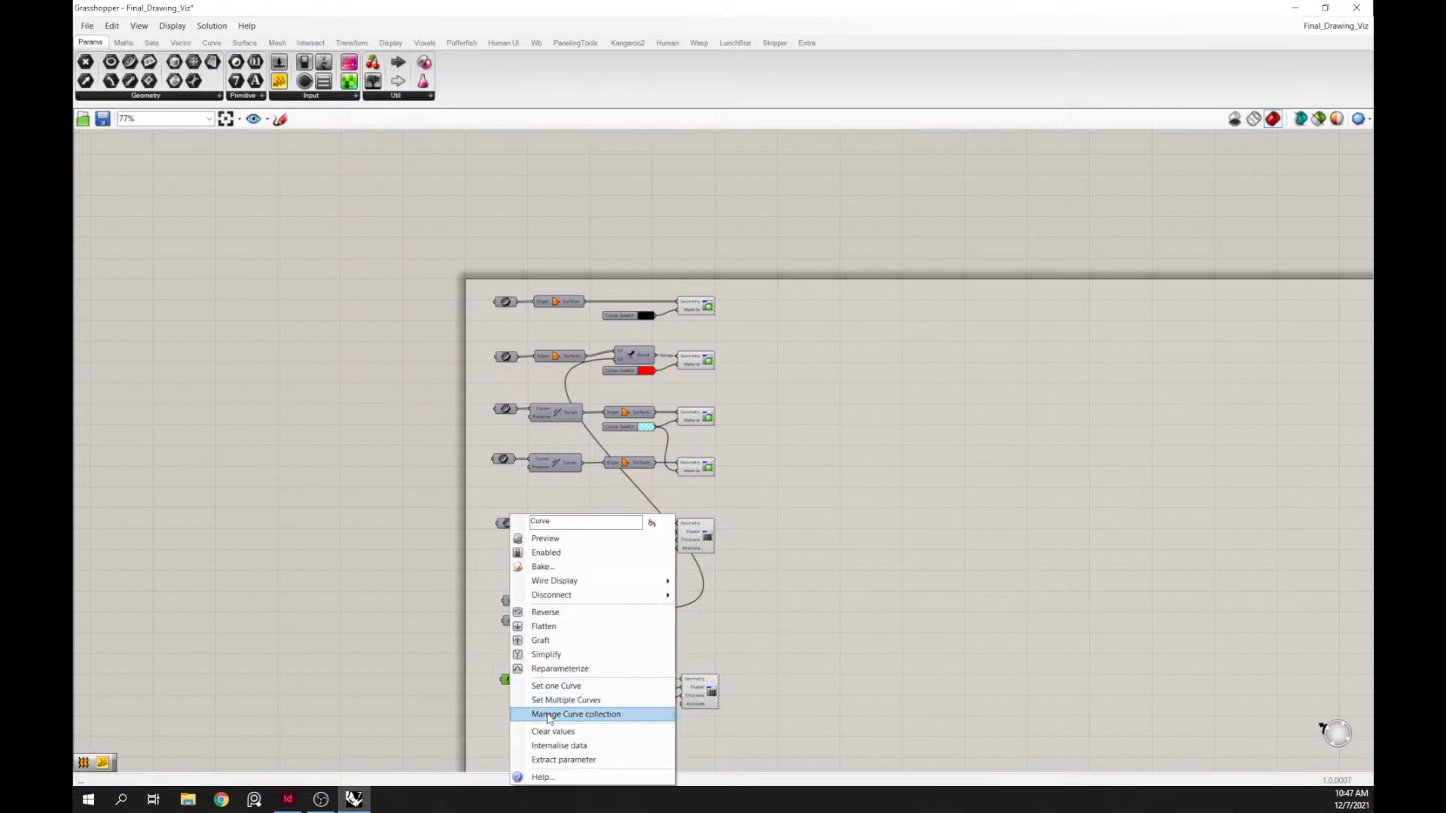
pyautogui.click(564, 686)
pyautogui.click(829, 570)
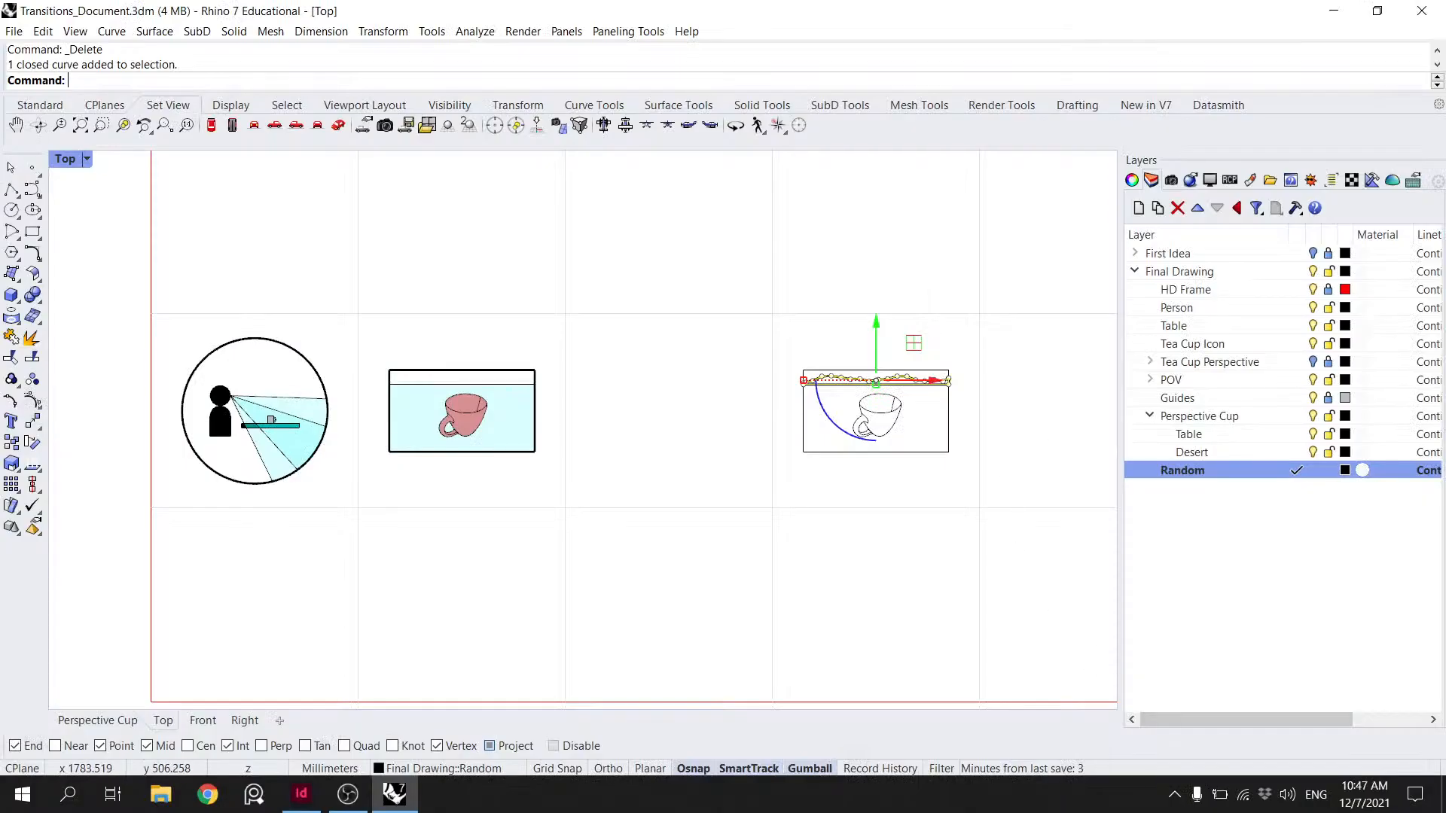
pyautogui.click(766, 481)
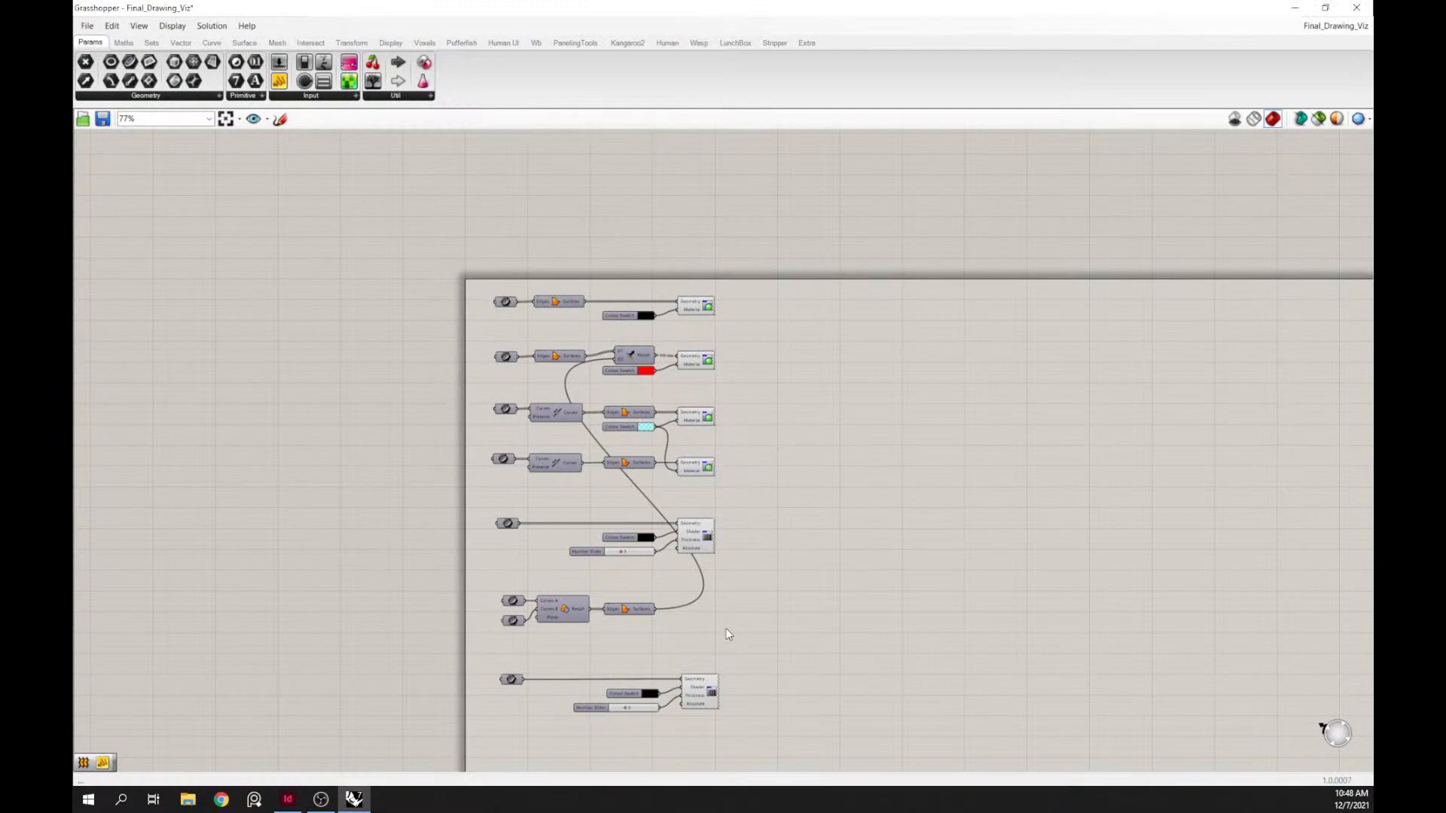
# - Replace the duplicated line-weight preview with a copy of the top material preview, fed by the black swatch, and delete the leftover thickness slider
pyautogui.moveTo(644, 293); pyautogui.dragTo(697, 692)
pyautogui.hotkey('ctrl', 'c')
pyautogui.hotkey('ctrl', 'v')
pyautogui.click(698, 708)
pyautogui.press('Delete')
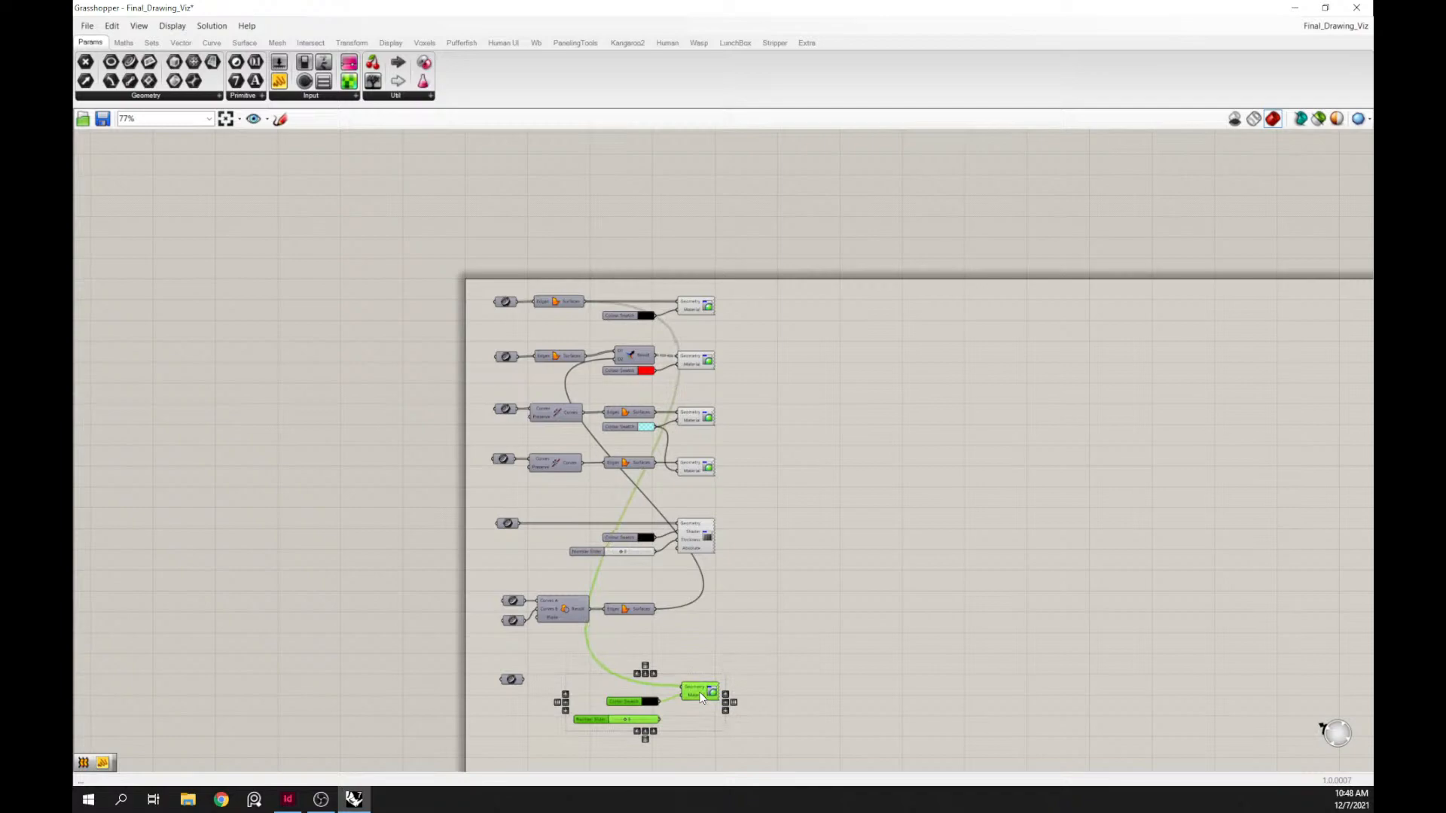
pyautogui.click(624, 710)
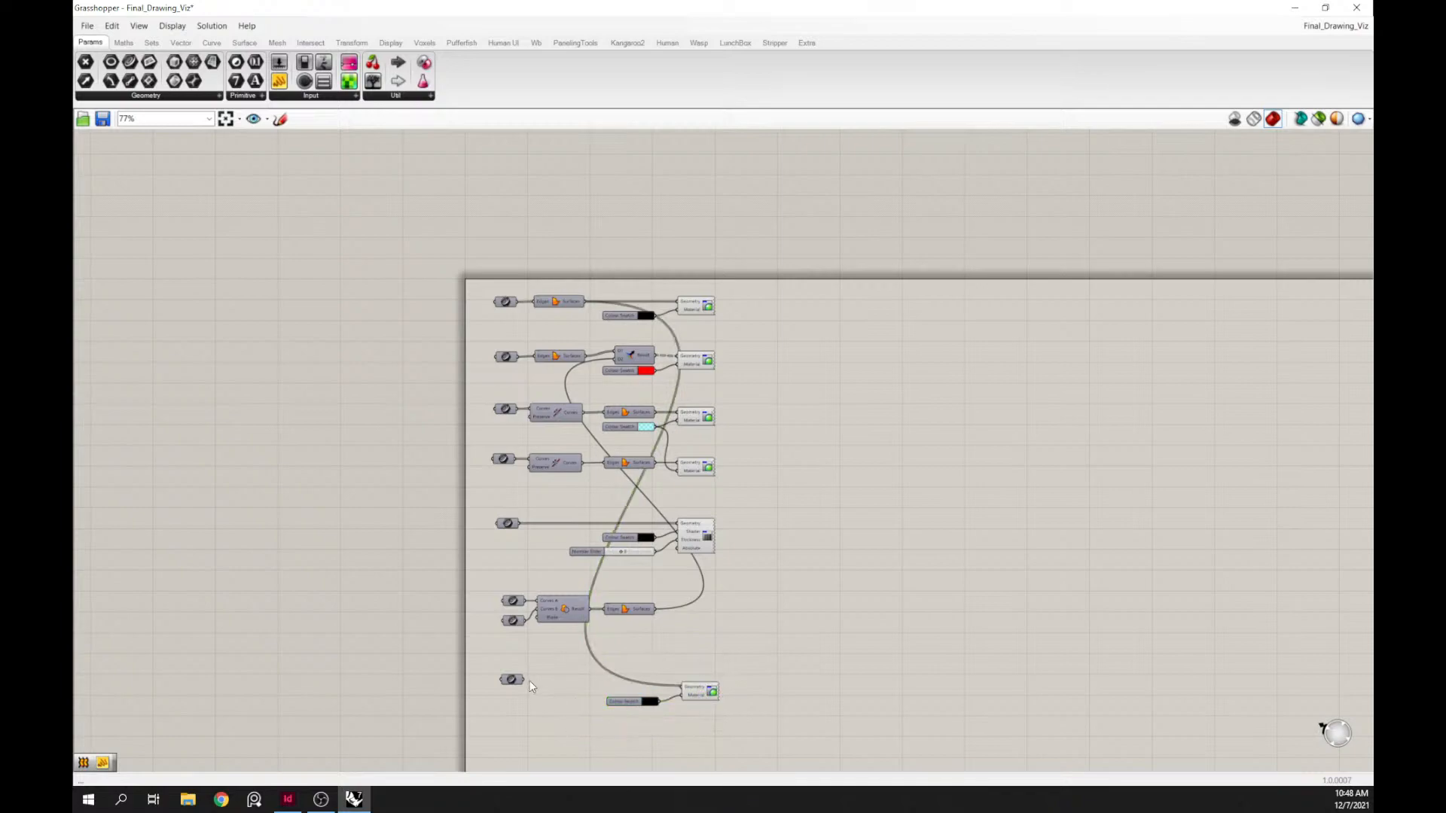
# - Wire the dune curve parameter into the new preview's geometry input and align all preview components in one vertical column
pyautogui.moveTo(659, 723); pyautogui.dragTo(628, 289)
pyautogui.click(623, 303)
pyautogui.moveTo(740, 697); pyautogui.dragTo(683, 256)
pyautogui.click(708, 282)
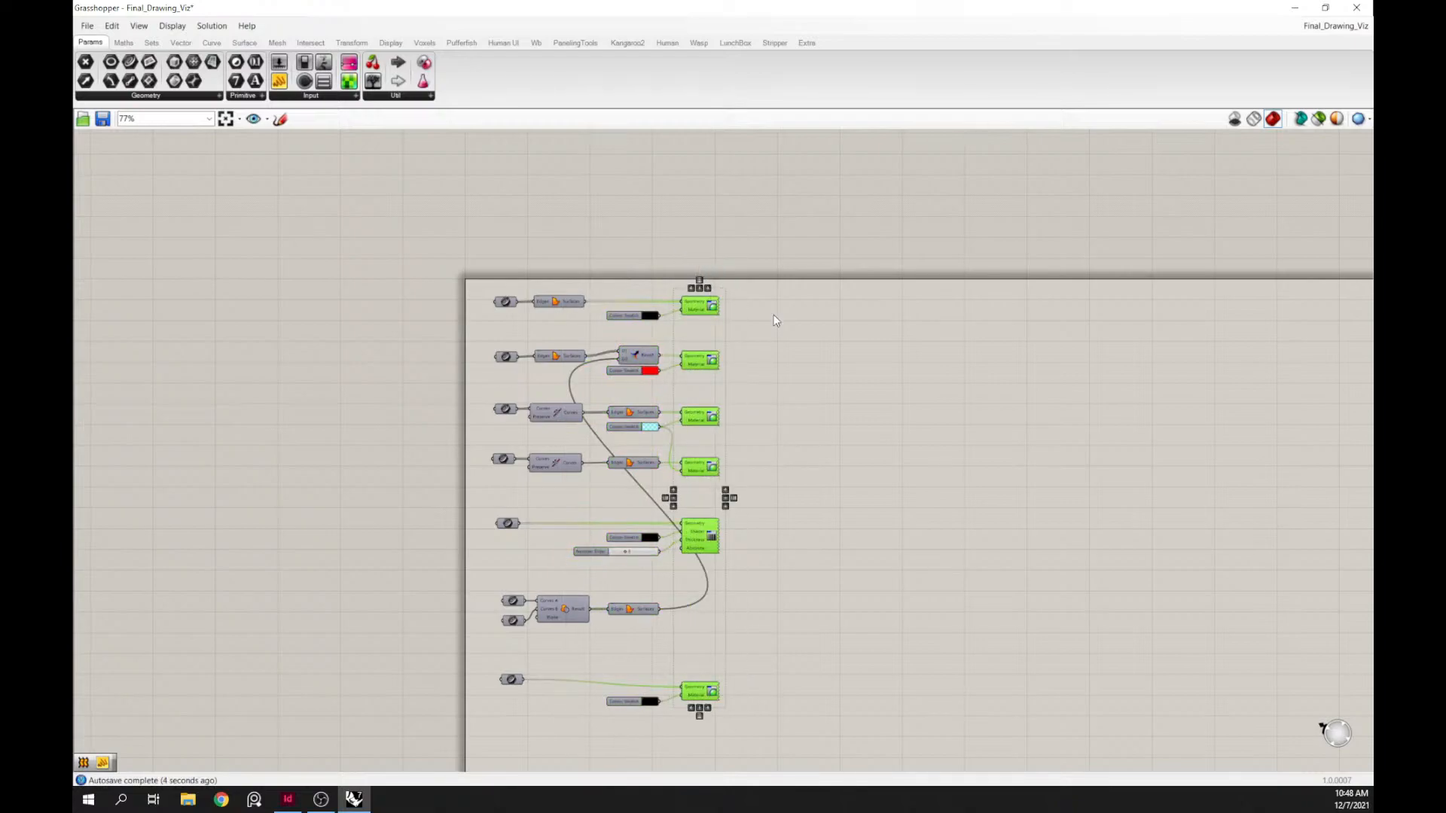
pyautogui.click(753, 307)
pyautogui.moveTo(694, 708)
pyautogui.mouseDown()
pyautogui.moveTo(646, 687)
pyautogui.moveTo(697, 684)
pyautogui.mouseUp()
pyautogui.click(795, 677)
# - Set the dune preview's colour swatch to yellow
pyautogui.scroll(3, 699, 692)
pyautogui.click(625, 696)
pyautogui.click(682, 658)
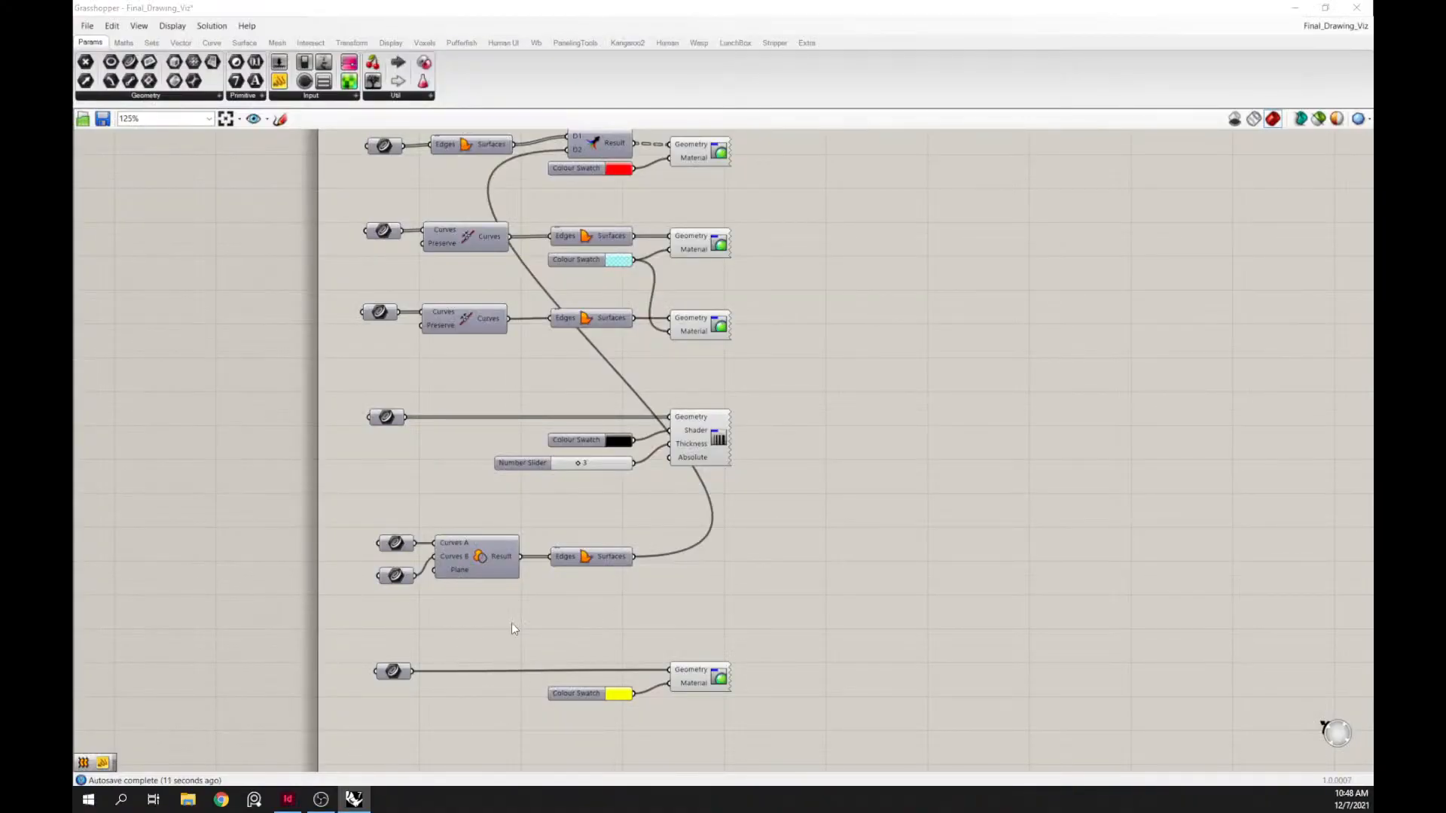
# - Add a Boundary Surfaces component and wire it between the dune curve parameter and its yellow preview, lined up above the swatch
pyautogui.doubleClick(512, 624)
pyautogui.write('bound')
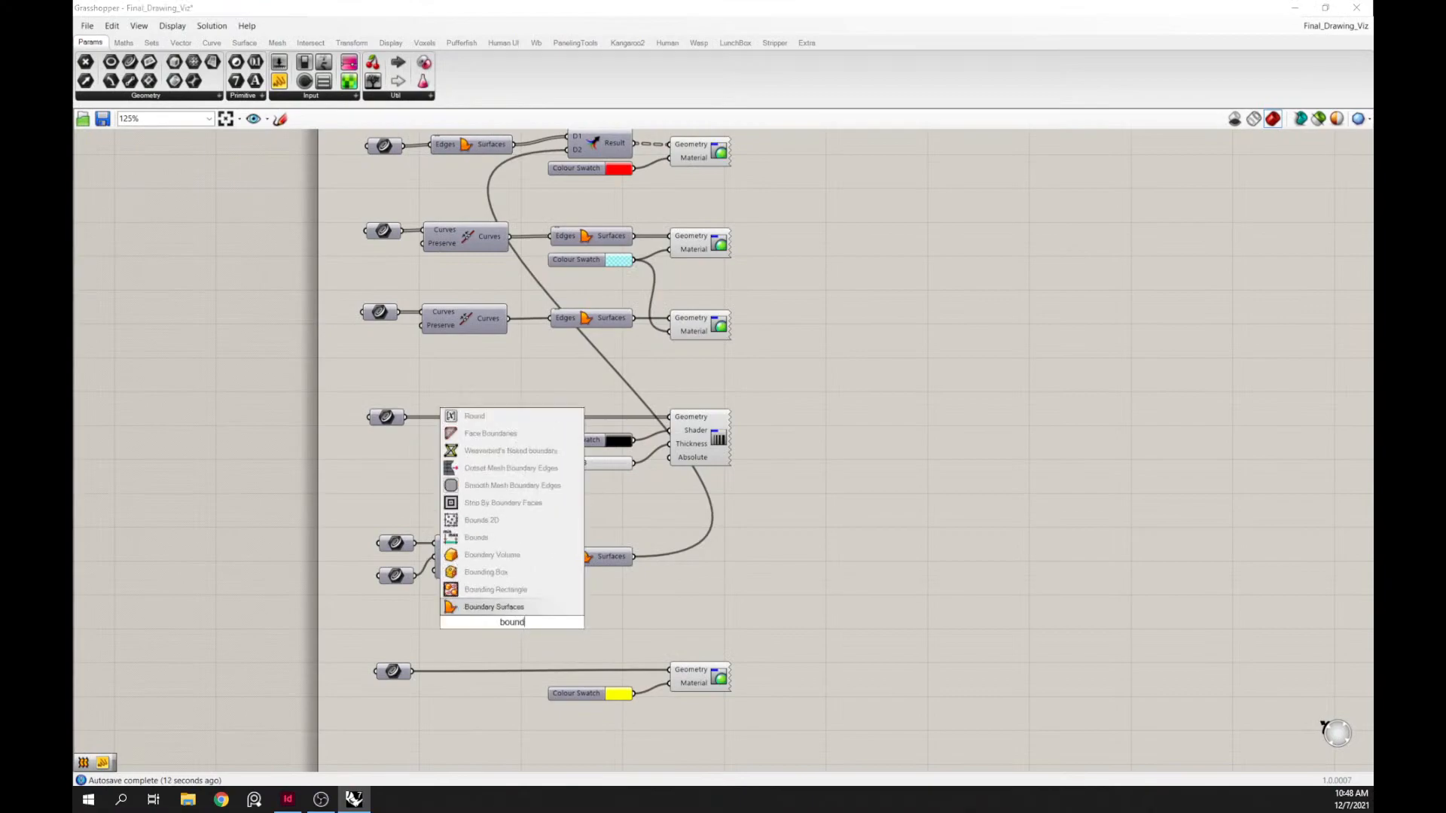
pyautogui.press('Return')
pyautogui.moveTo(512, 623); pyautogui.dragTo(591, 659)
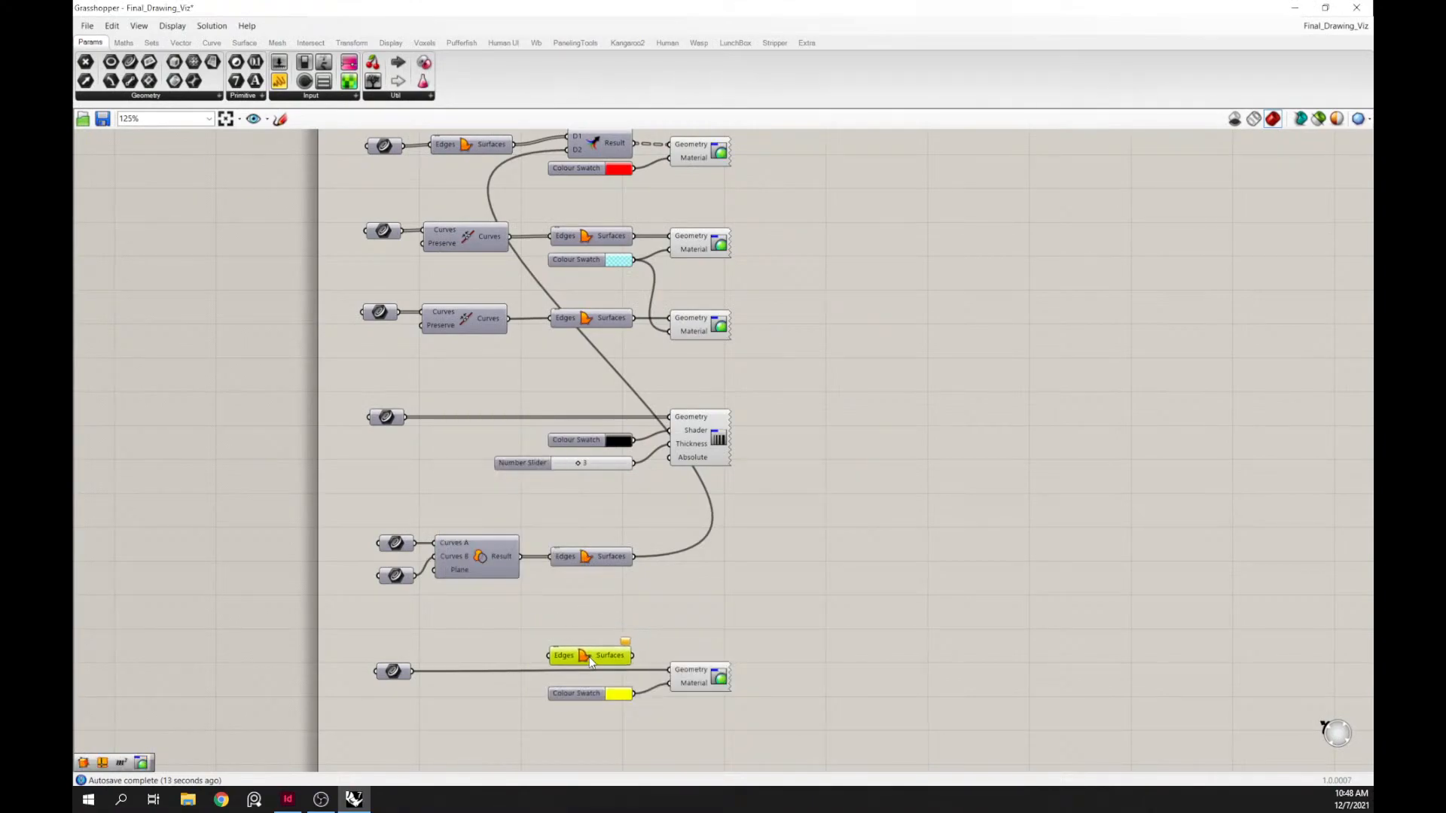
pyautogui.moveTo(415, 678); pyautogui.dragTo(555, 672)
pyautogui.moveTo(616, 724); pyautogui.dragTo(577, 548)
pyautogui.click(534, 624)
pyautogui.click(802, 594)
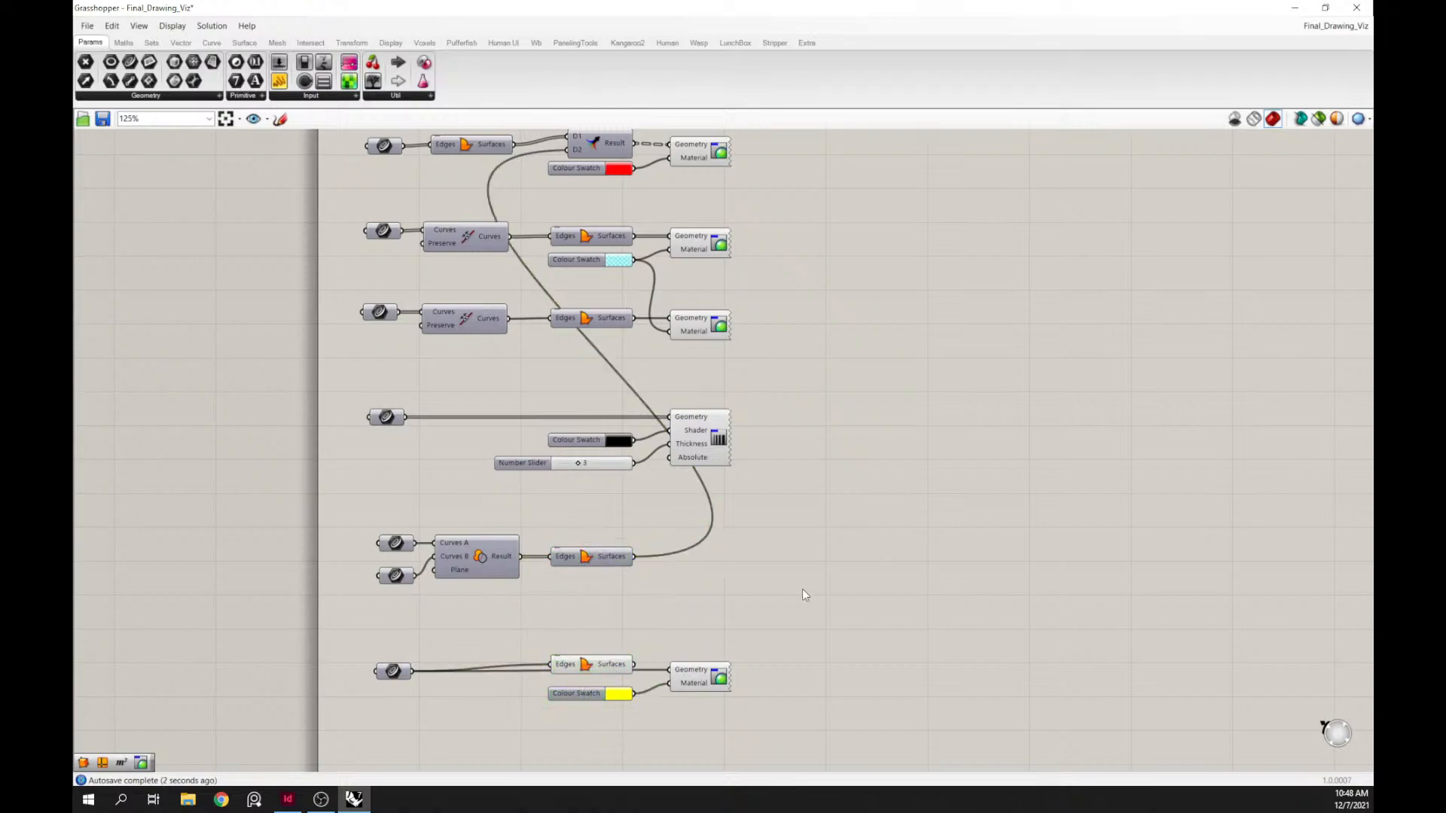
pyautogui.moveTo(612, 666); pyautogui.dragTo(607, 676)
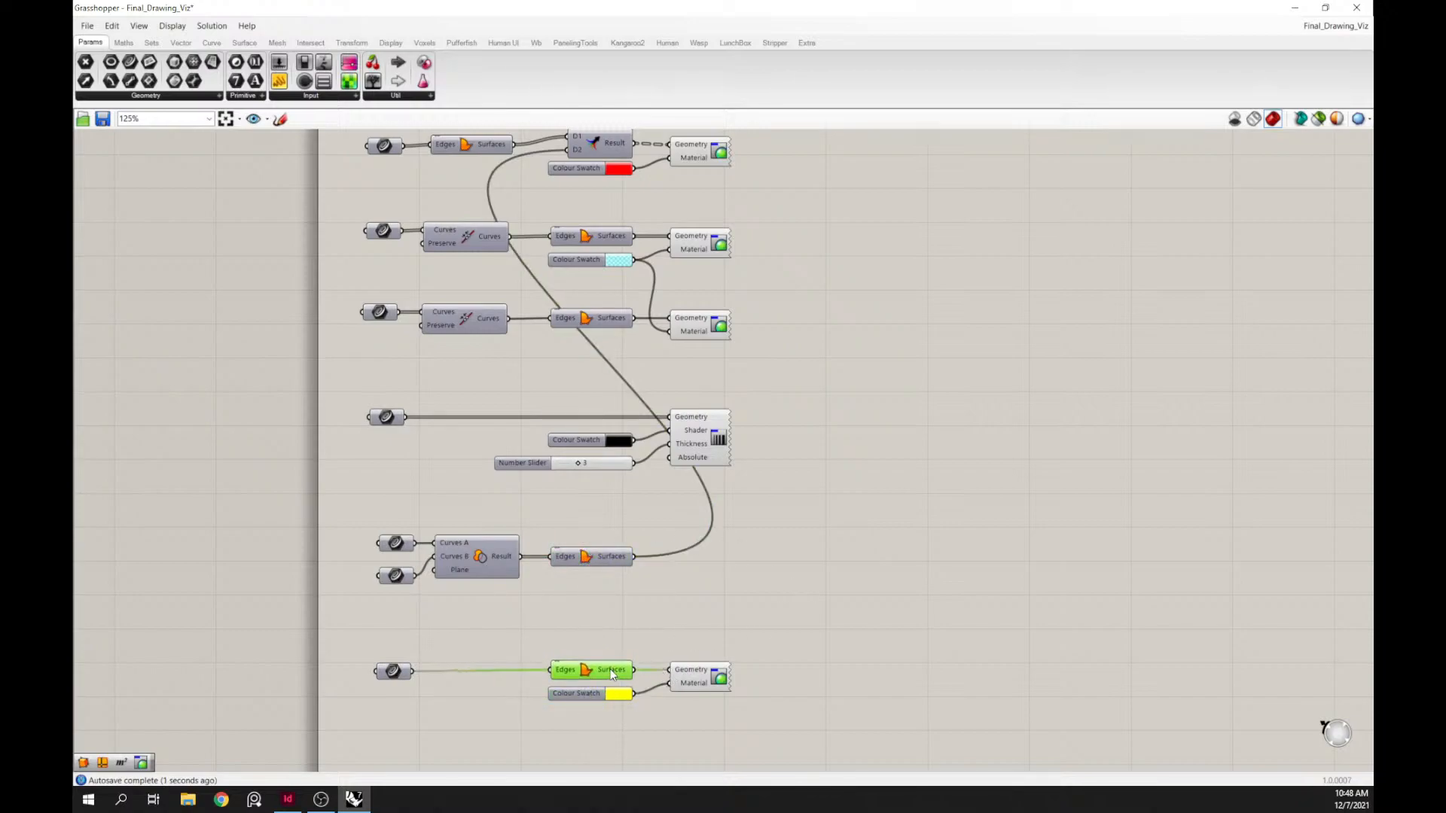
# - Switch to Rhino and review the storyboard frames and the dune fill in the Top view
pyautogui.middleClick(600, 648)
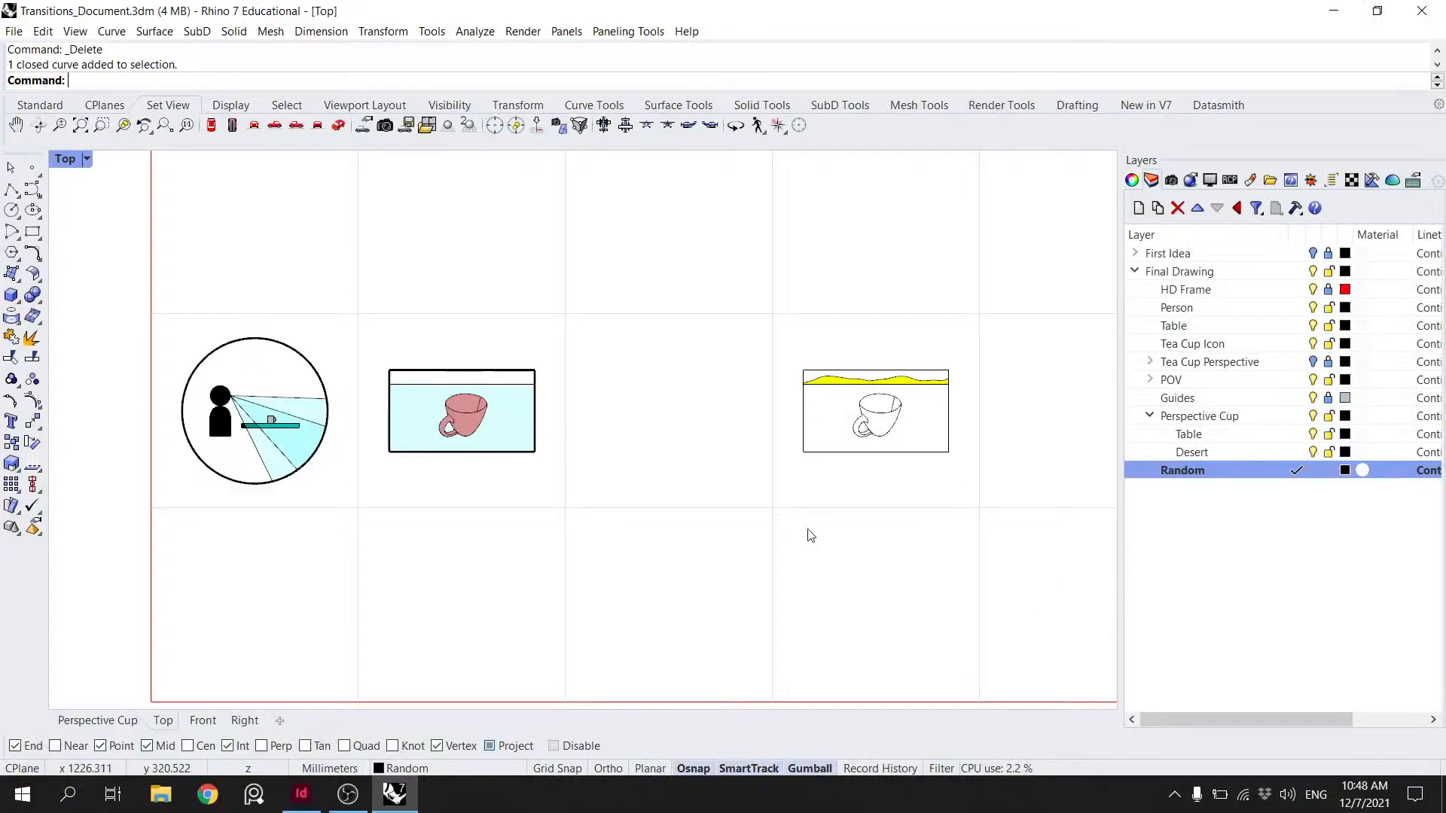
pyautogui.scroll(-4, 732, 446)
pyautogui.moveTo(768, 442); pyautogui.dragTo(690, 444, button='right')
pyautogui.scroll(2, 685, 446)
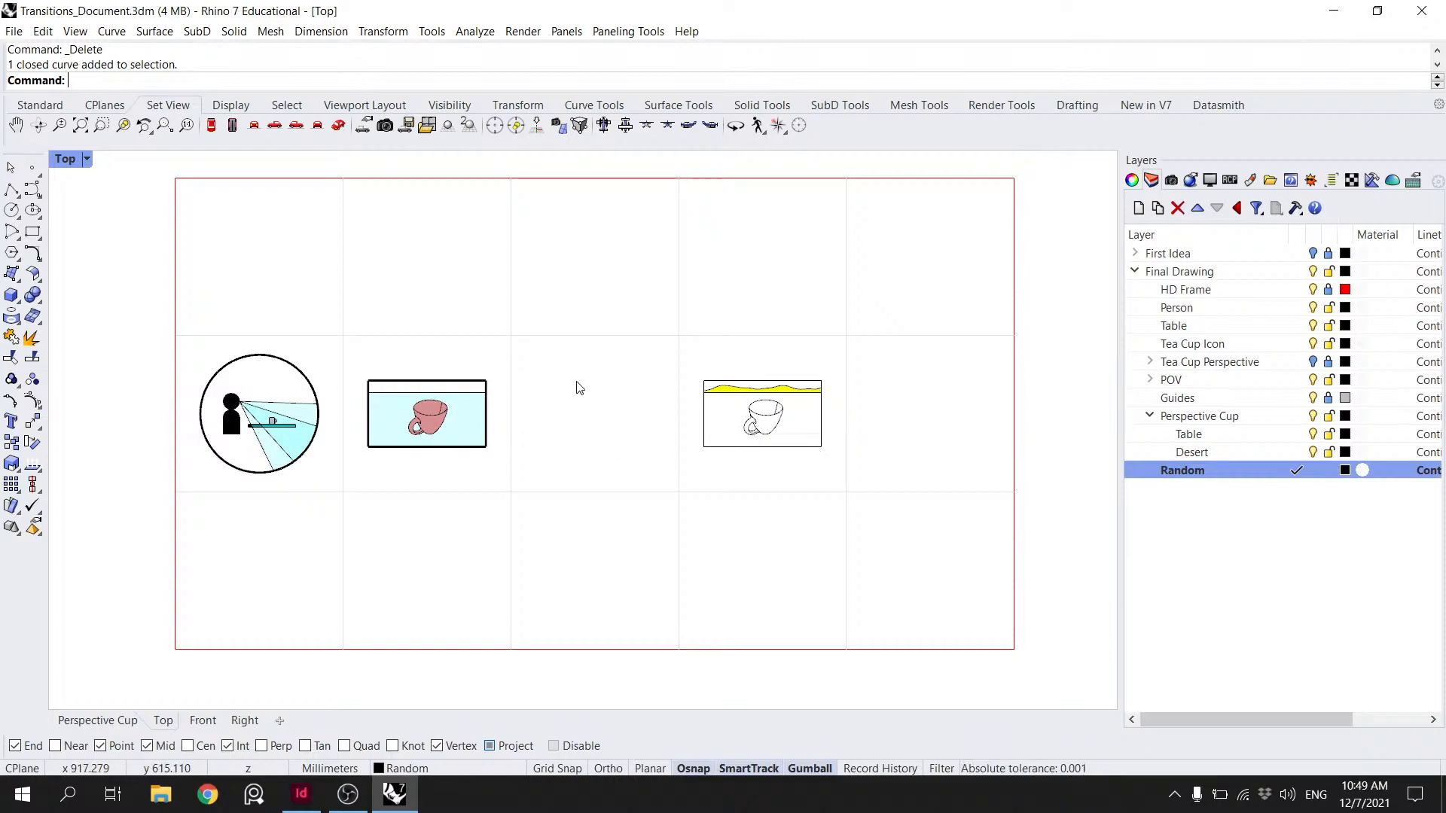
pyautogui.click(1148, 417)
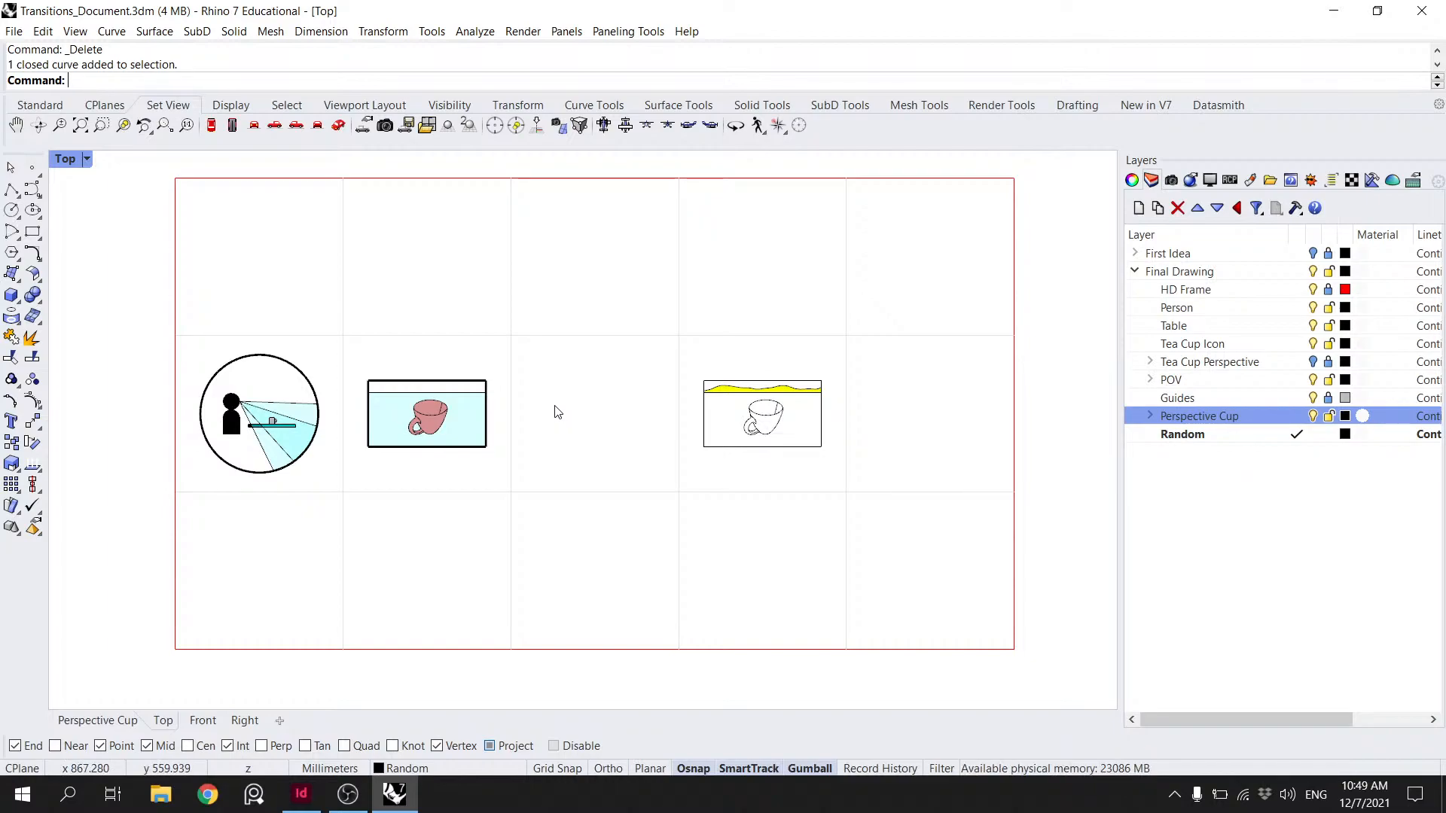
pyautogui.scroll(6, 226, 418)
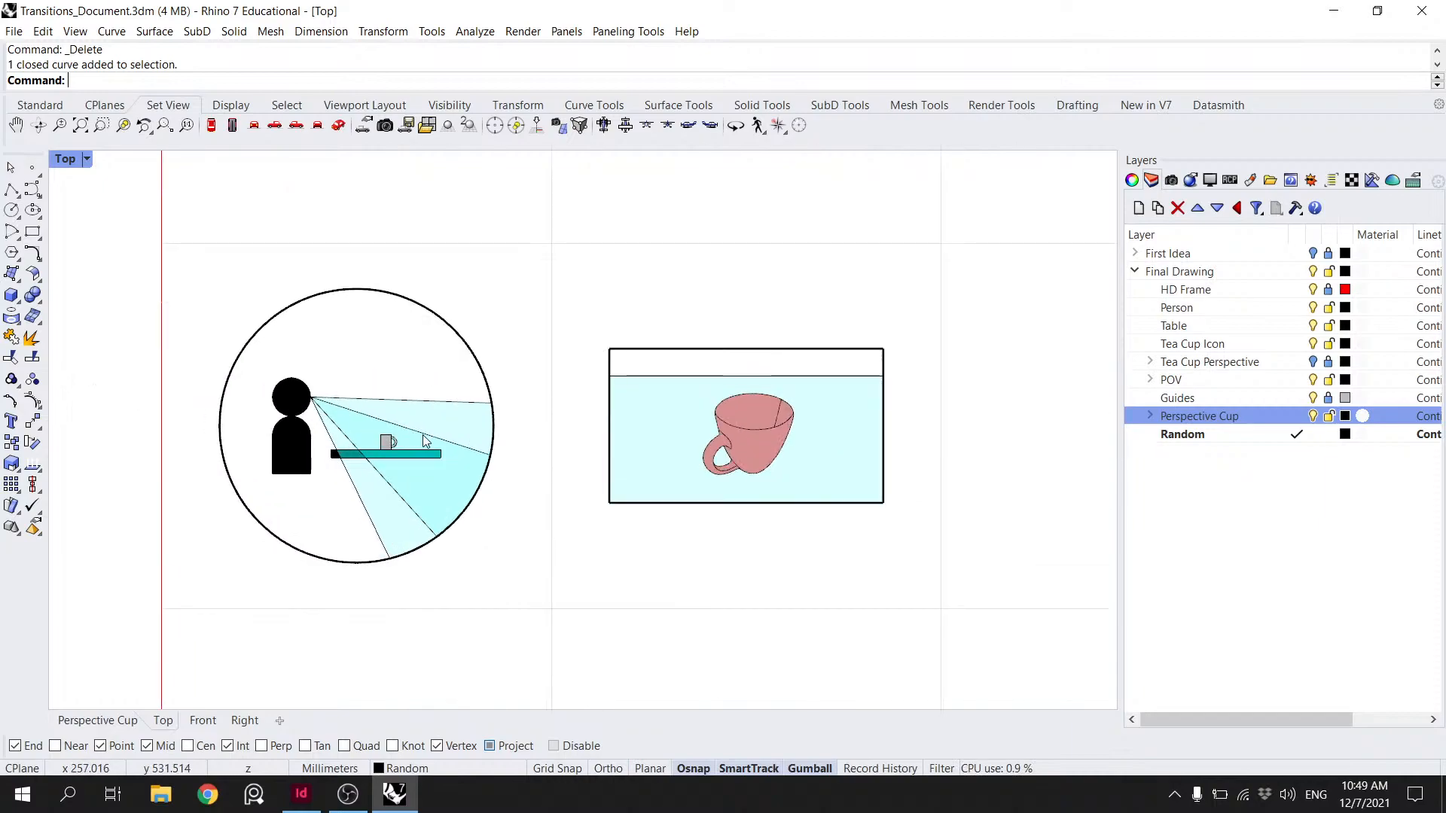
pyautogui.scroll(-4, 445, 439)
pyautogui.scroll(-2, 595, 443)
pyautogui.moveTo(732, 450); pyautogui.dragTo(625, 452, button='right')
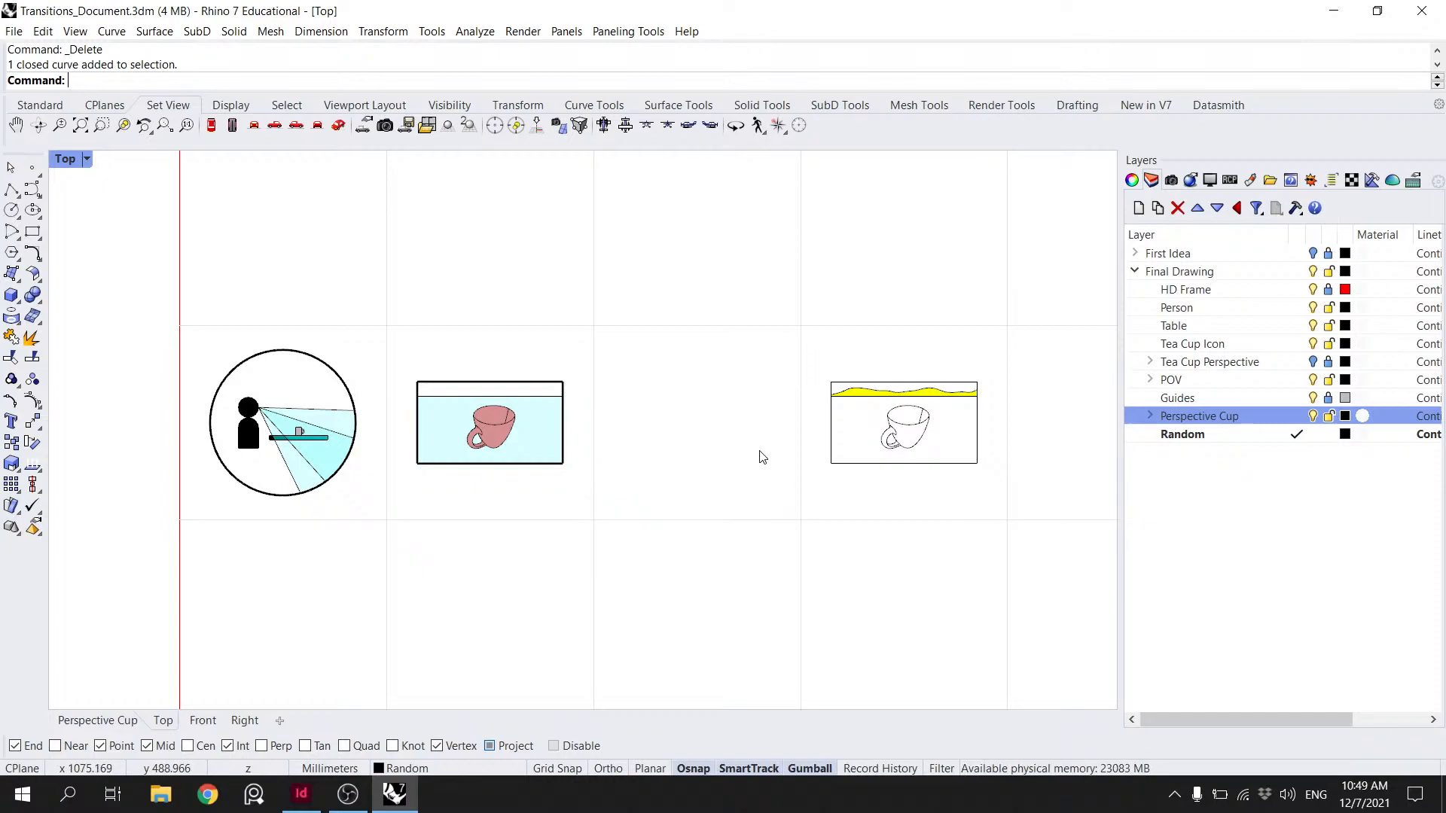
pyautogui.scroll(-1, 759, 457)
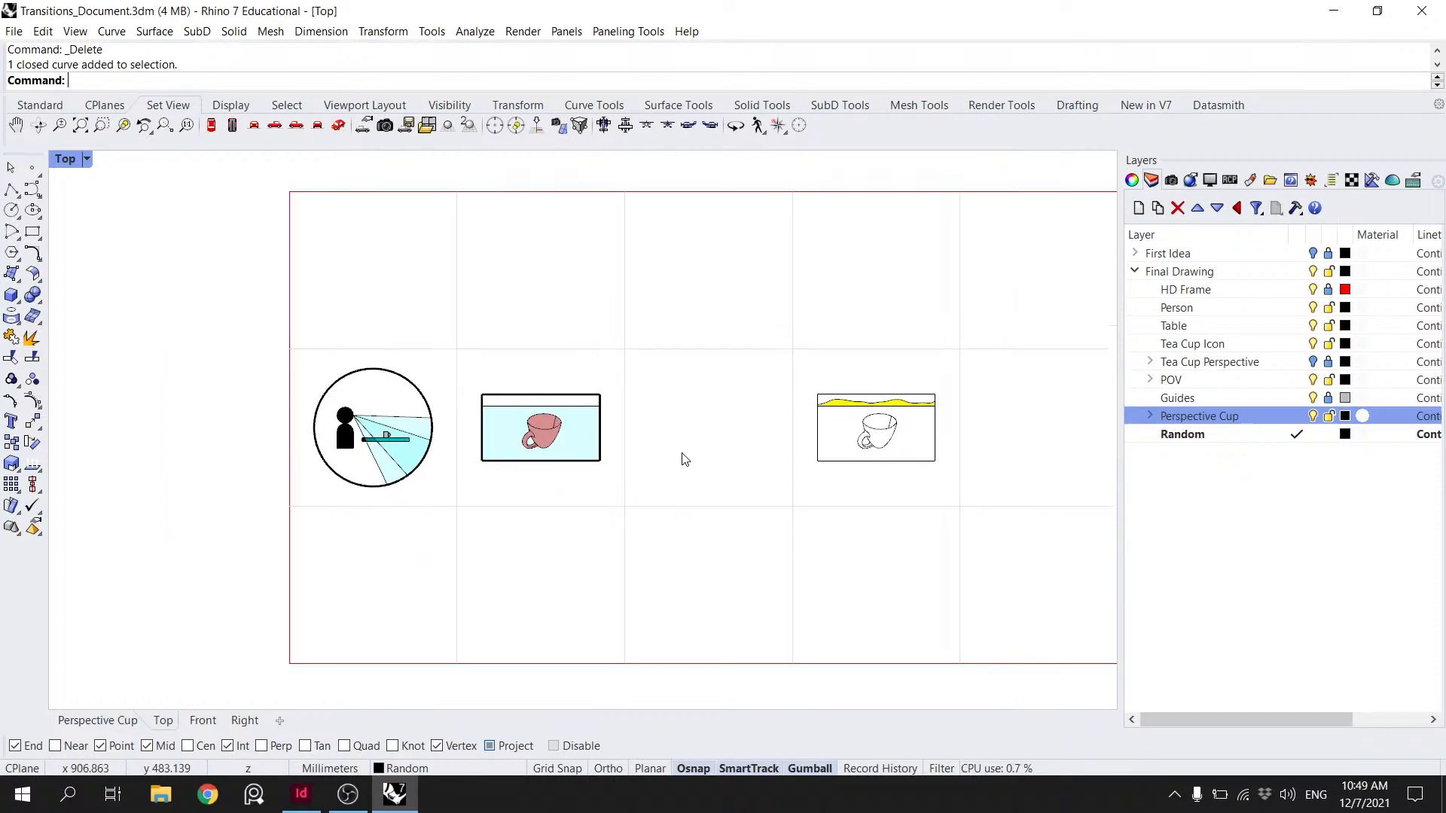
# - Add a sublayer named Plan below Desert in the Perspective Cup layer group
pyautogui.click(610, 471)
pyautogui.click(655, 510)
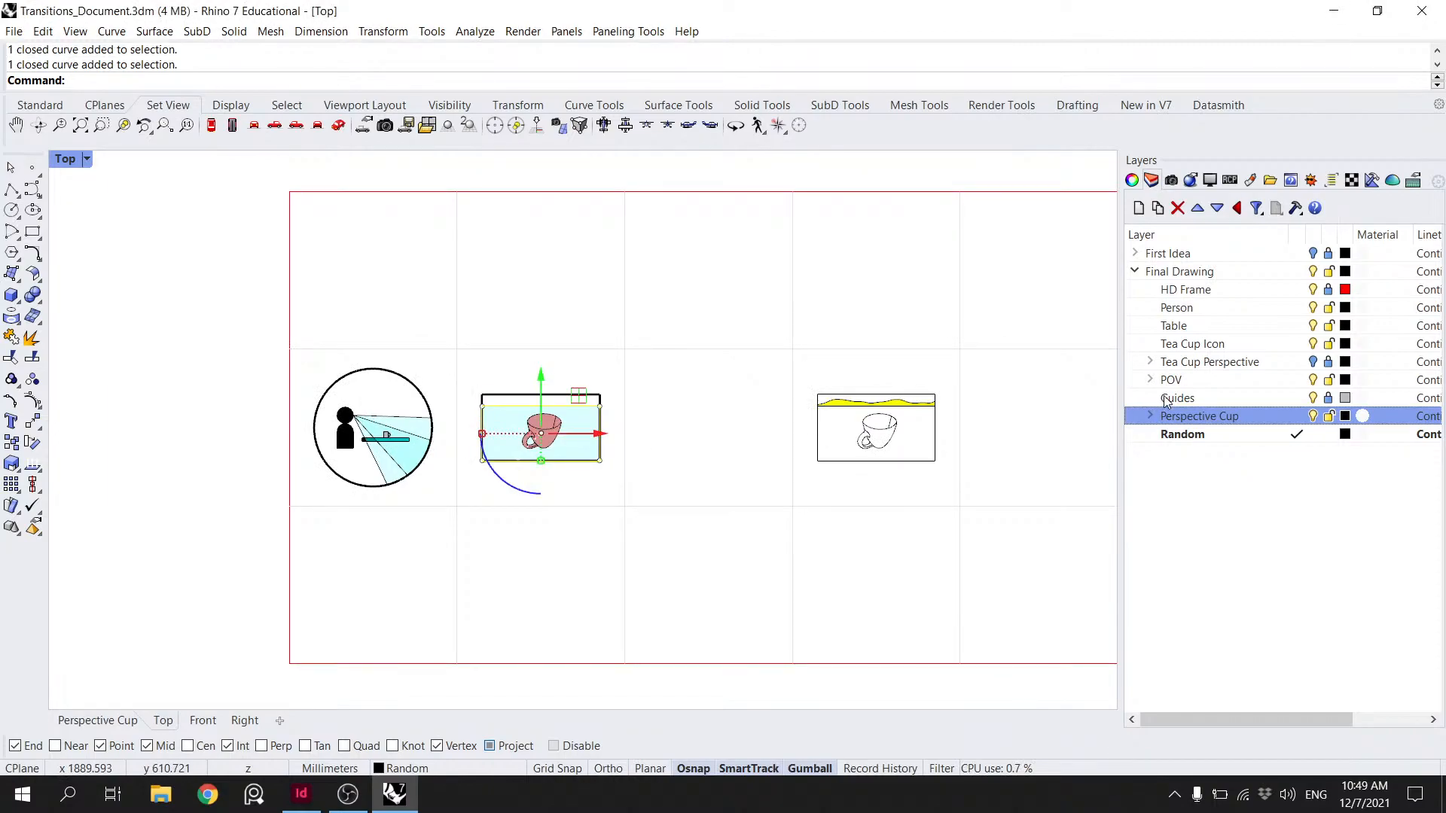
pyautogui.click(1148, 416)
pyautogui.click(1184, 454)
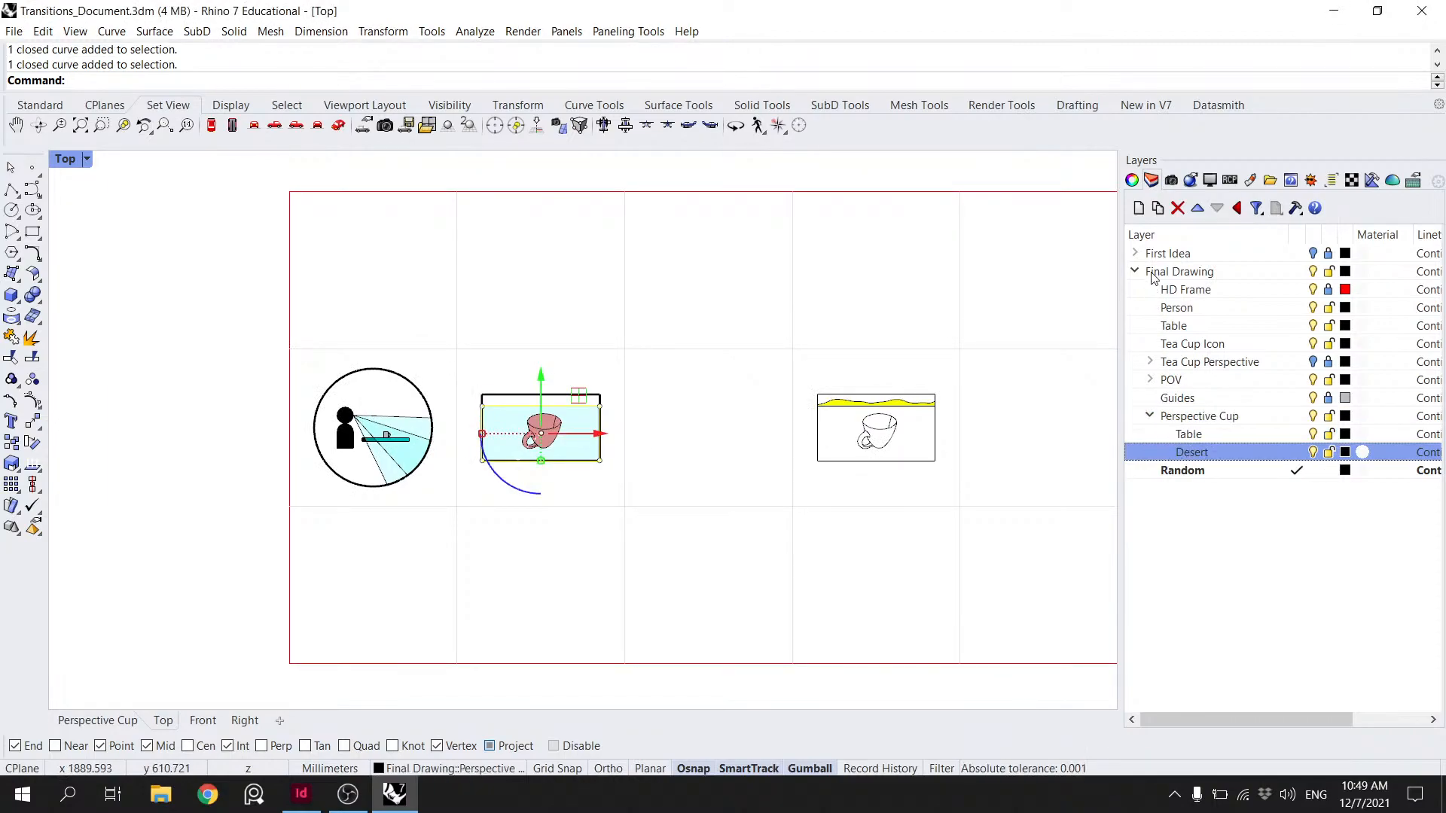
pyautogui.click(1139, 209)
pyautogui.write('Center')
pyautogui.press('Return')
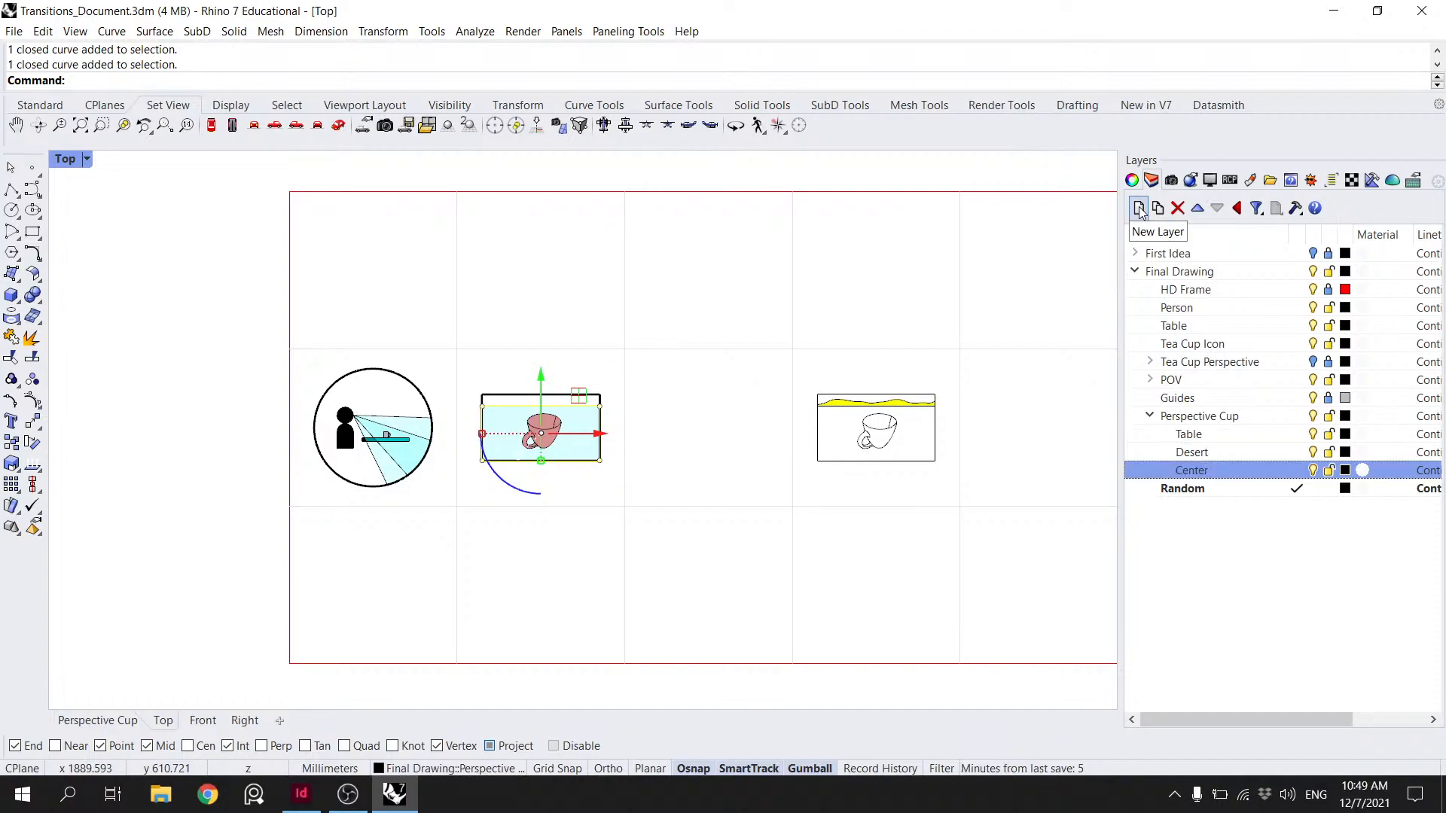
pyautogui.press('F2')
pyautogui.write('Plan')
pyautogui.press('Return')
# - Copy the coloured cup frame's outer rectangle 384 mm to the right, into the empty grid cell before the desert frame
pyautogui.write('copy')
pyautogui.press('Return')
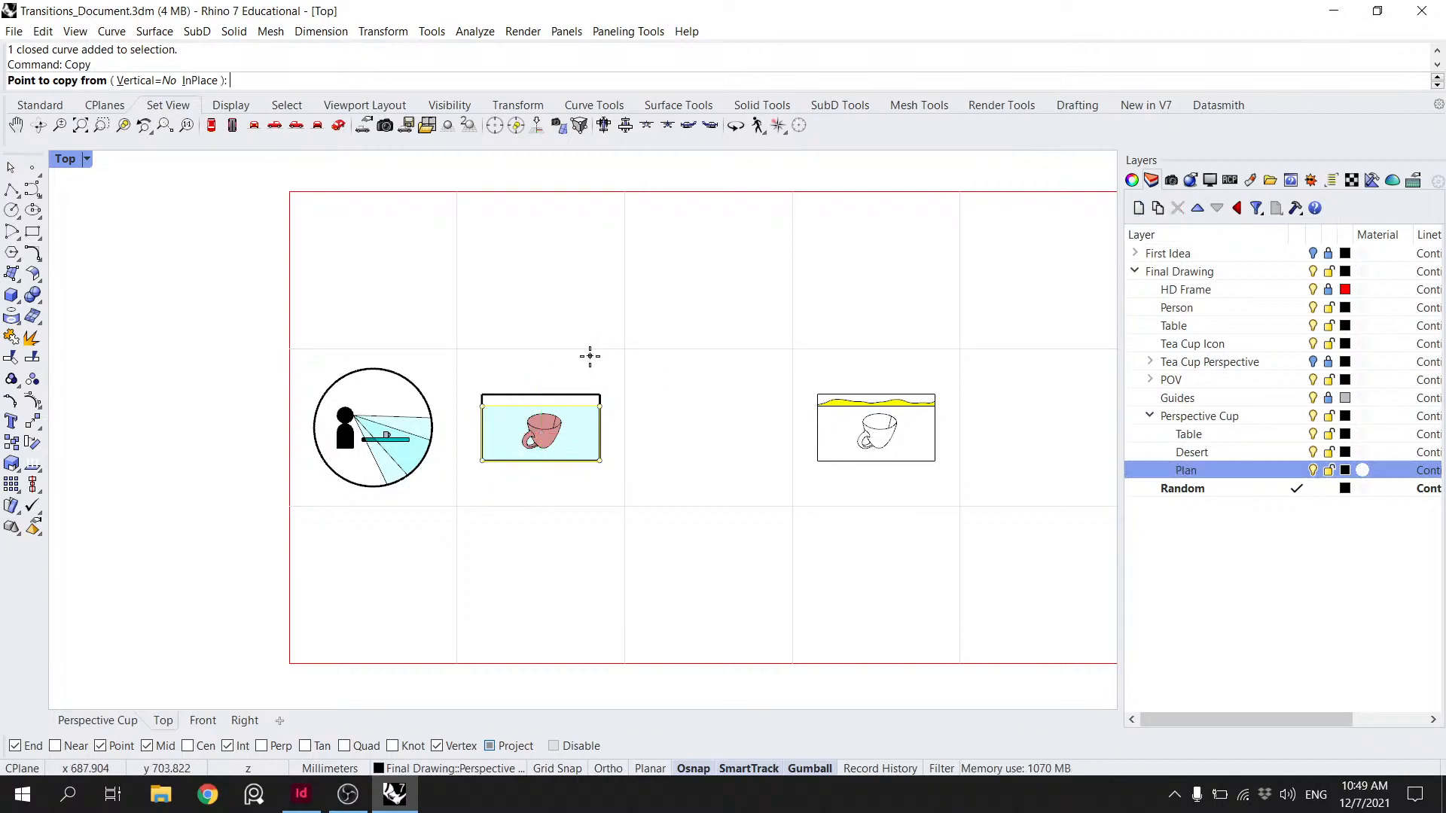
pyautogui.press('Escape')
pyautogui.click(553, 394)
pyautogui.press('Return')
pyautogui.click(553, 394)
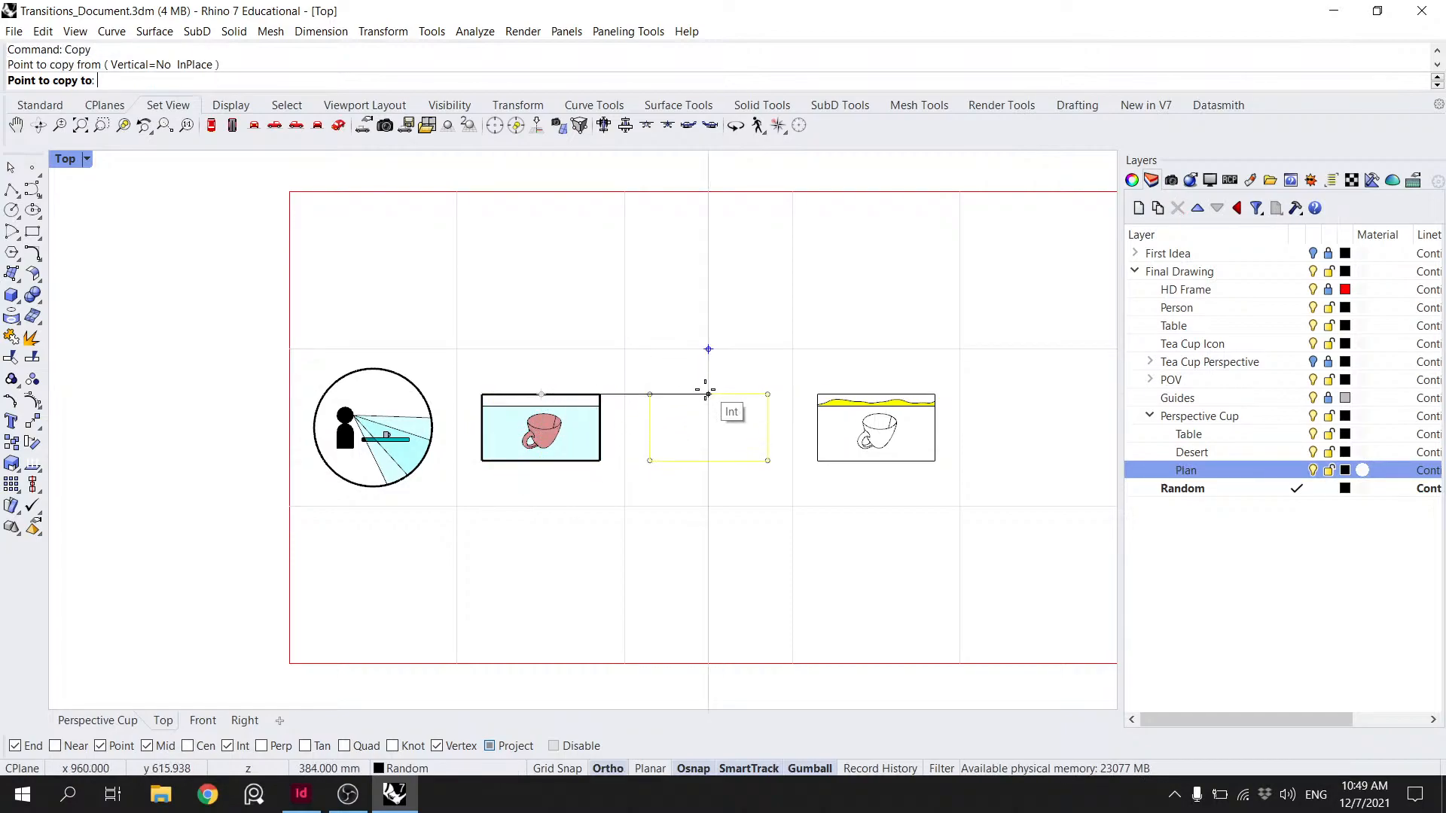
pyautogui.click(707, 394)
pyautogui.press('Escape')
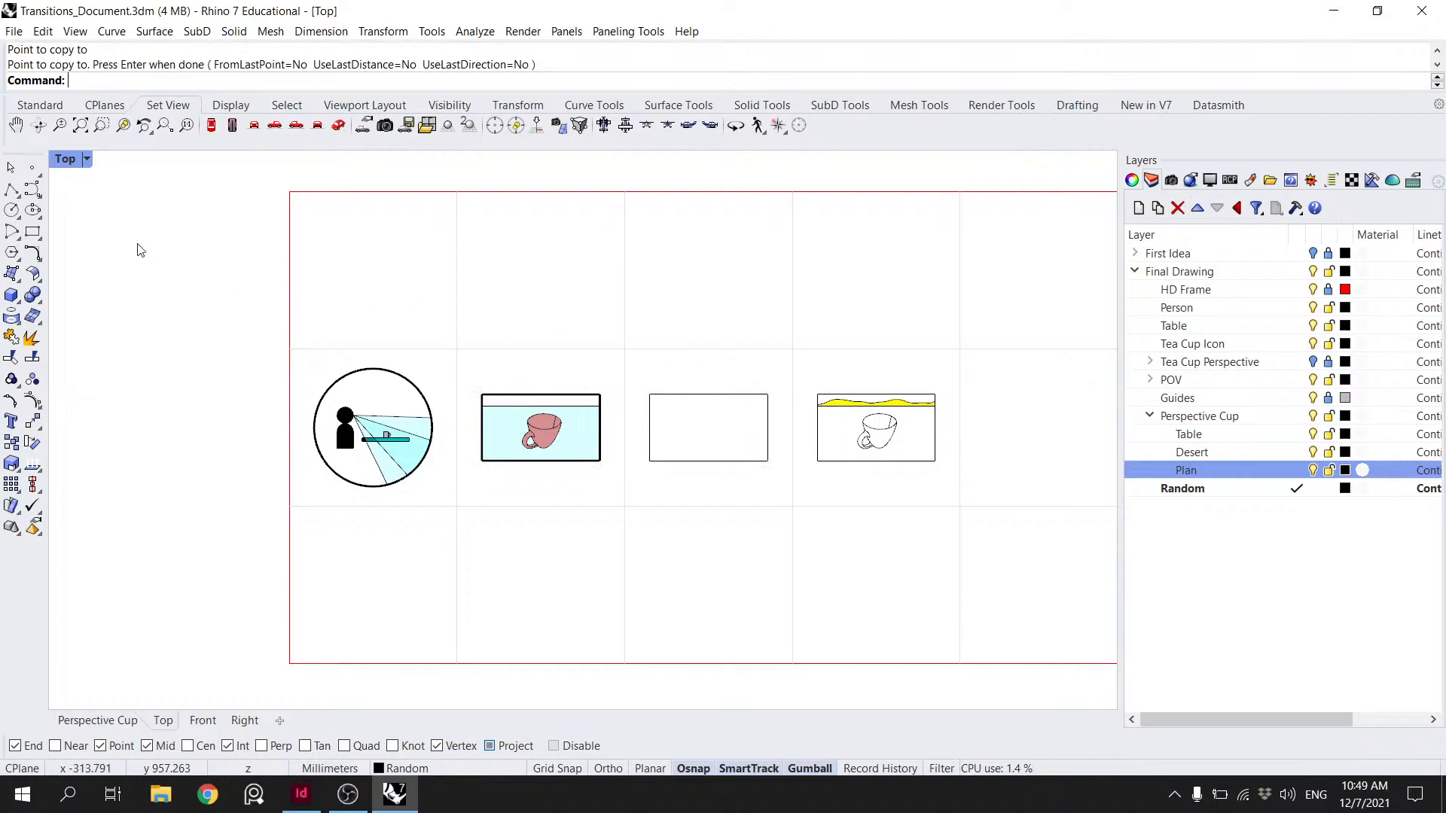
# - Draw a circle of about 38.3 mm radius spanning the coloured cup's rim and move it into the empty frame
pyautogui.click(11, 210)
pyautogui.scroll(10, 587, 452)
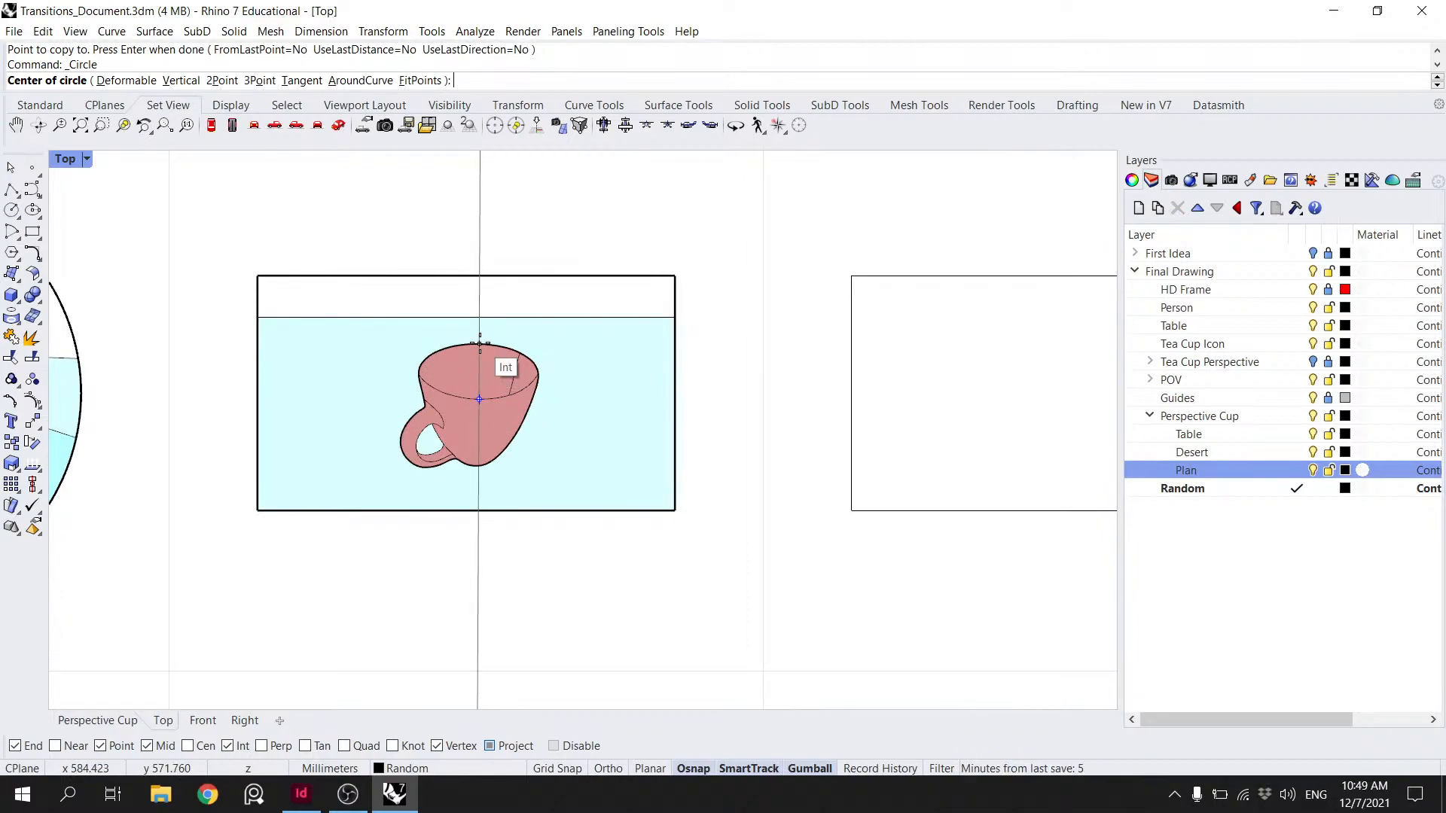
pyautogui.click(480, 369)
pyautogui.click(539, 372)
pyautogui.click(537, 360)
pyautogui.click(534, 348)
pyautogui.moveTo(539, 372); pyautogui.dragTo(1064, 434)
pyautogui.moveTo(994, 429); pyautogui.dragTo(728, 476, button='right')
pyautogui.moveTo(726, 476); pyautogui.dragTo(719, 479)
pyautogui.click(844, 461)
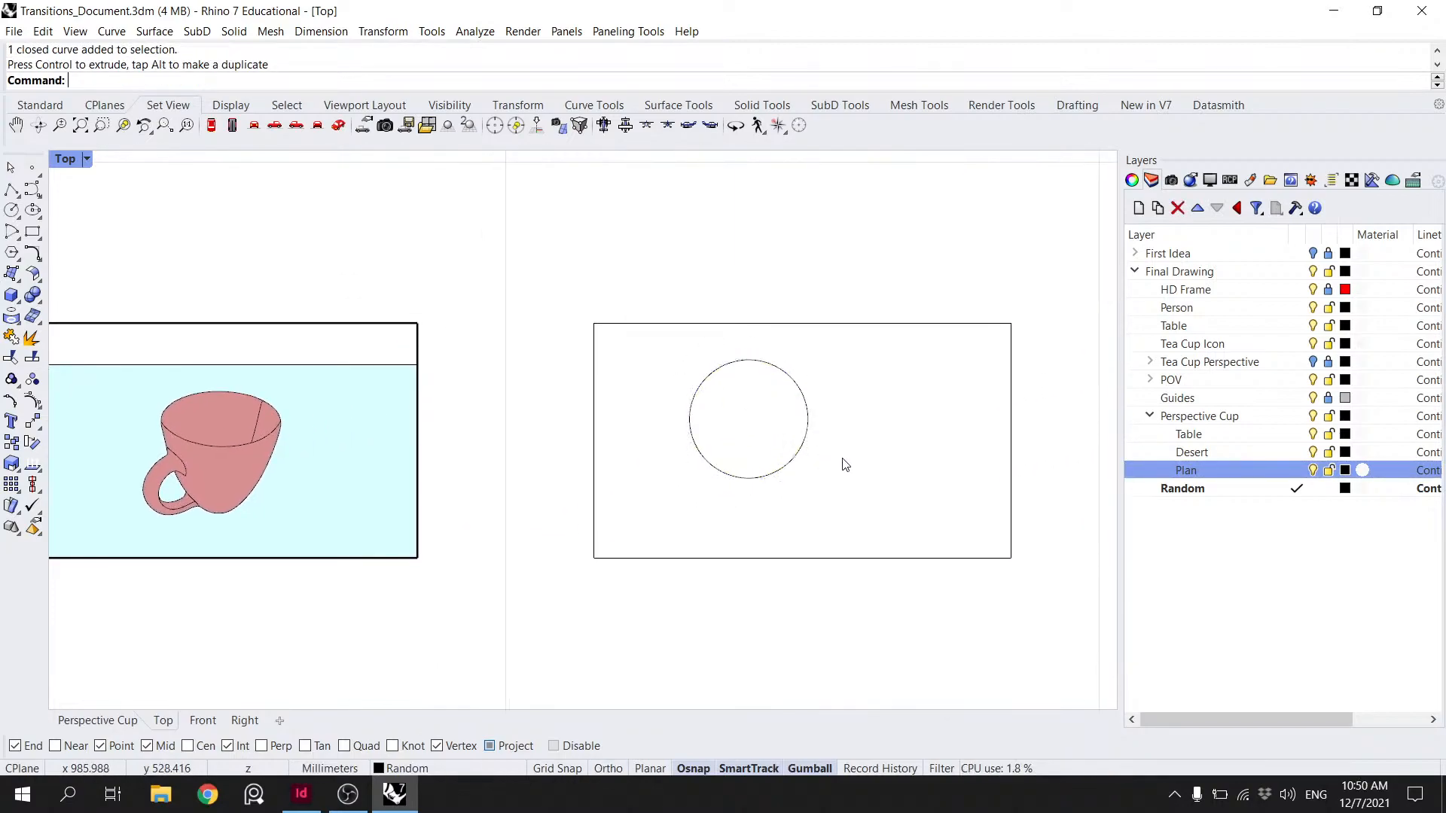
# - Try to rotate the circle about its centre so its quadrant points line up with the frame
pyautogui.click(795, 454)
pyautogui.write('rotate')
pyautogui.press('Return')
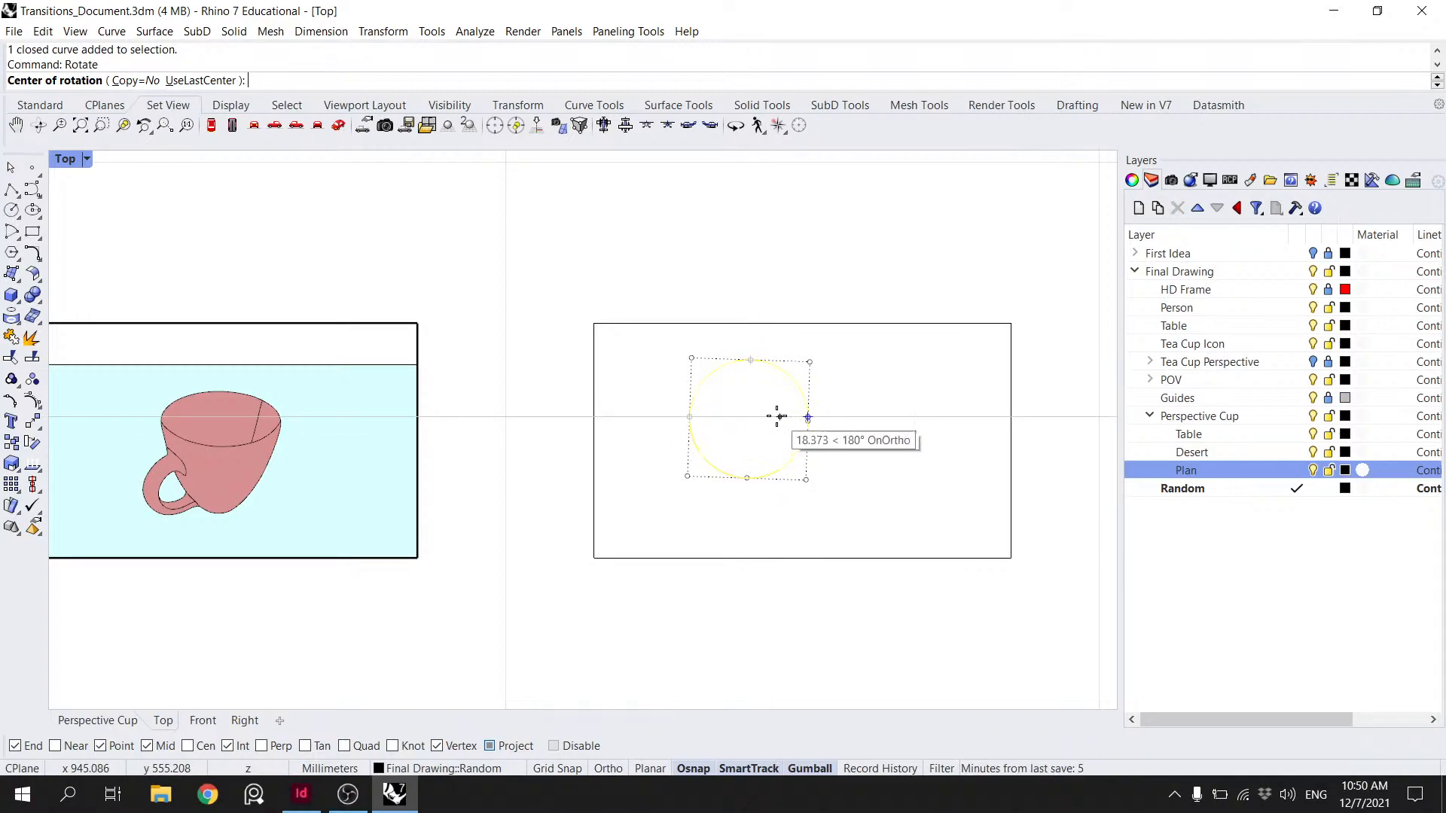
pyautogui.click(753, 417)
pyautogui.press('F8')
pyautogui.keyDown('shift'); pyautogui.click(809, 409); pyautogui.keyUp('shift')
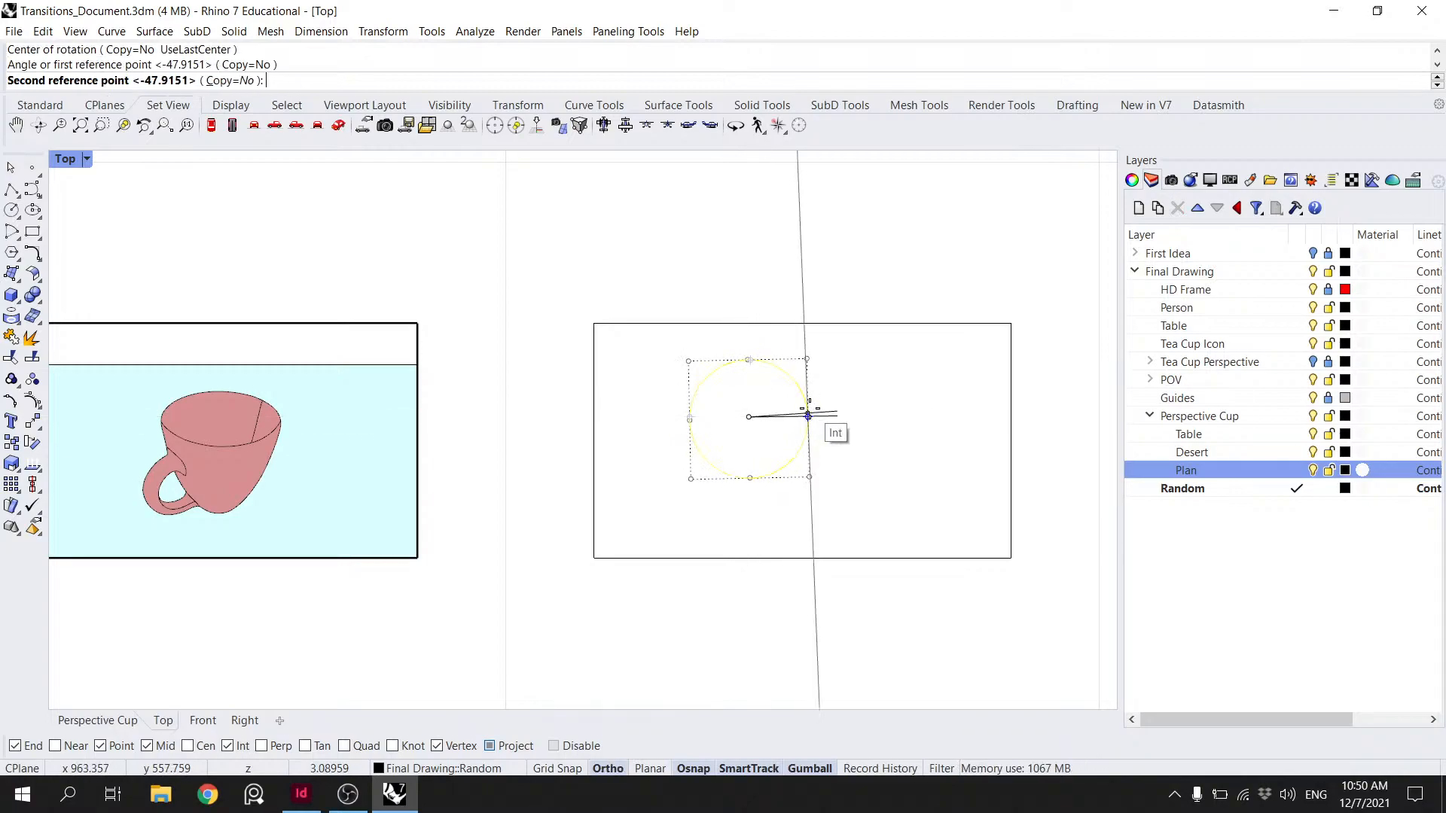
pyautogui.keyDown('shift'); pyautogui.click(809, 414); pyautogui.keyUp('shift')
# - Rotate the circle about its centre once more to level its side point, and undo that rotation
pyautogui.rightClick(809, 413)
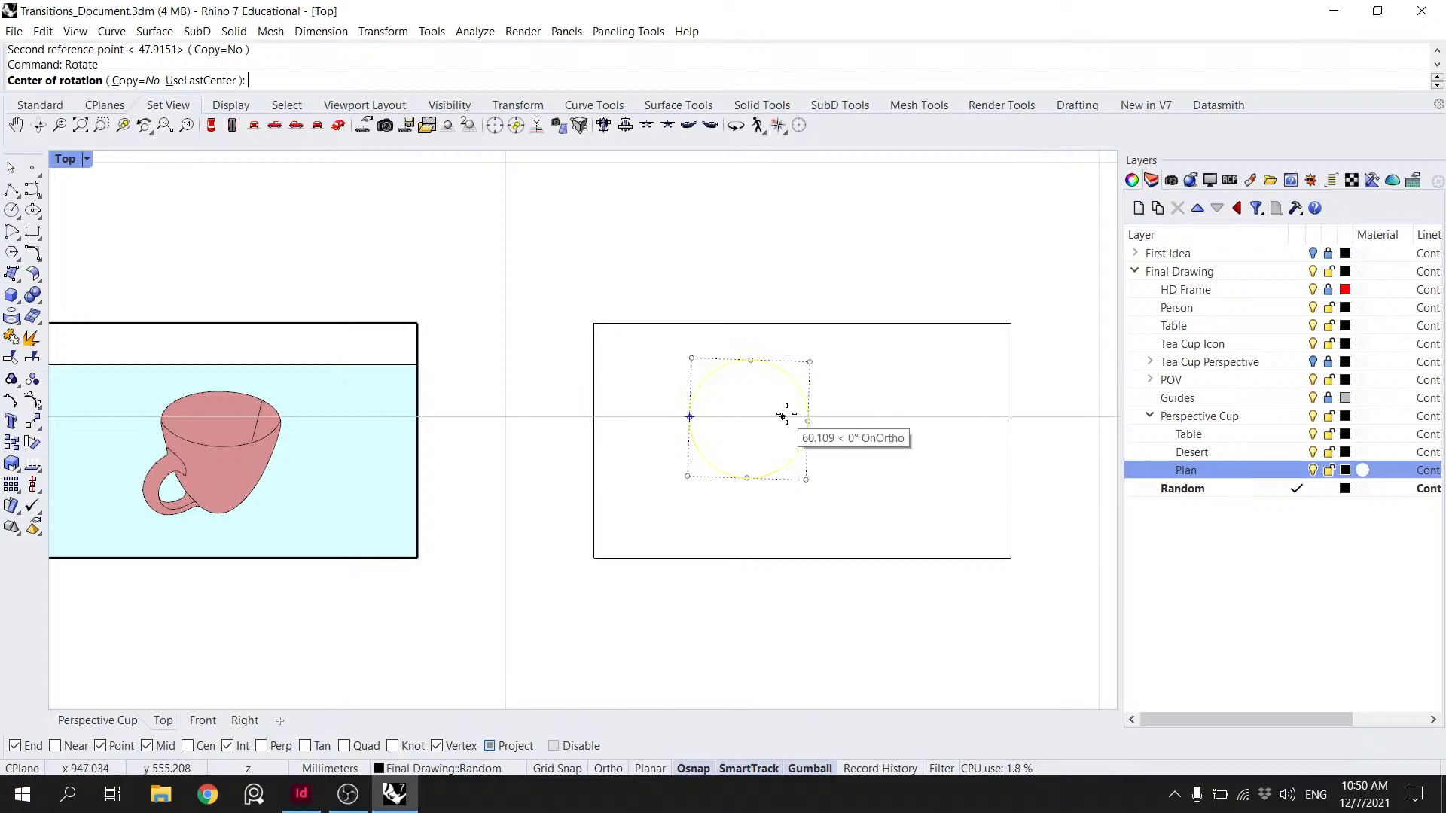
pyautogui.click(748, 419)
pyautogui.click(808, 420)
pyautogui.click(838, 417)
pyautogui.click(839, 417)
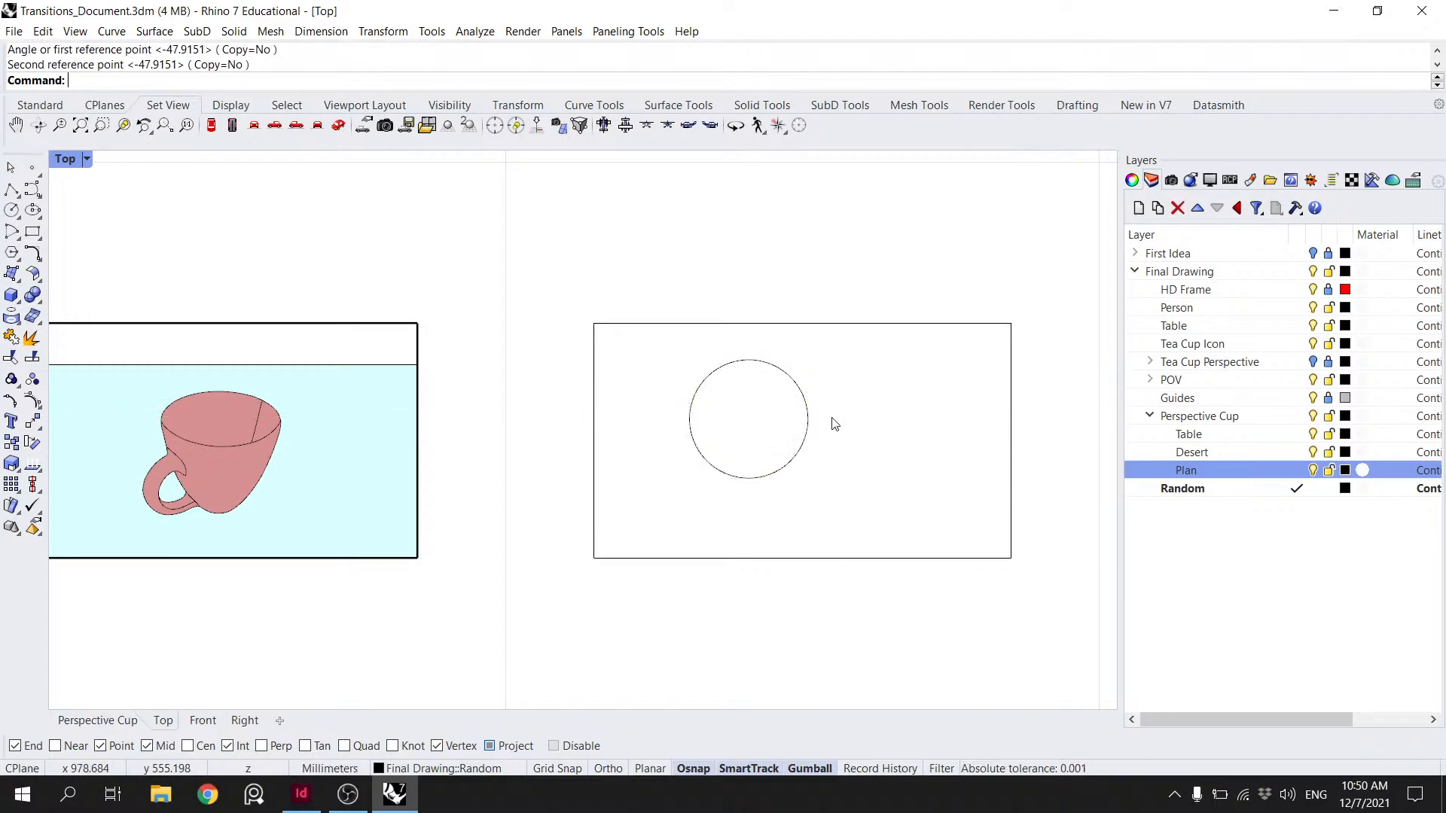
pyautogui.click(810, 429)
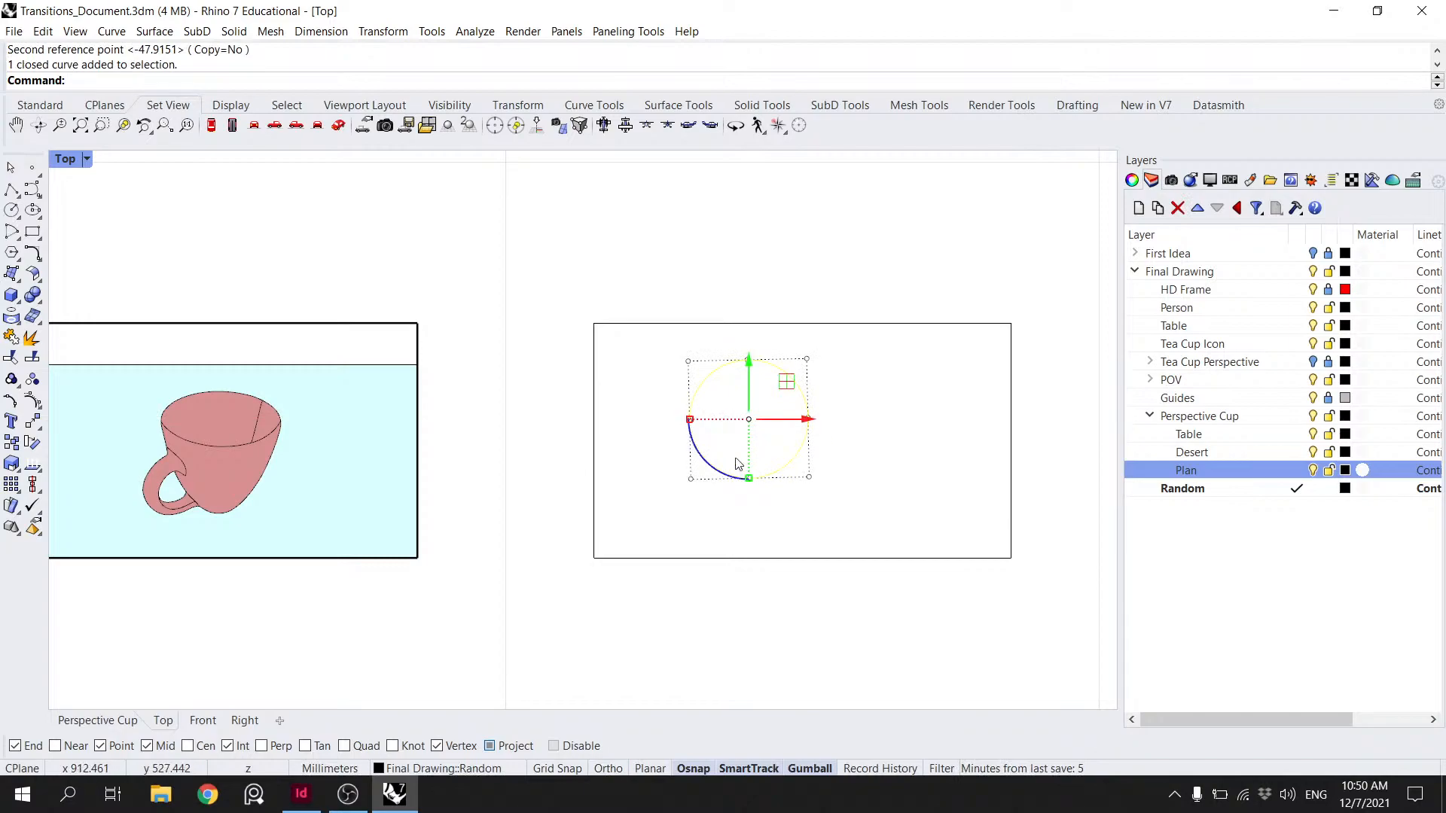
pyautogui.hotkey('ctrl', 'z')
pyautogui.press('Escape')
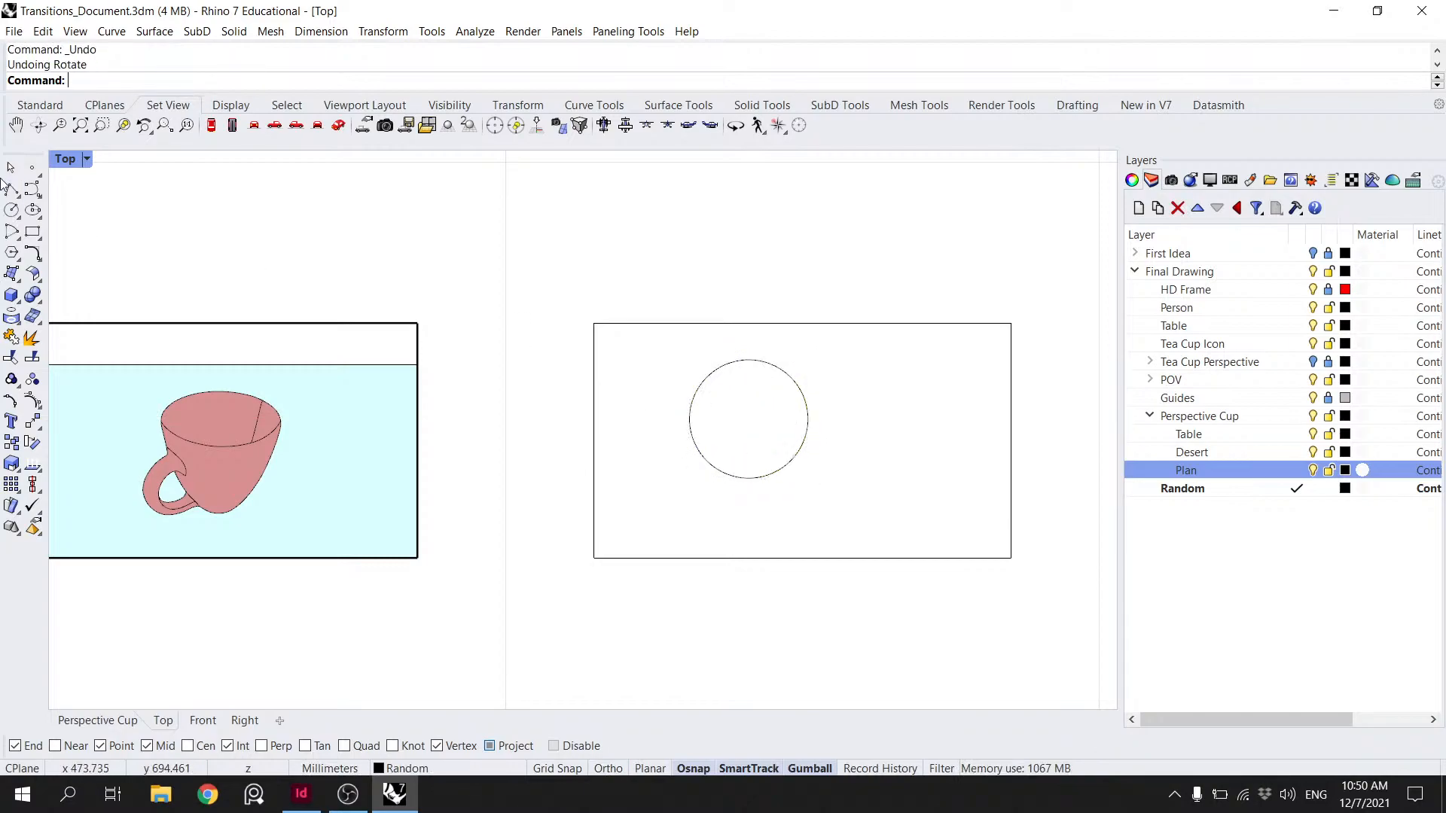
# - Draw a level circle of about 38.27 mm radius from the old circle's right point to its centre, and delete the old circle
pyautogui.click(11, 211)
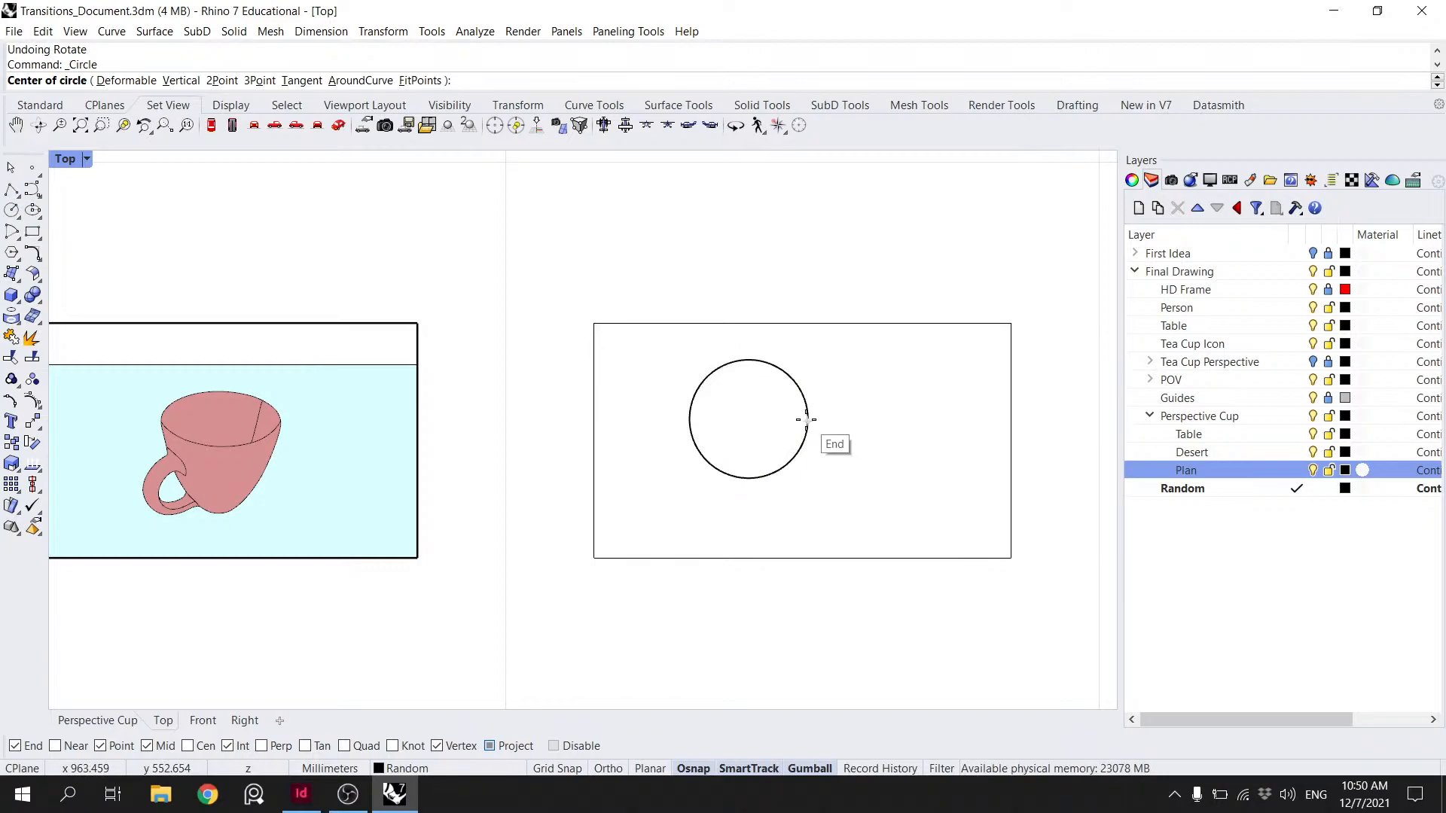
pyautogui.click(807, 420)
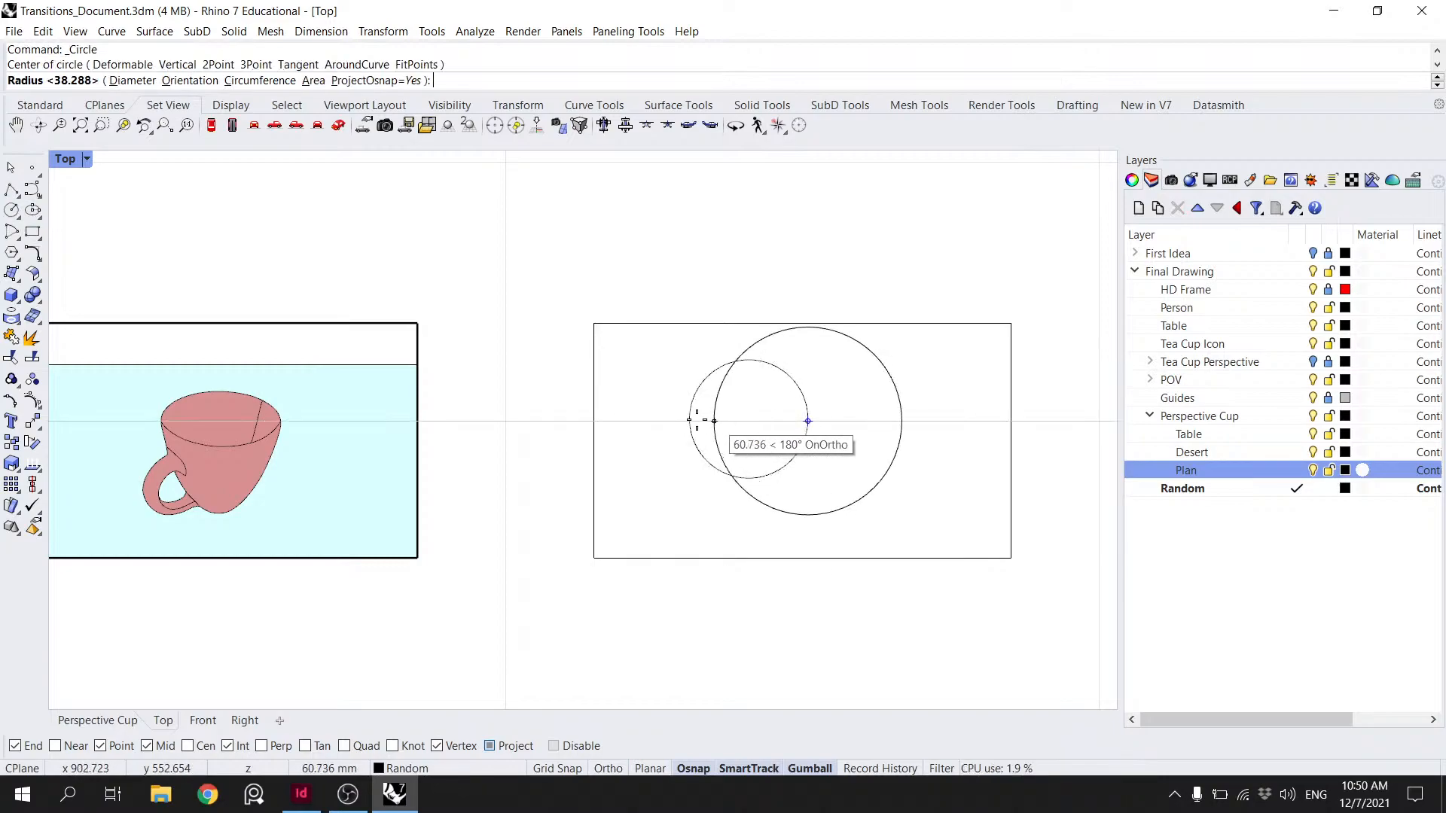
pyautogui.click(748, 420)
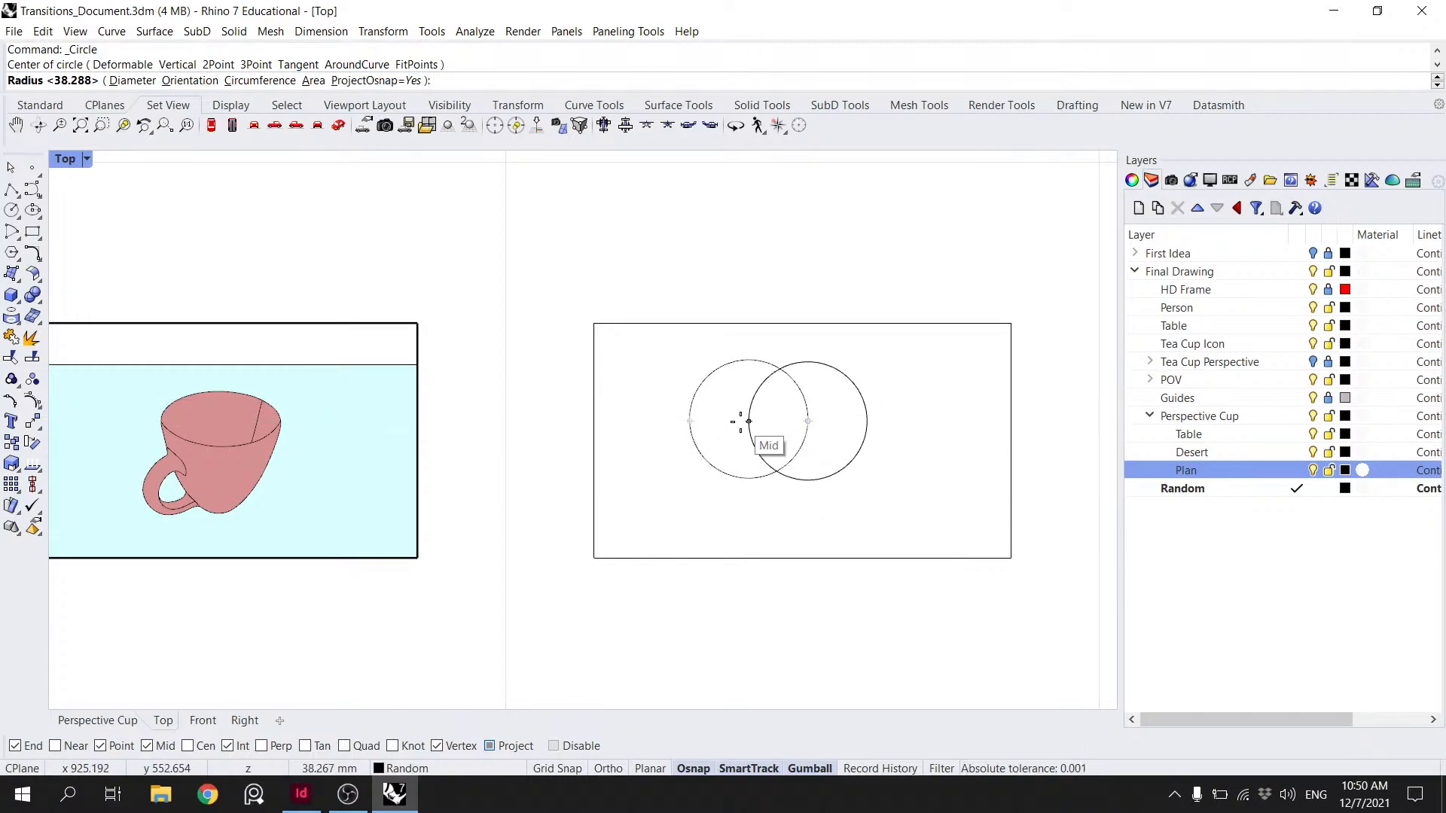
pyautogui.click(744, 370)
pyautogui.press('Delete')
# - Move the new circle onto the midpoint of the frame's lower edge, and up to the mid-height of the frame's left side
pyautogui.click(823, 377)
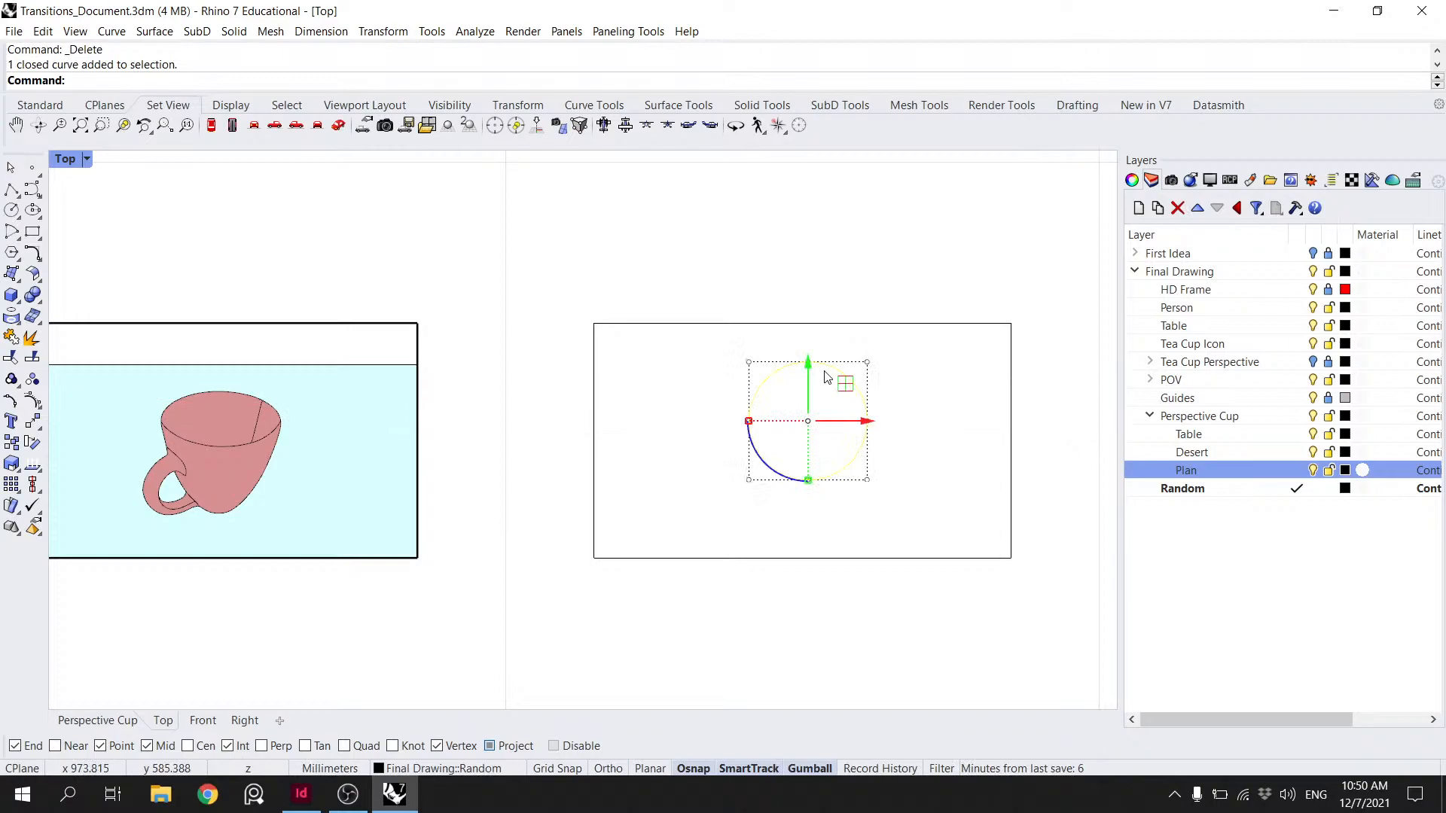
pyautogui.press('Return')
pyautogui.click(807, 480)
pyautogui.click(802, 558)
pyautogui.press('Return')
pyautogui.click(743, 498)
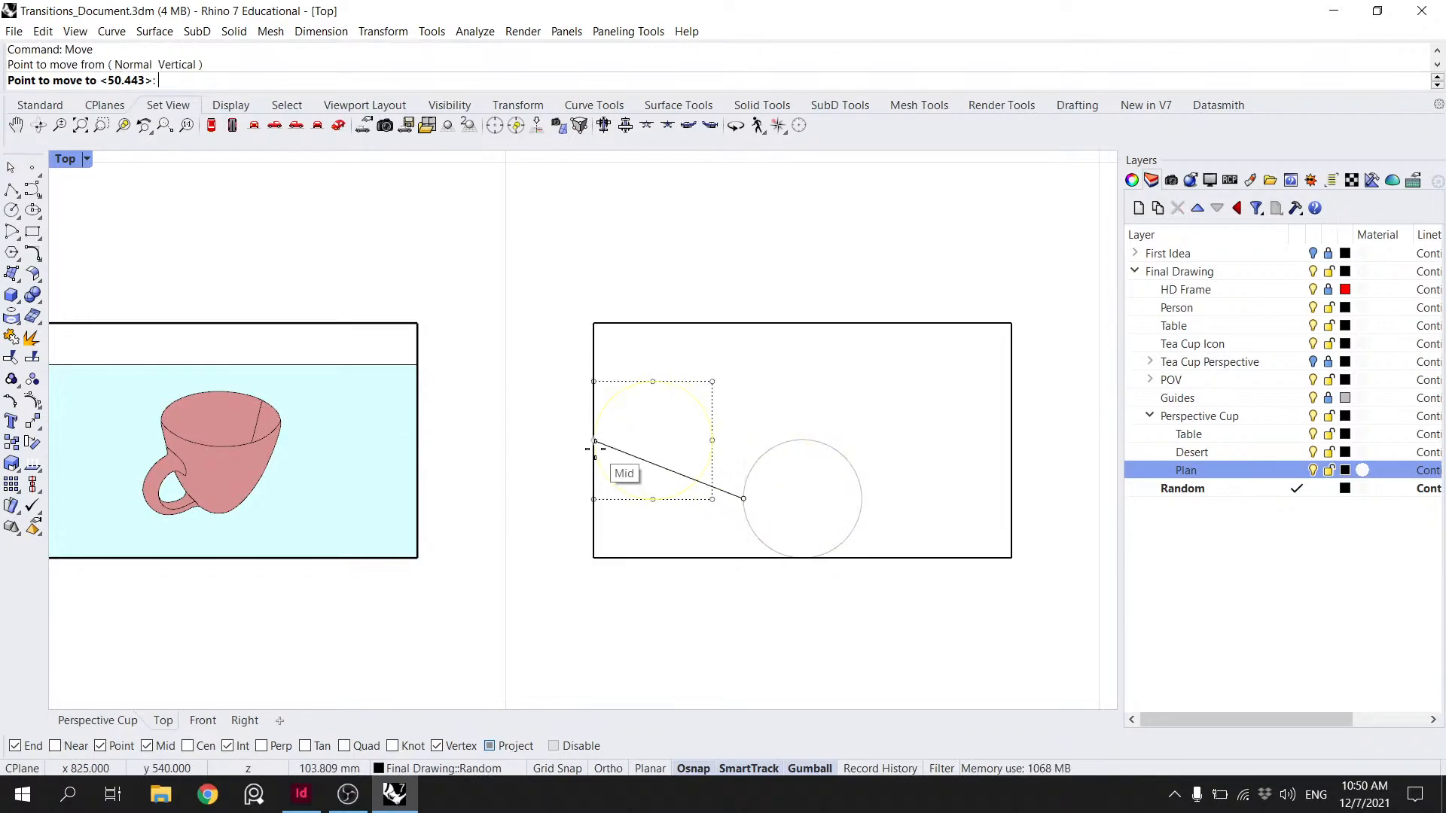
pyautogui.click(749, 429)
pyautogui.scroll(-6, 806, 414)
pyautogui.scroll(-4, 877, 415)
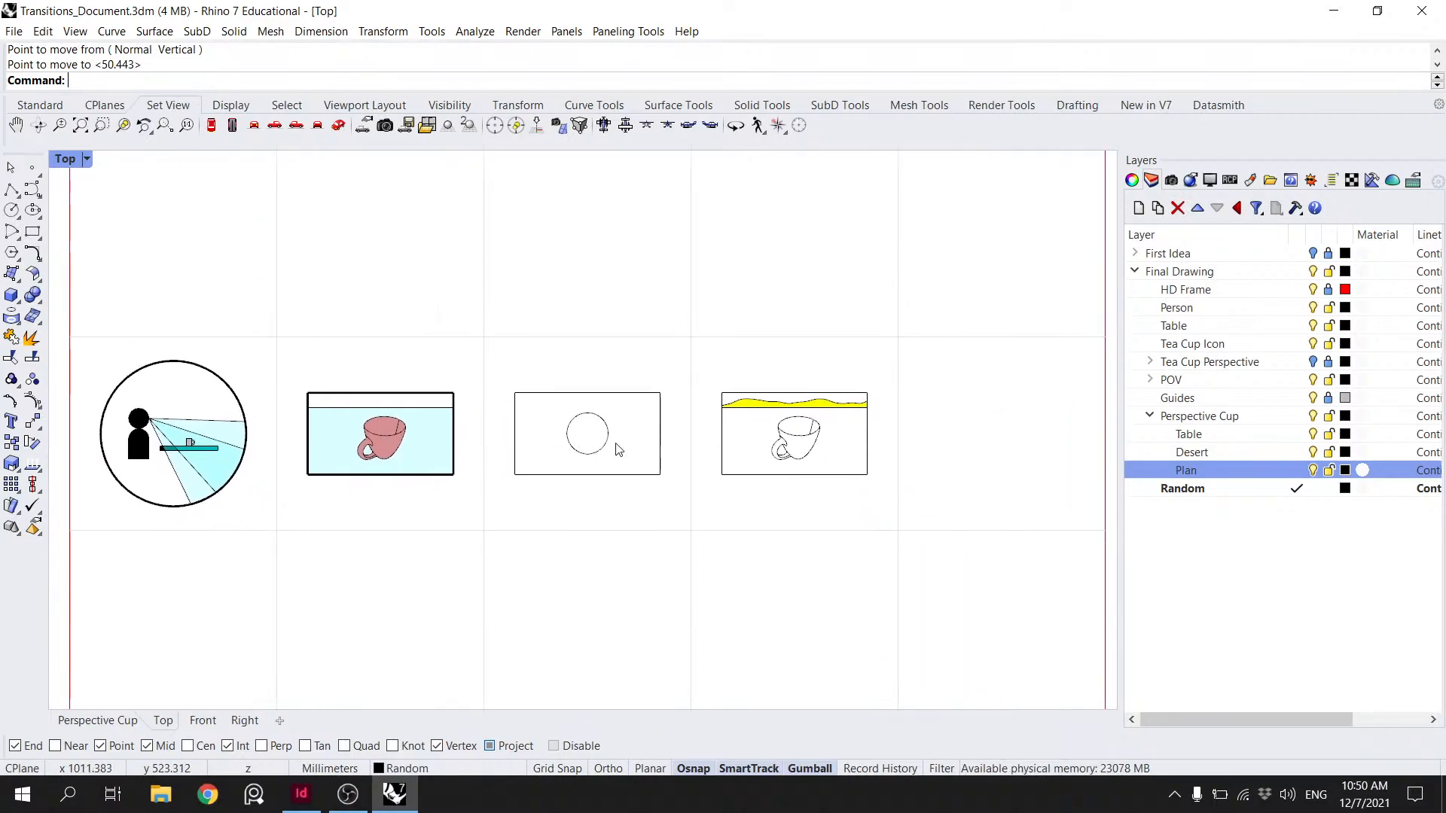
pyautogui.scroll(1, 565, 443)
pyautogui.scroll(2, 629, 440)
pyautogui.scroll(-2, 625, 439)
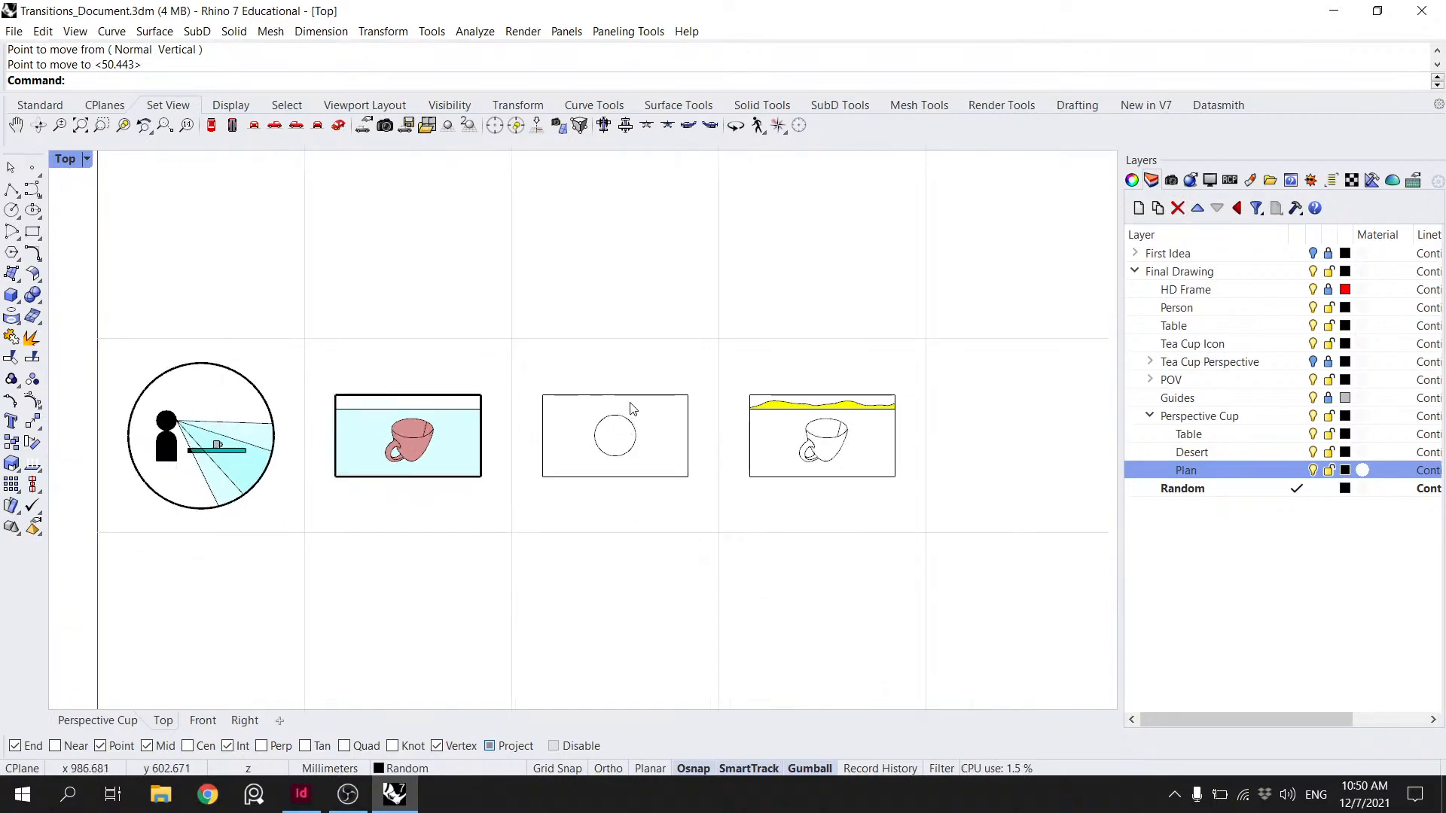
# - Offset the plan-view circle 4 mm inward to form the cup's rim
pyautogui.scroll(2, 633, 415)
pyautogui.click(626, 429)
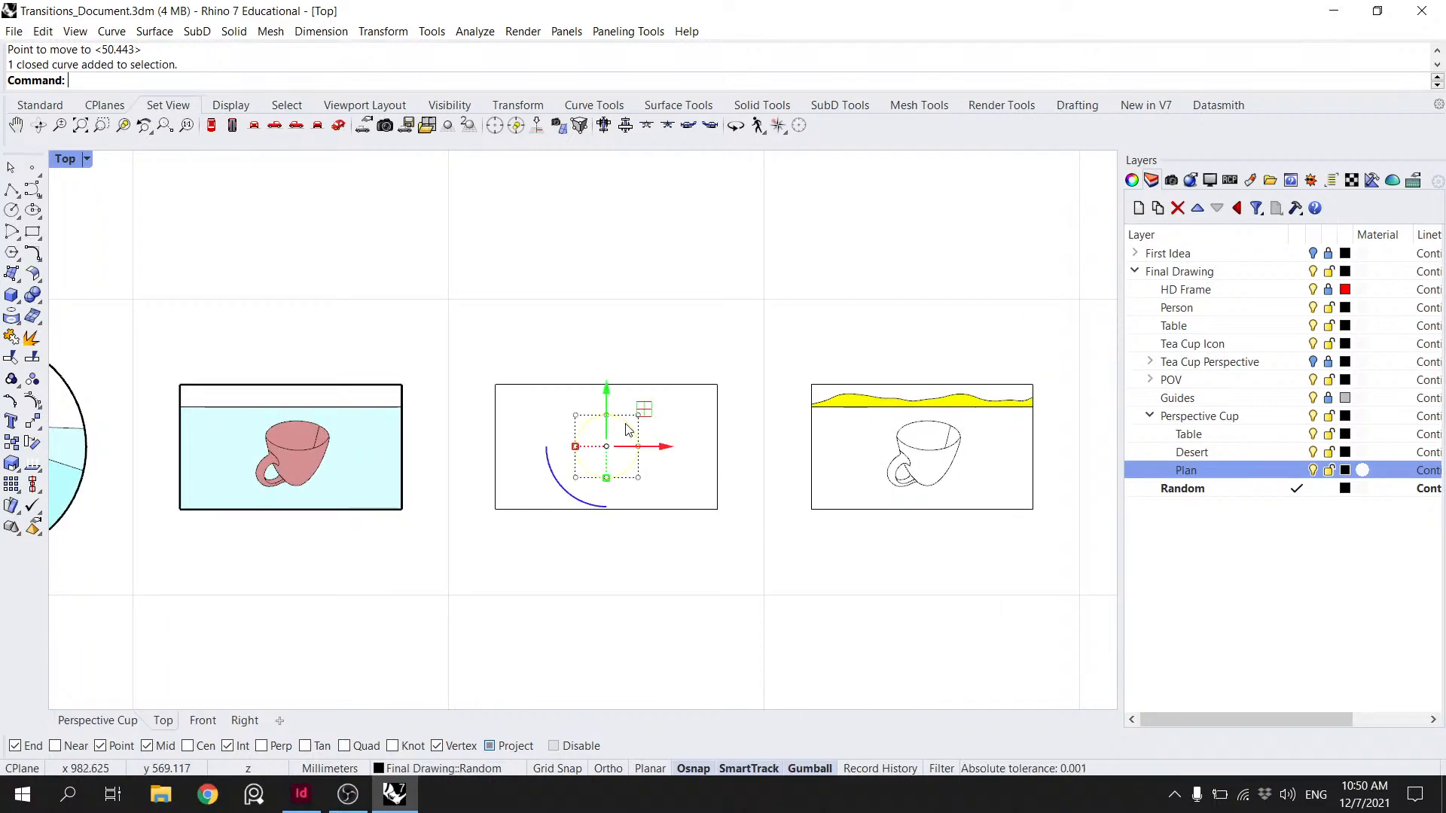
pyautogui.write('Offset')
pyautogui.press('Return')
pyautogui.scroll(2, 636, 448)
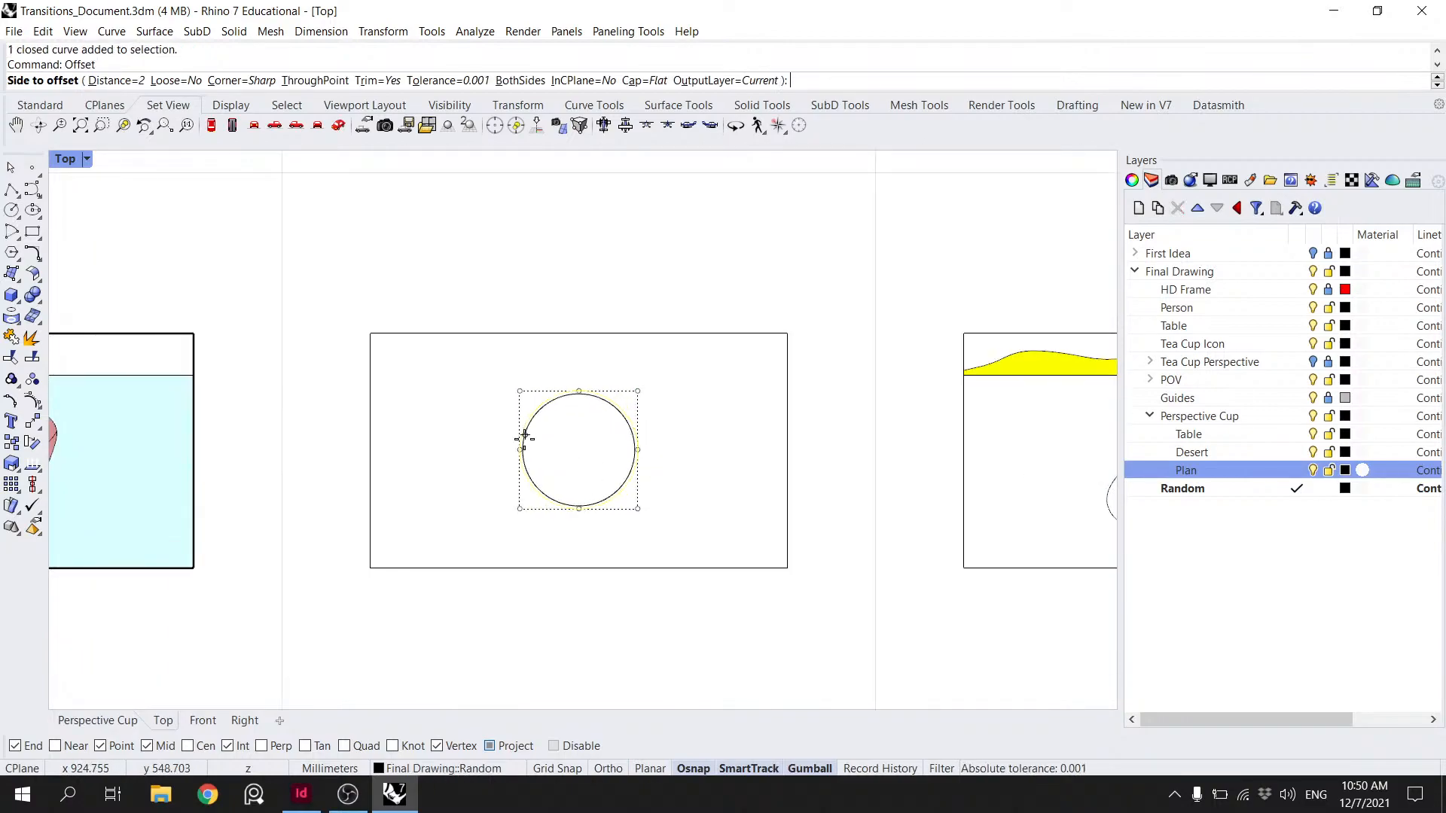
pyautogui.scroll(2, 591, 450)
pyautogui.scroll(1, 610, 442)
pyautogui.click(120, 81)
pyautogui.write('3')
pyautogui.press('Return')
pyautogui.scroll(-3, 663, 456)
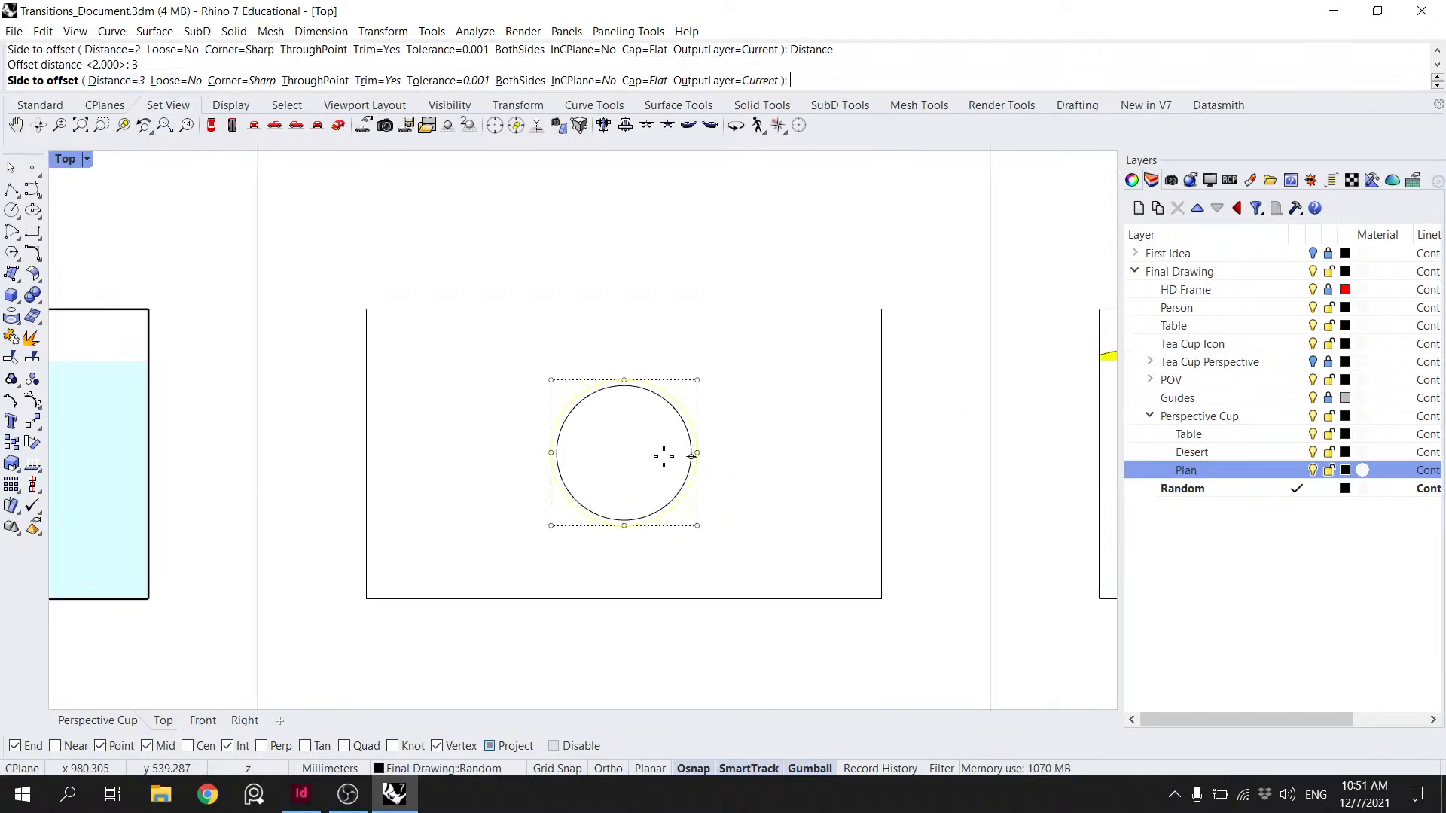
pyautogui.scroll(-2, 663, 455)
pyautogui.click(140, 81)
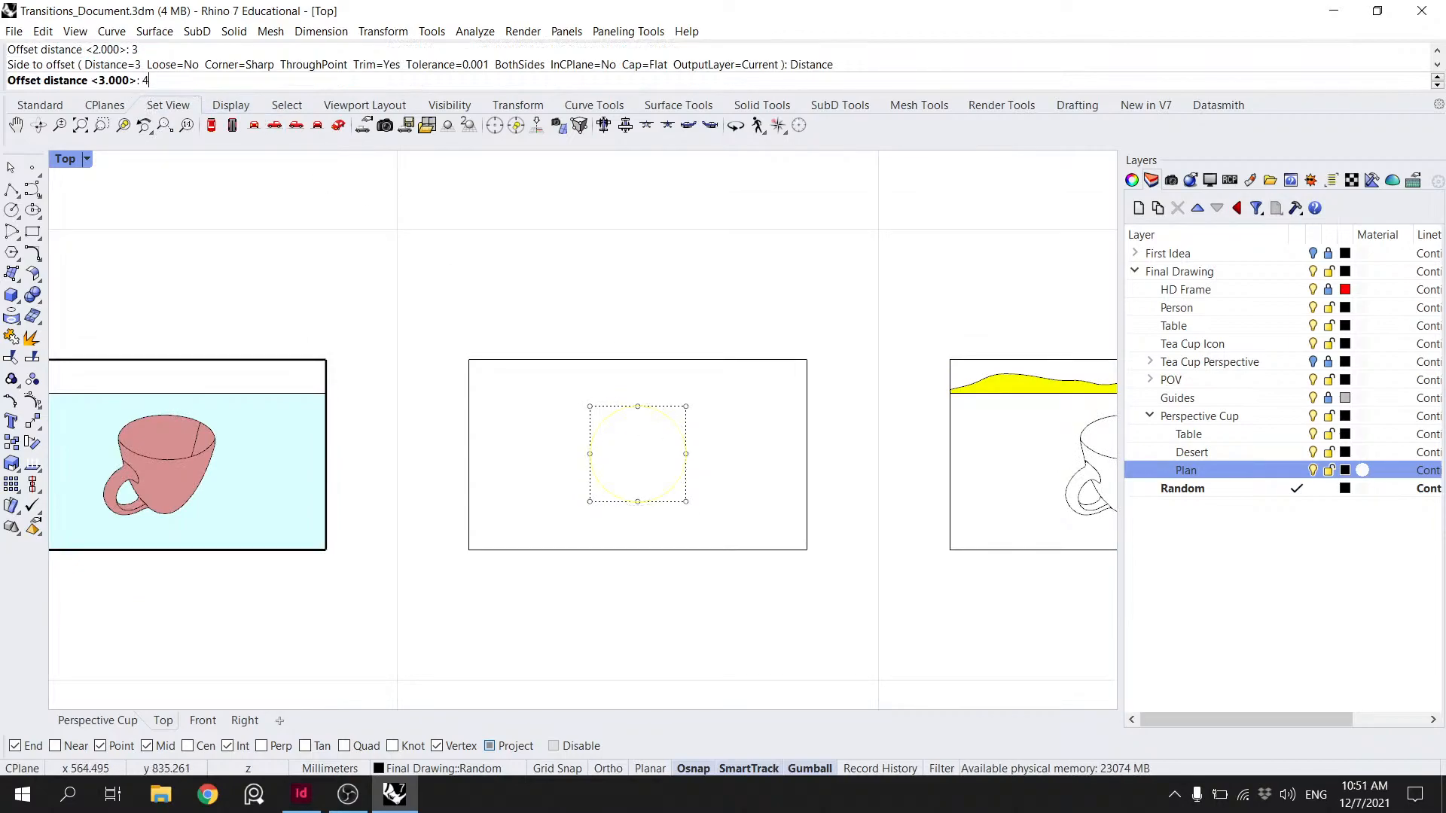
pyautogui.write('4')
pyautogui.press('Return')
pyautogui.click(715, 448)
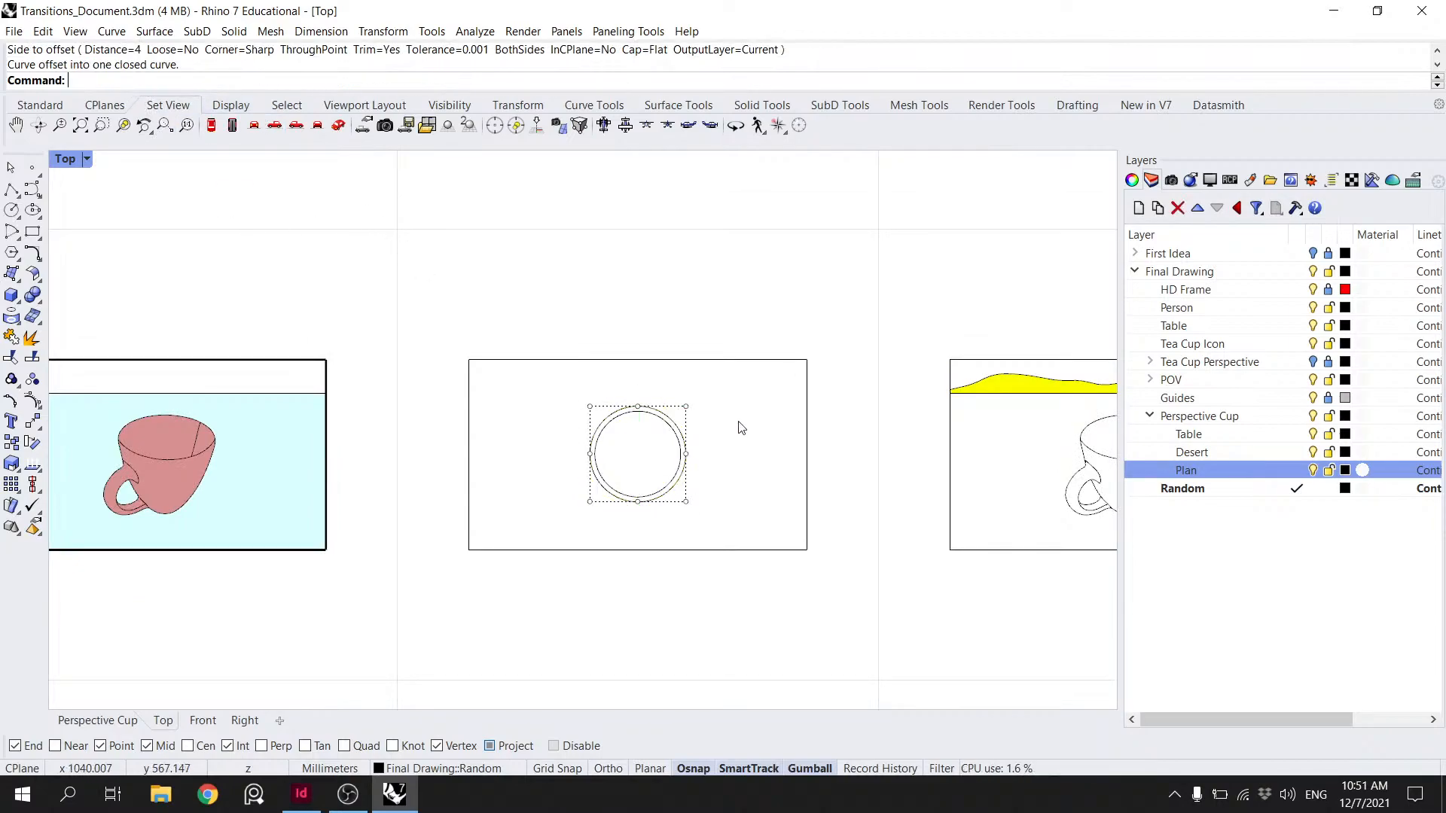
pyautogui.press('Escape')
pyautogui.scroll(-1, 734, 427)
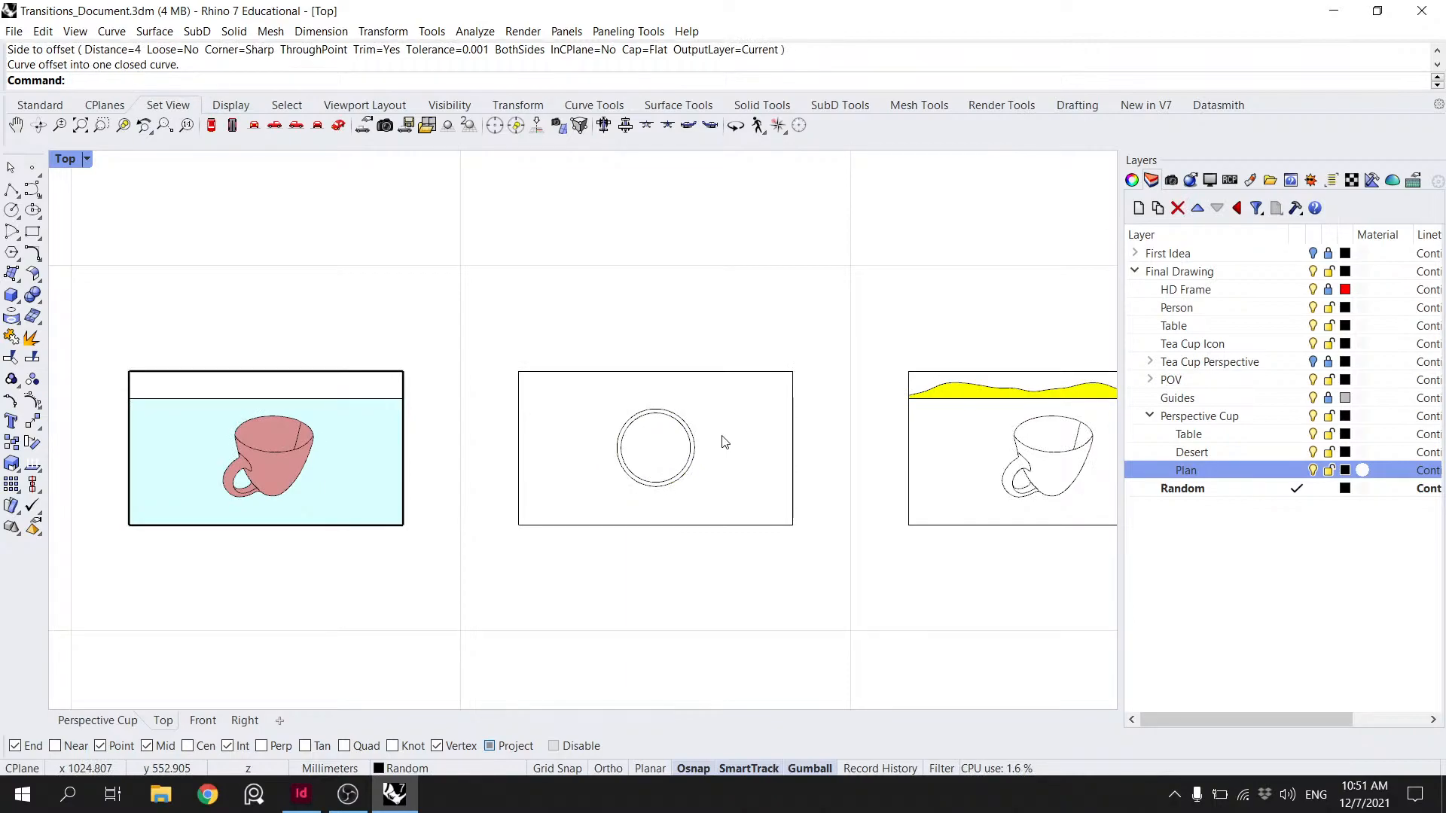
# - Offset the inner rim circle 15 mm inward to add a third, smaller concentric circle
pyautogui.click(696, 469)
pyautogui.write('Off')
pyautogui.hscroll(2, 687, 470)
pyautogui.press('Return')
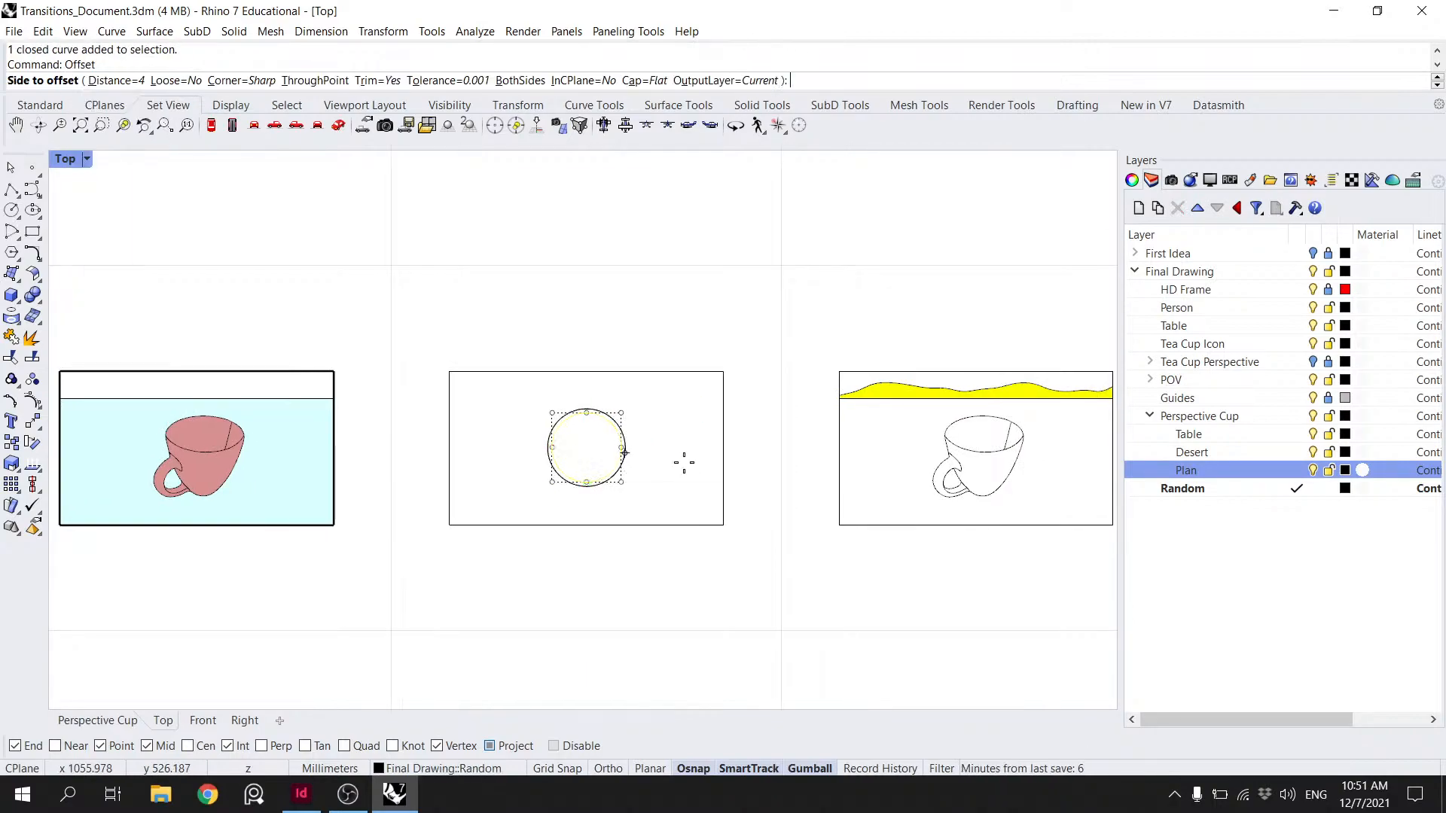
pyautogui.write('10')
pyautogui.press('Return')
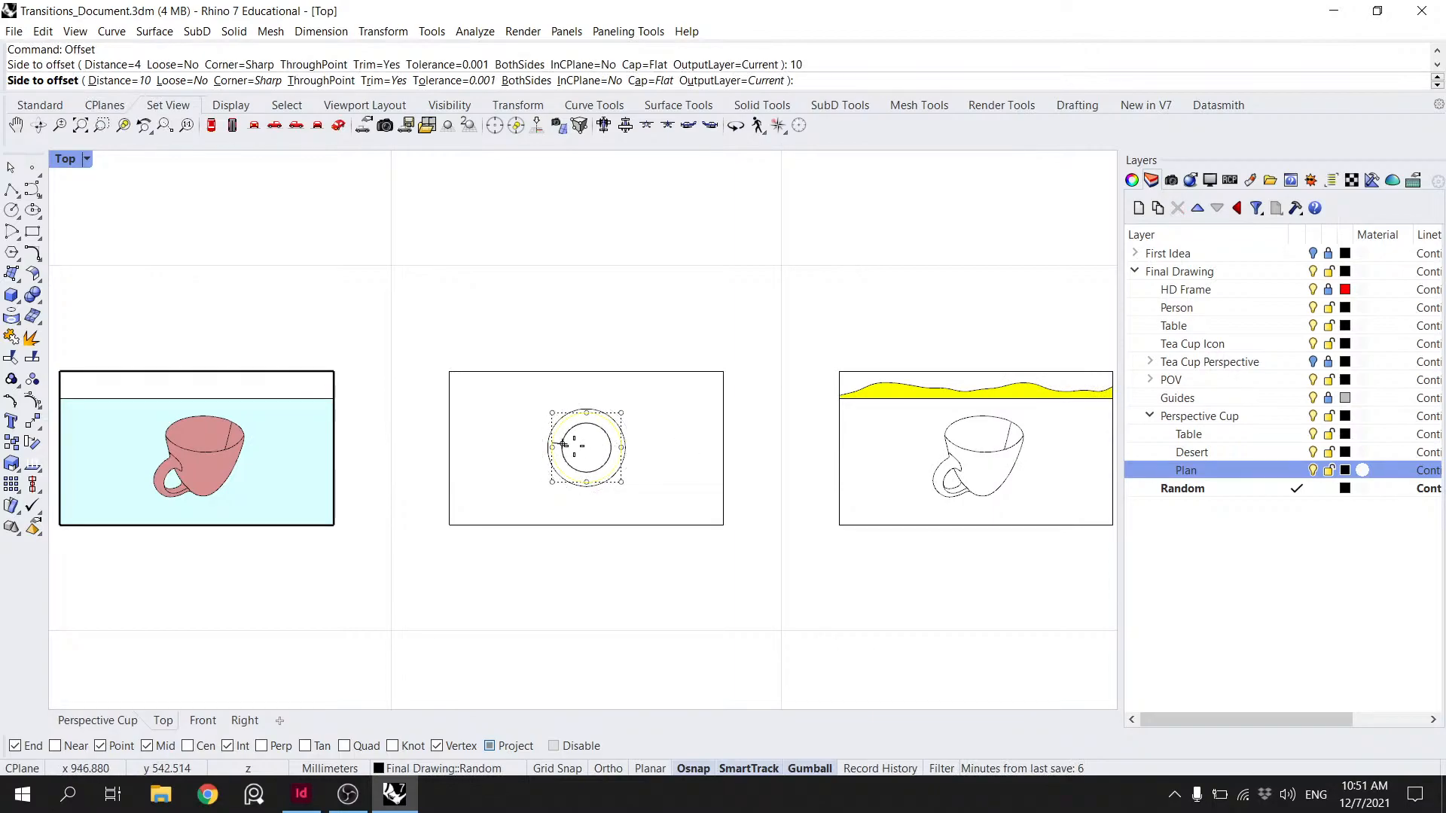
pyautogui.scroll(3, 579, 446)
pyautogui.click(117, 80)
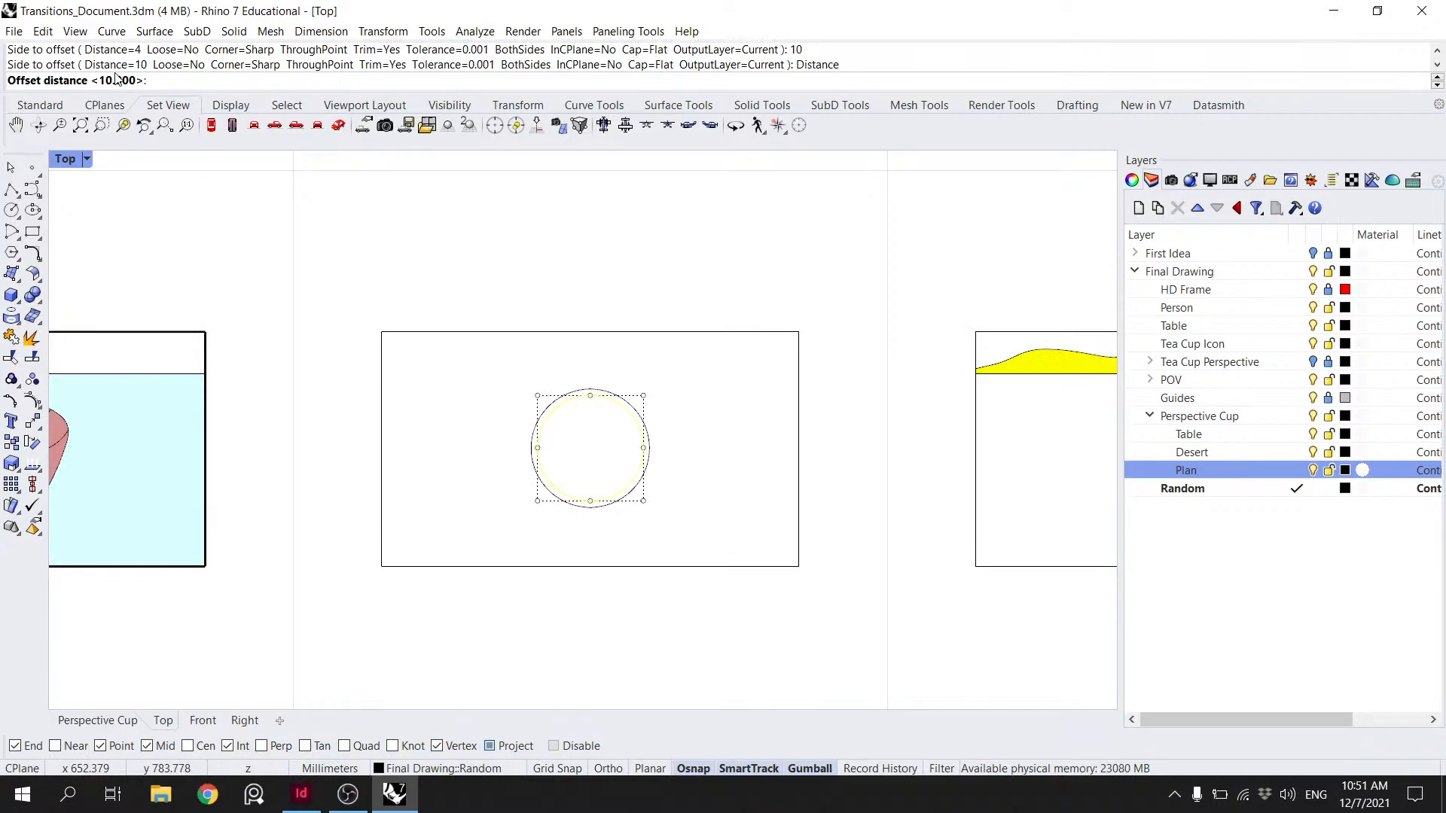
pyautogui.write('15')
pyautogui.press('Return')
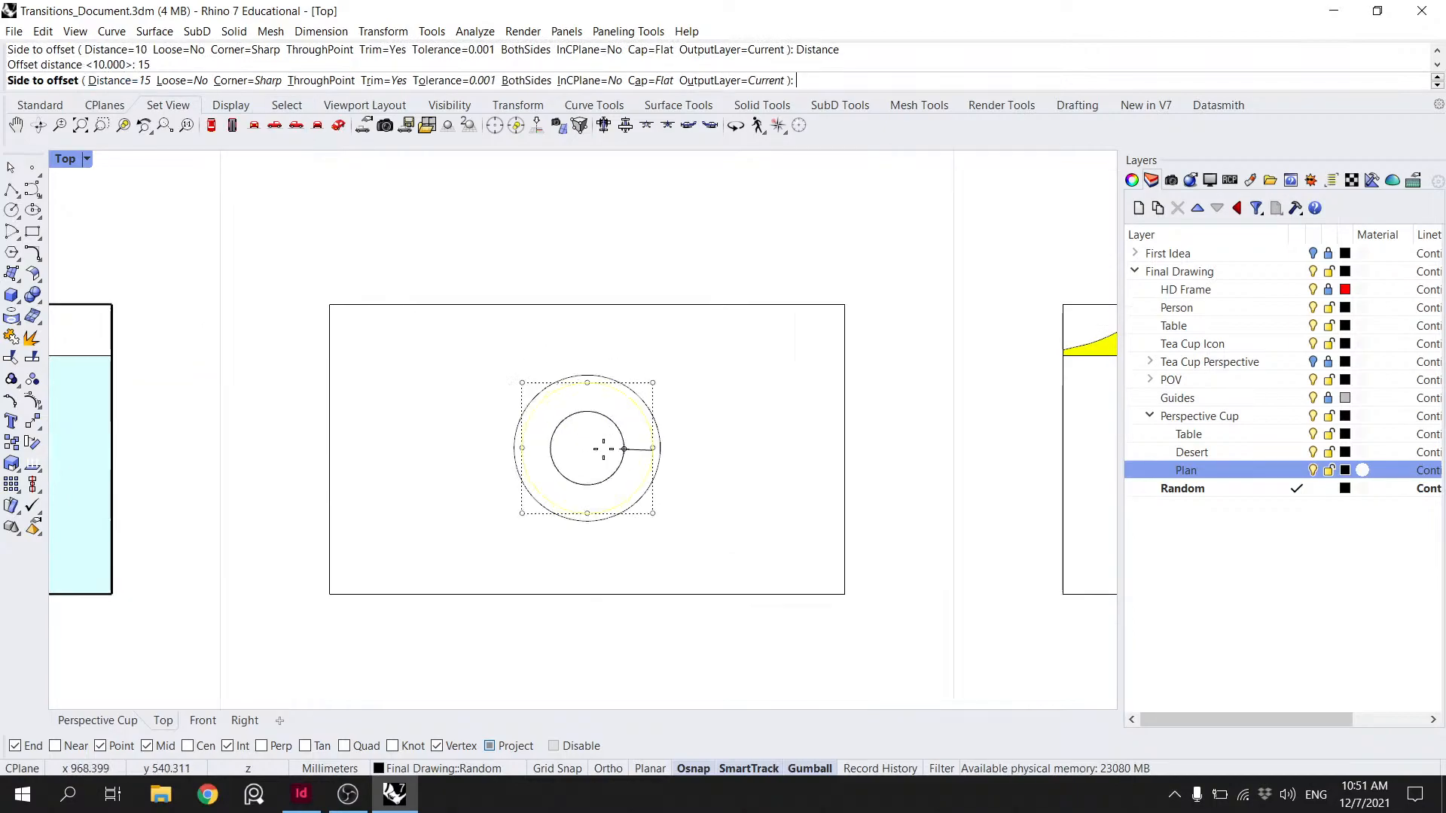
pyautogui.click(604, 449)
pyautogui.scroll(5, 604, 450)
pyautogui.press('Escape')
pyautogui.scroll(-5, 606, 454)
pyautogui.scroll(-3, 672, 397)
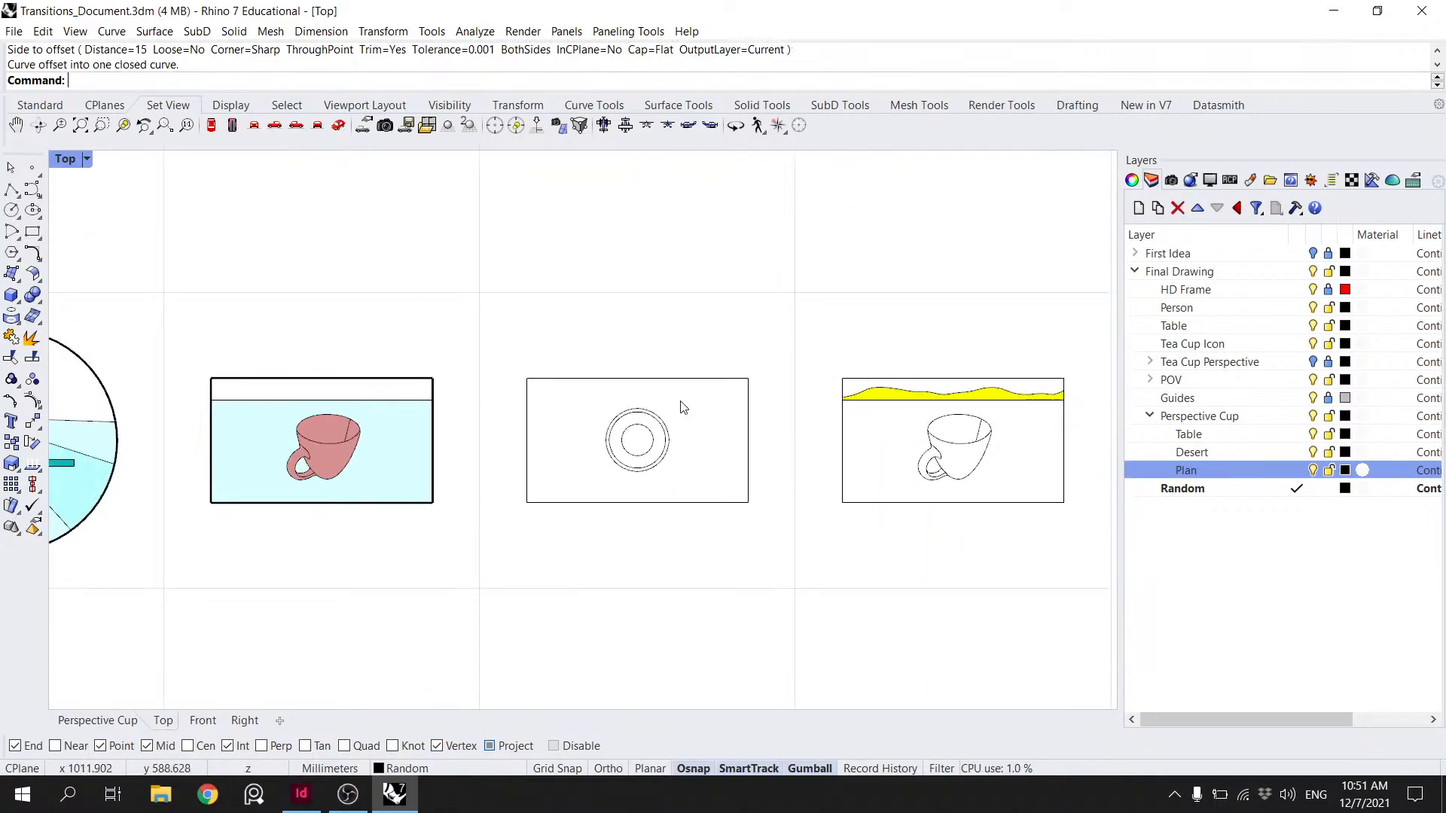
# - Draw a three-point rectangle with a short edge of about 10 mm along the direction of the table cup's handle
pyautogui.click(32, 232)
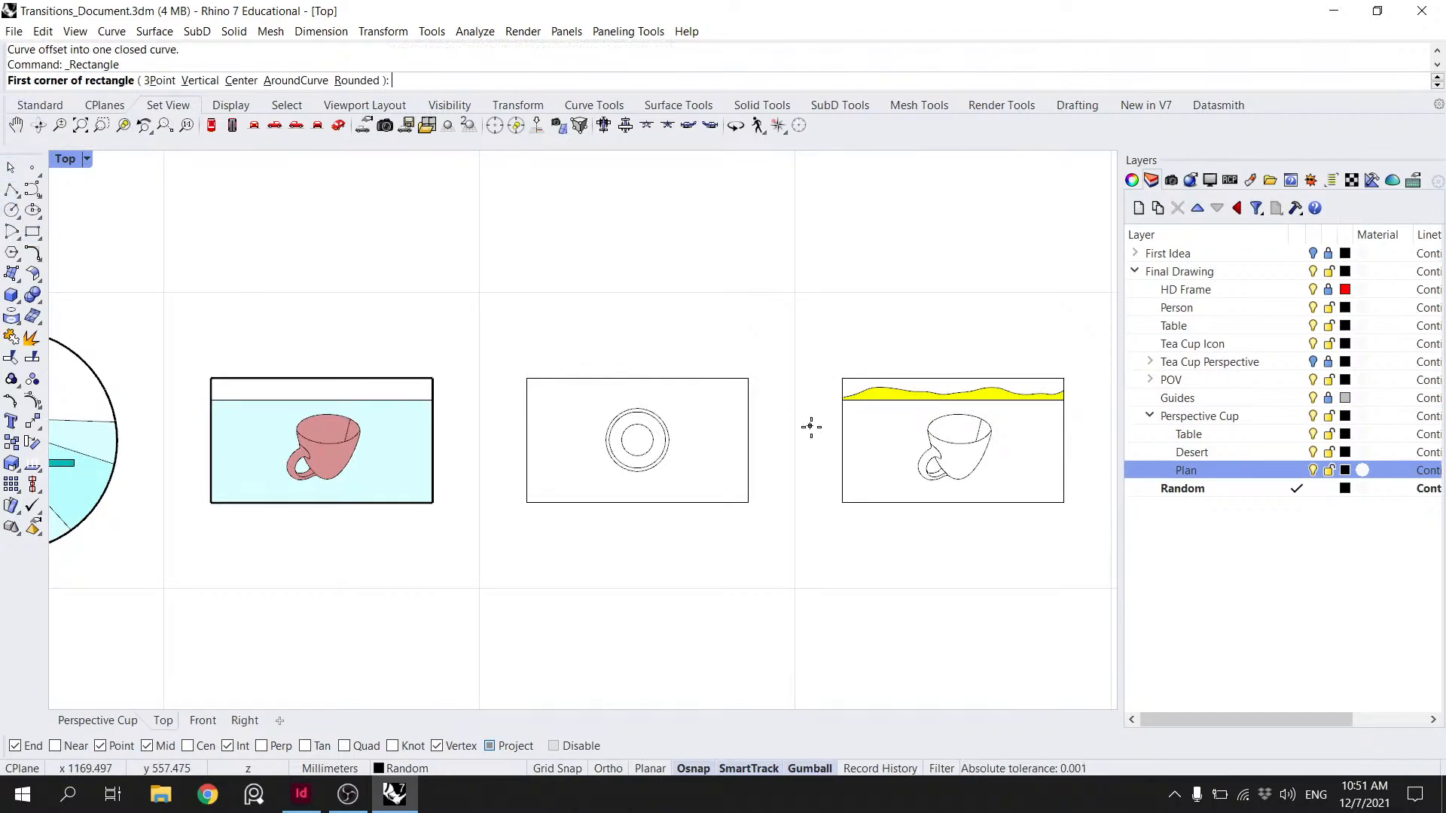
pyautogui.scroll(4, 696, 420)
pyautogui.scroll(-6, 531, 389)
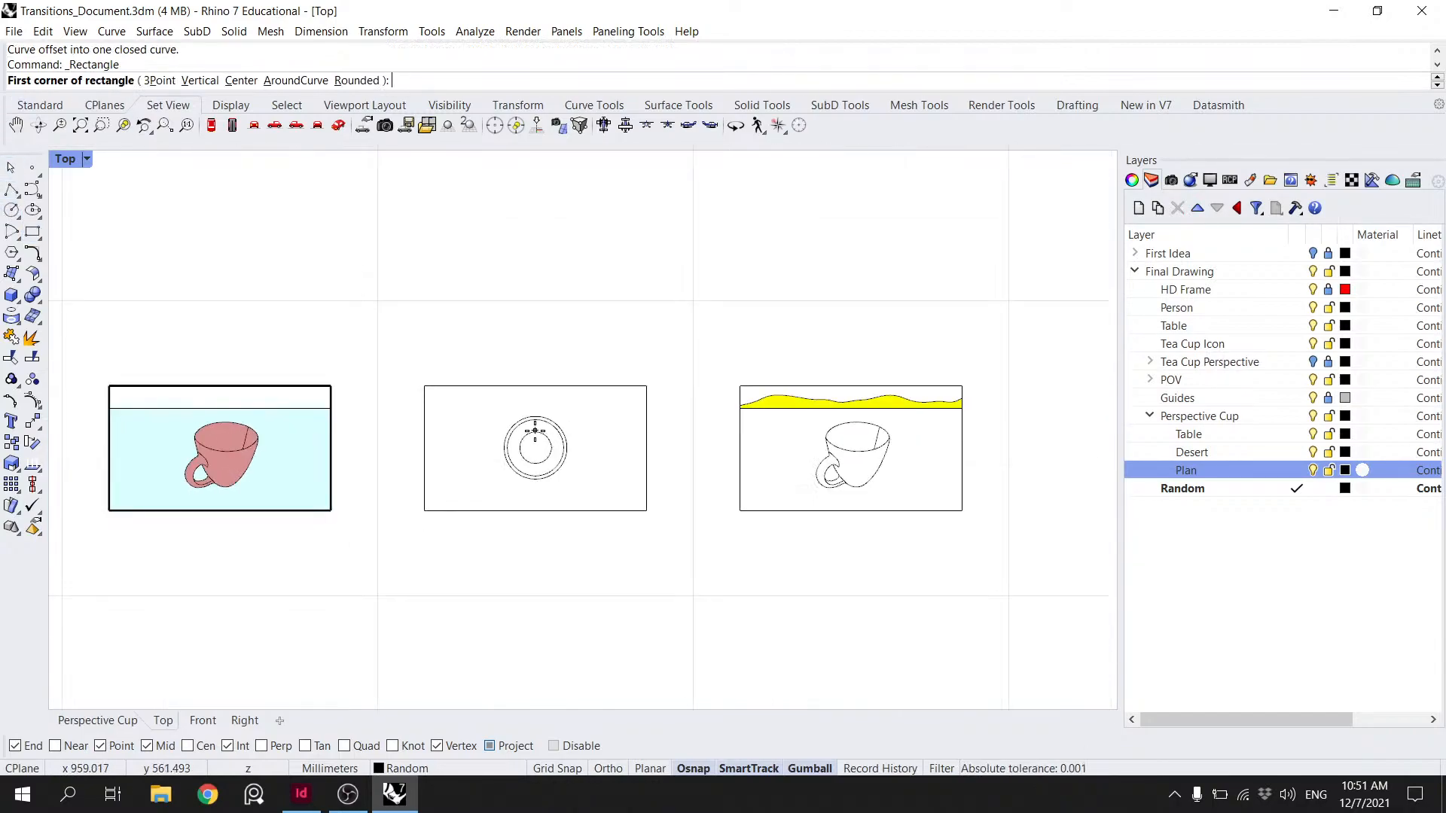
pyautogui.scroll(4, 533, 455)
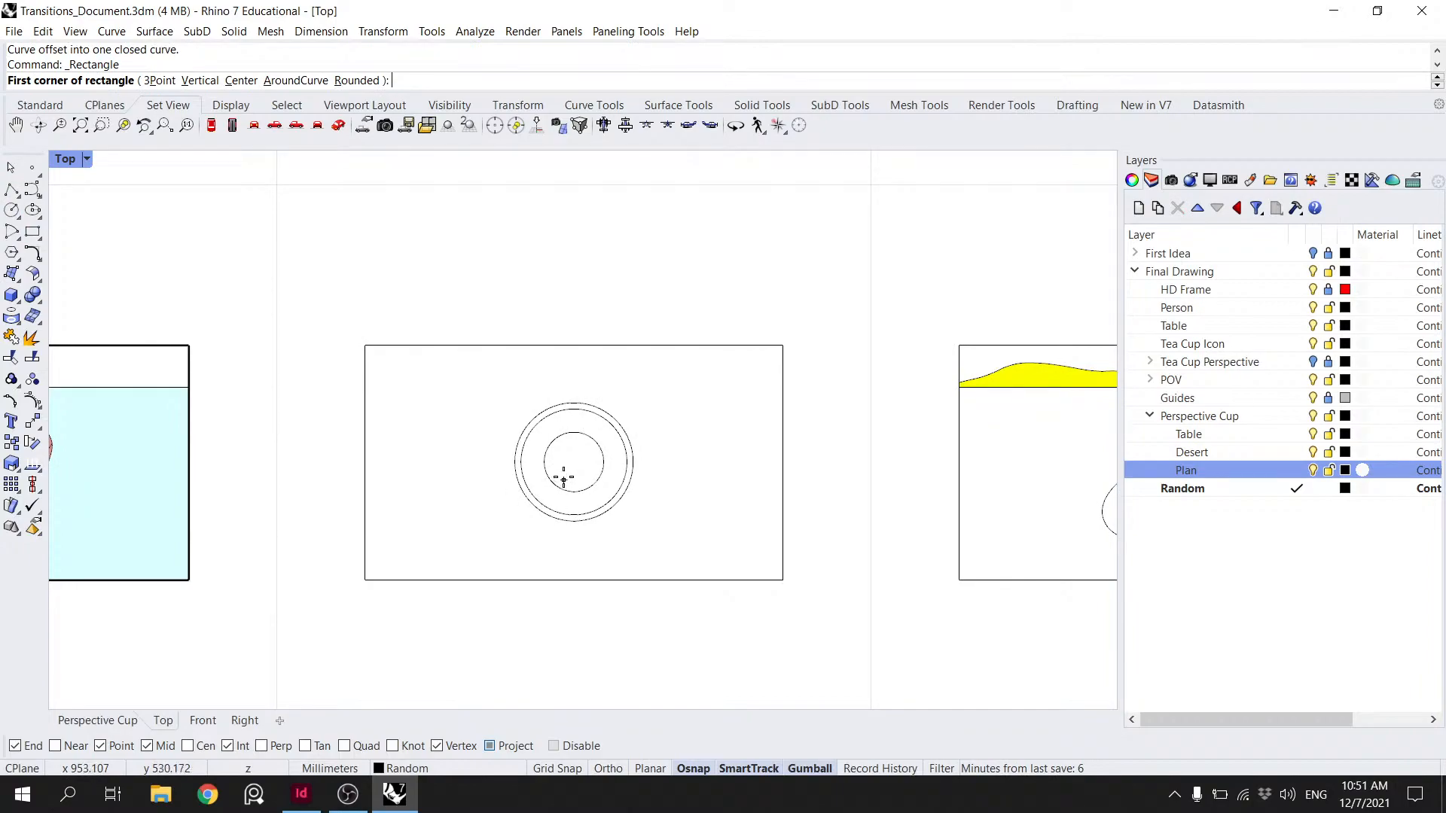
pyautogui.moveTo(374, 475); pyautogui.dragTo(838, 423, button='right')
pyautogui.scroll(10, 343, 481)
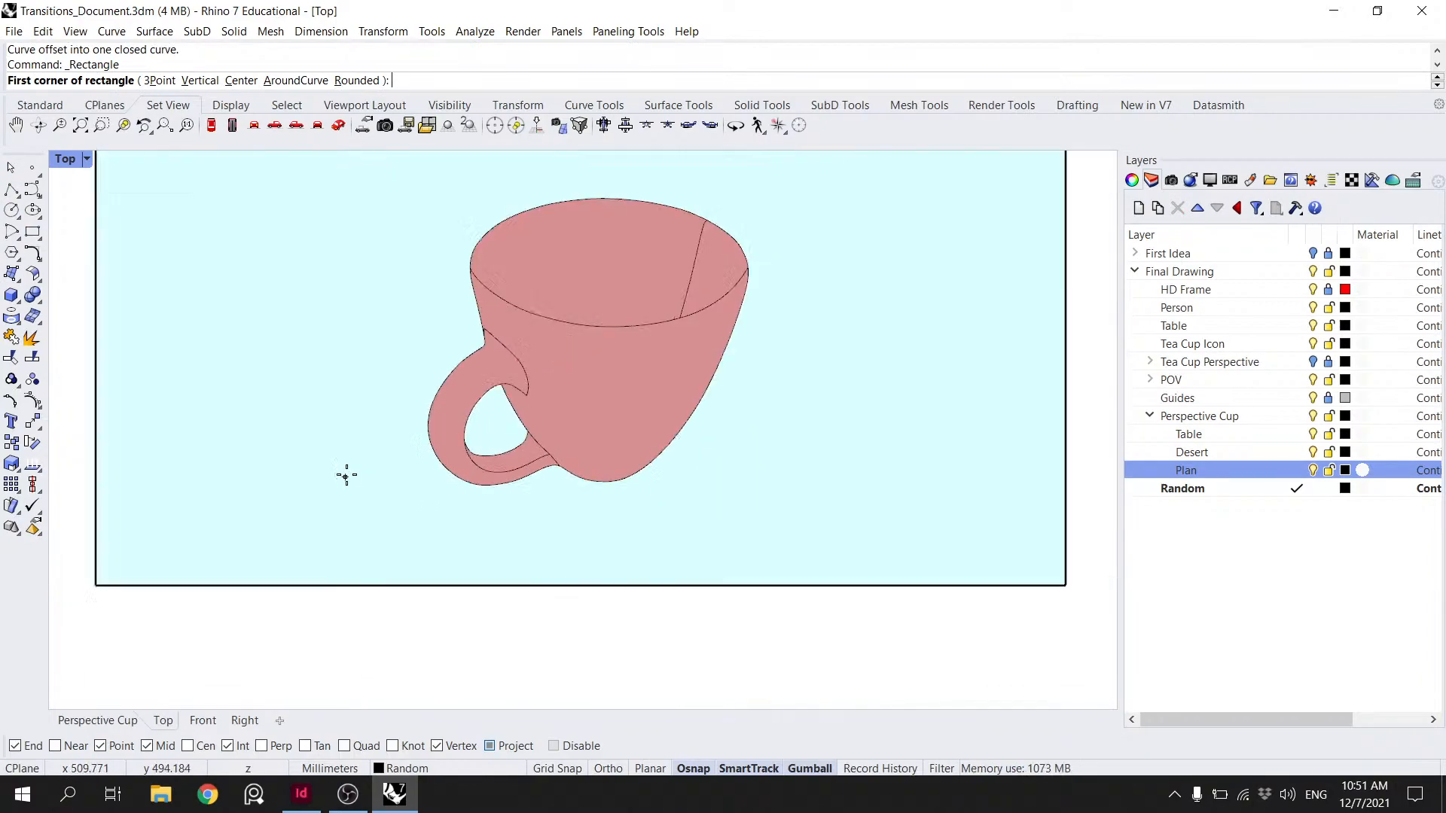
pyautogui.click(515, 305)
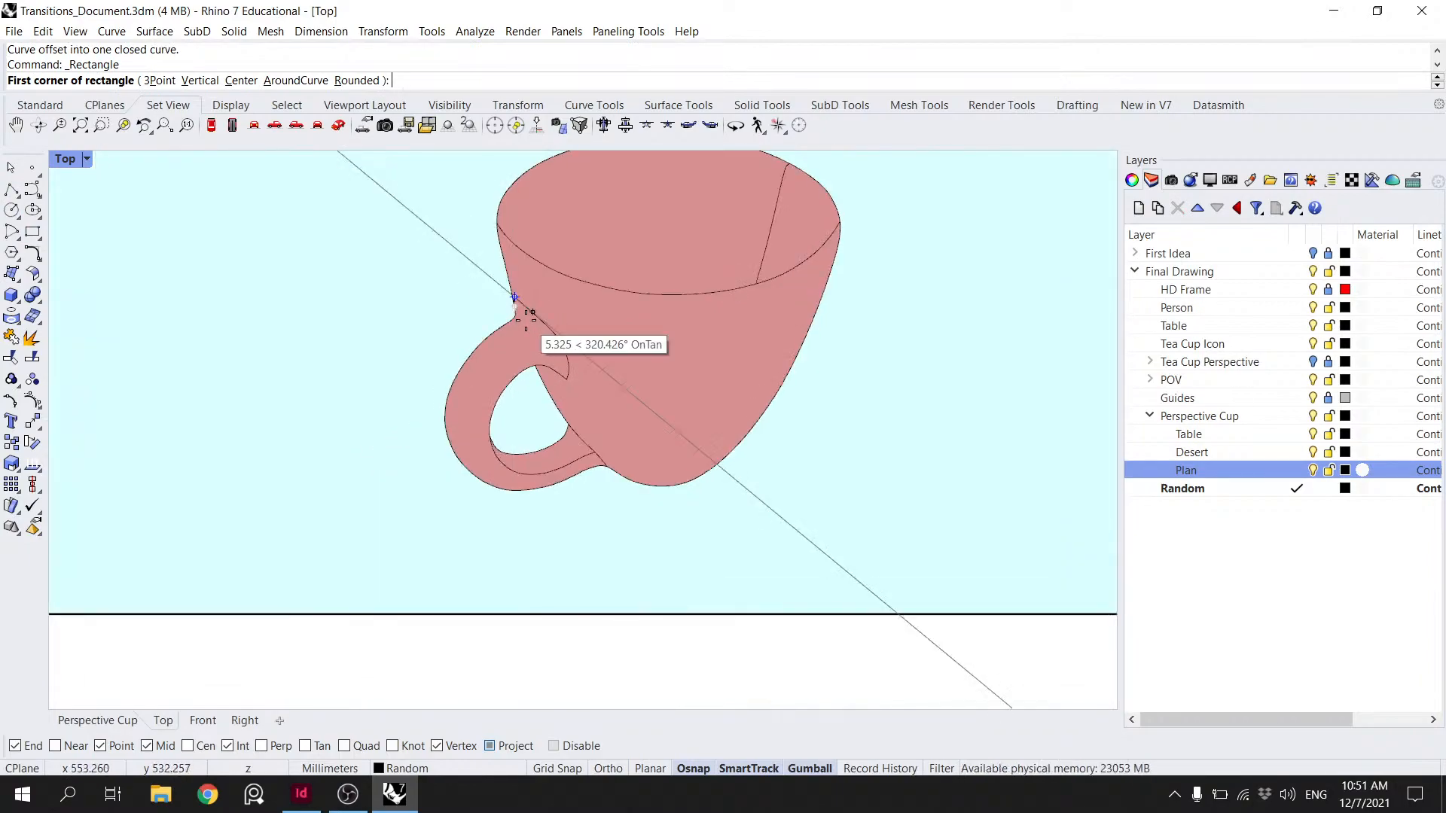
pyautogui.click(148, 80)
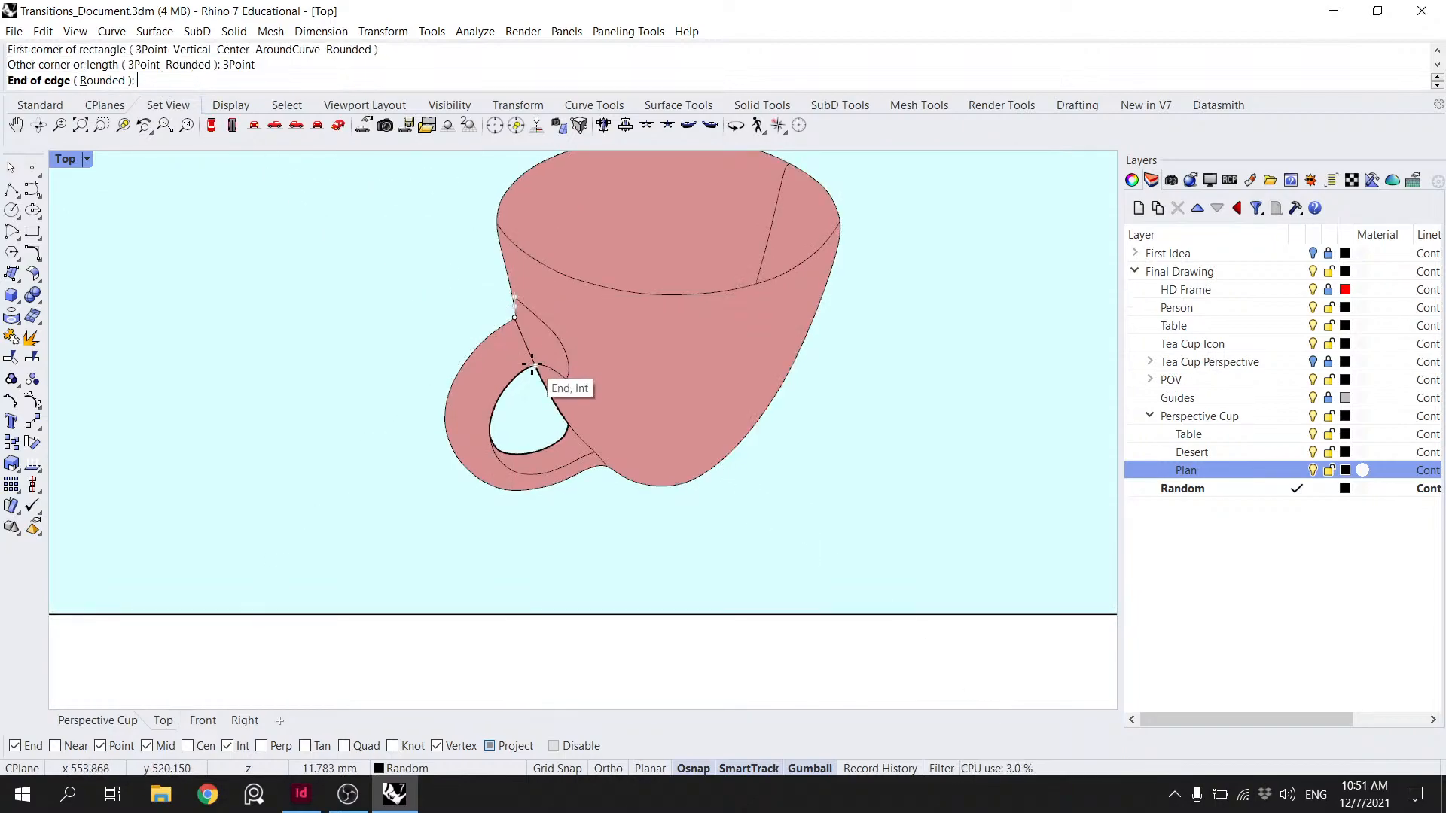
pyautogui.scroll(3, 541, 359)
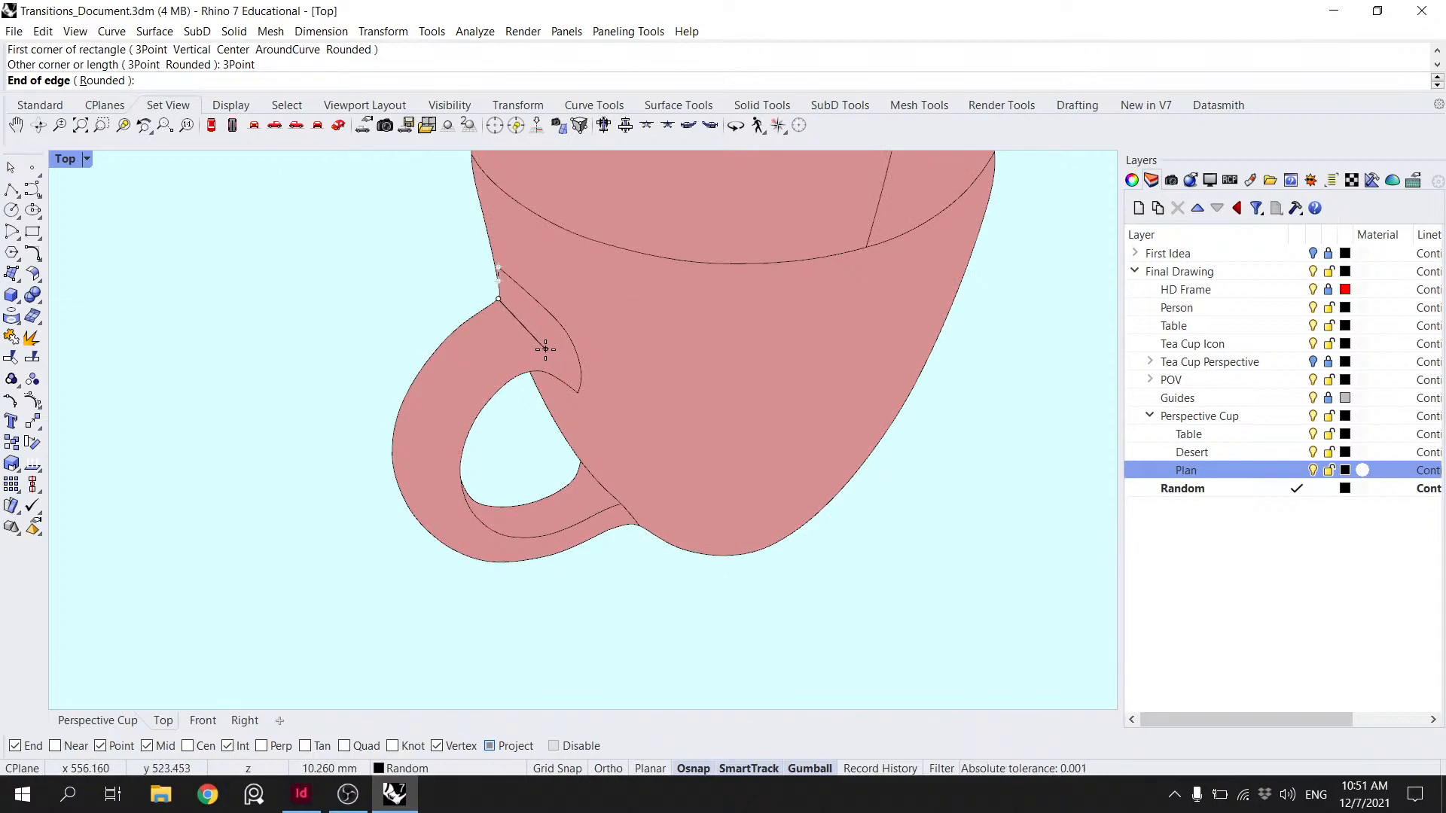
pyautogui.click(545, 349)
pyautogui.scroll(-2, 543, 348)
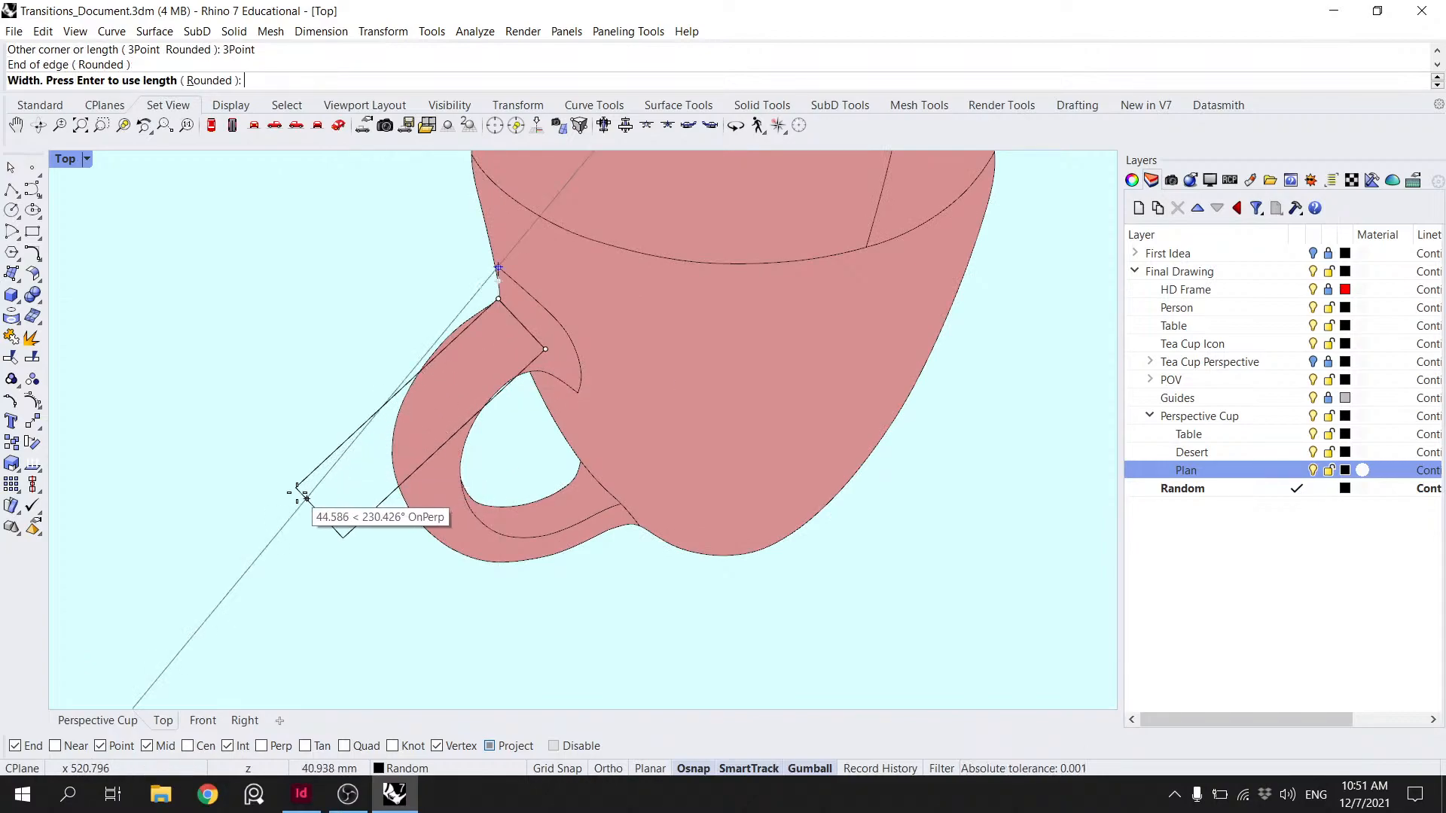
pyautogui.click(326, 475)
# - Try the rectangle in the plan frame beside the circles, and move it back over the table cup's handle
pyautogui.click(400, 477)
pyautogui.scroll(-5, 407, 465)
pyautogui.moveTo(613, 401); pyautogui.dragTo(405, 405, button='right')
pyautogui.moveTo(271, 449); pyautogui.dragTo(866, 444)
pyautogui.scroll(-12, 827, 382)
pyautogui.moveTo(866, 396); pyautogui.dragTo(610, 435, button='right')
pyautogui.scroll(6, 632, 439)
pyautogui.moveTo(585, 445); pyautogui.dragTo(301, 457)
pyautogui.scroll(6, 175, 444)
pyautogui.moveTo(249, 416); pyautogui.dragTo(250, 399)
# - Shorten the rectangle by moving its outer short edge about 7.1 mm inward along its length
pyautogui.click(213, 490)
pyautogui.keyDown('ctrl'); pyautogui.keyDown('shift'); pyautogui.click(185, 516); pyautogui.keyUp('shift'); pyautogui.keyUp('ctrl')
pyautogui.write('move')
pyautogui.press('Return')
pyautogui.click(181, 513)
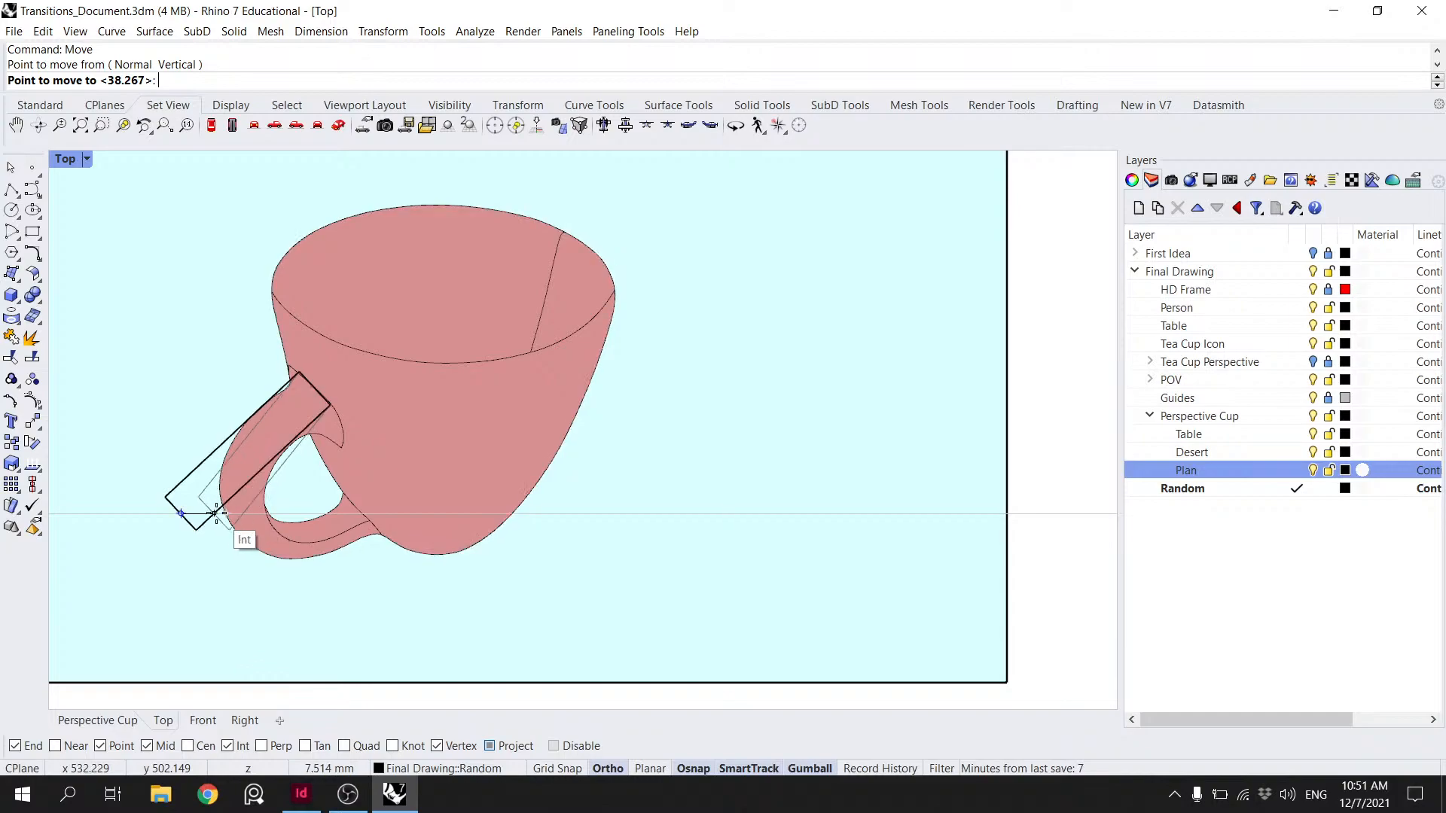
pyautogui.keyDown('shift'); pyautogui.click(204, 493); pyautogui.keyUp('shift')
# - Move the rectangle into the plan frame and place the midpoint of its upper short edge on the circles' centre
pyautogui.click(290, 442)
pyautogui.scroll(-8, 602, 483)
pyautogui.moveTo(602, 484); pyautogui.dragTo(213, 490, button='right')
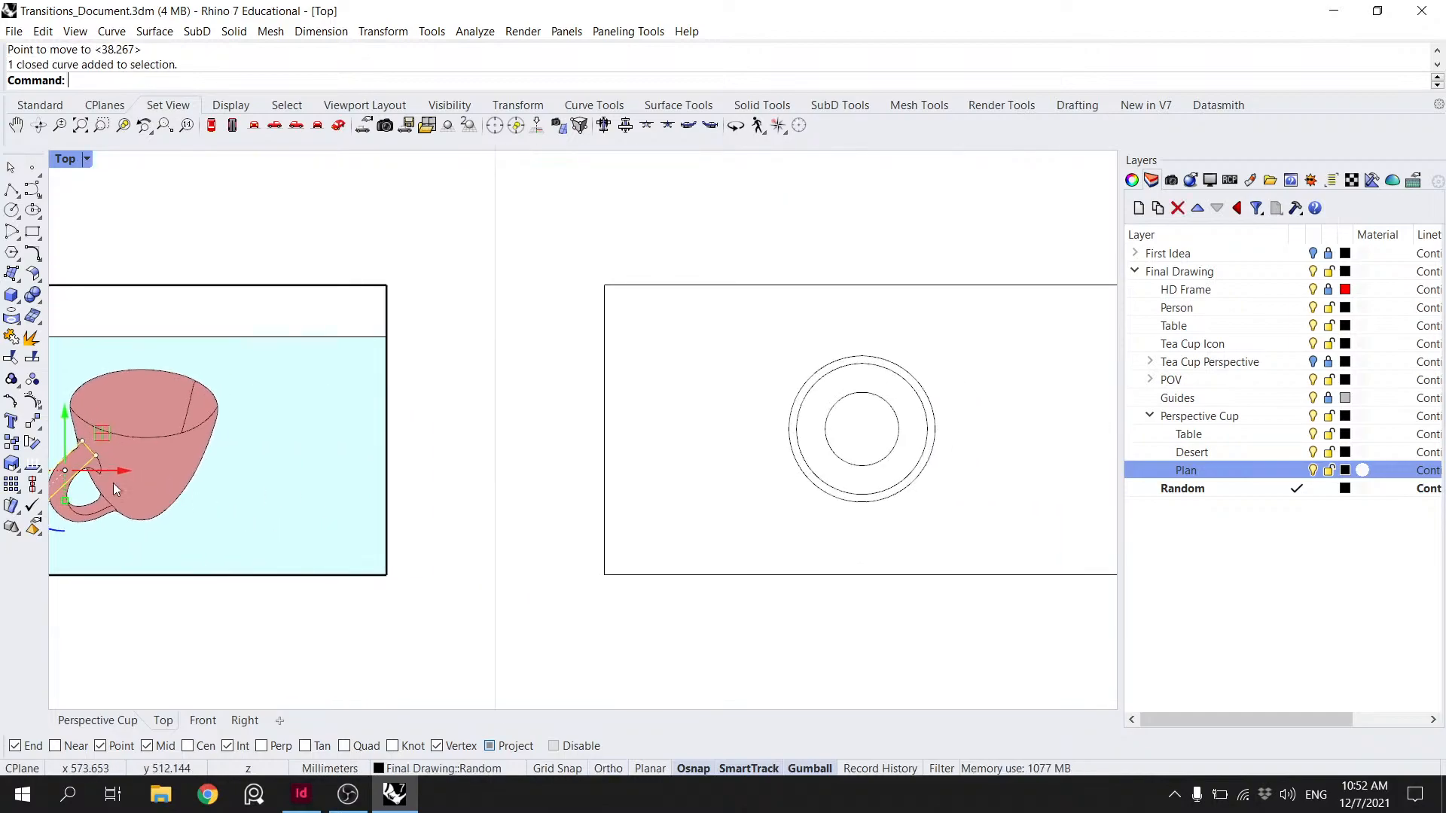
pyautogui.moveTo(110, 472); pyautogui.dragTo(792, 452)
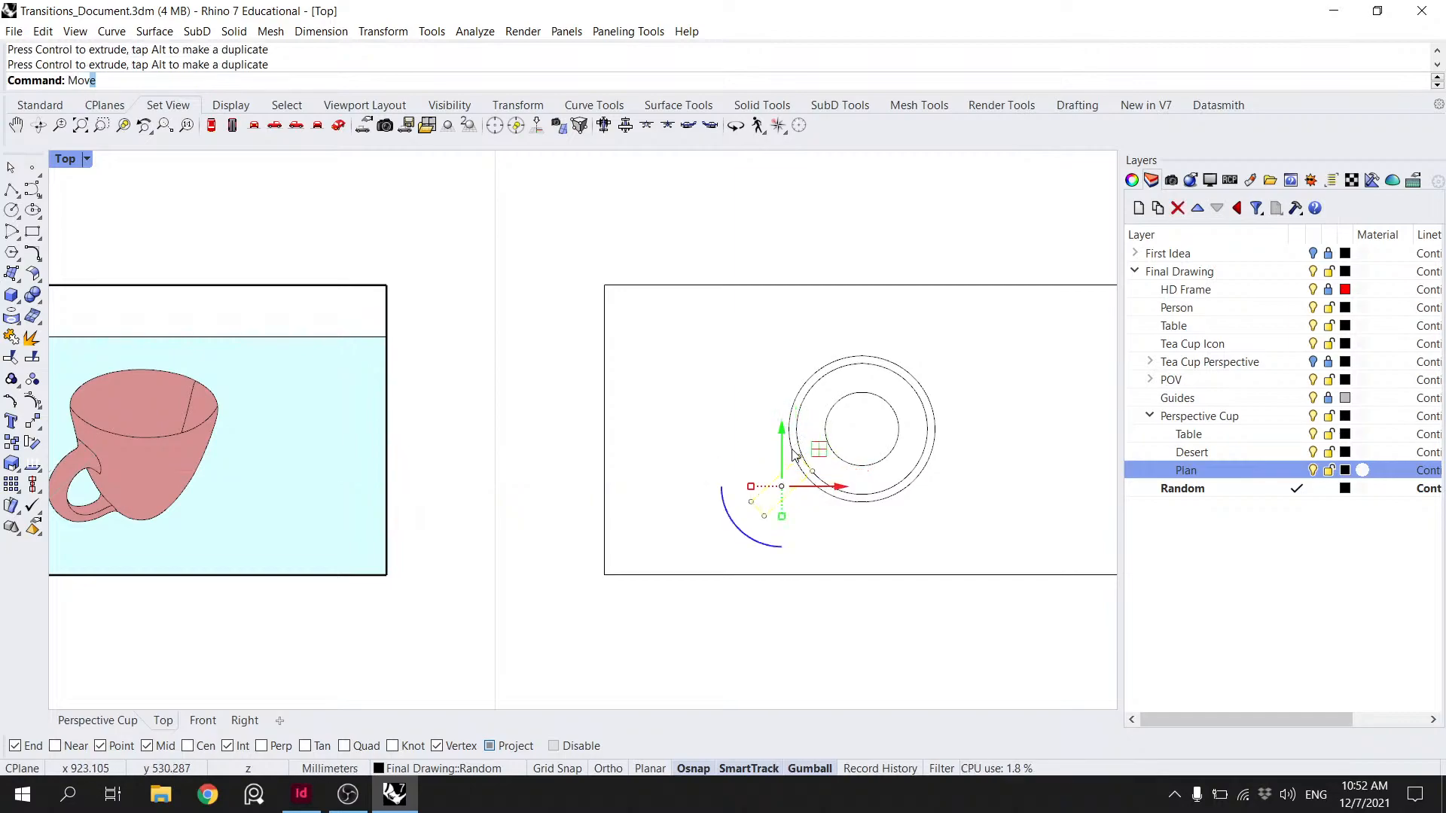
pyautogui.press('Return')
pyautogui.scroll(4, 794, 451)
pyautogui.click(812, 482)
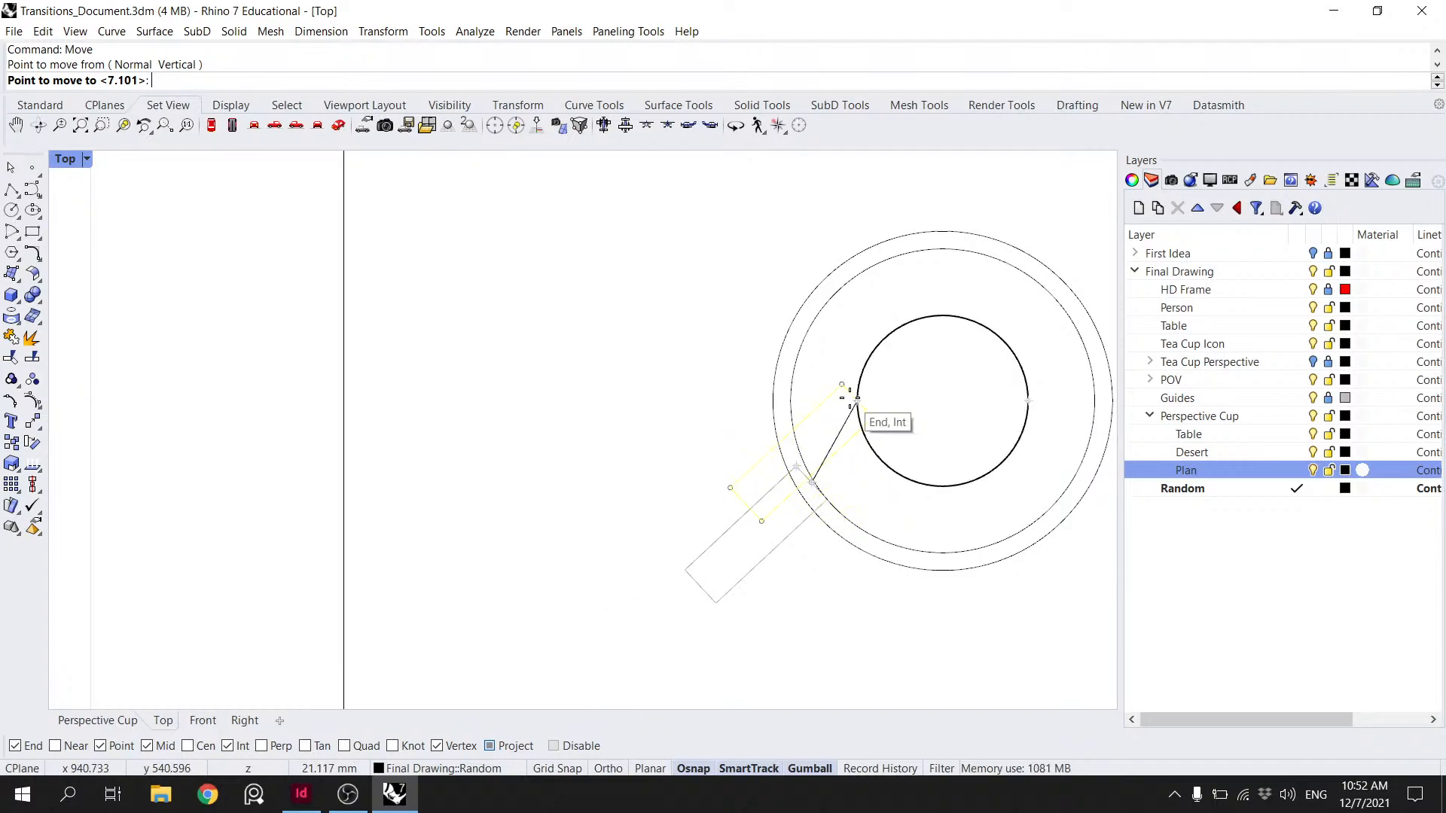
pyautogui.click(937, 401)
pyautogui.scroll(-3, 941, 401)
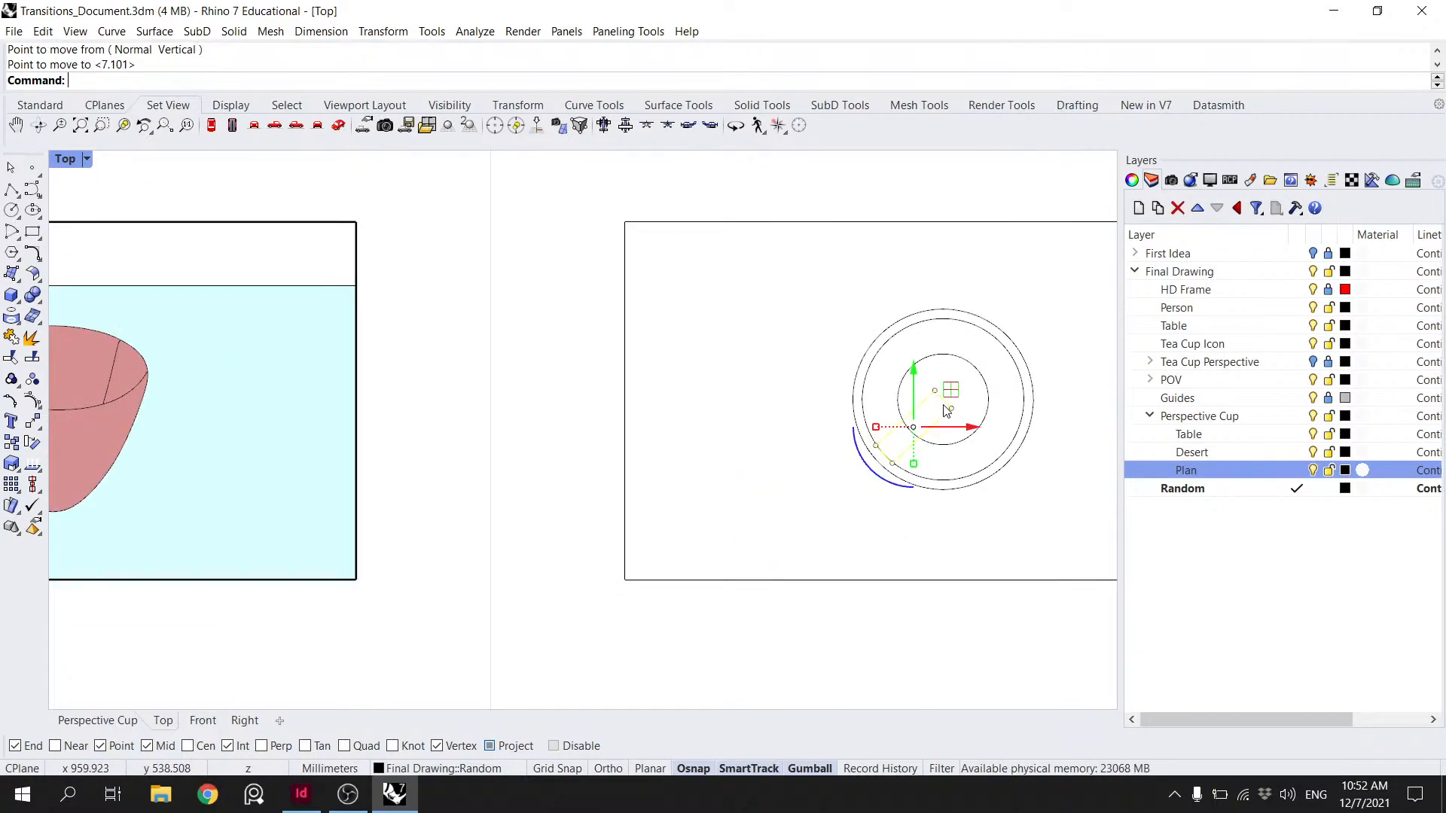
# - Copy the rectangle diagonally outward so its inner corner meets the outer circle, and delete the original rectangle
pyautogui.click(947, 411)
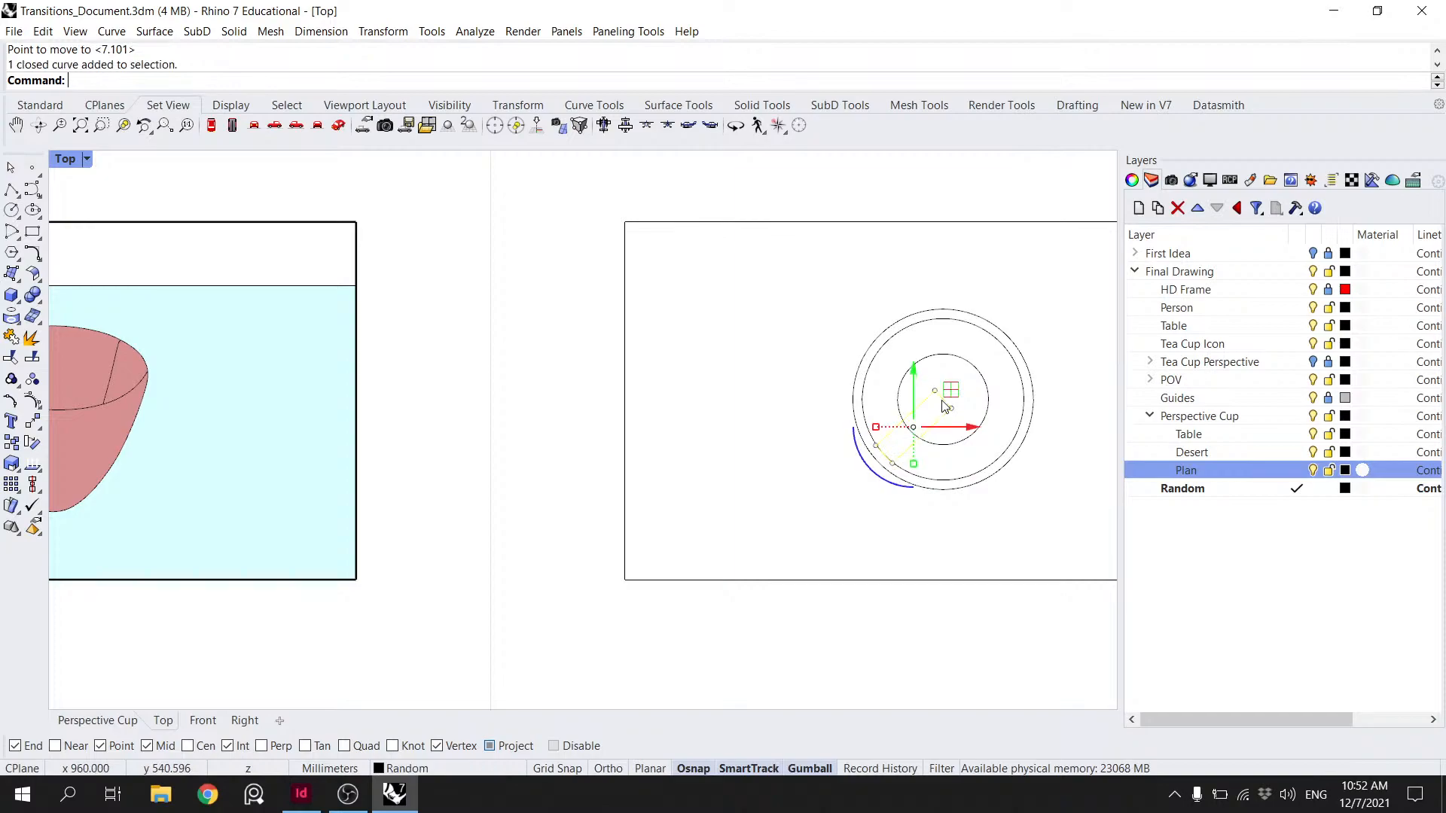
pyautogui.write('copy')
pyautogui.press('Return')
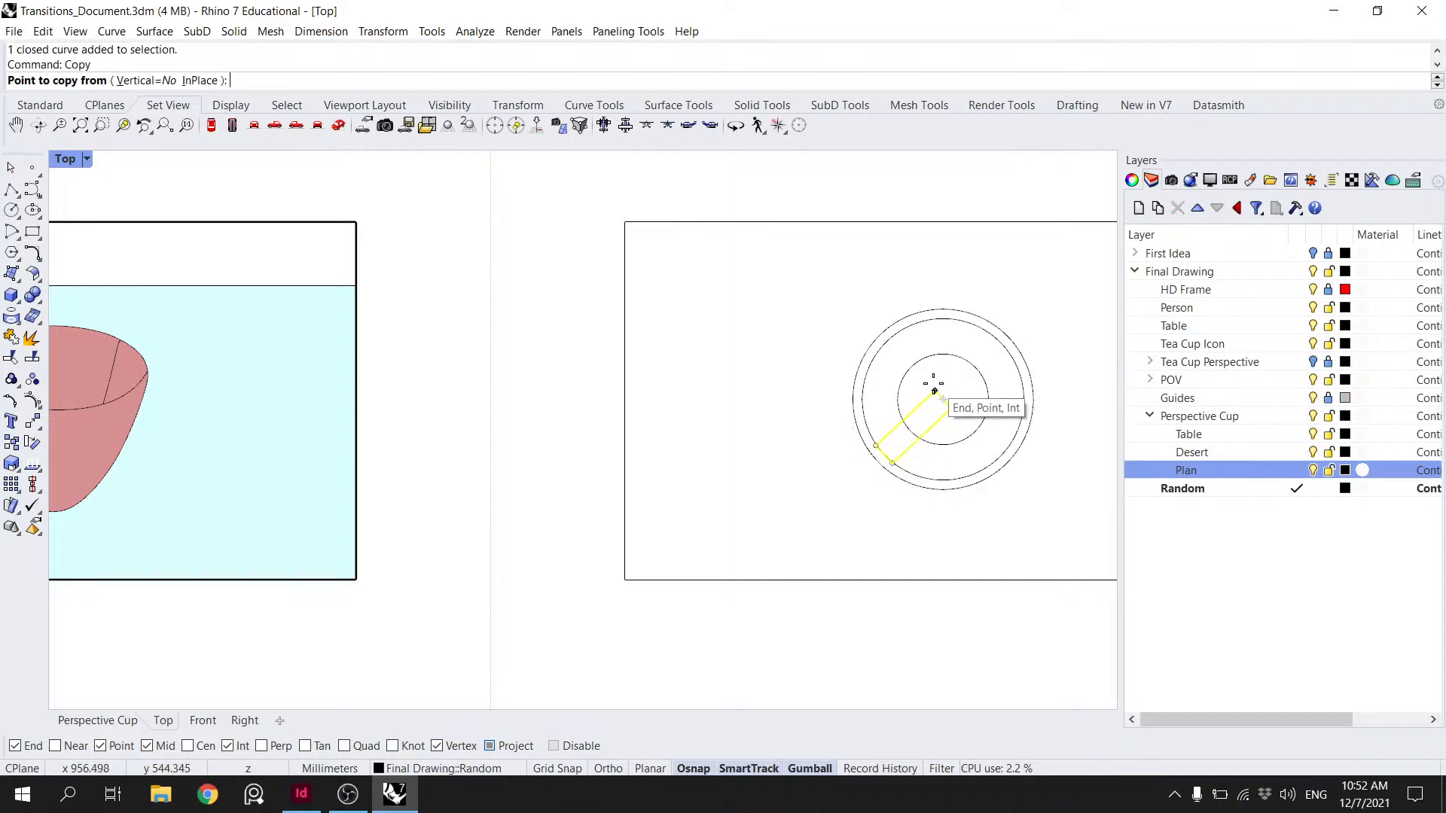
pyautogui.click(935, 390)
pyautogui.scroll(4, 863, 457)
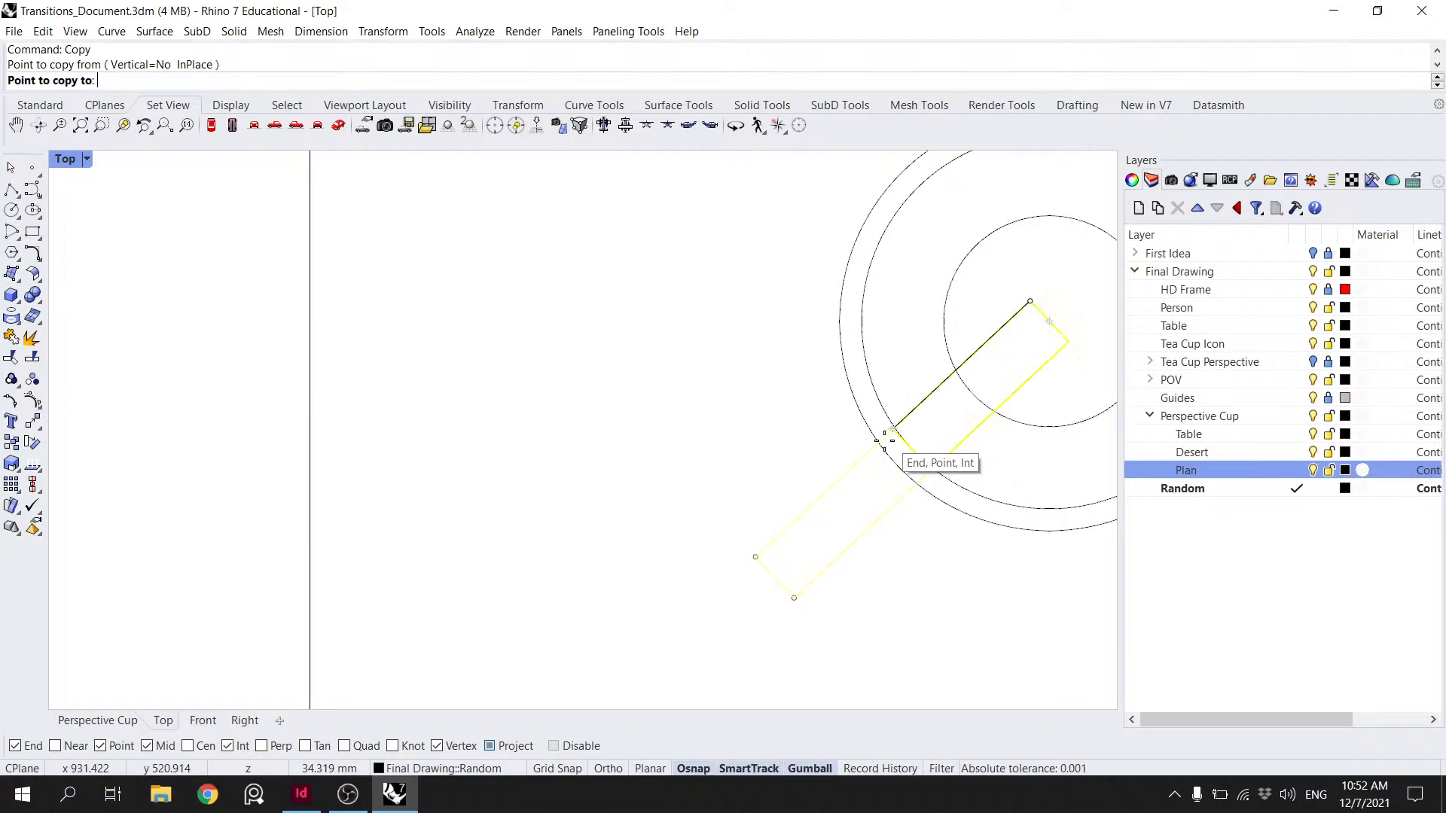
pyautogui.click(879, 446)
pyautogui.press('Return')
pyautogui.click(947, 455)
pyautogui.press('Delete')
# - Switch the Top viewport to Shaded display to see the handle rectangle's edges more clearly
pyautogui.scroll(-4, 950, 454)
pyautogui.moveTo(949, 450); pyautogui.dragTo(770, 455, button='right')
pyautogui.scroll(-6, 772, 456)
pyautogui.scroll(10, 753, 467)
pyautogui.keyDown('ctrl'); pyautogui.keyDown('shift'); pyautogui.click(654, 527); pyautogui.keyUp('shift'); pyautogui.keyUp('ctrl')
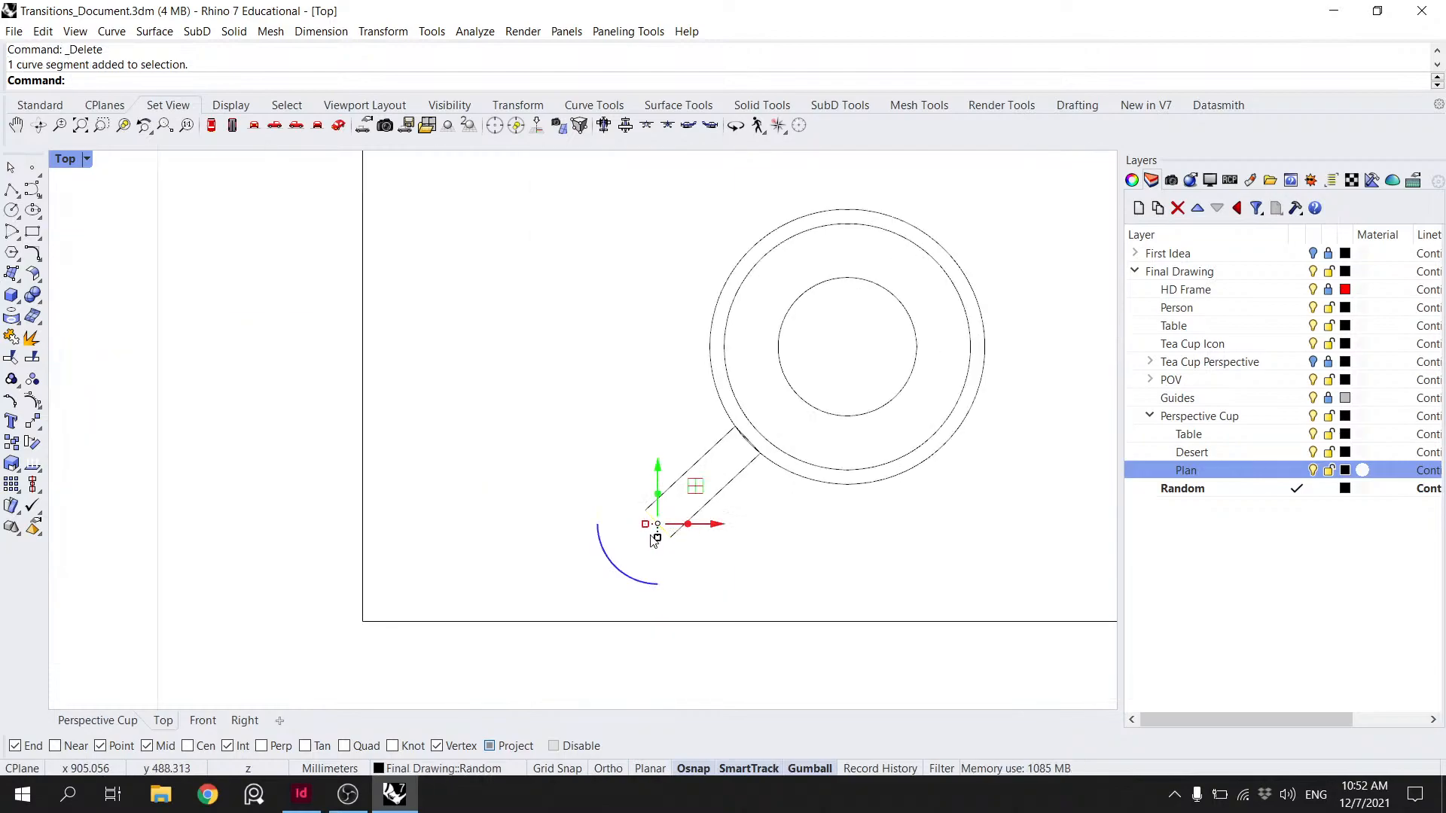
pyautogui.scroll(8, 661, 532)
pyautogui.click(88, 159)
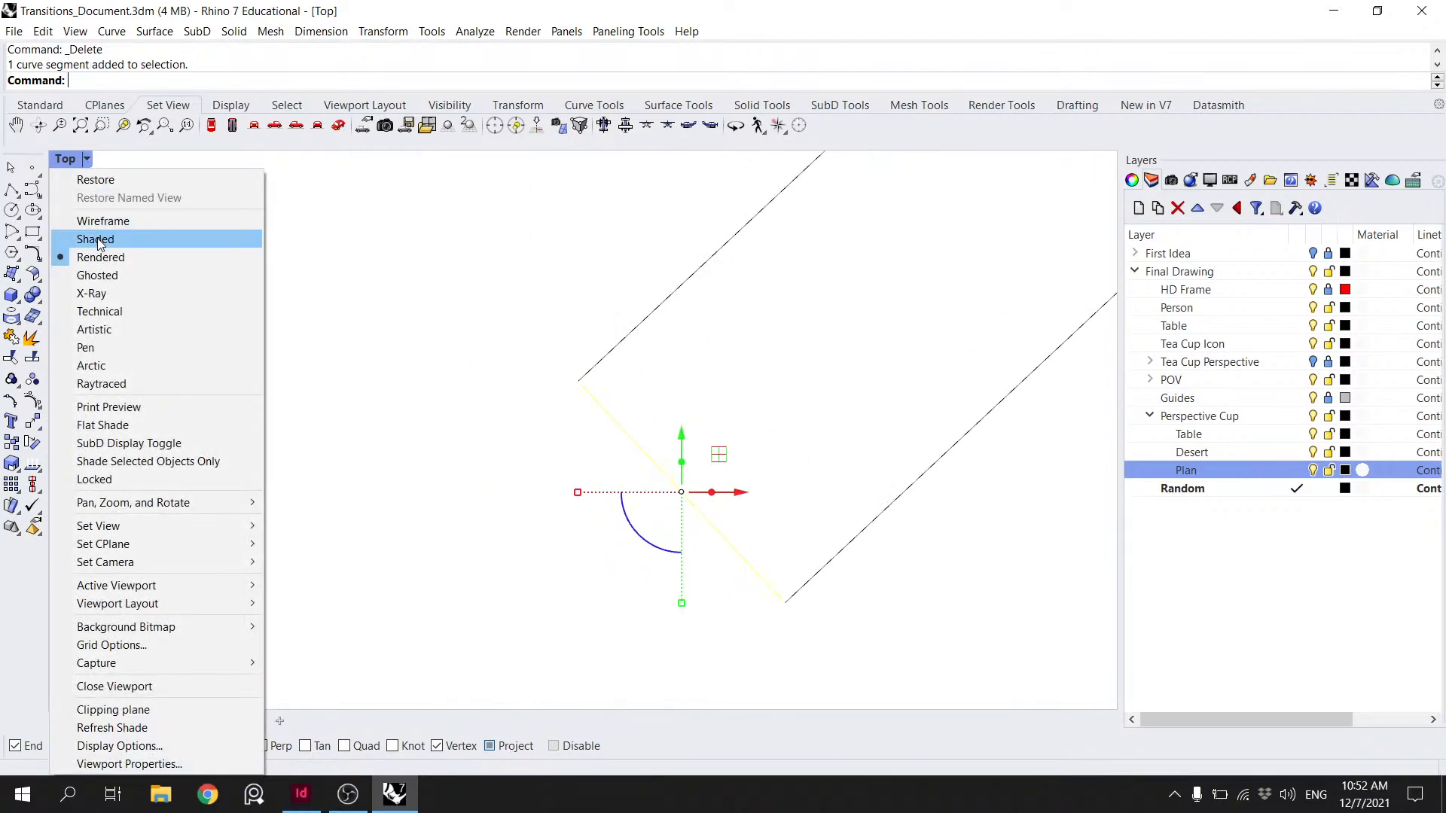
pyautogui.click(97, 236)
pyautogui.click(688, 502)
pyautogui.press('Escape')
pyautogui.click(715, 530)
pyautogui.press('Escape')
# - Select the handle rectangle's outer short edge and align the gumball to the object
pyautogui.keyDown('ctrl'); pyautogui.keyDown('shift'); pyautogui.click(696, 511); pyautogui.keyUp('shift'); pyautogui.keyUp('ctrl')
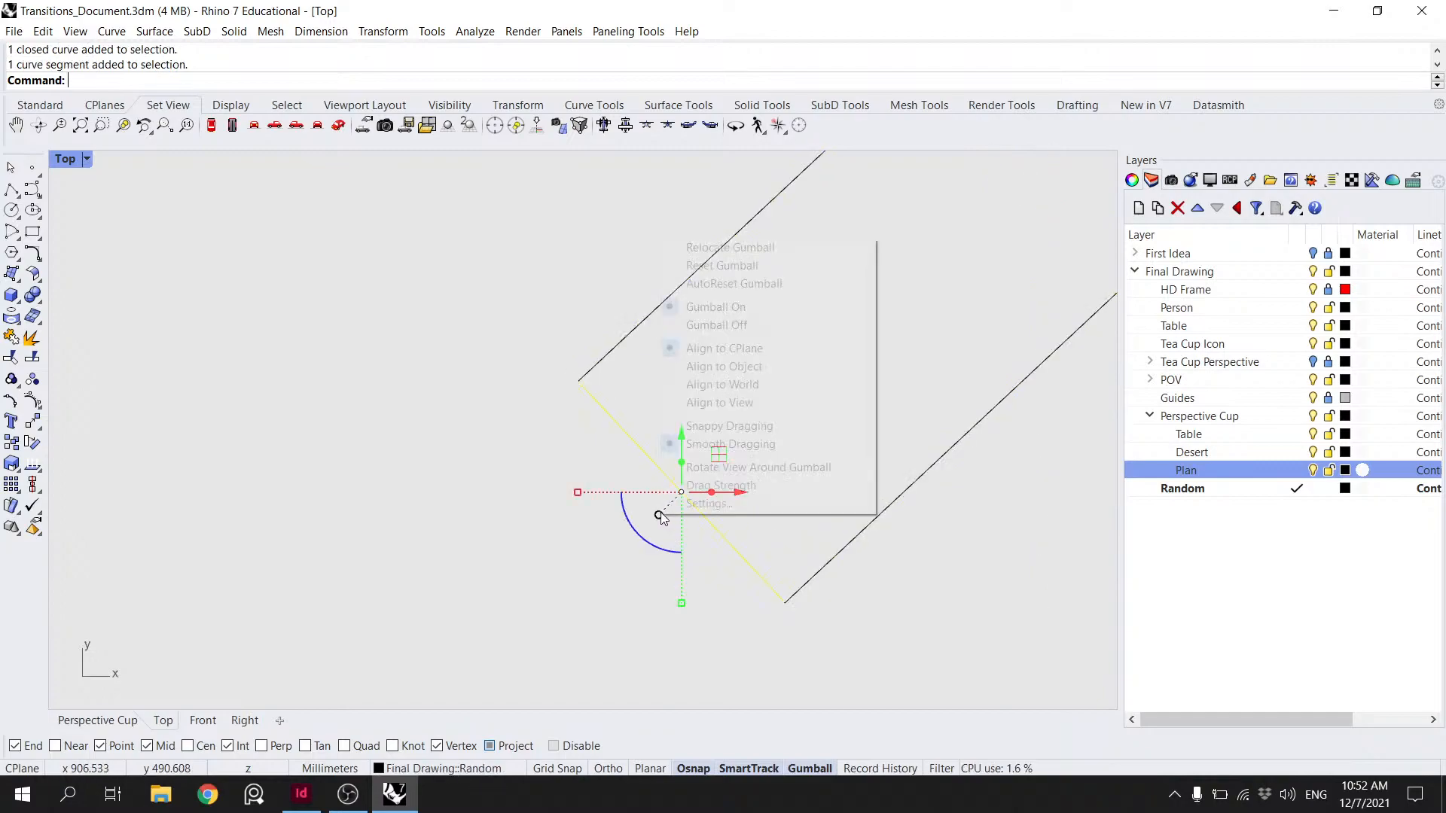
pyautogui.click(682, 492)
pyautogui.click(742, 366)
pyautogui.scroll(-5, 600, 511)
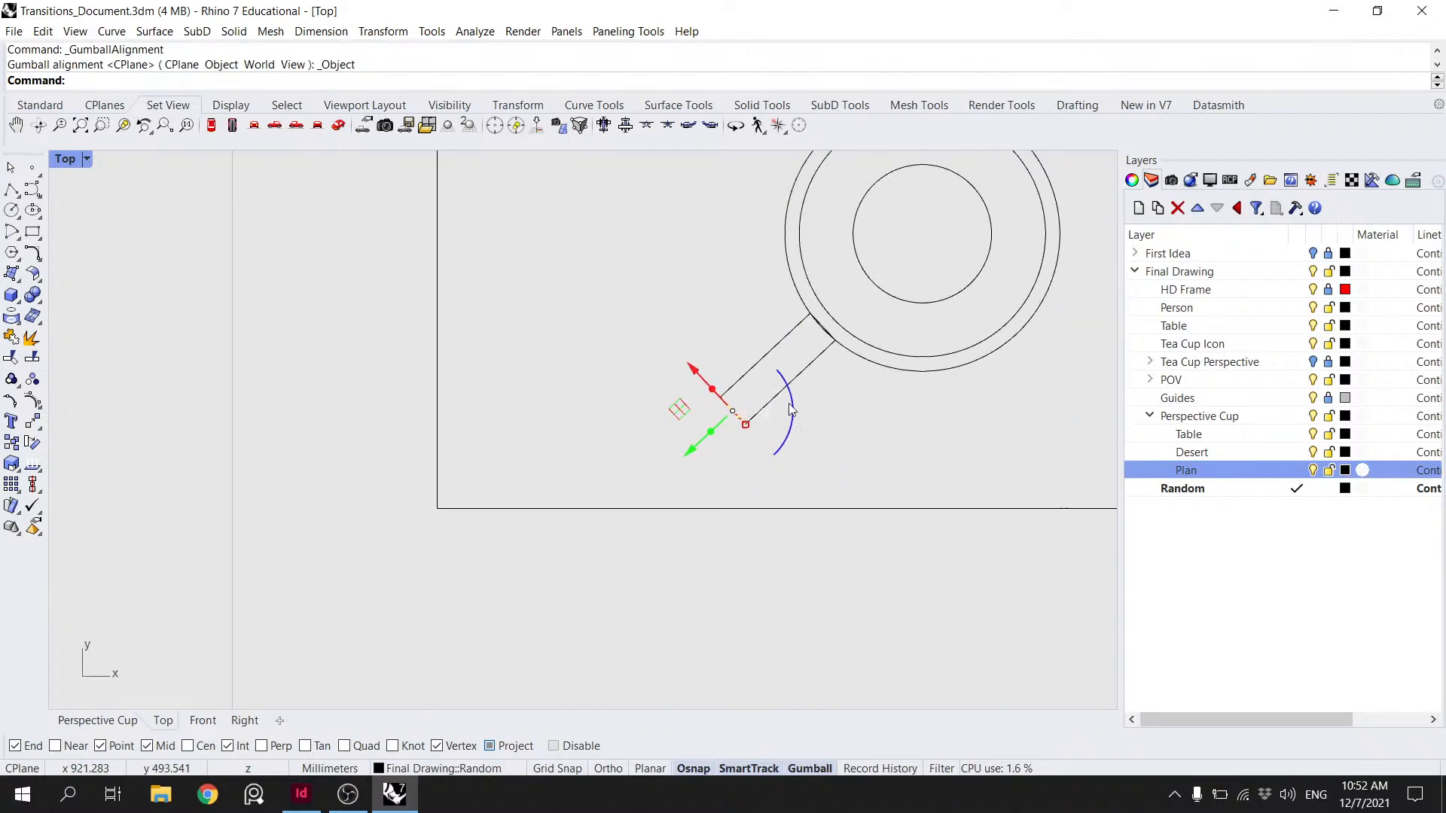
# - Shorten the handle freehand by moving its outer edge towards the cup, and undo that move
pyautogui.moveTo(596, 517); pyautogui.dragTo(628, 500)
pyautogui.scroll(-6, 686, 472)
pyautogui.click(760, 462)
pyautogui.scroll(-6, 771, 460)
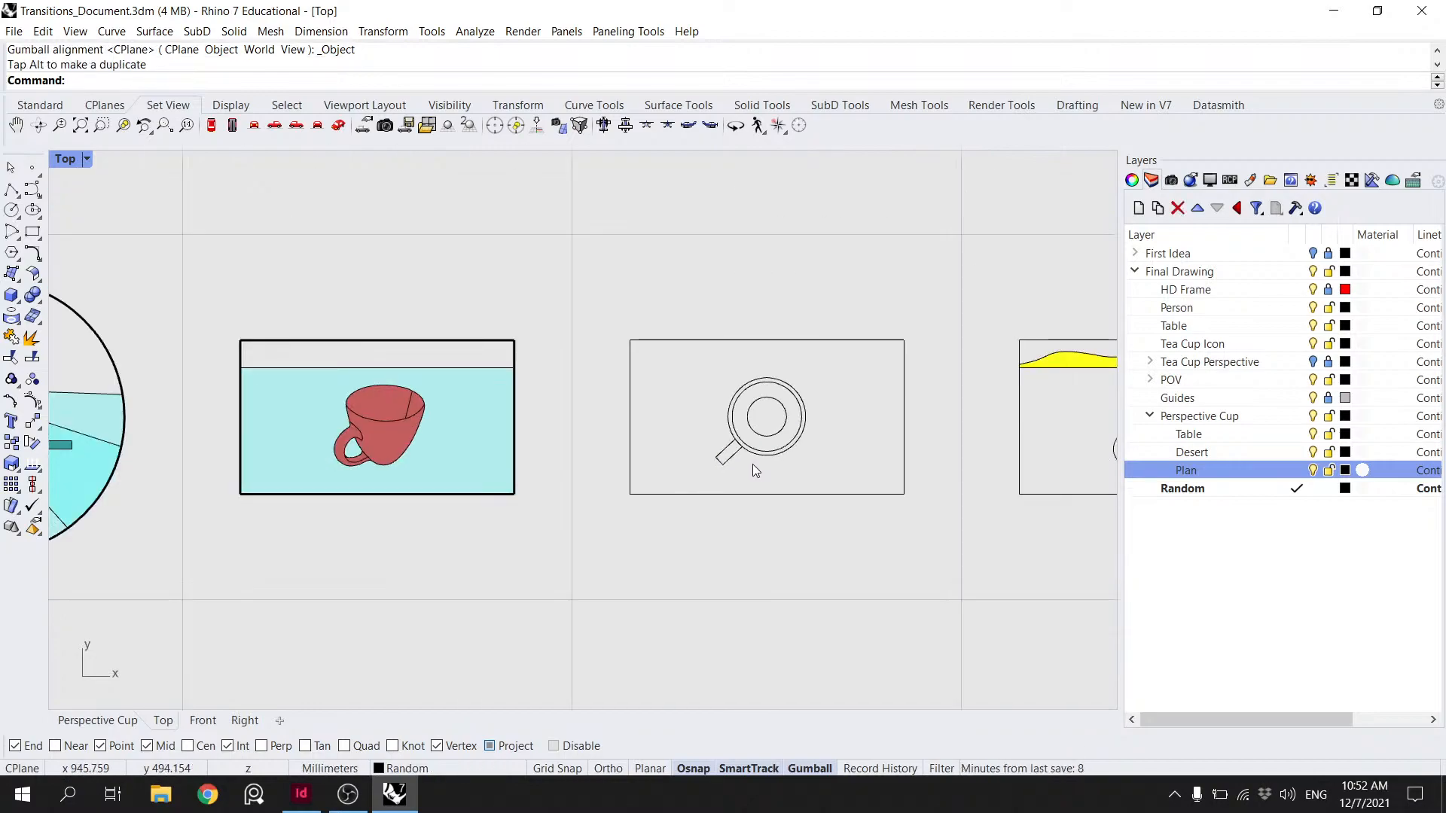
pyautogui.hotkey('ctrl', 'z')
pyautogui.scroll(4, 743, 459)
pyautogui.scroll(-3, 721, 451)
pyautogui.scroll(6, 715, 455)
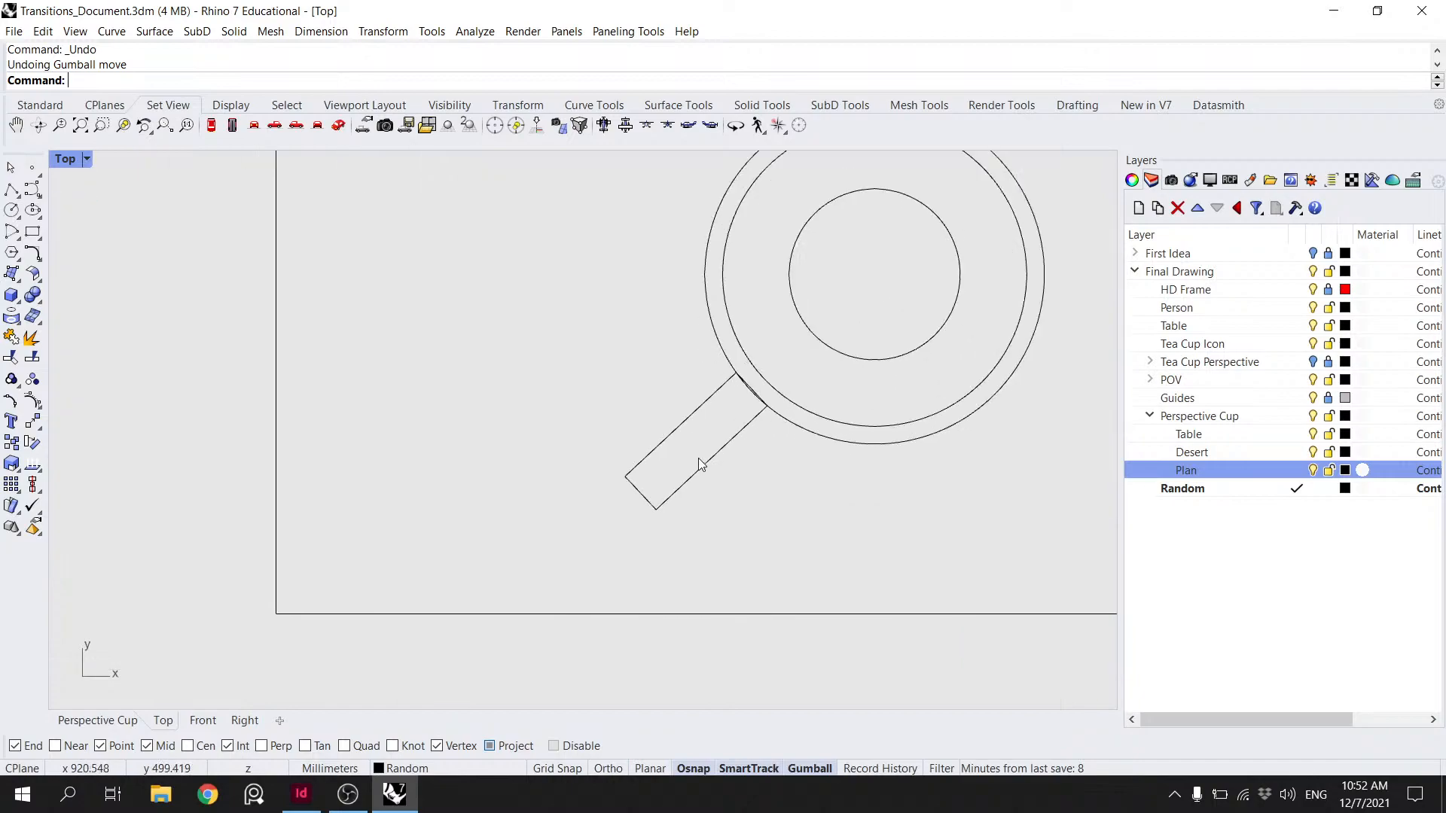
pyautogui.keyDown('ctrl'); pyautogui.keyDown('shift'); pyautogui.click(634, 497); pyautogui.keyUp('shift'); pyautogui.keyUp('ctrl')
pyautogui.click(601, 533)
pyautogui.press('Escape')
pyautogui.press('Escape')
pyautogui.scroll(-8, 702, 521)
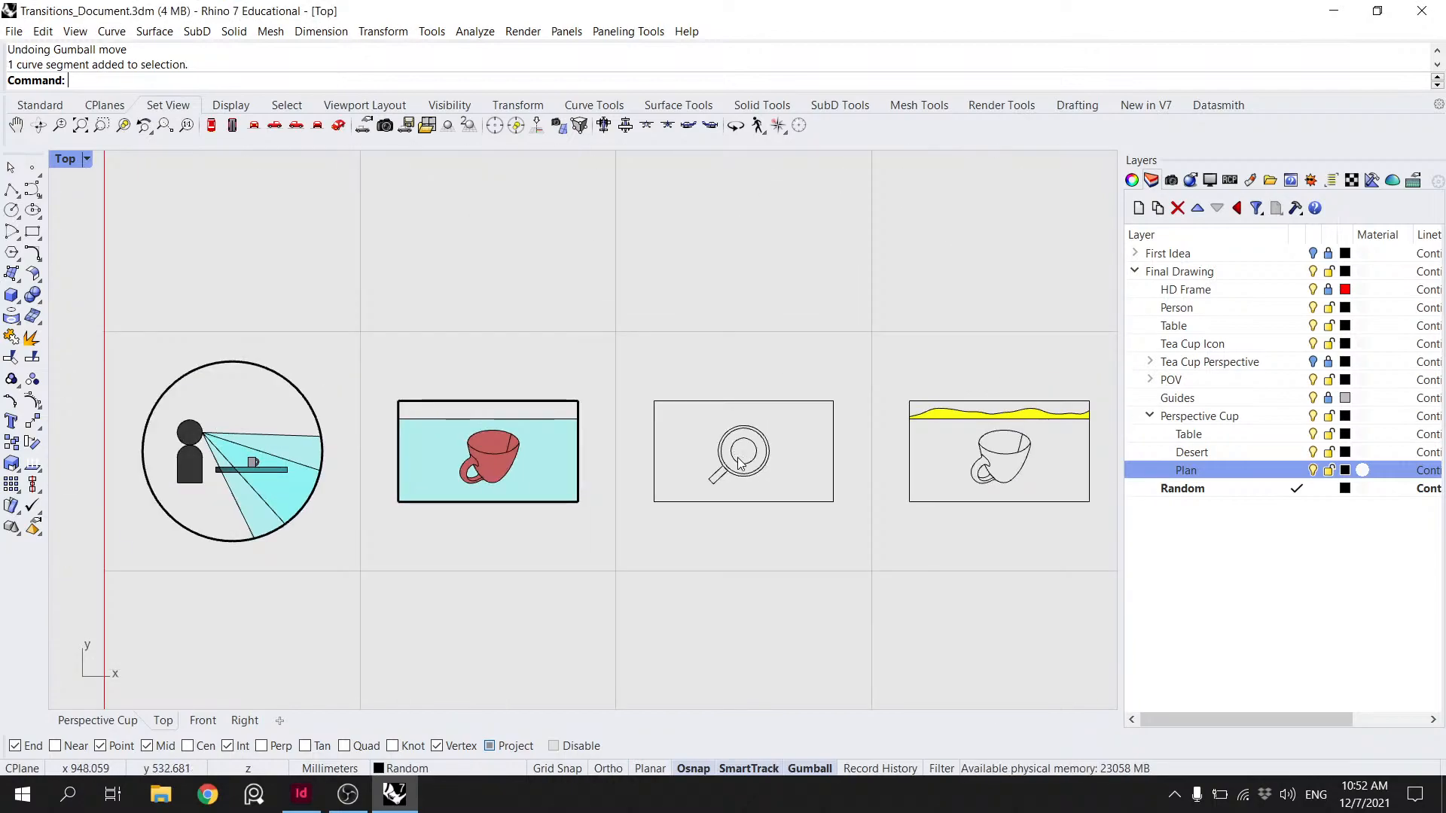
# - Shorten the plan-view handle by moving its outer short edge towards the cup along the object-aligned axis
pyautogui.scroll(8, 734, 473)
pyautogui.keyDown('ctrl'); pyautogui.keyDown('shift'); pyautogui.click(677, 524); pyautogui.keyUp('shift'); pyautogui.keyUp('ctrl')
pyautogui.click(635, 556)
pyautogui.press('Return')
pyautogui.scroll(-6, 838, 423)
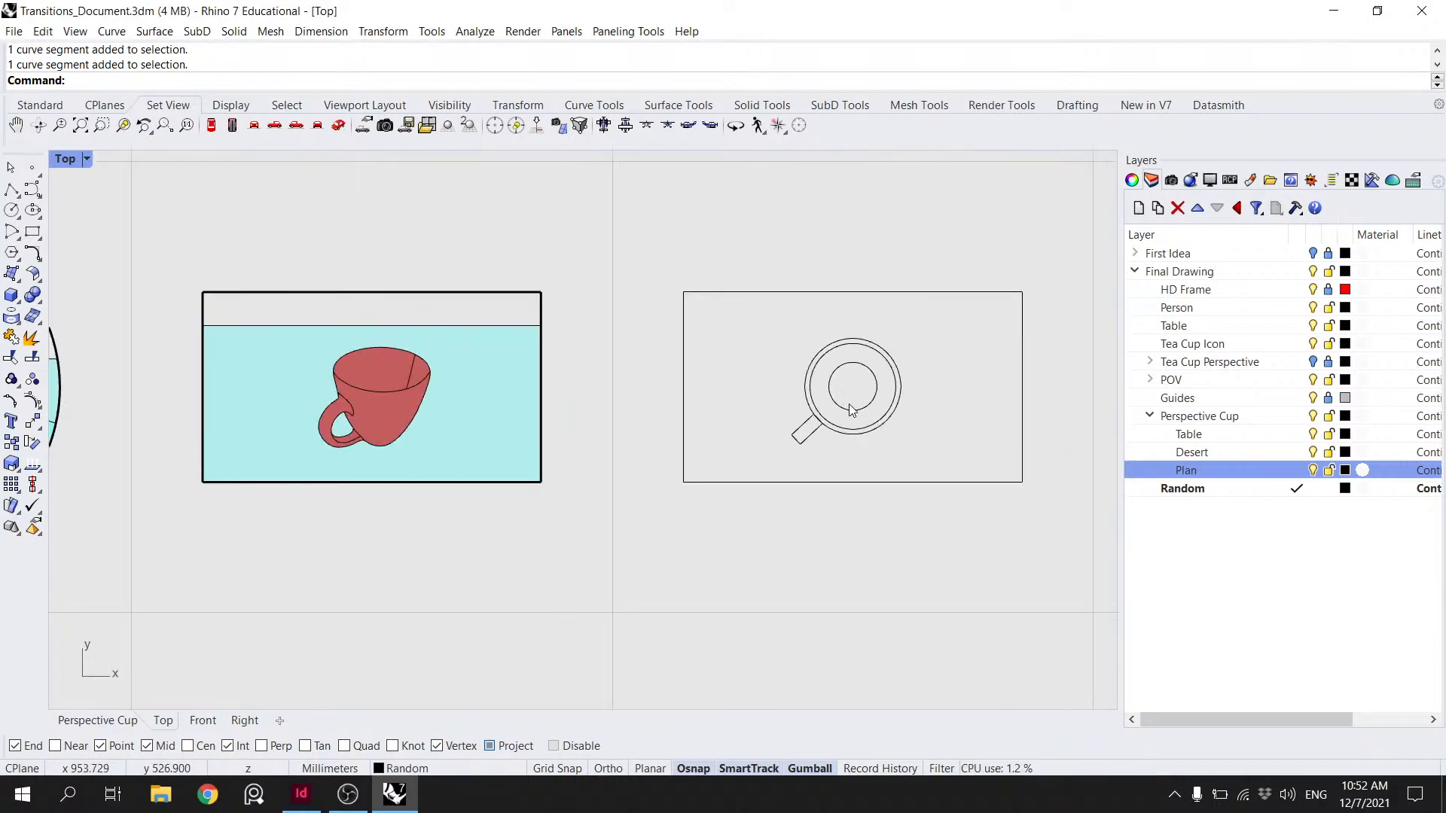
# - Explode the plan-view handle rectangle into separate edge segments
pyautogui.scroll(8, 726, 507)
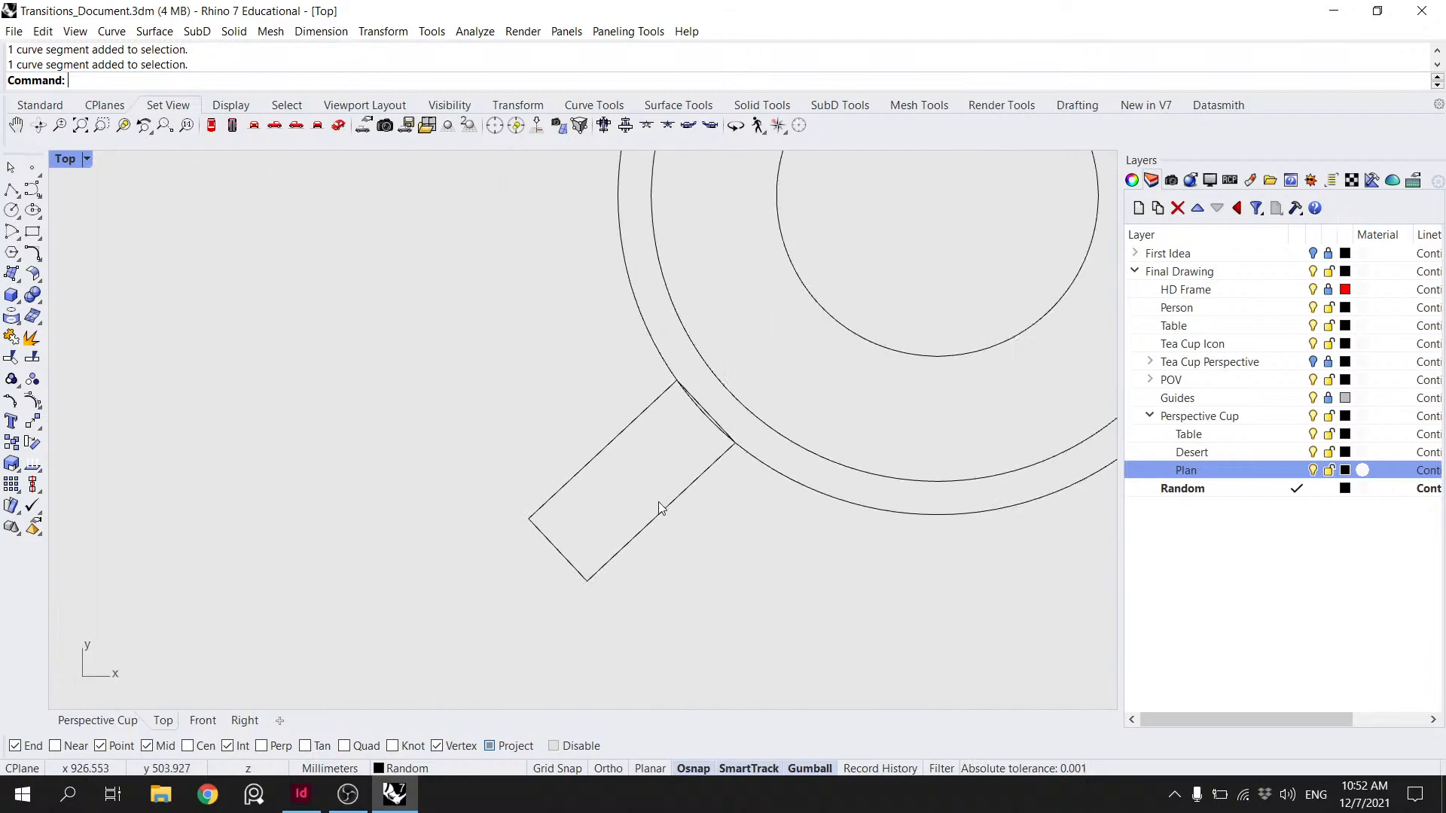
pyautogui.click(659, 515)
pyautogui.write('Explode')
pyautogui.press('Return')
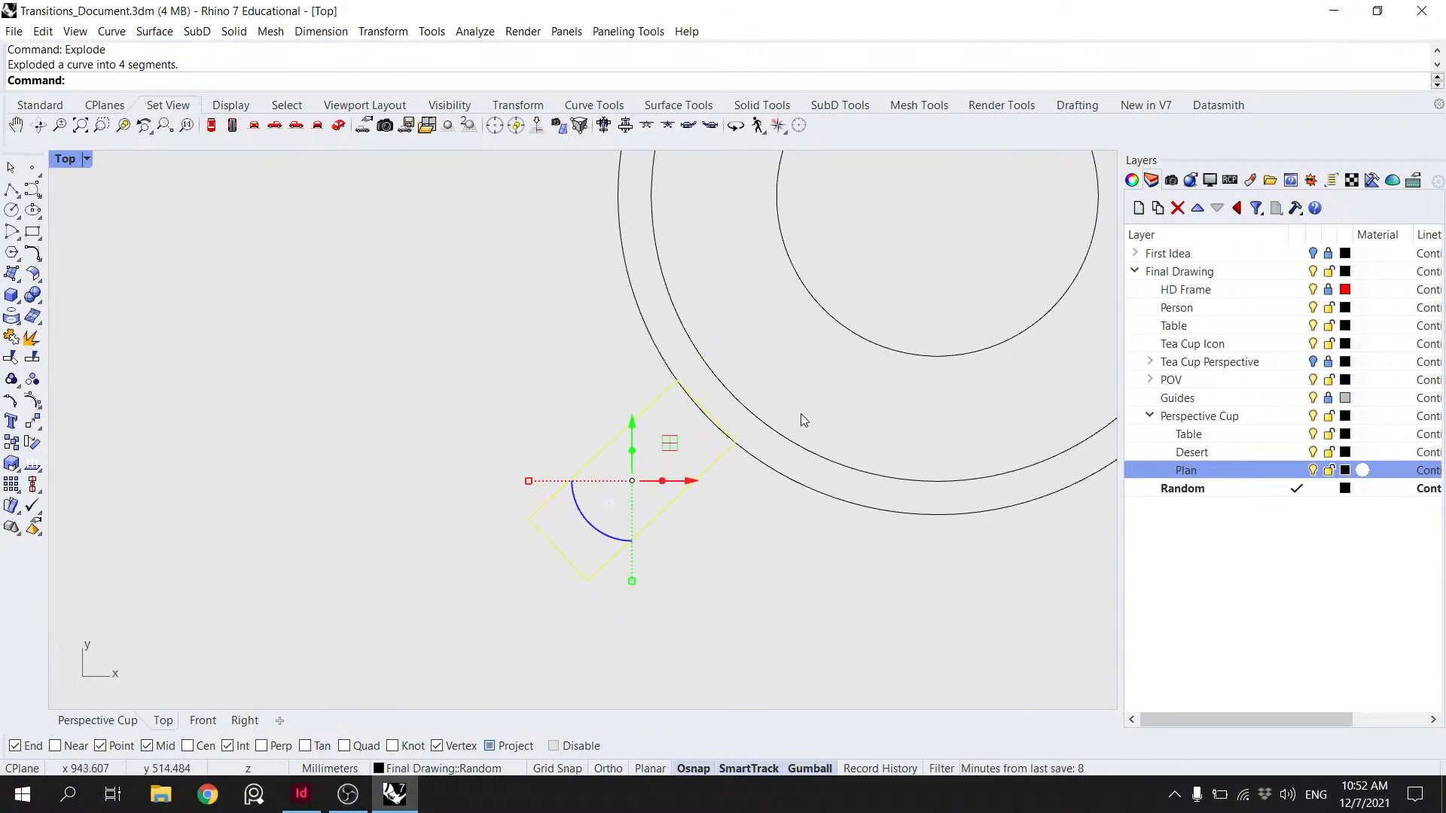
# - Delete the handle's short edge against the cup and join the remaining three edges into one open curve
pyautogui.press('Escape')
pyautogui.scroll(2, 800, 423)
pyautogui.click(704, 419)
pyautogui.press('Delete')
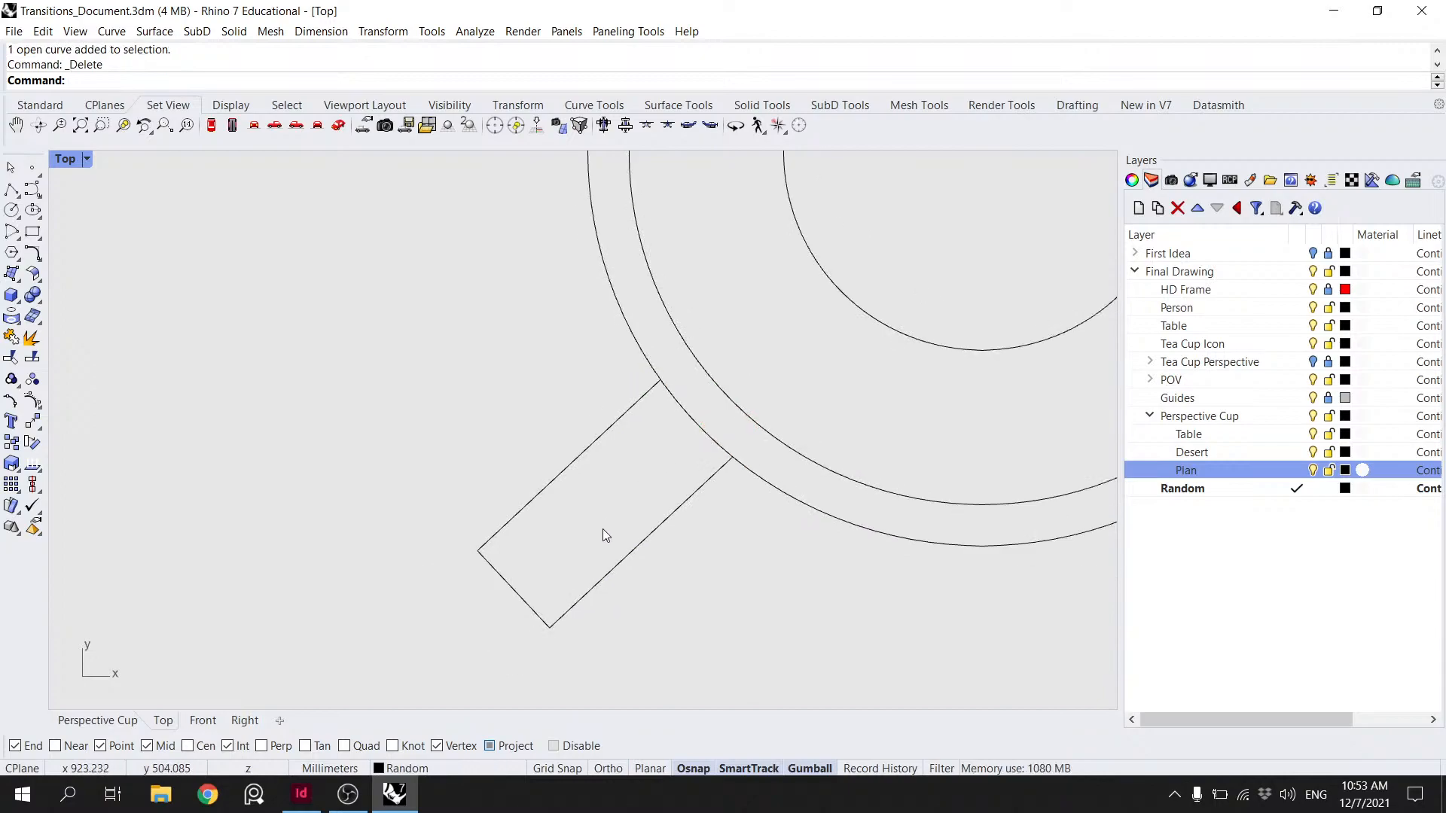
pyautogui.moveTo(597, 645); pyautogui.dragTo(432, 490)
pyautogui.hotkey('ctrl', 'j')
# - Try rounding the handle's outer corners with FilletCorners at a freehand radius of about 3.8 mm, and undo it
pyautogui.write('Fi')
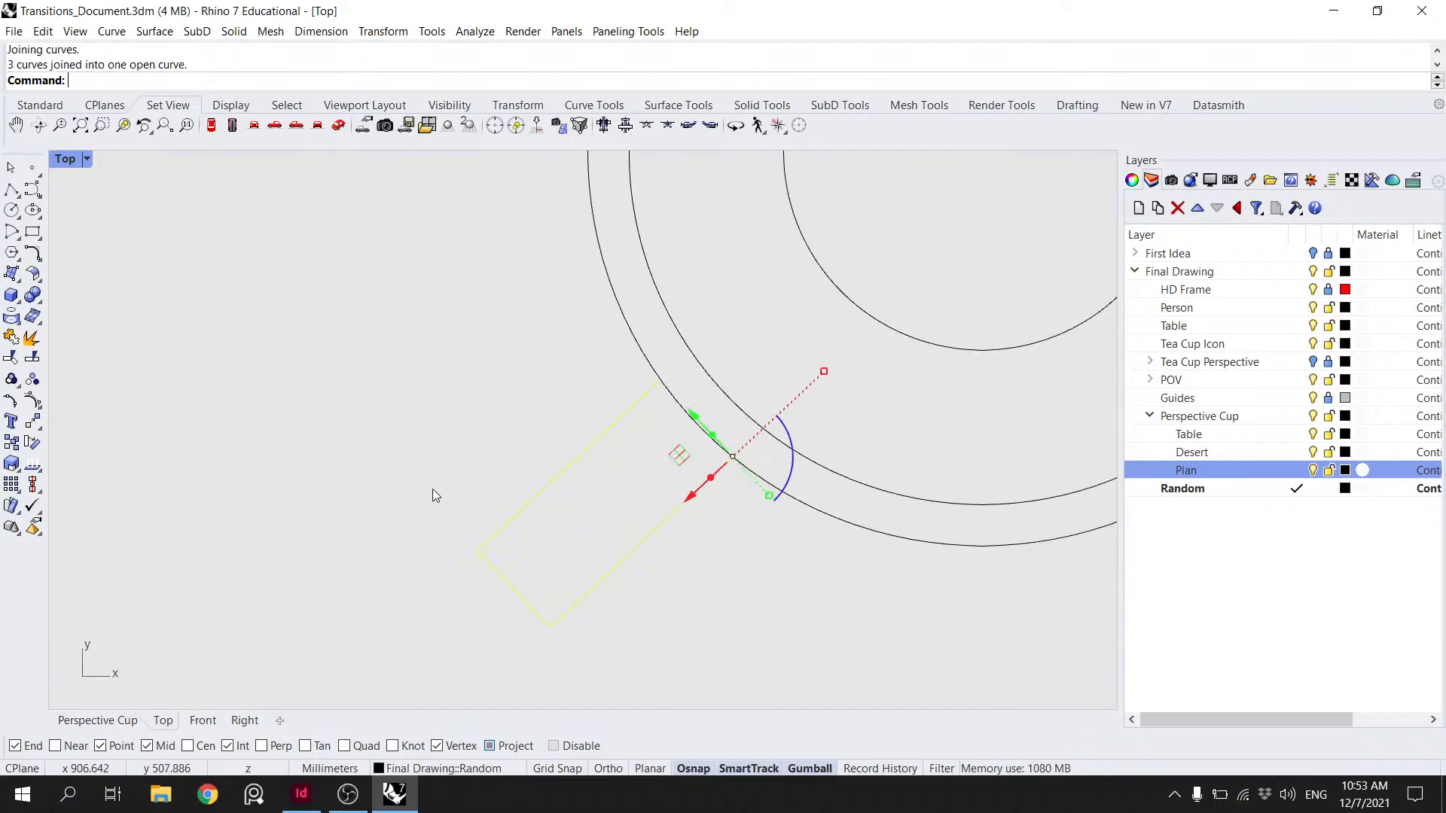
pyautogui.press('Down')
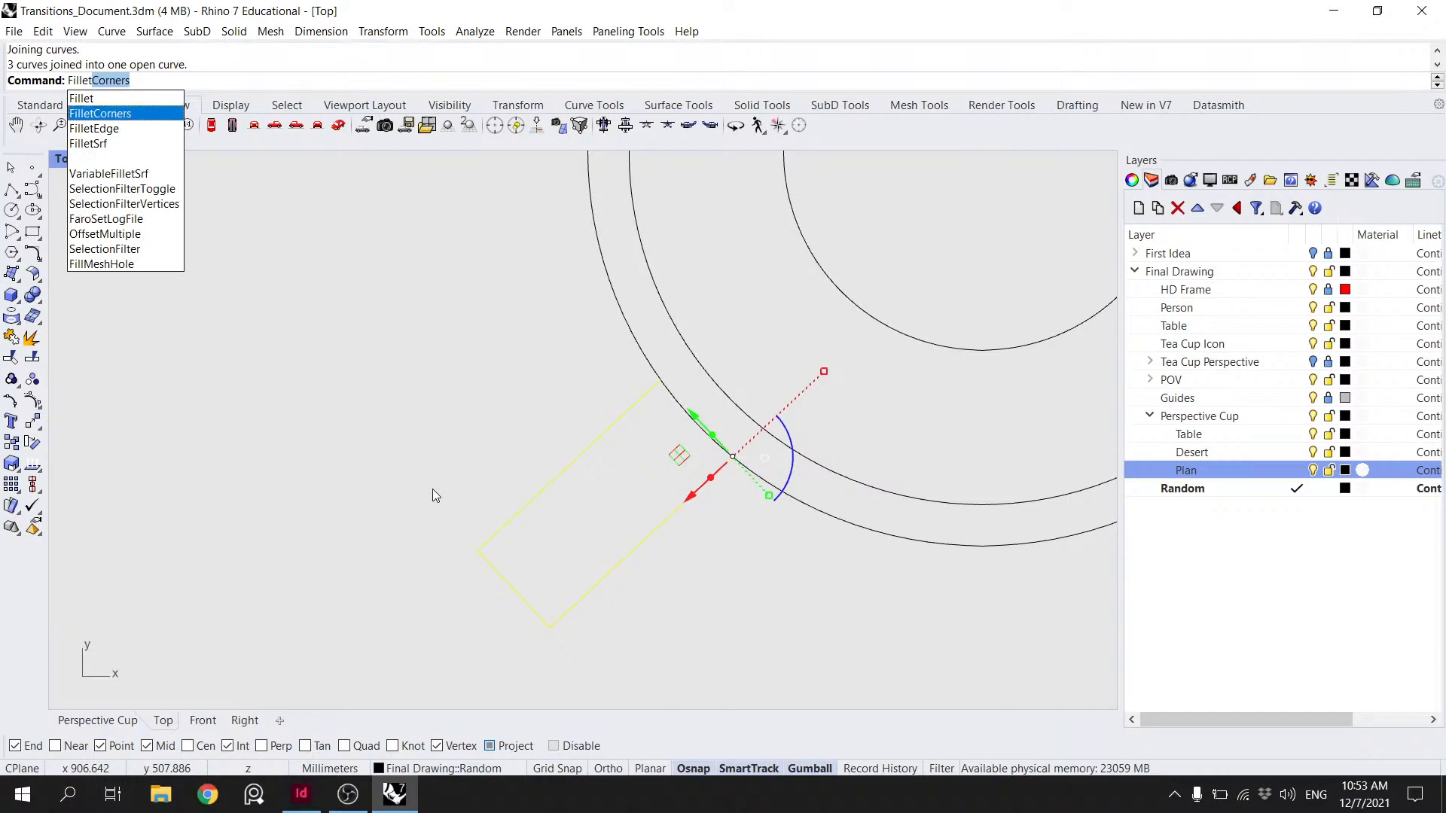
pyautogui.press('Return')
pyautogui.click(478, 551)
pyautogui.click(508, 525)
pyautogui.press('Escape')
pyautogui.scroll(-20, 557, 520)
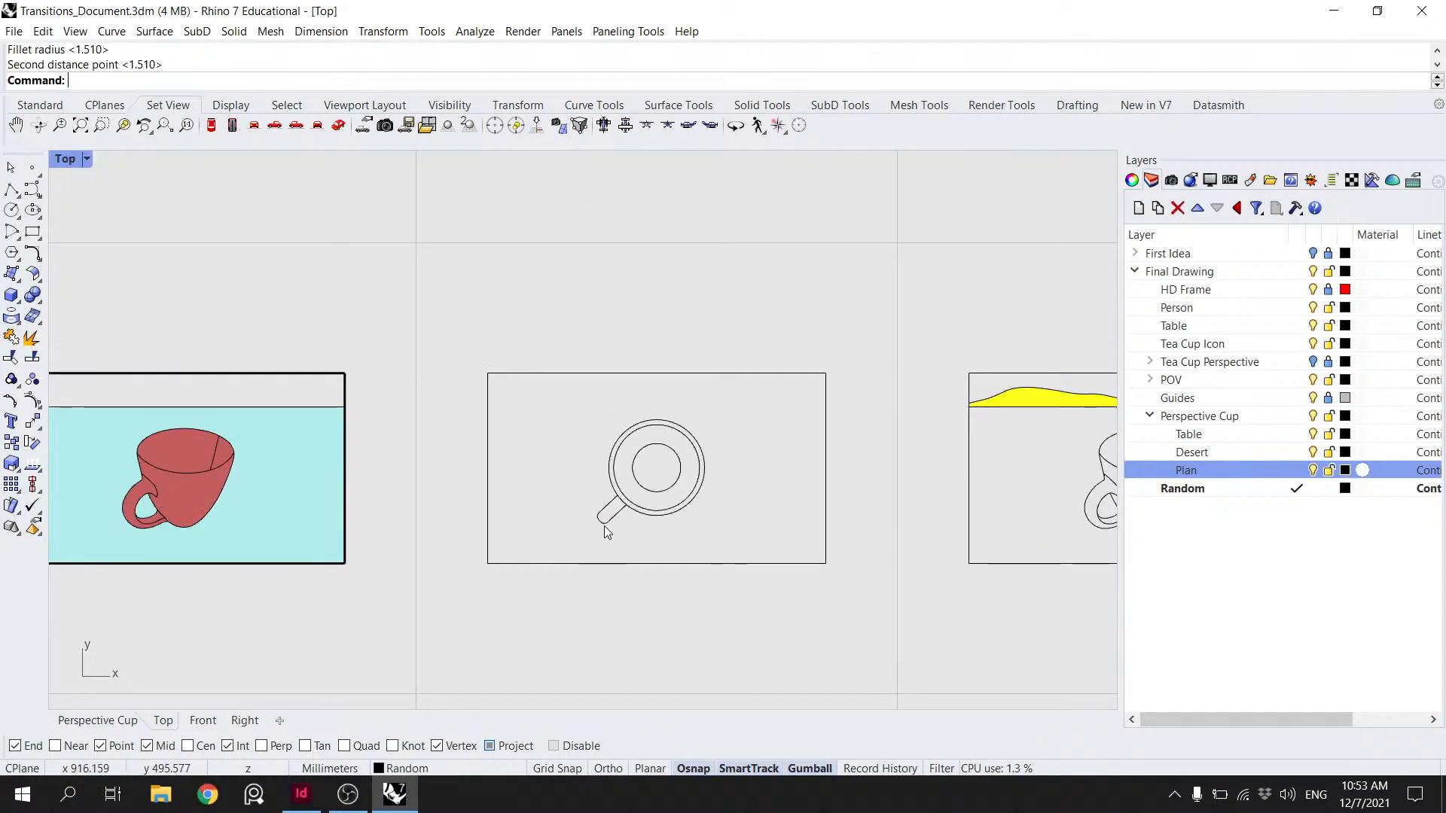
pyautogui.scroll(4, 603, 529)
pyautogui.scroll(8, 616, 536)
pyautogui.hotkey('ctrl', 'z')
# - Try filleting the handle's outer corners with a radius of 10 mm, and undo it
pyautogui.press('Return')
pyautogui.click(571, 540)
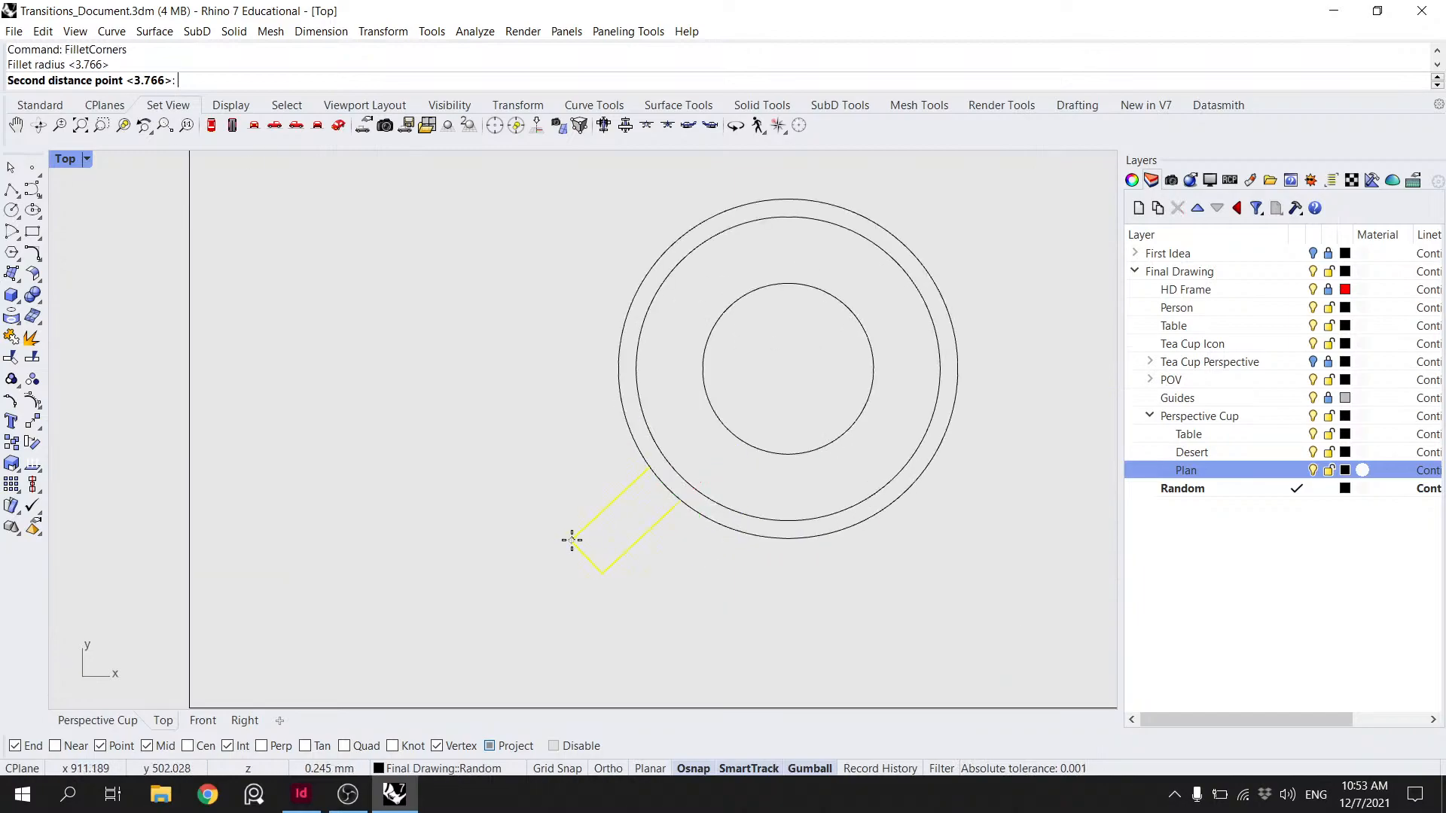
pyautogui.write('10')
pyautogui.press('Return')
pyautogui.hotkey('ctrl', 'z')
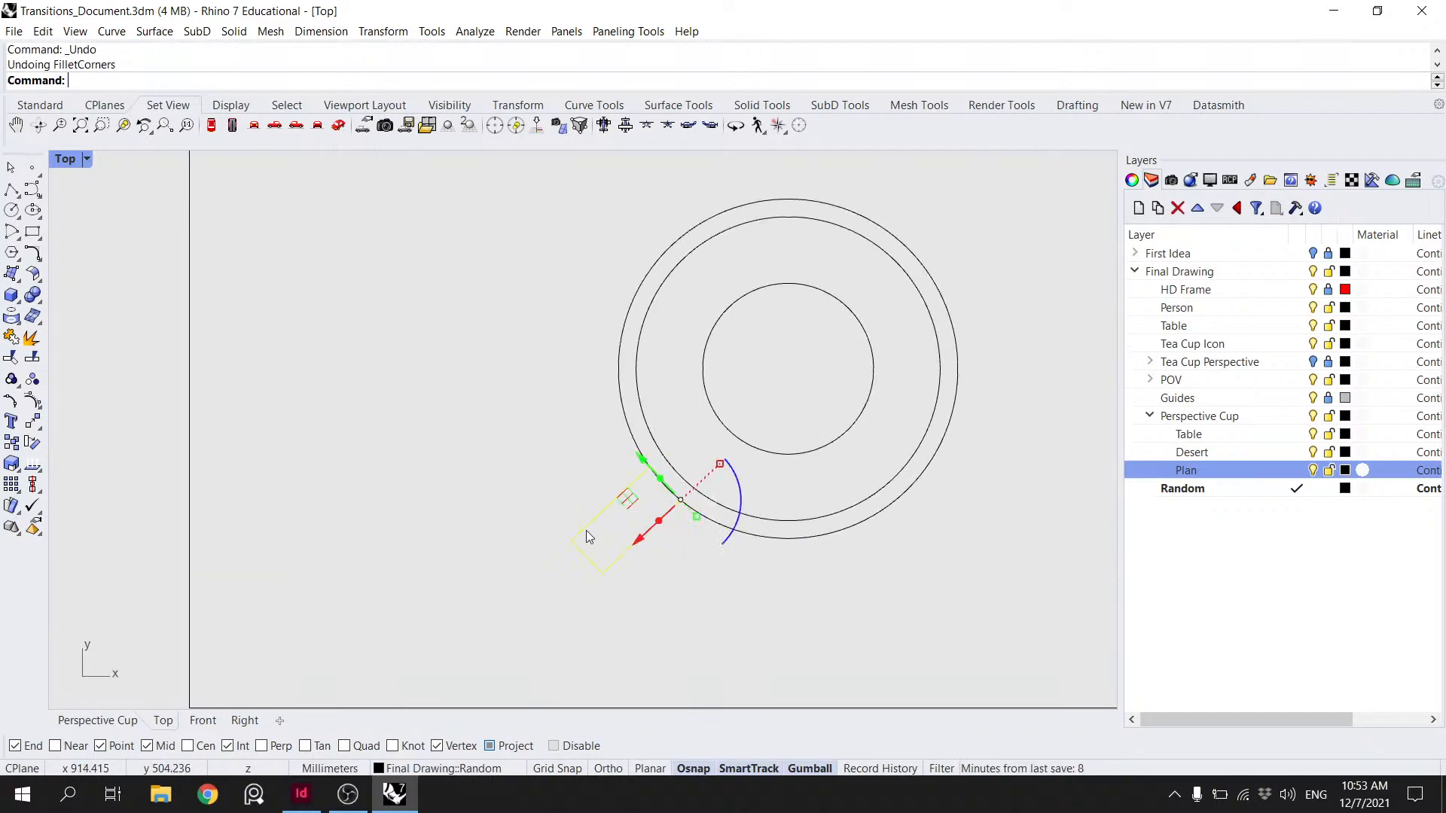
# - Fillet the handle's outer corners with a radius of 5 mm
pyautogui.press('Return')
pyautogui.click(571, 539)
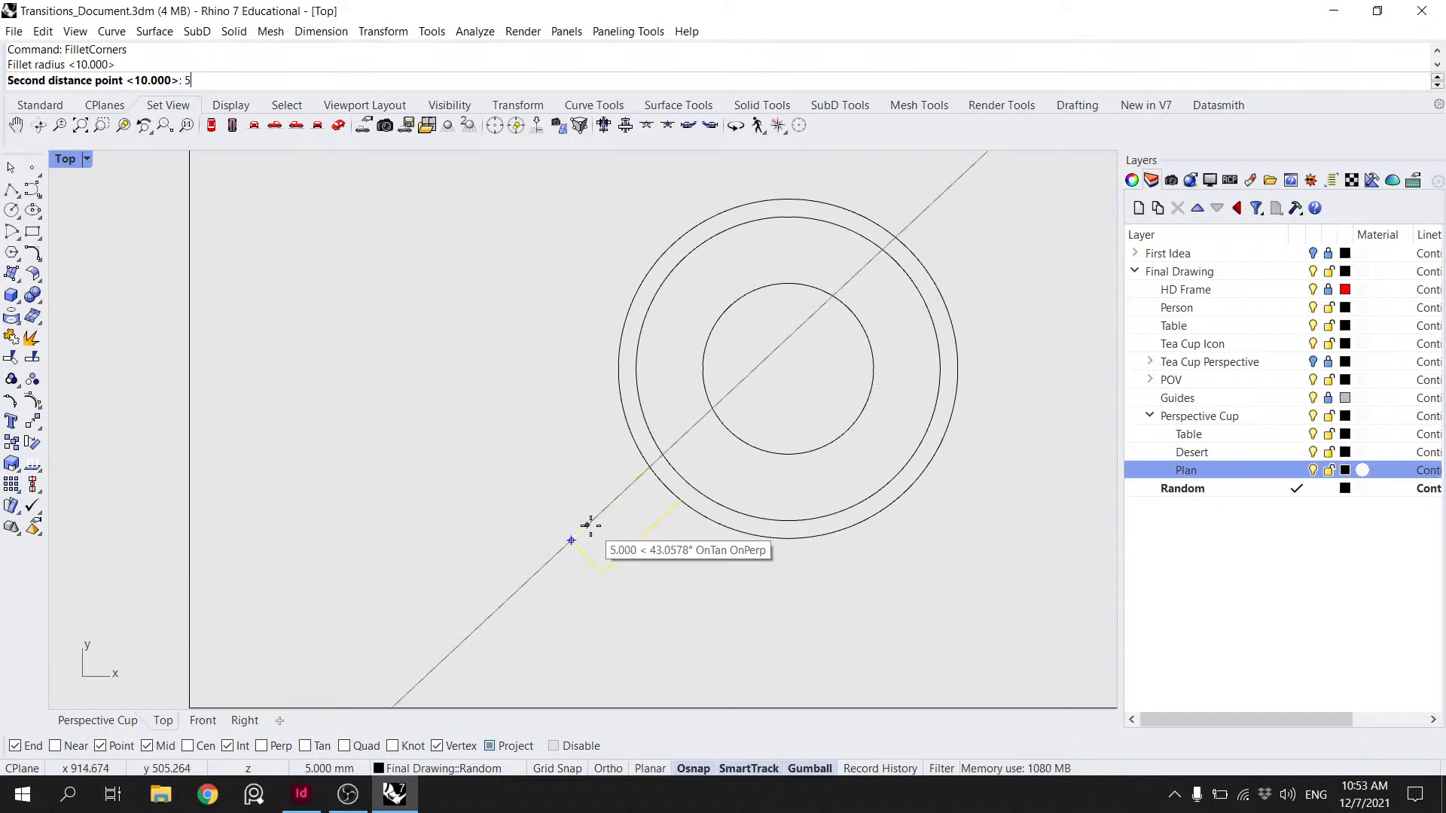
pyautogui.press('Return')
pyautogui.scroll(-10, 734, 421)
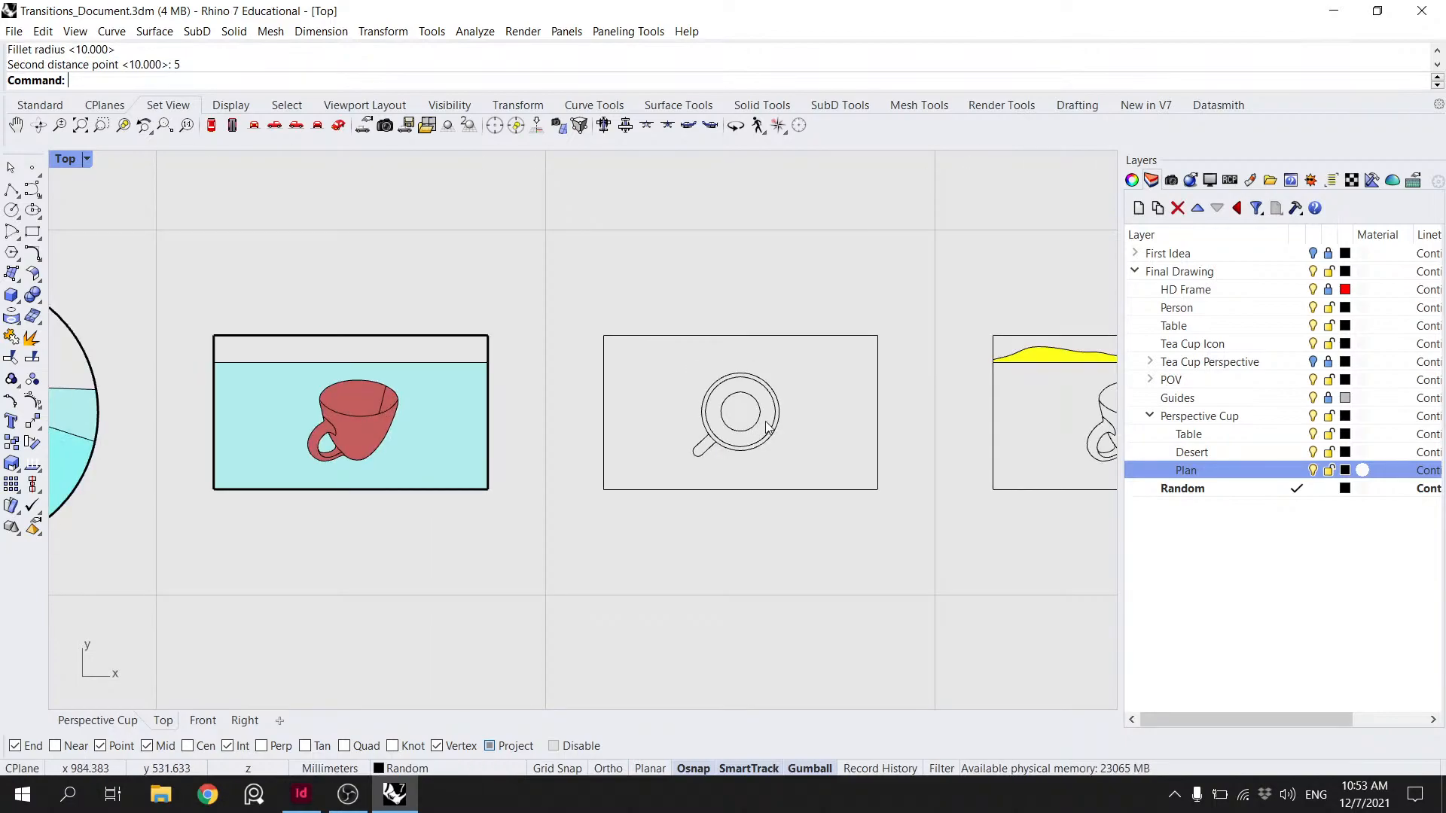
pyautogui.scroll(2, 729, 428)
pyautogui.scroll(-5, 760, 433)
pyautogui.scroll(6, 765, 436)
pyautogui.moveTo(775, 466); pyautogui.dragTo(614, 323)
pyautogui.write('Mve')
pyautogui.press('Return')
pyautogui.press('Escape')
# - Draw a horizontal helper line from the handle's outer rounded end across to the far side of the cup's outer circle
pyautogui.click(11, 189)
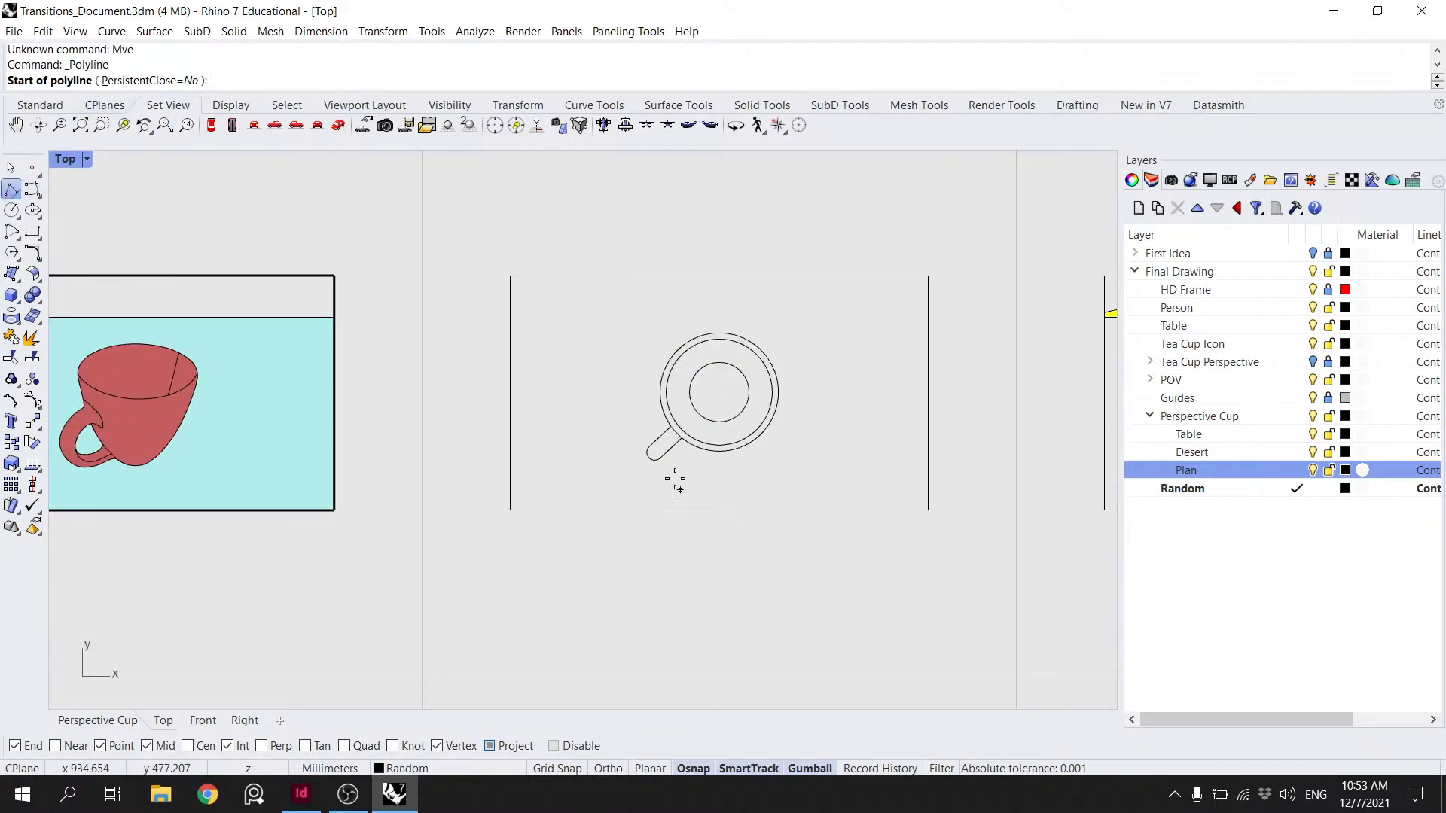
pyautogui.scroll(4, 670, 473)
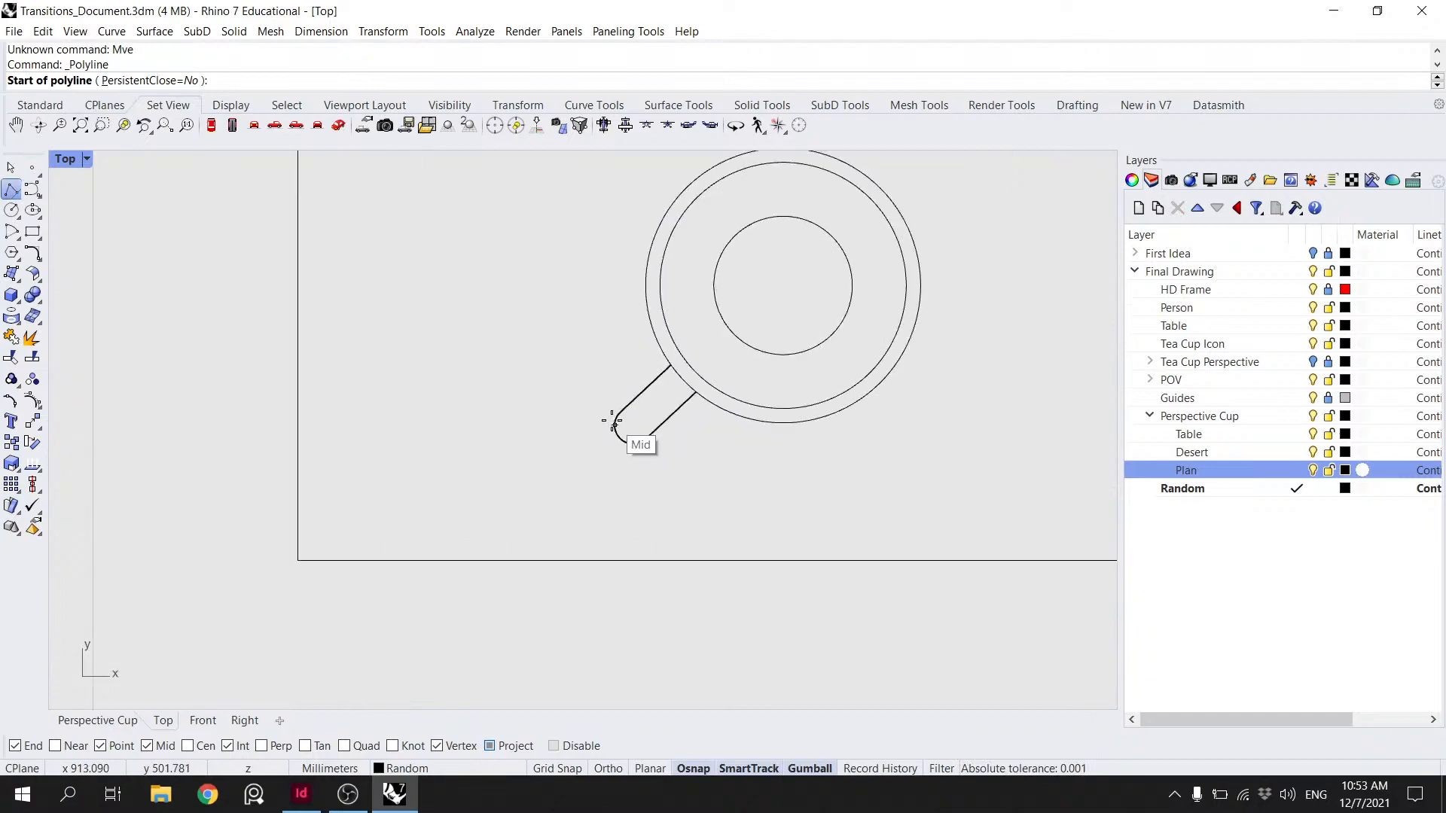
pyautogui.click(613, 423)
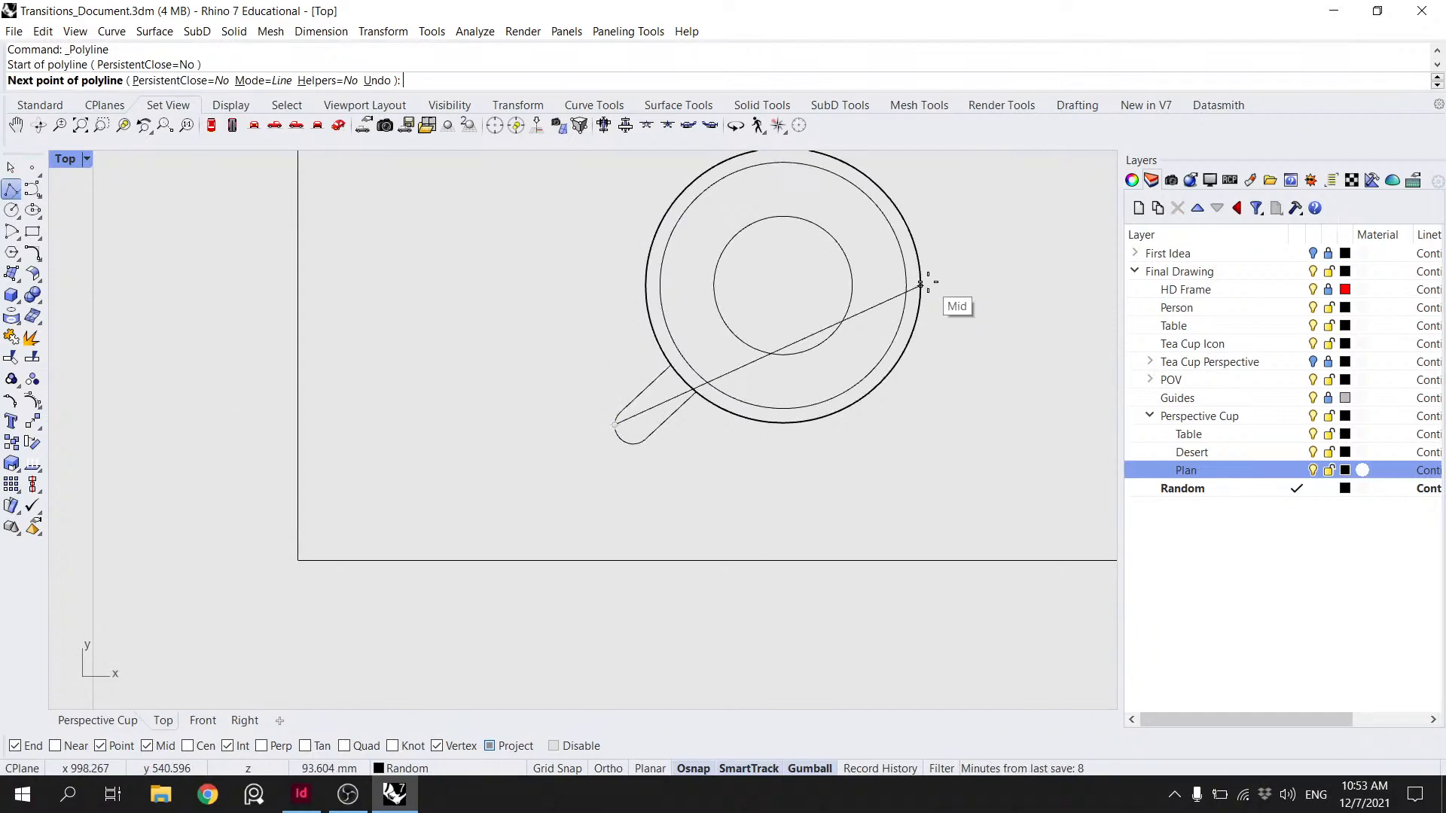
pyautogui.click(920, 424)
pyautogui.press('Return')
# - Move the plan cup and handle about 4.3 mm horizontally from the helper line's midpoint to the frame's vertical centreline, and delete the line
pyautogui.moveTo(967, 385); pyautogui.dragTo(590, 163)
pyautogui.write('Move')
pyautogui.press('Return')
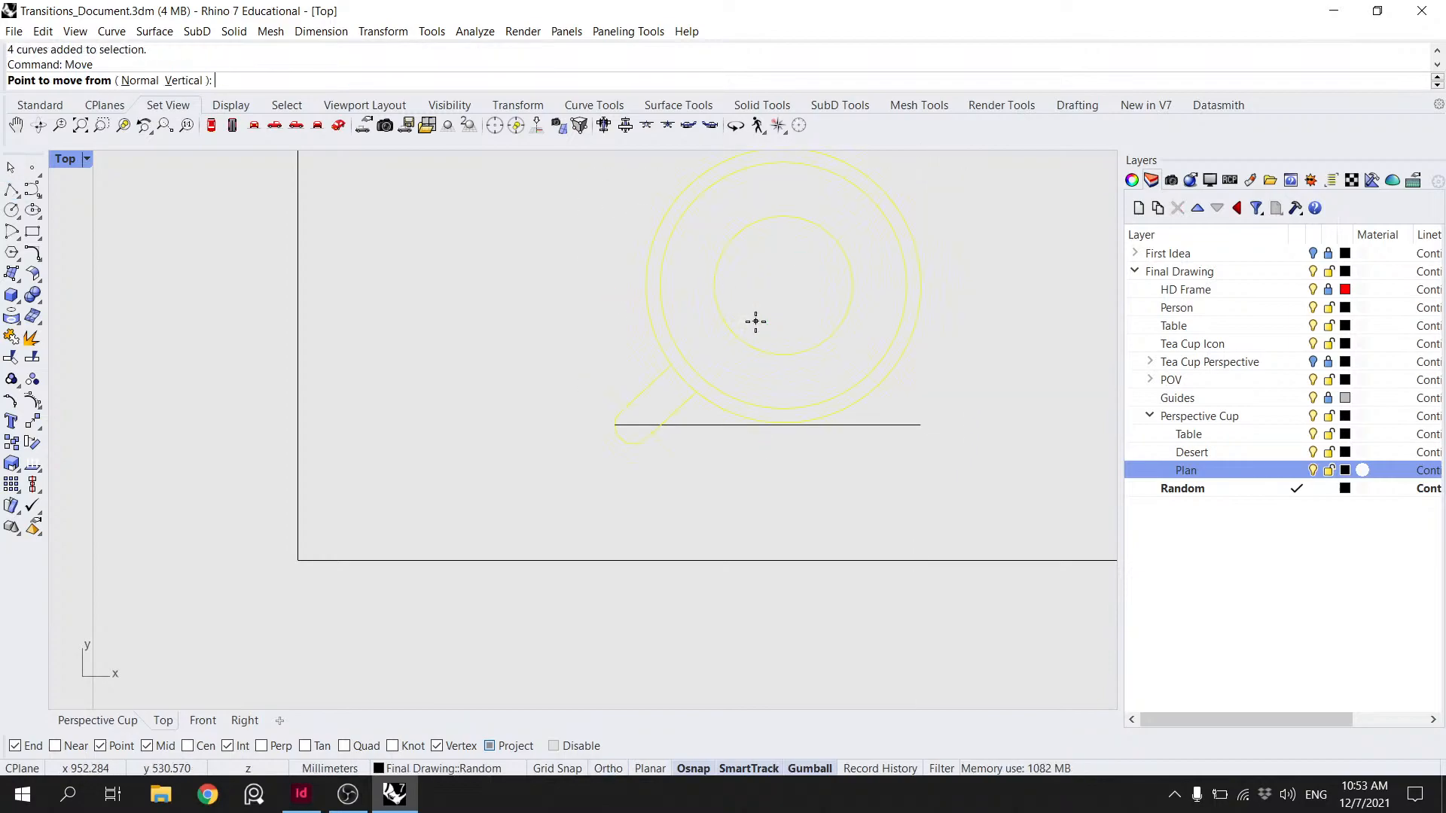
pyautogui.click(768, 425)
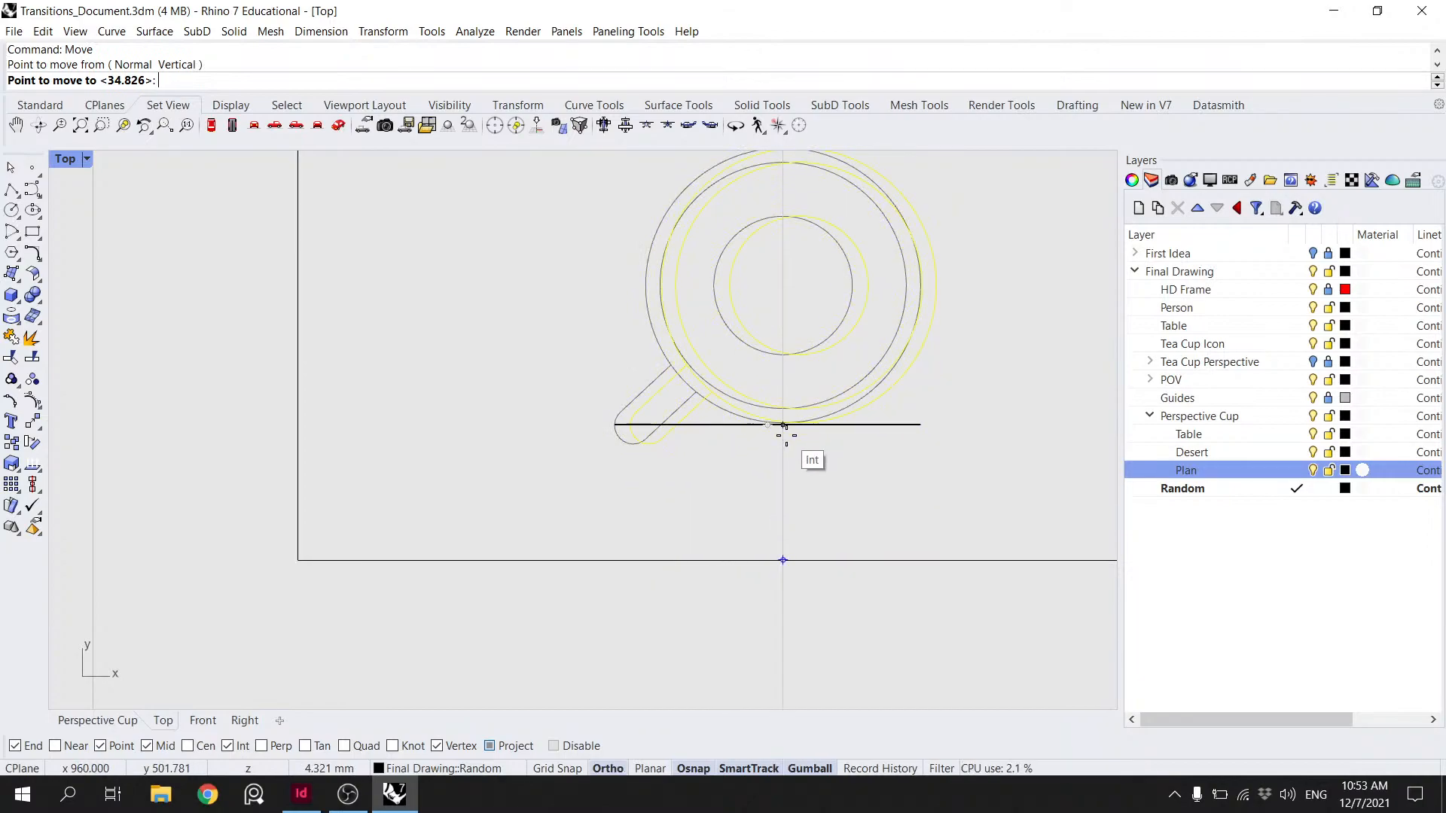
pyautogui.click(785, 429)
pyautogui.scroll(-3, 786, 435)
pyautogui.click(758, 433)
pyautogui.press('Delete')
pyautogui.scroll(-2, 798, 415)
pyautogui.moveTo(869, 430); pyautogui.dragTo(750, 328)
pyautogui.press('Escape')
pyautogui.click(11, 190)
pyautogui.scroll(10, 650, 421)
pyautogui.click(920, 447)
pyautogui.press('Escape')
pyautogui.rightClick(922, 457)
pyautogui.click(908, 450)
pyautogui.moveTo(891, 296); pyautogui.dragTo(796, 434, button='right')
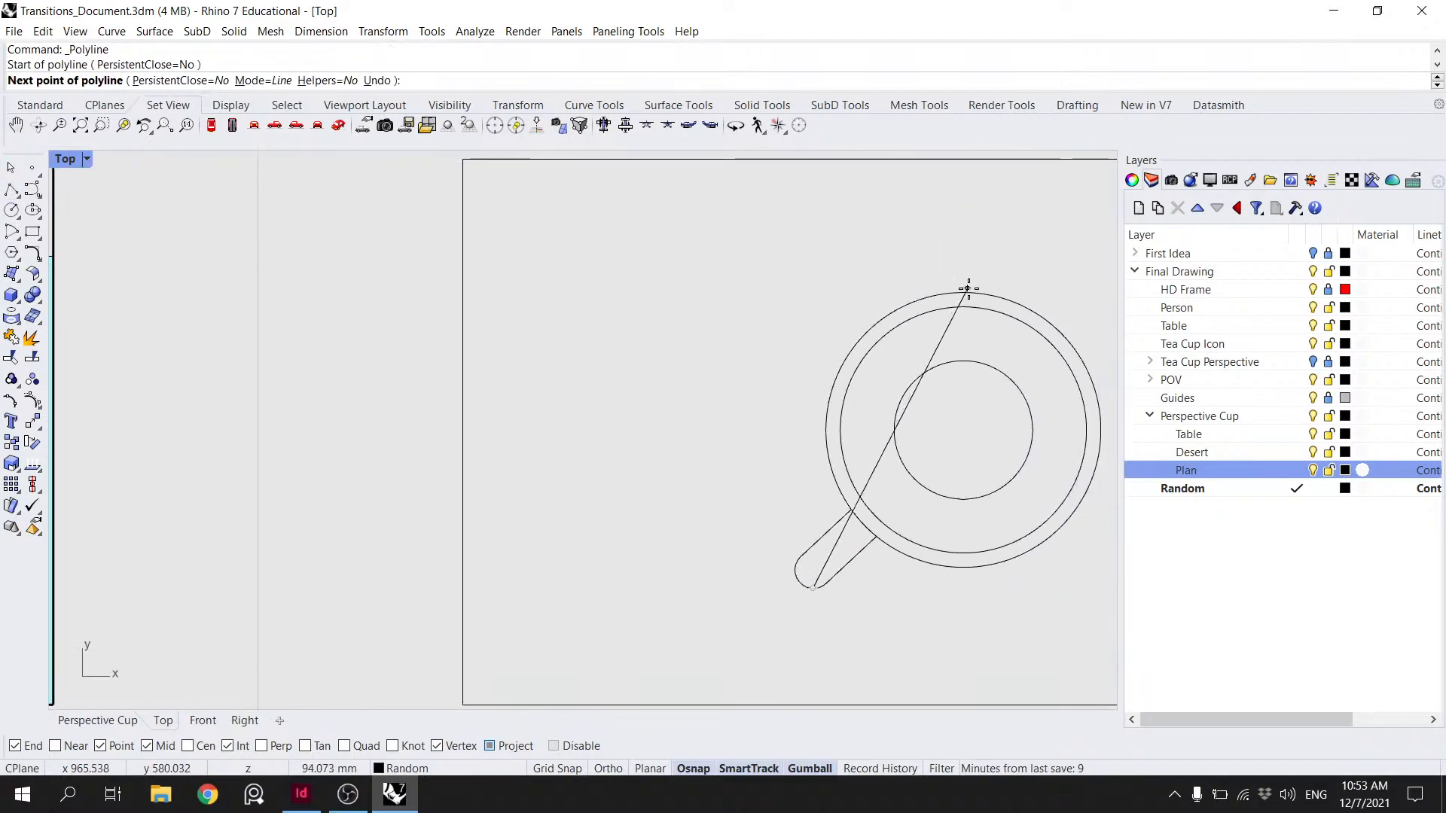
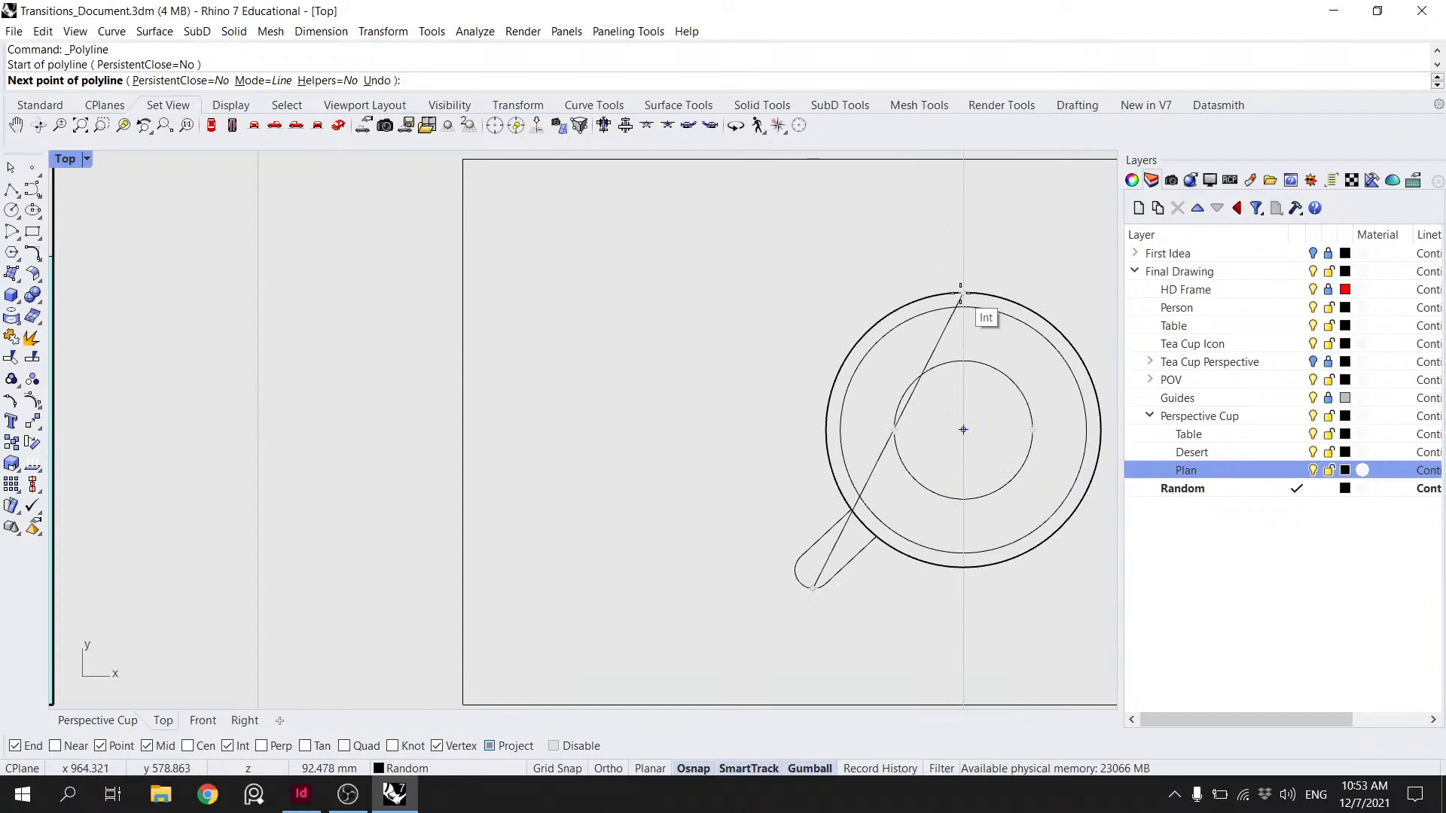
pyautogui.keyDown('shift'); pyautogui.click(812, 293); pyautogui.keyUp('shift')
pyautogui.scroll(-6, 830, 294)
pyautogui.press('Escape')
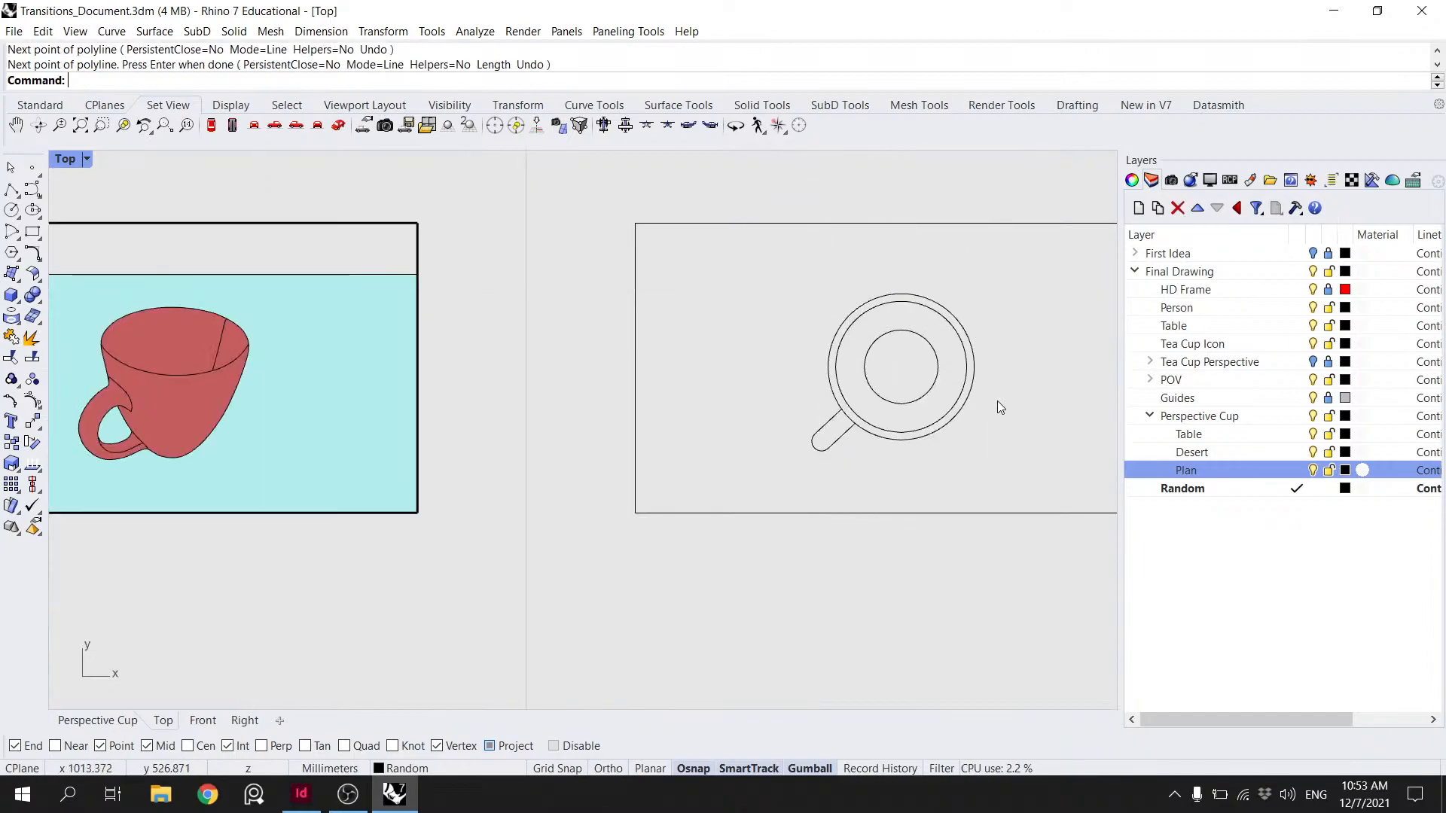
# - Move the plan-view cup circles and handle up by 1 mm with the gumball
pyautogui.scroll(-3, 815, 462)
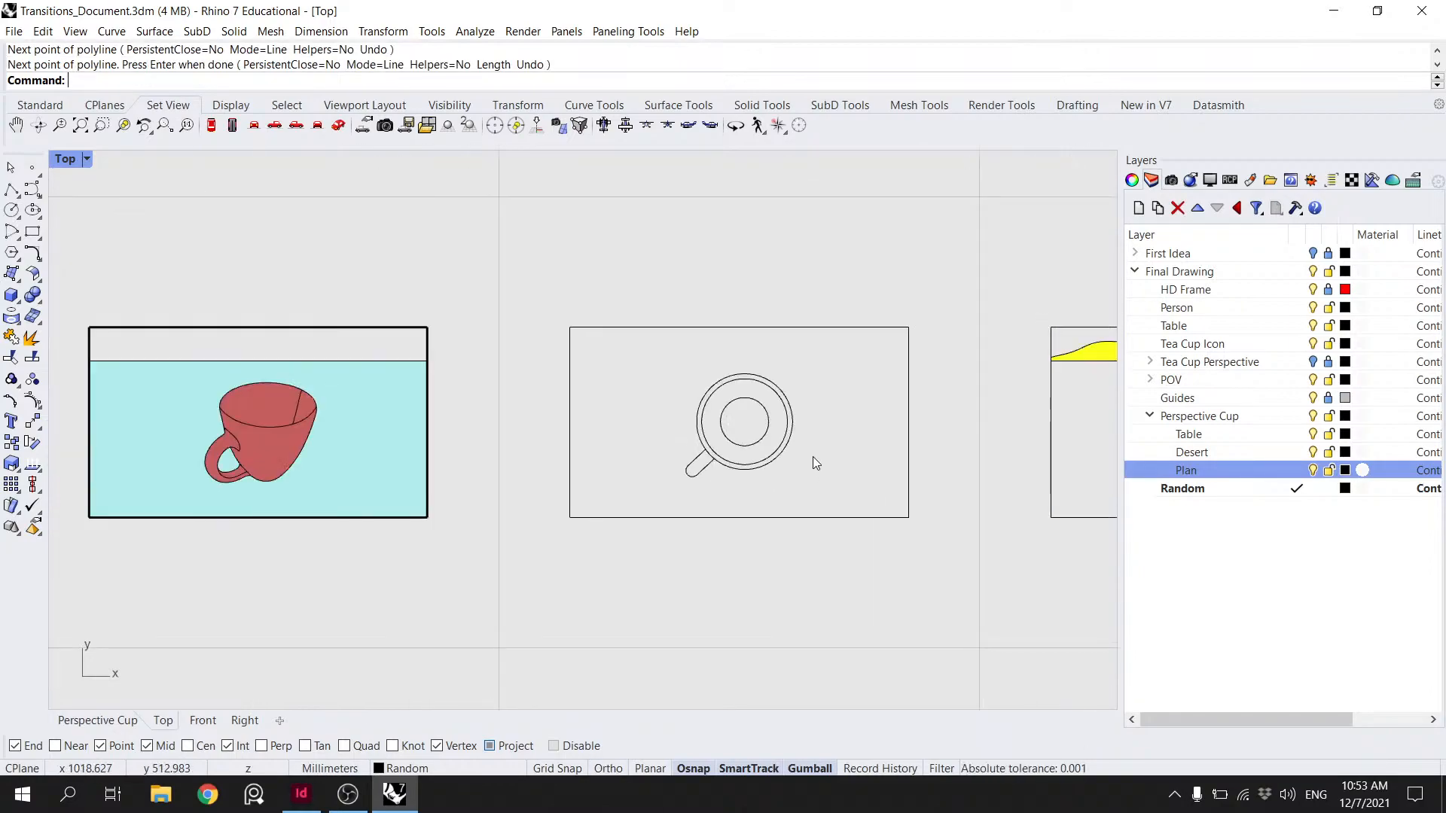
pyautogui.scroll(3, 788, 431)
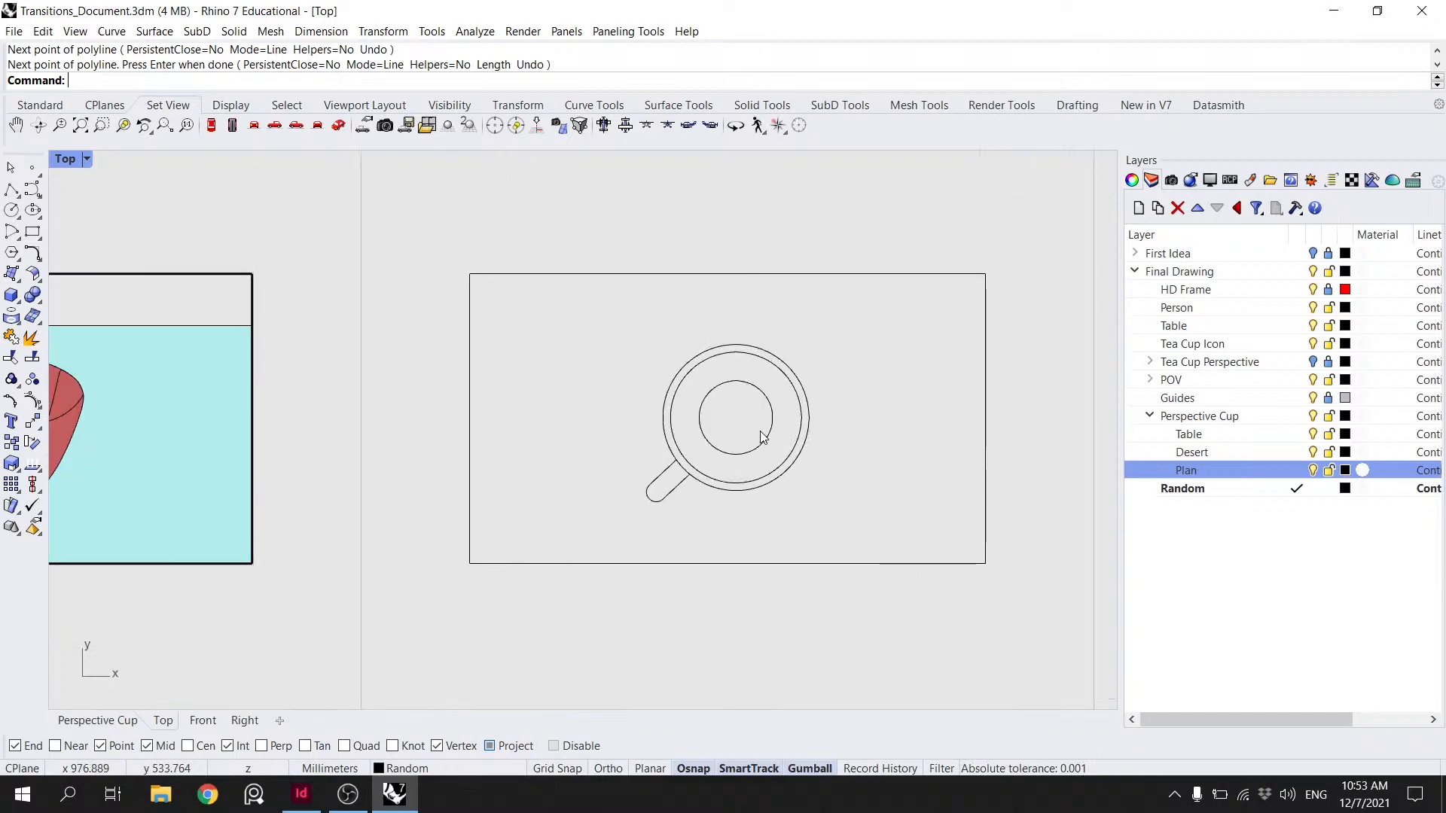
pyautogui.scroll(-1, 752, 447)
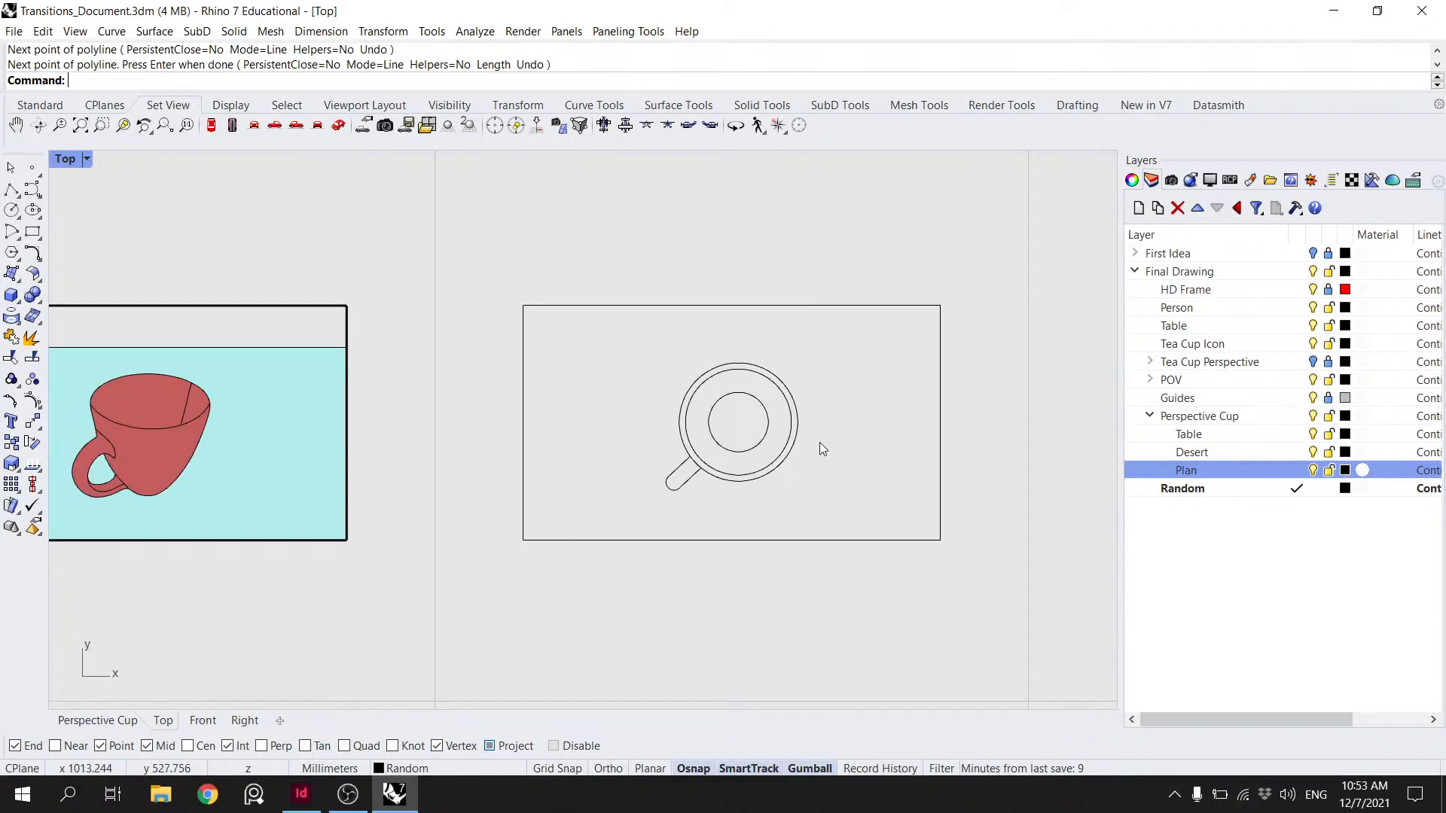
pyautogui.scroll(-5, 806, 444)
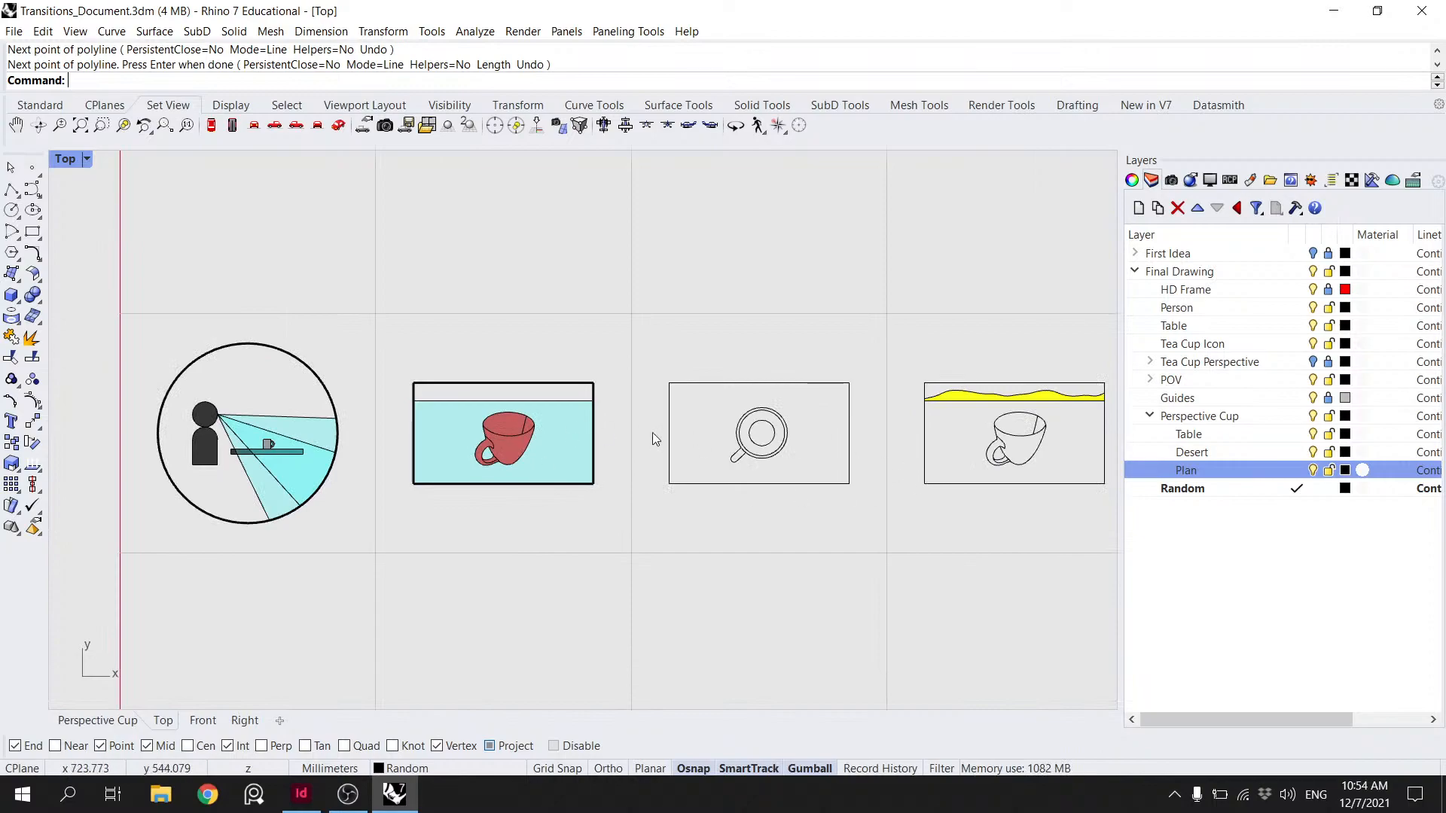
pyautogui.scroll(2, 792, 452)
pyautogui.click(698, 404)
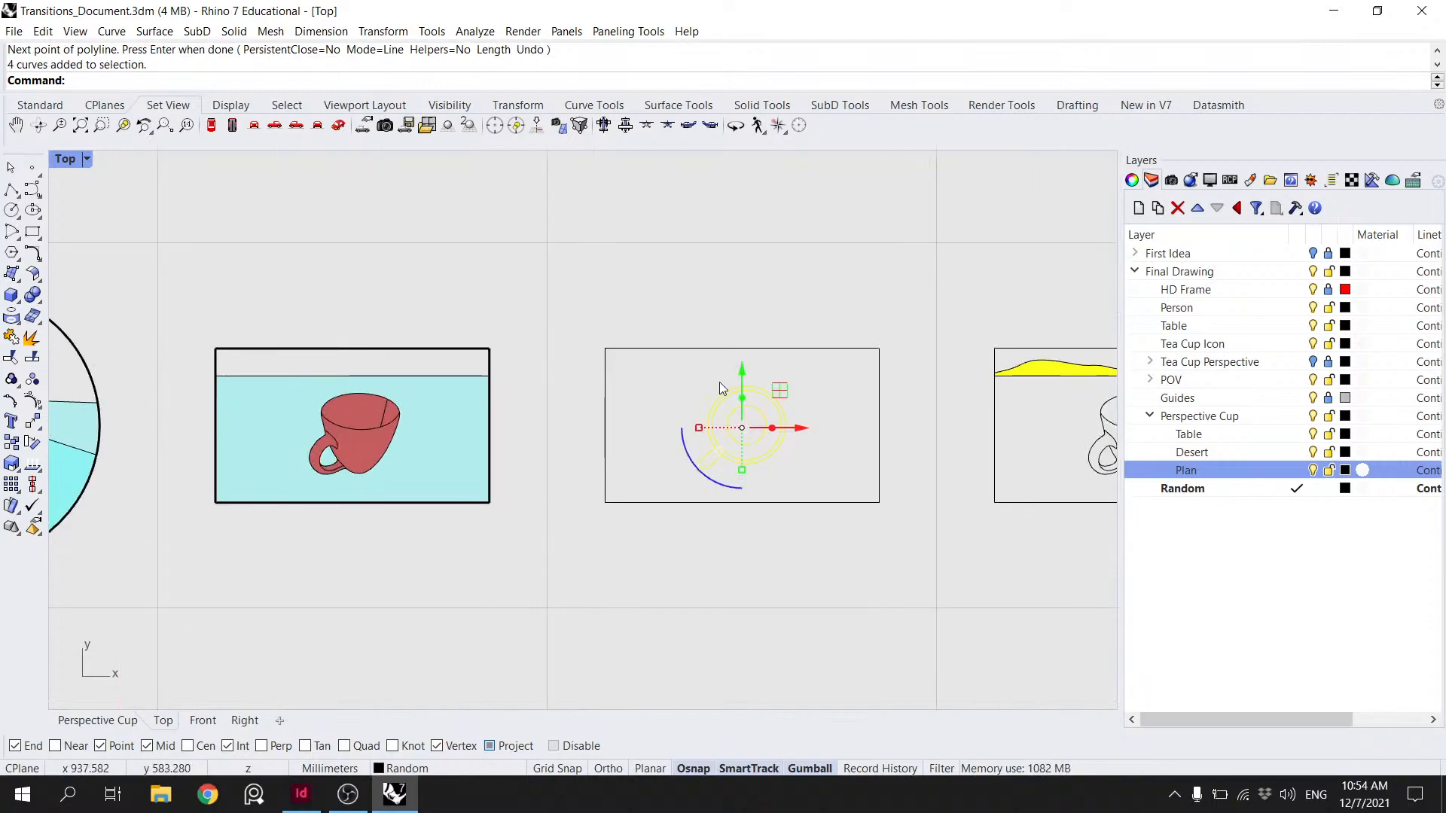
pyautogui.click(738, 372)
pyautogui.write('1')
pyautogui.press('Return')
pyautogui.click(883, 455)
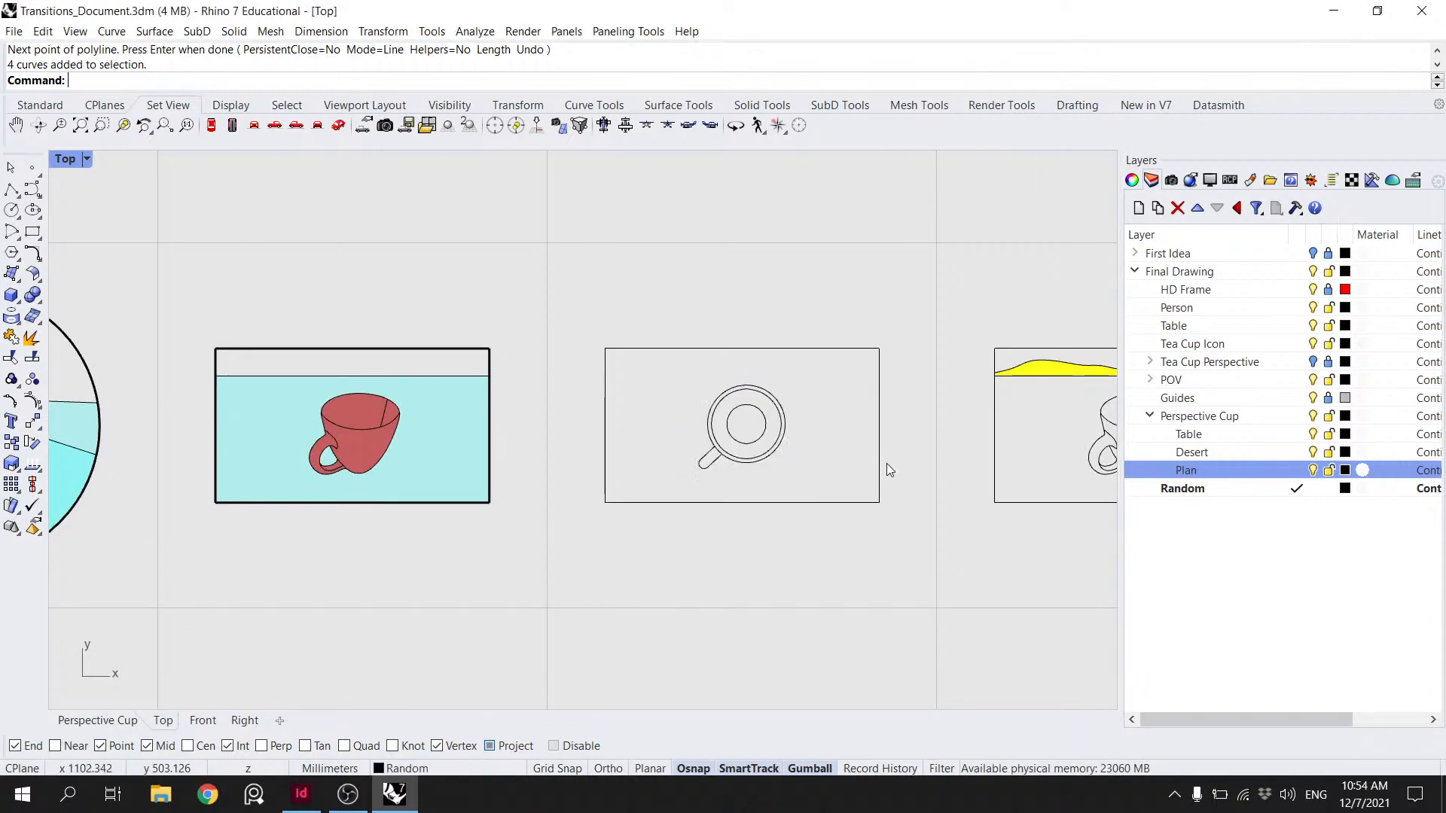
# - Assign the four plan-view cup and handle curves to the Plan sublayer of Perspective Cup
pyautogui.scroll(-4, 661, 453)
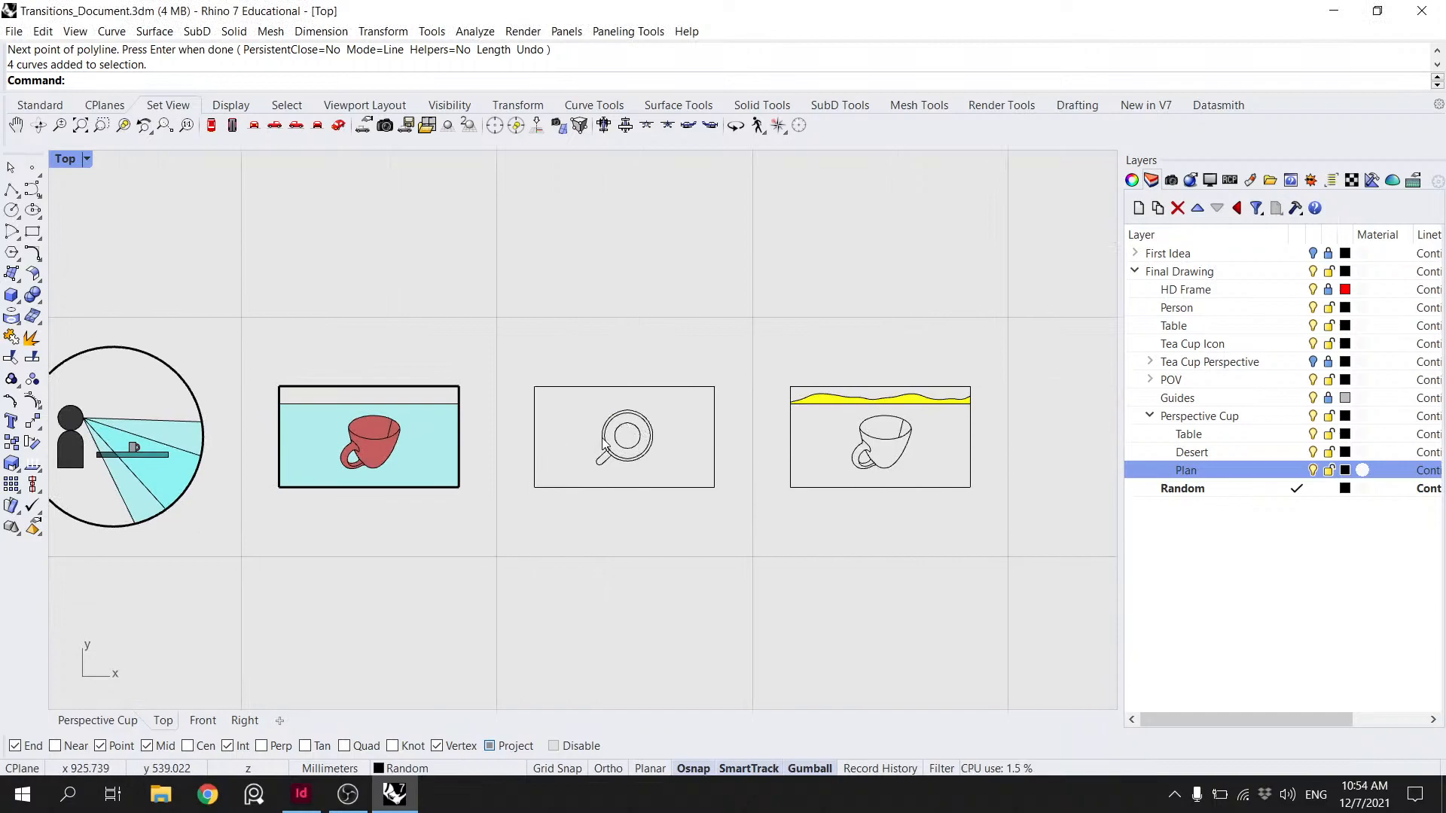
pyautogui.scroll(3, 630, 466)
pyautogui.moveTo(680, 472); pyautogui.dragTo(529, 355)
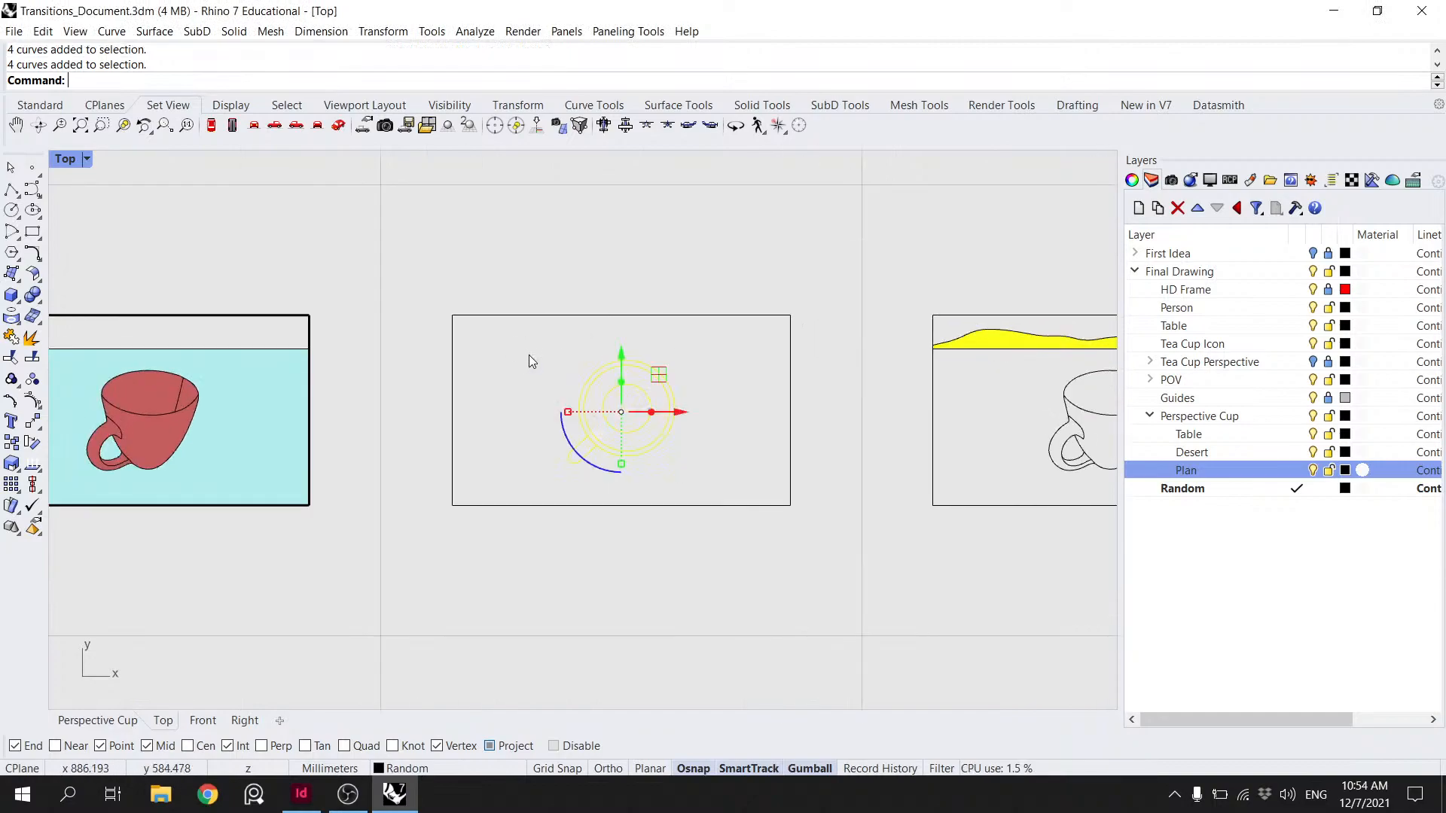
pyautogui.click(1131, 180)
pyautogui.click(1425, 304)
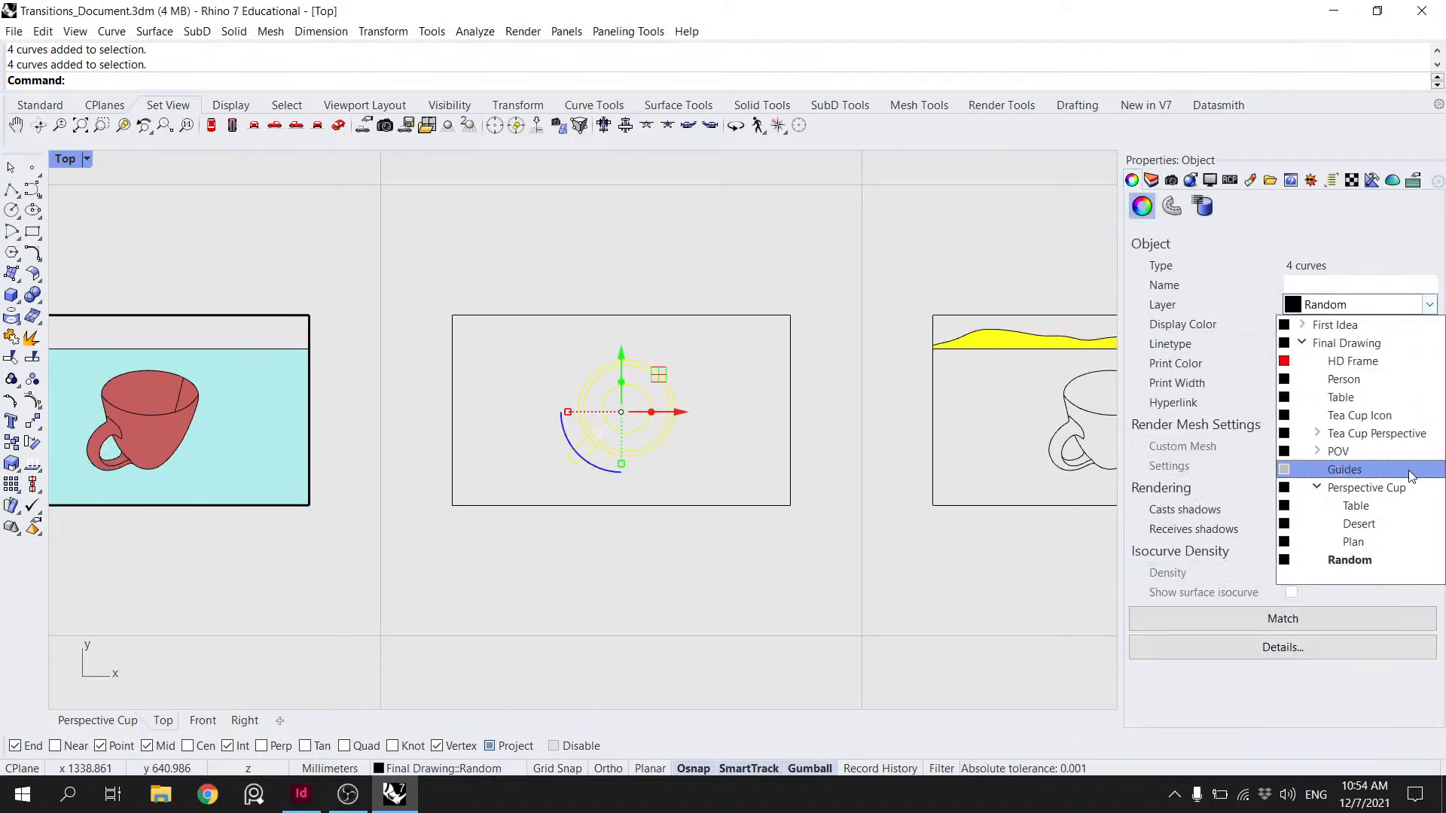
pyautogui.click(1395, 535)
pyautogui.click(1150, 180)
pyautogui.press('Escape')
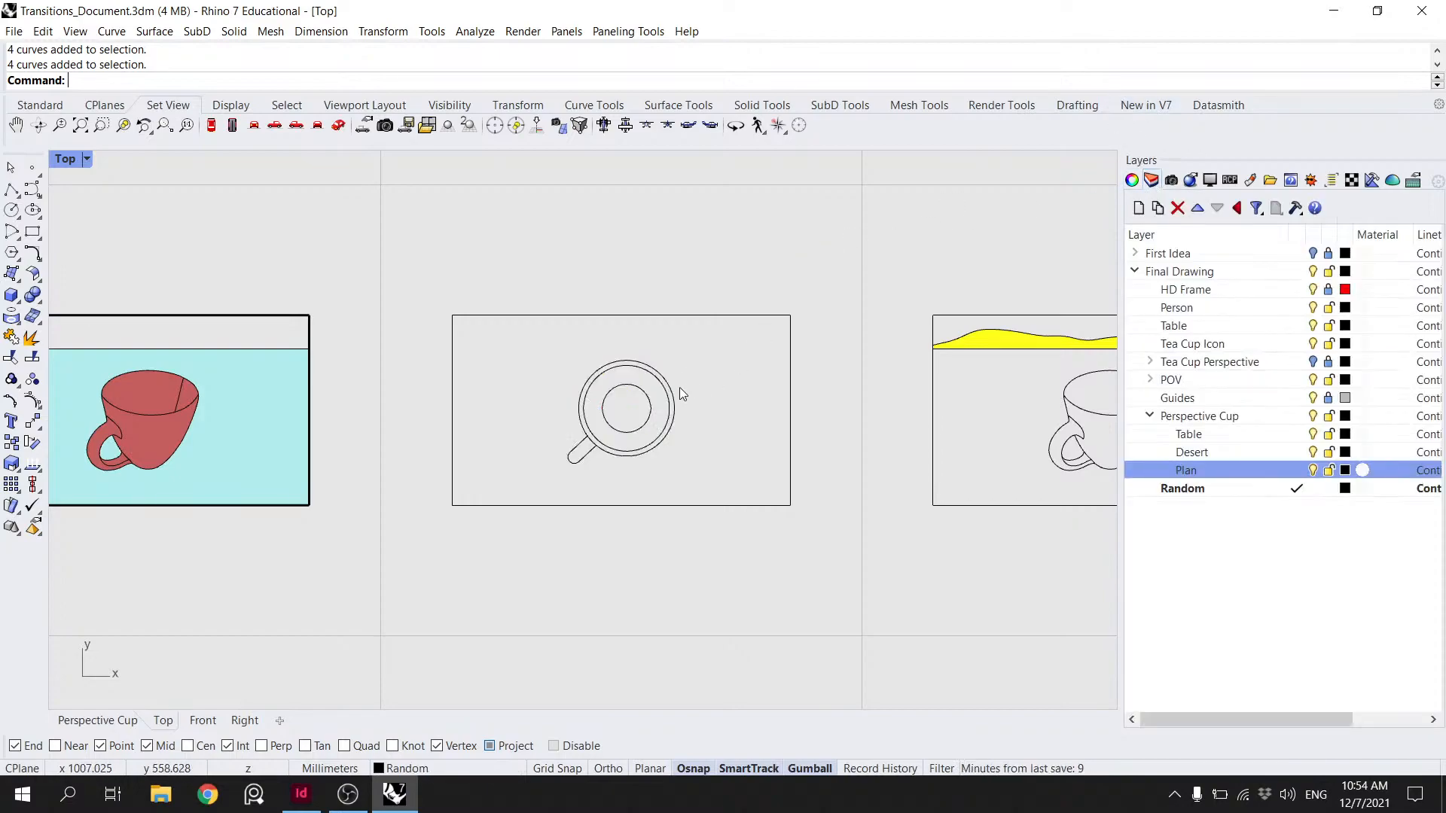
# - Add the plan frame rectangle to the Grasshopper curve collection that feeds the upper light-blue surface fill
pyautogui.scroll(-3, 700, 358)
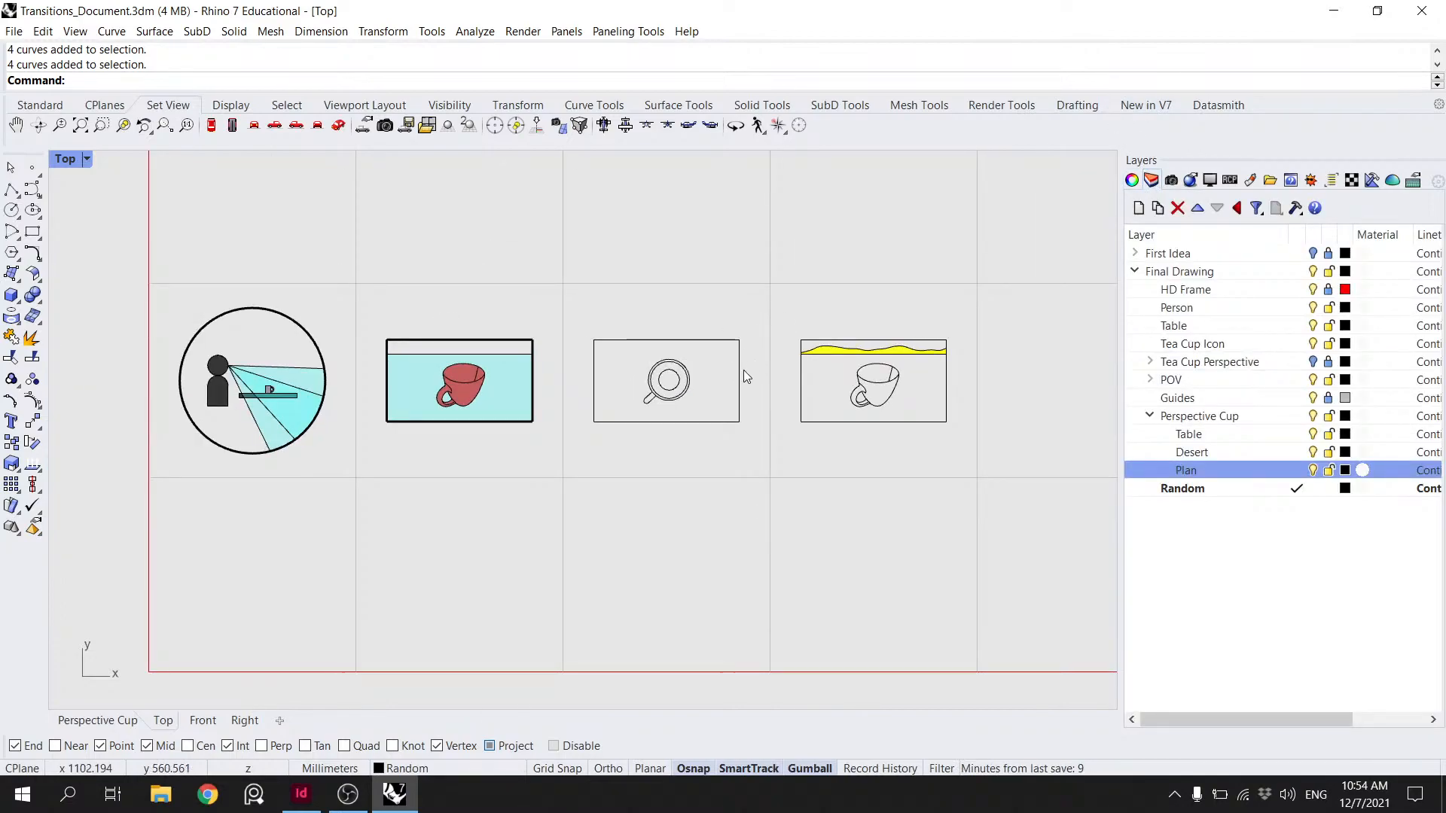
pyautogui.click(740, 370)
pyautogui.click(730, 319)
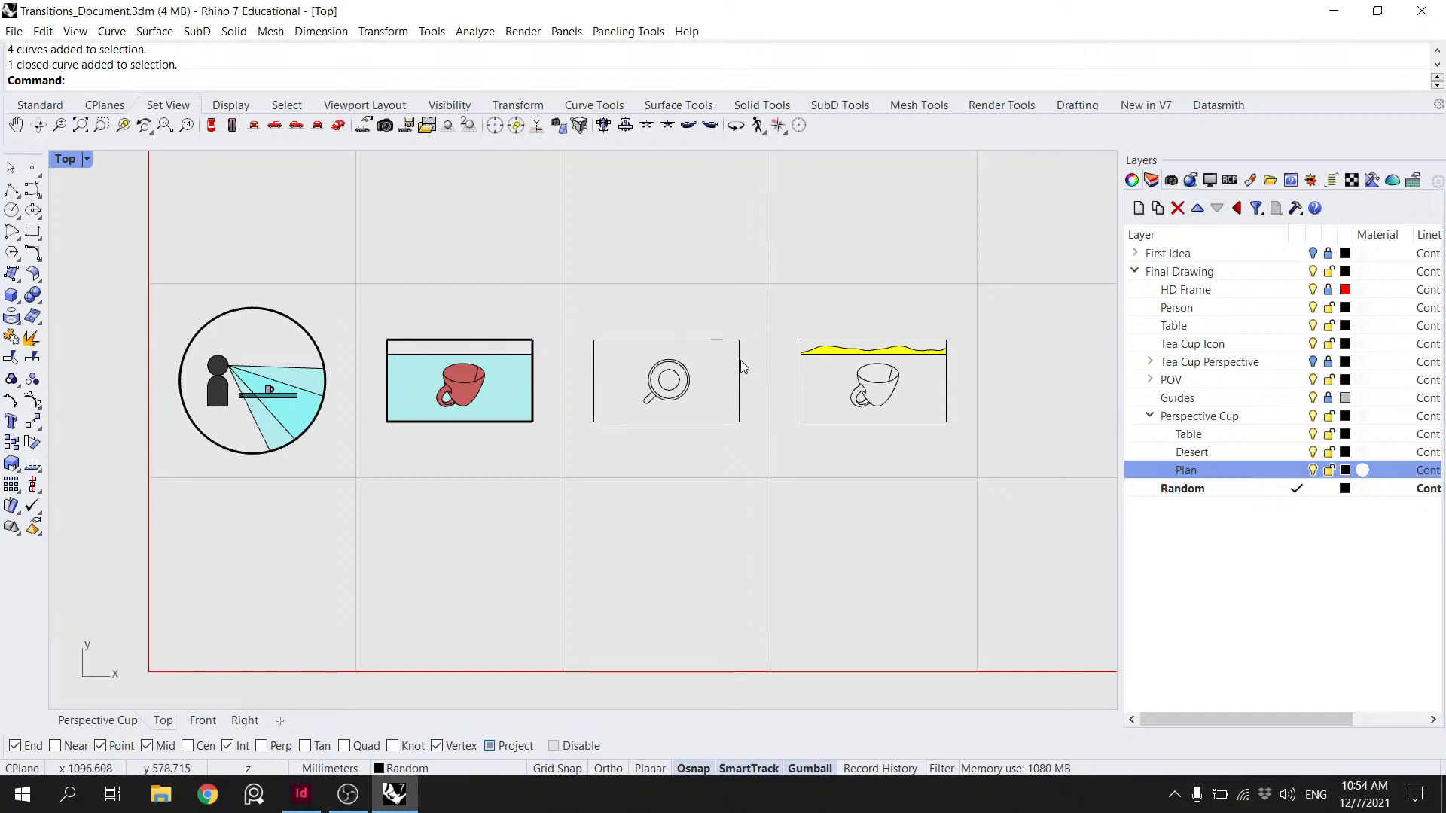
pyautogui.click(739, 360)
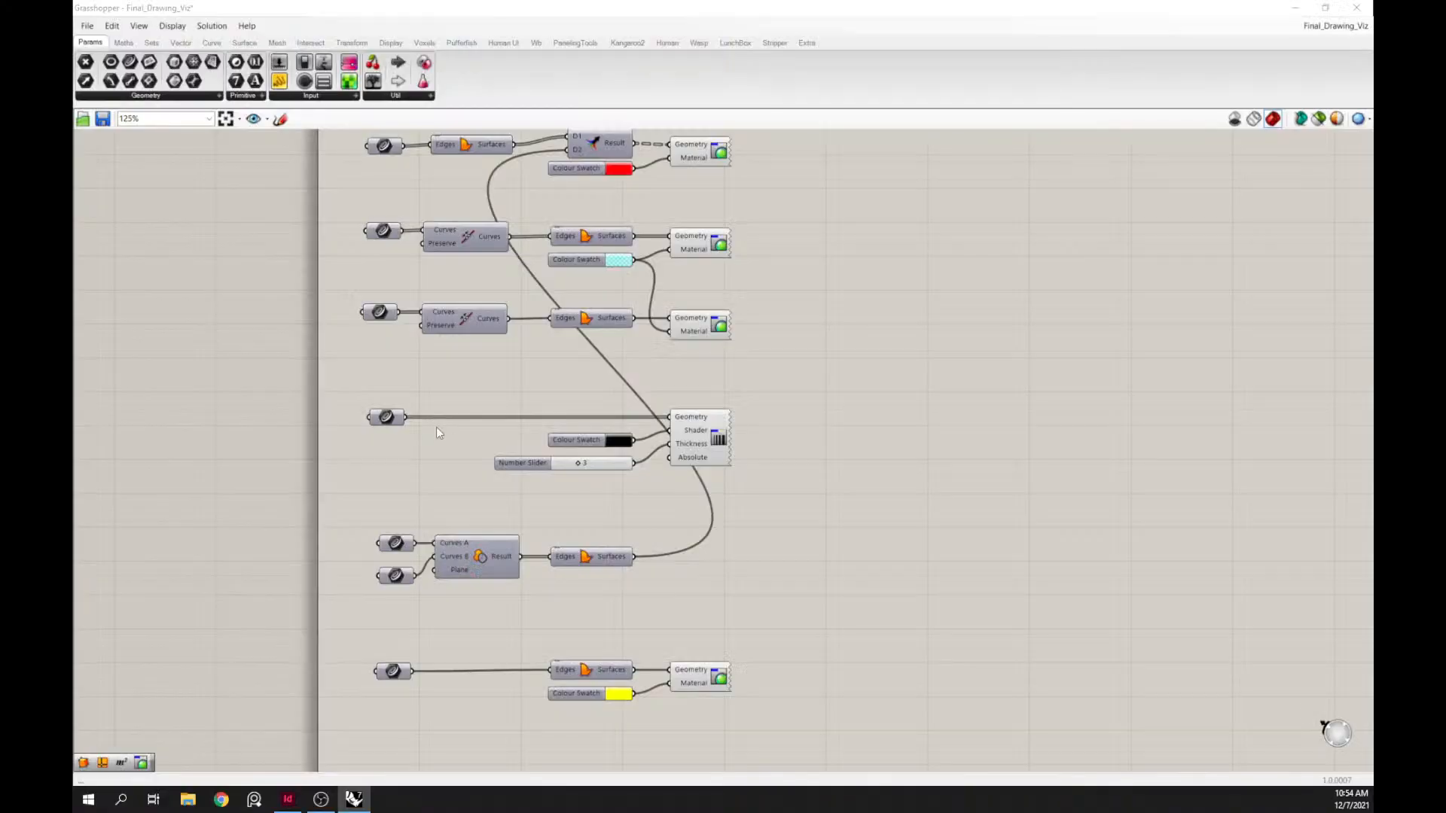
pyautogui.moveTo(351, 393); pyautogui.dragTo(354, 450, button='right')
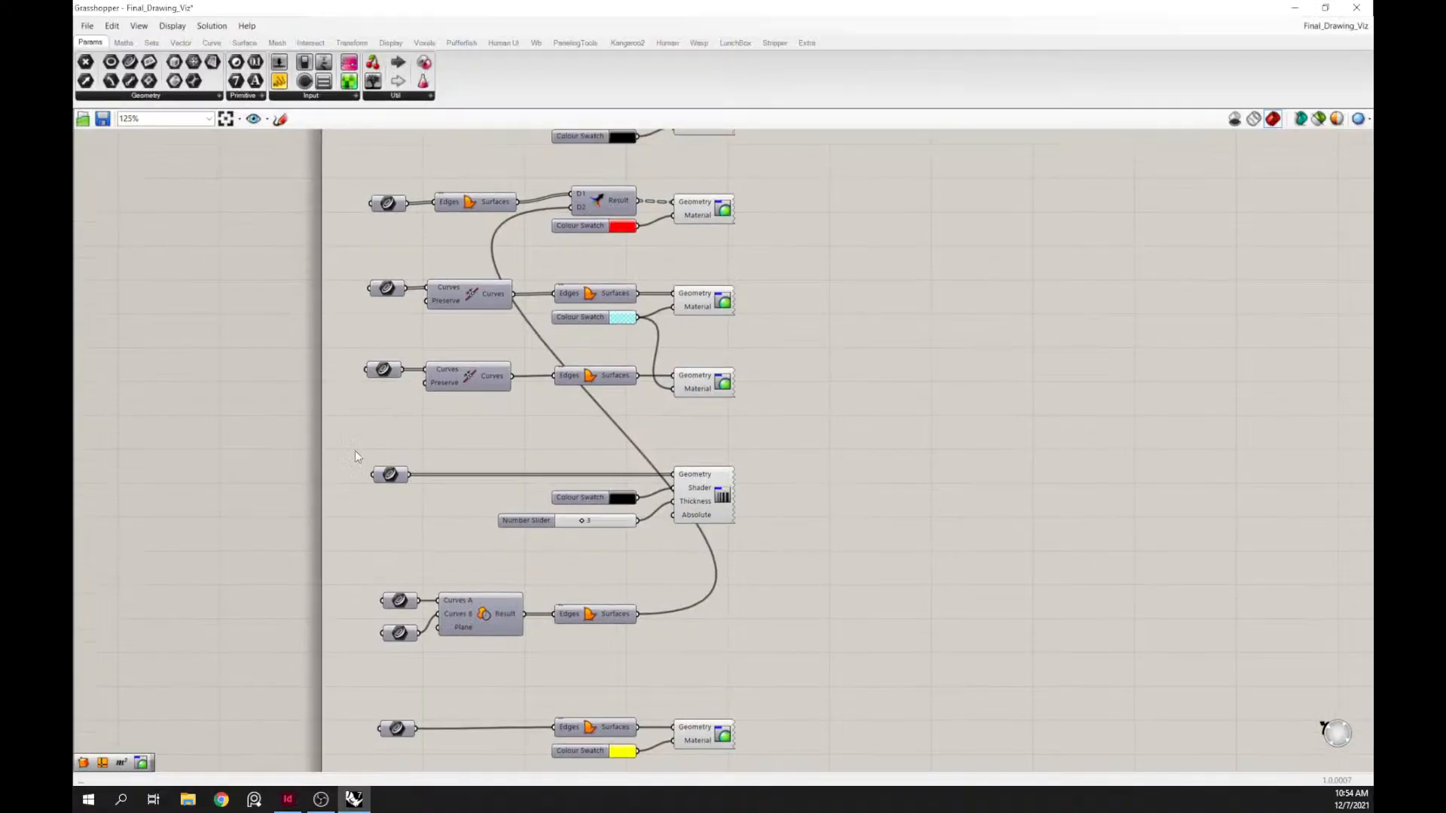
pyautogui.rightClick(390, 291)
pyautogui.click(459, 471)
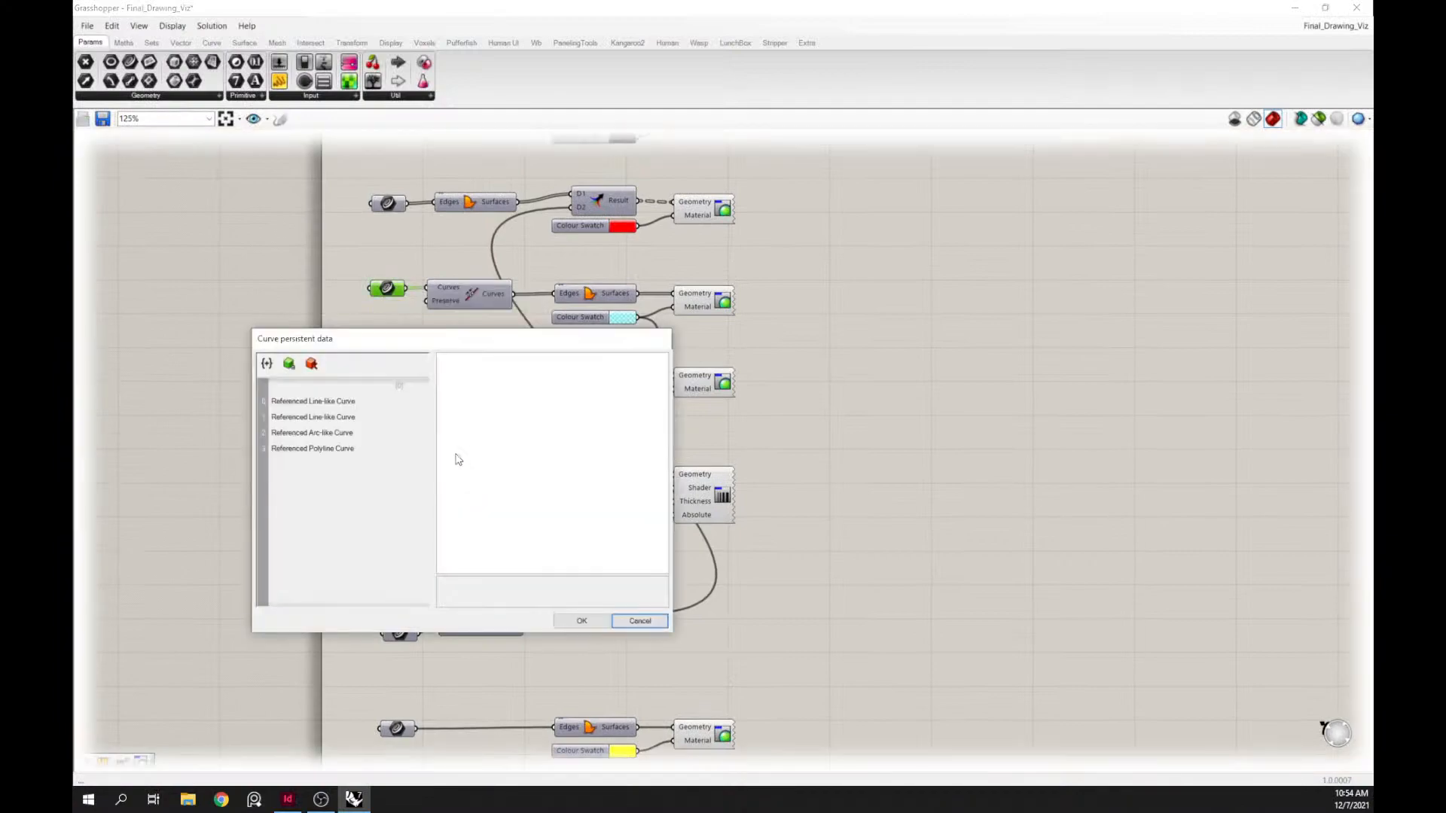
pyautogui.click(293, 365)
pyautogui.click(581, 621)
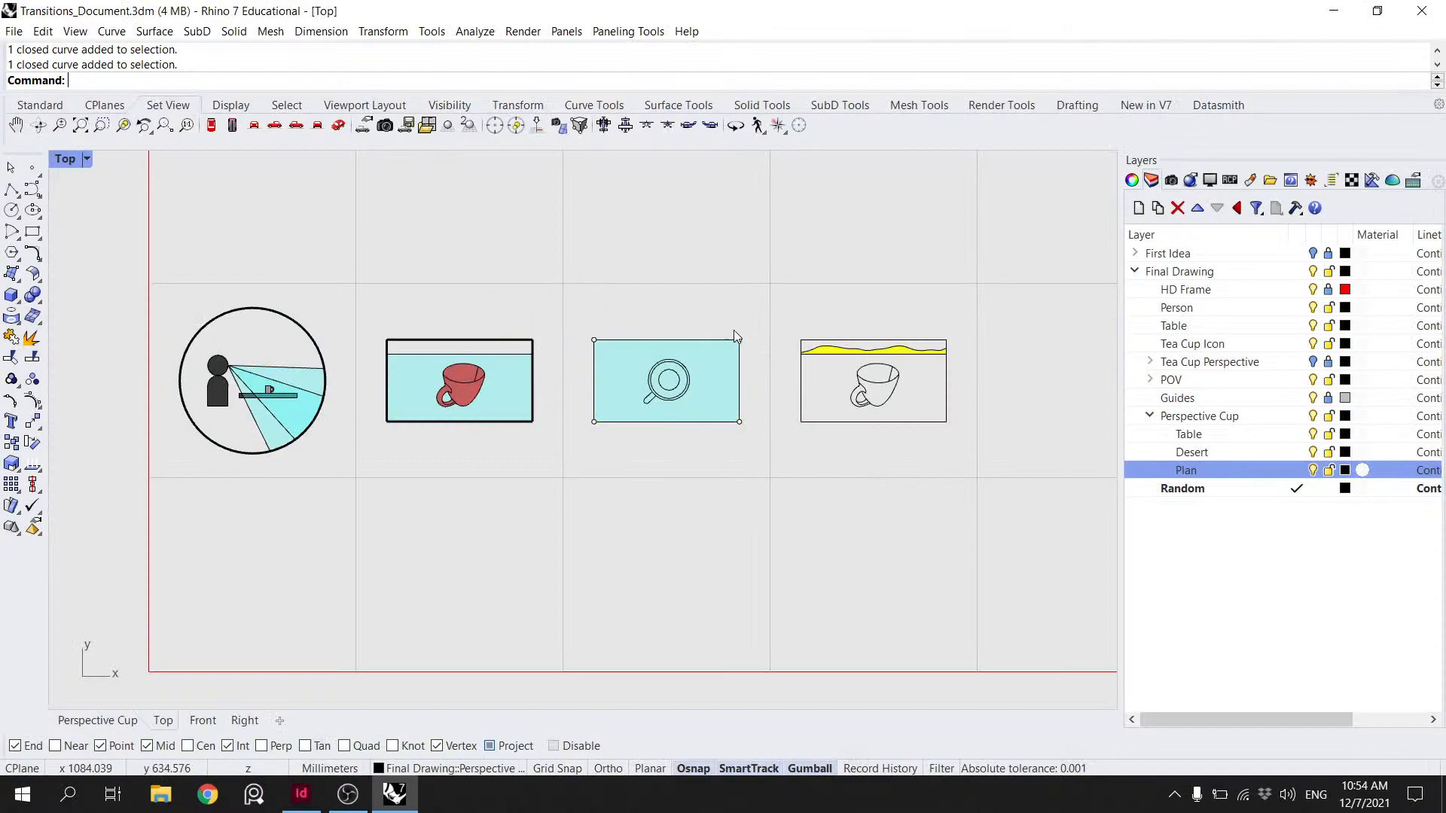
pyautogui.press('Escape')
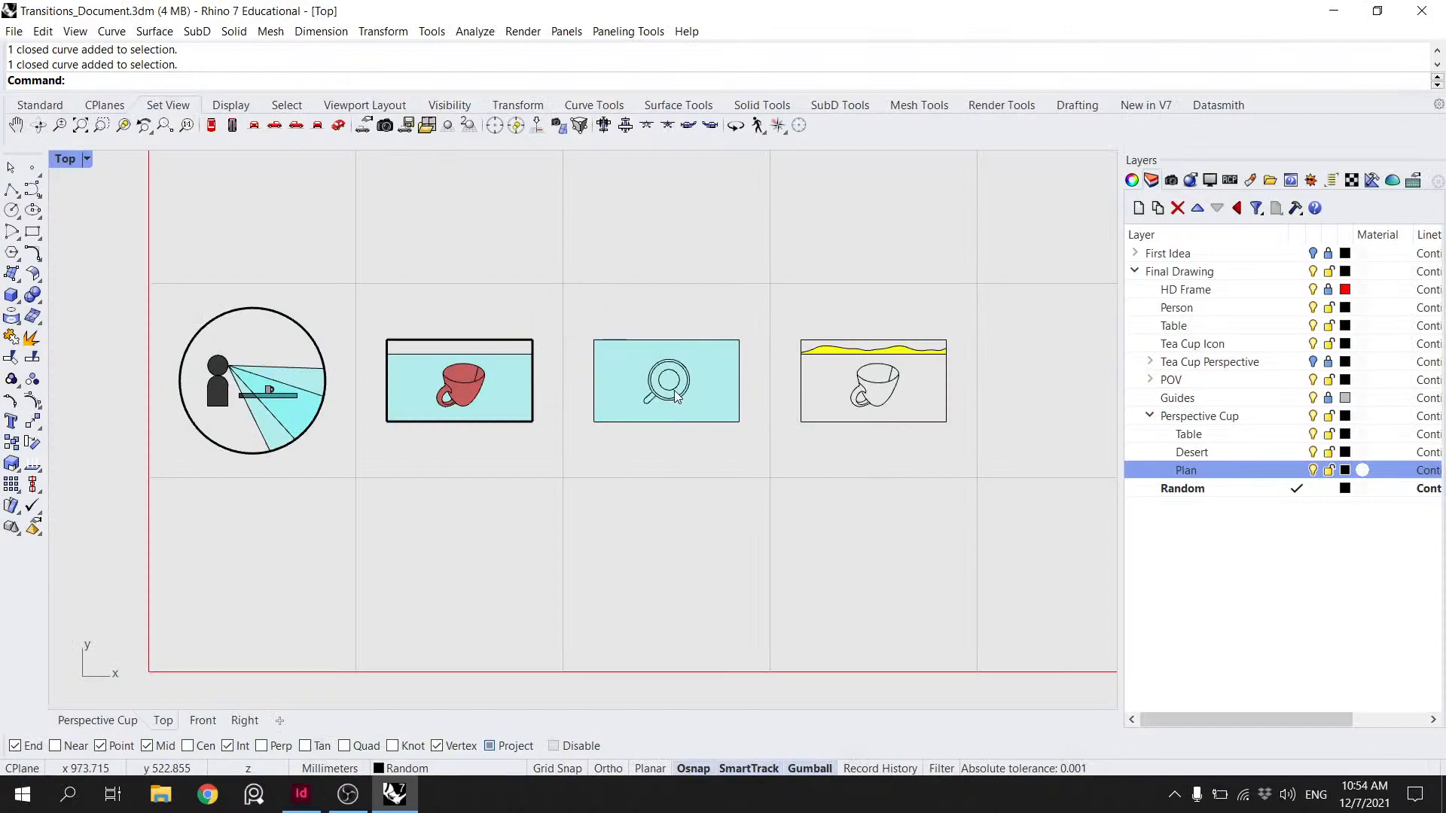
# - Duplicate the plan cup's outer circle in place and split the copy with the handle curve
pyautogui.scroll(3, 680, 397)
pyautogui.click(591, 423)
pyautogui.scroll(3, 641, 401)
pyautogui.scroll(5, 649, 392)
pyautogui.scroll(-2, 603, 363)
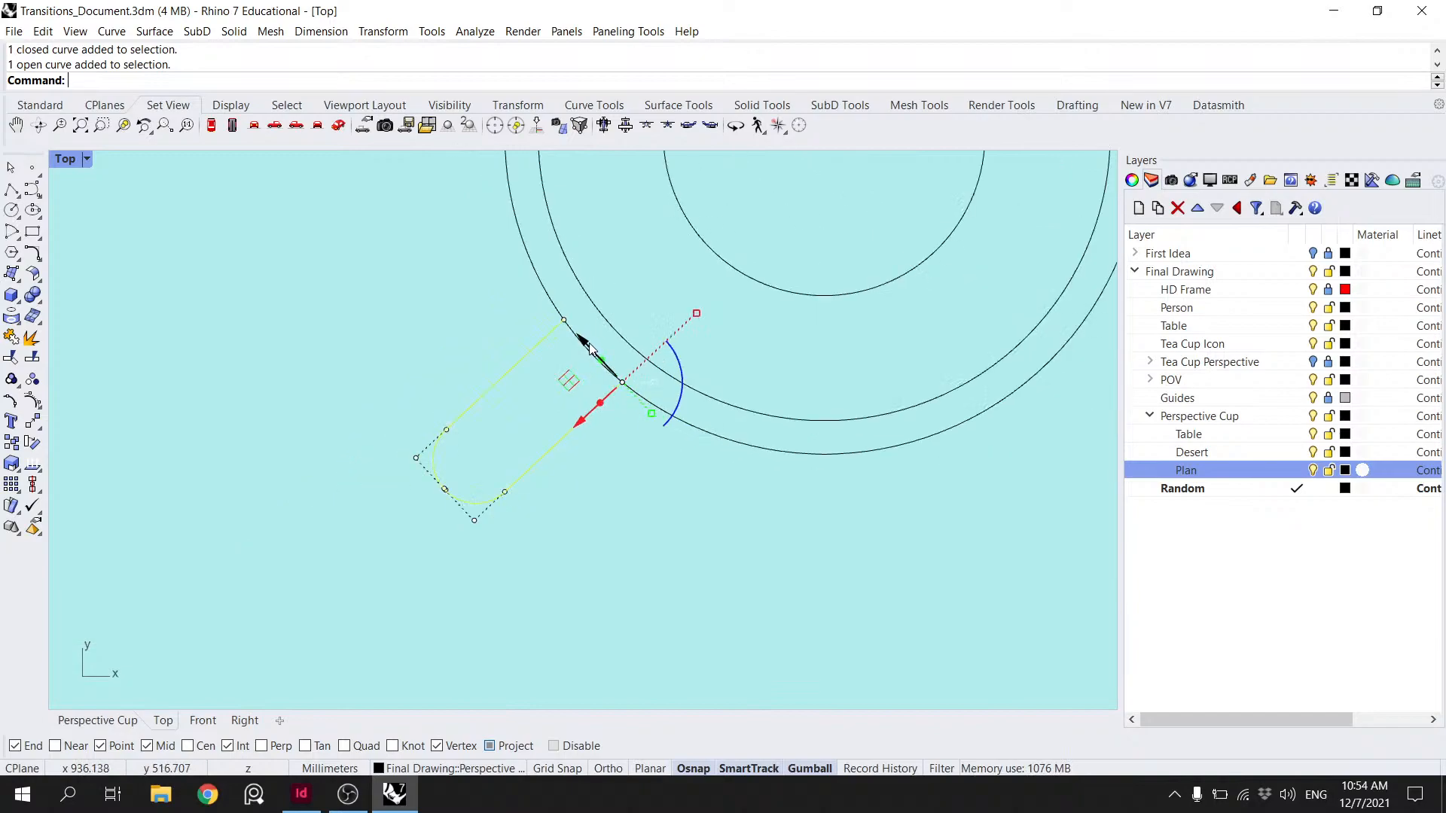
pyautogui.click(583, 344)
pyautogui.hotkey('ctrl', 'c')
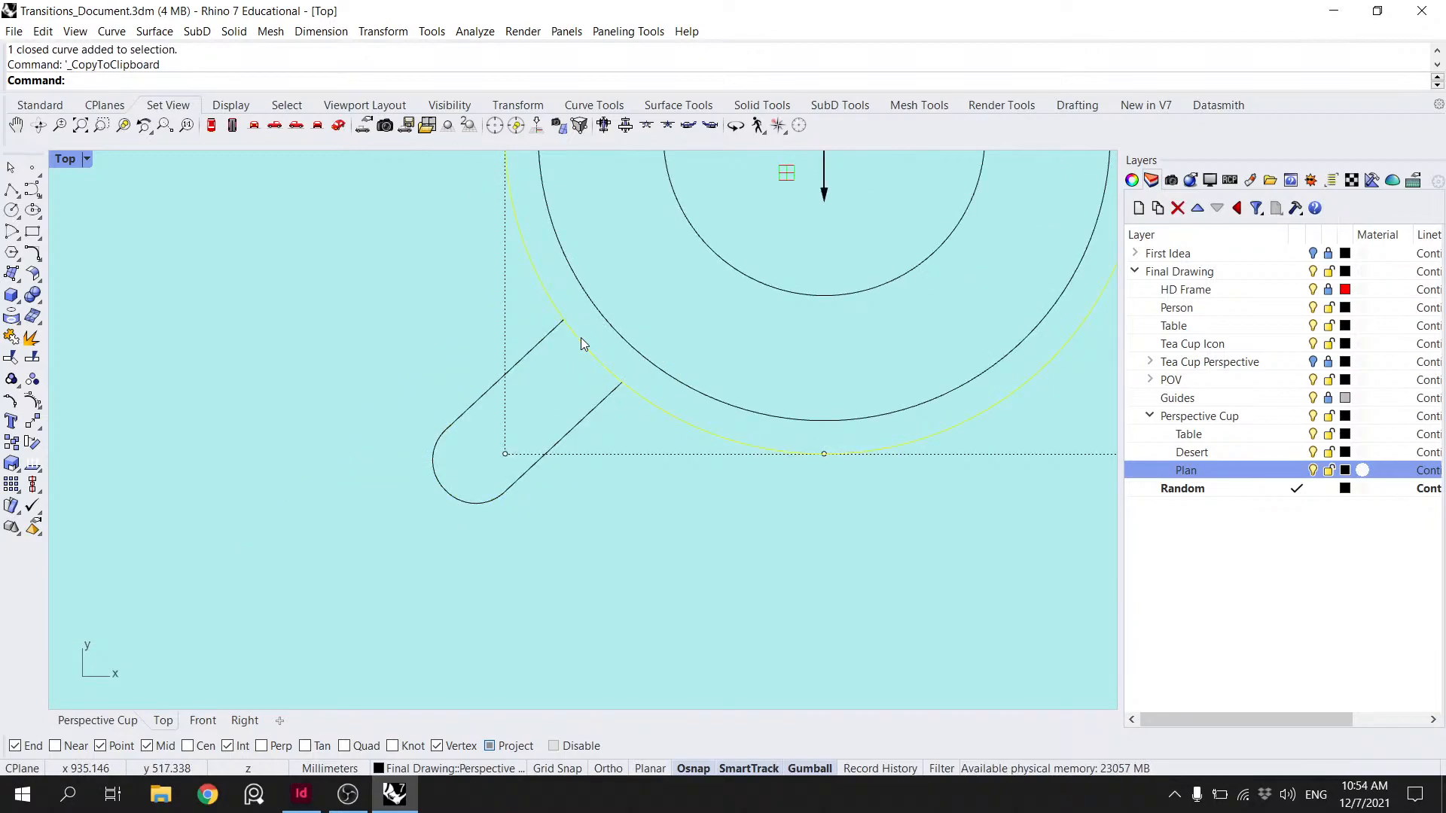
pyautogui.hotkey('ctrl', 'v')
pyautogui.write('split')
pyautogui.press('Return')
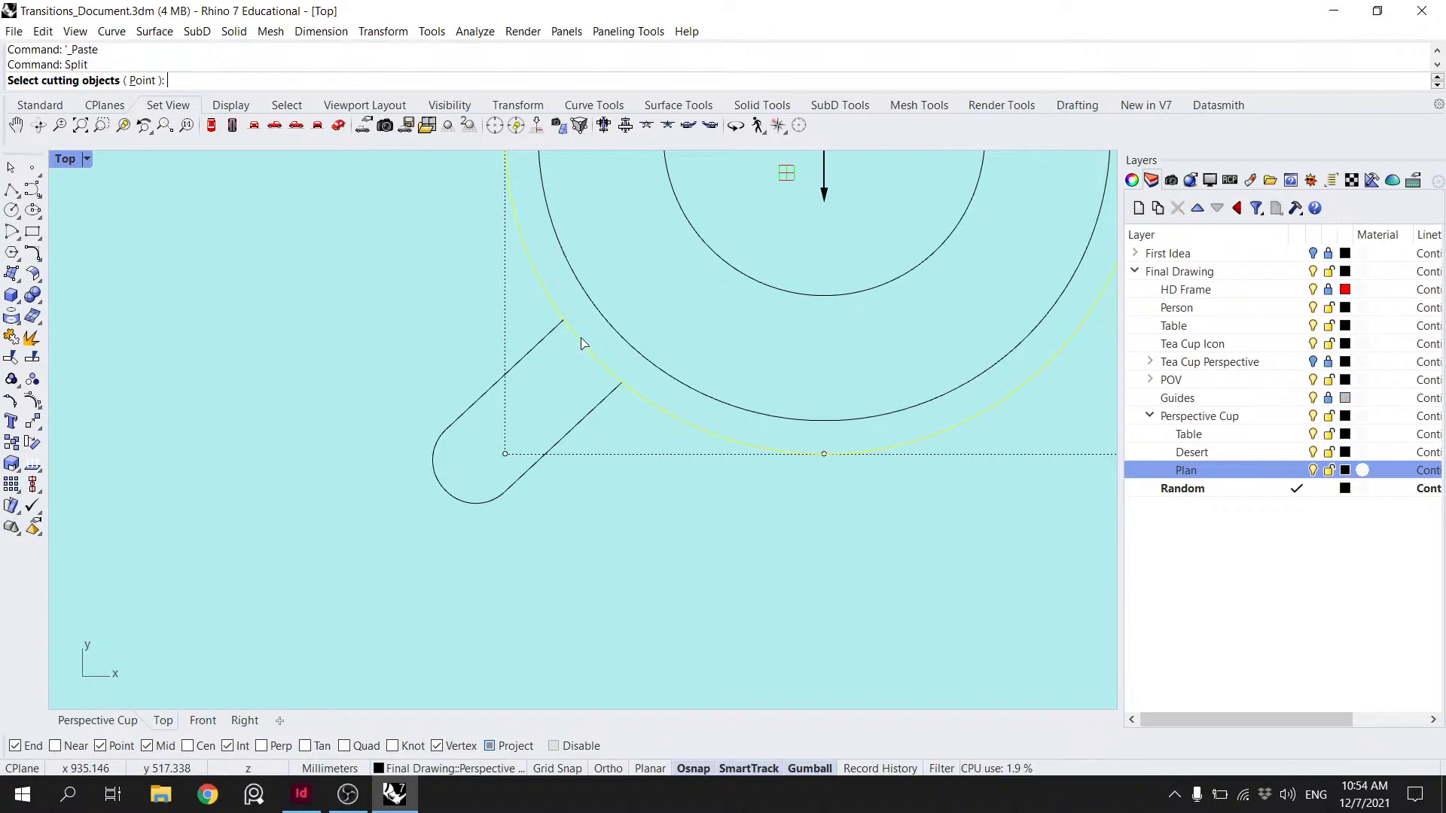
pyautogui.click(539, 342)
pyautogui.press('Return')
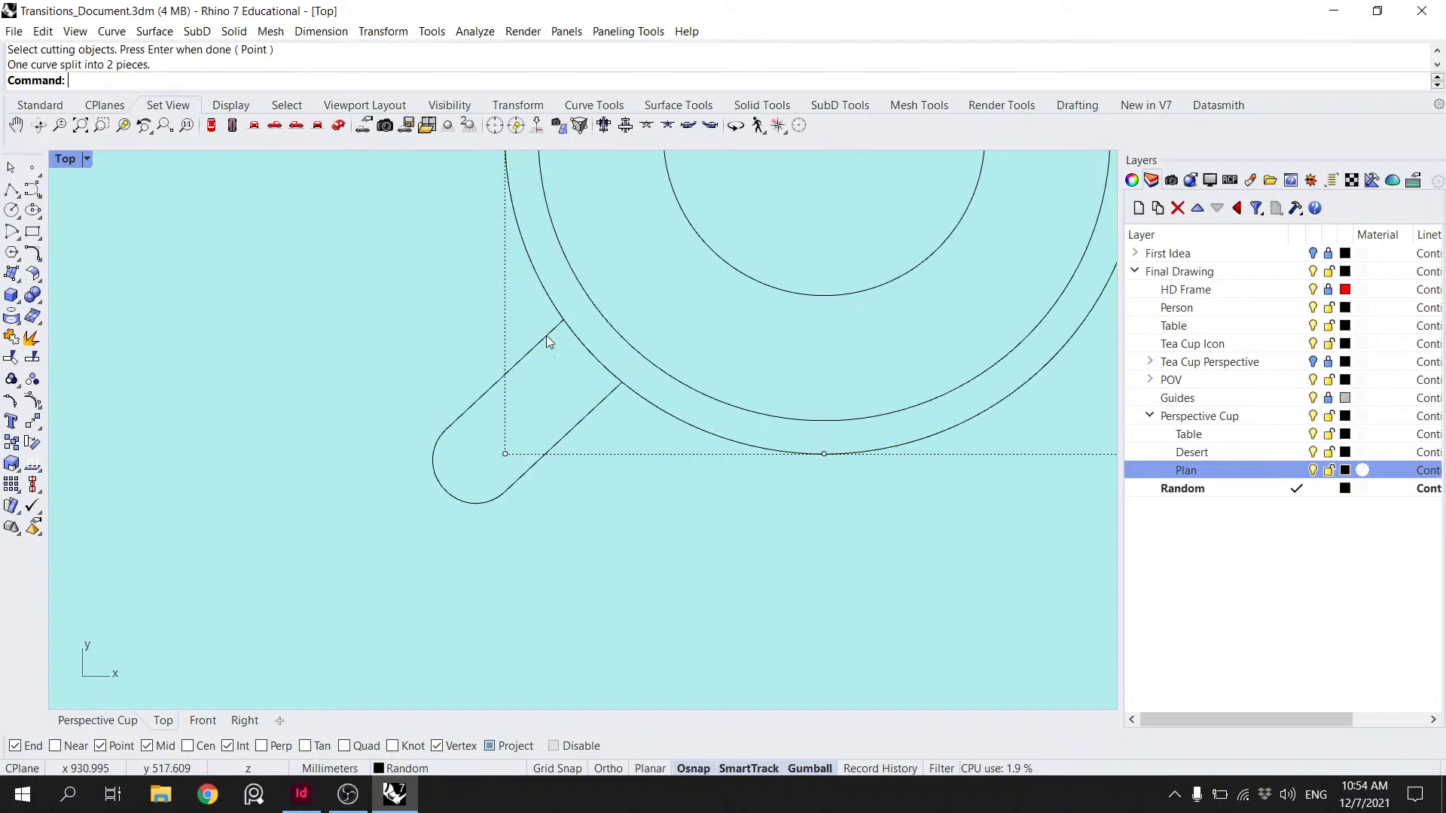
# - Delete the long arc of the split copy and join the short arc to the handle curve as a closed outline
pyautogui.click(566, 316)
pyautogui.click(616, 339)
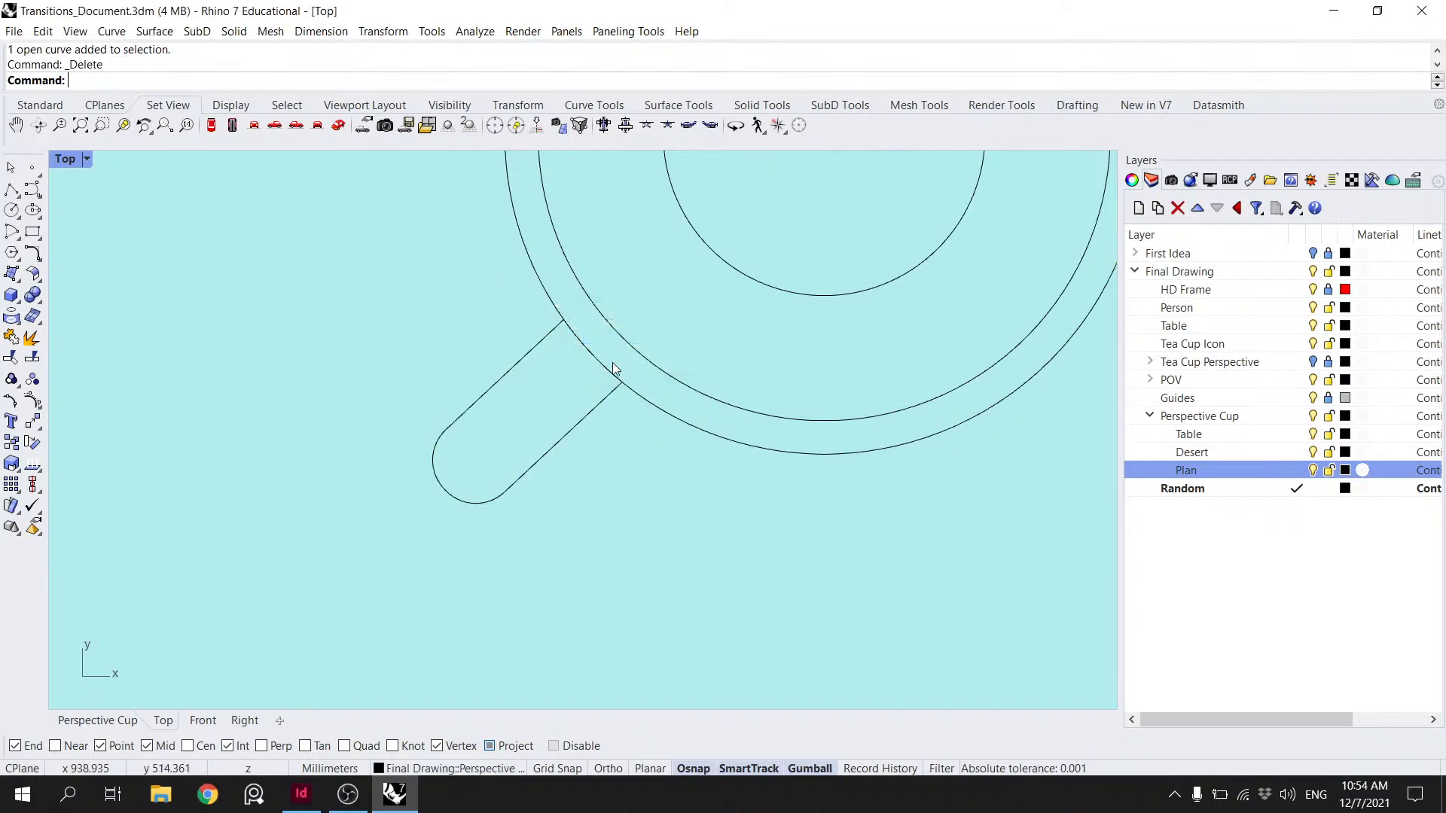
pyautogui.click(598, 369)
pyautogui.click(632, 411)
pyautogui.write('j')
pyautogui.press('Return')
# - Switch to Grasshopper and add the plan cup's closed handle outline to the curve collection feeding the red surface fill
pyautogui.keyDown('shift'); pyautogui.click(700, 424); pyautogui.keyUp('shift')
pyautogui.scroll(-8, 690, 400)
pyautogui.moveTo(710, 368); pyautogui.dragTo(653, 442, button='right')
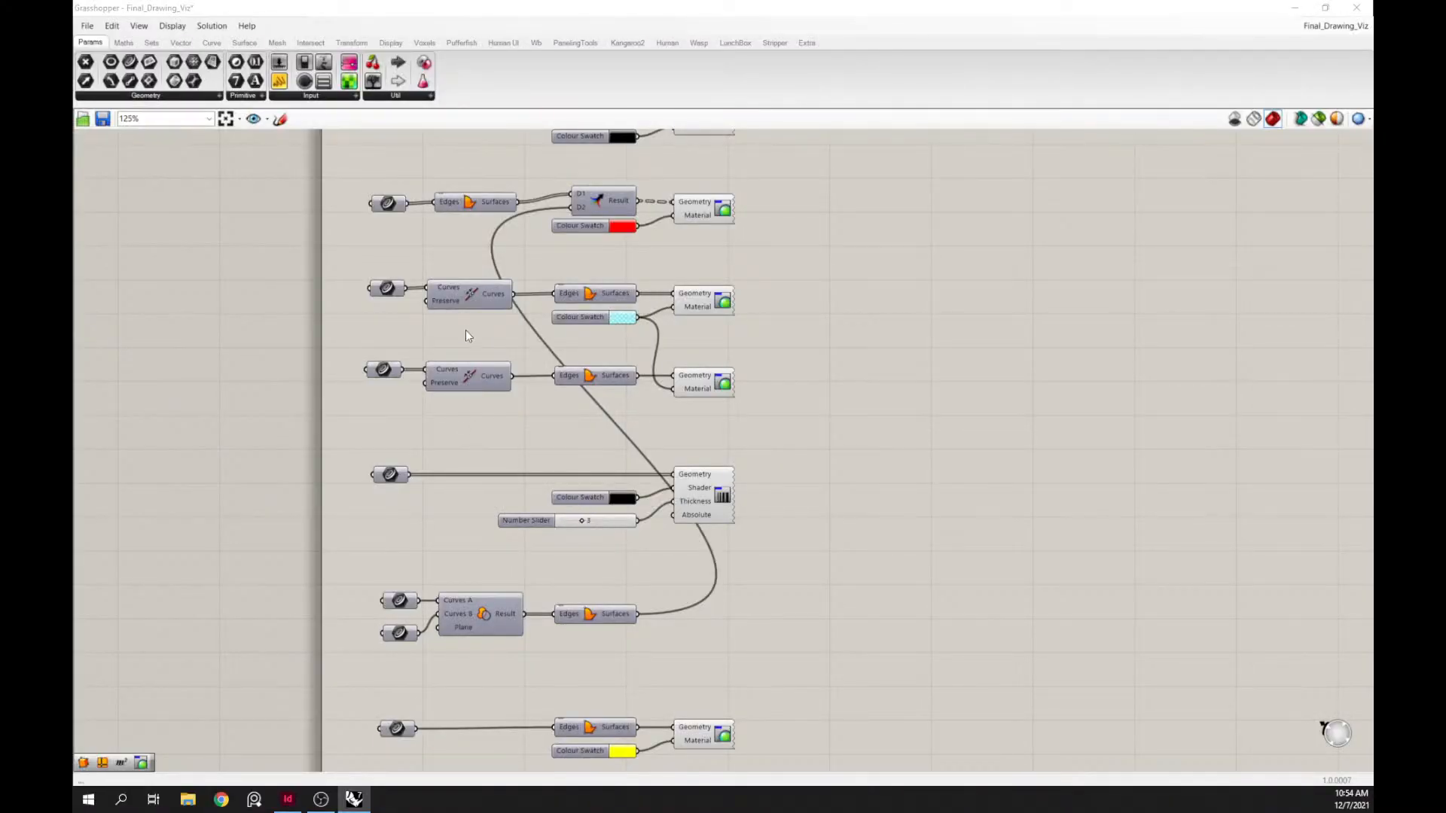
pyautogui.rightClick(426, 277)
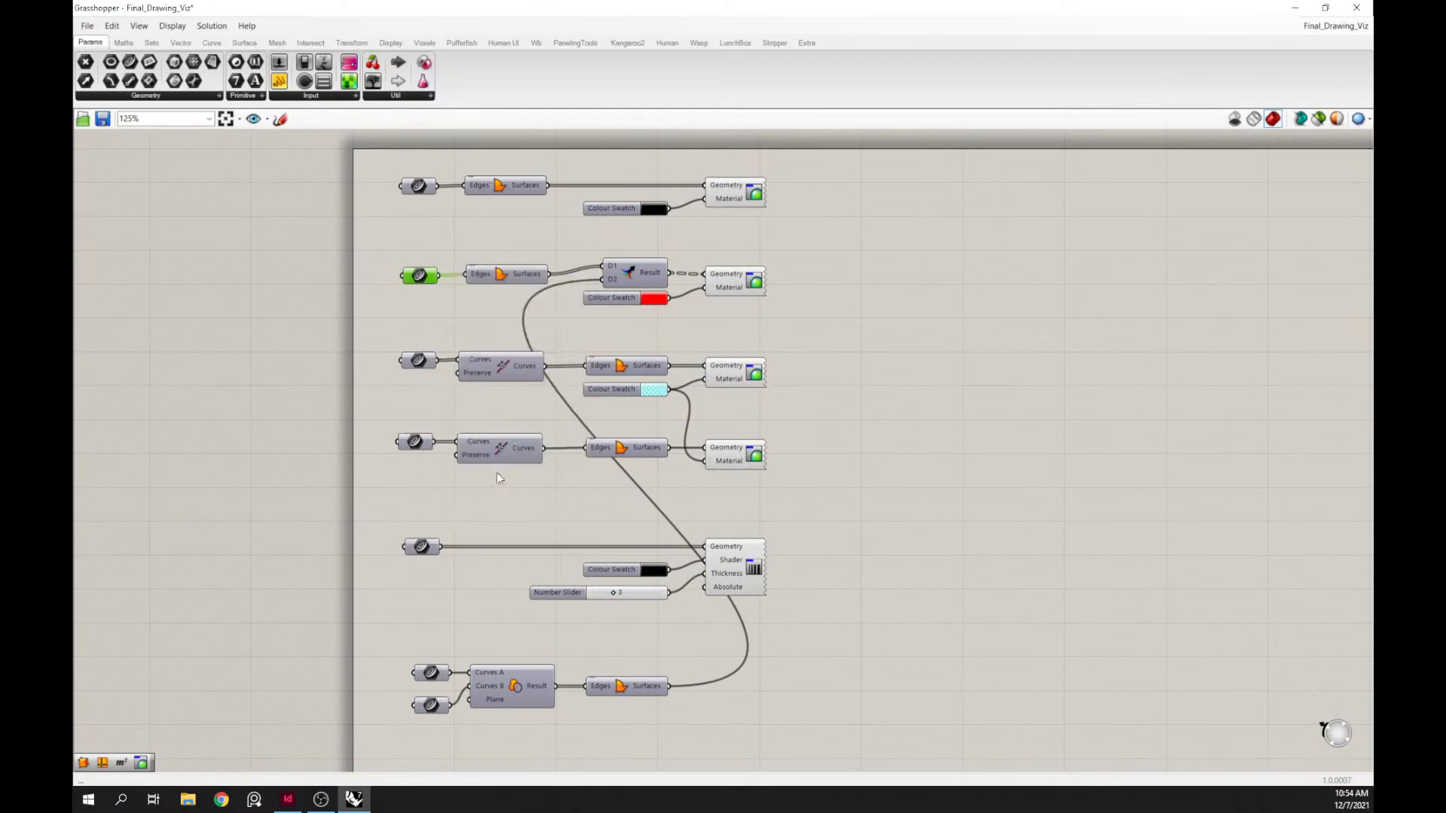
pyautogui.click(497, 474)
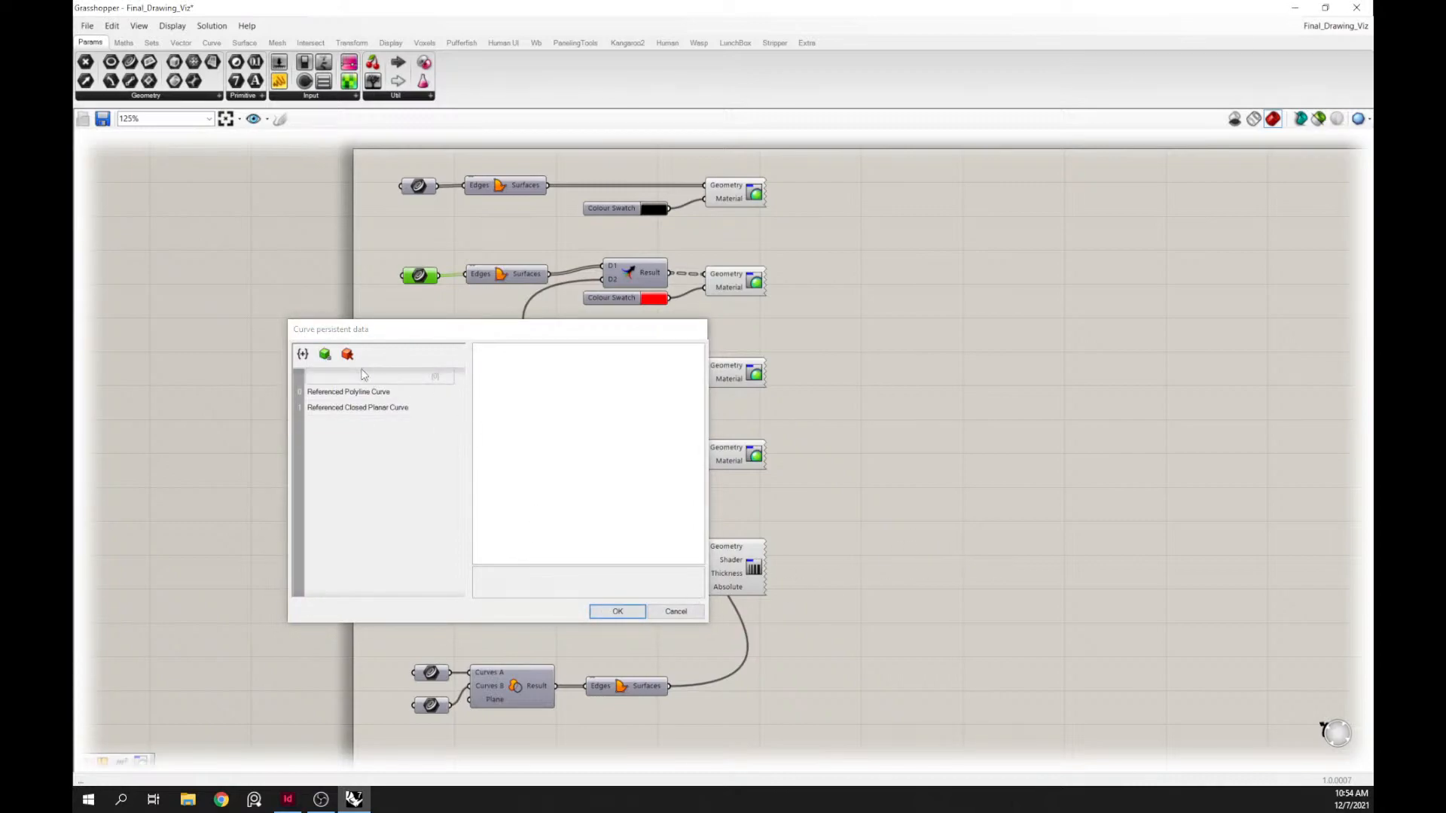
pyautogui.click(325, 354)
pyautogui.click(566, 503)
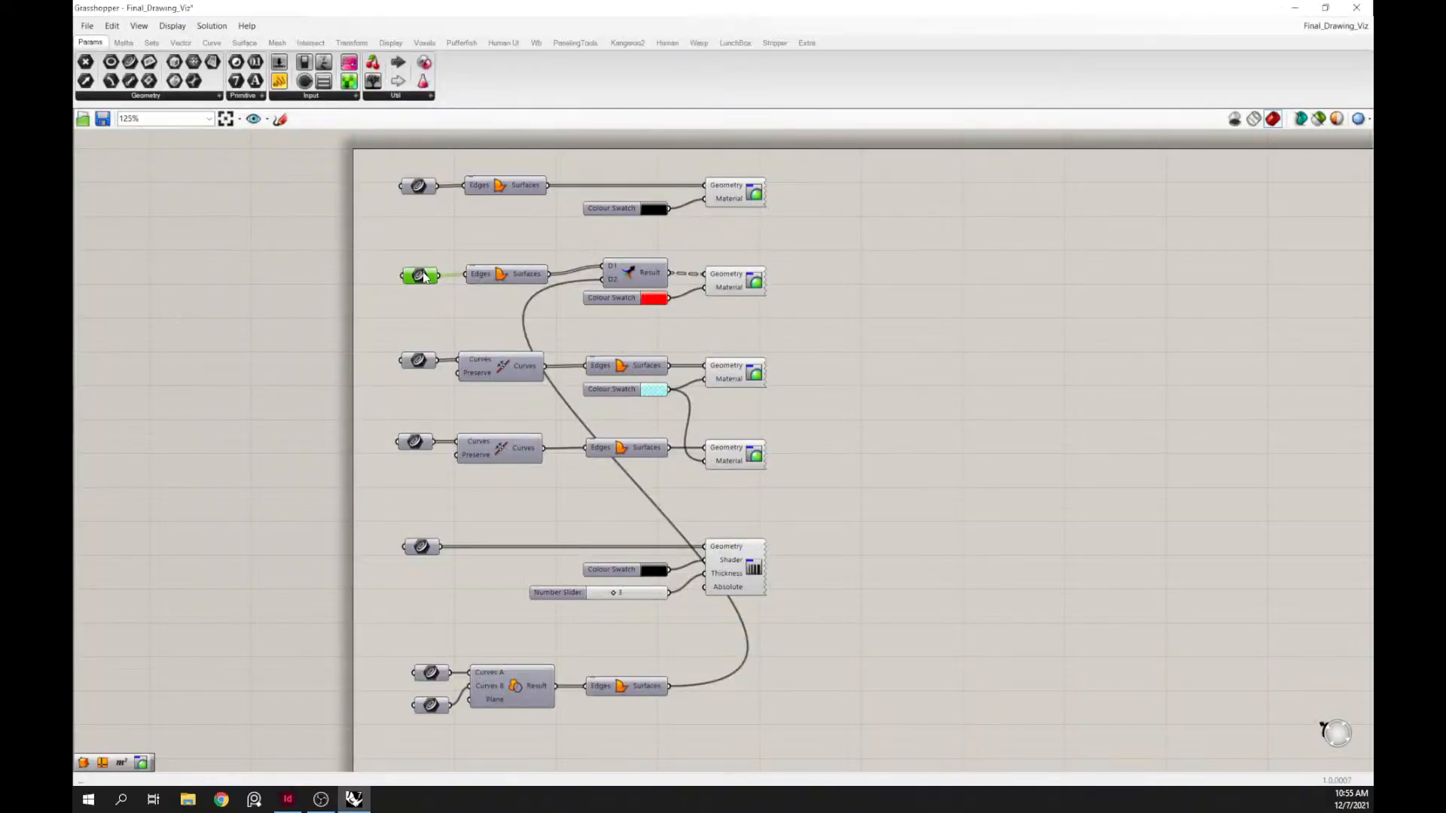
# - Remove the two null curves from the curve collection of the red fill
pyautogui.rightClick(425, 277)
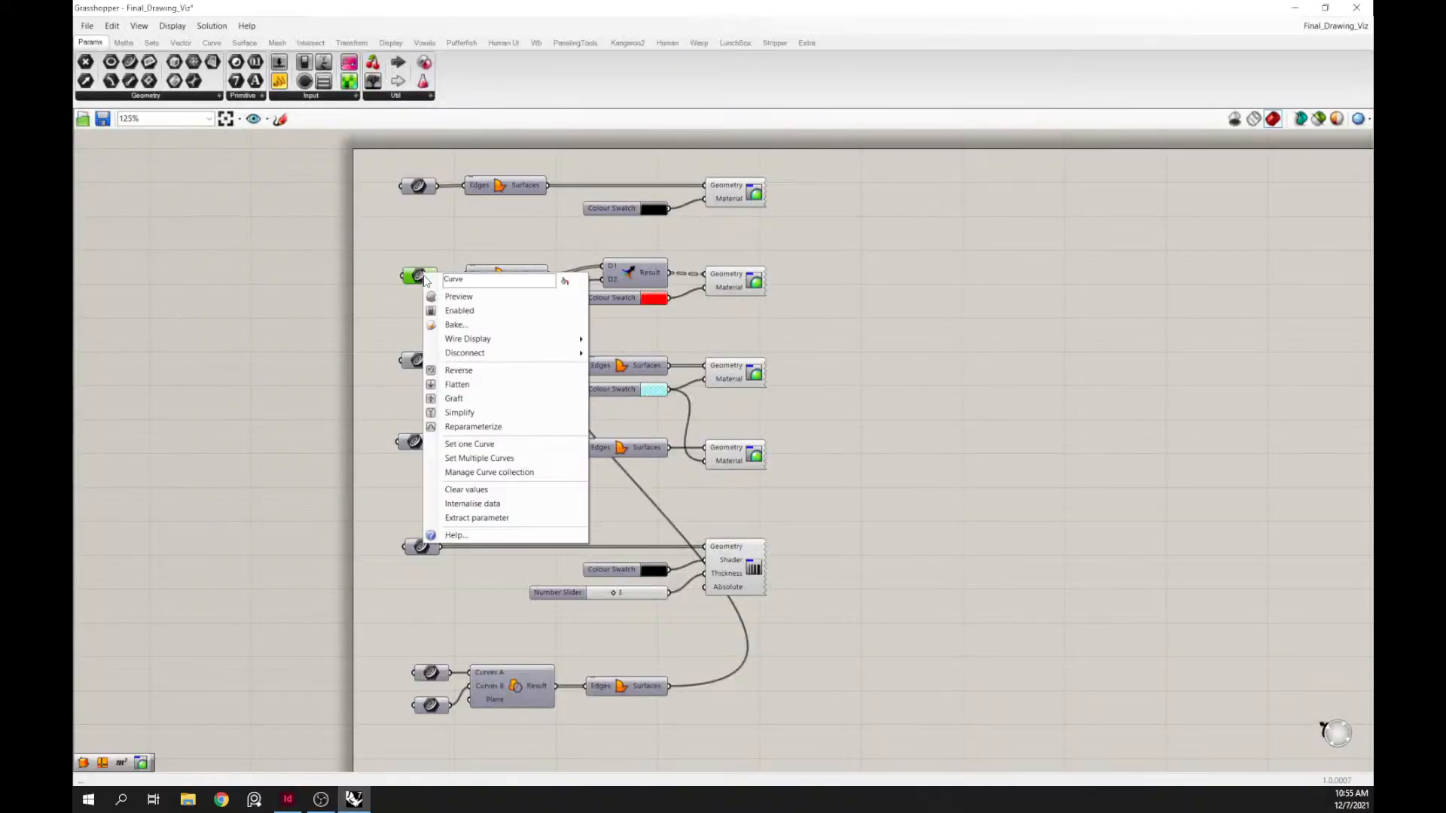
pyautogui.click(498, 475)
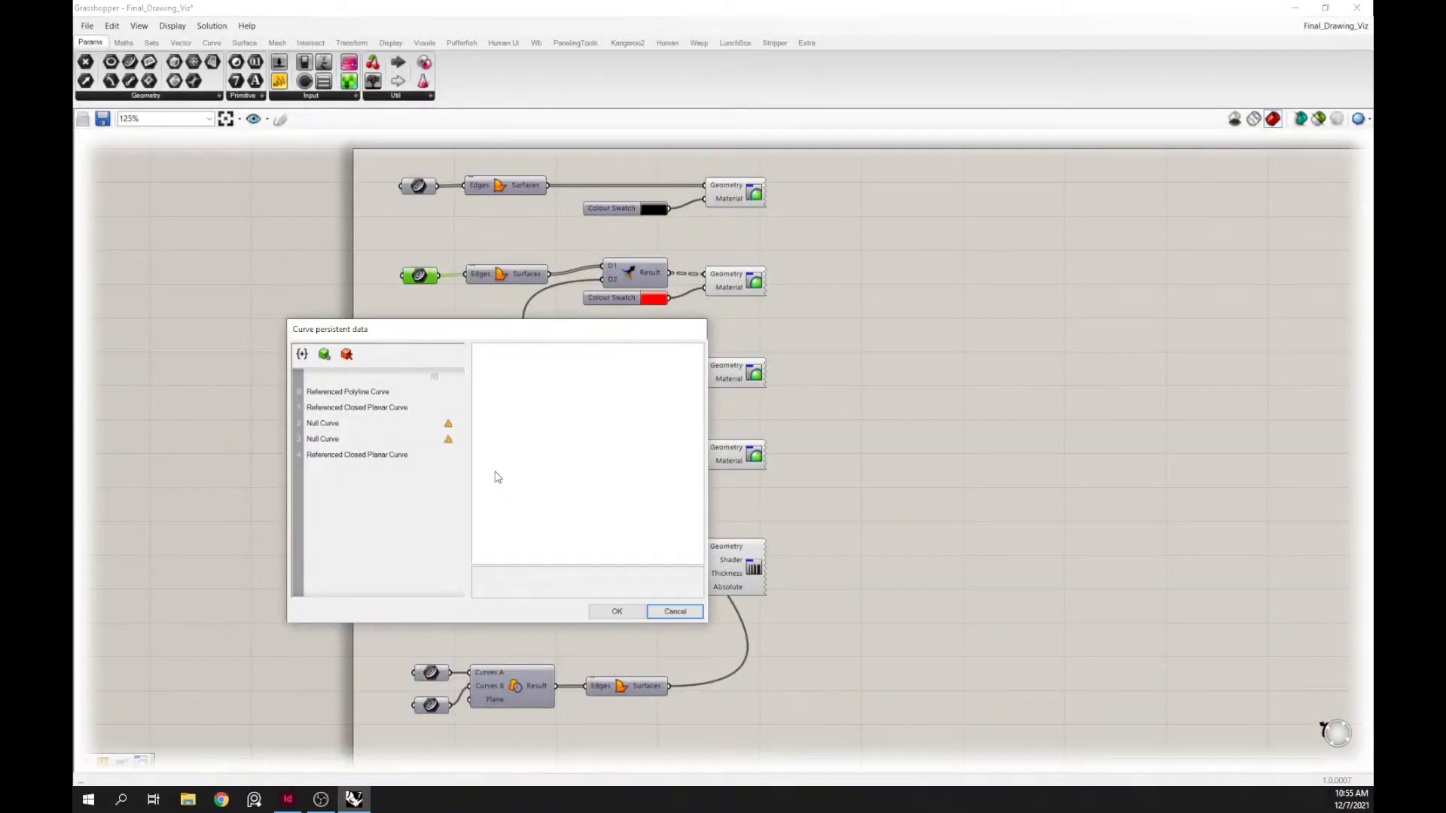
pyautogui.click(375, 438)
pyautogui.click(347, 354)
pyautogui.click(341, 423)
pyautogui.click(346, 354)
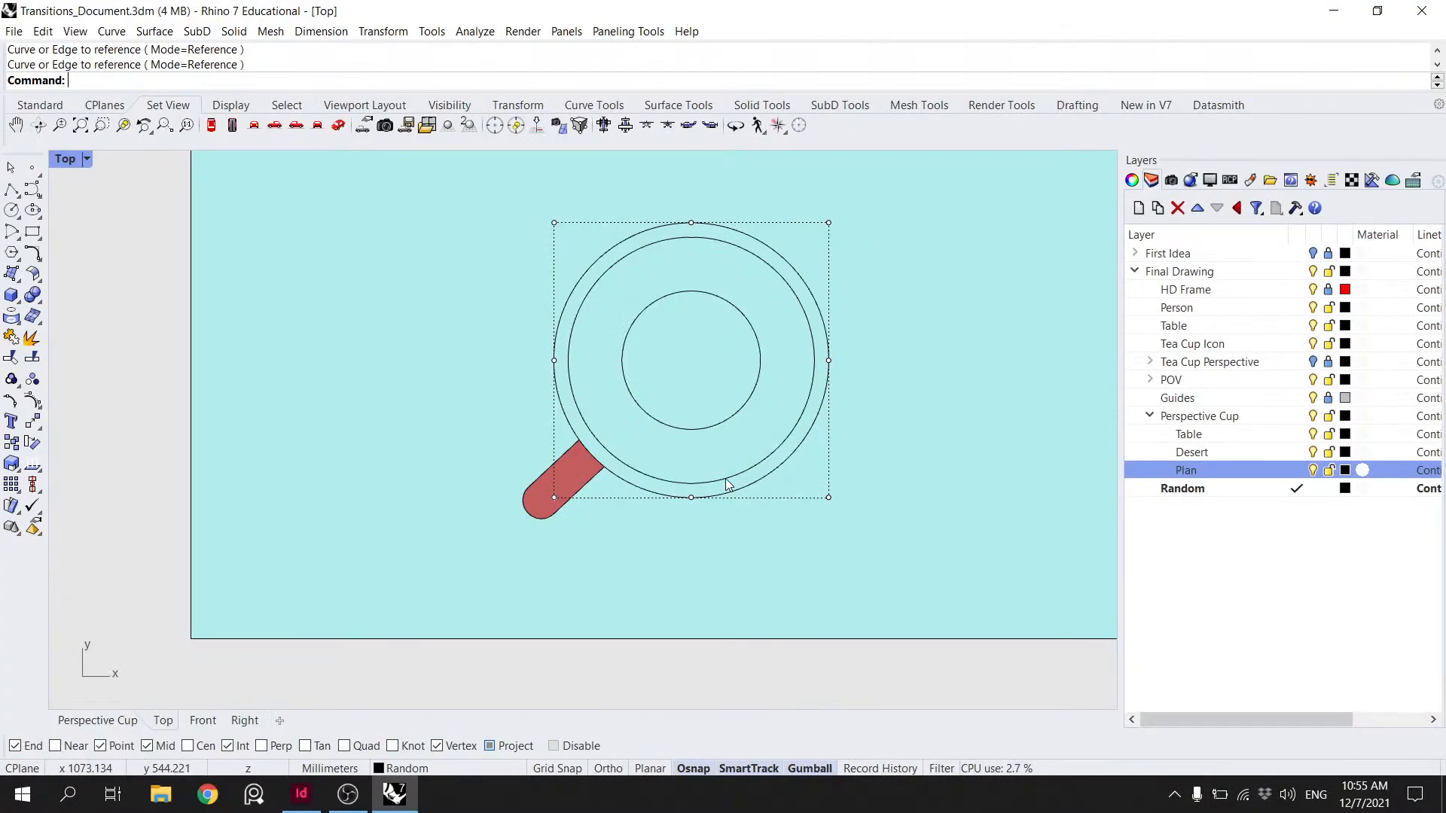
# - Add the plan cup's outer circle to the red fill's curve collection
pyautogui.click(746, 486)
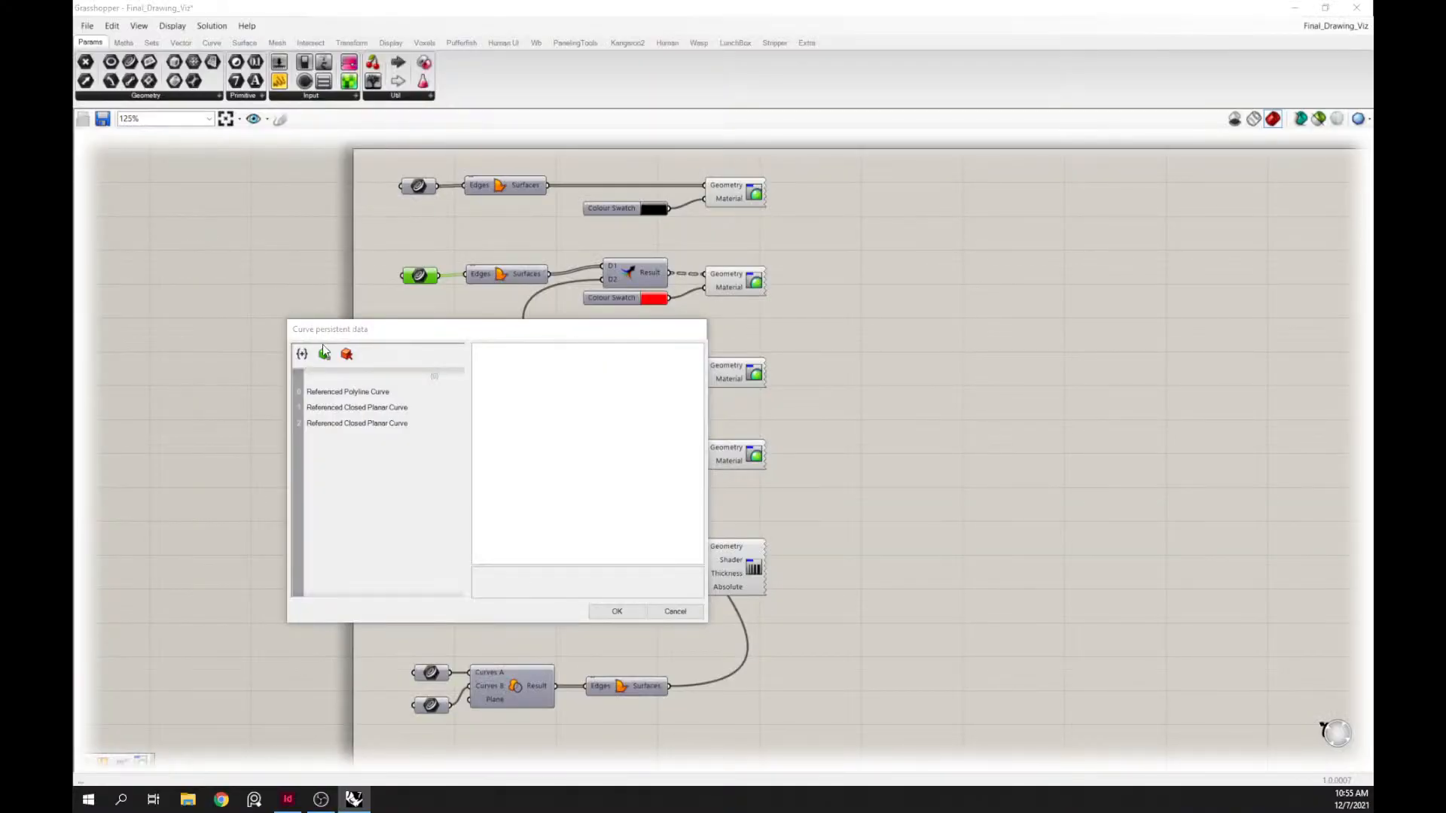
pyautogui.click(324, 354)
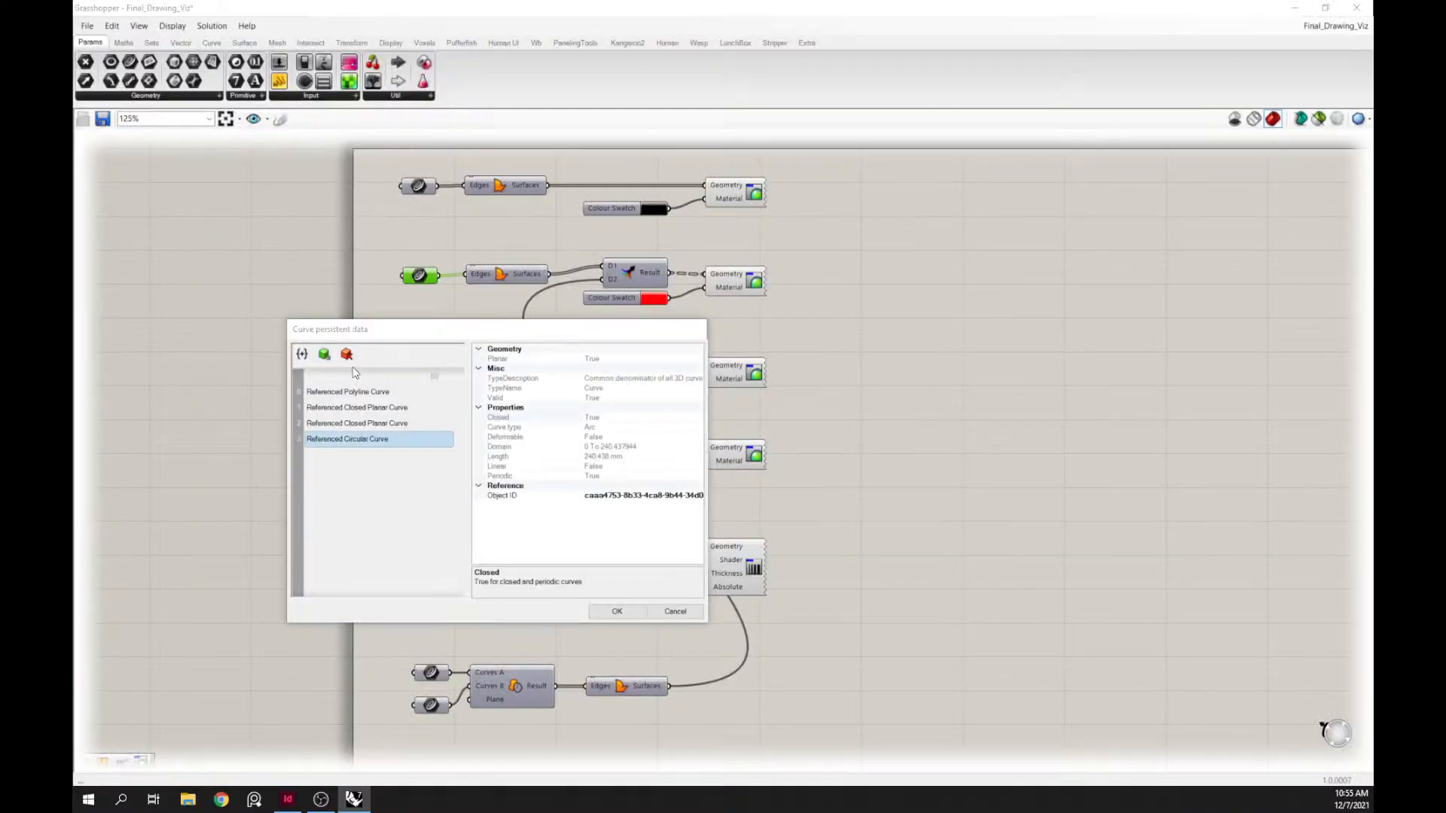
pyautogui.click(616, 612)
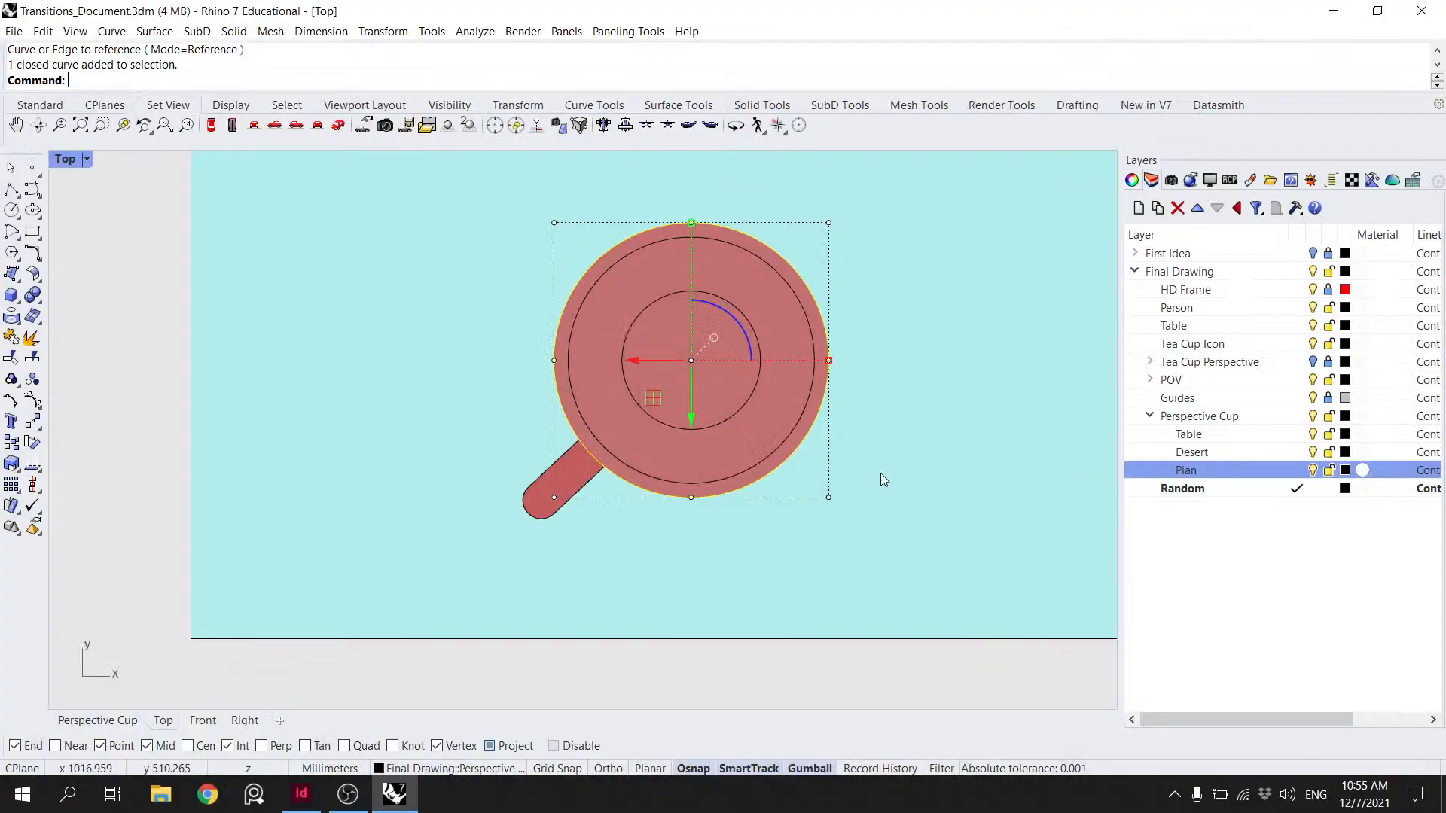
# - Delete the duplicate closed outline stacked on the desert frame's cup in Rhino
pyautogui.scroll(-5, 879, 473)
pyautogui.moveTo(812, 344); pyautogui.dragTo(669, 354, button='right')
pyautogui.scroll(-2, 667, 355)
pyautogui.scroll(2, 667, 355)
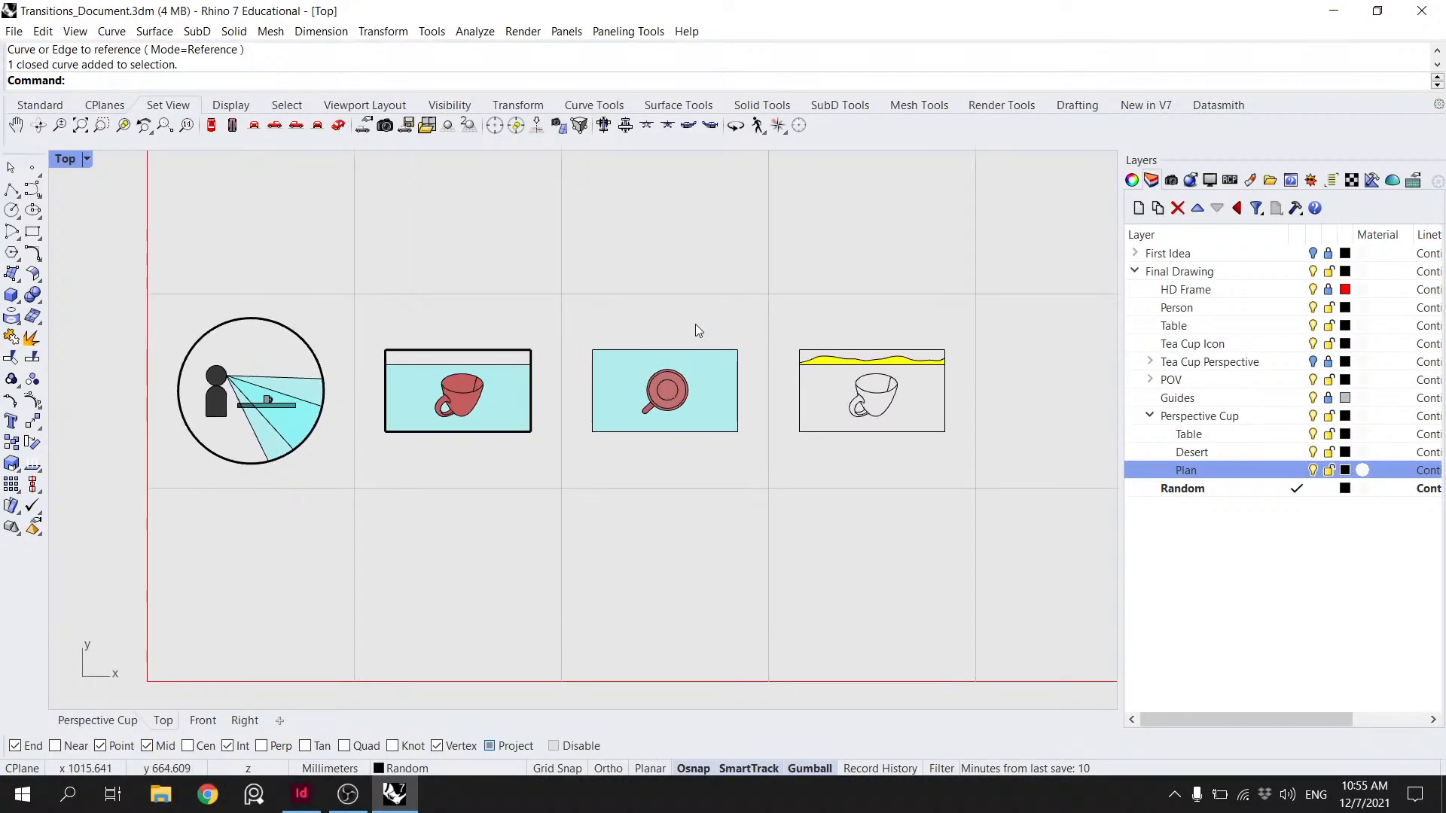
pyautogui.scroll(3, 896, 418)
pyautogui.click(873, 417)
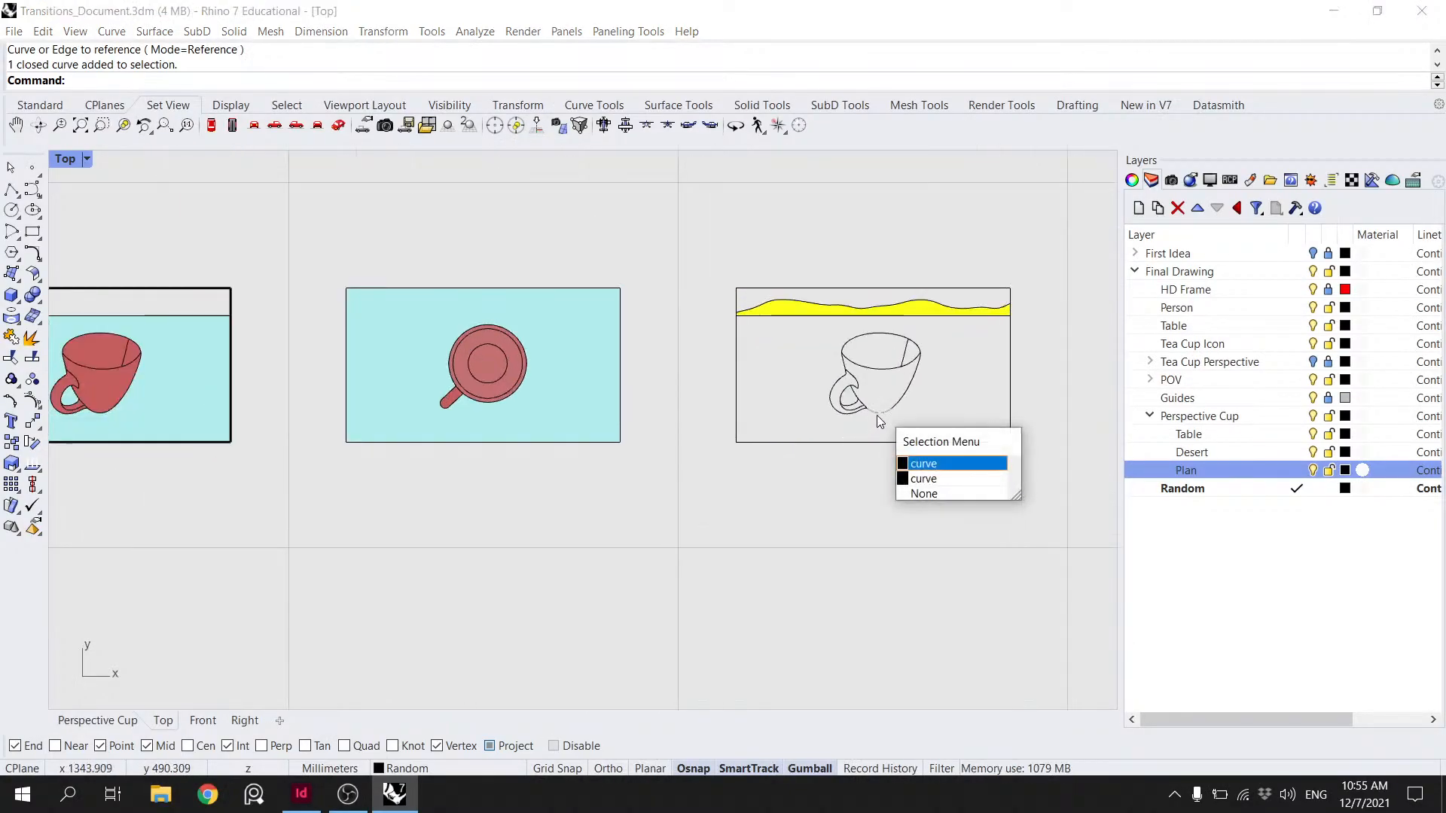
pyautogui.click(922, 464)
pyautogui.scroll(2, 877, 396)
pyautogui.press('Delete')
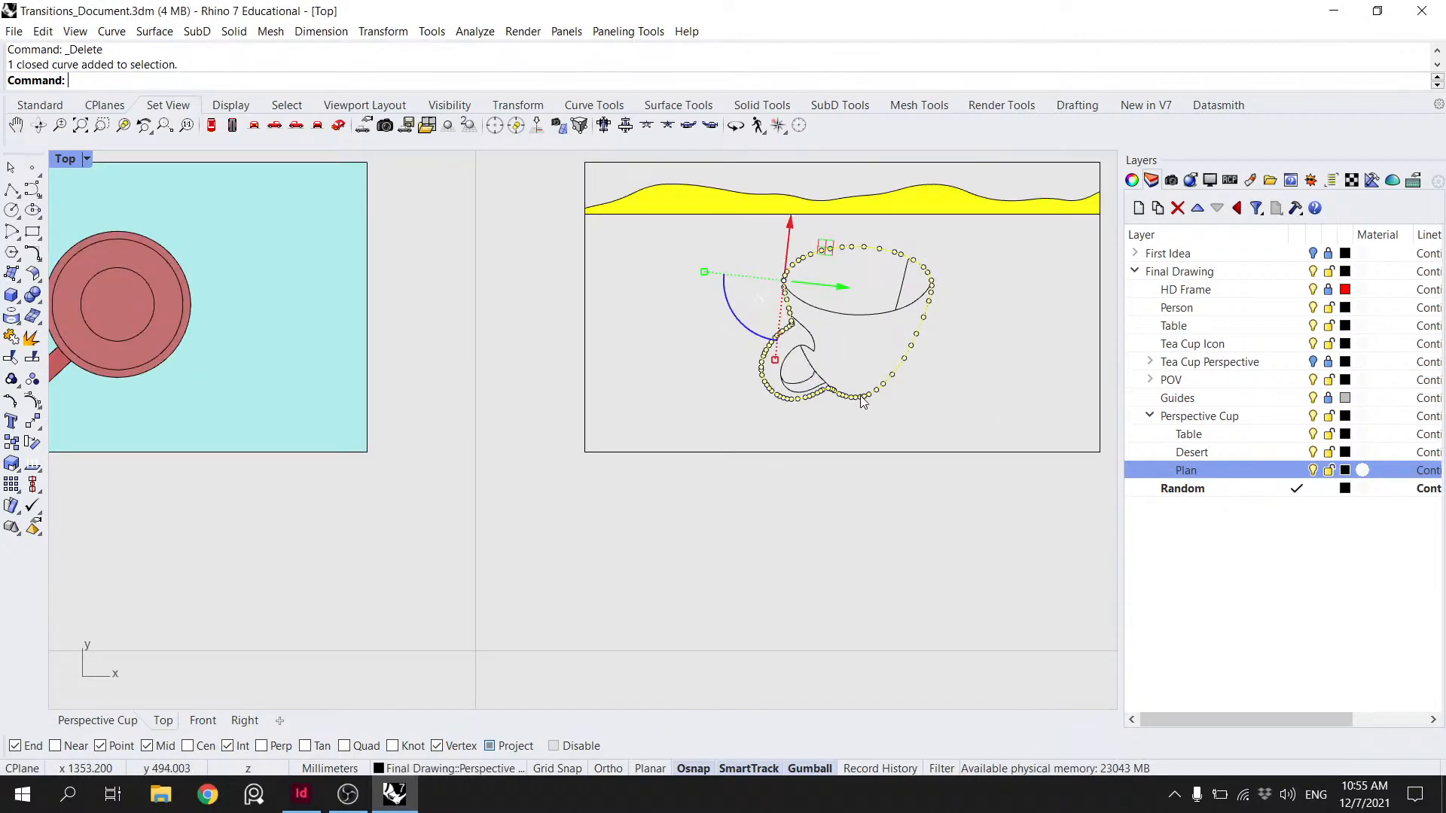
# - Delete the duplicate outline stacked on the table frame's cup
pyautogui.moveTo(237, 360); pyautogui.dragTo(977, 349, button='right')
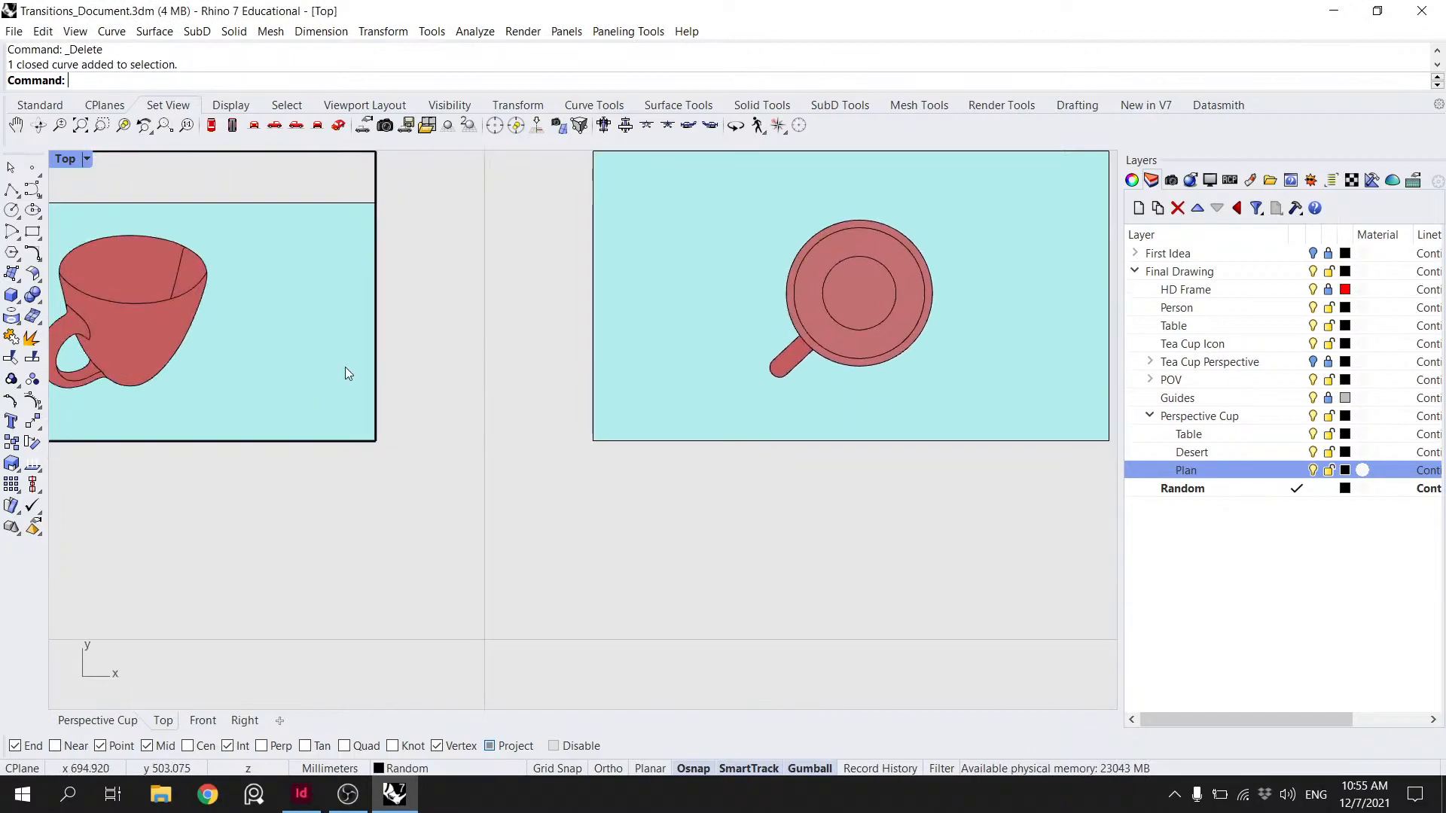
pyautogui.click(142, 385)
pyautogui.click(200, 449)
pyautogui.press('Delete')
# - Examine the desert cup's outer outline and handle-opening curves by selecting them
pyautogui.scroll(-2, 465, 388)
pyautogui.moveTo(1107, 381); pyautogui.dragTo(819, 376, button='right')
pyautogui.scroll(2, 819, 376)
pyautogui.click(802, 363)
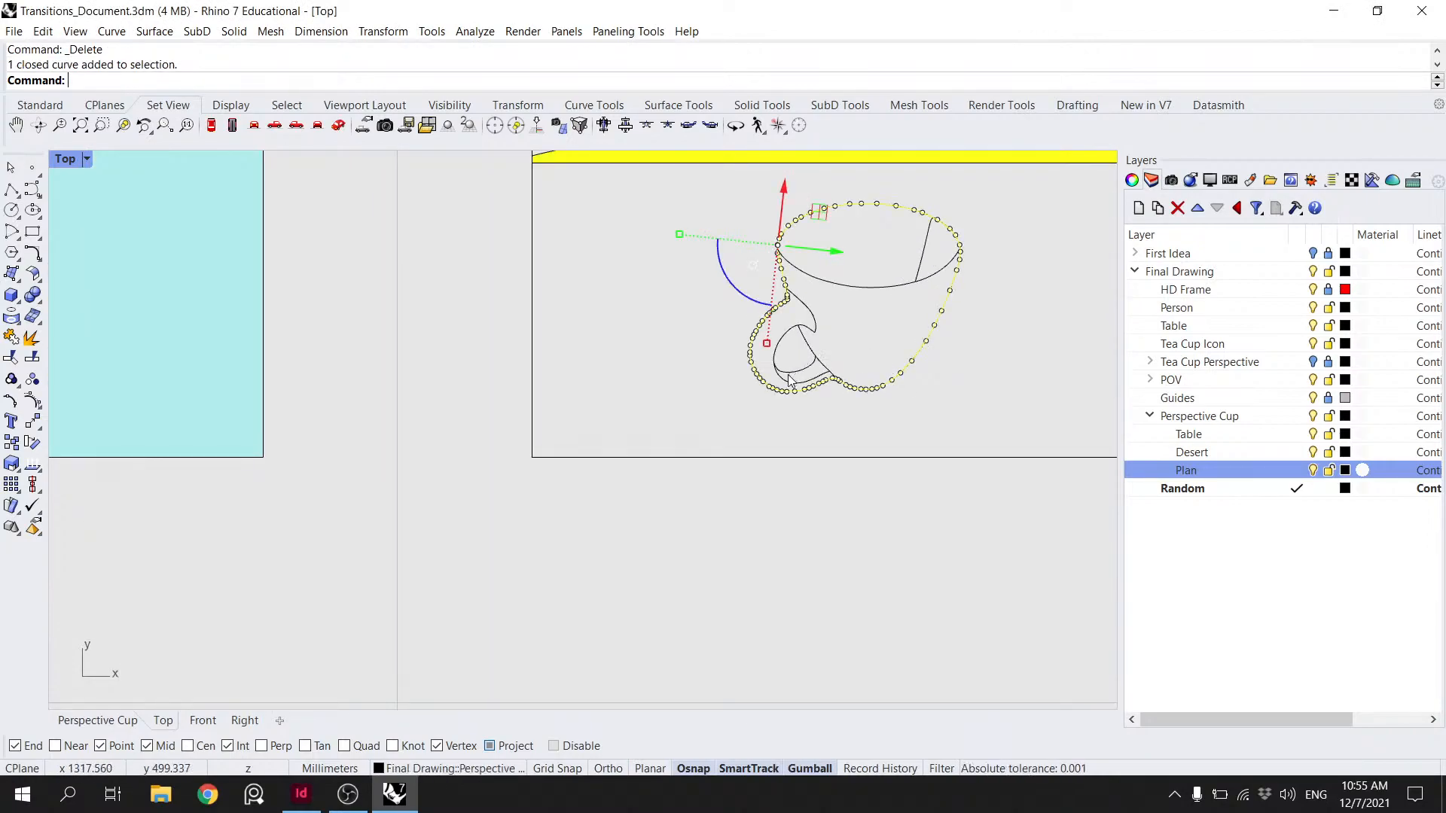
pyautogui.keyDown('shift'); pyautogui.click(789, 380); pyautogui.keyUp('shift')
pyautogui.click(780, 360)
pyautogui.keyDown('shift'); pyautogui.click(868, 389); pyautogui.keyUp('shift')
pyautogui.scroll(-3, 871, 397)
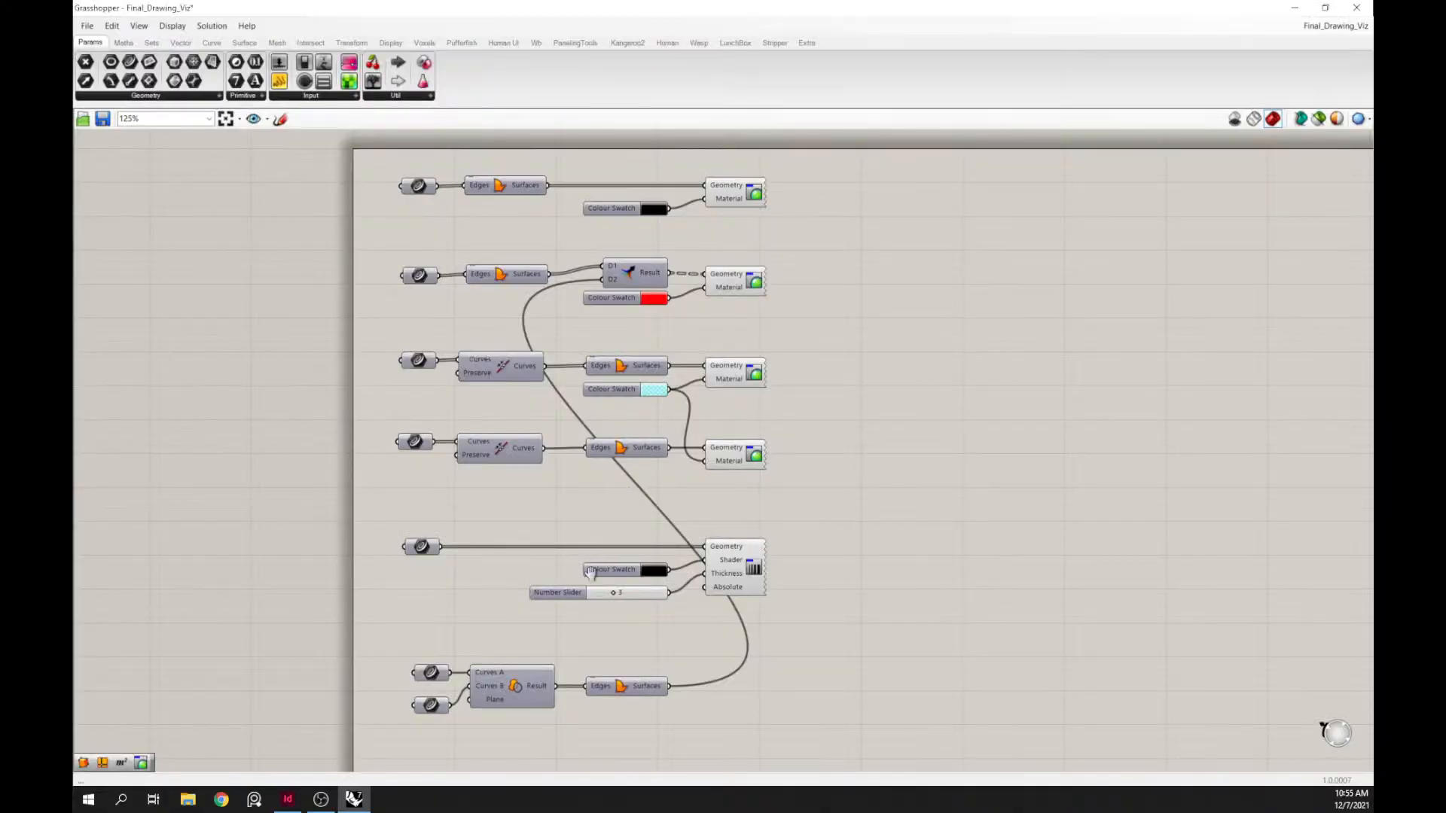
# - Move the yellow fill components in Grasshopper further down to make space below the region difference components
pyautogui.scroll(3, 558, 577)
pyautogui.moveTo(838, 719); pyautogui.dragTo(493, 619)
pyautogui.moveTo(688, 648); pyautogui.dragTo(688, 739)
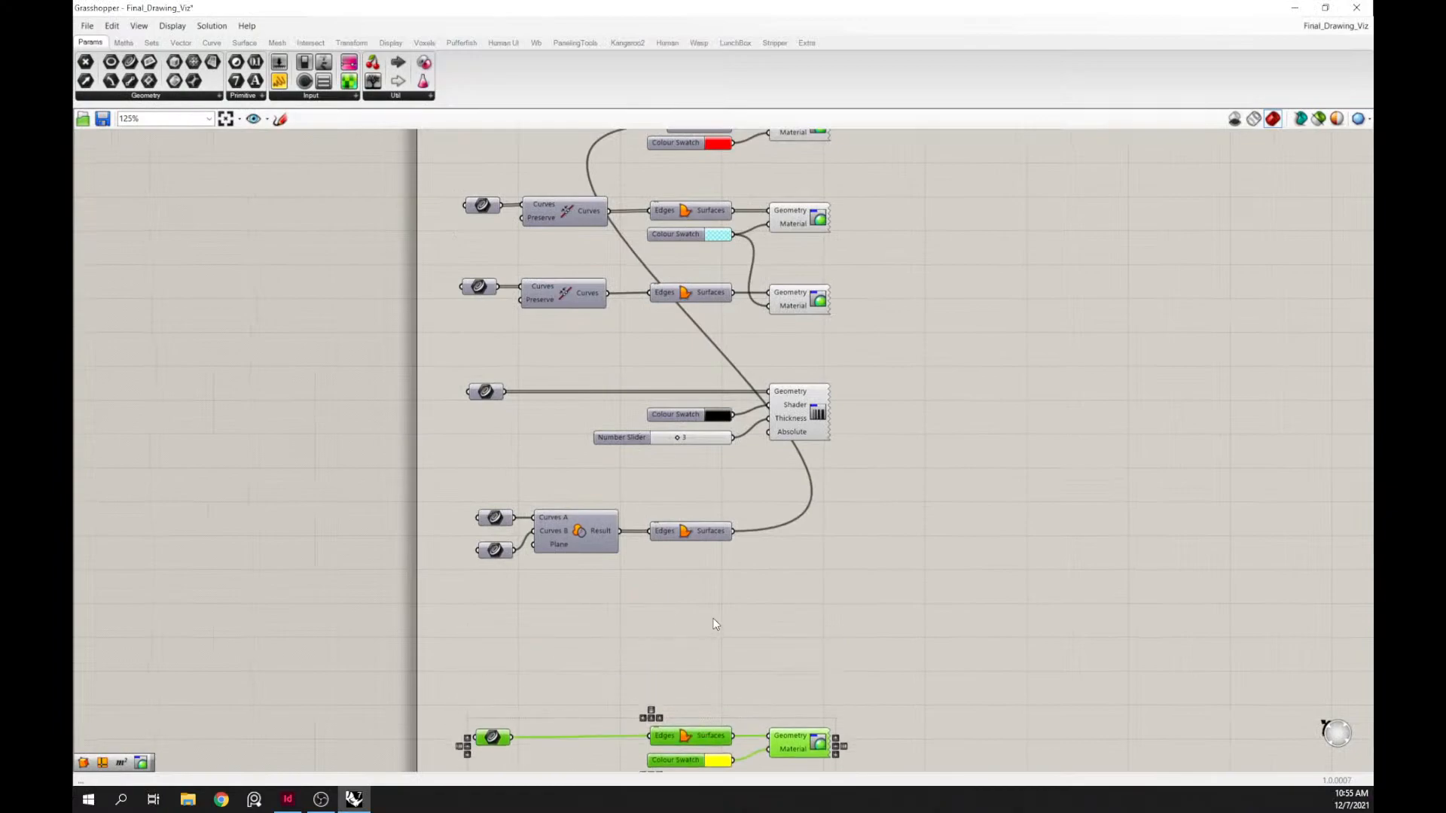
# - Insert a Merge component between the region difference and its boundary surfaces, and duplicate the region difference with its two curve parameters below
pyautogui.doubleClick(714, 625)
pyautogui.write('merge')
pyautogui.press('Return')
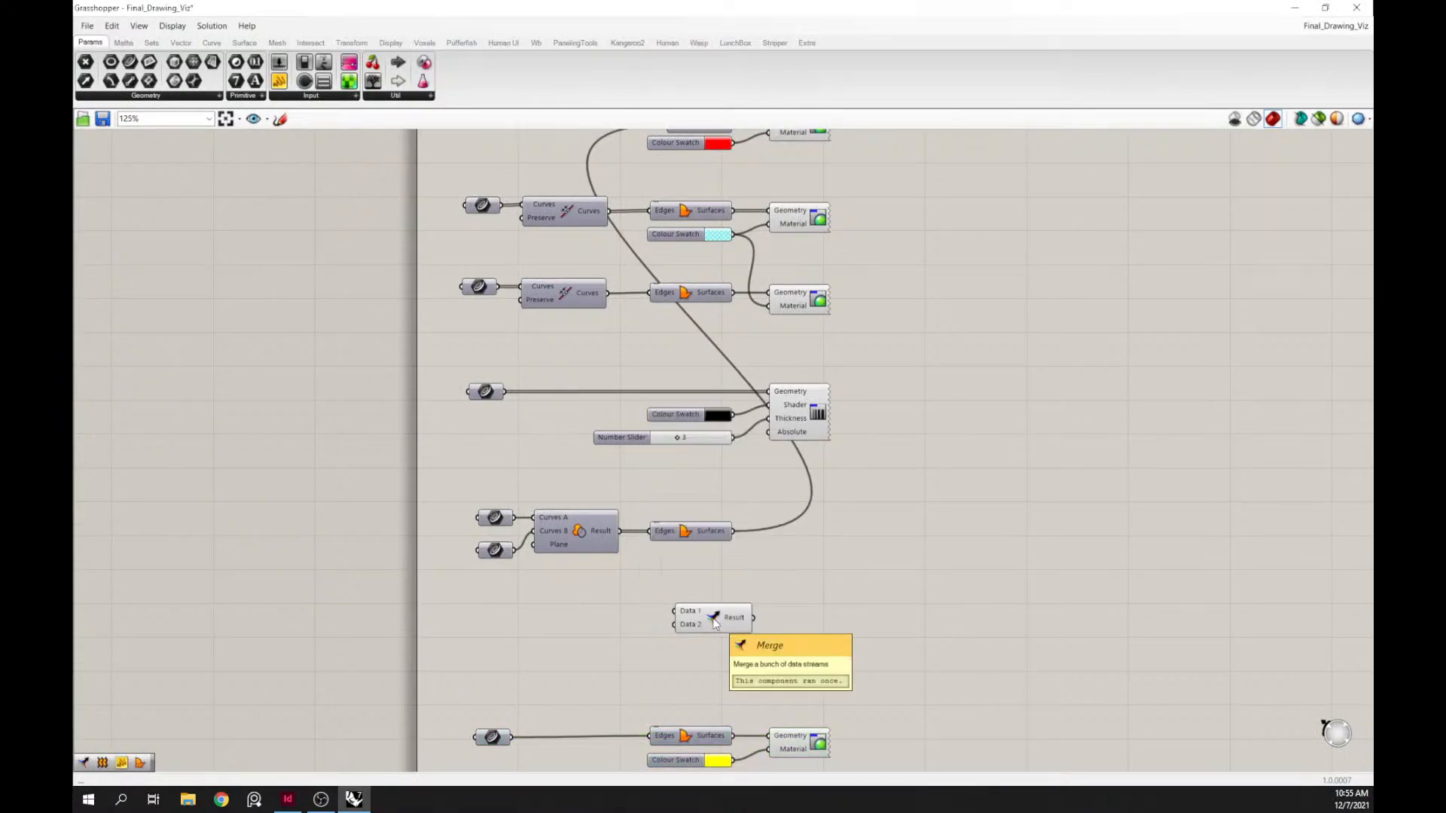
pyautogui.moveTo(685, 533); pyautogui.dragTo(802, 533)
pyautogui.click(720, 611)
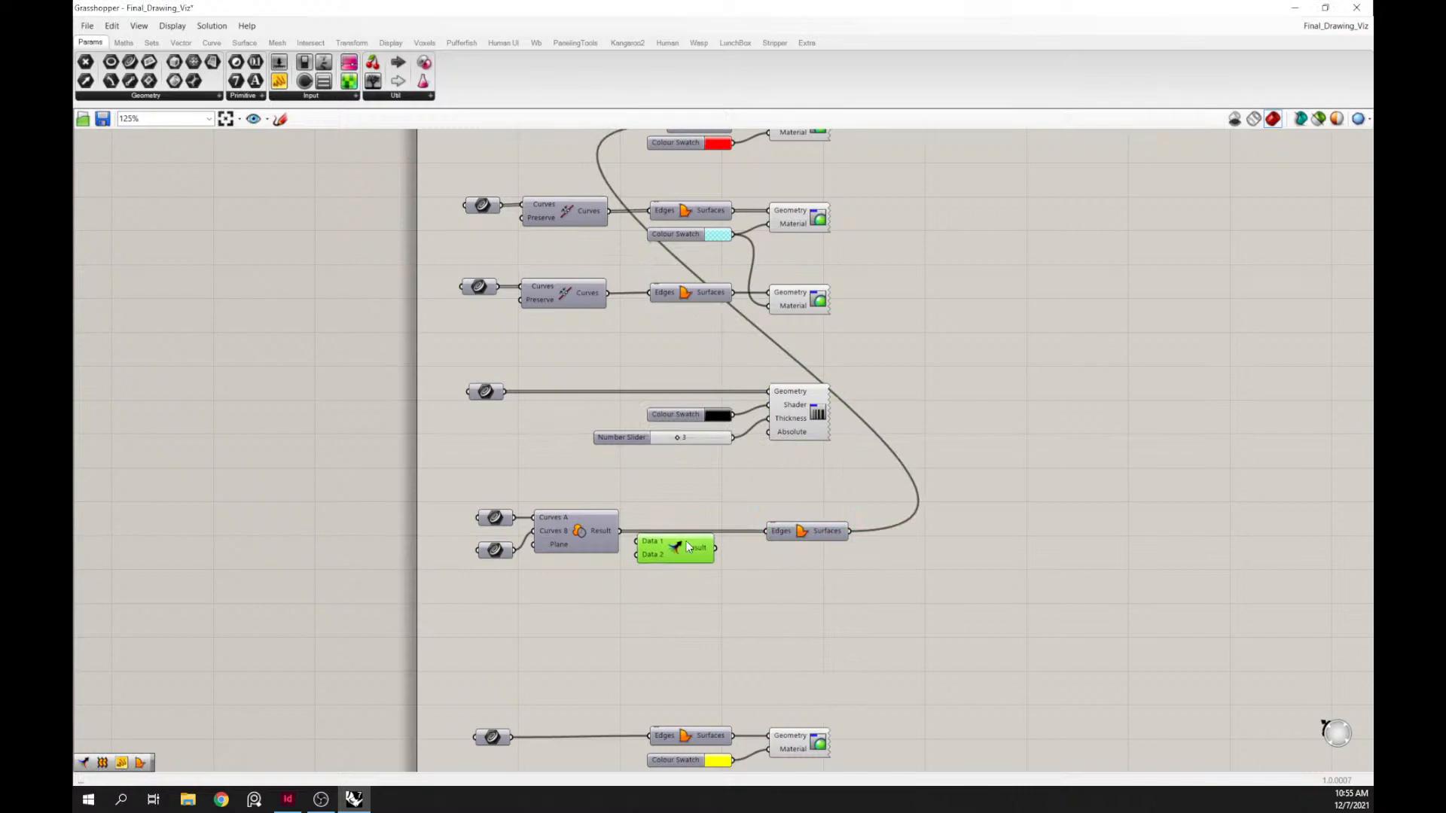
pyautogui.moveTo(662, 548); pyautogui.dragTo(545, 633)
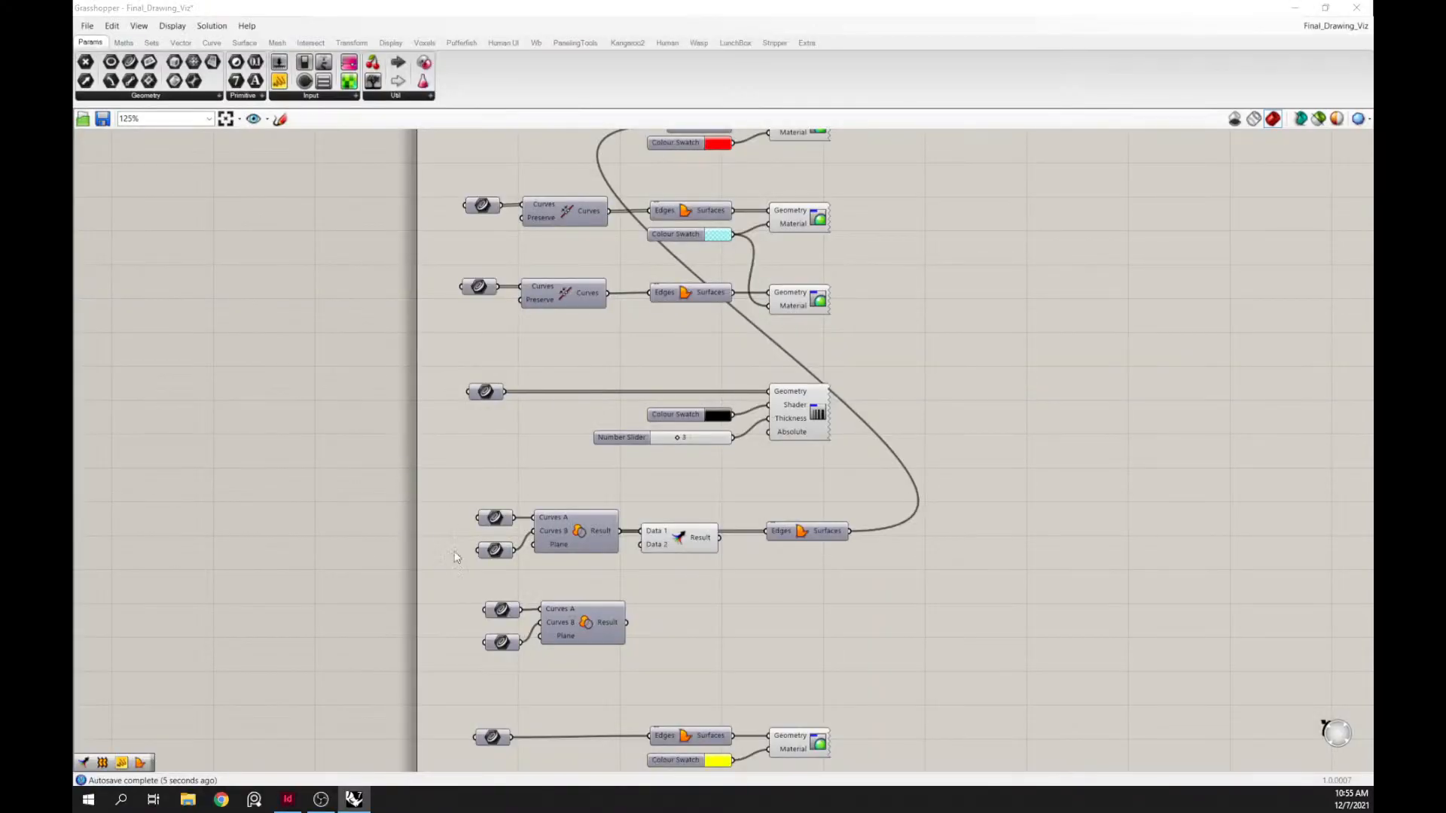
# - Reference the desert cup's outline and handle opening as the duplicate's A and B curves, and connect its result to the Merge
pyautogui.click(507, 616)
pyautogui.rightClick(512, 613)
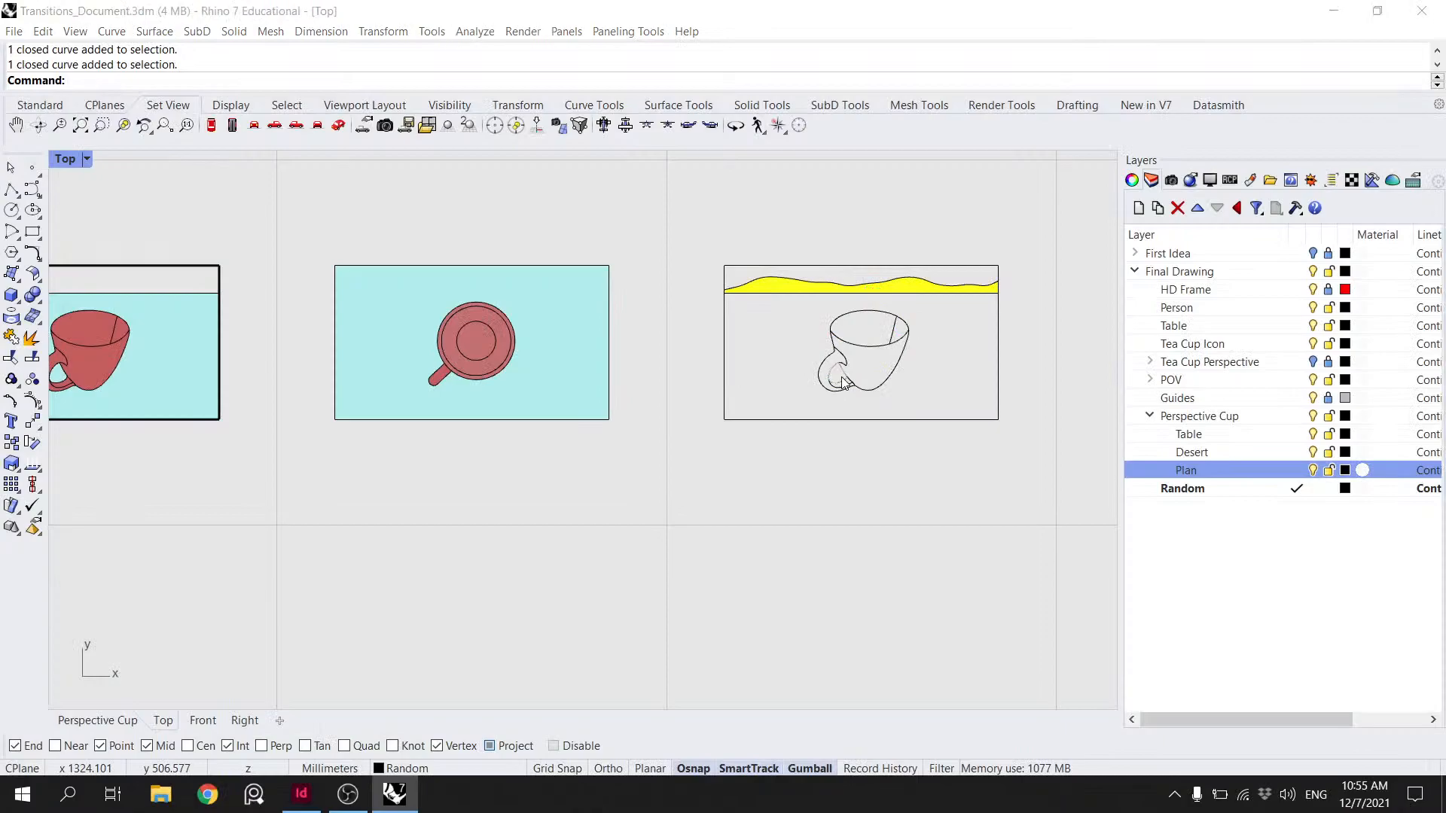
pyautogui.click(838, 393)
pyautogui.click(903, 424)
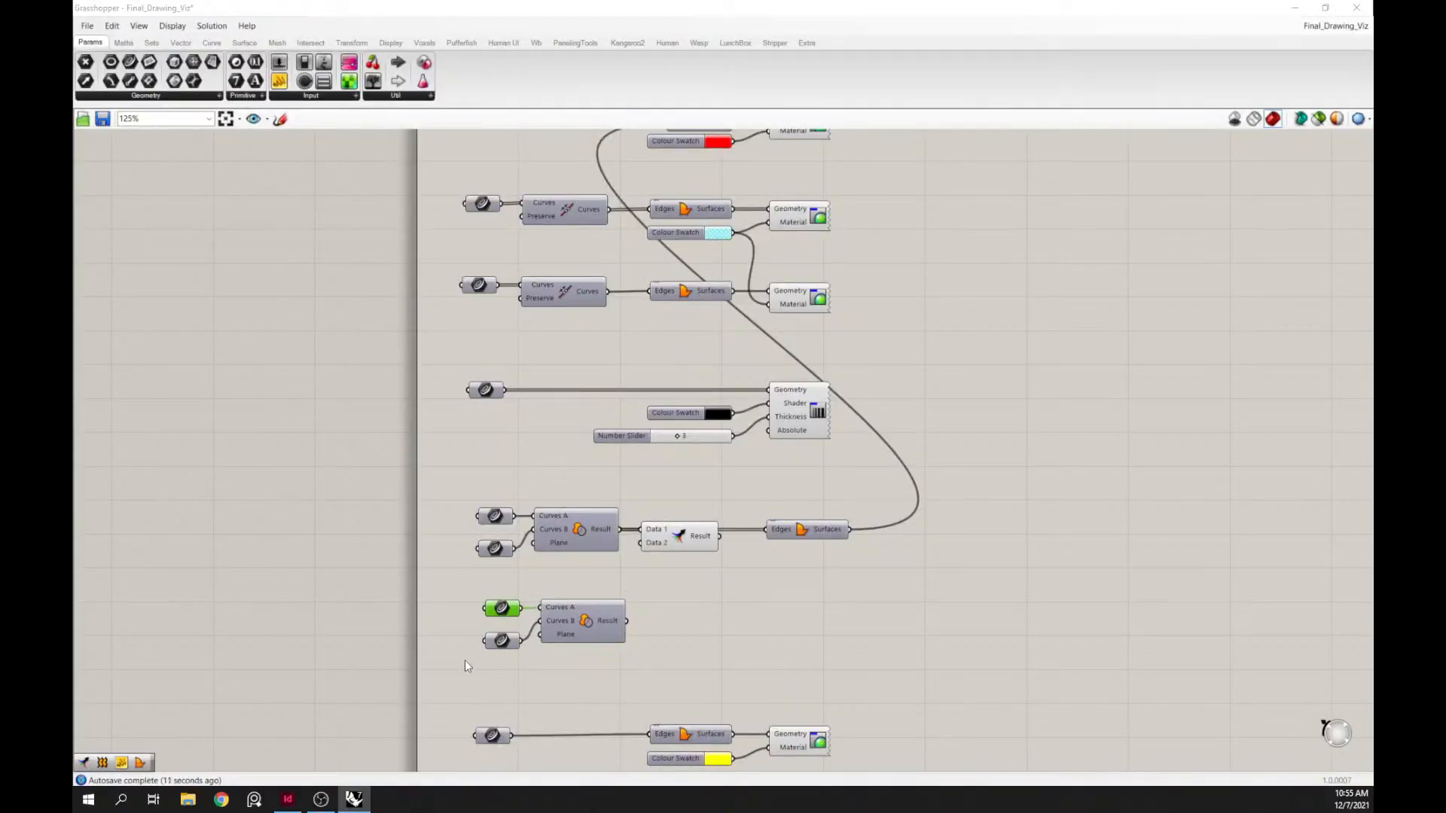
pyautogui.click(508, 639)
pyautogui.rightClick(509, 642)
pyautogui.click(542, 685)
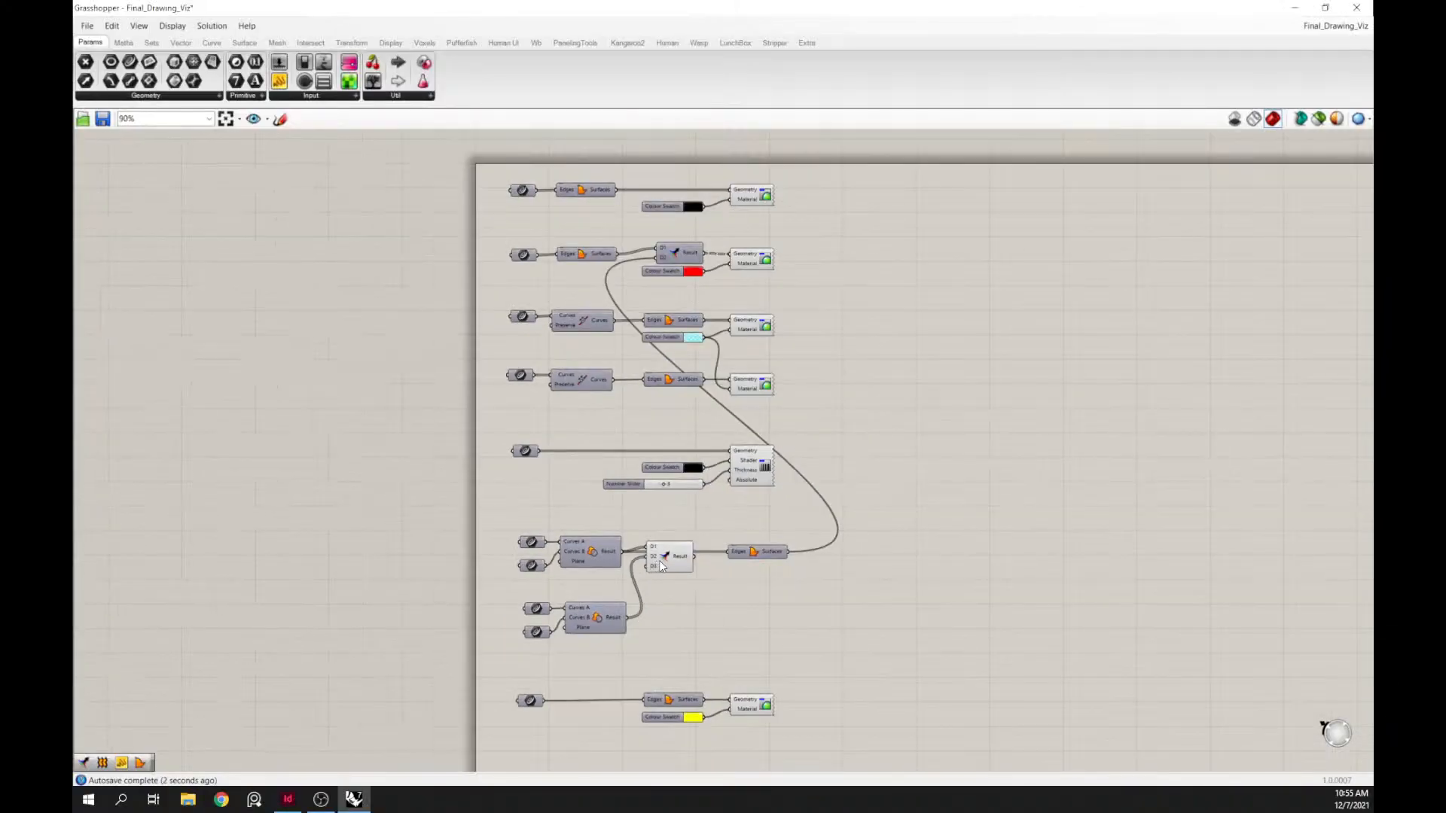
pyautogui.click(662, 562)
# - Shift all the preview components together horizontally, farther from the colour swatches and surface components
pyautogui.scroll(-3, 688, 587)
pyautogui.moveTo(686, 715); pyautogui.dragTo(674, 324)
pyautogui.click(821, 408)
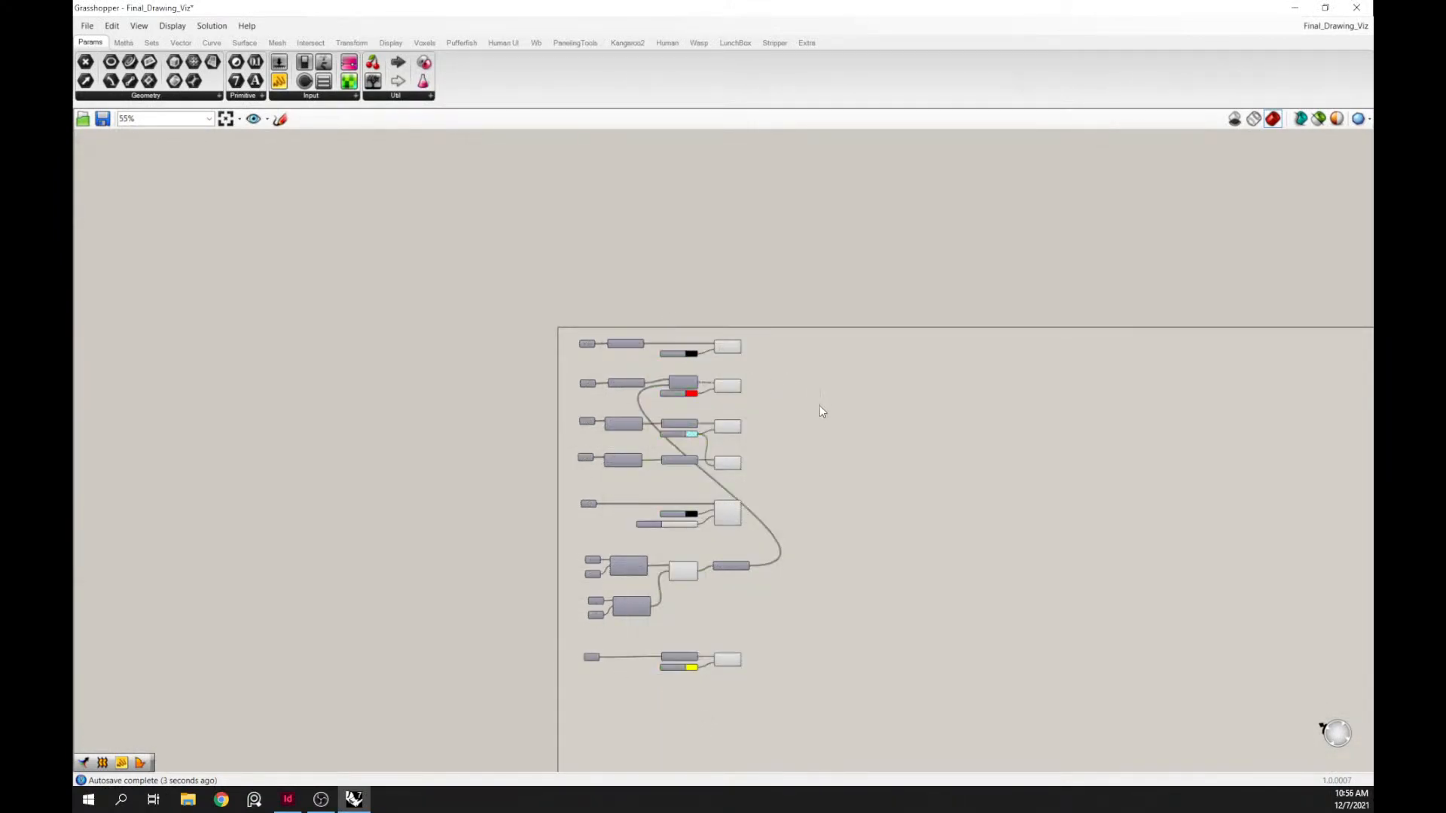
pyautogui.moveTo(784, 514); pyautogui.dragTo(729, 335)
pyautogui.keyDown('shift'); pyautogui.click(729, 658); pyautogui.keyUp('shift')
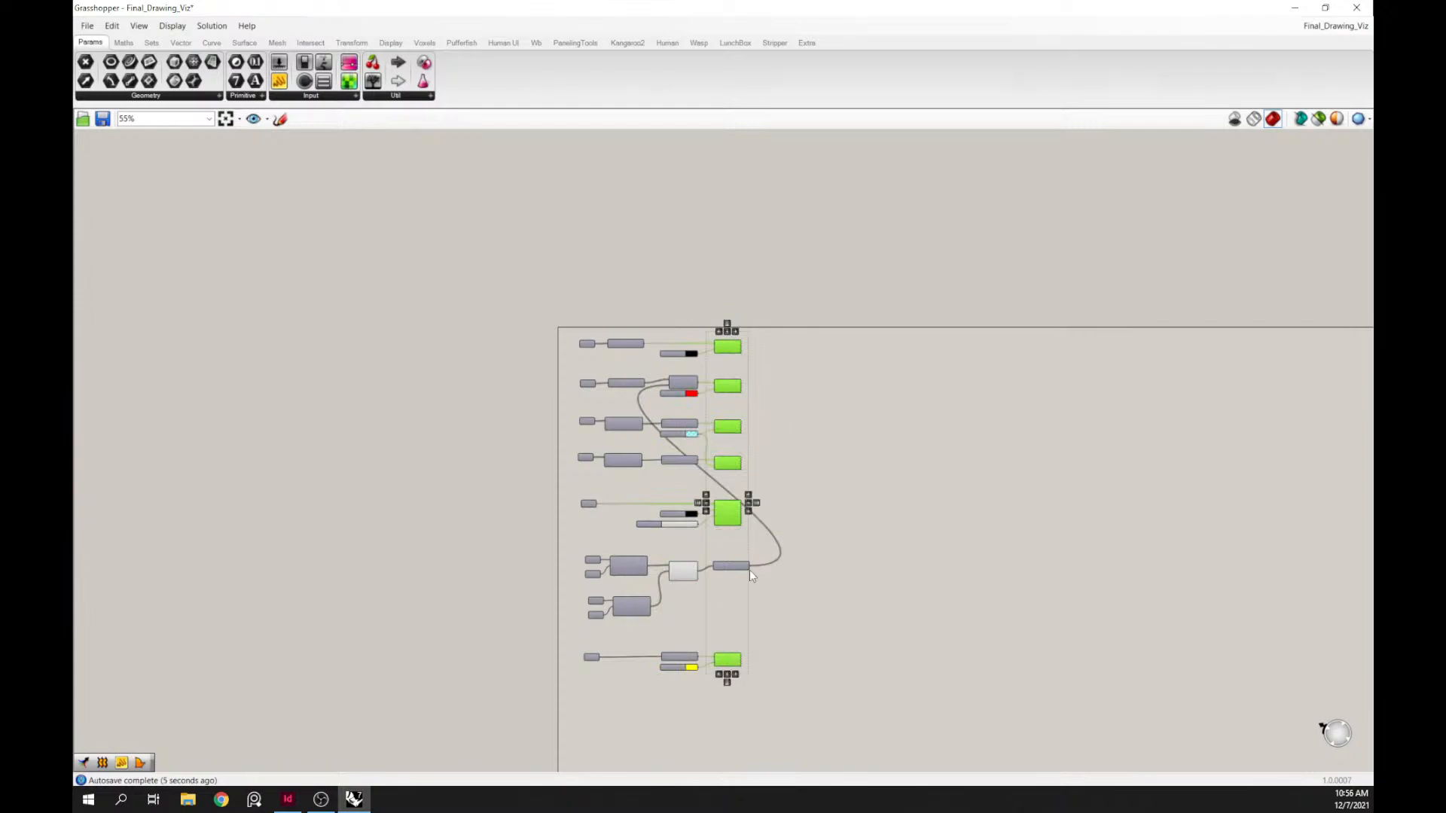
pyautogui.moveTo(734, 345); pyautogui.dragTo(786, 348)
pyautogui.click(789, 357)
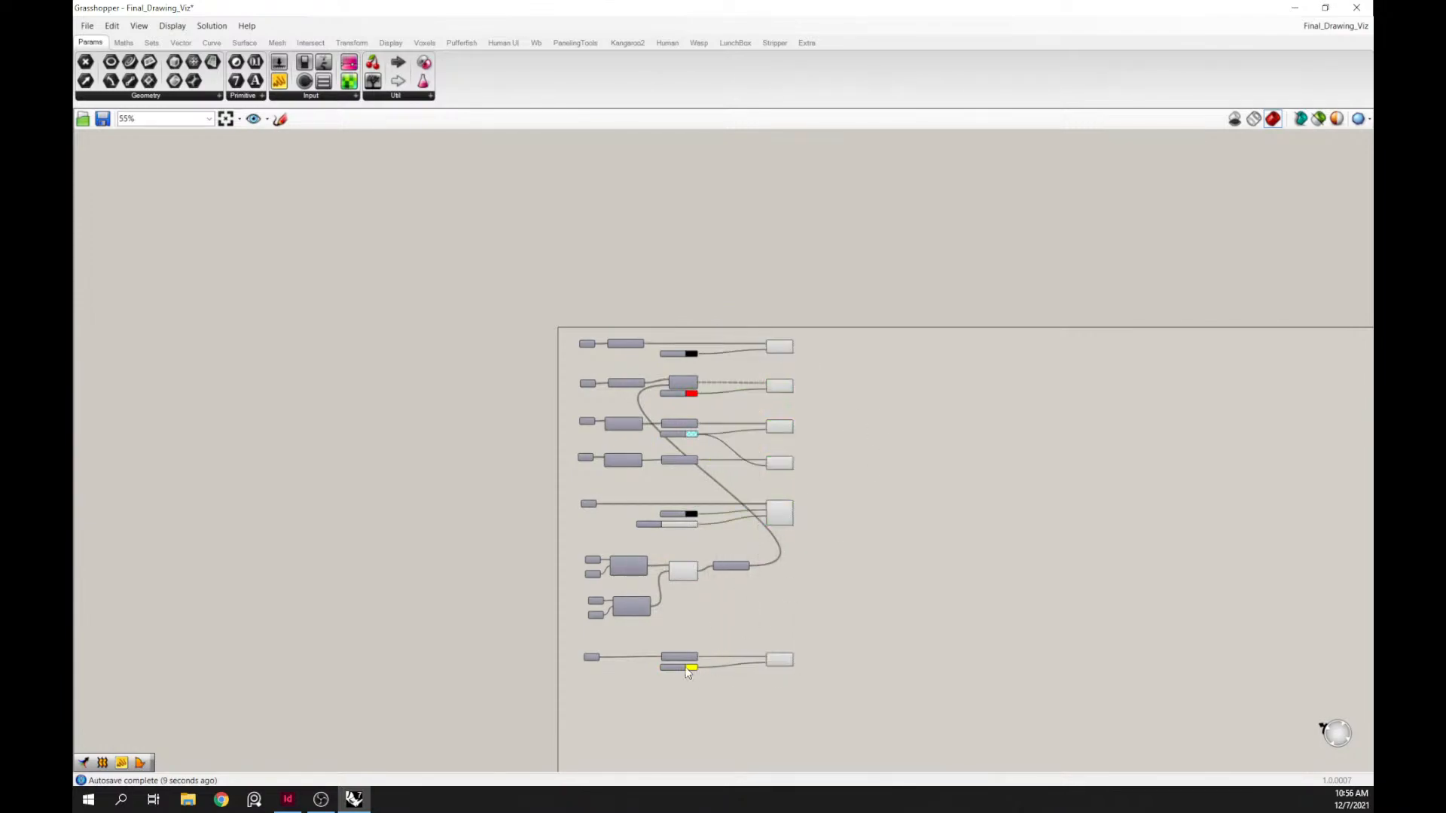
# - Tidy the layout of the fill components on the canvas and save the Grasshopper definition
pyautogui.scroll(3, 690, 666)
pyautogui.moveTo(775, 469); pyautogui.dragTo(768, 477)
pyautogui.click(796, 515)
pyautogui.scroll(-1, 796, 515)
pyautogui.moveTo(726, 681); pyautogui.dragTo(761, 152)
pyautogui.moveTo(767, 348); pyautogui.dragTo(726, 175)
pyautogui.click(756, 173)
pyautogui.click(704, 578)
pyautogui.moveTo(744, 417); pyautogui.dragTo(786, 424)
pyautogui.scroll(-2, 797, 587)
pyautogui.moveTo(797, 591); pyautogui.dragTo(764, 239)
pyautogui.click(909, 265)
pyautogui.hotkey('ctrl', 's')
pyautogui.press('space')
# - Make the Desert layer under Perspective Cup the current layer
pyautogui.click(775, 405)
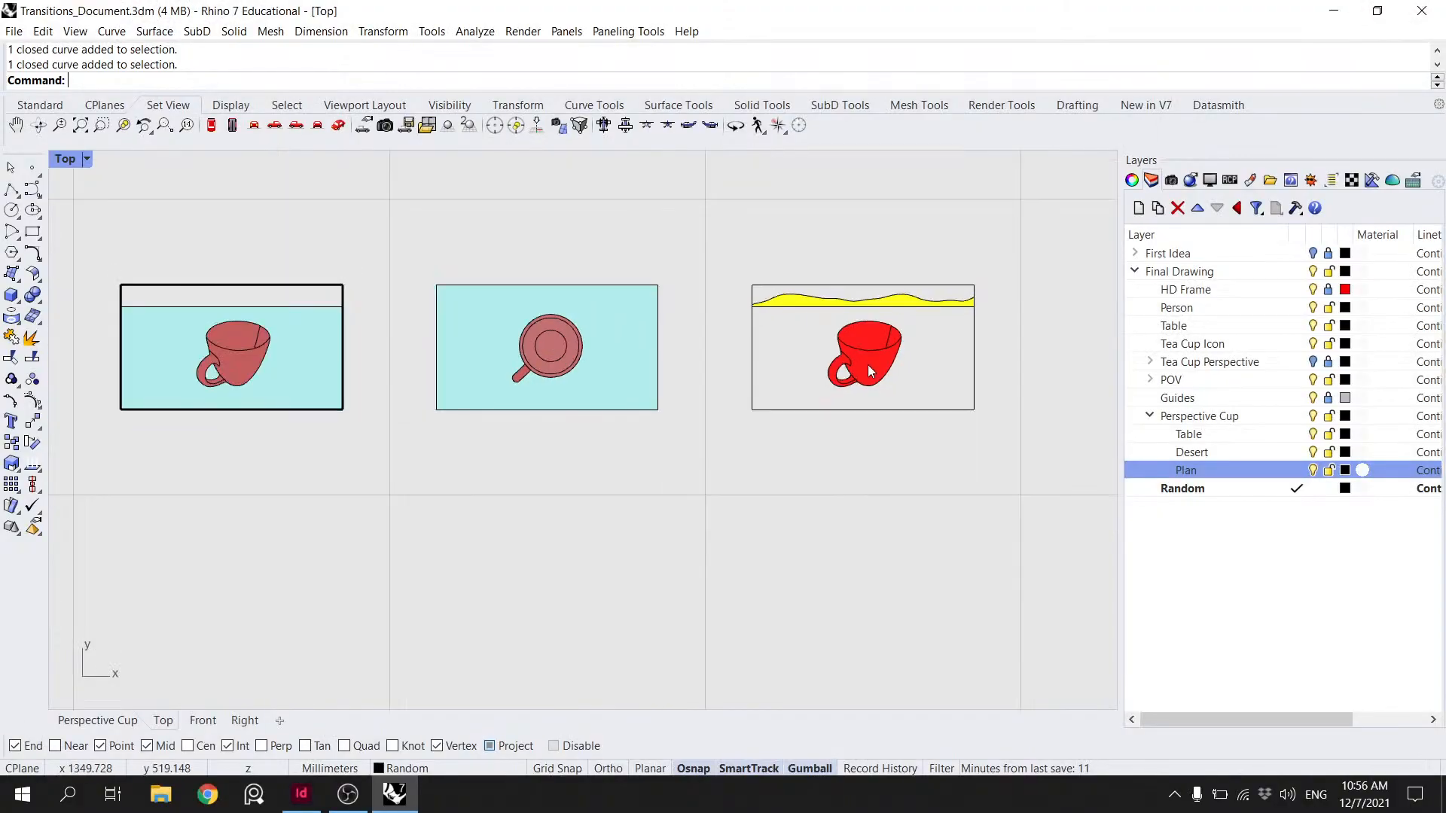
pyautogui.scroll(4, 828, 333)
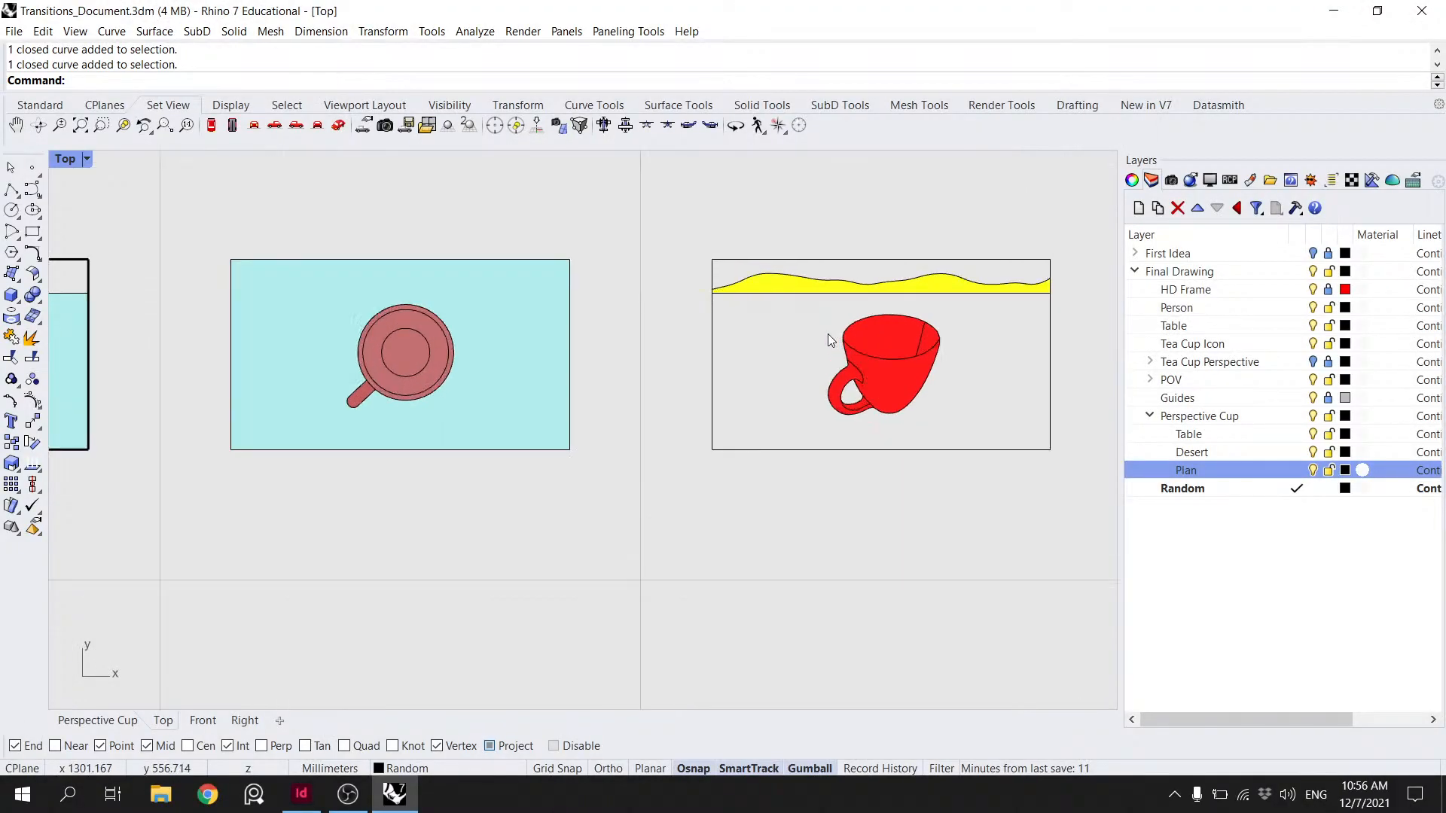
pyautogui.scroll(-3, 589, 358)
pyautogui.scroll(-2, 666, 347)
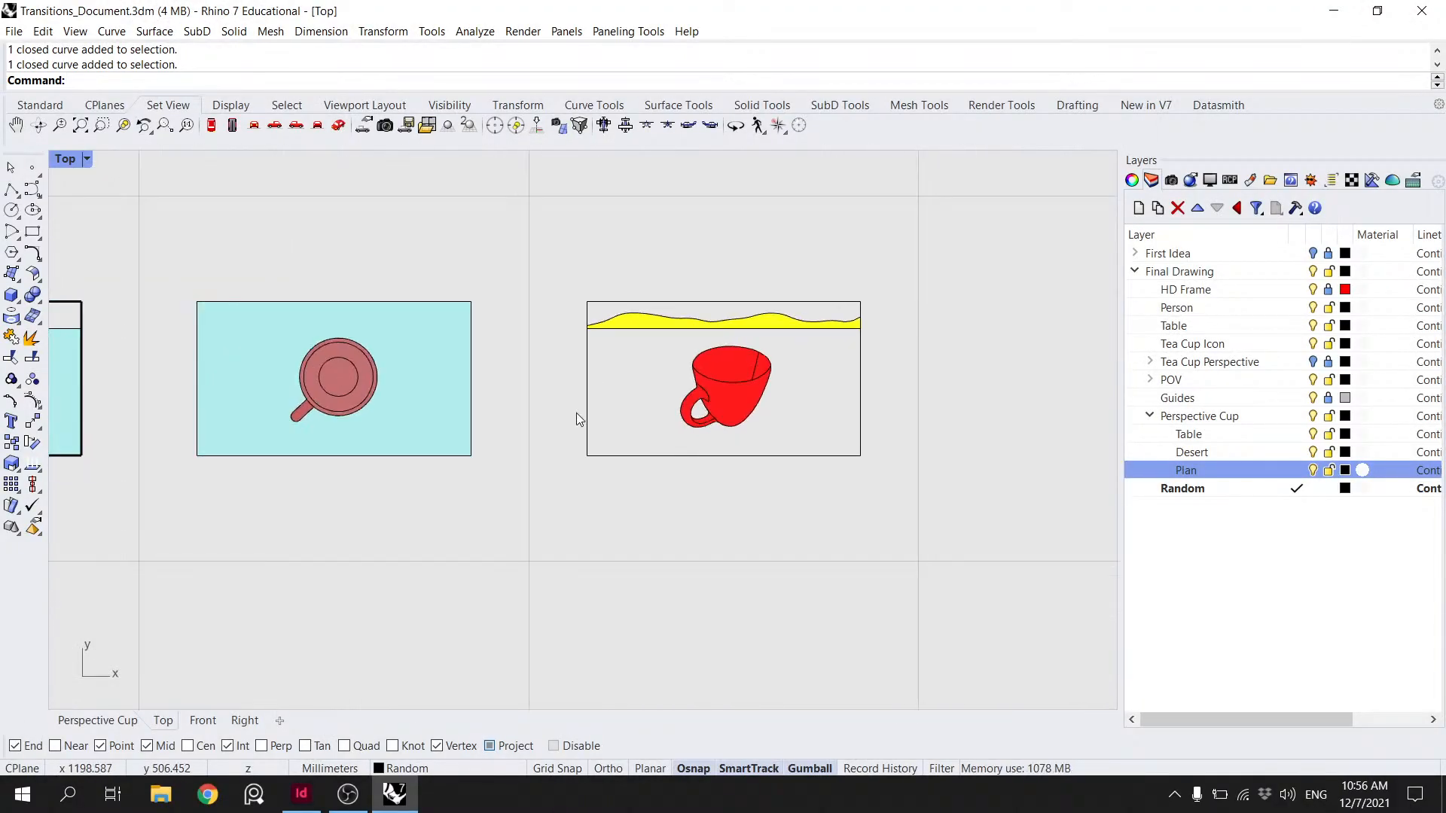
pyautogui.click(587, 412)
pyautogui.press('Escape')
pyautogui.click(33, 232)
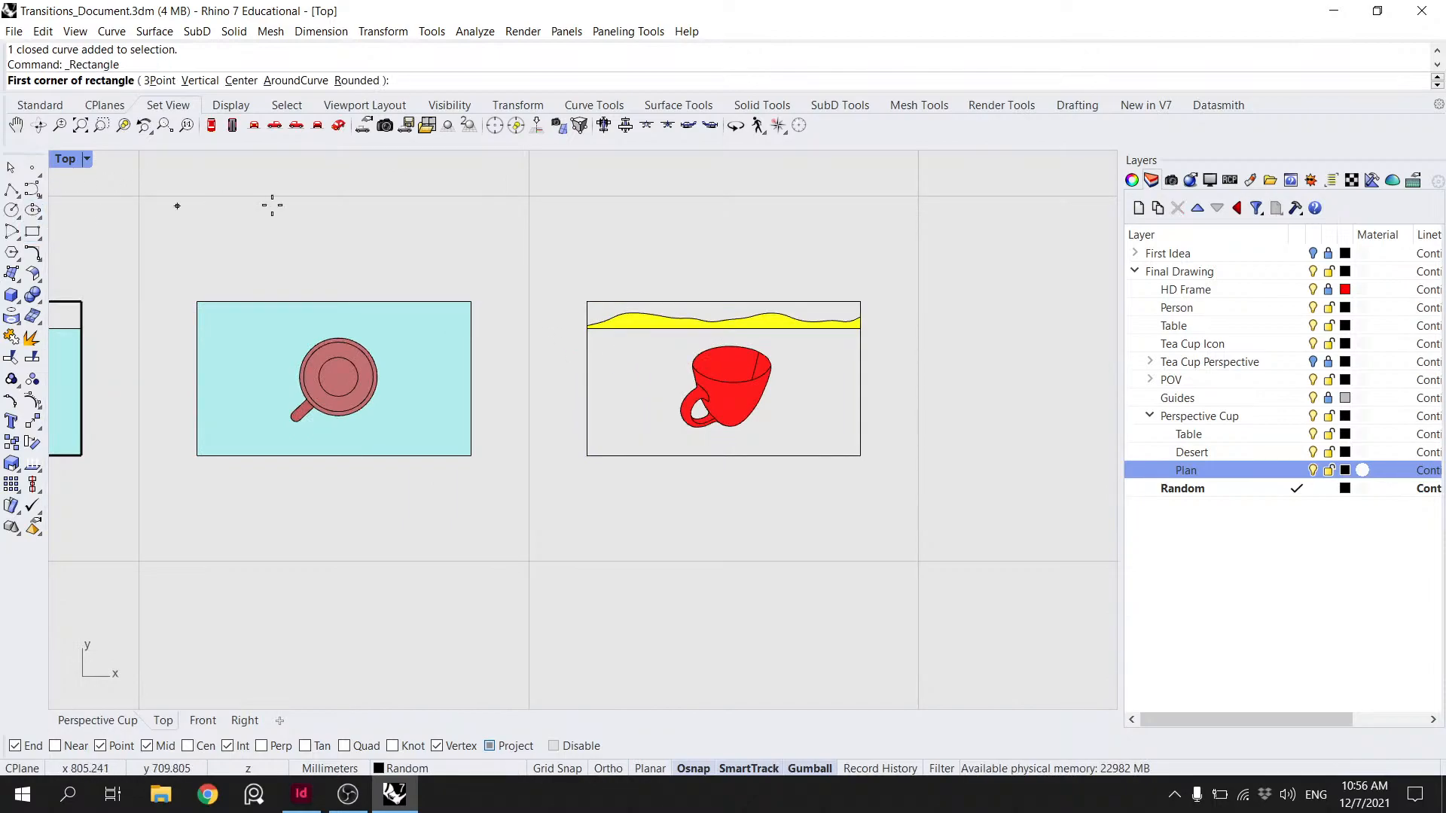
pyautogui.click(159, 81)
pyautogui.doubleClick(1217, 450)
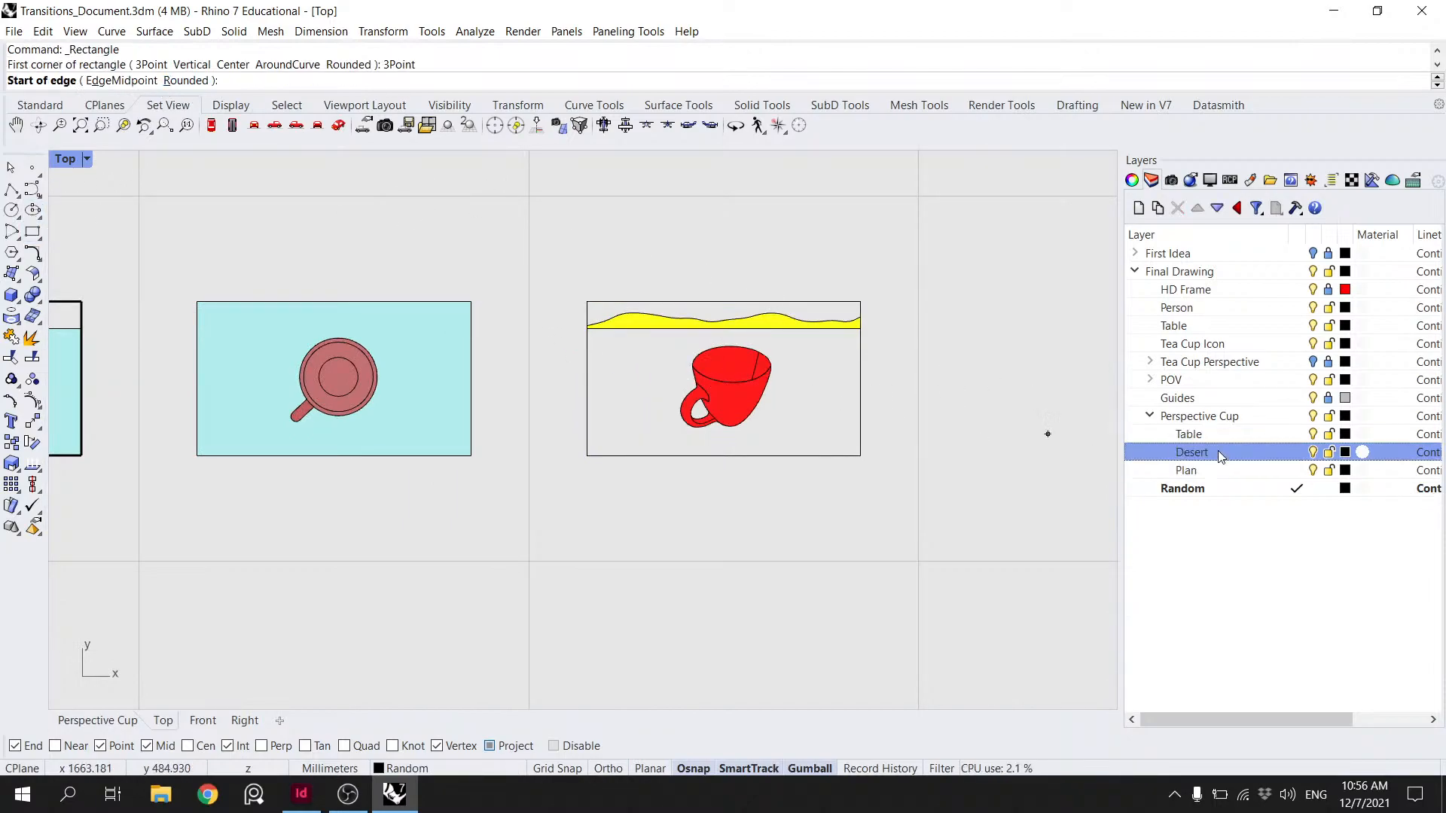
# - Draw a rectangle over the desert frame's ground area, from the horizon line's left end to the frame's lower-right corner
pyautogui.click(576, 328)
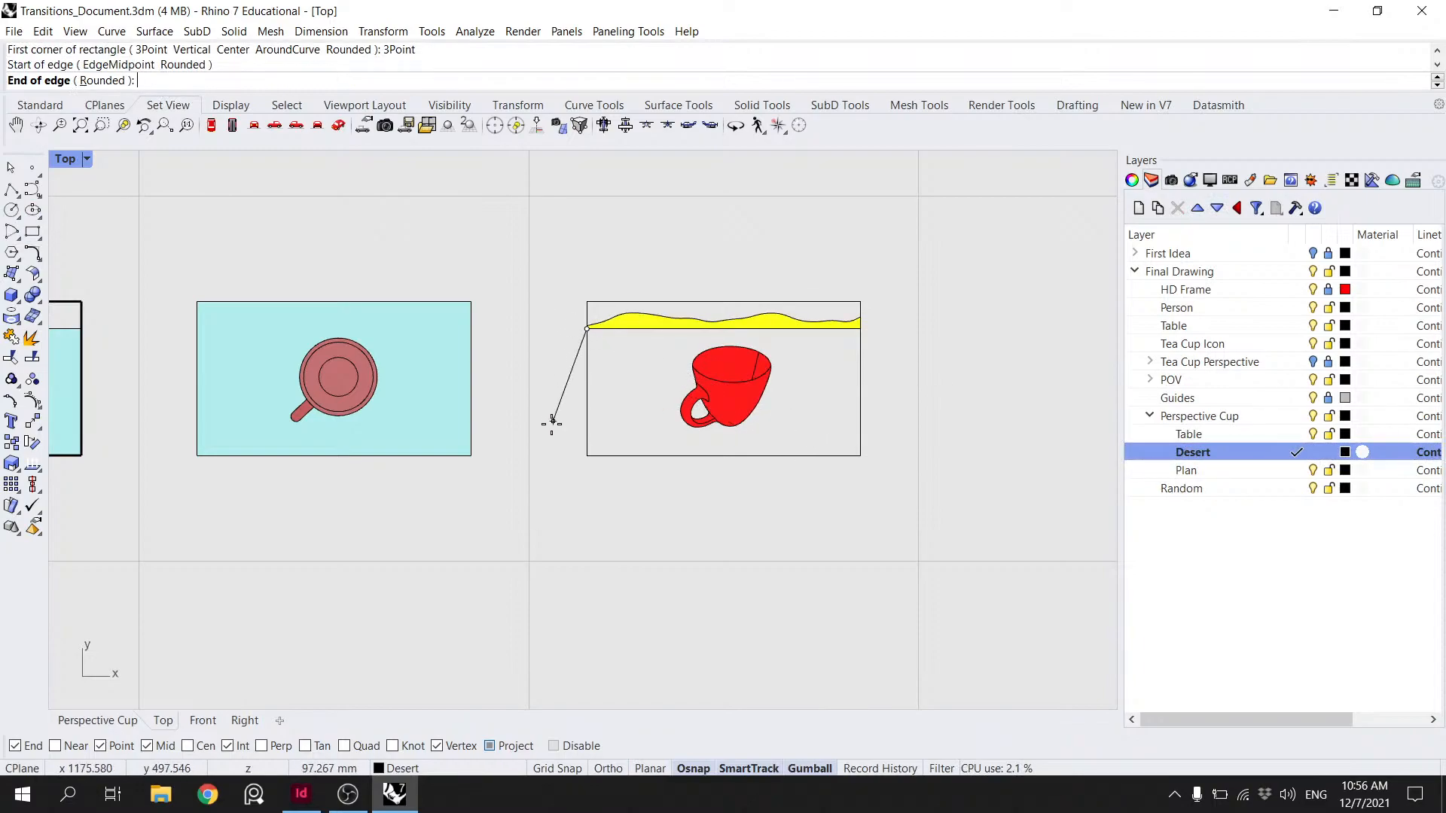
pyautogui.press('Escape')
pyautogui.click(33, 231)
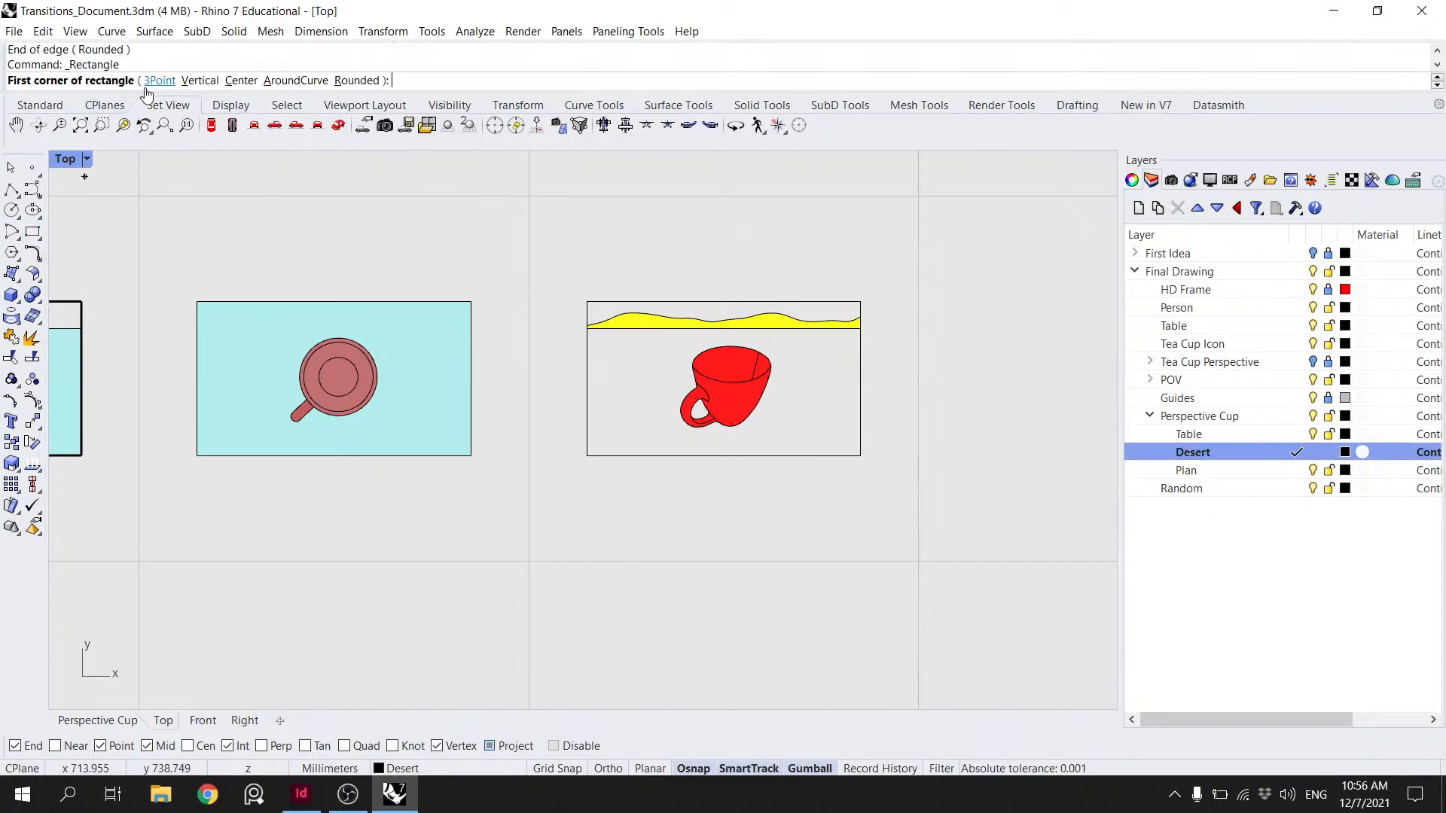
pyautogui.click(588, 302)
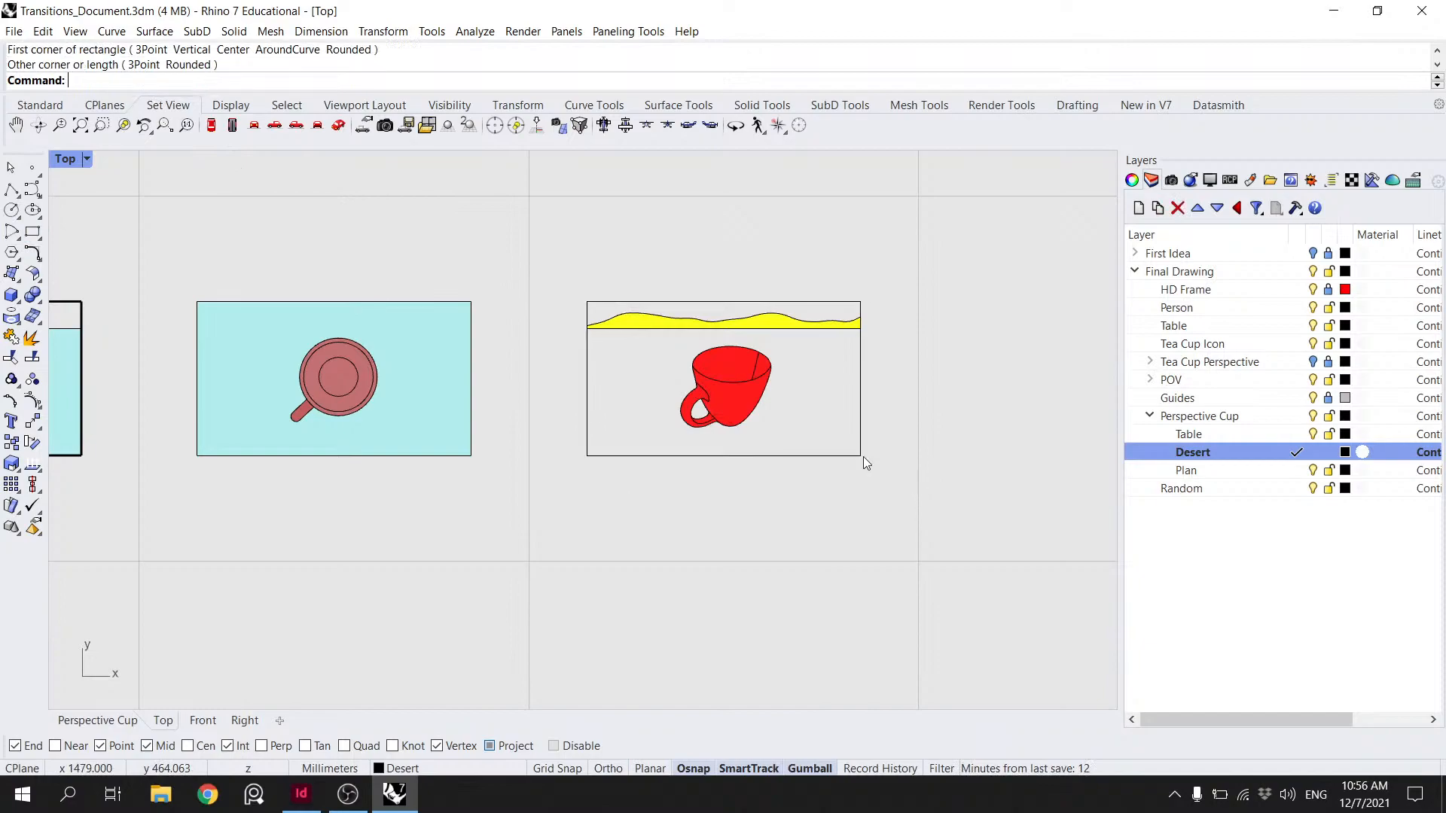
pyautogui.click(860, 456)
# - Add the new desert ground rectangle to the Curve collection that feeds the light-blue fill
pyautogui.click(866, 437)
pyautogui.click(915, 494)
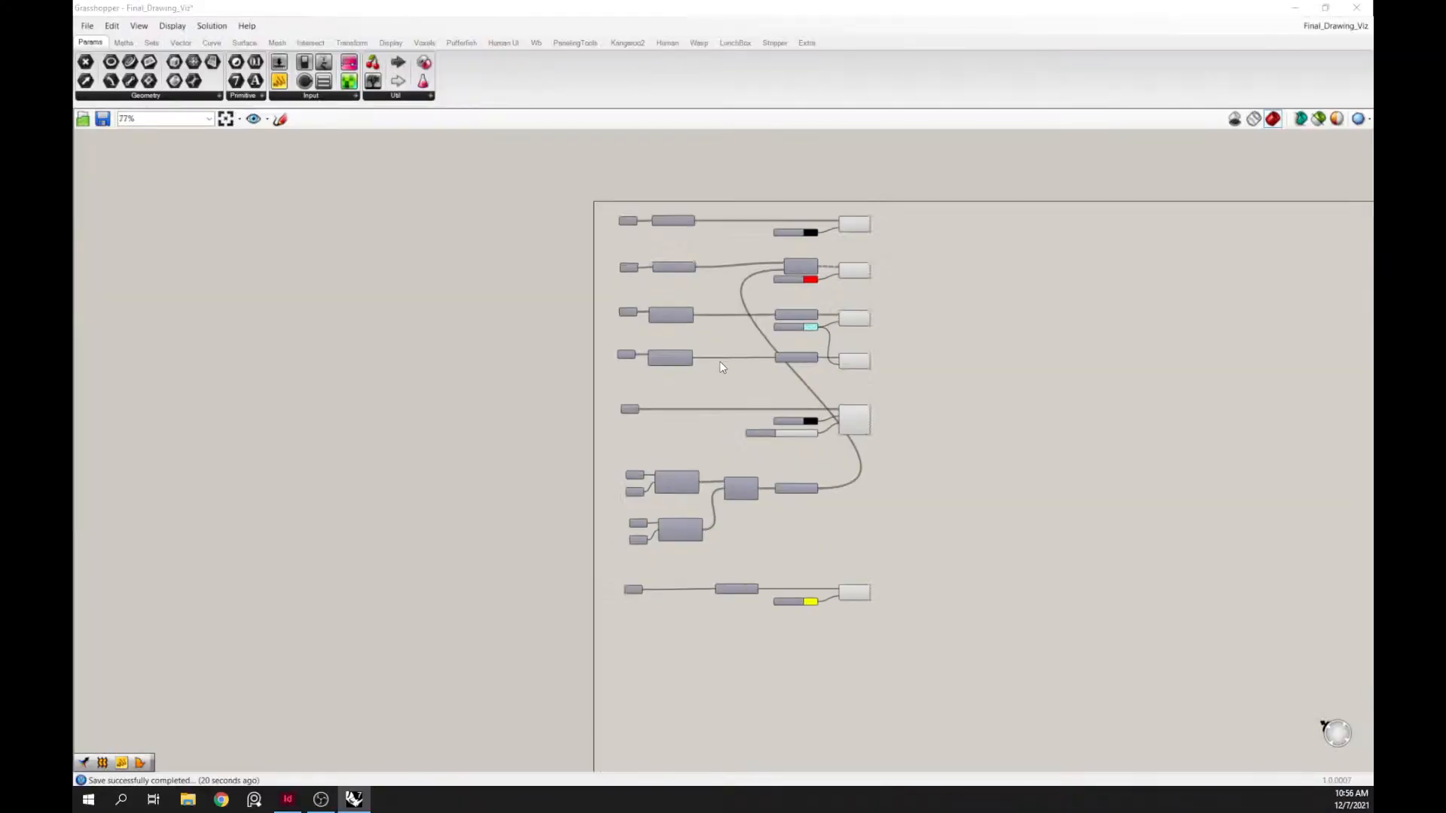
pyautogui.rightClick(528, 256)
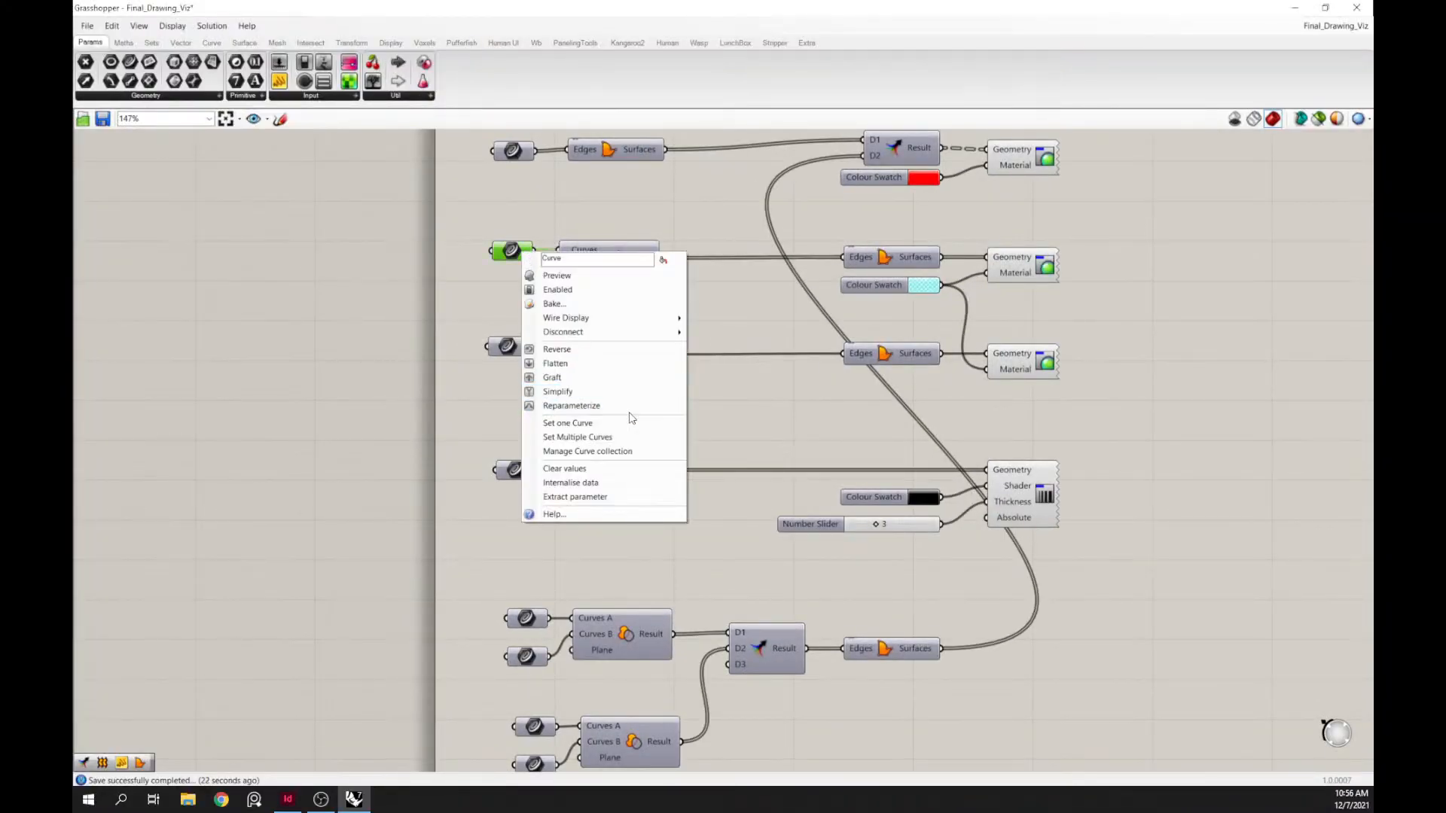
pyautogui.click(628, 453)
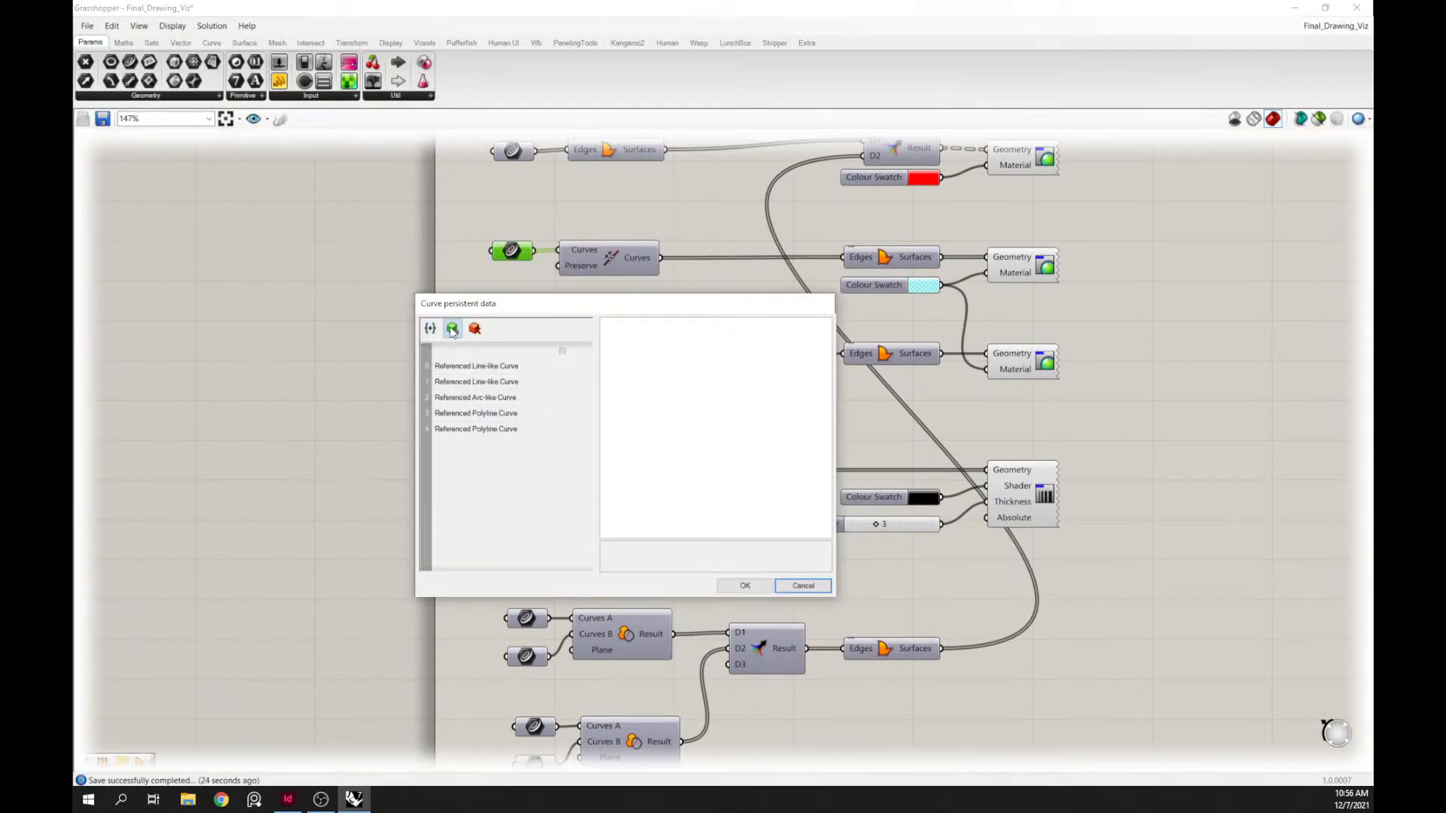
pyautogui.click(452, 329)
pyautogui.click(745, 586)
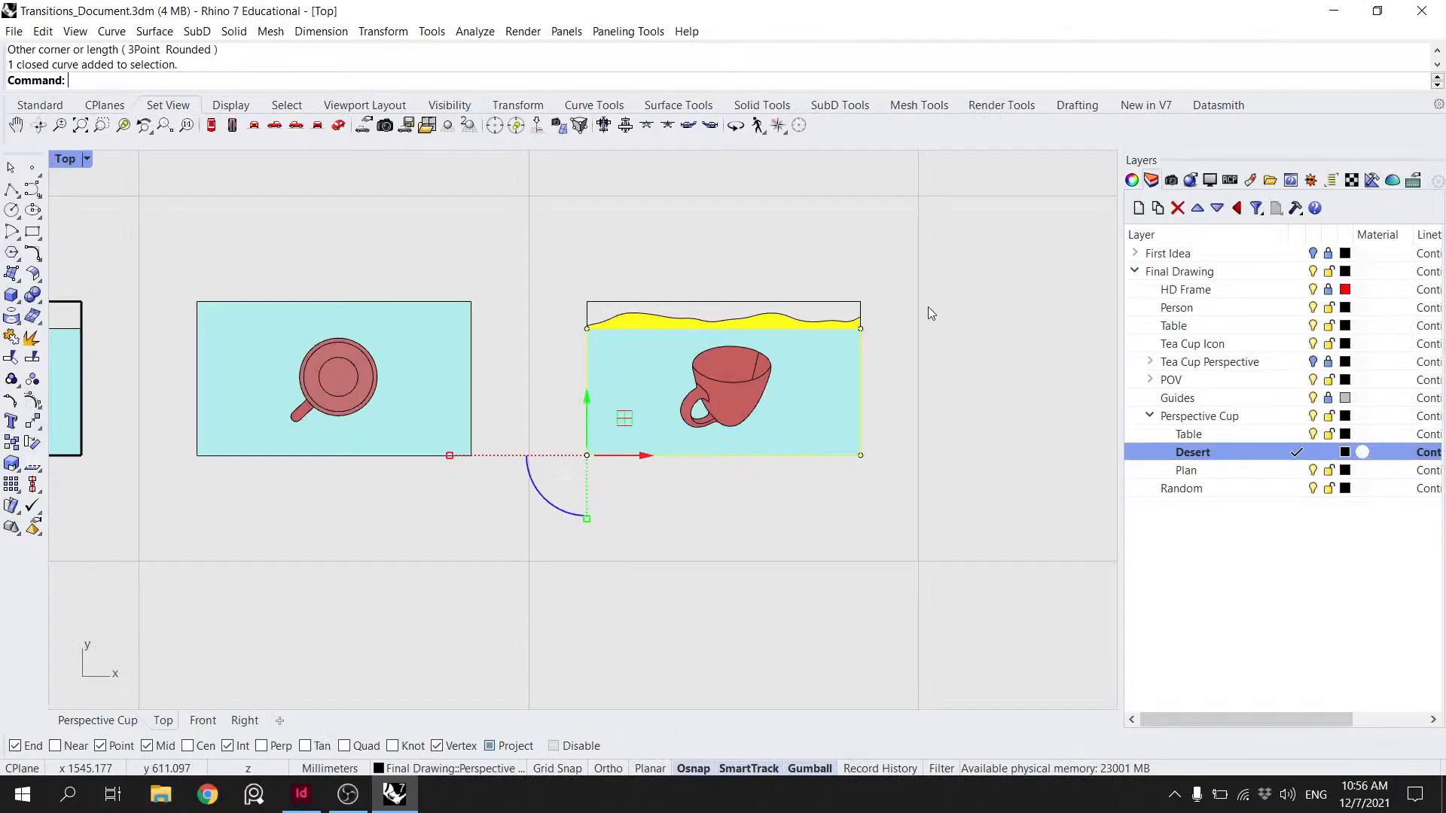
pyautogui.click(901, 292)
pyautogui.scroll(-3, 900, 292)
pyautogui.moveTo(821, 293); pyautogui.dragTo(782, 294, button='right')
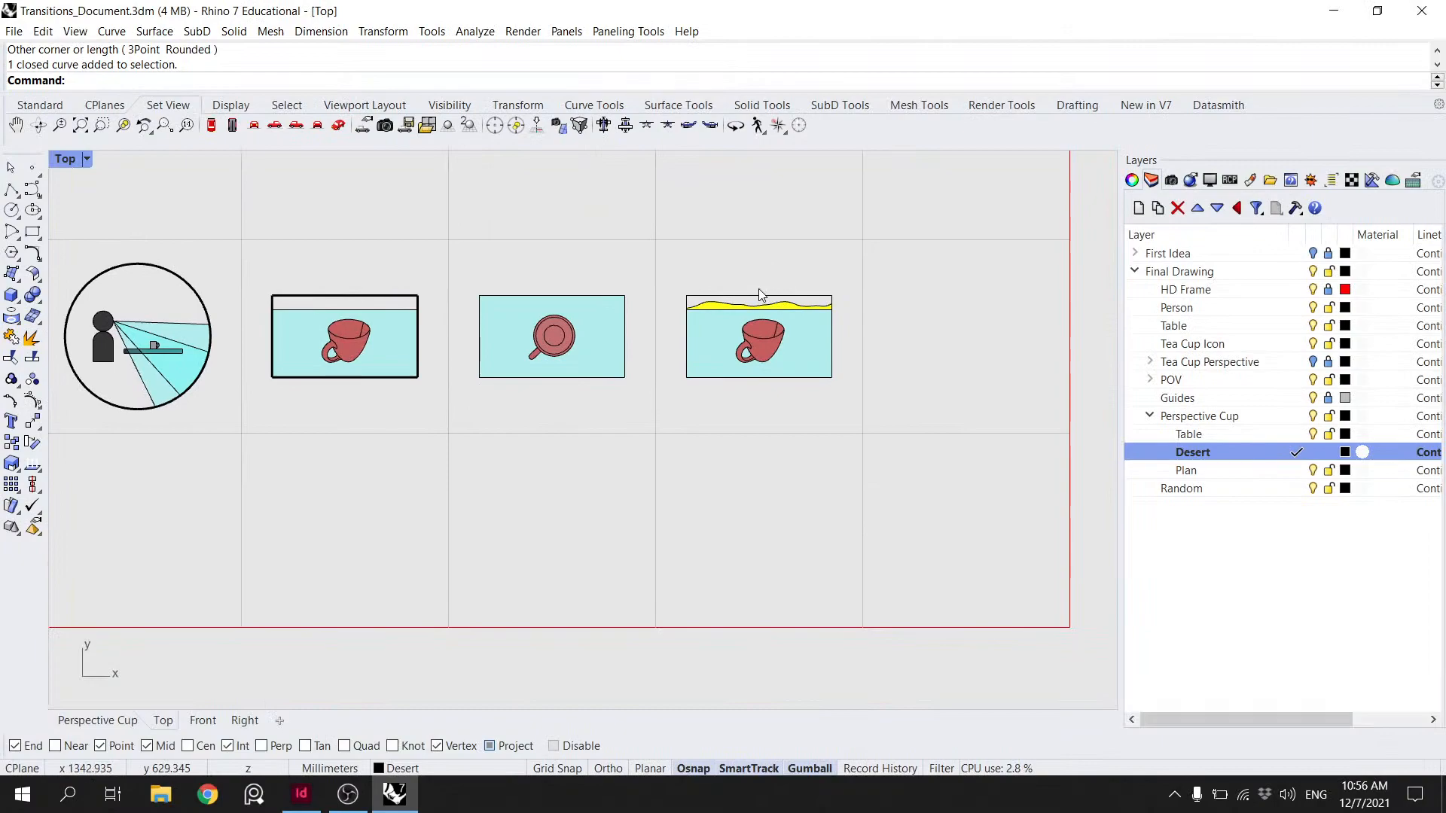
# - Add the plan-view frame to the Curve collection of the black outline preview with thickness 3
pyautogui.click(603, 296)
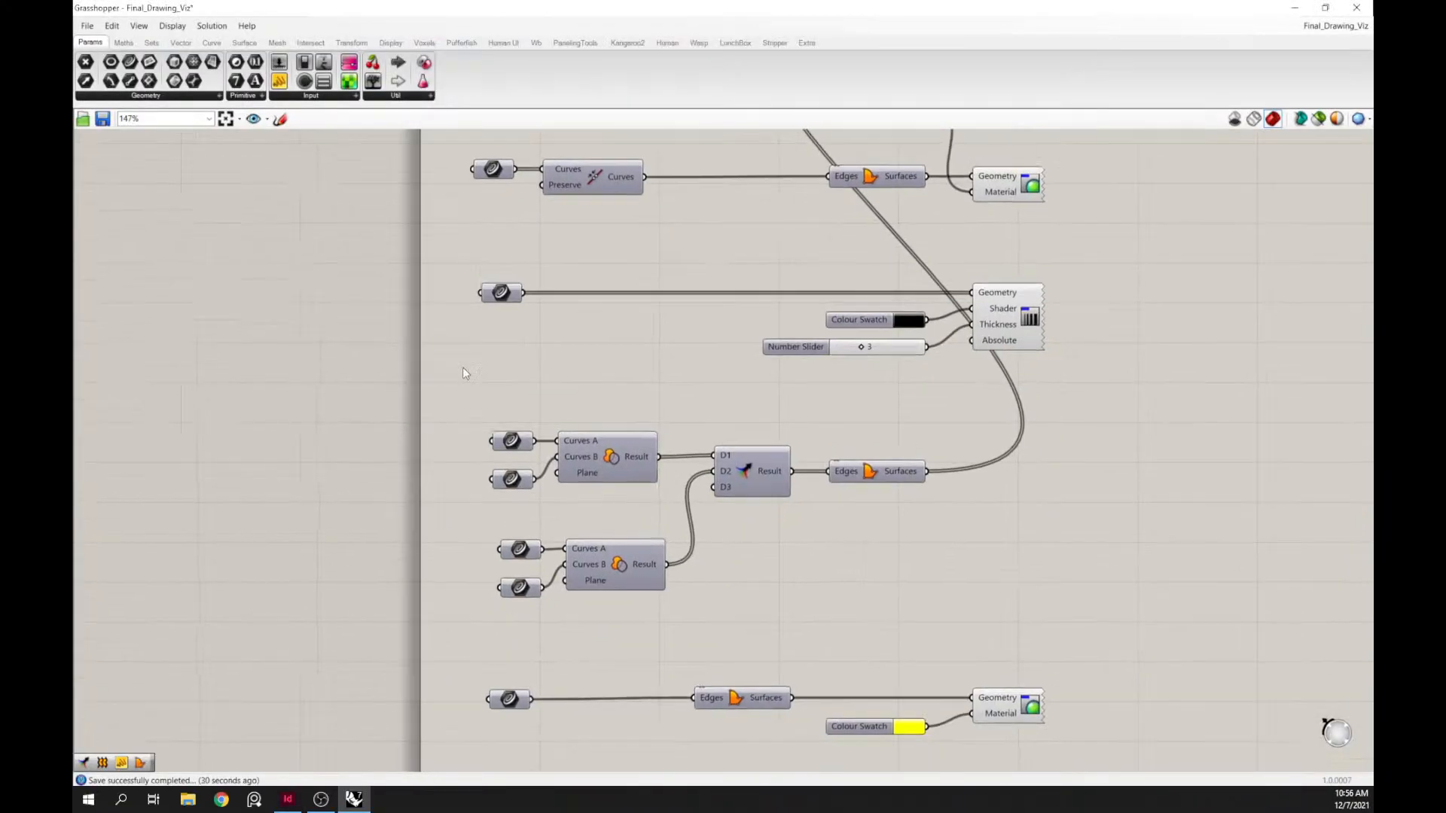
pyautogui.click(490, 409)
pyautogui.rightClick(491, 409)
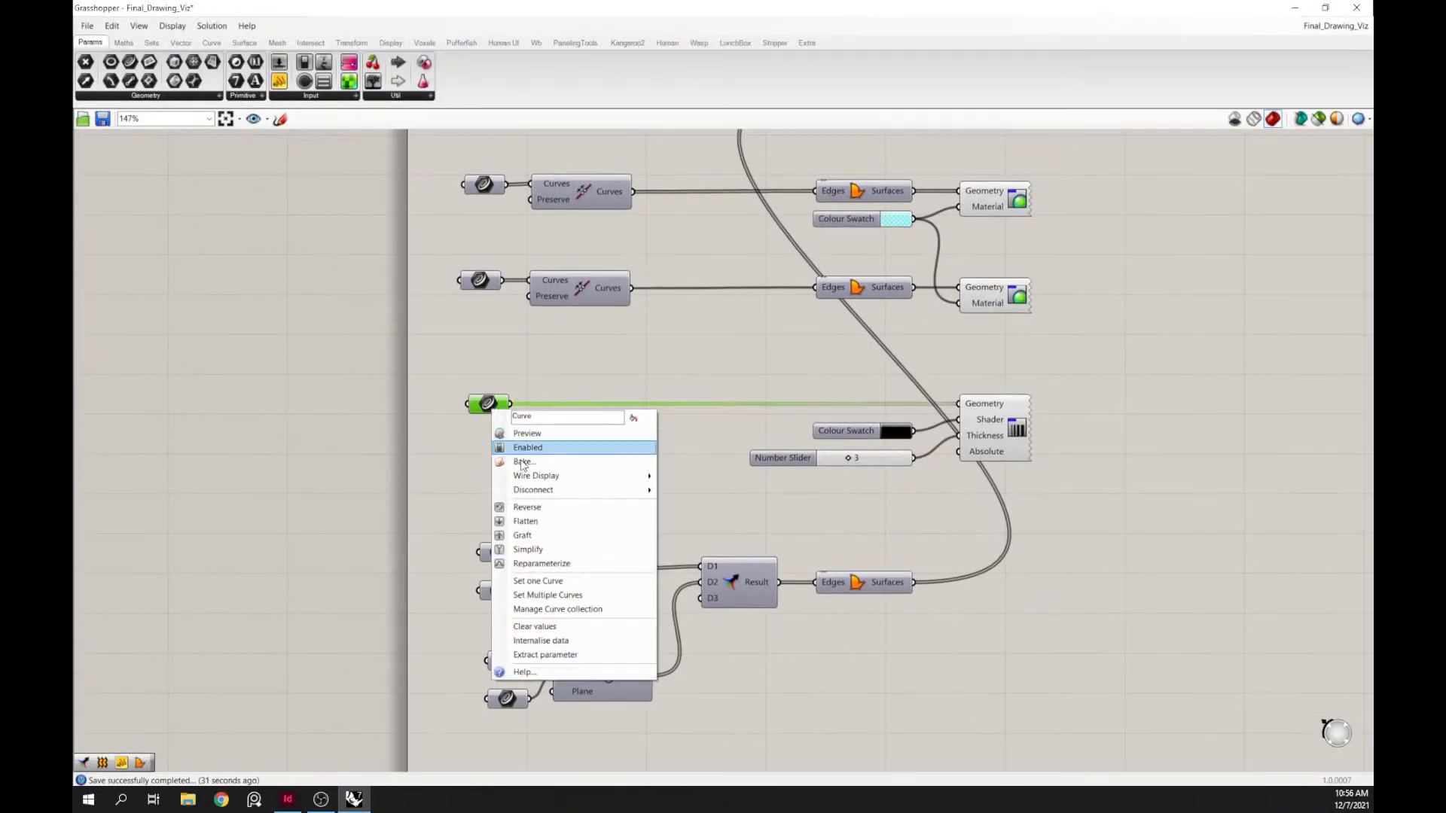
pyautogui.click(561, 609)
pyautogui.click(386, 489)
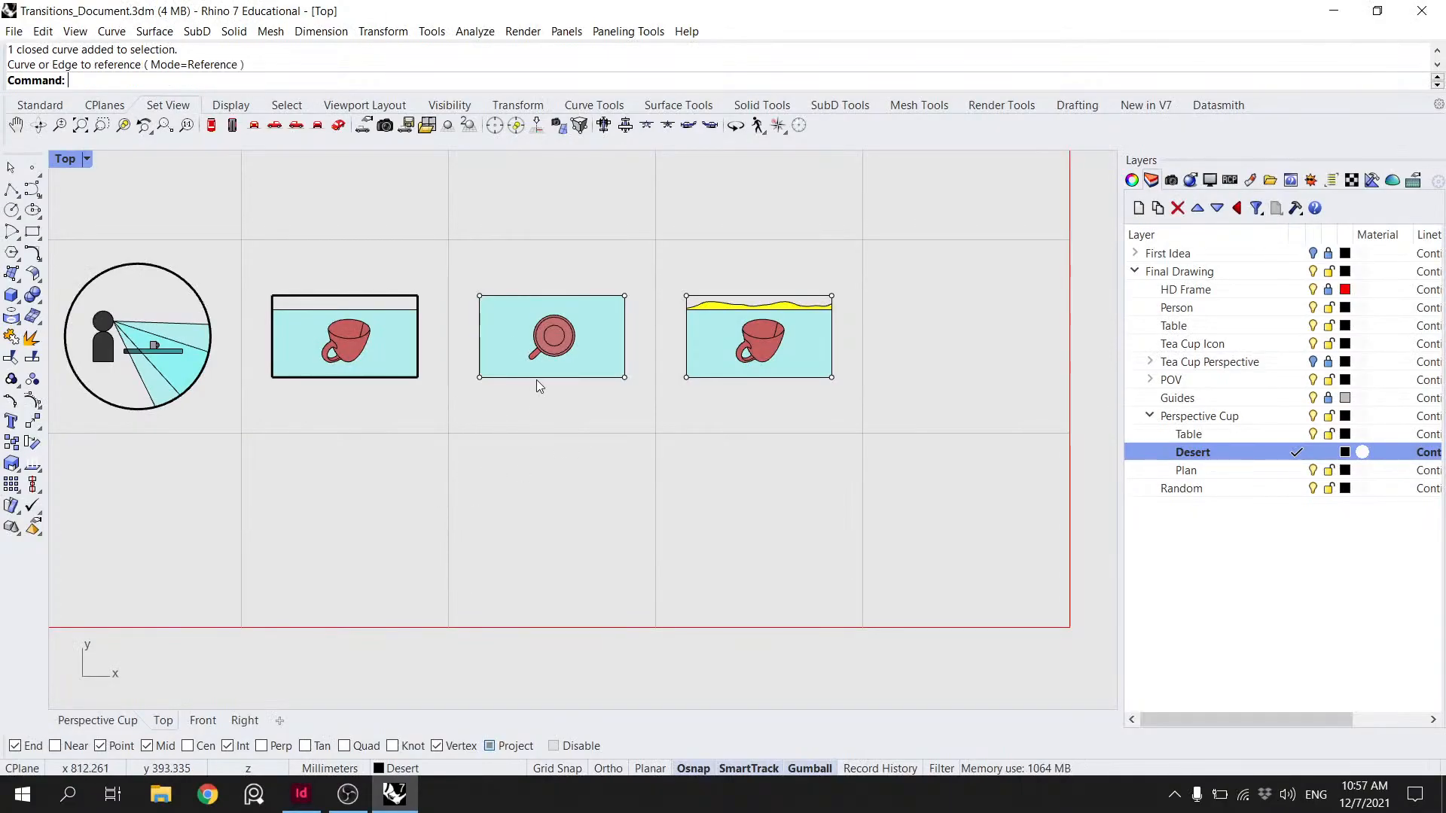
pyautogui.click(536, 381)
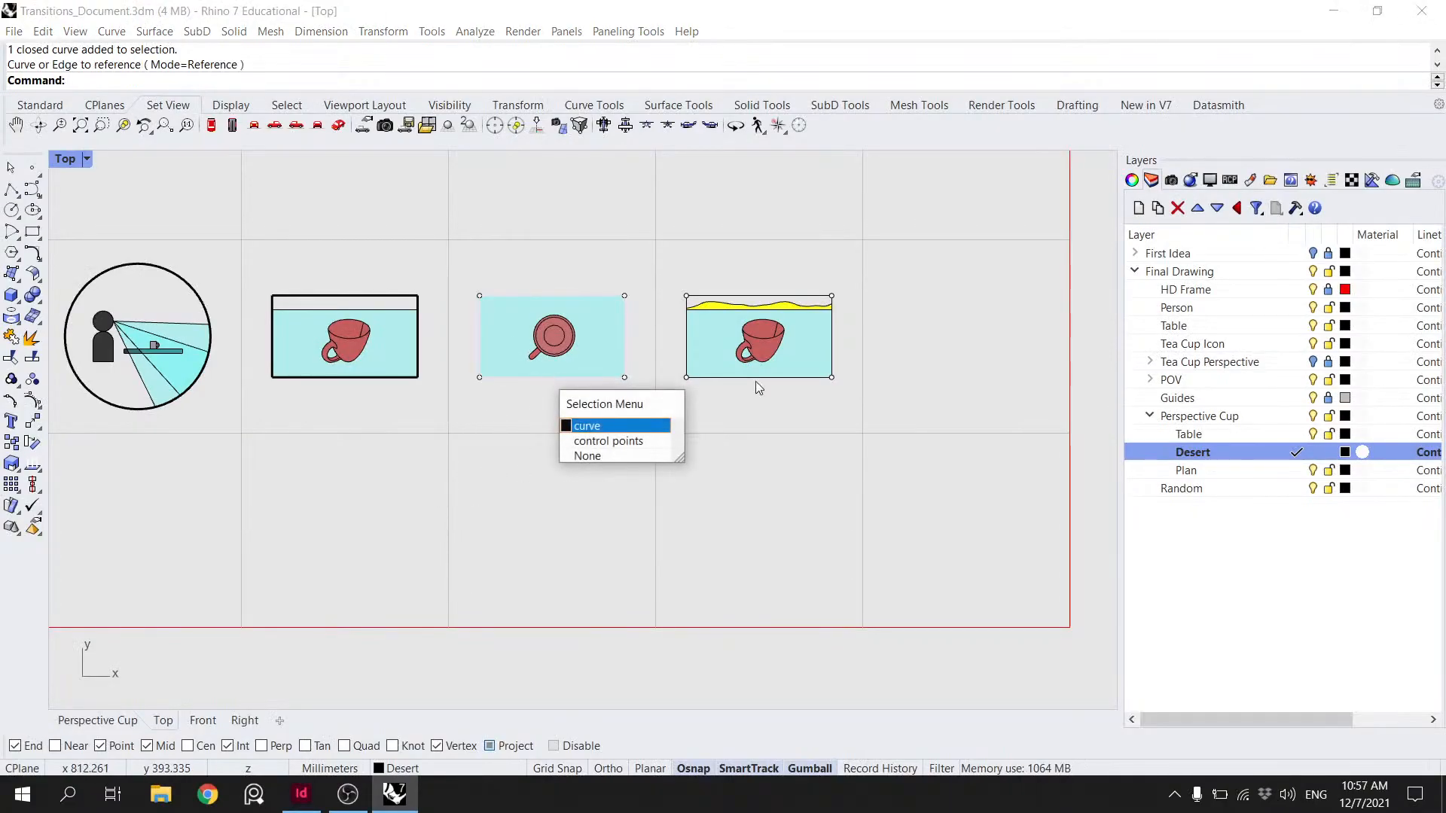
pyautogui.click(629, 426)
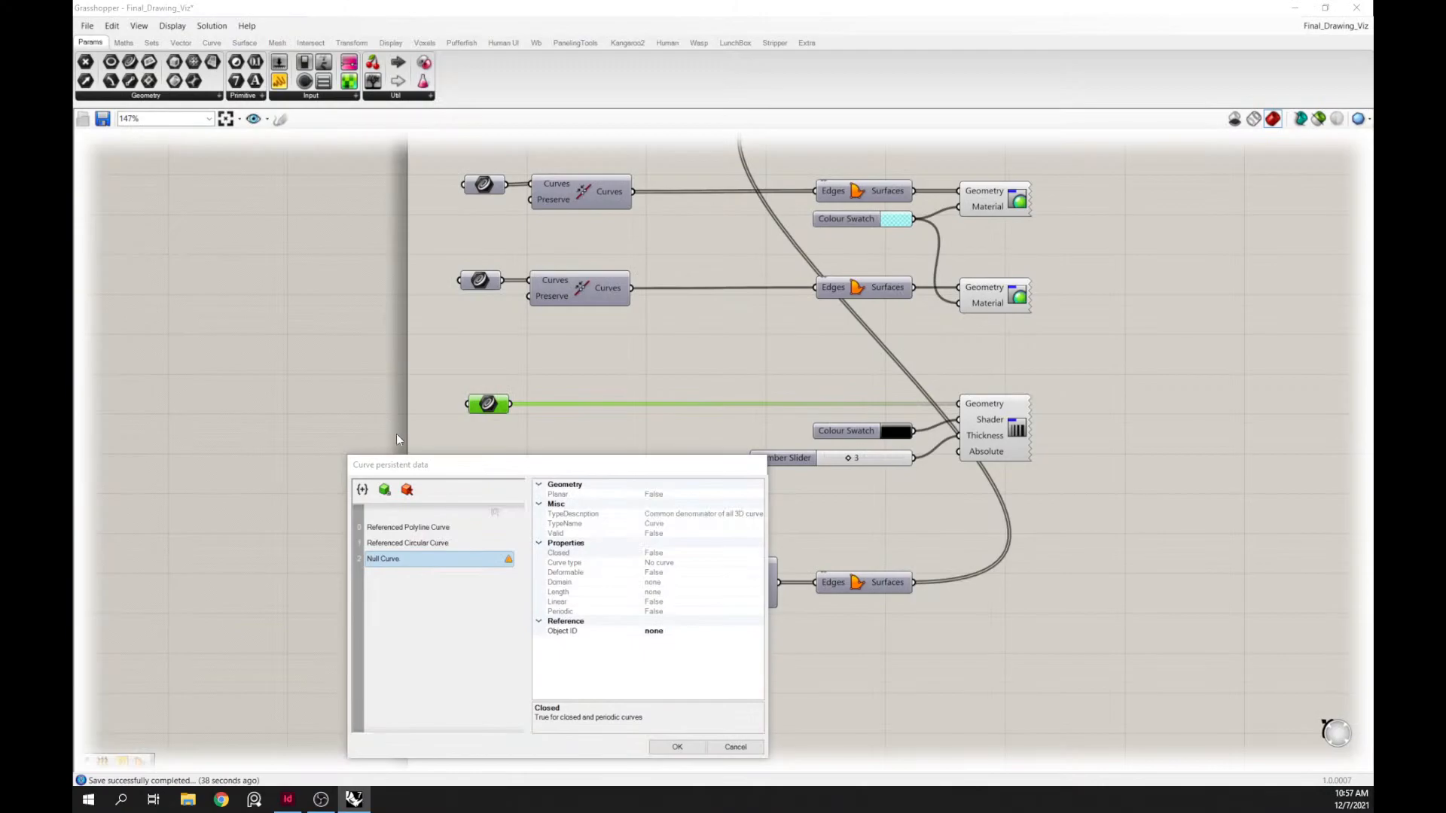
# - Add the desert frame to the outline's Curve collection, remove the null curve entry and accept the collection
pyautogui.click(384, 490)
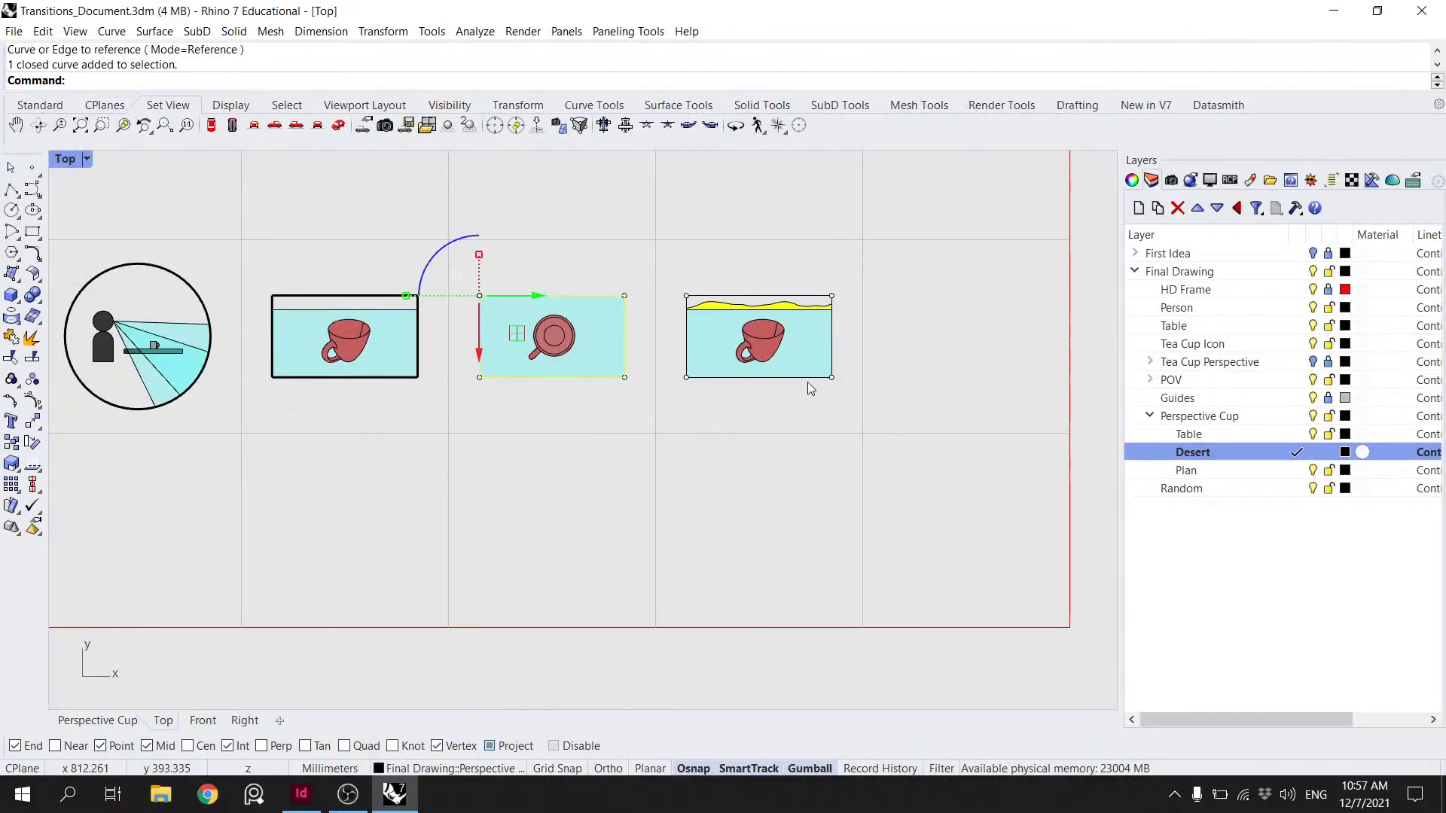
pyautogui.click(828, 377)
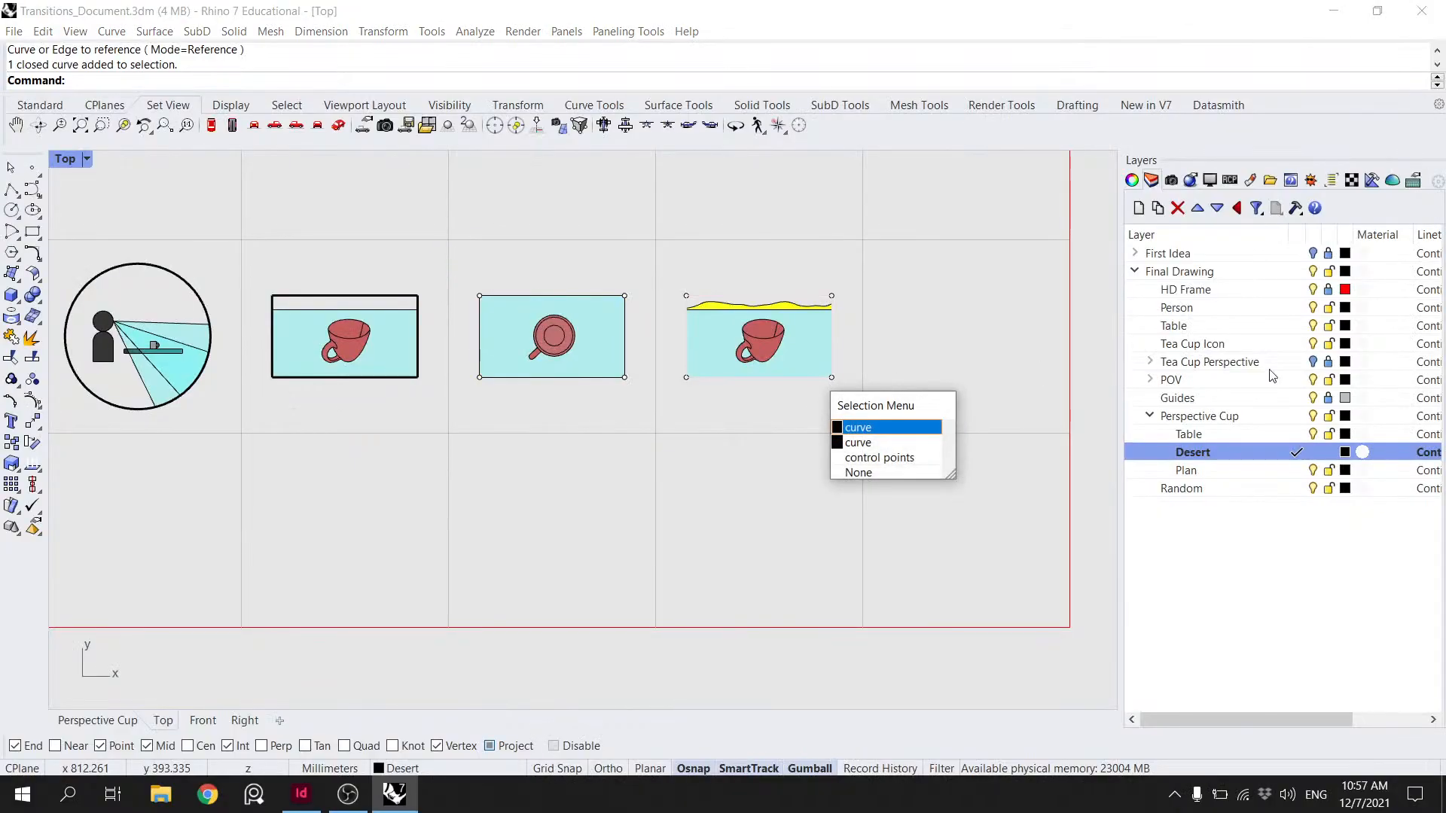
pyautogui.click(903, 428)
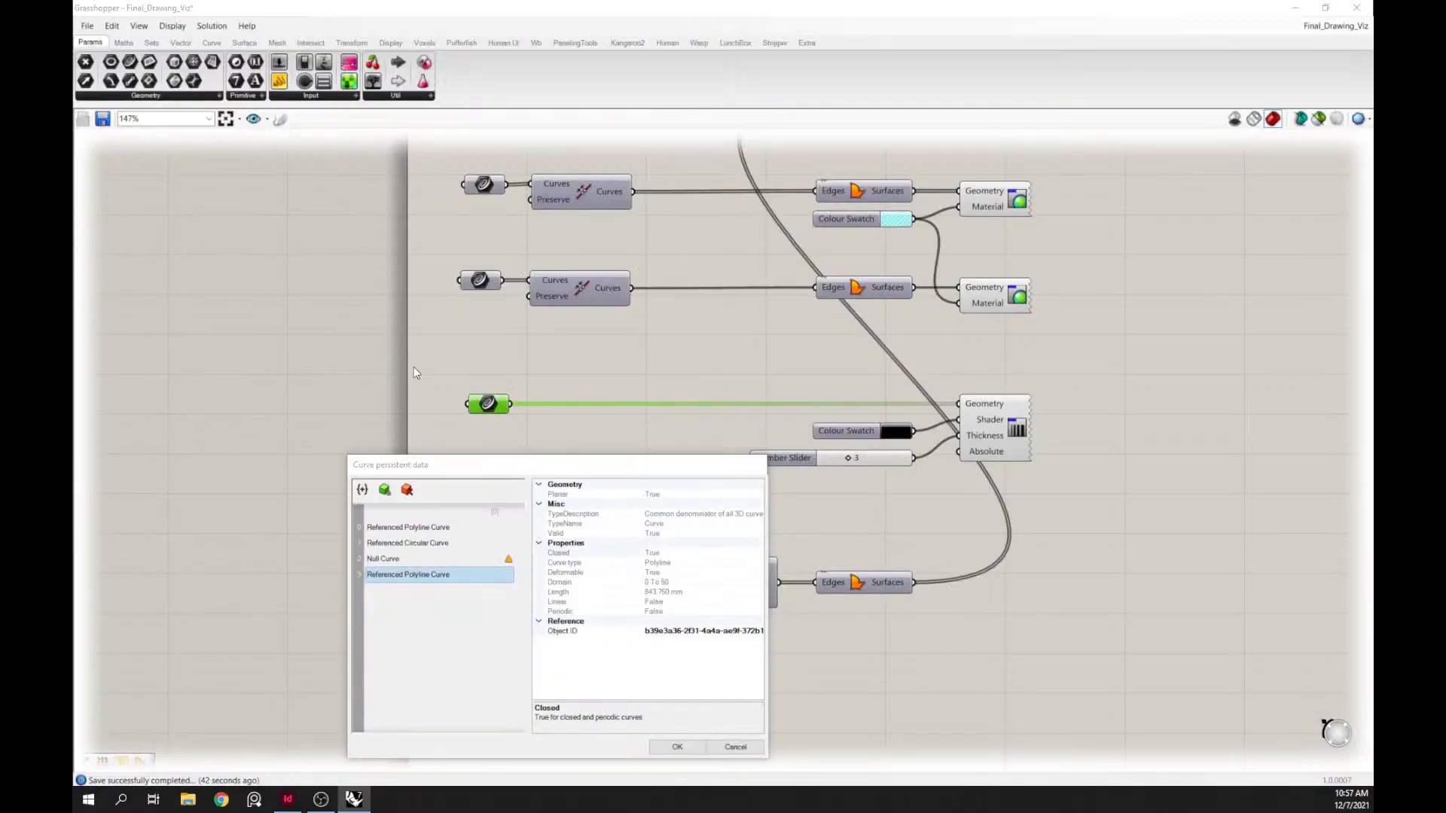
pyautogui.click(414, 559)
pyautogui.click(407, 489)
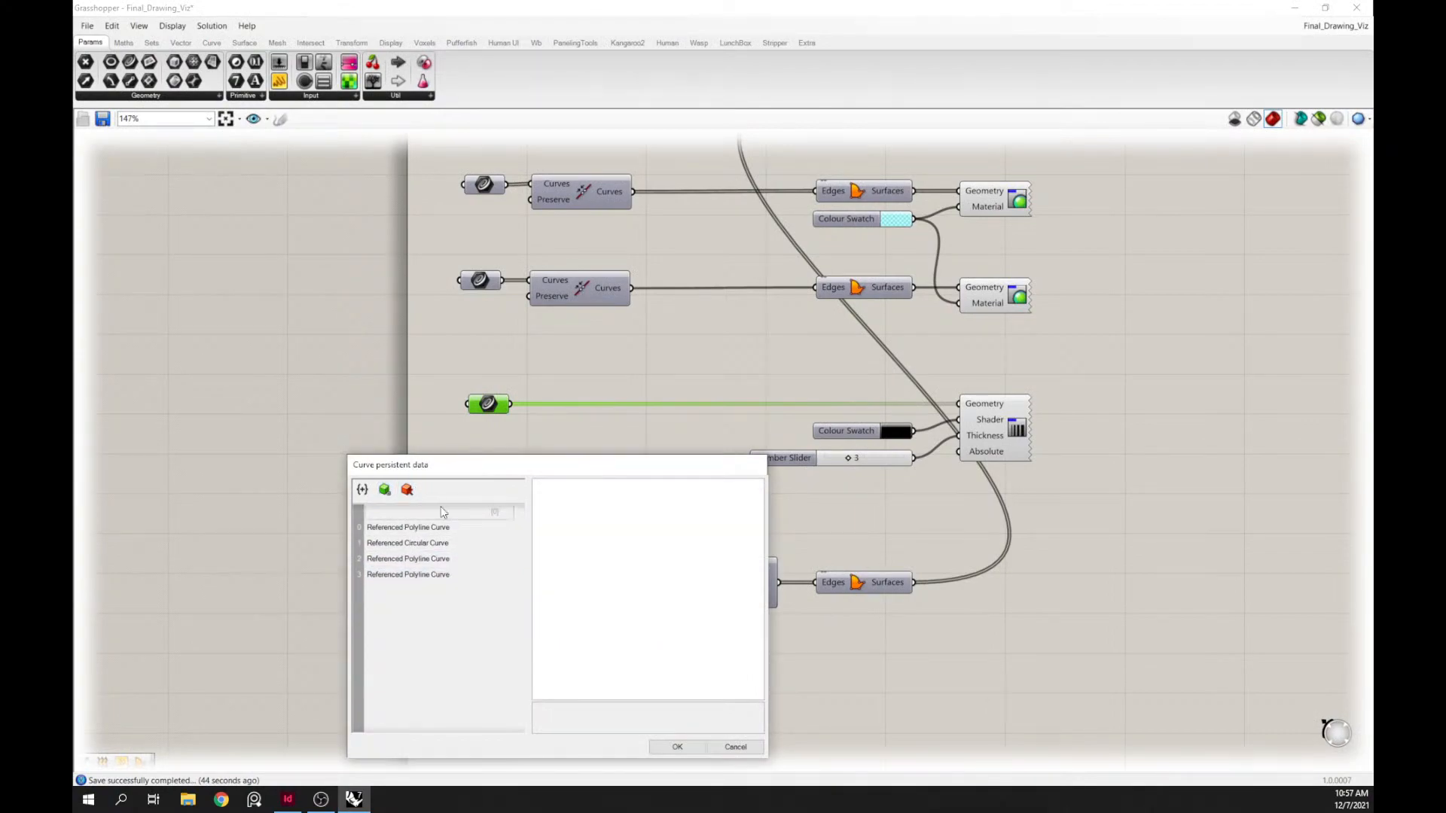
pyautogui.click(673, 746)
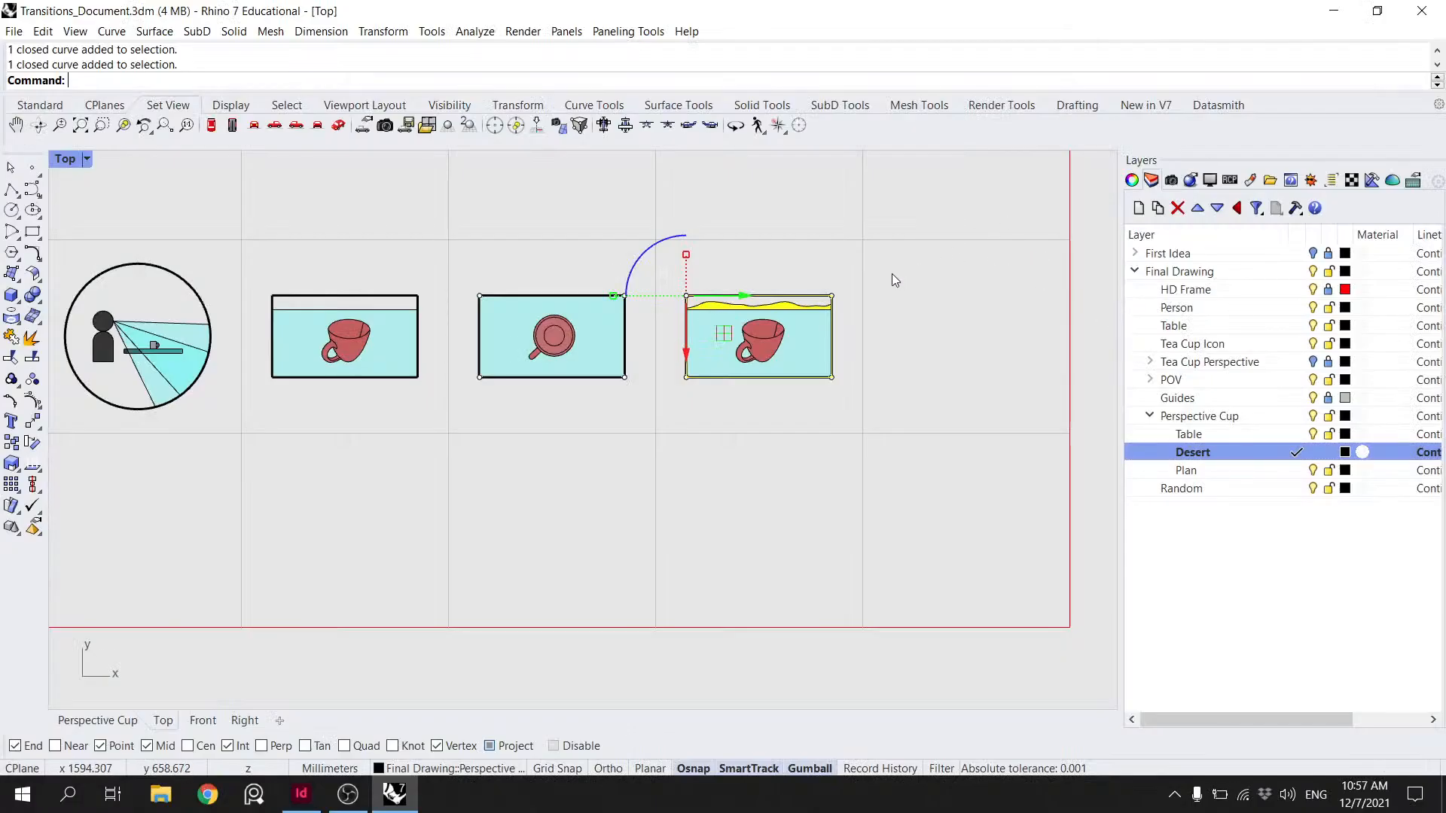
# - Clear the selection and save the Rhino document
pyautogui.click(892, 274)
pyautogui.scroll(-4, 824, 271)
pyautogui.moveTo(741, 288); pyautogui.dragTo(644, 369, button='right')
pyautogui.hotkey('ctrl', 's')
pyautogui.scroll(-2, 610, 350)
pyautogui.scroll(4, 422, 388)
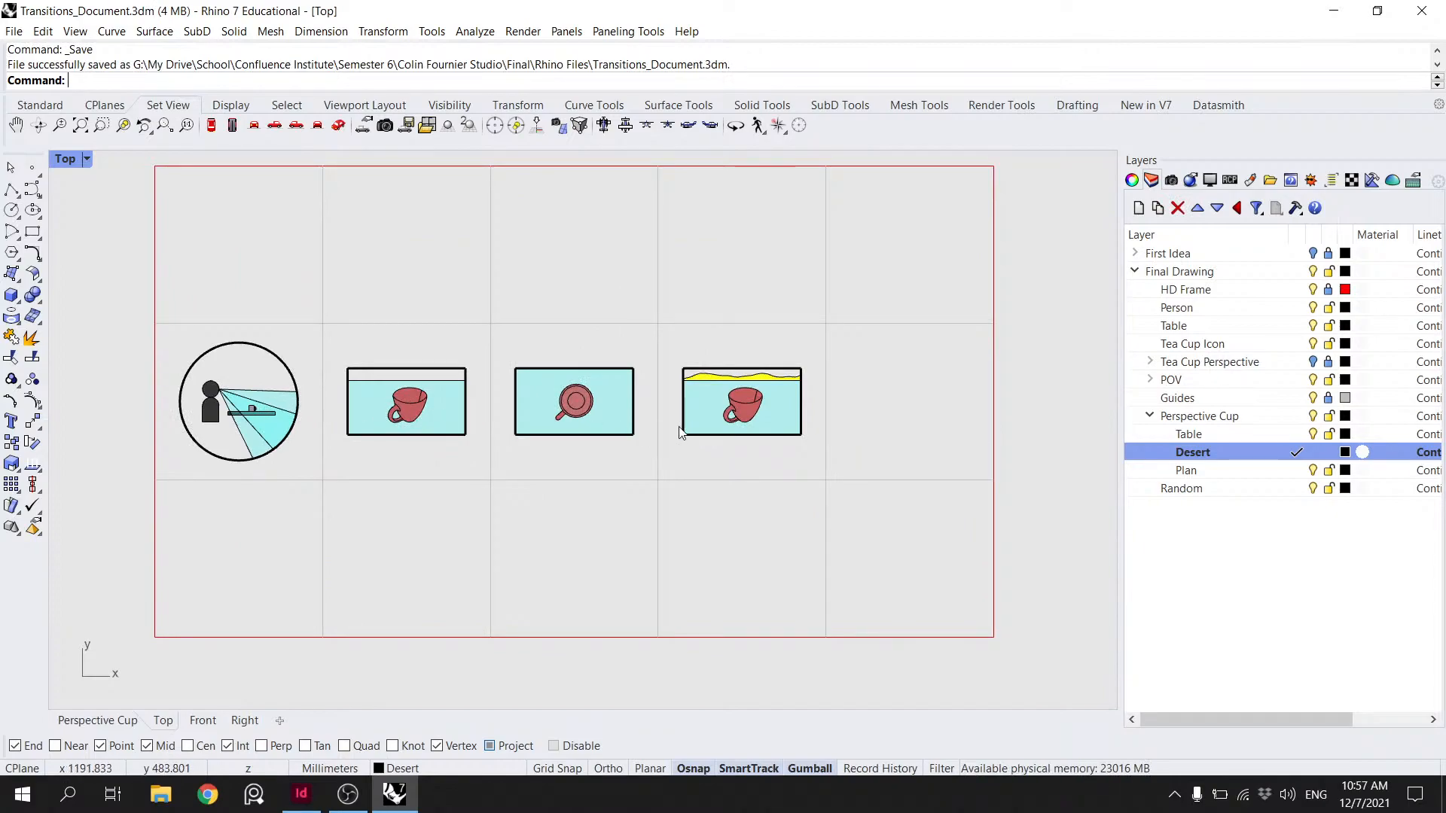
pyautogui.scroll(1, 326, 428)
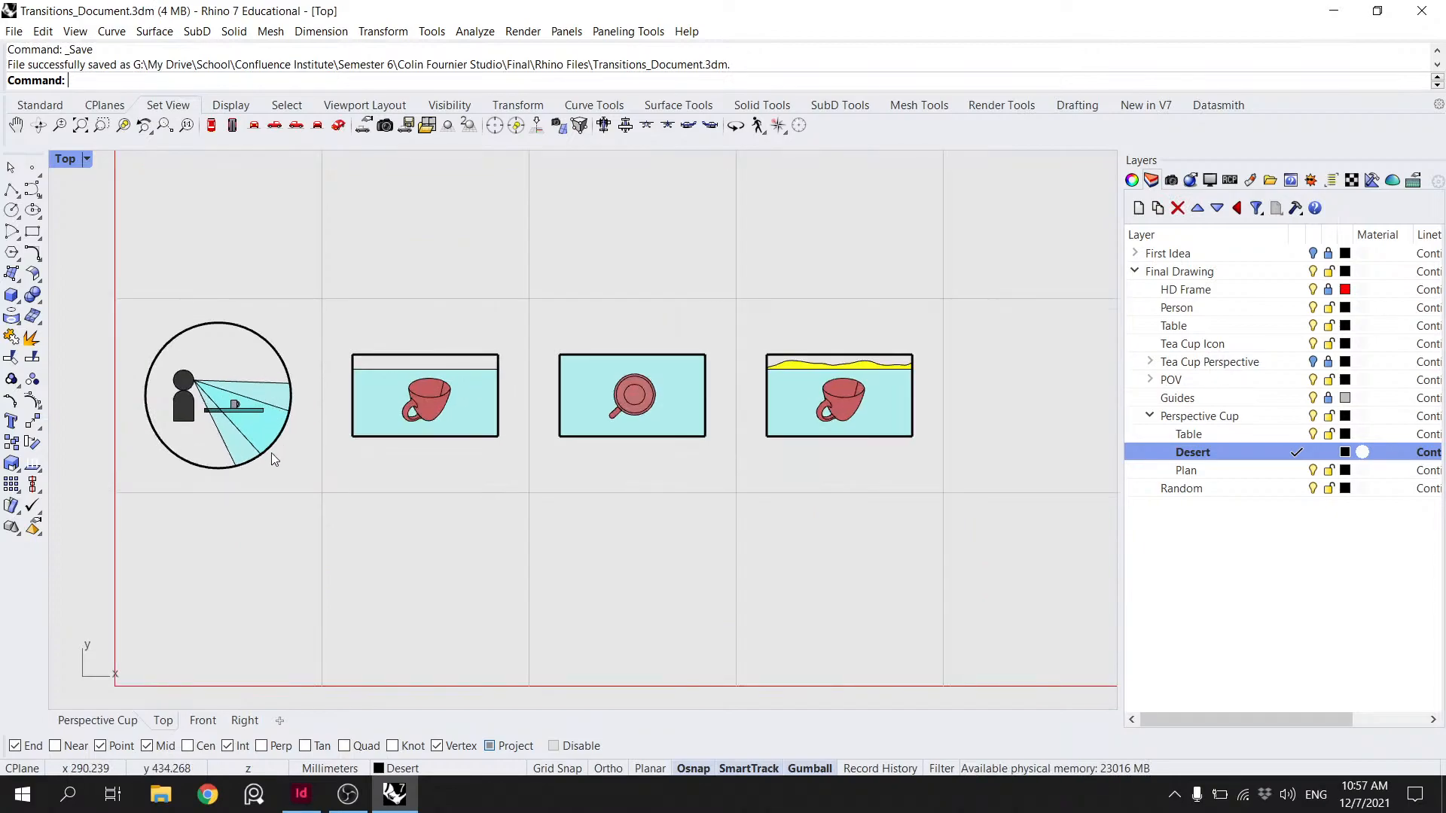
pyautogui.moveTo(303, 455); pyautogui.dragTo(148, 292)
pyautogui.press('Escape')
pyautogui.scroll(-2, 256, 343)
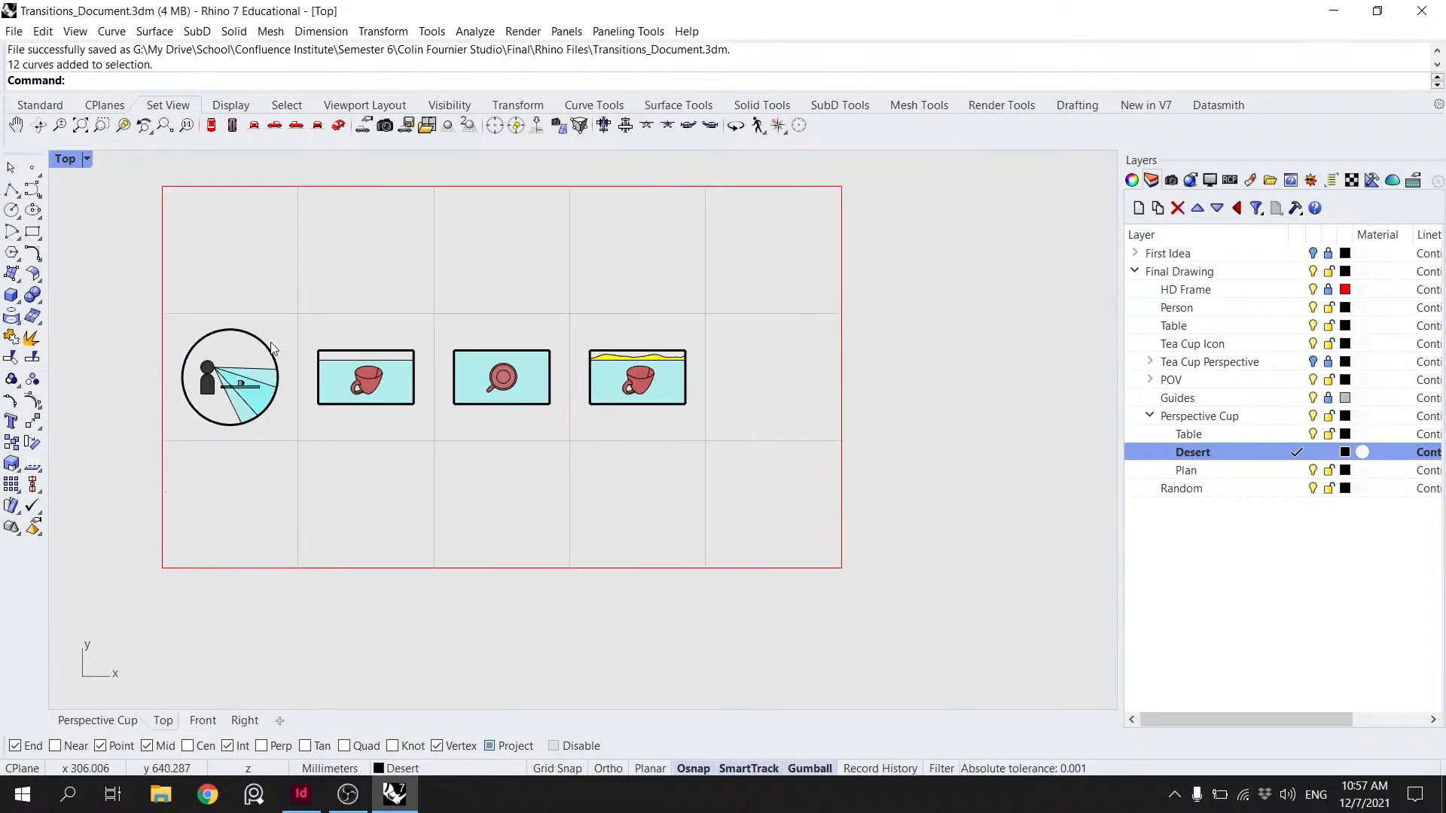
pyautogui.scroll(2, 184, 377)
pyautogui.scroll(-2, 231, 386)
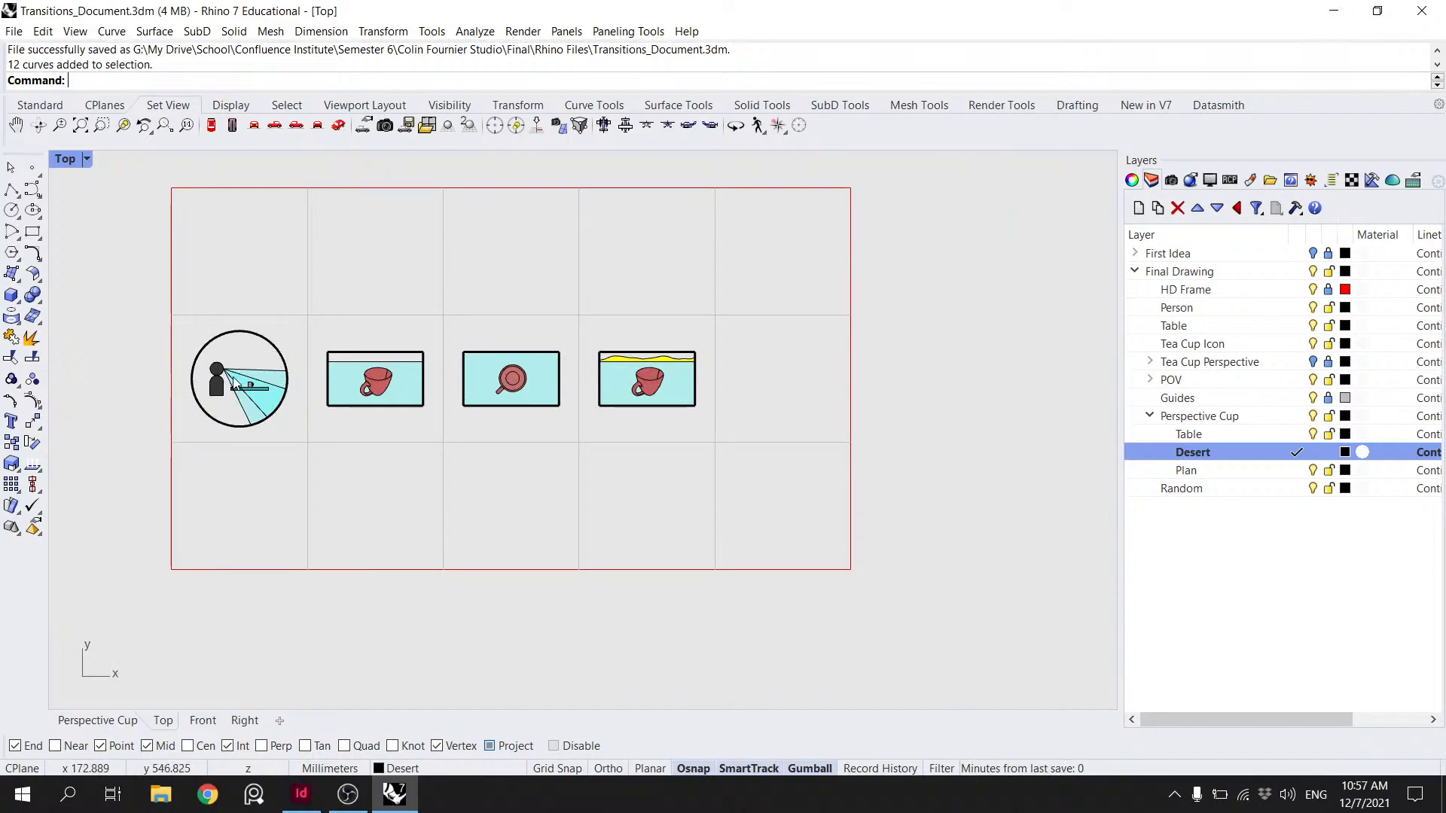
# - Rename the POV layer to Initial POV
pyautogui.moveTo(292, 426); pyautogui.dragTo(216, 329)
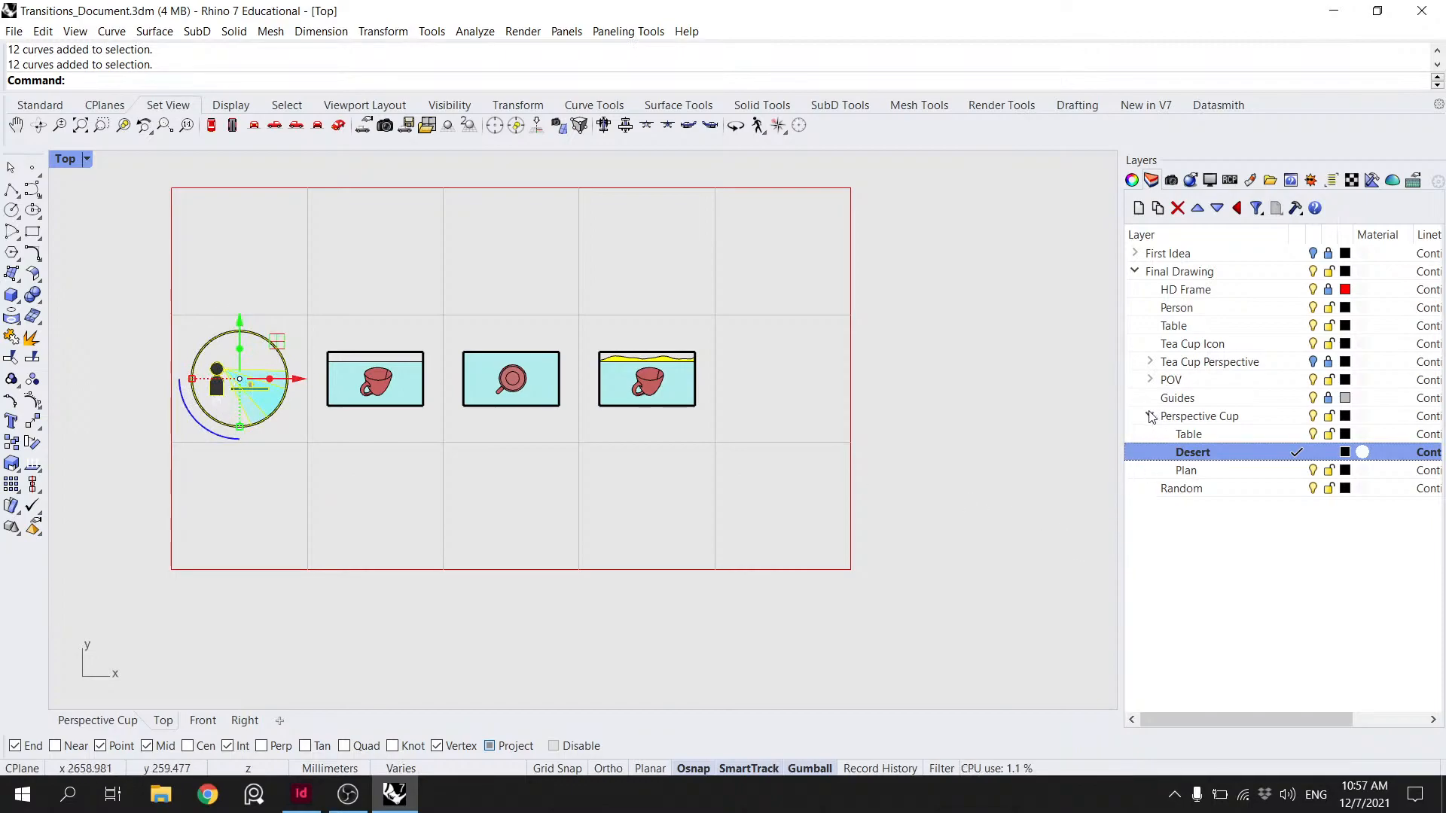
pyautogui.click(1150, 416)
pyautogui.click(1171, 383)
pyautogui.click(1174, 383)
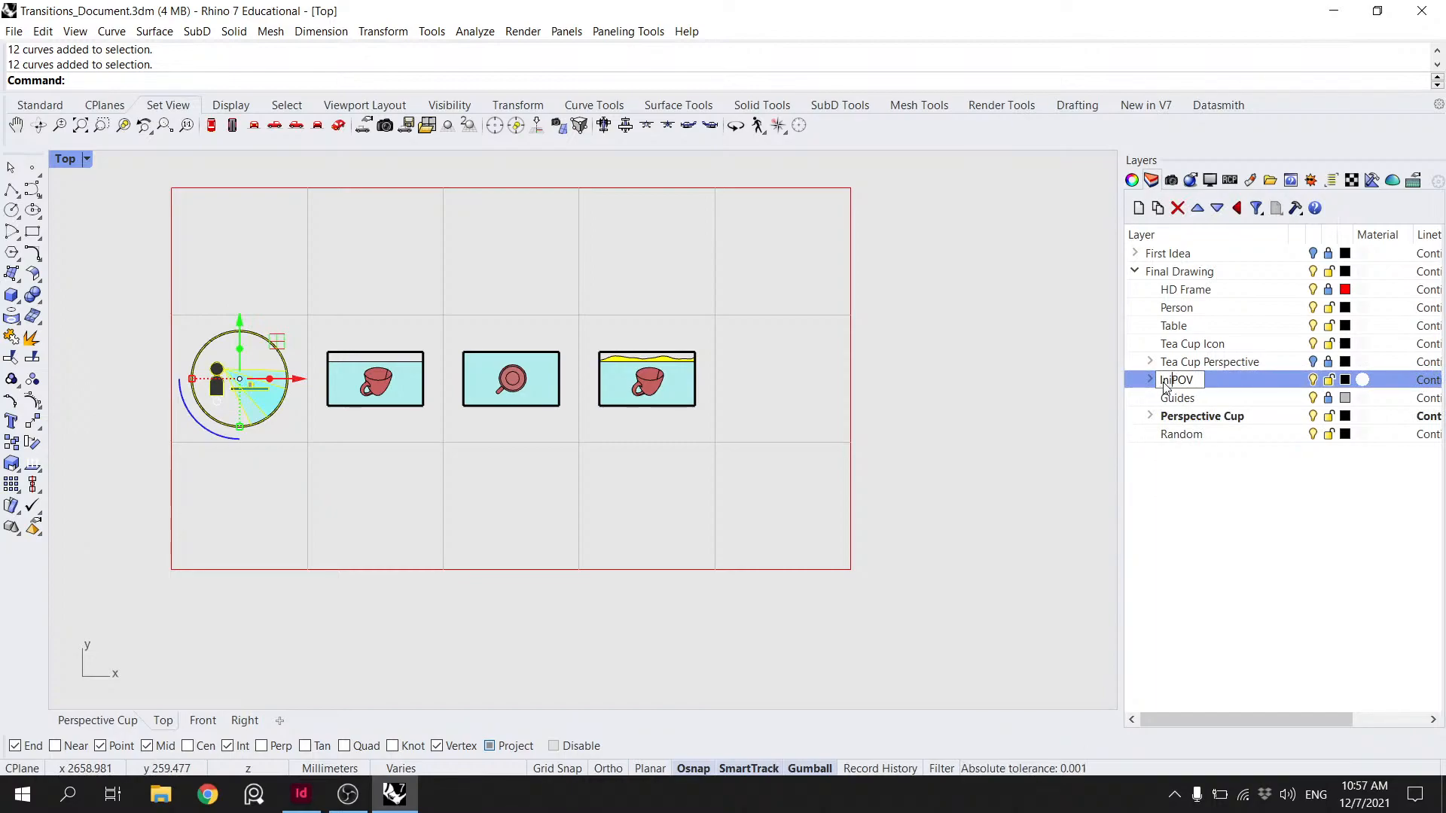
pyautogui.press('Return')
pyautogui.click(1150, 381)
pyautogui.click(1150, 380)
pyautogui.click(307, 332)
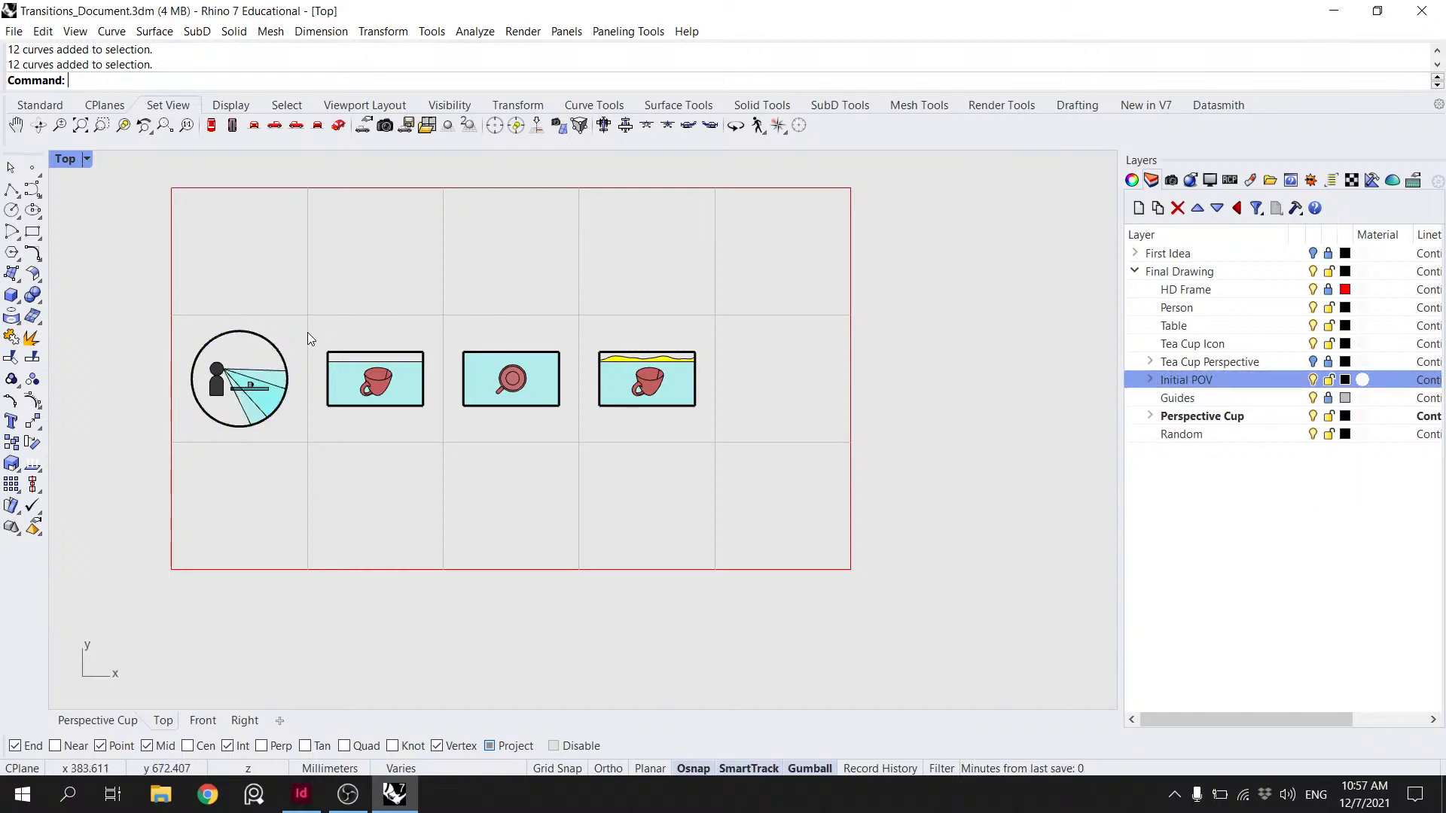
# - Duplicate the Initial POV layer together with its objects and name the copy Final POV
pyautogui.rightClick(1174, 382)
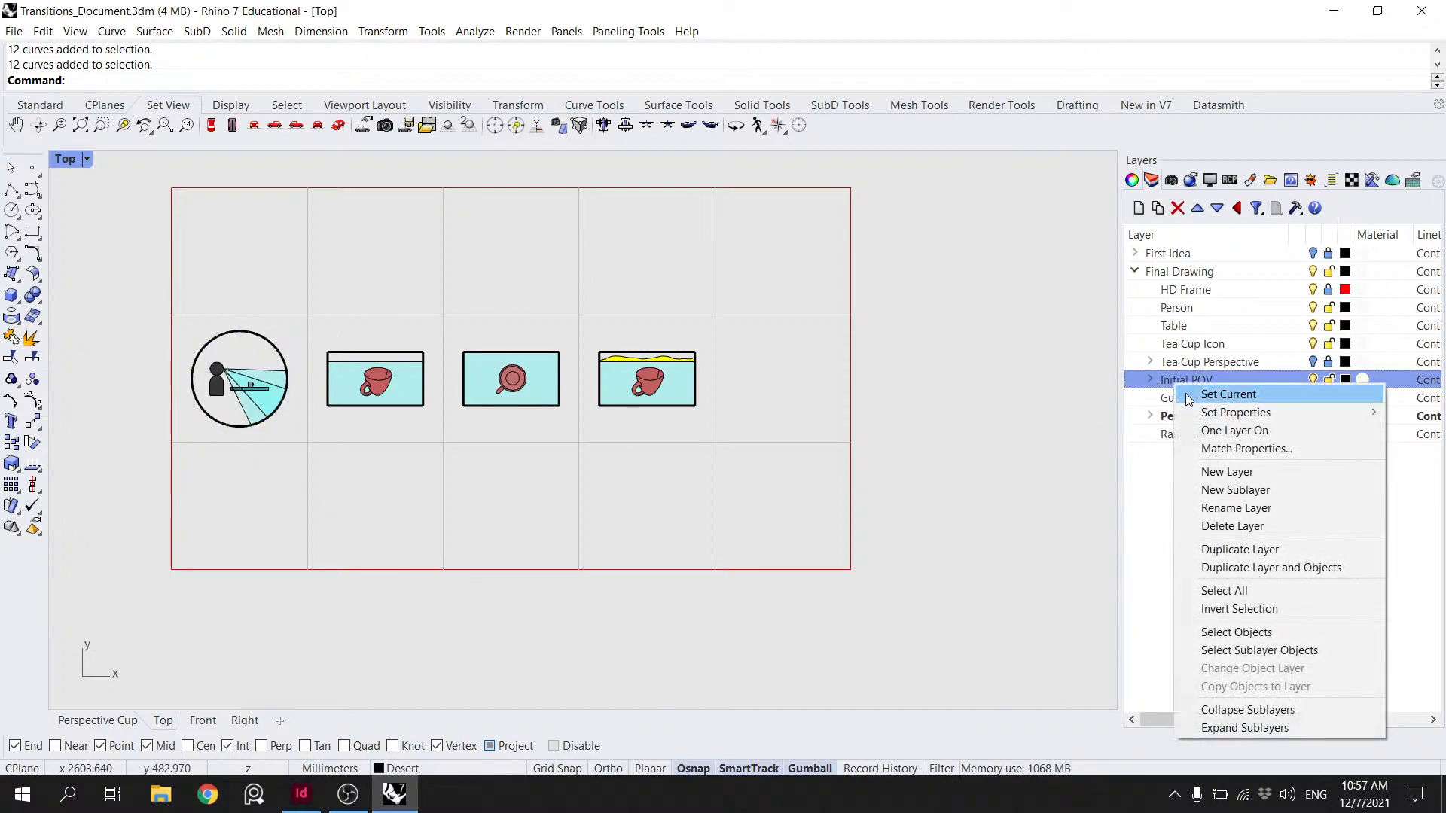
pyautogui.click(1271, 567)
pyautogui.click(652, 431)
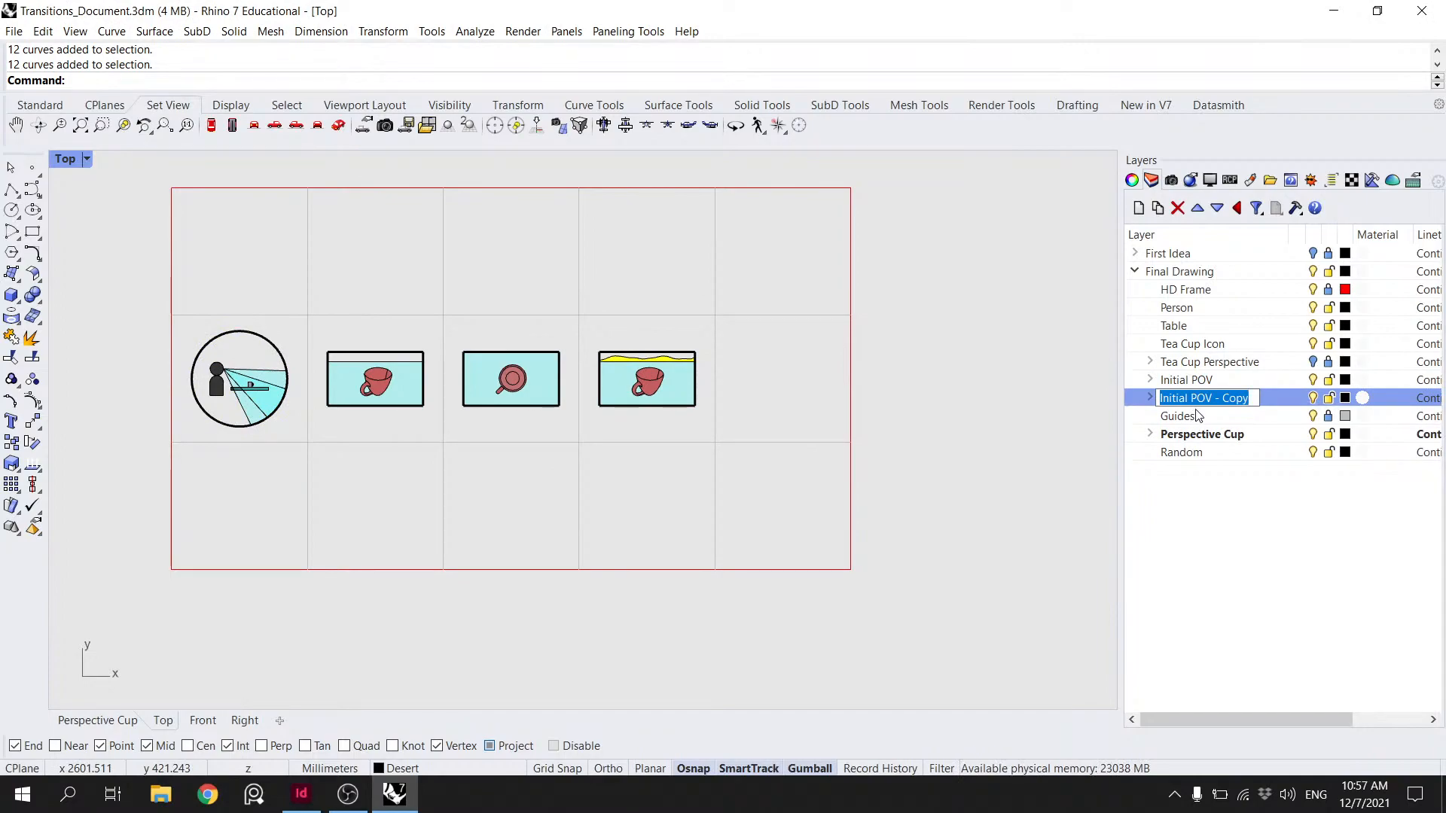
pyautogui.write('Final POV')
pyautogui.press('Return')
pyautogui.click(1150, 398)
pyautogui.click(1149, 398)
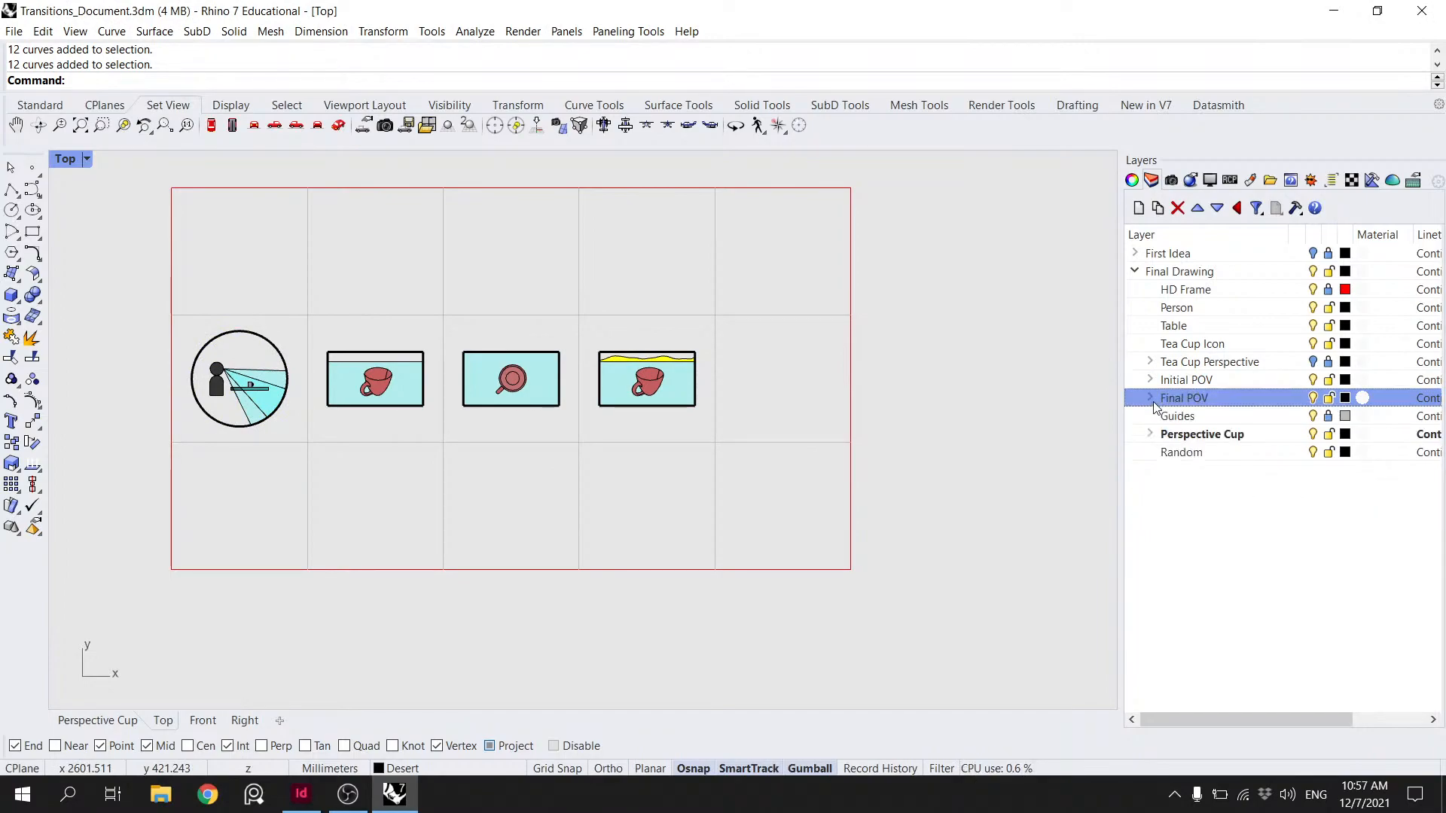
# - Move all objects on the Final POV sublayers into the empty fifth cell of the storyboard's middle row
pyautogui.rightClick(1191, 403)
pyautogui.click(1273, 667)
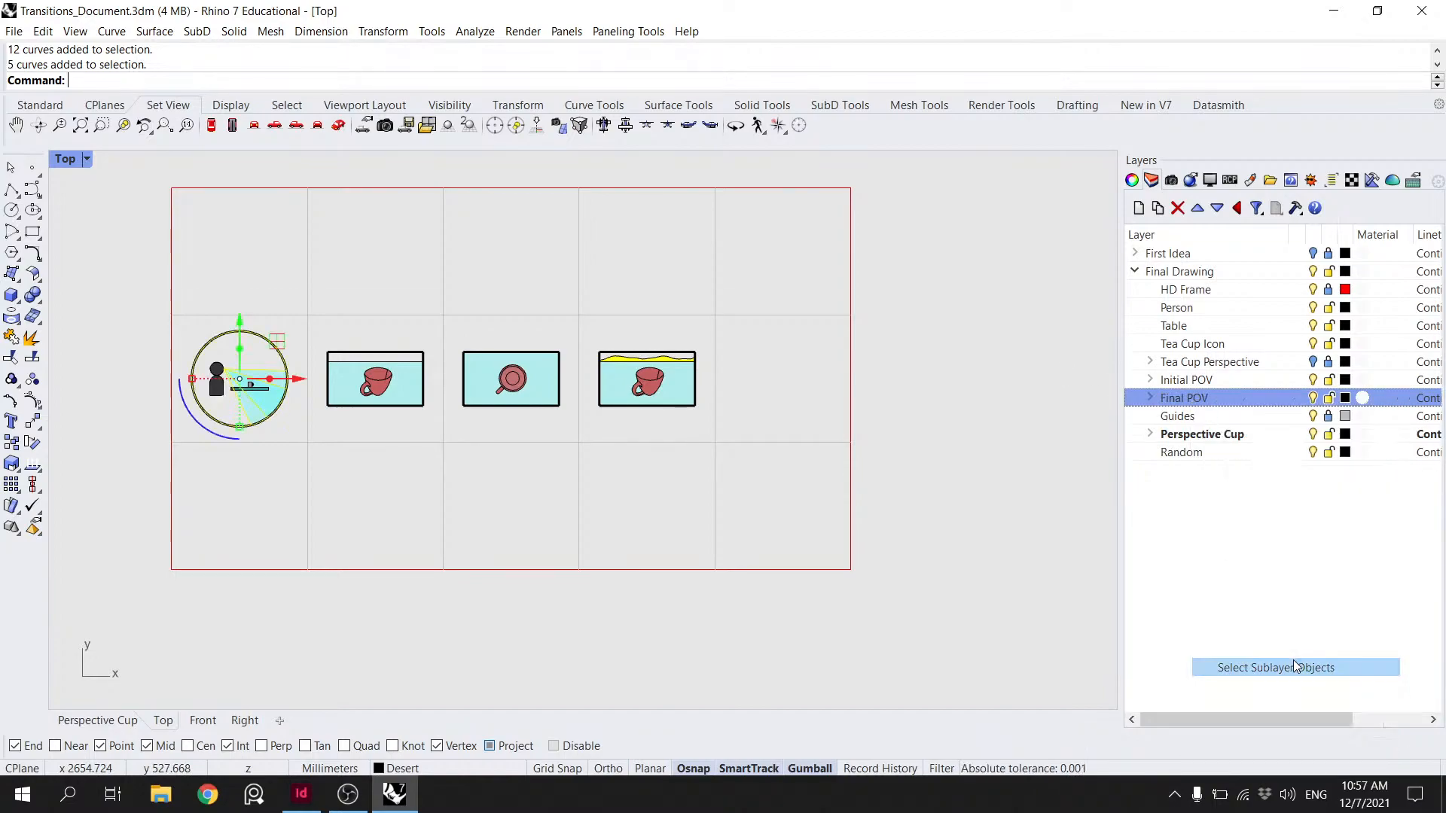
pyautogui.write('Move')
pyautogui.press('Return')
pyautogui.click(240, 330)
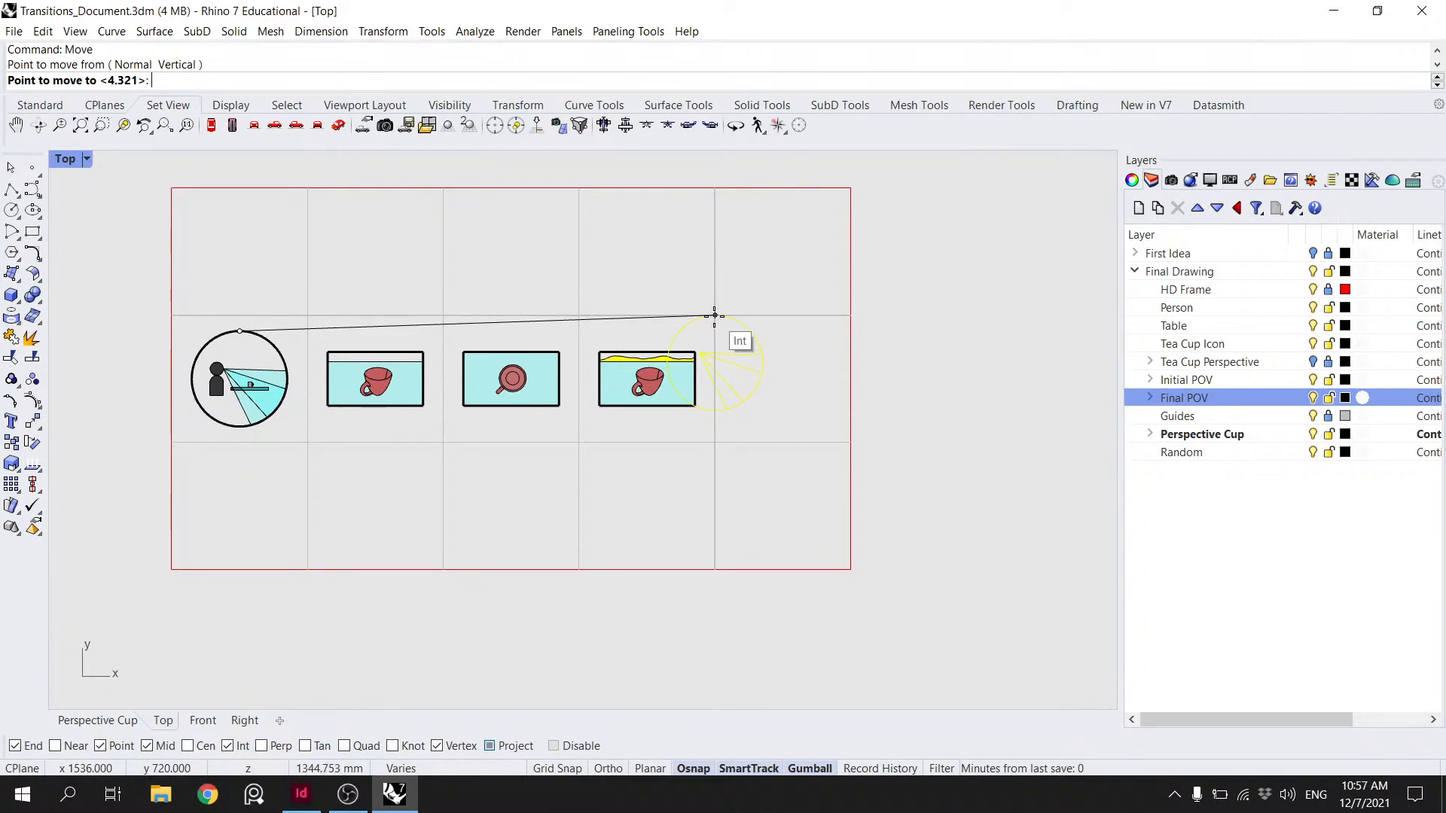
pyautogui.click(785, 316)
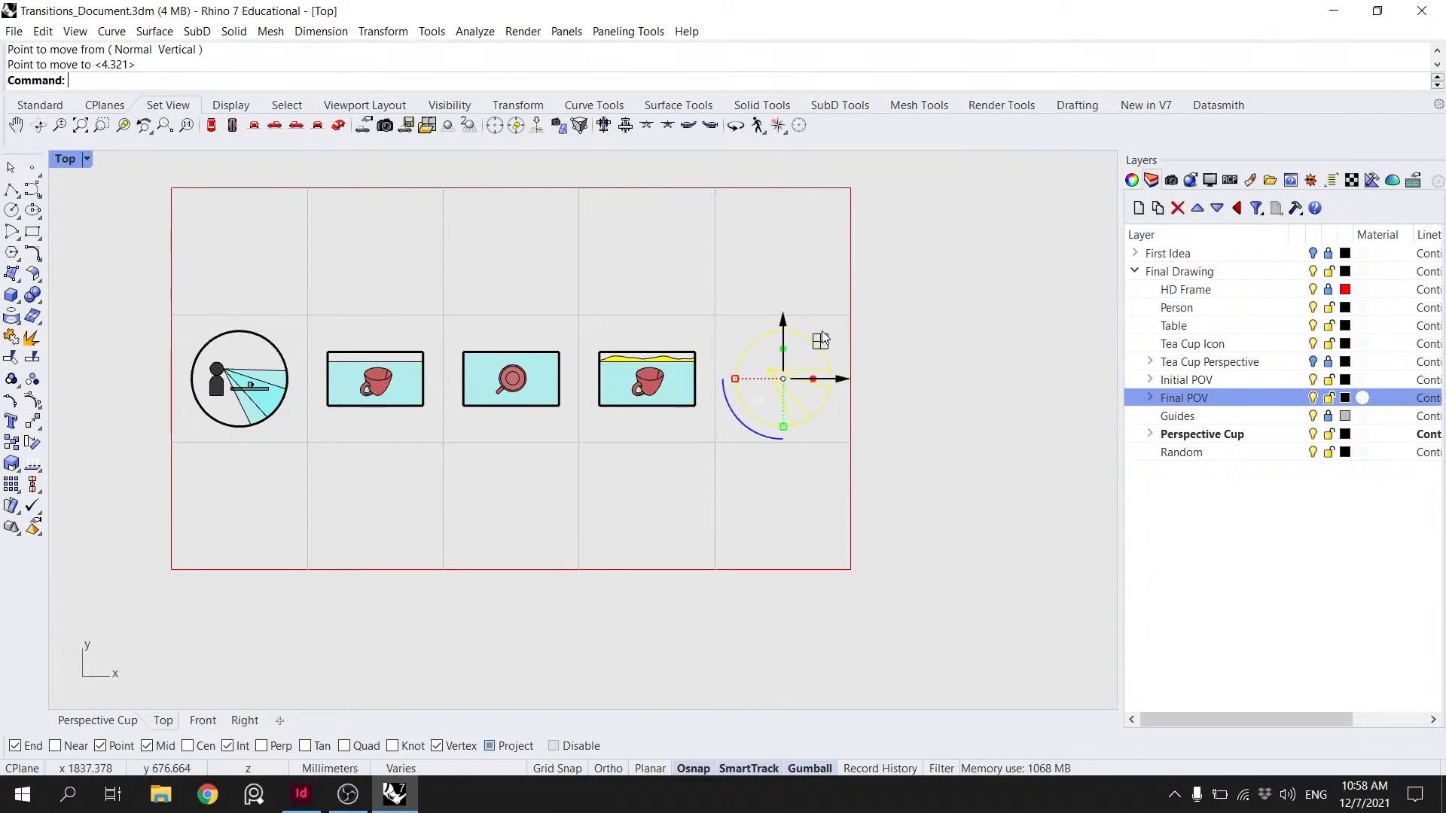
pyautogui.scroll(-4, 837, 330)
pyautogui.scroll(4, 662, 324)
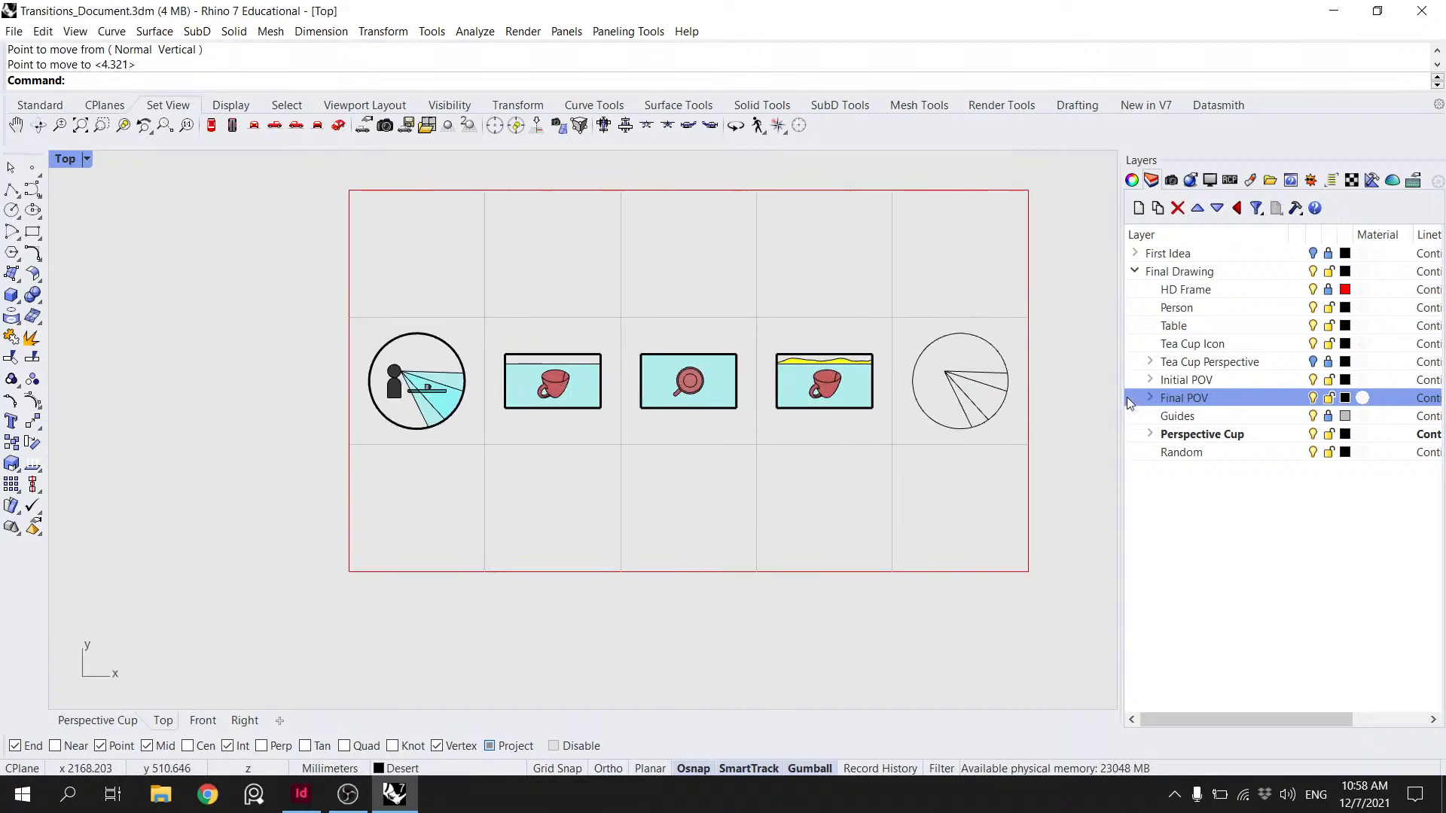
# - Select every object on the Person layer to check which curves it contains
pyautogui.click(1179, 309)
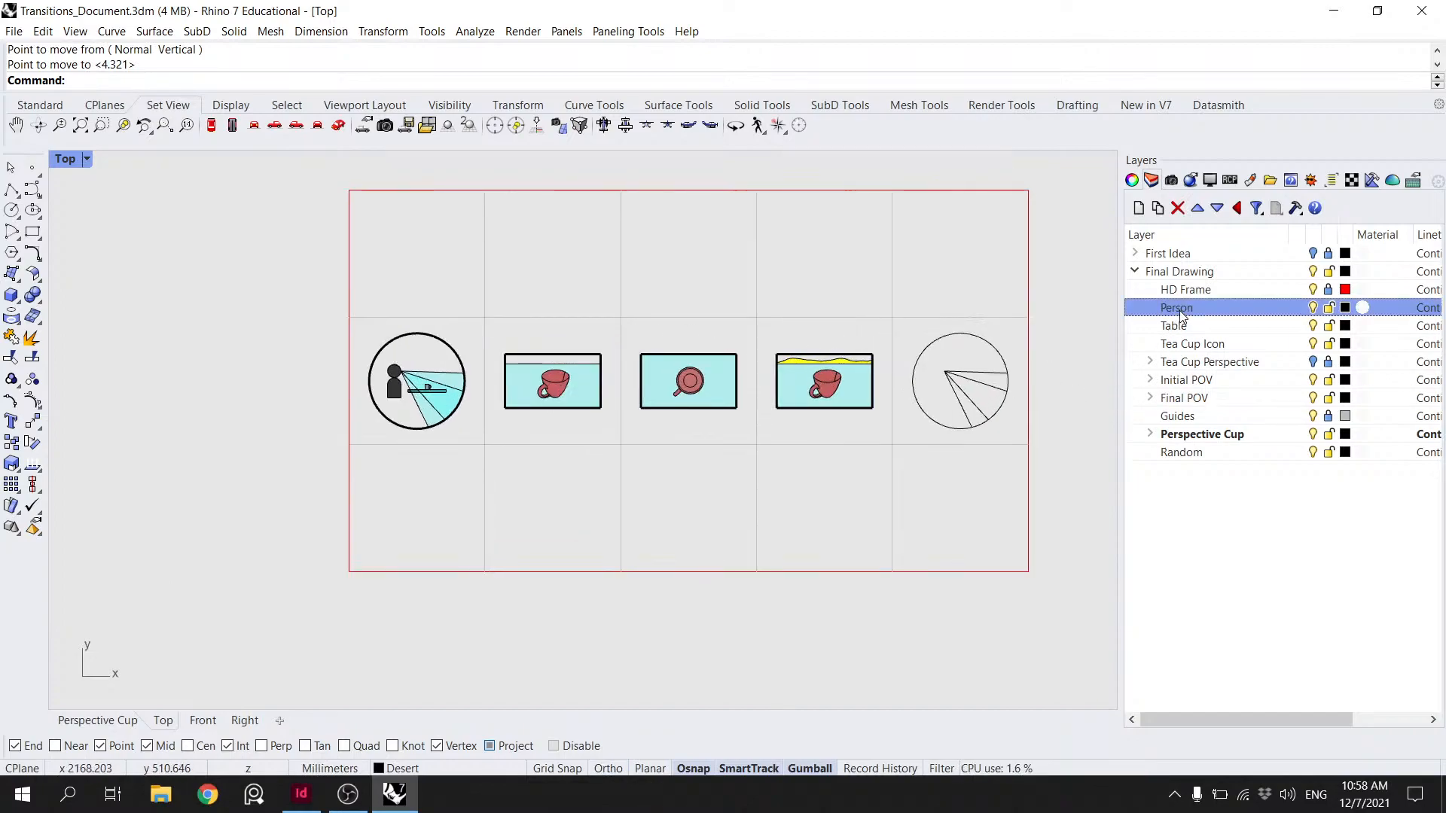
pyautogui.rightClick(1180, 310)
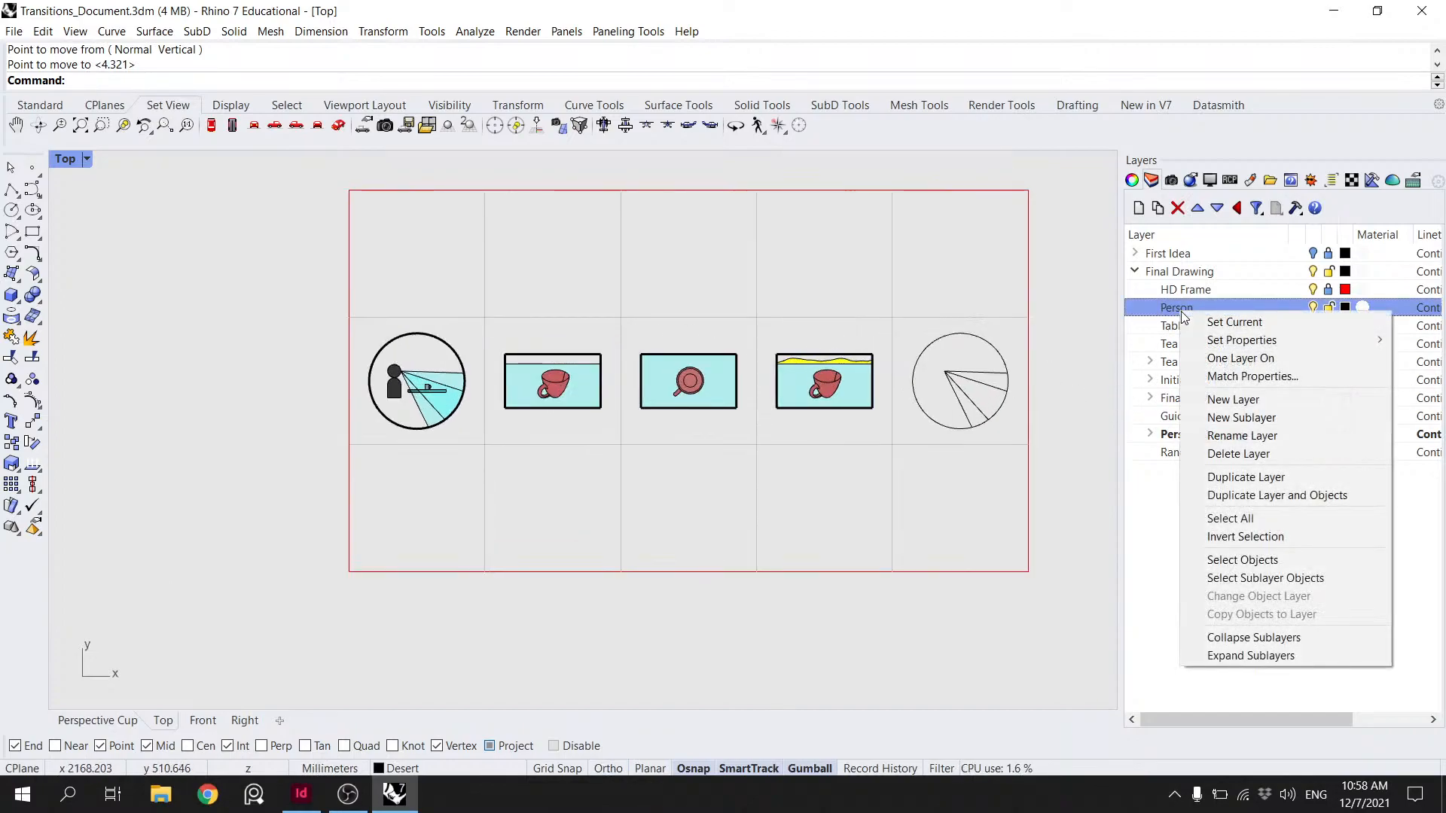
pyautogui.click(1280, 576)
pyautogui.scroll(4, 462, 417)
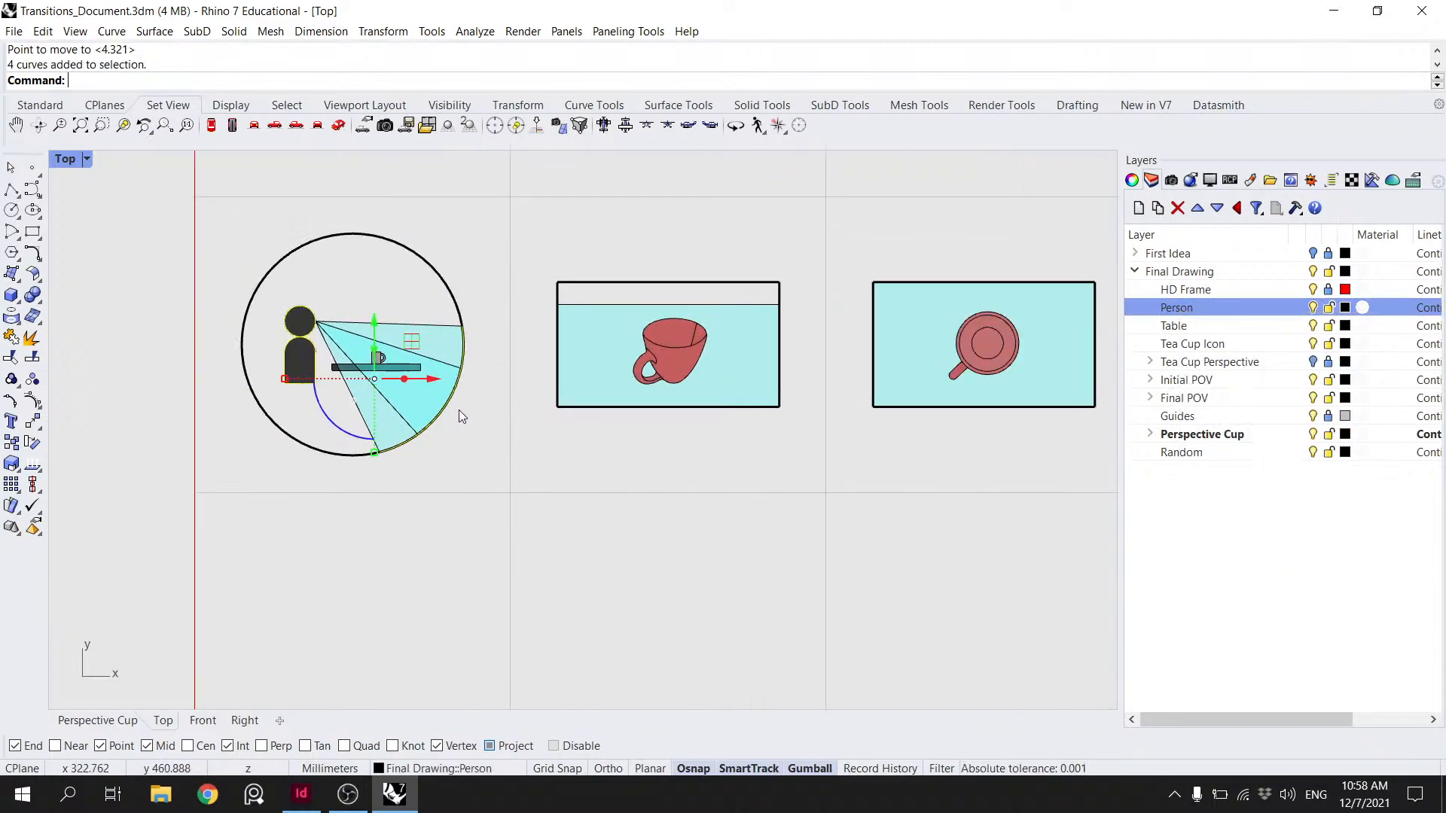
pyautogui.click(452, 408)
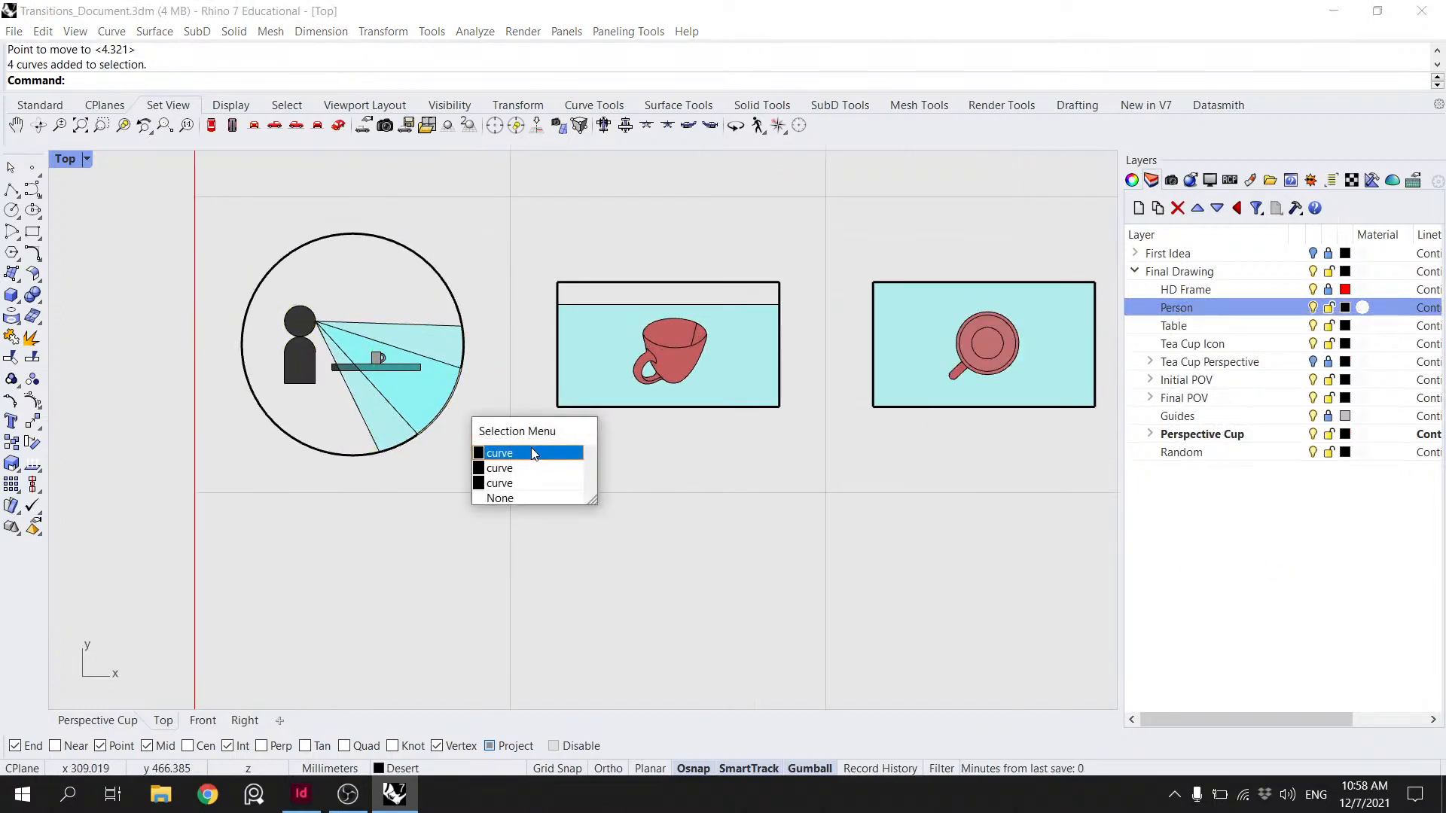
pyautogui.click(530, 452)
pyautogui.press('Delete')
pyautogui.hotkey('ctrl', 'z')
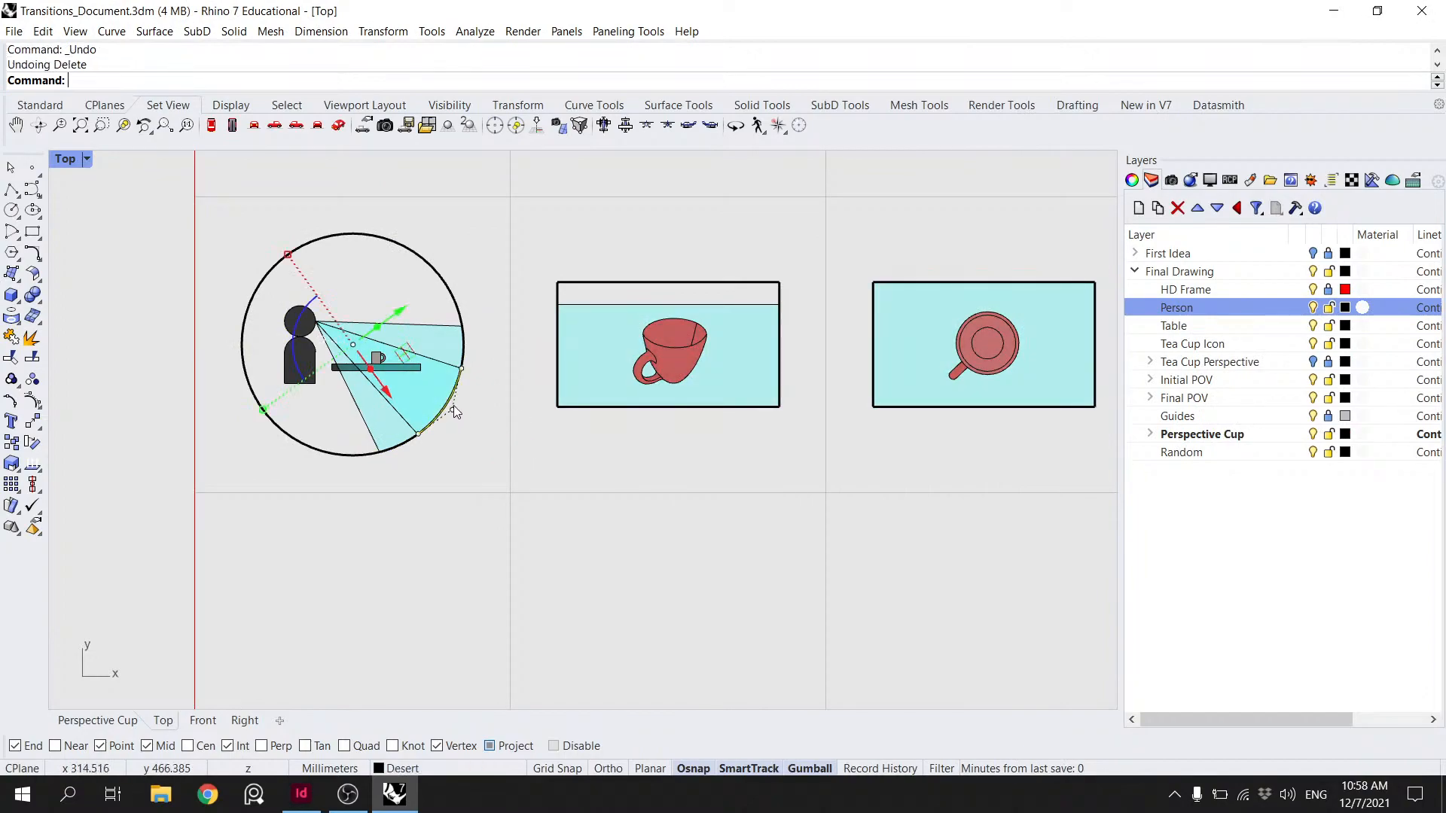
# - Reassign the narrower view cone's arc in the first circle to the 30 sublayer of Initial POV
pyautogui.click(449, 411)
pyautogui.click(513, 468)
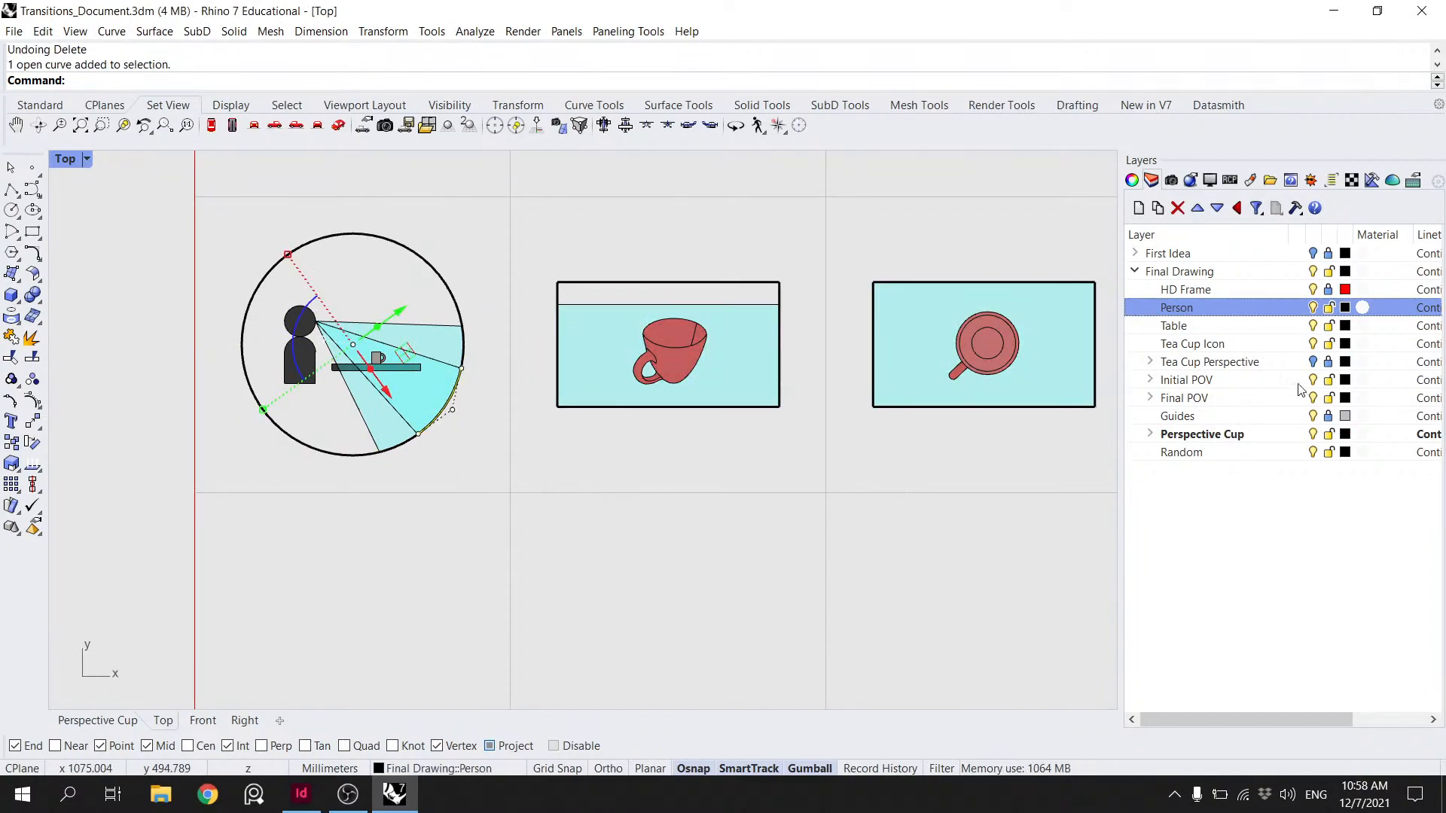
pyautogui.click(1132, 180)
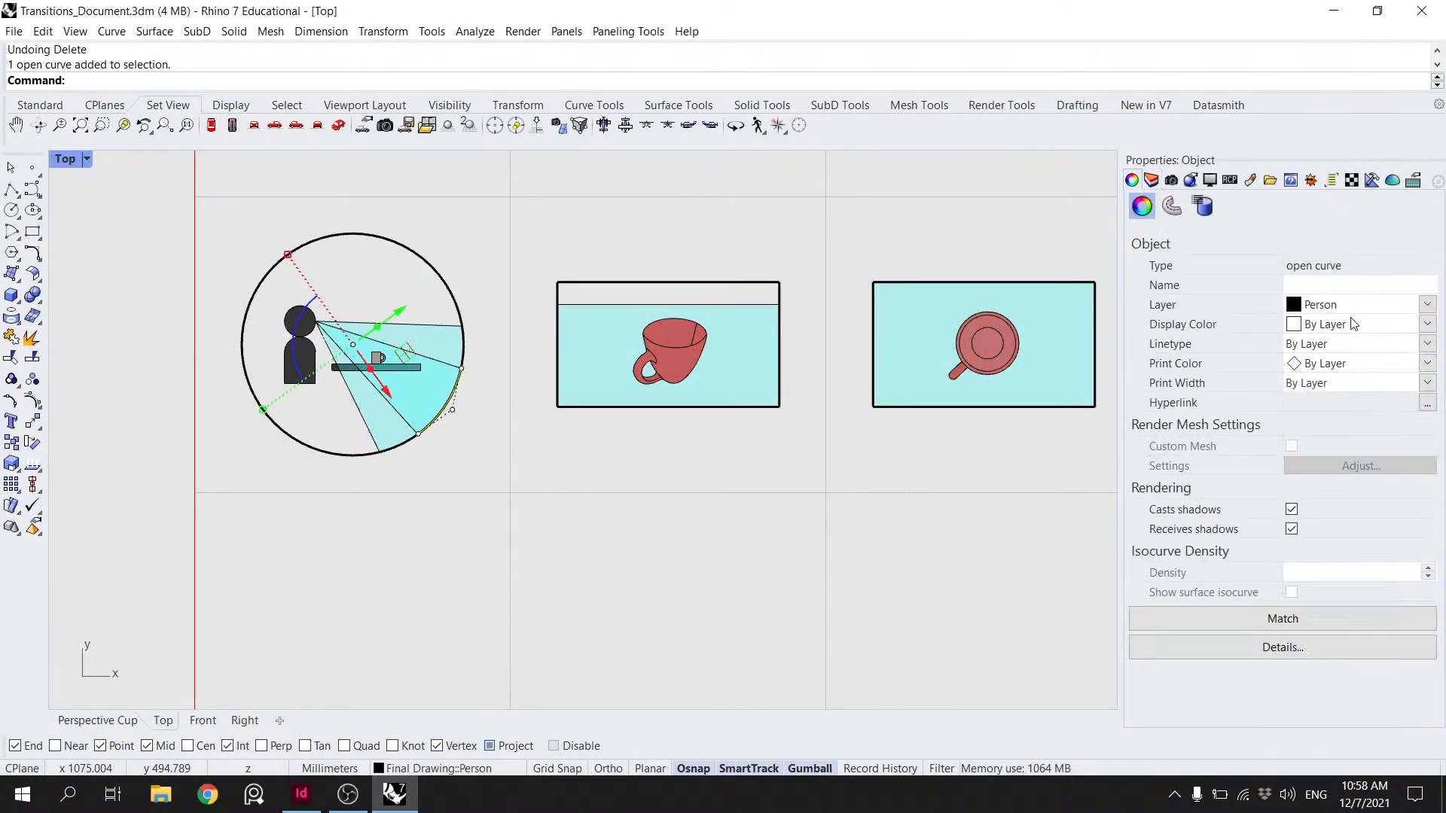
pyautogui.click(1426, 305)
pyautogui.click(1317, 451)
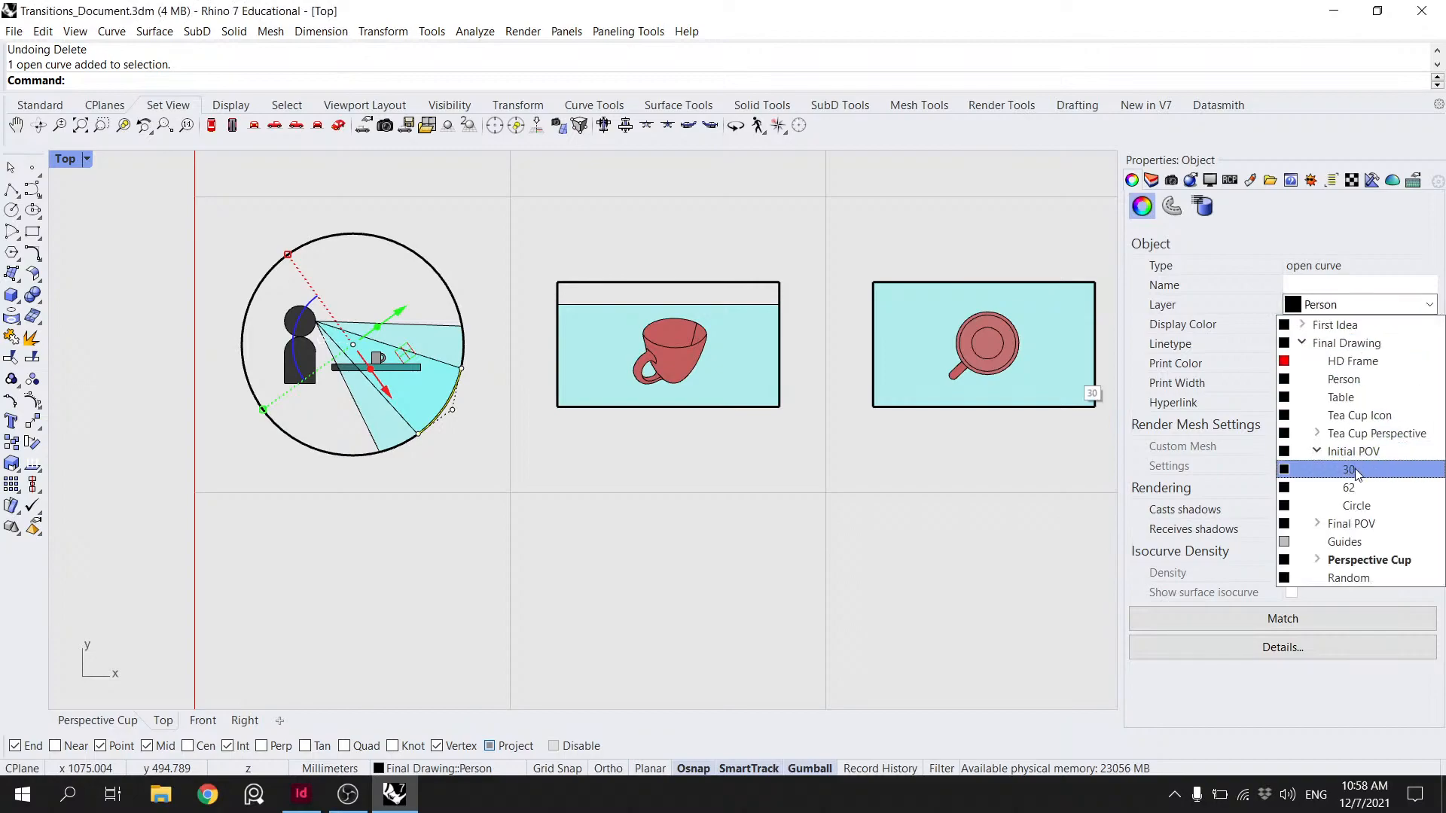
pyautogui.click(1352, 470)
# - Reassign the wider view cone's arc in the first circle to the 62 sublayer of Initial POV and clear the selection
pyautogui.click(468, 341)
pyautogui.click(533, 383)
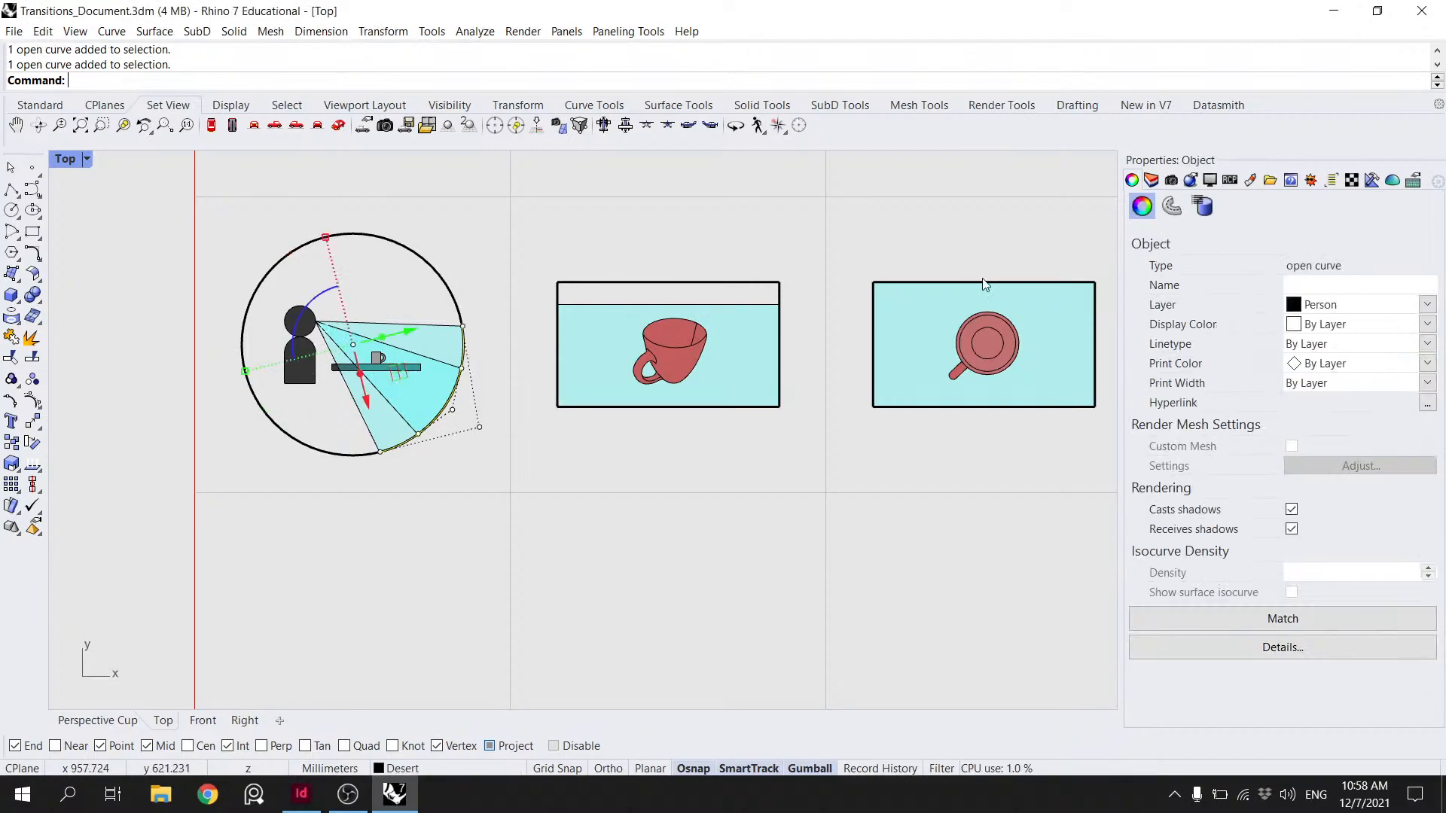
pyautogui.click(1427, 304)
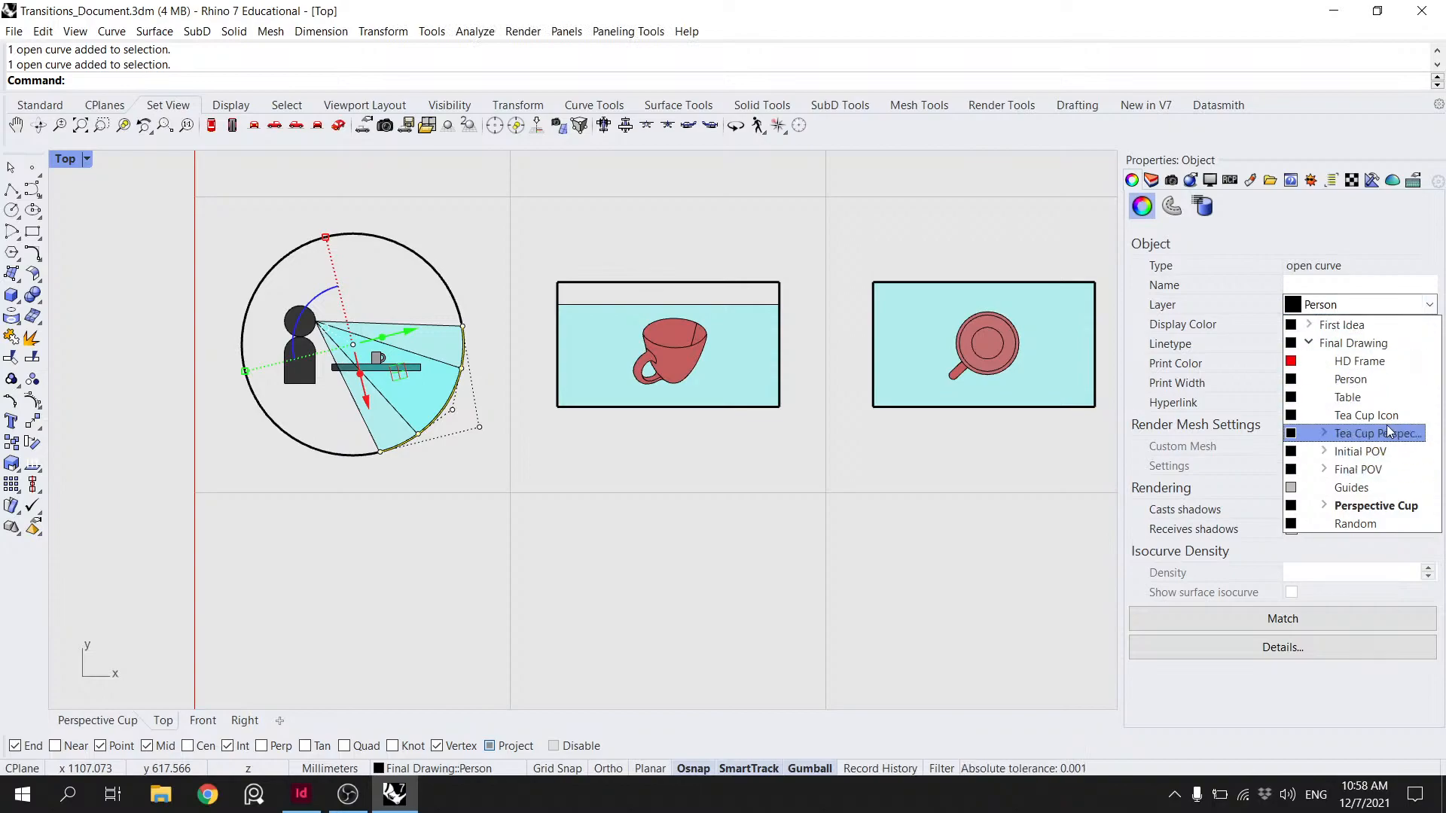
pyautogui.click(1324, 451)
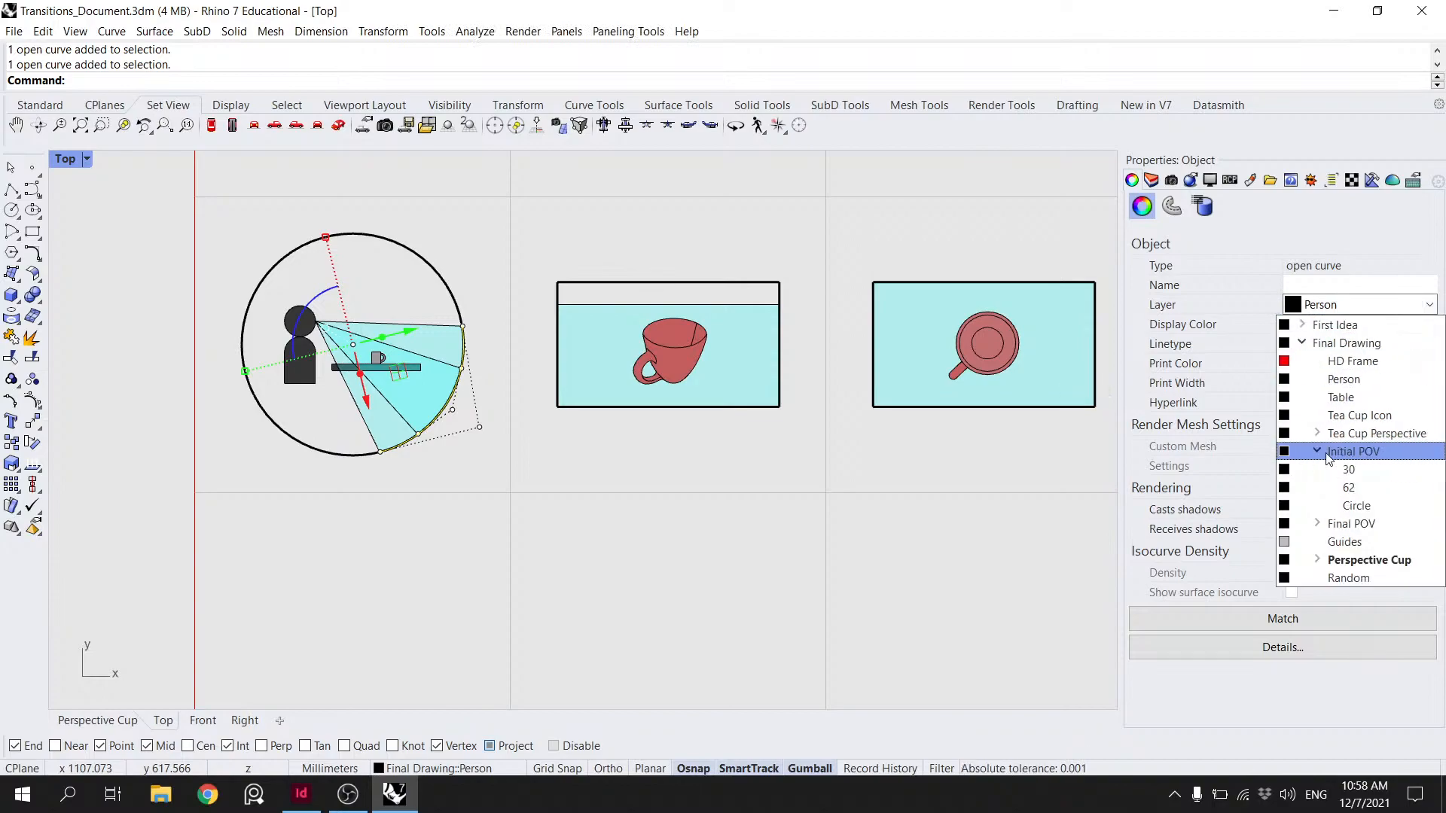
pyautogui.click(1358, 489)
pyautogui.click(475, 260)
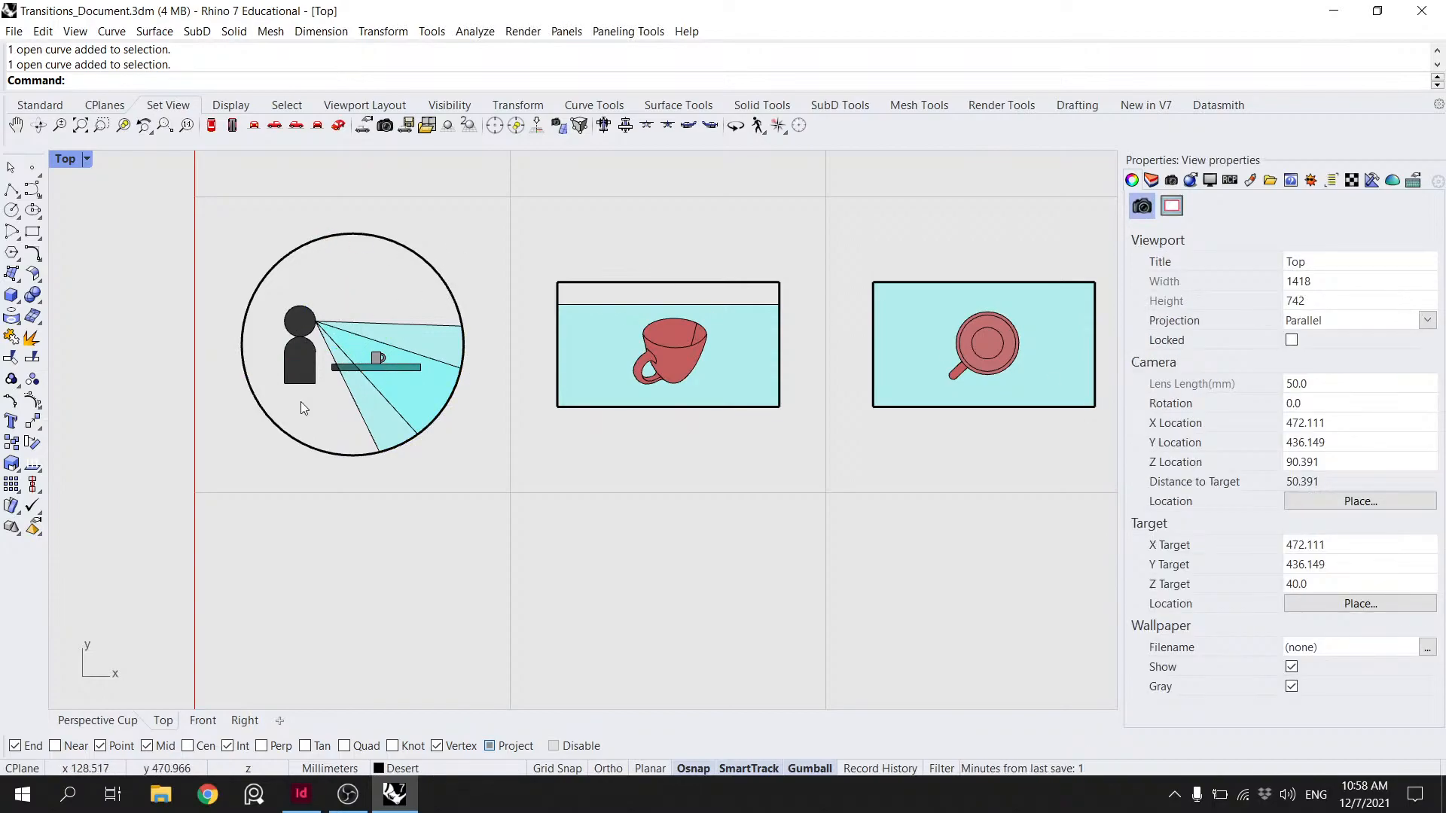
# - Check the layer assignment of the person figure's head and body curves in the first circle
pyautogui.moveTo(301, 393); pyautogui.dragTo(273, 309)
pyautogui.moveTo(654, 317); pyautogui.dragTo(506, 368, button='right')
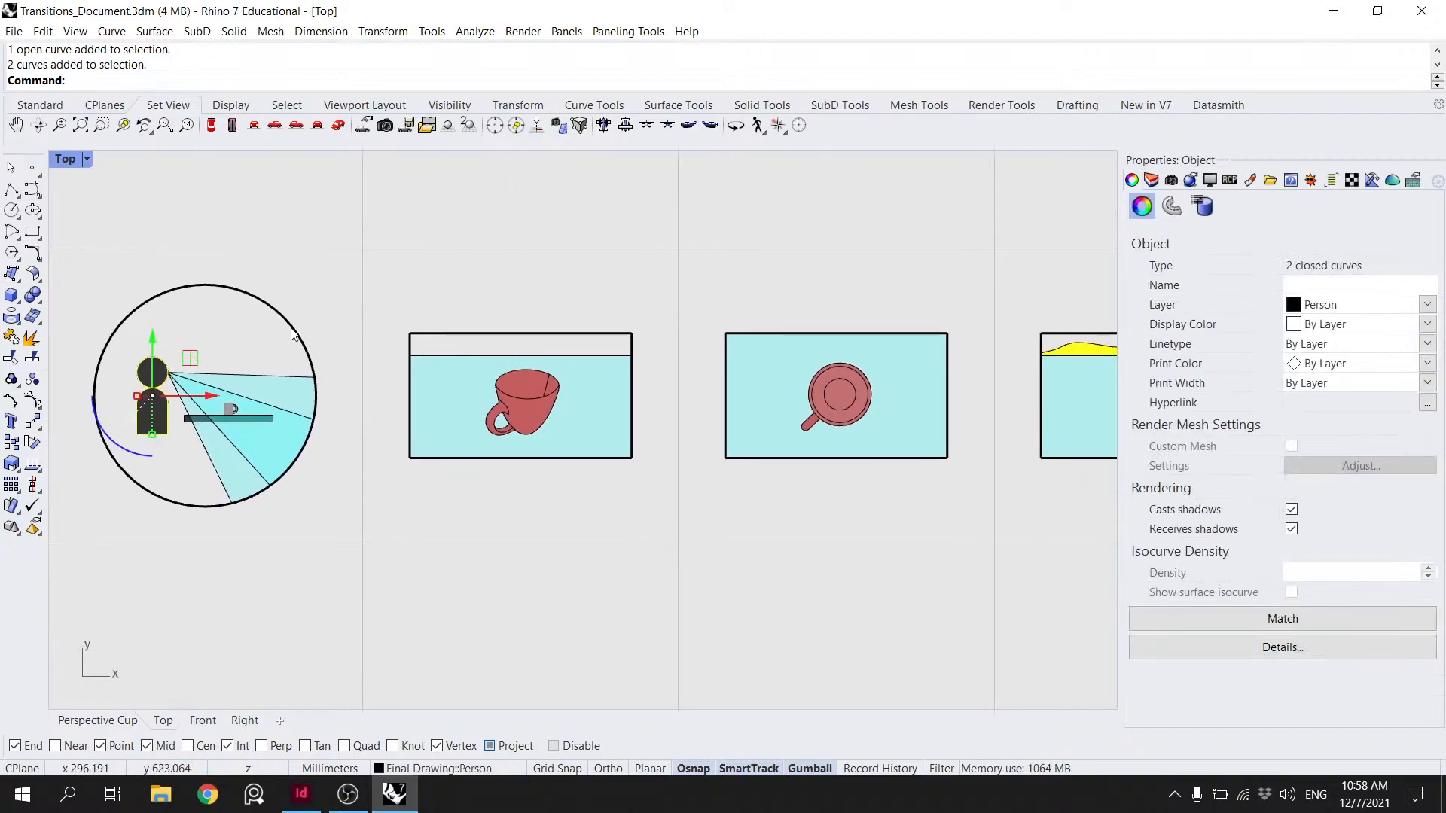
pyautogui.click(1151, 180)
pyautogui.click(315, 285)
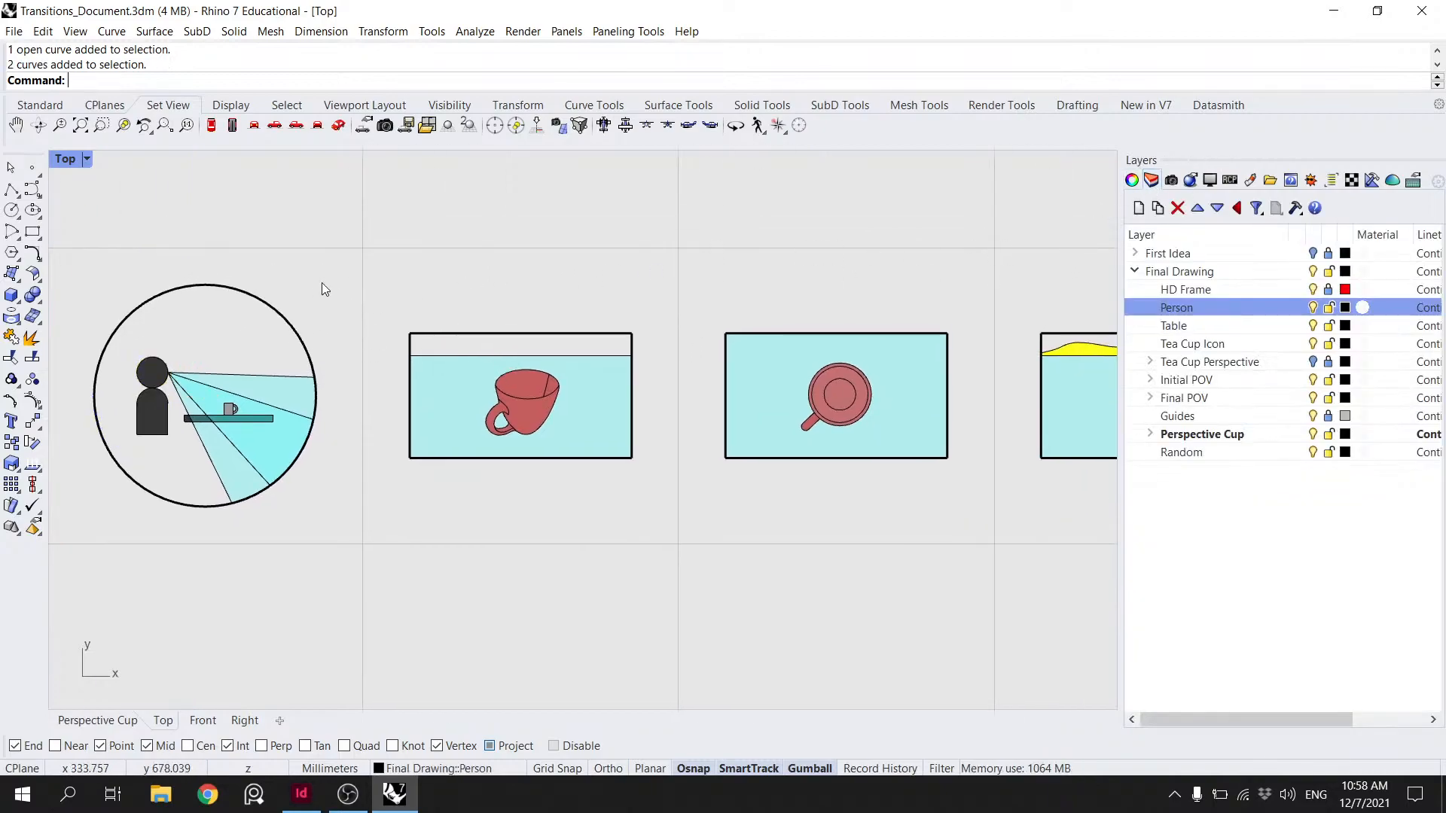
pyautogui.click(163, 360)
pyautogui.keyDown('shift'); pyautogui.click(169, 423); pyautogui.keyUp('shift')
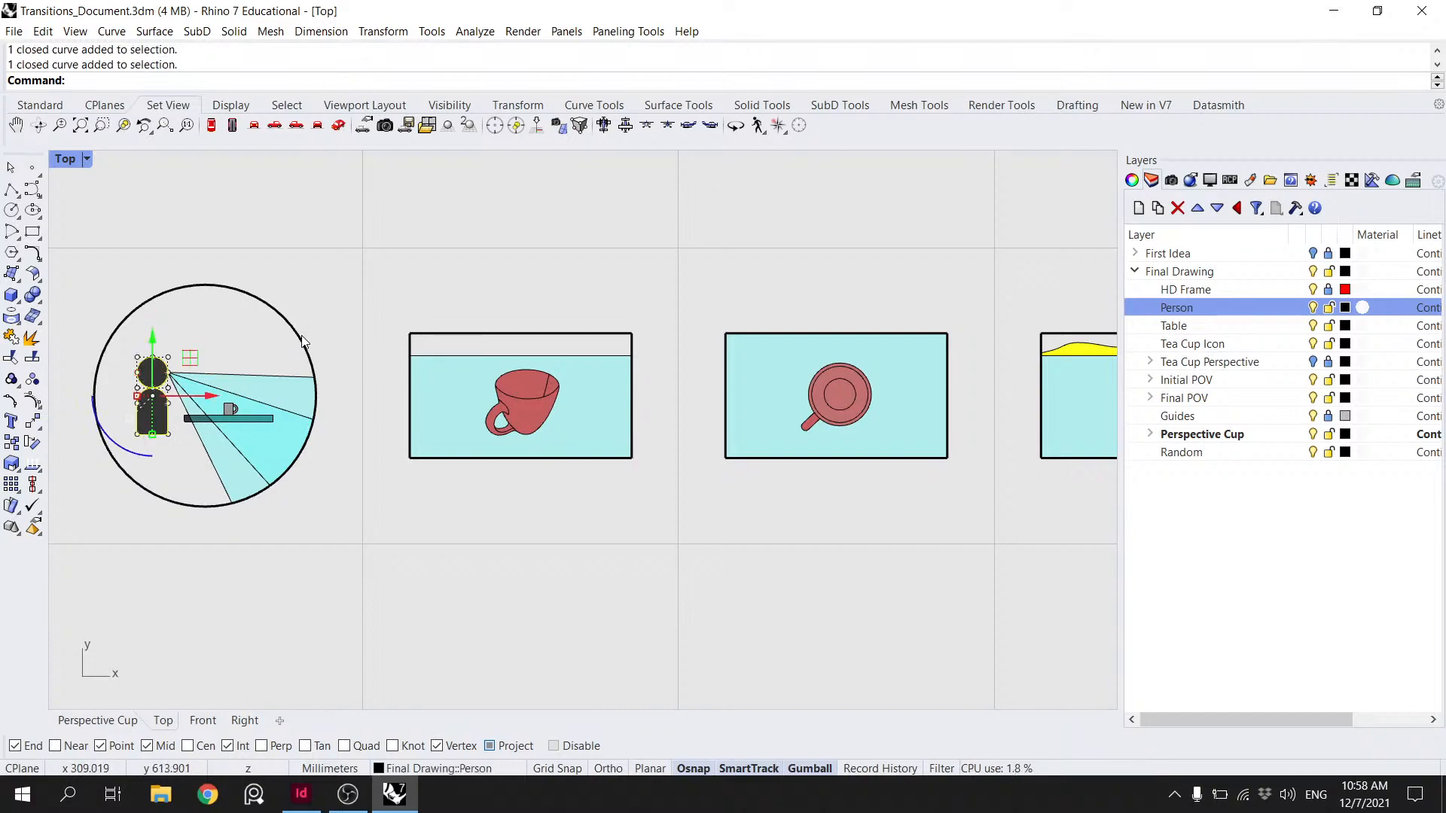
pyautogui.click(333, 346)
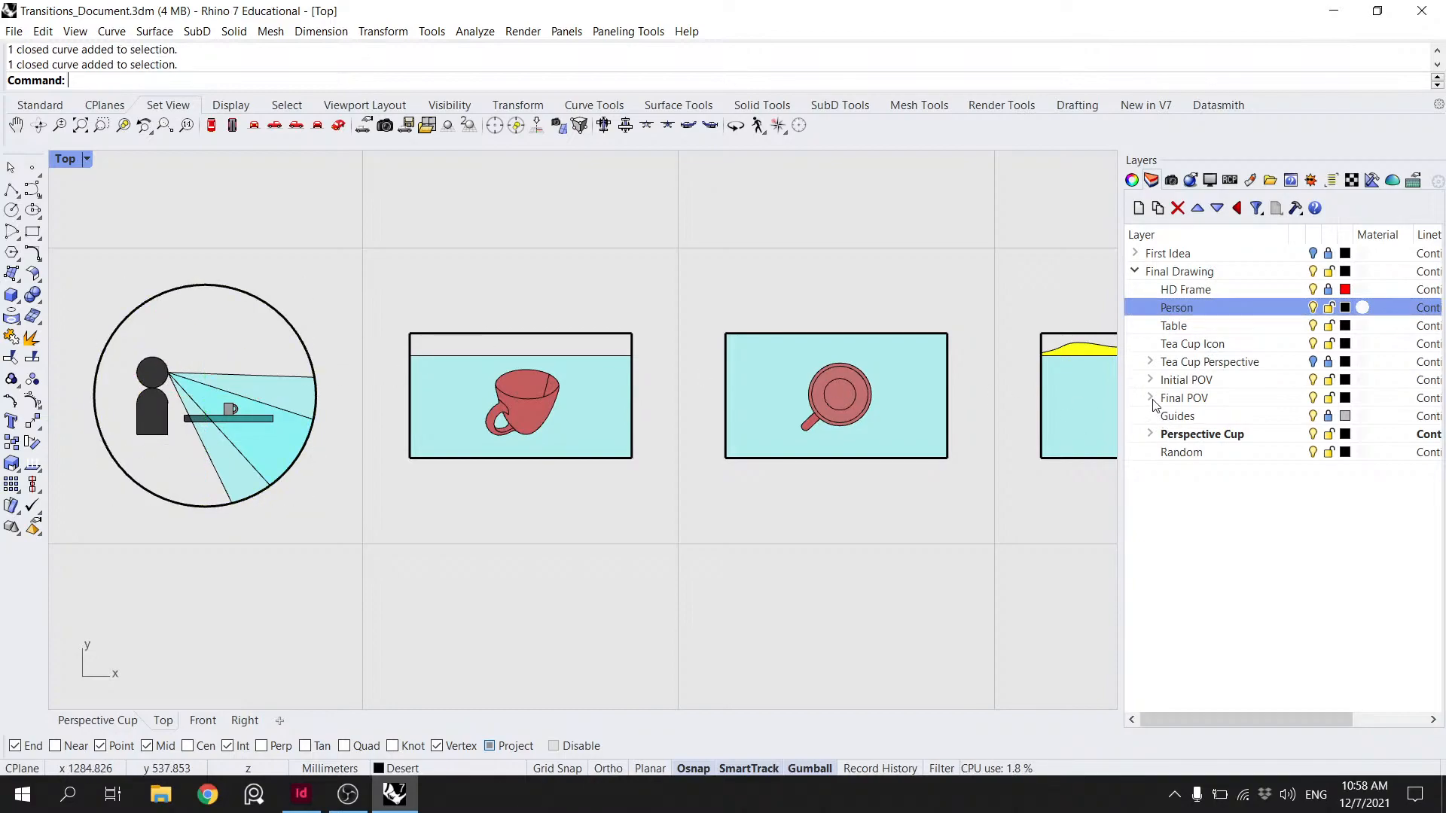
# - Rename the Person layer as People
pyautogui.doubleClick(1176, 309)
pyautogui.write('Pe')
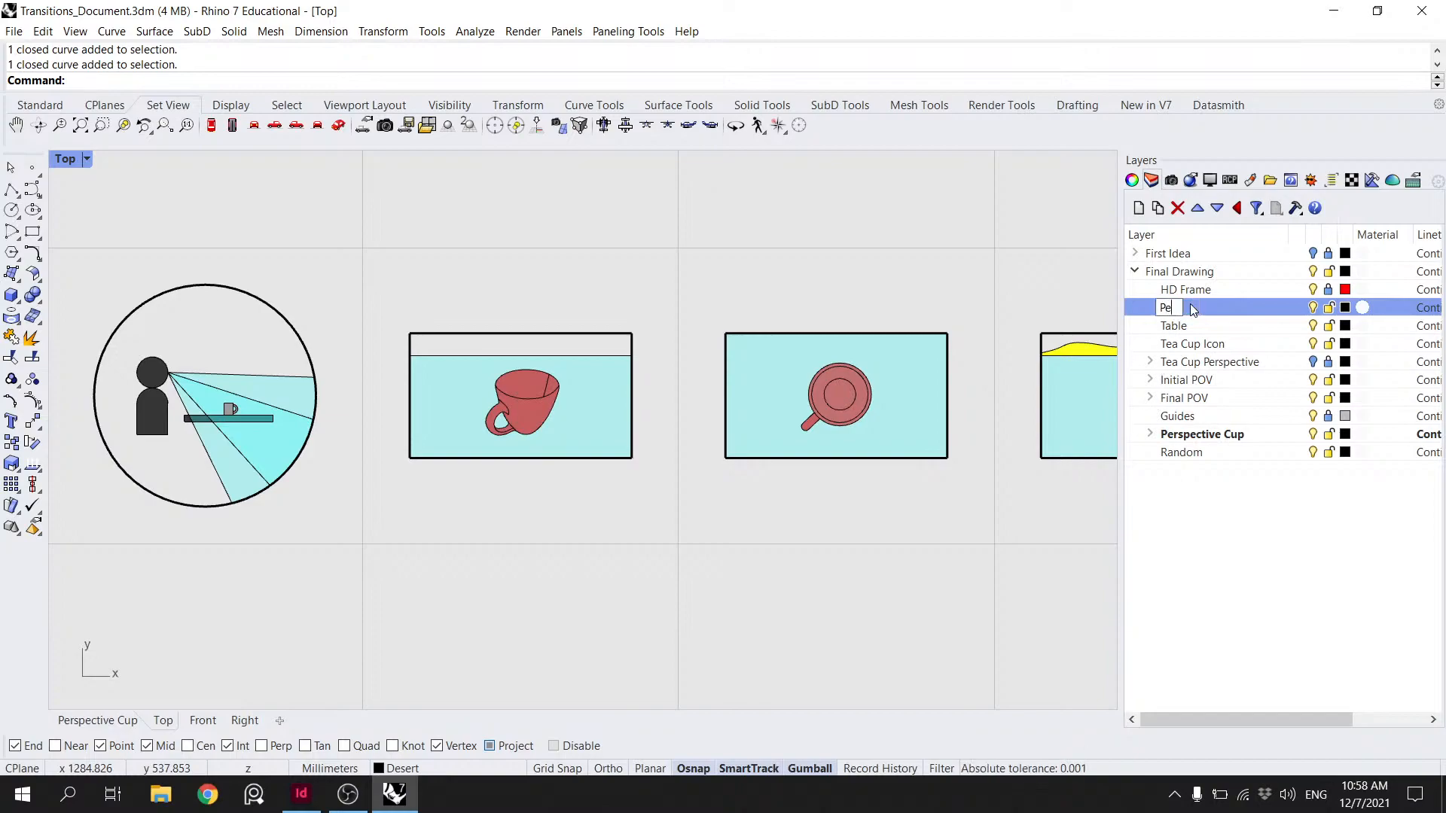
pyautogui.press('Return')
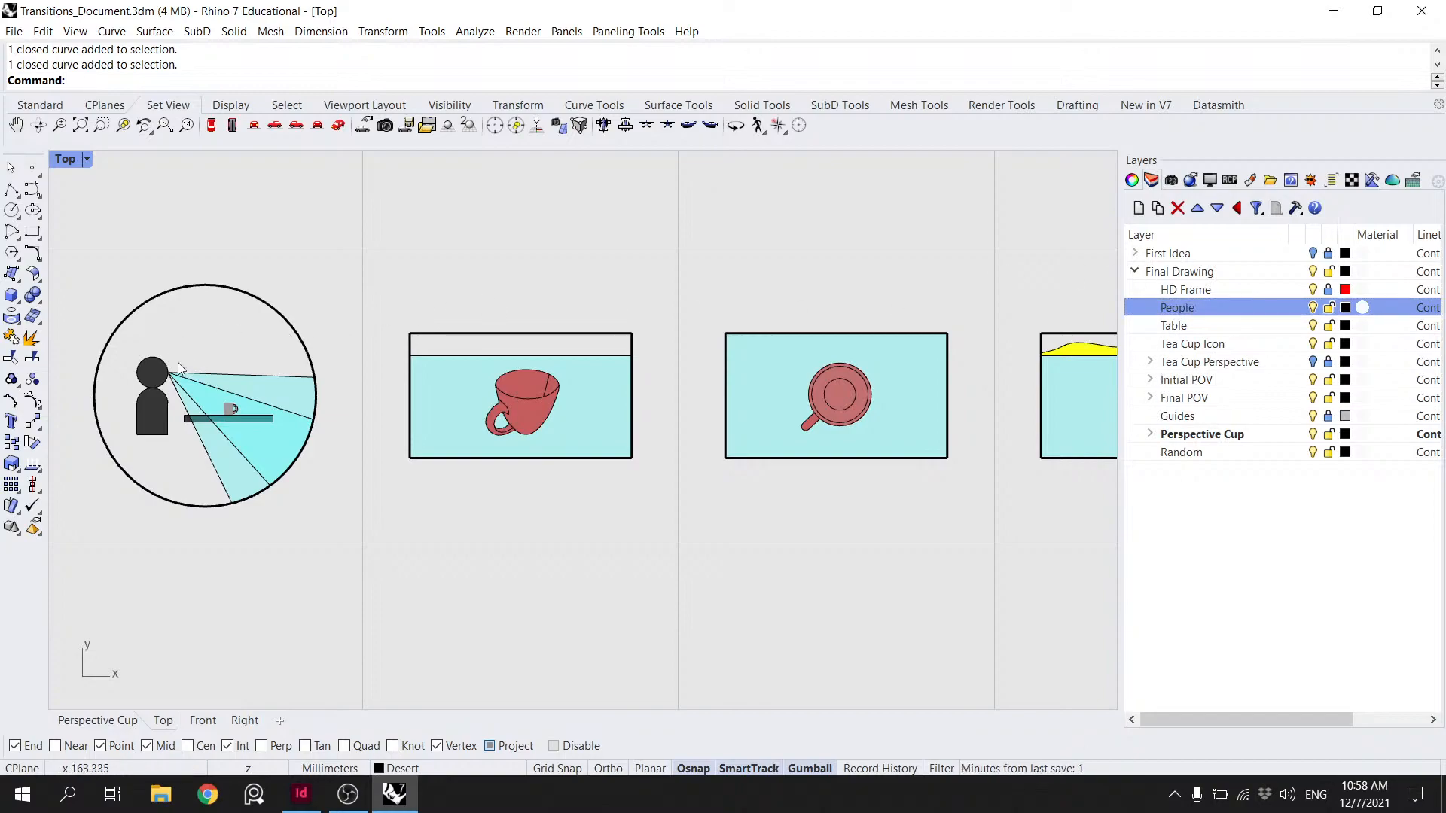
# - Copy the person's head and body from the first circle to the matching position in the Final POV circle
pyautogui.click(162, 433)
pyautogui.click(160, 457)
pyautogui.moveTo(158, 453); pyautogui.dragTo(126, 321)
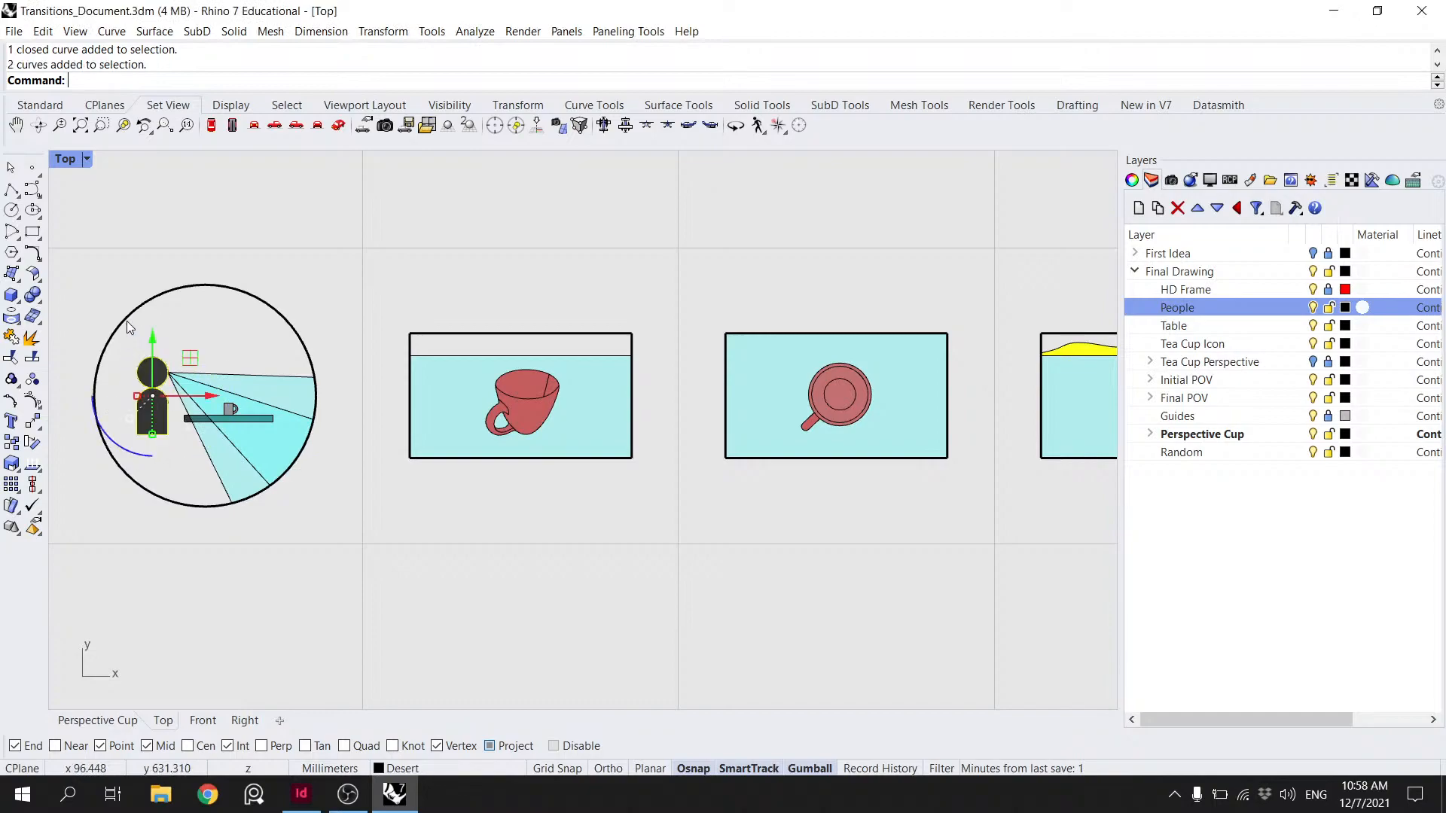
pyautogui.write('copy')
pyautogui.press('Return')
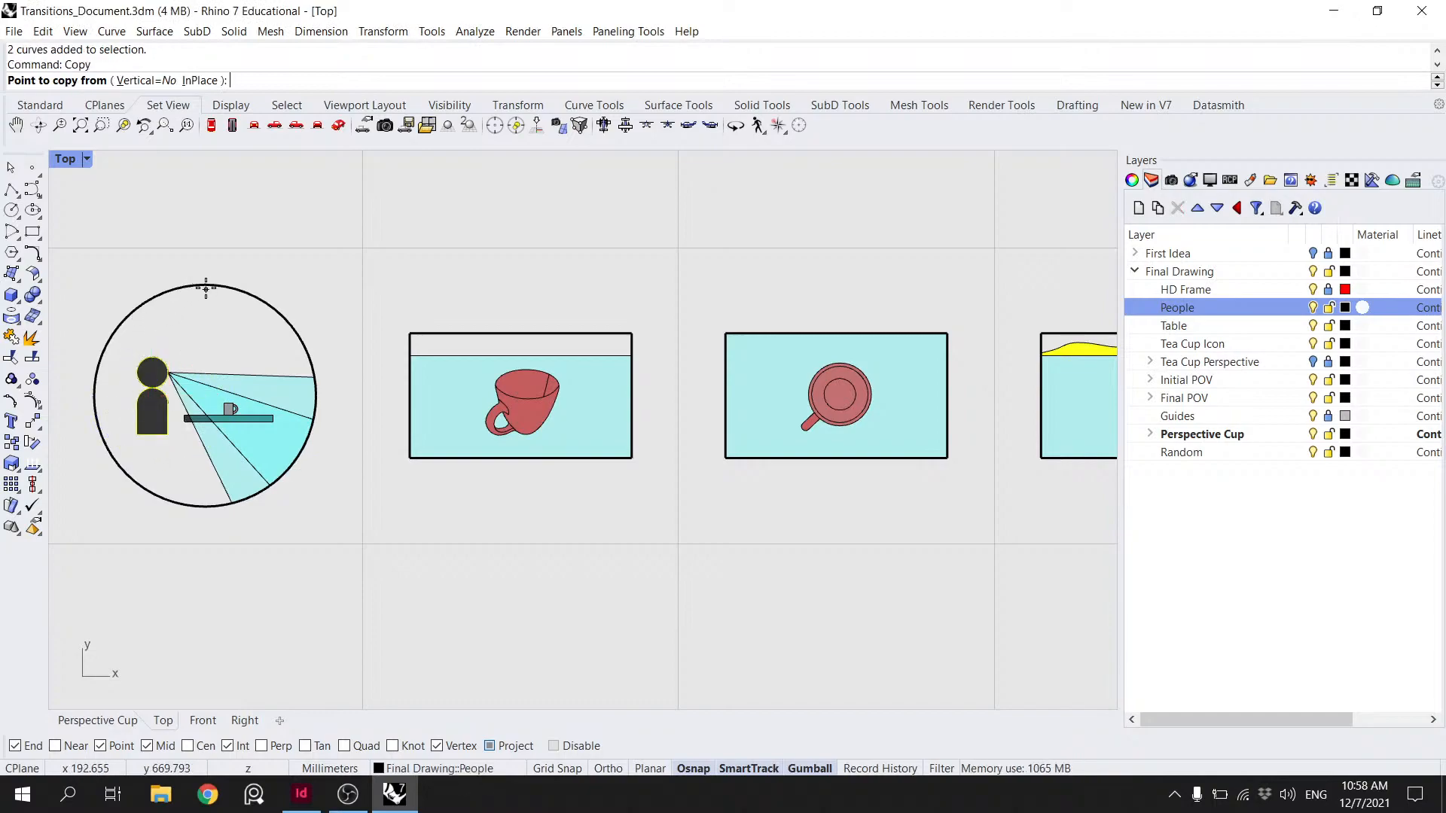
pyautogui.scroll(-2, 212, 251)
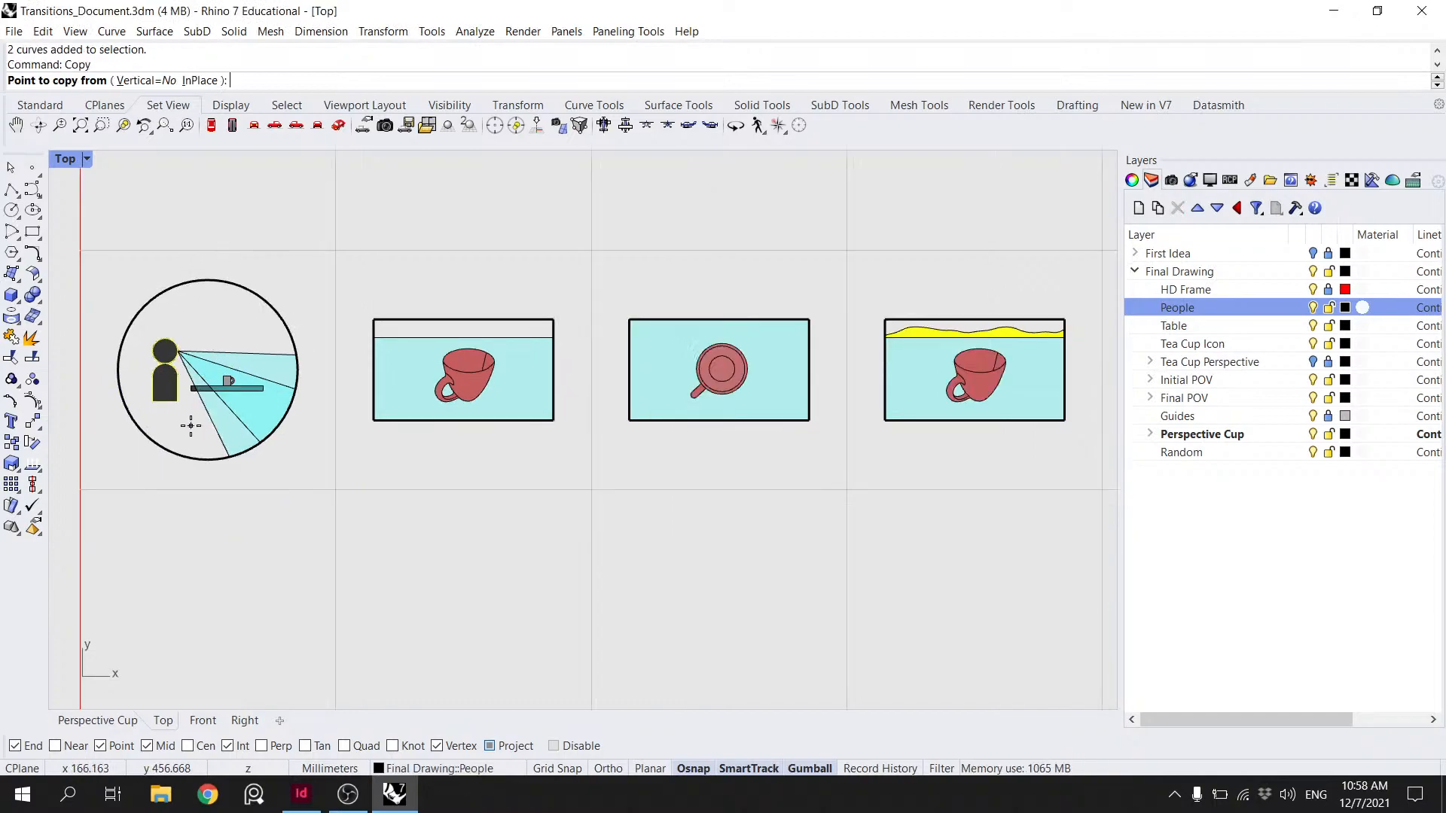
pyautogui.click(298, 371)
pyautogui.scroll(-3, 527, 369)
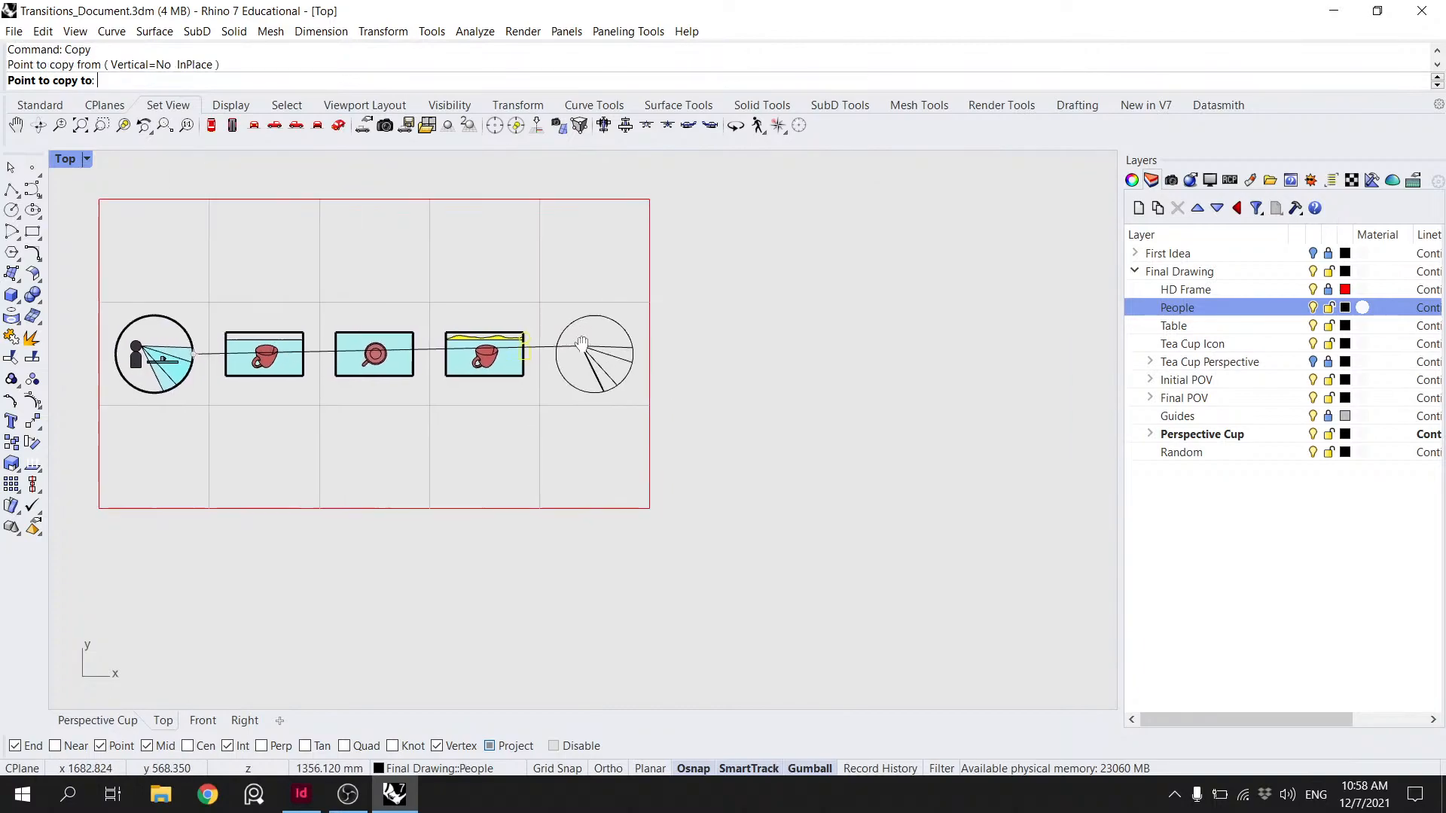
pyautogui.scroll(5, 595, 407)
pyautogui.click(595, 420)
pyautogui.scroll(-4, 597, 413)
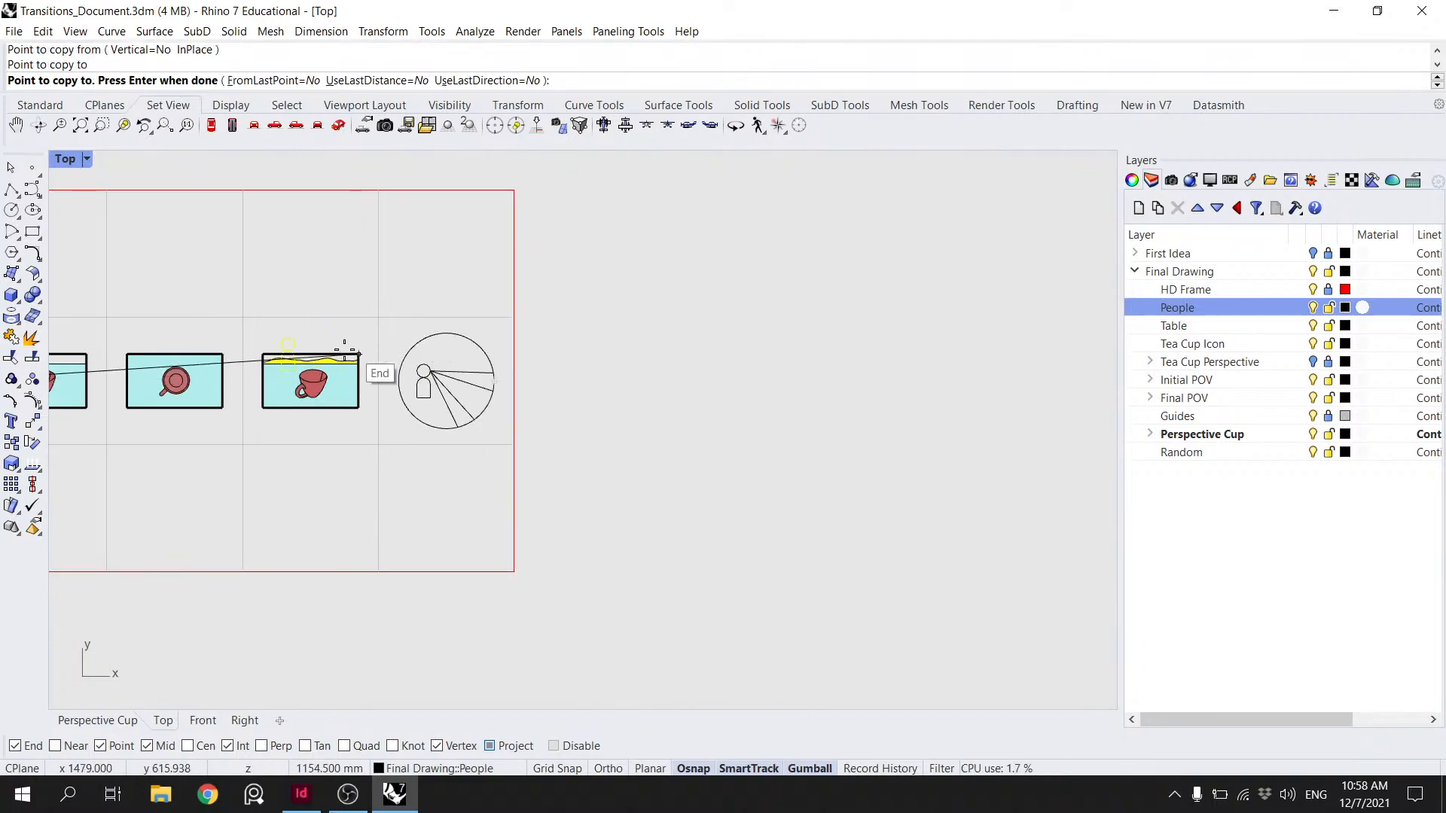
pyautogui.press('Return')
# - Copy the two view cone arcs from the first circle to the Final POV circle, using the person's lower body corner as reference
pyautogui.scroll(4, 231, 407)
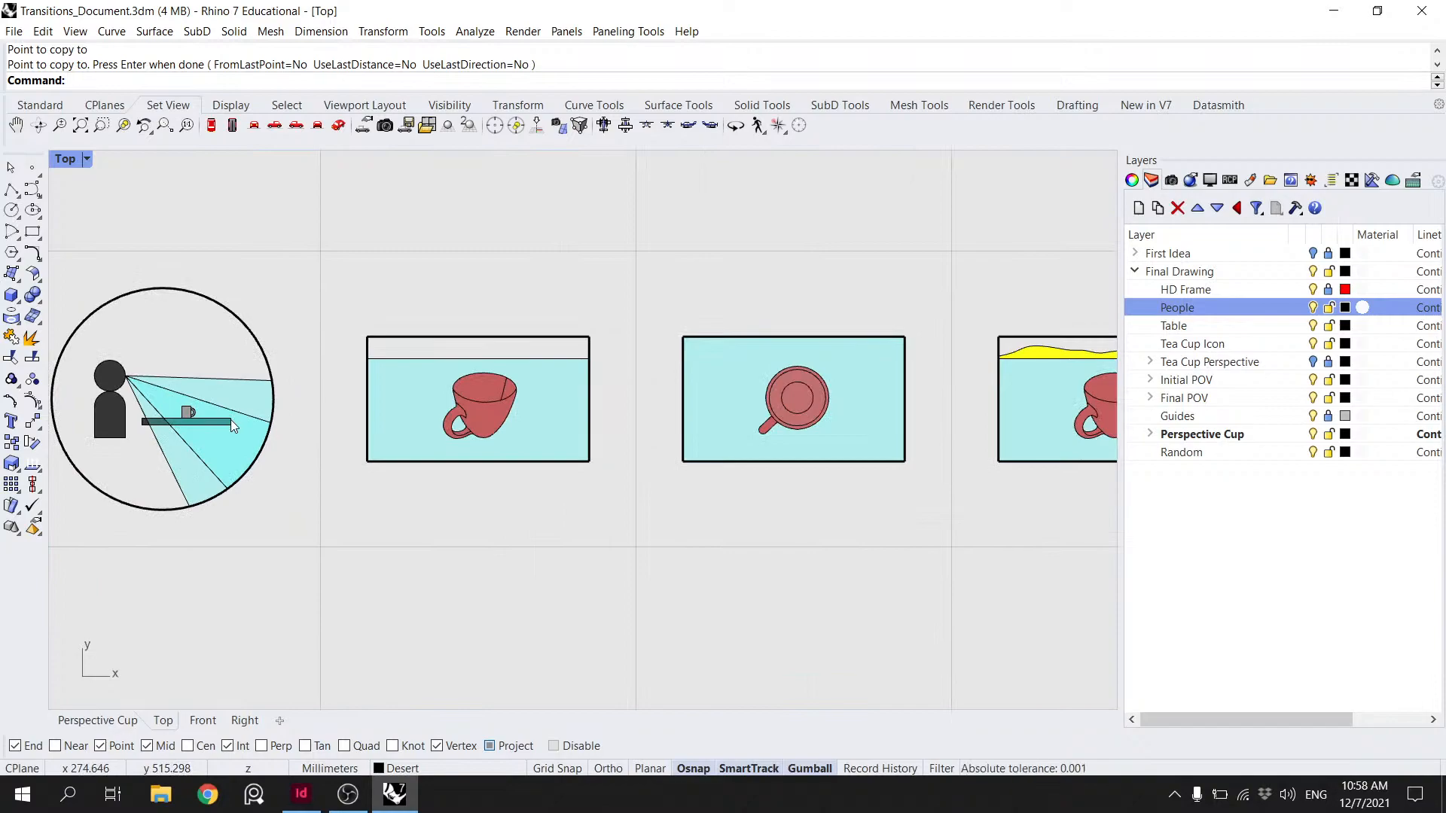
pyautogui.click(264, 459)
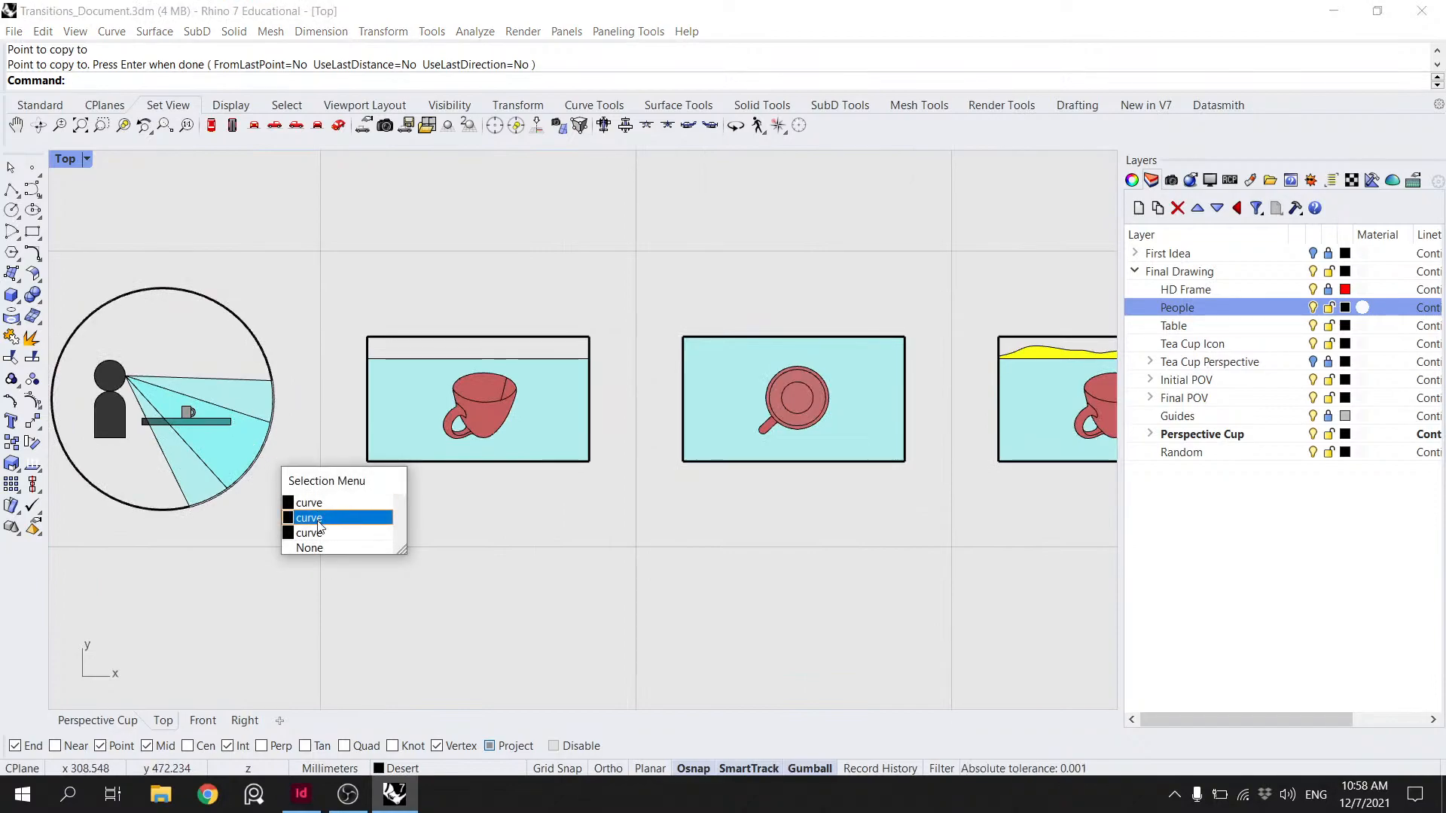
pyautogui.click(318, 521)
pyautogui.click(263, 459)
pyautogui.click(308, 502)
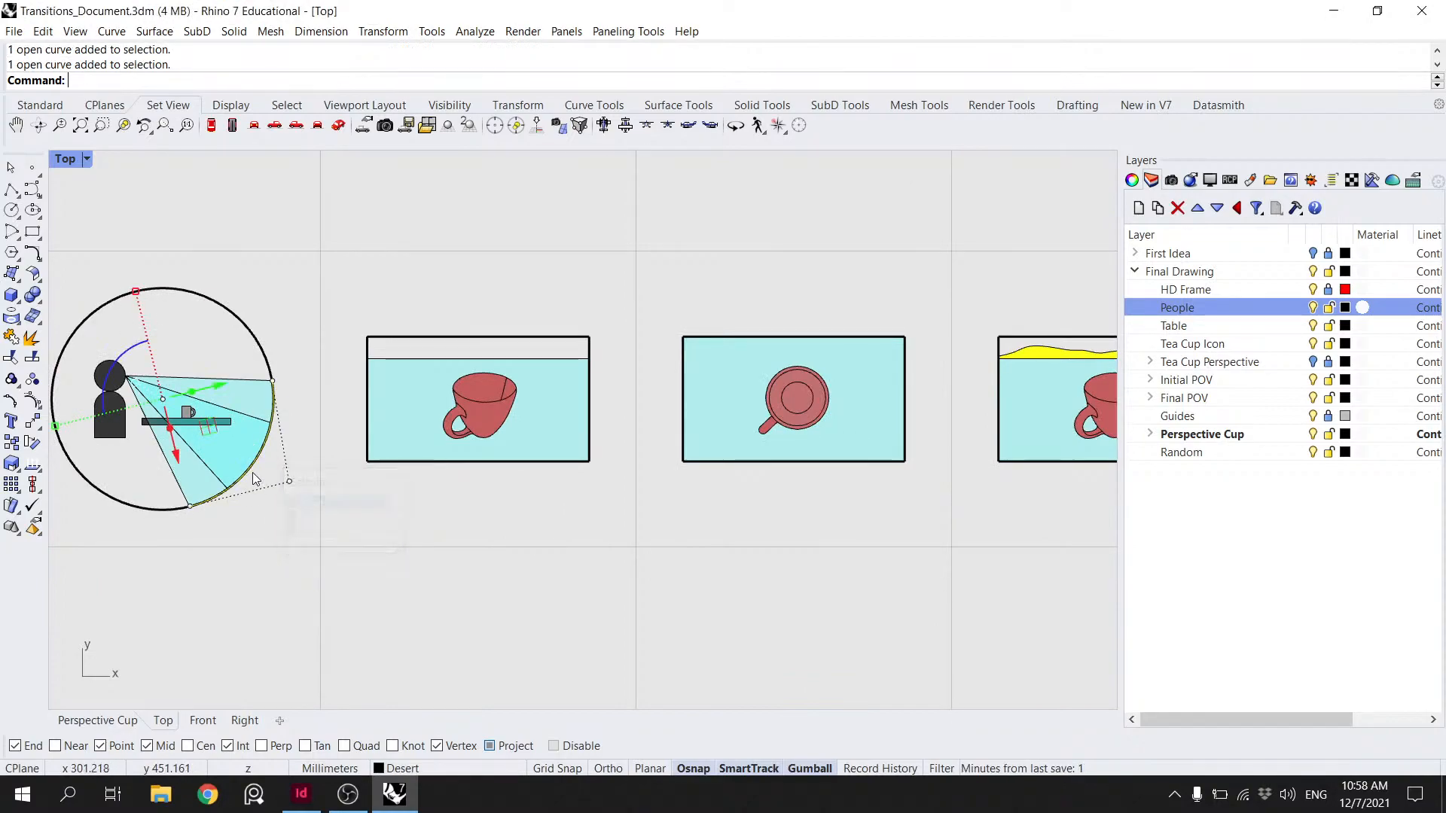
pyautogui.scroll(2, 254, 479)
pyautogui.click(278, 484)
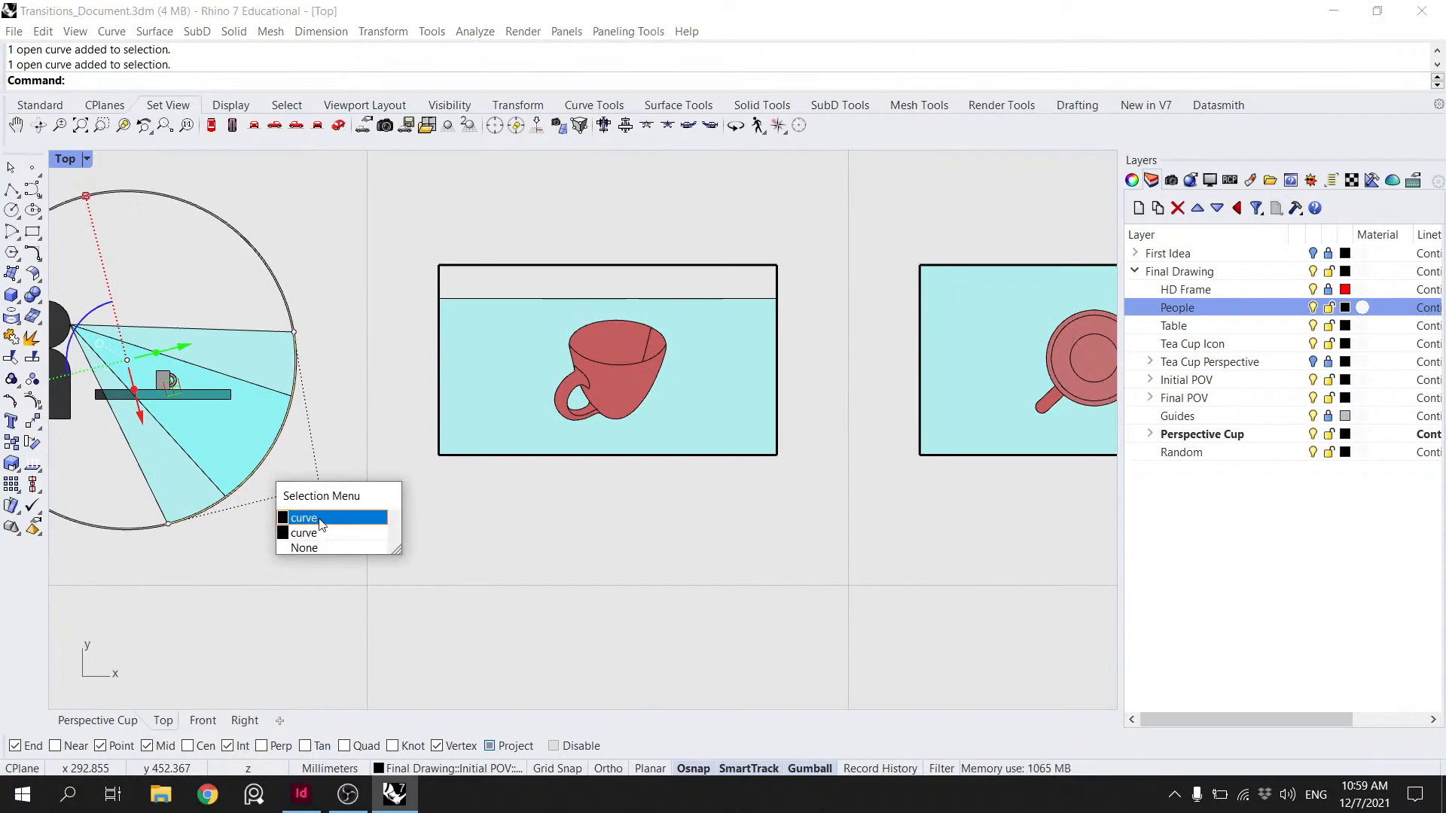
pyautogui.click(320, 525)
pyautogui.click(268, 459)
pyautogui.click(333, 518)
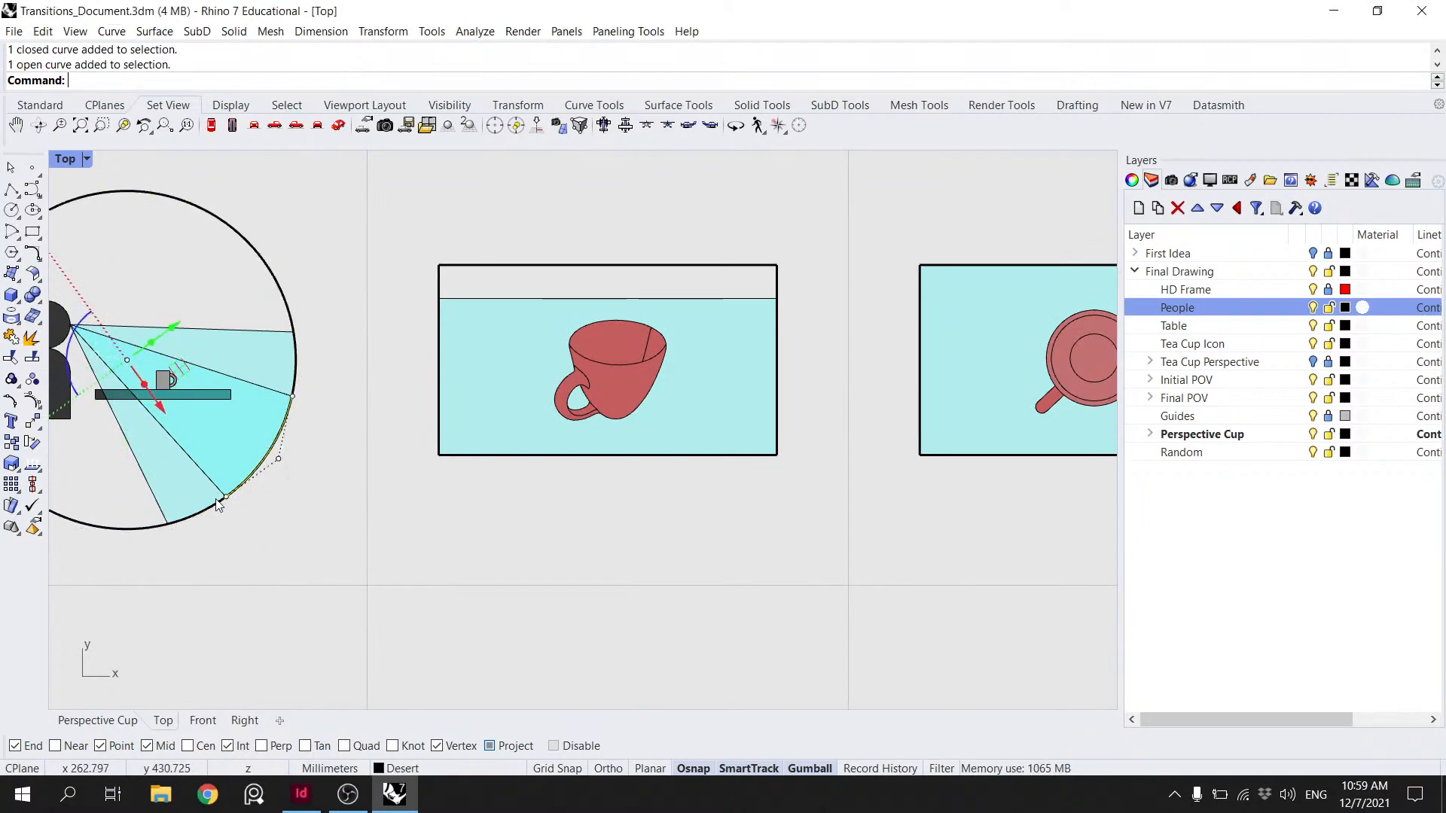
pyautogui.click(217, 500)
pyautogui.click(264, 551)
pyautogui.scroll(-2, 351, 418)
pyautogui.write('copy')
pyautogui.press('Return')
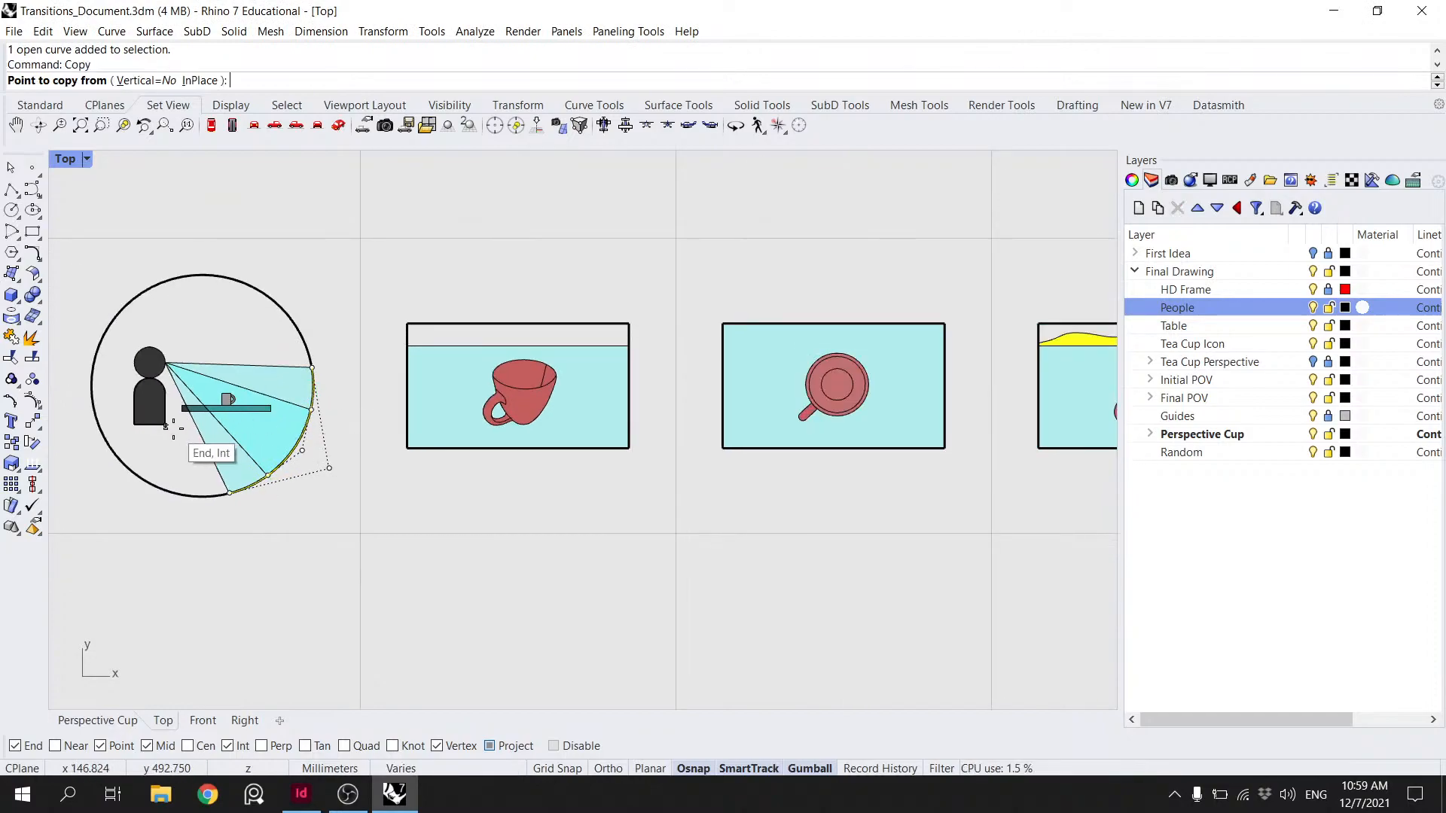
pyautogui.click(165, 424)
pyautogui.scroll(-6, 328, 395)
pyautogui.moveTo(692, 390); pyautogui.dragTo(507, 409, button='right')
pyautogui.scroll(10, 751, 451)
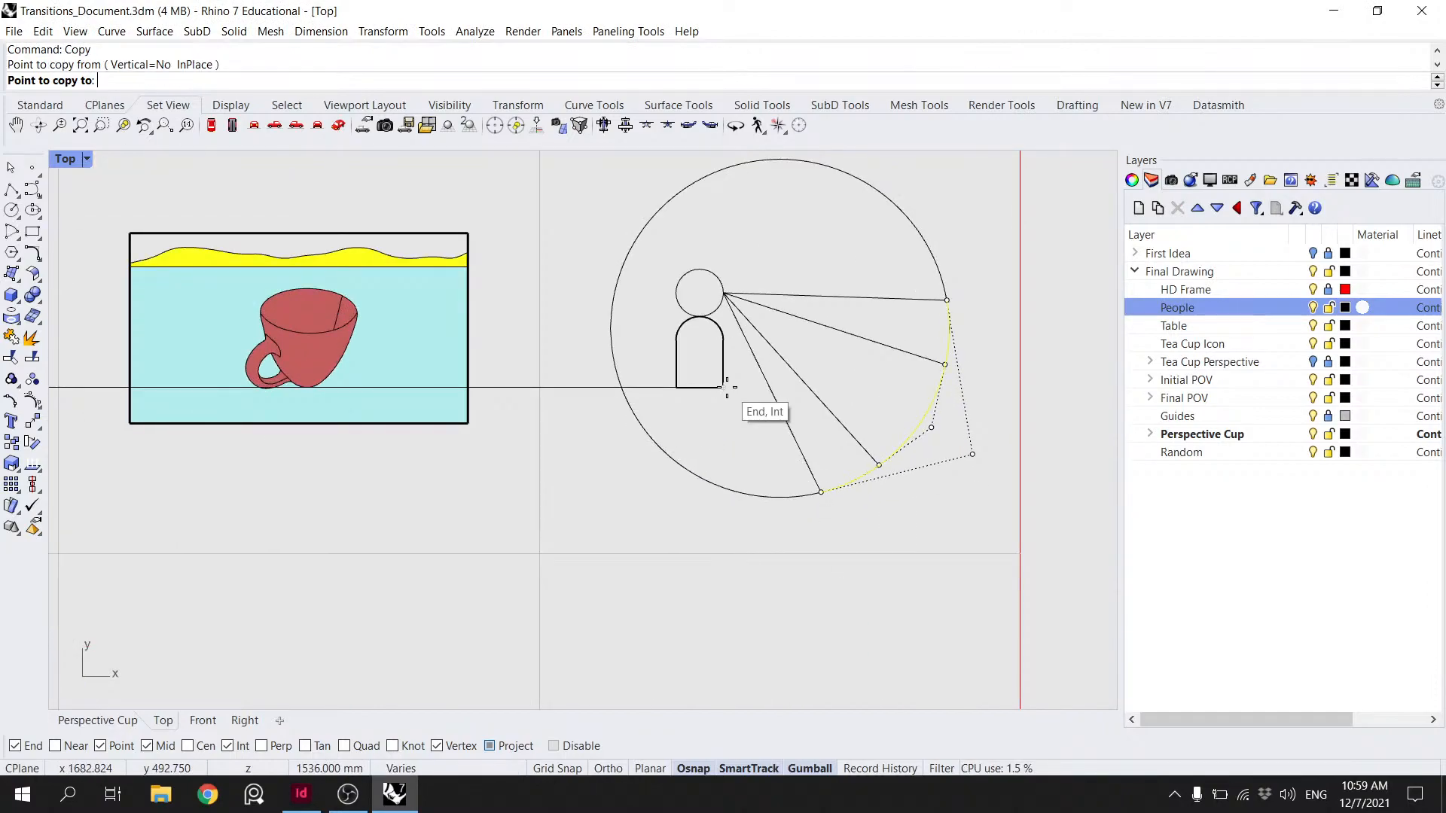
pyautogui.click(726, 386)
pyautogui.press('Return')
# - Assign the shorter view cone arc in the Final POV circle to the 30 sublayer under Final POV
pyautogui.click(932, 412)
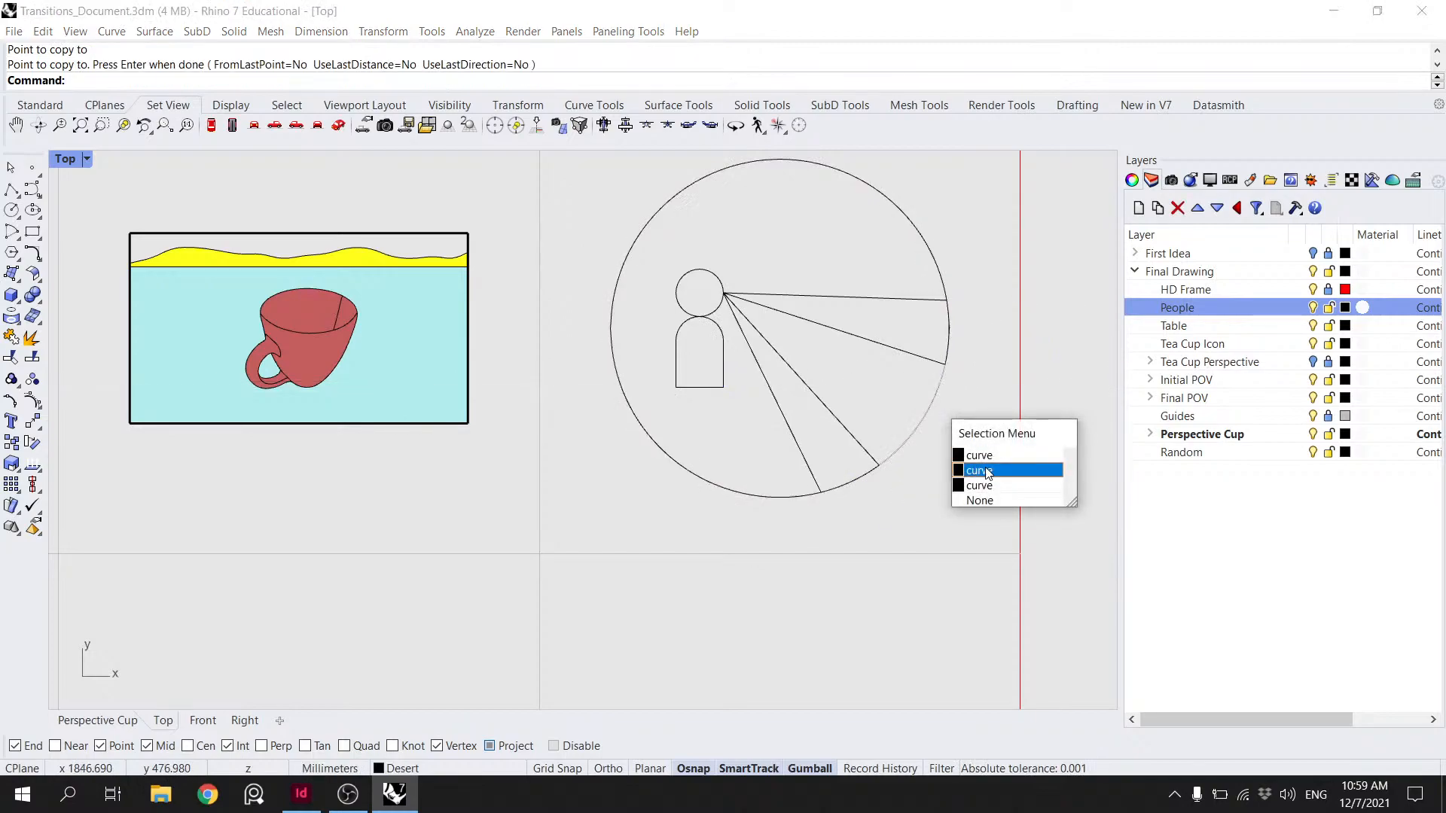
pyautogui.click(988, 471)
pyautogui.click(1131, 183)
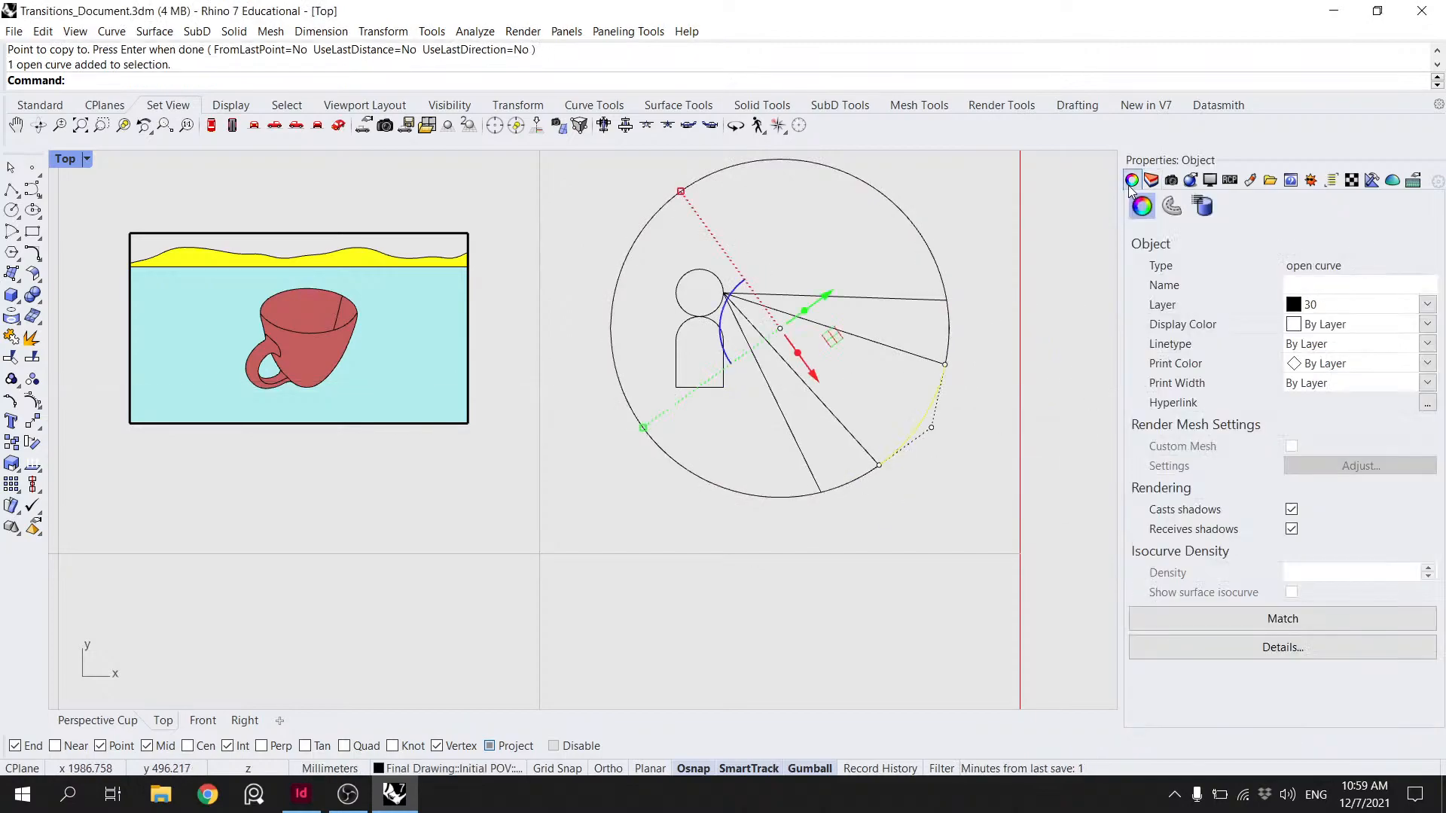
pyautogui.click(1429, 307)
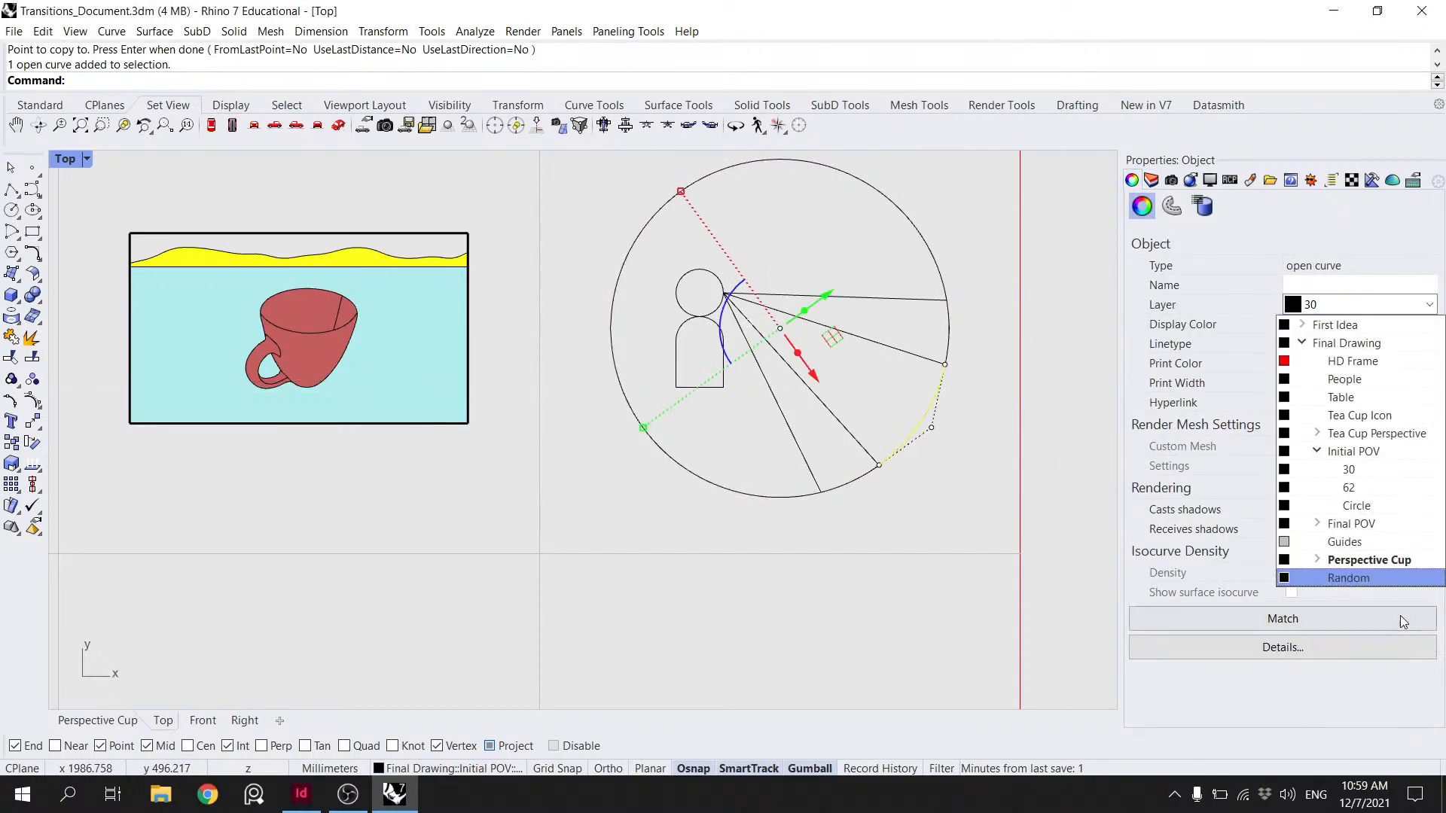
pyautogui.click(1332, 488)
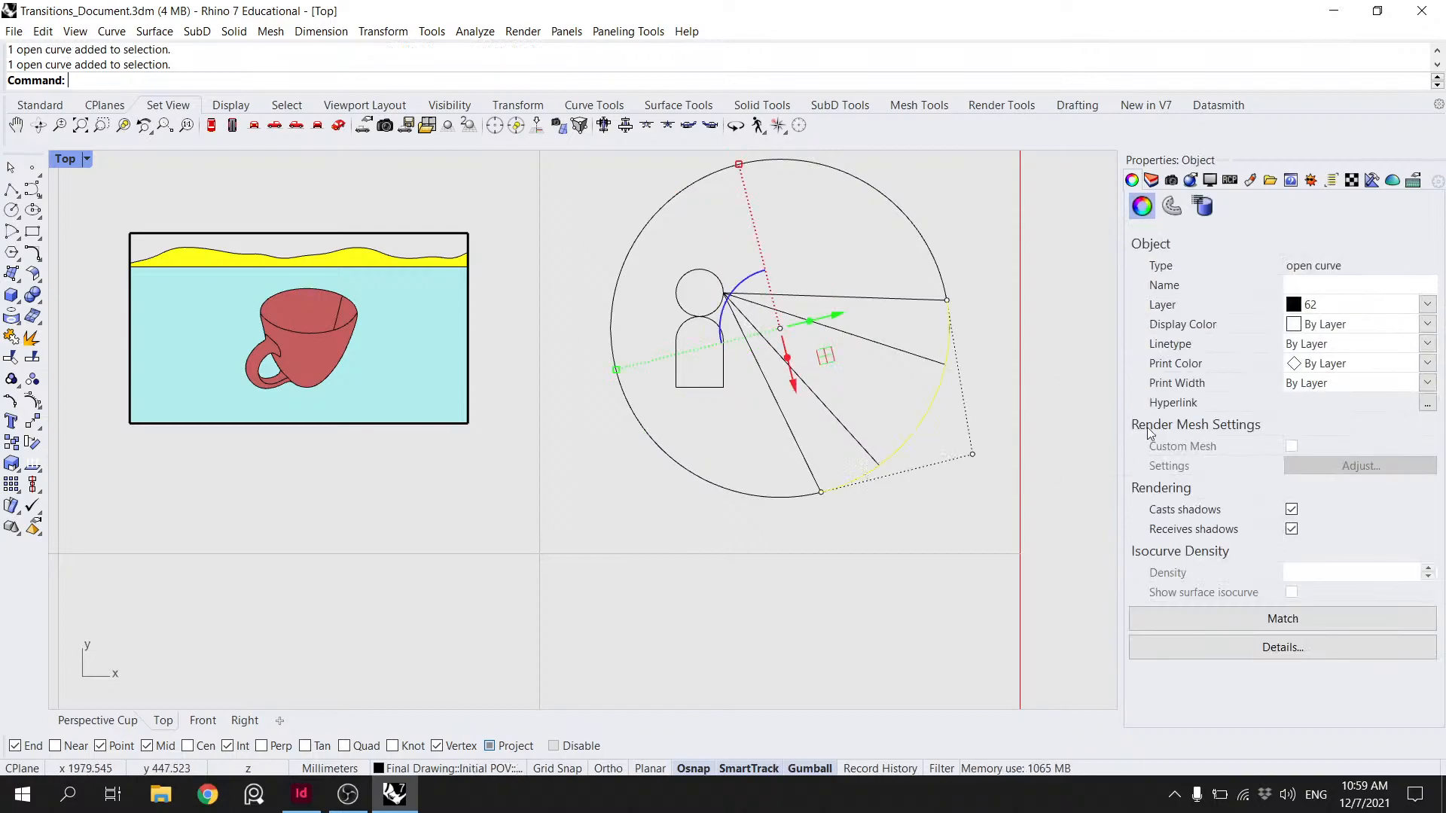
# - Assign the longer view cone arc in the same circle to the 62 sublayer under Final POV
pyautogui.click(1429, 304)
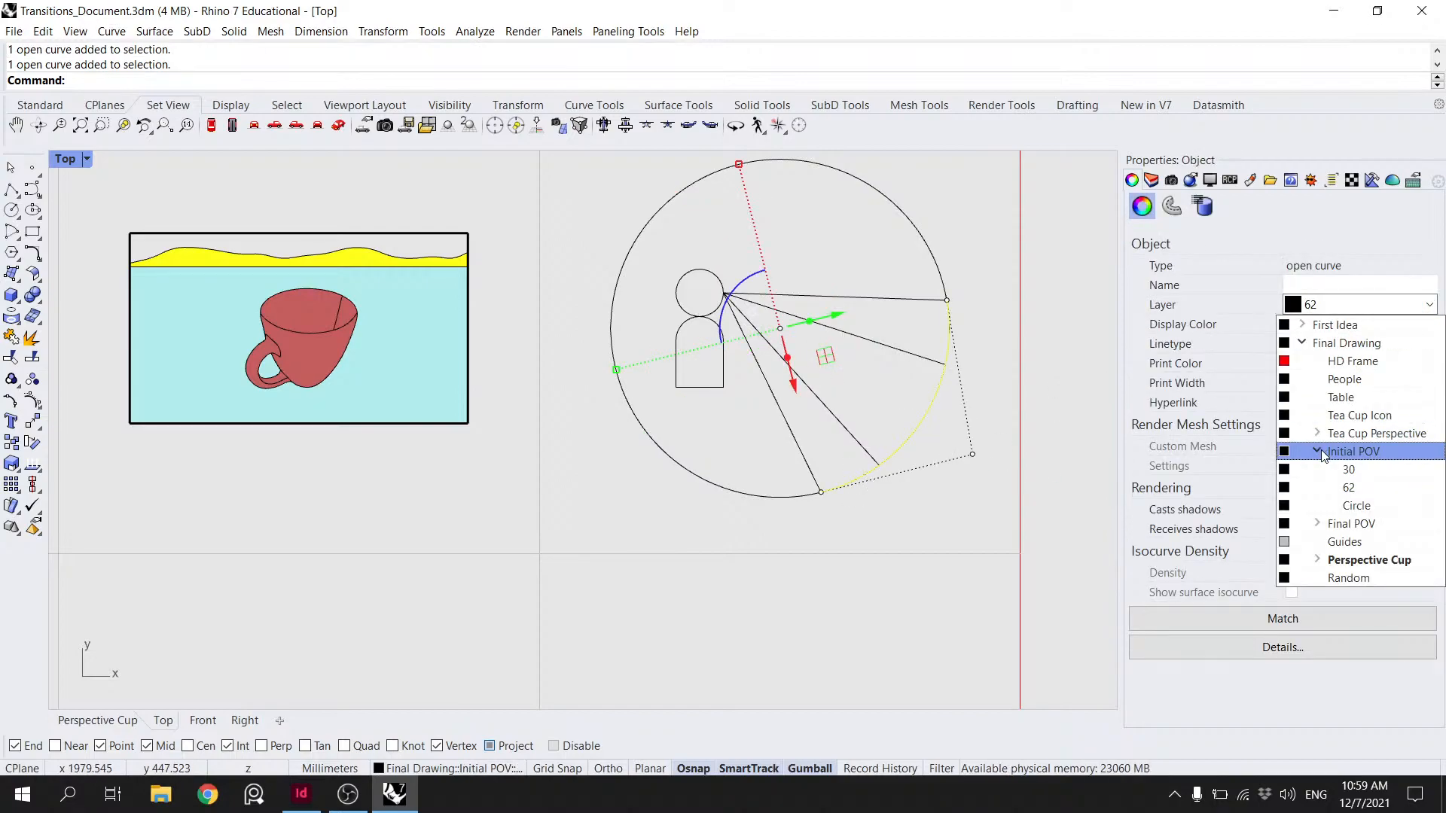
pyautogui.click(1317, 523)
pyautogui.click(1348, 560)
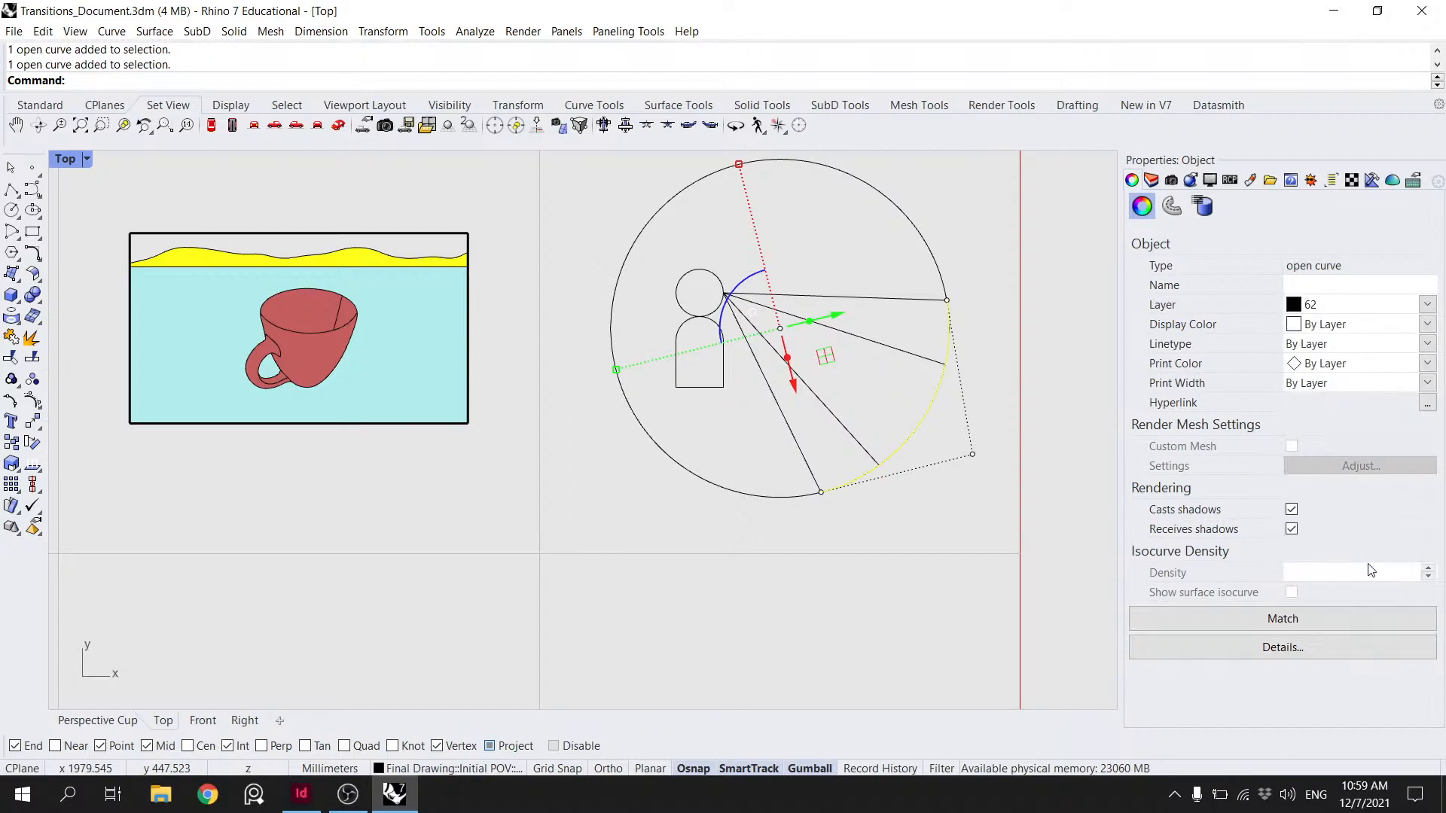
pyautogui.click(667, 588)
# - Switch to the InDesign presentation and examine the hand-drawn storyboard sketches in full-screen preview
pyautogui.scroll(-6, 834, 342)
pyautogui.moveTo(766, 362); pyautogui.dragTo(740, 441, button='right')
pyautogui.scroll(4, 740, 443)
pyautogui.scroll(-6, 746, 435)
pyautogui.scroll(-3, 744, 432)
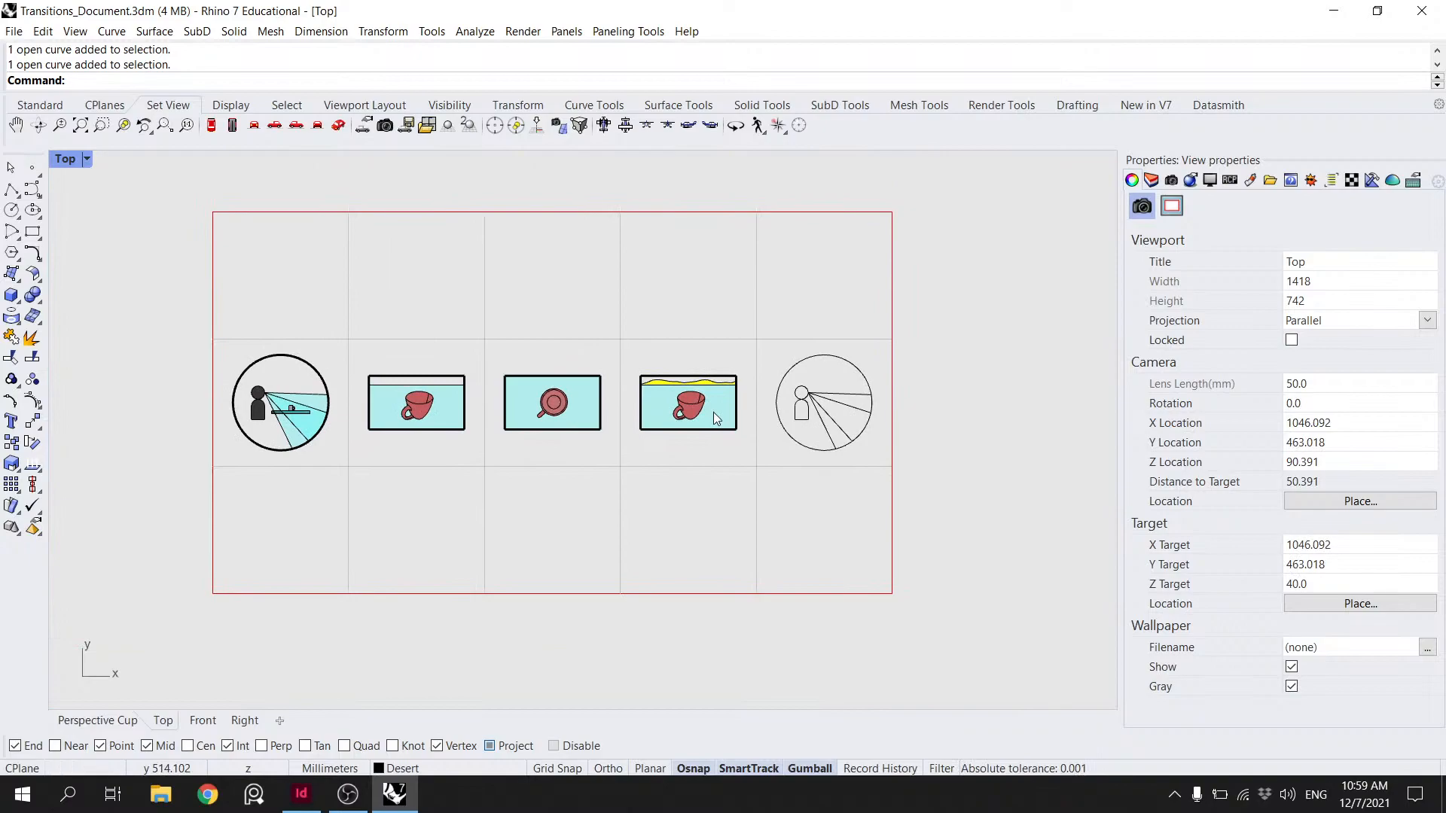
pyautogui.scroll(3, 784, 391)
pyautogui.scroll(-4, 783, 408)
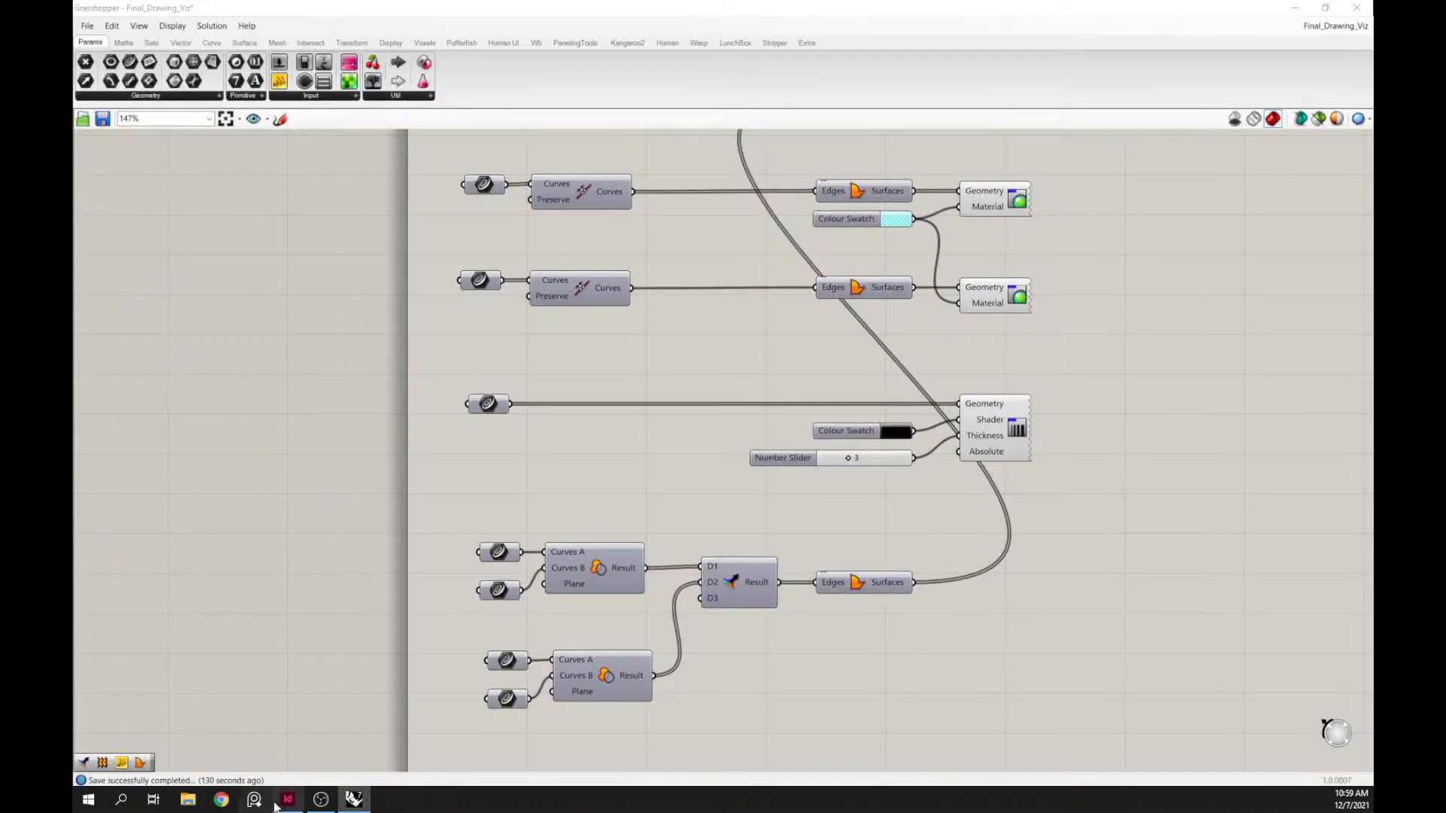
pyautogui.click(300, 804)
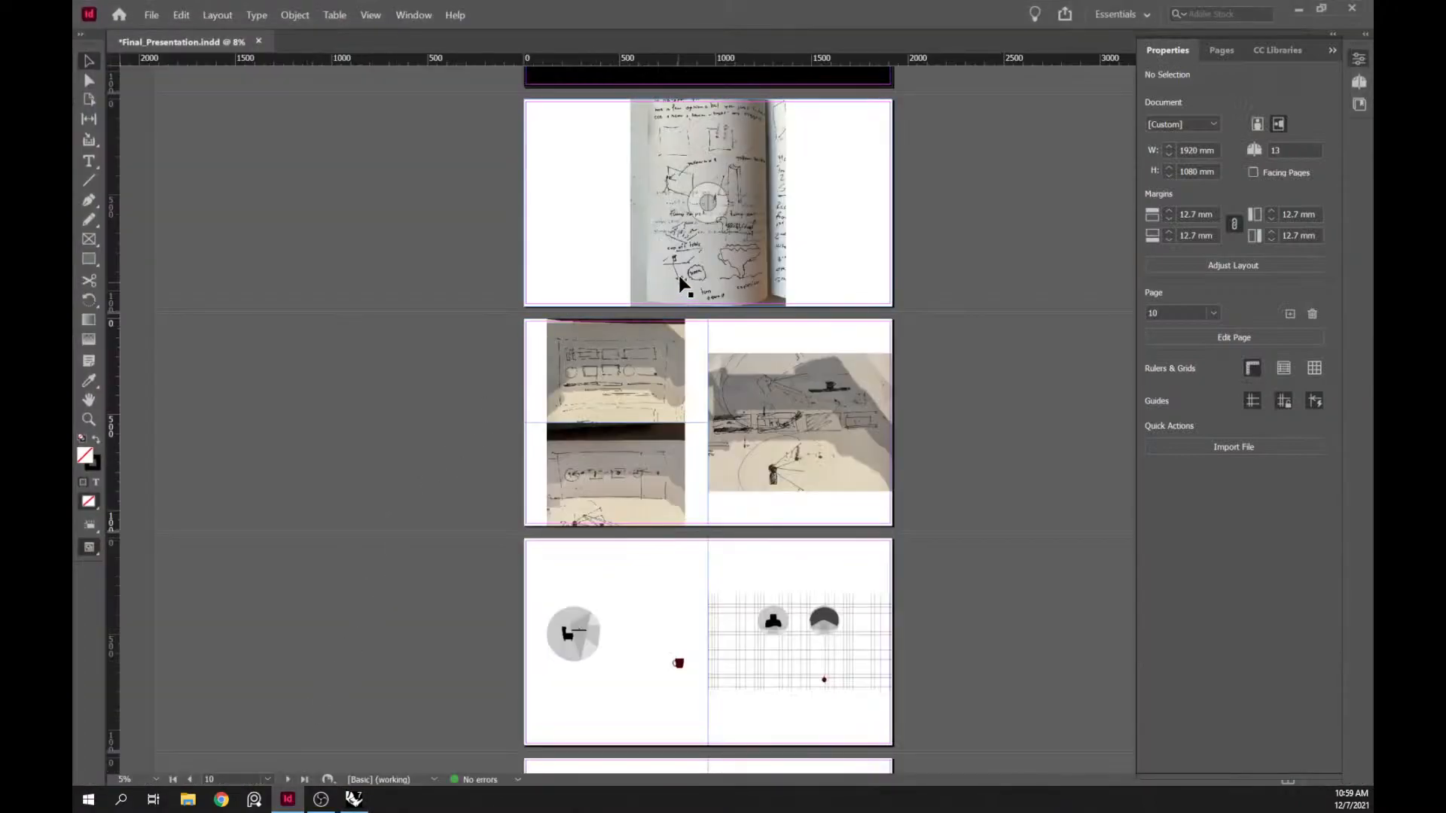
pyautogui.scroll(5, 689, 282)
pyautogui.scroll(-5, 693, 300)
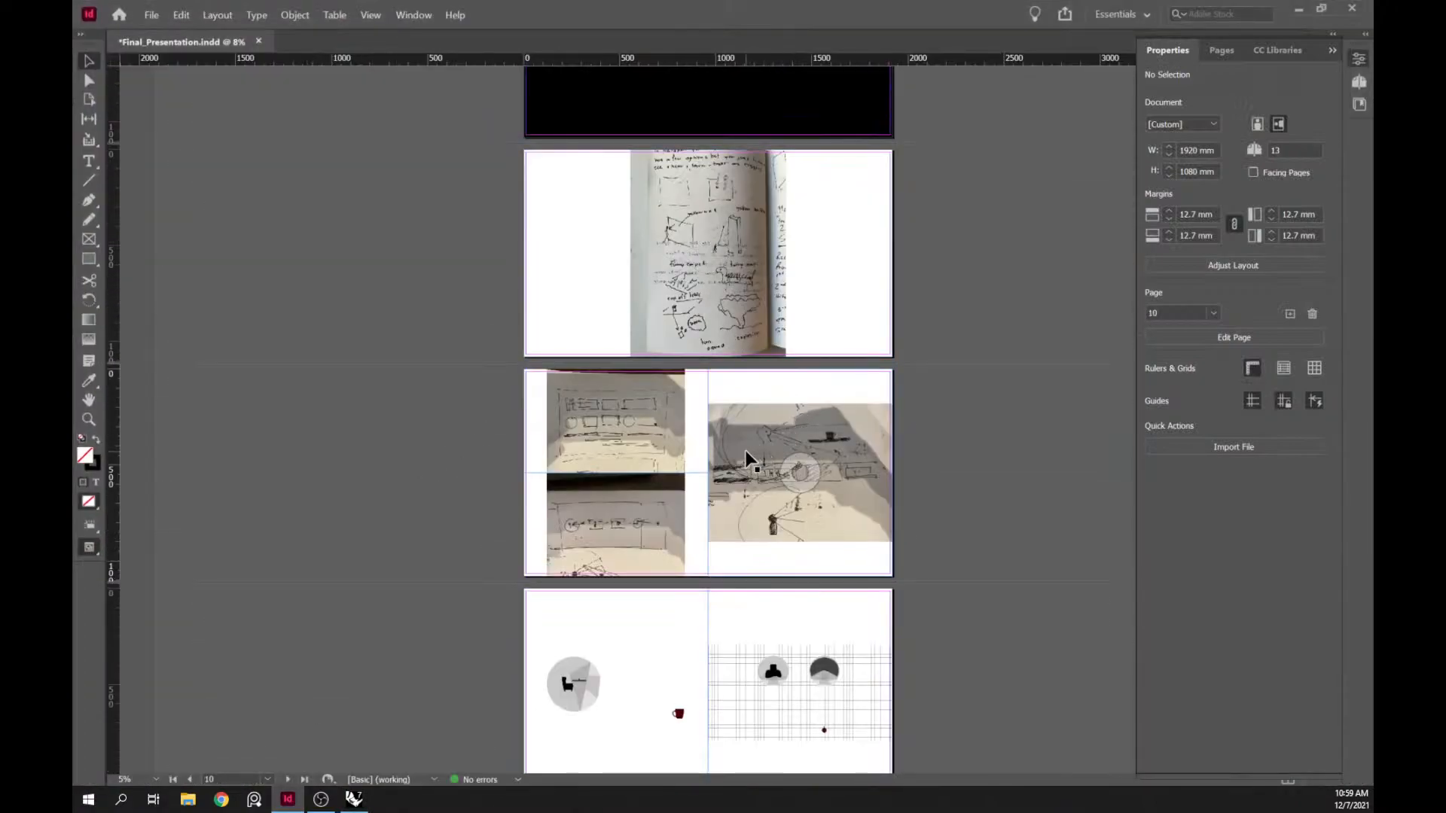
pyautogui.hotkey('shift', 'w')
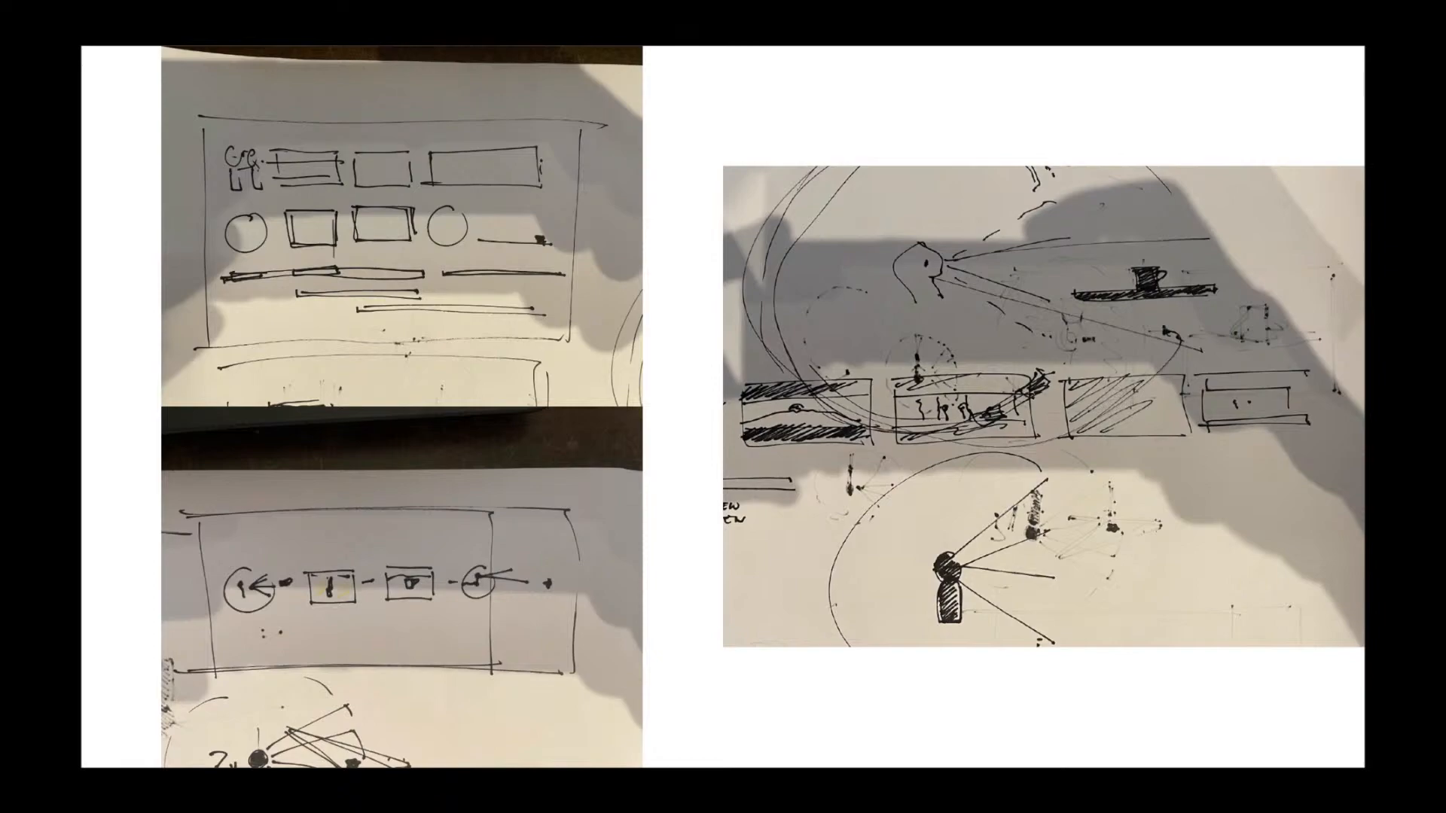
pyautogui.press('Escape')
# - Make Guides the current layer and draw a vertical guide line down the middle of the last column, across the full frame height
pyautogui.click(11, 189)
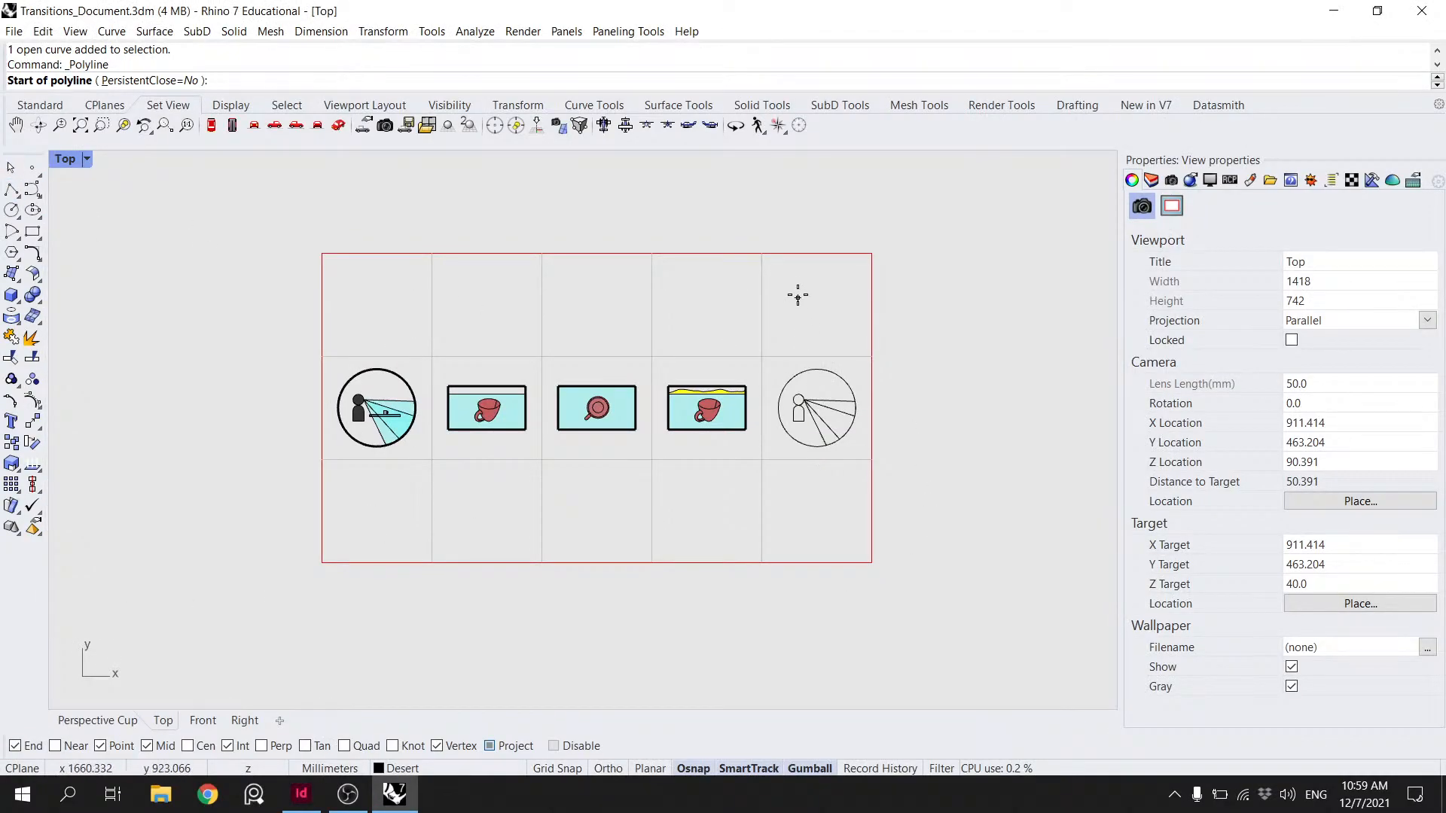
pyautogui.click(1150, 180)
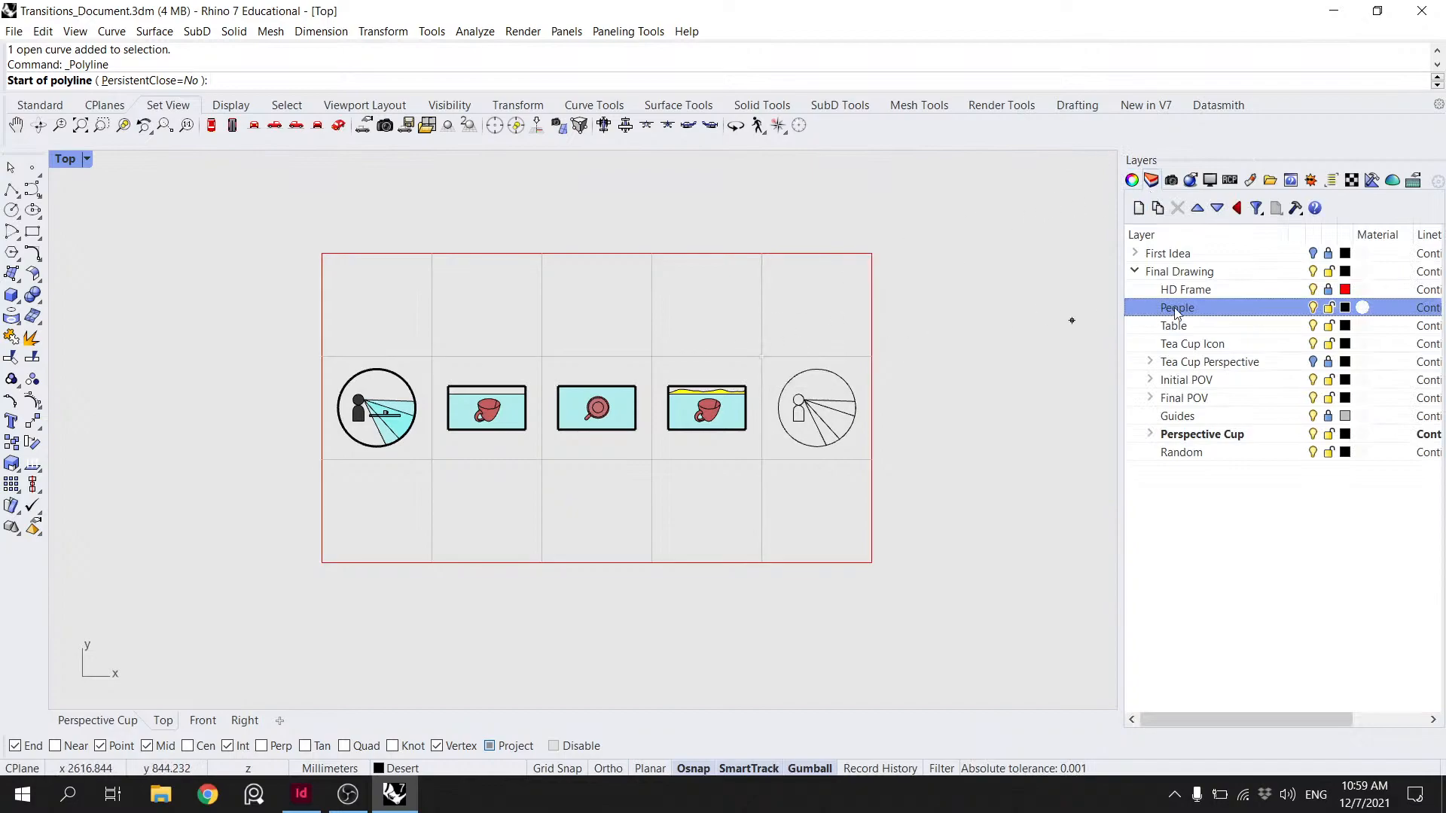
pyautogui.doubleClick(1203, 415)
pyautogui.click(10, 192)
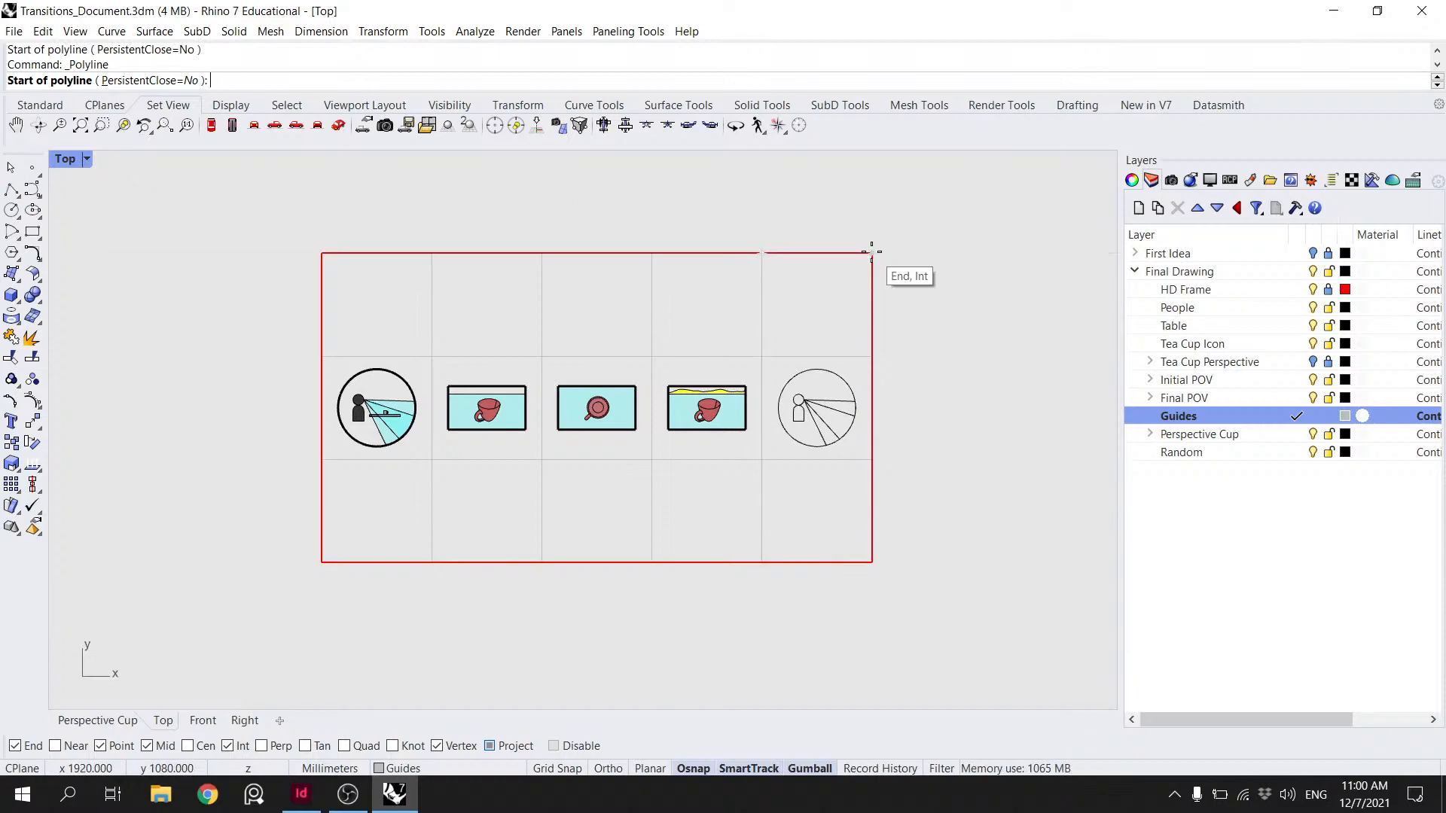
pyautogui.click(816, 252)
pyautogui.click(821, 564)
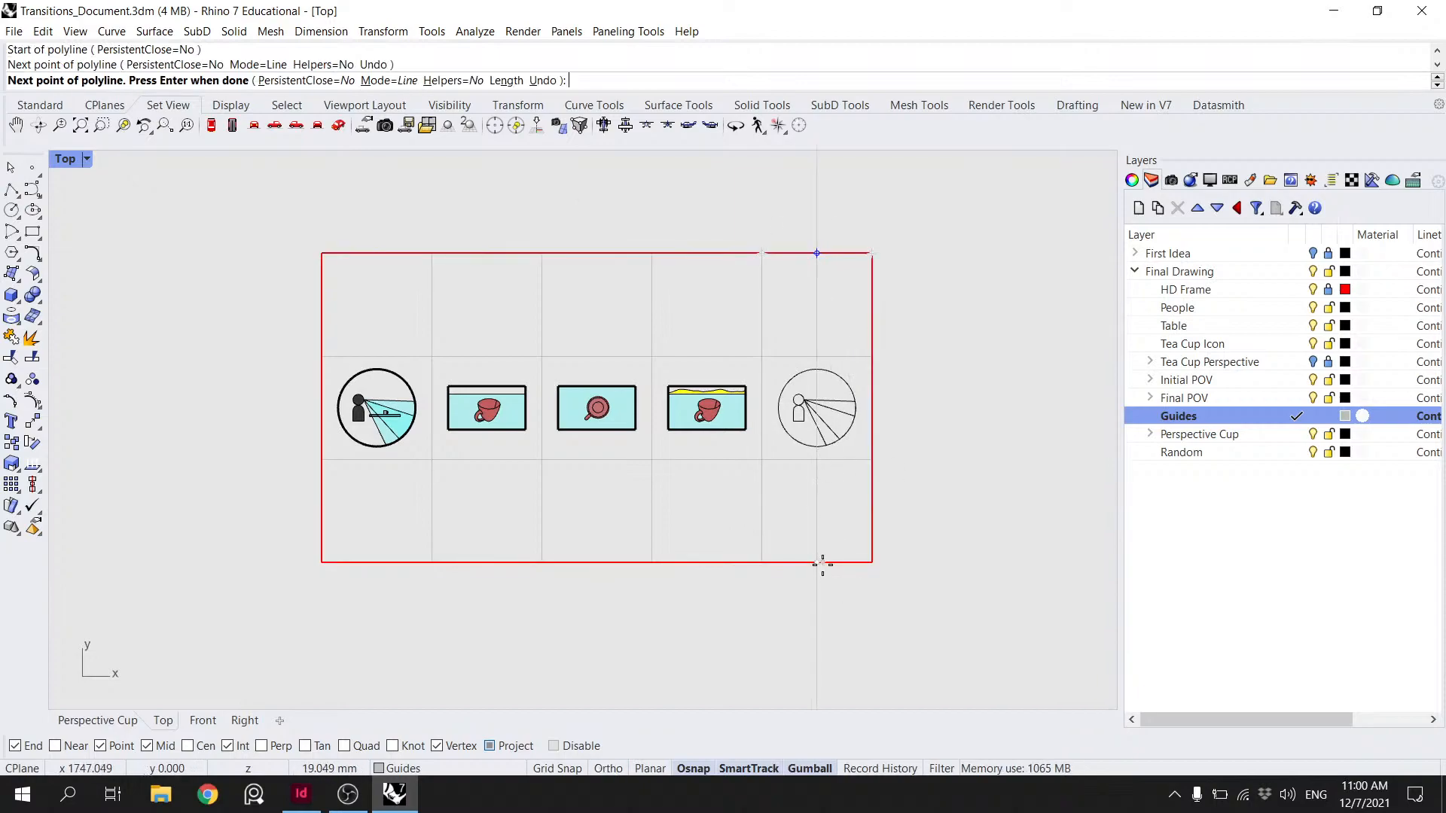
pyautogui.press('Return')
# - Try to scale the Final POV circle and its contents together with the new guide line by 0.5
pyautogui.scroll(3, 866, 363)
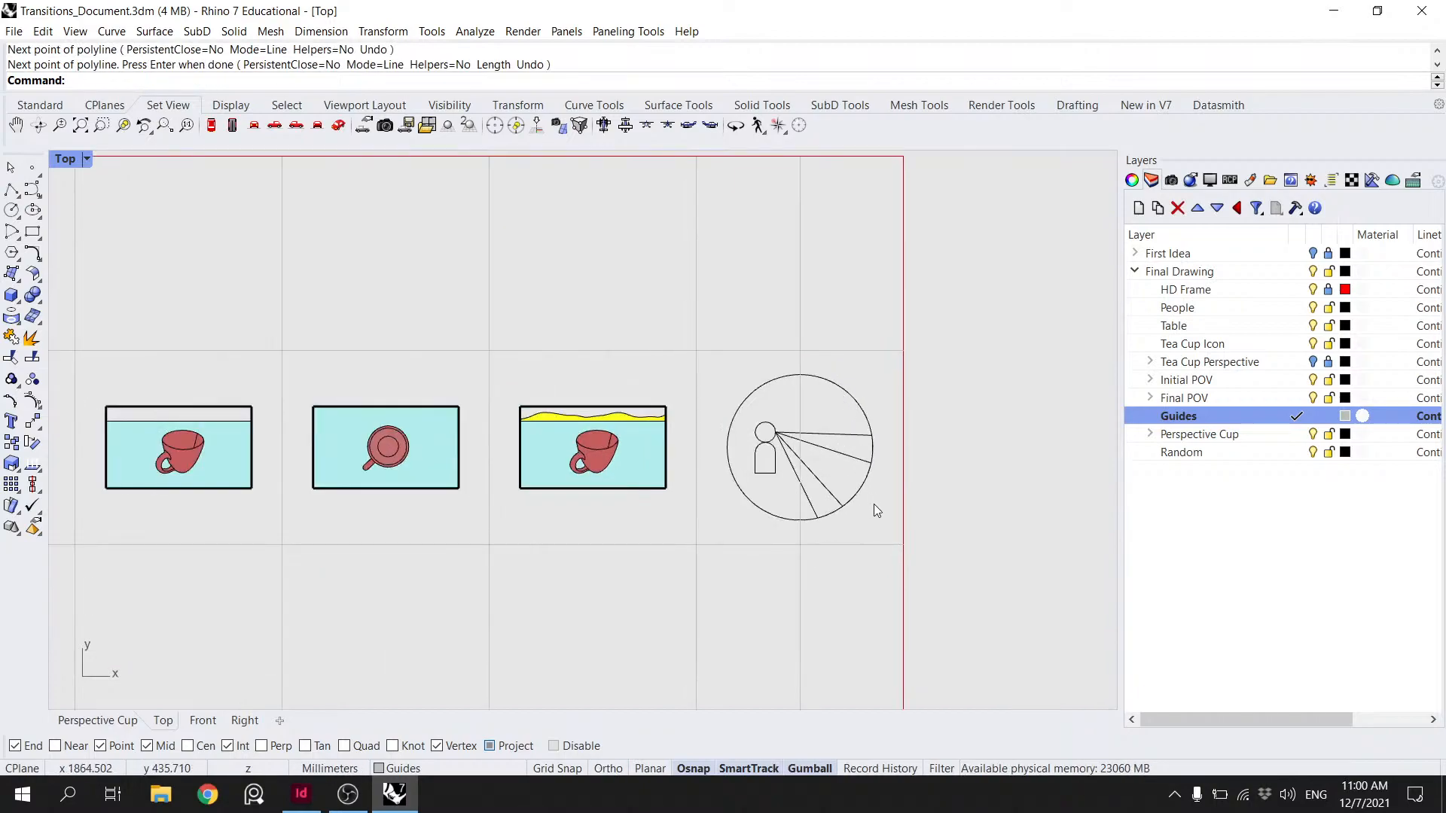
pyautogui.moveTo(873, 506); pyautogui.dragTo(756, 372)
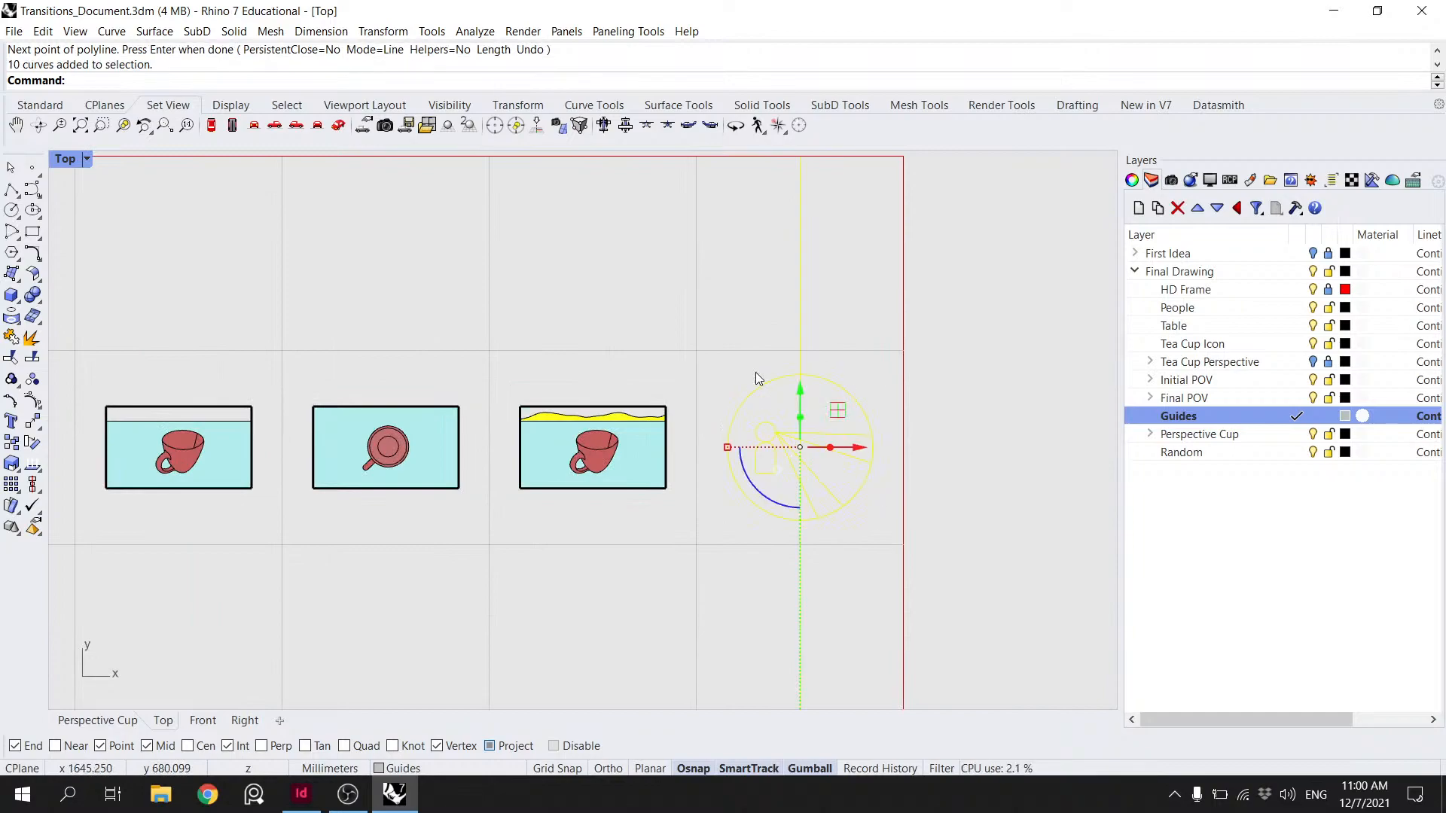
pyautogui.click(724, 446)
pyautogui.write('0.5')
pyautogui.press('Return')
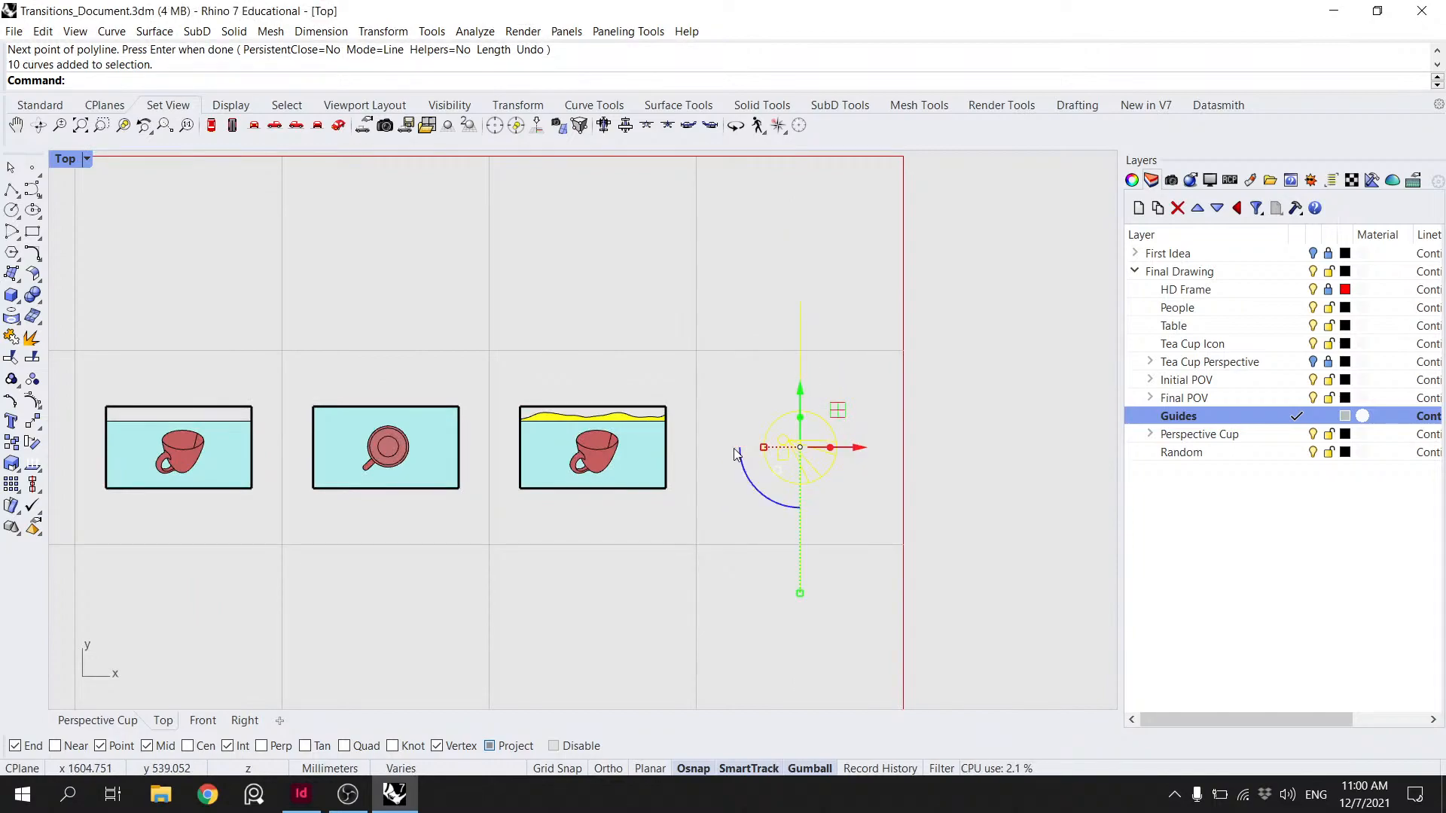
pyautogui.keyDown('ctrl'); pyautogui.click(737, 455); pyautogui.keyUp('ctrl')
pyautogui.hotkey('ctrl', 'z')
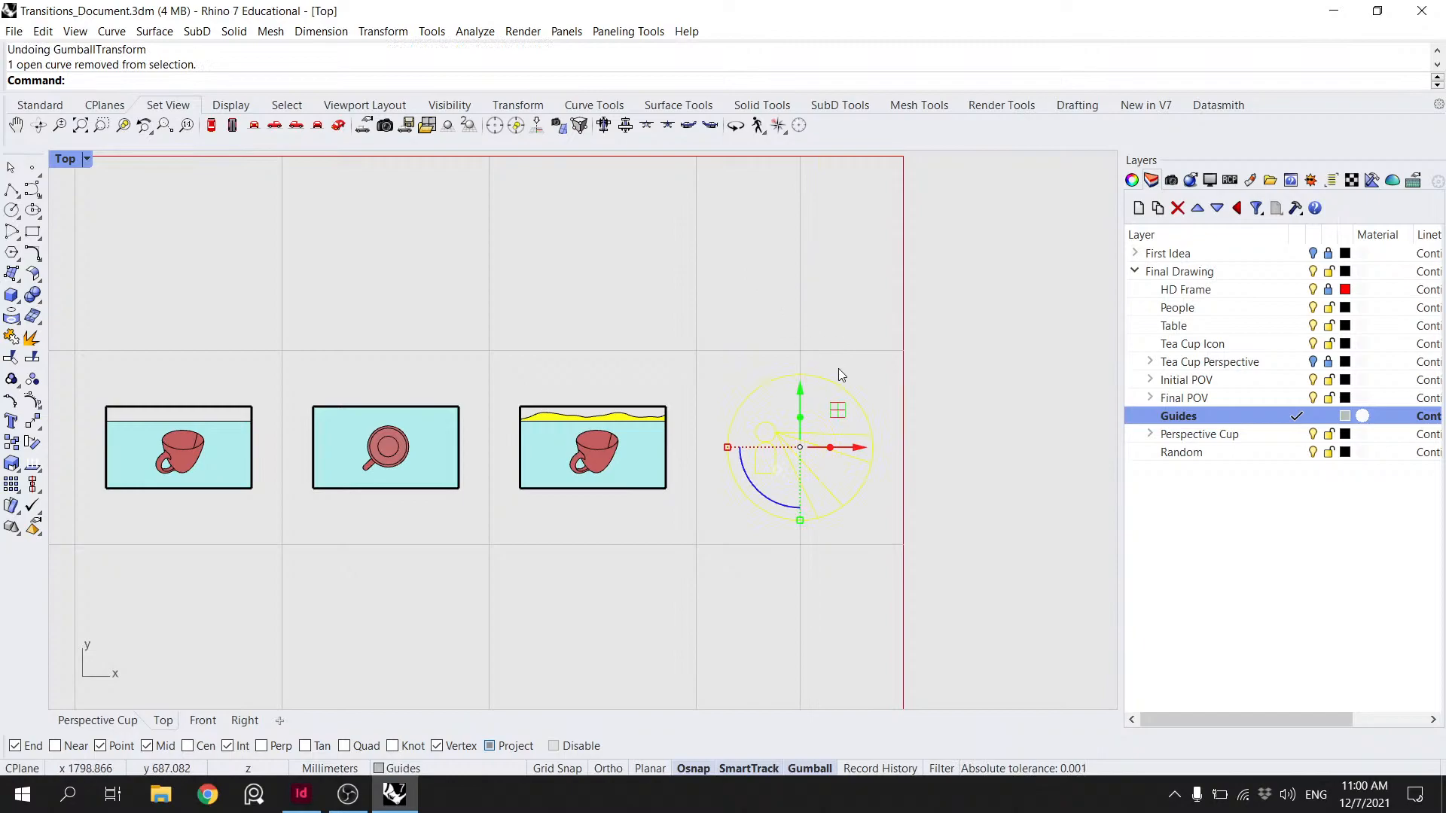
# - Make Final POV the current layer and lock the Guides layer
pyautogui.press('Return')
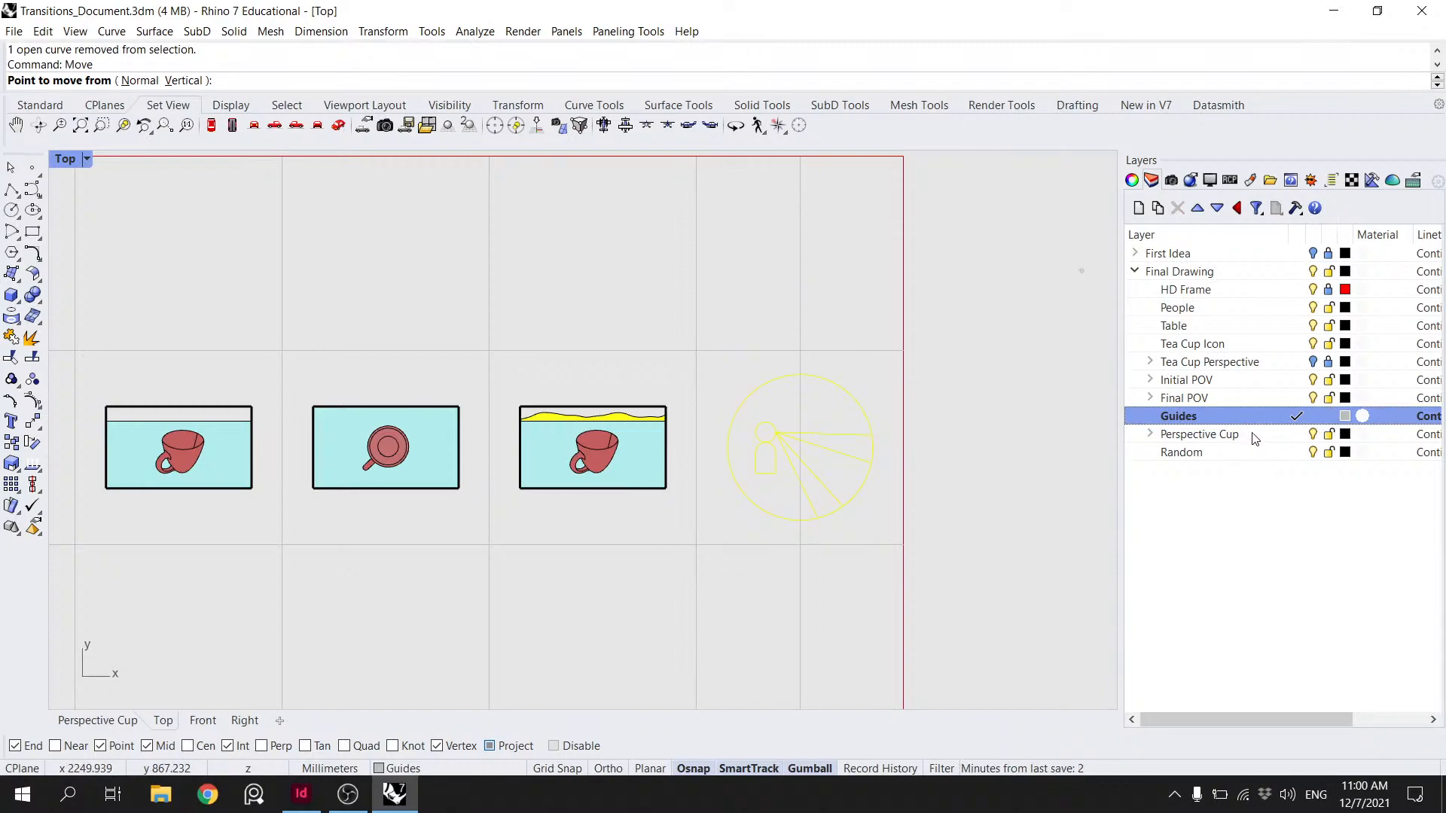
pyautogui.doubleClick(1250, 399)
pyautogui.click(1323, 422)
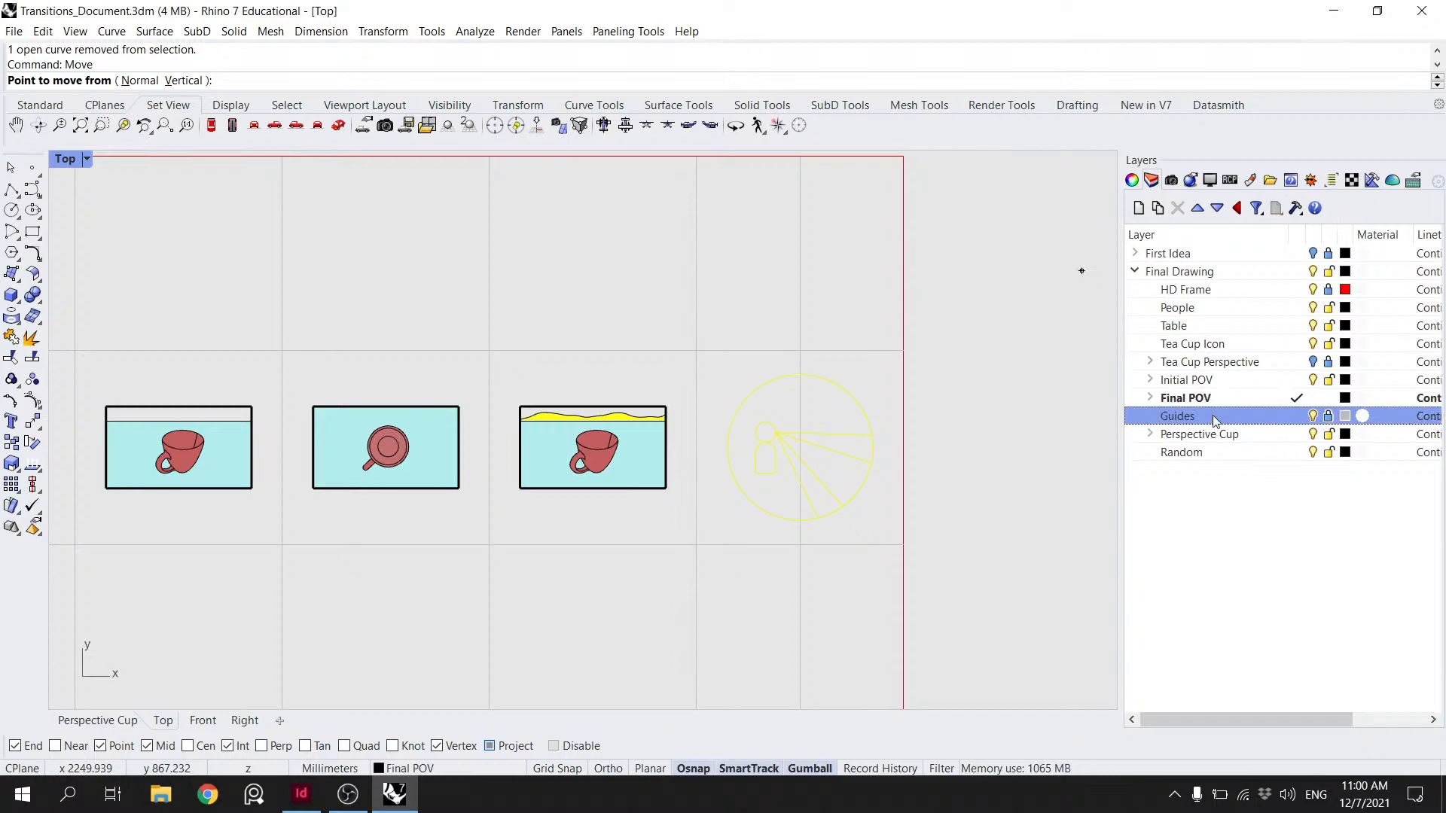
pyautogui.press('Escape')
# - Scale the Final POV circle and its contents to half size and centre them in the left half of the last column
pyautogui.click(730, 450)
pyautogui.press('Return')
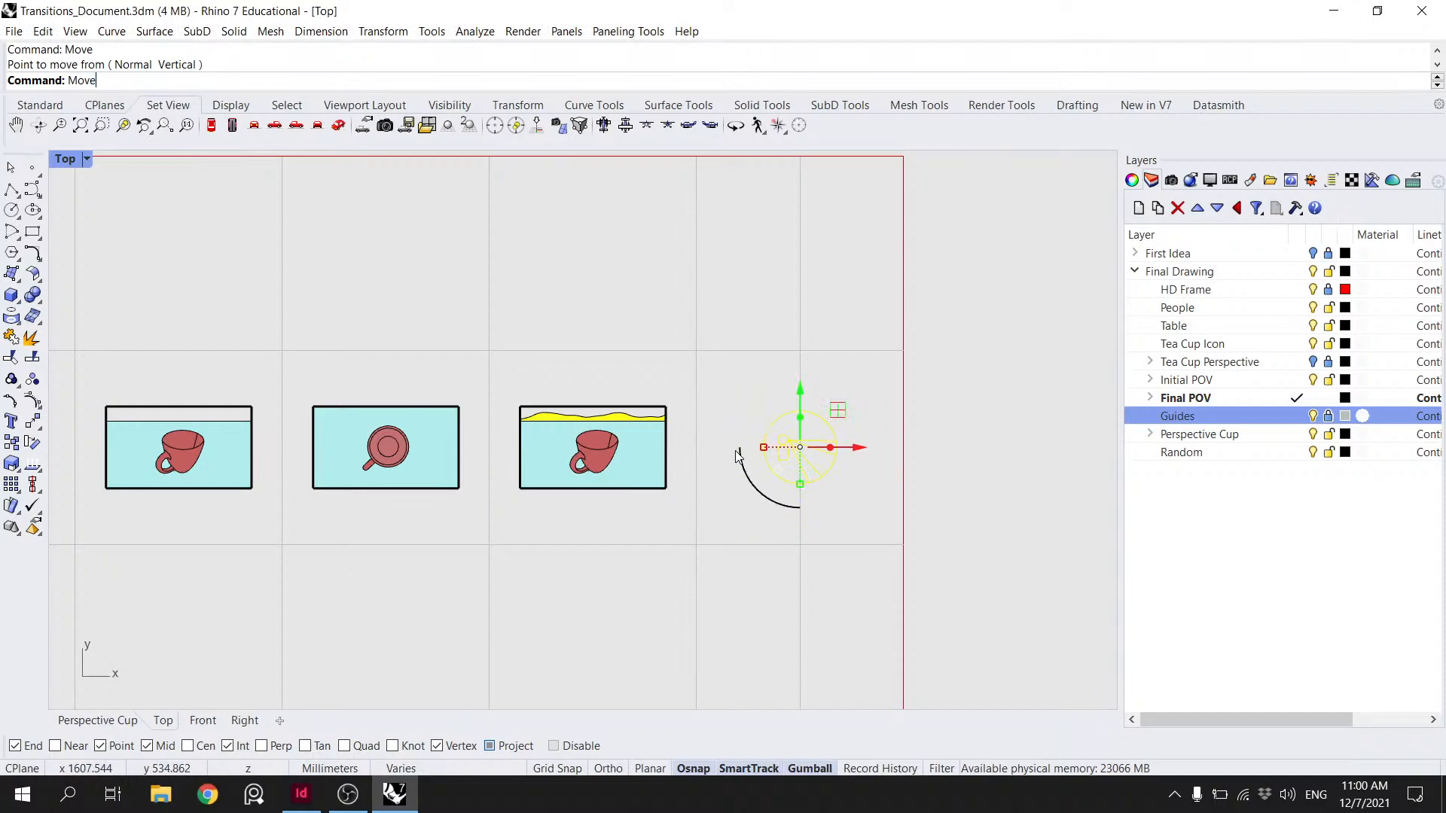
pyautogui.press('Return')
pyautogui.scroll(1, 796, 482)
pyautogui.click(800, 497)
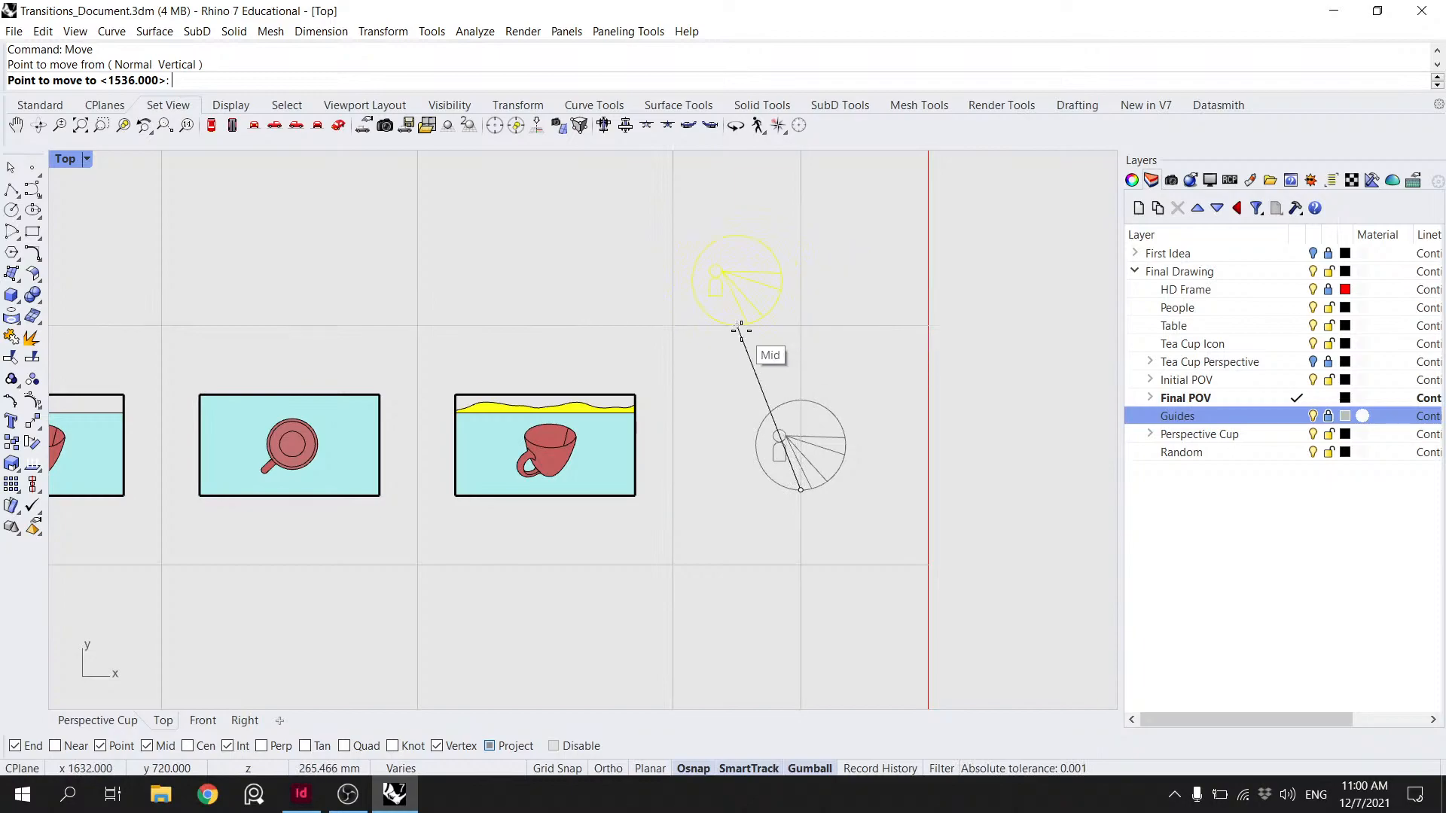
pyautogui.click(737, 490)
pyautogui.click(757, 302)
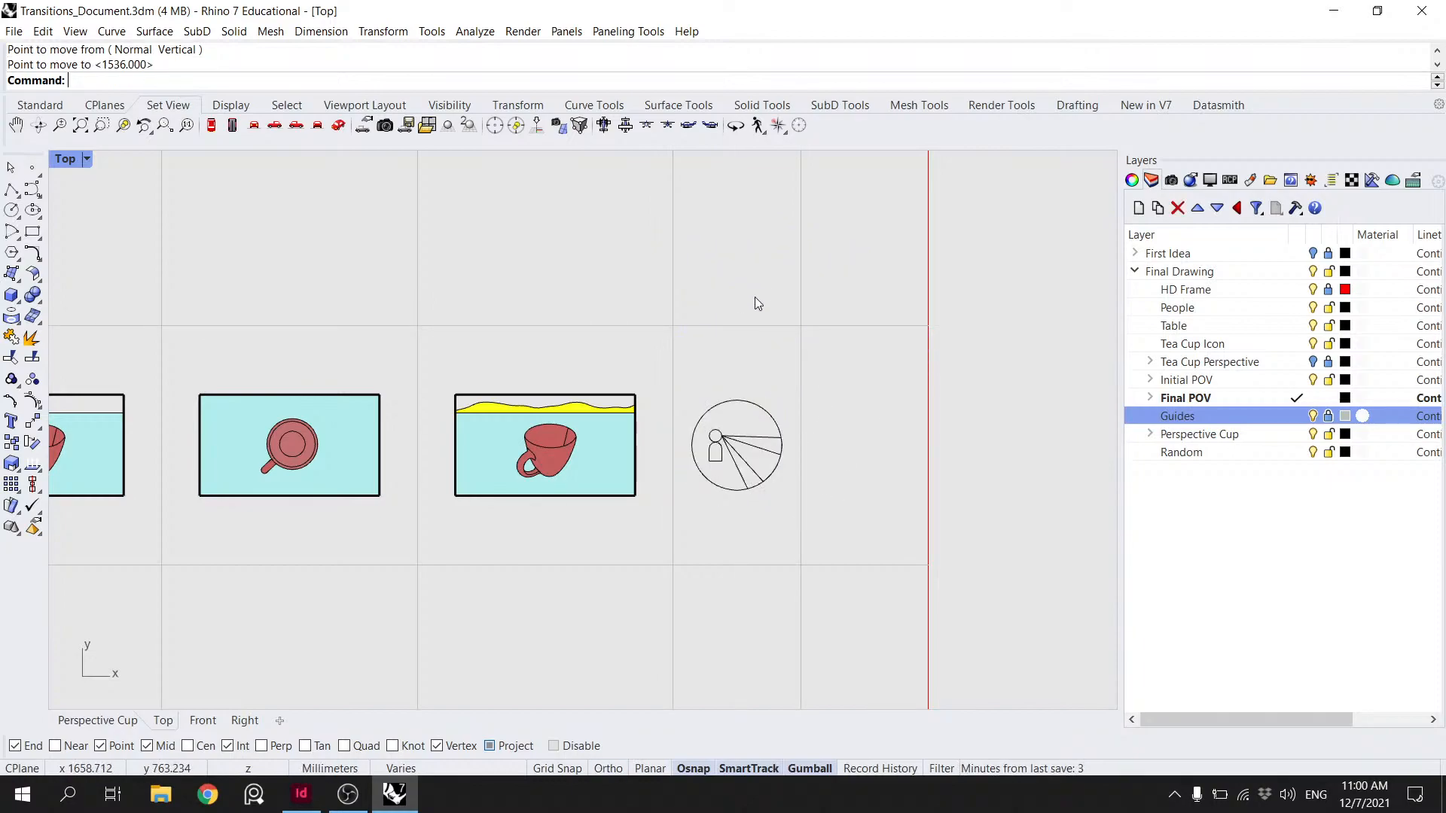
# - Examine the reduced circle's size and spacing against the other storyboard frames
pyautogui.scroll(-4, 795, 368)
pyautogui.moveTo(791, 373); pyautogui.dragTo(840, 382, button='right')
pyautogui.scroll(-4, 969, 369)
pyautogui.scroll(2, 788, 382)
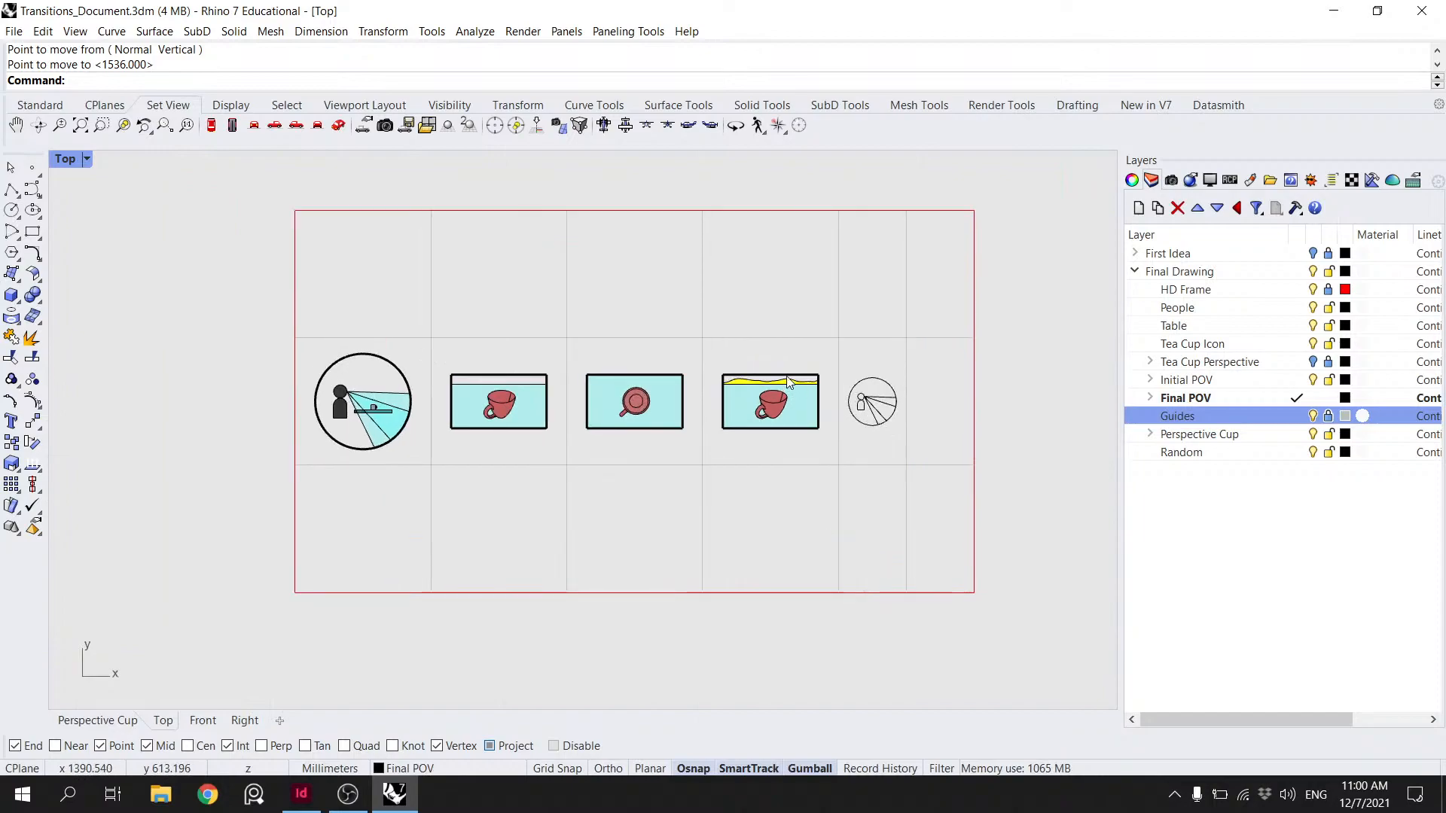
pyautogui.scroll(-1, 848, 326)
pyautogui.scroll(1, 852, 322)
pyautogui.scroll(-1, 852, 322)
pyautogui.scroll(3, 864, 319)
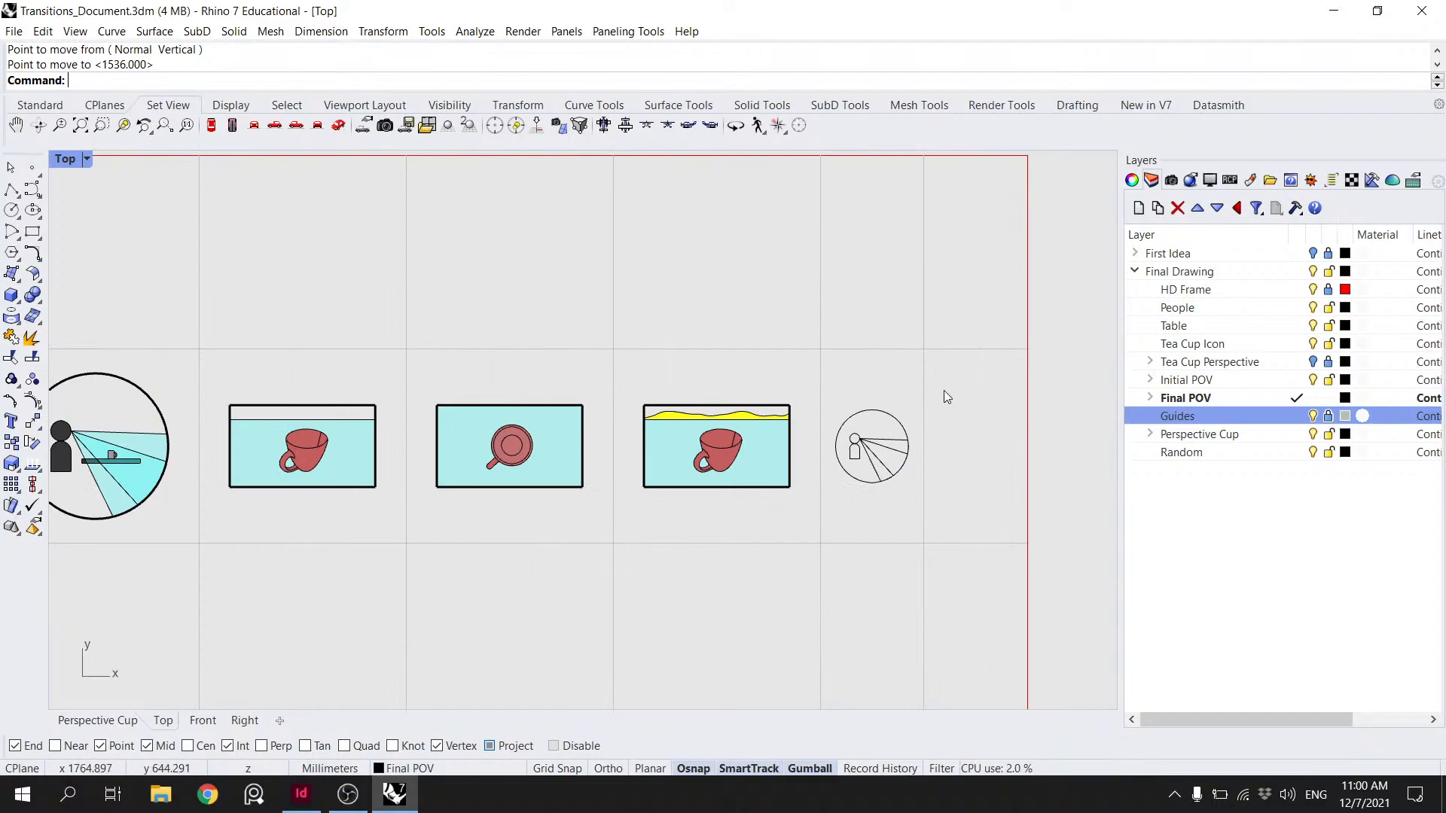
# - Copy the reduced circle's outline straight down by one diameter so that it touches the original's lowest point
pyautogui.moveTo(887, 500); pyautogui.dragTo(863, 399)
pyautogui.press('Return')
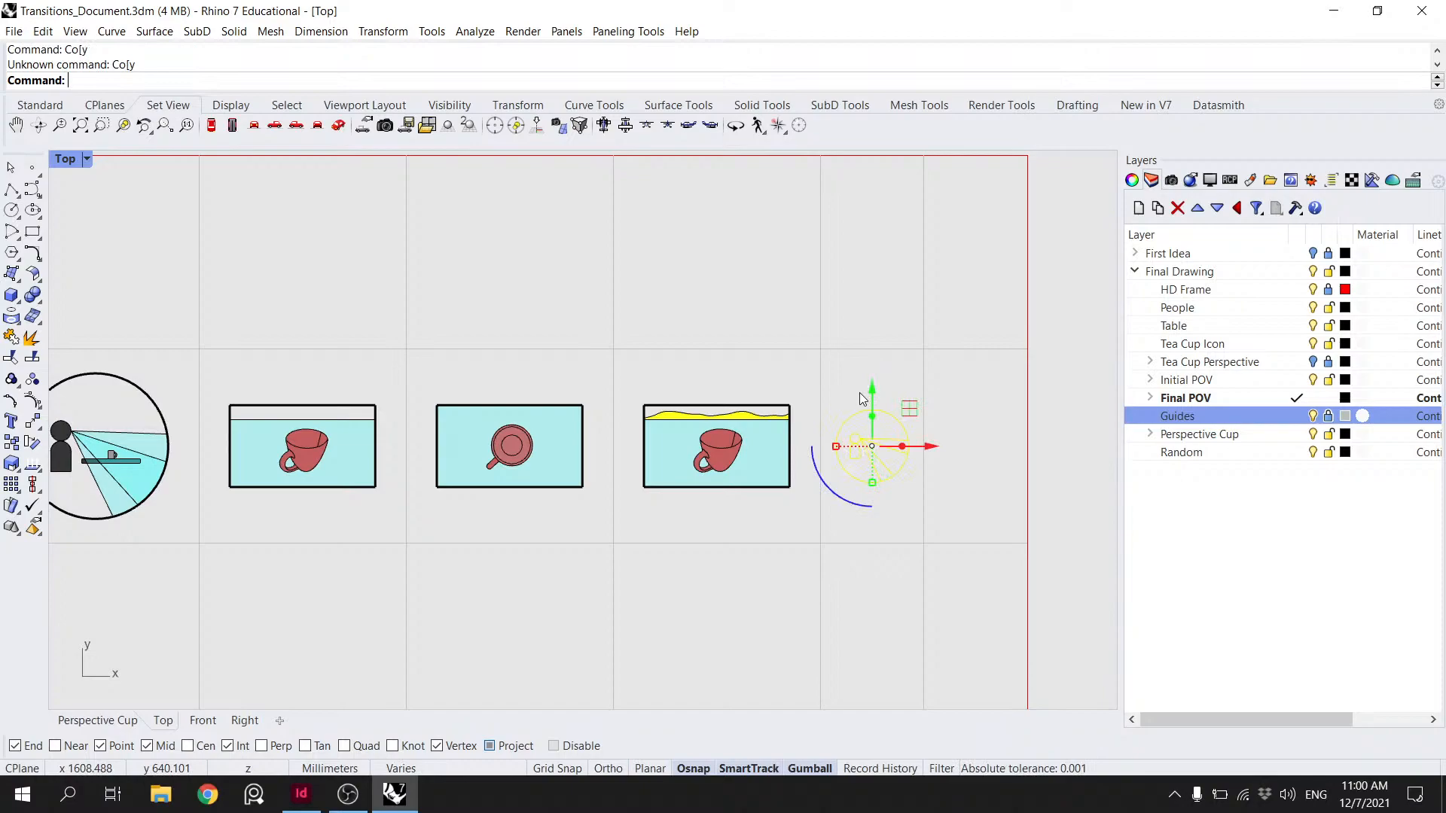
pyautogui.click(892, 420)
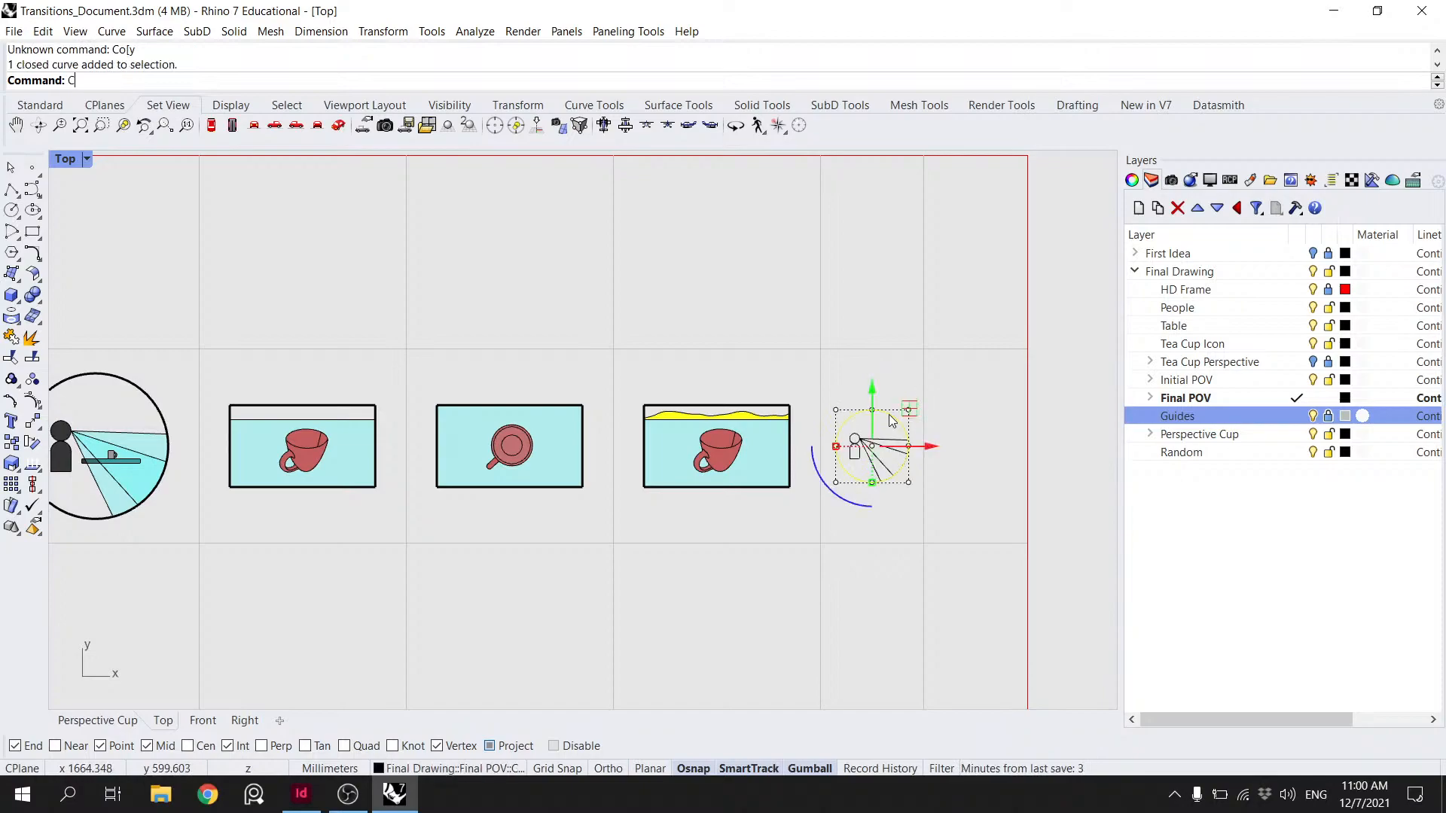
pyautogui.write('Copy')
pyautogui.press('Return')
pyautogui.click(872, 410)
pyautogui.click(875, 494)
pyautogui.press('Return')
# - Move the copied circle outline horizontally to the right by one diameter
pyautogui.click(892, 497)
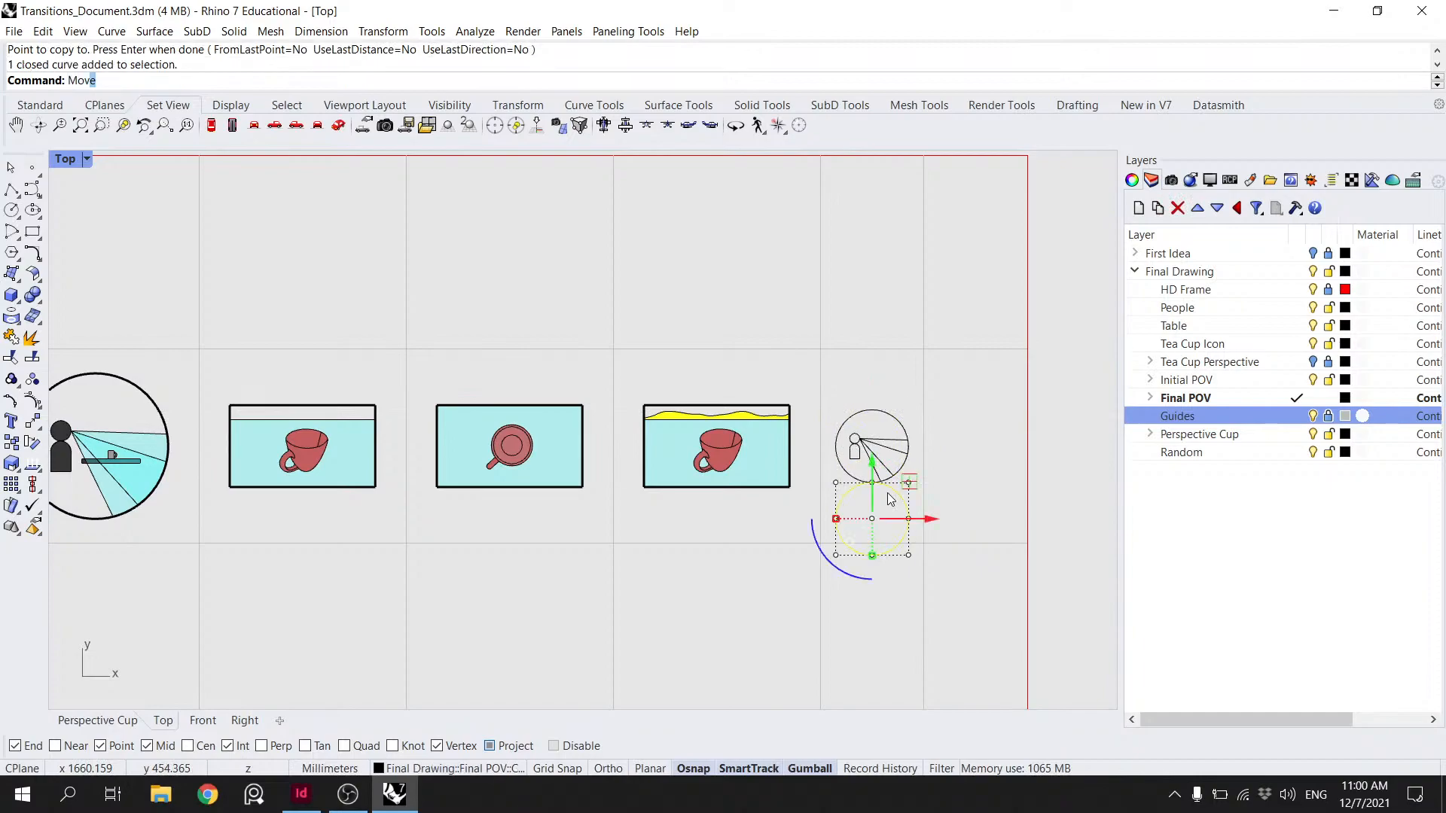
pyautogui.write('Mo')
pyautogui.press('Return')
pyautogui.click(835, 518)
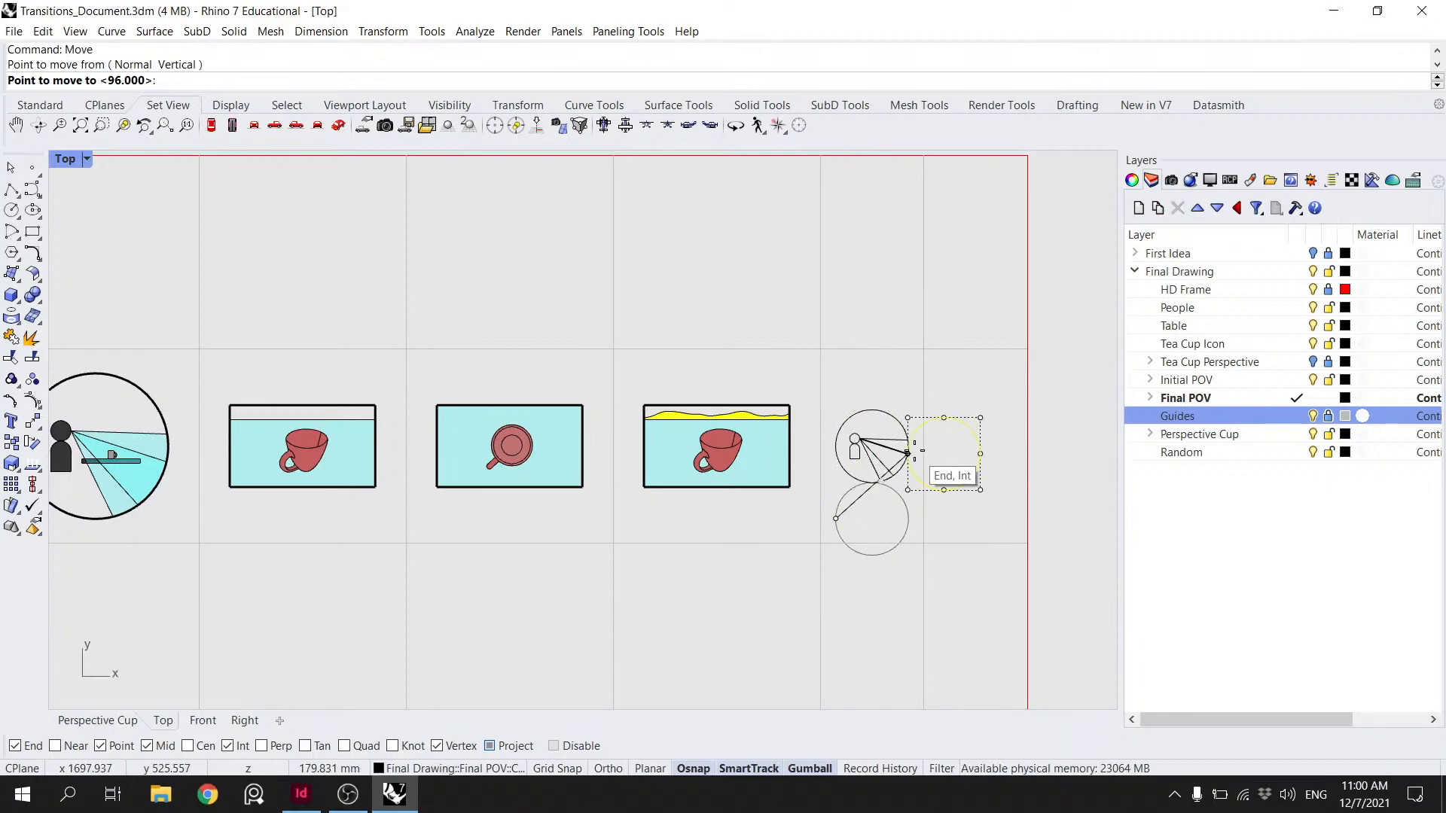
pyautogui.scroll(5, 913, 452)
pyautogui.press('shift')
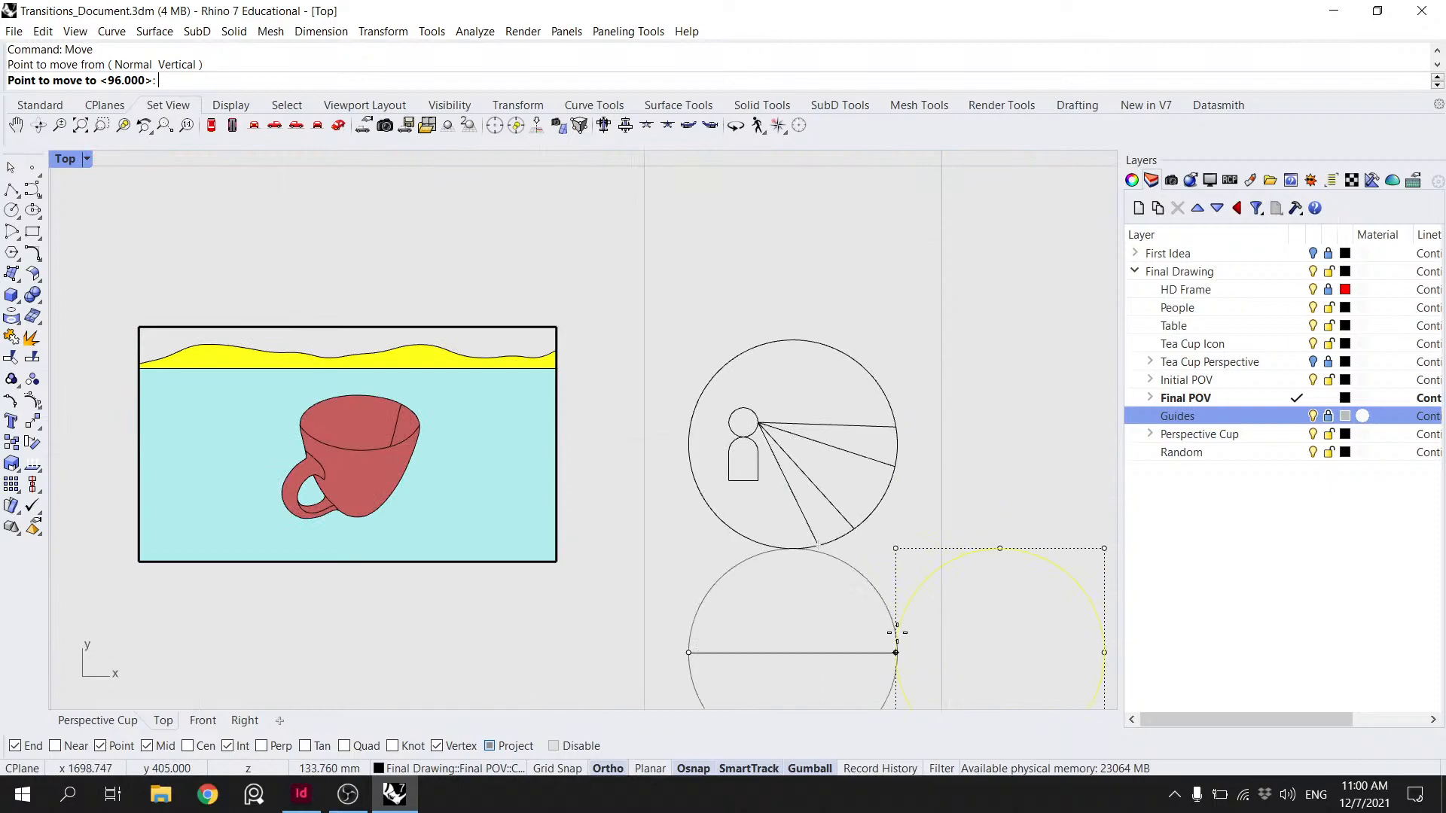
pyautogui.click(896, 652)
# - Move the reduced Final POV circle with its contents and the copied circle outline together
pyautogui.scroll(-5, 907, 565)
pyautogui.click(963, 569)
pyautogui.click(901, 538)
pyautogui.moveTo(870, 591); pyautogui.dragTo(830, 466)
pyautogui.keyDown('shift'); pyautogui.click(947, 566); pyautogui.keyUp('shift')
pyautogui.scroll(-2, 967, 519)
pyautogui.write('e')
pyautogui.press('Return')
pyautogui.write('Move')
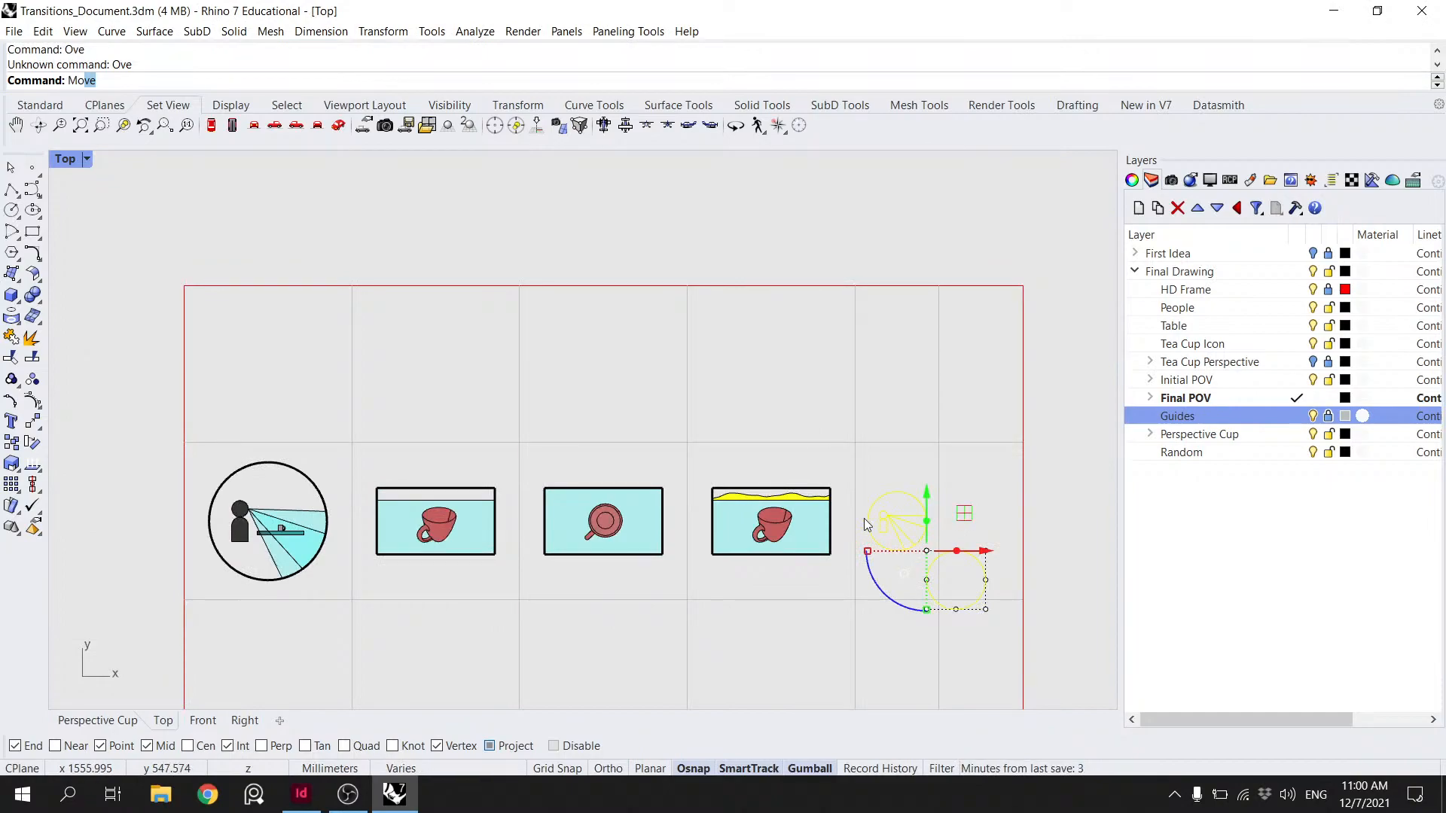
pyautogui.press('Return')
pyautogui.scroll(1, 951, 523)
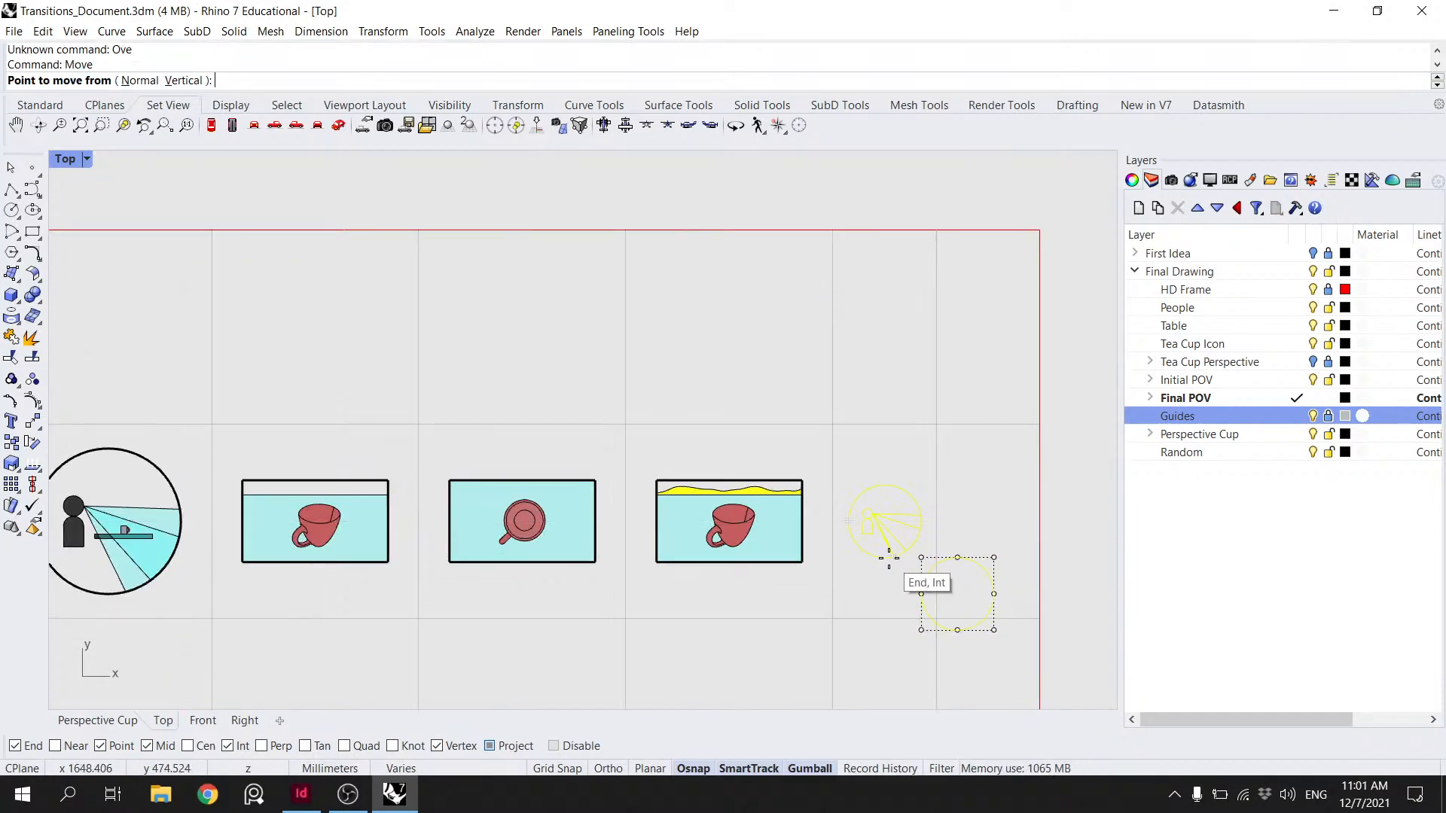
# - Move the small viewer circle and the empty circle together, placing the empty circle's top point on the rightmost vertical guide
pyautogui.scroll(4, 893, 556)
pyautogui.click(1086, 558)
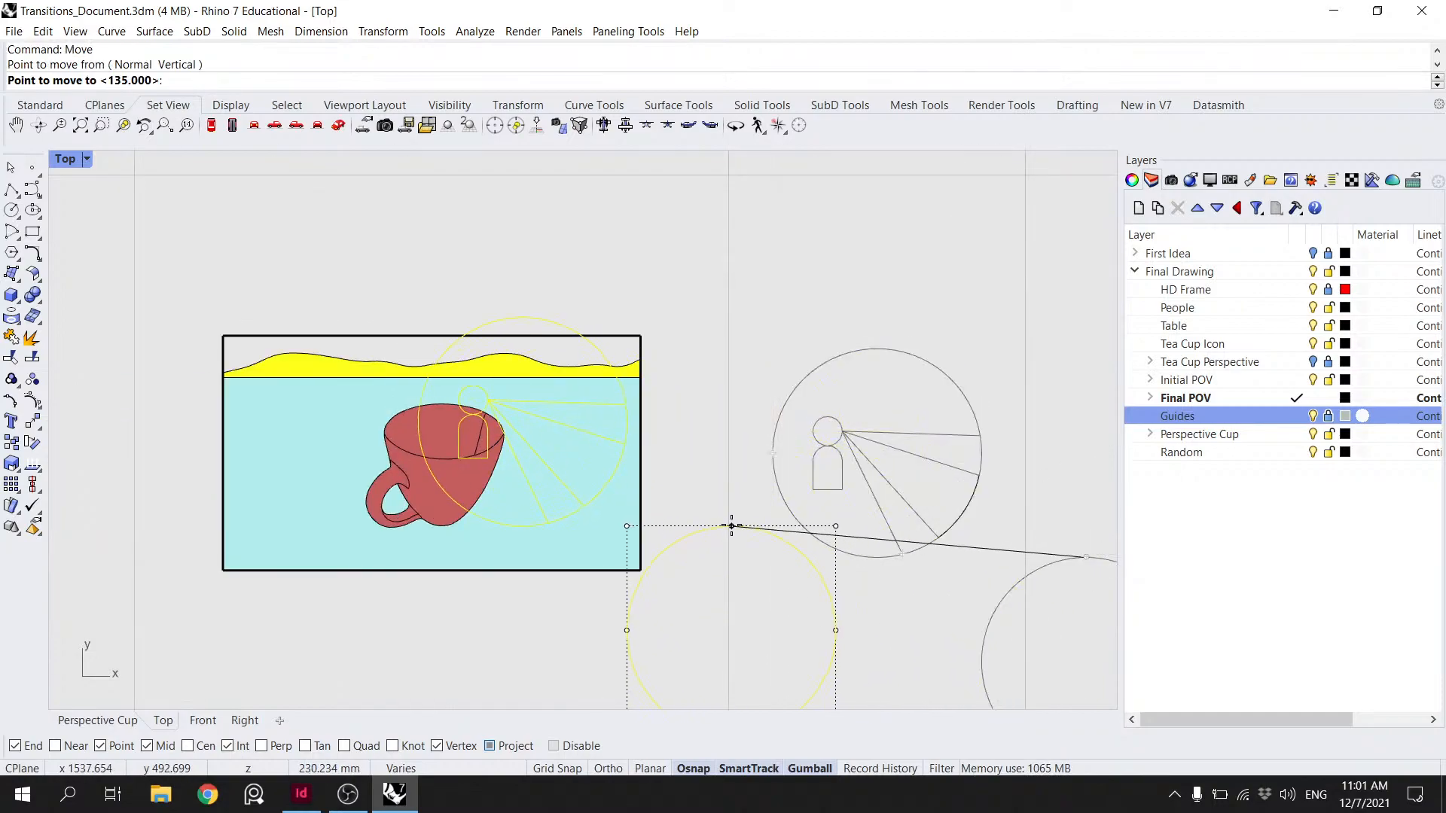
pyautogui.scroll(-4, 729, 525)
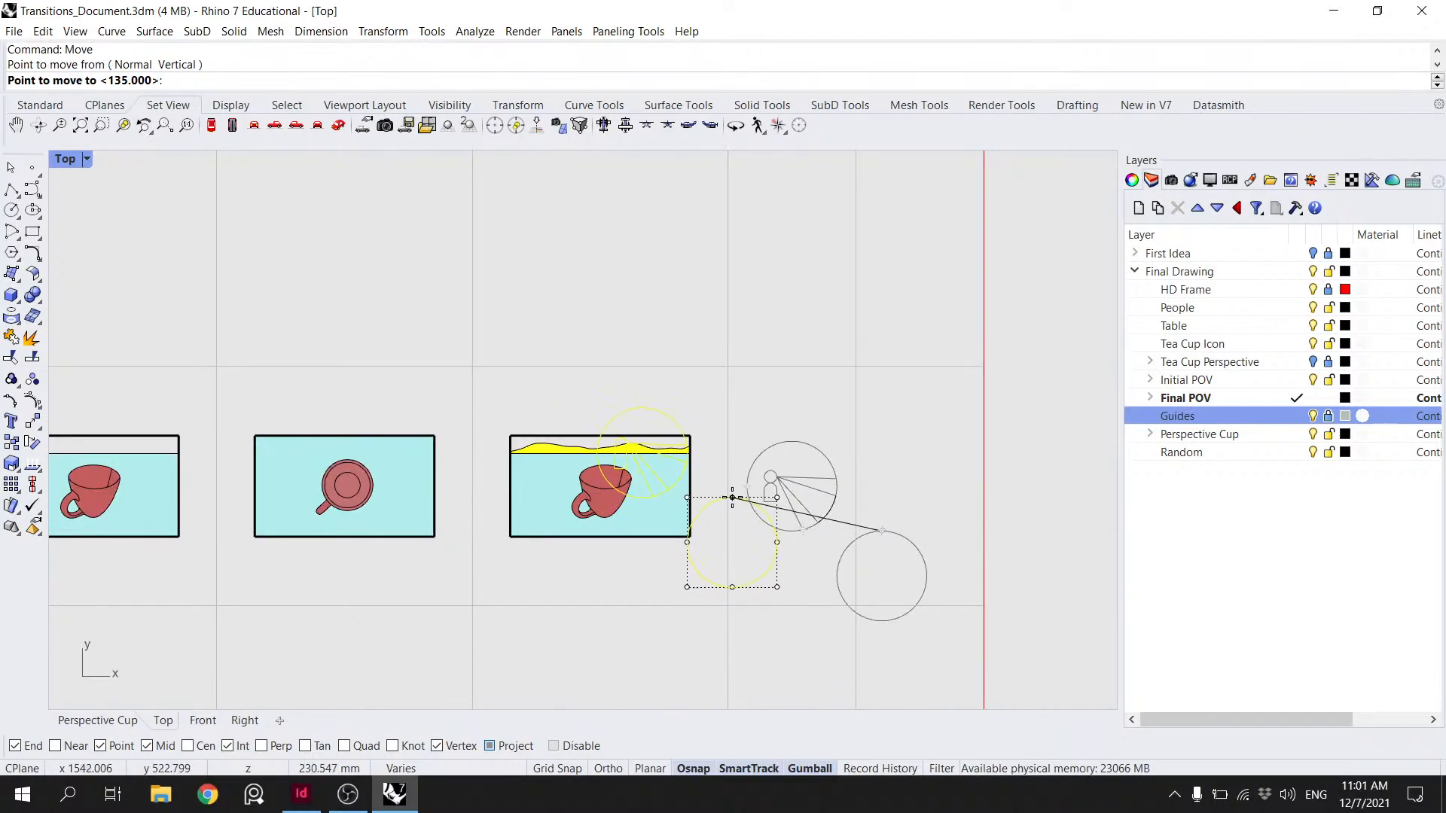
pyautogui.press('shift')
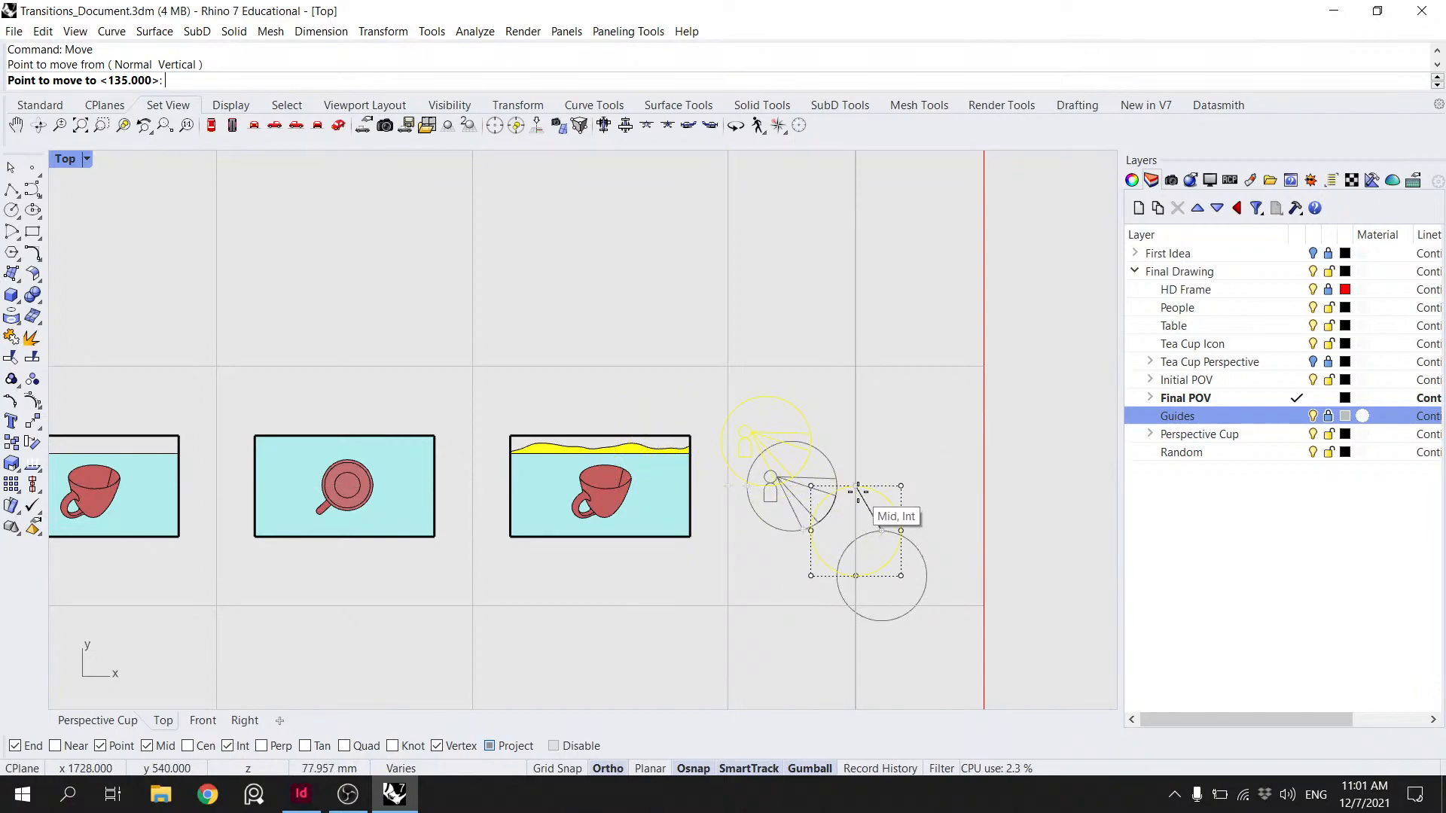
pyautogui.click(857, 489)
# - Move both circles horizontally so the empty circle's left quadrant point sits on the rightmost vertical guide
pyautogui.press('Return')
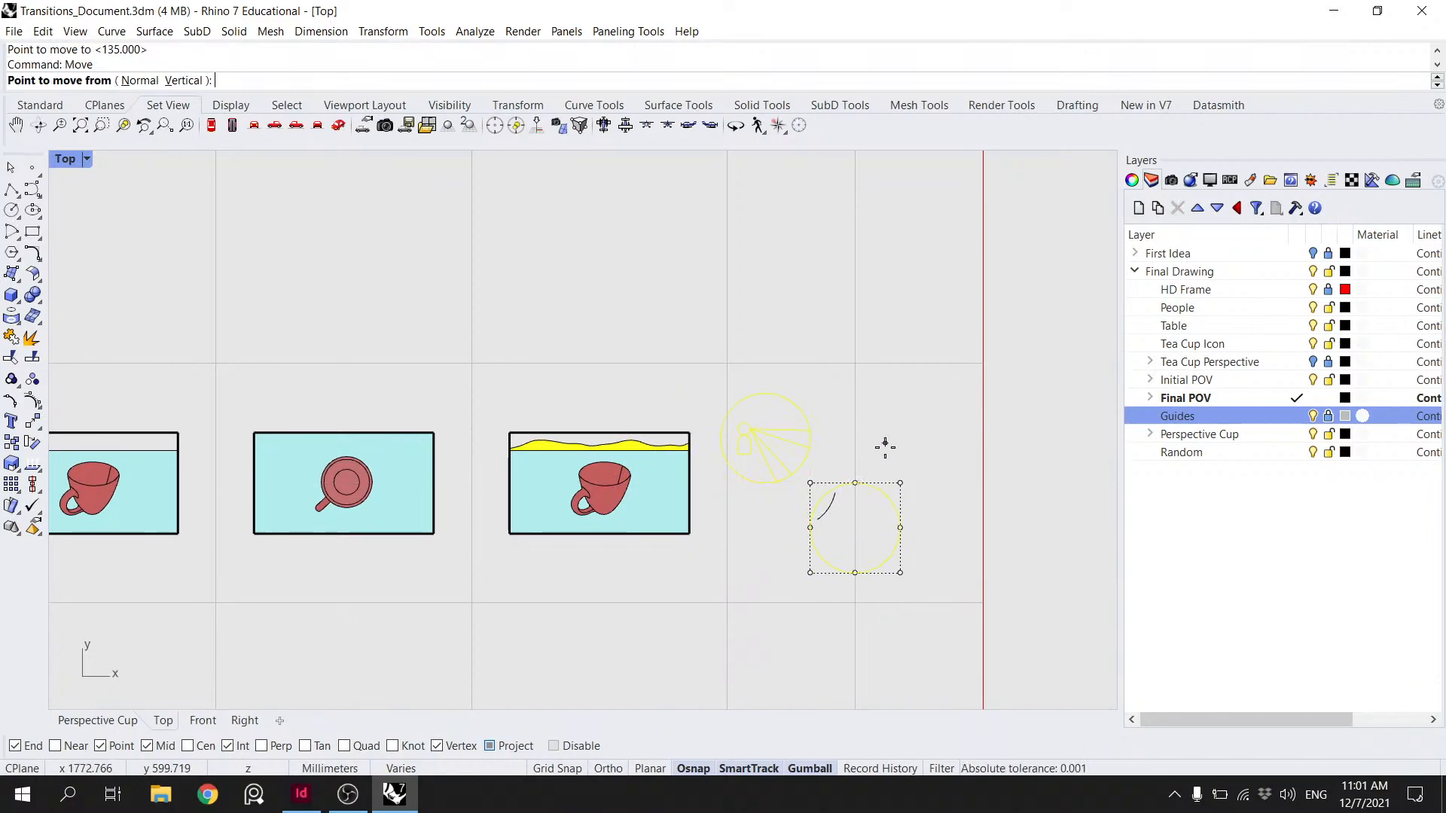
pyautogui.click(809, 528)
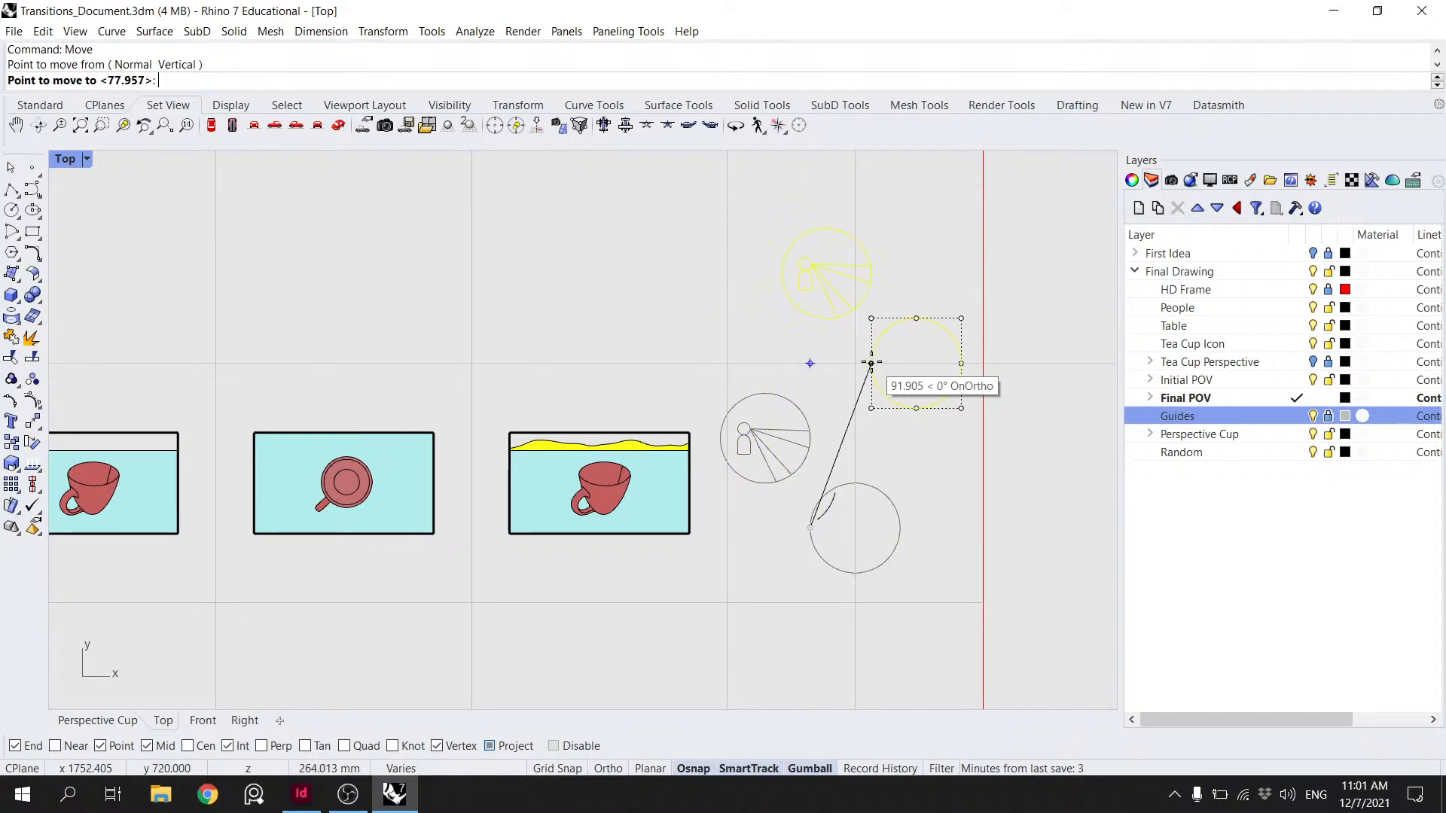
pyautogui.press('shift')
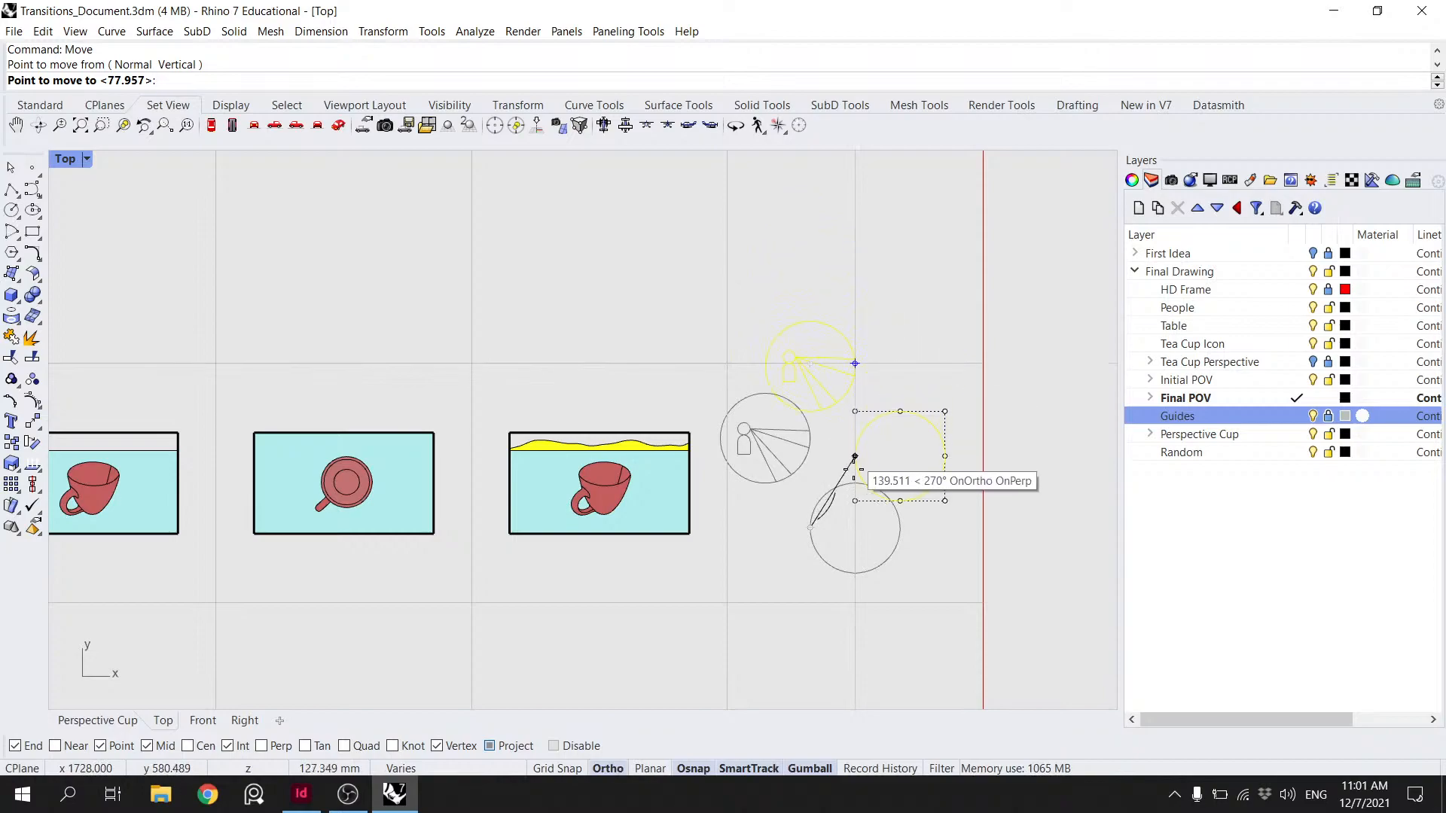
pyautogui.click(856, 527)
pyautogui.scroll(-3, 898, 437)
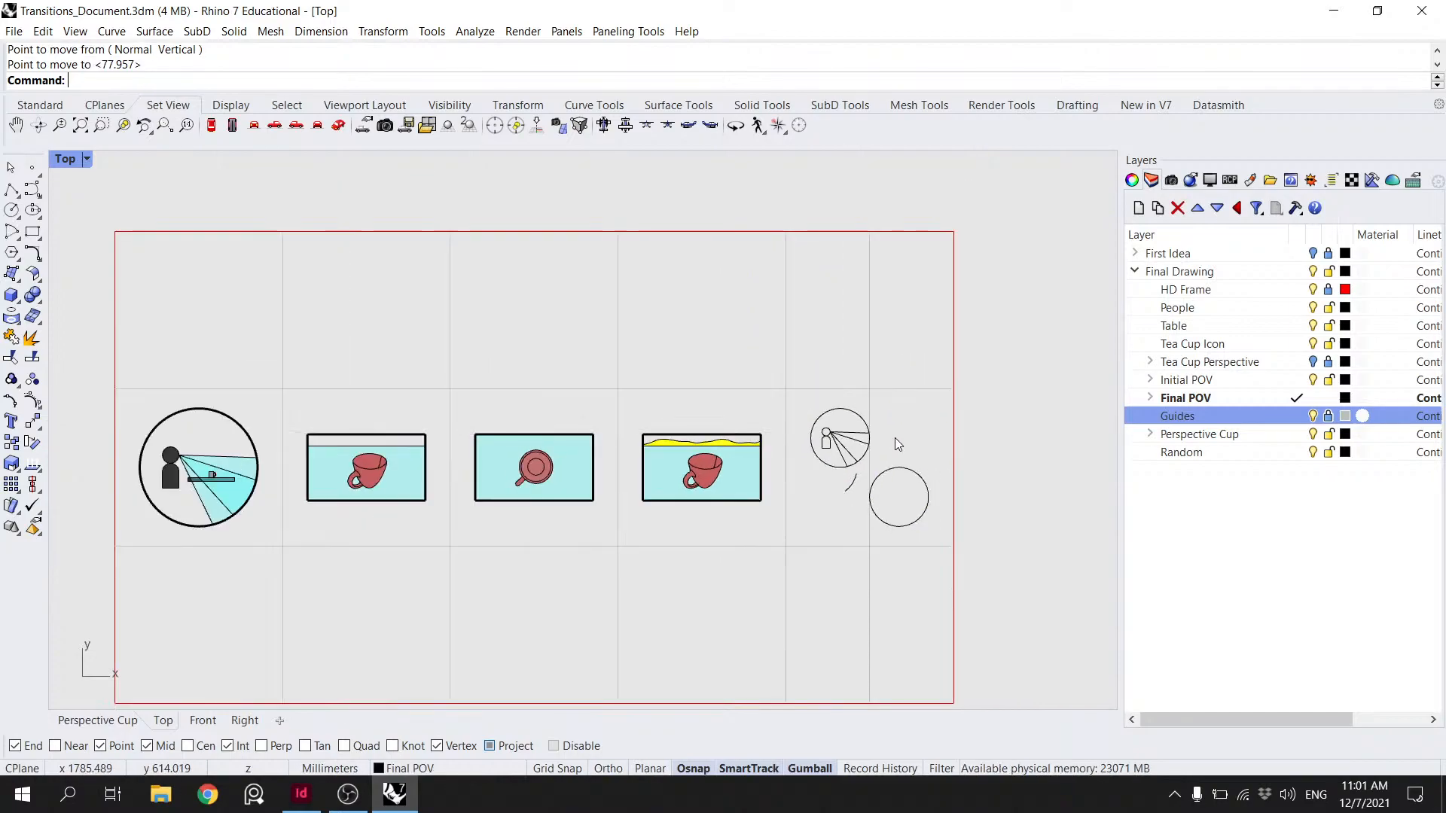
# - Move the stray arc onto the small viewer circle, snapping its upper end to the second sight line's end
pyautogui.click(853, 479)
pyautogui.scroll(5, 855, 476)
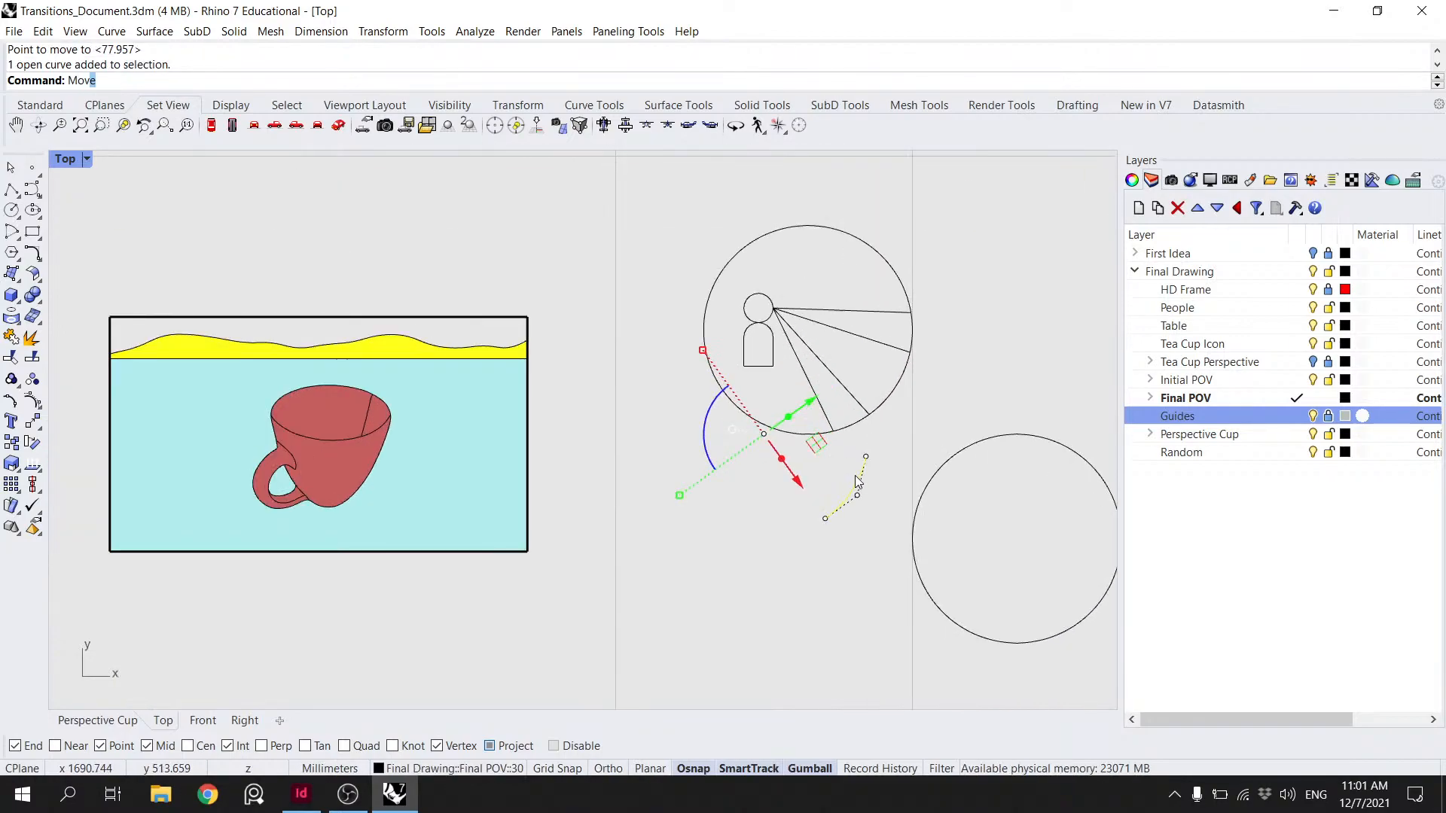
pyautogui.write('Mov')
pyautogui.press('Return')
pyautogui.click(866, 456)
pyautogui.click(911, 352)
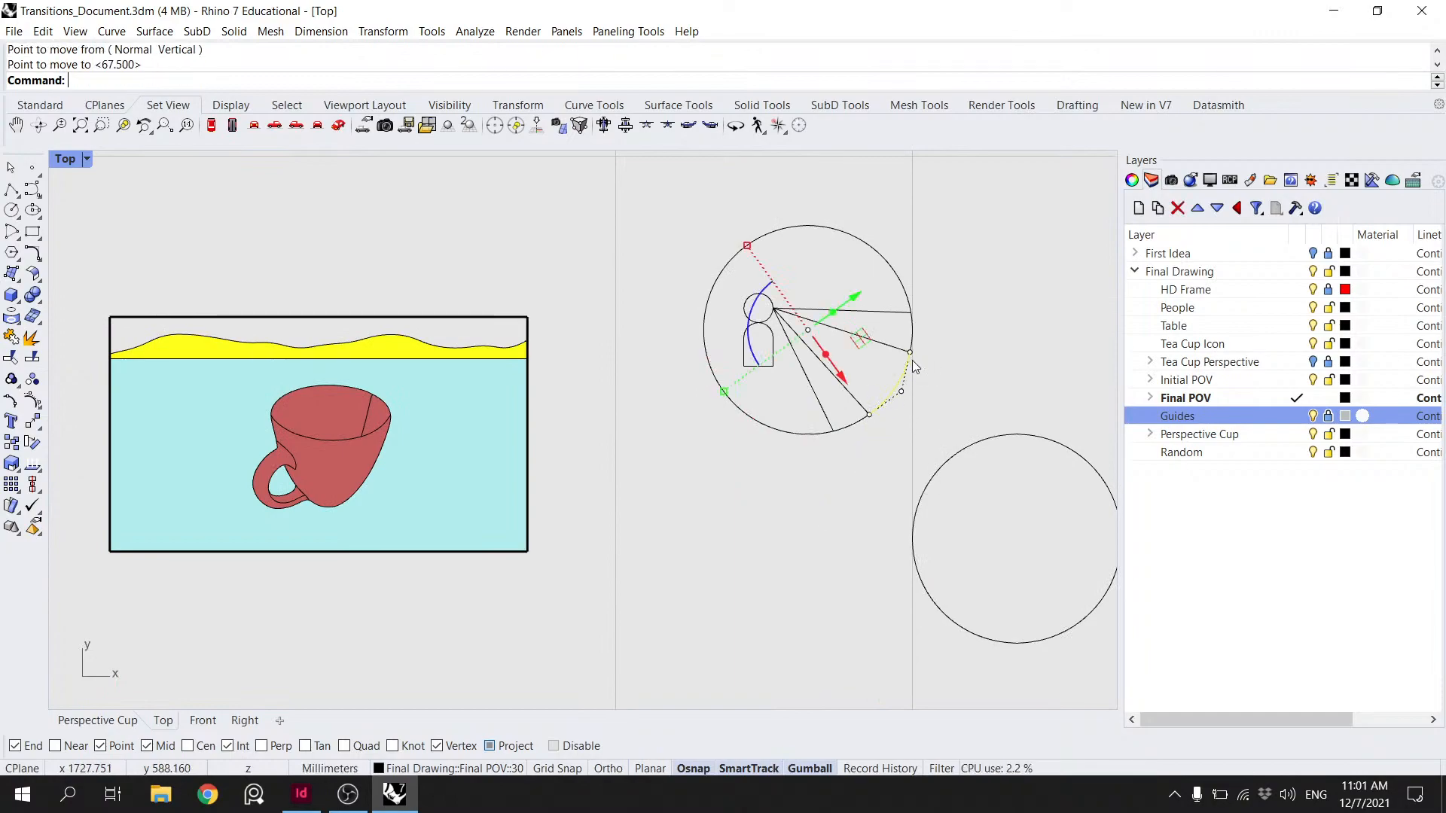
pyautogui.scroll(-8, 851, 408)
pyautogui.press('Escape')
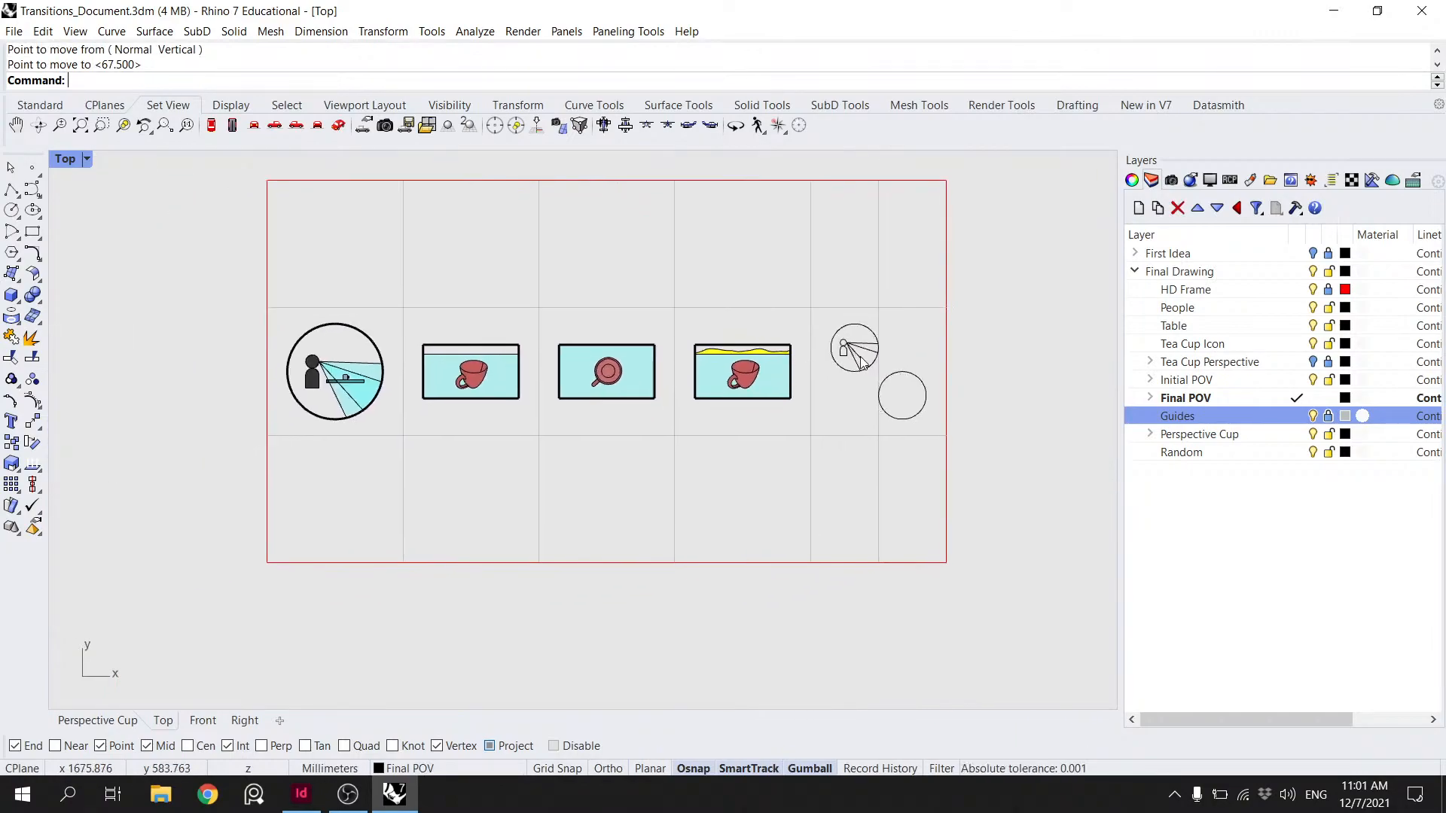
# - Add a new layer below Final POV and make it the current layer
pyautogui.scroll(-2, 861, 361)
pyautogui.scroll(4, 882, 354)
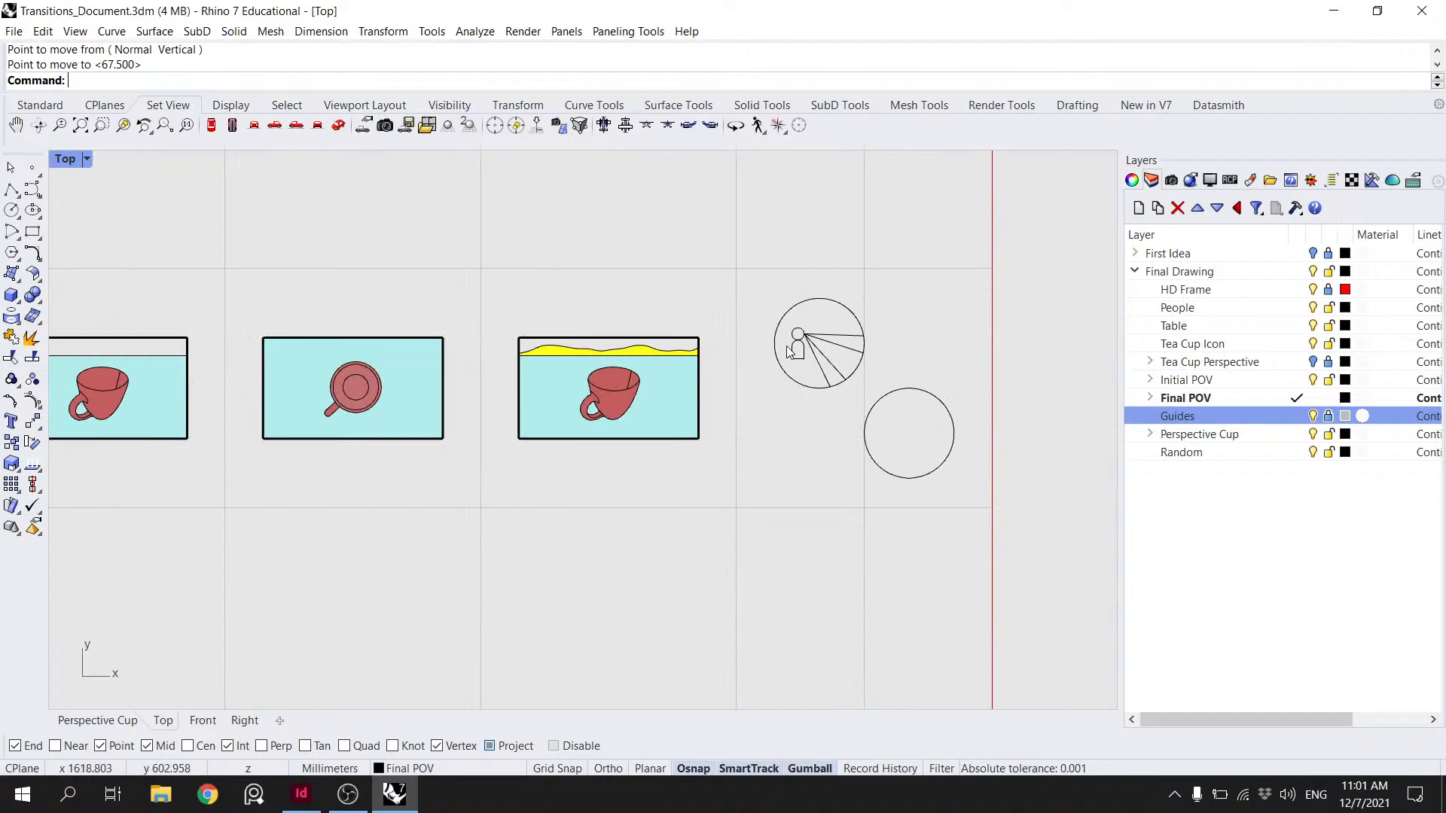
pyautogui.moveTo(899, 355); pyautogui.dragTo(825, 354, button='right')
pyautogui.scroll(-3, 807, 385)
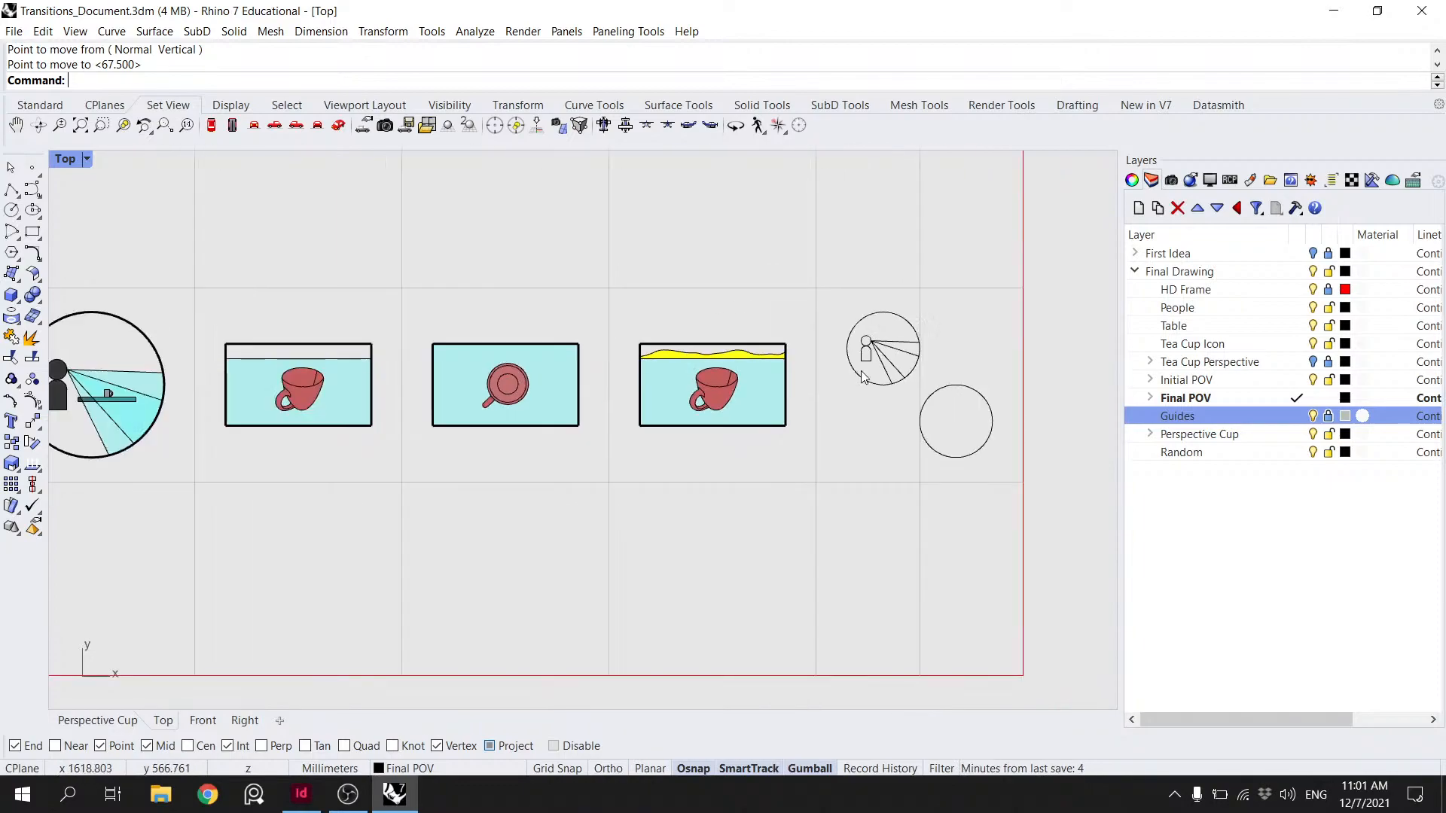
pyautogui.click(11, 188)
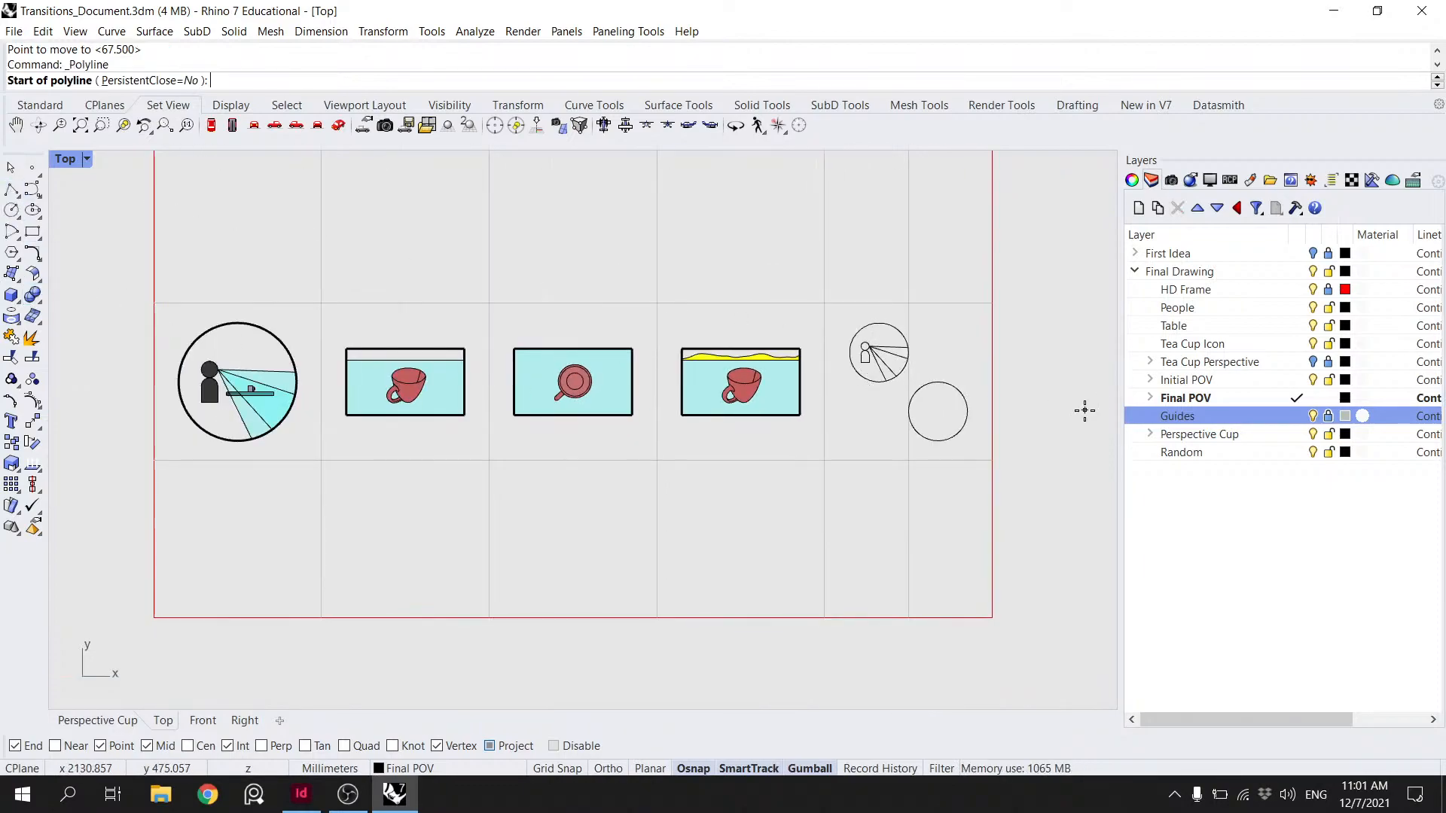
pyautogui.click(1184, 399)
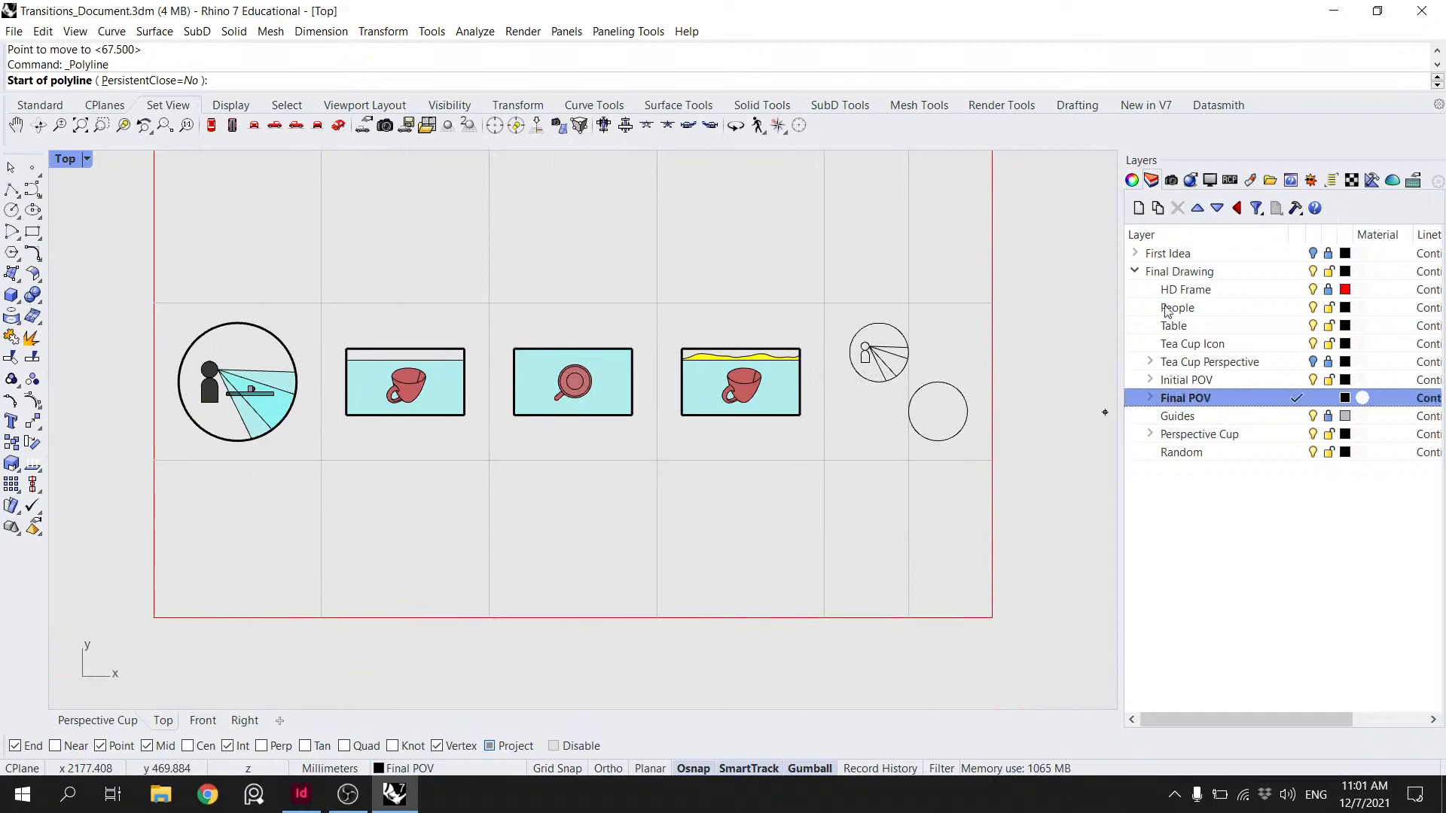
pyautogui.click(1137, 208)
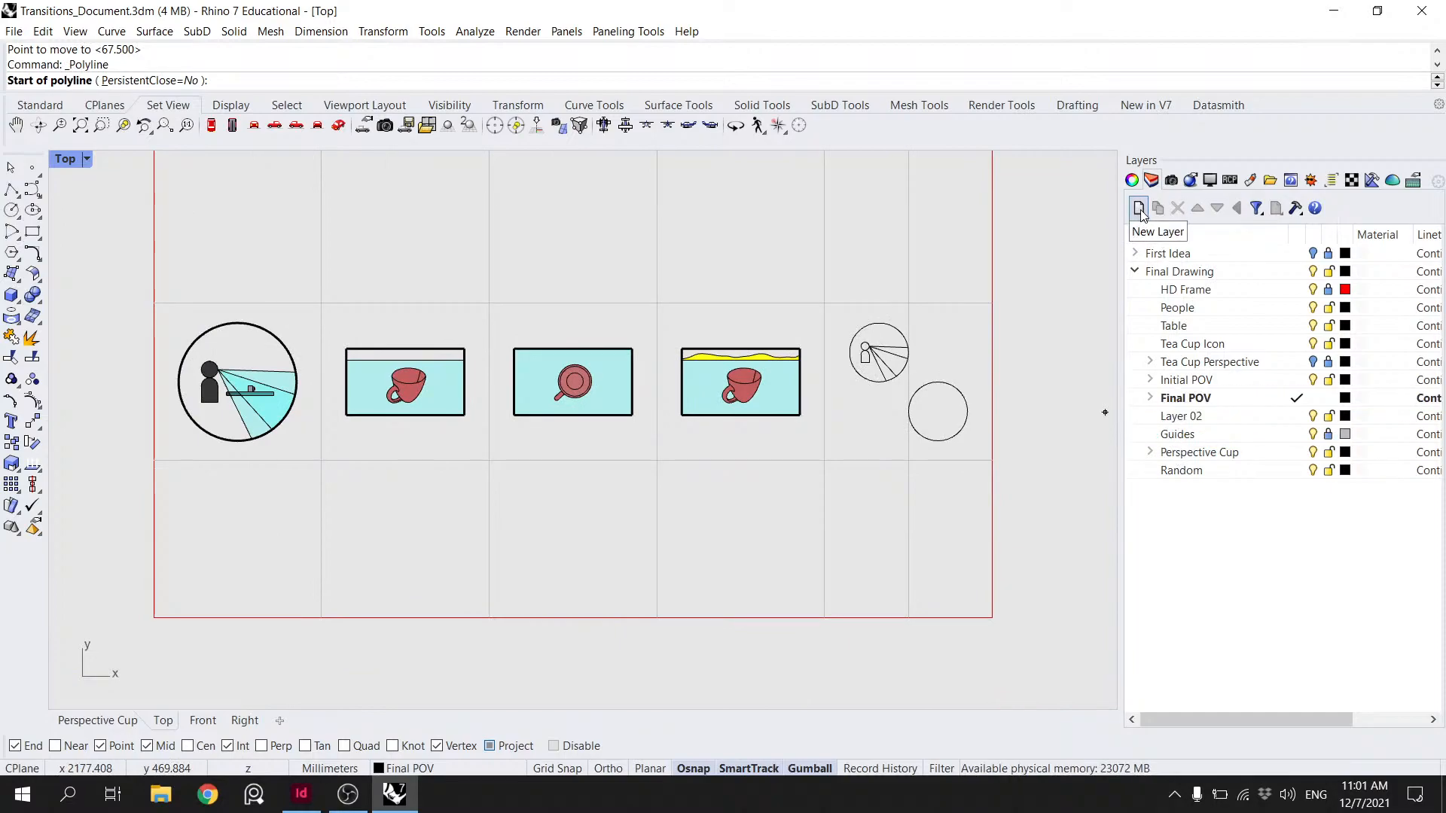
pyautogui.doubleClick(1183, 418)
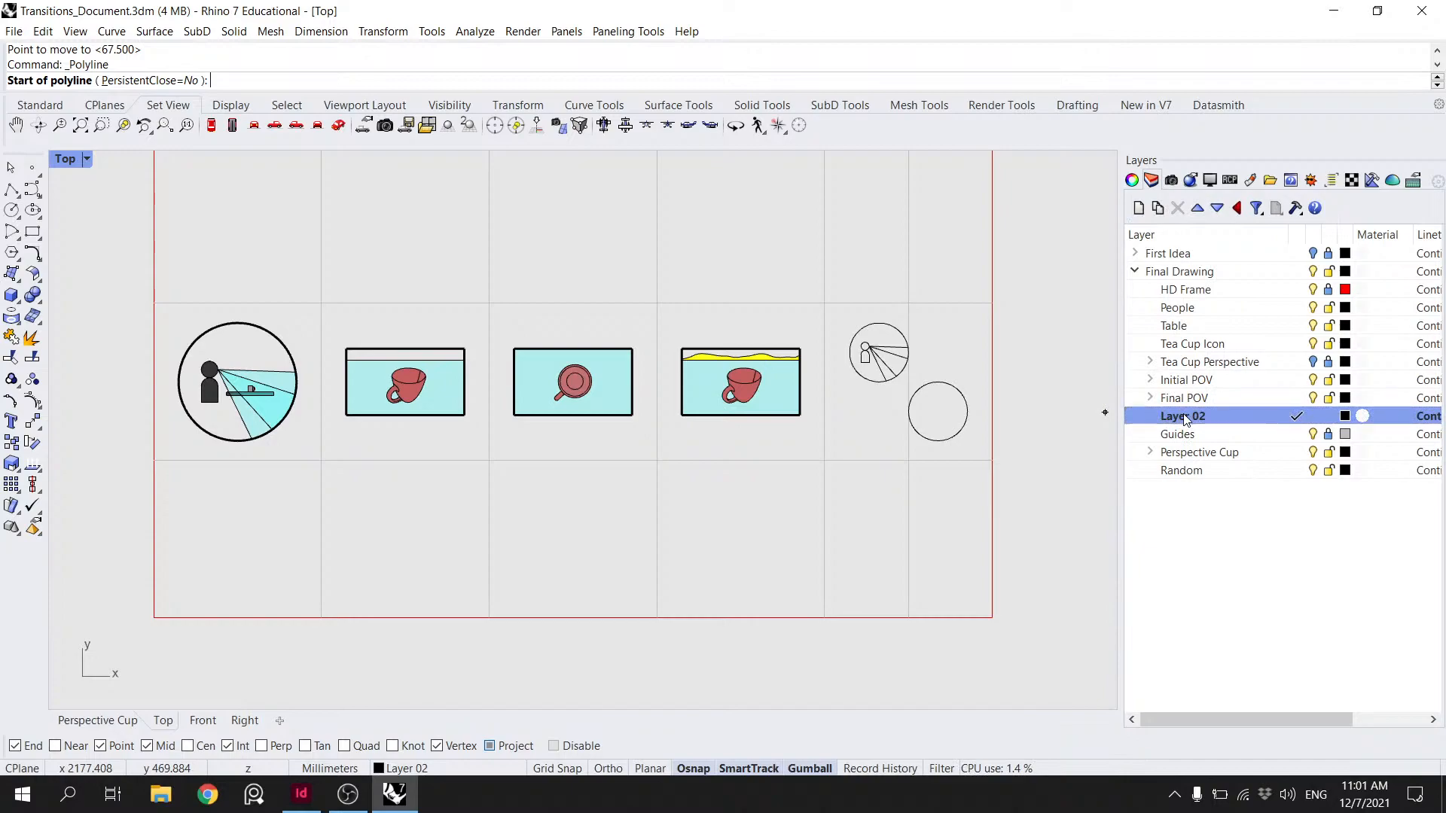
# - Rename the new layer to "Final Cup Plane"
pyautogui.press('F2')
pyautogui.press('Escape')
pyautogui.press('F2')
pyautogui.press('Escape')
pyautogui.click(1195, 418)
pyautogui.write('Final CUp')
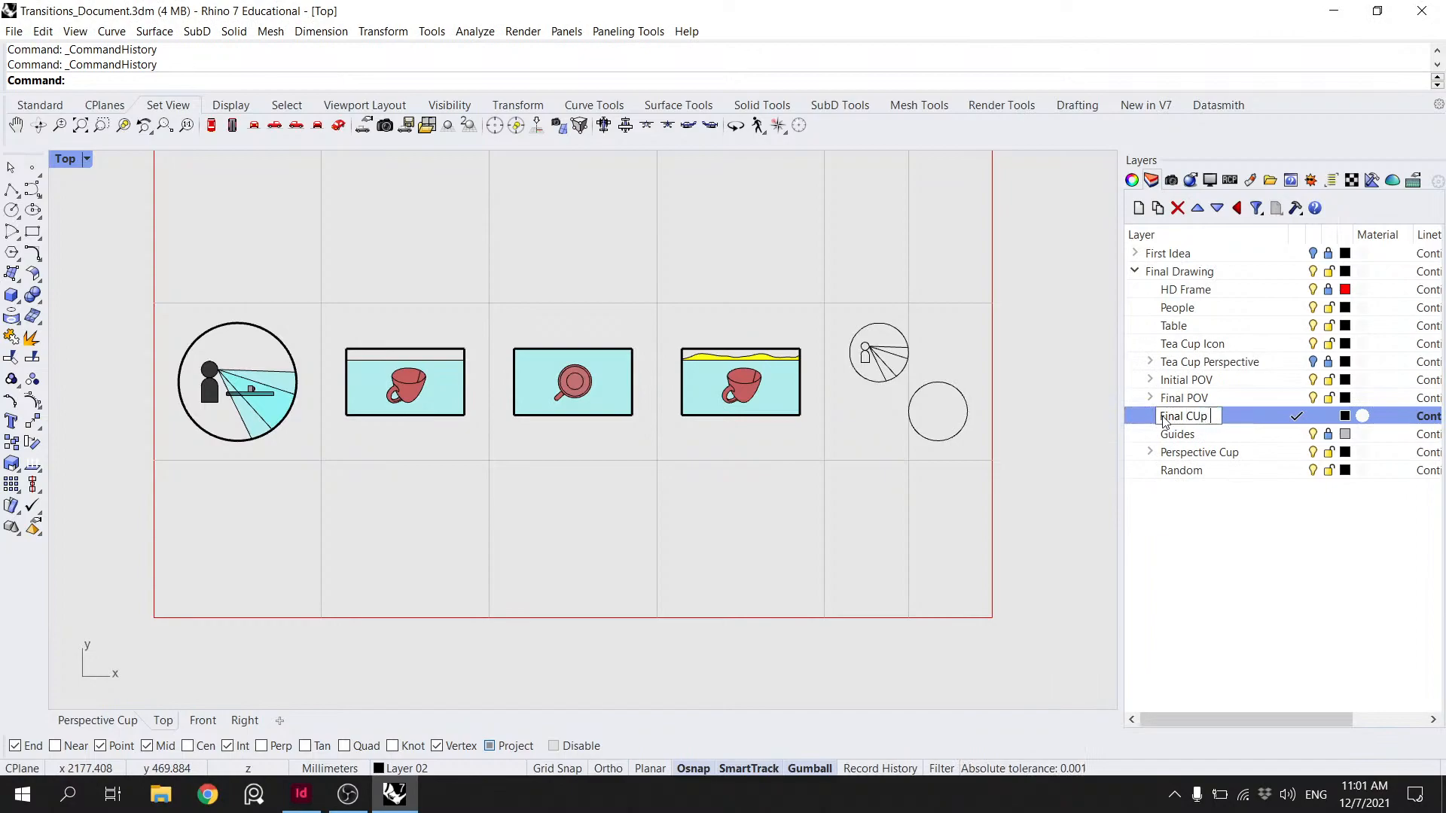
pyautogui.press('BackSpace')
pyautogui.press('BackSpace')
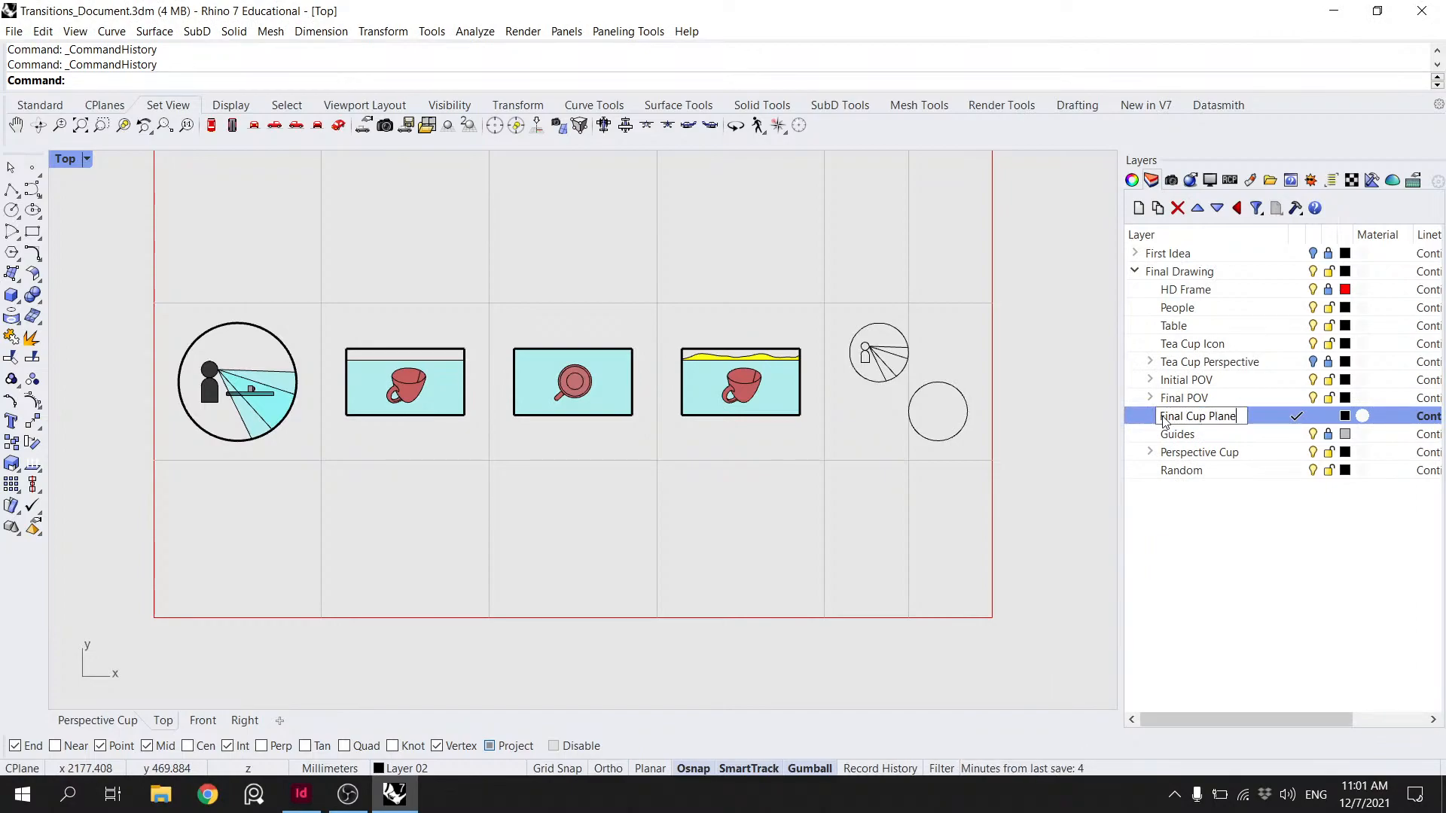
pyautogui.press('Return')
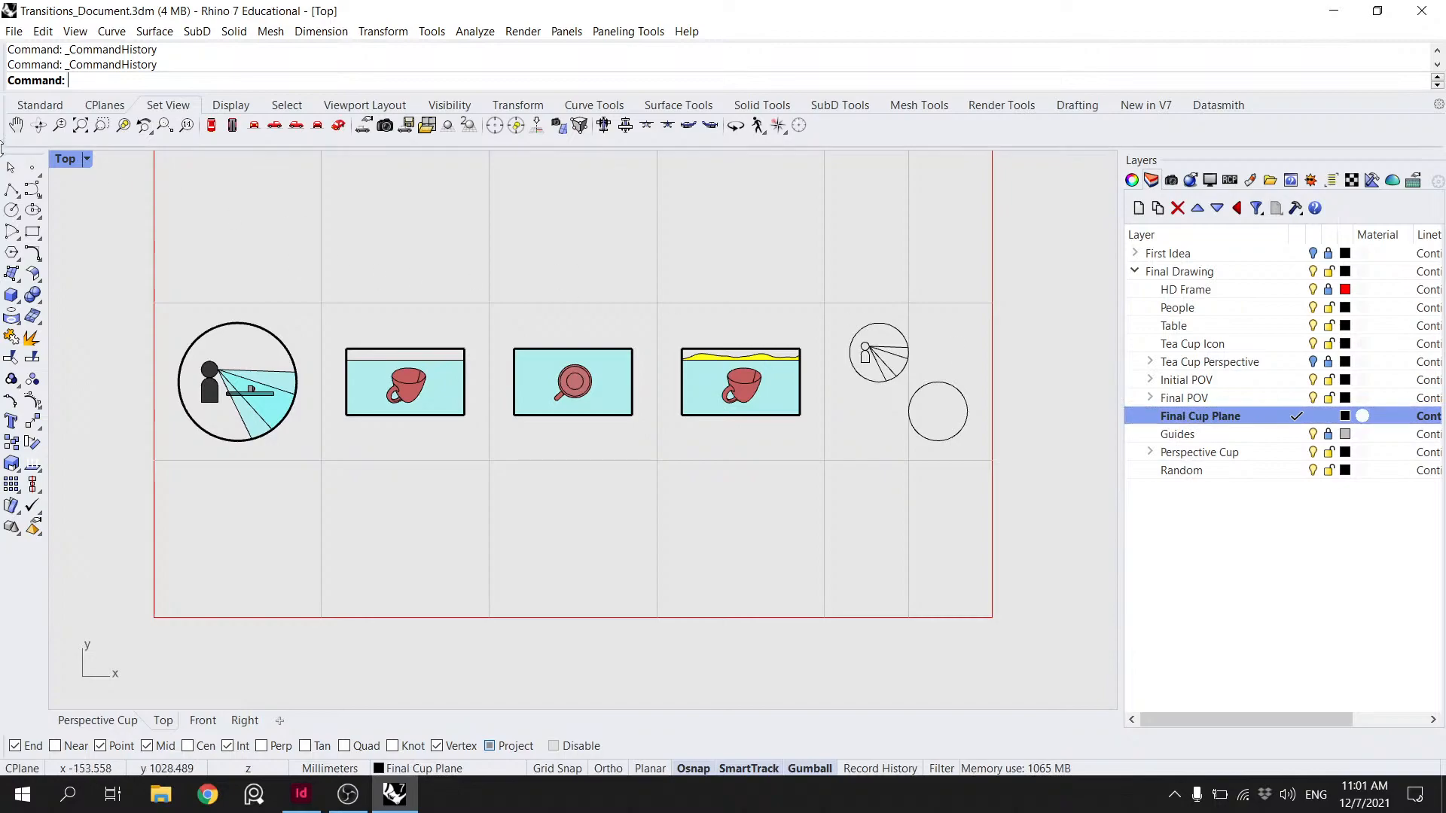
# - Draw a horizontal line from the empty circle's right quadrant point to the vertical guide beside the yellow-topped cup panel
pyautogui.click(12, 189)
pyautogui.scroll(5, 987, 403)
pyautogui.click(951, 422)
pyautogui.press('Return')
pyautogui.click(712, 423)
# - Extend the horizontal line to the red HD frame's right edge
pyautogui.click(920, 422)
pyautogui.press('Return')
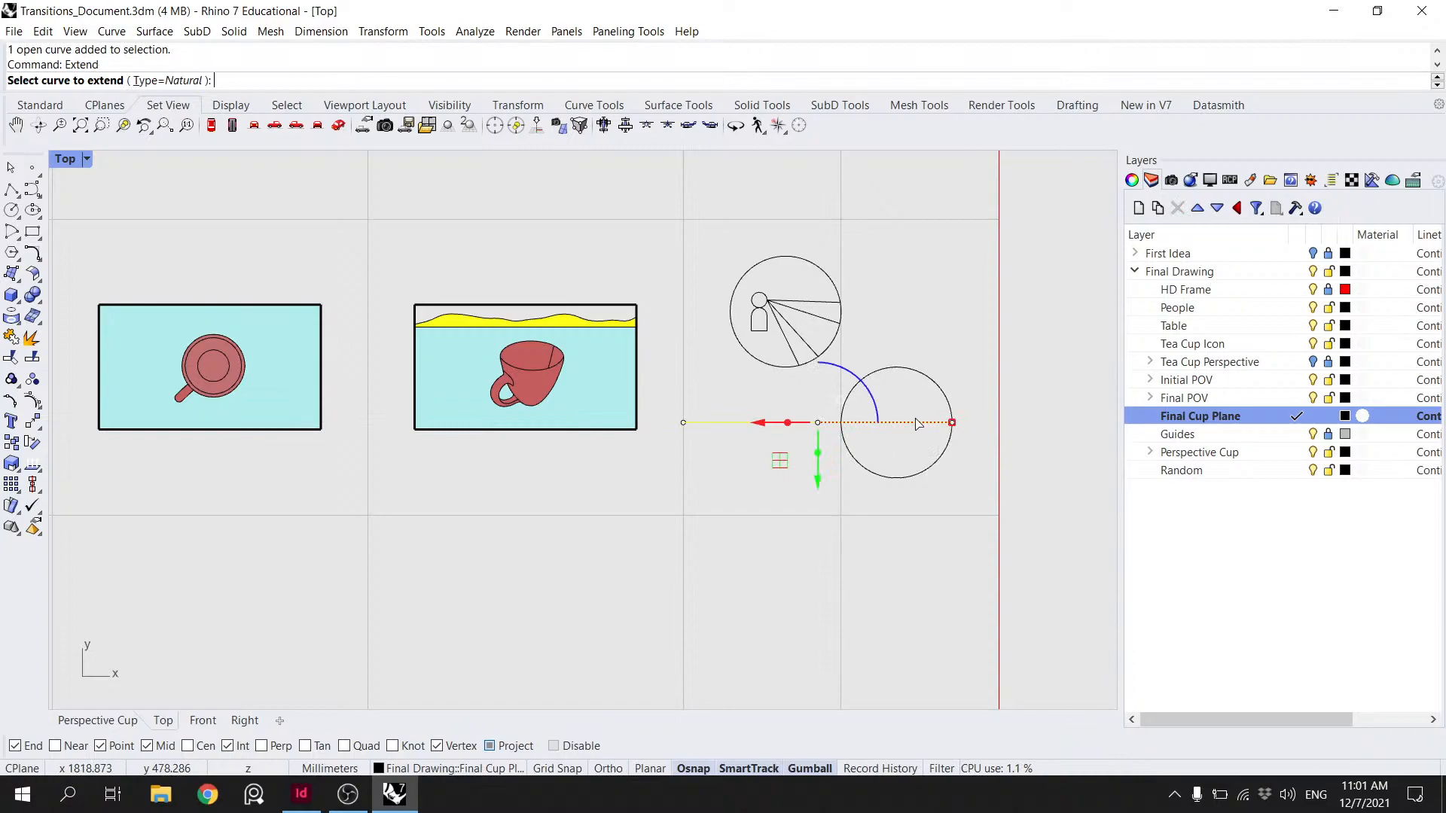
pyautogui.scroll(-3, 965, 453)
pyautogui.click(952, 422)
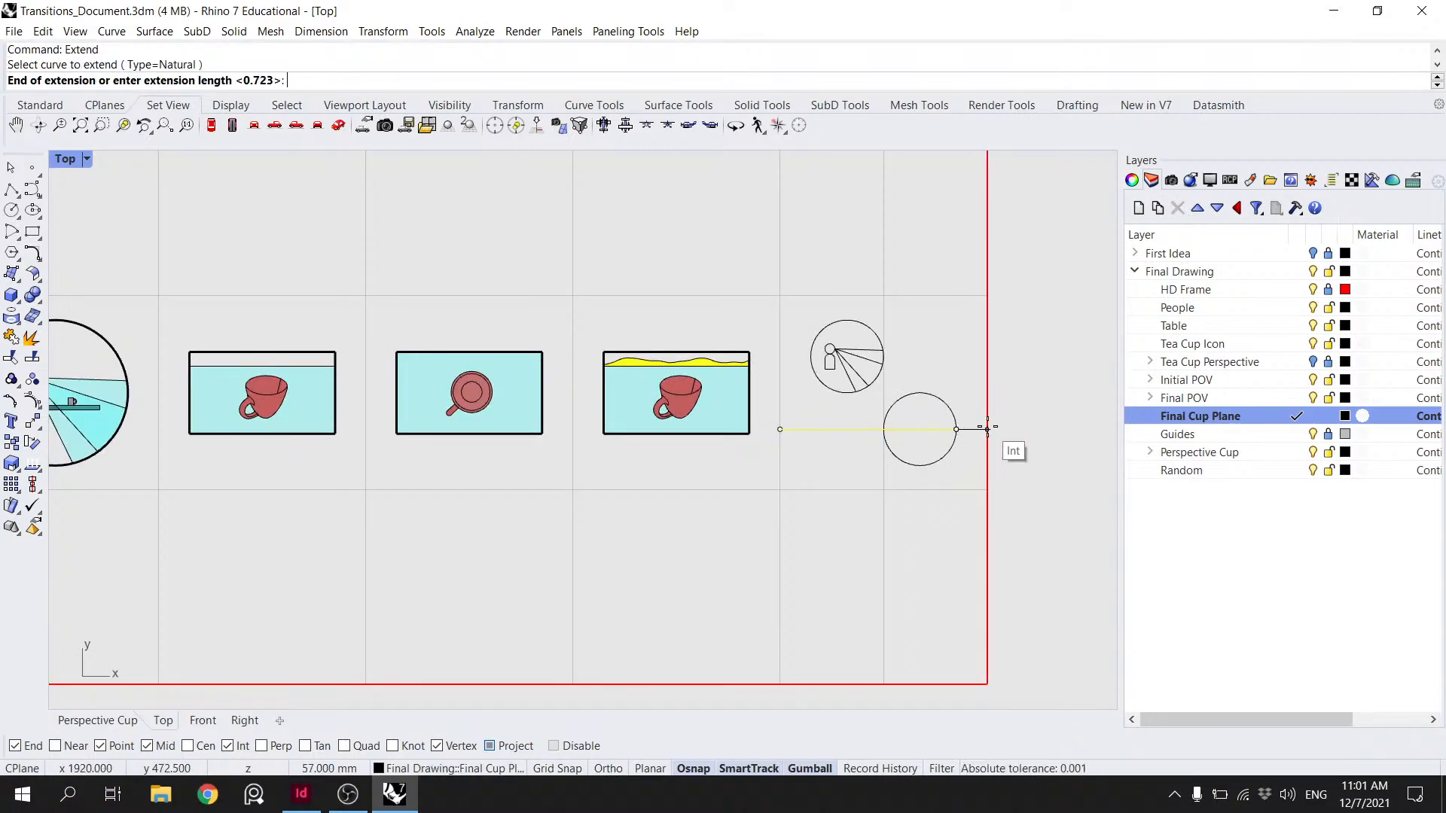
pyautogui.click(997, 423)
pyautogui.press('Return')
# - Copy the tea cup icon from the first circle's table by its base midpoint onto the empty circle's centre
pyautogui.scroll(-6, 956, 440)
pyautogui.moveTo(925, 412); pyautogui.dragTo(777, 416, button='right')
pyautogui.scroll(8, 778, 420)
pyautogui.moveTo(387, 421); pyautogui.dragTo(862, 400, button='right')
pyautogui.scroll(10, 254, 398)
pyautogui.click(257, 411)
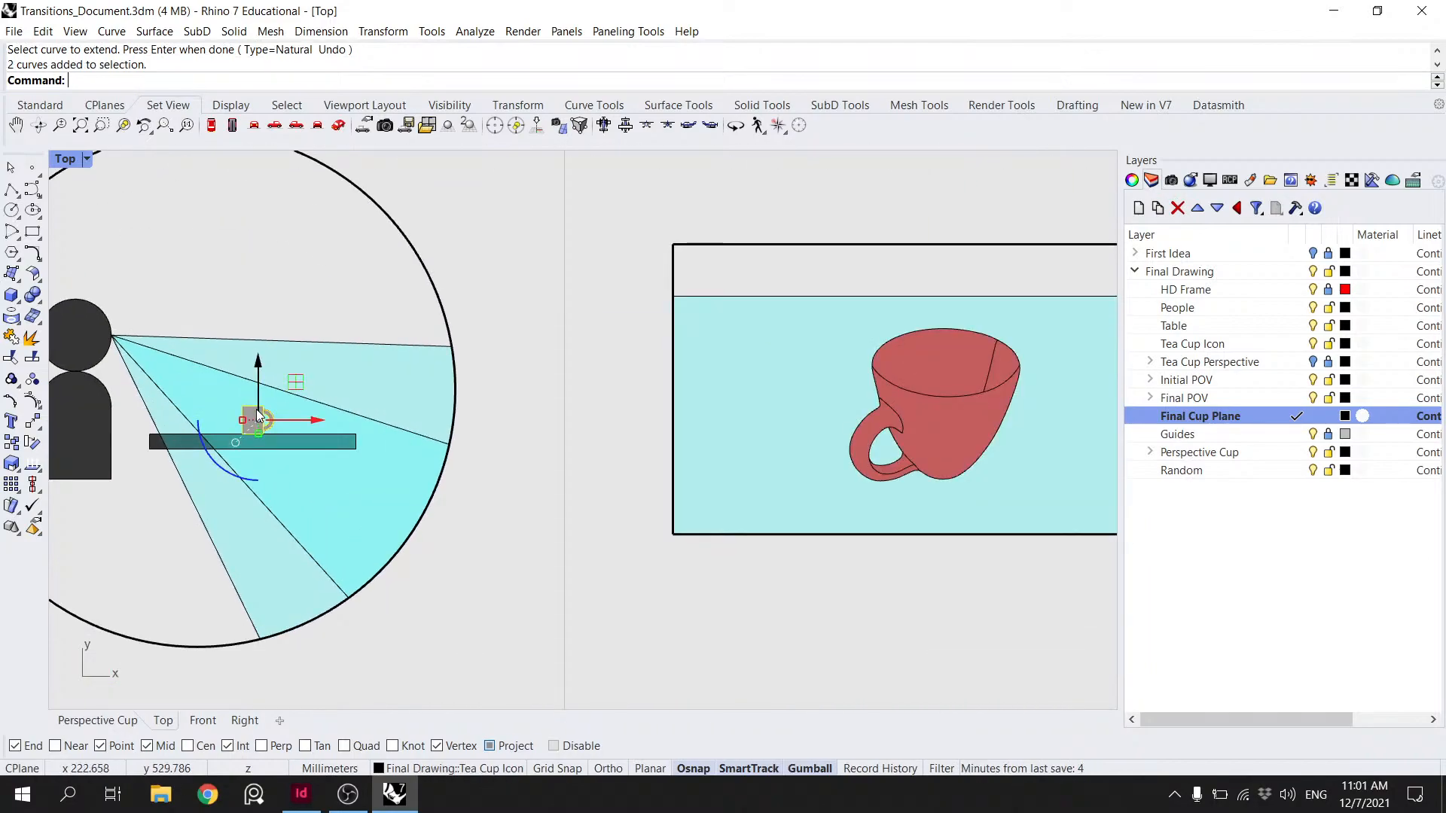
pyautogui.press('Return')
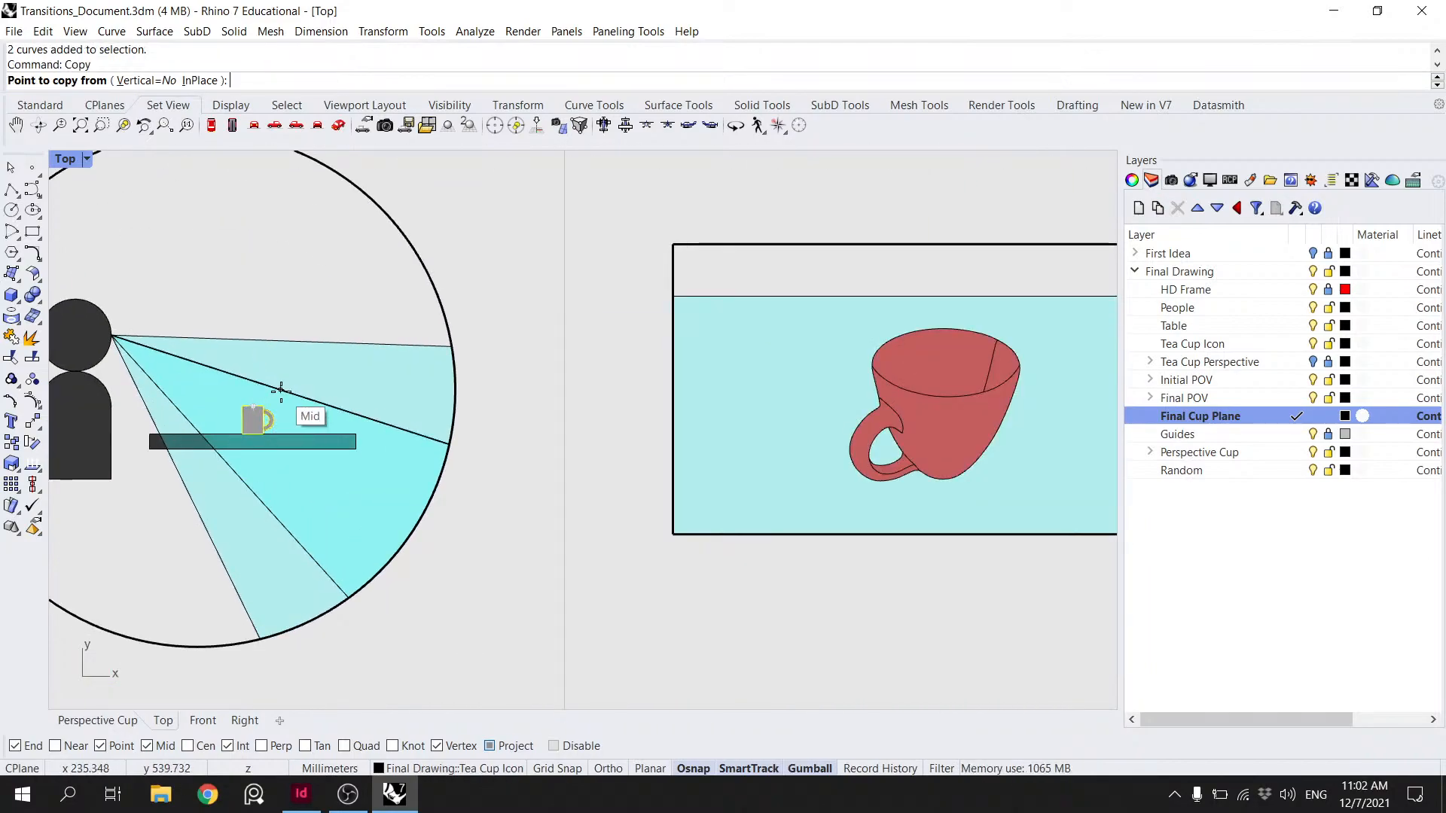
pyautogui.scroll(-2, 301, 403)
pyautogui.click(258, 425)
pyautogui.moveTo(576, 401); pyautogui.dragTo(180, 381, button='right')
pyautogui.moveTo(662, 413); pyautogui.dragTo(208, 380, button='right')
pyautogui.moveTo(1055, 386); pyautogui.dragTo(94, 361, button='right')
pyautogui.moveTo(948, 396); pyautogui.dragTo(600, 419, button='right')
pyautogui.scroll(10, 601, 421)
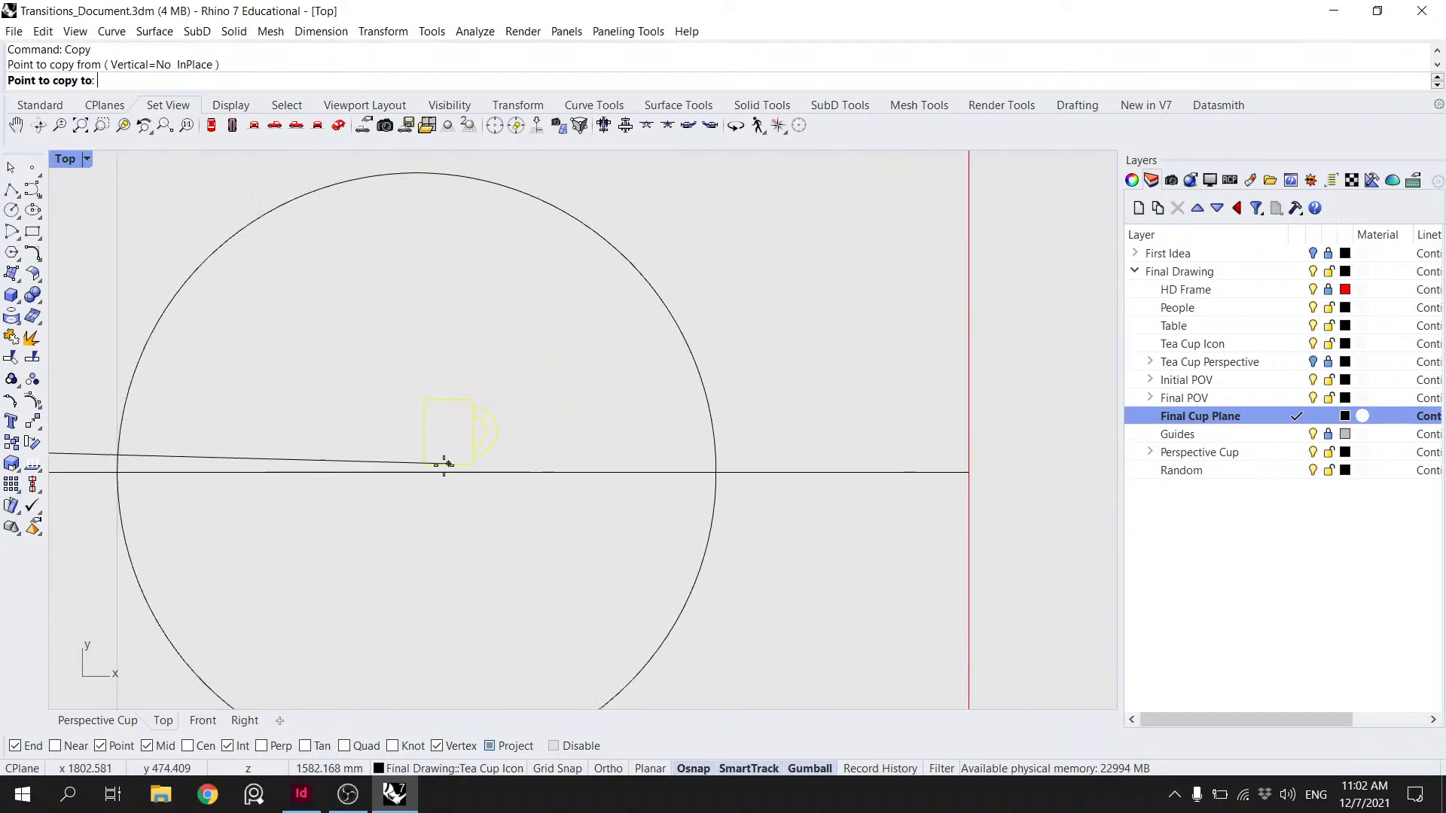
pyautogui.scroll(-6, 673, 463)
pyautogui.scroll(-6, 639, 462)
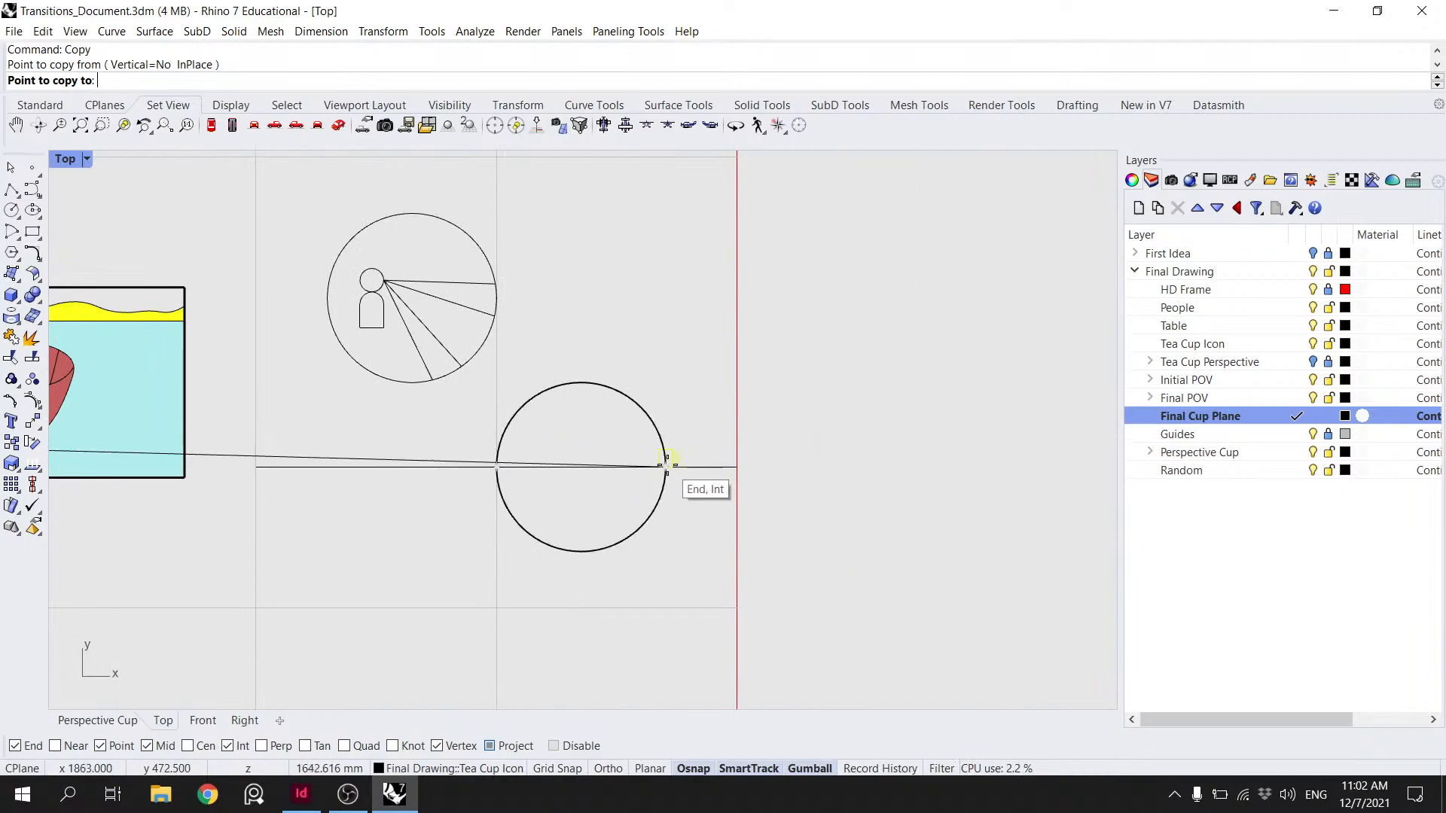
pyautogui.click(580, 464)
pyautogui.press('Return')
# - Delete the empty circle around the copied tea cup icon
pyautogui.scroll(-3, 663, 441)
pyautogui.scroll(-2, 689, 430)
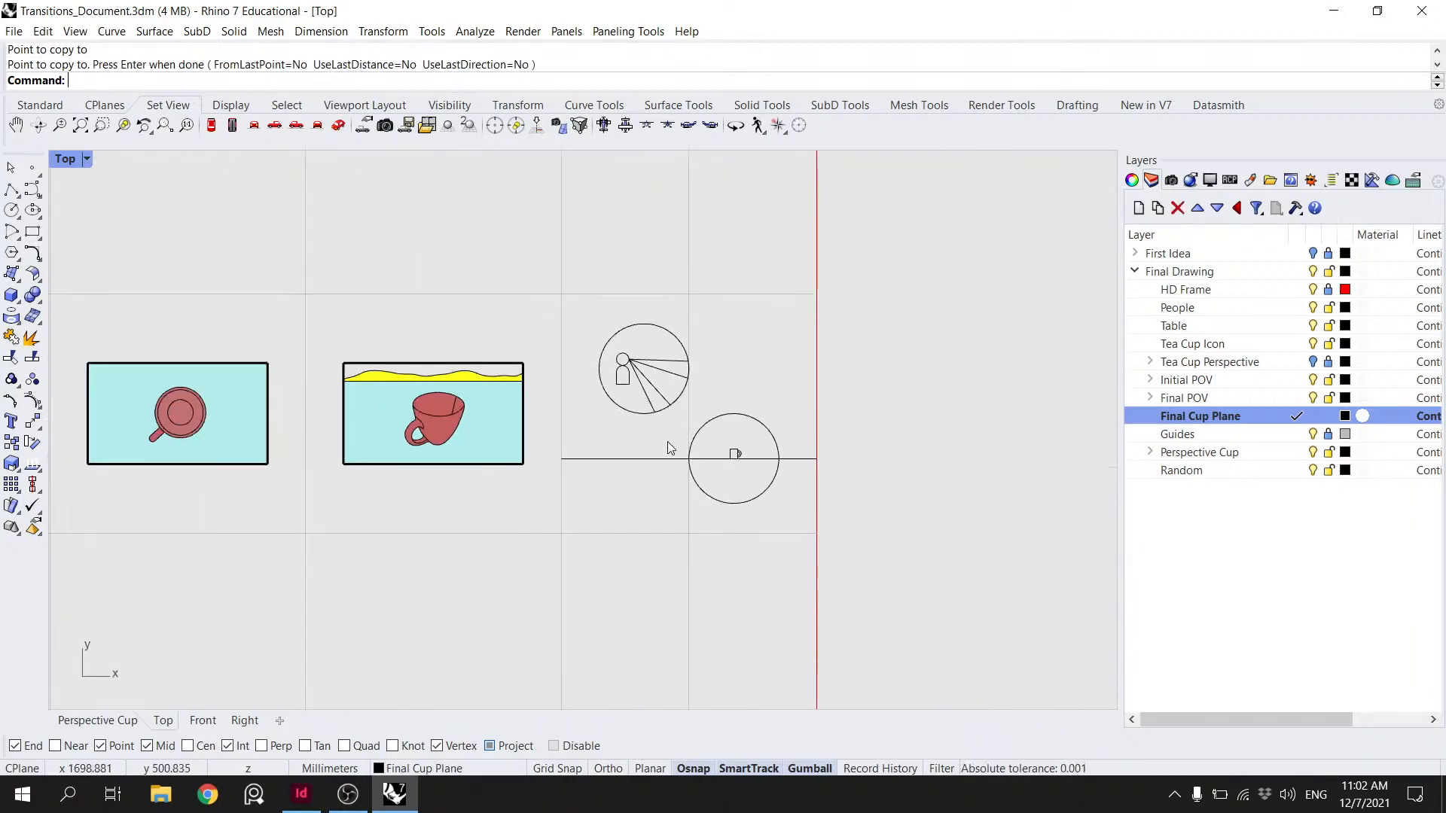
pyautogui.click(709, 421)
pyautogui.press('Home')
pyautogui.press('Delete')
pyautogui.scroll(-5, 779, 414)
pyautogui.scroll(8, 780, 415)
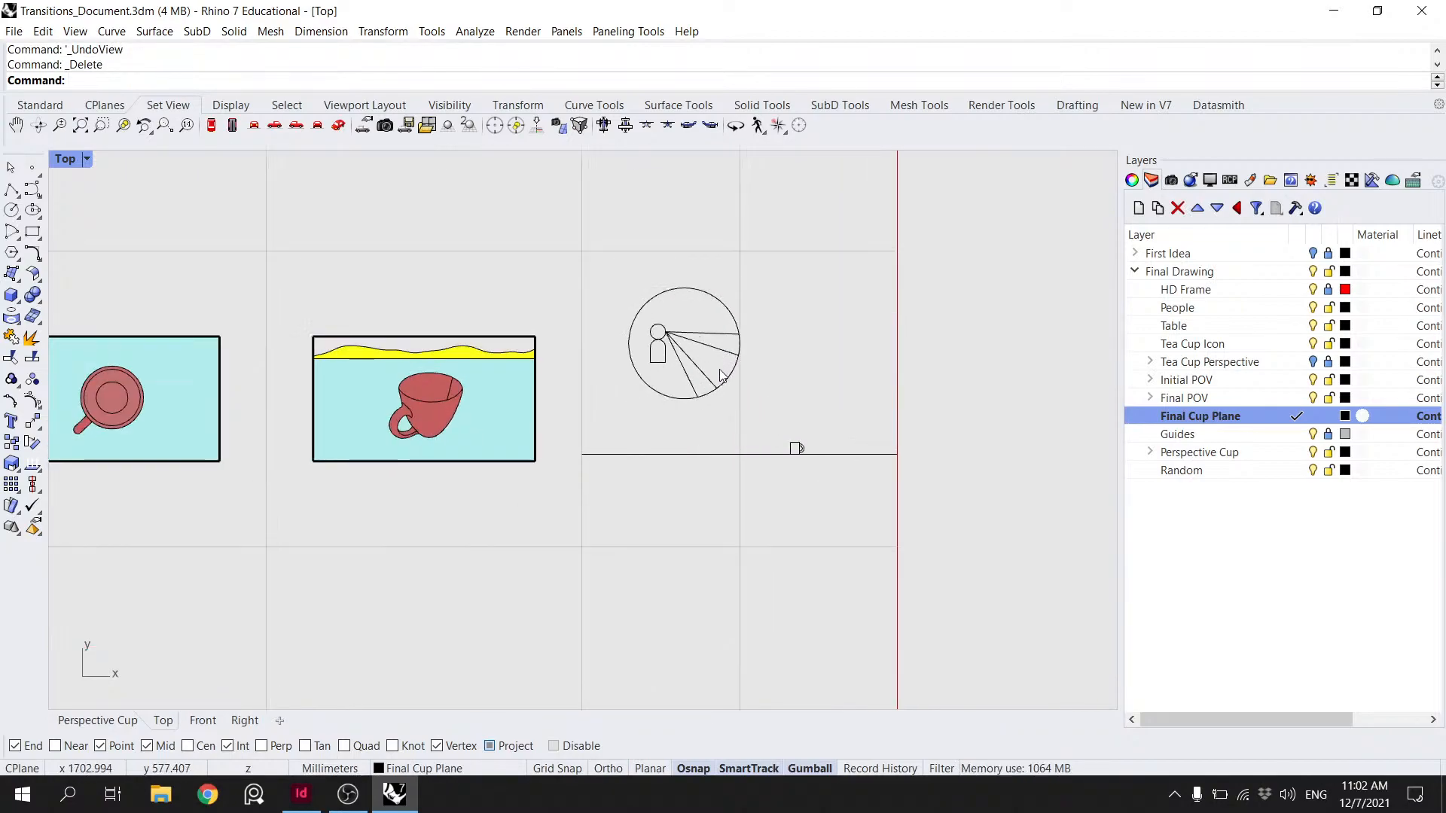
# - Shift the whole small viewer circle slightly left and down, closer to the horizontal plane line
pyautogui.click(700, 390)
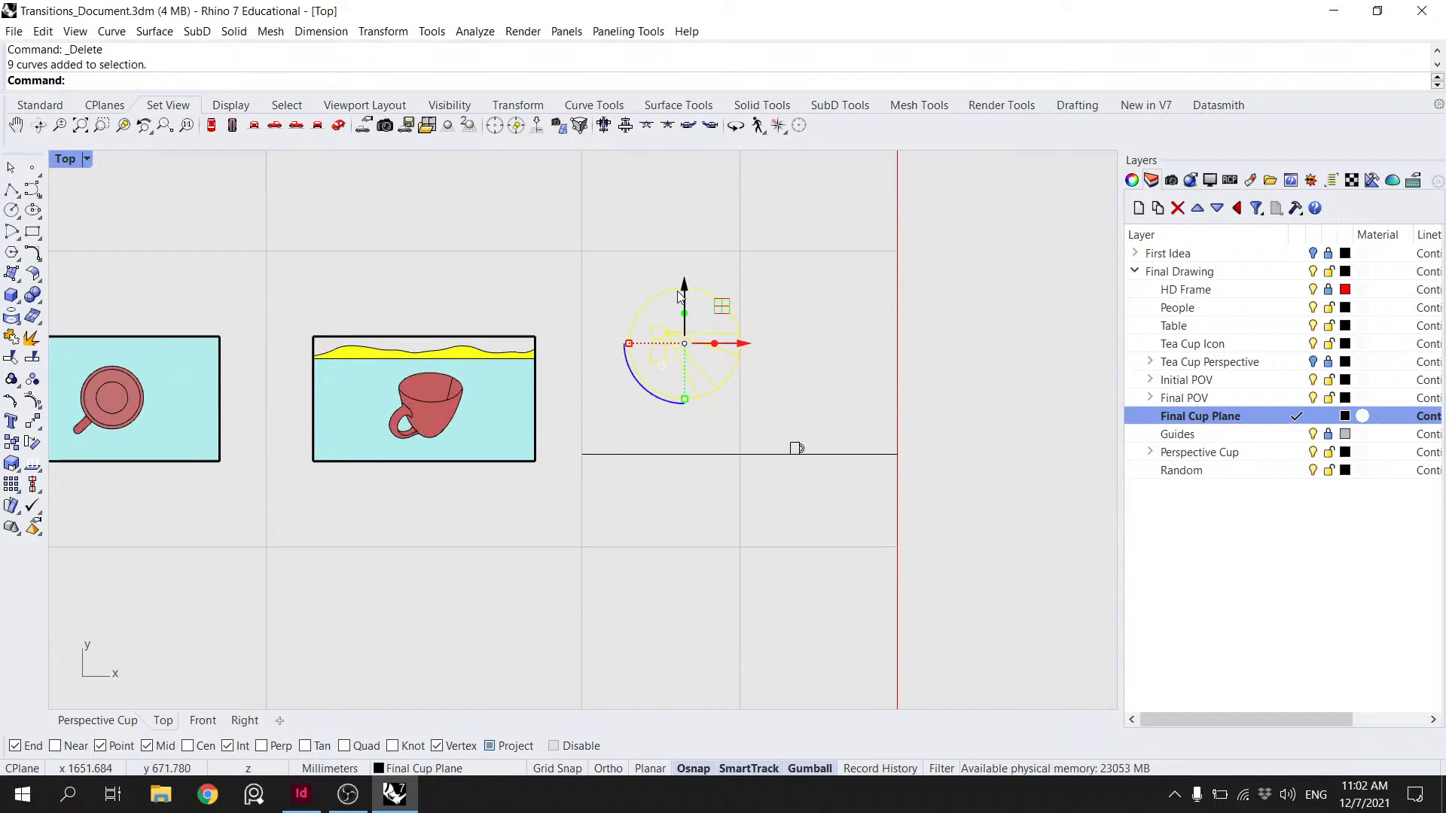
pyautogui.moveTo(729, 376); pyautogui.dragTo(703, 377)
pyautogui.click(714, 318)
pyautogui.scroll(-4, 719, 336)
pyautogui.moveTo(647, 330); pyautogui.dragTo(805, 316, button='right')
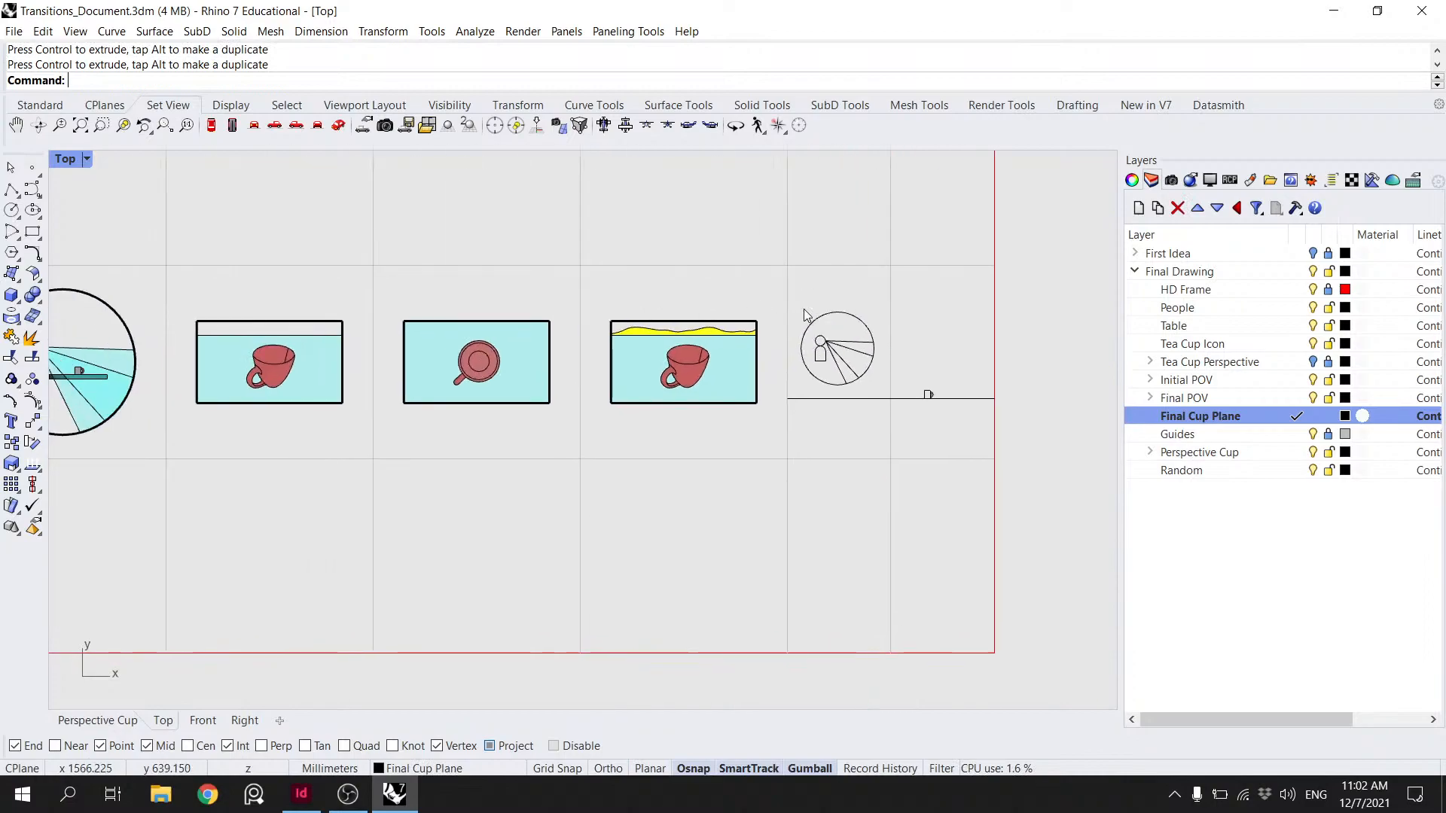
pyautogui.moveTo(695, 320); pyautogui.dragTo(786, 319, button='right')
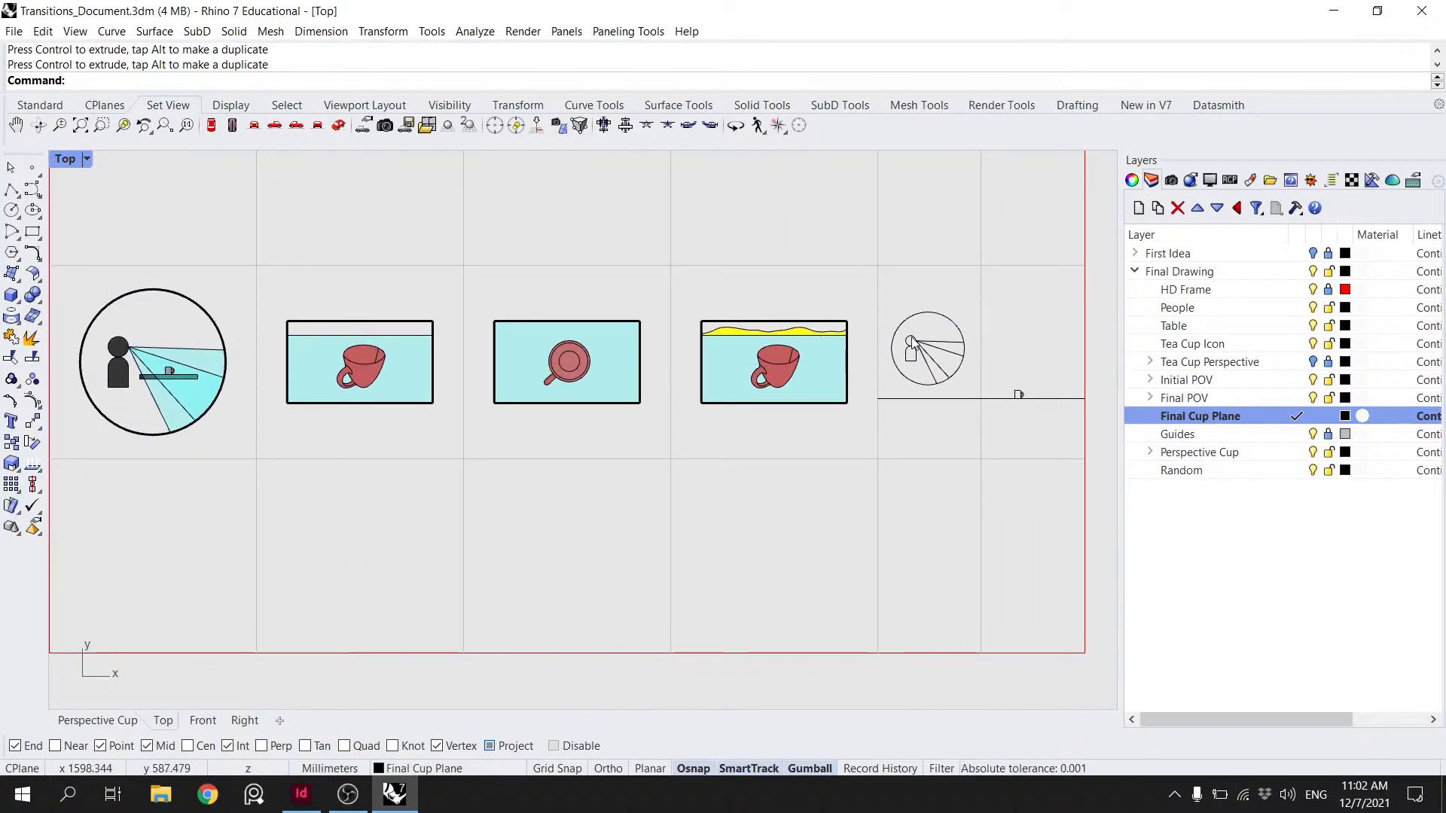
pyautogui.moveTo(911, 342); pyautogui.dragTo(787, 339, button='right')
pyautogui.scroll(4, 854, 360)
pyautogui.moveTo(842, 392); pyautogui.dragTo(726, 276)
pyautogui.write('Move')
pyautogui.press('Return')
pyautogui.scroll(4, 778, 303)
pyautogui.scroll(-6, 902, 376)
pyautogui.press('Escape')
pyautogui.press('Escape')
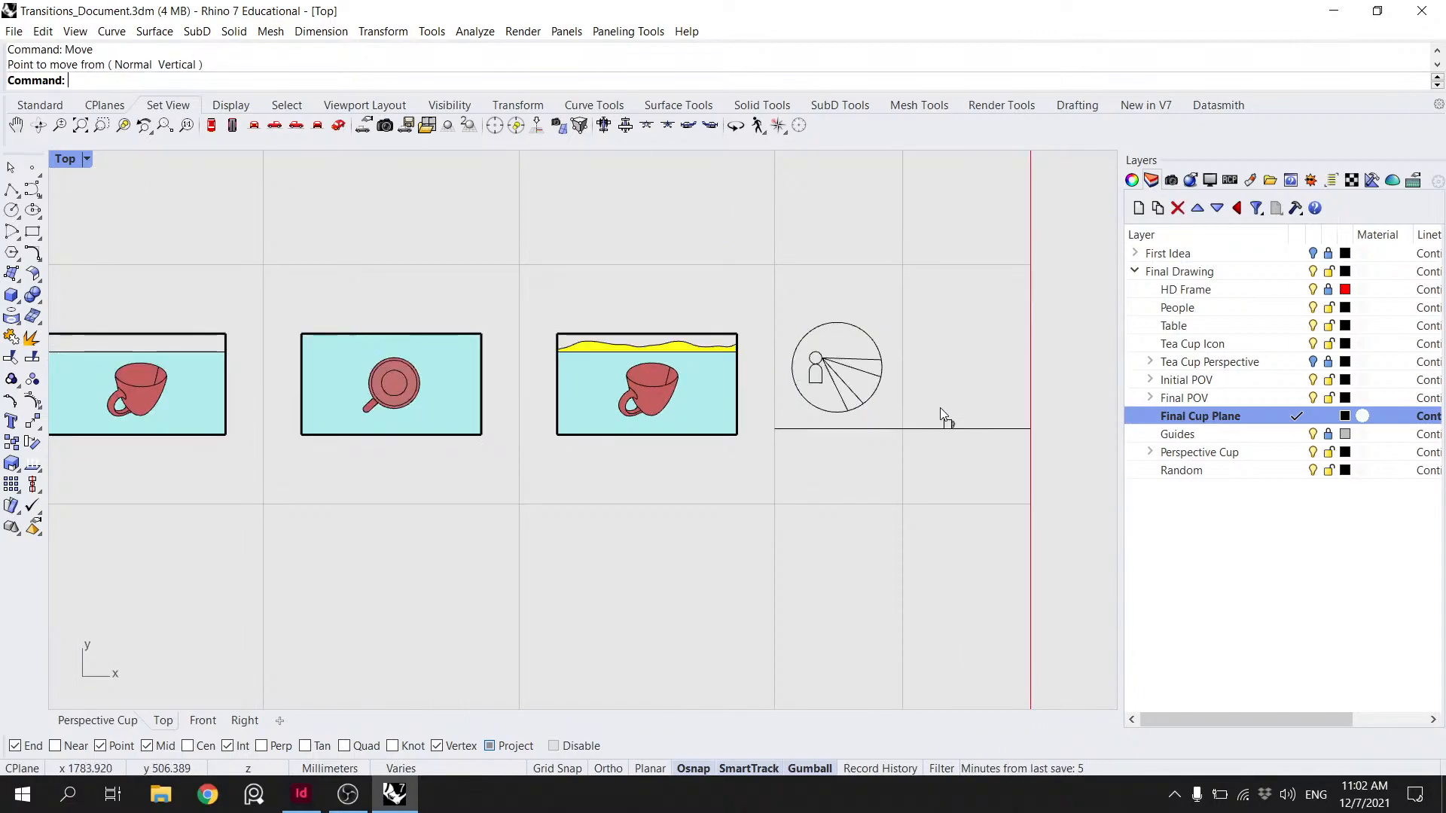
# - Move the copied tea cup icon 28.5 mm along the plane line to the middle between the last vertical guide and the frame
pyautogui.scroll(3, 941, 411)
pyautogui.click(953, 432)
pyautogui.moveTo(1031, 396); pyautogui.dragTo(918, 374, button='right')
pyautogui.write('Move')
pyautogui.press('Return')
pyautogui.scroll(3, 918, 374)
pyautogui.click(731, 484)
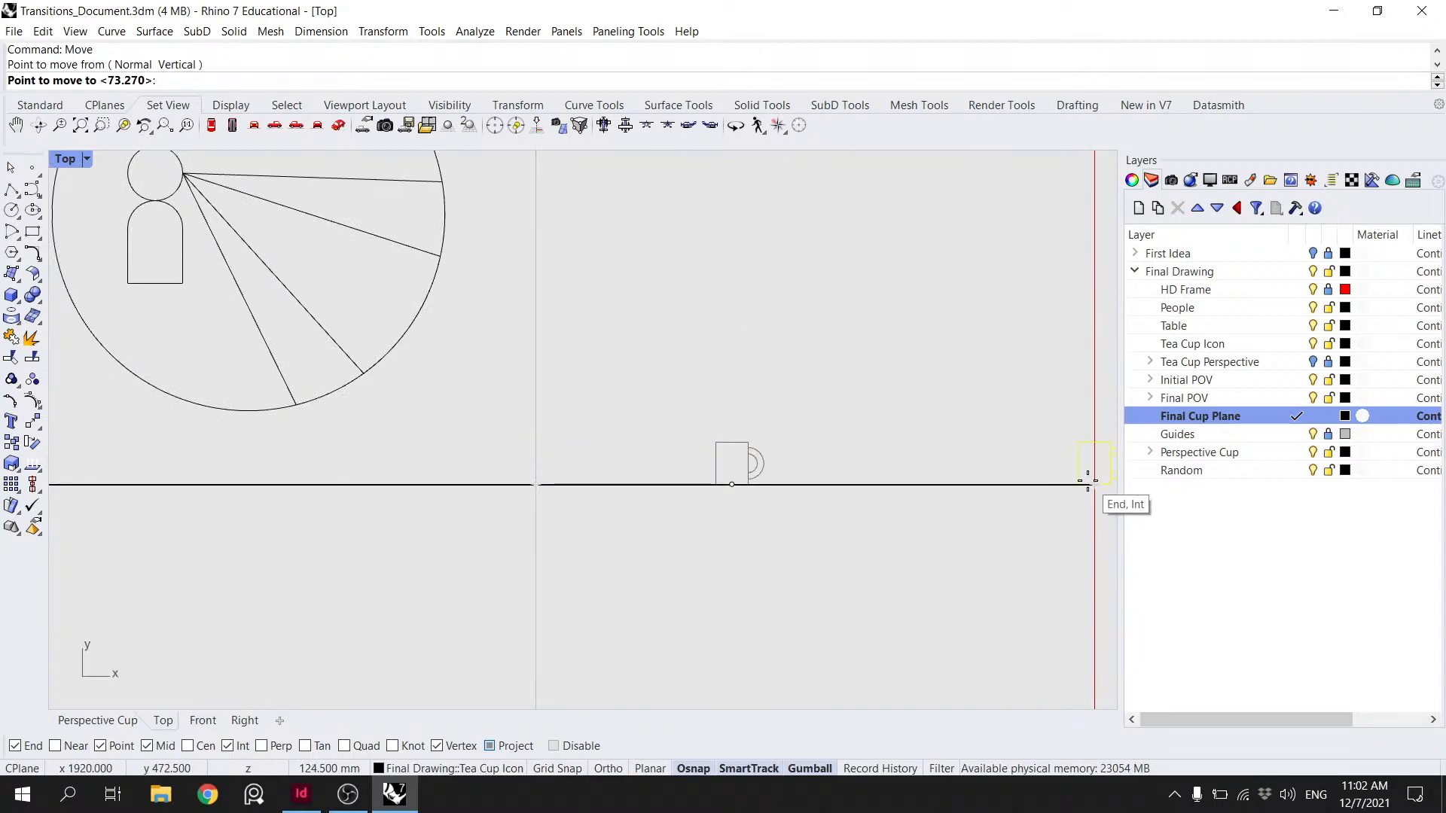
pyautogui.click(815, 484)
pyautogui.press('Escape')
# - Move the small viewer circle with its figure and sight lines by its arc's midpoint to the midpoint of the cup's left side
pyautogui.scroll(-6, 783, 380)
pyautogui.moveTo(504, 373); pyautogui.dragTo(603, 442, button='right')
pyautogui.moveTo(697, 480); pyautogui.dragTo(471, 173)
pyautogui.press('Return')
pyautogui.click(682, 419)
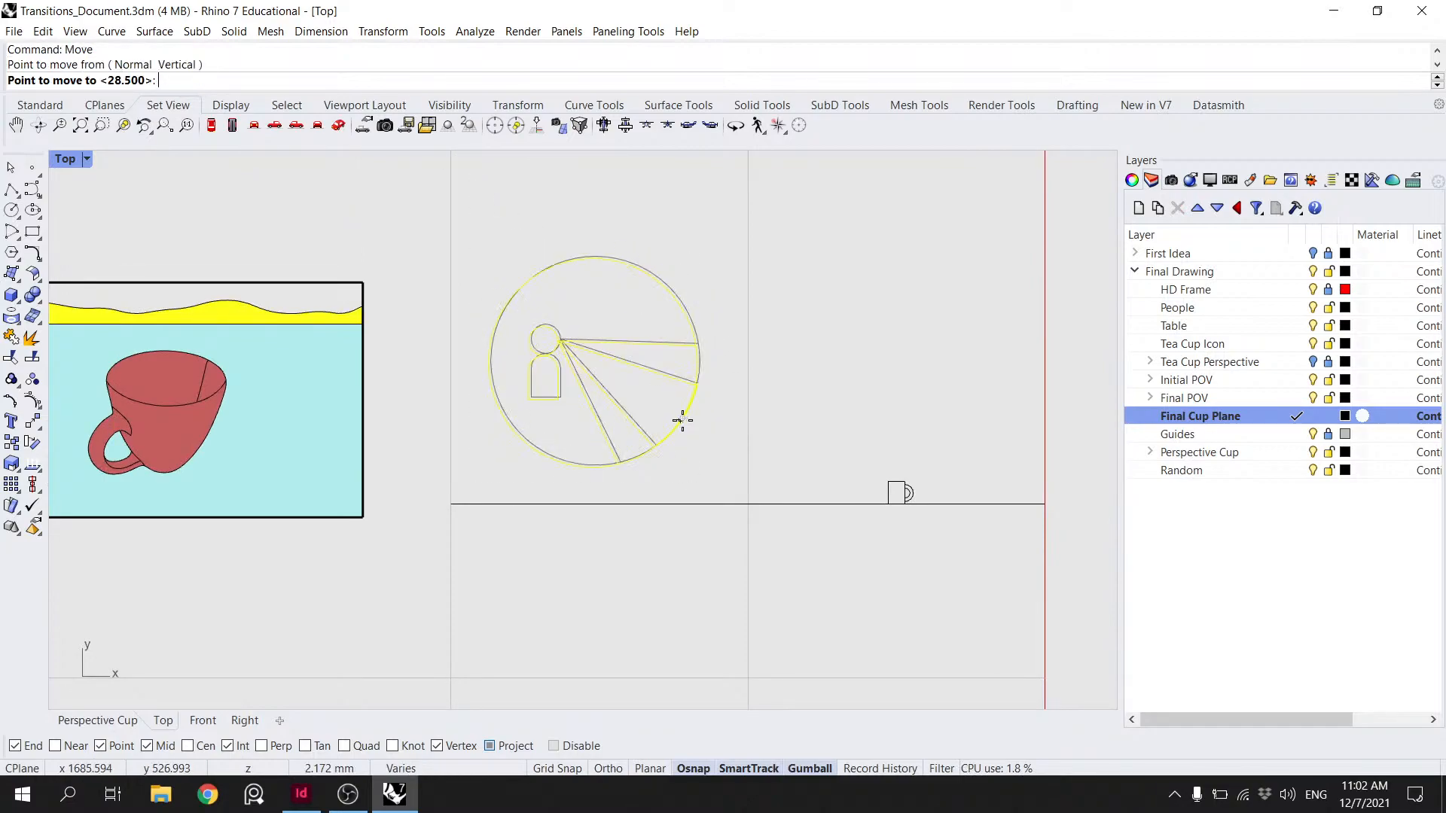
pyautogui.scroll(3, 881, 493)
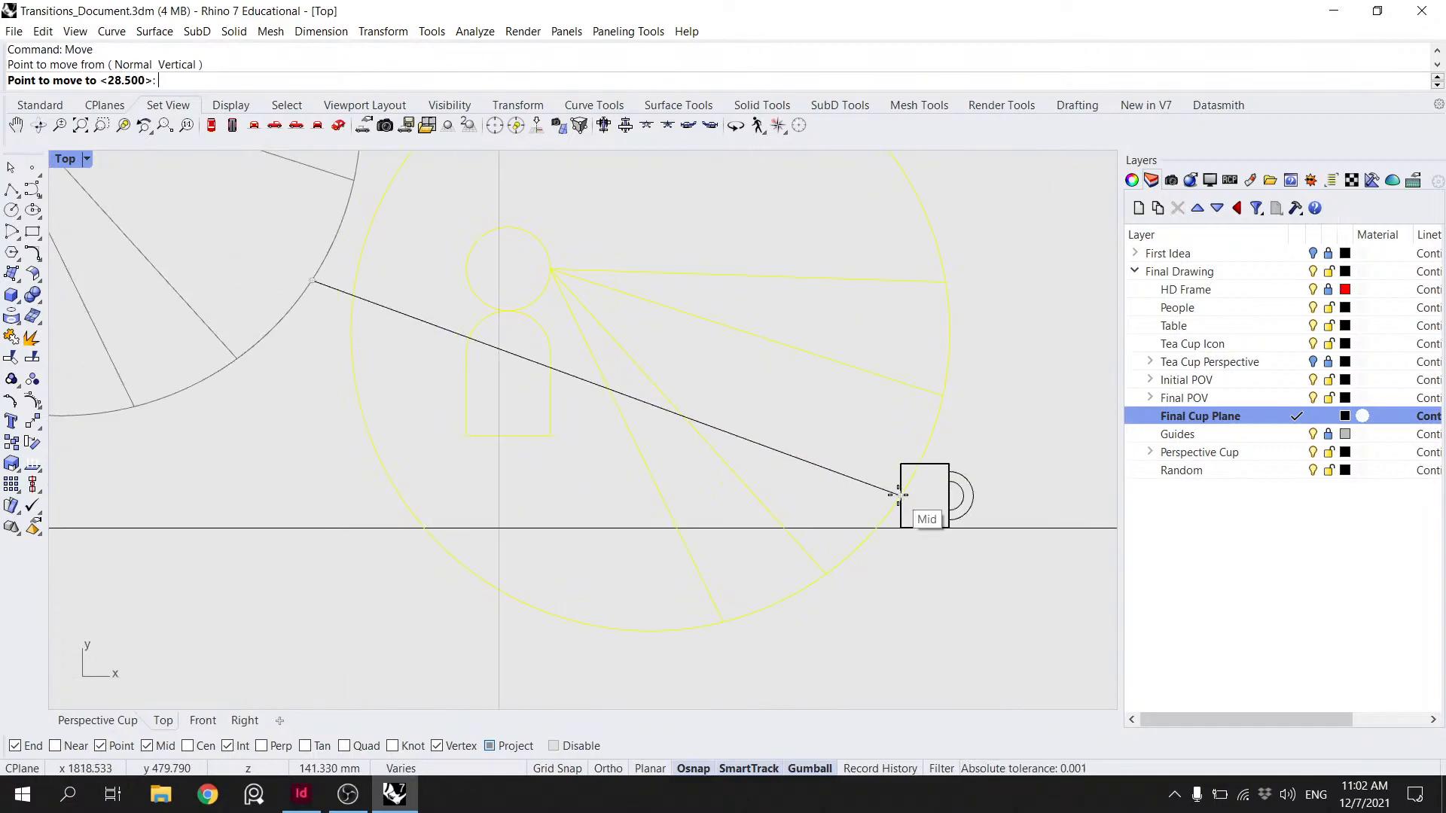
pyautogui.scroll(-2, 898, 494)
pyautogui.click(898, 495)
pyautogui.scroll(-4, 904, 425)
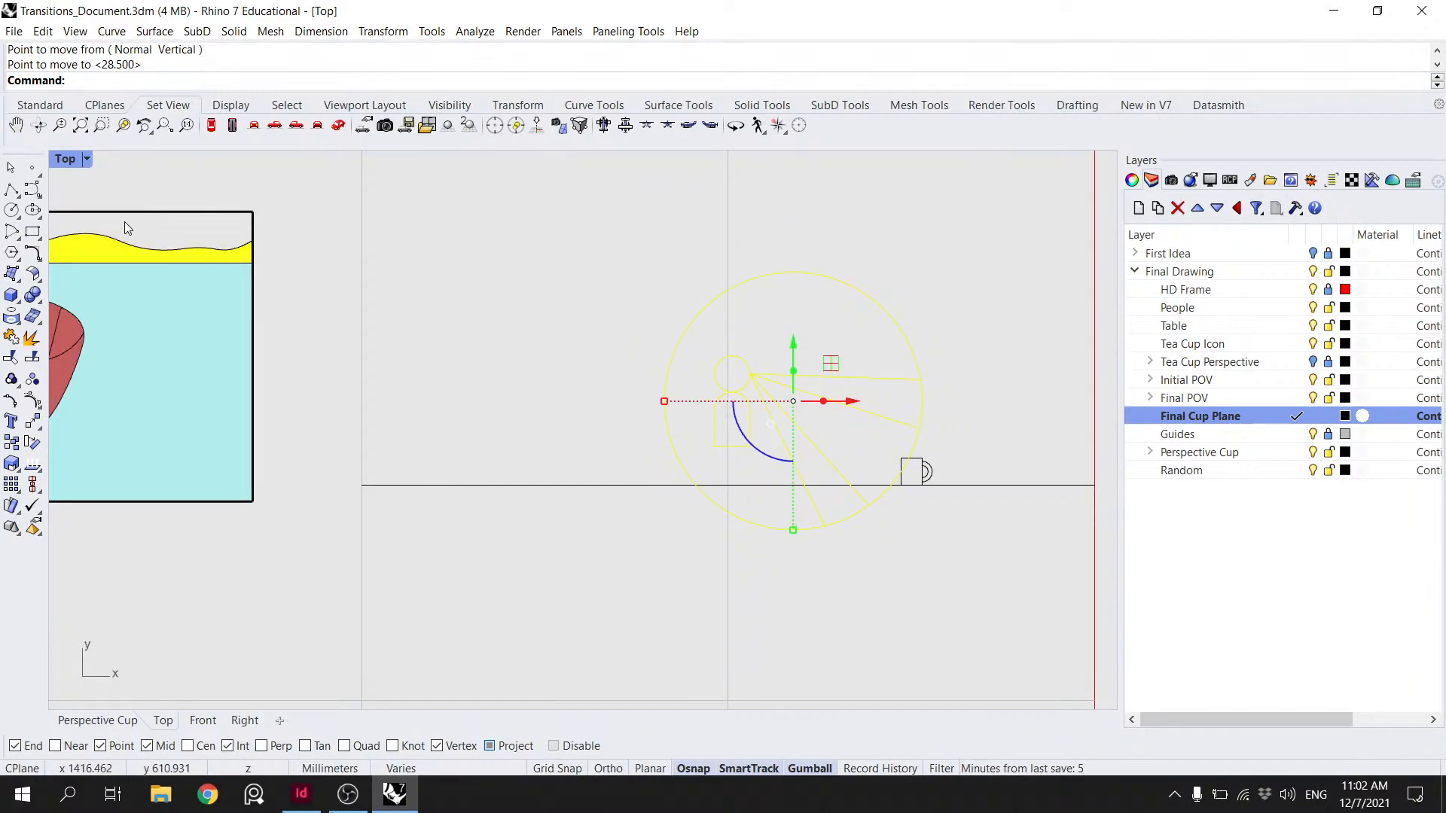
# - Draw a straight diagonal line from the midpoint of the cup's left side through the figure's eye point, ending beyond the panel's left vertical guide
pyautogui.click(11, 189)
pyautogui.click(921, 484)
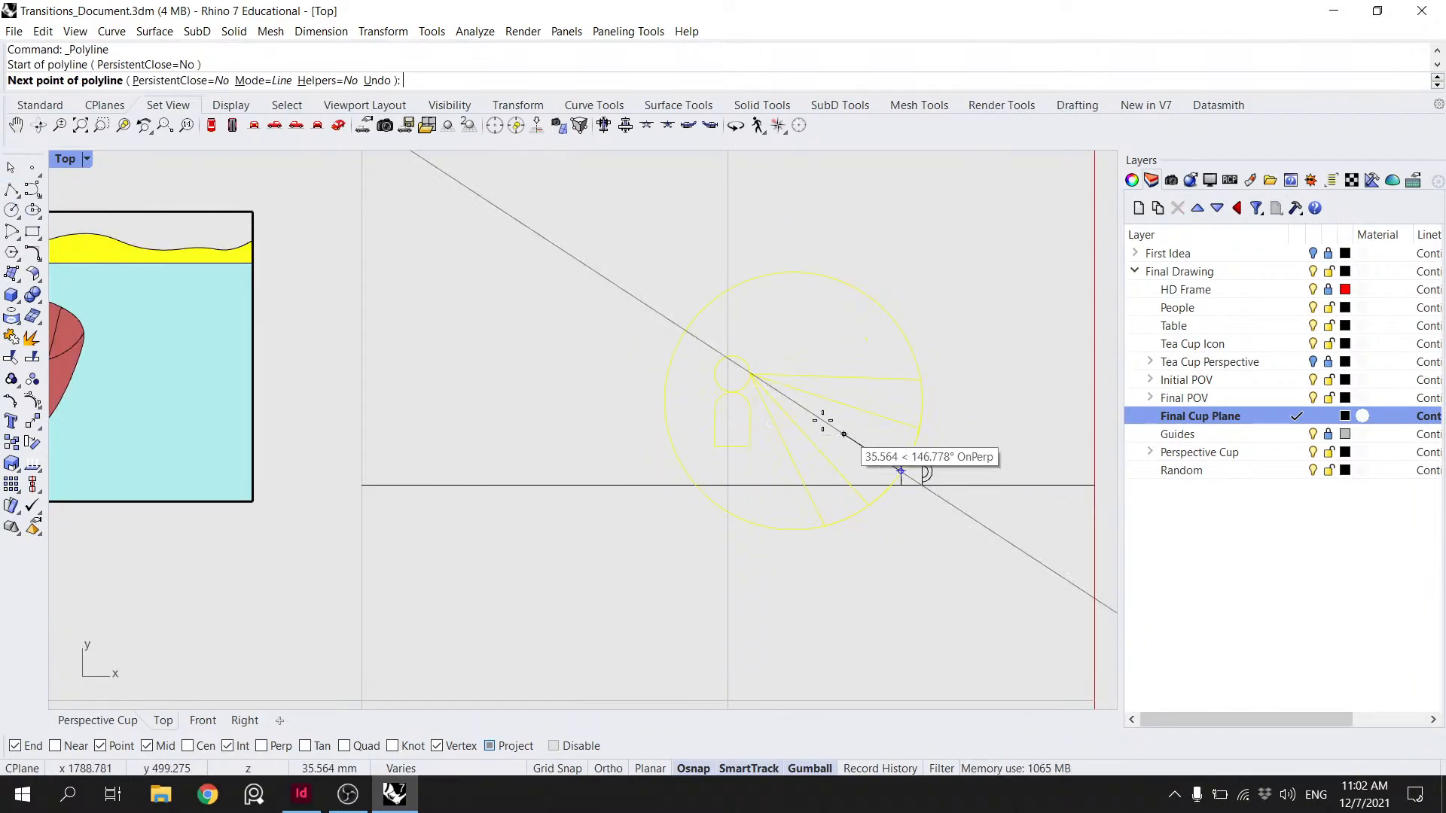
pyautogui.moveTo(589, 263); pyautogui.dragTo(768, 452, button='right')
pyautogui.click(472, 263)
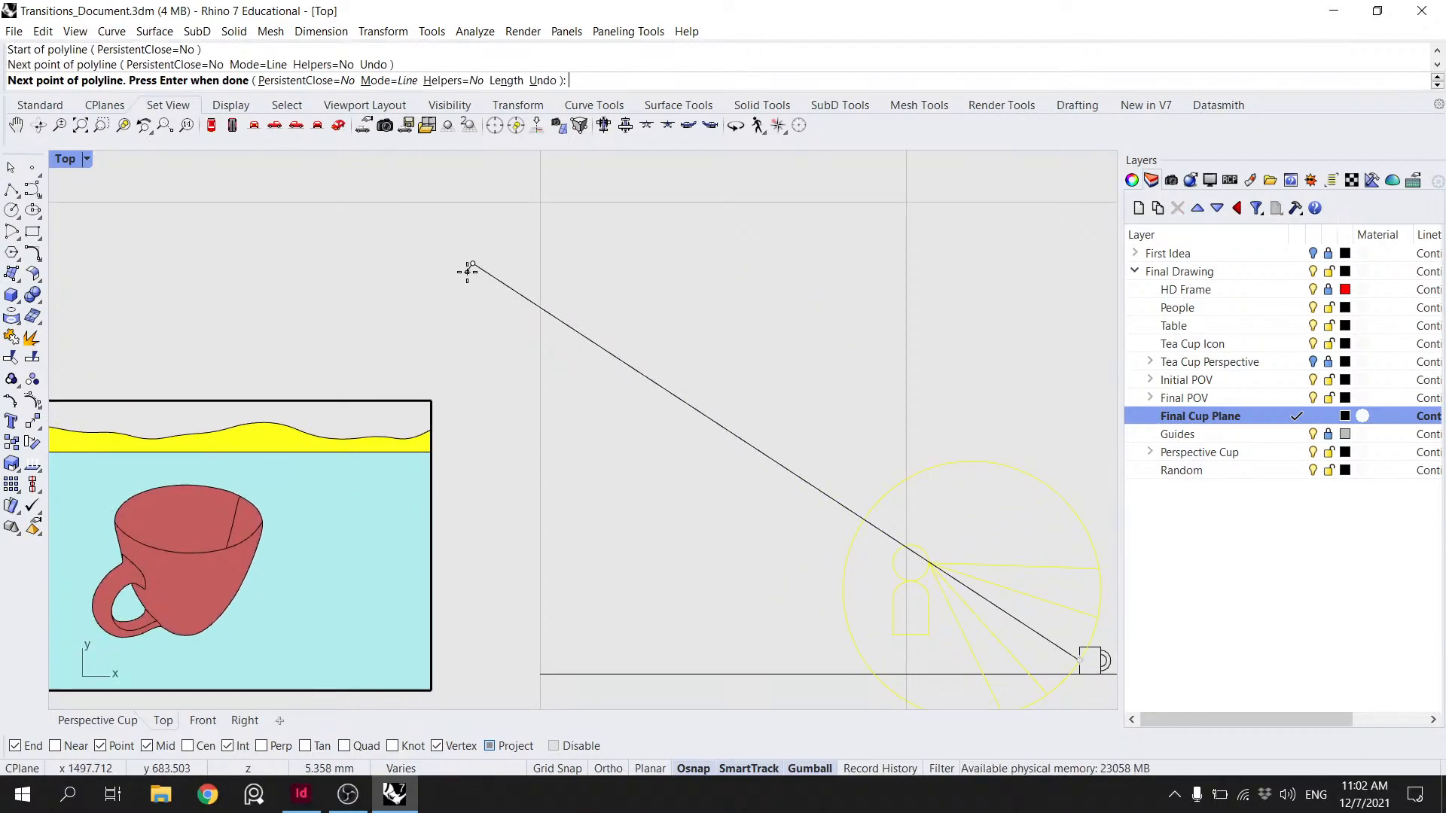
pyautogui.press('Return')
pyautogui.scroll(-3, 524, 293)
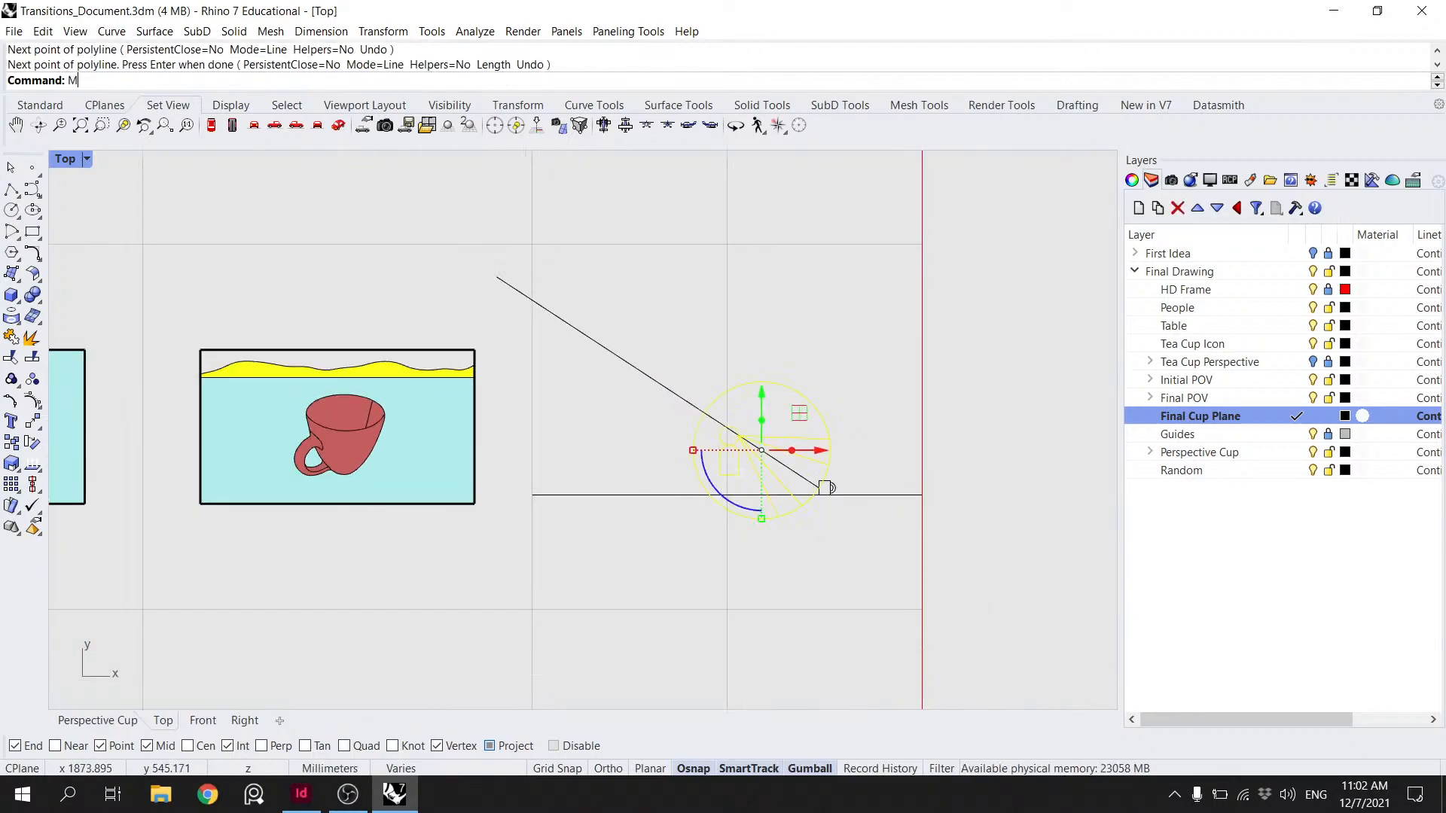
pyautogui.press('Escape')
pyautogui.press('Escape')
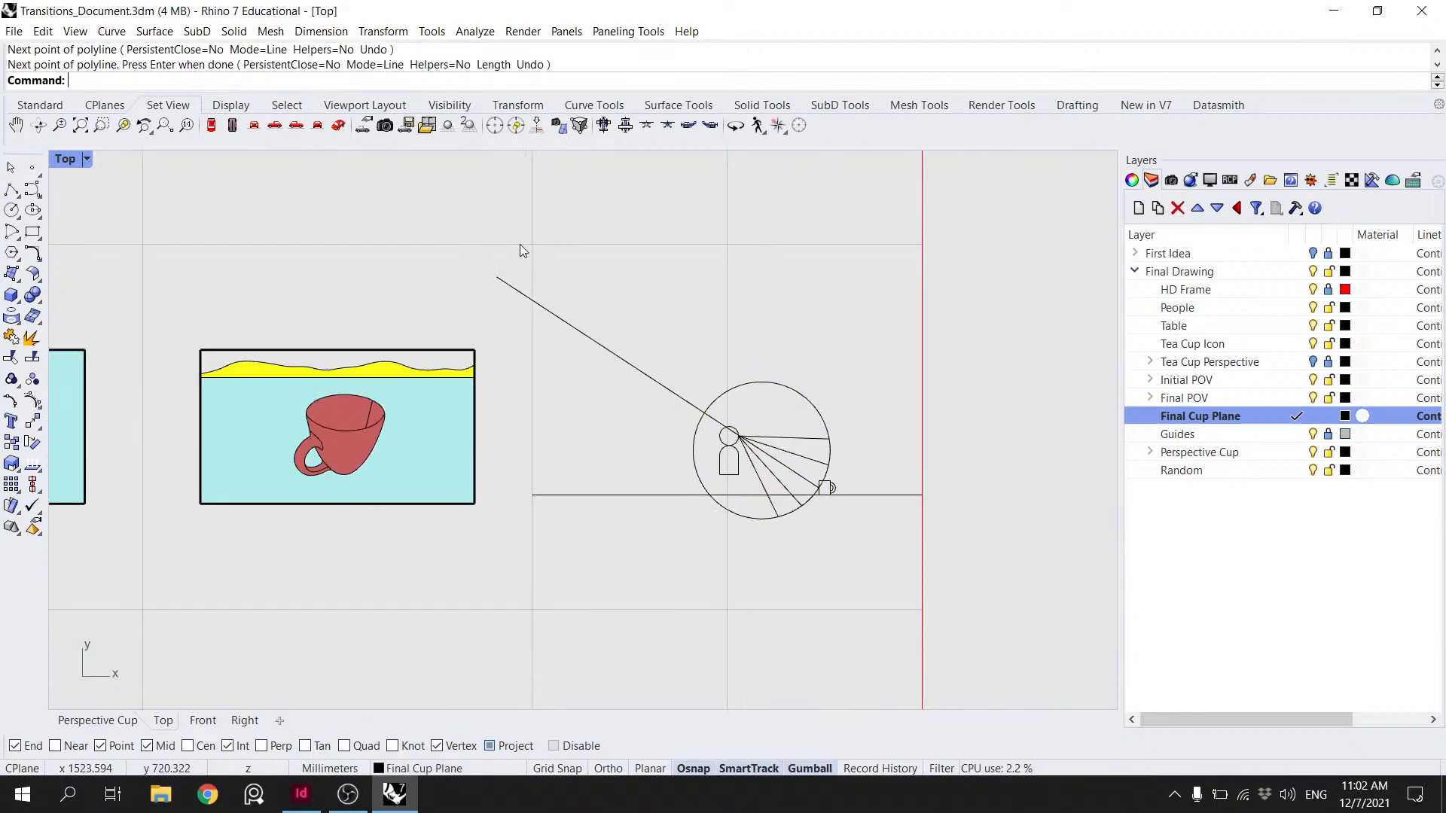
# - Unlock the Guides layer, trim the diagonal line's end beyond the panel's left vertical guide, and lock the layer again
pyautogui.click(1327, 435)
pyautogui.click(554, 268)
pyautogui.write('t')
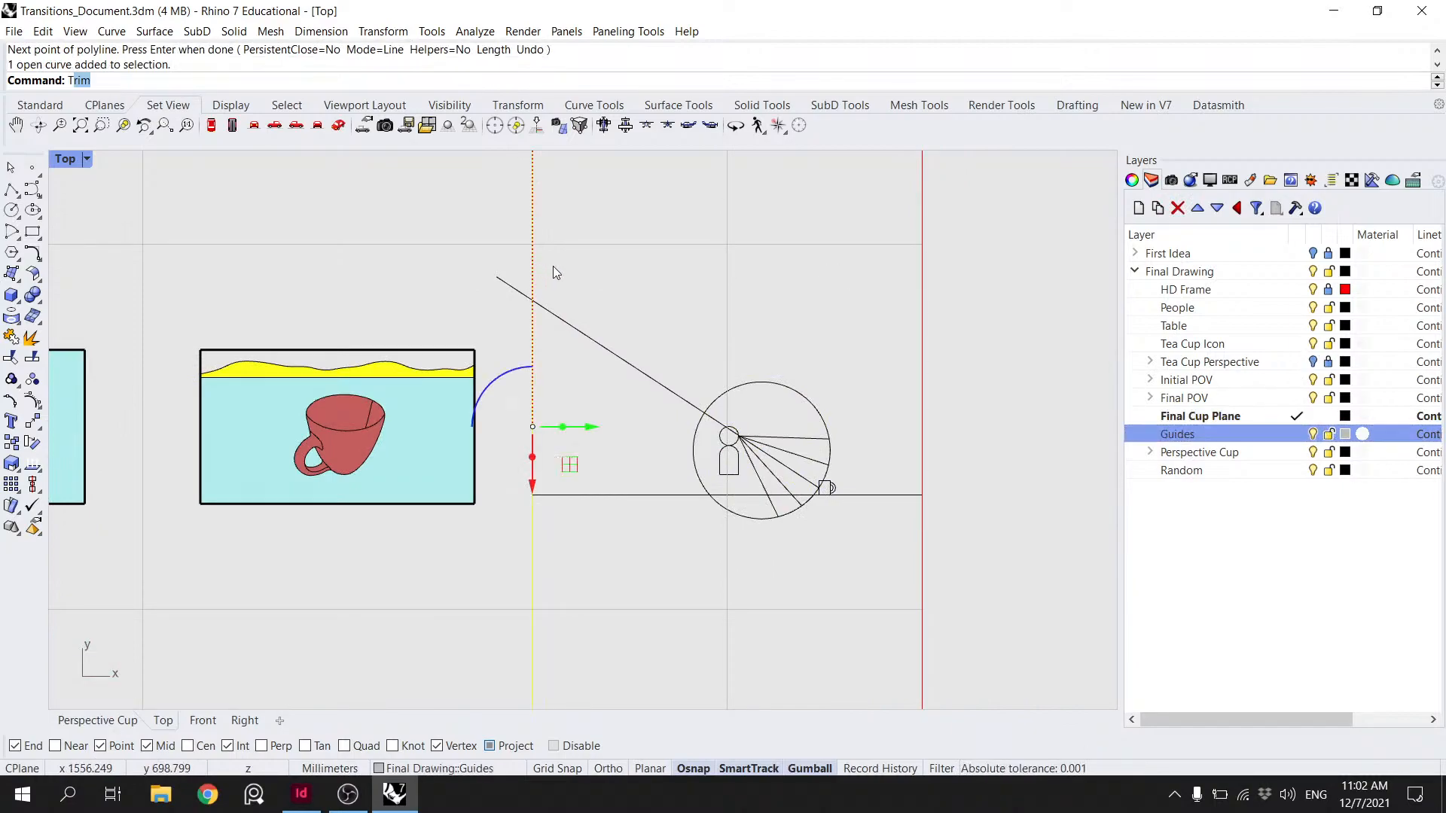
pyautogui.press('Return')
pyautogui.click(501, 285)
pyautogui.press('Return')
pyautogui.click(1315, 435)
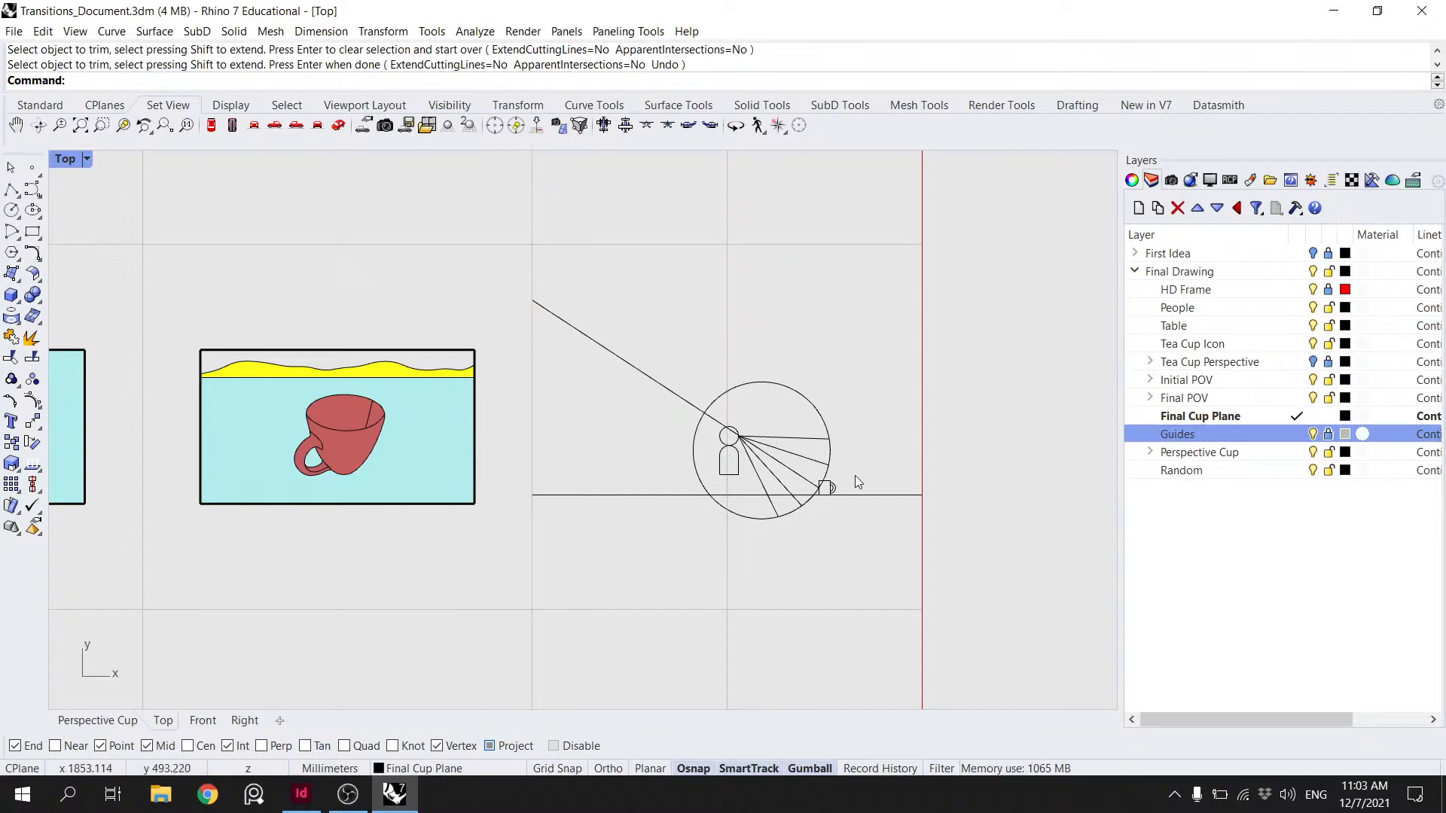
# - Move the viewer circle with its figure and sight lines by its centre to the midpoint of the diagonal line
pyautogui.moveTo(833, 555); pyautogui.dragTo(674, 360)
pyautogui.keyDown('ctrl'); pyautogui.click(847, 495); pyautogui.keyUp('ctrl')
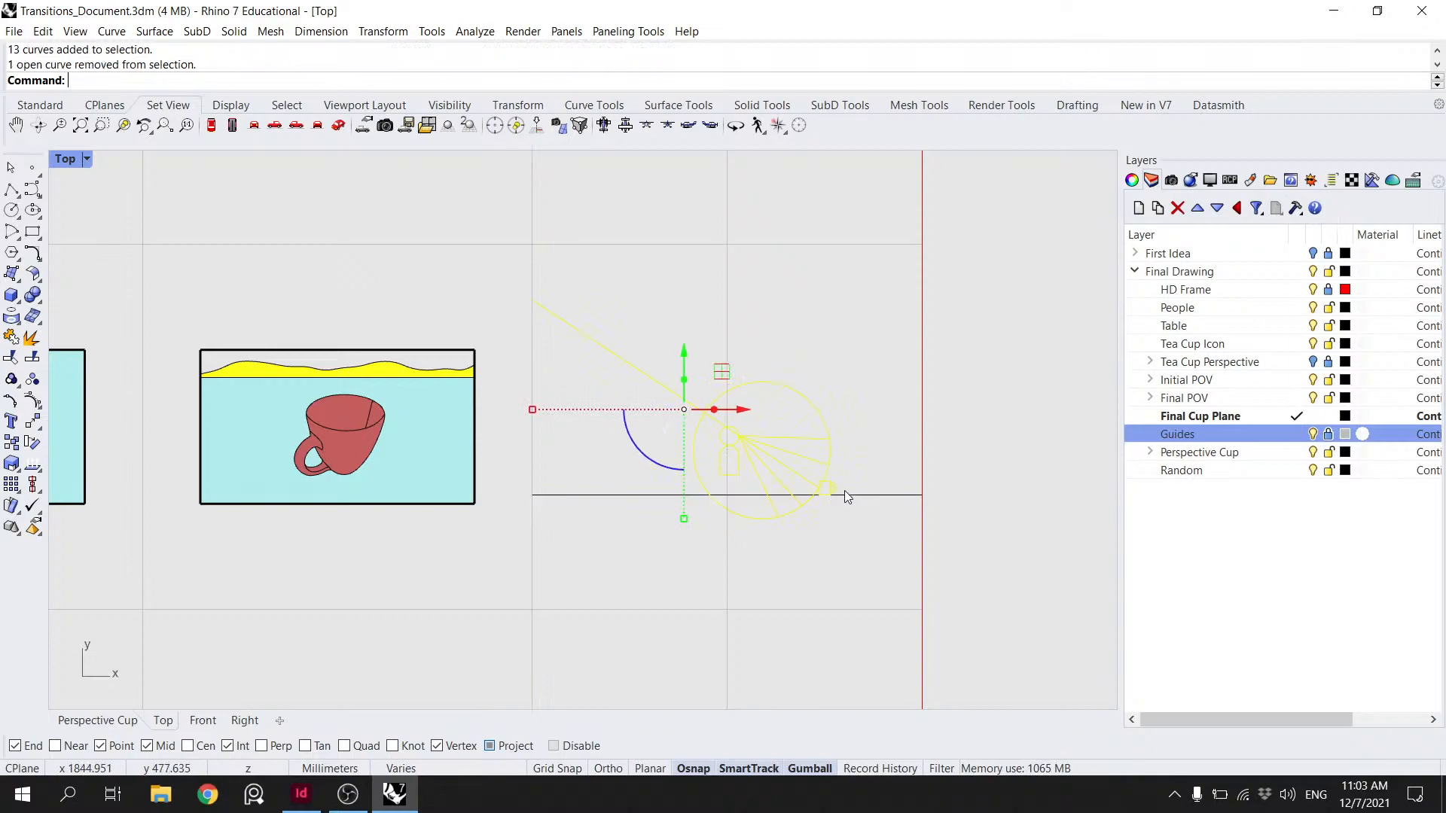
pyautogui.scroll(2, 847, 490)
pyautogui.keyDown('ctrl'); pyautogui.click(887, 503); pyautogui.keyUp('ctrl')
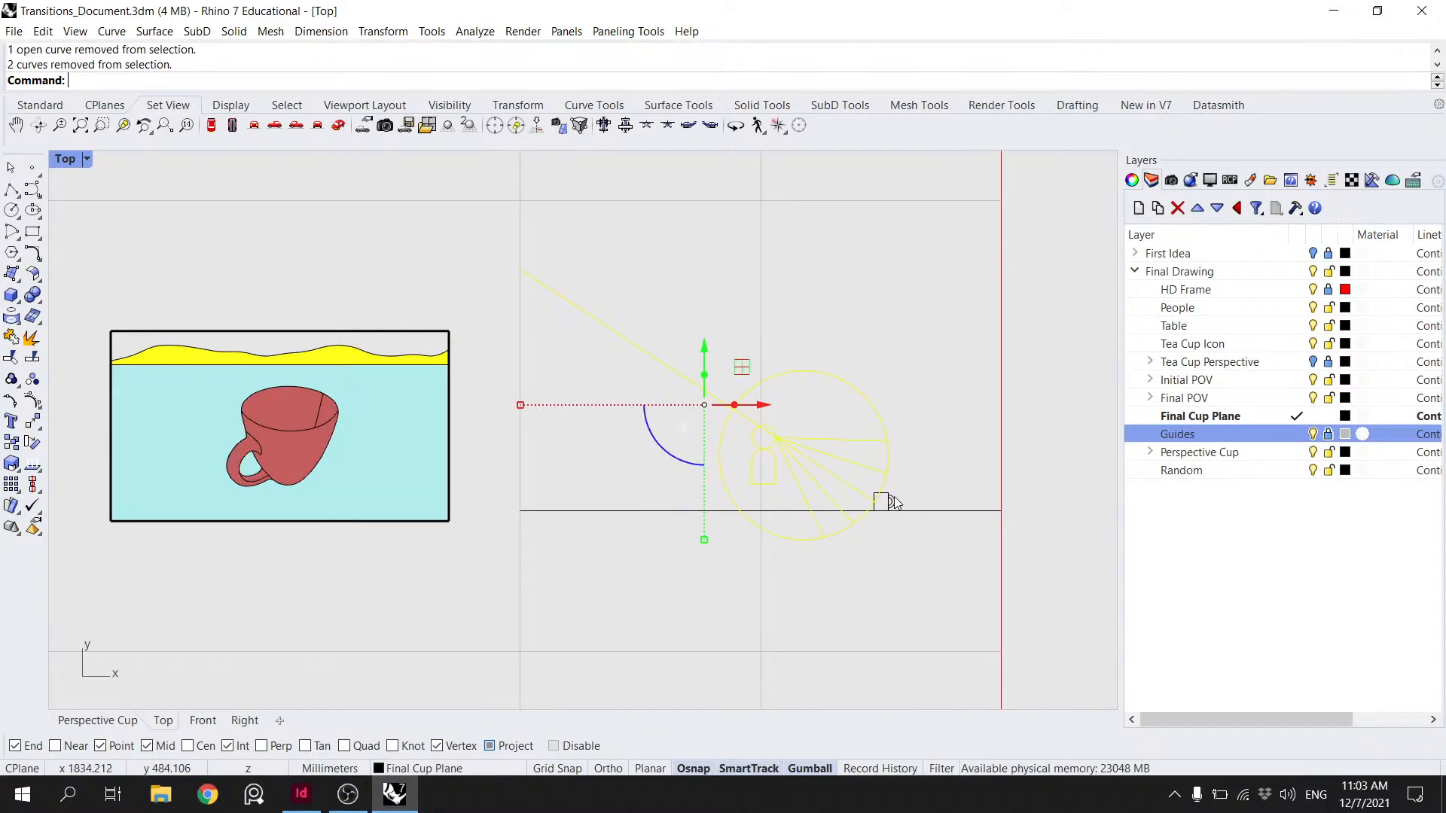
pyautogui.keyDown('ctrl'); pyautogui.click(674, 374); pyautogui.keyUp('ctrl')
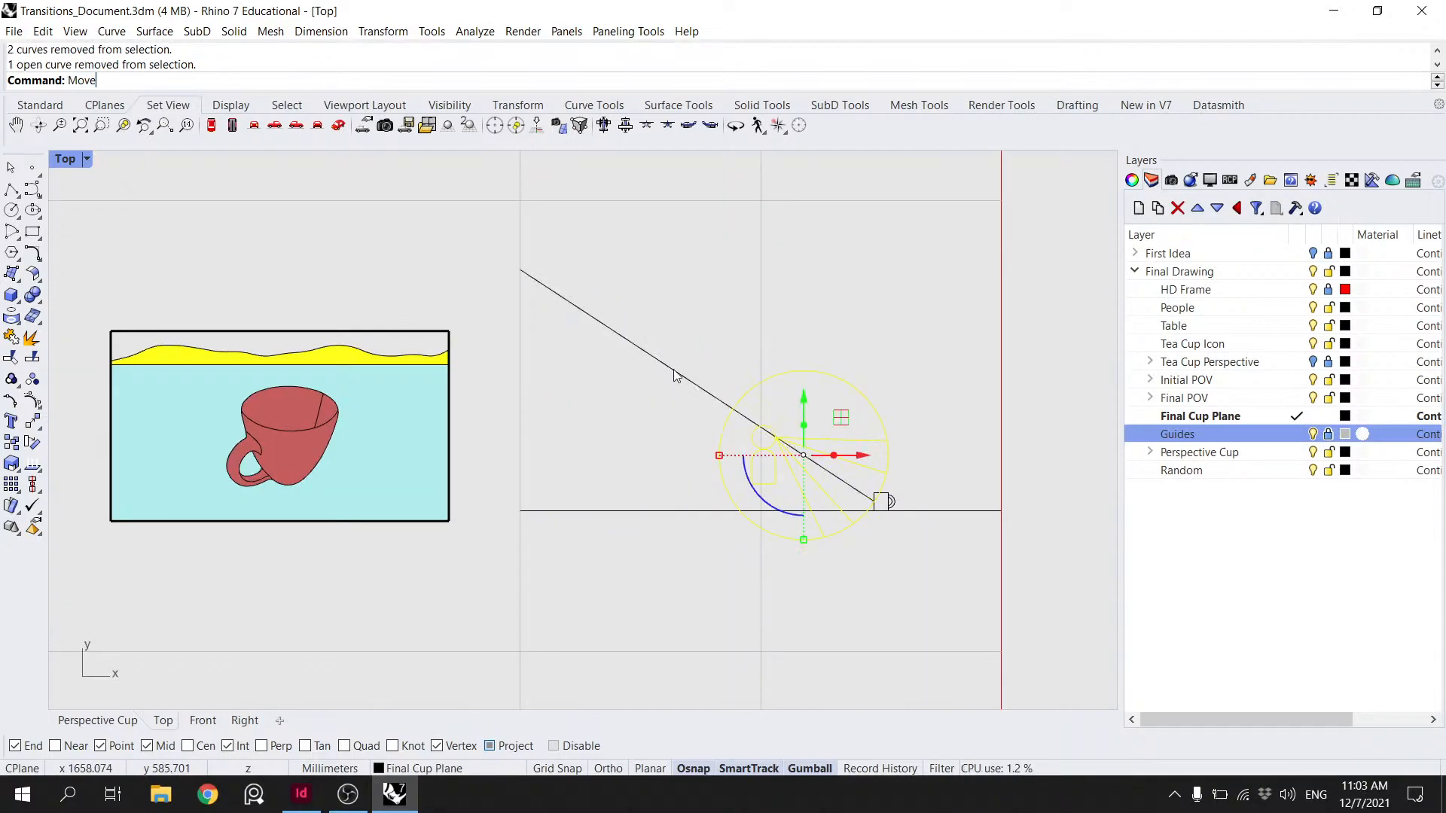
pyautogui.press('Return')
pyautogui.scroll(1, 802, 542)
pyautogui.scroll(1, 802, 542)
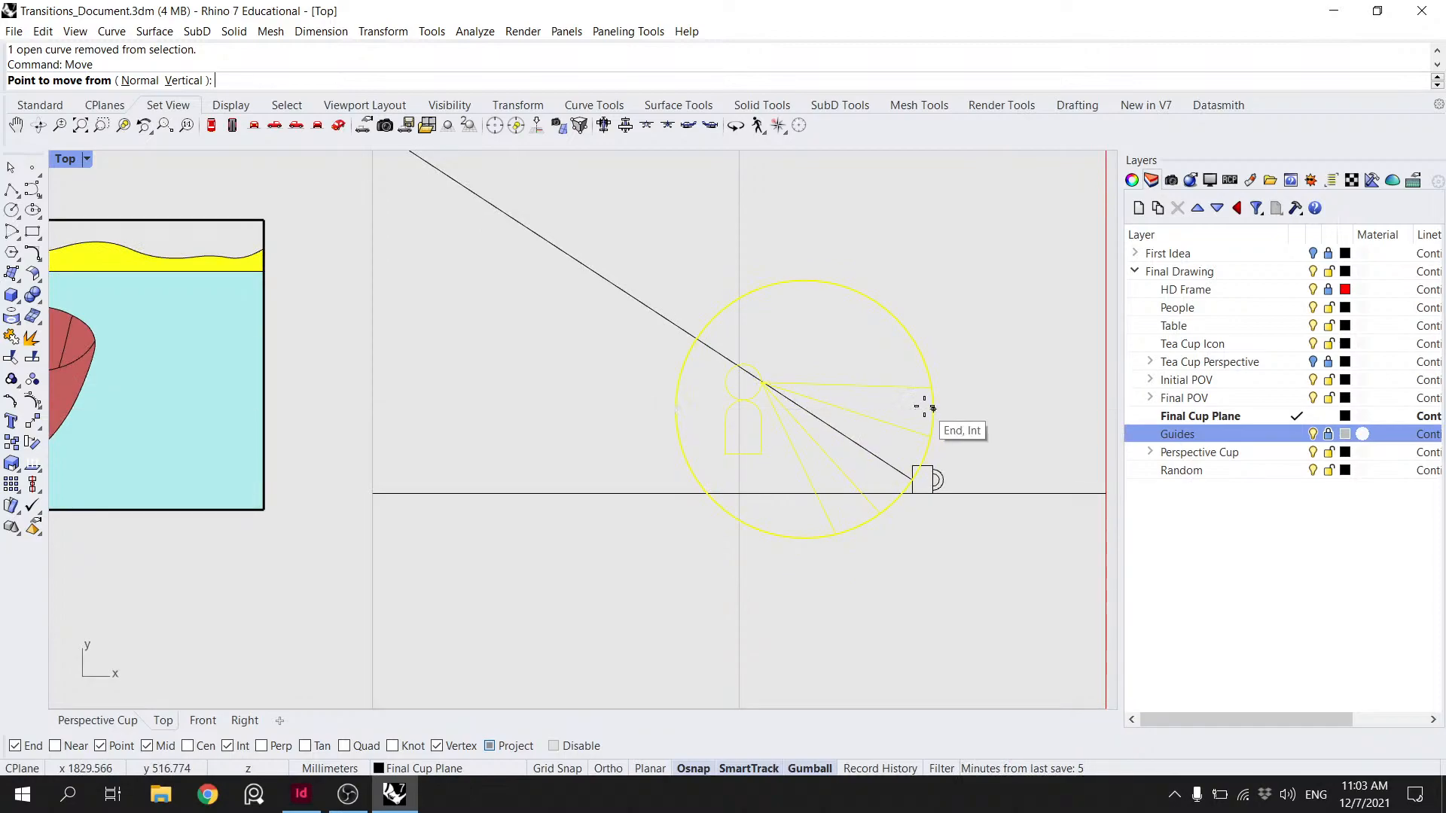
pyautogui.click(812, 403)
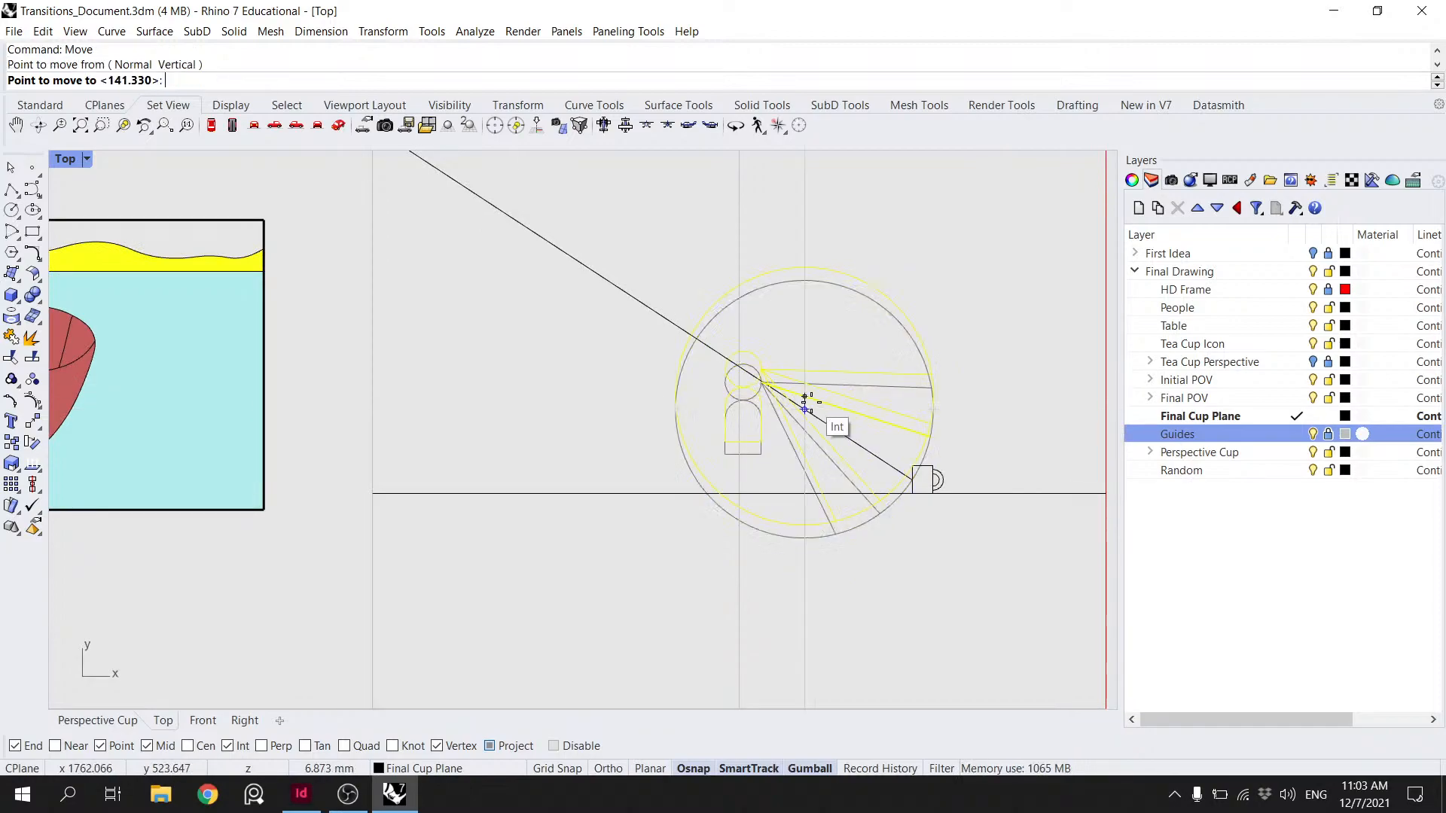
pyautogui.click(617, 307)
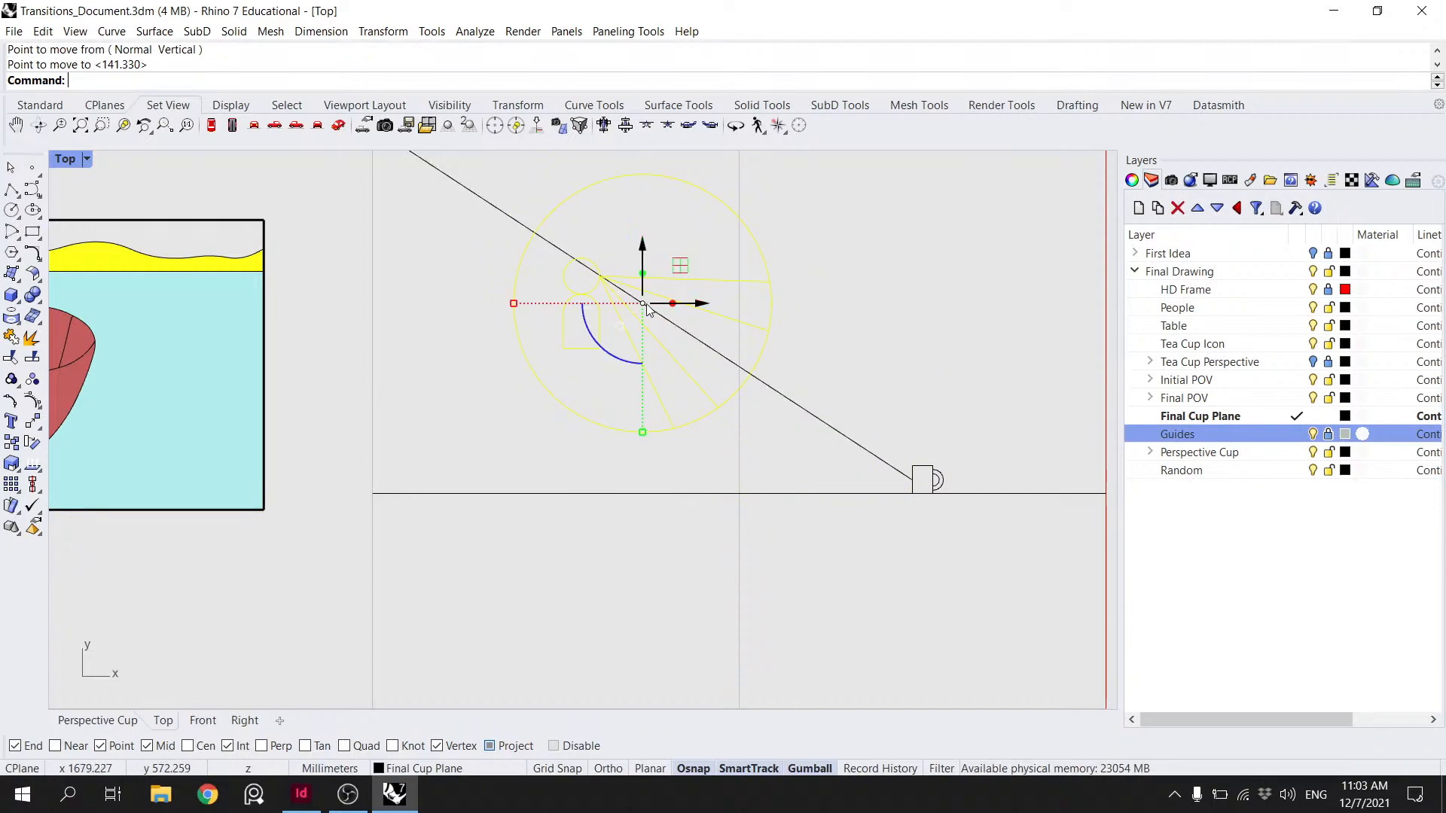
pyautogui.scroll(-4, 758, 283)
pyautogui.press('Escape')
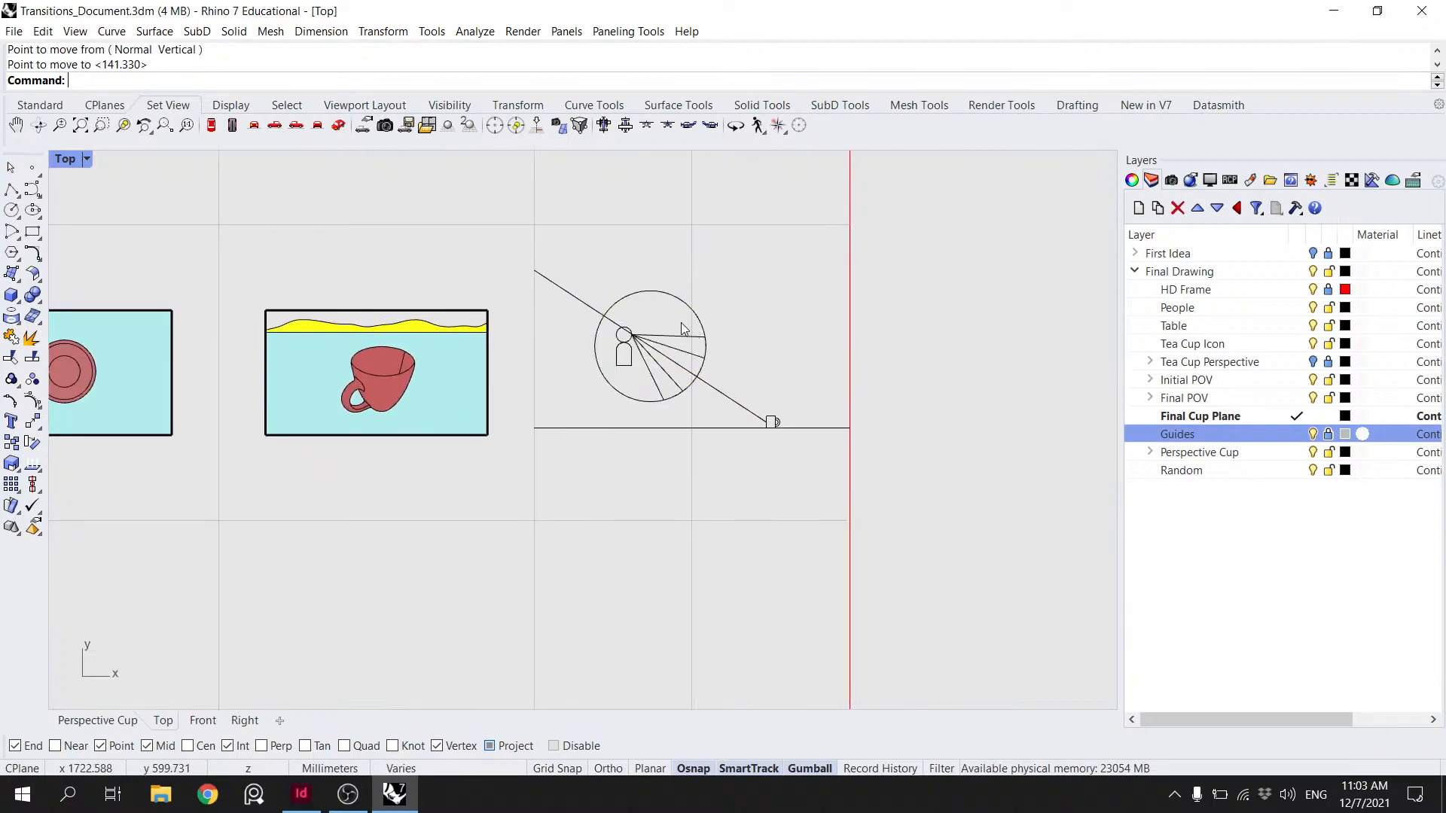
# - Delete the diagonal construction line running to the cup
pyautogui.scroll(-3, 676, 315)
pyautogui.click(708, 364)
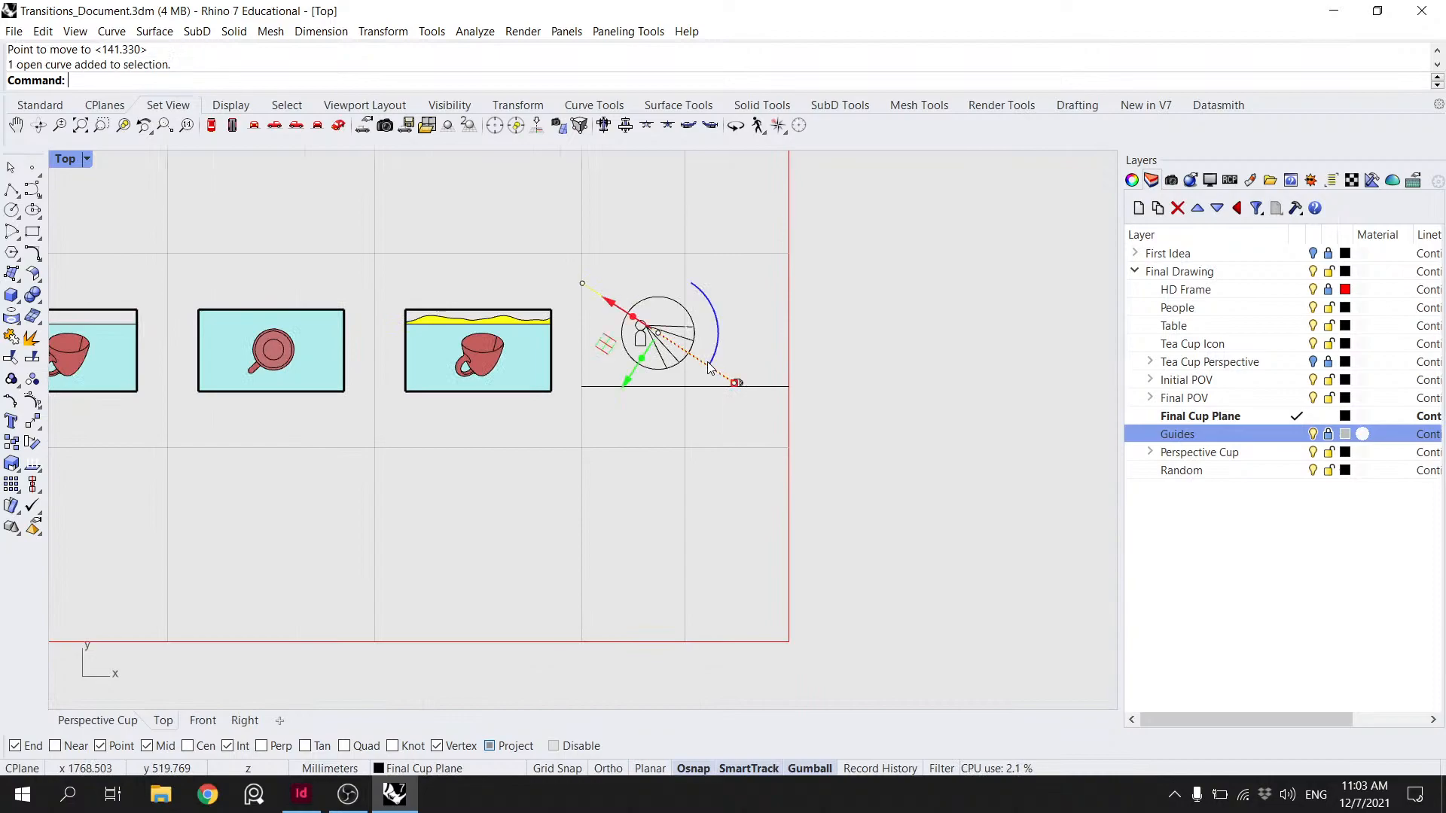
pyautogui.press('Delete')
# - Examine the placement of the viewer circle, cup and plane line against the other storyboard panels
pyautogui.moveTo(750, 398); pyautogui.dragTo(622, 291)
pyautogui.press('Escape')
pyautogui.scroll(2, 775, 317)
pyautogui.scroll(-2, 747, 347)
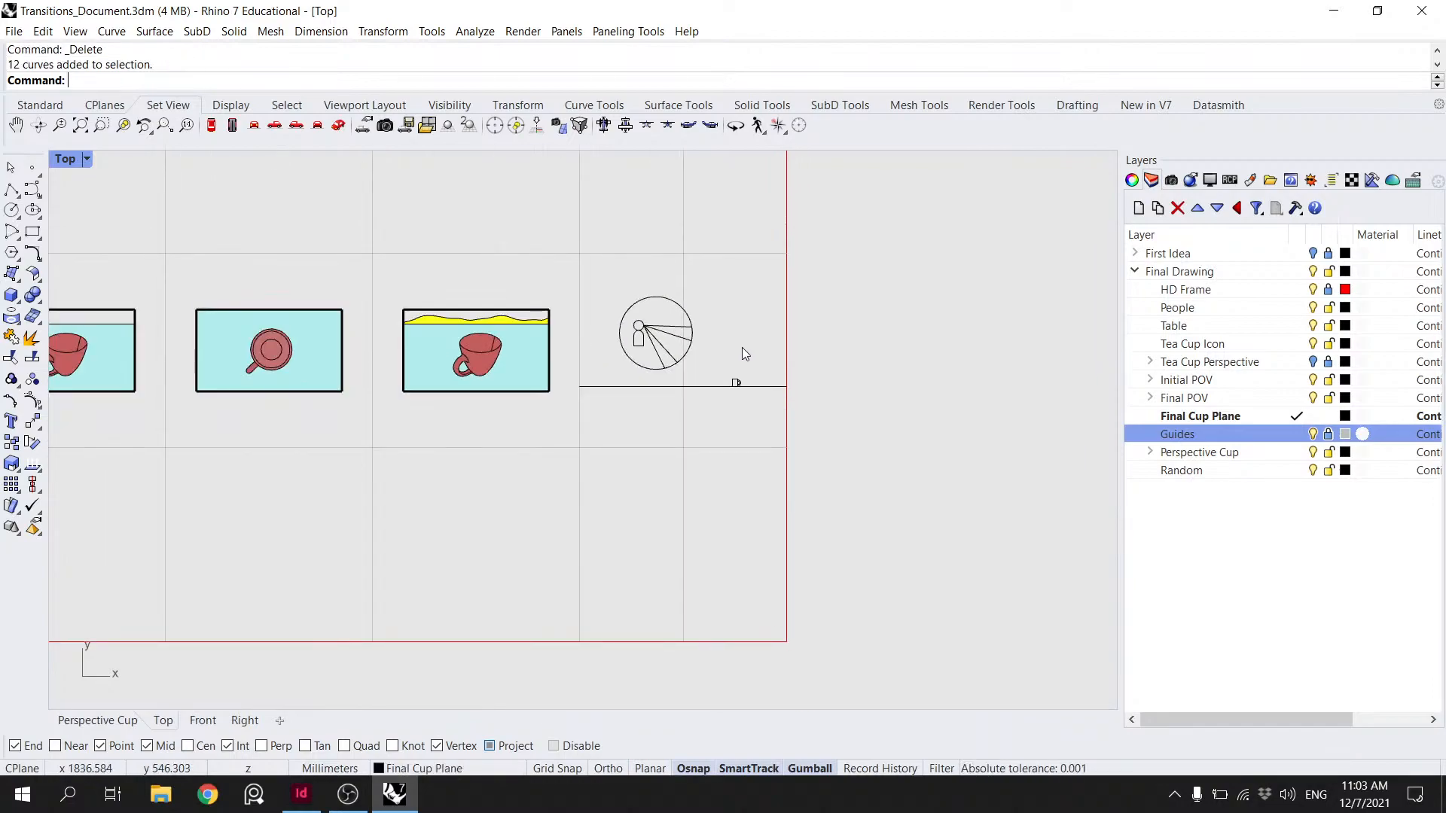
pyautogui.moveTo(753, 407); pyautogui.dragTo(601, 281)
pyautogui.press('Escape')
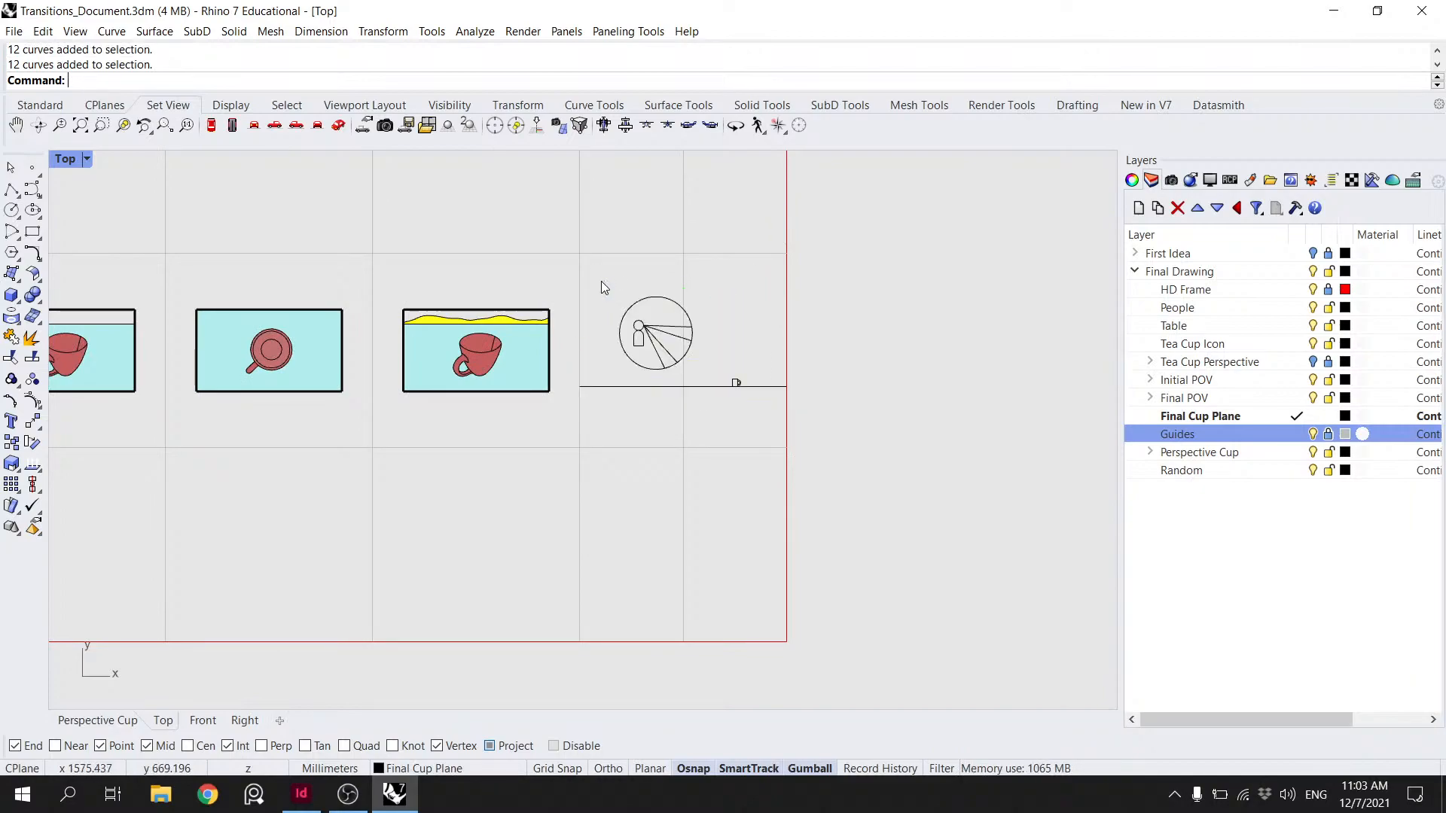
pyautogui.scroll(-1, 601, 282)
pyautogui.scroll(2, 613, 287)
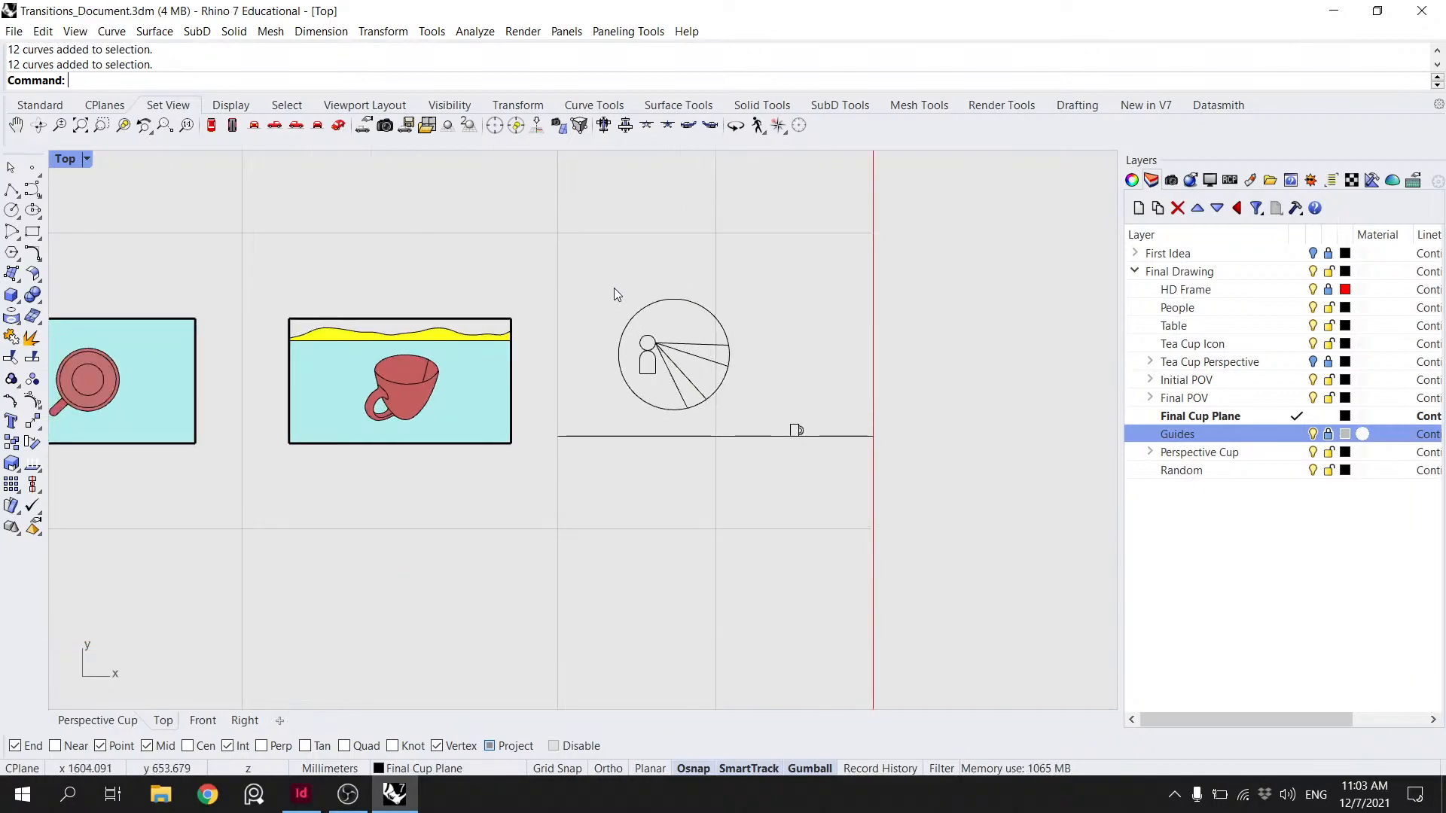
pyautogui.scroll(-6, 613, 289)
pyautogui.moveTo(613, 291); pyautogui.dragTo(796, 315, button='right')
pyautogui.scroll(3, 744, 329)
pyautogui.scroll(-4, 749, 324)
pyautogui.scroll(-2, 738, 317)
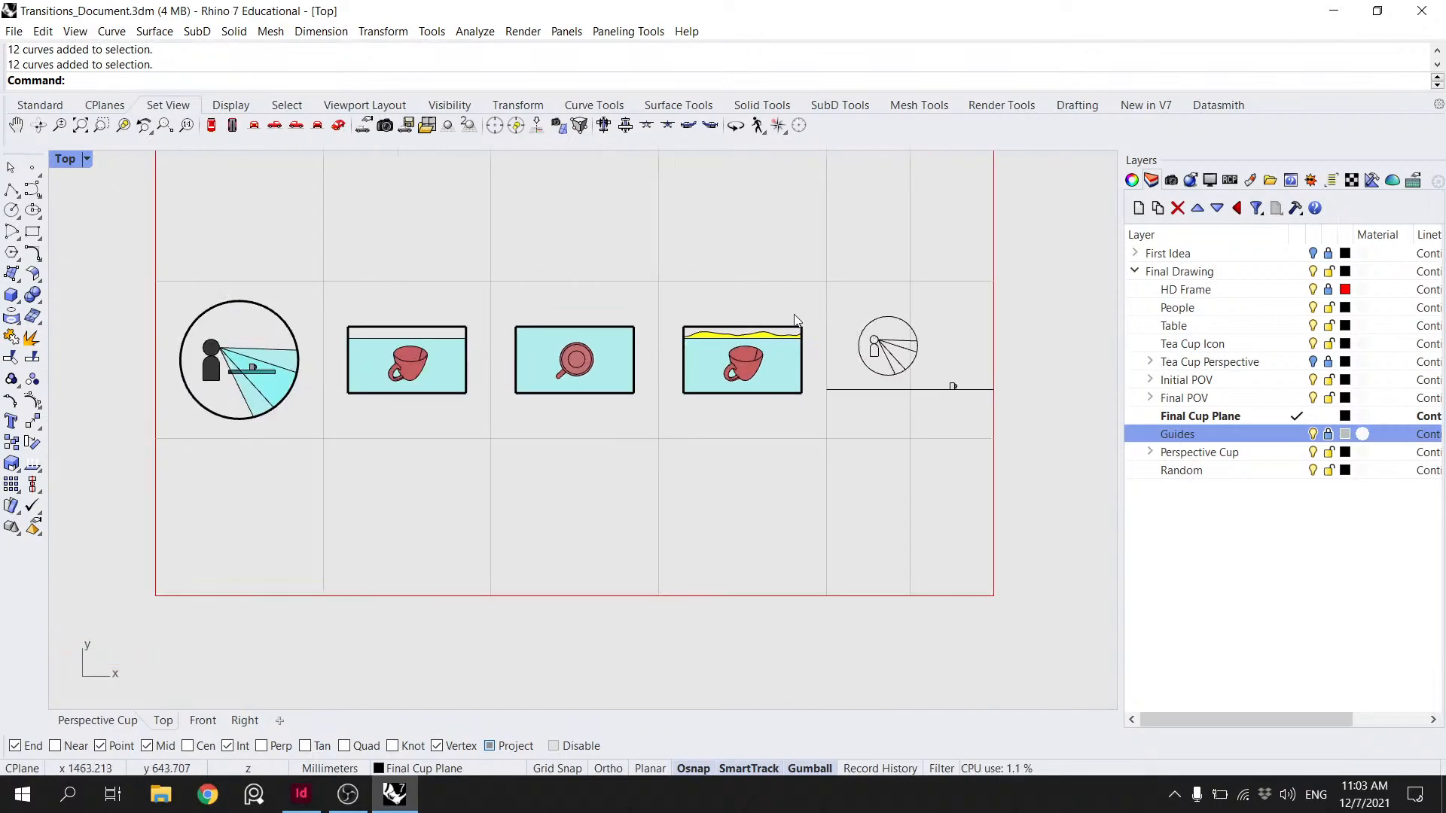
pyautogui.scroll(3, 899, 352)
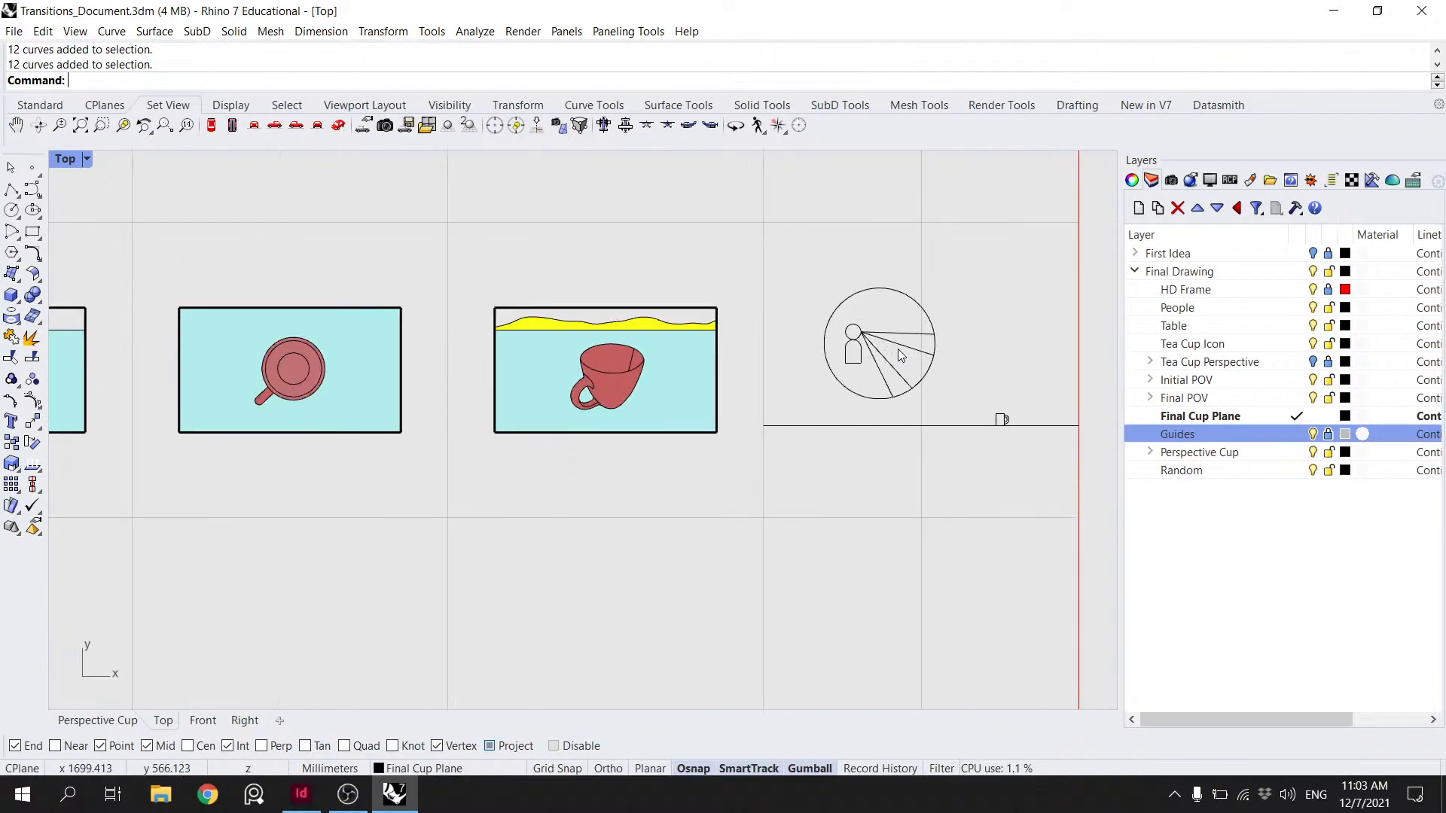
pyautogui.scroll(-1, 915, 357)
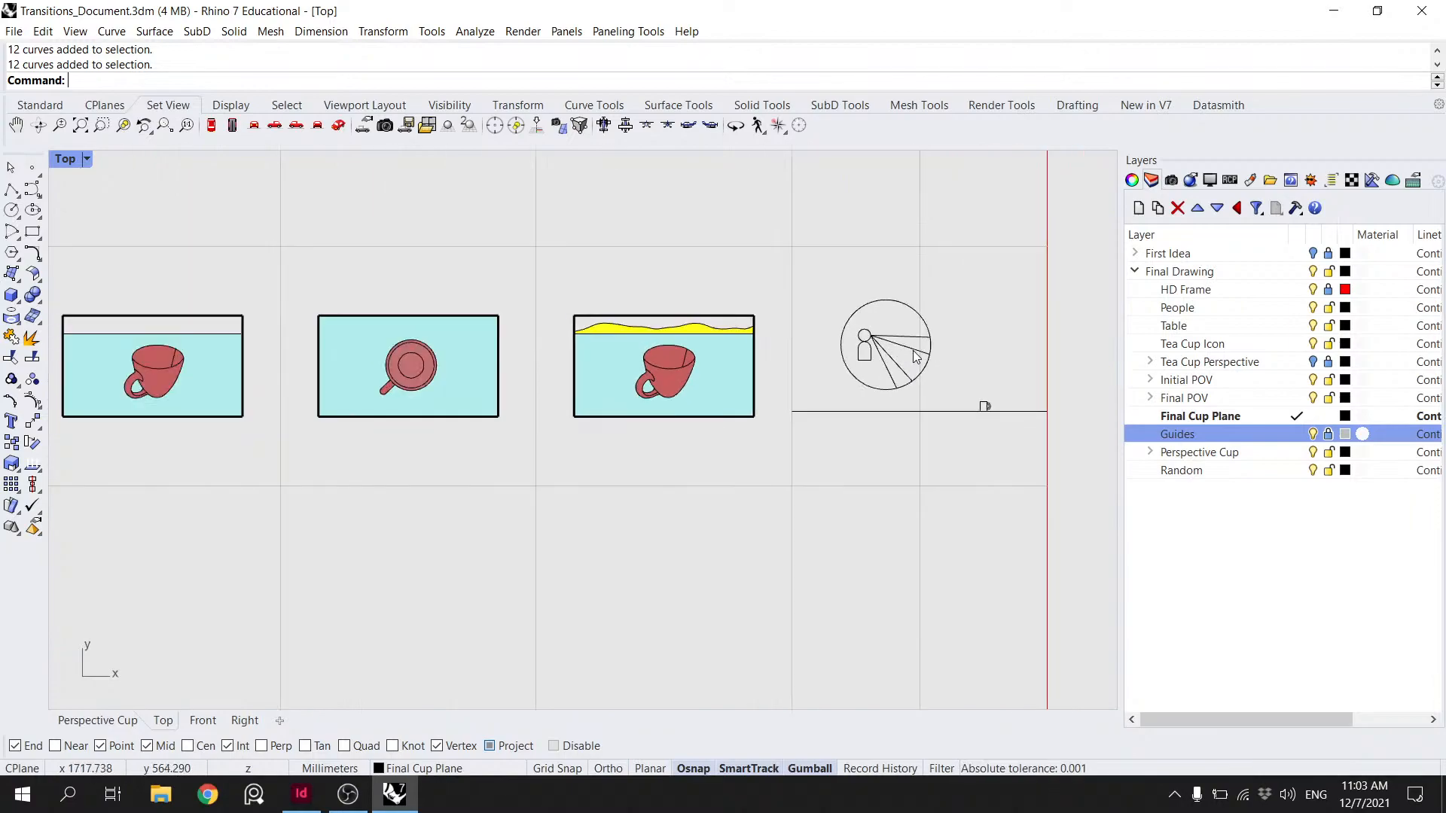
pyautogui.scroll(4, 896, 355)
pyautogui.scroll(-1, 642, 316)
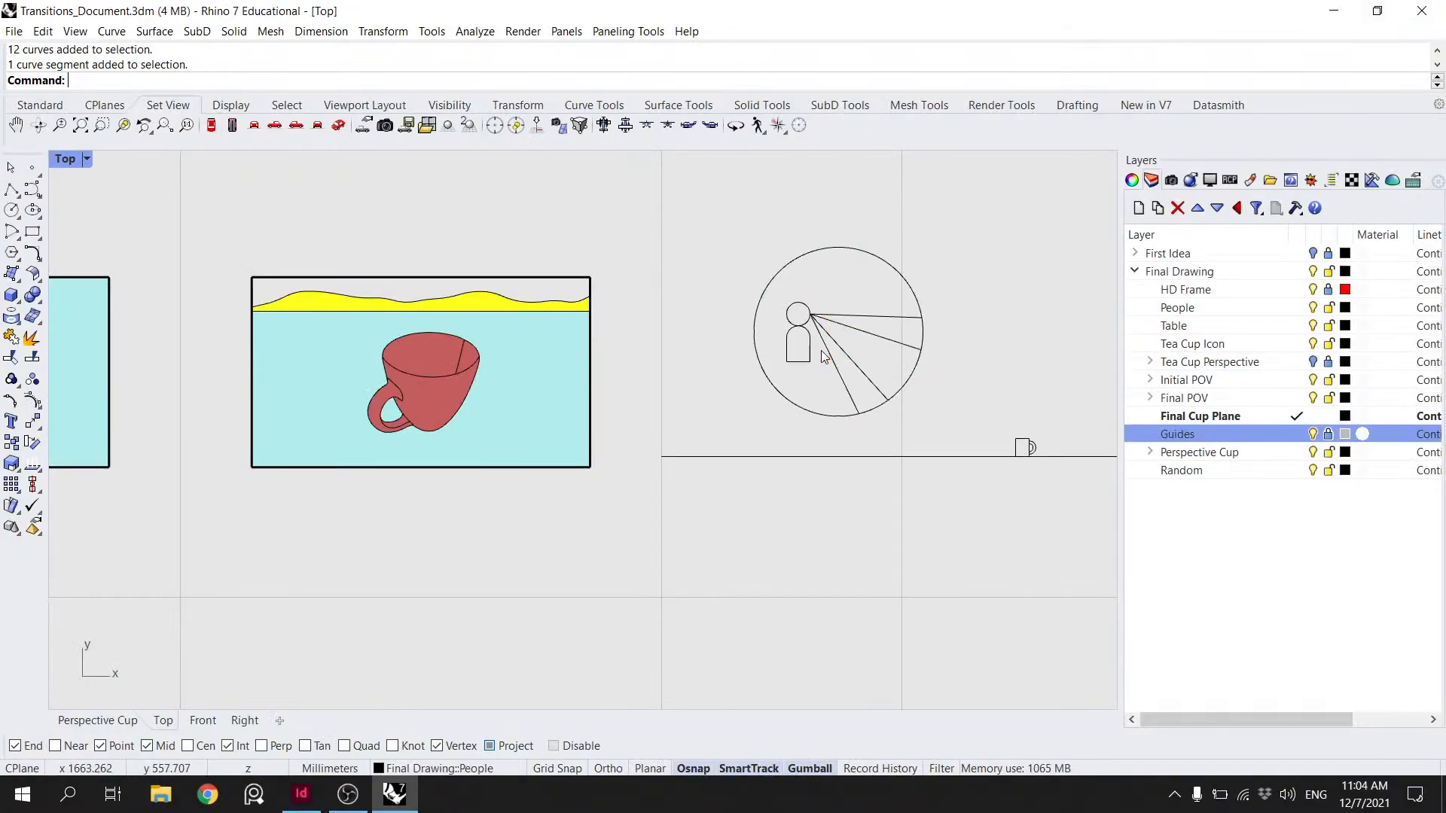
# - Copy the figure's body outline straight down, from the top of its arch to the midpoint of its base line
pyautogui.click(810, 356)
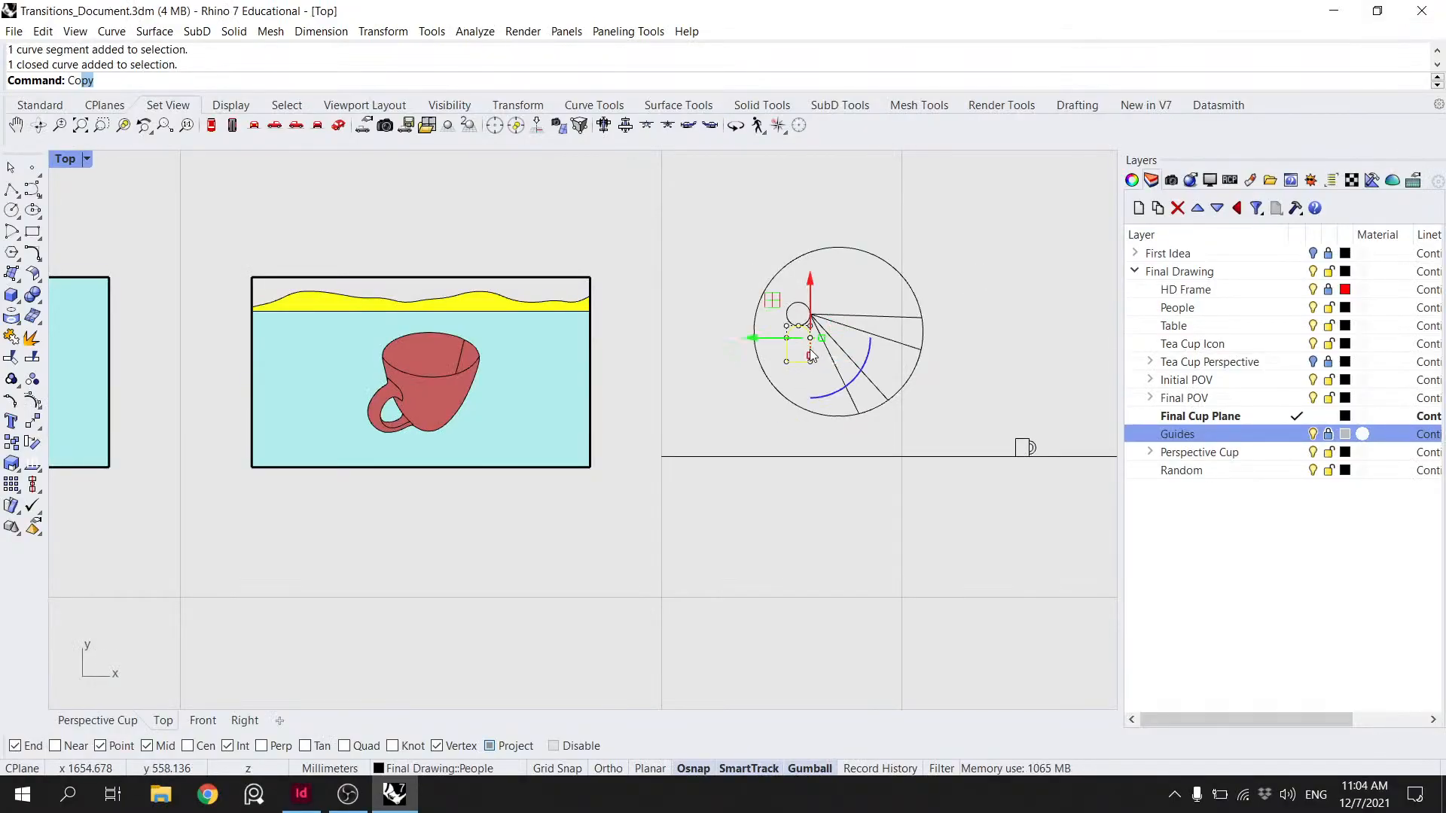
pyautogui.write('Co')
pyautogui.press('Return')
pyautogui.scroll(3, 810, 356)
pyautogui.click(795, 313)
pyautogui.click(795, 379)
pyautogui.press('Return')
pyautogui.press('Escape')
# - Explode both body outlines, and delete the upper body's base line and the lower copy's arch
pyautogui.click(816, 387)
pyautogui.write('Explo')
pyautogui.press('Return')
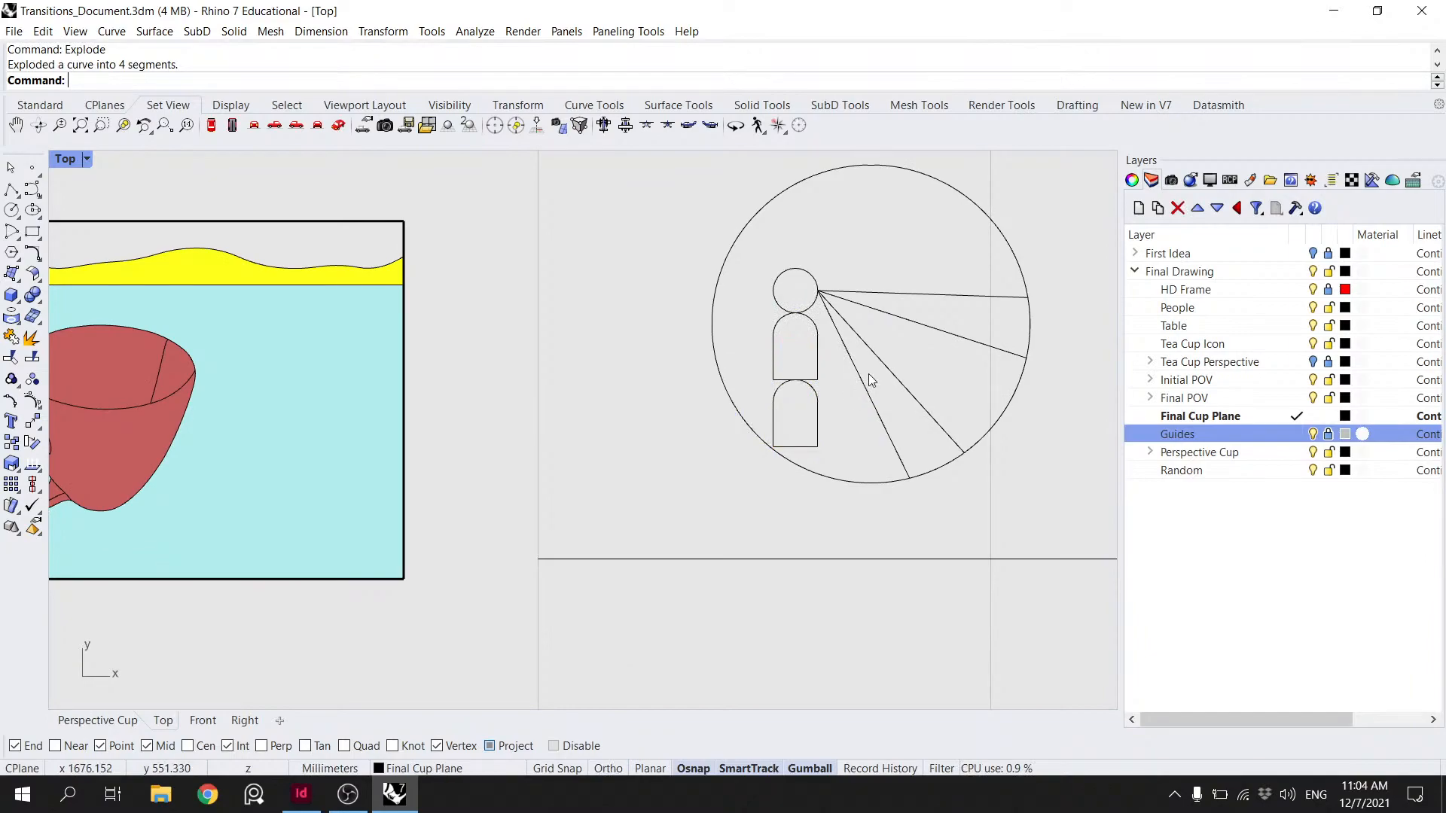
pyautogui.click(819, 367)
pyautogui.press('Return')
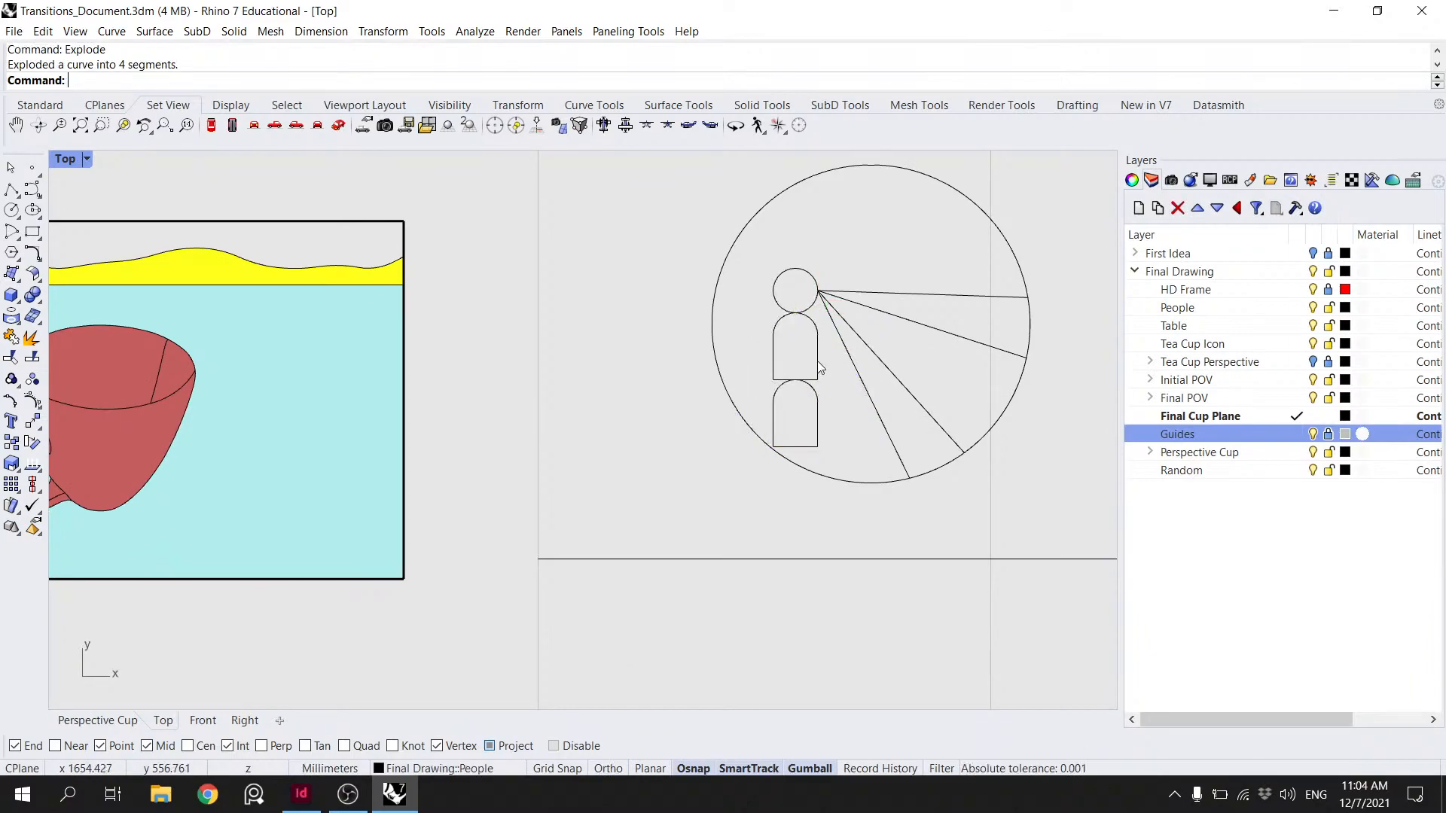
pyautogui.click(778, 381)
pyautogui.press('Delete')
pyautogui.click(815, 379)
pyautogui.press('Delete')
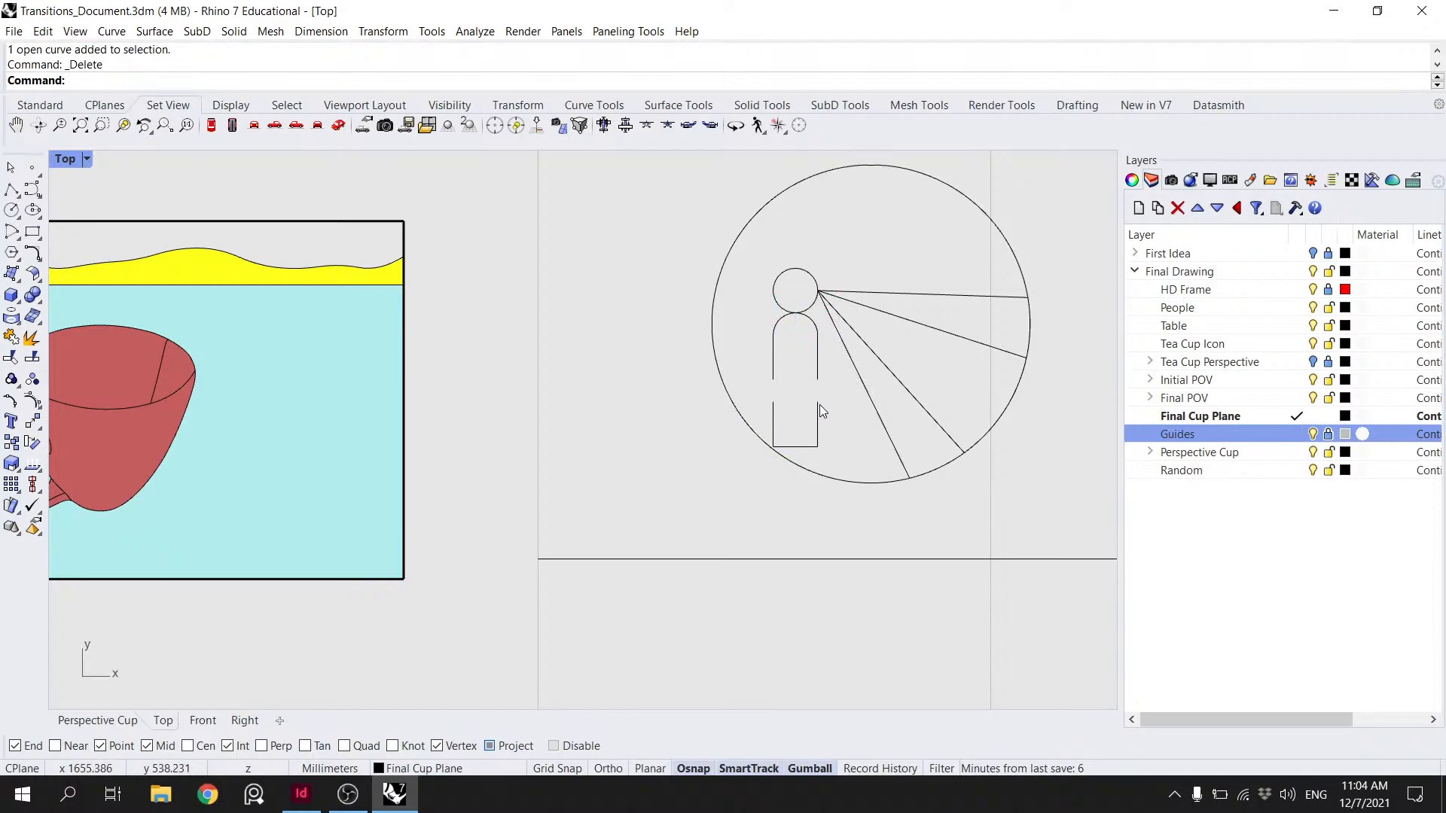
# - Bridge the gaps on both sides of the body with straight polylines linking the upper and lower parts
pyautogui.click(817, 410)
pyautogui.click(11, 189)
pyautogui.click(817, 446)
pyautogui.click(817, 379)
pyautogui.press('Return')
pyautogui.press('Return')
pyautogui.click(773, 401)
pyautogui.click(773, 379)
pyautogui.press('Return')
pyautogui.press('Escape')
# - Join the arch, side lines and base line of the lengthened body into one closed curve
pyautogui.moveTo(829, 411); pyautogui.dragTo(765, 354)
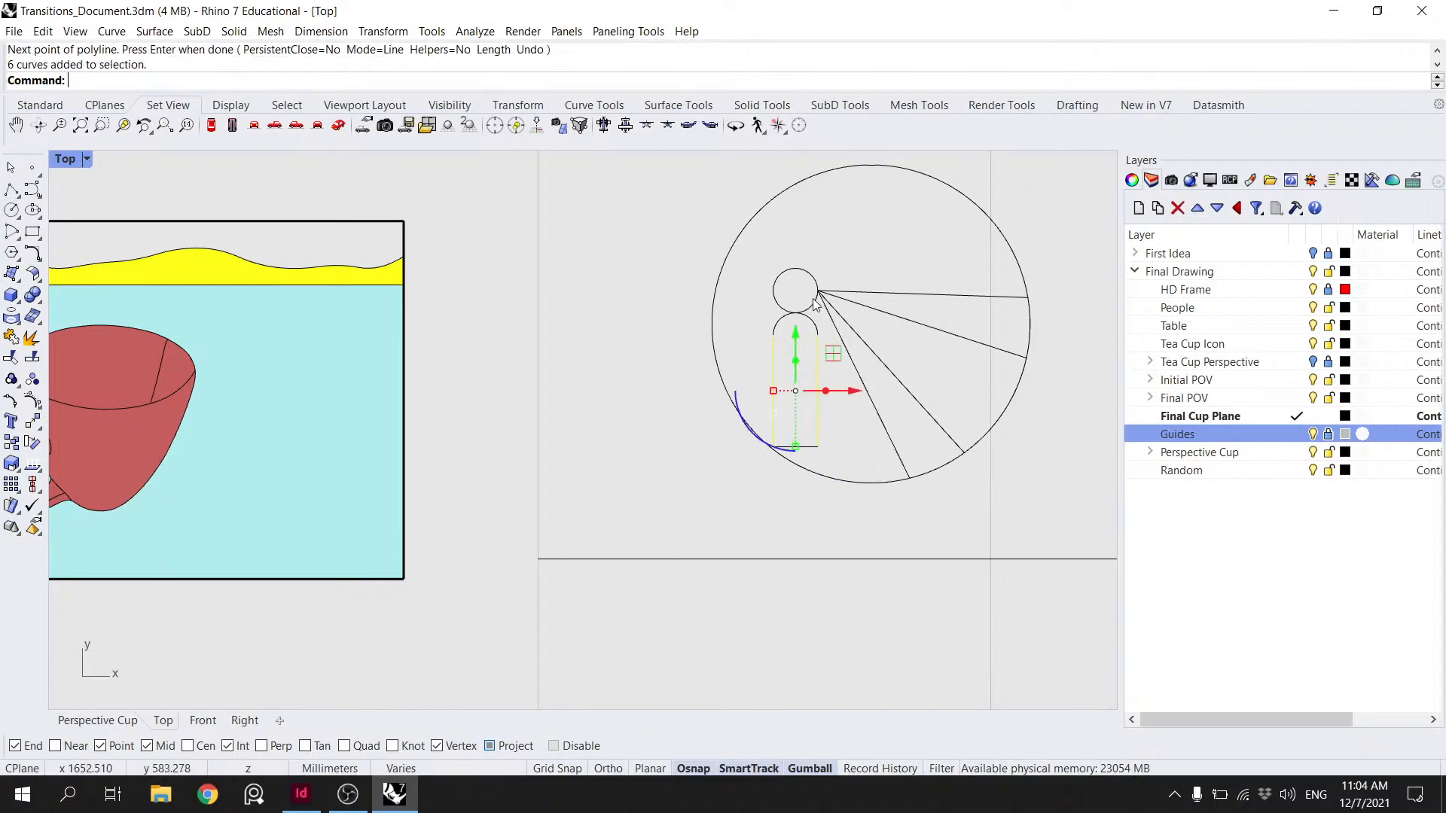
pyautogui.keyDown('shift'); pyautogui.click(779, 325); pyautogui.keyUp('shift')
pyautogui.write('Join\\')
pyautogui.press('Return')
pyautogui.keyDown('shift'); pyautogui.click(805, 445); pyautogui.keyUp('shift')
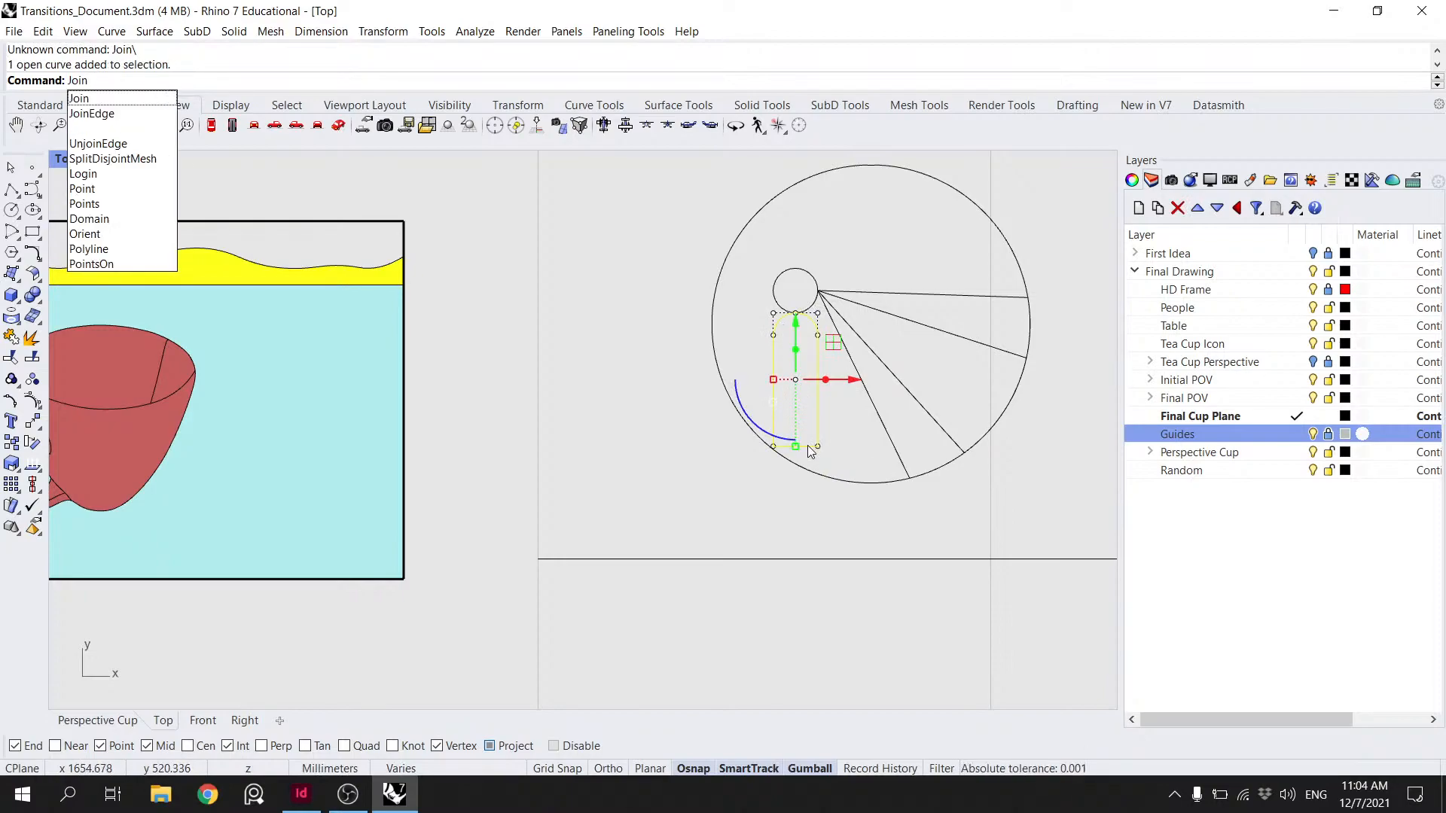
pyautogui.press('Return')
pyautogui.press('Escape')
# - Delete the four sight lines radiating from the figure's head inside the small viewer circle
pyautogui.scroll(-8, 912, 396)
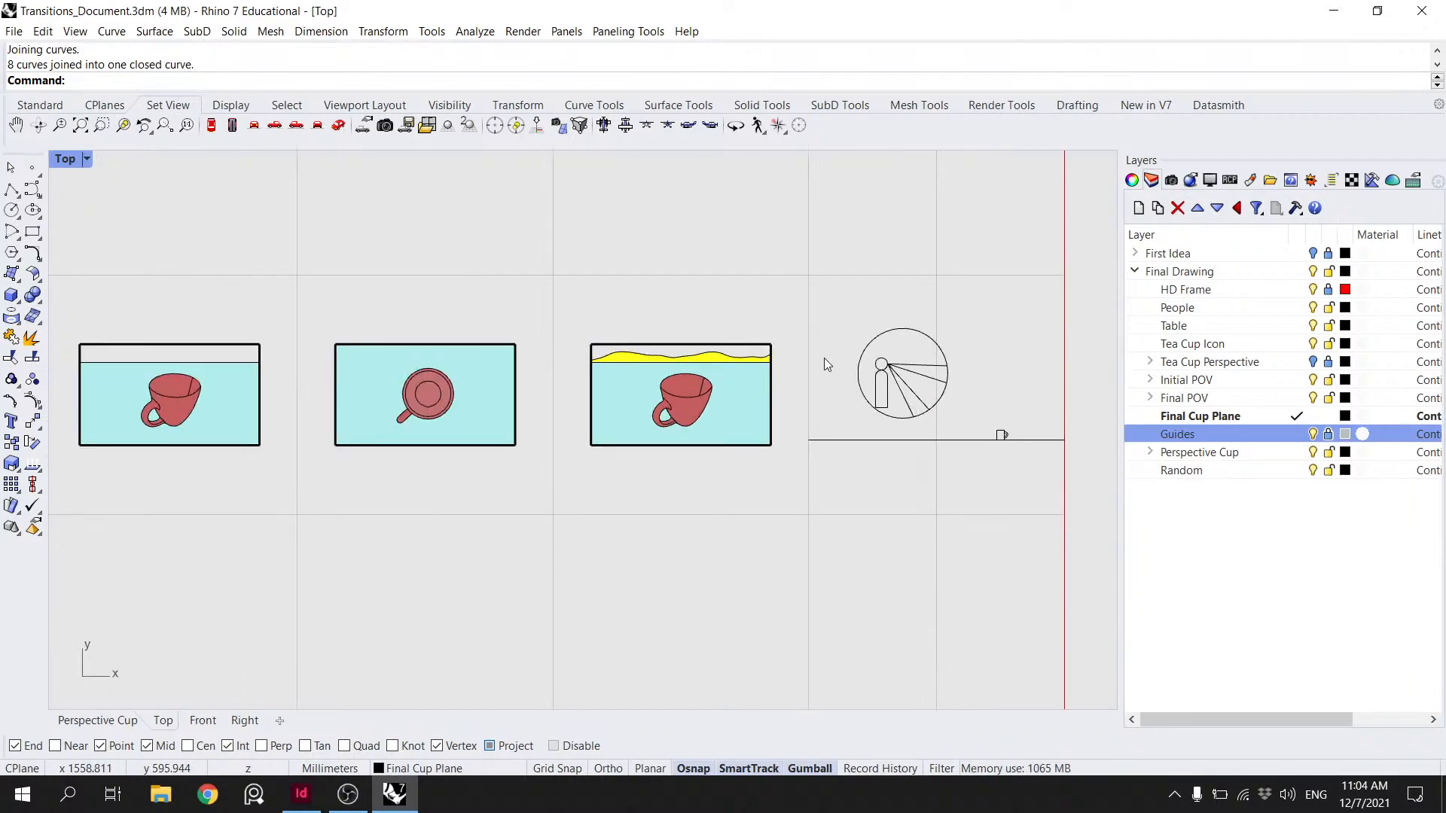
pyautogui.scroll(8, 883, 388)
pyautogui.moveTo(828, 391); pyautogui.dragTo(673, 419, button='right')
pyautogui.moveTo(897, 358); pyautogui.dragTo(689, 364, button='right')
pyautogui.scroll(-3, 689, 364)
pyautogui.scroll(2, 680, 385)
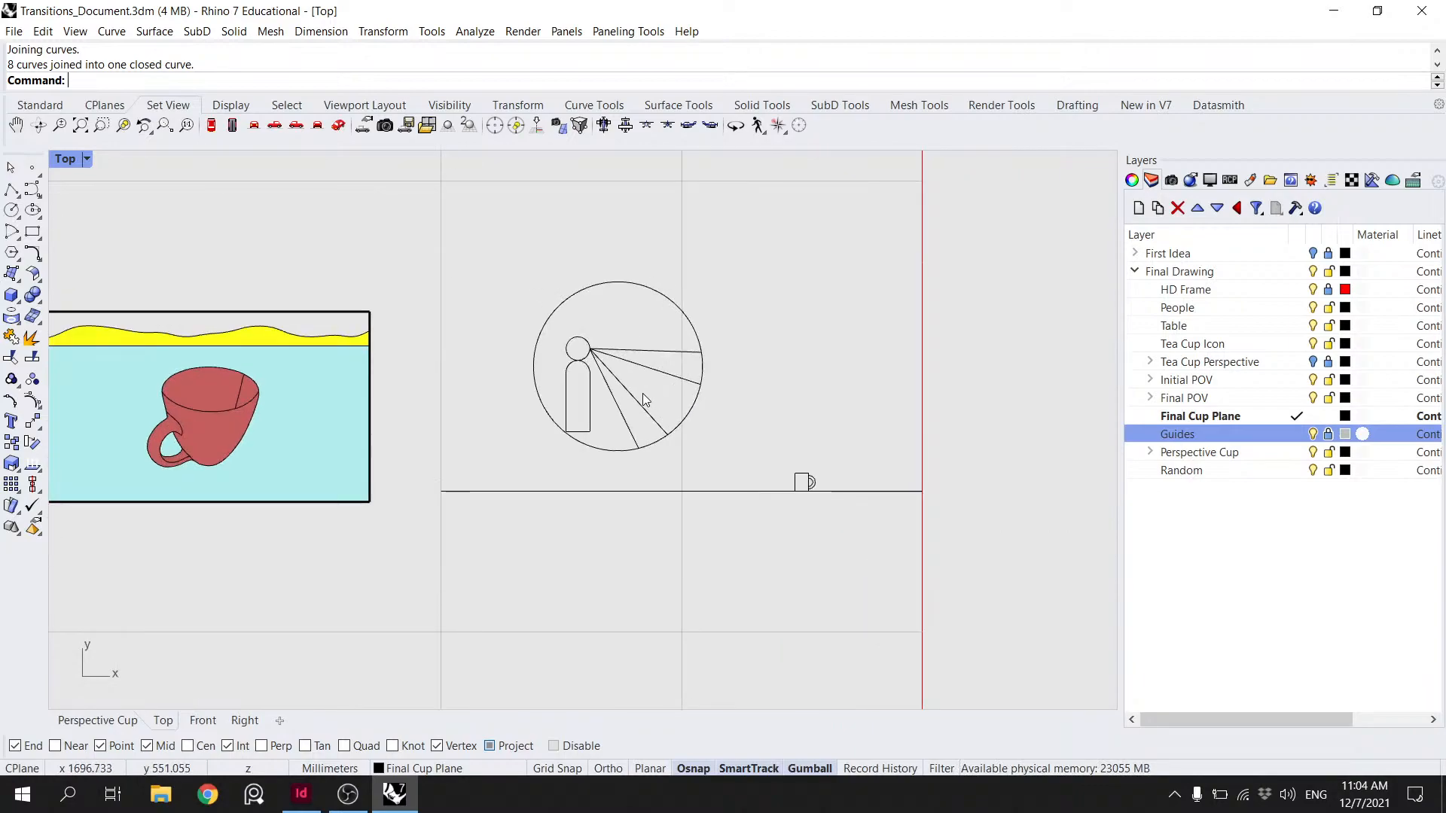
pyautogui.scroll(1, 646, 399)
pyautogui.click(637, 410)
pyautogui.press('Delete')
pyautogui.click(616, 423)
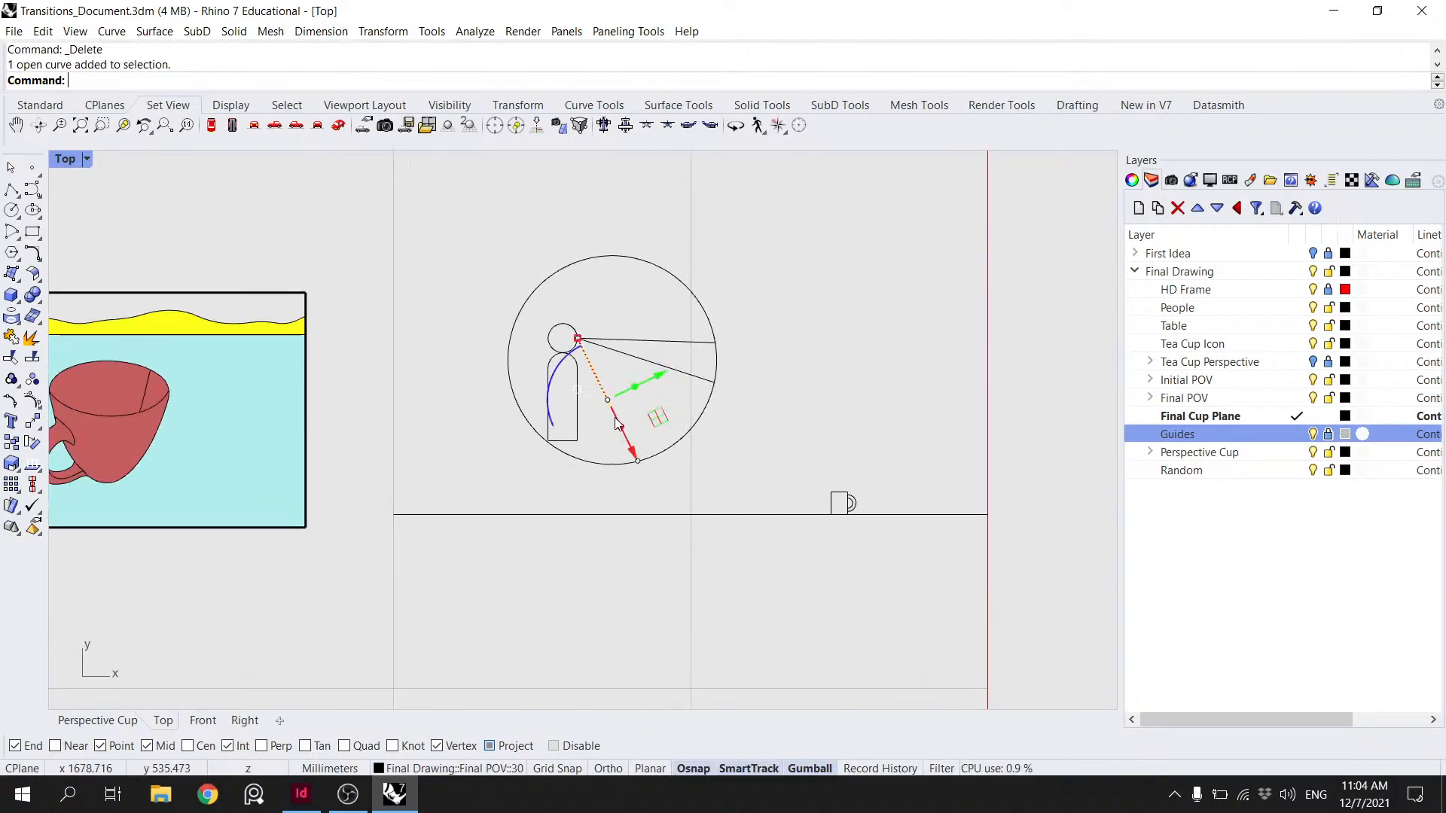
pyautogui.press('Delete')
pyautogui.click(648, 364)
pyautogui.press('Delete')
pyautogui.click(643, 339)
pyautogui.press('Delete')
pyautogui.click(714, 382)
pyautogui.click(755, 426)
pyautogui.press('Delete')
pyautogui.click(705, 415)
pyautogui.click(730, 399)
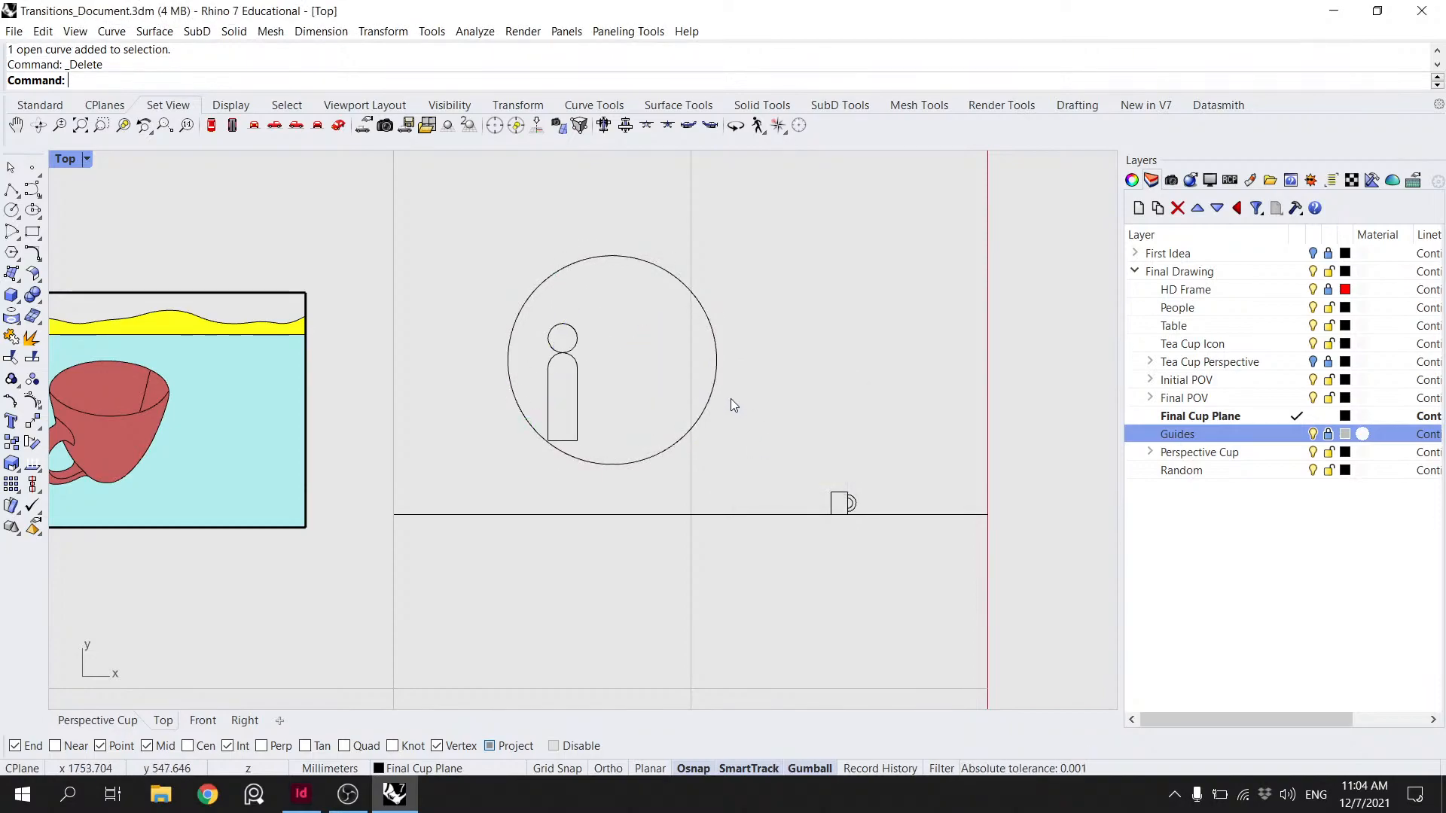
# - Move the lengthened figure by its base midpoint up and slightly right, so its head overlaps the circle's upper edge
pyautogui.scroll(-3, 680, 381)
pyautogui.scroll(2, 654, 395)
pyautogui.moveTo(654, 395); pyautogui.dragTo(623, 359)
pyautogui.write('Move')
pyautogui.press('Return')
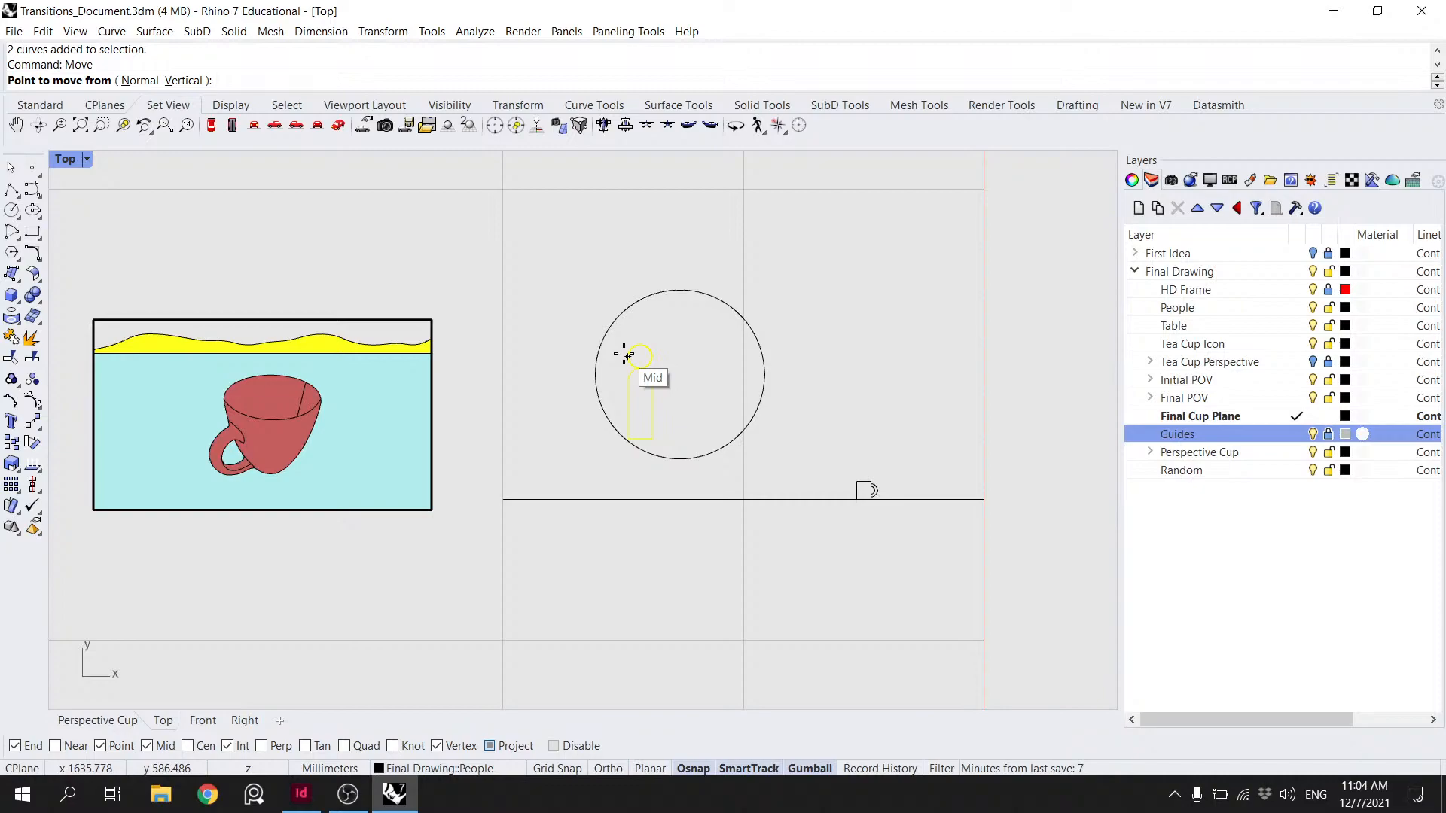
pyautogui.click(641, 440)
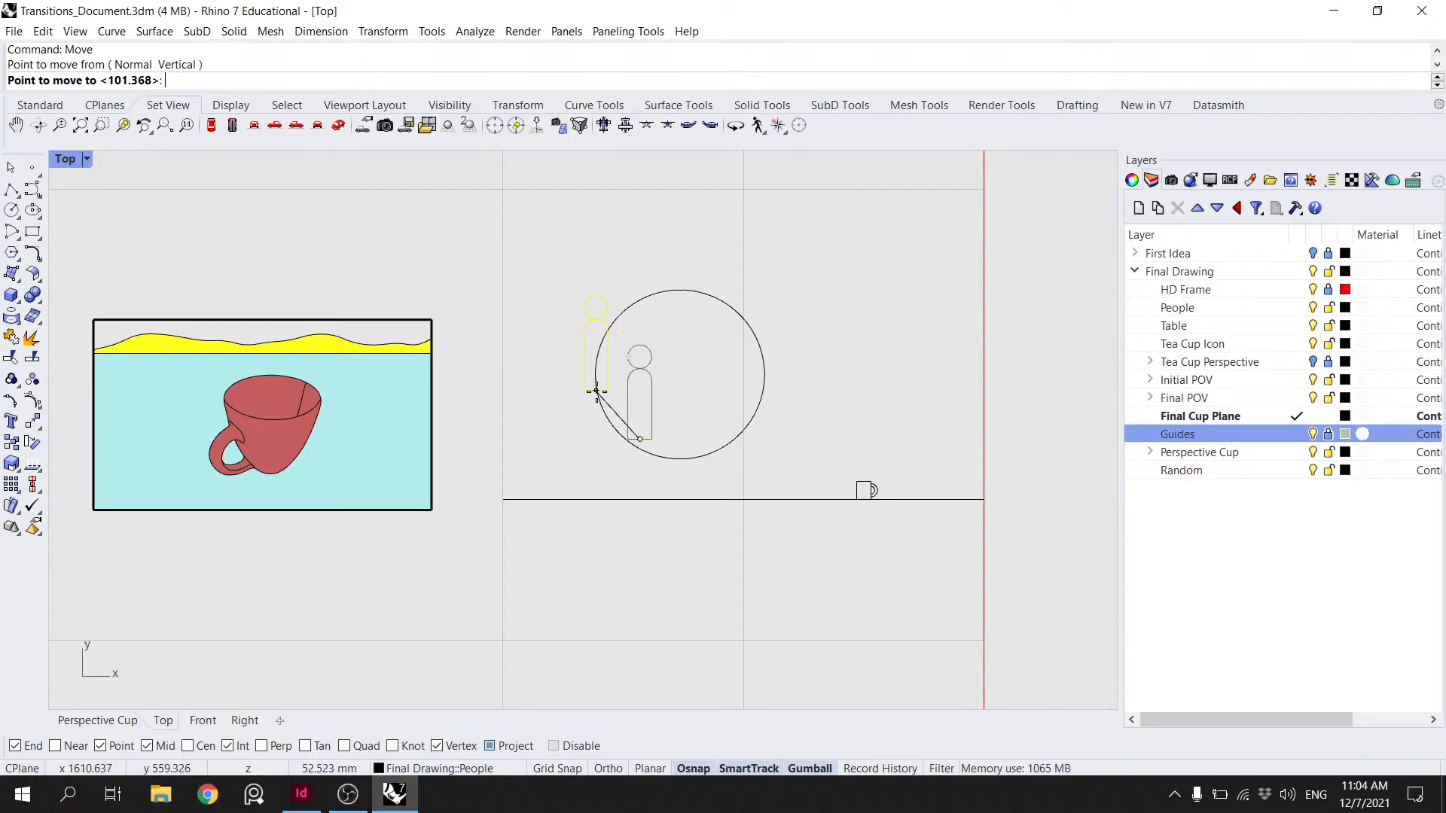
pyautogui.click(652, 383)
pyautogui.scroll(-3, 766, 363)
pyautogui.press('Escape')
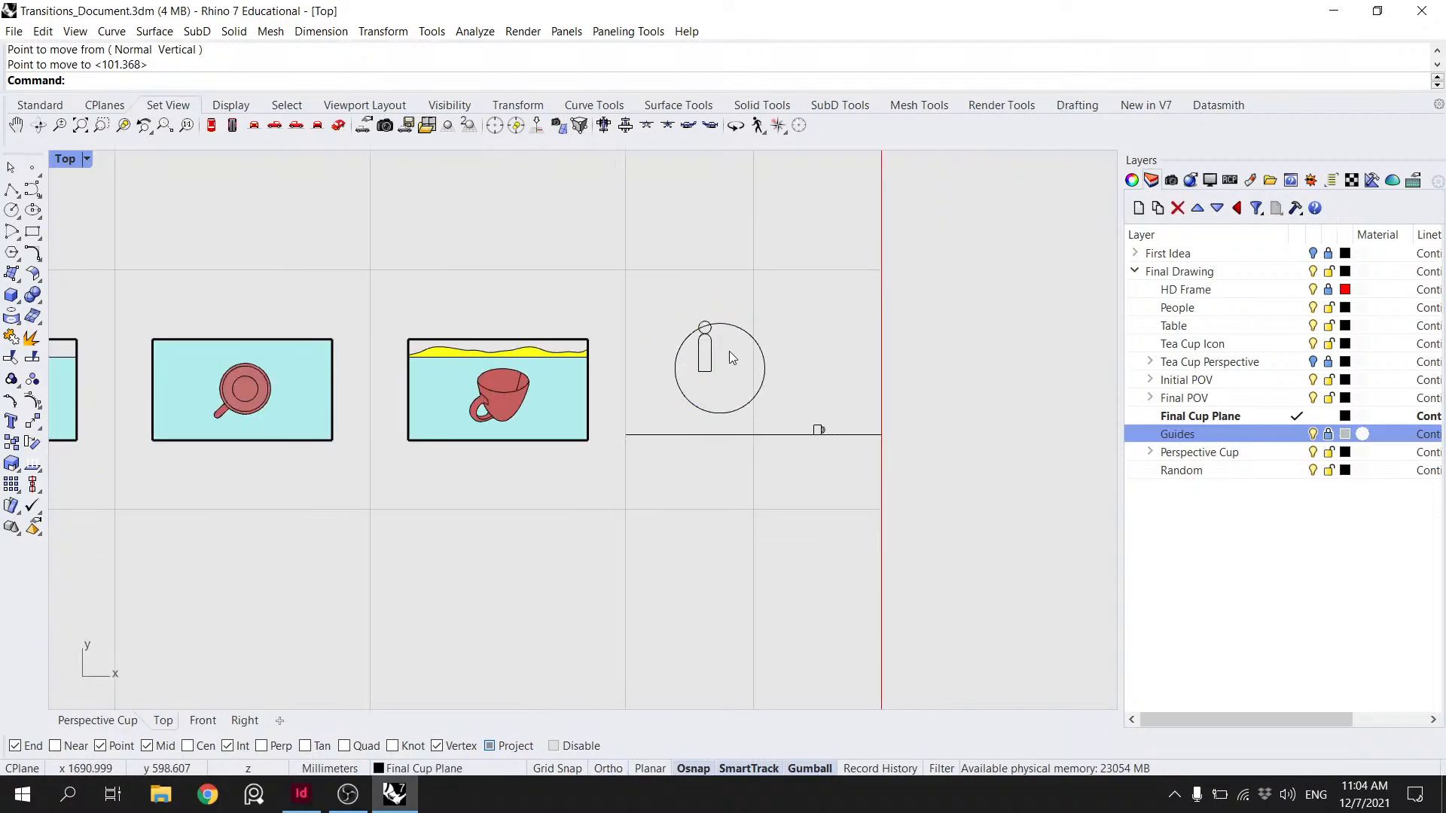
pyautogui.scroll(-4, 458, 332)
pyautogui.moveTo(457, 333); pyautogui.dragTo(701, 313, button='right')
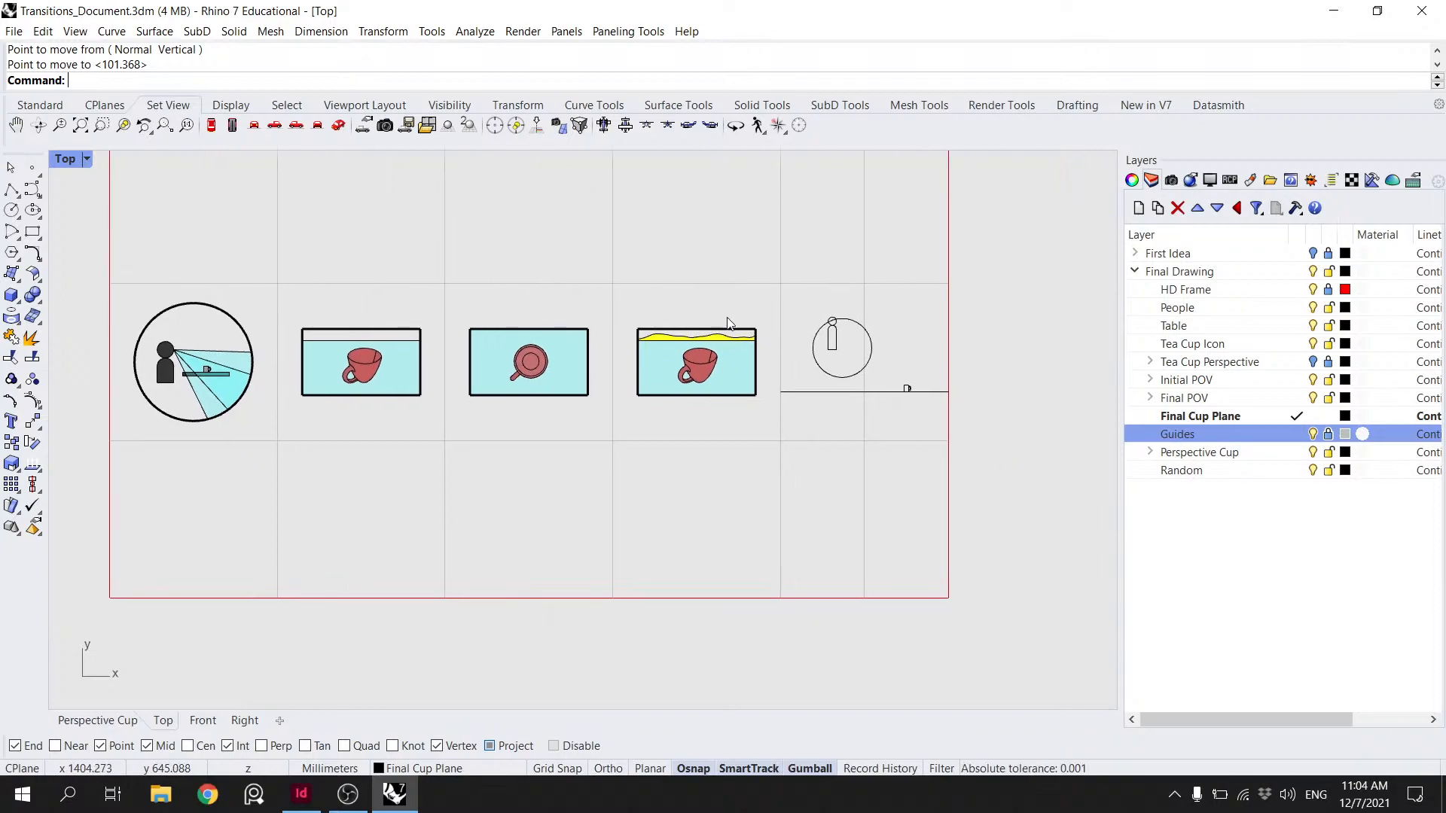
# - Delete the small viewer circle around the standing figure in the last panel
pyautogui.scroll(1, 913, 400)
pyautogui.scroll(-1, 904, 388)
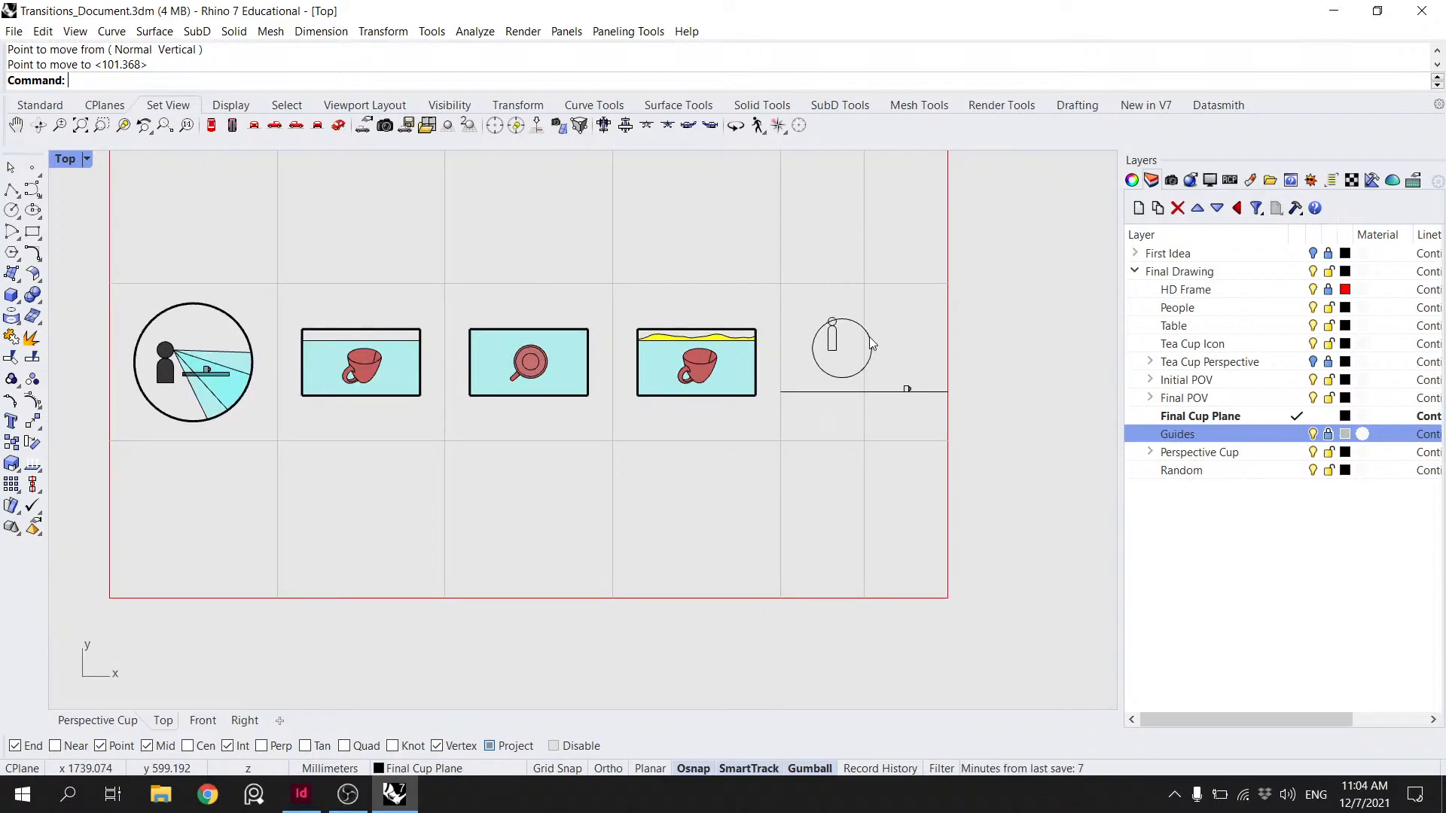
pyautogui.click(869, 337)
pyautogui.press('Delete')
pyautogui.scroll(2, 858, 347)
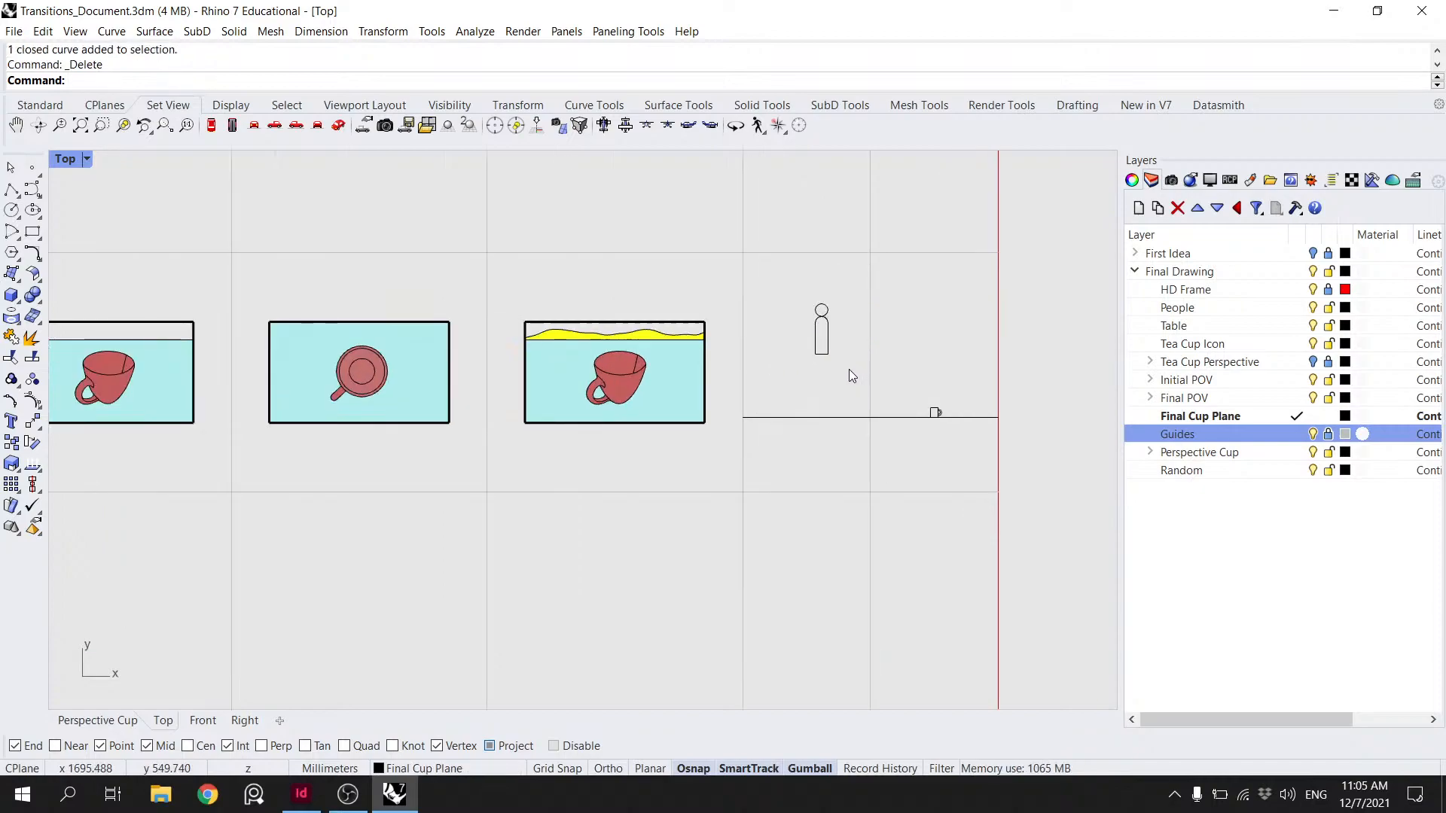
pyautogui.moveTo(848, 364); pyautogui.dragTo(794, 302)
pyautogui.write('move')
pyautogui.press('Return')
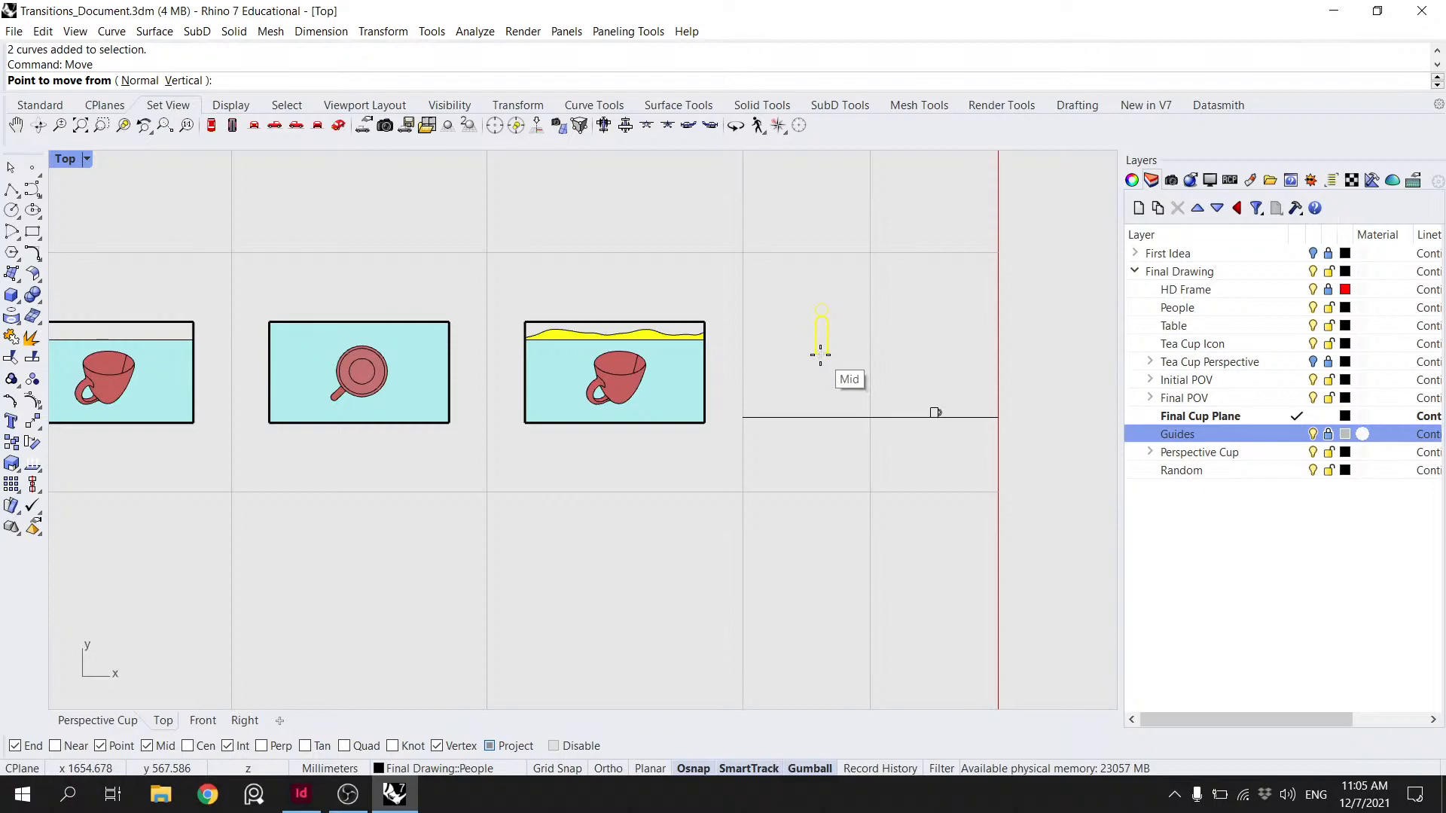
pyautogui.press('Escape')
pyautogui.press('Escape')
pyautogui.scroll(-1, 853, 344)
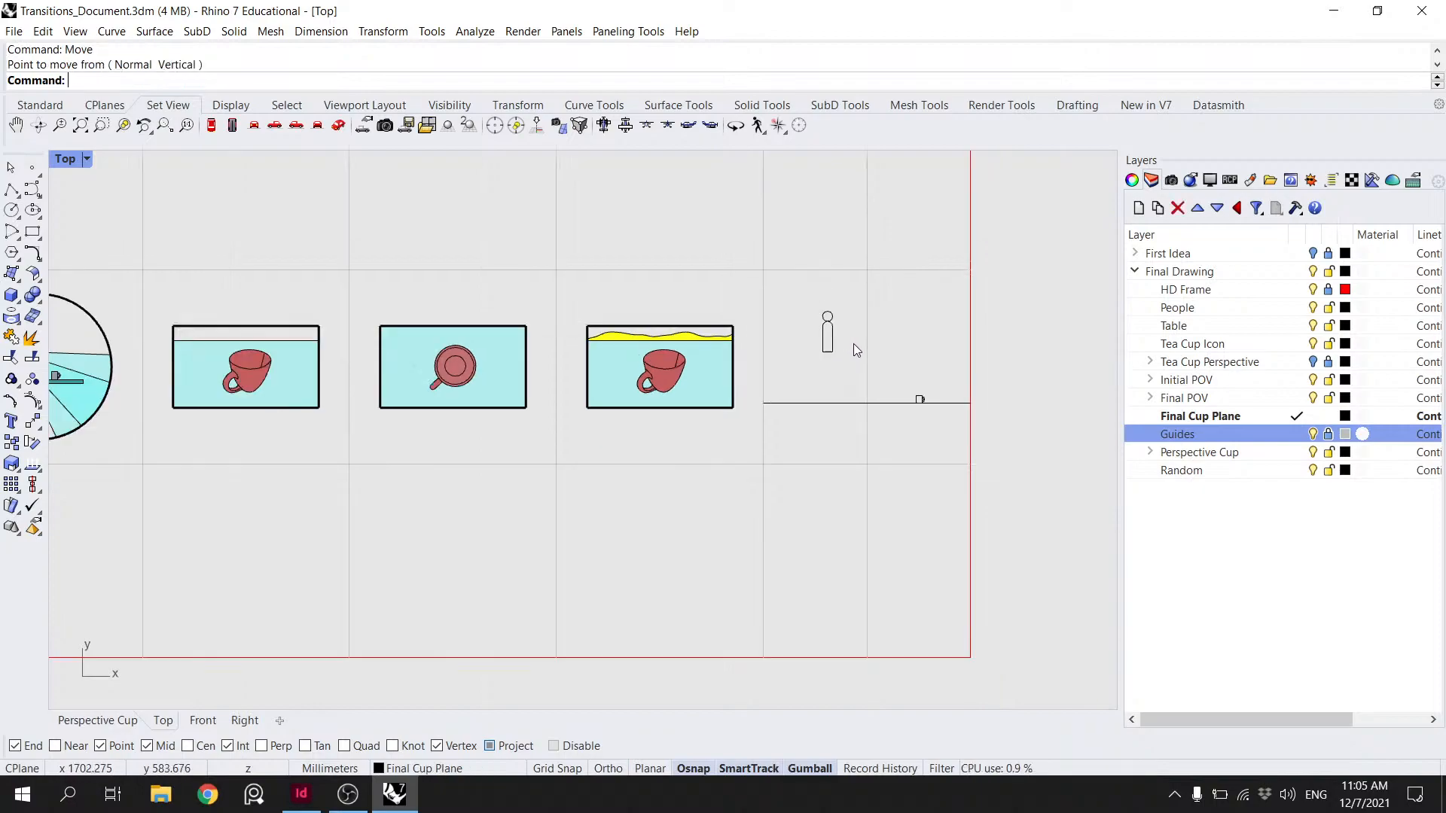
pyautogui.click(31, 189)
pyautogui.scroll(4, 843, 416)
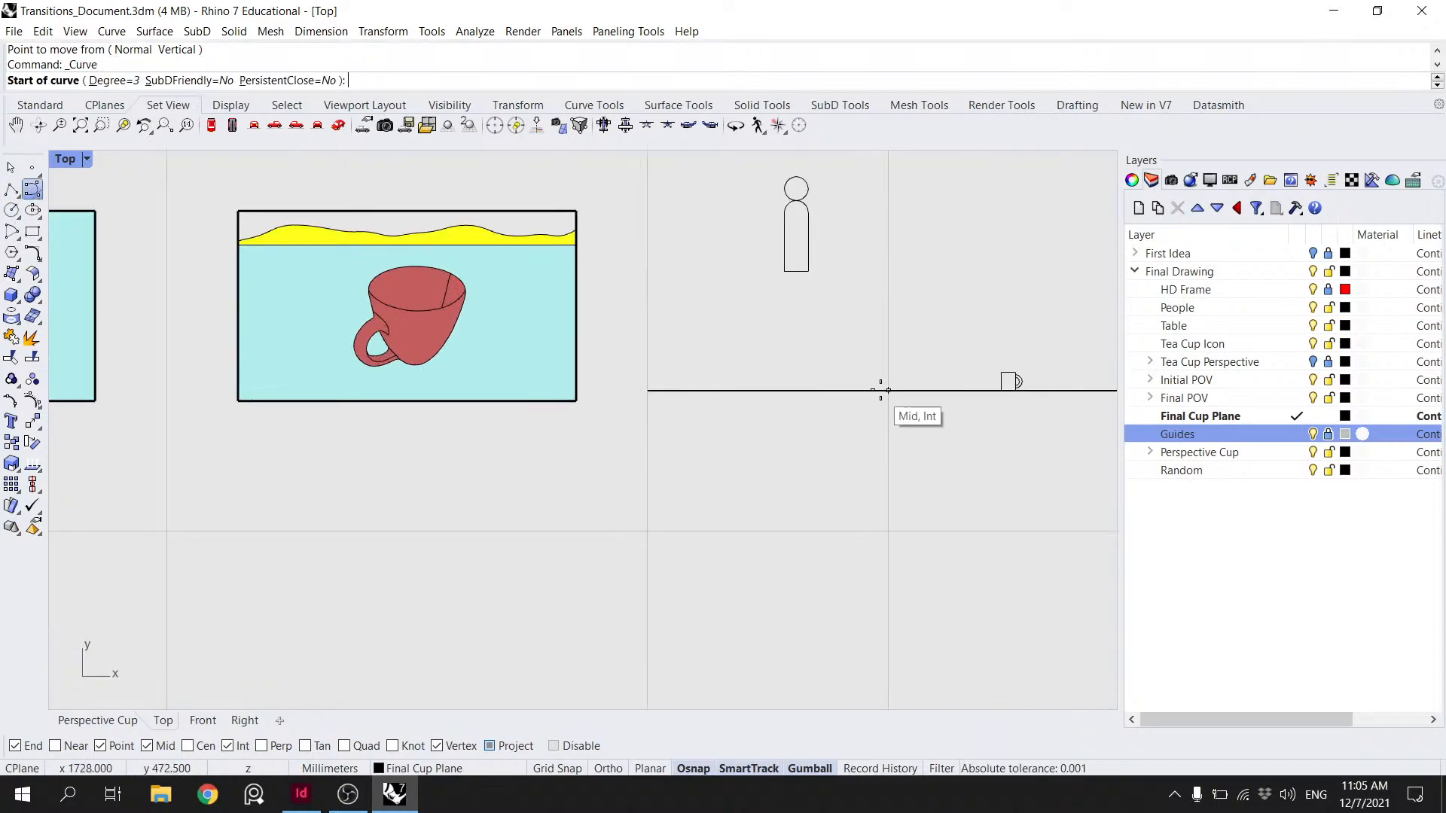
pyautogui.click(888, 390)
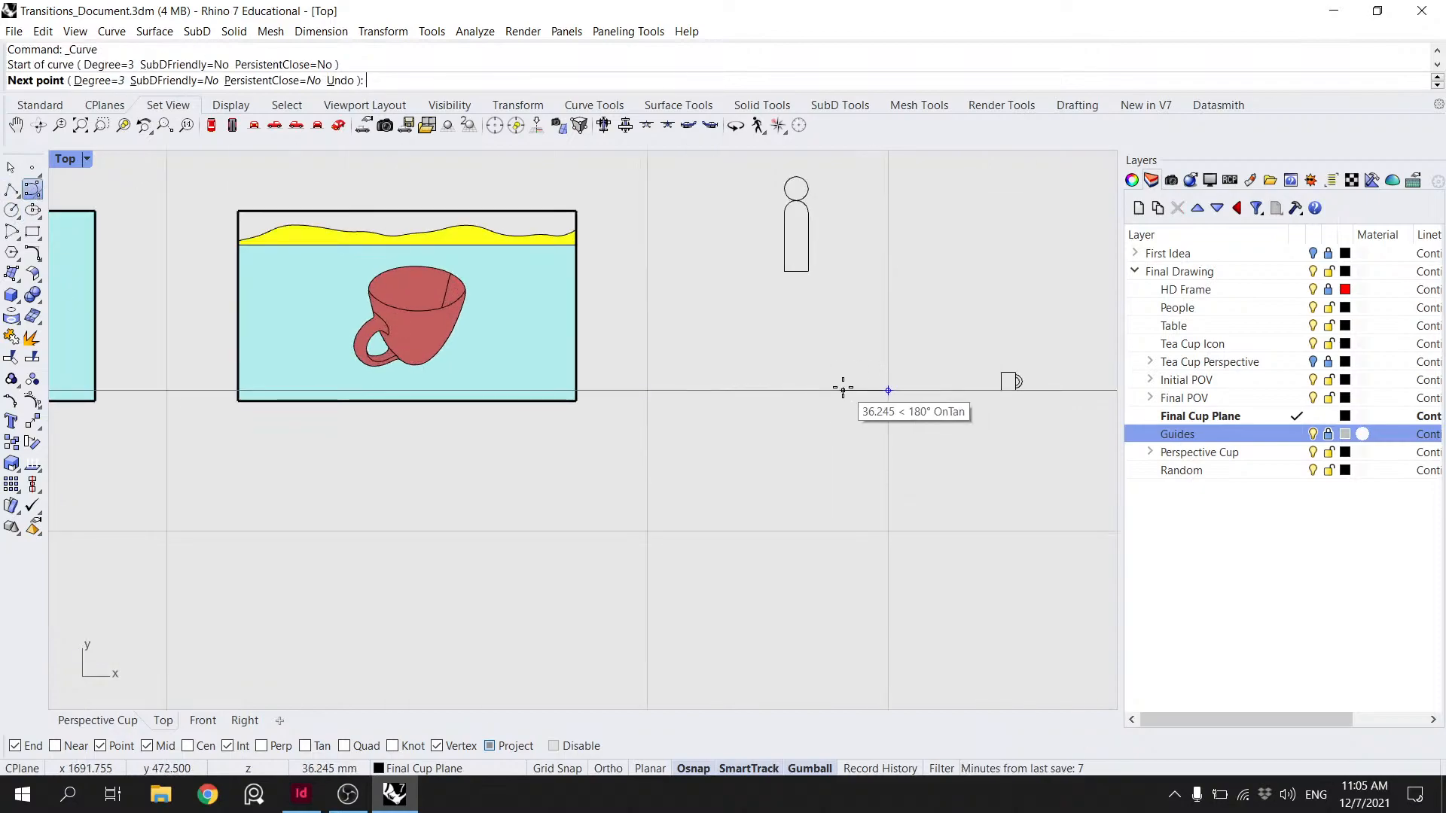
pyautogui.click(842, 390)
pyautogui.click(830, 377)
pyautogui.click(823, 368)
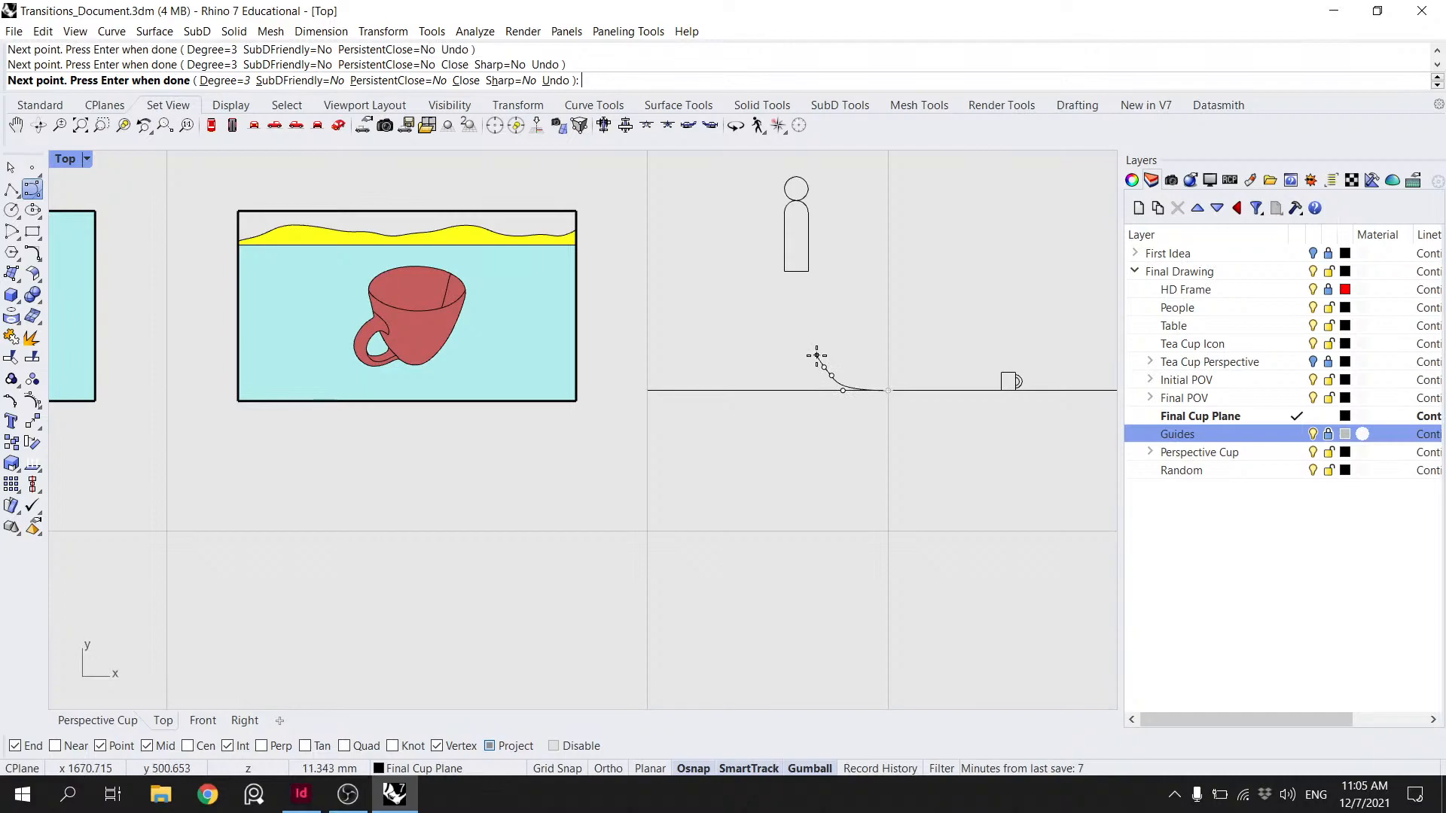
pyautogui.press('Escape')
# - Draw a smooth hill-shaped curve under the figure, from just below the plane line's middle over to its left end
pyautogui.moveTo(848, 372); pyautogui.dragTo(848, 368, button='right')
pyautogui.rightClick(850, 374)
pyautogui.click(877, 397)
pyautogui.click(850, 388)
pyautogui.click(838, 369)
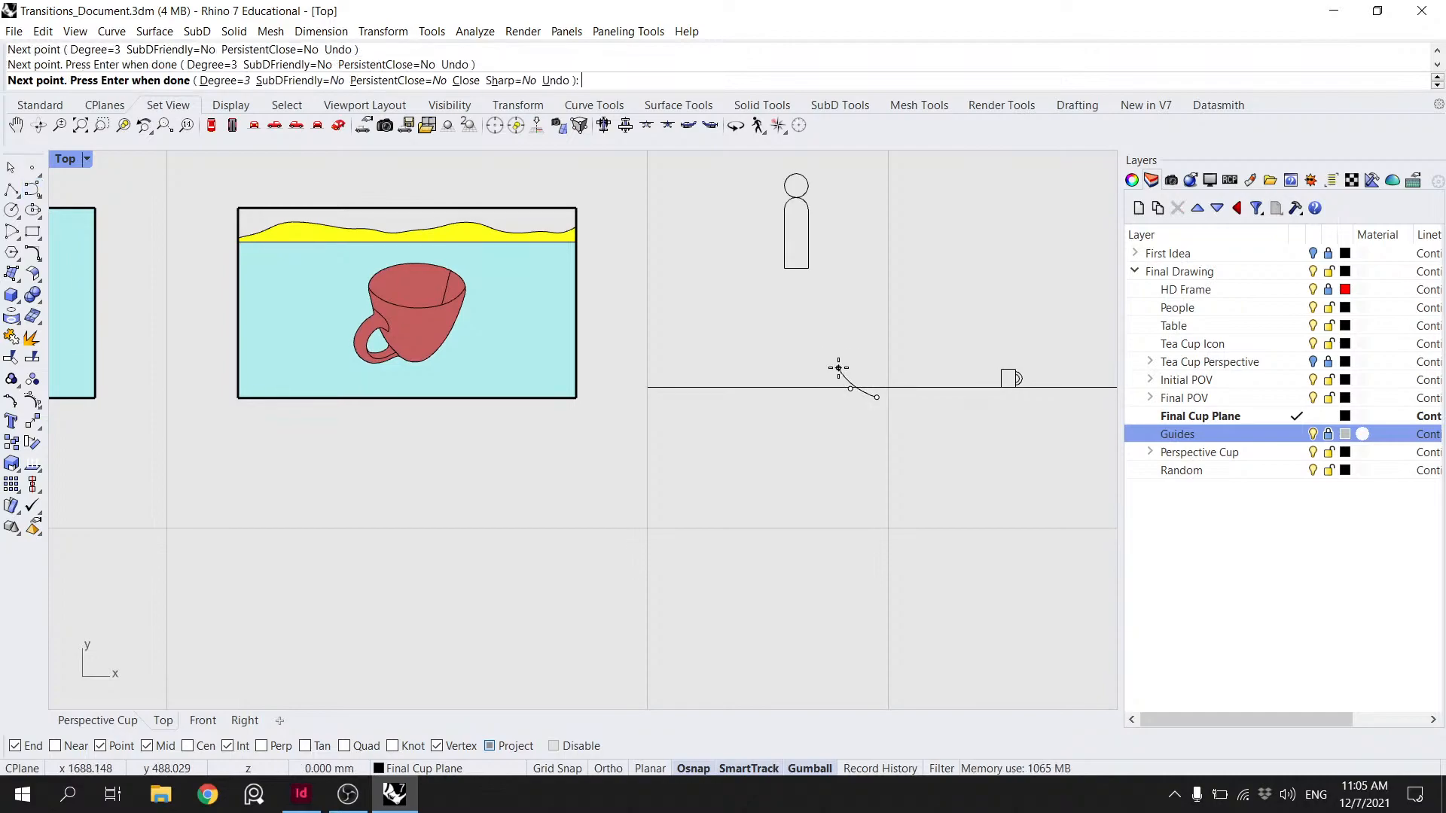
pyautogui.click(833, 354)
pyautogui.click(821, 347)
pyautogui.click(804, 347)
pyautogui.click(787, 329)
pyautogui.click(773, 325)
pyautogui.click(754, 323)
pyautogui.click(737, 327)
pyautogui.click(722, 332)
pyautogui.click(694, 327)
pyautogui.click(677, 336)
pyautogui.click(643, 383)
pyautogui.click(607, 388)
pyautogui.rightClick(606, 389)
pyautogui.scroll(-4, 709, 375)
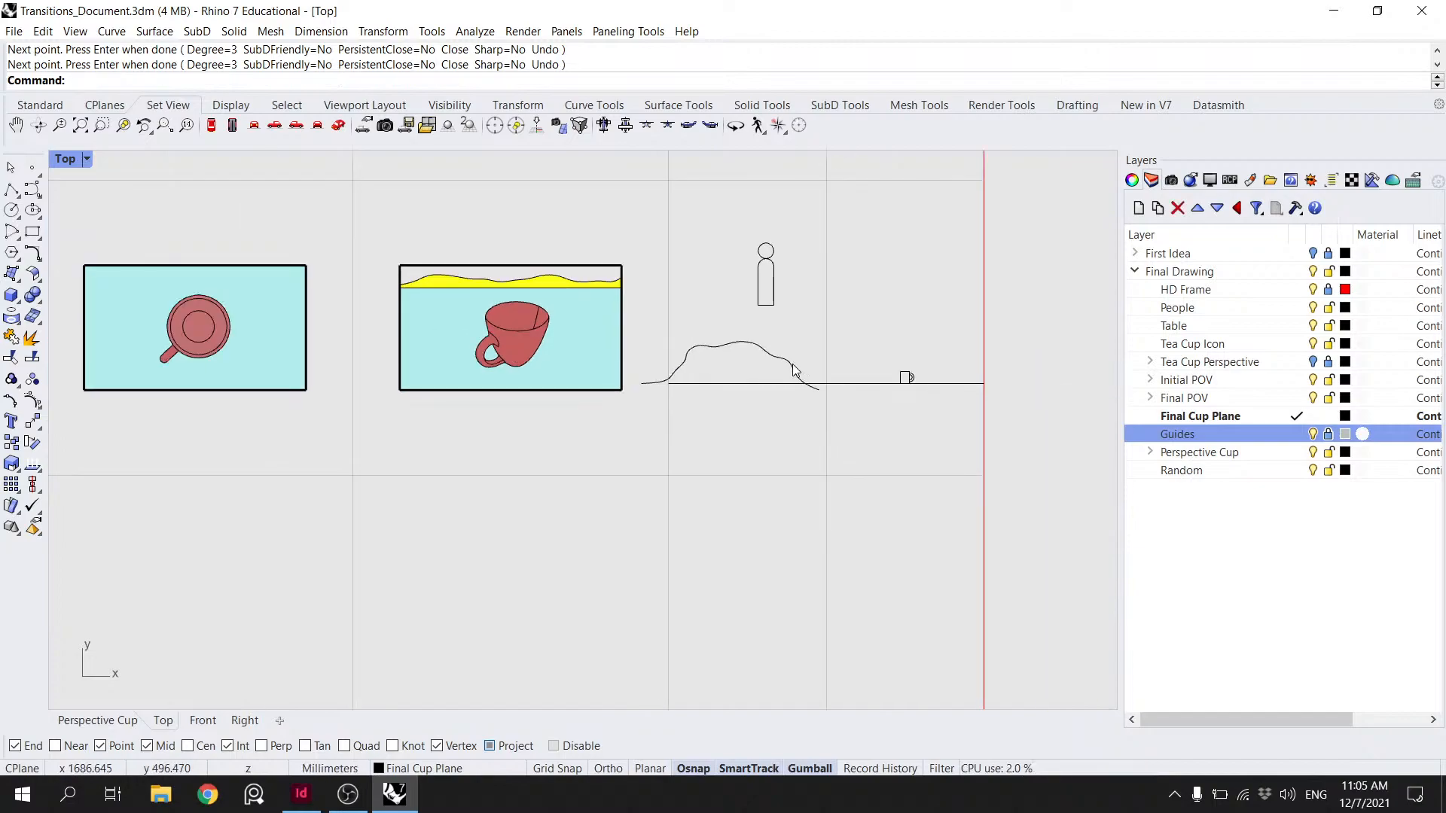
# - Delete the hill-shaped curve under the figure
pyautogui.click(795, 368)
pyautogui.press('Escape')
pyautogui.click(790, 363)
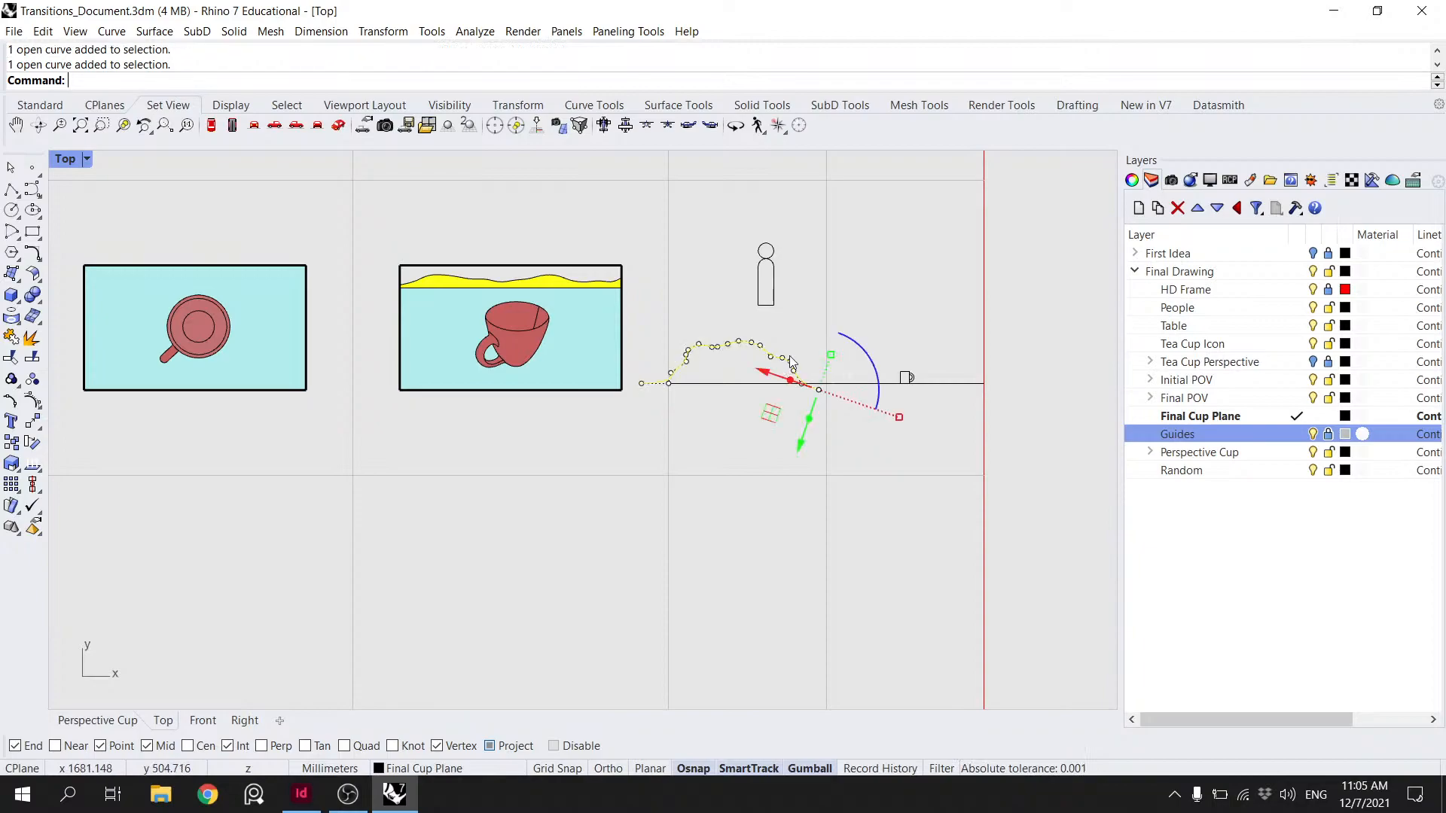
pyautogui.press('Delete')
# - Try a second hill curve from below the plane line over to the panel's left edge, and undo it
pyautogui.rightClick(816, 387)
pyautogui.click(840, 397)
pyautogui.click(811, 382)
pyautogui.click(807, 373)
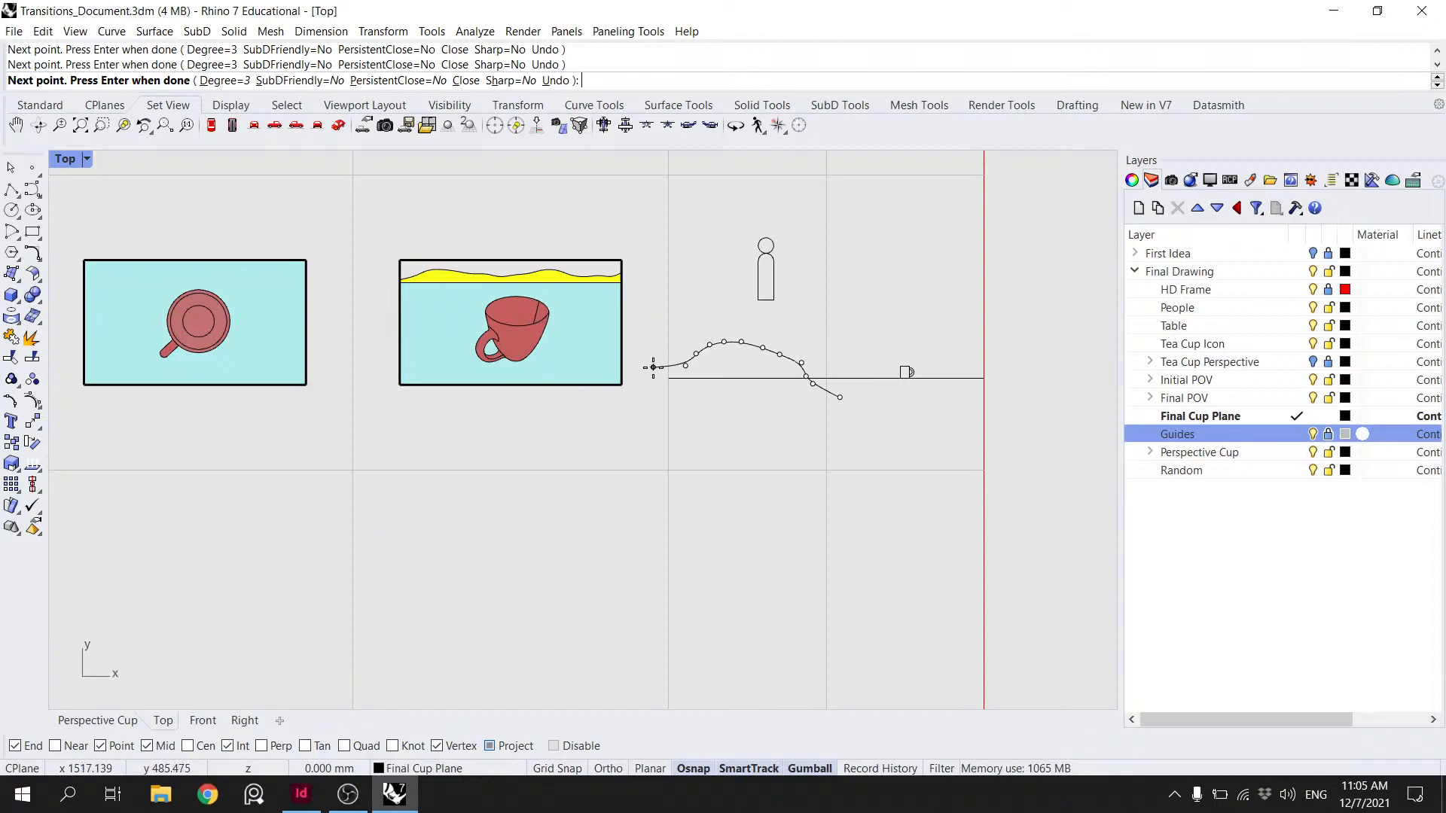
pyautogui.rightClick(655, 368)
pyautogui.hotkey('ctrl', 'z')
pyautogui.rightClick(783, 359)
pyautogui.click(817, 395)
pyautogui.click(795, 373)
pyautogui.click(784, 362)
pyautogui.click(769, 345)
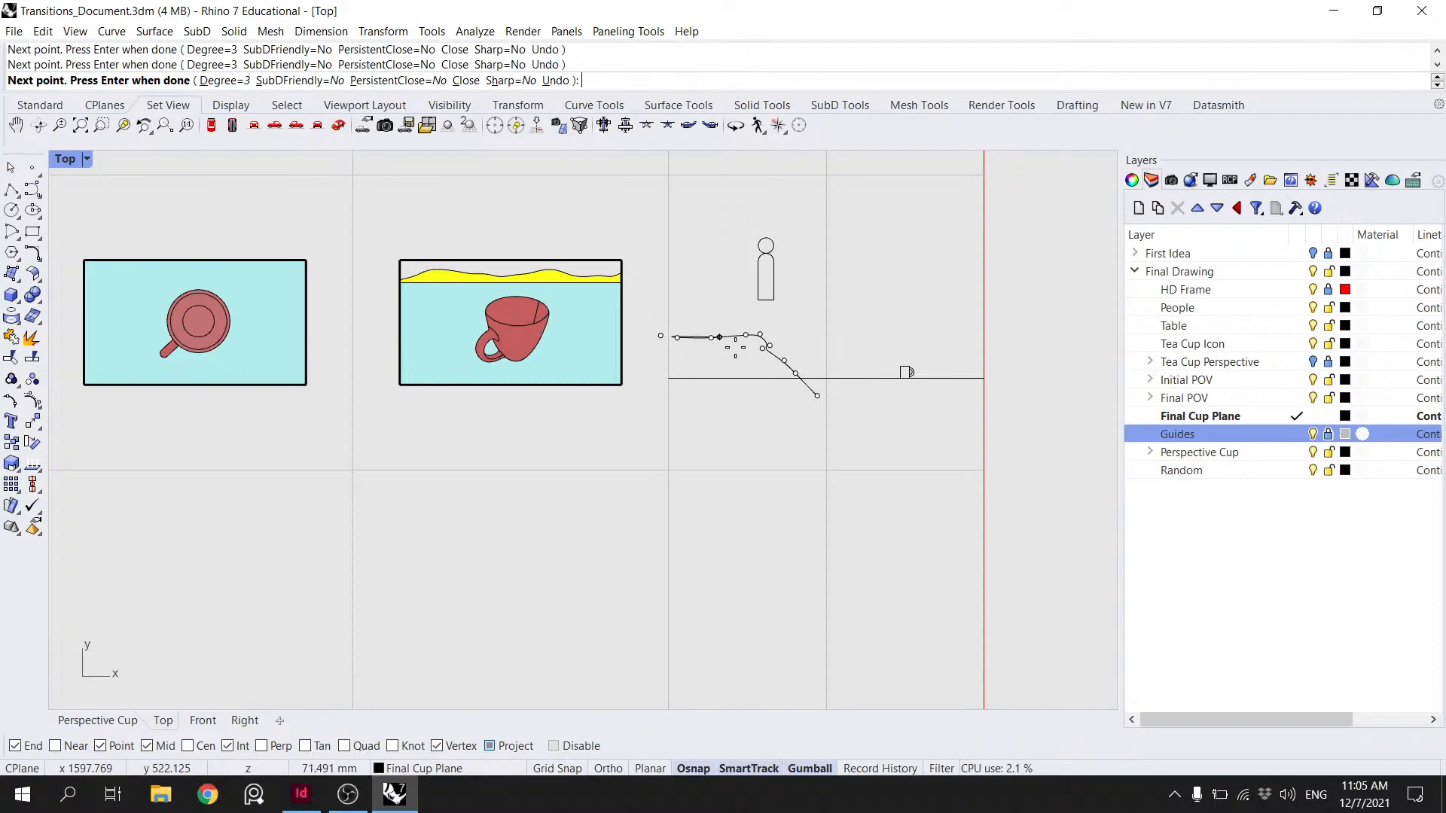
pyautogui.press('Escape')
pyautogui.rightClick(823, 394)
pyautogui.click(823, 393)
pyautogui.click(800, 374)
pyautogui.click(790, 356)
pyautogui.click(785, 349)
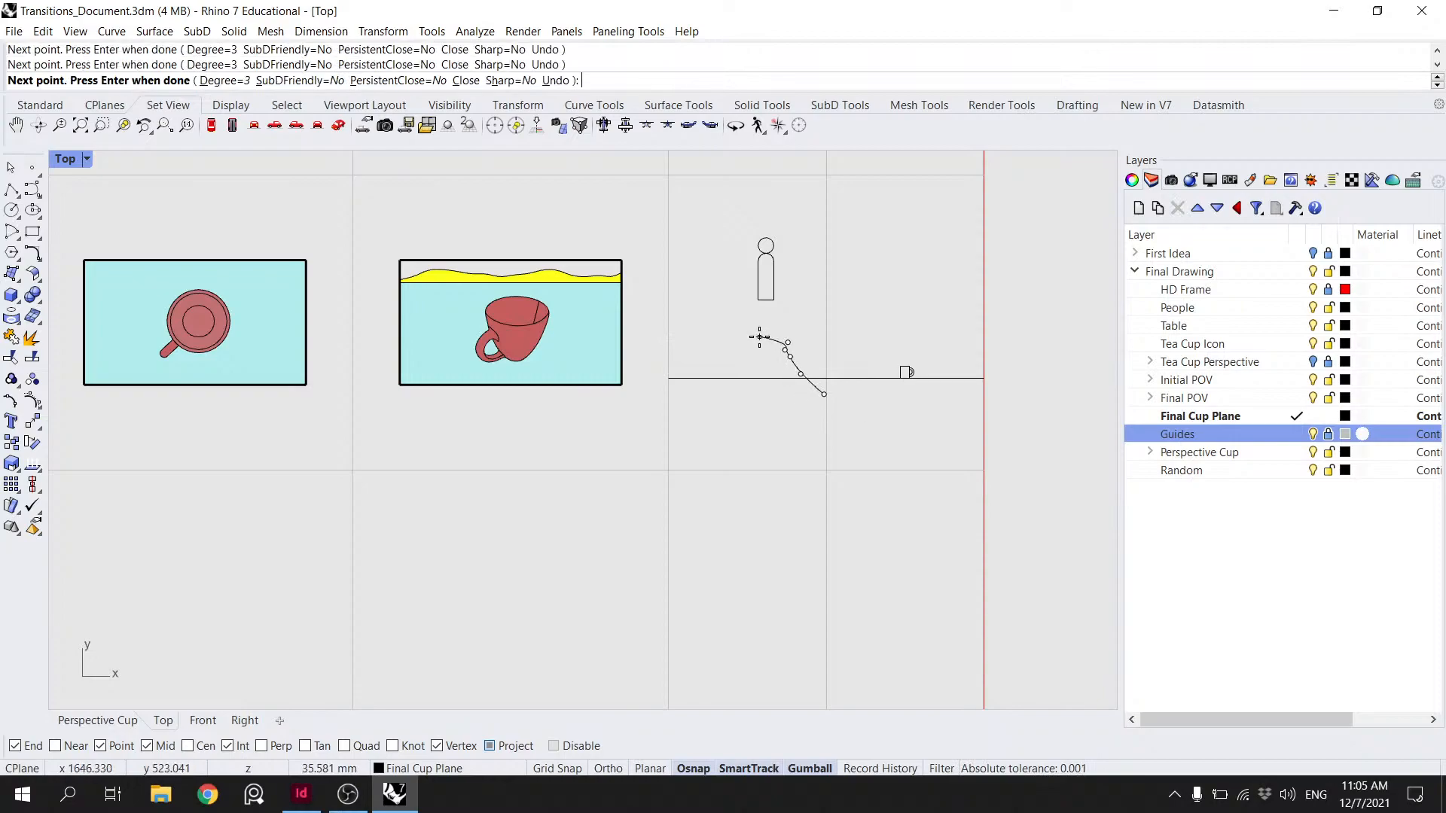
pyautogui.press('Escape')
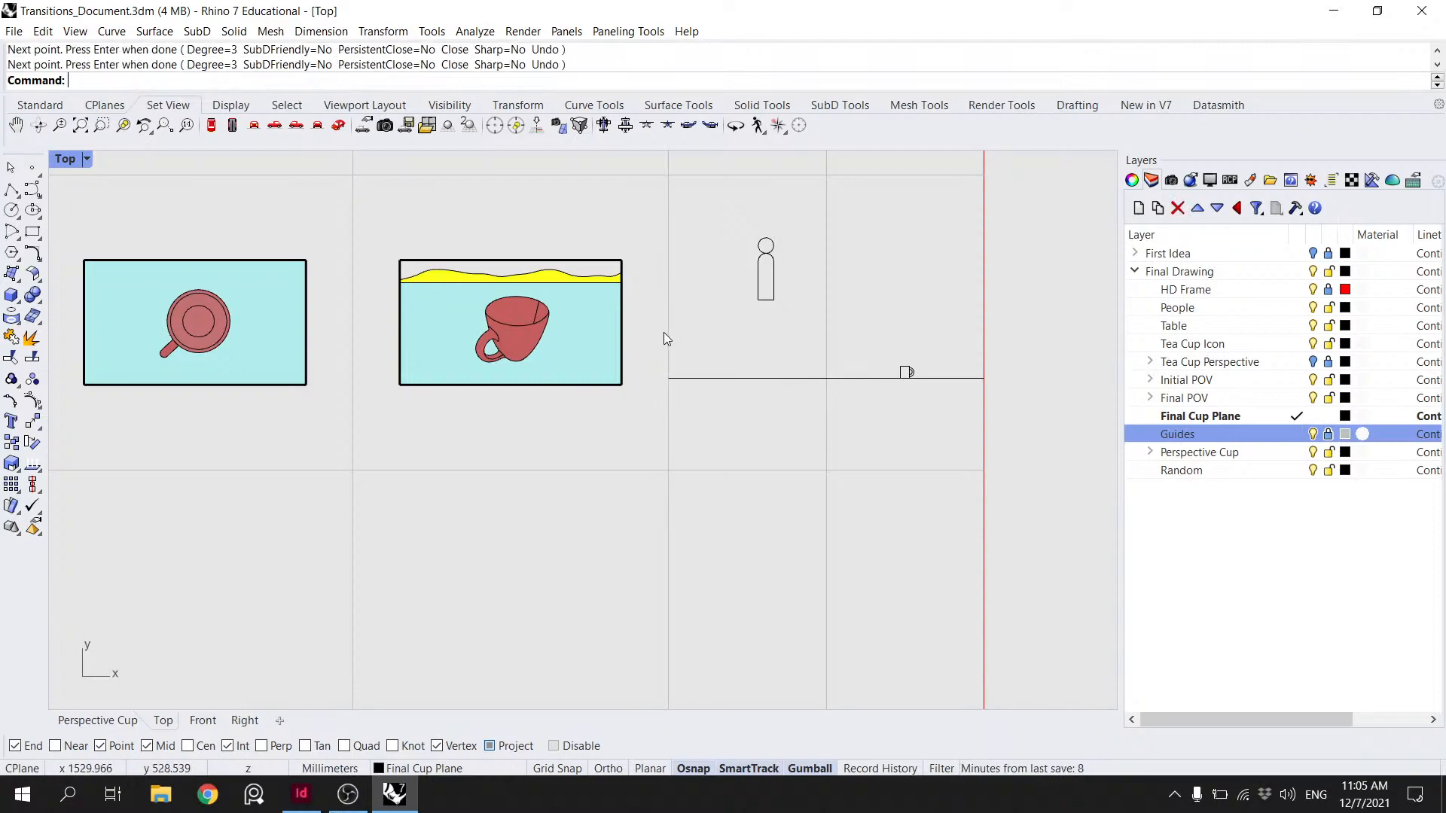
# - Draw a cliff-like terrain curve that starts below the plane line's middle, rises steeply and runs past the panel's left edge
pyautogui.rightClick(823, 394)
pyautogui.click(824, 394)
pyautogui.click(796, 381)
pyautogui.click(796, 369)
pyautogui.click(789, 359)
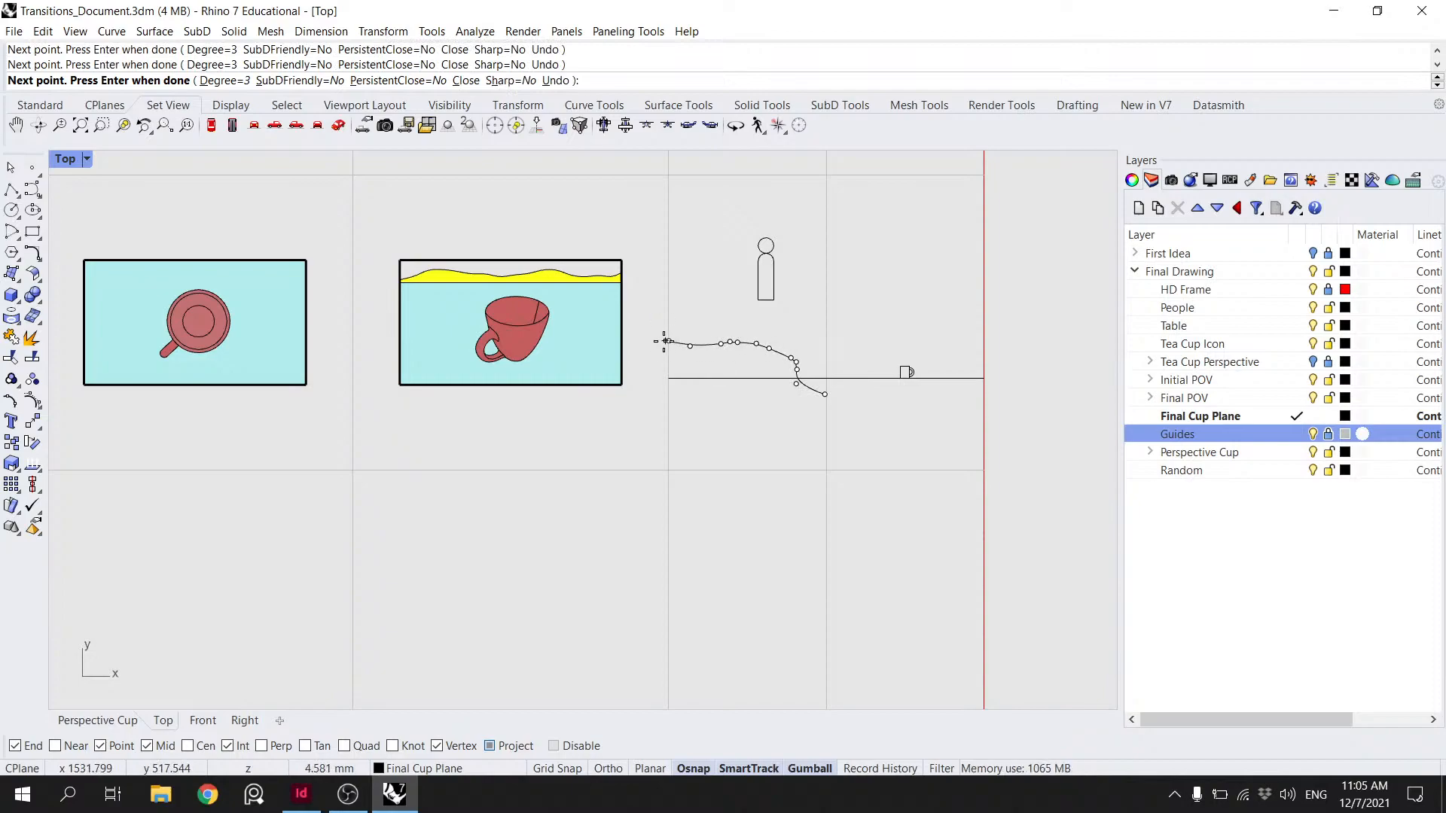
pyautogui.rightClick(654, 341)
pyautogui.click(769, 348)
pyautogui.click(881, 338)
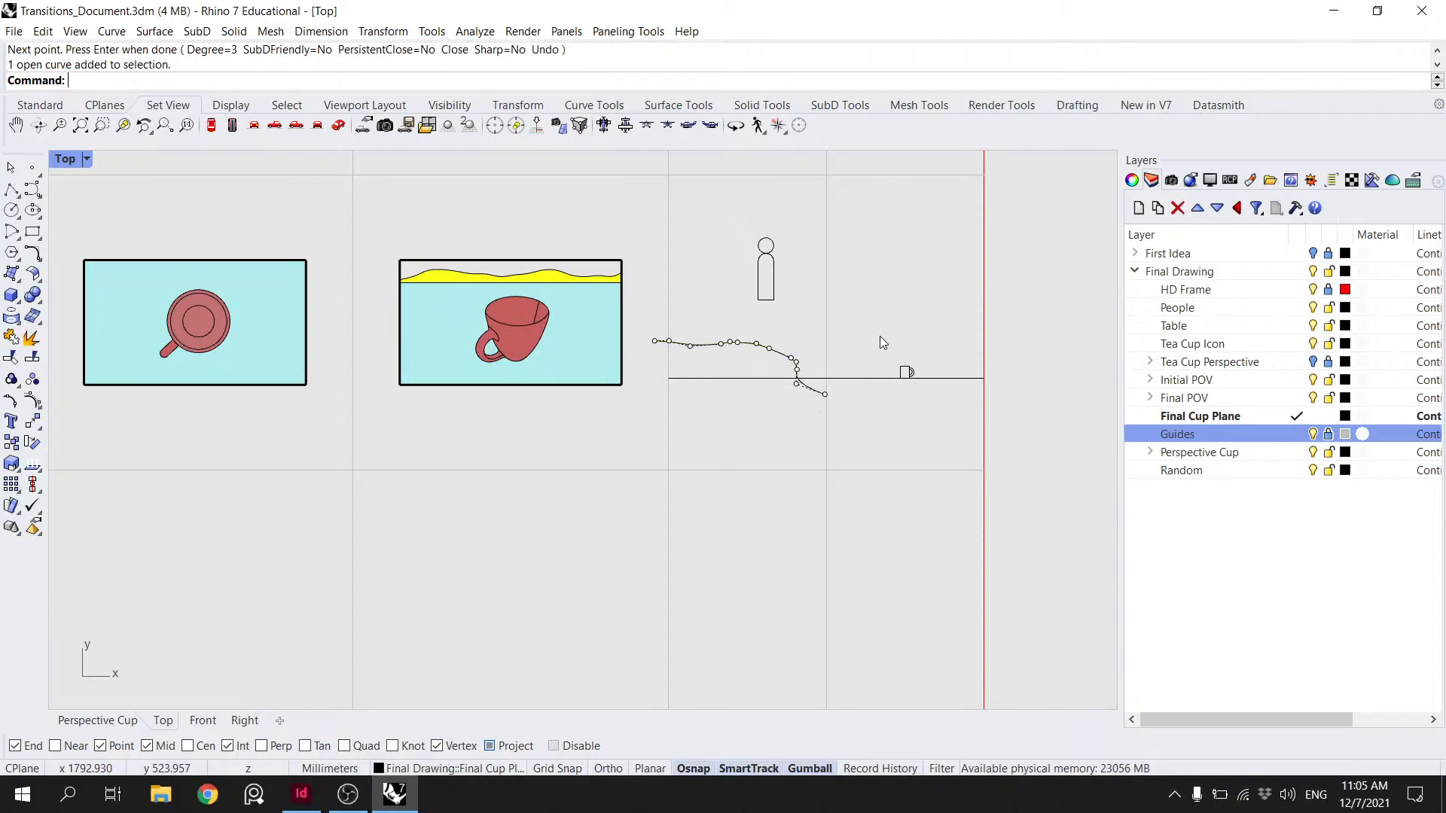
# - Adjust the terrain curve's control points on the steep slope, shifting the one below the plane line to the right
pyautogui.scroll(8, 801, 362)
pyautogui.click(782, 362)
pyautogui.click(787, 361)
pyautogui.moveTo(803, 354); pyautogui.dragTo(790, 357)
pyautogui.click(780, 340)
pyautogui.click(785, 376)
pyautogui.click(790, 412)
pyautogui.click(799, 453)
pyautogui.click(787, 414)
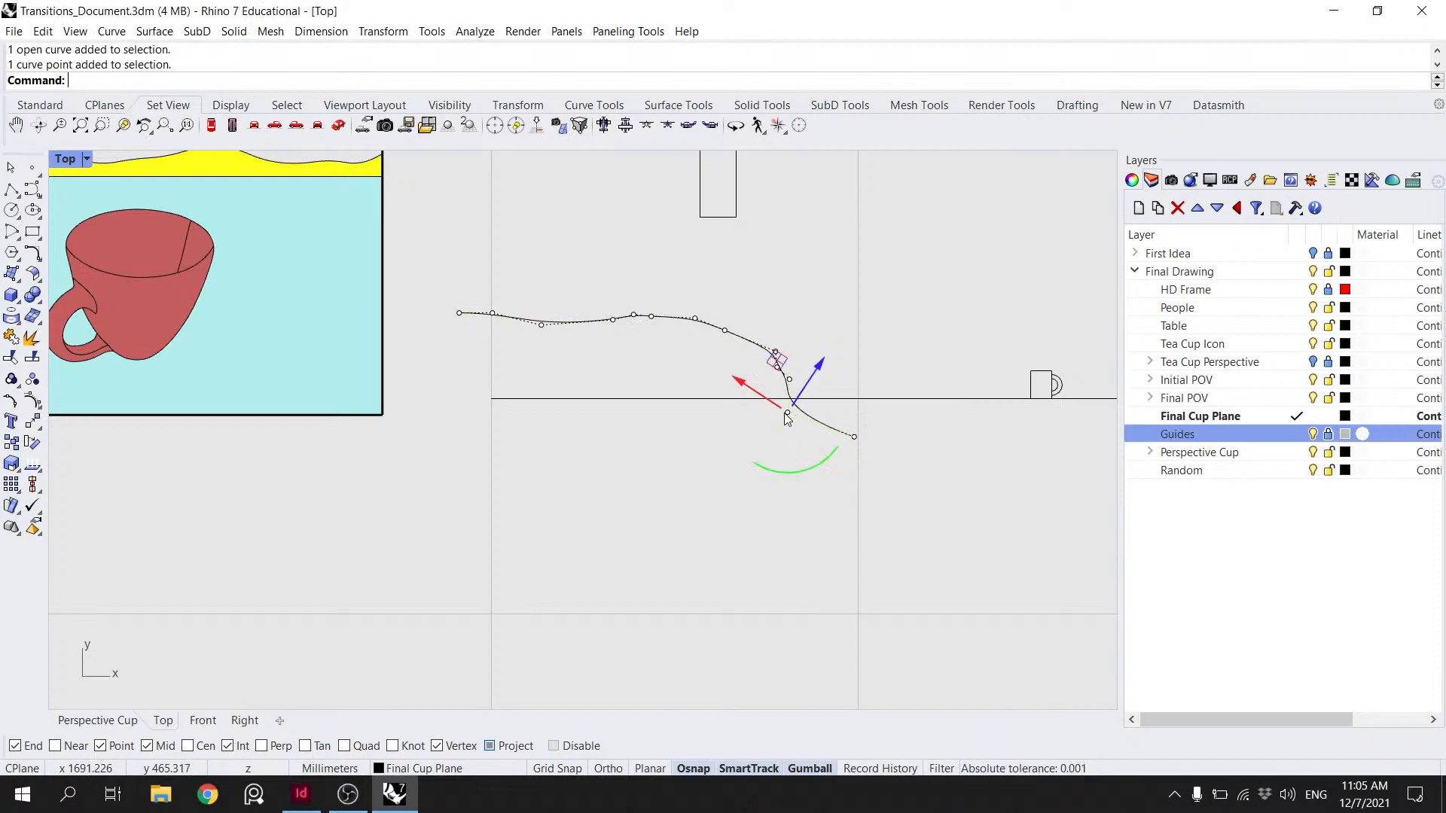
pyautogui.moveTo(768, 400); pyautogui.dragTo(835, 371)
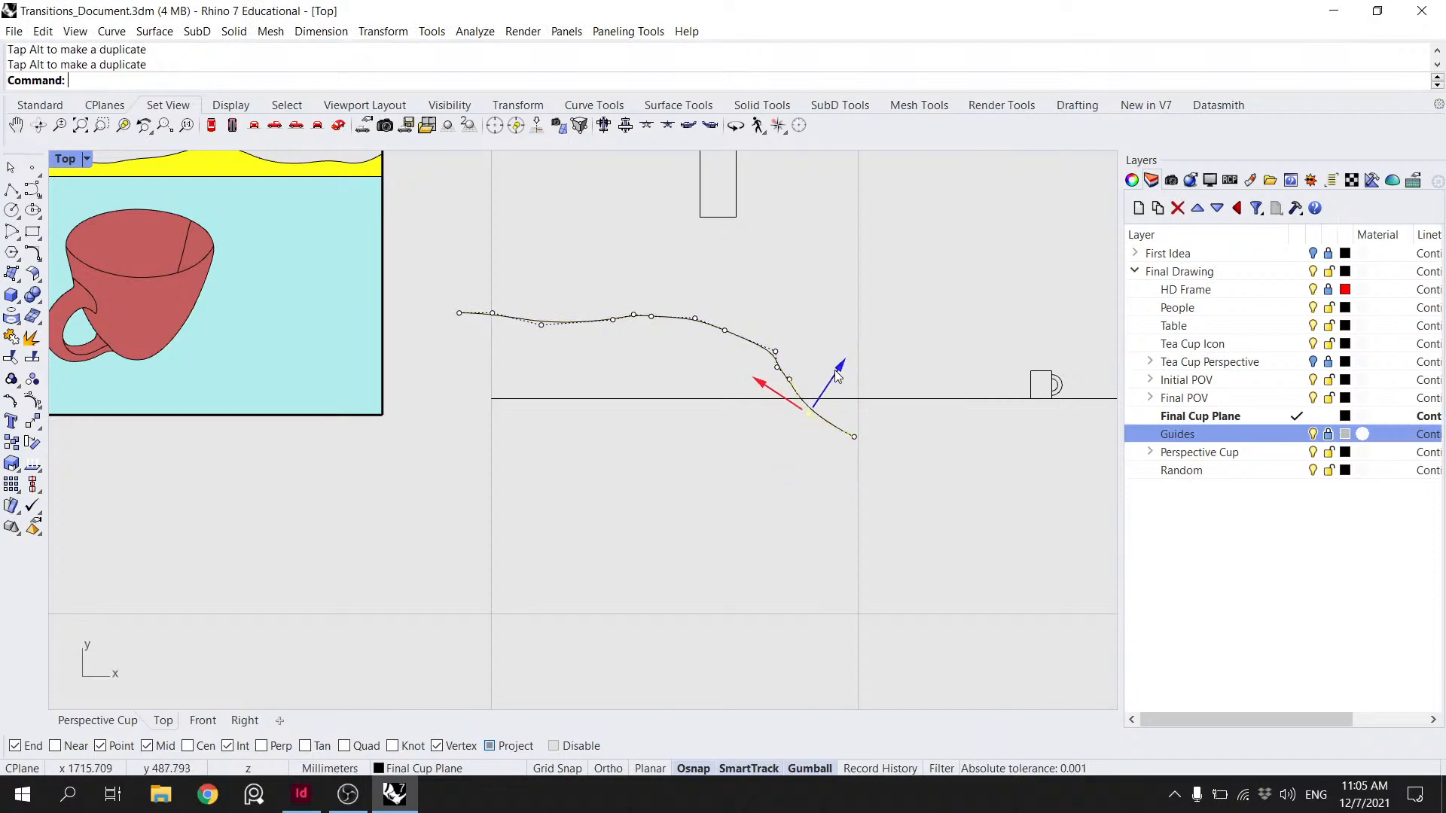
# - Raise the terrain curve's lower end point and reposition the control points at the foot of the slope
pyautogui.click(854, 437)
pyautogui.moveTo(868, 419); pyautogui.dragTo(791, 376)
pyautogui.click(811, 409)
pyautogui.click(790, 380)
pyautogui.click(777, 367)
pyautogui.click(824, 356)
# - Reshape the upper part of the terrain by moving its control points, raising a gentle crest near the left end
pyautogui.click(723, 330)
pyautogui.moveTo(732, 314); pyautogui.dragTo(706, 294)
pyautogui.click(696, 320)
pyautogui.click(652, 316)
pyautogui.click(541, 325)
pyautogui.moveTo(542, 297); pyautogui.dragTo(553, 270)
pyautogui.click(614, 319)
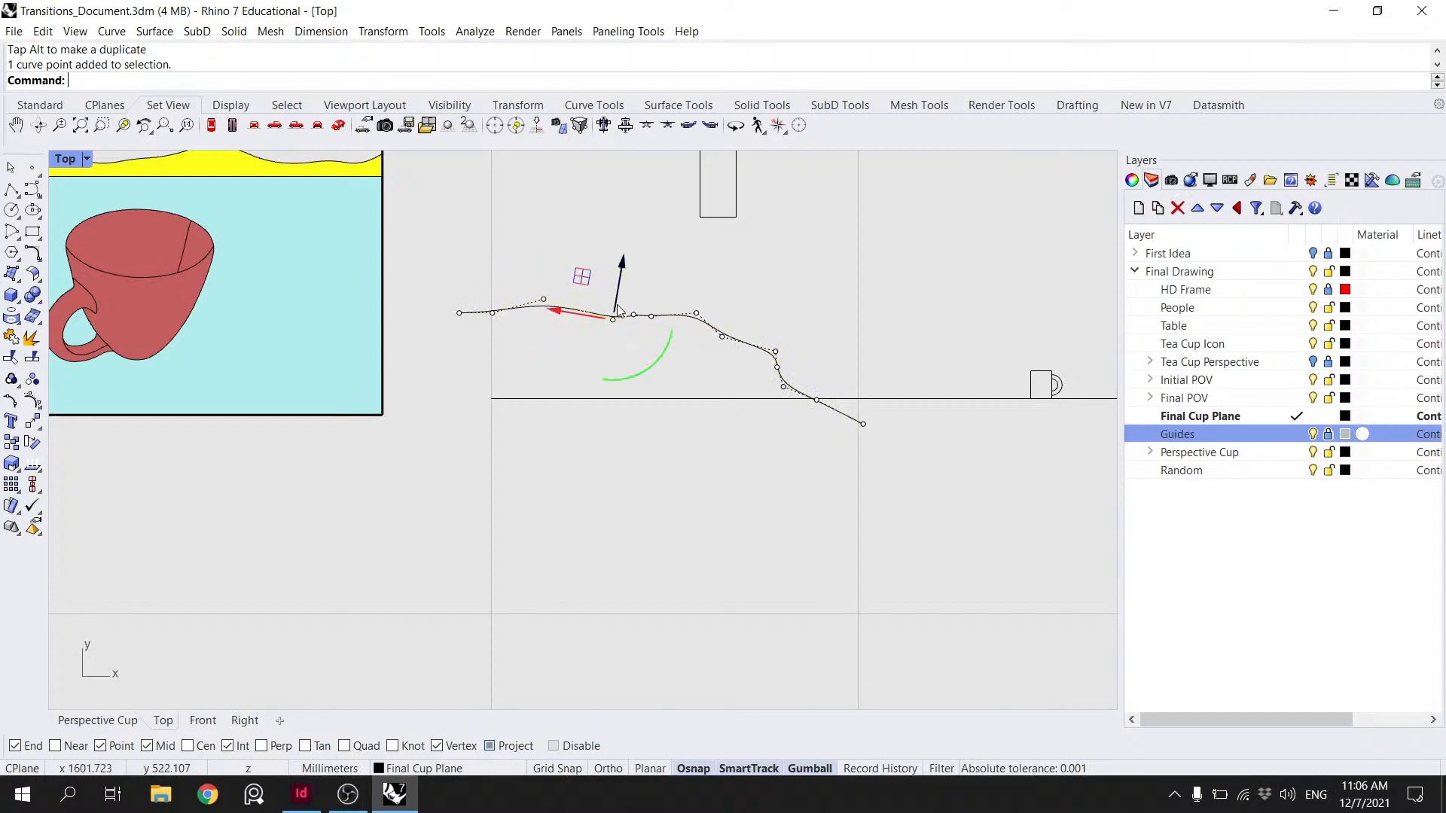
pyautogui.click(493, 312)
pyautogui.moveTo(490, 290); pyautogui.dragTo(536, 269)
pyautogui.click(545, 300)
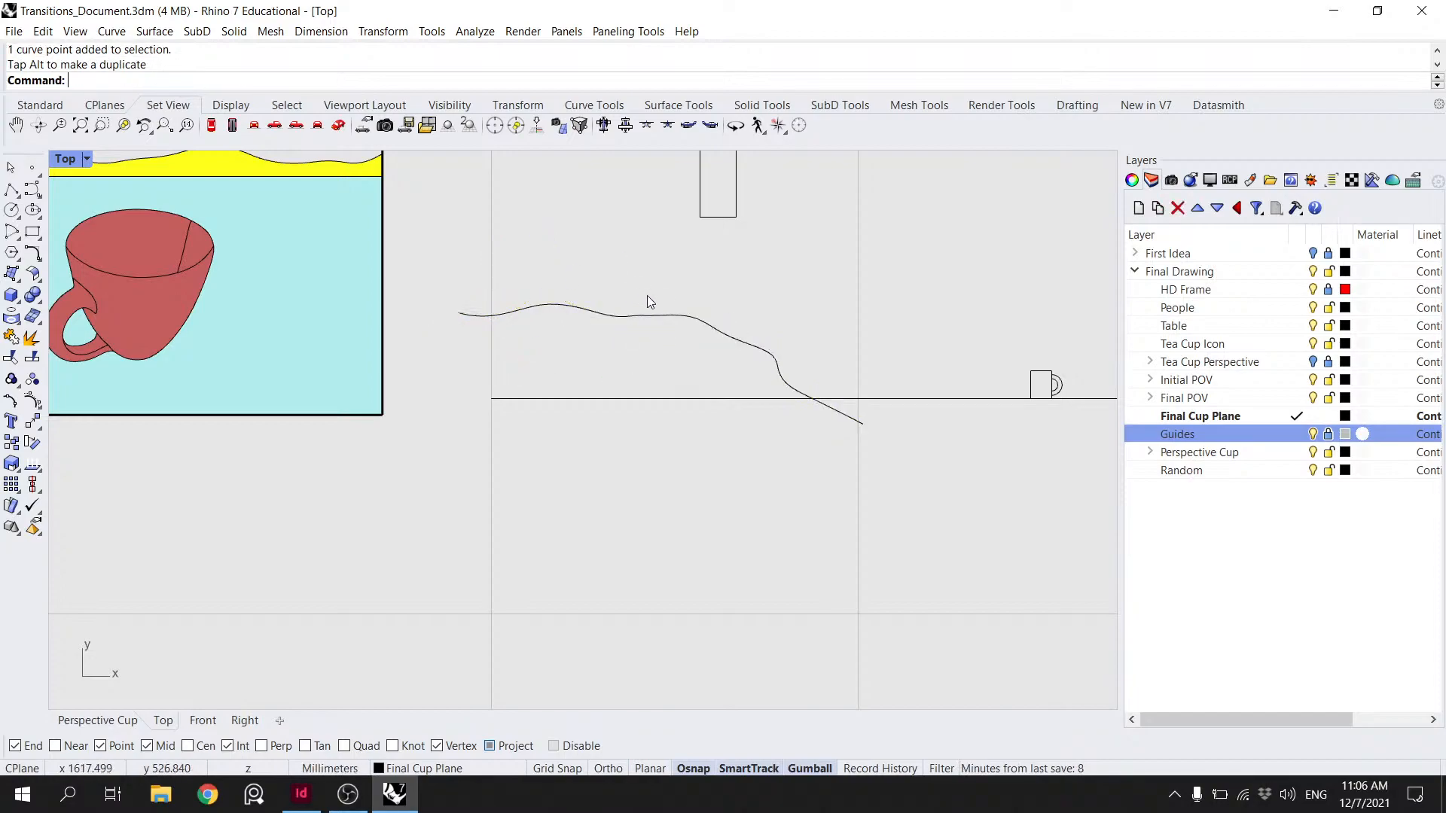
# - Reposition the control points between the terrain's plateau and its steep drop to smooth the descent
pyautogui.scroll(-3, 726, 320)
pyautogui.click(744, 340)
pyautogui.click(757, 342)
pyautogui.moveTo(768, 322); pyautogui.dragTo(763, 332)
pyautogui.click(797, 329)
pyautogui.scroll(-4, 796, 328)
pyautogui.scroll(5, 814, 352)
pyautogui.click(722, 362)
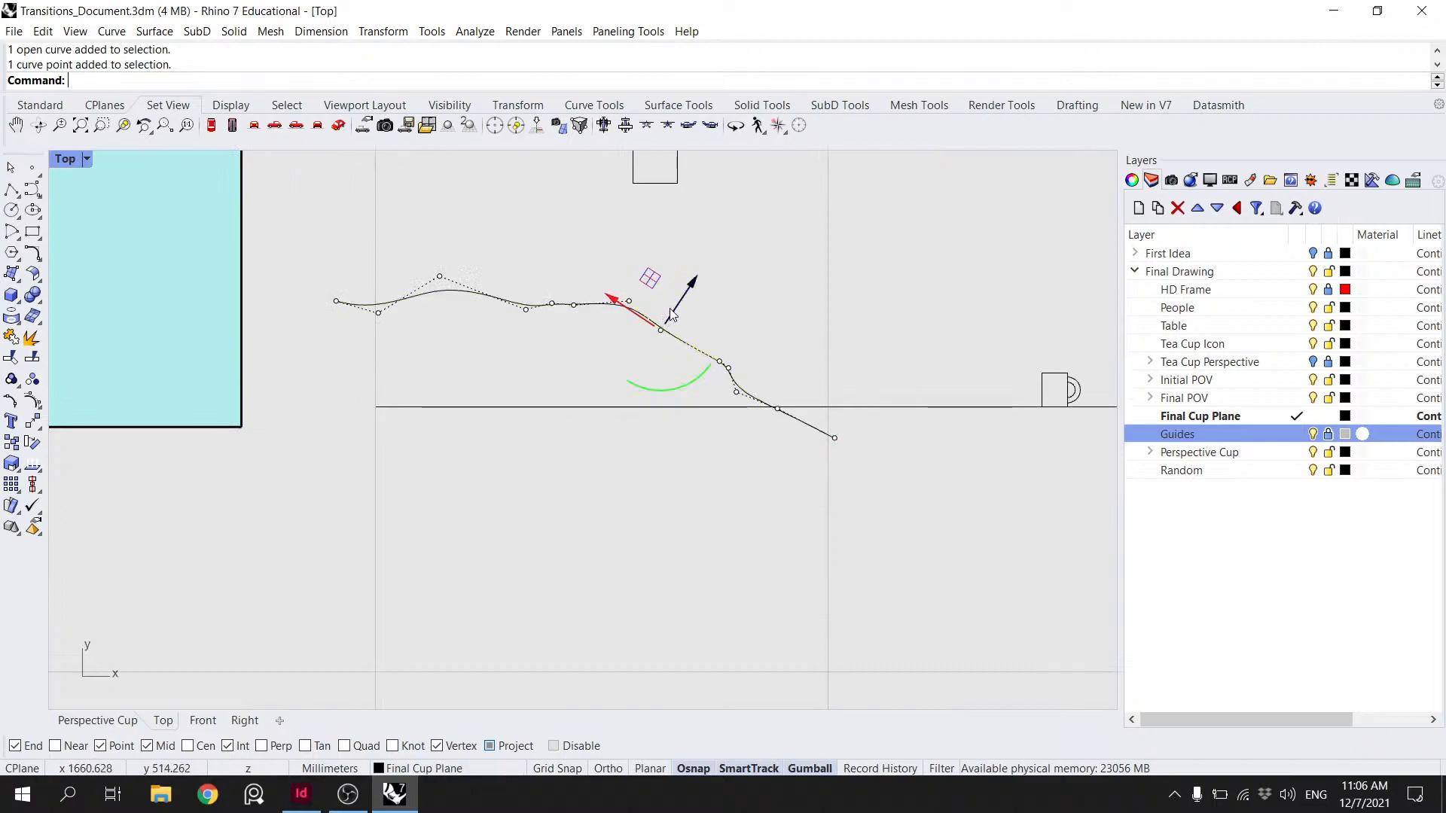
pyautogui.scroll(-3, 722, 323)
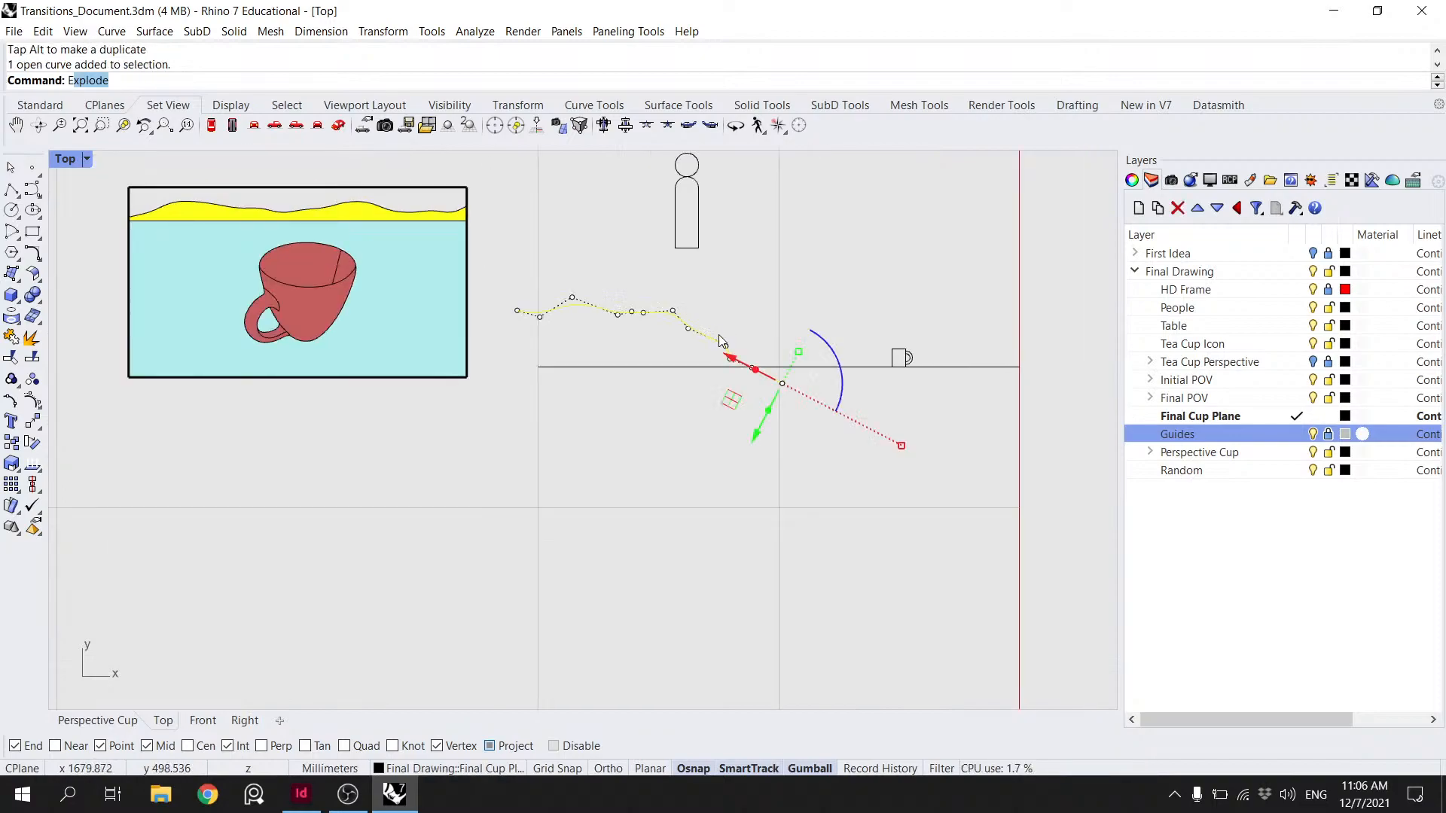
# - Rebuild the terrain curve with 20 points and degree 2, deleting the input curve
pyautogui.write('Rebuild')
pyautogui.press('Return')
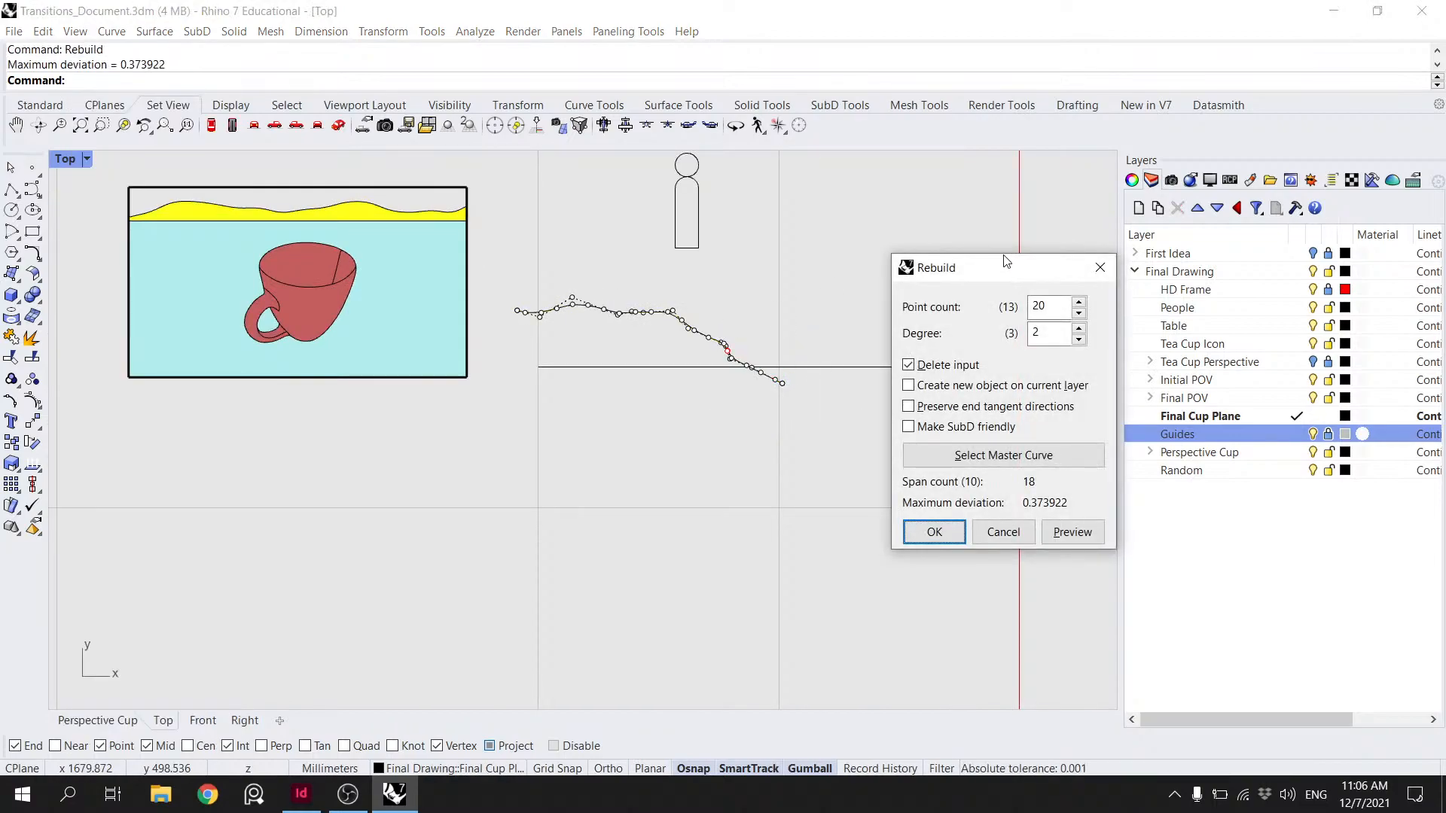
pyautogui.click(934, 531)
# - Fine-tune the rebuilt terrain curve by moving control points along the slope to give it small natural bumps
pyautogui.scroll(4, 760, 354)
pyautogui.click(603, 310)
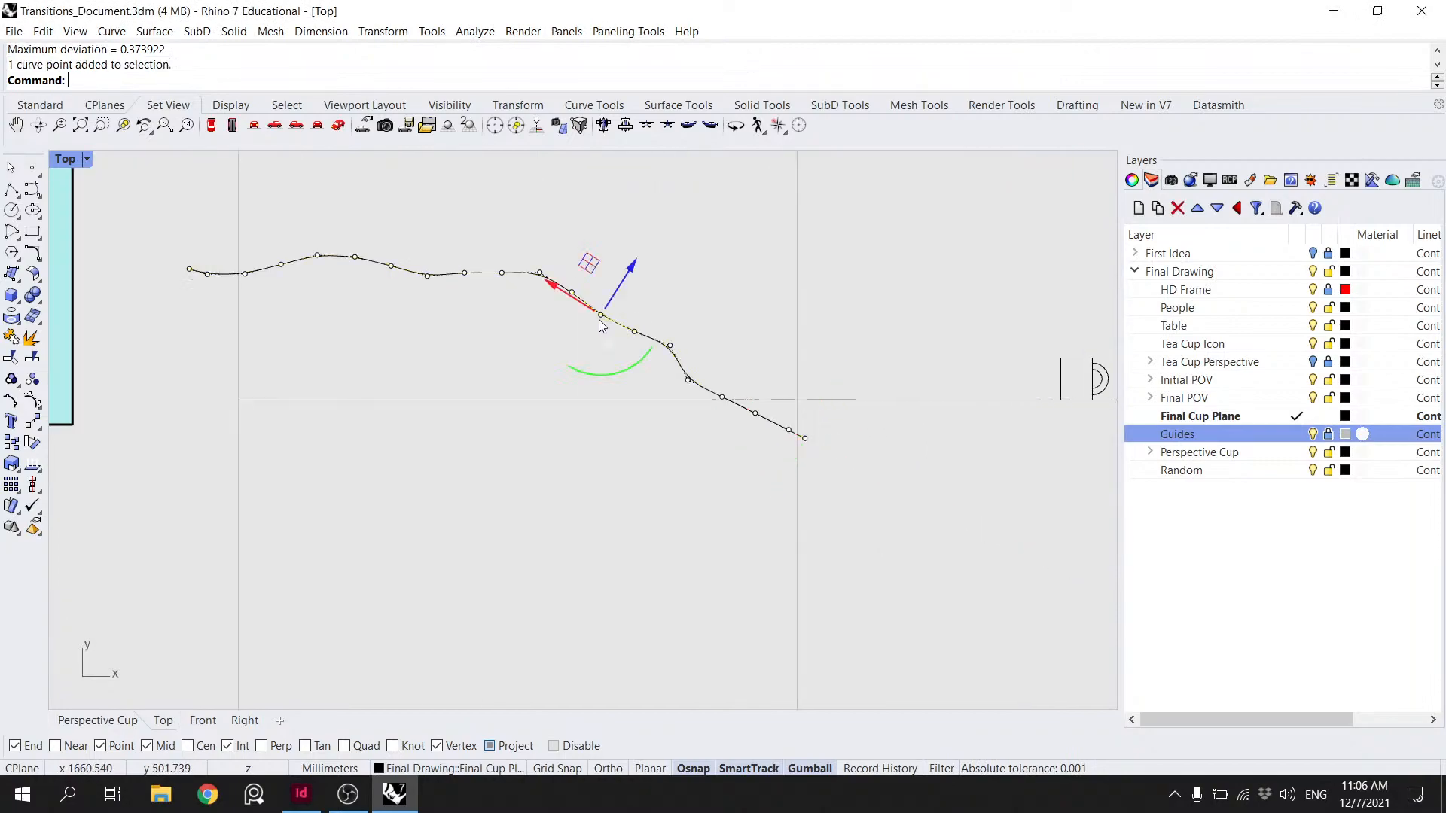
pyautogui.moveTo(610, 298); pyautogui.dragTo(639, 323)
pyautogui.click(634, 332)
pyautogui.moveTo(577, 295); pyautogui.dragTo(617, 335, button='right')
pyautogui.press('Escape')
pyautogui.press('Escape')
pyautogui.click(551, 313)
pyautogui.click(542, 314)
pyautogui.moveTo(548, 307); pyautogui.dragTo(525, 302)
pyautogui.click(412, 302)
pyautogui.scroll(-10, 550, 317)
pyautogui.press('Escape')
pyautogui.press('Escape')
pyautogui.scroll(-5, 729, 338)
pyautogui.scroll(3, 688, 353)
pyautogui.scroll(3, 602, 320)
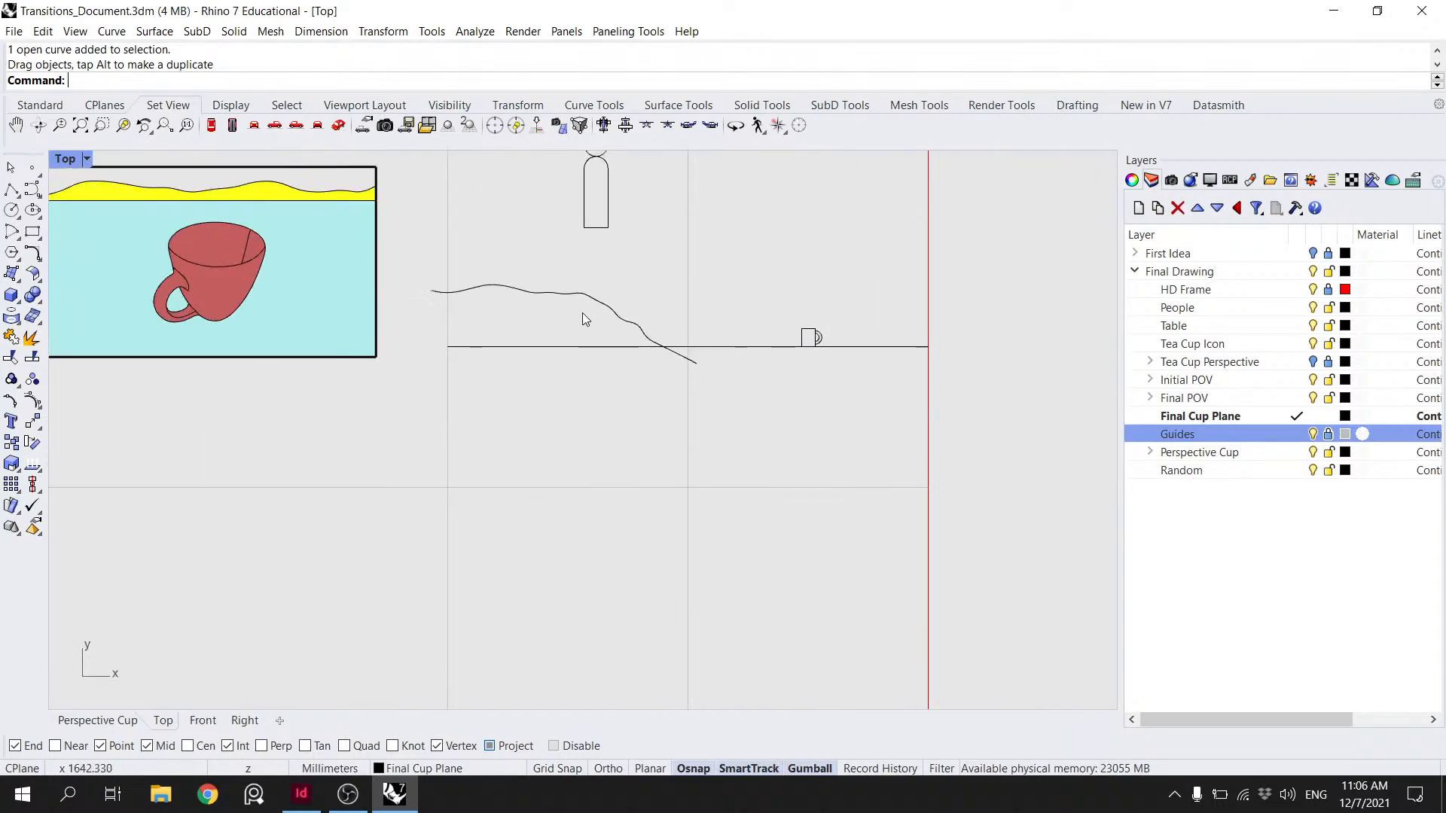
# - Move the standing figure by its base midpoint onto the edge of the terrain's plateau
pyautogui.click(626, 240)
pyautogui.moveTo(680, 258); pyautogui.dragTo(603, 188)
pyautogui.moveTo(603, 188); pyautogui.dragTo(595, 245, button='right')
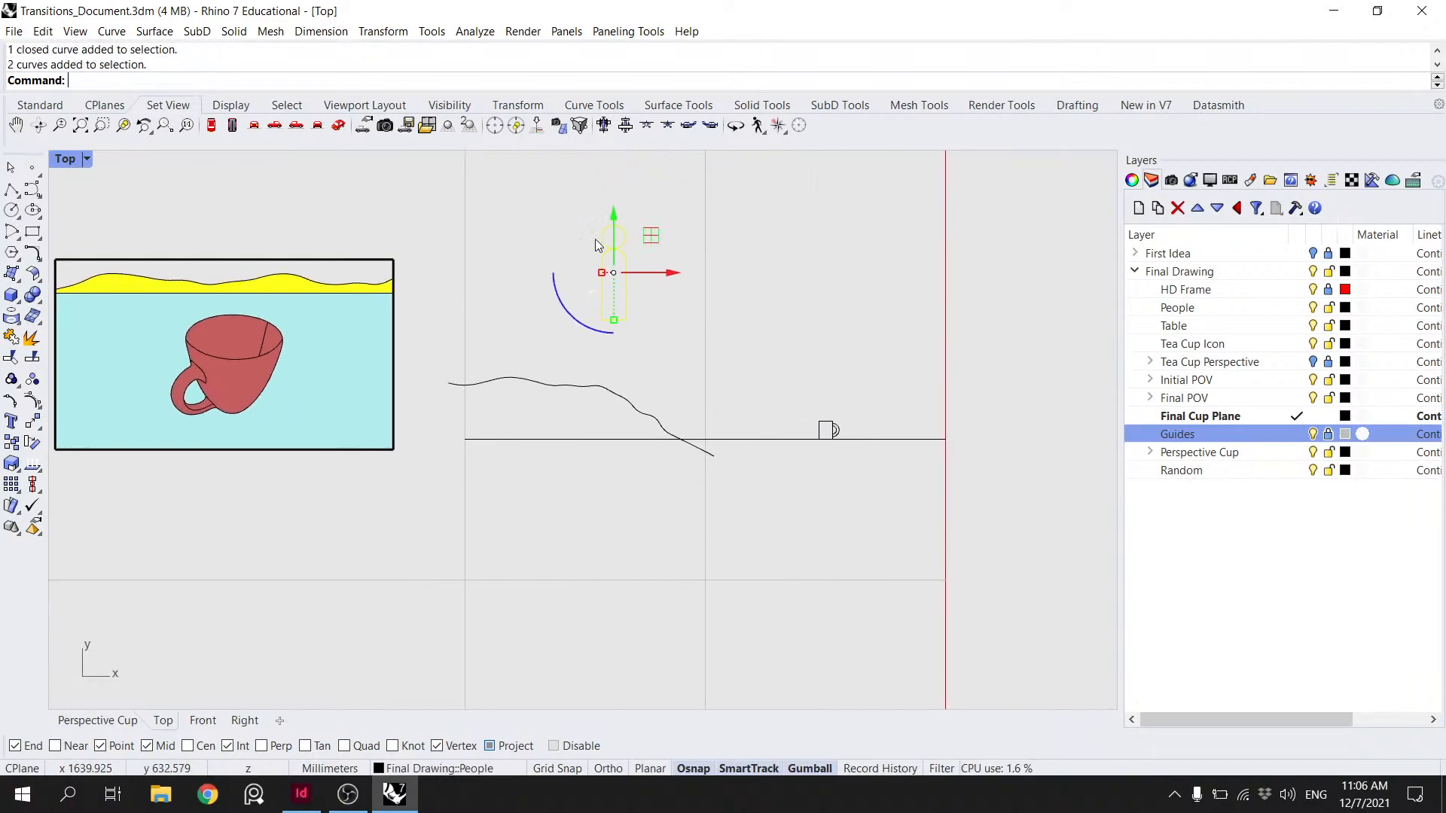
pyautogui.press('Return')
pyautogui.scroll(3, 635, 326)
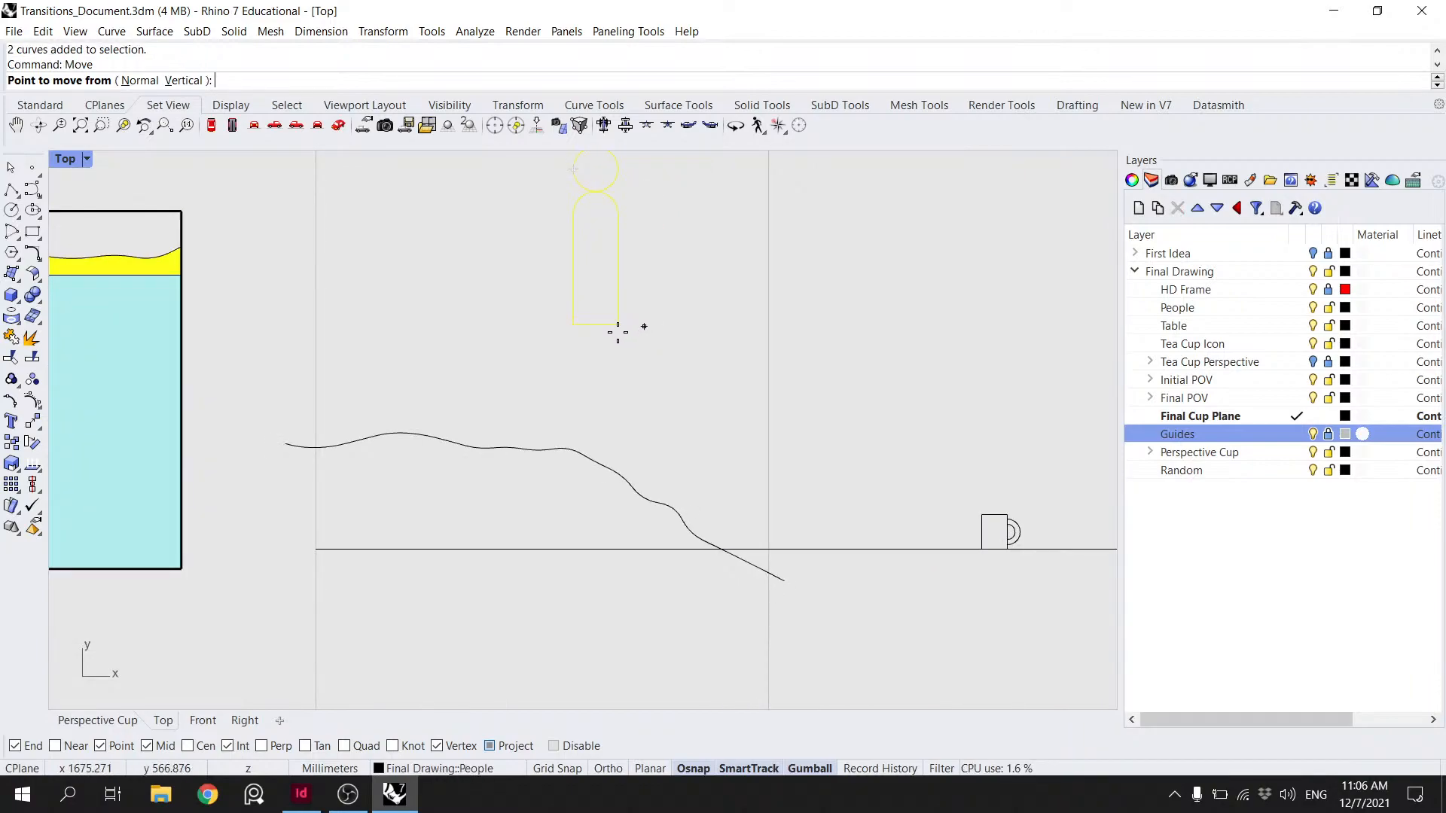
pyautogui.click(594, 326)
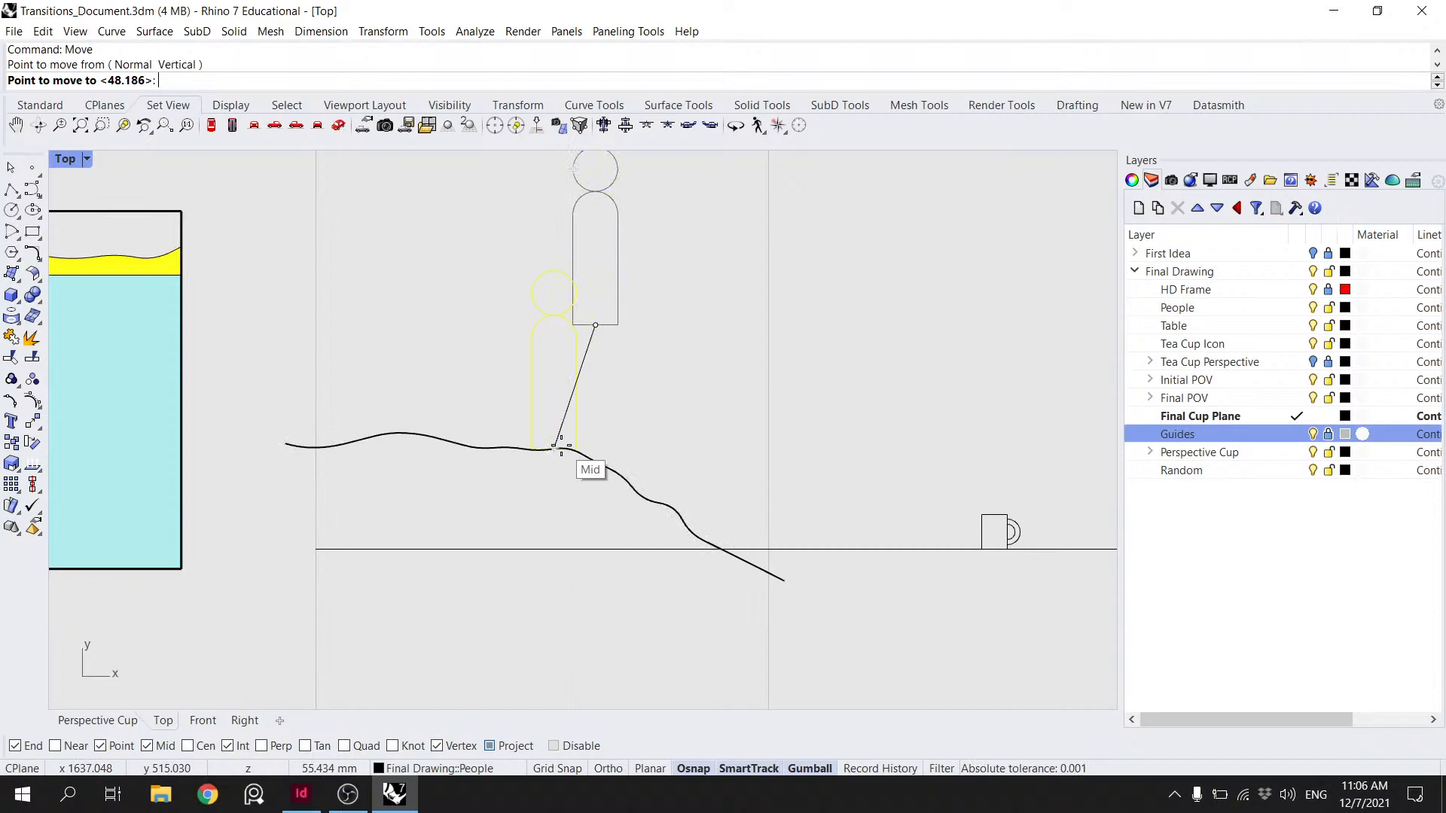
pyautogui.click(562, 446)
pyautogui.scroll(-3, 566, 426)
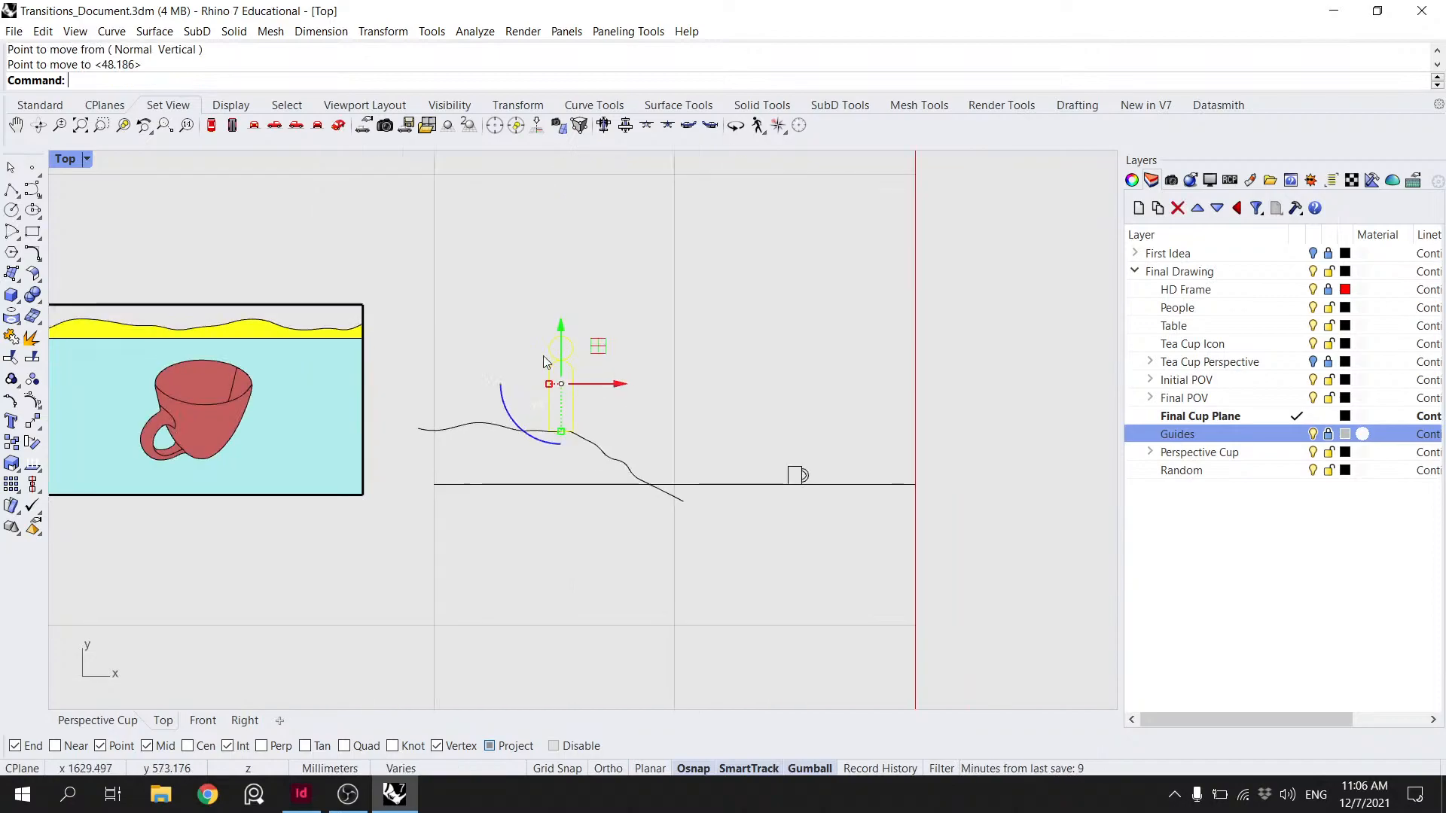
# - Scale the figure down from its base midpoint to about 0.28 of its size, using the head's top as reference
pyautogui.press('Return')
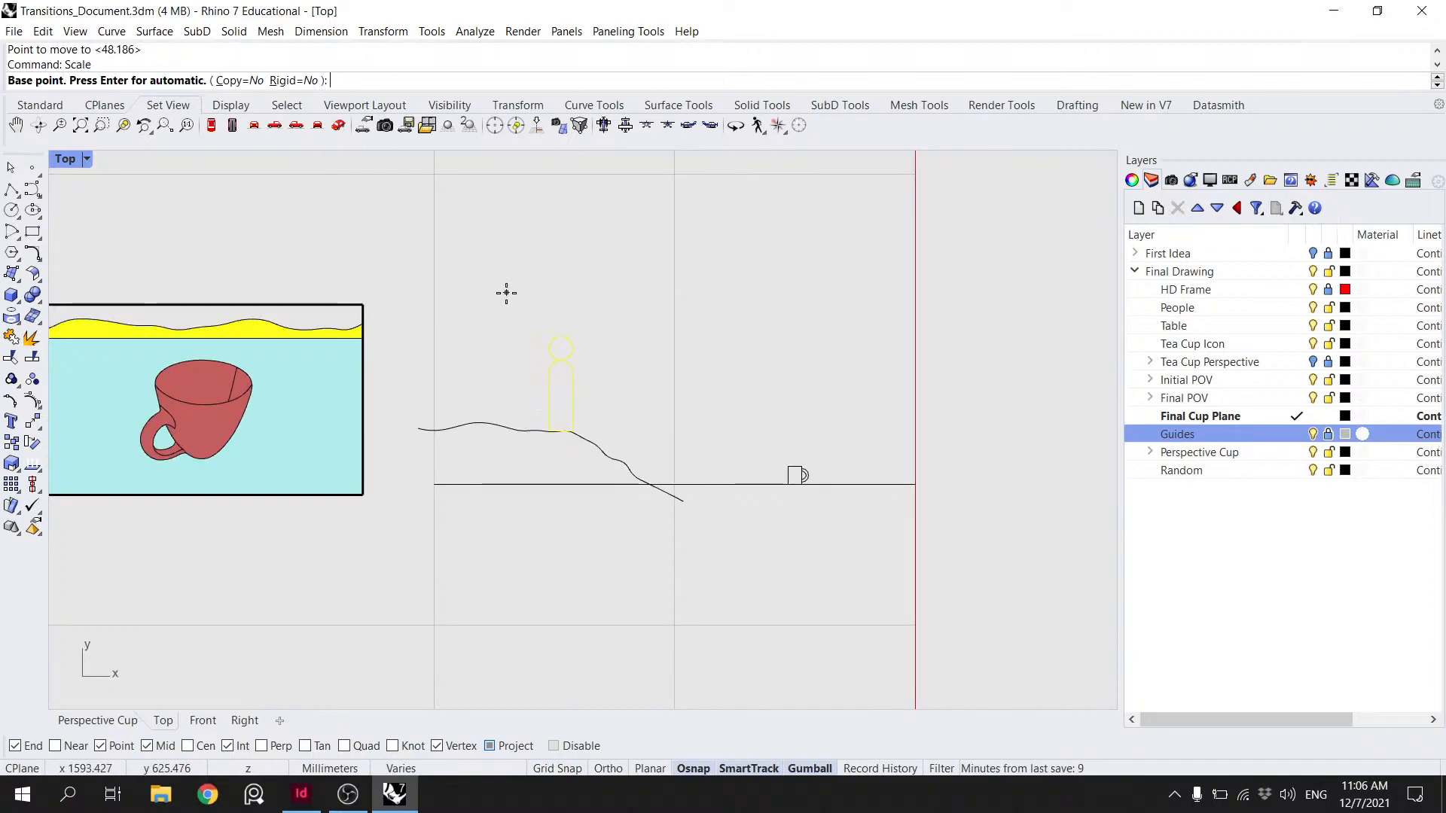
pyautogui.scroll(3, 512, 294)
pyautogui.click(574, 680)
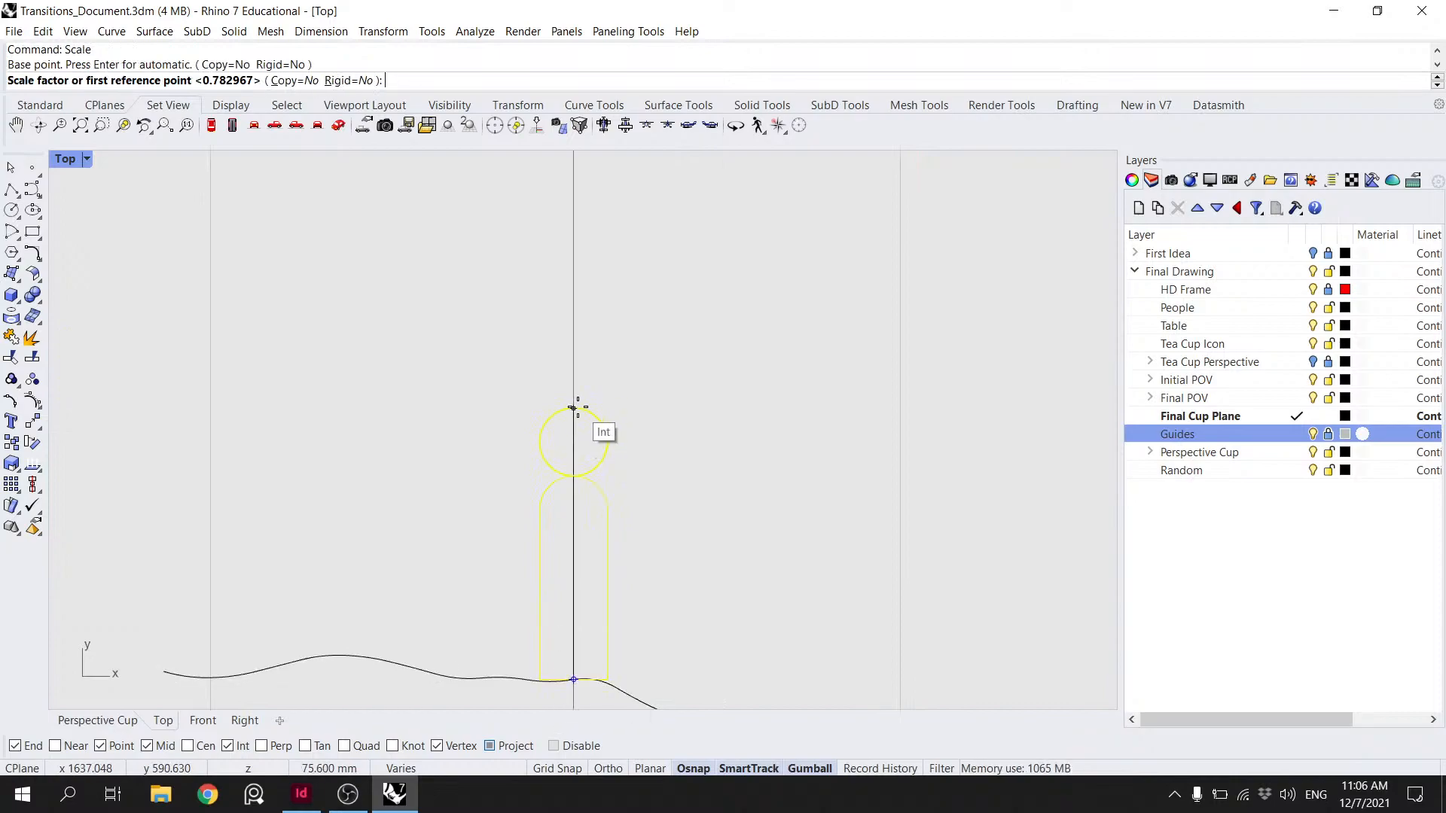
pyautogui.click(575, 410)
pyautogui.scroll(-3, 576, 539)
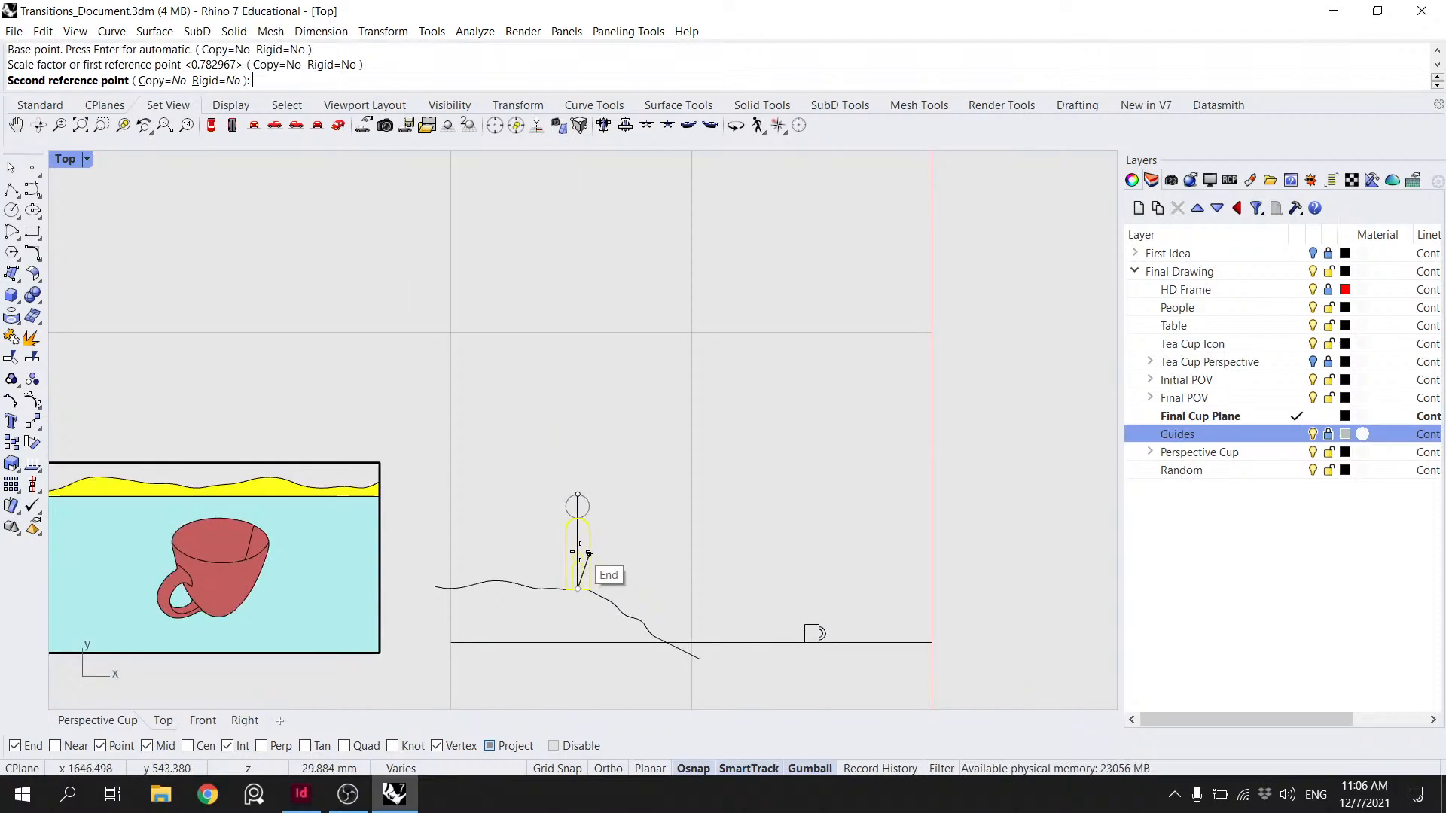
pyautogui.scroll(2, 577, 557)
pyautogui.click(578, 576)
pyautogui.scroll(-2, 658, 544)
pyautogui.press('Escape')
pyautogui.moveTo(658, 545); pyautogui.dragTo(426, 460, button='right')
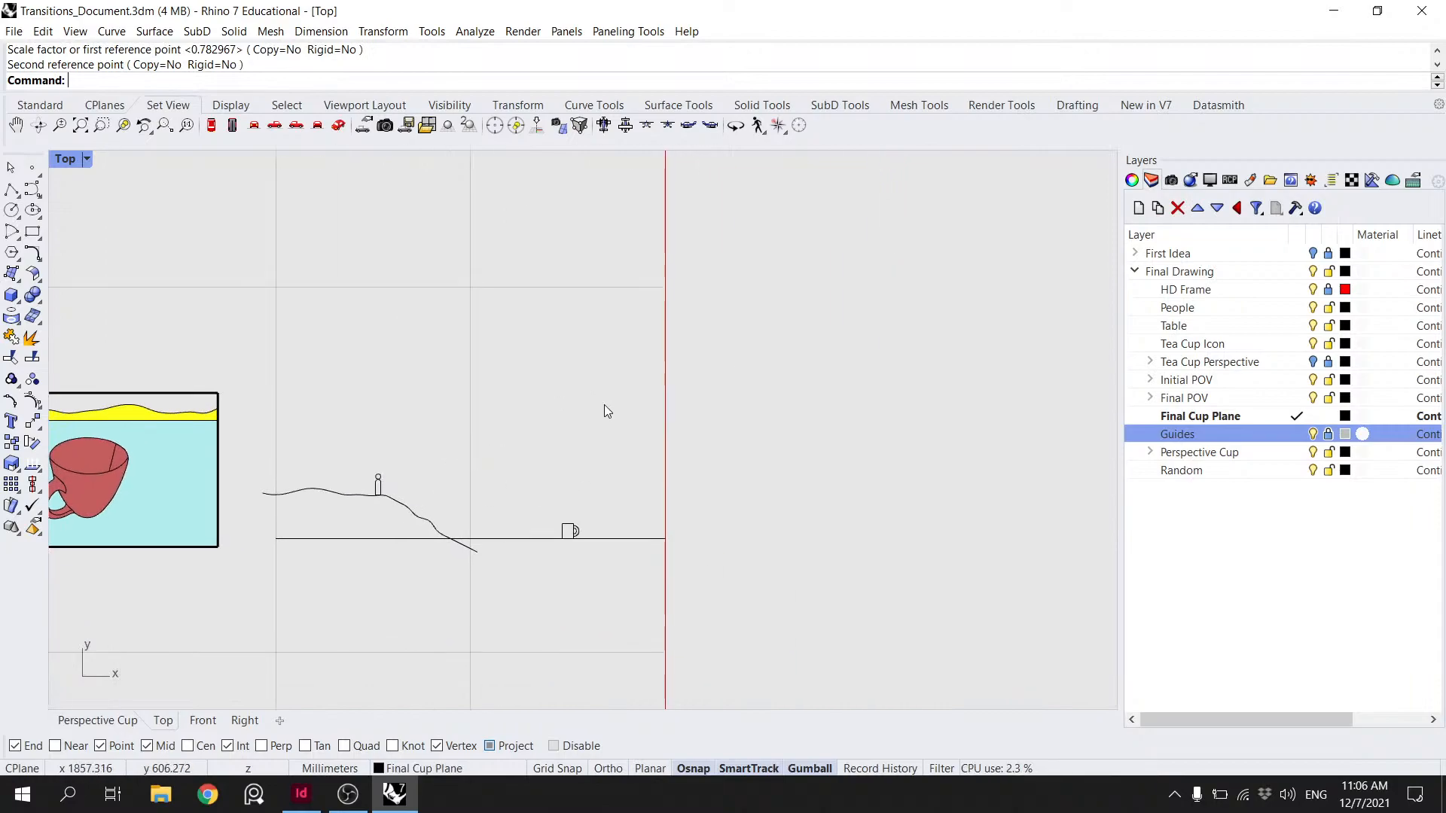
pyautogui.scroll(8, 378, 479)
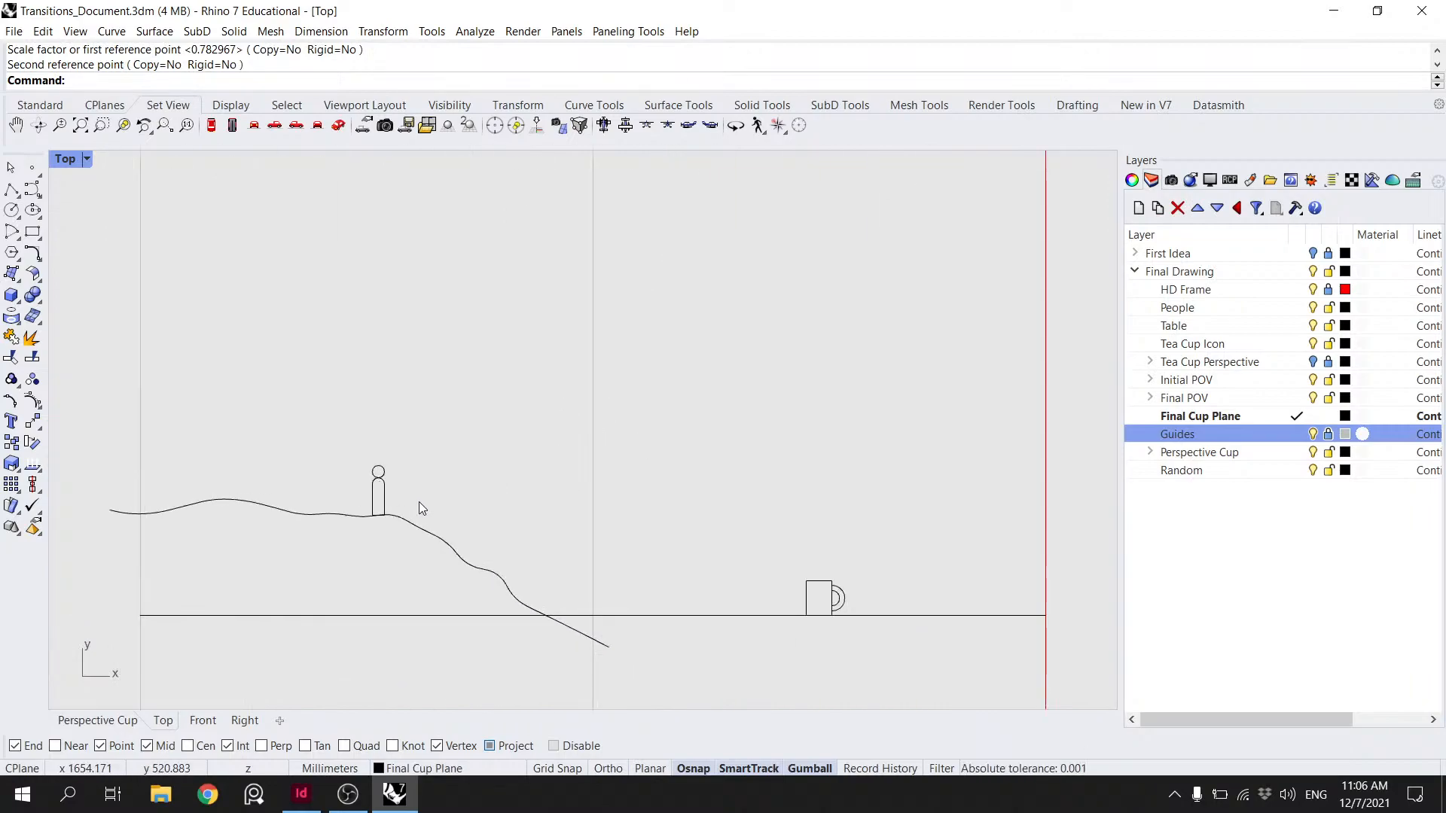
# - Scale the figure down slightly further from its base, again using the head's top as reference
pyautogui.moveTo(418, 501); pyautogui.dragTo(367, 447)
pyautogui.rightClick(390, 442)
pyautogui.scroll(6, 381, 516)
pyautogui.click(379, 506)
pyautogui.click(372, 420)
pyautogui.click(374, 436)
pyautogui.scroll(-2, 455, 426)
pyautogui.press('Escape')
pyautogui.scroll(-6, 464, 423)
pyautogui.moveTo(681, 465); pyautogui.dragTo(575, 438, button='right')
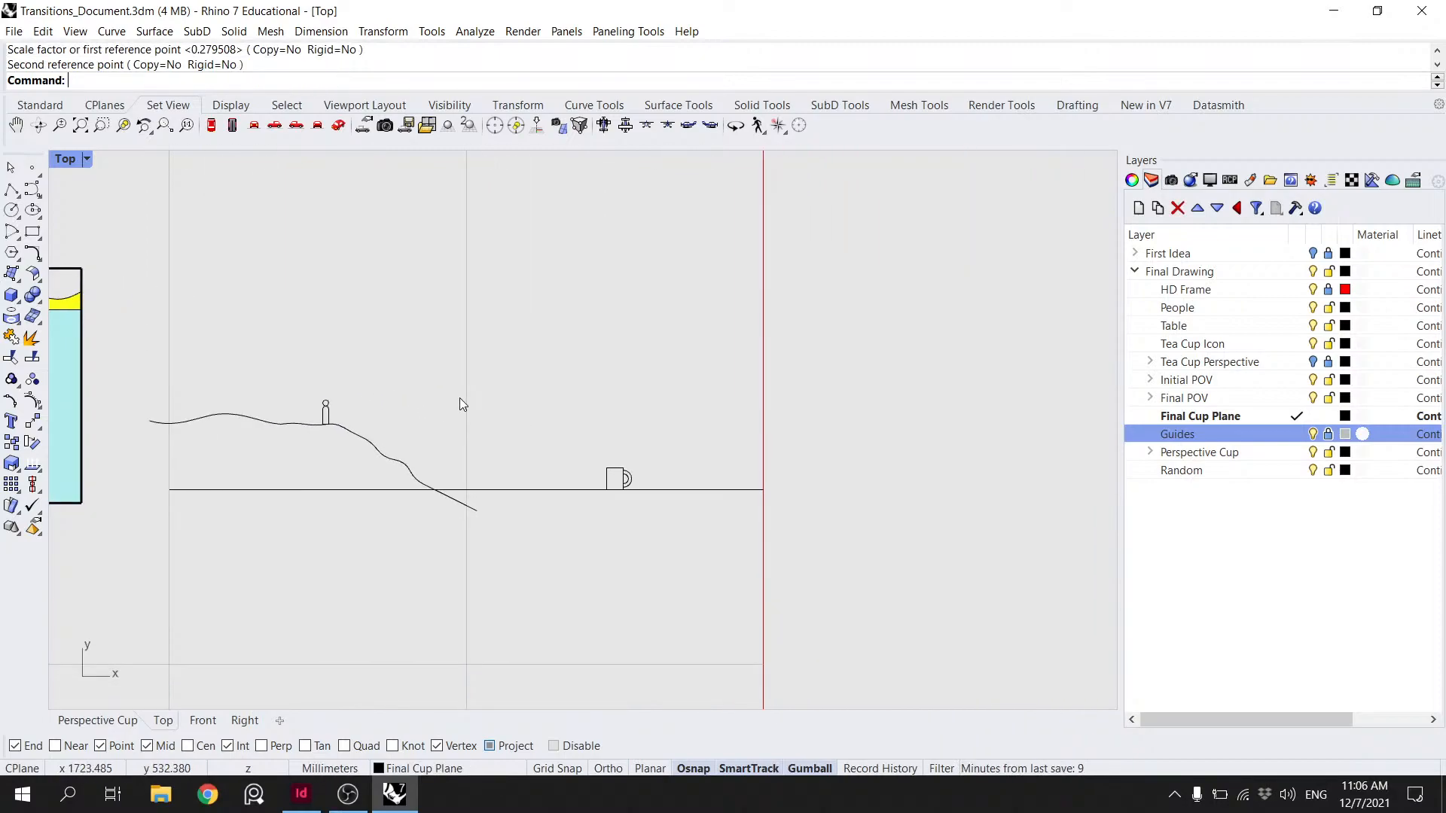
# - Scale the tea cup icon uniformly by a factor of 2
pyautogui.moveTo(650, 478); pyautogui.dragTo(607, 460)
pyautogui.keyDown('shift'); pyautogui.click(607, 479); pyautogui.keyUp('shift')
pyautogui.write('2')
pyautogui.press('Return')
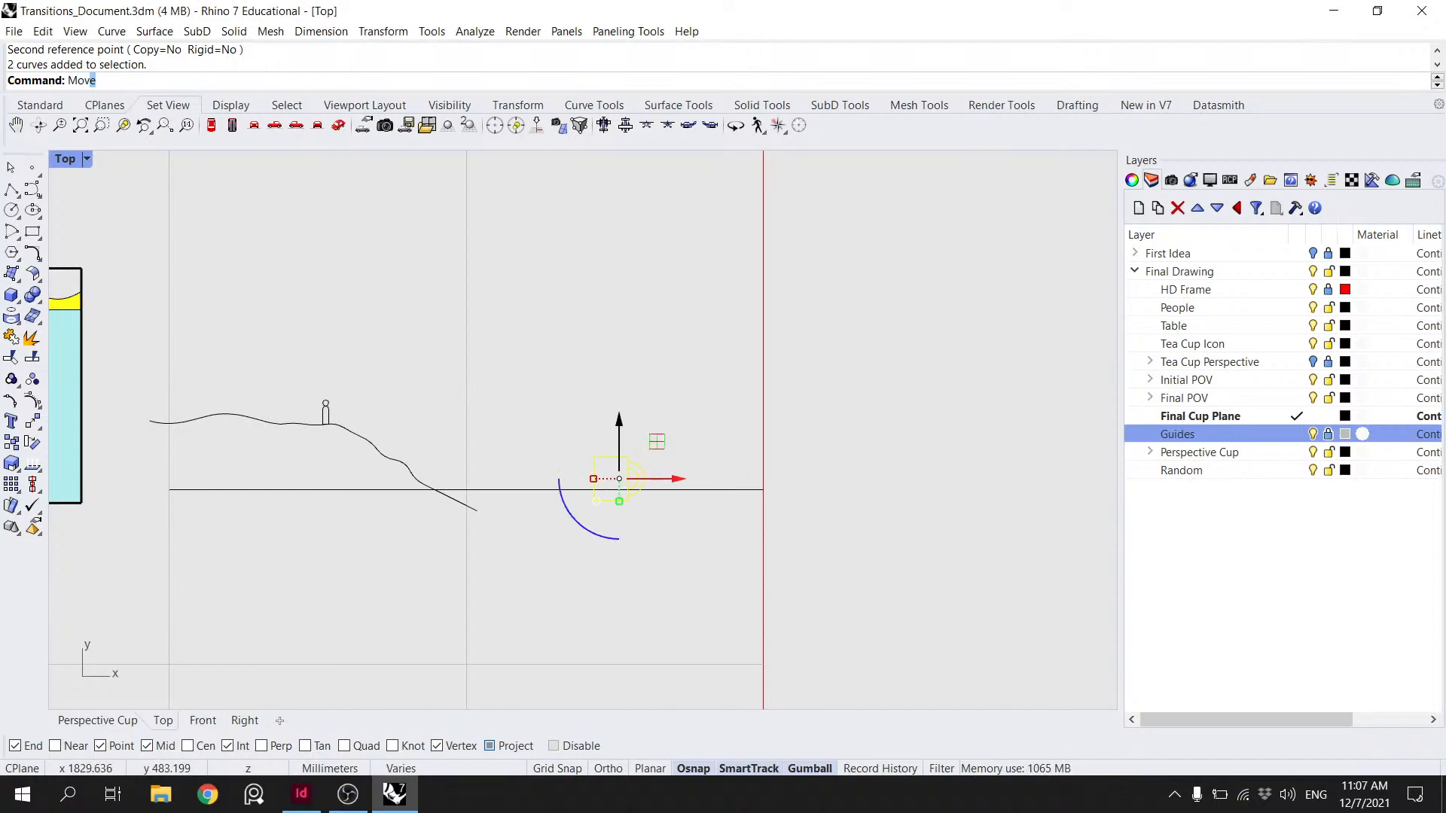
# - Move the enlarged tea cup straight up by its base midpoint so it sits on the ground line
pyautogui.press('Return')
pyautogui.click(611, 500)
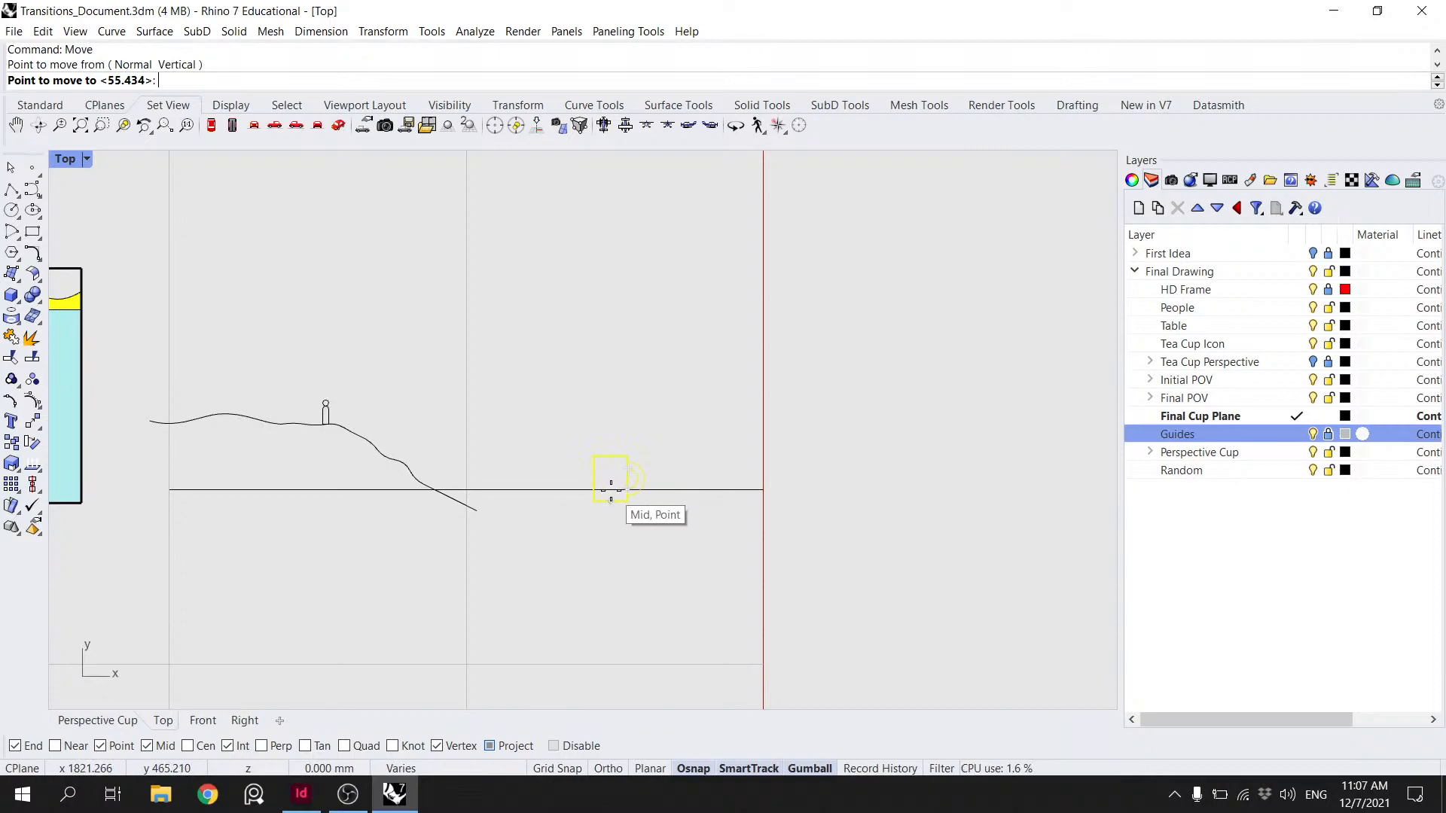
pyautogui.scroll(2, 610, 491)
pyautogui.click(610, 497)
pyautogui.scroll(-7, 656, 389)
pyautogui.moveTo(528, 383); pyautogui.dragTo(648, 409, button='right')
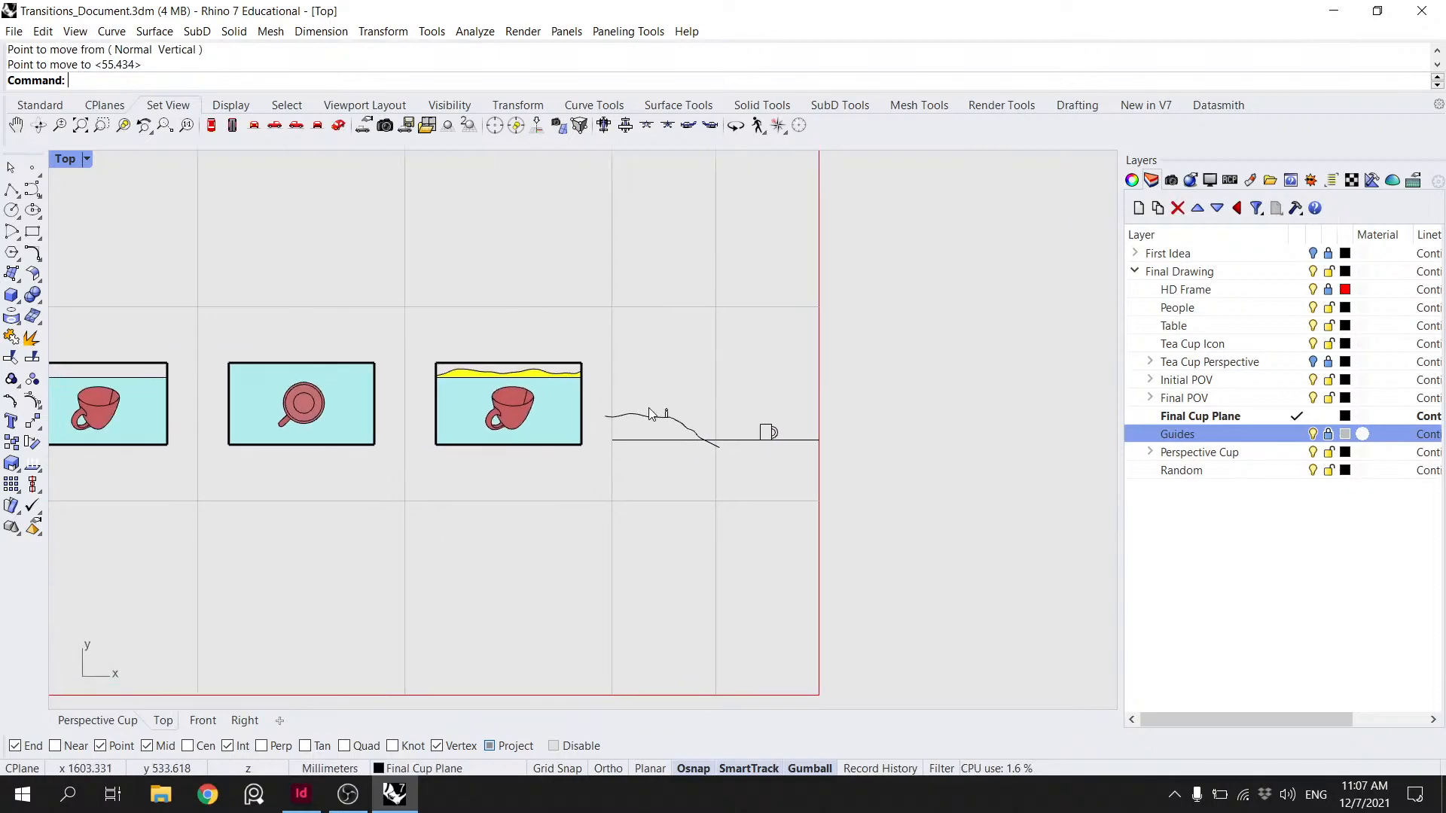
# - Shift the tea cup horizontally along the ground line towards the frame's right edge
pyautogui.scroll(3, 723, 433)
pyautogui.scroll(-3, 783, 435)
pyautogui.moveTo(765, 408); pyautogui.dragTo(764, 407)
pyautogui.click(828, 435)
pyautogui.write('5')
pyautogui.press('Return')
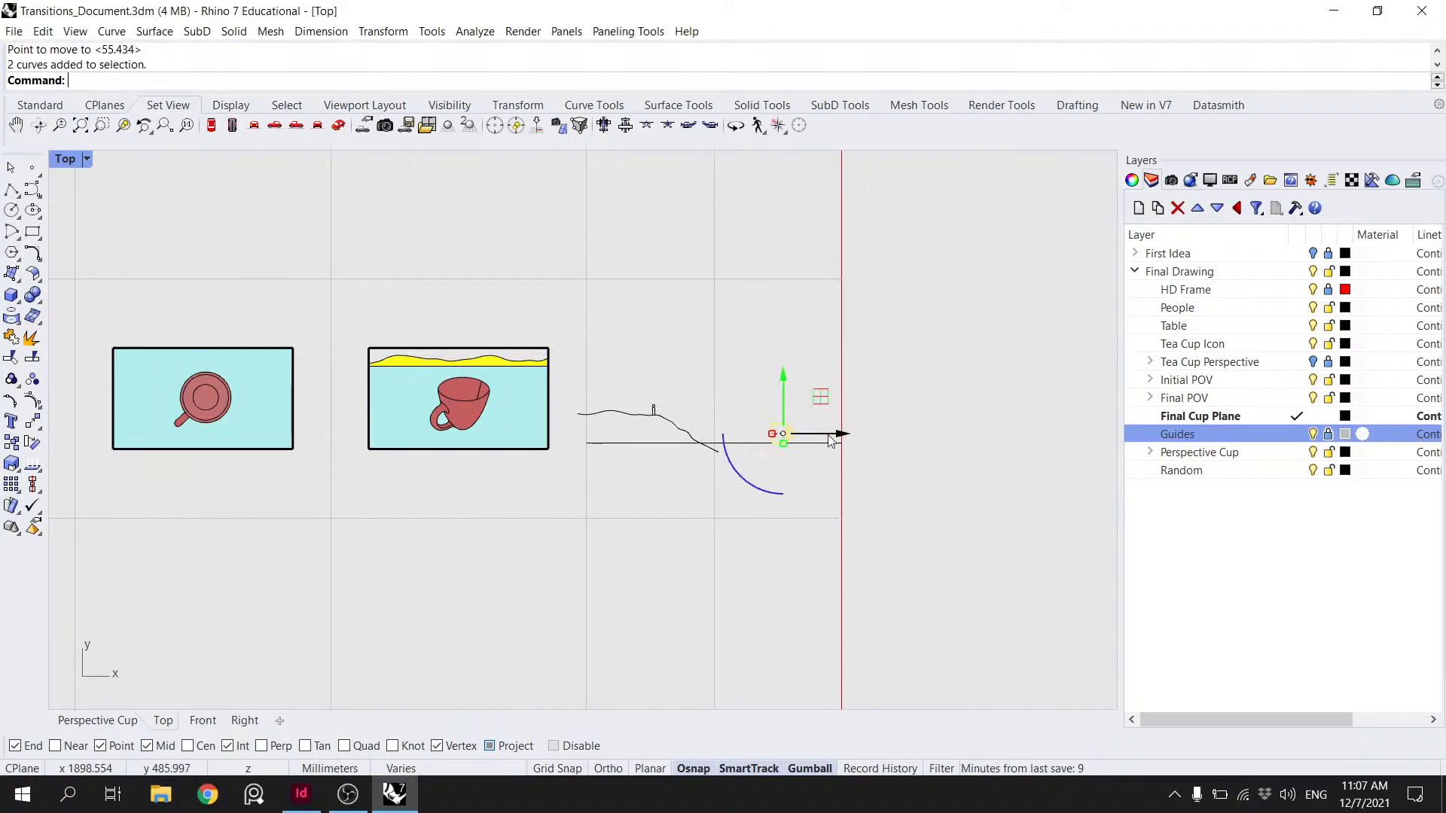
pyautogui.moveTo(844, 434); pyautogui.dragTo(863, 435)
pyautogui.click(877, 422)
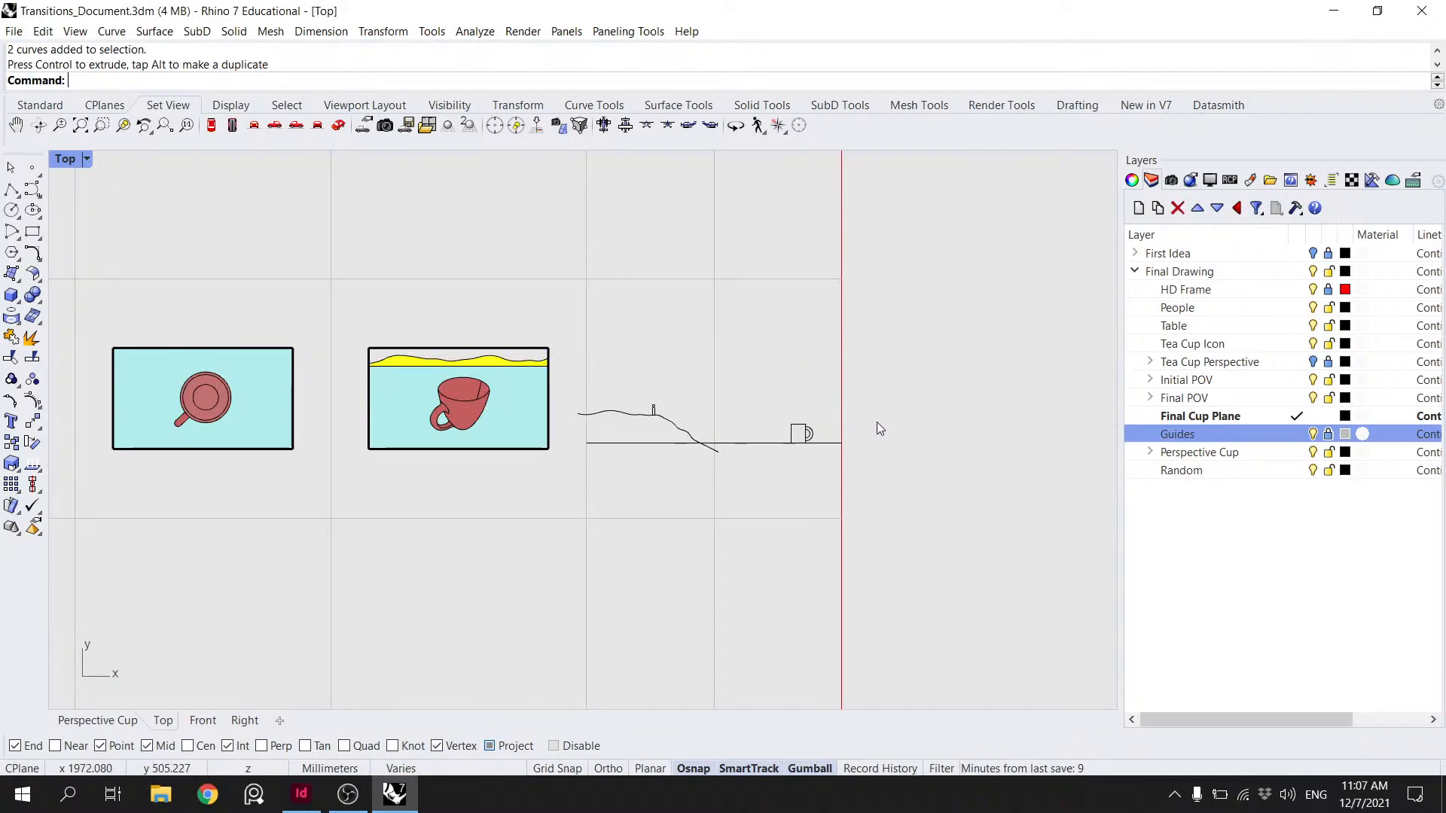
pyautogui.moveTo(699, 396); pyautogui.dragTo(642, 365, button='right')
pyautogui.scroll(-3, 747, 413)
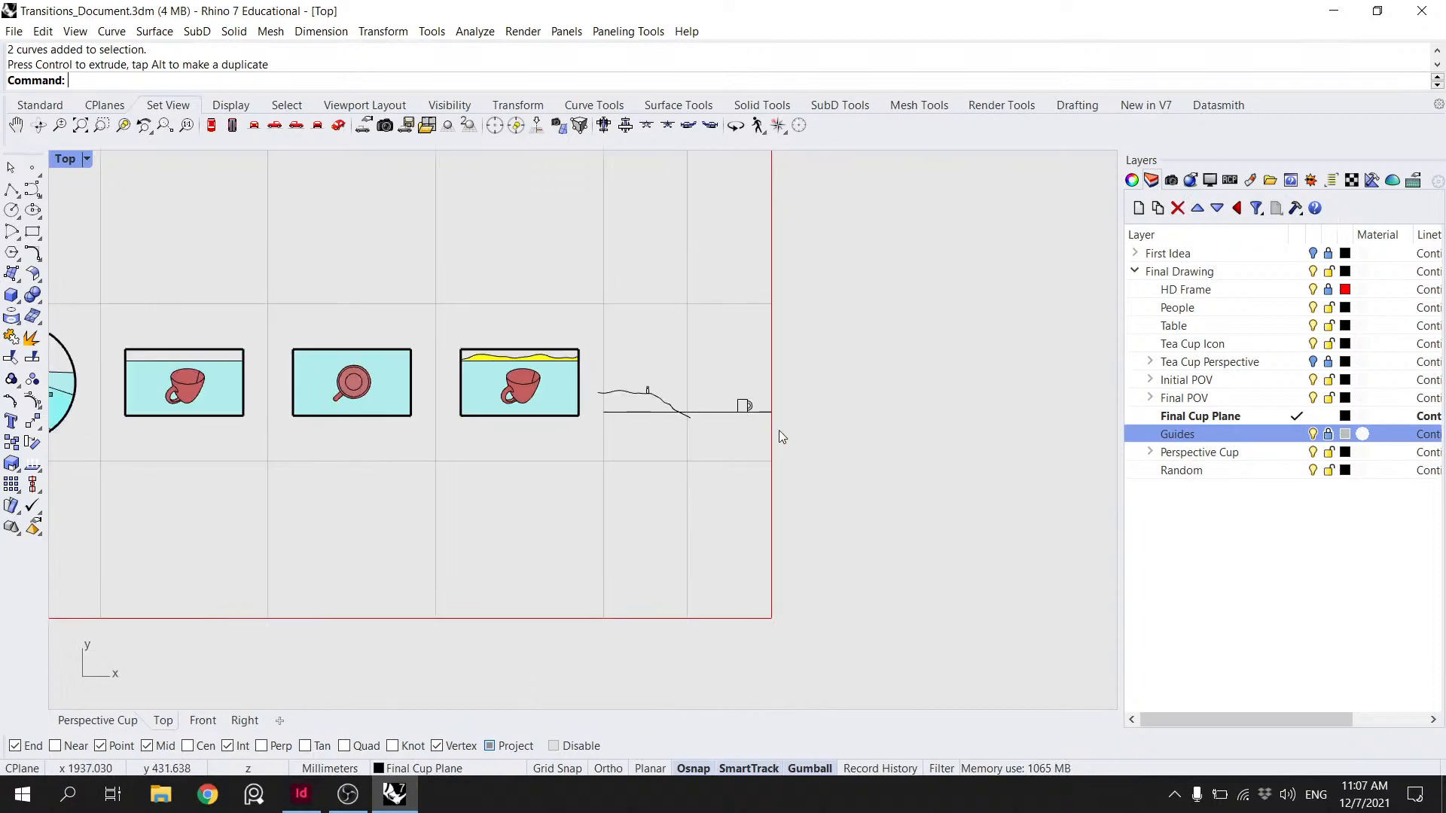
pyautogui.scroll(6, 740, 399)
pyautogui.moveTo(690, 380); pyautogui.dragTo(688, 379)
pyautogui.moveTo(783, 413); pyautogui.dragTo(791, 412)
# - Shift the terrain curve and the small standing figure together horizontally, away from the tea cup
pyautogui.moveTo(484, 320); pyautogui.dragTo(400, 383)
pyautogui.moveTo(492, 399); pyautogui.dragTo(457, 399)
pyautogui.click(572, 366)
pyautogui.scroll(-2, 587, 367)
pyautogui.scroll(-4, 667, 367)
pyautogui.moveTo(631, 359); pyautogui.dragTo(741, 369, button='right')
pyautogui.scroll(-4, 741, 370)
pyautogui.scroll(4, 779, 413)
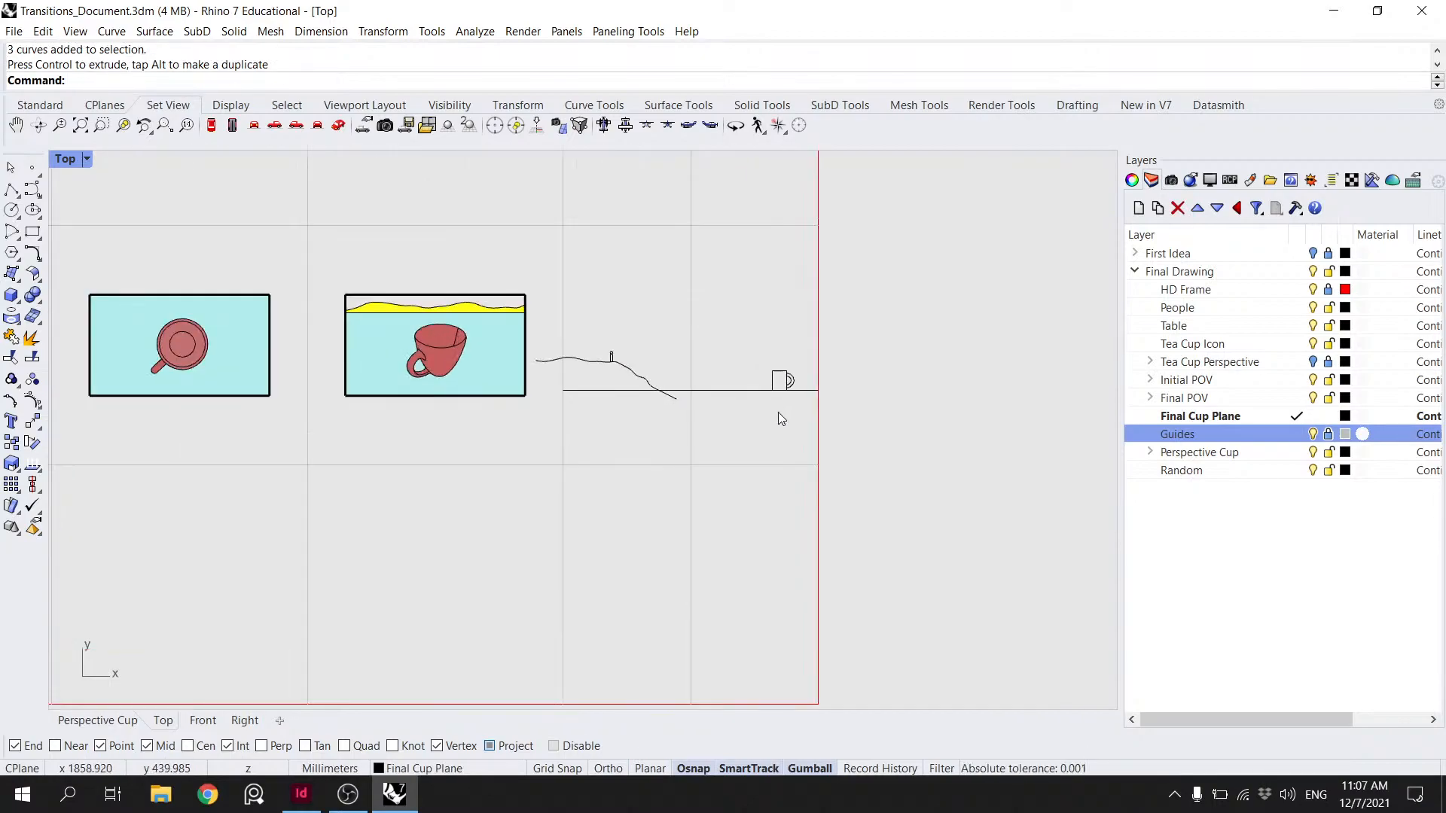
pyautogui.scroll(2, 778, 412)
pyautogui.scroll(-2, 638, 384)
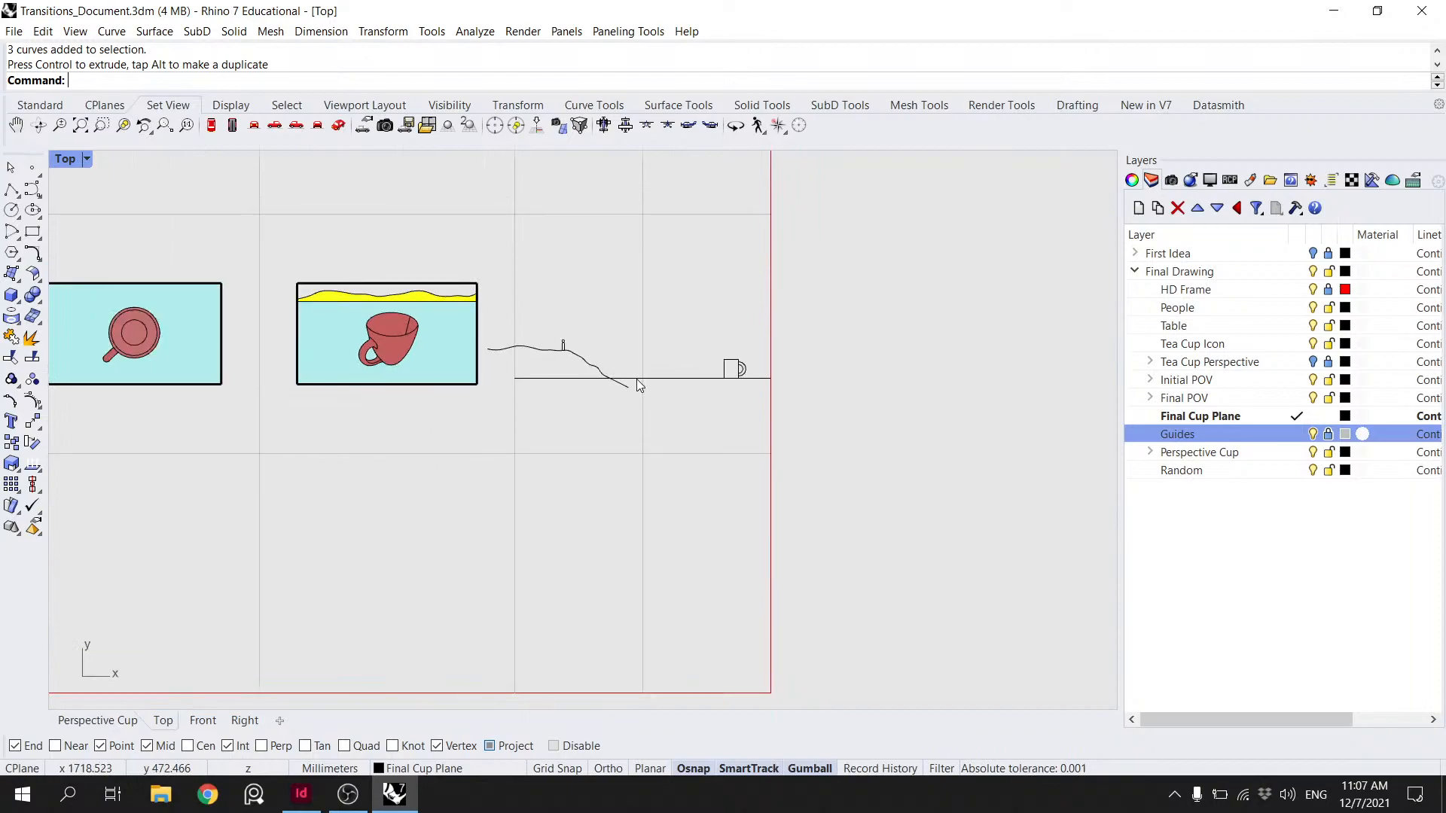
pyautogui.scroll(2, 638, 385)
pyautogui.click(9, 210)
pyautogui.scroll(4, 455, 300)
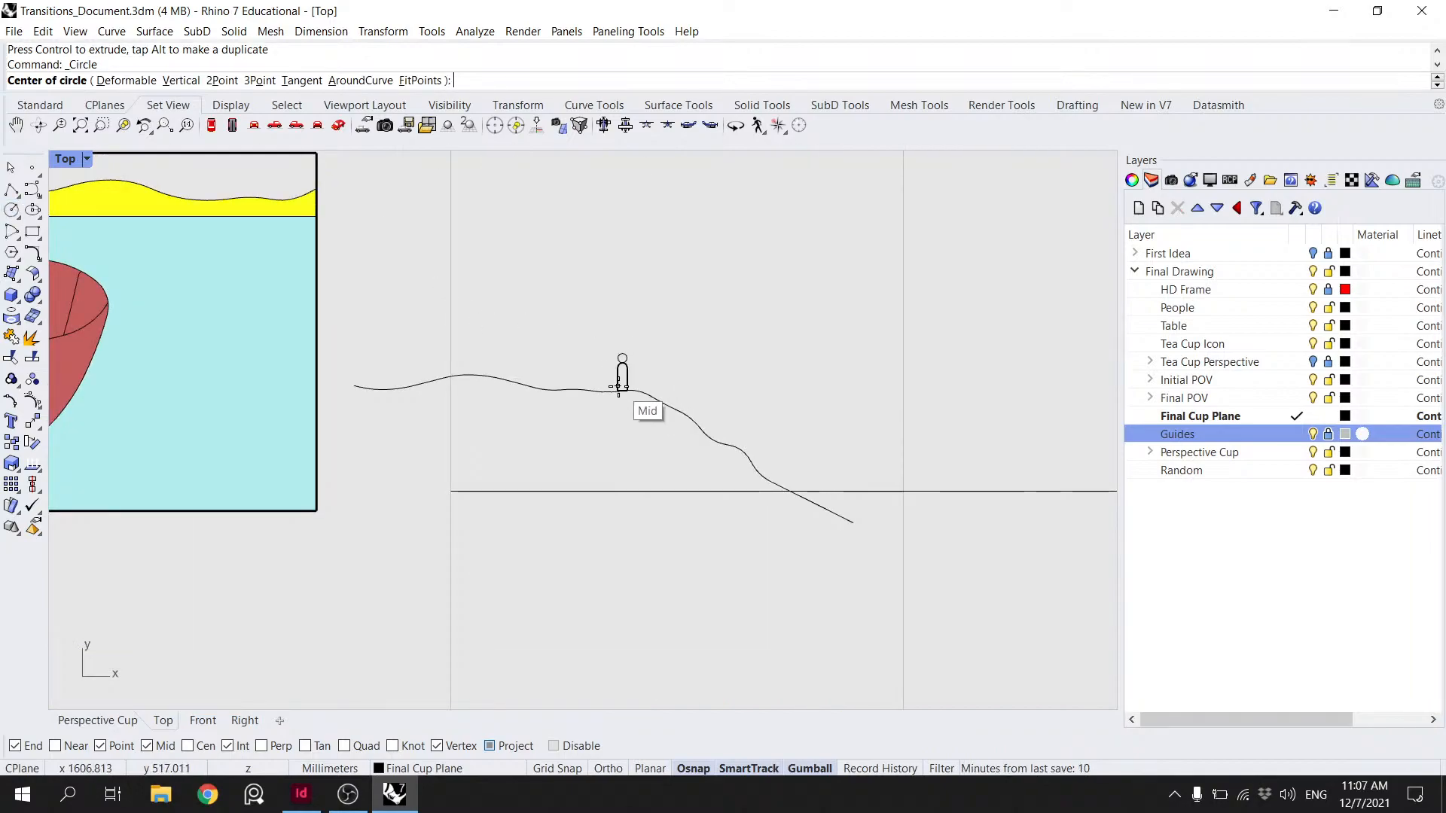
pyautogui.scroll(1, 625, 369)
pyautogui.scroll(-6, 622, 355)
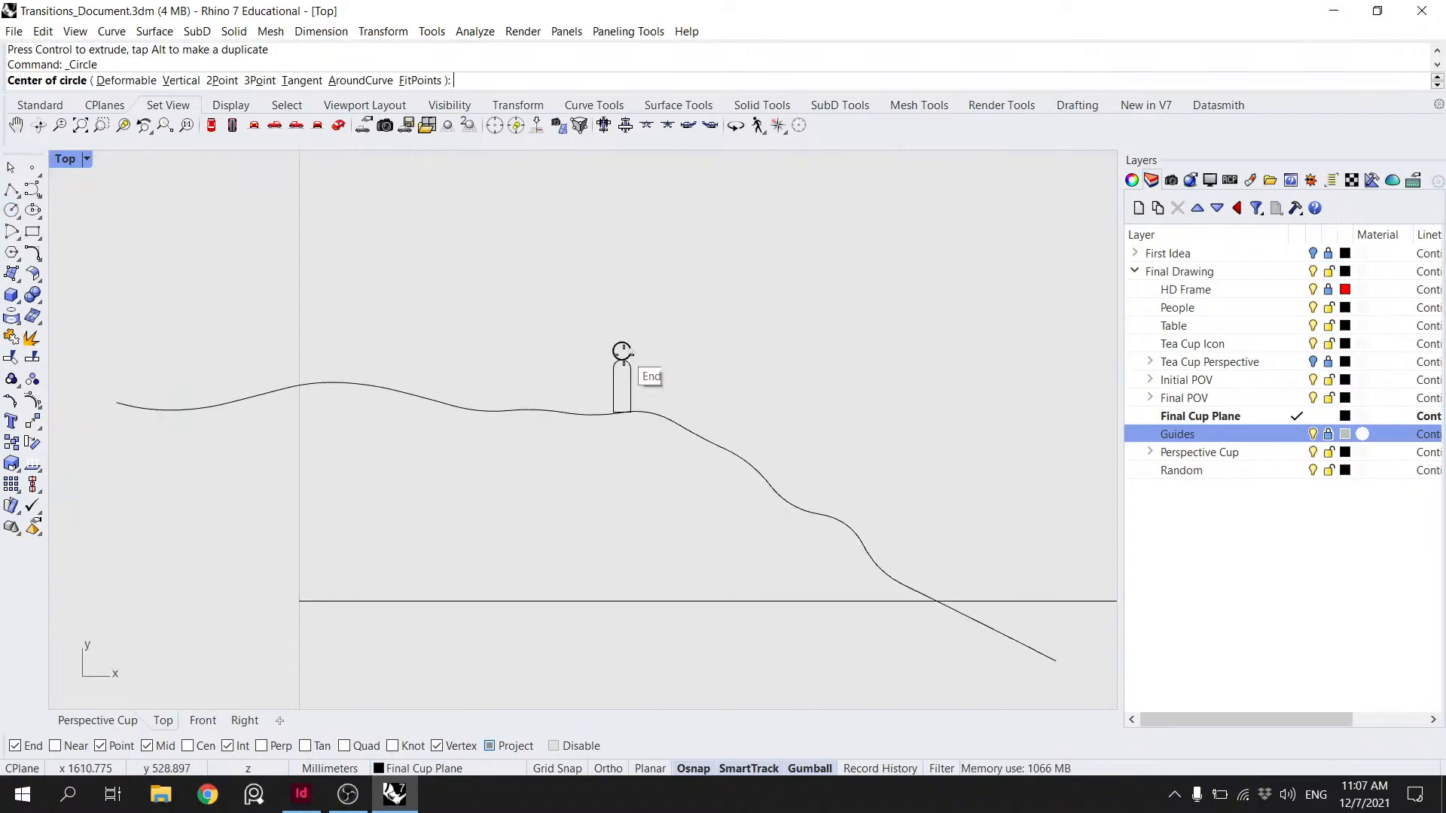
pyautogui.moveTo(746, 348); pyautogui.dragTo(882, 344, button='right')
pyautogui.scroll(-6, 370, 323)
pyautogui.moveTo(251, 323); pyautogui.dragTo(788, 333, button='right')
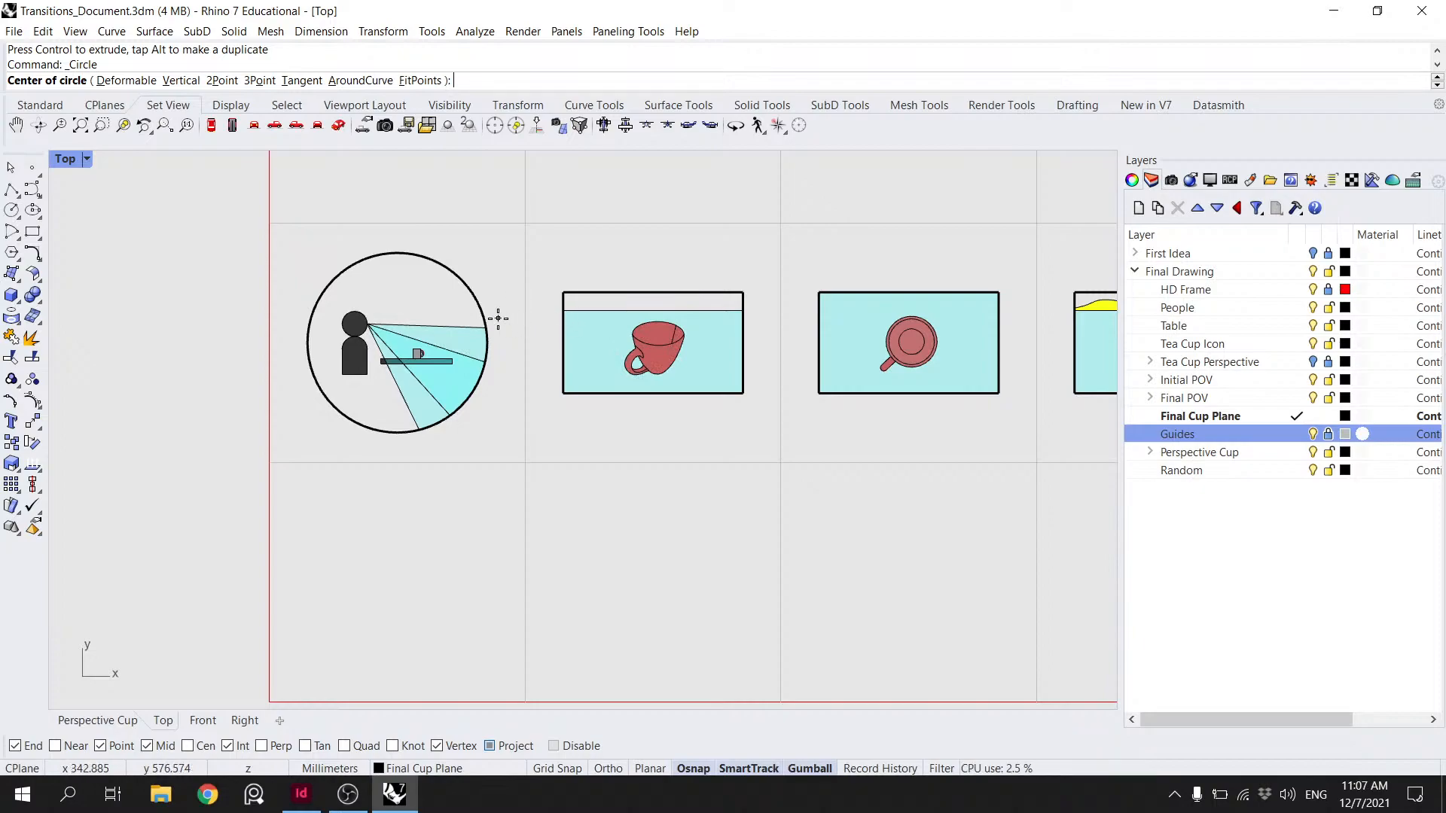
pyautogui.scroll(-4, 508, 312)
pyautogui.moveTo(689, 347); pyautogui.dragTo(467, 348, button='right')
pyautogui.moveTo(790, 346); pyautogui.dragTo(726, 349, button='right')
pyautogui.moveTo(495, 345); pyautogui.dragTo(643, 345, button='right')
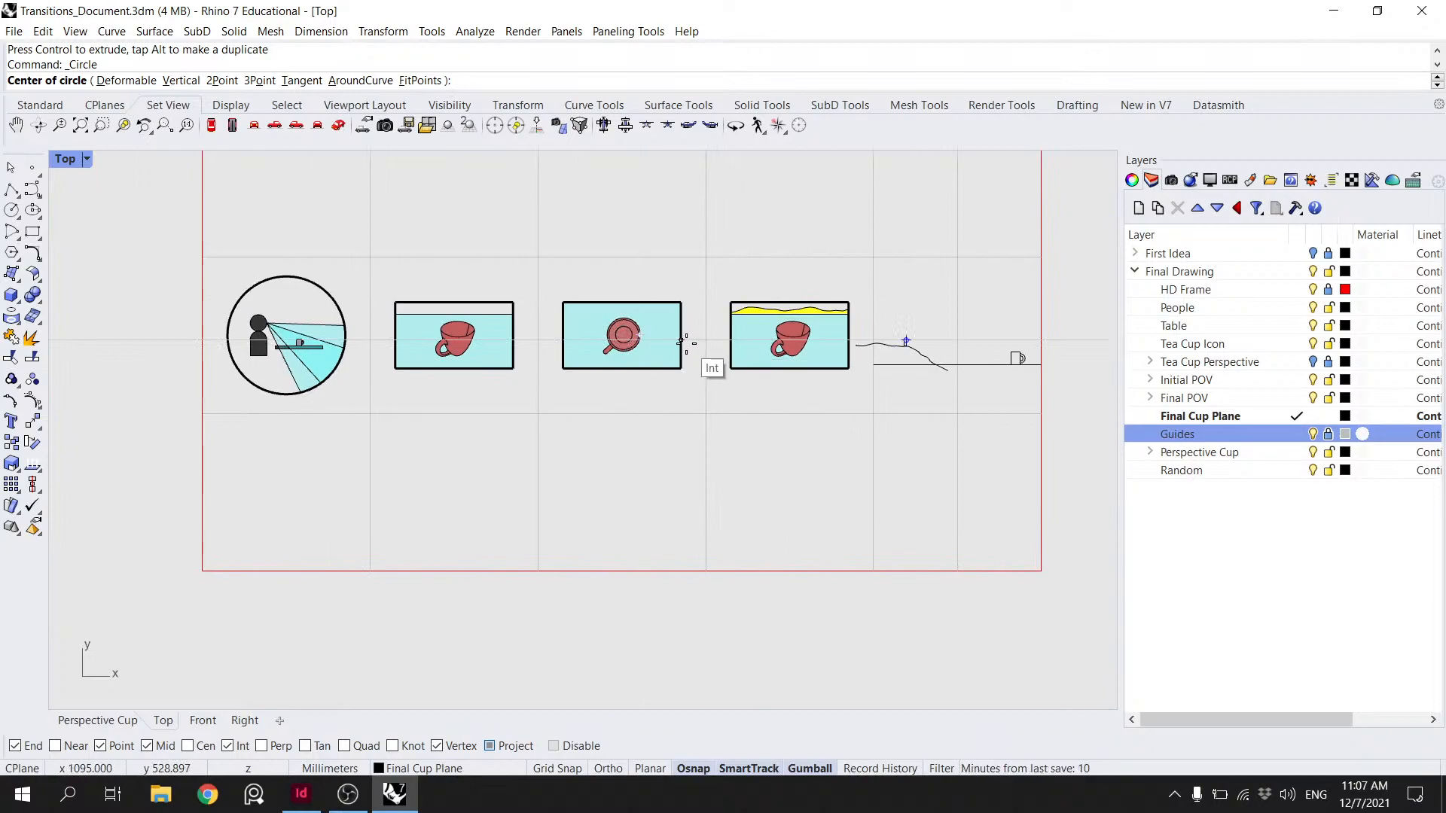
pyautogui.moveTo(686, 343); pyautogui.dragTo(549, 348, button='right')
pyautogui.scroll(4, 814, 359)
pyautogui.scroll(6, 753, 346)
pyautogui.click(769, 335)
pyautogui.press('Escape')
pyautogui.press('Return')
pyautogui.click(747, 333)
pyautogui.scroll(-2, 877, 342)
pyautogui.scroll(-4, 901, 346)
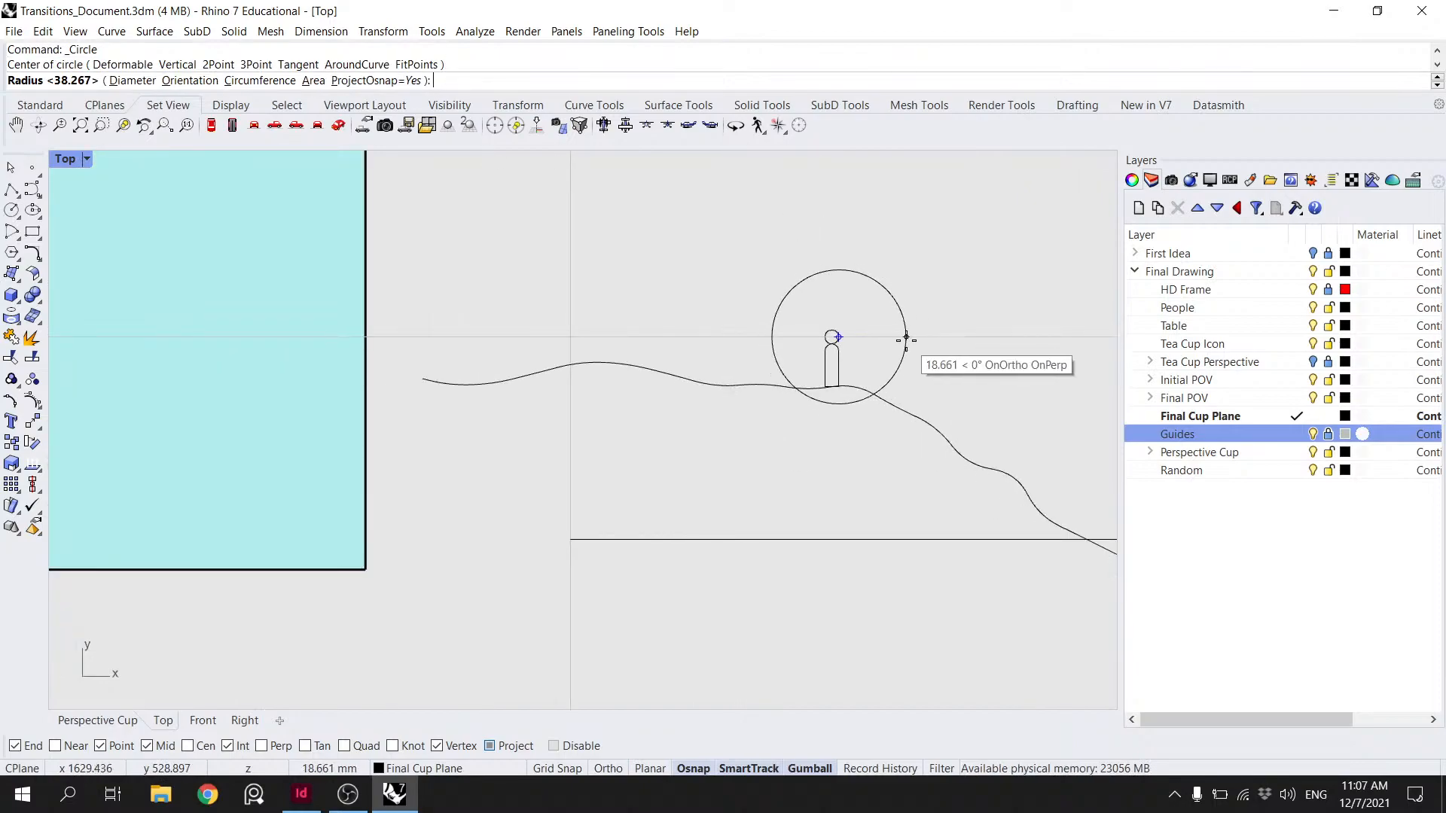
pyautogui.scroll(-3, 906, 340)
pyautogui.moveTo(903, 335); pyautogui.dragTo(533, 340, button='right')
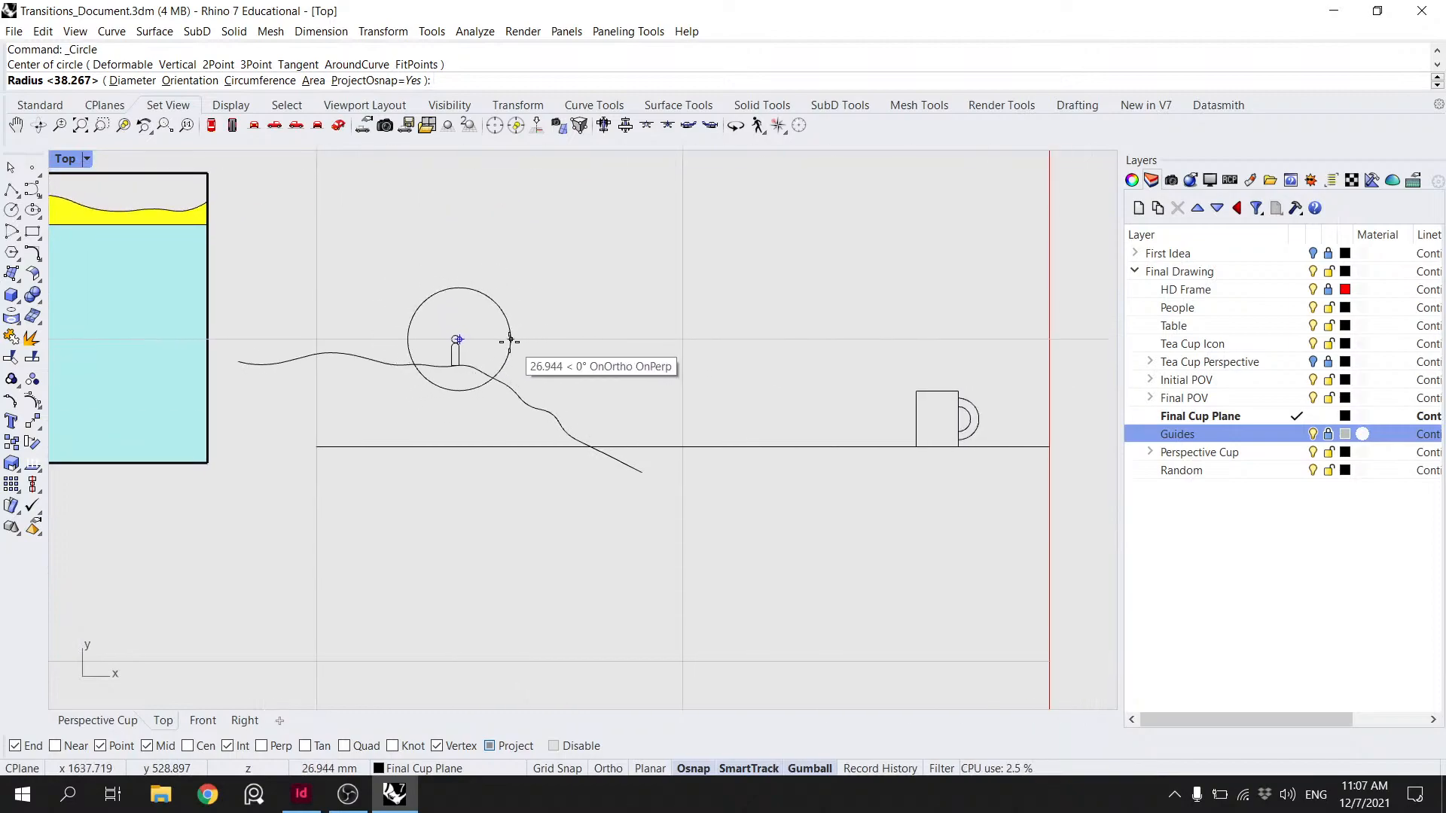
pyautogui.write('2')
pyautogui.press('BackSpace')
pyautogui.press('BackSpace')
pyautogui.scroll(-3, 465, 326)
pyautogui.scroll(5, 487, 346)
pyautogui.scroll(-8, 488, 344)
pyautogui.moveTo(525, 358); pyautogui.dragTo(747, 372, button='right')
pyautogui.scroll(-2, 756, 365)
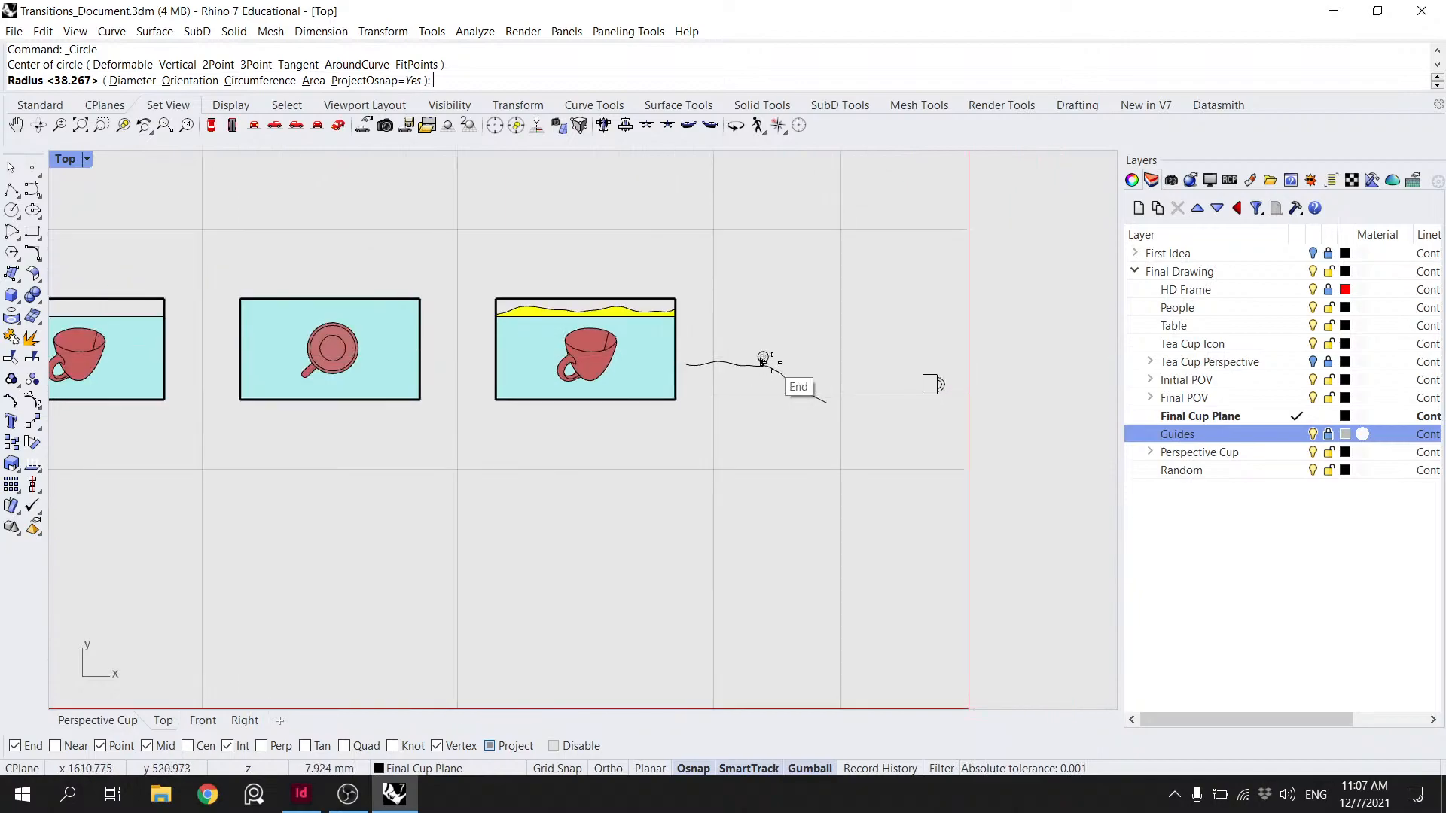
pyautogui.scroll(-2, 771, 364)
pyautogui.press('Escape')
# - Draw a horizontal sight line in the first icon from the figure's eye point to the surrounding circle
pyautogui.moveTo(134, 347); pyautogui.dragTo(322, 373, button='right')
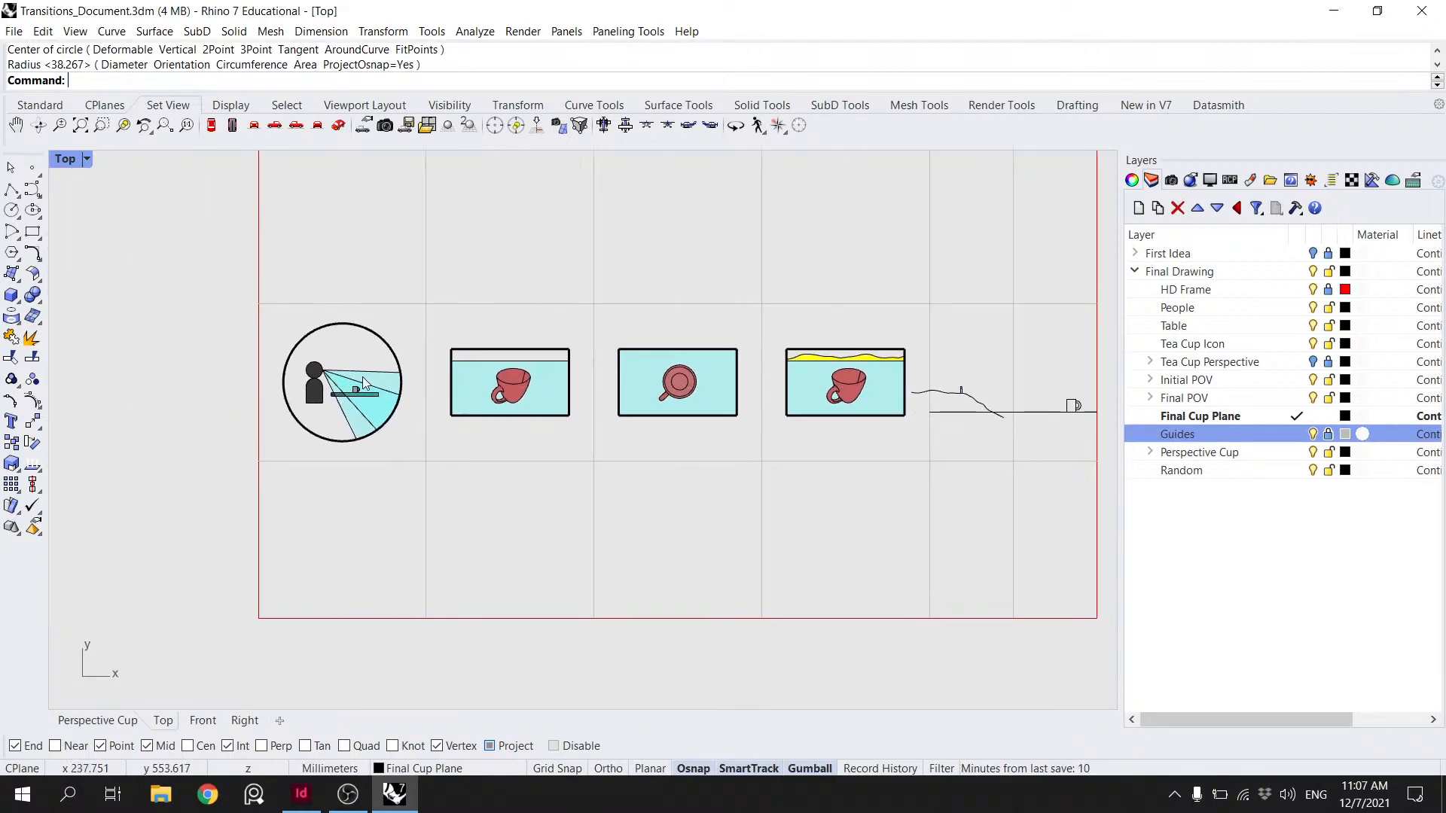
pyautogui.scroll(8, 312, 373)
pyautogui.click(10, 190)
pyautogui.scroll(8, 416, 382)
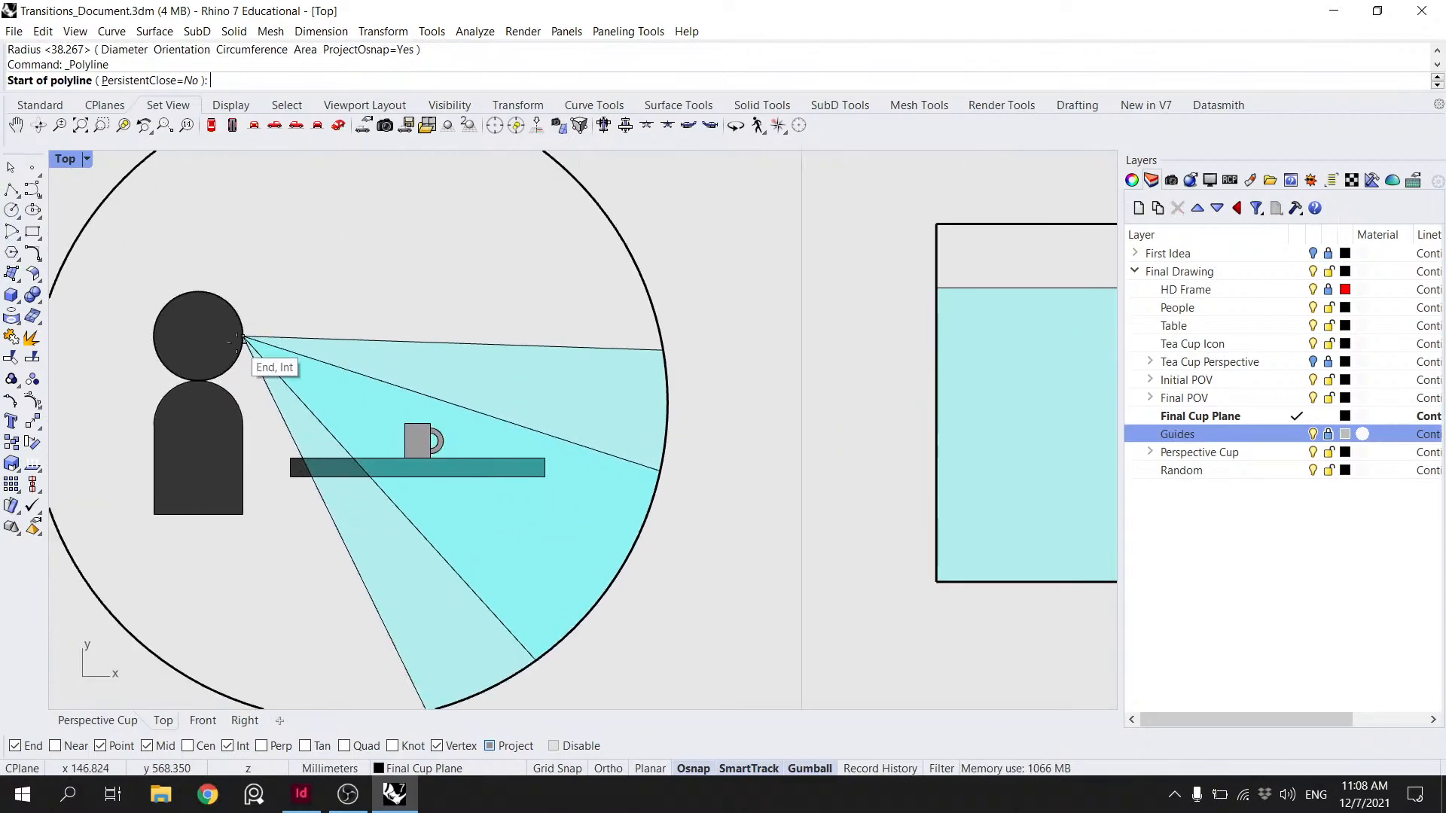
pyautogui.click(243, 336)
pyautogui.keyDown('shift'); pyautogui.click(659, 336); pyautogui.keyUp('shift')
pyautogui.rightClick(655, 334)
pyautogui.click(657, 337)
# - Duplicate the horizontal sight line and the surrounding circle of the first icon in place
pyautogui.click(643, 337)
pyautogui.keyDown('shift'); pyautogui.click(651, 315); pyautogui.keyUp('shift')
pyautogui.hotkey('ctrl', 'c')
pyautogui.hotkey('ctrl', 'v')
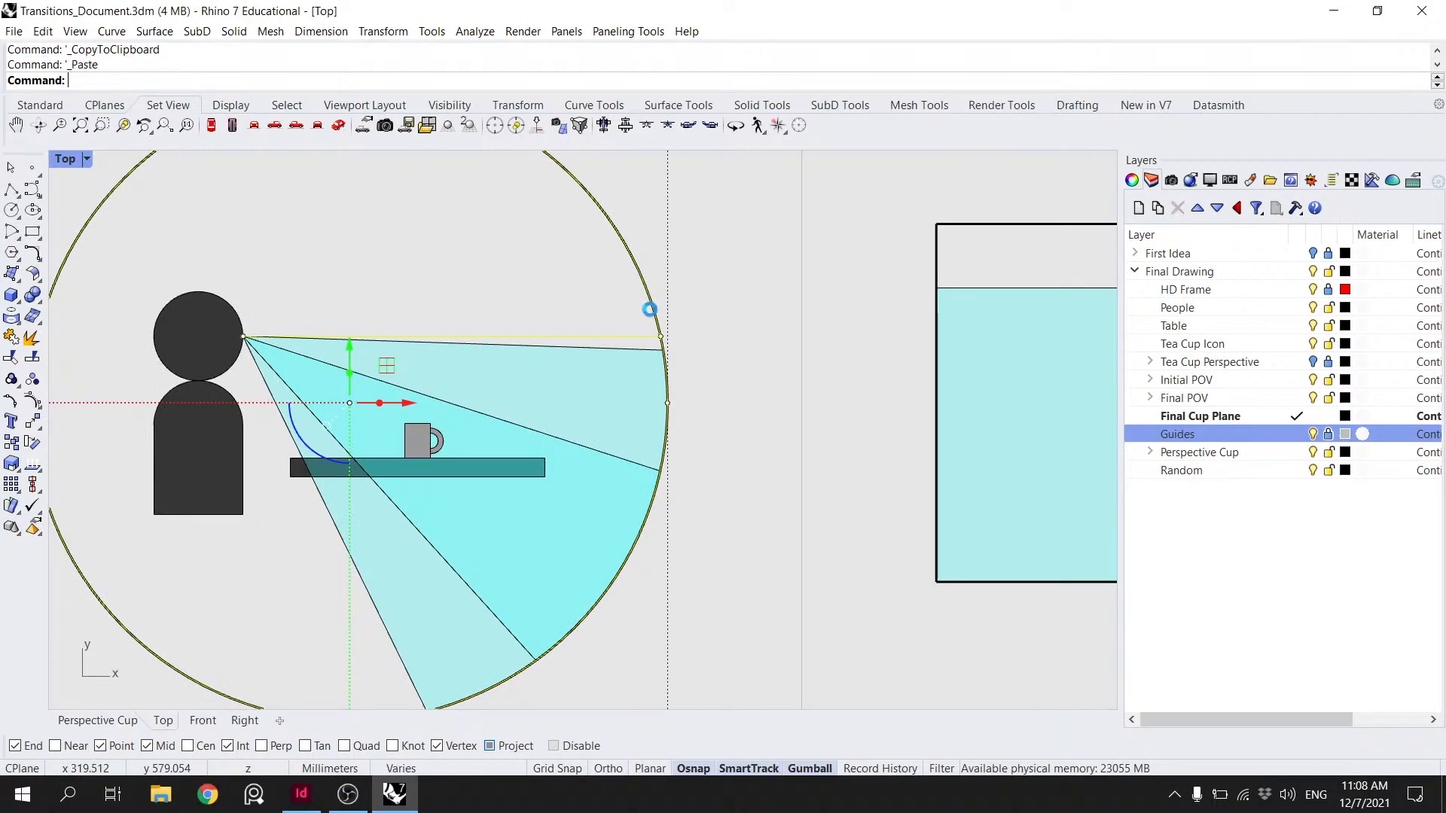
# - Move the duplicated circle and sight line to the last panel, placing the line's start on the small figure's head
pyautogui.scroll(-15, 655, 331)
pyautogui.moveTo(427, 404); pyautogui.dragTo(934, 404)
pyautogui.scroll(4, 933, 404)
pyautogui.scroll(5, 885, 402)
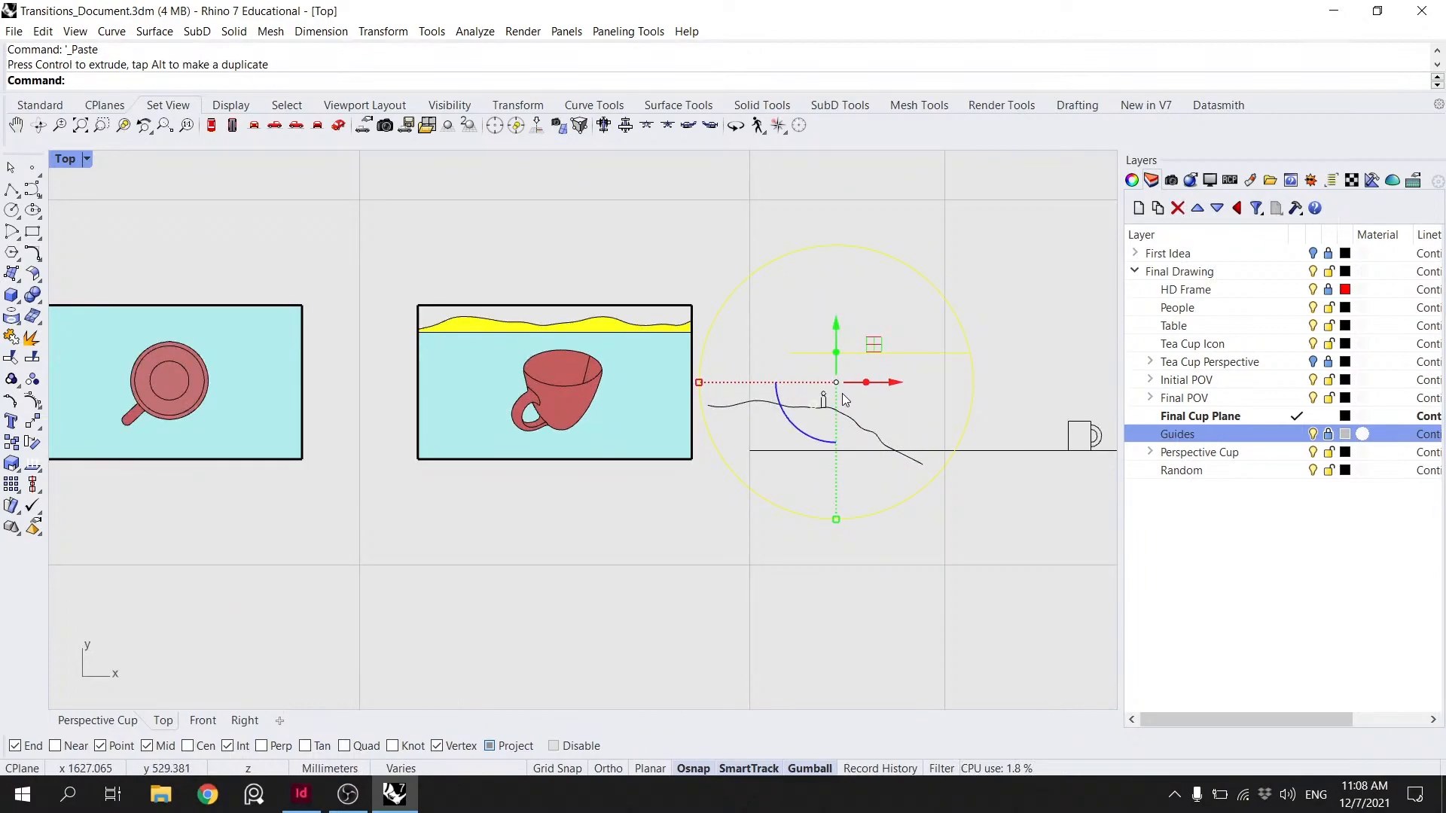
pyautogui.write('move')
pyautogui.press('Return')
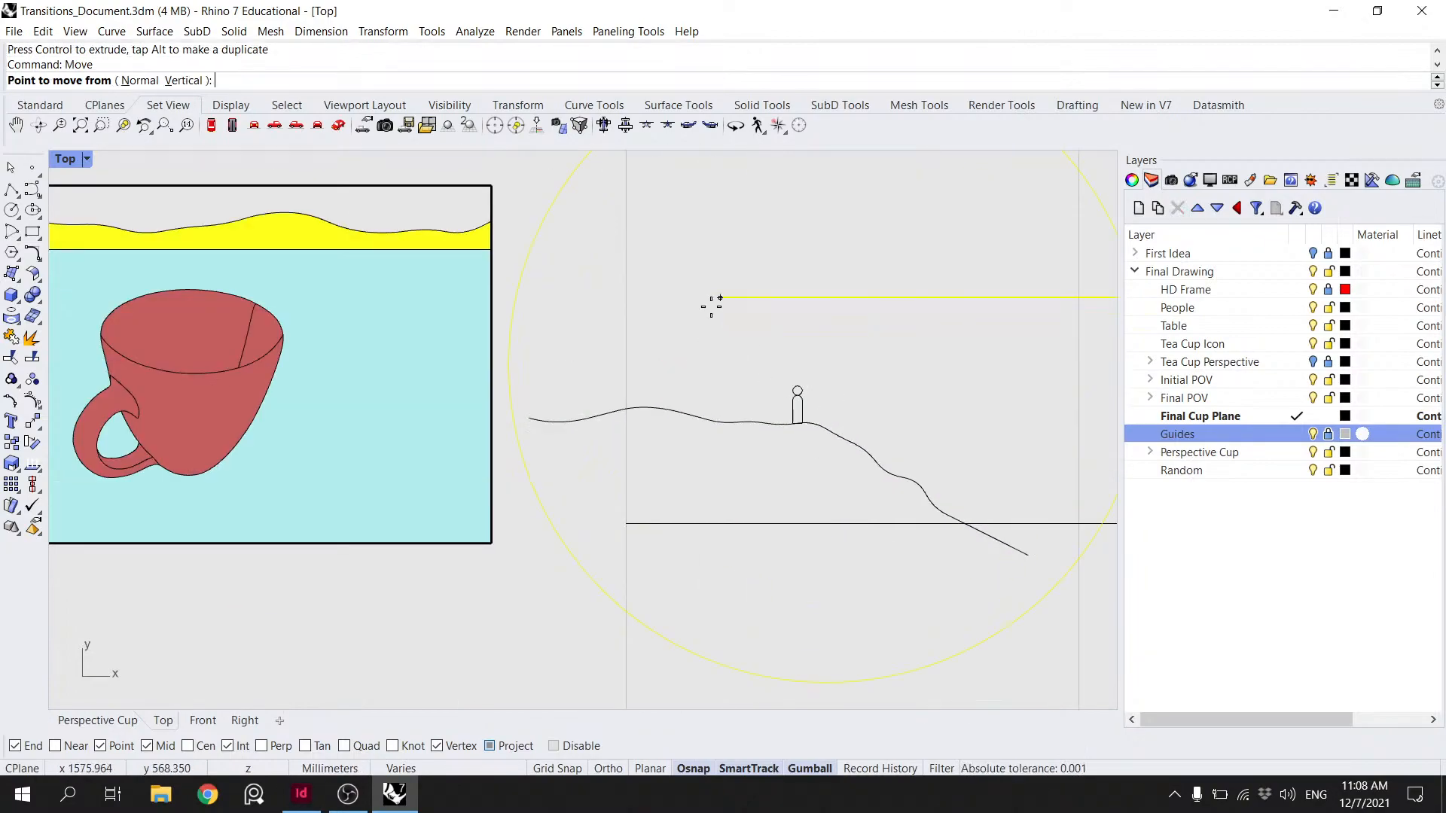
pyautogui.click(721, 299)
pyautogui.scroll(5, 864, 390)
pyautogui.click(697, 388)
pyautogui.scroll(-6, 704, 380)
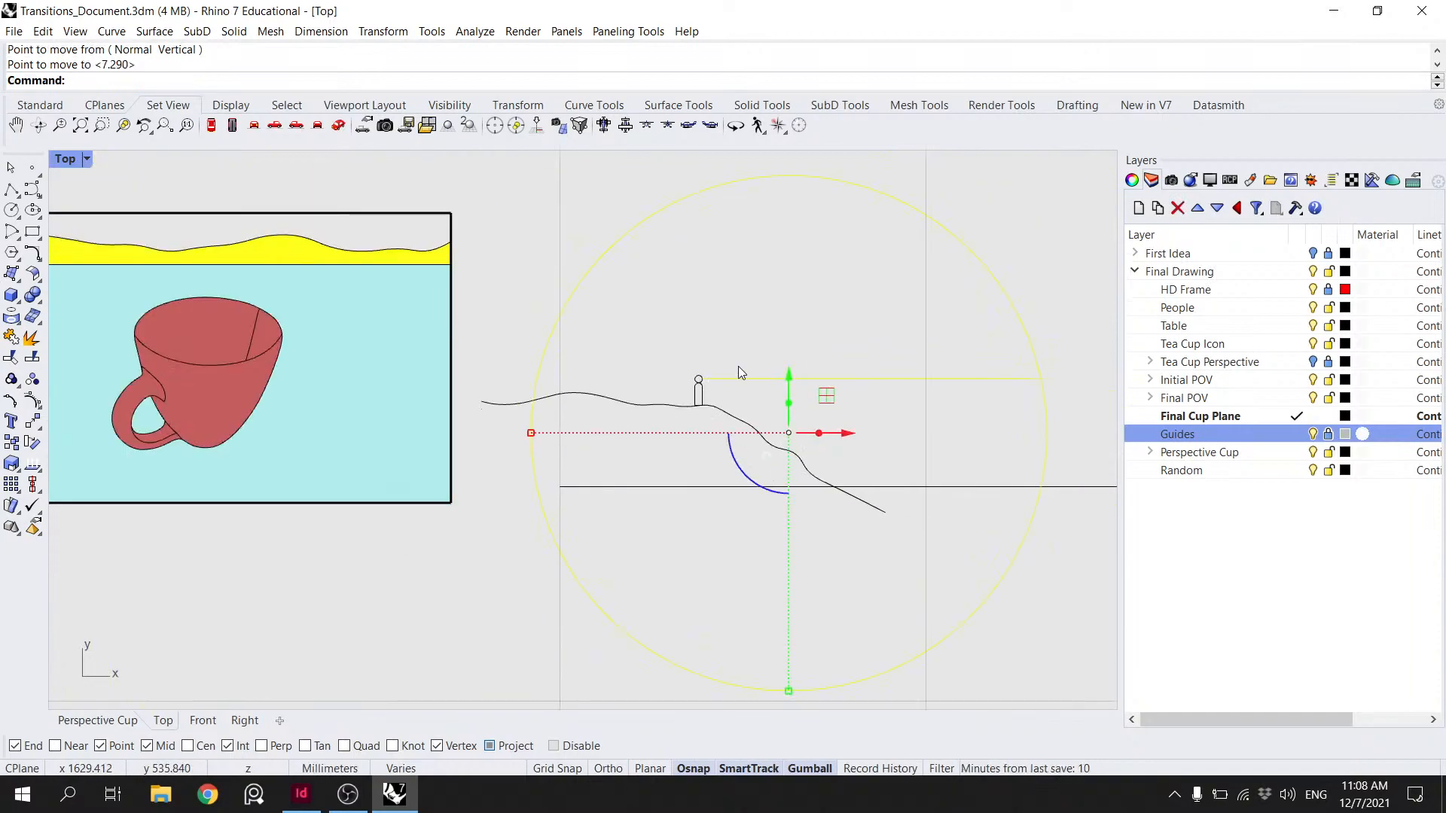
pyautogui.write('Scale')
pyautogui.press('Return')
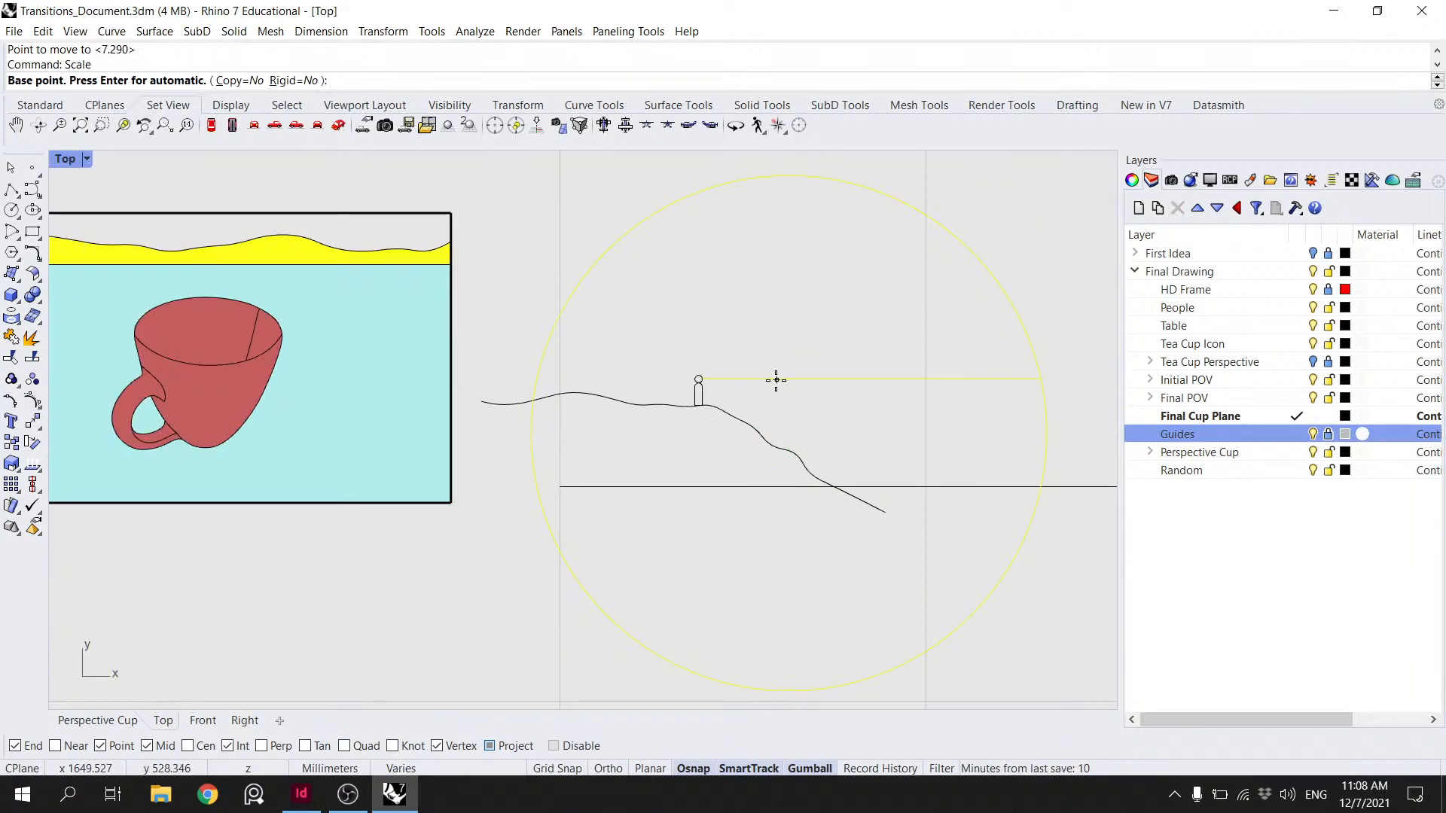
pyautogui.scroll(2, 757, 380)
pyautogui.click(685, 380)
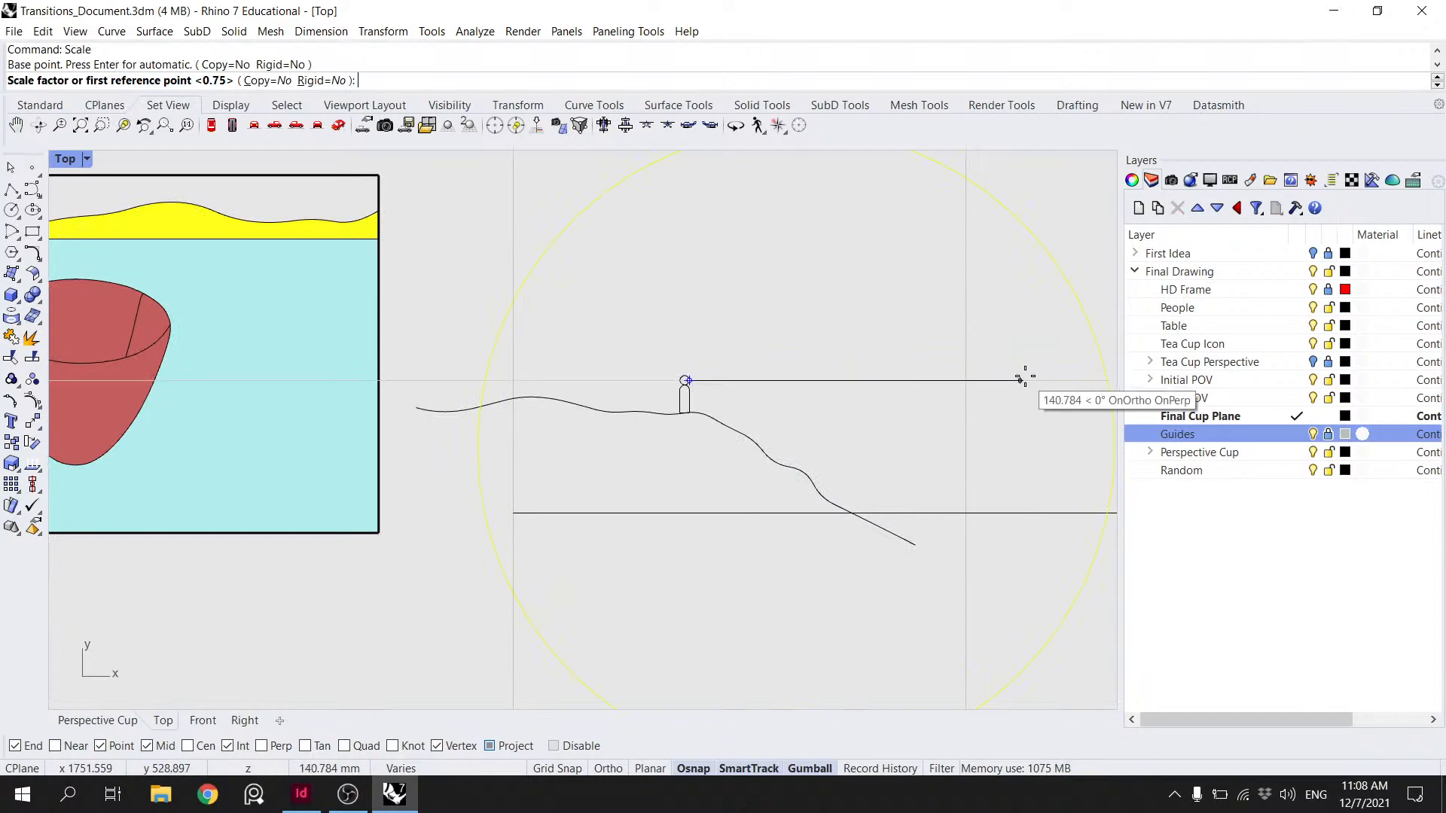
pyautogui.click(1105, 380)
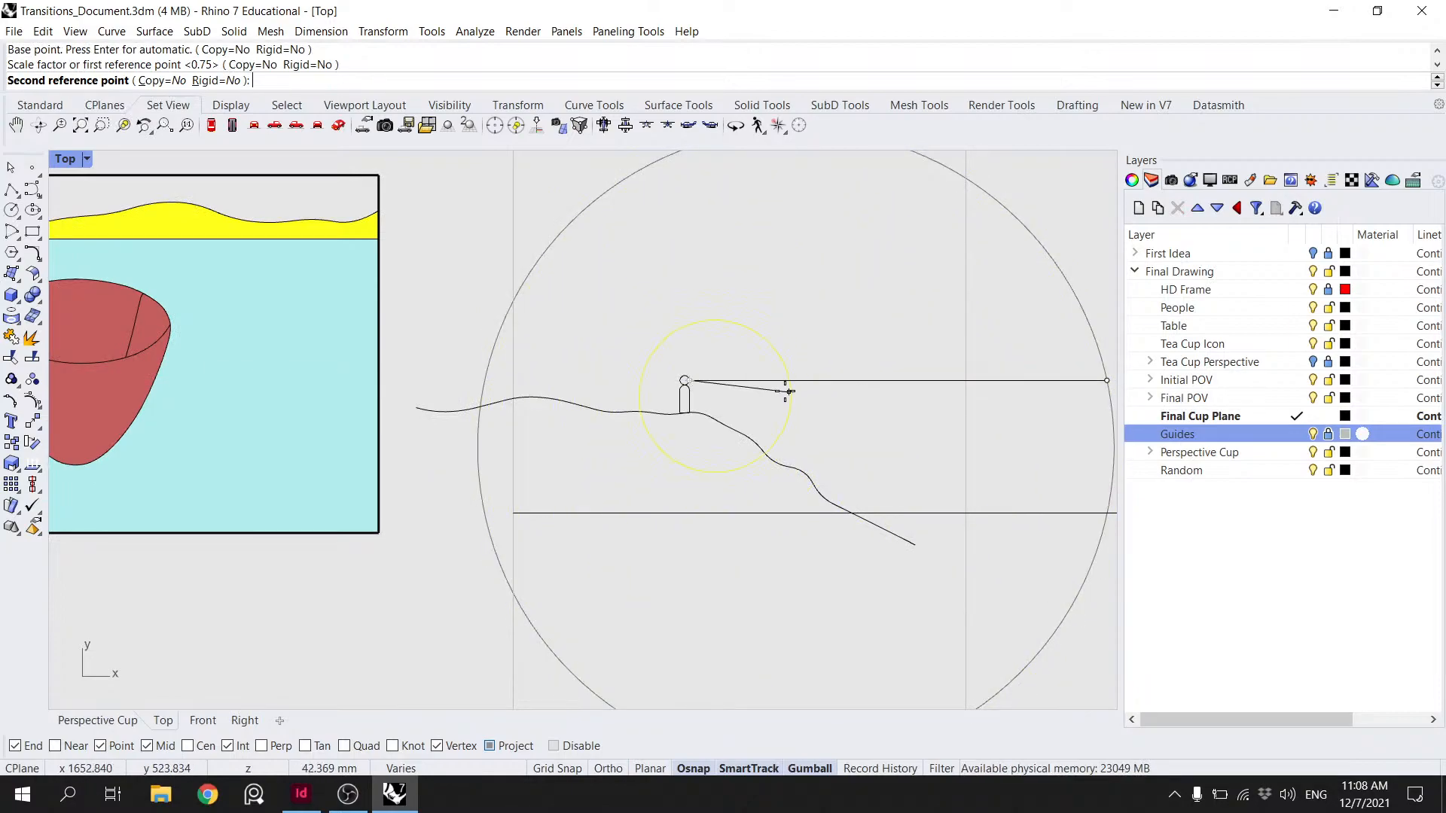
pyautogui.scroll(-5, 760, 380)
pyautogui.scroll(-3, 756, 380)
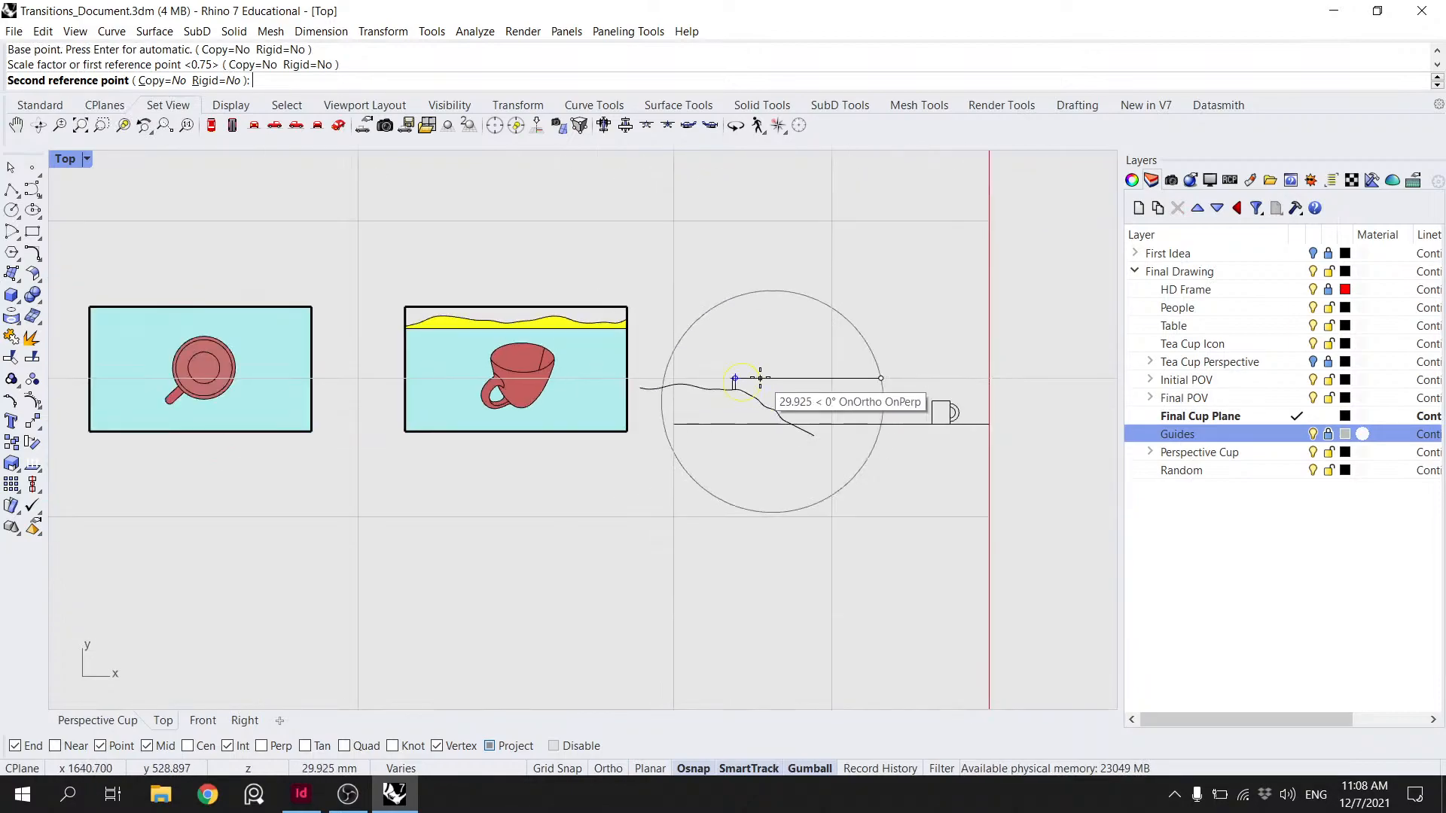
pyautogui.moveTo(757, 380); pyautogui.dragTo(944, 374, button='right')
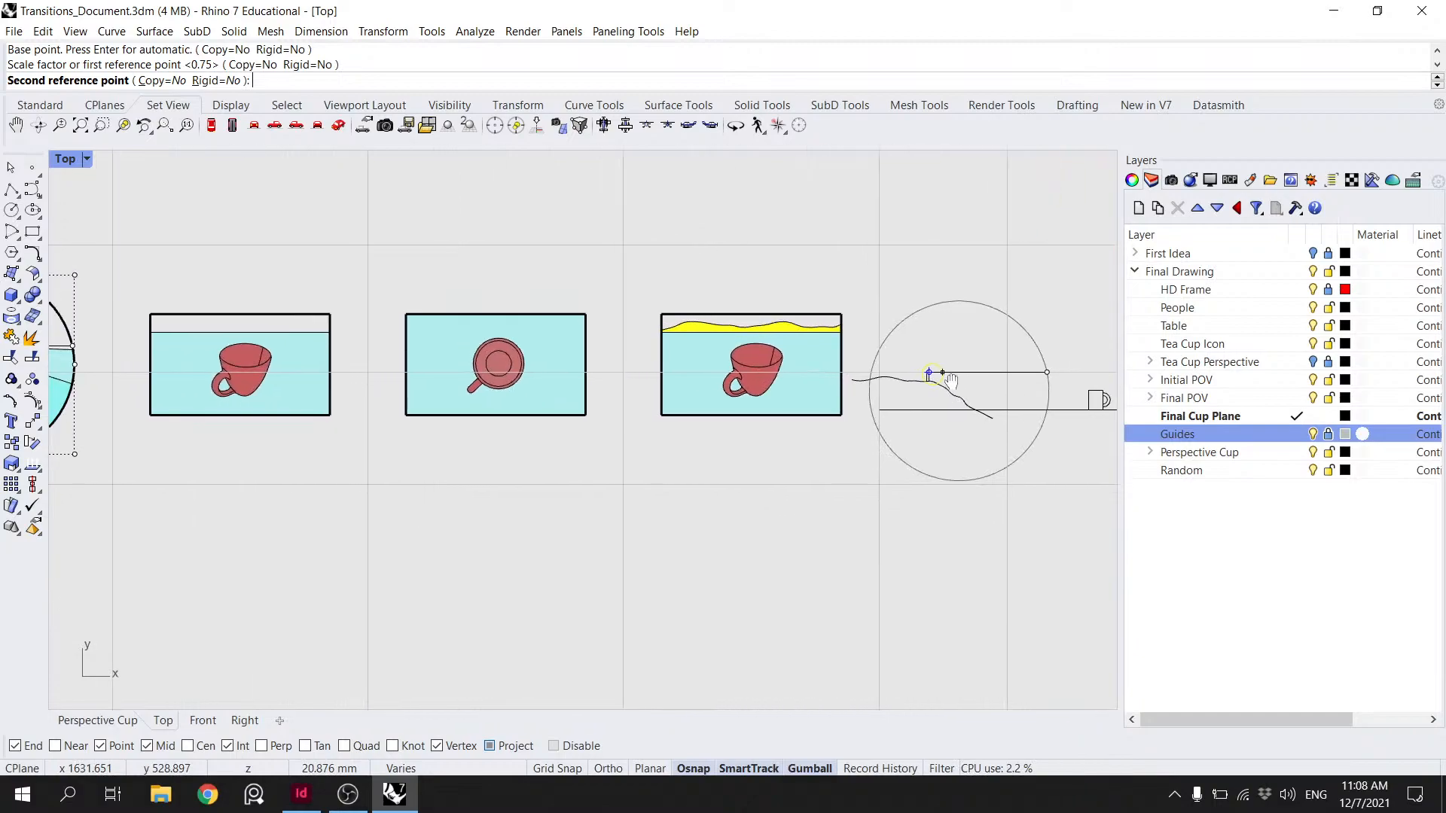
pyautogui.press('Escape')
# - Undo both moves of the duplicated circle and sight line
pyautogui.scroll(-6, 879, 361)
pyautogui.hotkey('ctrl', 'z')
pyautogui.hotkey('ctrl', 'z')
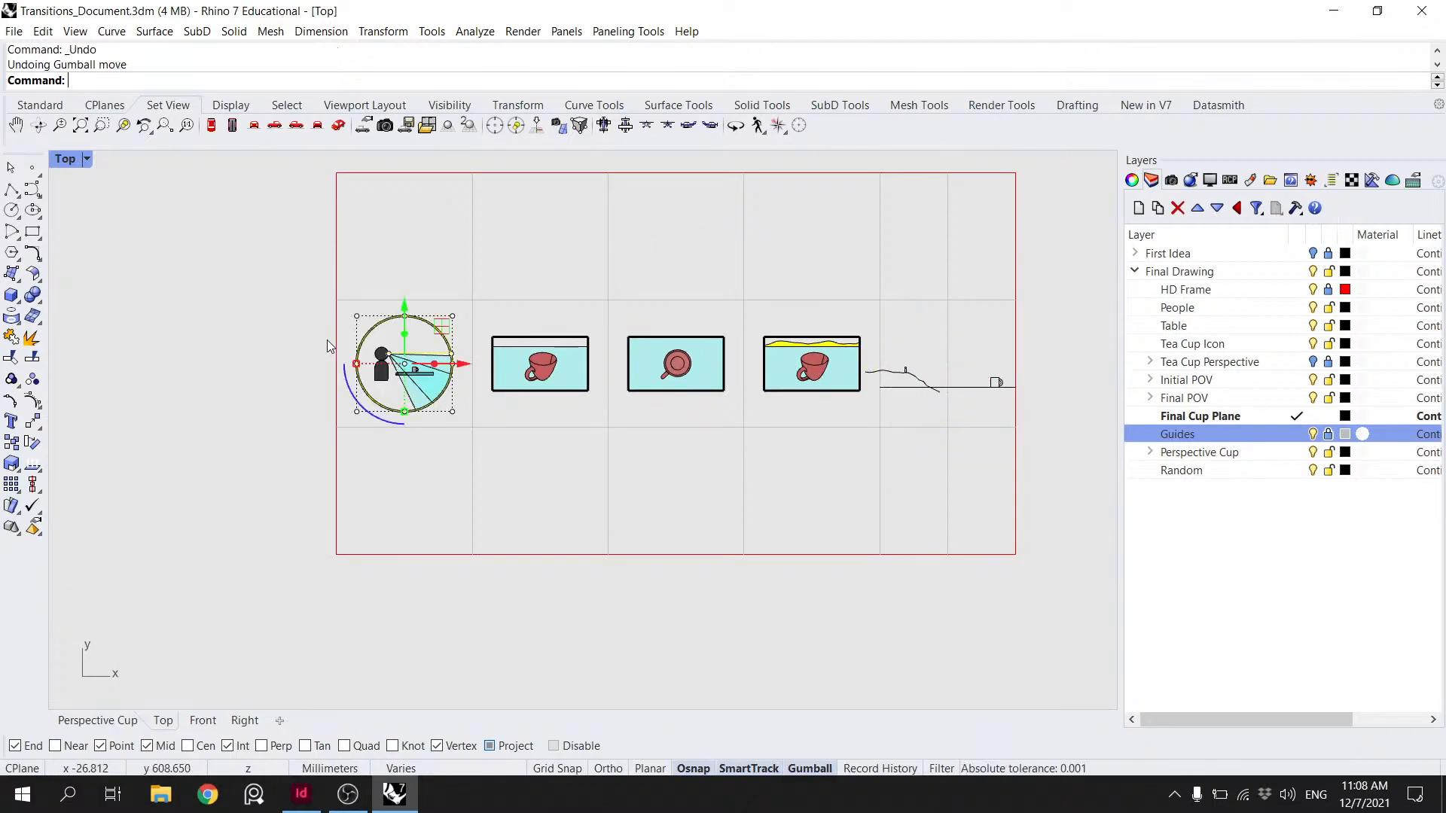
# - Copy the first icon's figure, circle and sight line from the eye point to the small figure's head in the last panel
pyautogui.scroll(6, 349, 372)
pyautogui.keyDown('shift'); pyautogui.click(536, 427); pyautogui.keyUp('shift')
pyautogui.keyDown('shift'); pyautogui.click(528, 355); pyautogui.keyUp('shift')
pyautogui.write('Copy')
pyautogui.press('Return')
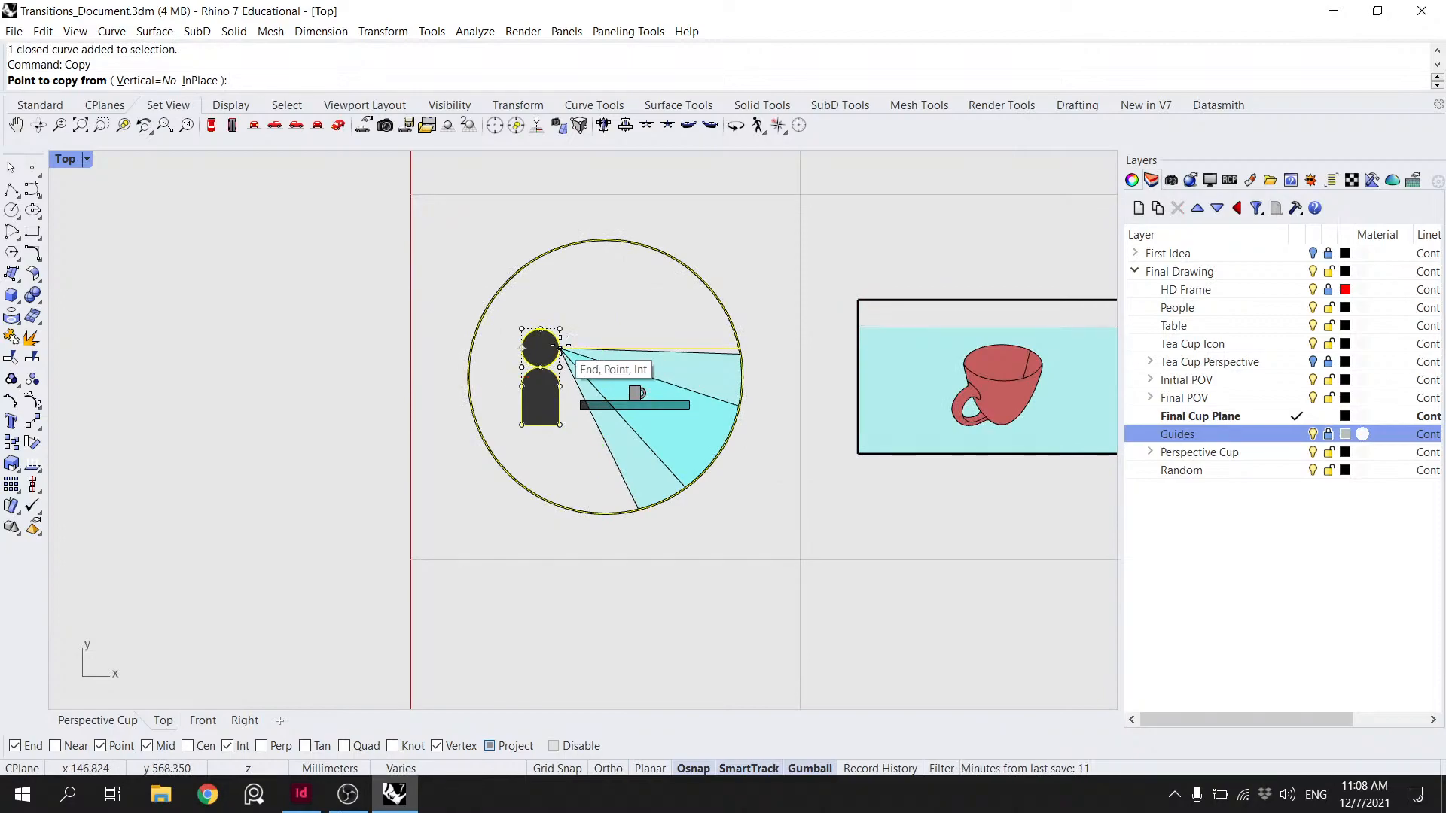
pyautogui.click(560, 348)
pyautogui.scroll(-4, 653, 341)
pyautogui.moveTo(716, 344); pyautogui.dragTo(509, 349, button='right')
pyautogui.scroll(18, 685, 374)
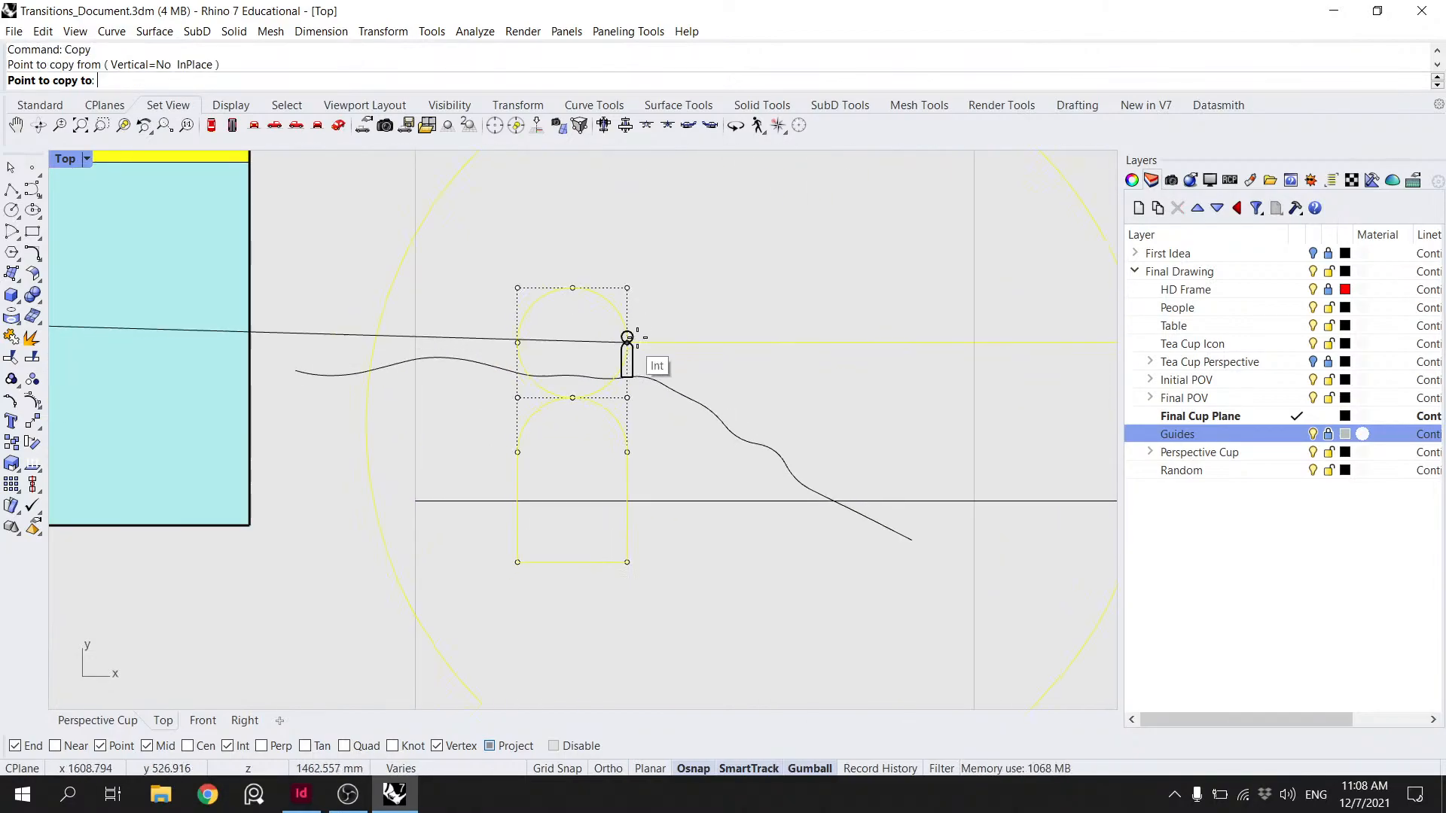
pyautogui.click(628, 337)
pyautogui.press('Return')
pyautogui.scroll(-5, 702, 336)
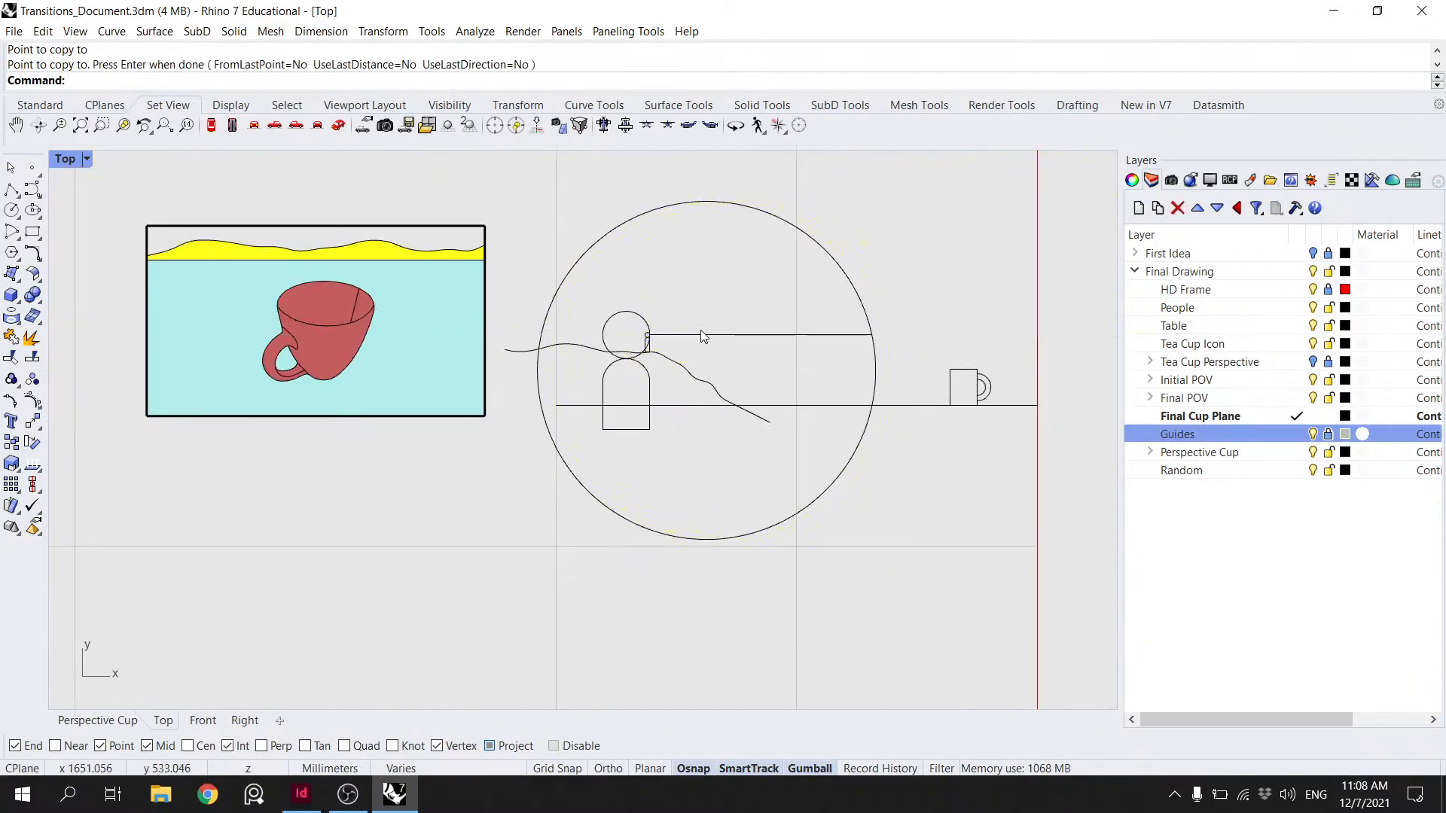
# - Move the copied large figure, sight line and circle so the large head's top meets the small figure's head top
pyautogui.click(700, 333)
pyautogui.scroll(6, 661, 370)
pyautogui.click(640, 407)
pyautogui.keyDown('shift'); pyautogui.click(613, 337); pyautogui.keyUp('shift')
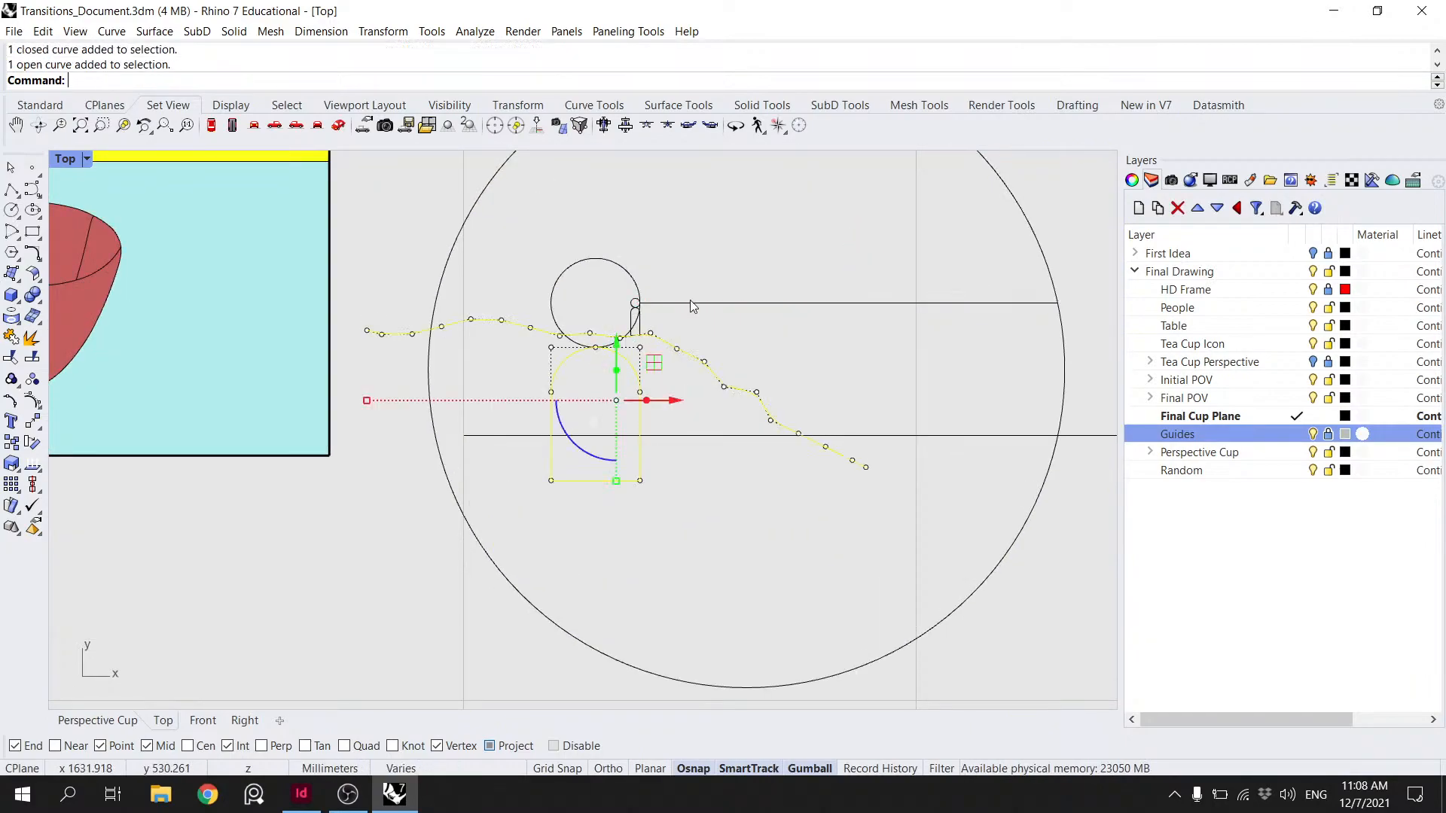
pyautogui.keyDown('ctrl'); pyautogui.click(589, 337); pyautogui.keyUp('ctrl')
pyautogui.keyDown('shift'); pyautogui.click(631, 269); pyautogui.keyUp('shift')
pyautogui.keyDown('shift'); pyautogui.click(680, 304); pyautogui.keyUp('shift')
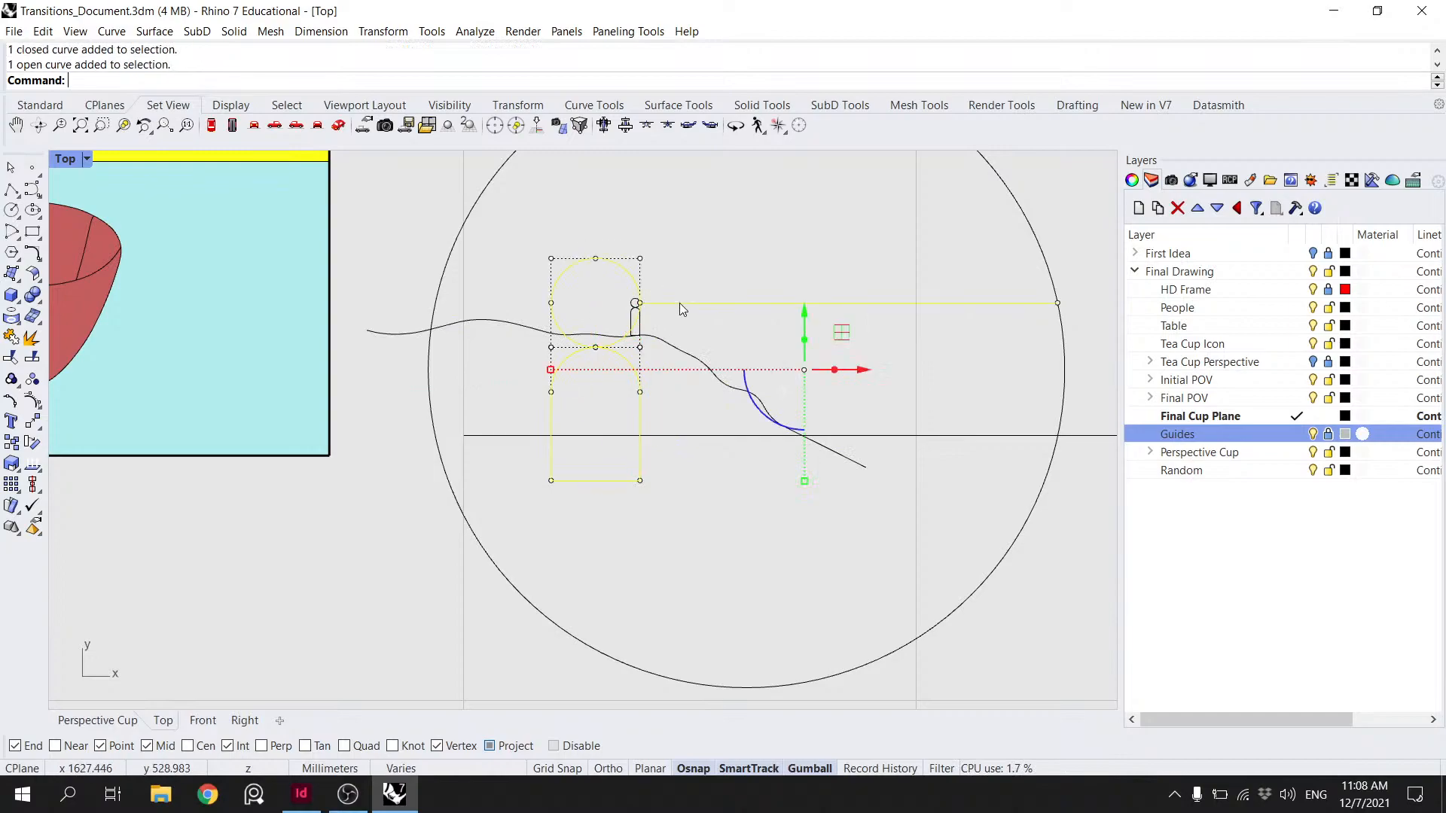
pyautogui.keyDown('shift'); pyautogui.click(1021, 208); pyautogui.keyUp('shift')
pyautogui.press('Return')
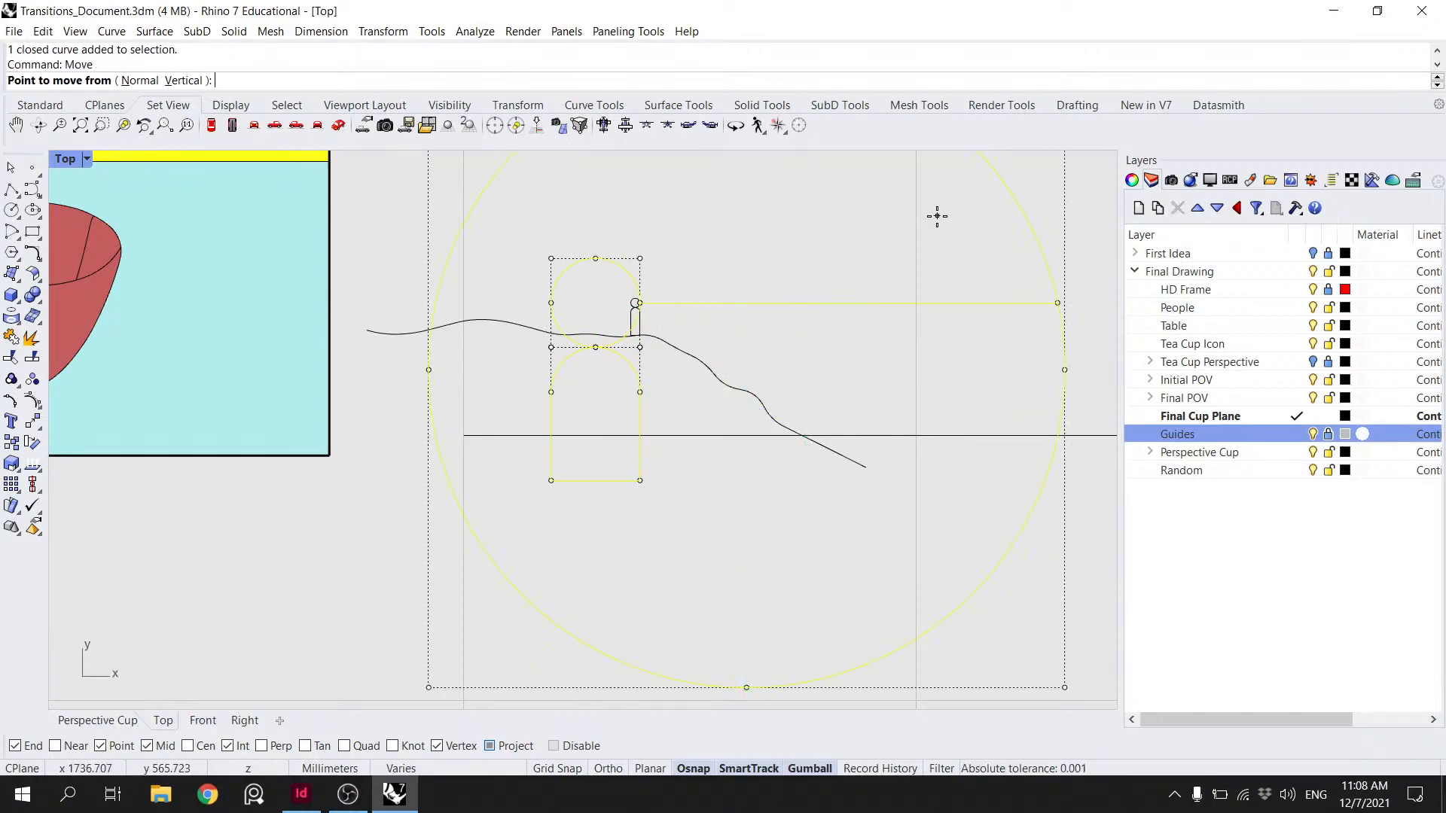
pyautogui.click(594, 258)
pyautogui.scroll(8, 640, 305)
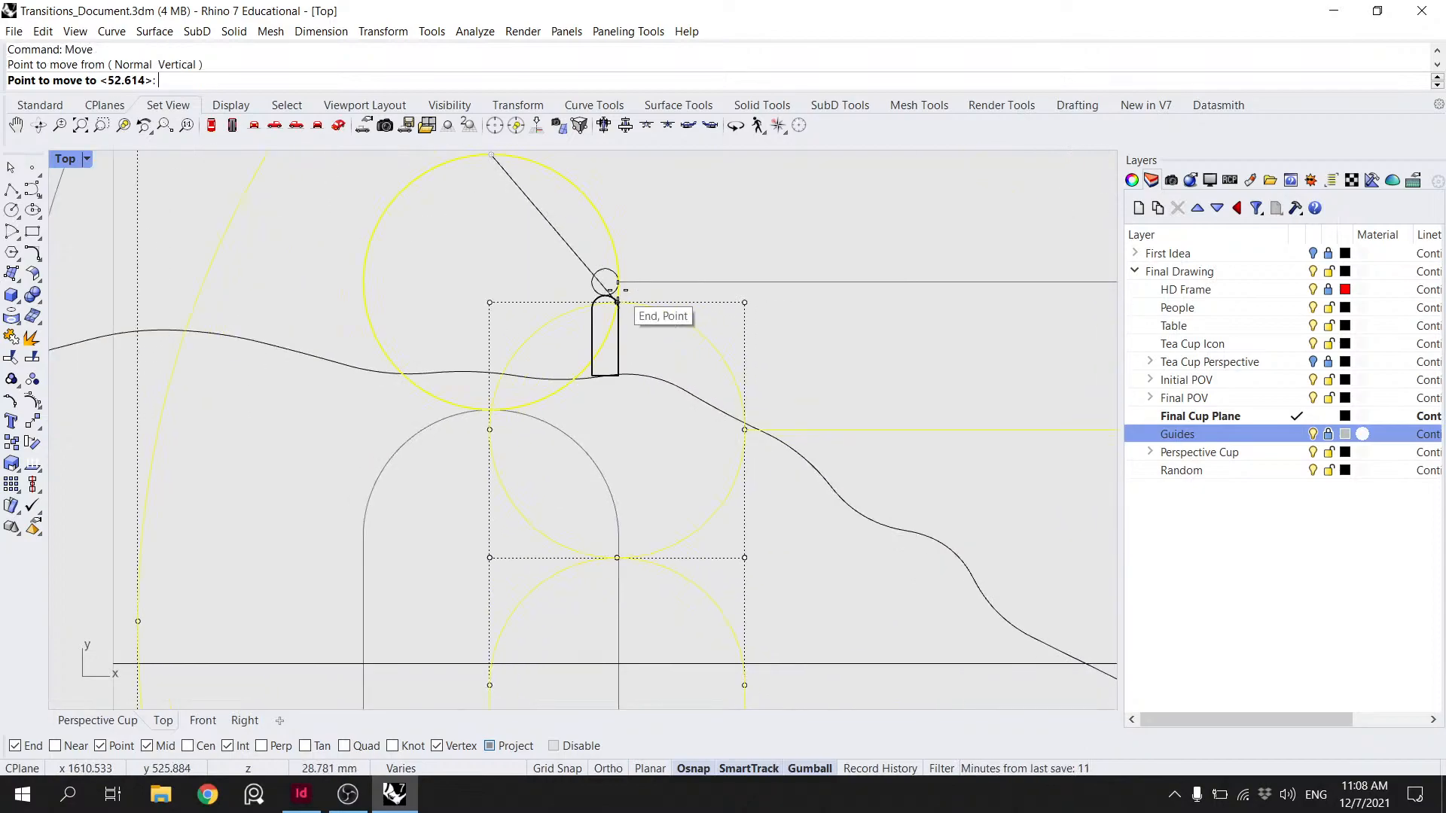
pyautogui.press('Escape')
# - Scale the copied figure, sight line and circle from the head's top so the large figure matches the small figure's height
pyautogui.write('Scale')
pyautogui.press('Return')
pyautogui.click(600, 258)
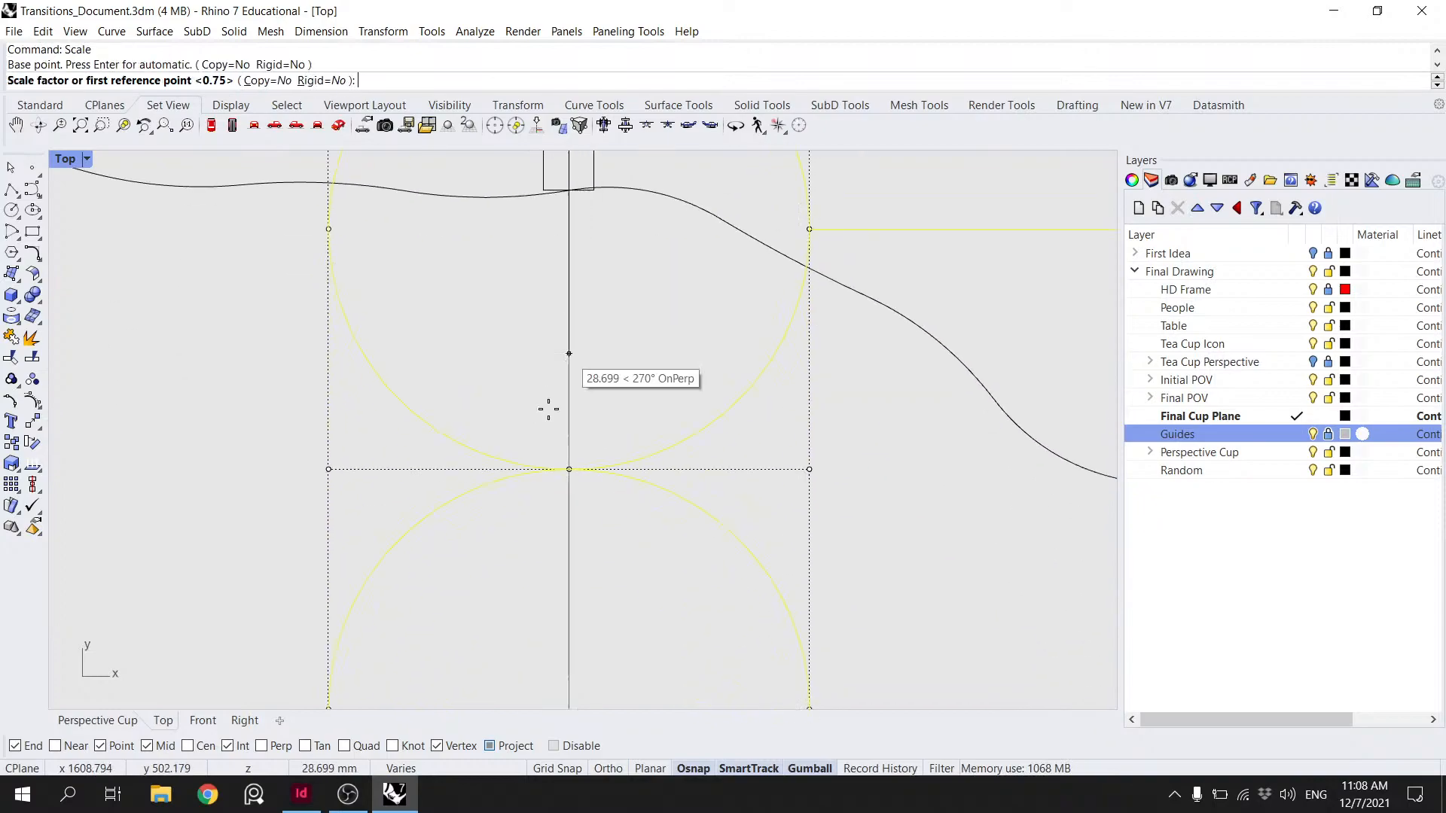
pyautogui.click(568, 469)
pyautogui.moveTo(553, 263); pyautogui.dragTo(558, 501, button='right')
pyautogui.click(574, 276)
pyautogui.scroll(-2, 576, 275)
pyautogui.press('Escape')
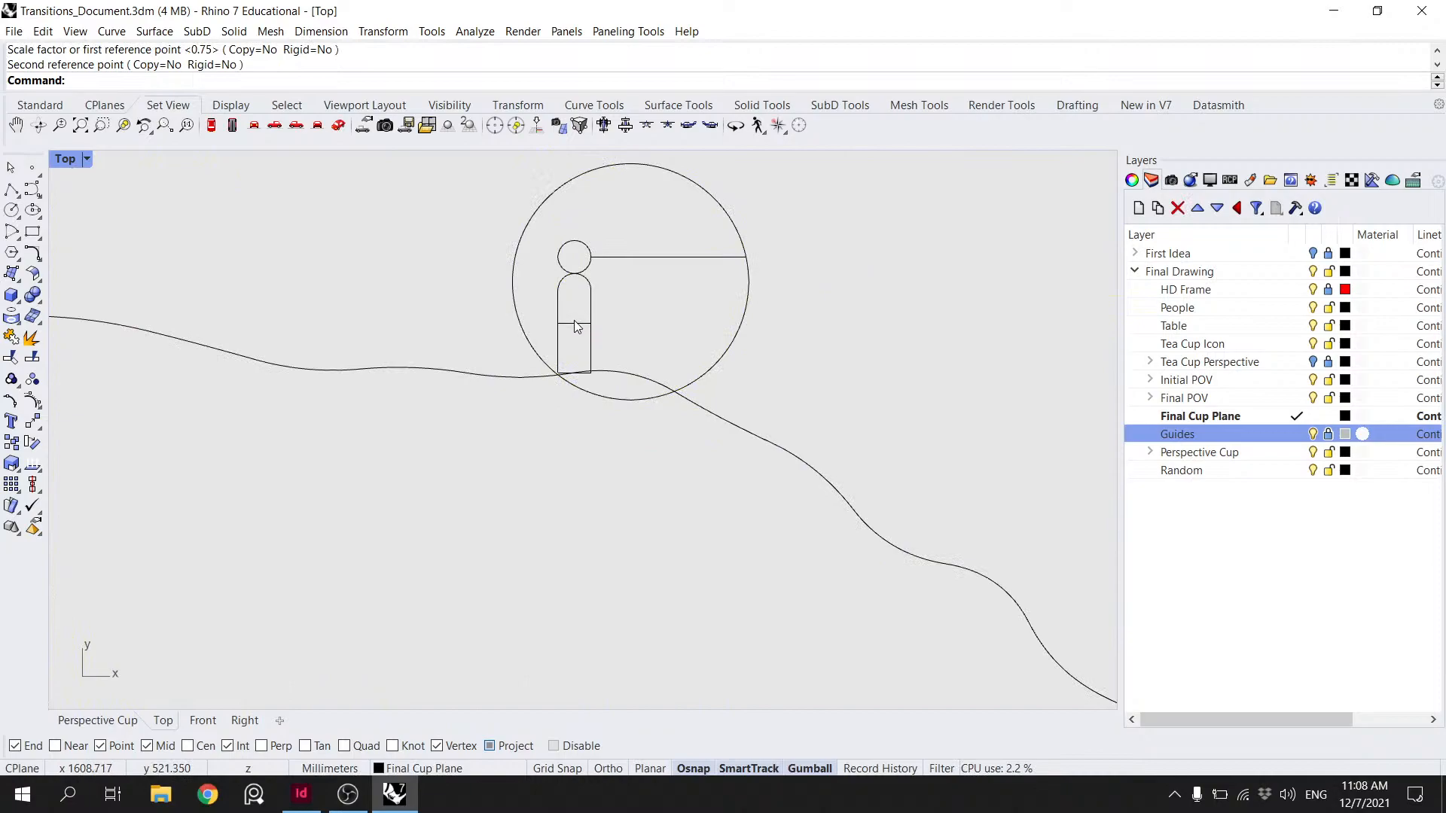
# - Delete the overlapping closed curve on the small figure's body and the sight line inside its vision circle
pyautogui.click(577, 326)
pyautogui.press('Delete')
pyautogui.click(591, 257)
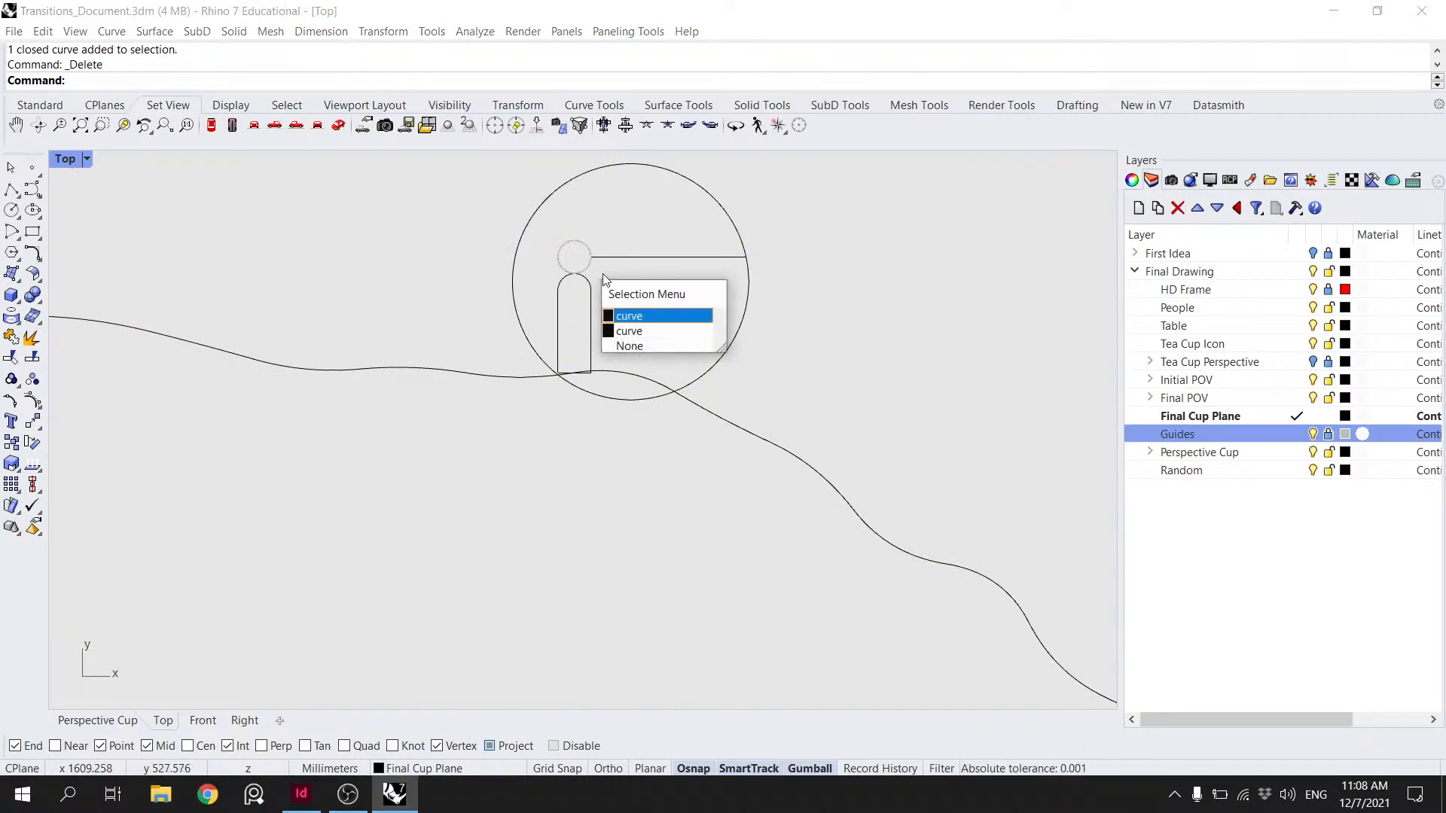
pyautogui.click(633, 322)
pyautogui.press('Escape')
pyautogui.scroll(-3, 691, 283)
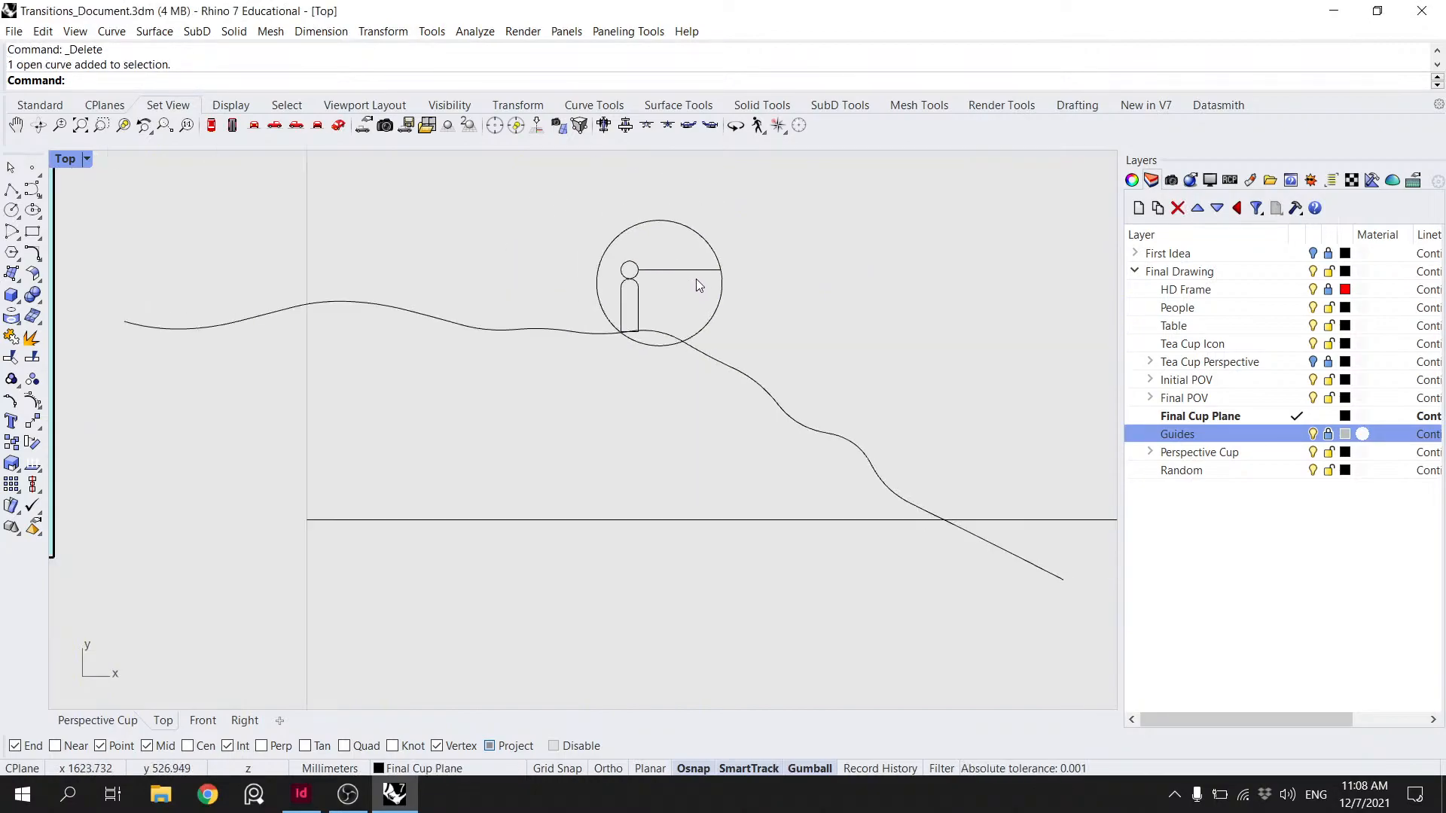
pyautogui.click(694, 270)
pyautogui.press('Delete')
# - Examine the last panel's hill, viewer and cup against the framing of the other storyboard panels
pyautogui.scroll(-12, 723, 275)
pyautogui.moveTo(864, 282)
pyautogui.mouseDown(button='right')
pyautogui.moveTo(710, 358)
pyautogui.moveTo(637, 431)
pyautogui.moveTo(802, 381)
pyautogui.mouseUp(button='right')
pyautogui.scroll(-4, 662, 400)
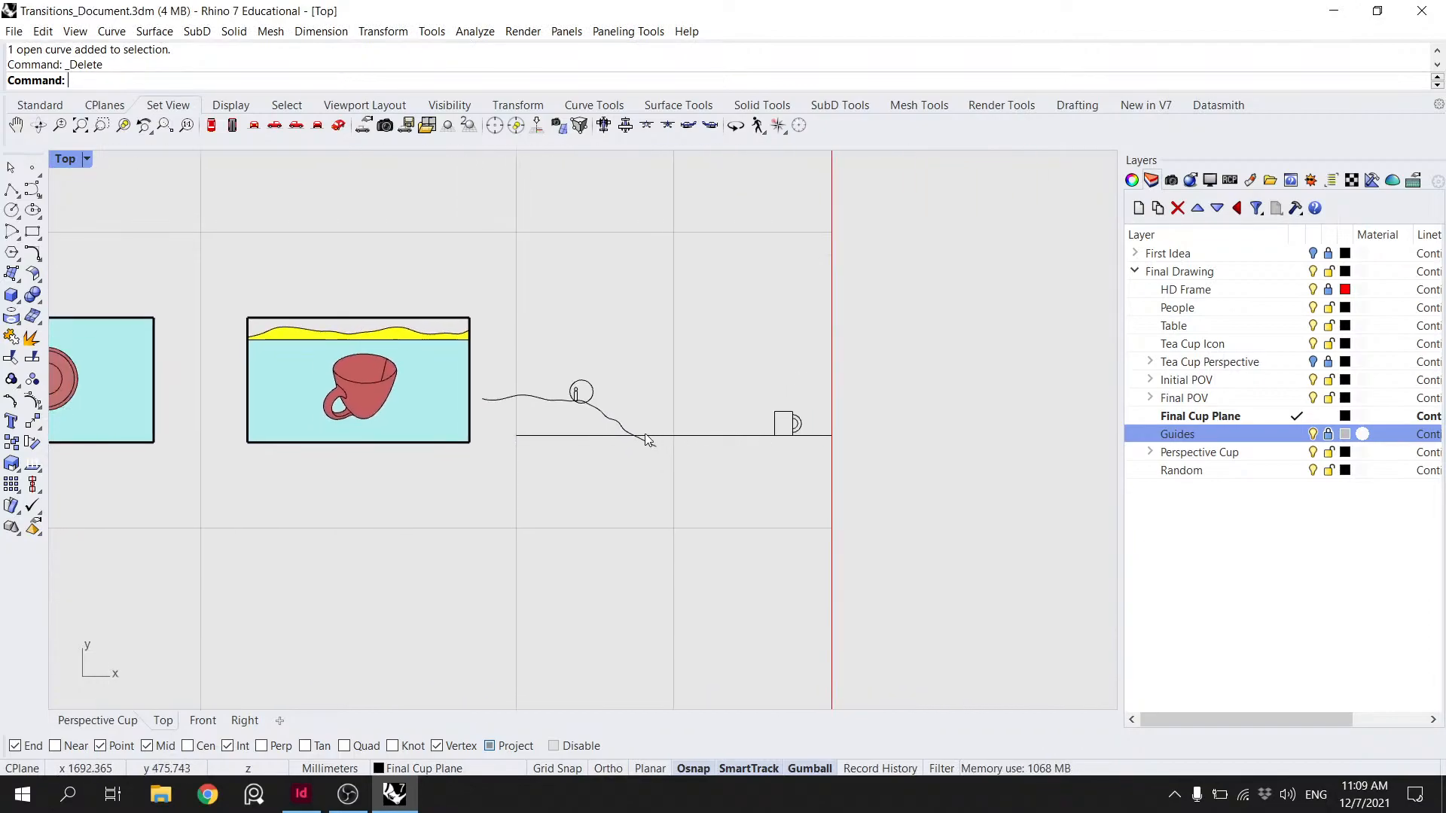
pyautogui.scroll(2, 640, 438)
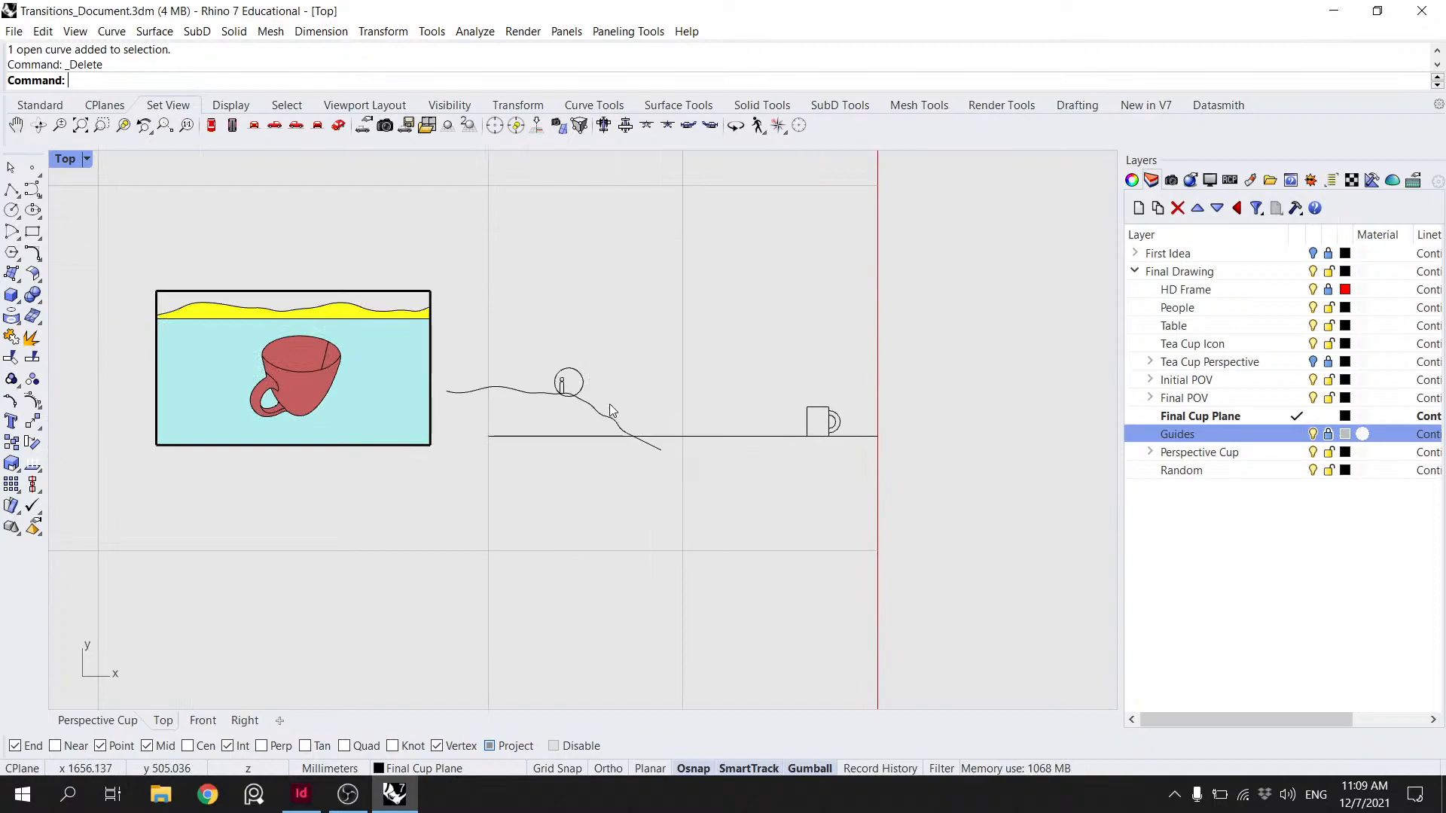
pyautogui.scroll(-4, 610, 405)
pyautogui.scroll(-2, 909, 425)
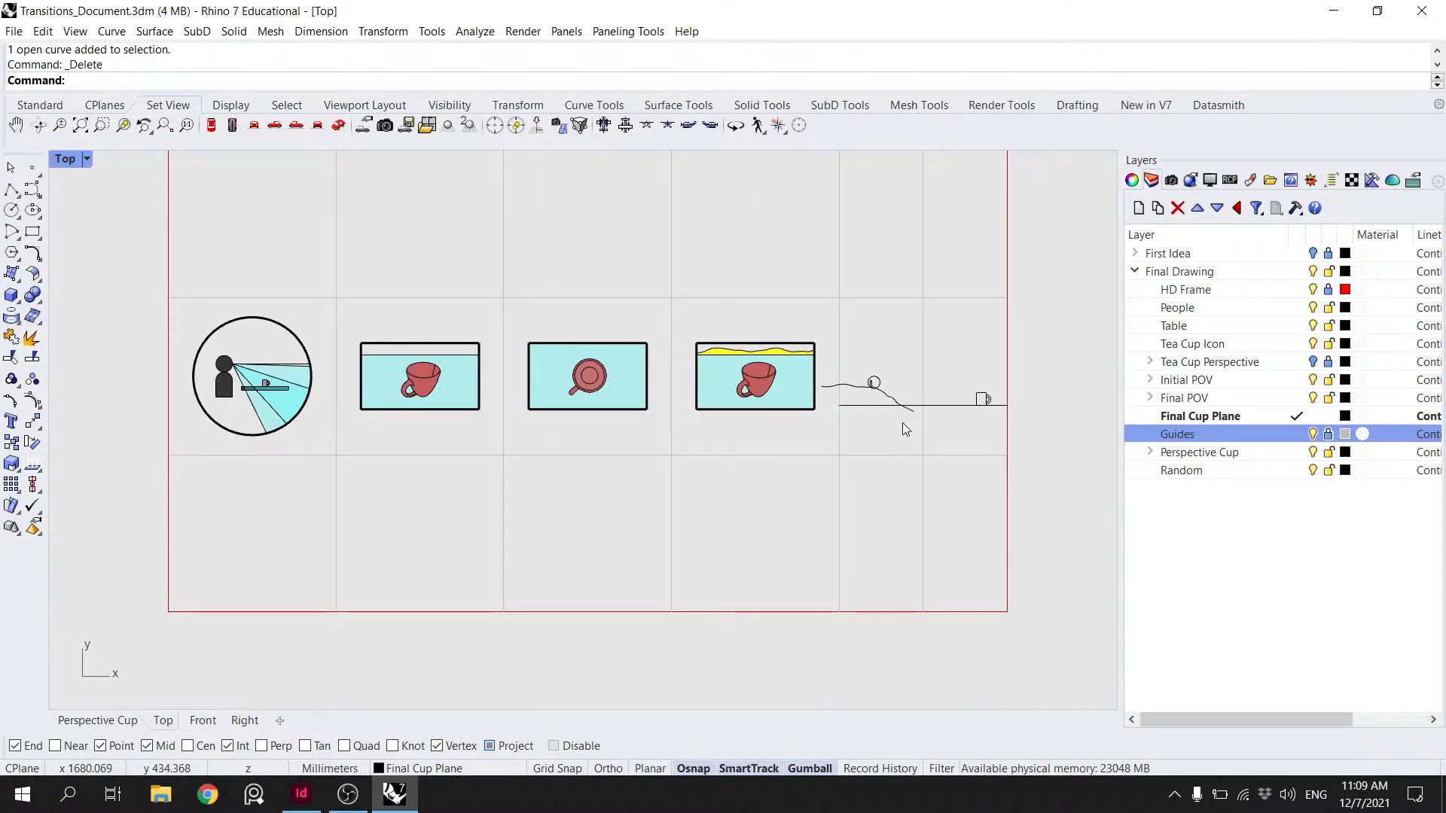
pyautogui.scroll(3, 898, 409)
pyautogui.scroll(-2, 885, 392)
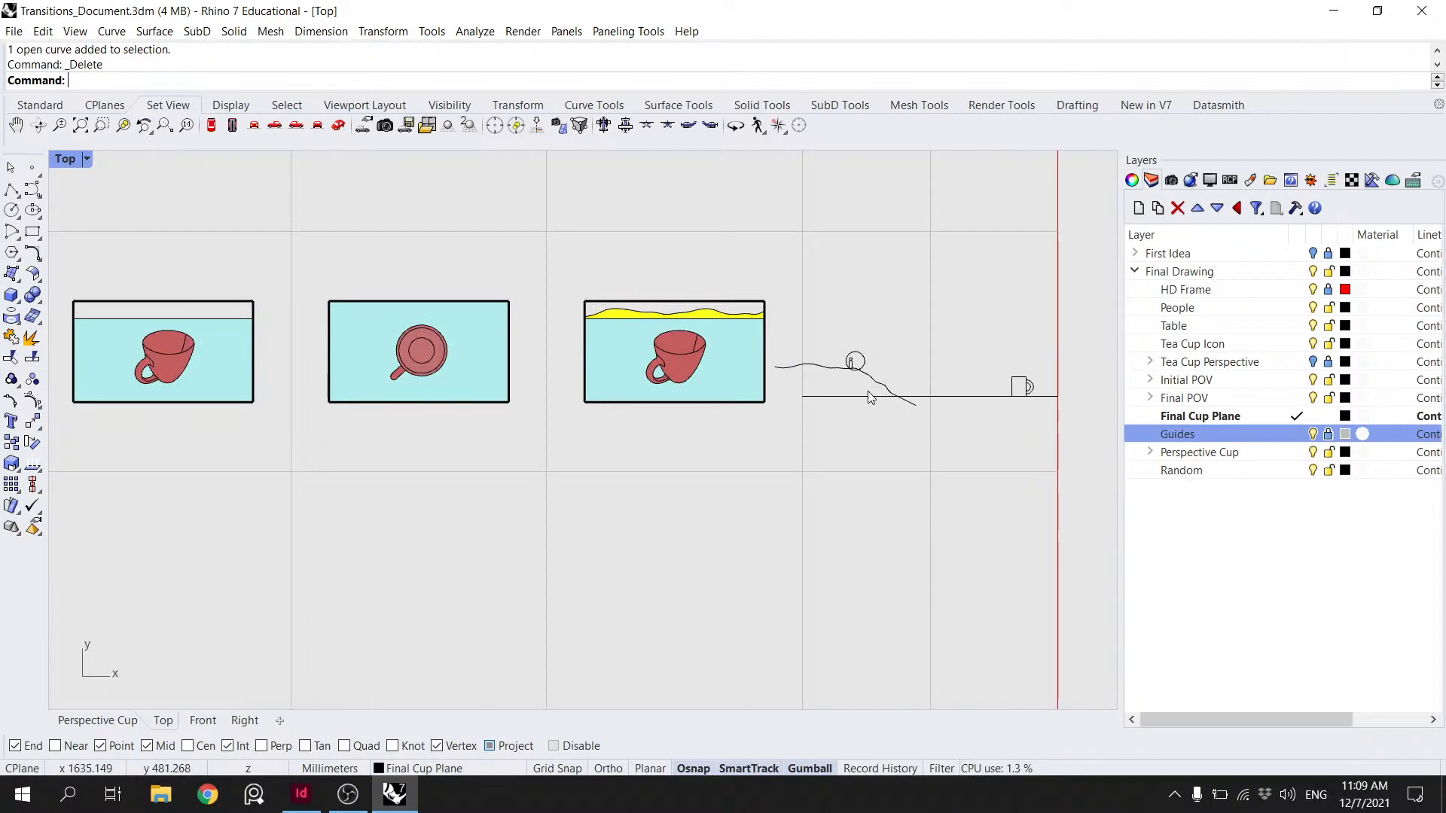
pyautogui.scroll(-3, 806, 422)
pyautogui.scroll(1, 766, 426)
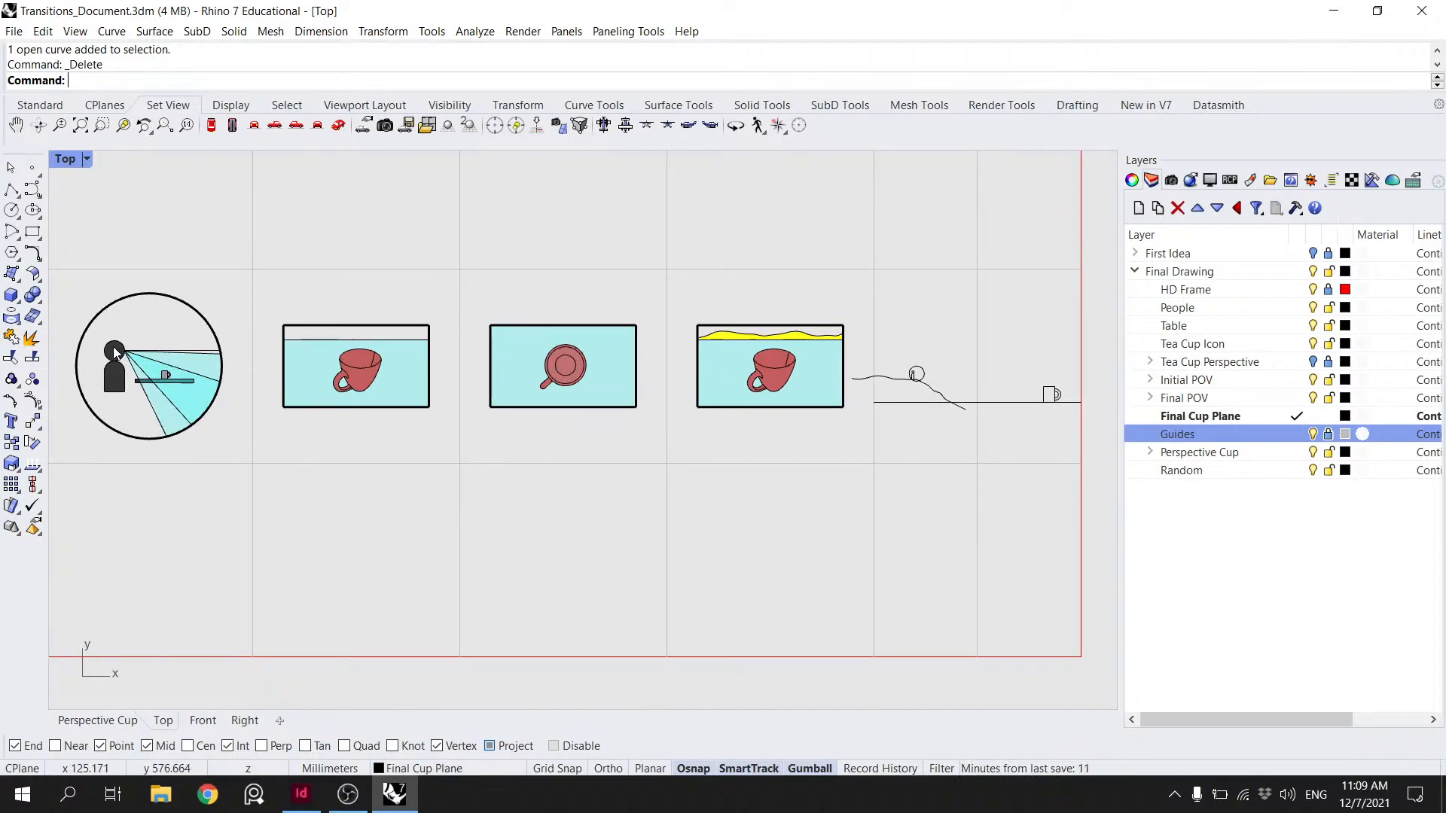
pyautogui.scroll(3, 906, 382)
pyautogui.scroll(-4, 773, 399)
pyautogui.moveTo(418, 376); pyautogui.dragTo(551, 404, button='right')
pyautogui.scroll(-4, 550, 403)
pyautogui.moveTo(125, 392); pyautogui.dragTo(409, 394, button='right')
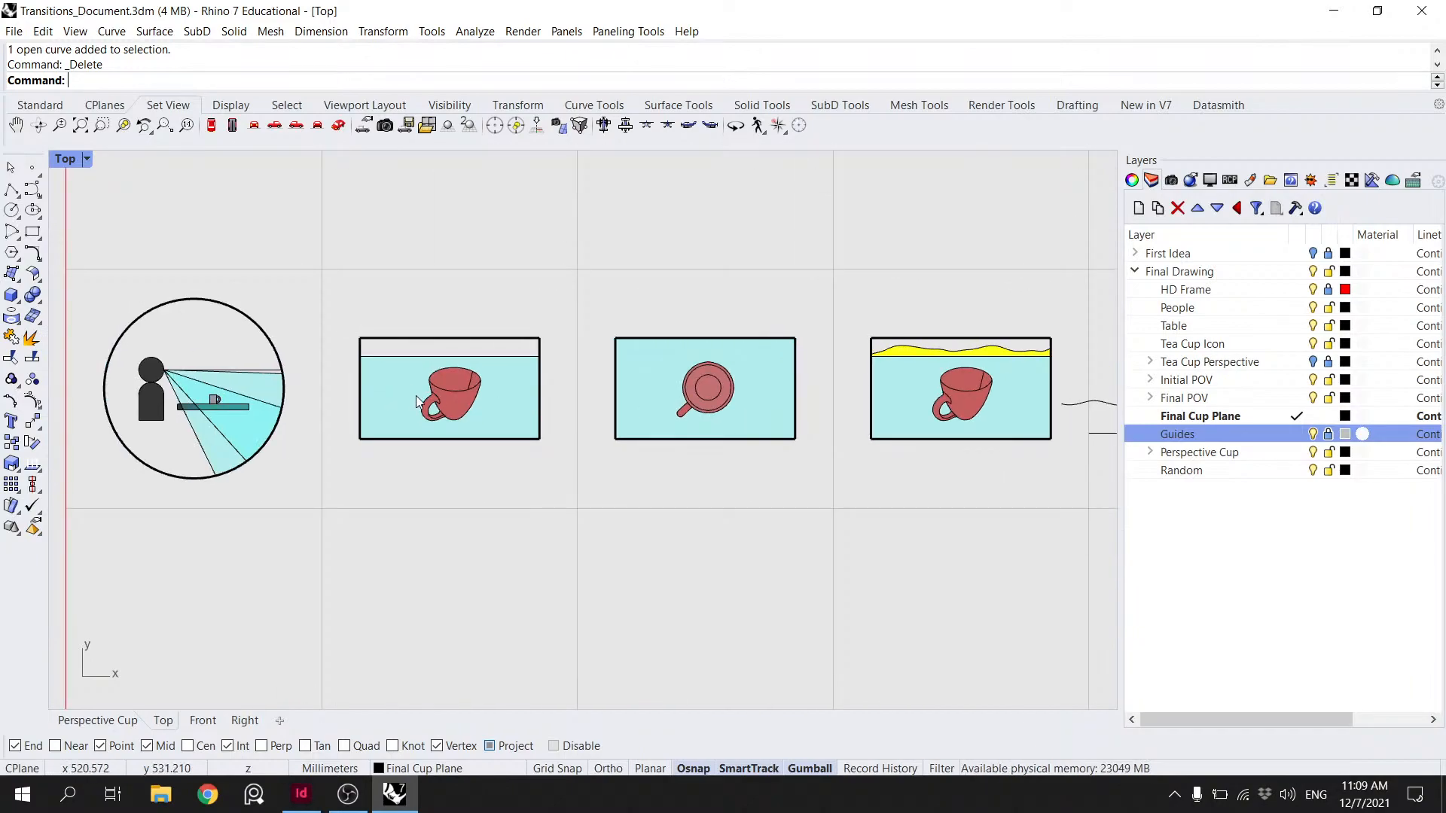
pyautogui.moveTo(1047, 417); pyautogui.dragTo(728, 414, button='right')
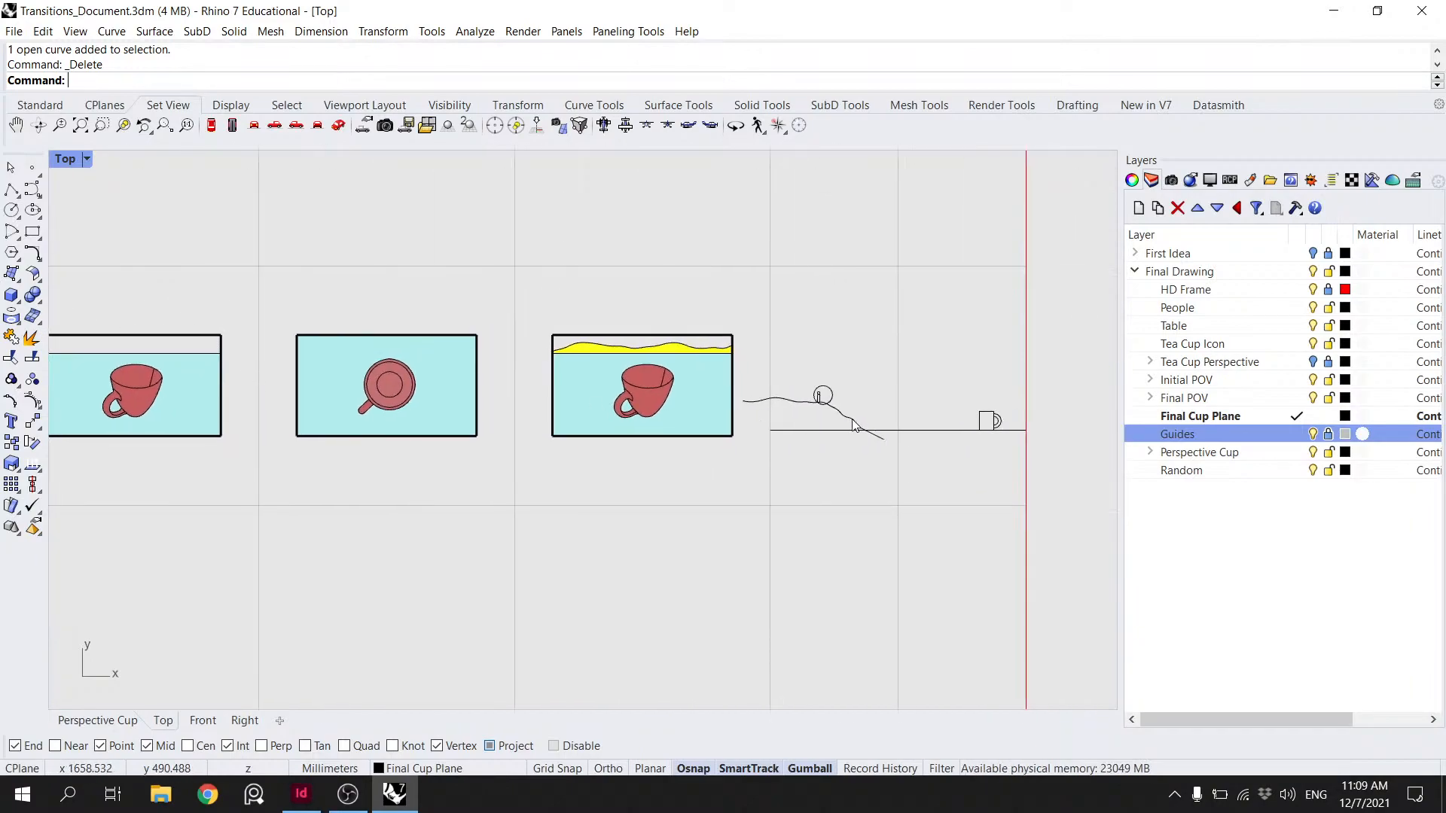
pyautogui.scroll(2, 855, 425)
pyautogui.scroll(3, 855, 425)
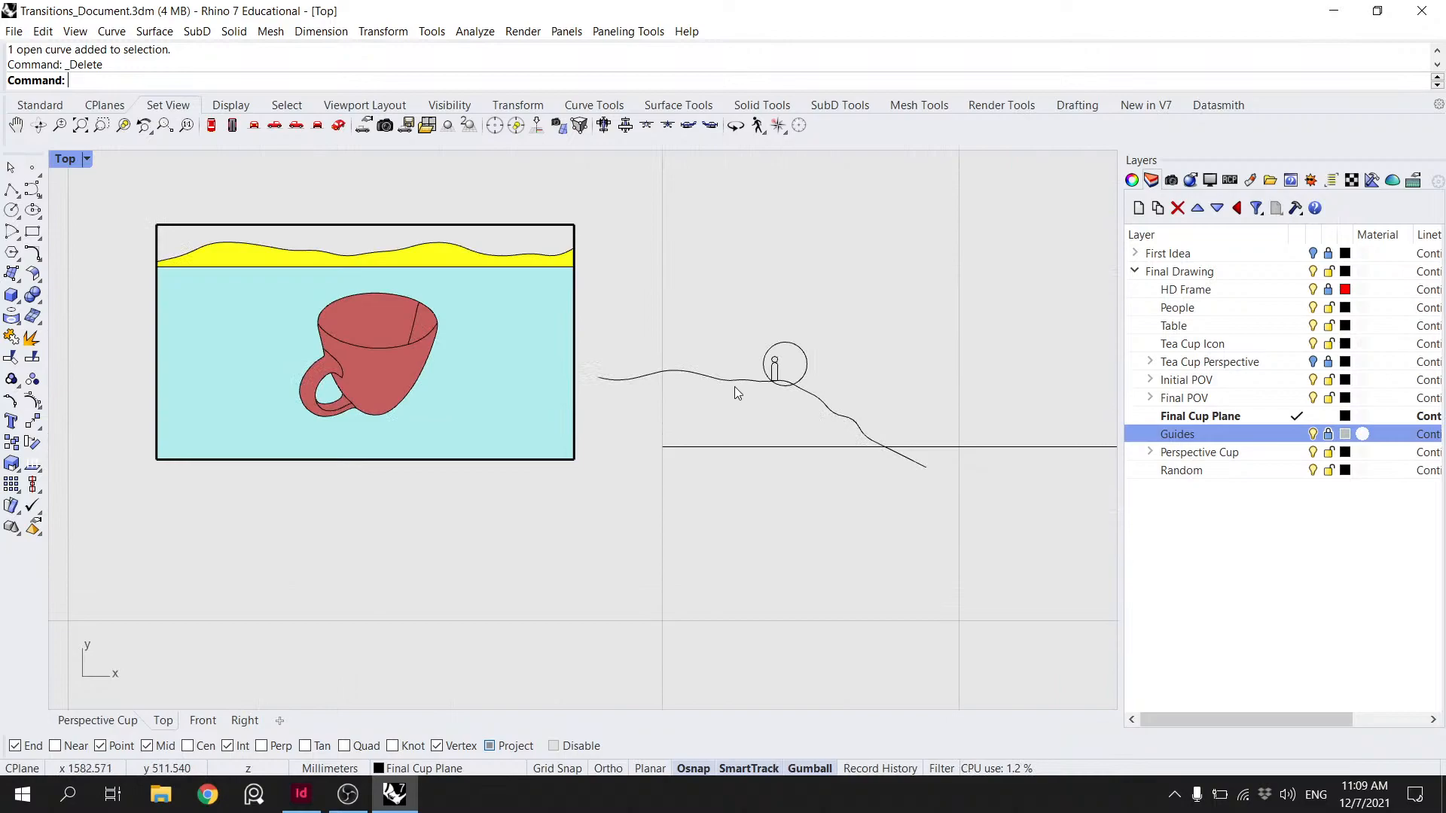
pyautogui.scroll(-4, 902, 386)
pyautogui.scroll(3, 821, 379)
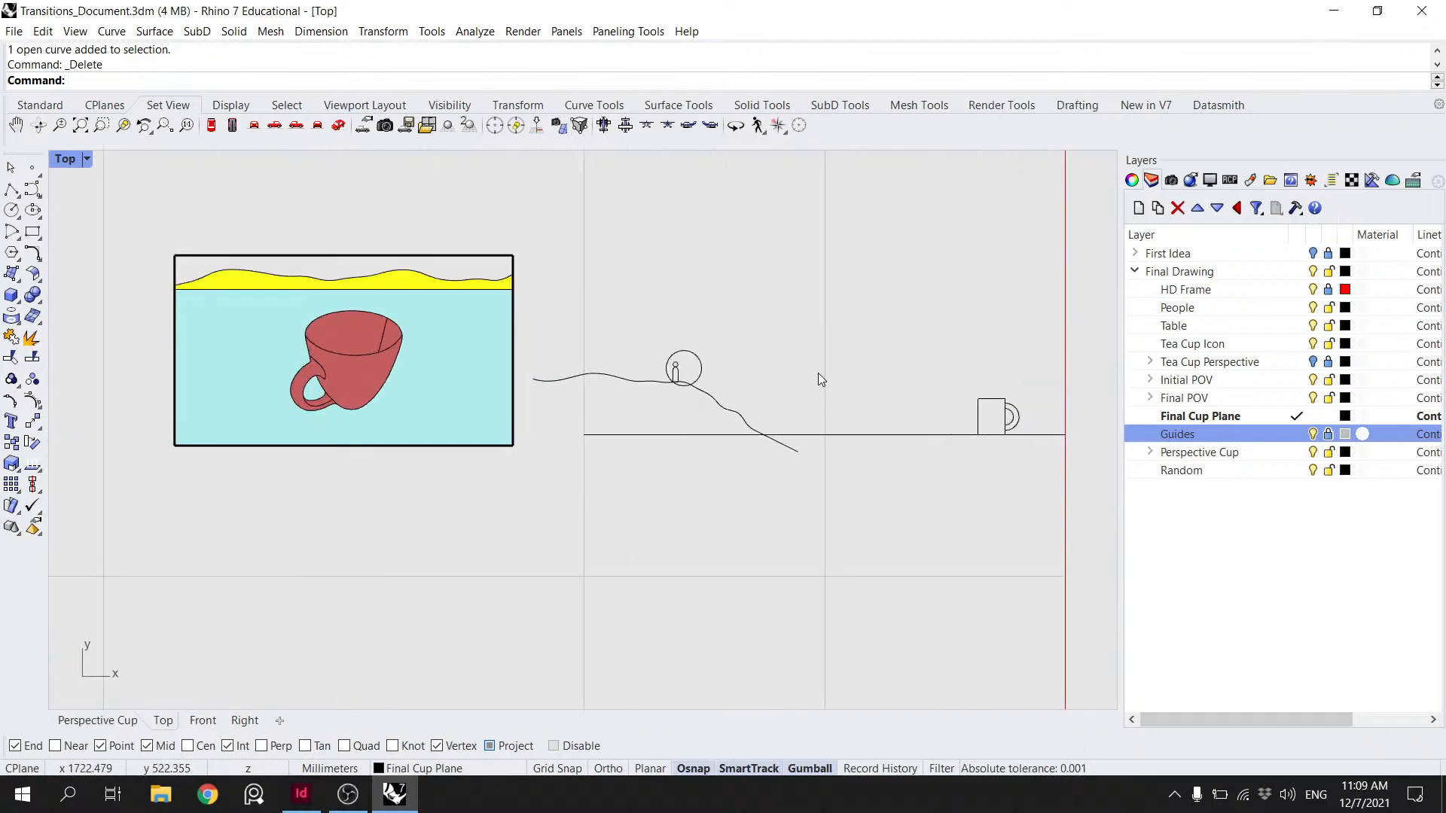
pyautogui.scroll(-3, 683, 384)
pyautogui.scroll(2, 788, 375)
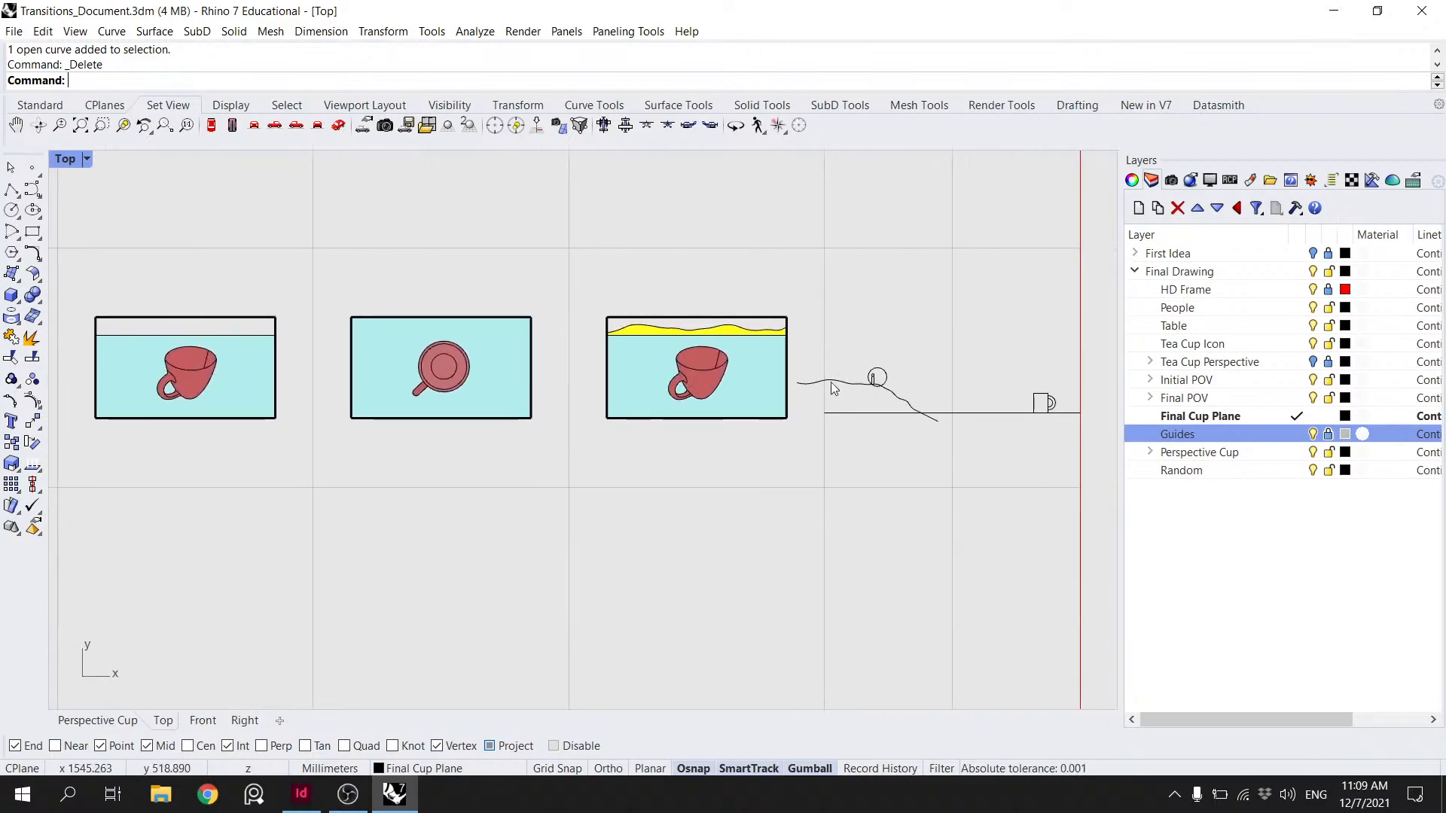
pyautogui.scroll(4, 803, 386)
pyautogui.scroll(-5, 776, 373)
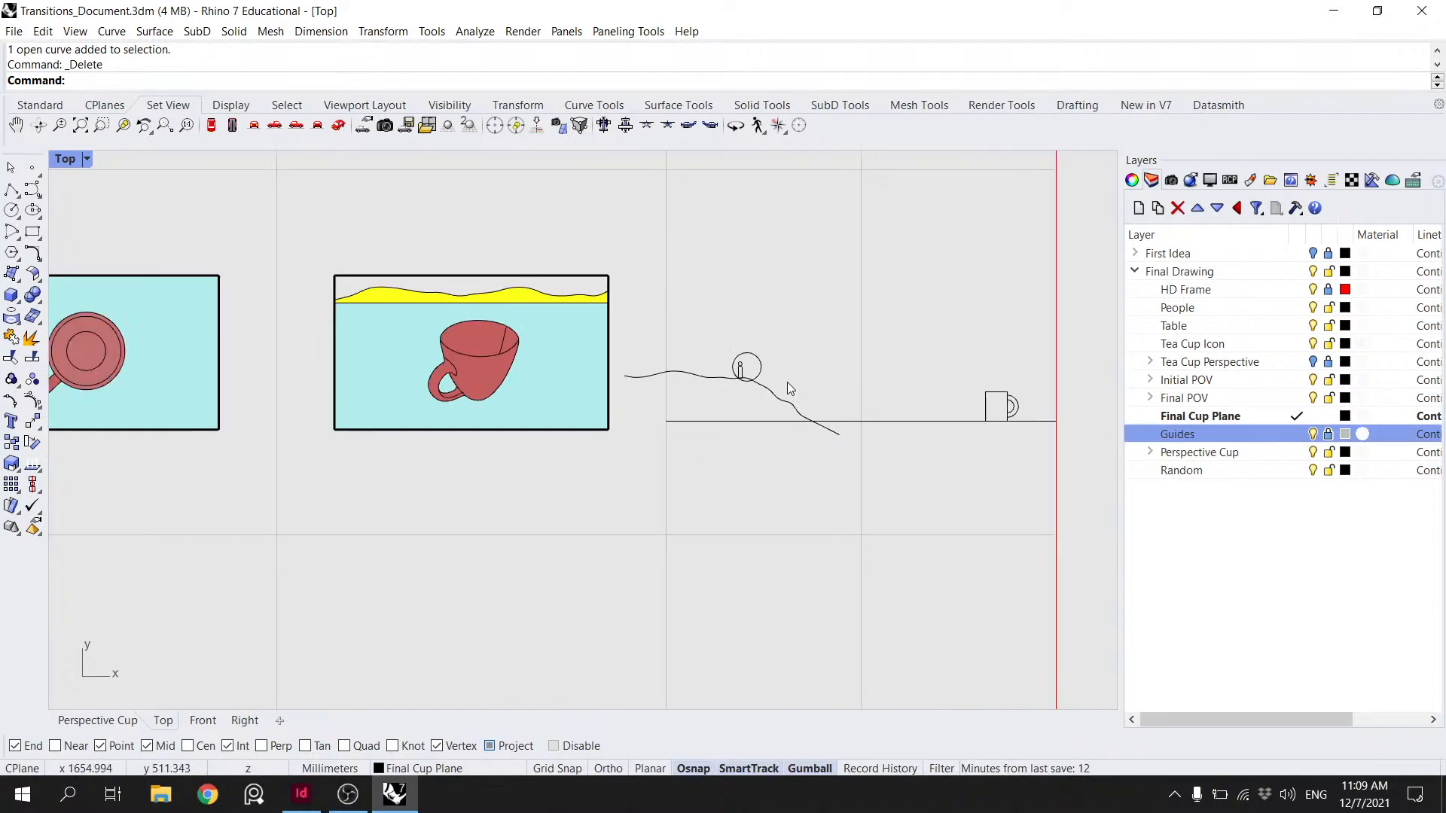
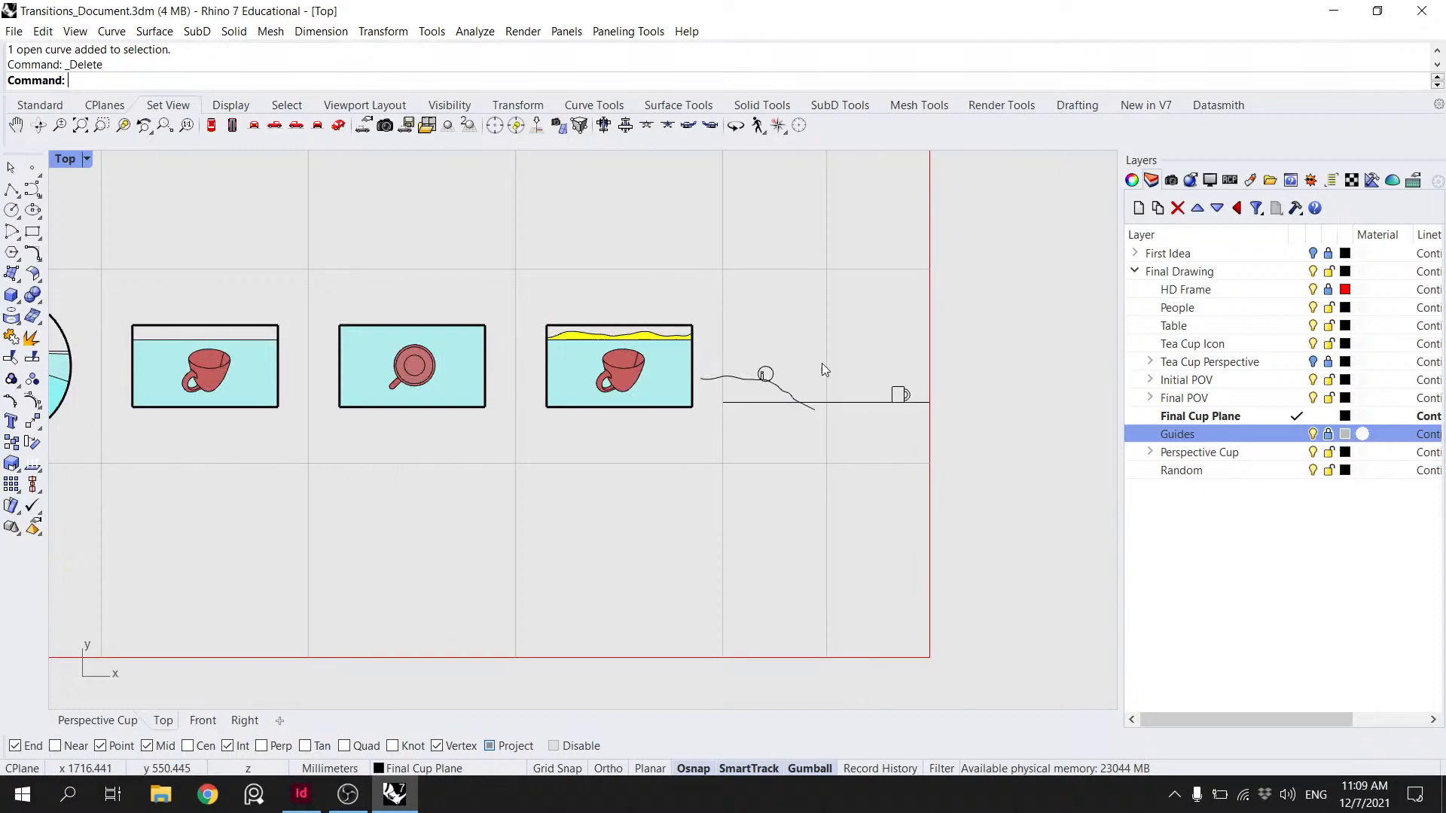
pyautogui.scroll(-5, 783, 386)
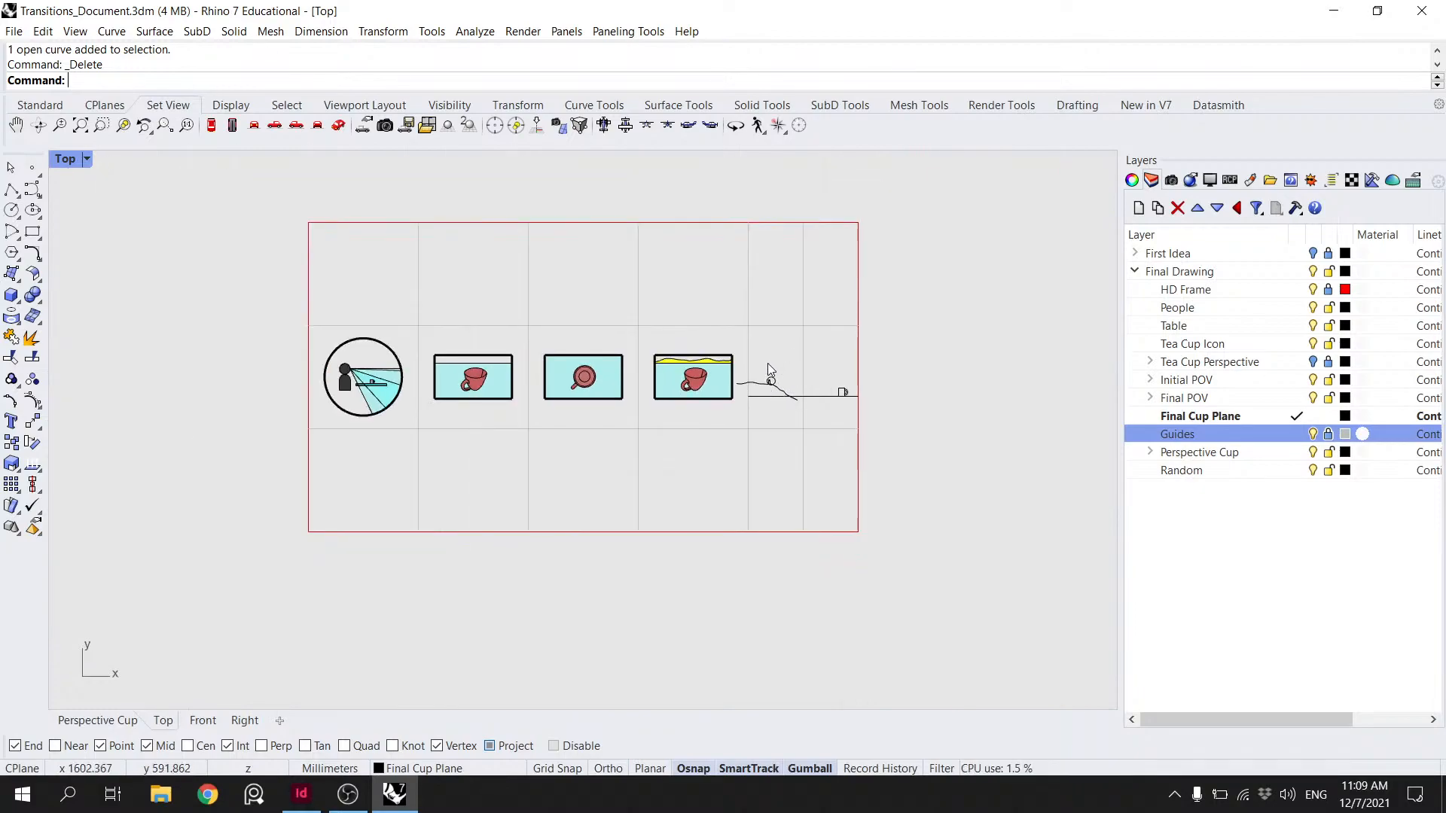
pyautogui.scroll(3, 813, 375)
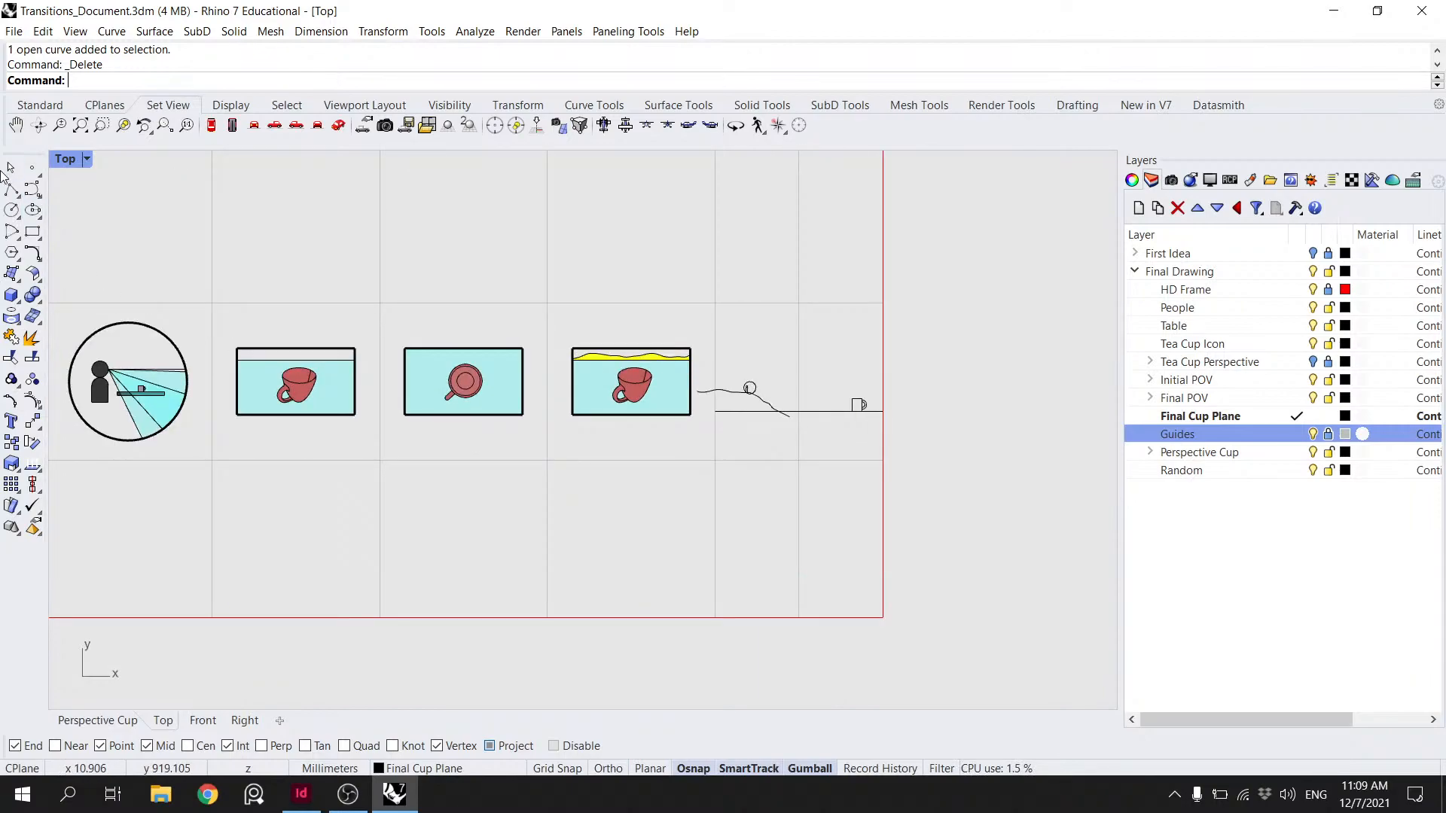
# - Draw a circle centred on the last panel, matching the size of the first icon's circle
pyautogui.click(12, 210)
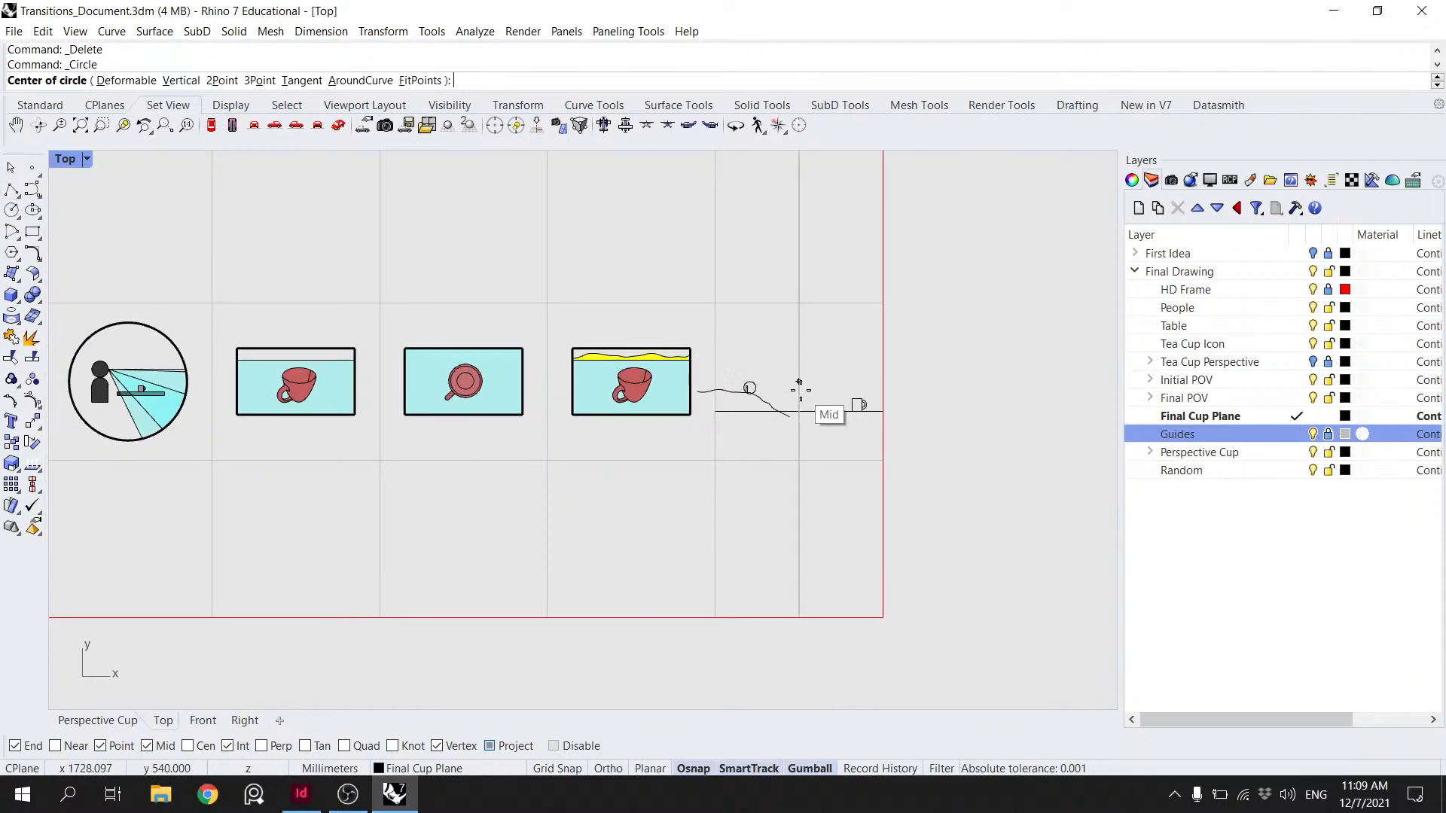
pyautogui.scroll(-2, 800, 390)
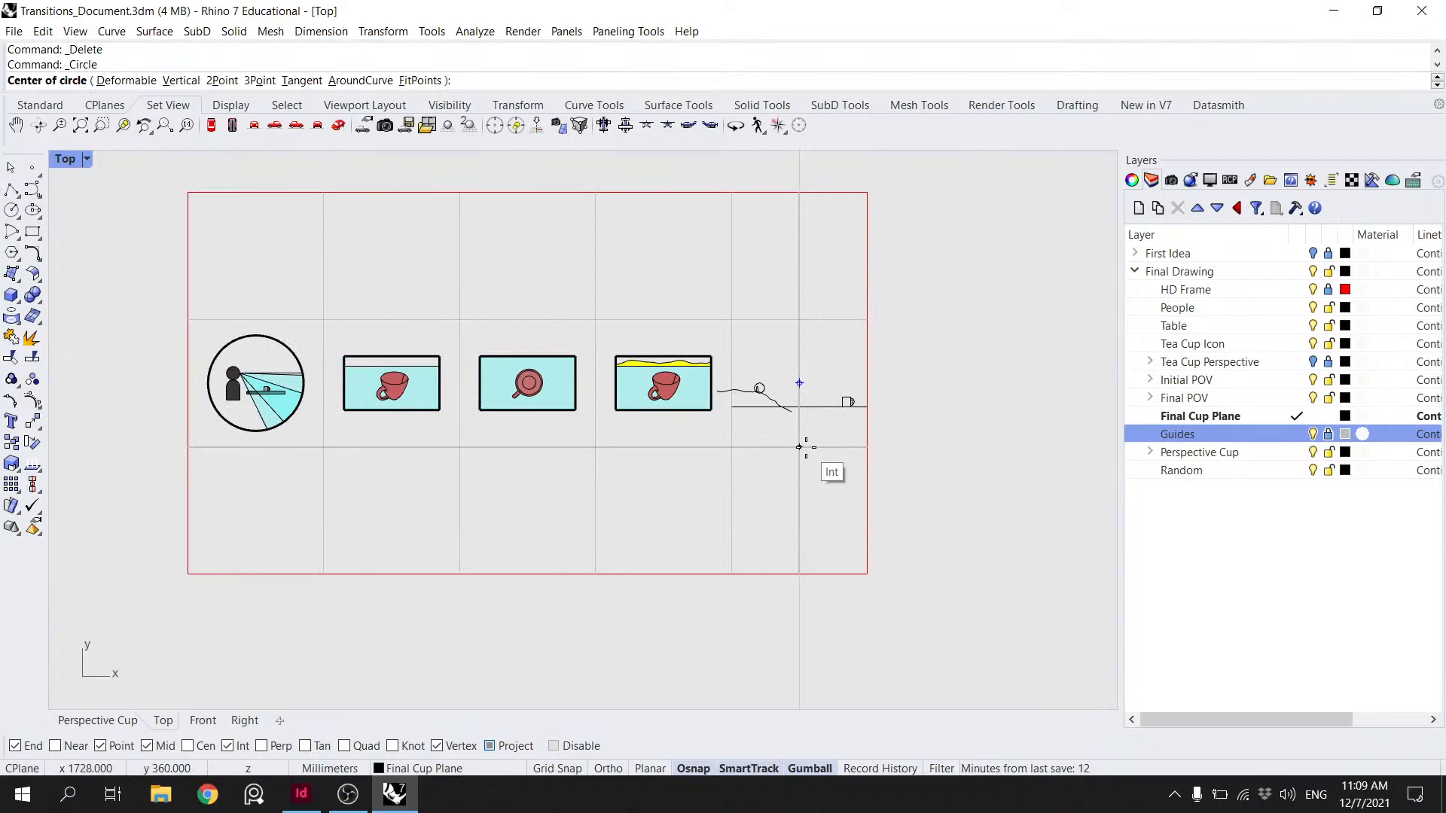
pyautogui.scroll(5, 800, 444)
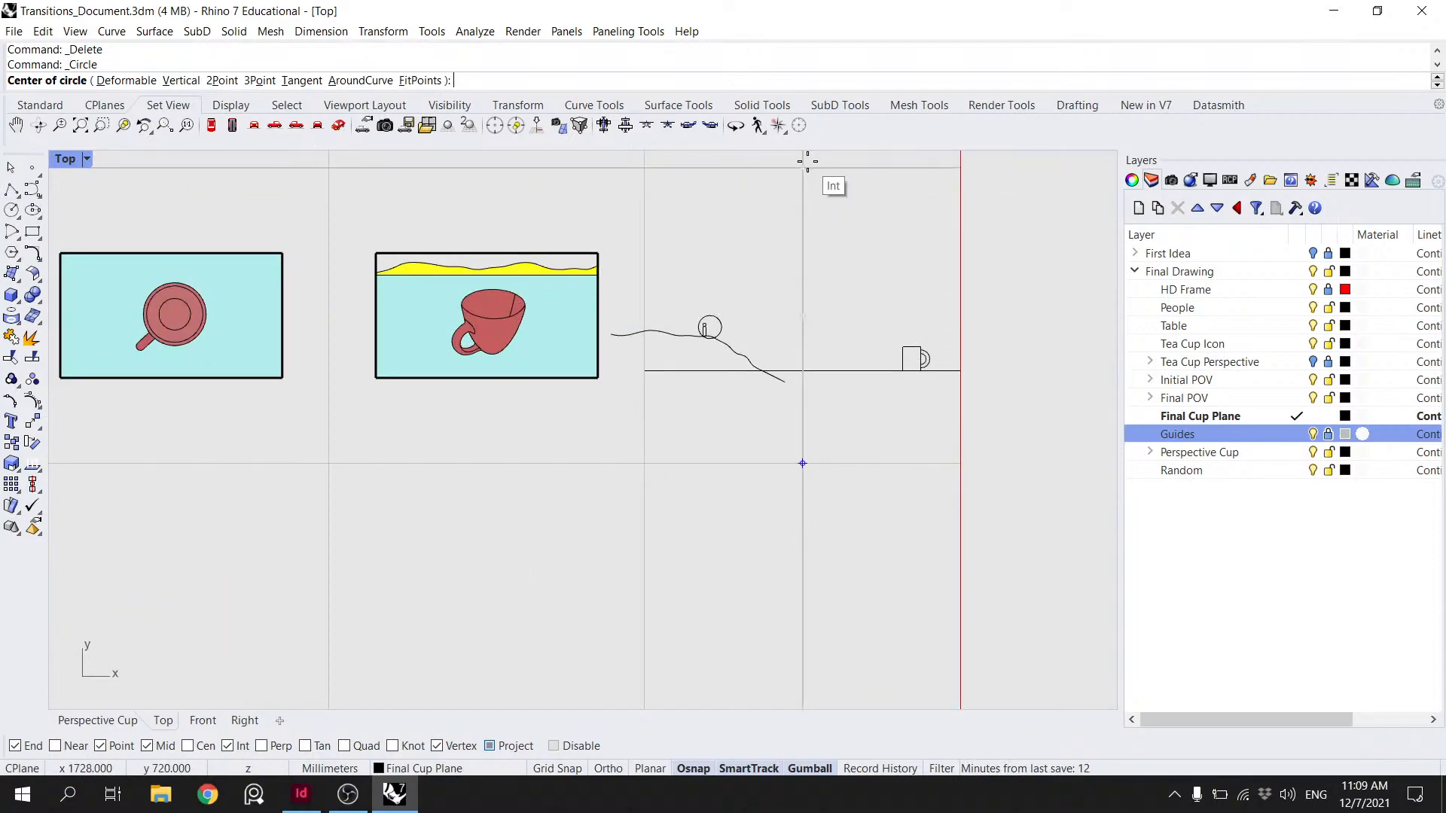
pyautogui.click(806, 314)
pyautogui.scroll(-4, 642, 277)
pyautogui.moveTo(482, 307); pyautogui.dragTo(787, 390, button='right')
pyautogui.scroll(-3, 786, 389)
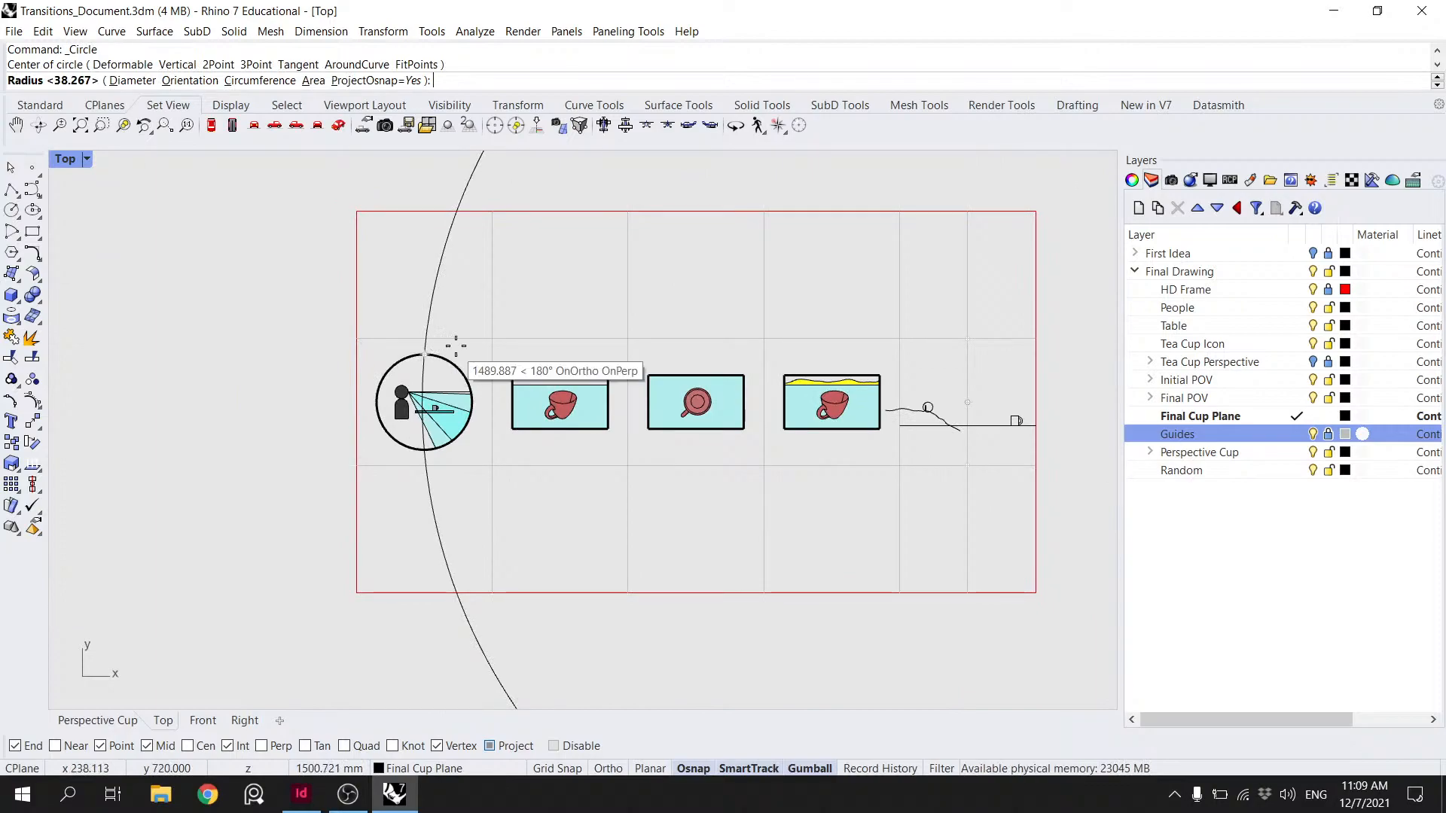
pyautogui.click(966, 354)
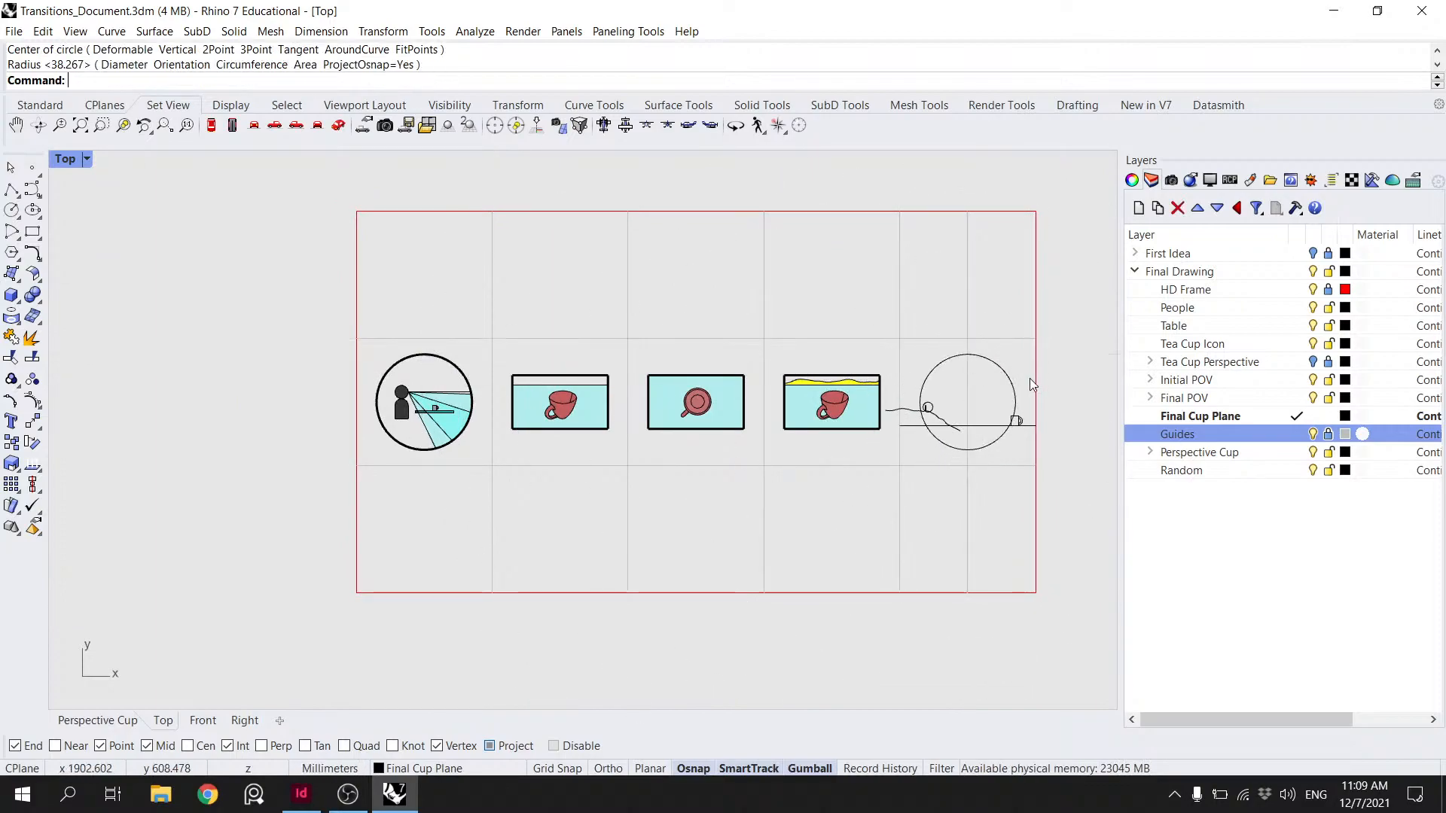
# - Unlock the Guides layer and trim the hill curve at the last panel's edge guide and at the ground line
pyautogui.scroll(5, 1030, 377)
pyautogui.scroll(-5, 936, 395)
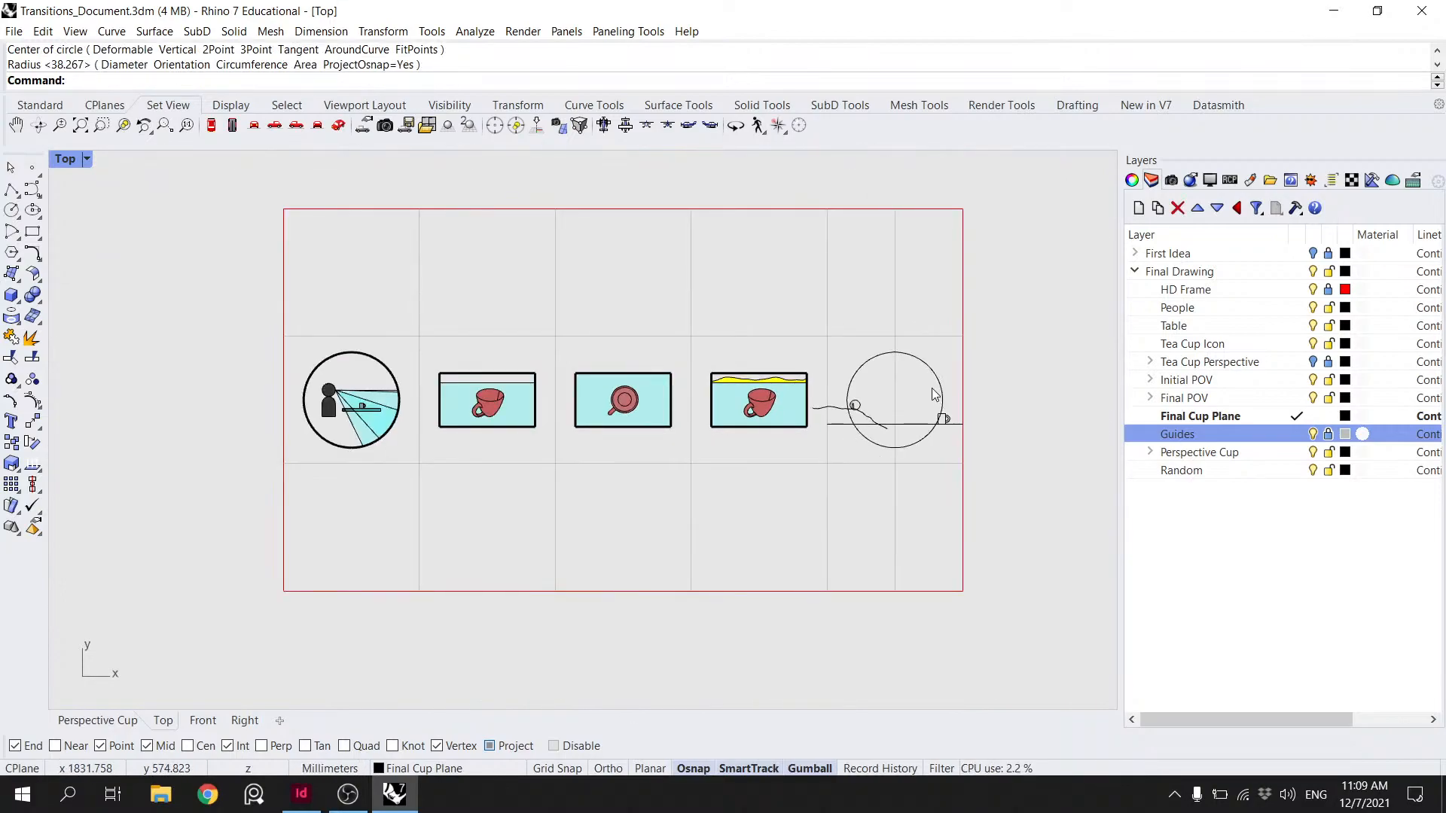
pyautogui.scroll(3, 880, 403)
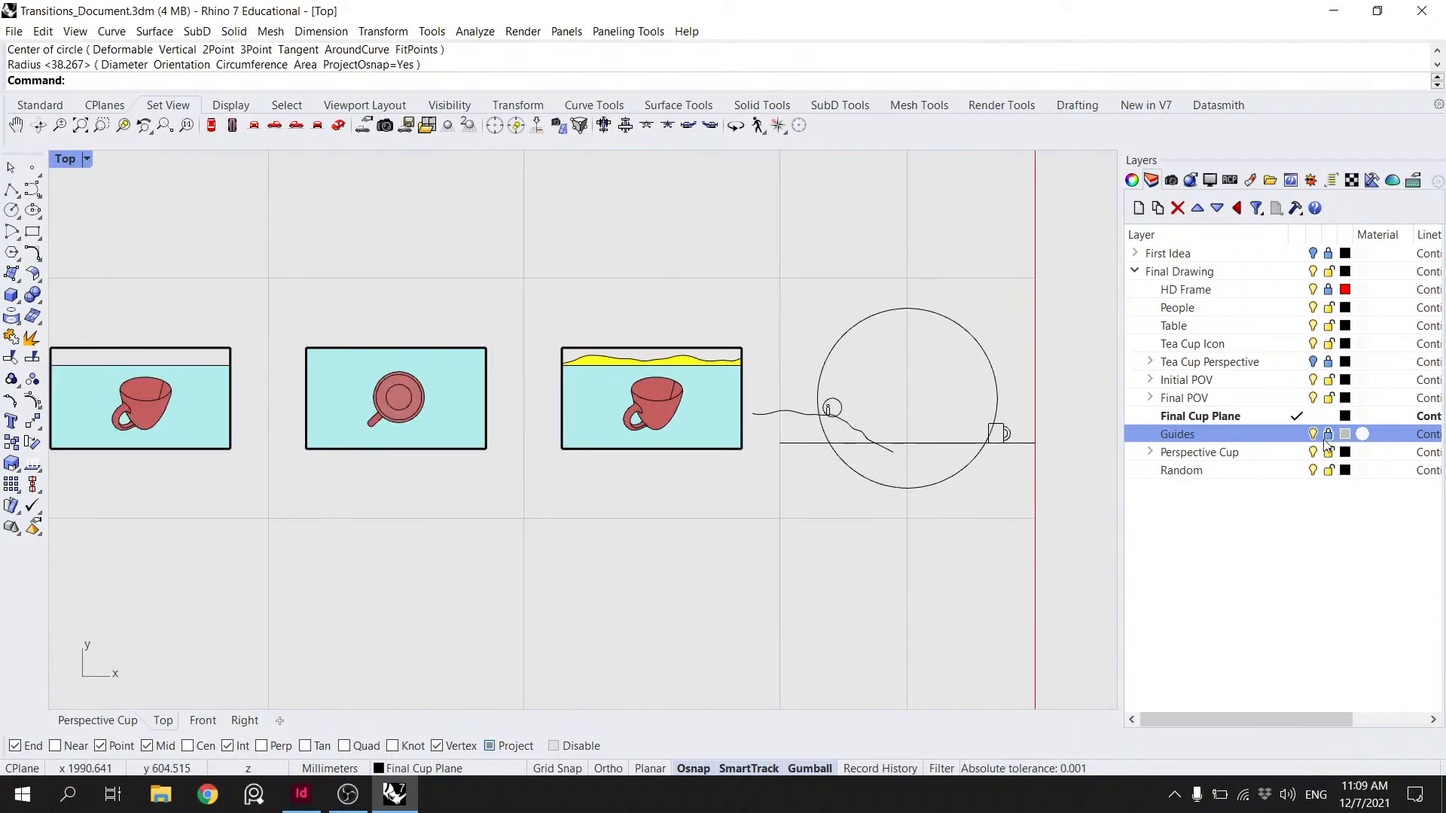
pyautogui.click(779, 309)
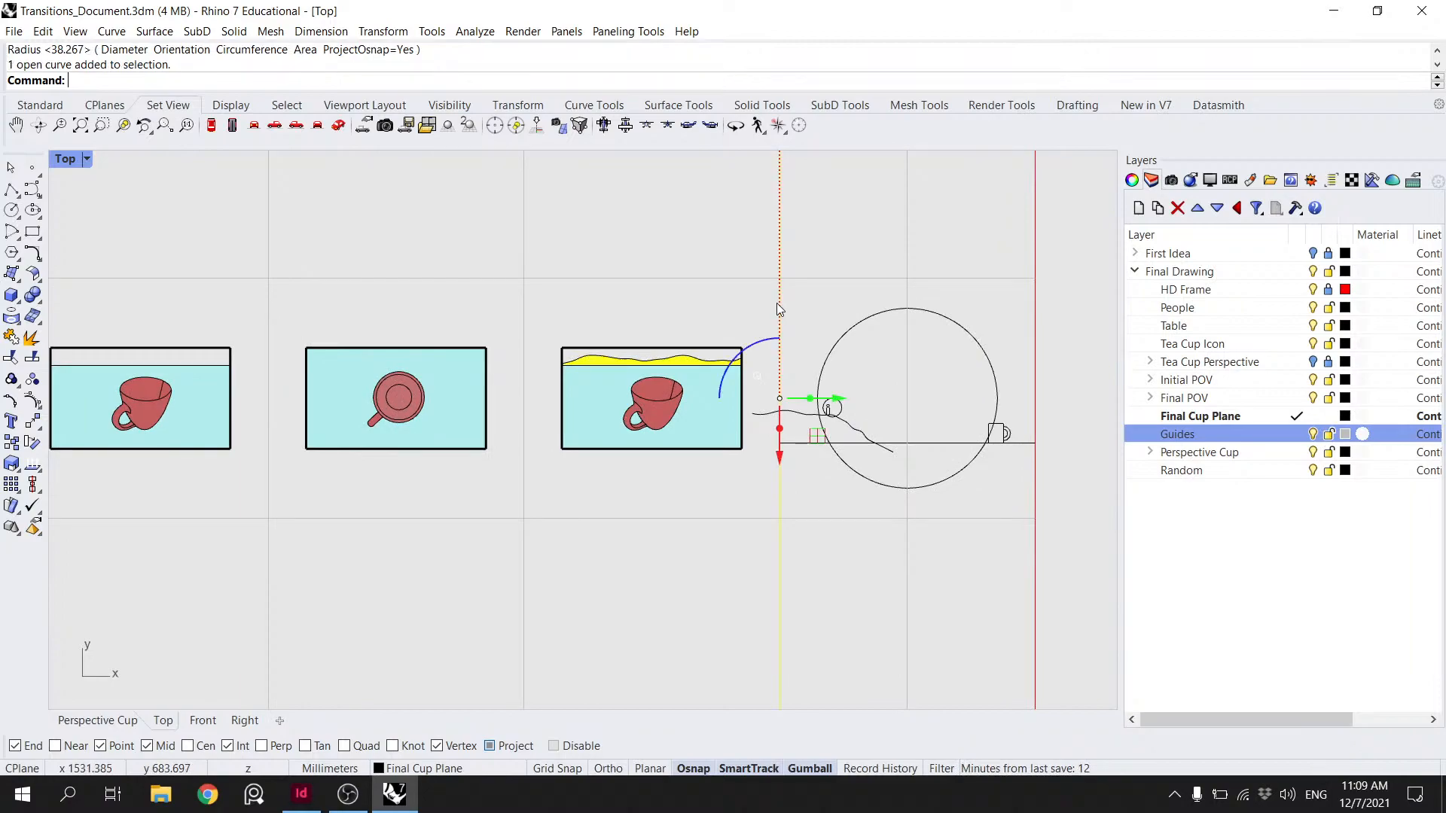
pyautogui.write('rim')
pyautogui.press('Return')
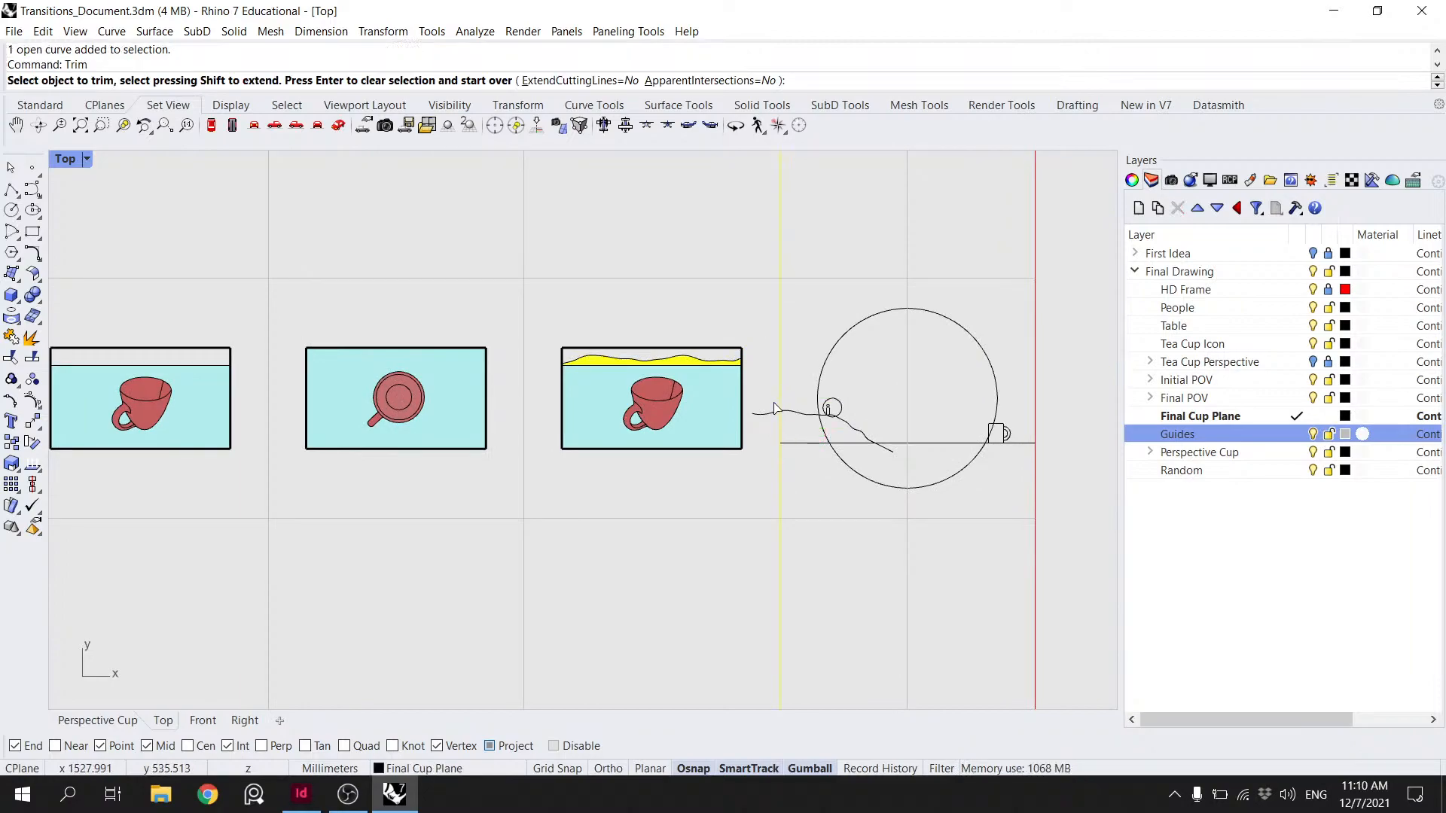
pyautogui.press('Return')
pyautogui.click(866, 443)
pyautogui.press('Return')
pyautogui.click(889, 450)
pyautogui.press('Return')
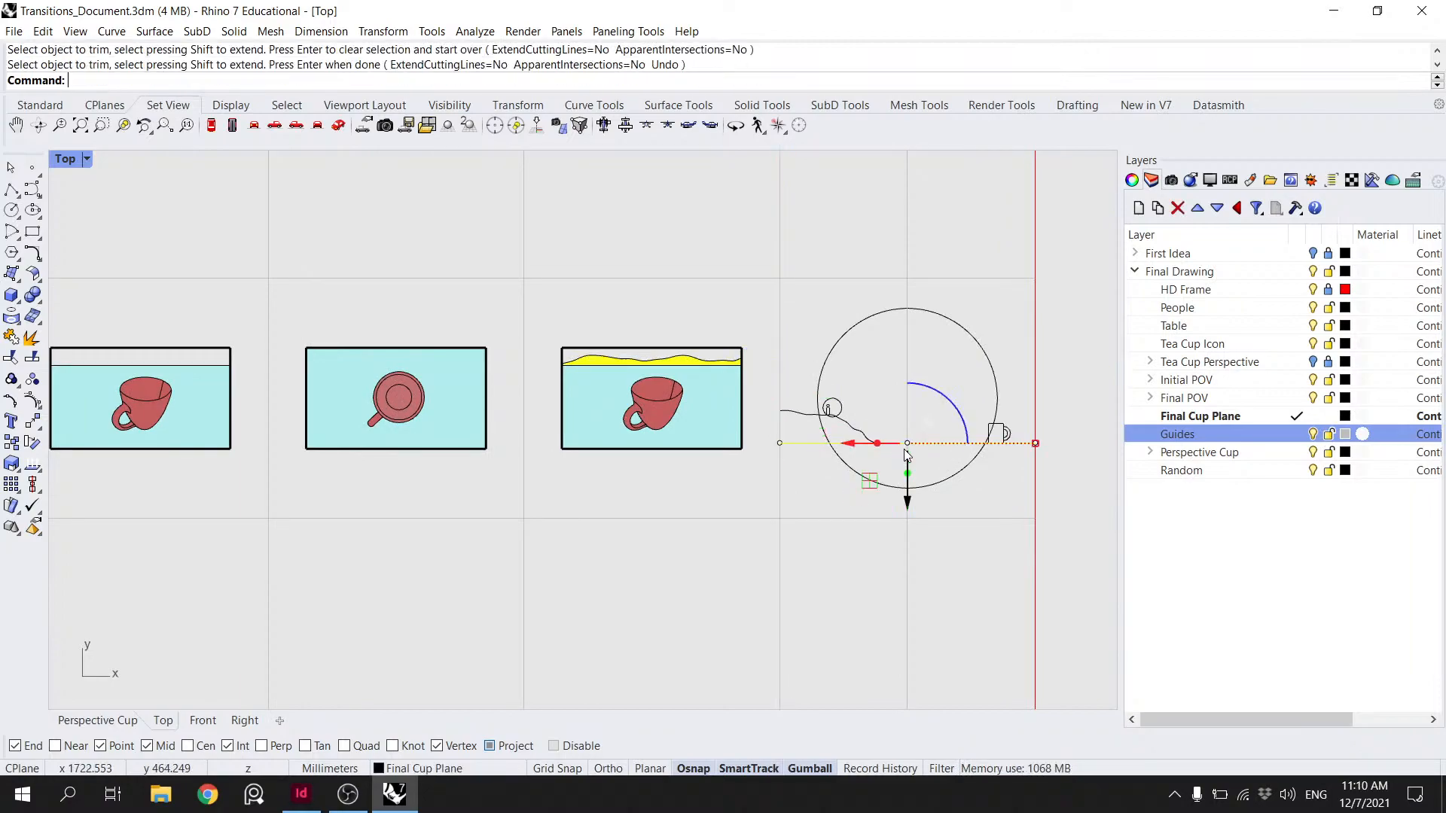
pyautogui.press('Escape')
# - Try to move the ground line, hill, small viewer and cup upward together within the large circle
pyautogui.scroll(-6, 910, 442)
pyautogui.moveTo(926, 436); pyautogui.dragTo(825, 435, button='right')
pyautogui.scroll(7, 804, 434)
pyautogui.scroll(-6, 901, 438)
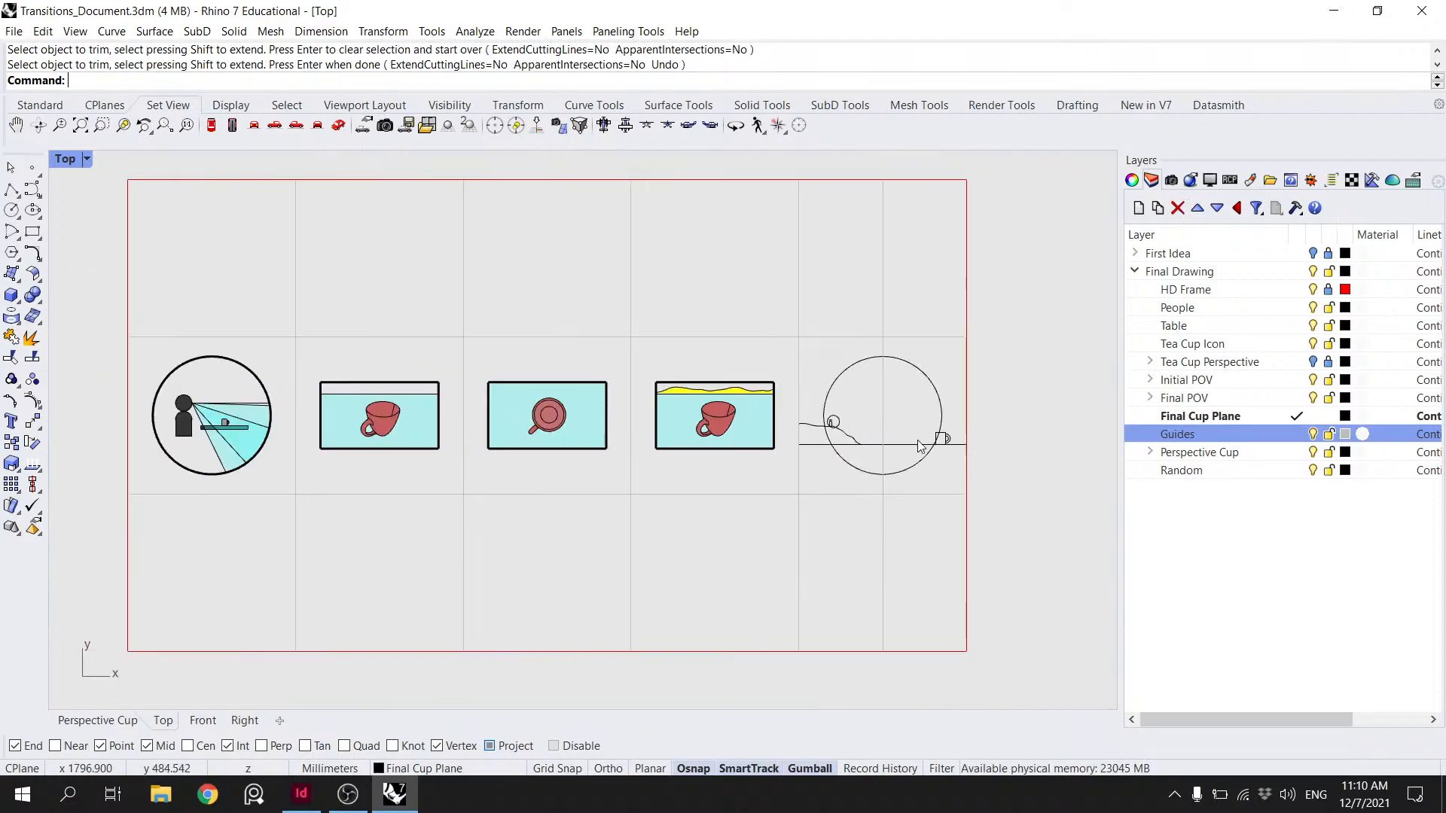
pyautogui.scroll(8, 947, 453)
pyautogui.moveTo(950, 454); pyautogui.dragTo(928, 406)
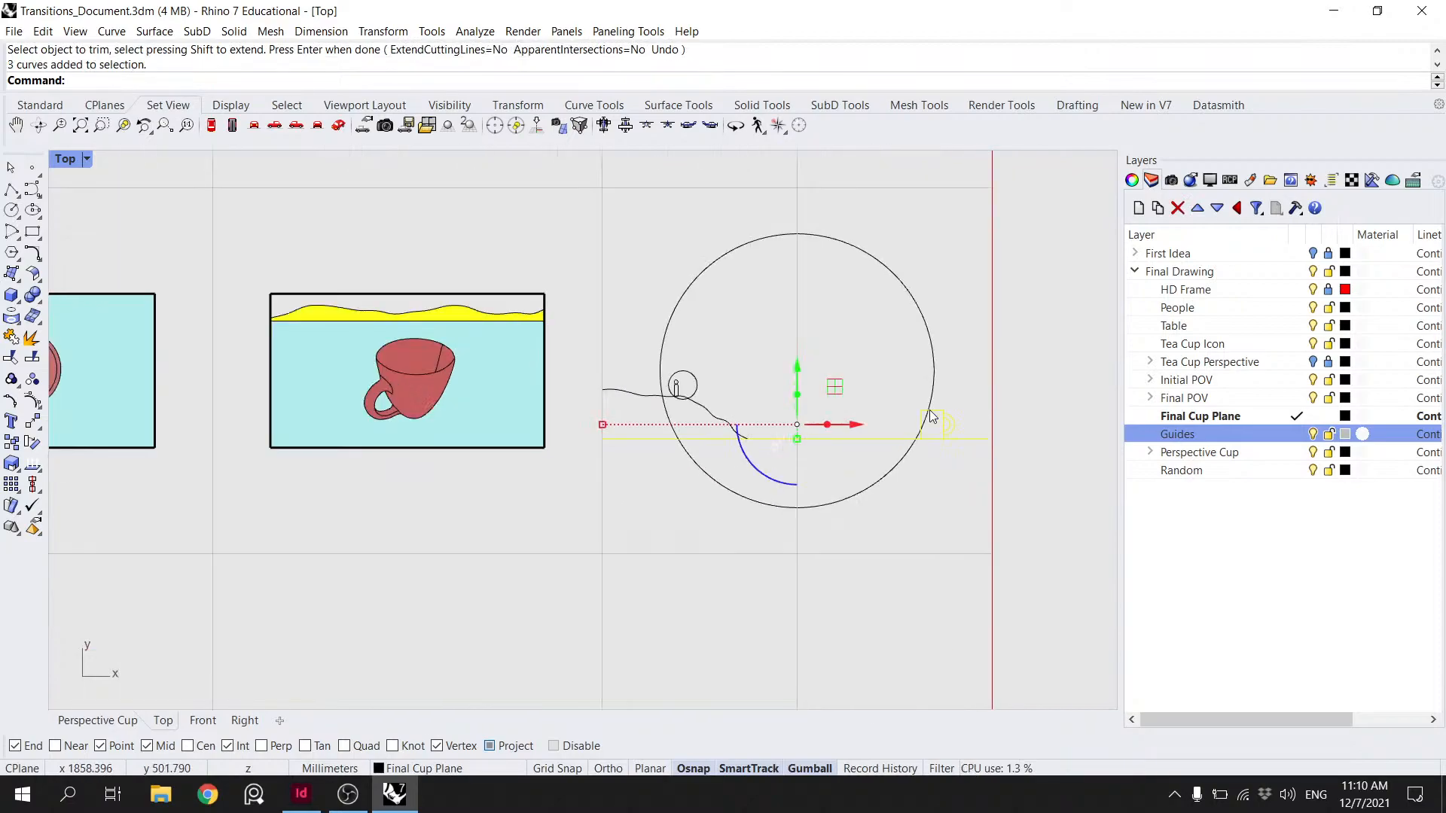
pyautogui.scroll(2, 680, 403)
pyautogui.click(727, 416)
pyautogui.moveTo(727, 407); pyautogui.dragTo(672, 352)
pyautogui.write('Mov')
pyautogui.press('Return')
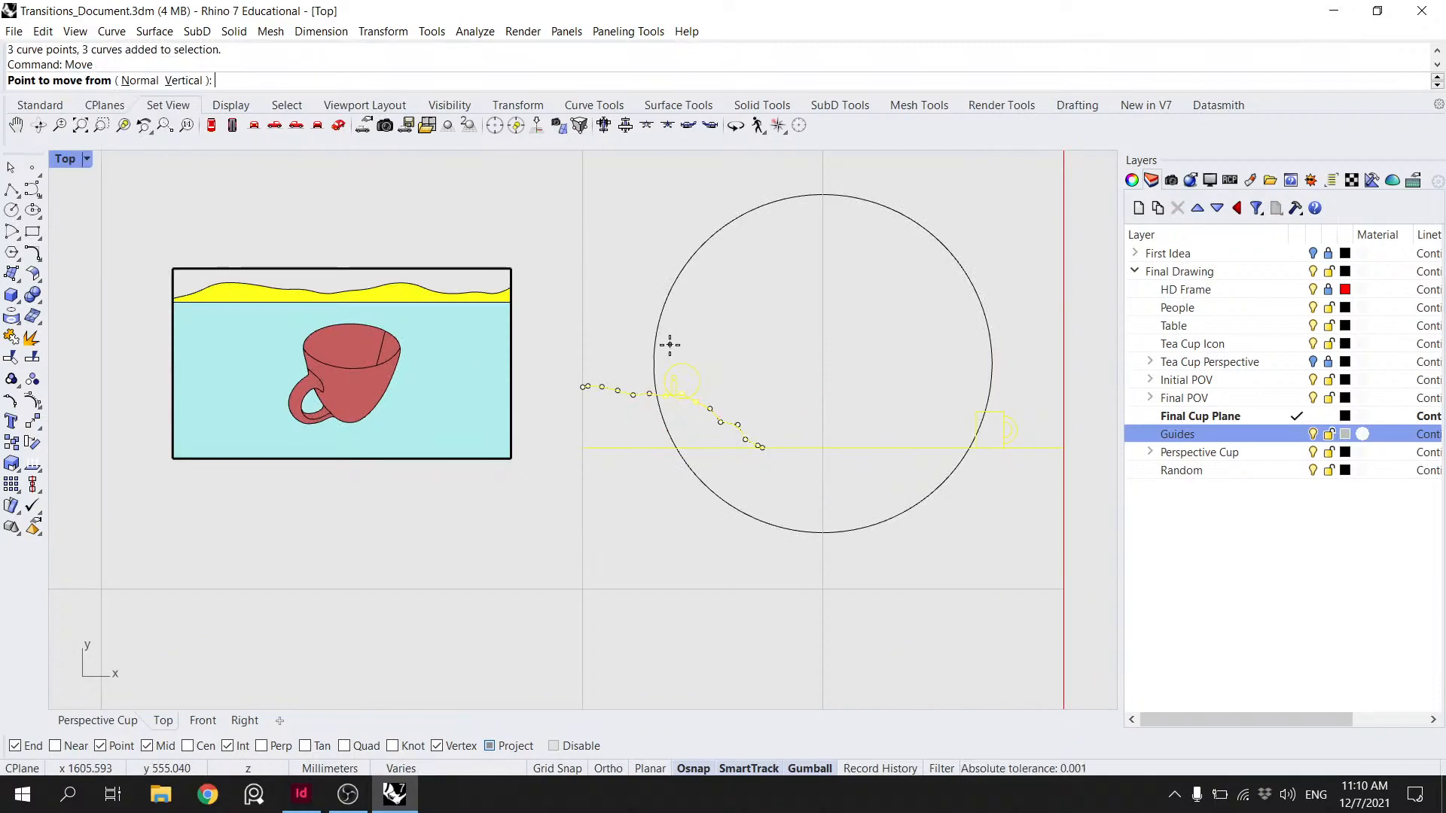
pyautogui.click(585, 389)
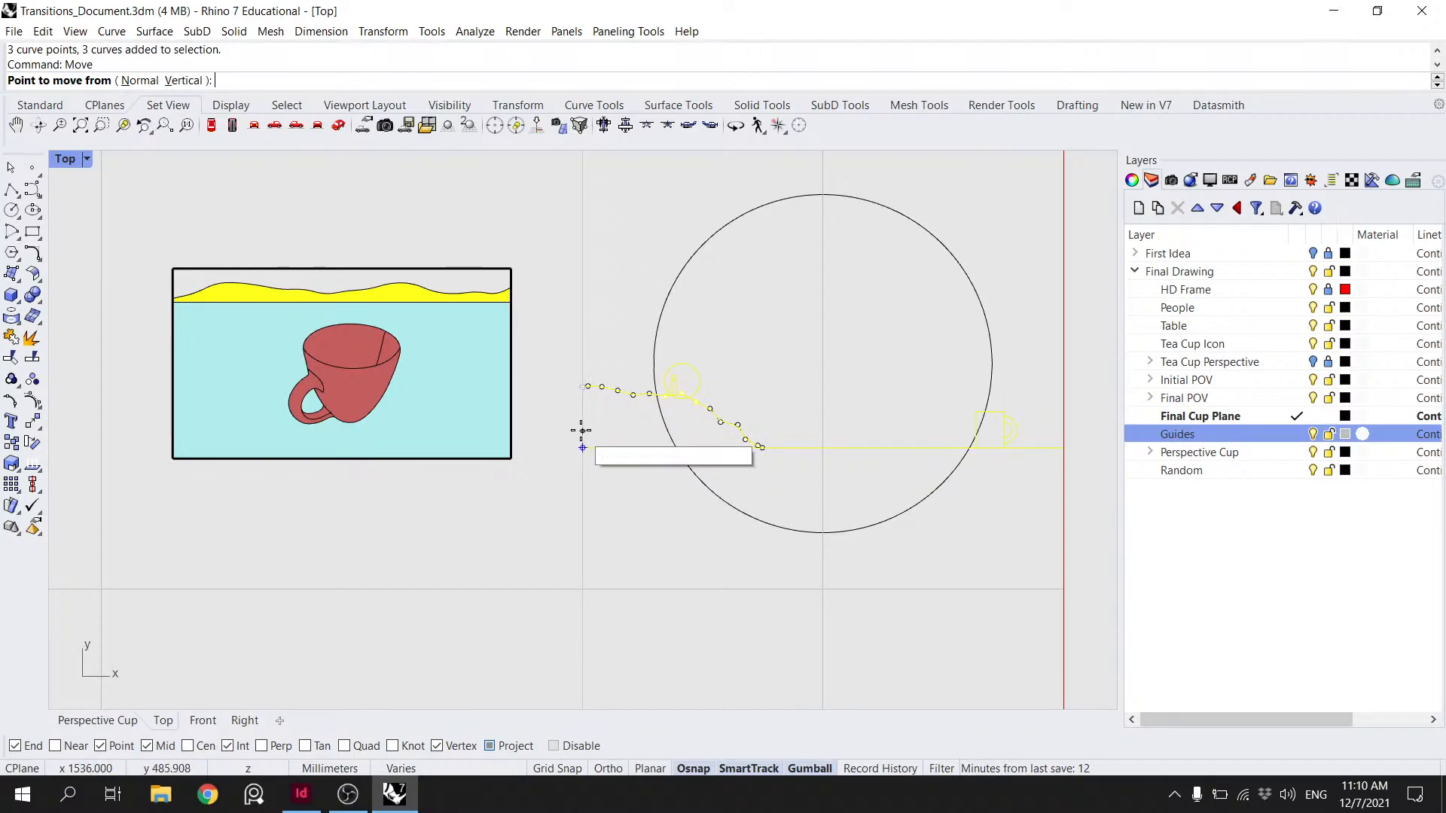
pyautogui.click(586, 367)
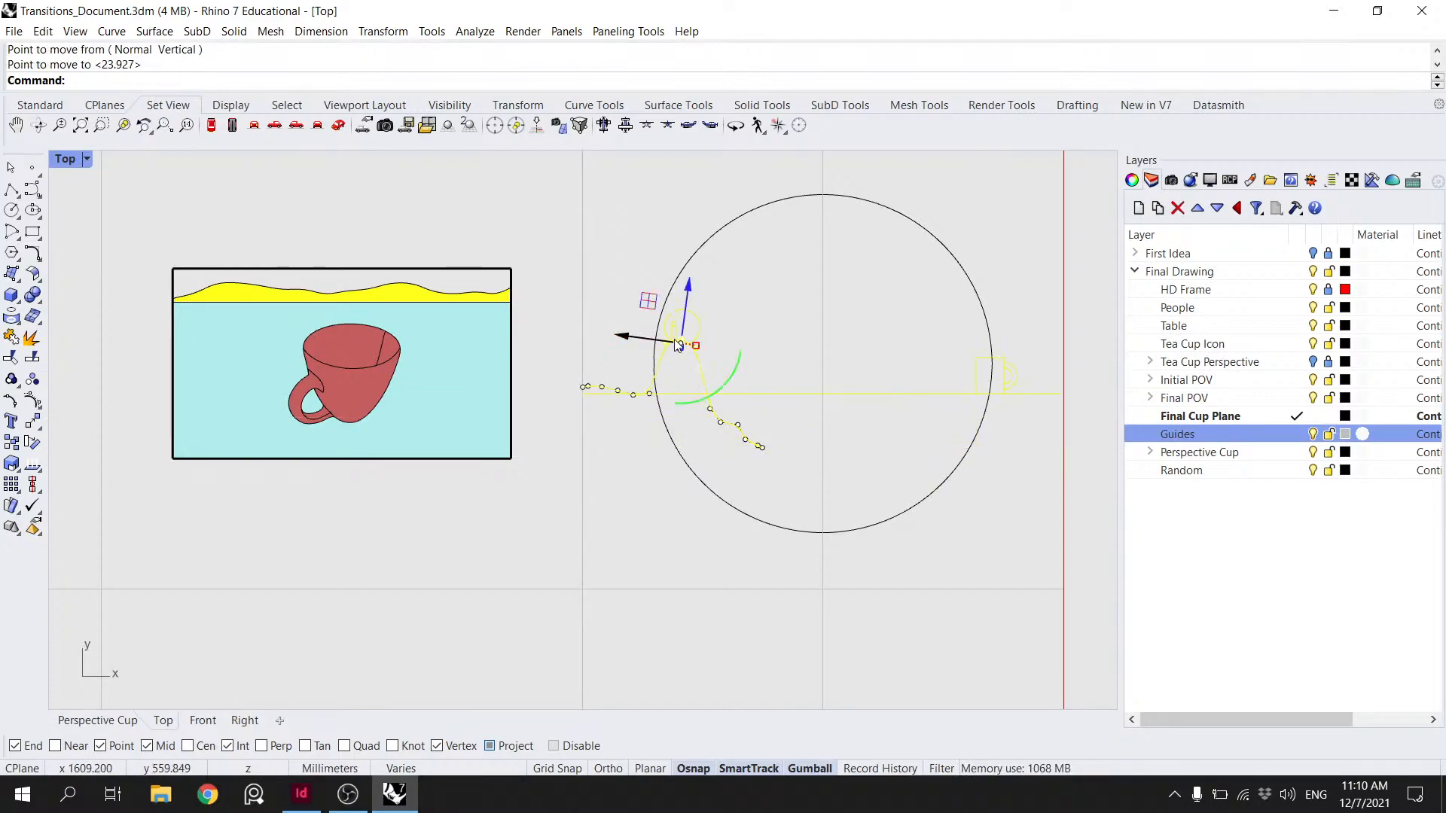
pyautogui.hotkey('ctrl', 'z')
pyautogui.click(616, 455)
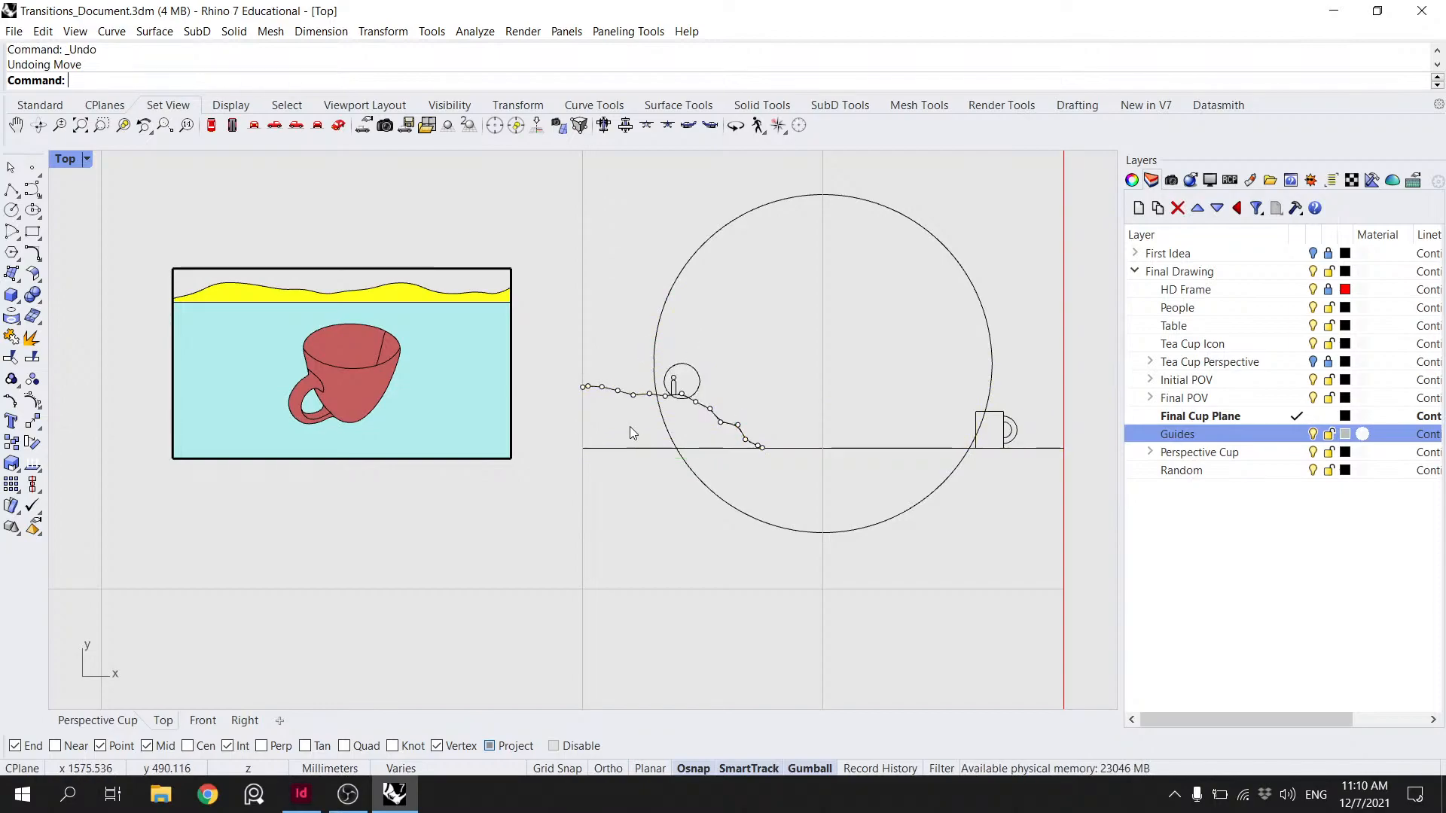
# - Try moving the hill, vision circle, ground line and cup straight up along the panel's edge guide
pyautogui.click(617, 390)
pyautogui.keyDown('shift'); pyautogui.click(665, 376); pyautogui.keyUp('shift')
pyautogui.scroll(8, 696, 389)
pyautogui.keyDown('shift'); pyautogui.moveTo(760, 399); pyautogui.dragTo(645, 360); pyautogui.keyUp('shift')
pyautogui.scroll(-10, 709, 393)
pyautogui.keyDown('shift'); pyautogui.click(657, 441); pyautogui.keyUp('shift')
pyautogui.keyDown('shift'); pyautogui.click(951, 416); pyautogui.keyUp('shift')
pyautogui.write('Move')
pyautogui.press('Return')
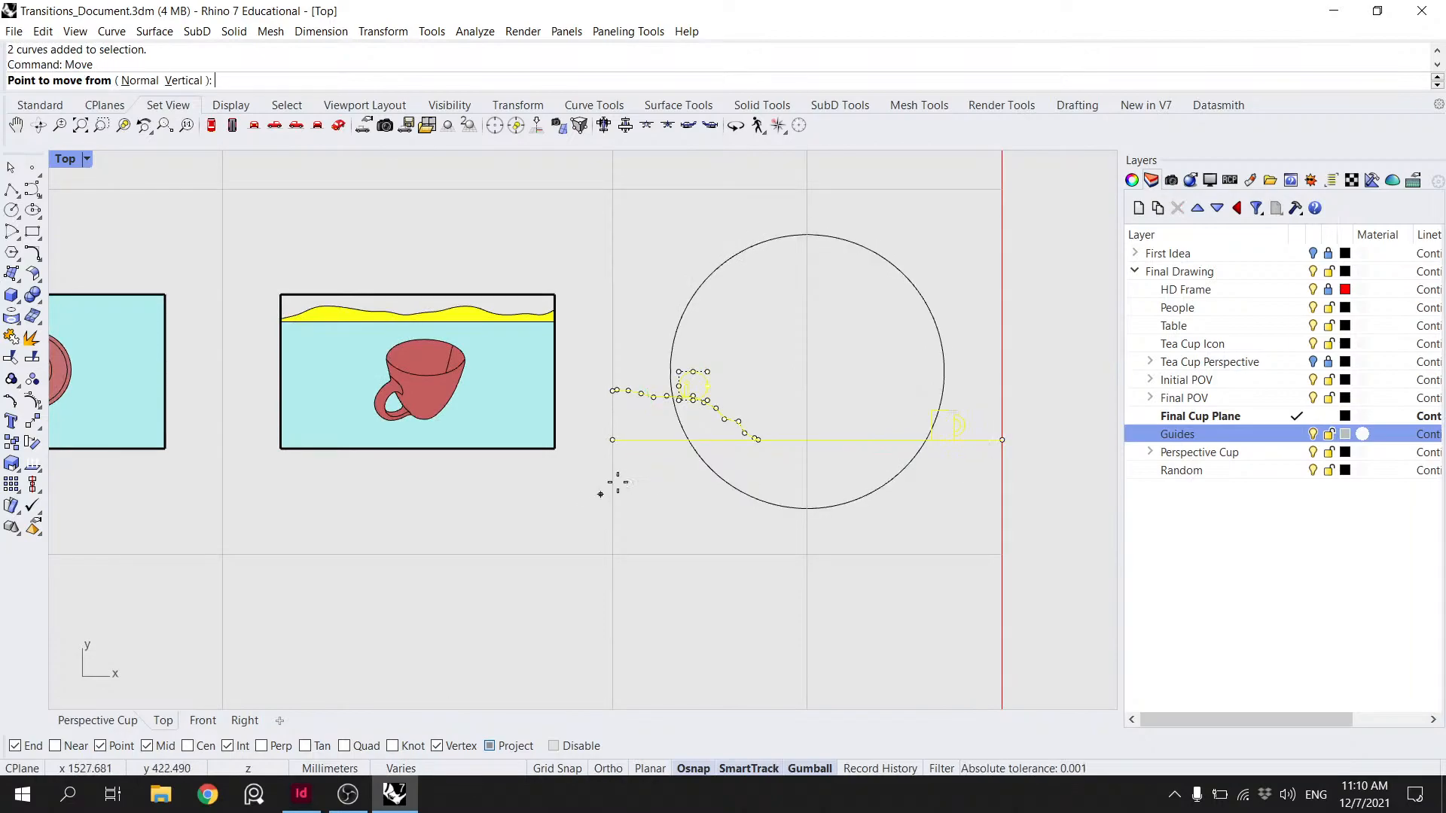
pyautogui.scroll(6, 612, 410)
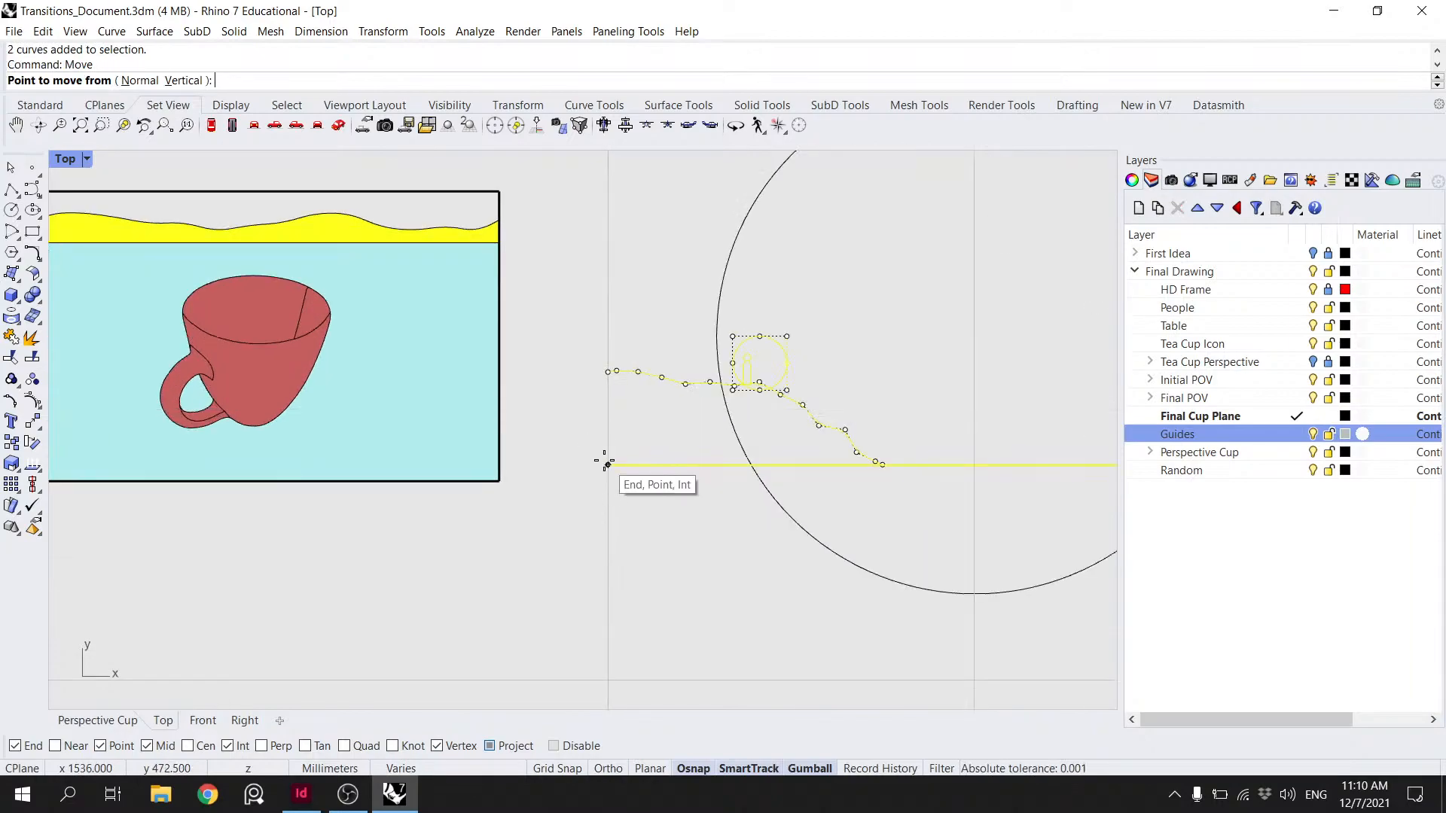
pyautogui.click(607, 419)
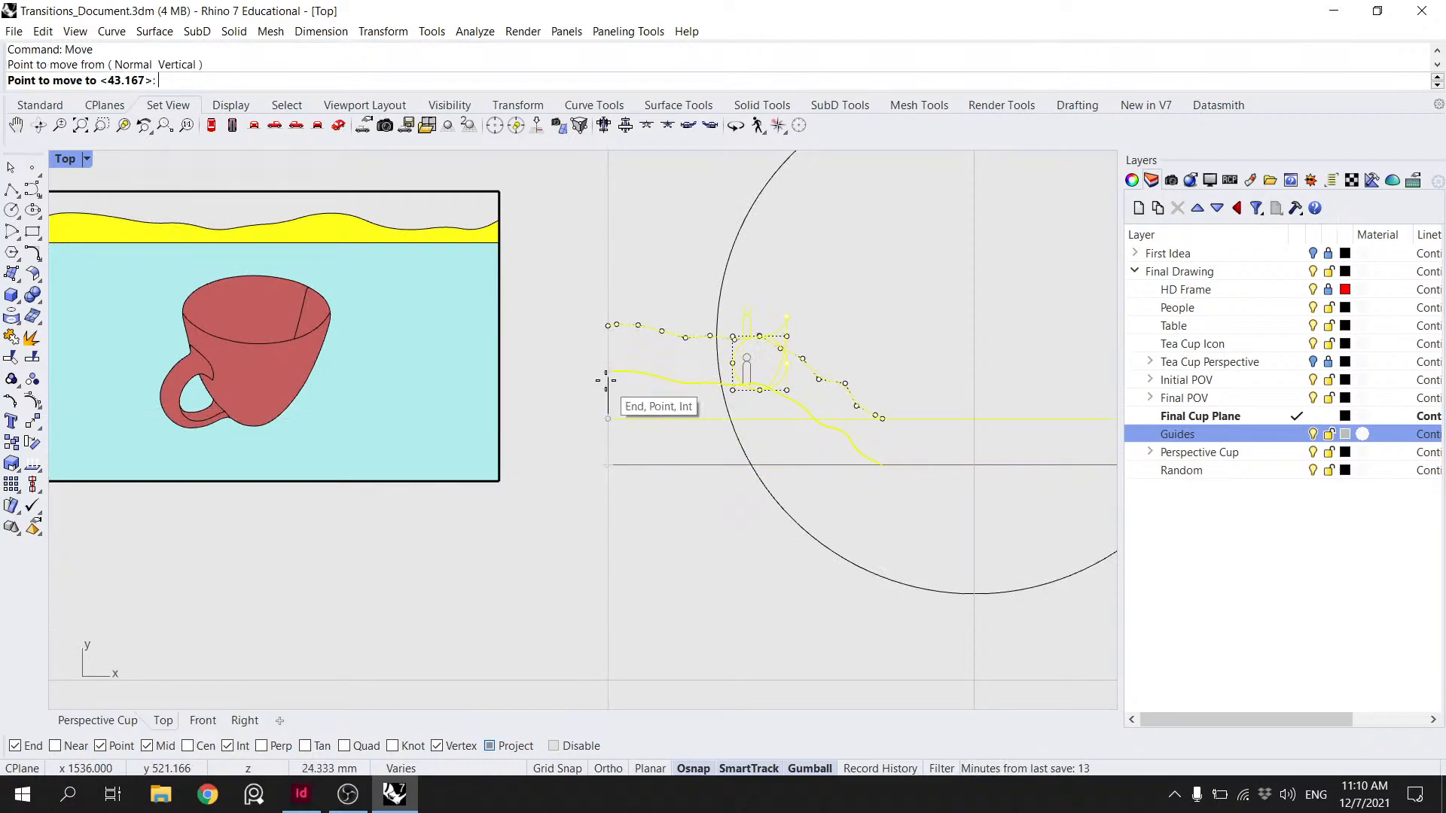
pyautogui.click(607, 336)
pyautogui.scroll(-6, 620, 329)
pyautogui.moveTo(731, 368); pyautogui.dragTo(637, 453, button='right')
pyautogui.scroll(7, 637, 452)
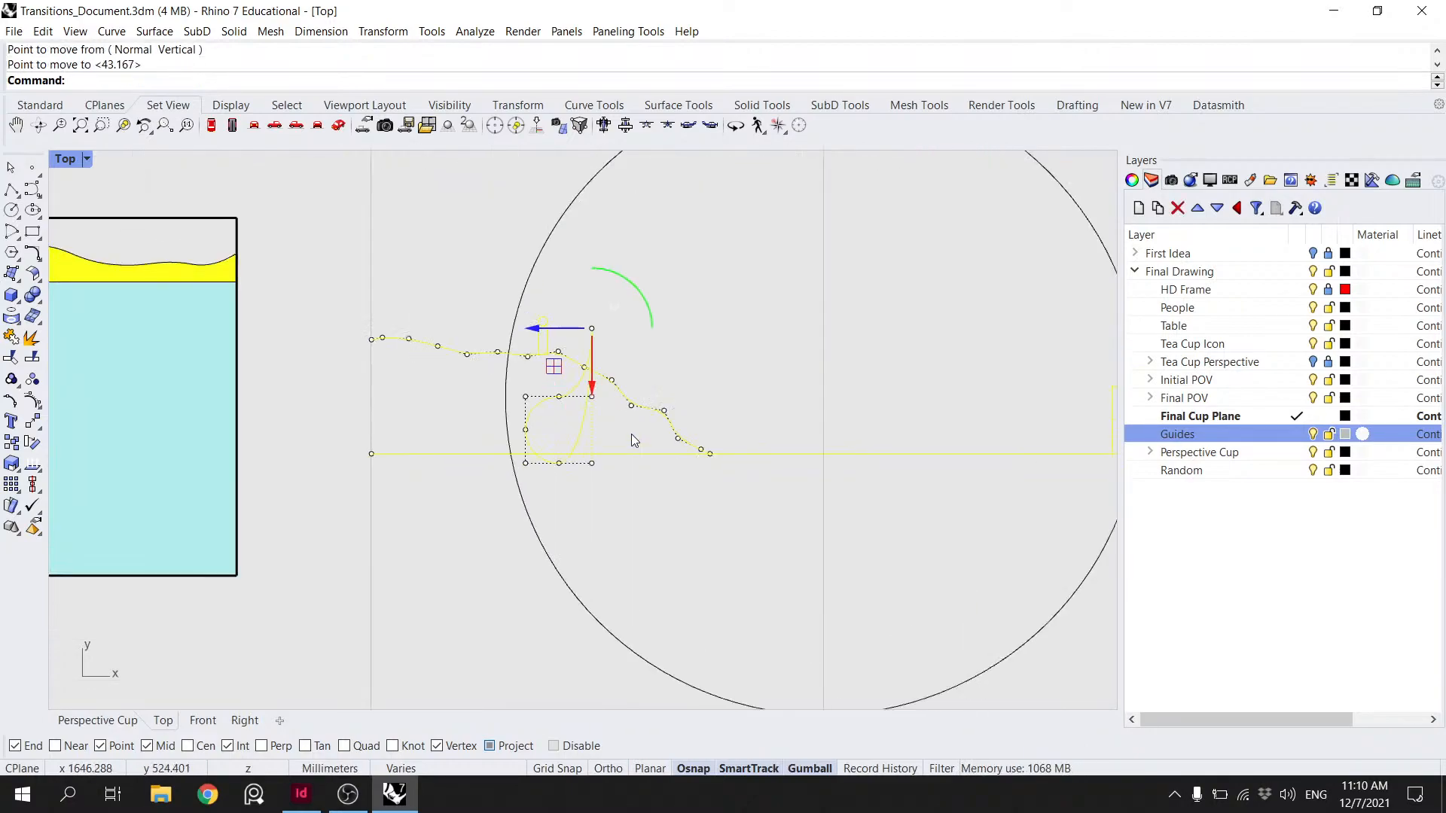
pyautogui.press('Escape')
pyautogui.click(586, 418)
pyautogui.scroll(-3, 602, 415)
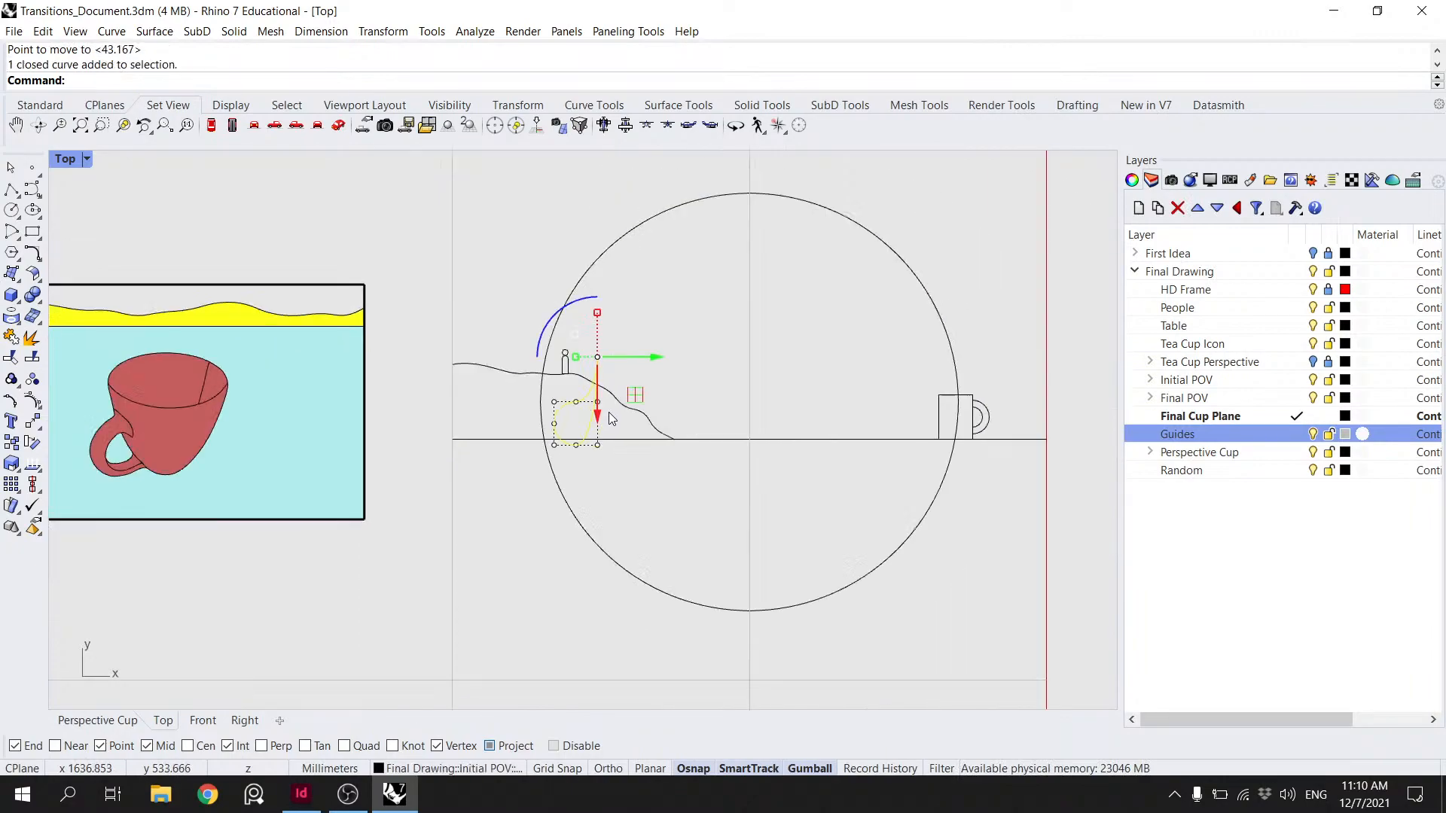
pyautogui.hotkey('ctrl', 'z')
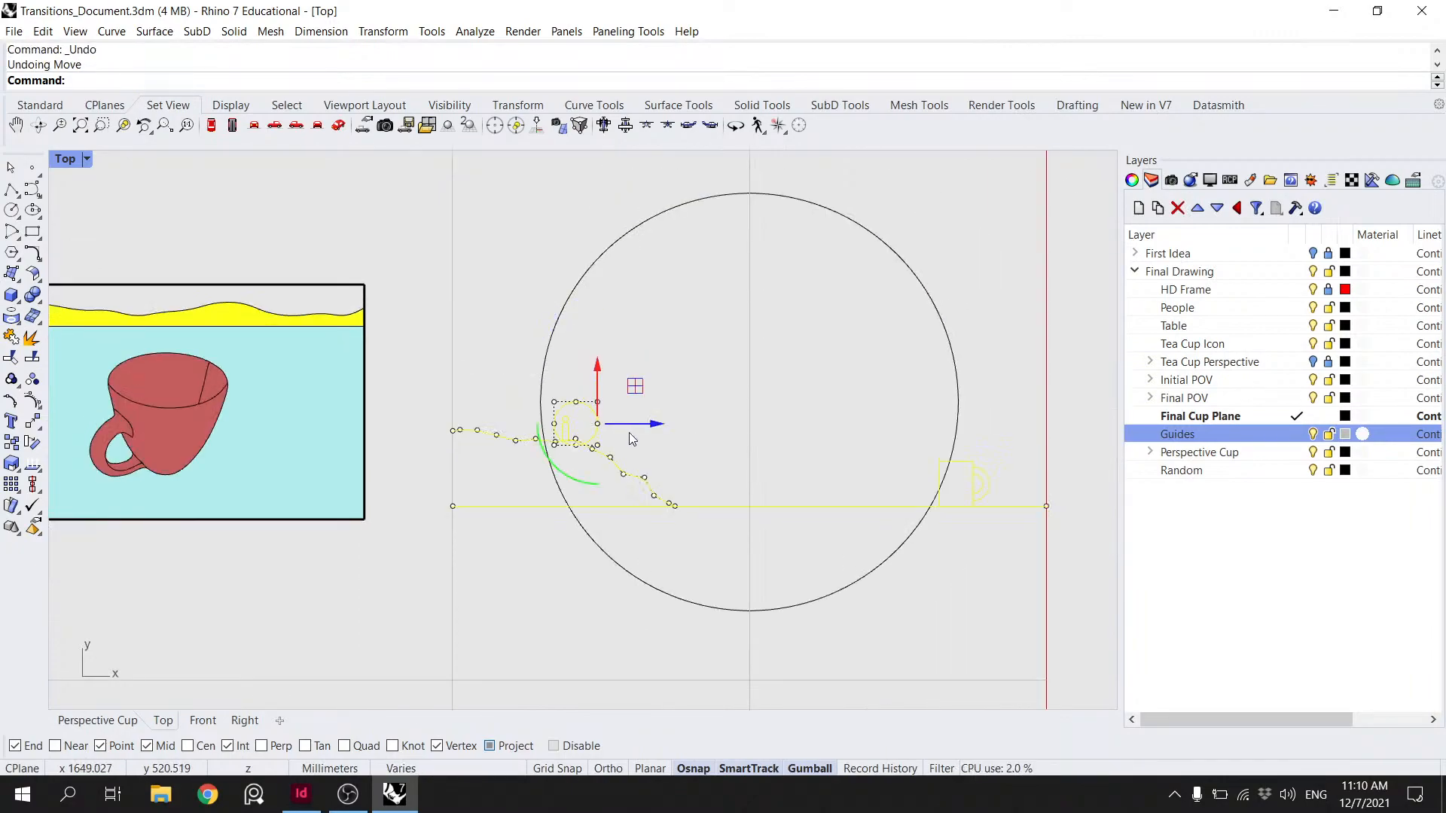
pyautogui.scroll(3, 630, 432)
pyautogui.keyDown('ctrl'); pyautogui.moveTo(691, 433); pyautogui.dragTo(577, 344); pyautogui.keyUp('ctrl')
pyautogui.press('Escape')
pyautogui.click(565, 393)
pyautogui.click(620, 430)
pyautogui.click(579, 432)
pyautogui.keyDown('shift'); pyautogui.click(596, 465); pyautogui.keyUp('shift')
pyautogui.keyDown('shift'); pyautogui.click(599, 545); pyautogui.keyUp('shift')
pyautogui.scroll(-4, 654, 452)
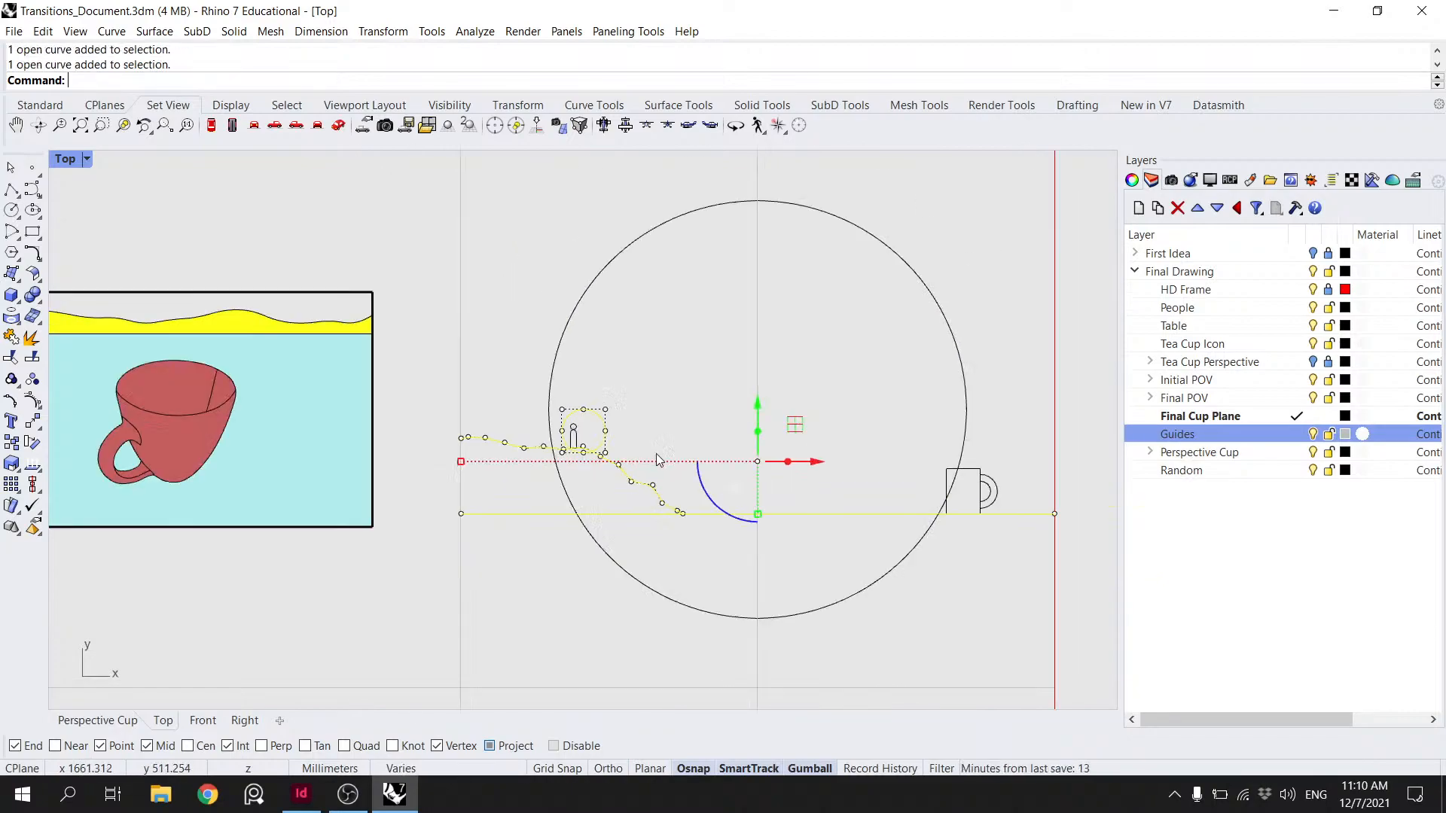
pyautogui.keyDown('shift'); pyautogui.click(928, 497); pyautogui.keyUp('shift')
pyautogui.scroll(2, 928, 496)
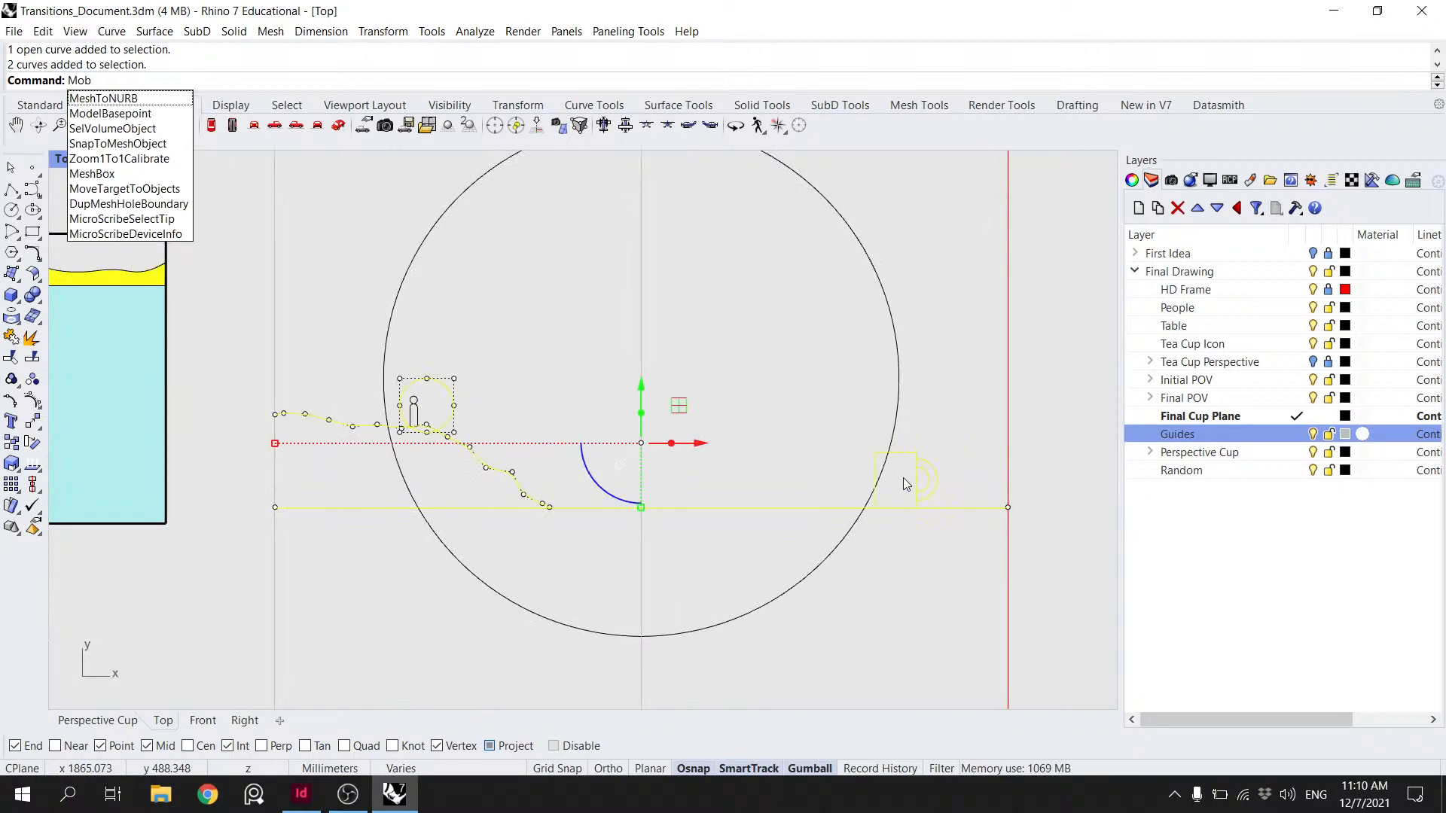
# - Turn off the control points shown on the panel's curves
pyautogui.press('Escape')
pyautogui.press('Escape')
pyautogui.write('ptSoff')
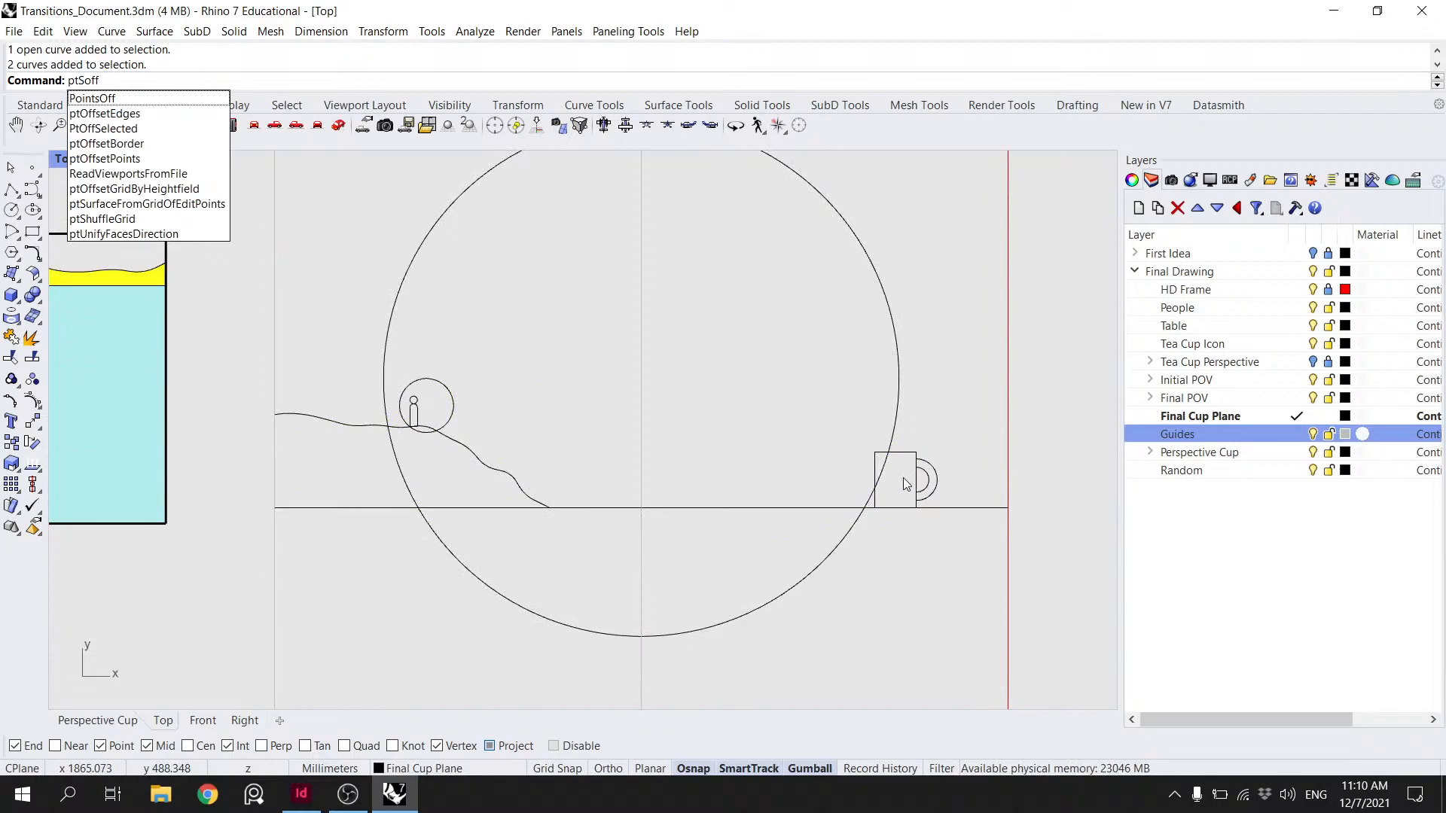
pyautogui.press('Return')
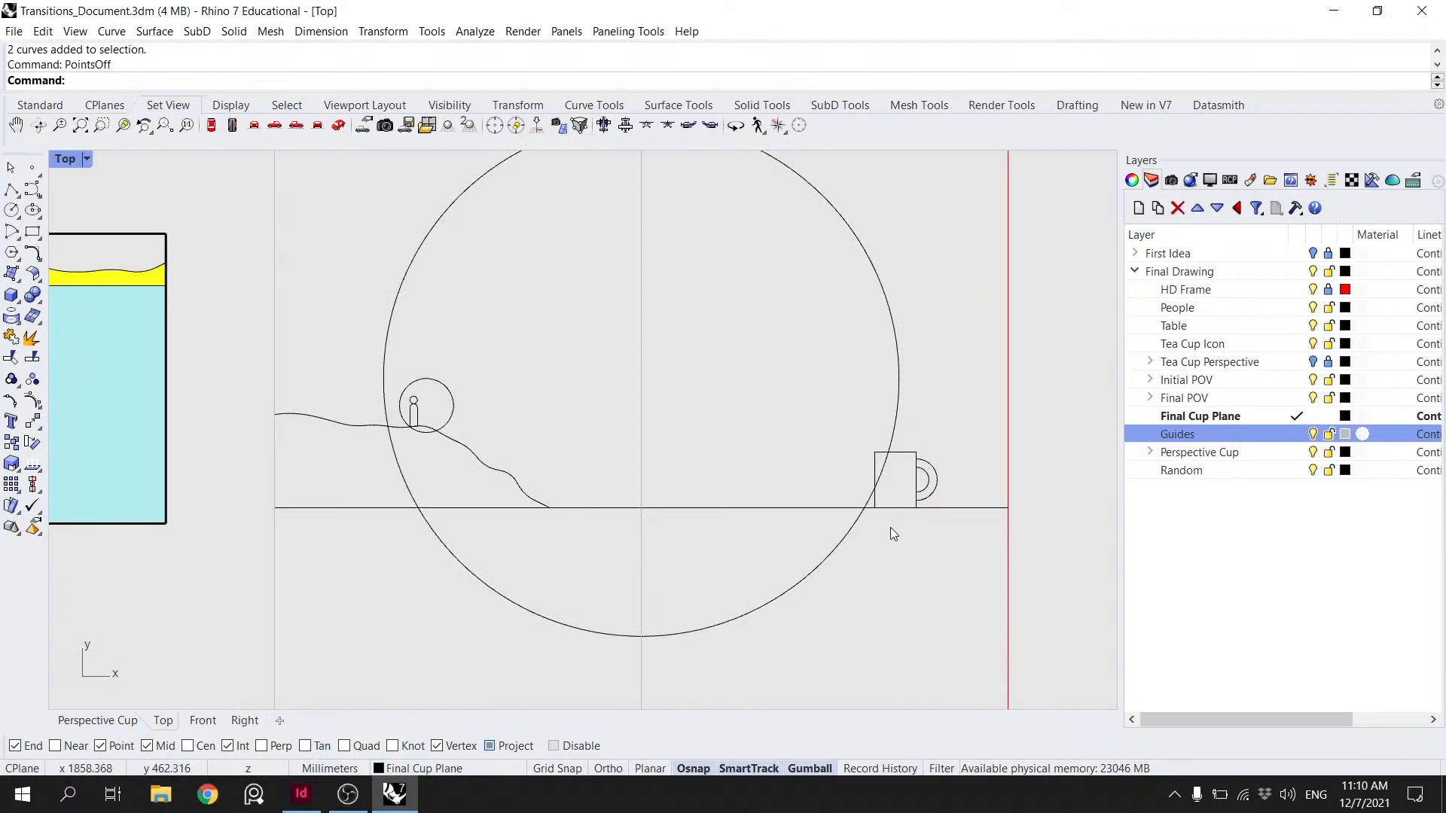
pyautogui.click(901, 510)
pyautogui.click(955, 558)
pyautogui.moveTo(952, 550); pyautogui.dragTo(899, 451)
pyautogui.moveTo(510, 443); pyautogui.dragTo(510, 419)
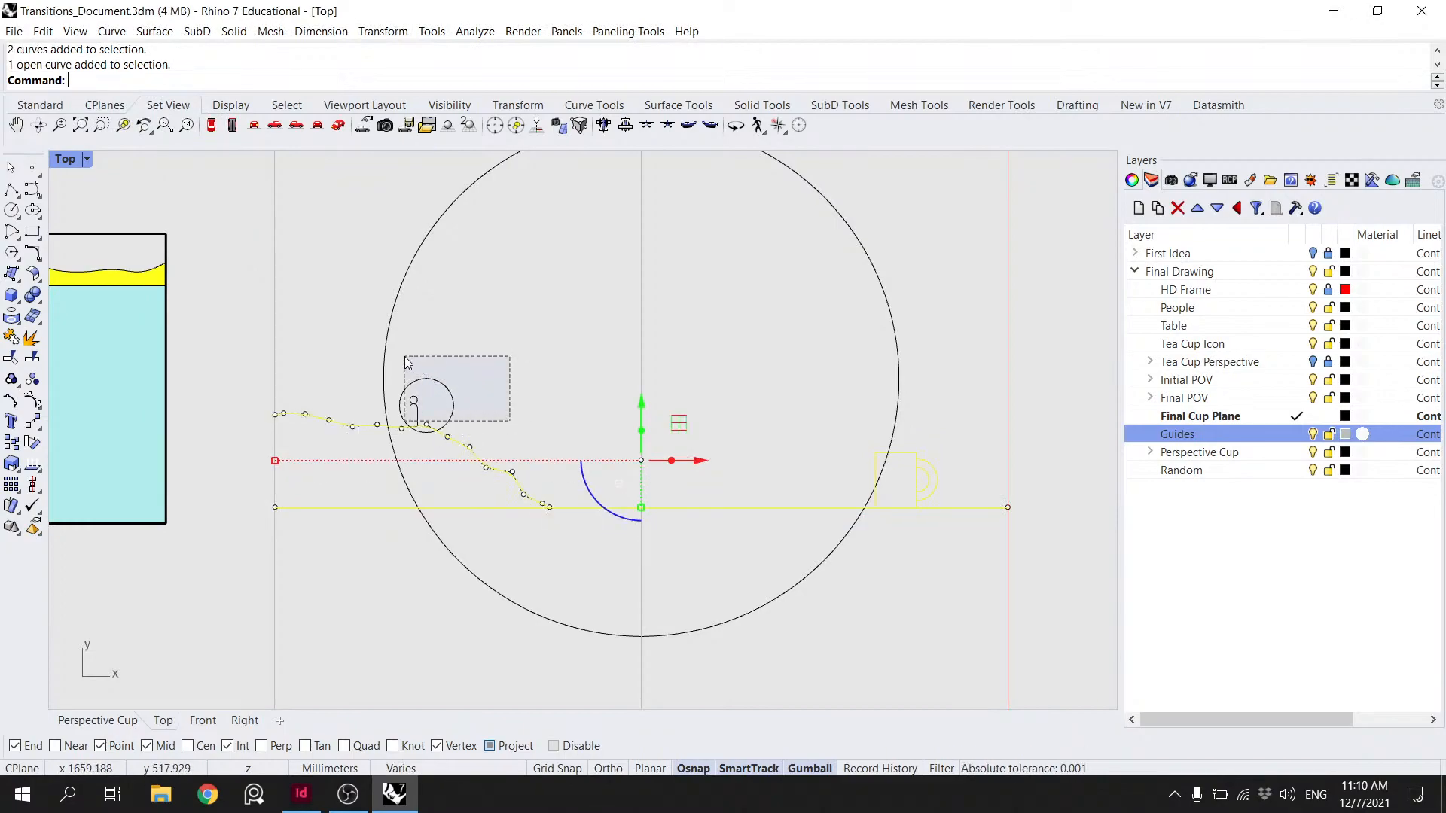
pyautogui.moveTo(405, 359); pyautogui.dragTo(407, 360)
pyautogui.press('Escape')
pyautogui.write('move')
pyautogui.press('Return')
pyautogui.press('Escape')
# - Move the hill, viewer, vision circle, ground line and cup together straight up within the large circle
pyautogui.moveTo(518, 534); pyautogui.dragTo(464, 376)
pyautogui.scroll(8, 425, 412)
pyautogui.keyDown('shift'); pyautogui.click(409, 413); pyautogui.keyUp('shift')
pyautogui.keyDown('shift'); pyautogui.click(407, 382); pyautogui.keyUp('shift')
pyautogui.scroll(-6, 552, 397)
pyautogui.moveTo(1099, 480); pyautogui.dragTo(941, 472, button='right')
pyautogui.keyDown('shift'); pyautogui.click(941, 476); pyautogui.keyUp('shift')
pyautogui.scroll(-2, 595, 459)
pyautogui.write('move')
pyautogui.press('Return')
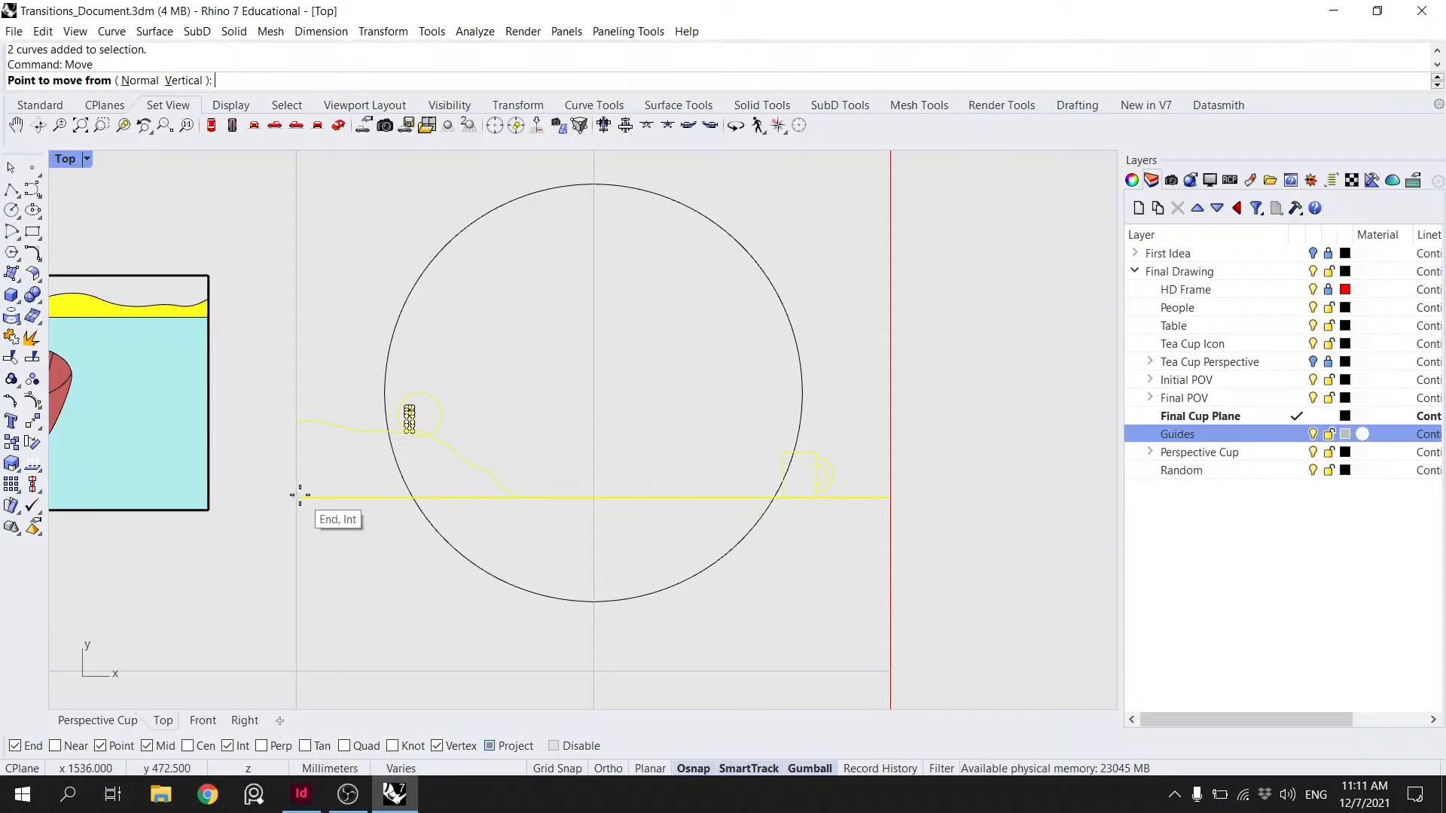
pyautogui.click(297, 459)
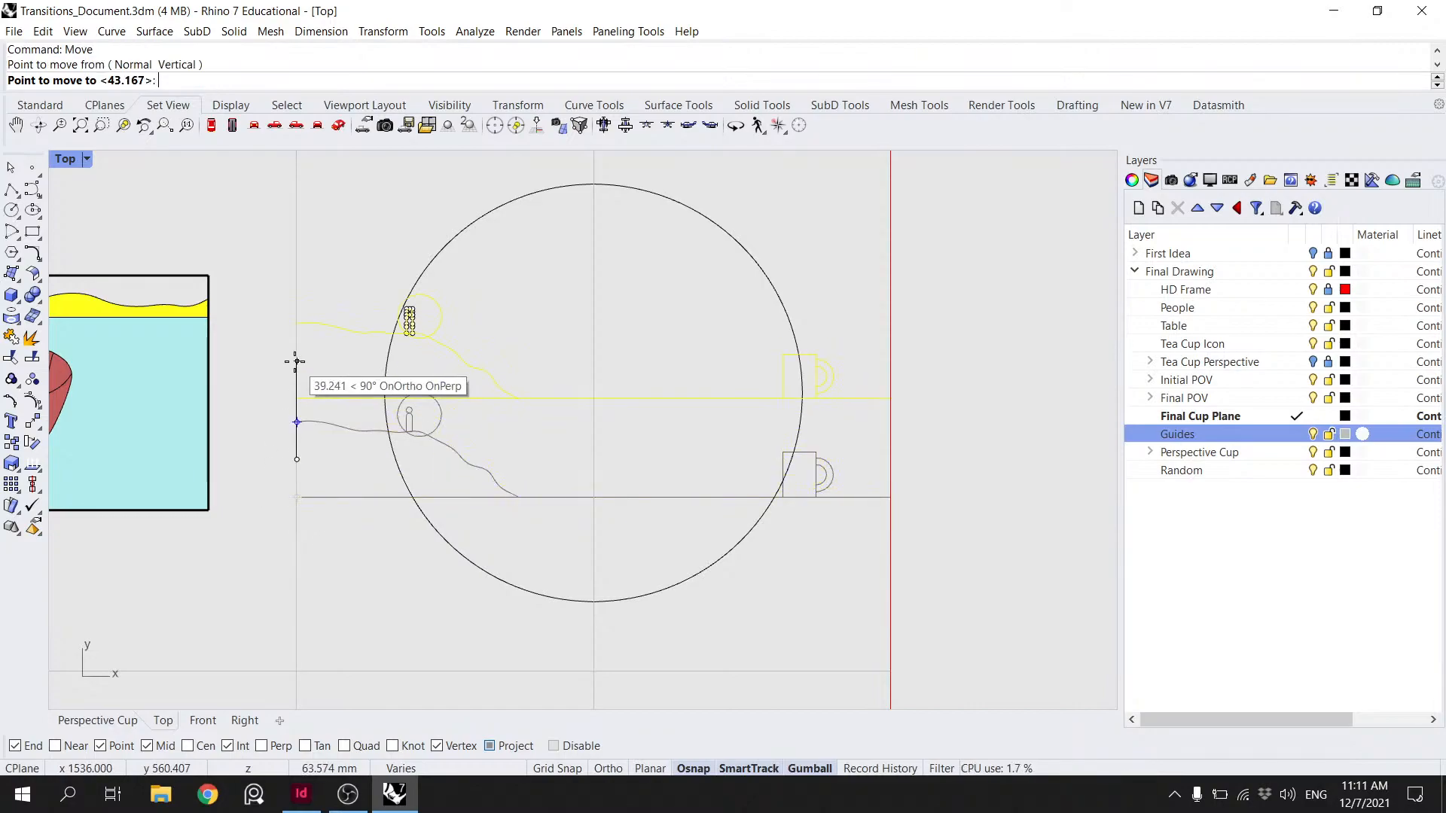
pyautogui.click(295, 388)
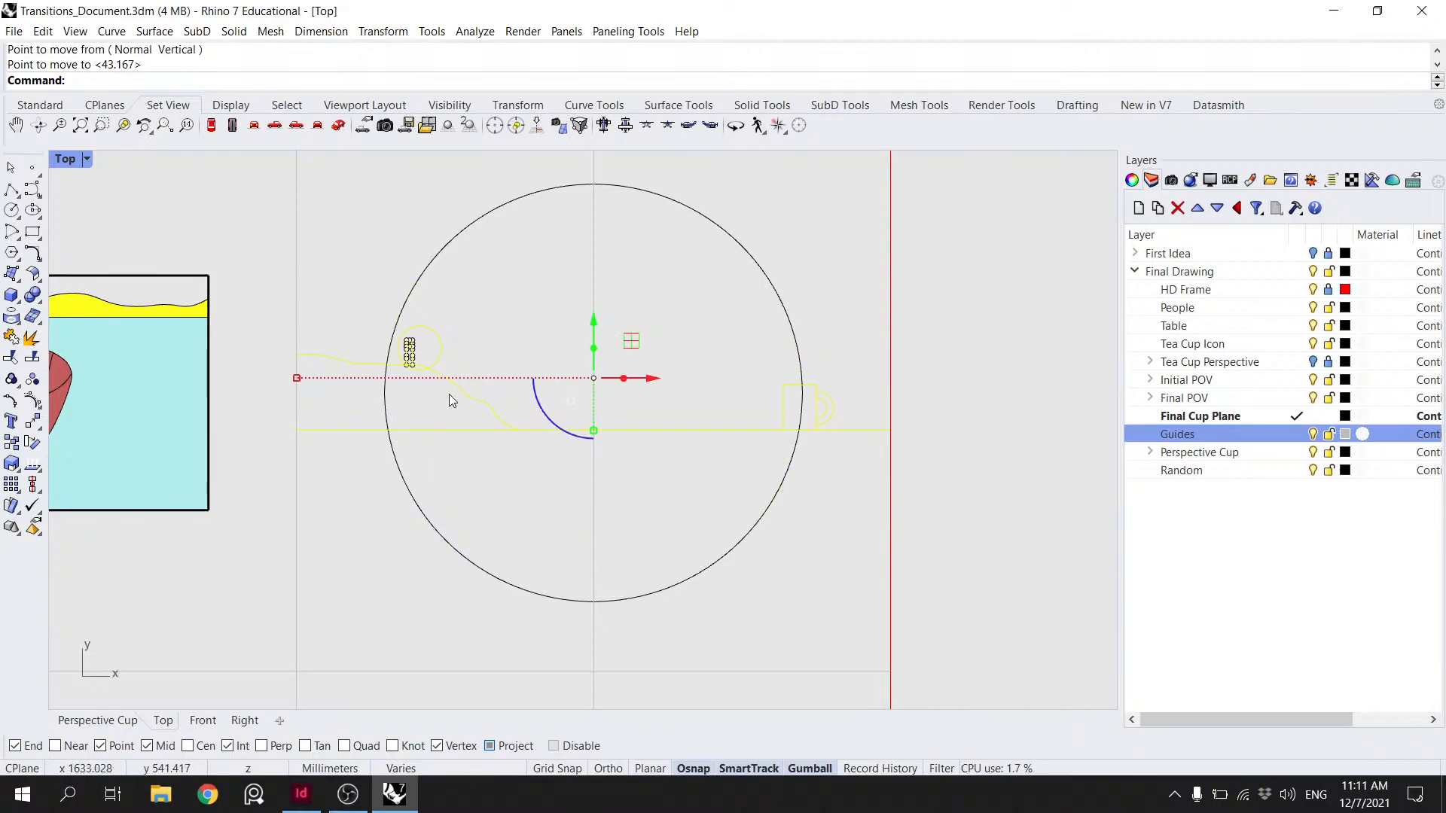
# - Examine the last panel's composition against the other storyboard panels
pyautogui.press('Escape')
pyautogui.scroll(-3, 618, 404)
pyautogui.scroll(-4, 578, 395)
pyautogui.moveTo(578, 395); pyautogui.dragTo(783, 451, button='right')
pyautogui.scroll(-2, 744, 490)
pyautogui.moveTo(753, 505); pyautogui.dragTo(854, 499, button='right')
pyautogui.scroll(-1, 858, 493)
pyautogui.scroll(5, 860, 486)
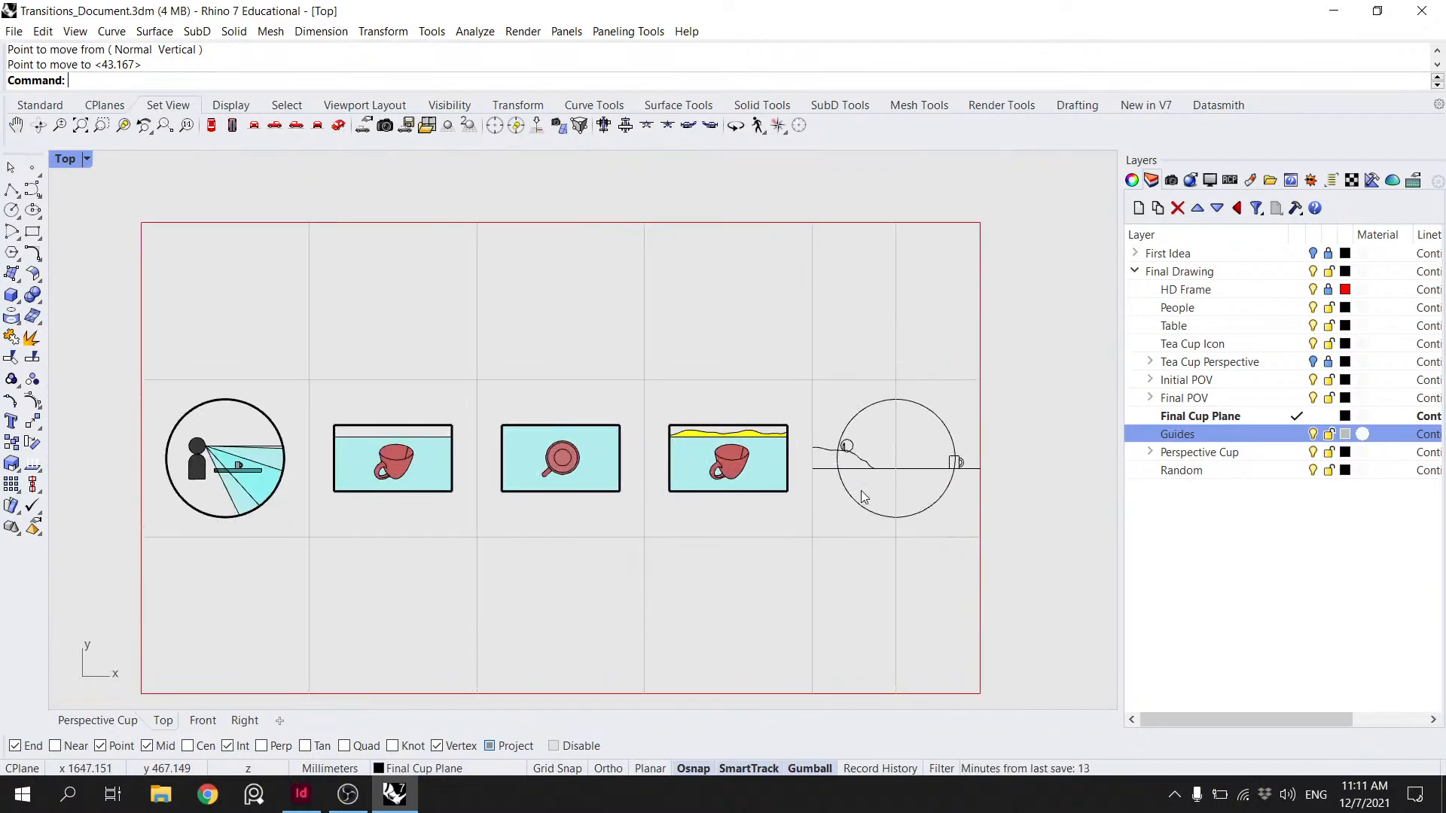
pyautogui.moveTo(937, 475); pyautogui.dragTo(807, 510, button='right')
pyautogui.scroll(3, 871, 479)
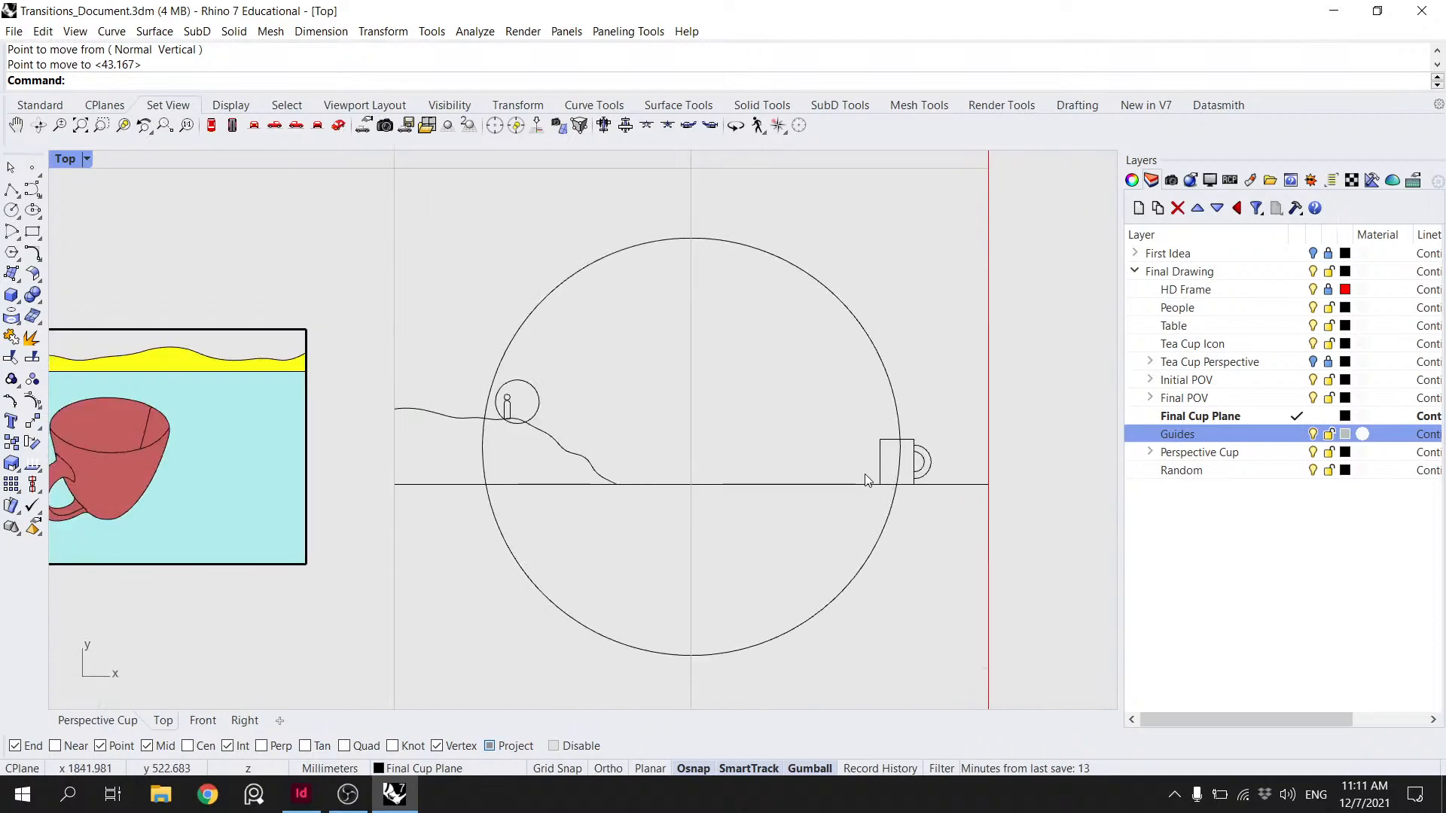
pyautogui.scroll(1, 592, 415)
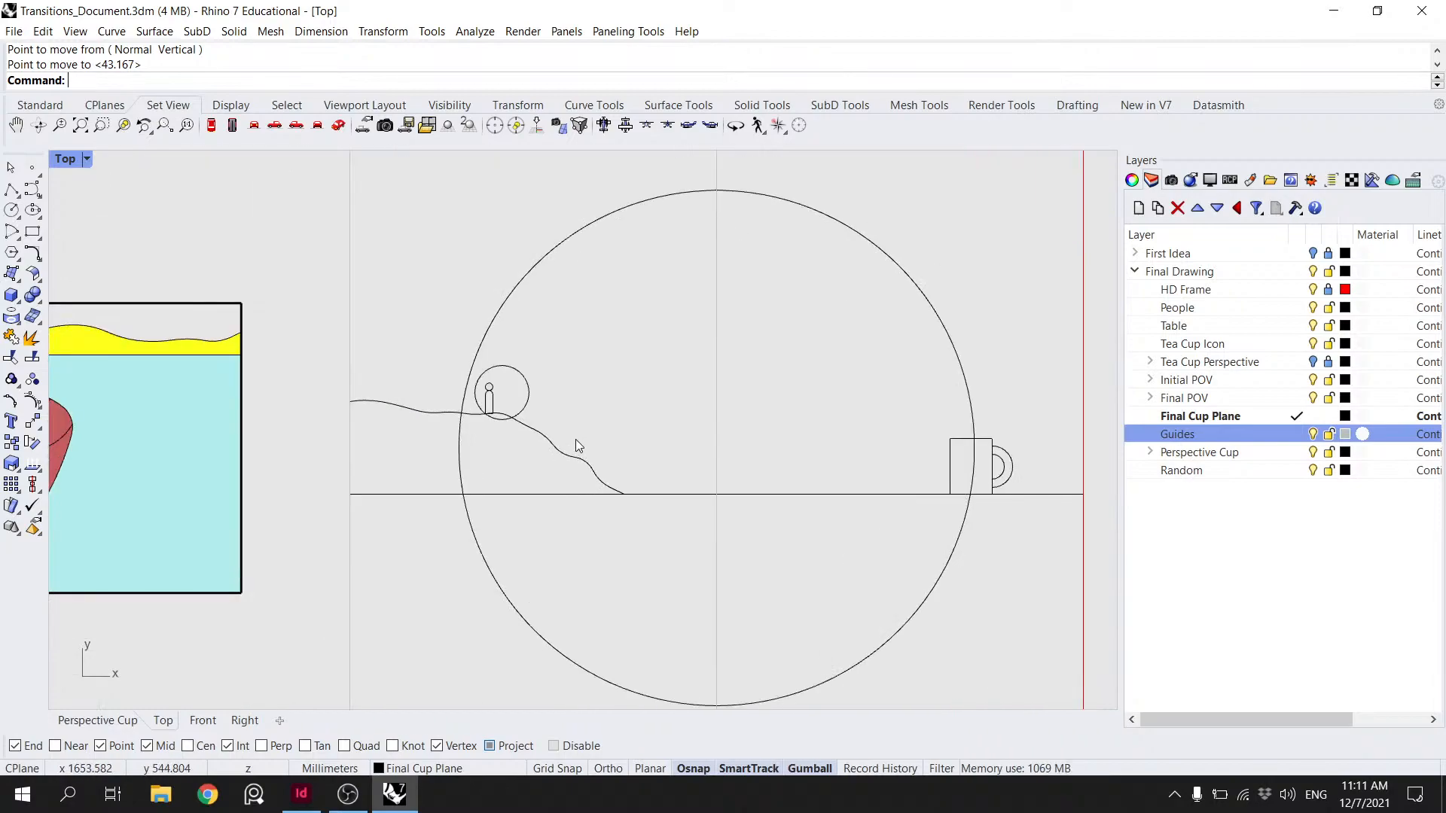
# - Select the hill, viewer and vision circle and align the gumball to the CPlane
pyautogui.click(576, 452)
pyautogui.moveTo(570, 419); pyautogui.dragTo(506, 387)
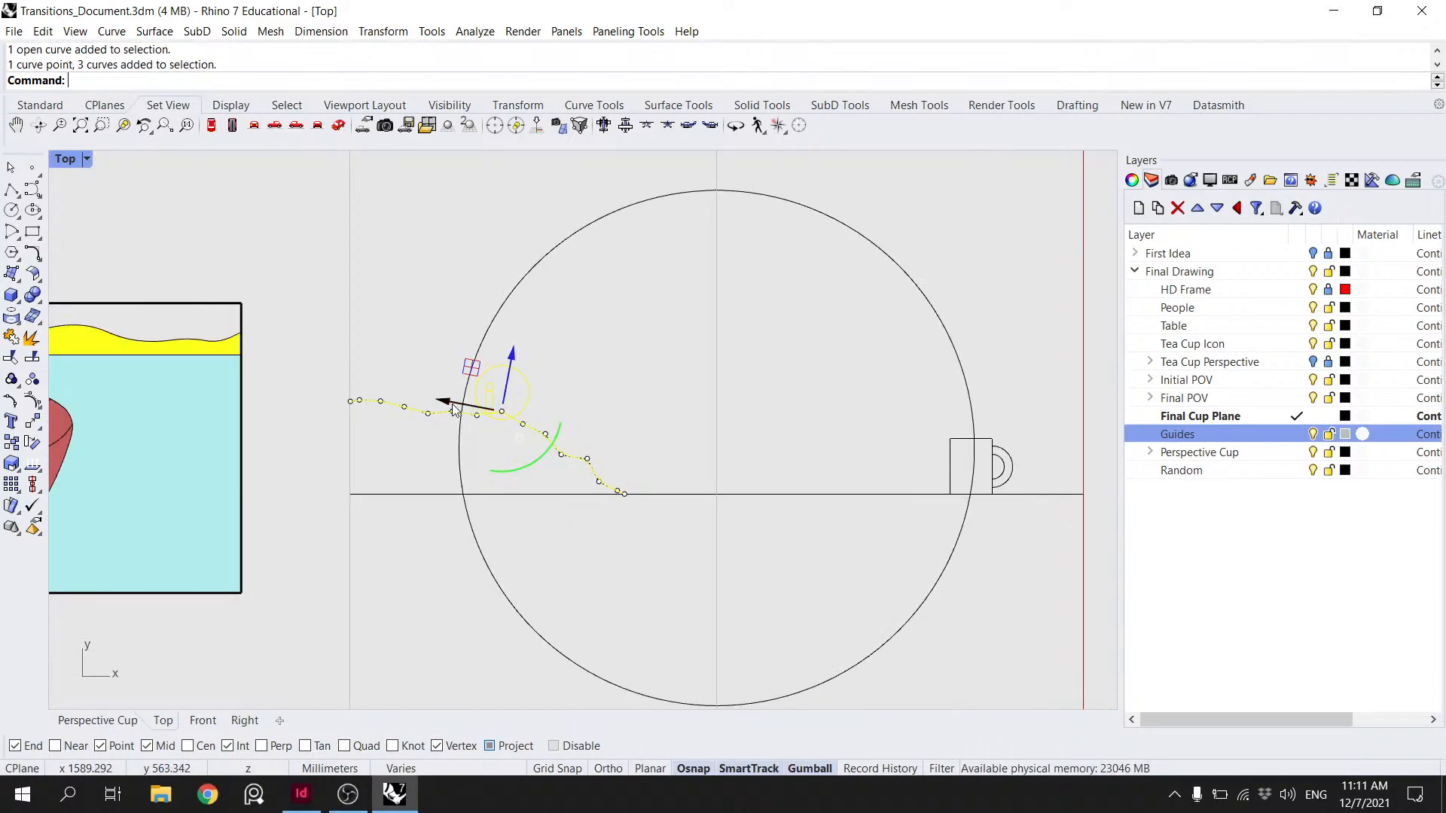
pyautogui.click(517, 438)
pyautogui.click(595, 548)
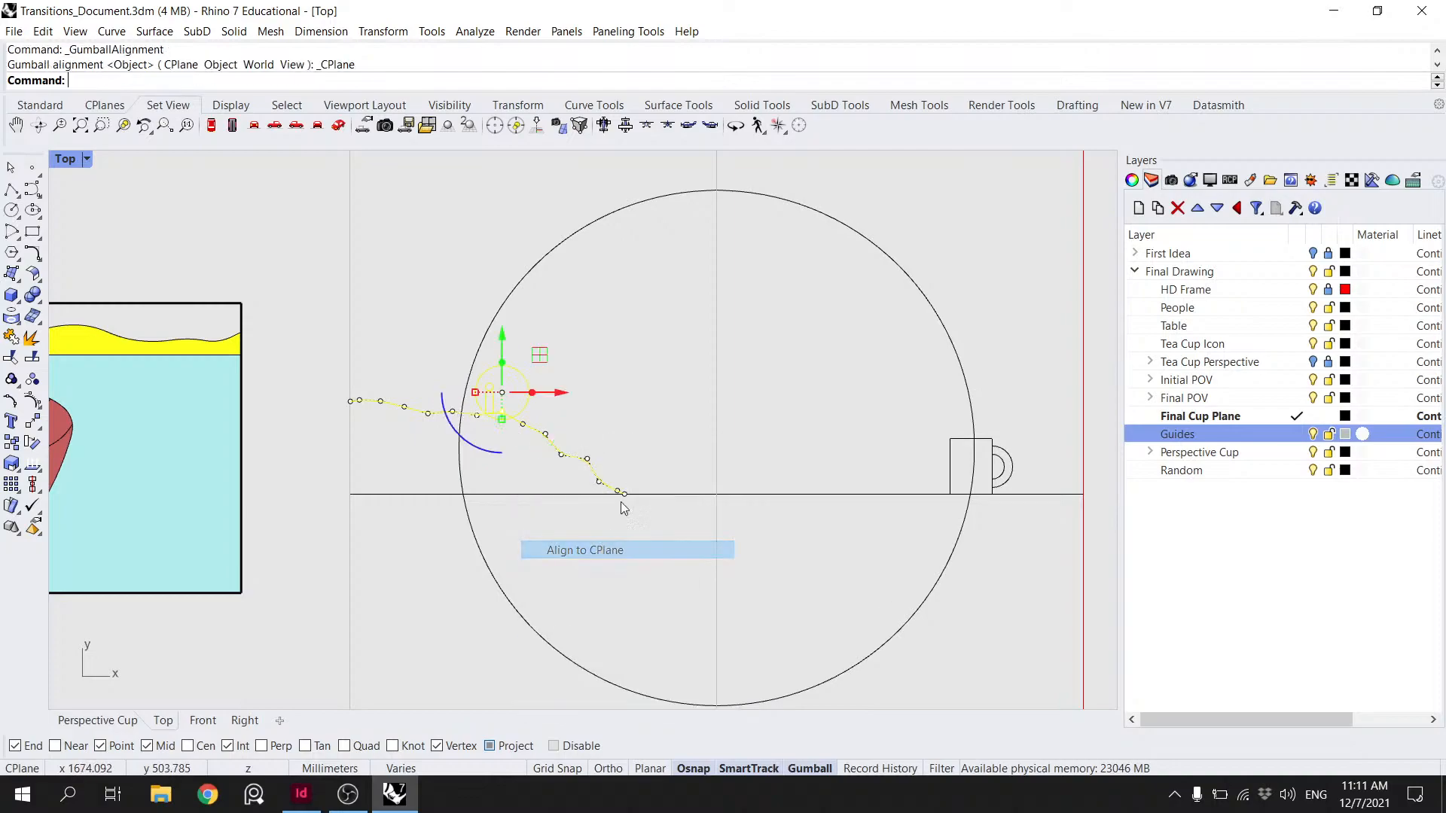
# - Shift the hill, viewer and vision circle horizontally toward the cup so the vision circle lies inside the large circle
pyautogui.moveTo(556, 393); pyautogui.dragTo(486, 379)
pyautogui.hotkey('ctrl', 'z')
pyautogui.press('Escape')
pyautogui.moveTo(545, 429); pyautogui.dragTo(607, 426)
pyautogui.scroll(-4, 607, 404)
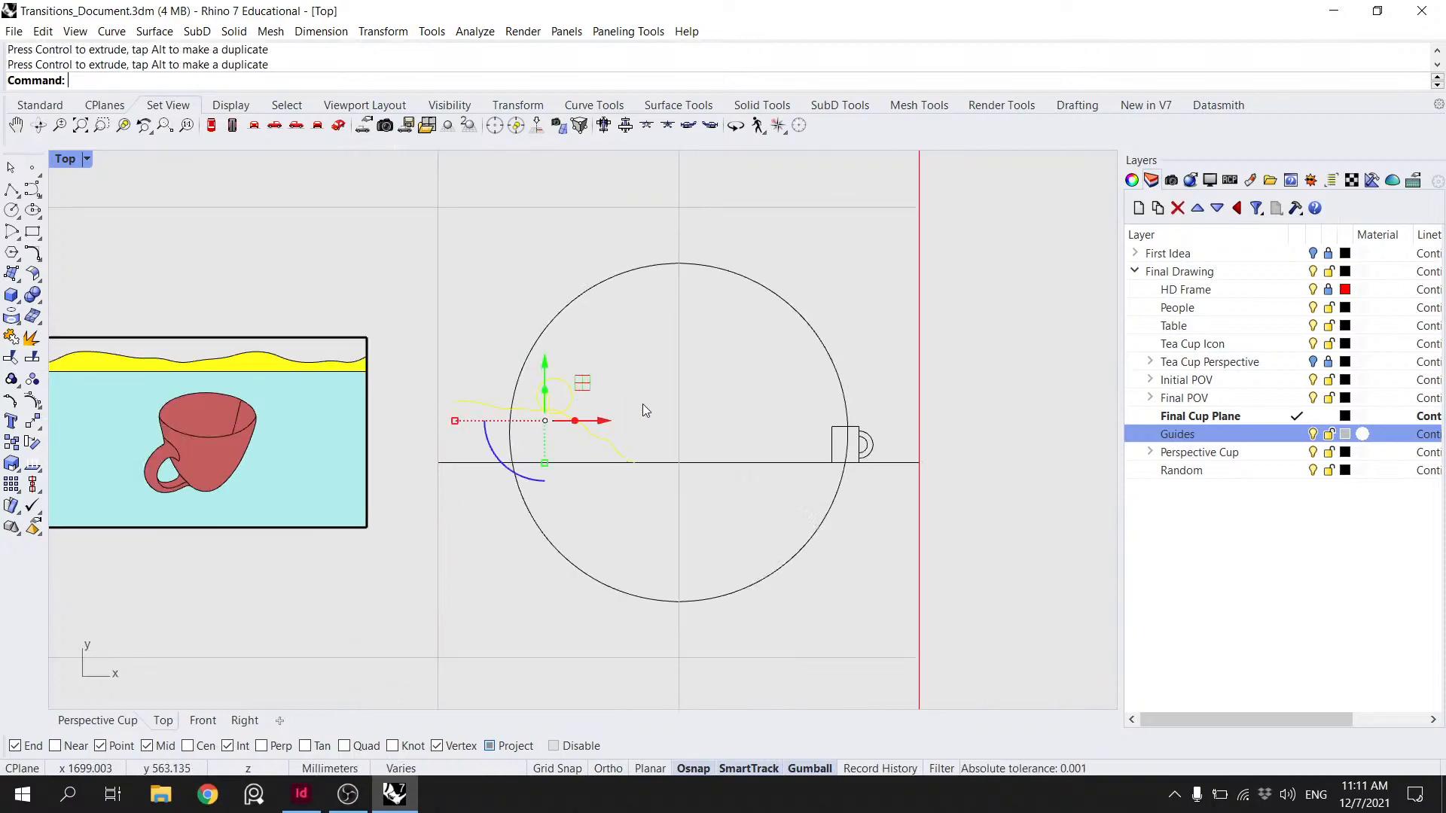
pyautogui.scroll(-2, 643, 401)
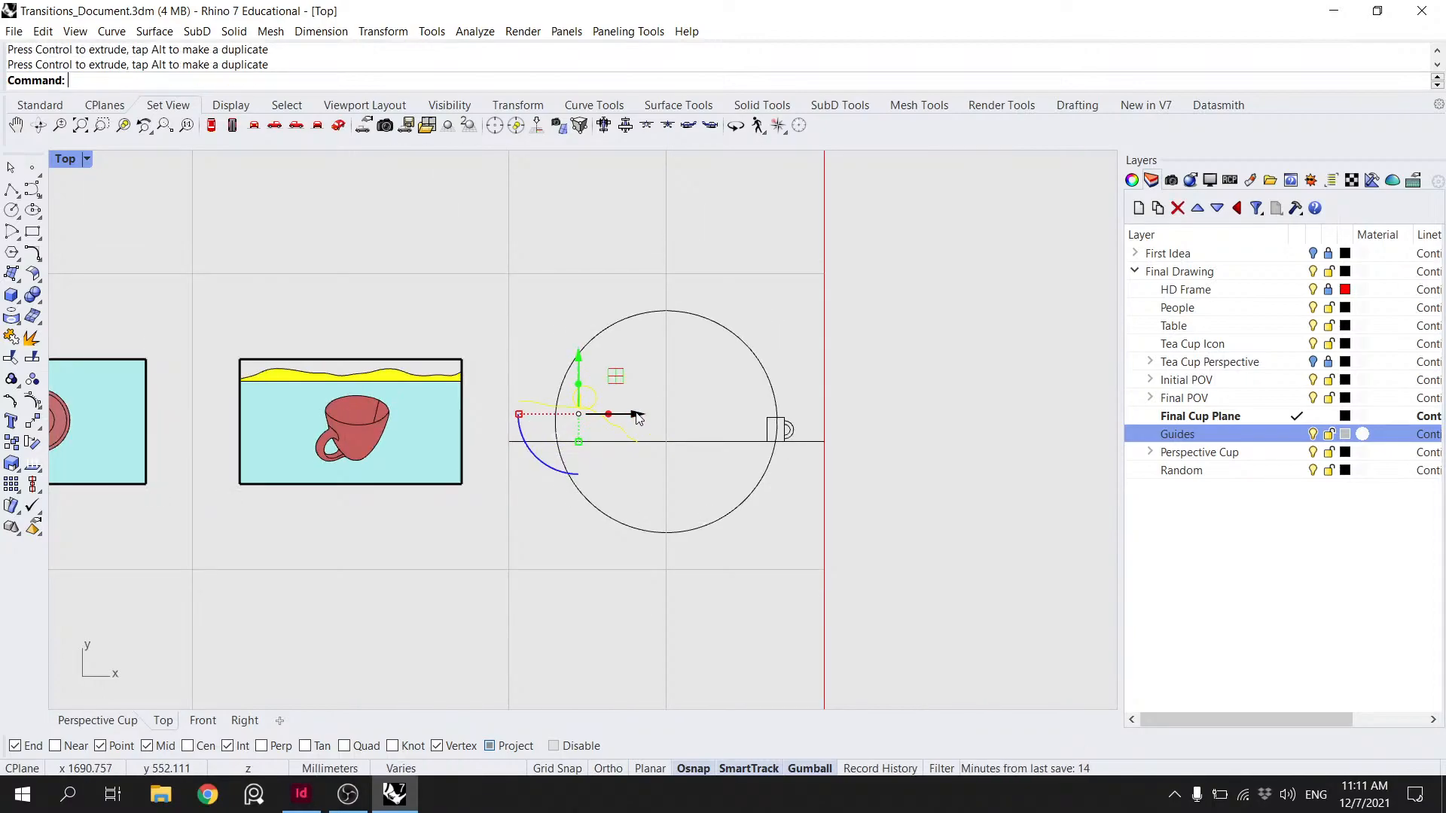
pyautogui.moveTo(635, 415); pyautogui.dragTo(642, 414)
pyautogui.click(653, 399)
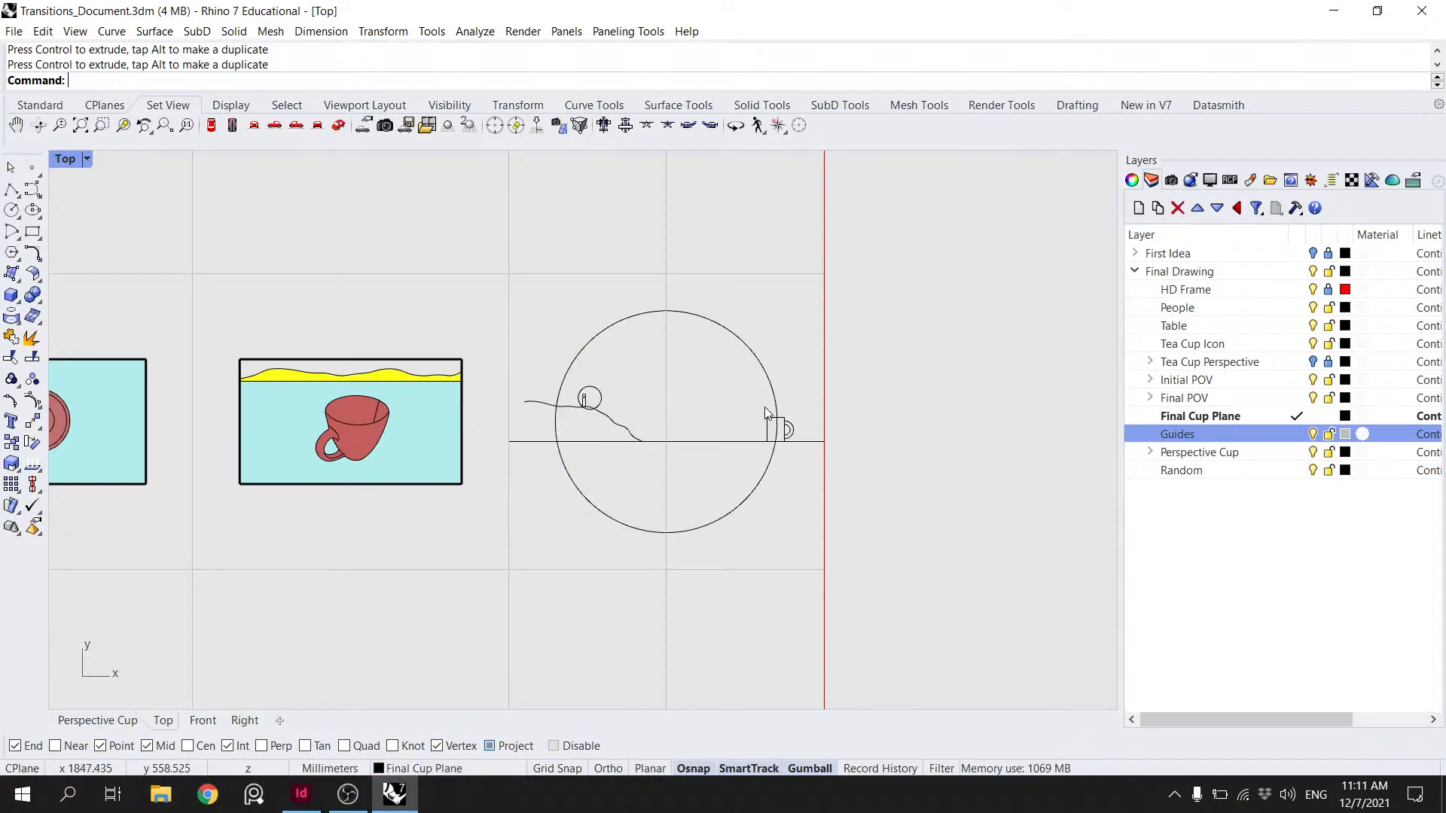
# - Slide the tea cup along the ground line until it sits fully inside the large circle
pyautogui.scroll(2, 820, 414)
pyautogui.moveTo(756, 407); pyautogui.dragTo(777, 437)
pyautogui.click(800, 393)
pyautogui.scroll(-4, 807, 383)
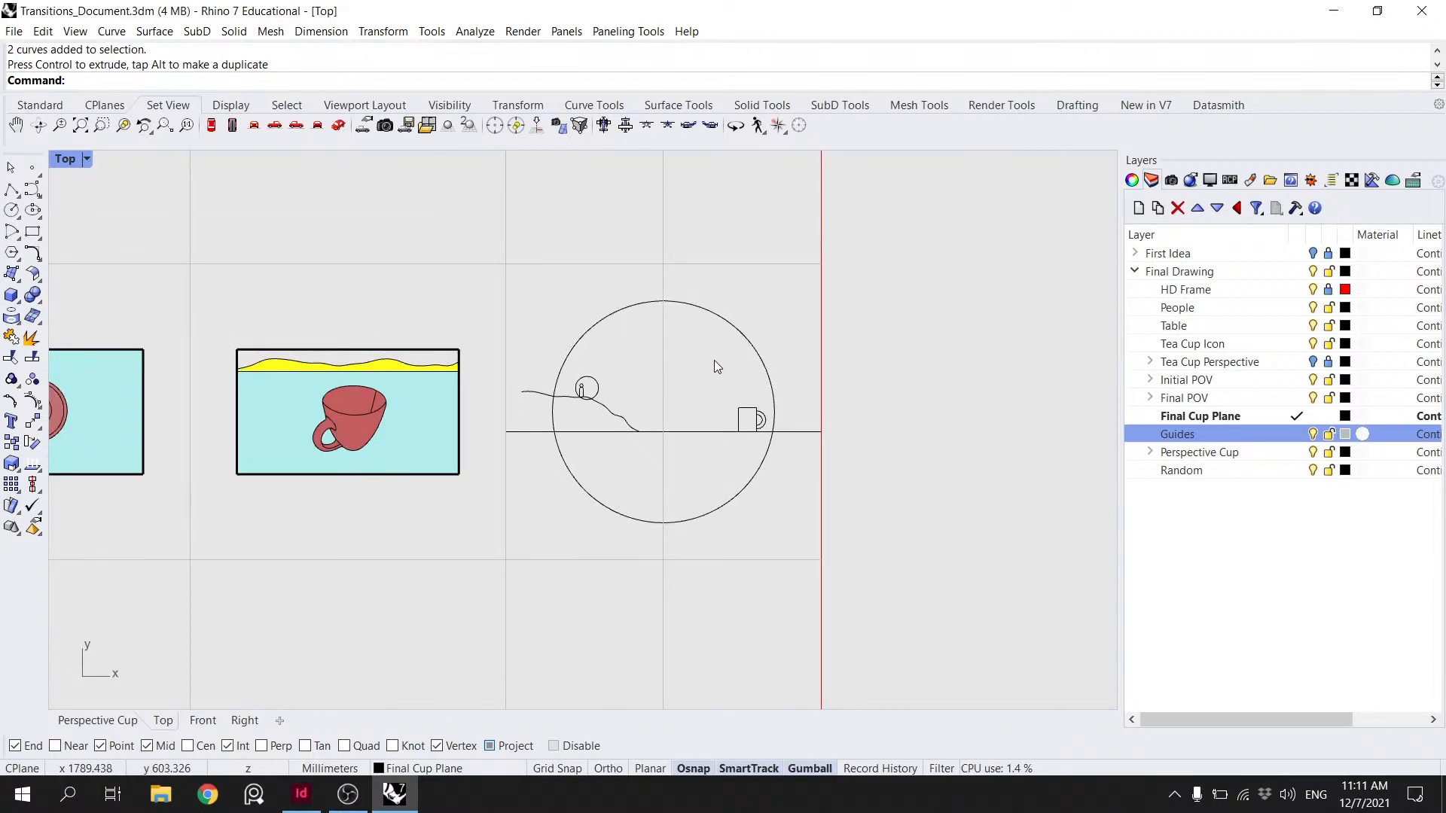
pyautogui.scroll(3, 713, 367)
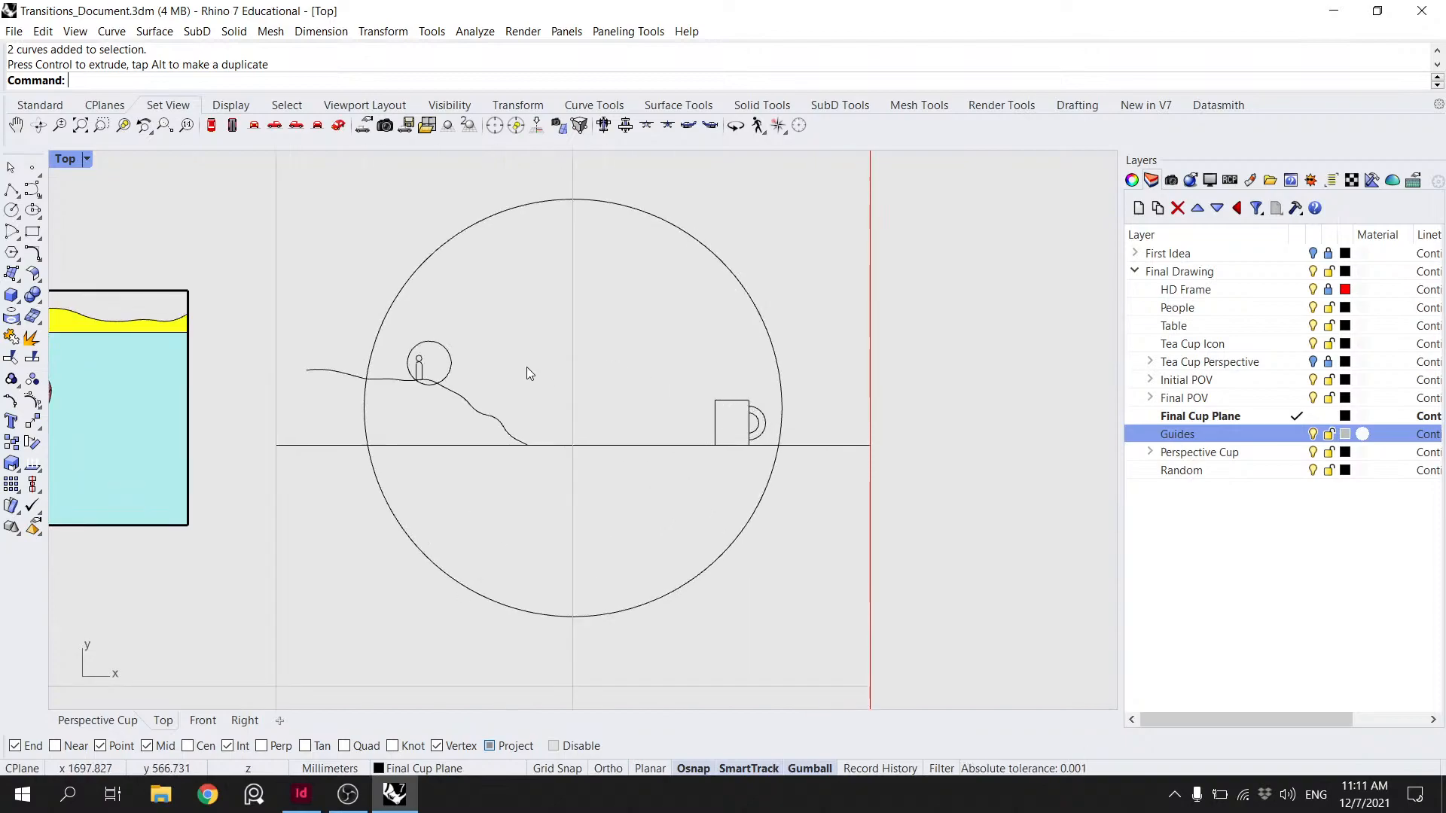
# - Draw a horizontal spacing line from the vision circle's outer side to the large circle
pyautogui.click(11, 189)
pyautogui.scroll(5, 331, 311)
pyautogui.click(542, 452)
pyautogui.click(433, 455)
pyautogui.press('Return')
# - Copy the spacing line to the cup's side, with its outer end on the large circle
pyautogui.write('Co')
pyautogui.press('Return')
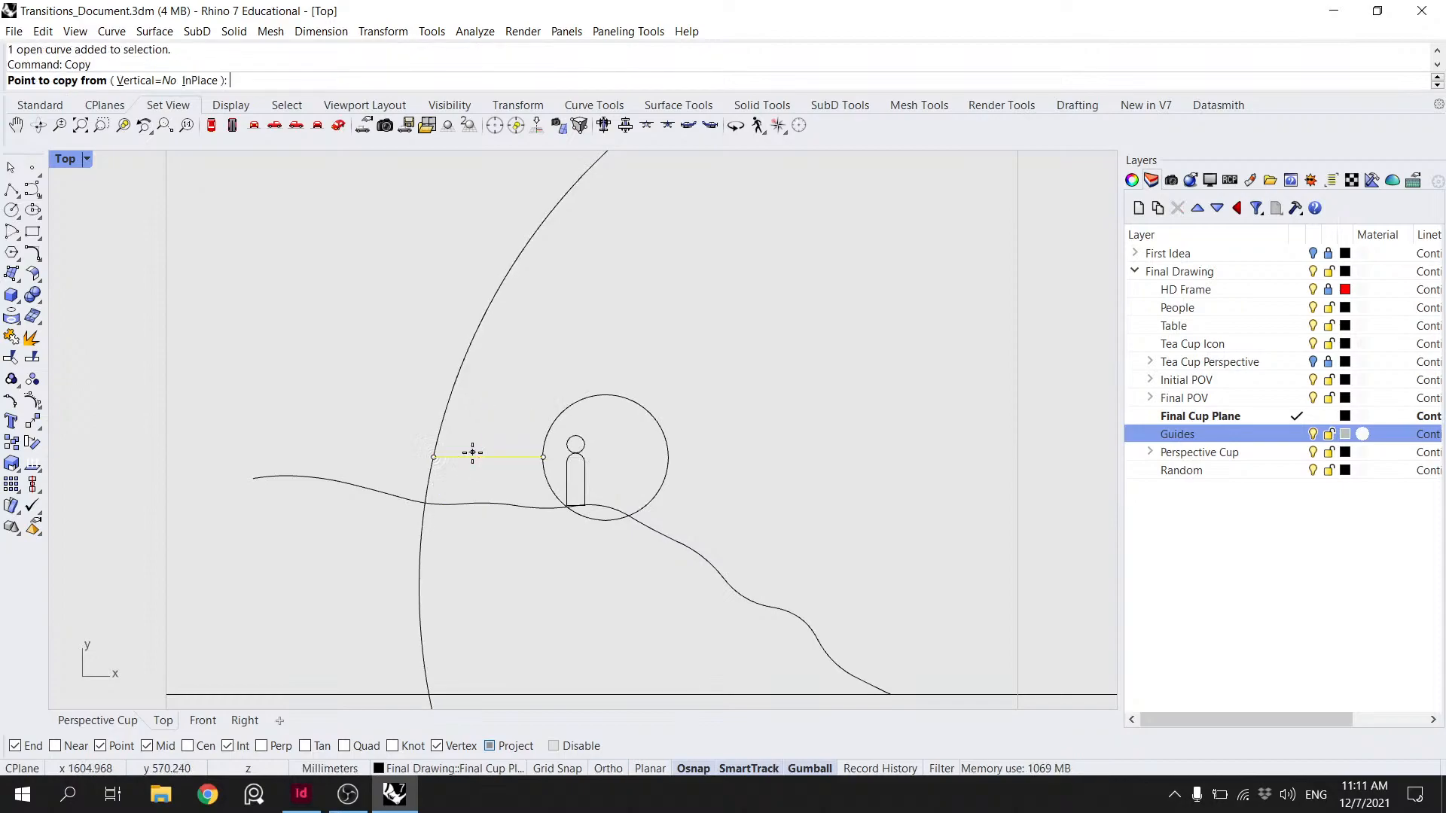
pyautogui.click(542, 457)
pyautogui.scroll(-5, 685, 483)
pyautogui.scroll(5, 832, 492)
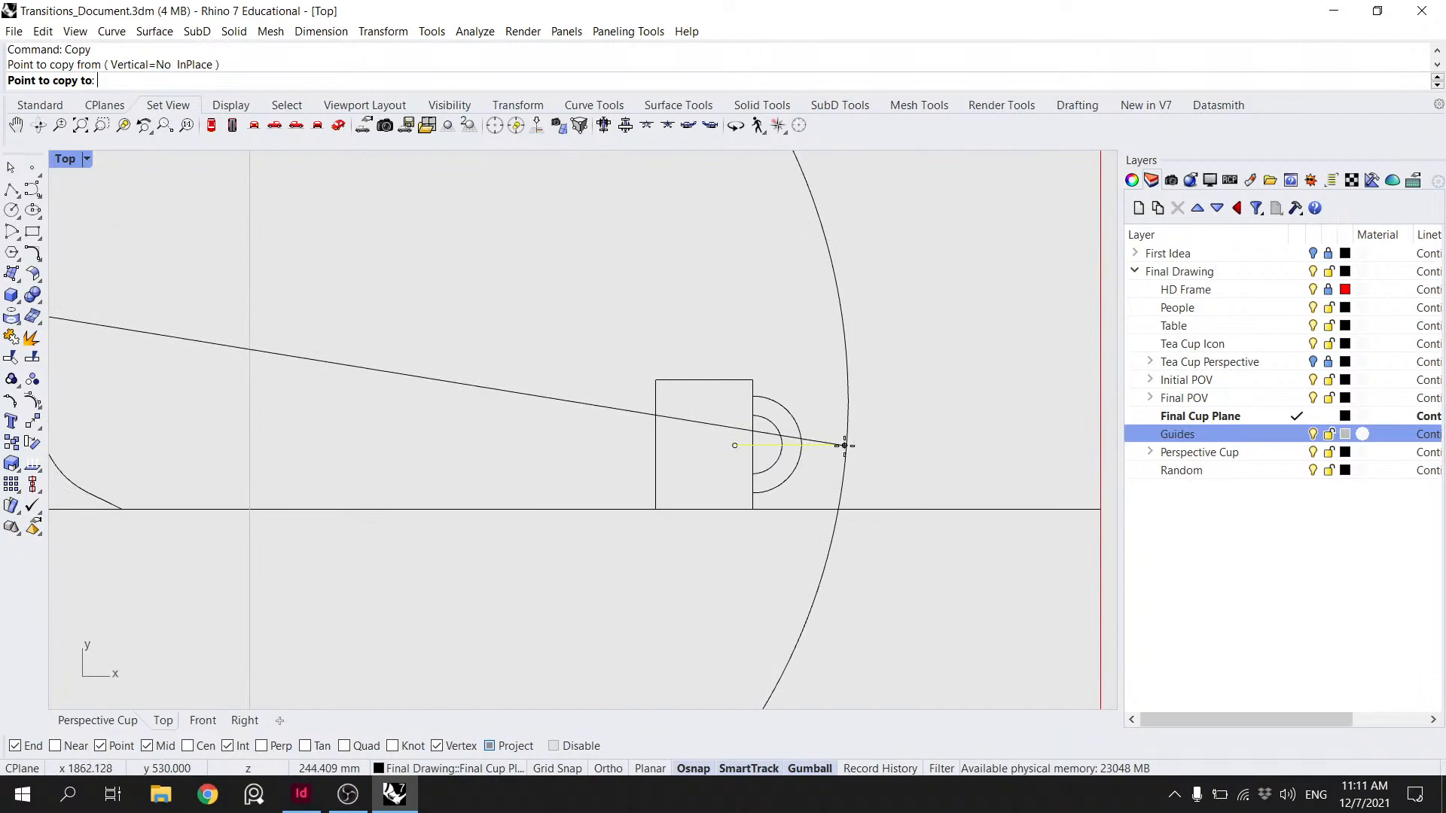
pyautogui.click(846, 445)
pyautogui.press('Return')
# - Move the cup so its handle meets the inner end of the copied spacing line, and delete that line
pyautogui.click(779, 464)
pyautogui.write('m')
pyautogui.press('Return')
pyautogui.scroll(3, 780, 463)
pyautogui.click(820, 437)
pyautogui.click(725, 437)
pyautogui.click(801, 438)
pyautogui.press('Delete')
# - Trim the hill and ground line outside the large circle on the viewer's side, and delete the remaining spacing line
pyautogui.scroll(-5, 595, 404)
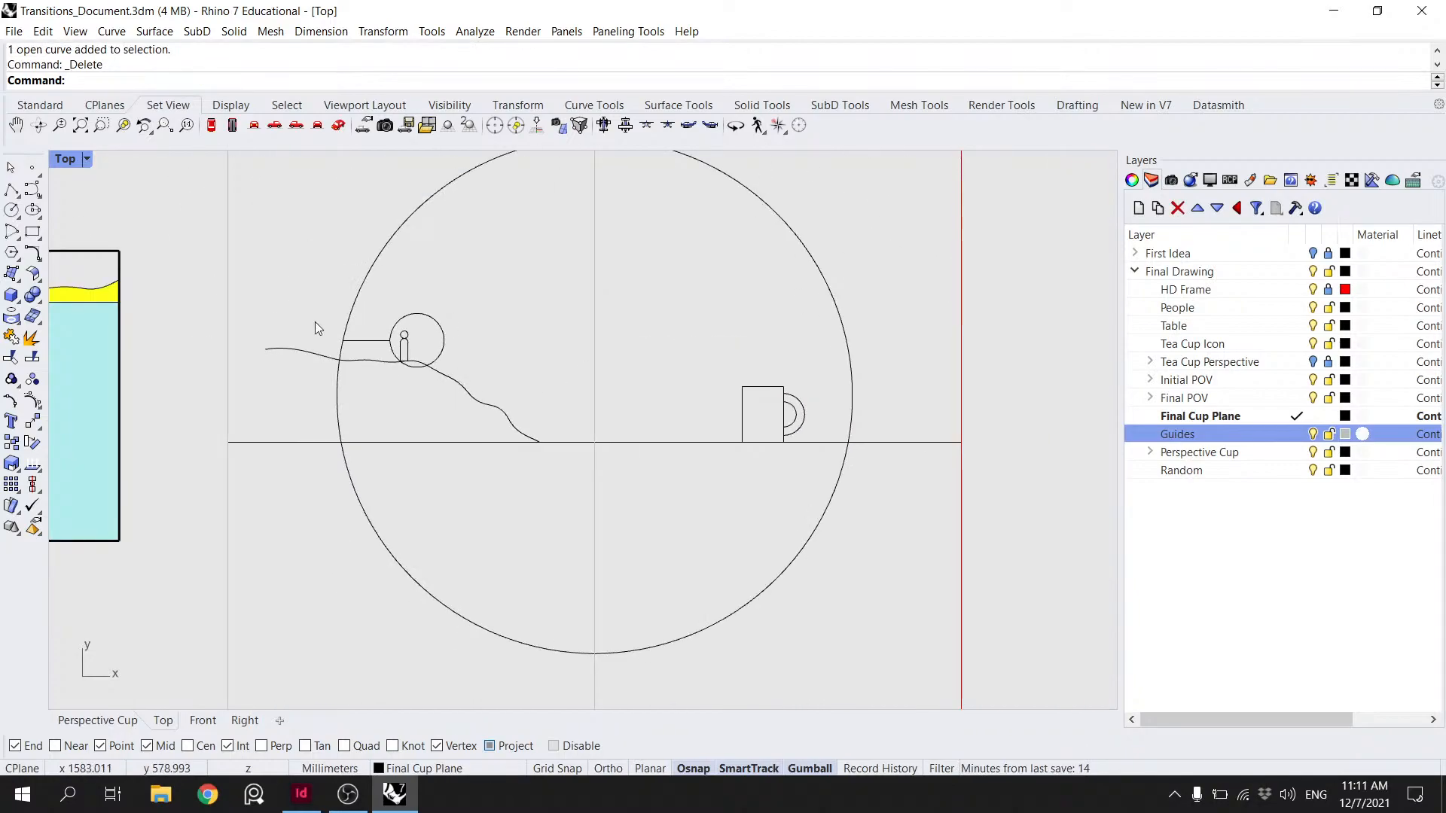
pyautogui.click(357, 298)
pyautogui.write('trim')
pyautogui.press('Return')
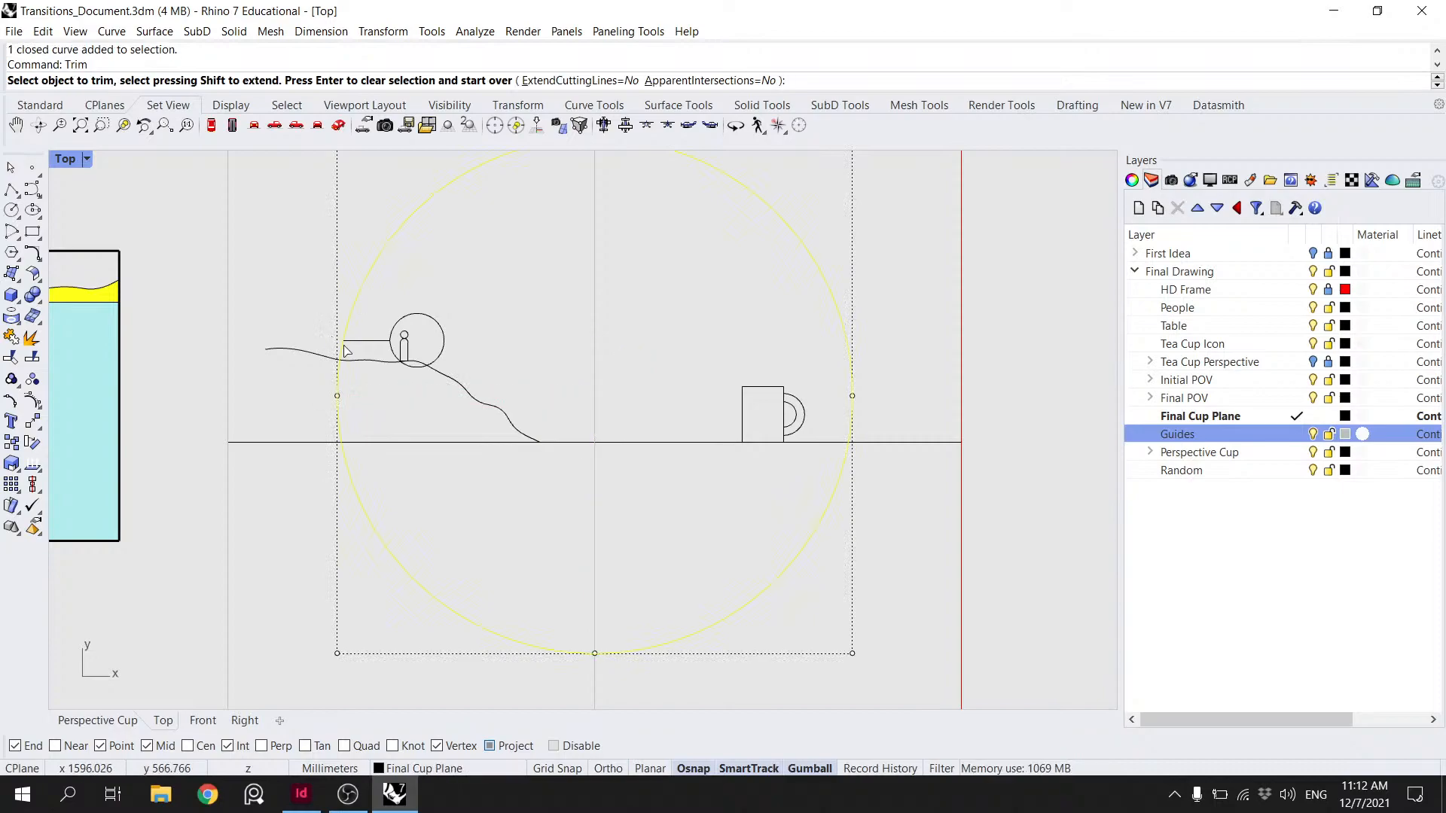
pyautogui.click(314, 354)
pyautogui.press('Return')
pyautogui.click(306, 442)
pyautogui.click(339, 407)
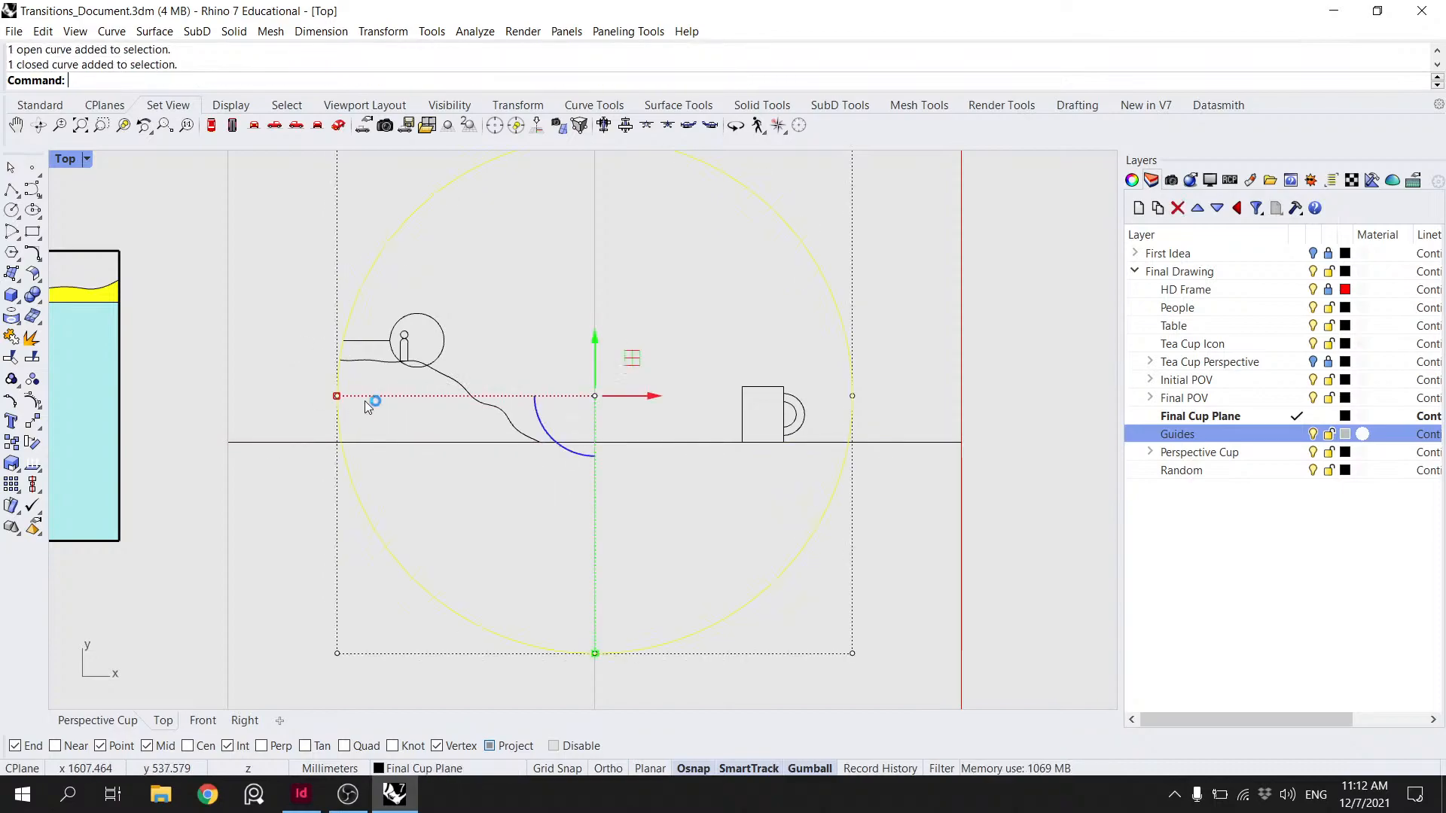
pyautogui.press('Return')
pyautogui.click(309, 443)
pyautogui.press('Return')
pyautogui.click(374, 341)
pyautogui.press('Delete')
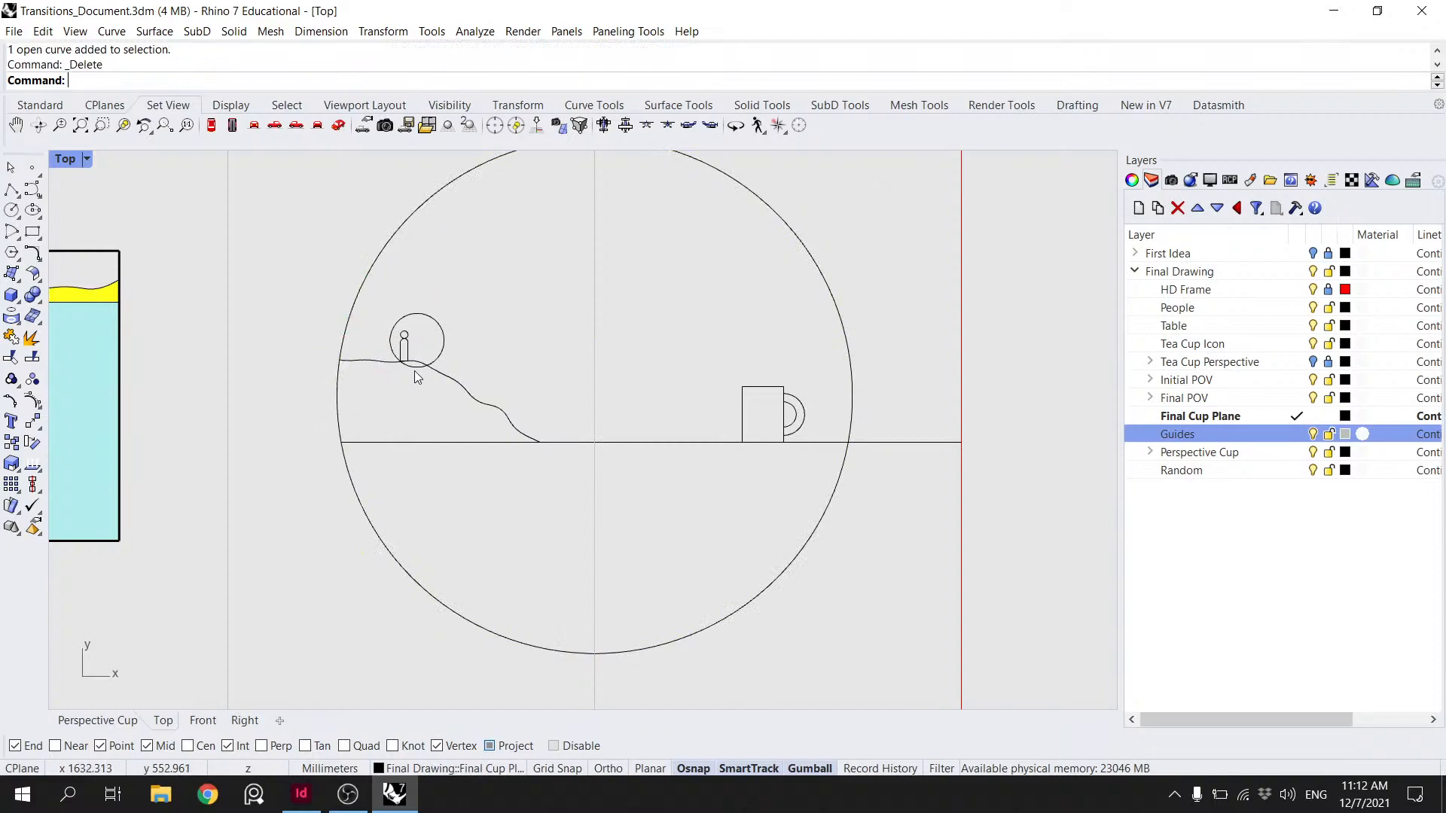
# - Delete the vision circle around the small viewer on the hill
pyautogui.scroll(3, 429, 366)
pyautogui.scroll(-3, 429, 366)
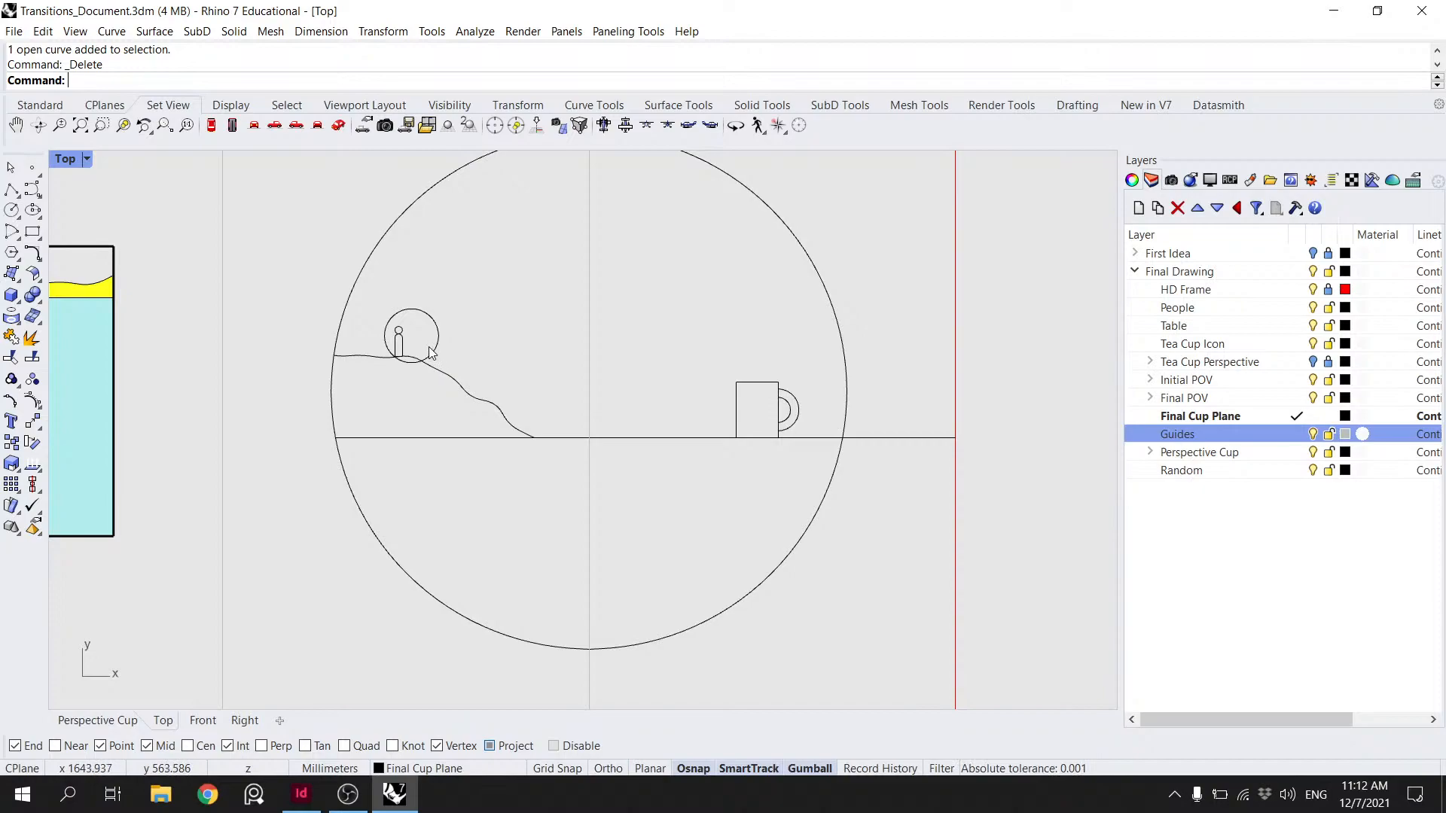
pyautogui.scroll(-5, 431, 352)
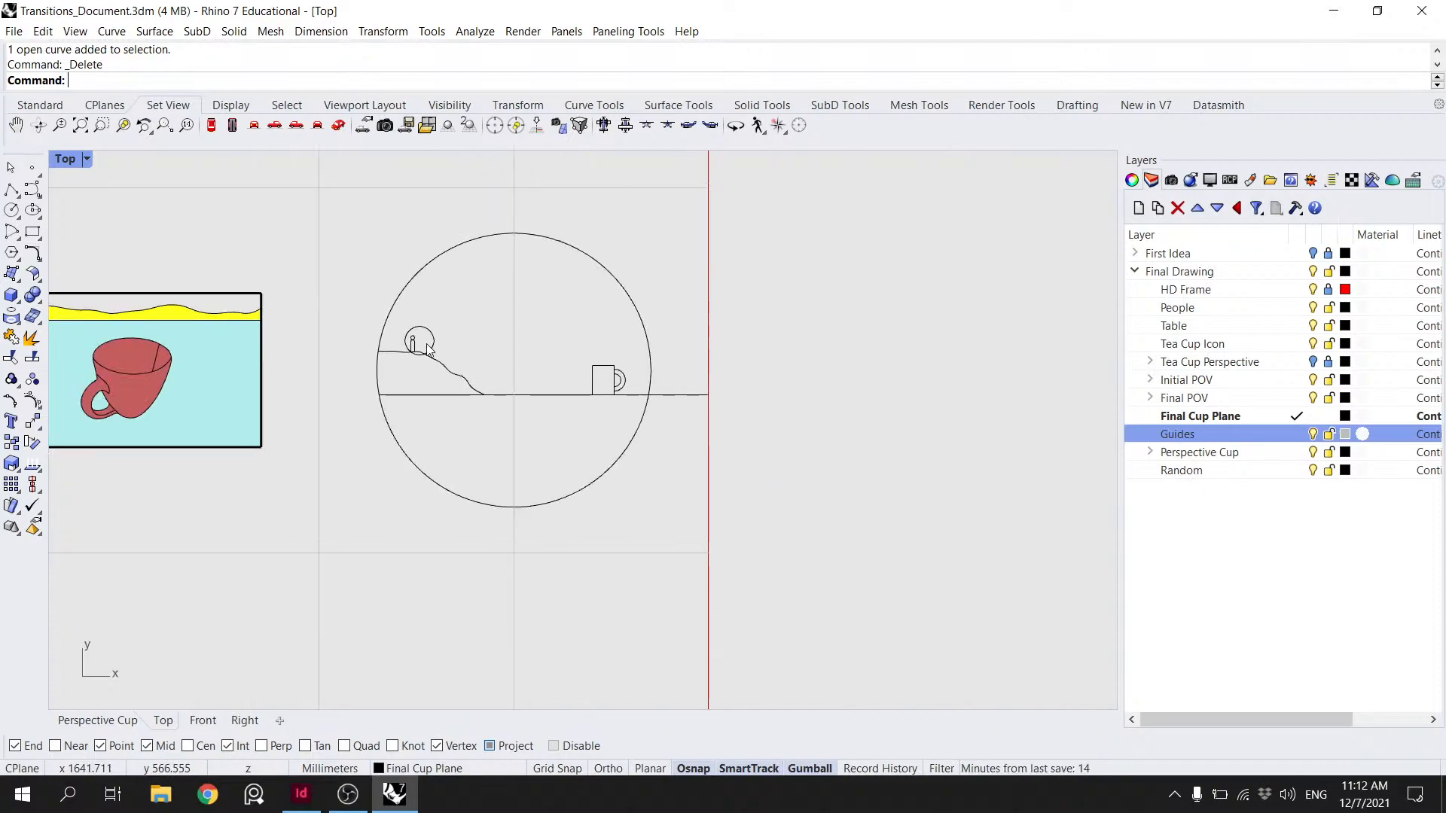
pyautogui.scroll(5, 426, 347)
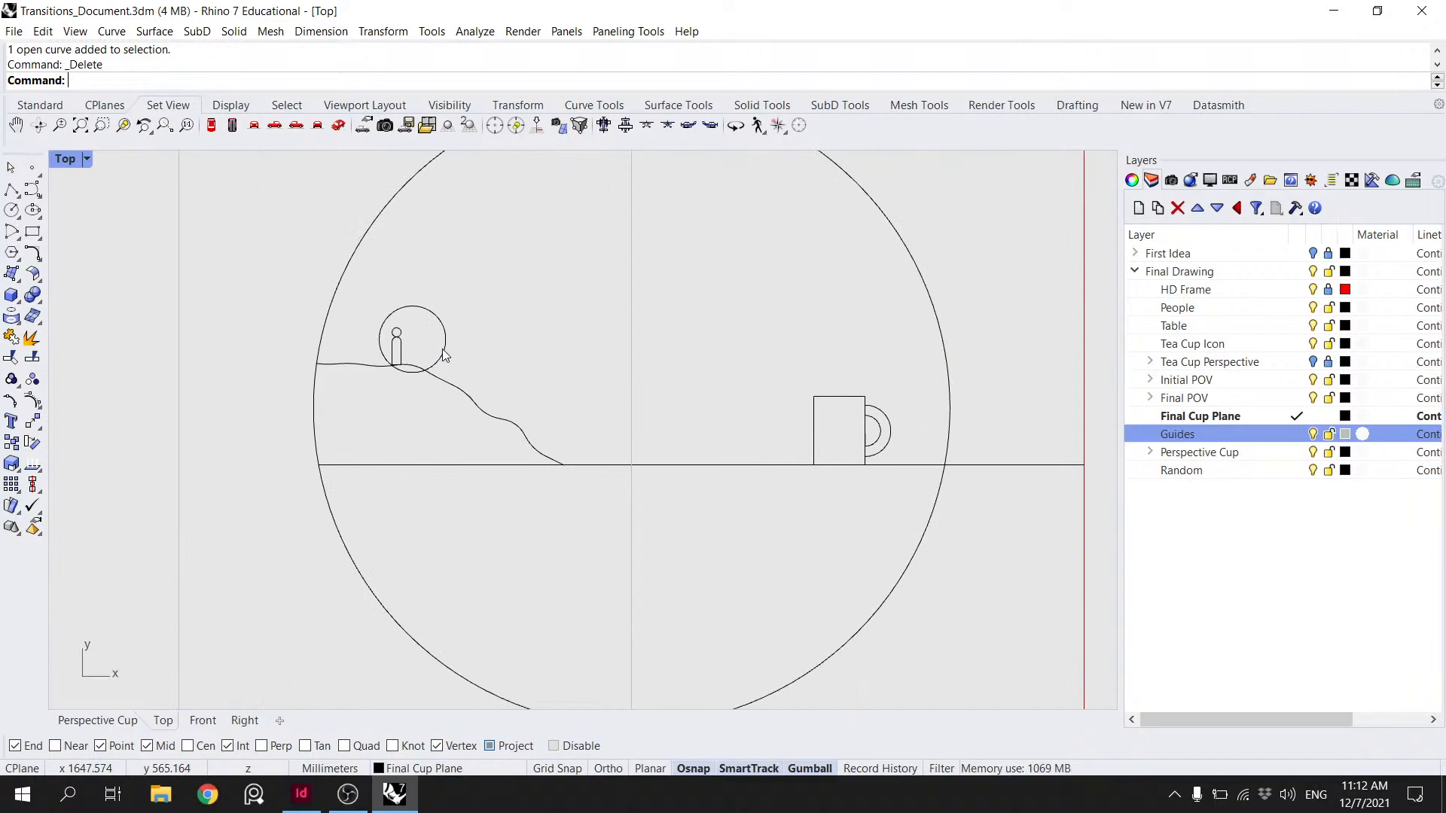
pyautogui.click(443, 349)
pyautogui.press('Delete')
pyautogui.scroll(-4, 595, 324)
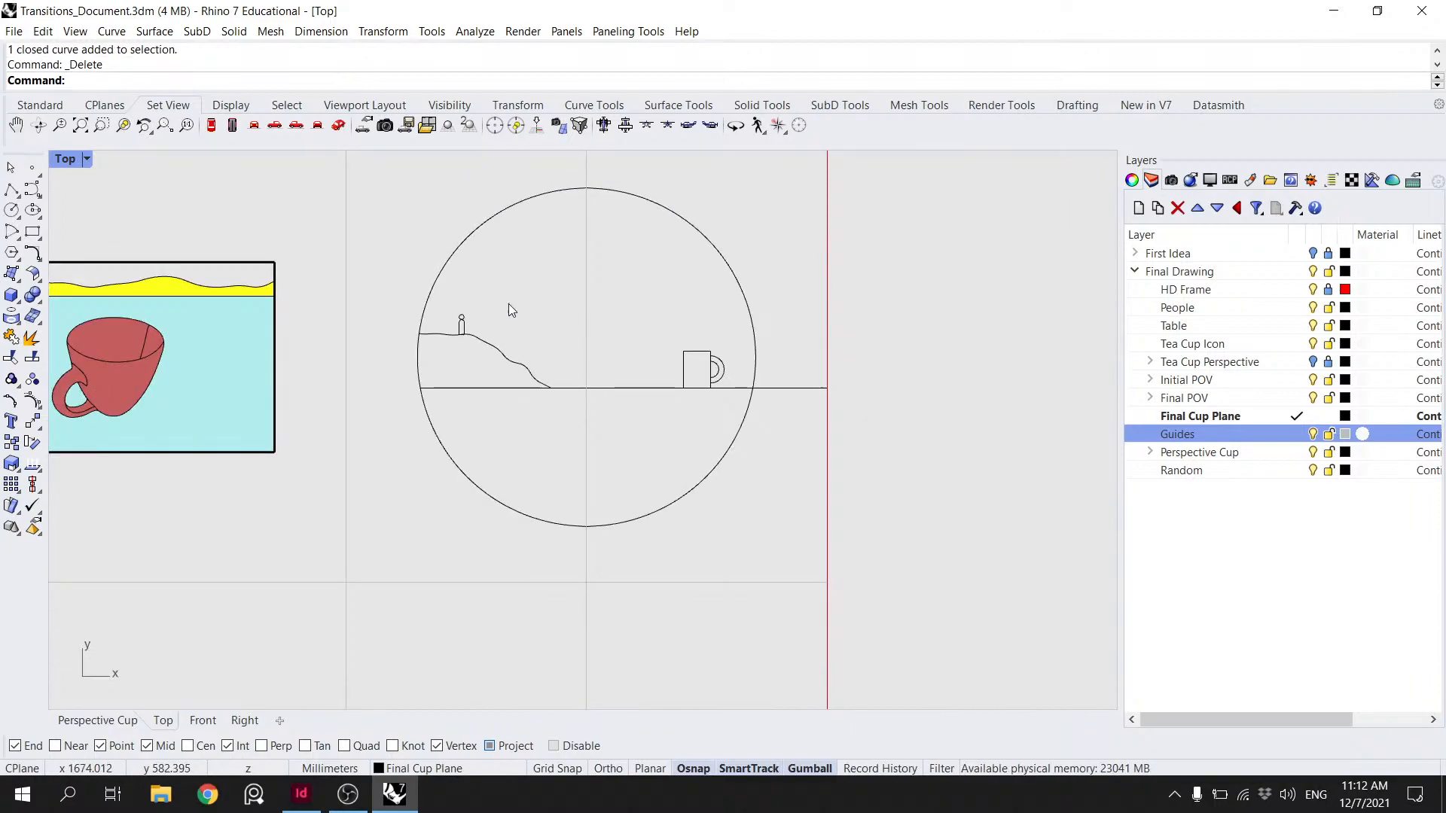
# - Move the small viewer down so the bottom corner of the body facing away from the slope meets the hill line
pyautogui.scroll(8, 413, 368)
pyautogui.scroll(4, 412, 367)
pyautogui.click(400, 375)
pyautogui.scroll(15, 399, 396)
pyautogui.click(445, 326)
pyautogui.scroll(-4, 445, 328)
pyautogui.moveTo(445, 330); pyautogui.dragTo(531, 507, button='right')
pyautogui.moveTo(555, 484); pyautogui.dragTo(360, 201)
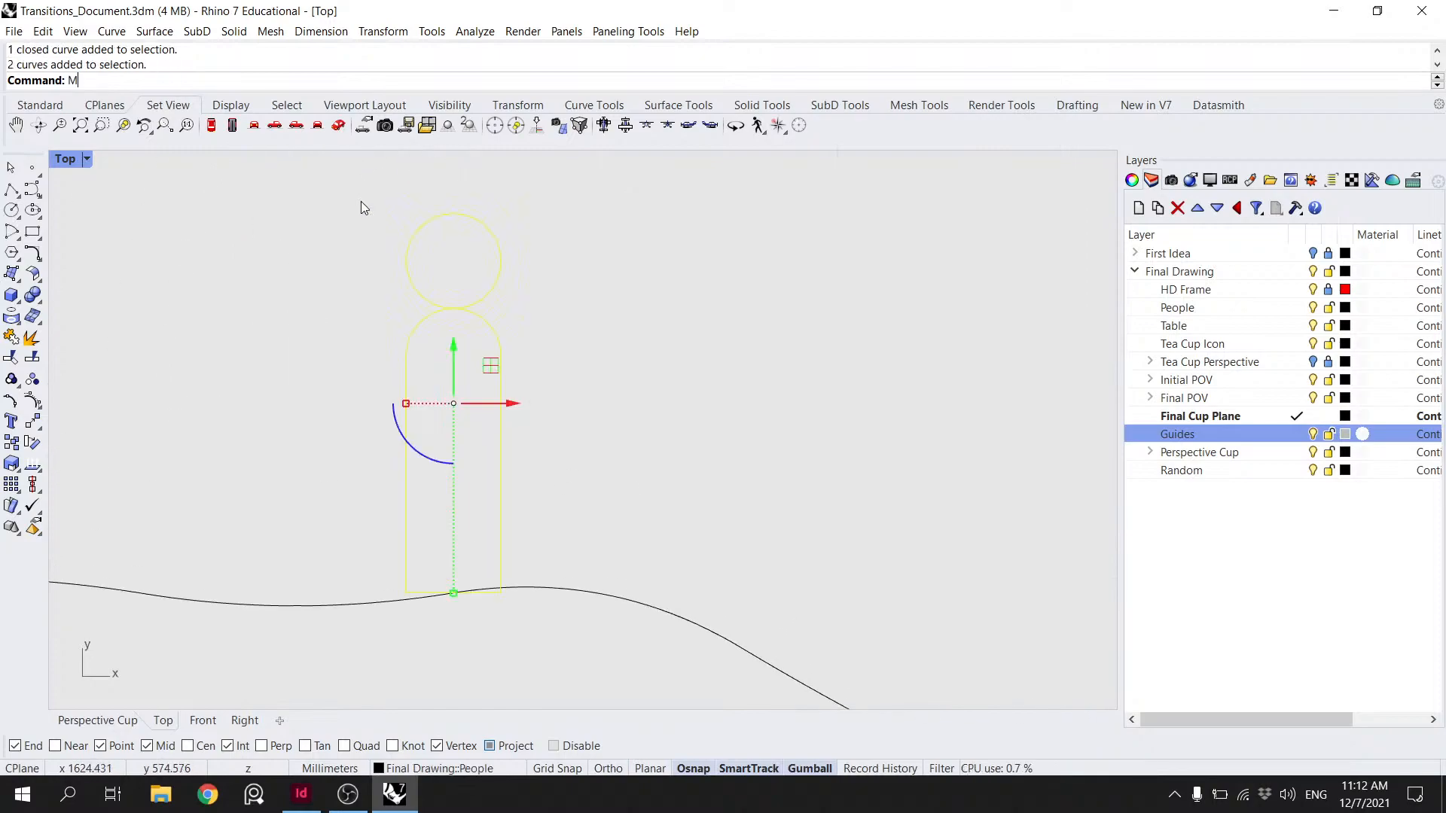
pyautogui.write('ove')
pyautogui.press('Return')
pyautogui.click(392, 593)
pyautogui.click(405, 602)
pyautogui.press('Escape')
# - Trim away the base of the viewer's body below the hill line and save the document
pyautogui.click(503, 557)
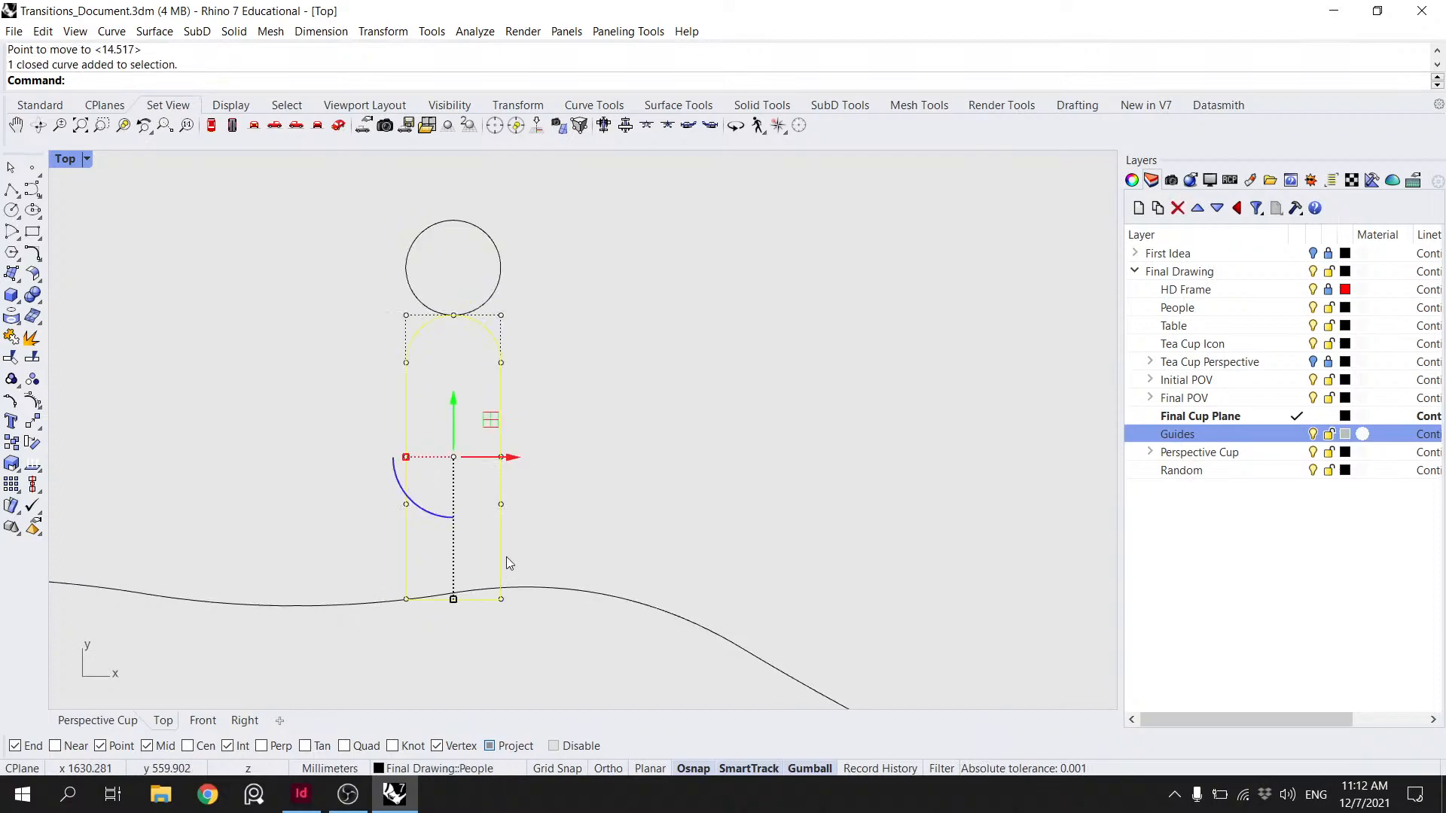
pyautogui.write('Tr')
pyautogui.press('Return')
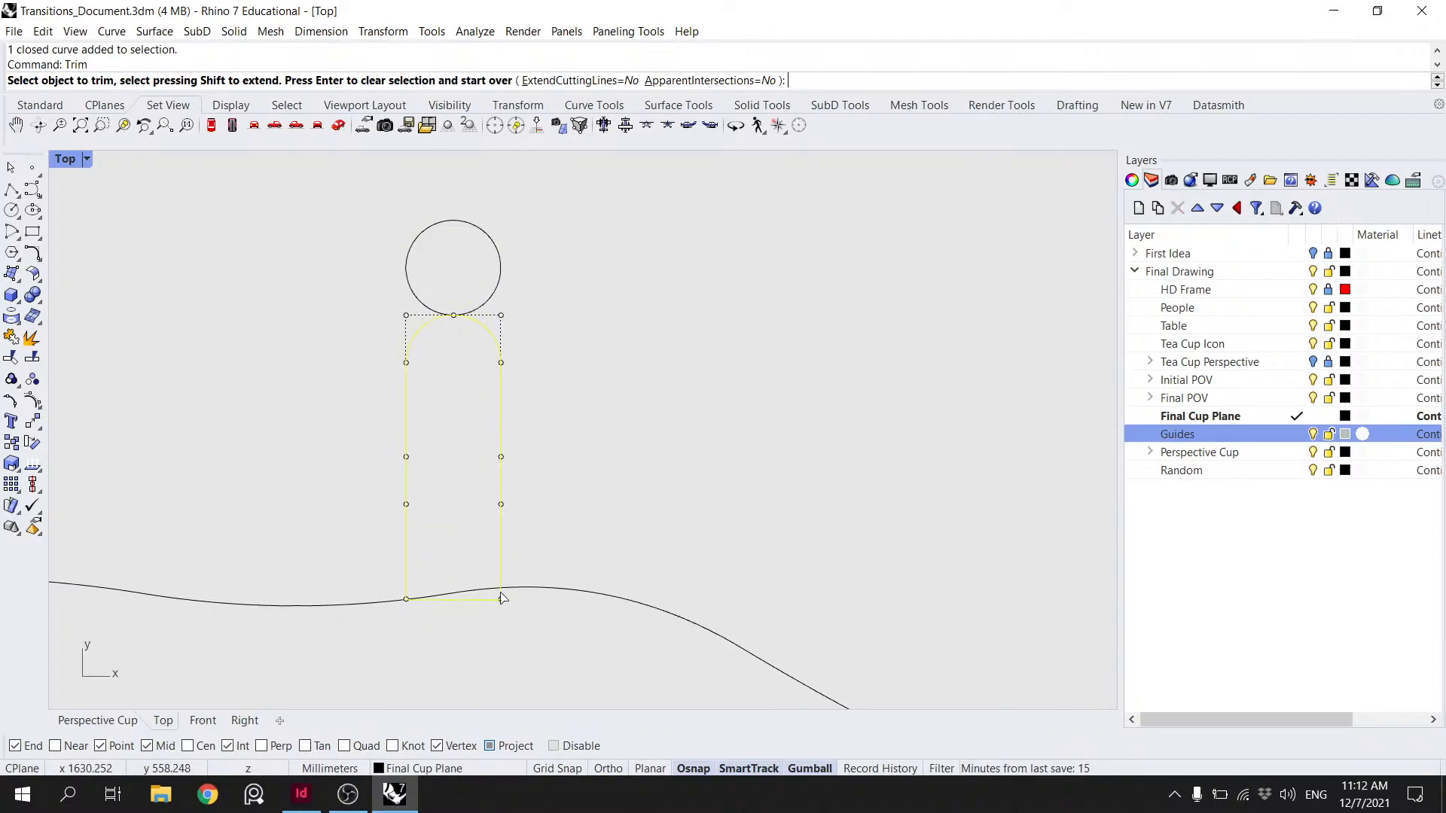
pyautogui.press('Escape')
pyautogui.click(531, 587)
pyautogui.press('Return')
pyautogui.click(490, 600)
pyautogui.press('Return')
pyautogui.scroll(-4, 593, 557)
pyautogui.scroll(-4, 599, 527)
pyautogui.hotkey('ctrl', 's')
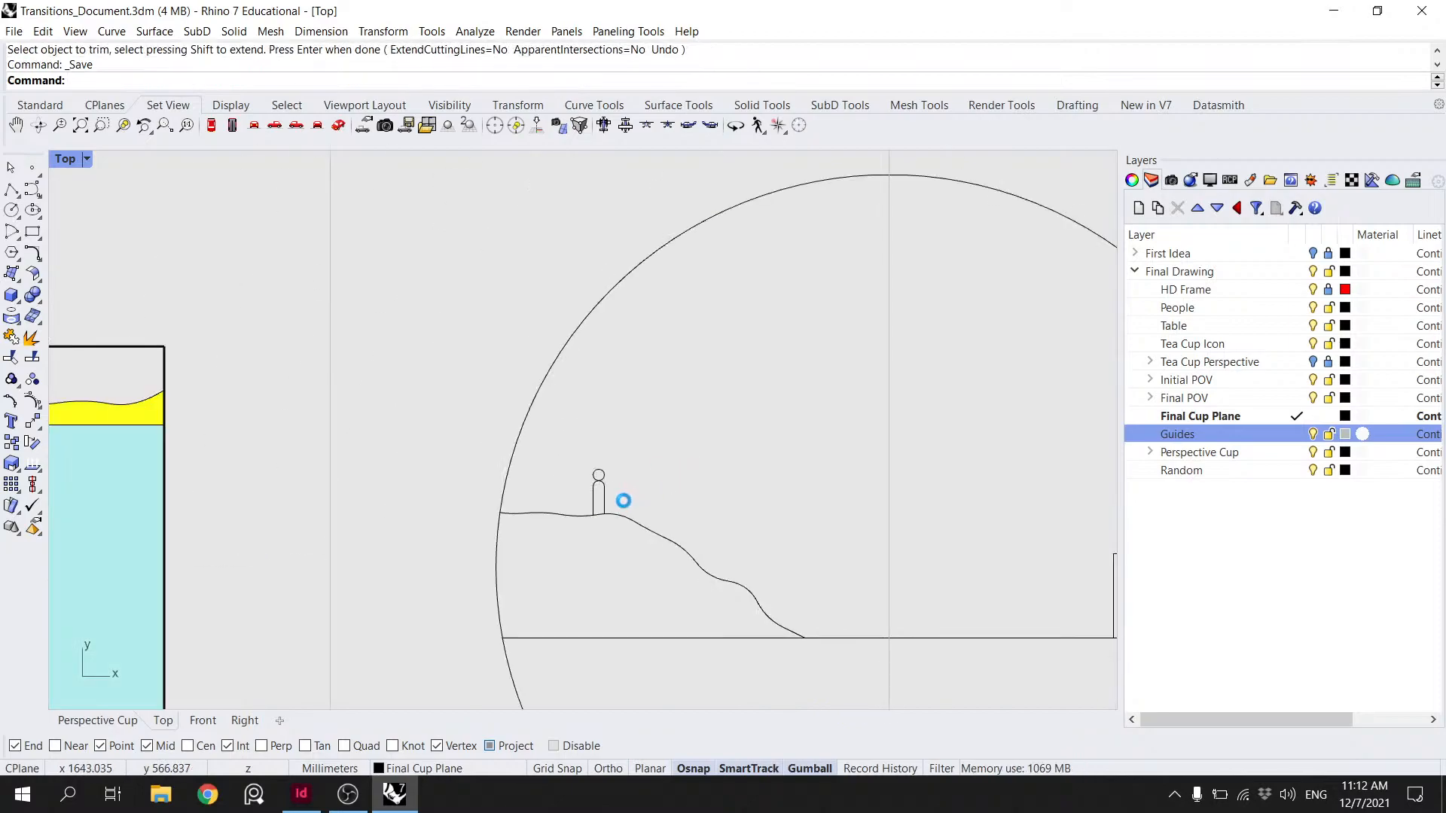
# - Duplicate the hill curve in place and split the duplicate with the viewer's body outline
pyautogui.scroll(10, 619, 506)
pyautogui.click(613, 502)
pyautogui.hotkey('ctrl', 'c')
pyautogui.hotkey('ctrl', 'v')
pyautogui.write('split')
pyautogui.press('Return')
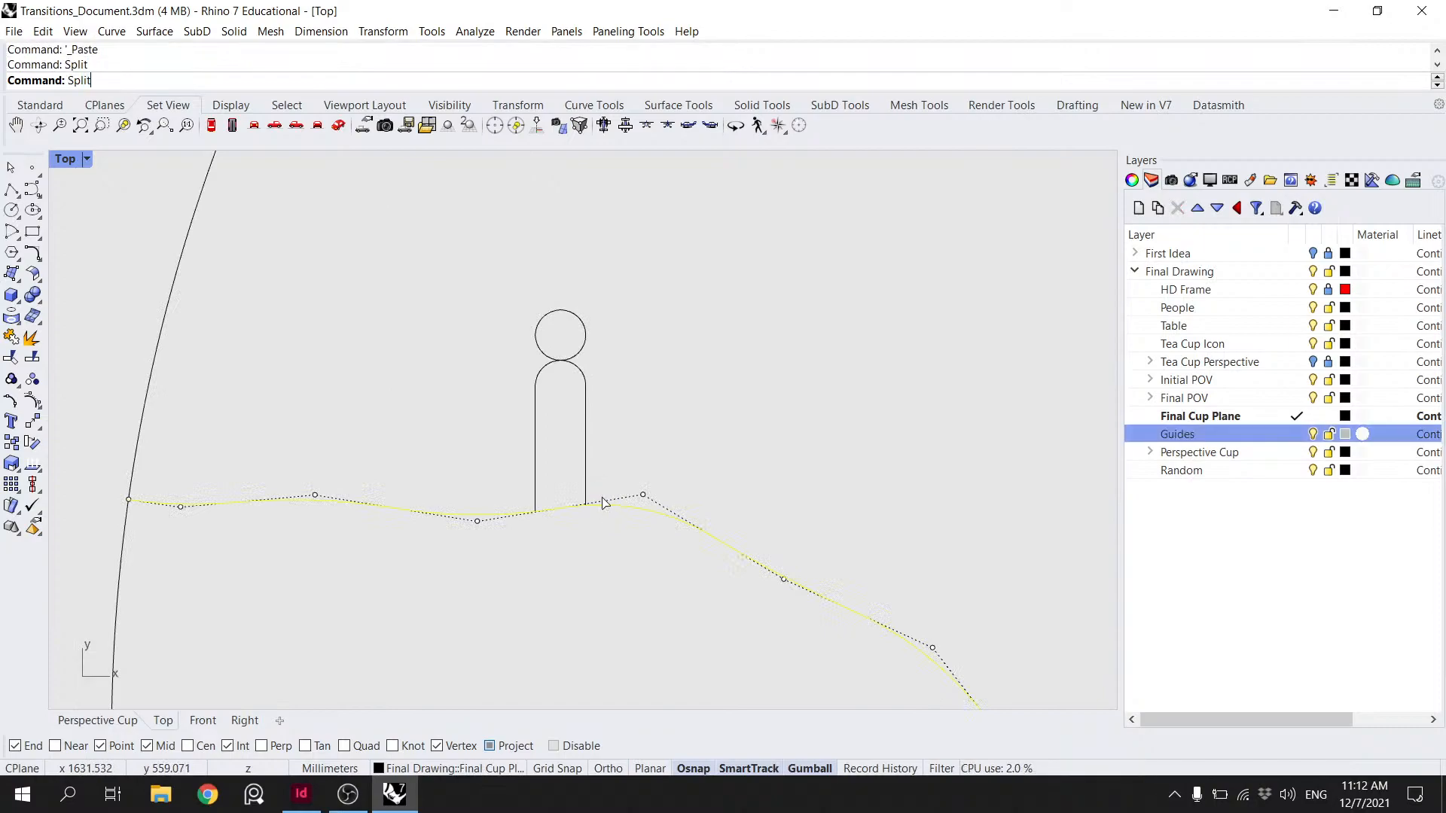
pyautogui.click(536, 452)
pyautogui.press('Return')
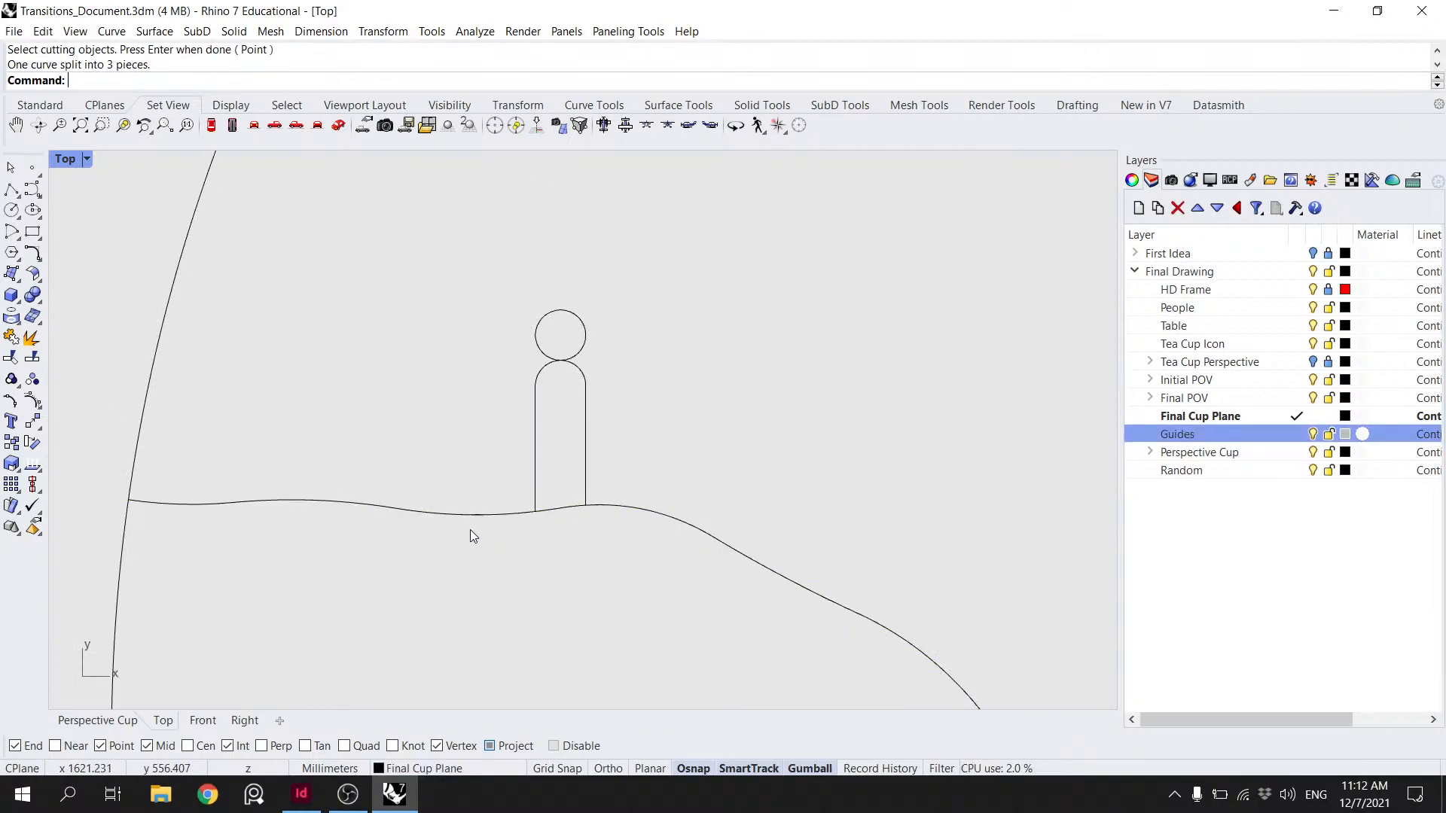
# - Delete the pieces of the duplicated hill curve on both sides of the viewer, keeping the short piece under the body
pyautogui.click(488, 521)
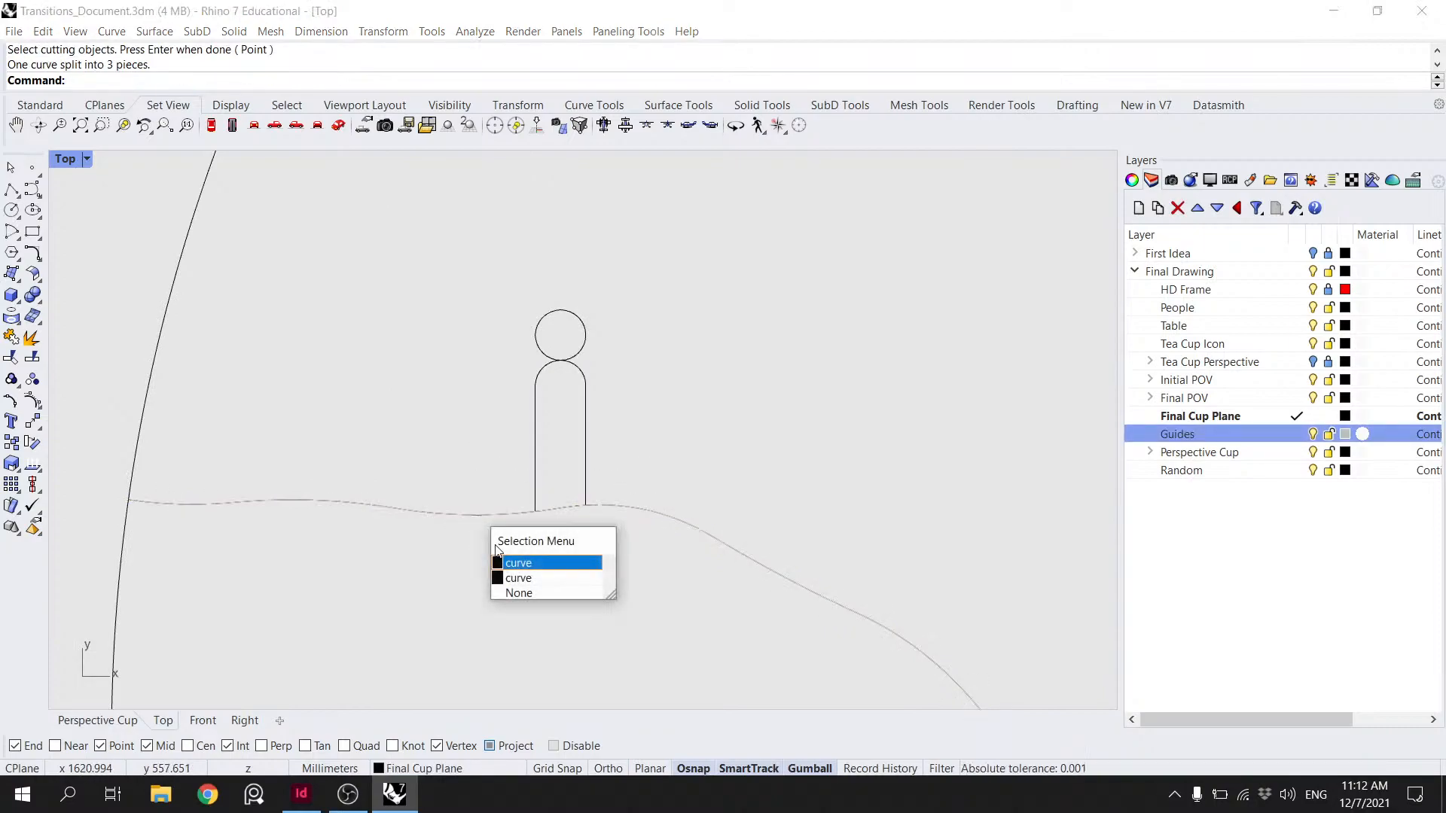
pyautogui.click(534, 565)
pyautogui.press('Delete')
pyautogui.click(689, 529)
pyautogui.press('Escape')
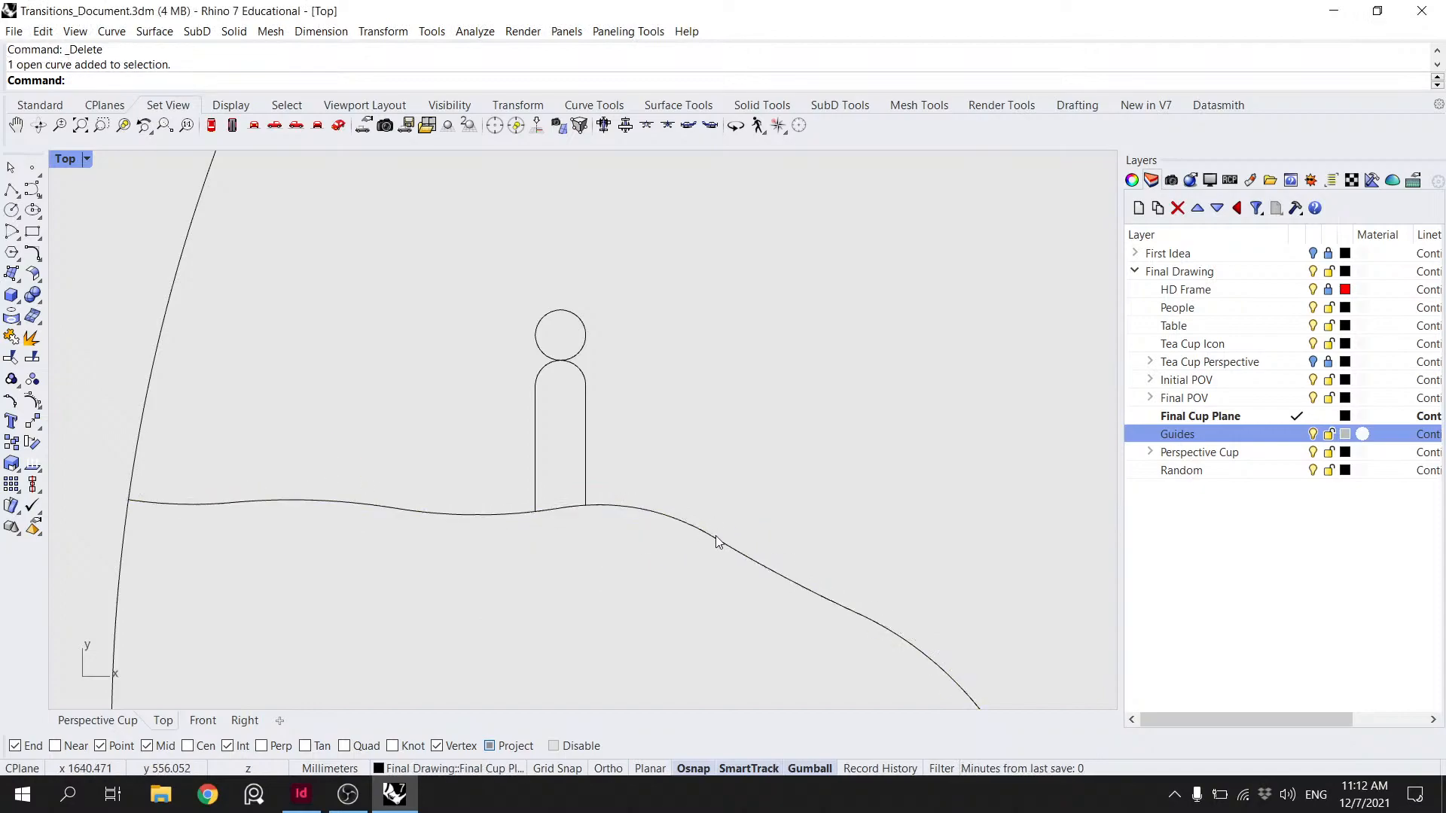
pyautogui.click(716, 539)
pyautogui.click(763, 585)
pyautogui.press('Delete')
# - Join the short hill piece under the viewer with the body outline into one closed curve
pyautogui.click(585, 509)
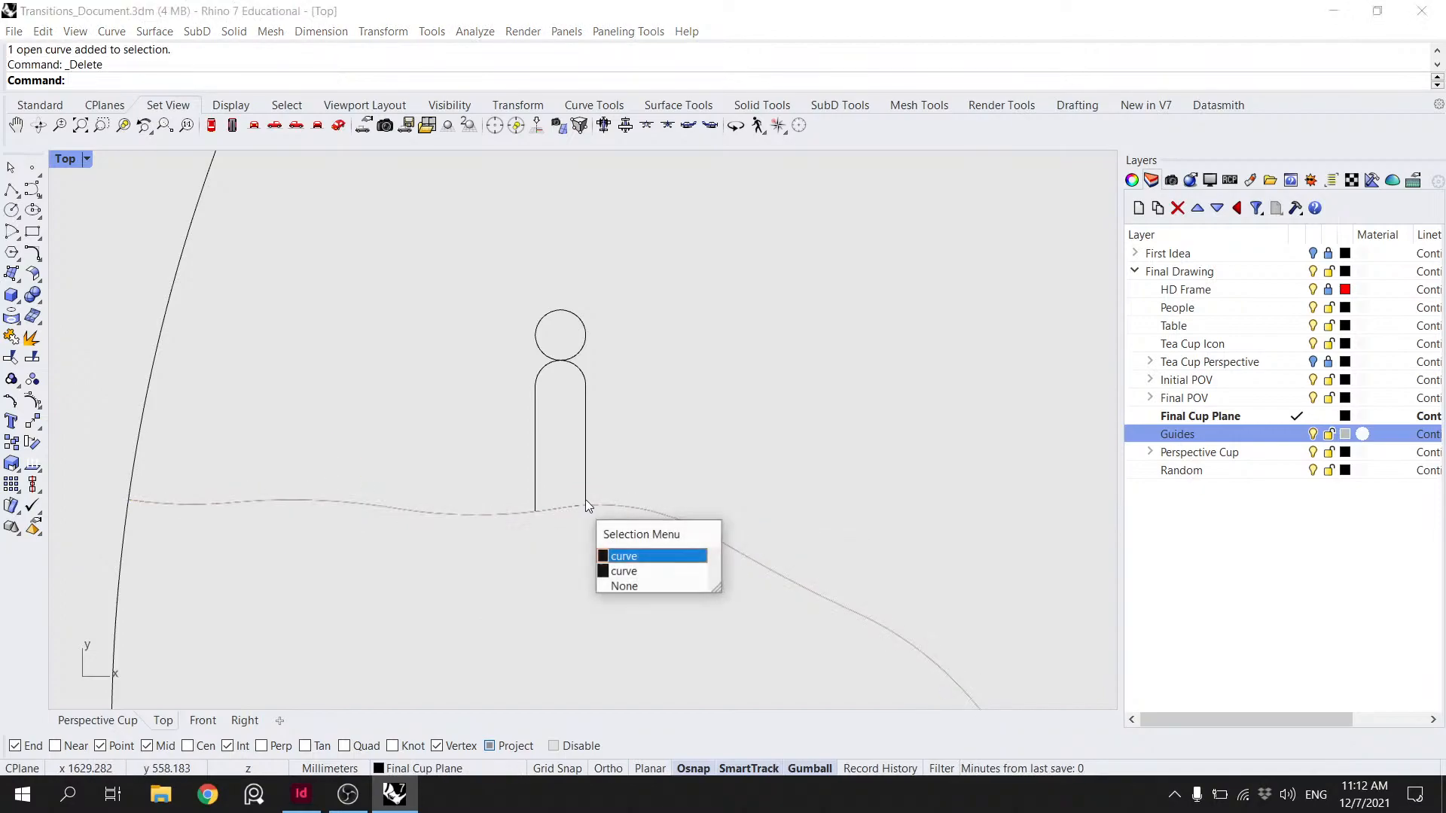
pyautogui.click(643, 568)
pyautogui.click(601, 453)
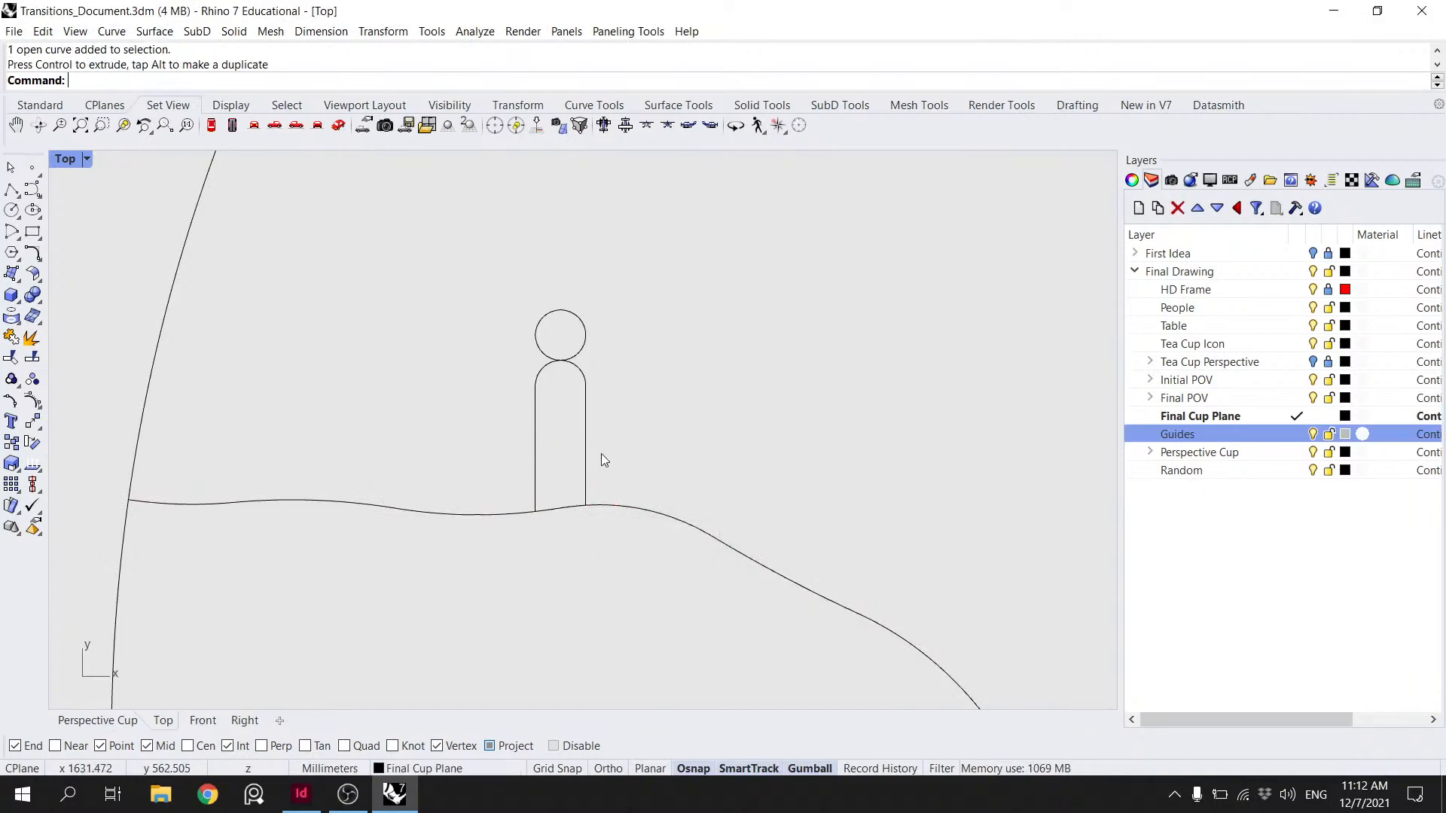
pyautogui.hotkey('ctrl', 'z')
pyautogui.keyDown('shift'); pyautogui.click(586, 439); pyautogui.keyUp('shift')
pyautogui.press('Return')
# - Compare the final circular panel and its cup with the other storyboard panels in the row
pyautogui.scroll(-5, 744, 467)
pyautogui.scroll(-4, 624, 395)
pyautogui.scroll(-2, 477, 399)
pyautogui.moveTo(623, 395); pyautogui.dragTo(711, 393, button='right')
pyautogui.scroll(-4, 715, 391)
pyautogui.moveTo(564, 364); pyautogui.dragTo(749, 356, button='right')
pyautogui.scroll(-4, 752, 354)
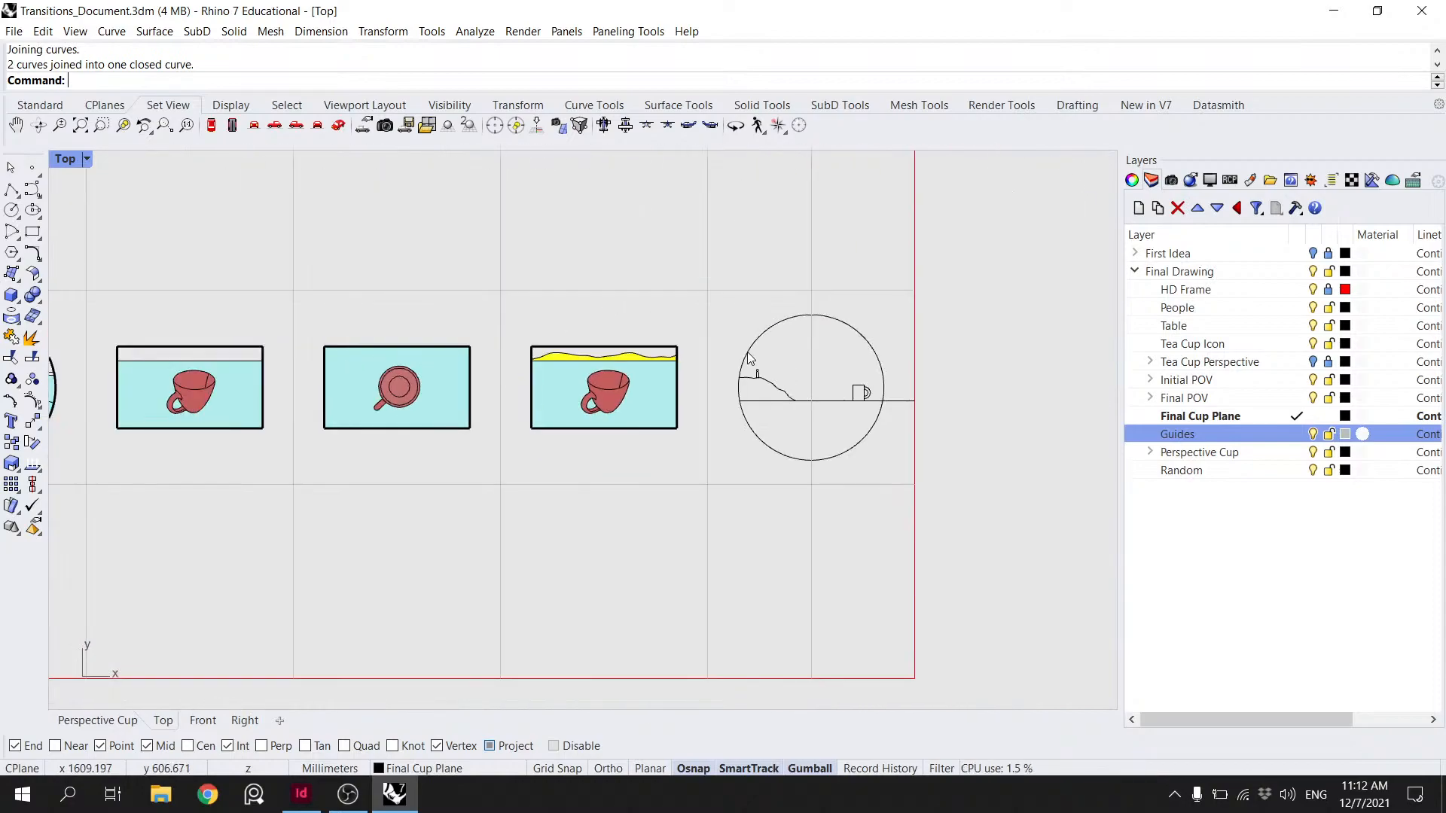
pyautogui.moveTo(544, 376); pyautogui.dragTo(736, 369, button='right')
pyautogui.scroll(-2, 738, 369)
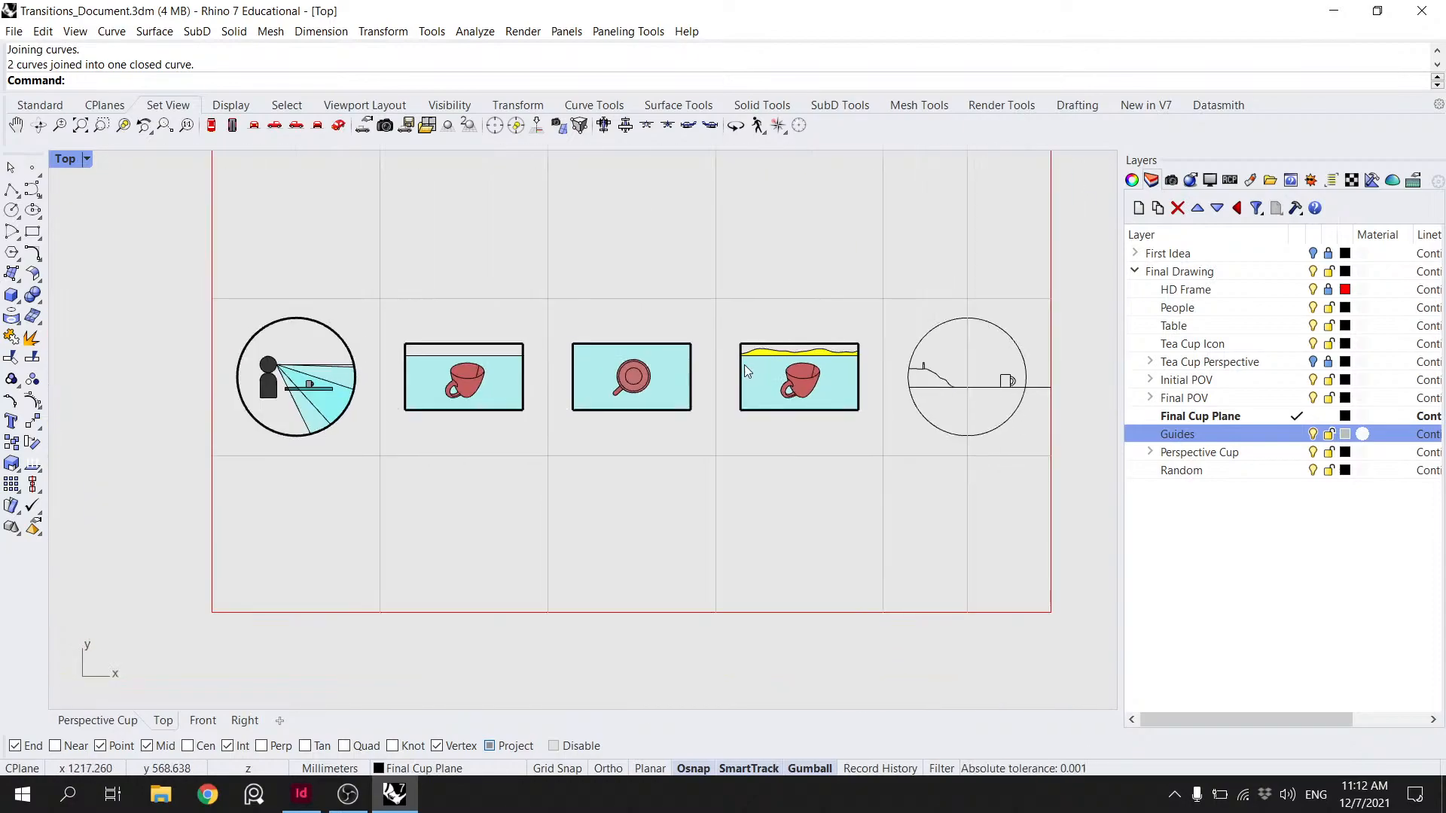
pyautogui.scroll(2, 946, 374)
pyautogui.scroll(2, 938, 381)
pyautogui.moveTo(937, 380); pyautogui.dragTo(680, 399, button='right')
pyautogui.scroll(2, 864, 387)
pyautogui.scroll(1, 864, 387)
pyautogui.click(680, 434)
pyautogui.scroll(-3, 851, 399)
pyautogui.scroll(-3, 899, 394)
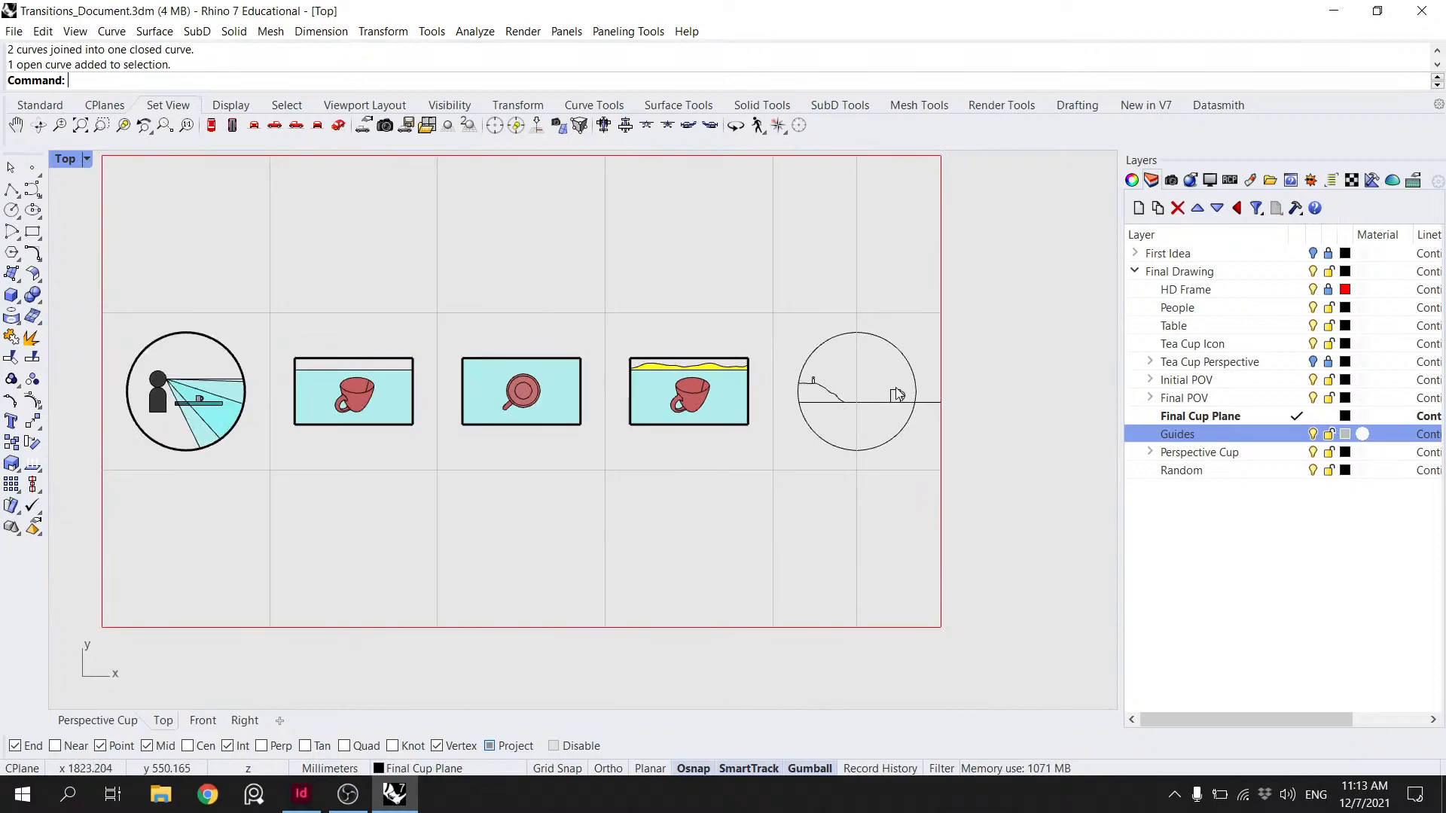
pyautogui.moveTo(828, 390); pyautogui.dragTo(860, 392, button='right')
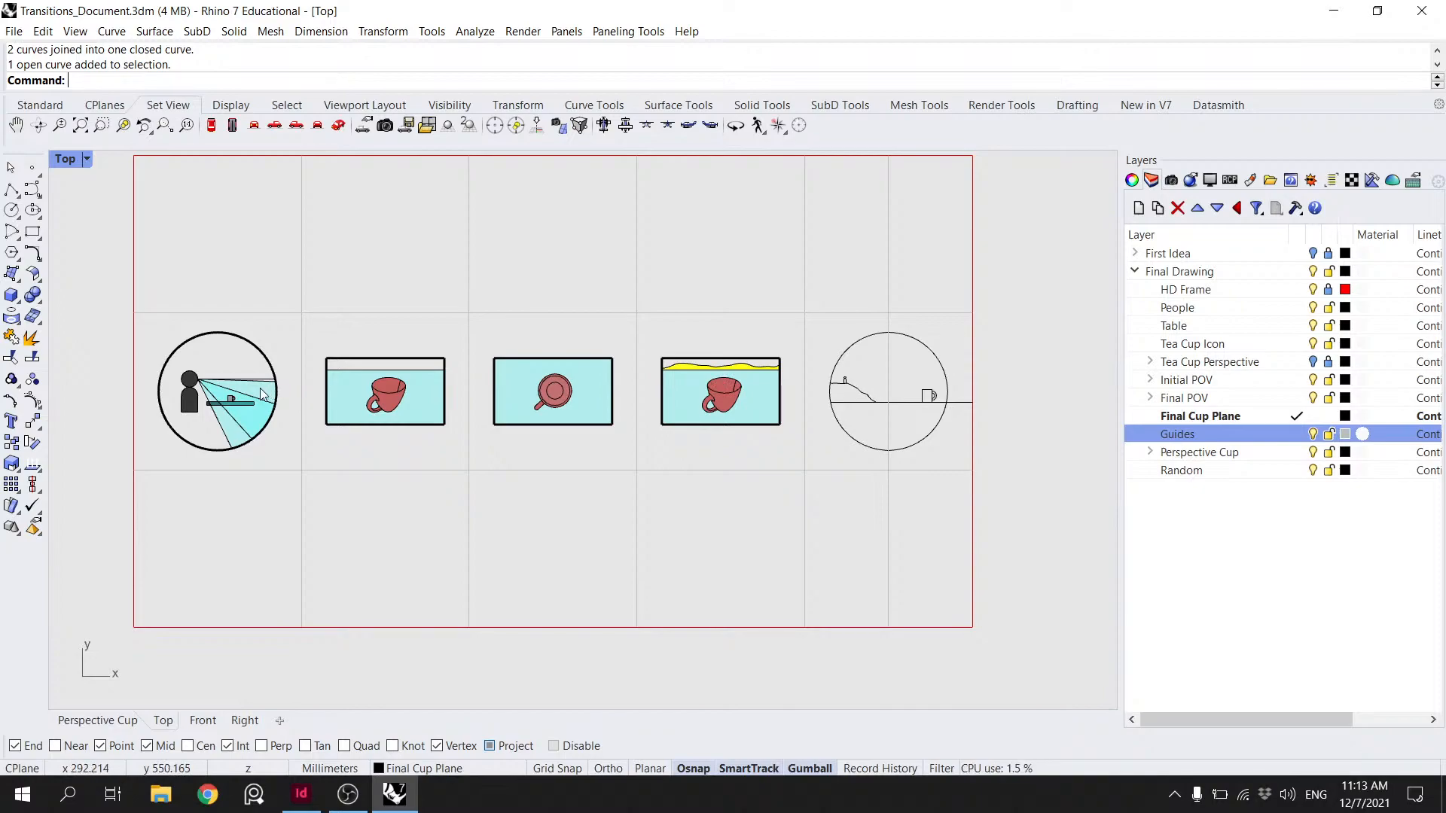
# - Copy the small cup icon from the first panel onto the ground line at the large cup in the final circle
pyautogui.scroll(10, 220, 399)
pyautogui.click(343, 443)
pyautogui.press('Return')
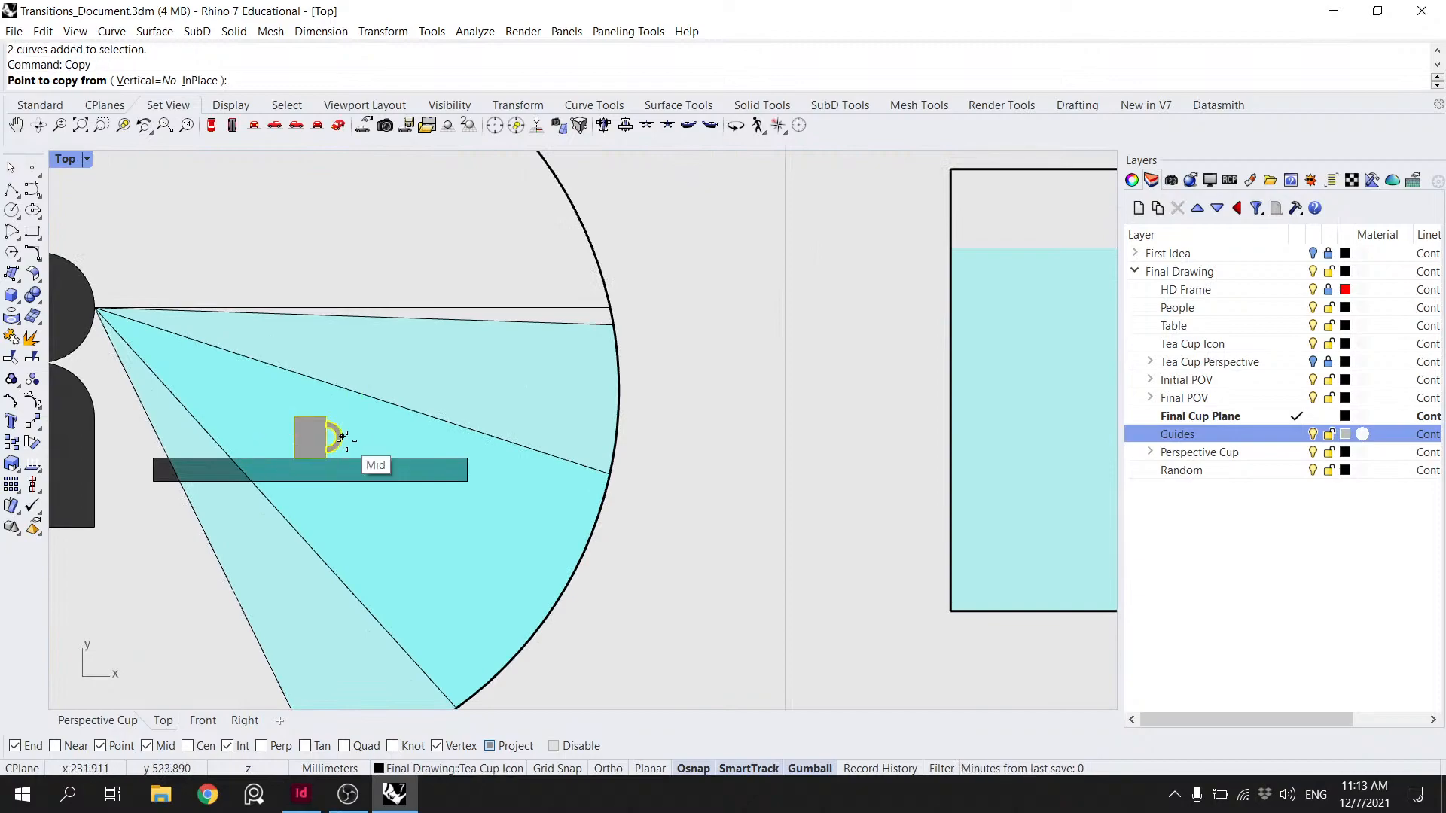
pyautogui.click(309, 458)
pyautogui.scroll(-6, 322, 410)
pyautogui.moveTo(1054, 377); pyautogui.dragTo(561, 394, button='right')
pyautogui.scroll(-8, 772, 415)
pyautogui.moveTo(820, 418); pyautogui.dragTo(362, 410, button='right')
pyautogui.moveTo(904, 418); pyautogui.dragTo(591, 423, button='right')
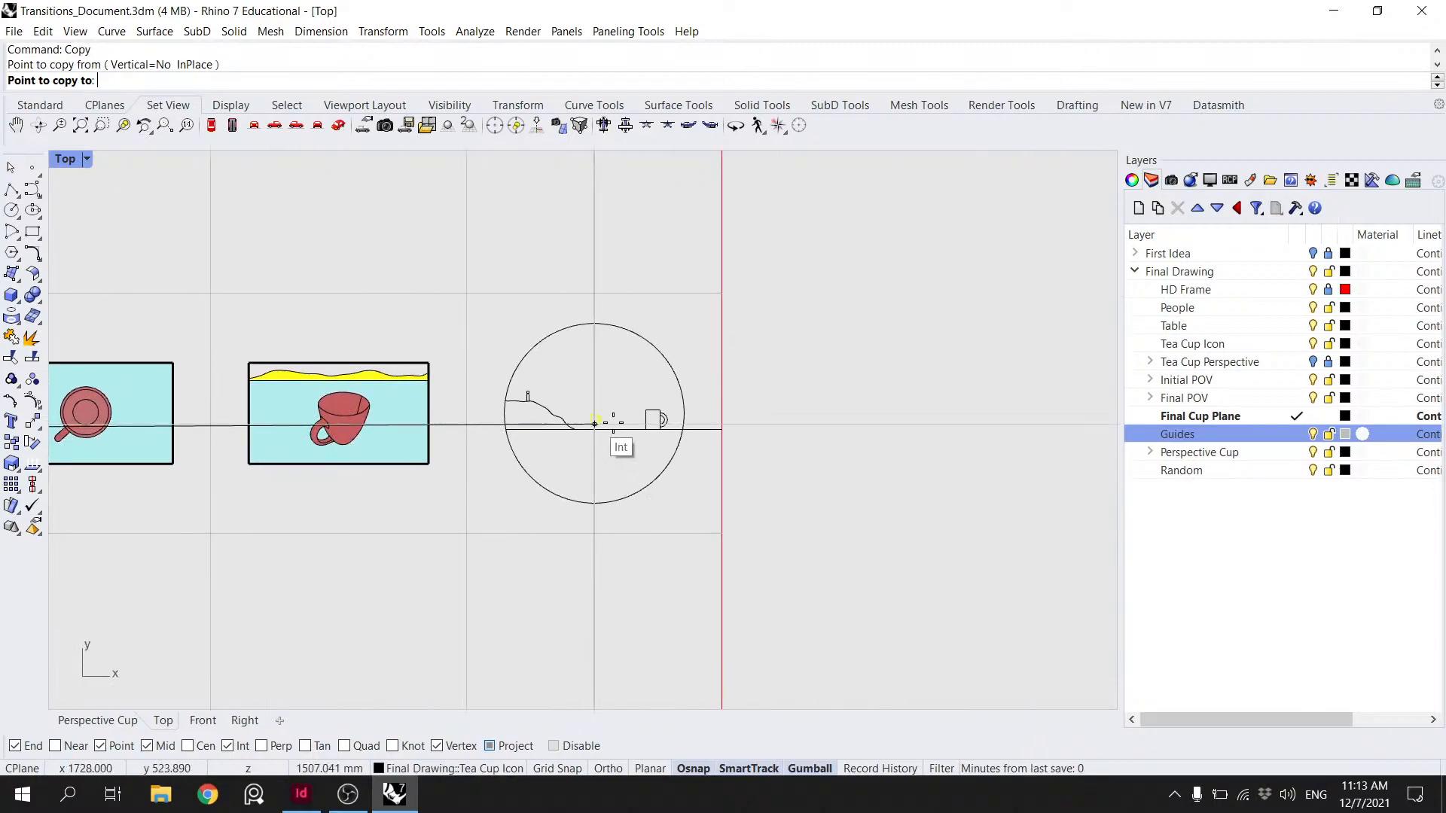
pyautogui.scroll(6, 630, 421)
pyautogui.click(669, 435)
pyautogui.press('Return')
# - Try the final panel without the large cup by deleting it, compare the panels, and undo the deletion
pyautogui.click(665, 400)
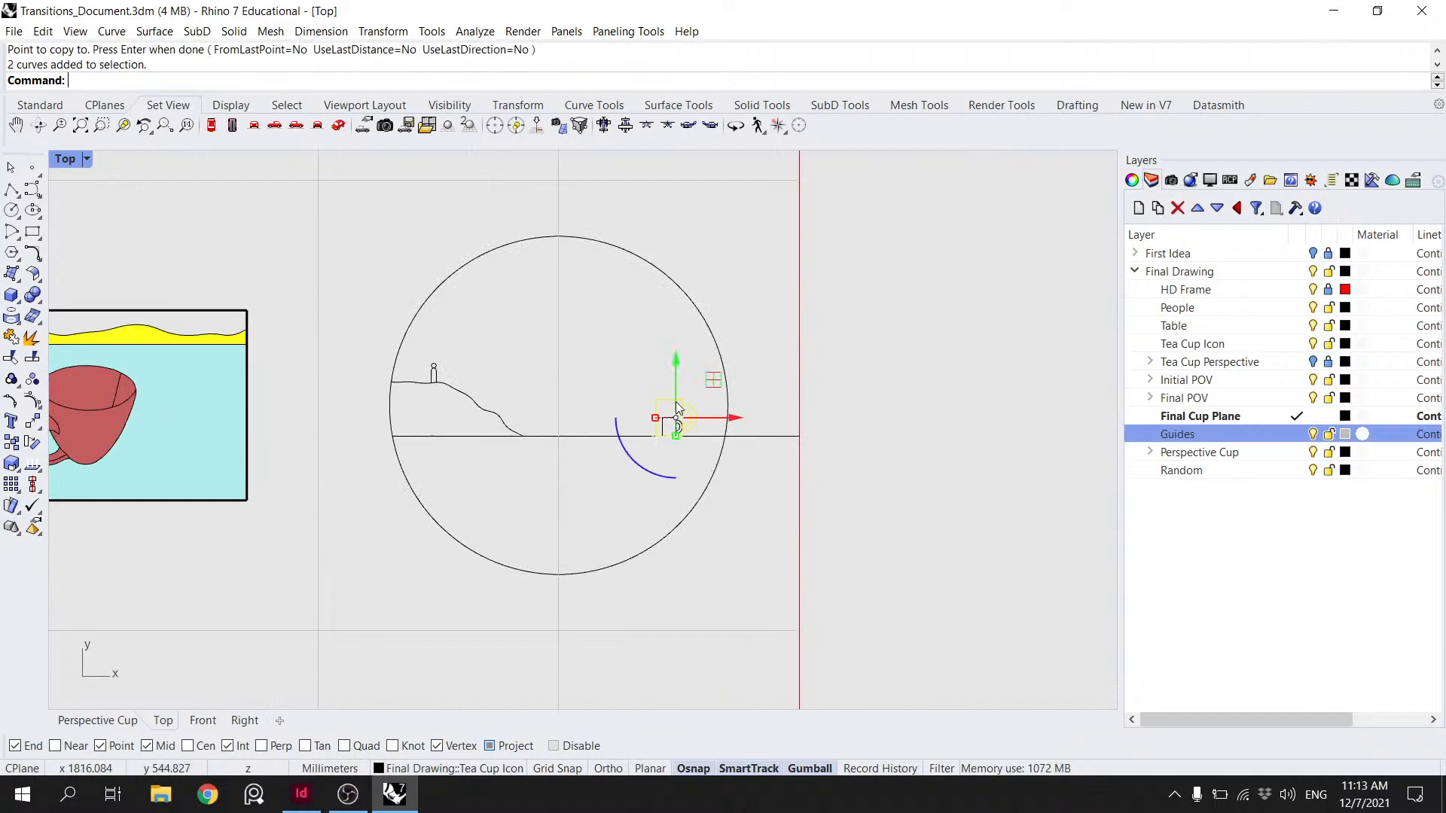
pyautogui.press('Delete')
pyautogui.scroll(-8, 651, 376)
pyautogui.moveTo(520, 354); pyautogui.dragTo(622, 362, button='right')
pyautogui.scroll(-4, 675, 351)
pyautogui.scroll(6, 640, 370)
pyautogui.moveTo(541, 393); pyautogui.dragTo(630, 393, button='right')
pyautogui.scroll(-1, 547, 385)
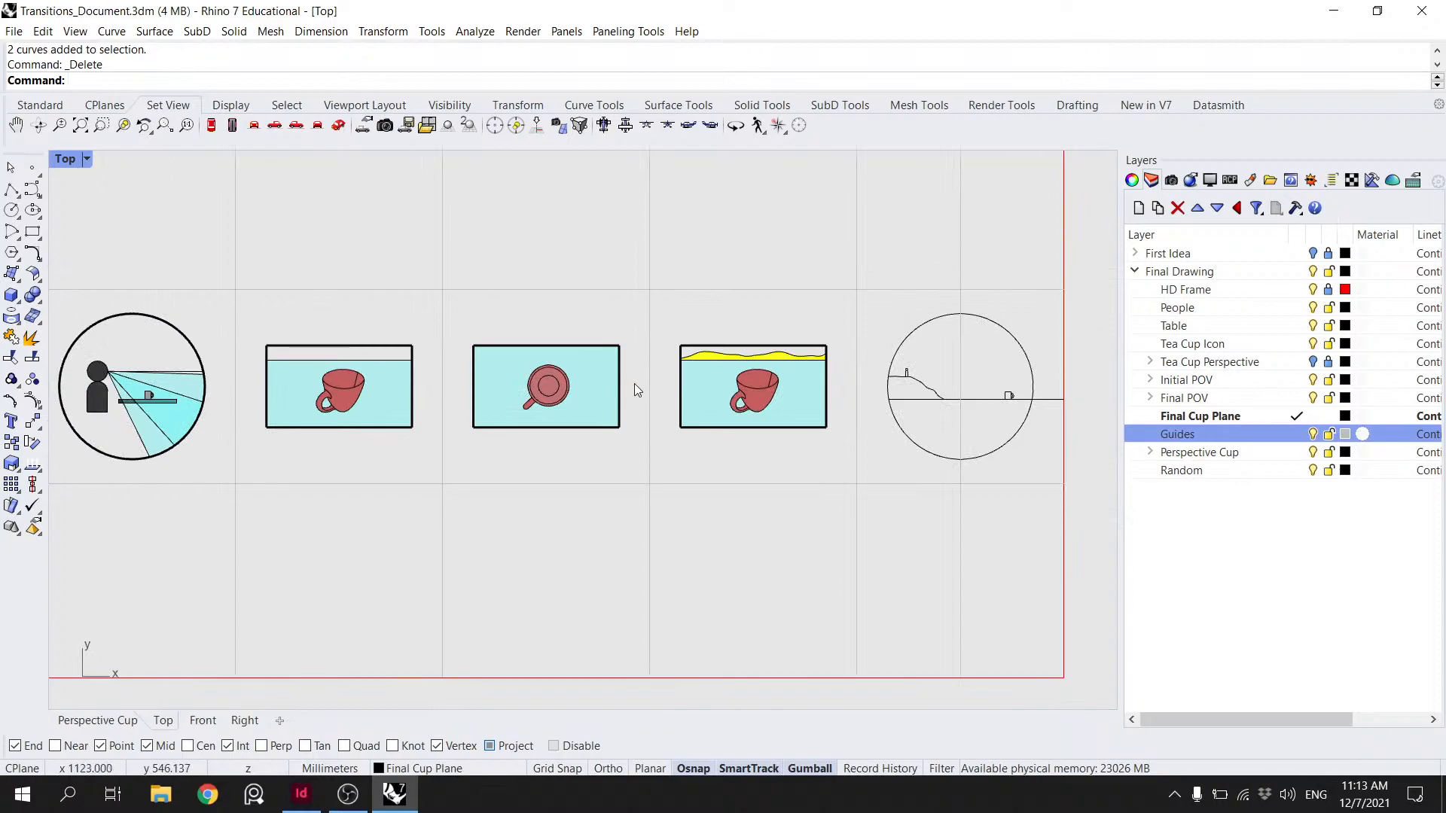
pyautogui.hotkey('ctrl', 'z')
# - Delete the small cup copy inside the large cup in the final circle
pyautogui.scroll(5, 1009, 393)
pyautogui.click(1009, 391)
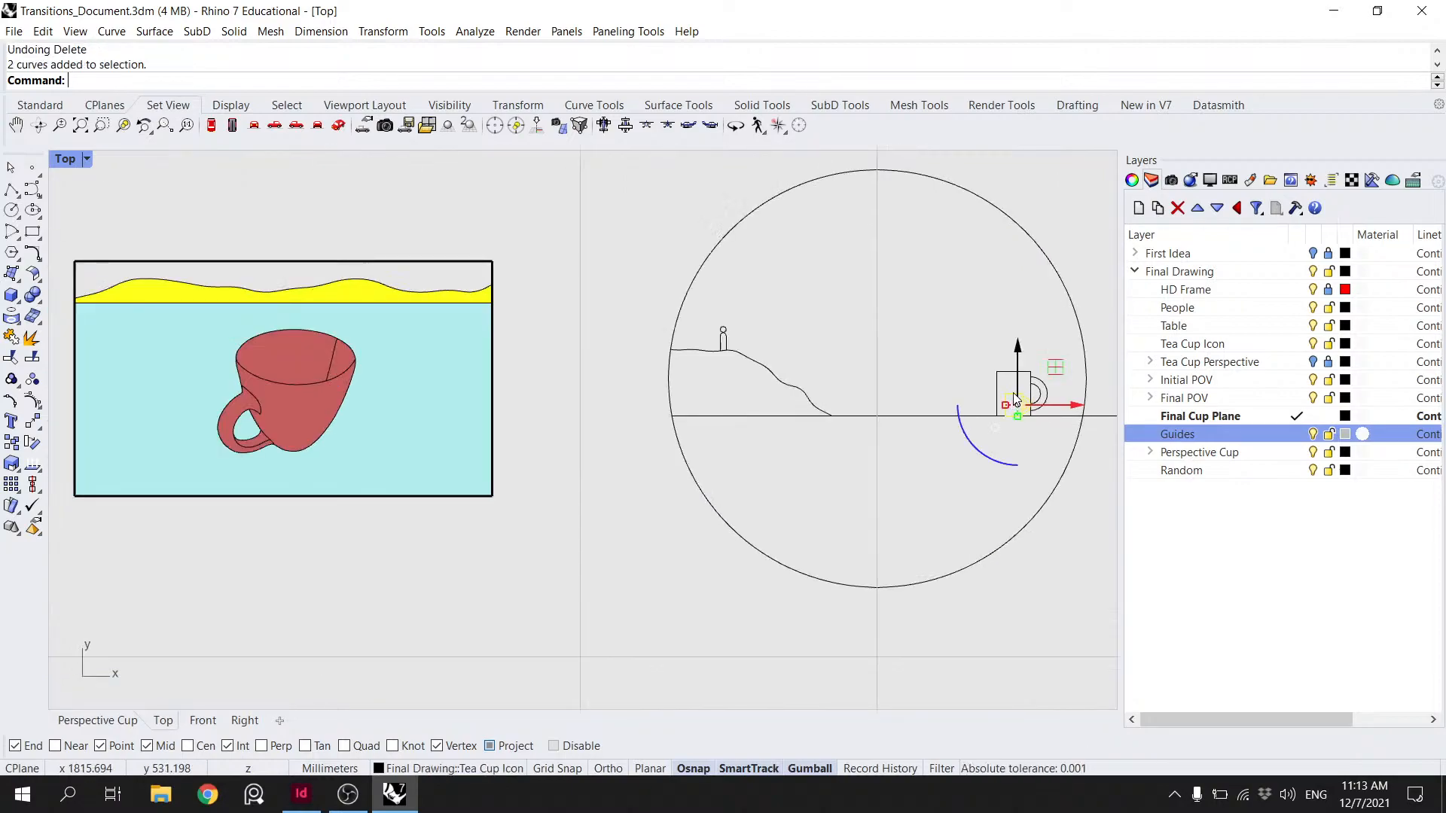
pyautogui.scroll(-3, 1013, 390)
pyautogui.scroll(2, 1013, 389)
# - Try scaling the cup in the final circle uniformly by 0.9, undo it, and scale it by 0.8 instead
pyautogui.click(996, 395)
pyautogui.write('.9')
pyautogui.press('Return')
pyautogui.hotkey('ctrl', 'z')
pyautogui.click(995, 395)
pyautogui.write('.8')
pyautogui.press('Return')
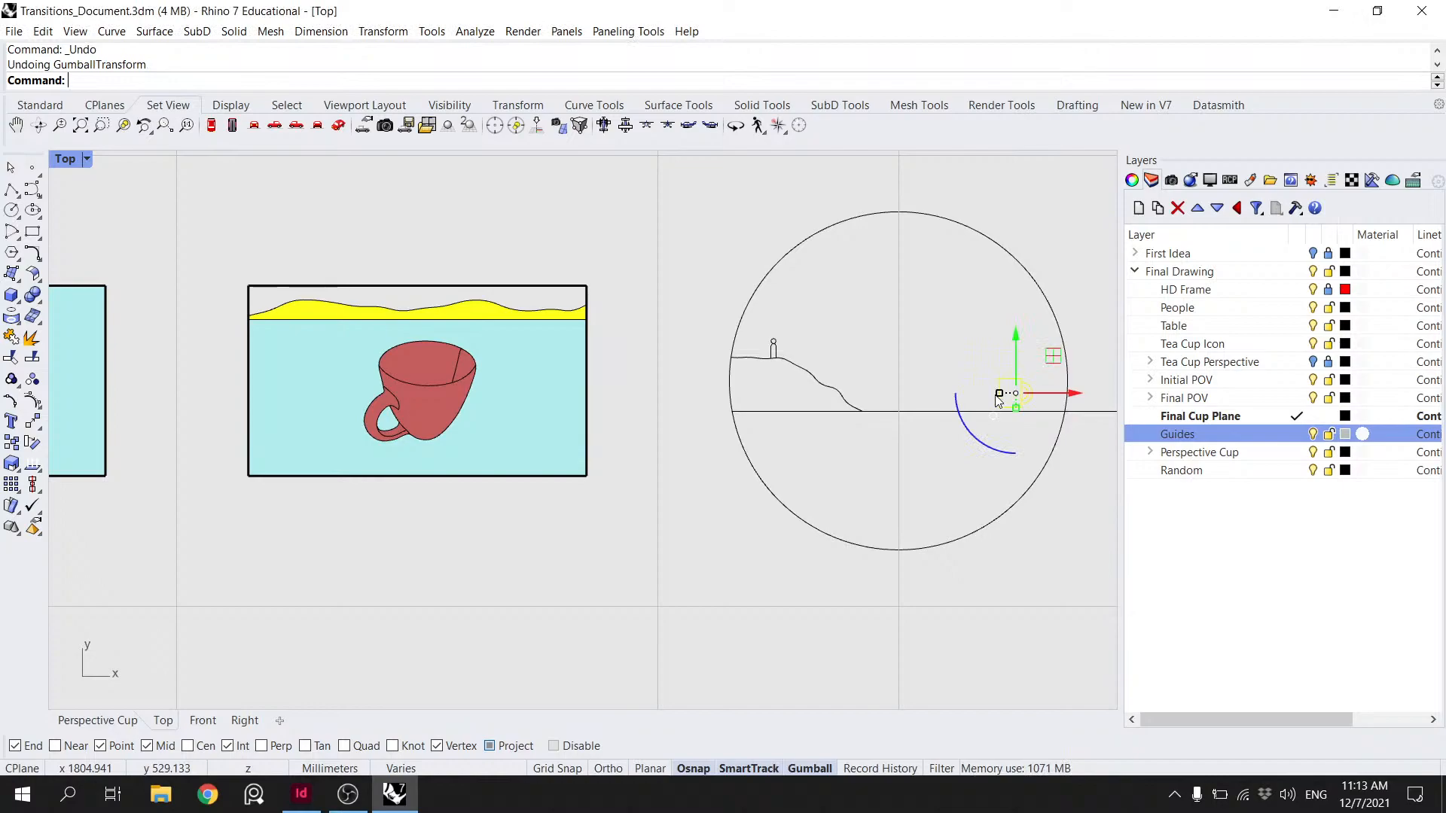
pyautogui.press('Return')
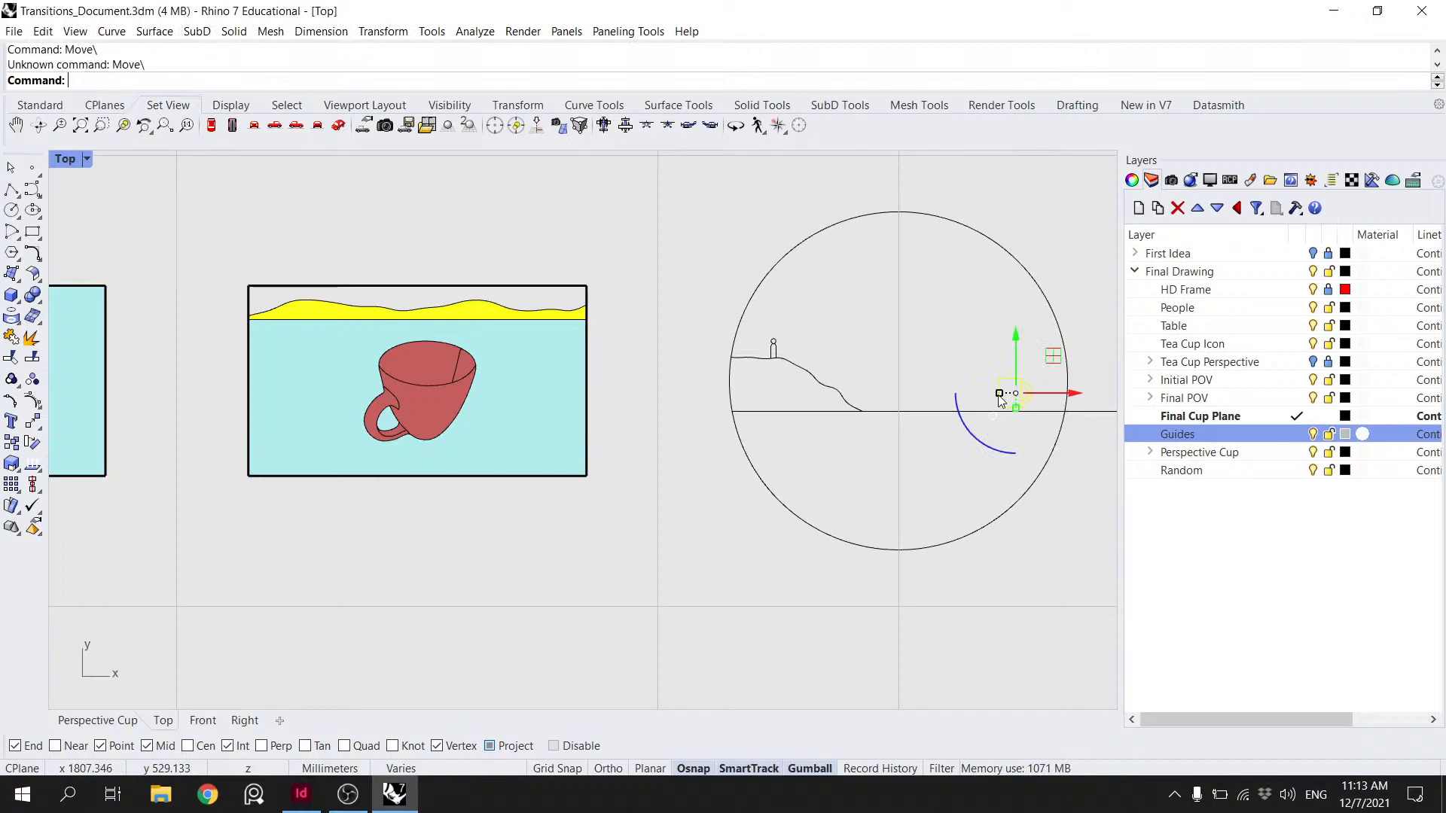
# - Move the reduced cup straight down so the middle of its base sits on the ground line, and check the panel row
pyautogui.write('Move')
pyautogui.press('Return')
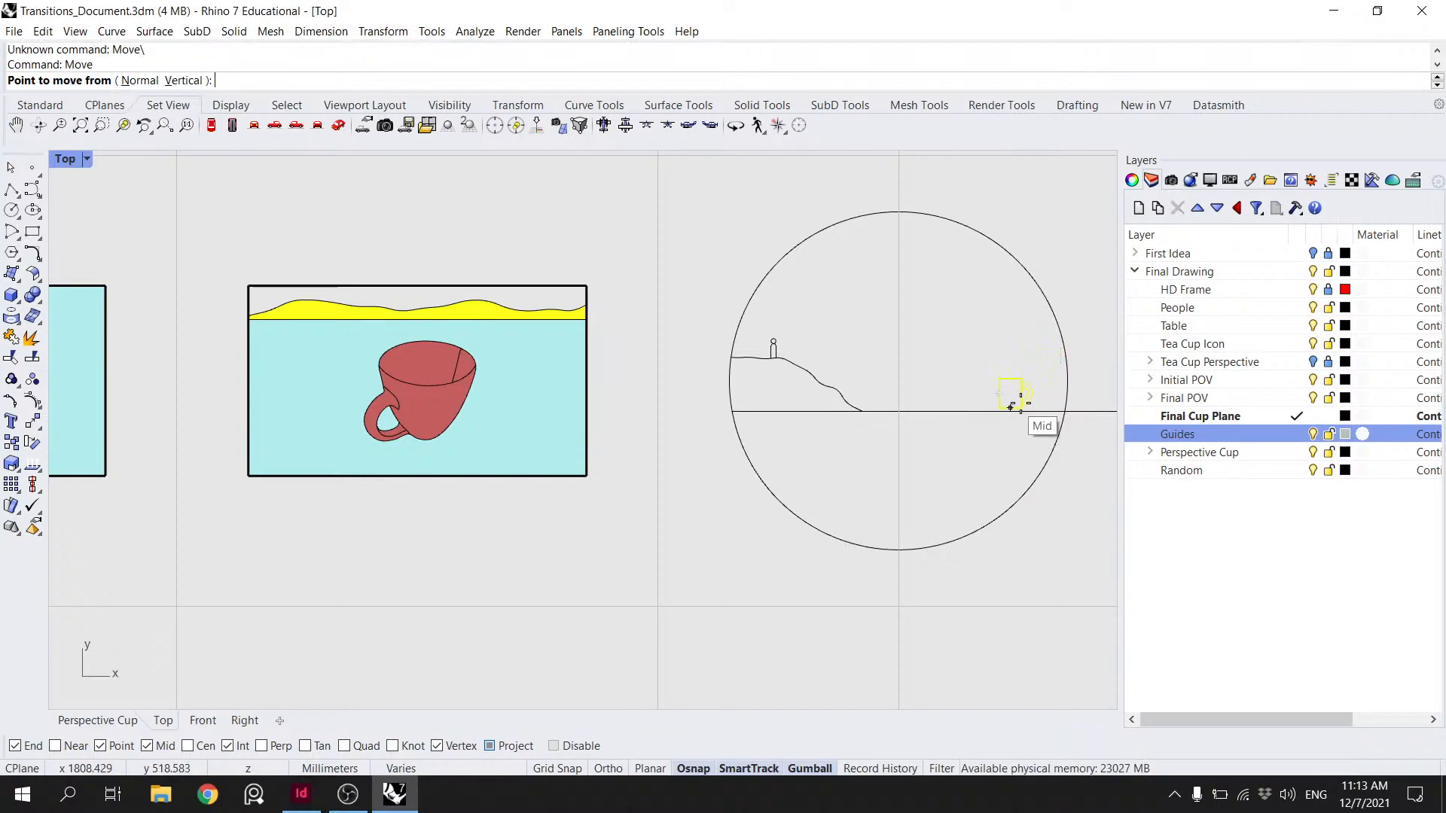
pyautogui.scroll(1, 1012, 406)
pyautogui.click(1009, 407)
pyautogui.scroll(12, 1008, 412)
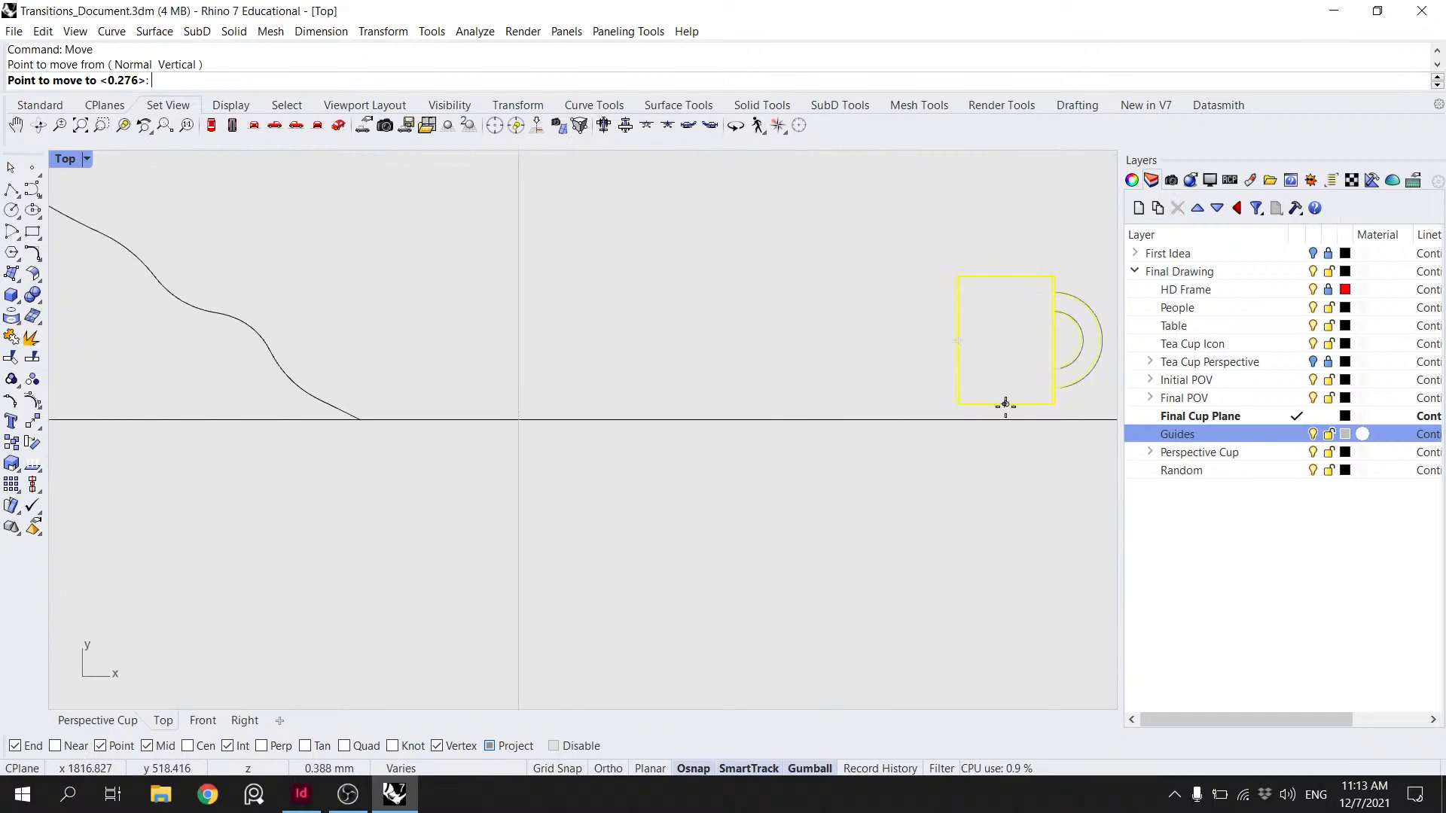
pyautogui.keyDown('shift'); pyautogui.click(1008, 420); pyautogui.keyUp('shift')
pyautogui.press('Escape')
pyautogui.scroll(-8, 985, 401)
pyautogui.scroll(-10, 886, 390)
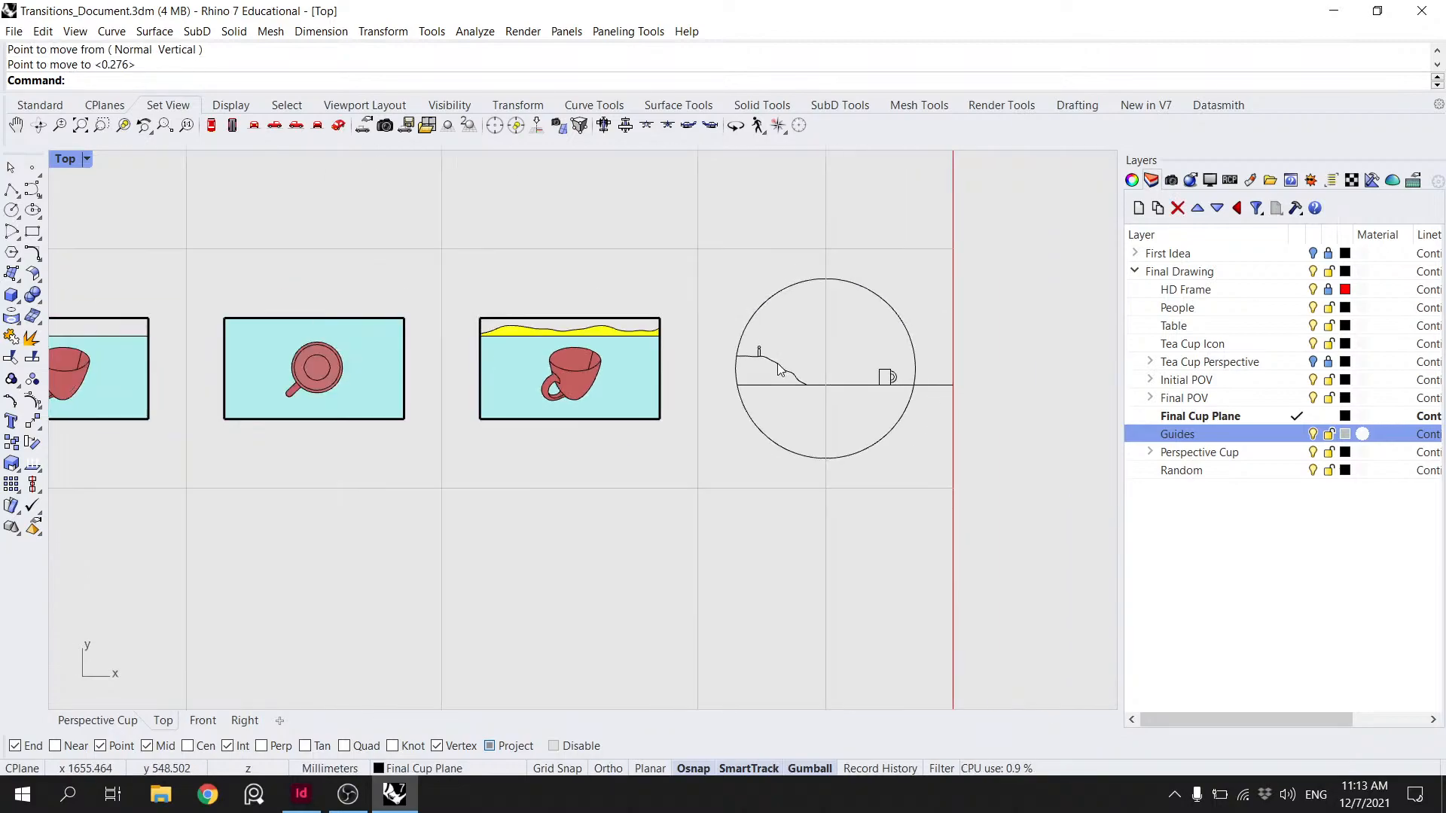
pyautogui.scroll(-5, 828, 357)
pyautogui.scroll(-2, 845, 348)
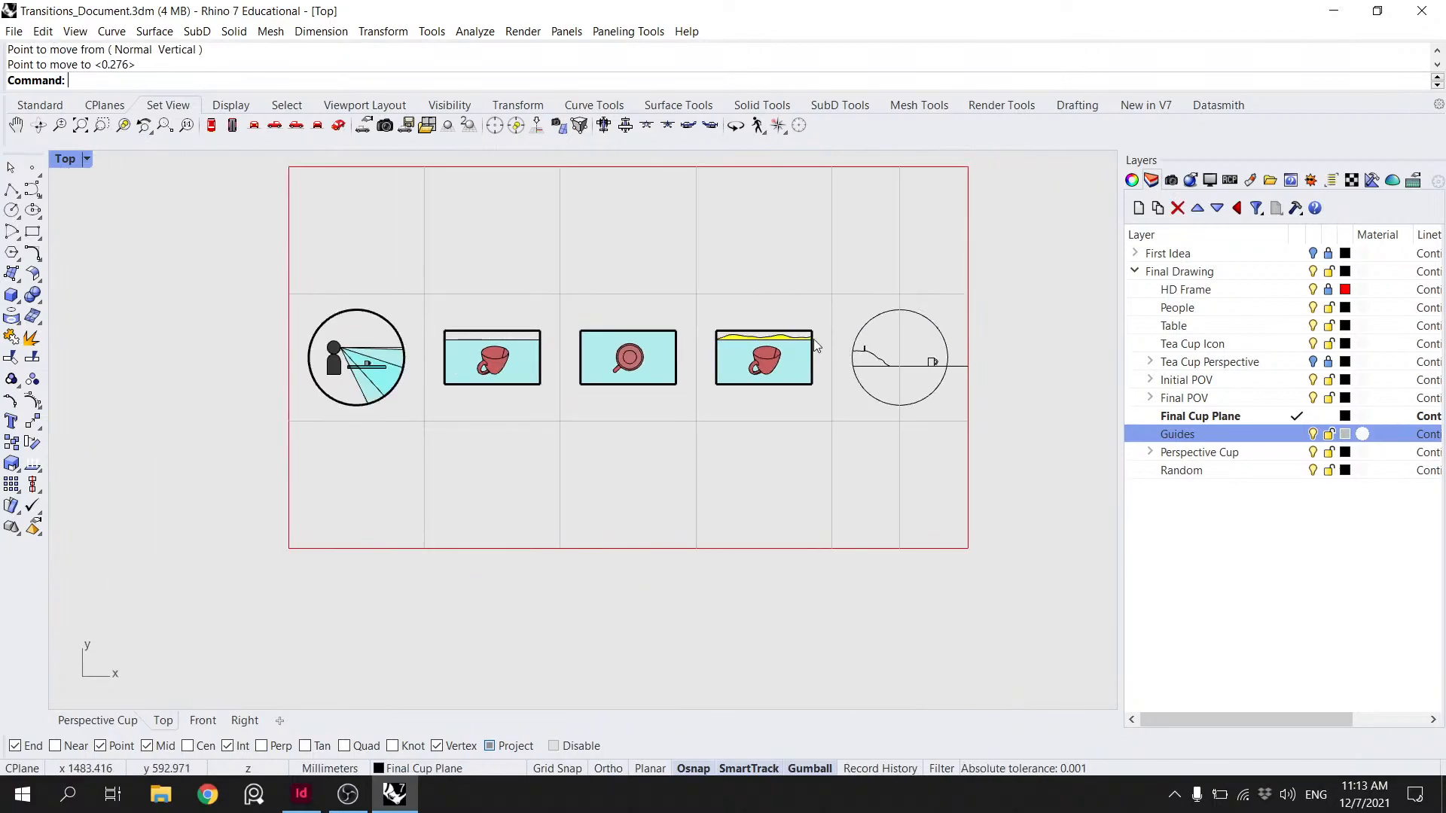
# - Undo the cup's move onto the ground line and its scaling
pyautogui.scroll(3, 813, 339)
pyautogui.hotkey('ctrl', 'z')
pyautogui.scroll(-3, 825, 318)
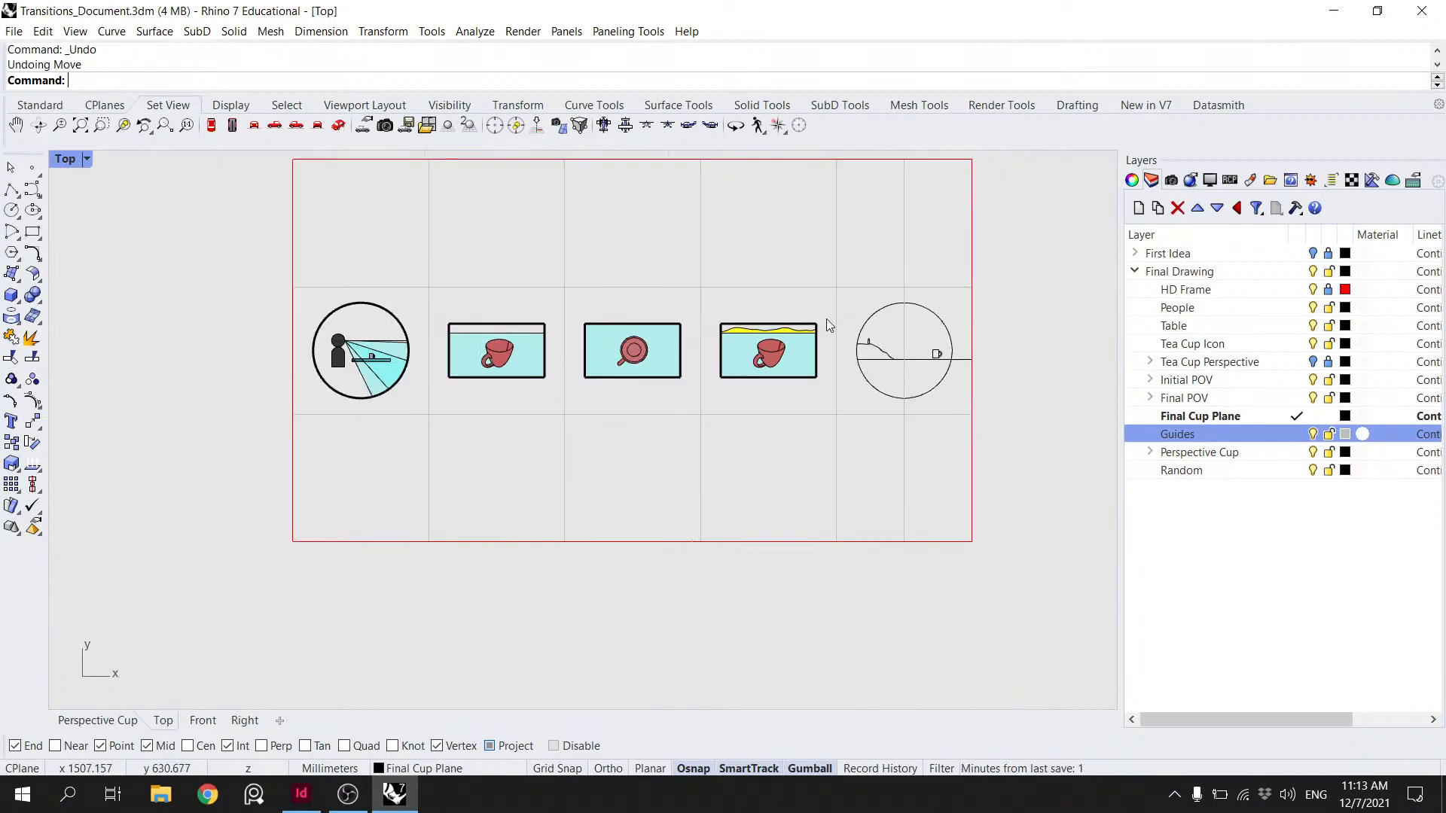
pyautogui.click(839, 294)
pyautogui.scroll(6, 979, 350)
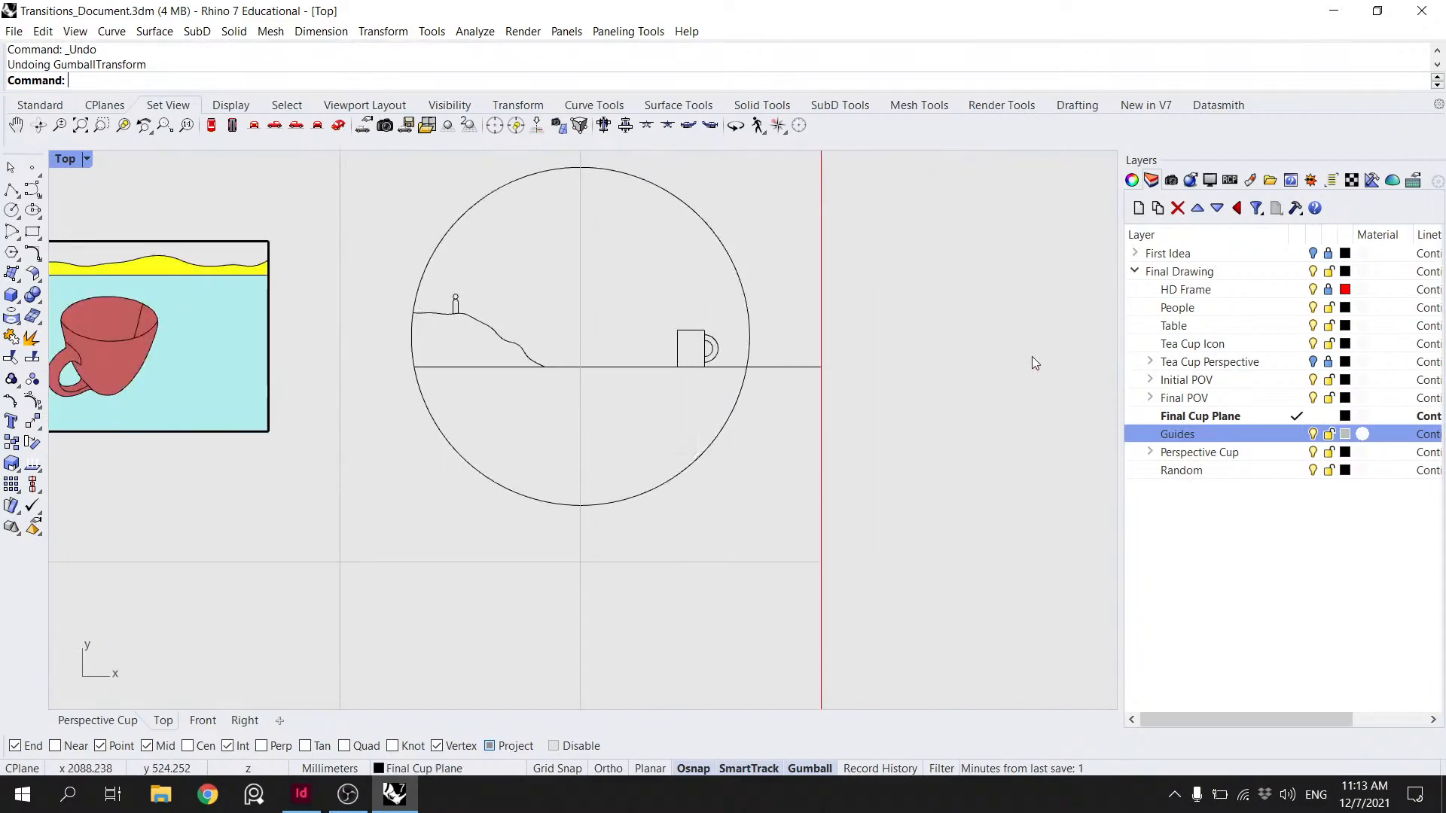
# - Scale the cup in the final circle uniformly by 0.8 and move its base down onto the ground line
pyautogui.moveTo(789, 301); pyautogui.dragTo(688, 348)
pyautogui.click(753, 374)
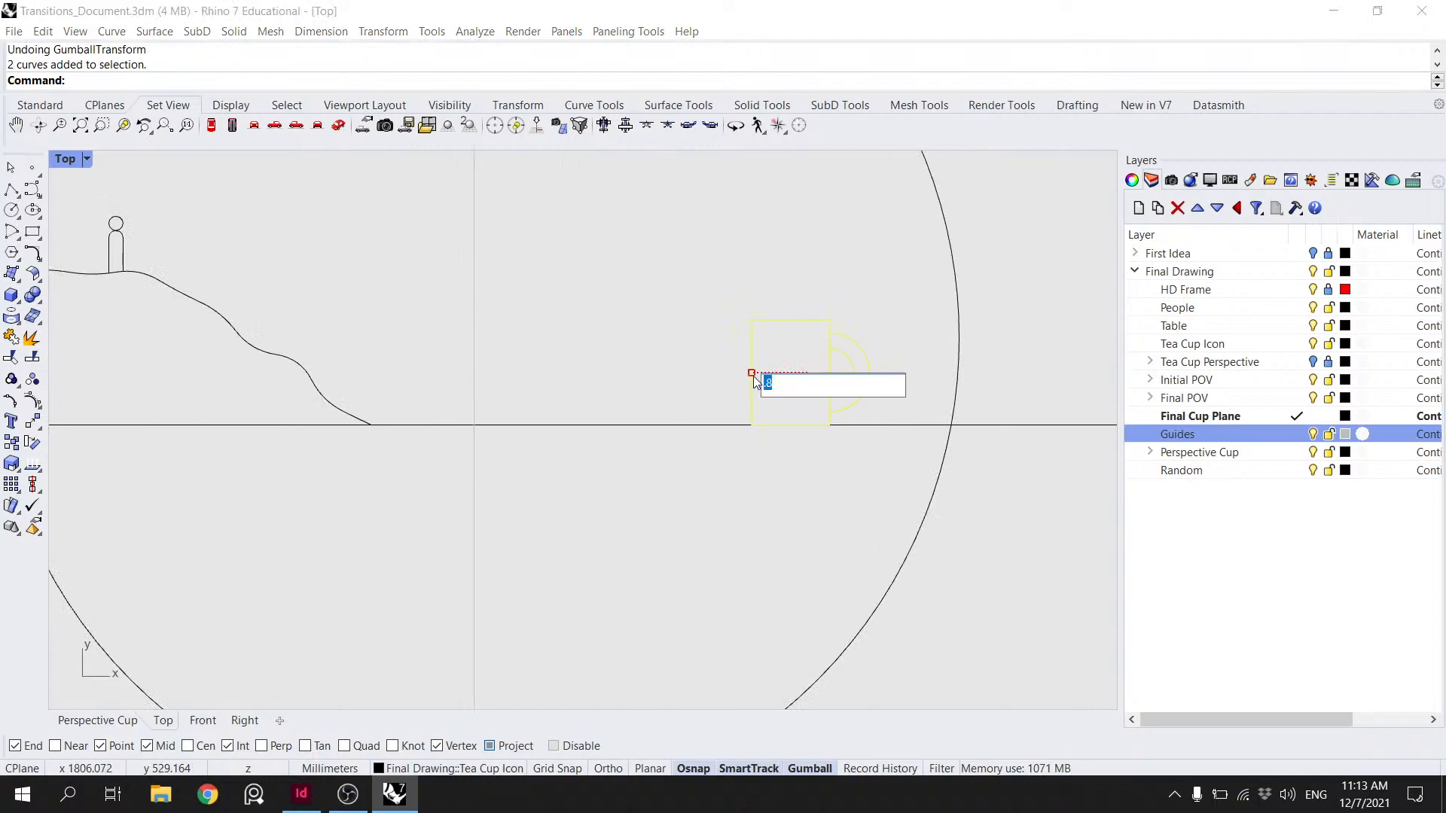
pyautogui.press('Return')
pyautogui.write('move')
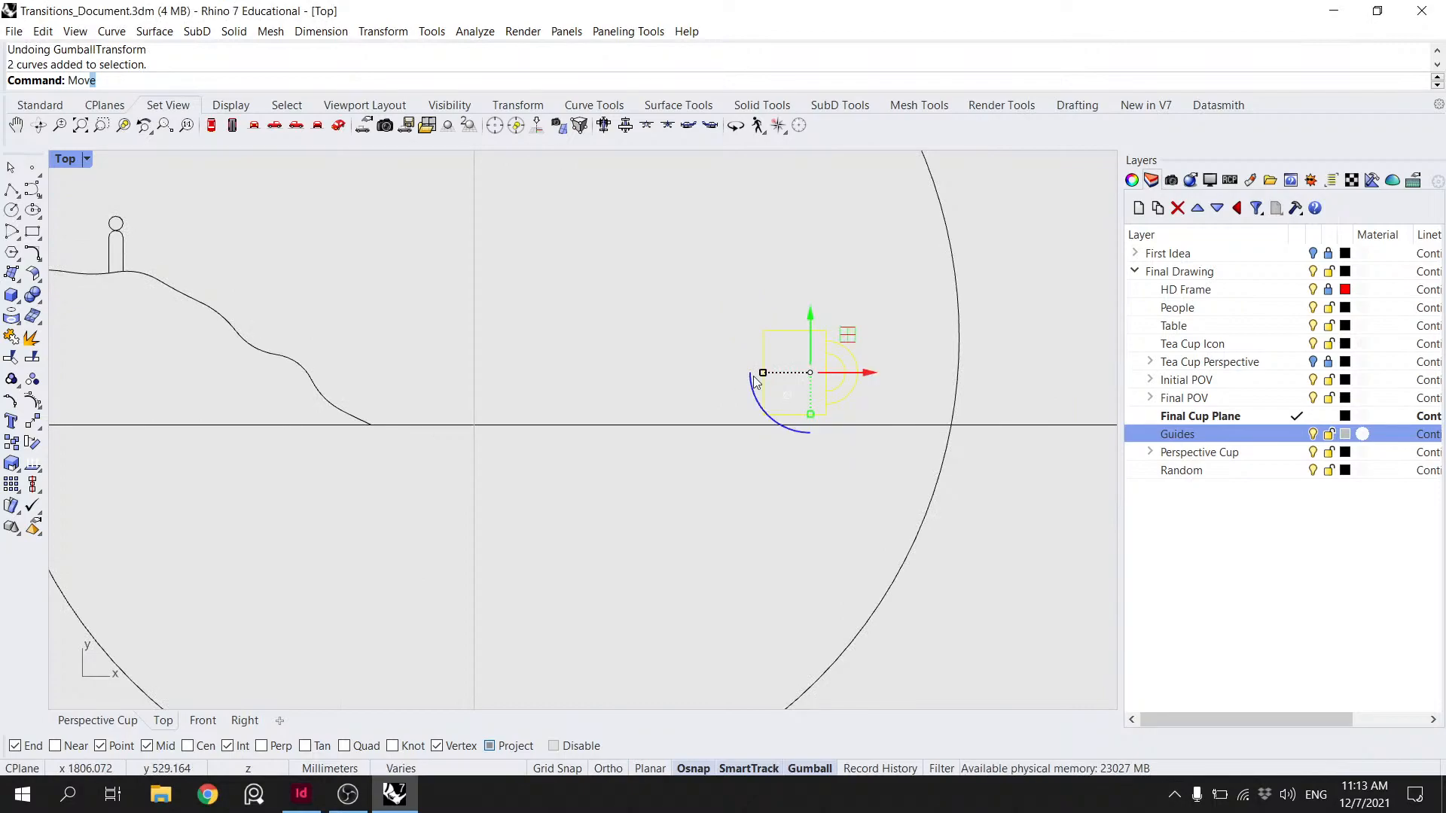
pyautogui.press('Return')
pyautogui.click(794, 413)
pyautogui.click(794, 425)
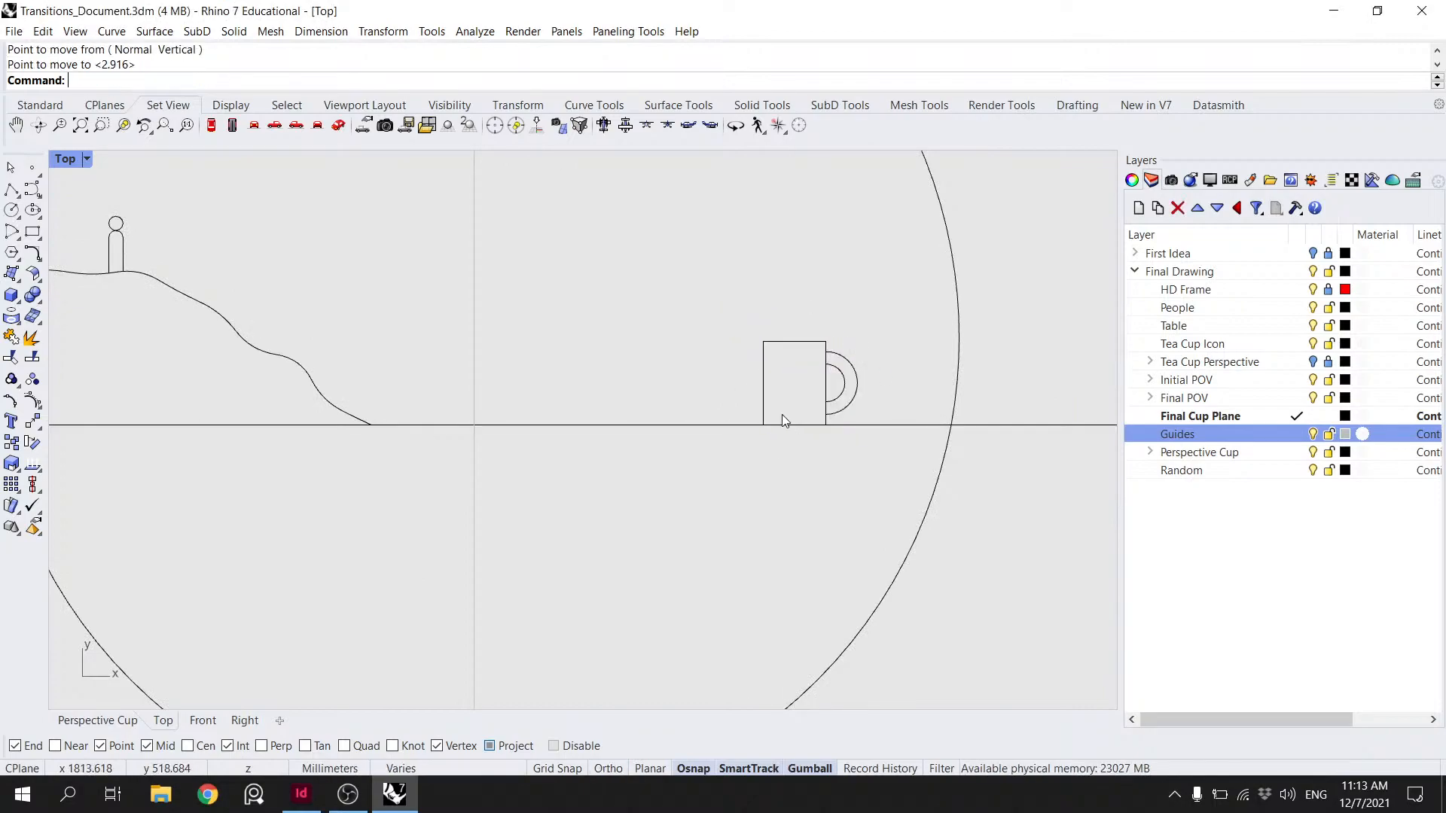
# - Scale the cup in the final circle uniformly by a factor of 2
pyautogui.scroll(-5, 697, 401)
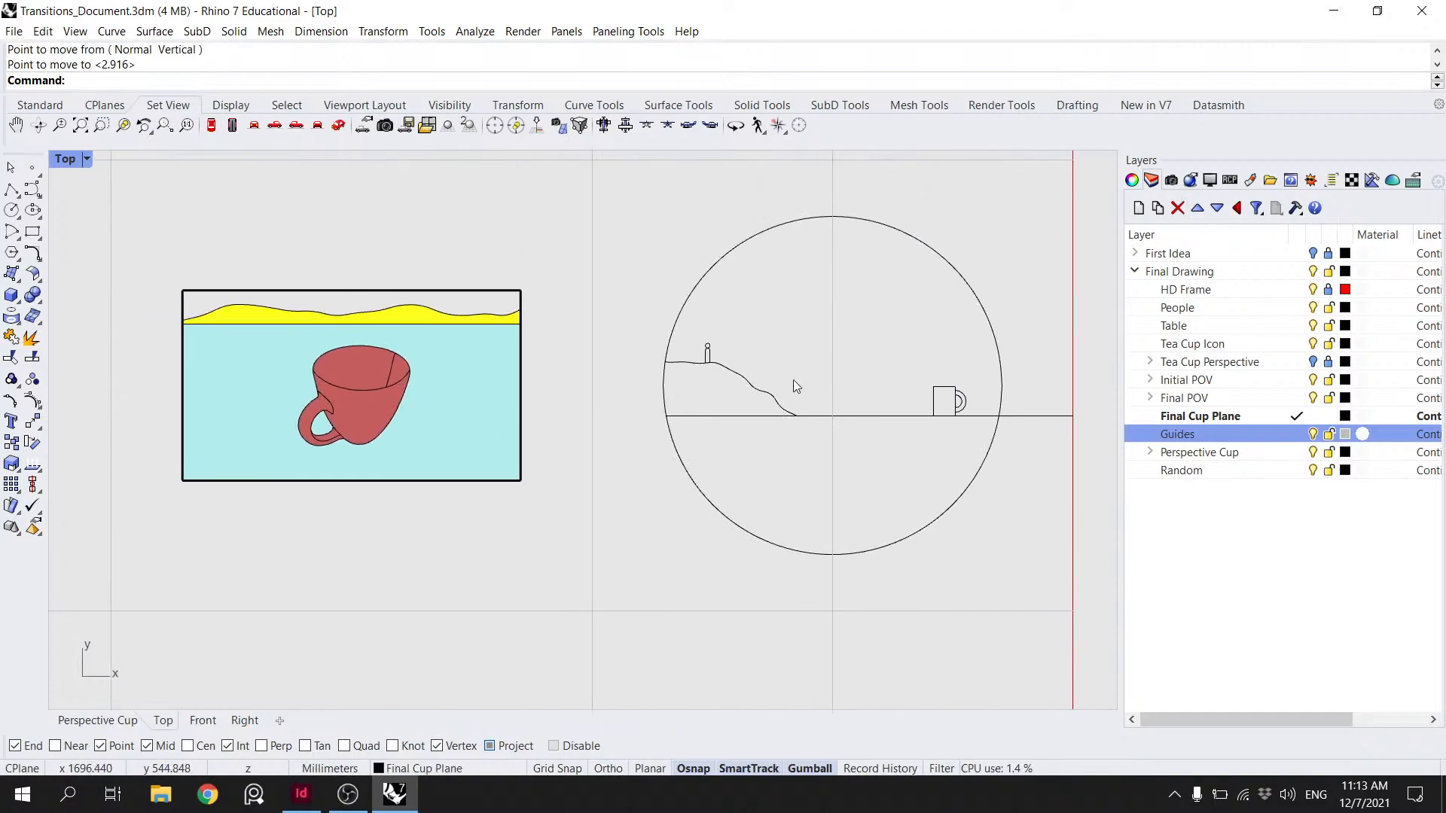
pyautogui.scroll(3, 753, 369)
pyautogui.scroll(-6, 707, 347)
pyautogui.scroll(4, 768, 366)
pyautogui.scroll(-4, 753, 365)
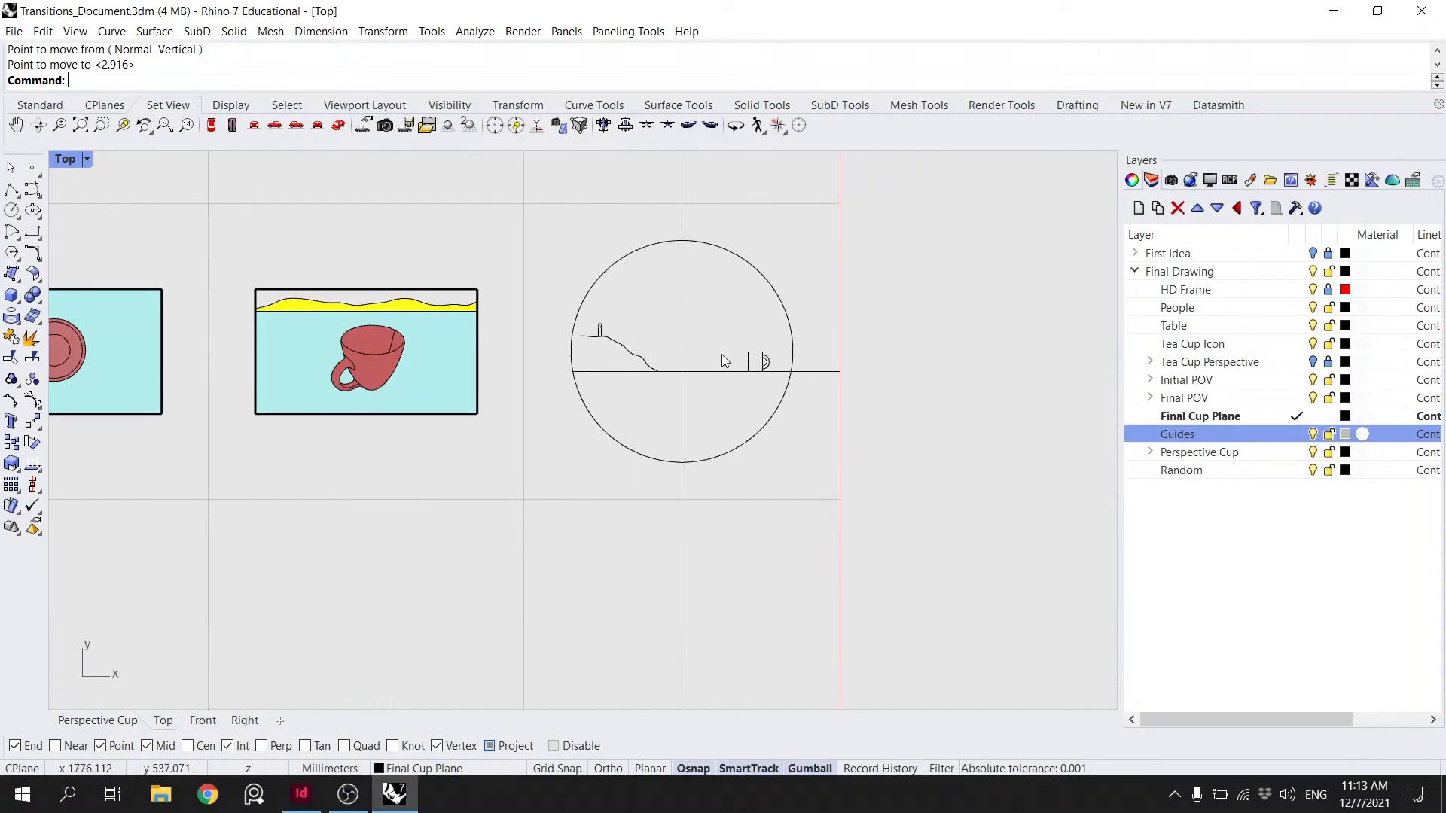
pyautogui.moveTo(768, 340); pyautogui.dragTo(752, 366)
pyautogui.keyDown('shift'); pyautogui.click(749, 363); pyautogui.keyUp('shift')
pyautogui.write('2')
pyautogui.press('Return')
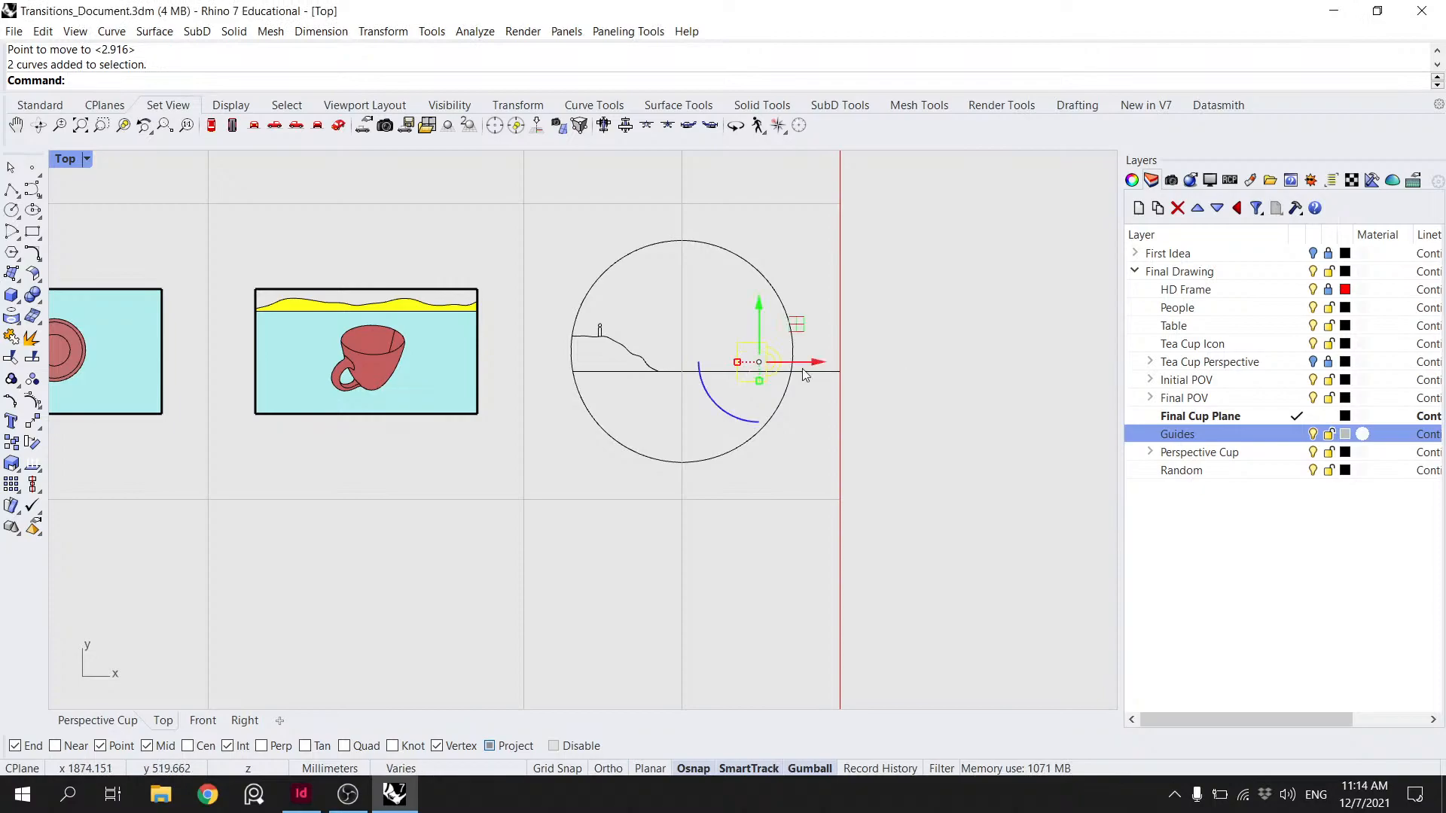
# - Move the enlarged cup up so the middle of its base sits on the ground line
pyautogui.write('move')
pyautogui.press('Return')
pyautogui.scroll(3, 803, 368)
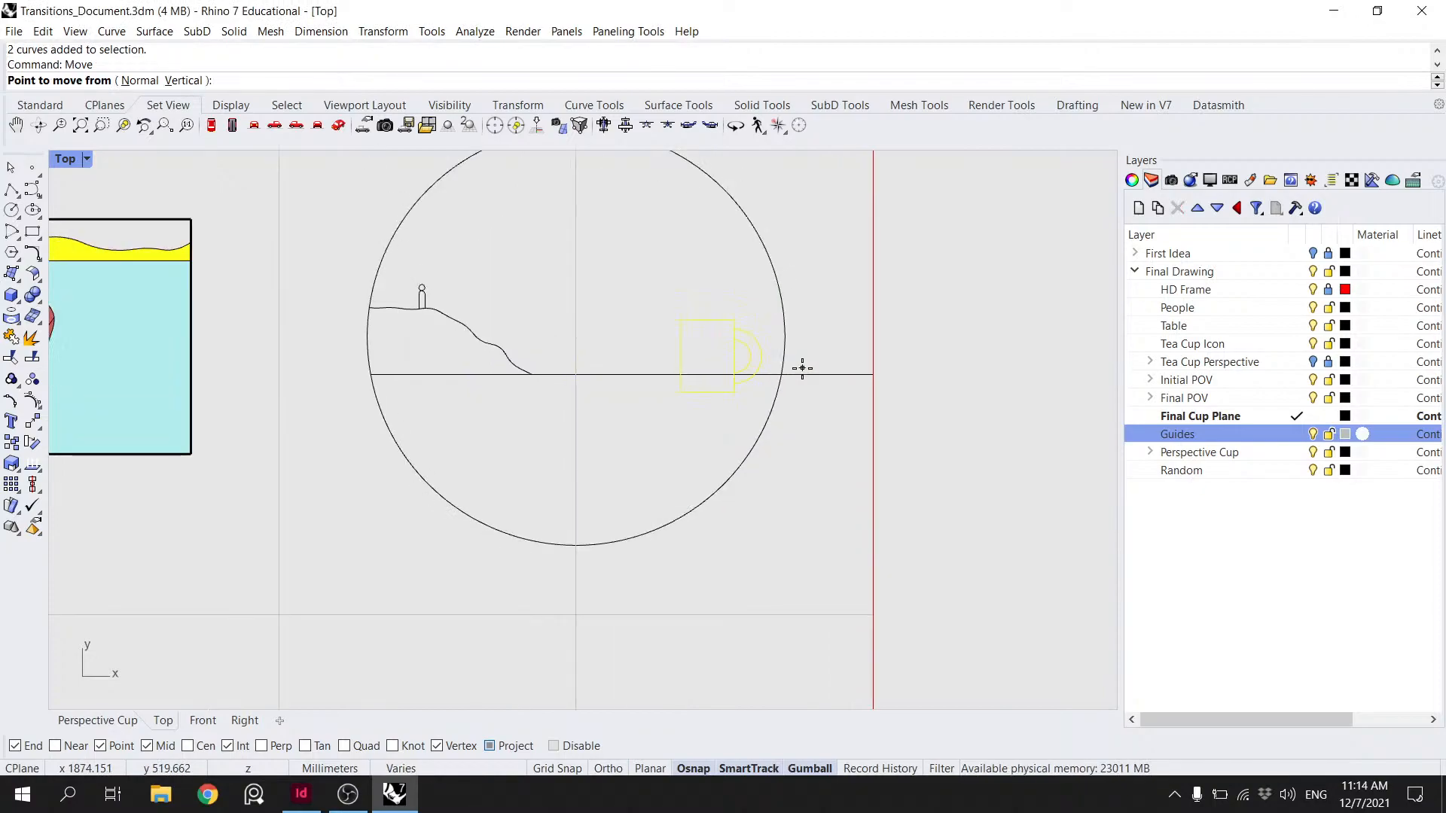
pyautogui.click(705, 392)
pyautogui.click(706, 375)
pyautogui.scroll(-8, 677, 358)
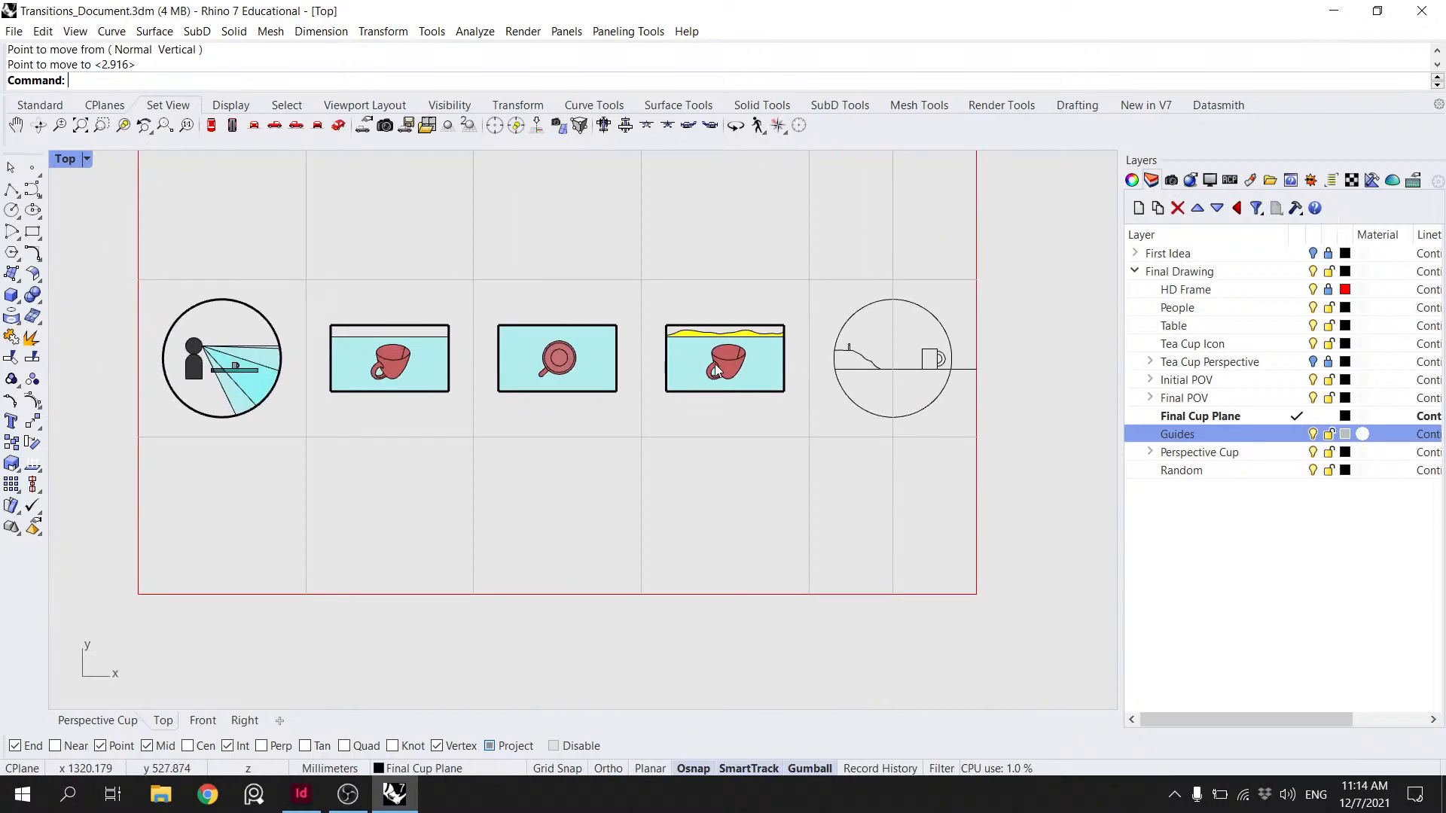
# - Scale the cup in the final circle uniformly by a factor of 1.2
pyautogui.scroll(5, 939, 372)
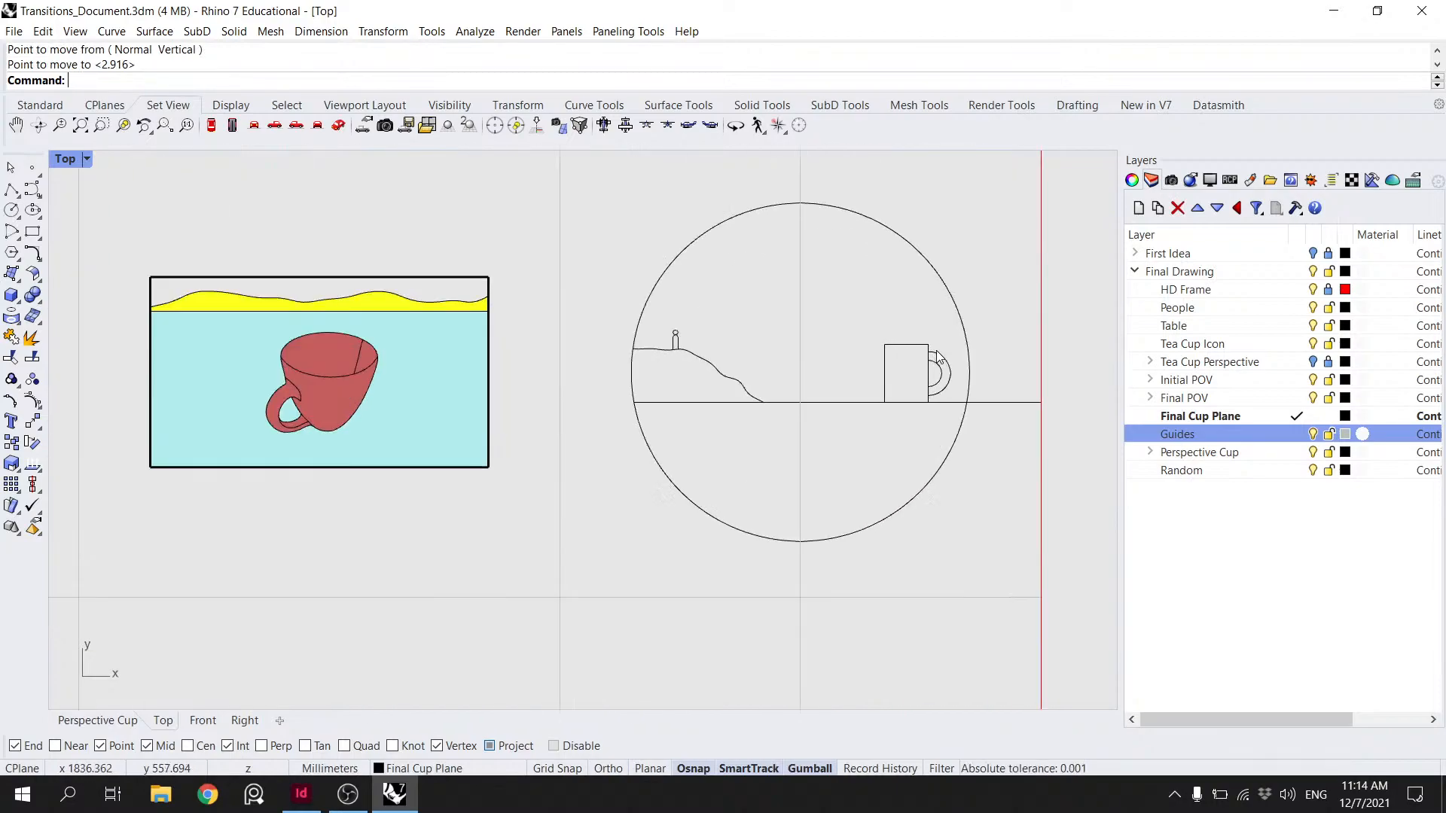
pyautogui.click(907, 354)
pyautogui.click(887, 377)
pyautogui.write('1.')
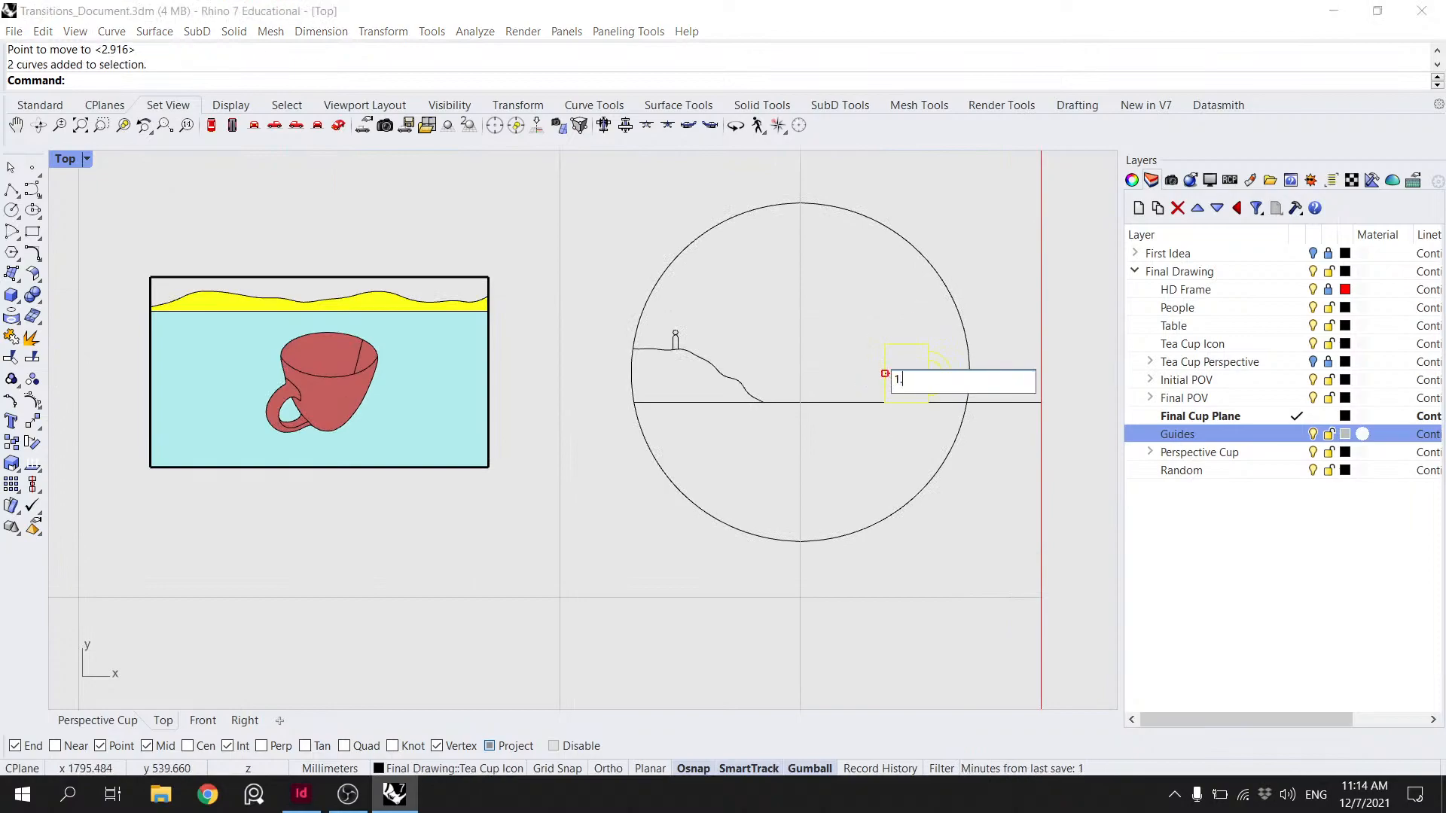
pyautogui.write('2')
pyautogui.press('Return')
# - Move the rescaled cup up by the midpoint of its base onto the ground line
pyautogui.write('Move')
pyautogui.press('Return')
pyautogui.scroll(4, 896, 419)
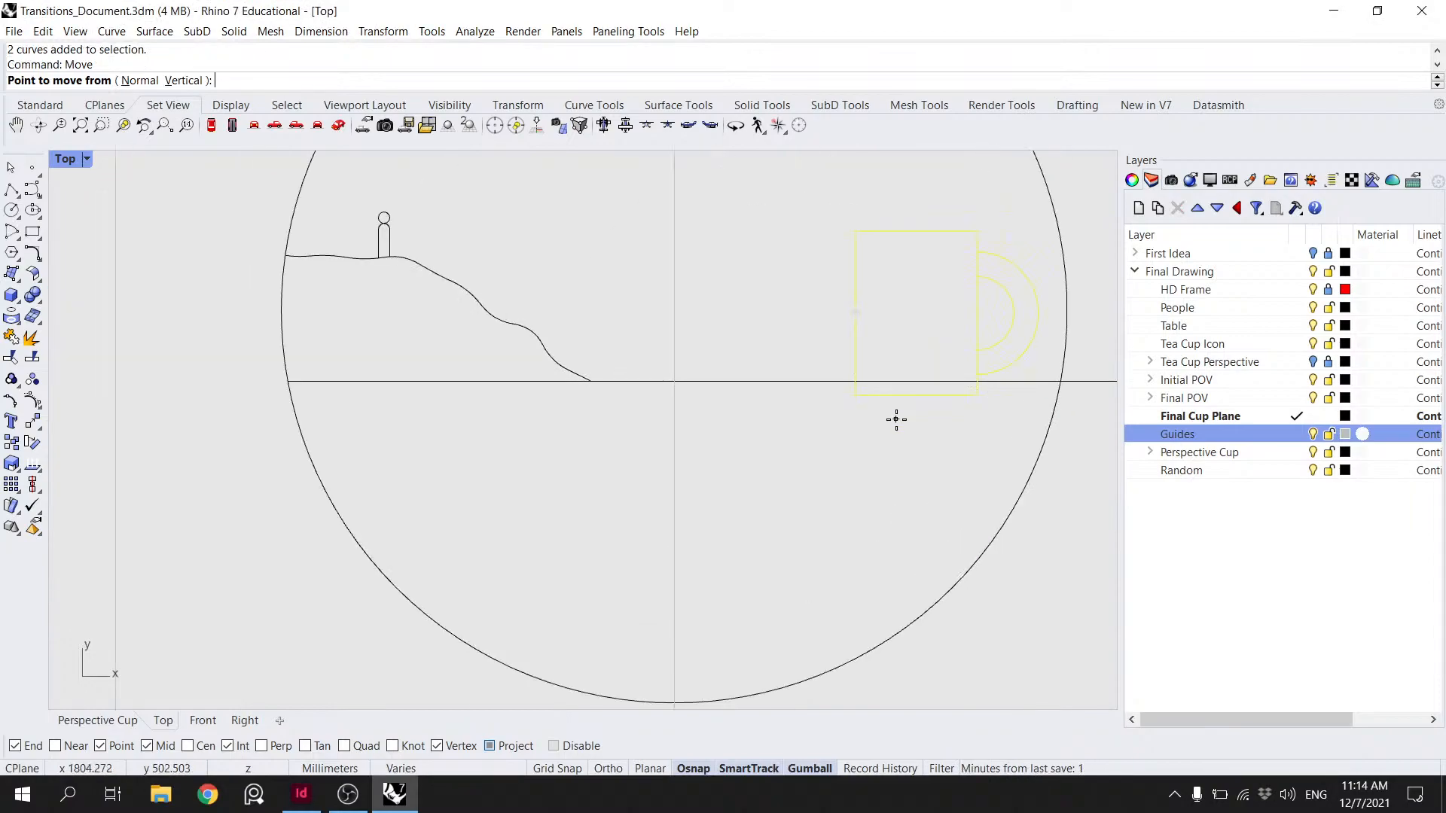
pyautogui.click(914, 393)
pyautogui.click(914, 378)
pyautogui.scroll(-8, 914, 378)
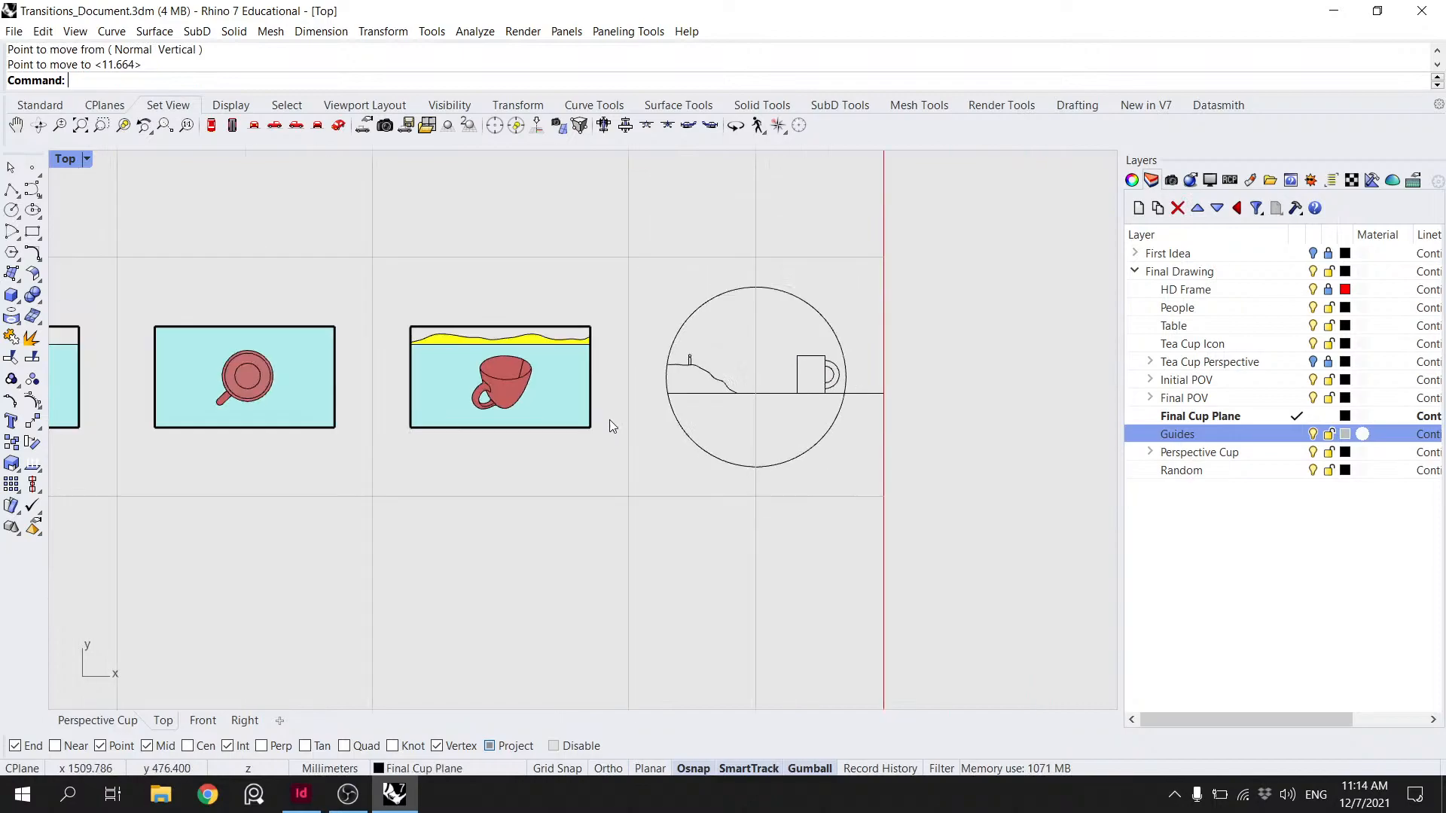
# - Compare the final circle's composition with the other storyboard panels, ending at the viewer and view cone in the first circle
pyautogui.scroll(-4, 714, 397)
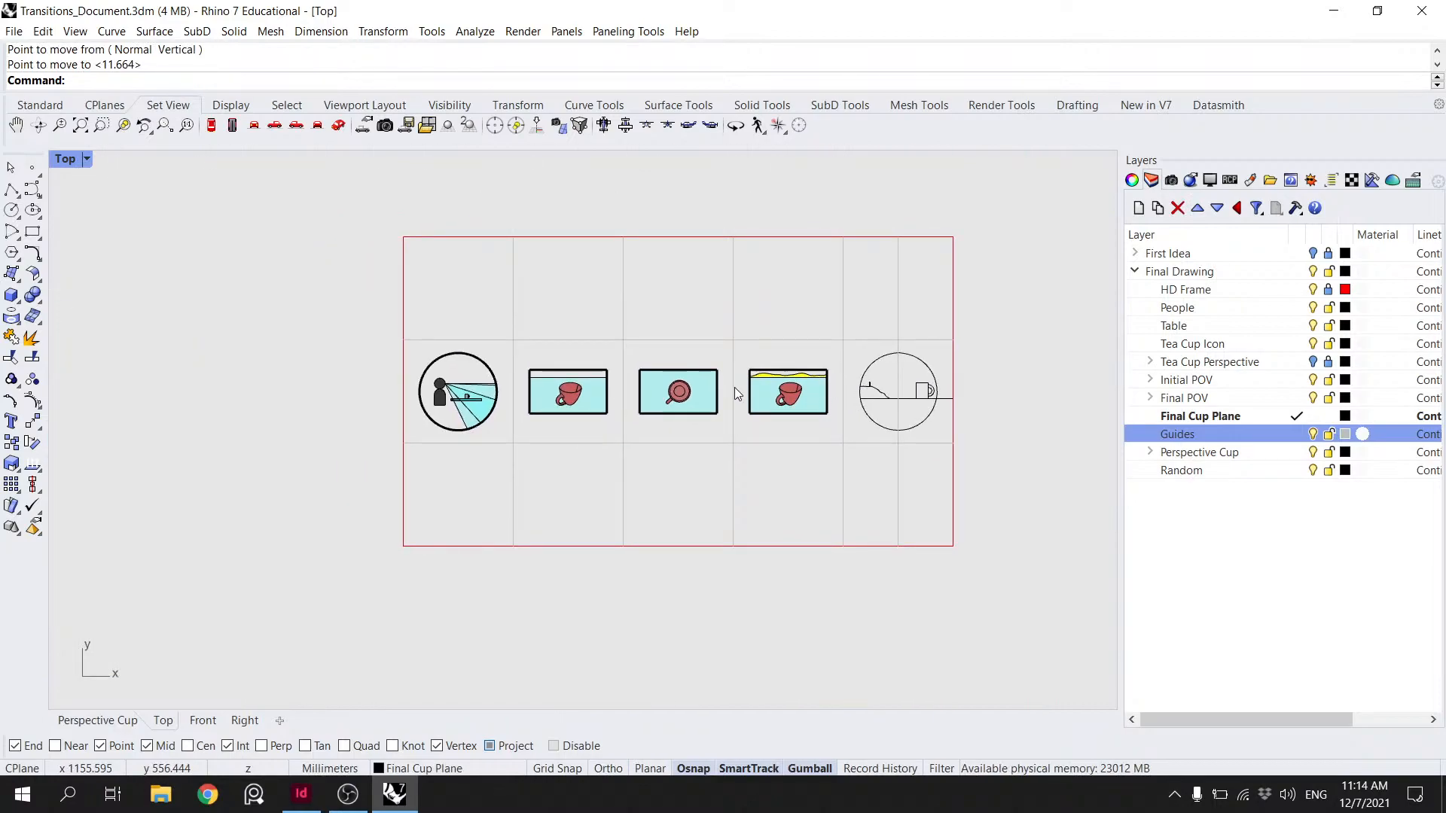
pyautogui.scroll(4, 754, 386)
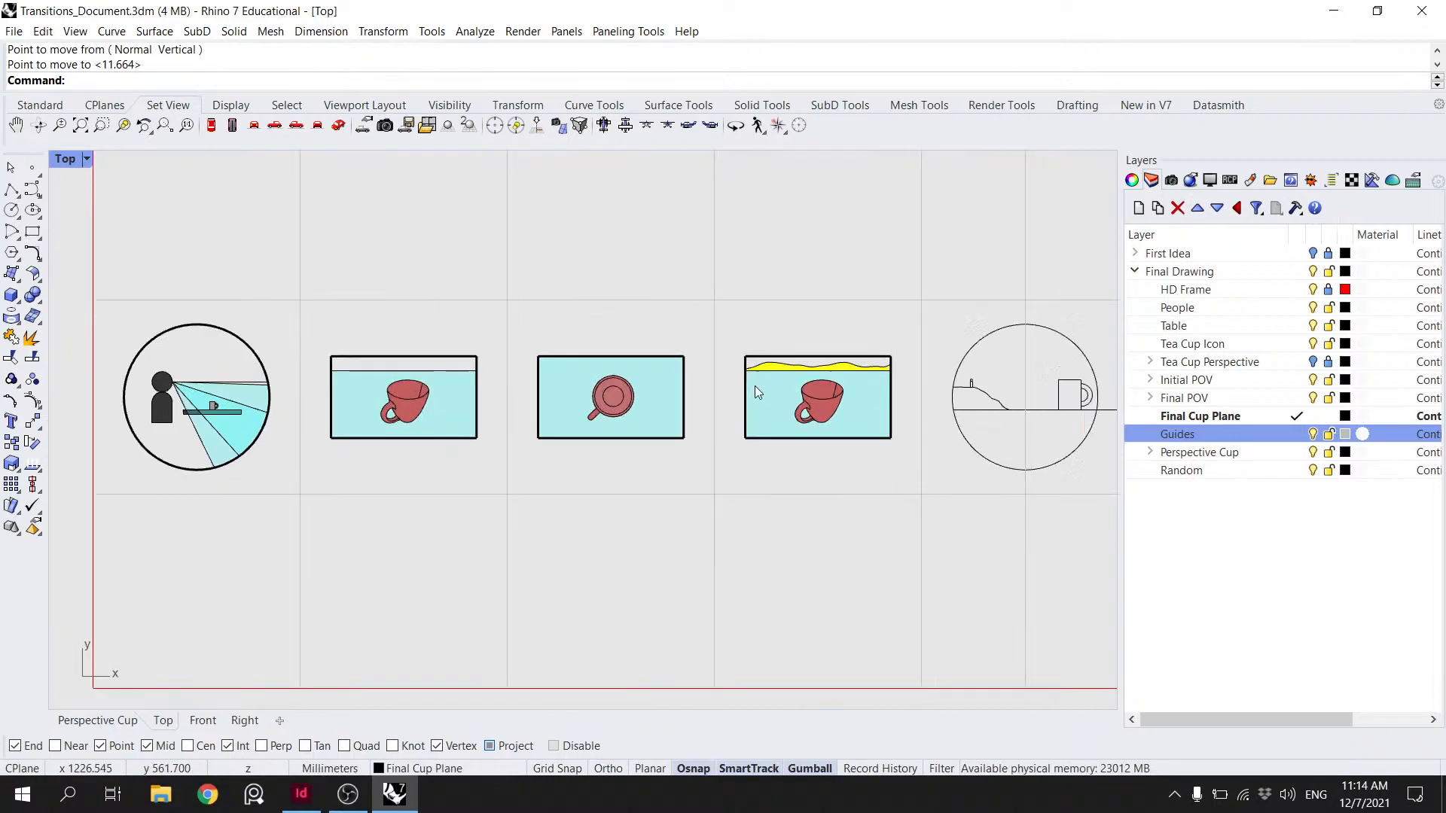
pyautogui.scroll(-2, 753, 389)
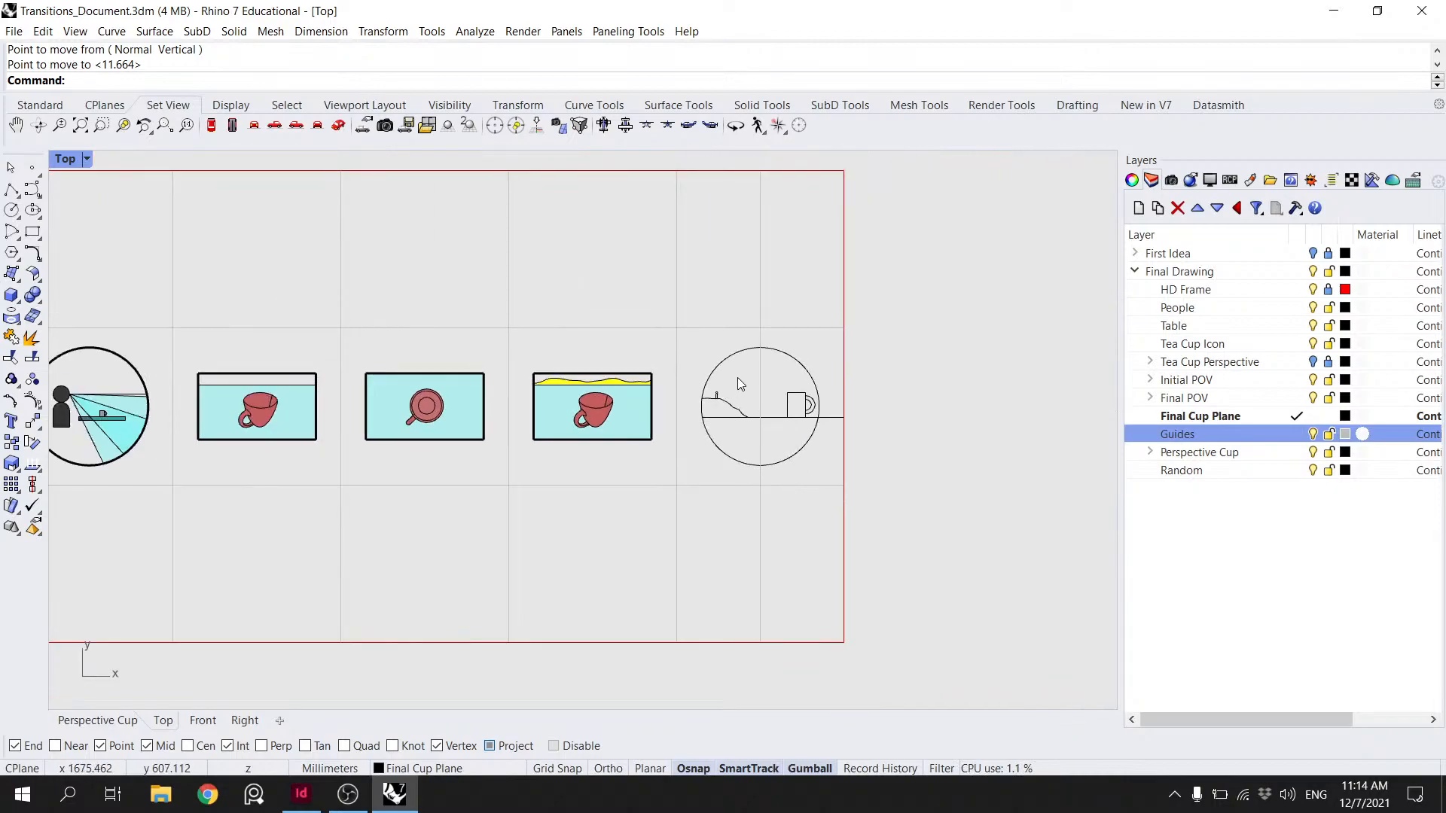
pyautogui.scroll(-1, 736, 374)
pyautogui.scroll(4, 745, 371)
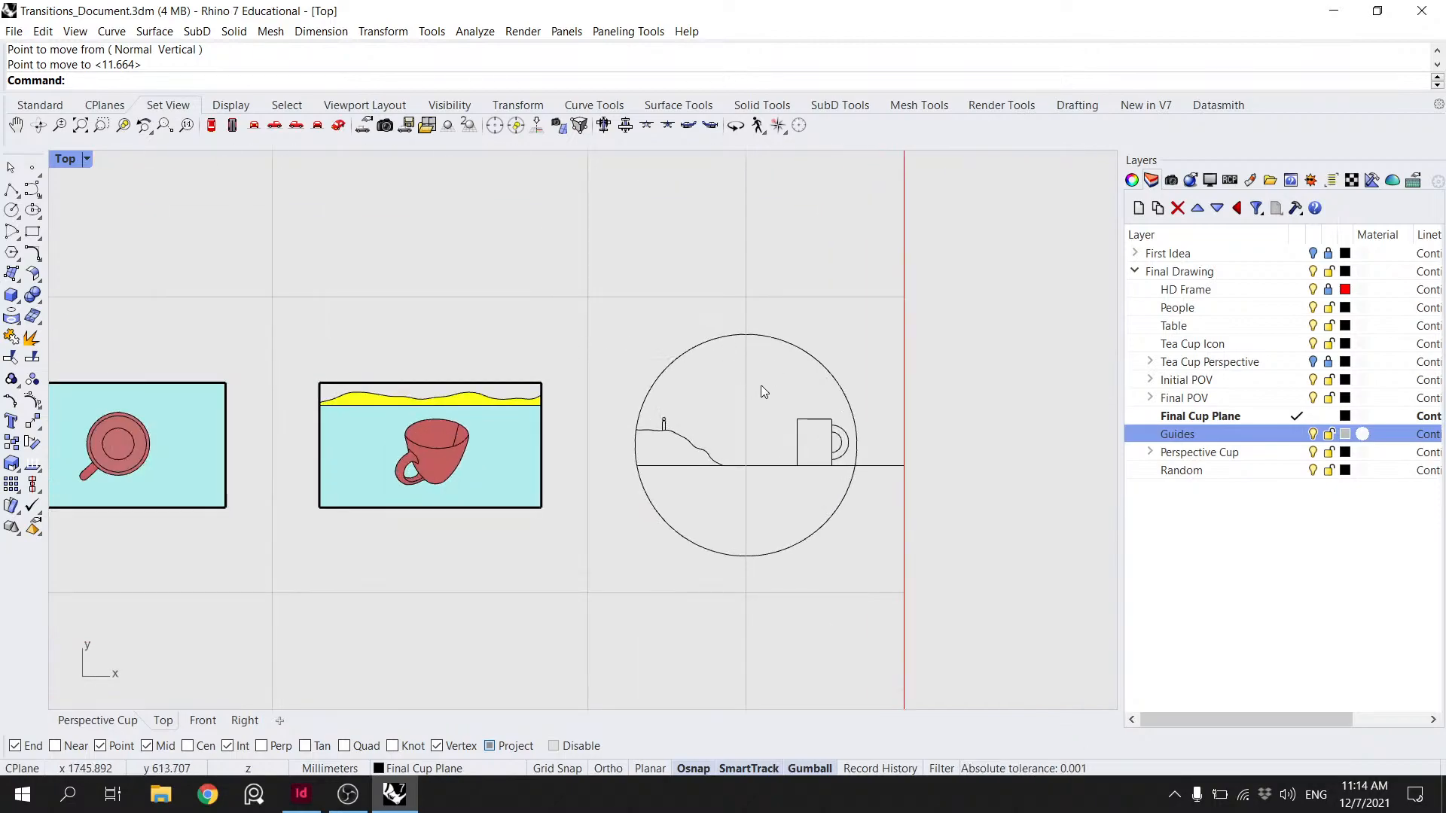
pyautogui.moveTo(370, 389); pyautogui.dragTo(764, 384, button='right')
pyautogui.moveTo(158, 390); pyautogui.dragTo(686, 394, button='right')
pyautogui.scroll(8, 364, 431)
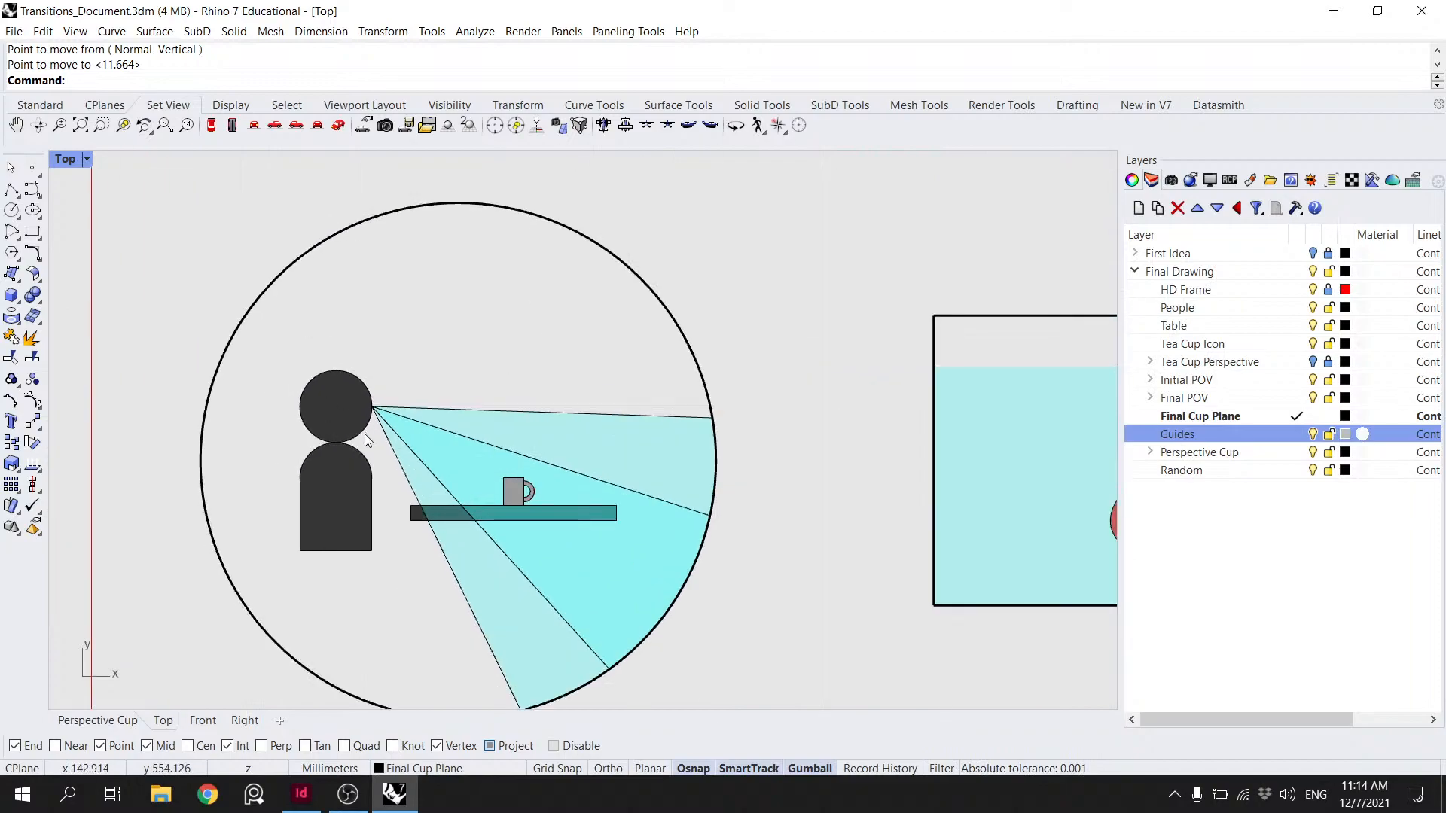
pyautogui.click(423, 465)
pyautogui.keyDown('shift'); pyautogui.click(462, 435); pyautogui.keyUp('shift')
pyautogui.keyDown('shift'); pyautogui.click(484, 412); pyautogui.keyUp('shift')
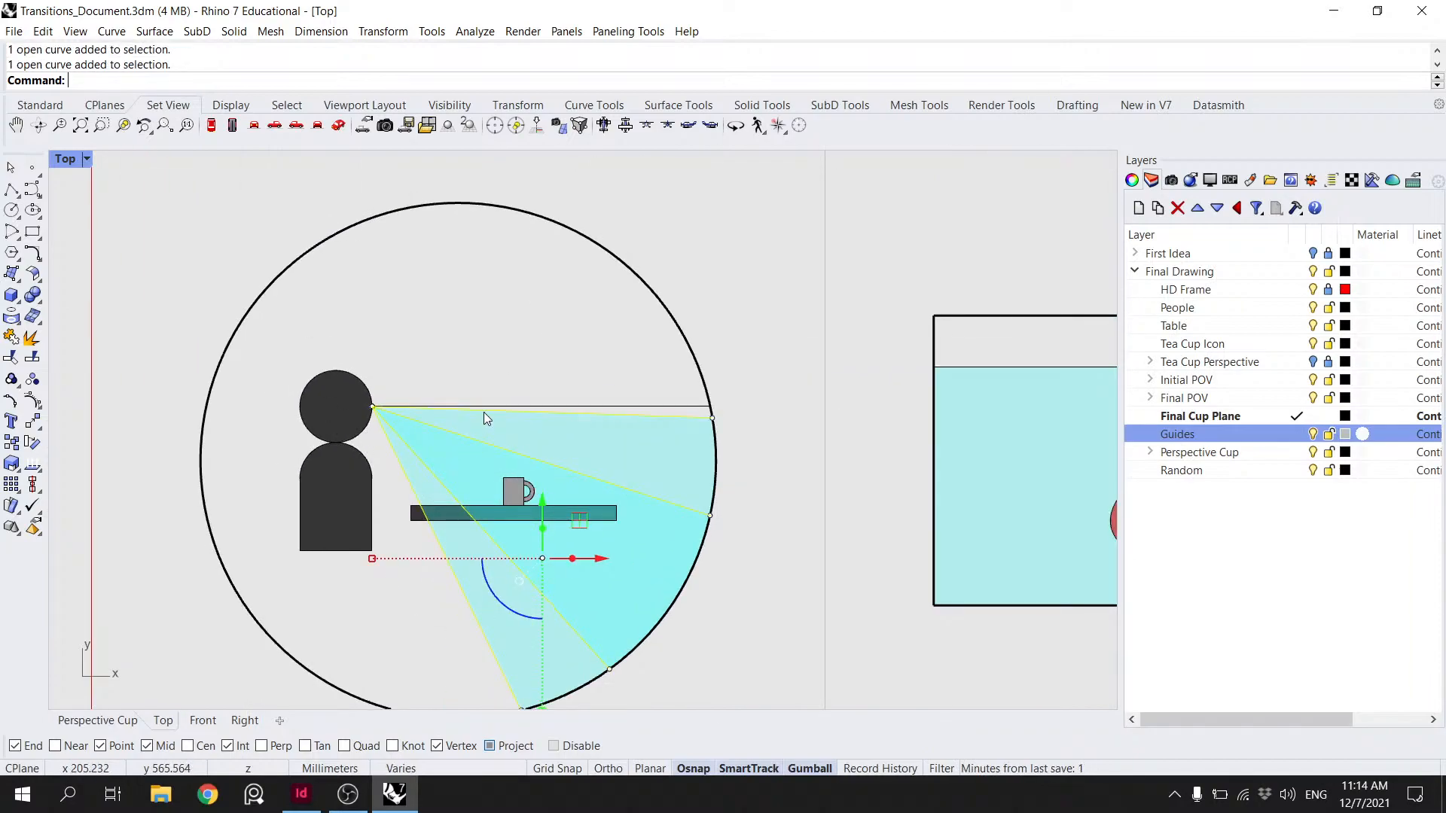
pyautogui.press('Escape')
# - Delete the redundant curves overlapping the uppermost sight line in the first circle
pyautogui.click(682, 415)
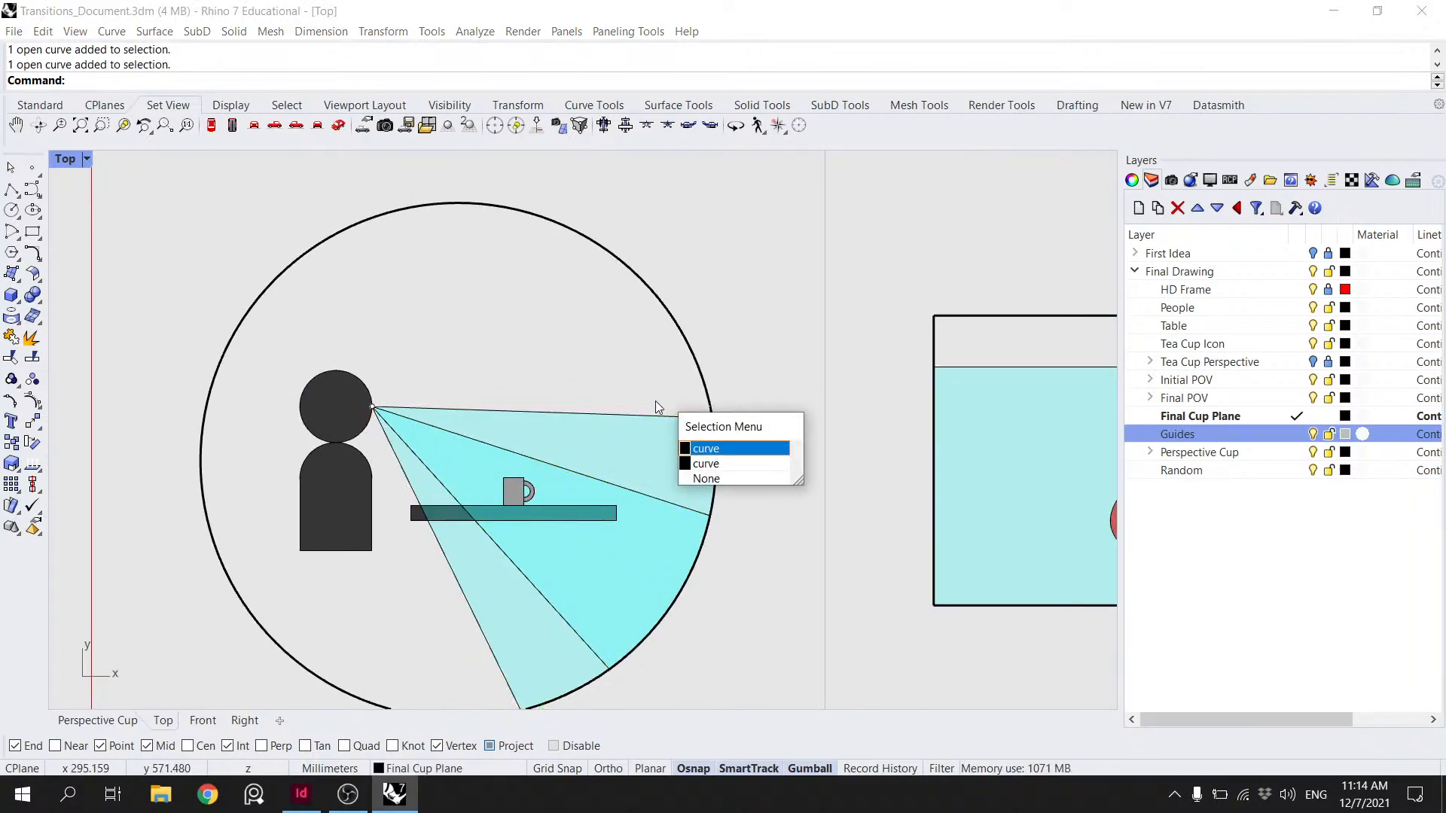
pyautogui.click(706, 448)
pyautogui.press('Delete')
pyautogui.click(685, 414)
pyautogui.press('Delete')
# - Select the view cone's four sight lines and its two arcs in the first circle, leaving out the circle itself
pyautogui.scroll(-2, 685, 412)
pyautogui.click(685, 413)
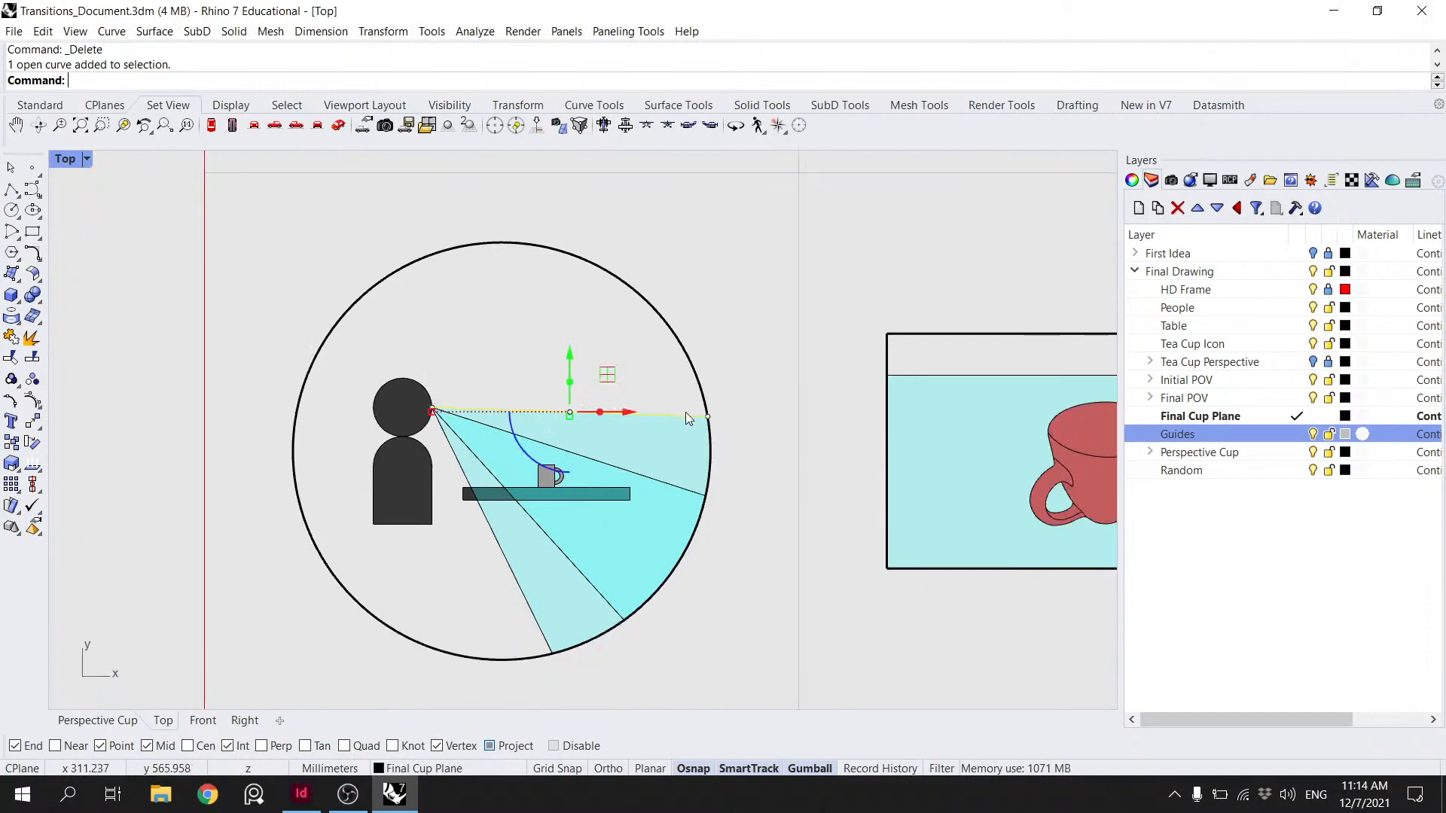
pyautogui.keyDown('shift'); pyautogui.click(676, 483); pyautogui.keyUp('shift')
pyautogui.keyDown('shift'); pyautogui.click(593, 580); pyautogui.keyUp('shift')
pyautogui.keyDown('shift'); pyautogui.click(544, 616); pyautogui.keyUp('shift')
pyautogui.click(593, 637)
pyautogui.click(636, 696)
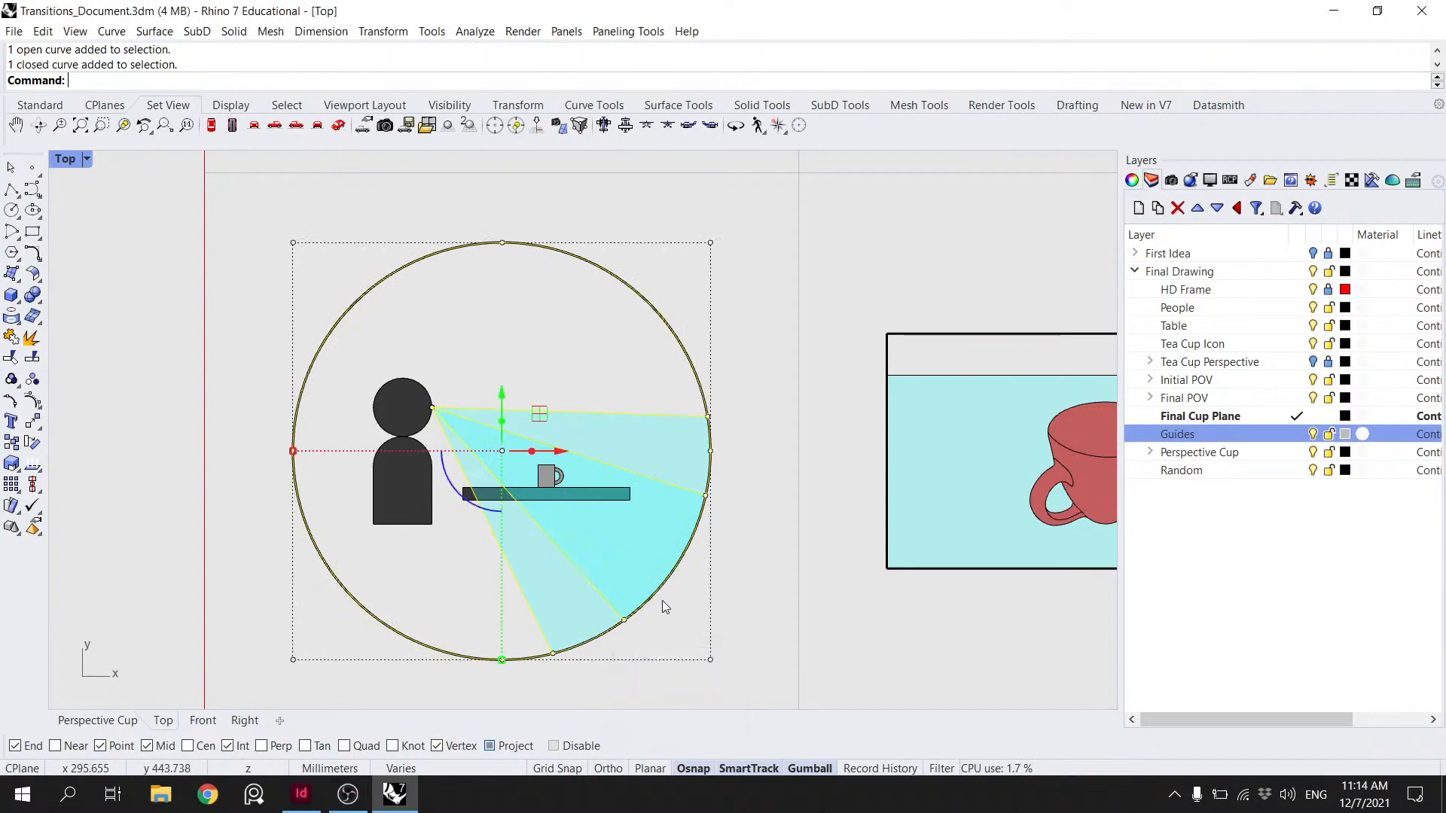
pyautogui.click(677, 576)
pyautogui.click(757, 634)
pyautogui.click(595, 644)
pyautogui.click(671, 687)
pyautogui.keyDown('shift'); pyautogui.click(658, 480); pyautogui.keyUp('shift')
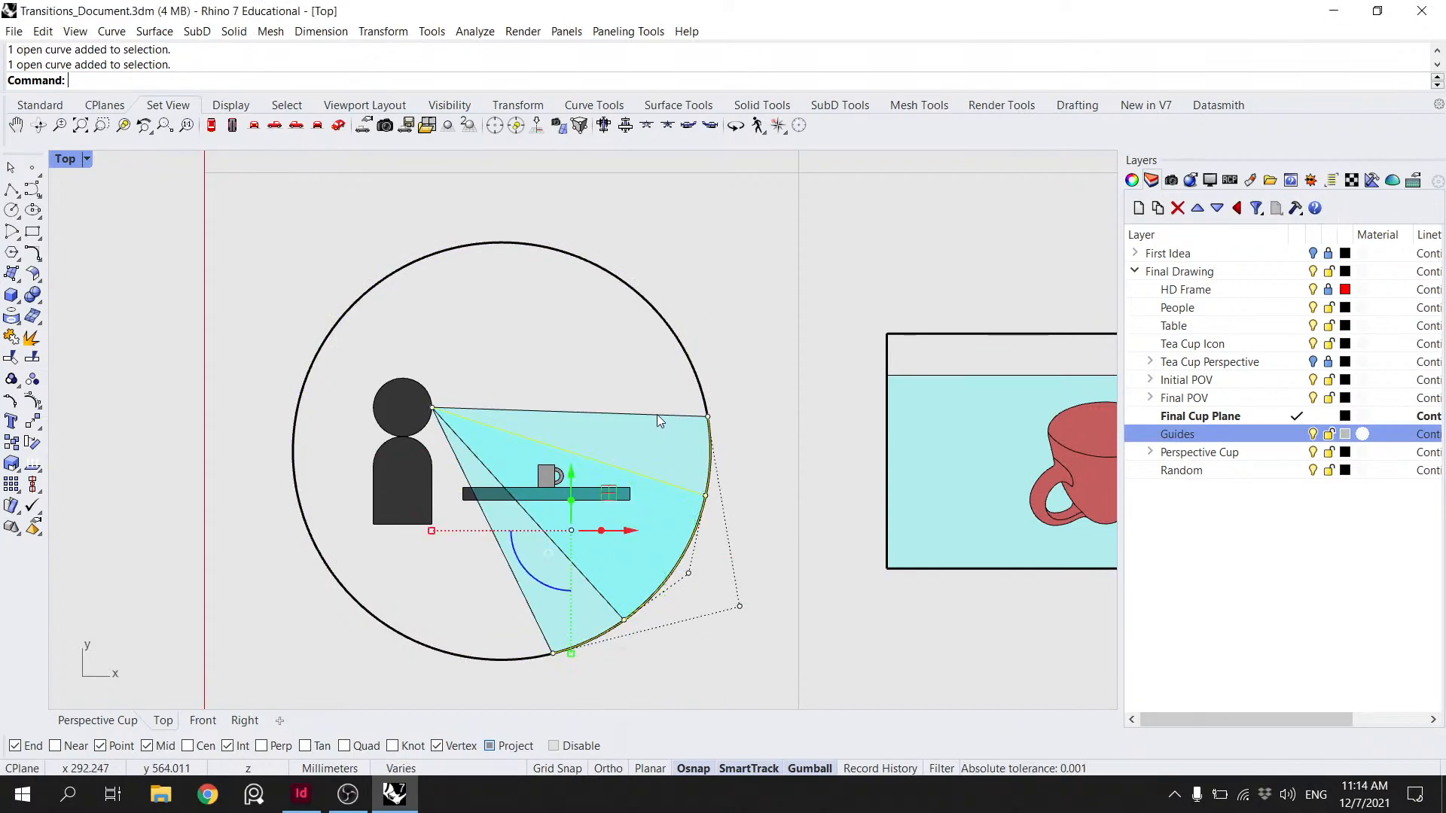
# - Copy the selected view cone from the first viewer's eye point to the front of the hill viewer's head in the final circle
pyautogui.scroll(-3, 549, 546)
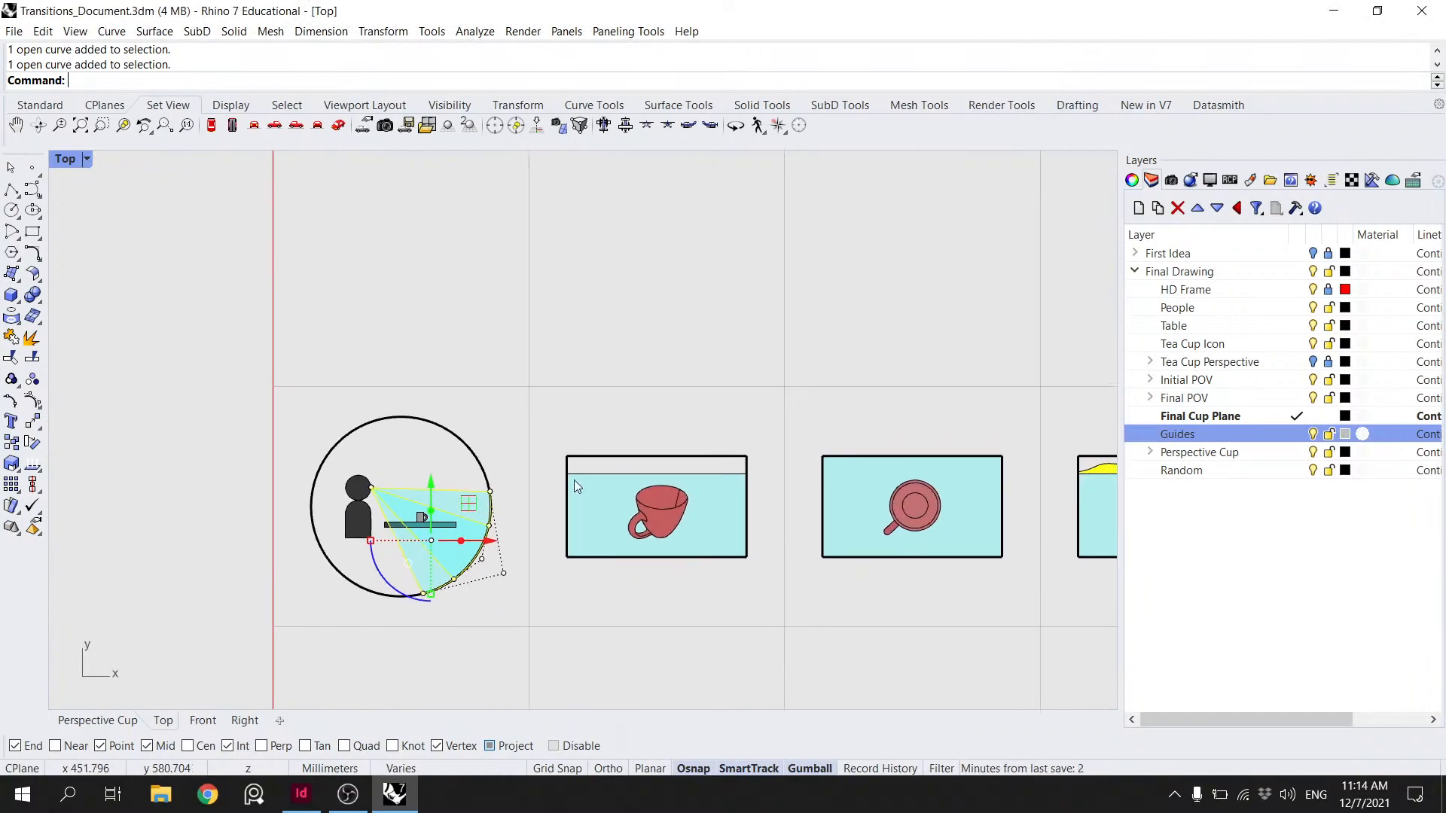
pyautogui.write('opy')
pyautogui.press('Return')
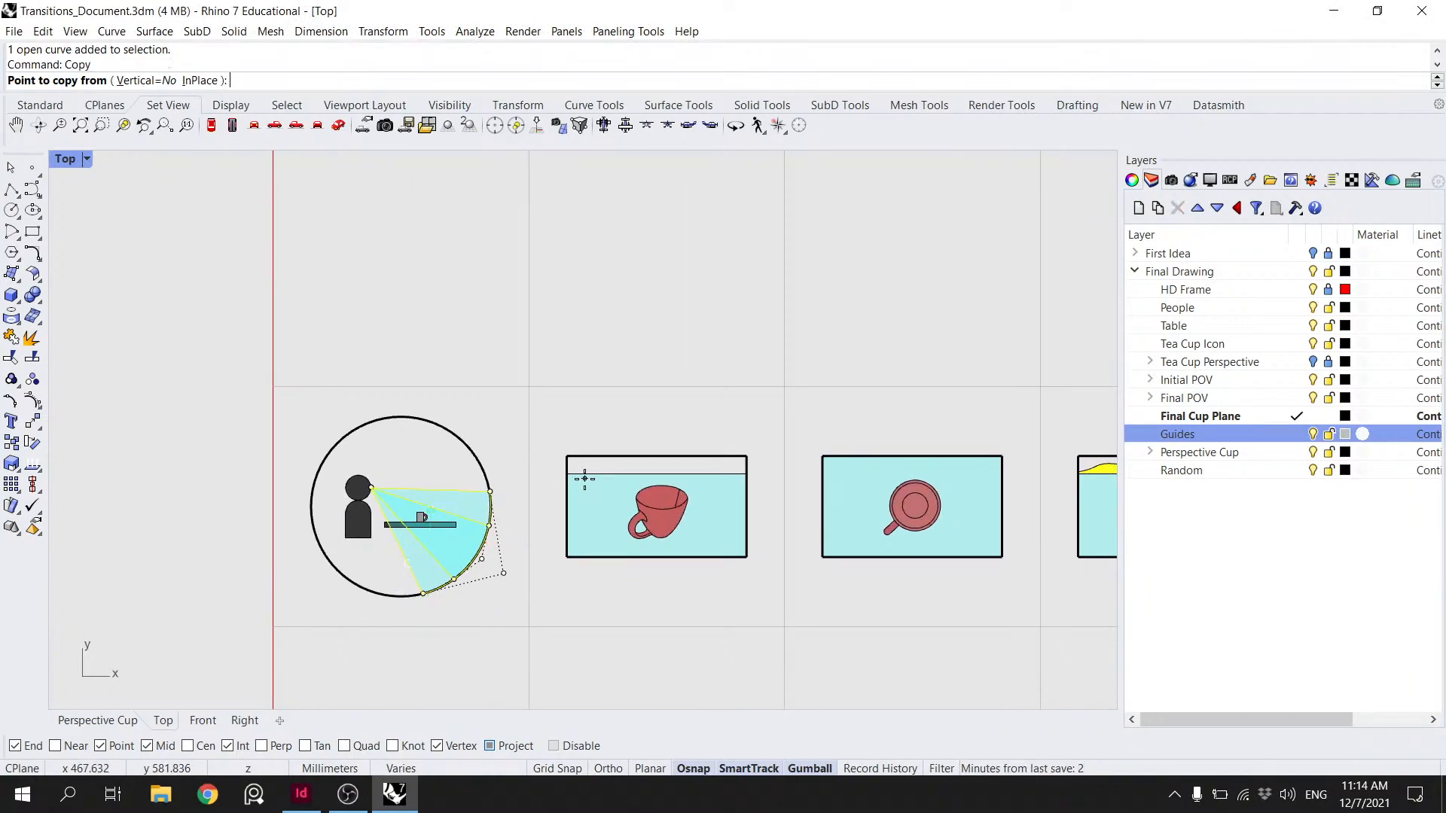
pyautogui.click(372, 490)
pyautogui.scroll(-3, 609, 416)
pyautogui.scroll(6, 663, 446)
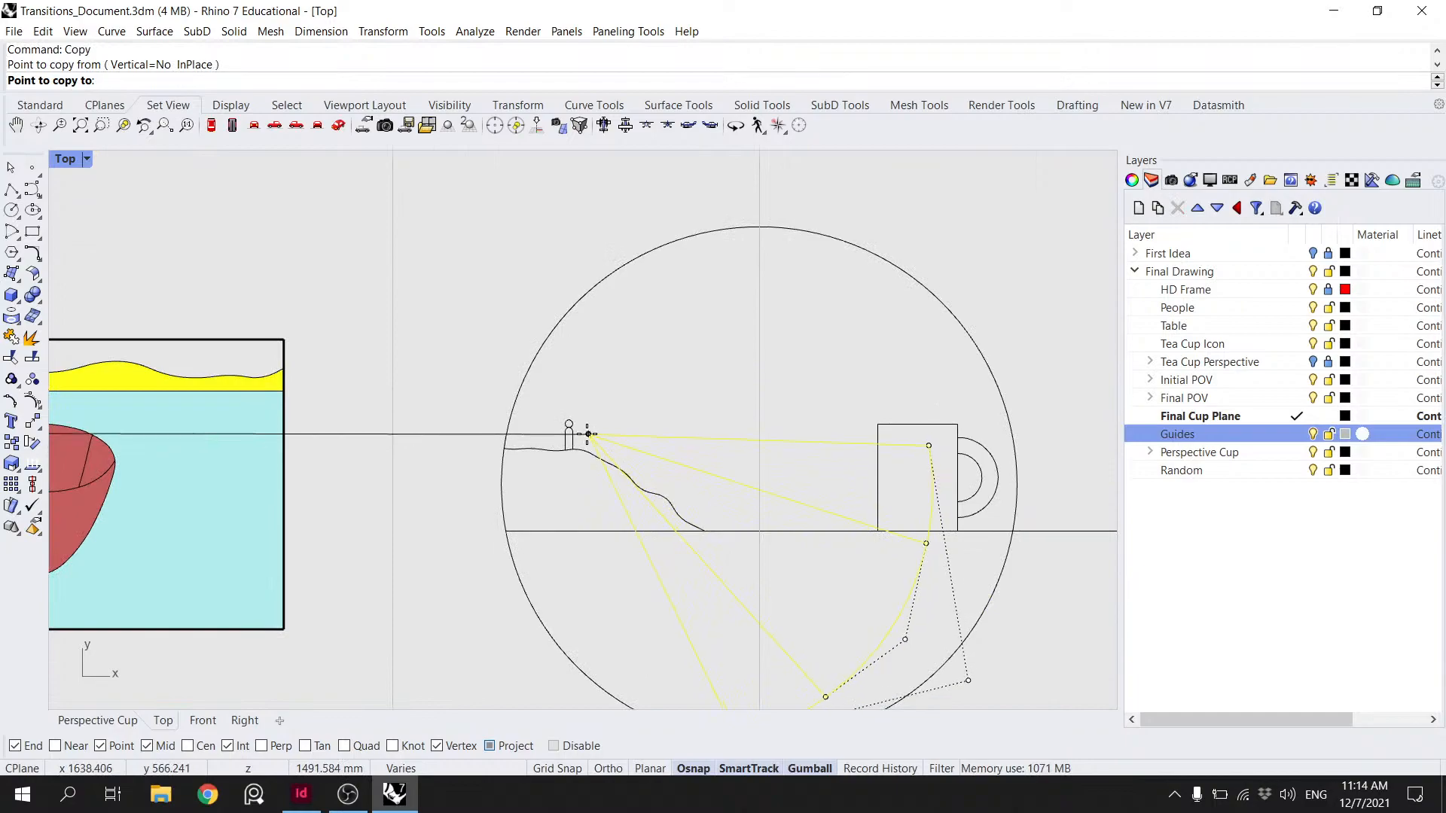
pyautogui.click(562, 420)
pyautogui.scroll(-6, 568, 414)
pyautogui.press('Return')
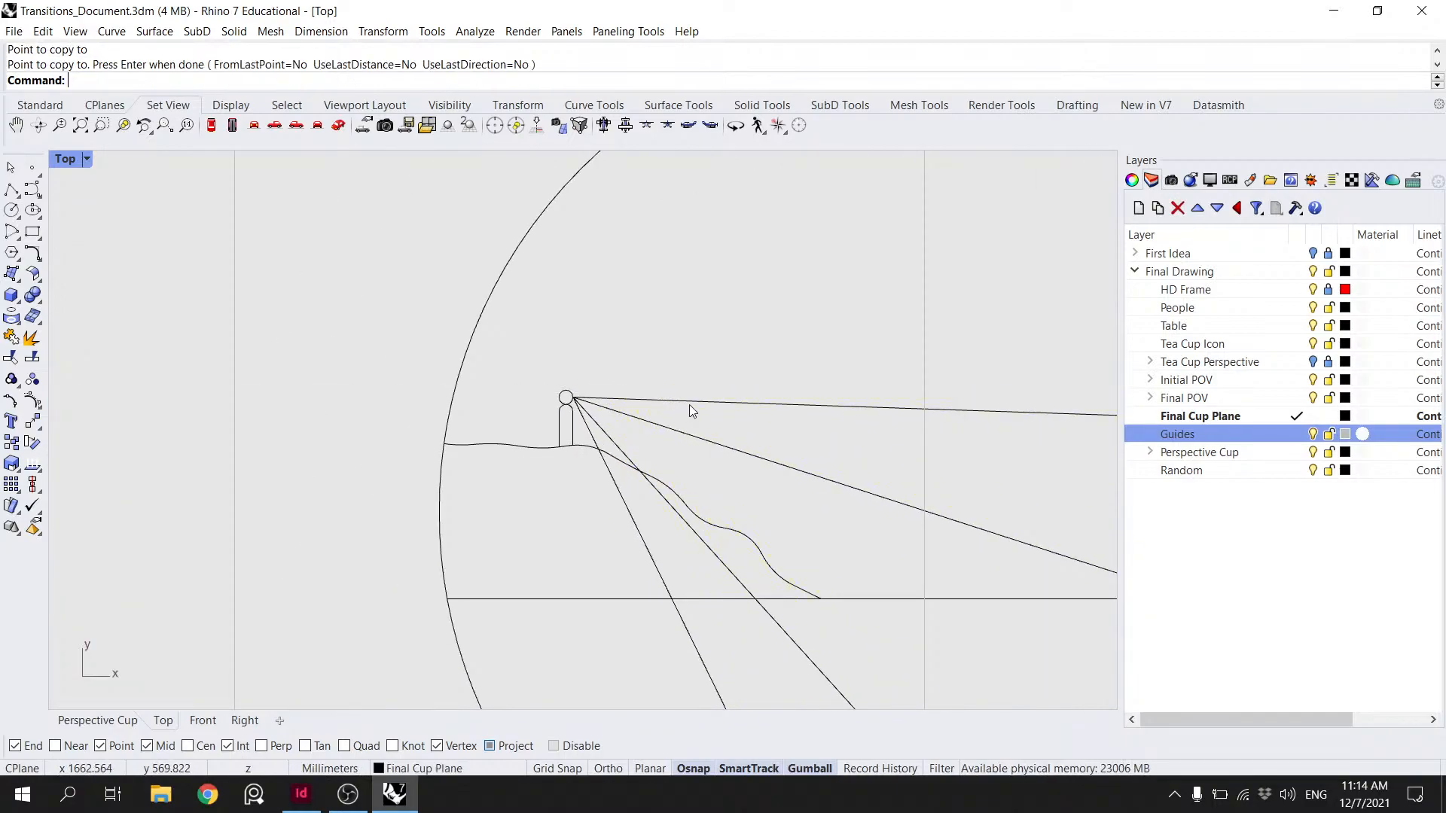
# - Assign the copied cone's two outer sight lines and large arc to the 62 sublayer of Final POV
pyautogui.click(689, 406)
pyautogui.keyDown('shift'); pyautogui.click(937, 567); pyautogui.keyUp('shift')
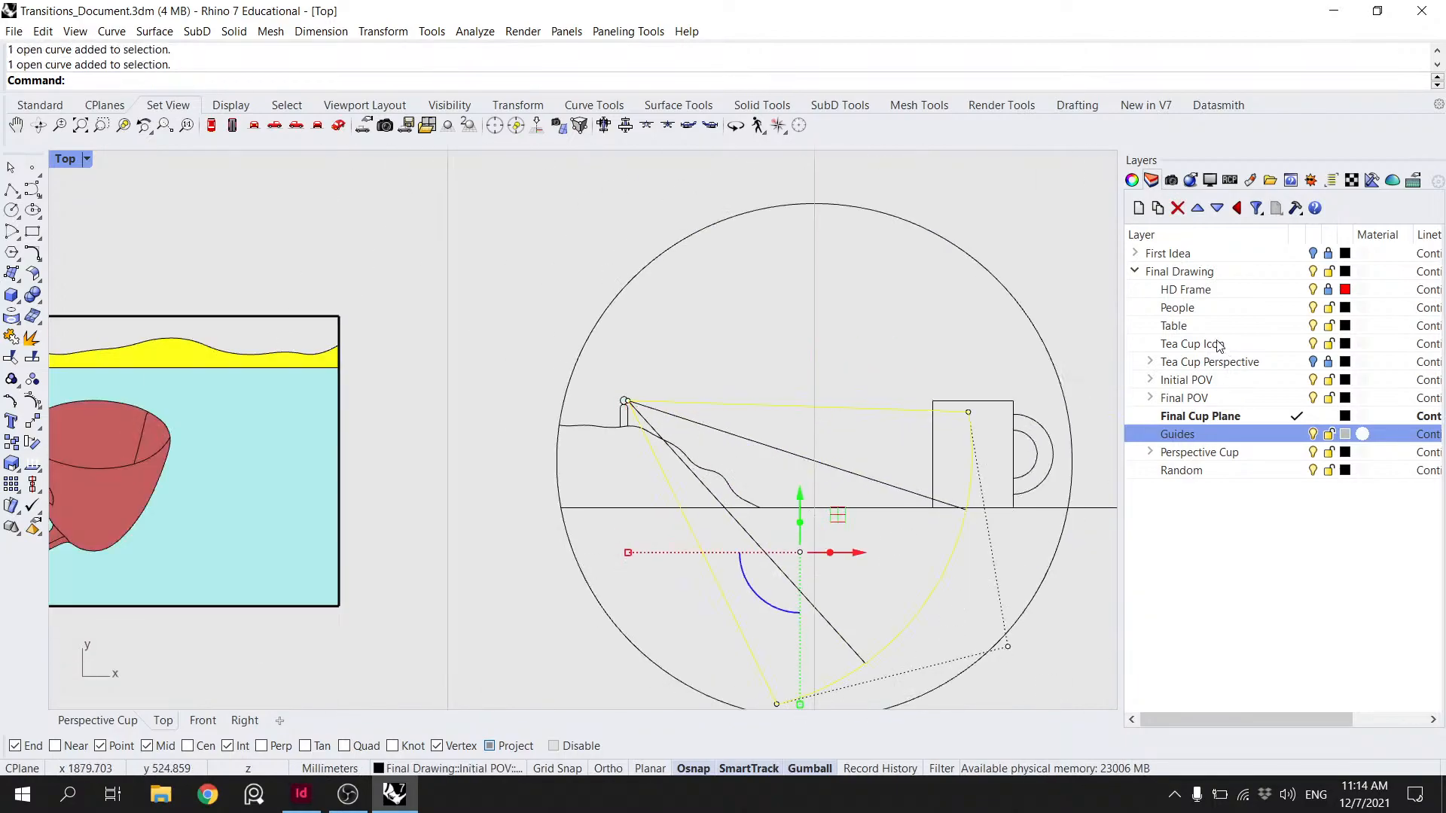
pyautogui.click(1131, 179)
pyautogui.click(1429, 304)
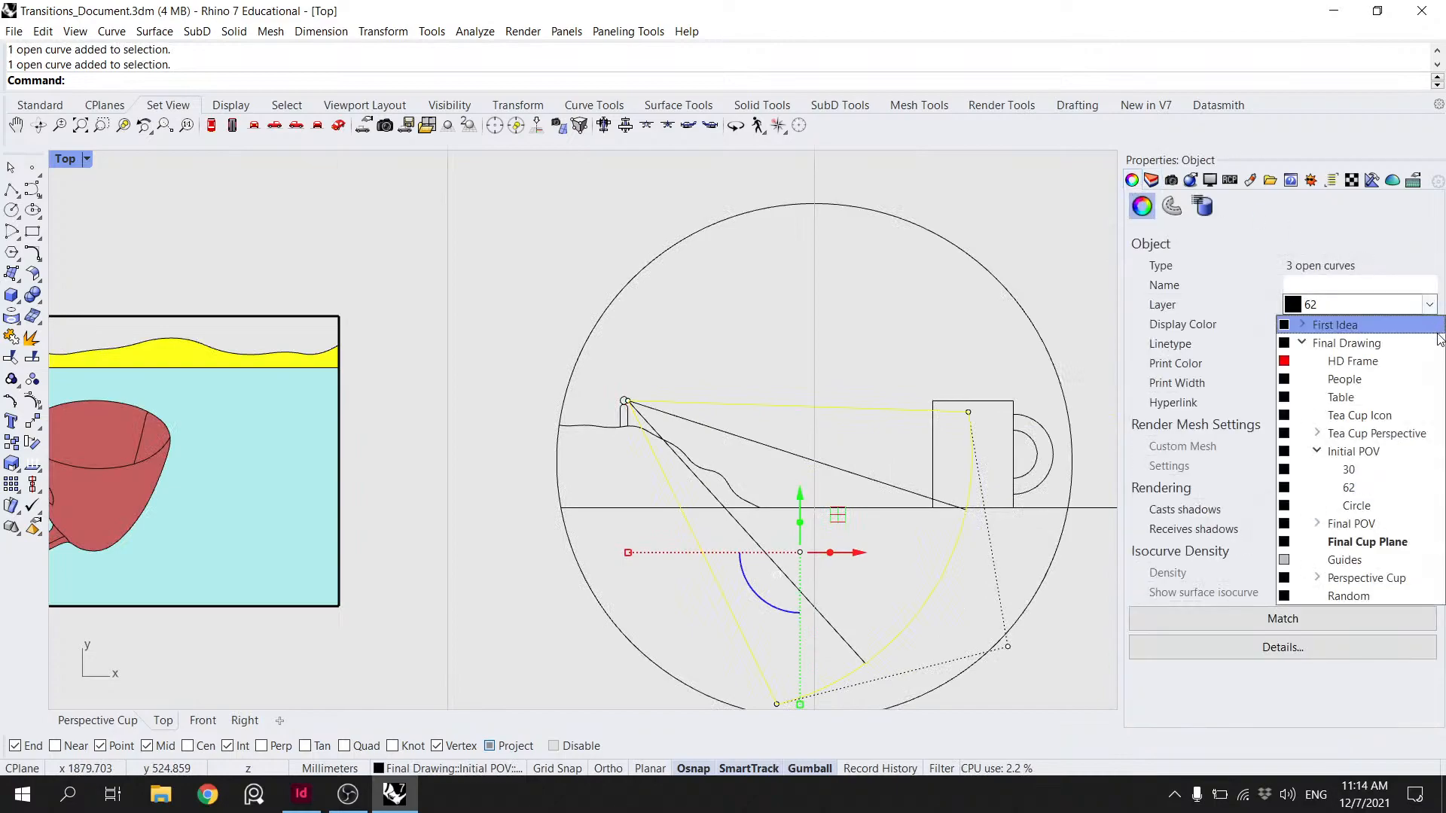
pyautogui.click(1317, 523)
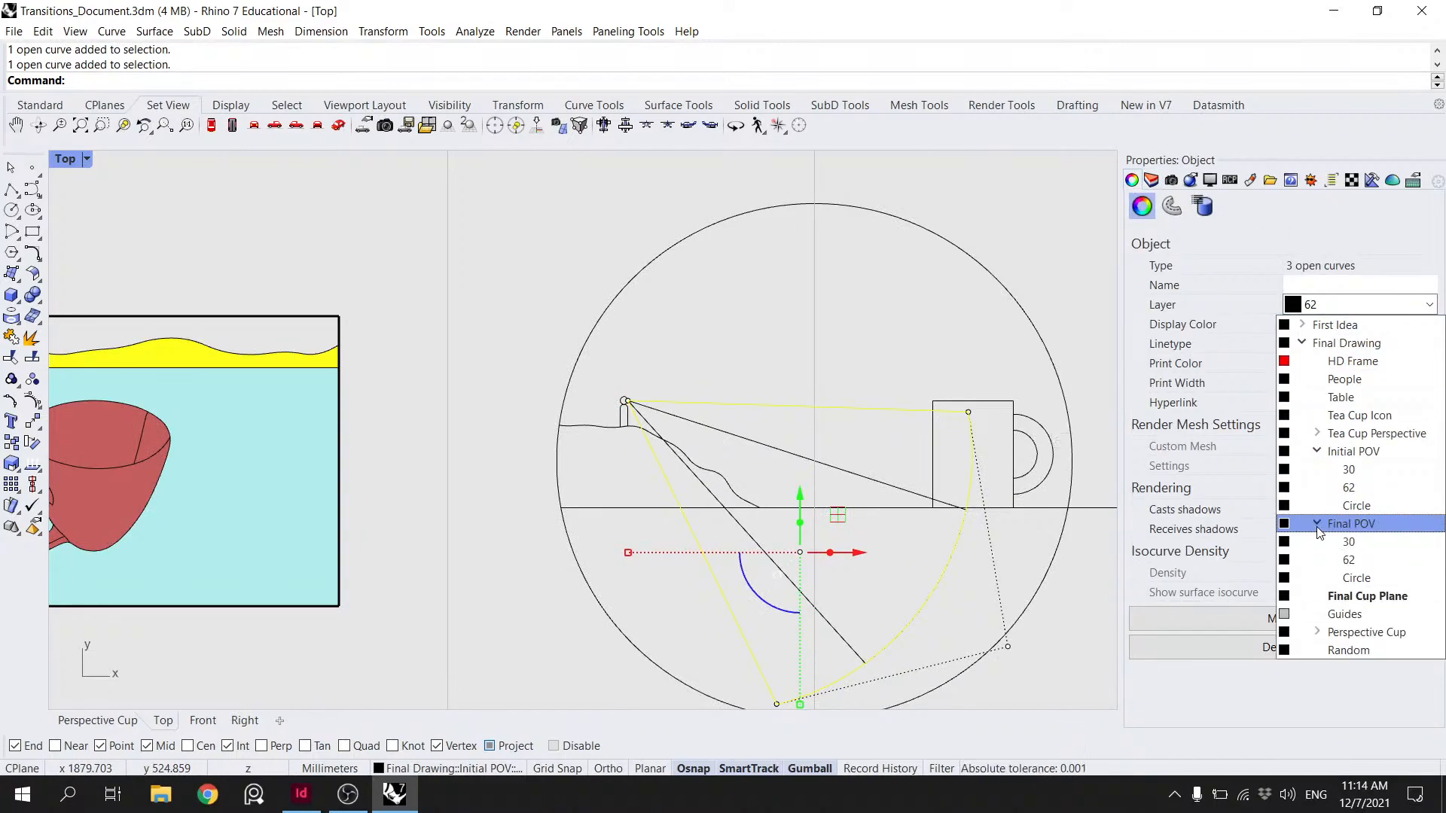
pyautogui.click(1367, 564)
# - Assign the copied cone's two inner sight lines and small arc to the 62 sublayer of Final POV
pyautogui.click(843, 635)
pyautogui.keyDown('shift'); pyautogui.click(900, 642); pyautogui.keyUp('shift')
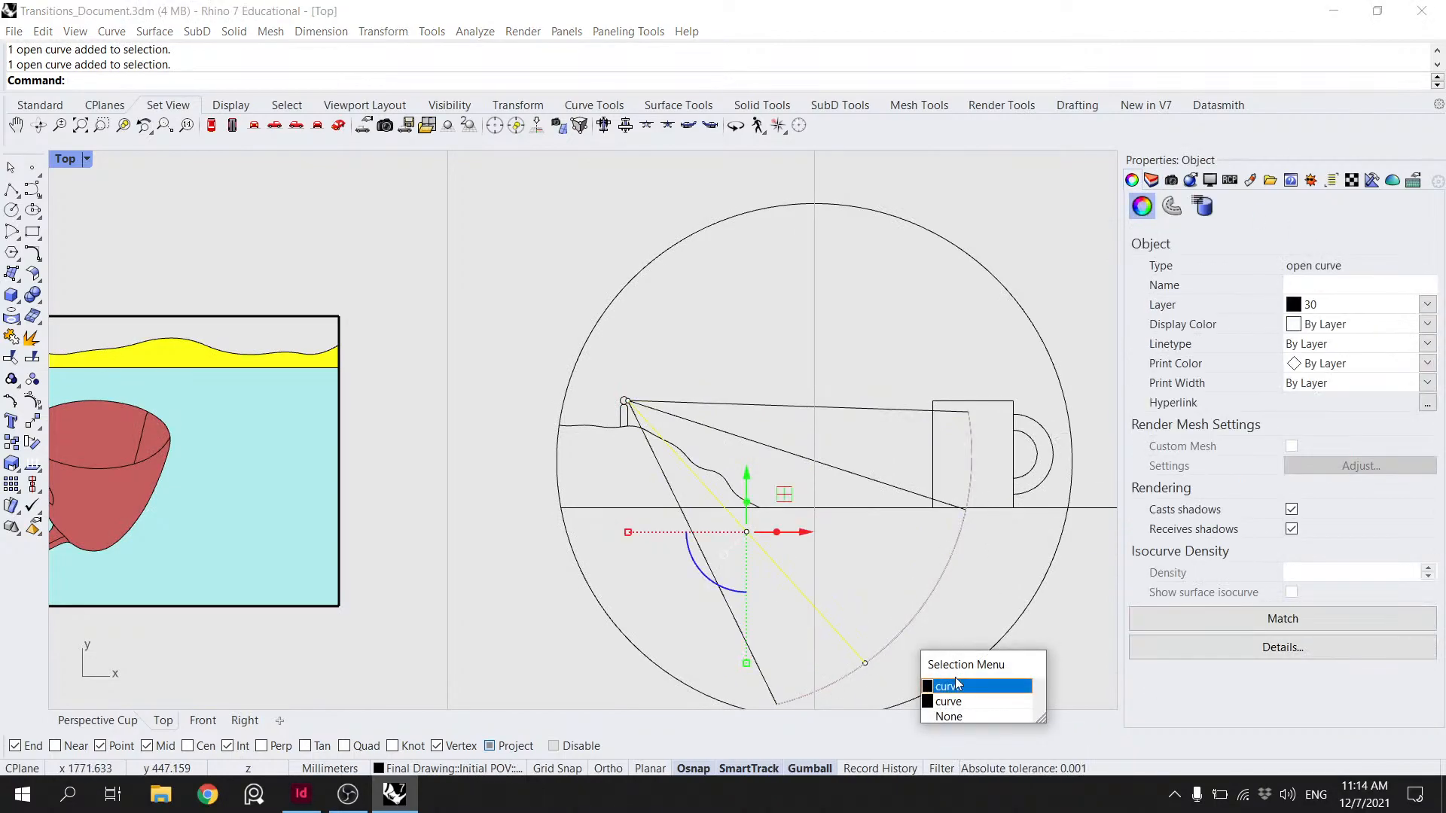
pyautogui.click(950, 701)
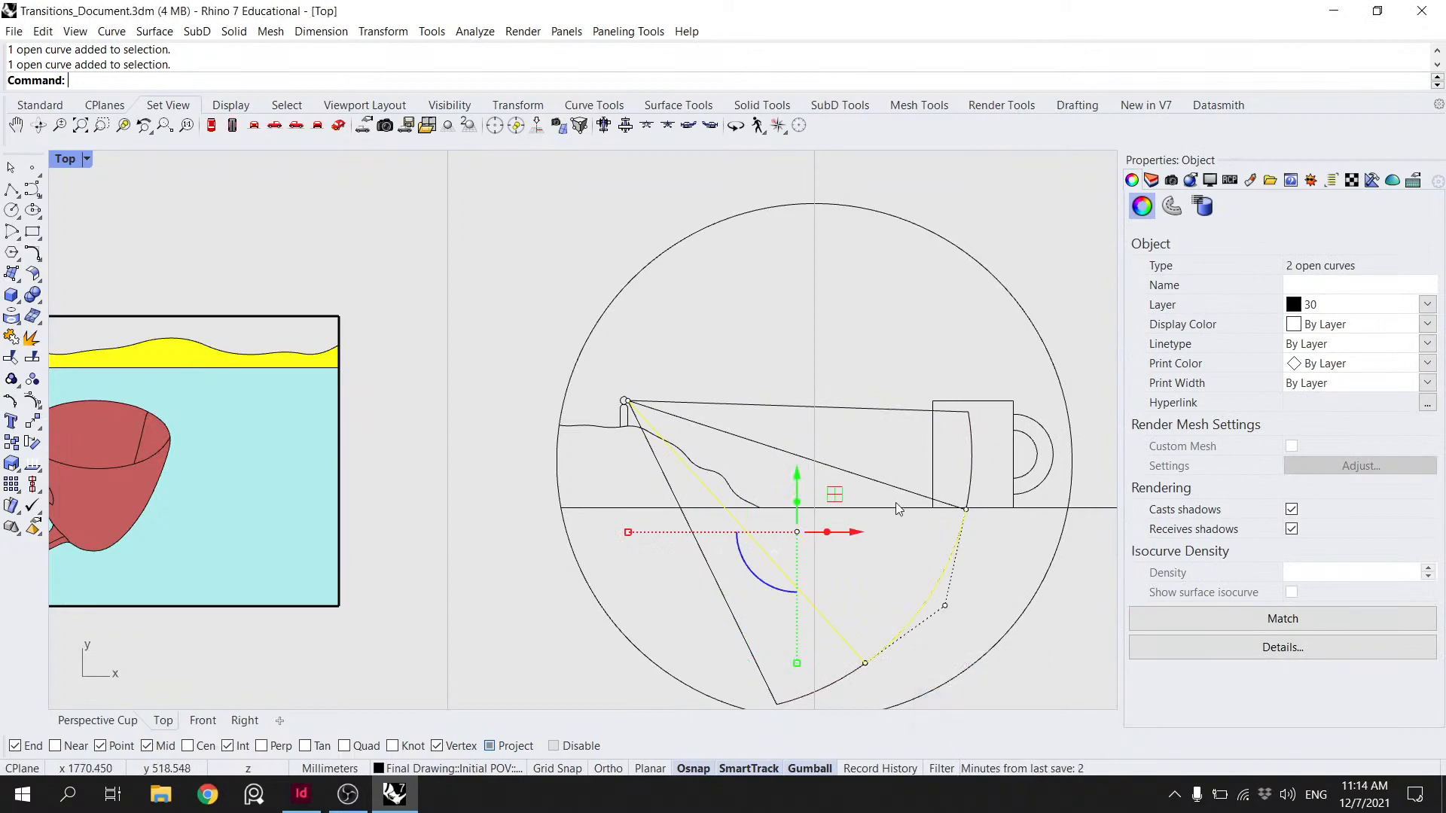
pyautogui.click(1429, 305)
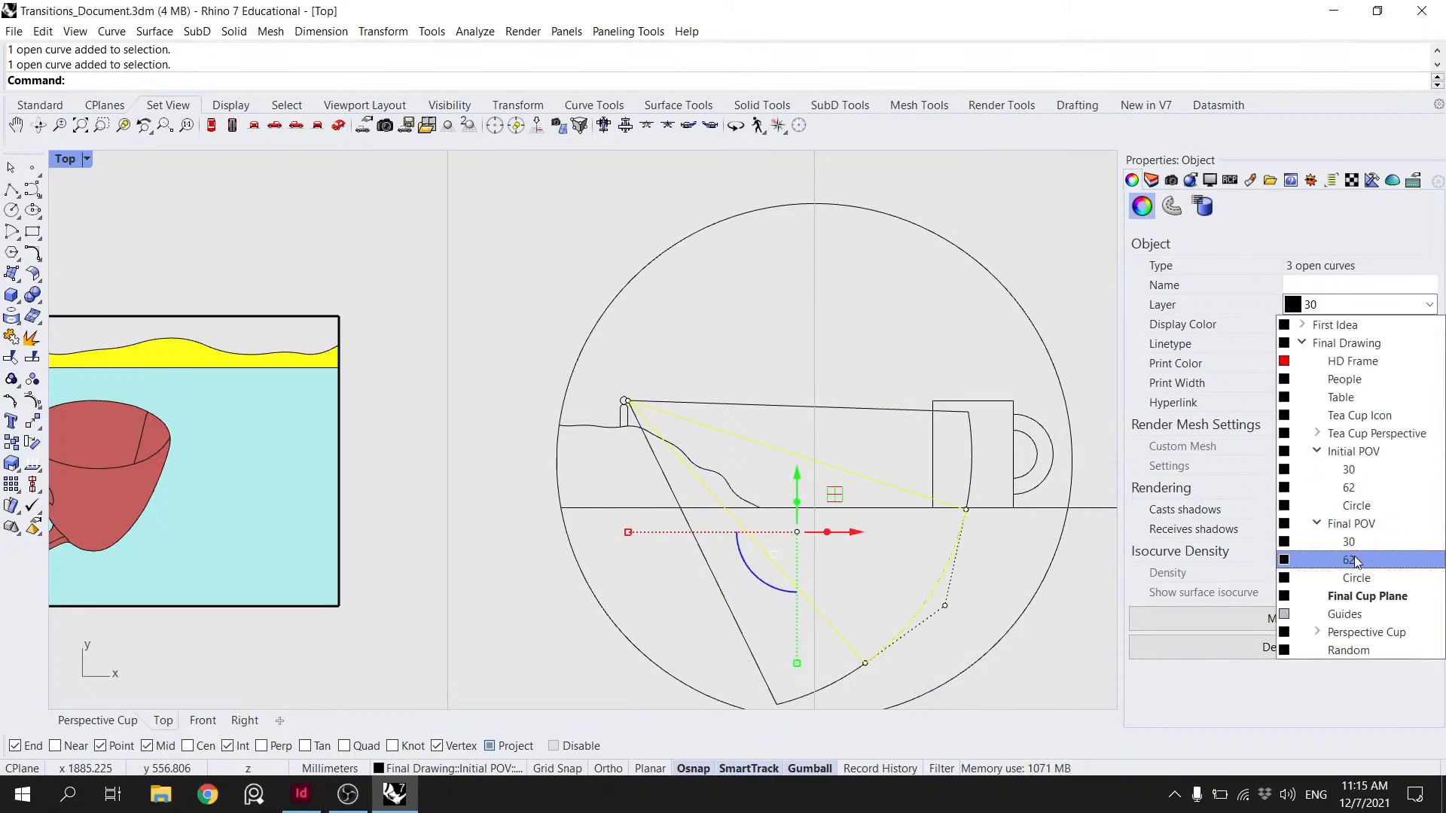
pyautogui.click(1355, 561)
pyautogui.click(784, 322)
# - Assign the final panel's large circle to the Circle sublayer of Final POV
pyautogui.scroll(4, 625, 407)
pyautogui.click(625, 413)
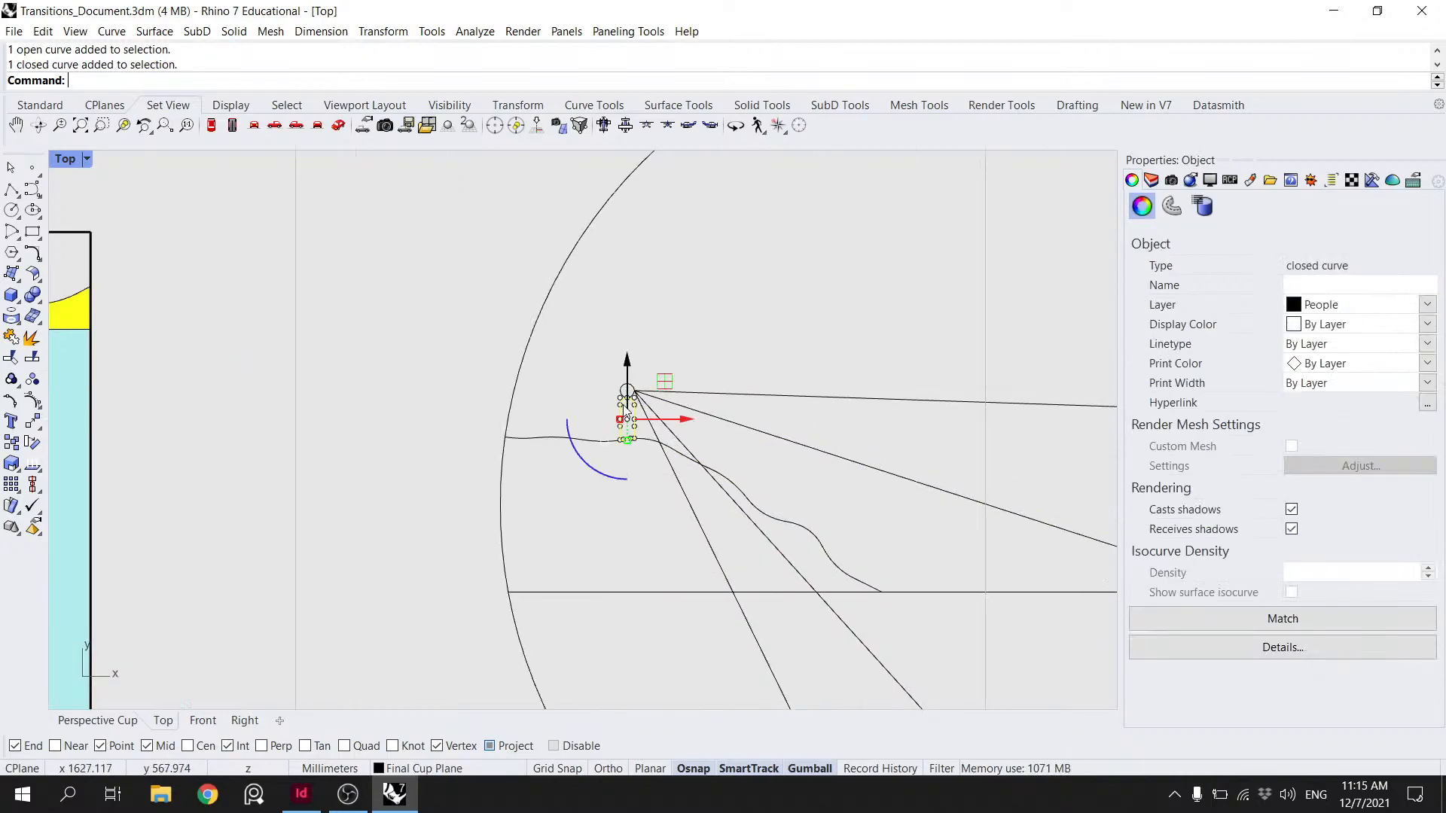
pyautogui.click(563, 348)
pyautogui.click(518, 350)
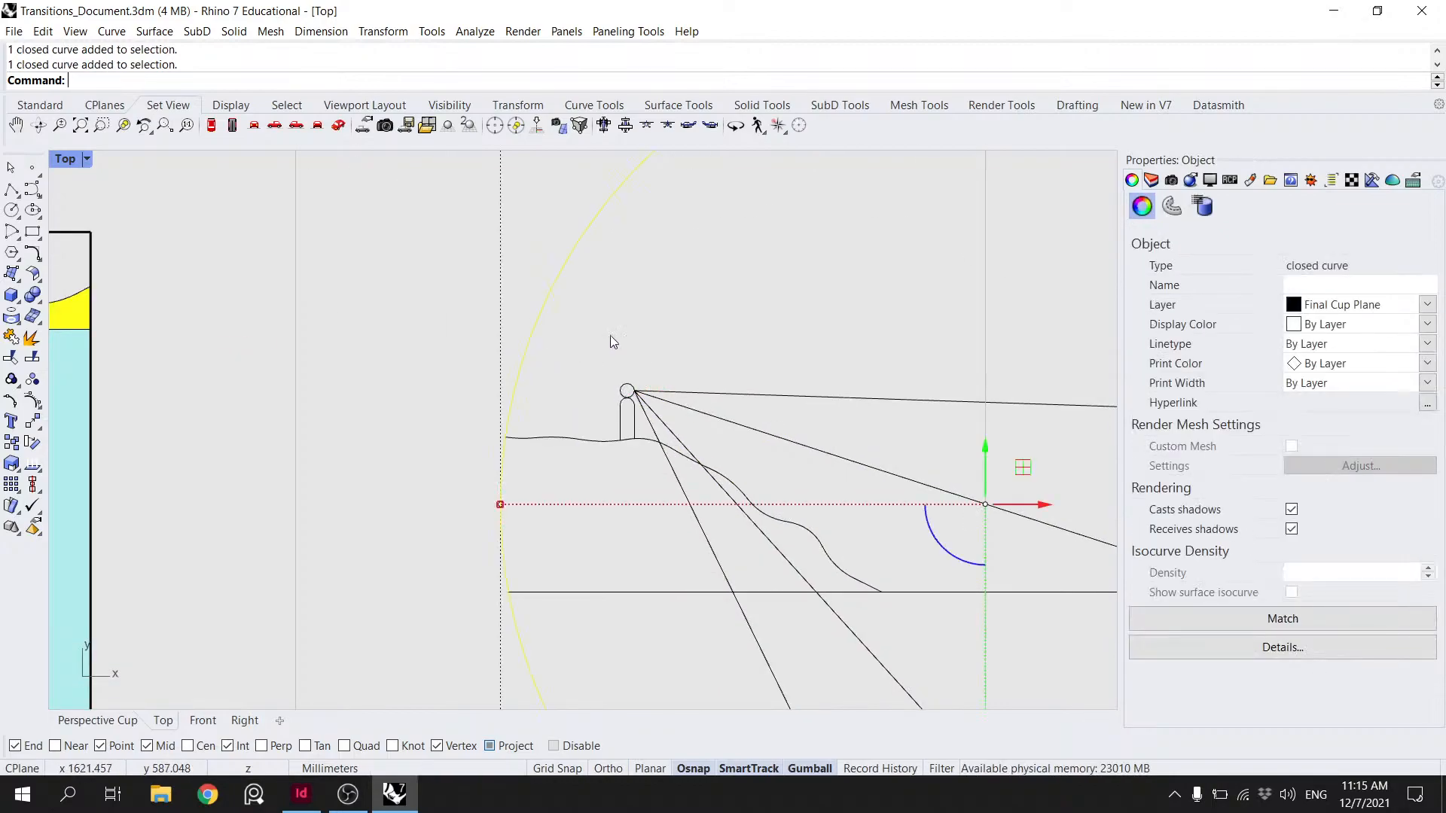
pyautogui.scroll(-3, 727, 317)
pyautogui.click(1428, 305)
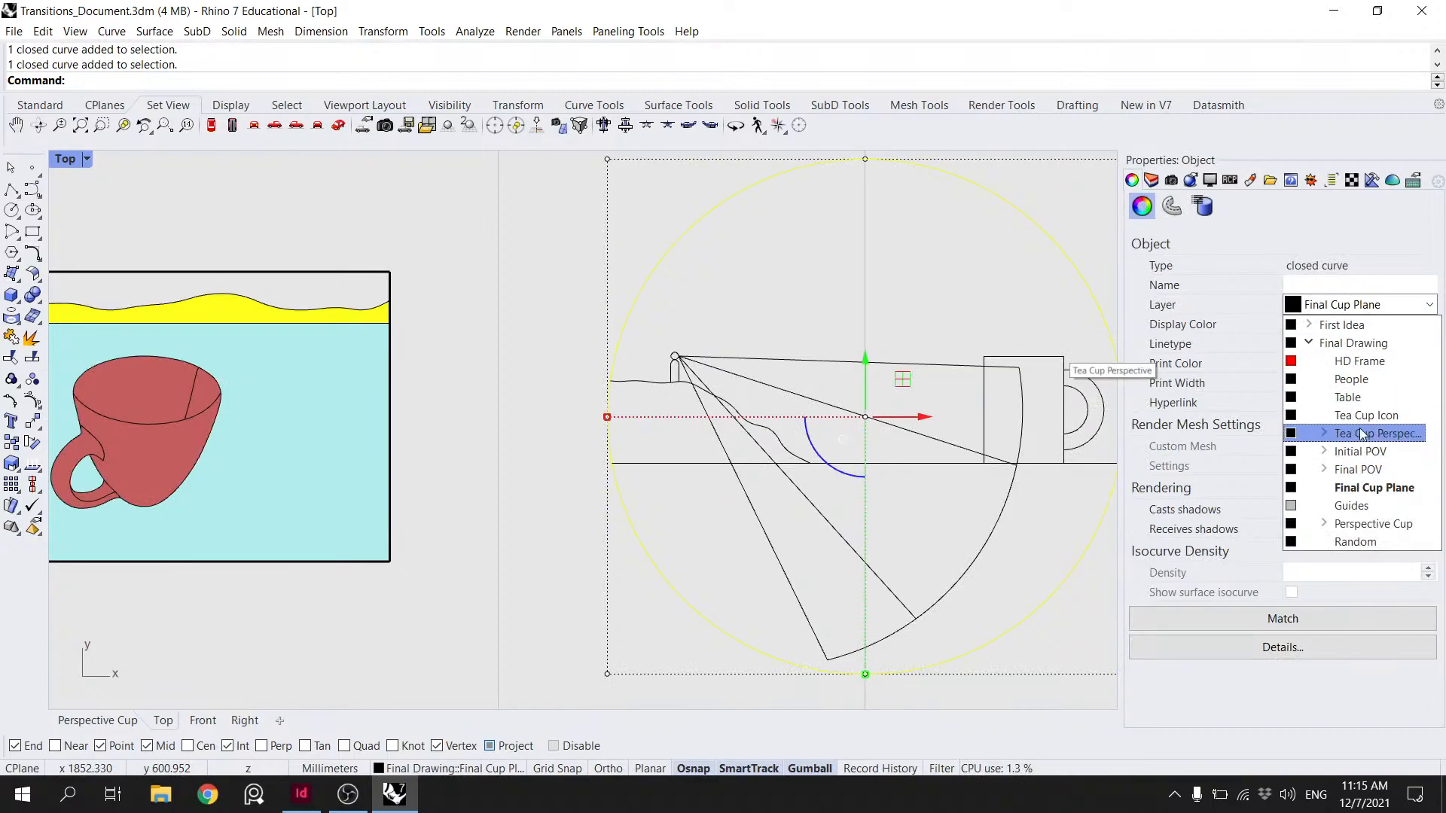
pyautogui.click(1325, 451)
pyautogui.click(1348, 451)
pyautogui.click(1427, 305)
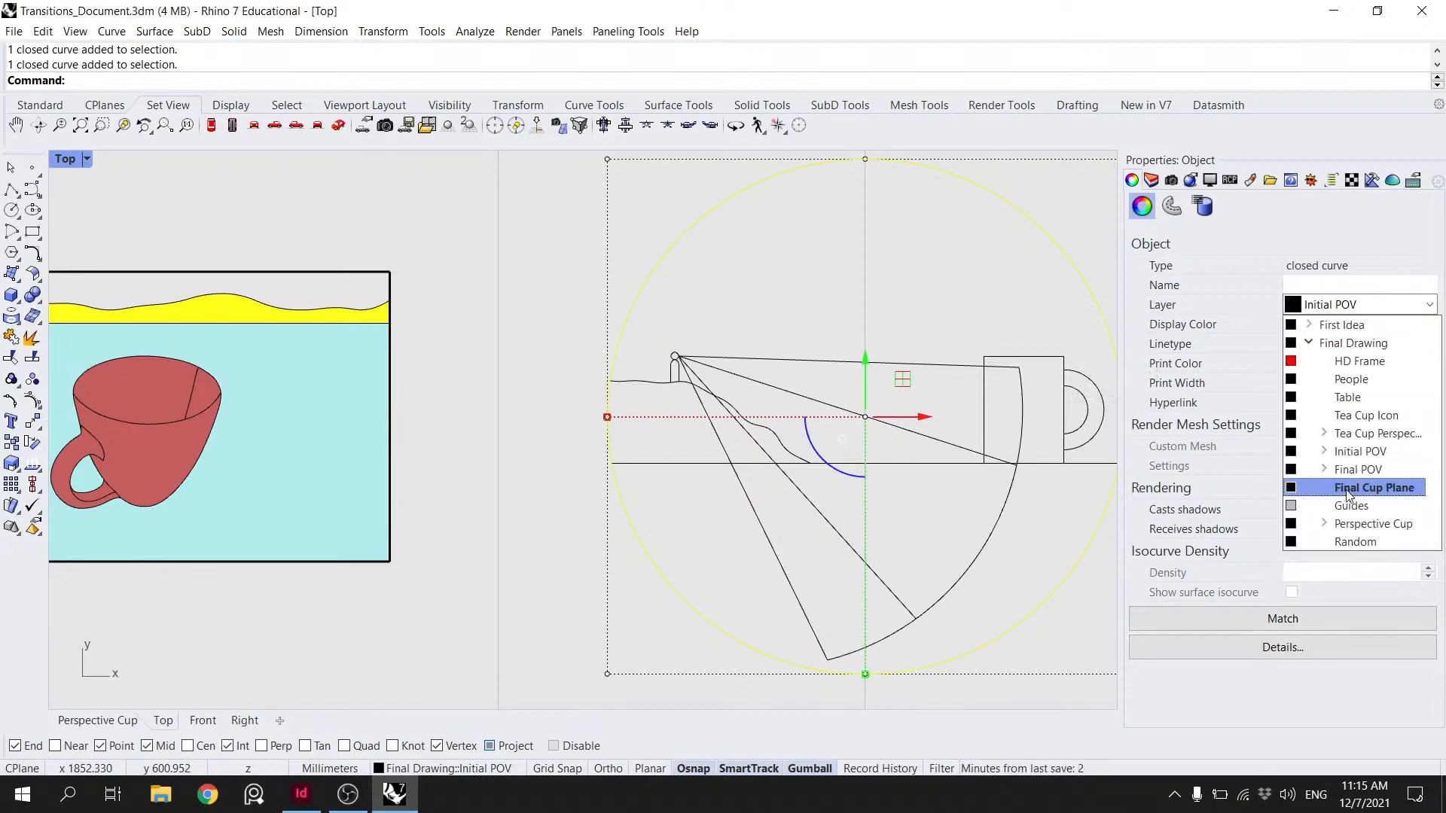
pyautogui.click(1316, 469)
pyautogui.click(1354, 523)
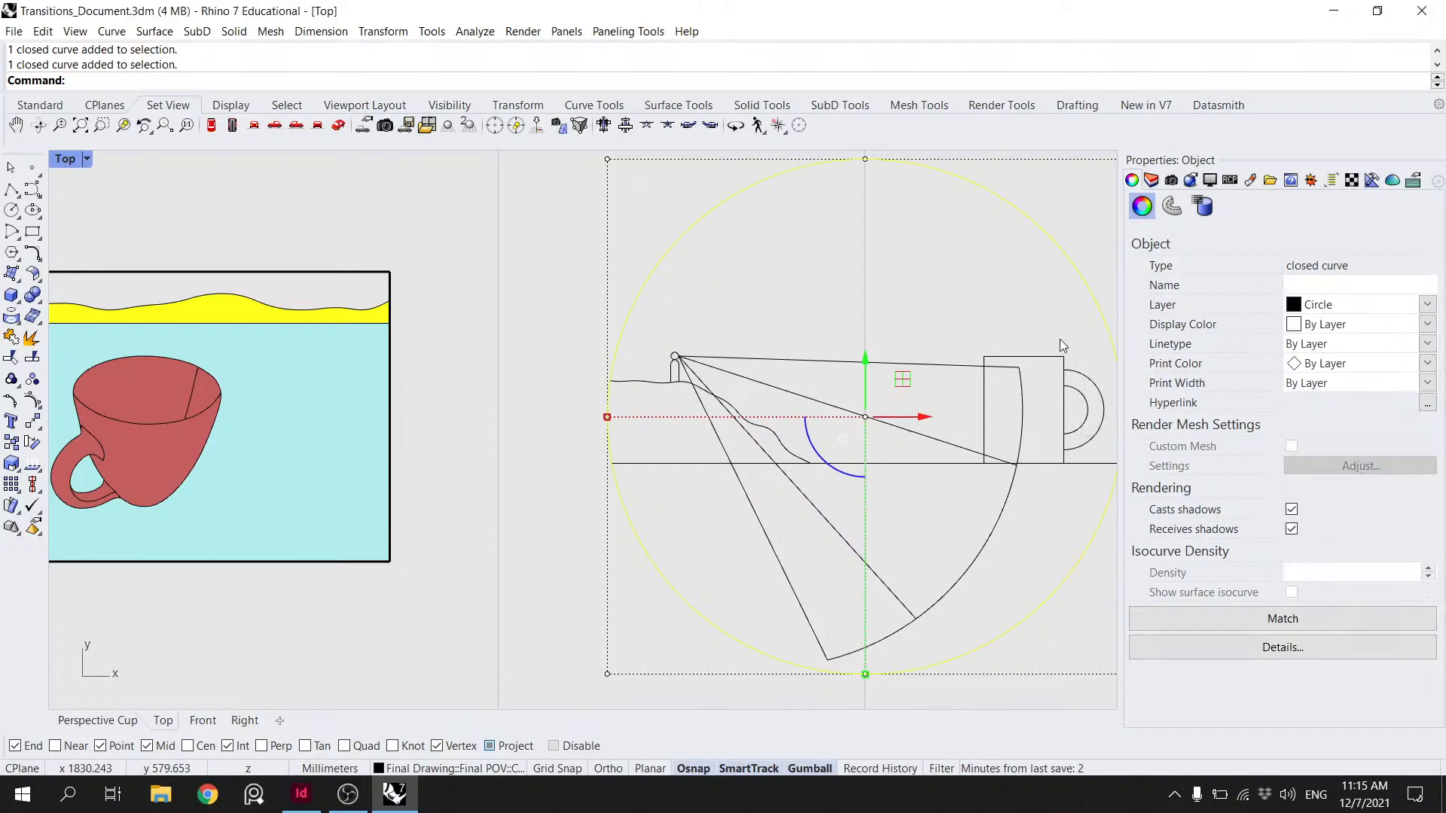
# - Check the final cup's layer and rename the Tea Cup Icon layer as Tea Cup Icons
pyautogui.click(1060, 363)
pyautogui.click(1150, 180)
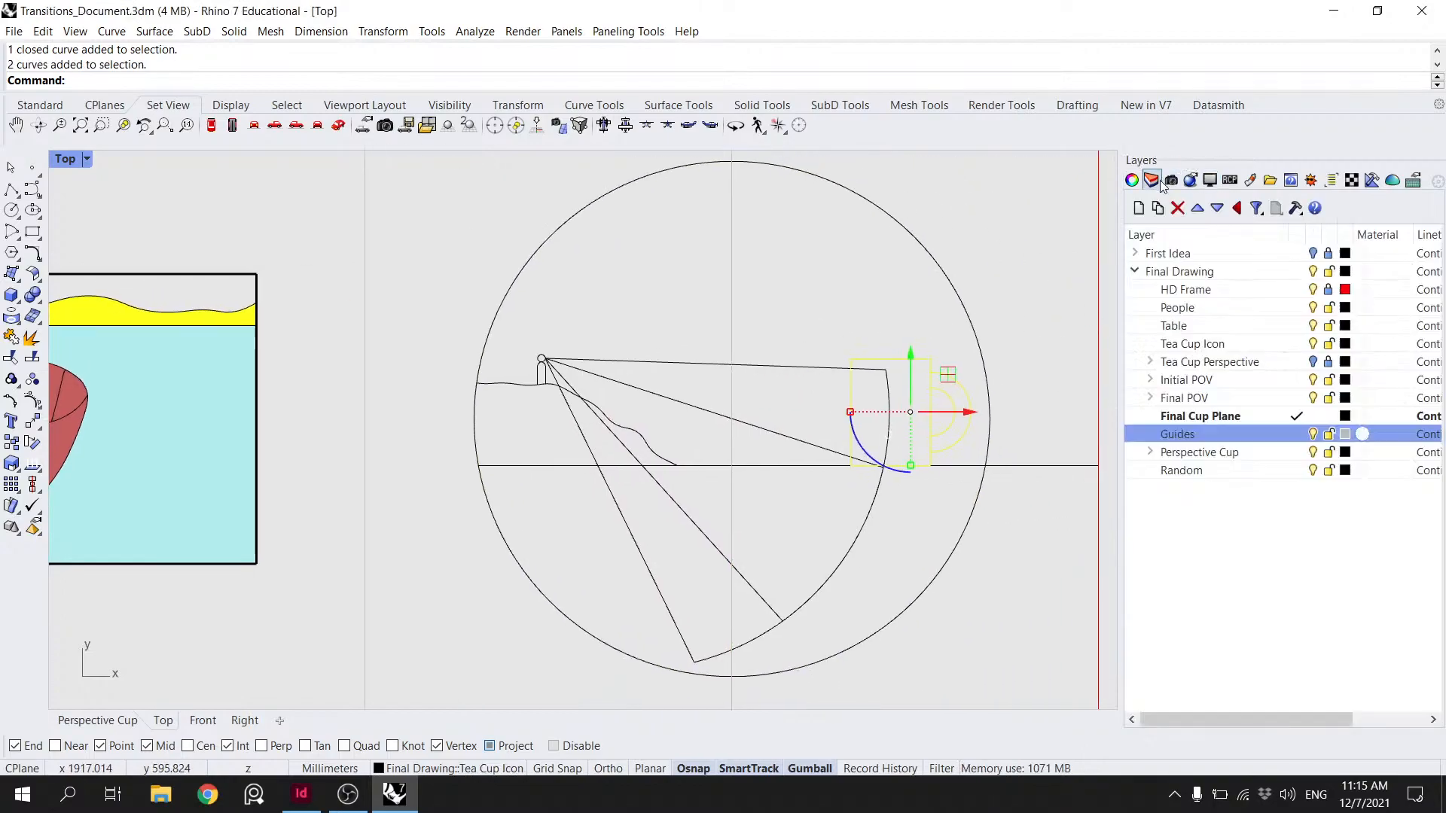
pyautogui.click(1228, 345)
pyautogui.click(1228, 345)
pyautogui.write('s')
pyautogui.click(1061, 281)
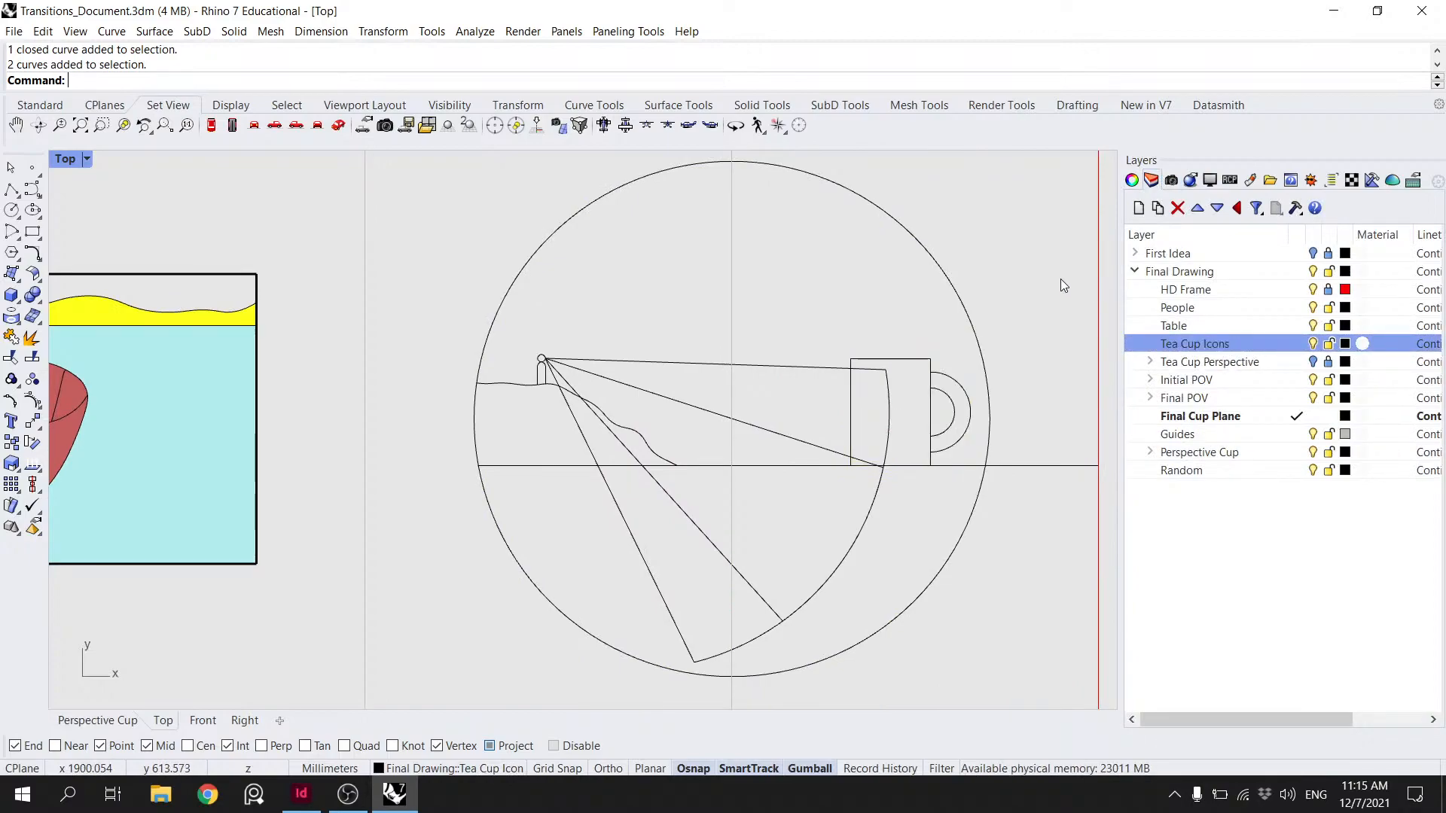
# - Select the hill curve and rename the Final Cup Plane layer as Final Cup Landscape
pyautogui.click(519, 386)
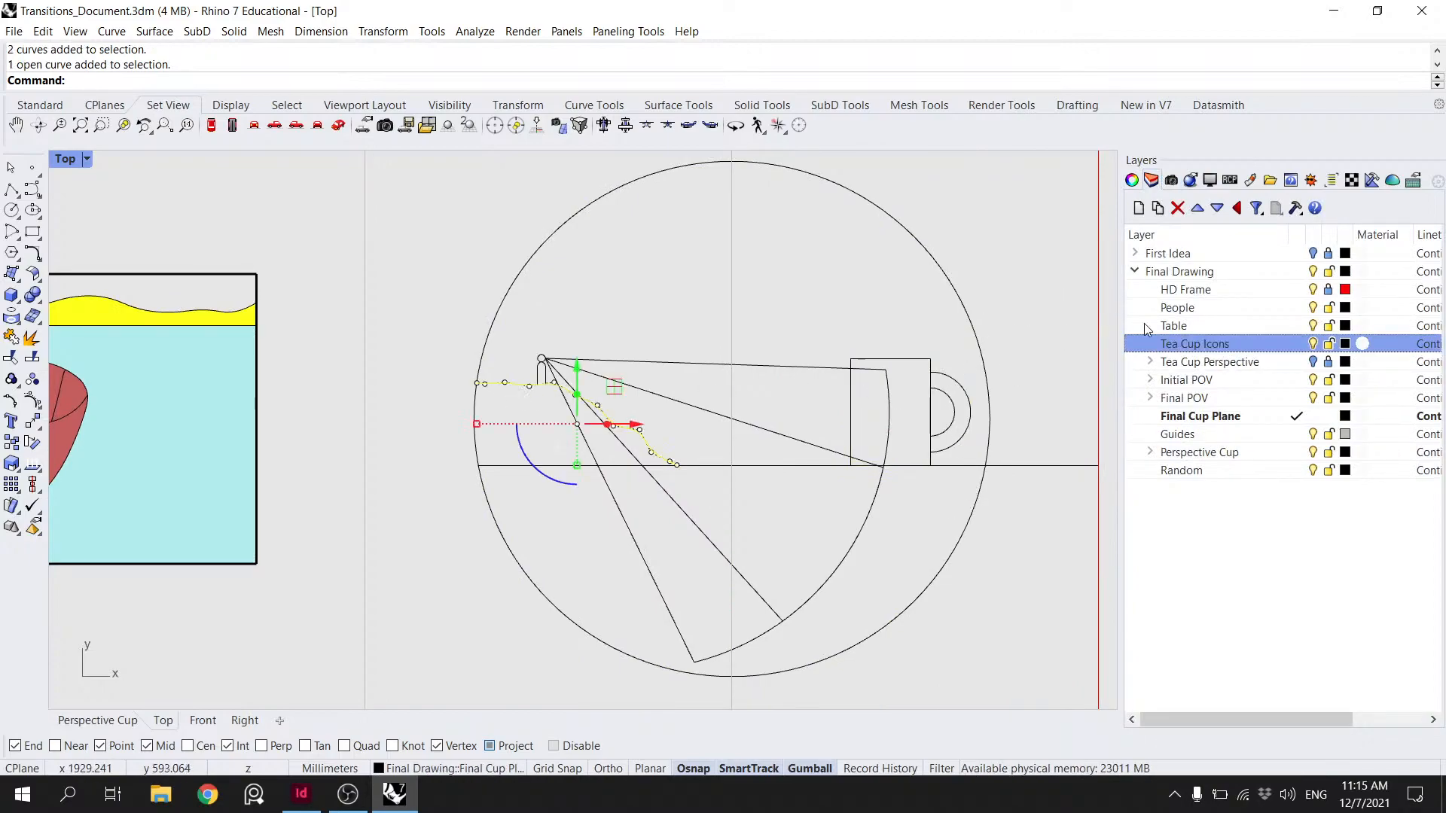
pyautogui.click(1212, 419)
pyautogui.click(1210, 417)
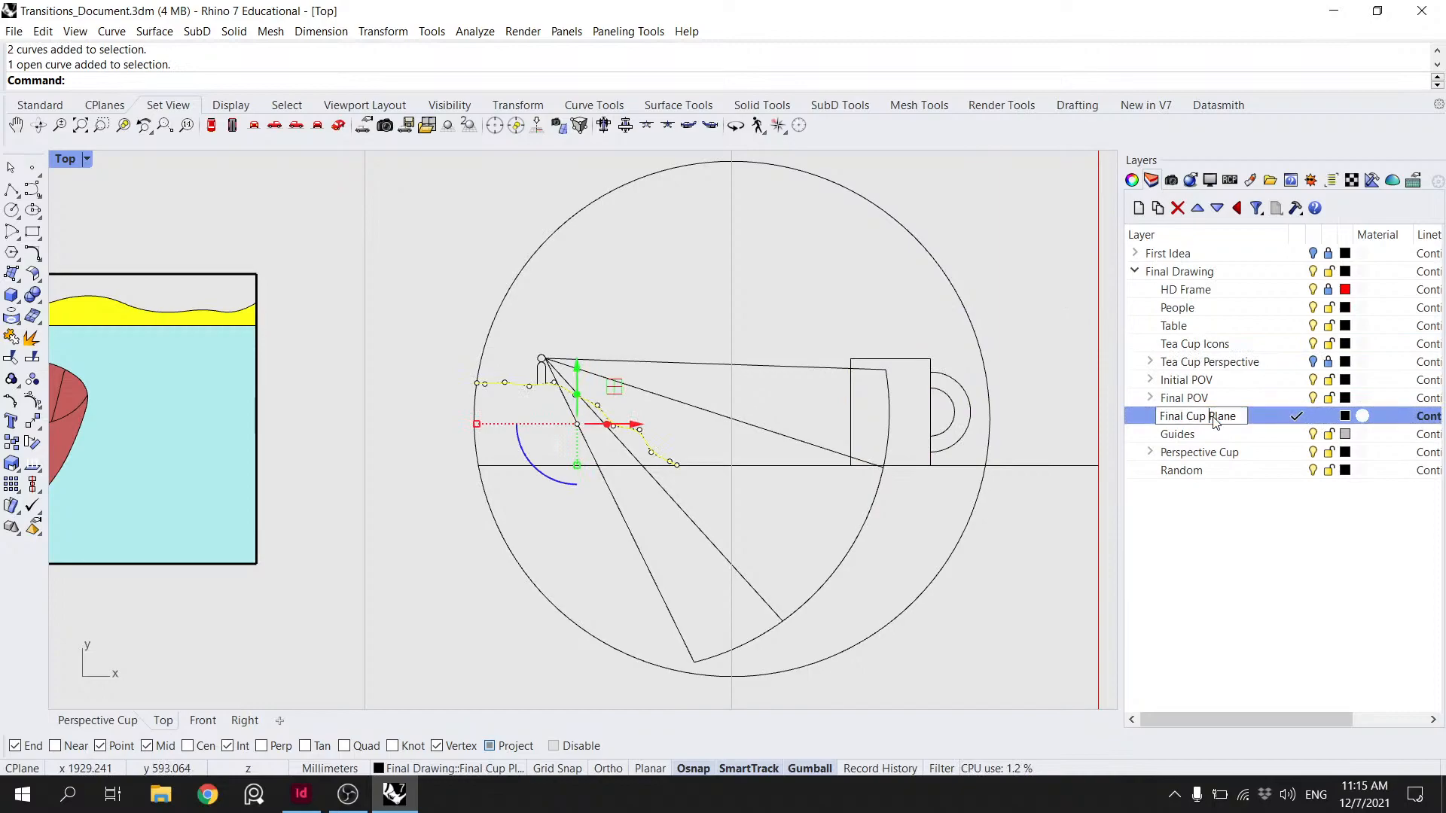
pyautogui.write('Lands')
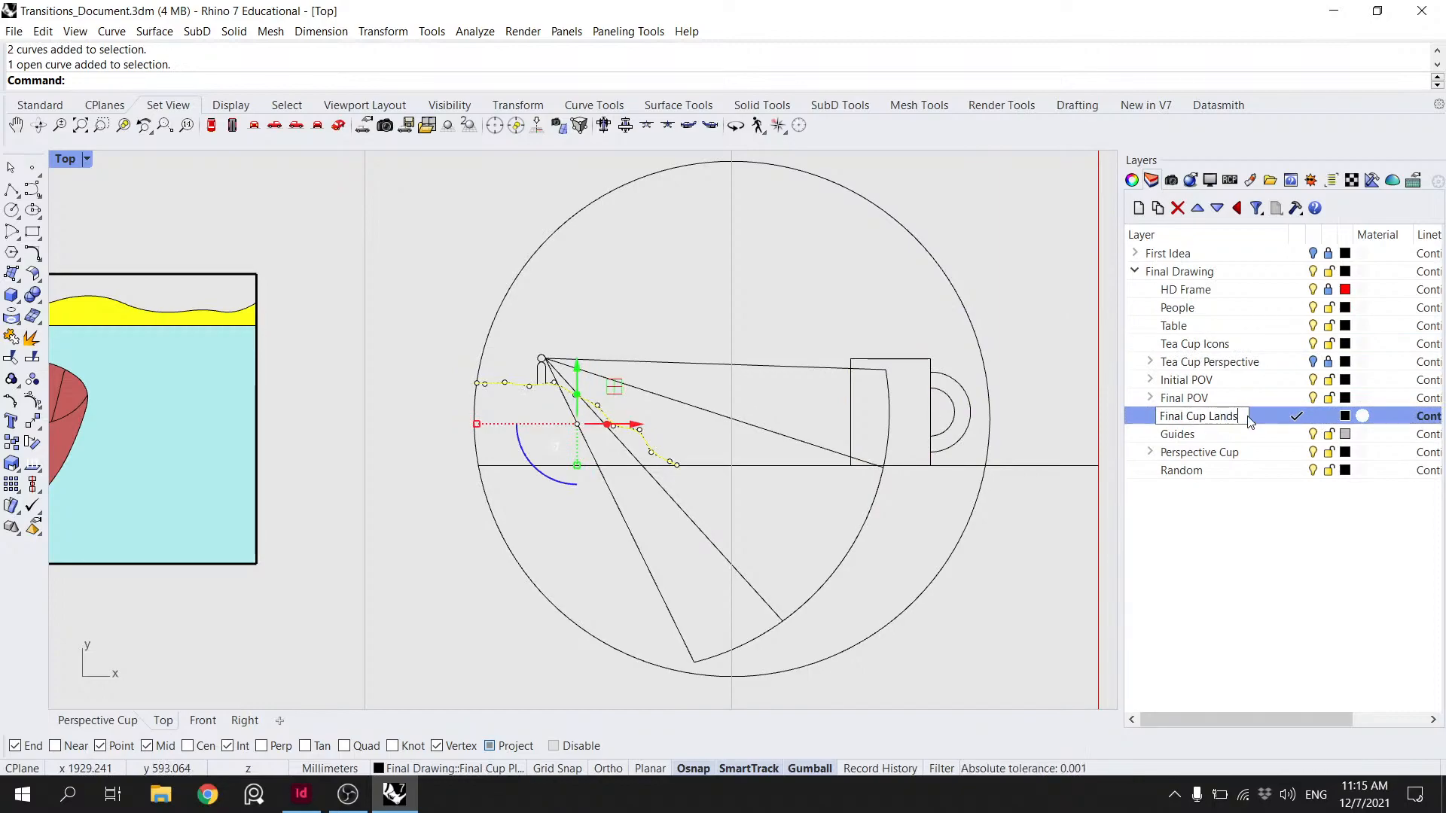
pyautogui.write('cape')
pyautogui.press('Return')
# - Trim off the part of the ground line that extends beyond the final panel's large circle
pyautogui.click(1033, 465)
pyautogui.click(989, 410)
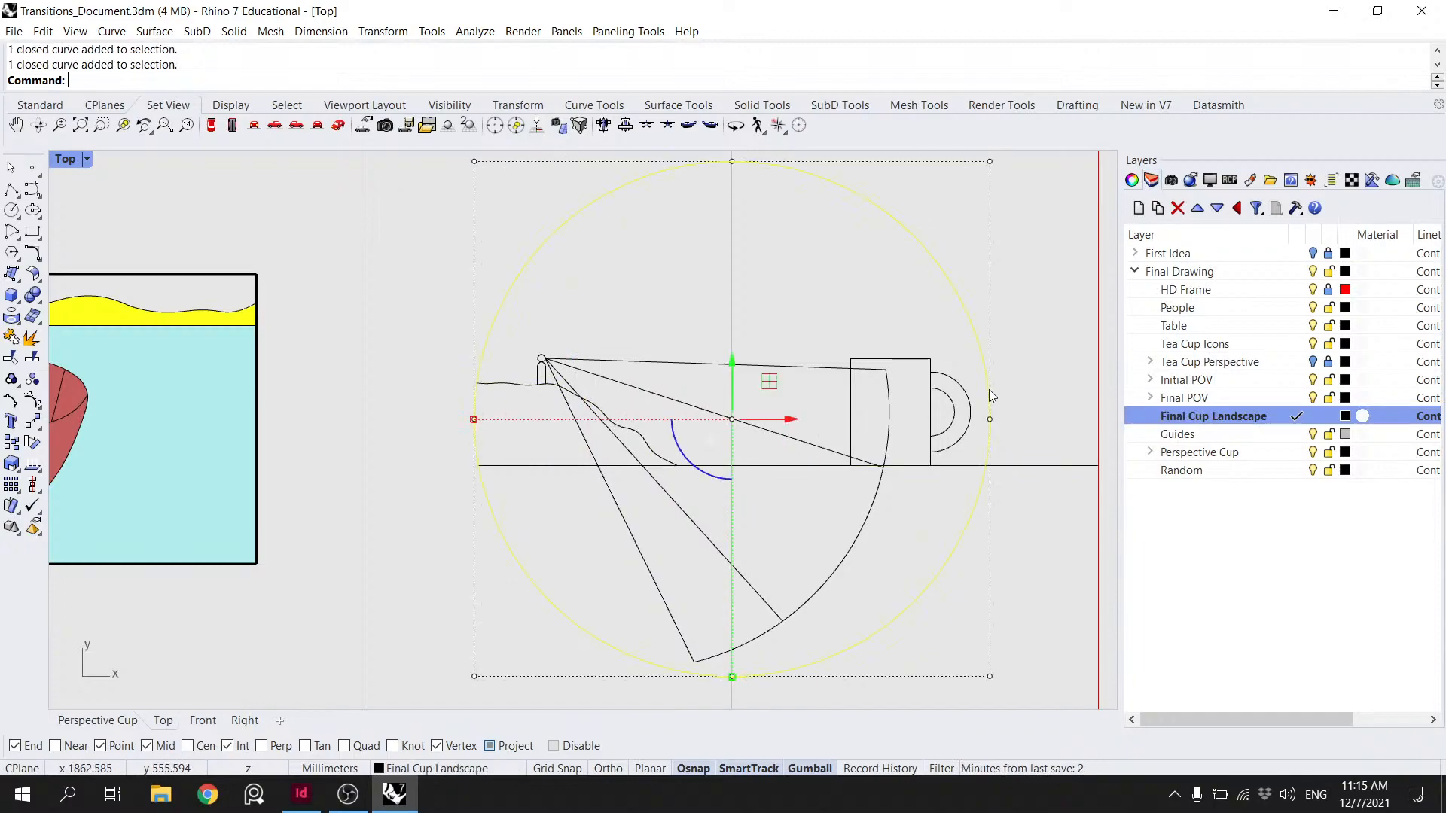
pyautogui.write('T')
pyautogui.press('Return')
pyautogui.click(1005, 466)
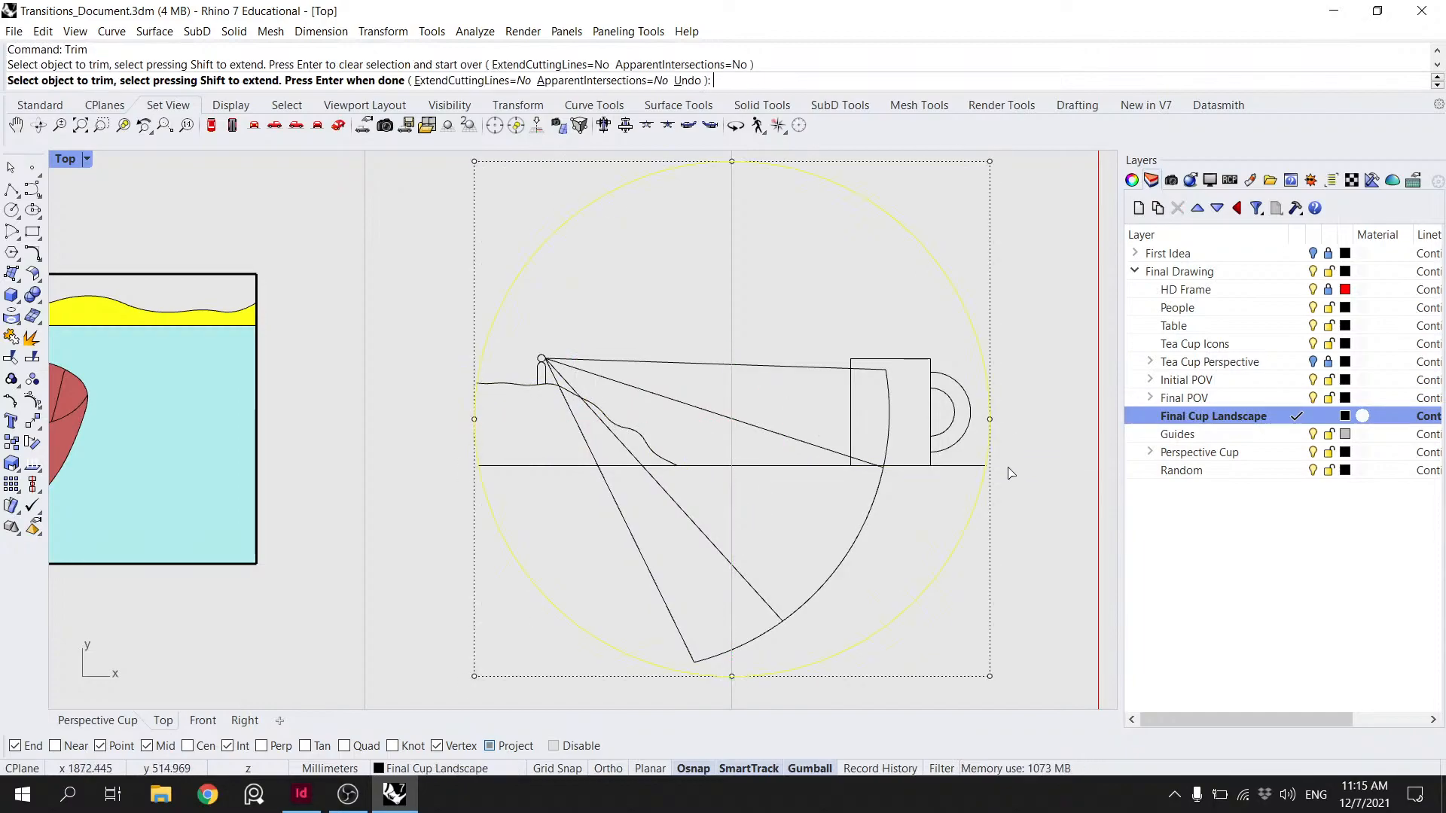
pyautogui.press('Return')
# - Assign the final panel's ground line and hill curve to the Final Cup Landscape layer
pyautogui.click(970, 465)
pyautogui.keyDown('shift'); pyautogui.click(988, 397); pyautogui.keyUp('shift')
pyautogui.keyDown('shift'); pyautogui.click(527, 387); pyautogui.keyUp('shift')
pyautogui.press('Escape')
pyautogui.click(518, 384)
pyautogui.keyDown('shift'); pyautogui.click(563, 465); pyautogui.keyUp('shift')
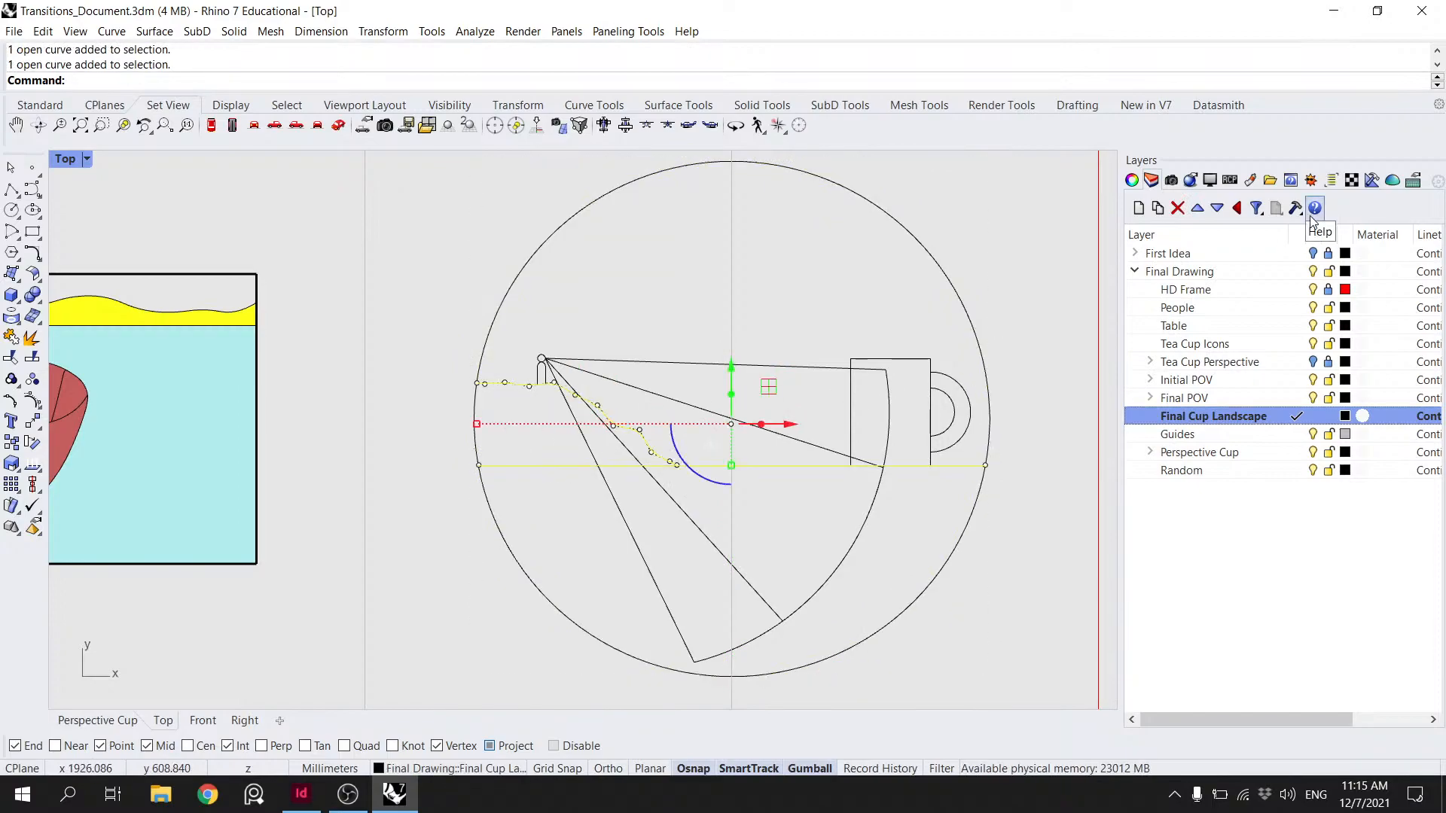
pyautogui.click(1132, 179)
pyautogui.click(1386, 304)
pyautogui.click(1378, 488)
pyautogui.press('Escape')
# - Duplicate the ground line in place and split the copy with the hill curve
pyautogui.click(526, 465)
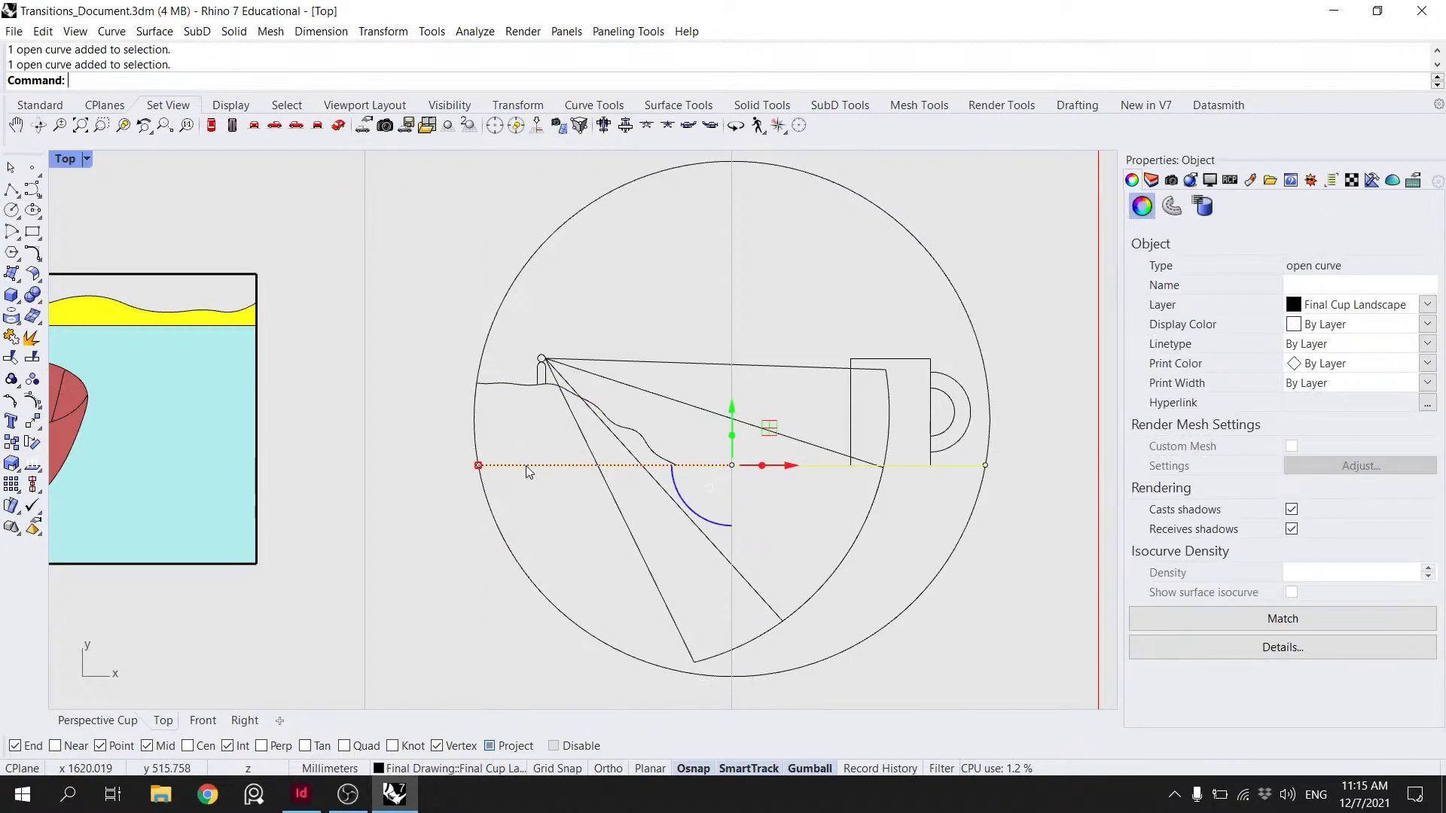
pyautogui.hotkey('ctrl', 'c')
pyautogui.hotkey('ctrl', 'v')
pyautogui.press('Return')
pyautogui.scroll(5, 623, 437)
pyautogui.click(655, 445)
pyautogui.press('Return')
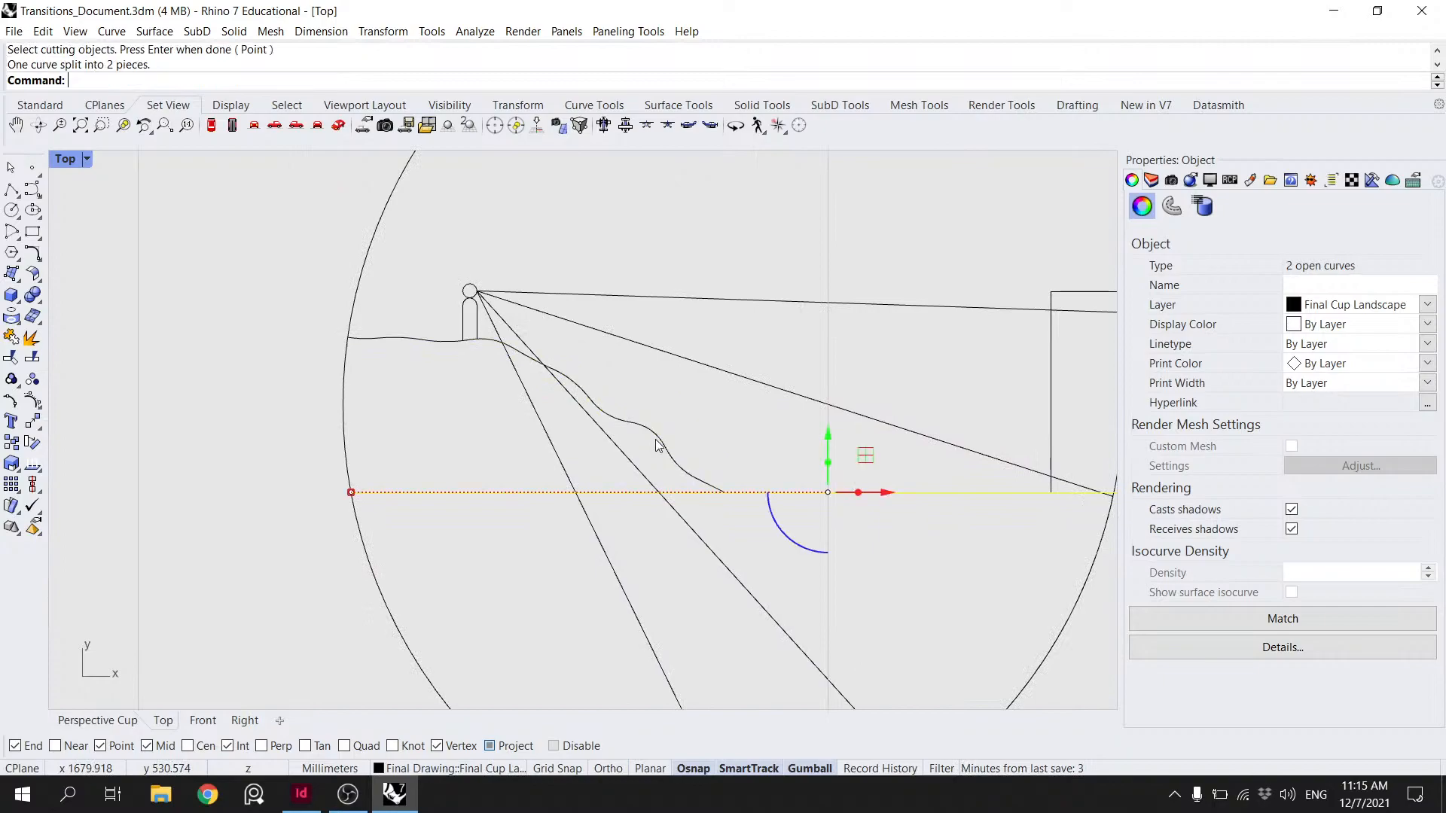
# - Join the copied ground segment beneath the hill to the hill curve and delete the copy's remaining segment
pyautogui.click(697, 509)
pyautogui.click(530, 497)
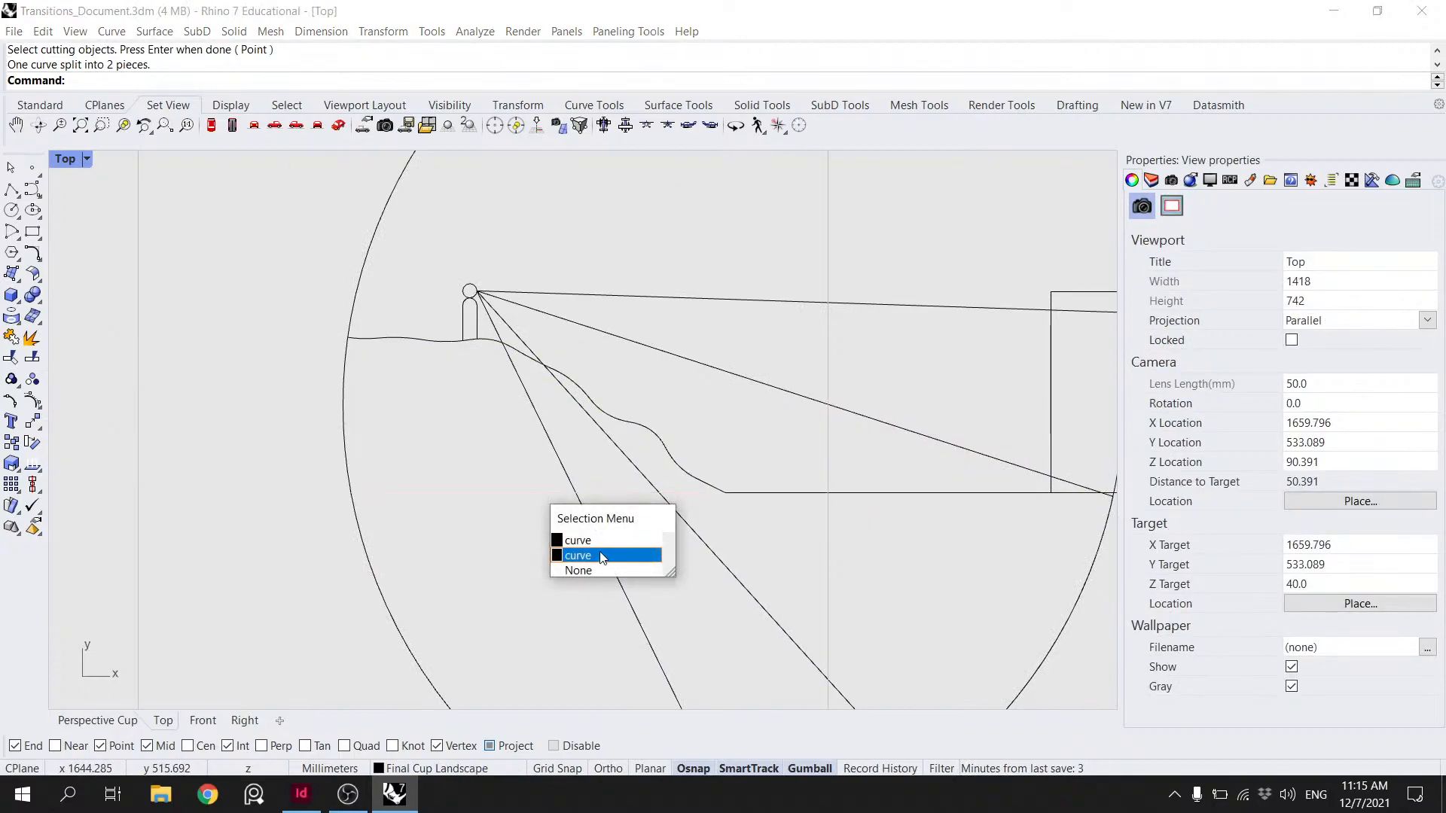
pyautogui.click(595, 553)
pyautogui.keyDown('shift'); pyautogui.click(684, 467); pyautogui.keyUp('shift')
pyautogui.press('Return')
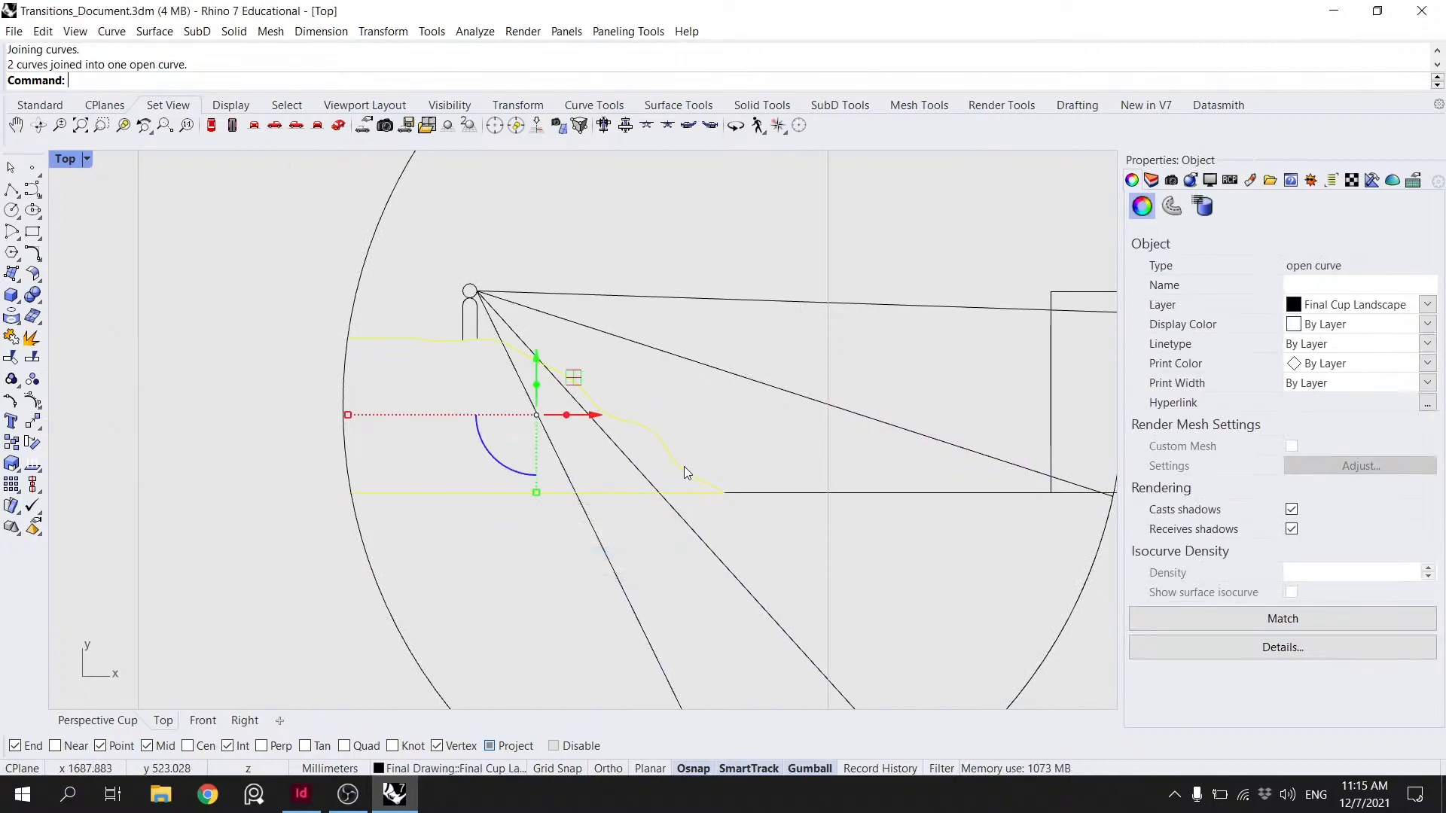
pyautogui.click(753, 502)
pyautogui.click(811, 548)
pyautogui.press('Delete')
# - Duplicate the large circle in place and split the copy with the joined hill outline
pyautogui.click(350, 436)
pyautogui.hotkey('ctrl', 'c')
pyautogui.hotkey('ctrl', 'v')
pyautogui.write('Split')
pyautogui.press('Return')
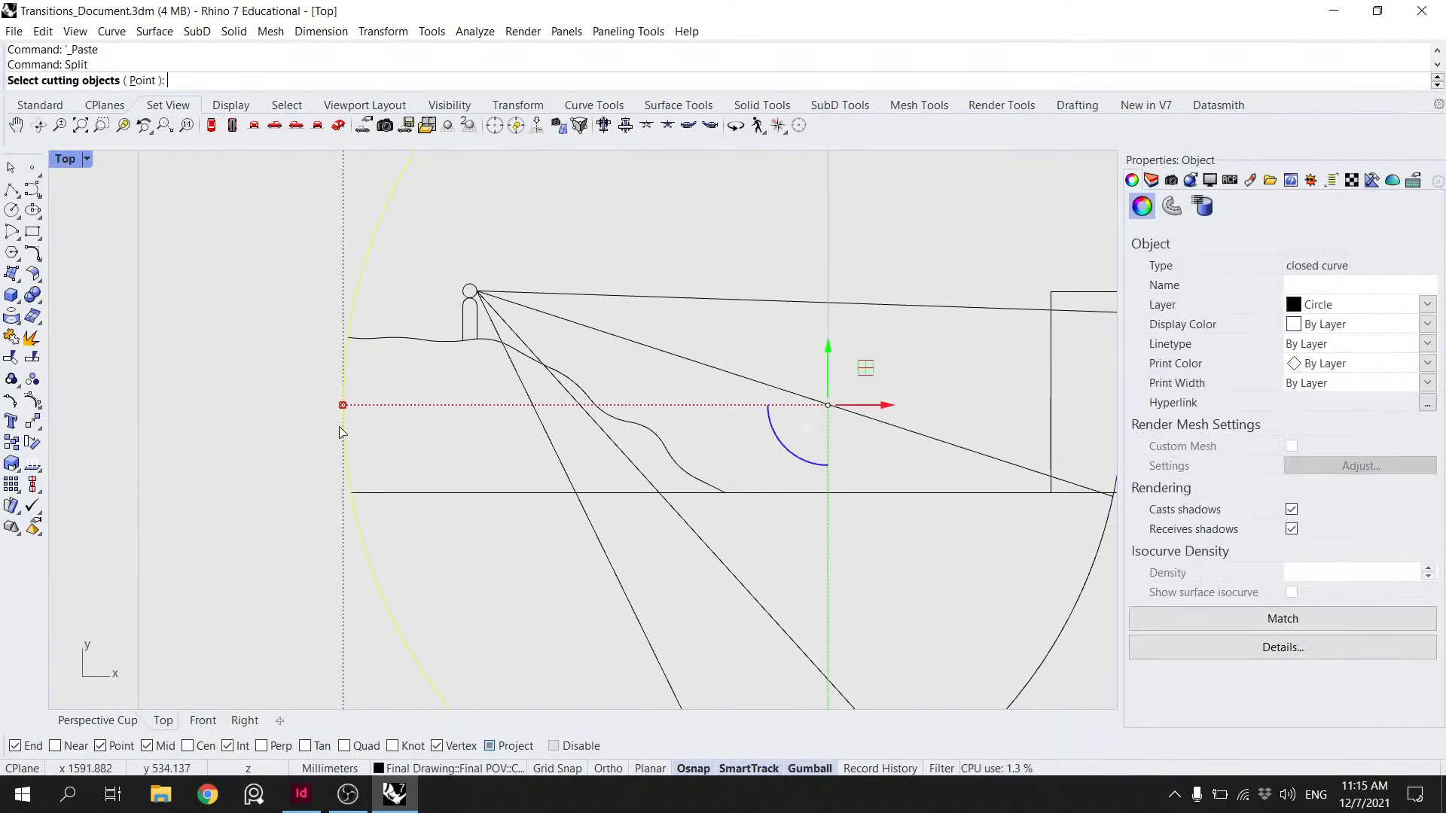
pyautogui.click(430, 497)
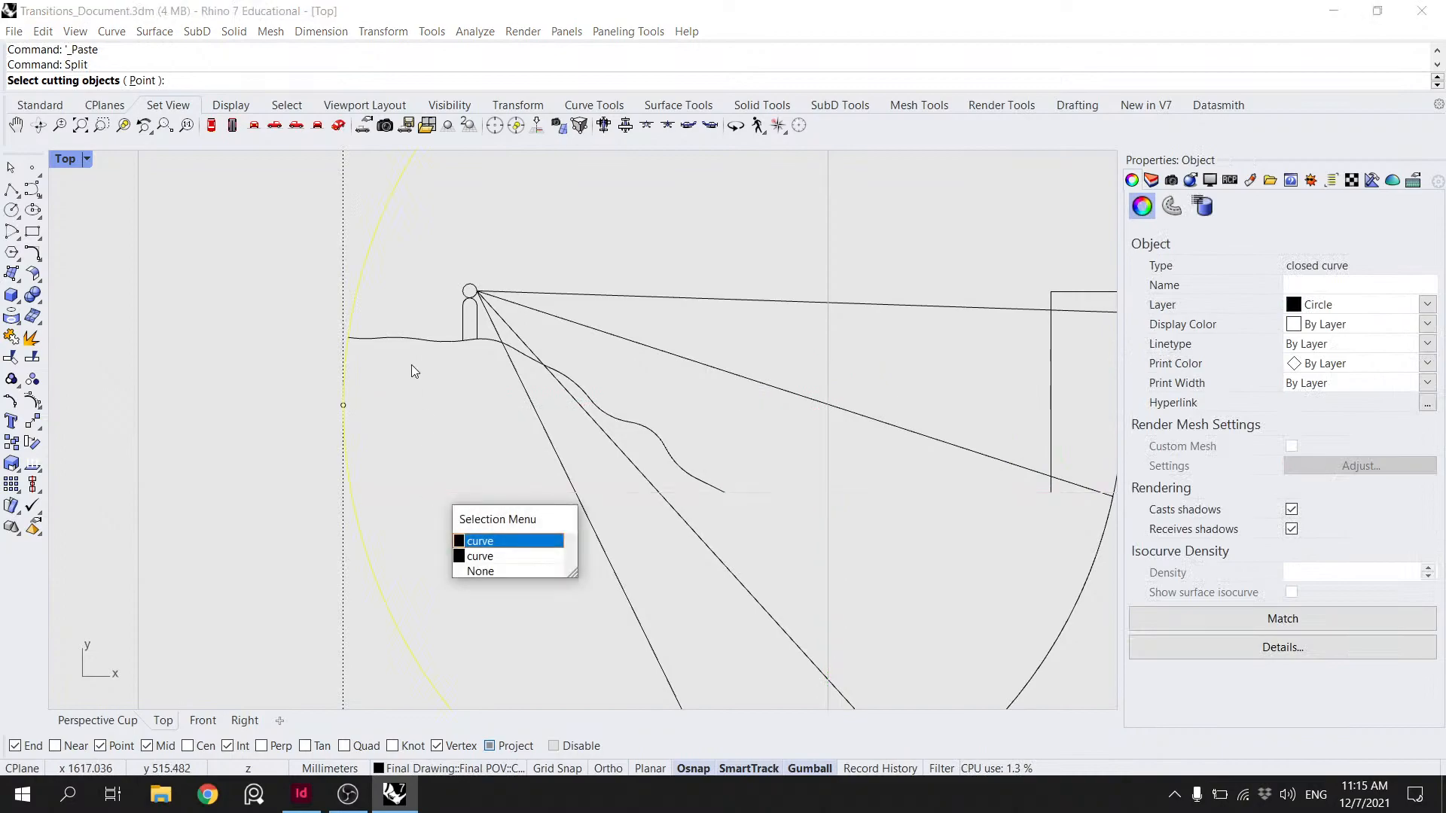
pyautogui.click(501, 561)
pyautogui.press('Return')
# - Join the short circle arc beside the hill with the hill outline into one closed curve
pyautogui.click(442, 494)
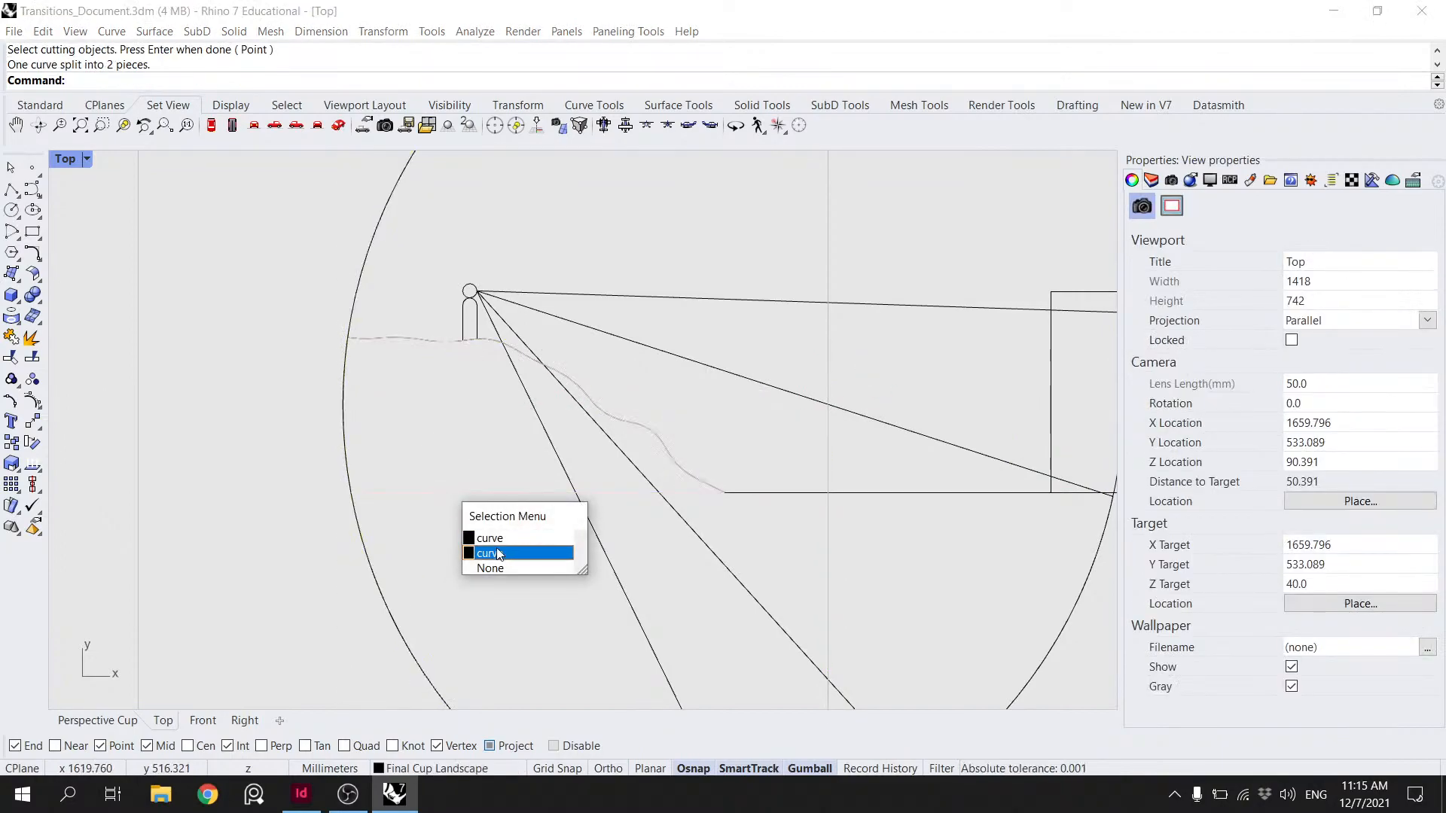
pyautogui.click(503, 551)
pyautogui.click(372, 527)
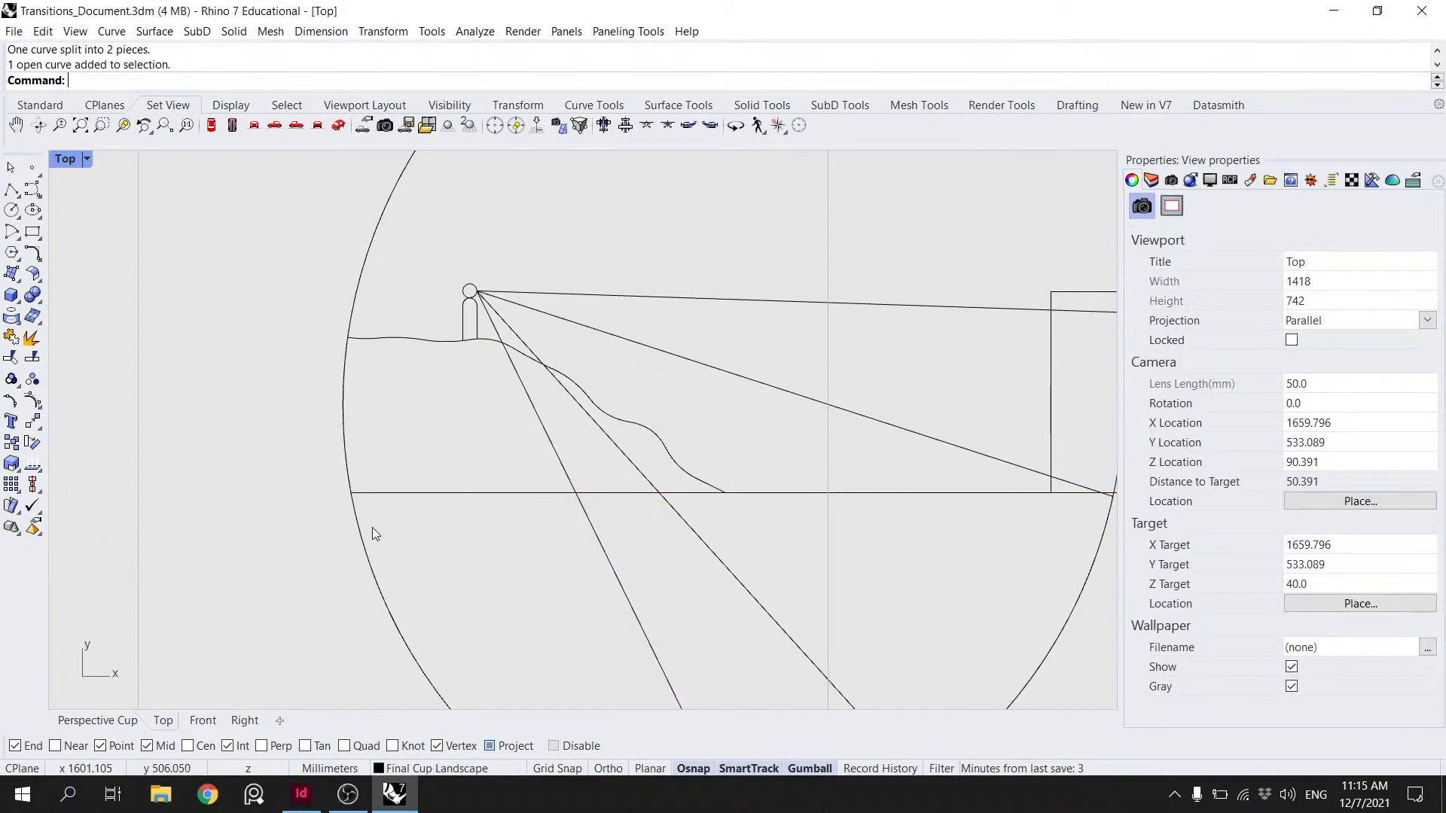
pyautogui.click(368, 534)
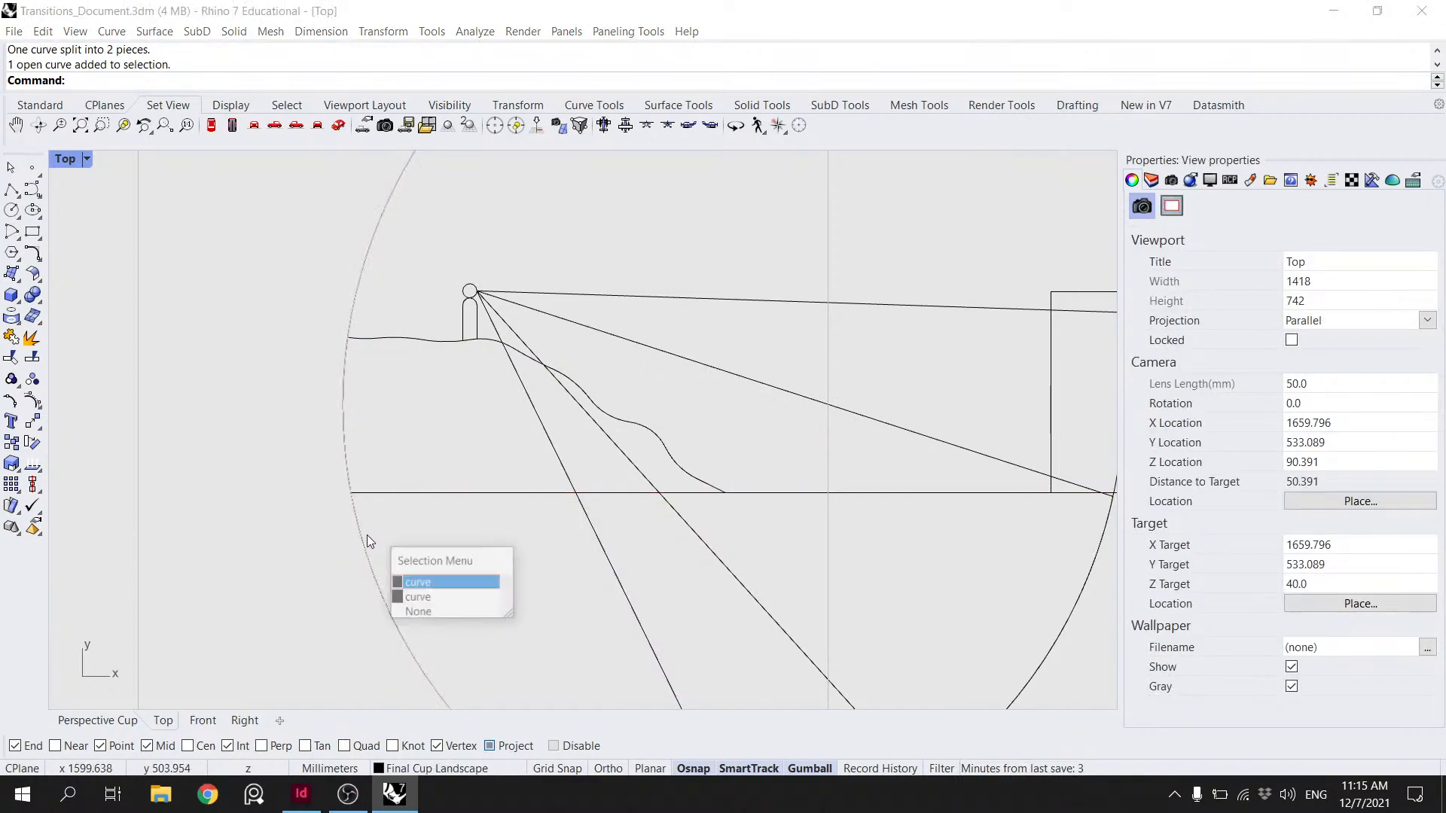
pyautogui.click(420, 583)
pyautogui.click(346, 359)
pyautogui.click(407, 420)
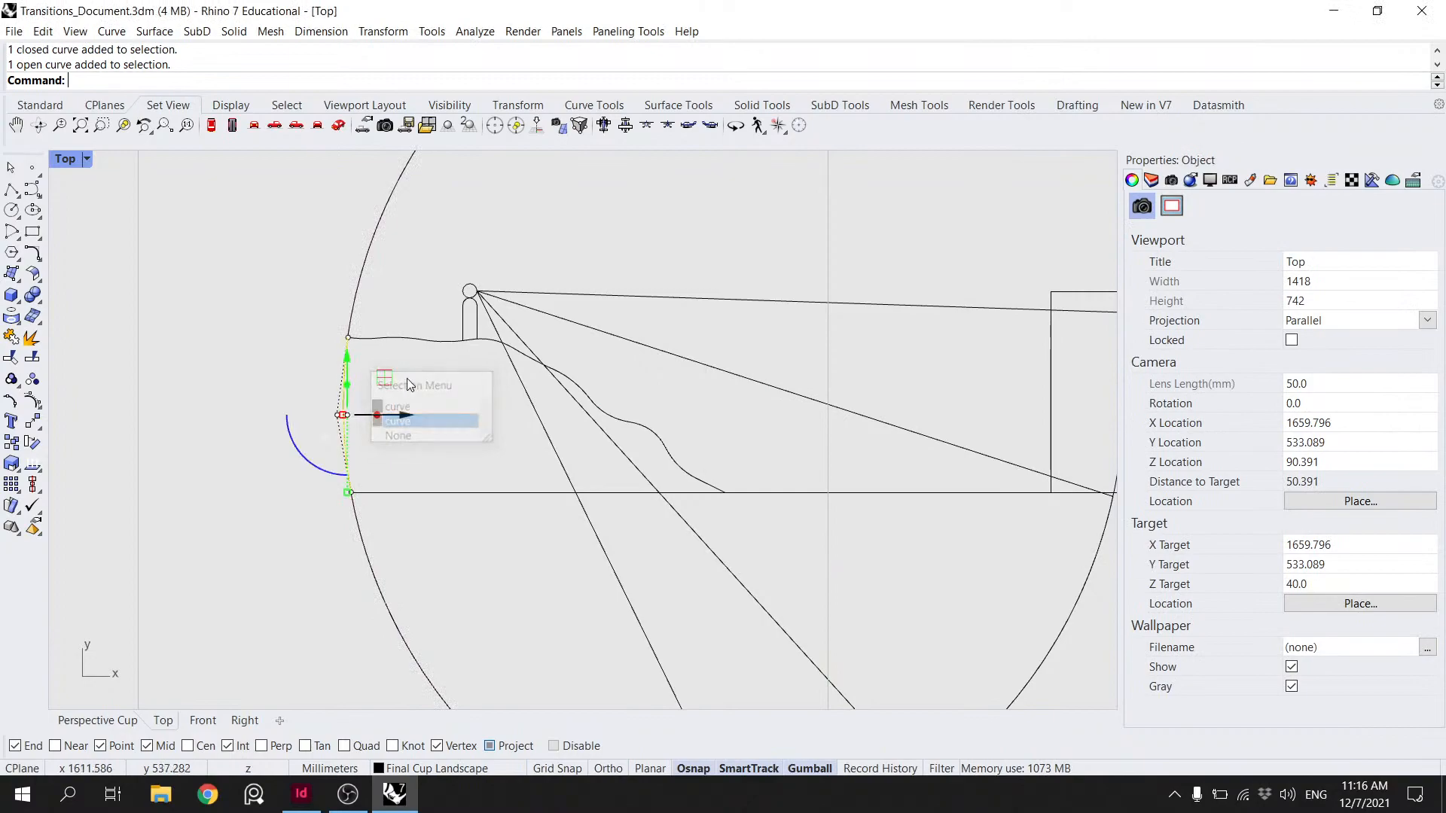
pyautogui.keyDown('shift'); pyautogui.click(404, 340); pyautogui.keyUp('shift')
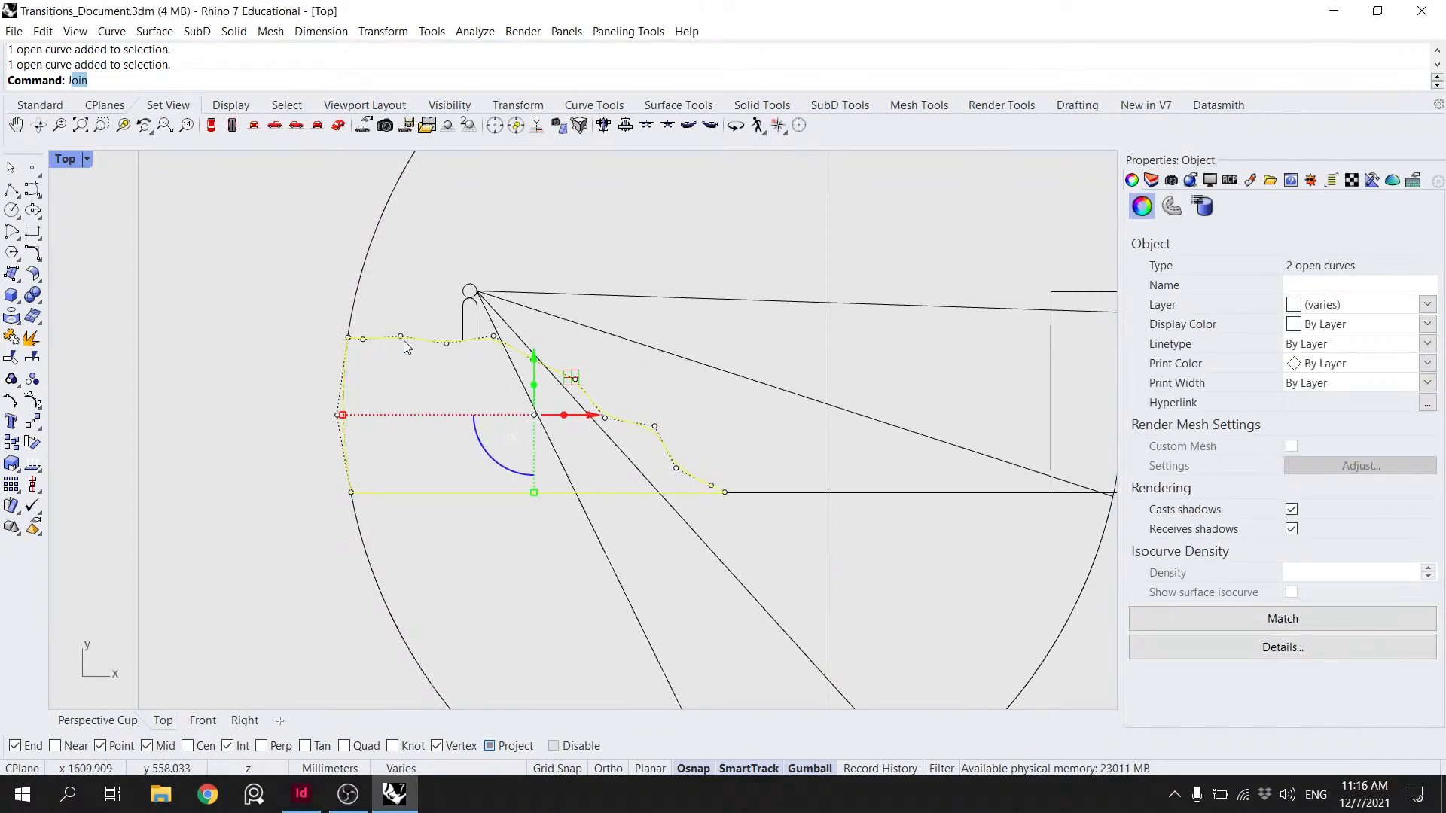
pyautogui.press('Return')
# - Delete the leftover arc of the copied circle and save the document
pyautogui.click(368, 271)
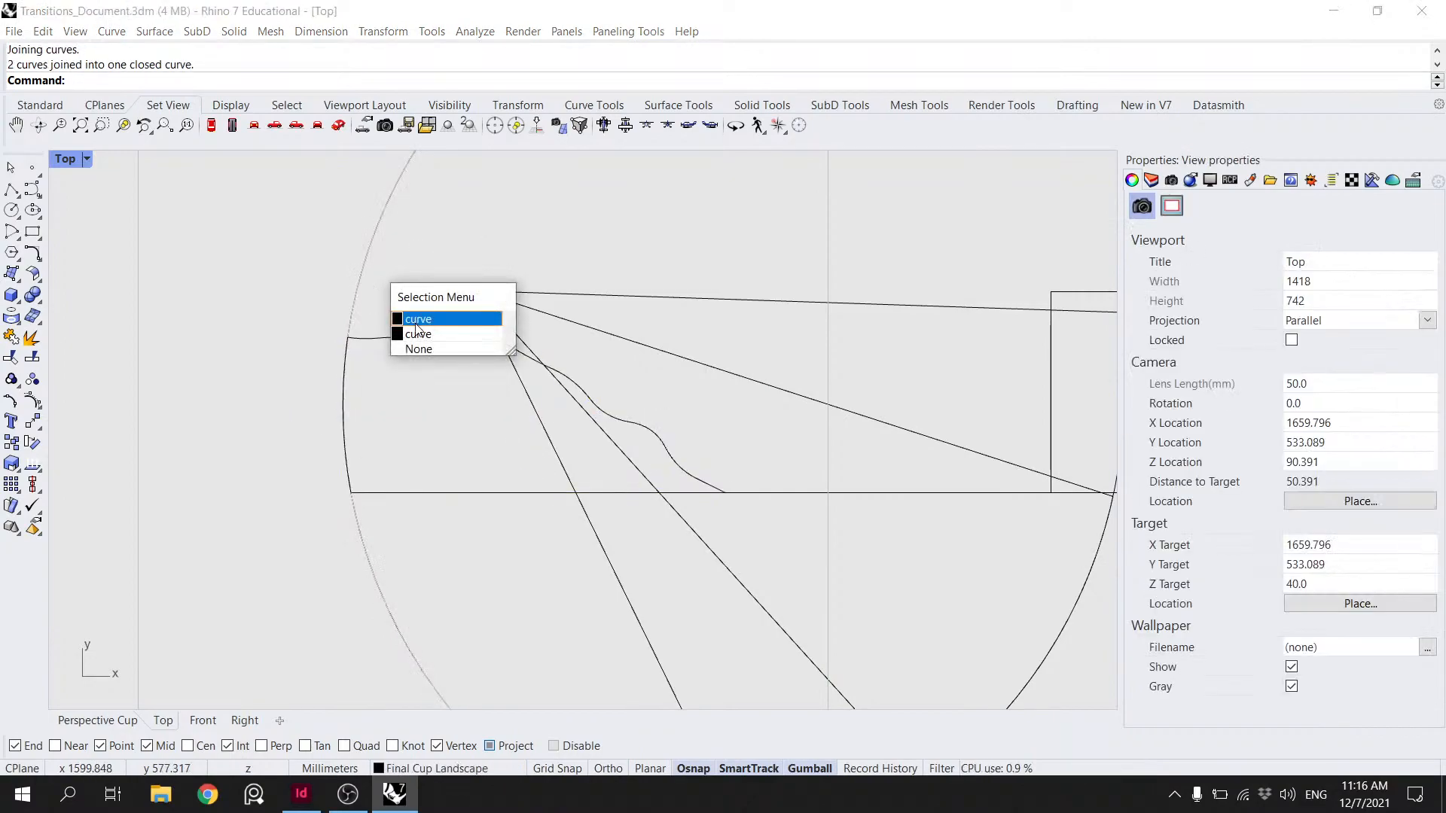
pyautogui.click(419, 319)
pyautogui.press('Delete')
pyautogui.scroll(-5, 434, 352)
pyautogui.hotkey('ctrl', 's')
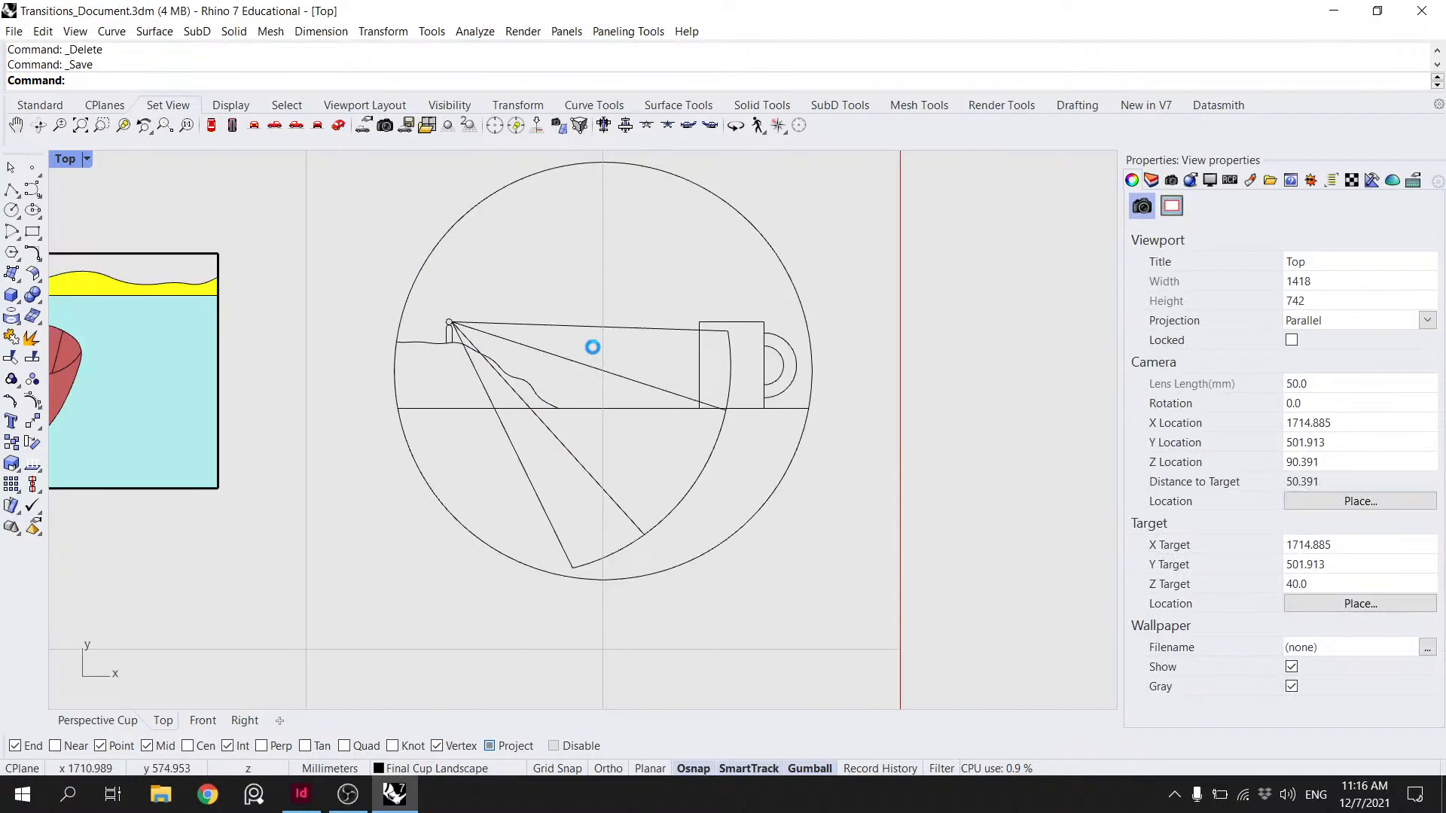
# - Switch to Grasshopper and add the final cup's body outline to the curve collection that feeds the red fill
pyautogui.scroll(-8, 424, 323)
pyautogui.scroll(8, 705, 378)
pyautogui.click(633, 348)
pyautogui.scroll(3, 617, 340)
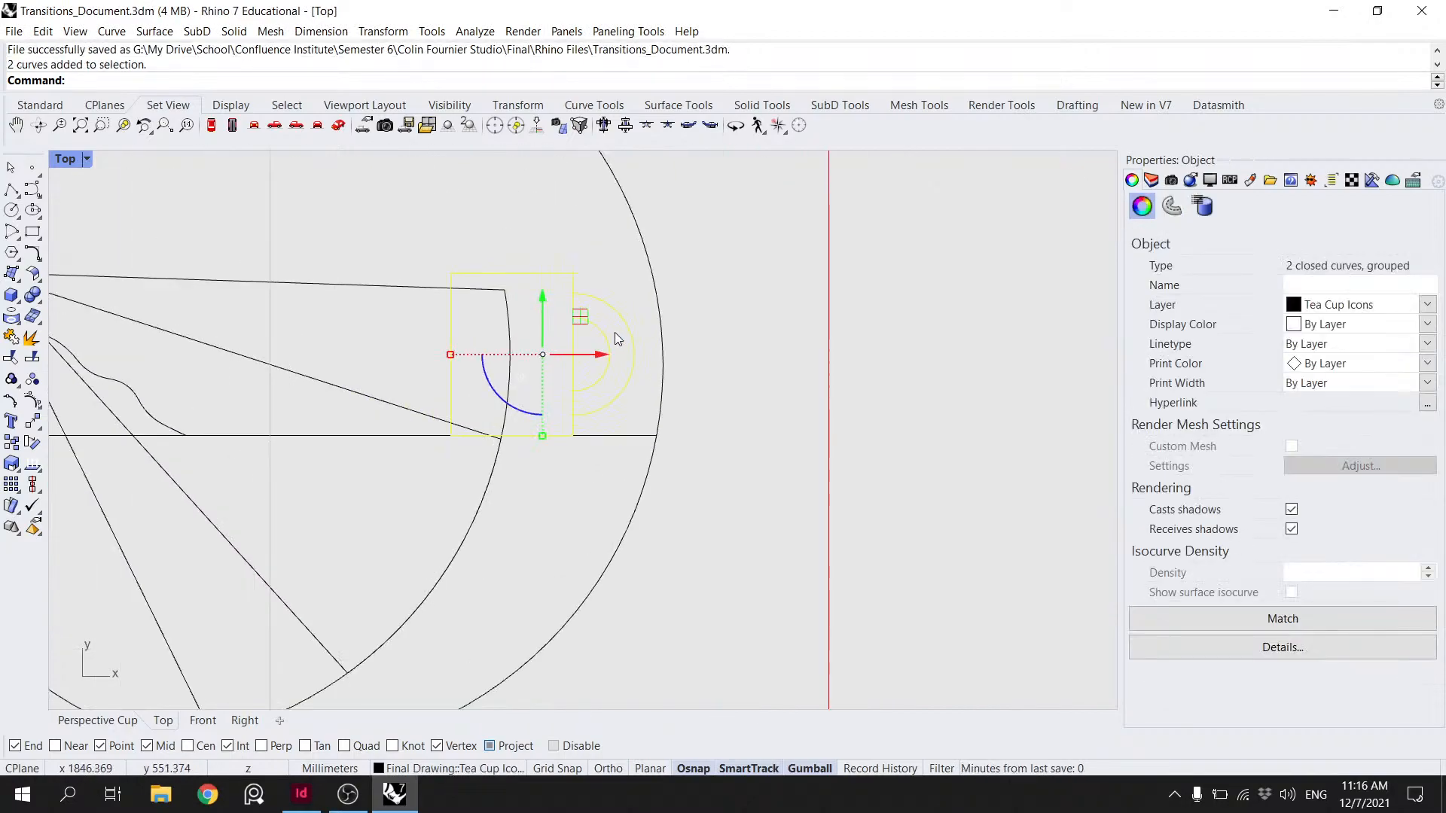
pyautogui.scroll(-8, 597, 323)
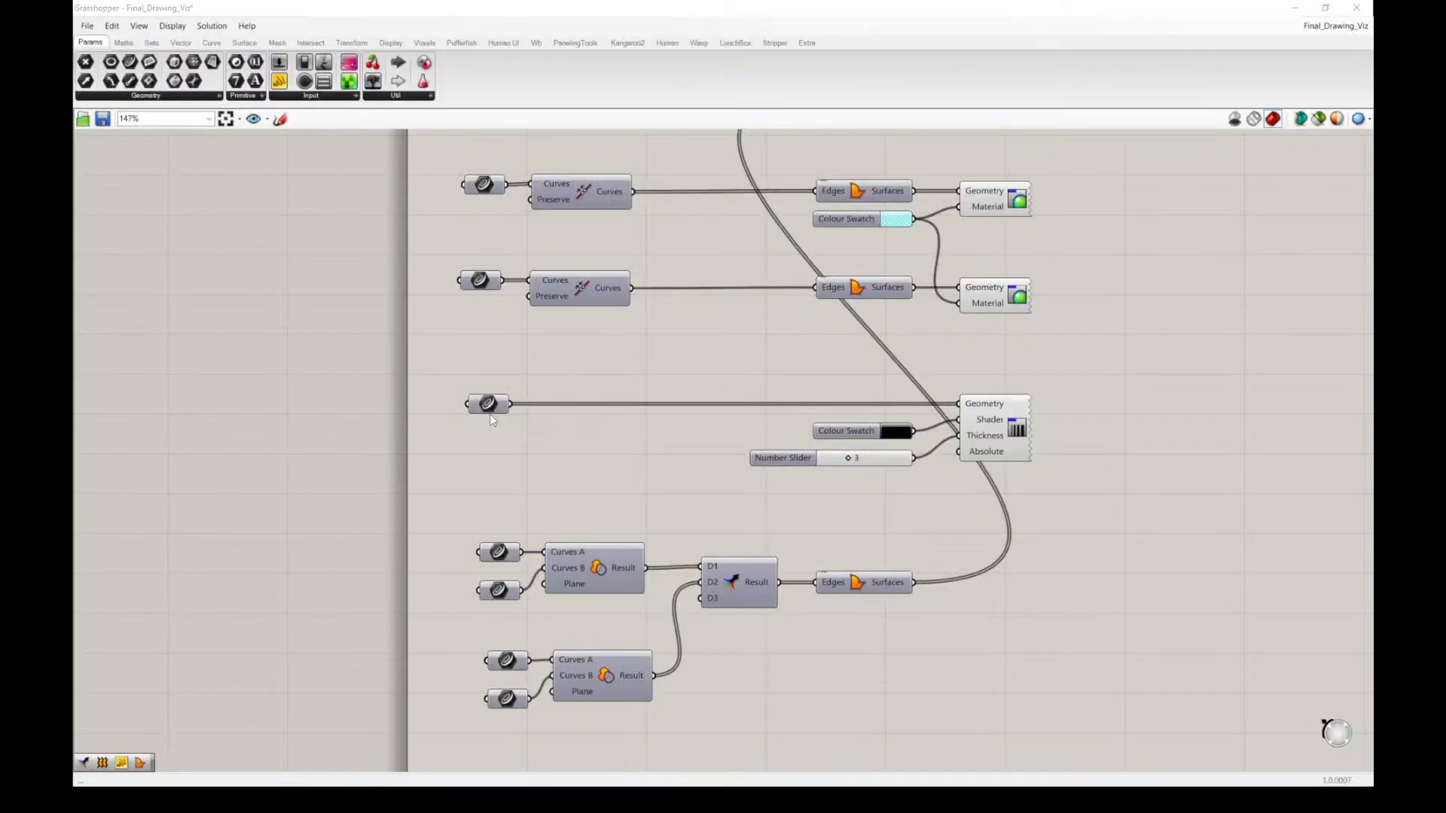
pyautogui.scroll(3, 456, 414)
pyautogui.click(449, 403)
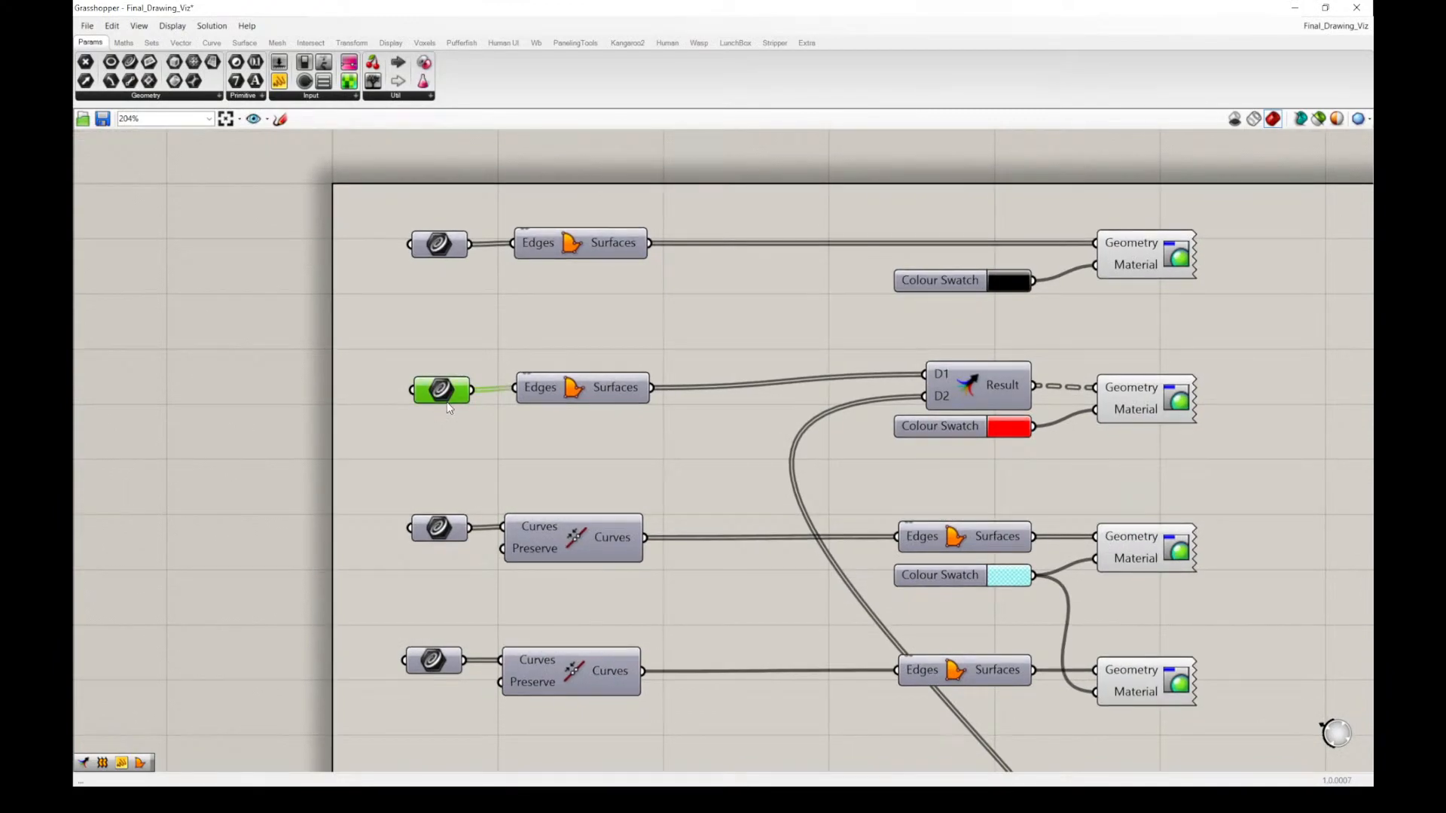
pyautogui.rightClick(449, 410)
pyautogui.click(499, 602)
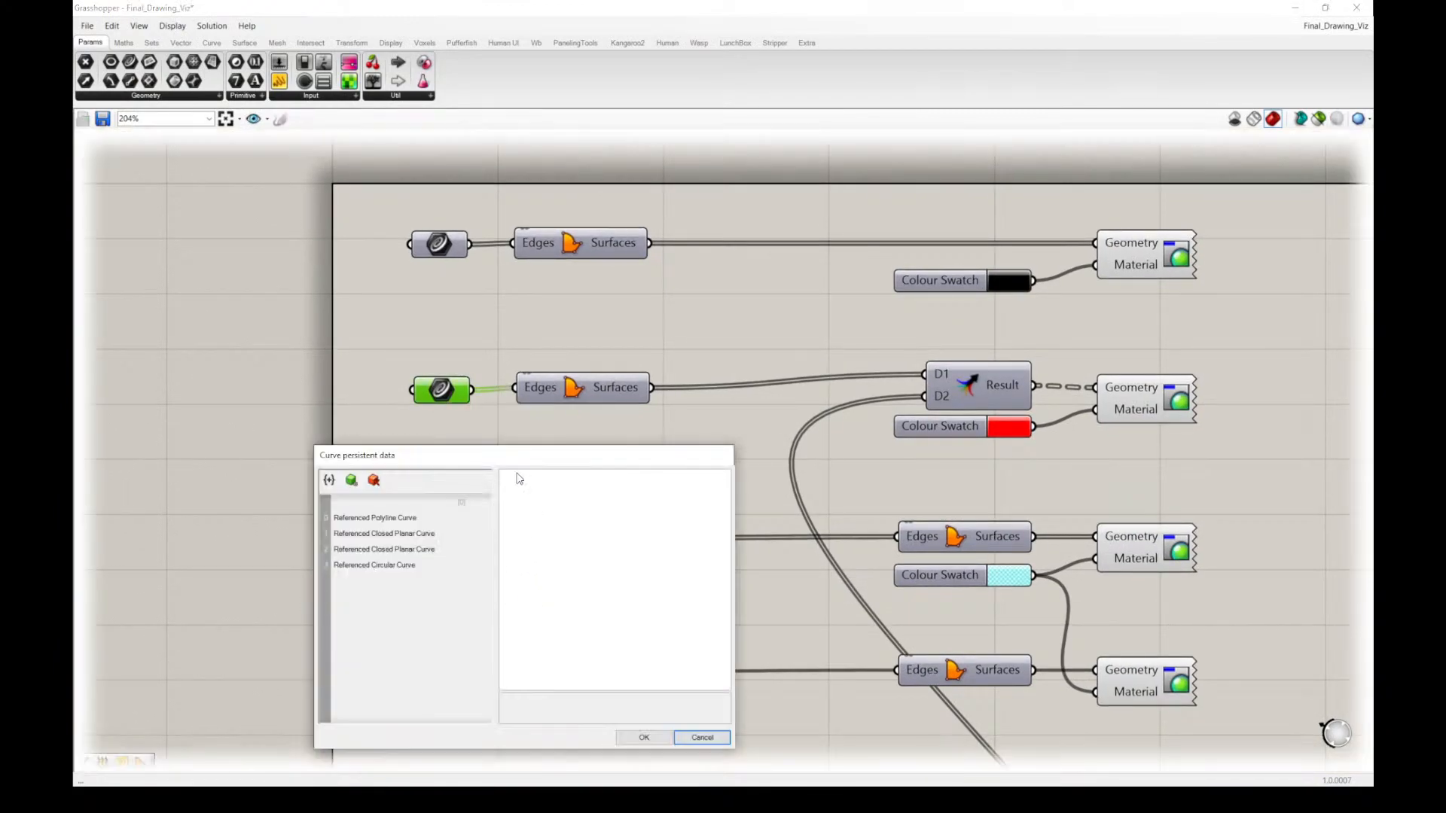
pyautogui.click(351, 481)
pyautogui.press('Return')
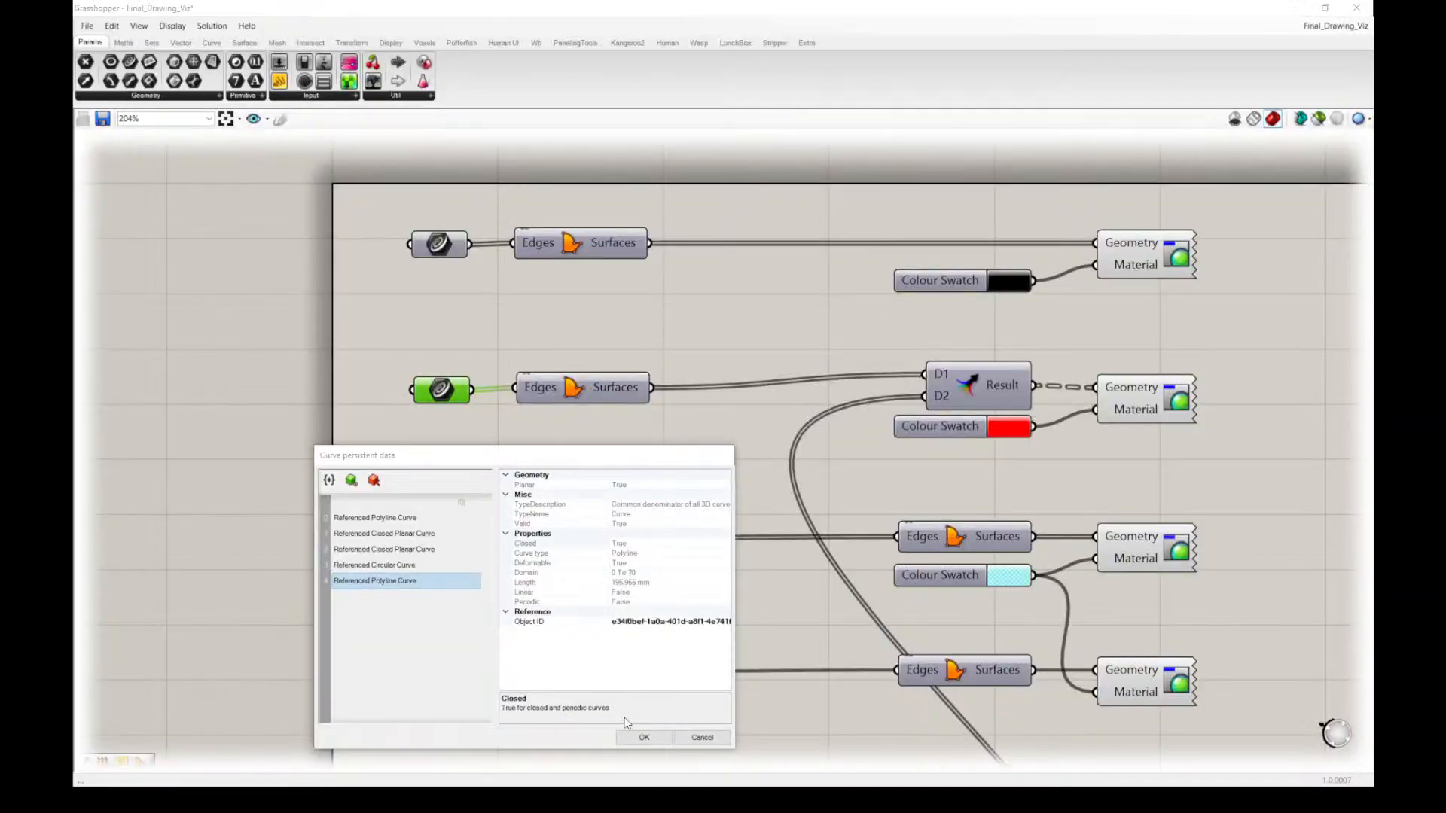
pyautogui.click(628, 734)
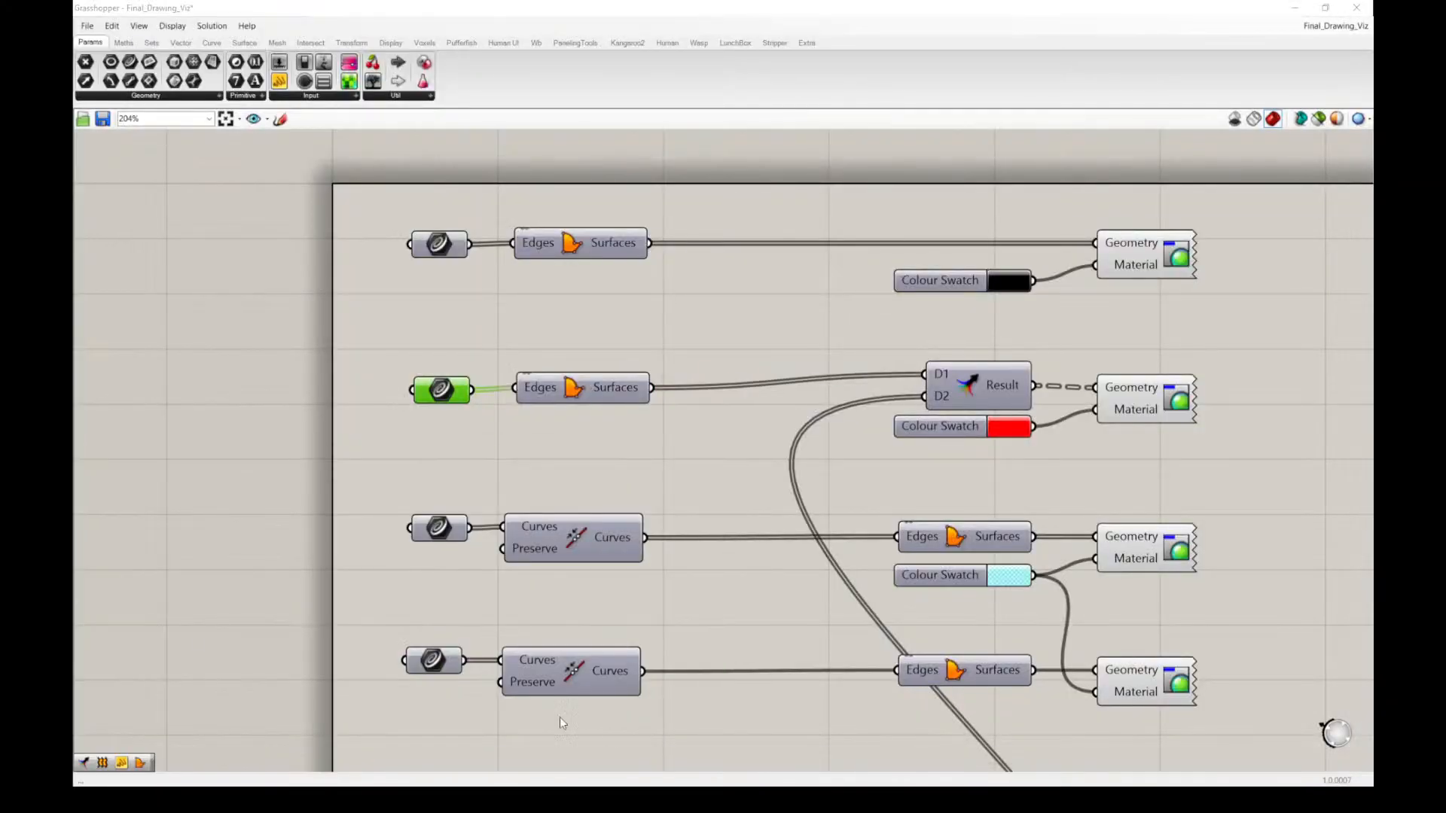
# - Add the final cup's handle curve to the red fill's curve collection and save the Rhino document
pyautogui.hotkey('alt', 'Tab')
pyautogui.scroll(6, 810, 352)
pyautogui.click(790, 358)
pyautogui.rightClick(428, 386)
pyautogui.click(489, 579)
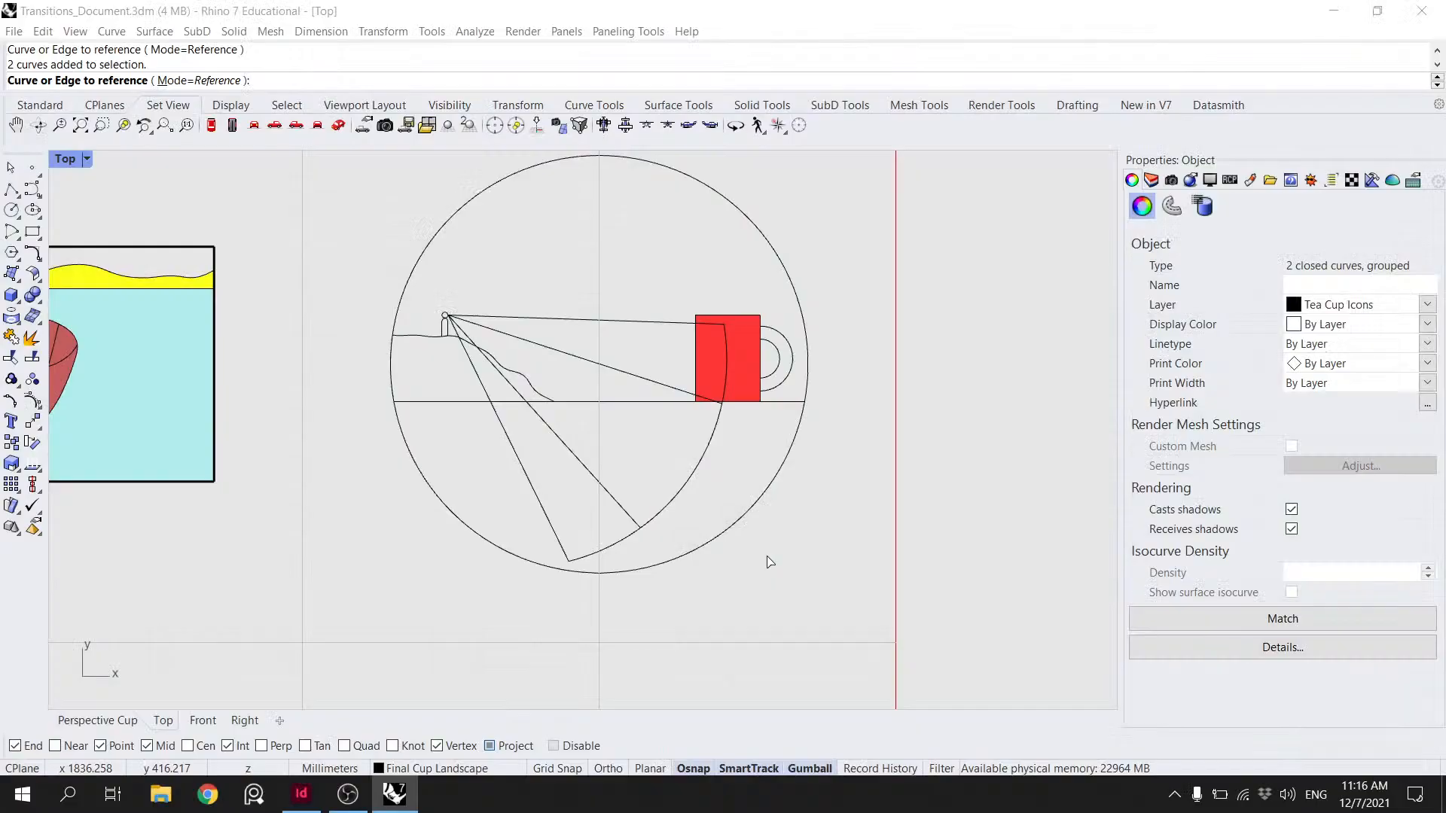
pyautogui.press('Escape')
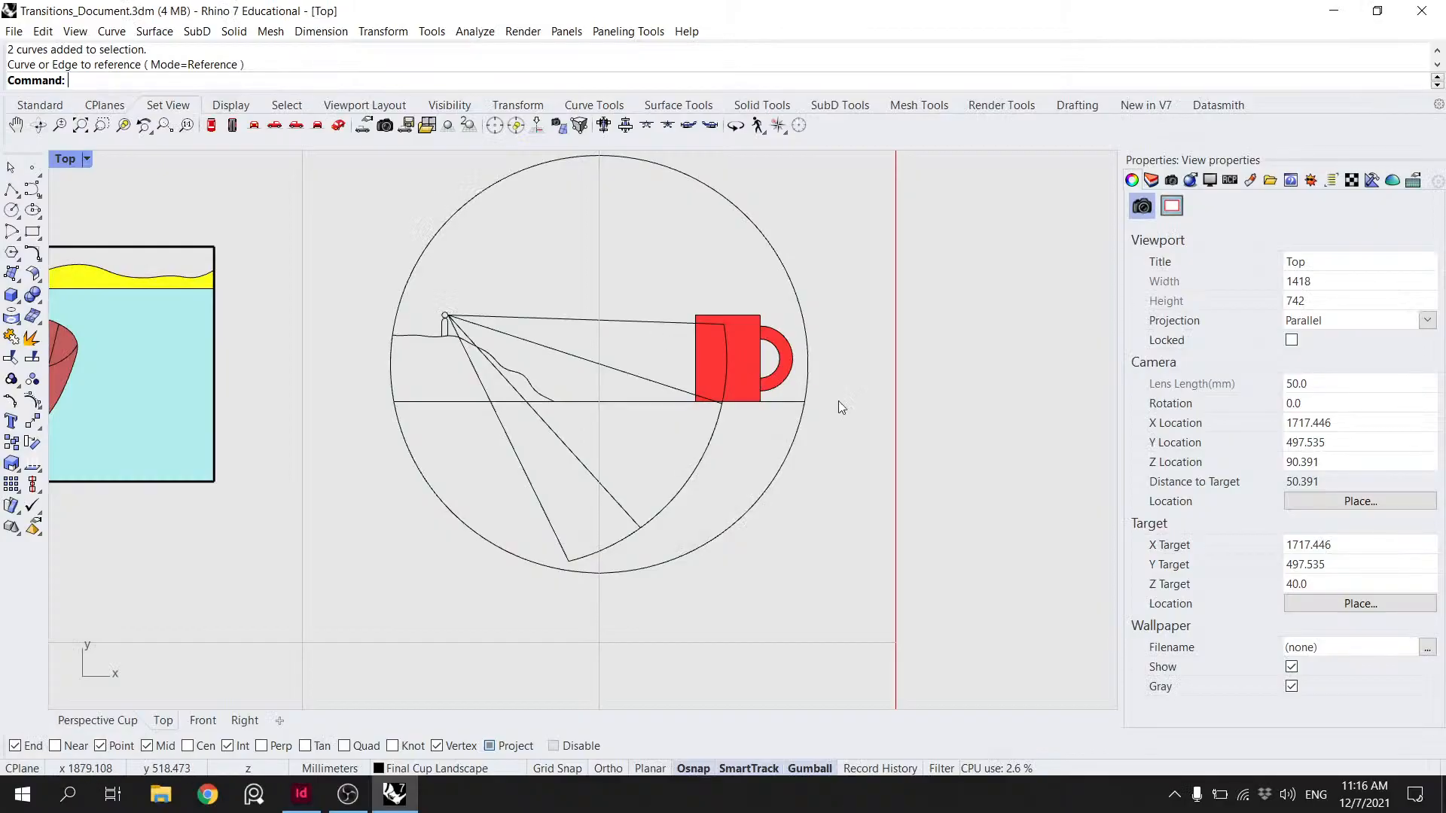
pyautogui.scroll(-2, 828, 391)
pyautogui.hotkey('ctrl', 's')
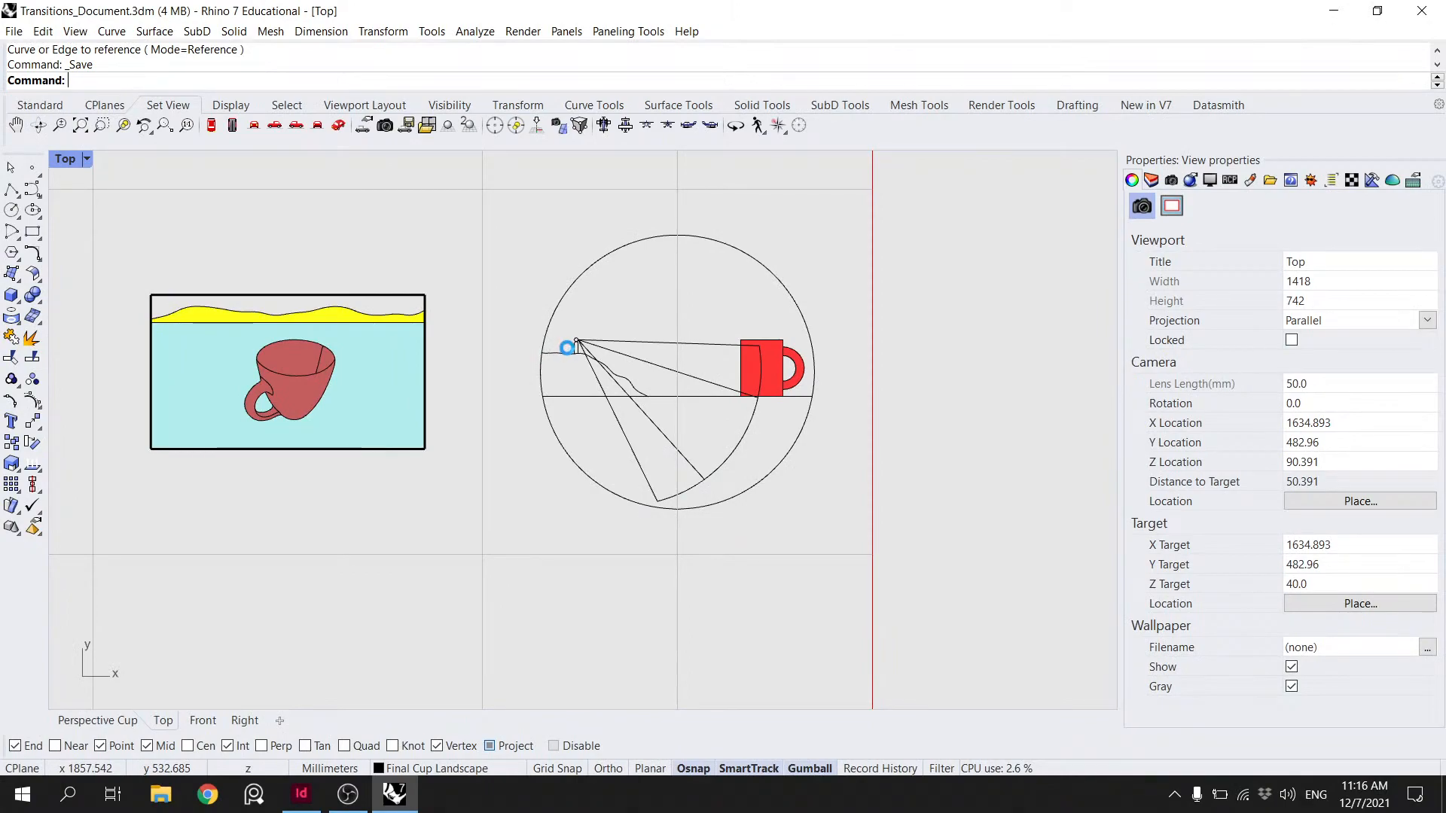
# - Add the body outline of the figure on the hill to Grasshopper's curve collection for the black fill
pyautogui.scroll(8, 577, 345)
pyautogui.click(572, 339)
pyautogui.scroll(5, 569, 321)
pyautogui.keyDown('shift'); pyautogui.click(549, 330); pyautogui.keyUp('shift')
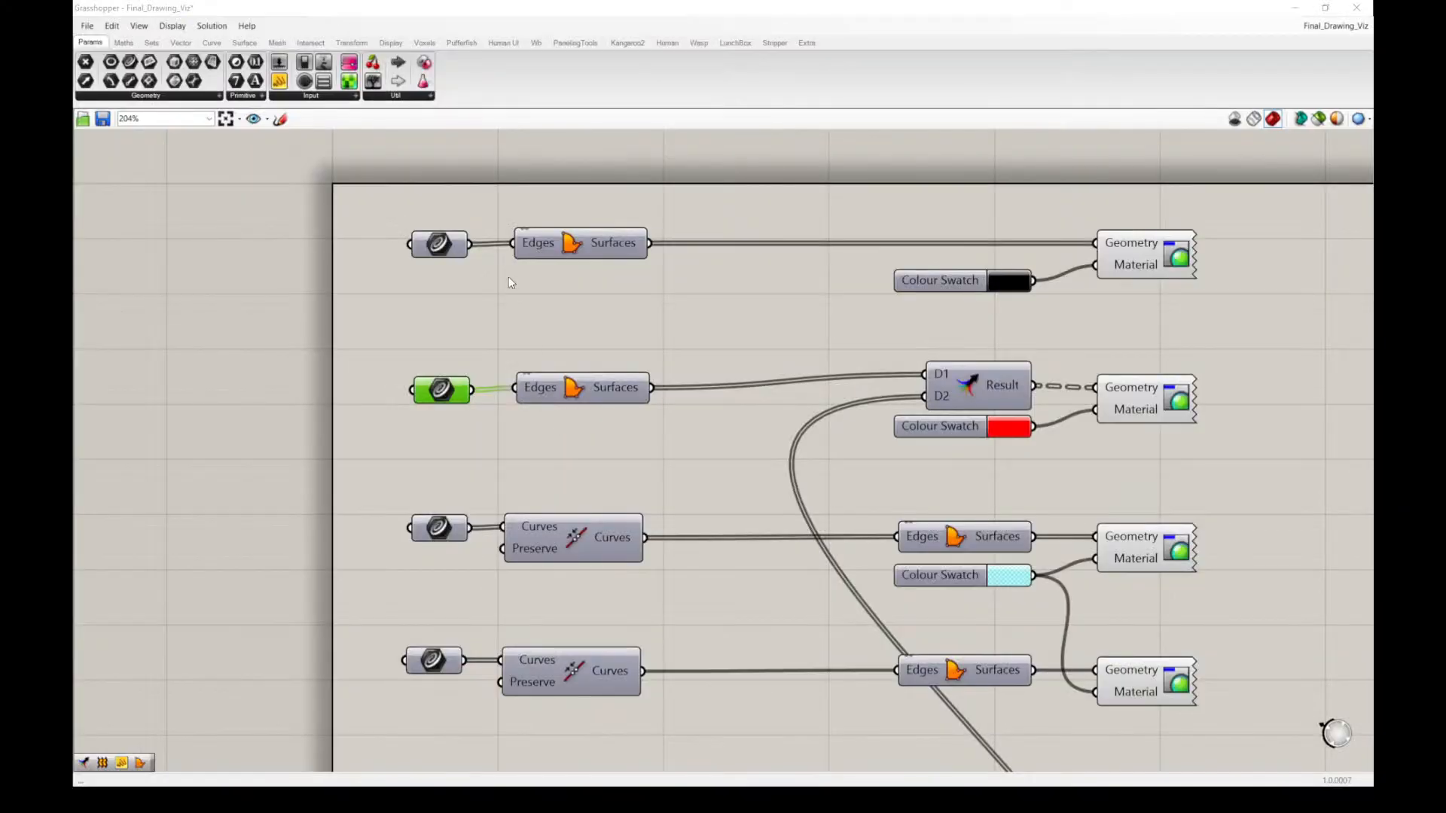
pyautogui.click(438, 242)
pyautogui.rightClick(437, 244)
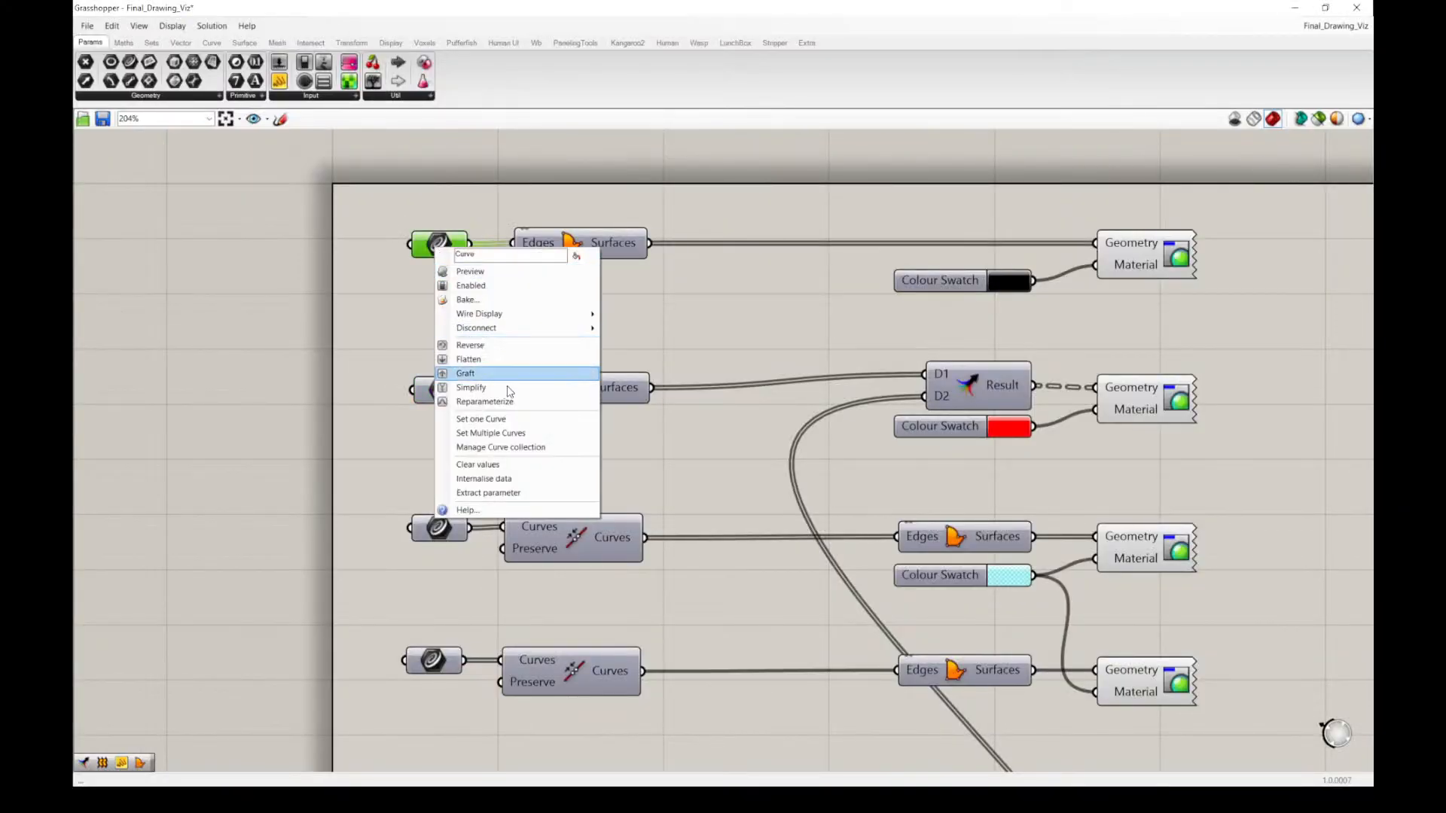
pyautogui.click(525, 447)
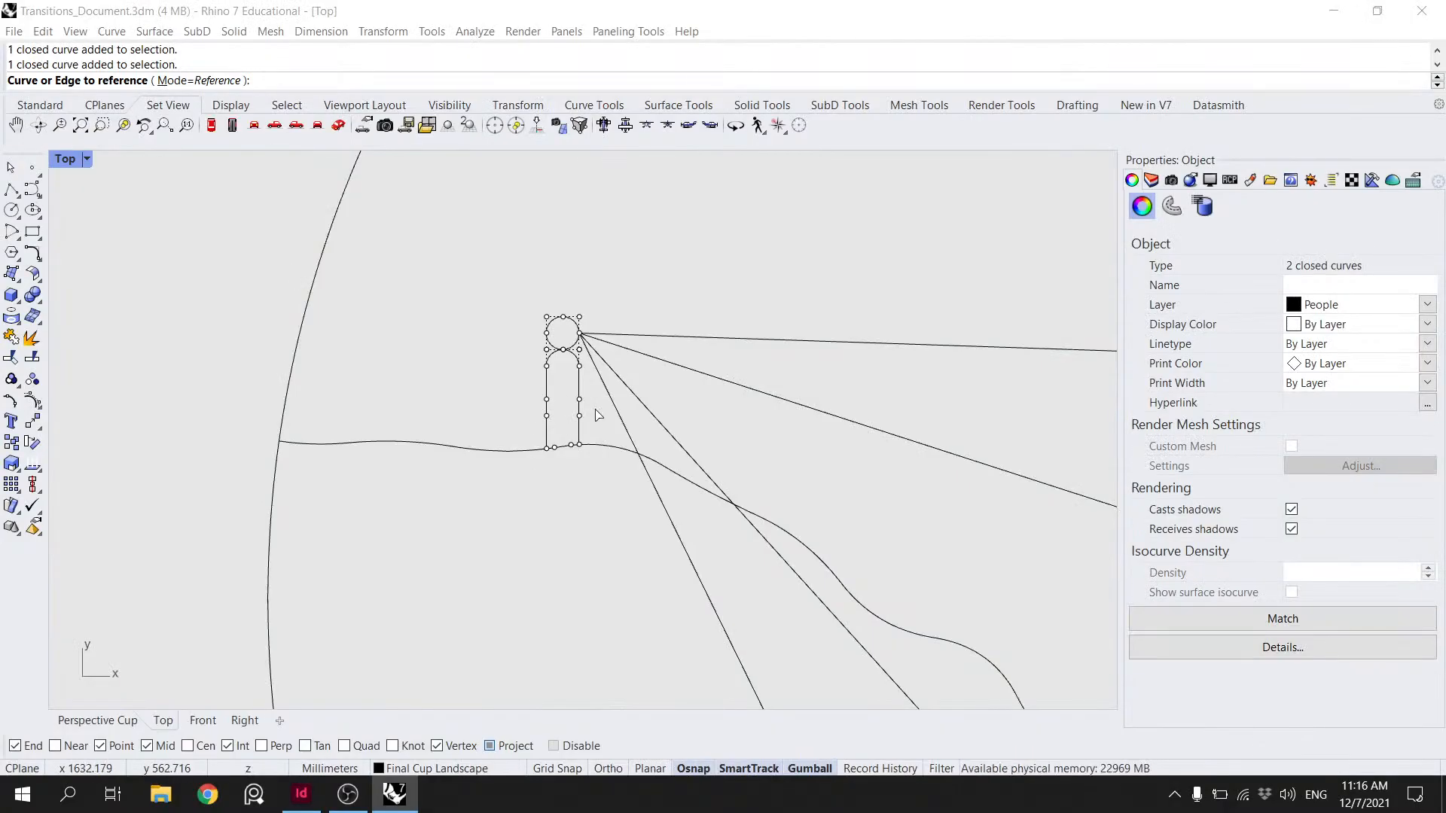
pyautogui.press('Return')
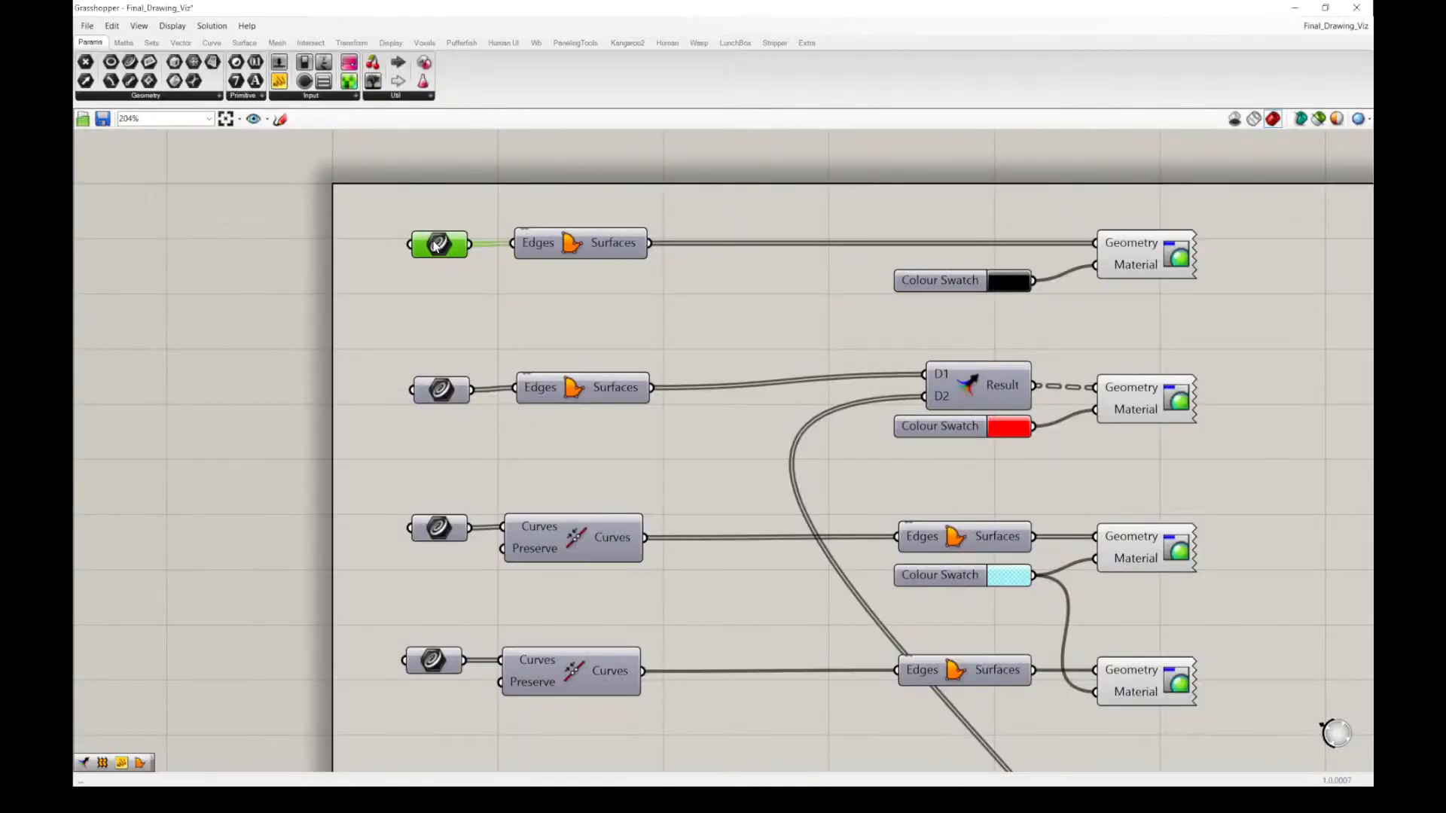
# - Add the figure's head circle to the black fill's curve collection in Grasshopper
pyautogui.rightClick(436, 244)
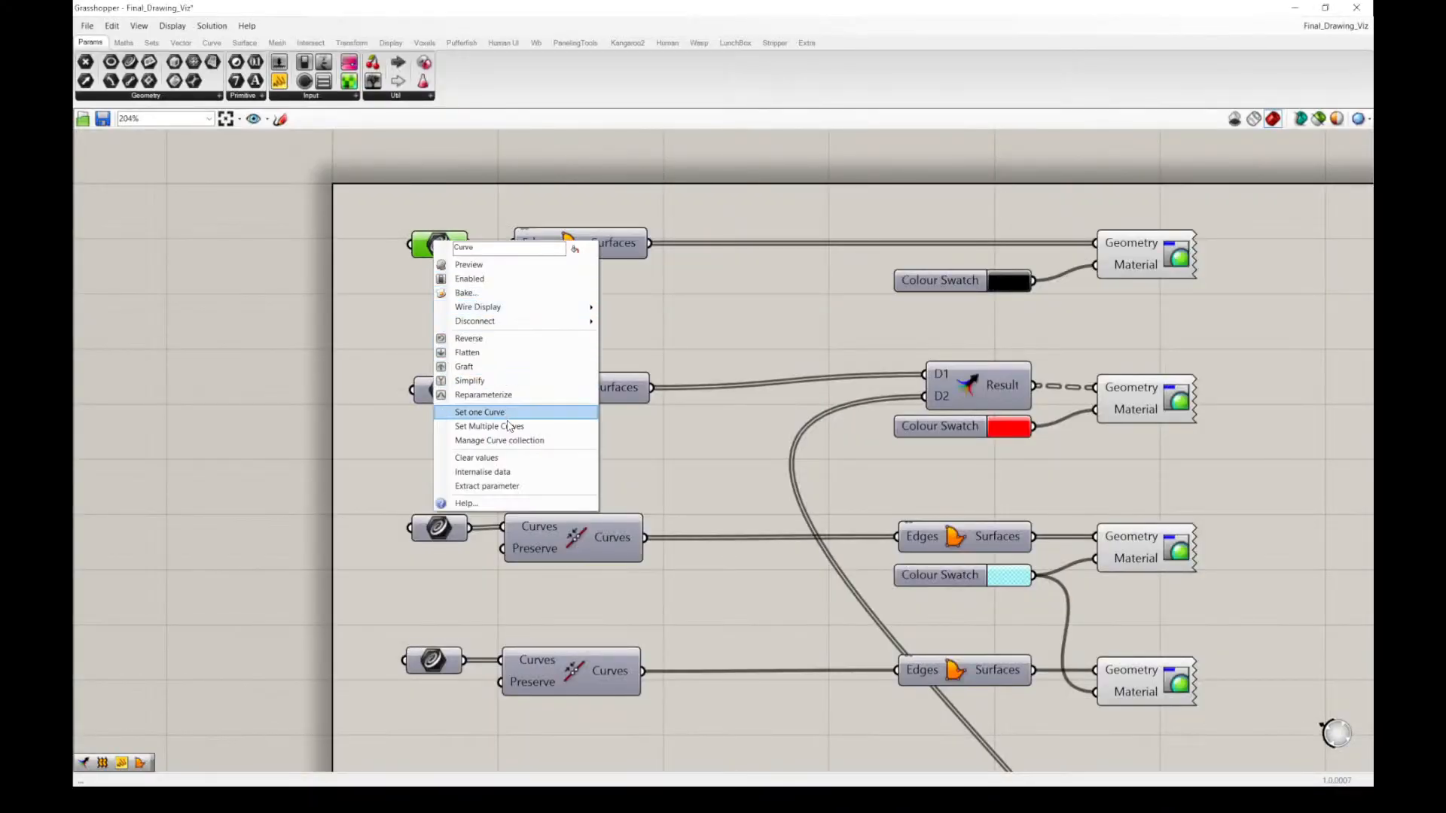
pyautogui.click(490, 439)
pyautogui.click(332, 319)
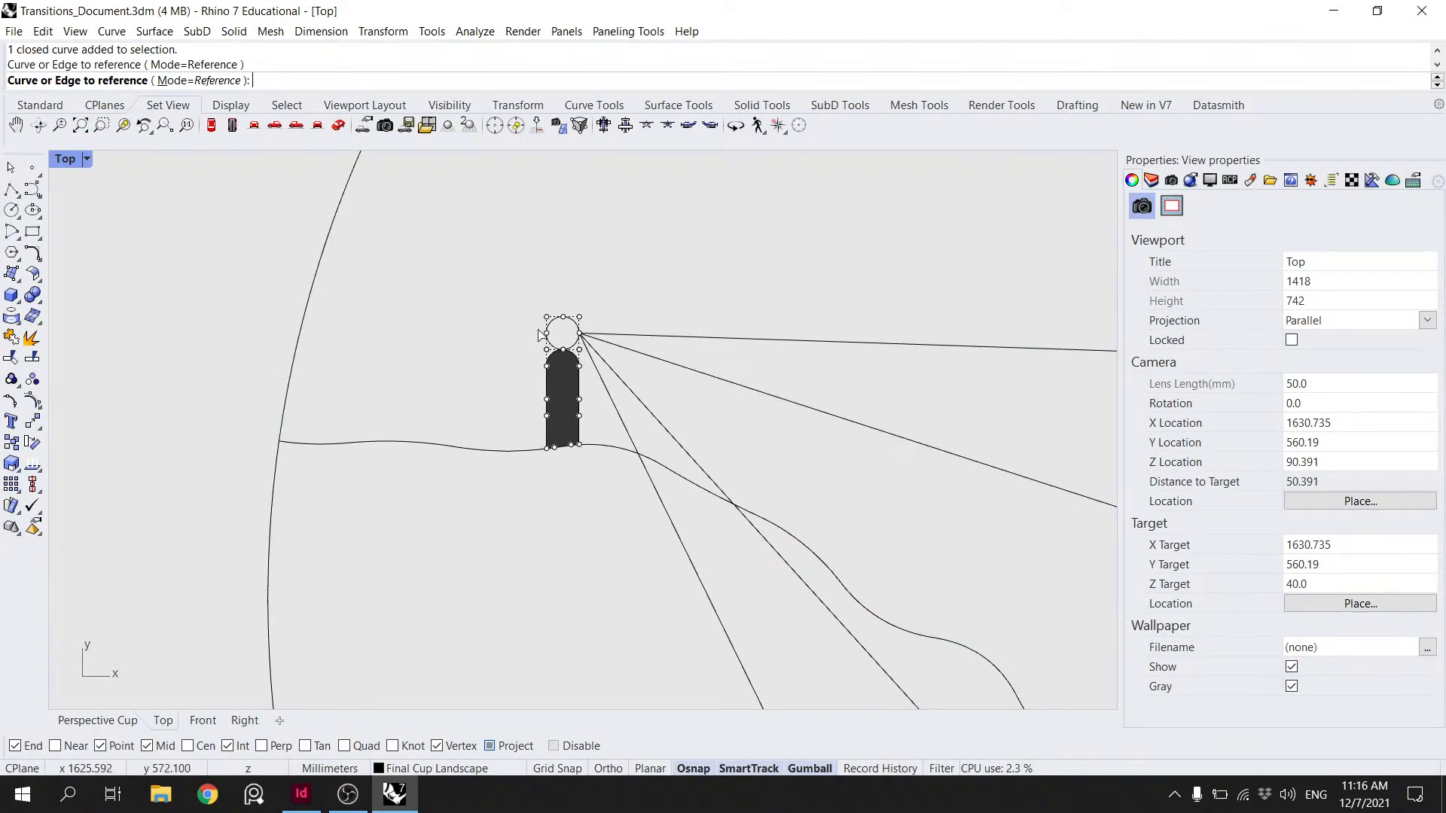
pyautogui.scroll(5, 540, 334)
pyautogui.press('Return')
pyautogui.scroll(-4, 779, 292)
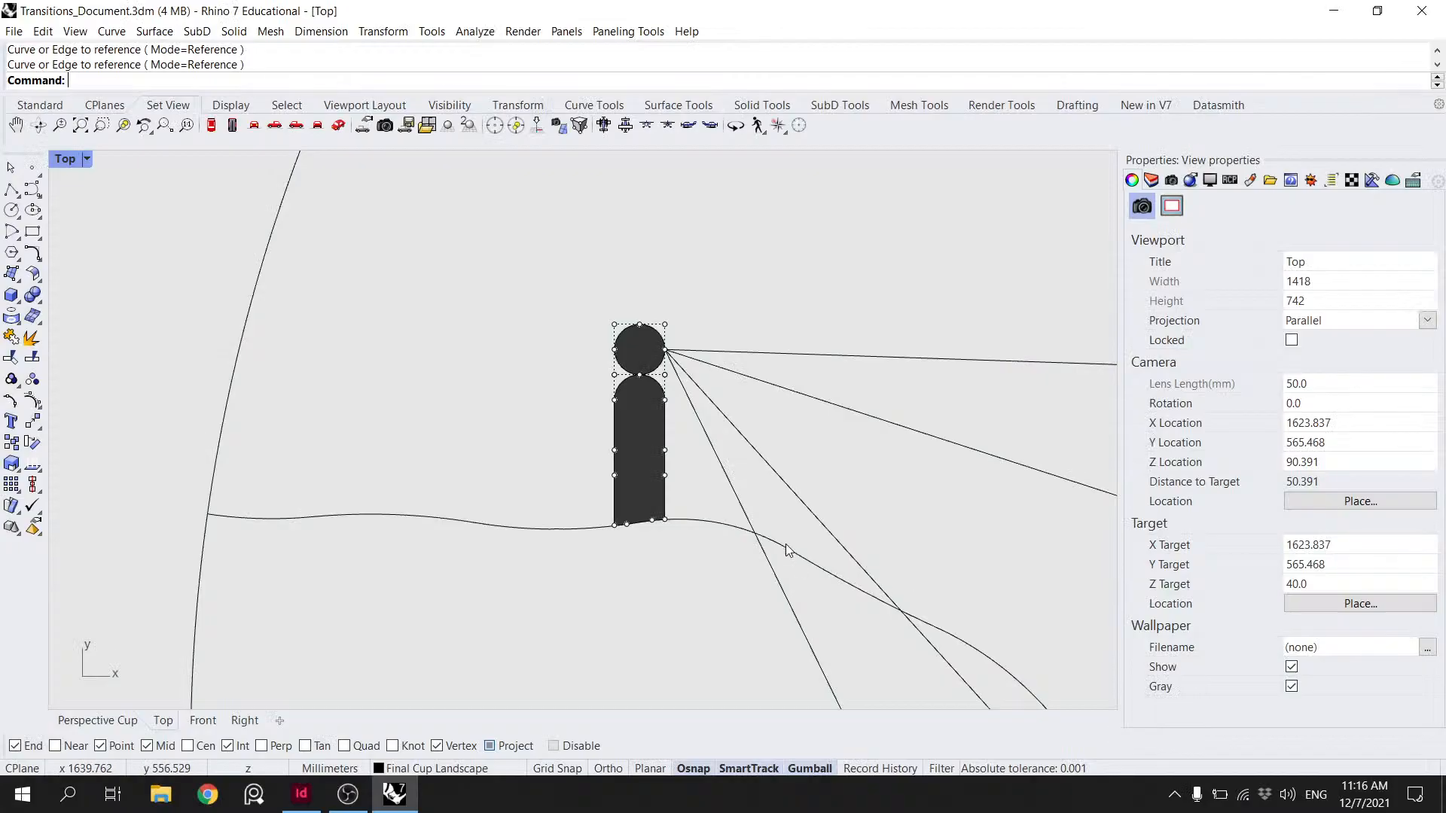
pyautogui.scroll(-5, 759, 314)
pyautogui.scroll(-2, 773, 318)
pyautogui.moveTo(773, 318); pyautogui.dragTo(586, 337, button='right')
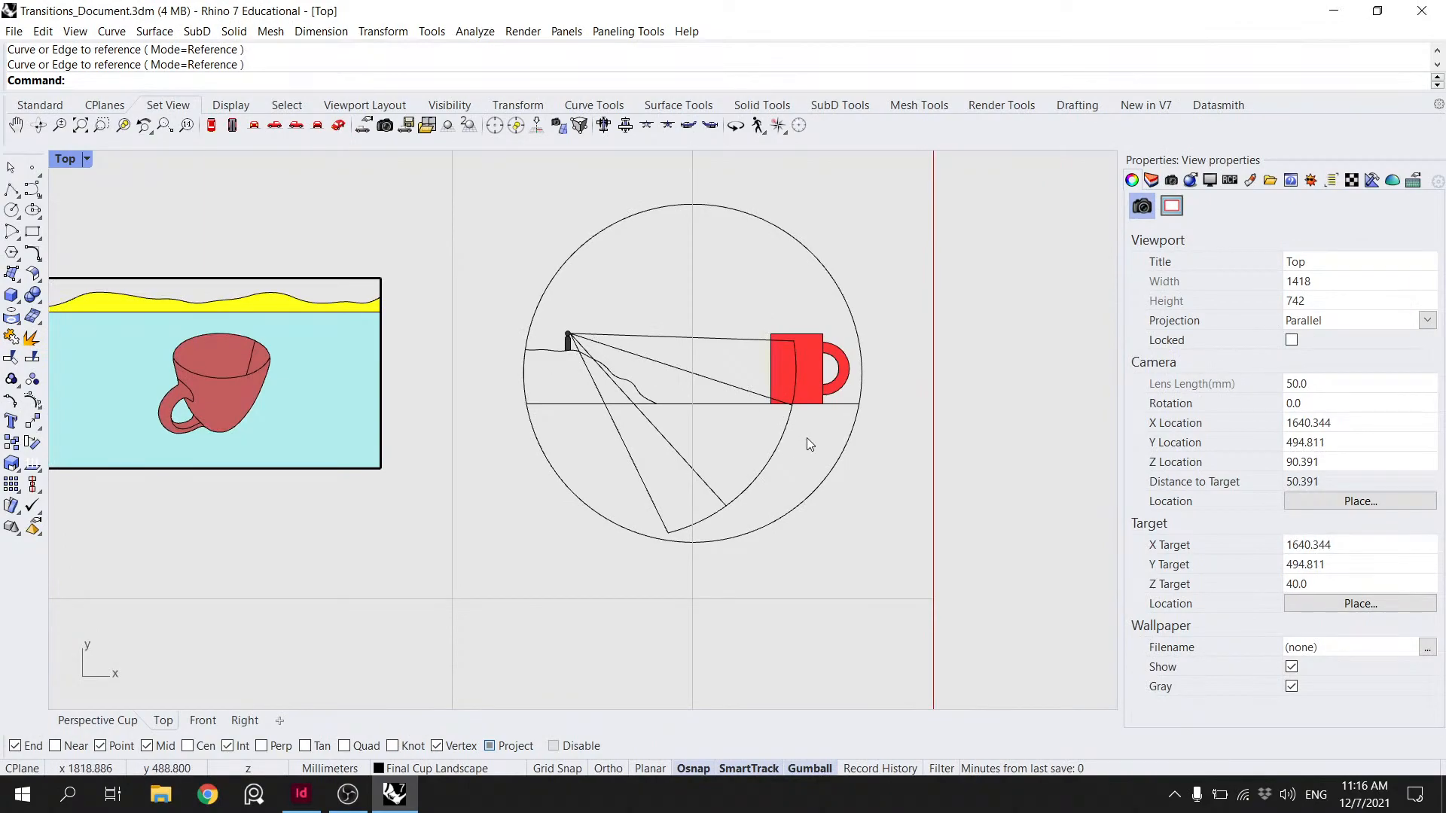
pyautogui.scroll(-3, 806, 437)
pyautogui.scroll(-4, 771, 441)
pyautogui.scroll(5, 775, 447)
pyautogui.click(732, 500)
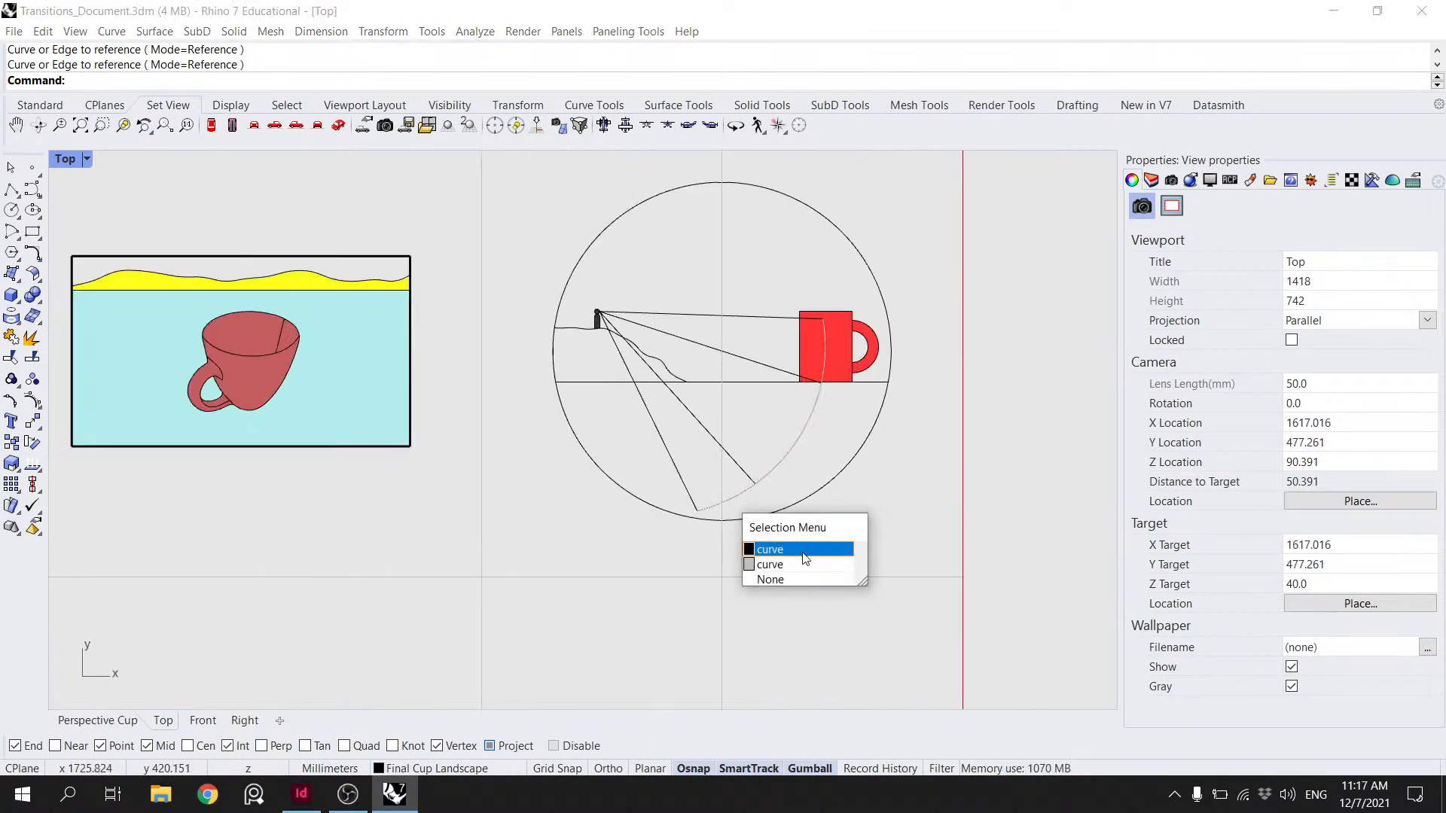
pyautogui.moveTo(795, 479); pyautogui.dragTo(670, 434)
pyautogui.keyDown('shift'); pyautogui.click(783, 371); pyautogui.keyUp('shift')
pyautogui.keyDown('shift'); pyautogui.click(785, 317); pyautogui.keyUp('shift')
pyautogui.scroll(-6, 789, 313)
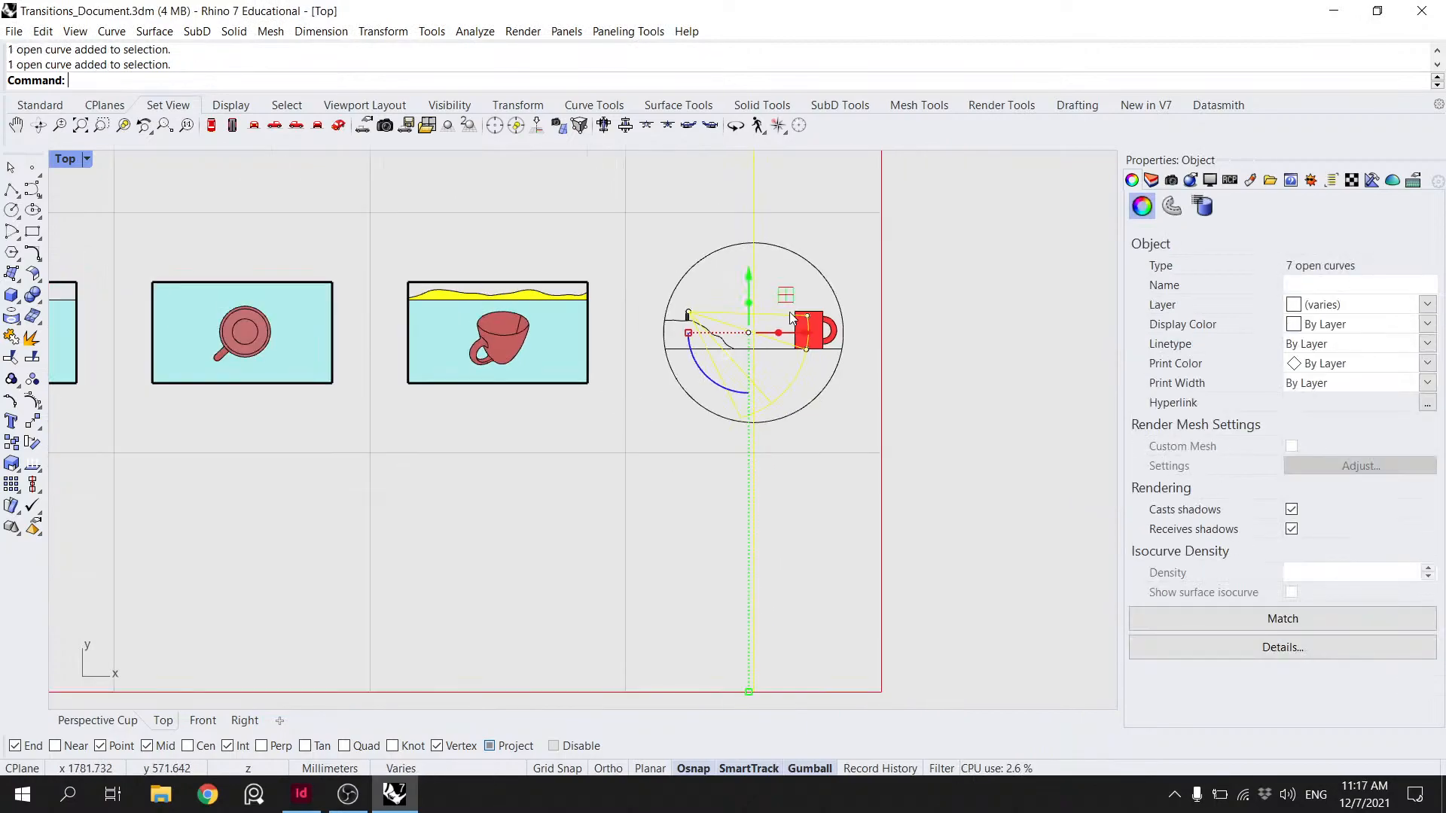
pyautogui.press('Escape')
# - Delete the arc curves that close off the view cone inside the final panel's circle
pyautogui.scroll(6, 778, 392)
pyautogui.click(741, 428)
pyautogui.press('Delete')
pyautogui.click(766, 409)
pyautogui.press('Delete')
pyautogui.click(765, 410)
pyautogui.write('extend')
pyautogui.press('Return')
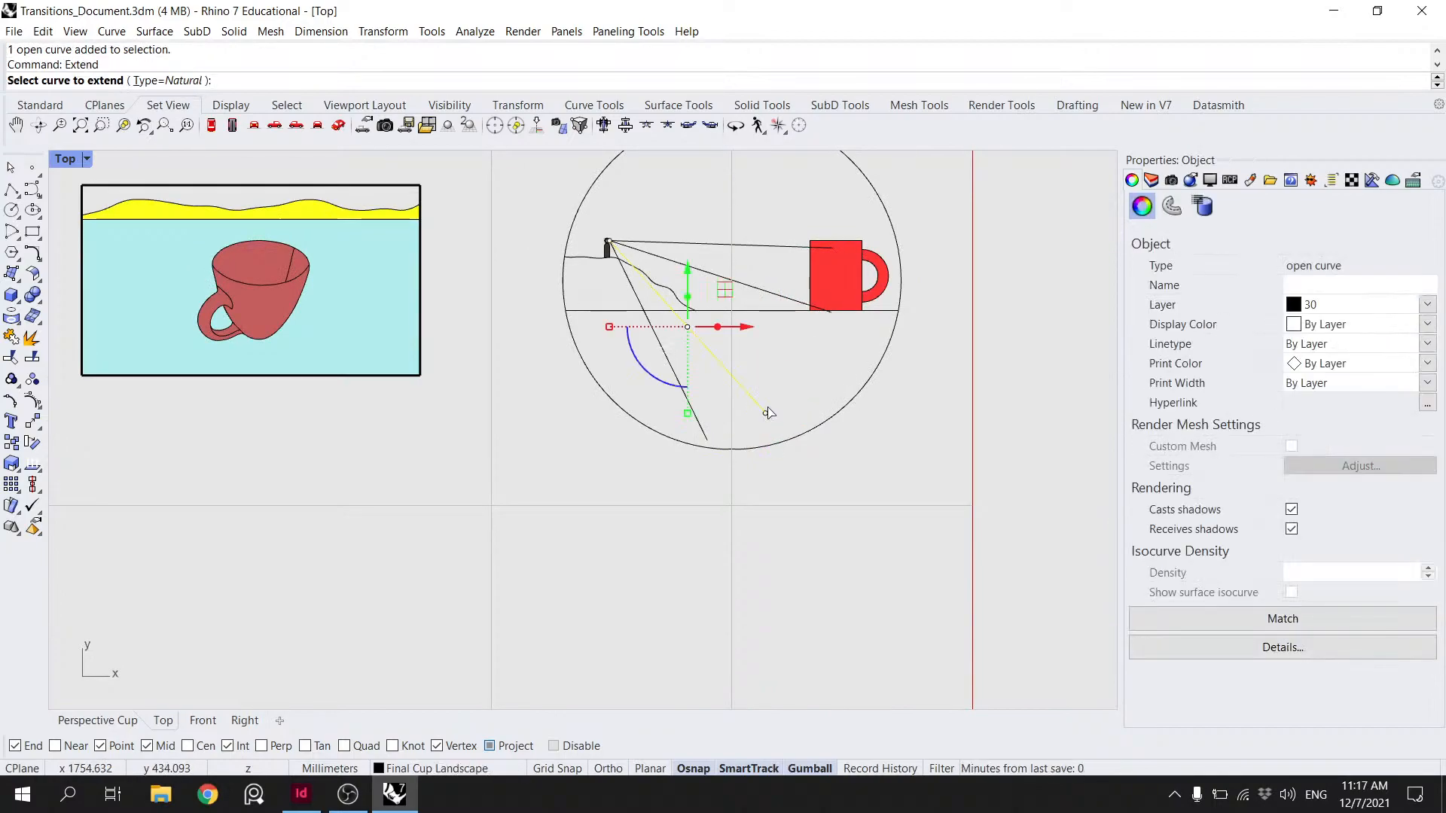
pyautogui.press('Escape')
pyautogui.click(700, 414)
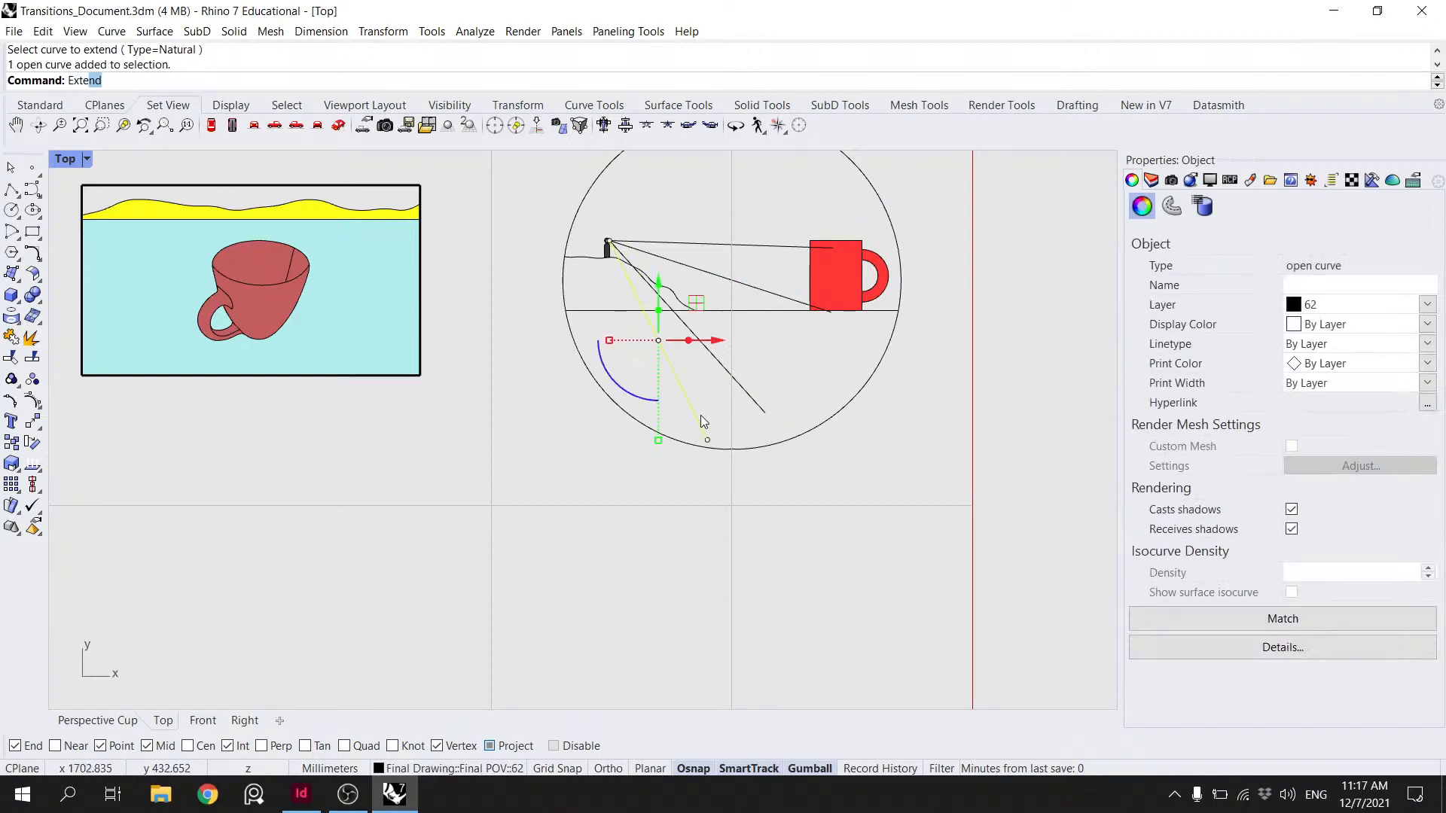
pyautogui.write('Extend')
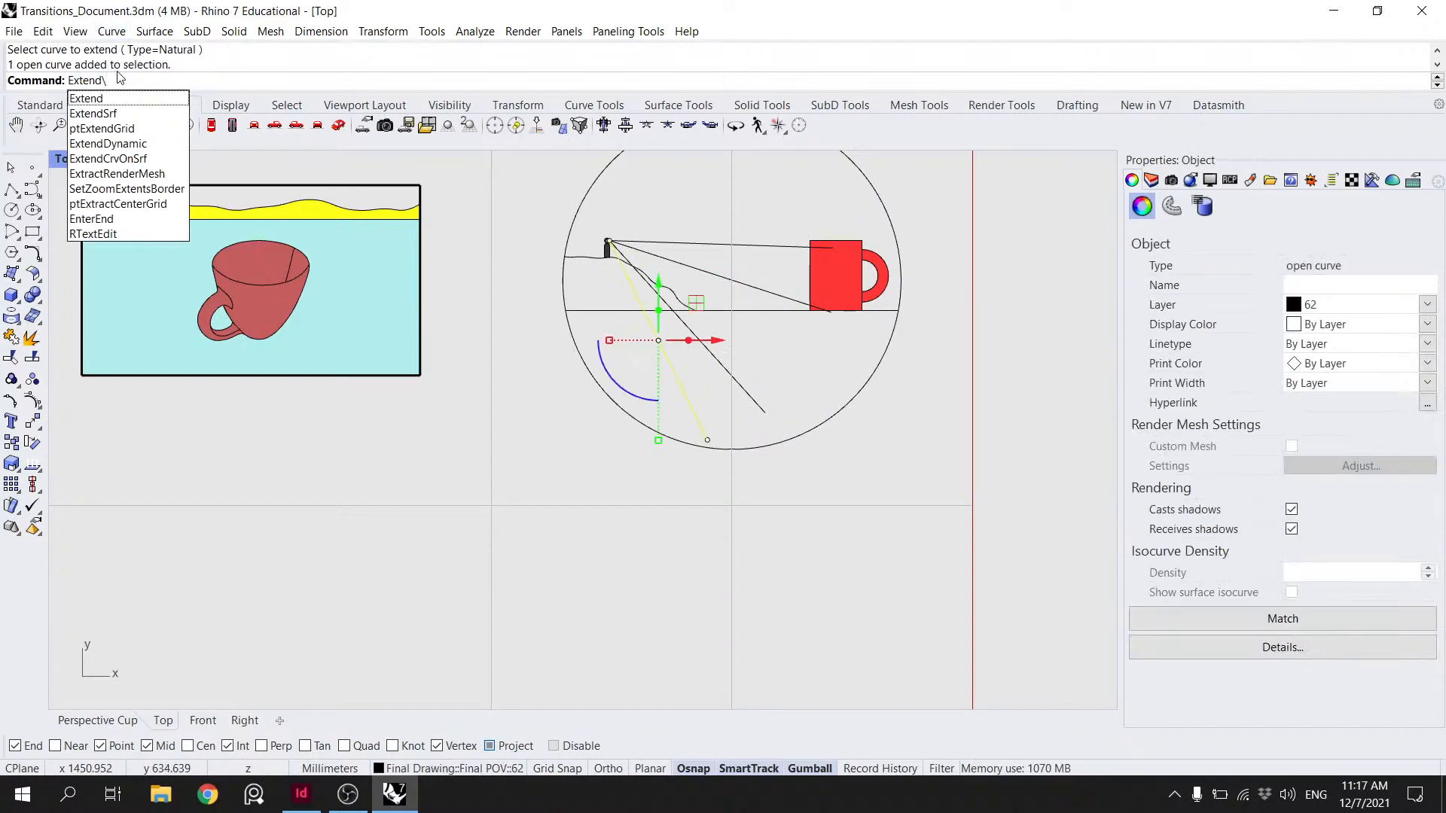
pyautogui.click(136, 102)
pyautogui.scroll(-9, 690, 332)
pyautogui.scroll(-7, 494, 305)
pyautogui.scroll(7, 619, 329)
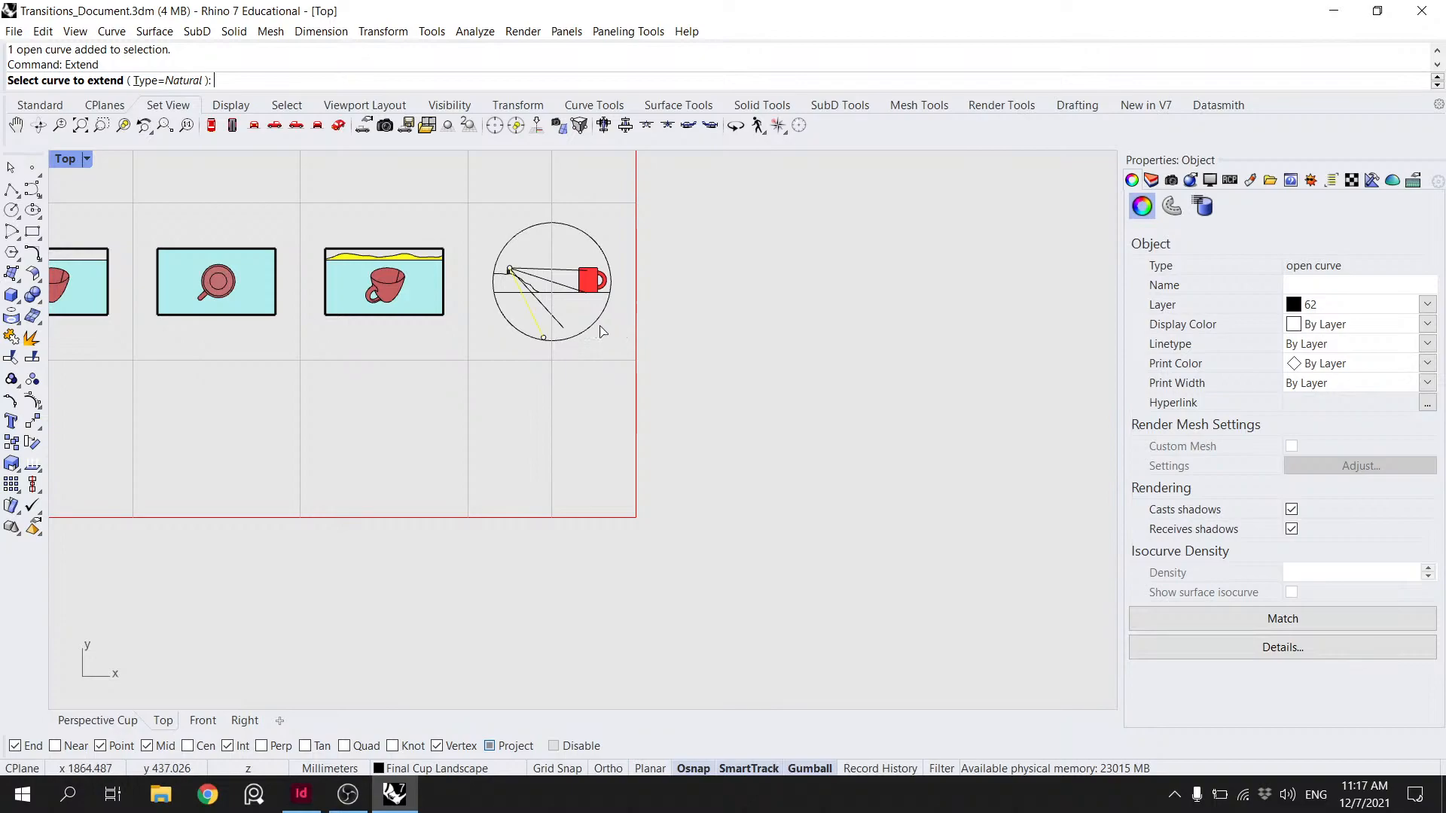
pyautogui.press('Escape')
pyautogui.press('Escape')
# - Examine how the first panel's view cone meets its circle and compare it with the rest of the storyboard row
pyautogui.scroll(7, 559, 305)
pyautogui.scroll(-12, 539, 335)
pyautogui.moveTo(160, 341); pyautogui.dragTo(333, 336, button='right')
pyautogui.scroll(14, 332, 335)
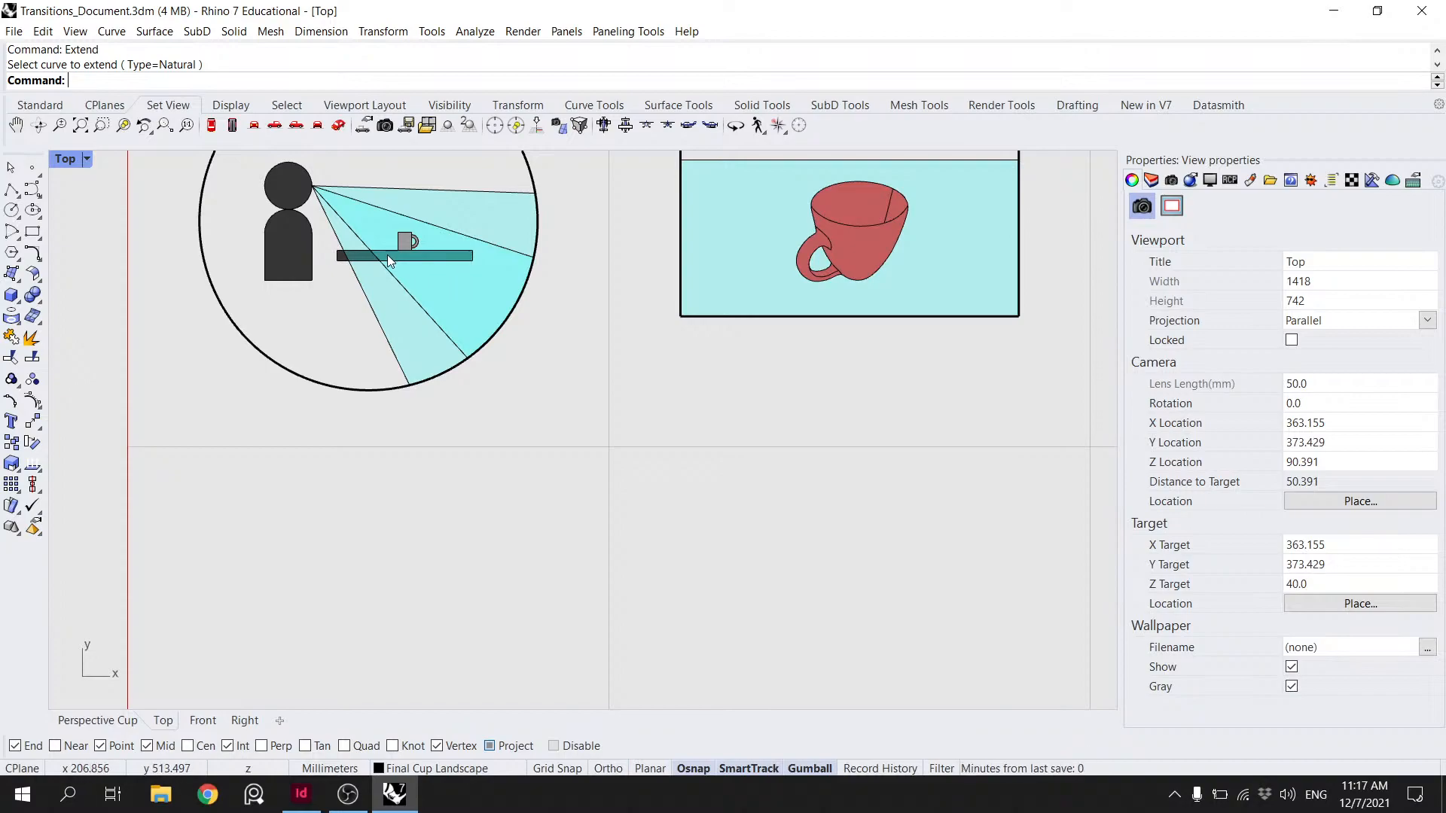
pyautogui.moveTo(387, 255); pyautogui.dragTo(509, 408, button='right')
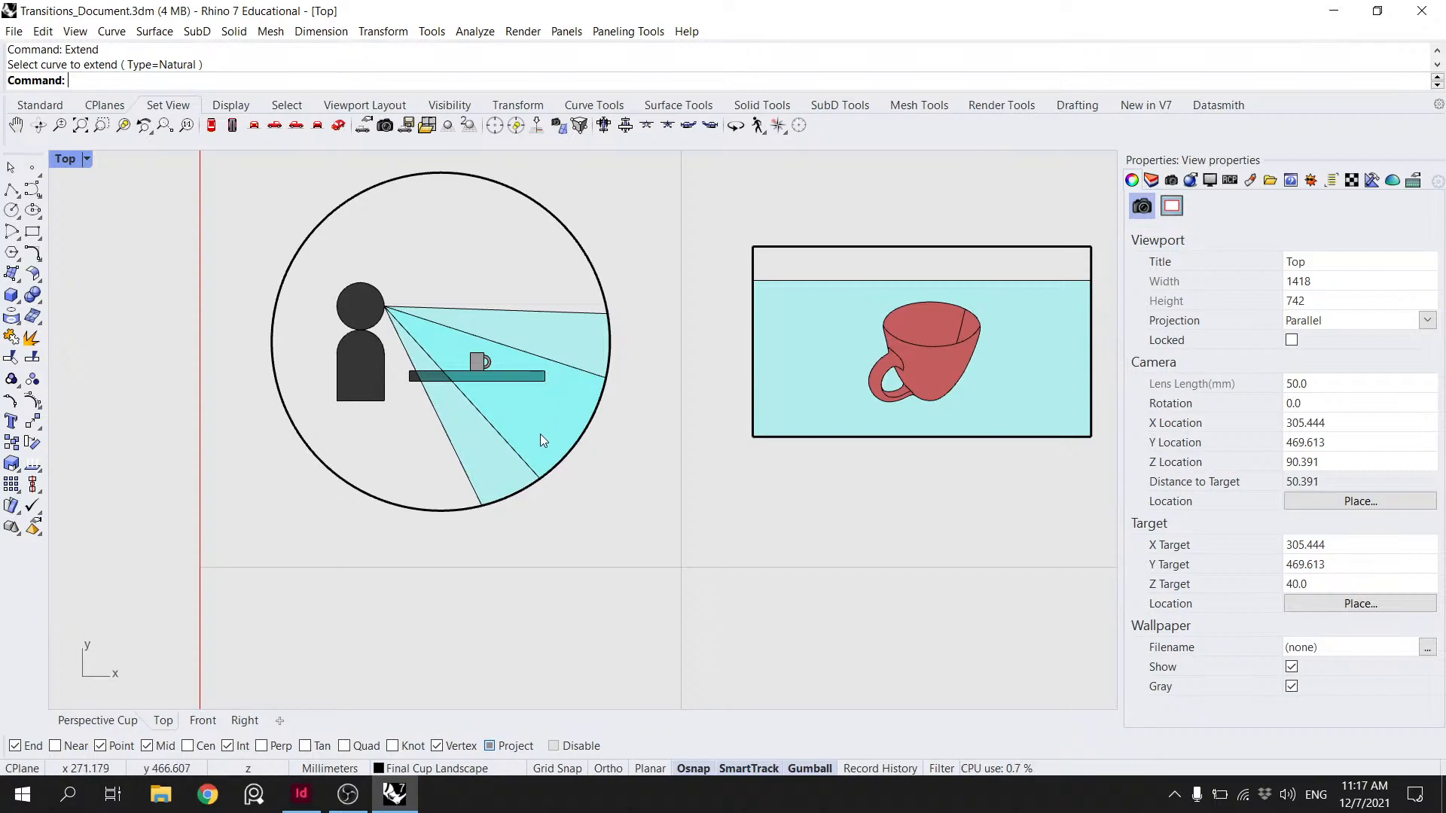
pyautogui.scroll(-6, 588, 381)
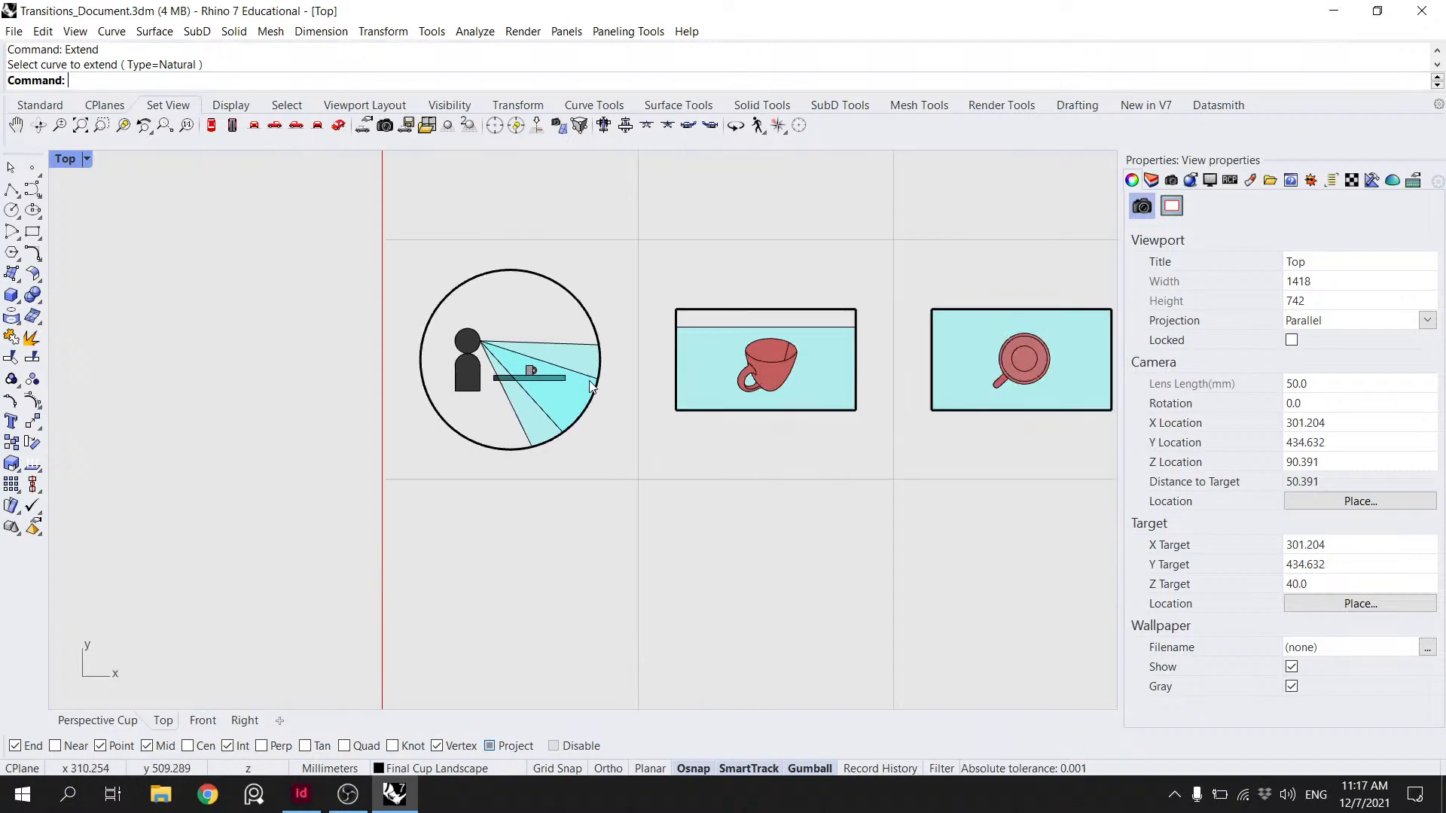
pyautogui.scroll(-2, 621, 377)
pyautogui.moveTo(632, 379); pyautogui.dragTo(524, 377, button='right')
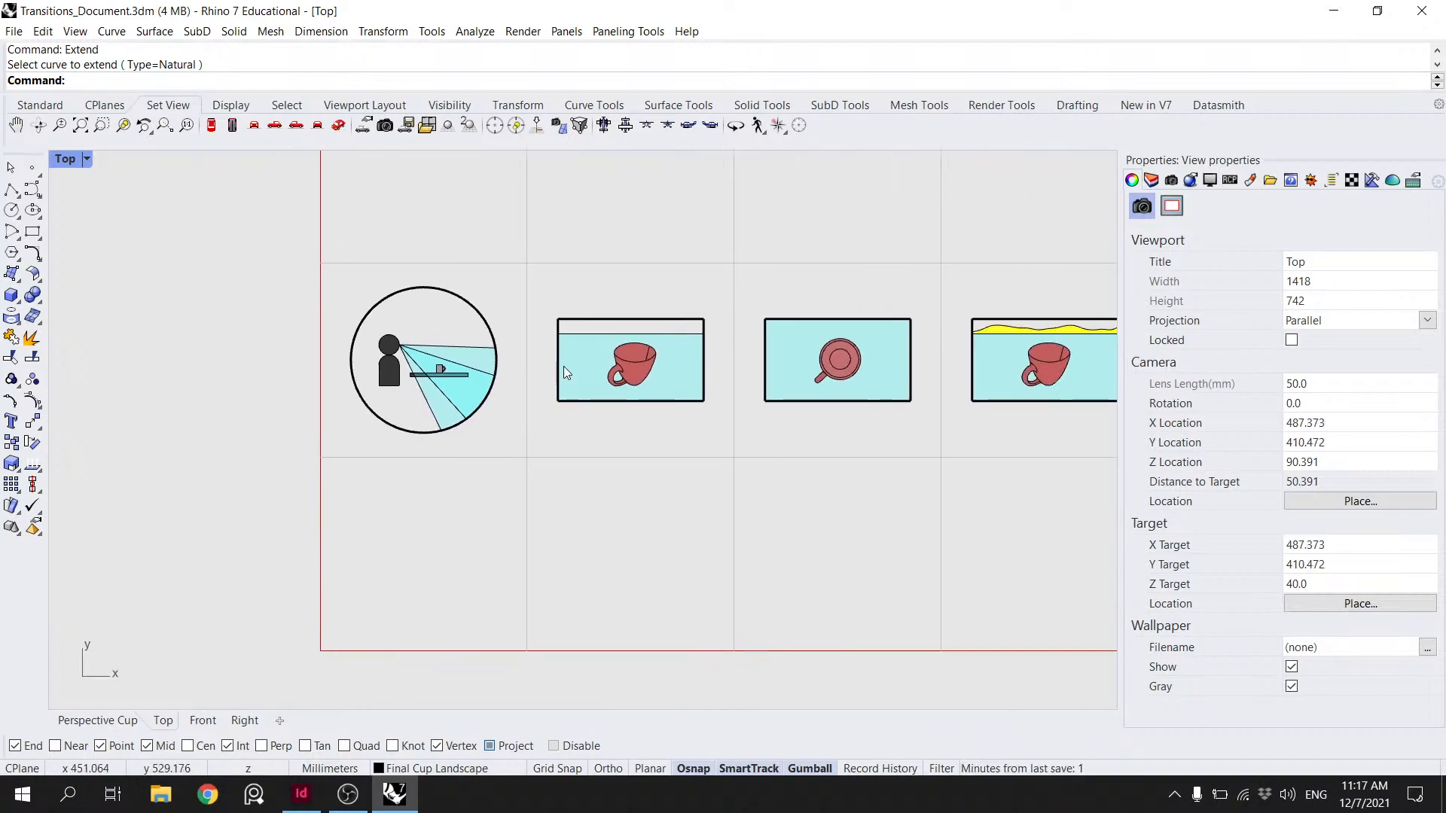
pyautogui.scroll(-1, 476, 375)
pyautogui.moveTo(746, 393); pyautogui.dragTo(511, 393, button='right')
pyautogui.scroll(-2, 554, 399)
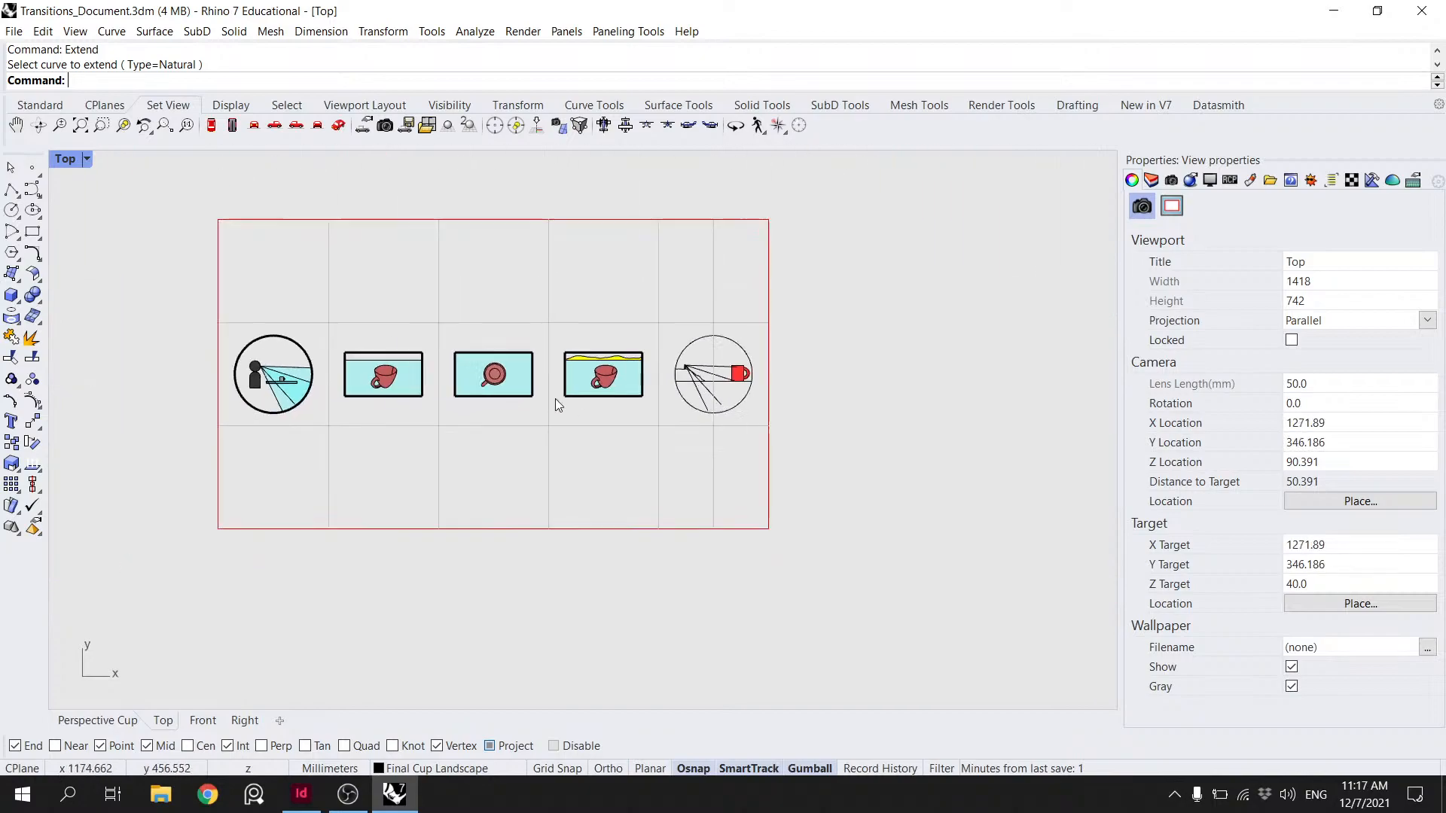
# - Extend the two upper sight lines of the final panel past the cup to their intersections with the surrounding circle
pyautogui.scroll(8, 838, 385)
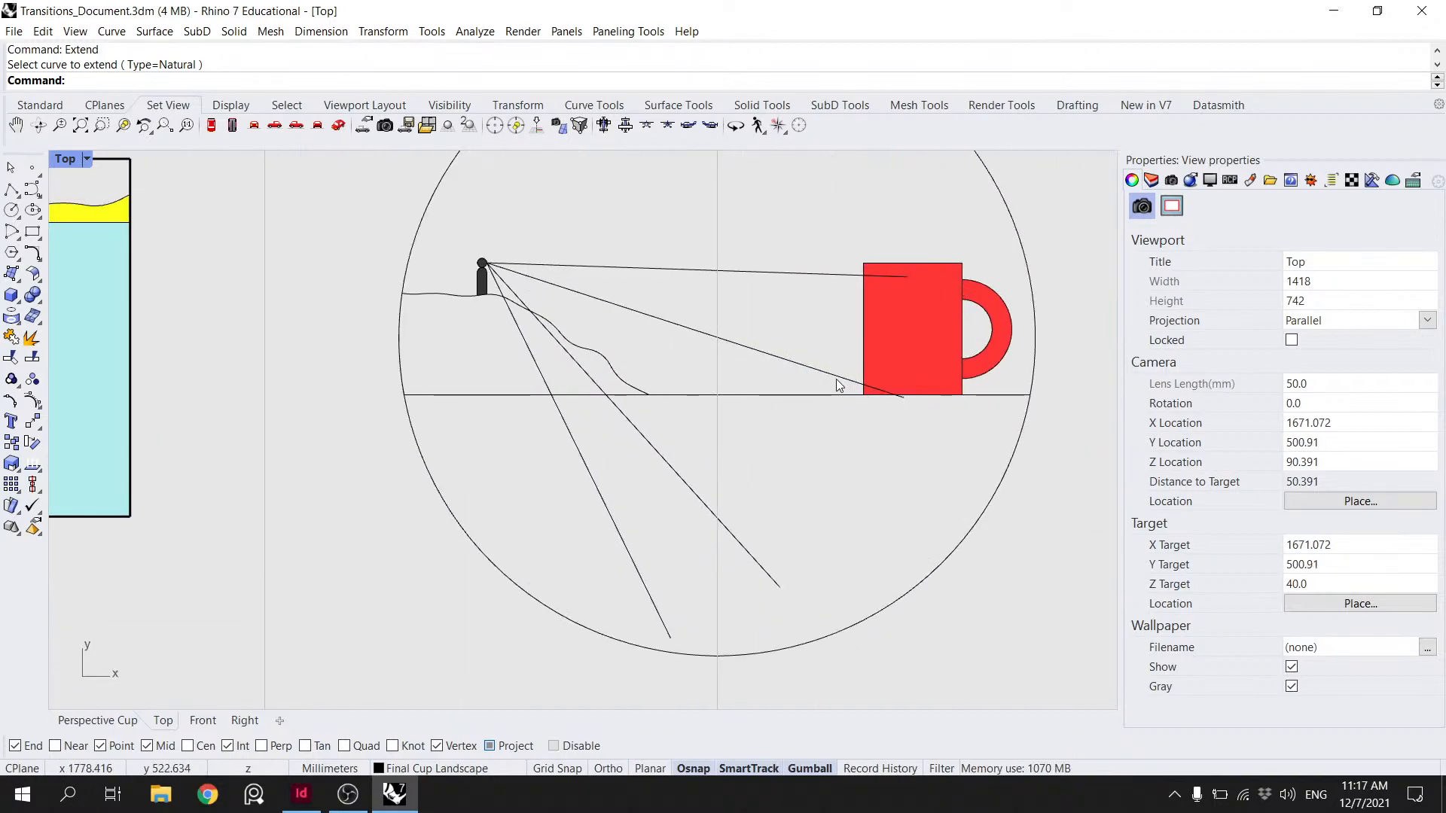
pyautogui.click(838, 382)
pyautogui.write('tend')
pyautogui.press('Return')
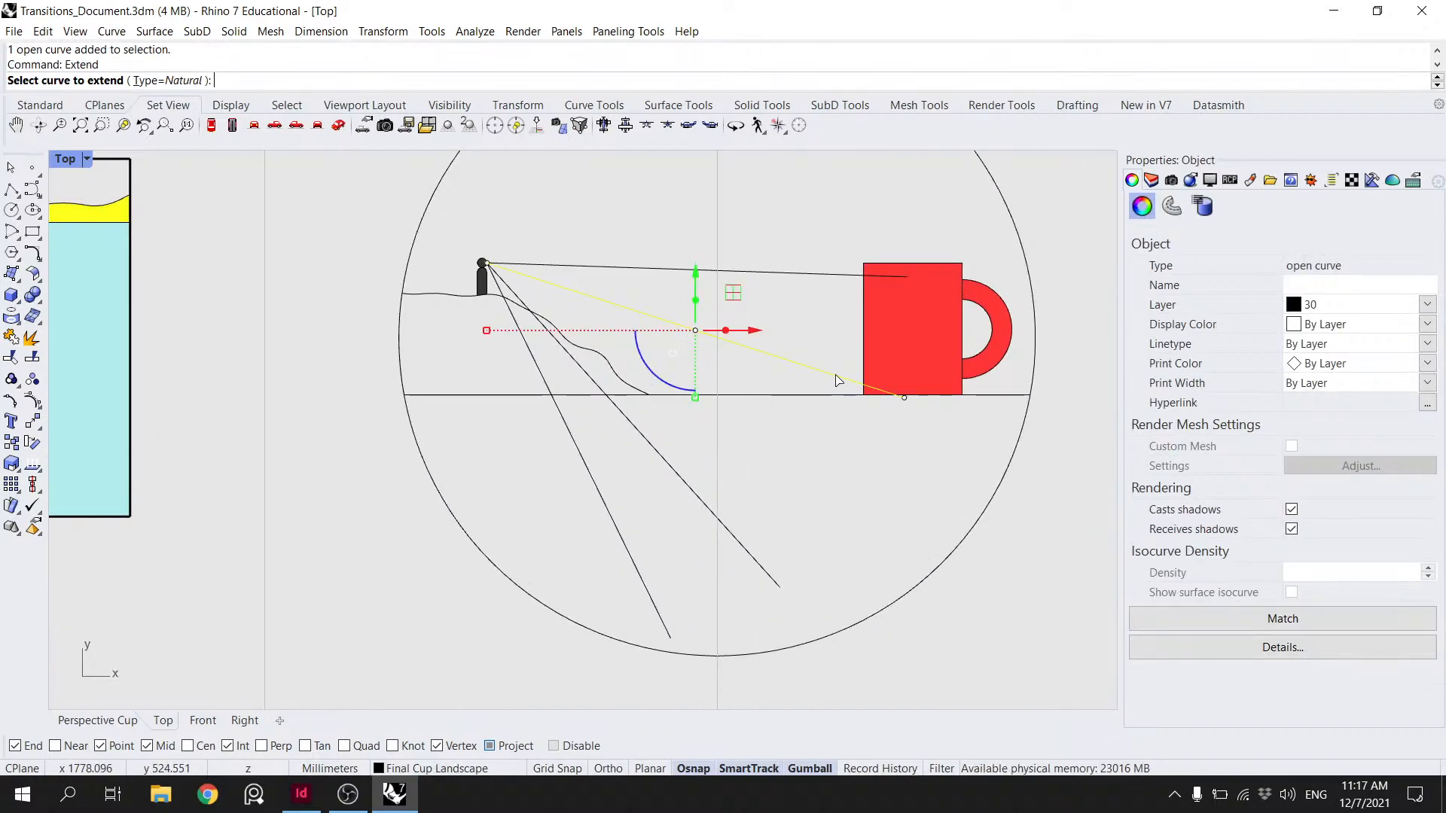
pyautogui.click(906, 399)
pyautogui.click(1005, 440)
pyautogui.click(1019, 436)
pyautogui.click(875, 277)
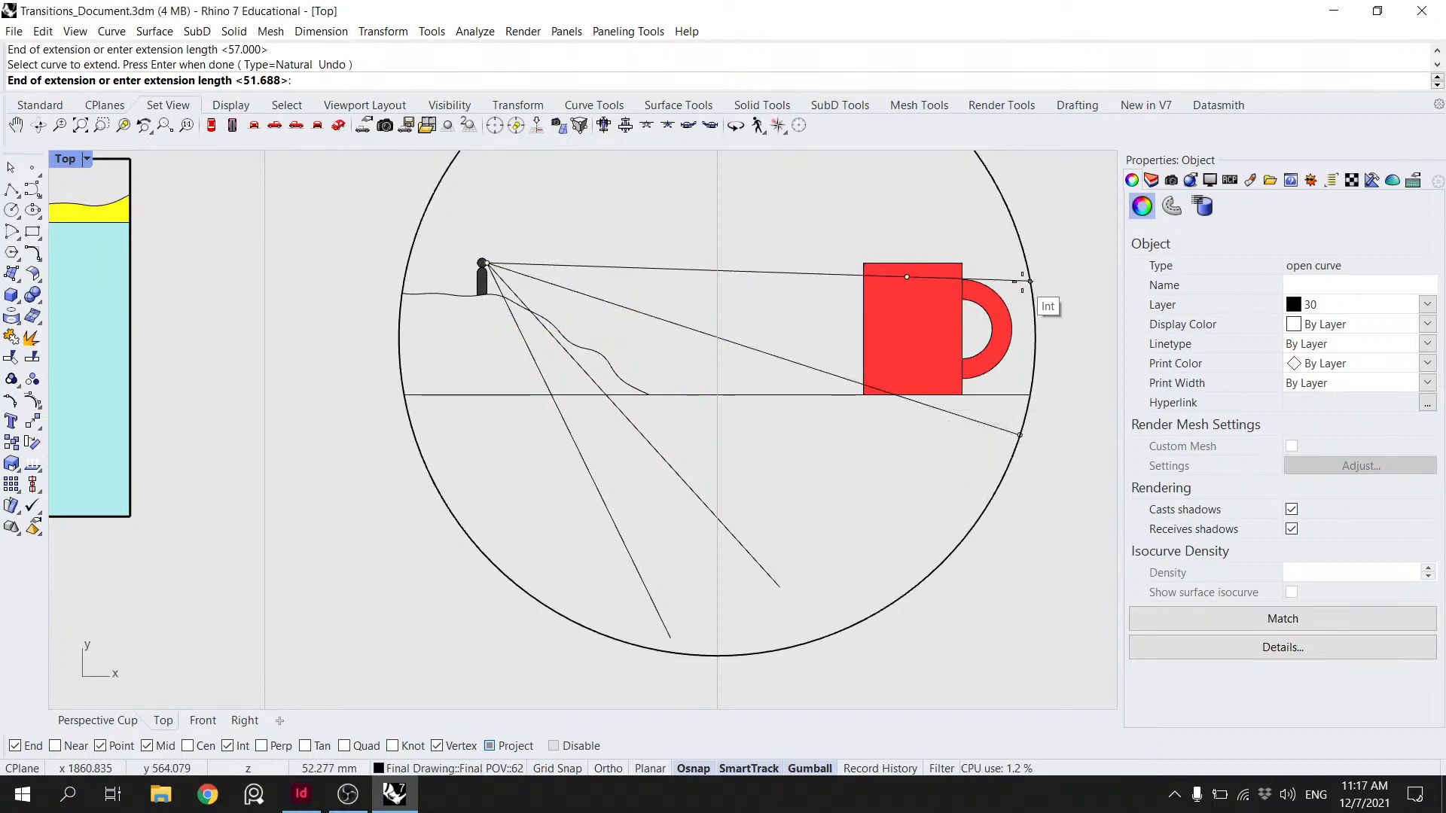
pyautogui.click(1030, 280)
# - Extend the two lower sight lines of the final panel to the surrounding circle and finish the Extend command
pyautogui.click(782, 585)
pyautogui.click(825, 635)
pyautogui.click(666, 629)
pyautogui.click(677, 652)
pyautogui.scroll(-8, 681, 591)
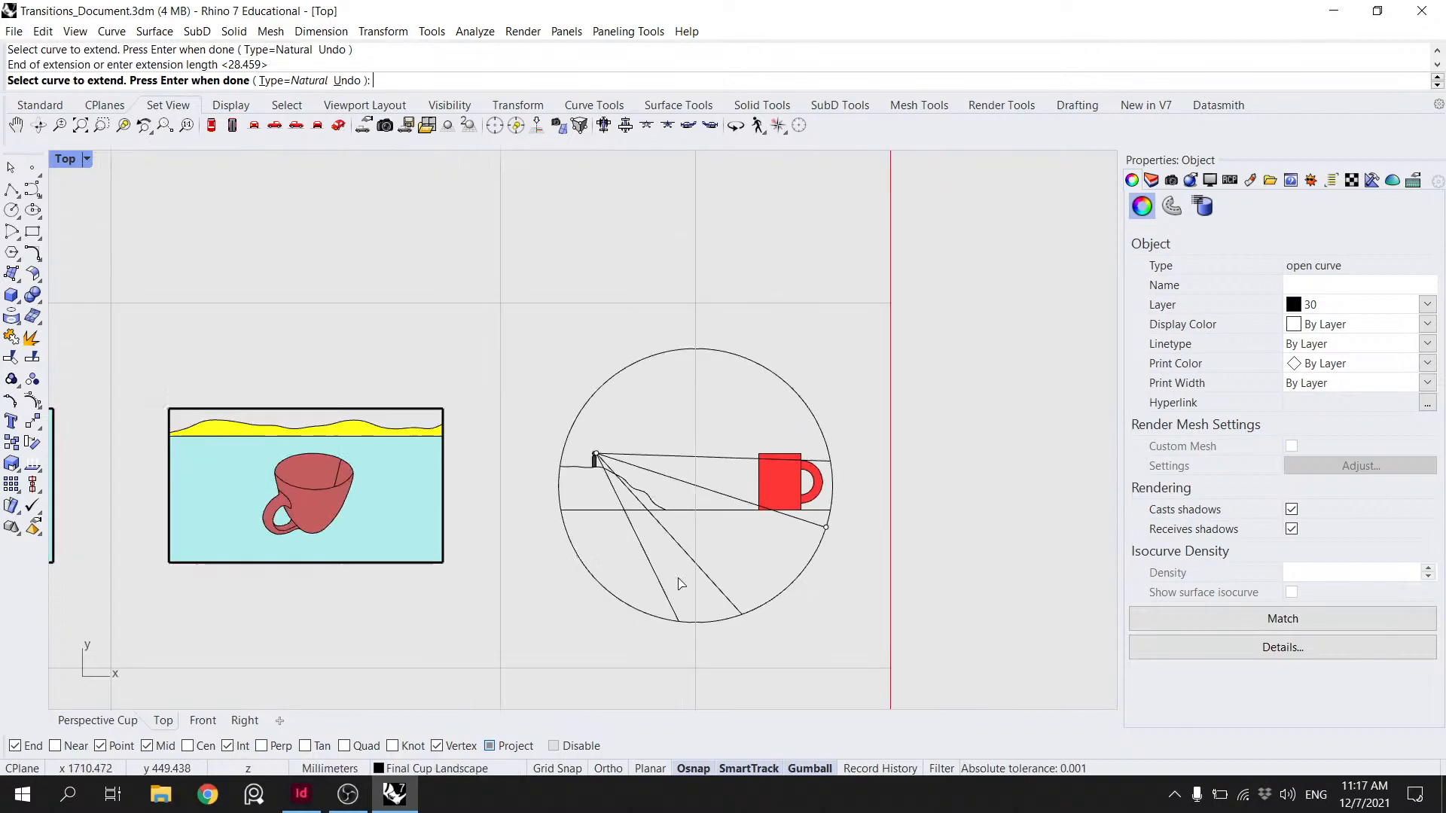
pyautogui.press('Return')
# - Examine where the lower sight lines cross the hill slope below the figure and how the cone relates to the cup
pyautogui.scroll(6, 643, 494)
pyautogui.scroll(4, 599, 448)
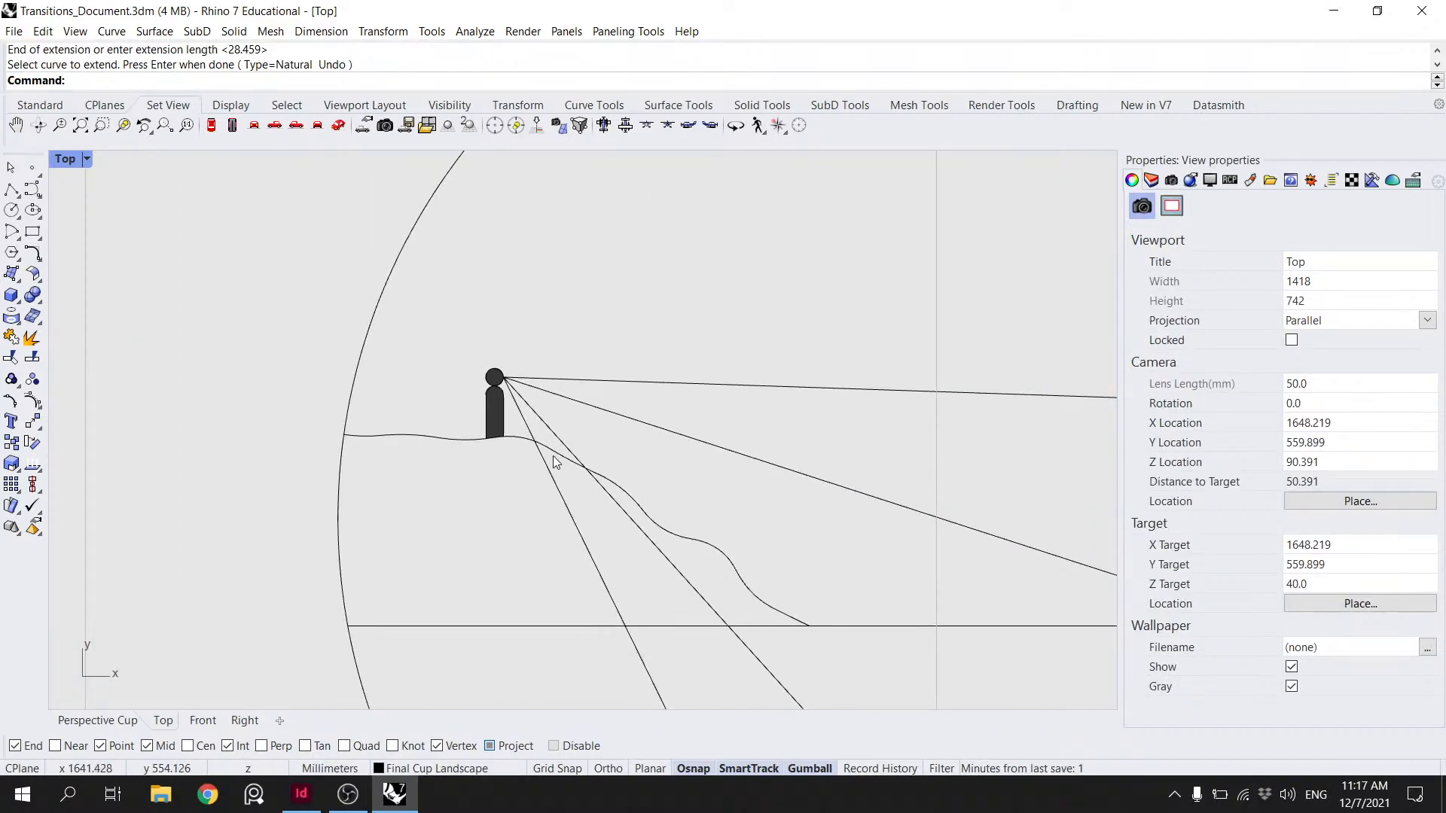
pyautogui.scroll(-1, 578, 462)
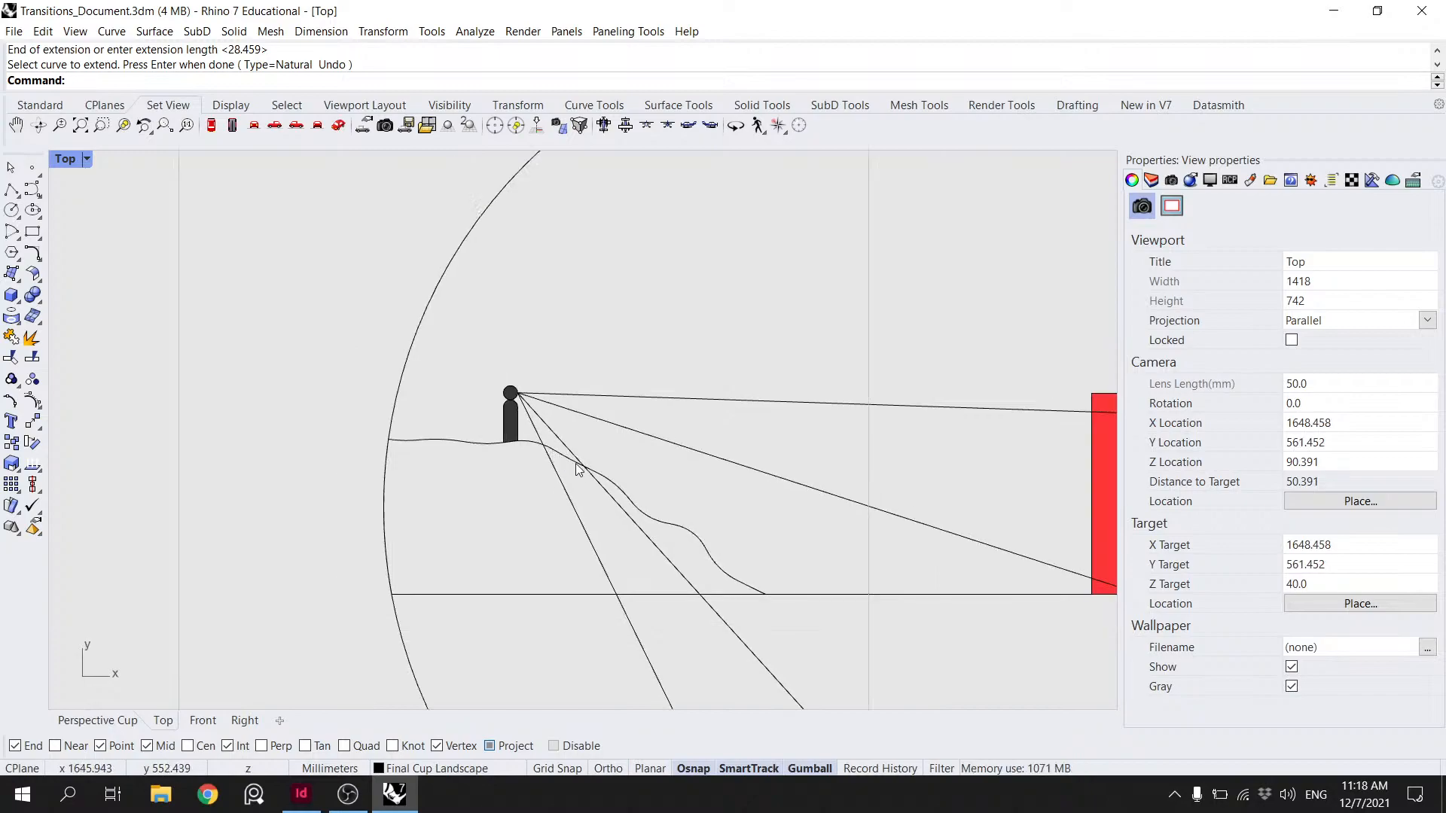
pyautogui.scroll(-1, 567, 458)
pyautogui.scroll(2, 557, 449)
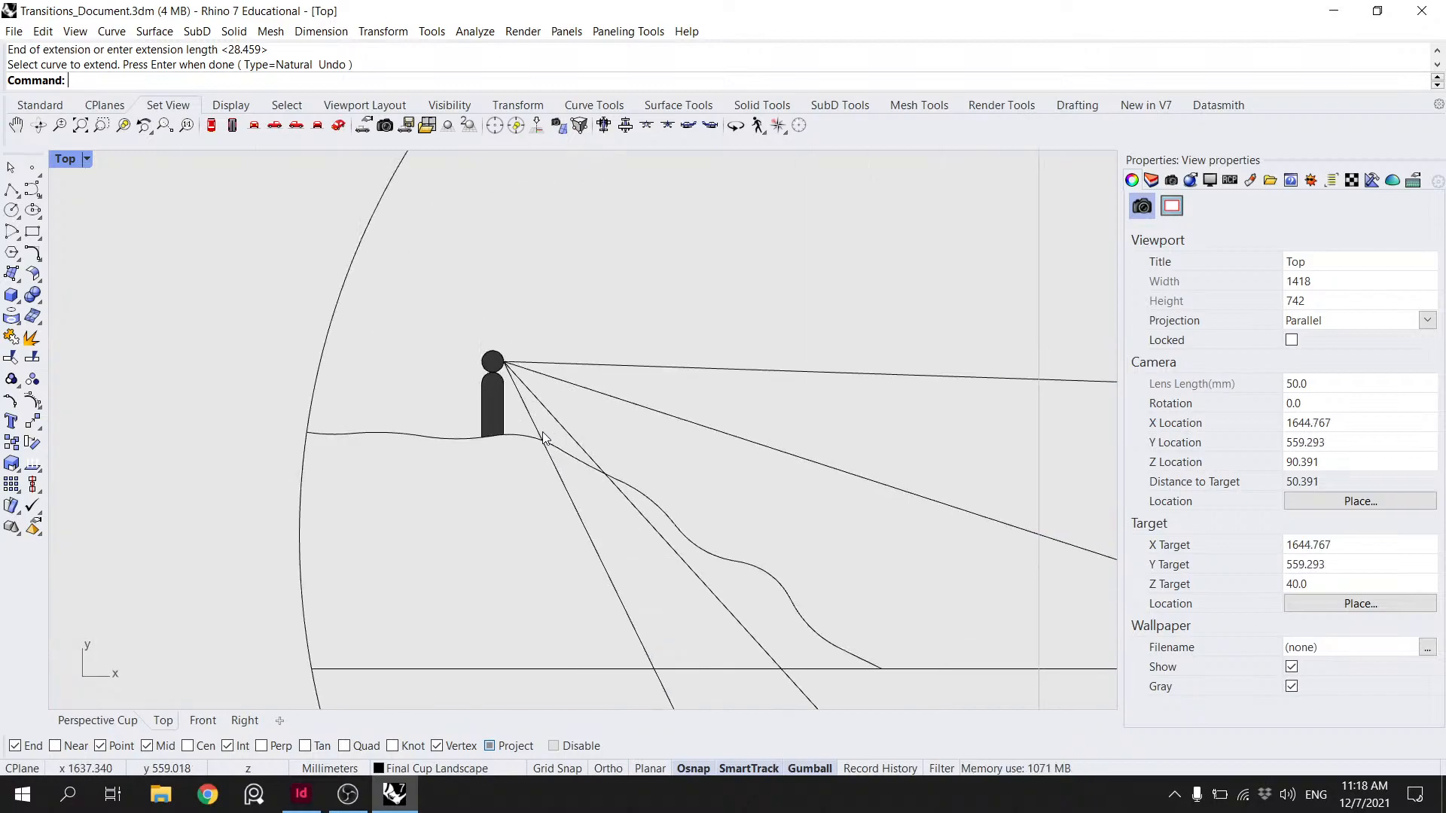
pyautogui.scroll(-4, 546, 438)
pyautogui.scroll(-1, 505, 425)
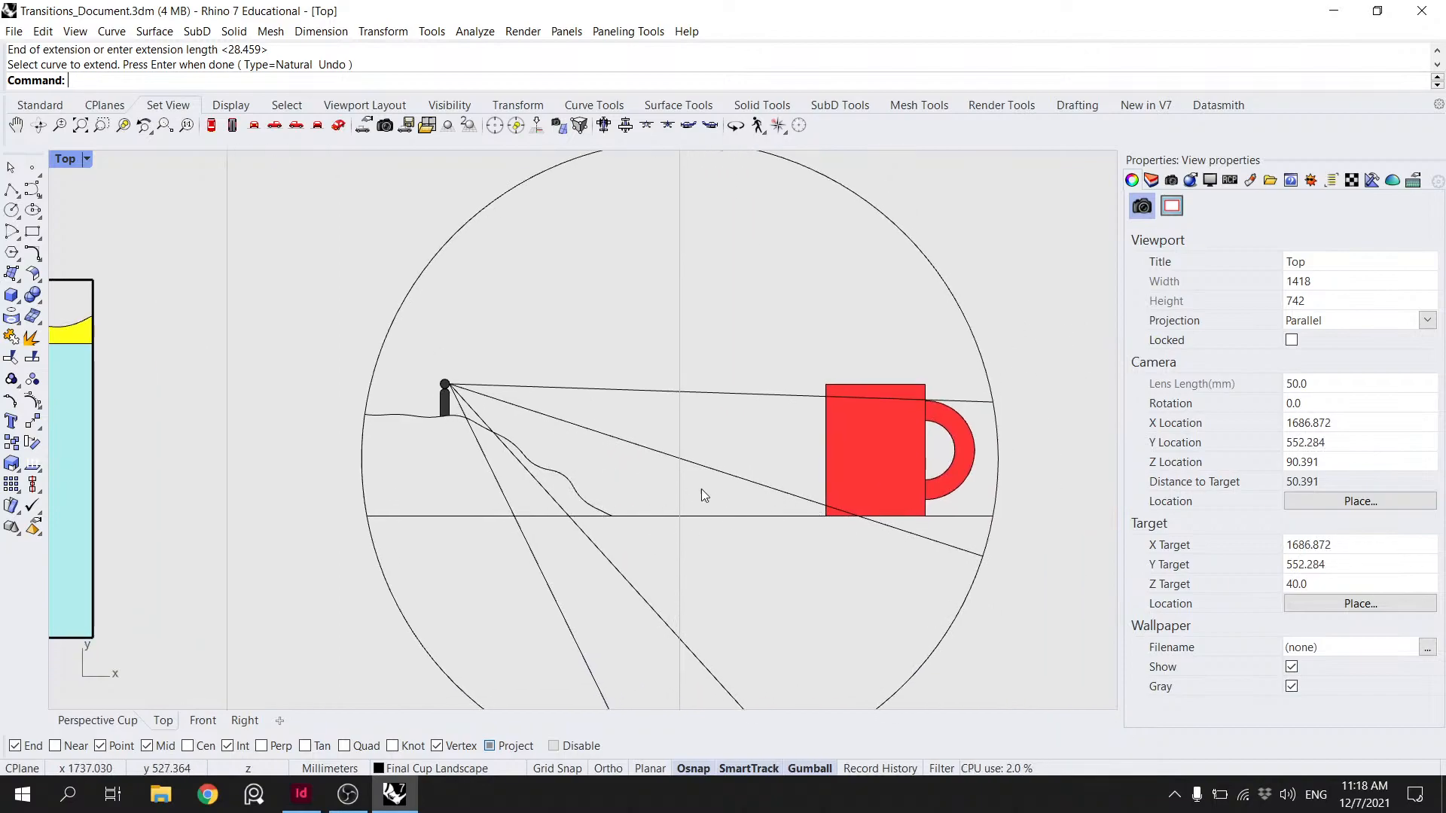
pyautogui.scroll(-3, 683, 466)
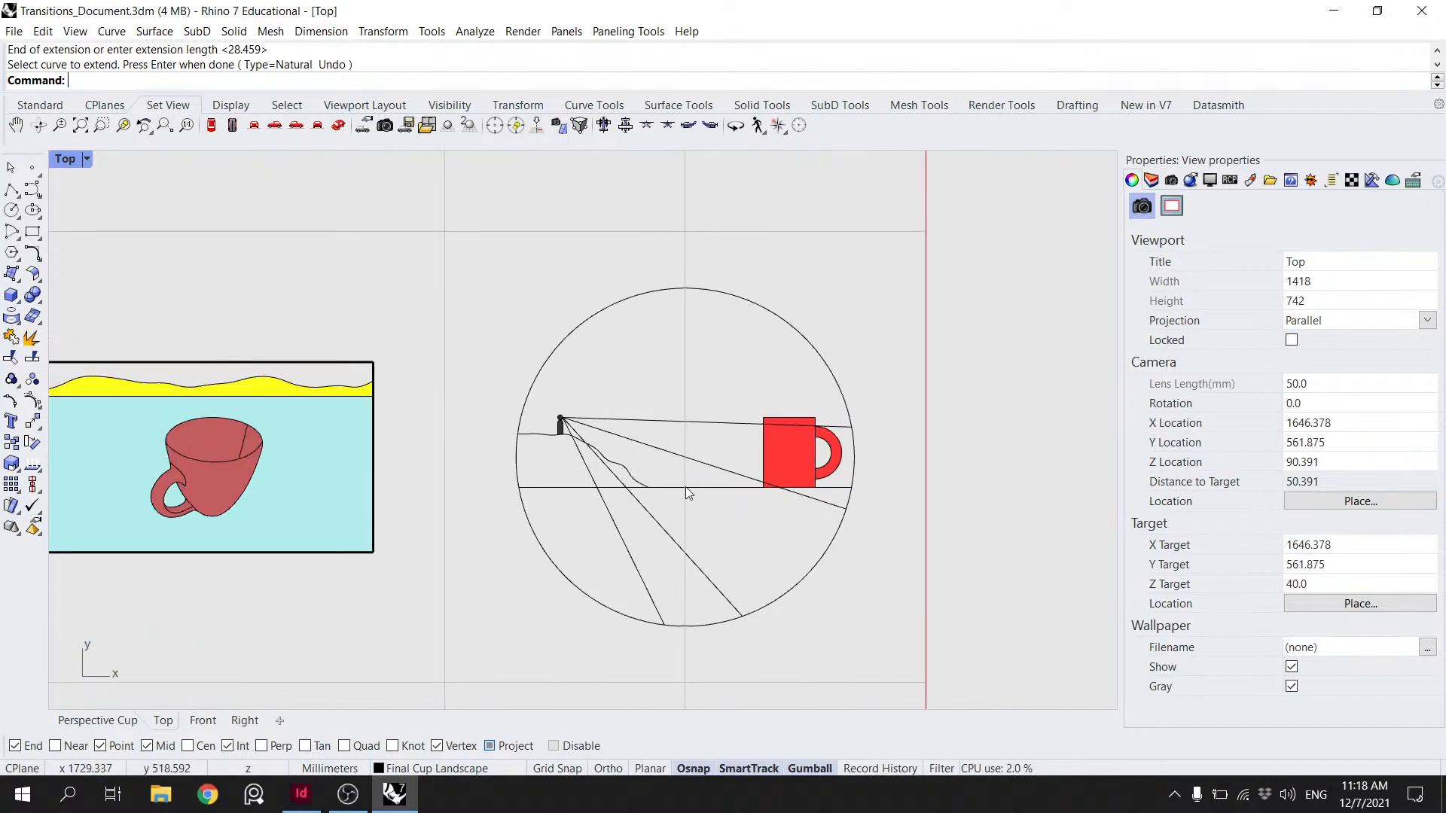
# - Rotate the four sight lines upward about their shared origin at the figure's head
pyautogui.press('Escape')
pyautogui.click(630, 563)
pyautogui.keyDown('shift'); pyautogui.click(703, 562); pyautogui.keyUp('shift')
pyautogui.keyDown('shift'); pyautogui.click(724, 469); pyautogui.keyUp('shift')
pyautogui.keyDown('shift'); pyautogui.click(719, 419); pyautogui.keyUp('shift')
pyautogui.write('rotate')
pyautogui.press('Return')
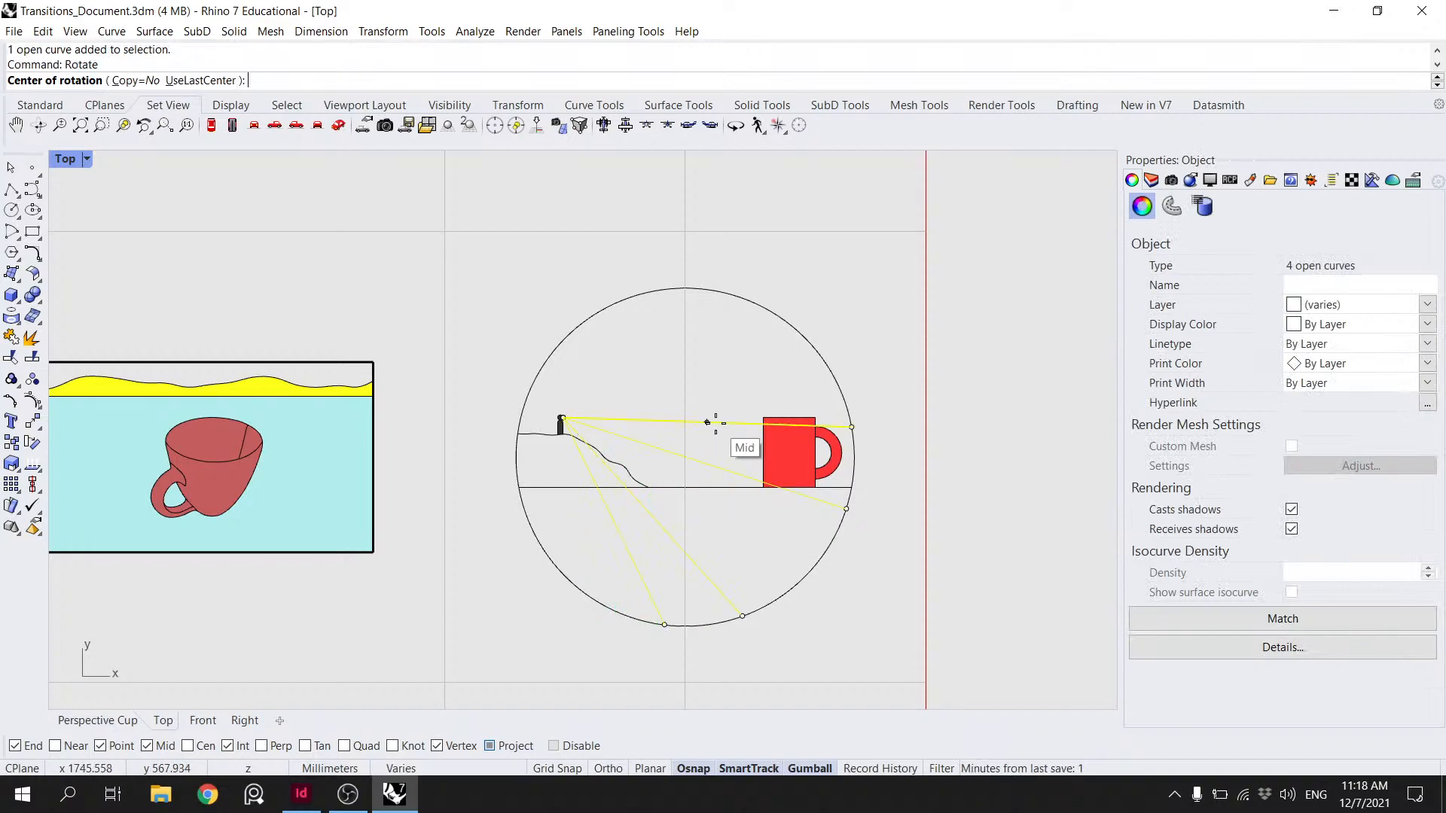
pyautogui.scroll(2, 561, 419)
pyautogui.click(559, 417)
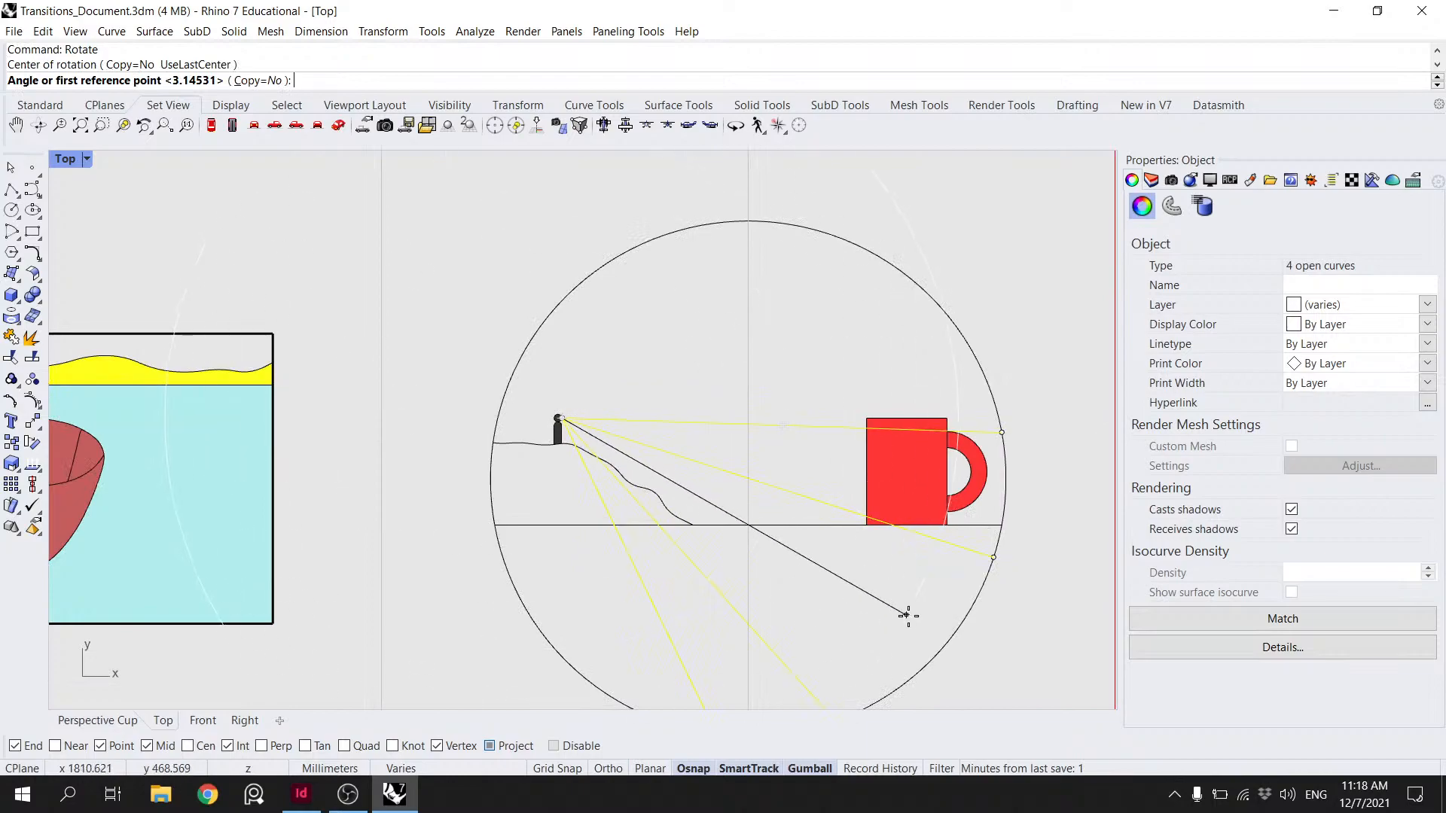
pyautogui.moveTo(942, 642); pyautogui.dragTo(871, 462, button='right')
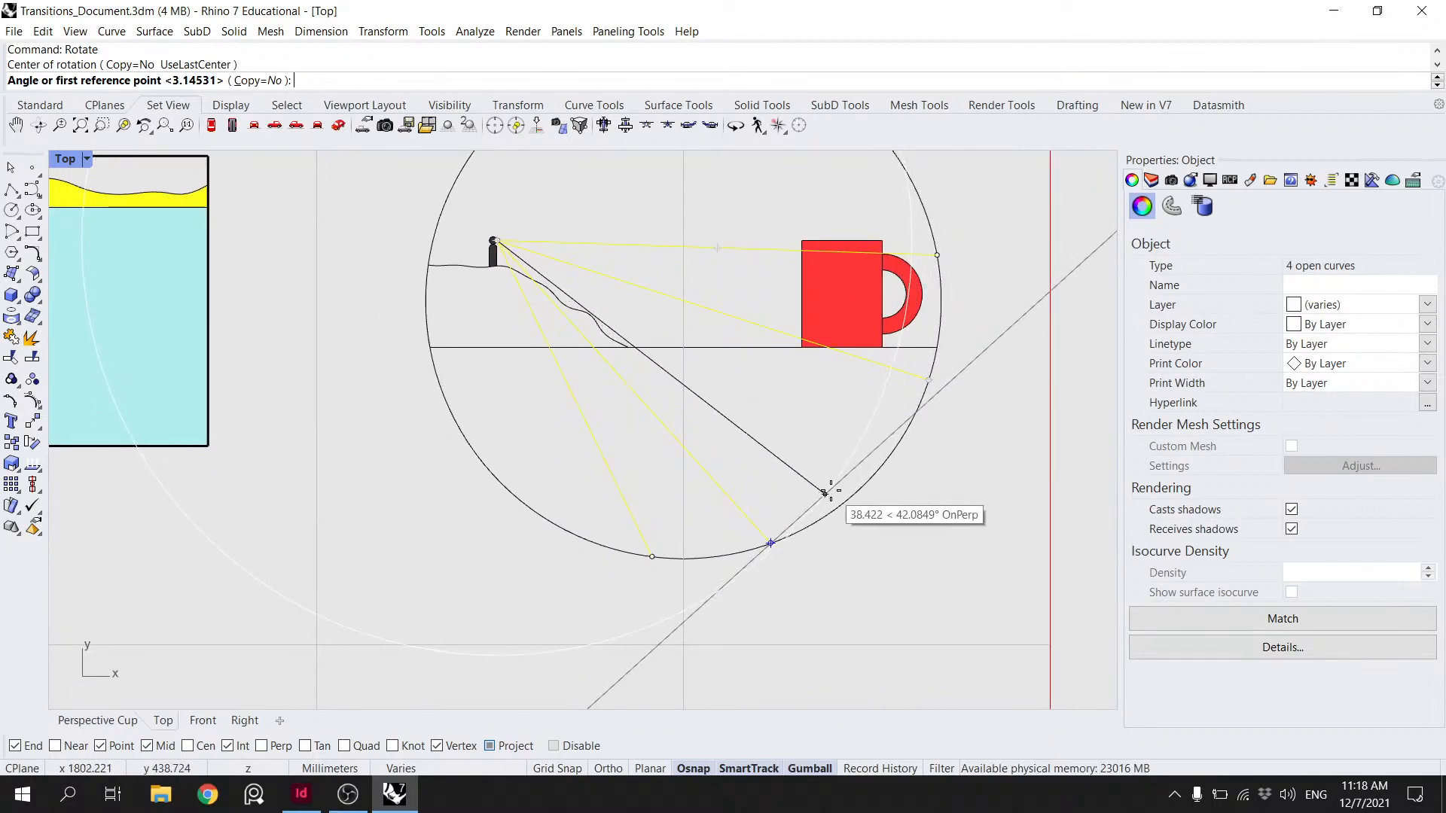
pyautogui.click(856, 467)
pyautogui.click(806, 292)
# - Extend the two lower rotated sight lines to the final panel's circle
pyautogui.scroll(-5, 828, 301)
pyautogui.click(798, 349)
pyautogui.click(792, 365)
pyautogui.write('Extend')
pyautogui.press('Return')
pyautogui.click(799, 382)
pyautogui.click(822, 400)
pyautogui.click(846, 350)
pyautogui.click(860, 365)
pyautogui.press('Return')
# - Trim the ends of the two upper rotated sight lines that project outside the circle
pyautogui.click(878, 301)
pyautogui.write('Trim')
pyautogui.press('Return')
pyautogui.scroll(6, 881, 297)
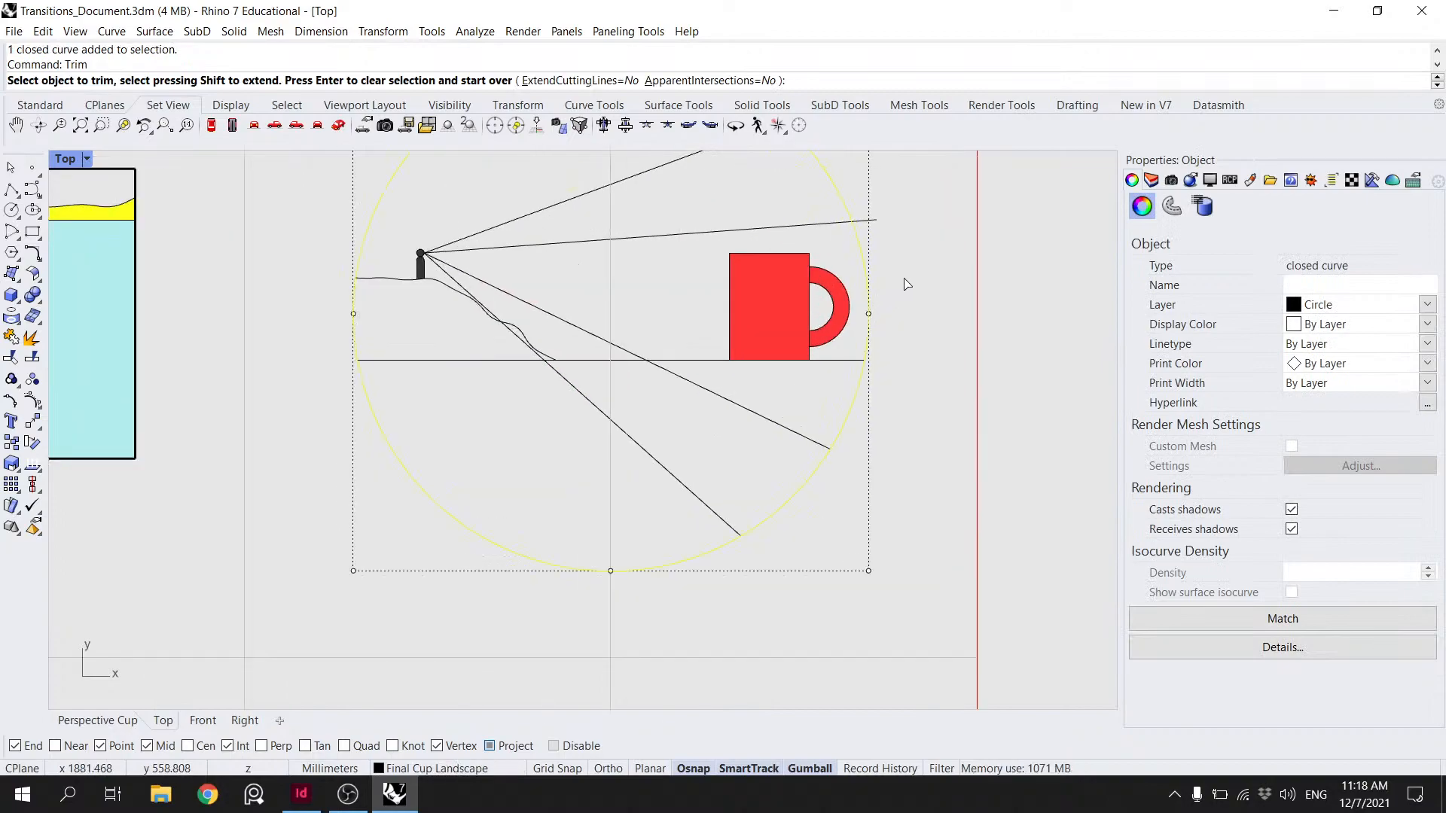
pyautogui.click(873, 224)
pyautogui.moveTo(877, 252); pyautogui.dragTo(913, 384, button='right')
pyautogui.click(867, 239)
pyautogui.press('Return')
# - Examine the rotated view cone against the hill, the cup and the other storyboard panels
pyautogui.scroll(-4, 859, 291)
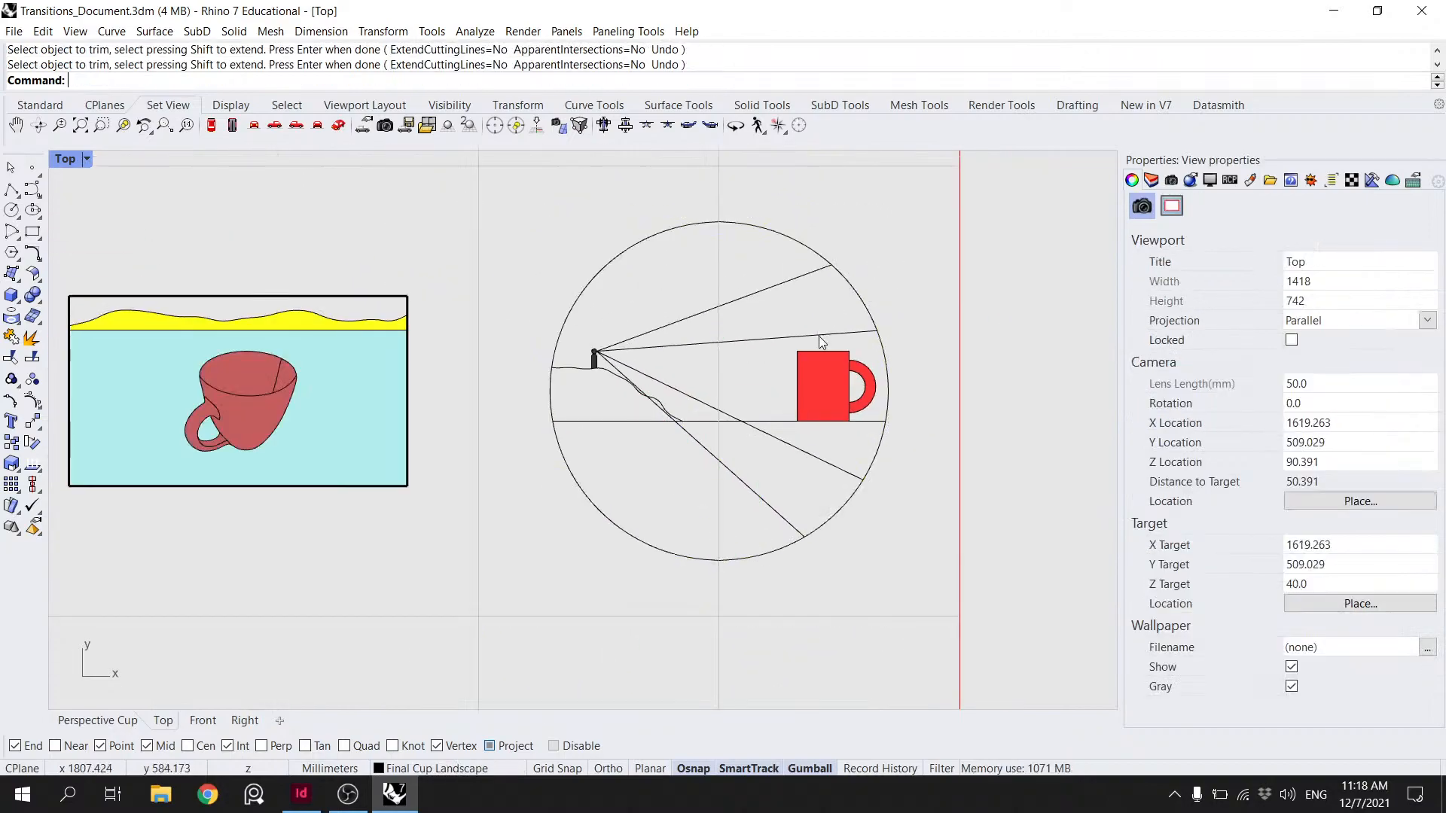
pyautogui.moveTo(801, 379); pyautogui.dragTo(851, 354, button='right')
pyautogui.scroll(4, 723, 368)
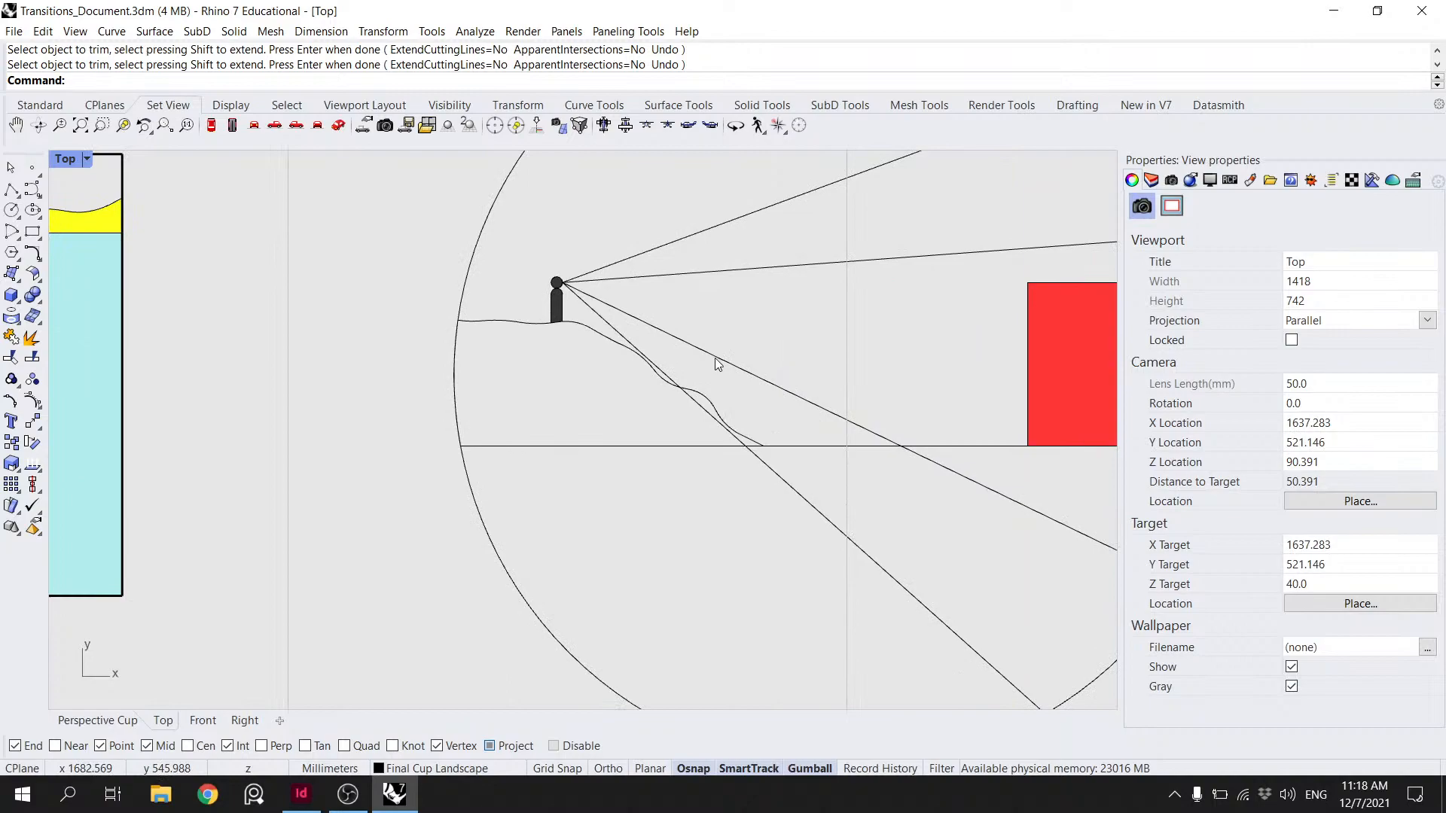
pyautogui.scroll(-1, 735, 385)
pyautogui.scroll(-4, 753, 419)
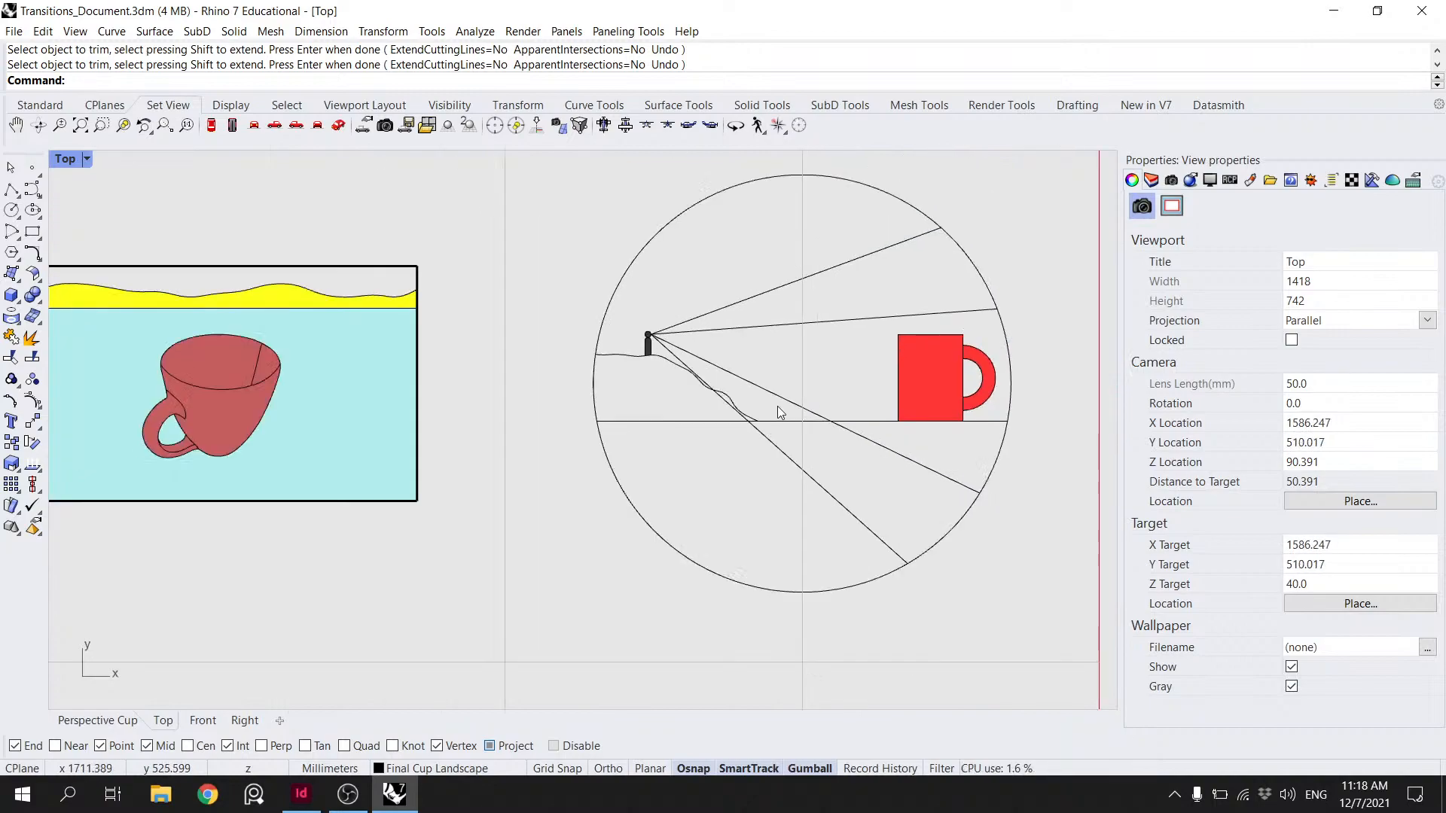
pyautogui.scroll(-2, 753, 397)
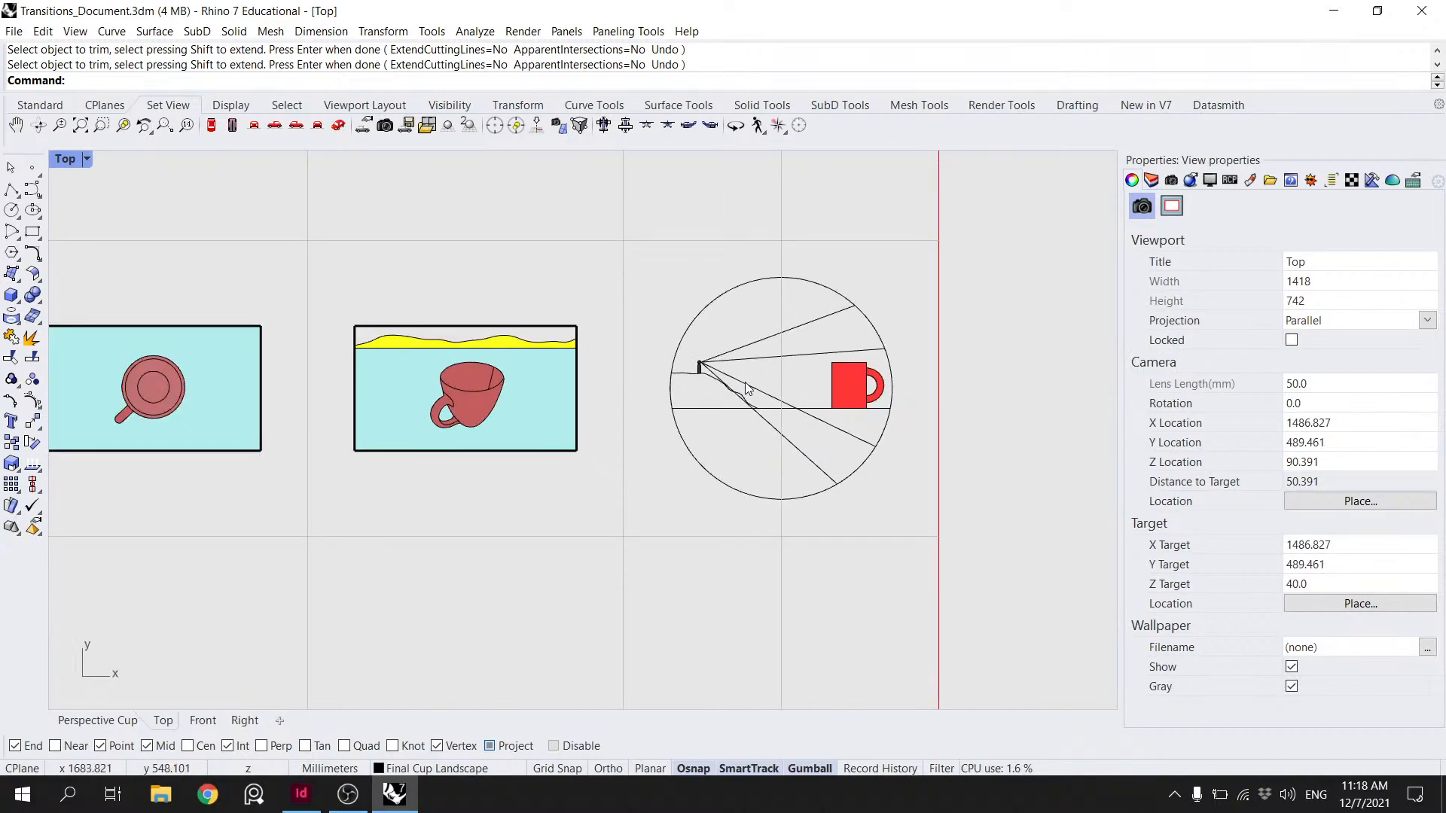
pyautogui.scroll(-3, 747, 387)
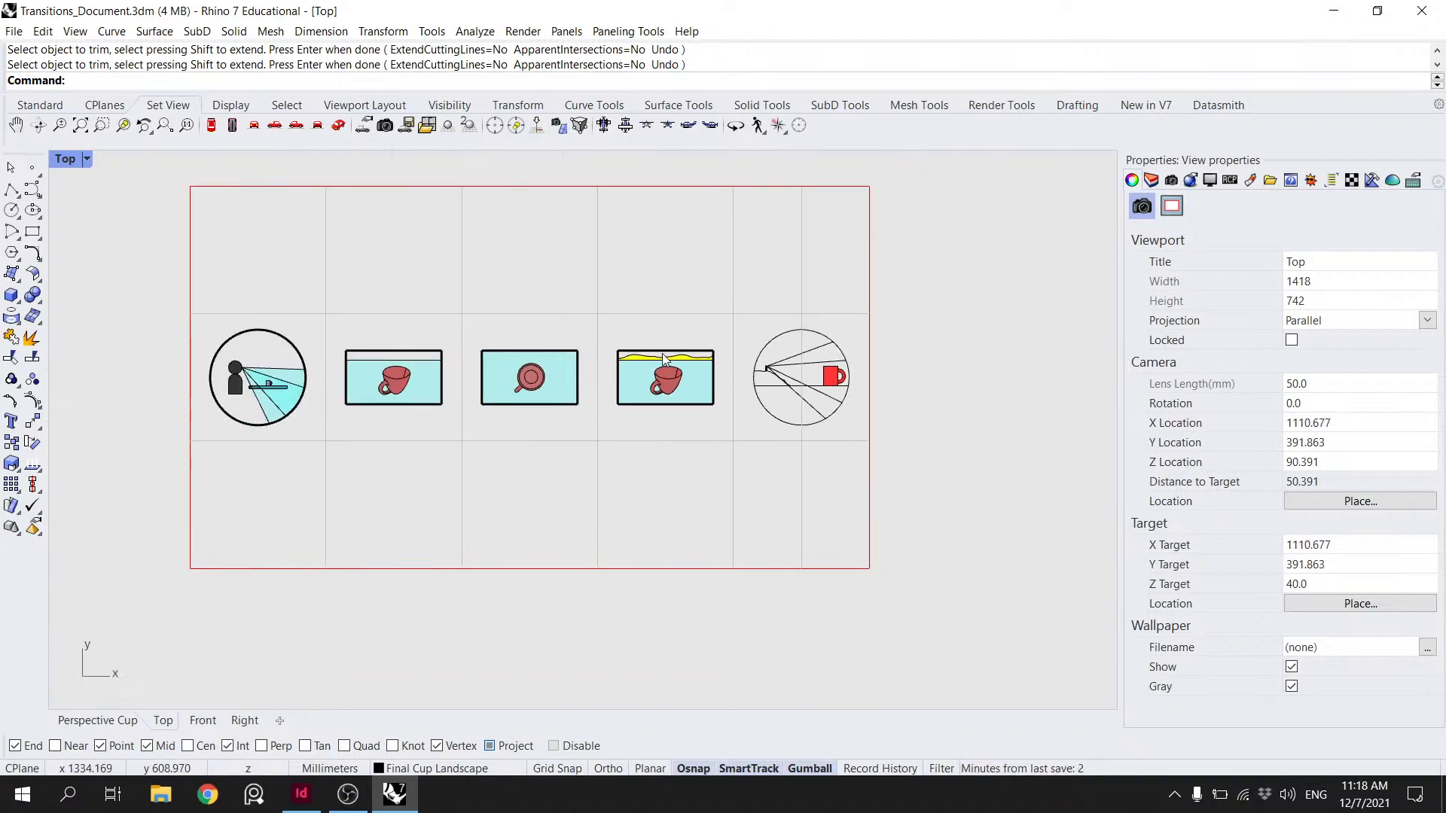
# - Undo the trimming, extension and rotation of the four sight lines
pyautogui.scroll(4, 768, 381)
pyautogui.hotkey('ctrl', 'z')
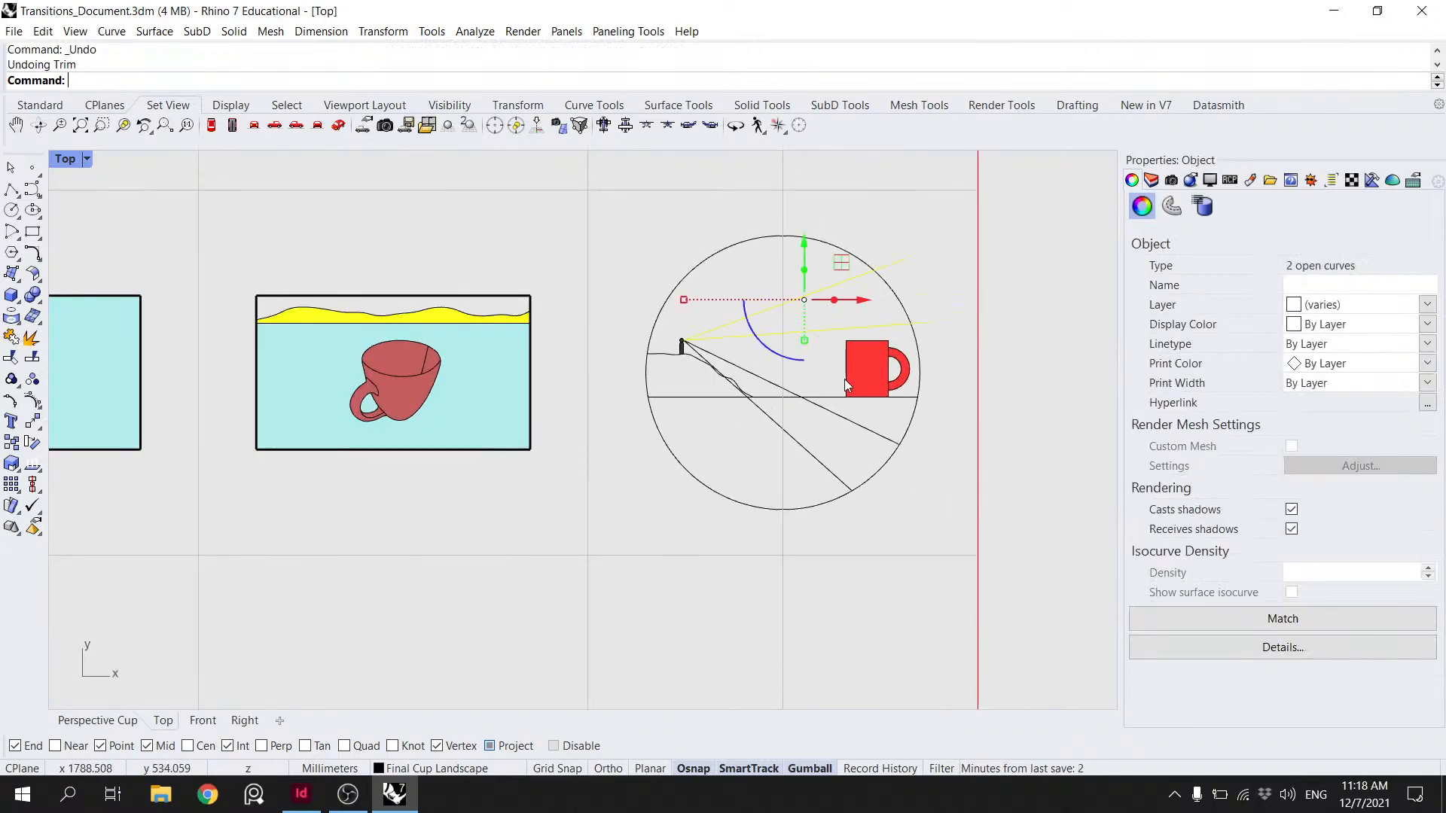
pyautogui.scroll(-2, 845, 385)
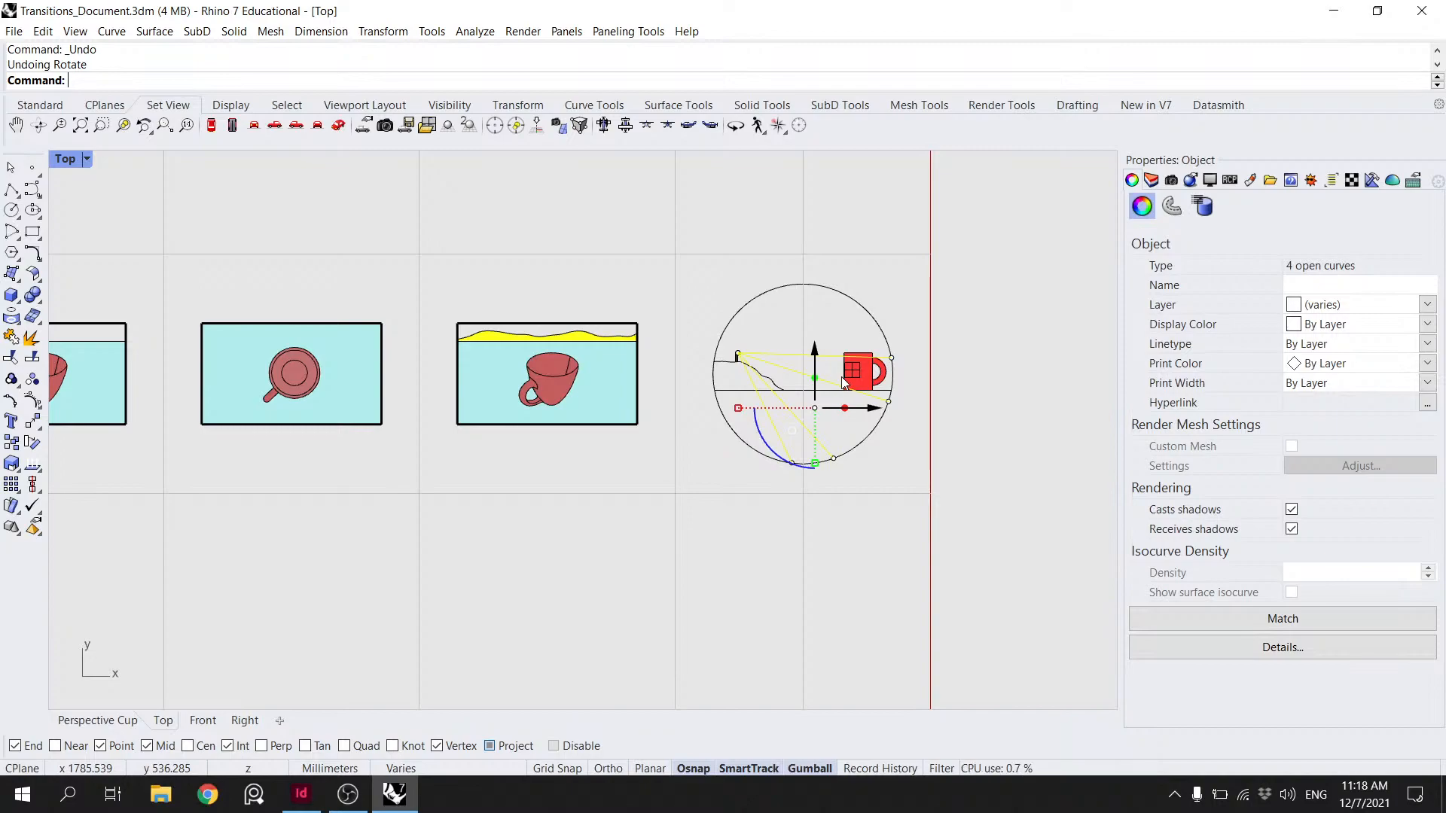
pyautogui.scroll(-4, 841, 382)
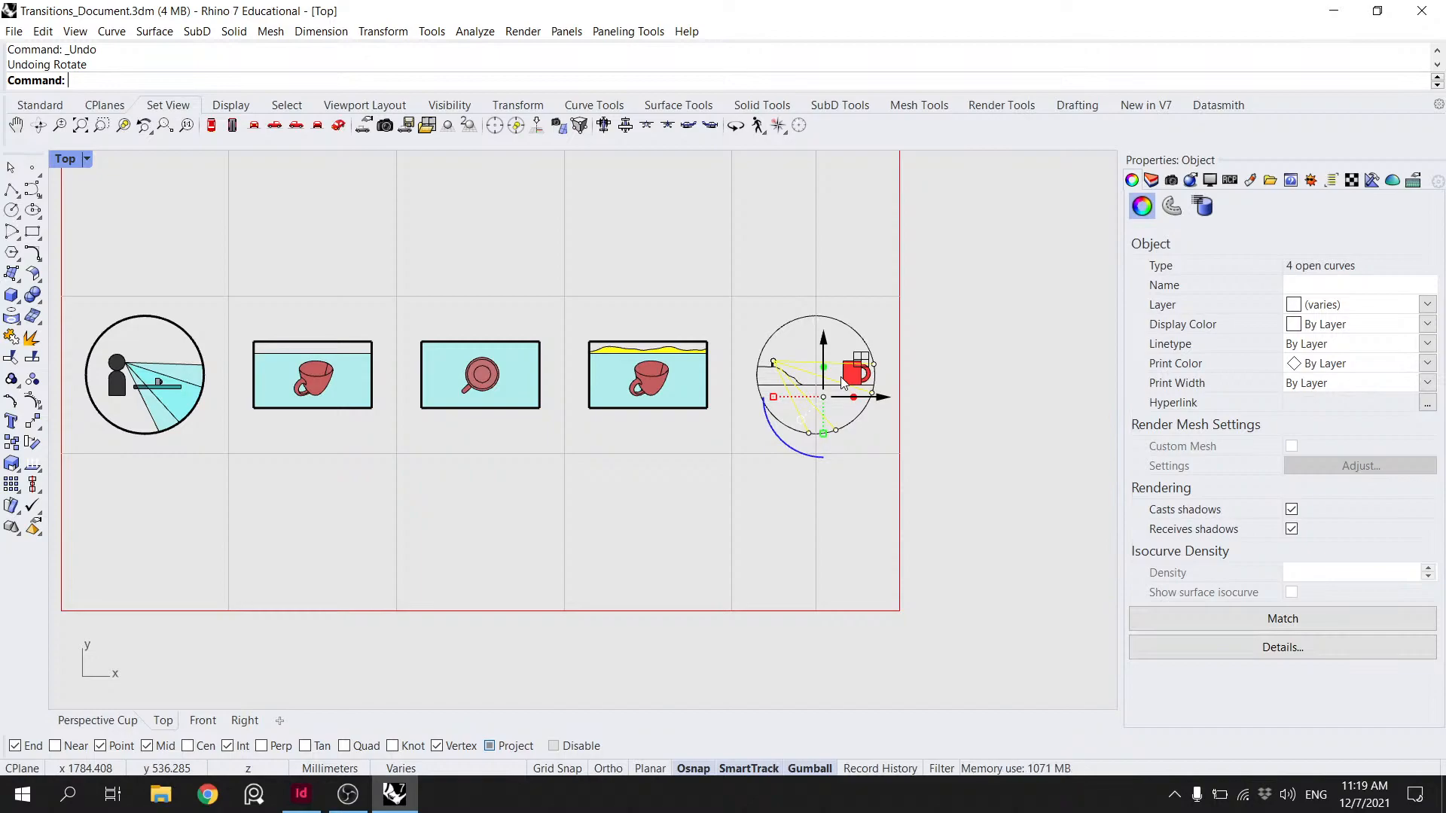
# - Scale the final panel's grouped cup uniformly by a factor of 0.2
pyautogui.scroll(5, 843, 382)
pyautogui.click(853, 378)
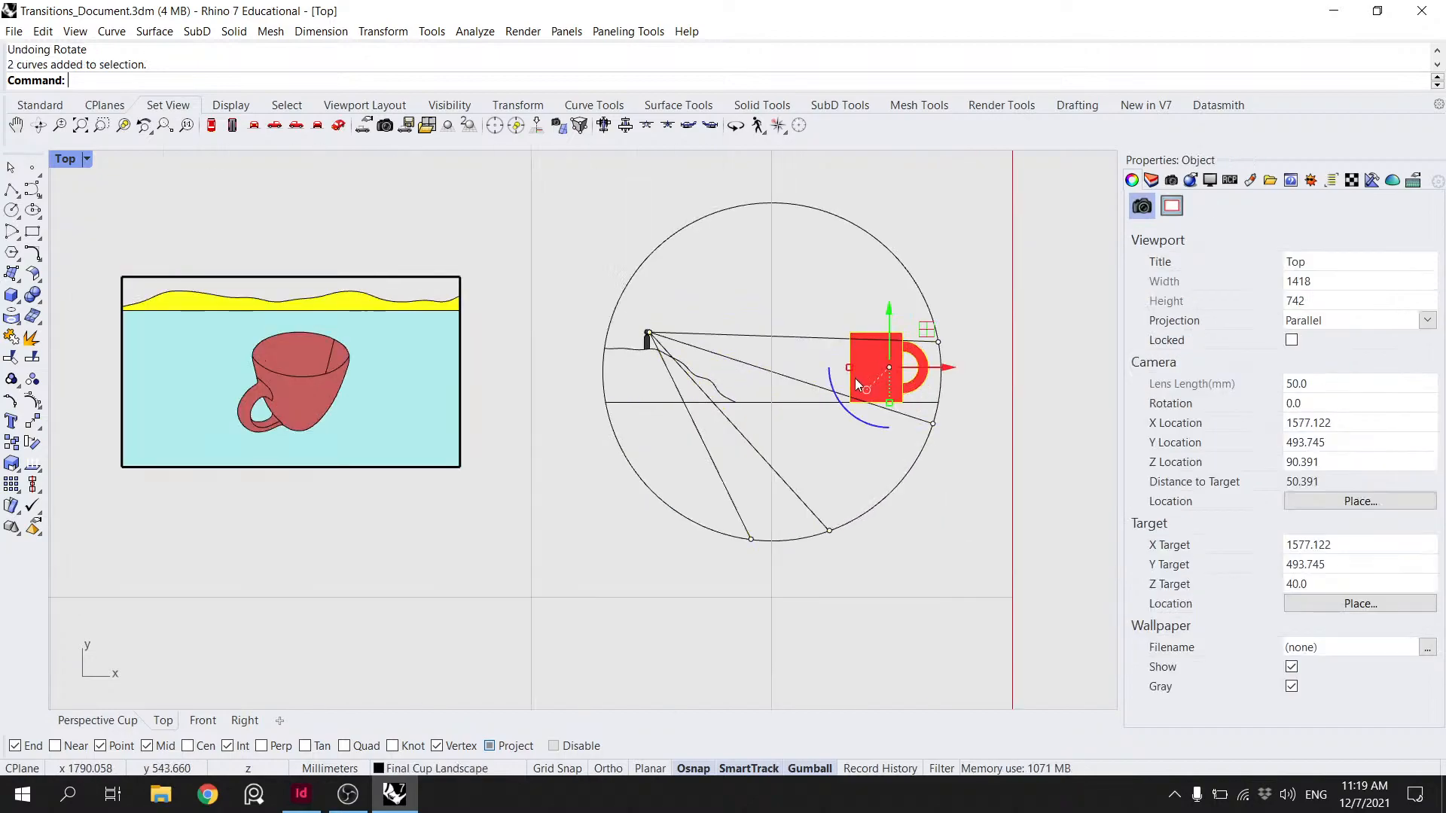
pyautogui.click(854, 377)
pyautogui.write('.2')
pyautogui.press('Return')
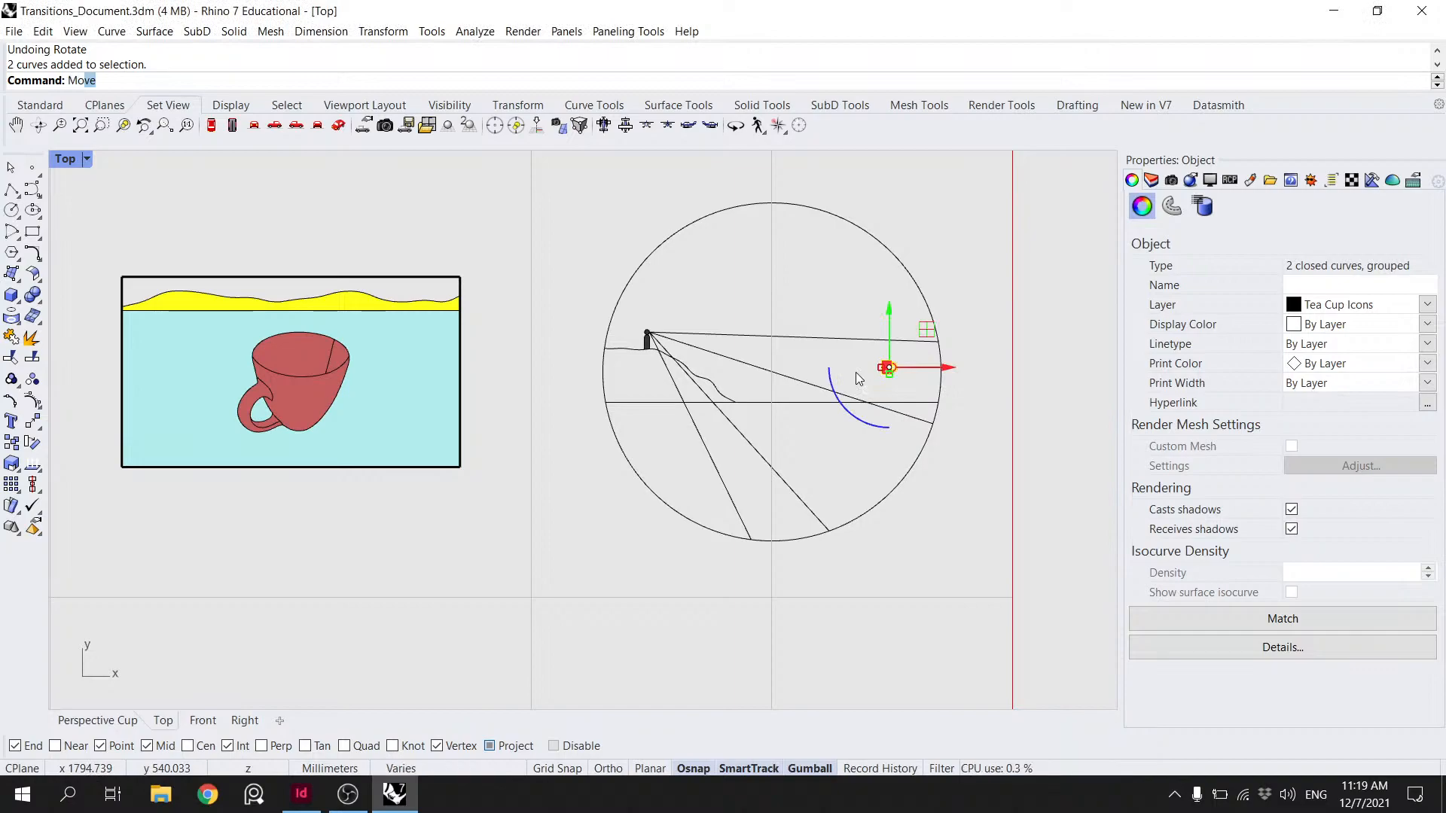
# - Move the grouped cup straight down so its base rests on the horizontal ground line inside the circle
pyautogui.press('Return')
pyautogui.scroll(3, 866, 369)
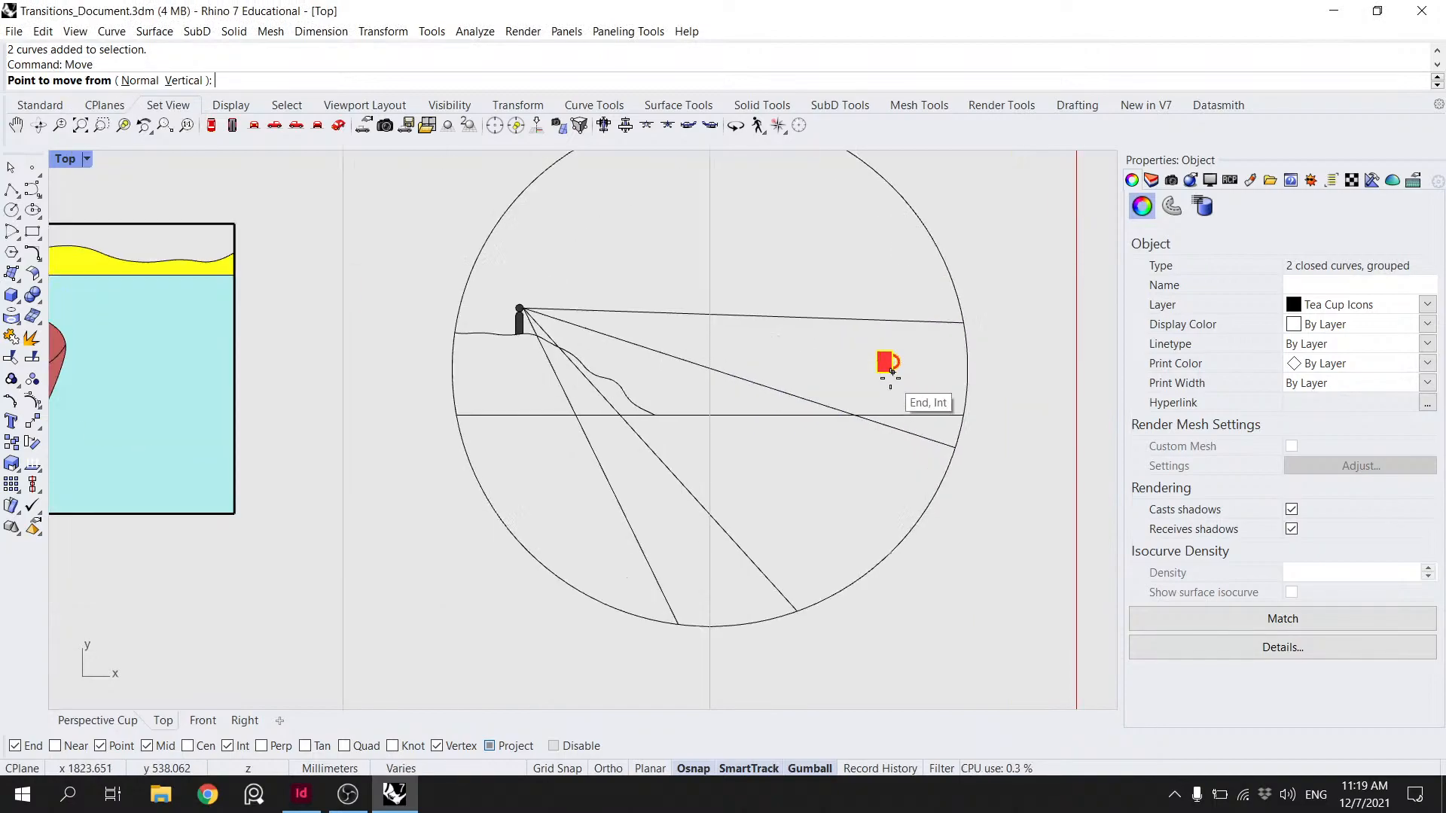
pyautogui.click(883, 373)
pyautogui.keyDown('shift'); pyautogui.click(884, 414); pyautogui.keyUp('shift')
pyautogui.press('Escape')
pyautogui.scroll(-8, 893, 368)
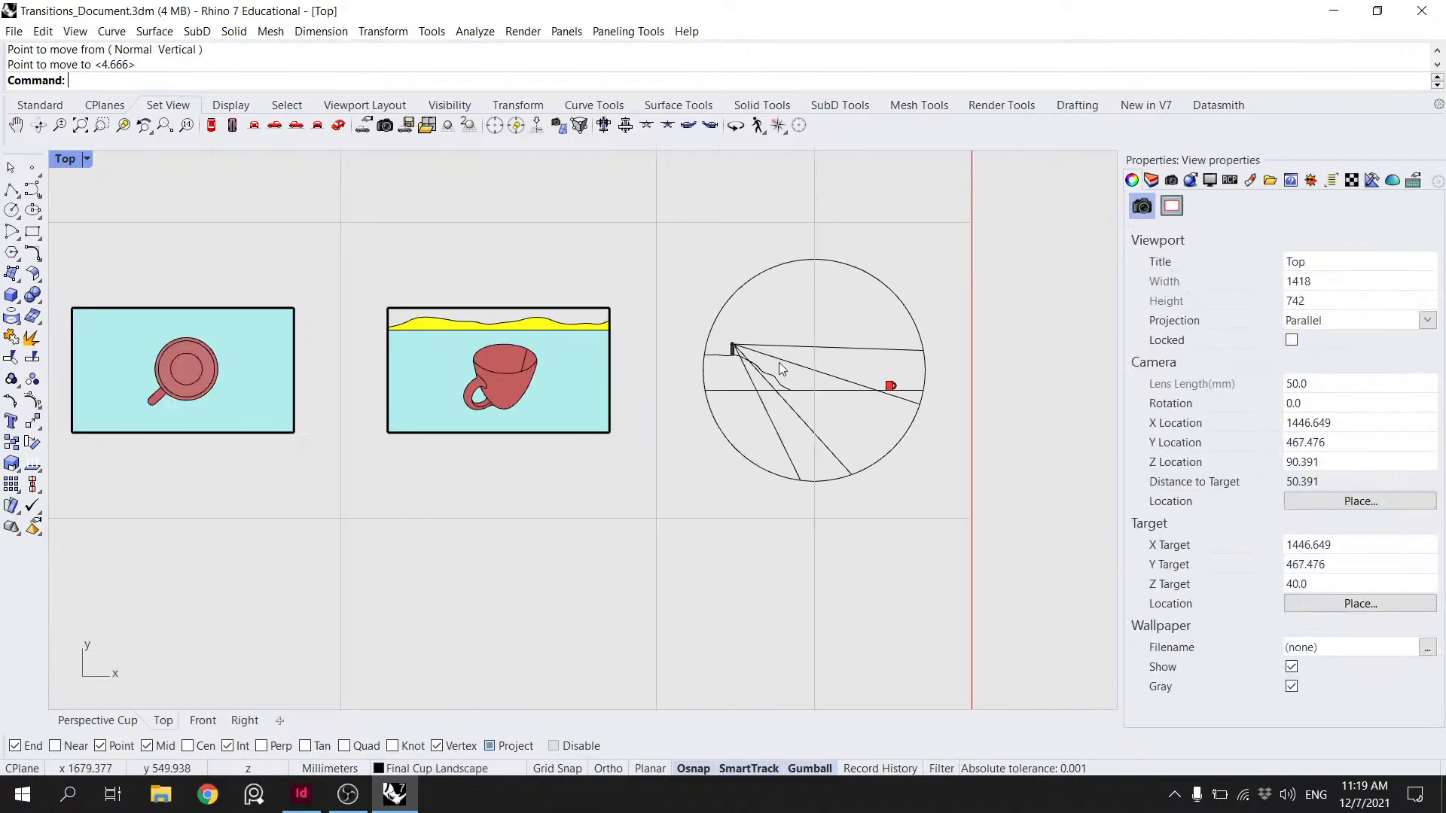
pyautogui.moveTo(801, 366); pyautogui.dragTo(791, 451, button='right')
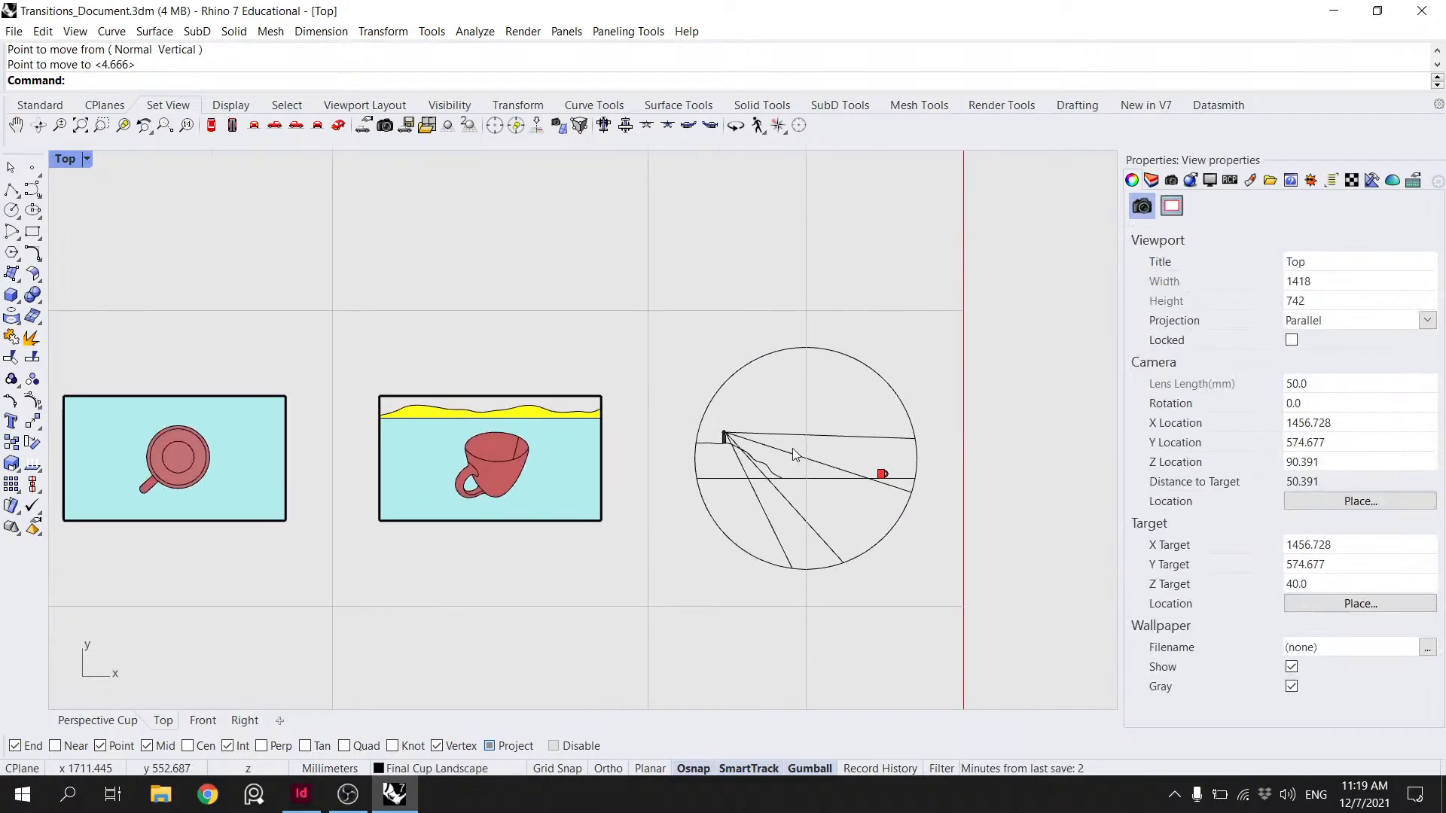
# - Draw a straight line joining the ends of the two middle sight lines where they meet the circle
pyautogui.moveTo(793, 446); pyautogui.dragTo(725, 453)
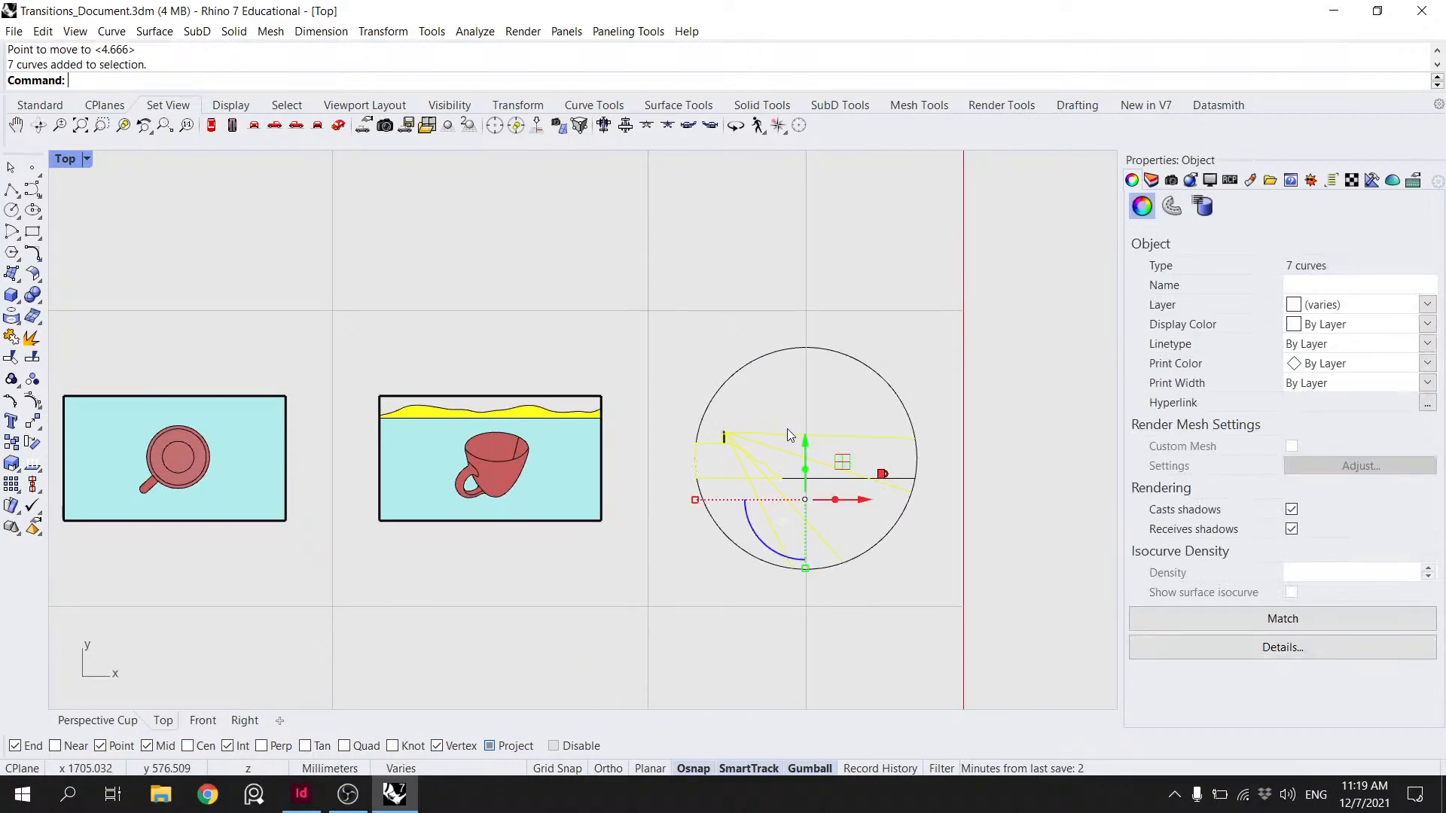
pyautogui.press('Escape')
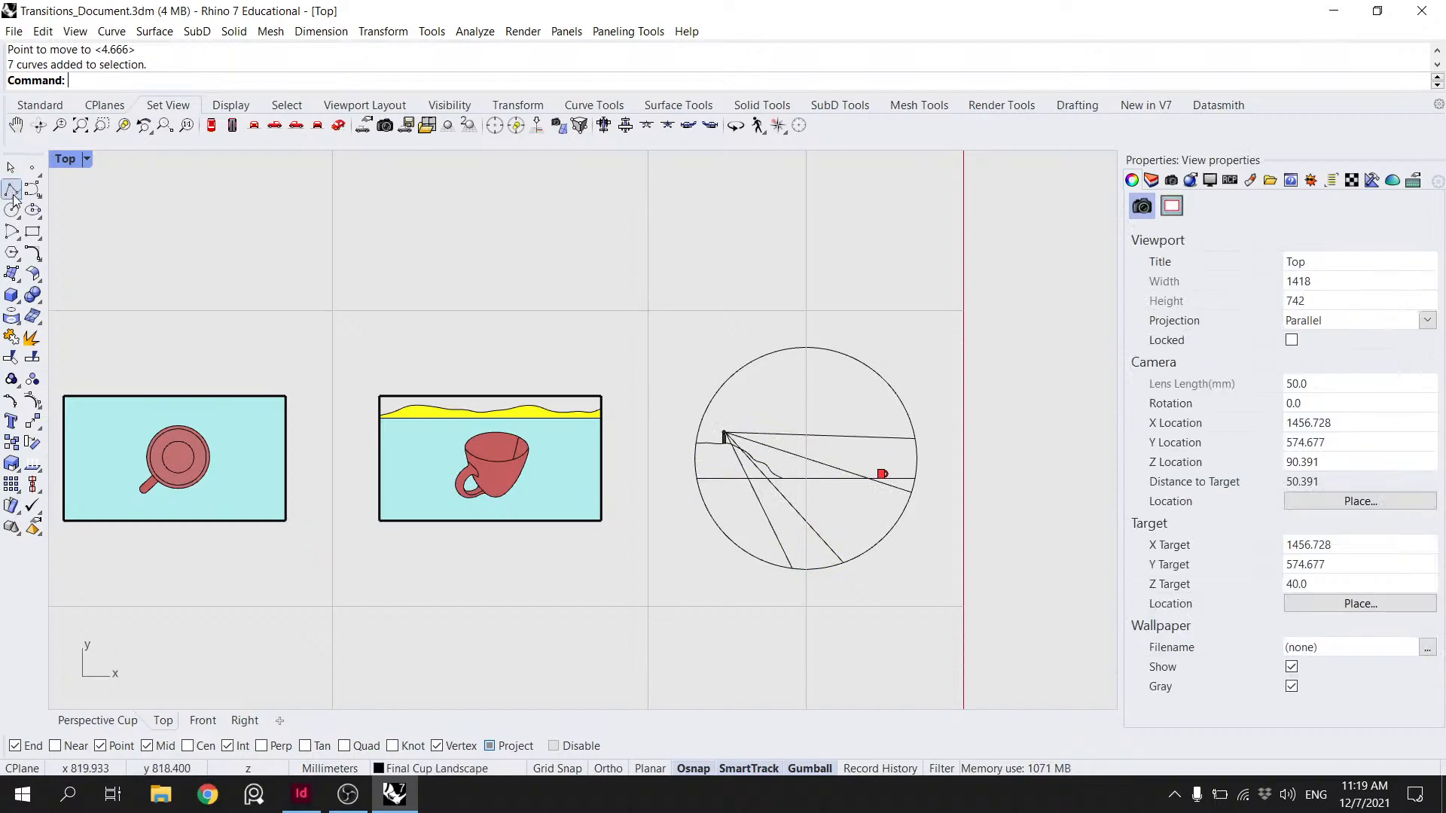
pyautogui.click(13, 193)
pyautogui.scroll(4, 811, 550)
pyautogui.click(875, 581)
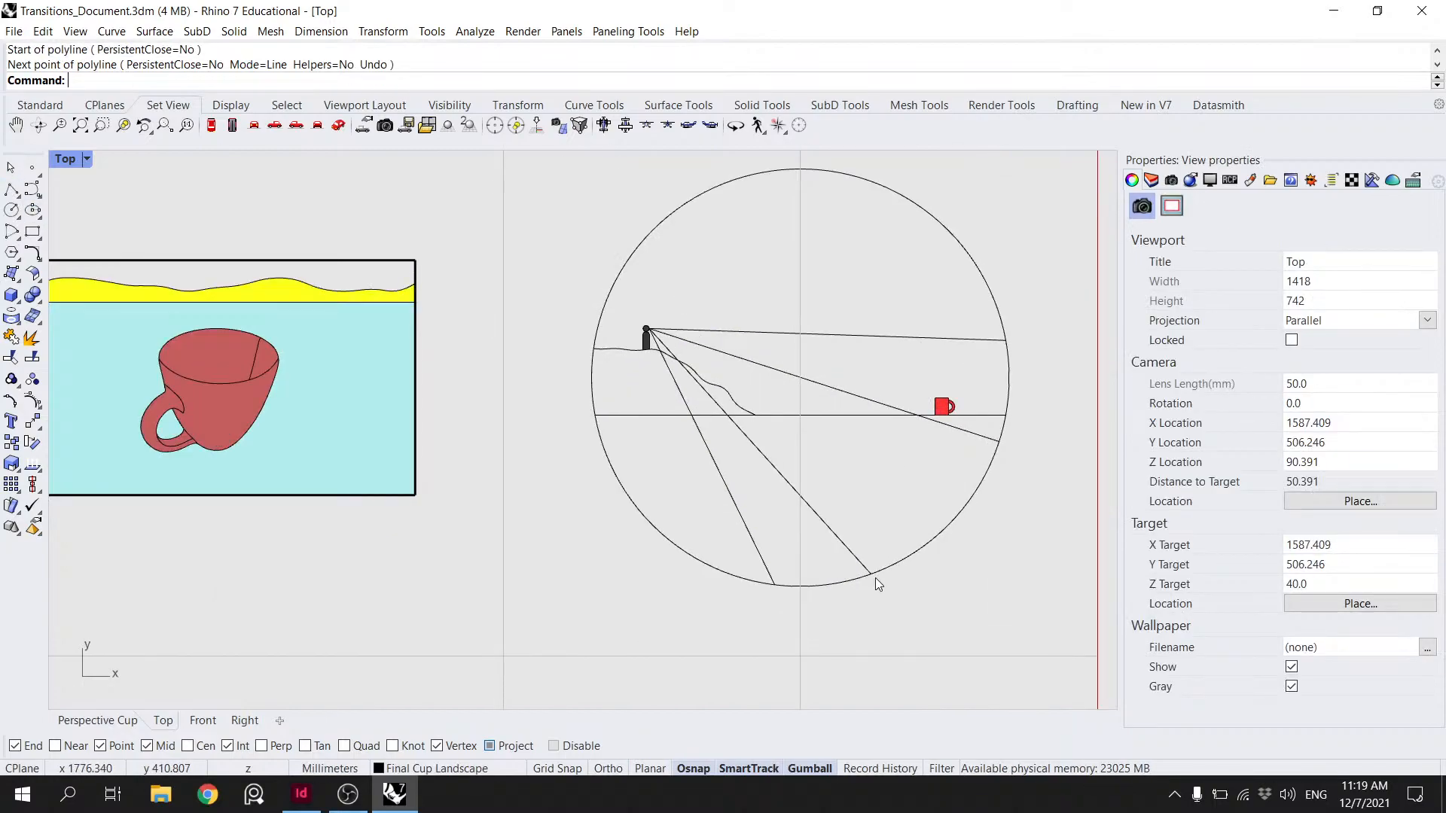
pyautogui.click(998, 442)
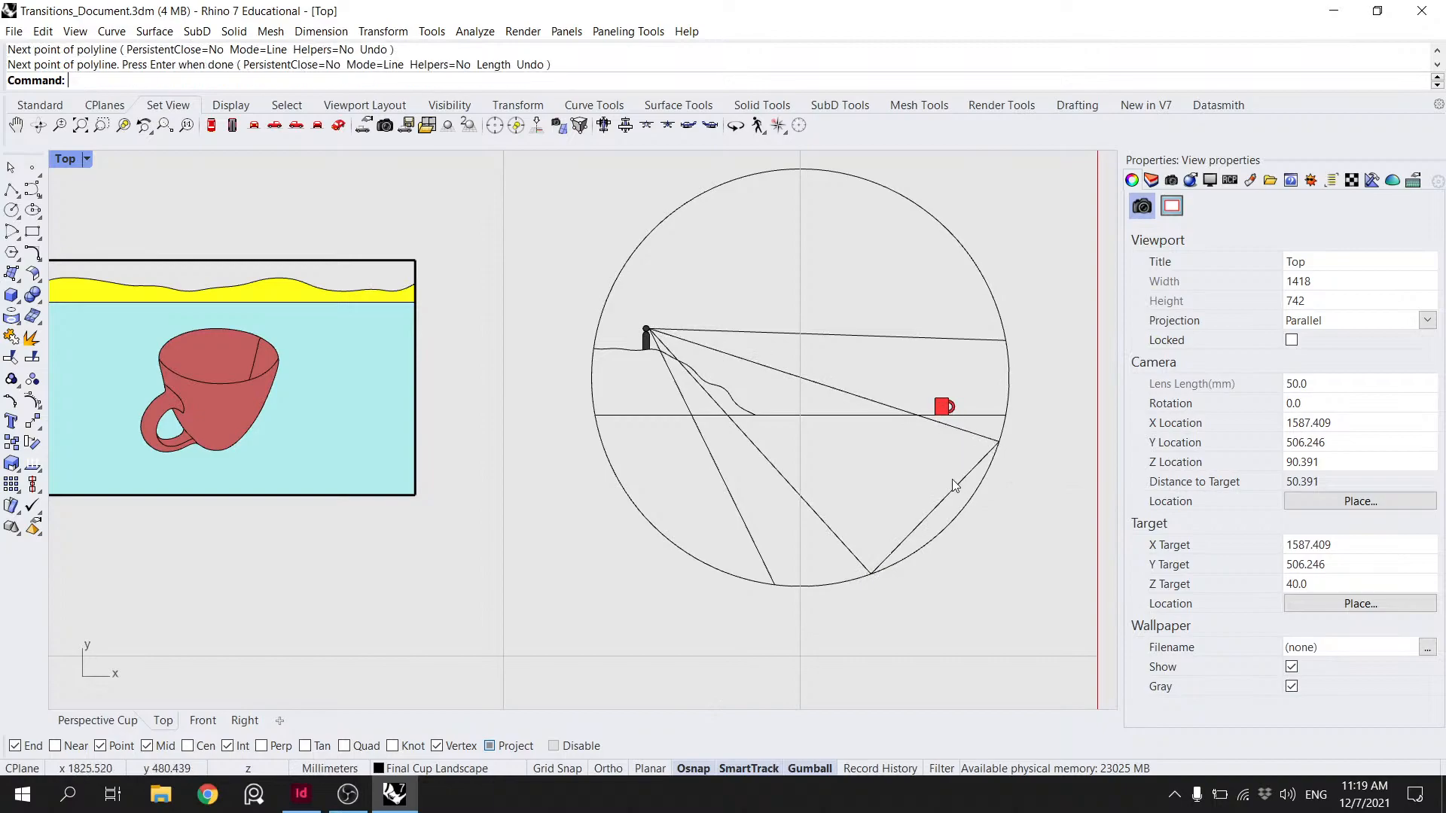
# - Select the four sight lines with their joining line, and undo the joining line
pyautogui.click(910, 525)
pyautogui.keyDown('shift'); pyautogui.click(841, 541); pyautogui.keyUp('shift')
pyautogui.keyDown('shift'); pyautogui.click(760, 554); pyautogui.keyUp('shift')
pyautogui.keyDown('shift'); pyautogui.click(864, 335); pyautogui.keyUp('shift')
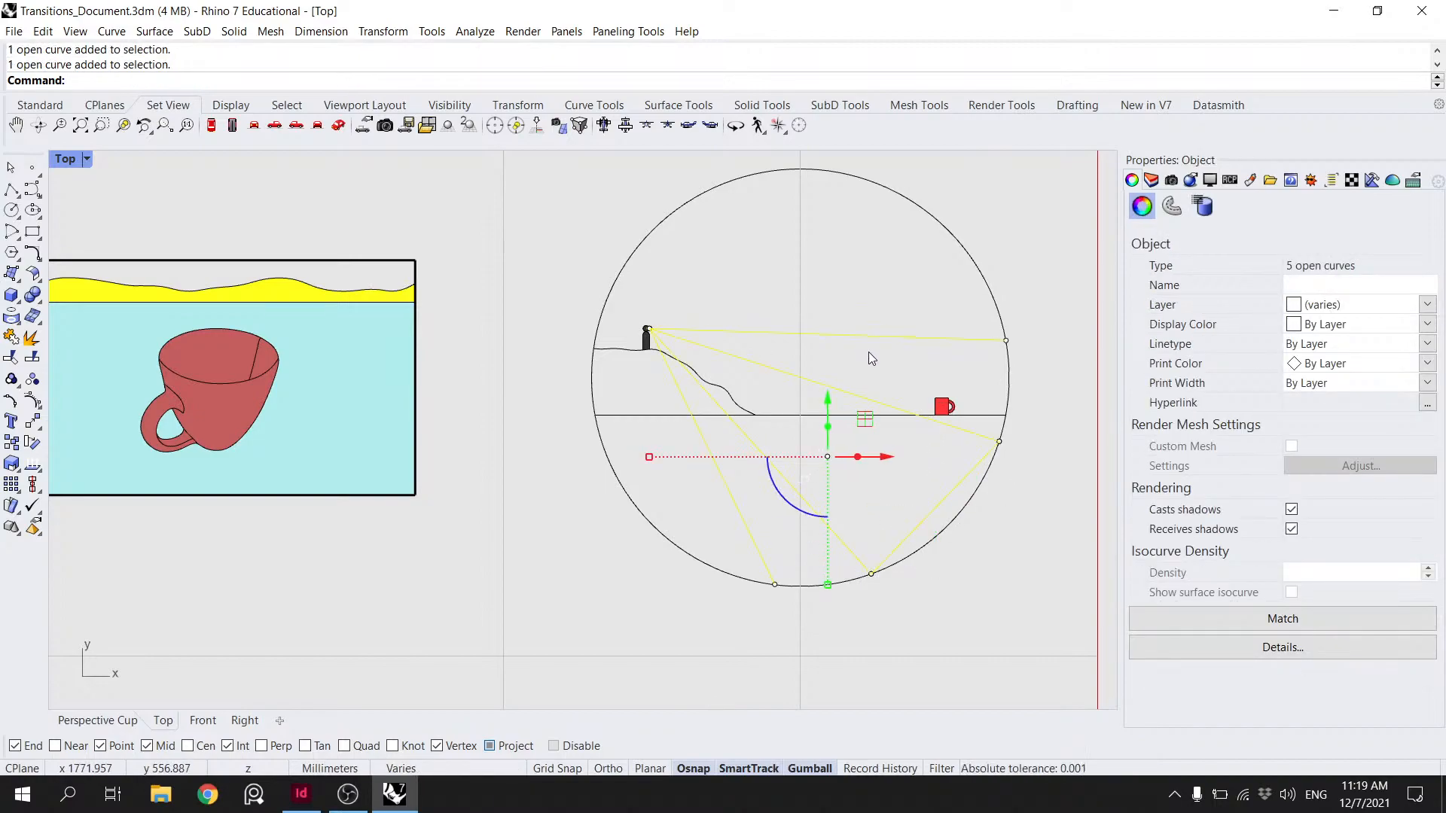
pyautogui.hotkey('ctrl', 'z')
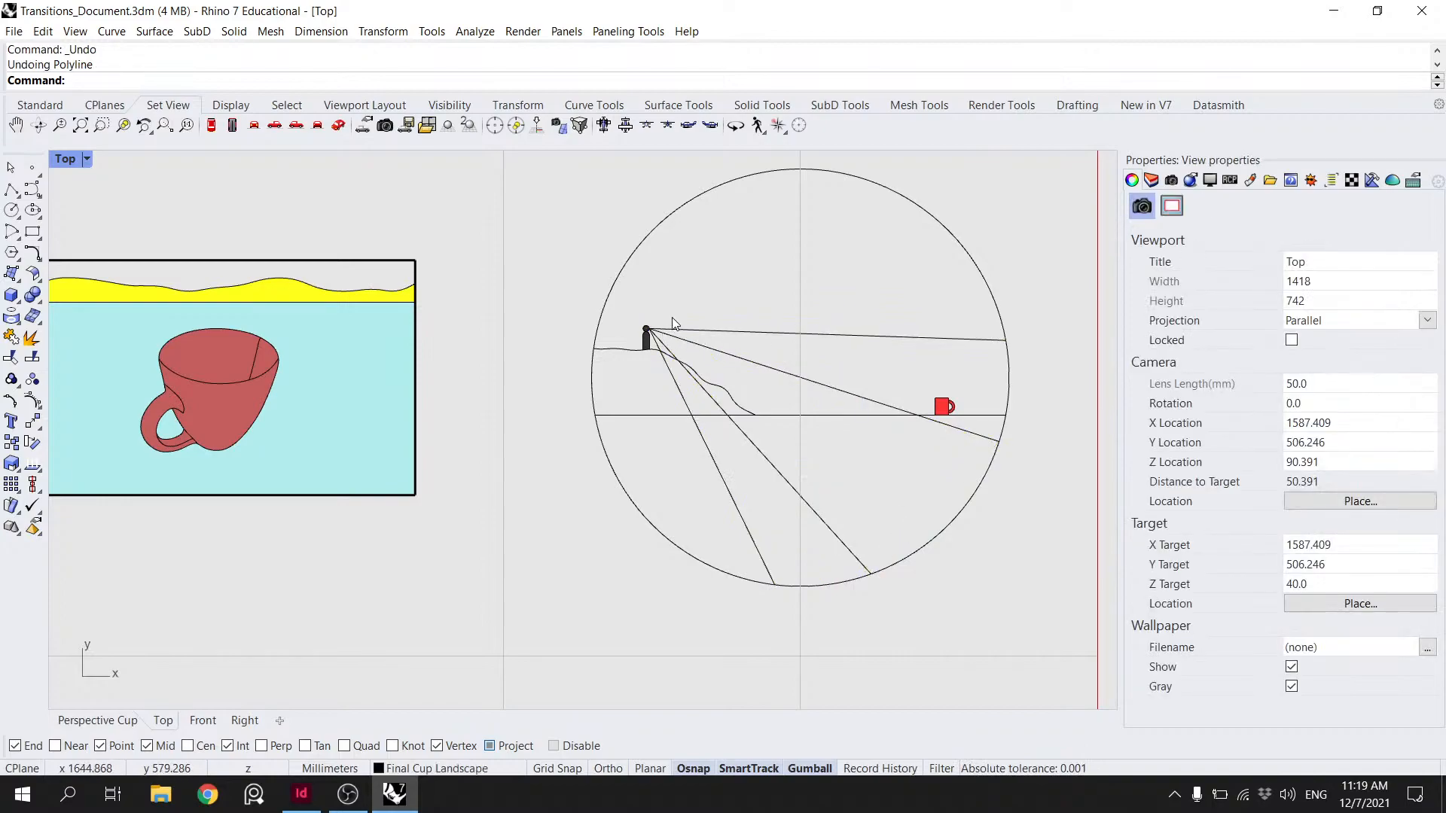
# - Try scaling the standing figure and its four sight lines uniformly by 0.2, and undo it
pyautogui.scroll(4, 672, 324)
pyautogui.moveTo(635, 307); pyautogui.dragTo(631, 343)
pyautogui.click(670, 309)
pyautogui.keyDown('shift'); pyautogui.click(629, 526); pyautogui.keyUp('shift')
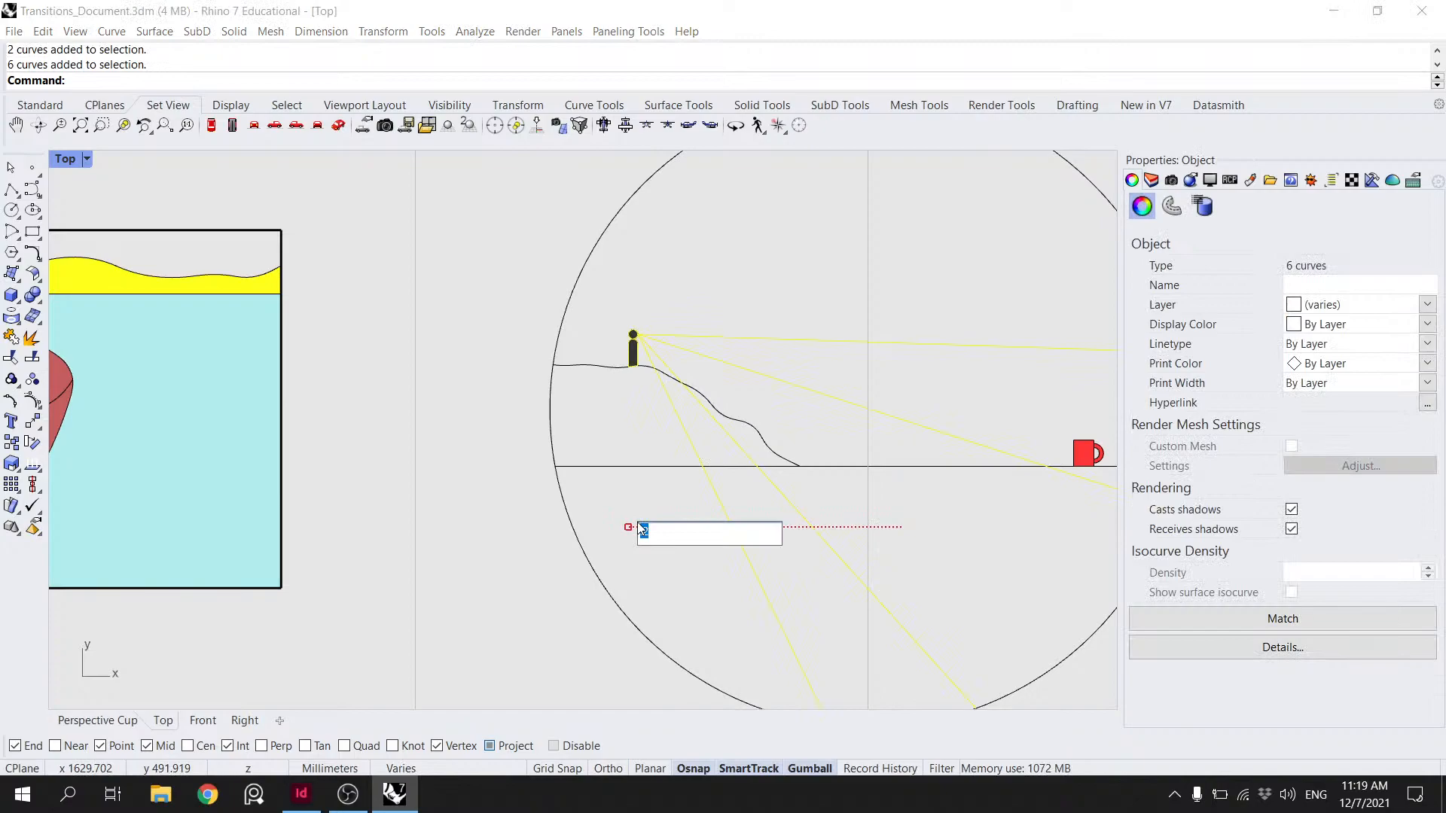
pyautogui.write('.2')
pyautogui.press('Return')
pyautogui.hotkey('ctrl', 'z')
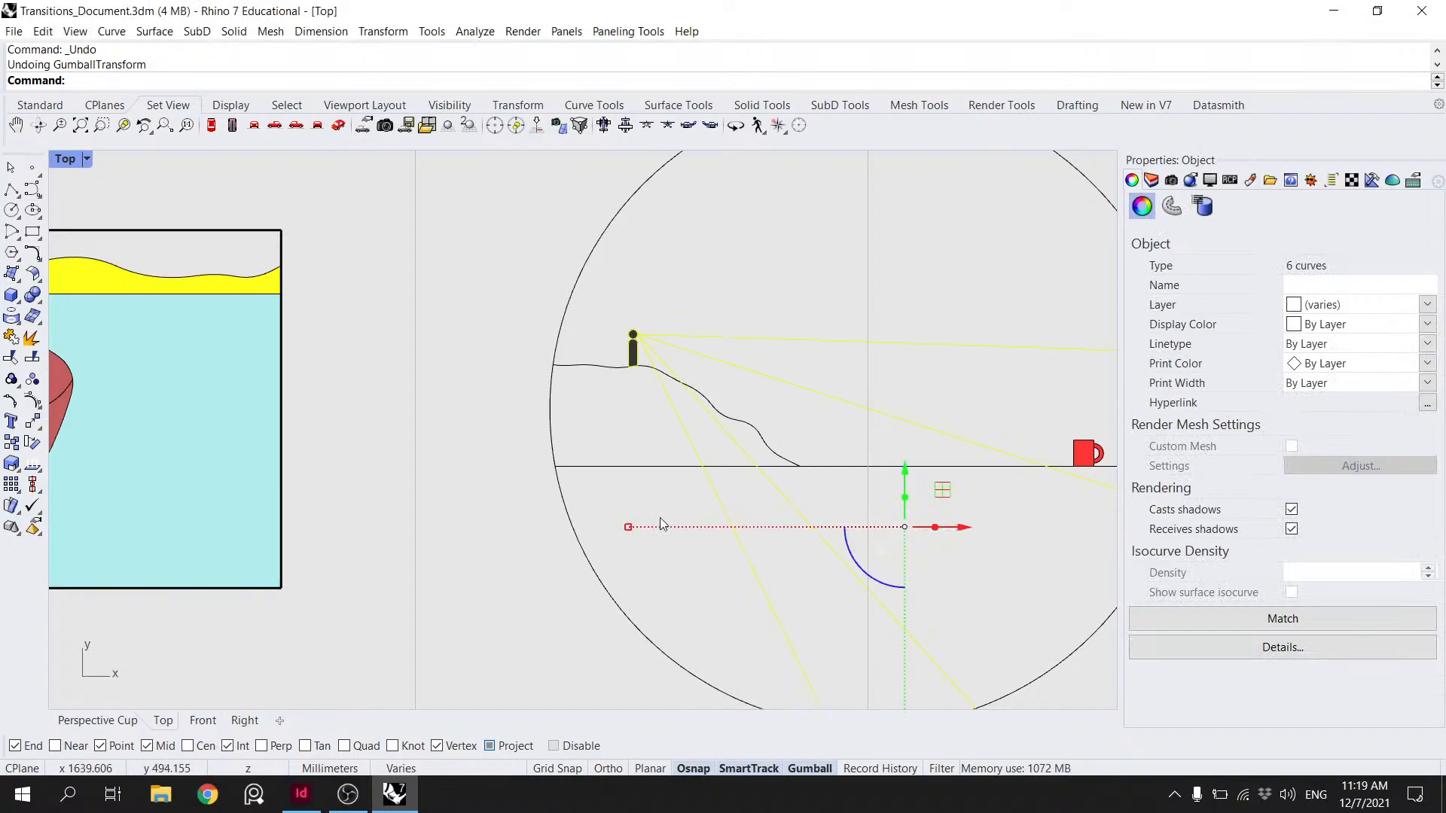
# - Try a uniform scale factor of 0.5 on the figure and its sight lines, and undo it
pyautogui.keyDown('shift'); pyautogui.click(626, 529); pyautogui.keyUp('shift')
pyautogui.write('.5')
pyautogui.press('Return')
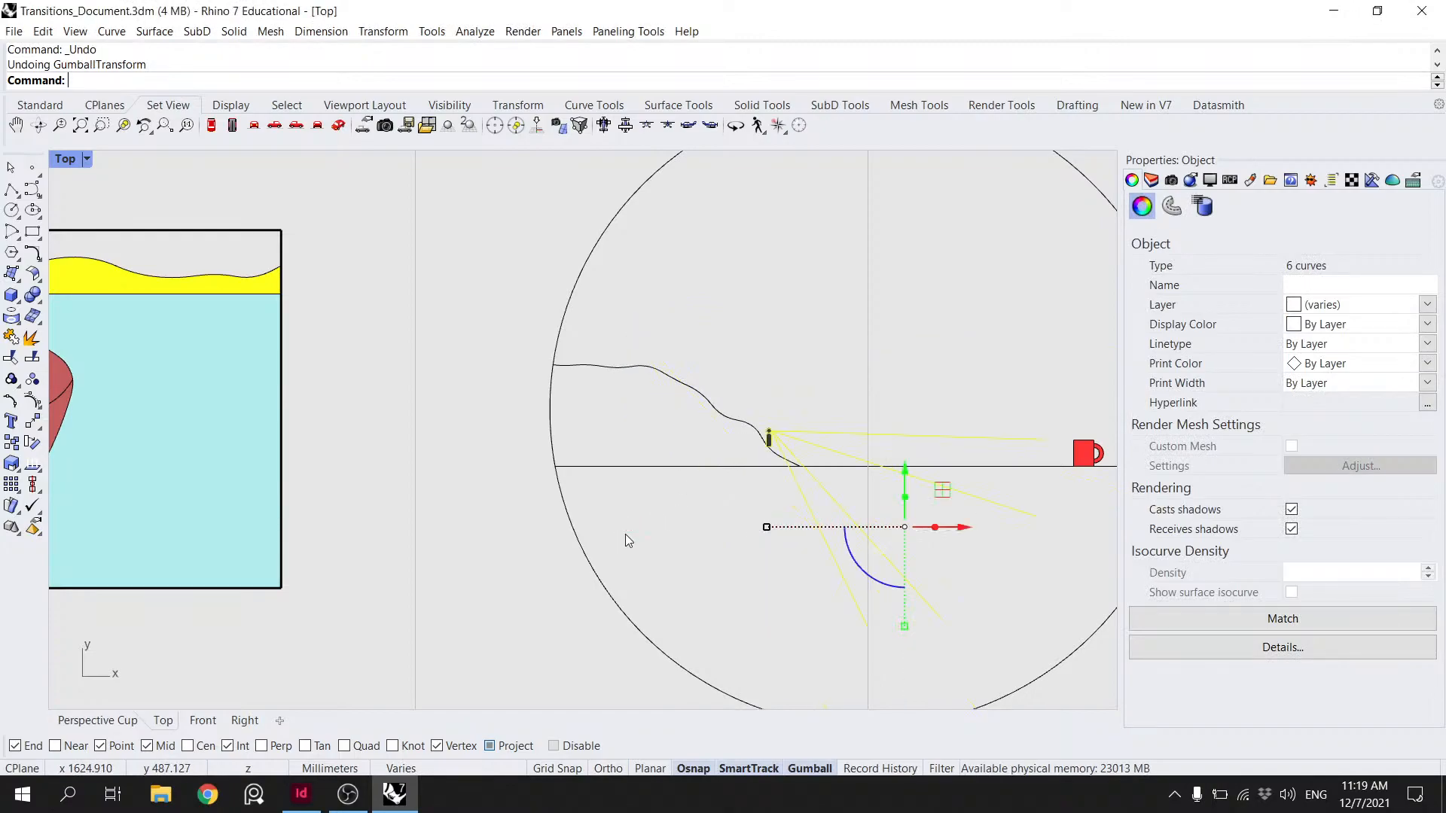
pyautogui.hotkey('ctrl', 'z')
# - Scale the standing figure and its four sight lines uniformly by a factor of 0.75
pyautogui.keyDown('shift'); pyautogui.click(628, 527); pyautogui.keyUp('shift')
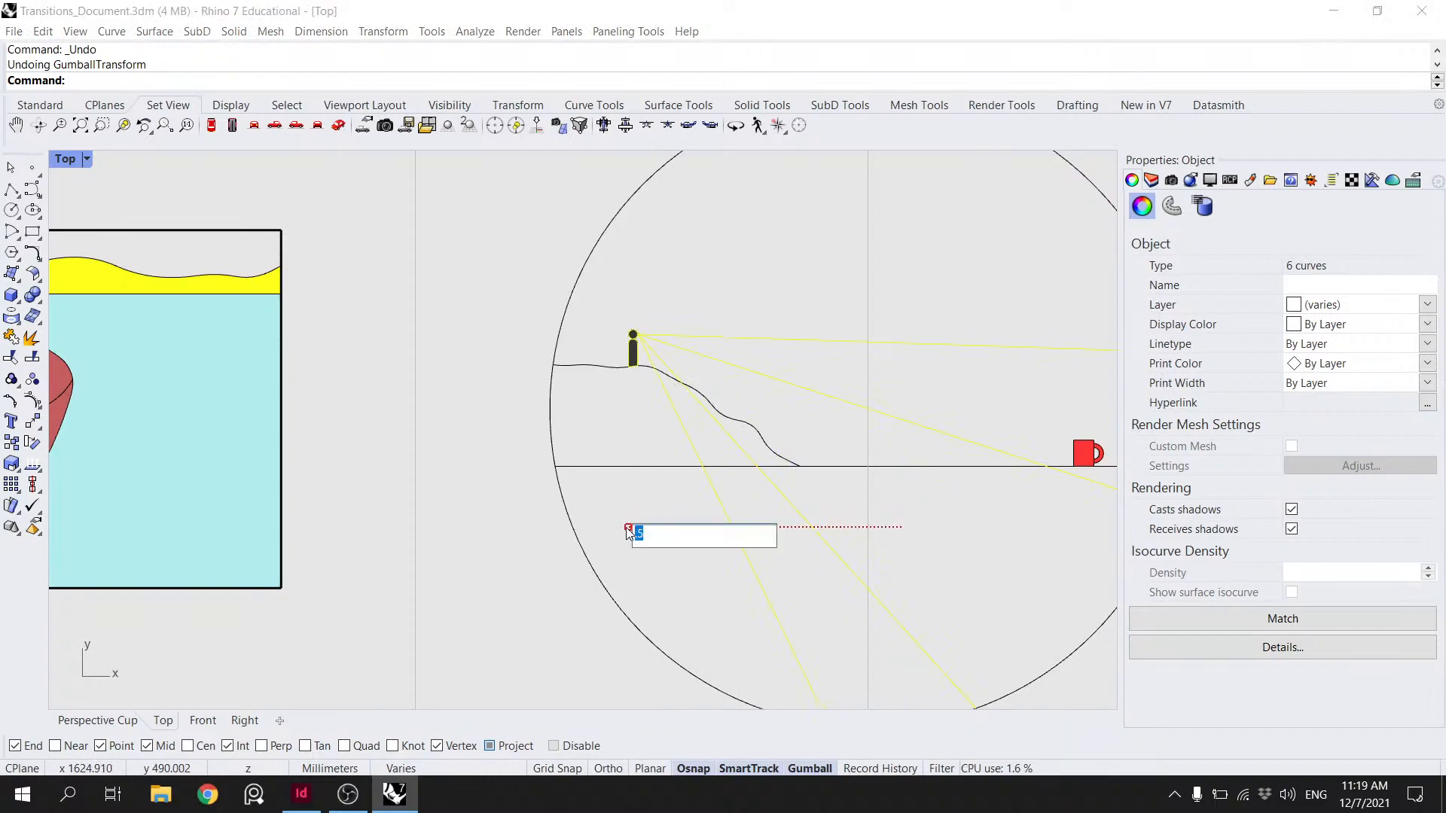
pyautogui.write('.75')
pyautogui.press('Return')
pyautogui.scroll(-3, 644, 437)
pyautogui.scroll(2, 644, 436)
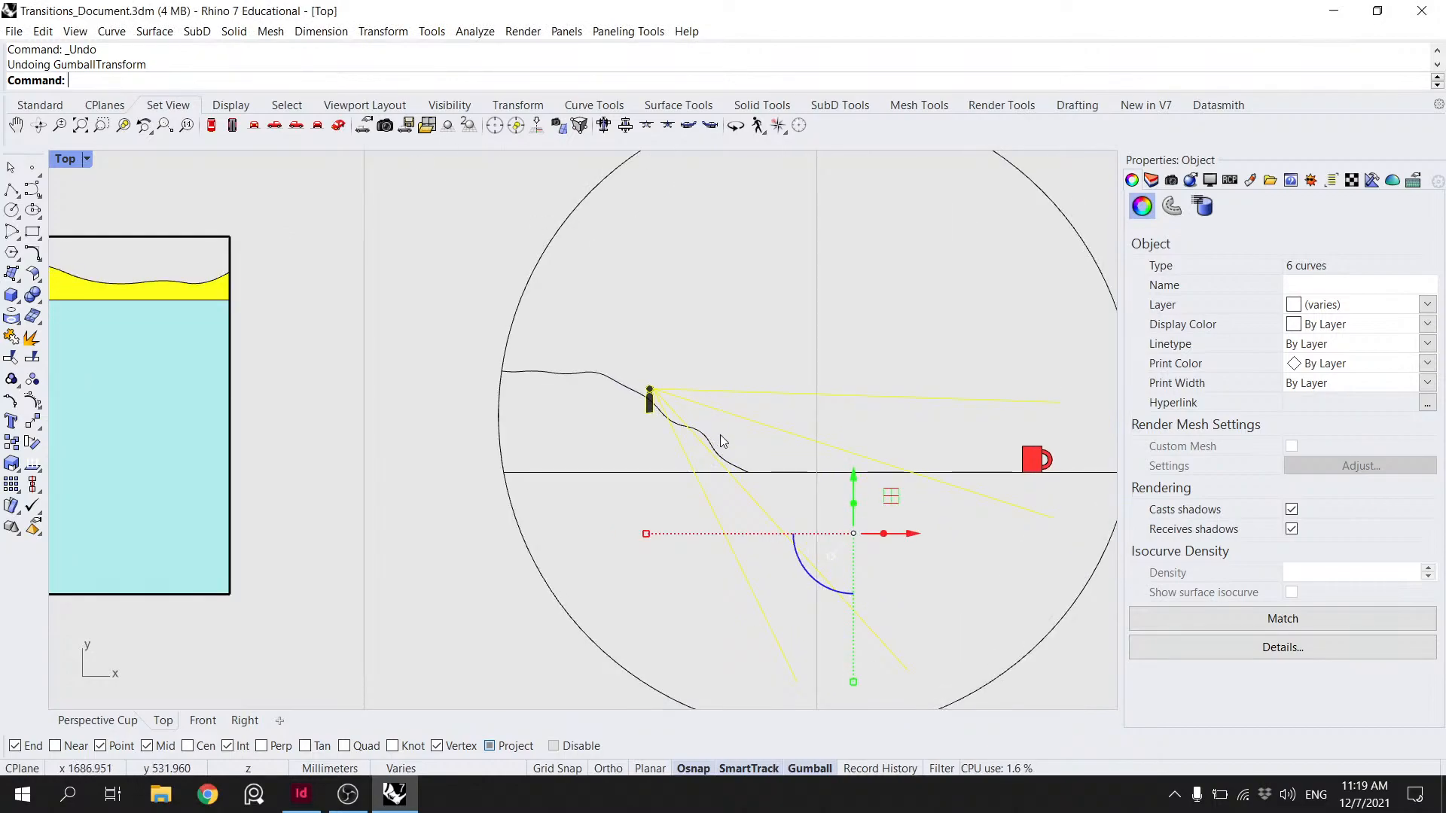
pyautogui.scroll(-1, 722, 440)
pyautogui.scroll(-2, 722, 440)
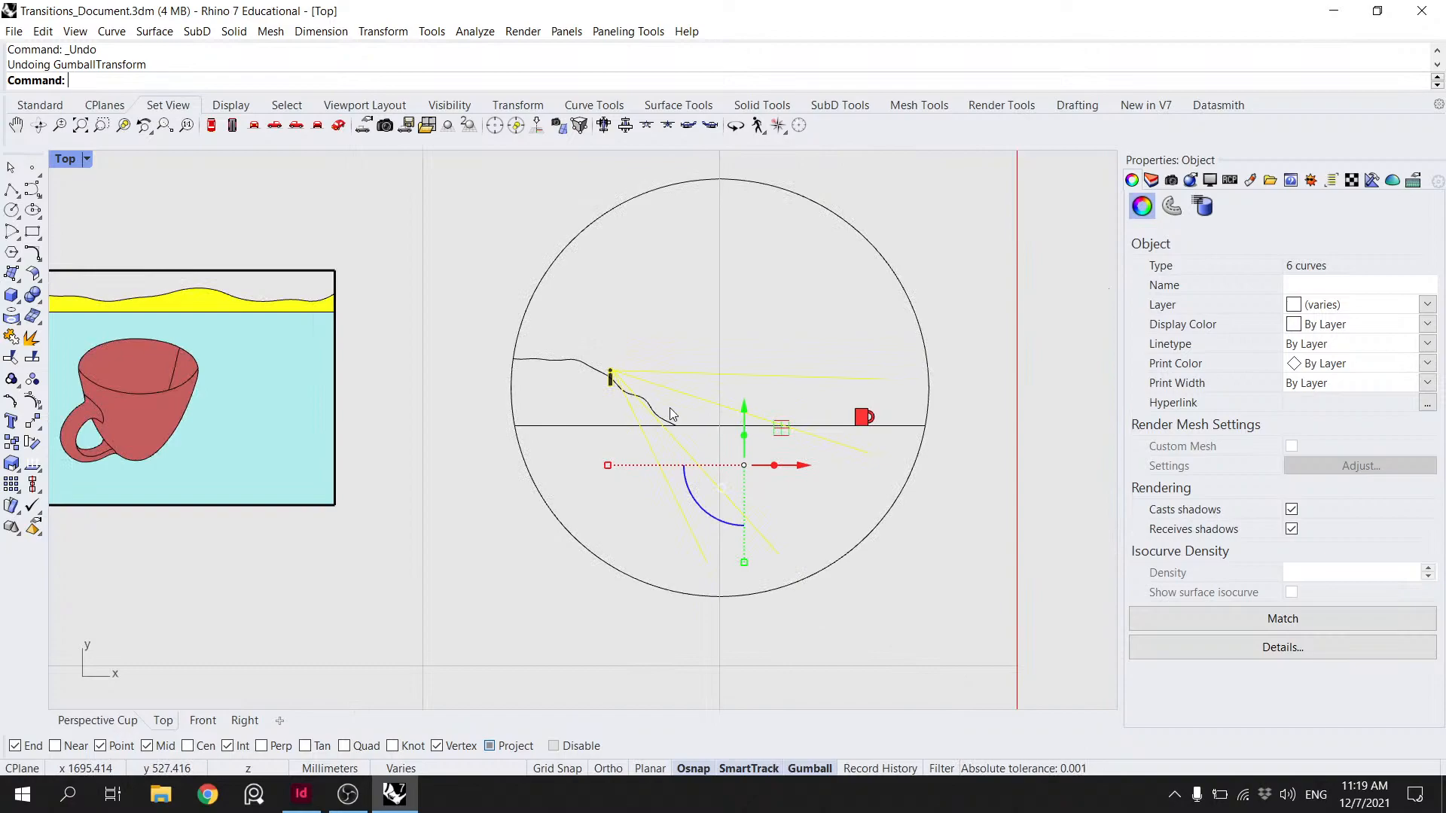
pyautogui.moveTo(670, 408); pyautogui.dragTo(601, 408, button='right')
pyautogui.press('Escape')
pyautogui.write('Move')
pyautogui.press('Return')
pyautogui.scroll(5, 543, 399)
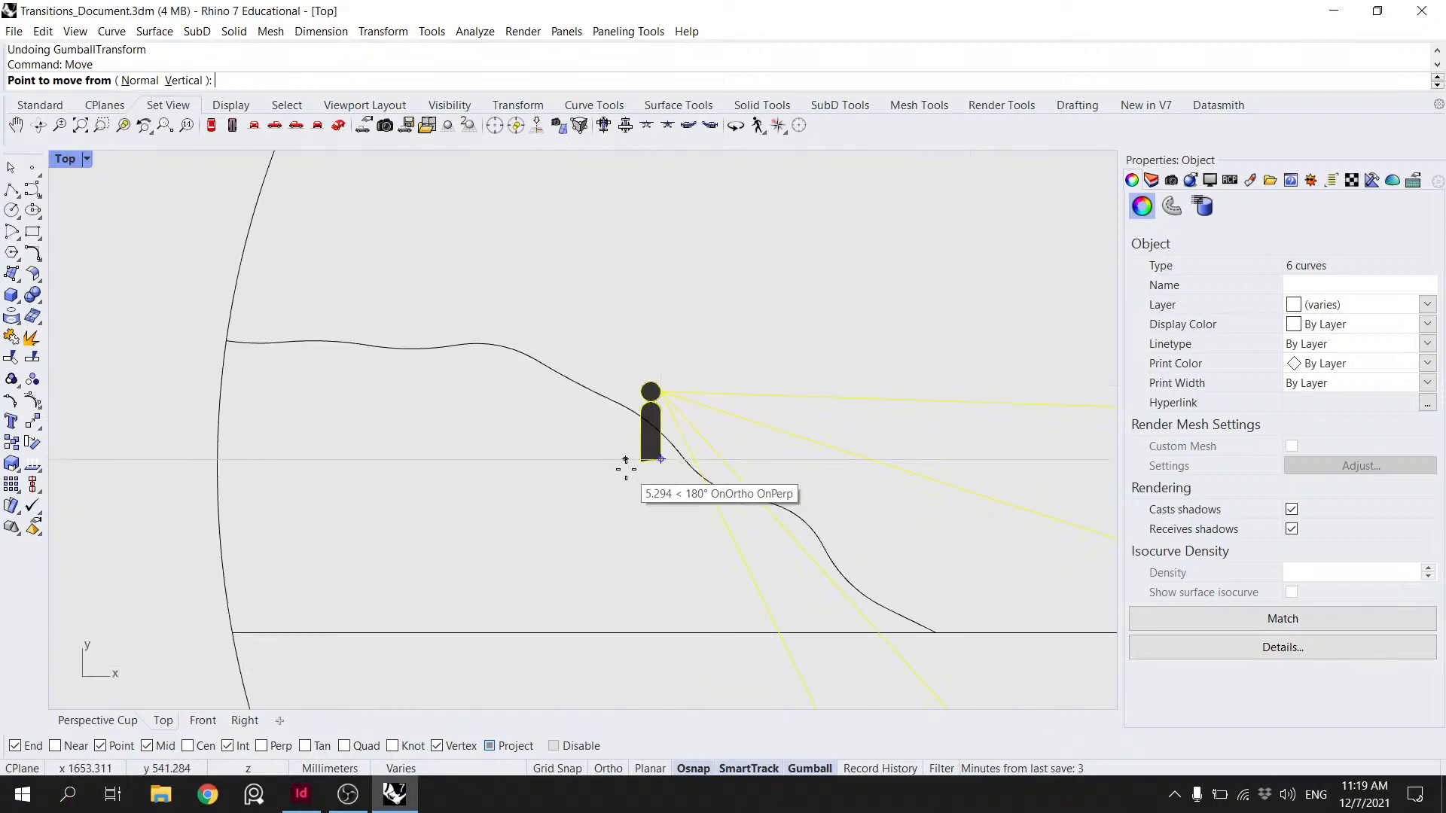
pyautogui.click(658, 459)
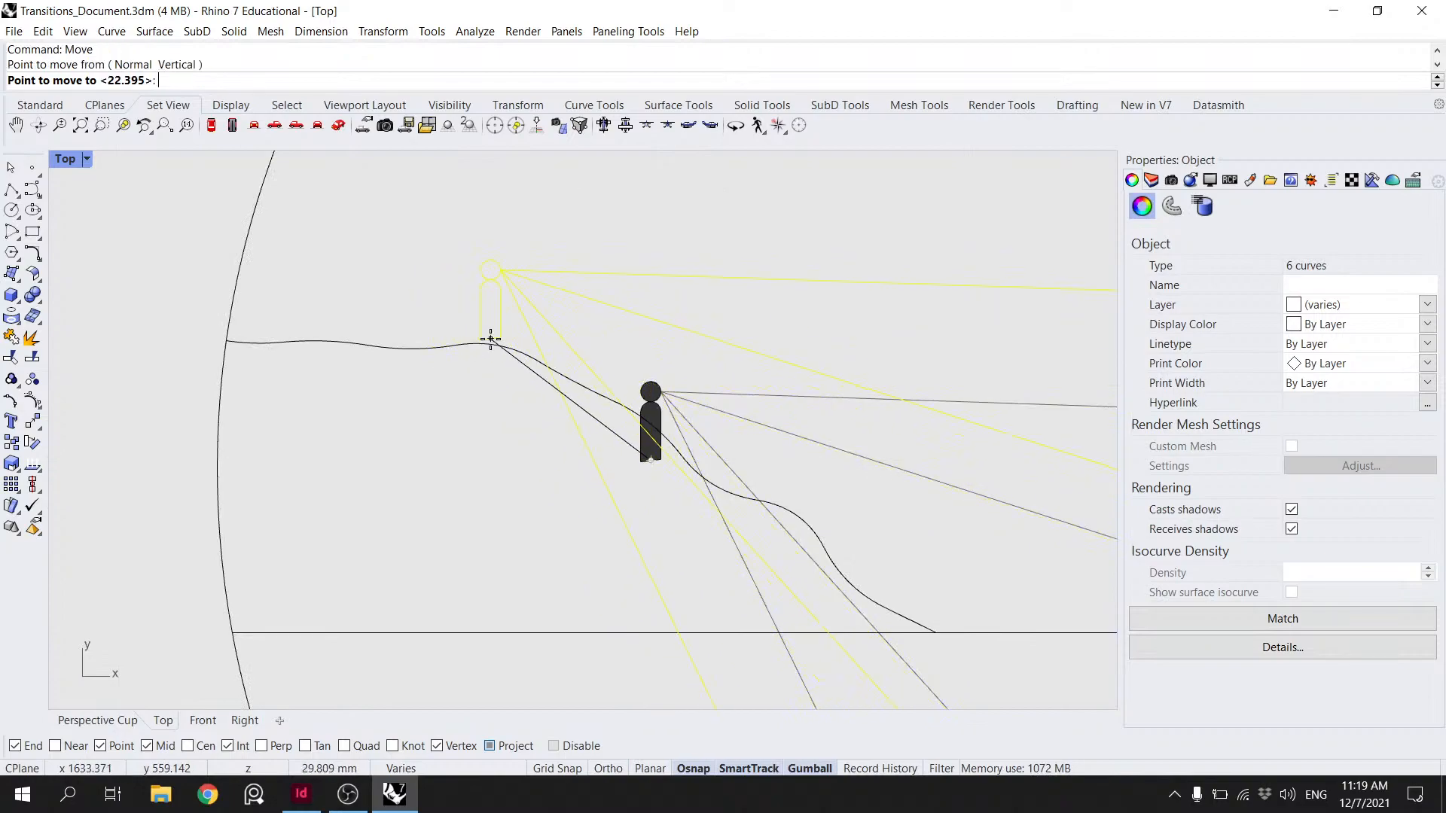
pyautogui.scroll(5, 452, 341)
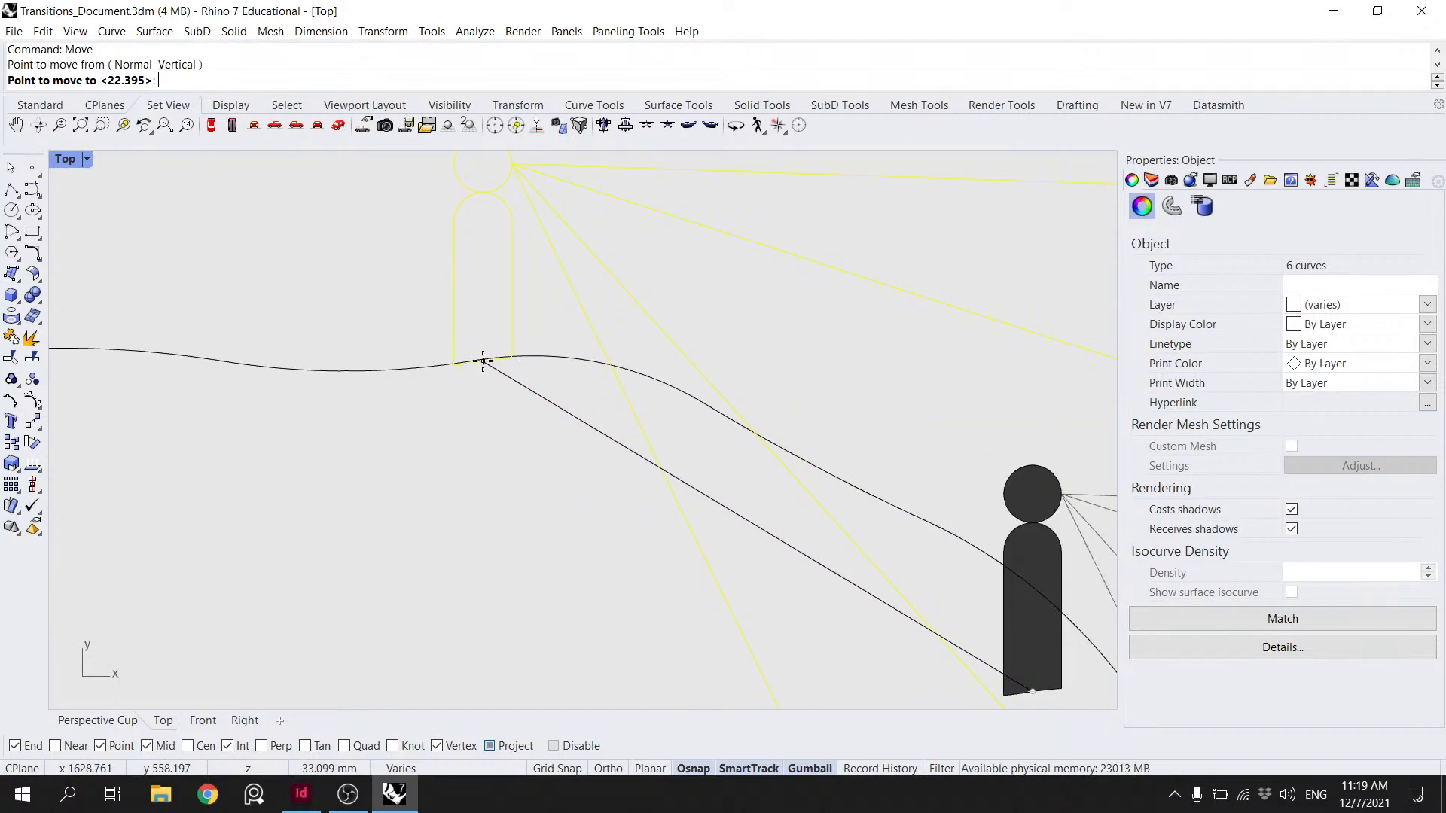
pyautogui.scroll(-8, 421, 354)
pyautogui.scroll(4, 377, 355)
pyautogui.press('Escape')
# - Try moving the figure and its sight lines horizontally from the figure's lower corner, and undo the move
pyautogui.press('Return')
pyautogui.click(838, 578)
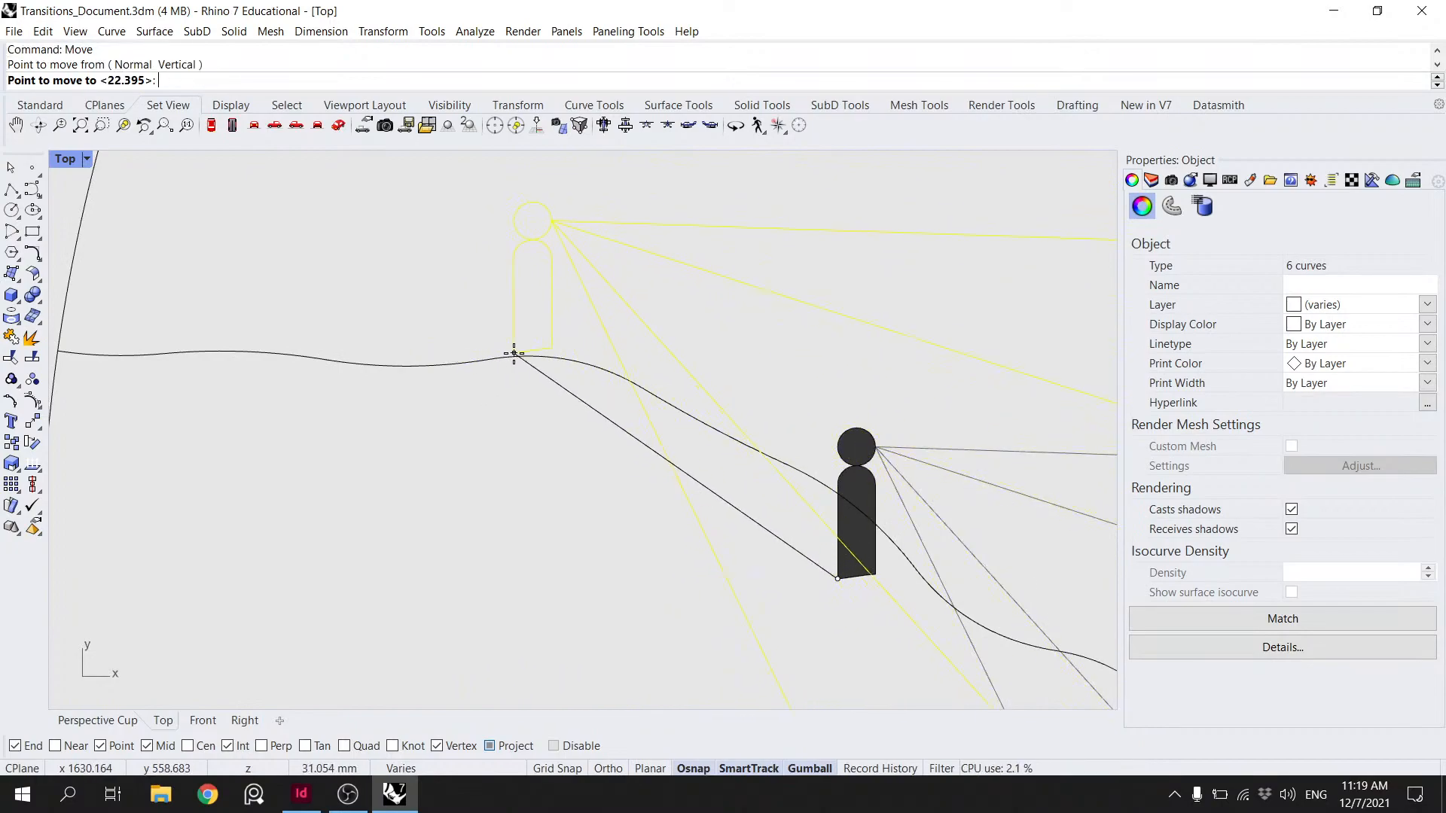
pyautogui.scroll(-3, 454, 351)
pyautogui.press('shift')
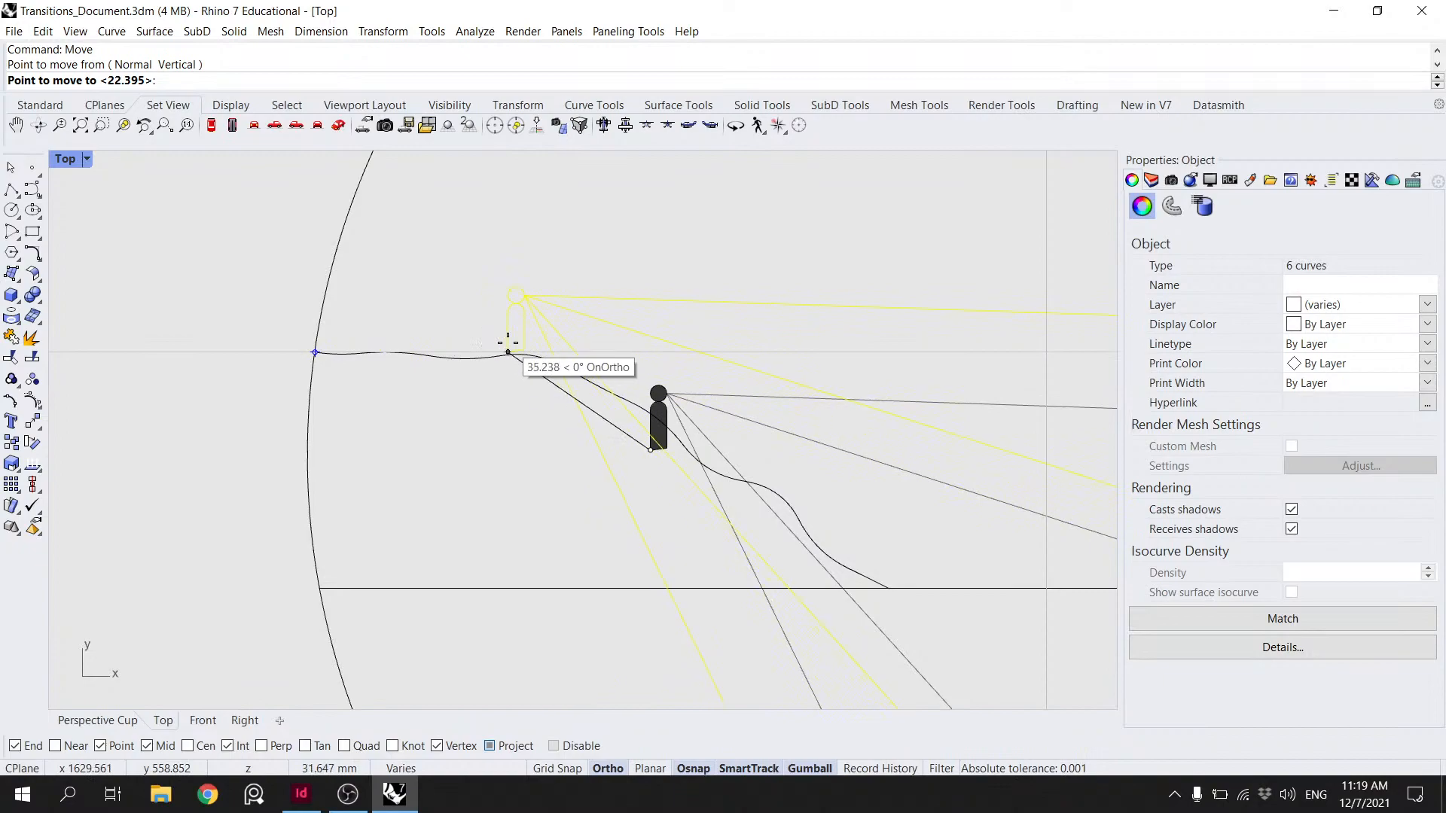
pyautogui.scroll(-2, 508, 345)
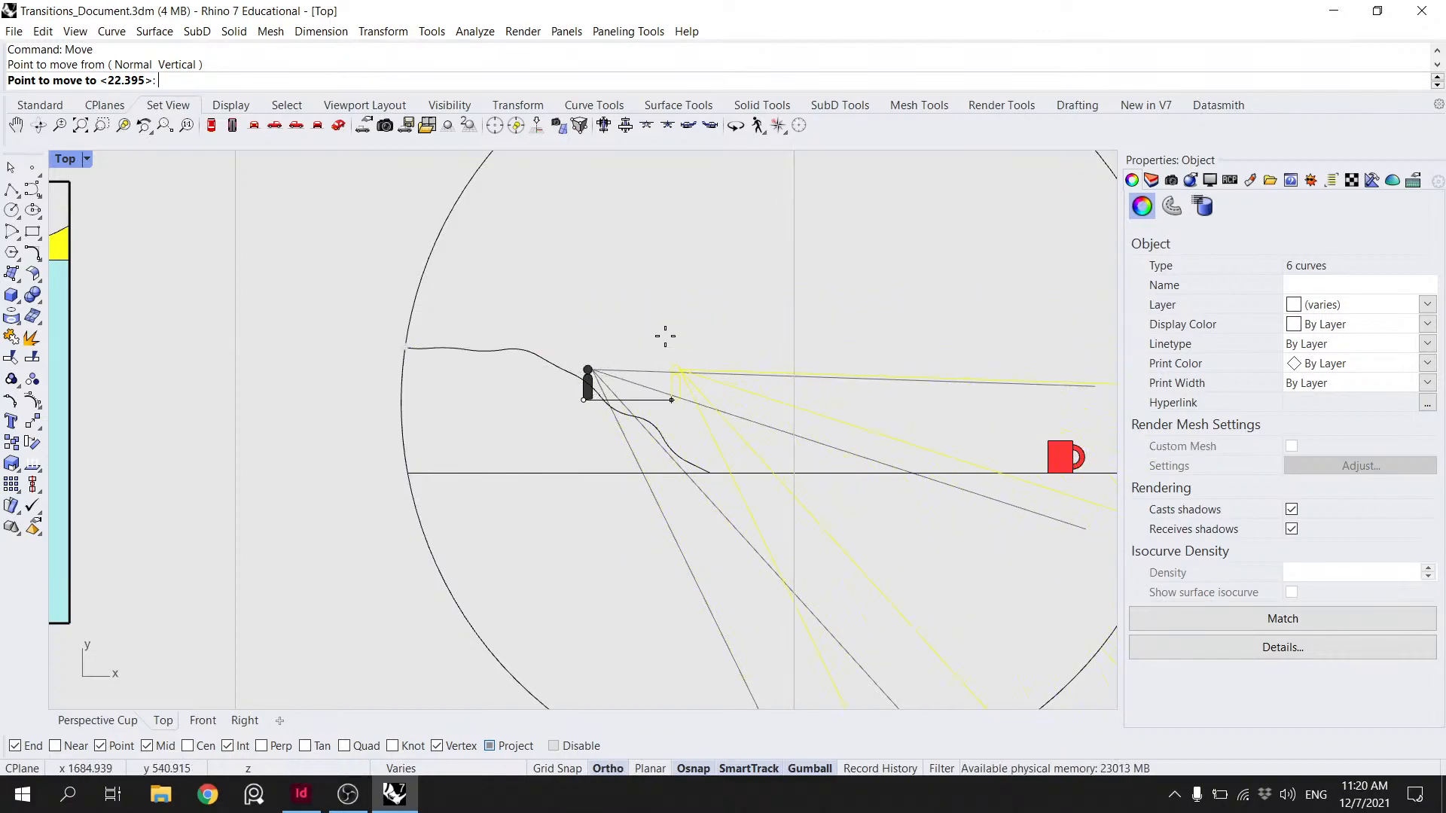
pyautogui.keyDown('shift'); pyautogui.click(637, 332); pyautogui.keyUp('shift')
pyautogui.scroll(-10, 637, 331)
pyautogui.rightClick(809, 401)
pyautogui.press('Escape')
pyautogui.hotkey('ctrl', 'z')
# - Join the ends of the two shortened middle sight lines with a straight line, and delete that line
pyautogui.scroll(5, 729, 399)
pyautogui.click(153, 200)
pyautogui.click(11, 189)
pyautogui.click(705, 548)
pyautogui.click(850, 398)
pyautogui.rightClick(849, 399)
pyautogui.click(763, 489)
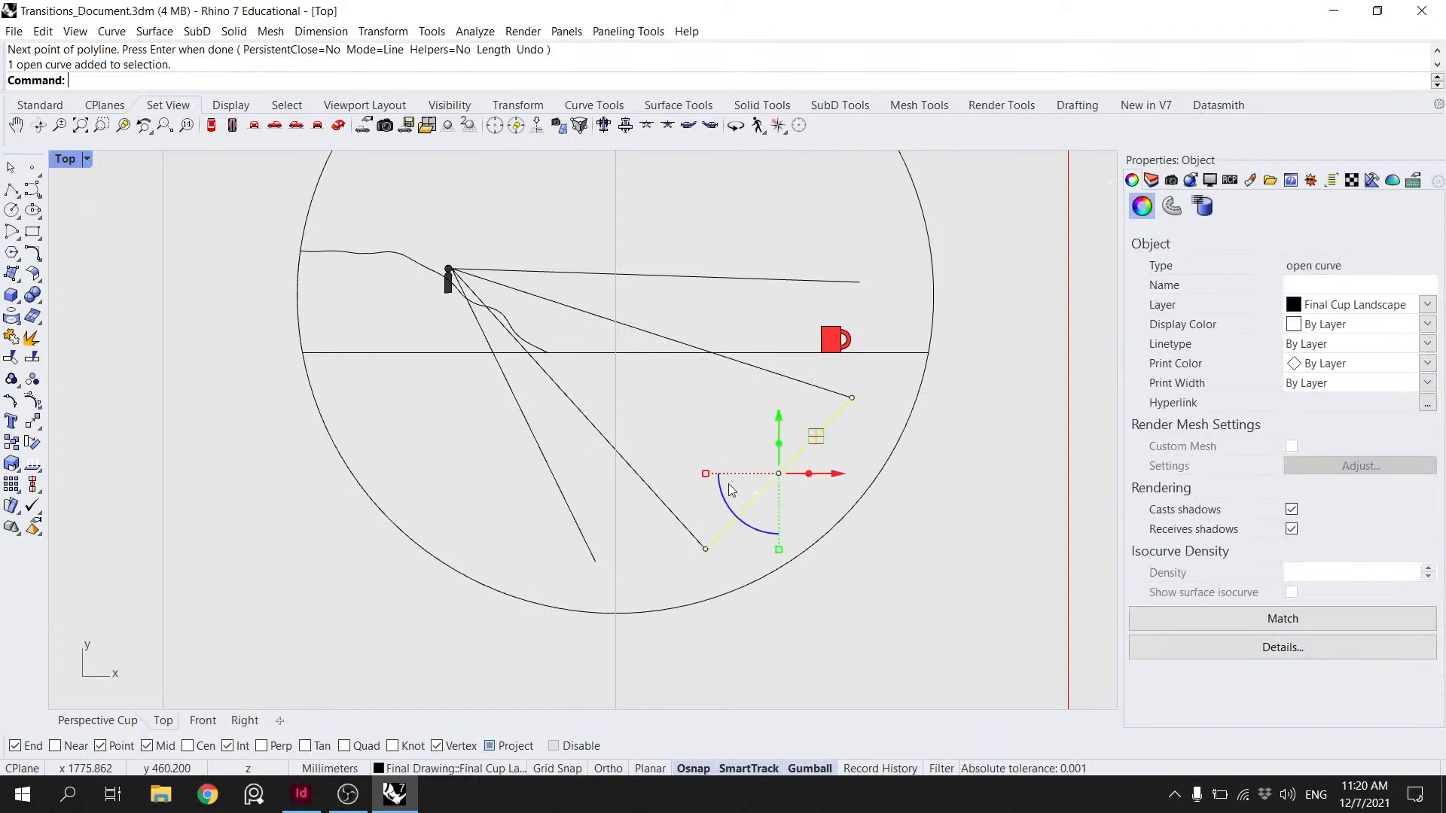
pyautogui.press('Delete')
# - Draw a line from the lower middle sight line's end, perpendicular to it, reaching just past the upper middle sight line
pyautogui.rightClick(685, 462)
pyautogui.click(705, 548)
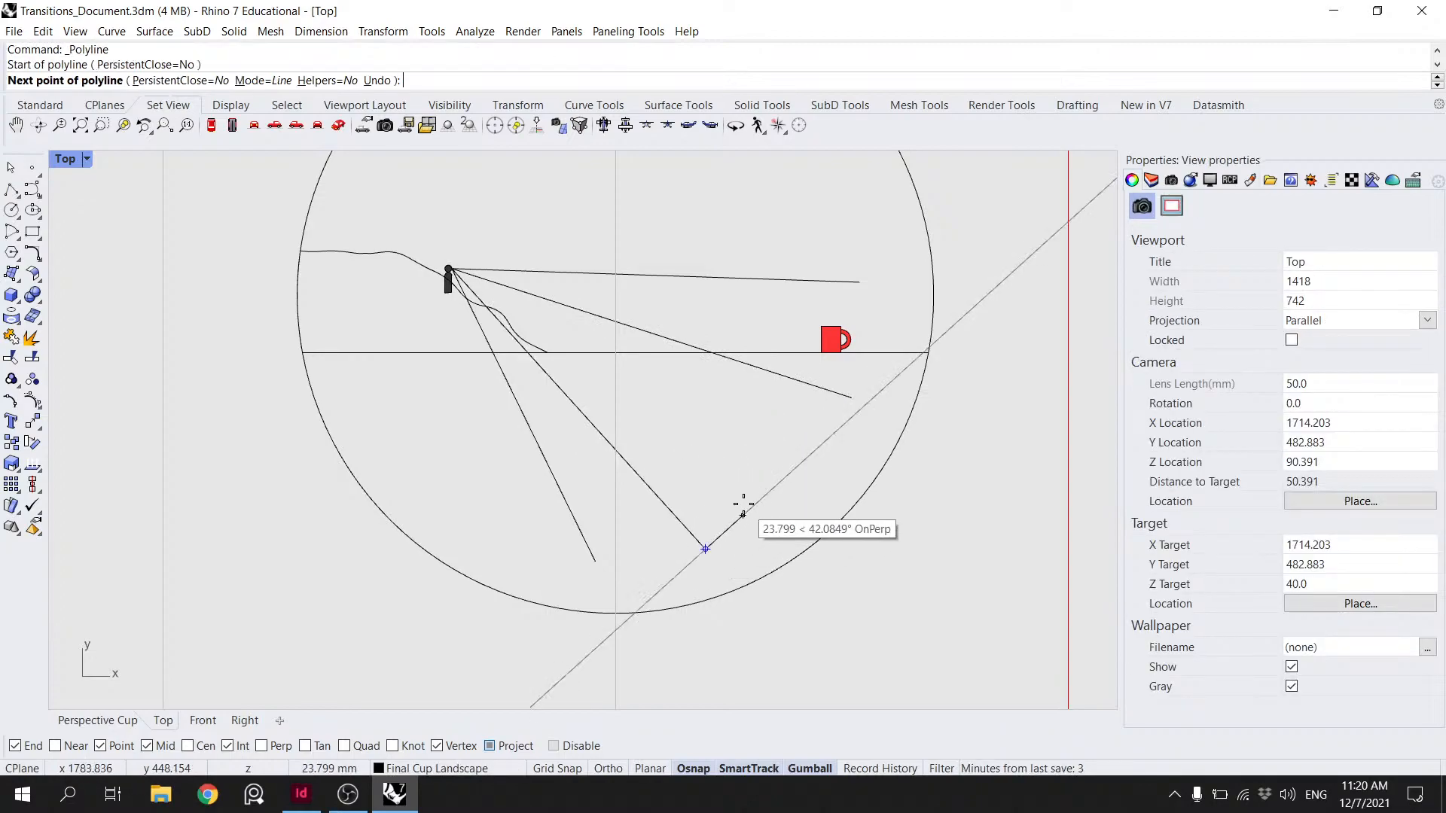
pyautogui.click(866, 404)
pyautogui.rightClick(869, 408)
# - Move the four sight lines and the perpendicular line together from the perpendicular line's midpoint to the middle of the cup's left edge
pyautogui.moveTo(866, 491); pyautogui.dragTo(632, 421)
pyautogui.keyDown('shift'); pyautogui.click(708, 351); pyautogui.keyUp('shift')
pyautogui.keyDown('shift'); pyautogui.click(580, 529); pyautogui.keyUp('shift')
pyautogui.keyDown('shift'); pyautogui.click(738, 277); pyautogui.keyUp('shift')
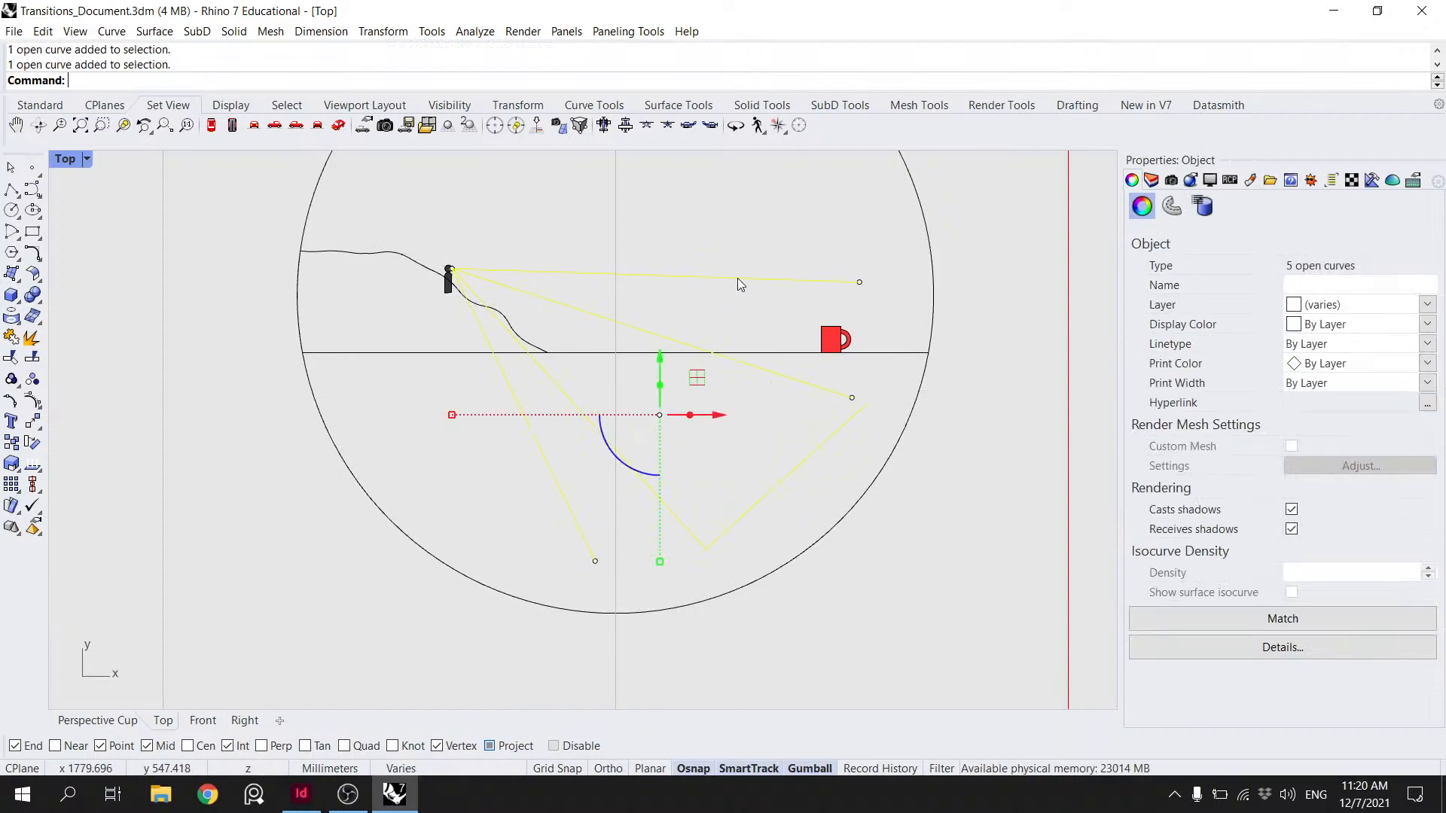
pyautogui.write('m')
pyautogui.press('Return')
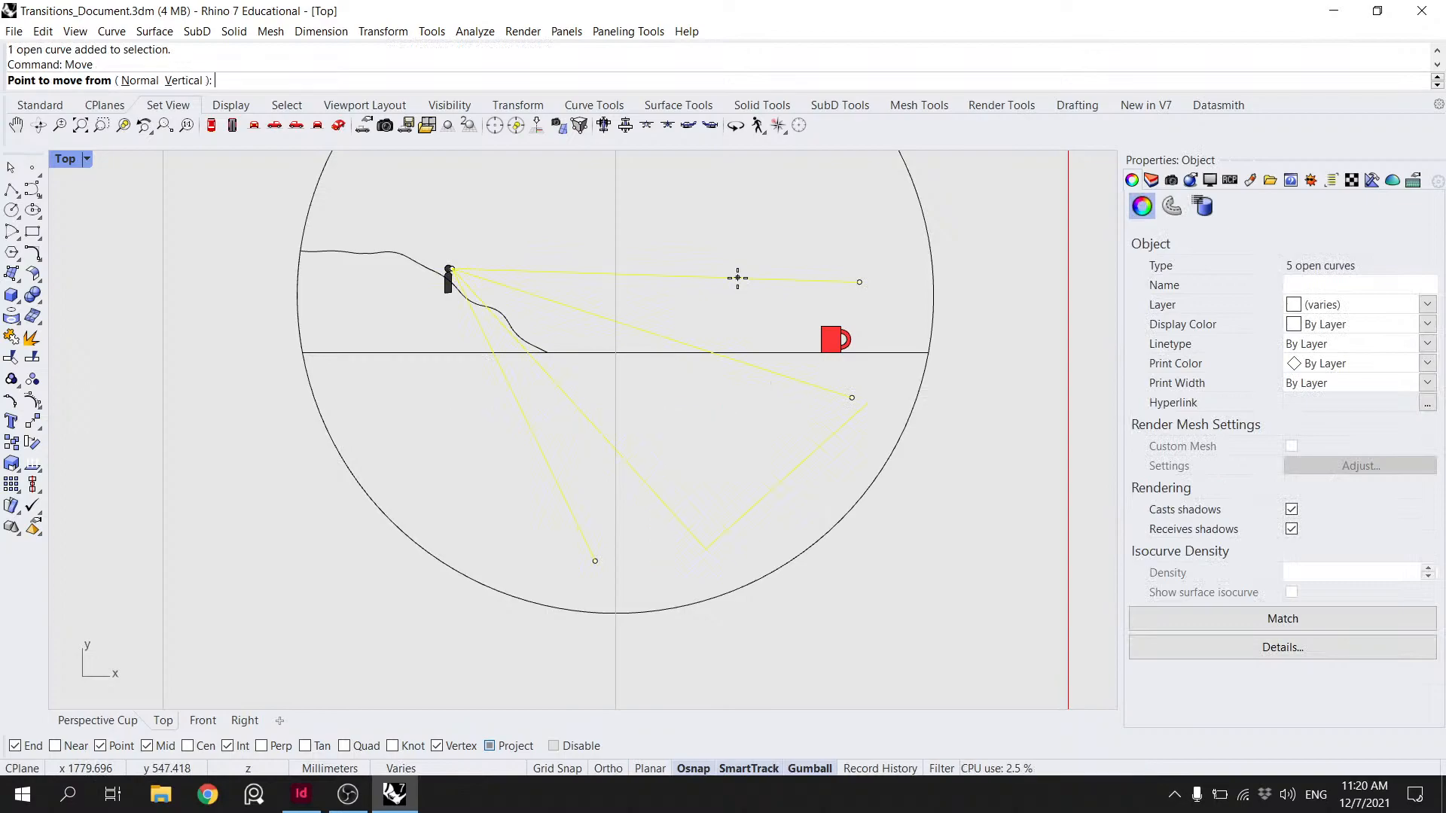
pyautogui.click(786, 476)
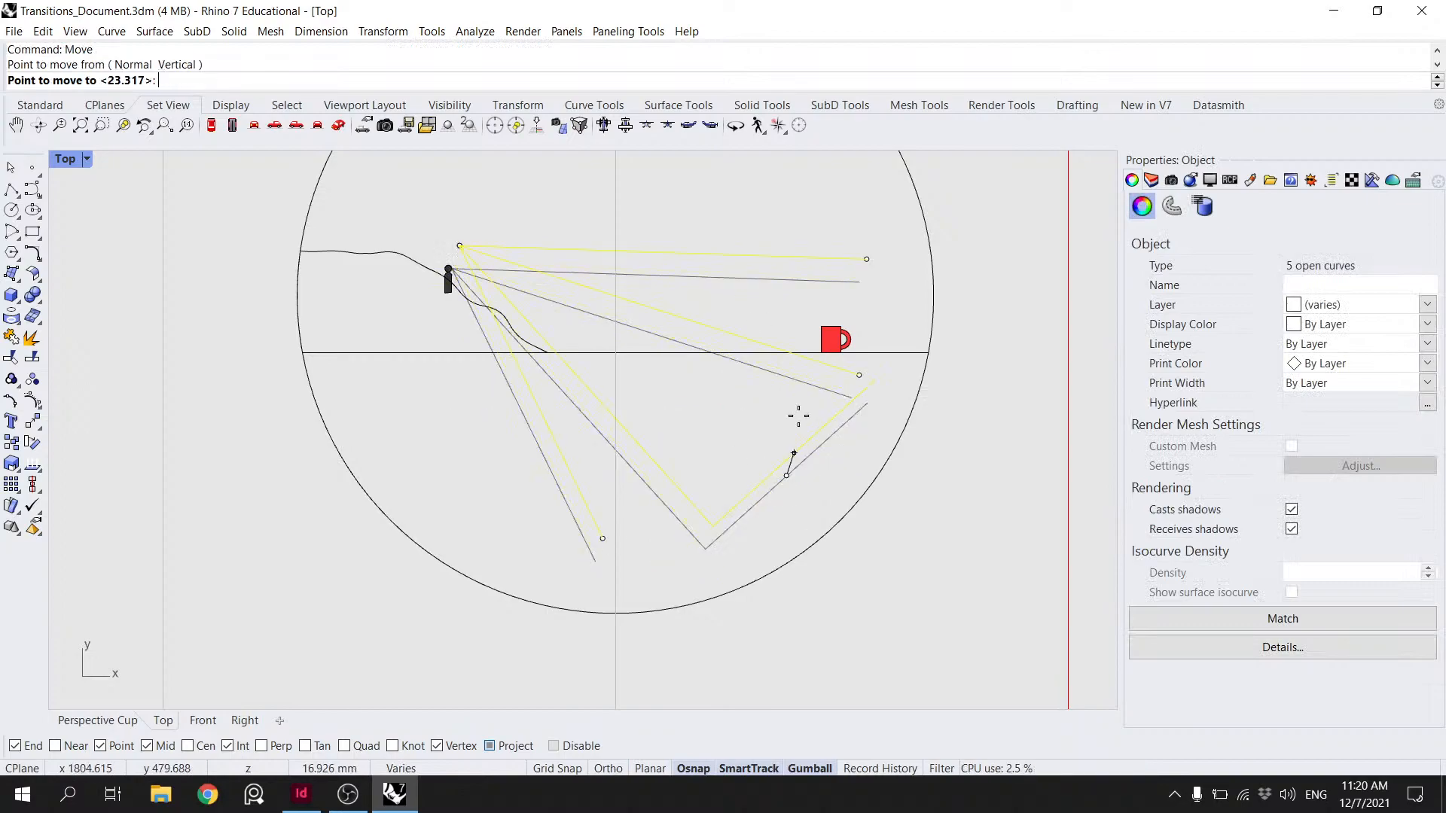
pyautogui.click(823, 340)
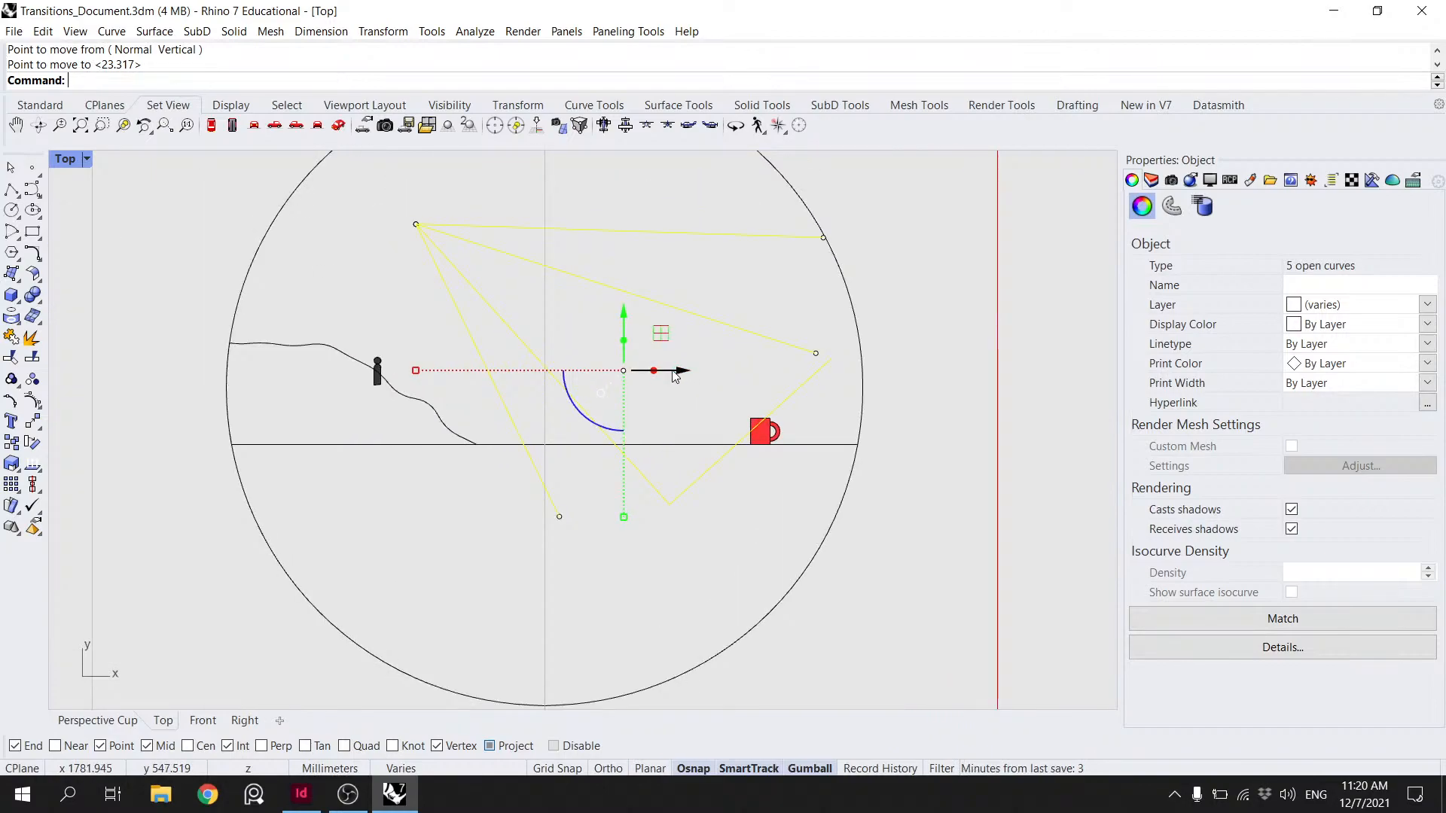
# - Undo the recent moves, gumball scaling and deletion in the last circular drawing to restore its original sight-line fan, arc and cup
pyautogui.scroll(-2, 674, 376)
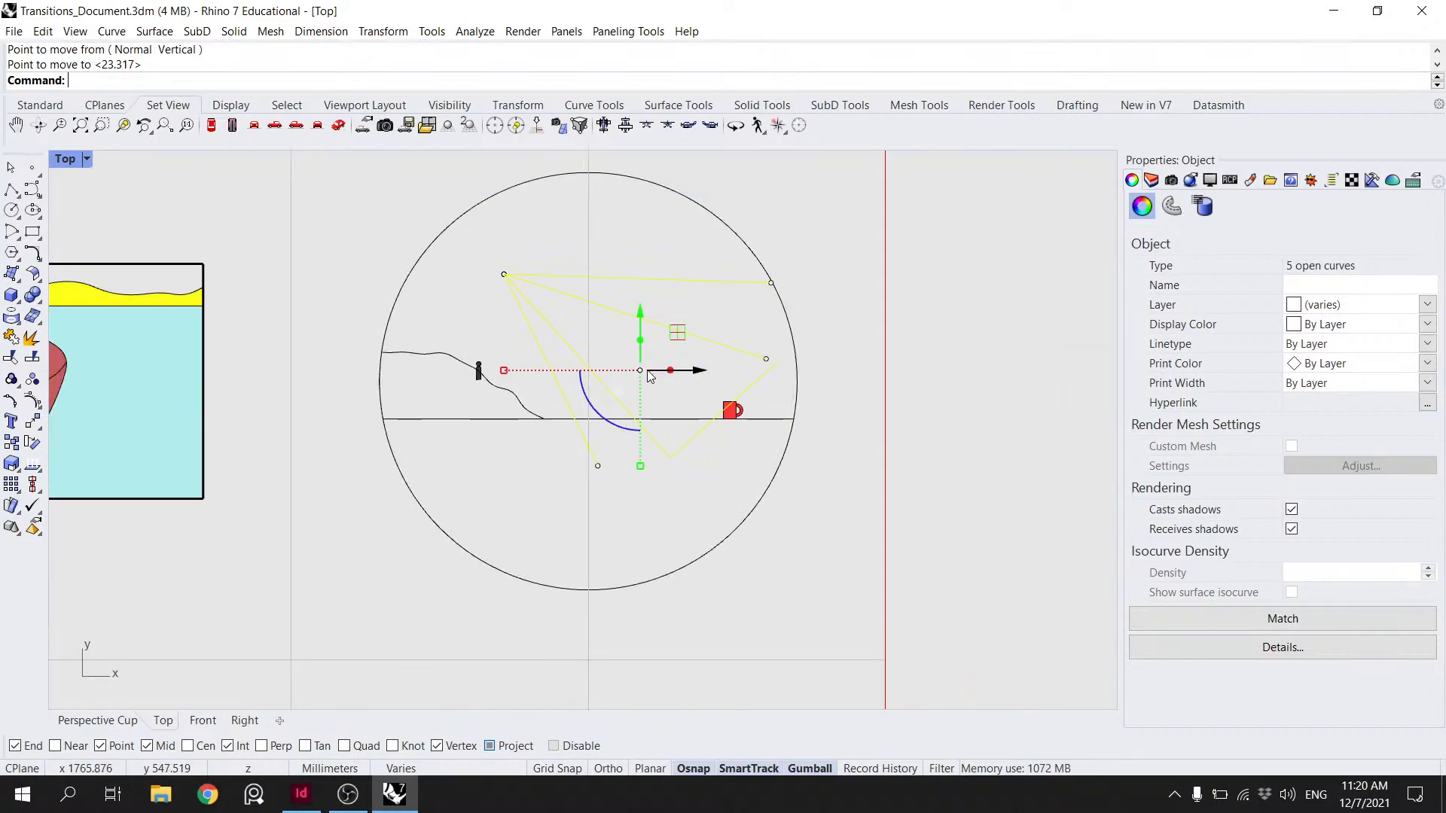
pyautogui.press('Escape')
pyautogui.scroll(-2, 636, 366)
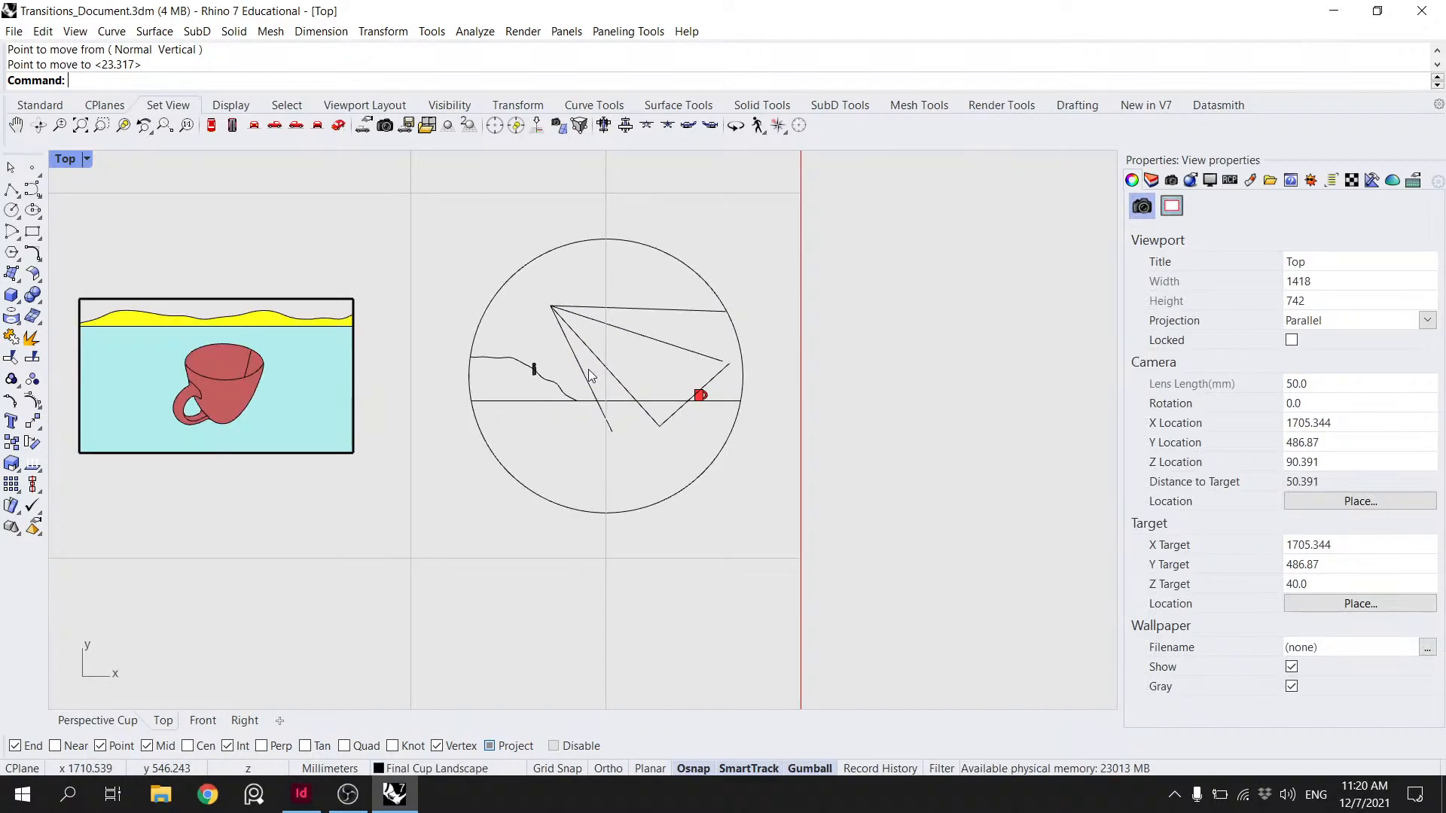
pyautogui.hotkey('ctrl', 'z')
pyautogui.hotkey('ctrl', 'z')
pyautogui.hotkey('ctrl', 'z')
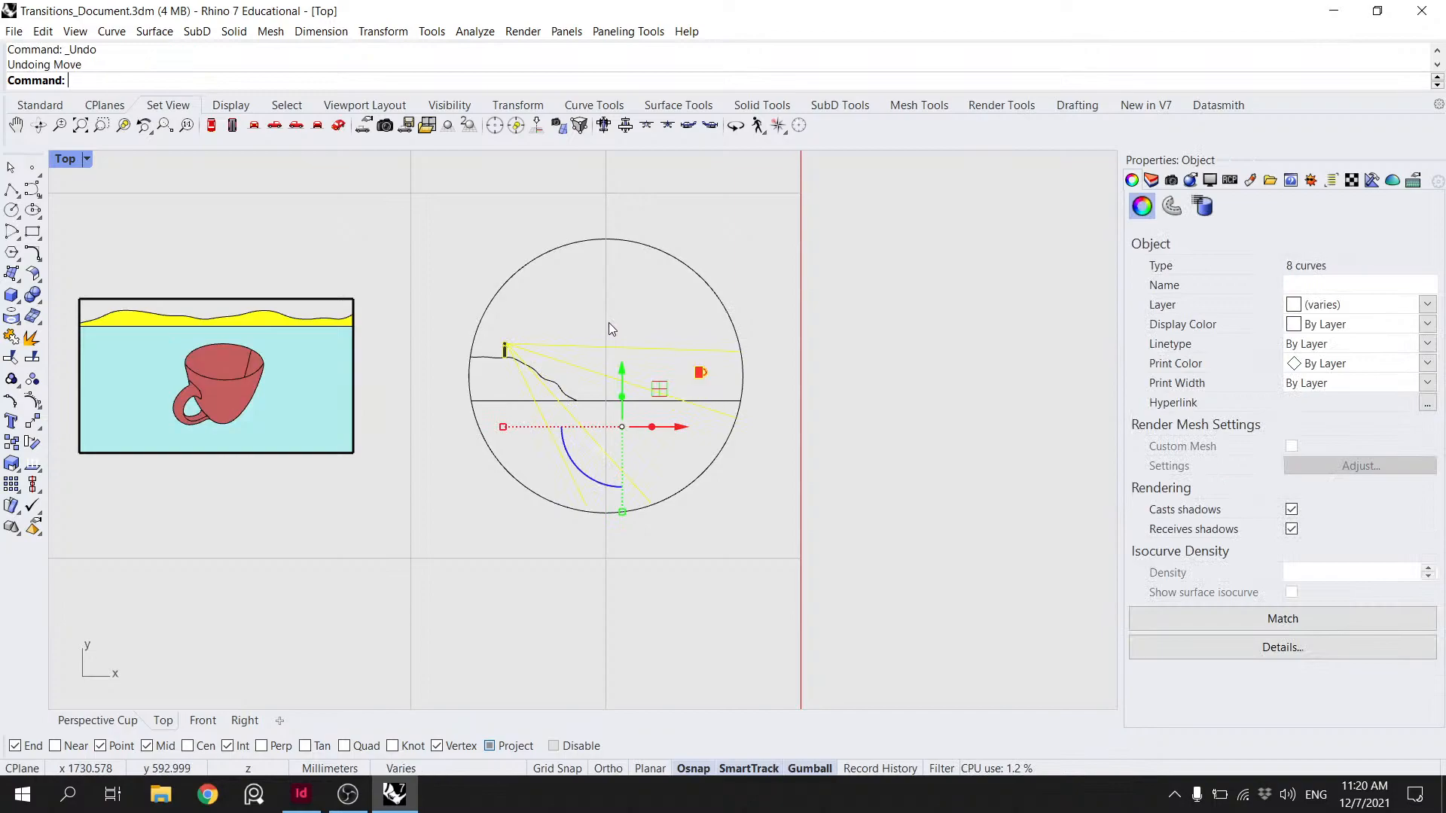
pyautogui.press('Escape')
pyautogui.hotkey('ctrl', 'z')
pyautogui.hotkey('ctrl', 'z')
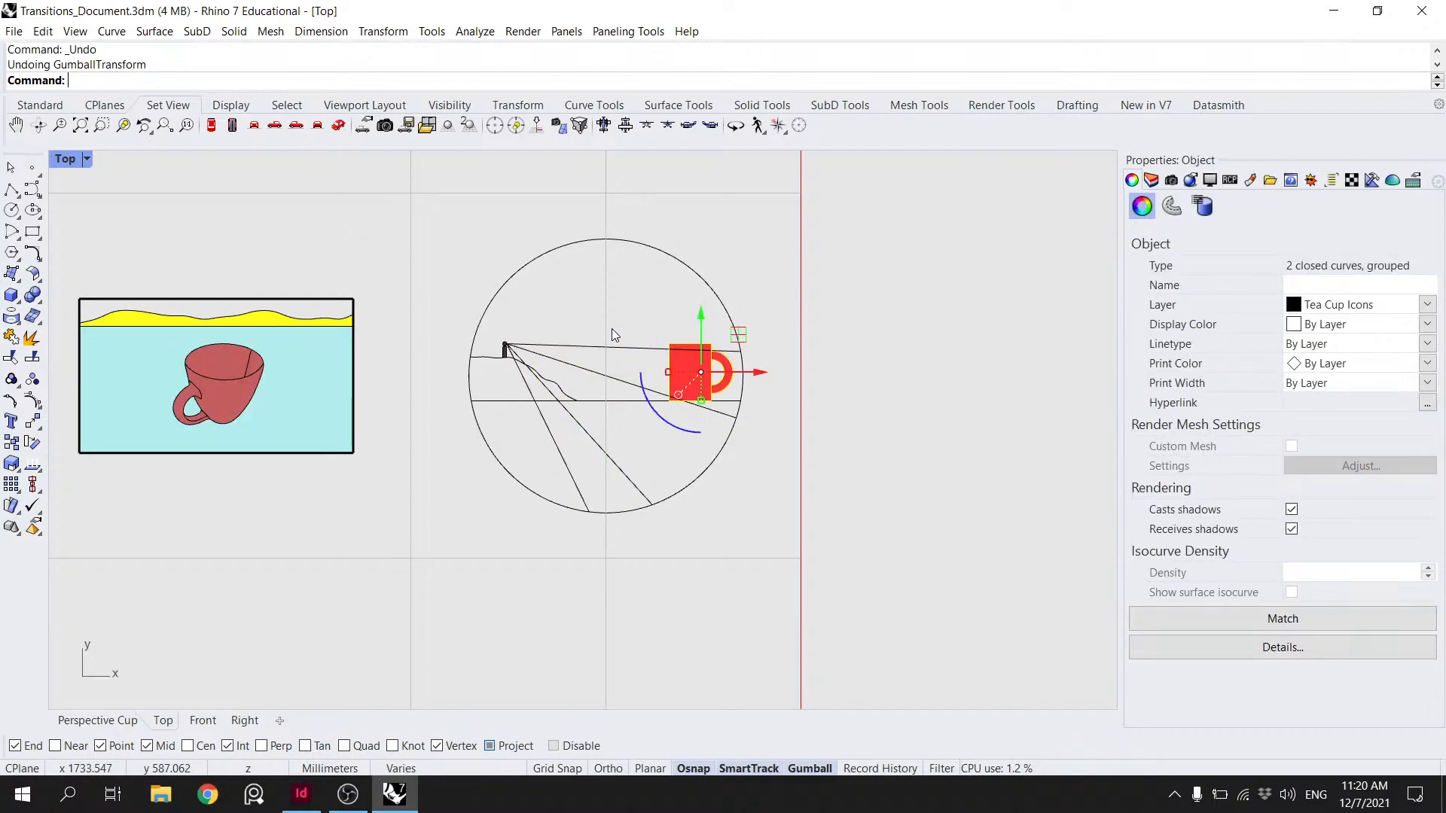
pyautogui.press('Escape')
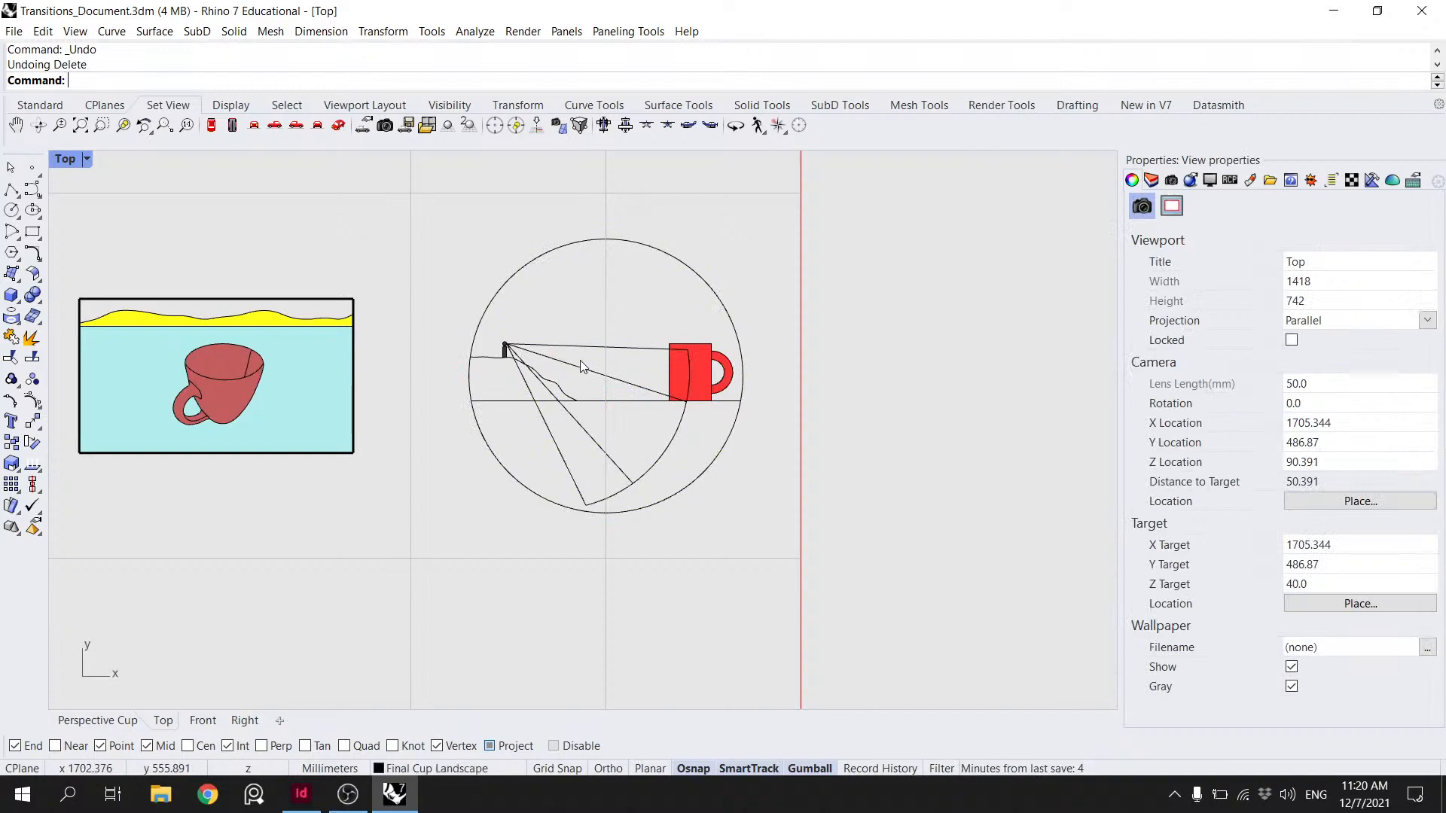
# - Examine the last circular drawing in relation to the other panels in the row
pyautogui.scroll(-6, 684, 353)
pyautogui.moveTo(637, 366); pyautogui.dragTo(727, 387, button='right')
pyautogui.scroll(-6, 715, 382)
pyautogui.scroll(4, 801, 393)
pyautogui.scroll(4, 798, 396)
pyautogui.scroll(-7, 715, 392)
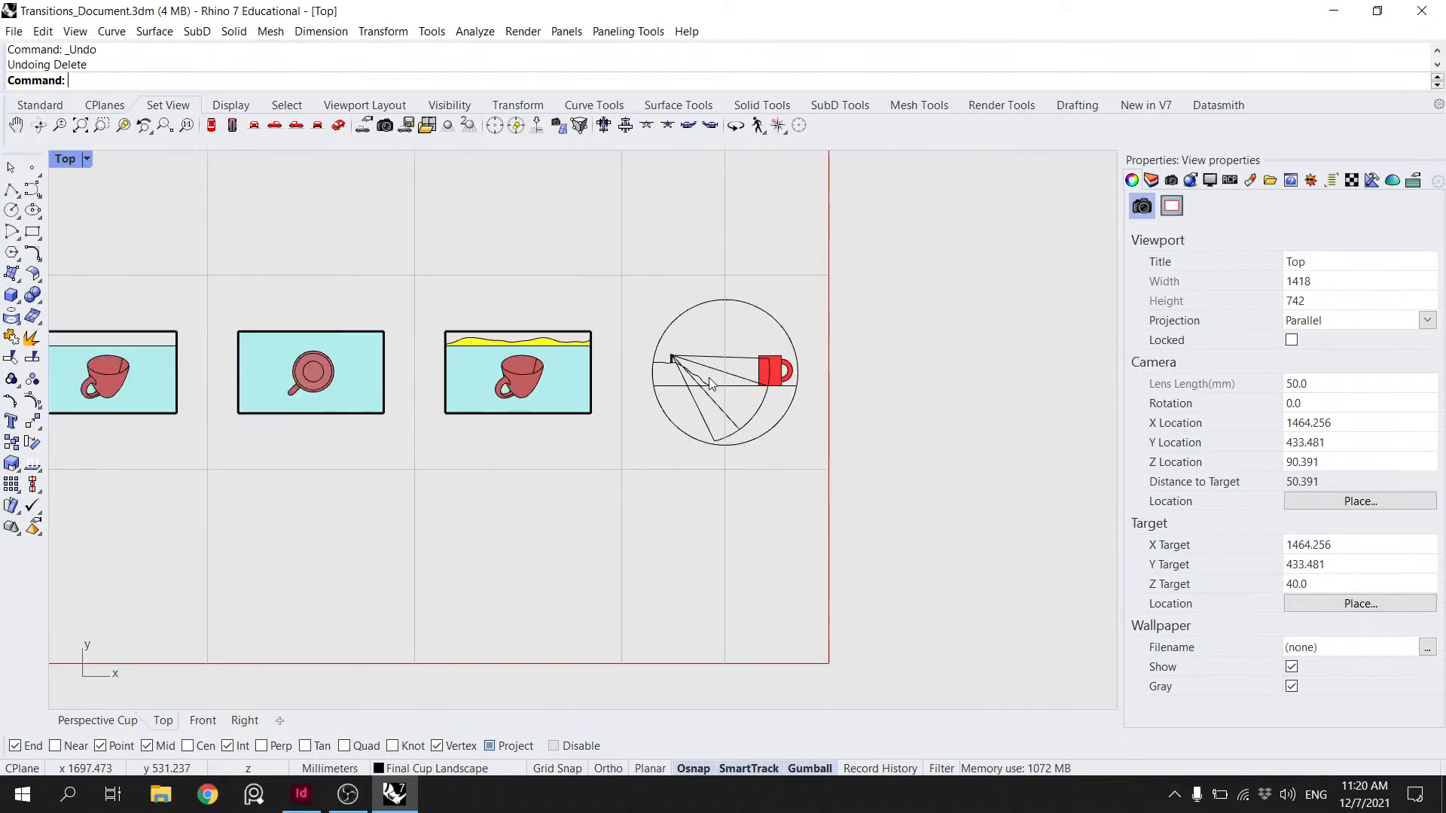
pyautogui.scroll(4, 712, 390)
pyautogui.scroll(-4, 709, 395)
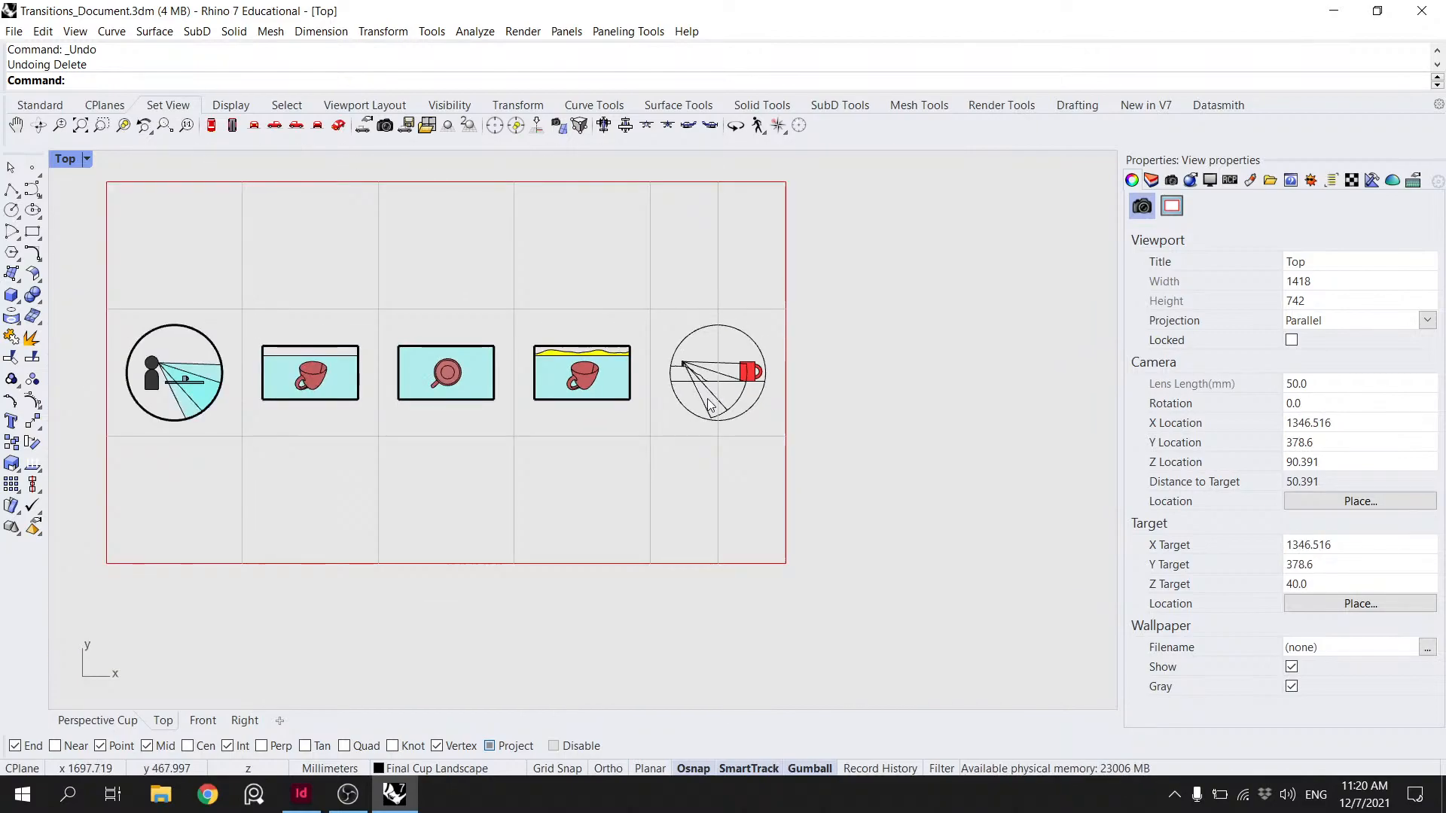
# - Rotate the four sight lines and their arc upward about the standing figure's head in the last circular drawing
pyautogui.scroll(4, 707, 405)
pyautogui.click(699, 405)
pyautogui.keyDown('shift'); pyautogui.click(755, 453); pyautogui.keyUp('shift')
pyautogui.keyDown('shift'); pyautogui.click(758, 425); pyautogui.keyUp('shift')
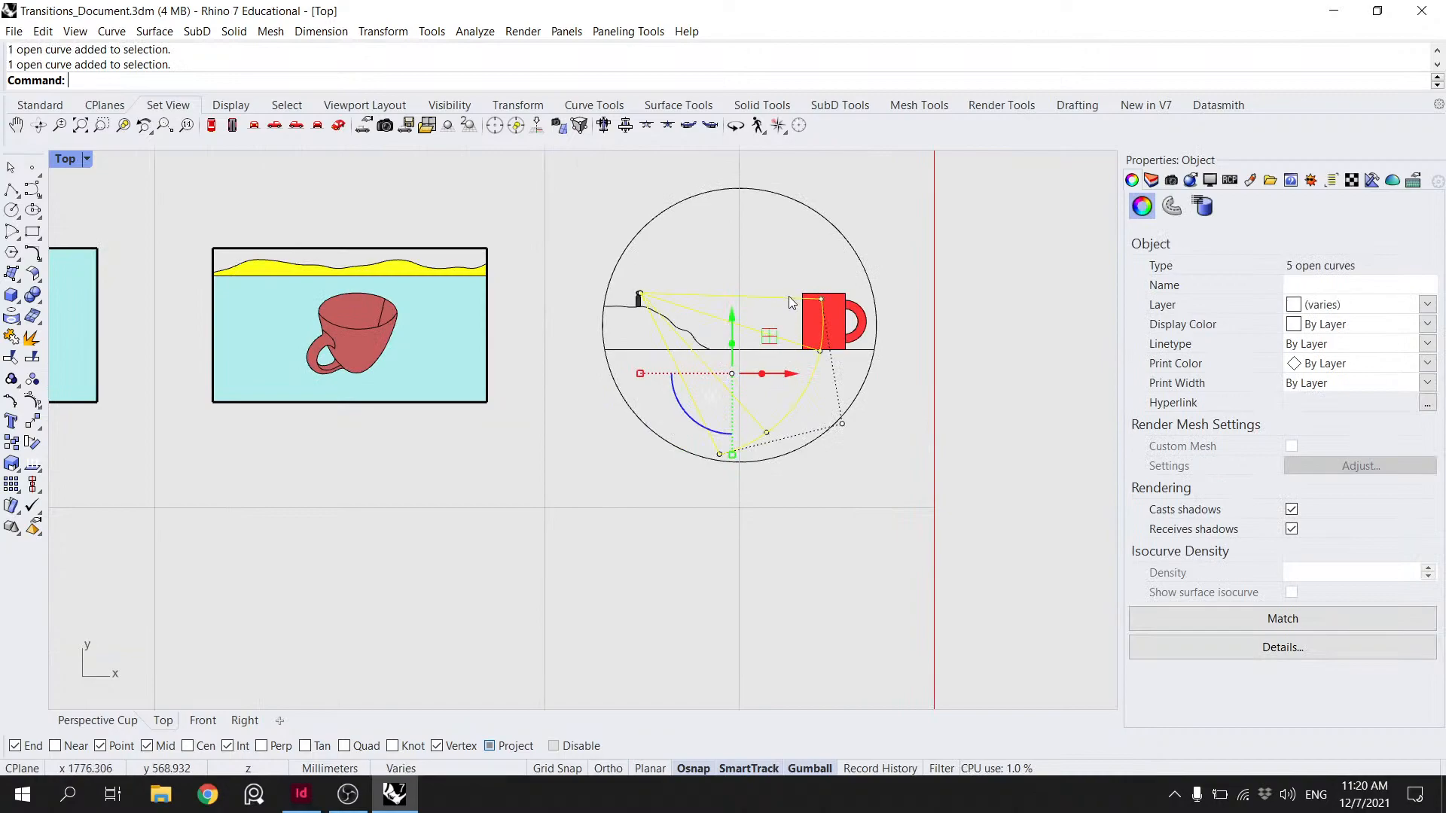
pyautogui.press('Return')
pyautogui.scroll(3, 662, 332)
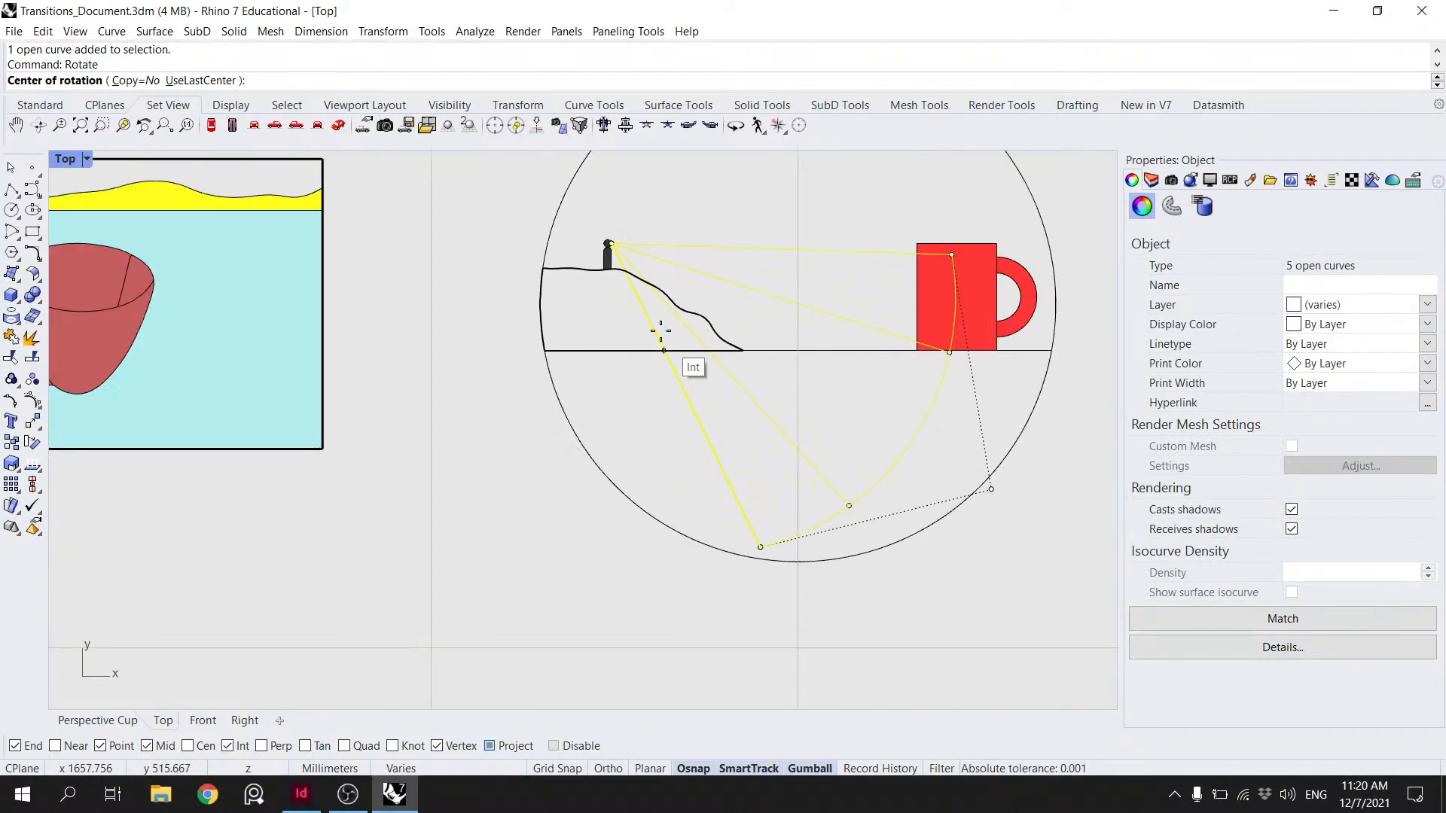
pyautogui.click(609, 245)
pyautogui.click(916, 439)
pyautogui.click(919, 297)
pyautogui.scroll(-6, 923, 299)
pyautogui.press('Escape')
# - Delete the arcs closing the far end of the sight-line fan
pyautogui.scroll(5, 873, 346)
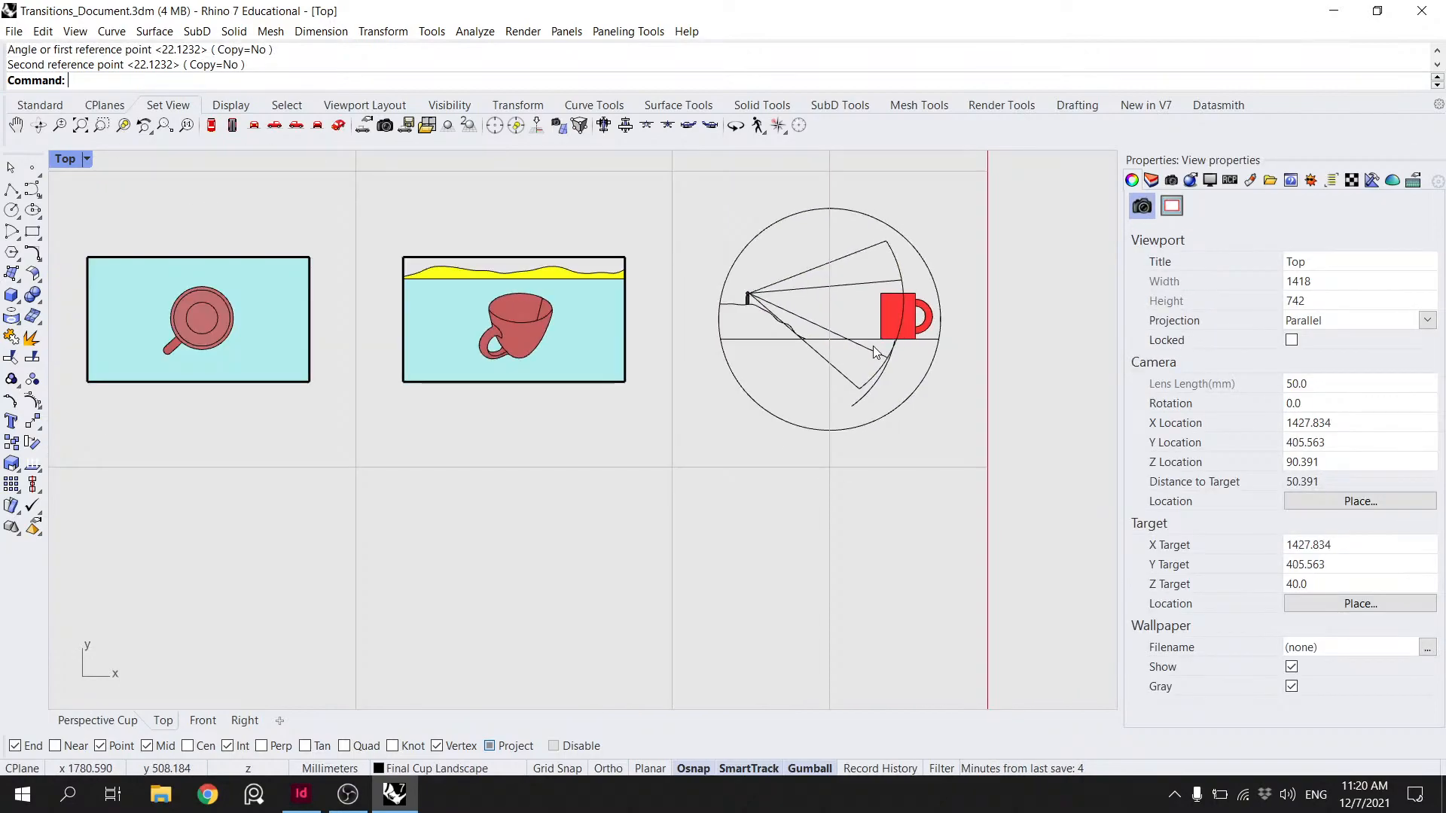
pyautogui.click(864, 391)
pyautogui.press('Delete')
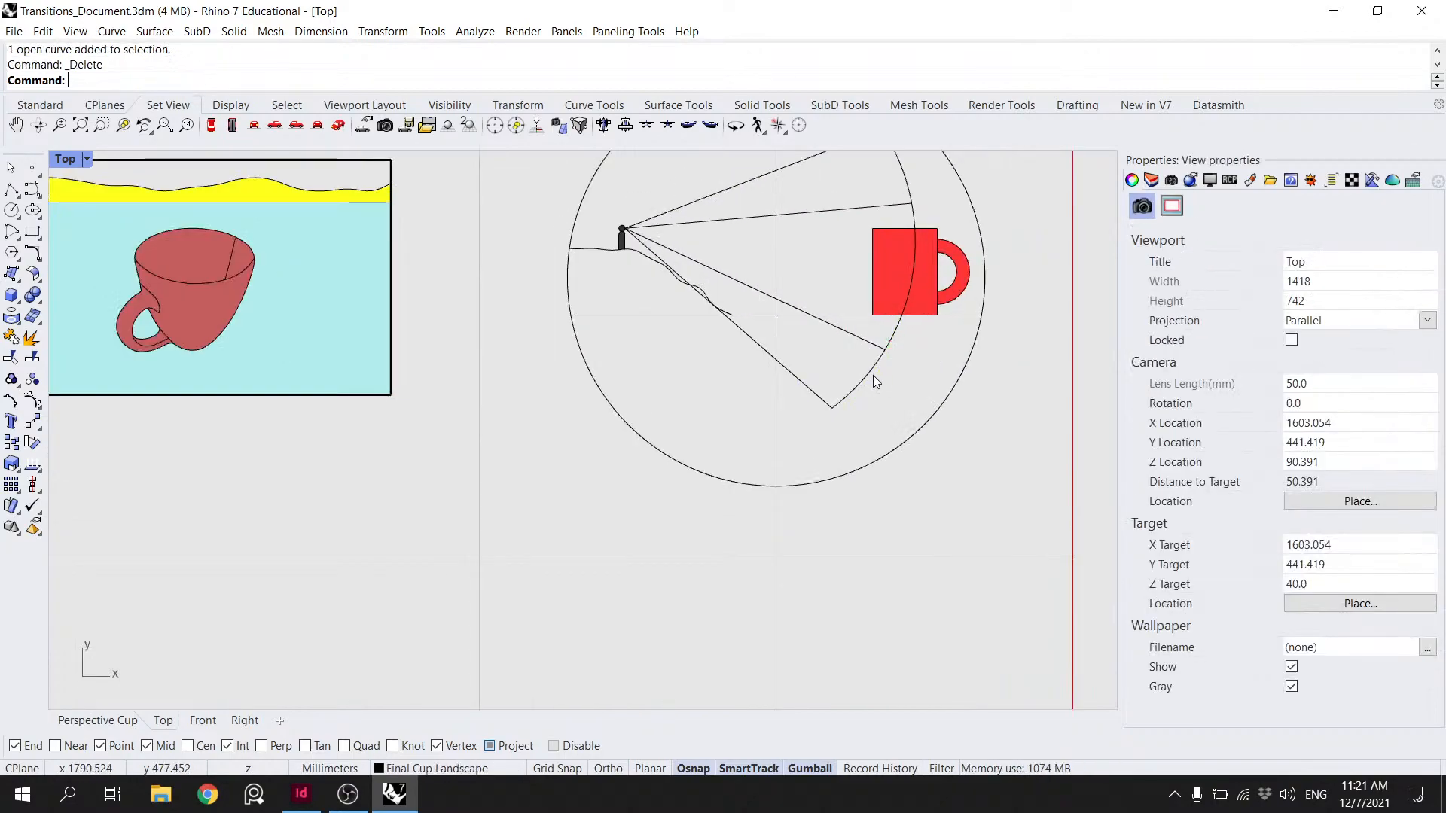
pyautogui.moveTo(887, 404); pyautogui.dragTo(825, 484, button='right')
pyautogui.scroll(-4, 827, 486)
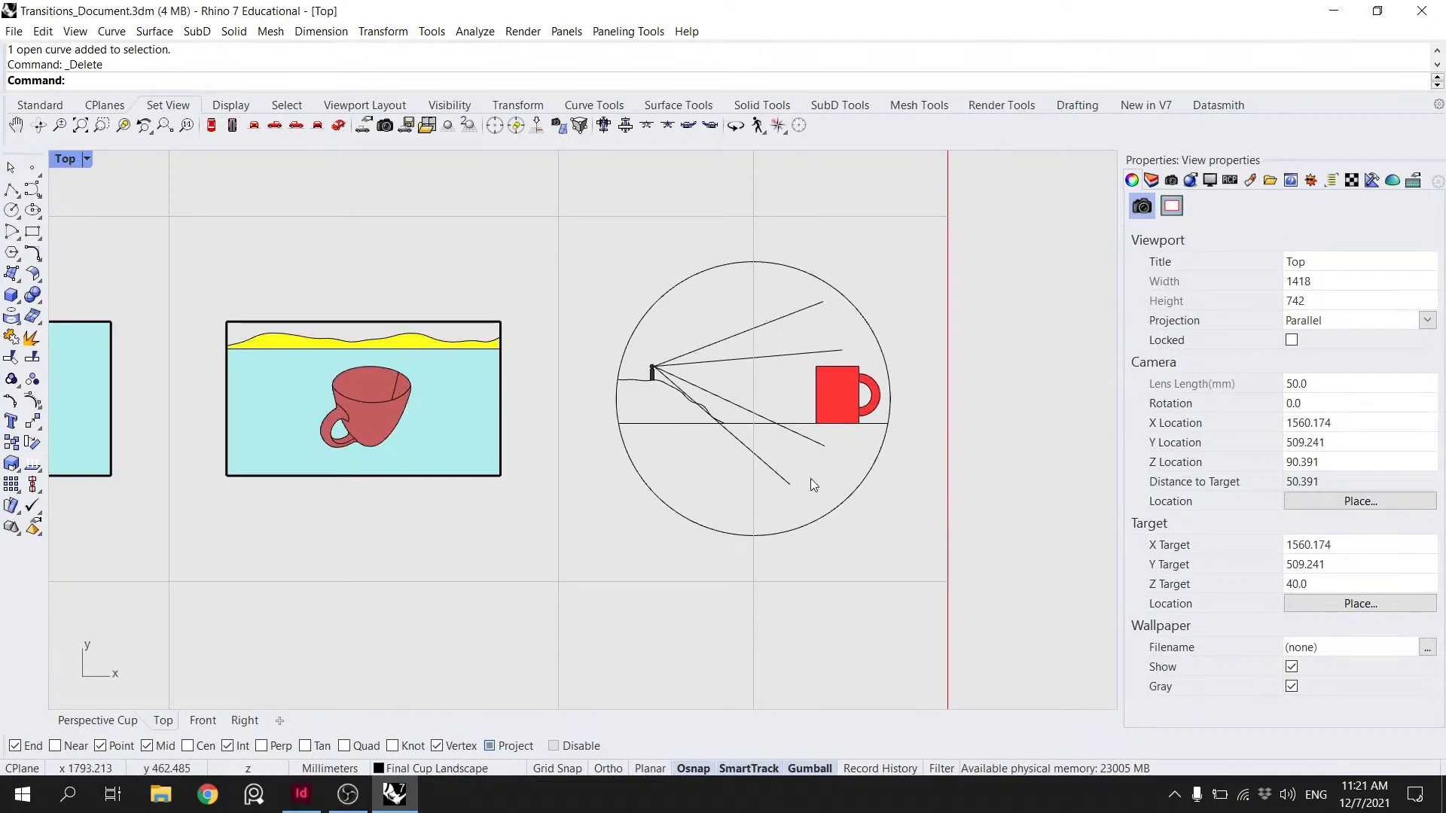
# - Extend the topmost sight line to the circle with the Extend command
pyautogui.click(784, 478)
pyautogui.keyDown('shift'); pyautogui.click(817, 441); pyautogui.keyUp('shift')
pyautogui.keyDown('shift'); pyautogui.click(813, 351); pyautogui.keyUp('shift')
pyautogui.click(817, 330)
pyautogui.click(801, 311)
pyautogui.write('Ext')
pyautogui.press('Return')
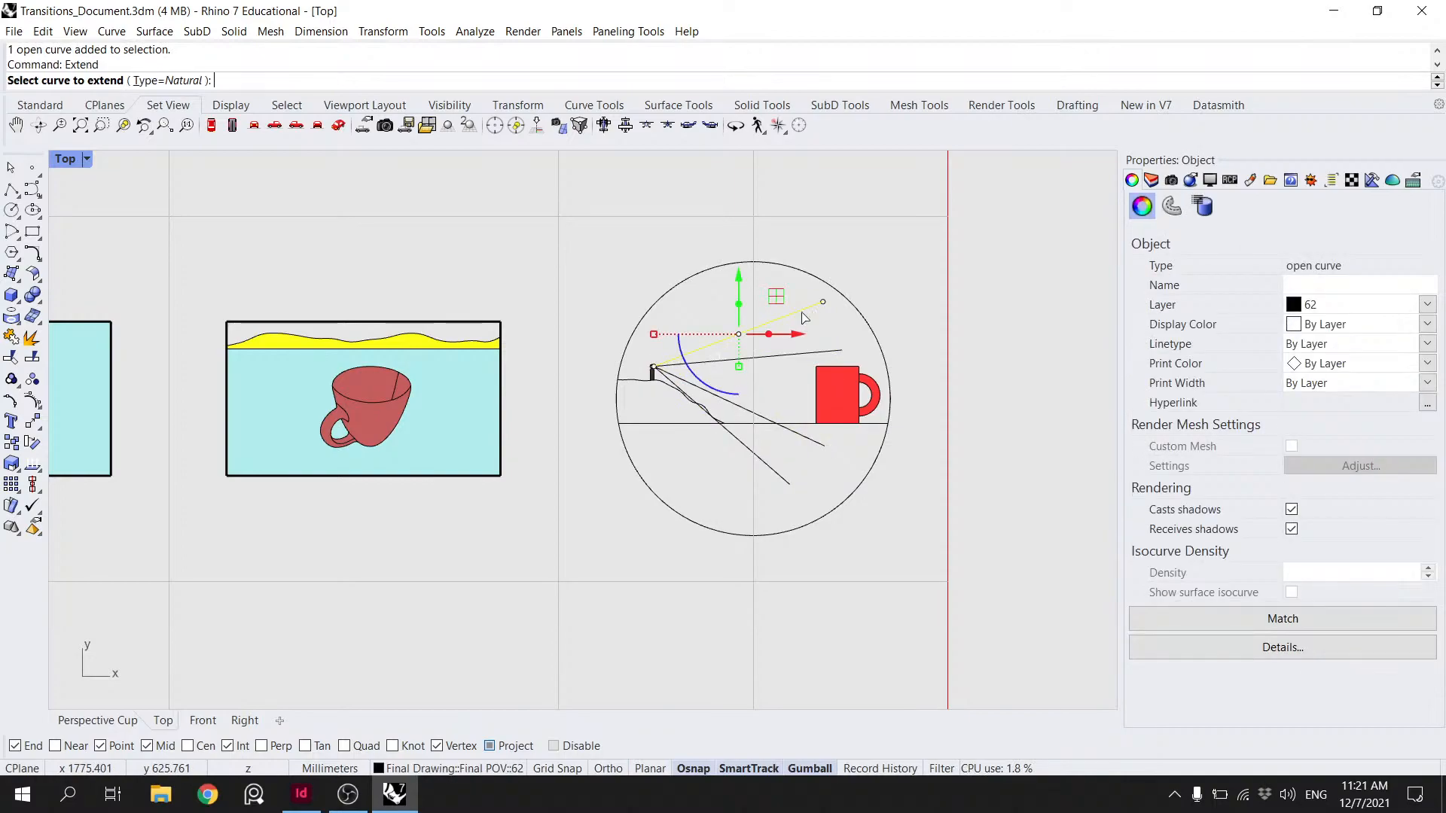
pyautogui.click(821, 305)
pyautogui.click(842, 296)
# - Try to extend the two middle sight lines toward the circle, and undo the extensions
pyautogui.click(843, 349)
pyautogui.click(879, 348)
pyautogui.click(829, 448)
pyautogui.rightClick(837, 455)
pyautogui.click(850, 456)
pyautogui.hotkey('ctrl', 'z')
pyautogui.press('Escape')
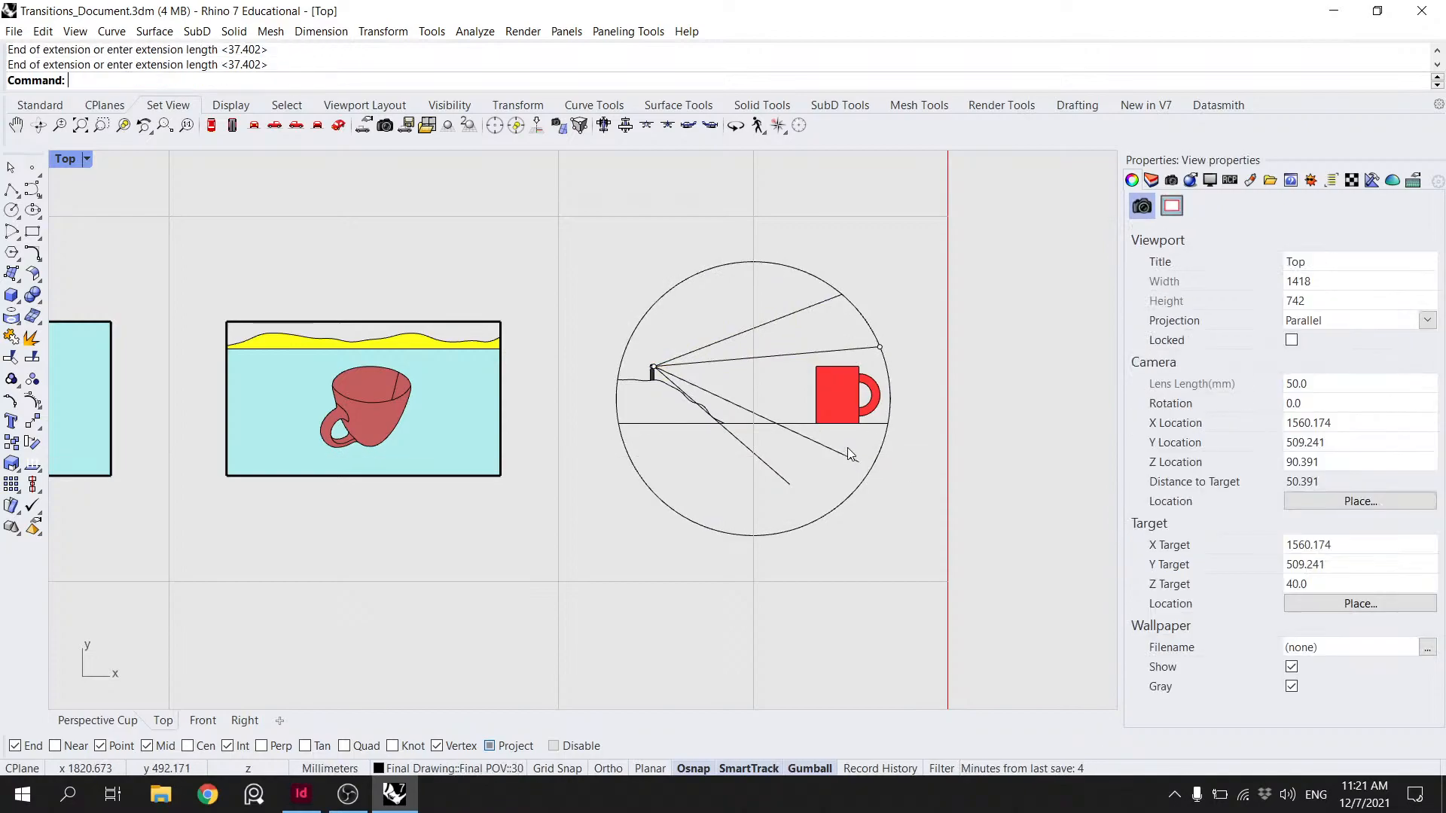
pyautogui.hotkey('ctrl', 'z')
pyautogui.rightClick(840, 453)
pyautogui.press('Escape')
pyautogui.click(841, 350)
pyautogui.rightClick(873, 351)
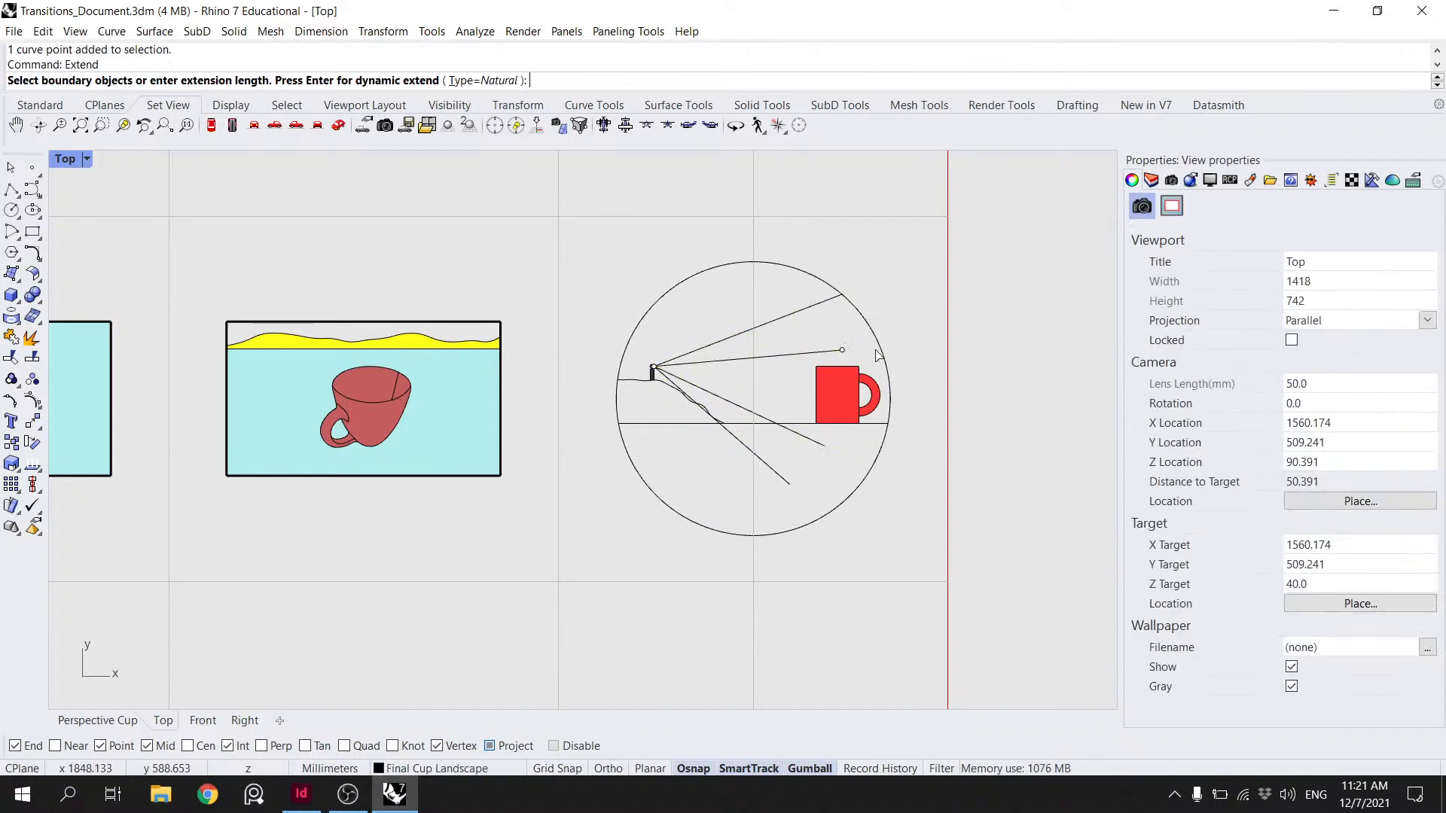
pyautogui.click(842, 351)
pyautogui.write('e')
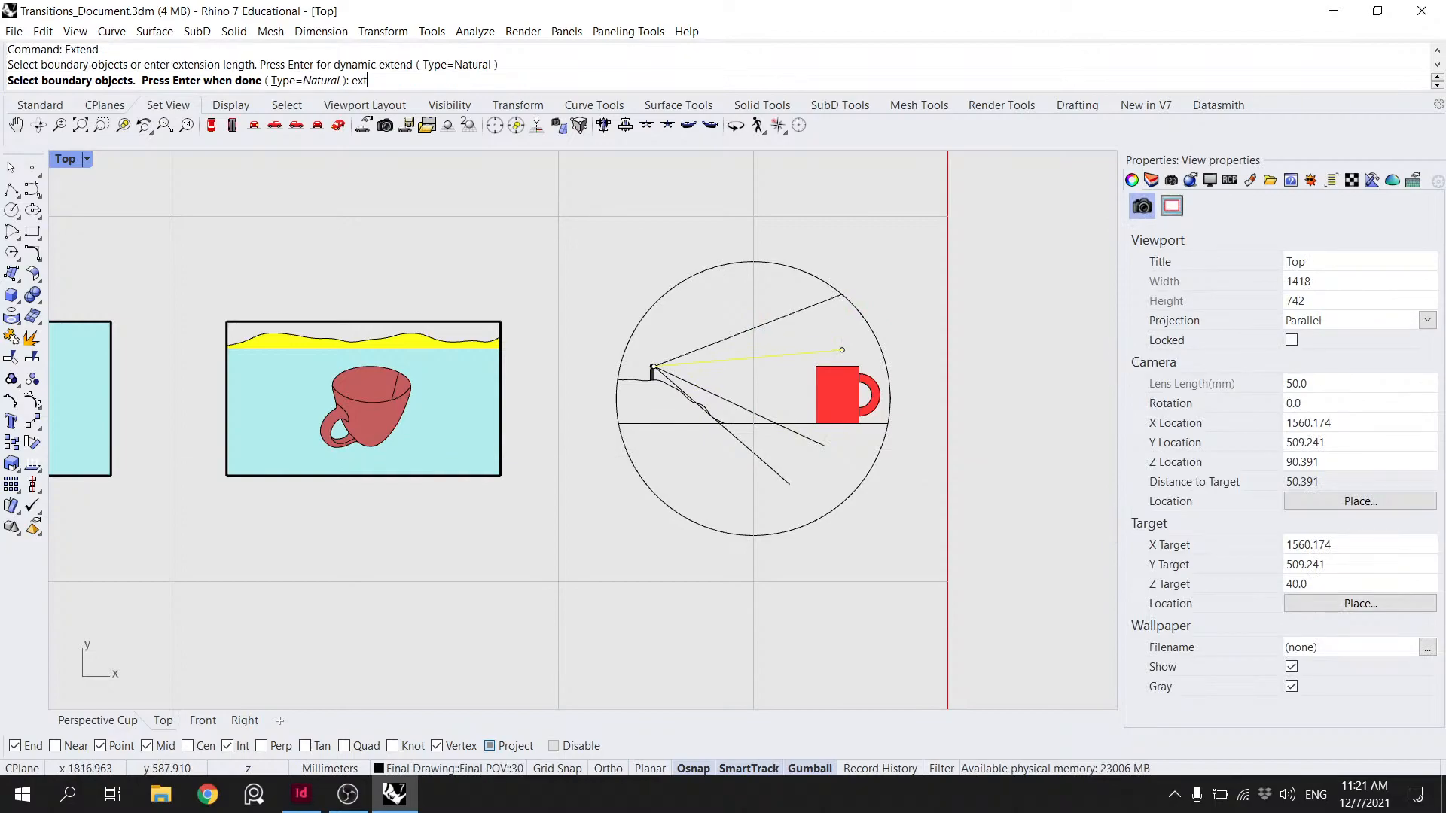
pyautogui.write('xt')
pyautogui.press('Escape')
pyautogui.click(826, 351)
pyautogui.write('Extend\\')
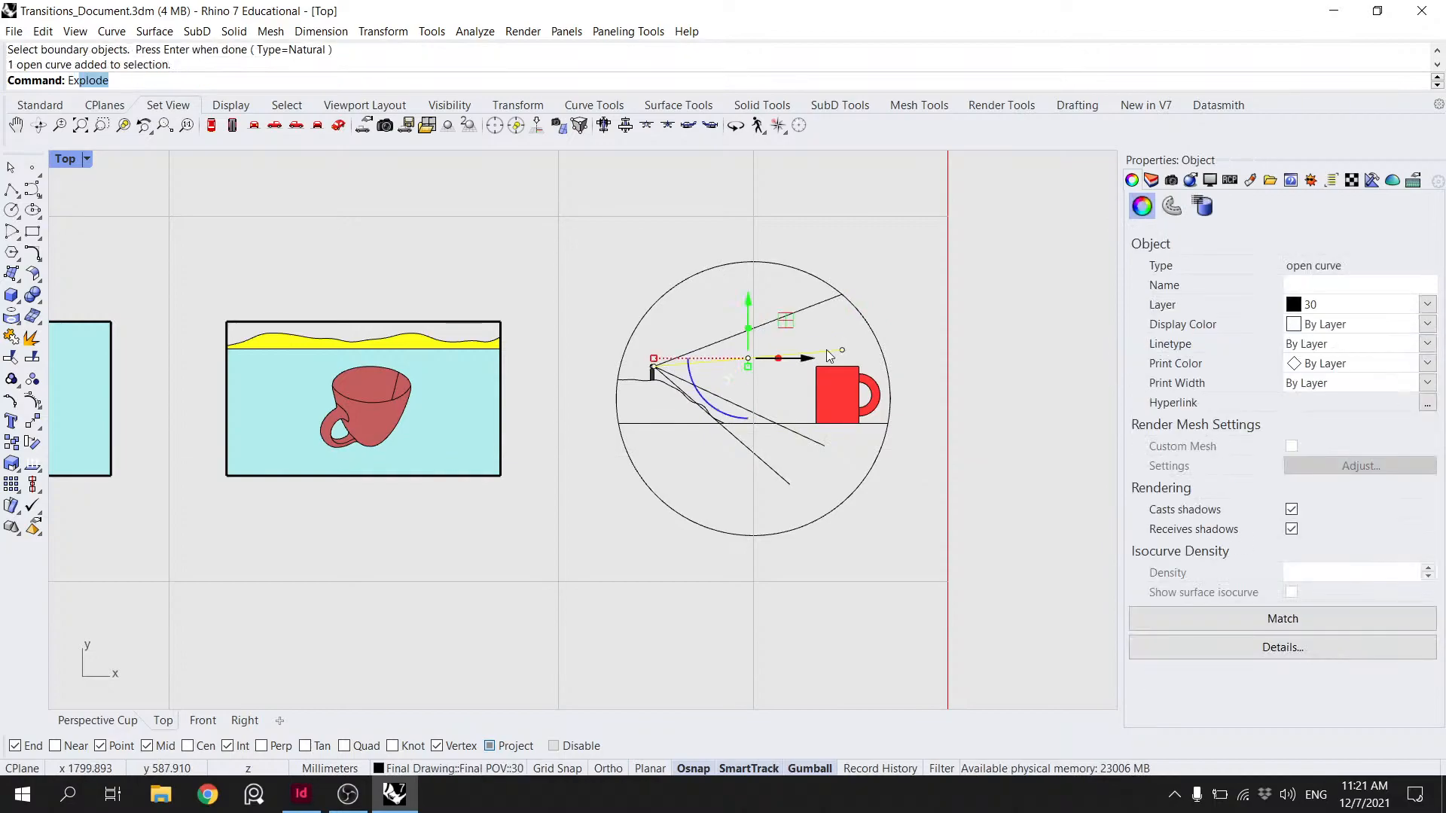
pyautogui.press('Return')
pyautogui.click(826, 351)
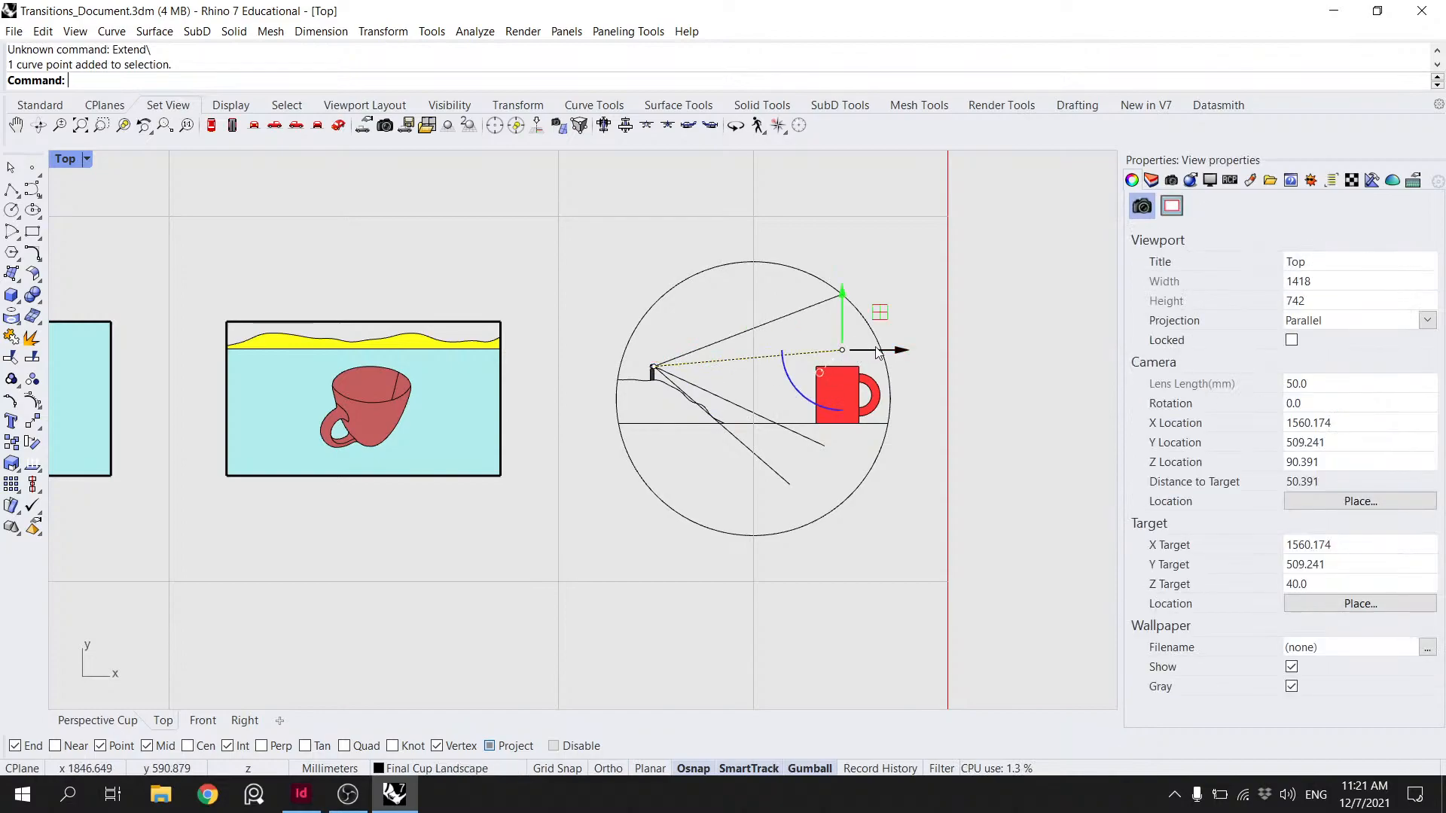
# - Extend the second sight line from the top, just above the cup, to the circle
pyautogui.click(827, 351)
pyautogui.write('Extend')
pyautogui.press('Return')
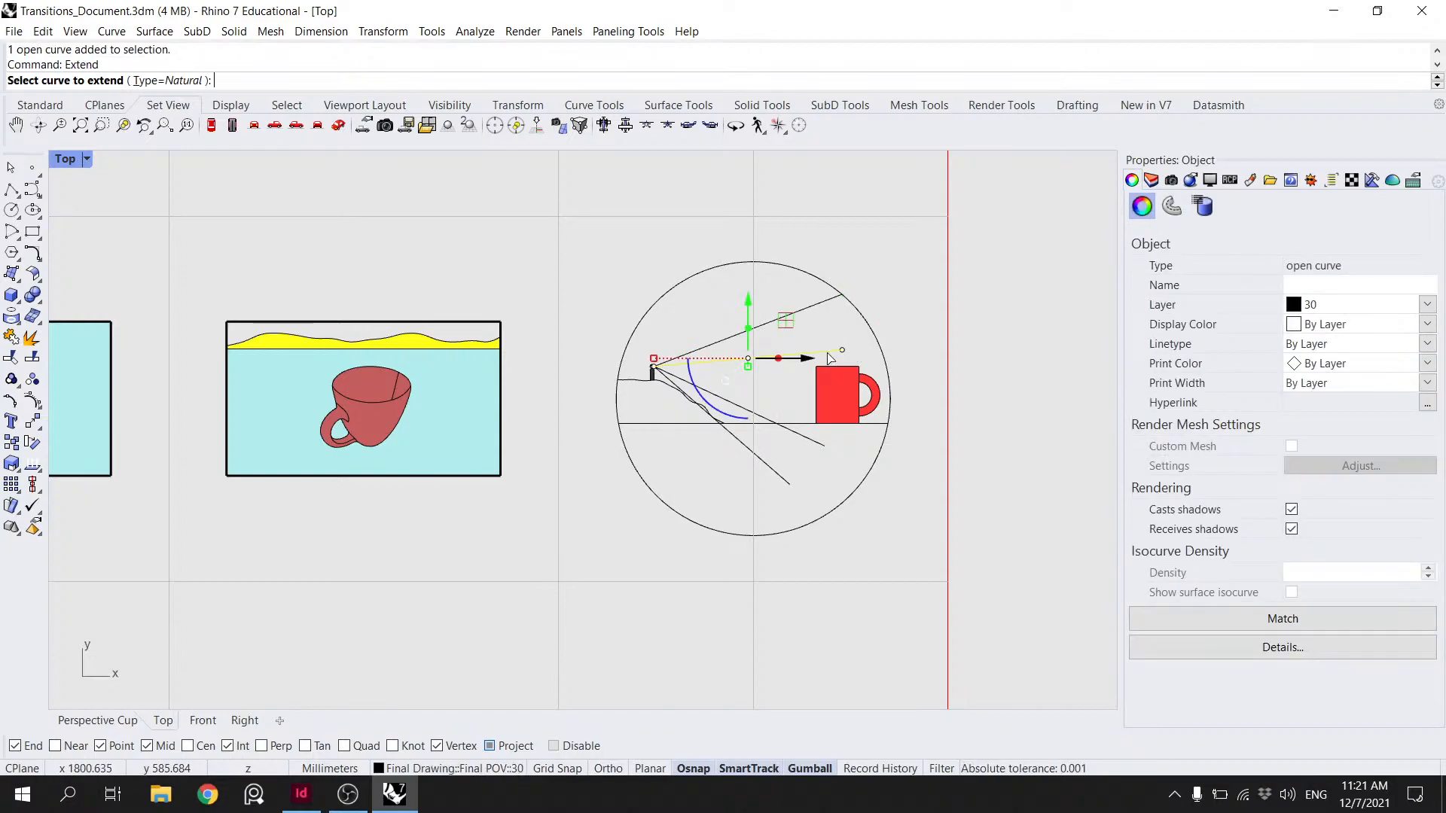
pyautogui.click(840, 349)
pyautogui.click(878, 347)
pyautogui.press('Return')
# - Try to extend the third sight line below the cup toward the circle, and undo it
pyautogui.click(822, 445)
pyautogui.press('Return')
pyautogui.click(824, 446)
pyautogui.click(866, 479)
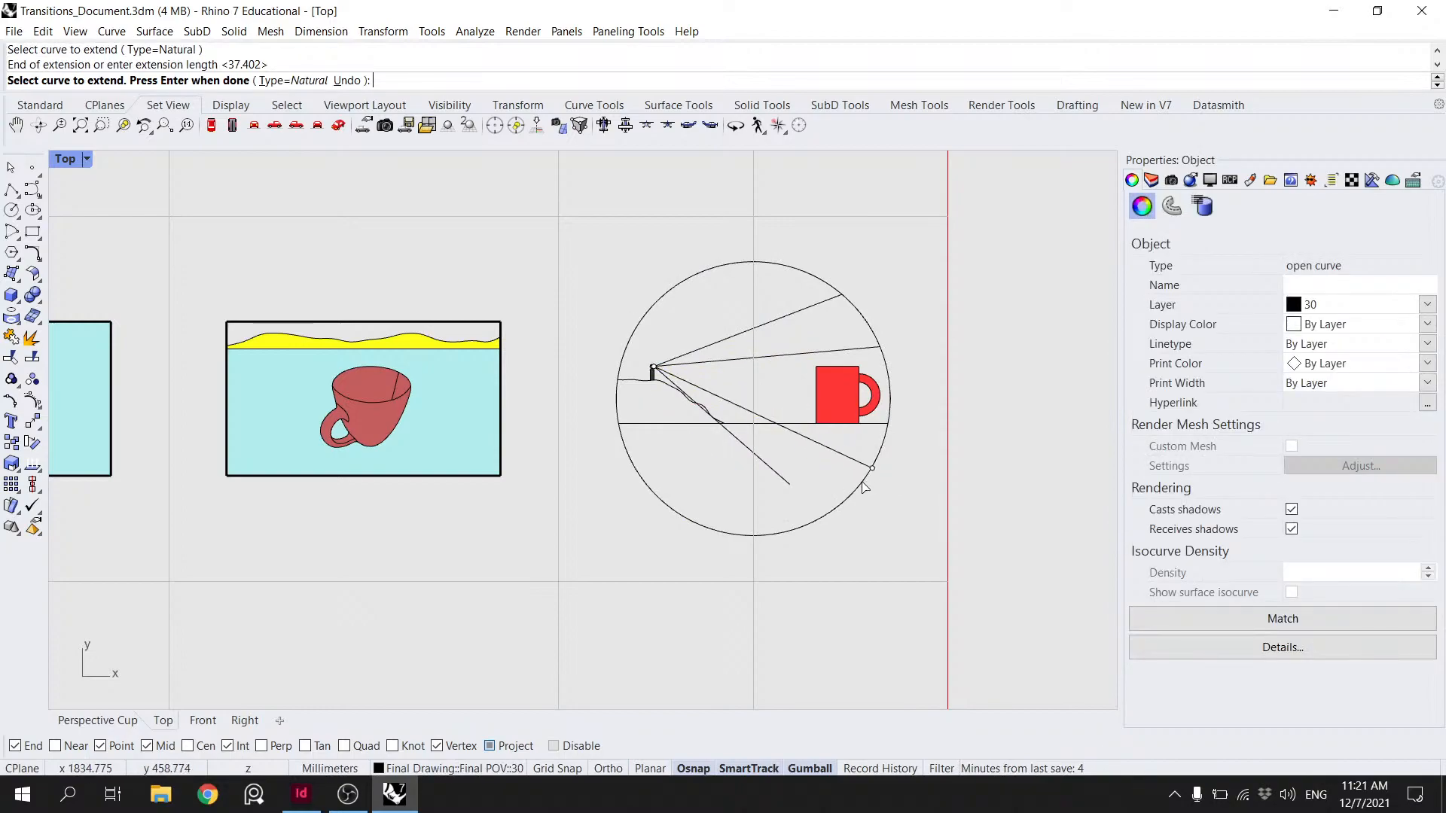
pyautogui.hotkey('ctrl', 'z')
pyautogui.press('Return')
pyautogui.click(845, 456)
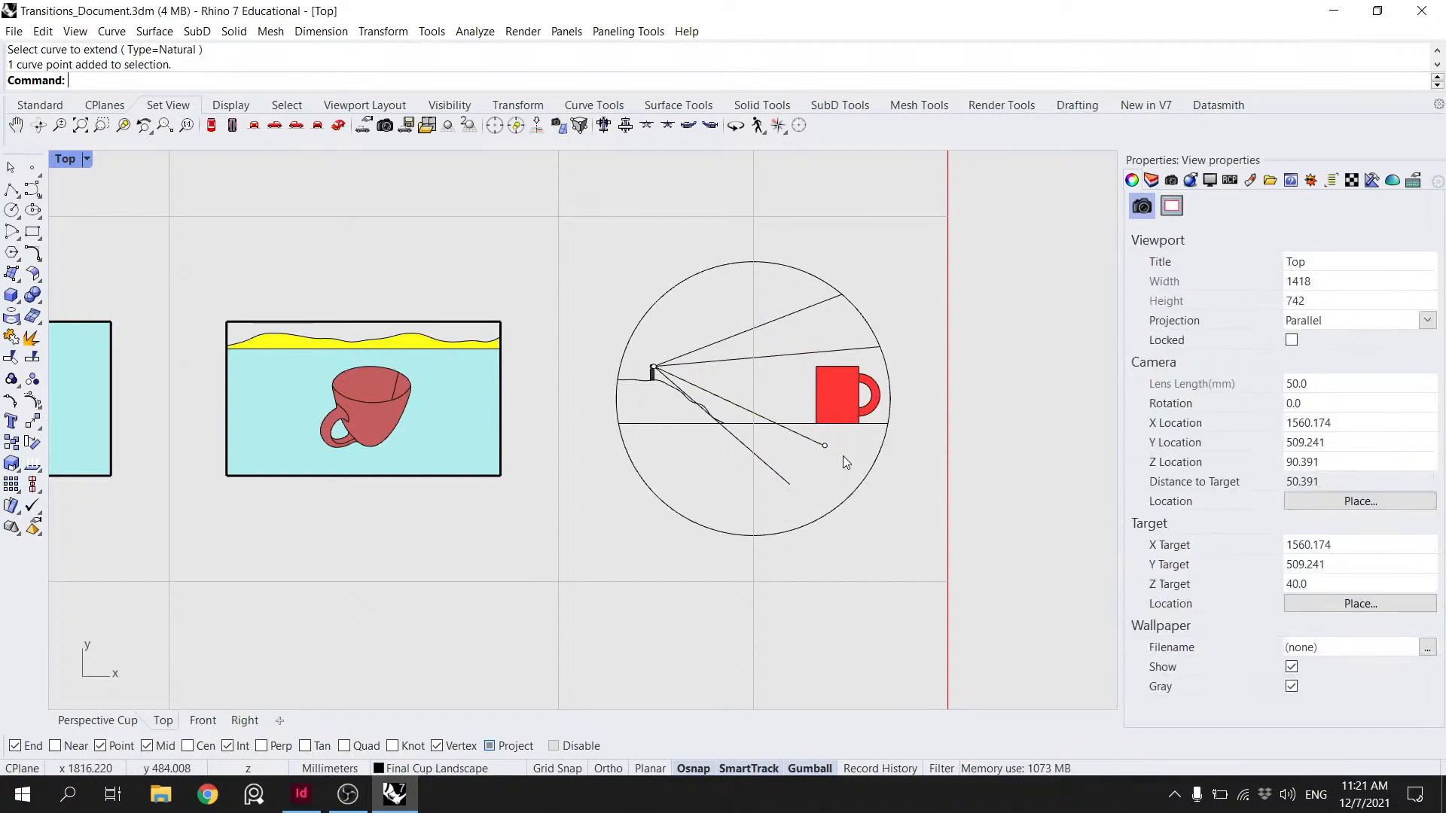
# - Extend the third sight line and the lowest sight line out to the circle
pyautogui.click(804, 435)
pyautogui.write('Ext')
pyautogui.press('Return')
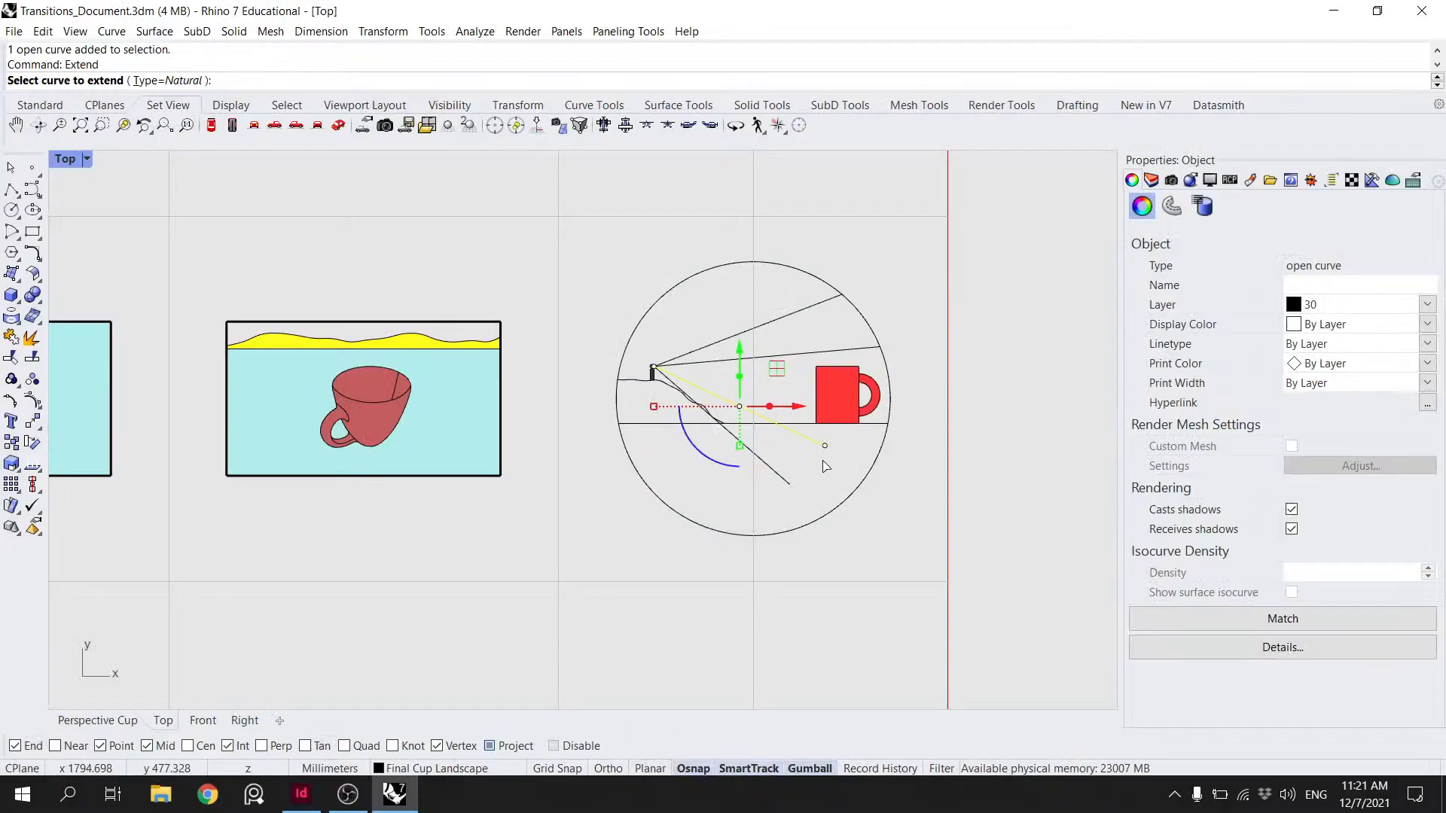
pyautogui.click(832, 451)
pyautogui.click(862, 478)
pyautogui.click(787, 482)
pyautogui.click(827, 517)
pyautogui.press('Return')
# - Delete the duplicate closed circle overlapping the outline of the last drawing
pyautogui.click(839, 507)
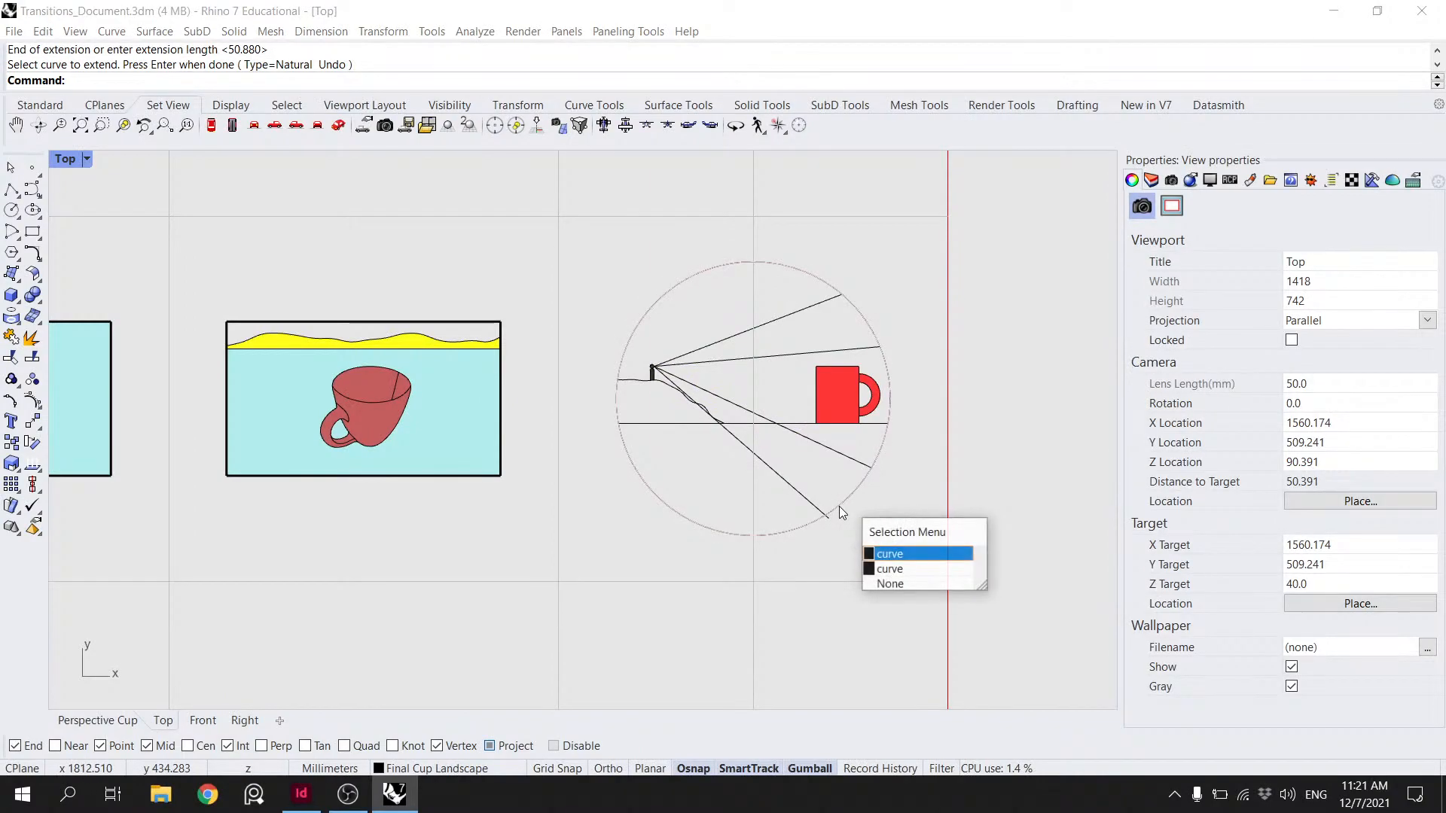
pyautogui.press('Return')
pyautogui.press('Delete')
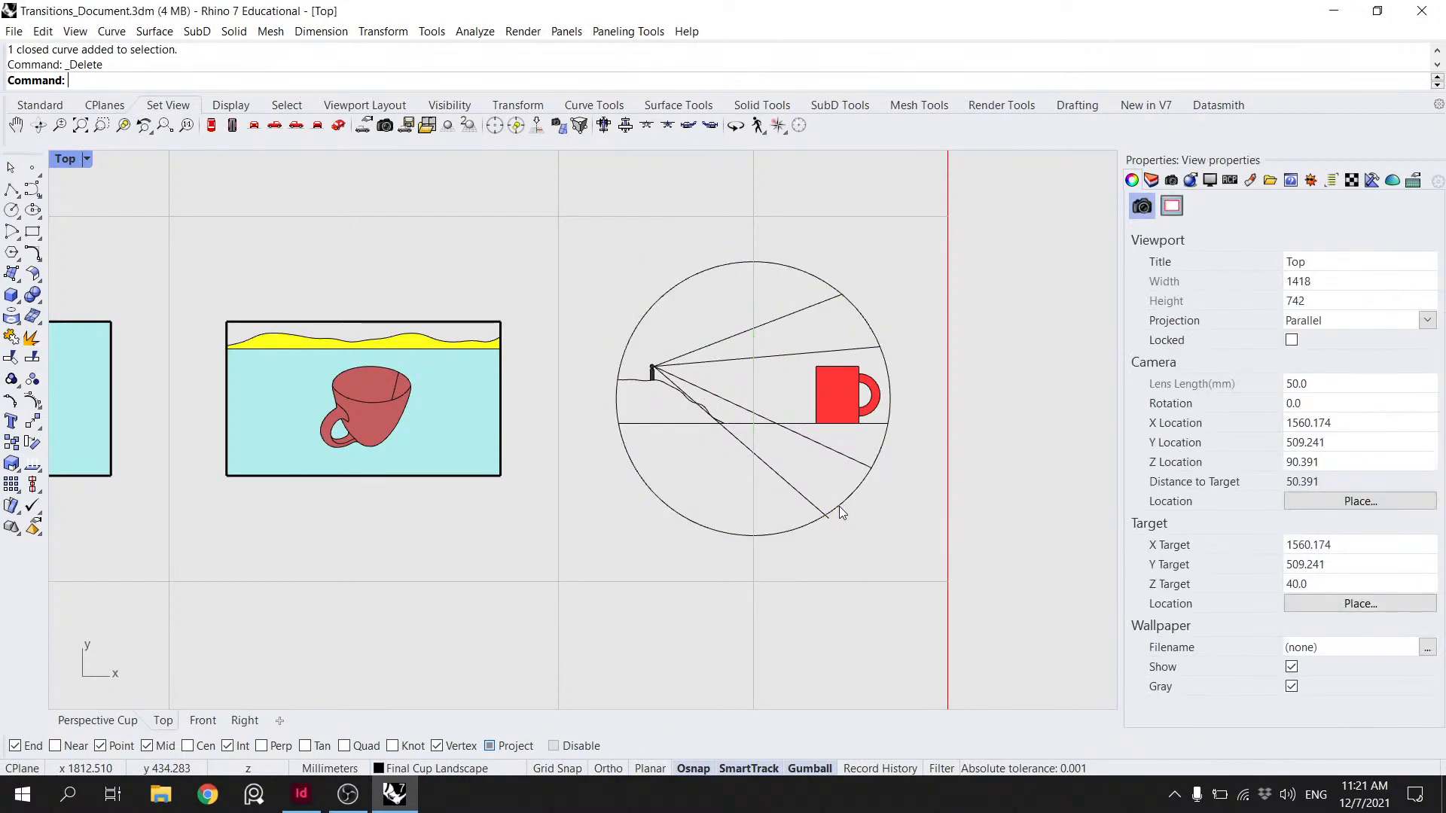
# - Trim the overshooting end of the lowest sight line, using the circle as the cutting object
pyautogui.click(839, 506)
pyautogui.write('Tru')
pyautogui.press('BackSpace')
pyautogui.press('BackSpace')
pyautogui.write('im')
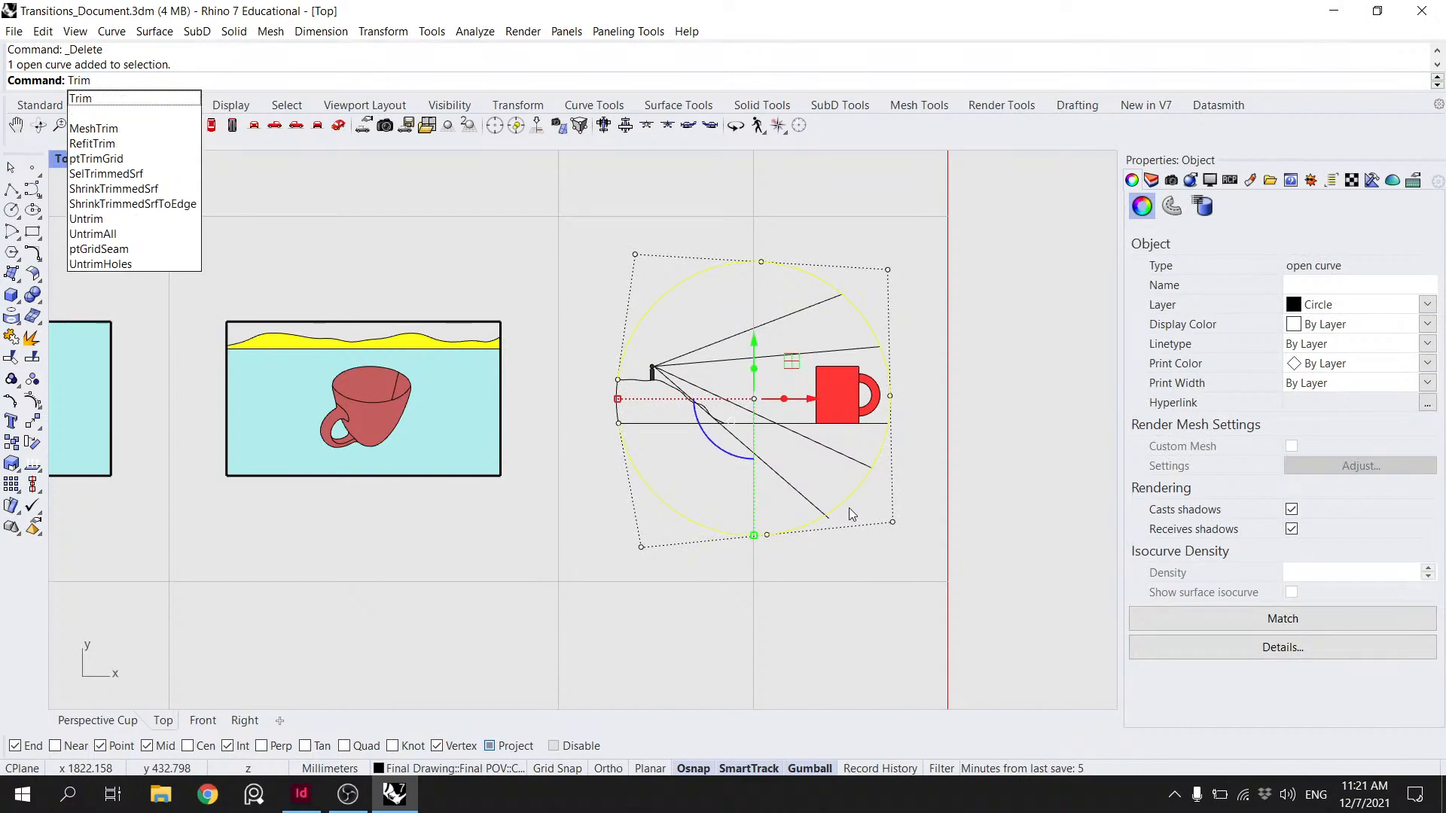
pyautogui.press('Return')
pyautogui.scroll(3, 848, 508)
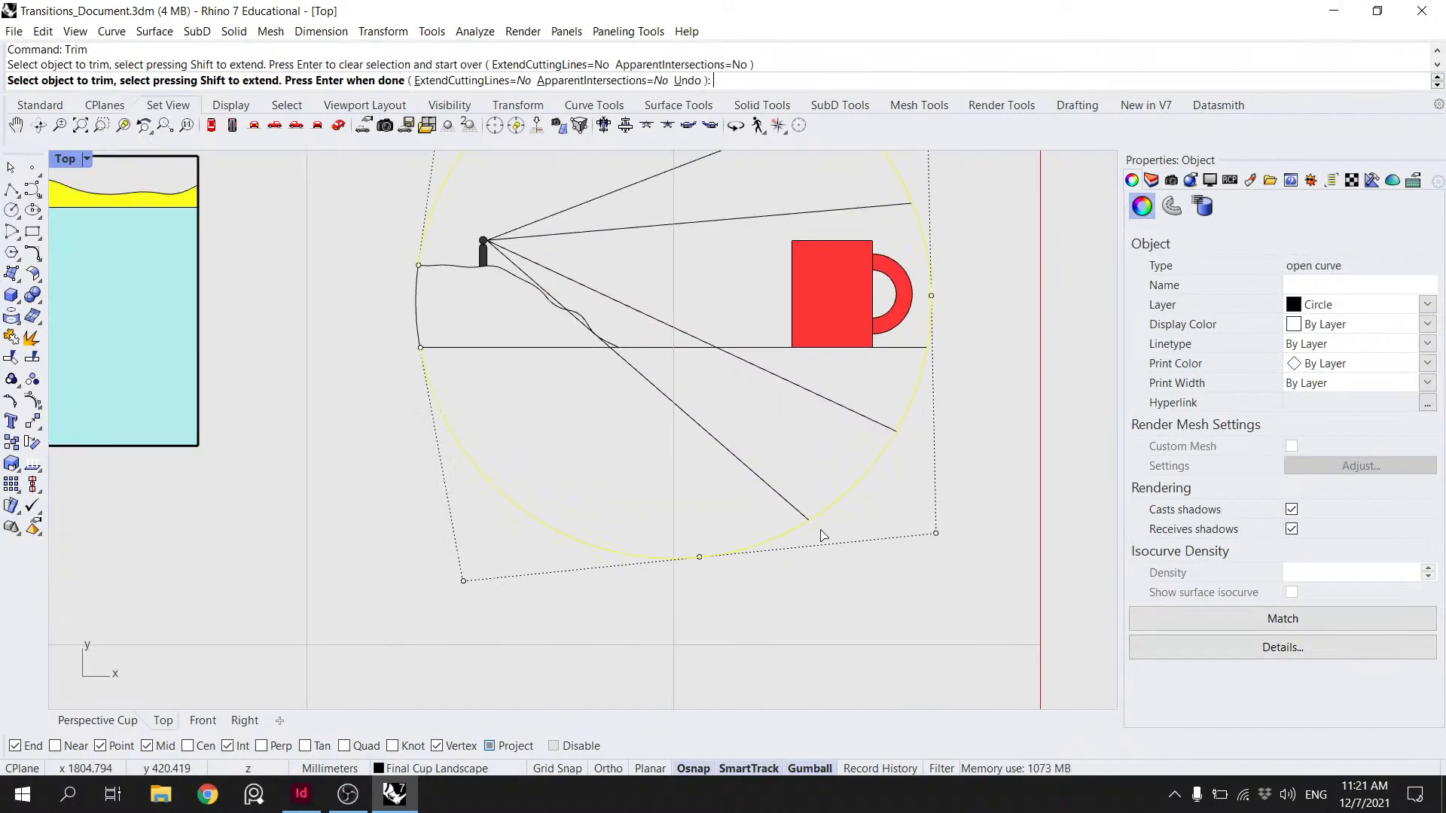
pyautogui.press('Escape')
# - Delete the duplicate closed circle around the figure in the first panel
pyautogui.scroll(-10, 834, 512)
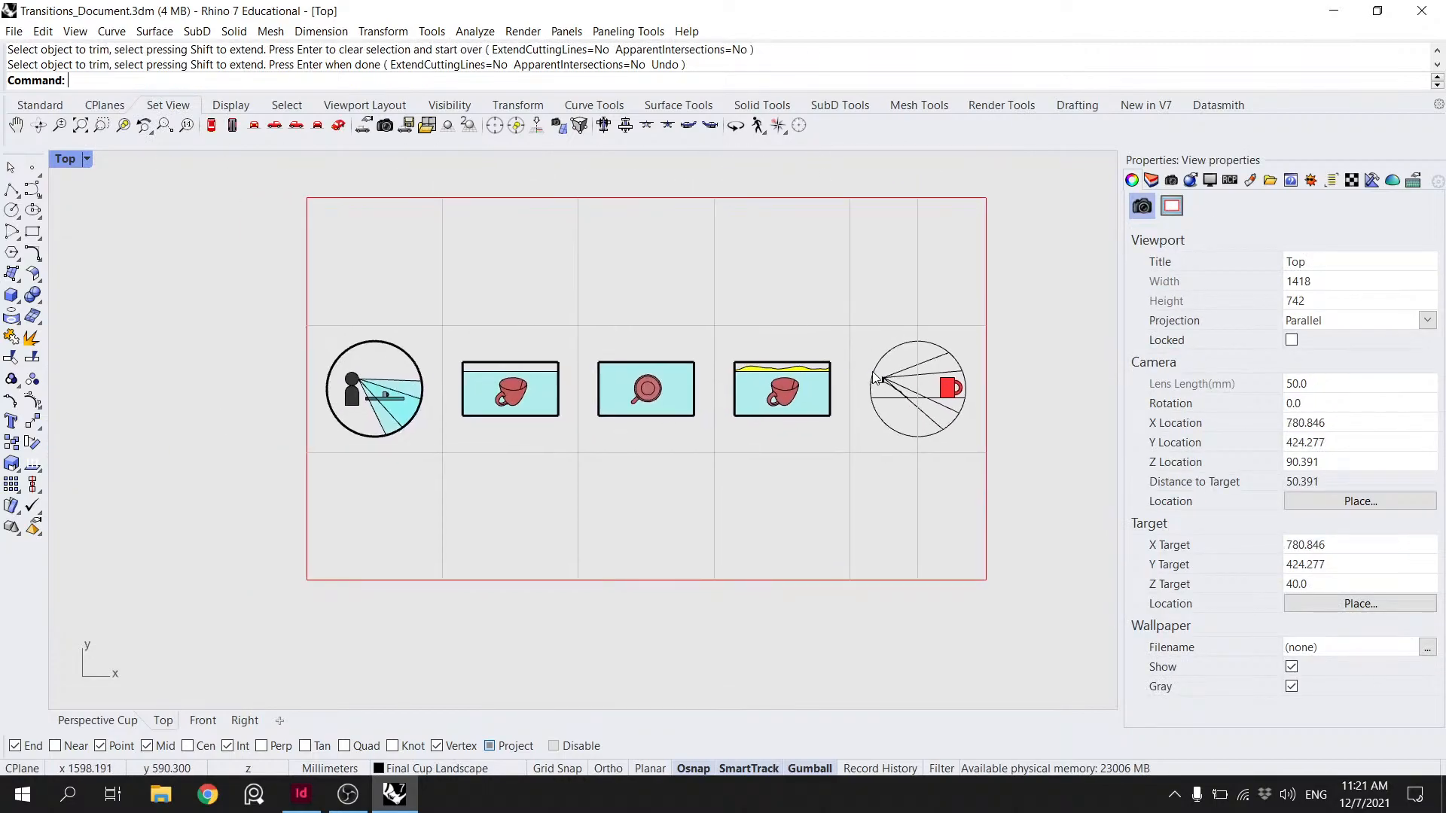
pyautogui.scroll(3, 974, 392)
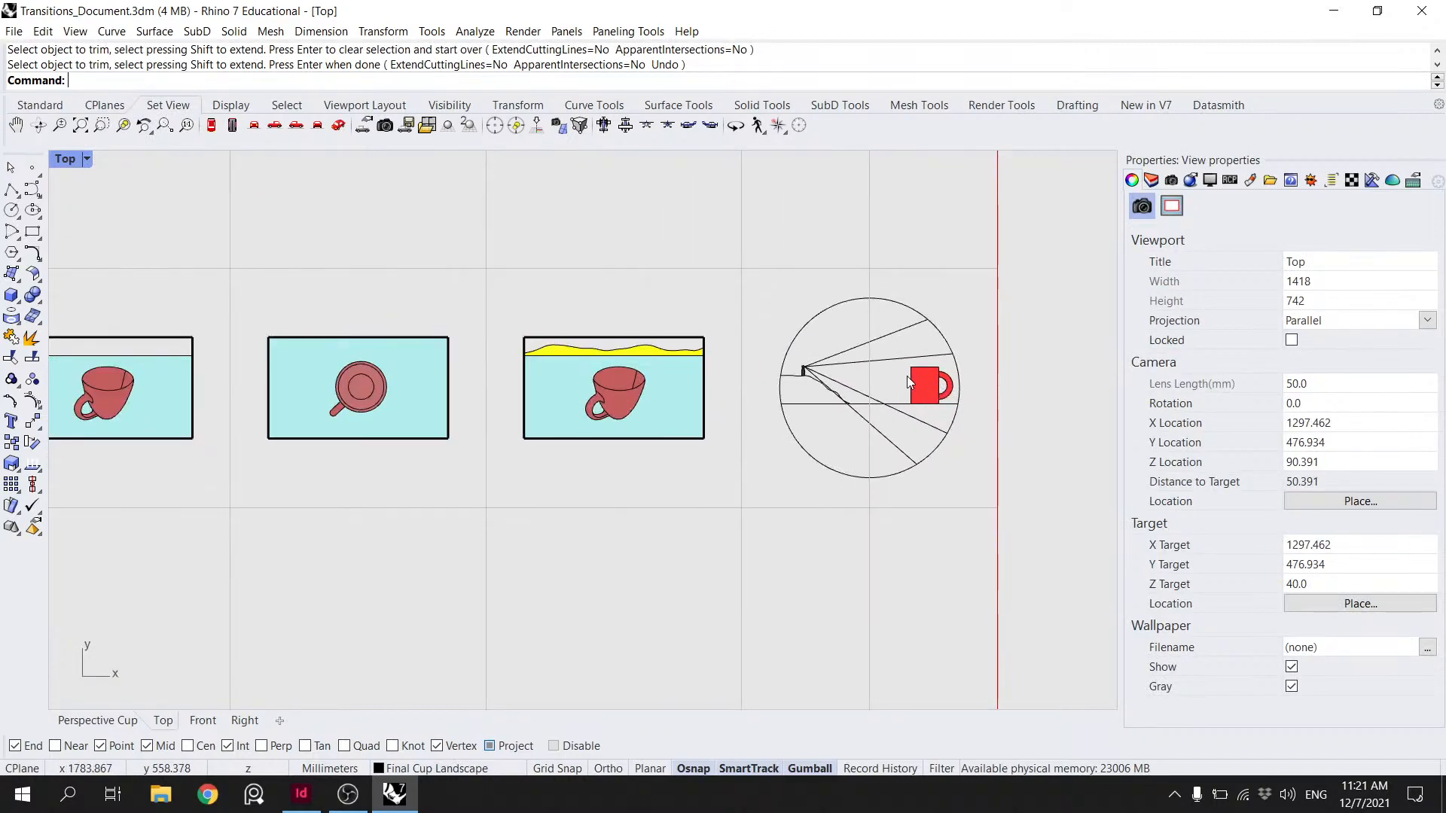
pyautogui.scroll(-3, 907, 382)
pyautogui.scroll(4, 901, 381)
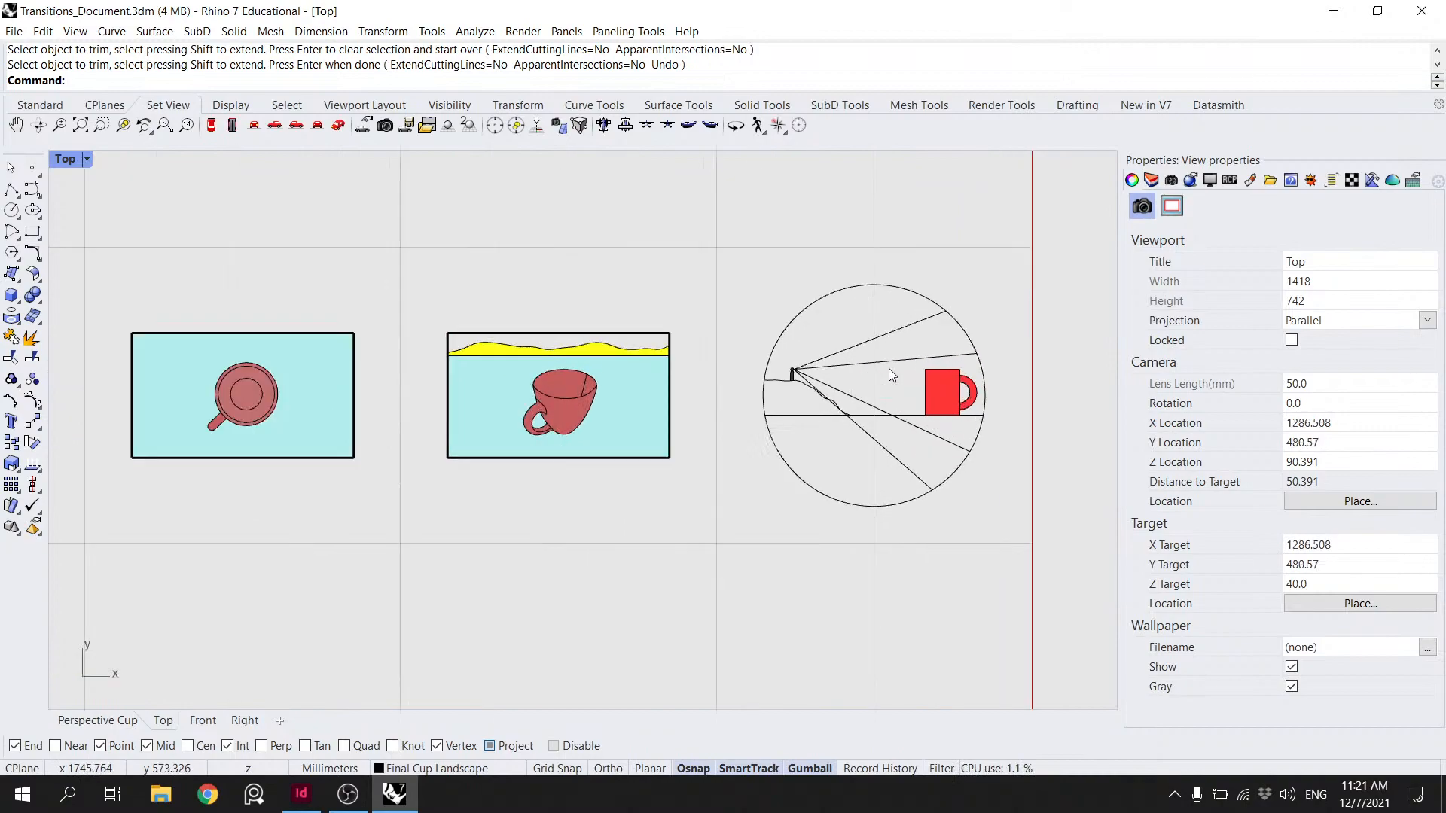
pyautogui.scroll(-5, 936, 343)
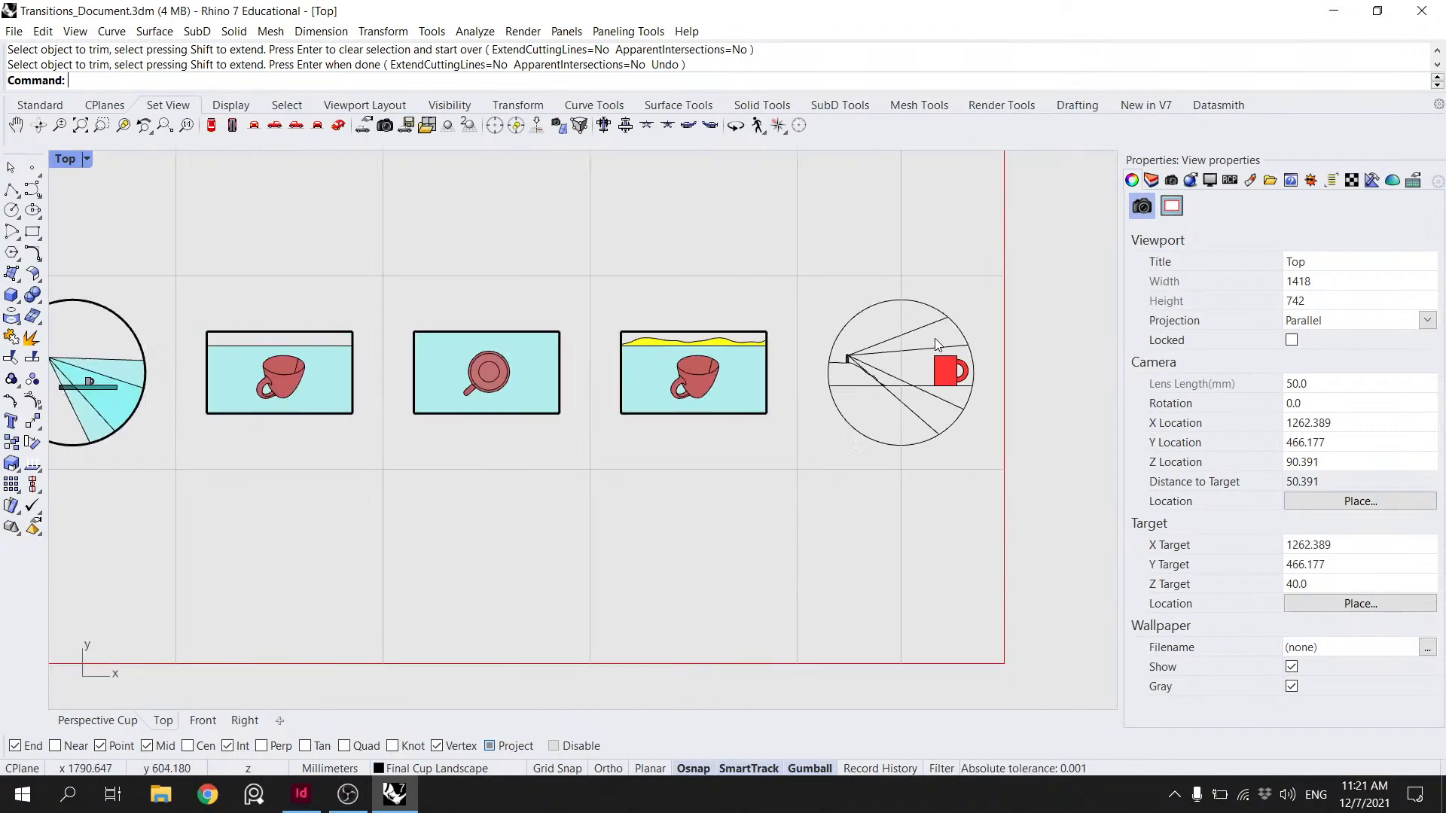
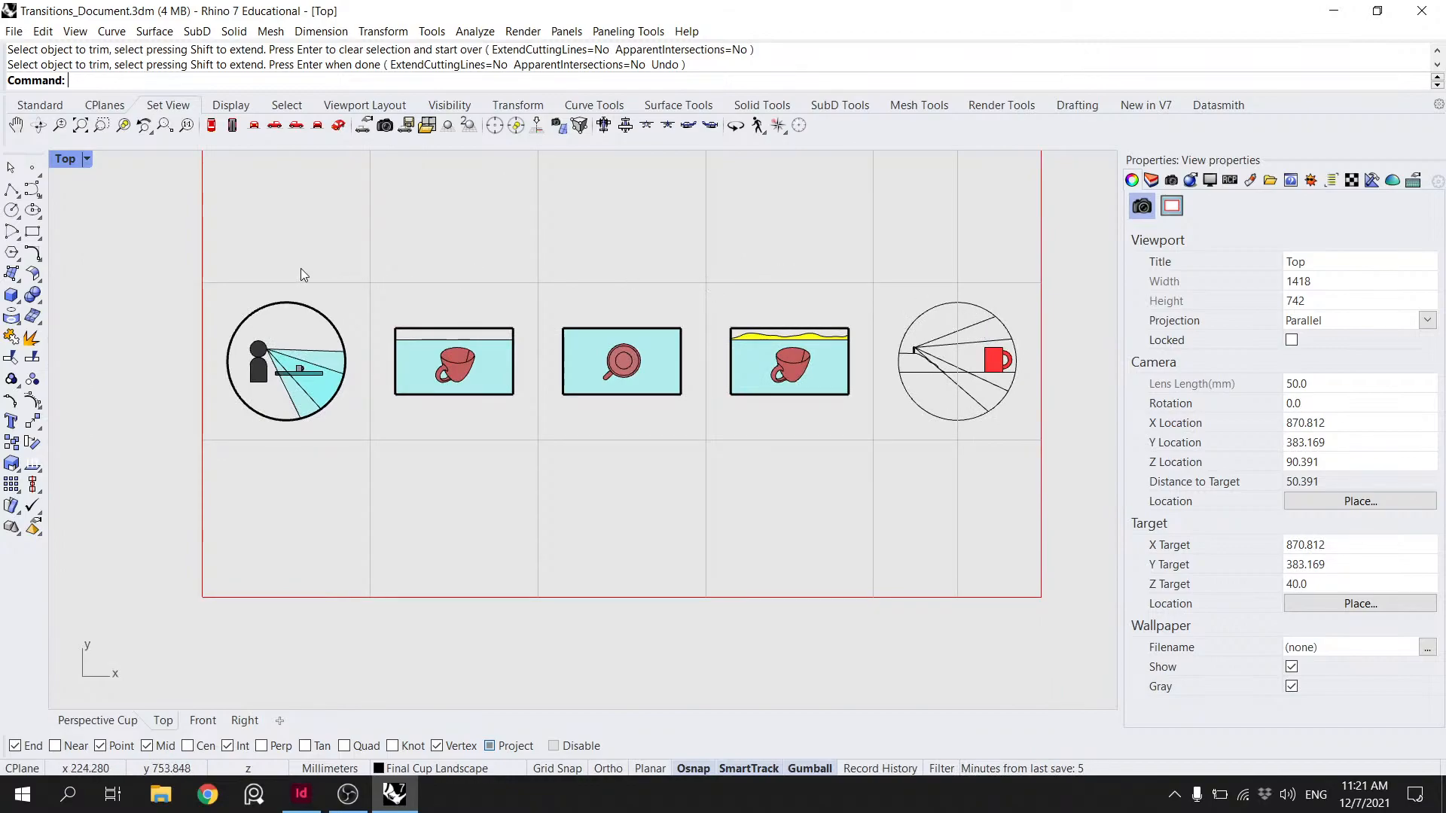
pyautogui.click(326, 319)
pyautogui.press('Return')
pyautogui.press('Delete')
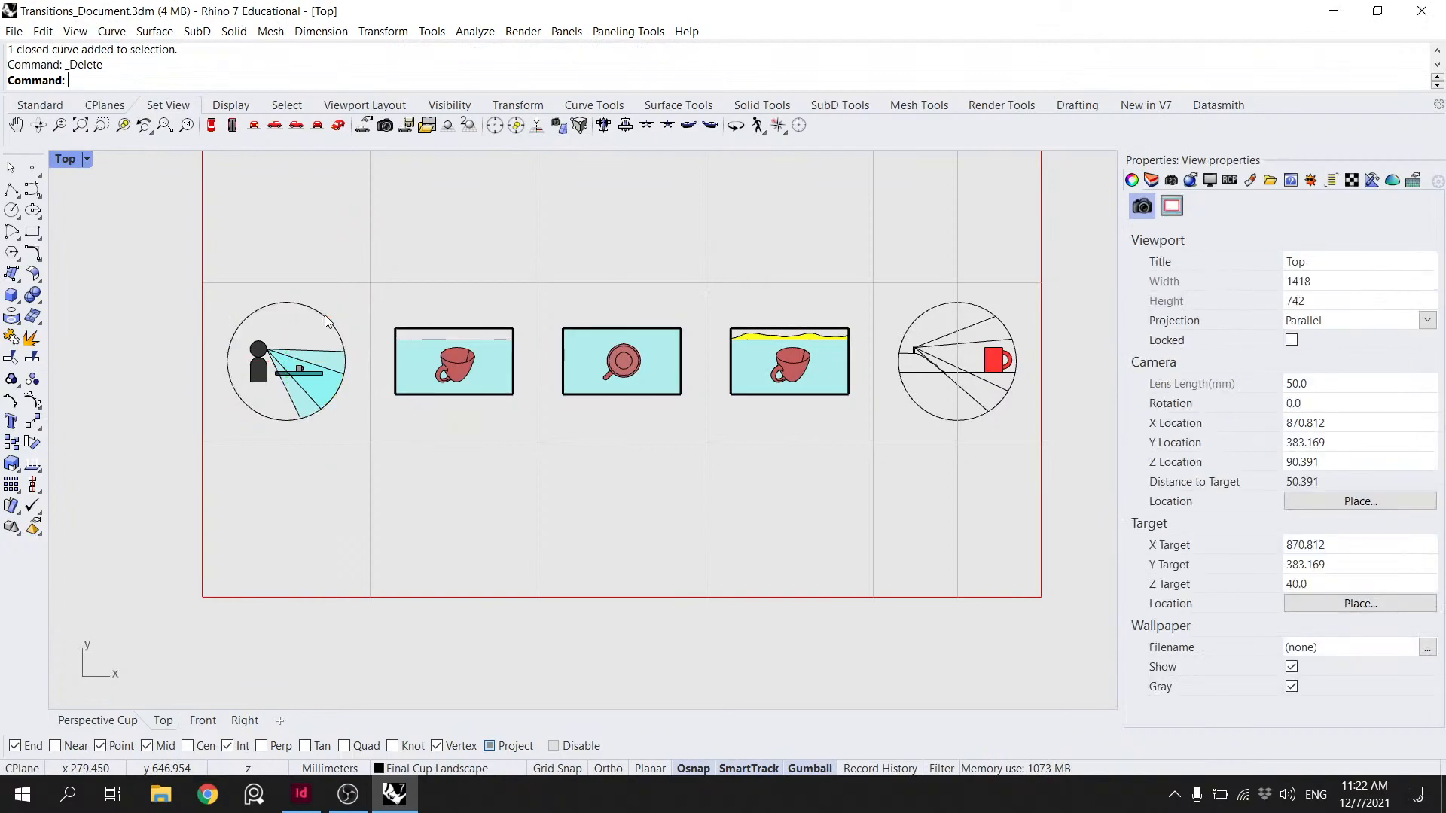
# - Switch to Grasshopper and remove the null curve from the collection of the Curve parameter that feeds the black outline preview
pyautogui.click(323, 315)
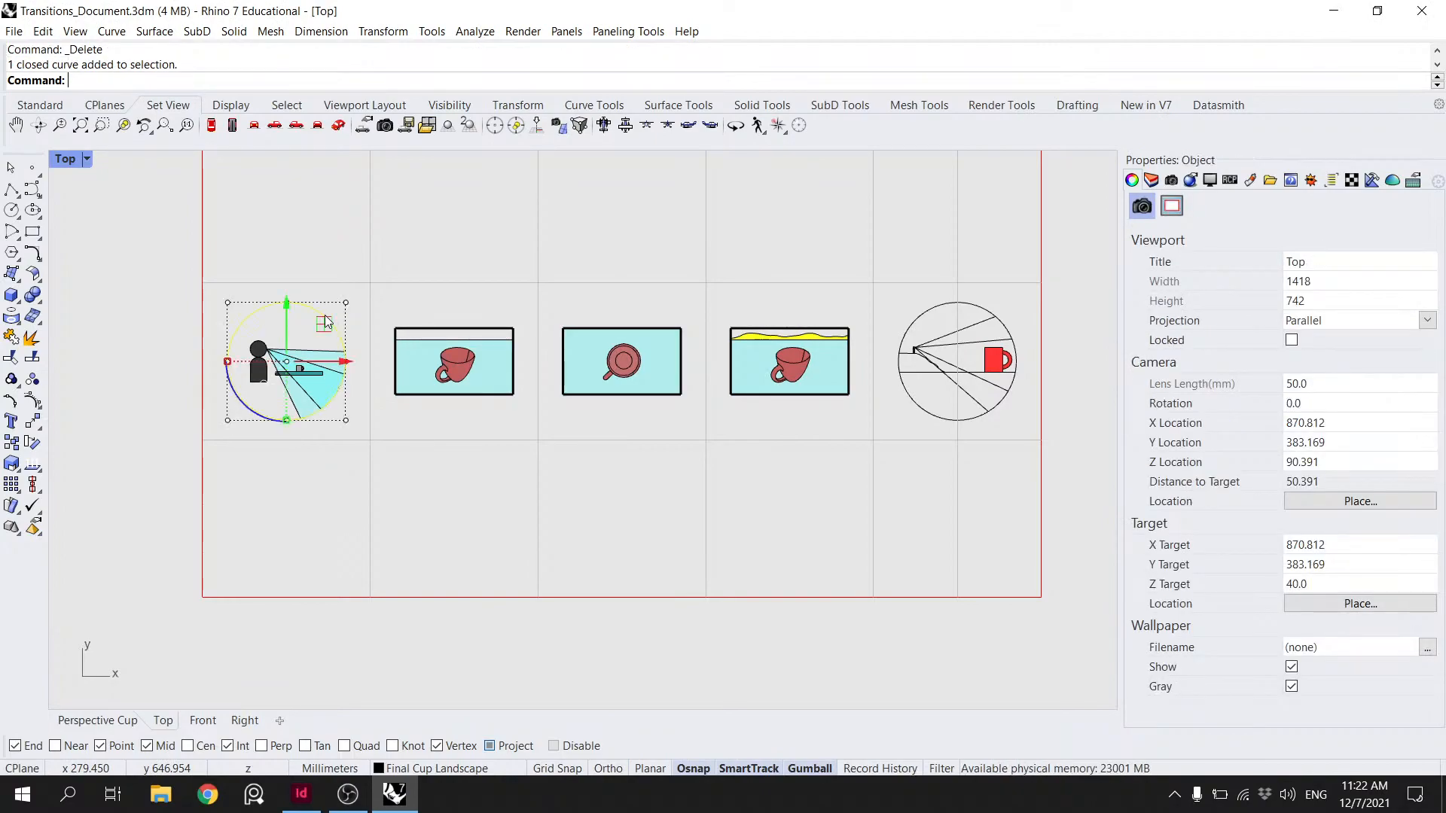
pyautogui.keyDown('shift'); pyautogui.click(939, 310); pyautogui.keyUp('shift')
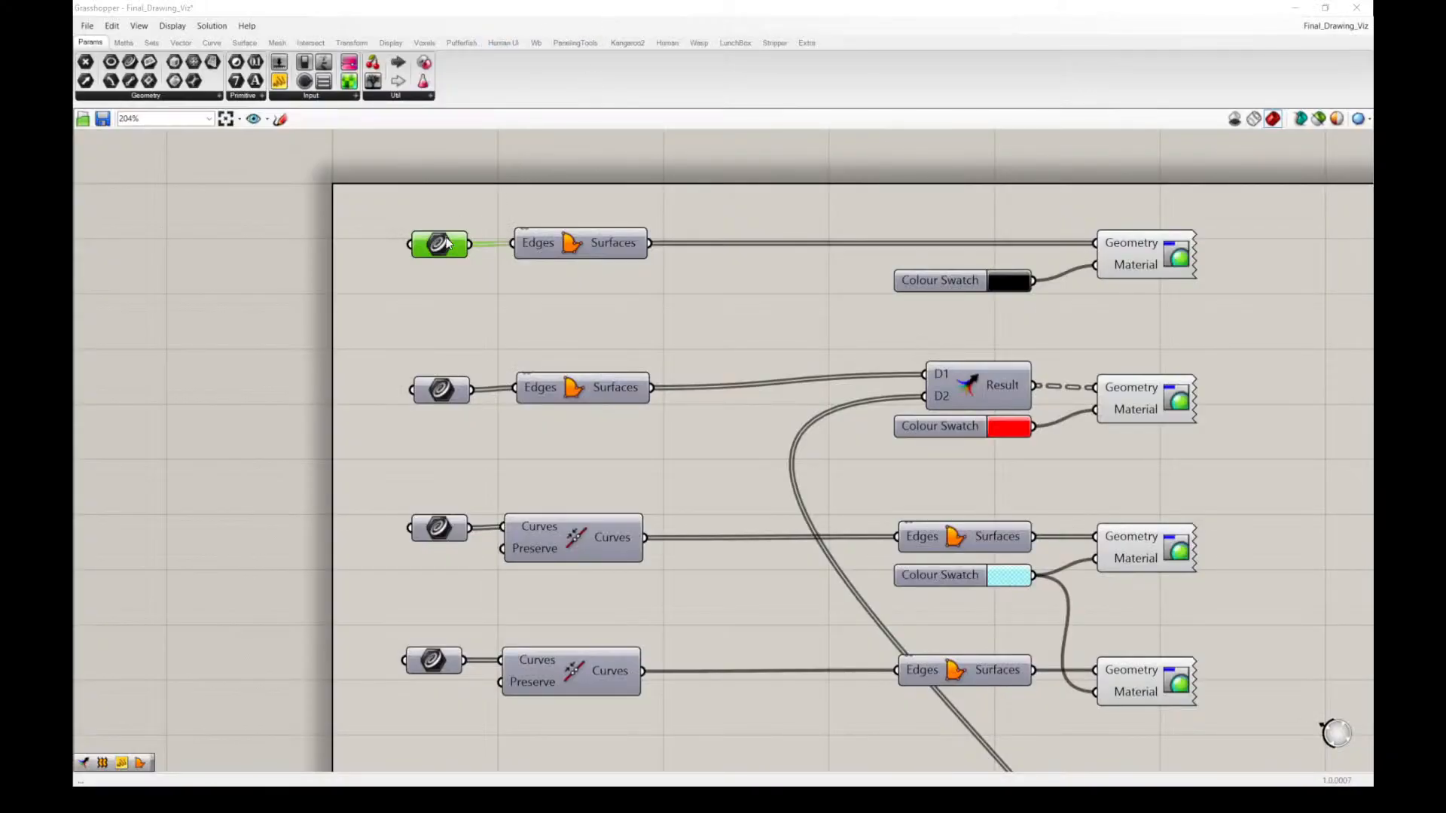
pyautogui.scroll(-5, 447, 242)
pyautogui.click(459, 414)
pyautogui.rightClick(459, 411)
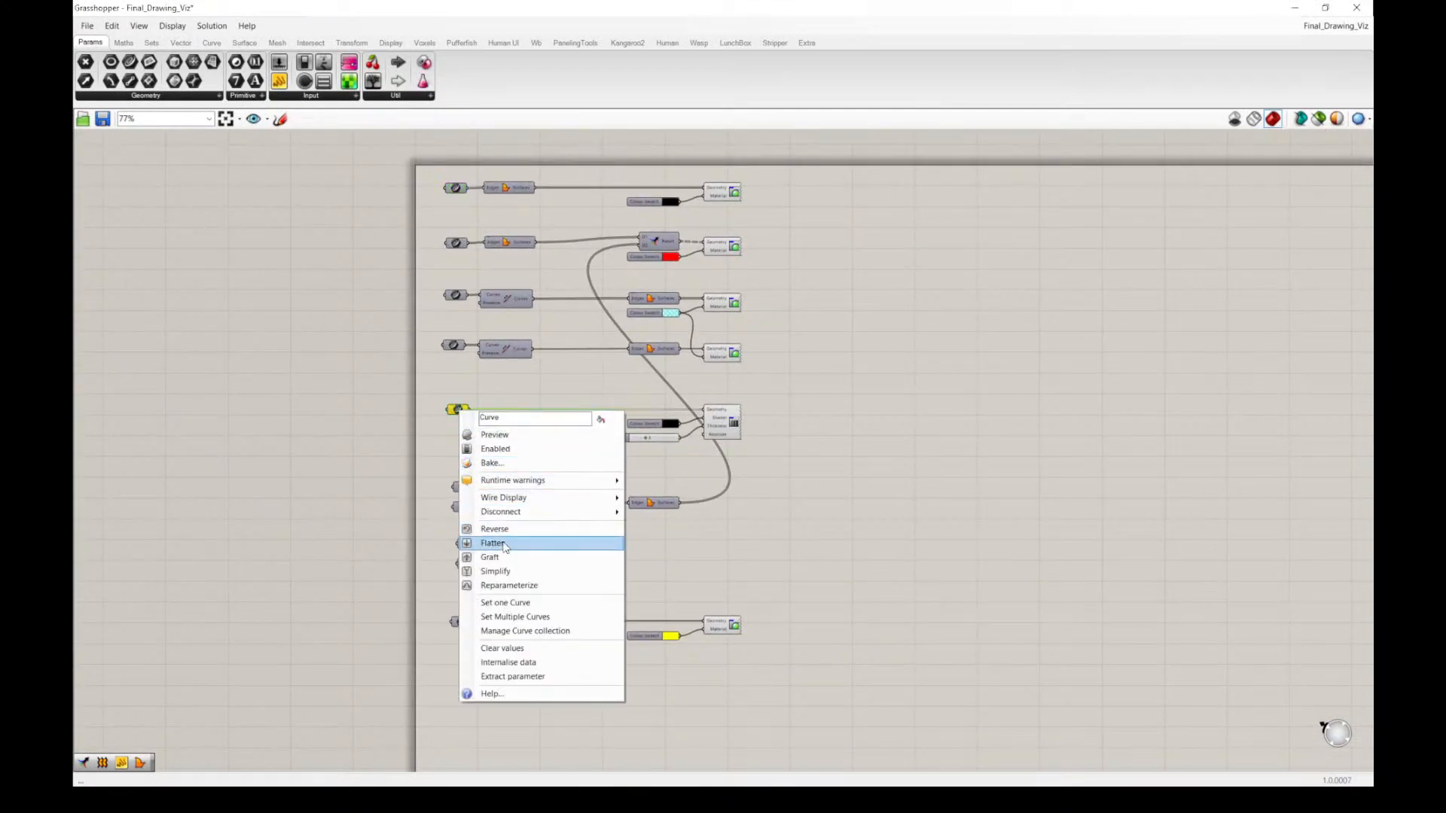
pyautogui.click(504, 545)
pyautogui.moveTo(455, 406); pyautogui.dragTo(455, 405, button='right')
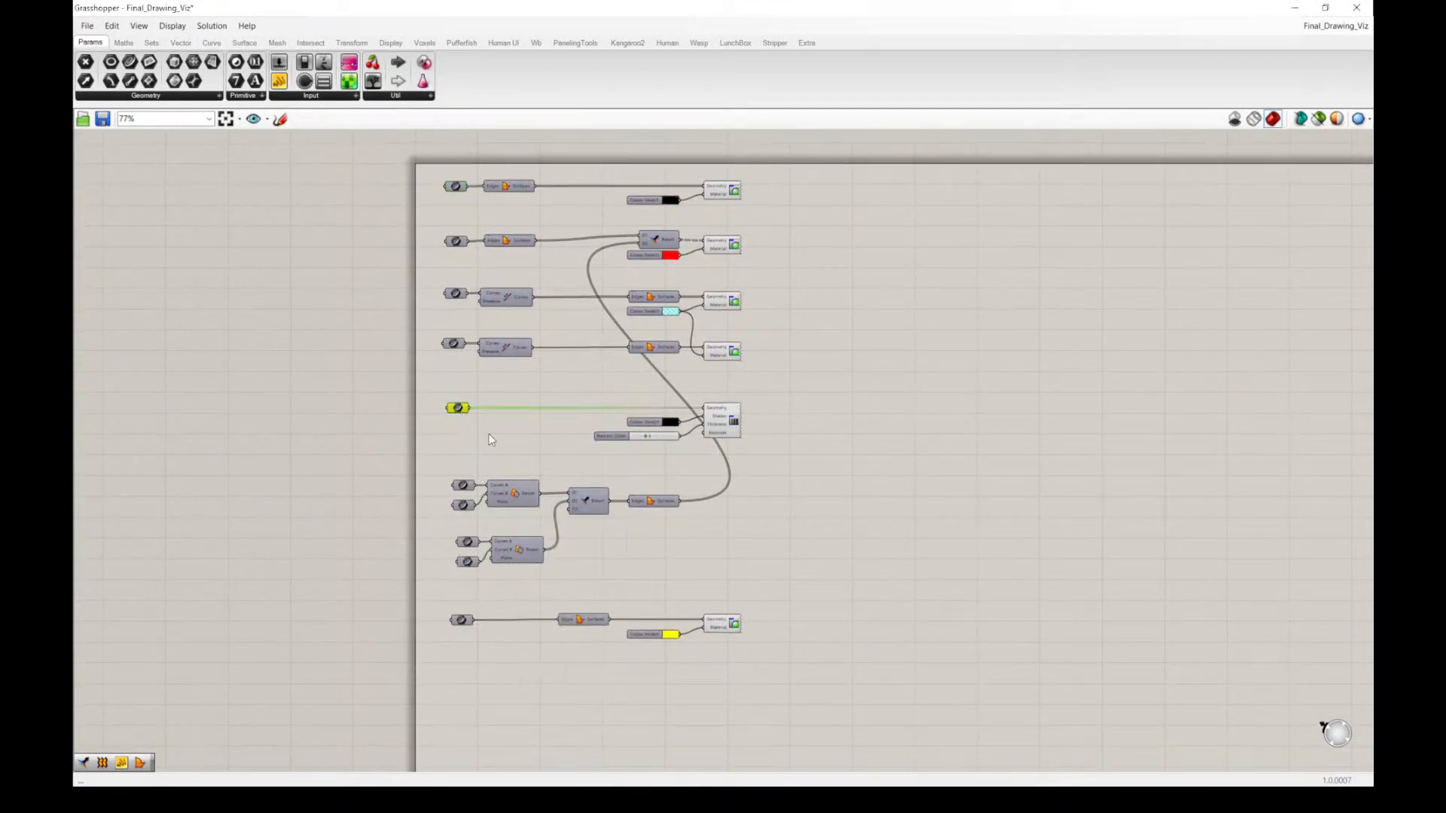
pyautogui.rightClick(459, 411)
pyautogui.click(595, 623)
pyautogui.click(409, 559)
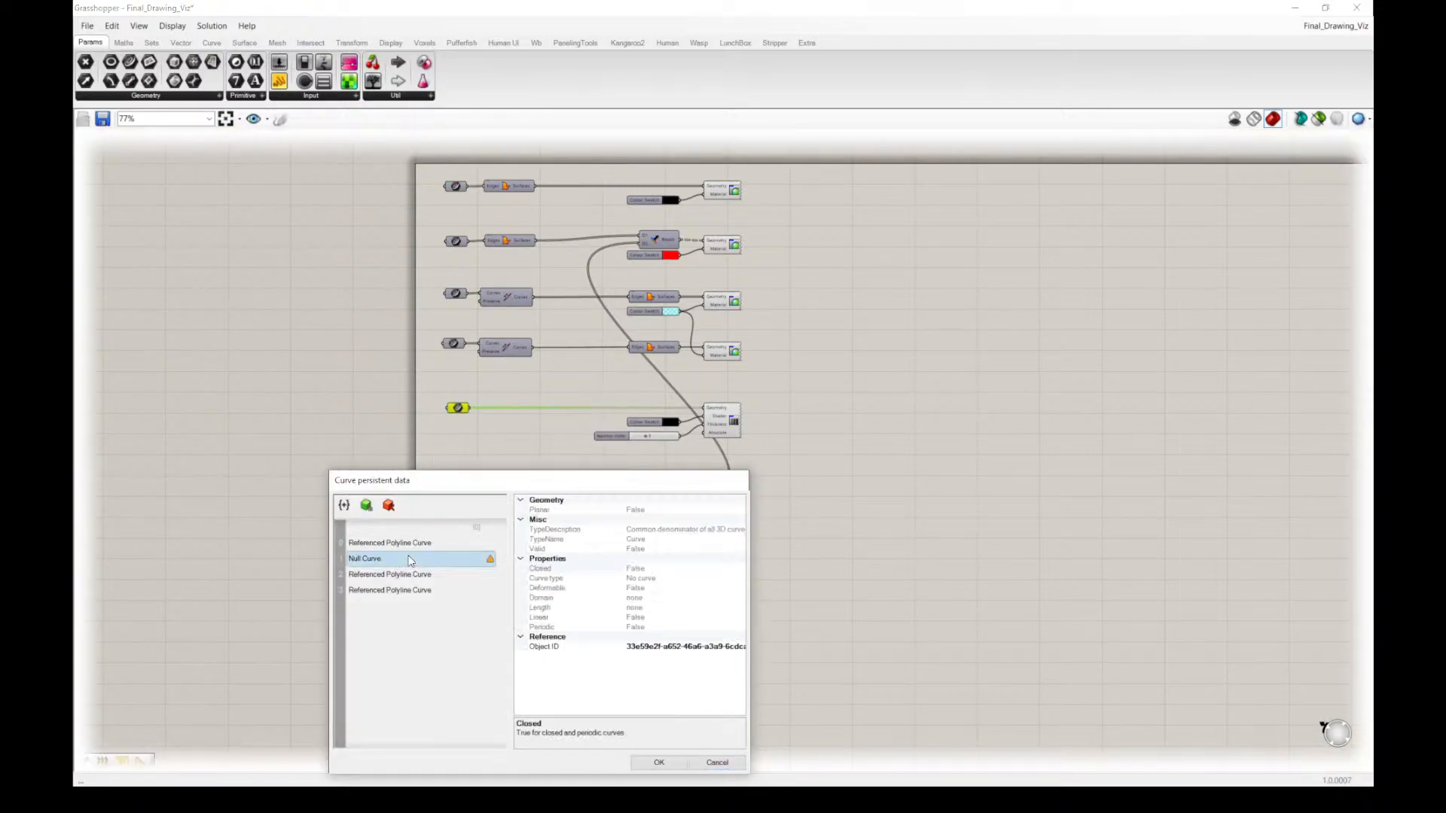
pyautogui.click(388, 506)
# - Add the circle outlines of the first and last drawings to the Curve parameter's collection
pyautogui.click(410, 575)
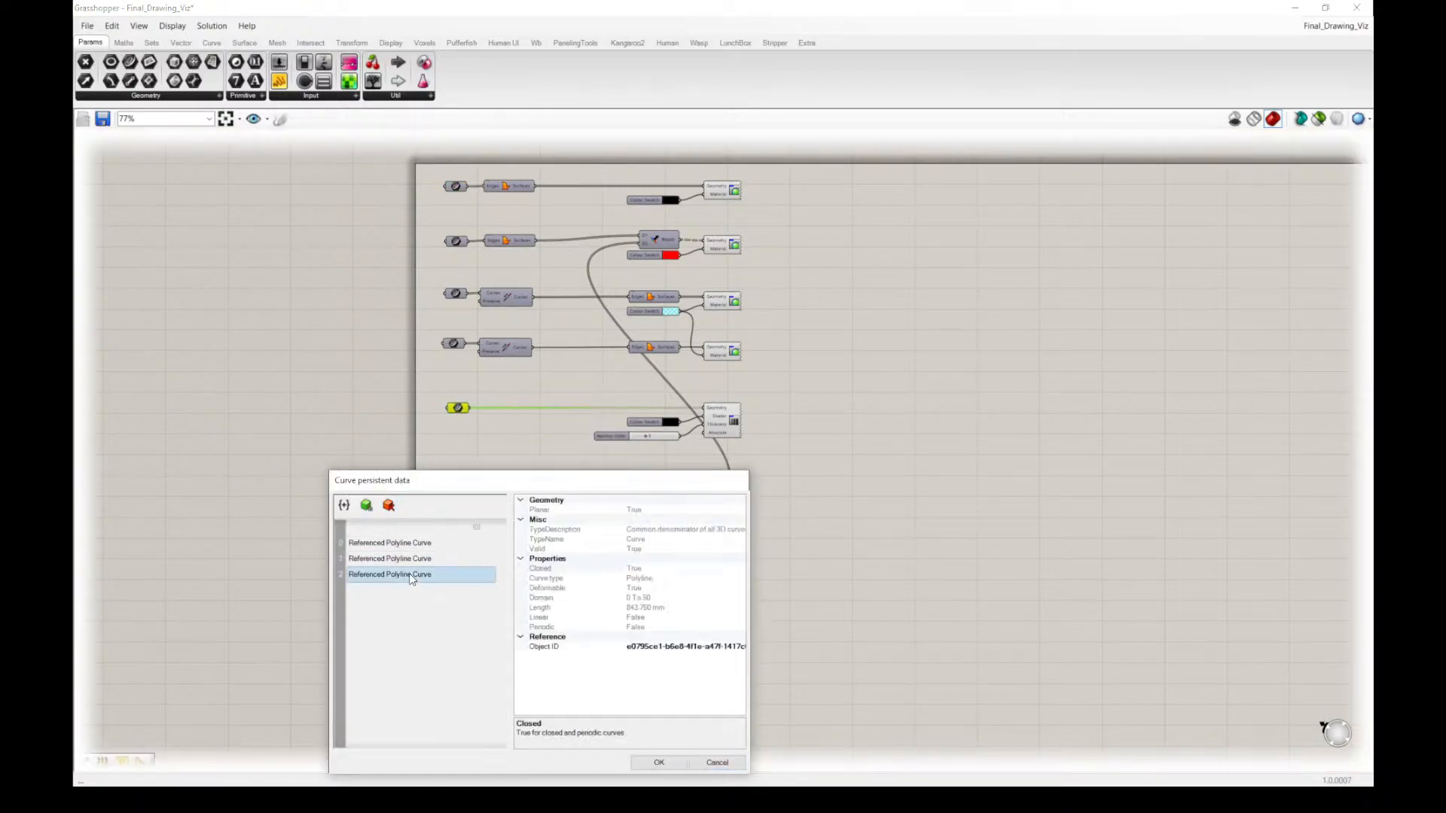
pyautogui.click(366, 506)
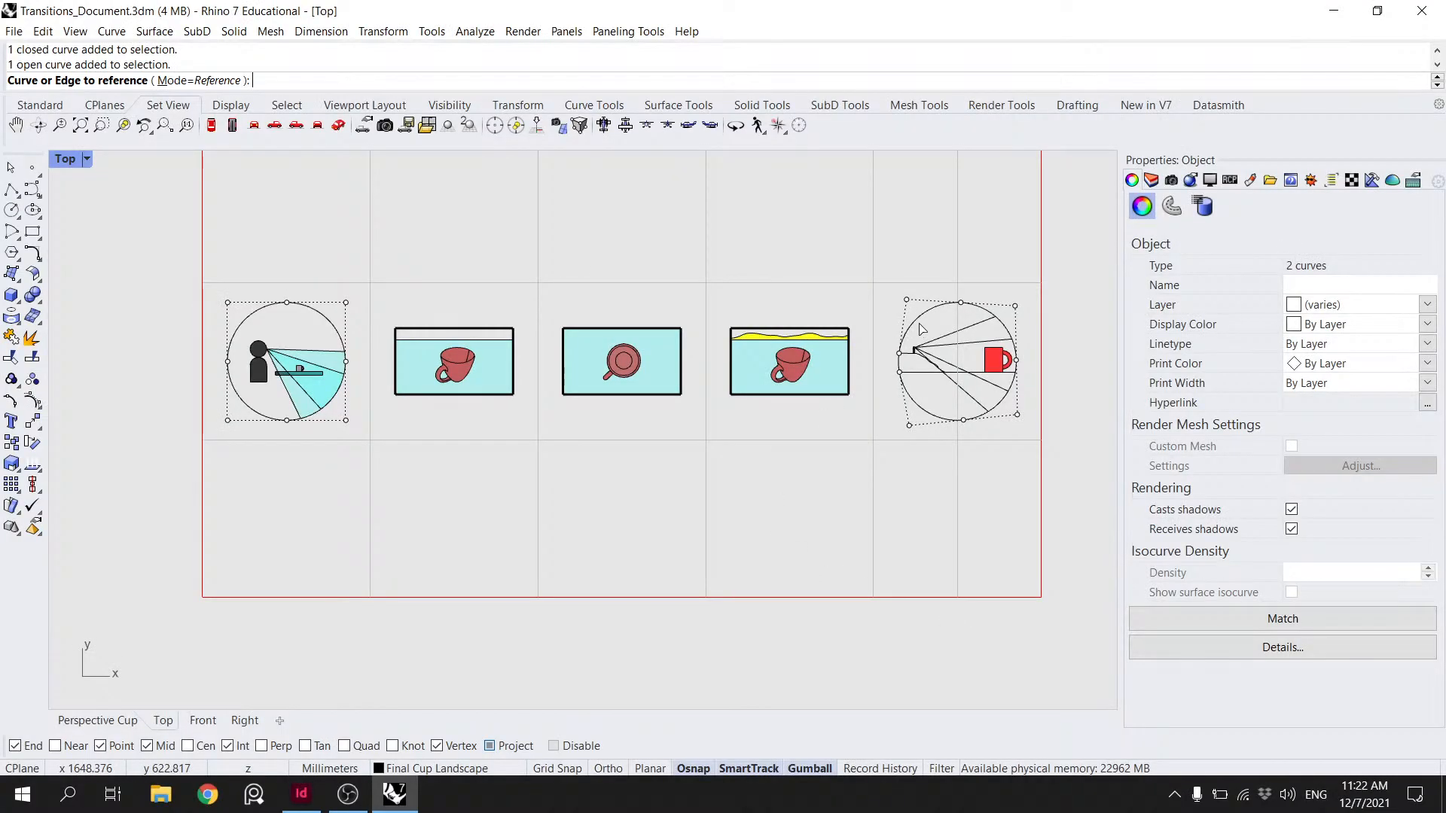
pyautogui.press('Return')
pyautogui.click(336, 310)
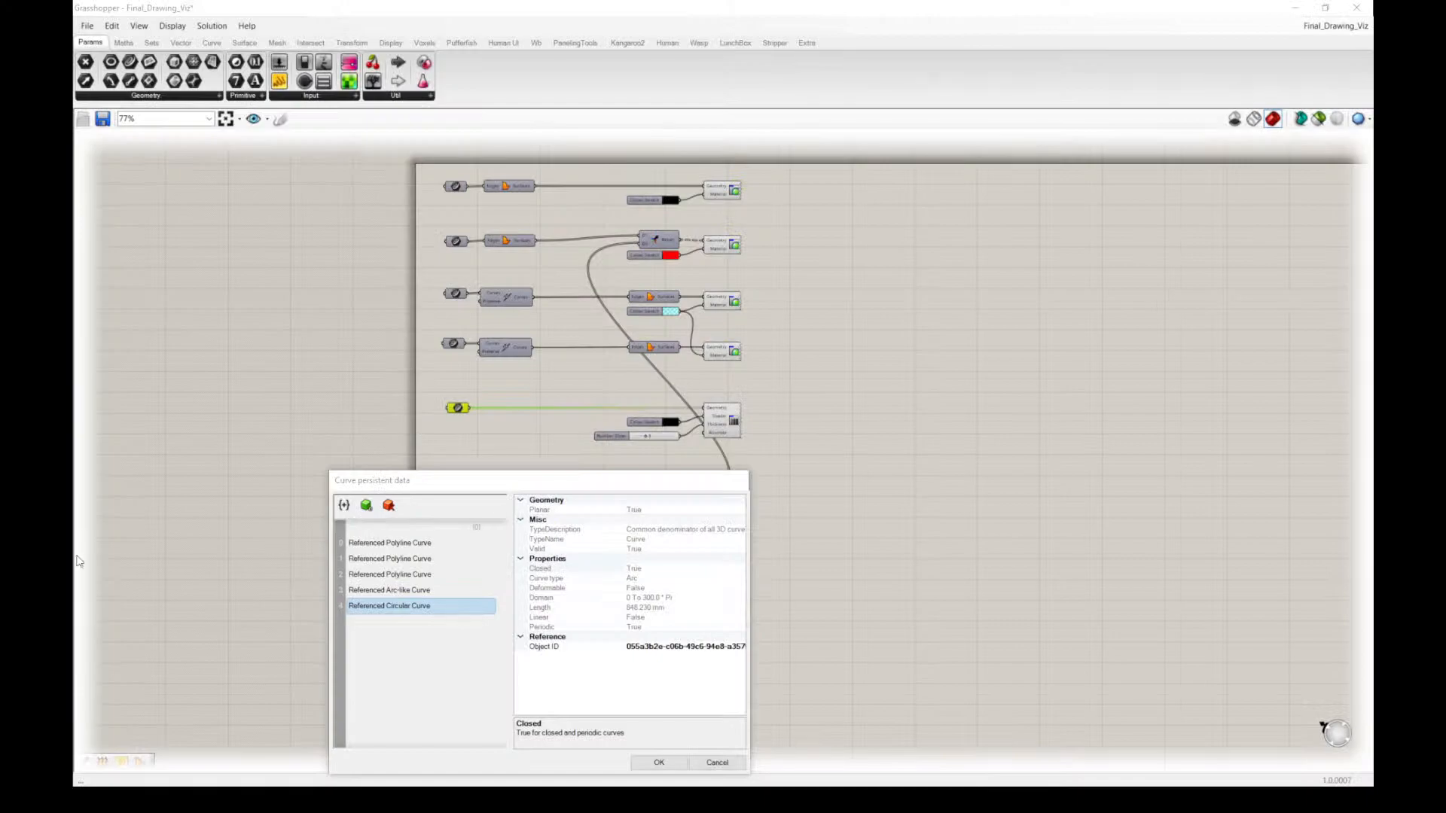
pyautogui.click(658, 762)
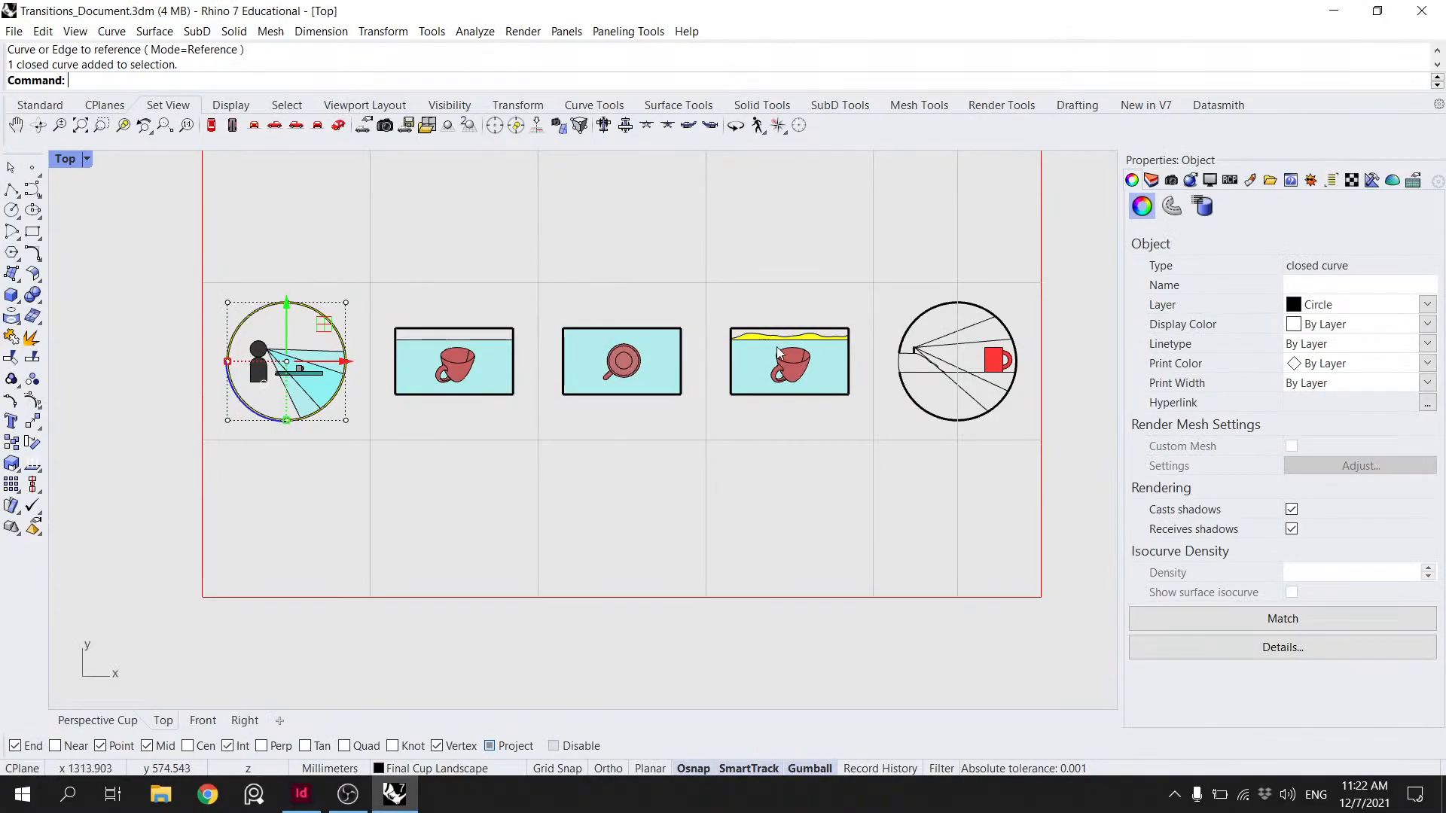
# - Inspect the circle outline around the last drawing where it meets the ground lines
pyautogui.click(753, 284)
pyautogui.press('Escape')
pyautogui.scroll(3, 888, 369)
pyautogui.click(904, 398)
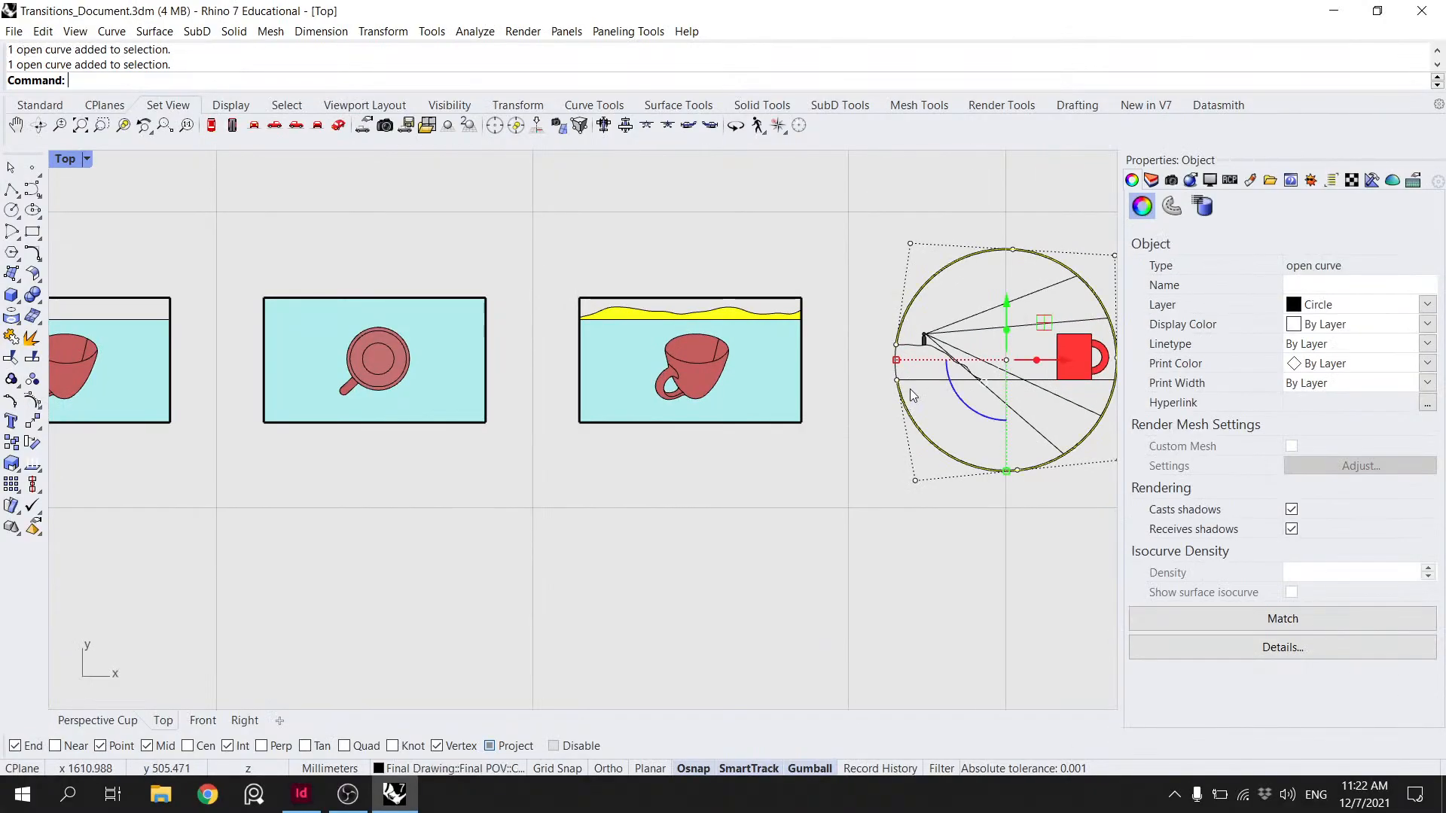
pyautogui.scroll(6, 906, 387)
pyautogui.press('Escape')
pyautogui.scroll(-10, 895, 370)
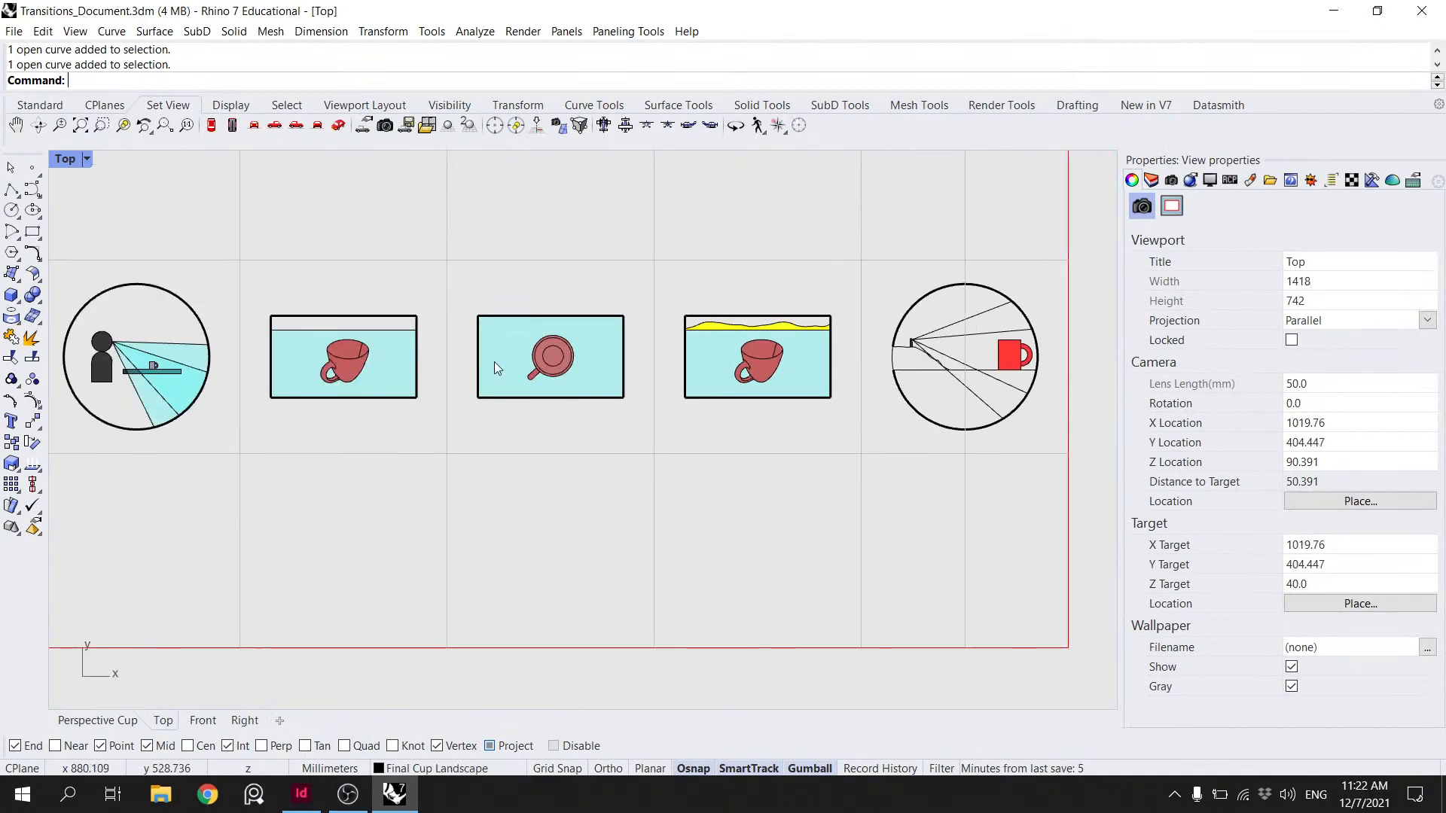
# - Try to copy the first drawing's closed circle onto the last drawing, and undo the copy
pyautogui.click(206, 401)
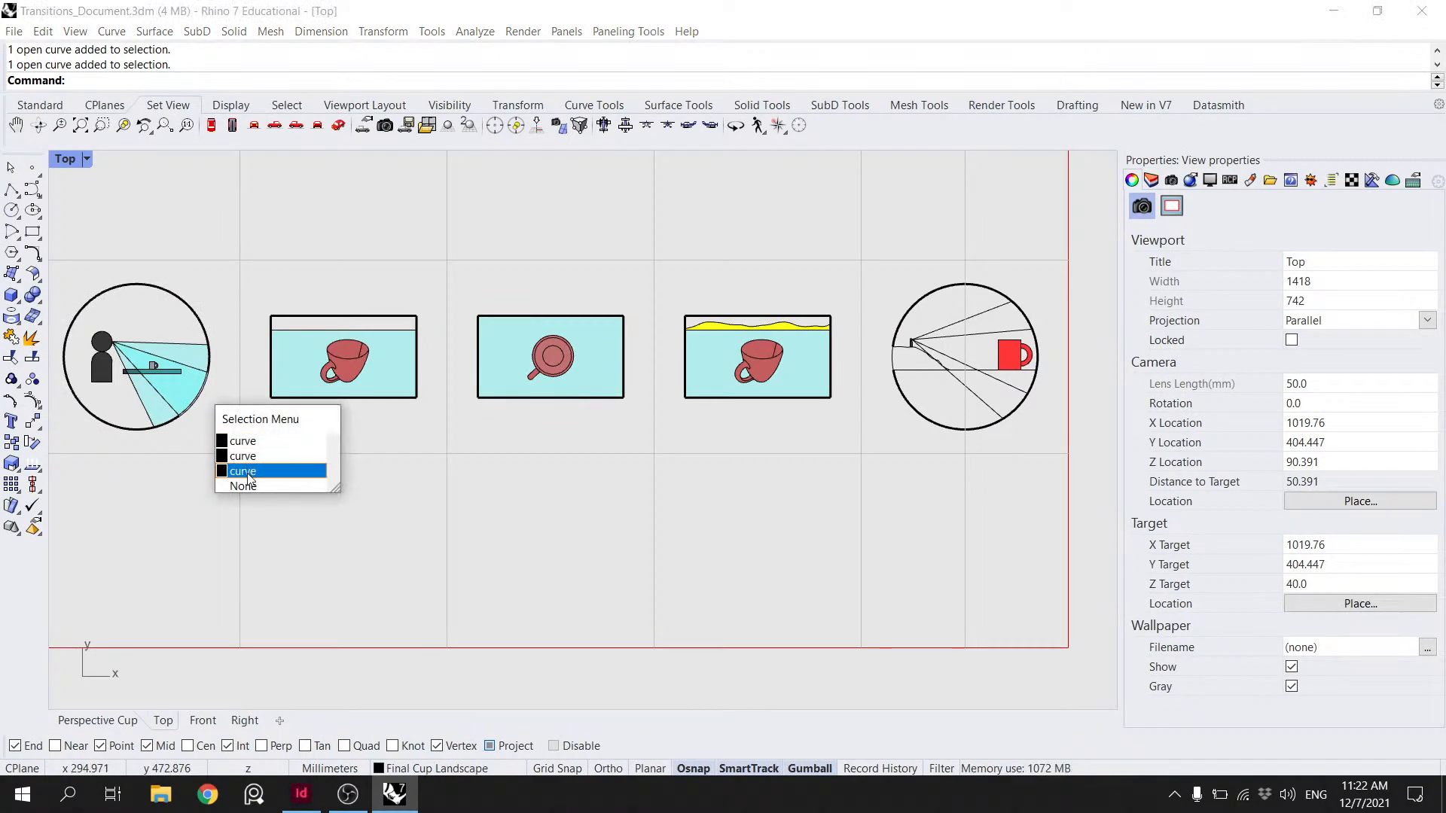
pyautogui.click(252, 443)
pyautogui.write('copy')
pyautogui.press('Return')
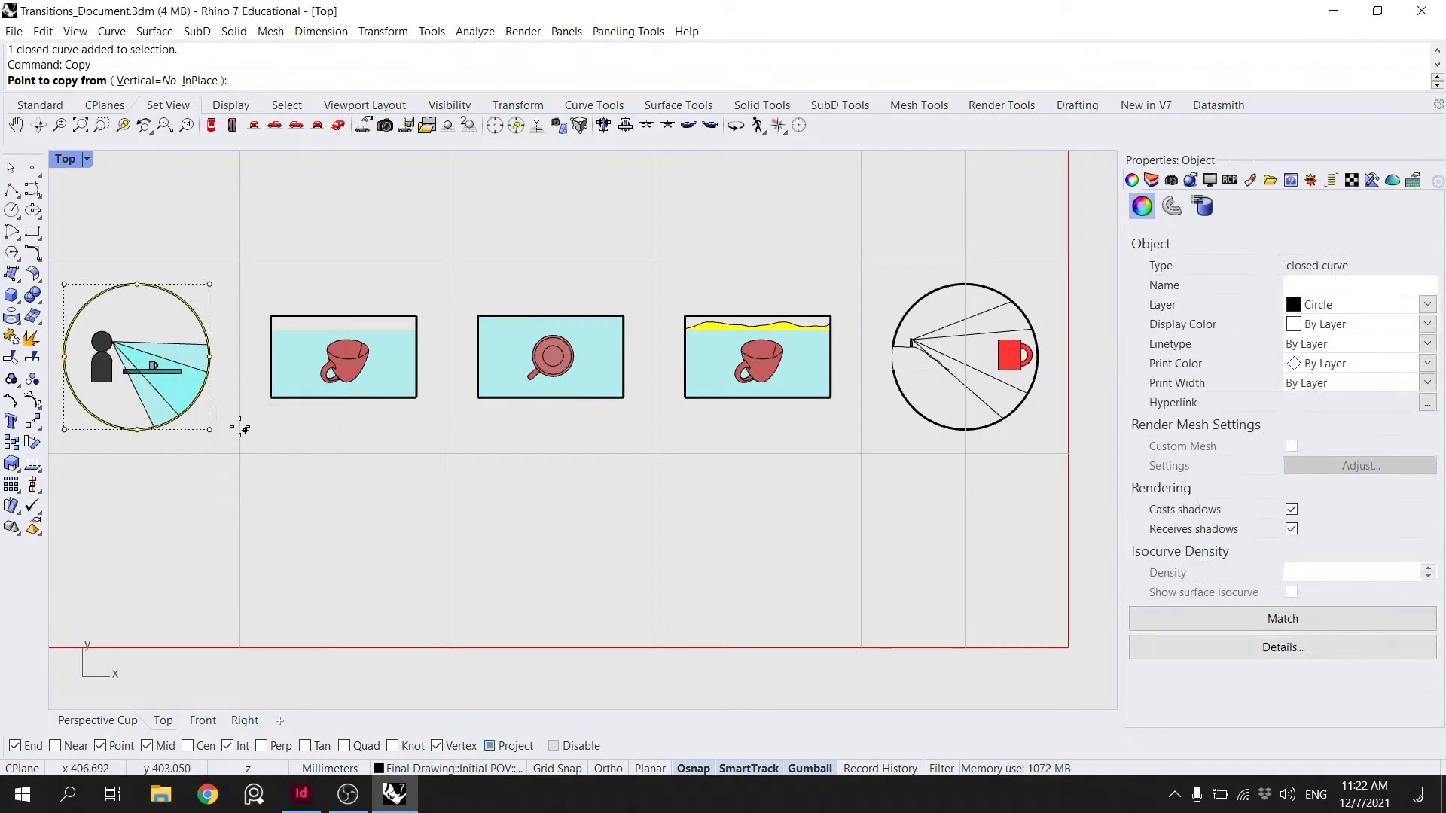
pyautogui.click(65, 356)
pyautogui.scroll(8, 890, 363)
pyautogui.click(895, 351)
pyautogui.press('Return')
pyautogui.click(908, 408)
pyautogui.click(947, 468)
pyautogui.hotkey('ctrl', 'z')
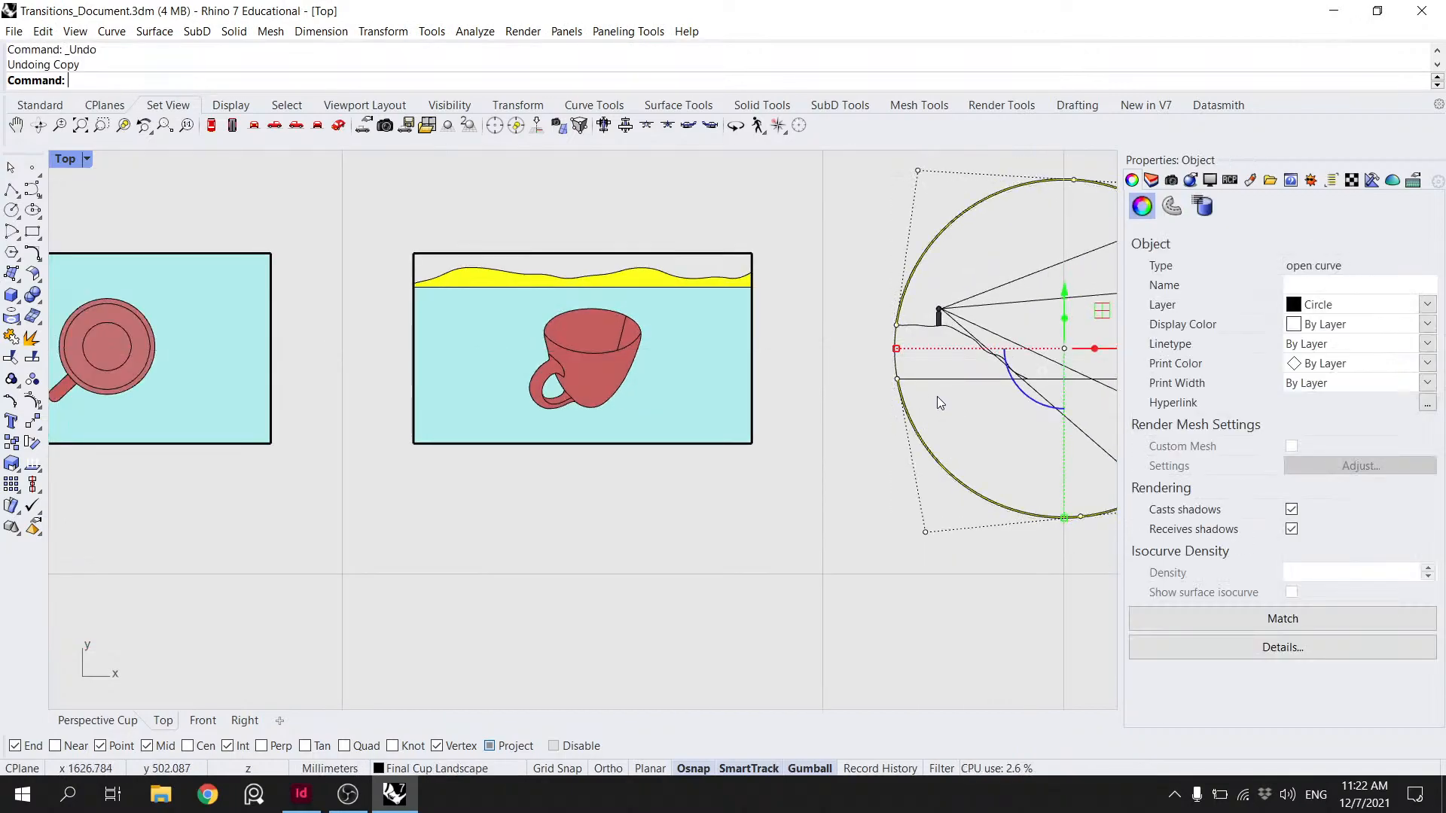
# - Delete the open circle curve around the last drawing
pyautogui.scroll(-10, 937, 397)
pyautogui.click(907, 416)
pyautogui.click(932, 418)
pyautogui.press('Delete')
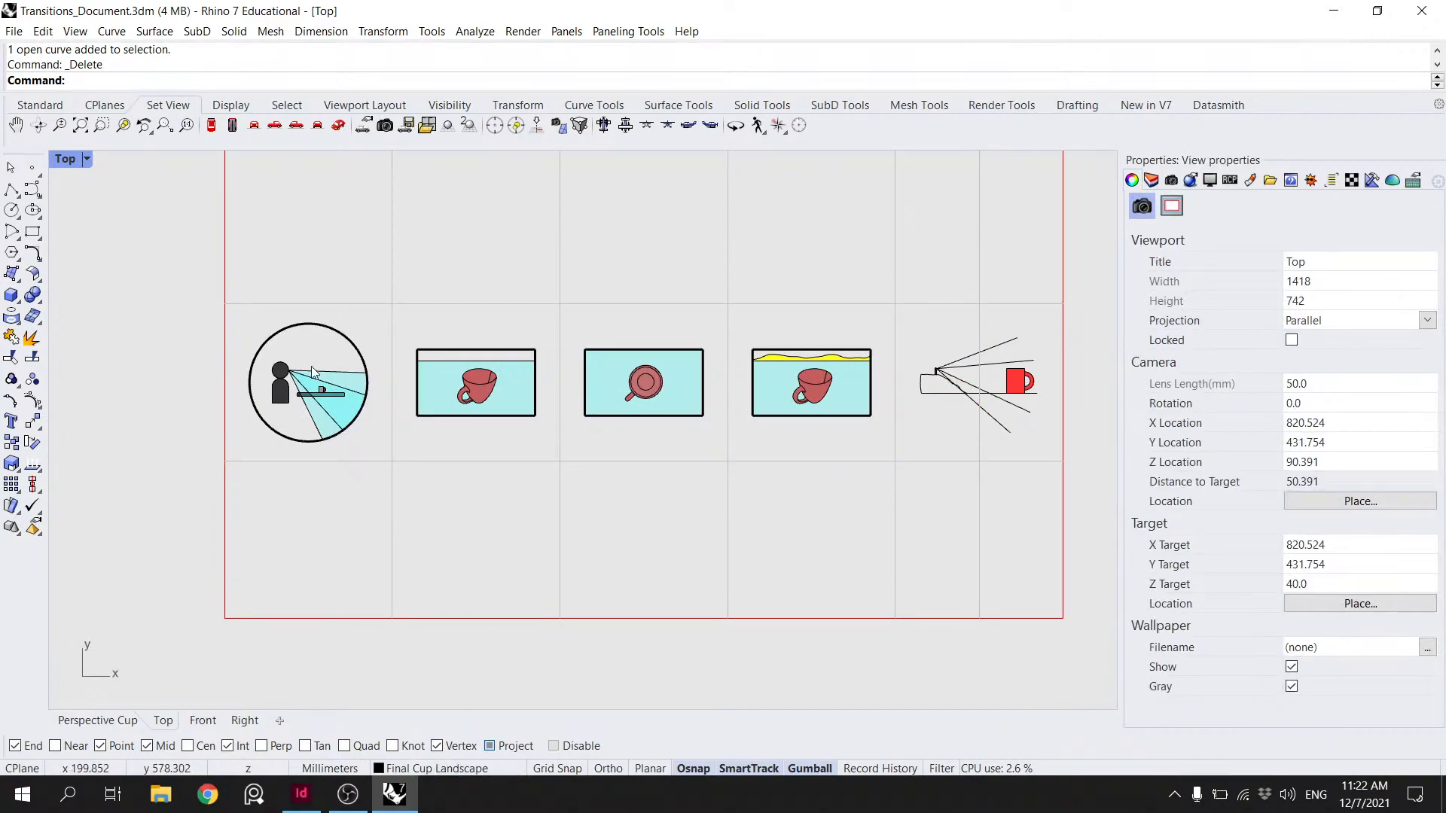
# - Copy the first drawing's closed circle horizontally onto the last drawing, placing it from its leftmost point at the left edge of the ground section
pyautogui.click(256, 388)
pyautogui.write('copy')
pyautogui.press('Return')
pyautogui.click(250, 382)
pyautogui.scroll(5, 990, 395)
pyautogui.press('F8')
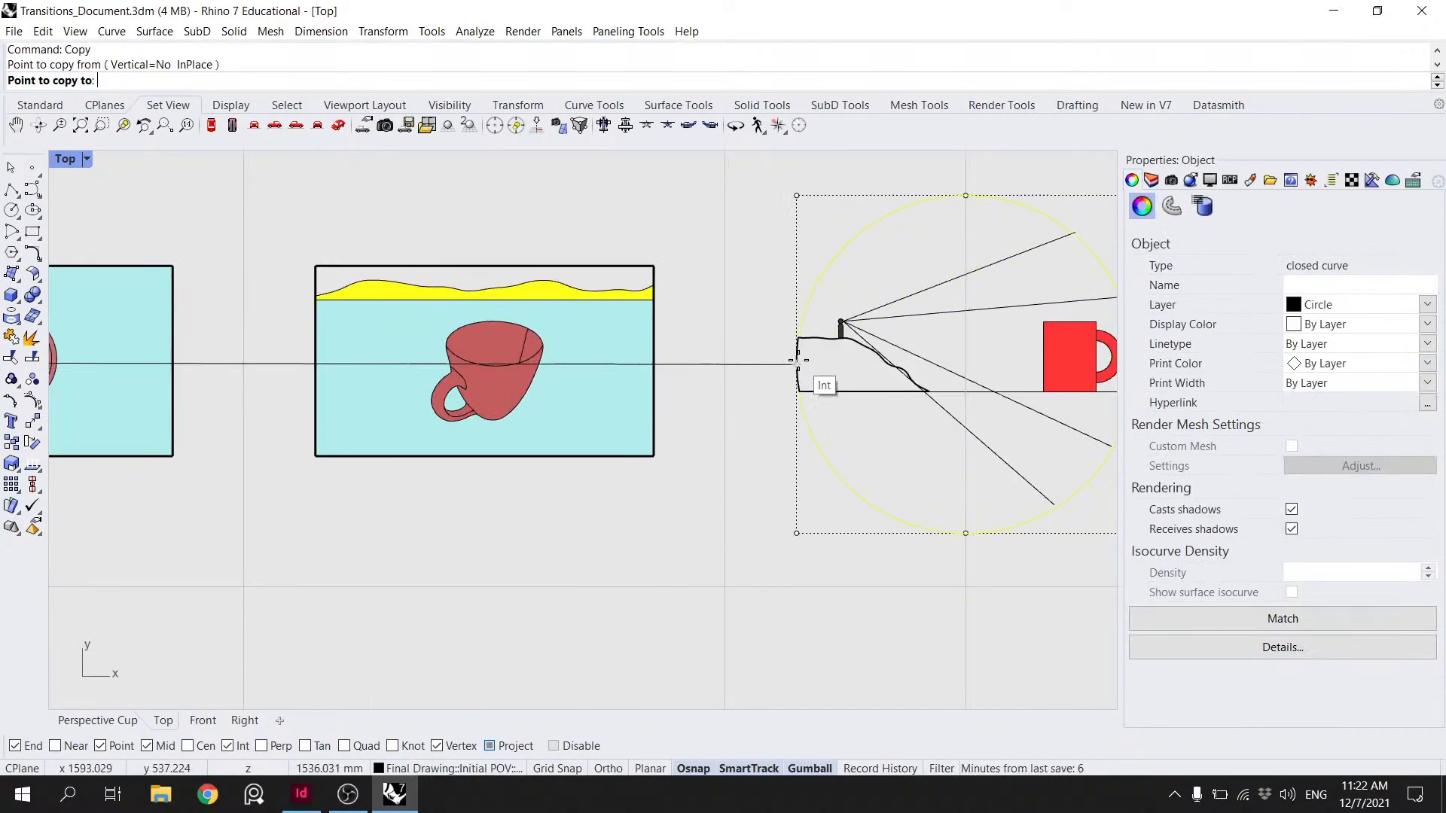
pyautogui.scroll(2, 801, 364)
pyautogui.click(800, 369)
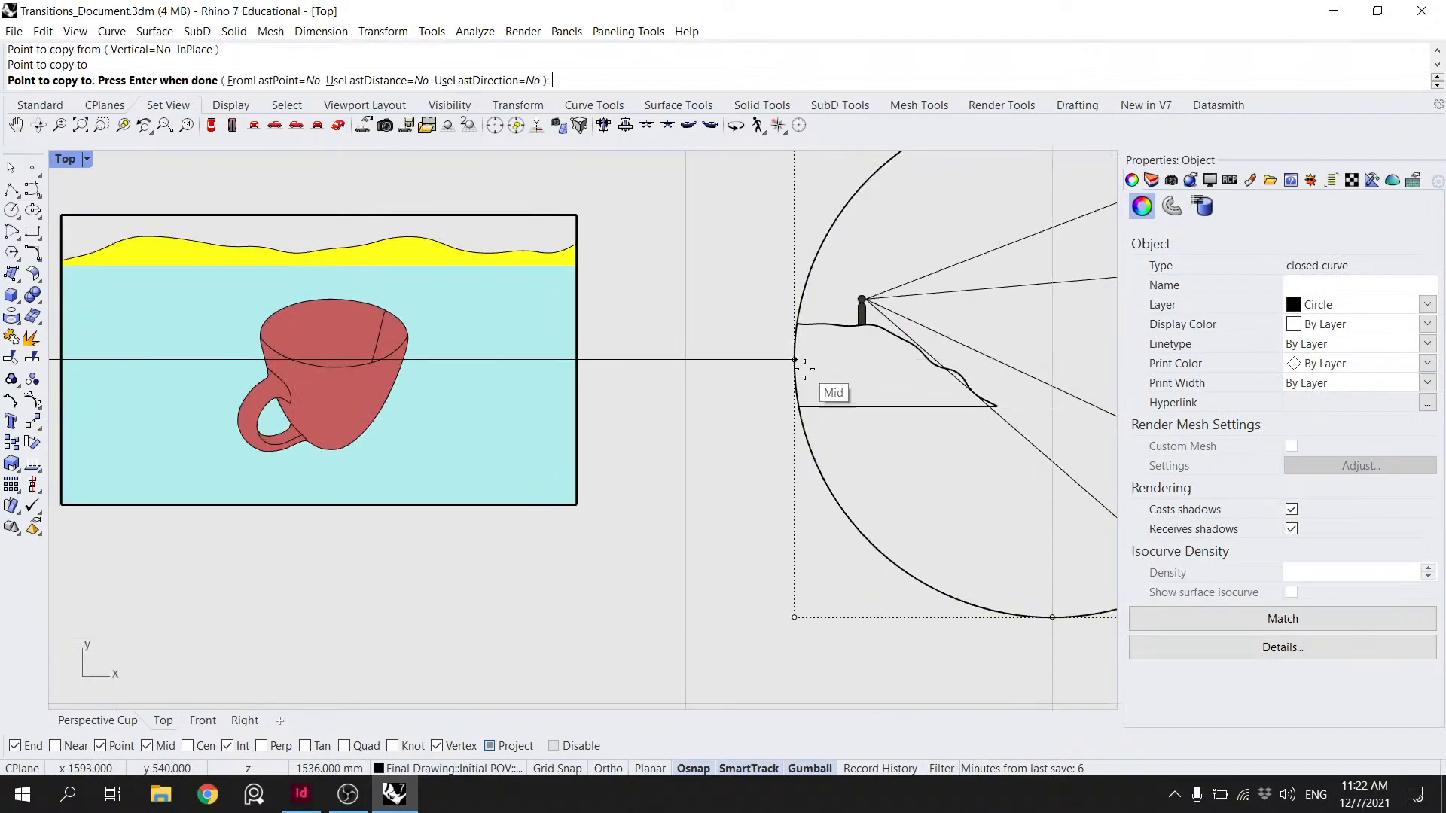
pyautogui.press('Return')
# - Add the copied circle around the last drawing to the outline Curve parameter's collection in Grasshopper
pyautogui.click(798, 381)
pyautogui.click(866, 442)
pyautogui.scroll(-5, 873, 399)
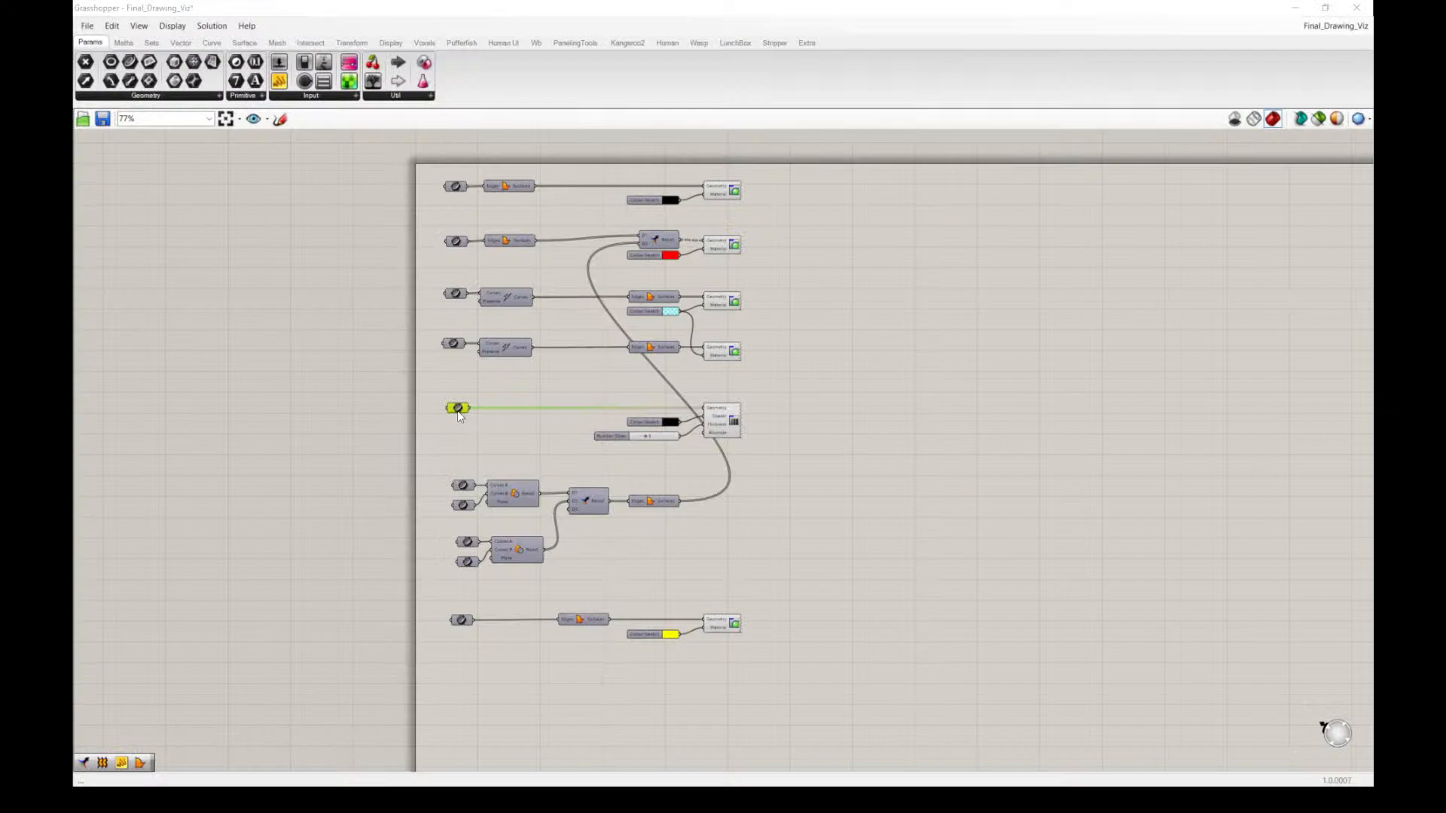
pyautogui.rightClick(459, 415)
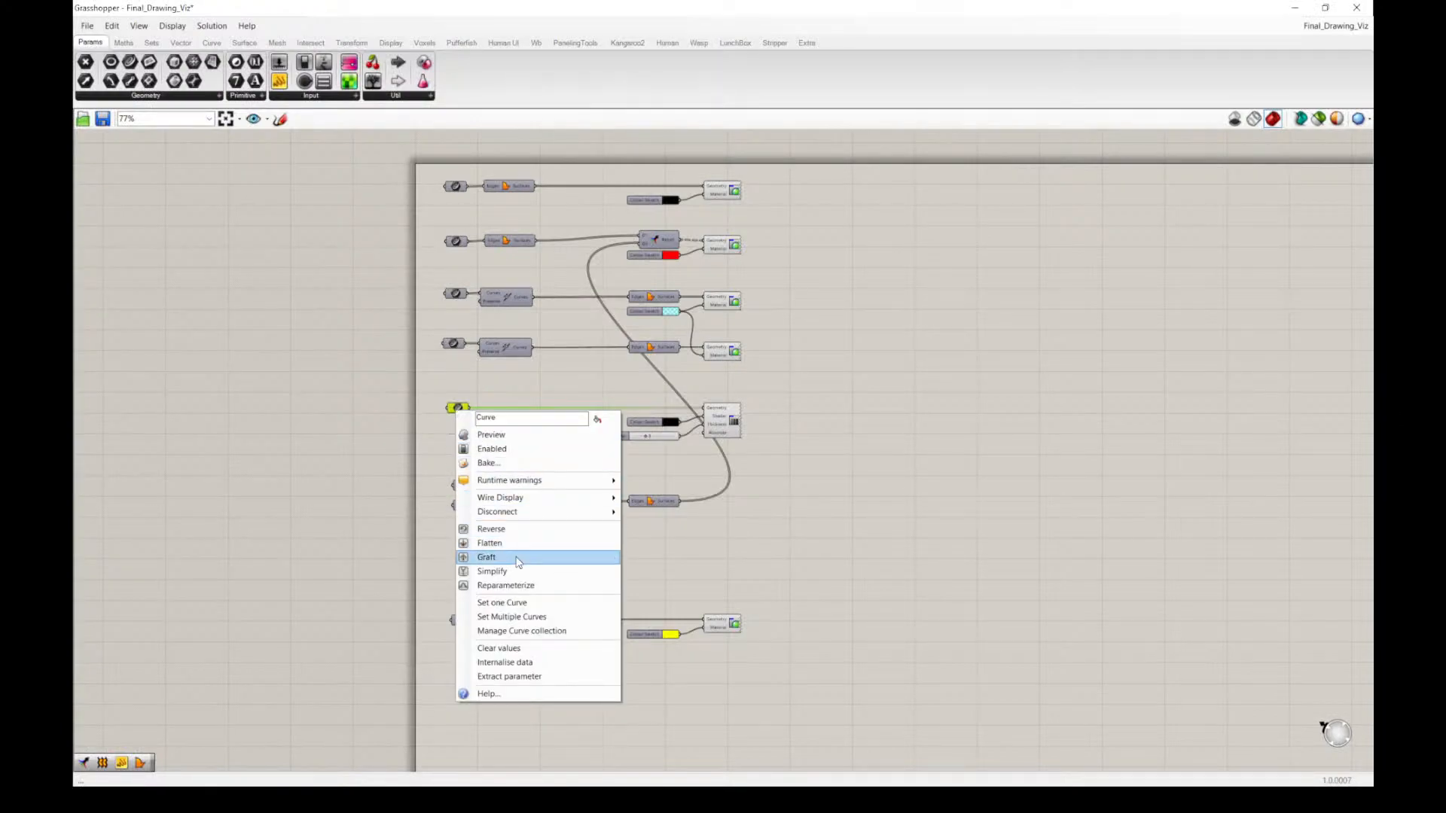
pyautogui.click(516, 631)
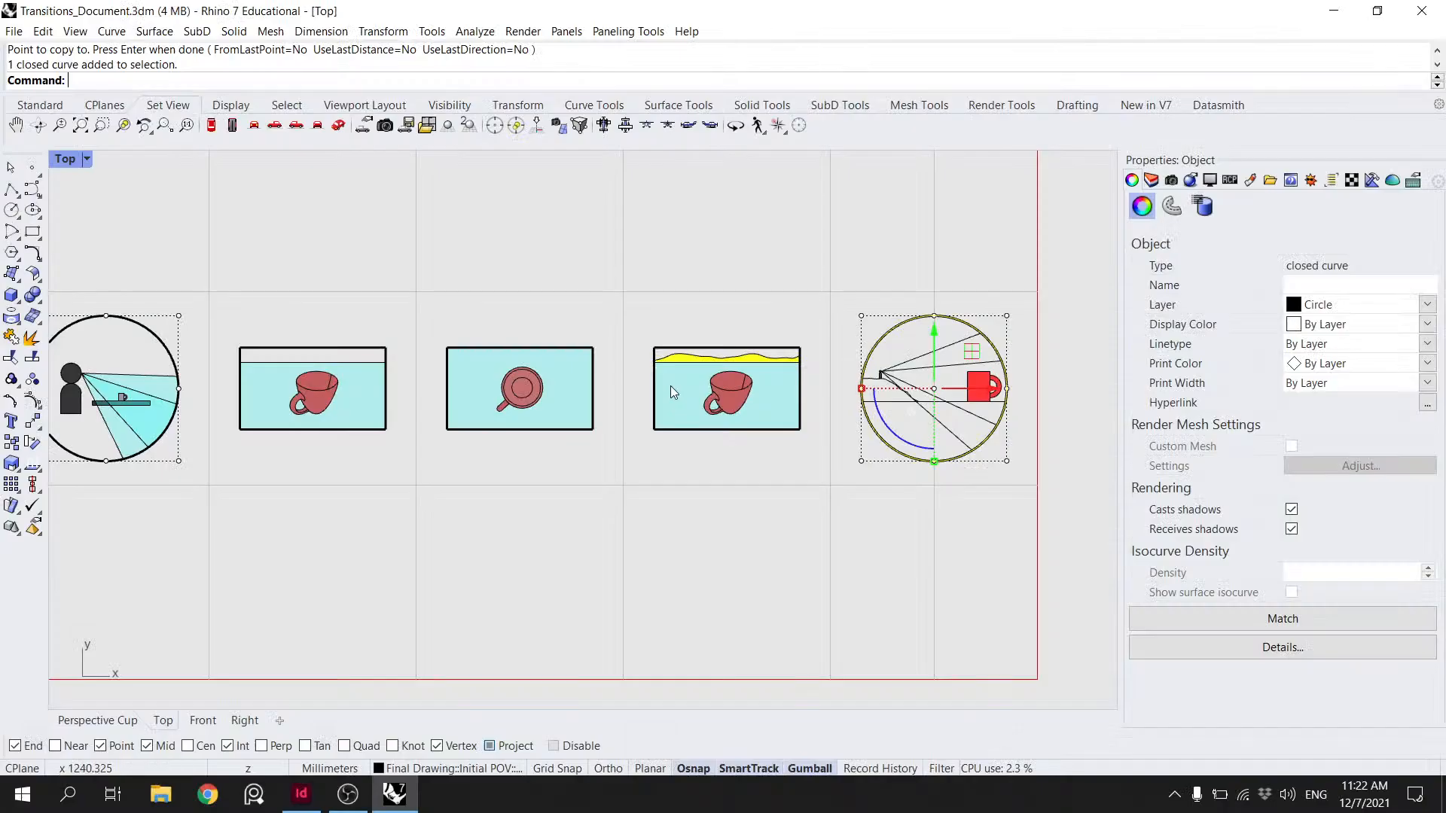
pyautogui.click(810, 238)
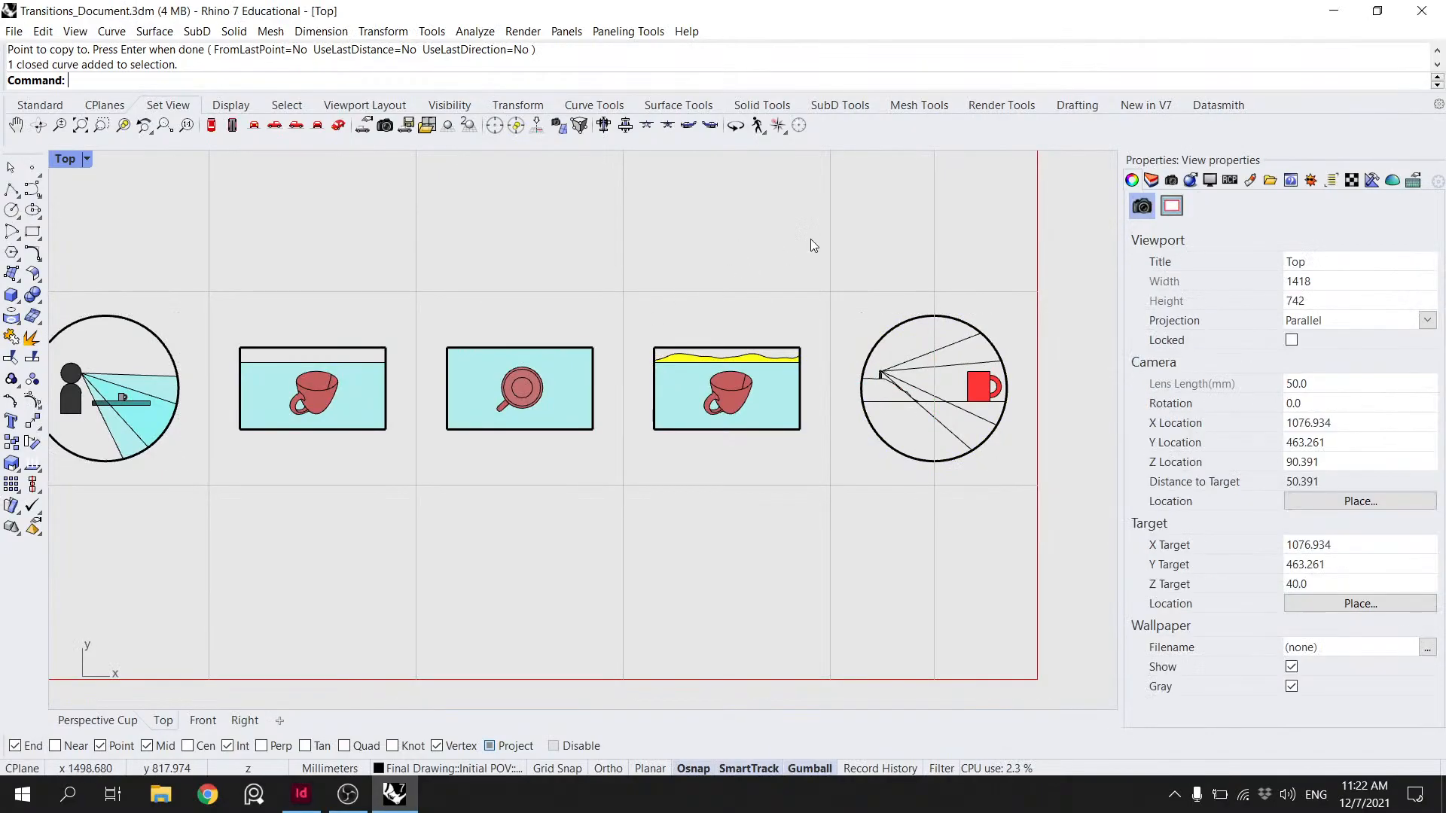
# - Examine the row of five drawings and the details inside the last circular drawing
pyautogui.scroll(-5, 810, 238)
pyautogui.scroll(4, 875, 322)
pyautogui.scroll(-5, 875, 322)
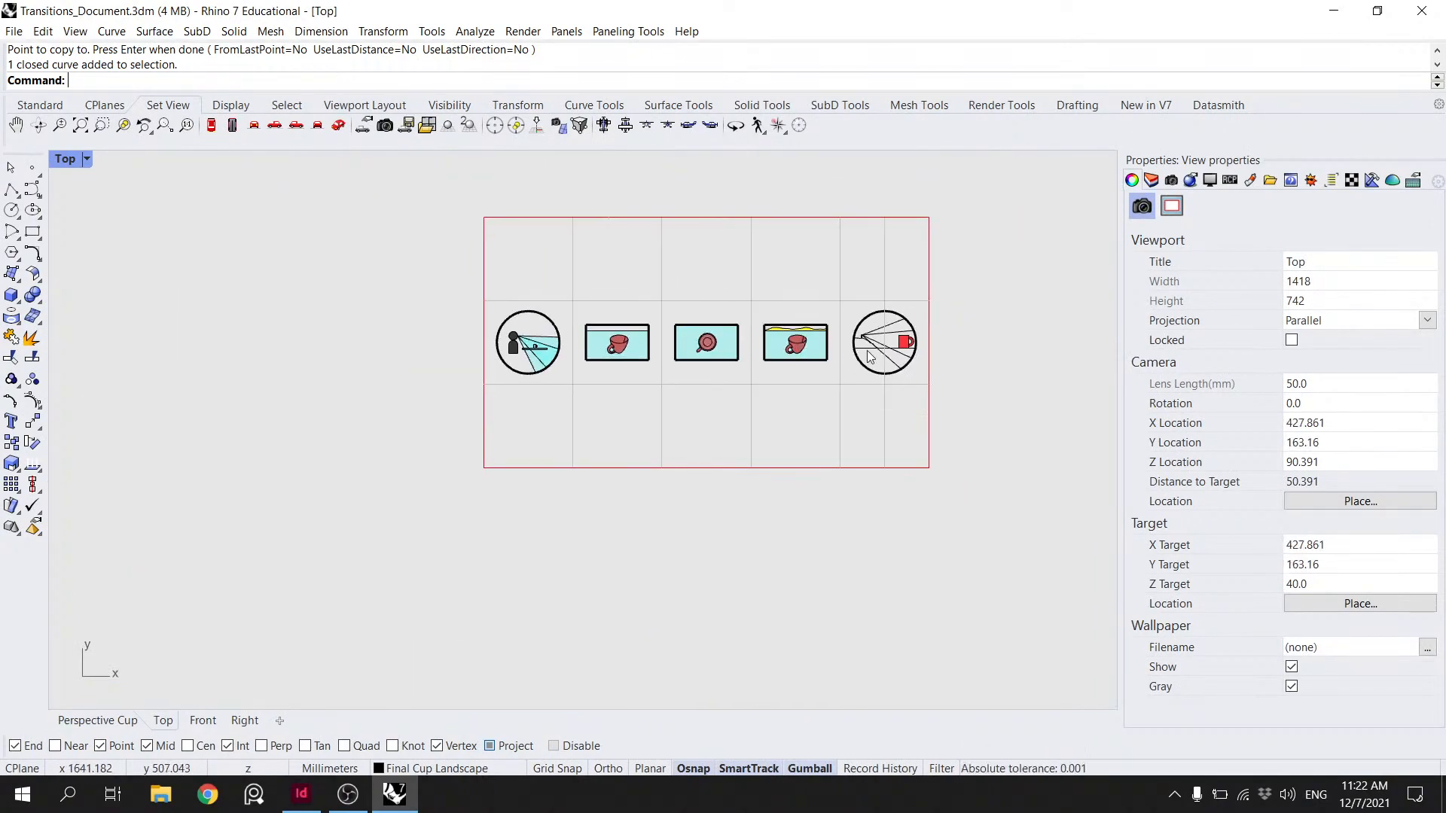
pyautogui.scroll(8, 780, 312)
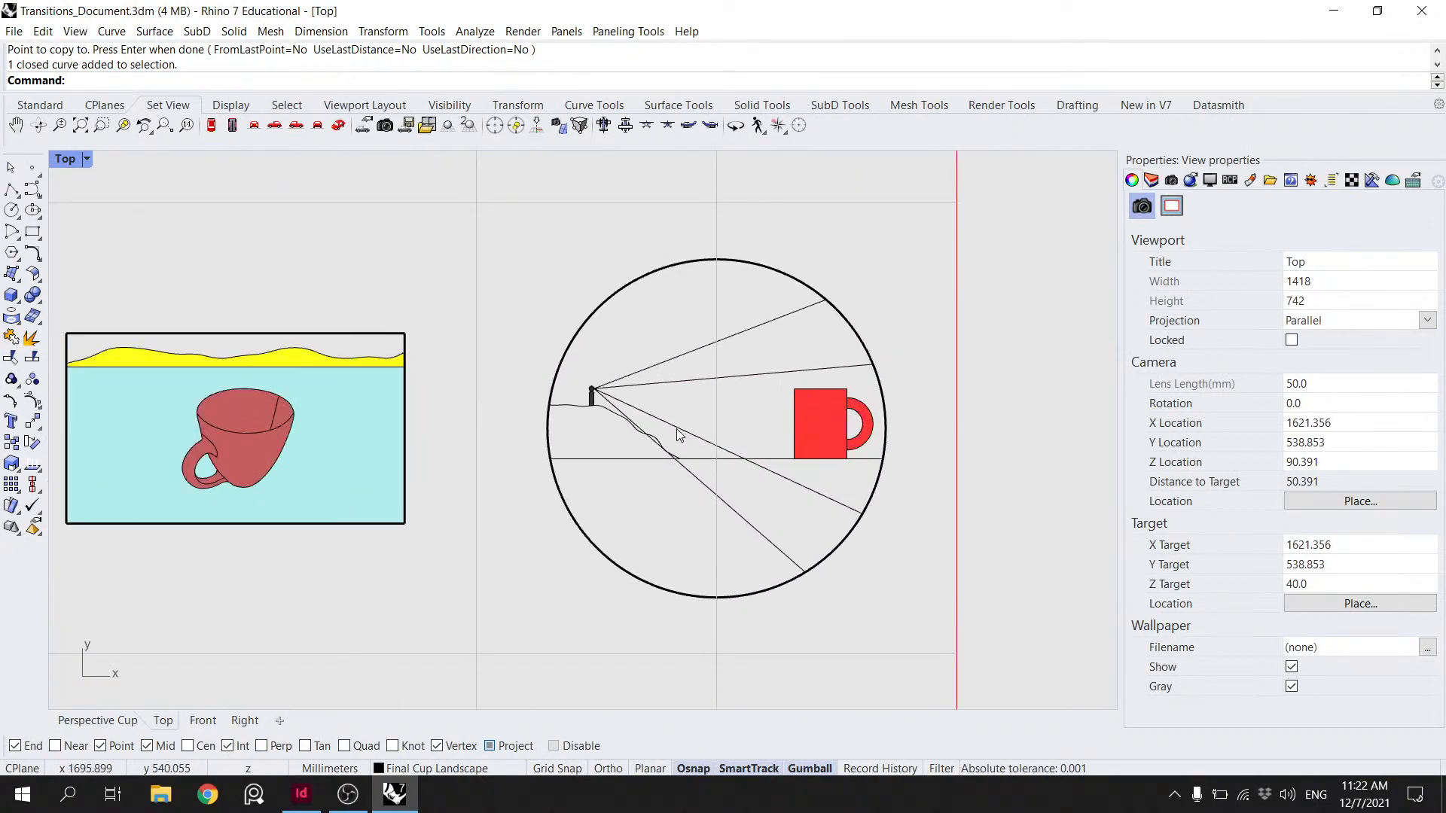
pyautogui.scroll(3, 719, 496)
pyautogui.scroll(-9, 687, 429)
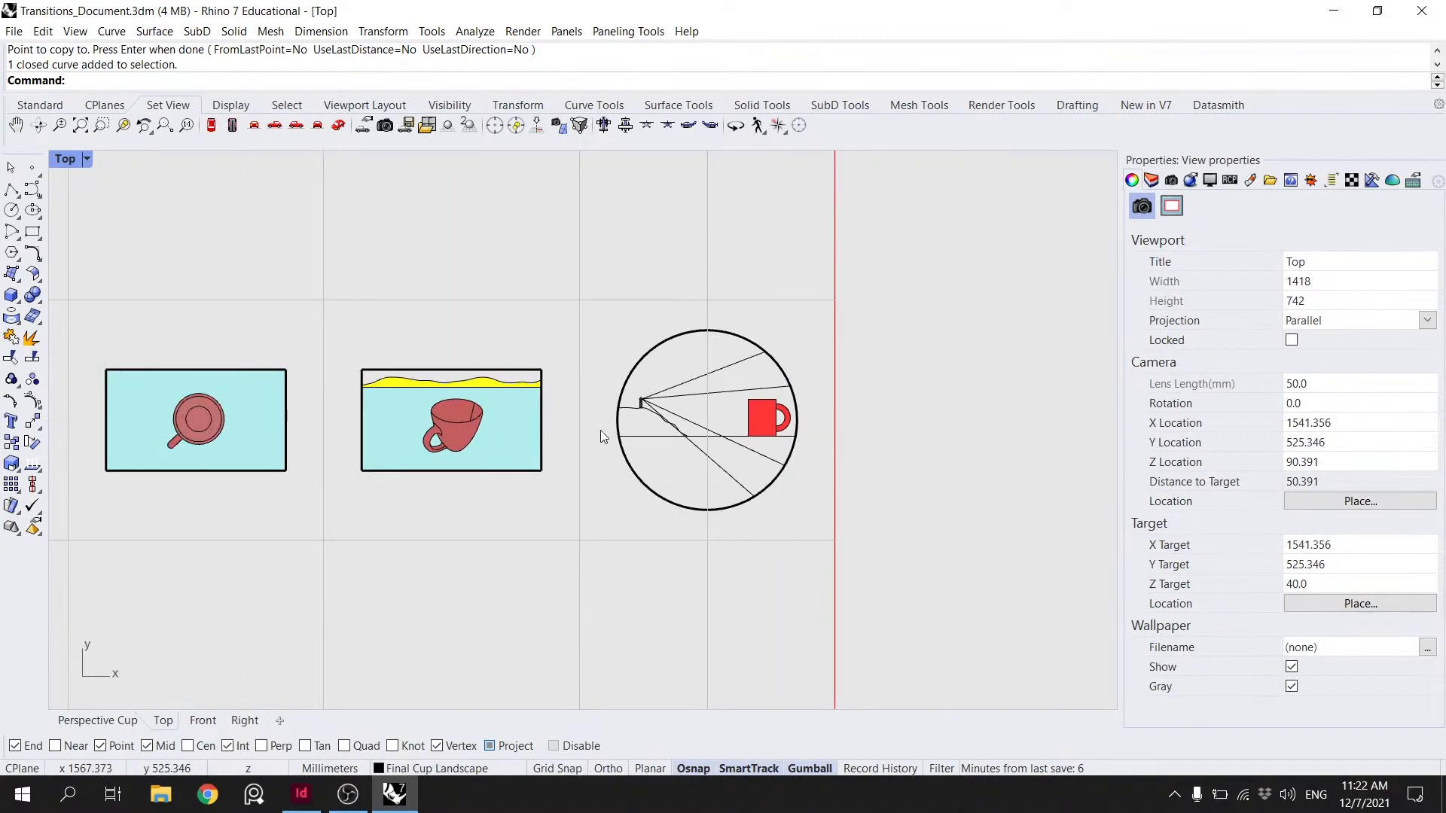
pyautogui.moveTo(550, 427); pyautogui.dragTo(717, 449, button='right')
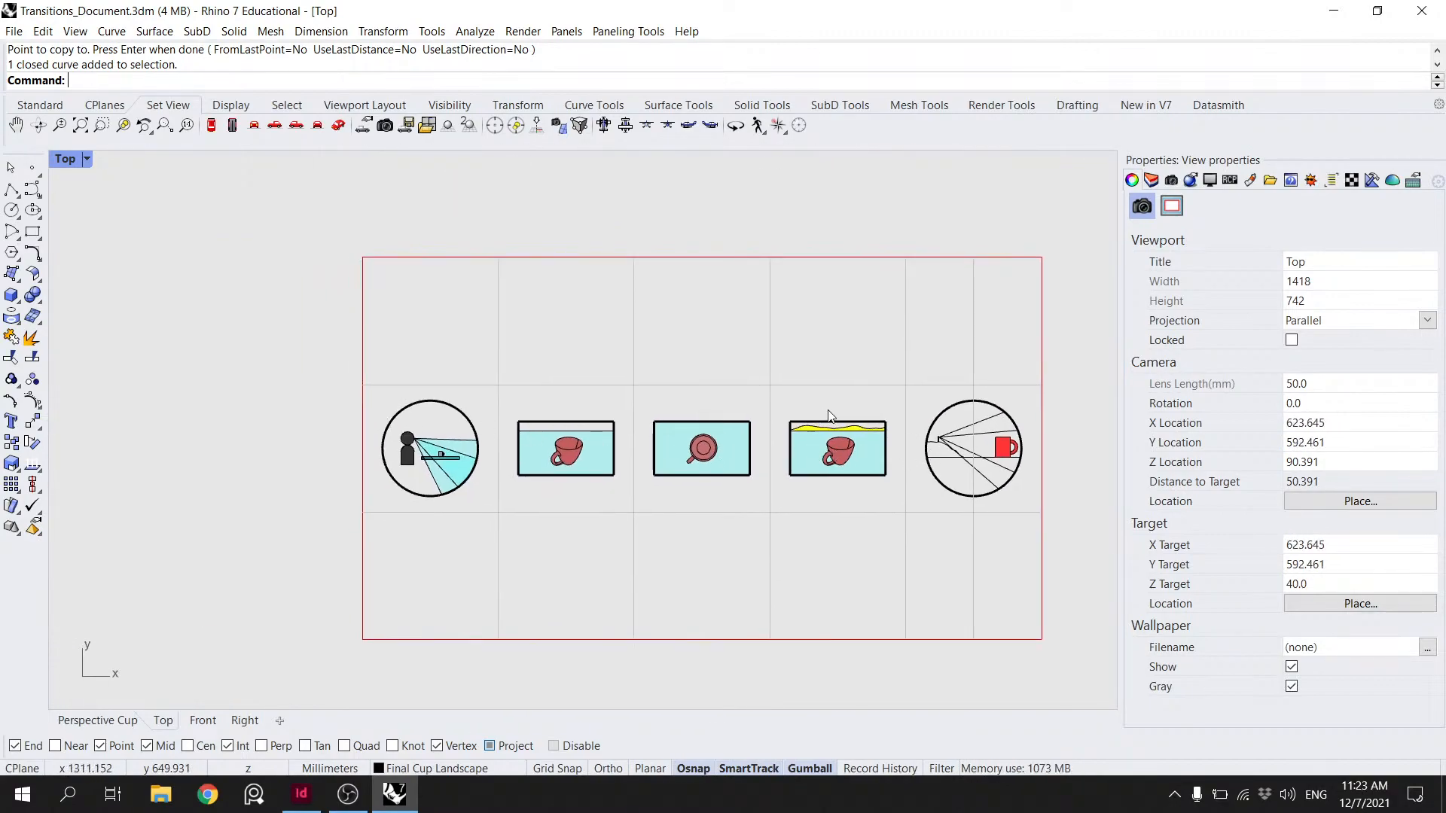
pyautogui.moveTo(825, 410); pyautogui.dragTo(736, 401, button='right')
pyautogui.scroll(-2, 719, 400)
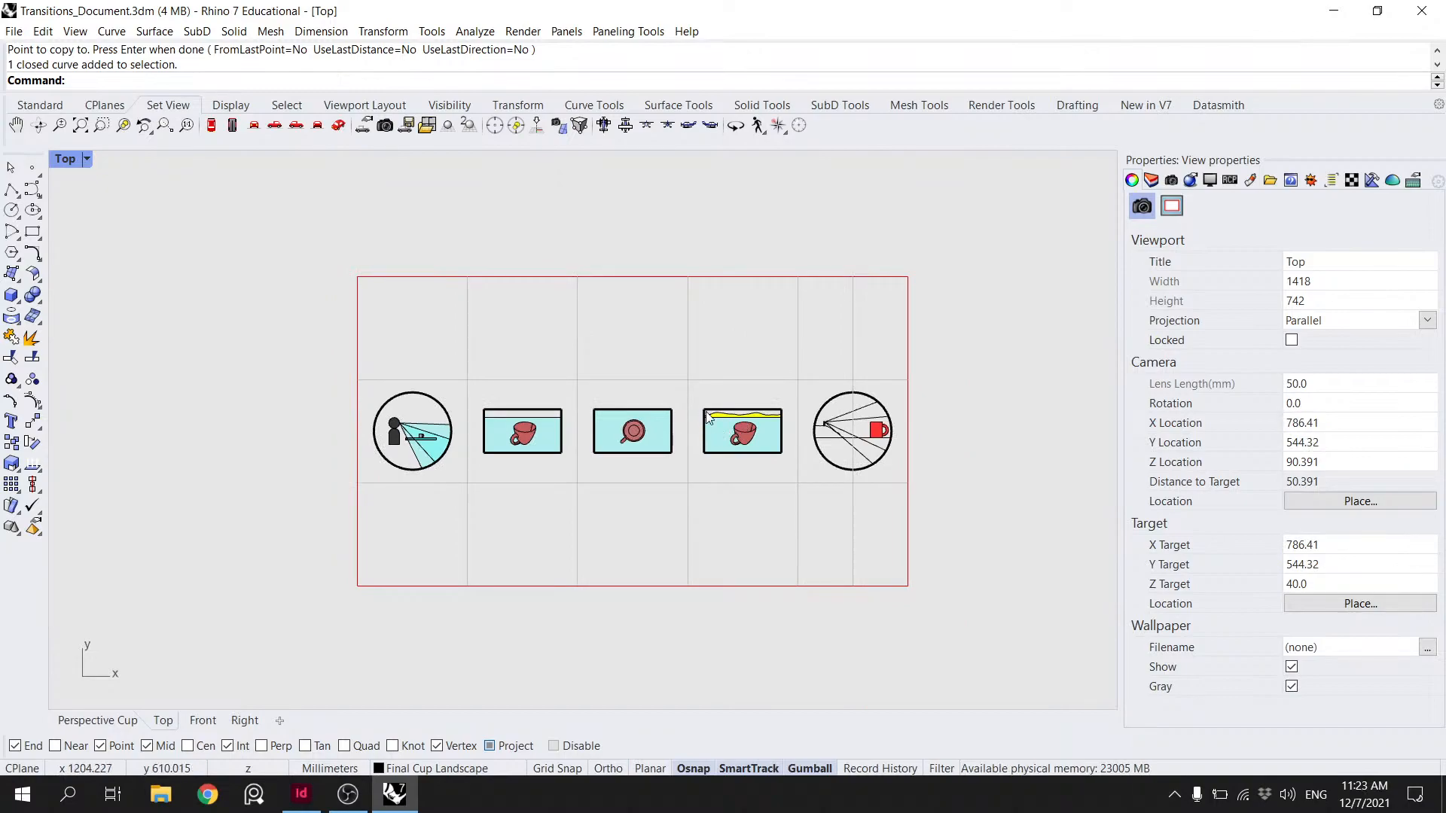
pyautogui.scroll(6, 919, 428)
pyautogui.scroll(-4, 814, 429)
pyautogui.scroll(5, 814, 429)
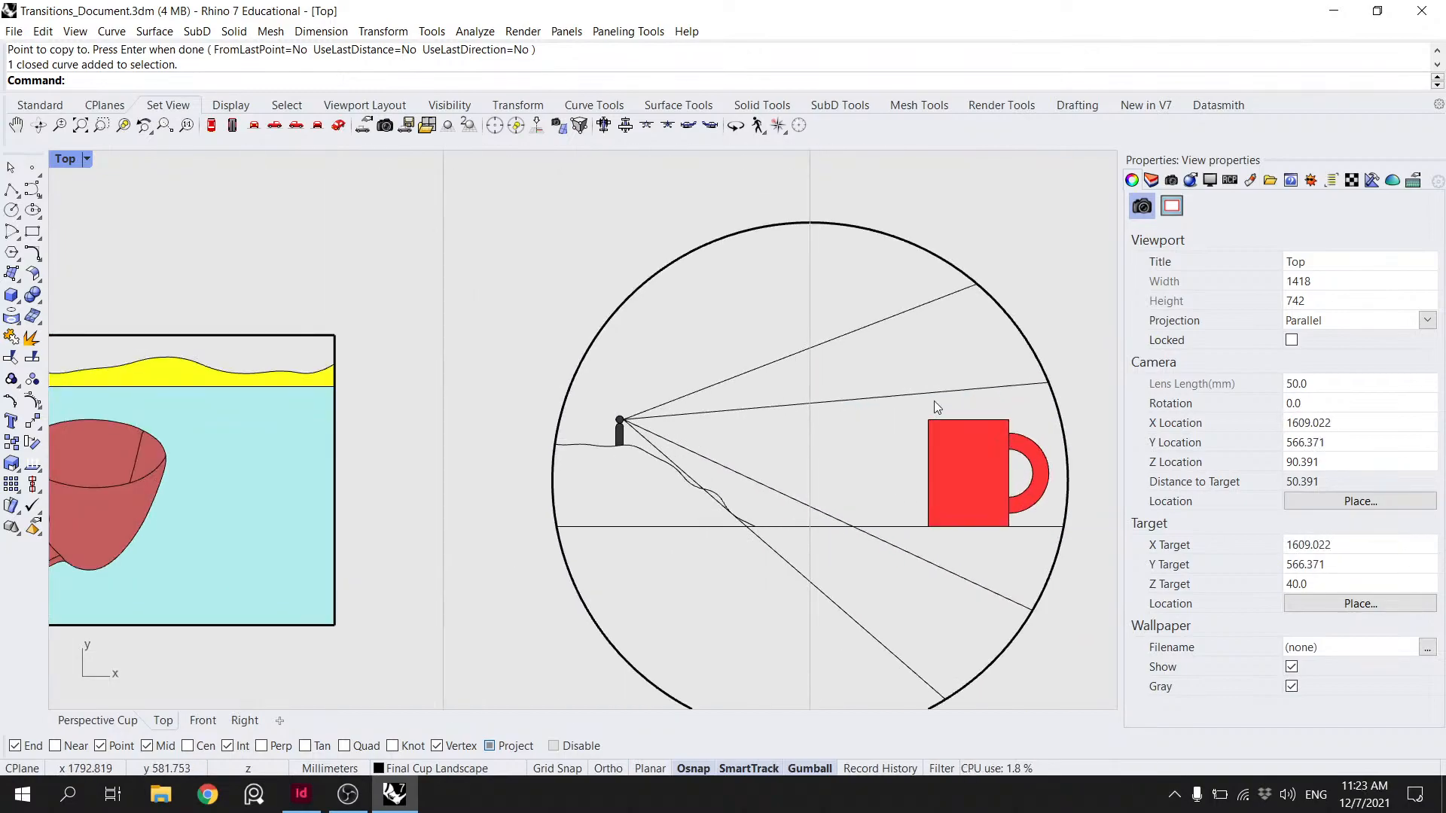
pyautogui.scroll(-2, 942, 391)
pyautogui.scroll(-4, 946, 399)
pyautogui.scroll(4, 944, 403)
# - Duplicate the closed circle around the last drawing in place
pyautogui.click(960, 389)
pyautogui.click(1005, 355)
pyautogui.click(996, 356)
pyautogui.hotkey('ctrl', 'c')
pyautogui.hotkey('ctrl', 'v')
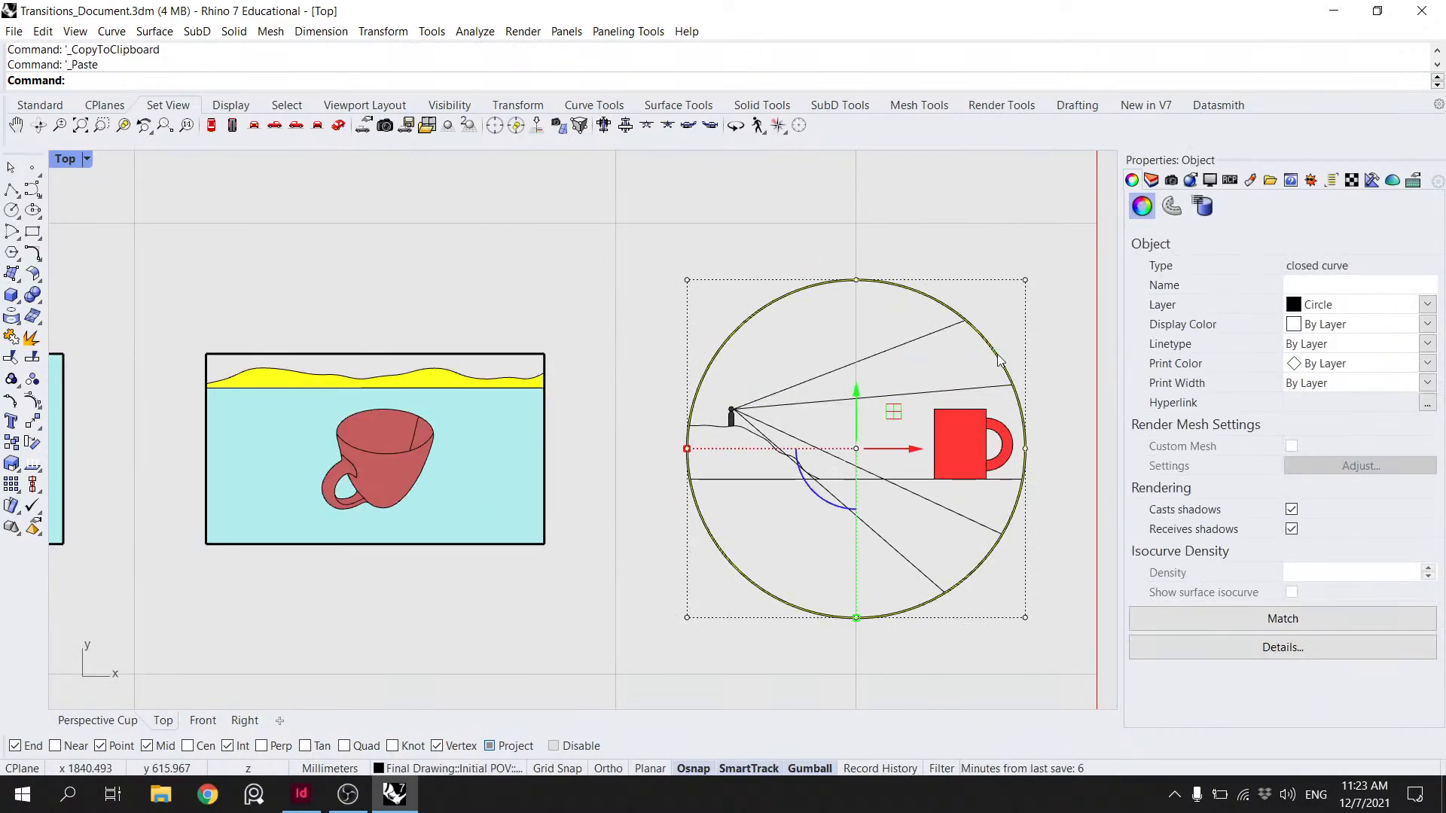
# - Split the duplicated circle, using the topmost and lowest sight lines as cutting objects
pyautogui.press('Return')
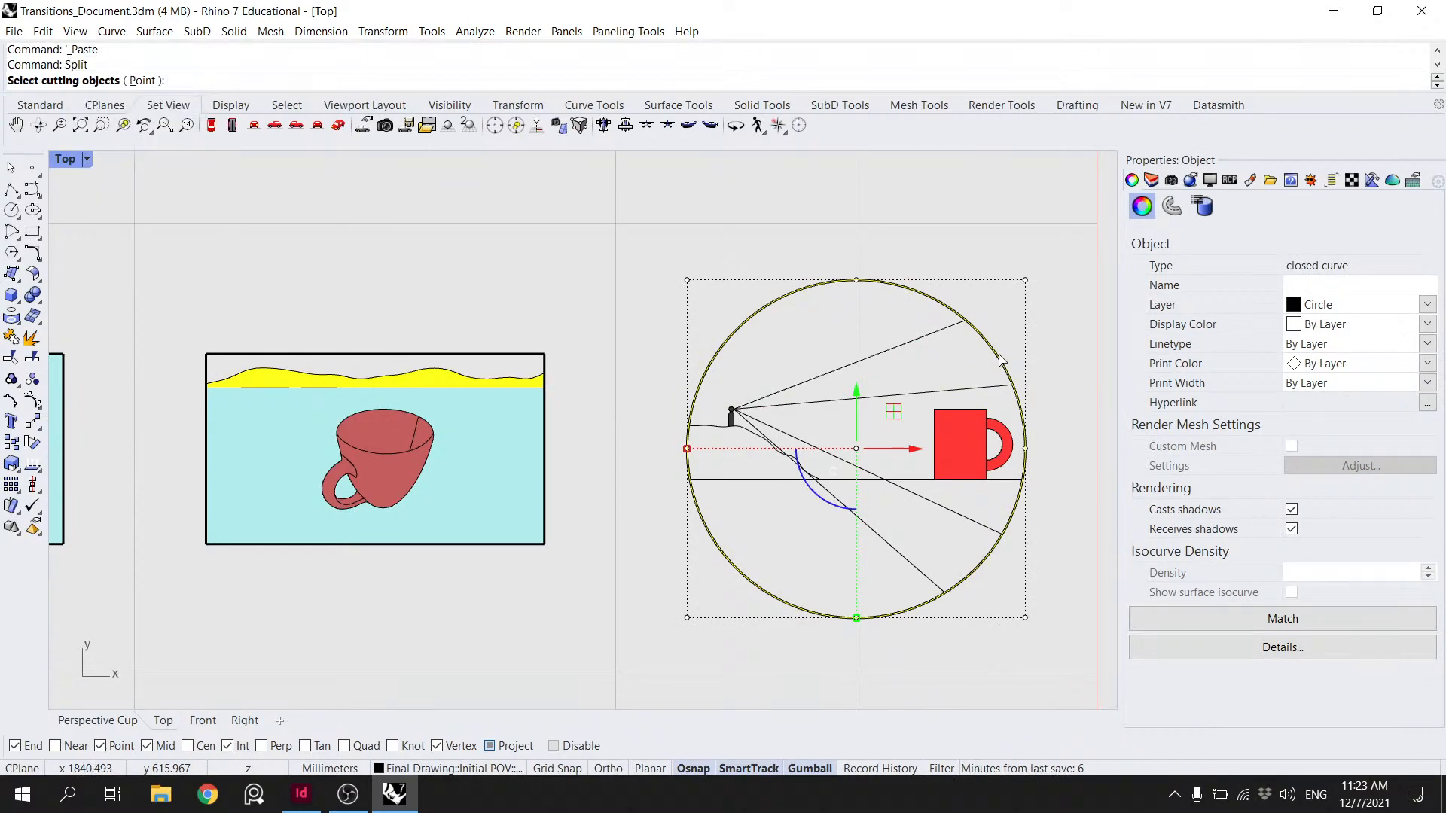
pyautogui.click(923, 569)
pyautogui.click(961, 516)
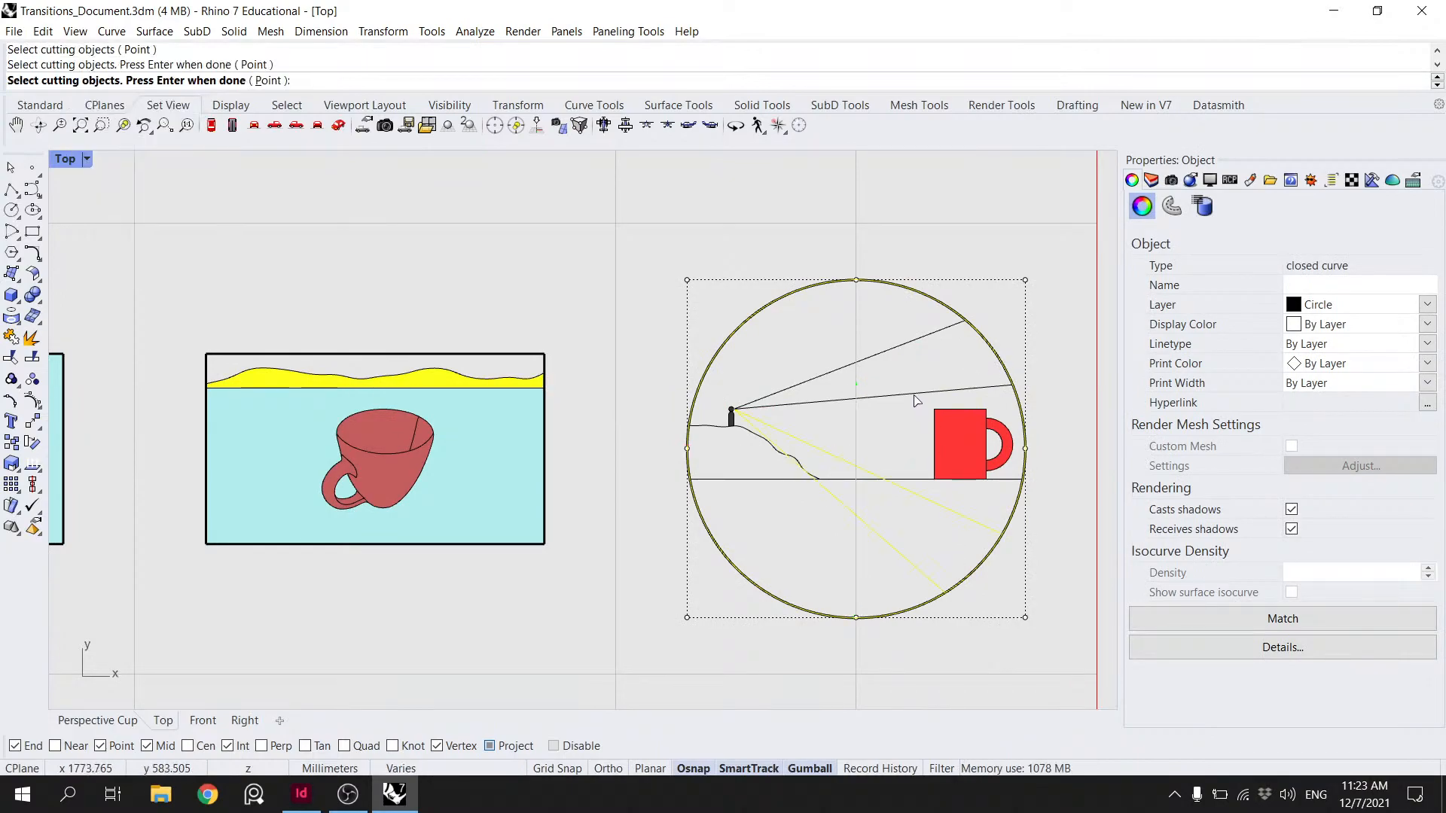
pyautogui.click(911, 344)
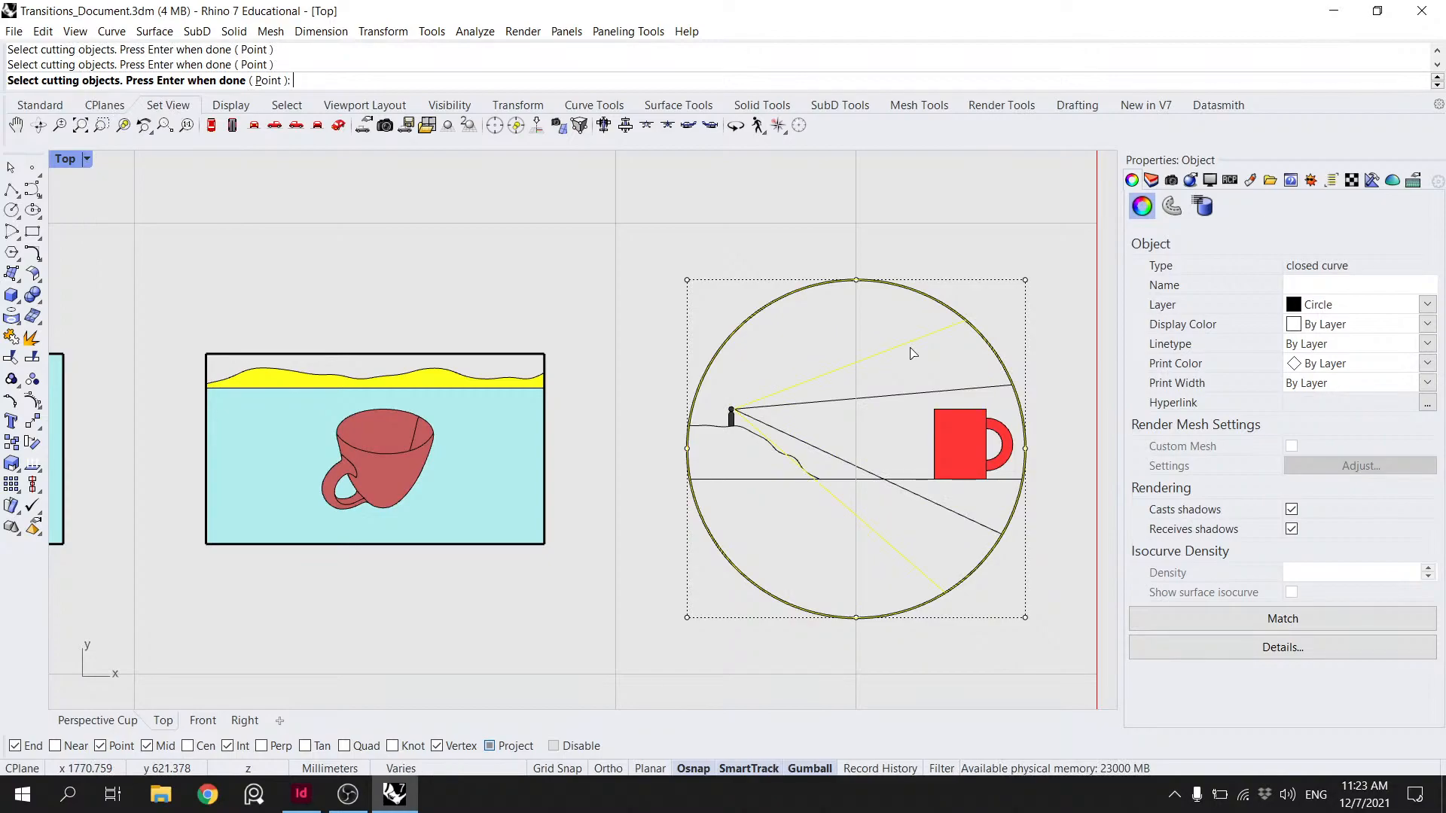
pyautogui.press('Return')
# - Delete the larger piece of the split circle, leaving only the arc between the outer sight lines
pyautogui.click(928, 300)
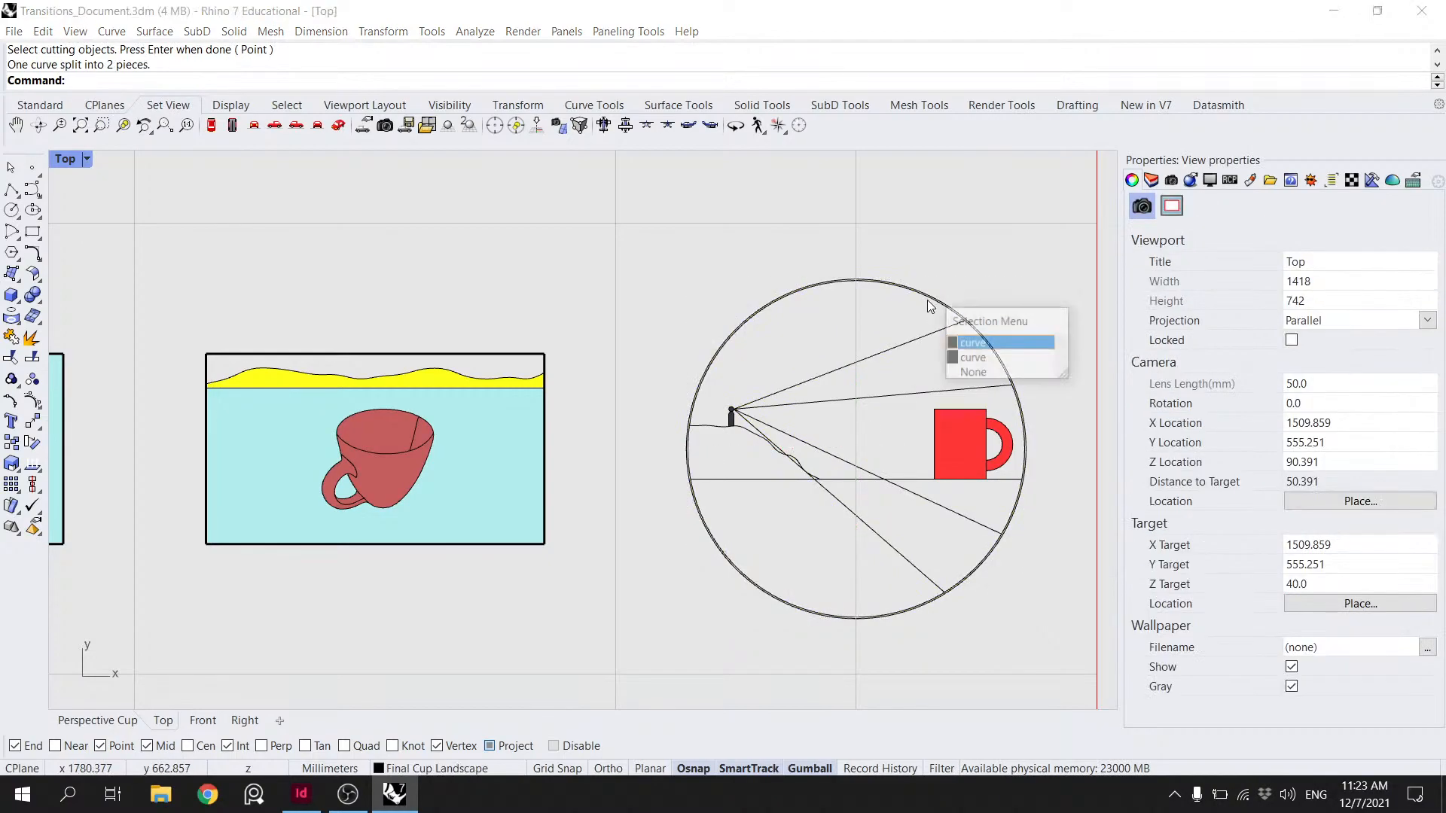
pyautogui.click(983, 354)
pyautogui.press('Delete')
# - Assign the remaining arc and the two outermost sight lines of the last drawing to the Final POV layer 62
pyautogui.click(1004, 366)
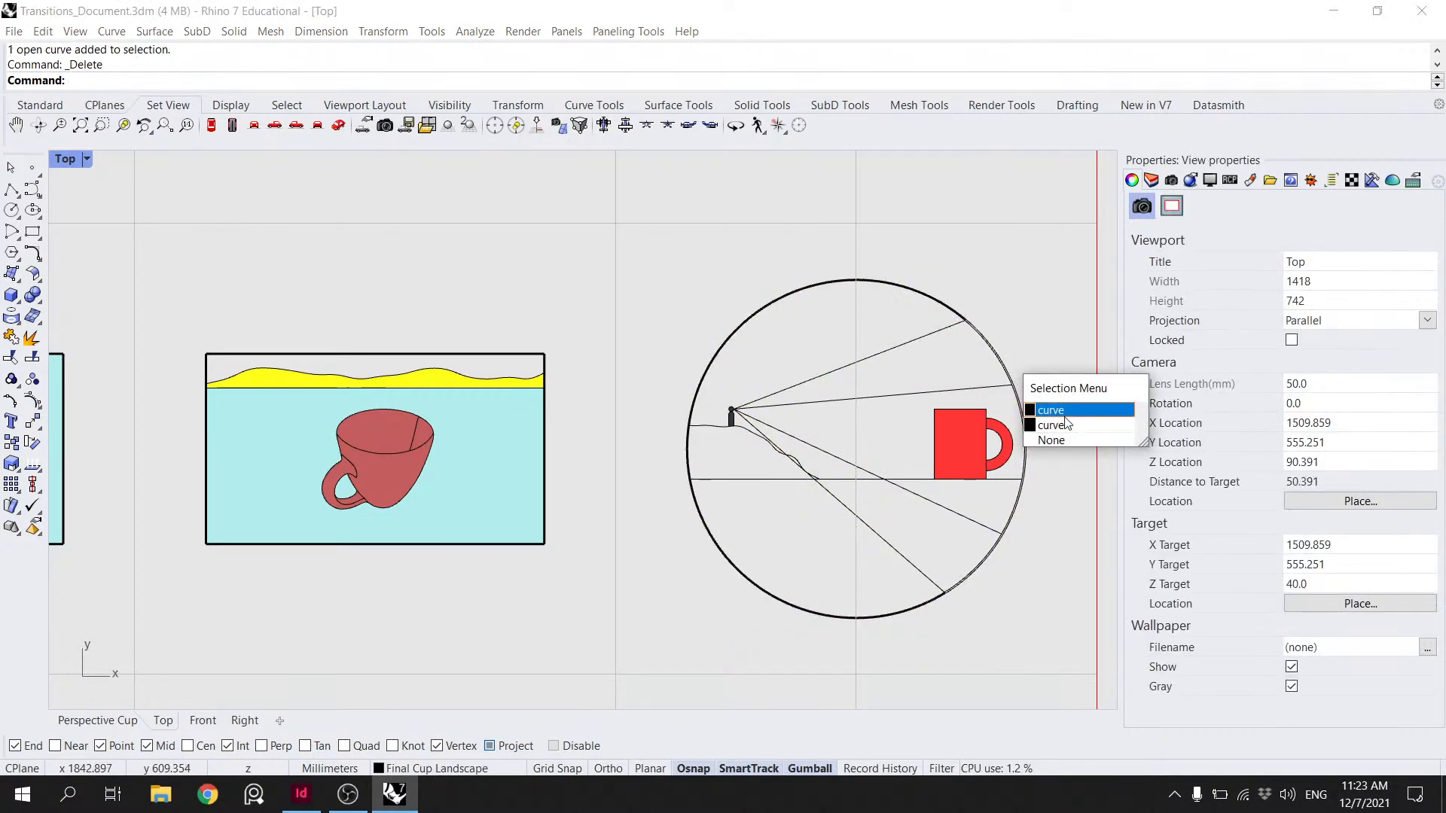
pyautogui.click(1071, 432)
pyautogui.keyDown('shift'); pyautogui.click(906, 345); pyautogui.keyUp('shift')
pyautogui.keyDown('shift'); pyautogui.click(914, 564); pyautogui.keyUp('shift')
pyautogui.click(1425, 306)
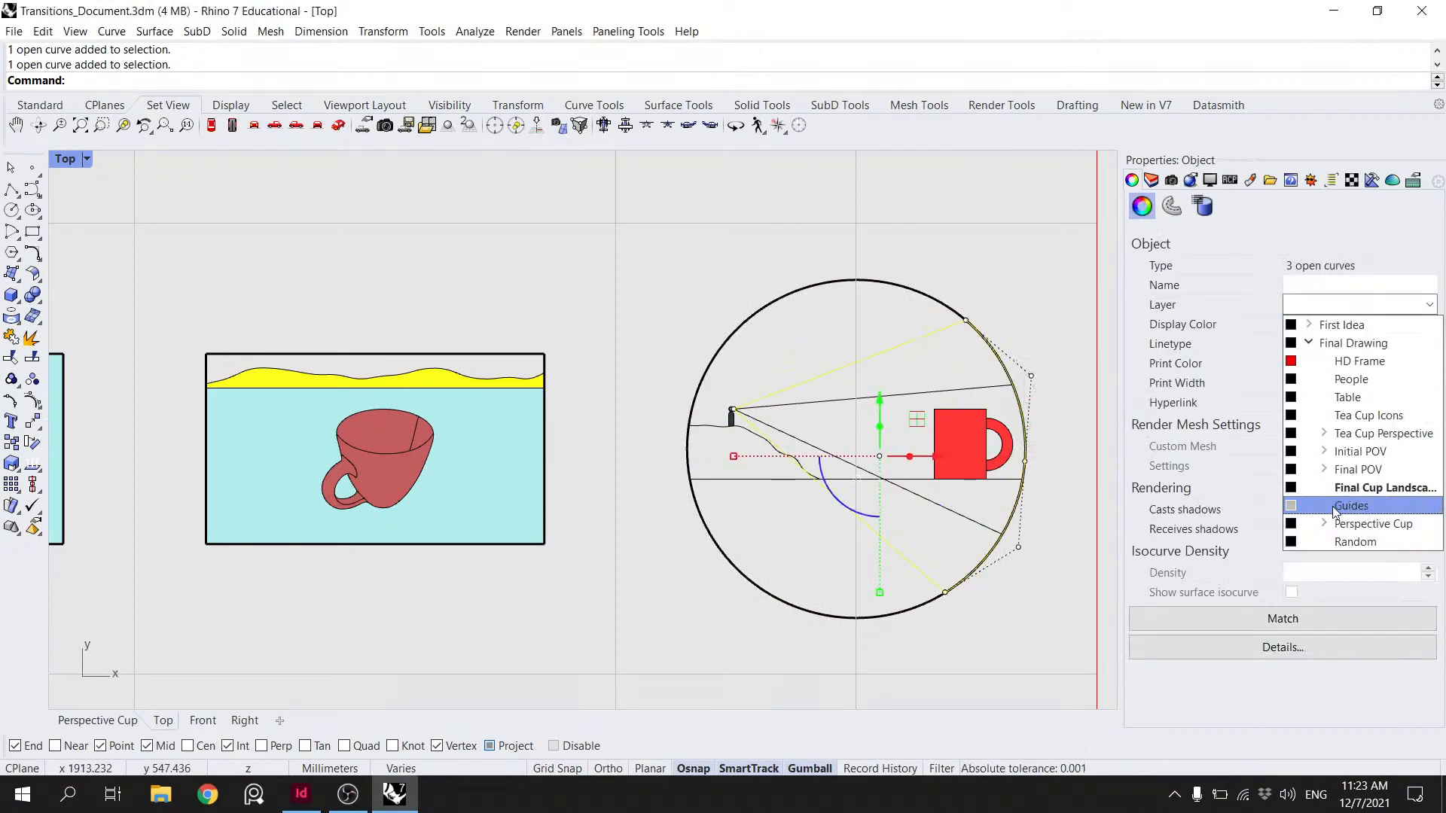
pyautogui.click(1324, 470)
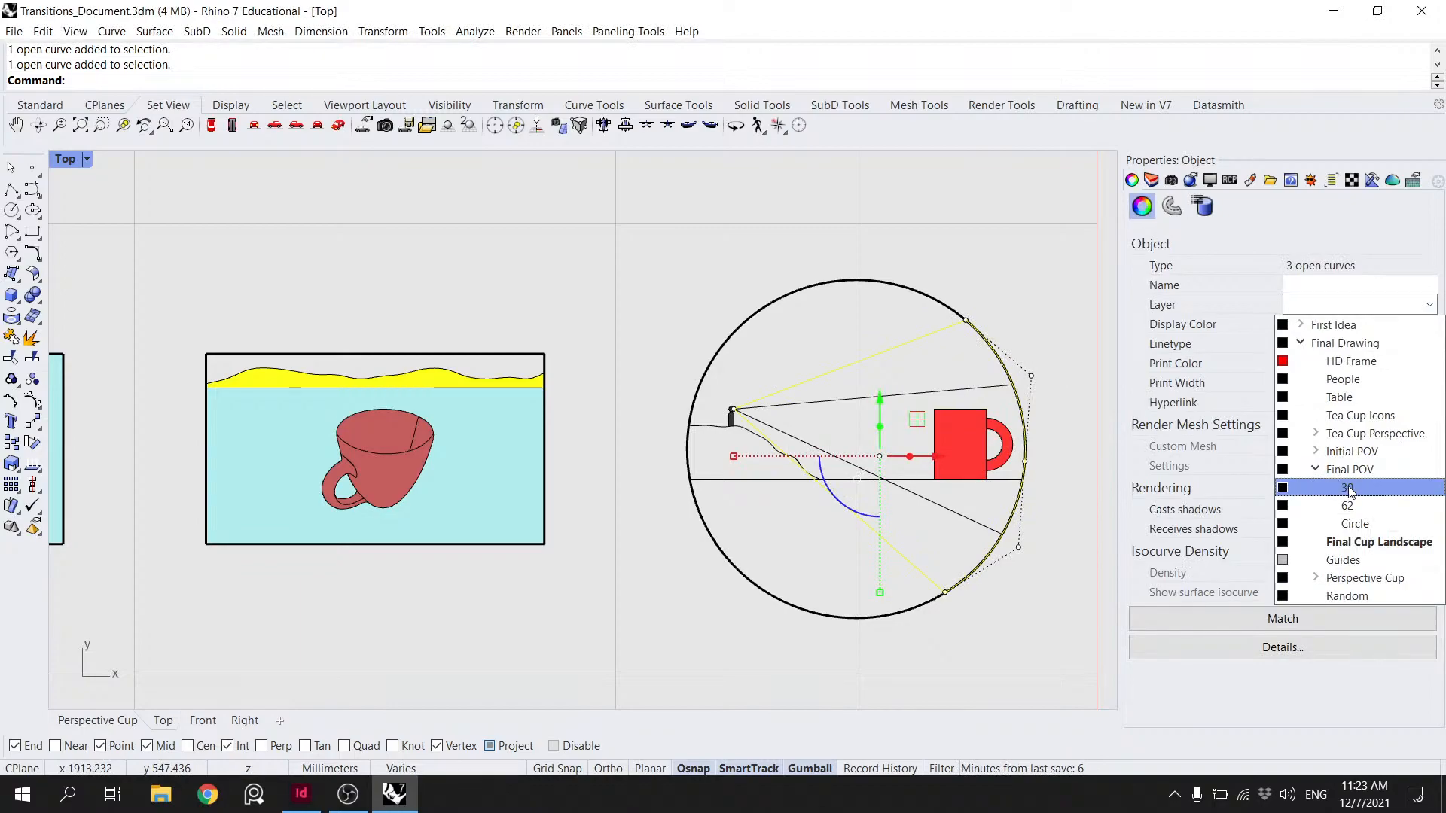
pyautogui.click(1354, 506)
pyautogui.click(1046, 320)
# - Duplicate the closed circle in place and split the copy with the two inner sight lines as cutting objects
pyautogui.click(989, 364)
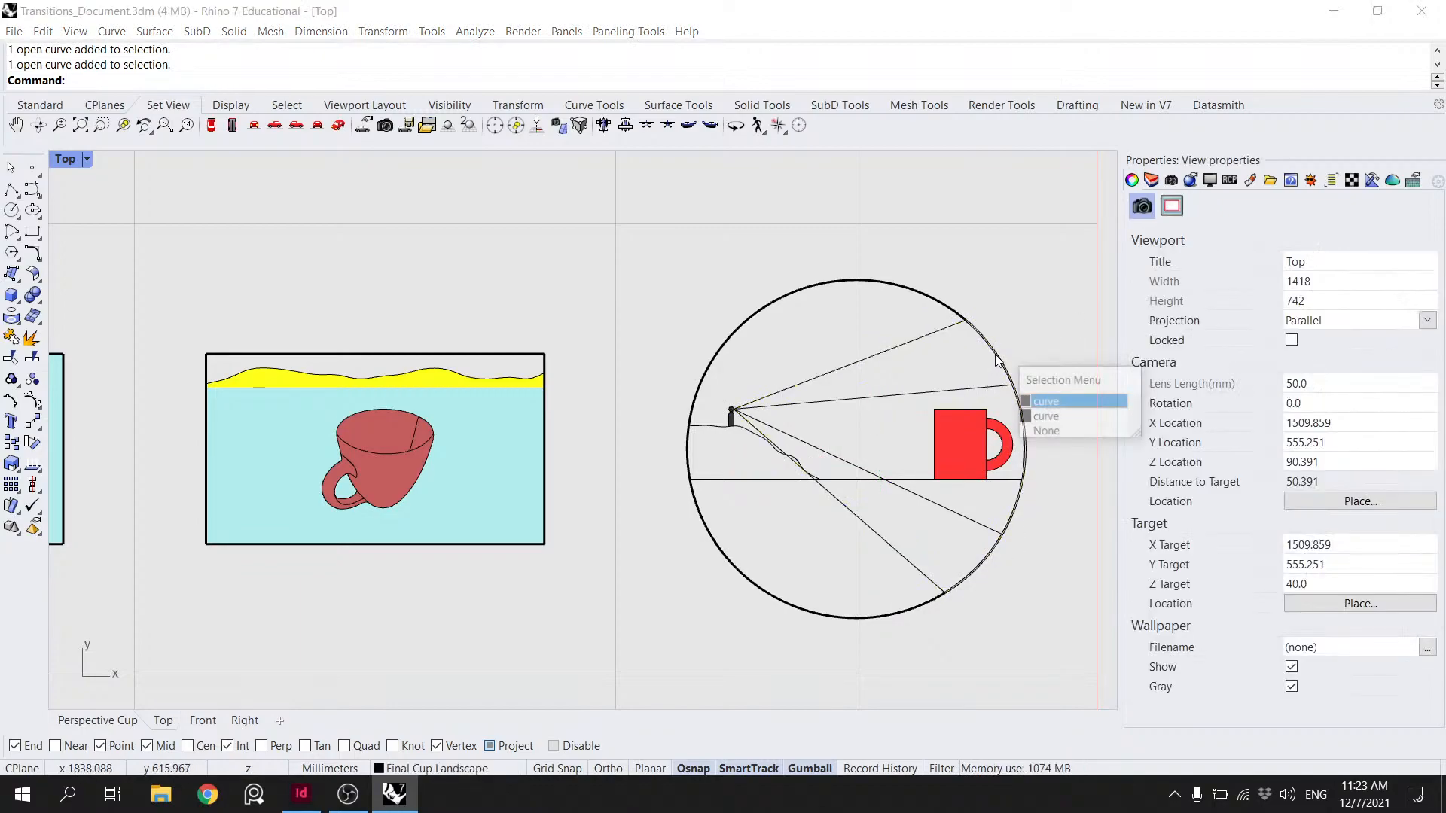
pyautogui.click(1063, 416)
pyautogui.hotkey('ctrl', 'c')
pyautogui.hotkey('ctrl', 'v')
pyautogui.write('split')
pyautogui.press('Return')
pyautogui.click(915, 494)
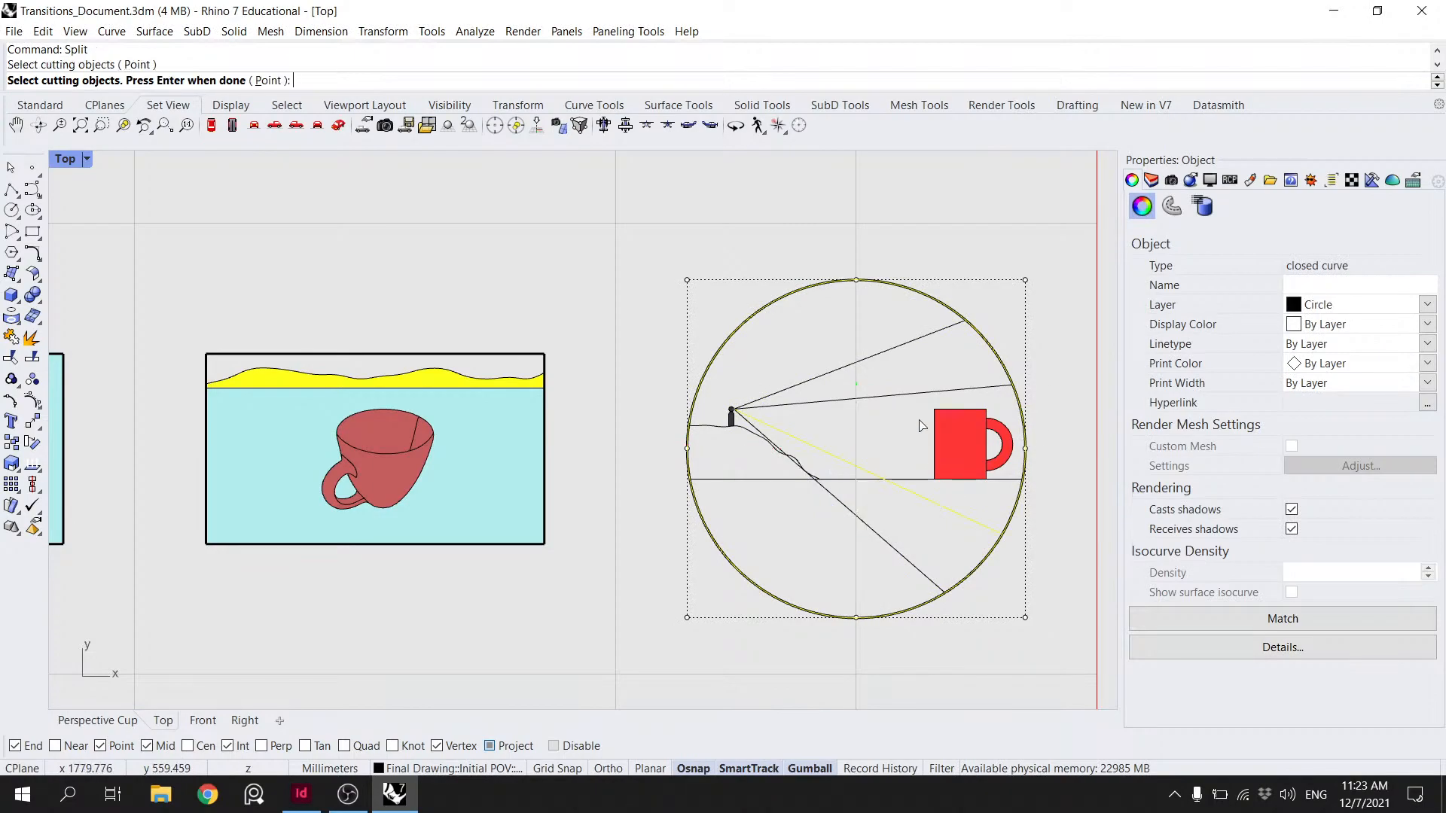
pyautogui.click(911, 395)
pyautogui.press('Return')
pyautogui.press('Escape')
# - Assign the two inner sight lines and the arc between them to the Final POV layer 30
pyautogui.click(905, 395)
pyautogui.keyDown('shift'); pyautogui.click(930, 500); pyautogui.keyUp('shift')
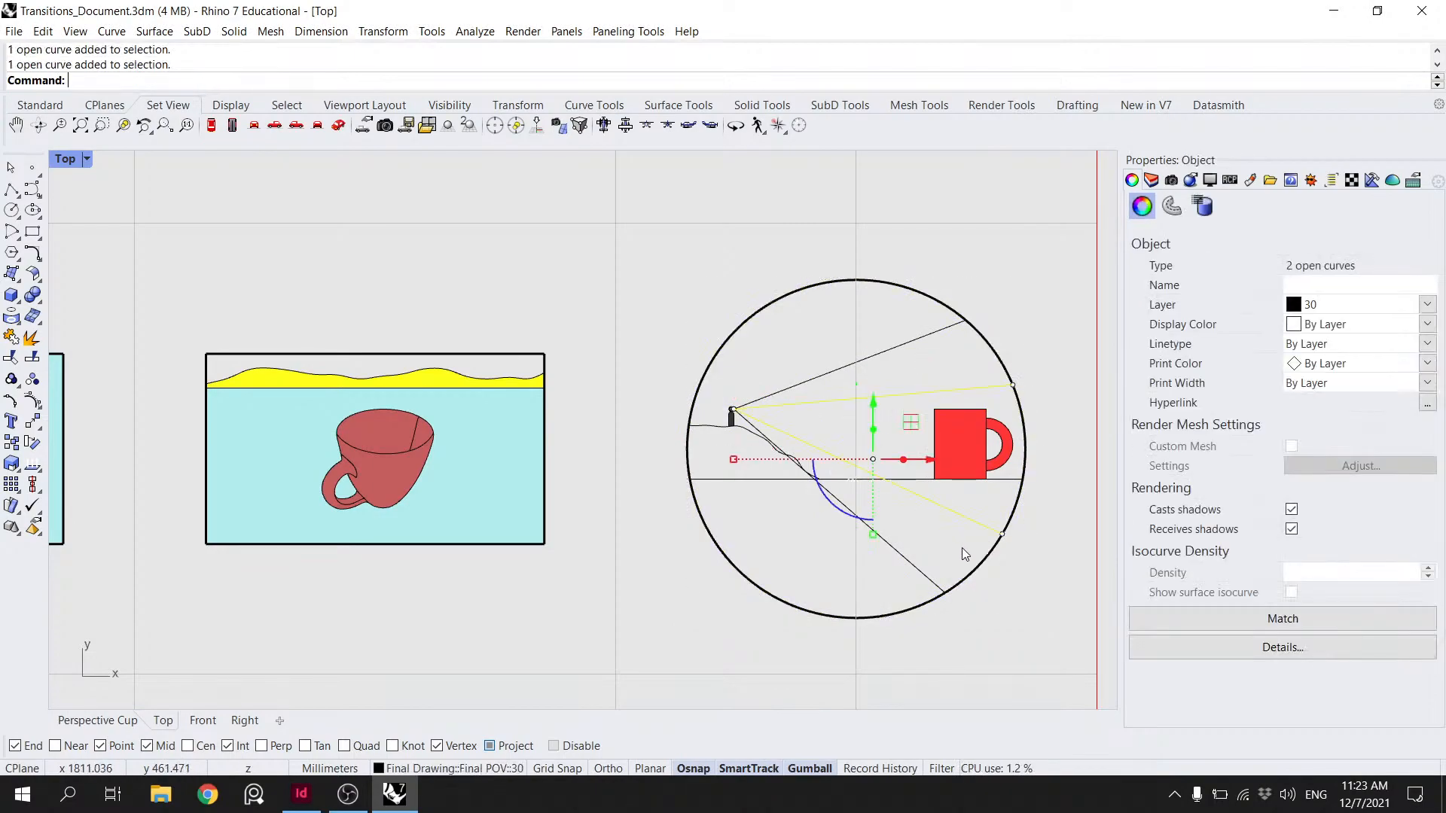
pyautogui.keyDown('shift'); pyautogui.click(1022, 508); pyautogui.keyUp('shift')
pyautogui.click(1339, 303)
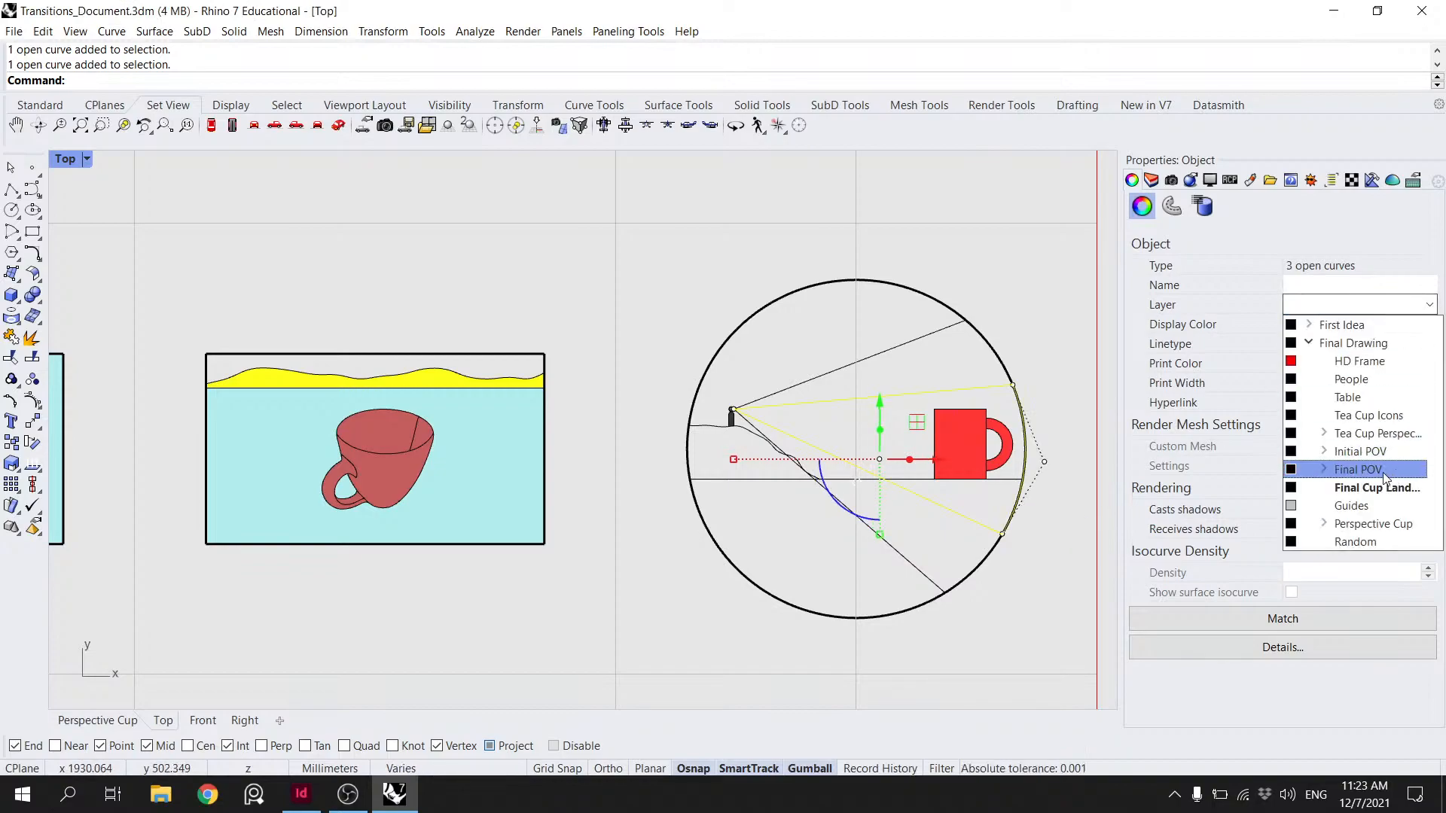
pyautogui.click(1345, 489)
pyautogui.click(1079, 311)
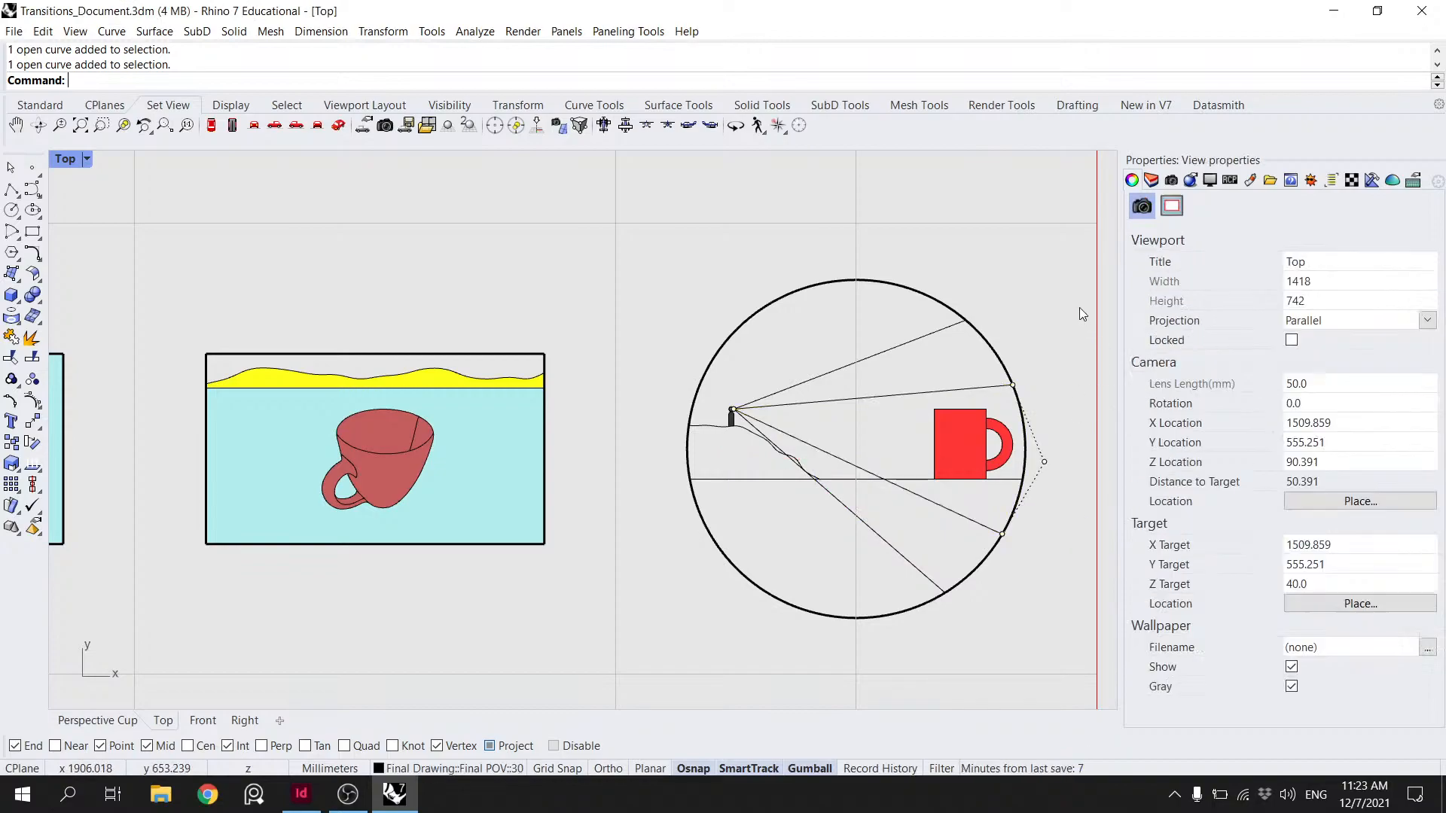
# - Make Final POV the current layer and delete the larger leftover piece of the split circle
pyautogui.click(1149, 179)
pyautogui.doubleClick(1186, 398)
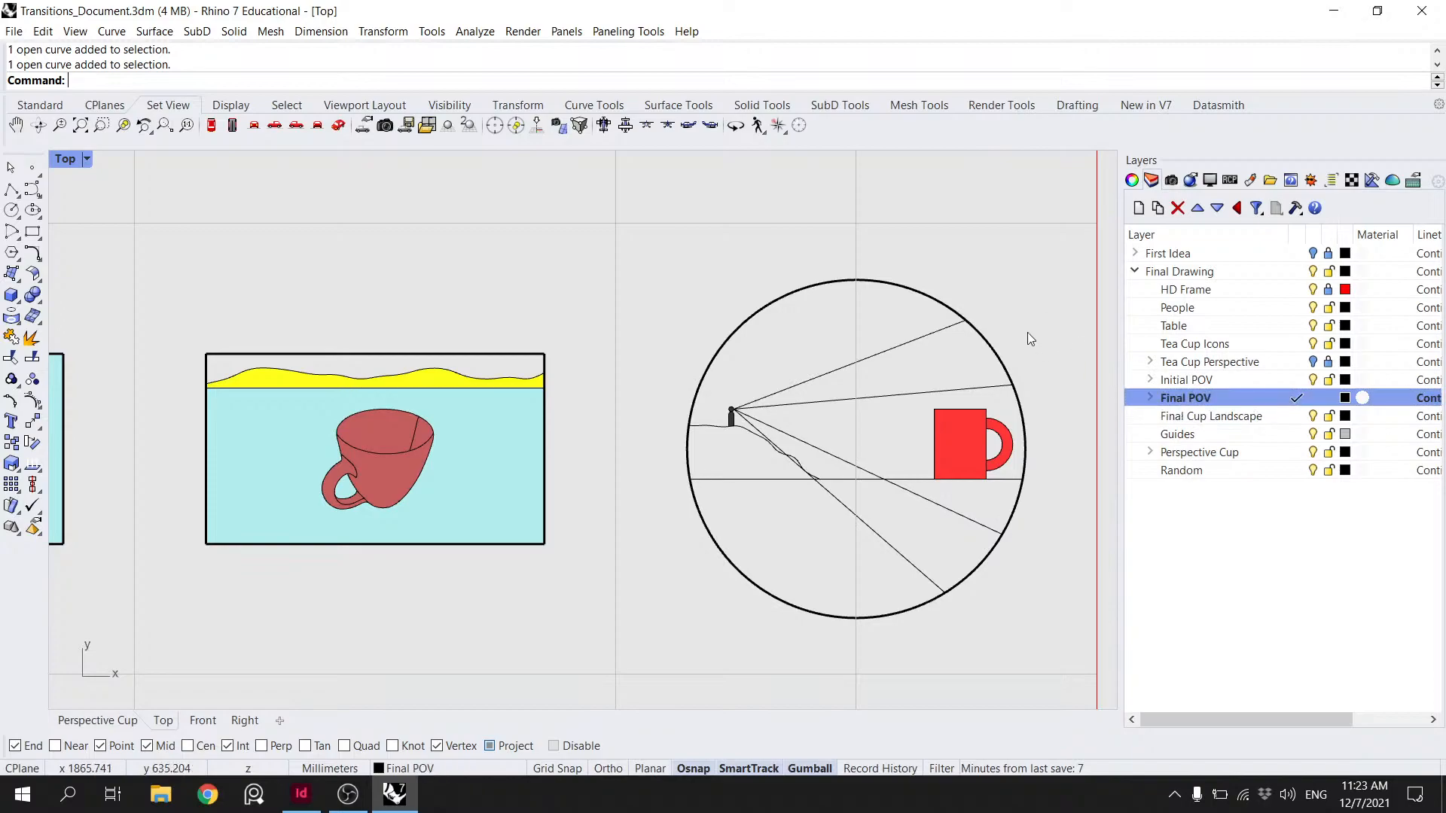
pyautogui.click(991, 348)
pyautogui.click(895, 289)
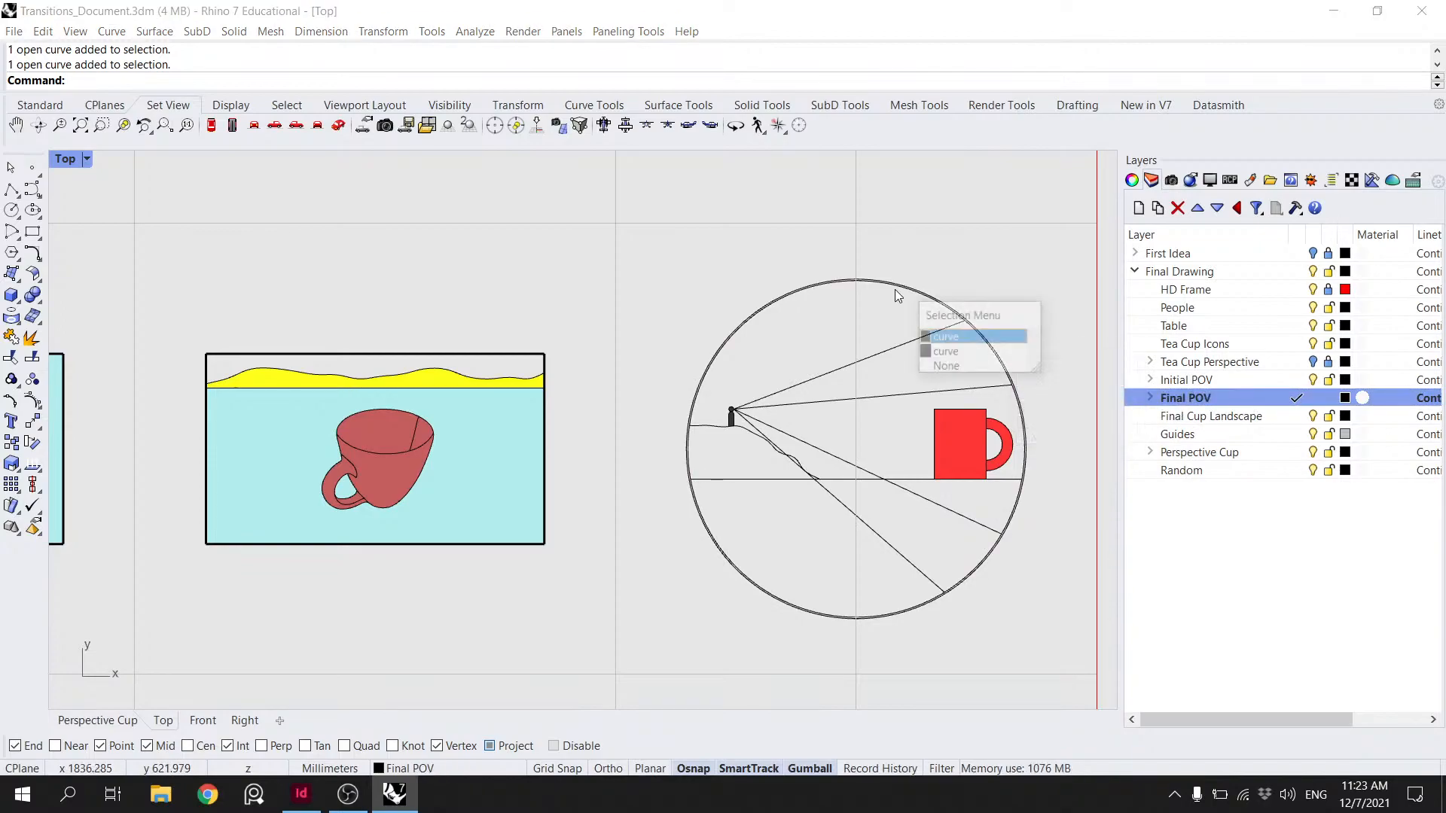
pyautogui.click(979, 351)
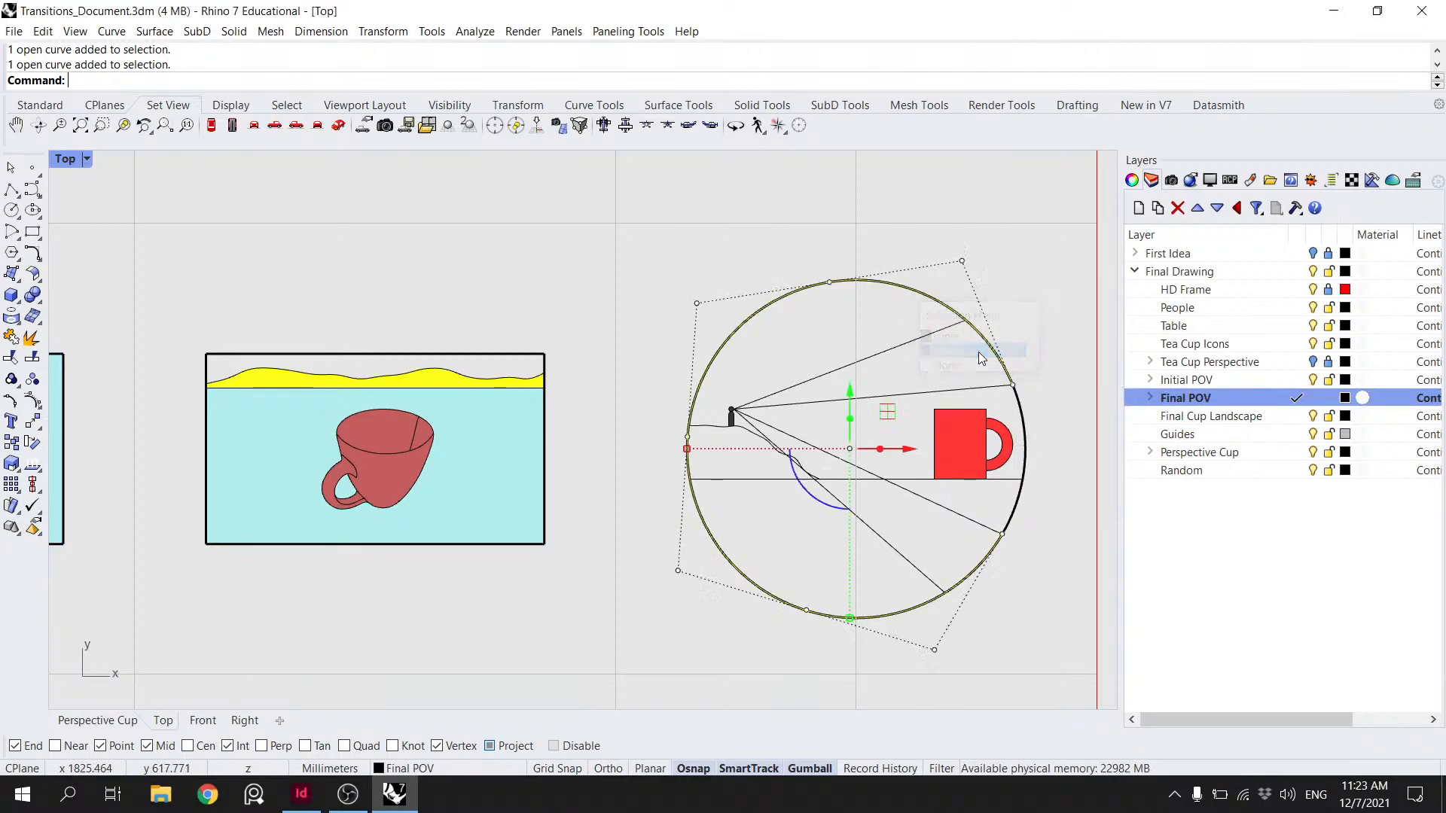
pyautogui.press('Delete')
# - Switch to Grasshopper and move the outline, red-surface and yellow component rows down to make room below the light-blue rows
pyautogui.scroll(-2, 988, 312)
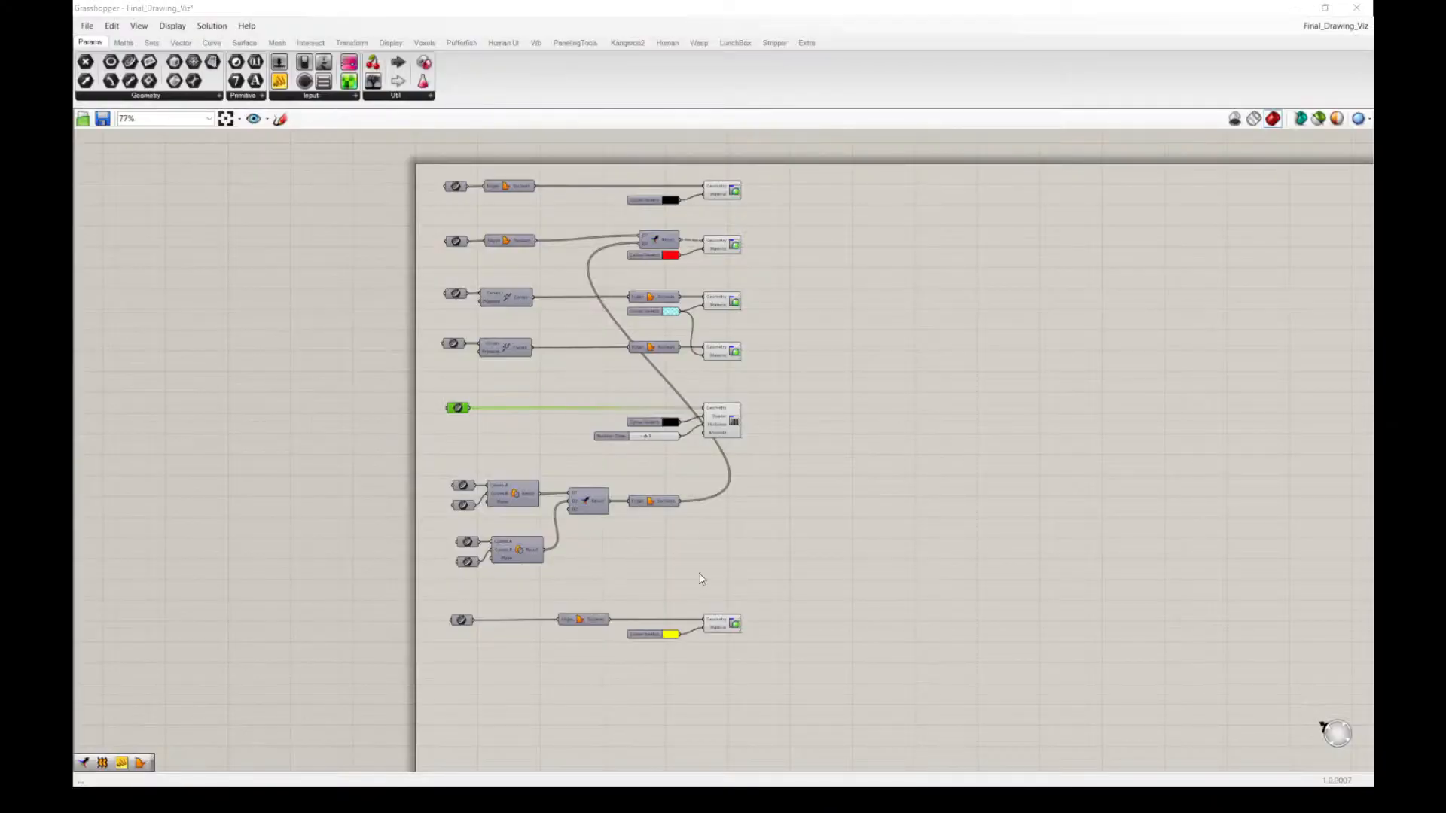
pyautogui.moveTo(806, 655); pyautogui.dragTo(455, 593)
pyautogui.moveTo(577, 618)
pyautogui.mouseDown()
pyautogui.moveTo(578, 680)
pyautogui.moveTo(586, 608)
pyautogui.mouseUp()
pyautogui.click(718, 496)
pyautogui.moveTo(833, 670); pyautogui.dragTo(452, 399)
pyautogui.moveTo(719, 419); pyautogui.dragTo(720, 546)
# - Duplicate the light-blue row of curve, join, surface and preview components into the freed space, giving two additional rows
pyautogui.click(784, 422)
pyautogui.moveTo(768, 394); pyautogui.dragTo(518, 456)
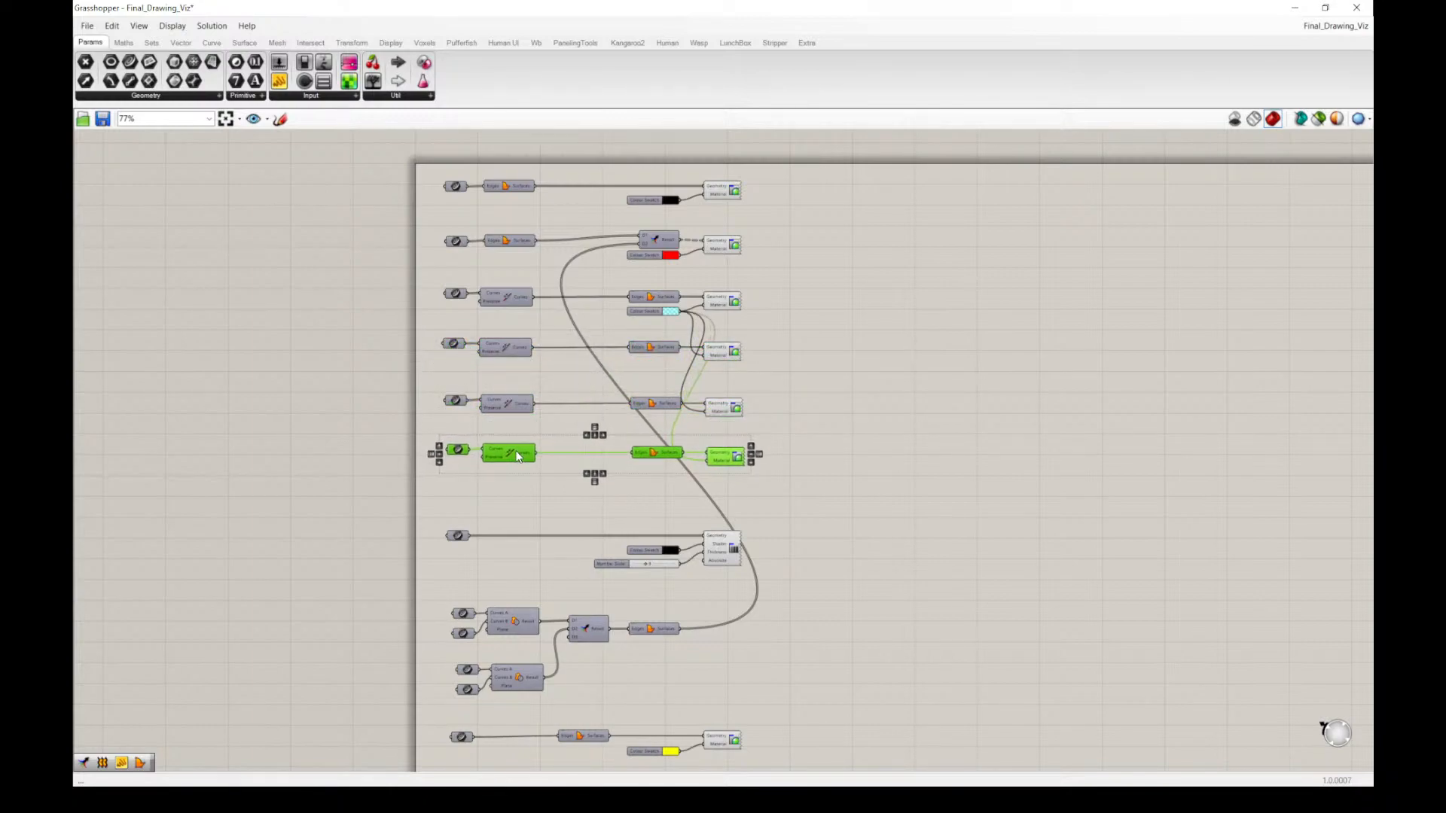
pyautogui.click(527, 421)
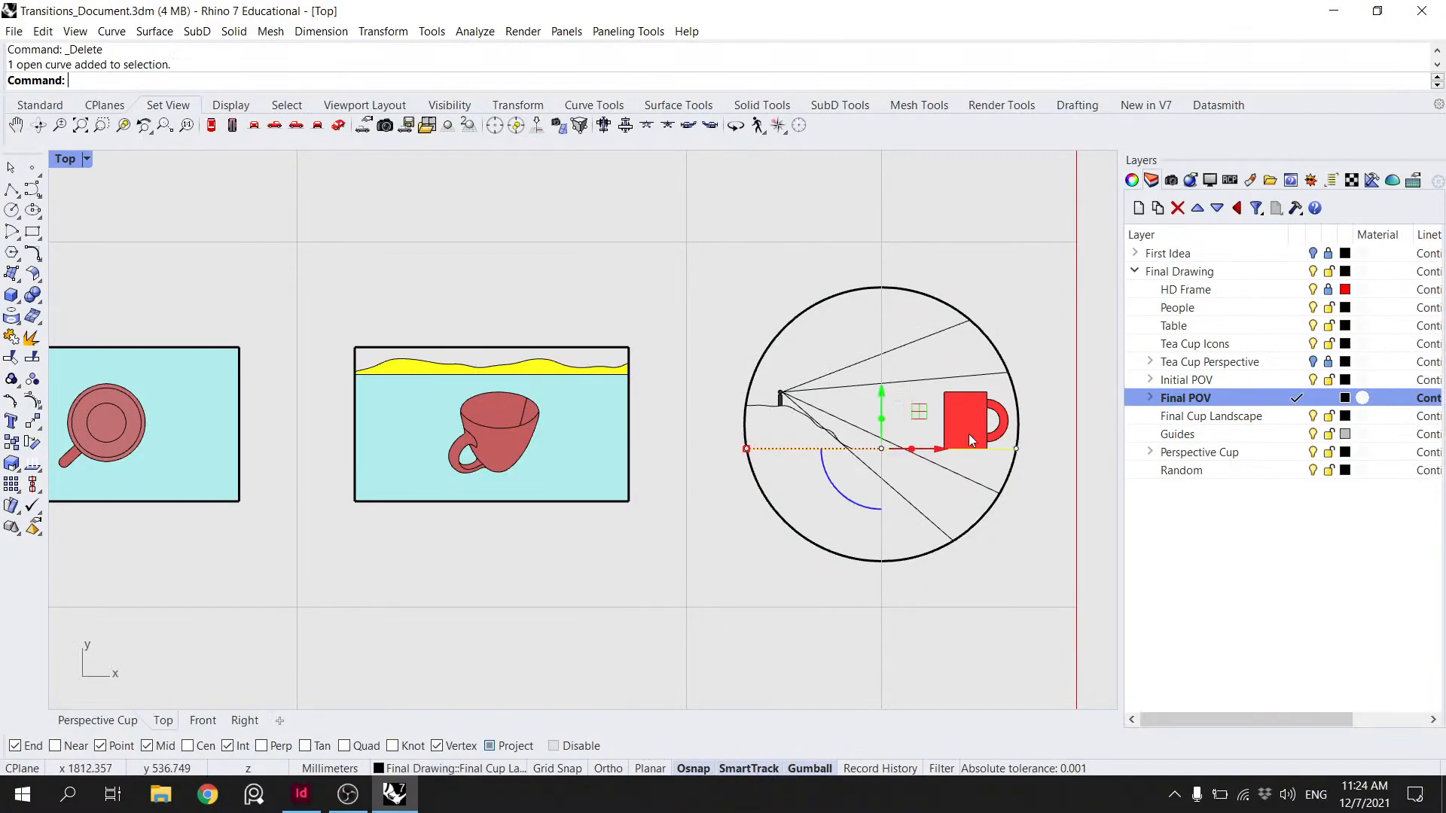
# - Select the inner sight cone's lines and arc in Rhino and assign them to the first new row's Curve parameter
pyautogui.click(988, 487)
pyautogui.click(1007, 489)
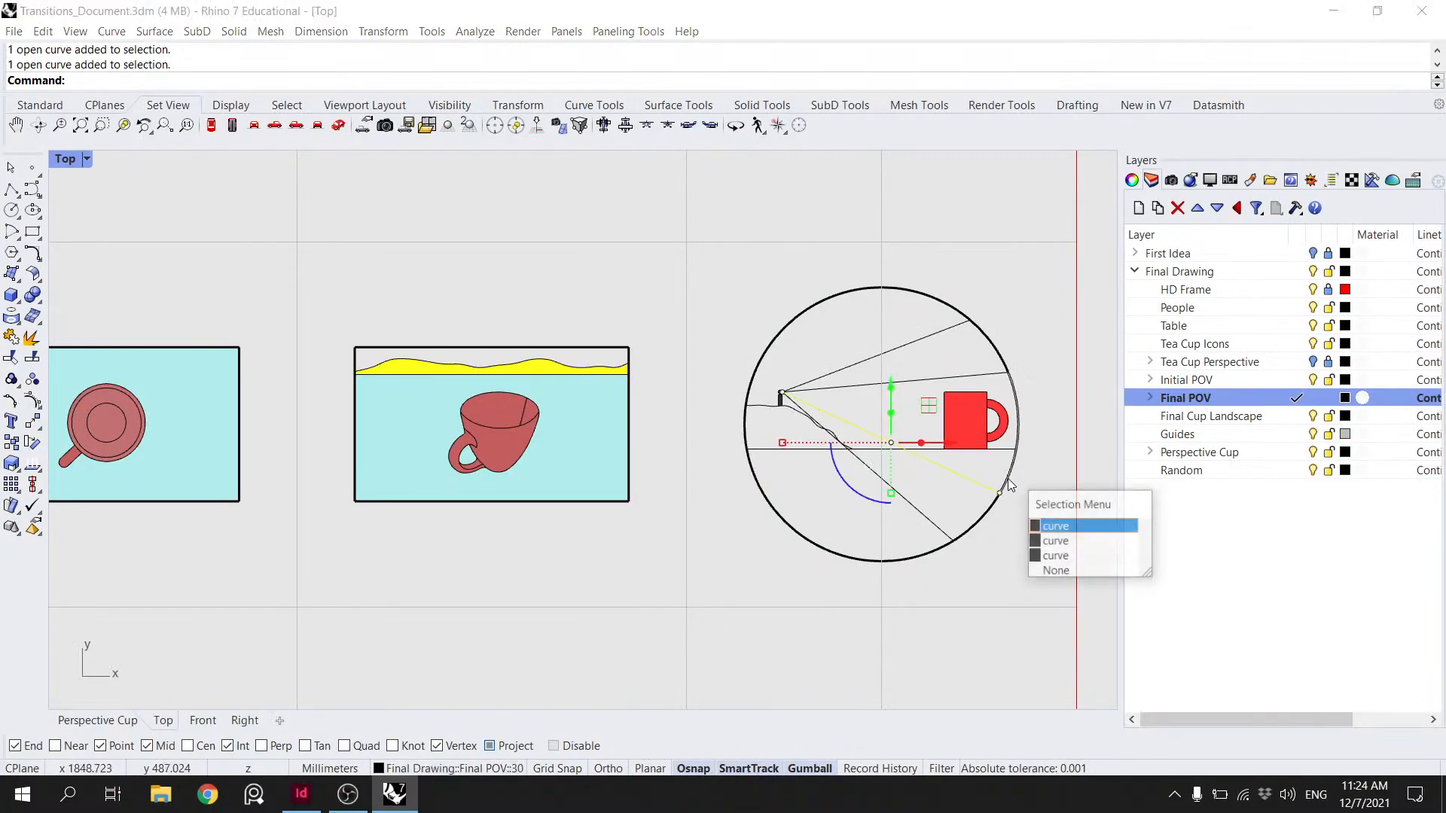
pyautogui.click(1083, 531)
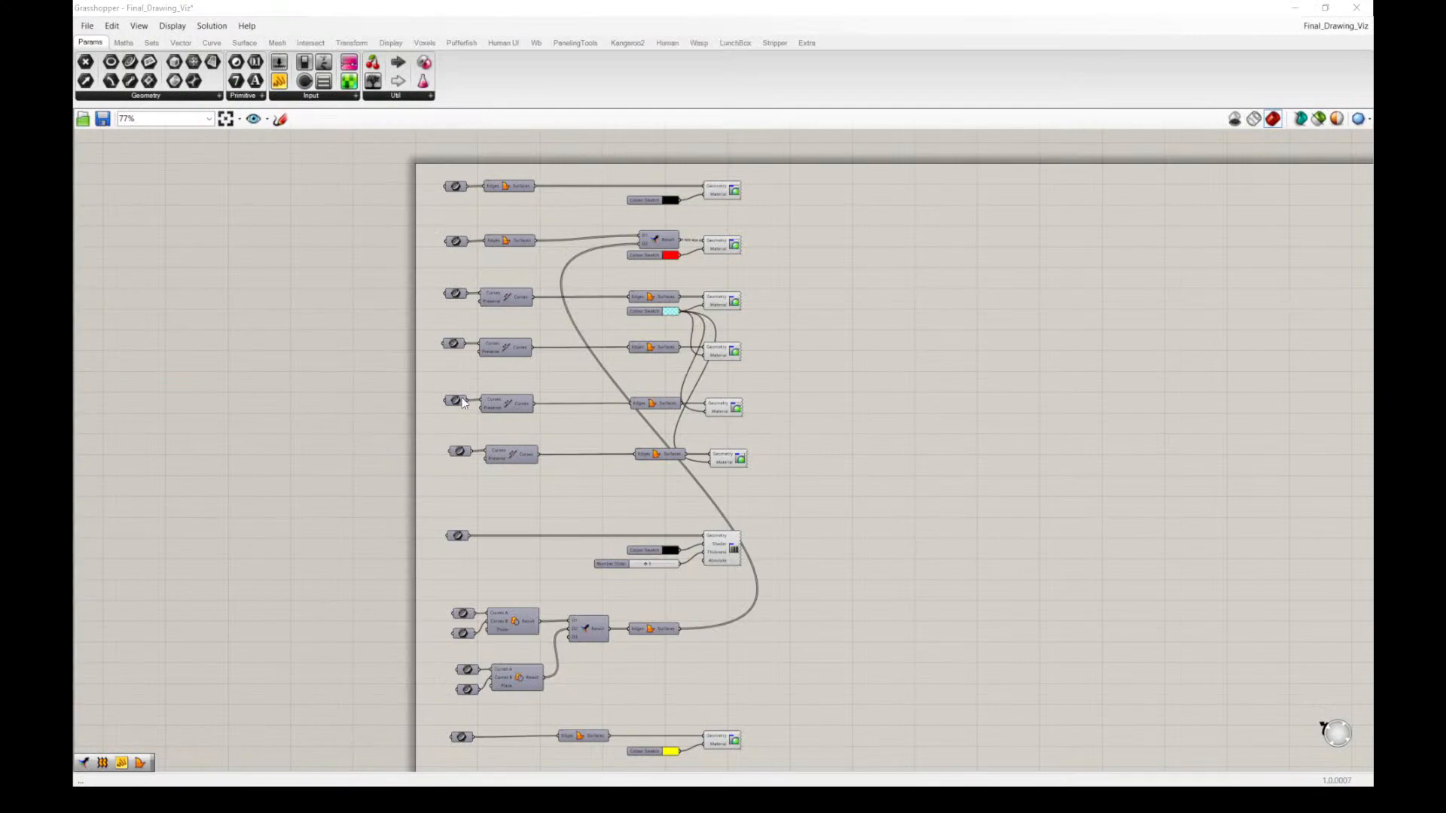
pyautogui.click(461, 400)
pyautogui.rightClick(461, 400)
pyautogui.click(475, 576)
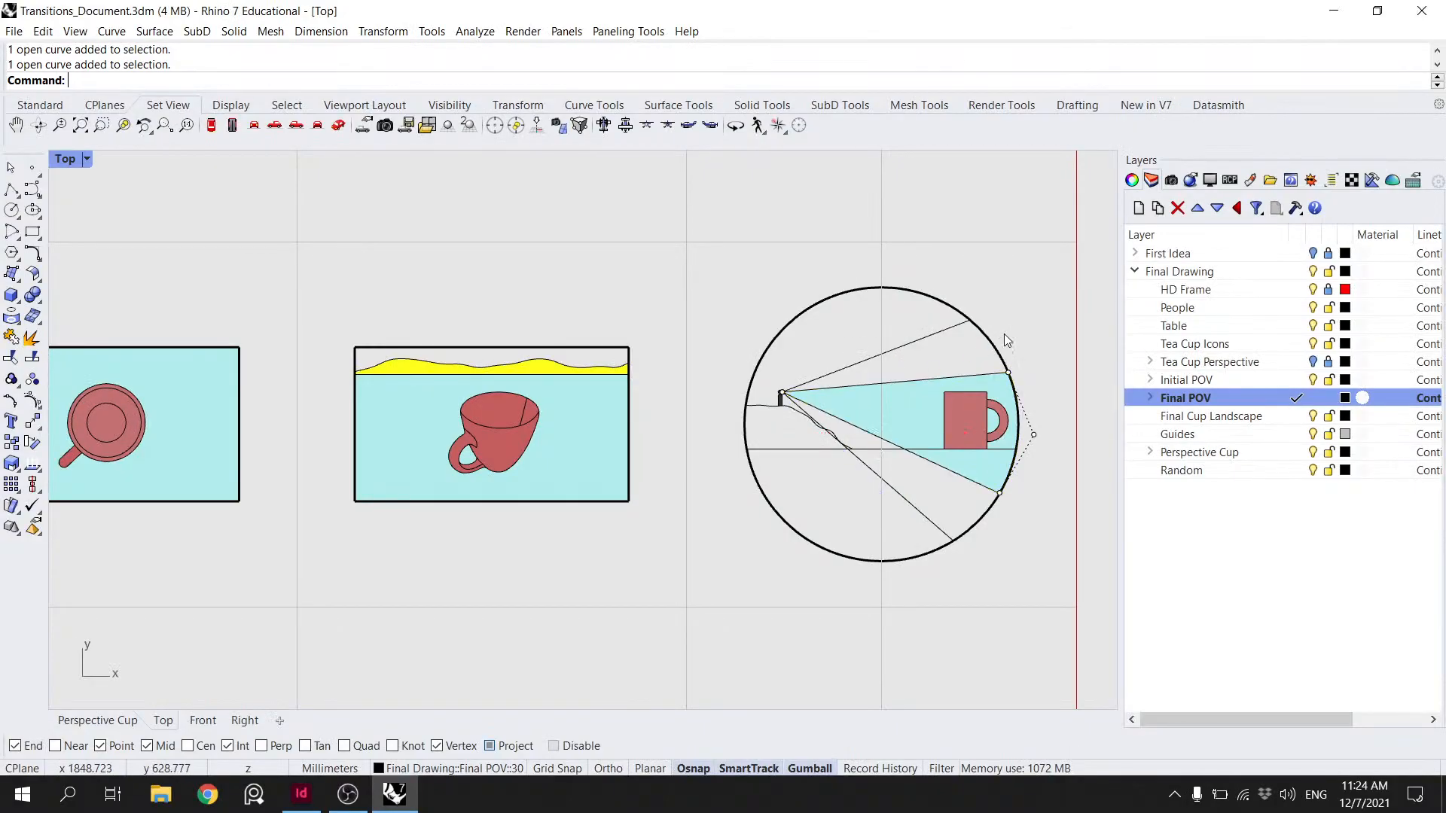
# - Select the outer sight cone's lines and arc in Rhino and assign them to the second new row's Curve parameter
pyautogui.click(1002, 335)
pyautogui.click(1012, 369)
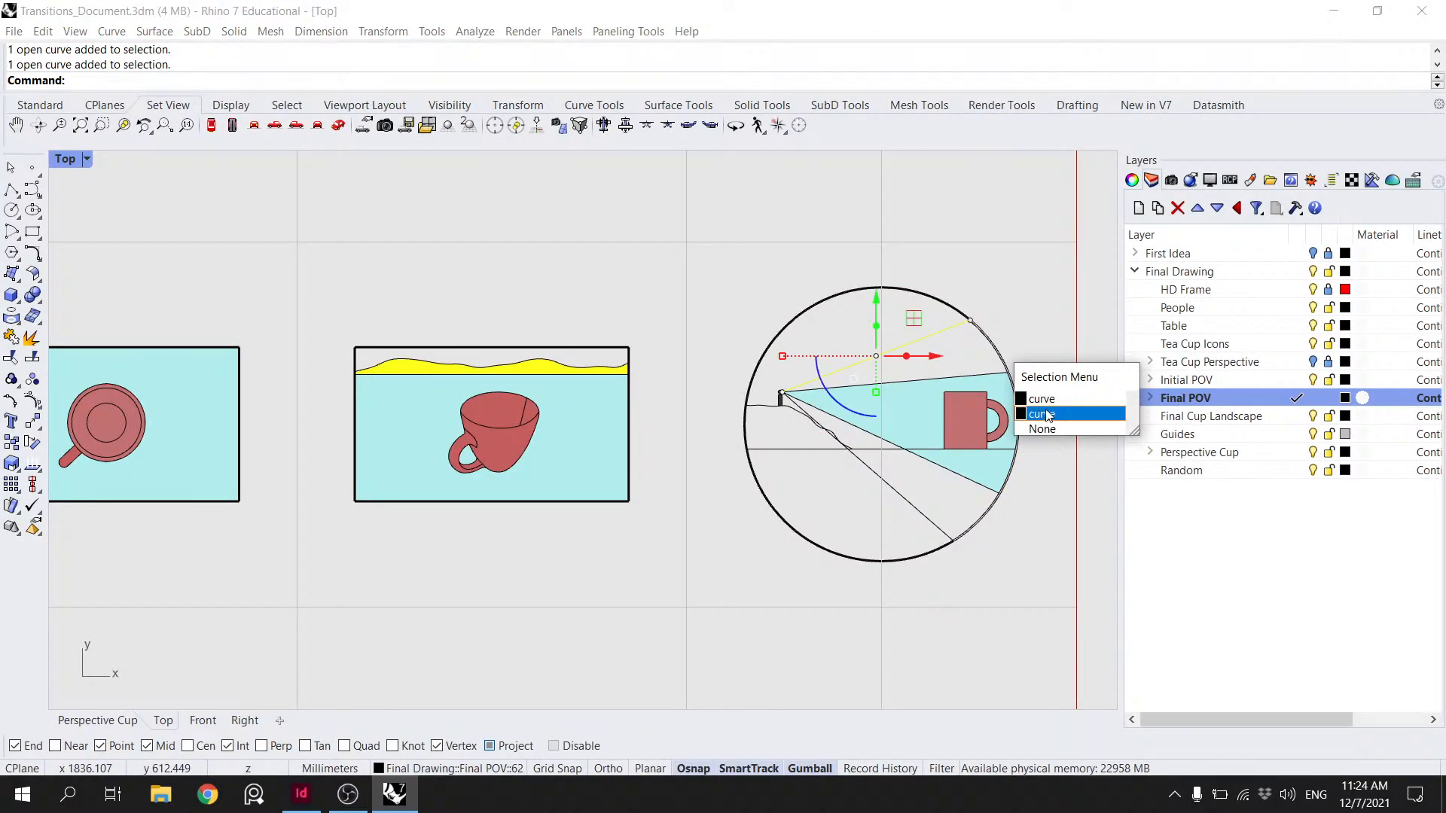
pyautogui.click(1047, 414)
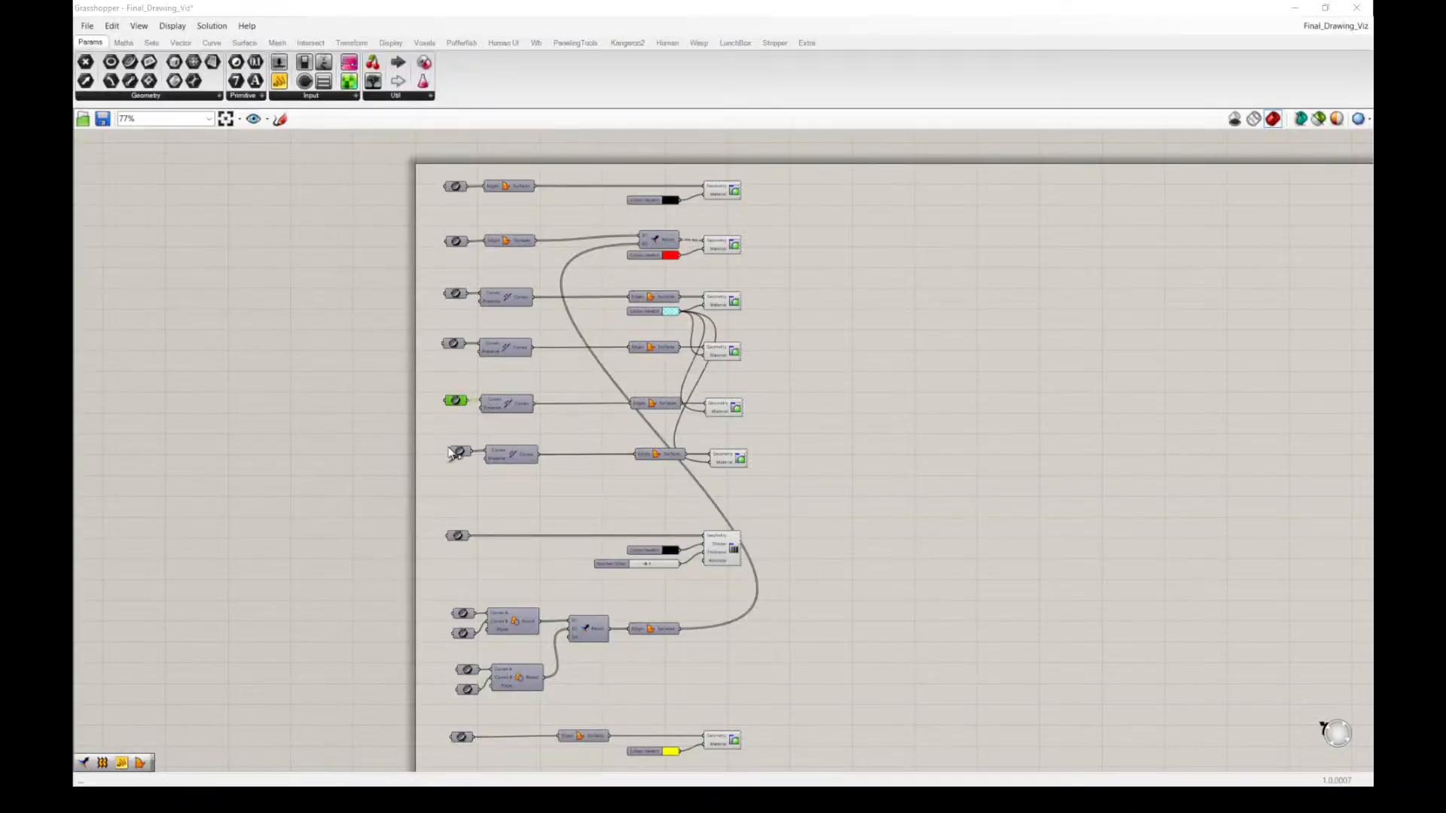
pyautogui.rightClick(461, 452)
pyautogui.click(540, 626)
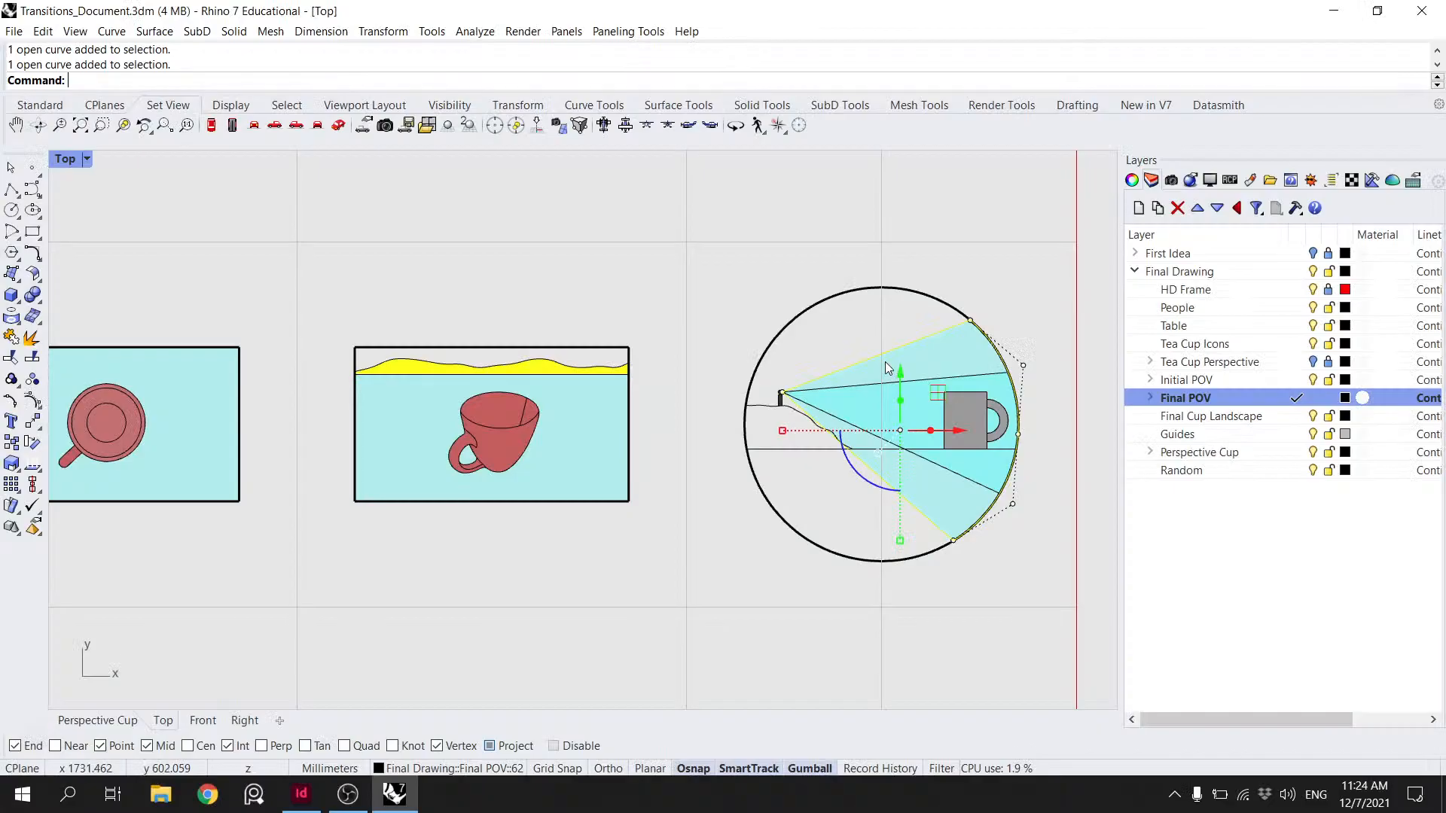
pyautogui.press('Escape')
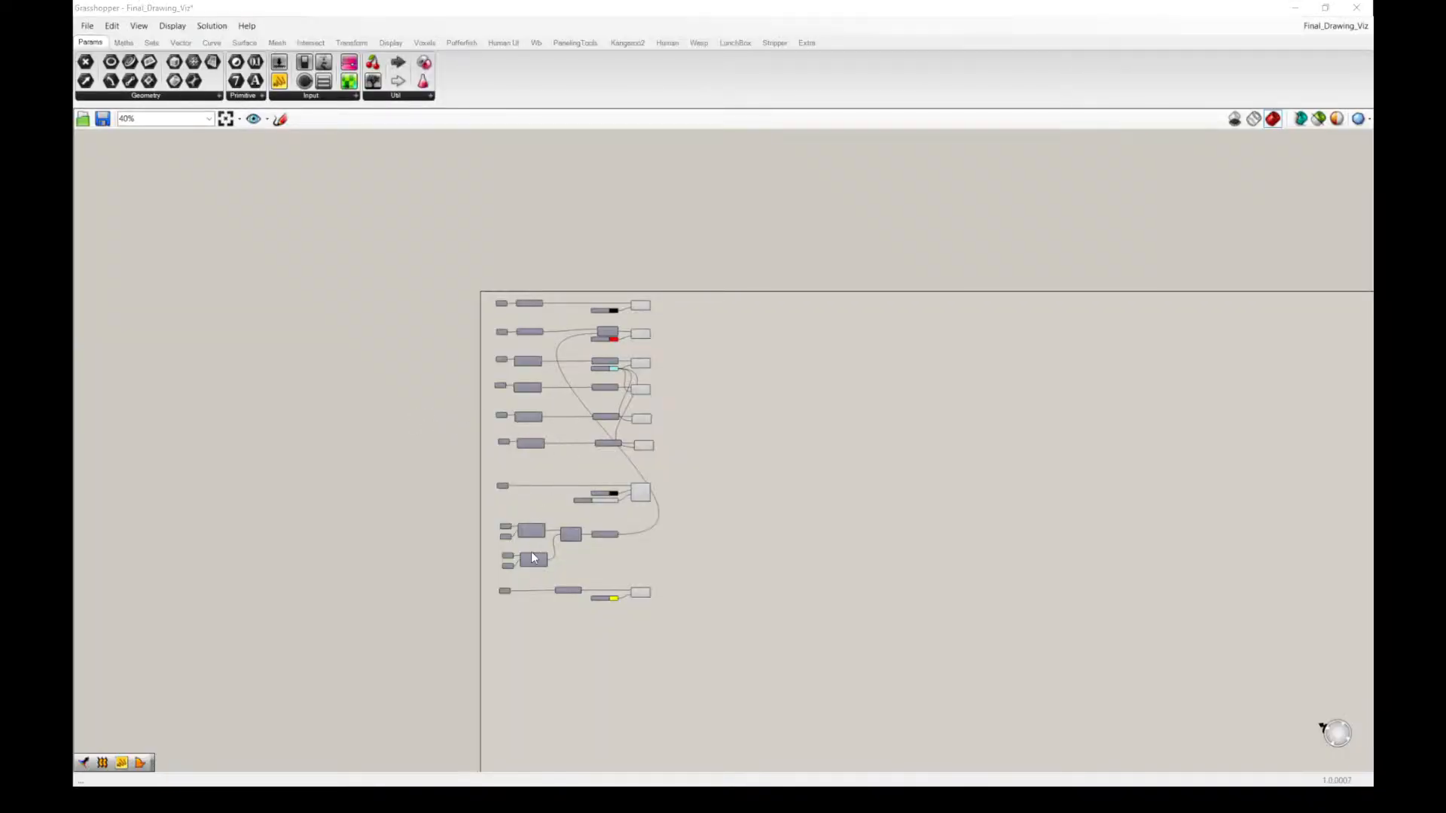
# - Align the column of Curve parameters and the neighbouring column of components in the Grasshopper definition
pyautogui.moveTo(511, 616); pyautogui.dragTo(493, 290)
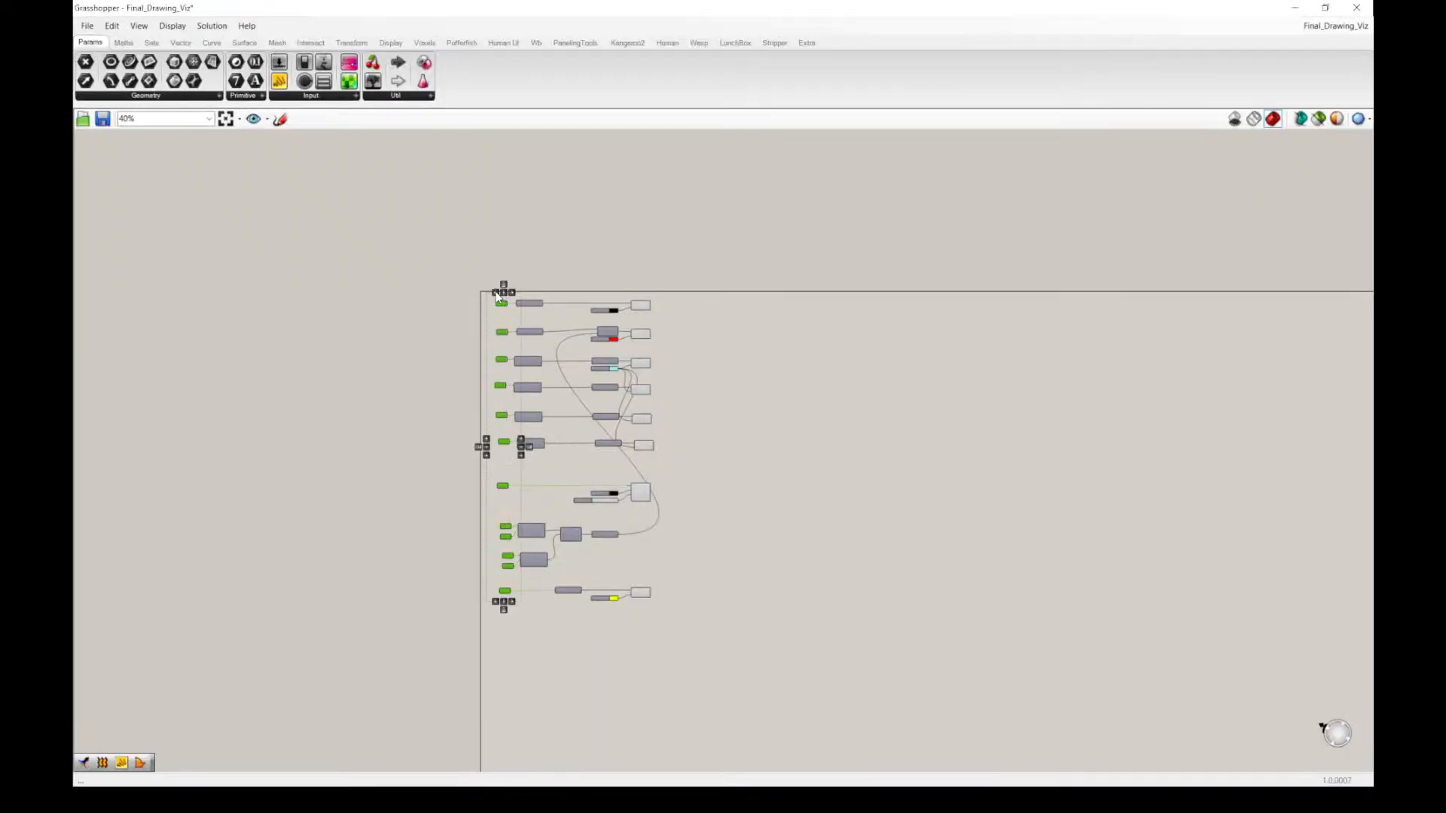
pyautogui.moveTo(543, 634); pyautogui.dragTo(536, 290)
pyautogui.click(538, 291)
pyautogui.click(667, 562)
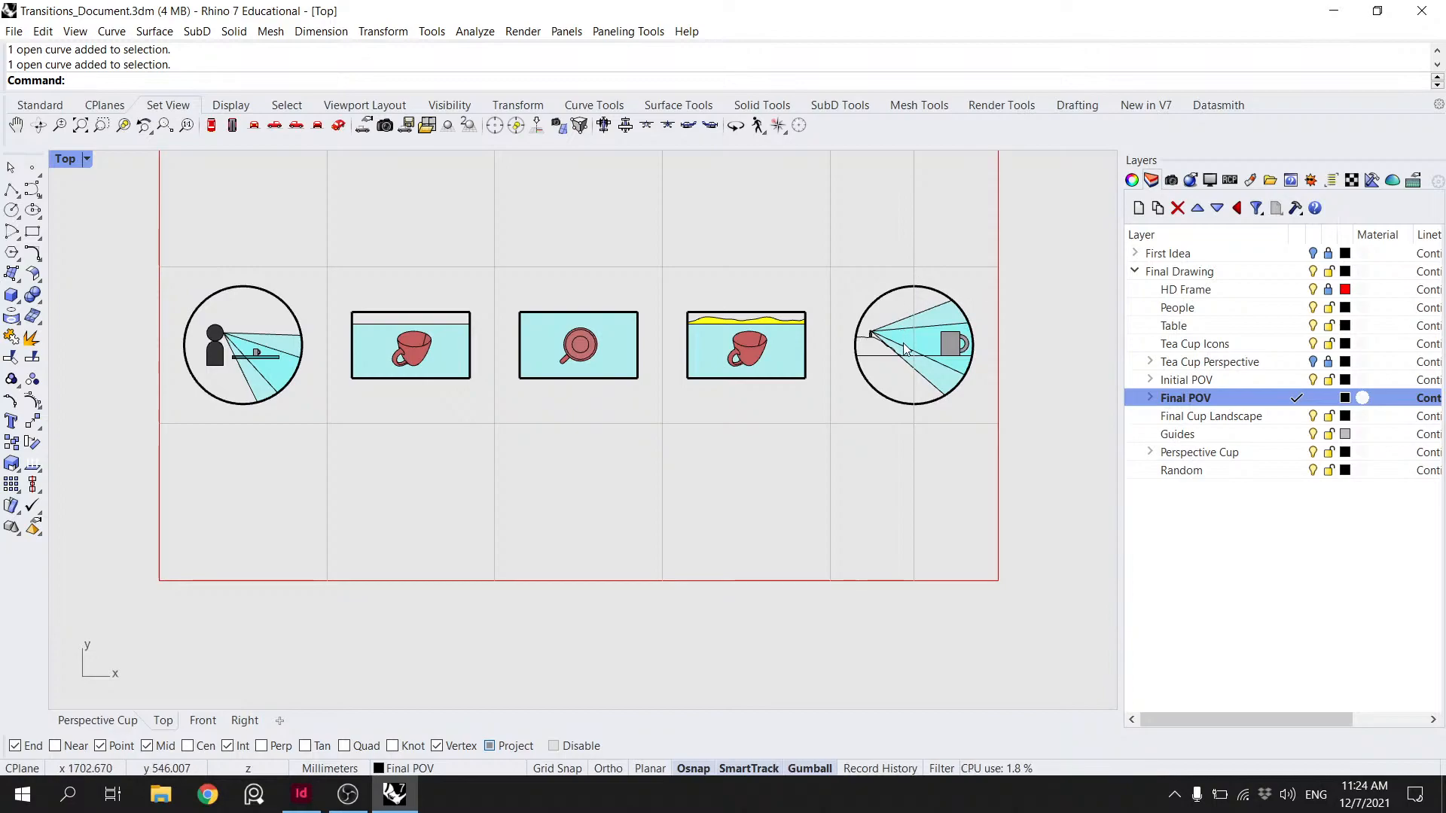
# - Assign the closed landscape curves of the last two drawings to the yellow row's Curve parameter
pyautogui.scroll(10, 904, 347)
pyautogui.click(914, 386)
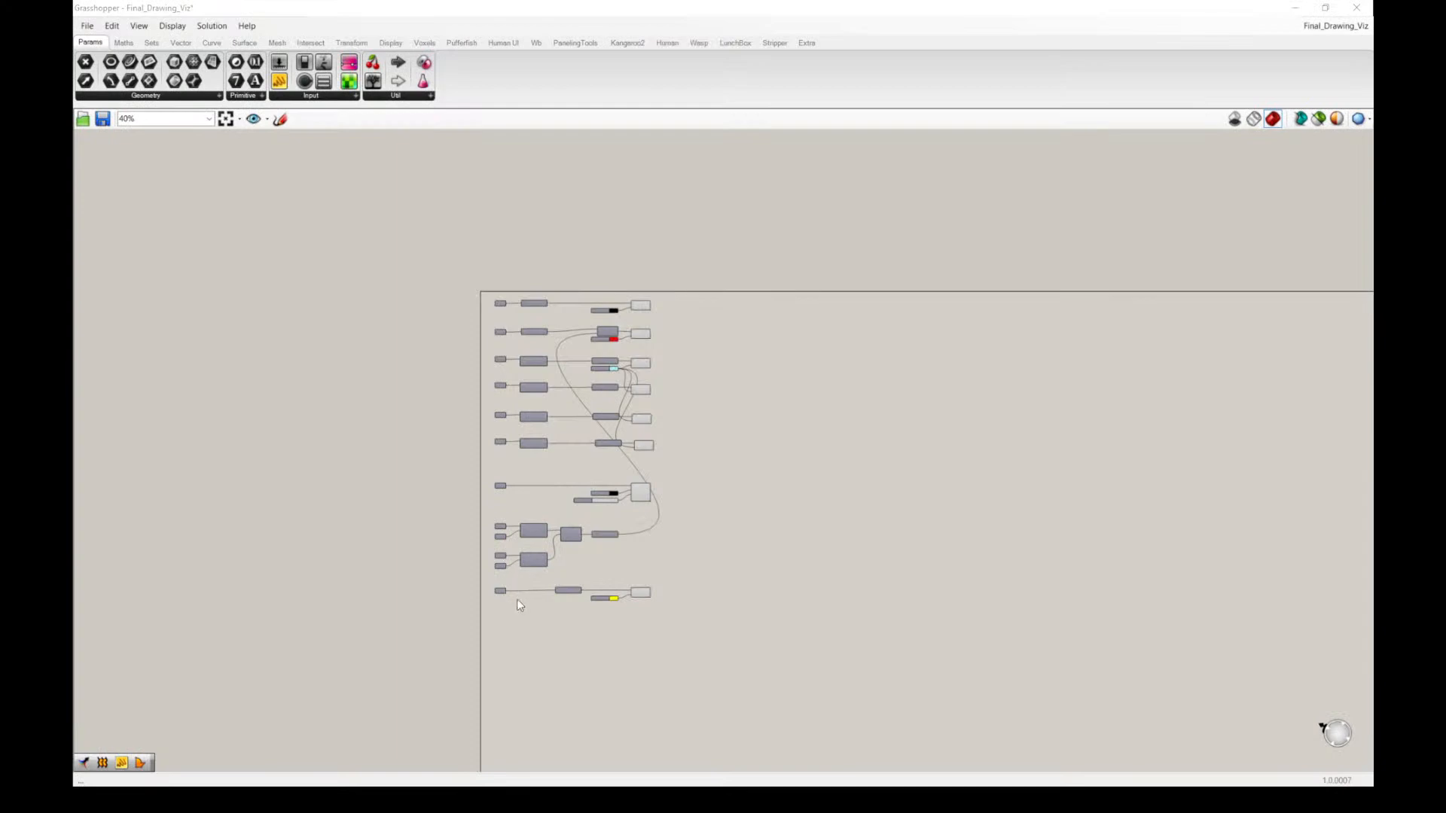
pyautogui.scroll(5, 517, 599)
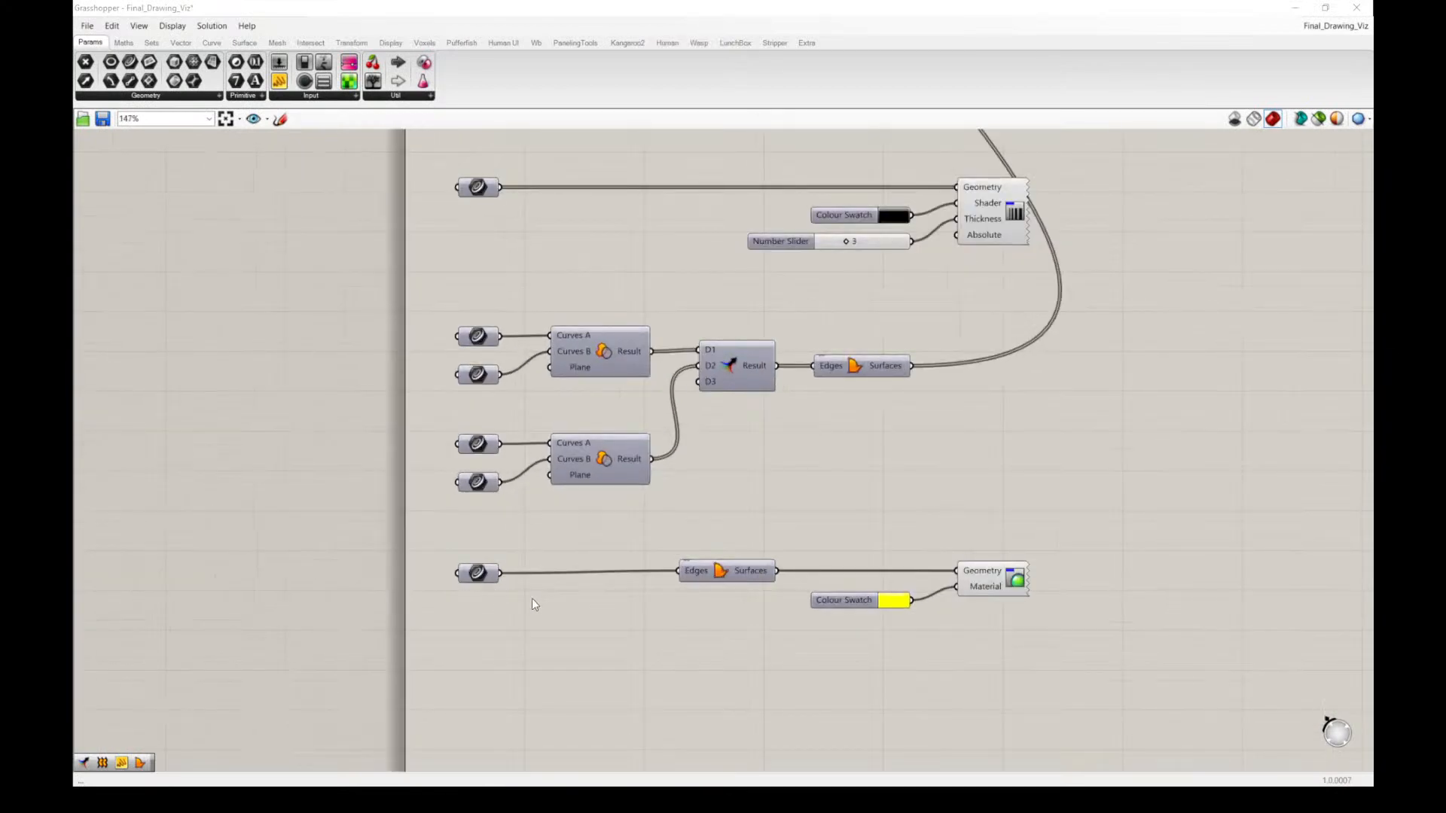
pyautogui.click(478, 576)
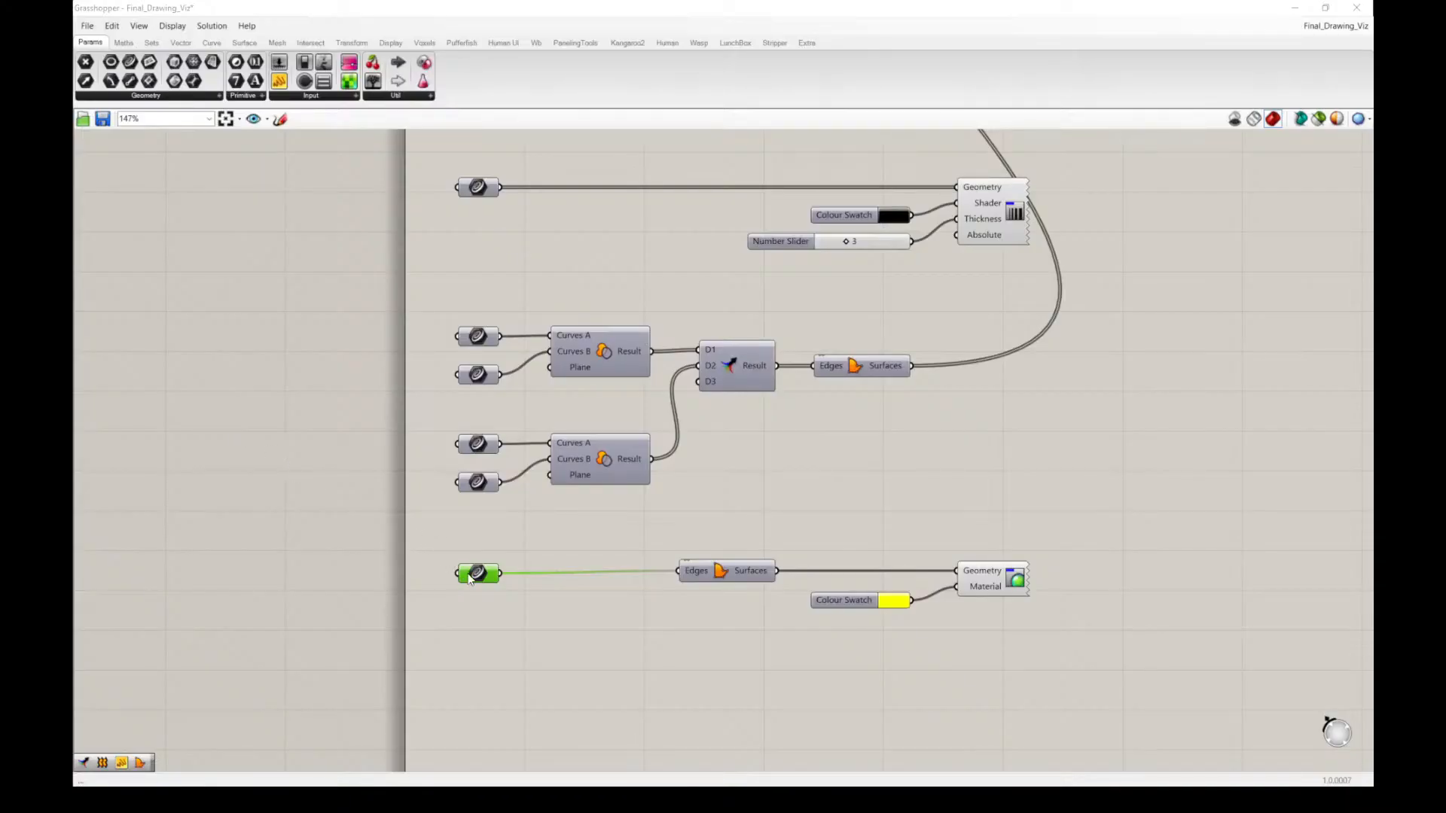
pyautogui.rightClick(469, 579)
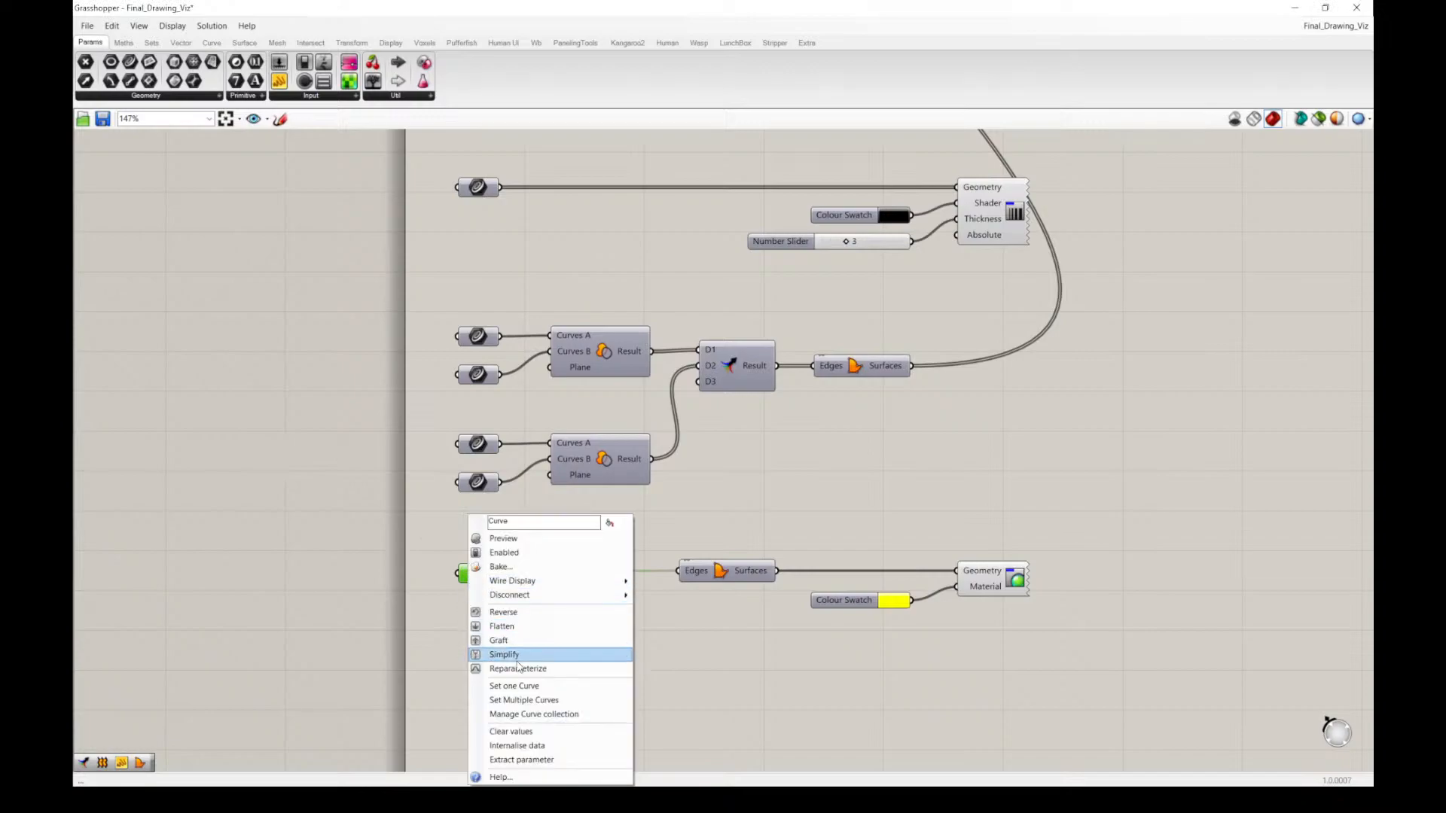
pyautogui.click(516, 681)
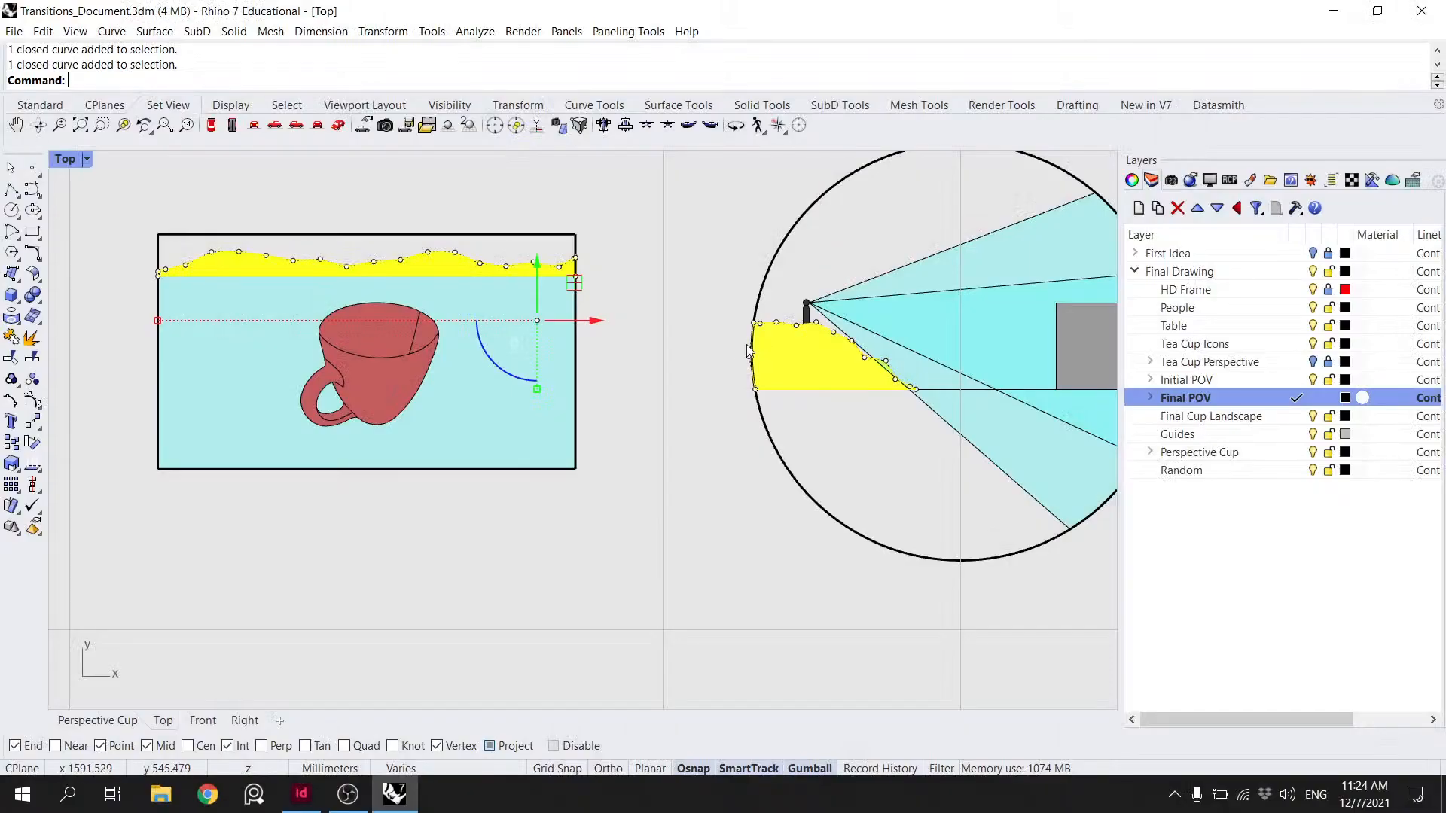
pyautogui.click(648, 327)
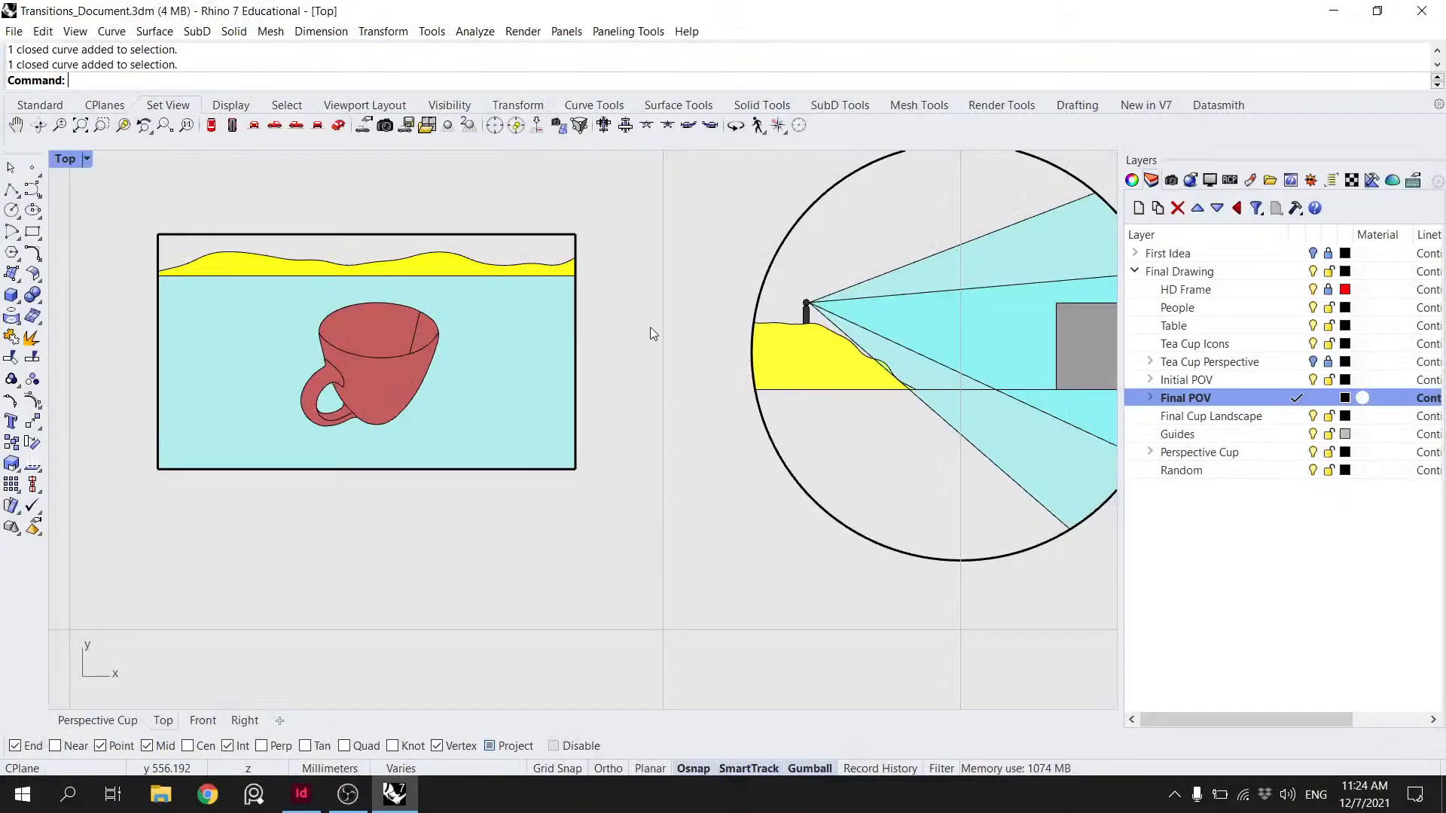
# - Select the horizontal ground line and the outer circle of the last circular drawing in Rhino
pyautogui.scroll(-6, 648, 328)
pyautogui.scroll(-2, 693, 338)
pyautogui.moveTo(693, 337); pyautogui.dragTo(790, 337, button='right')
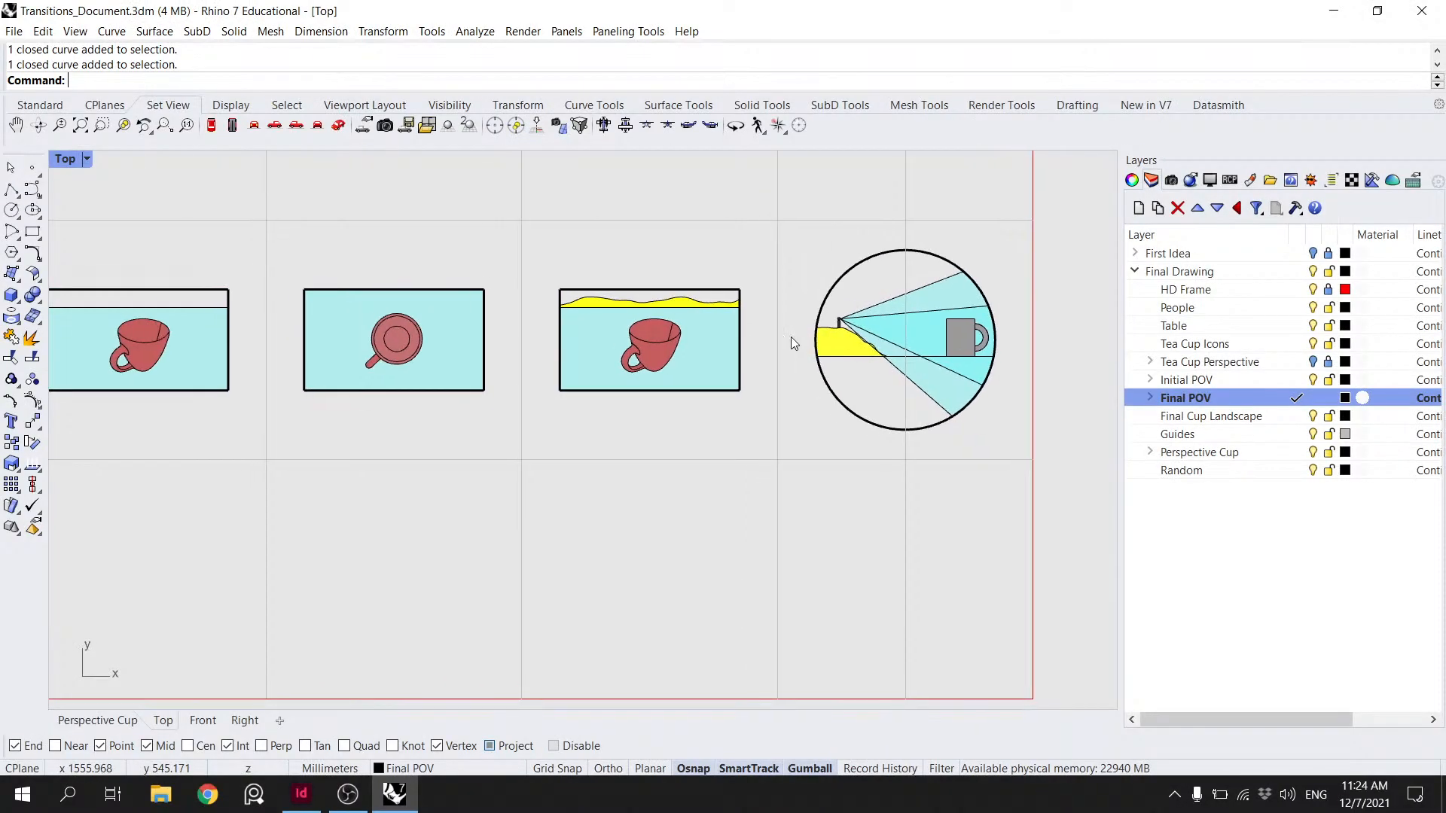
pyautogui.click(905, 356)
pyautogui.click(951, 413)
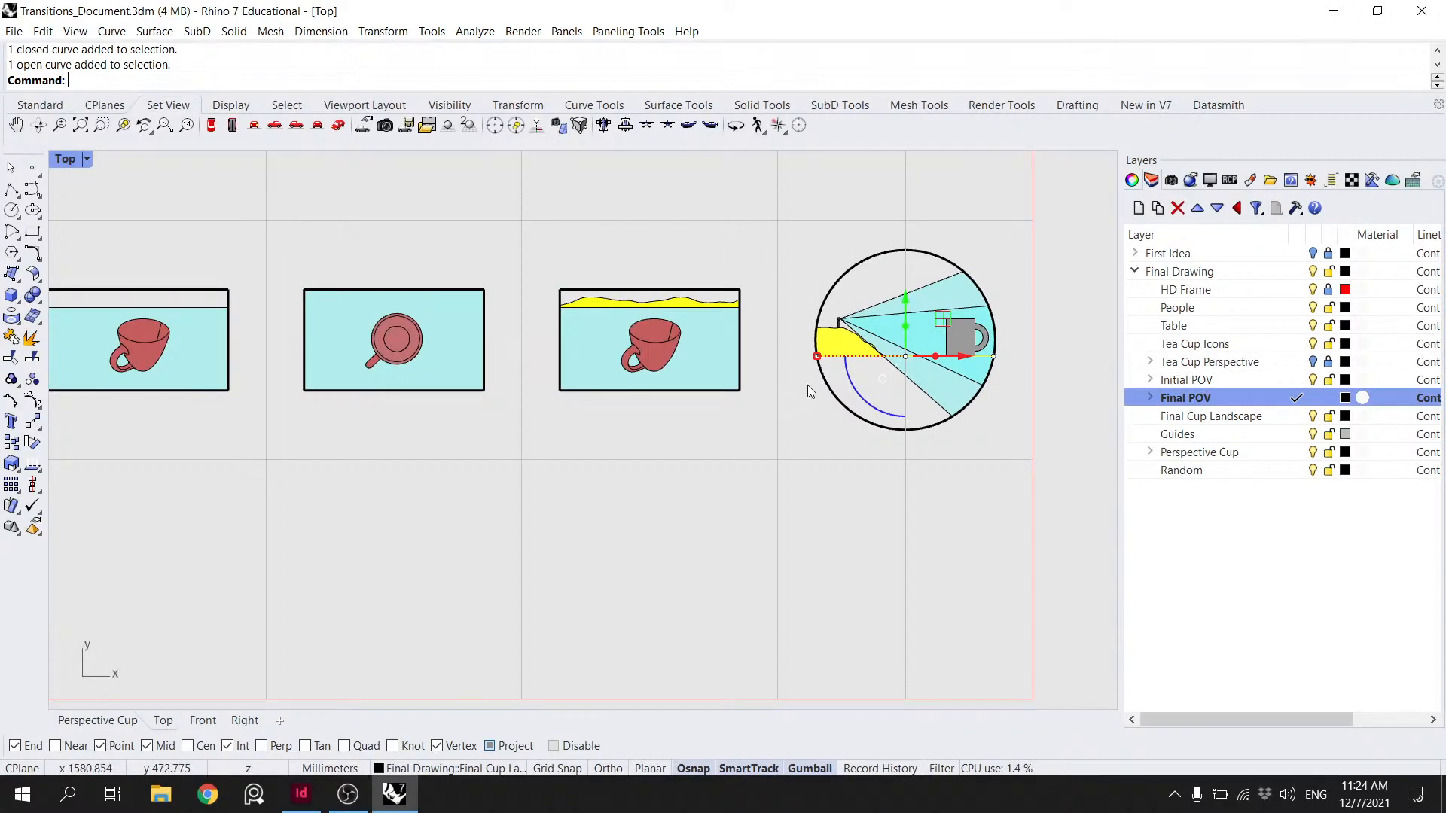
pyautogui.scroll(-2, 794, 394)
pyautogui.moveTo(793, 395); pyautogui.dragTo(821, 403, button='right')
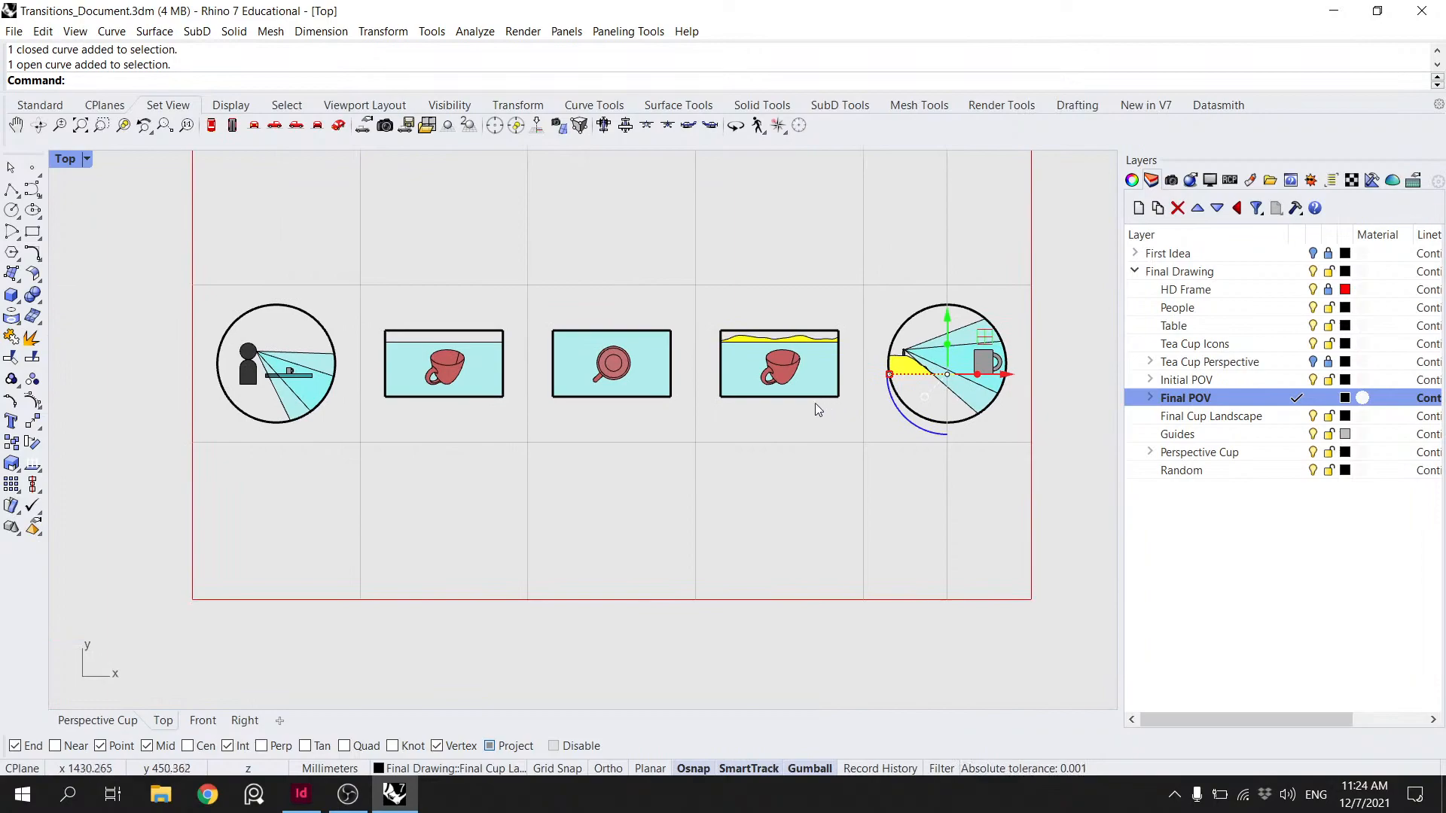
pyautogui.scroll(2, 987, 406)
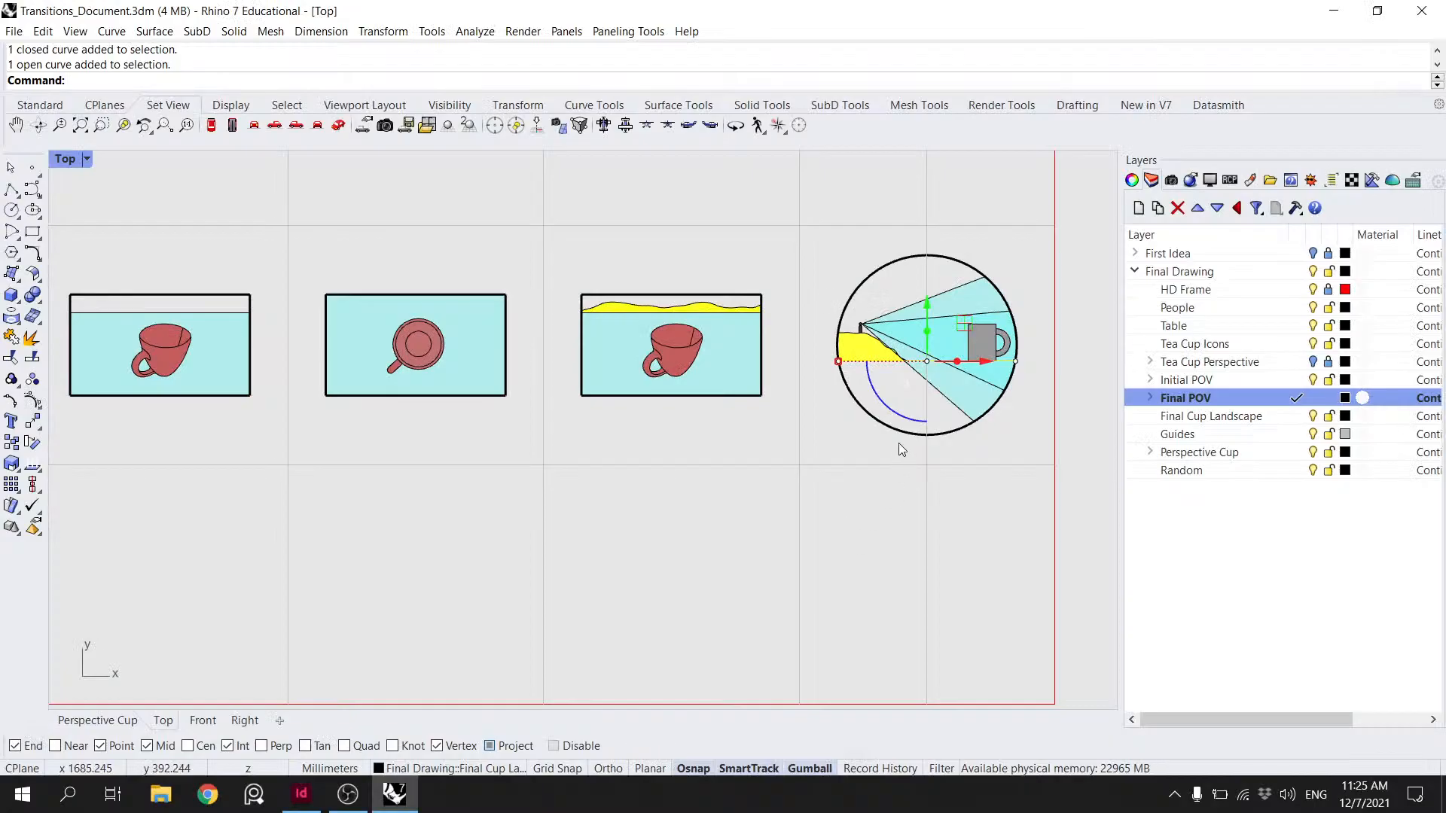
pyautogui.keyDown('shift'); pyautogui.click(897, 432); pyautogui.keyUp('shift')
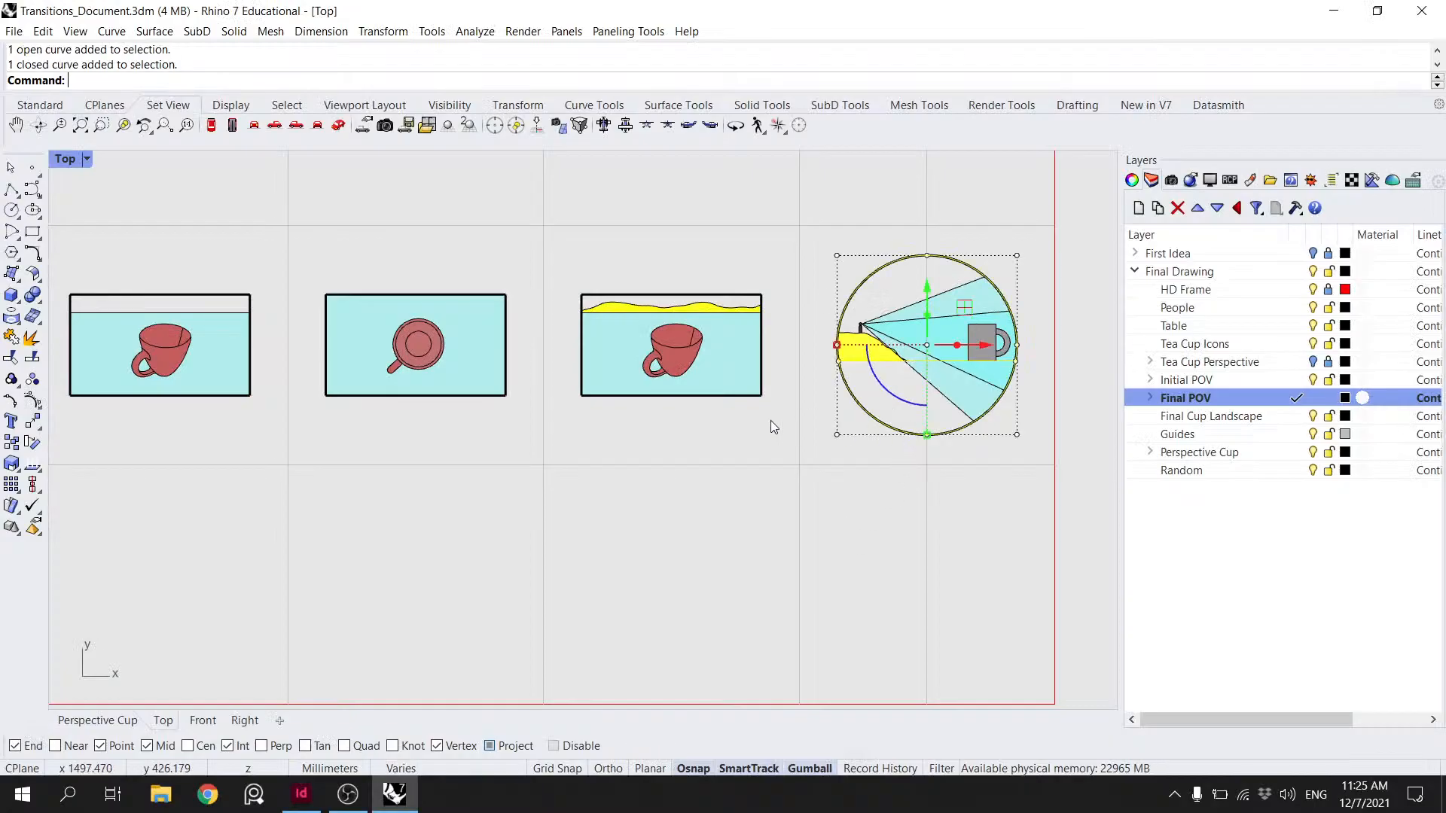
# - Add the outer frames of the three rectangular cup drawings to the selection
pyautogui.keyDown('shift'); pyautogui.click(721, 396); pyautogui.keyUp('shift')
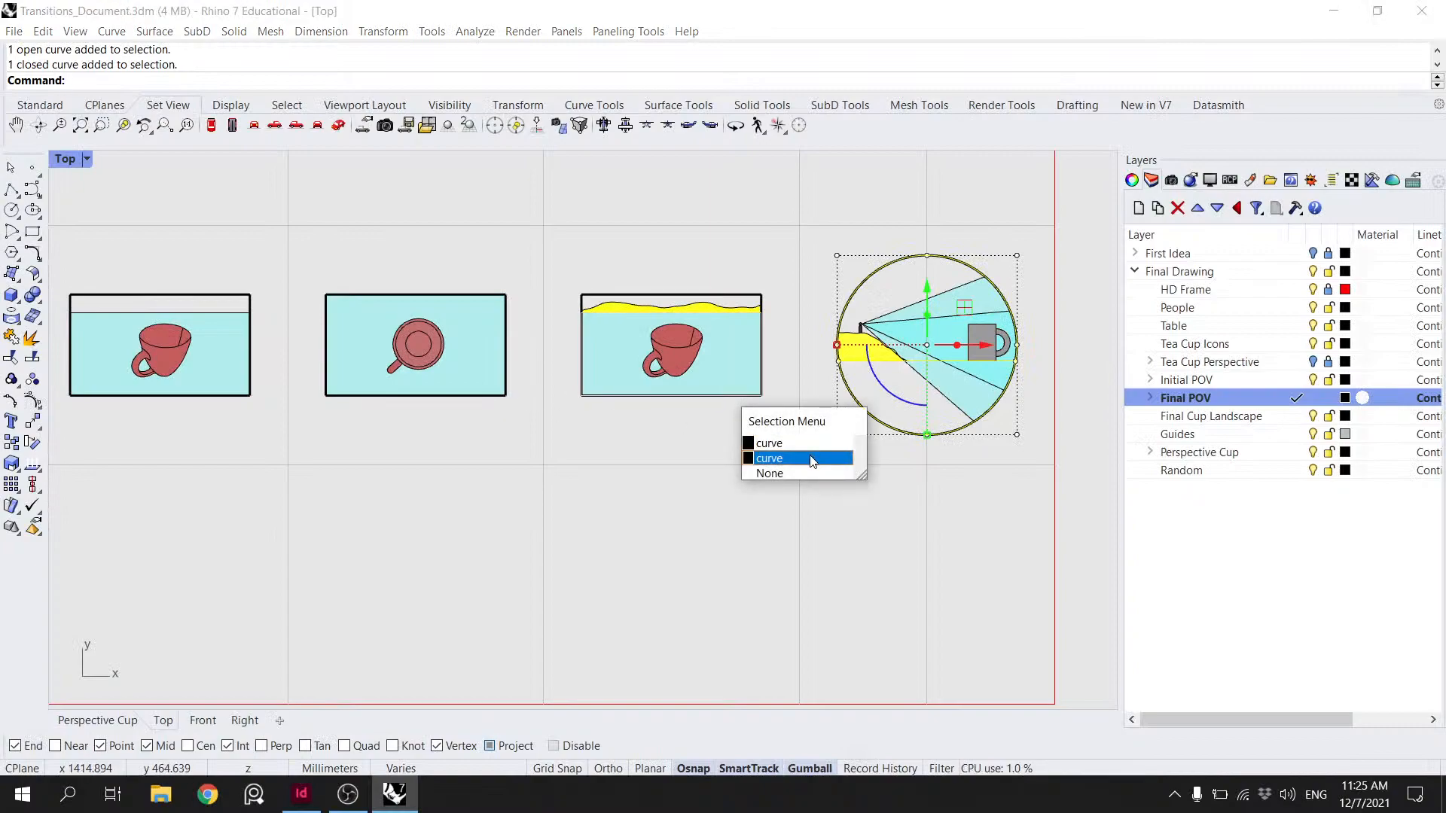
pyautogui.click(815, 446)
pyautogui.keyDown('shift'); pyautogui.click(507, 396); pyautogui.keyUp('shift')
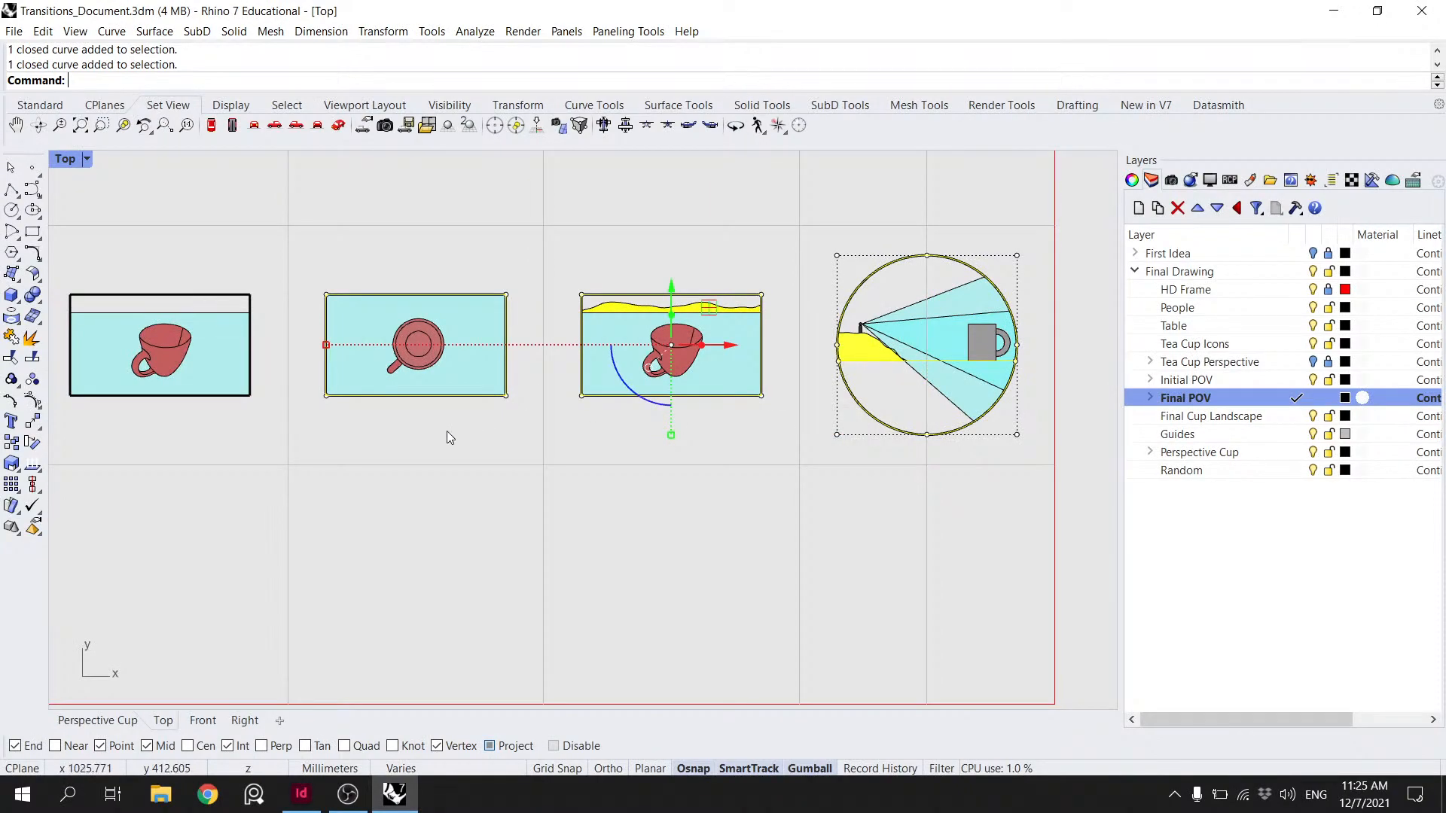
pyautogui.moveTo(476, 428); pyautogui.dragTo(728, 444, button='right')
pyautogui.keyDown('shift'); pyautogui.click(486, 413); pyautogui.keyUp('shift')
pyautogui.click(553, 460)
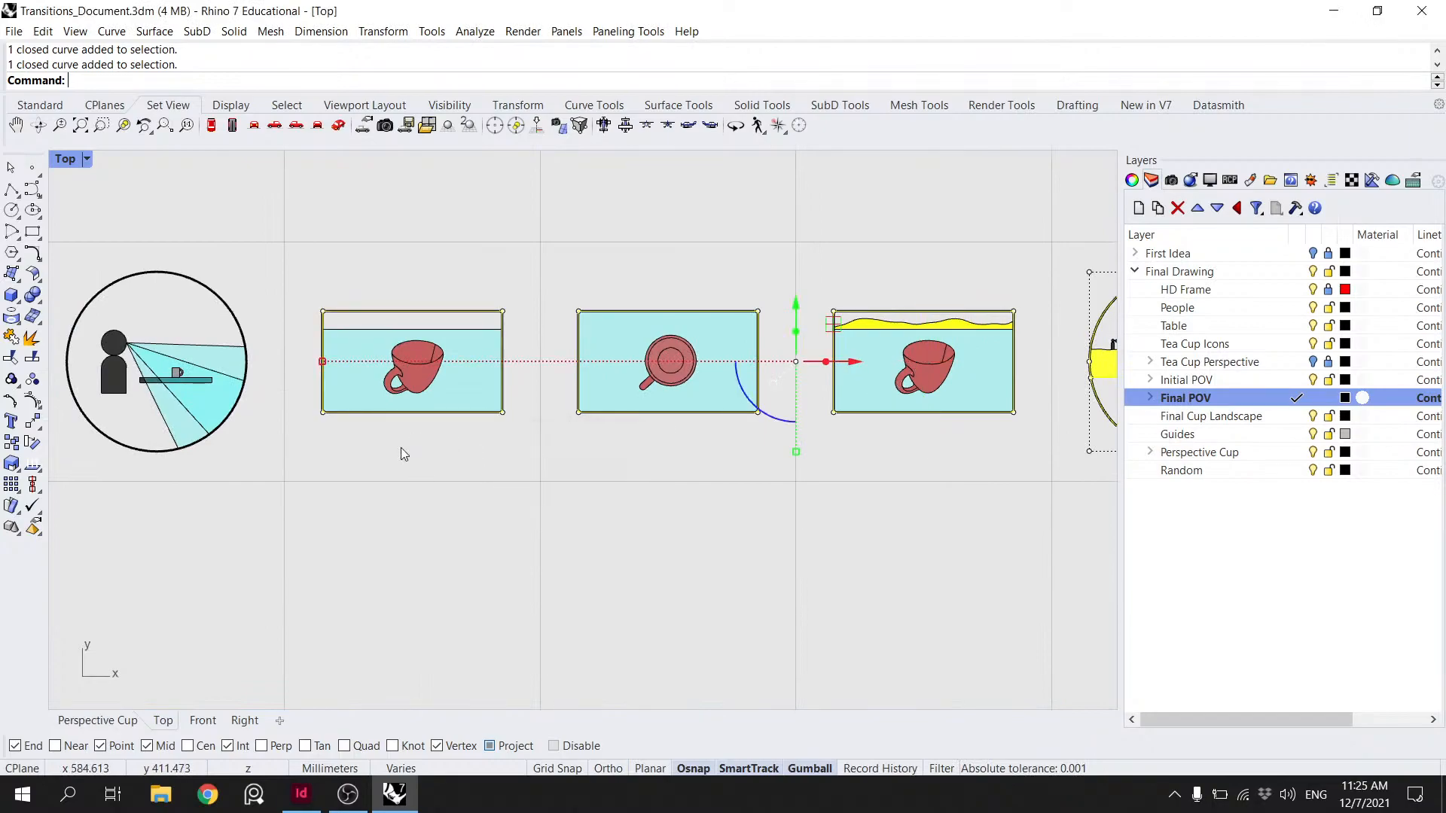
# - Add the first drawing's outer circle and assign all selected outlines to the Curve parameter of the black, 3-thickness row in Grasshopper
pyautogui.moveTo(427, 450); pyautogui.dragTo(583, 450, button='right')
pyautogui.keyDown('shift'); pyautogui.click(392, 418); pyautogui.keyUp('shift')
pyautogui.click(452, 462)
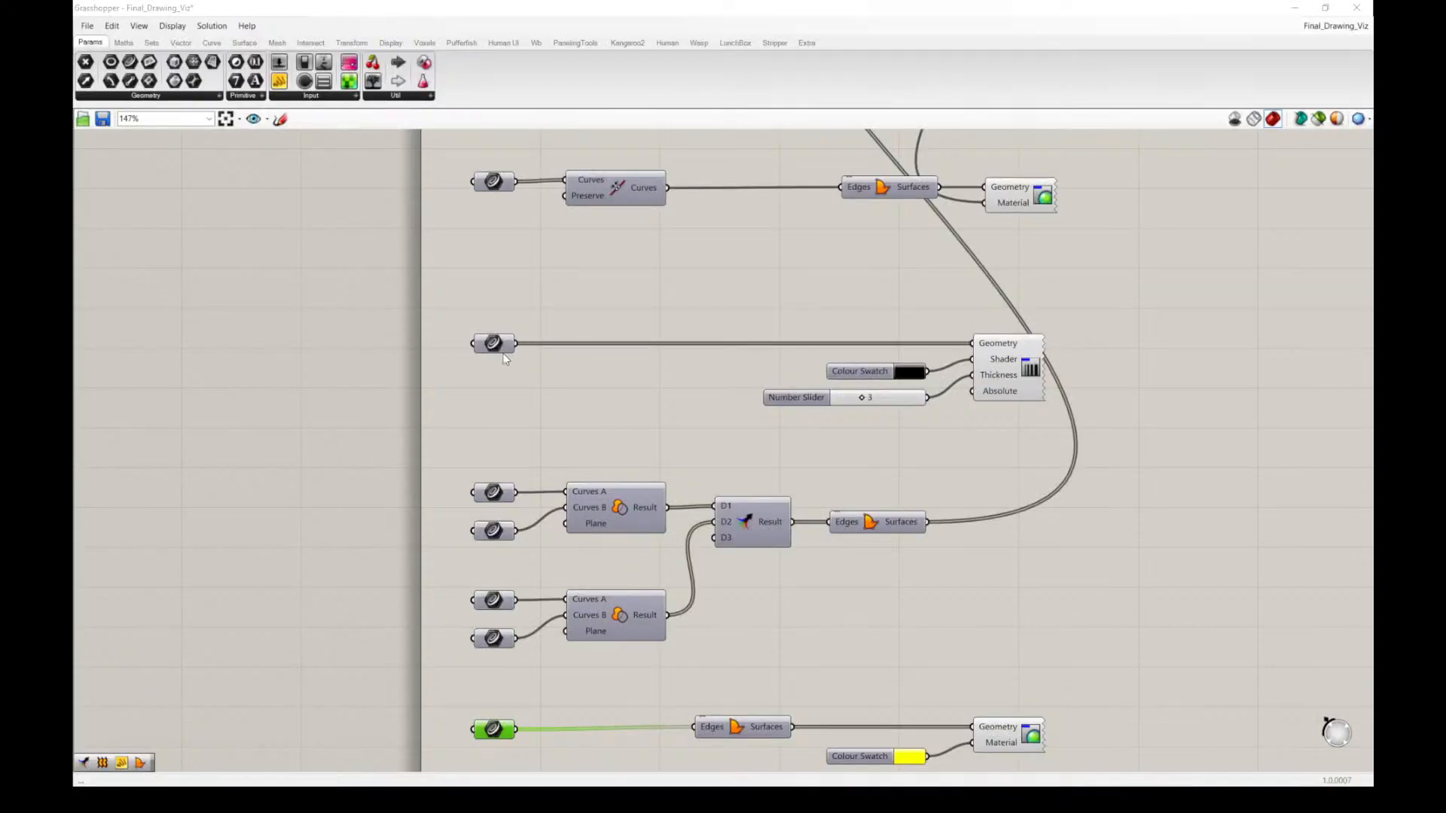
pyautogui.click(494, 343)
pyautogui.rightClick(493, 343)
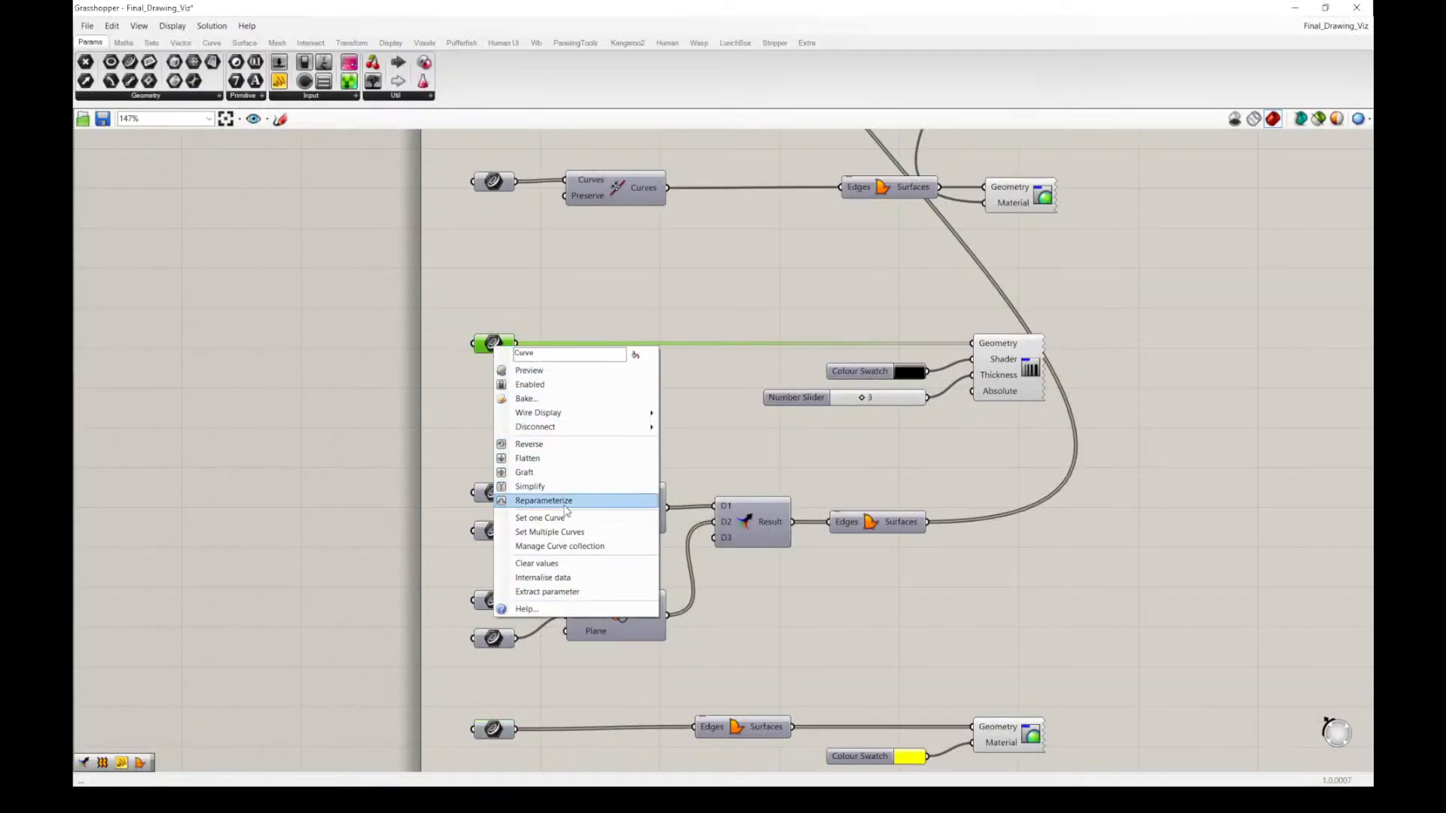
pyautogui.click(579, 532)
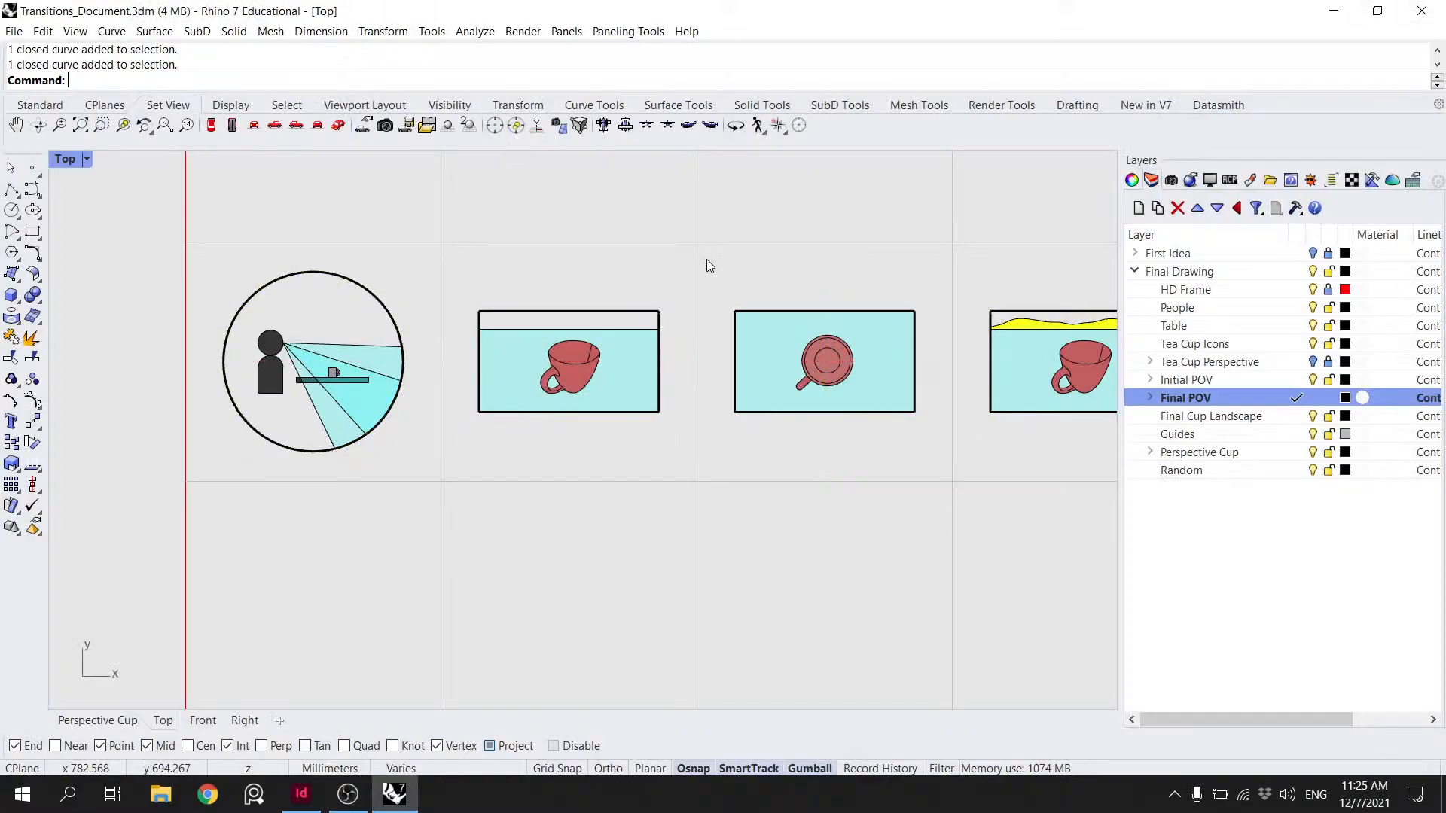
# - Hide the Guides layer across the row of five drawings
pyautogui.scroll(-3, 711, 260)
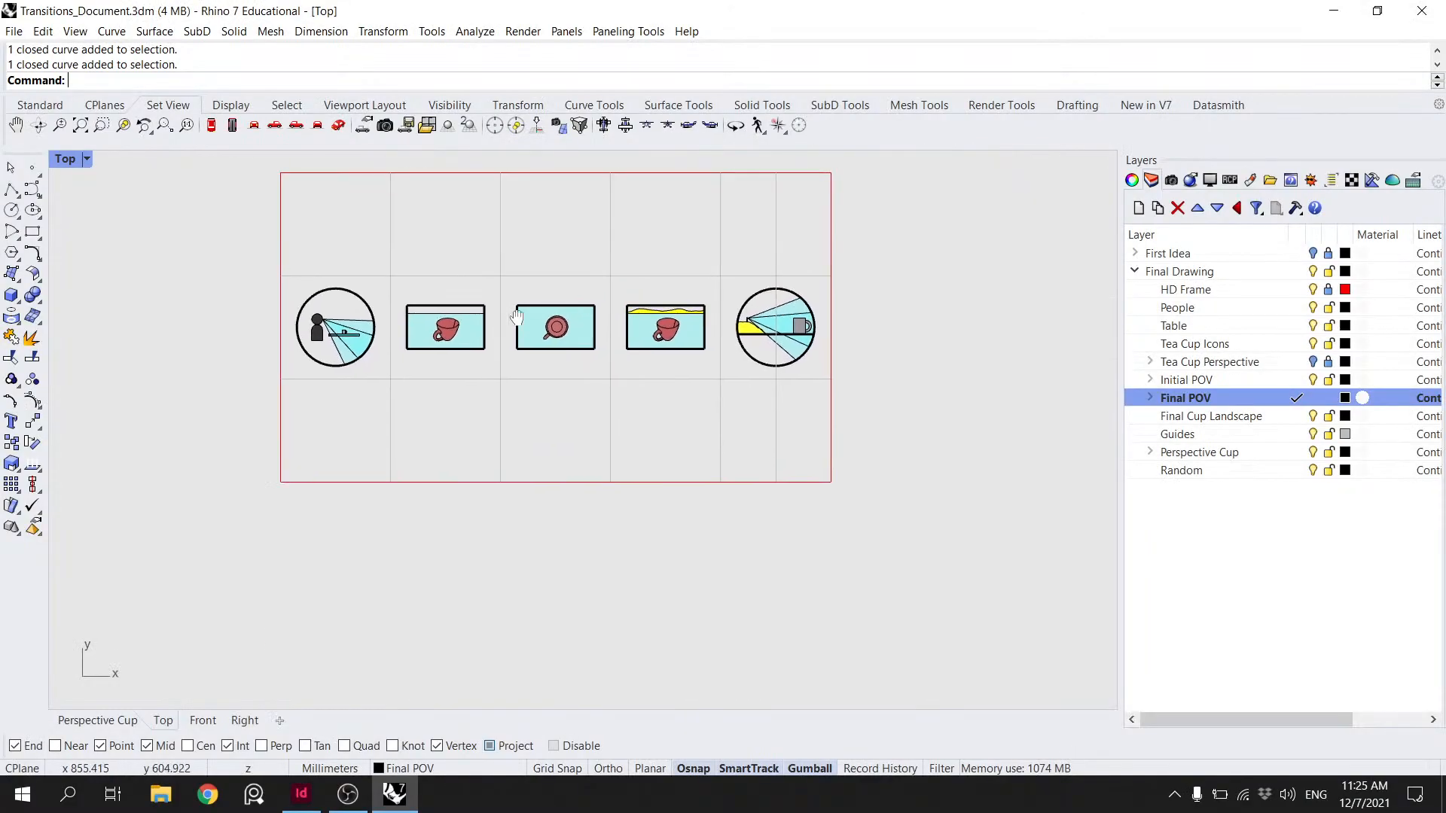
pyautogui.scroll(2, 577, 313)
pyautogui.moveTo(613, 335); pyautogui.dragTo(629, 346, button='right')
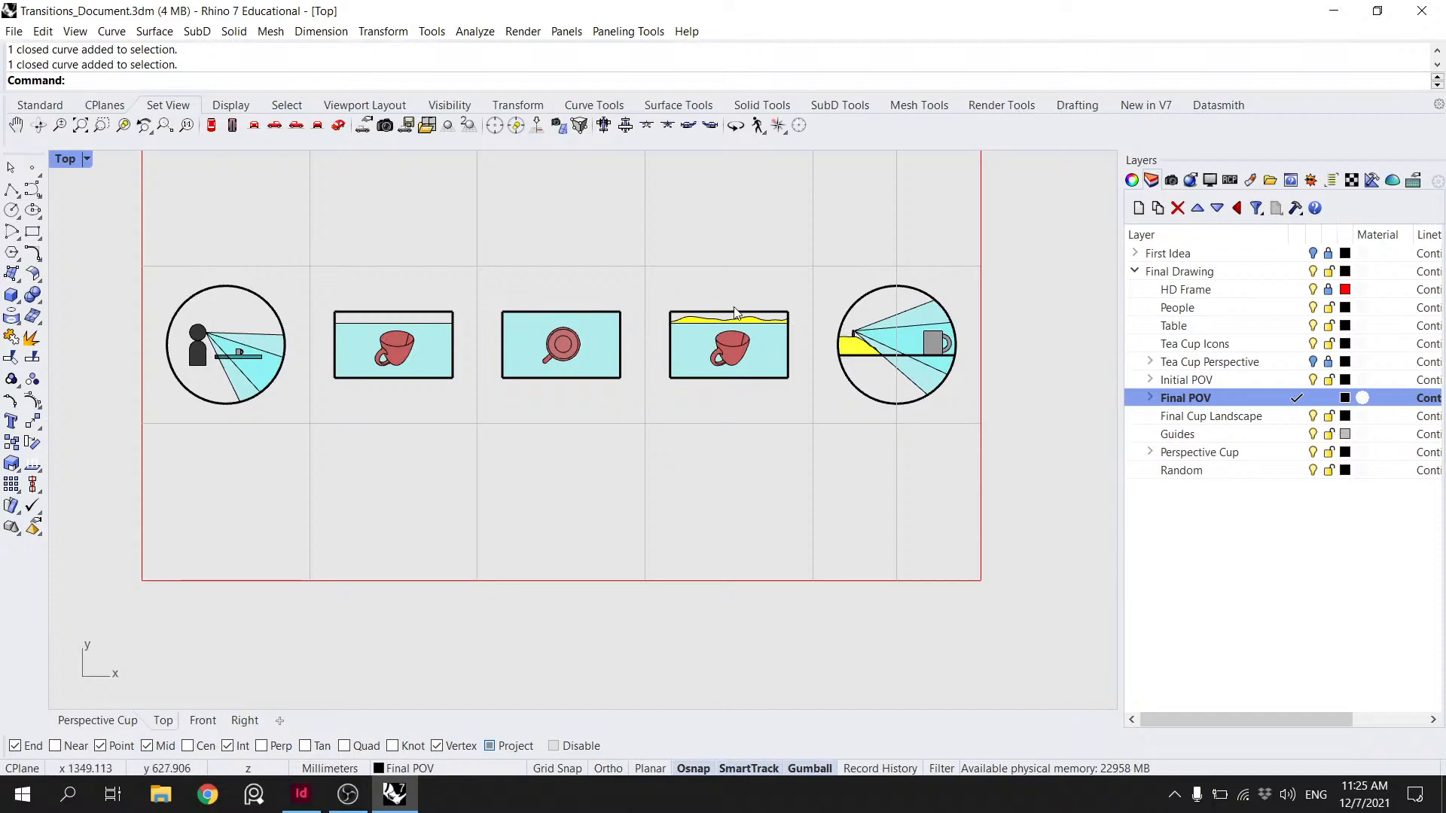
pyautogui.scroll(-1, 771, 503)
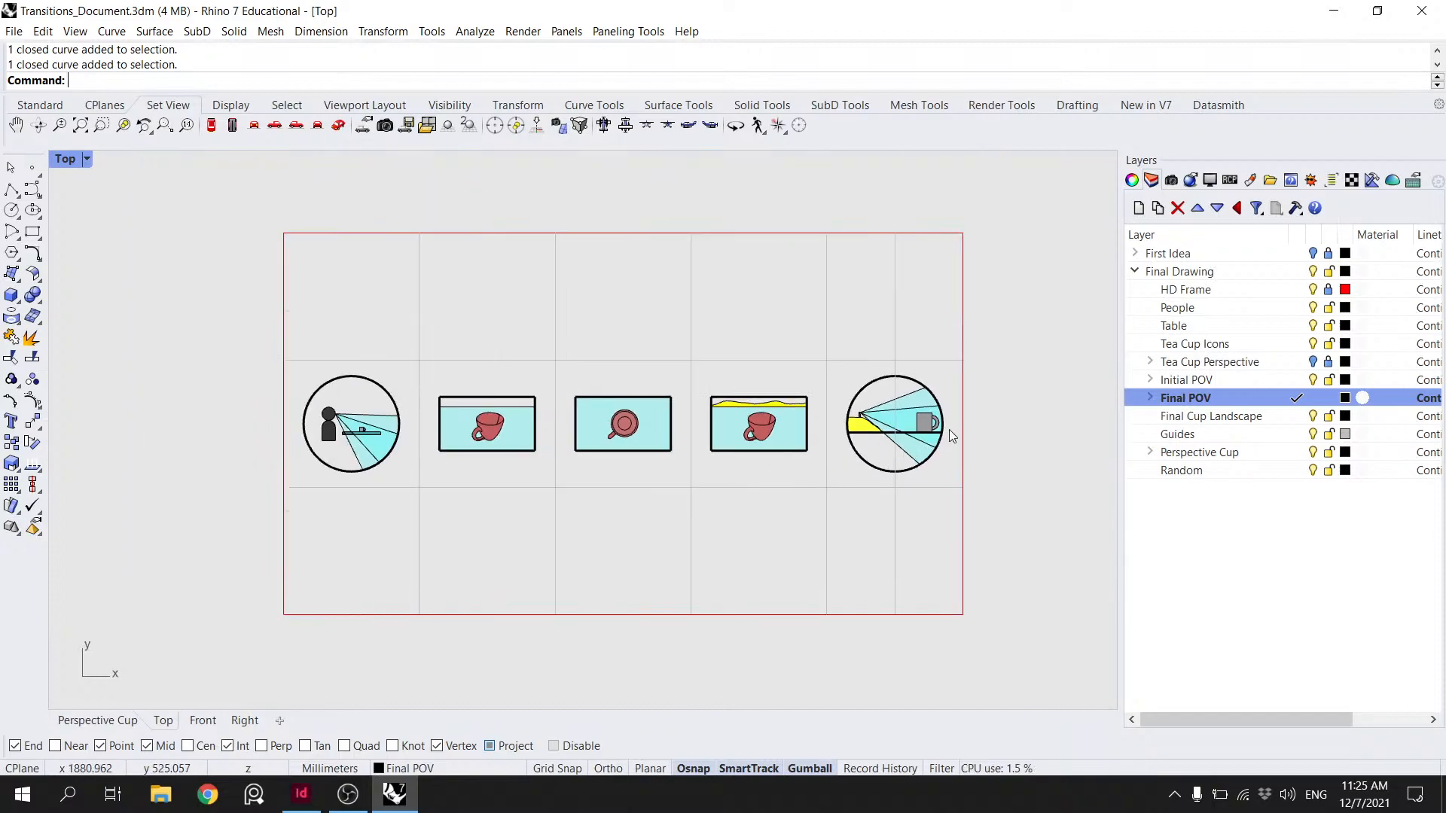
pyautogui.click(1313, 436)
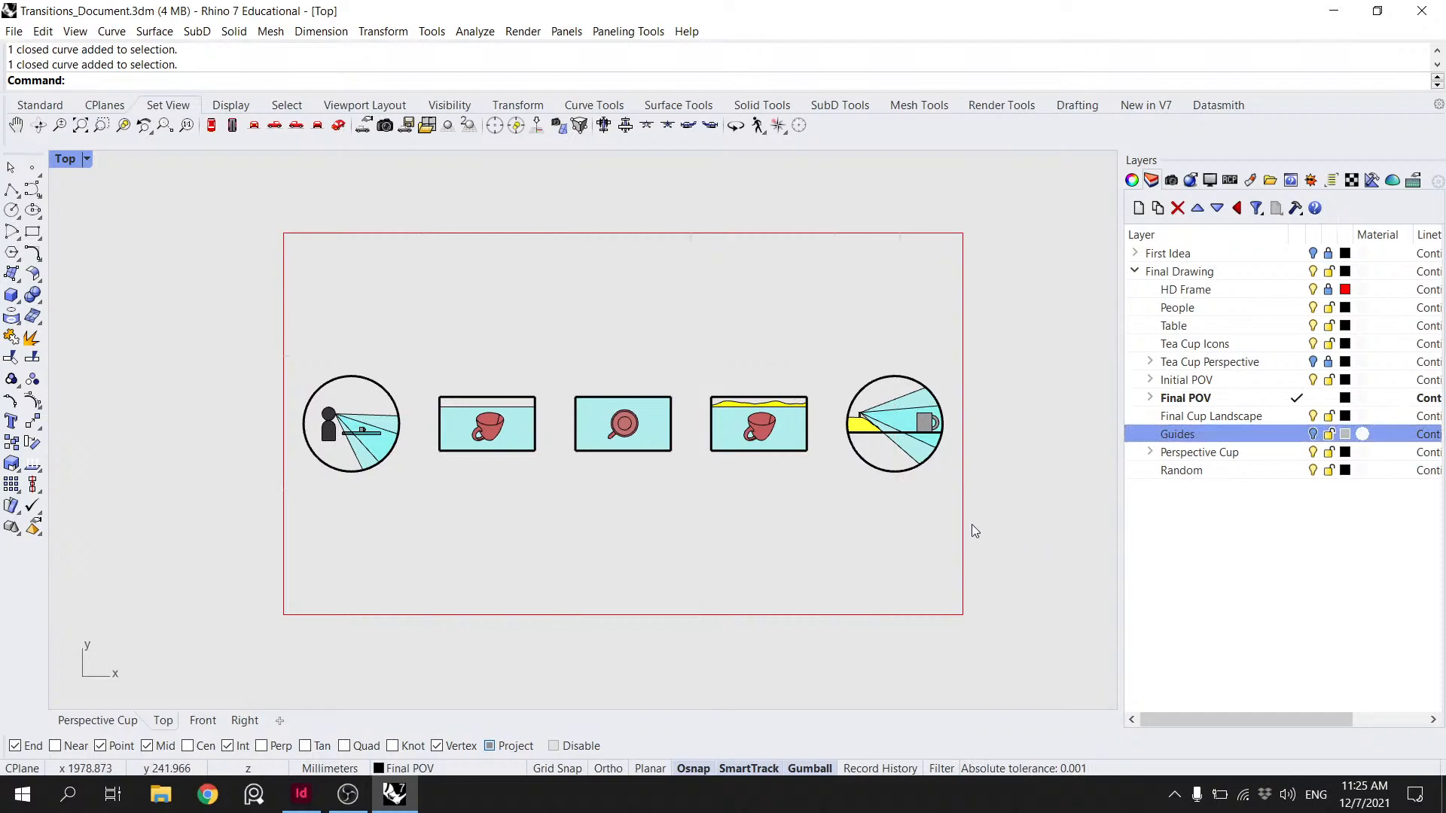
# - Set the Top viewport's display mode to Rendered and frame the whole row of drawings
pyautogui.click(88, 160)
pyautogui.click(154, 257)
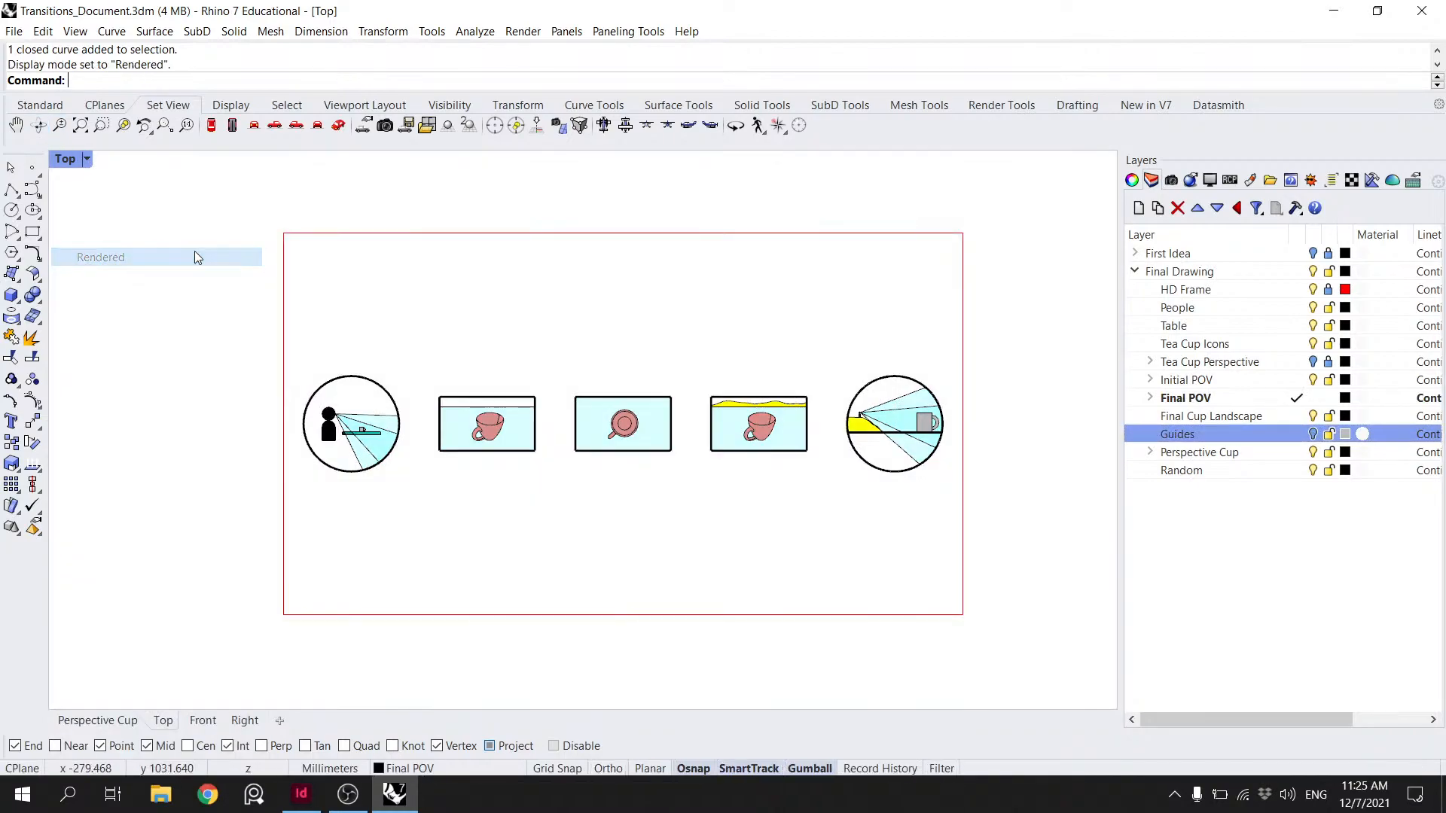
pyautogui.scroll(2, 725, 433)
pyautogui.scroll(-2, 725, 433)
pyautogui.moveTo(725, 433); pyautogui.dragTo(727, 398, button='right')
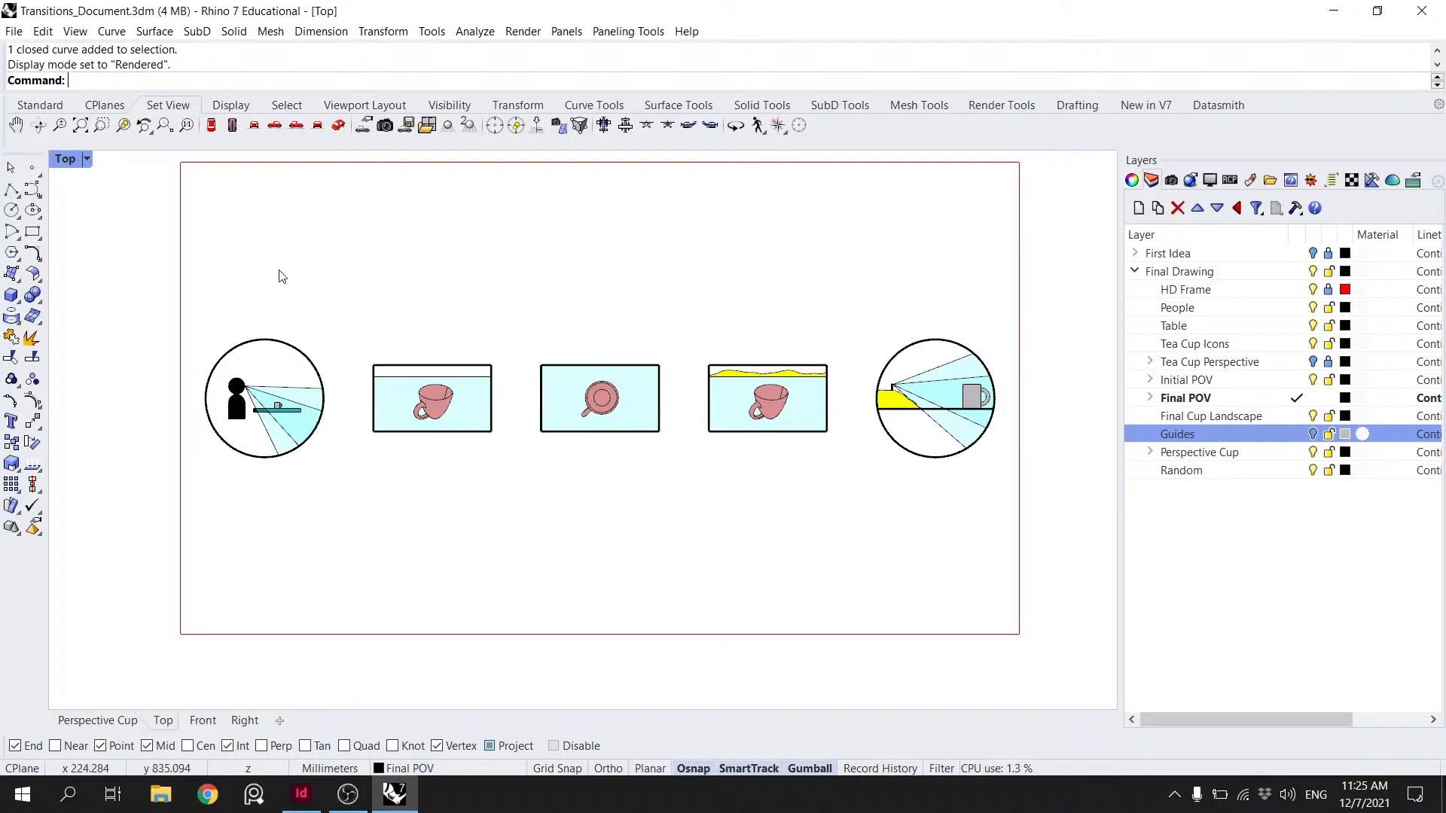
# - Review the hand-drawn layout sketches in the InDesign presentation and return to Rhino
pyautogui.click(301, 794)
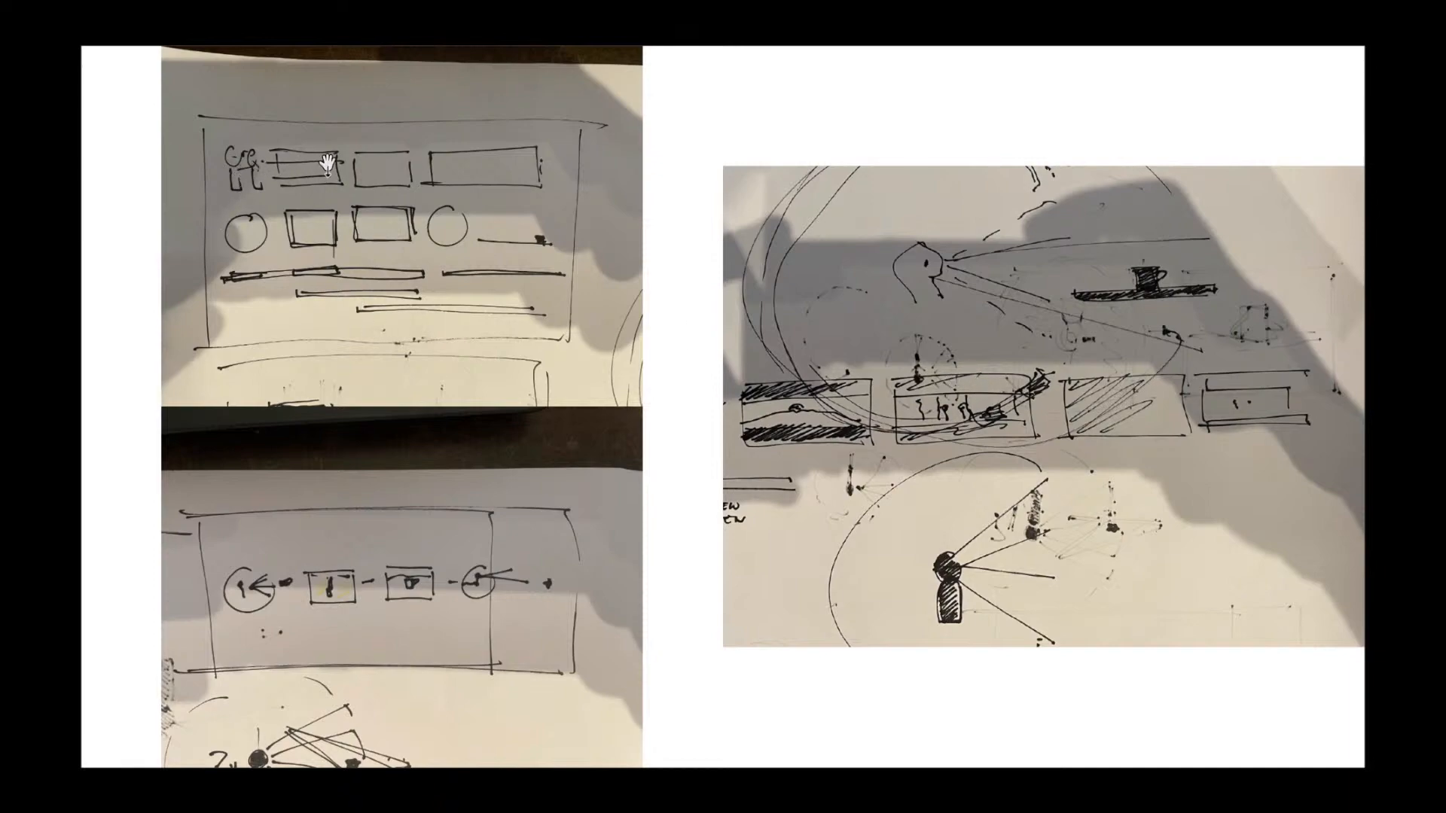
pyautogui.hotkey('alt', 'Tab')
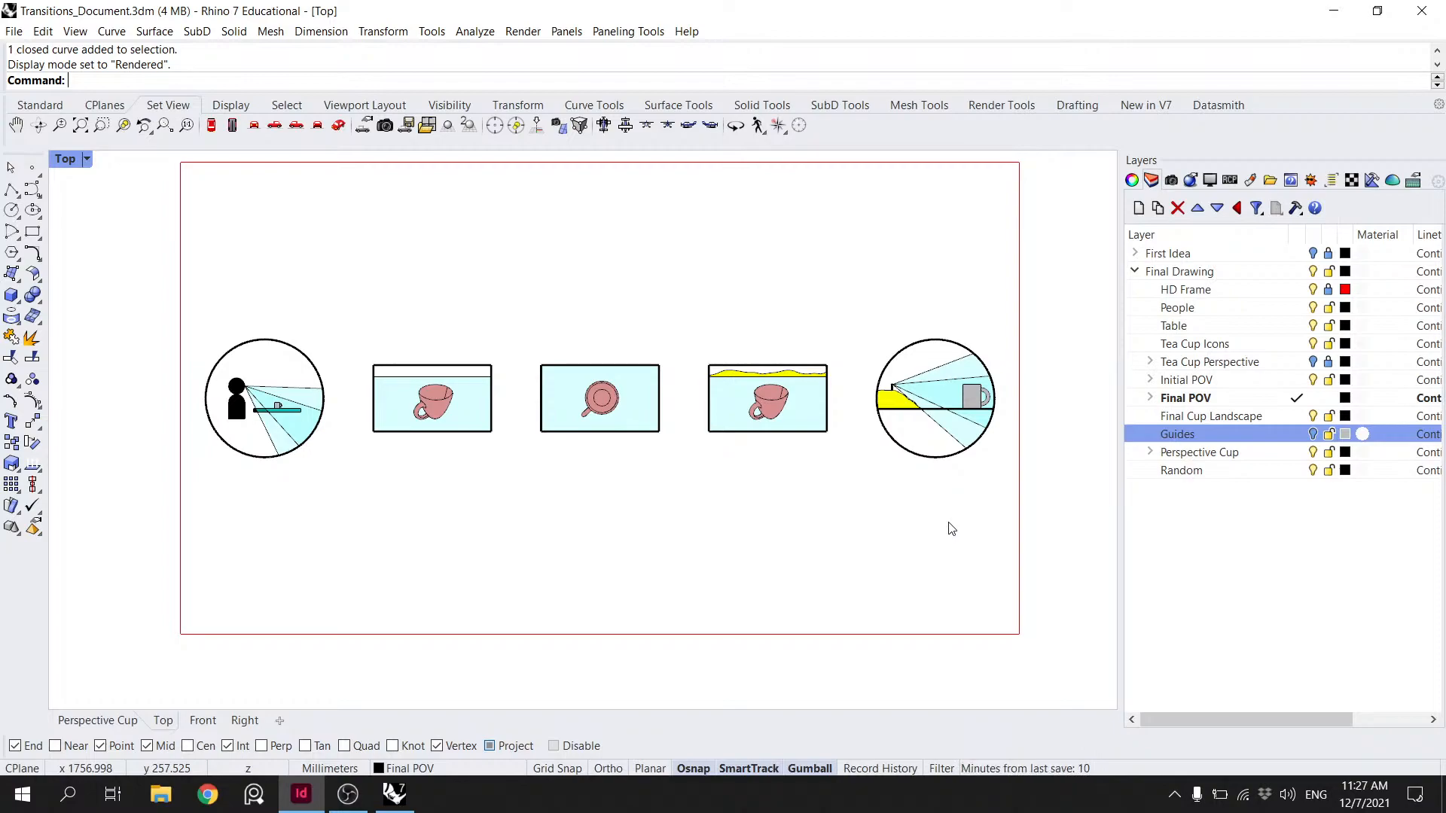
# - Zoom the Top view to all five drawings and hide the HD Frame layer
pyautogui.moveTo(1050, 676); pyautogui.dragTo(54, 153)
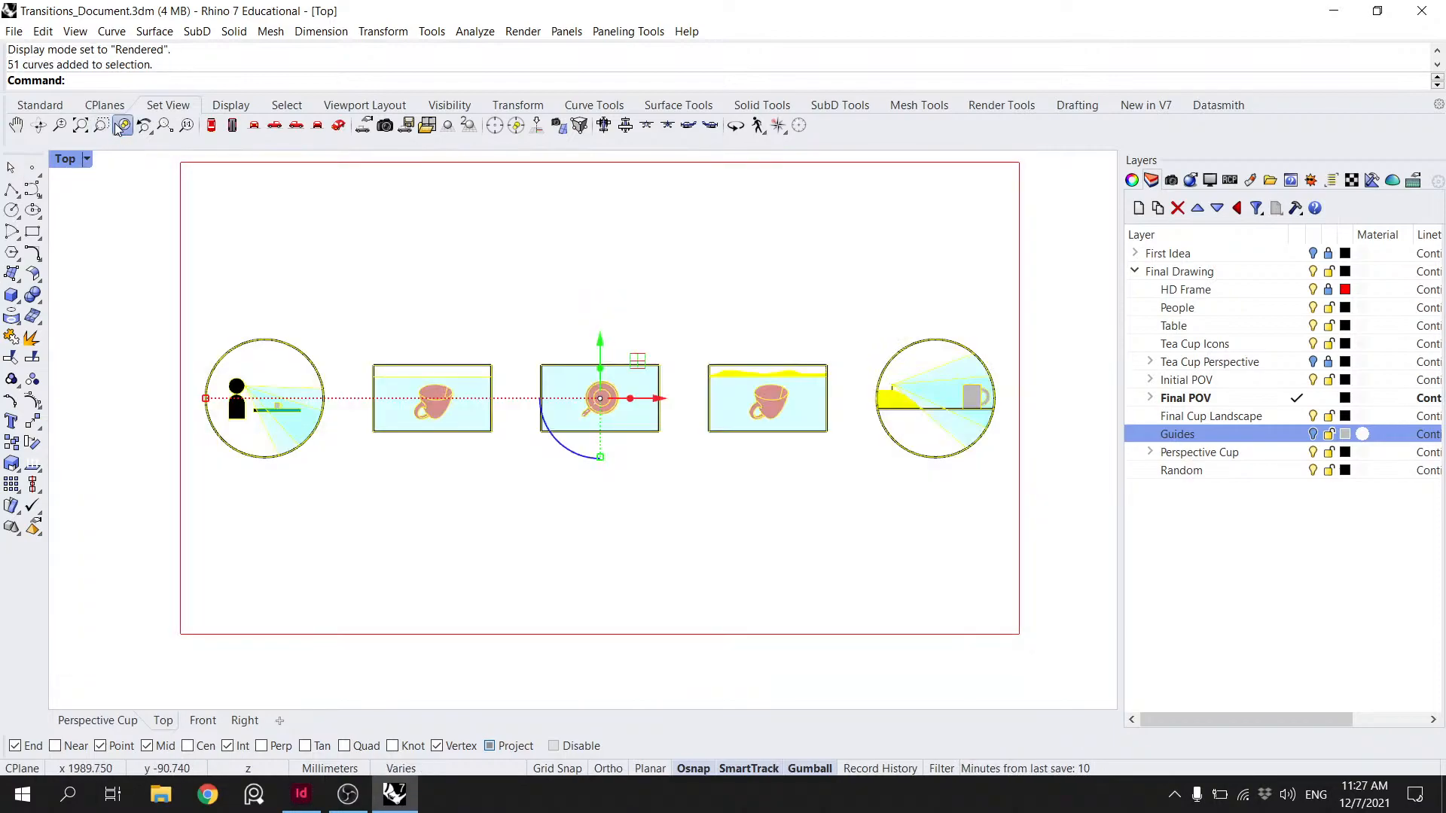
pyautogui.click(120, 127)
pyautogui.click(736, 354)
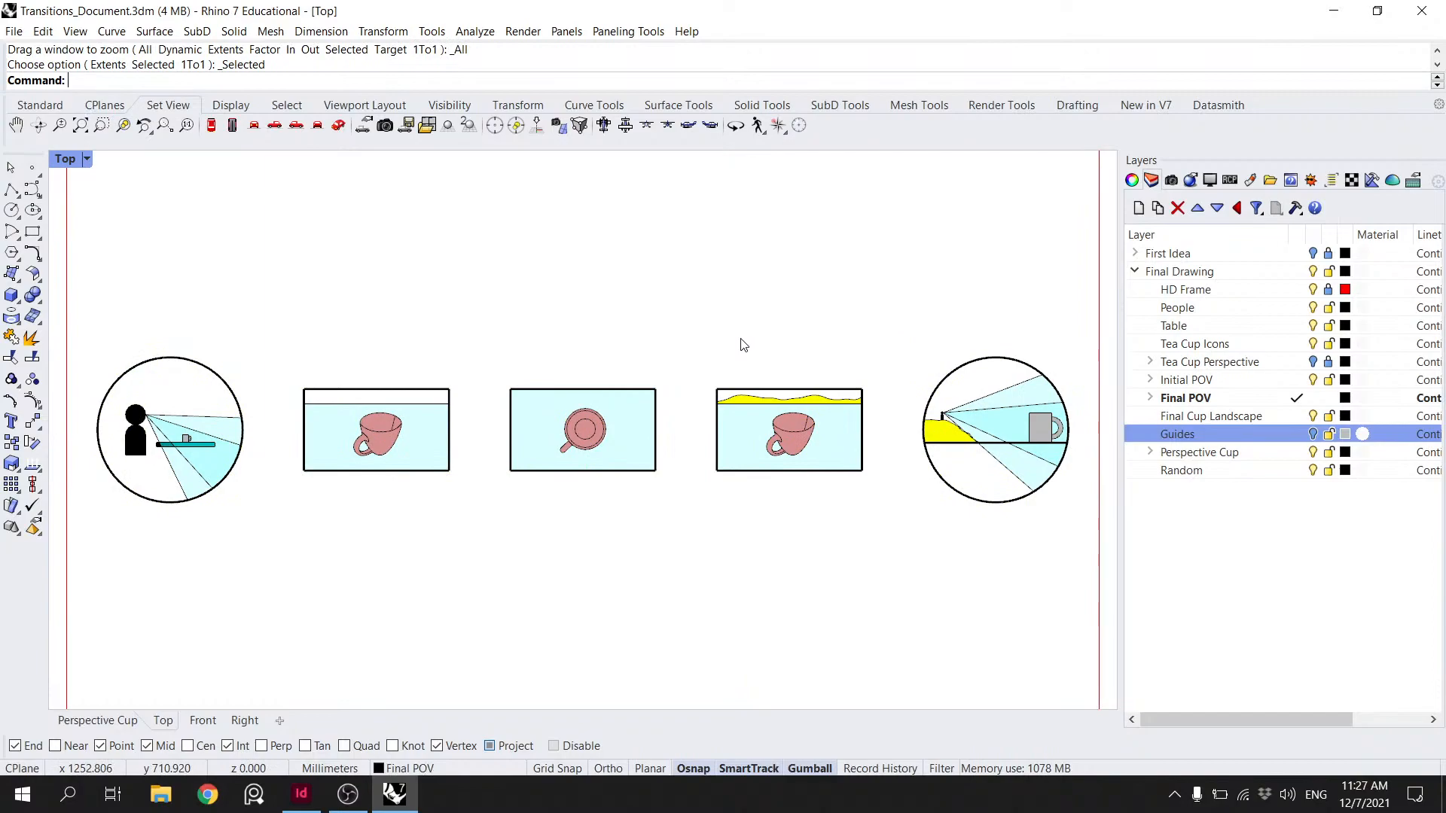
pyautogui.click(1314, 294)
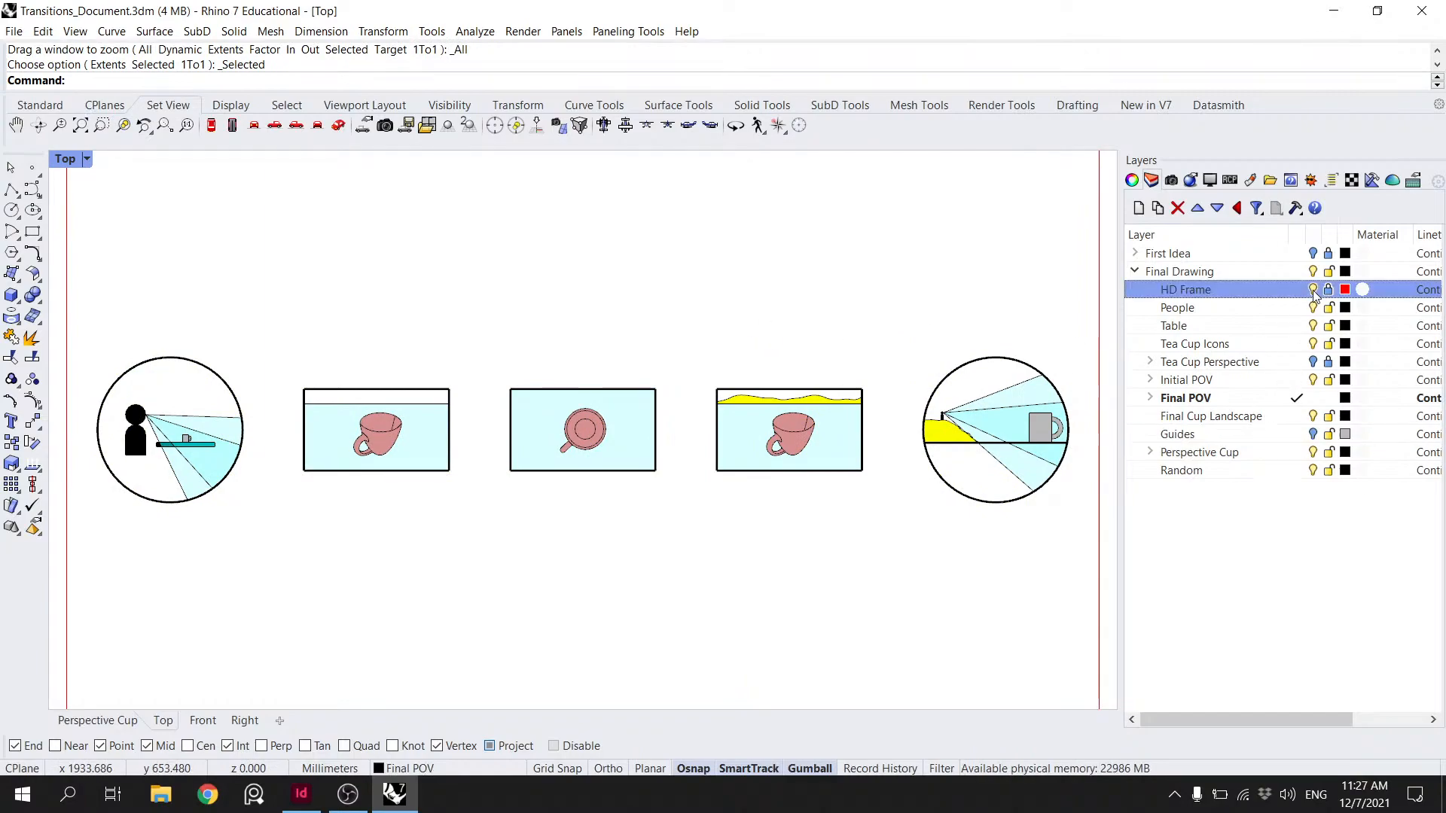
# - Capture the Top view to a JPEG with ViewCaptureToFile at viewport resolution and scale 2, saved as Transition_Drawing_Draft
pyautogui.write('Vie')
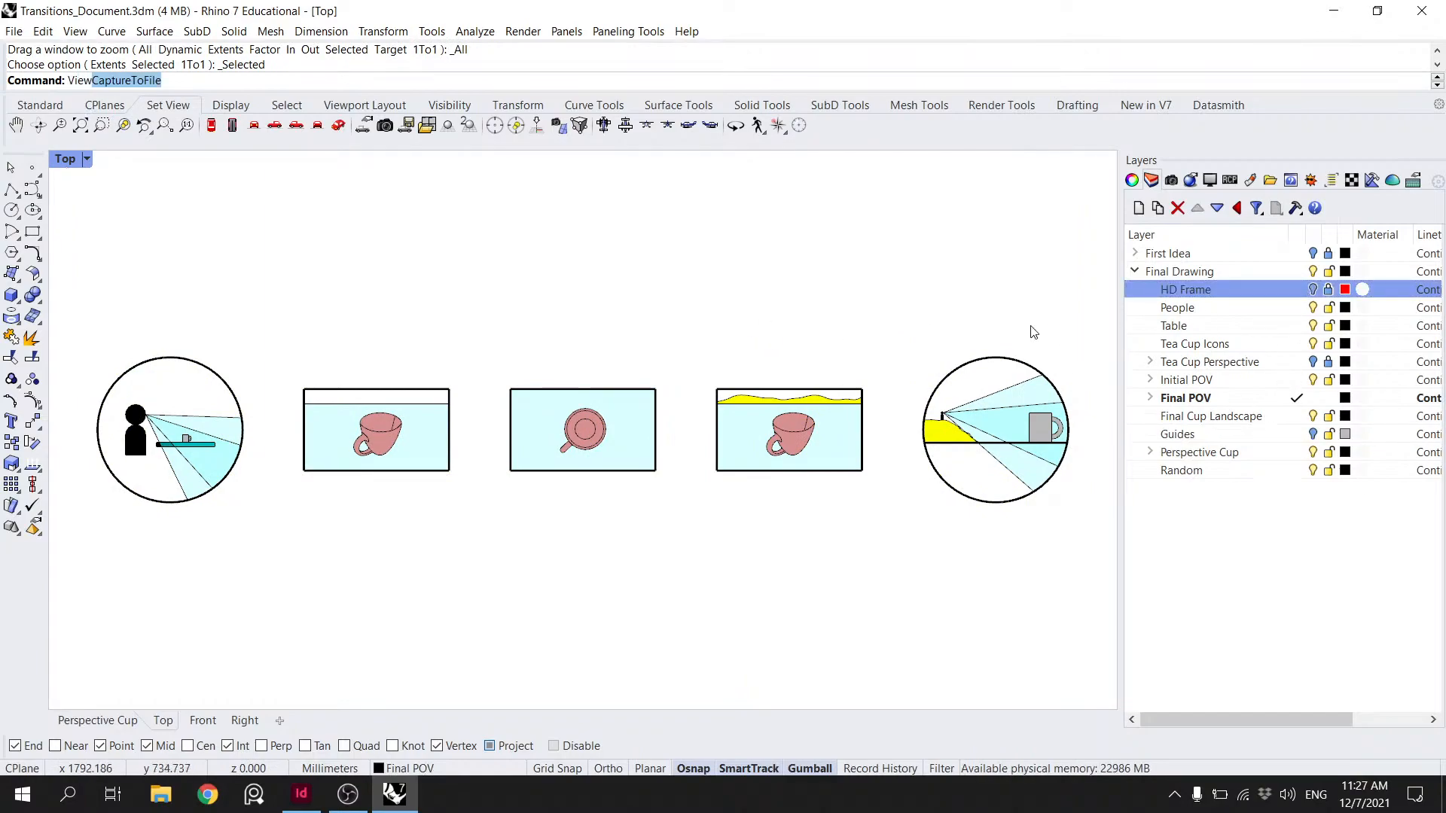
pyautogui.write('w')
pyautogui.press('Return')
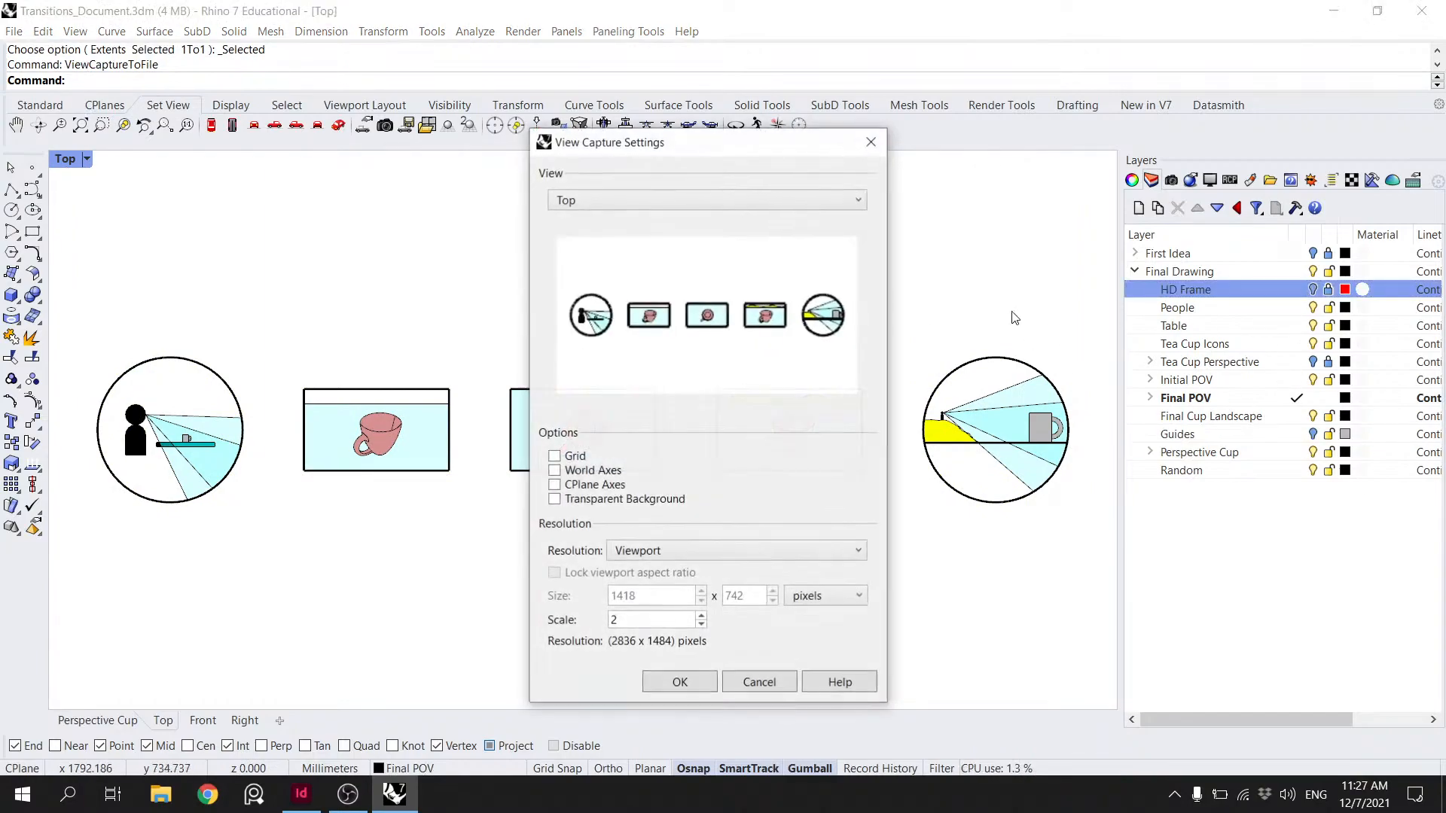
pyautogui.click(680, 681)
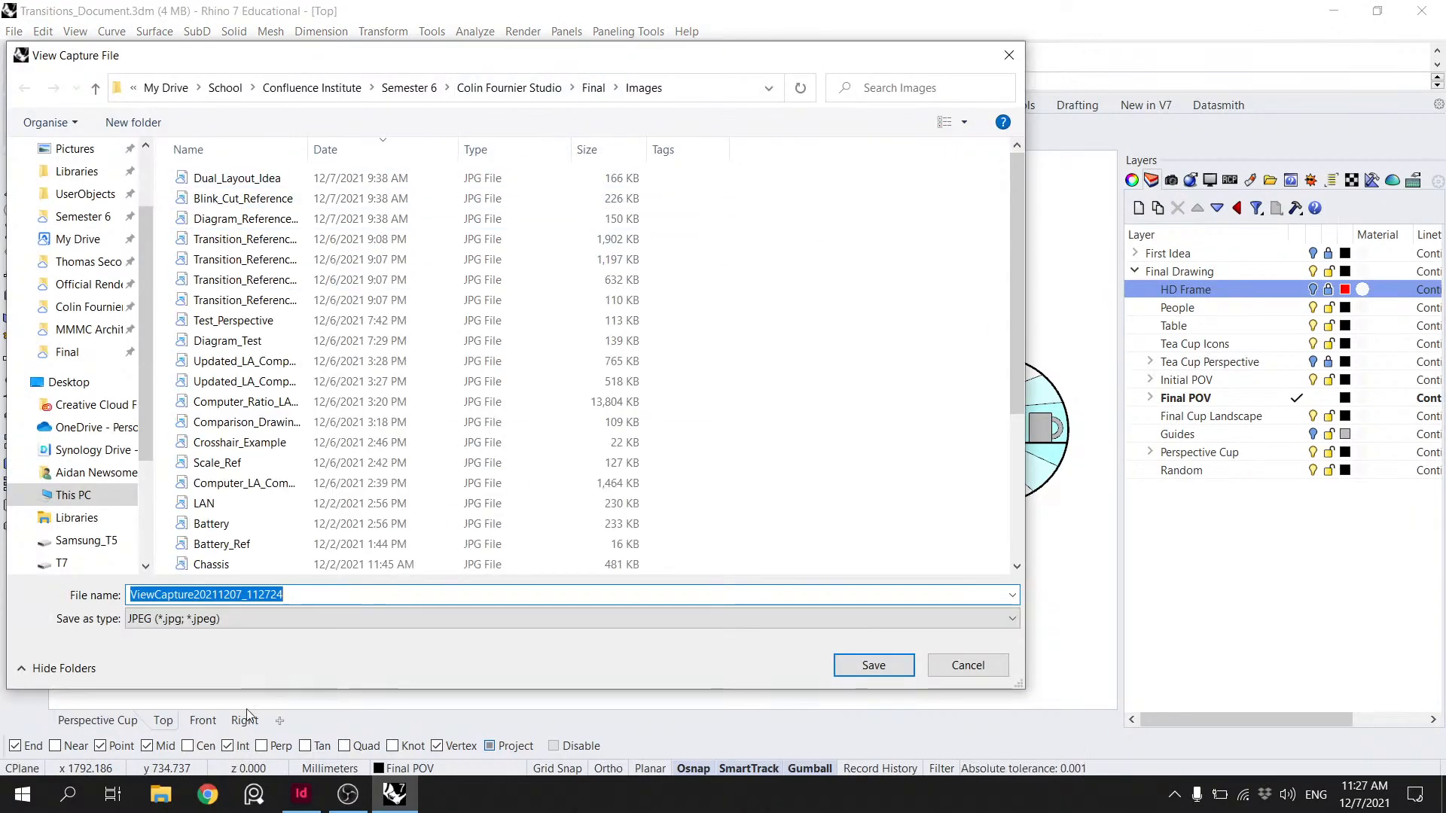
pyautogui.write('Transition_Drawing_')
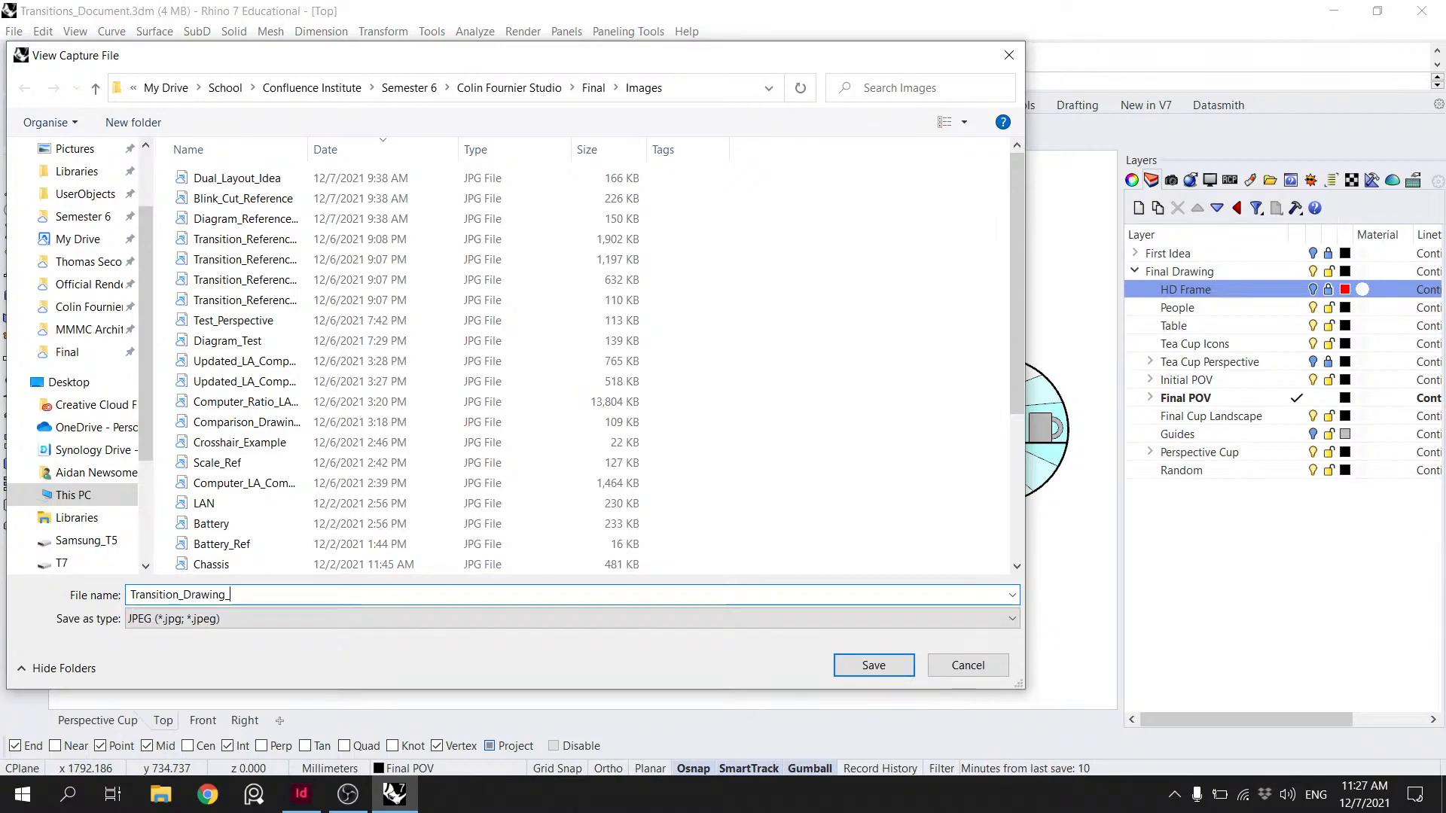
pyautogui.write('Draft')
pyautogui.press('Return')
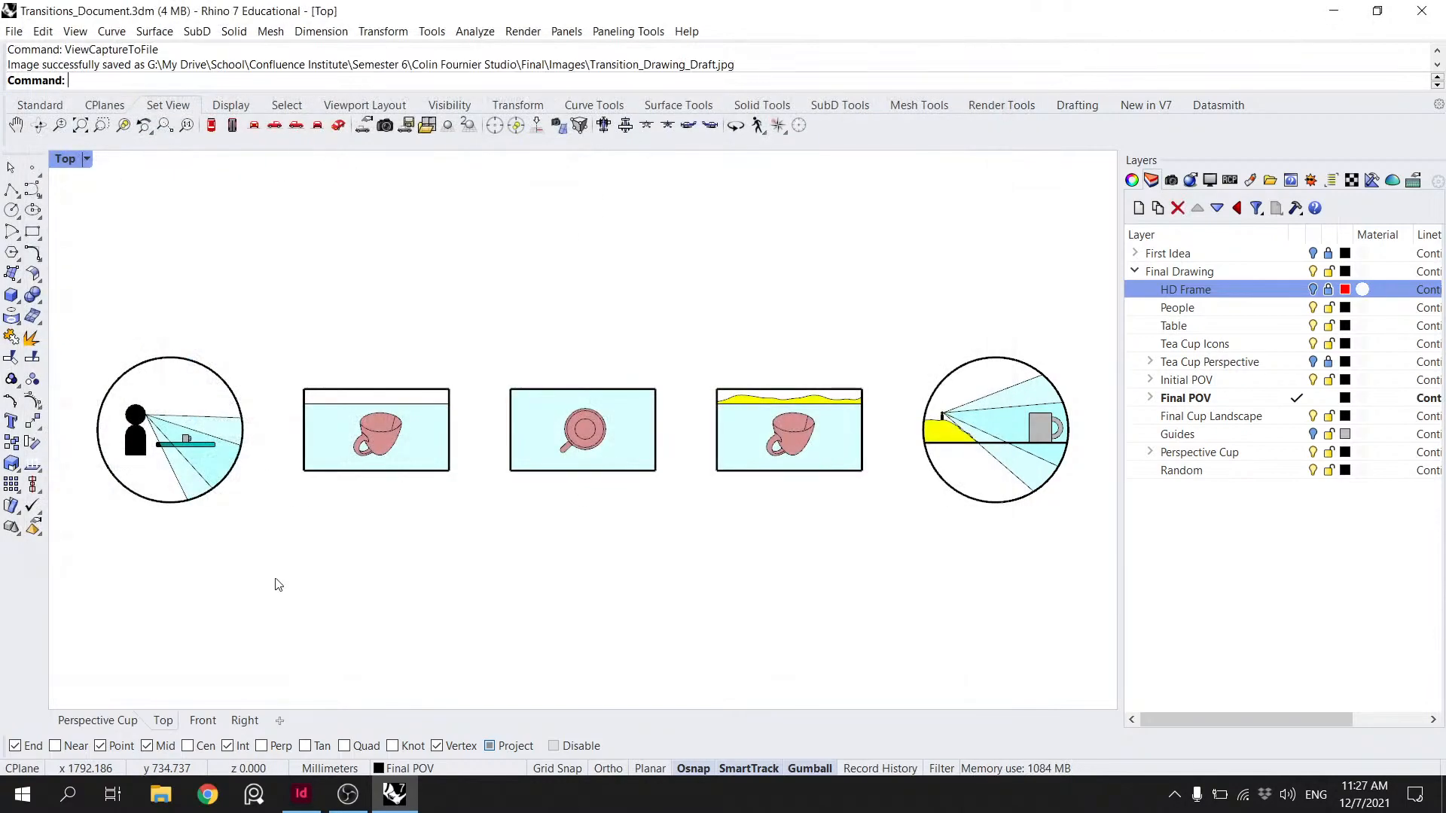
# - Switch to InDesign, leave the presentation view and insert a new page after page 12
pyautogui.click(301, 793)
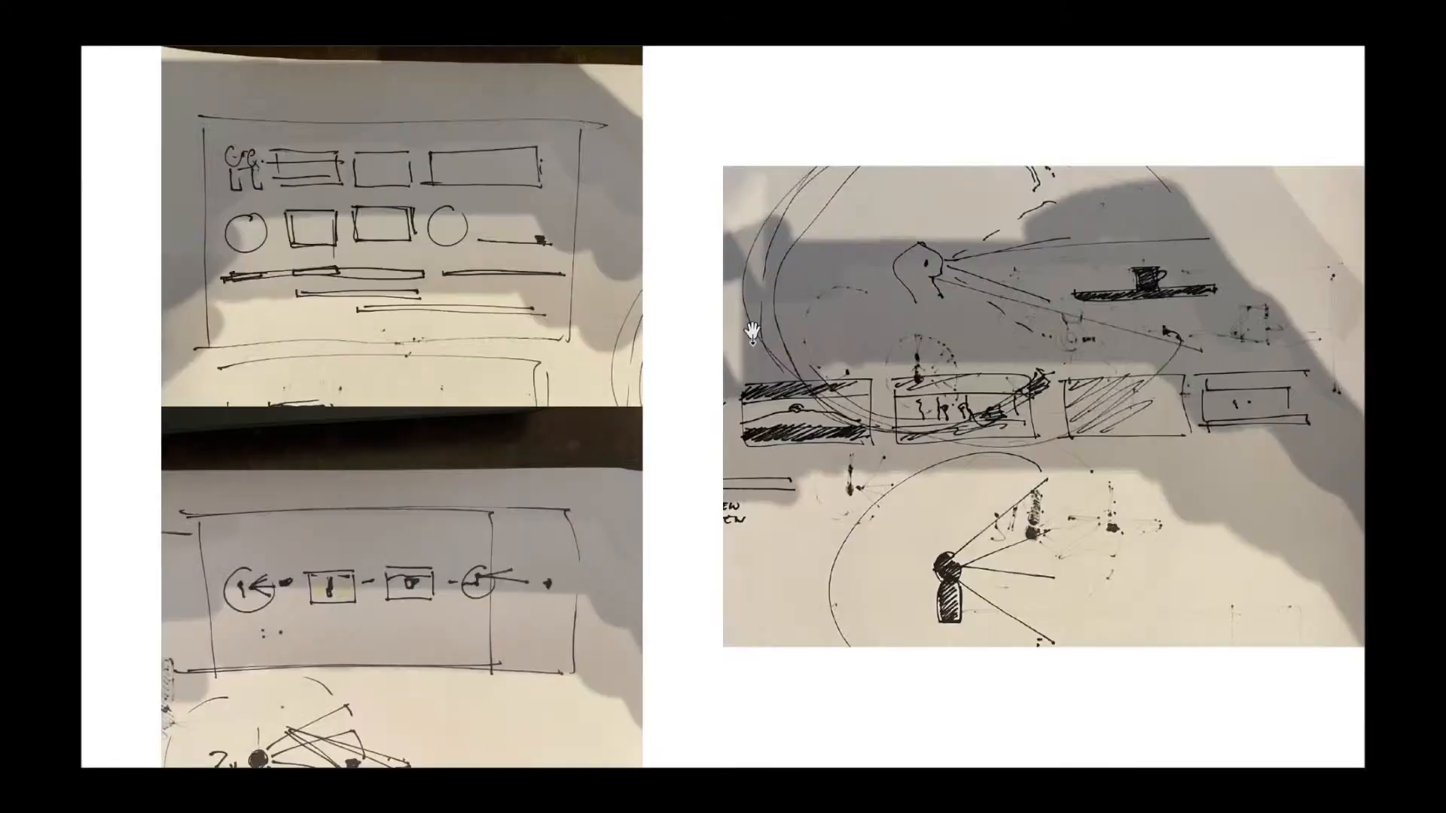
pyautogui.scroll(-3, 903, 451)
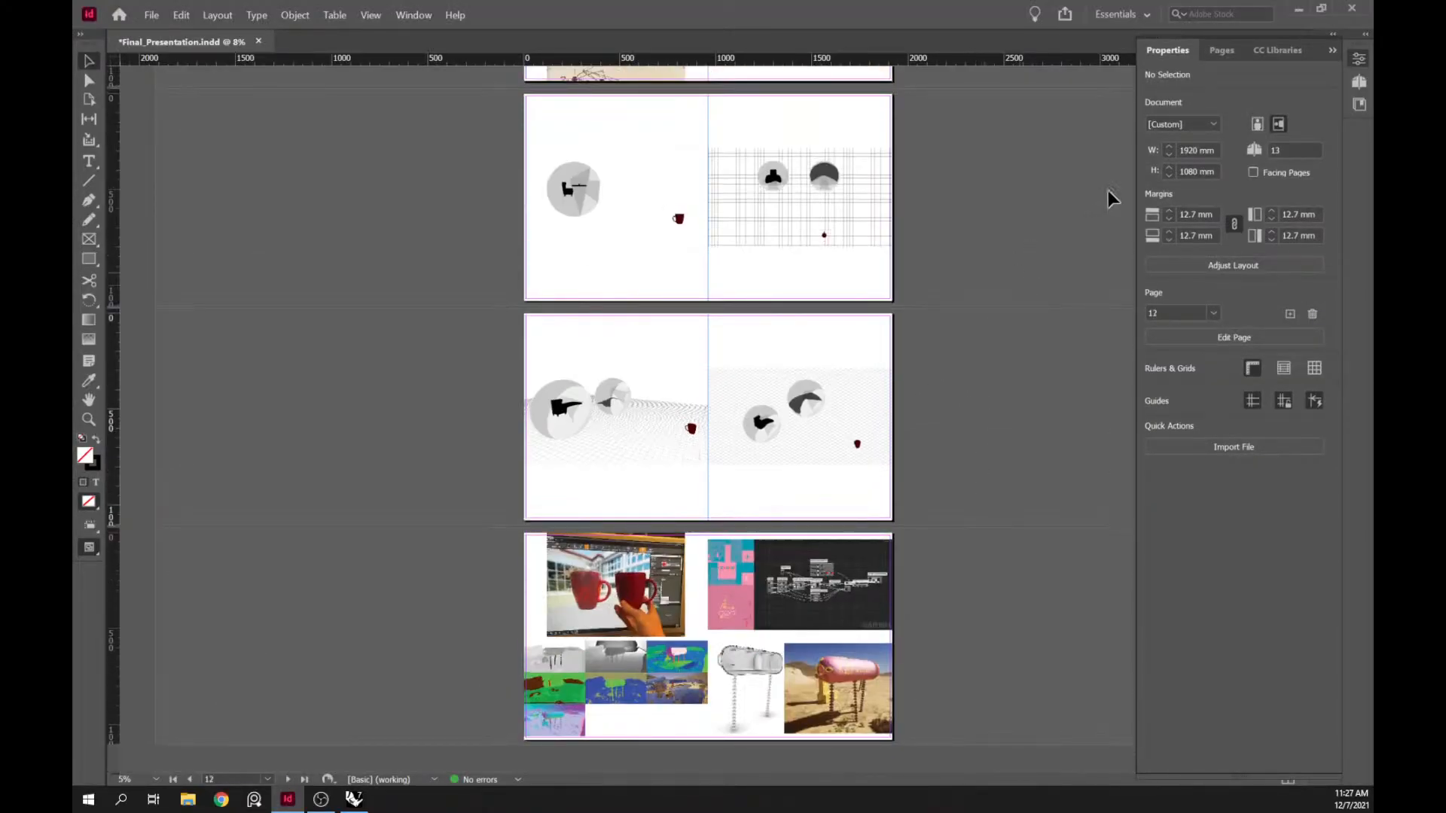
pyautogui.click(1220, 48)
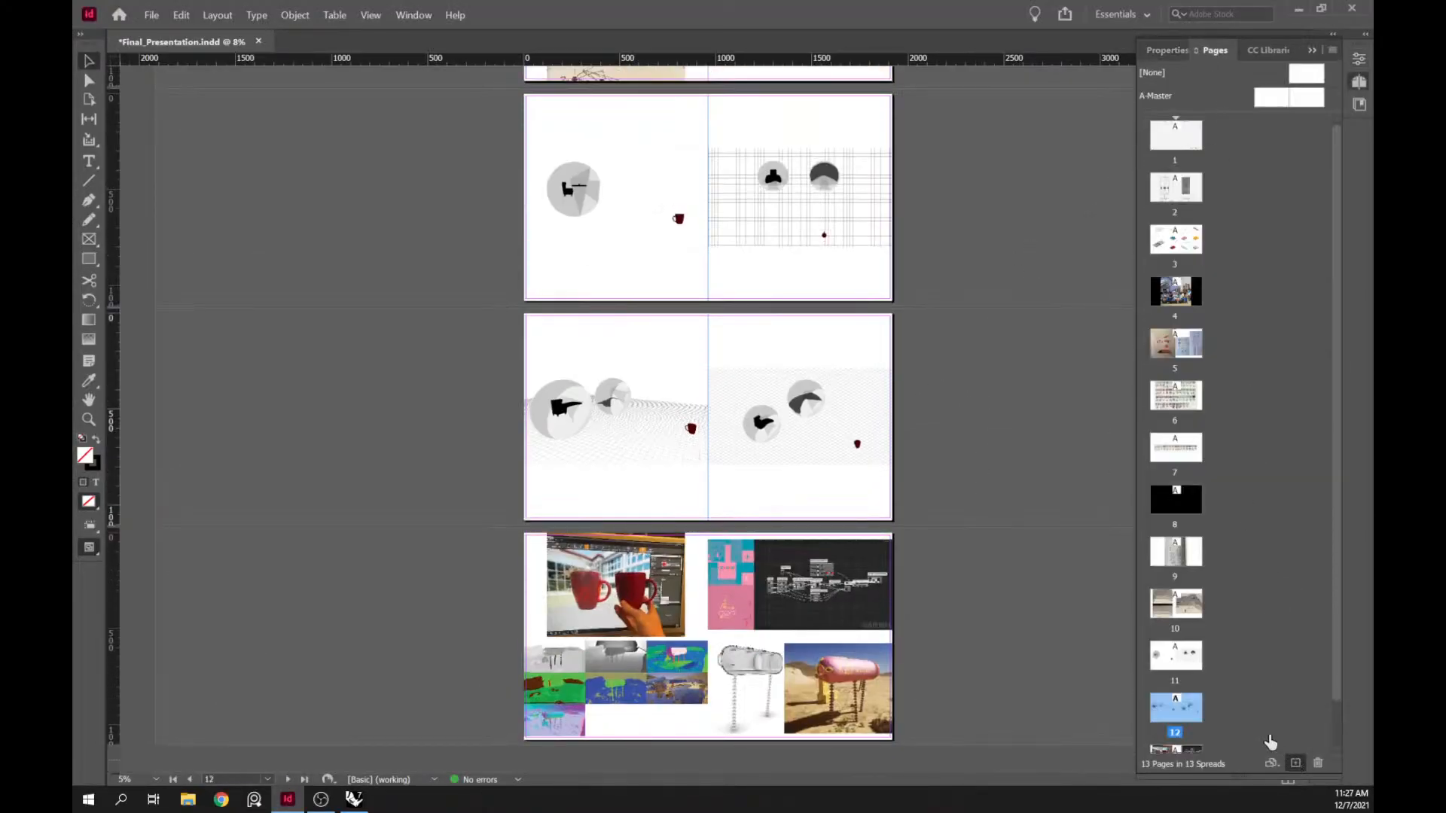
pyautogui.click(1295, 762)
# - Duplicate the full-page collage image from the last page onto the new page 13
pyautogui.moveTo(716, 614); pyautogui.dragTo(721, 389)
pyautogui.hotkey('ctrl', 'z')
pyautogui.moveTo(725, 572); pyautogui.dragTo(723, 356)
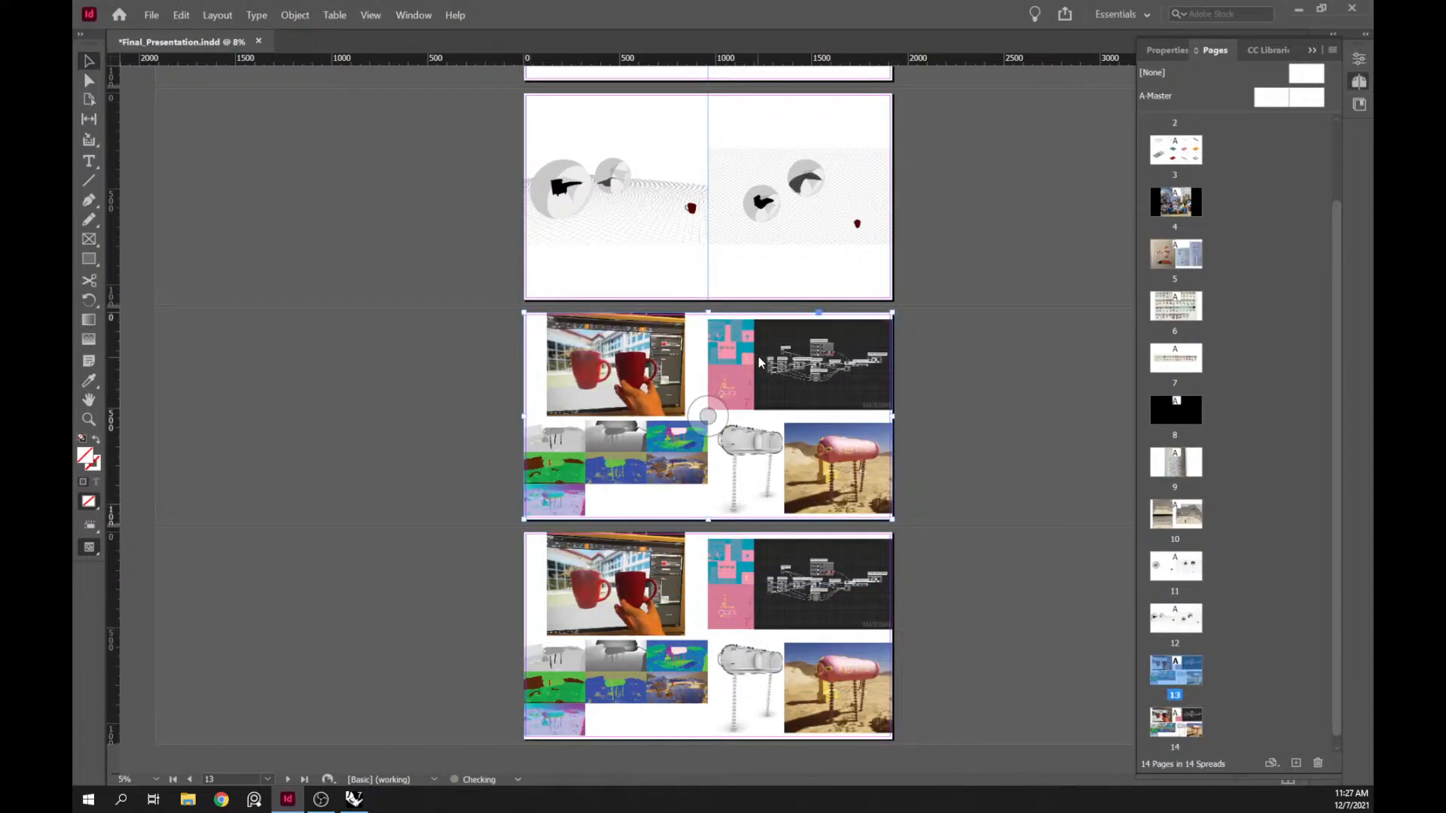
# - Replace the duplicated image on page 13 with the Transition_Drawing_Draft JPEG and deselect it
pyautogui.hotkey('ctrl', 'd')
pyautogui.click(738, 309)
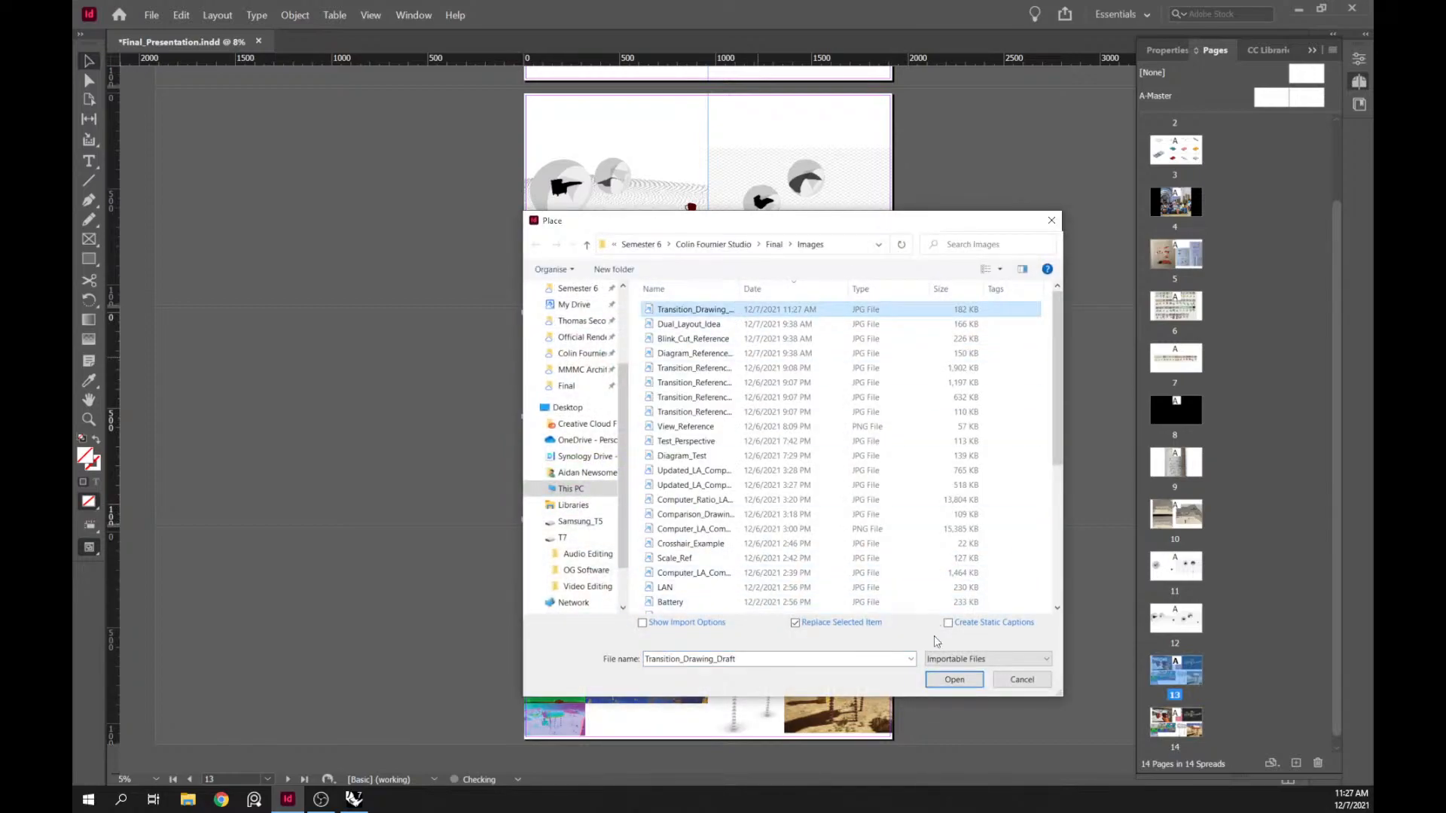
pyautogui.click(954, 679)
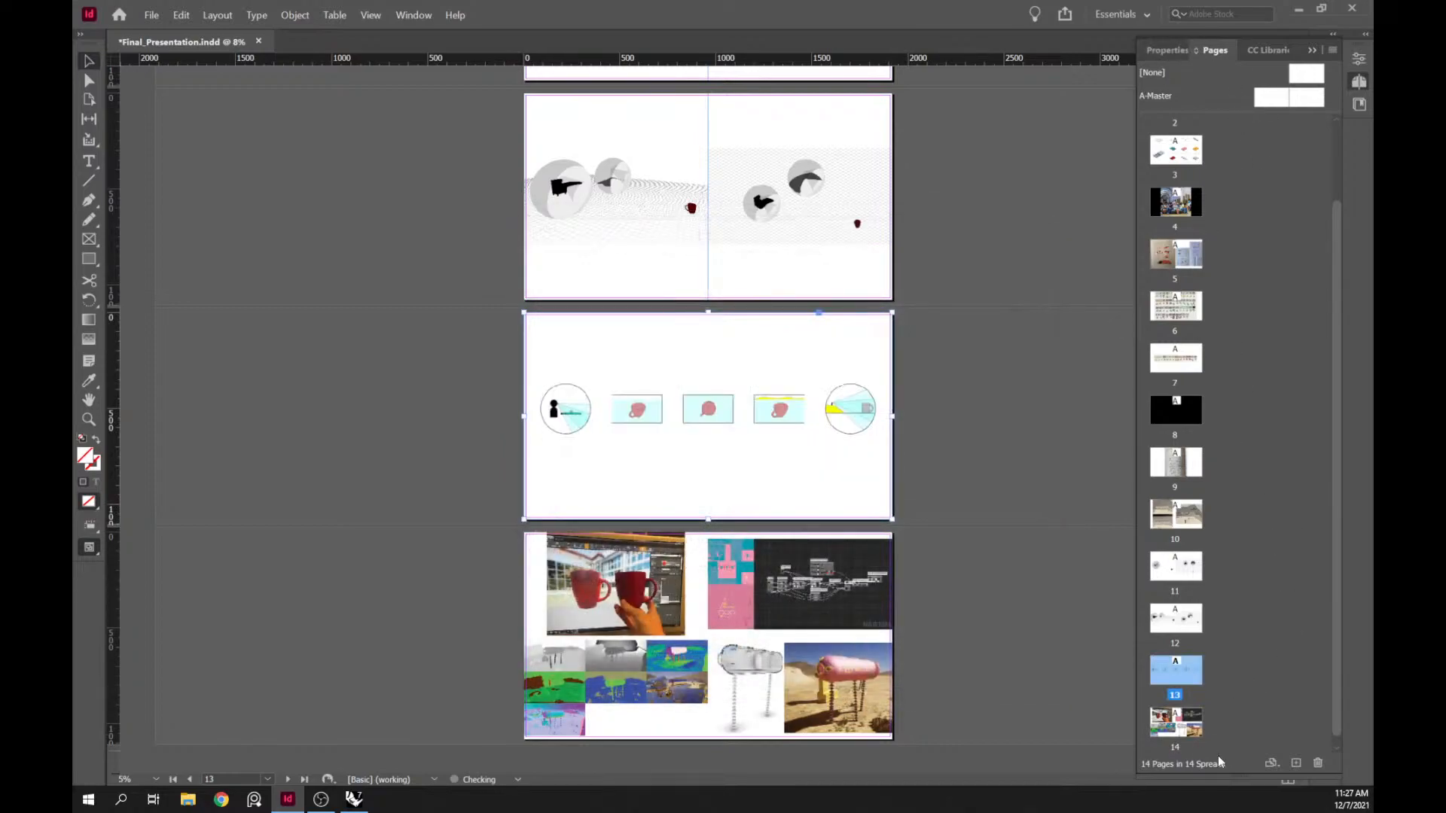
pyautogui.click(1167, 50)
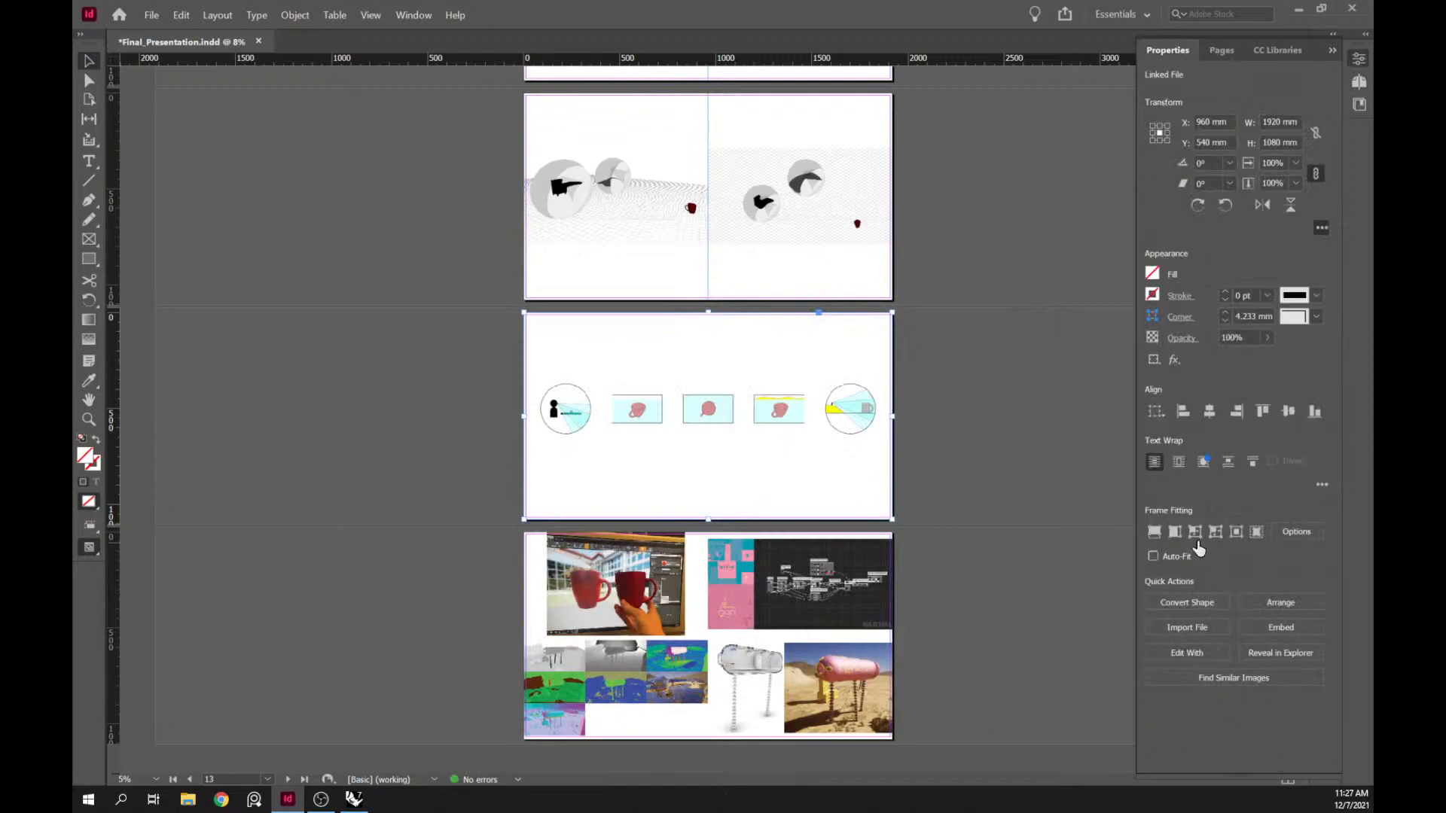
pyautogui.click(1009, 401)
pyautogui.scroll(5, 971, 388)
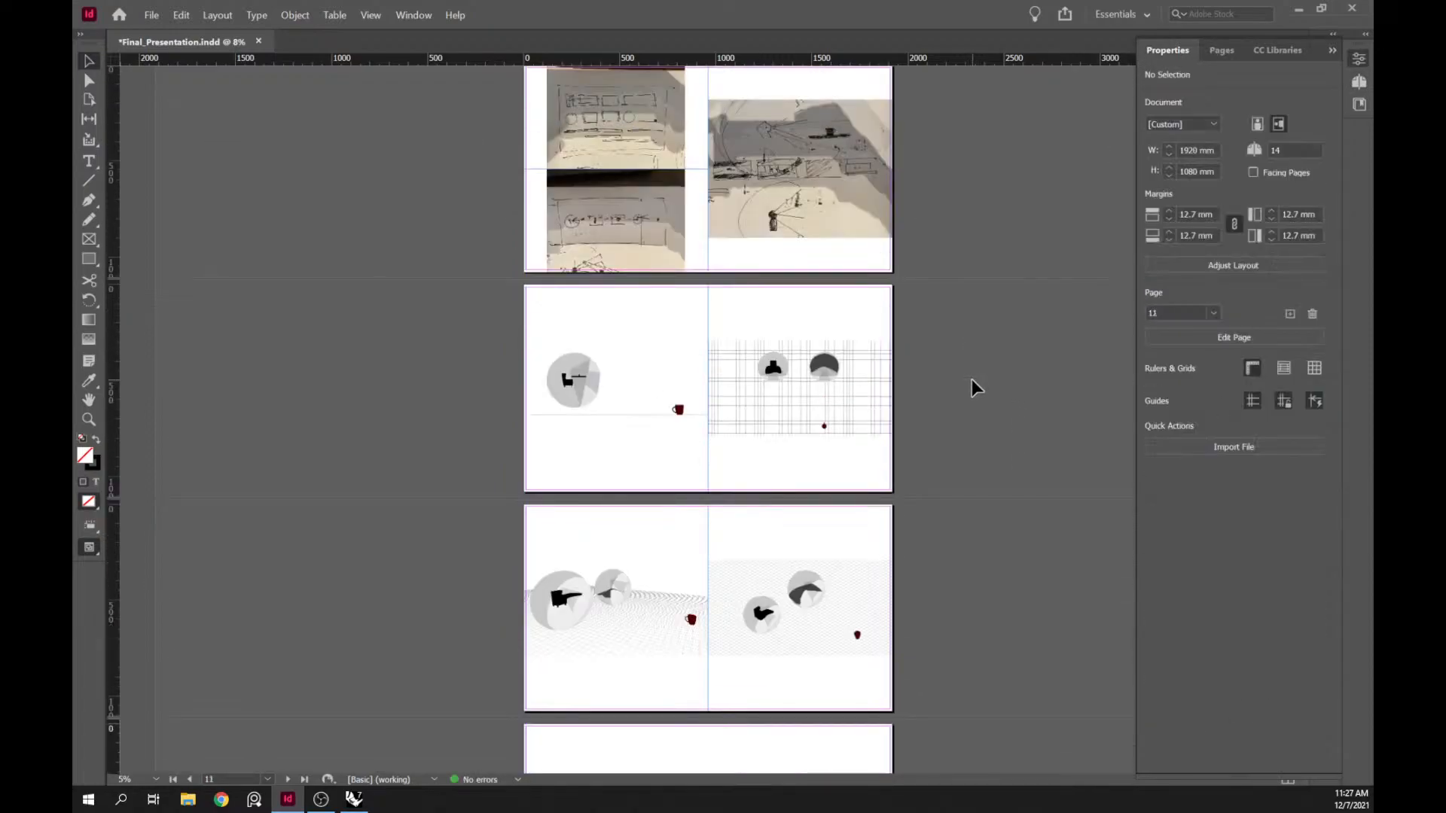
# - Return to the earlier sketch pages and show the document in full-screen presentation mode
pyautogui.scroll(-2, 919, 350)
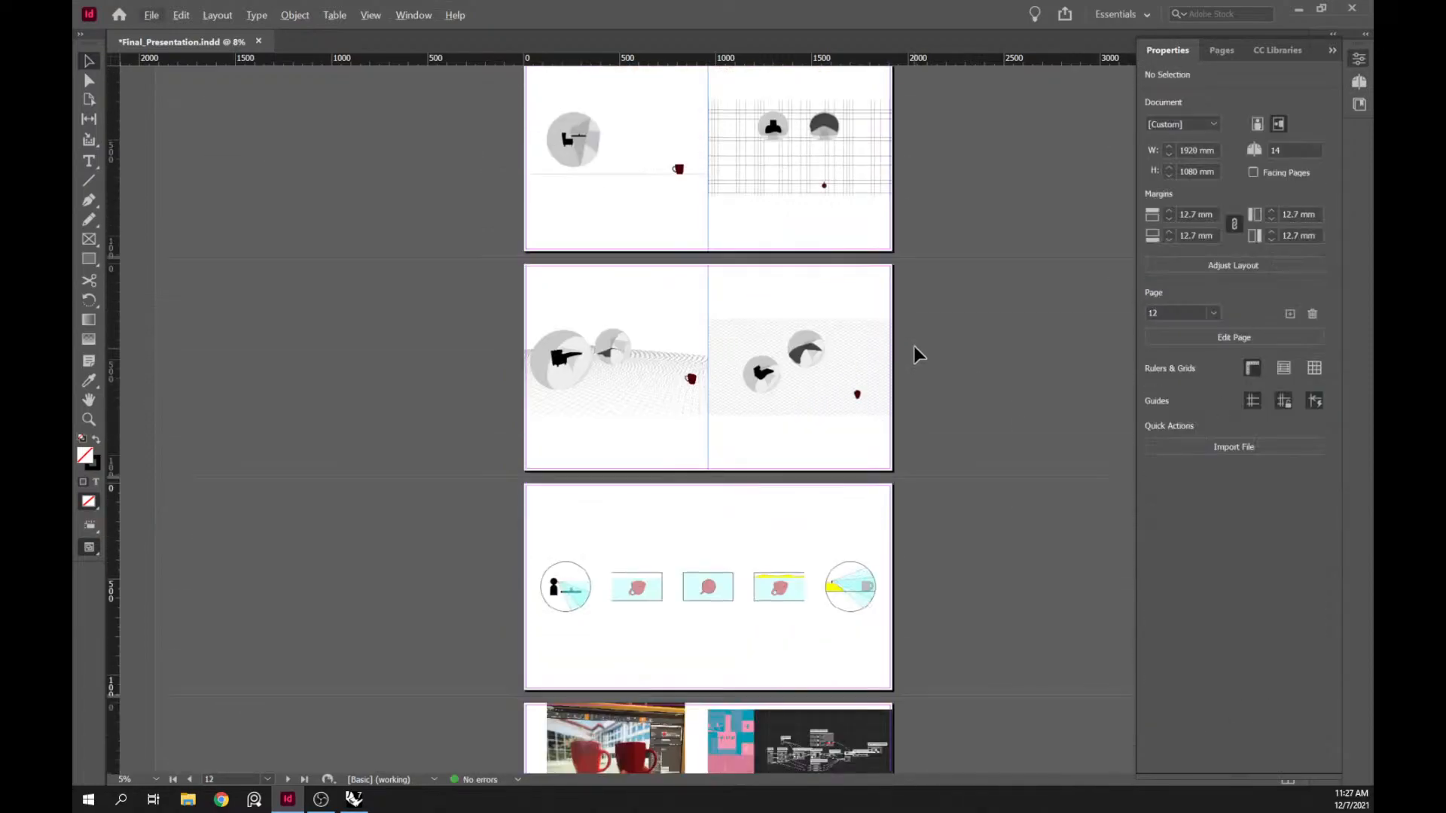
pyautogui.scroll(6, 935, 343)
pyautogui.hotkey('shift', 'w')
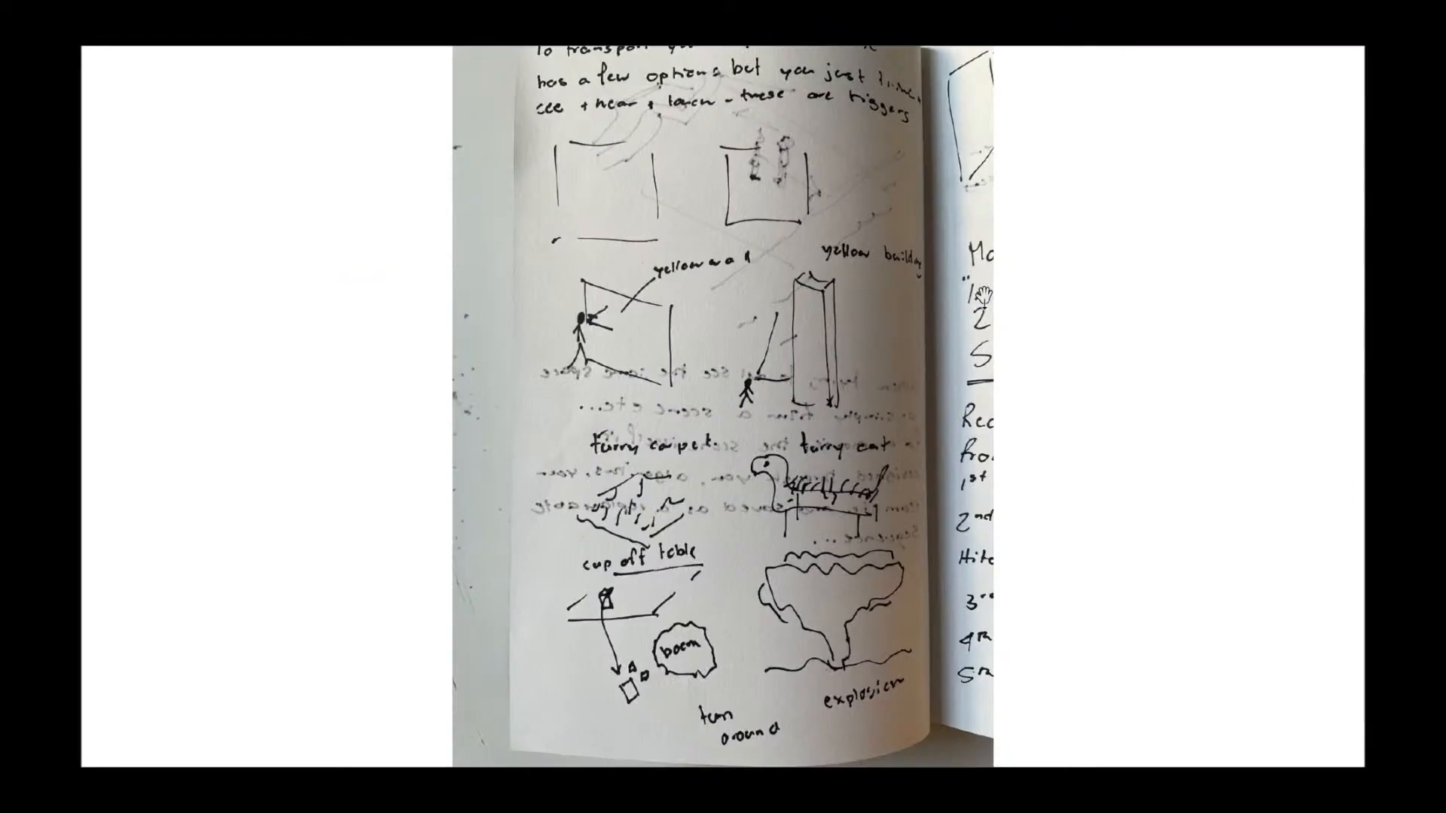
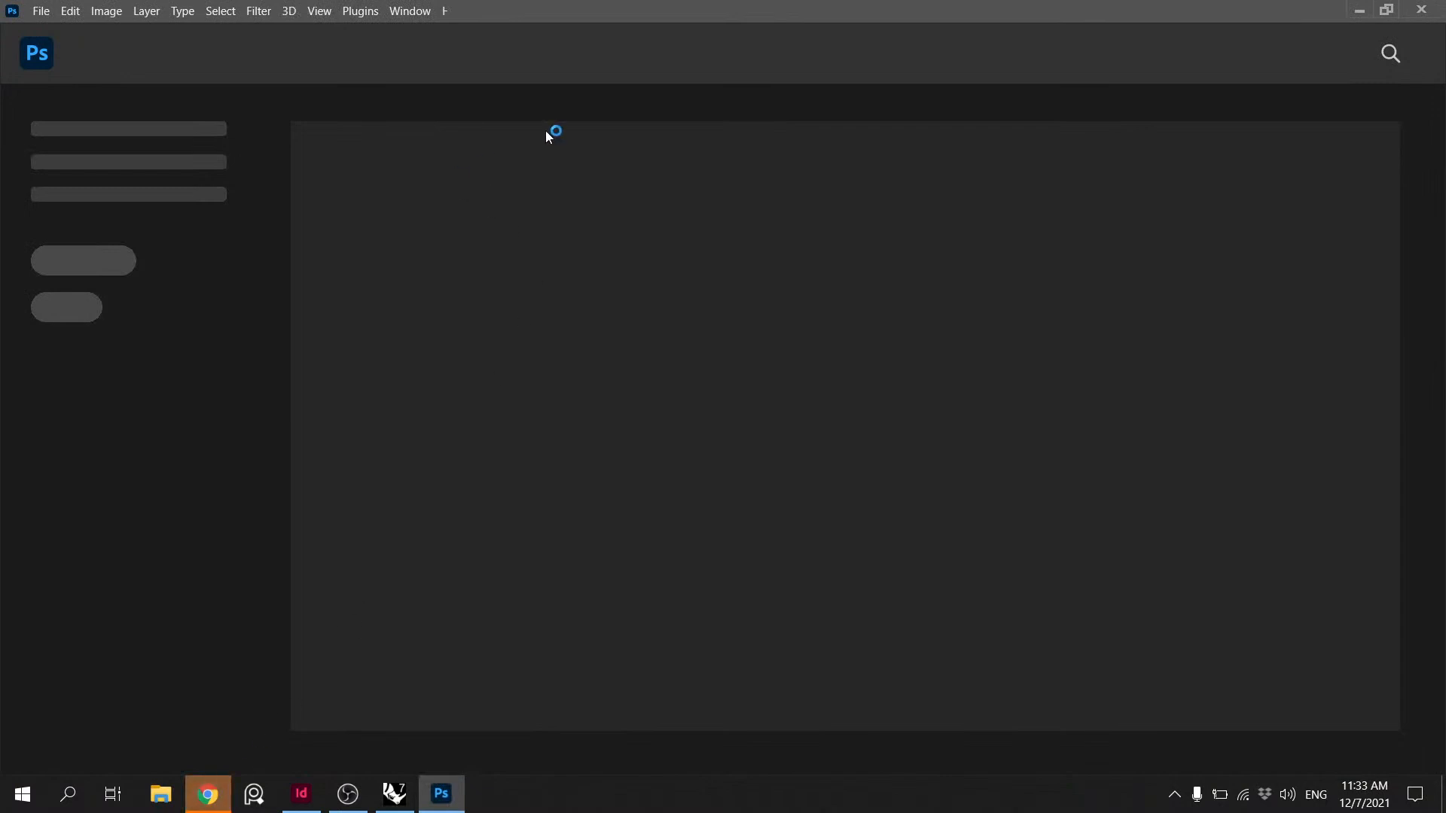
pyautogui.click(1359, 11)
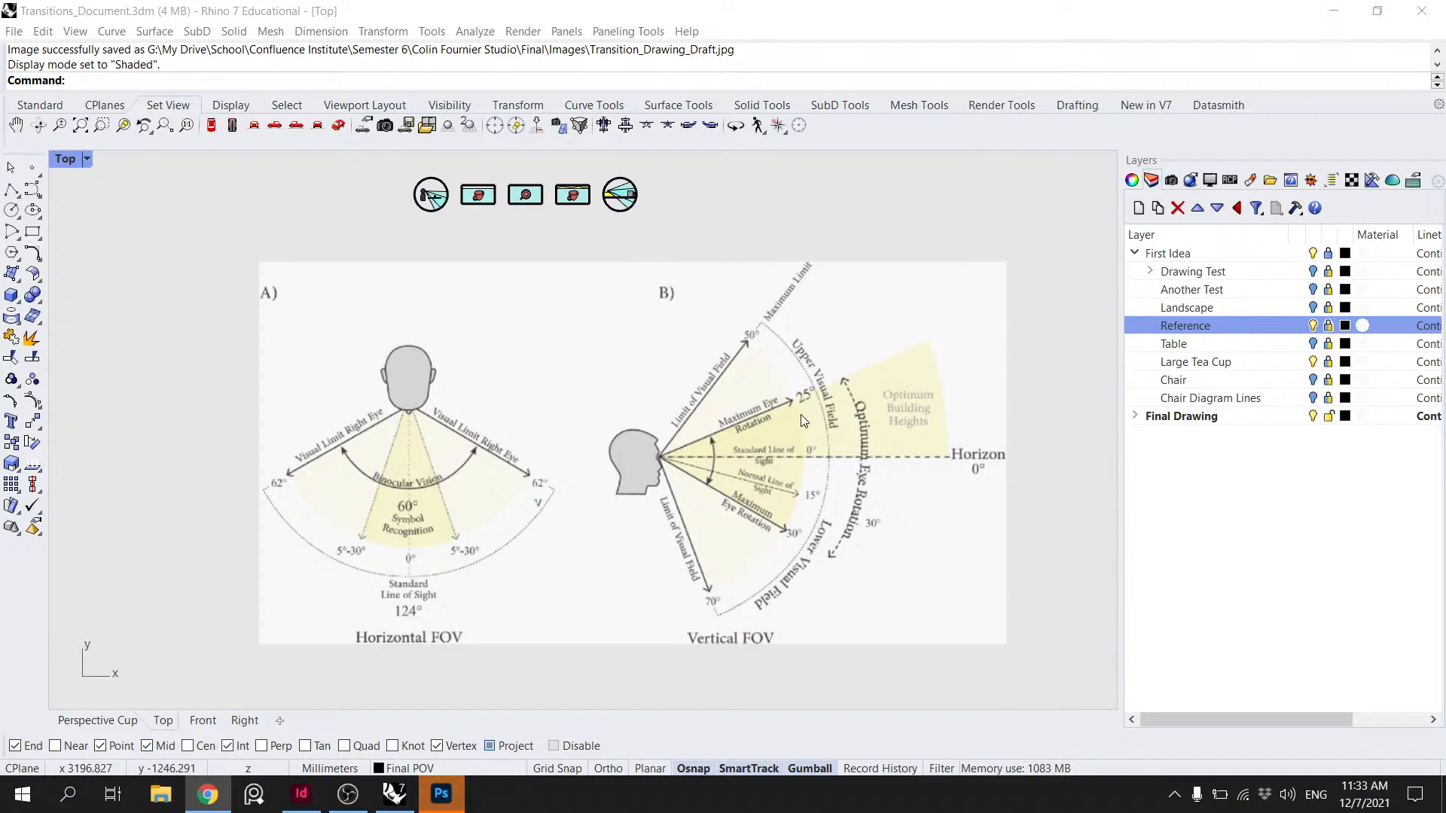
pyautogui.click(1336, 12)
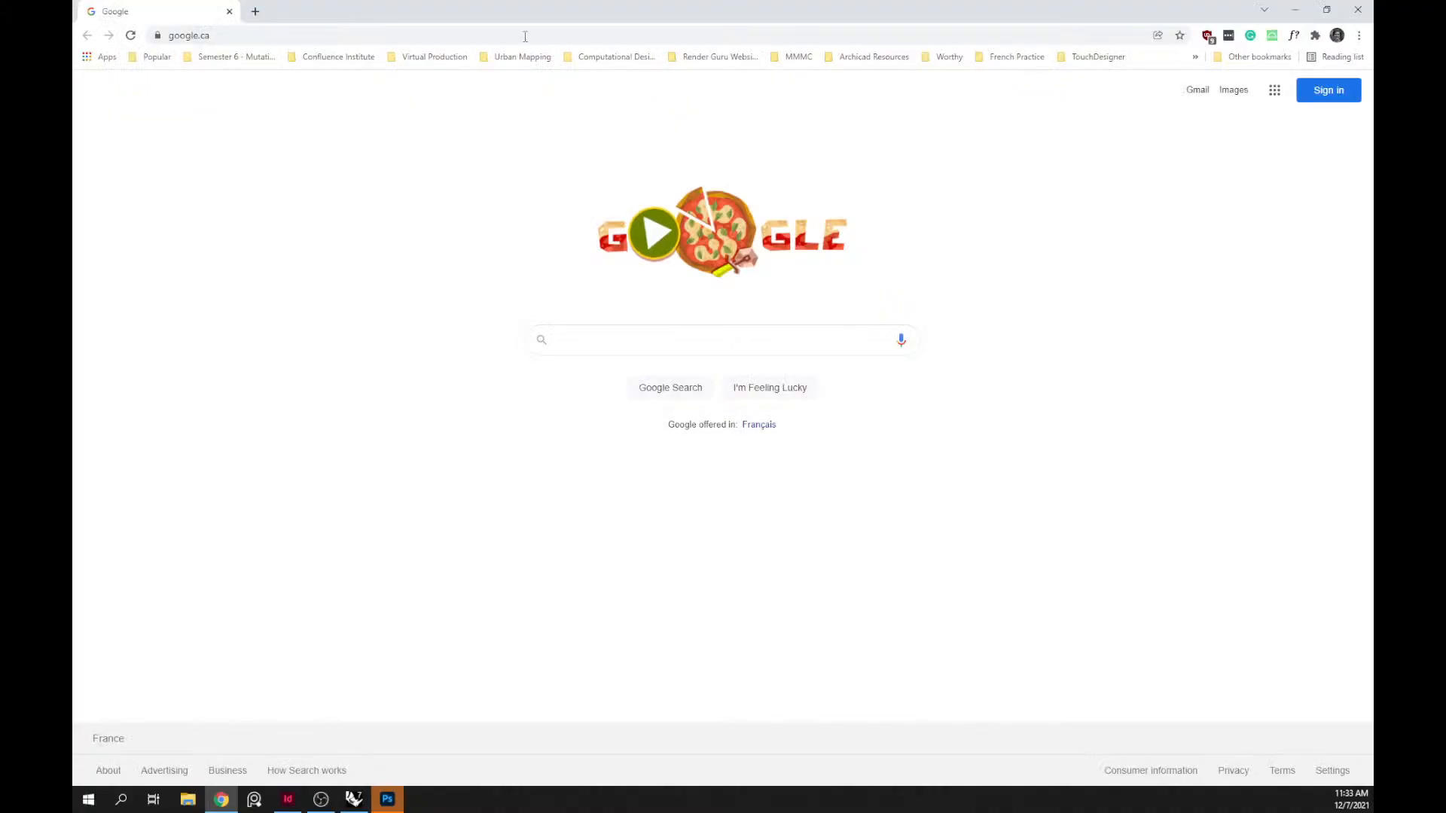
pyautogui.click(461, 28)
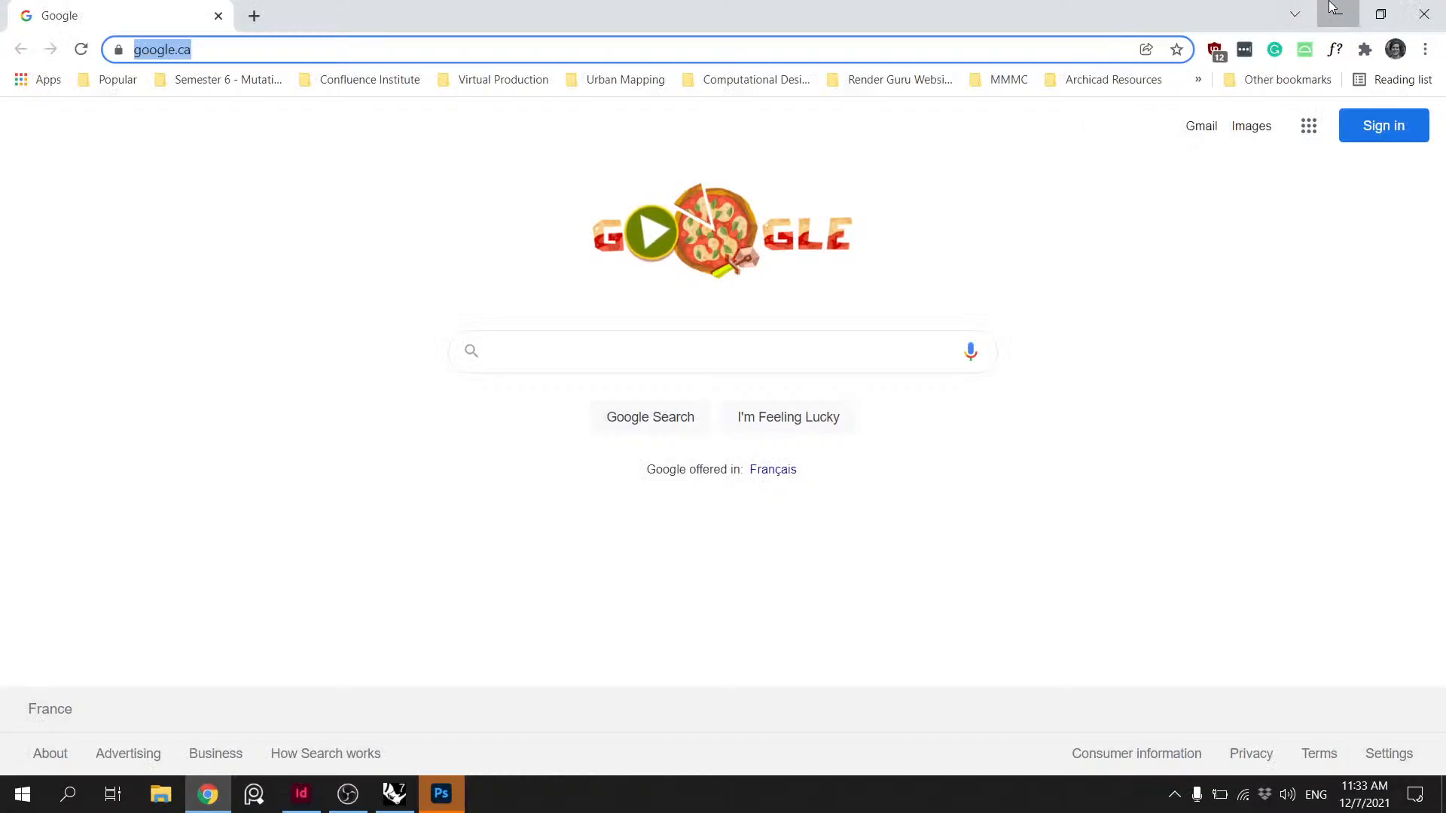
pyautogui.click(1330, 9)
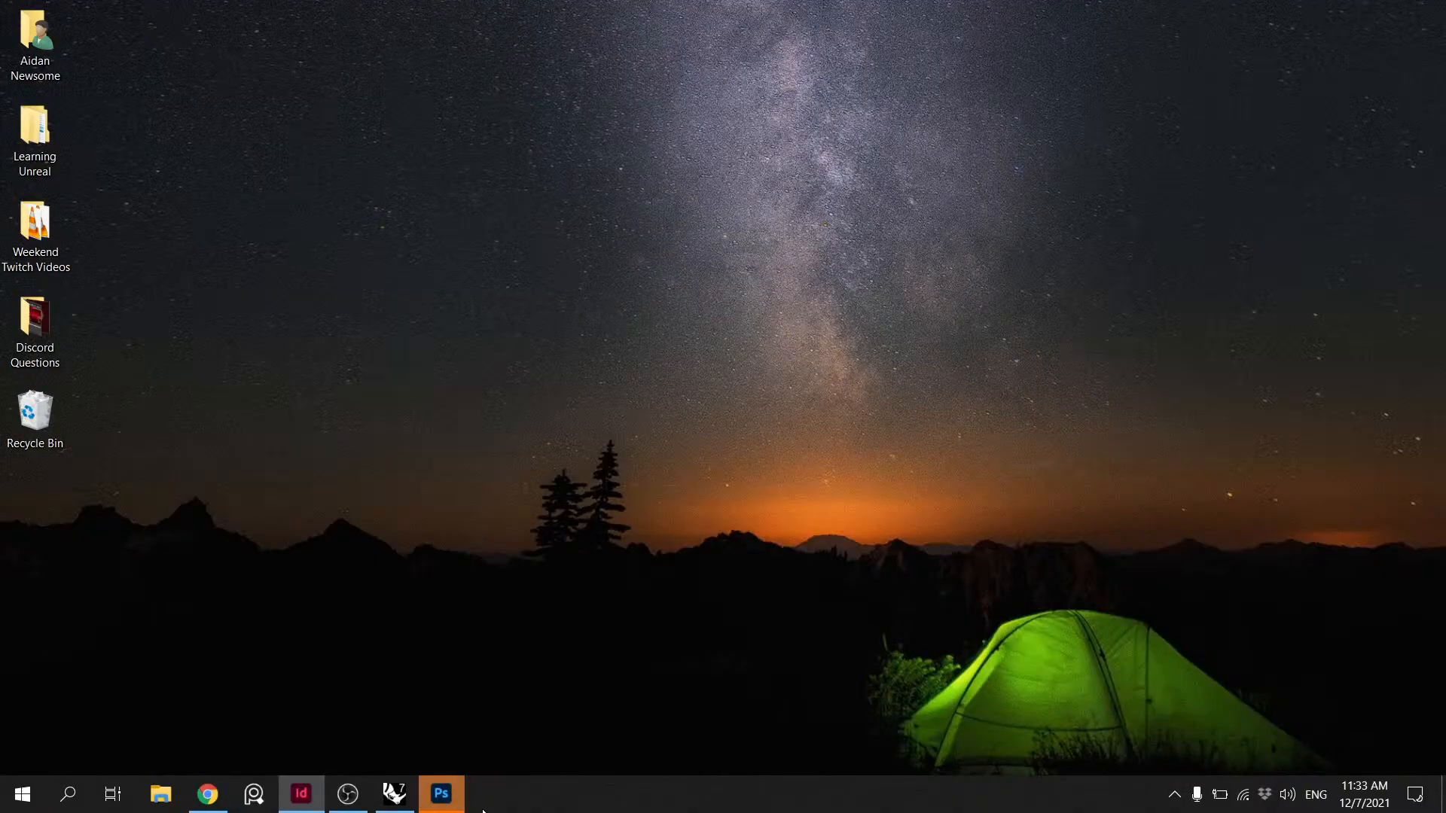
# - Switch to Photoshop and create a 1920 x 1080 mm document at 96 pixels/inch in RGB Color with a white background
pyautogui.click(441, 794)
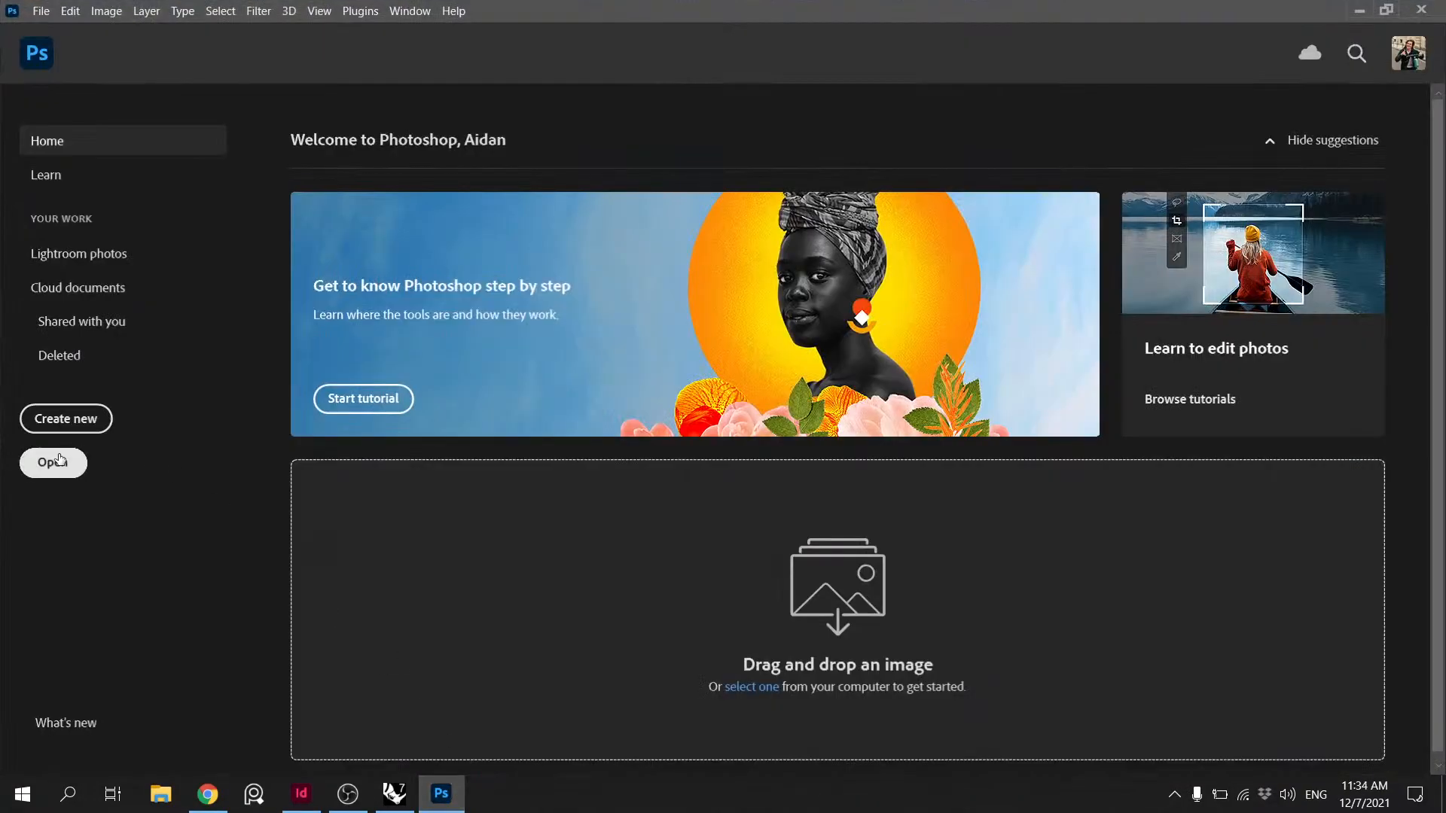
pyautogui.click(74, 422)
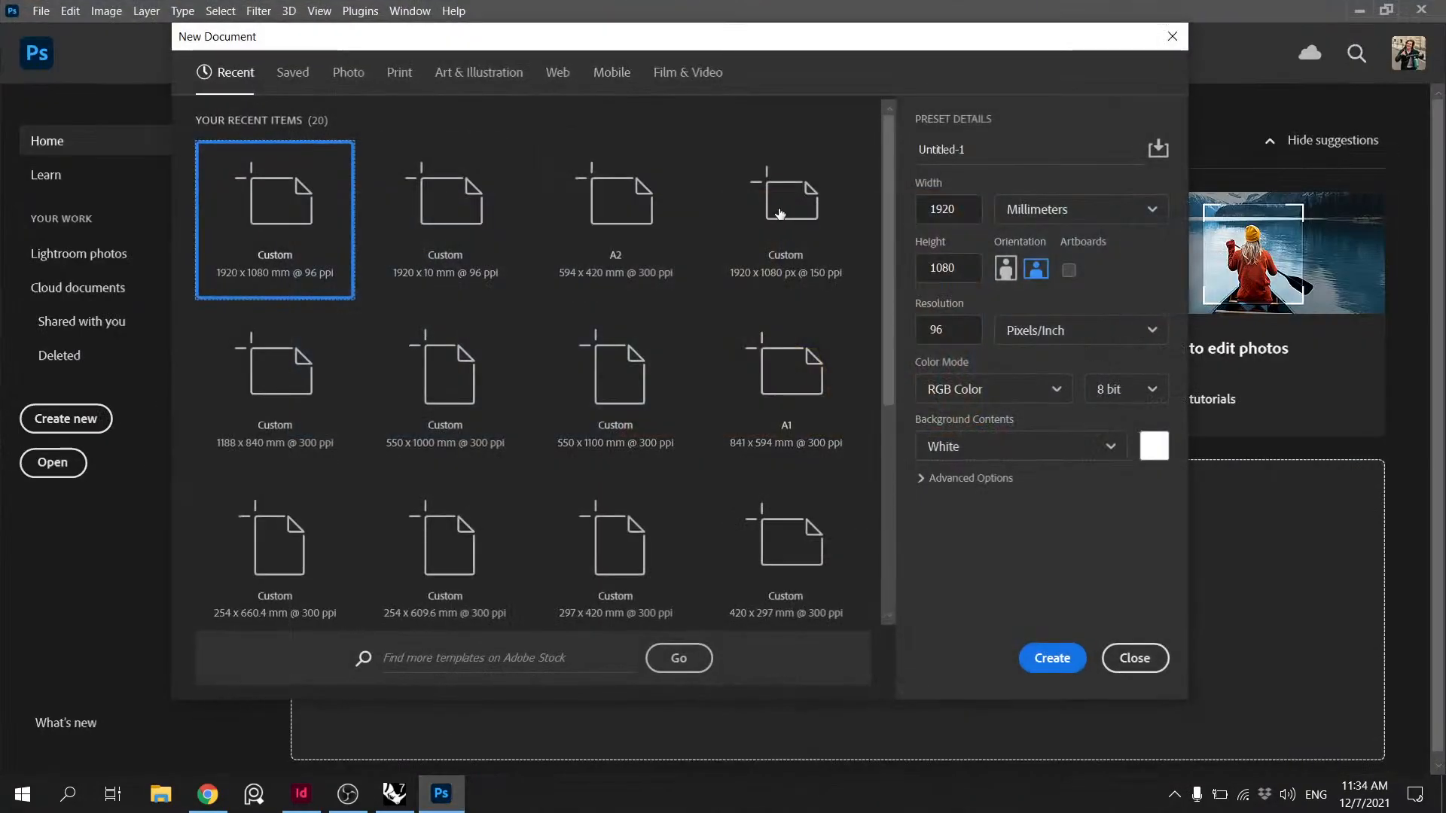
pyautogui.click(1052, 658)
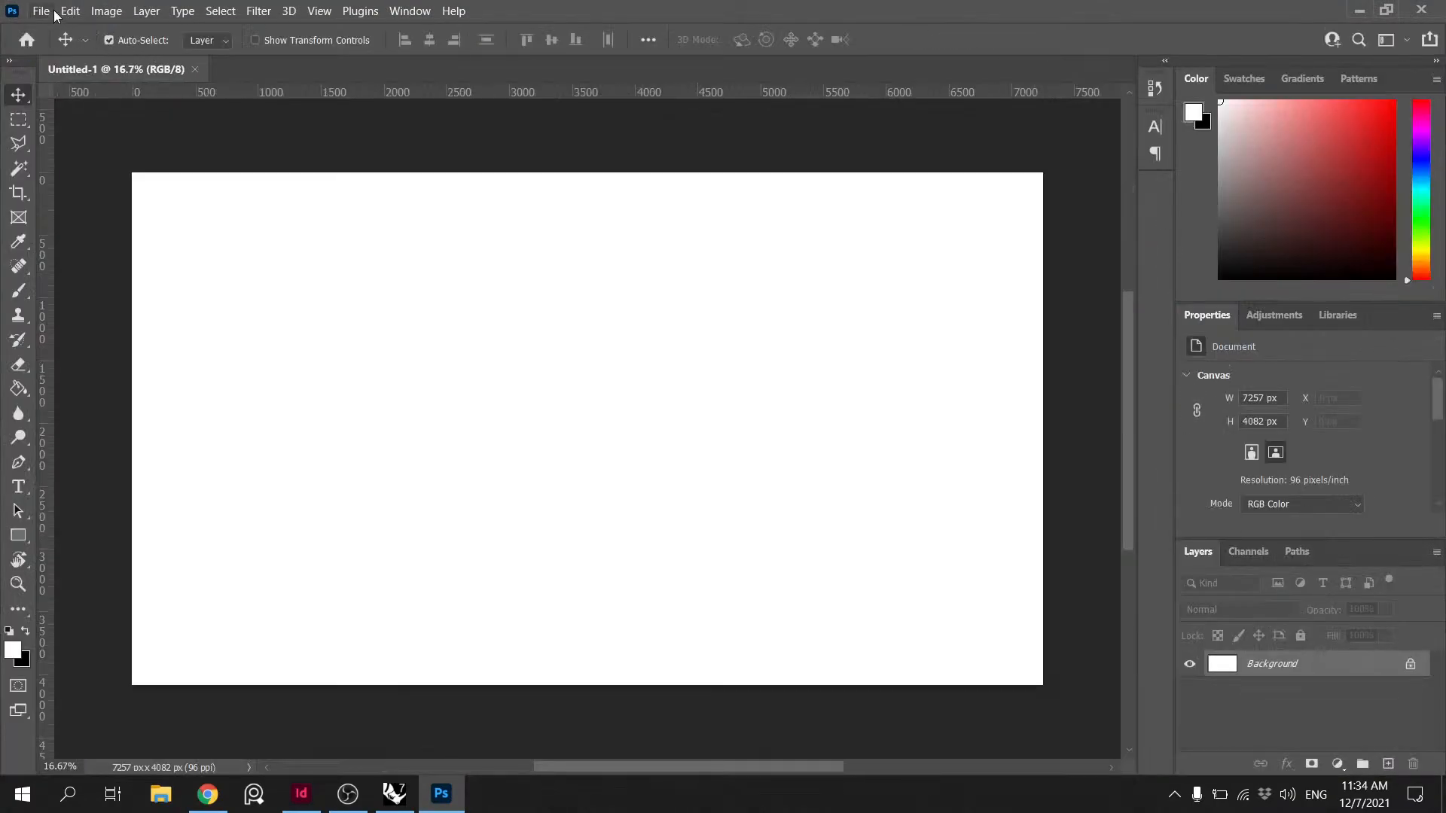
# - Unlock the background layer, rename it BG and lock it again
pyautogui.click(1410, 663)
pyautogui.doubleClick(1280, 673)
pyautogui.write('Bg')
pyautogui.press('Return')
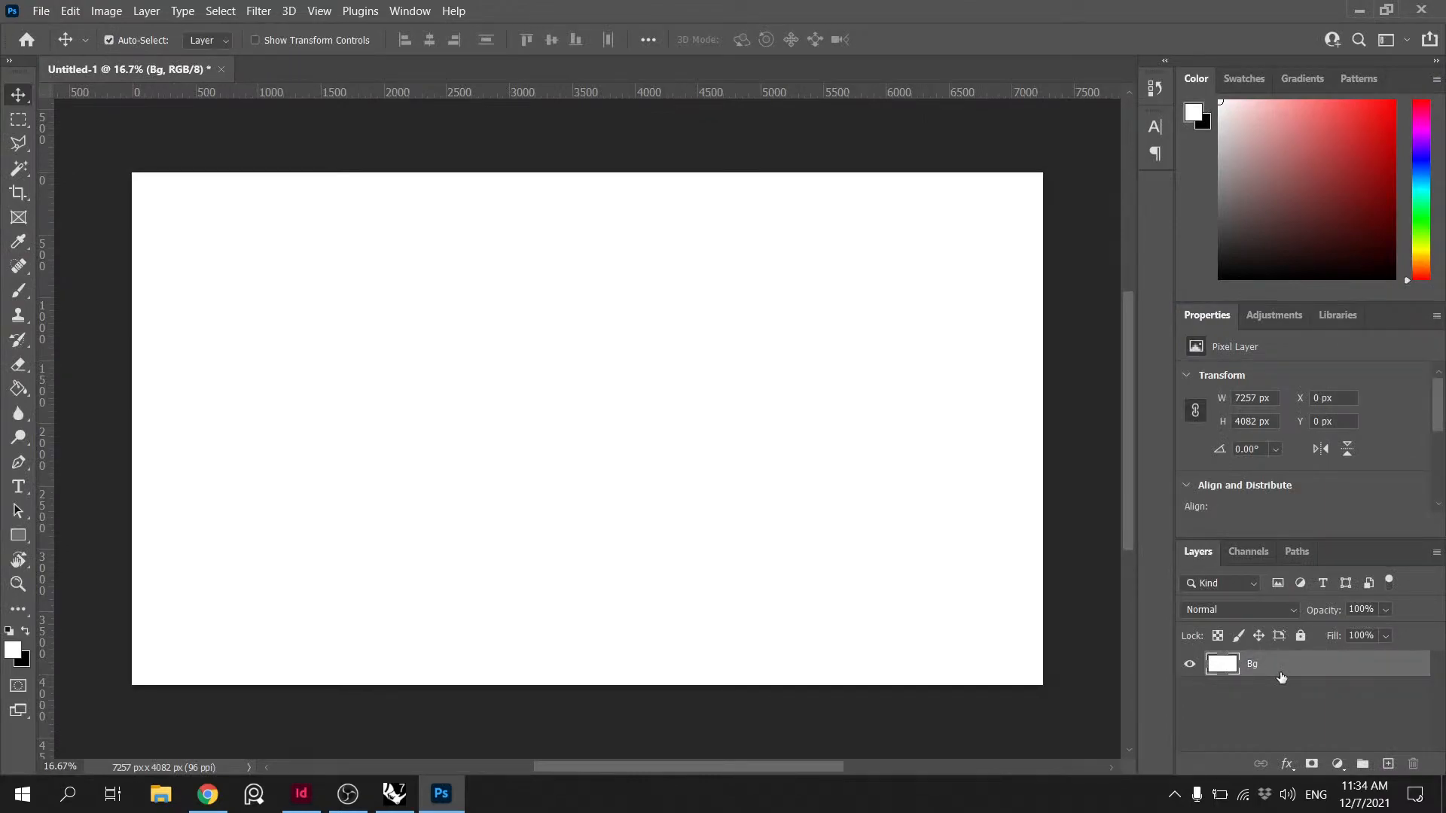
pyautogui.doubleClick(1253, 664)
pyautogui.press('Return')
pyautogui.doubleClick(1253, 664)
pyautogui.press('Return')
# - Add a new layer above BG and place Paper_Texture_Landscape on it as a linked file from Image Textures > Organic
pyautogui.click(1388, 763)
pyautogui.click(35, 11)
pyautogui.click(242, 417)
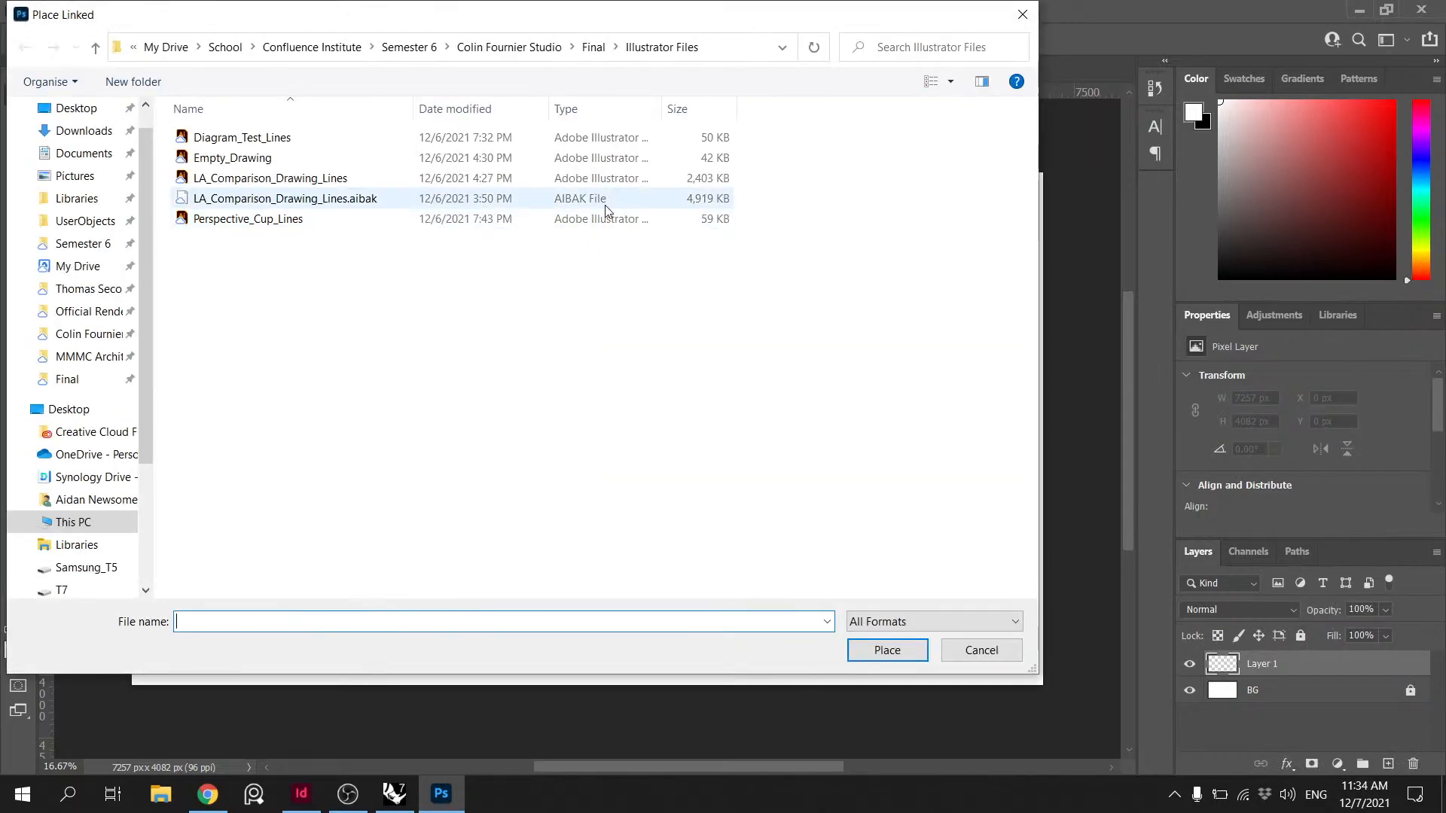
pyautogui.click(593, 48)
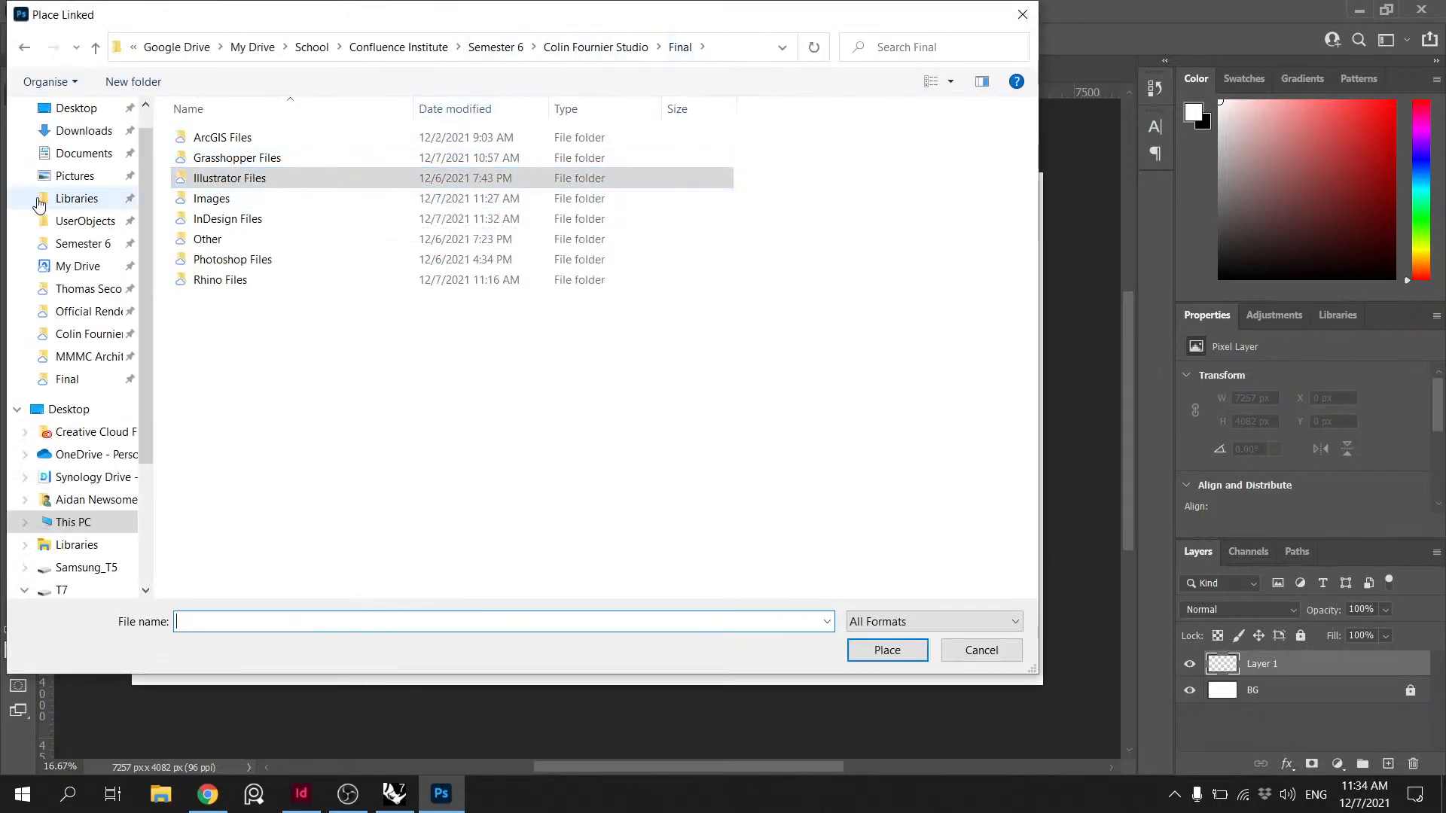
pyautogui.scroll(1, 40, 204)
pyautogui.click(83, 341)
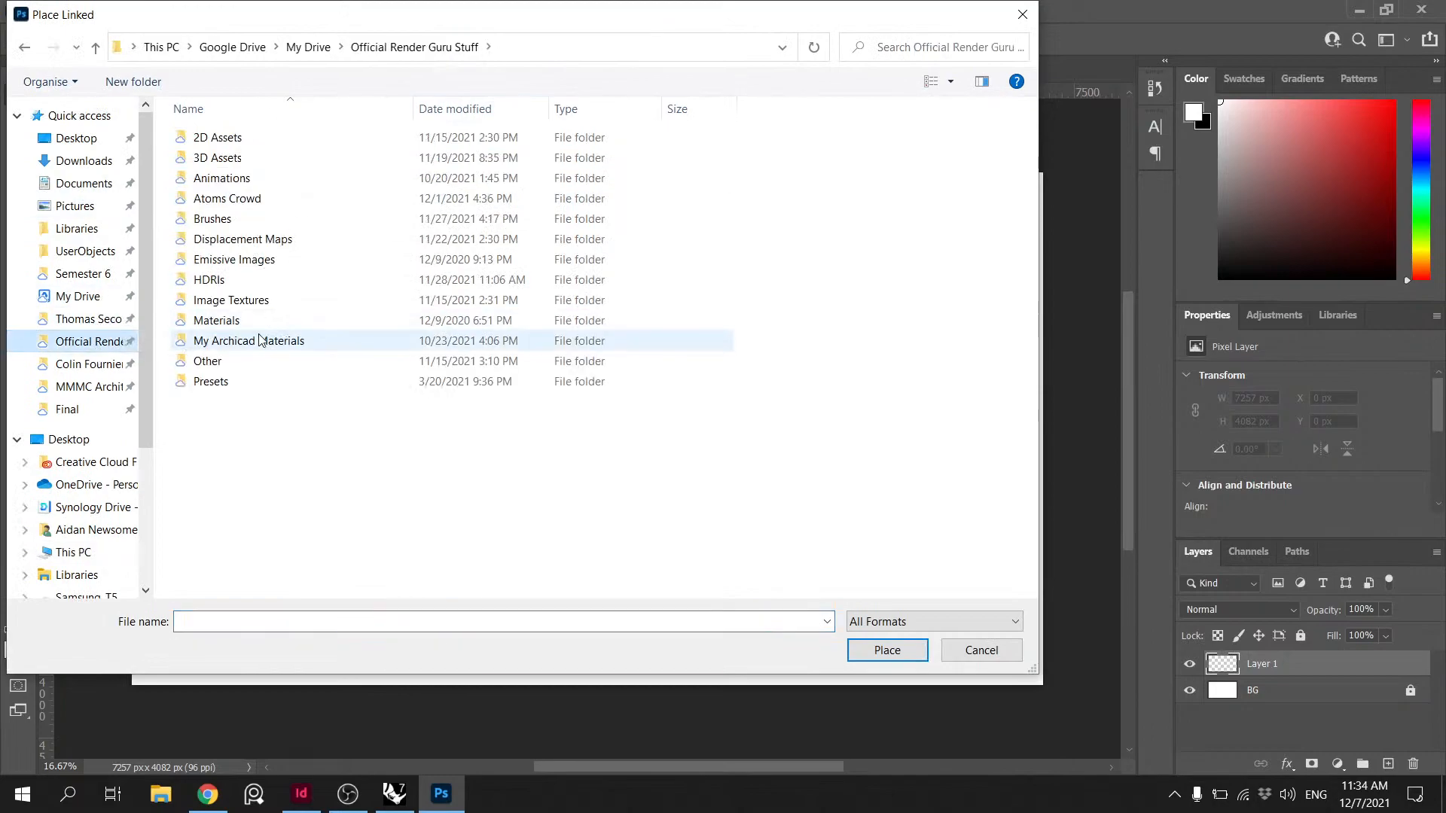
pyautogui.doubleClick(260, 304)
pyautogui.doubleClick(265, 268)
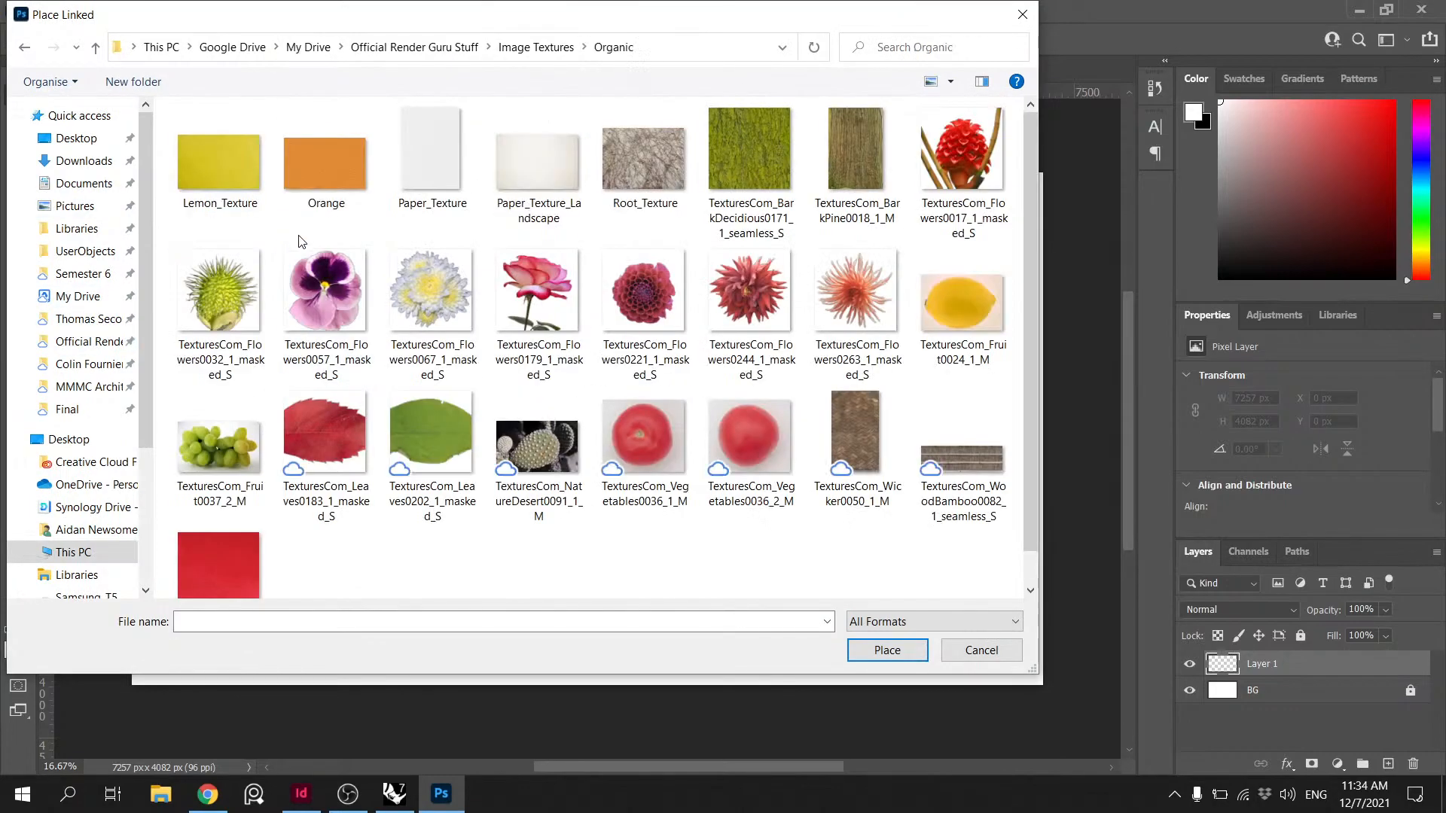
pyautogui.click(551, 201)
pyautogui.click(913, 651)
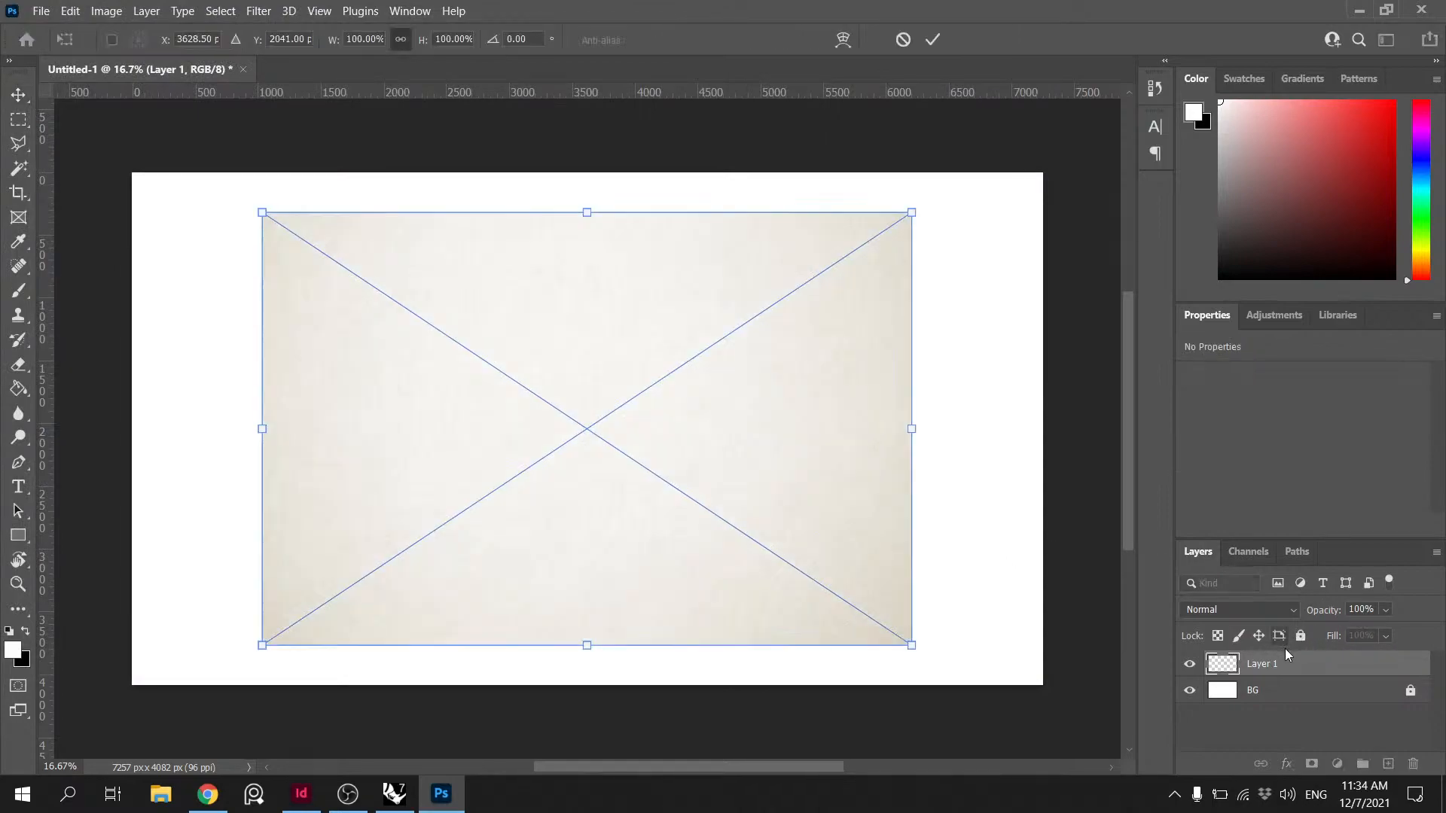
# - Enlarge the placed paper texture to about 118% and rotate it 90 degrees
pyautogui.moveTo(616, 447); pyautogui.dragTo(510, 409)
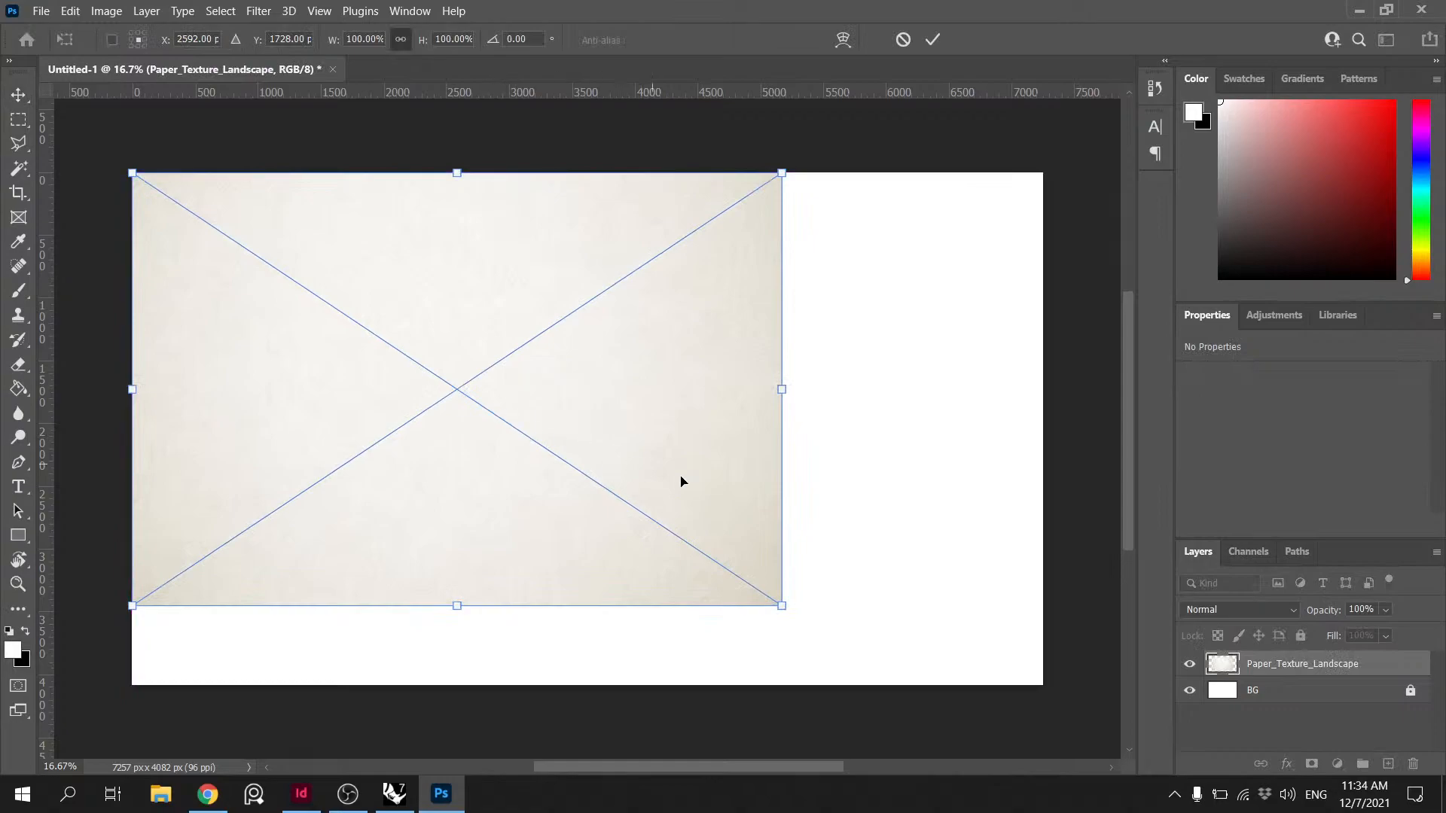
pyautogui.moveTo(460, 611); pyautogui.dragTo(461, 681)
pyautogui.moveTo(481, 558); pyautogui.dragTo(604, 557)
pyautogui.moveTo(832, 436); pyautogui.dragTo(852, 445)
pyautogui.moveTo(218, 229); pyautogui.dragTo(791, 249)
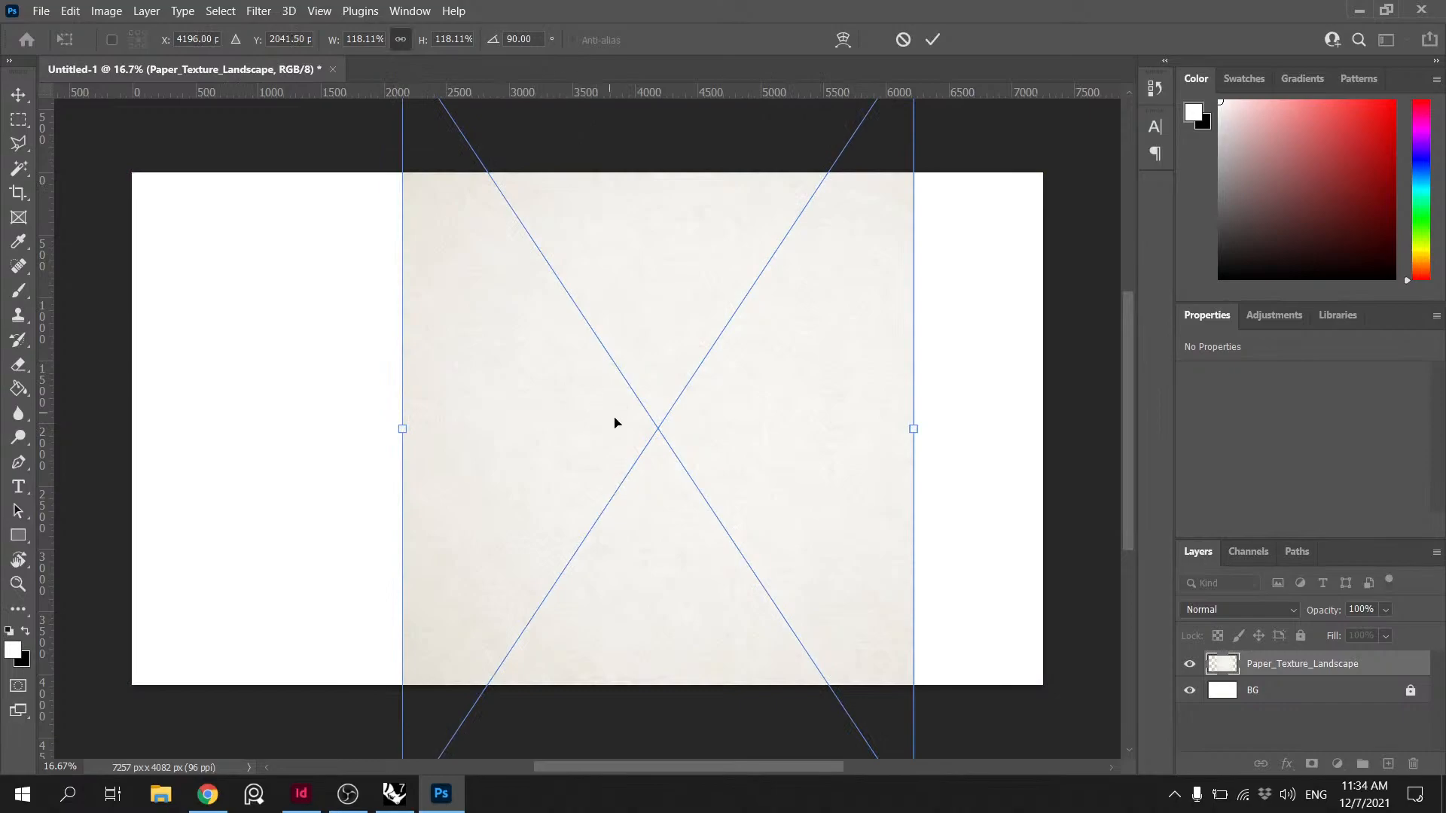
# - Scale the rotated paper texture to the canvas height, align it with the canvas's left edge and apply the transform
pyautogui.scroll(-2, 674, 704)
pyautogui.moveTo(659, 737); pyautogui.dragTo(662, 607)
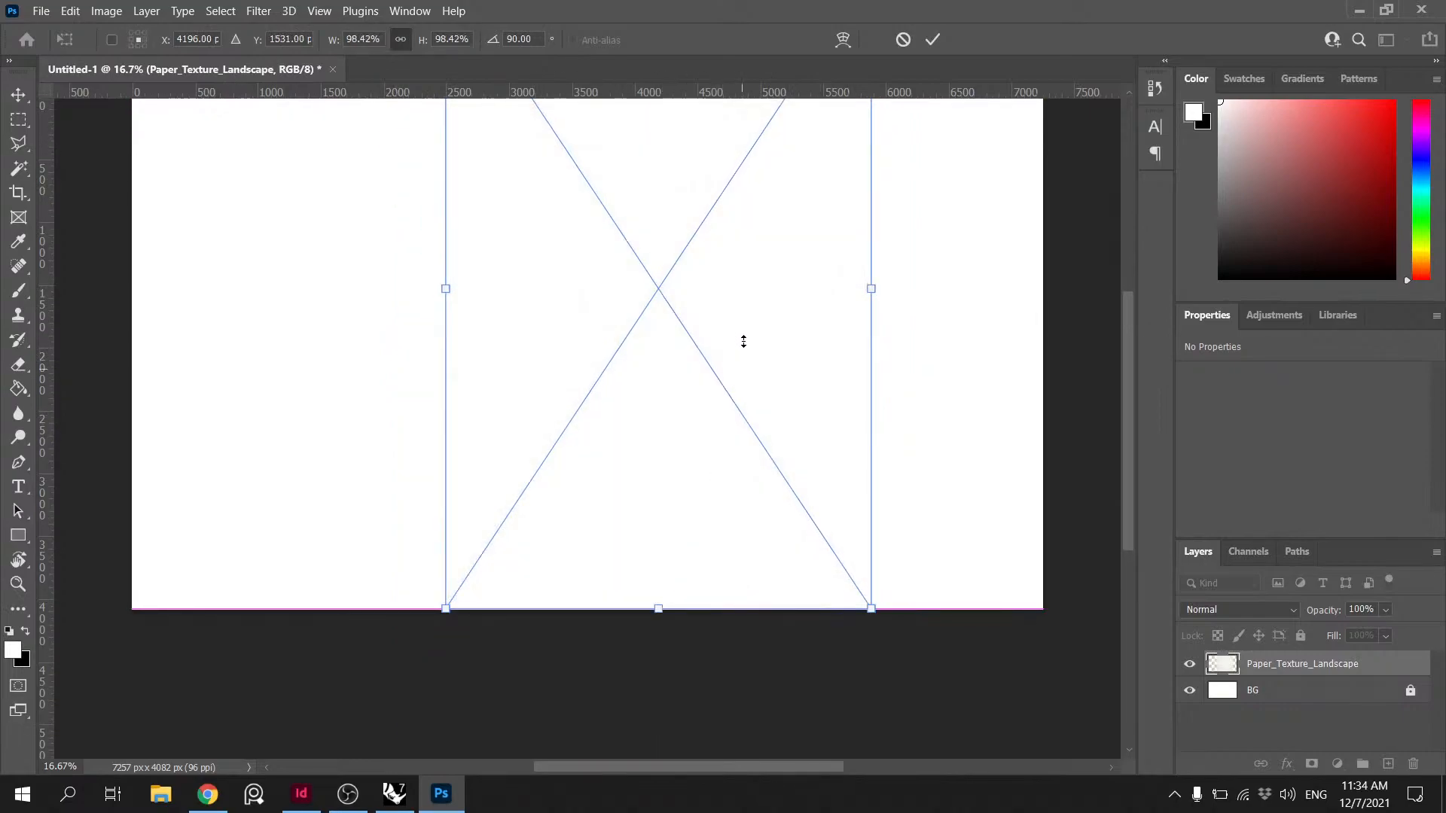
pyautogui.scroll(4, 610, 238)
pyautogui.moveTo(637, 109); pyautogui.dragTo(663, 247)
pyautogui.moveTo(765, 484); pyautogui.dragTo(411, 494)
pyautogui.click(932, 40)
# - Duplicate the paper texture twice, side by side, so that the three copies cover the whole canvas width
pyautogui.keyDown('alt'); pyautogui.moveTo(456, 430); pyautogui.dragTo(744, 435); pyautogui.keyUp('alt')
pyautogui.keyDown('alt'); pyautogui.moveTo(603, 476); pyautogui.dragTo(937, 481); pyautogui.keyUp('alt')
pyautogui.keyDown('alt'); pyautogui.scroll(-1, 903, 466); pyautogui.keyUp('alt')
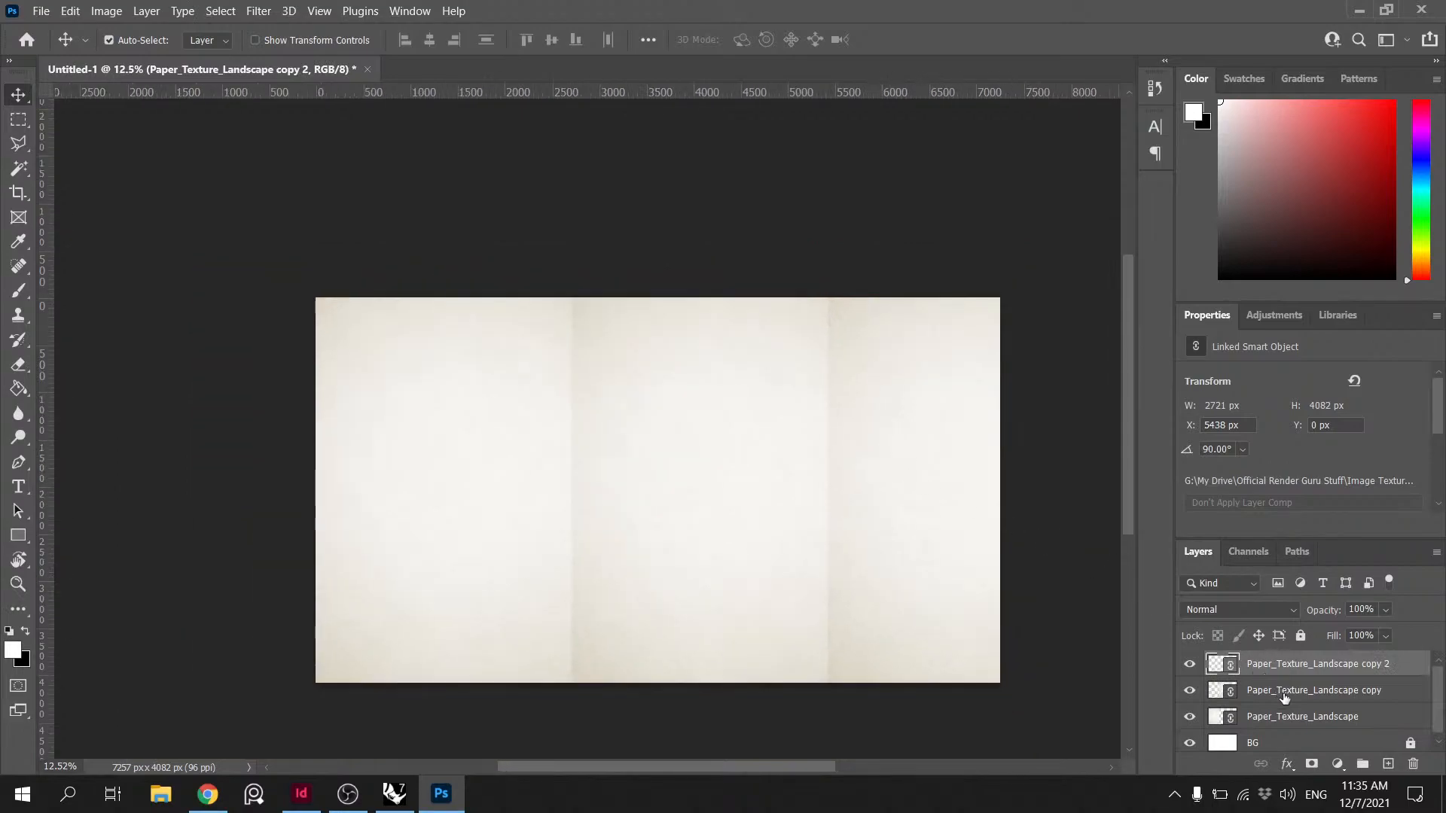
# - Try aligning the three paper texture layers on their horizontal centers, and undo the alignment
pyautogui.keyDown('shift'); pyautogui.click(1286, 716); pyautogui.keyUp('shift')
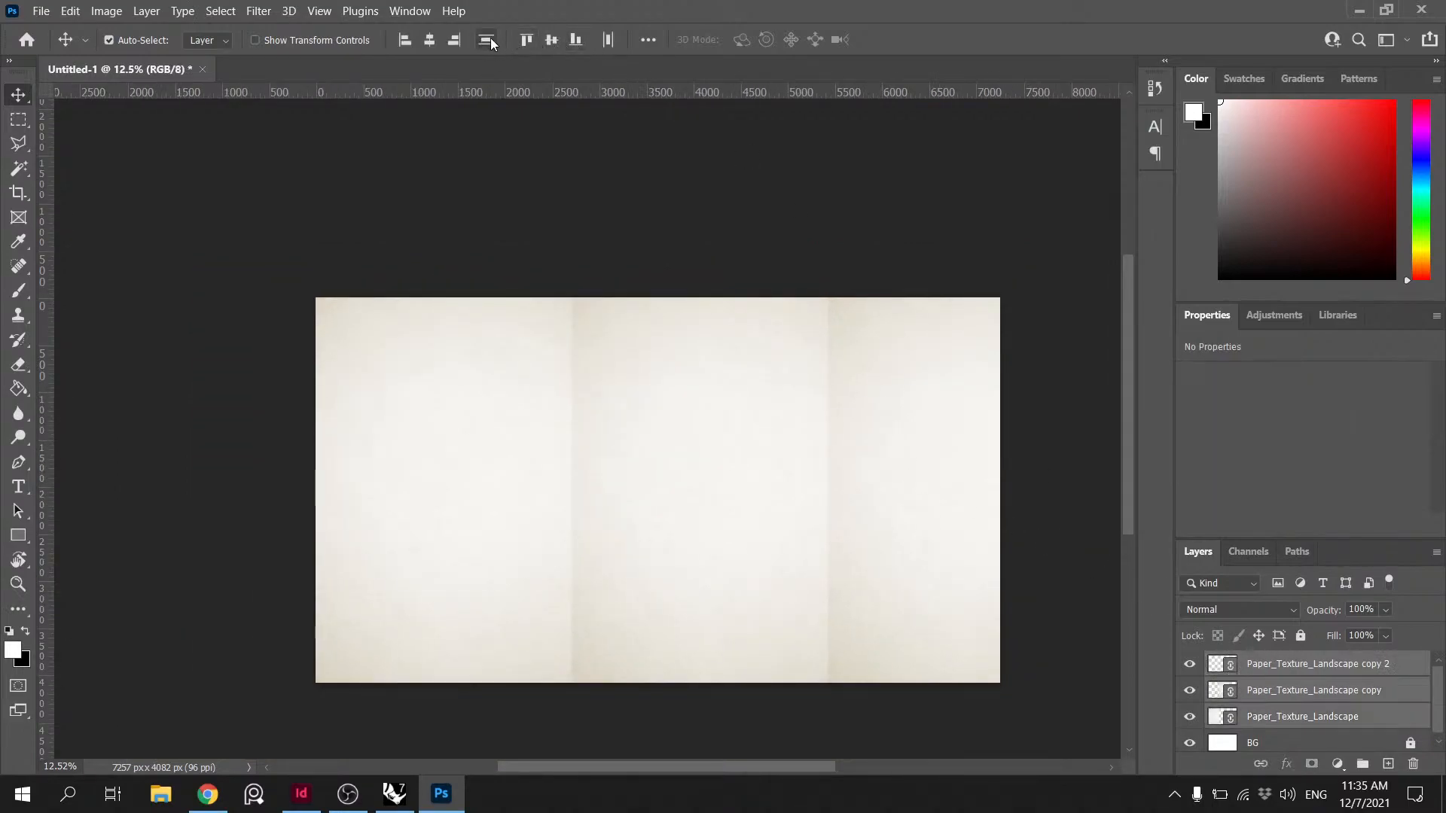
pyautogui.click(430, 39)
pyautogui.hotkey('ctrl', 'z')
# - Merge the three paper texture layers into one and rename the merged layer Paper Texture
pyautogui.click(1305, 721)
pyautogui.keyDown('shift'); pyautogui.click(1281, 662); pyautogui.keyUp('shift')
pyautogui.rightClick(1281, 663)
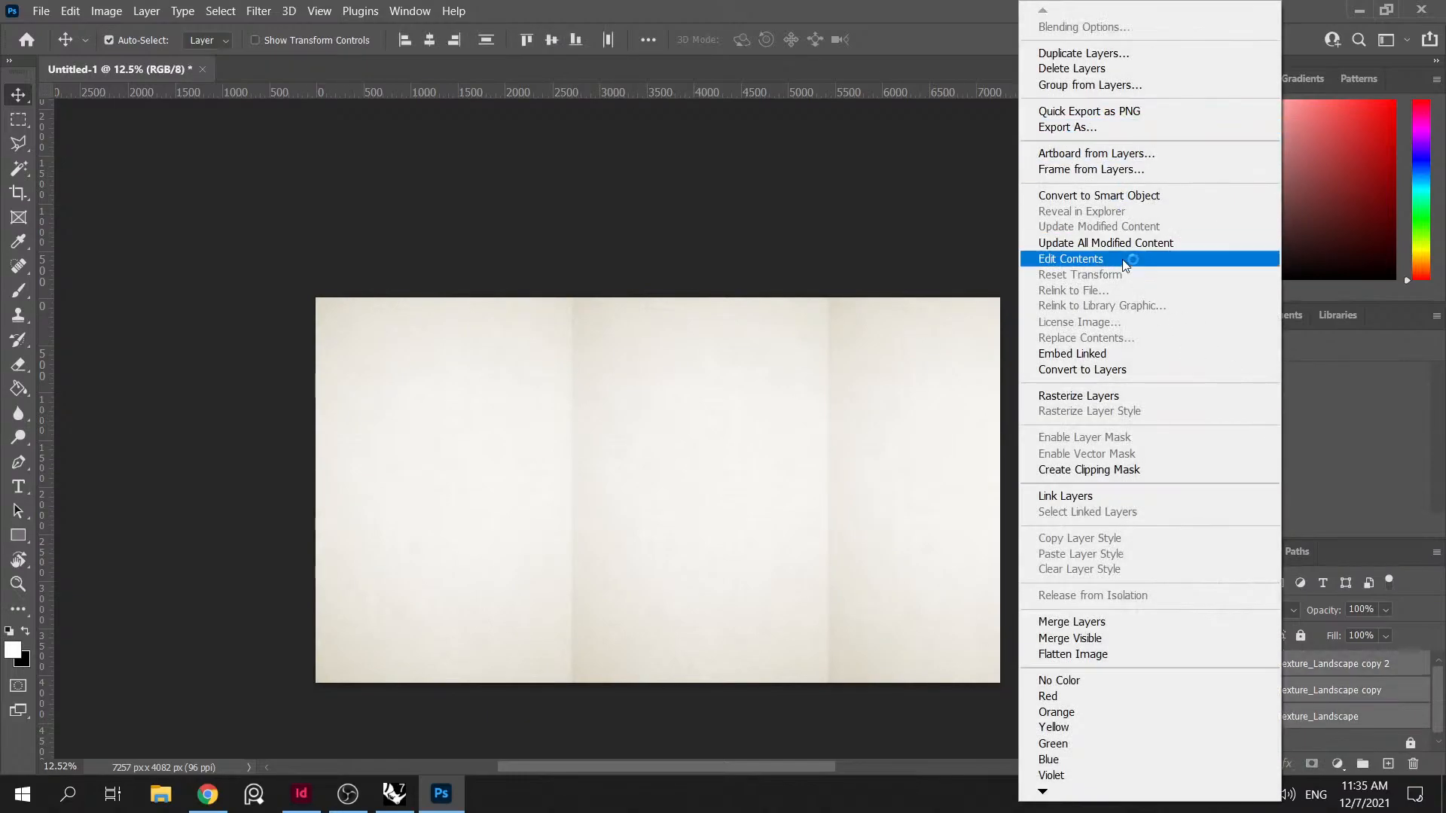
pyautogui.click(1104, 620)
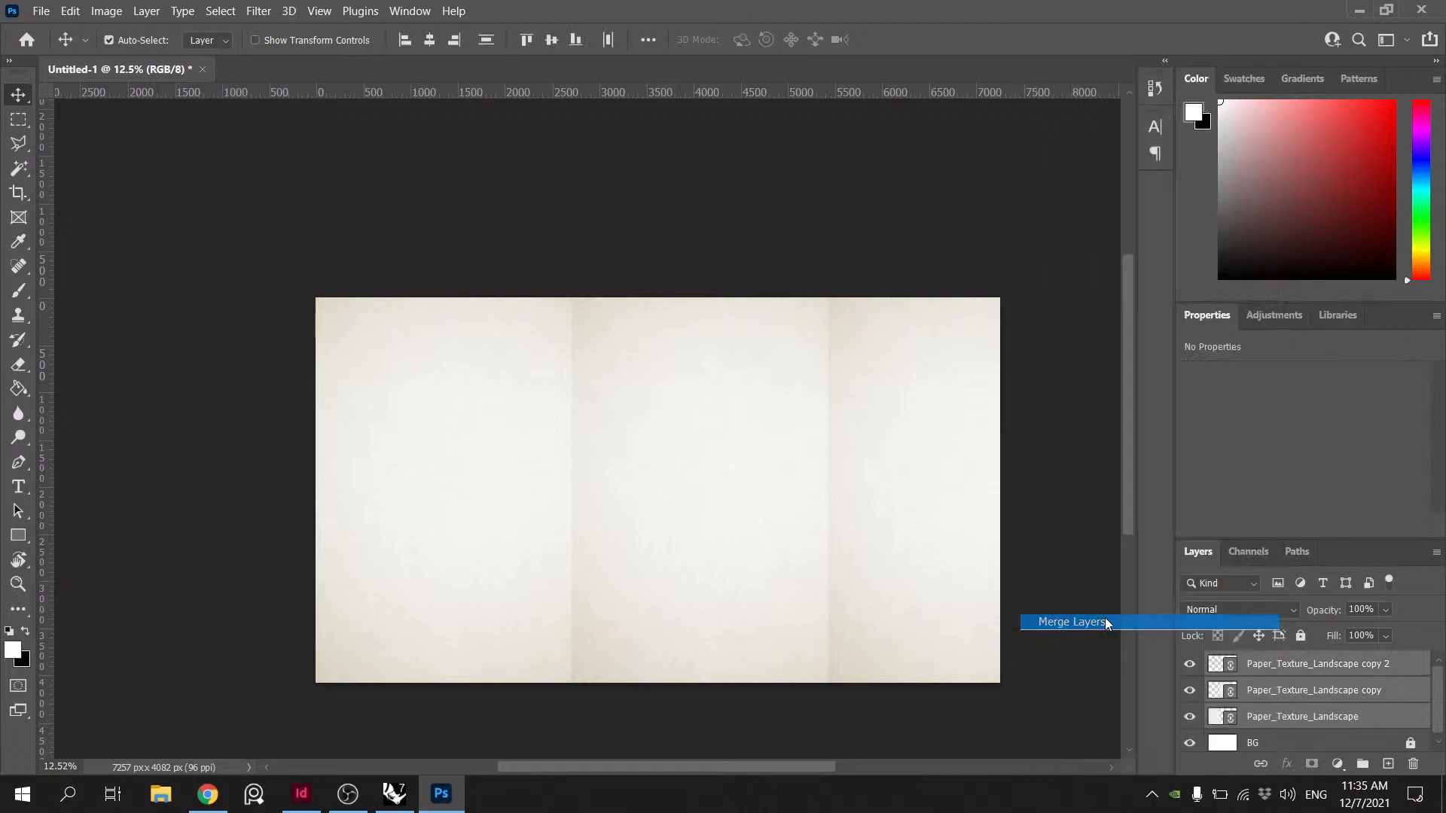
pyautogui.doubleClick(1288, 662)
pyautogui.write('Paper')
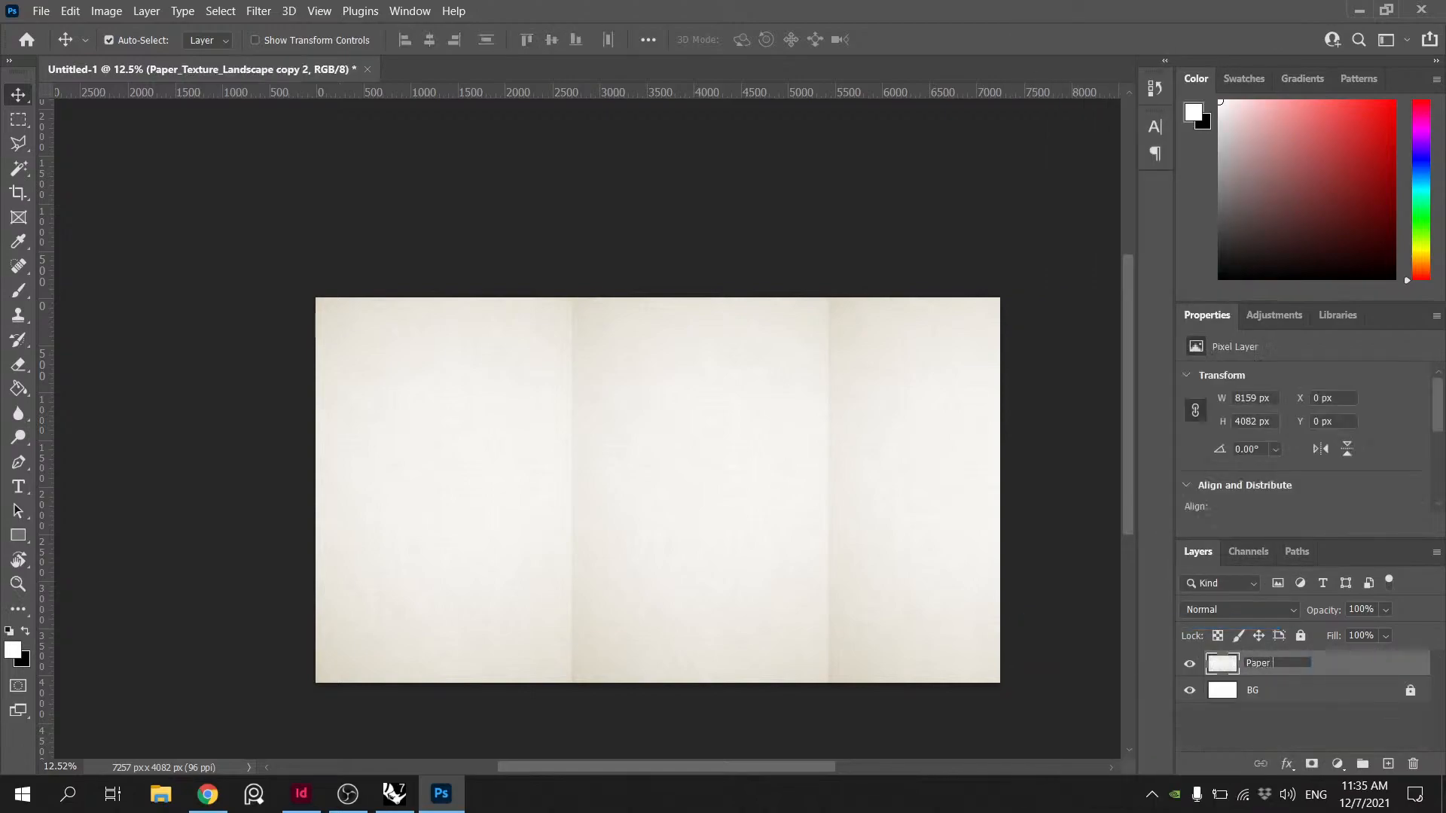
pyautogui.write(' Texture')
pyautogui.press('Return')
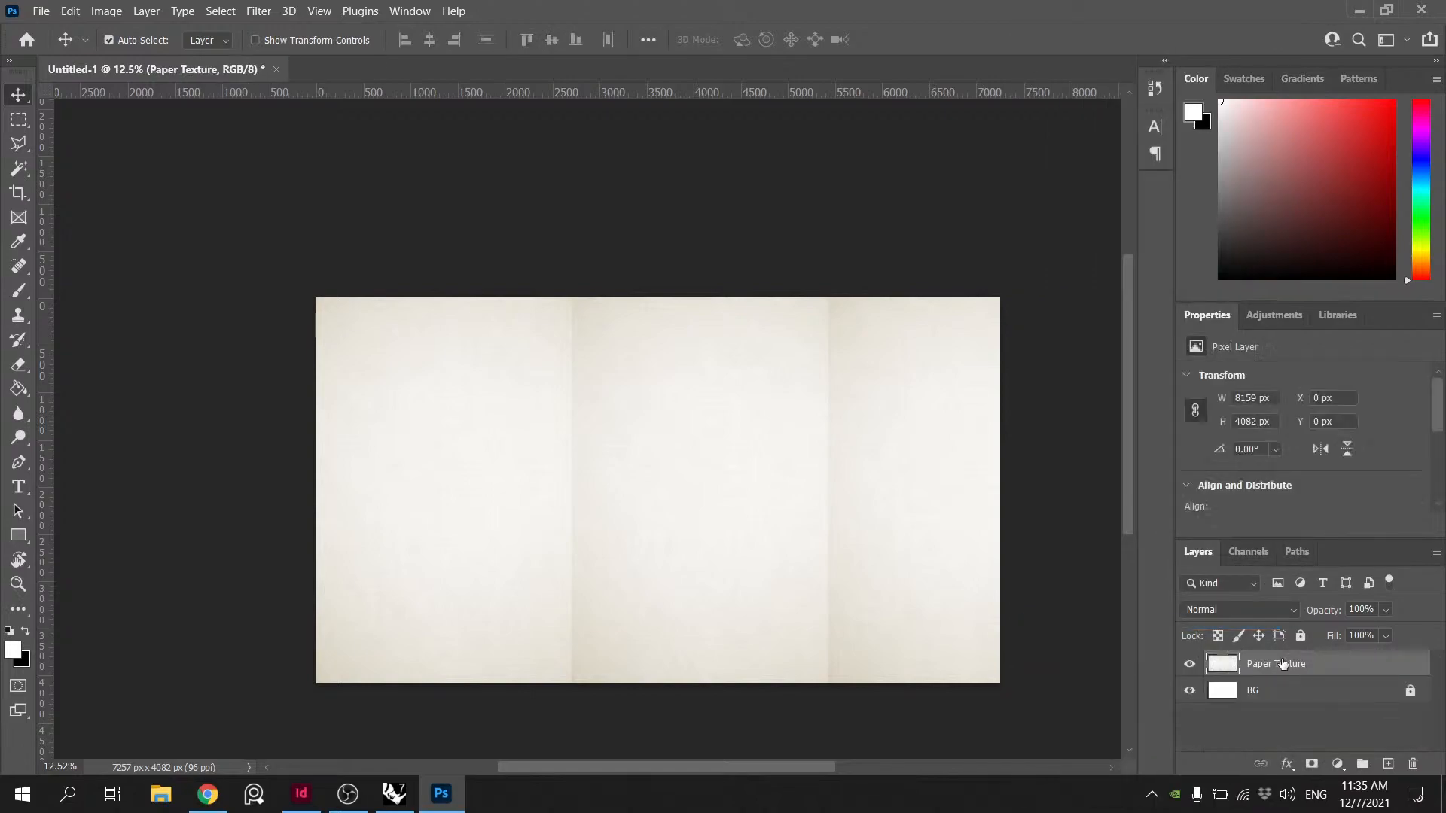
# - Try out reduced opacities of about 60% and 51% on the Paper Texture layer and return it to 100%
pyautogui.click(1298, 606)
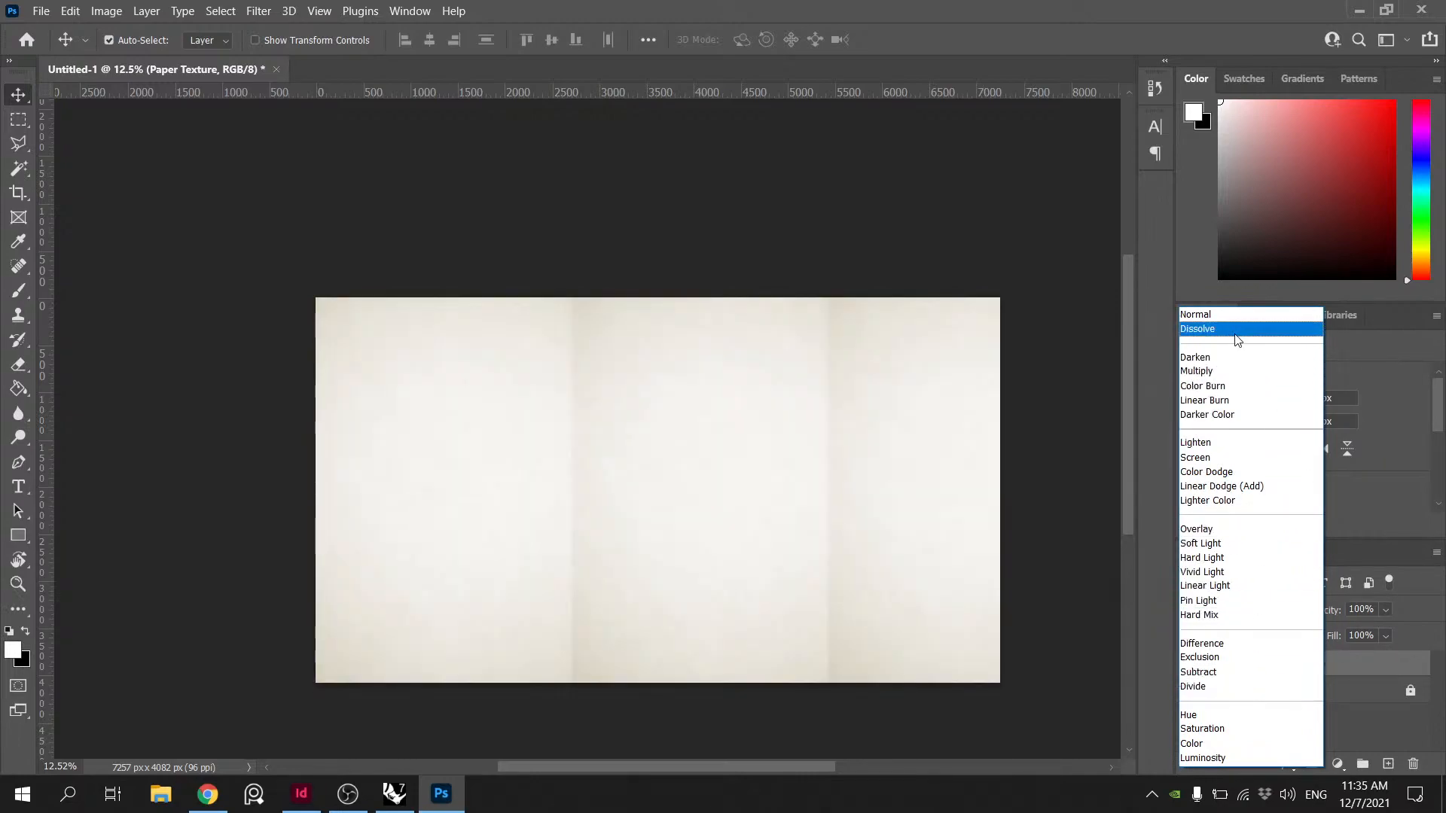
pyautogui.click(1234, 314)
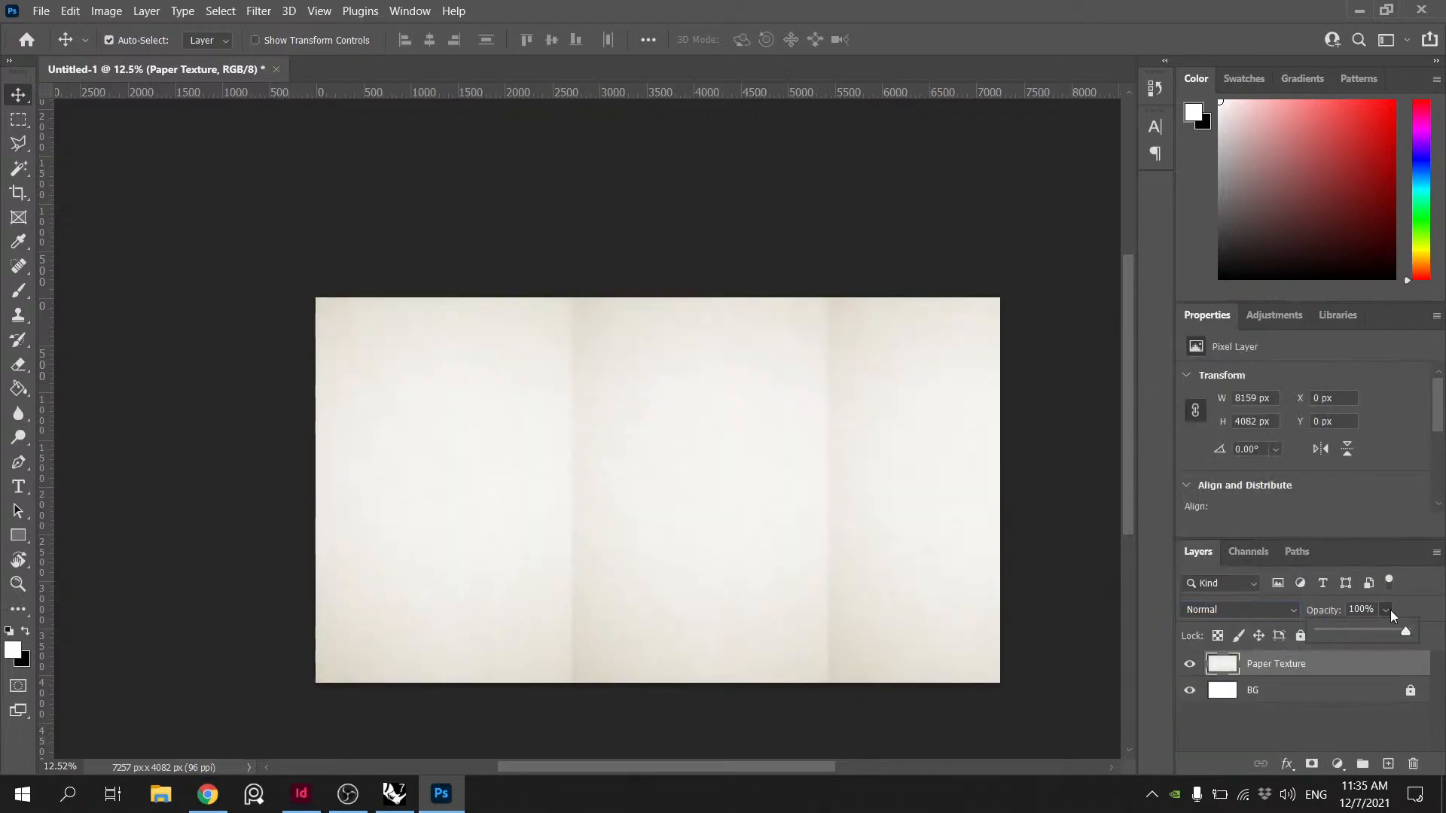
pyautogui.moveTo(1384, 624); pyautogui.dragTo(1372, 630)
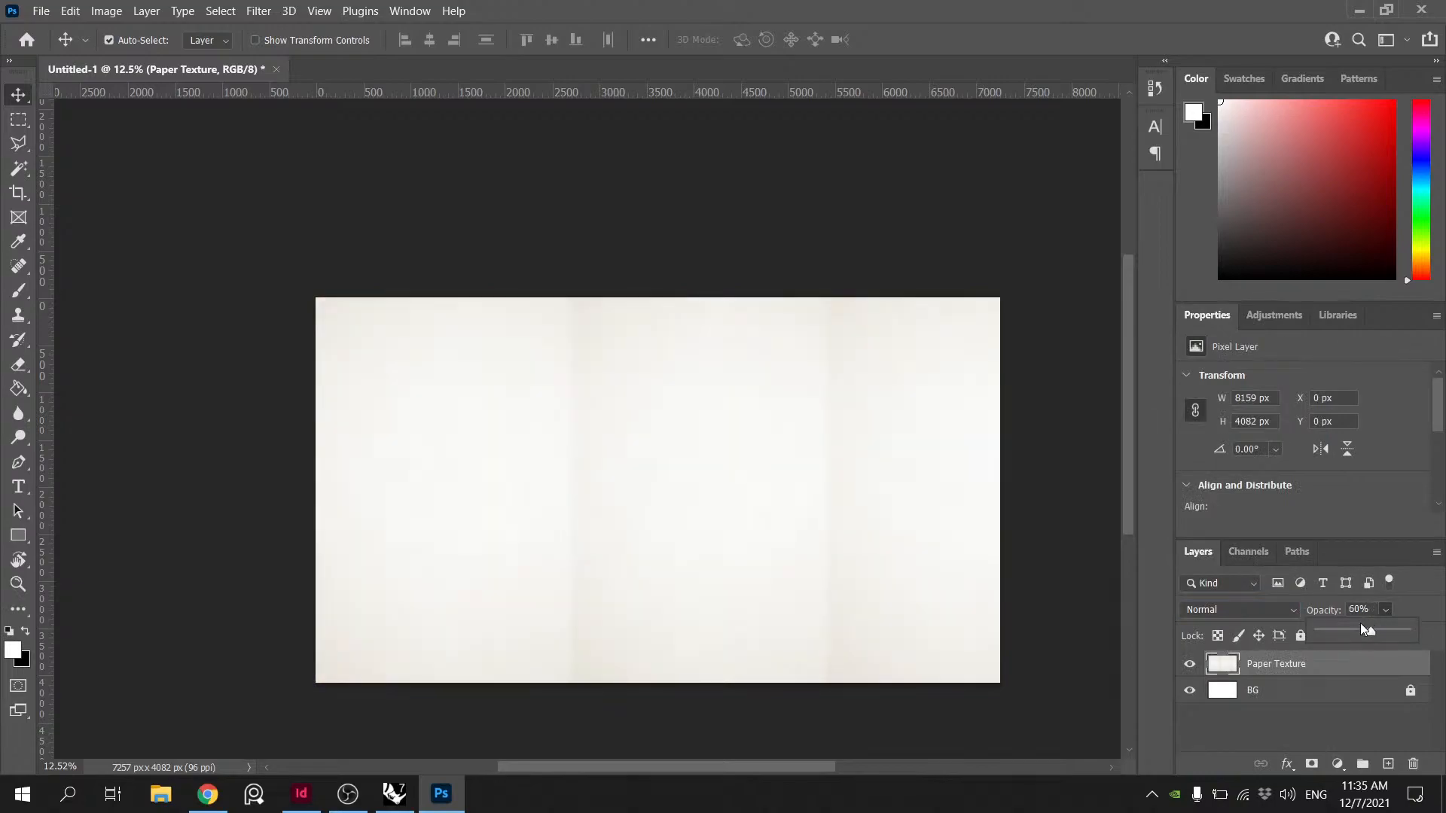
pyautogui.press('Escape')
pyautogui.click(1386, 610)
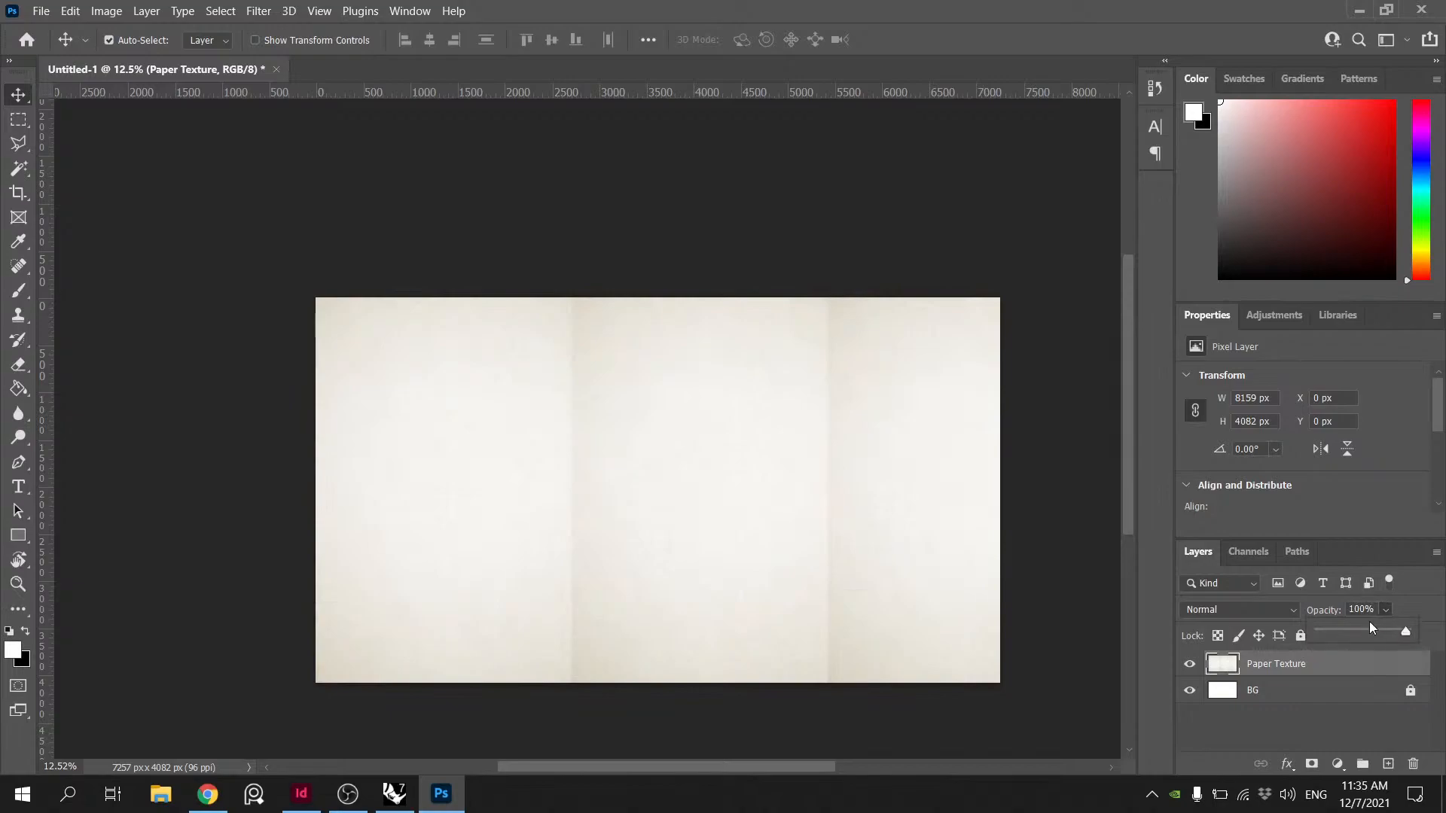
pyautogui.click(1353, 630)
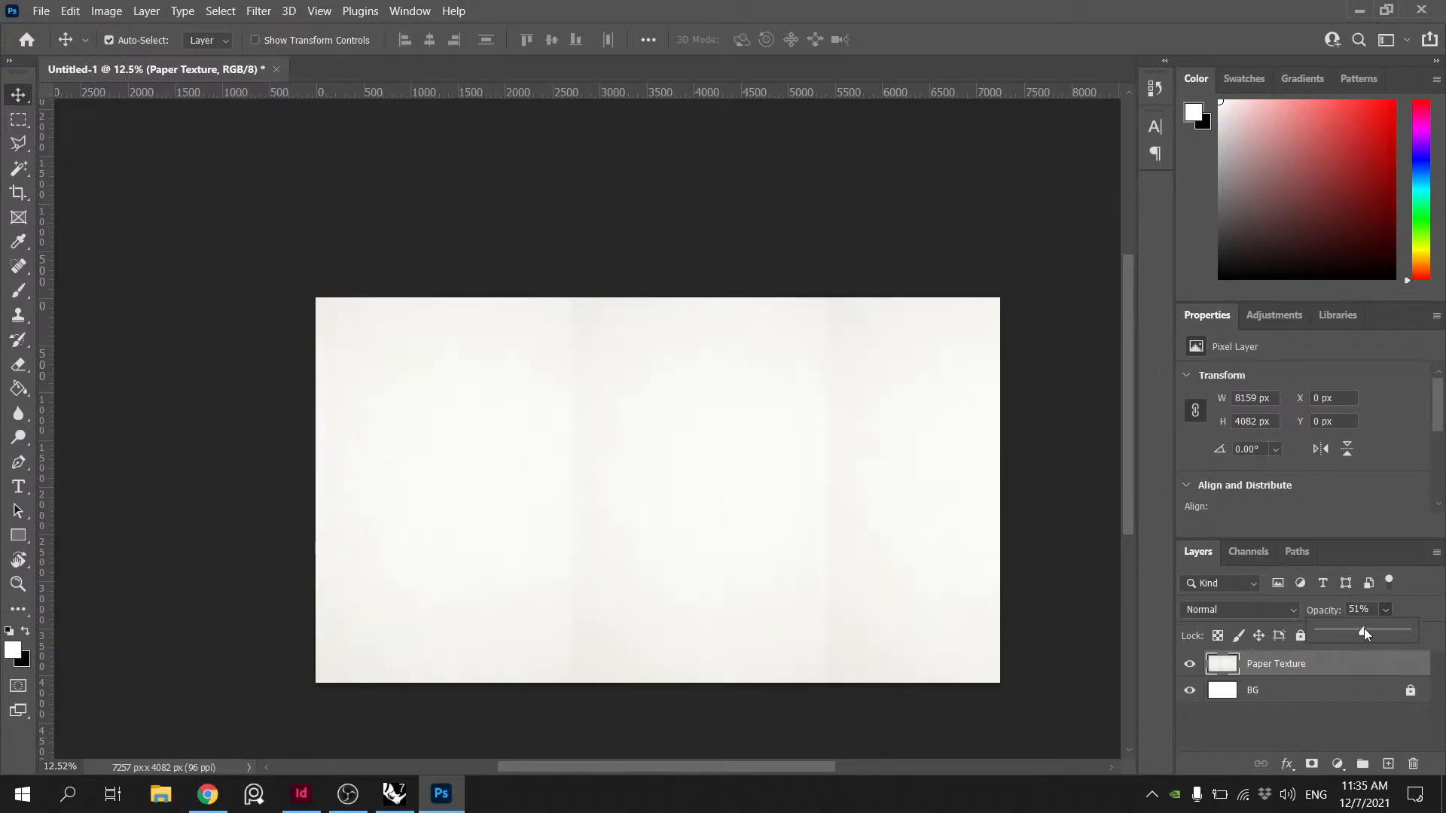
pyautogui.click(1285, 665)
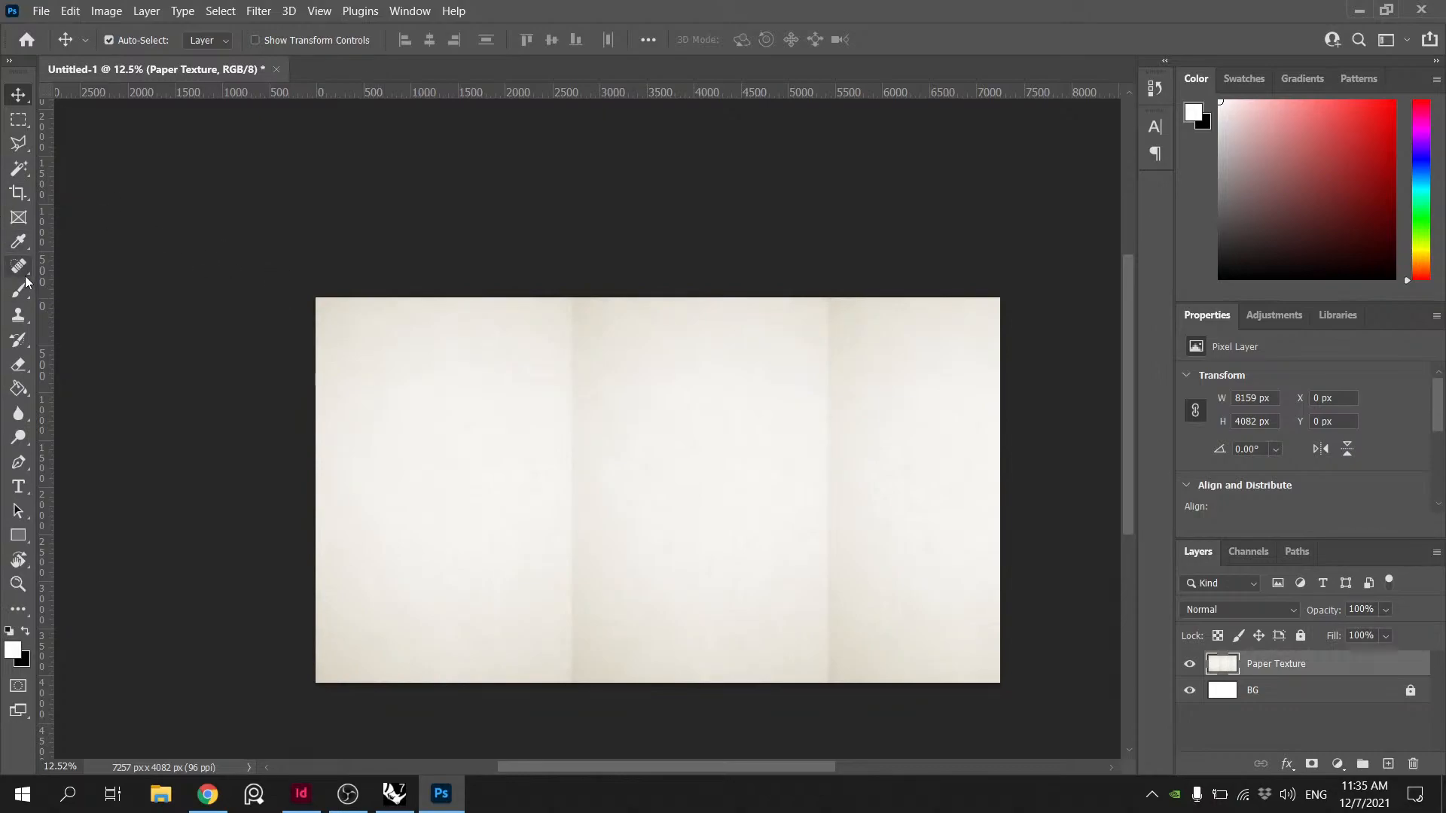
# - Try cloning clean paper over the lower end of the first seam using the Clone Stamp with a 150 px brush
pyautogui.click(25, 319)
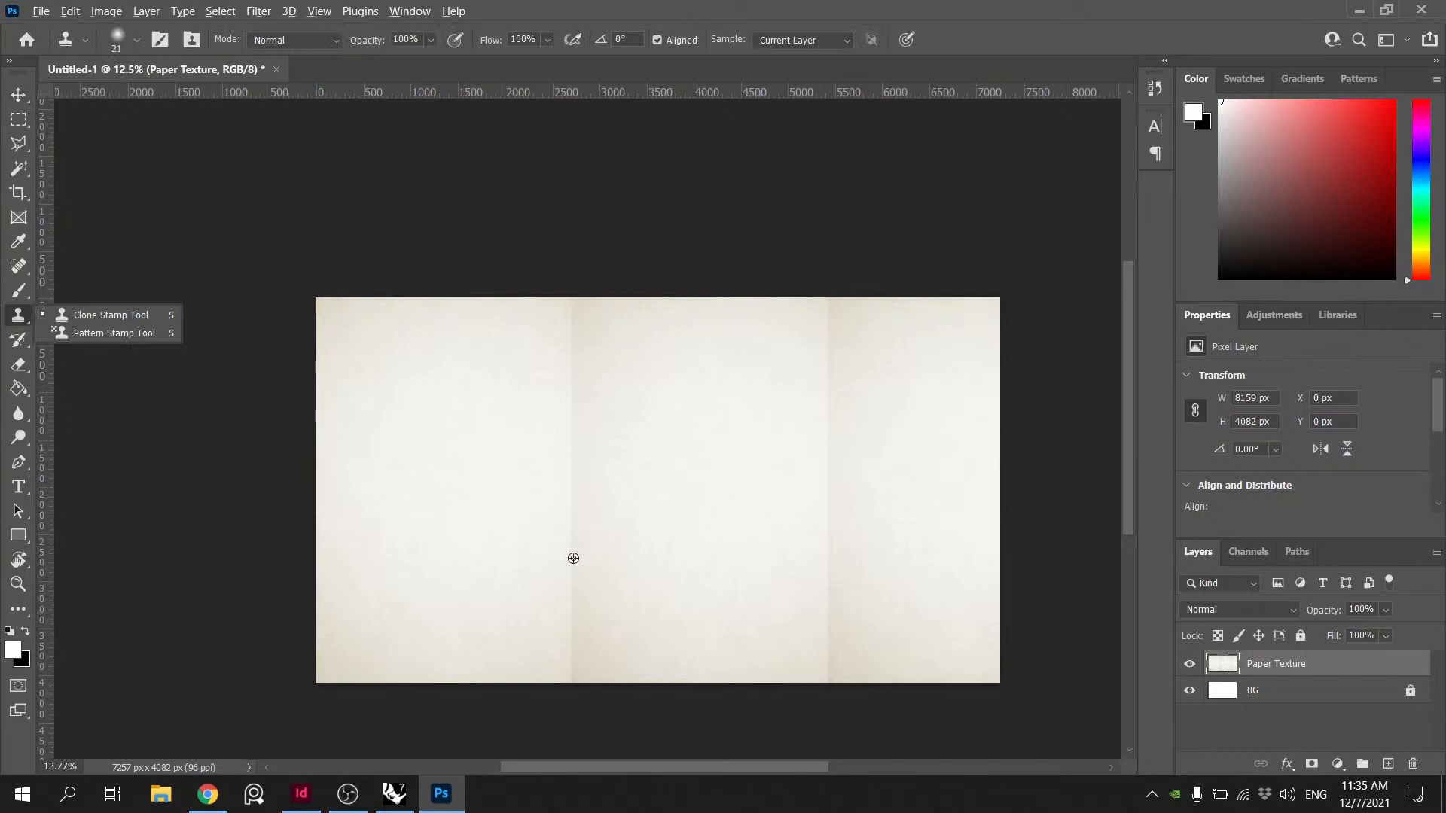
pyautogui.keyDown('alt'); pyautogui.scroll(6, 572, 568); pyautogui.keyUp('alt')
pyautogui.scroll(-3, 565, 586)
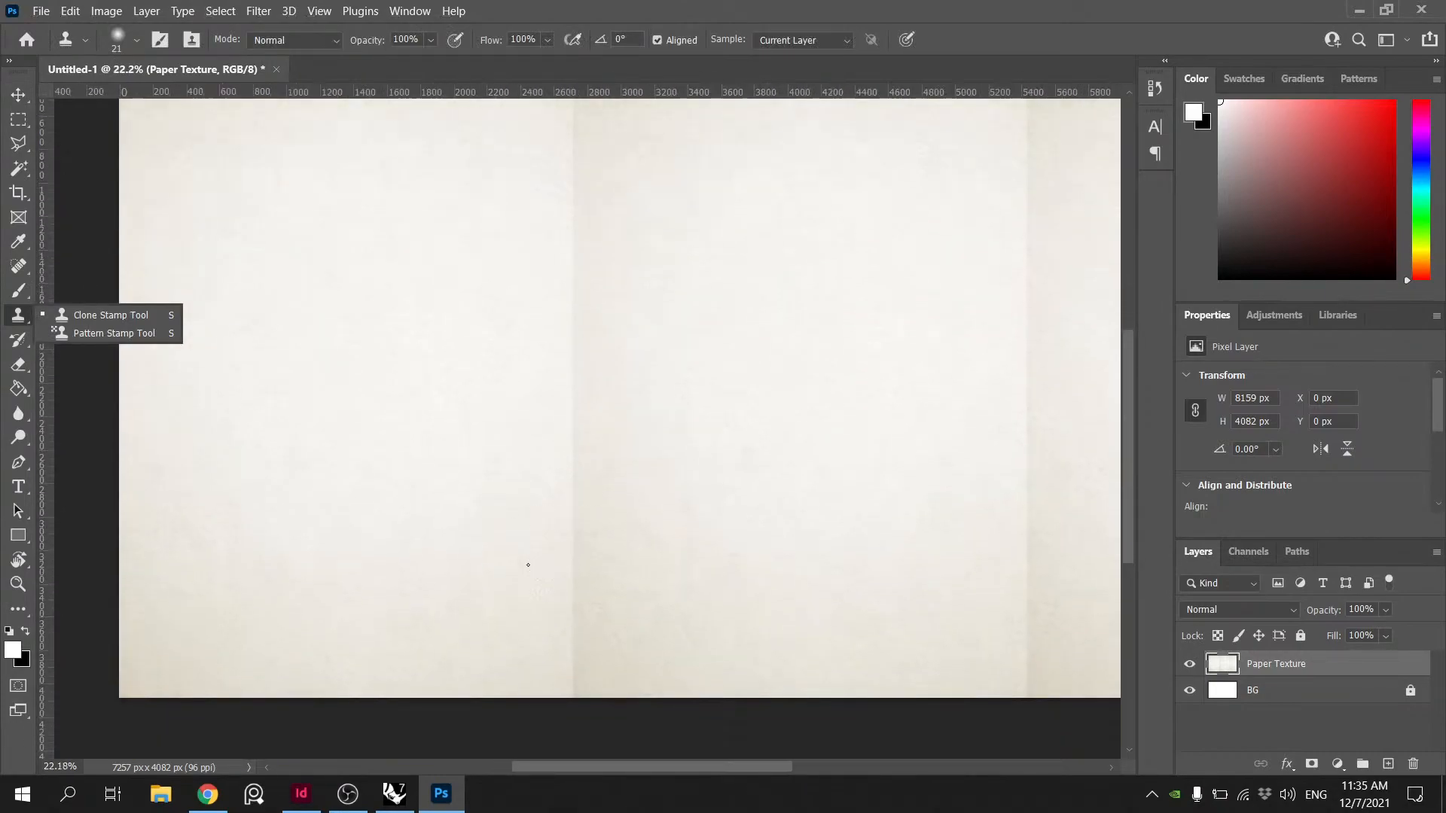
pyautogui.press(']')
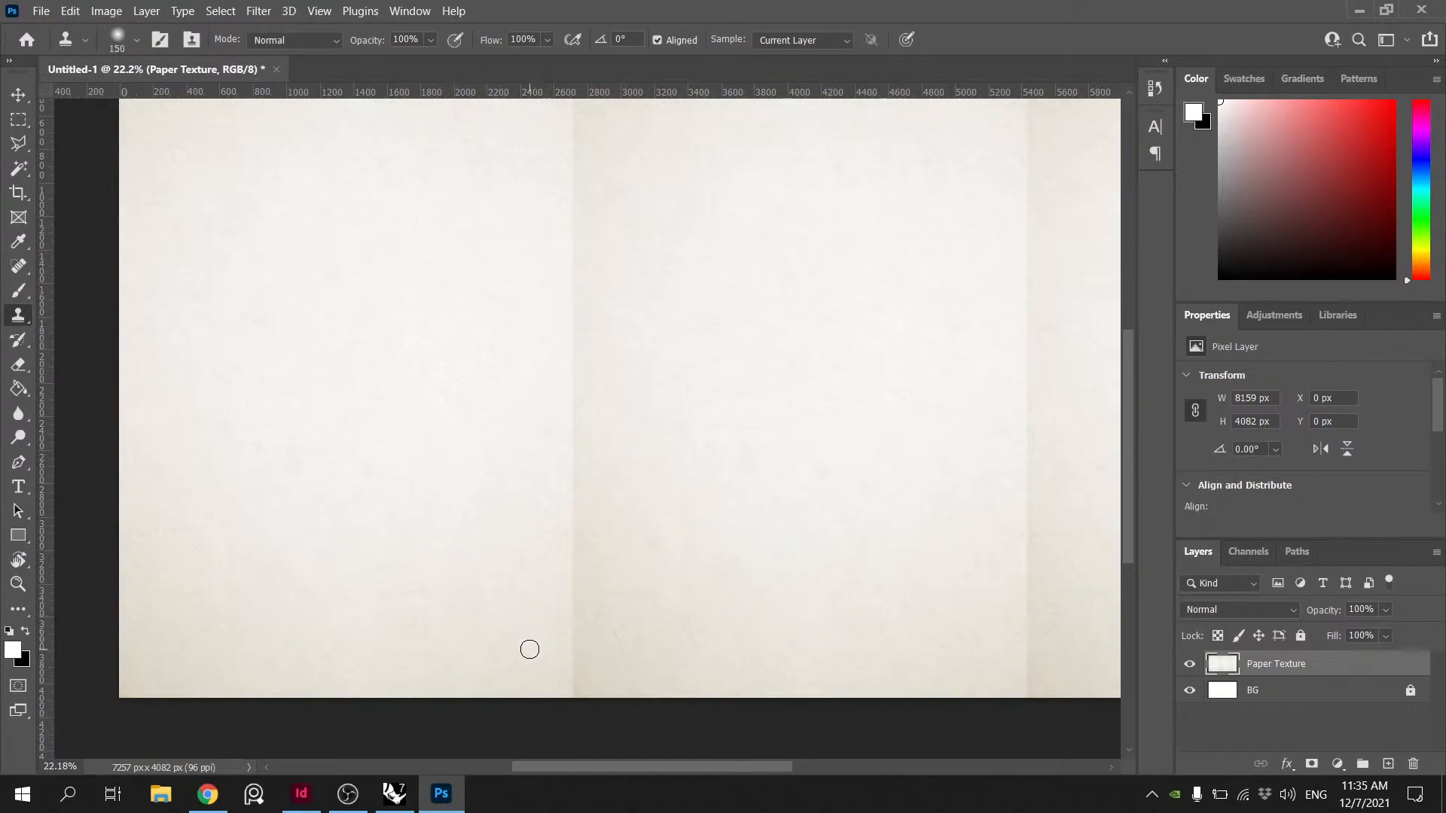
pyautogui.click(529, 649)
pyautogui.click(758, 324)
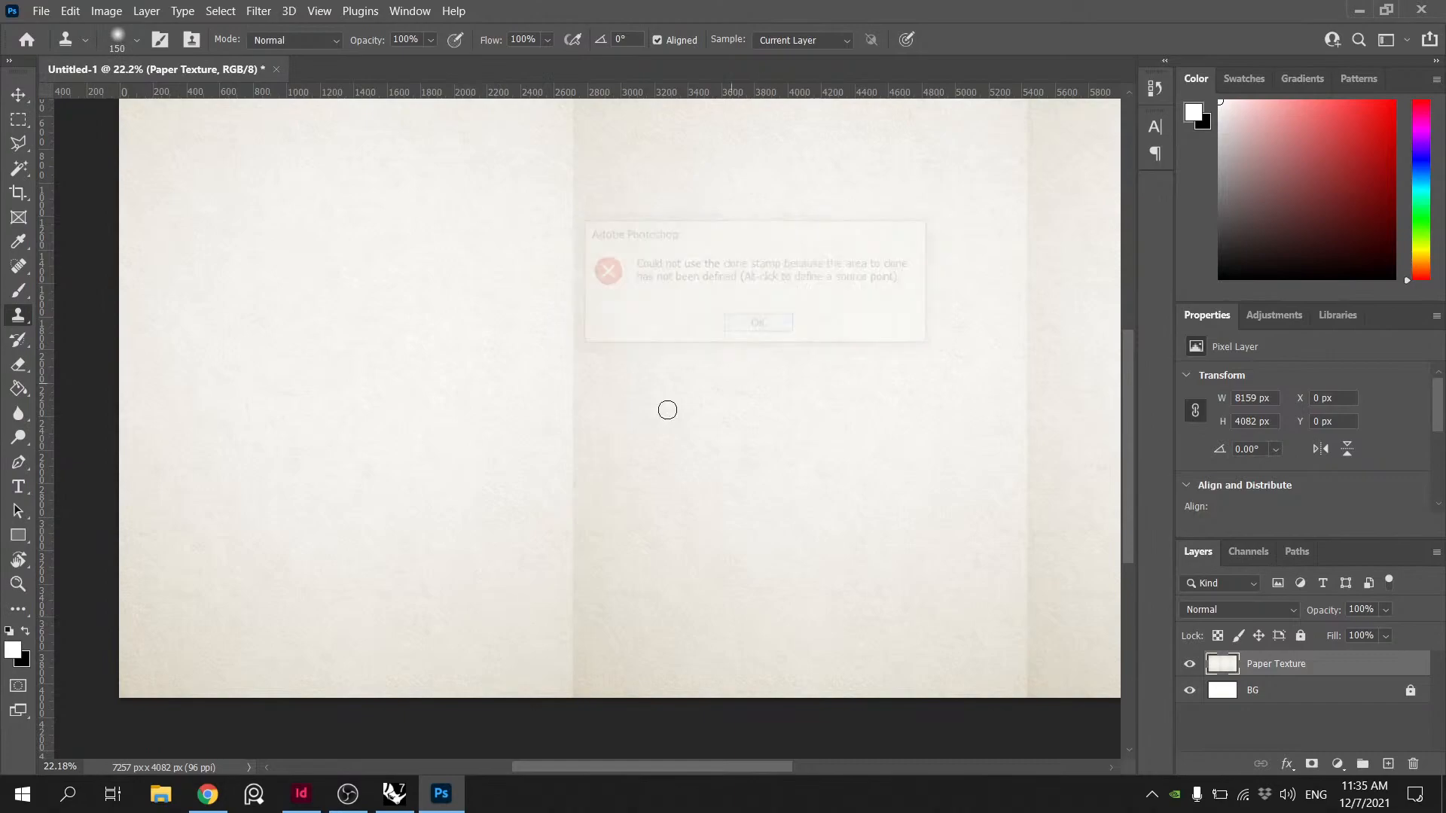
pyautogui.keyDown('alt'); pyautogui.click(512, 586); pyautogui.keyUp('alt')
pyautogui.moveTo(581, 655)
pyautogui.mouseDown()
pyautogui.moveTo(574, 640)
pyautogui.moveTo(578, 662)
pyautogui.moveTo(563, 657)
pyautogui.mouseUp()
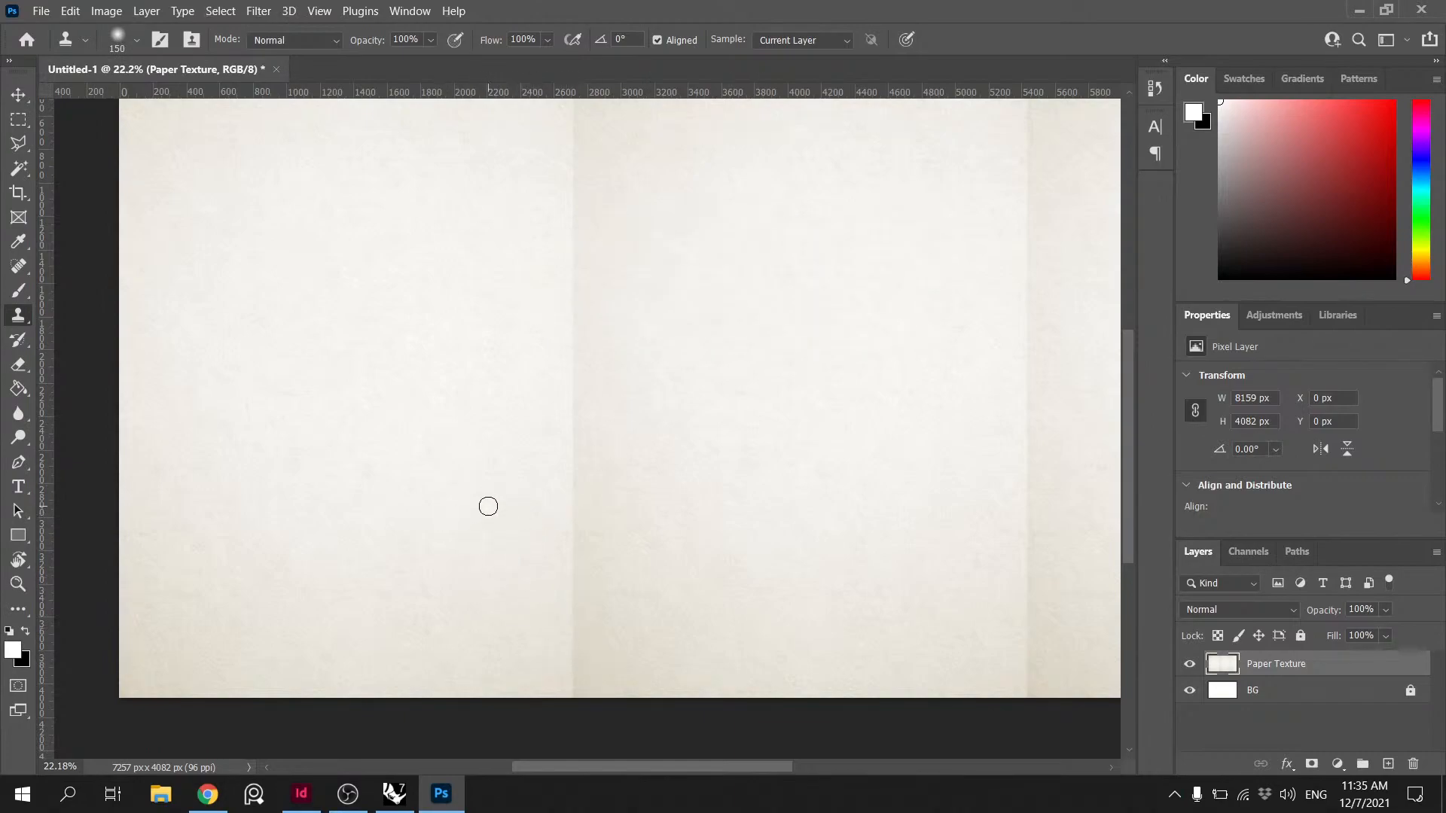
# - Enlarge the clone brush to 500 px and clone paper over the first seam from its lower end upward
pyautogui.press(']')
pyautogui.press(']')
pyautogui.press(']')
pyautogui.press(']')
pyautogui.press(']')
pyautogui.keyDown('alt'); pyautogui.click(530, 666); pyautogui.keyUp('alt')
pyautogui.click(575, 666)
pyautogui.moveTo(576, 614); pyautogui.dragTo(573, 504)
pyautogui.click(567, 482)
pyautogui.click(576, 419)
pyautogui.click(576, 370)
pyautogui.click(573, 327)
# - Continue cloning over the remaining upper part of the first seam up to the canvas edge
pyautogui.scroll(2, 570, 314)
pyautogui.scroll(3, 570, 314)
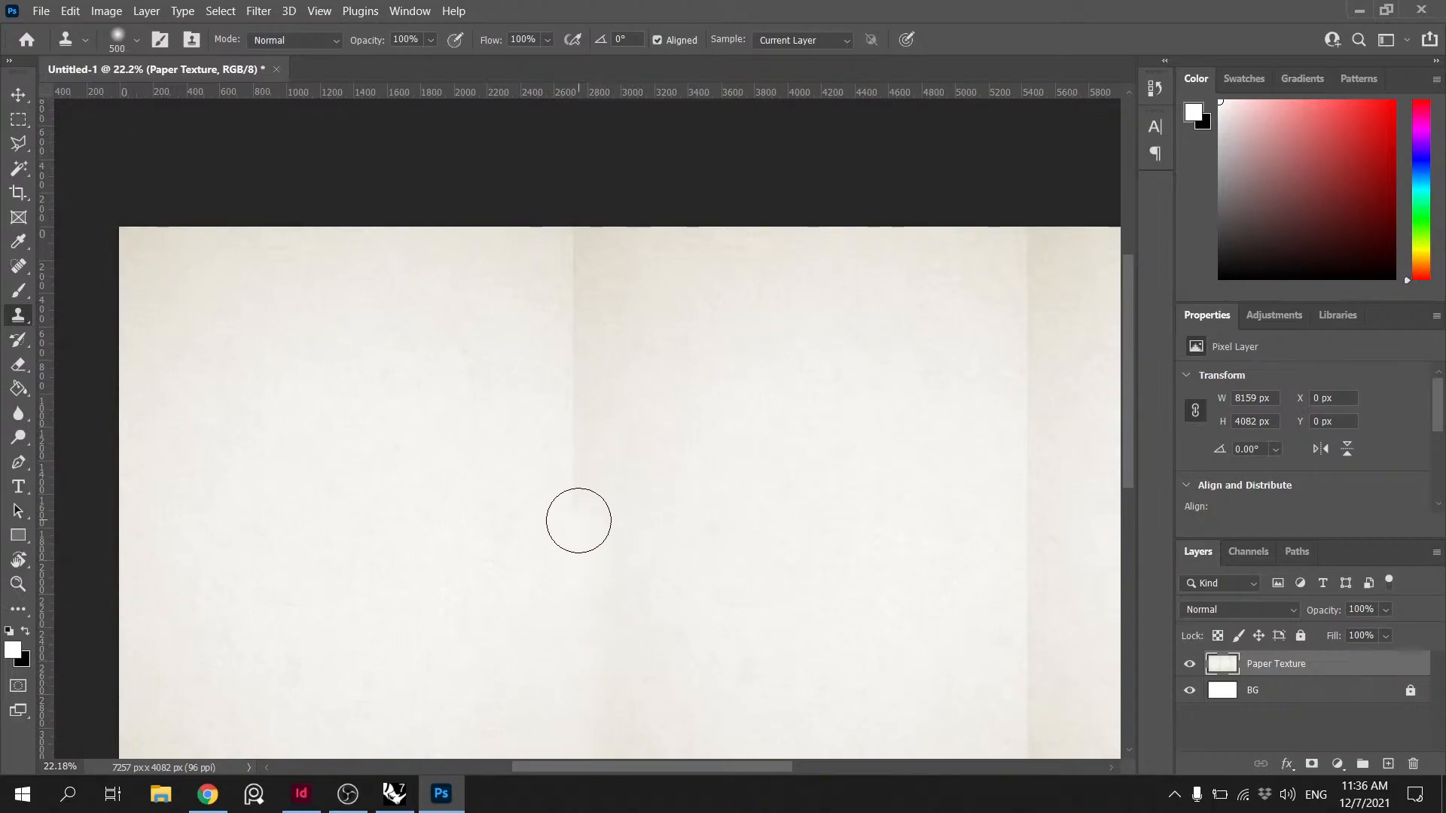
pyautogui.click(573, 328)
pyautogui.moveTo(573, 328); pyautogui.dragTo(571, 298)
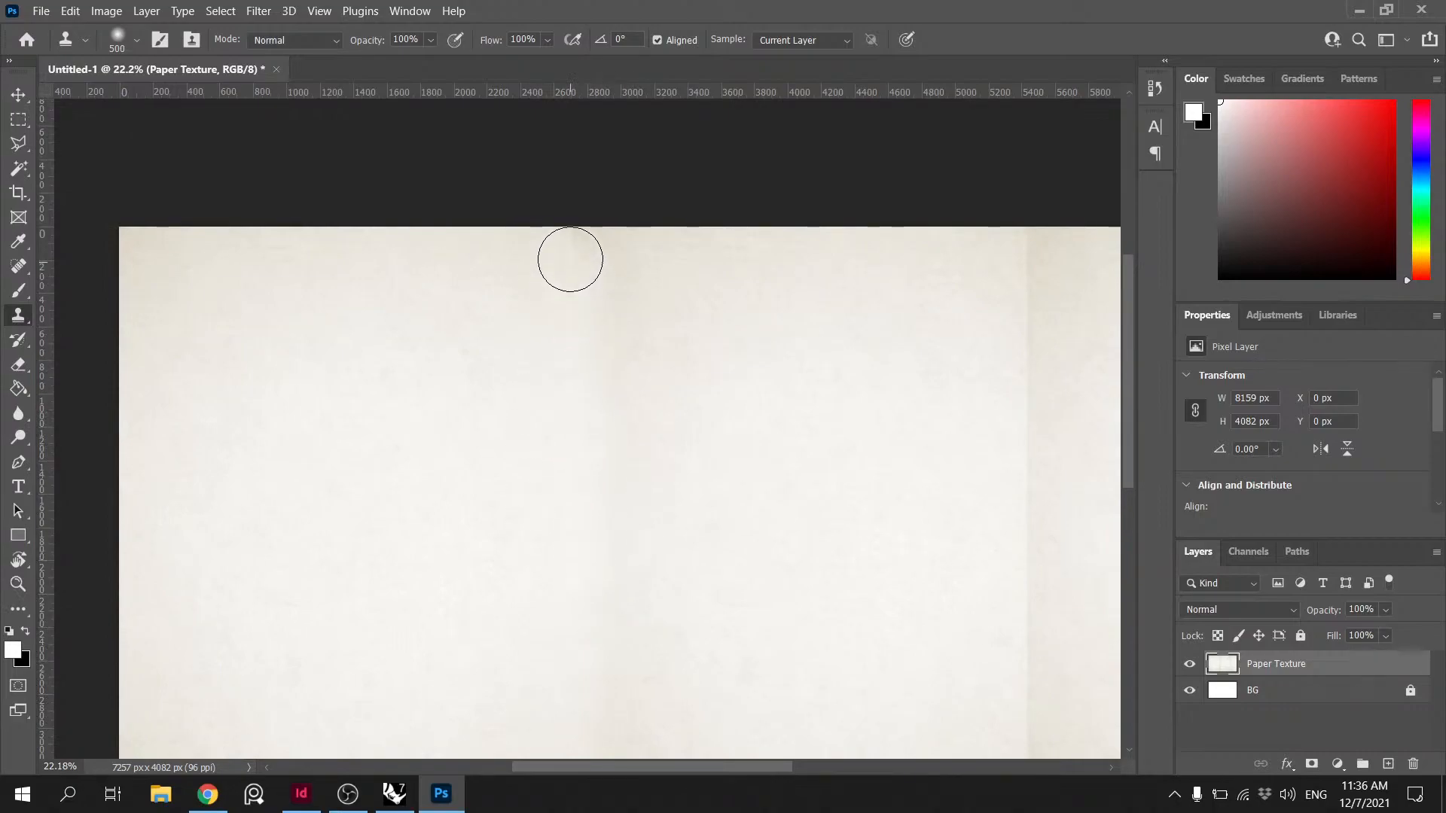
pyautogui.scroll(-2, 625, 452)
pyautogui.scroll(-1, 627, 437)
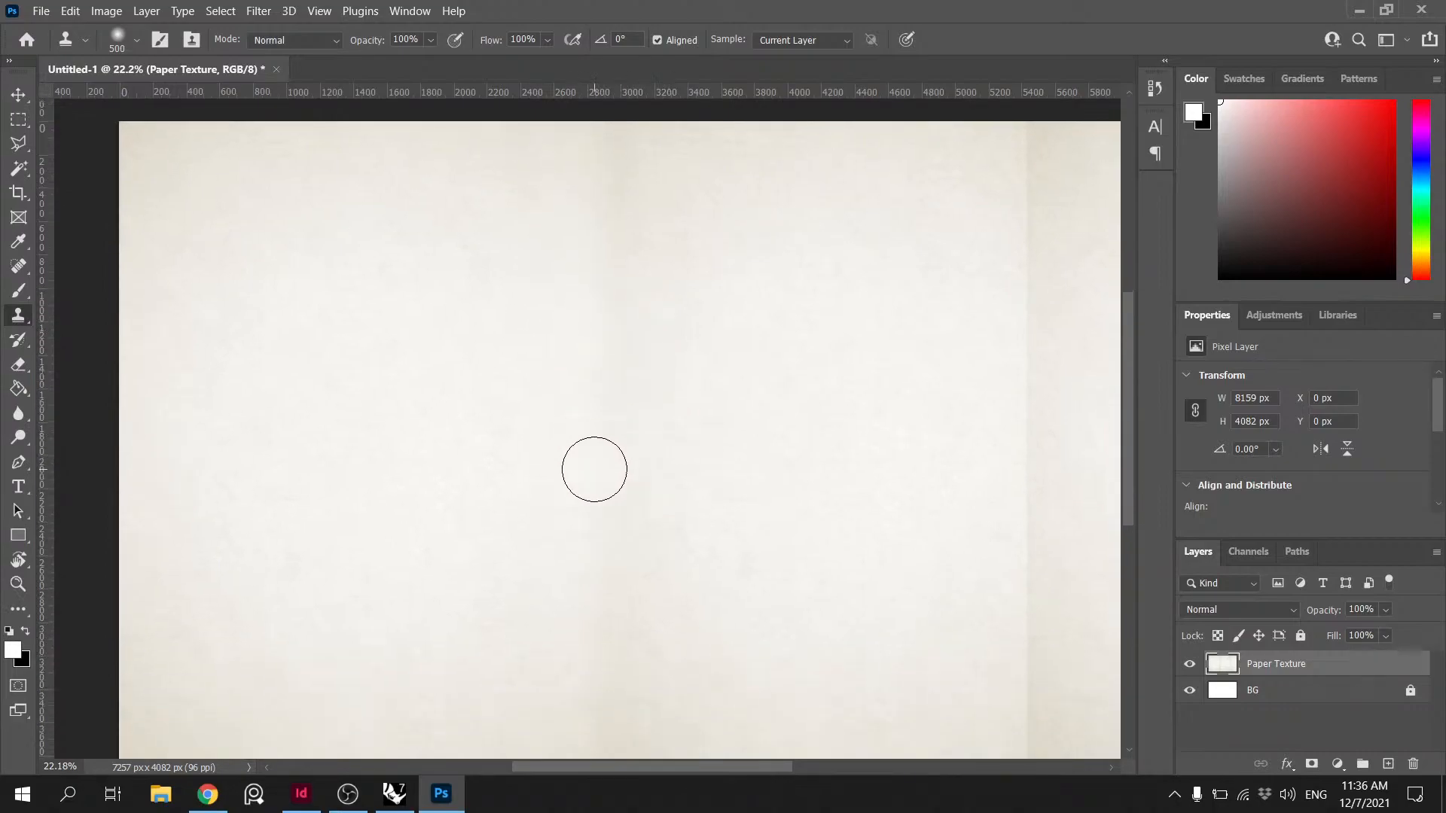
# - Clone light paper from the middle copy over the shaded band that remains along the first seam's central part
pyautogui.keyDown('alt'); pyautogui.scroll(-3, 812, 438); pyautogui.keyUp('alt')
pyautogui.keyDown('alt'); pyautogui.scroll(1, 885, 477); pyautogui.keyUp('alt')
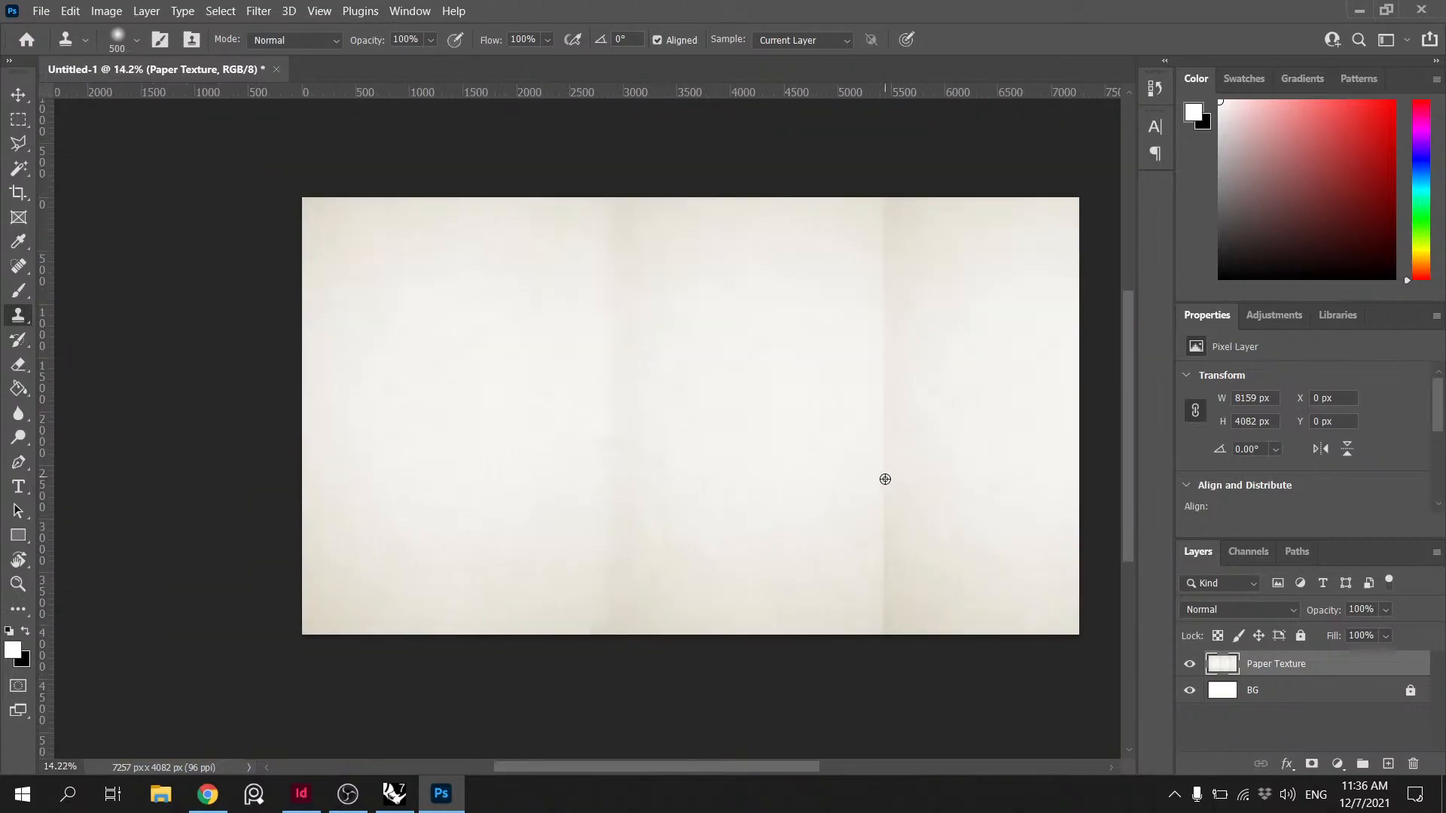
pyautogui.keyDown('alt'); pyautogui.scroll(2, 795, 498); pyautogui.keyUp('alt')
pyautogui.keyDown('alt'); pyautogui.click(687, 374); pyautogui.keyUp('alt')
pyautogui.moveTo(590, 488)
pyautogui.mouseDown()
pyautogui.moveTo(574, 346)
pyautogui.moveTo(557, 474)
pyautogui.moveTo(558, 322)
pyautogui.mouseUp()
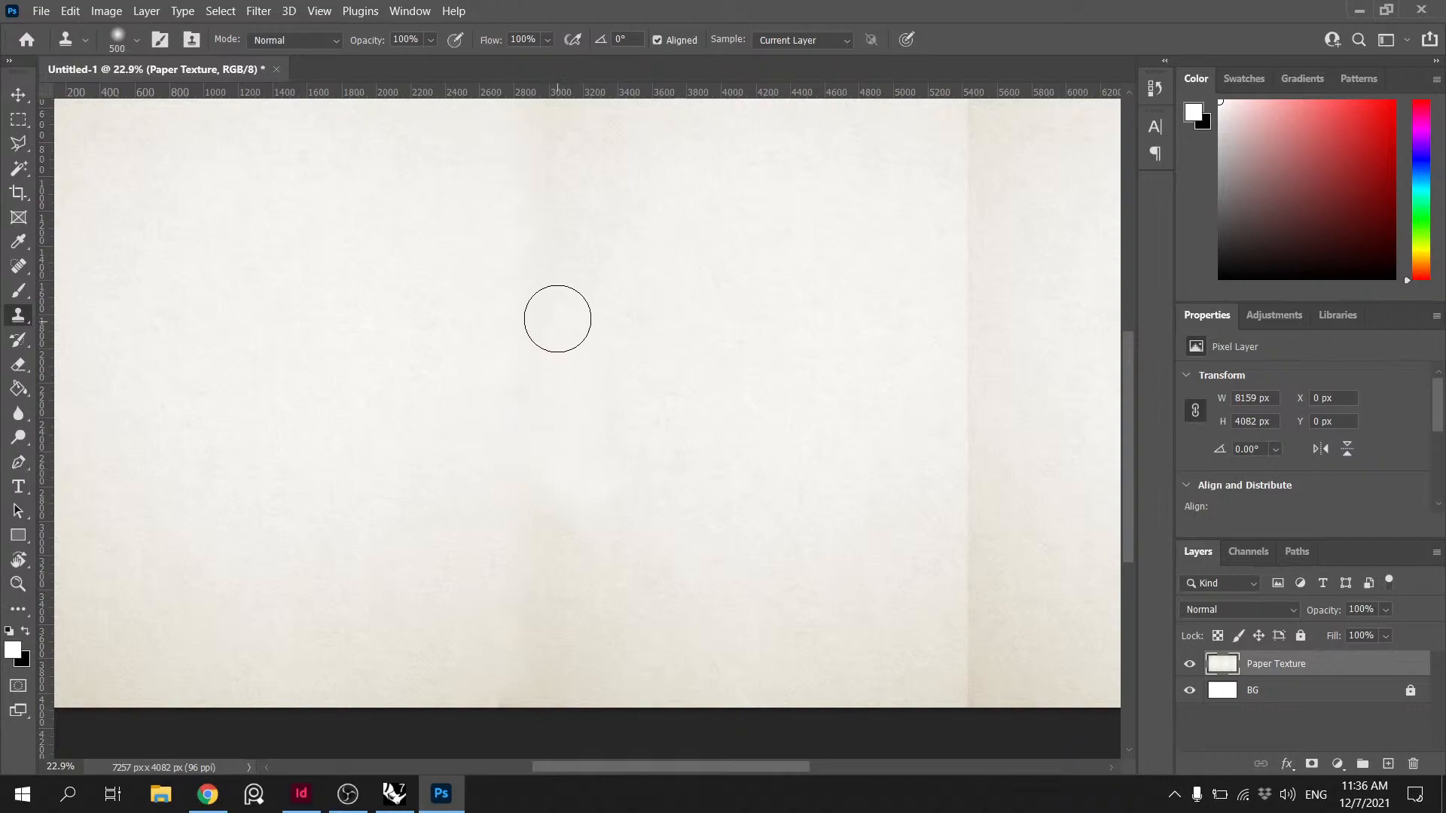
pyautogui.moveTo(555, 492); pyautogui.dragTo(498, 483)
# - Clone light paper over the central part of the second seam with the 500 px brush
pyautogui.keyDown('alt'); pyautogui.scroll(-2, 545, 332); pyautogui.keyUp('alt')
pyautogui.keyDown('alt'); pyautogui.scroll(-1, 561, 356); pyautogui.keyUp('alt')
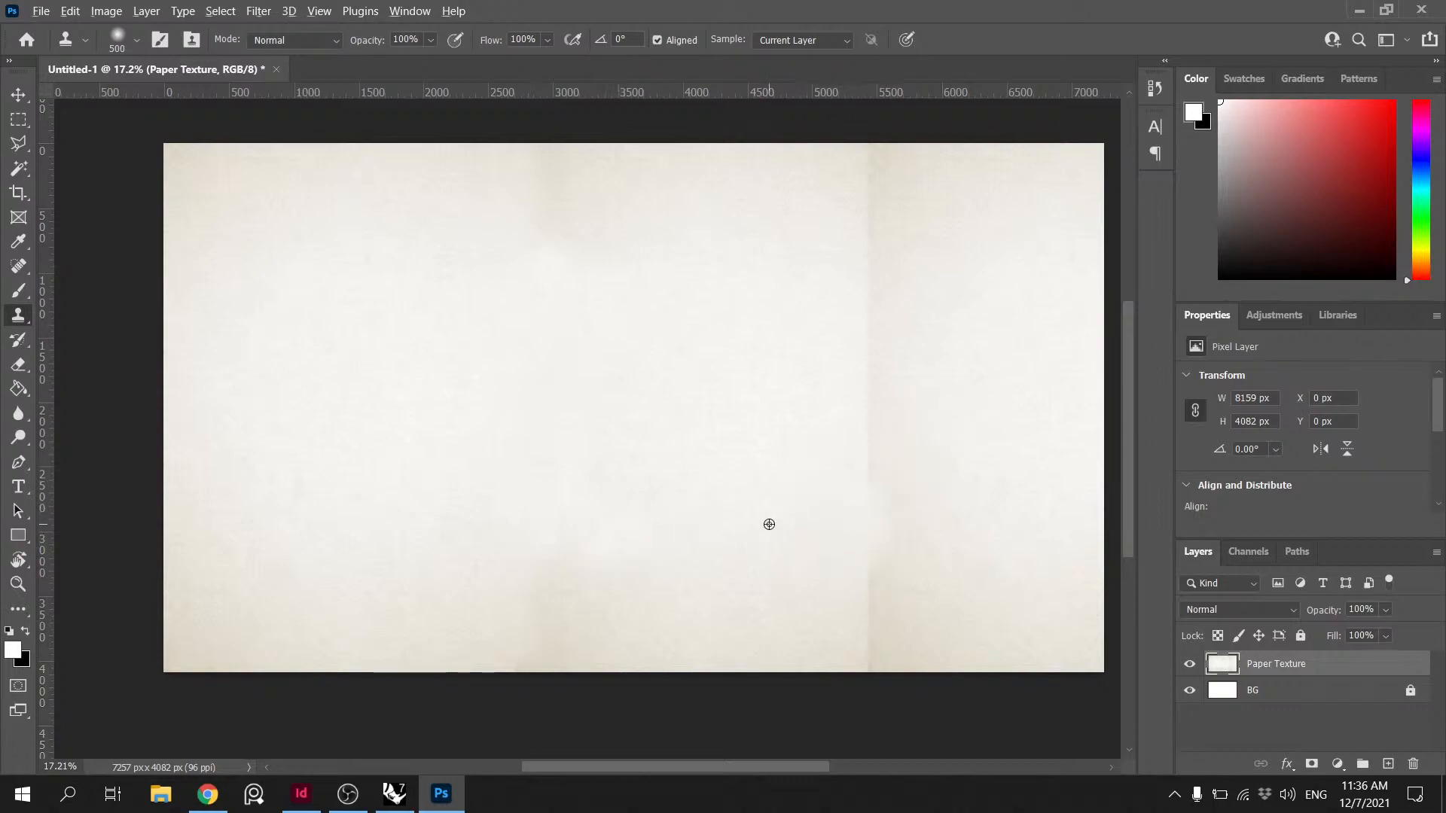
pyautogui.moveTo(866, 368)
pyautogui.mouseDown()
pyautogui.moveTo(861, 401)
pyautogui.moveTo(866, 238)
pyautogui.moveTo(857, 437)
pyautogui.mouseUp()
pyautogui.moveTo(883, 503)
pyautogui.mouseDown()
pyautogui.moveTo(871, 552)
pyautogui.moveTo(885, 269)
pyautogui.moveTo(916, 535)
pyautogui.moveTo(917, 349)
pyautogui.moveTo(861, 232)
pyautogui.moveTo(845, 248)
pyautogui.moveTo(885, 303)
pyautogui.mouseUp()
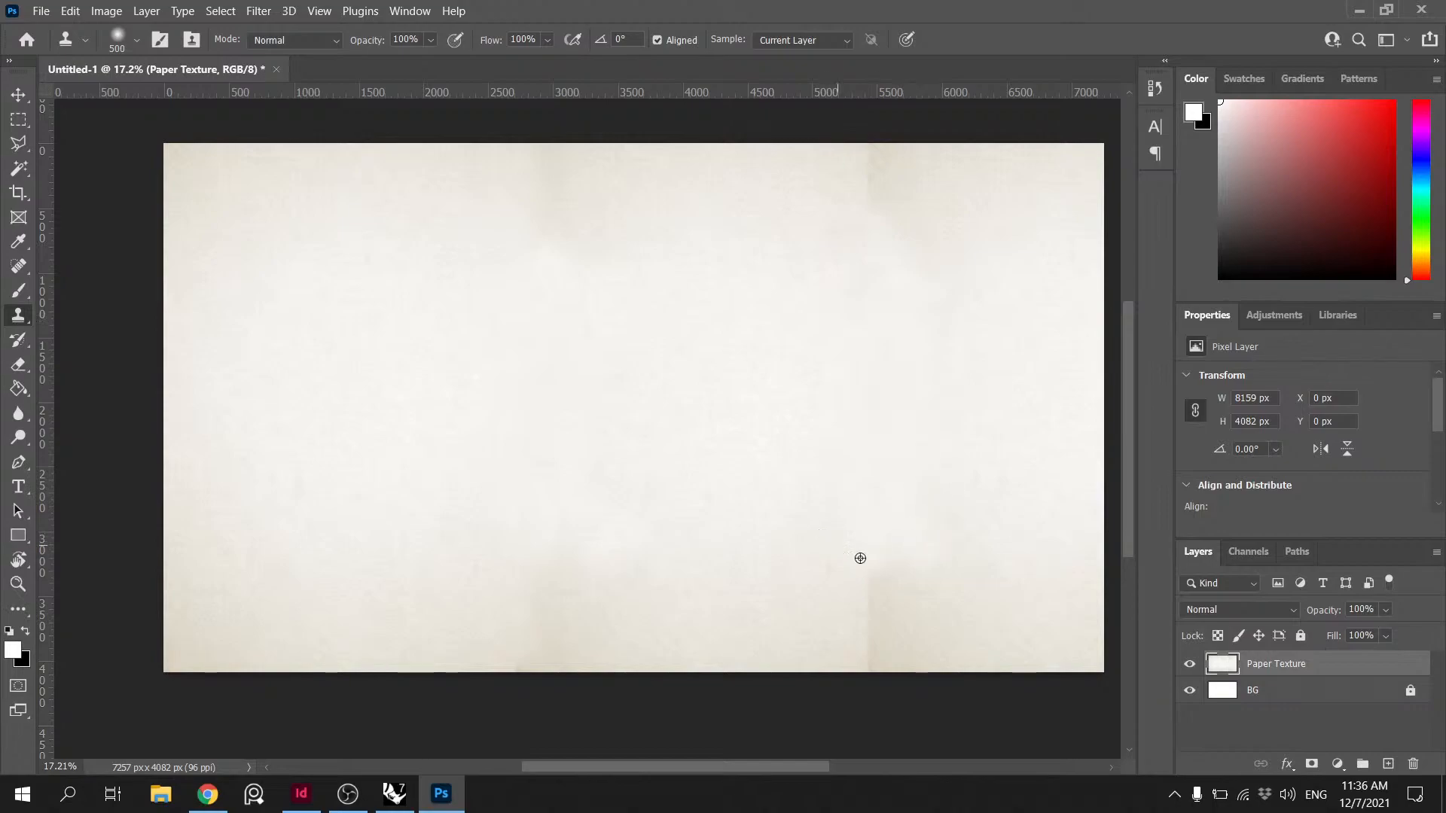
# - Blend the lower ends of both seams into the surrounding paper by cloning nearby bottom-edge texture
pyautogui.moveTo(874, 623); pyautogui.dragTo(872, 663)
pyautogui.click(872, 656)
pyautogui.keyDown('alt'); pyautogui.click(978, 629); pyautogui.keyUp('alt')
pyautogui.click(894, 635)
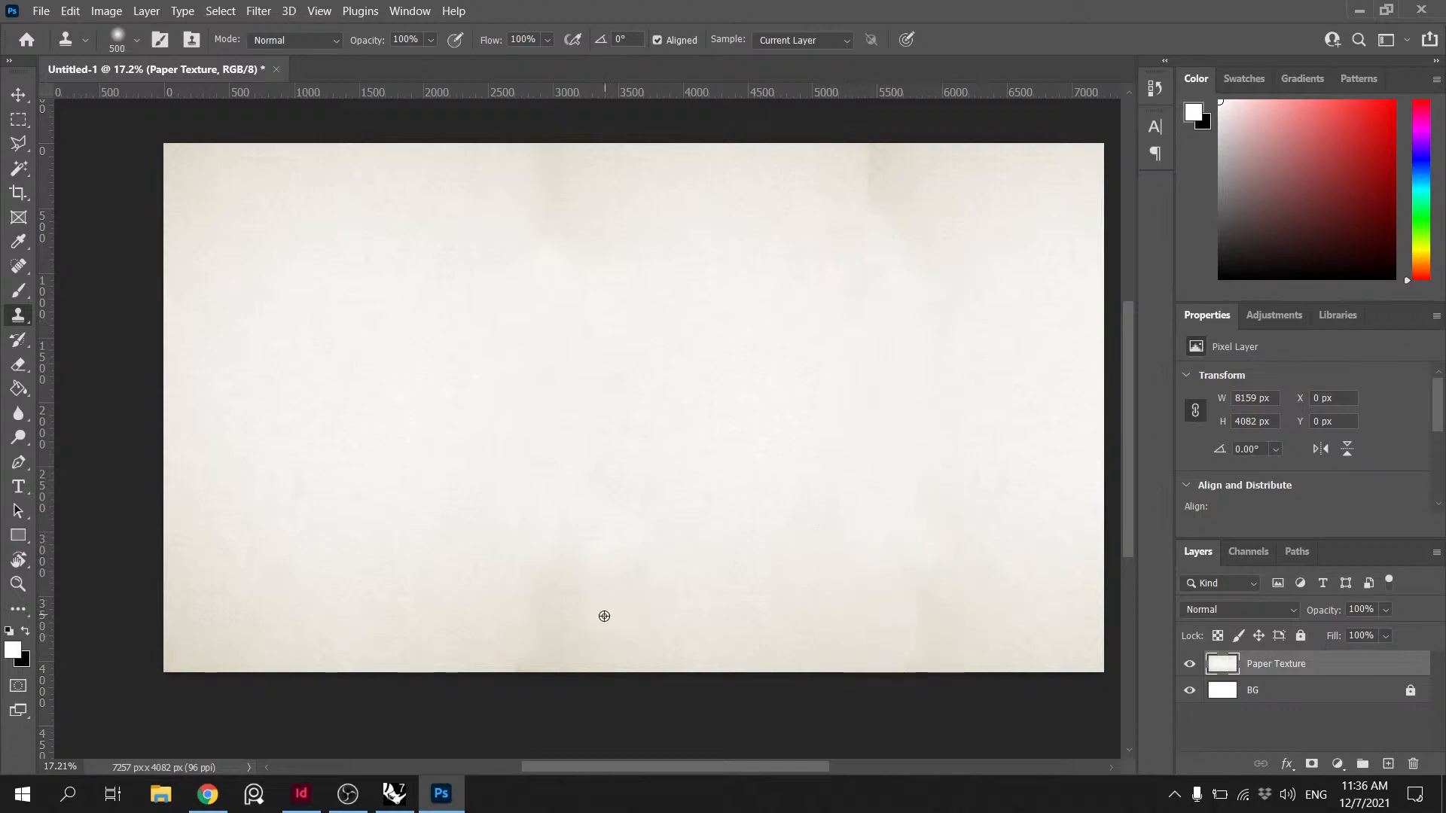
pyautogui.moveTo(560, 636); pyautogui.dragTo(545, 579)
pyautogui.click(550, 618)
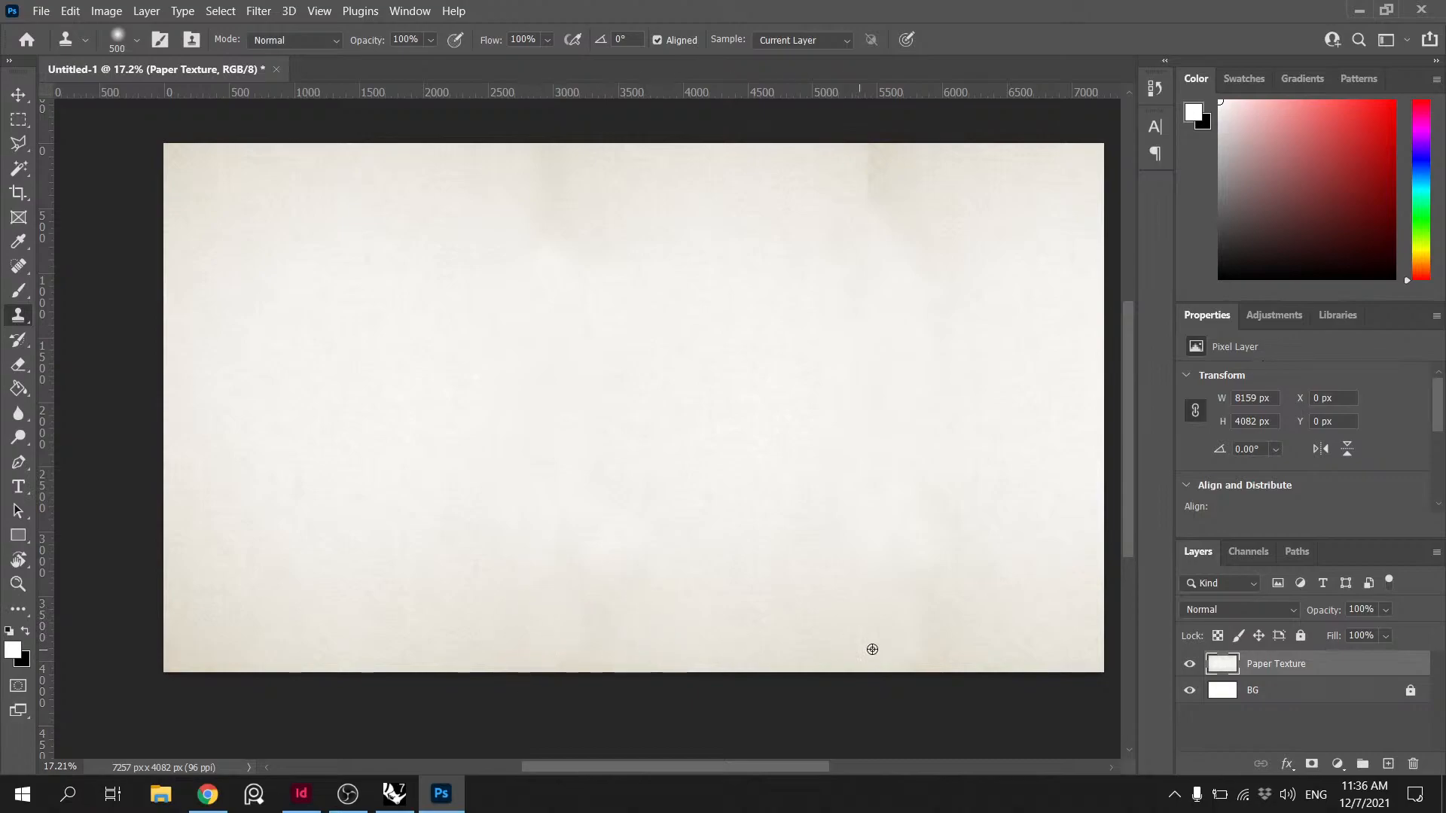
pyautogui.moveTo(936, 598); pyautogui.dragTo(972, 650)
# - Clone nearby texture over the upper ends of both seams and touch up the shaded paper near the bottom centre
pyautogui.click(884, 164)
pyautogui.click(870, 214)
pyautogui.keyDown('alt'); pyautogui.click(613, 181); pyautogui.keyUp('alt')
pyautogui.moveTo(541, 165); pyautogui.dragTo(554, 228)
pyautogui.keyDown('alt'); pyautogui.scroll(-2, 756, 368); pyautogui.keyUp('alt')
pyautogui.keyDown('alt'); pyautogui.scroll(2, 881, 319); pyautogui.keyUp('alt')
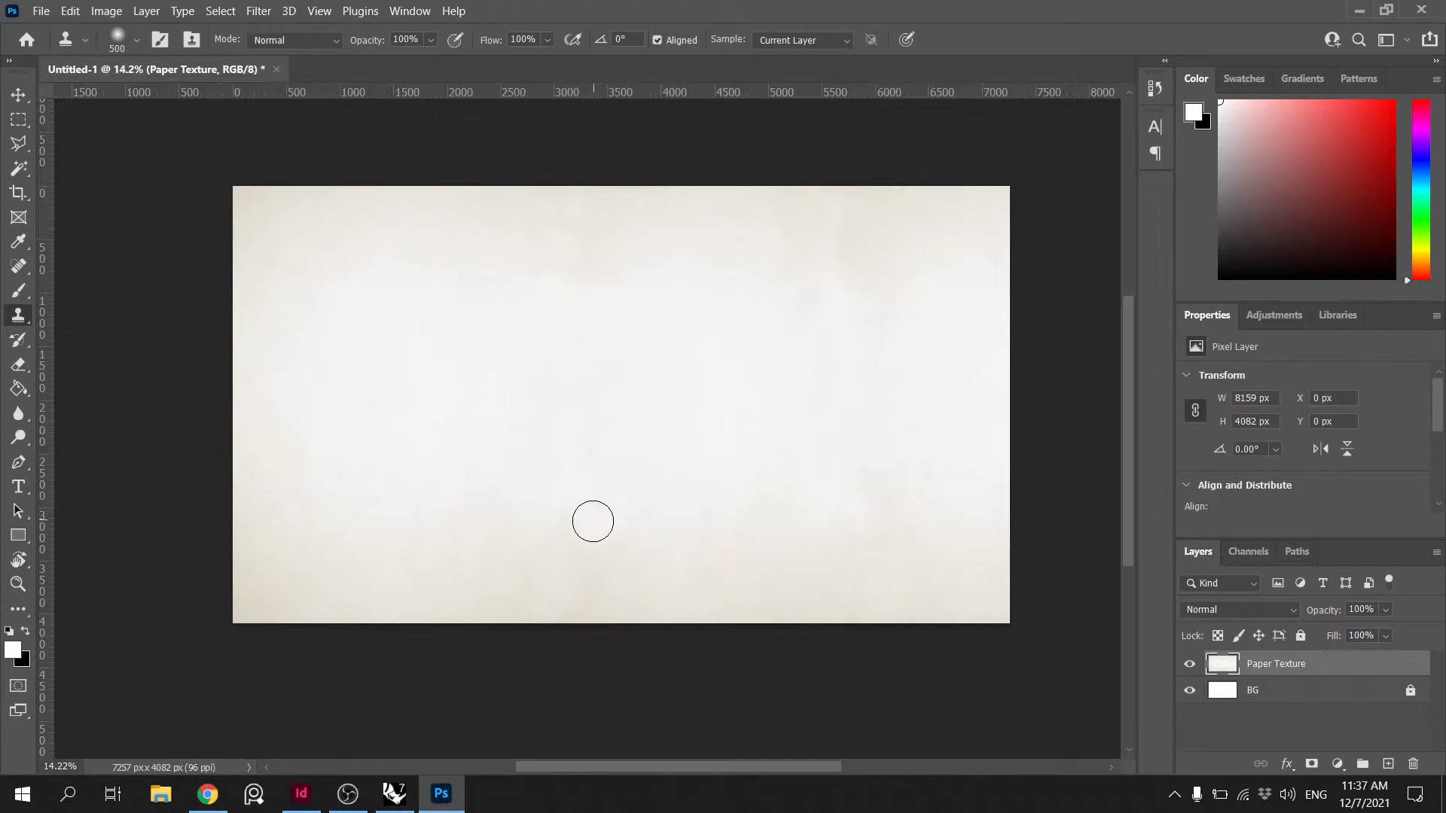
pyautogui.moveTo(580, 563); pyautogui.dragTo(515, 569)
pyautogui.moveTo(641, 537); pyautogui.dragTo(599, 562)
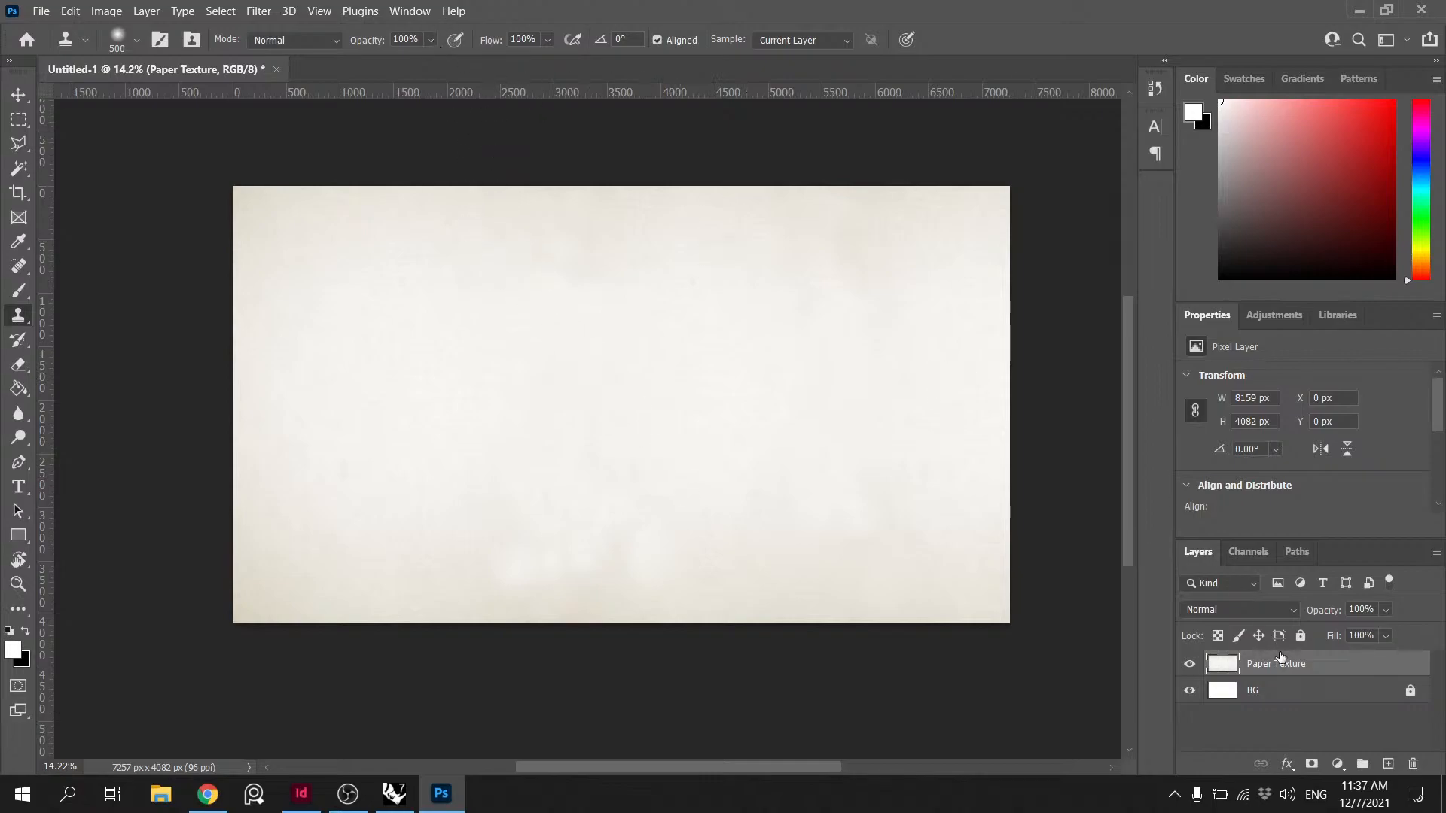
# - Set the Paper Texture layer's opacity to 70% and select the BG layer
pyautogui.click(1379, 631)
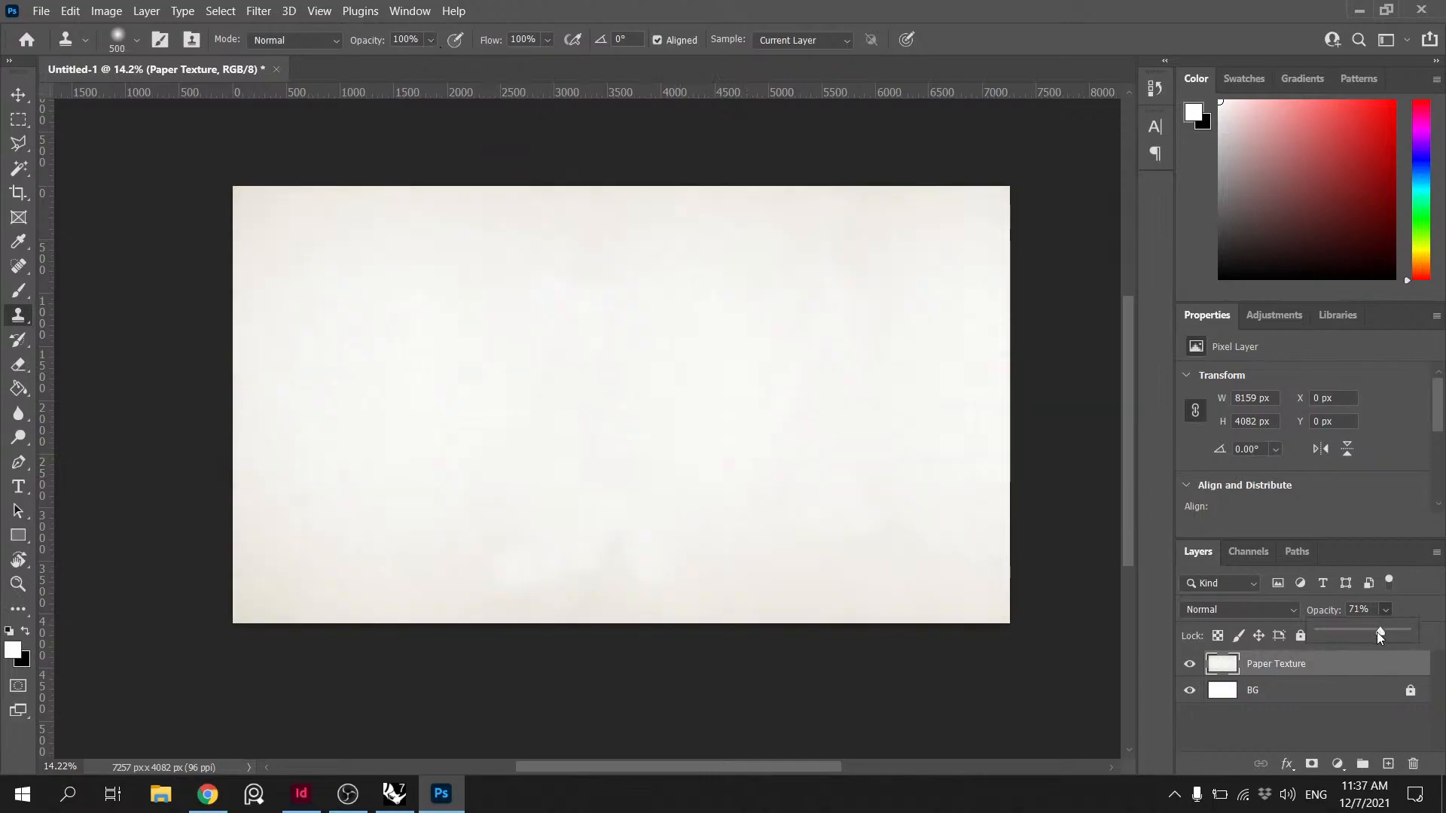
pyautogui.click(1381, 609)
pyautogui.write('70')
pyautogui.press('Return')
pyautogui.click(1264, 690)
# - Save the document as Transition_Drawing_Final in PSD format in the Final project's Photoshop Files folder, with maximum compatibility
pyautogui.hotkey('ctrl', 'shift', 's')
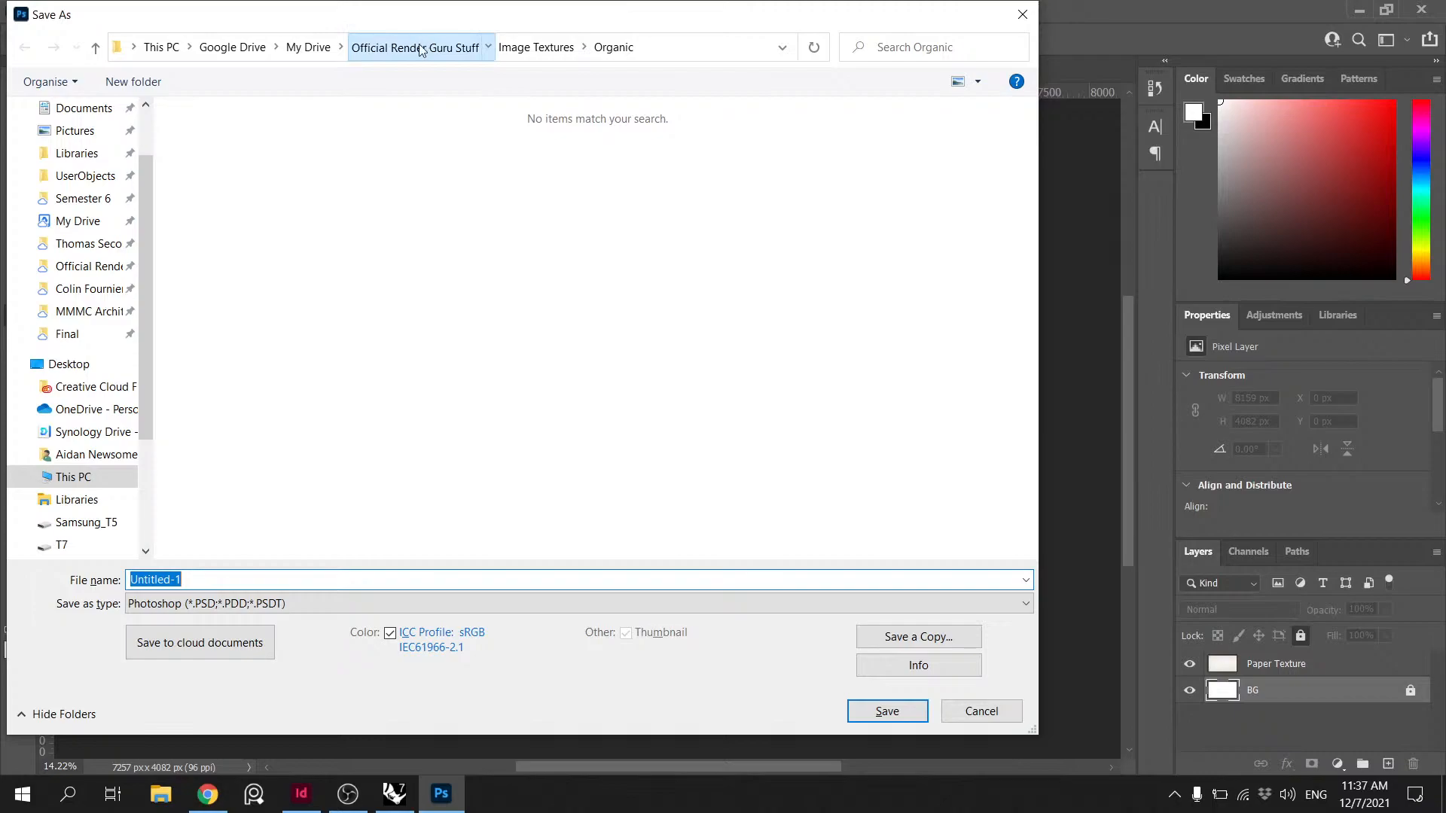
pyautogui.click(413, 46)
pyautogui.click(67, 332)
pyautogui.doubleClick(230, 263)
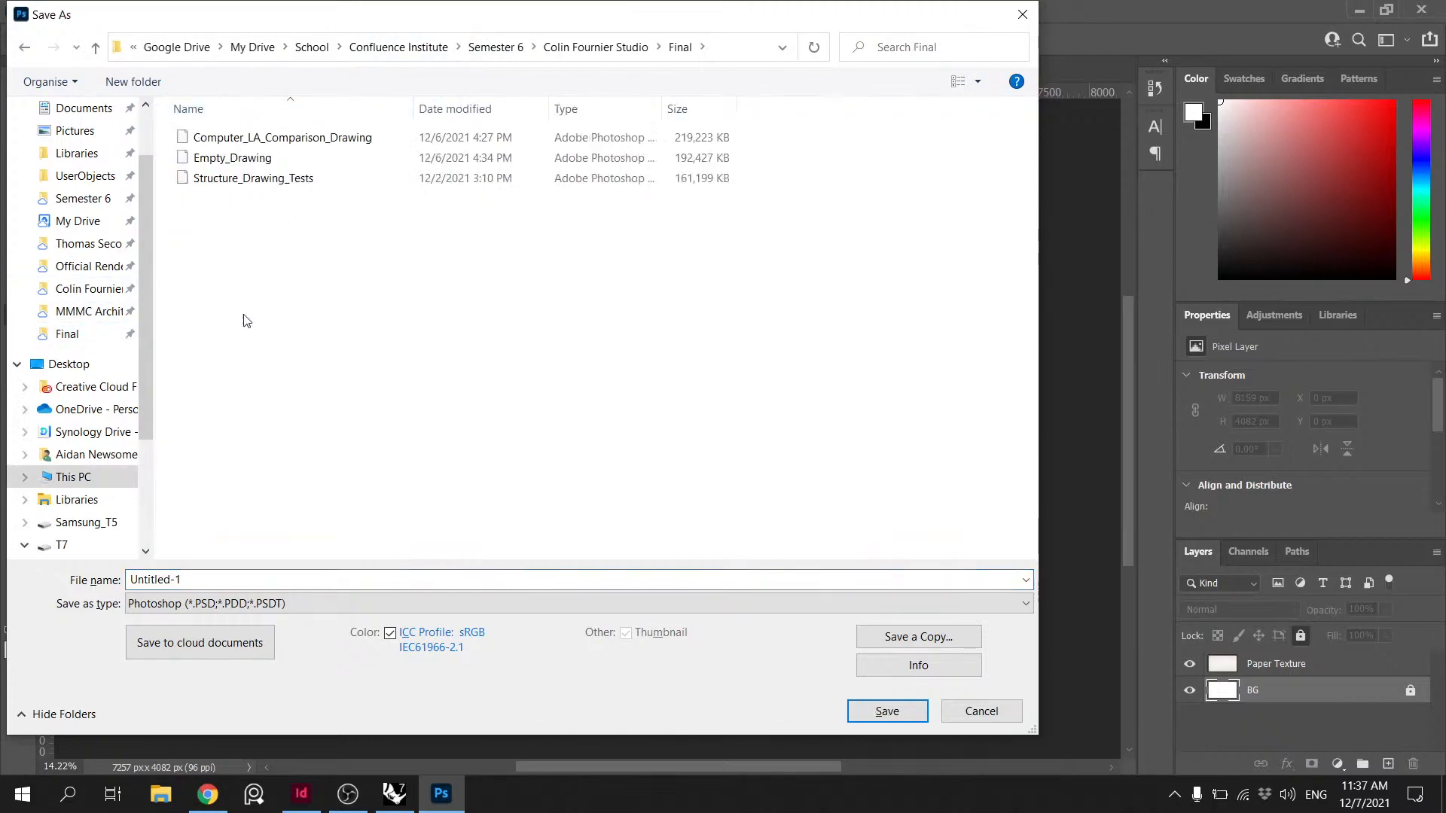
pyautogui.click(225, 575)
pyautogui.write('Transition_Drawing_Fi')
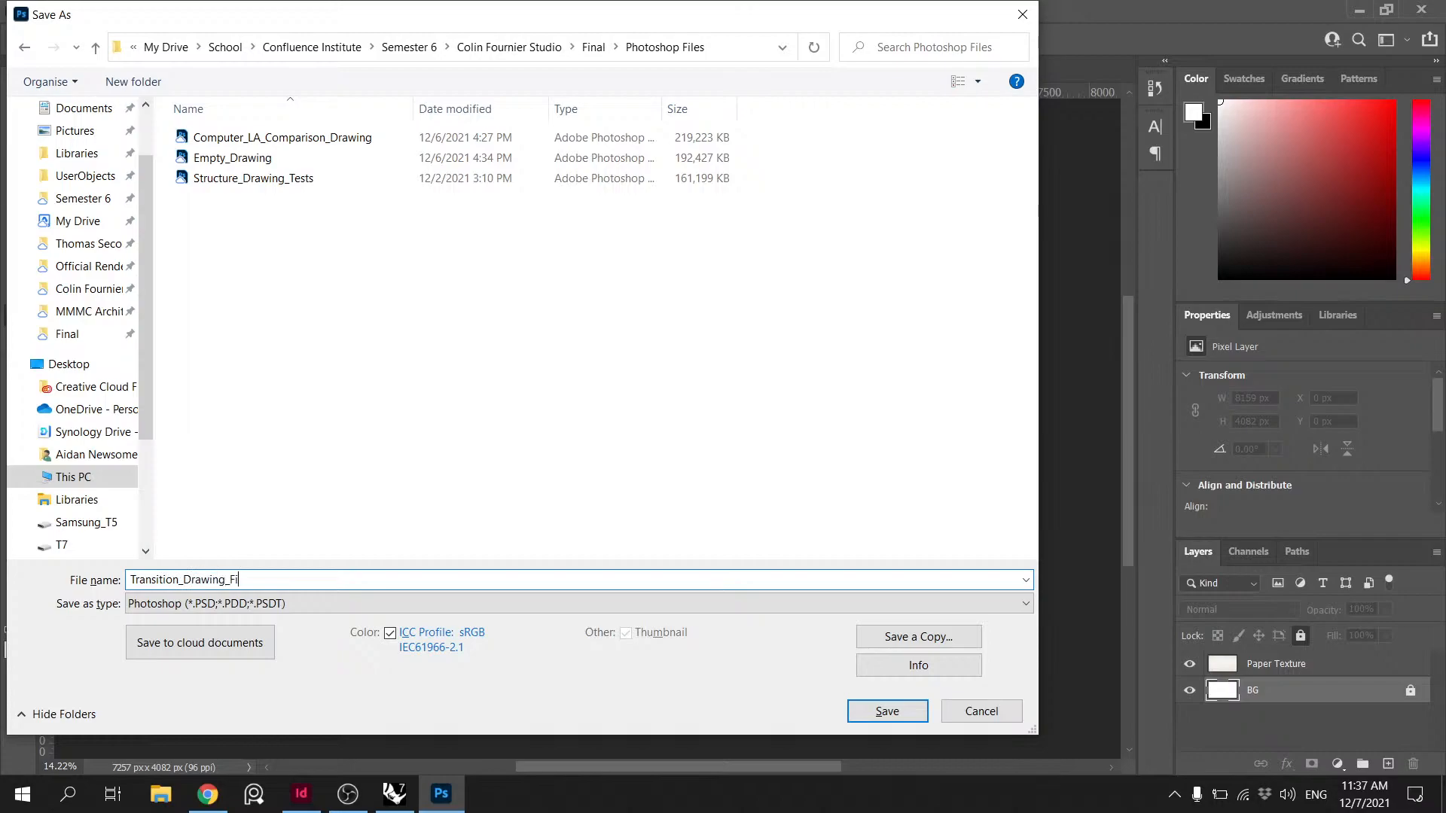
pyautogui.press('Return')
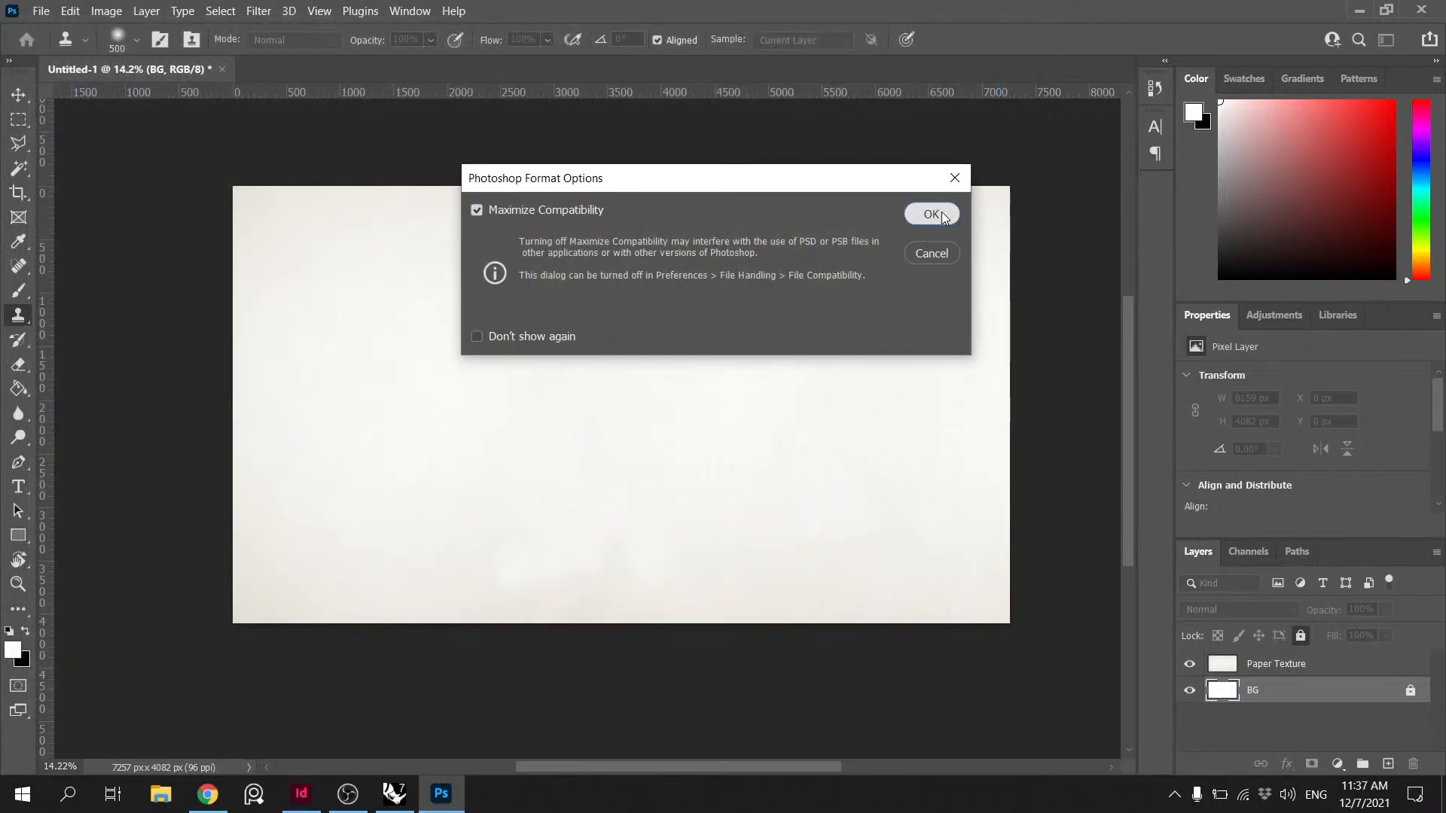
pyautogui.click(931, 215)
# - Add a layer above Paper Texture and place the Transition_Drawing_Draft image from the Final project's Images folder as a linked file
pyautogui.click(1276, 663)
pyautogui.click(1388, 764)
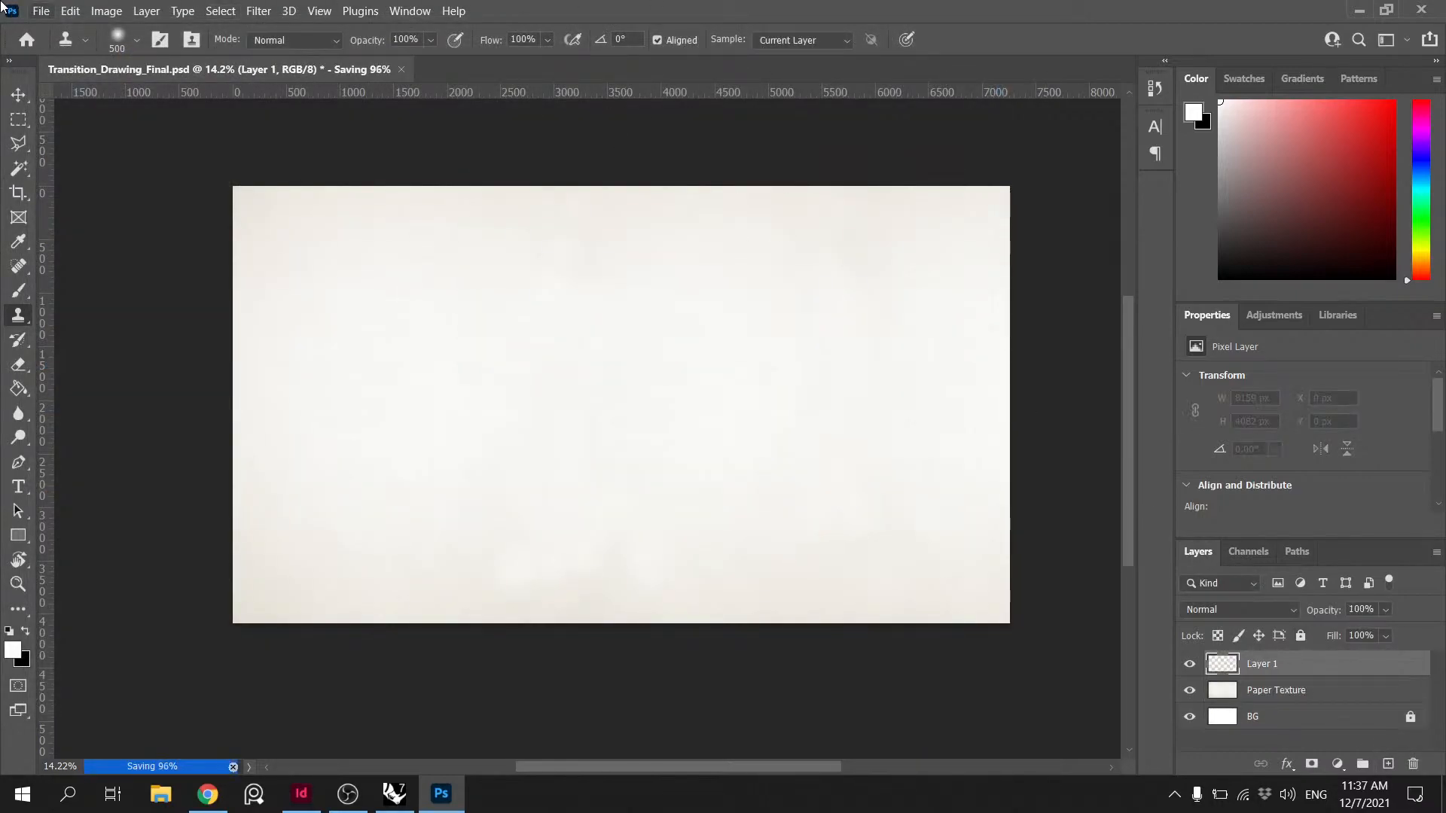
pyautogui.click(41, 11)
pyautogui.click(150, 418)
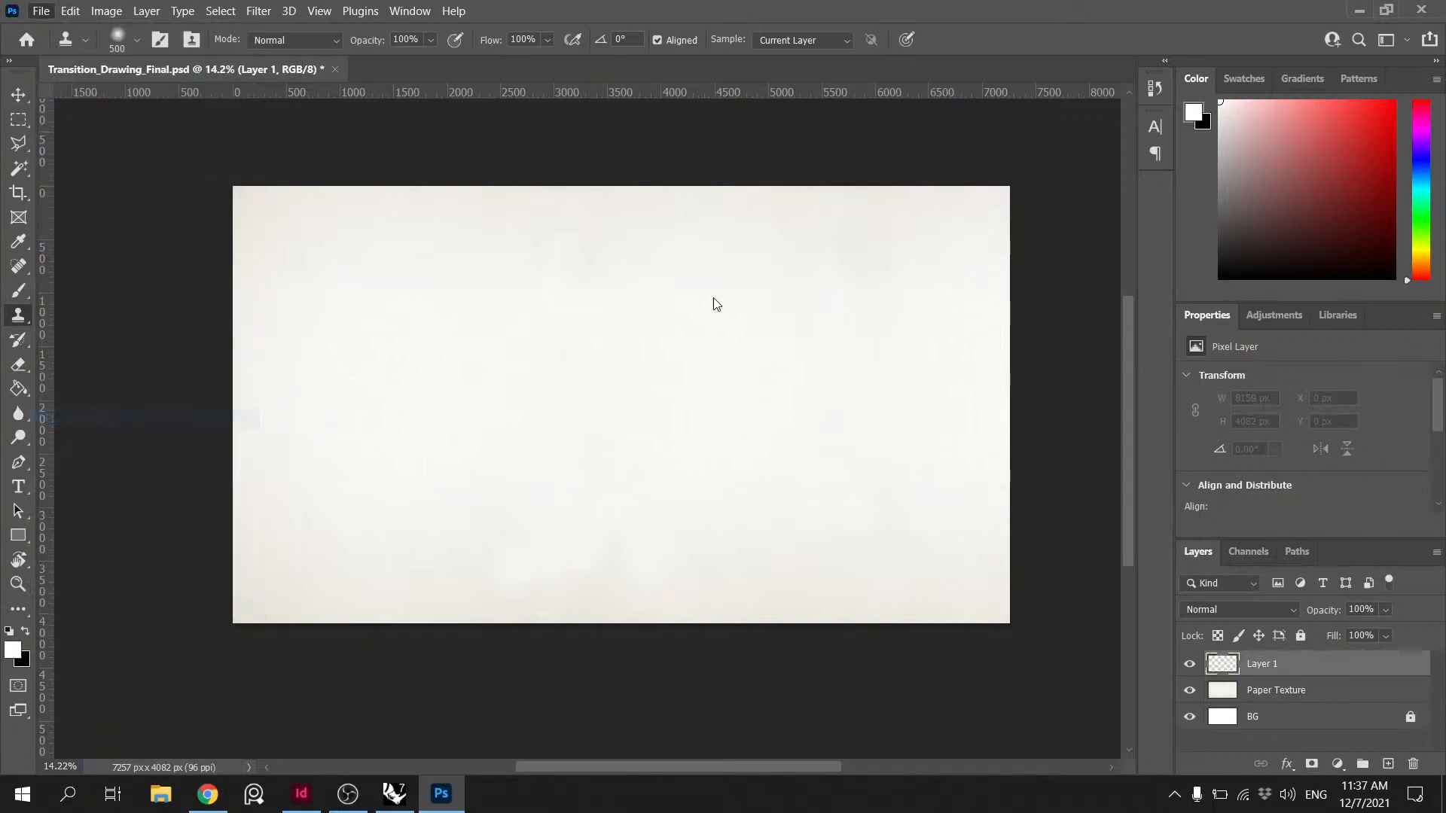
pyautogui.click(591, 47)
pyautogui.doubleClick(275, 200)
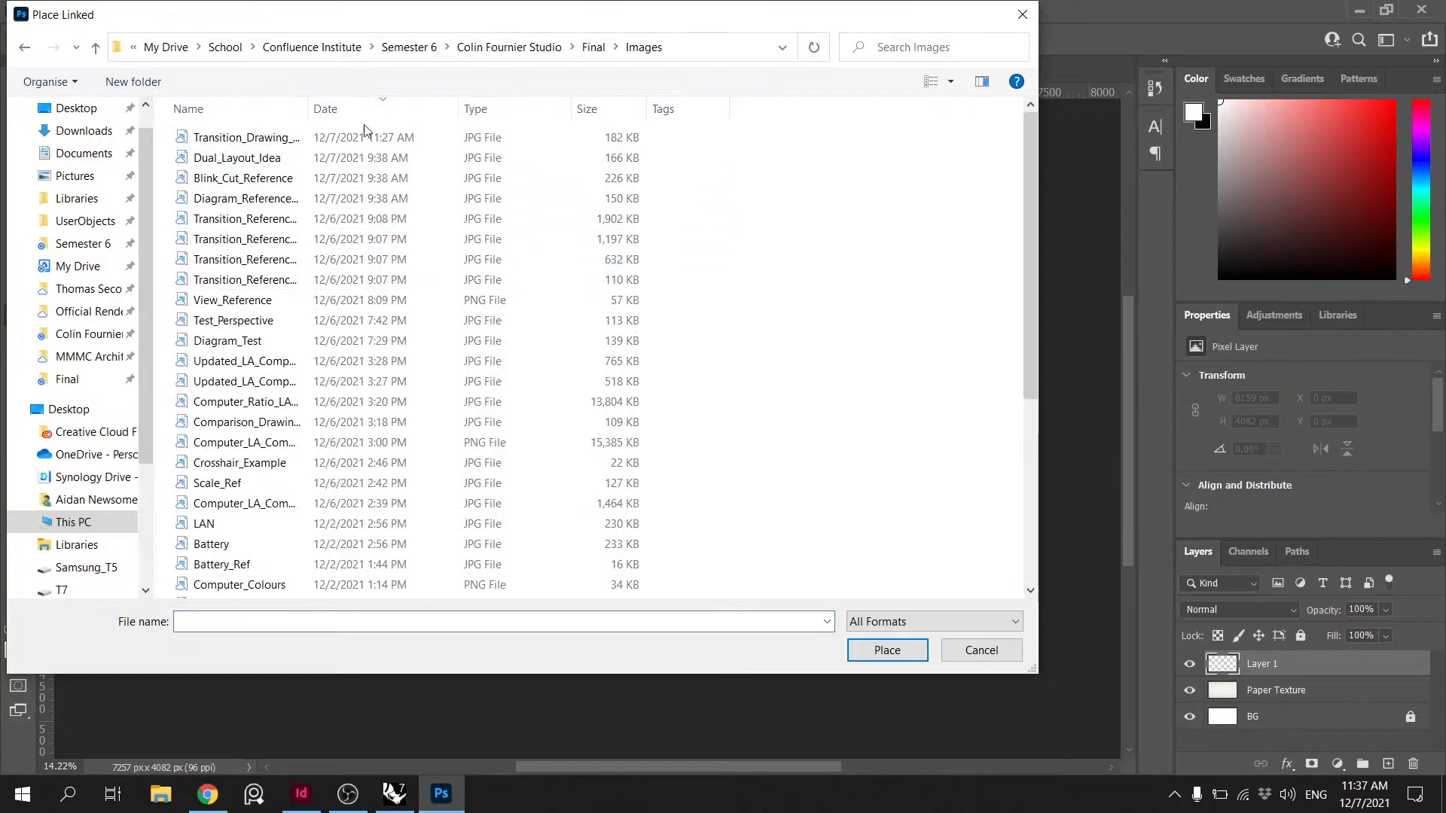
pyautogui.click(380, 134)
pyautogui.click(887, 649)
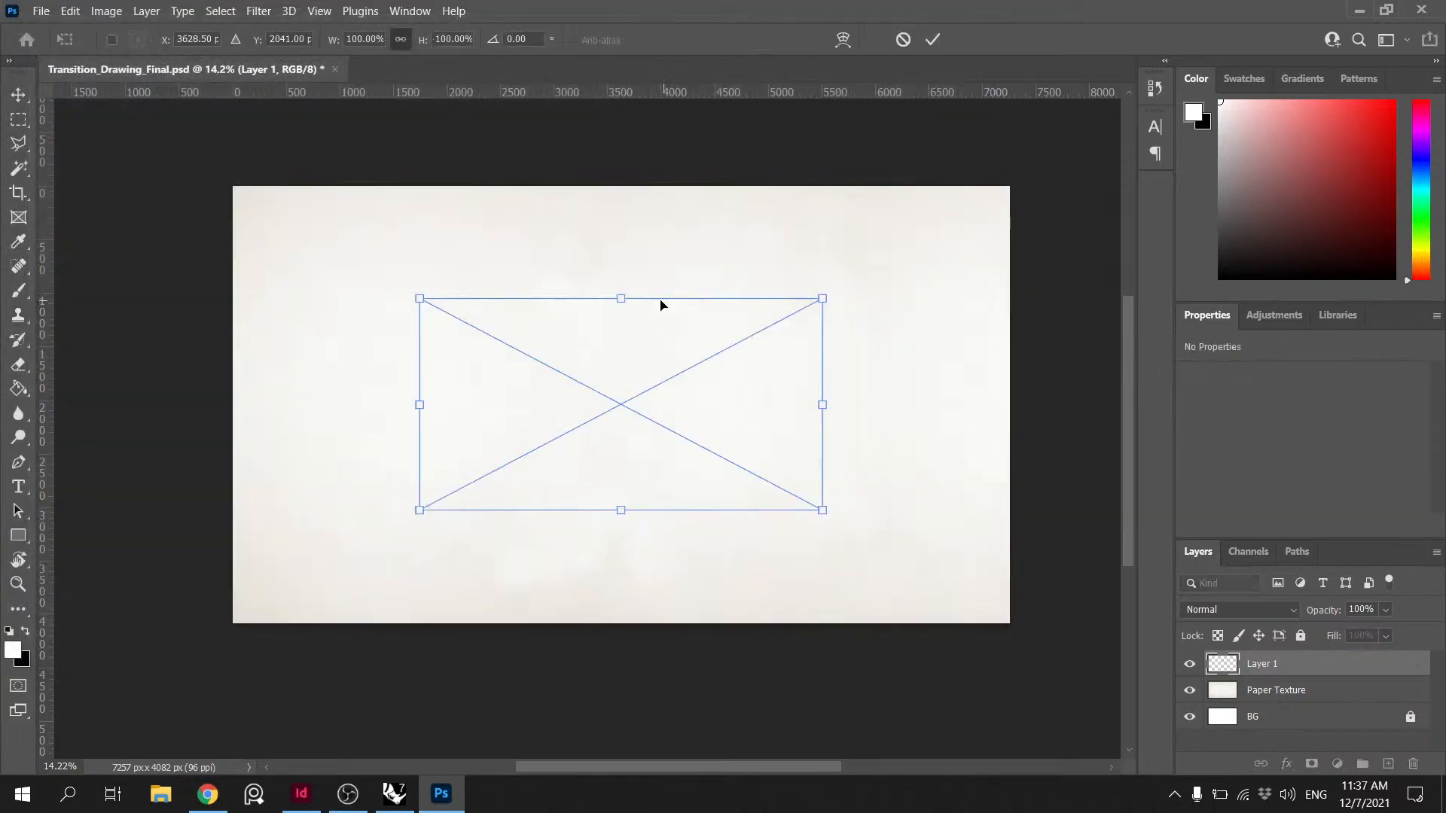
# - Scale the placed drawing to 191.92% so it spans the canvas width, and set its blend mode to Multiply
pyautogui.moveTo(620, 298); pyautogui.dragTo(621, 186)
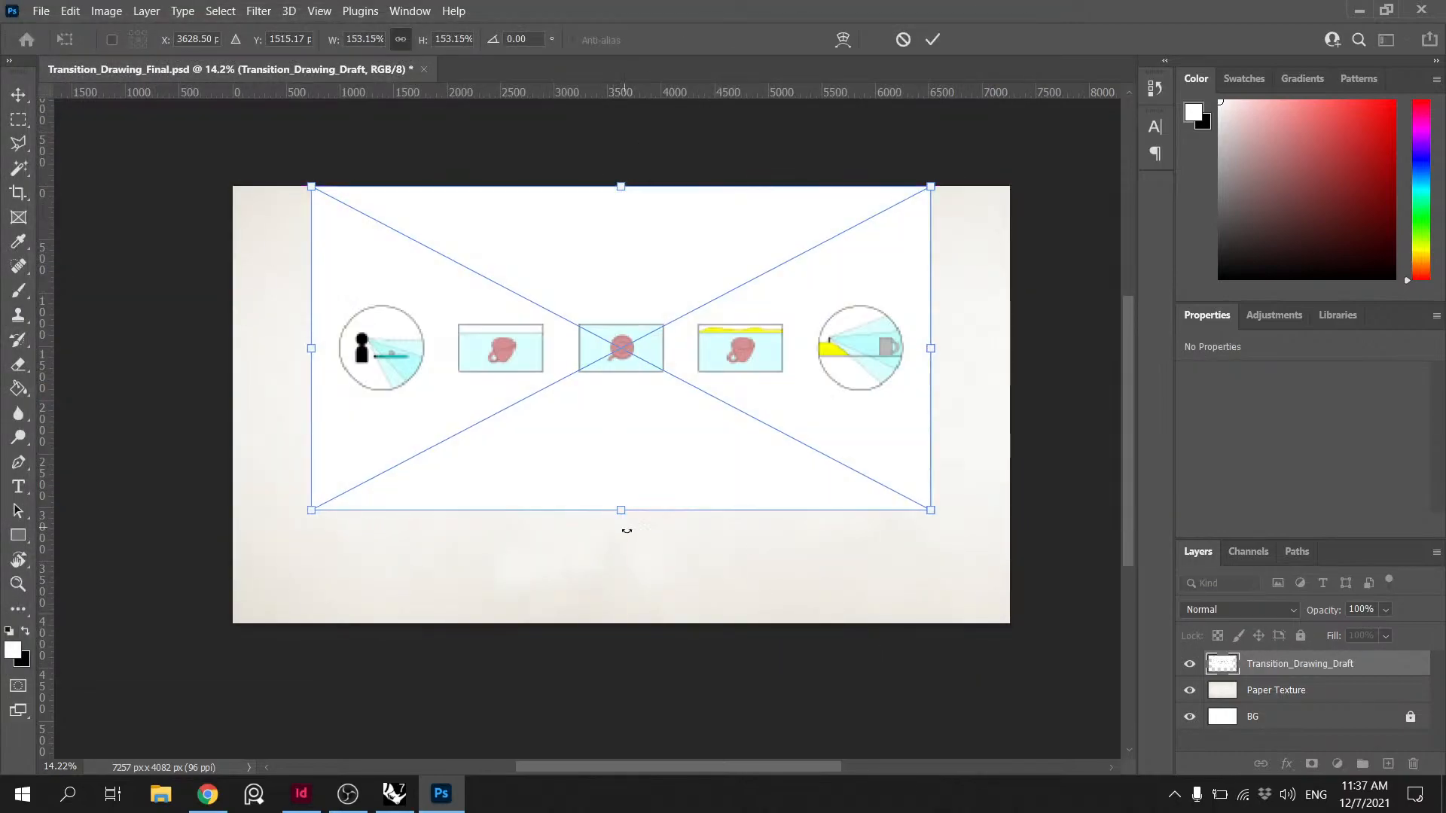
pyautogui.moveTo(622, 527); pyautogui.dragTo(621, 622)
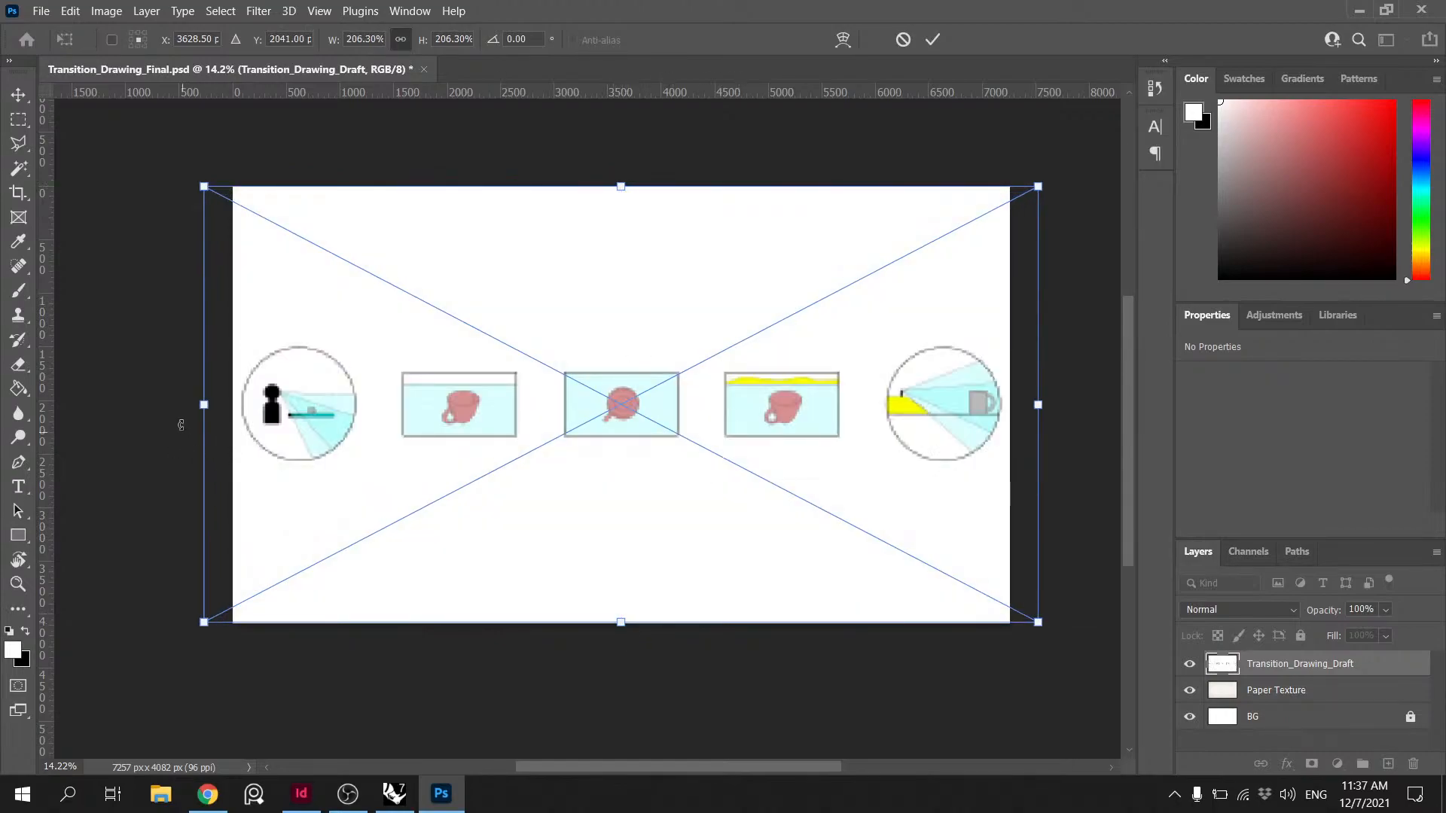
pyautogui.moveTo(197, 406); pyautogui.dragTo(233, 405)
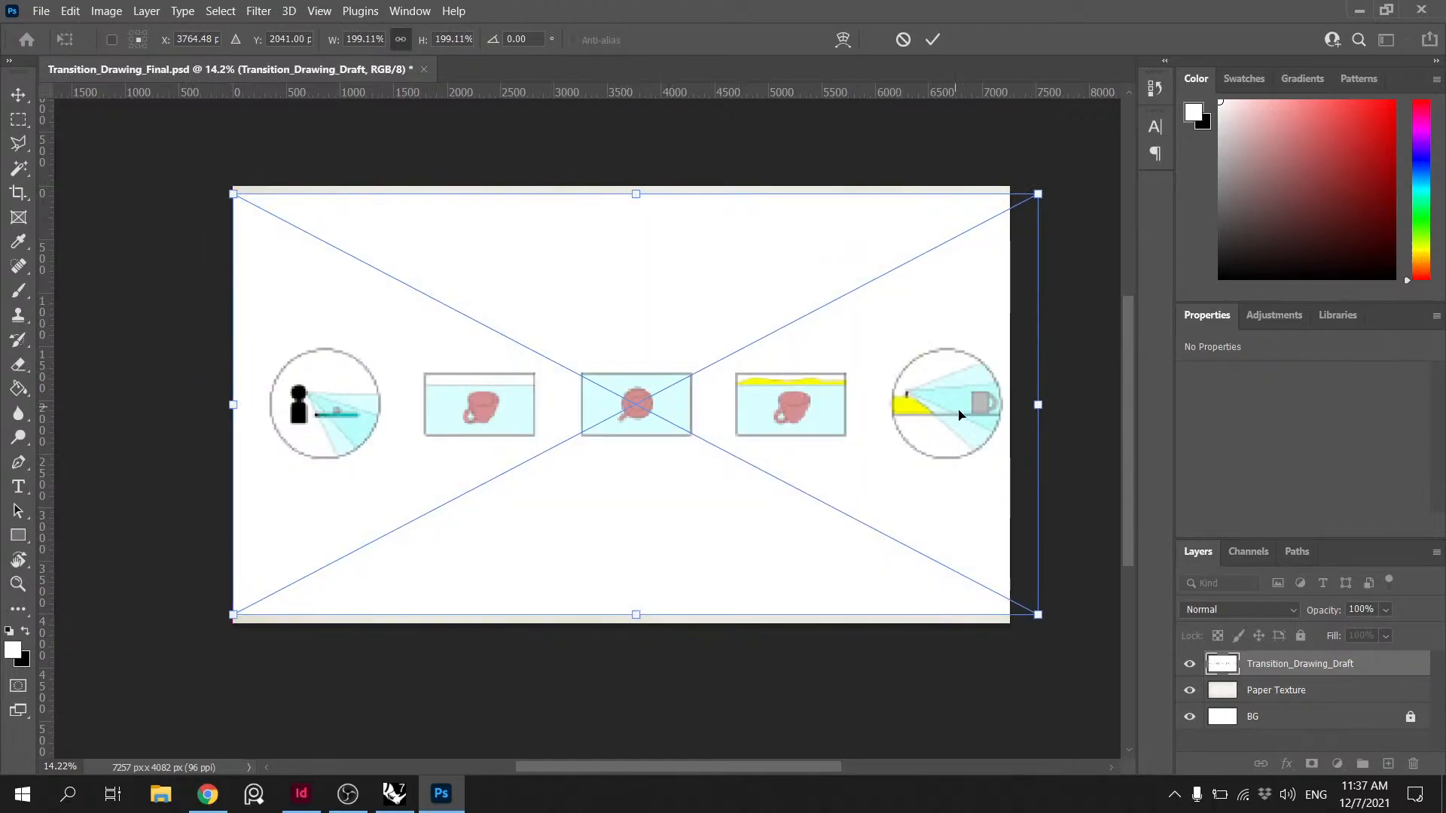
pyautogui.moveTo(1032, 401); pyautogui.dragTo(1010, 404)
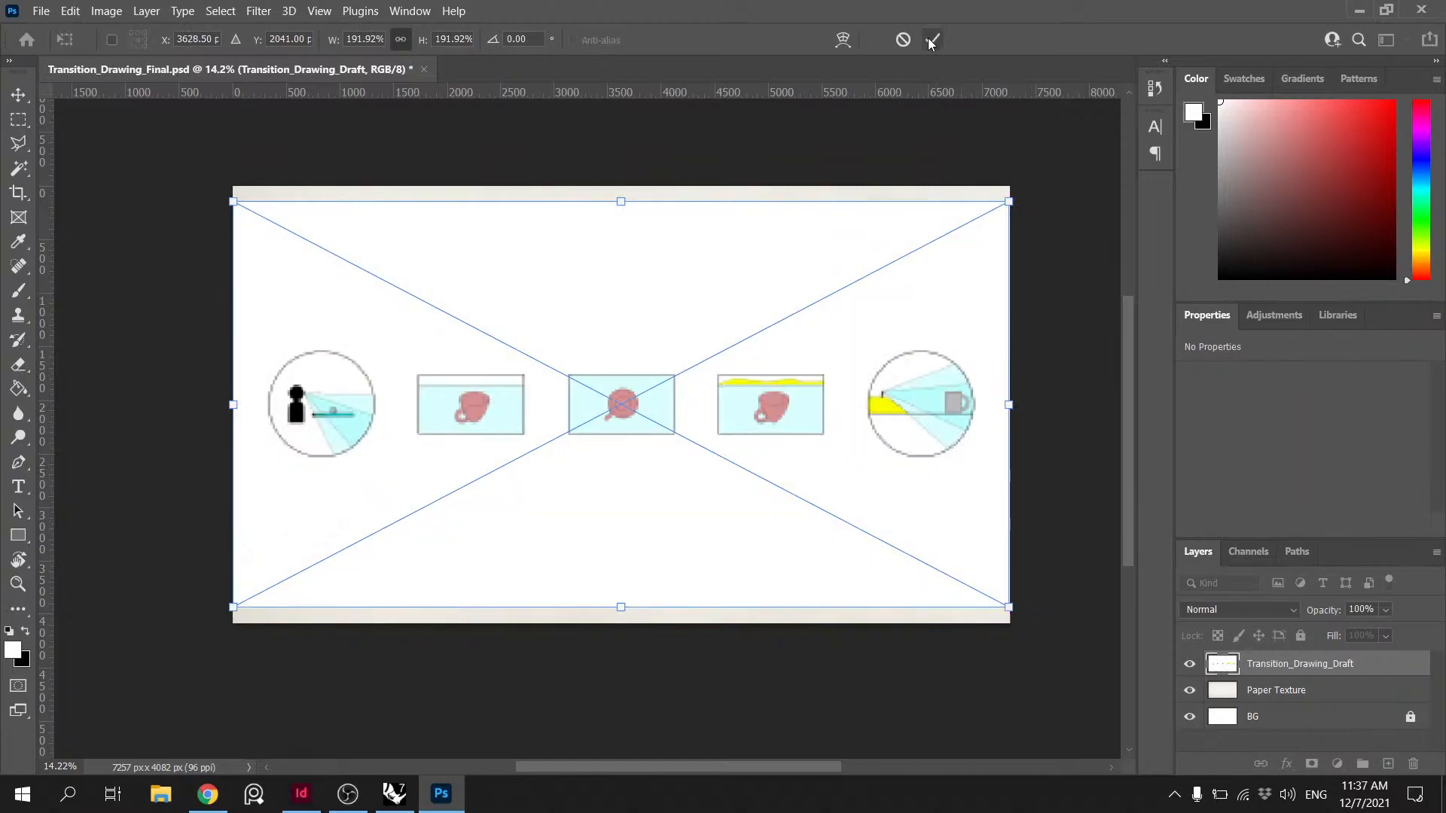
pyautogui.click(932, 39)
pyautogui.click(1239, 609)
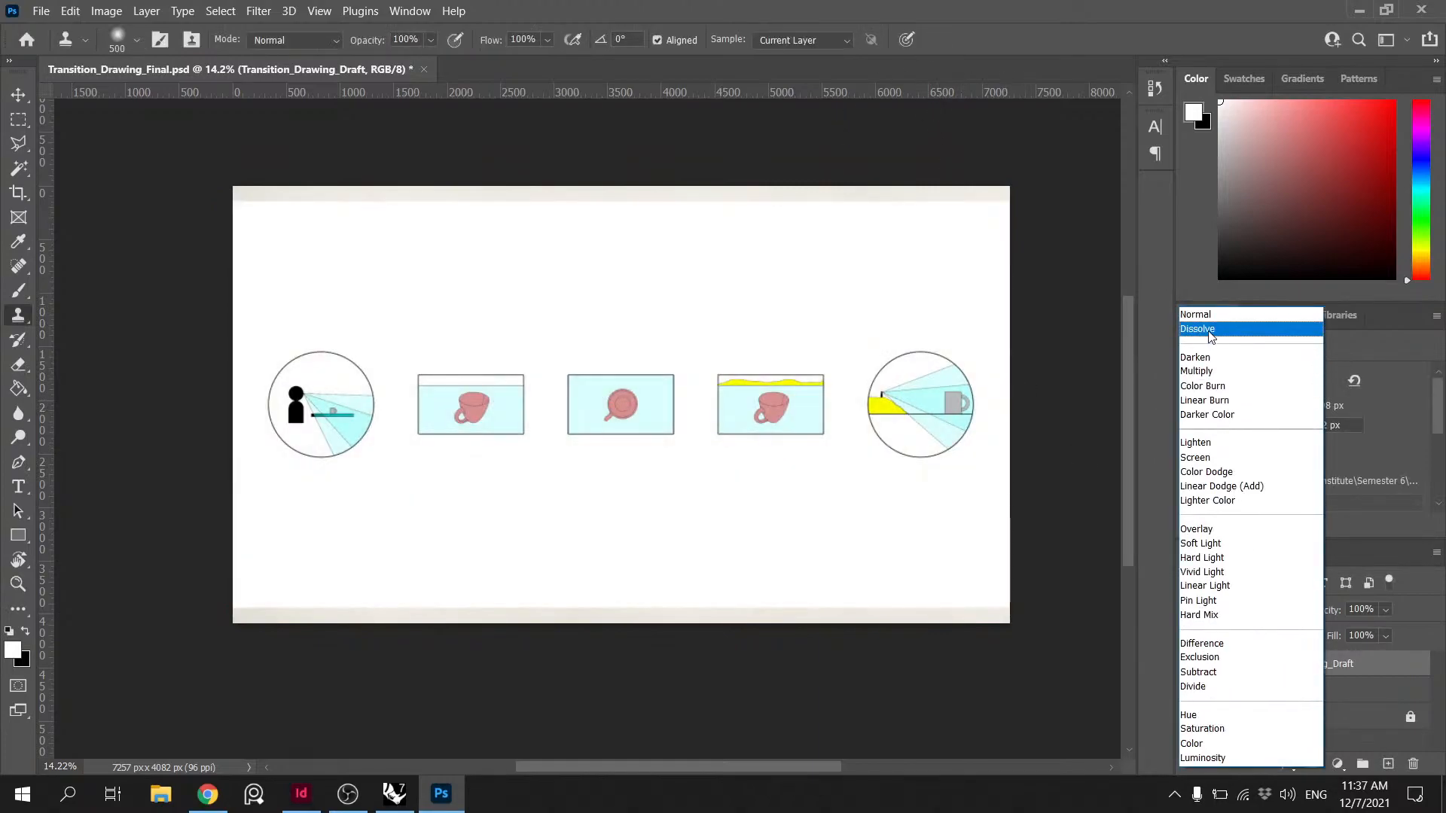
pyautogui.click(1204, 371)
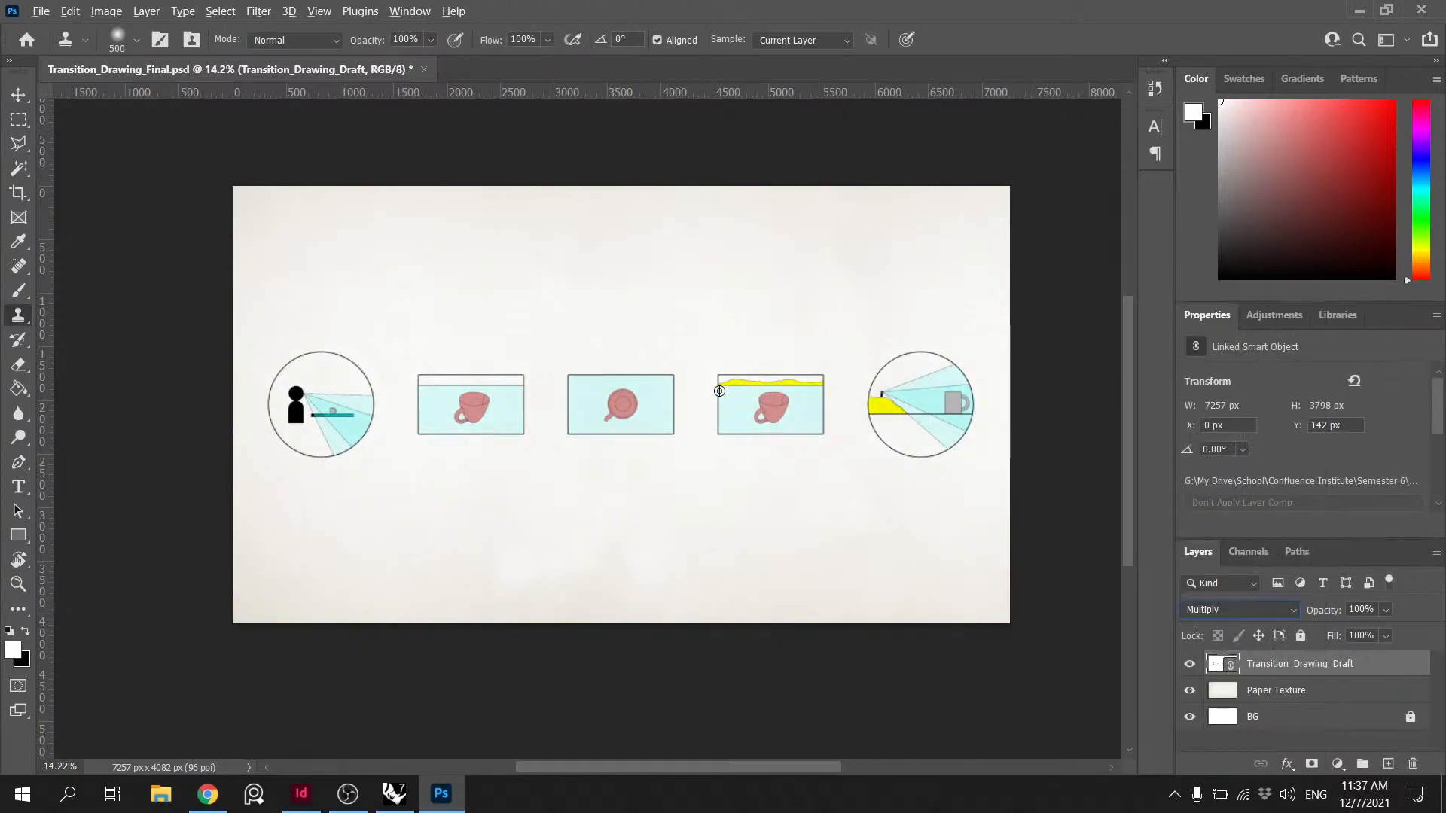
# - Set the Paper Texture layer's opacity to 50%
pyautogui.click(1284, 694)
pyautogui.click(1289, 673)
pyautogui.click(1315, 688)
pyautogui.moveTo(1375, 626); pyautogui.dragTo(1371, 631)
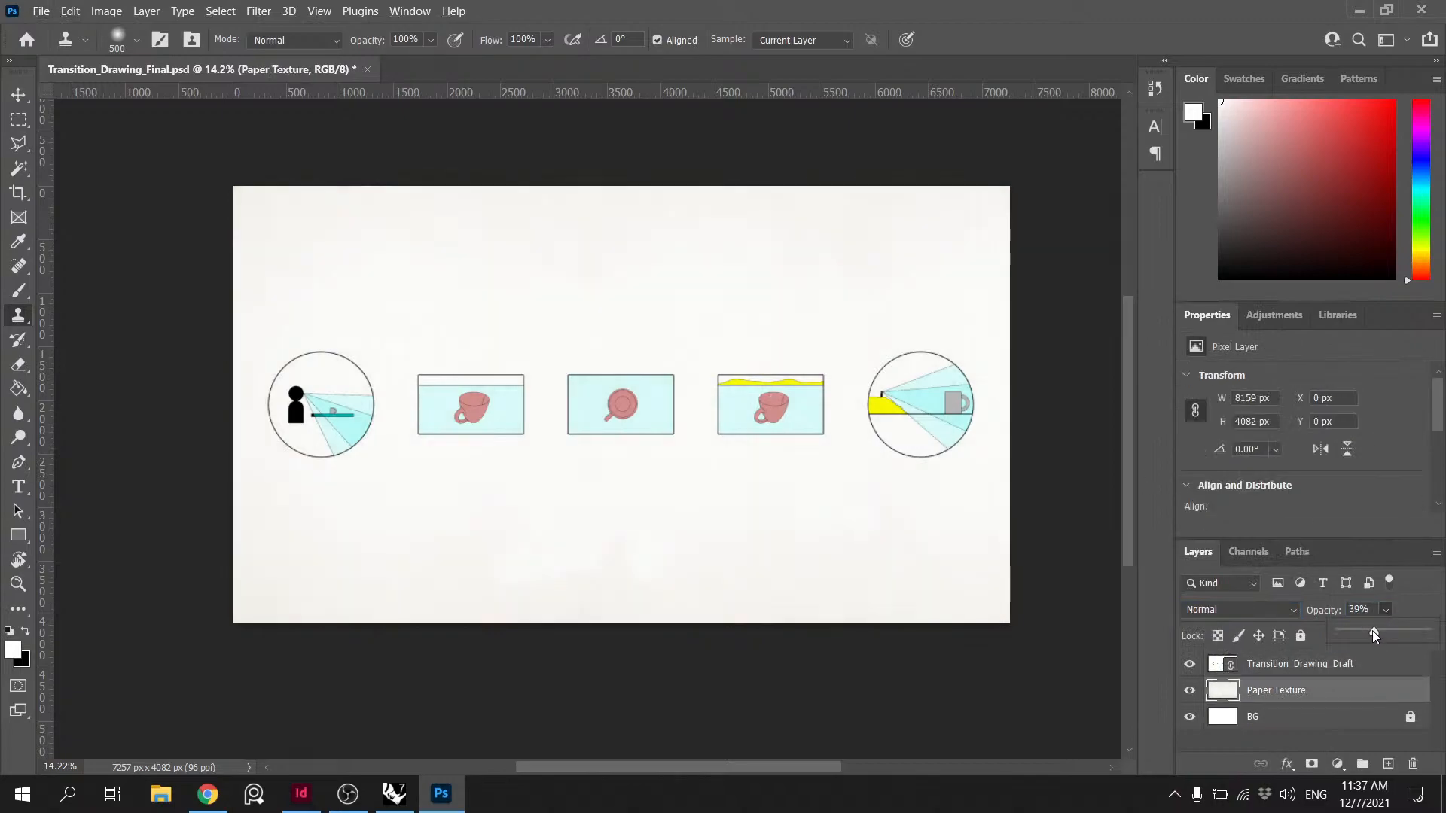
pyautogui.click(1327, 606)
pyautogui.write('50')
pyautogui.press('Return')
pyautogui.click(18, 95)
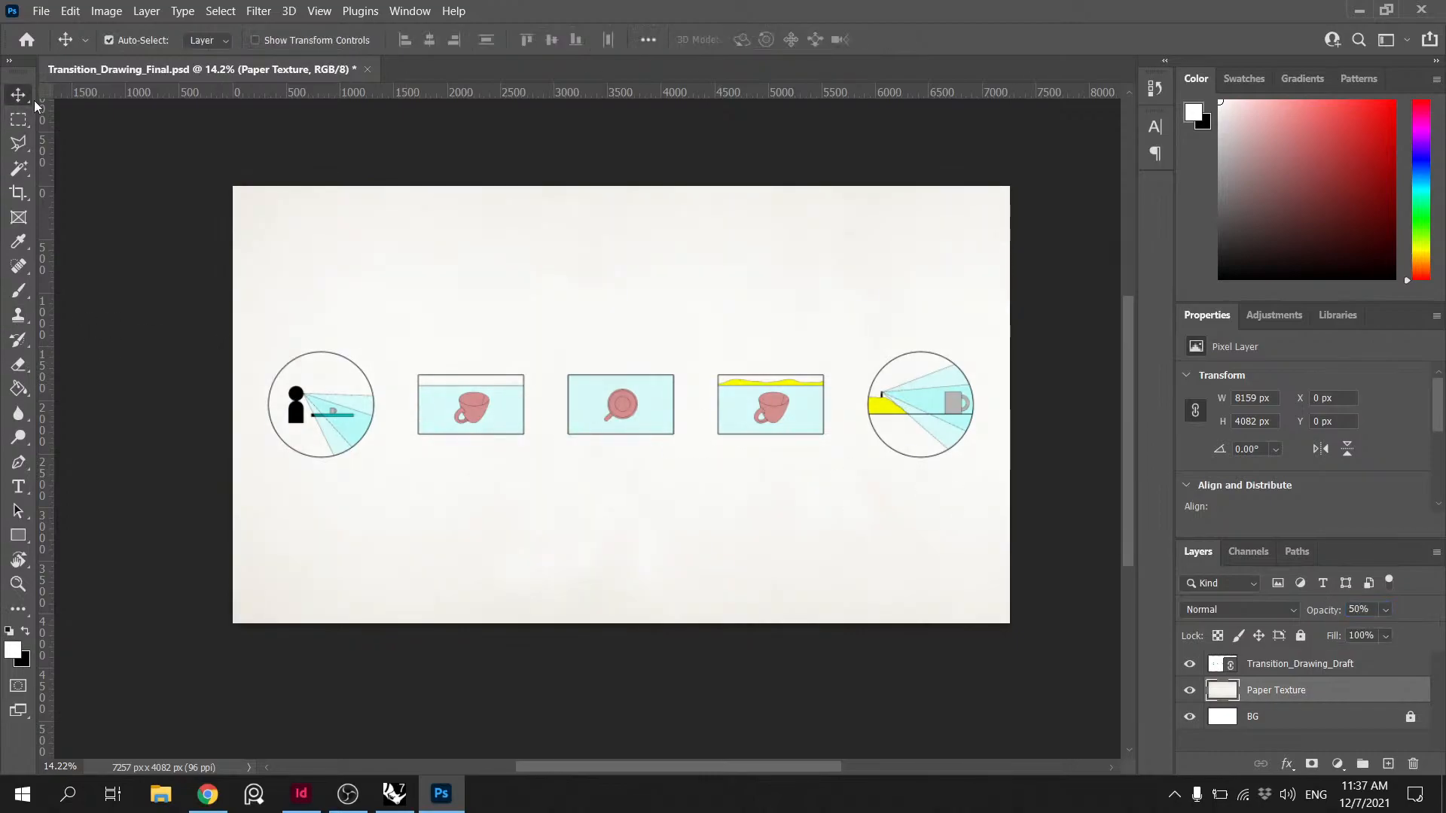
pyautogui.keyDown('alt'); pyautogui.scroll(-3, 516, 293); pyautogui.keyUp('alt')
pyautogui.keyDown('alt'); pyautogui.scroll(5, 578, 342); pyautogui.keyUp('alt')
pyautogui.keyDown('alt'); pyautogui.scroll(-3, 441, 336); pyautogui.keyUp('alt')
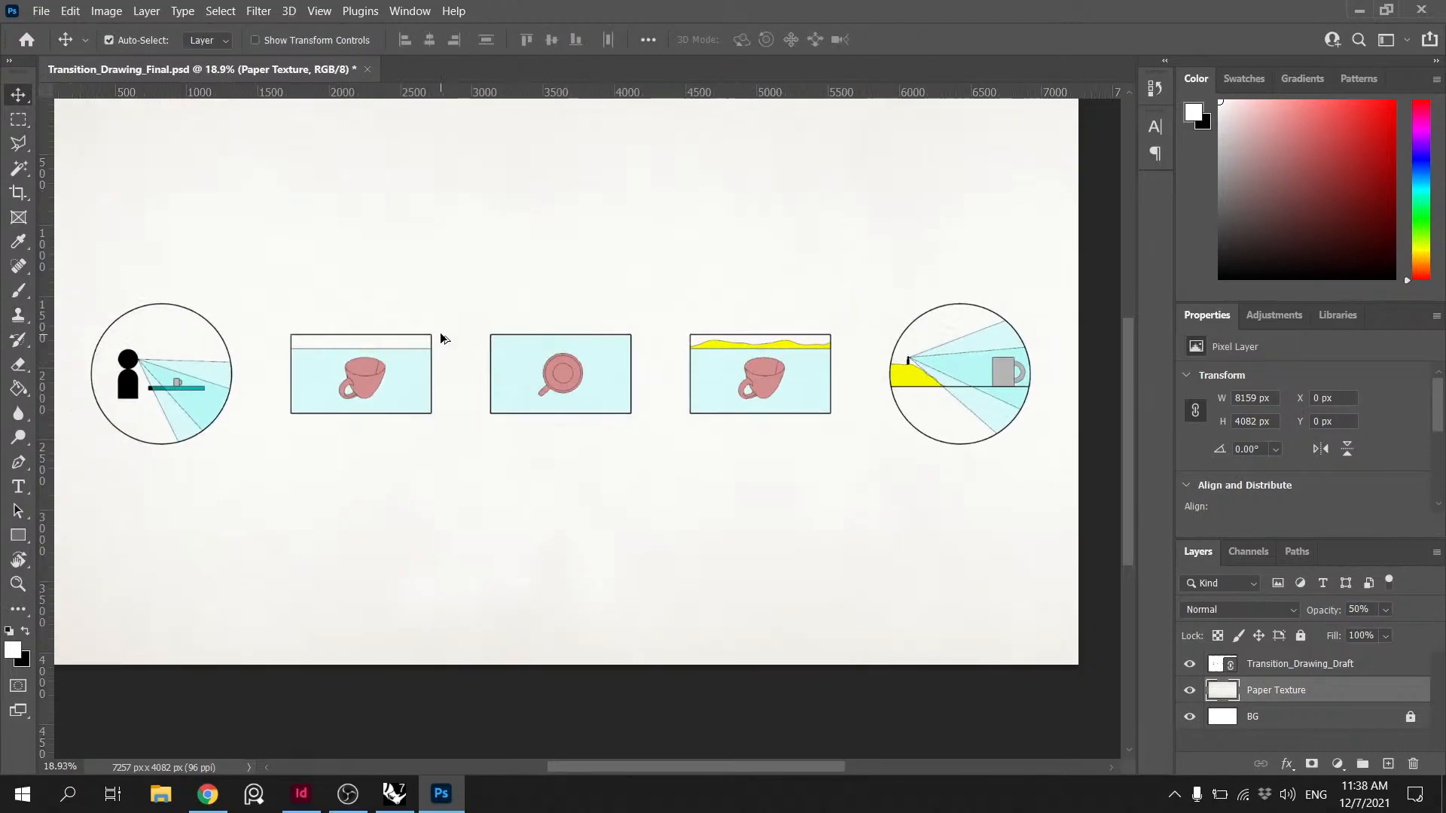
# - Apply a Gaussian Blur with a radius of 1 pixel to the Transition_Drawing_Draft layer, previewing a frame's edge
pyautogui.click(1306, 661)
pyautogui.click(1288, 766)
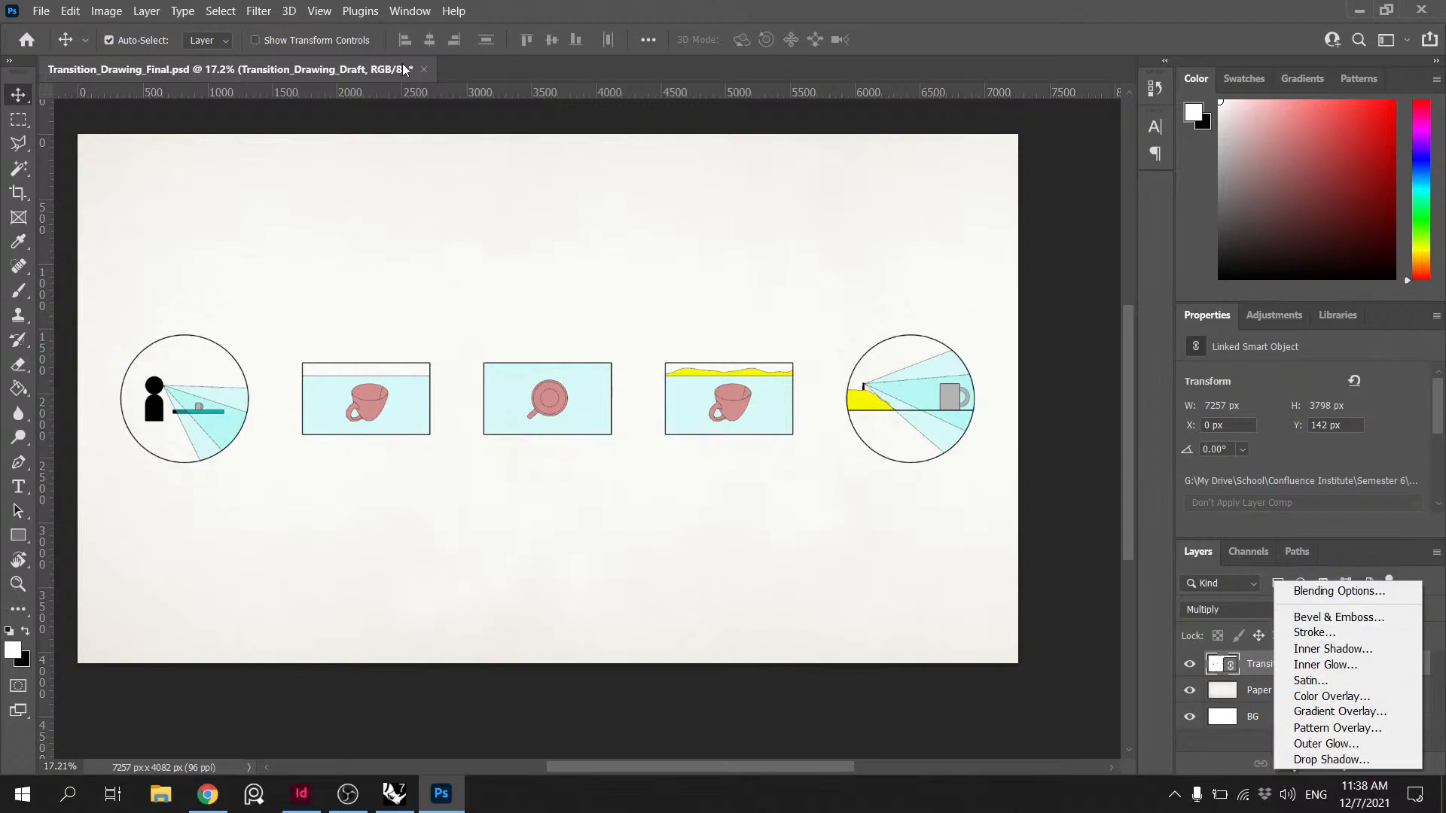
pyautogui.click(259, 11)
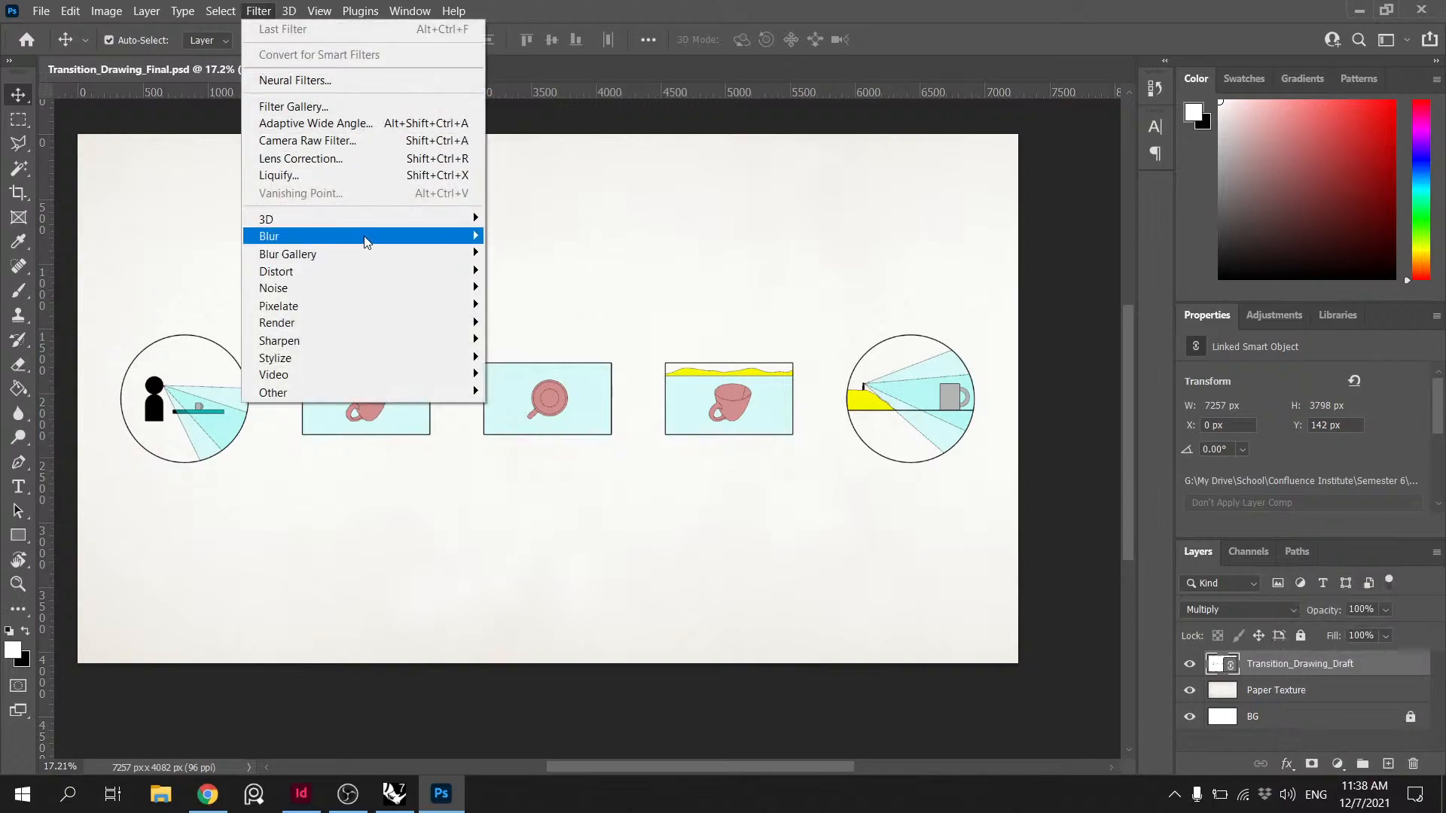
pyautogui.moveTo(366, 241)
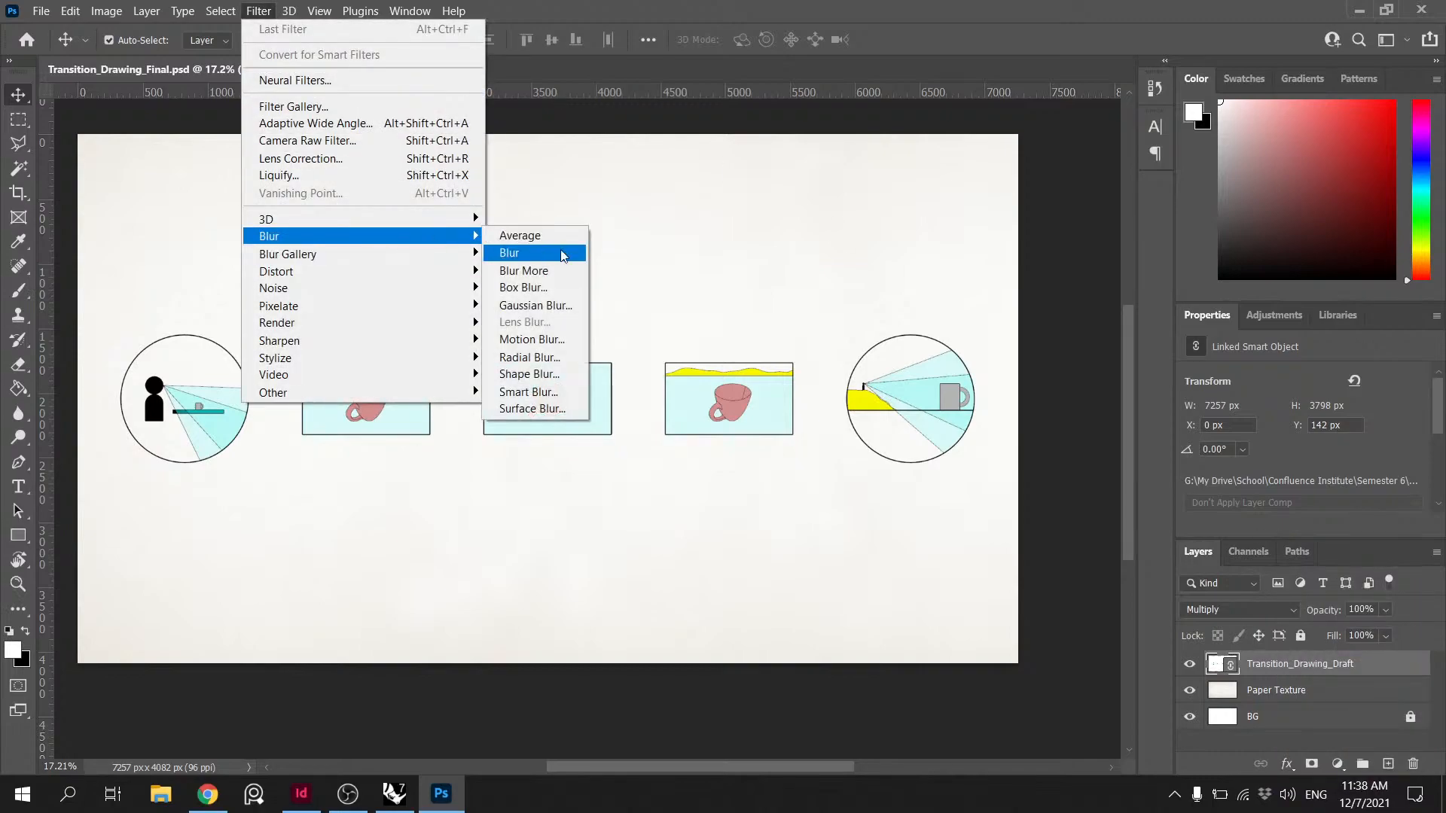
pyautogui.click(555, 306)
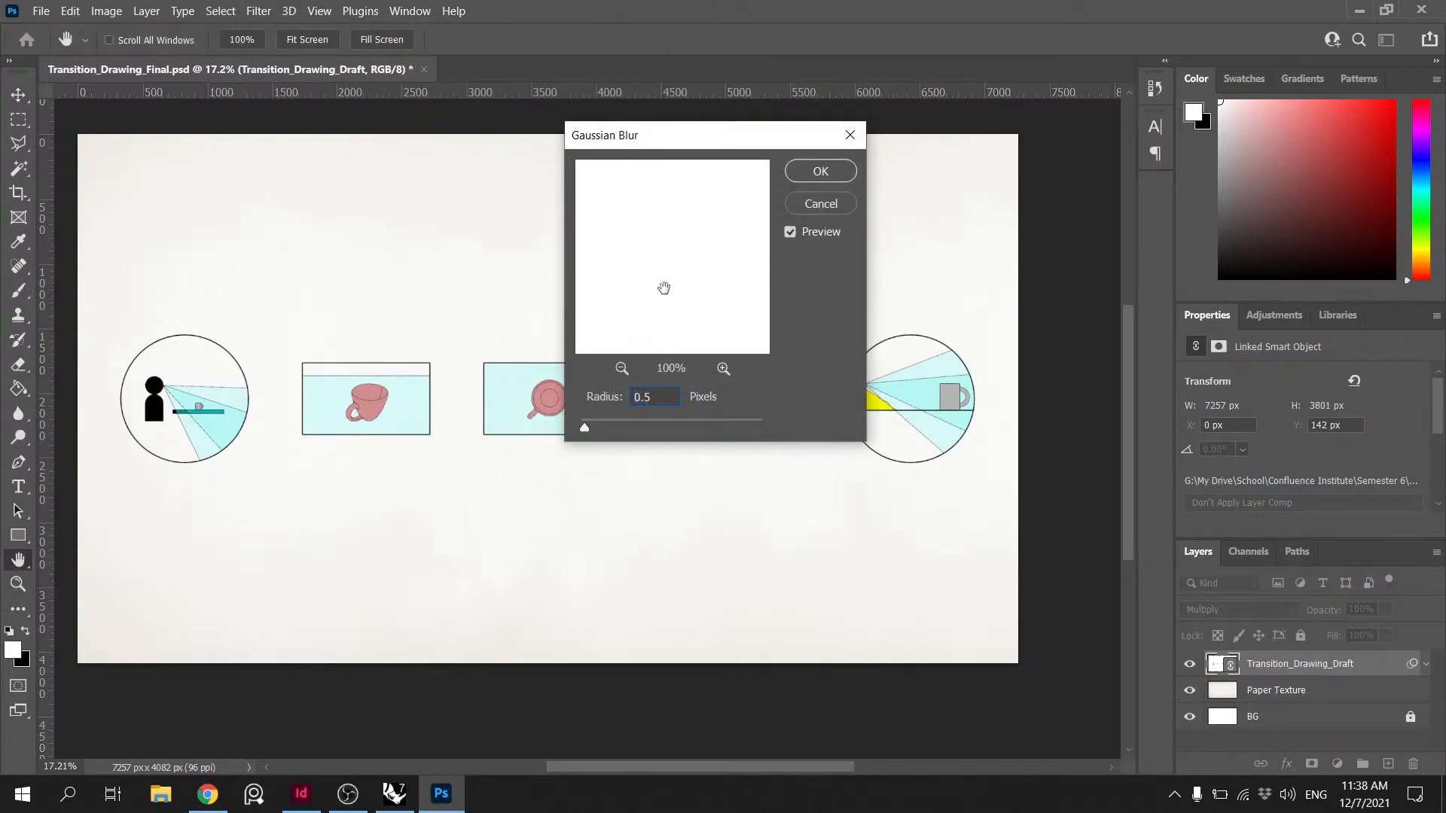
pyautogui.click(622, 368)
pyautogui.click(622, 368)
pyautogui.click(622, 369)
pyautogui.click(622, 368)
pyautogui.click(723, 368)
pyautogui.click(723, 368)
pyautogui.click(723, 368)
pyautogui.click(723, 368)
pyautogui.click(723, 368)
pyautogui.click(723, 368)
pyautogui.click(724, 370)
pyautogui.click(724, 371)
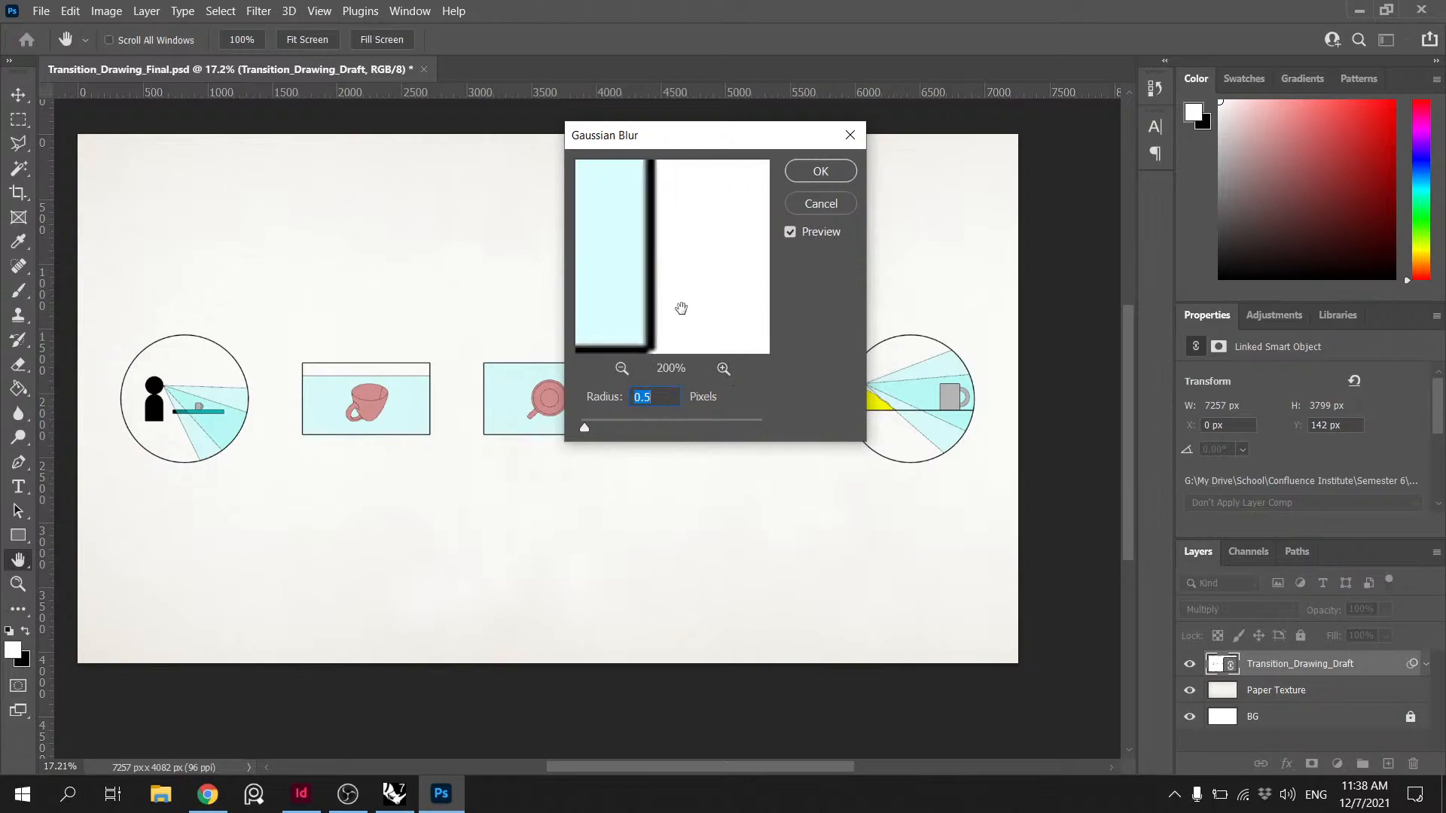
pyautogui.click(594, 425)
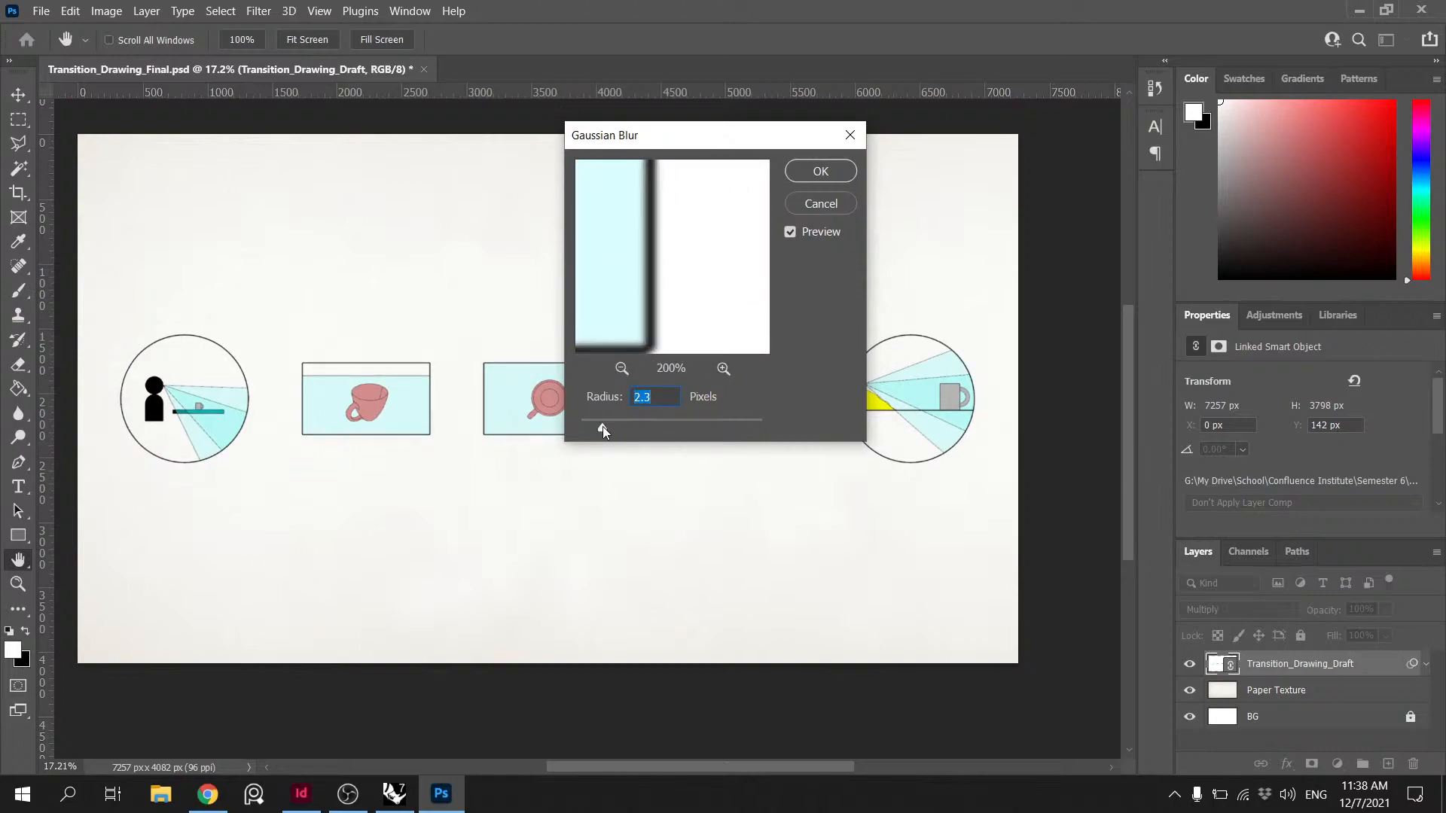
pyautogui.write('1')
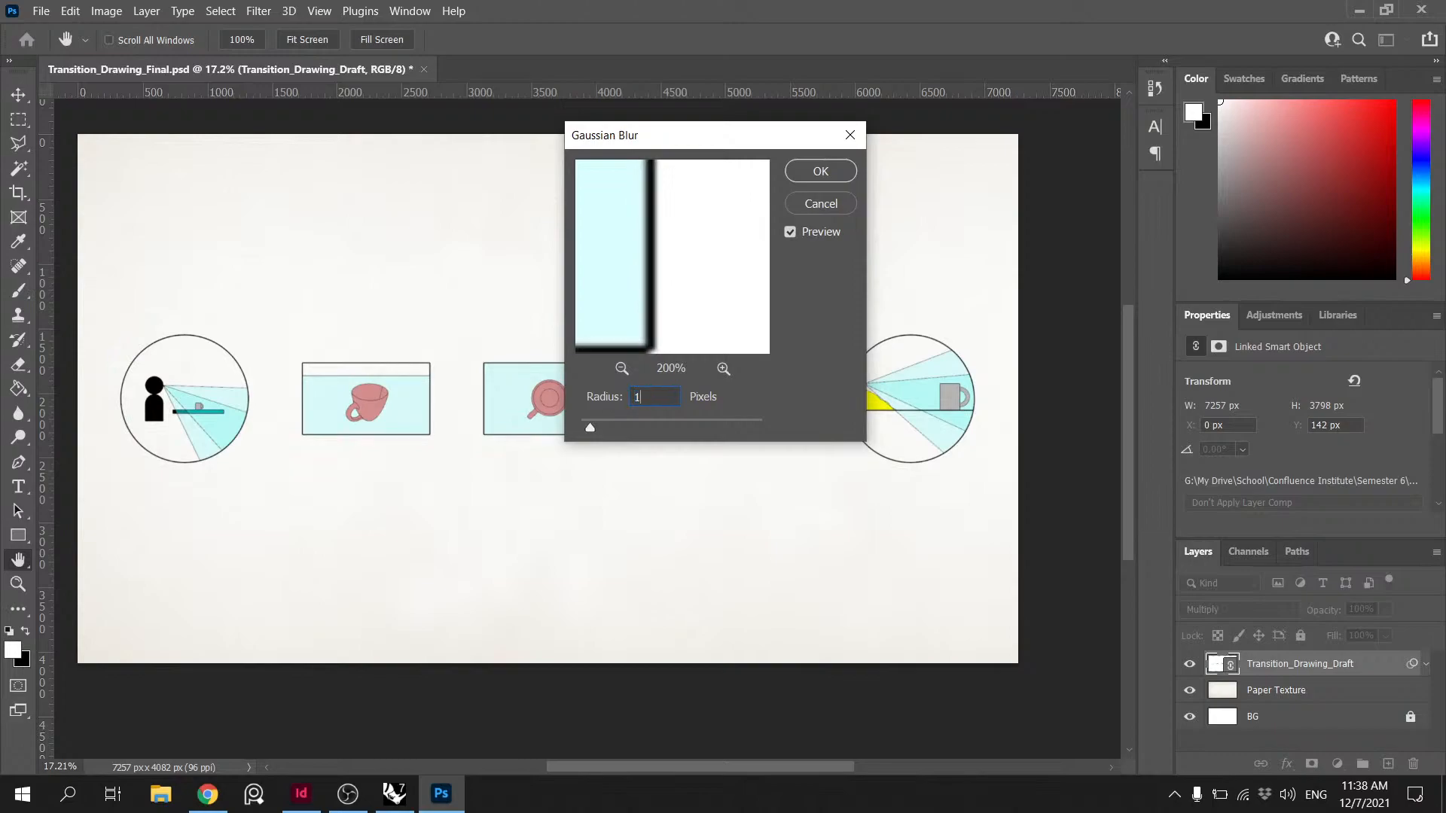
pyautogui.click(820, 171)
pyautogui.press('v')
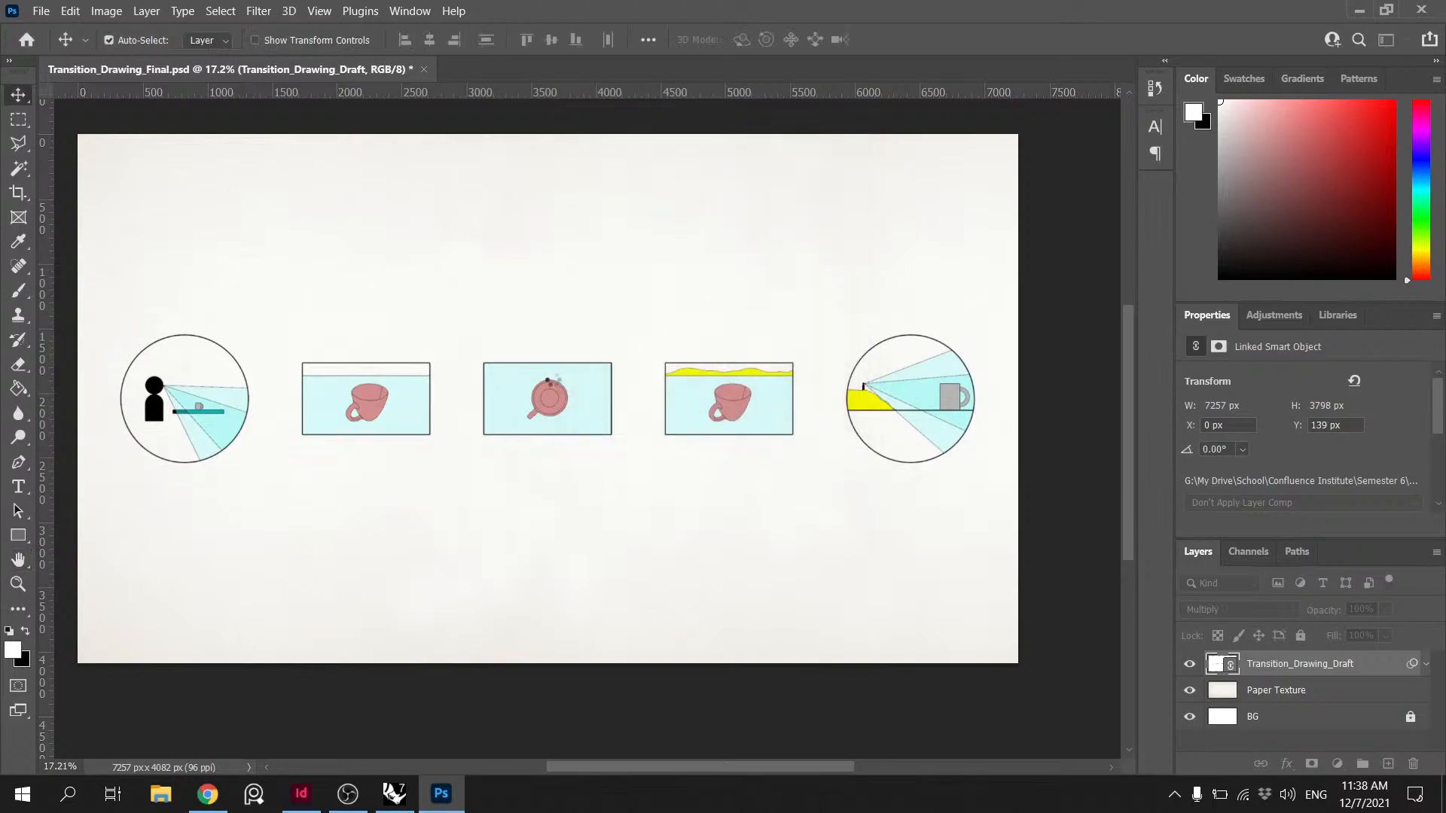
# - Inspect the blurred linework up close and clear the smart filters from the Transition_Drawing_Draft layer
pyautogui.keyDown('alt'); pyautogui.scroll(3, 295, 398); pyautogui.keyUp('alt')
pyautogui.keyDown('alt'); pyautogui.scroll(4, 309, 336); pyautogui.keyUp('alt')
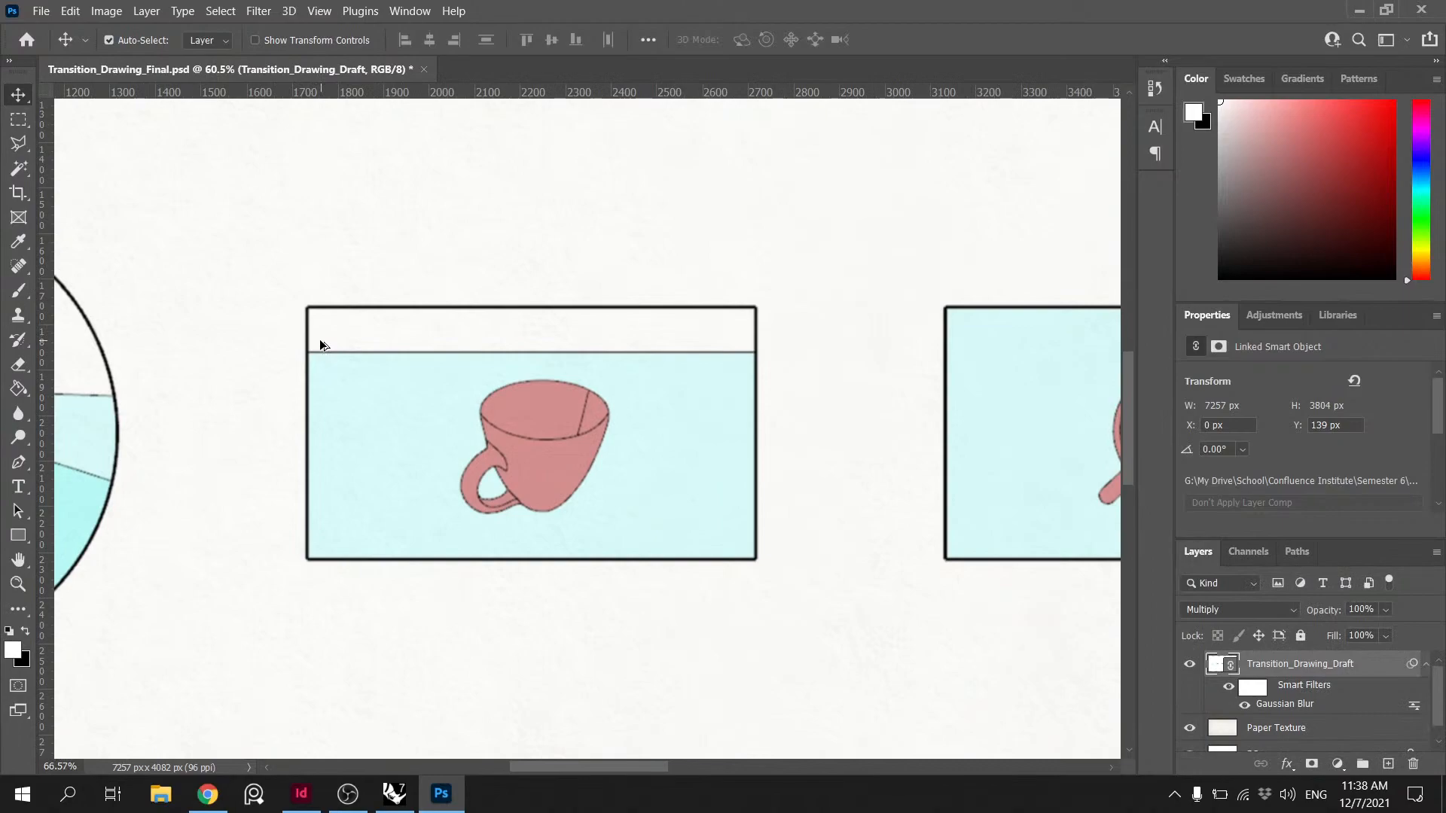
pyautogui.keyDown('alt'); pyautogui.scroll(-6, 360, 354); pyautogui.keyUp('alt')
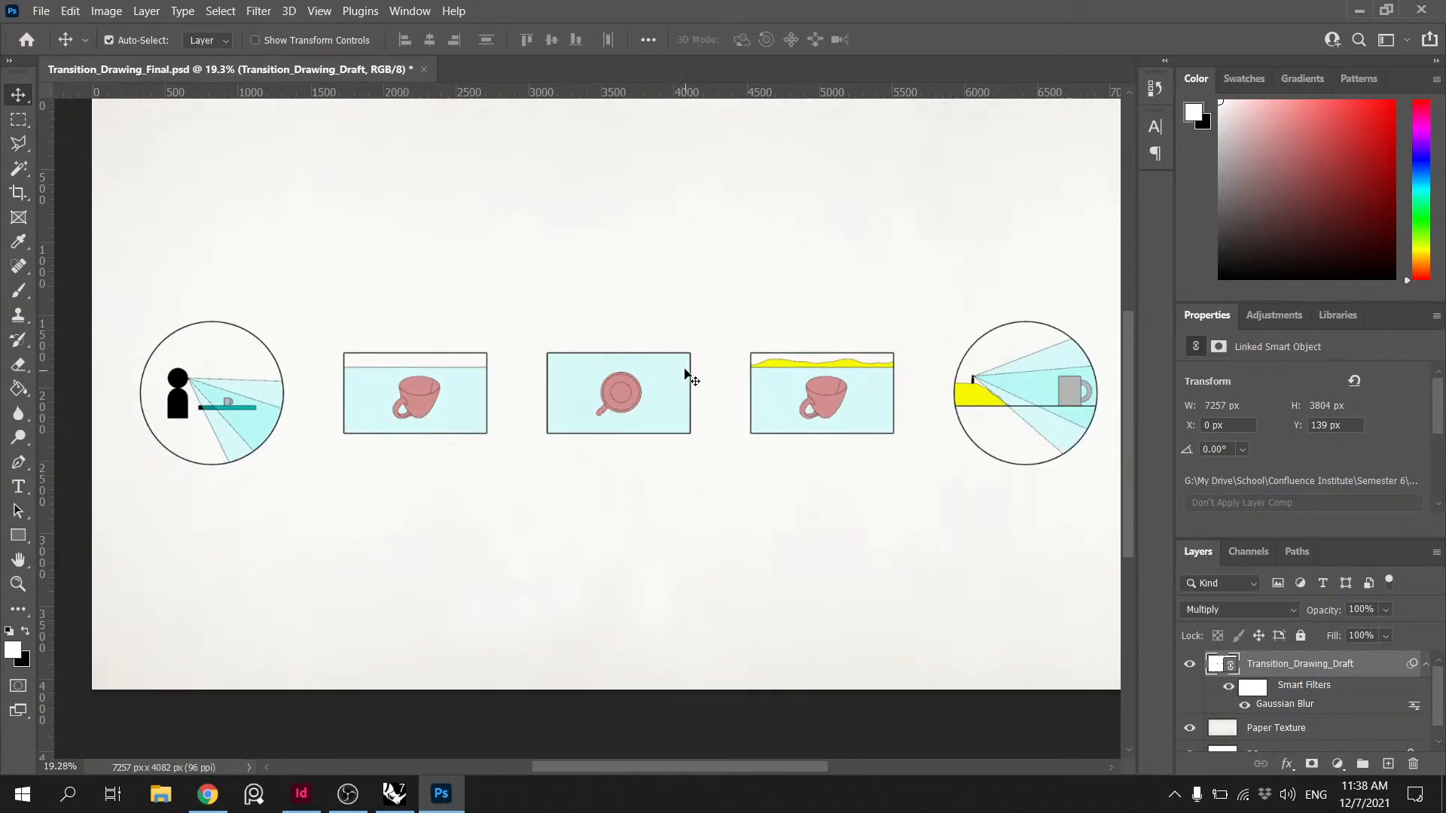
pyautogui.keyDown('alt'); pyautogui.scroll(-2, 654, 340); pyautogui.keyUp('alt')
pyautogui.keyDown('alt'); pyautogui.scroll(1, 715, 393); pyautogui.keyUp('alt')
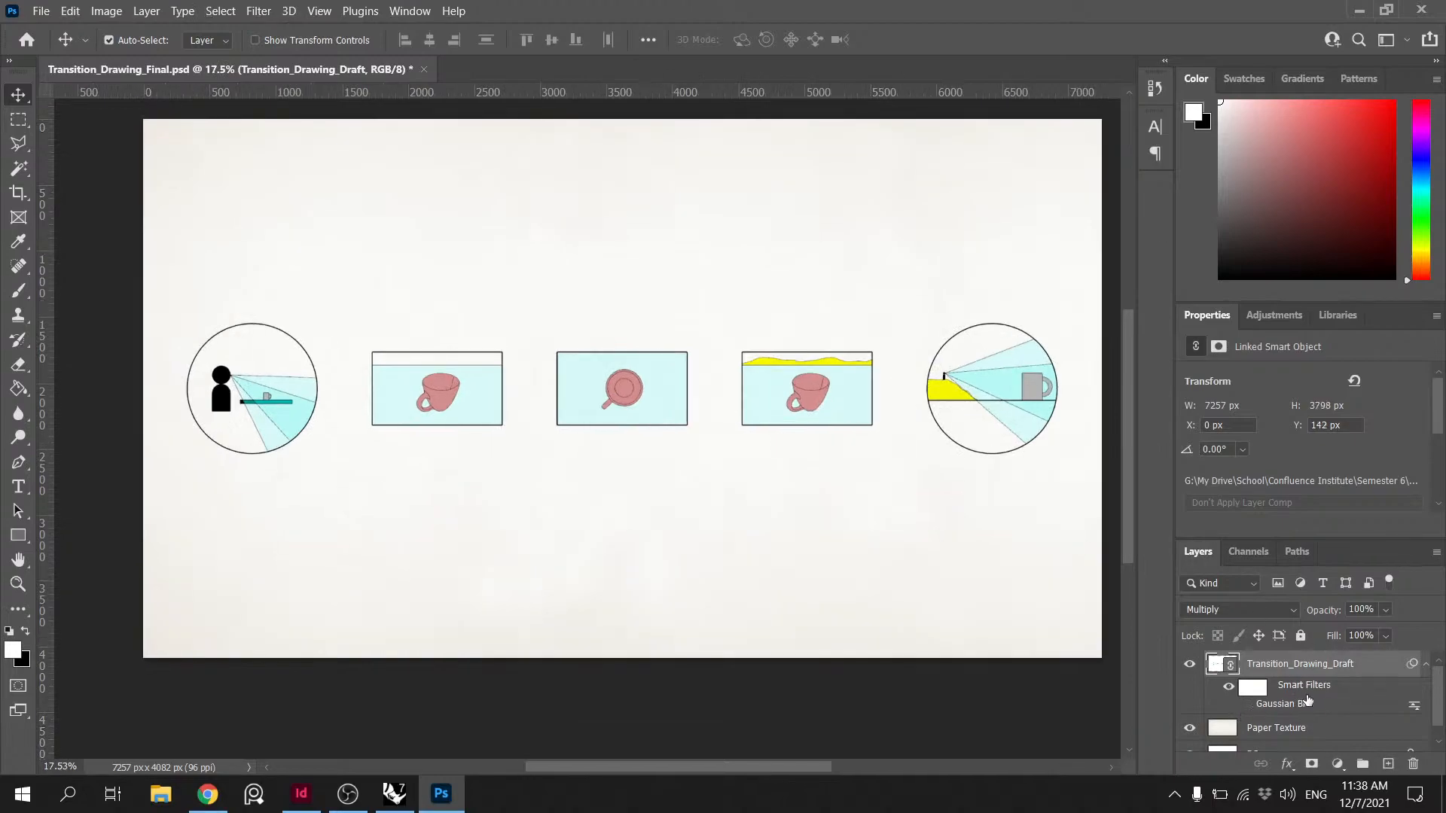
pyautogui.click(1228, 688)
pyautogui.rightClick(1311, 689)
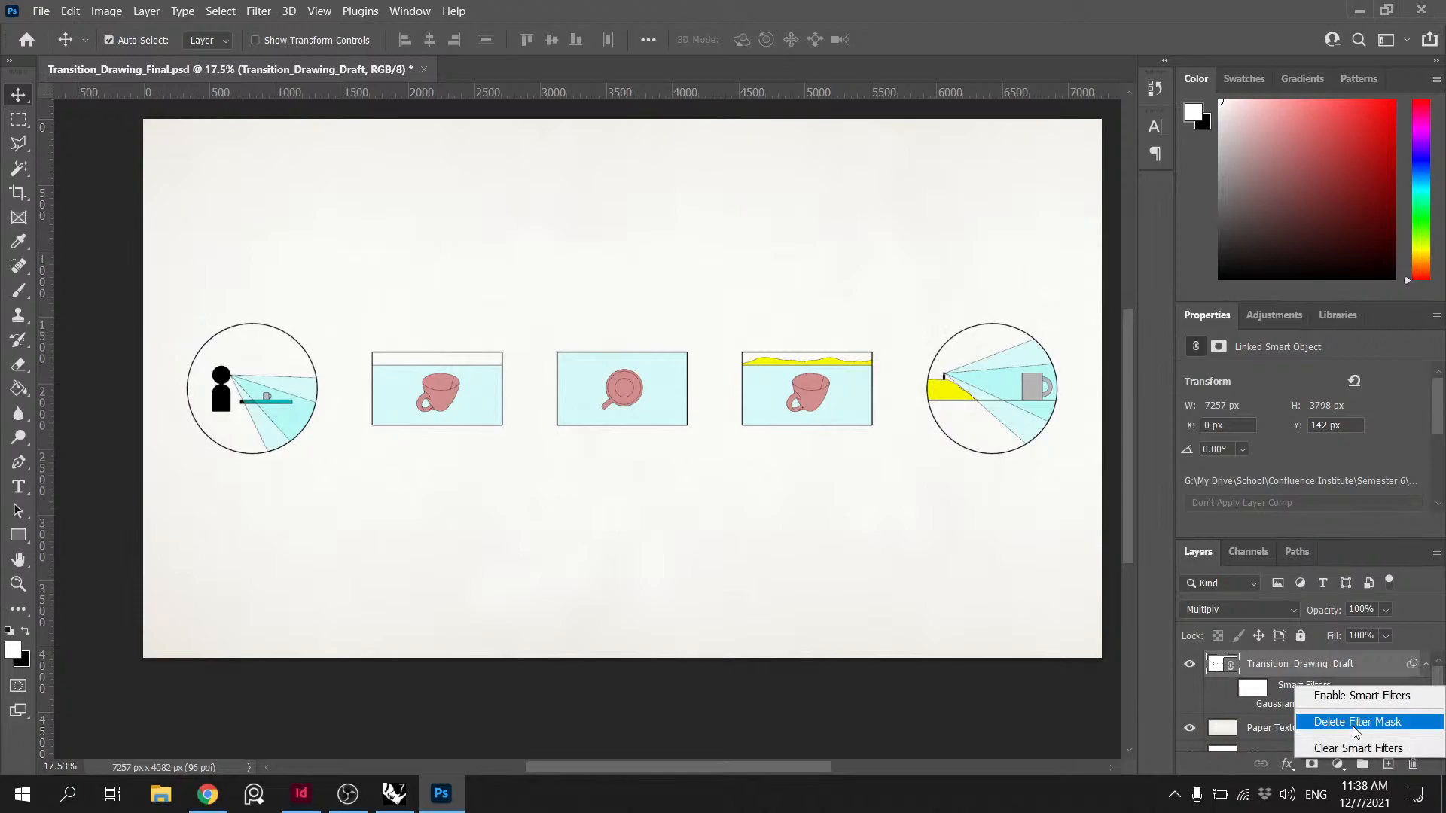
pyautogui.click(1340, 748)
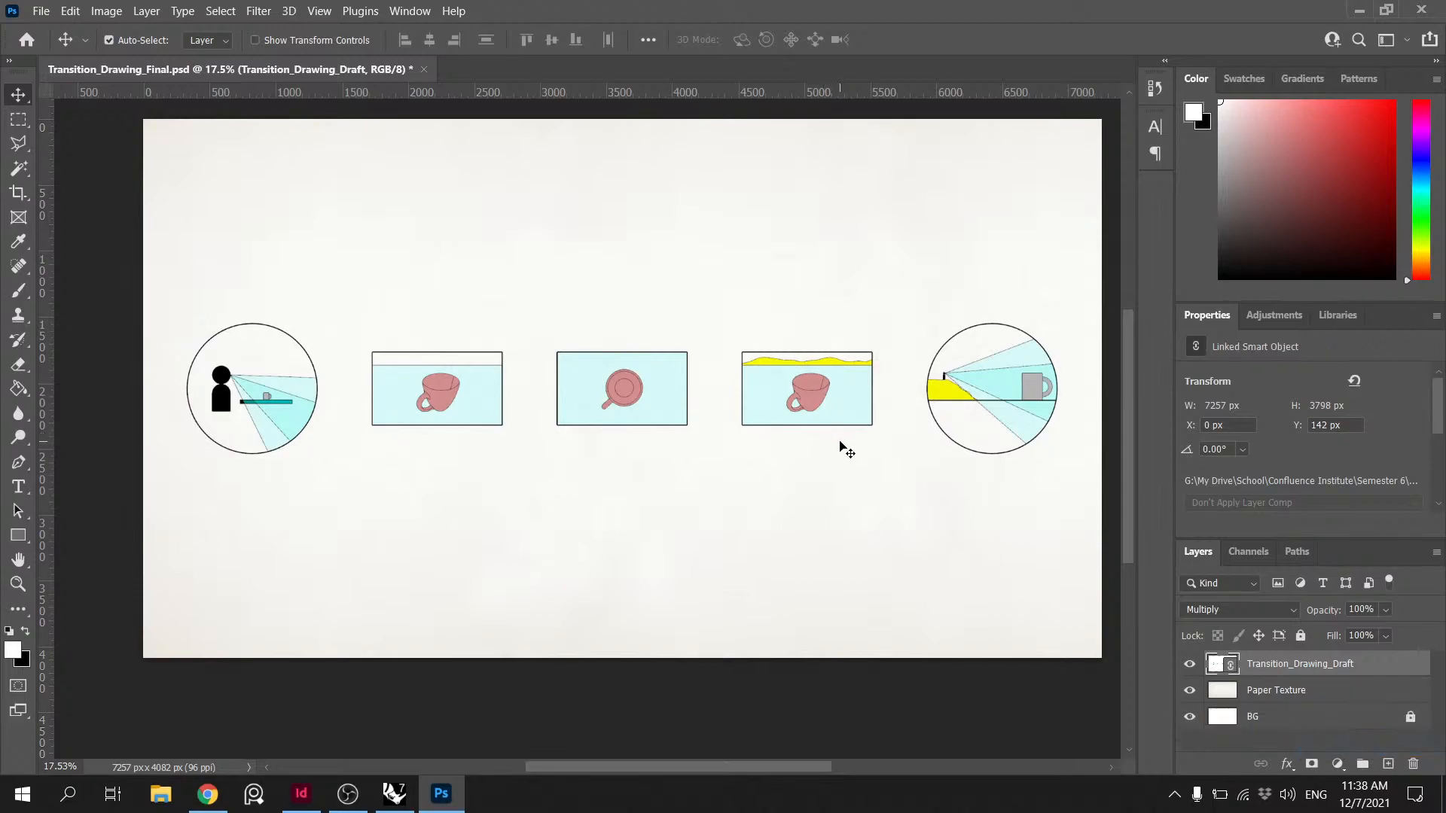
# - Set the Transition_Drawing_Draft layer's opacity to 90% and save the document
pyautogui.keyDown('alt'); pyautogui.scroll(-2, 840, 445); pyautogui.keyUp('alt')
pyautogui.keyDown('alt'); pyautogui.scroll(2, 931, 464); pyautogui.keyUp('alt')
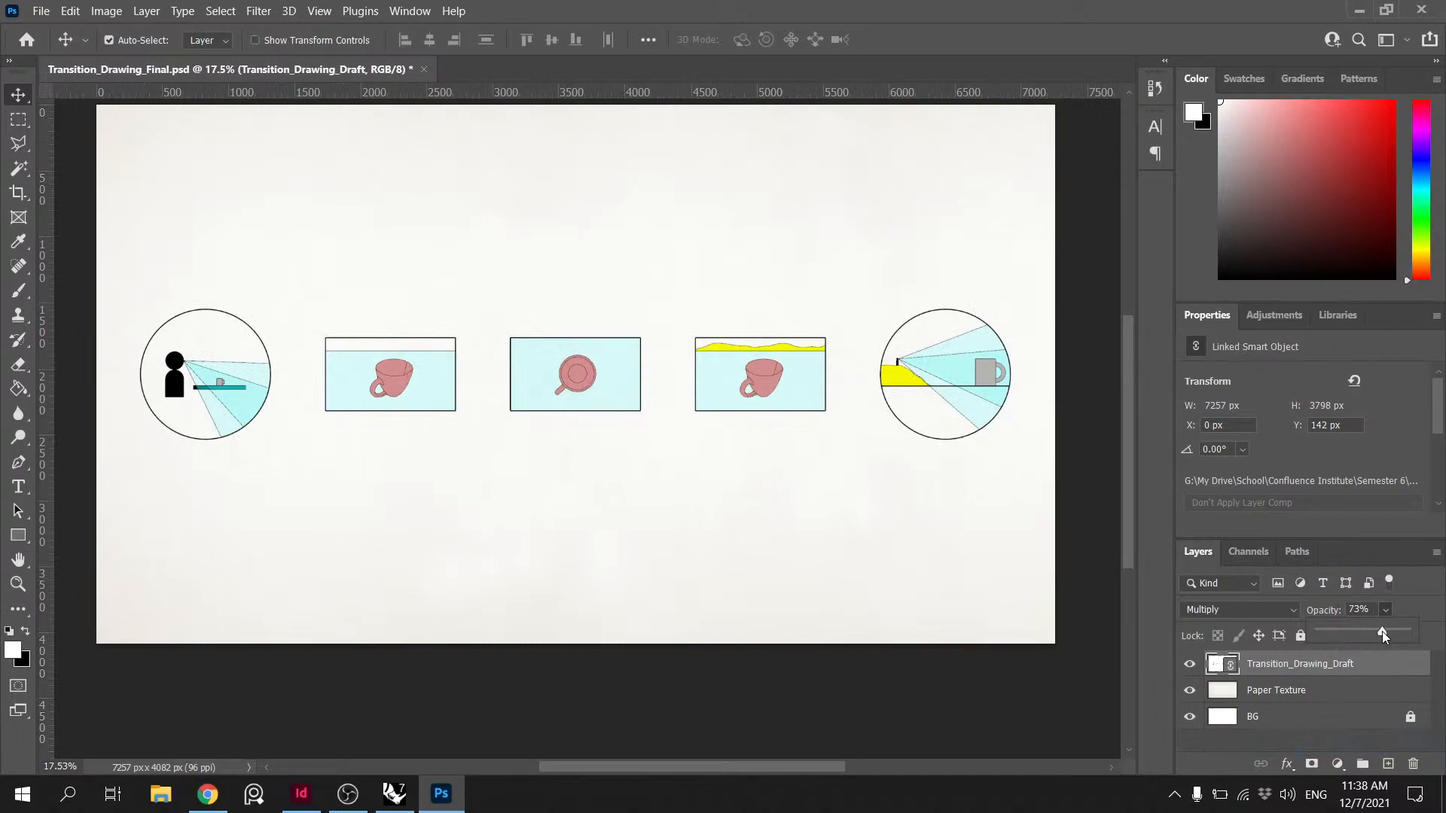
pyautogui.moveTo(1384, 629); pyautogui.dragTo(1393, 630)
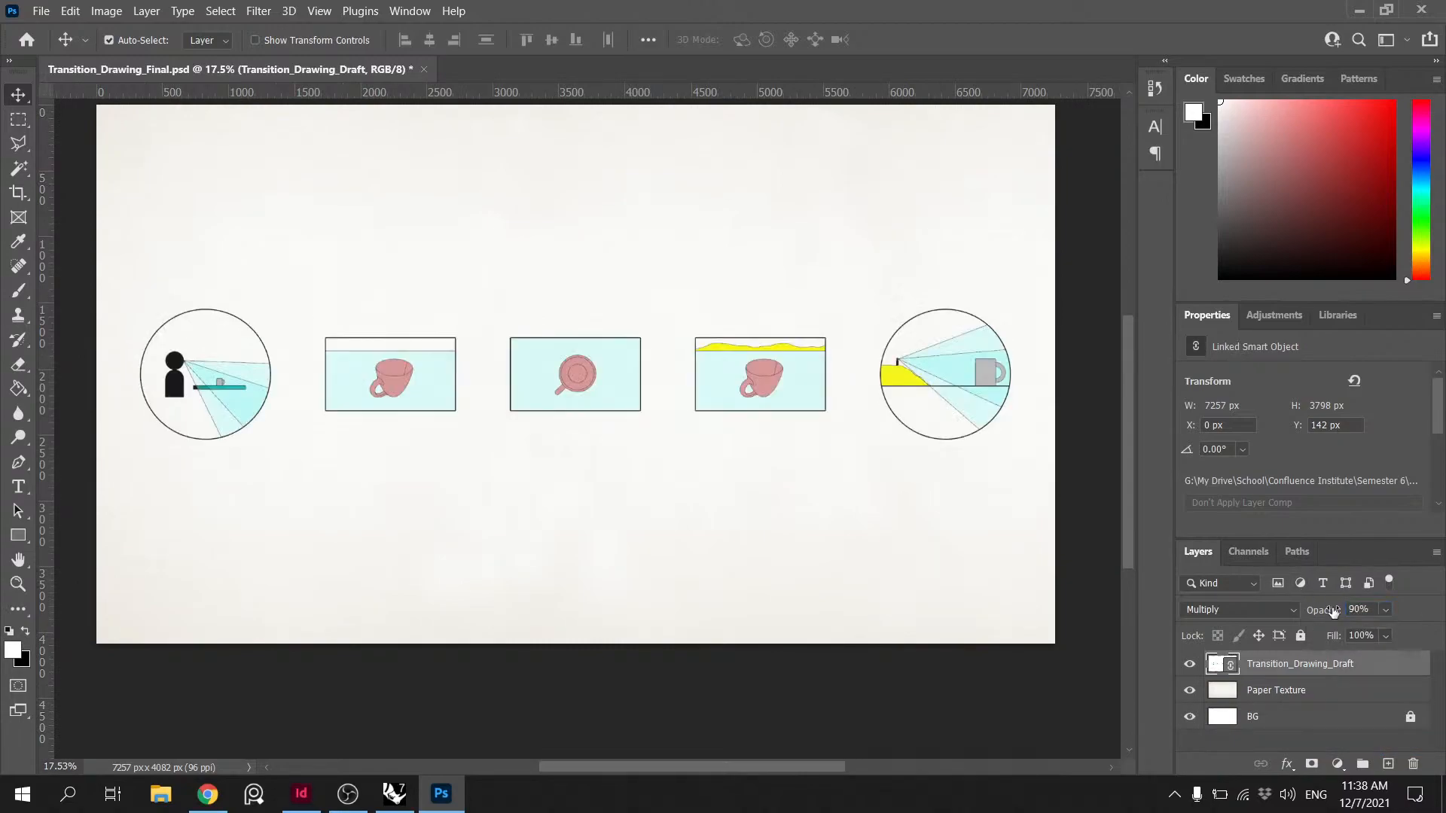
pyautogui.keyDown('alt'); pyautogui.scroll(-3, 531, 370); pyautogui.keyUp('alt')
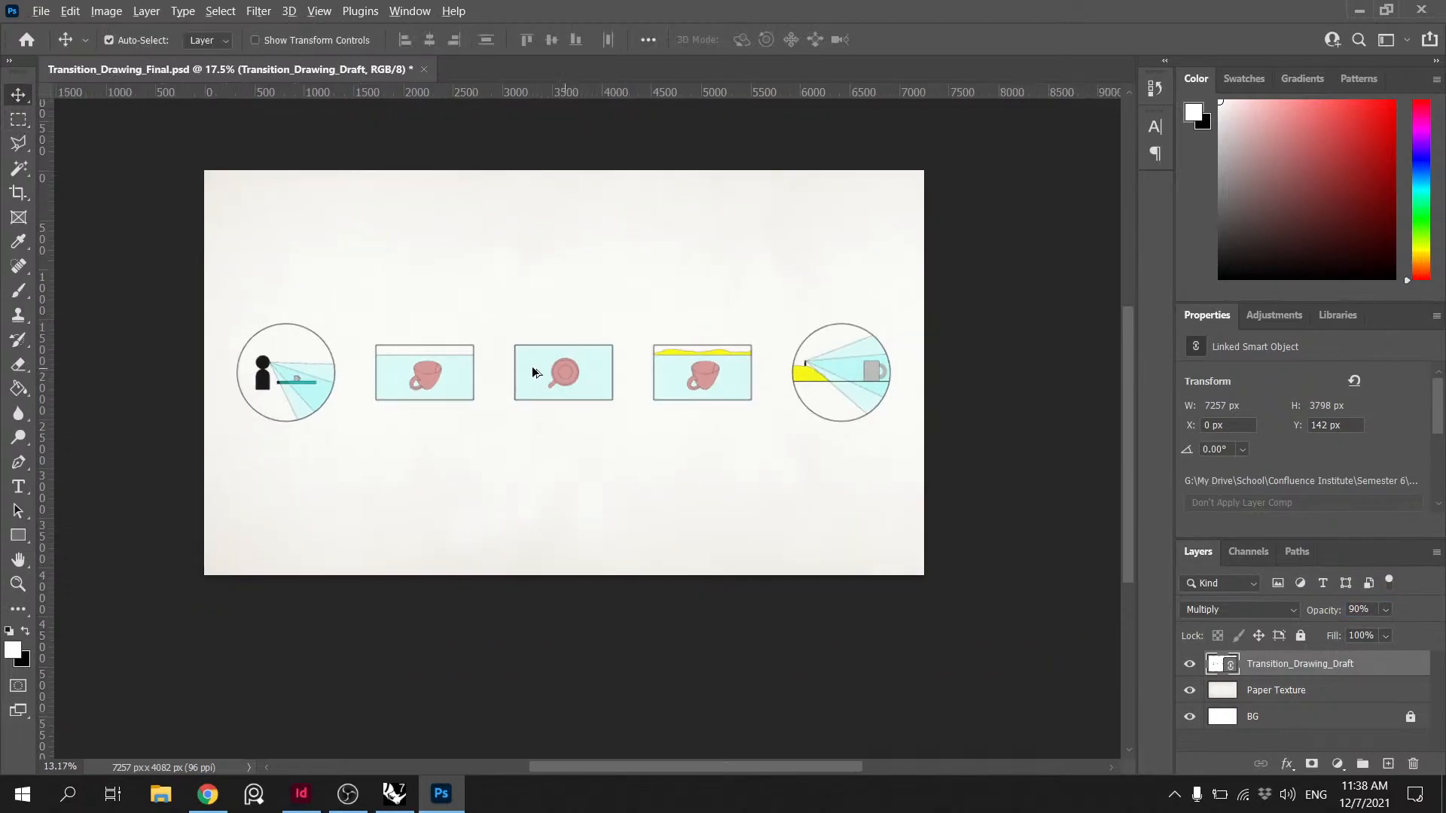
pyautogui.hotkey('ctrl', 's')
# - Duplicate the Transition_Drawing_Draft layer, hide the lower linked one, and rasterize the upper copy
pyautogui.hotkey('ctrl', 'j')
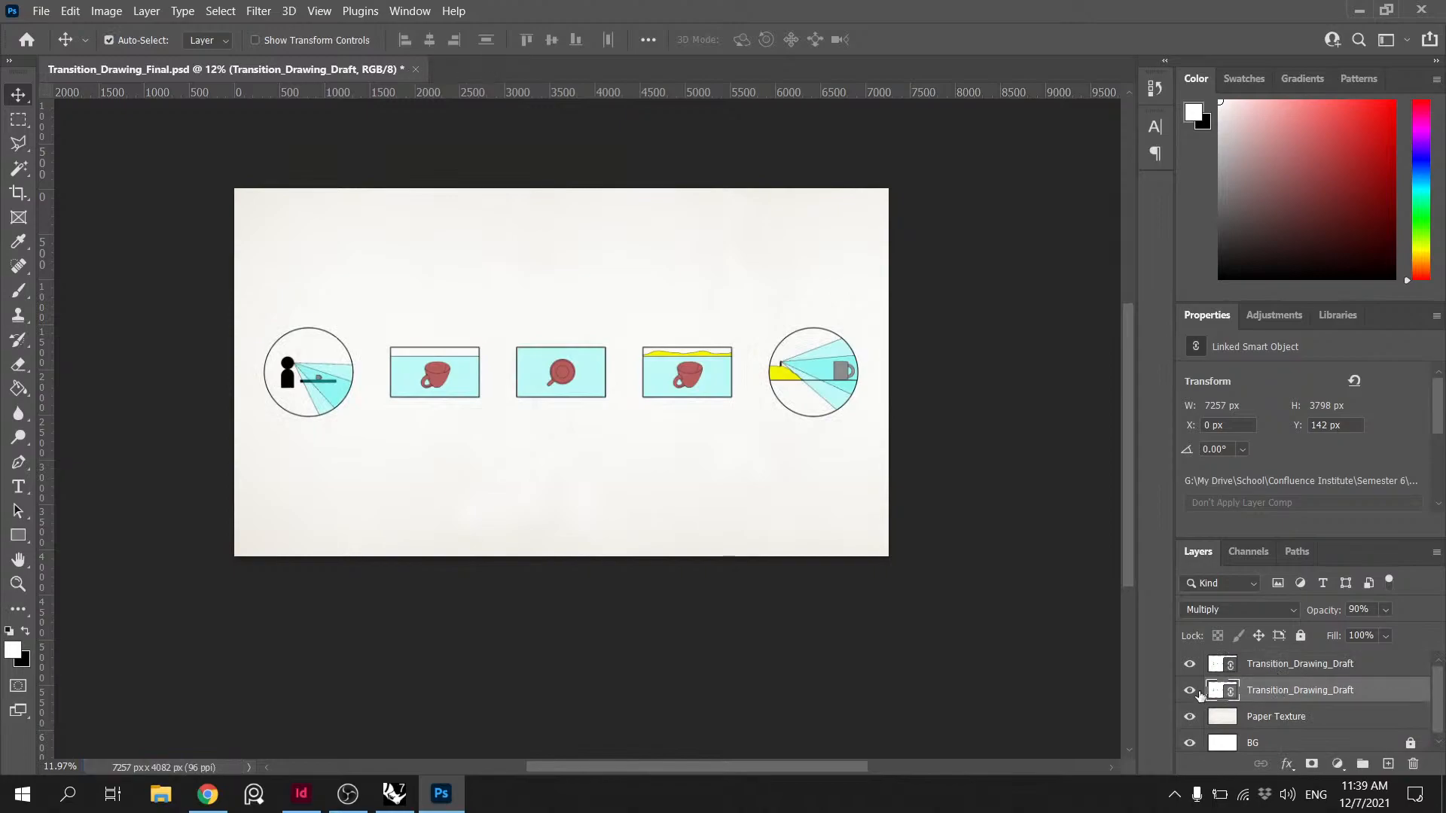
pyautogui.click(1190, 691)
pyautogui.rightClick(1272, 668)
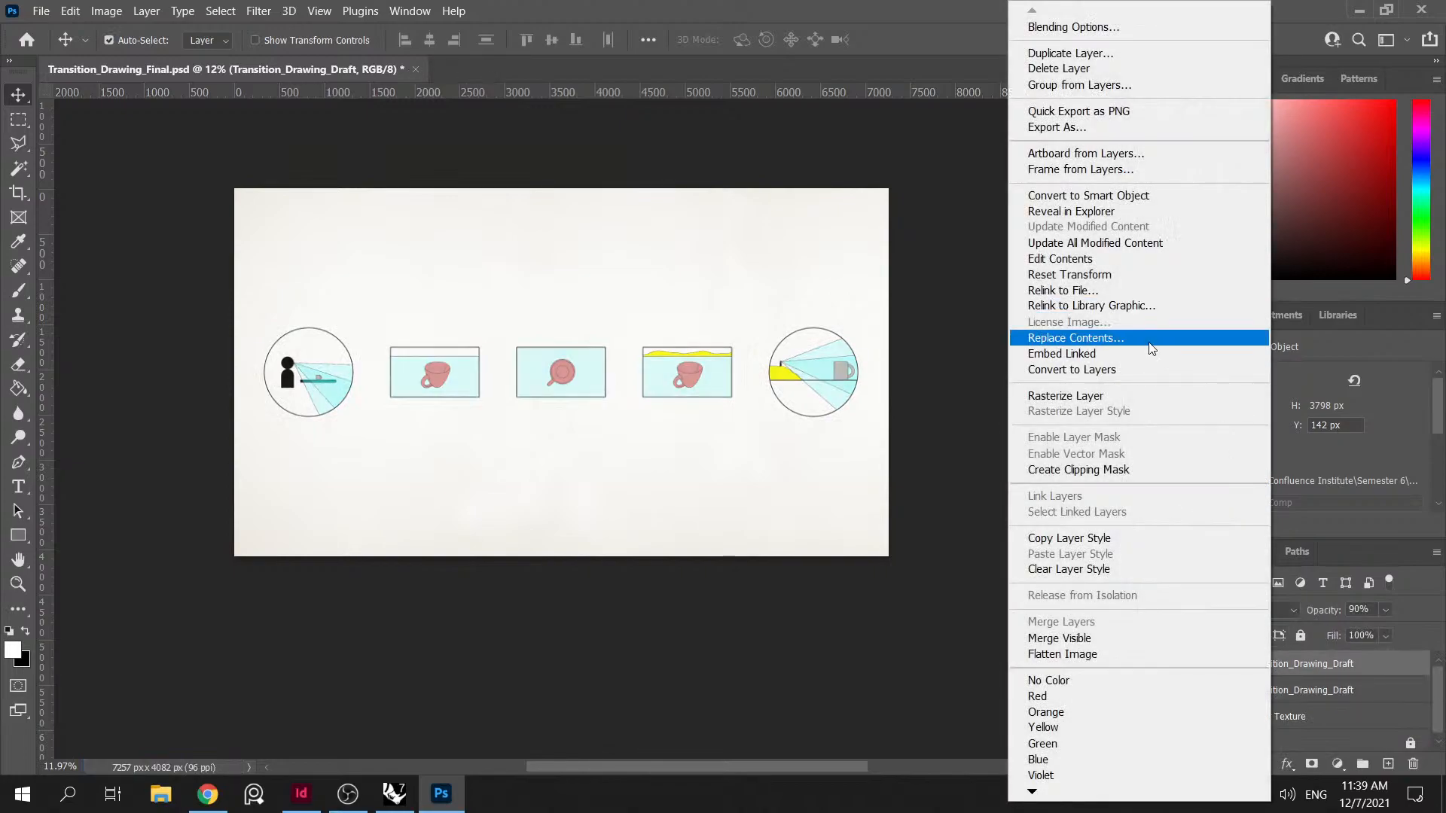
pyautogui.click(1084, 396)
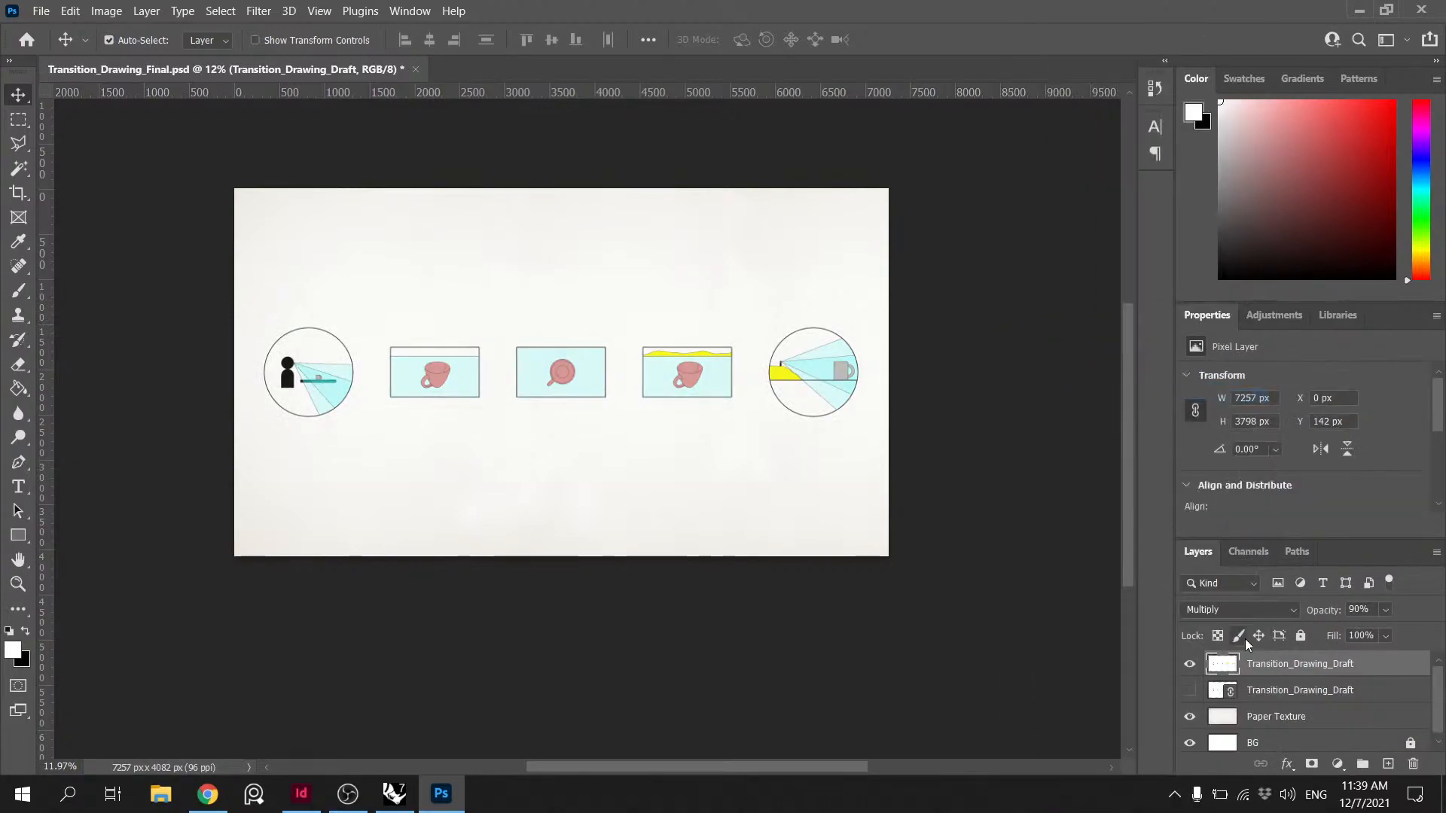
# - Select the first circle with a square marquee on the rasterized copy and try masking the layer to it
pyautogui.keyDown('alt'); pyautogui.scroll(3, 303, 315); pyautogui.keyUp('alt')
pyautogui.press('l')
pyautogui.press('Escape')
pyautogui.press('m')
pyautogui.moveTo(211, 319)
pyautogui.keyDown('shift'); pyautogui.mouseDown()
pyautogui.moveTo(367, 510)
pyautogui.moveTo(410, 545)
pyautogui.moveTo(415, 522)
pyautogui.mouseUp(); pyautogui.keyUp('shift')
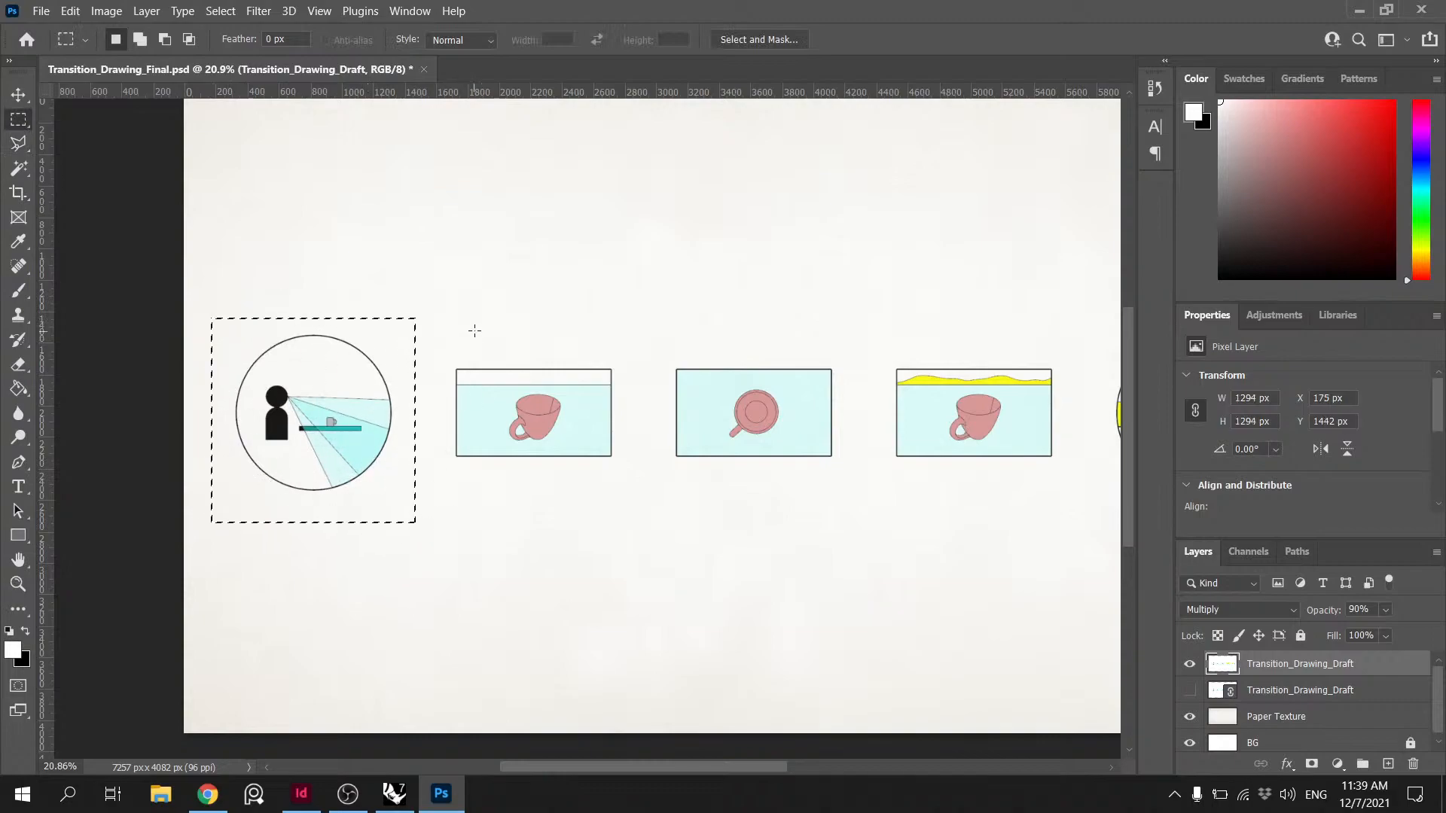
pyautogui.click(1310, 764)
pyautogui.hotkey('ctrl', 'z')
# - Try moving the selected circle above the second frame with Free Transform, and cancel the transformation
pyautogui.hotkey('ctrl', 't')
pyautogui.moveTo(359, 408); pyautogui.dragTo(579, 245)
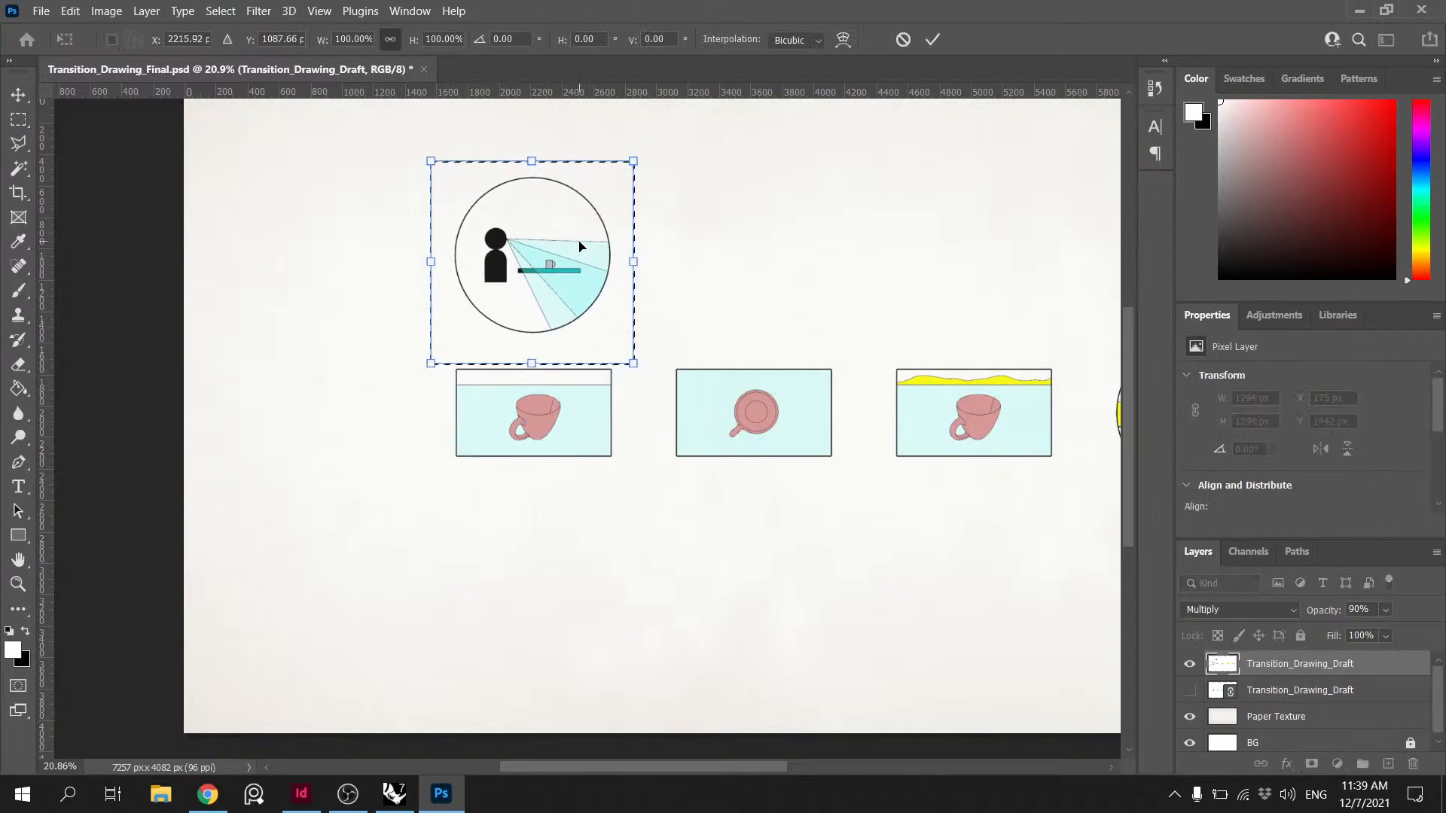
pyautogui.scroll(-1, 579, 245)
pyautogui.keyDown('alt'); pyautogui.scroll(-2, 580, 251); pyautogui.keyUp('alt')
pyautogui.keyDown('alt'); pyautogui.scroll(-2, 598, 245); pyautogui.keyUp('alt')
pyautogui.moveTo(560, 220)
pyautogui.mouseDown()
pyautogui.moveTo(559, 393)
pyautogui.moveTo(441, 298)
pyautogui.moveTo(468, 280)
pyautogui.moveTo(472, 234)
pyautogui.moveTo(443, 314)
pyautogui.moveTo(562, 218)
pyautogui.mouseUp()
pyautogui.hotkey('ctrl', 'z')
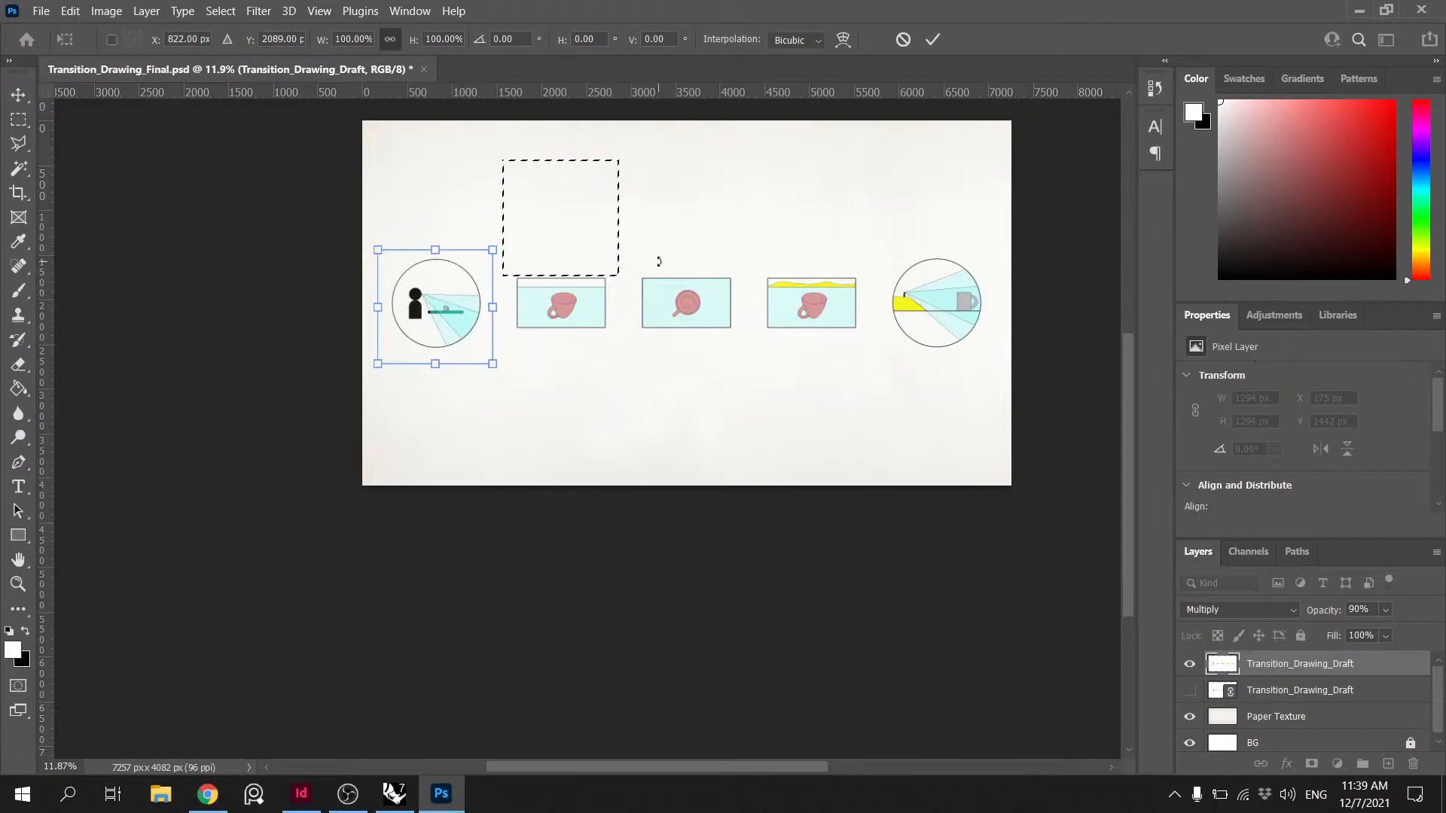
pyautogui.click(902, 39)
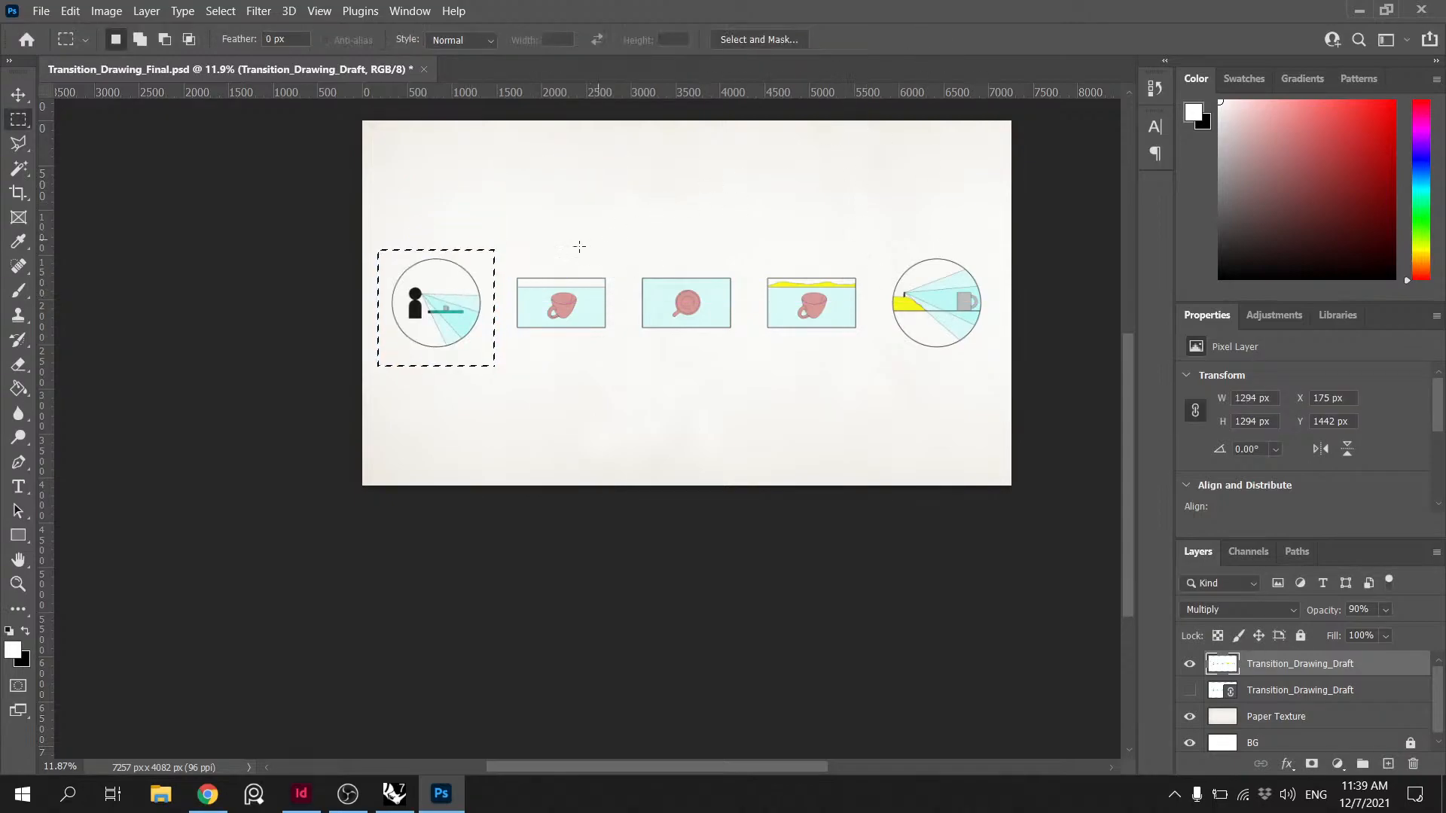
# - Delete the rasterized drawing copy and show the linked Transition_Drawing_Draft layer again
pyautogui.click(1317, 687)
pyautogui.moveTo(1313, 670); pyautogui.dragTo(1412, 763)
pyautogui.click(1190, 664)
# - Scale the linked Transition_Drawing_Draft layer to 170% so the drawing has margins inside the canvas
pyautogui.hotkey('ctrl', 't')
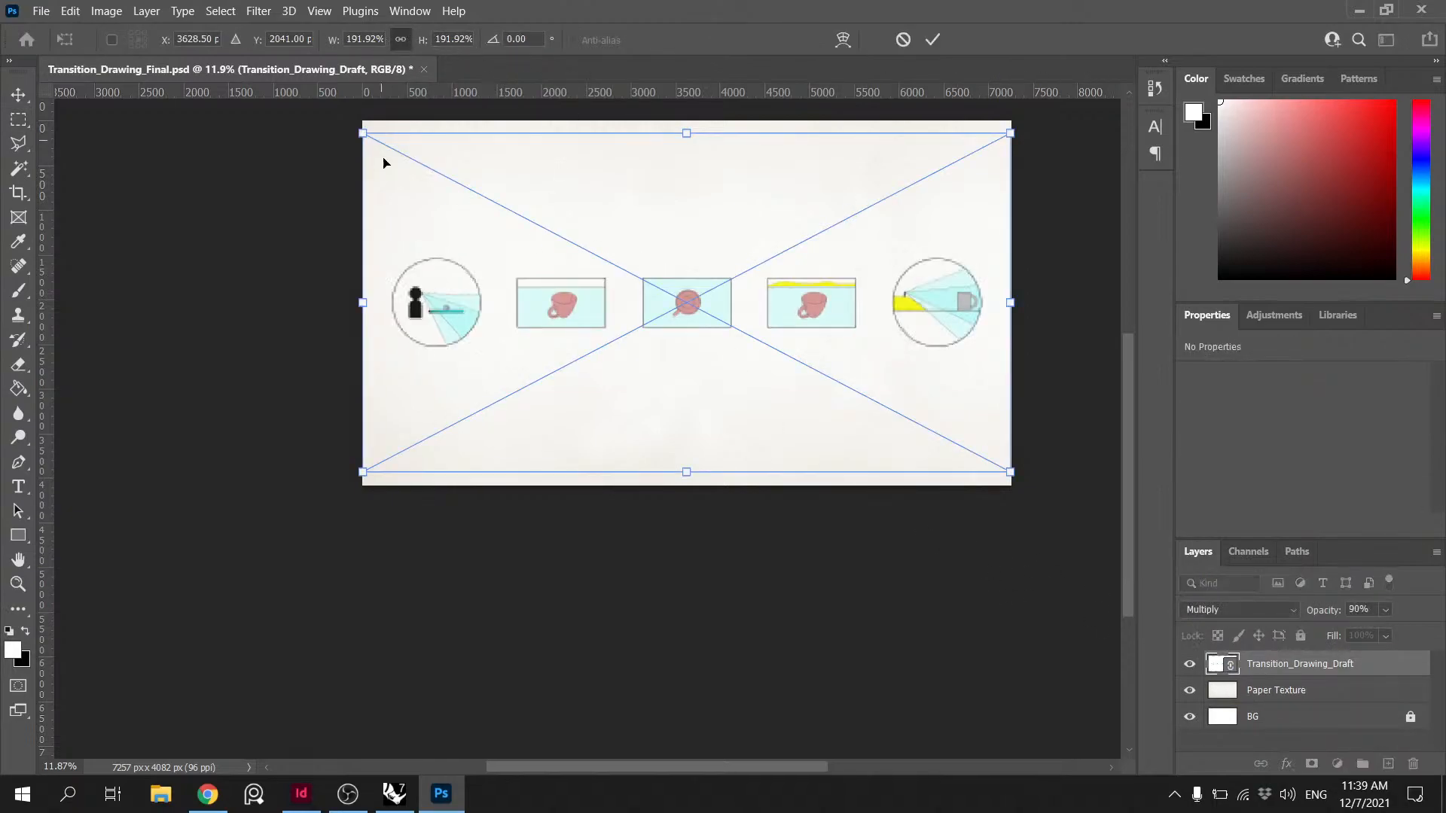
pyautogui.write('170')
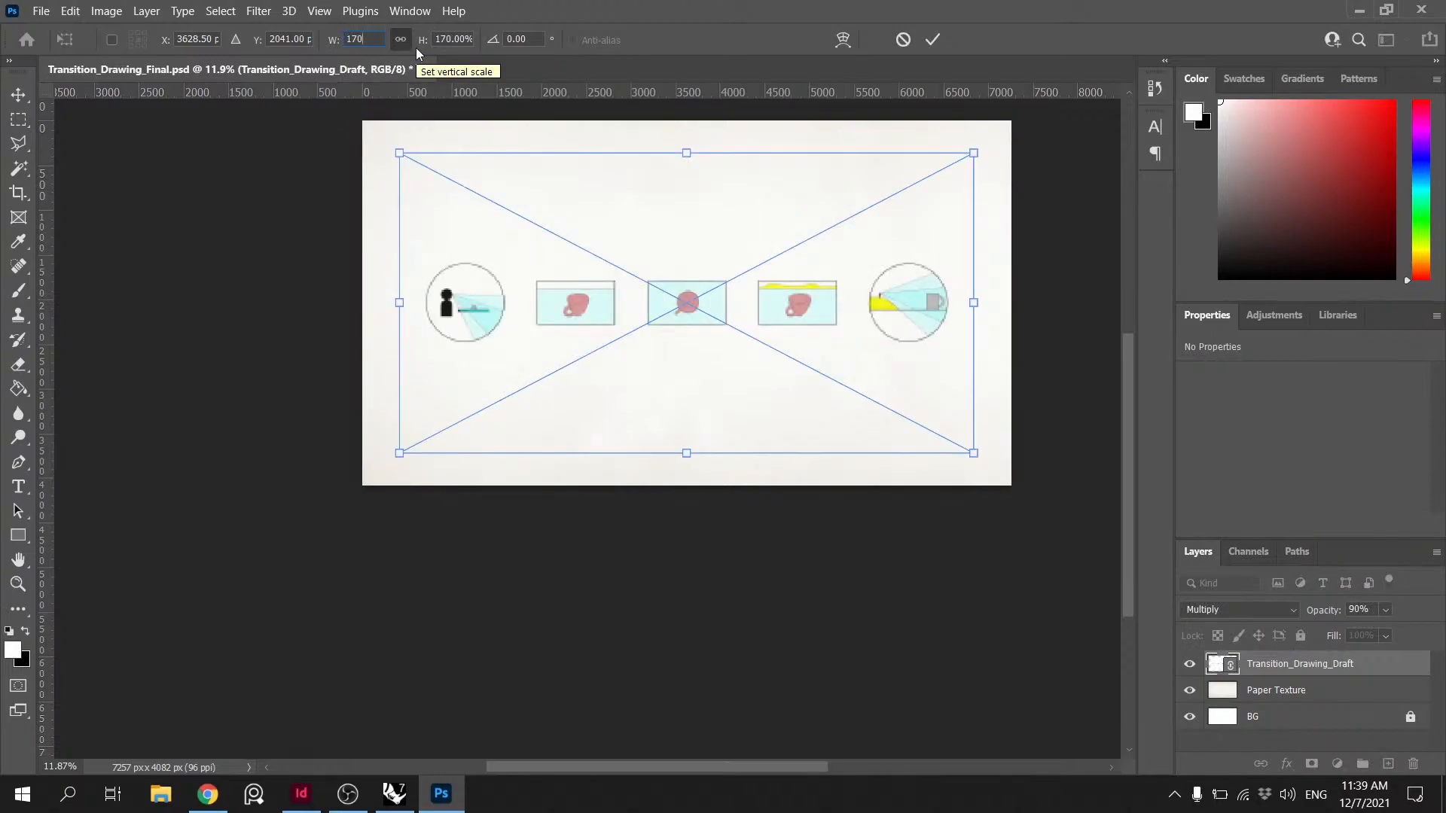
pyautogui.press('Return')
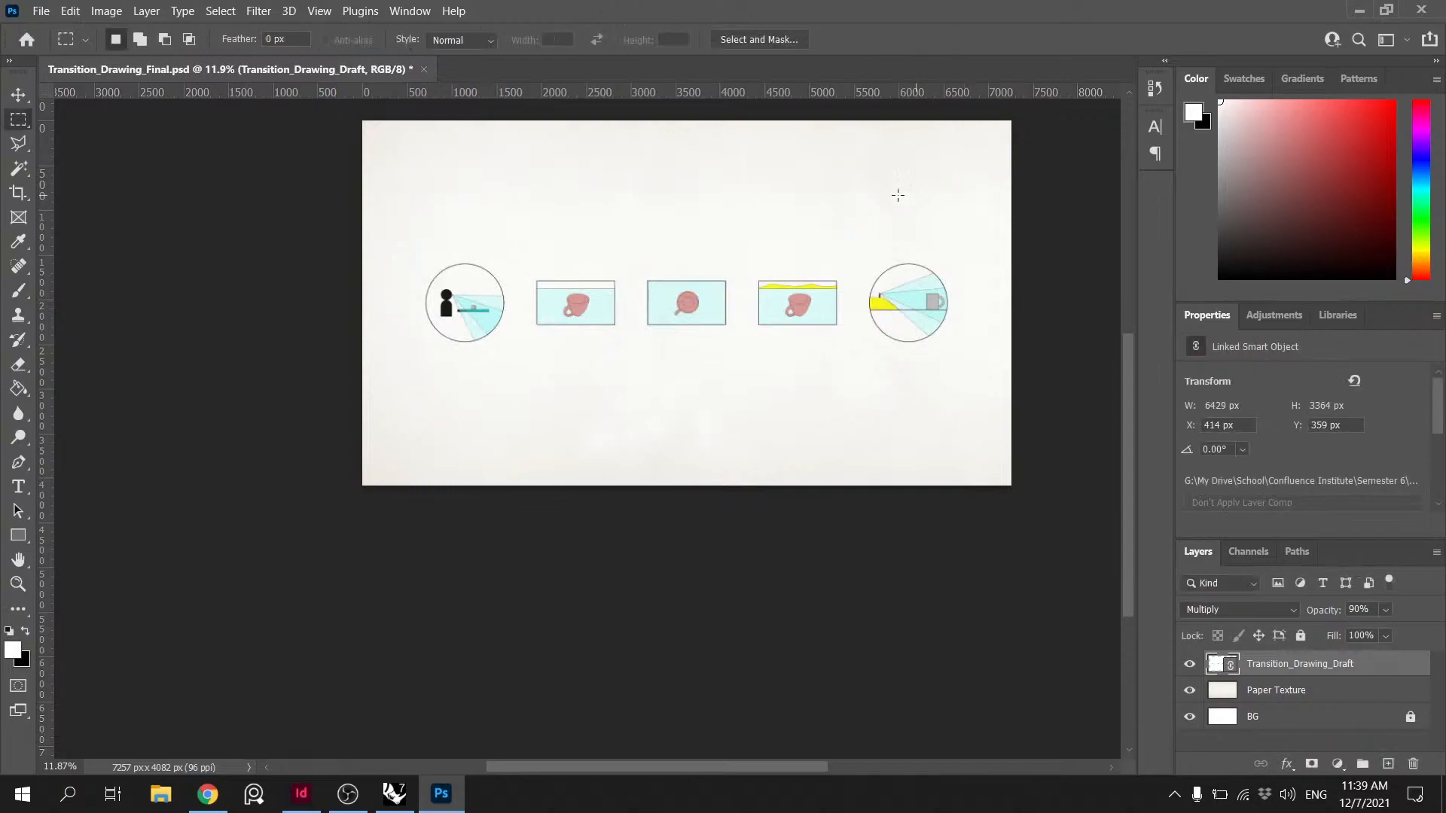
pyautogui.keyDown('alt'); pyautogui.scroll(3, 757, 346); pyautogui.keyUp('alt')
pyautogui.keyDown('alt'); pyautogui.scroll(1, 768, 352); pyautogui.keyUp('alt')
pyautogui.keyDown('alt'); pyautogui.scroll(-1, 843, 355); pyautogui.keyUp('alt')
pyautogui.keyDown('alt'); pyautogui.scroll(1, 964, 380); pyautogui.keyUp('alt')
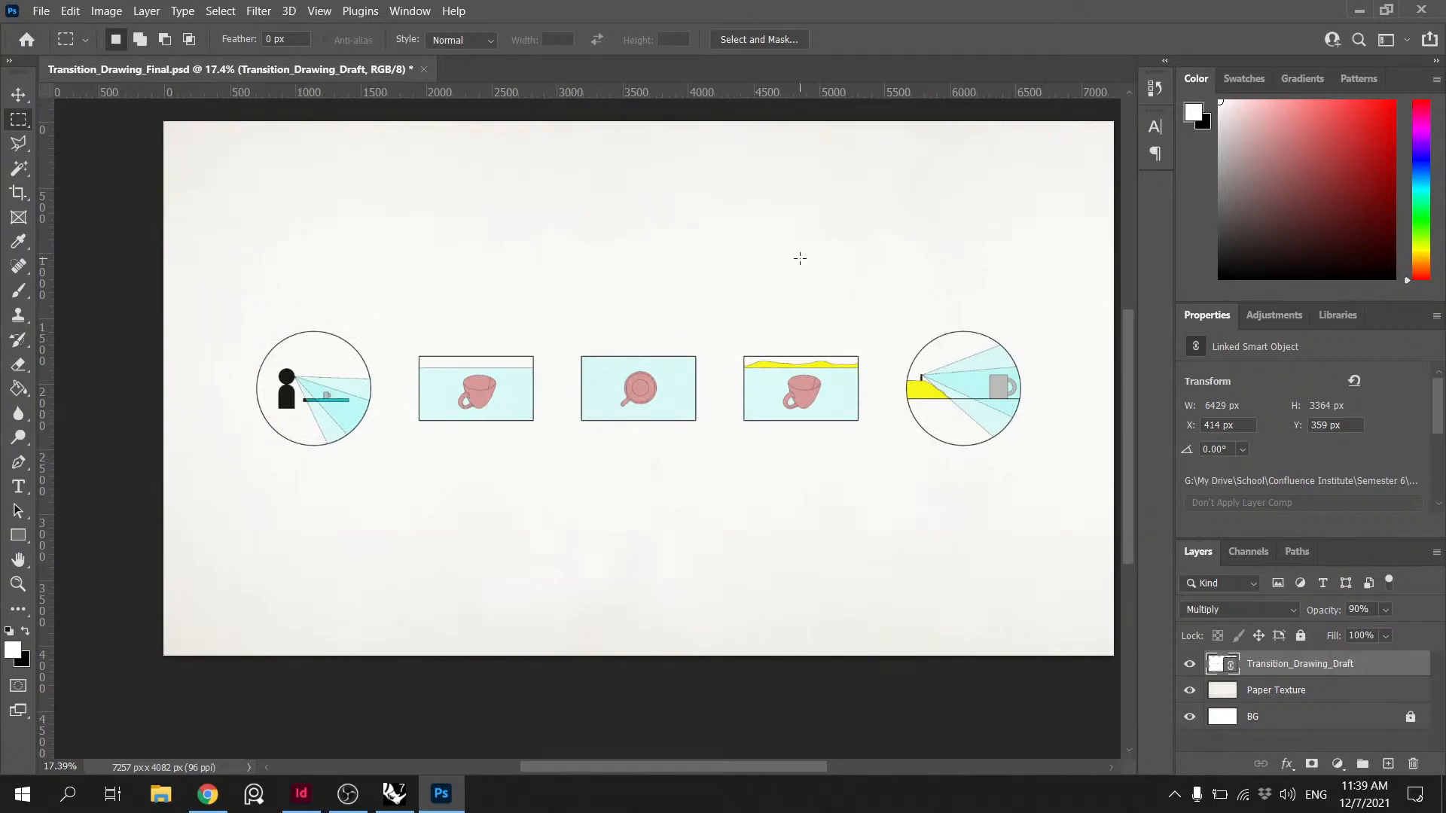
# - Add a new layer between Paper Texture and Transition_Drawing_Draft, and ready the Brush with black as foreground colour
pyautogui.keyDown('ctrl'); pyautogui.click(1388, 764); pyautogui.keyUp('ctrl')
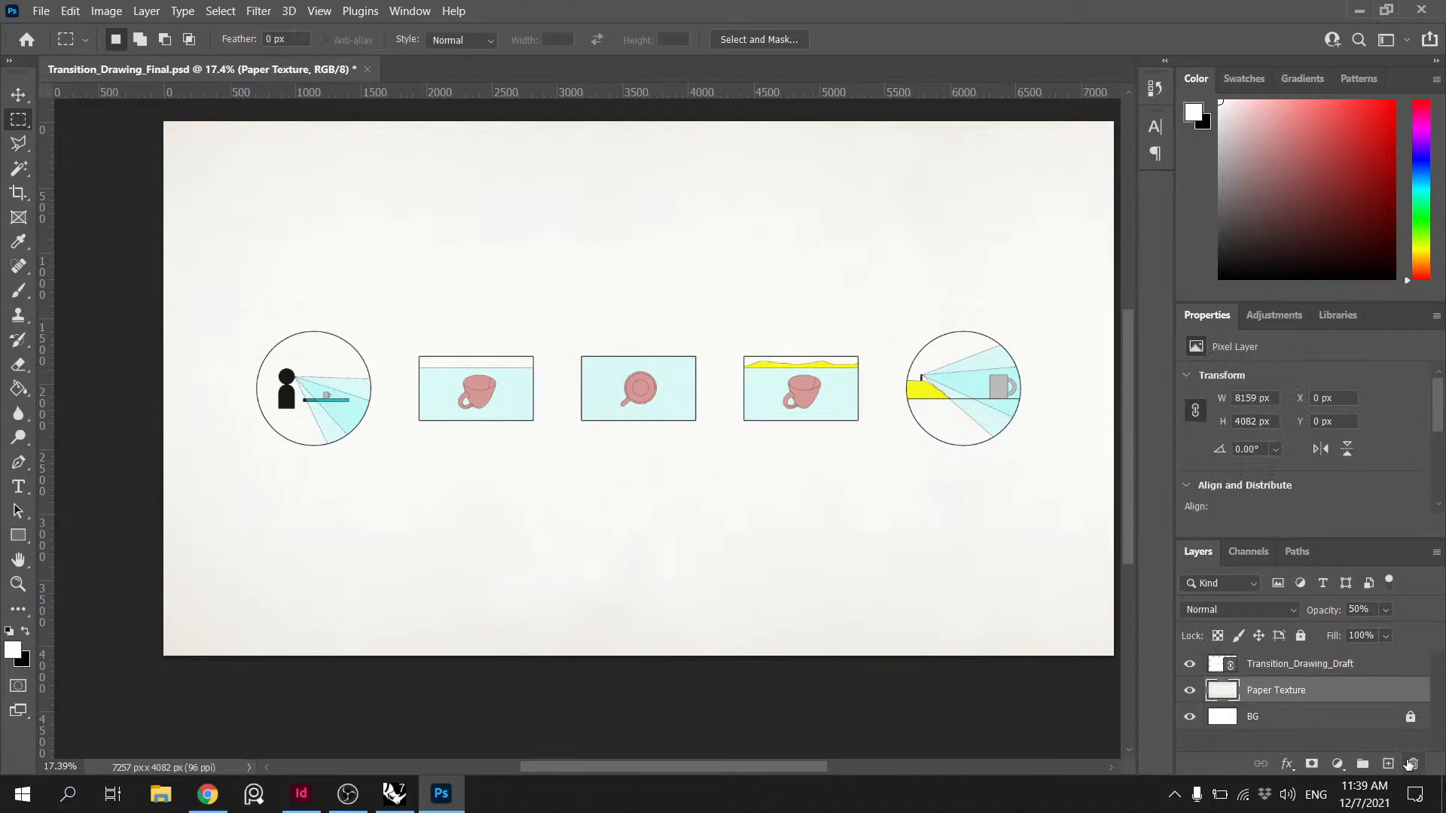
pyautogui.press('b')
pyautogui.press('x')
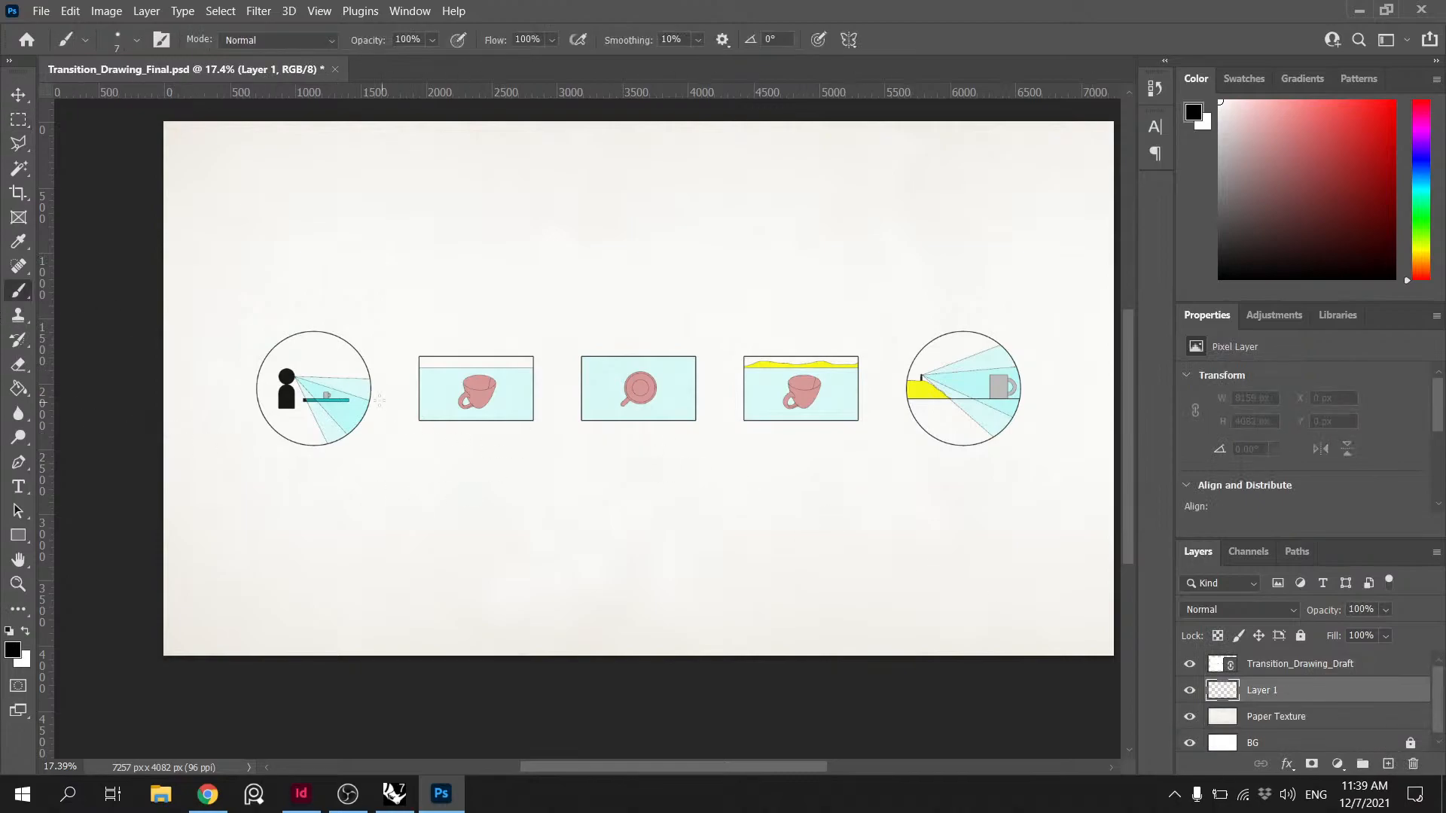
# - Draw short horizontal black lines in the gaps between the five frames, redrawing the slanted last one
pyautogui.click(367, 394)
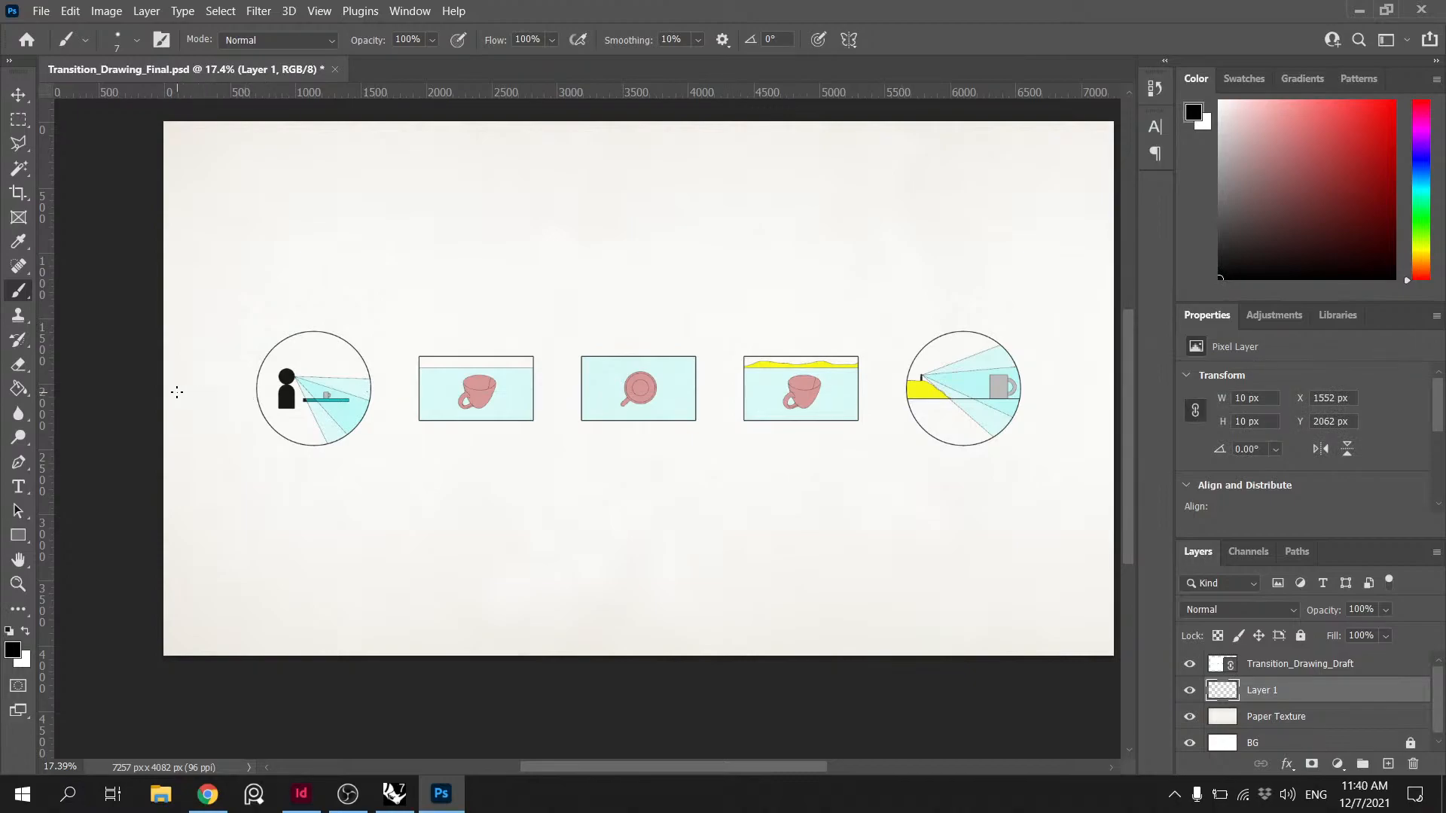
pyautogui.keyDown('shift'); pyautogui.click(404, 390); pyautogui.keyUp('shift')
pyautogui.click(548, 388)
pyautogui.keyDown('alt'); pyautogui.scroll(-3, 804, 328); pyautogui.keyUp('alt')
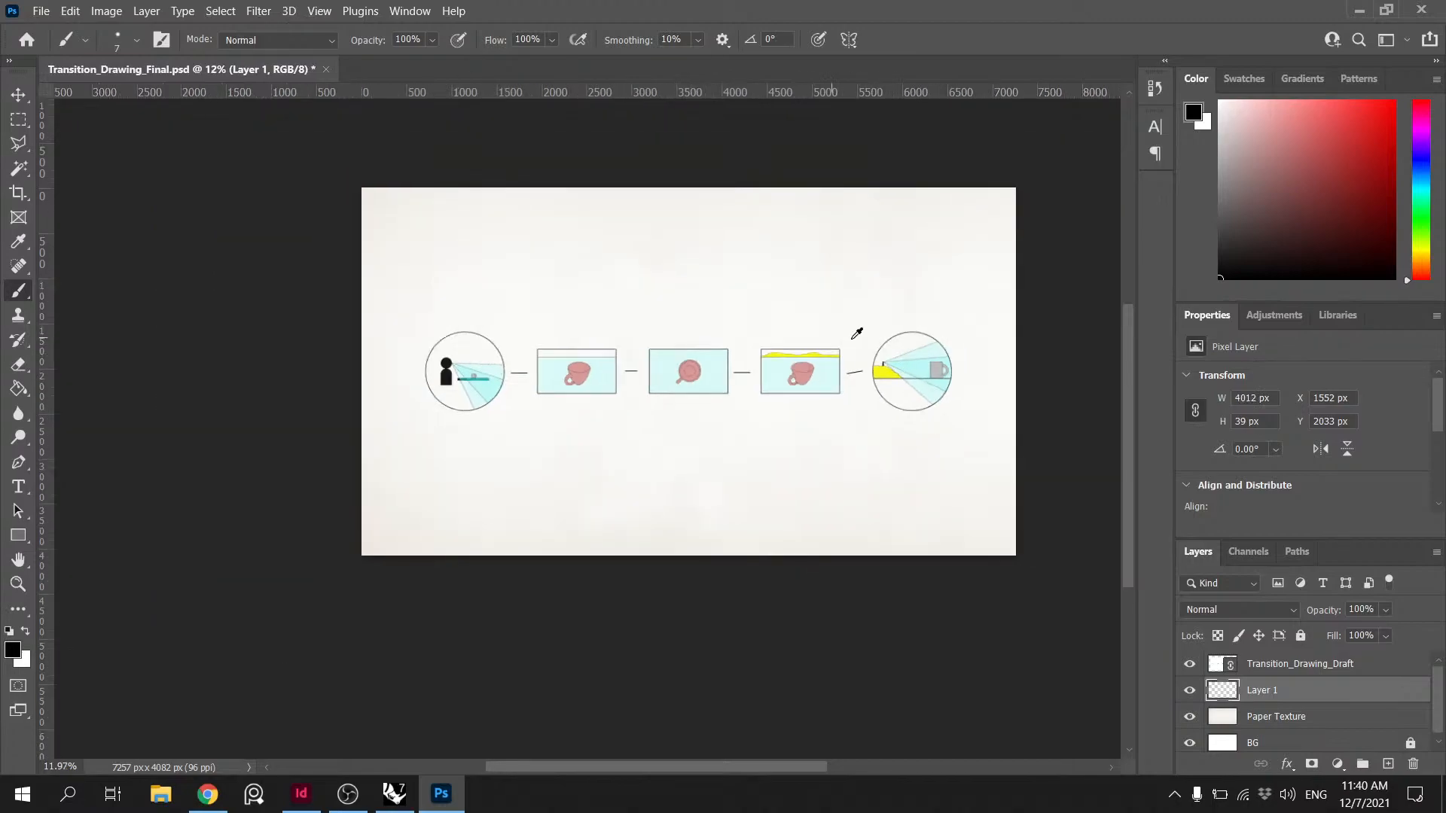
pyautogui.hotkey('ctrl', 'z')
pyautogui.scroll(2, 909, 350)
pyautogui.keyDown('alt'); pyautogui.scroll(2, 884, 410); pyautogui.keyUp('alt')
pyautogui.keyDown('alt'); pyautogui.scroll(2, 859, 437); pyautogui.keyUp('alt')
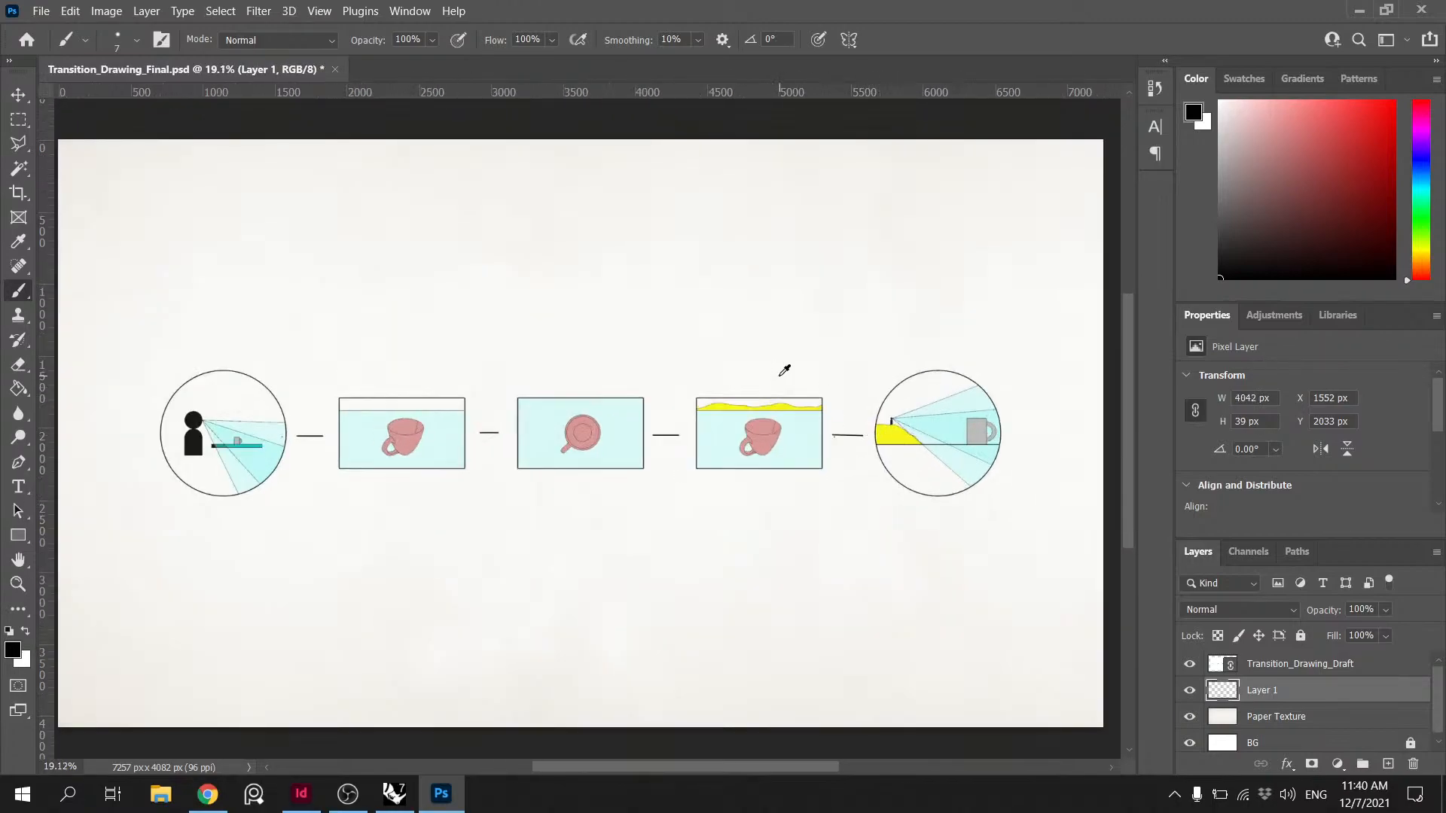
pyautogui.keyDown('alt'); pyautogui.scroll(-3, 871, 400); pyautogui.keyUp('alt')
pyautogui.keyDown('alt'); pyautogui.scroll(2, 784, 403); pyautogui.keyUp('alt')
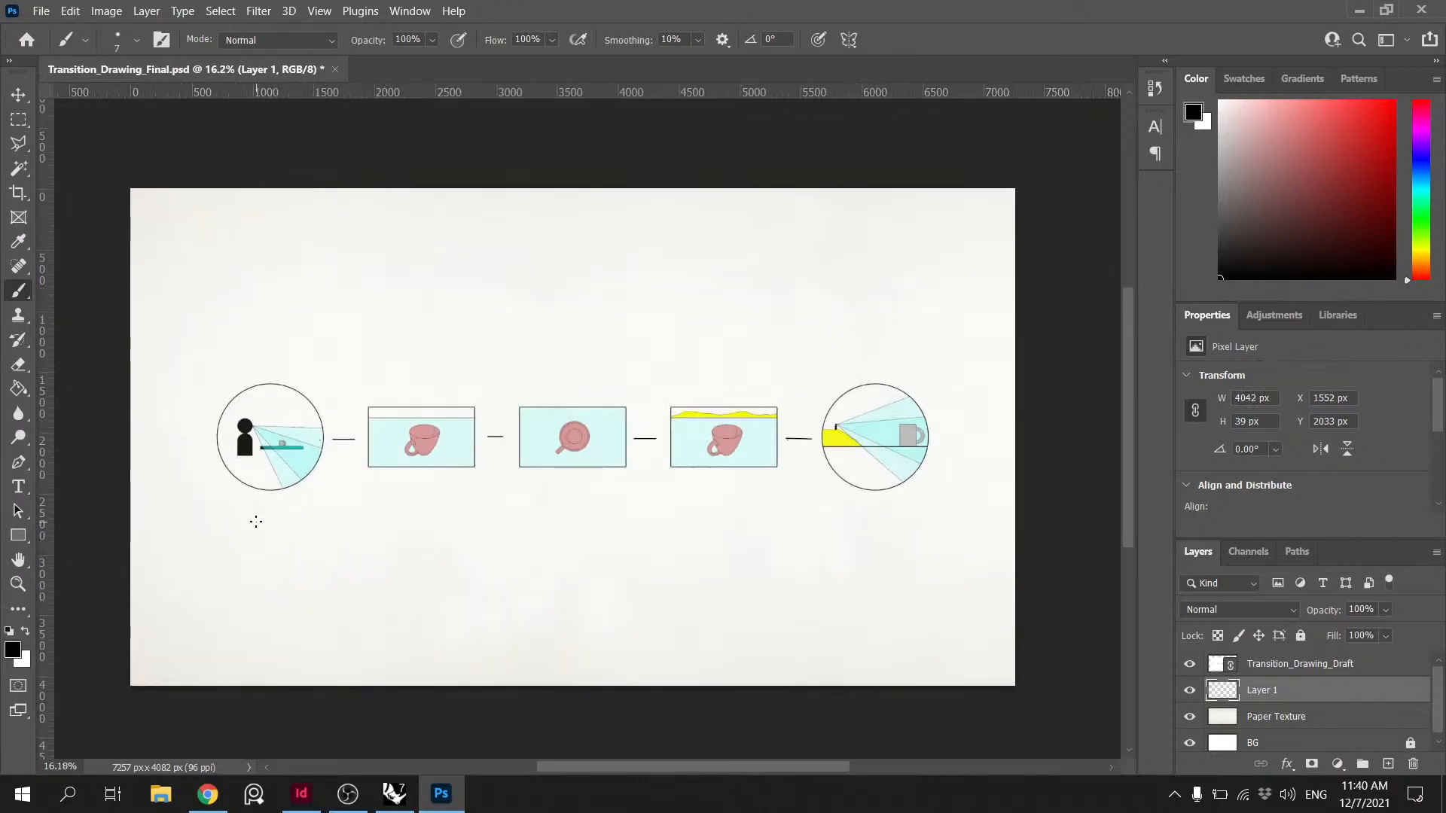
pyautogui.moveTo(219, 510); pyautogui.dragTo(267, 509)
pyautogui.hotkey('ctrl', 'z')
pyautogui.keyDown('alt'); pyautogui.scroll(-2, 629, 479); pyautogui.keyUp('alt')
pyautogui.keyDown('alt'); pyautogui.scroll(4, 826, 433); pyautogui.keyUp('alt')
pyautogui.keyDown('alt'); pyautogui.scroll(-3, 666, 430); pyautogui.keyUp('alt')
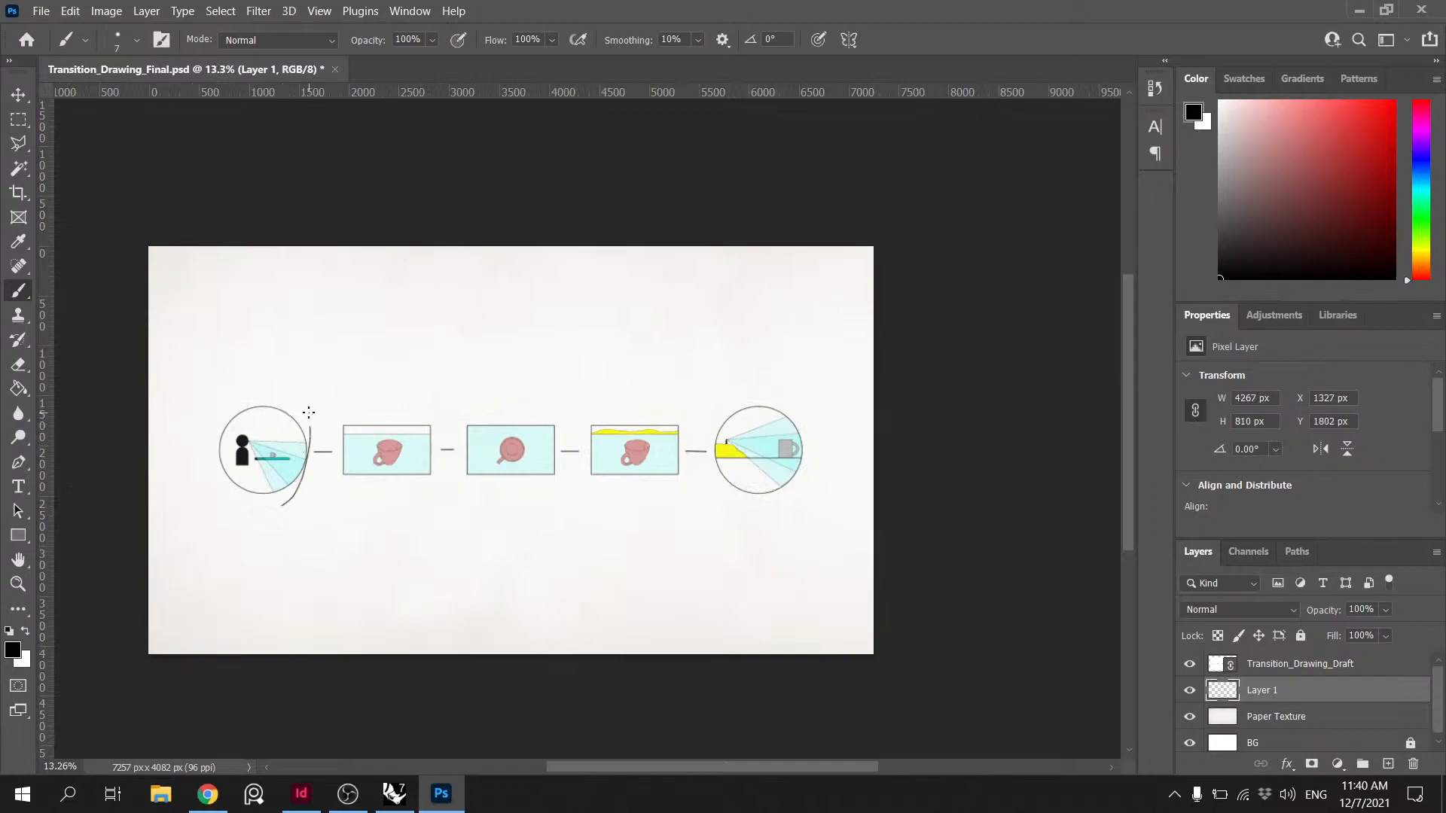
pyautogui.keyDown('alt'); pyautogui.scroll(-1, 459, 461); pyautogui.keyUp('alt')
pyautogui.keyDown('alt'); pyautogui.scroll(2, 456, 455); pyautogui.keyUp('alt')
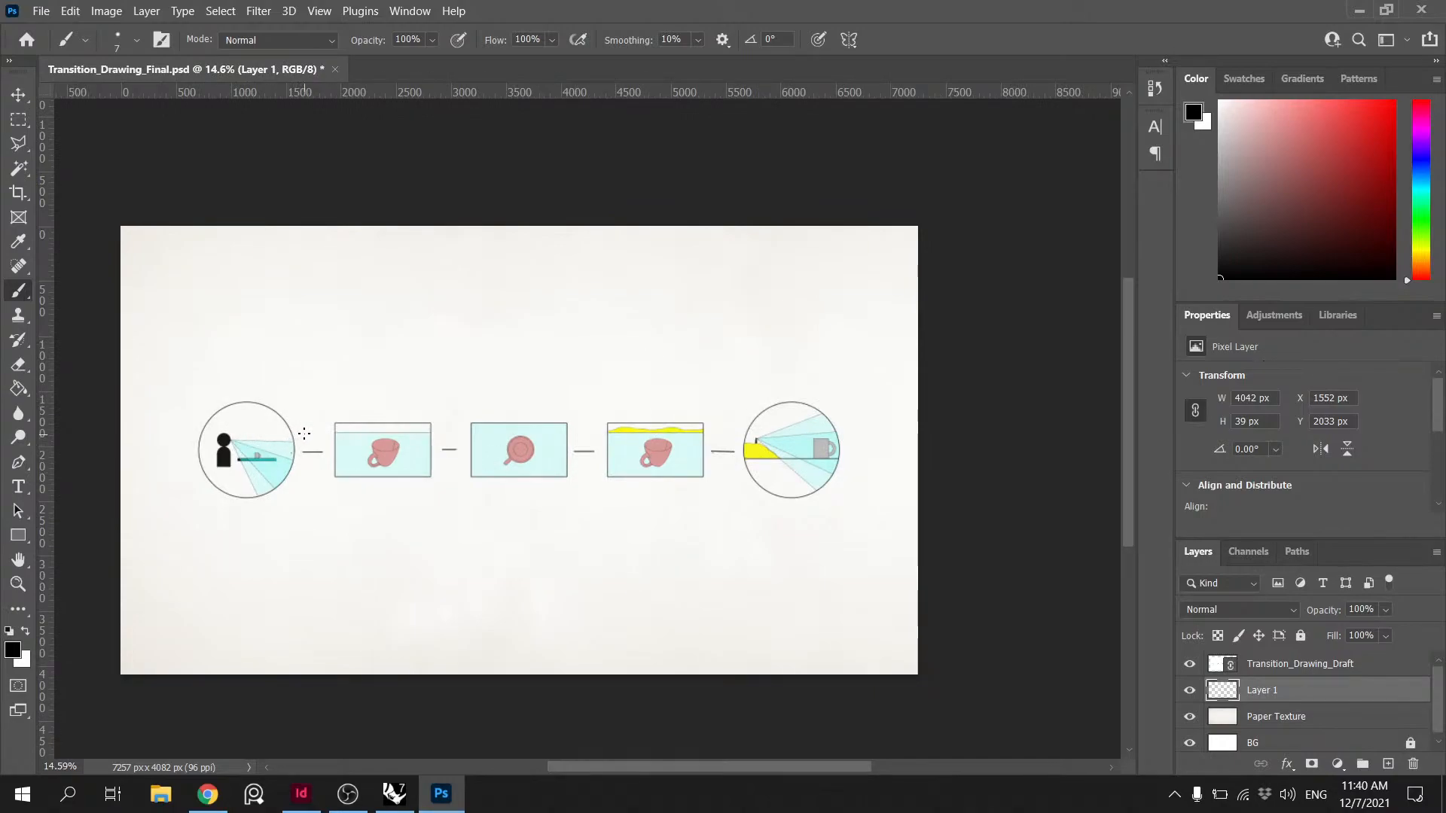
pyautogui.keyDown('alt'); pyautogui.scroll(2, 305, 436); pyautogui.keyUp('alt')
pyautogui.keyDown('alt'); pyautogui.scroll(-1, 350, 441); pyautogui.keyUp('alt')
pyautogui.keyDown('alt'); pyautogui.scroll(1, 364, 436); pyautogui.keyUp('alt')
pyautogui.keyDown('alt'); pyautogui.scroll(-1, 364, 437); pyautogui.keyUp('alt')
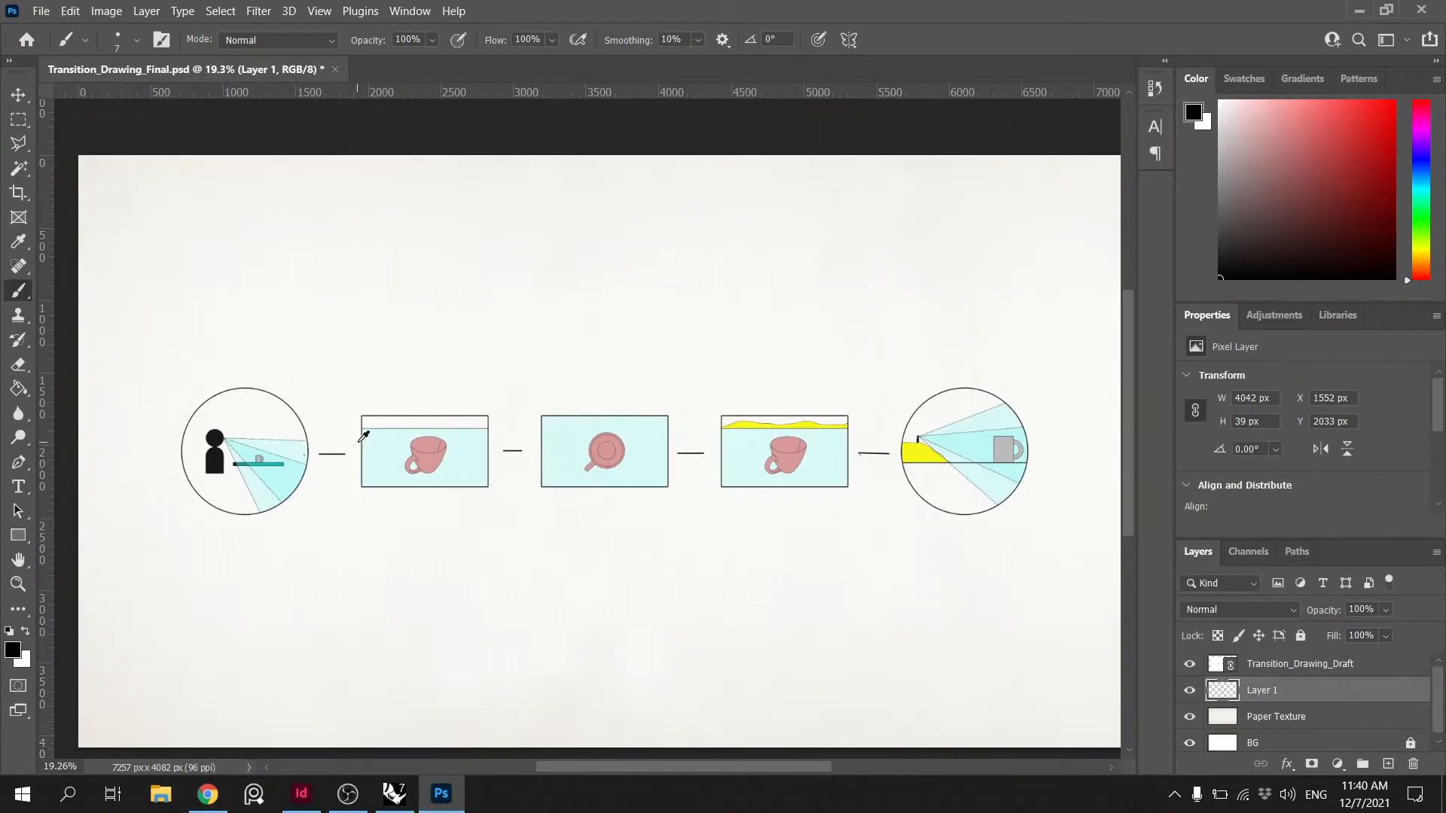
# - Try drawing a small upright box with a diagonal over the line between the first circle and the first rectangular frame
pyautogui.keyDown('alt'); pyautogui.scroll(3, 364, 436); pyautogui.keyUp('alt')
pyautogui.keyDown('shift'); pyautogui.click(316, 493); pyautogui.keyUp('shift')
pyautogui.keyDown('shift'); pyautogui.click(339, 494); pyautogui.keyUp('shift')
pyautogui.keyDown('shift'); pyautogui.click(332, 434); pyautogui.keyUp('shift')
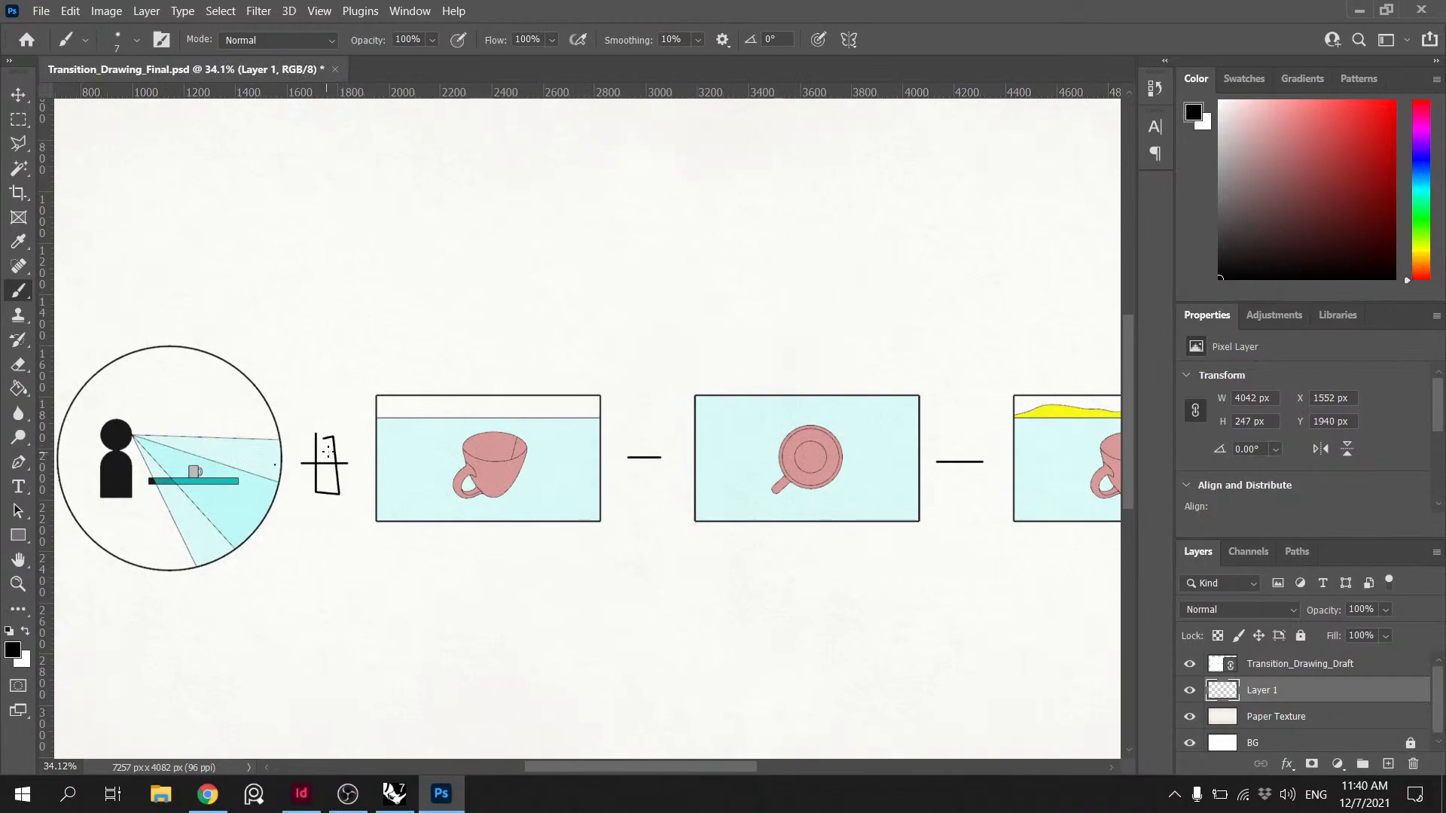
pyautogui.keyDown('alt'); pyautogui.scroll(-4, 351, 458); pyautogui.keyUp('alt')
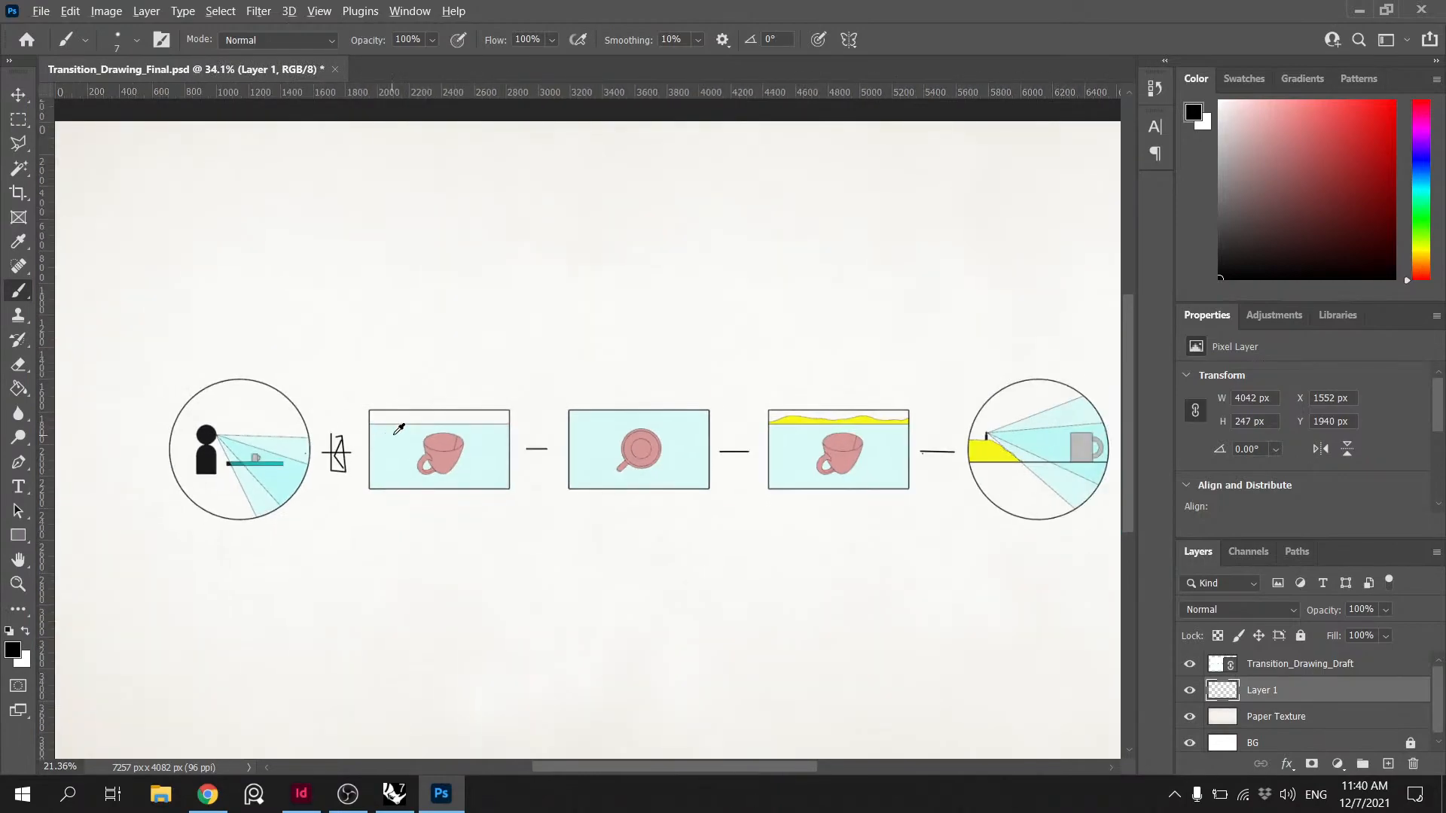
pyautogui.keyDown('alt'); pyautogui.scroll(1, 714, 387); pyautogui.keyUp('alt')
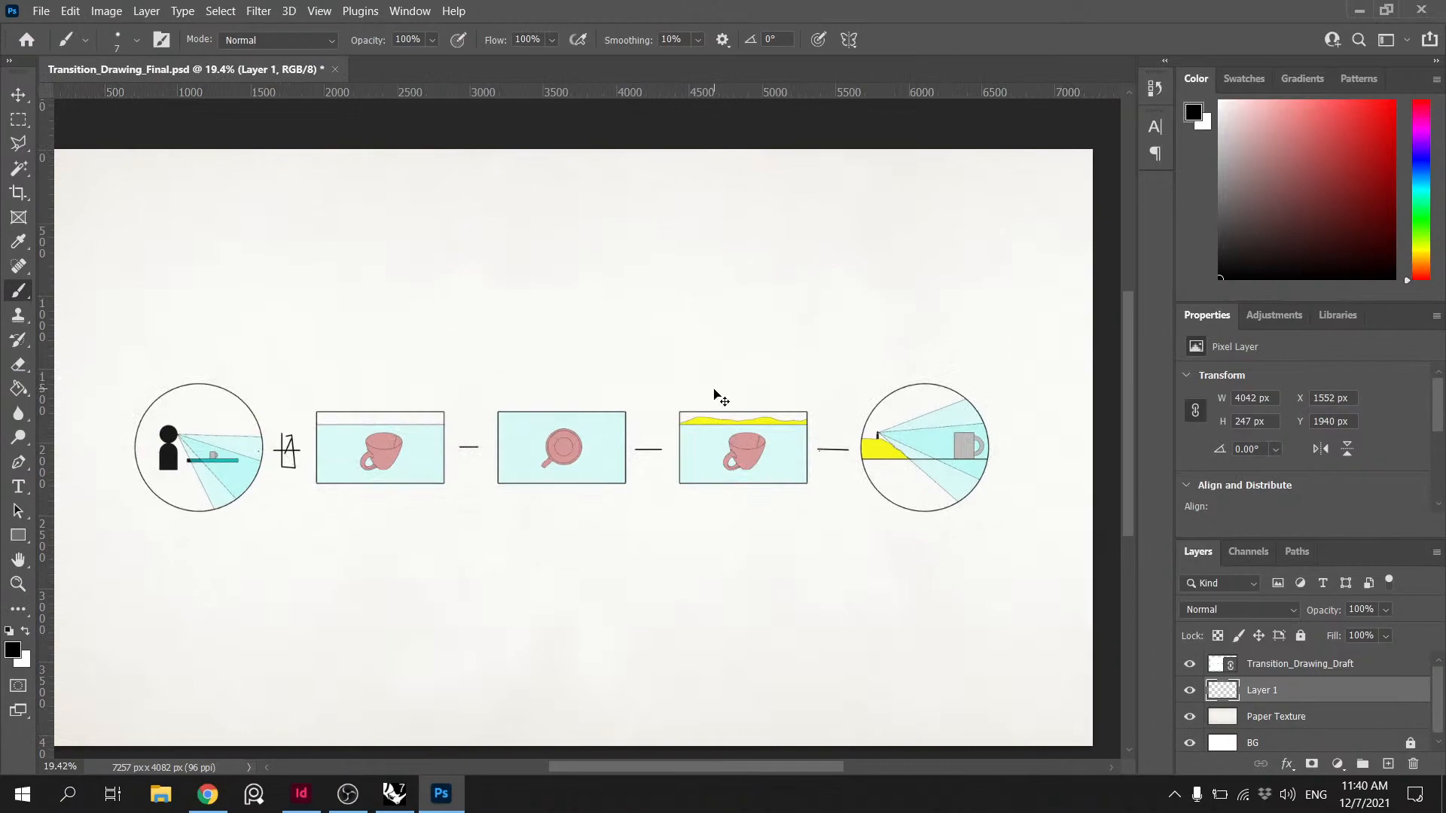
# - Undo the box and the connecting lines in the other gaps
pyautogui.hotkey('ctrl', 'z')
pyautogui.hotkey('ctrl', 'z')
pyautogui.hotkey('ctrl', 'z')
pyautogui.hotkey('ctrl', 'z')
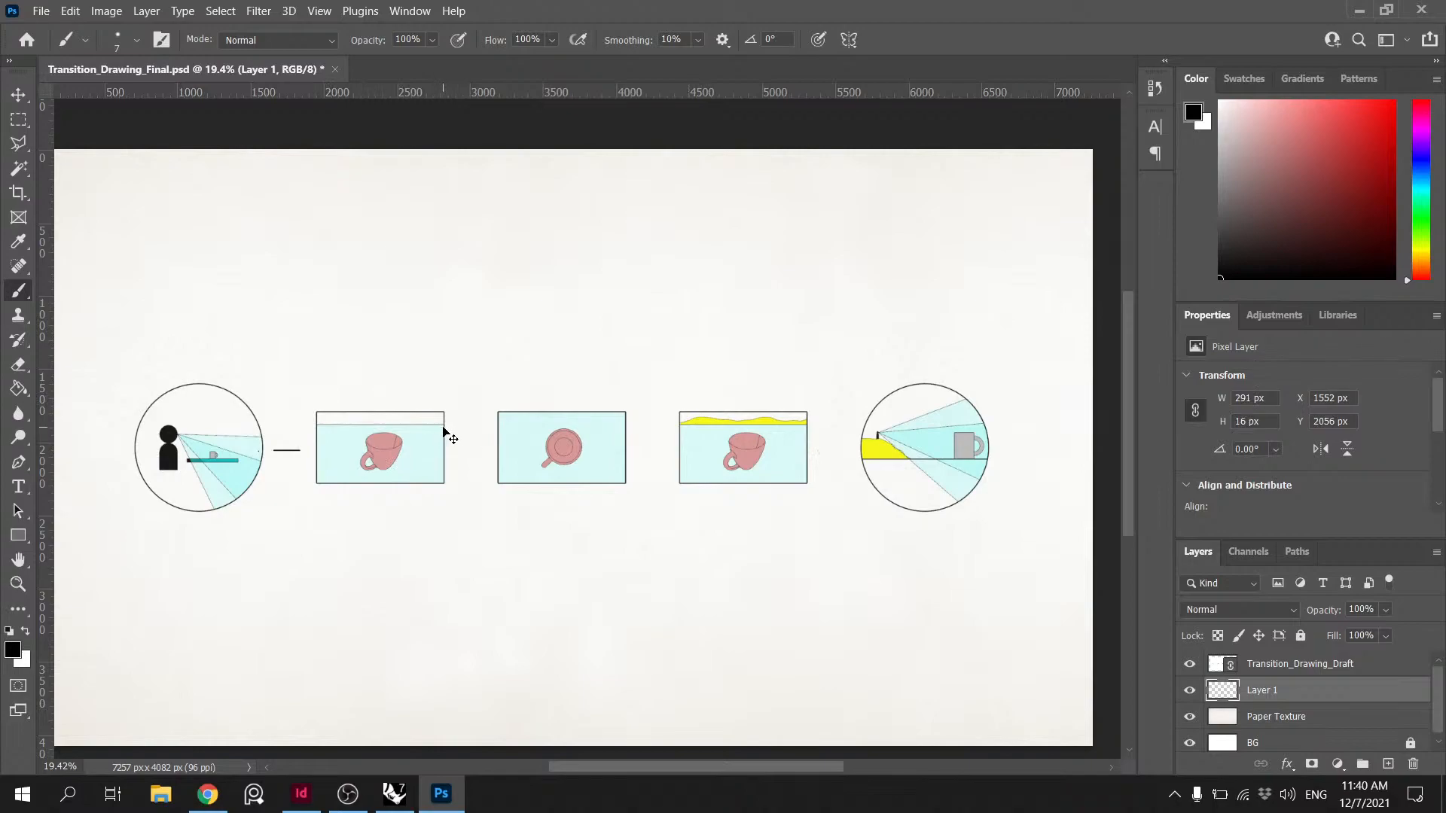
# - Switch to Chrome and search Google Images for "cut transition symbol"
pyautogui.click(208, 793)
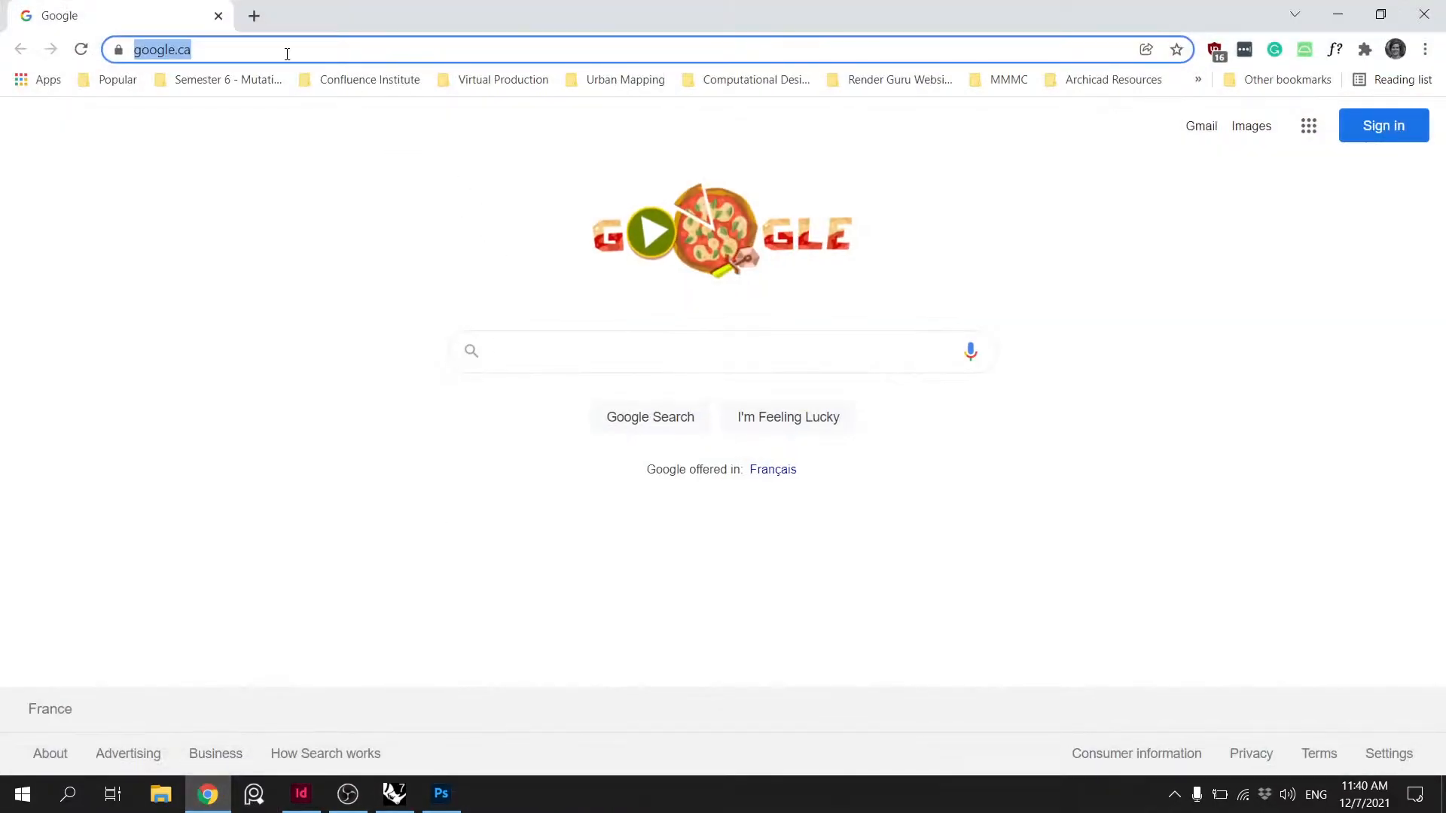
pyautogui.write('cut r')
pyautogui.press('BackSpace')
pyautogui.write('transition sy')
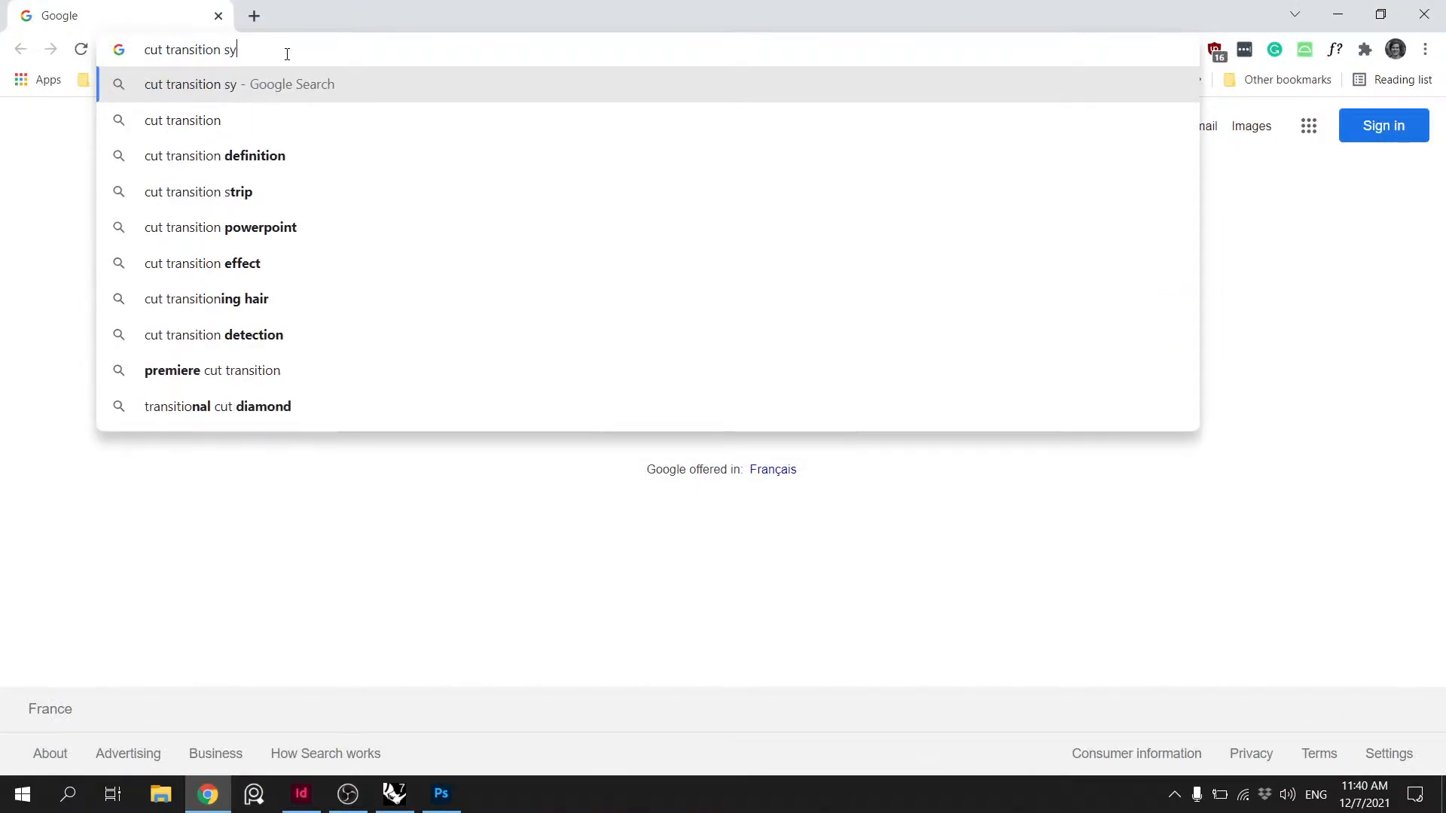
pyautogui.write('mb')
pyautogui.press('Down')
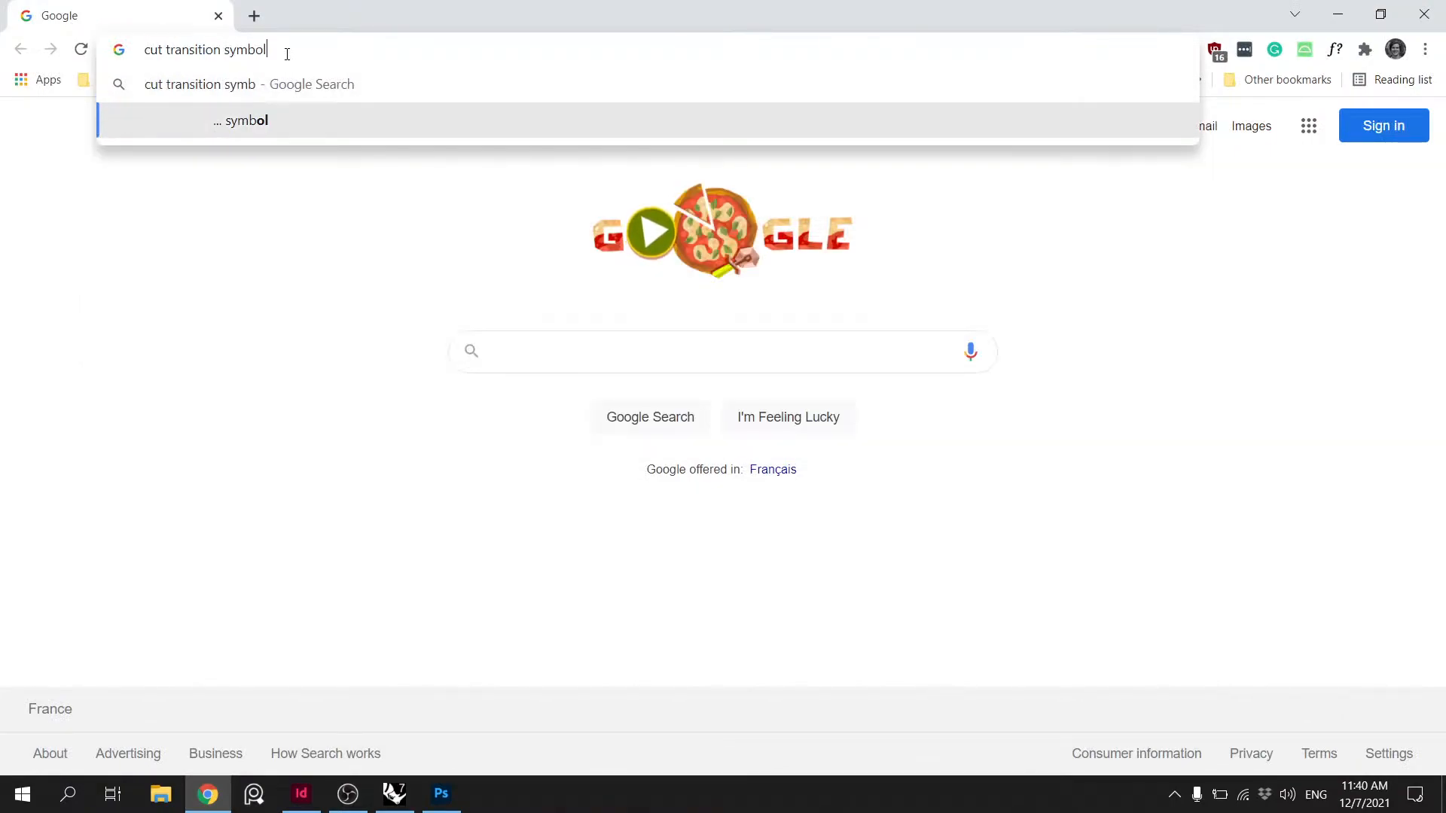
pyautogui.press('Return')
pyautogui.click(245, 202)
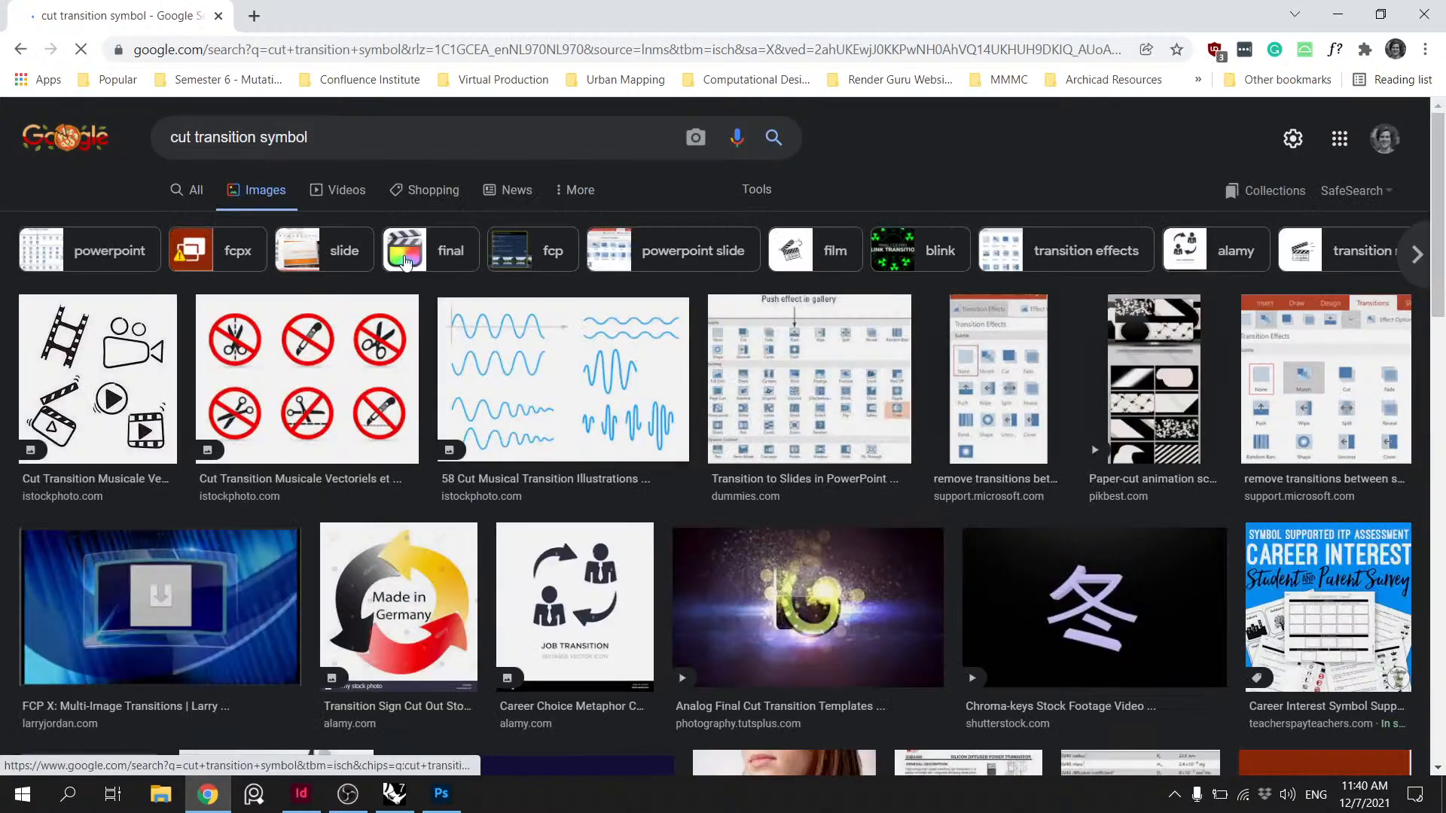
# - Search the images for a cross dissolve symbol and look through the results for a usable transition sign
pyautogui.click(304, 135)
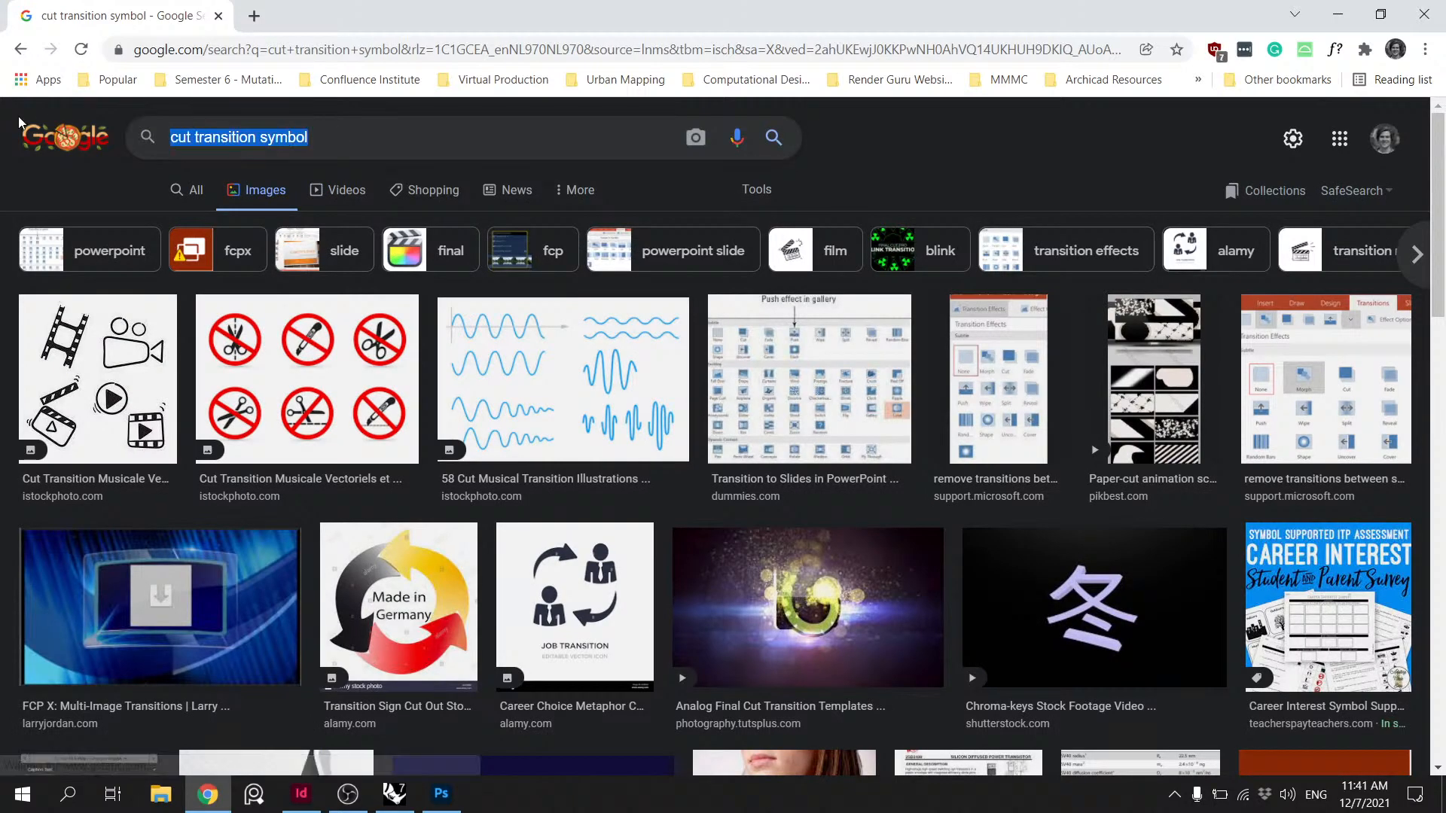
pyautogui.write('cross disolv')
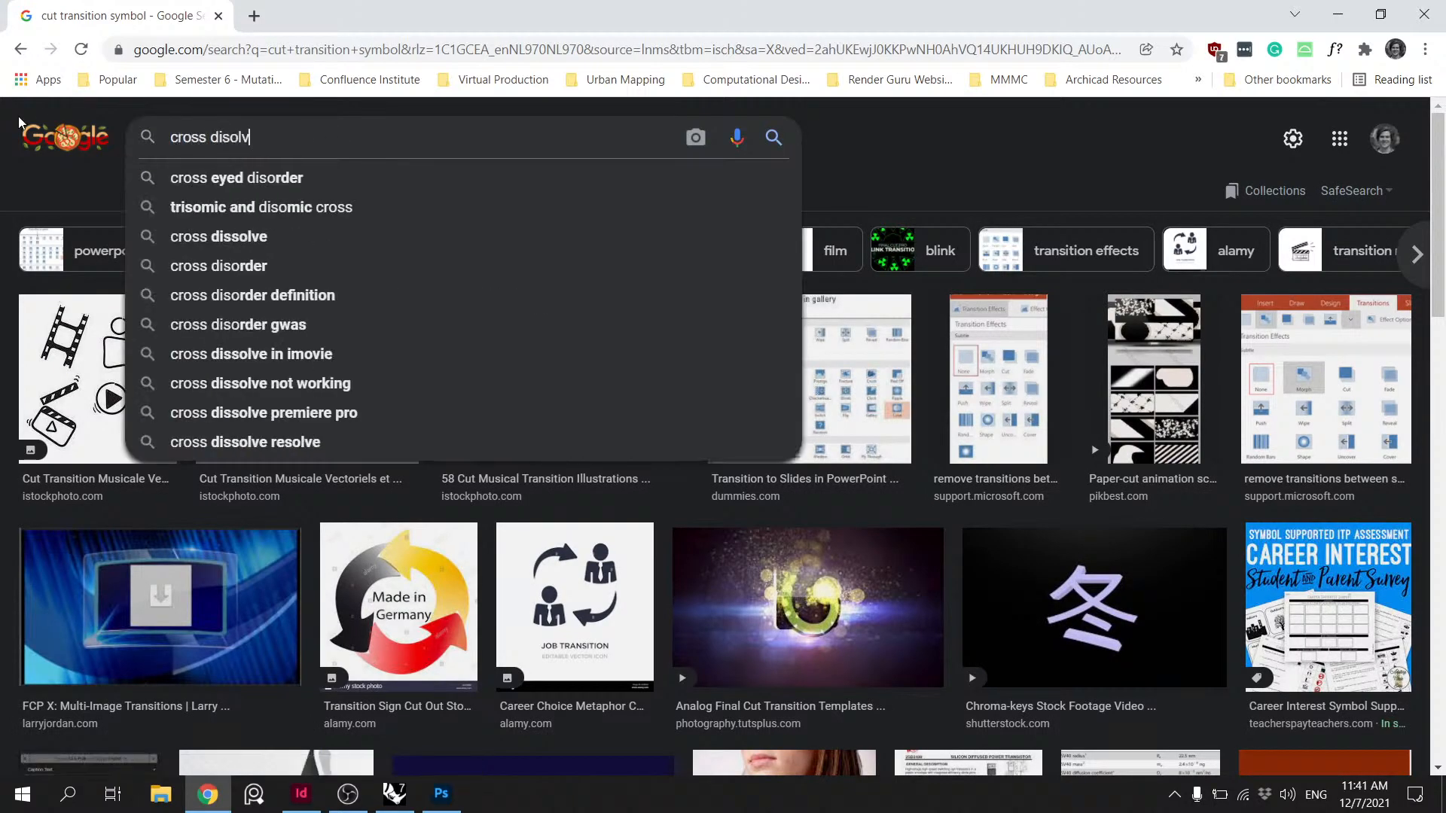
pyautogui.write('e symbol')
pyautogui.press('Return')
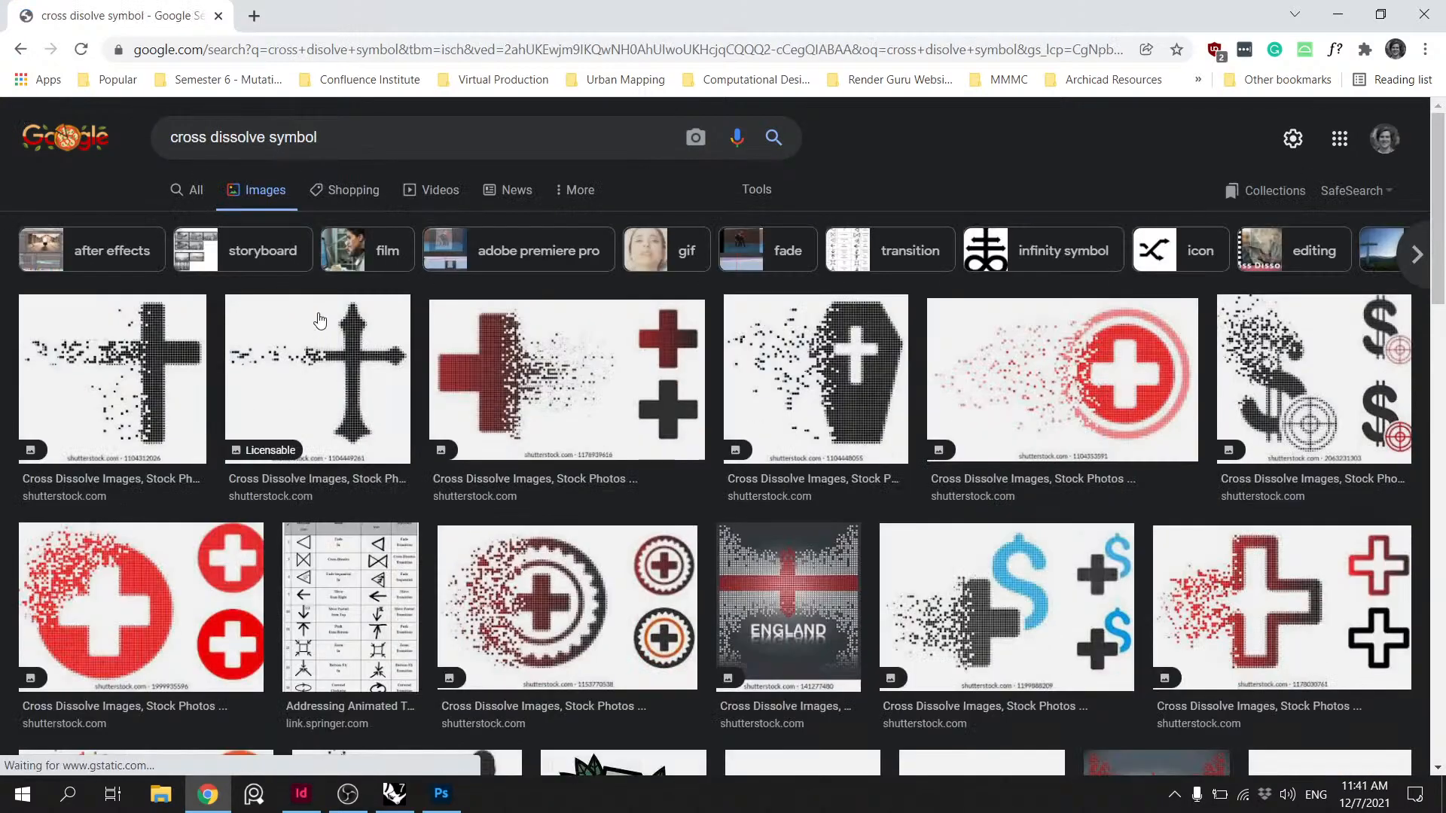
pyautogui.scroll(-3, 417, 319)
pyautogui.scroll(-3, 412, 323)
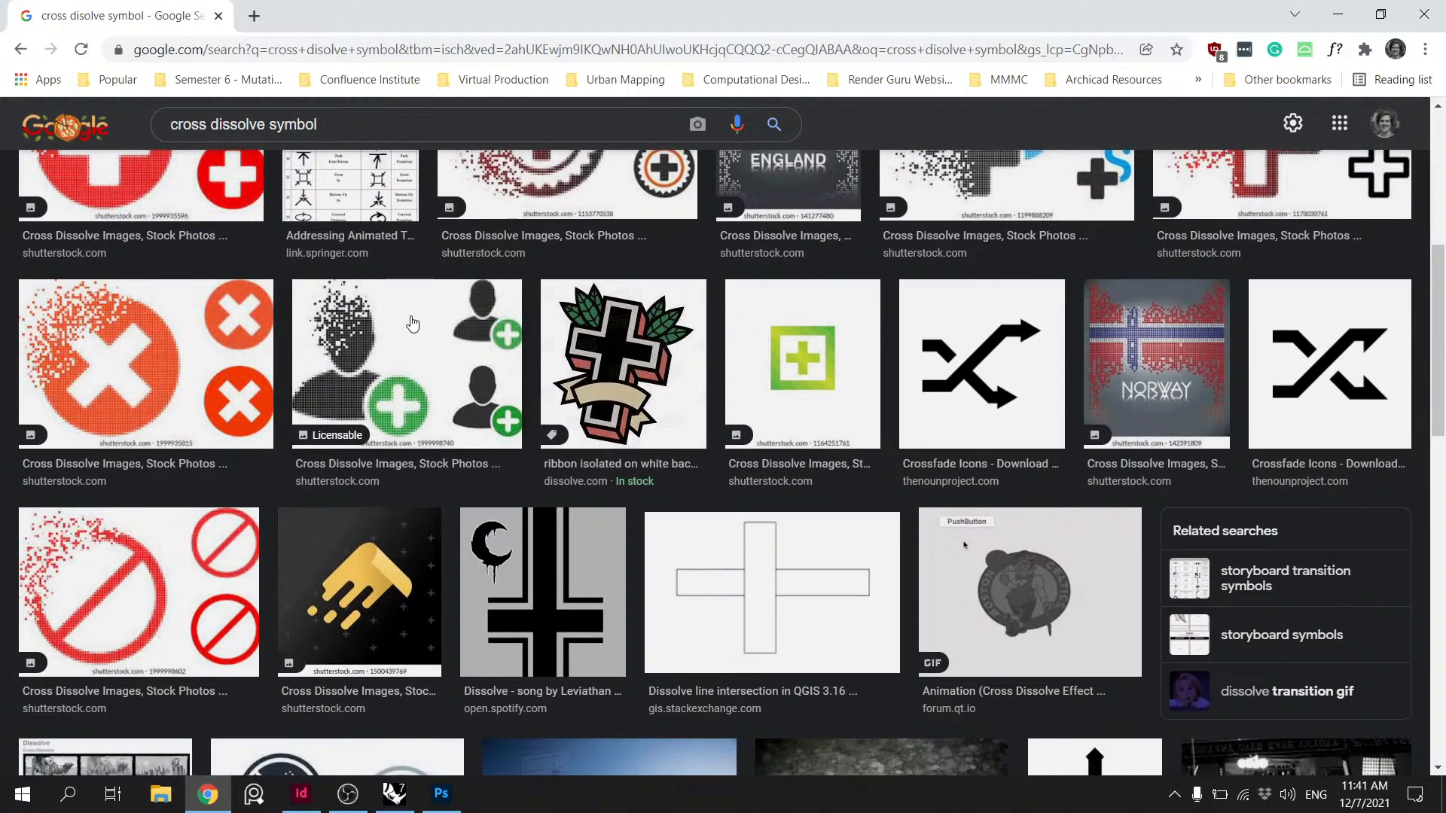
pyautogui.scroll(-3, 407, 316)
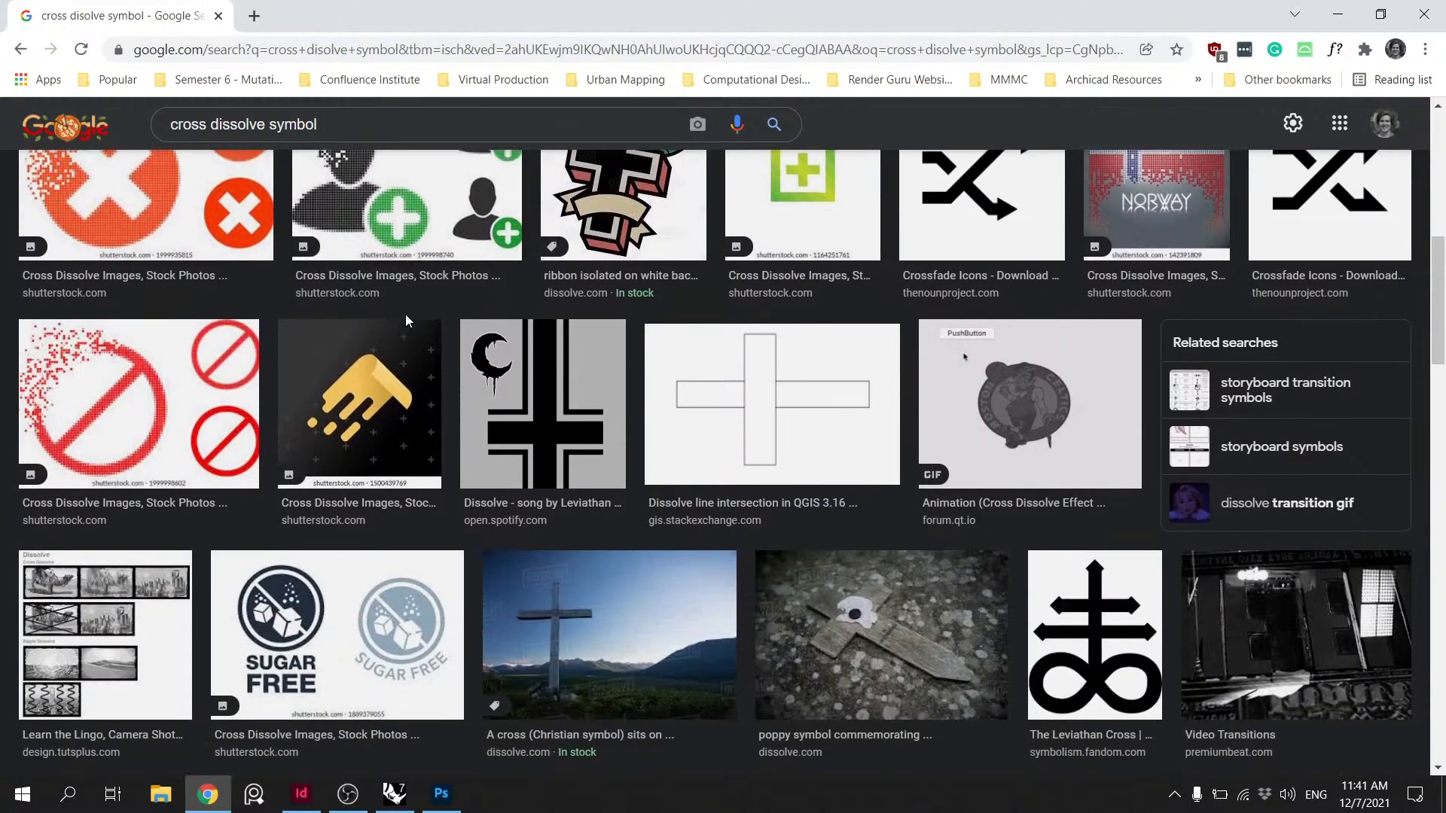
pyautogui.scroll(7, 405, 314)
pyautogui.scroll(3, 406, 322)
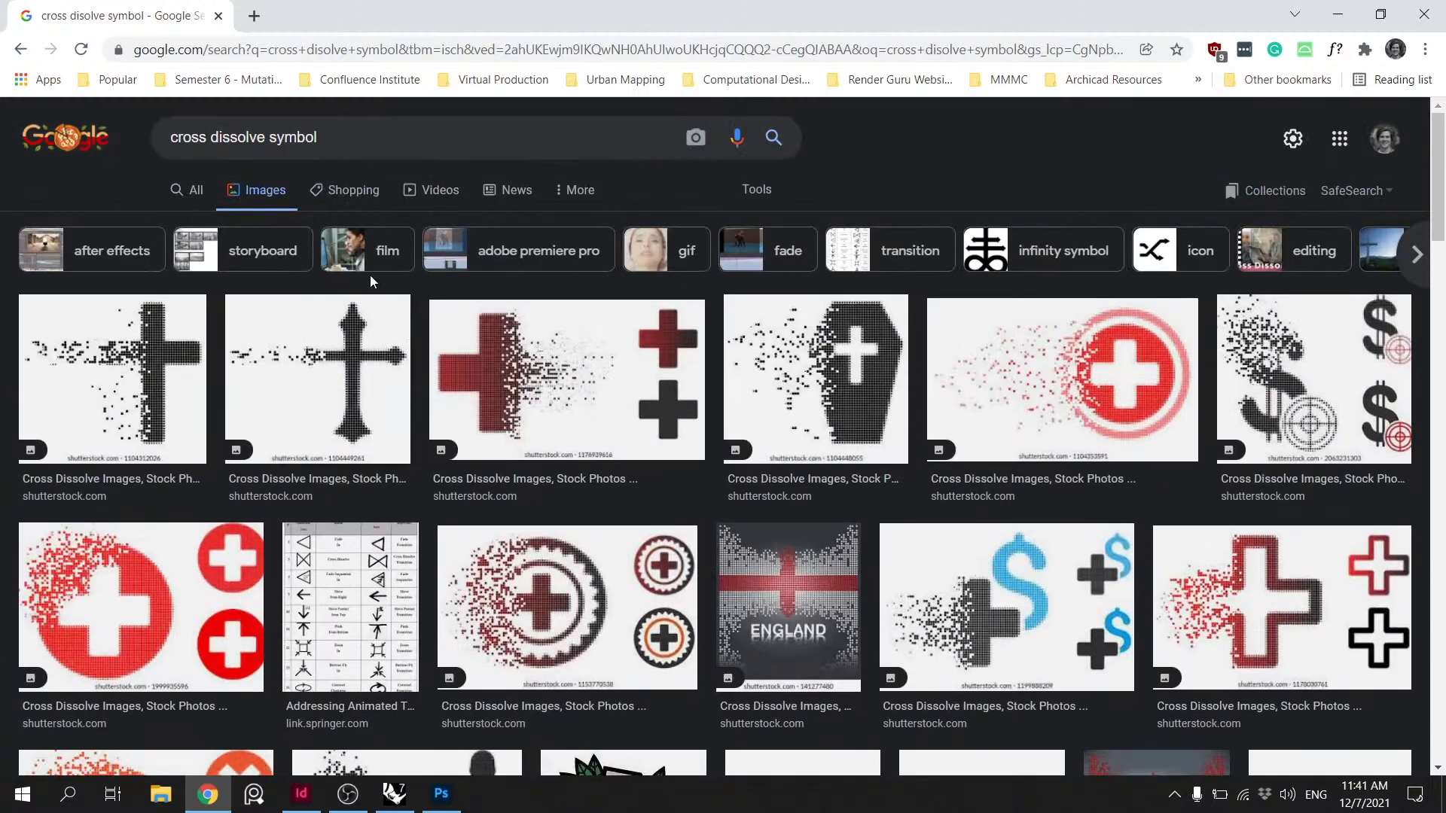
# - Change the image search to "cross dissolve premiere"
pyautogui.moveTo(316, 137); pyautogui.dragTo(265, 137)
pyautogui.write('premiere')
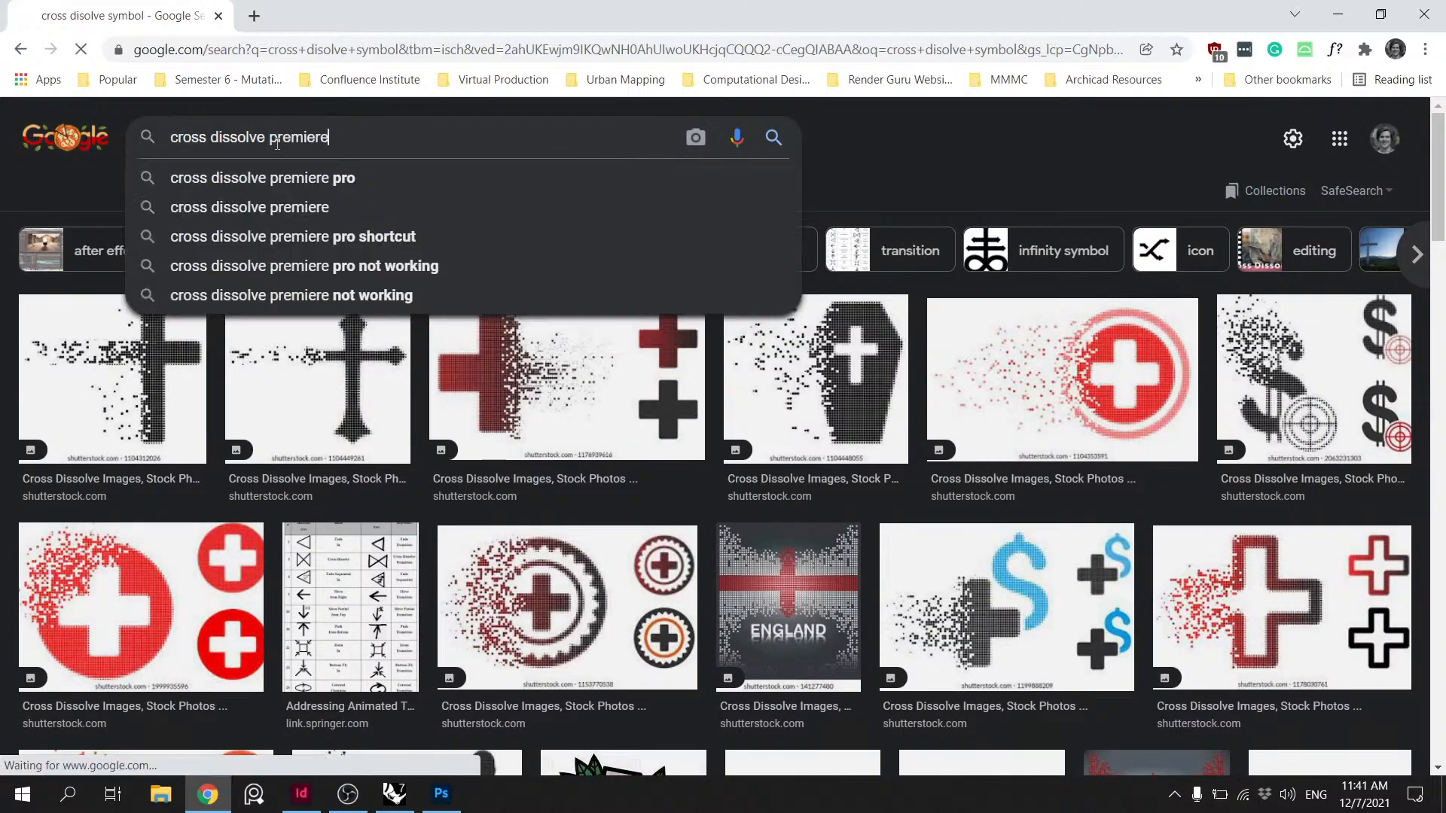
pyautogui.press('Return')
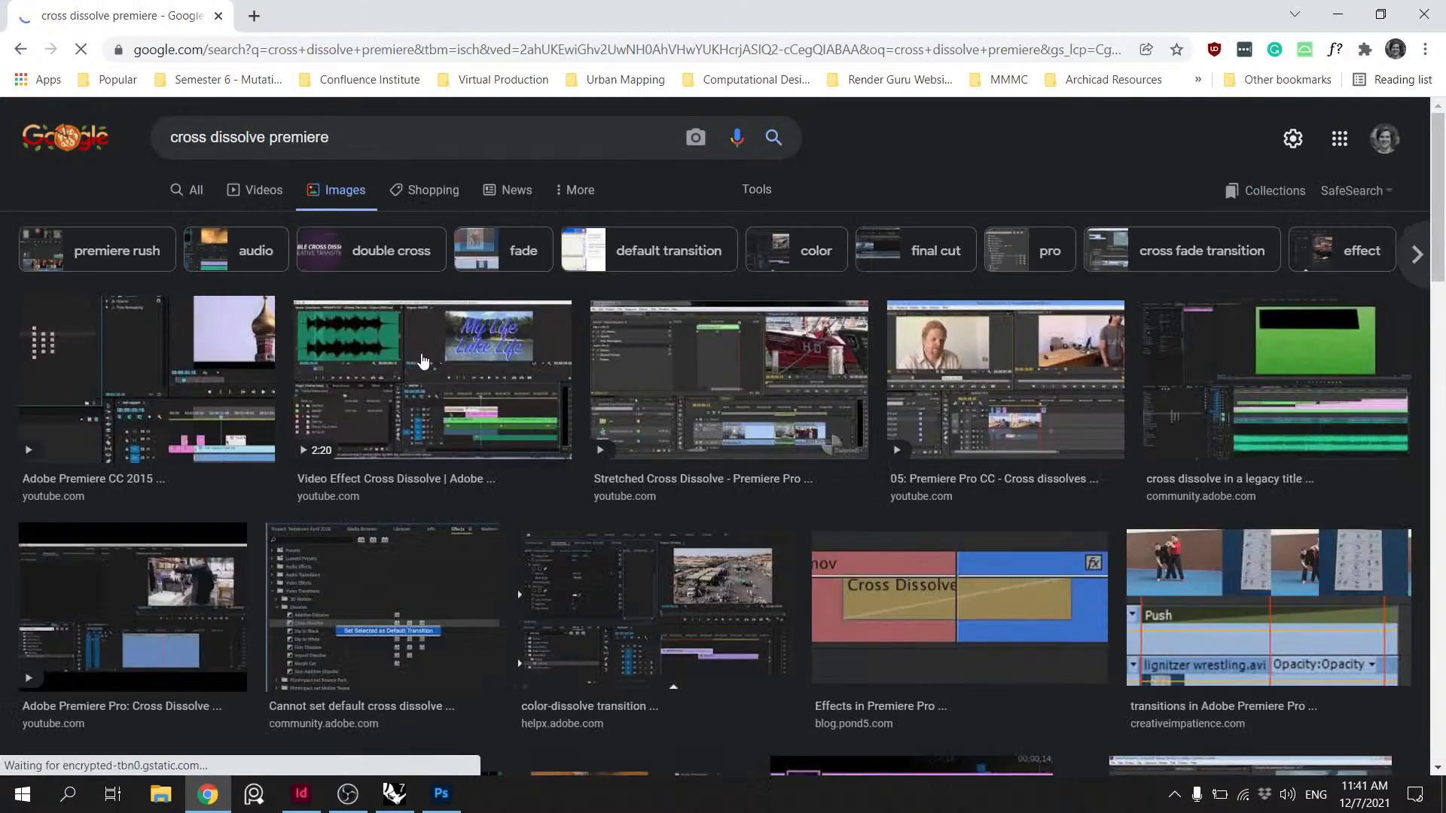
# - Examine how several Premiere previews depict the cross dissolve, and close the browser to return to Photoshop
pyautogui.click(417, 357)
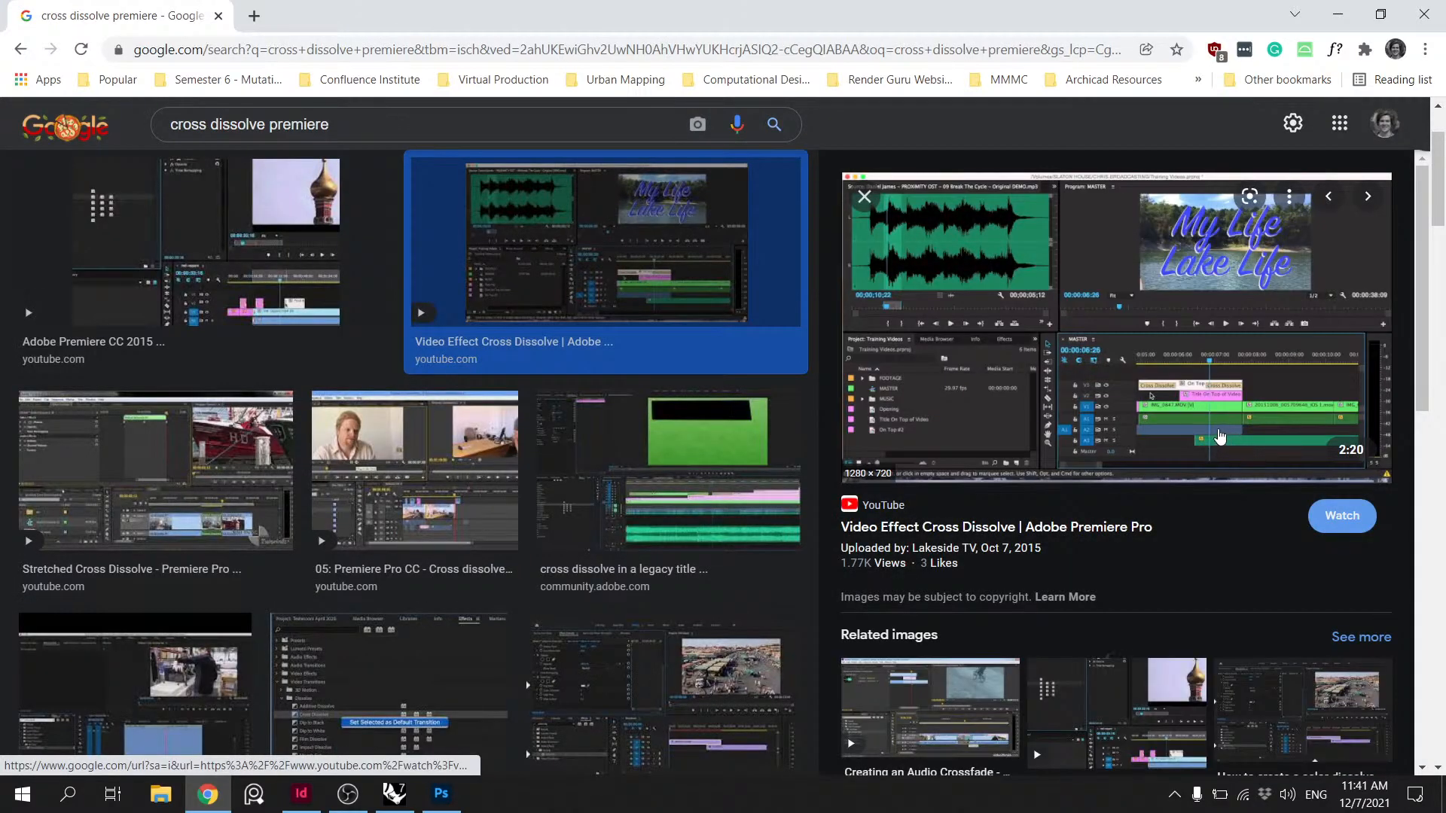
pyautogui.click(477, 422)
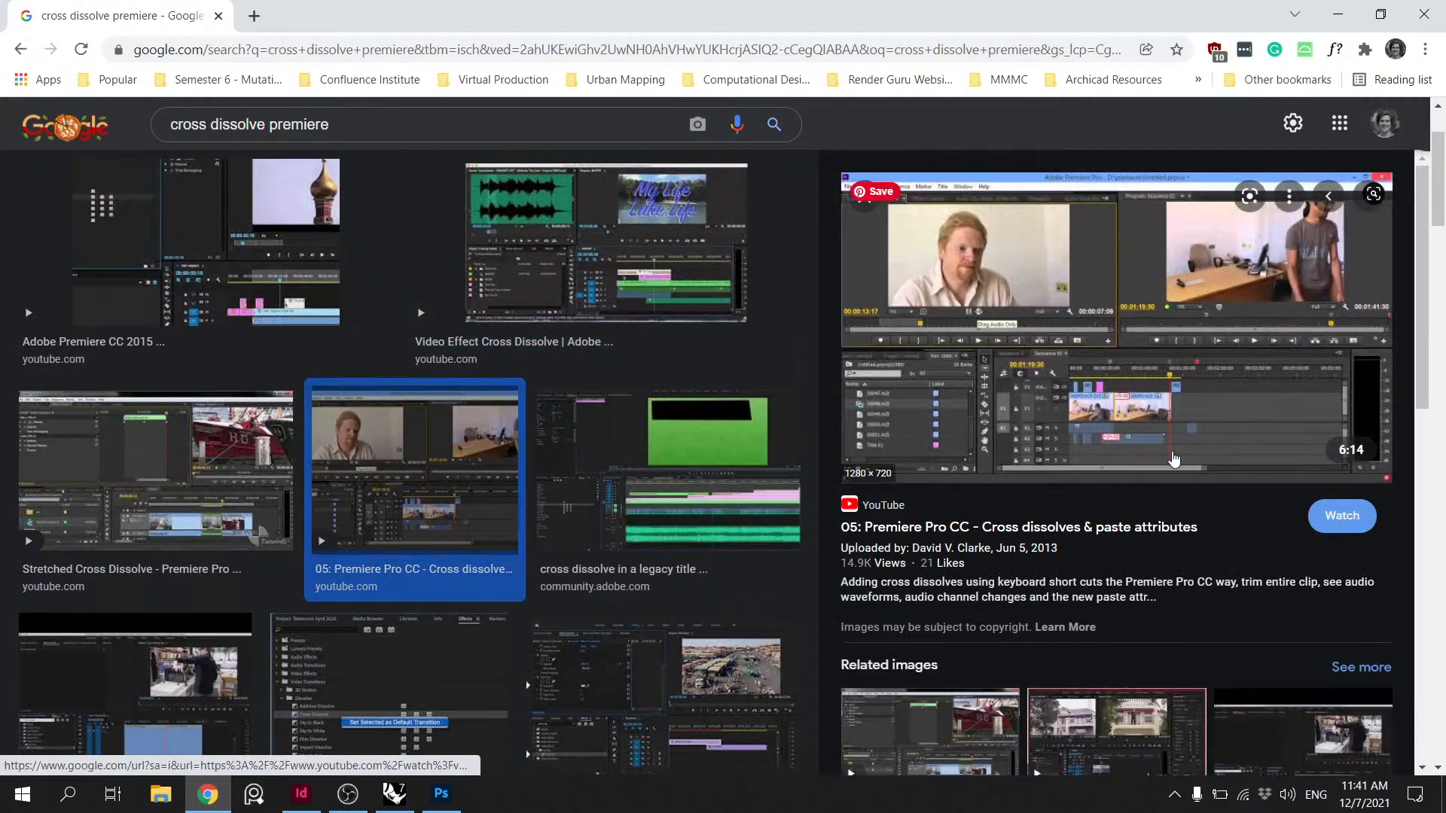
pyautogui.click(224, 250)
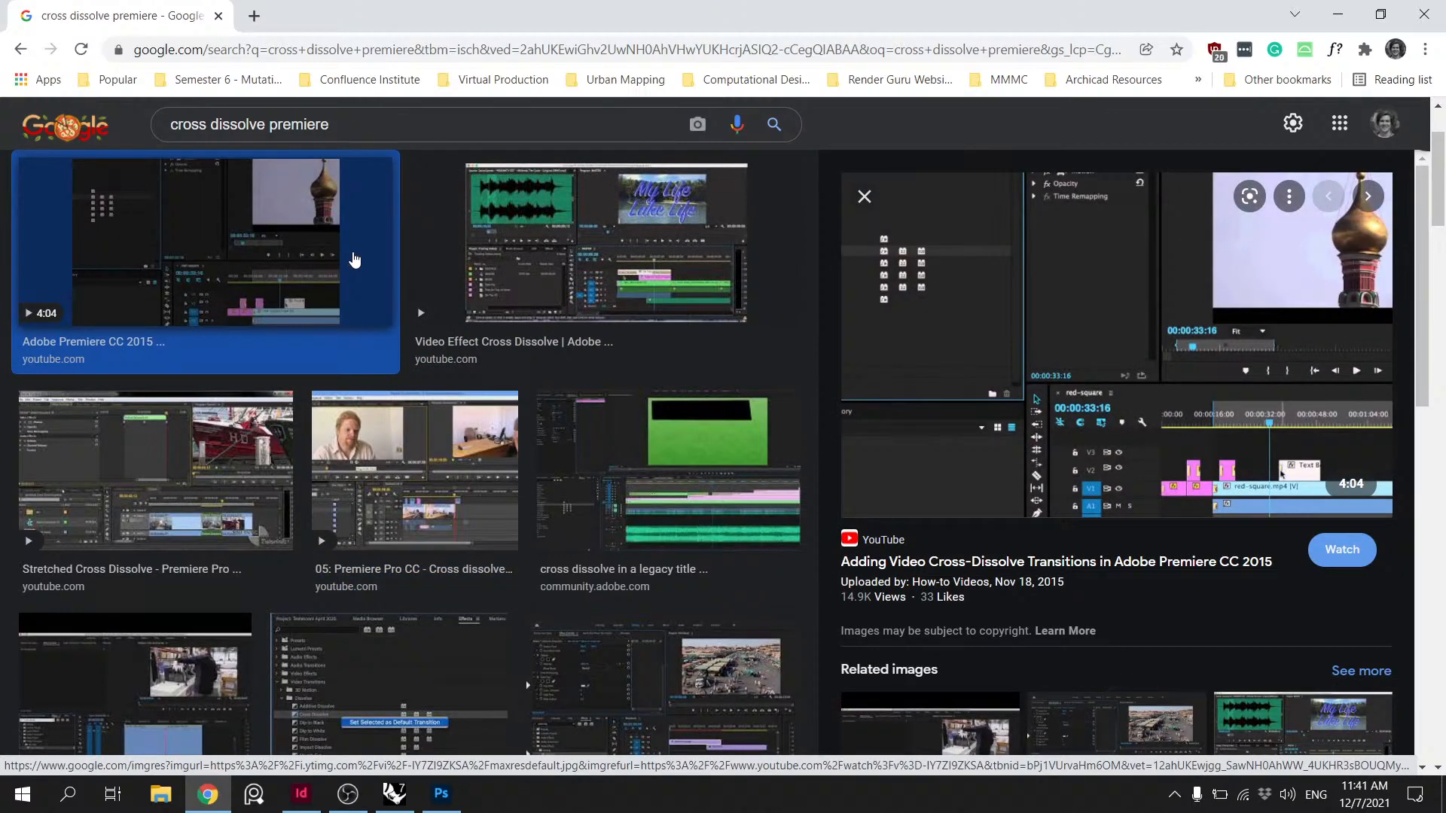
pyautogui.click(657, 461)
pyautogui.click(415, 450)
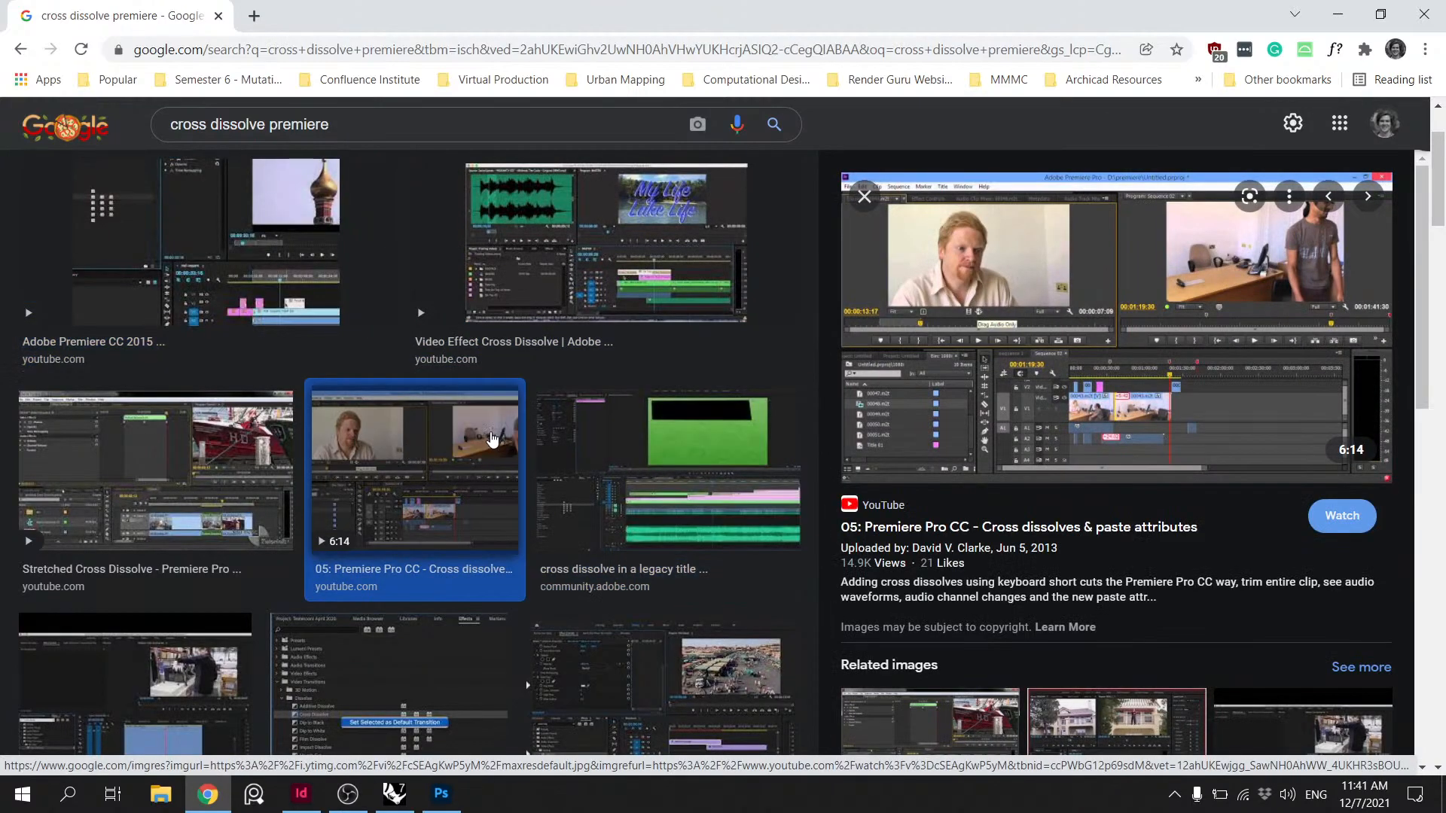
pyautogui.scroll(-6, 572, 422)
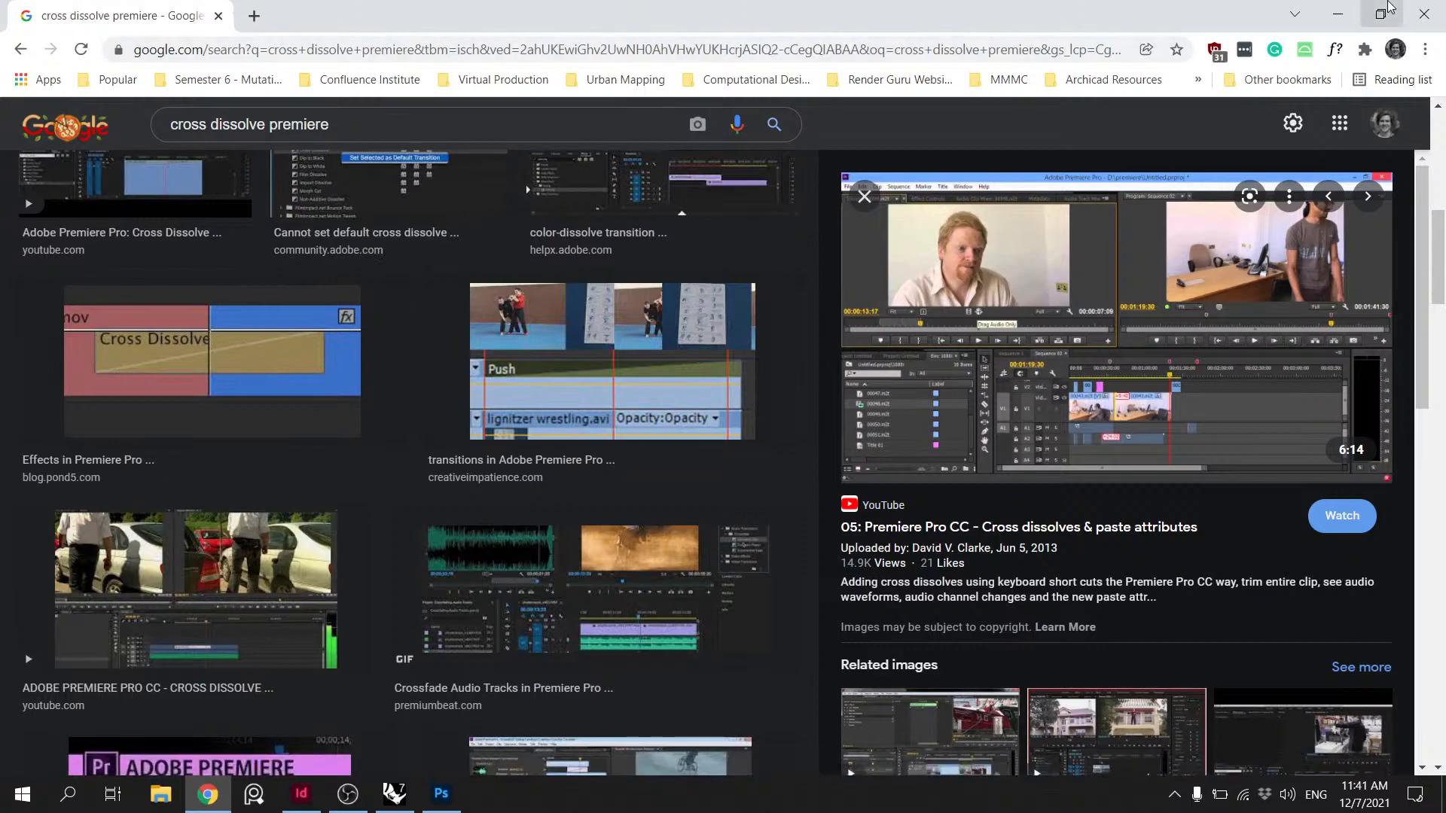
pyautogui.click(1424, 14)
pyautogui.press('super')
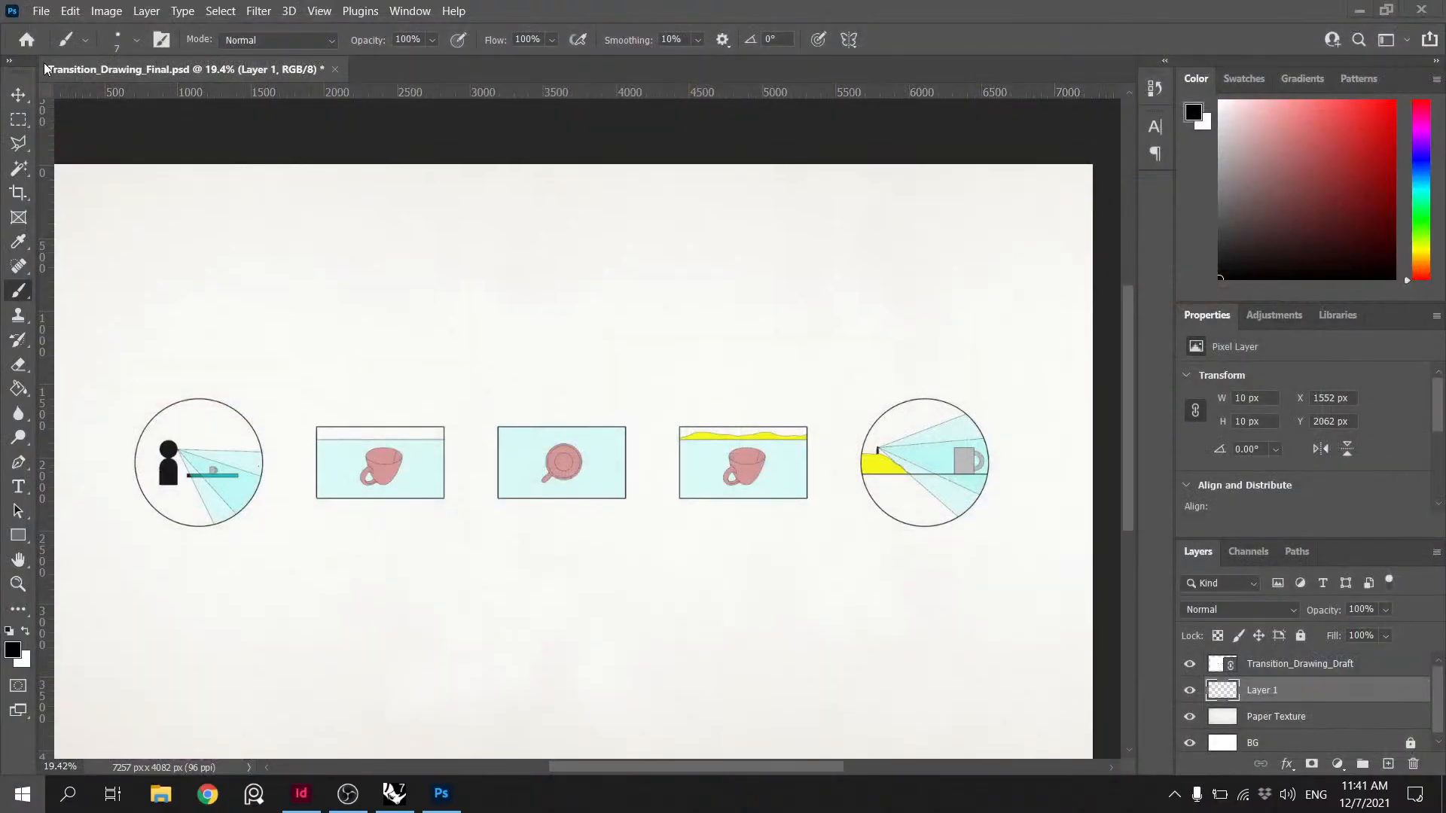
pyautogui.press('super')
# - Try drawing a small flat box with a diagonal in the gap between the first circle and the first rectangular frame
pyautogui.scroll(1, 277, 457)
pyautogui.scroll(1, 278, 512)
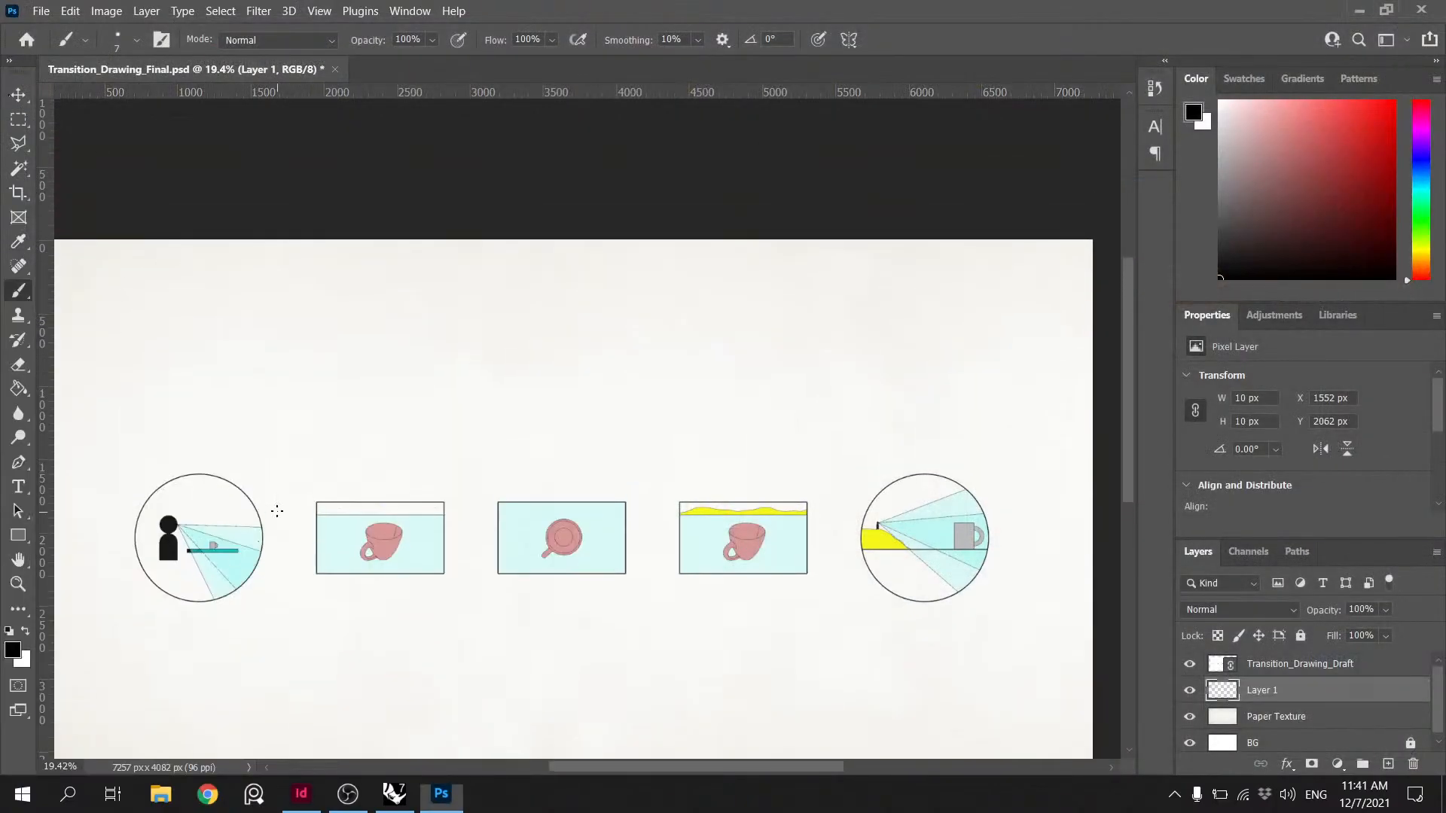
pyautogui.keyDown('alt'); pyautogui.scroll(4, 278, 517); pyautogui.keyUp('alt')
pyautogui.moveTo(268, 542)
pyautogui.mouseDown()
pyautogui.moveTo(268, 564)
pyautogui.moveTo(329, 543)
pyautogui.mouseUp()
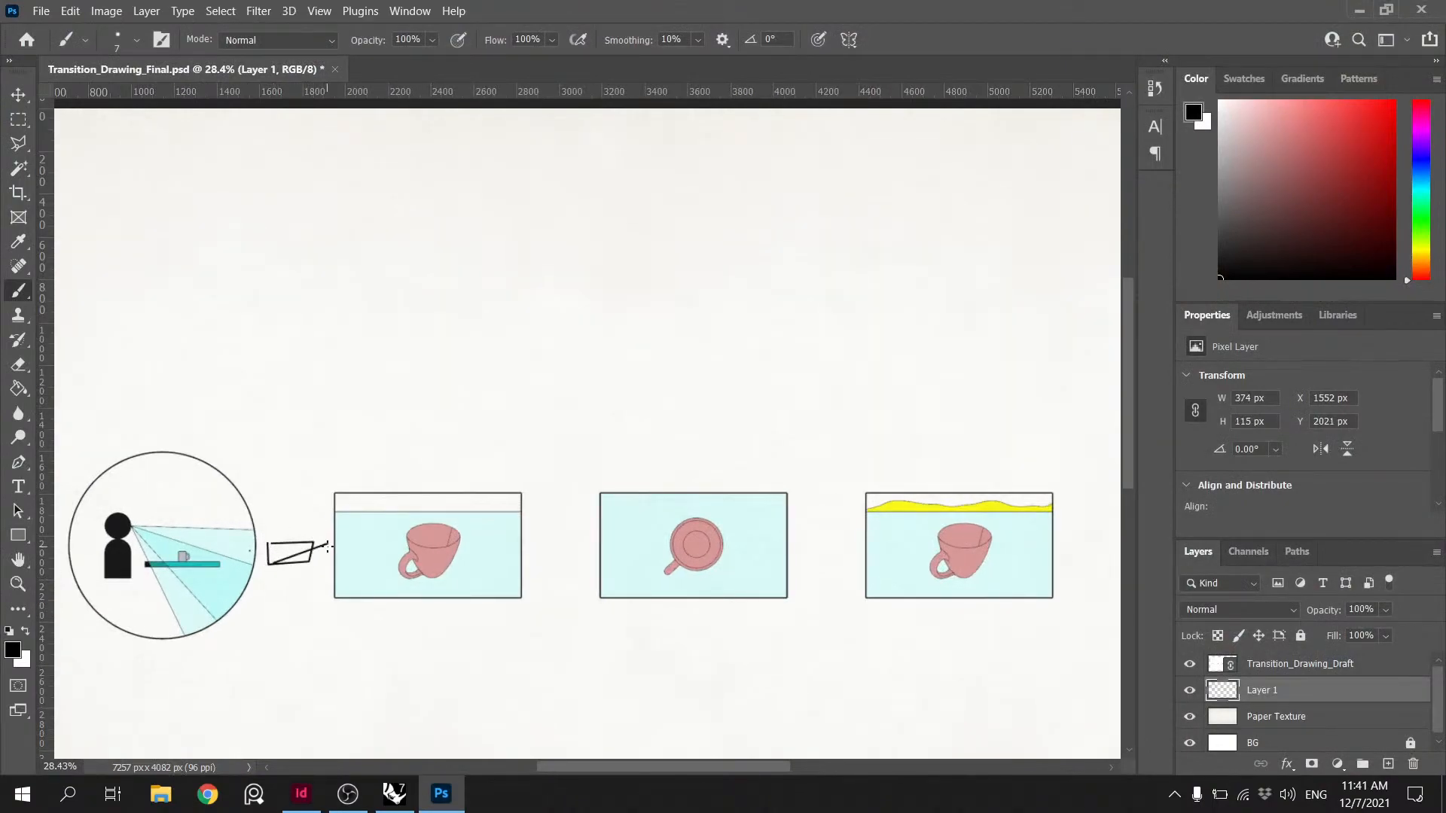
pyautogui.keyDown('alt'); pyautogui.scroll(-7, 344, 521); pyautogui.keyUp('alt')
pyautogui.keyDown('alt'); pyautogui.scroll(3, 485, 506); pyautogui.keyUp('alt')
pyautogui.keyDown('alt'); pyautogui.scroll(-1, 497, 503); pyautogui.keyUp('alt')
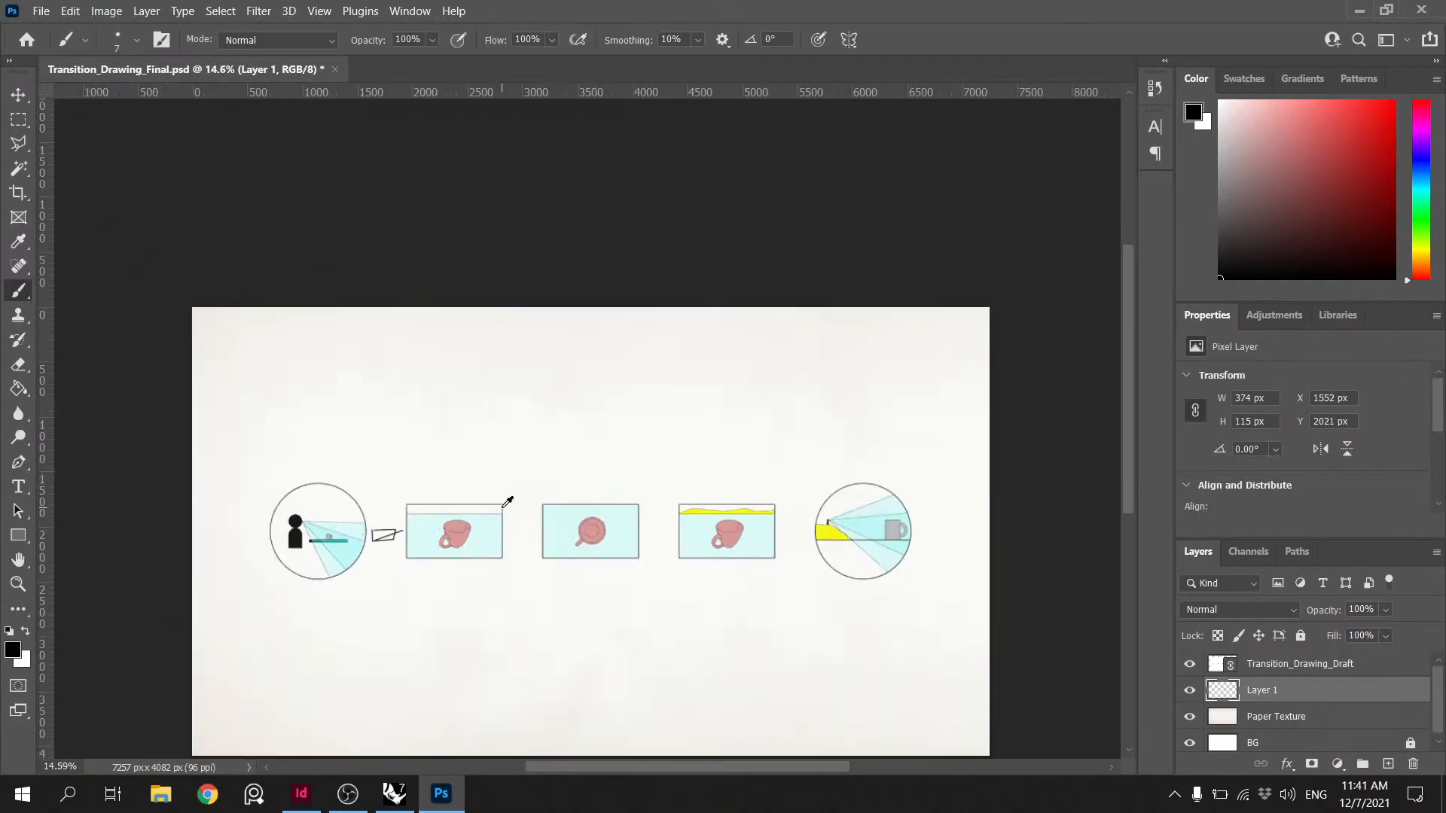
pyautogui.keyDown('alt'); pyautogui.scroll(2, 502, 505); pyautogui.keyUp('alt')
pyautogui.hotkey('ctrl', 'z')
pyautogui.hotkey('ctrl', 'z')
pyautogui.hotkey('ctrl', 'z')
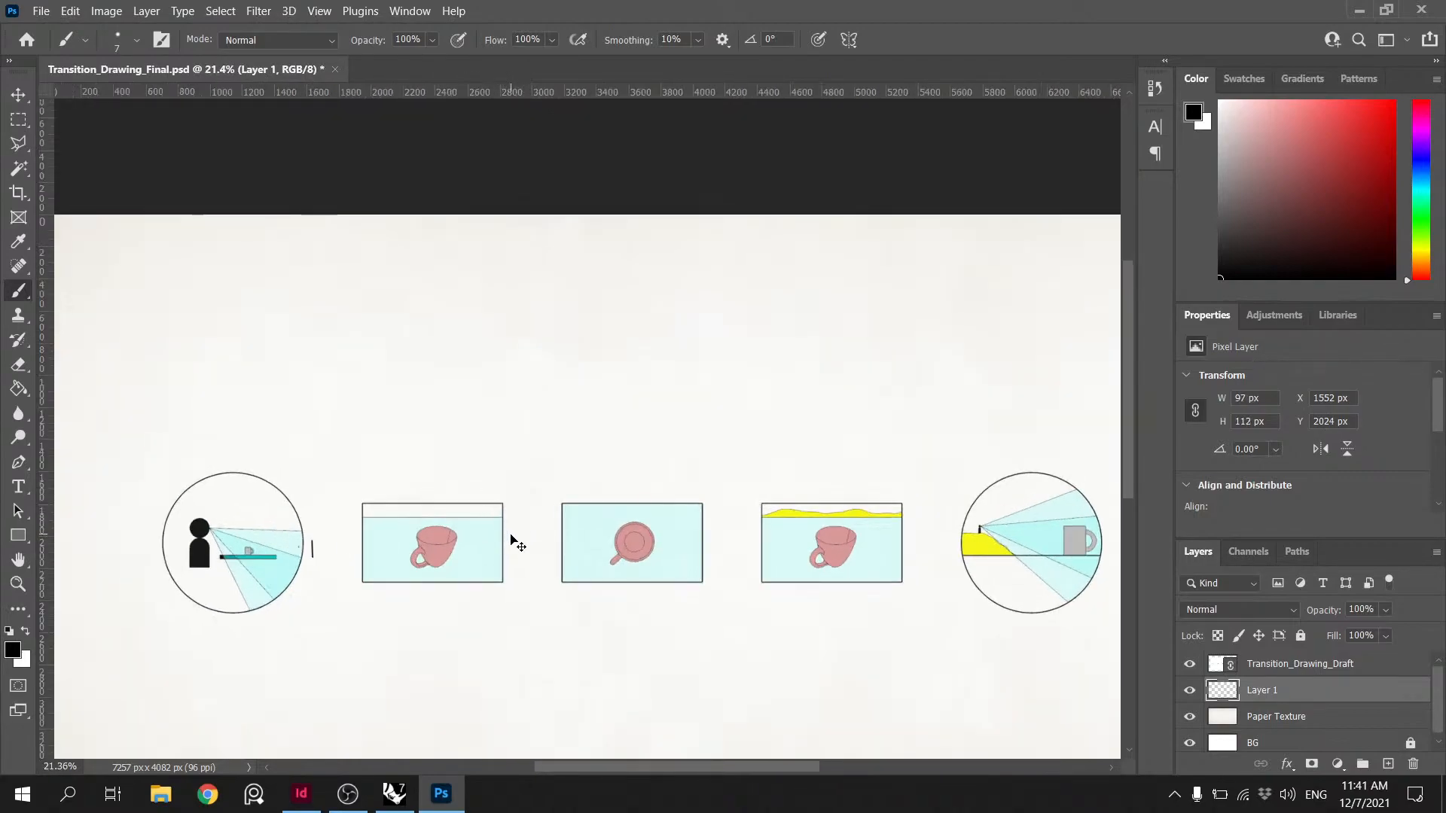
pyautogui.hotkey('ctrl', 'z')
# - Draw a short horizontal black line in the gap between the first circle and the first rectangular frame
pyautogui.moveTo(339, 545); pyautogui.dragTo(318, 544)
pyautogui.moveTo(514, 538); pyautogui.dragTo(515, 552)
pyautogui.hotkey('ctrl', 'z')
pyautogui.hotkey('ctrl', 'z')
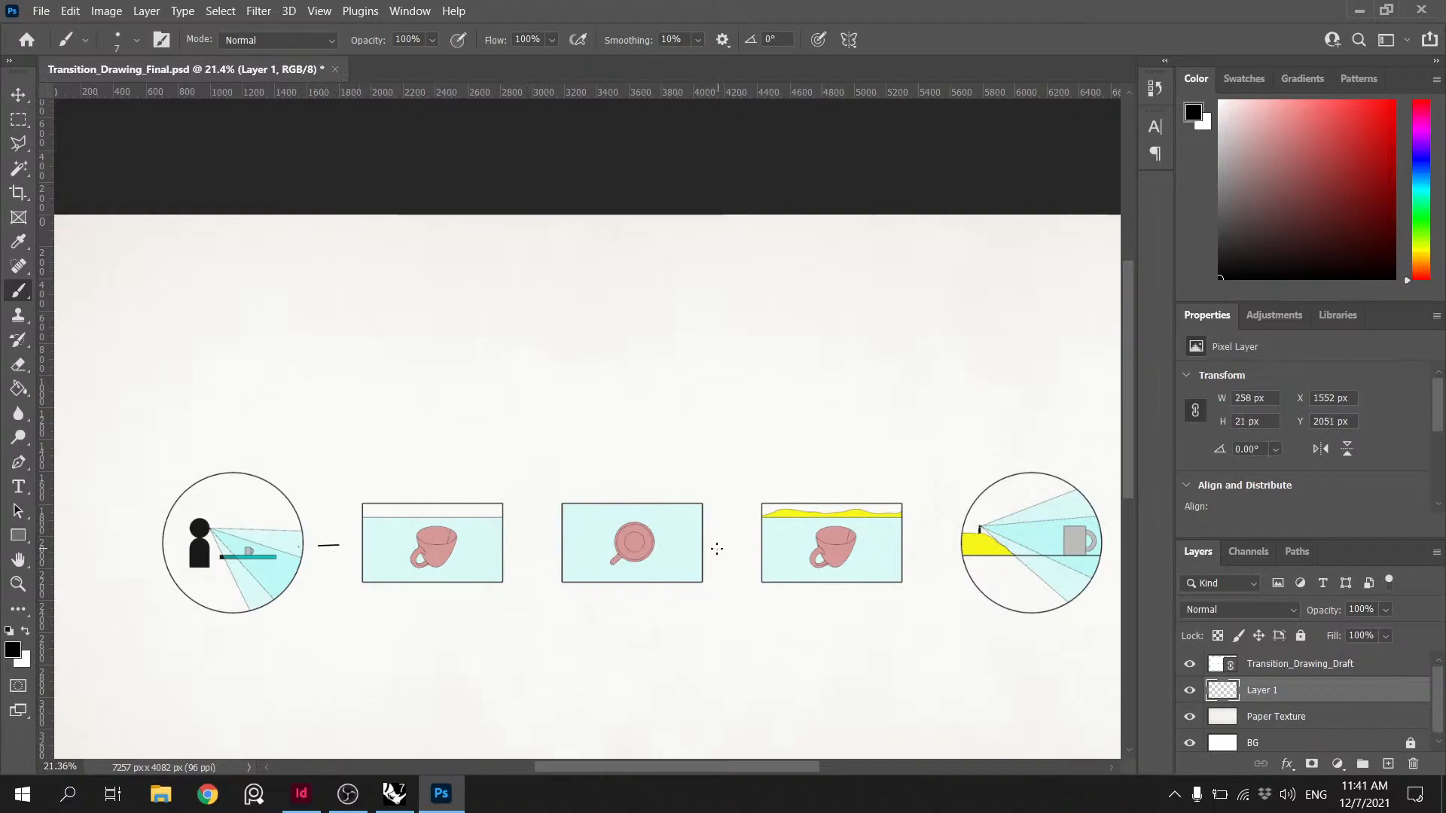
# - Draw a small flat box with a diagonal inside it in the gap between the second and third rectangular frames
pyautogui.moveTo(715, 558); pyautogui.dragTo(744, 558)
pyautogui.keyDown('alt'); pyautogui.scroll(-5, 848, 549); pyautogui.keyUp('alt')
pyautogui.keyDown('alt'); pyautogui.scroll(5, 888, 553); pyautogui.keyUp('alt')
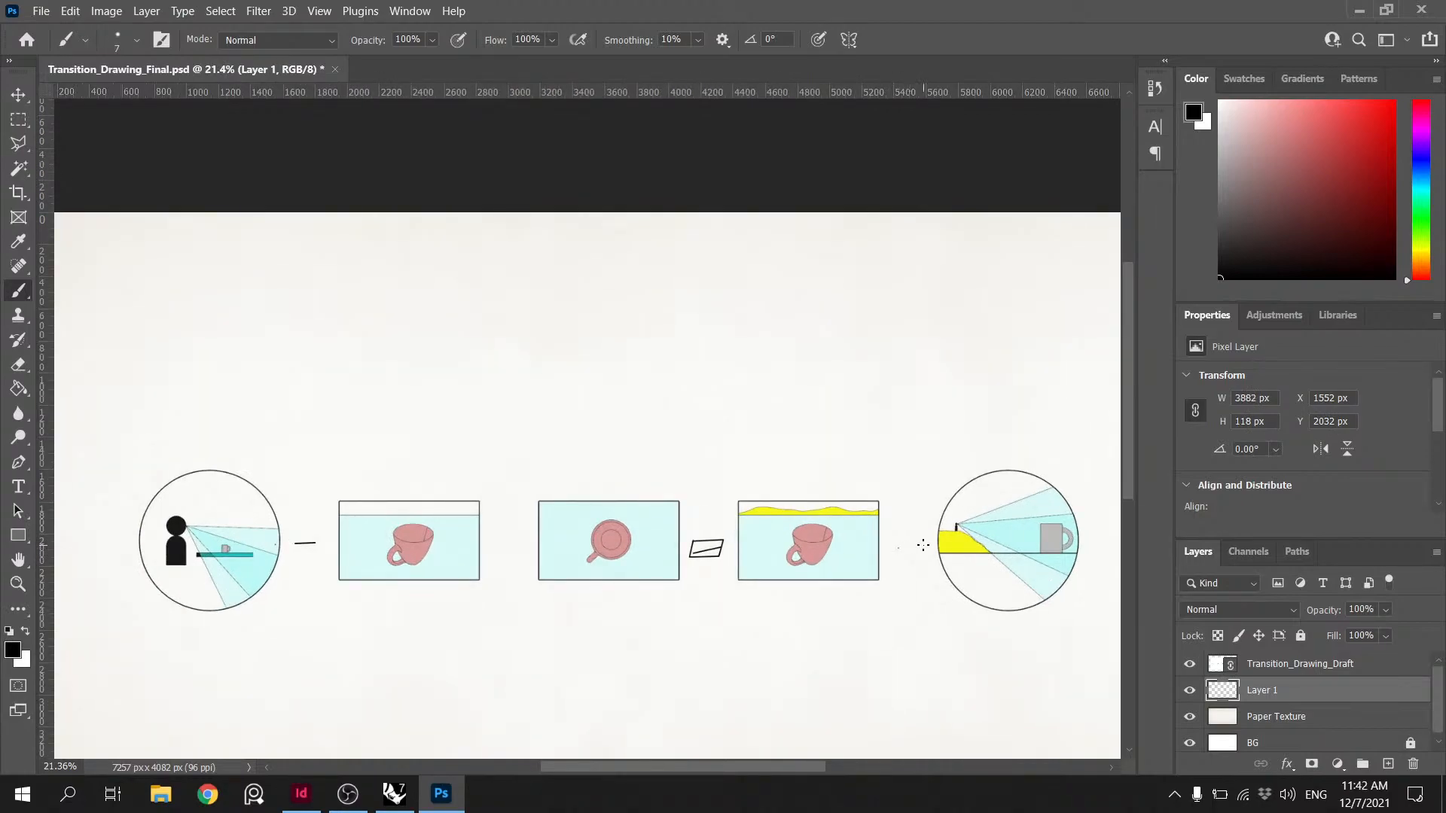
# - Try a vertical line in the gap before the last circle and a horizontal line between the first two rectangular frames
pyautogui.hotkey('ctrl', 'z')
pyautogui.moveTo(905, 532); pyautogui.dragTo(905, 538)
pyautogui.keyDown('alt'); pyautogui.scroll(3, 488, 539); pyautogui.keyUp('alt')
pyautogui.keyDown('alt'); pyautogui.scroll(-5, 538, 548); pyautogui.keyUp('alt')
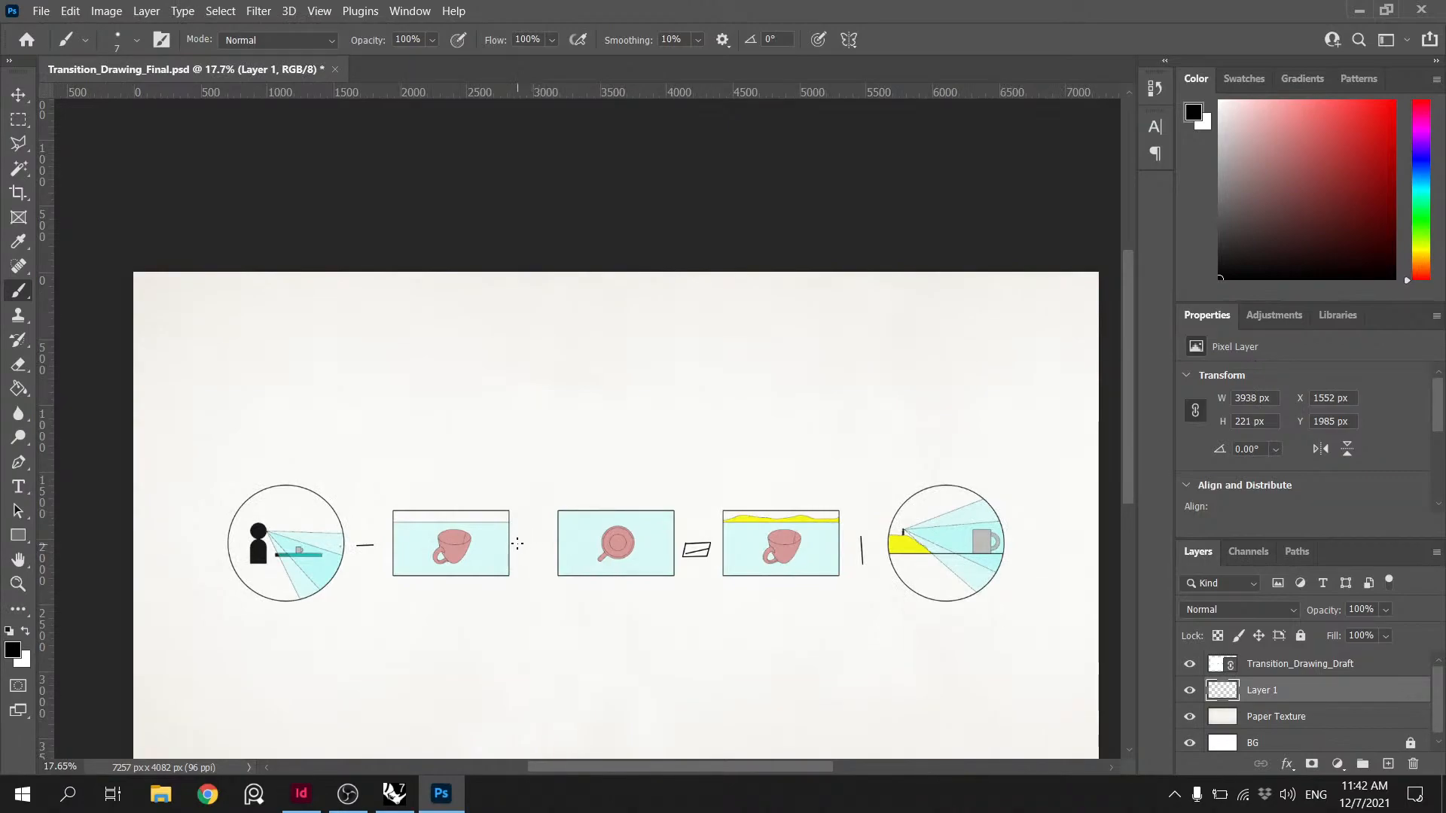
pyautogui.keyDown('alt'); pyautogui.scroll(2, 517, 543); pyautogui.keyUp('alt')
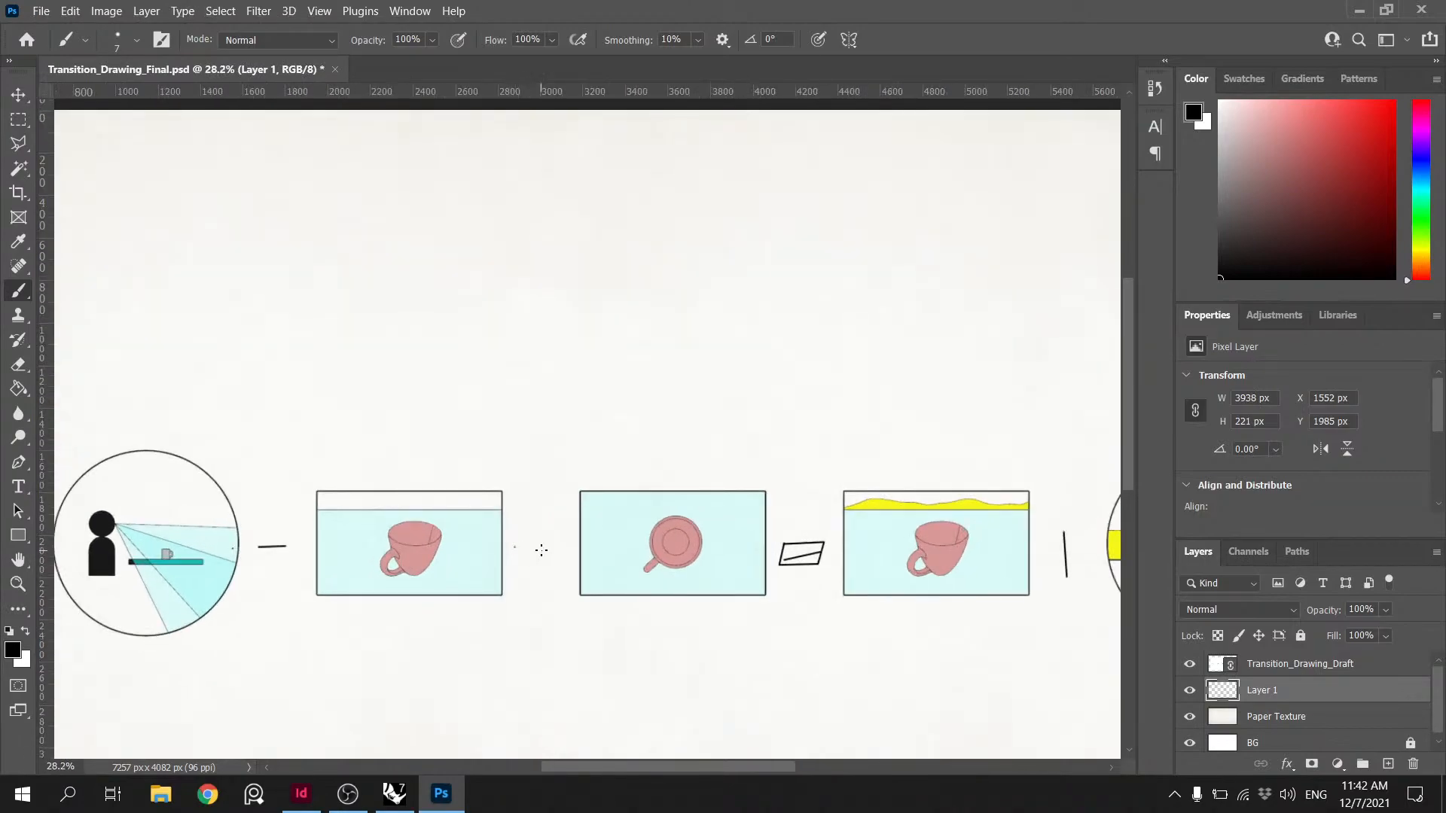
pyautogui.keyDown('alt'); pyautogui.scroll(-2, 539, 527); pyautogui.keyUp('alt')
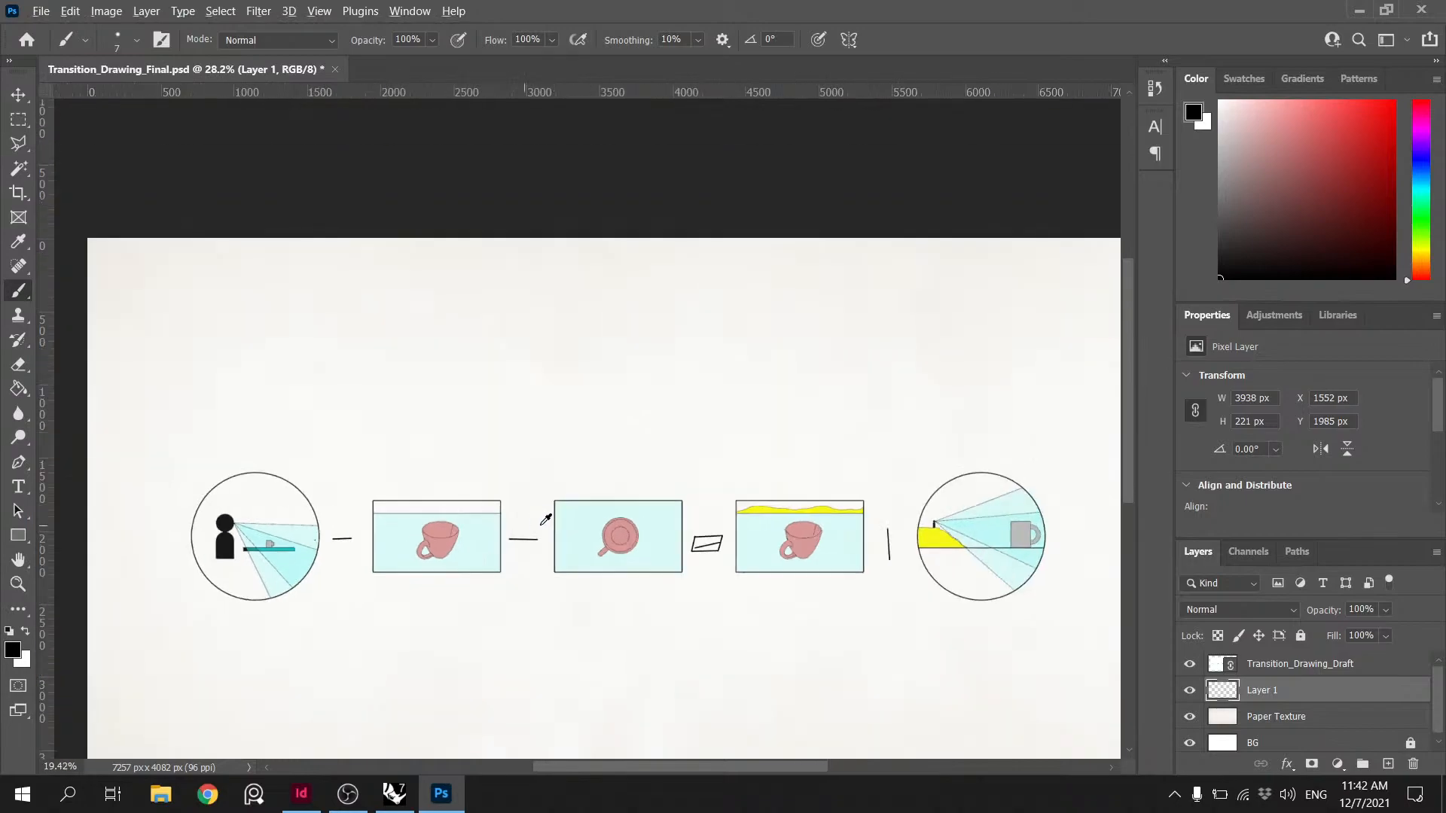
# - Undo the trial strokes in the gaps between the frames, keeping only the short line beside the first circle
pyautogui.keyDown('alt'); pyautogui.scroll(2, 759, 531); pyautogui.keyUp('alt')
pyautogui.keyDown('alt'); pyautogui.scroll(-1, 742, 509); pyautogui.keyUp('alt')
pyautogui.keyDown('alt'); pyautogui.scroll(-2, 740, 509); pyautogui.keyUp('alt')
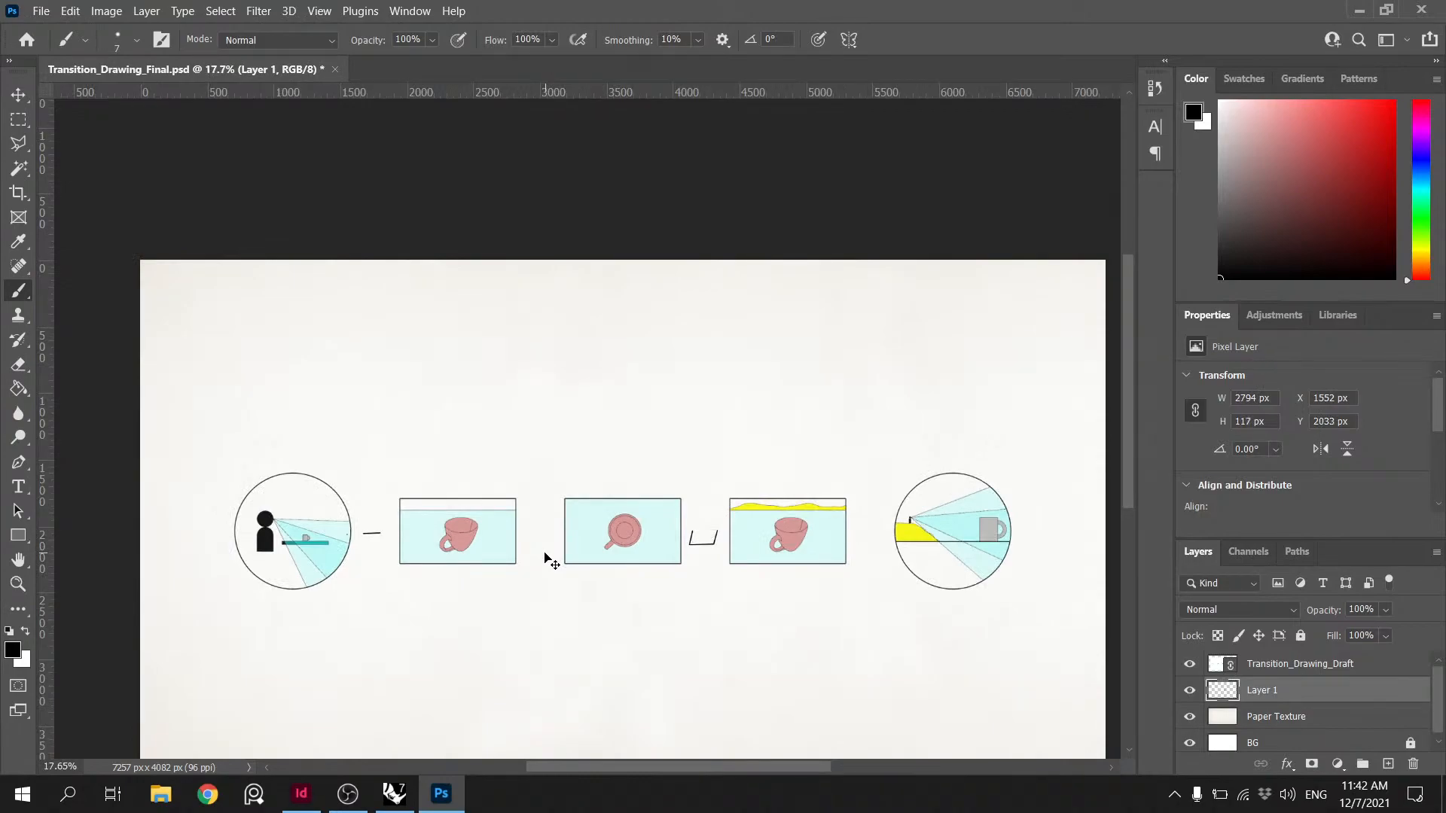
pyautogui.hotkey('ctrl', 'z')
# - Try drawing a long flat box with a diagonal inside it beneath the three rectangular frames
pyautogui.click(409, 596)
pyautogui.keyDown('shift'); pyautogui.click(400, 616); pyautogui.keyUp('shift')
pyautogui.keyDown('shift'); pyautogui.click(850, 616); pyautogui.keyUp('shift')
pyautogui.keyDown('shift'); pyautogui.click(844, 593); pyautogui.keyUp('shift')
pyautogui.keyDown('shift'); pyautogui.click(401, 593); pyautogui.keyUp('shift')
pyautogui.keyDown('alt'); pyautogui.scroll(-2, 633, 562); pyautogui.keyUp('alt')
pyautogui.keyDown('alt'); pyautogui.scroll(3, 646, 557); pyautogui.keyUp('alt')
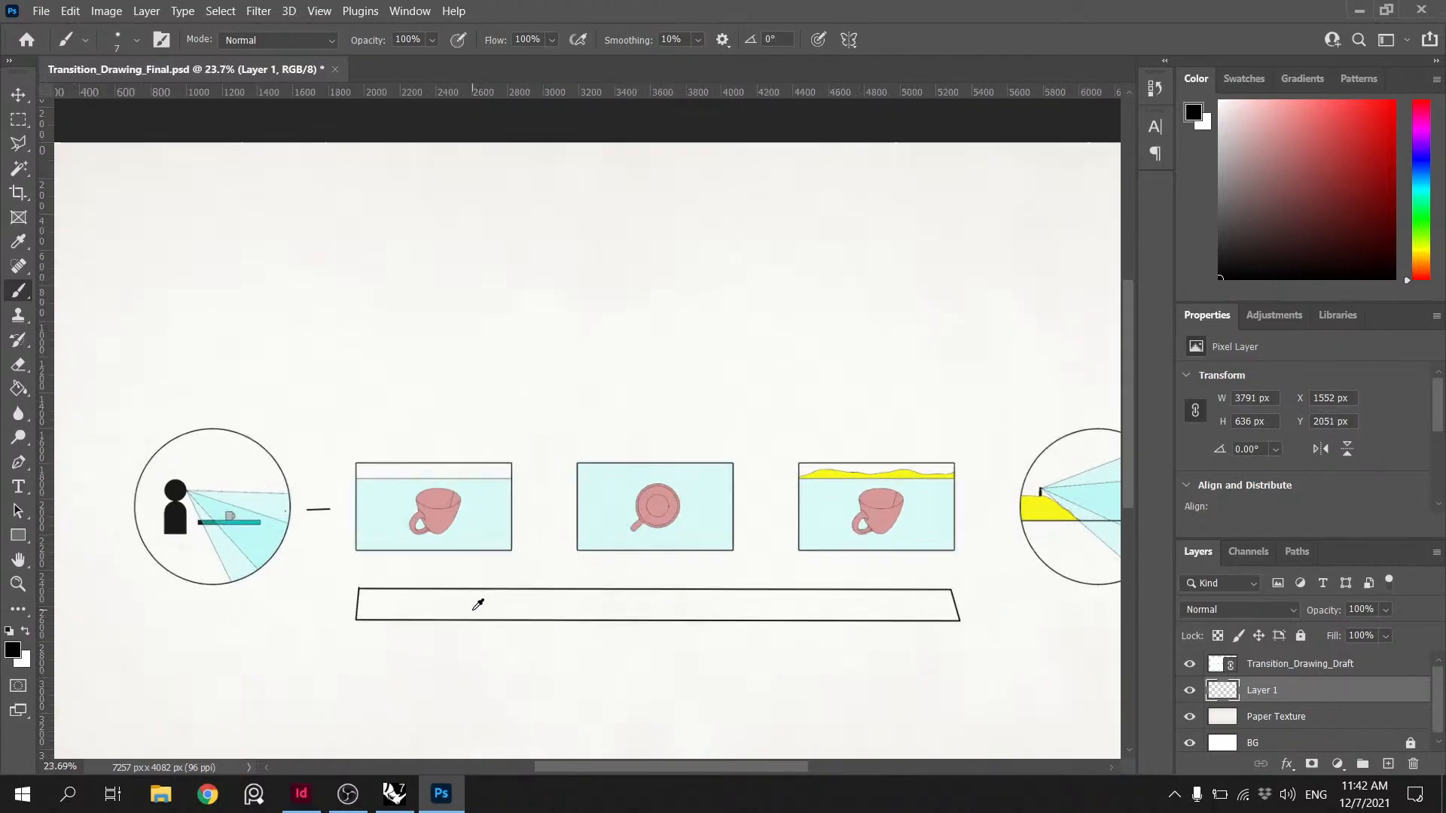
pyautogui.keyDown('shift'); pyautogui.click(950, 593); pyautogui.keyUp('shift')
pyautogui.keyDown('alt'); pyautogui.scroll(-3, 936, 585); pyautogui.keyUp('alt')
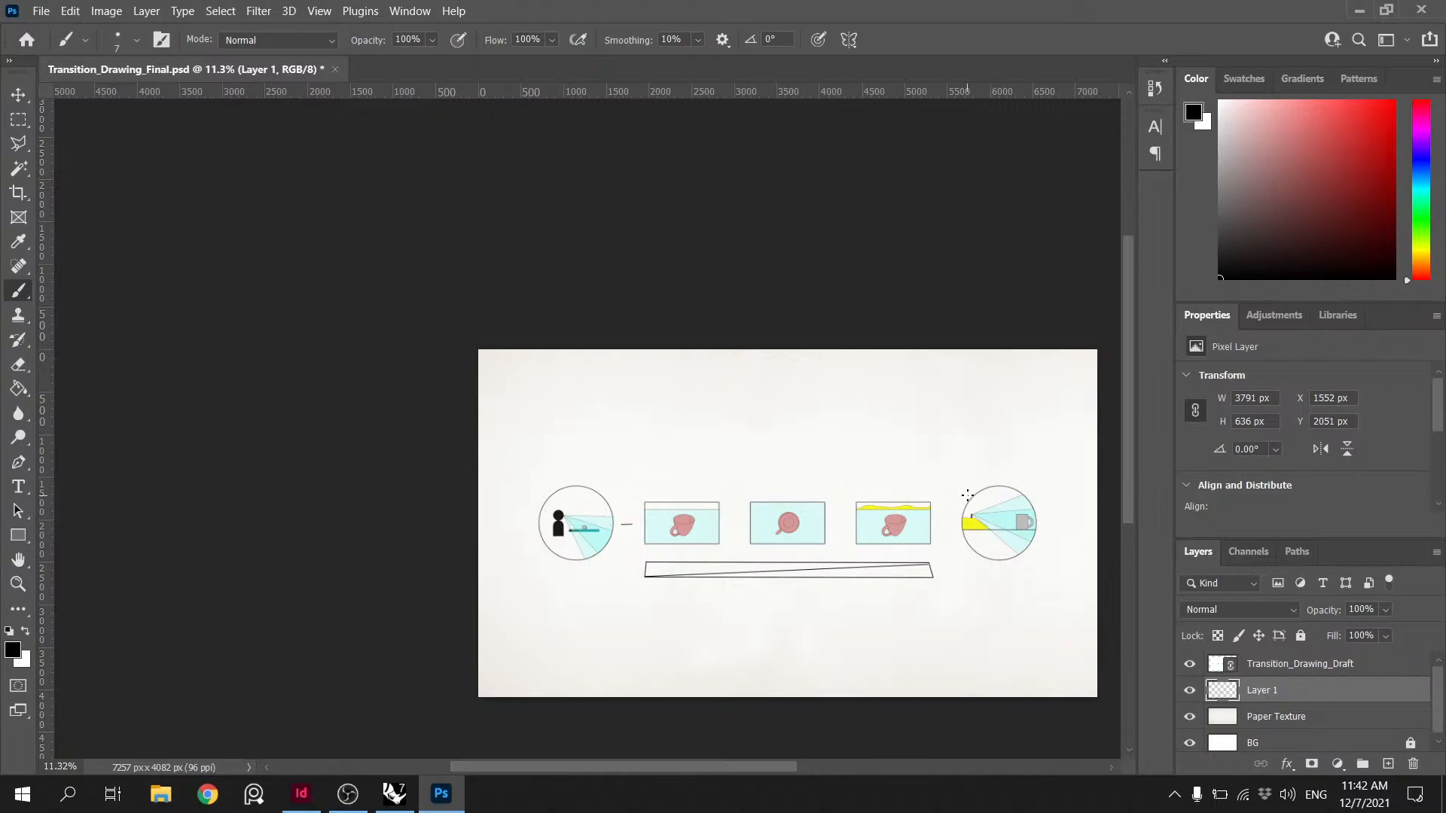
# - Delete Layer 1 with its trial symbols, save the drawing and switch to Rhino
pyautogui.click(1413, 764)
pyautogui.hotkey('ctrl', 's')
pyautogui.click(1359, 11)
pyautogui.click(394, 792)
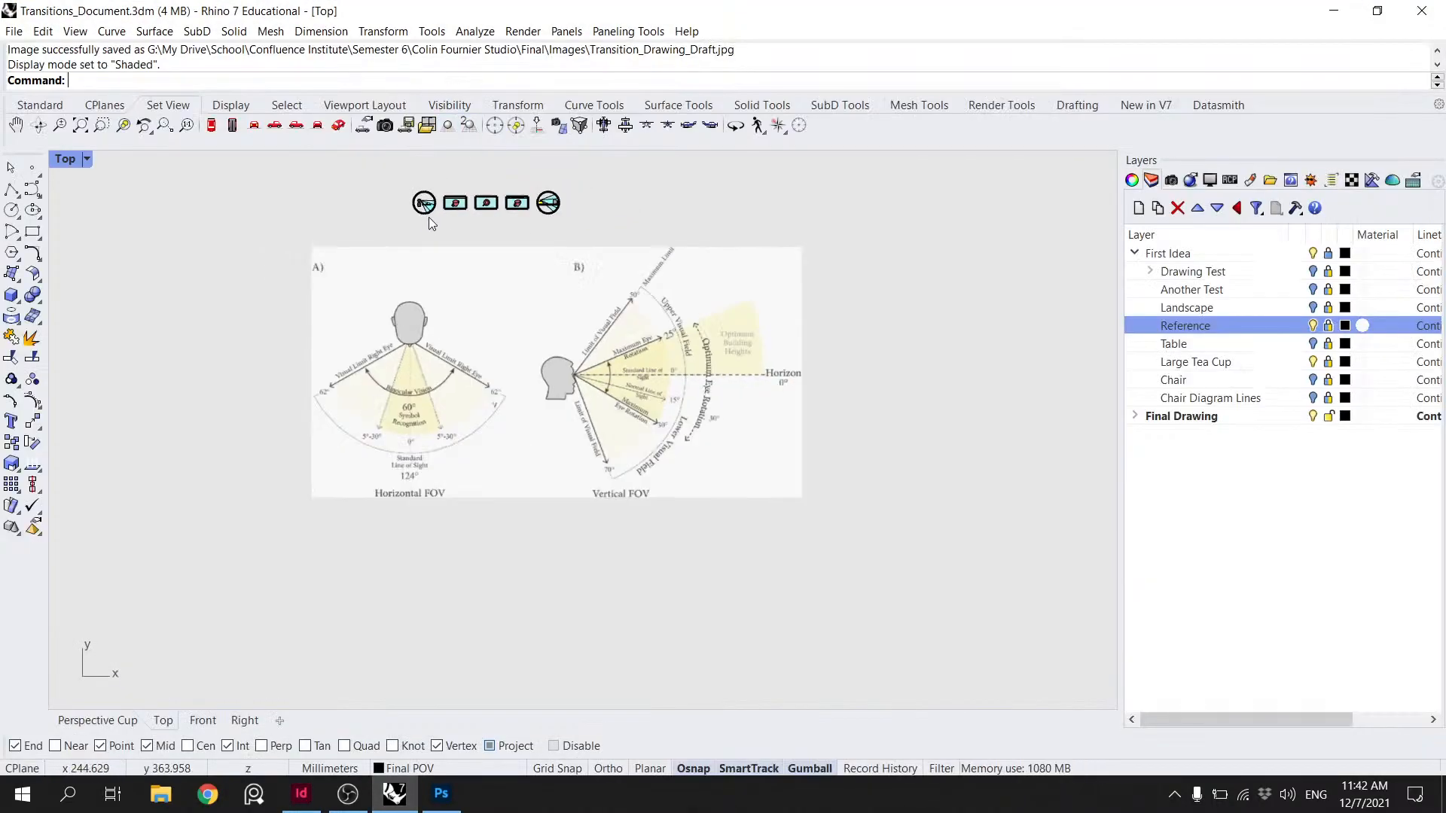
# - Draw an arc of -25 degrees in the first circle's diagram, centred on the figure's eye point and starting on the circle's edge
pyautogui.scroll(2, 479, 197)
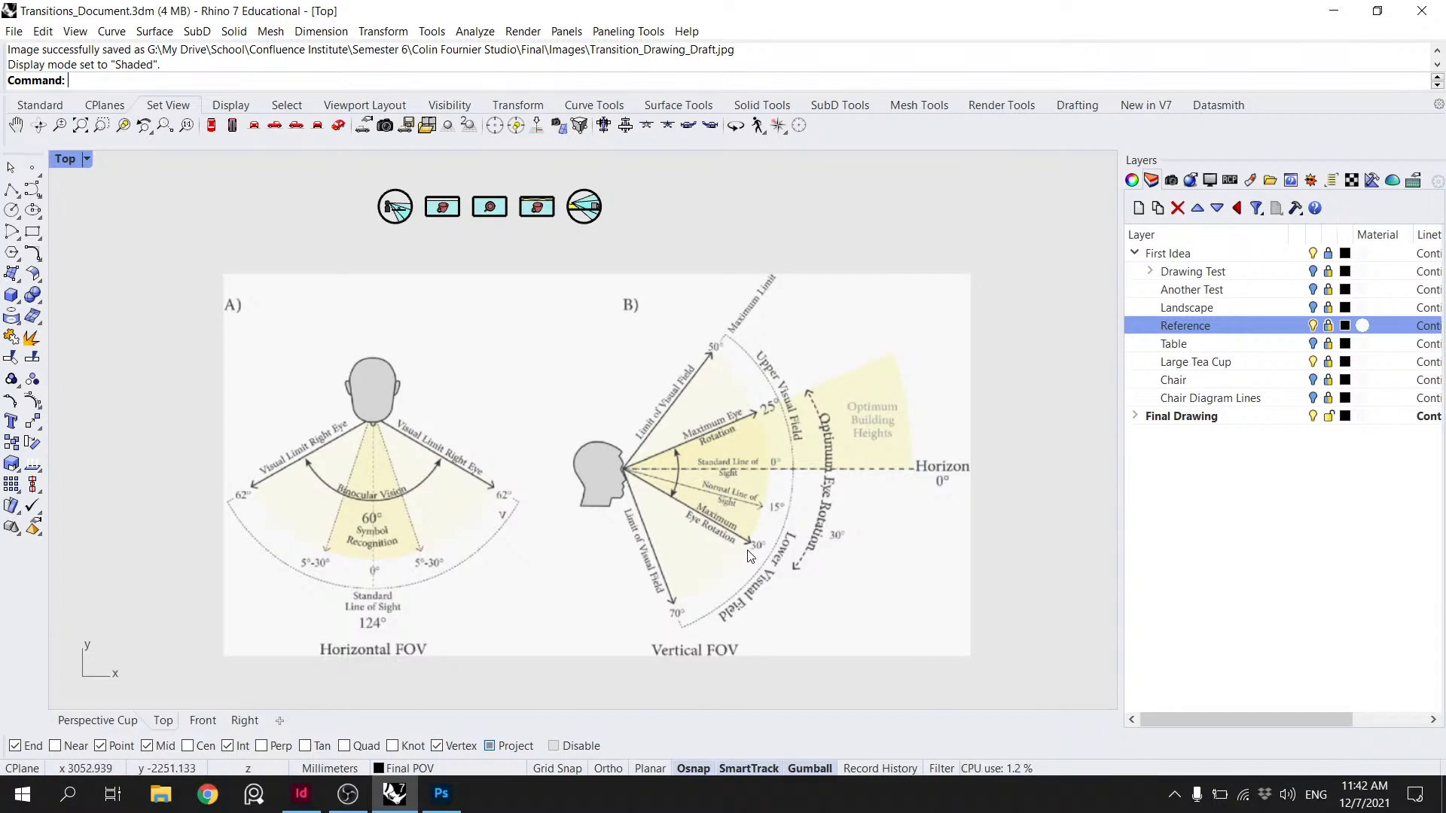
pyautogui.moveTo(588, 392); pyautogui.dragTo(627, 664, button='right')
pyautogui.scroll(10, 477, 480)
pyautogui.scroll(18, 367, 472)
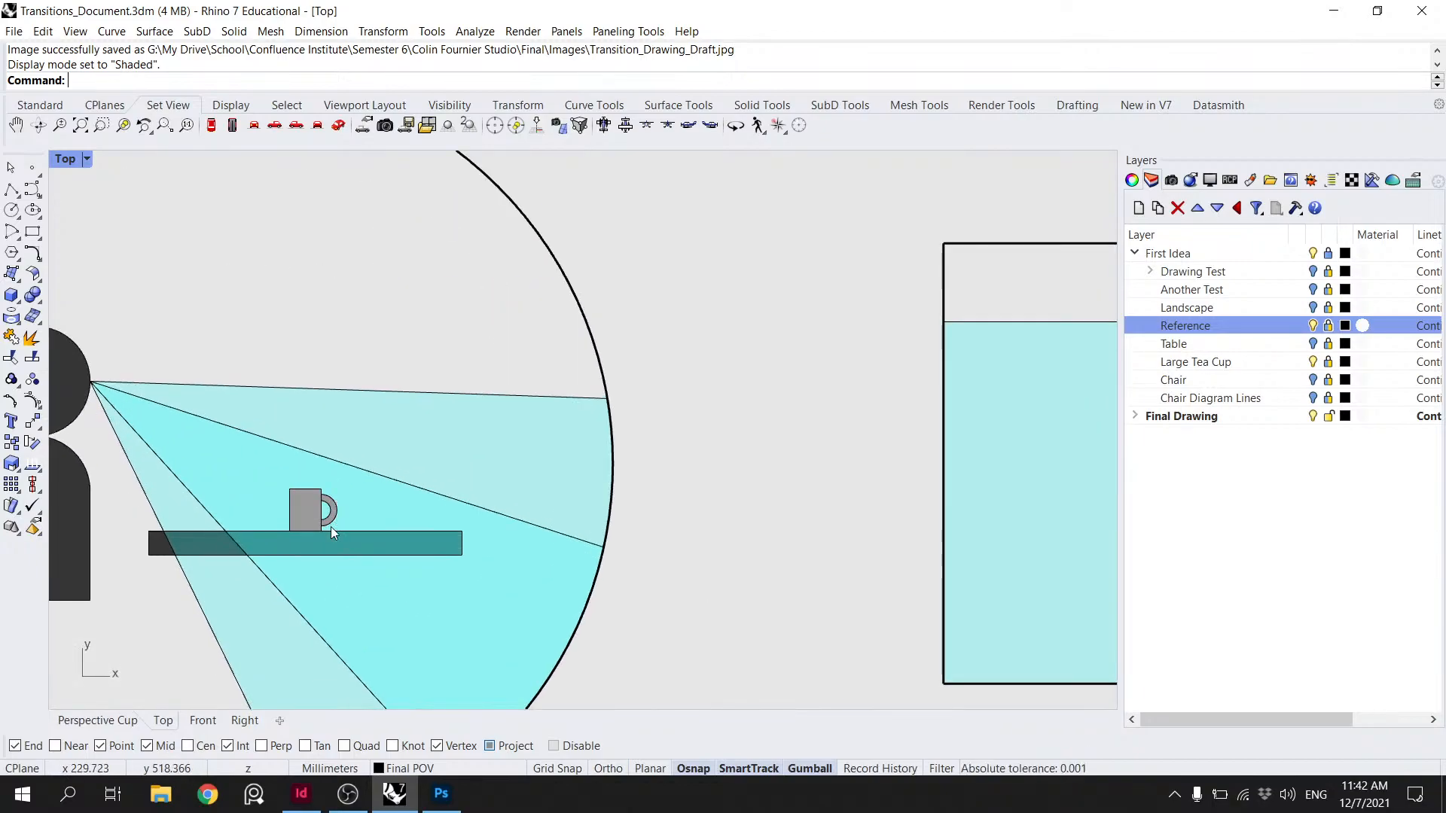
pyautogui.moveTo(333, 521); pyautogui.dragTo(472, 448, button='right')
pyautogui.click(11, 231)
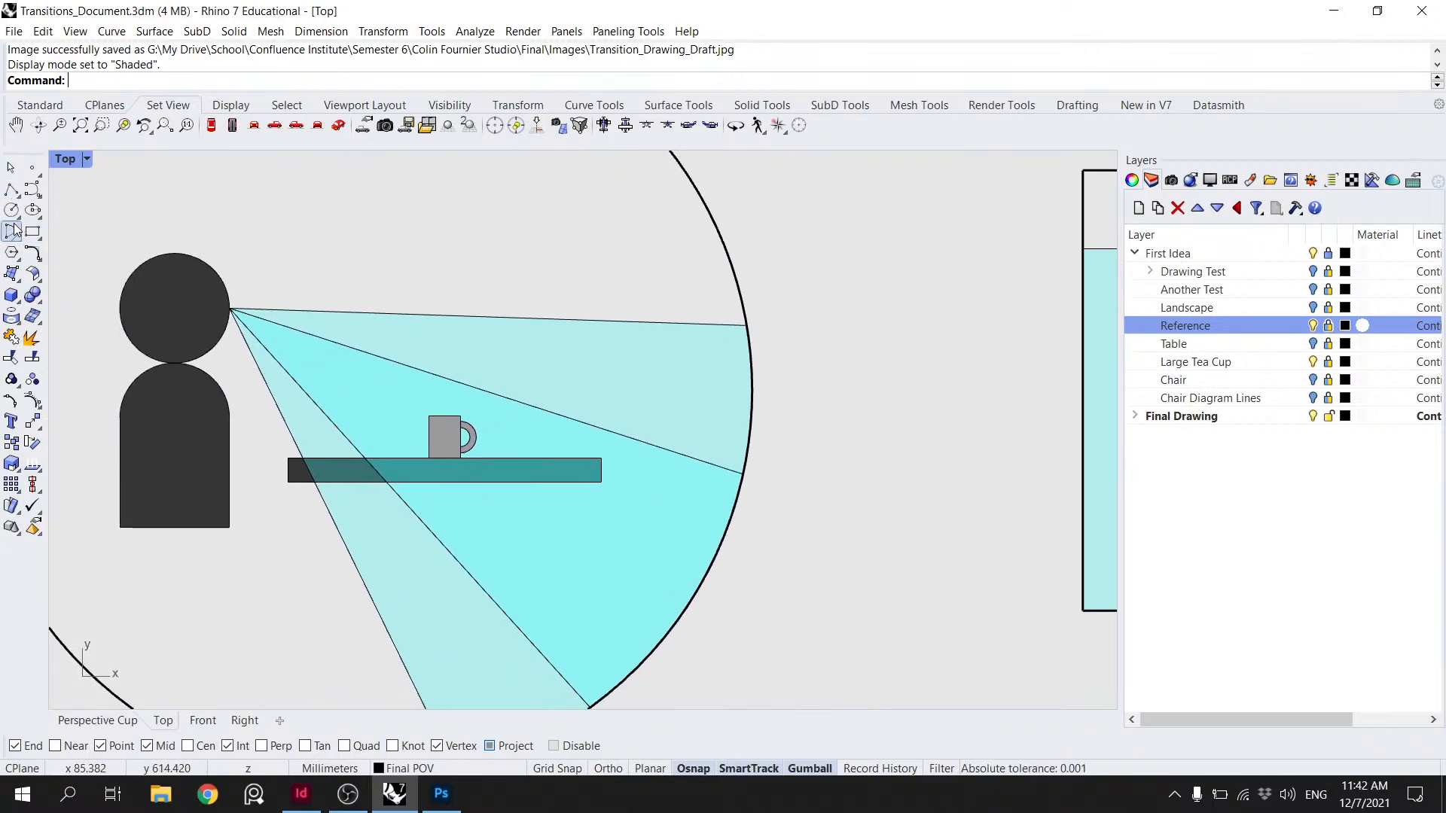
pyautogui.click(226, 308)
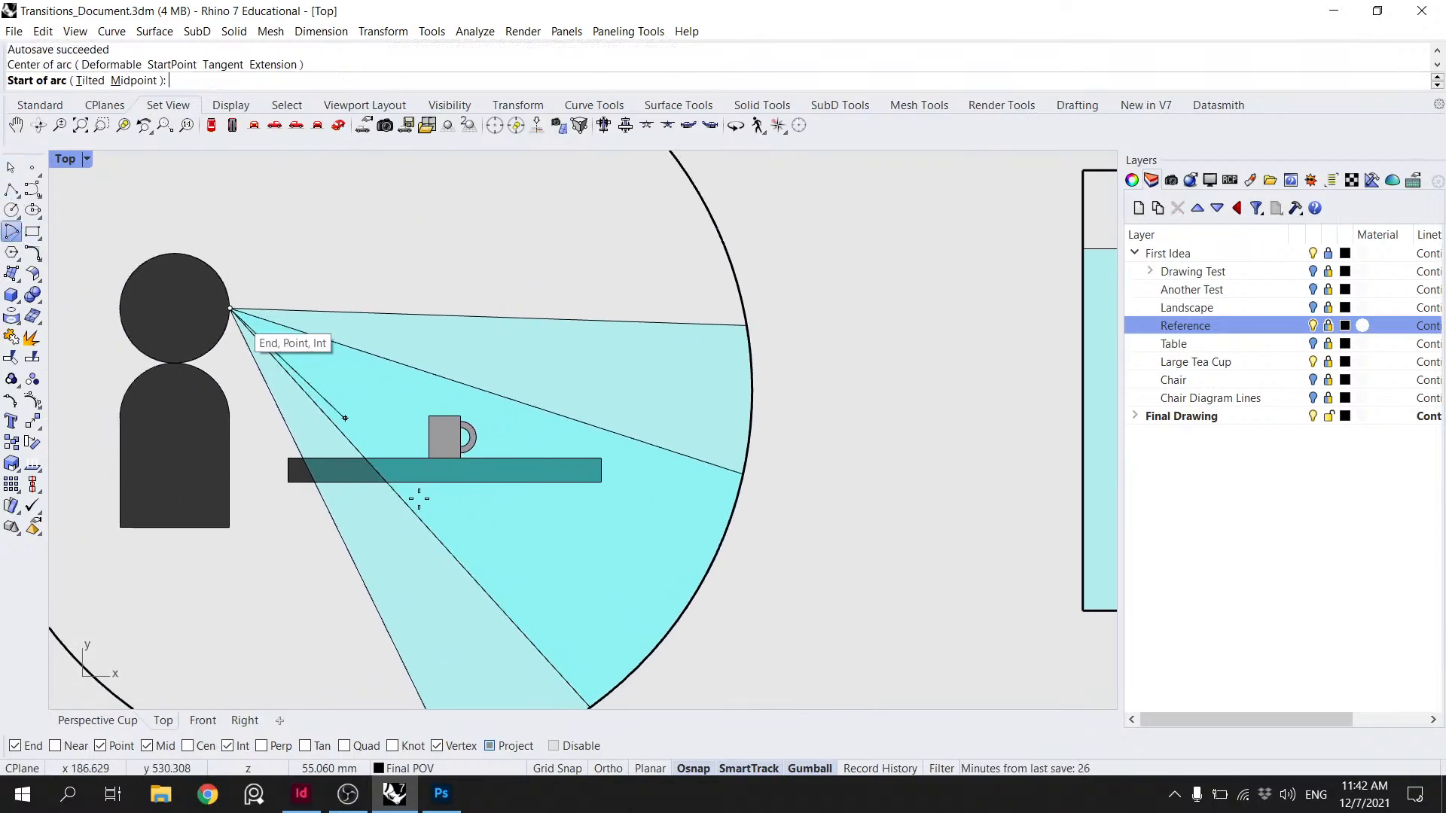
pyautogui.click(685, 606)
pyautogui.write('25')
pyautogui.press('BackSpace')
pyautogui.press('BackSpace')
pyautogui.write('-25')
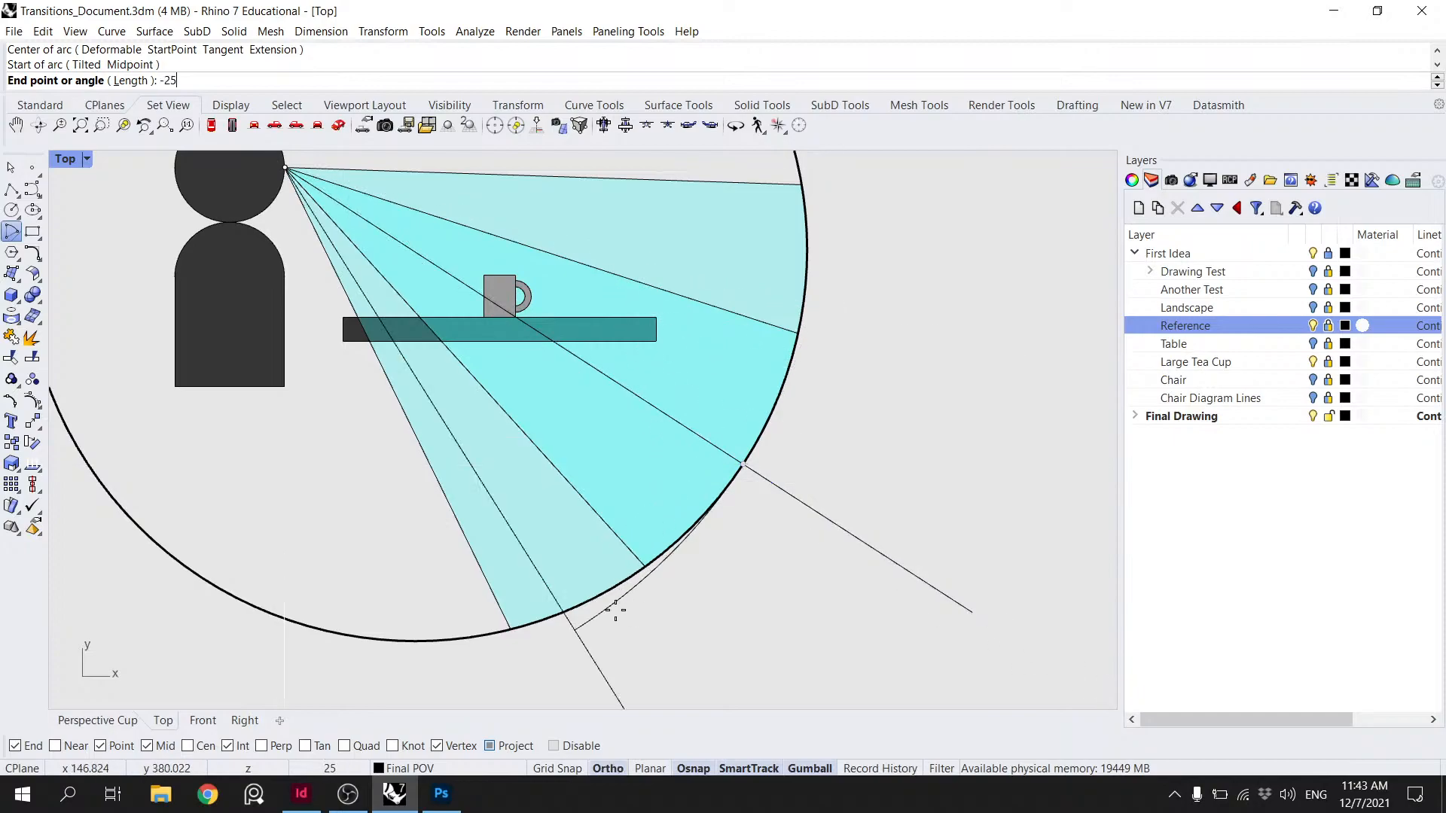
pyautogui.scroll(-1, 615, 609)
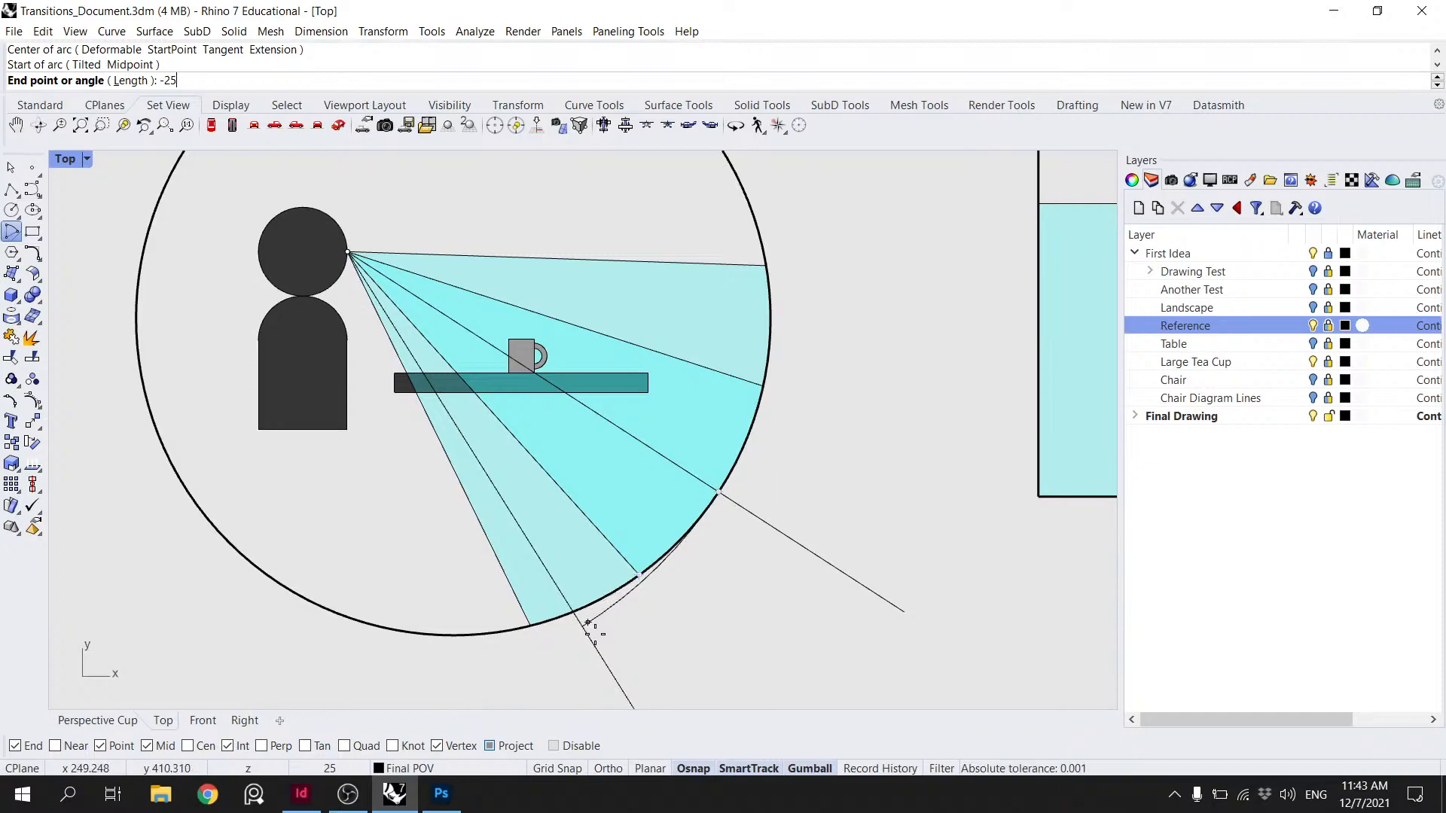
pyautogui.press('Return')
pyautogui.click(687, 518)
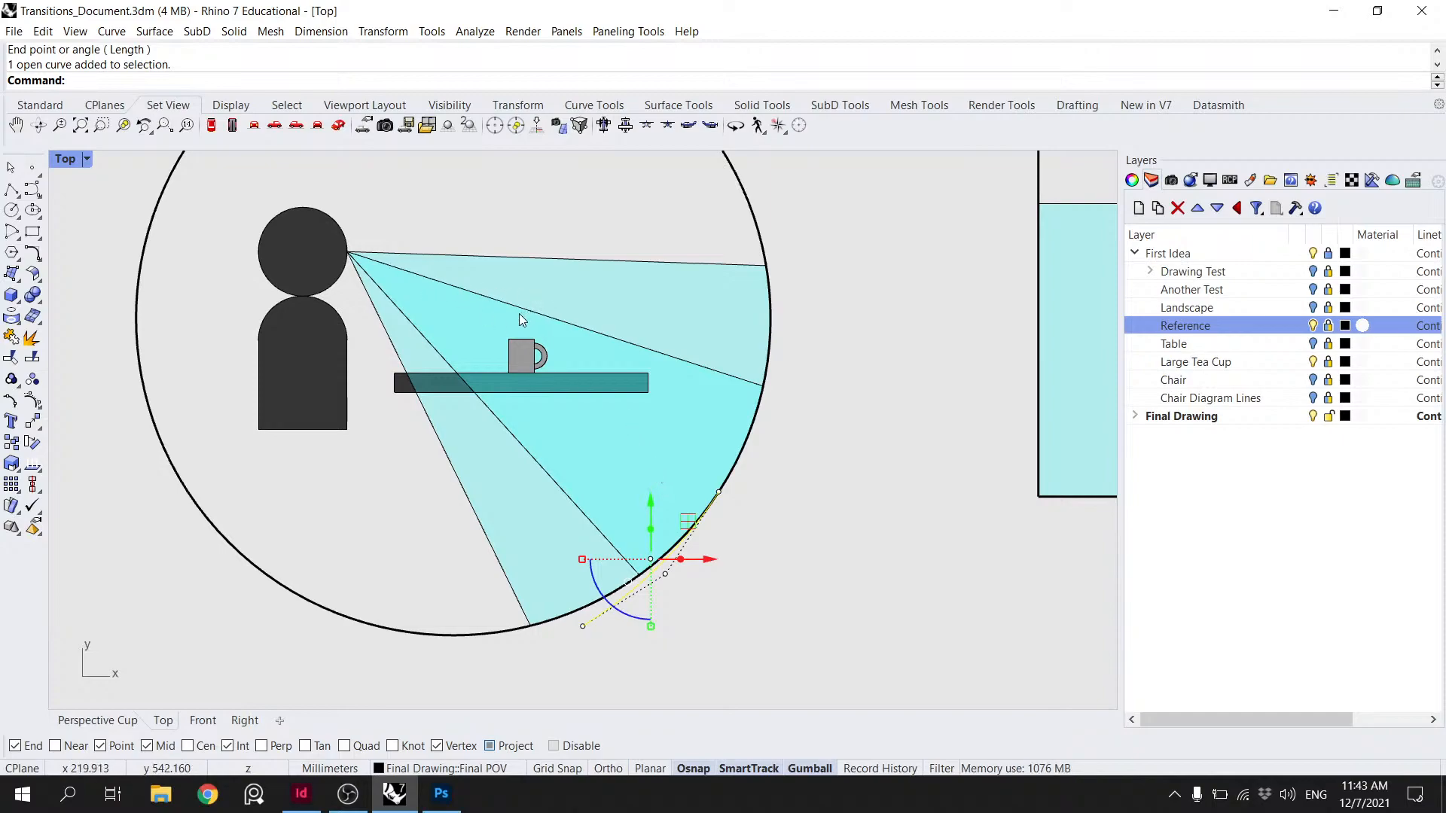
pyautogui.scroll(-2, 518, 324)
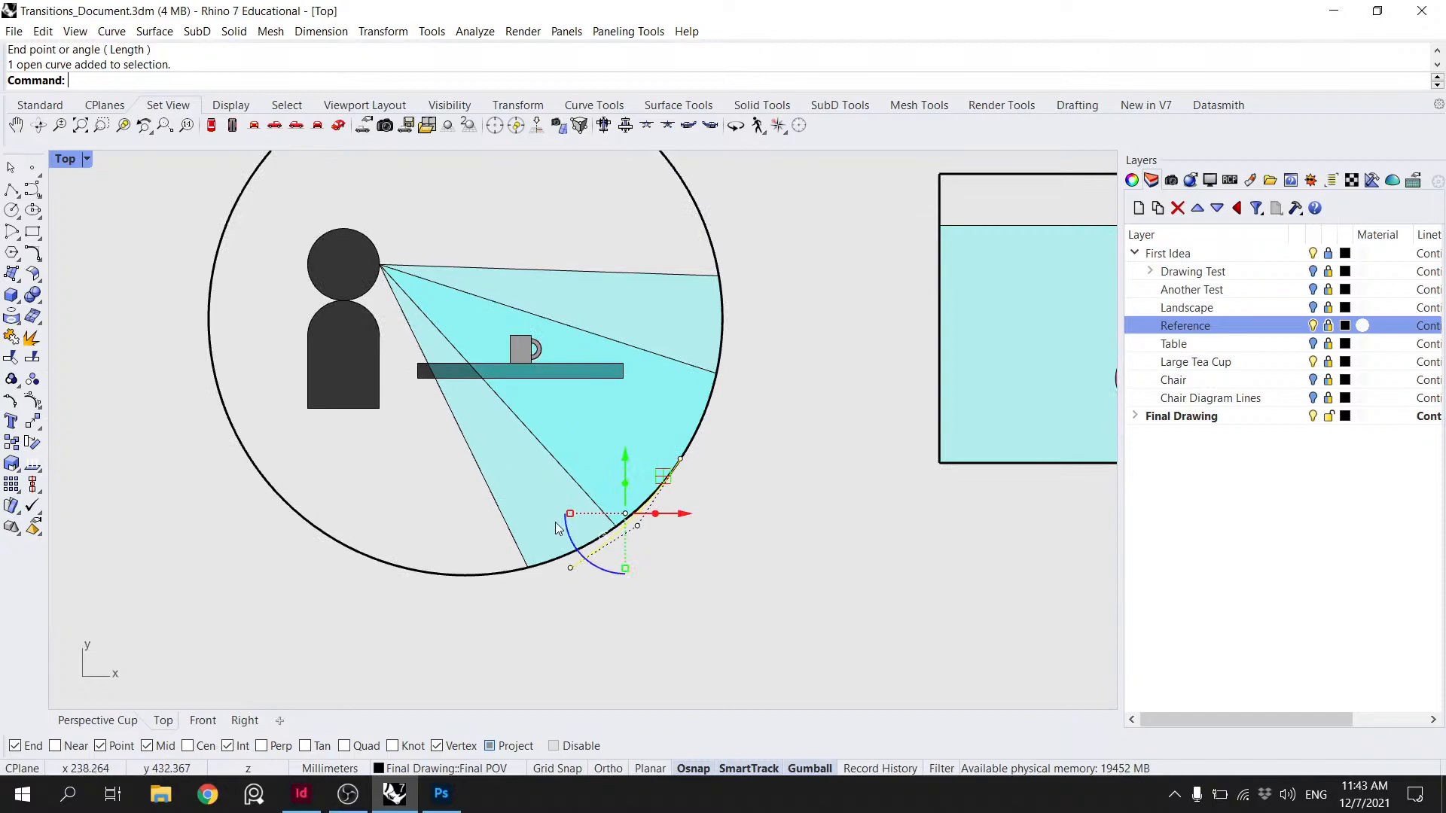
pyautogui.press('Escape')
# - Rotate the lower sight line of the bright inner view cone about the eye point to the end of the arc
pyautogui.click(568, 471)
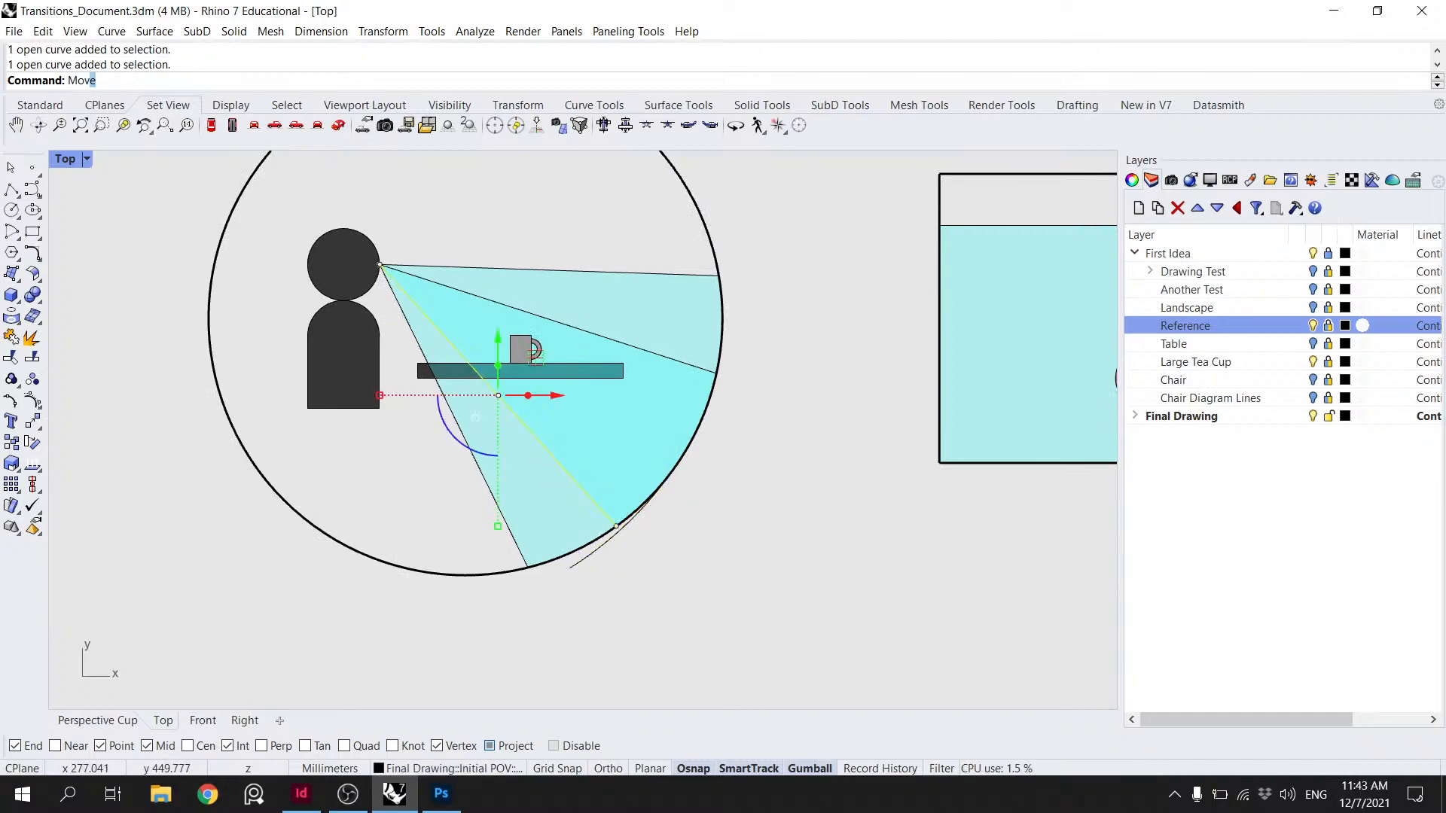
pyautogui.press('Return')
pyautogui.press('Escape')
pyautogui.write('R')
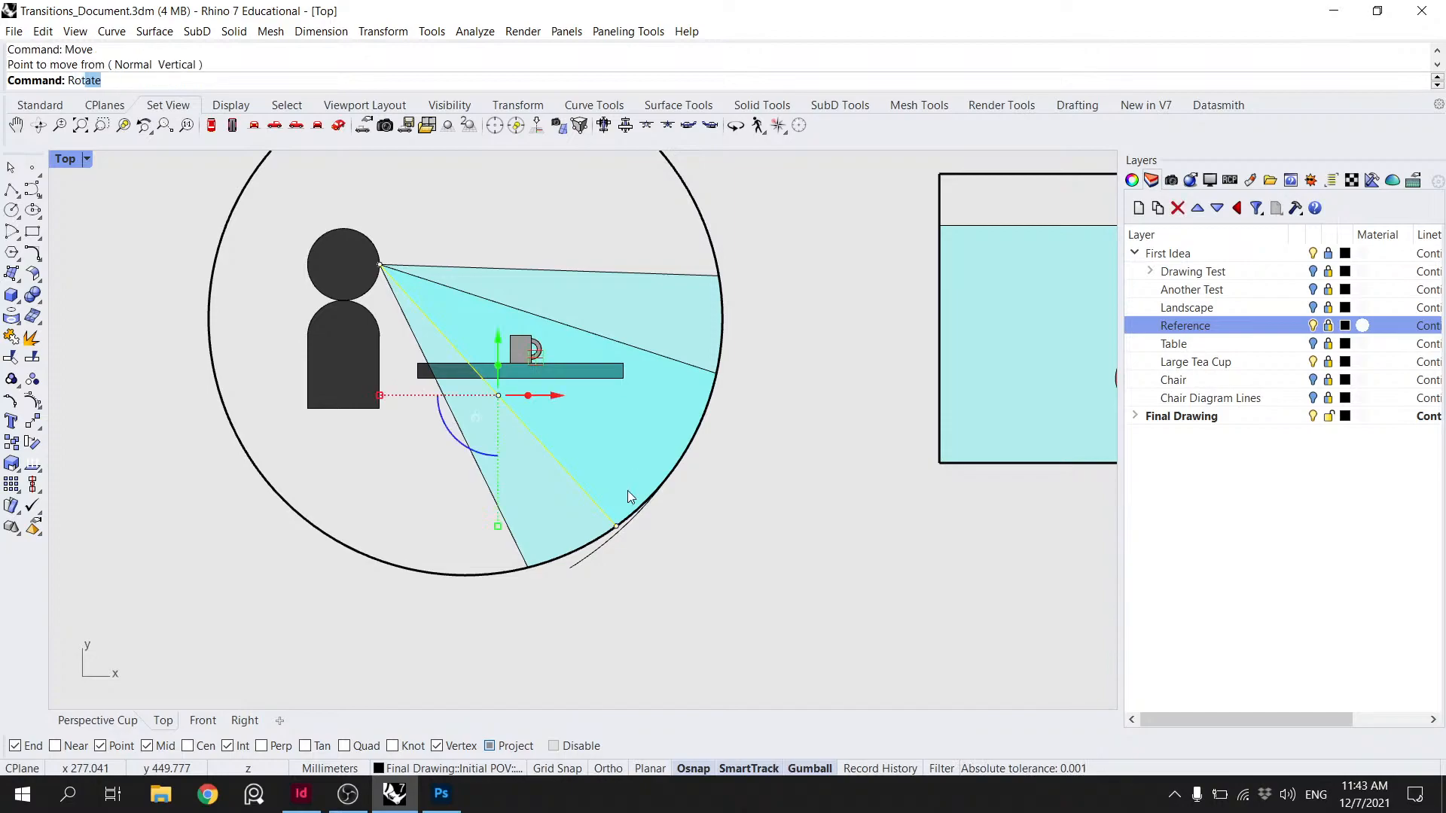
pyautogui.write('ot')
pyautogui.press('Return')
pyautogui.click(381, 265)
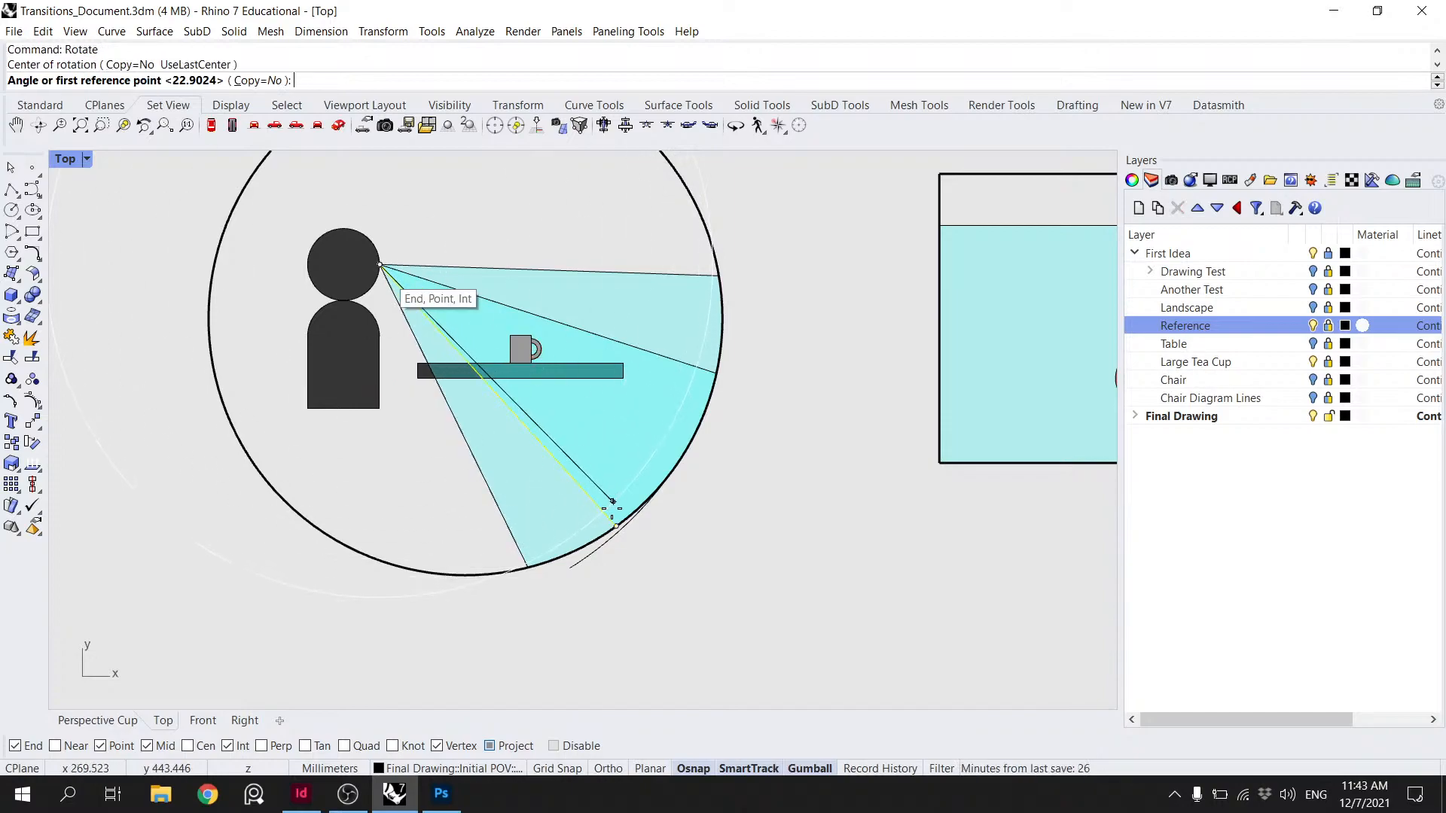
pyautogui.click(616, 526)
pyautogui.click(572, 567)
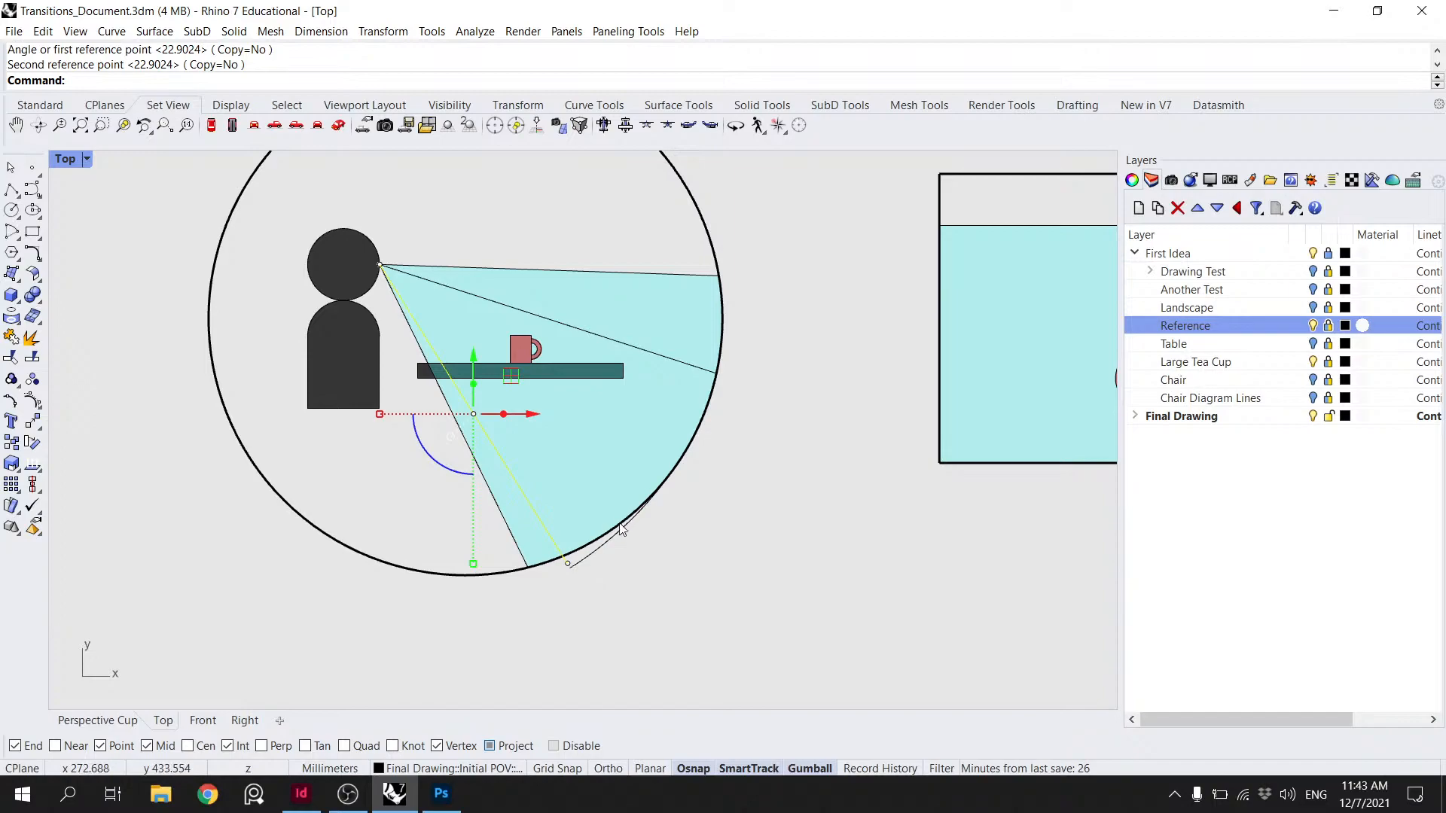
# - Extend the inner view cone's boundary arc along the circle to meet the rotated sight line
pyautogui.scroll(3, 622, 525)
pyautogui.click(574, 549)
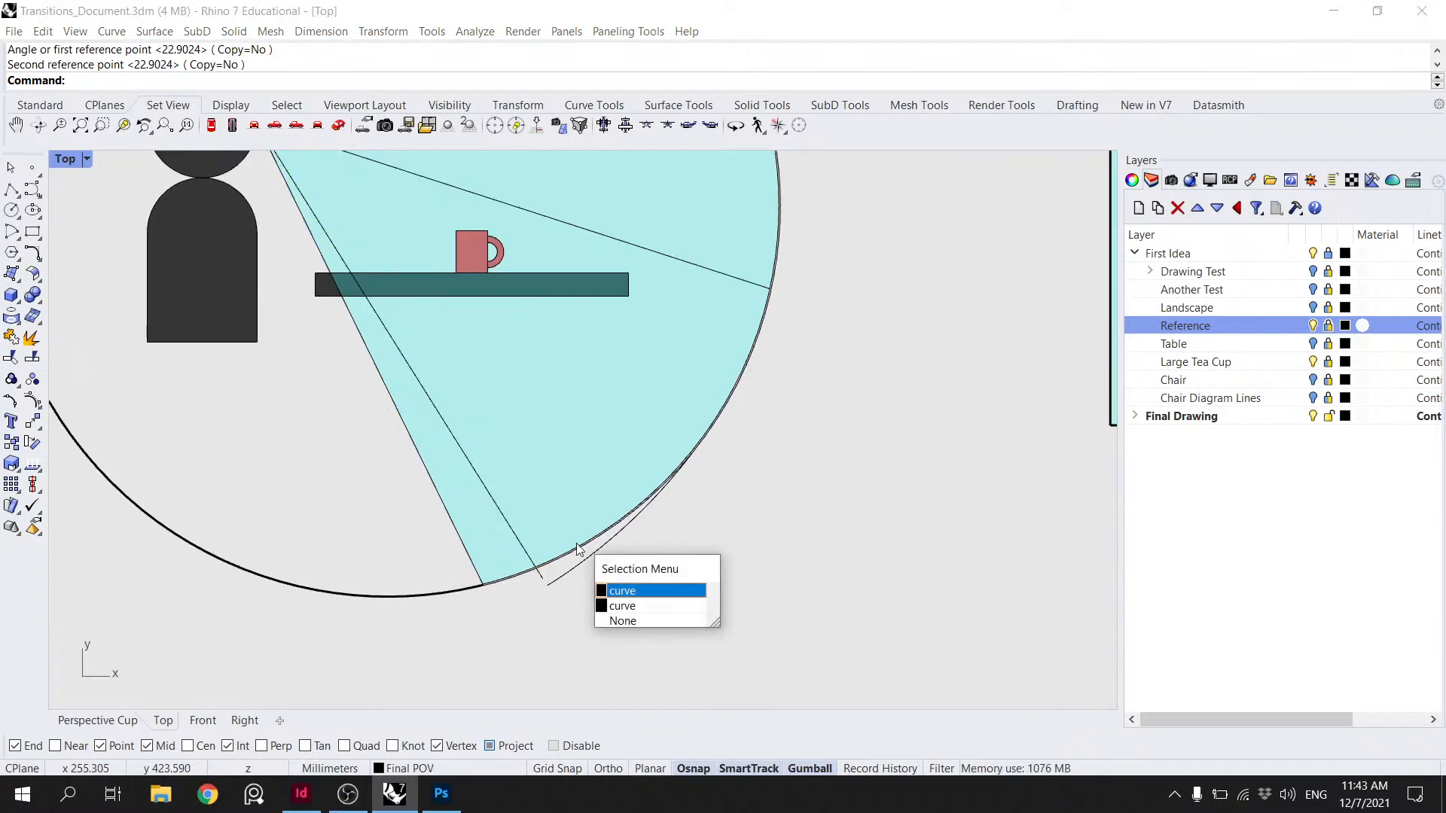
pyautogui.click(640, 592)
pyautogui.click(645, 500)
pyautogui.click(696, 543)
pyautogui.write('E')
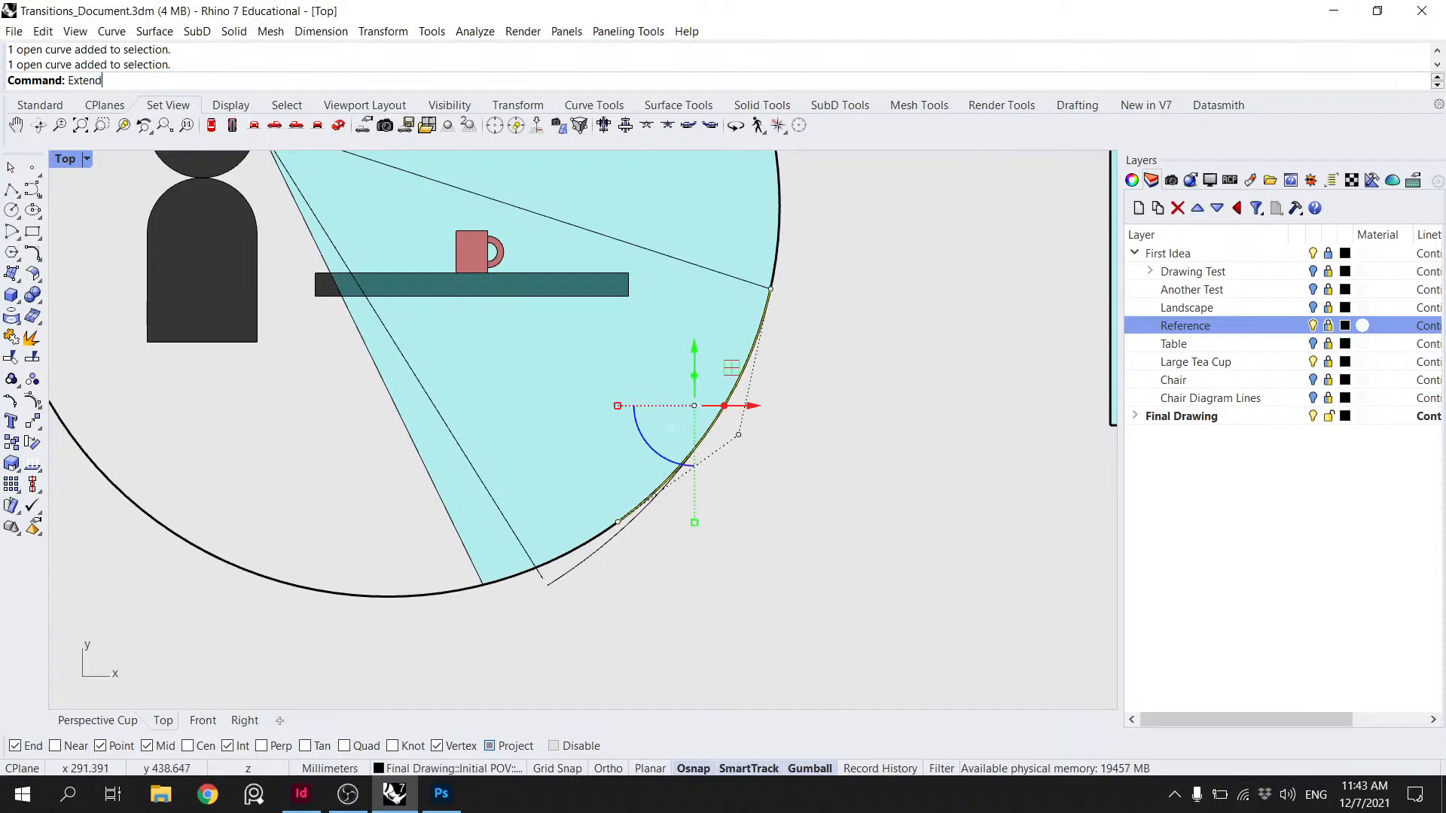
pyautogui.write('xtend')
pyautogui.press('Return')
pyautogui.click(623, 525)
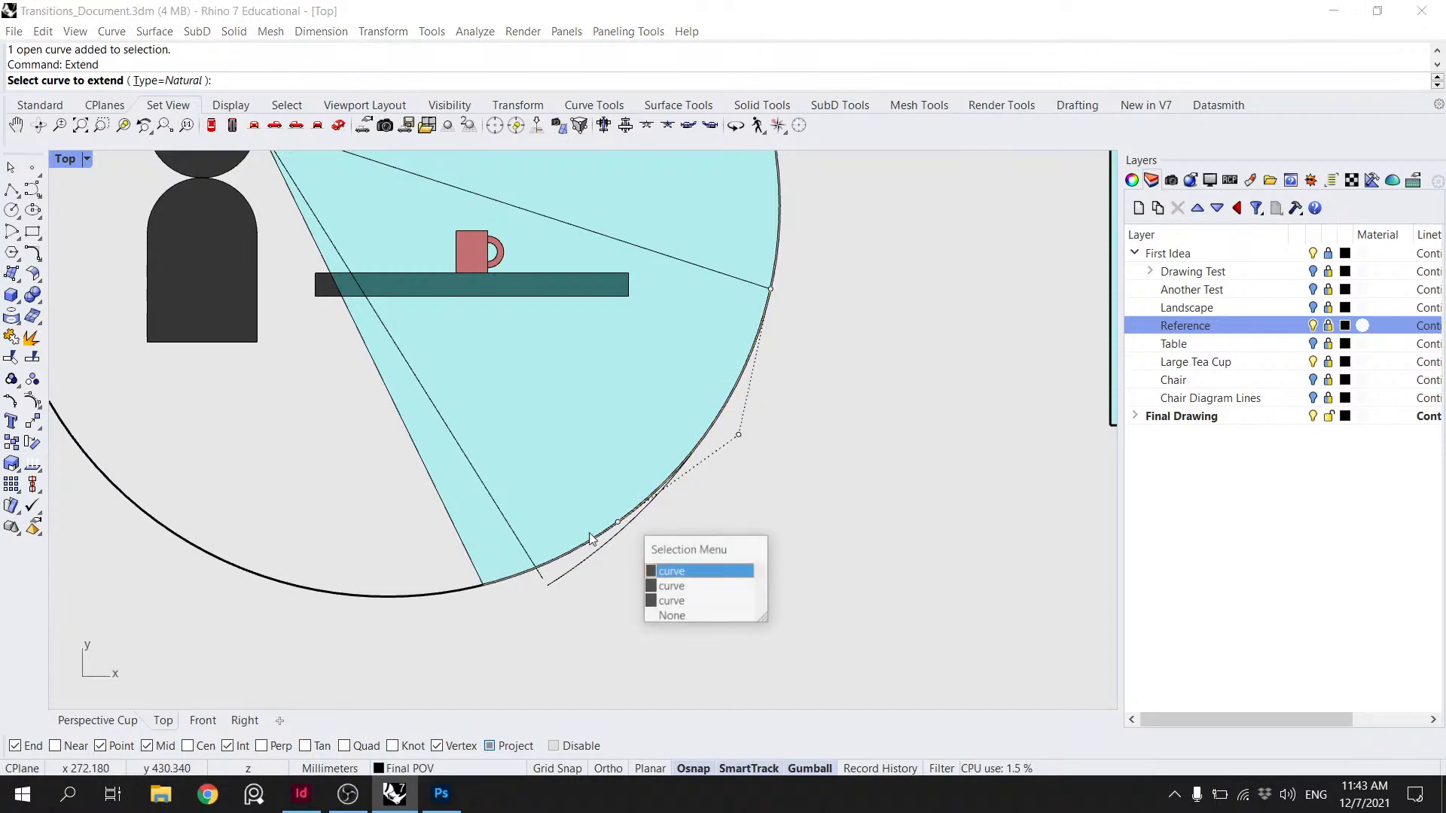
pyautogui.click(684, 585)
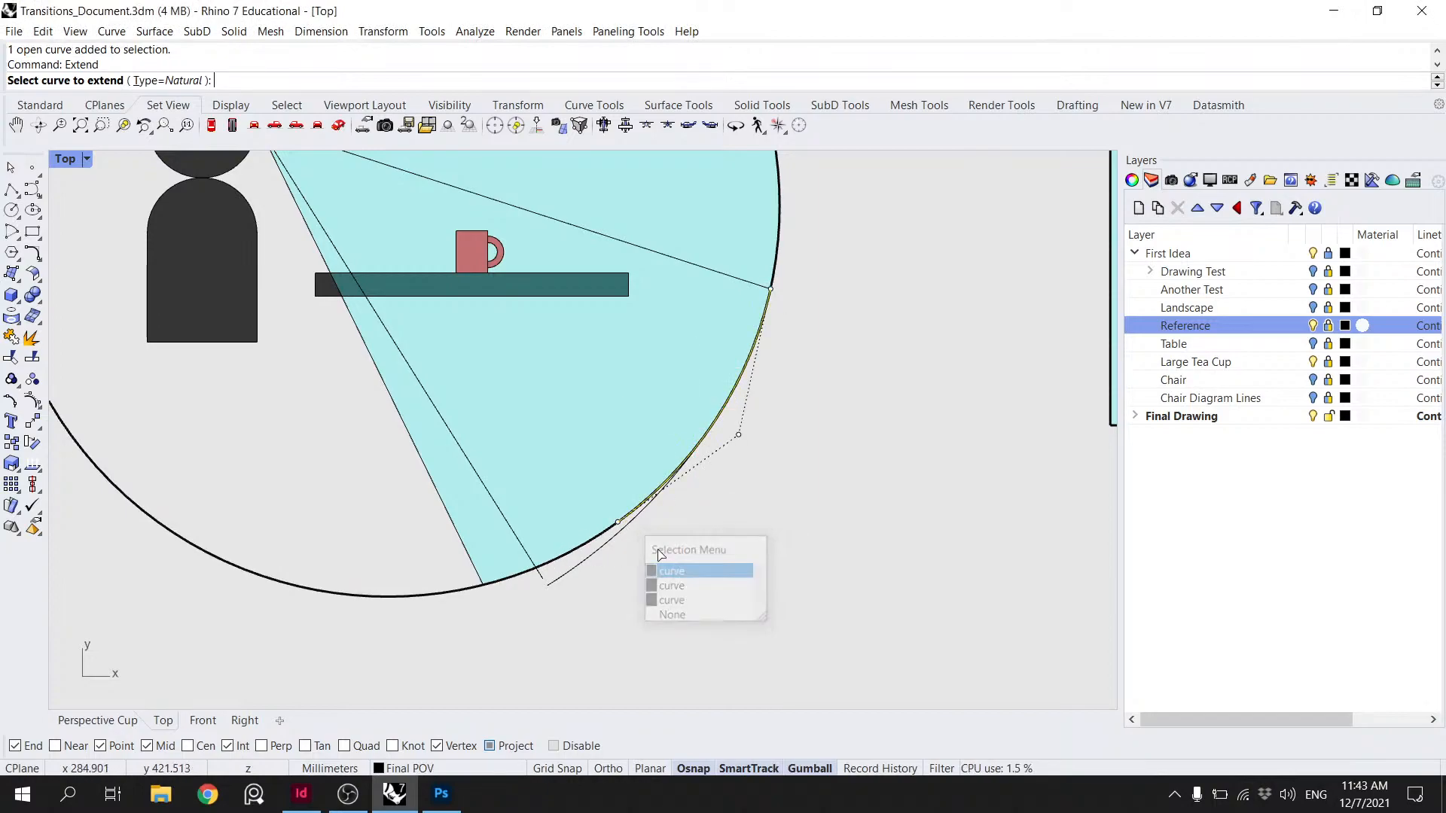
pyautogui.scroll(3, 623, 525)
pyautogui.click(611, 531)
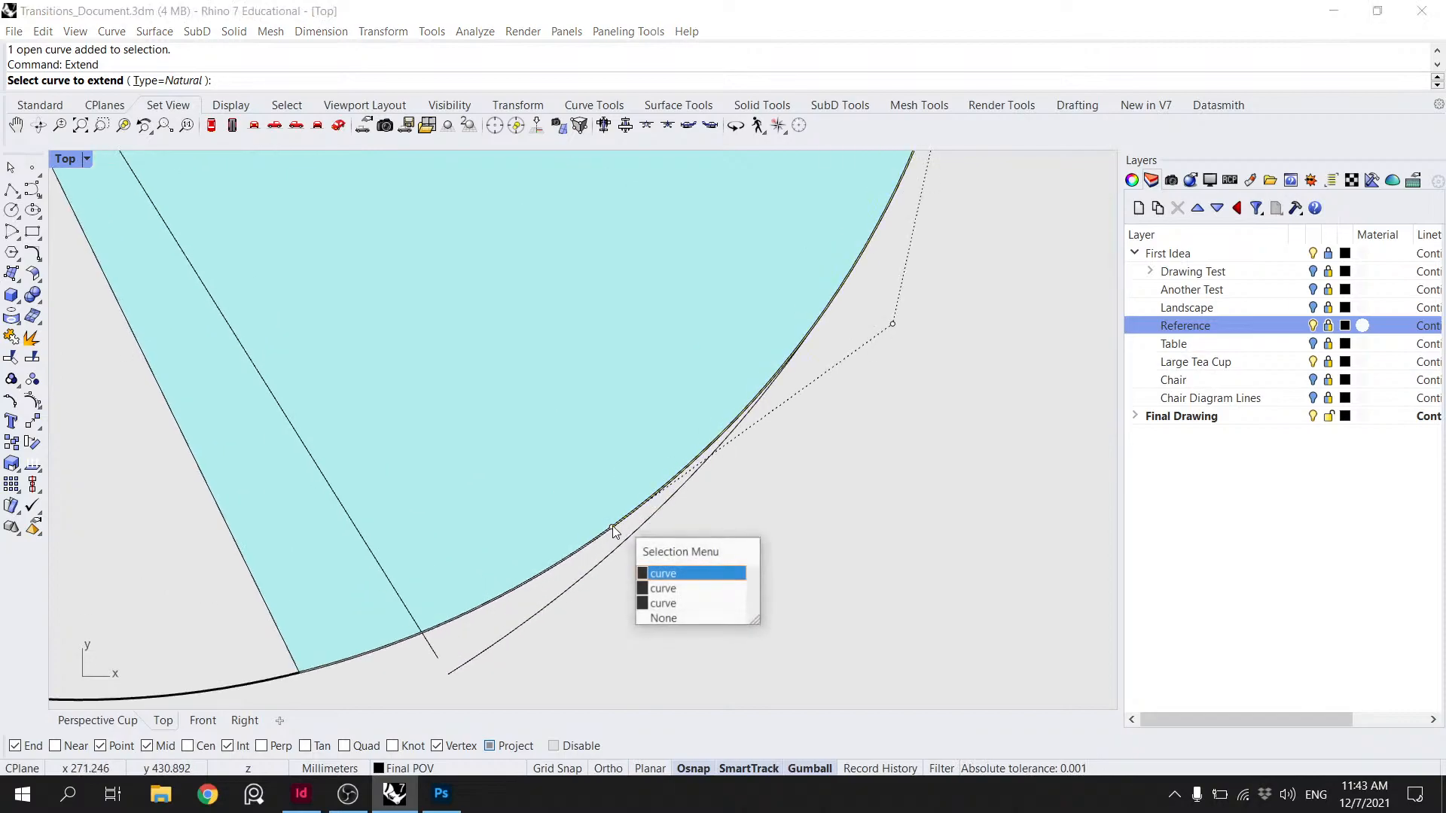
pyautogui.click(683, 599)
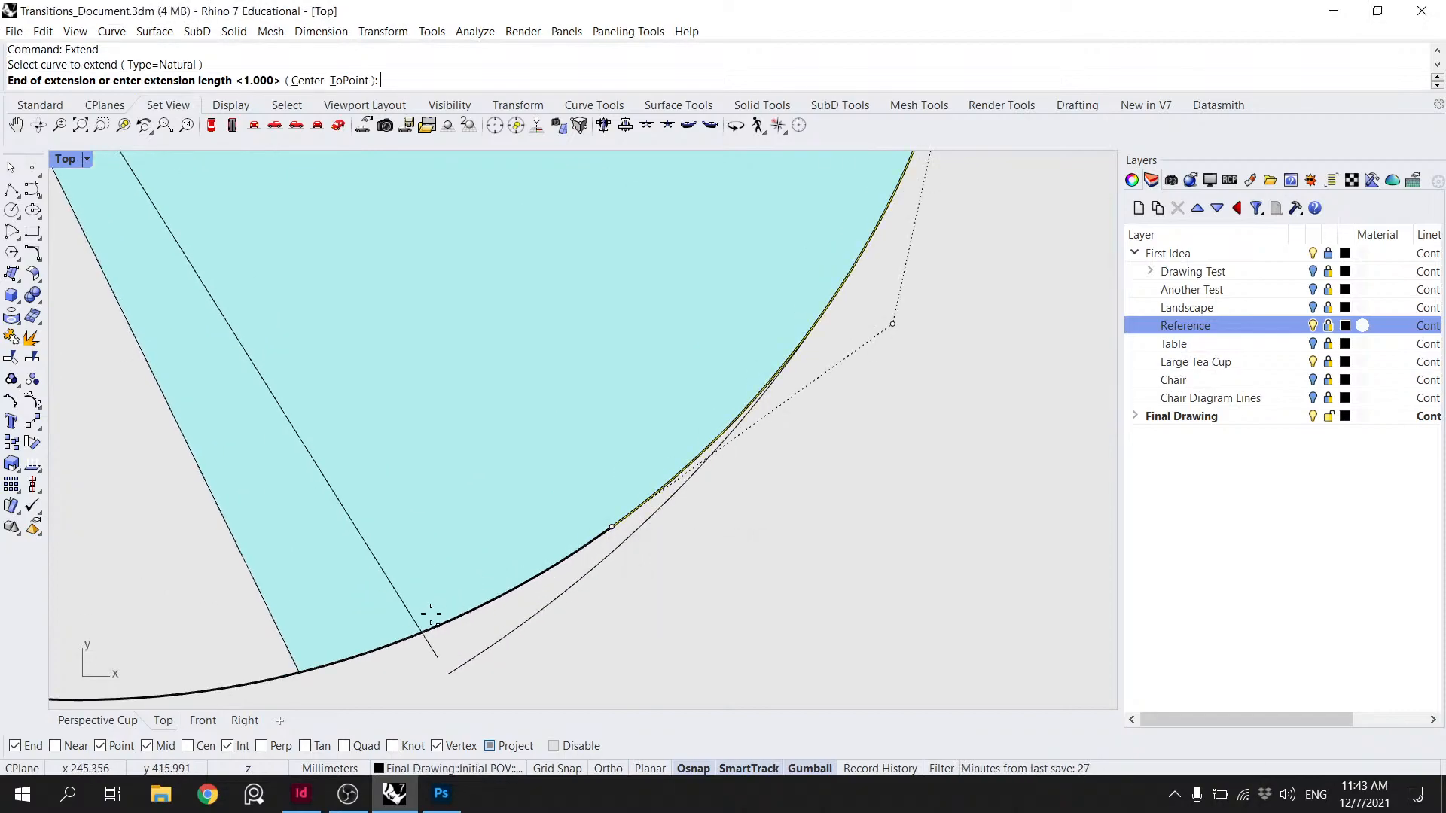
pyautogui.click(441, 655)
pyautogui.press('Return')
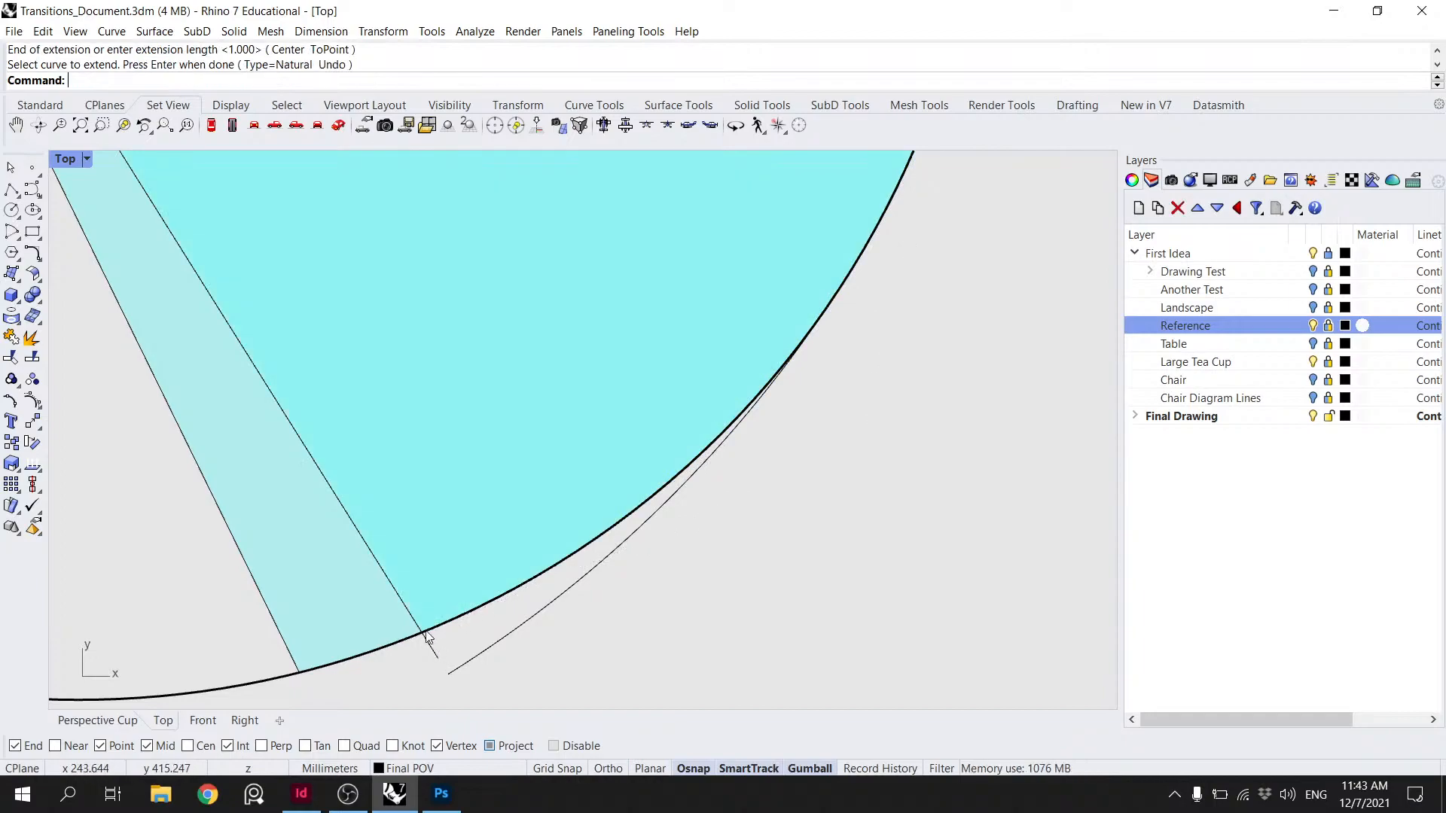
# - Trim off the end of the rotated sight line that overshoots the circle
pyautogui.click(426, 629)
pyautogui.click(392, 645)
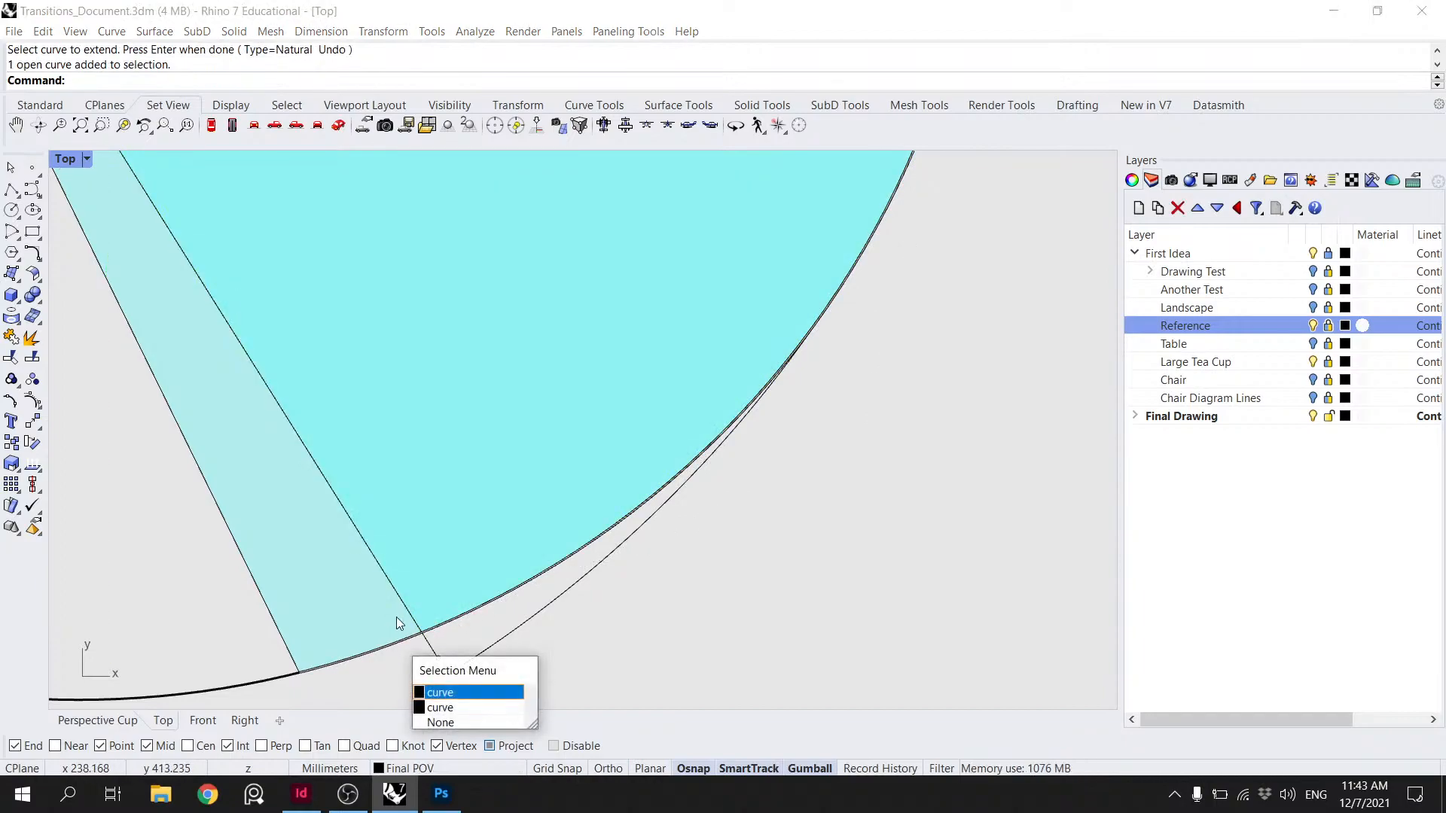
pyautogui.click(396, 617)
pyautogui.write('Trim')
pyautogui.press('Return')
pyautogui.click(431, 652)
pyautogui.press('Return')
pyautogui.scroll(-5, 448, 643)
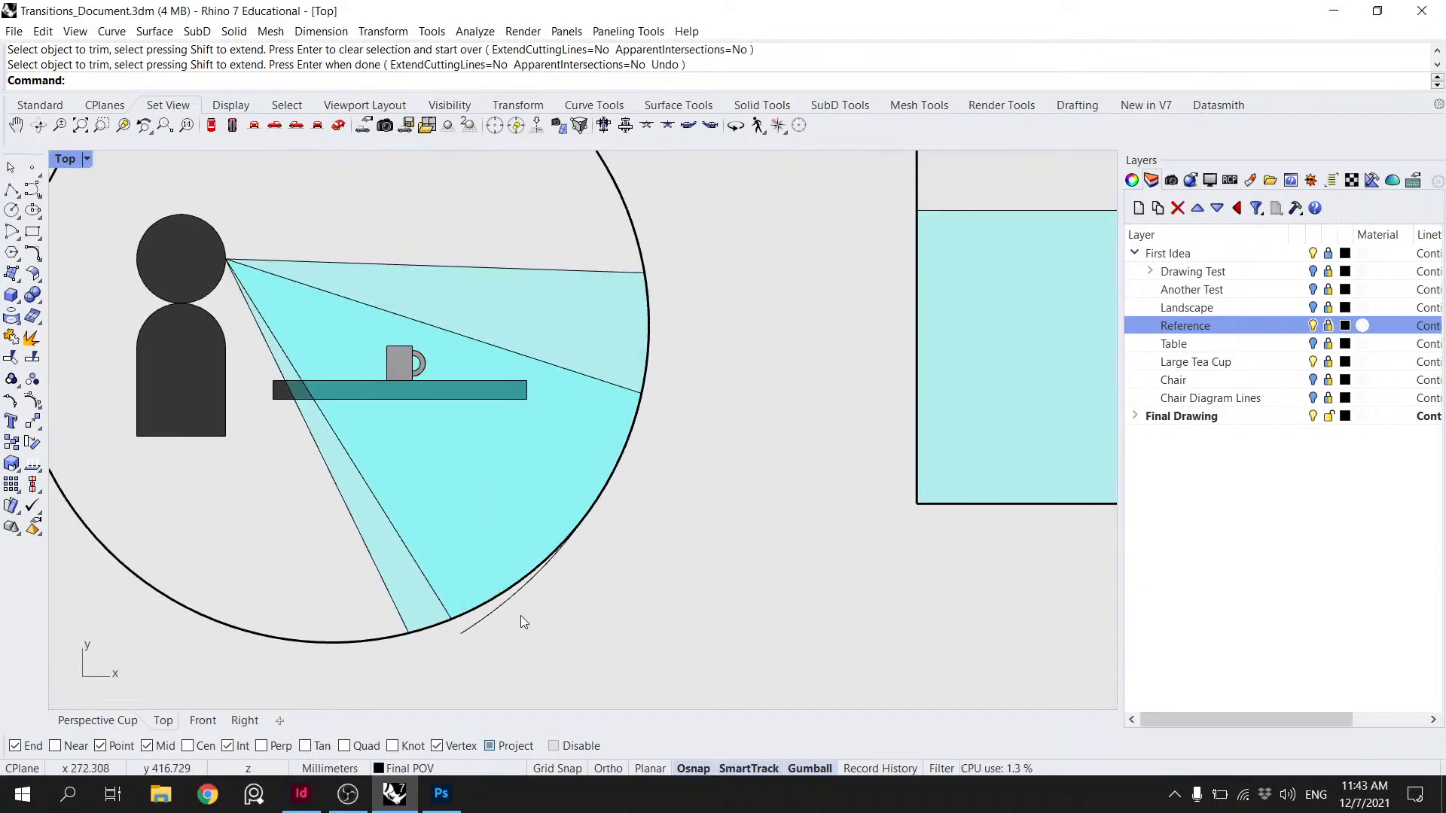
# - Draw another arc of -30 degrees centred on the figure's eye point, starting on the circle's lower edge
pyautogui.click(491, 626)
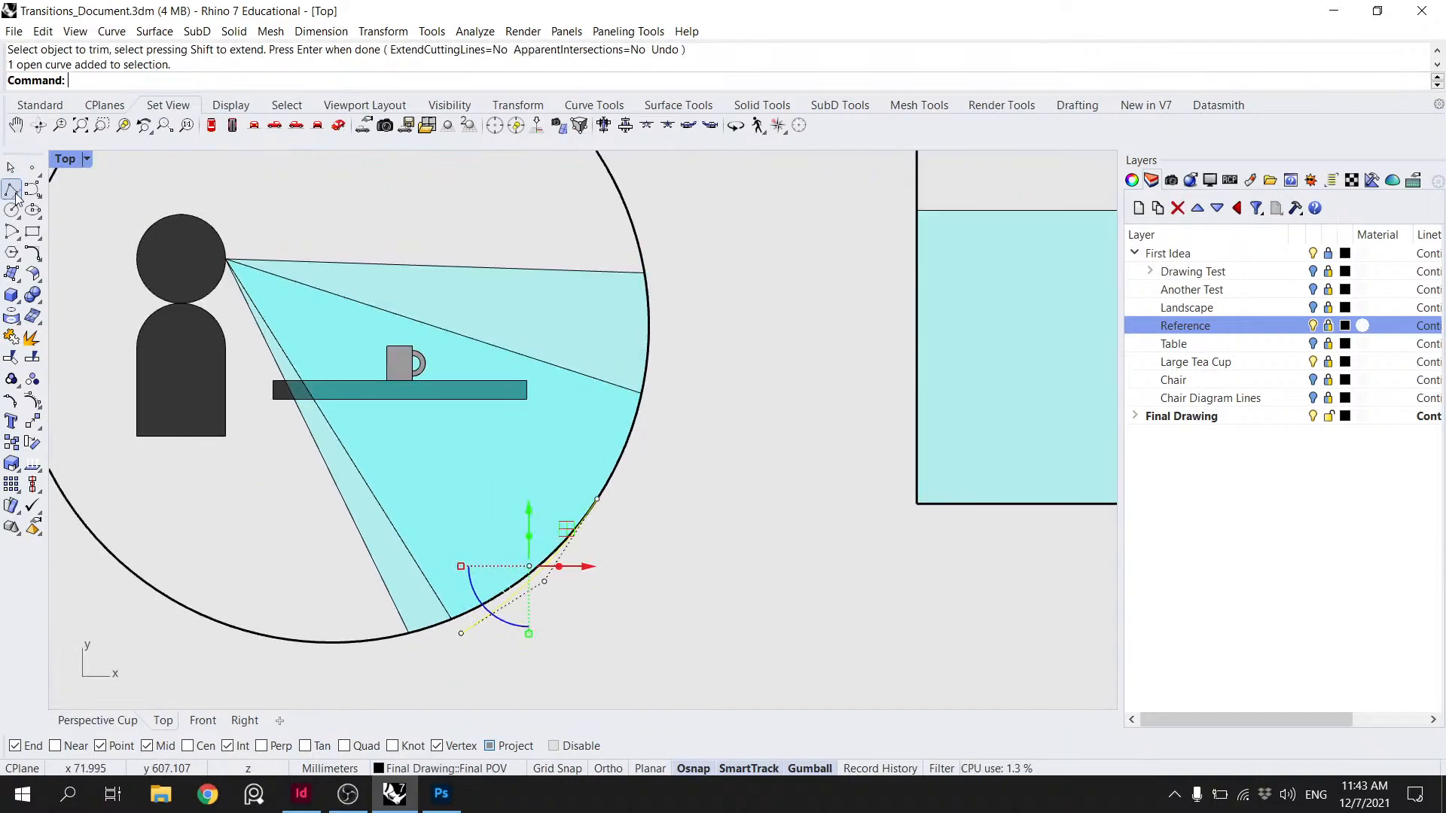
pyautogui.click(11, 232)
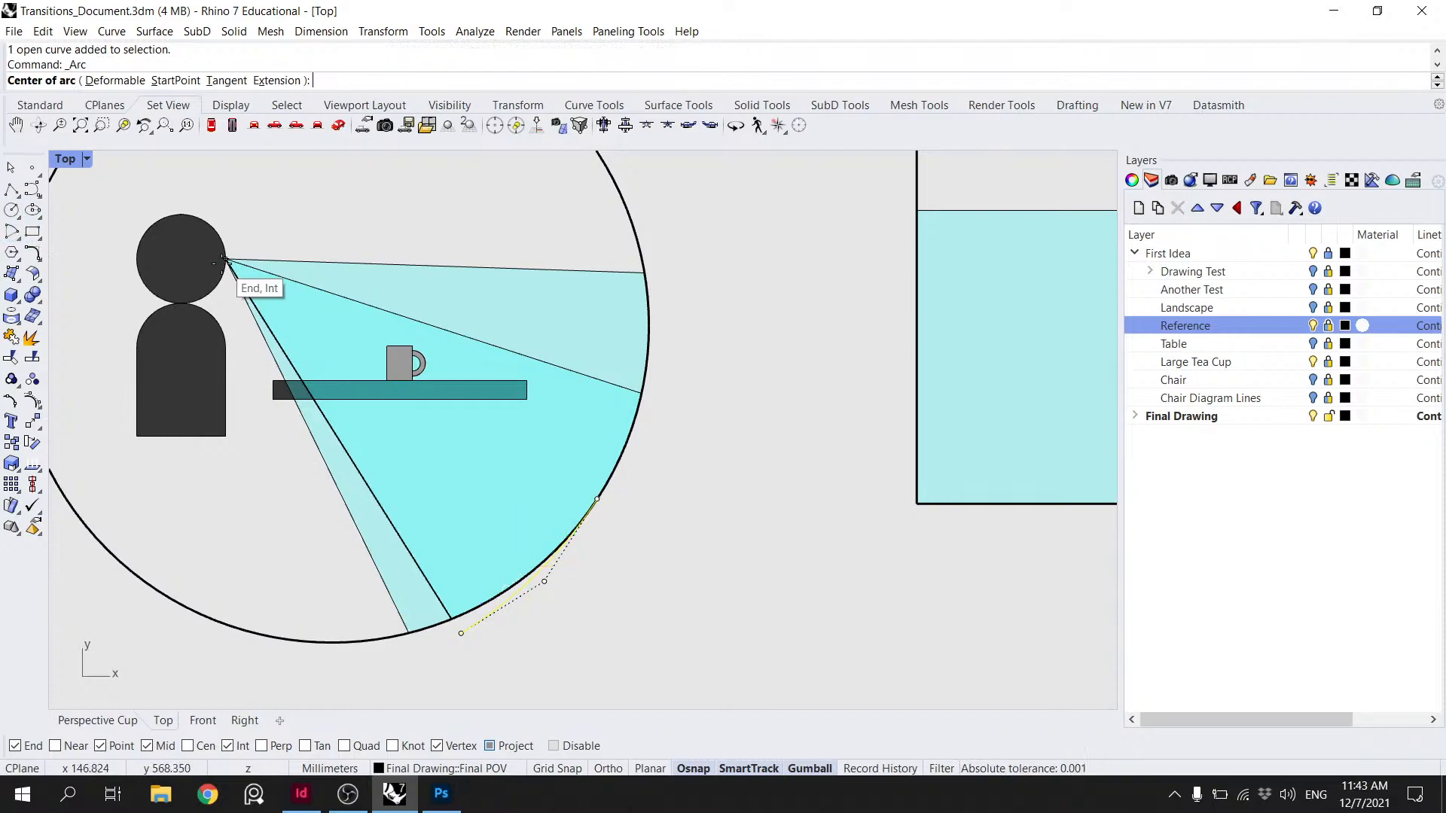
pyautogui.scroll(-6, 527, 316)
pyautogui.scroll(-2, 483, 269)
pyautogui.moveTo(583, 277); pyautogui.dragTo(515, 436, button='right')
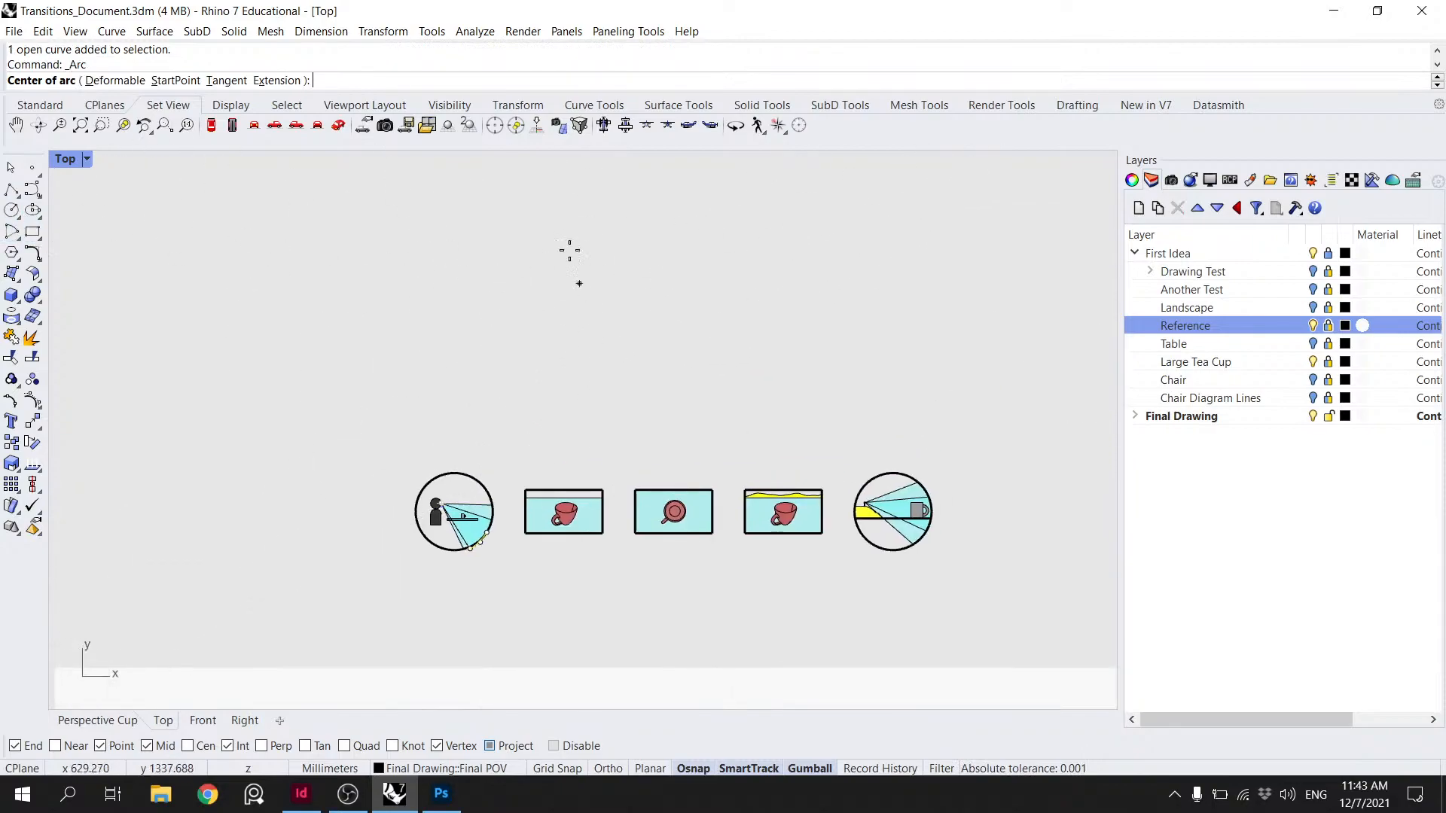
pyautogui.moveTo(648, 699); pyautogui.dragTo(618, 395, button='right')
pyautogui.scroll(-8, 551, 400)
pyautogui.moveTo(833, 557)
pyautogui.mouseDown(button='right')
pyautogui.moveTo(589, 418)
pyautogui.moveTo(574, 458)
pyautogui.mouseUp(button='right')
pyautogui.scroll(2, 595, 431)
pyautogui.moveTo(461, 412)
pyautogui.mouseDown(button='right')
pyautogui.moveTo(487, 445)
pyautogui.moveTo(864, 646)
pyautogui.moveTo(636, 512)
pyautogui.mouseUp(button='right')
pyautogui.scroll(10, 742, 527)
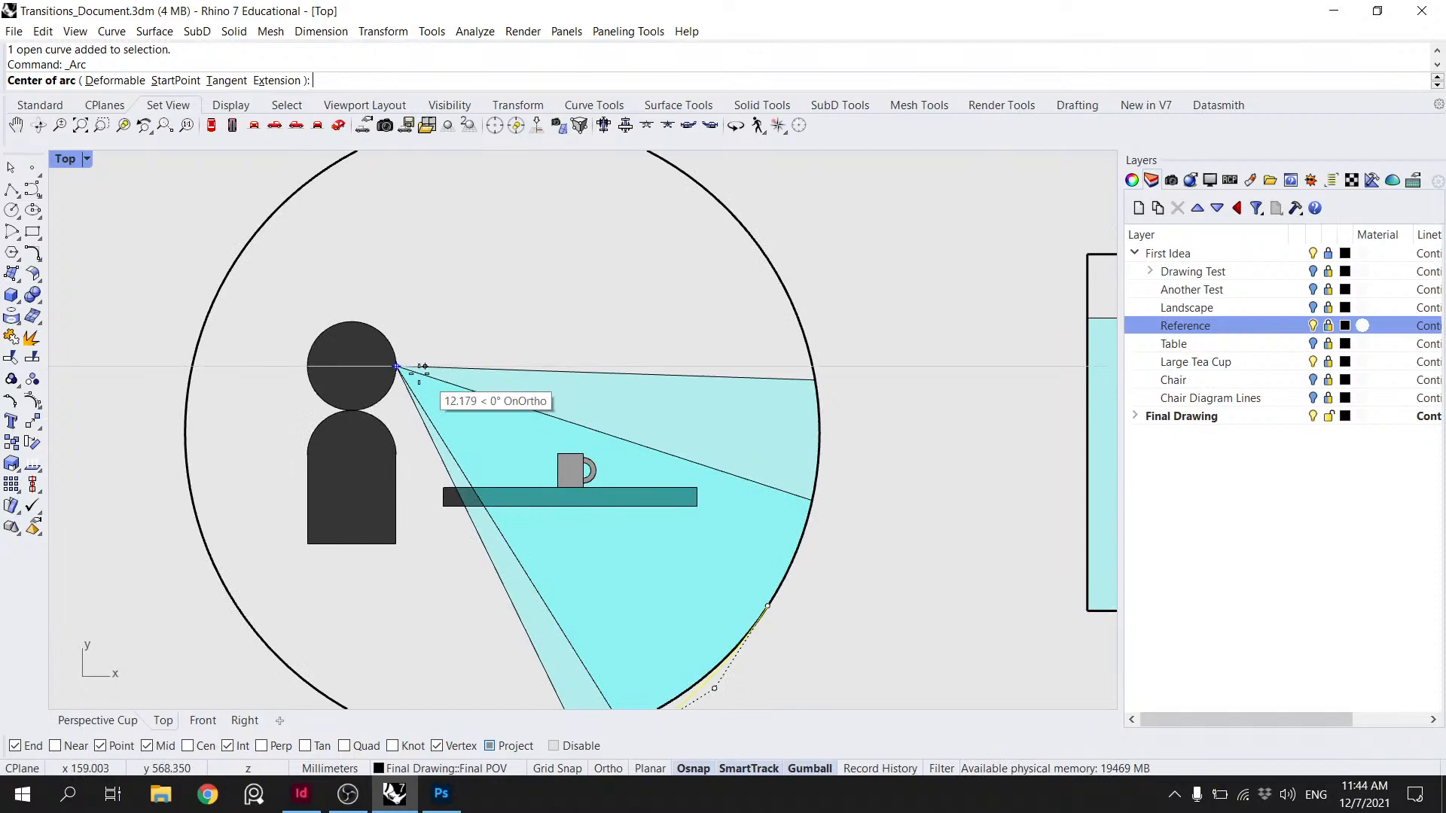
pyautogui.click(396, 367)
pyautogui.moveTo(395, 368); pyautogui.dragTo(375, 194, button='right')
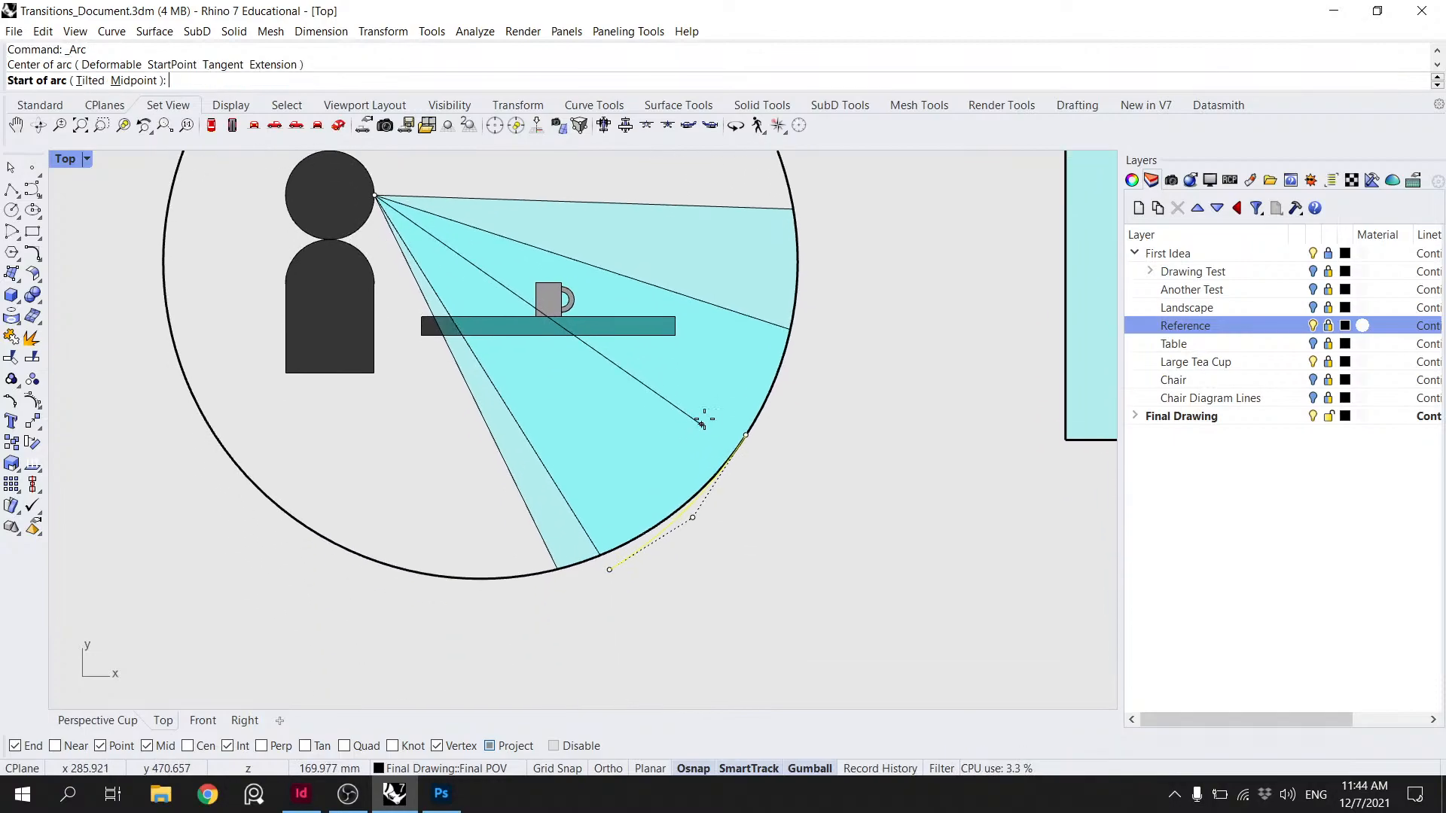
pyautogui.click(731, 463)
pyautogui.scroll(4, 730, 463)
pyautogui.write('30')
pyautogui.press('F8')
pyautogui.press('BackSpace')
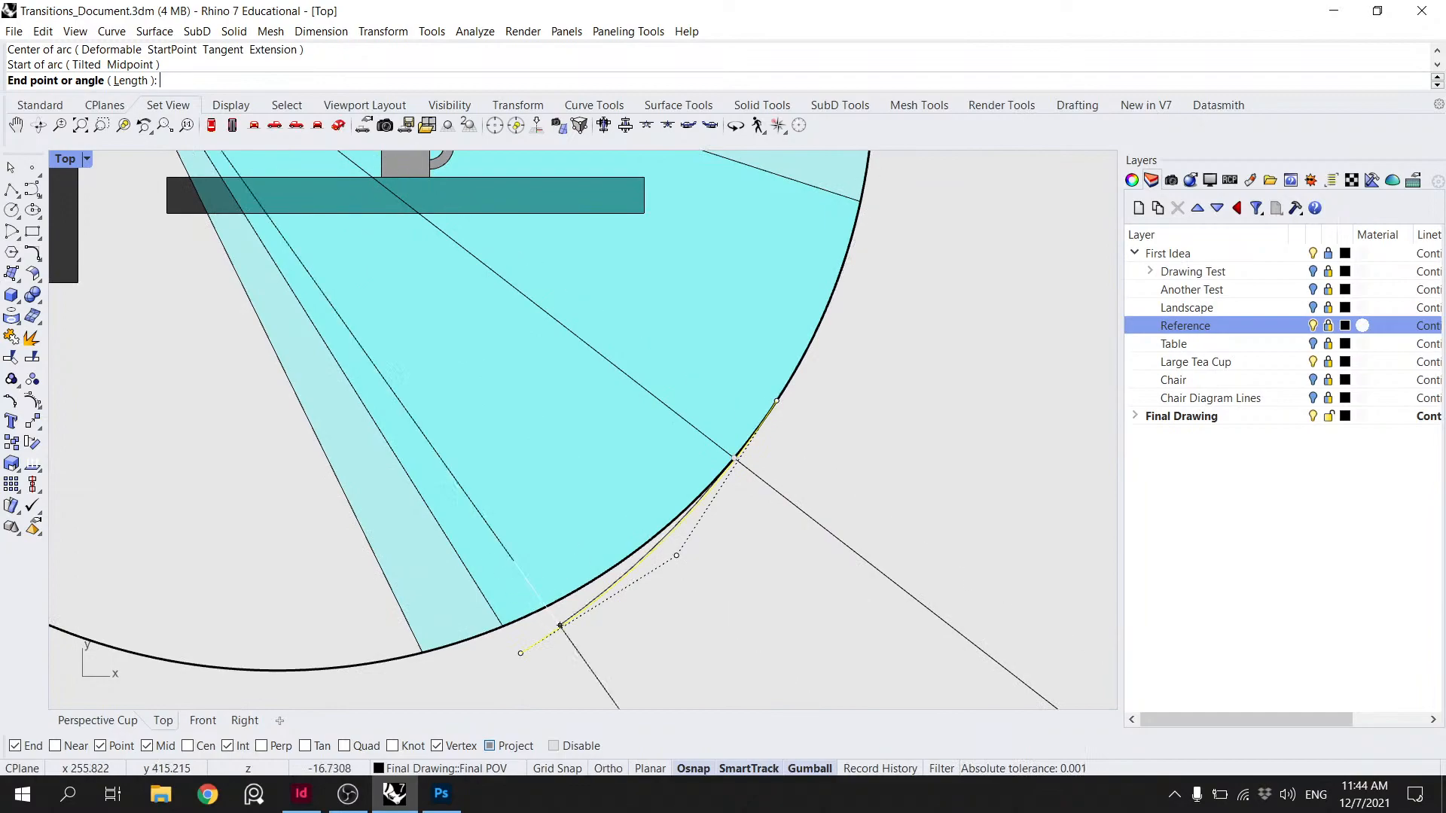
pyautogui.write('-30')
pyautogui.scroll(-5, 472, 550)
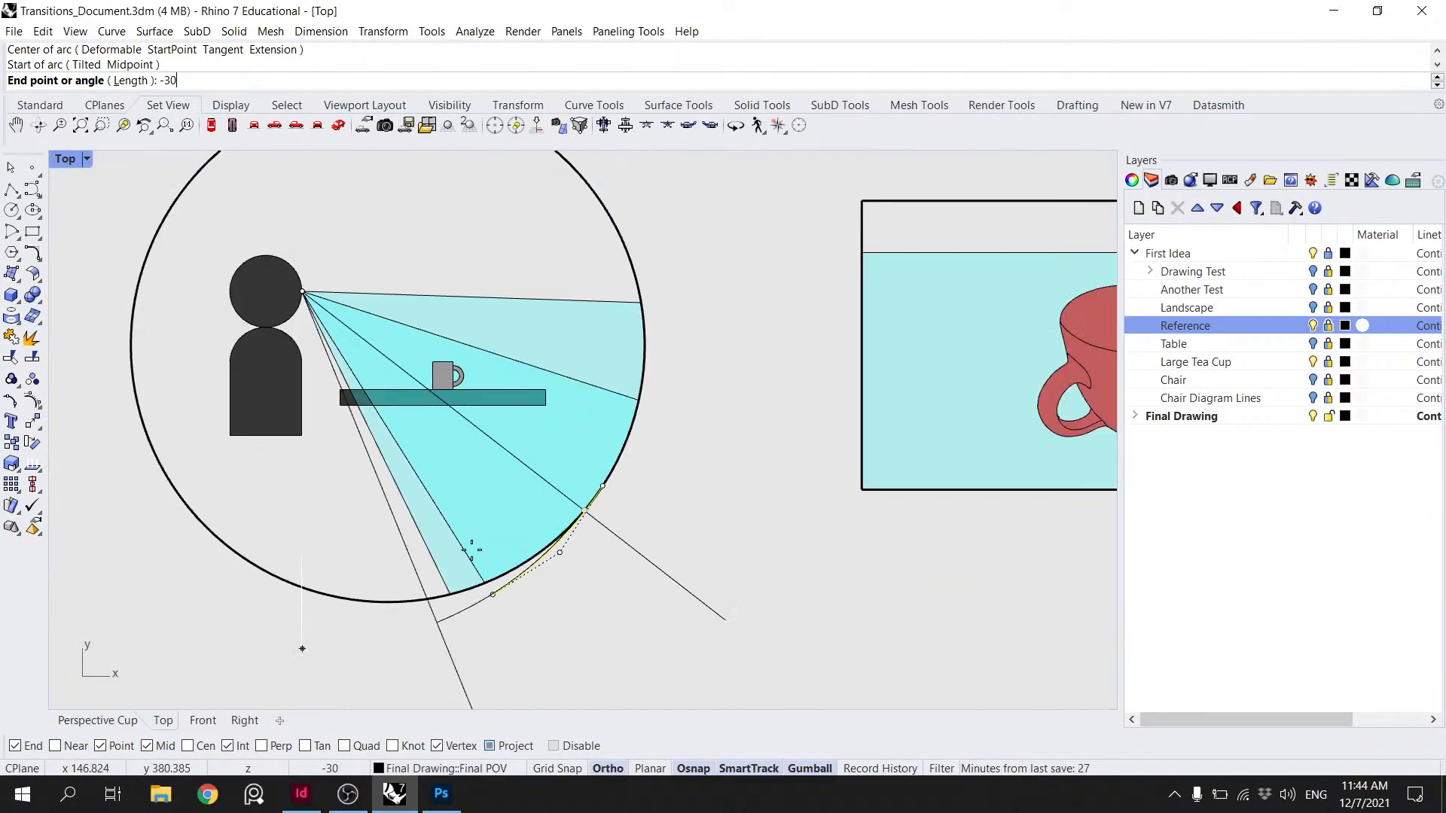
pyautogui.press('Return')
# - Rotate the inner view cone's lower sight line about the eye point towards the end of the -30 degree arc
pyautogui.scroll(4, 413, 624)
pyautogui.click(535, 529)
pyautogui.write('Rotate')
pyautogui.press('Return')
pyautogui.scroll(-2, 505, 488)
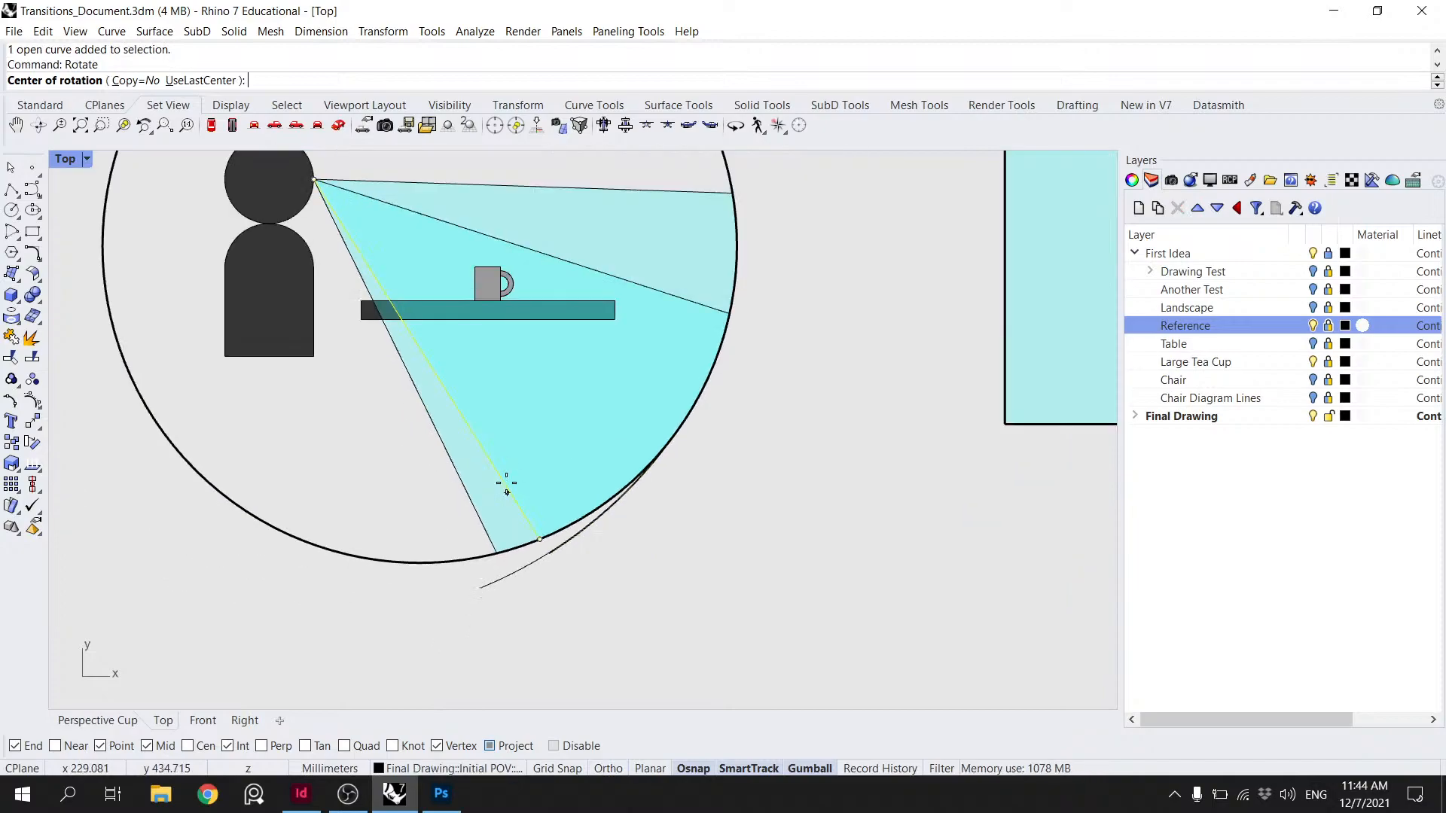
pyautogui.click(314, 179)
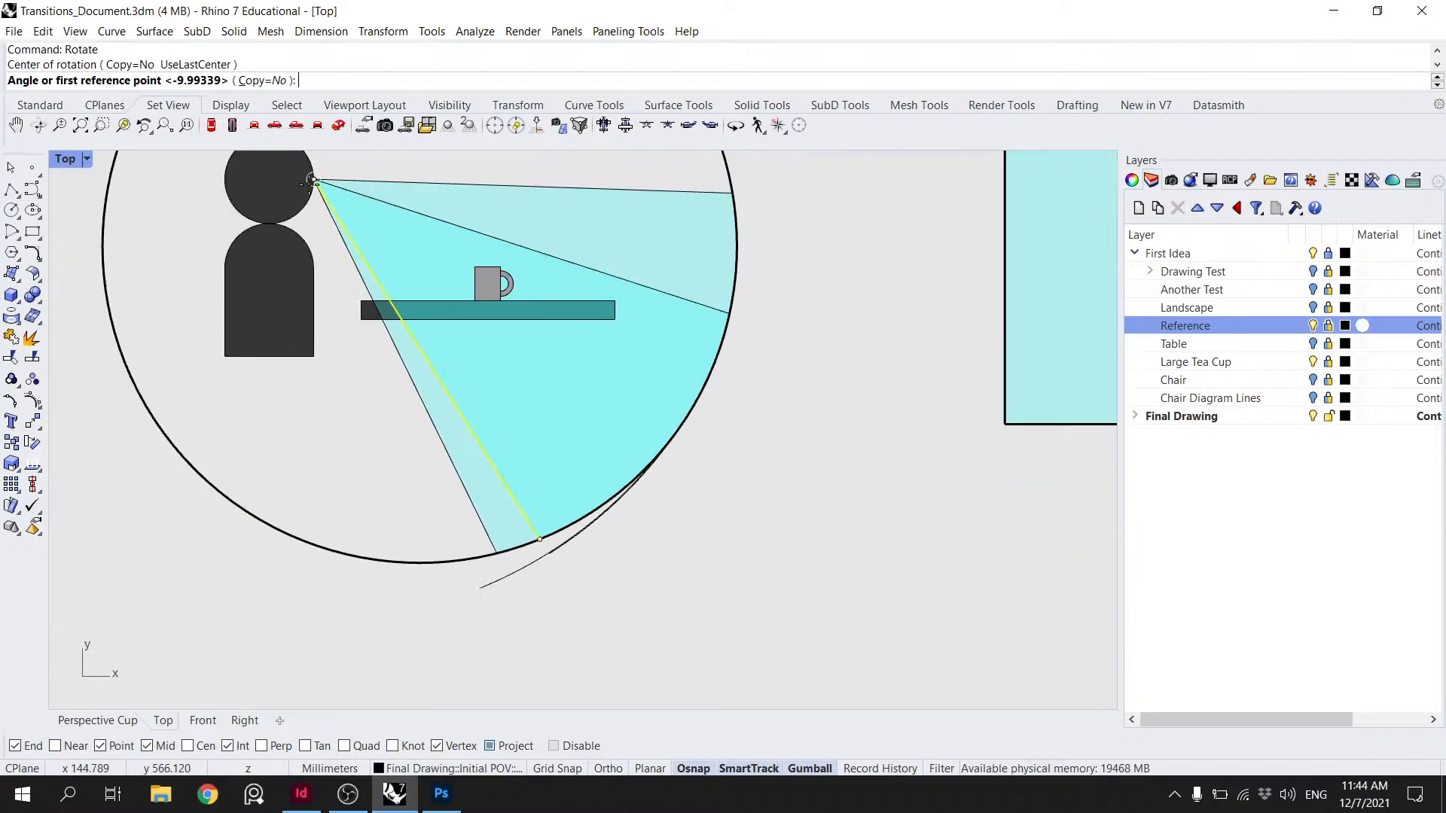
pyautogui.click(539, 540)
pyautogui.click(503, 606)
pyautogui.scroll(3, 482, 595)
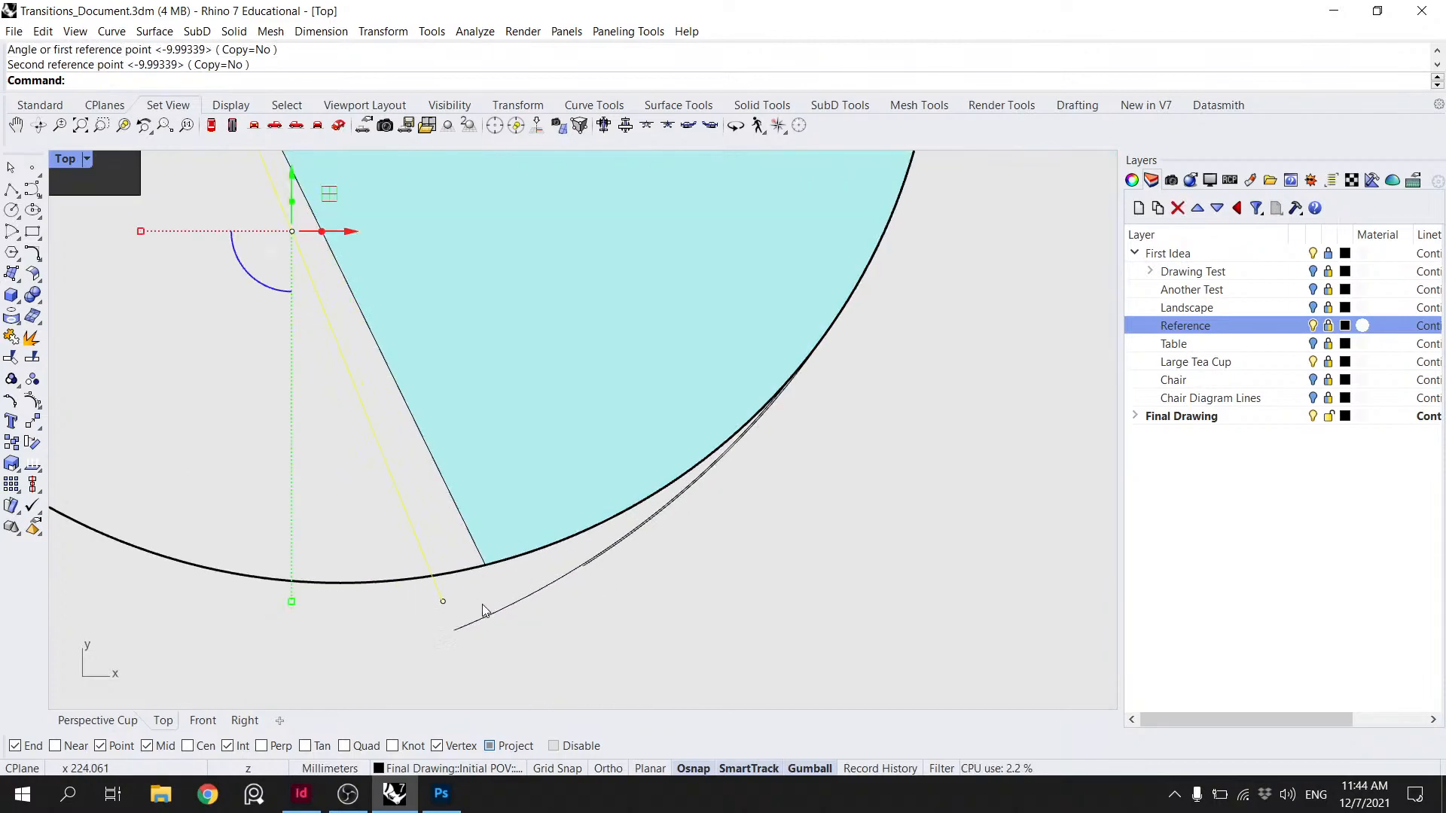
# - Trim off the end of the inner view cone's rotated lower sight line where it overshoots the circle
pyautogui.scroll(-3, 483, 622)
pyautogui.scroll(2, 483, 550)
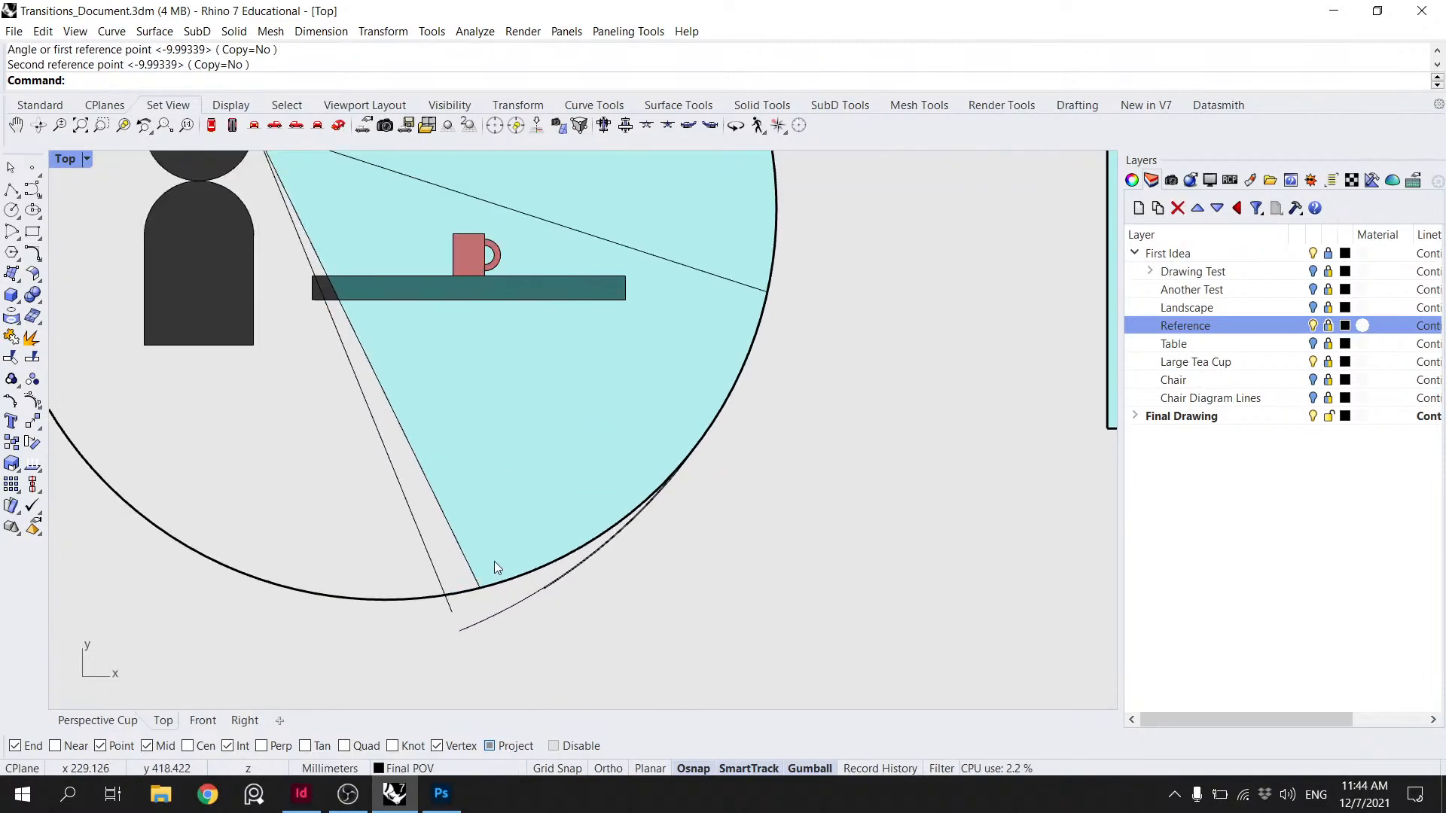
pyautogui.scroll(-3, 509, 542)
pyautogui.scroll(2, 509, 542)
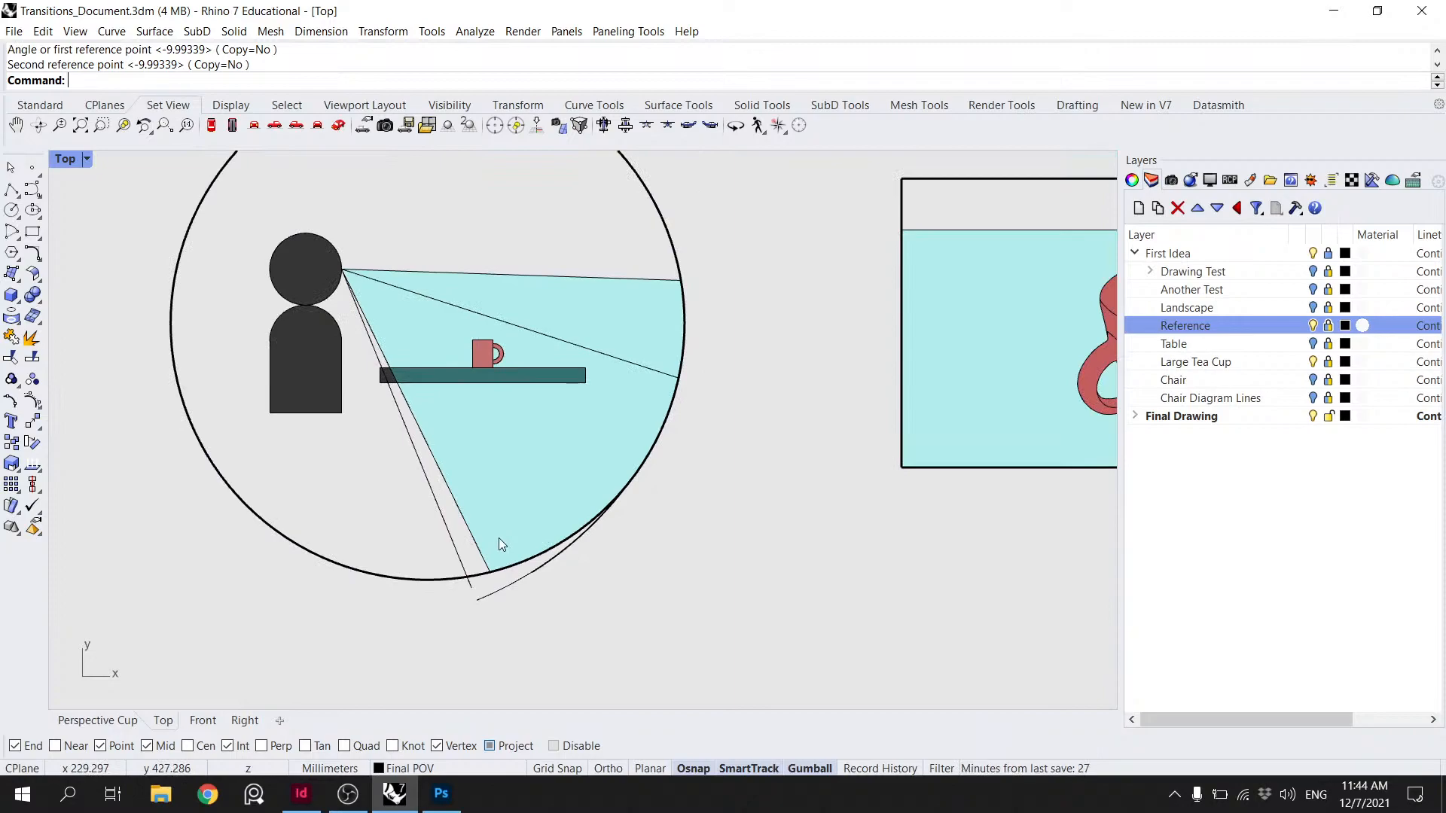
pyautogui.scroll(2, 479, 572)
pyautogui.click(440, 595)
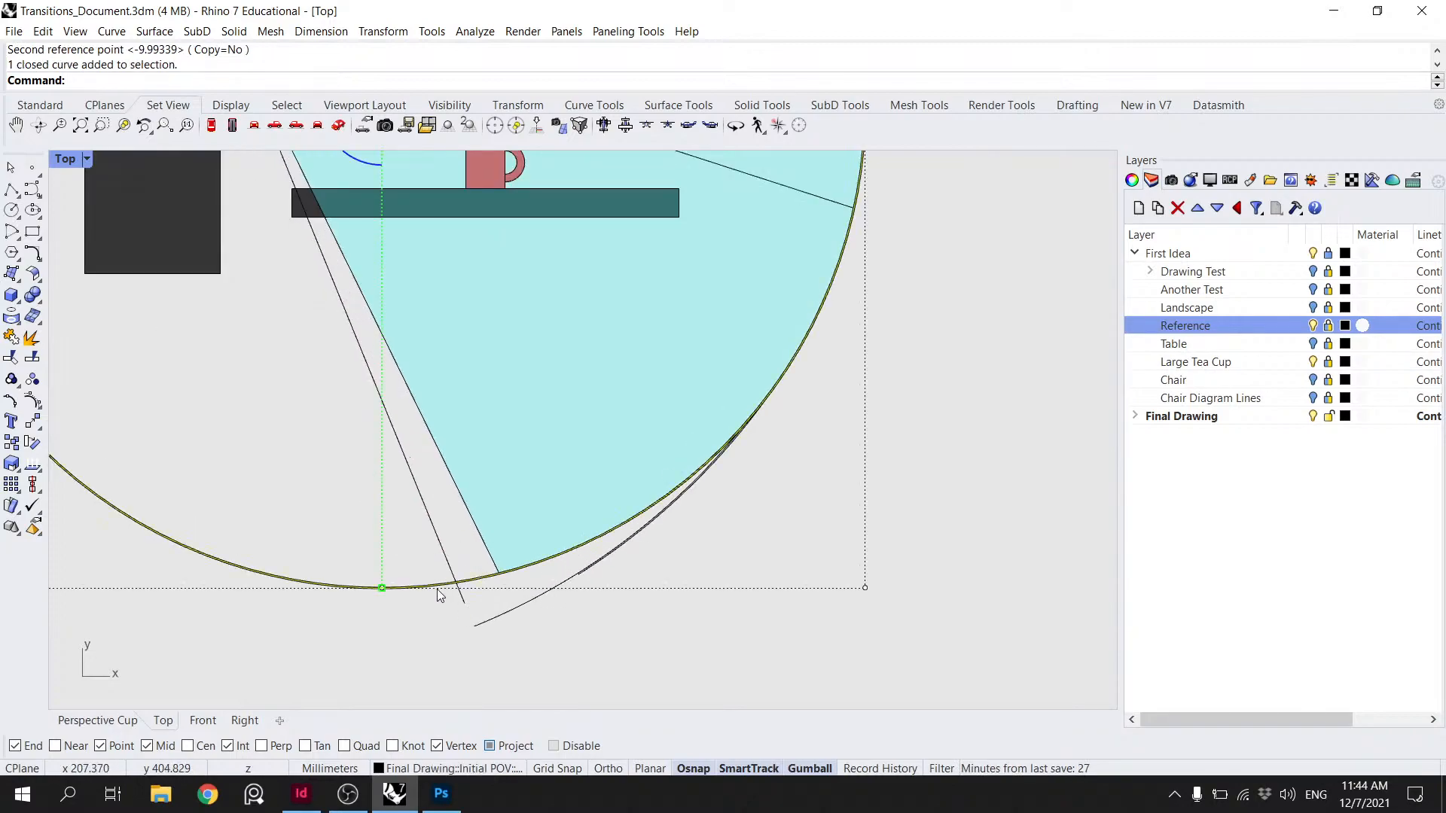
pyautogui.press('Return')
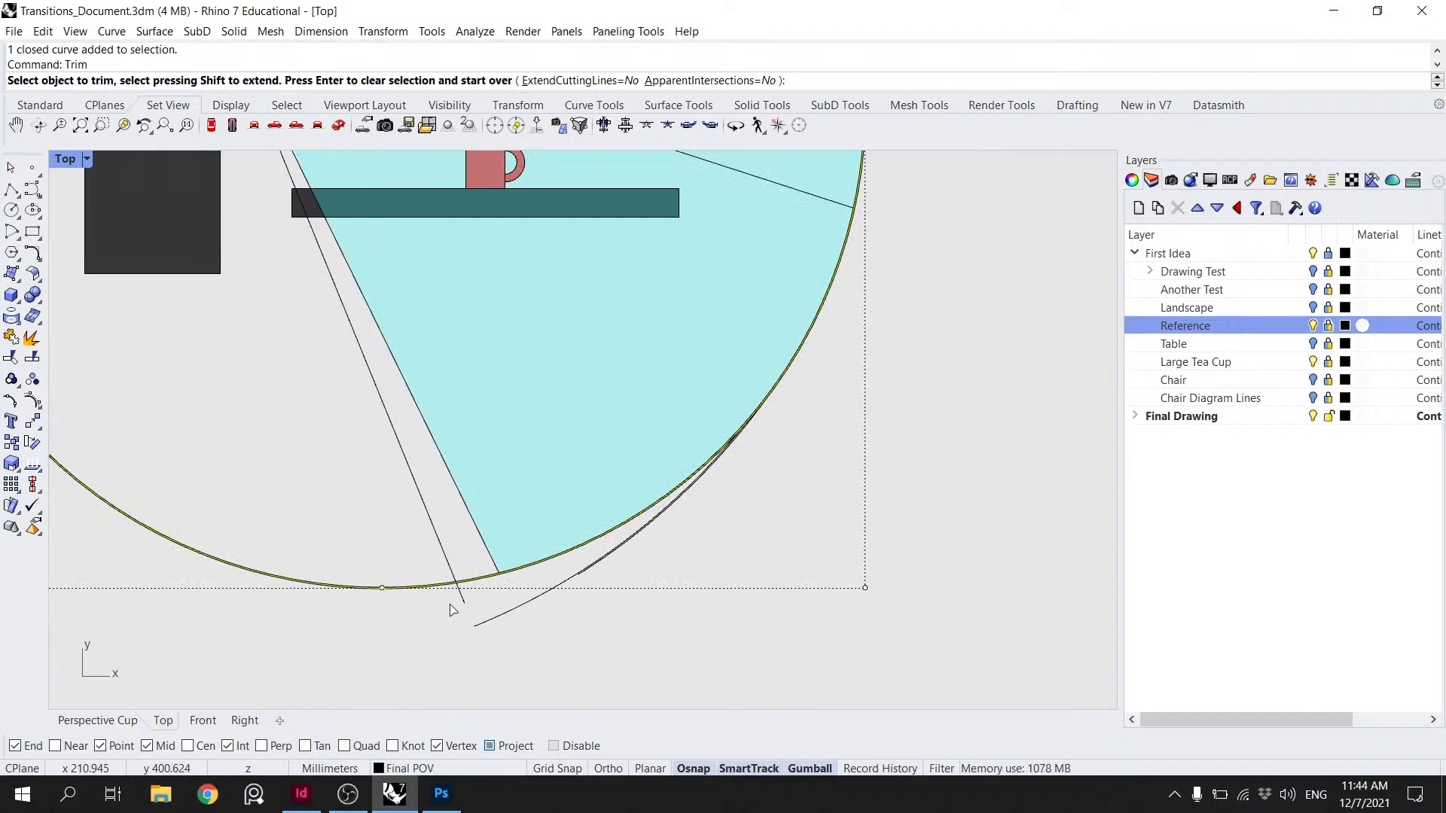
pyautogui.click(460, 601)
pyautogui.press('Return')
# - Delete the construction arcs running outside the circle's lower edge
pyautogui.click(500, 616)
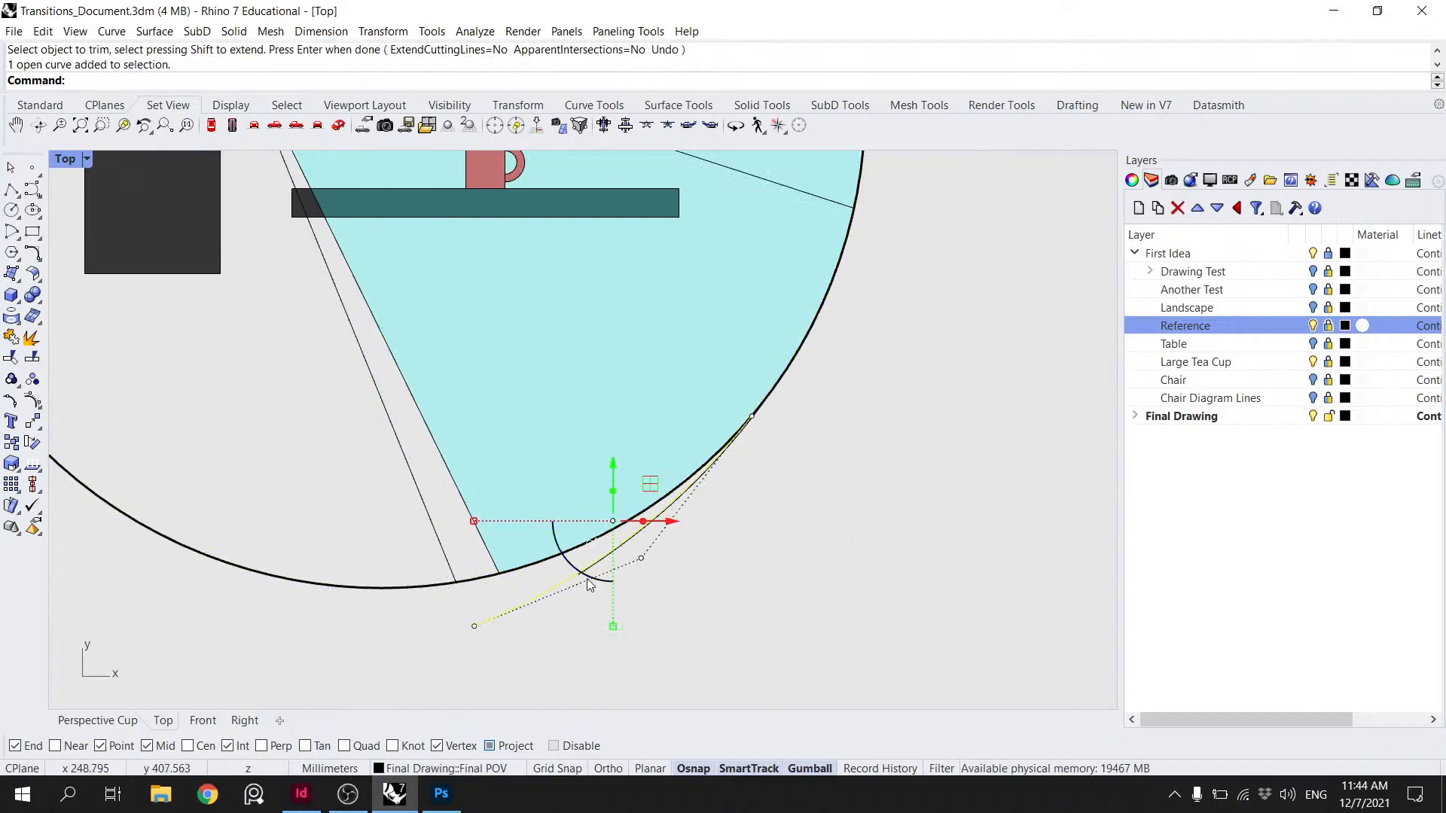
pyautogui.press('Delete')
pyautogui.click(602, 560)
pyautogui.click(582, 547)
pyautogui.click(603, 551)
pyautogui.click(606, 554)
pyautogui.press('Delete')
# - Extend the inner view cone's boundary arc along the circle to meet the trimmed lower sight line
pyautogui.click(622, 538)
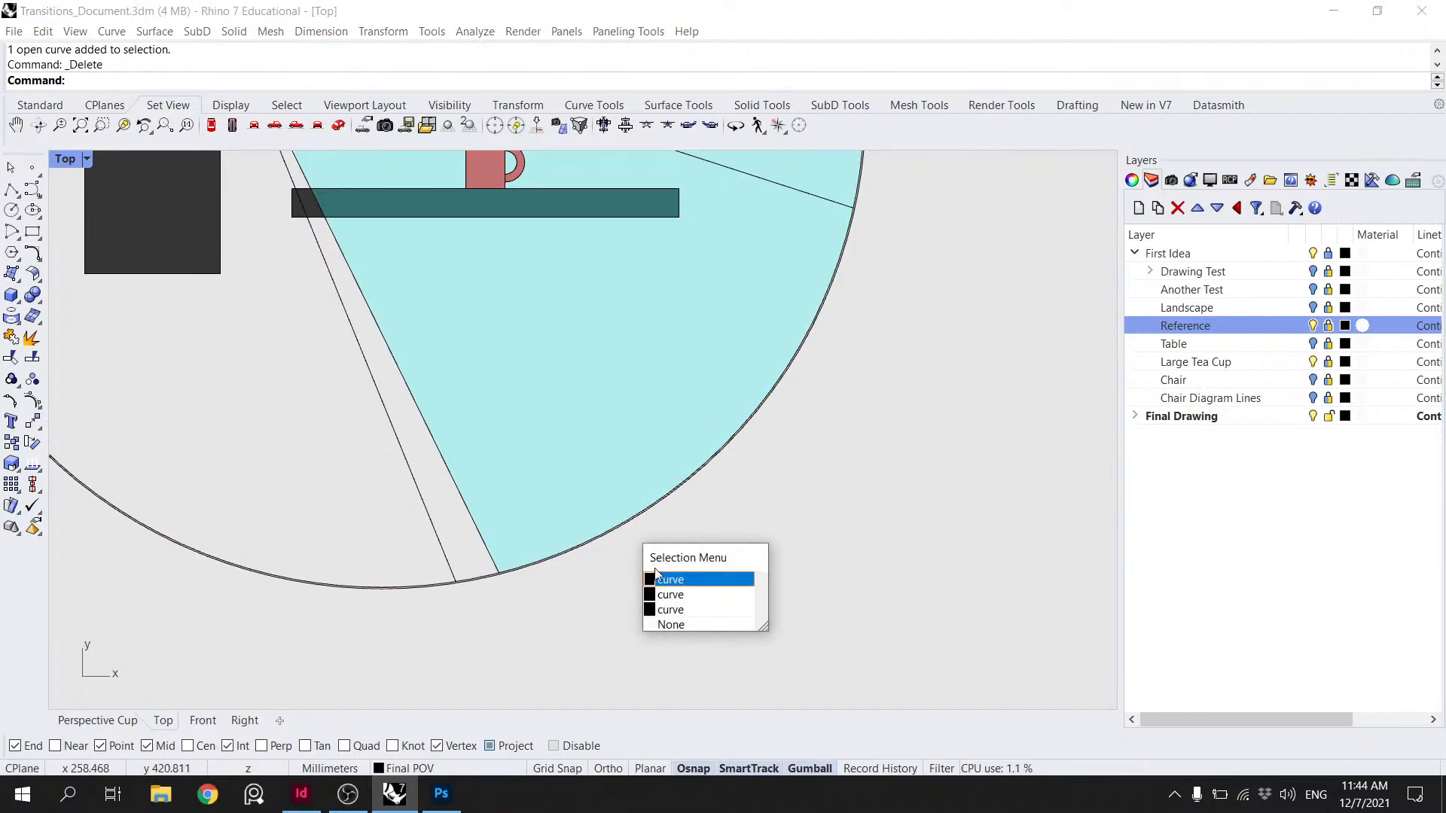
pyautogui.click(669, 595)
pyautogui.write('Extend\\')
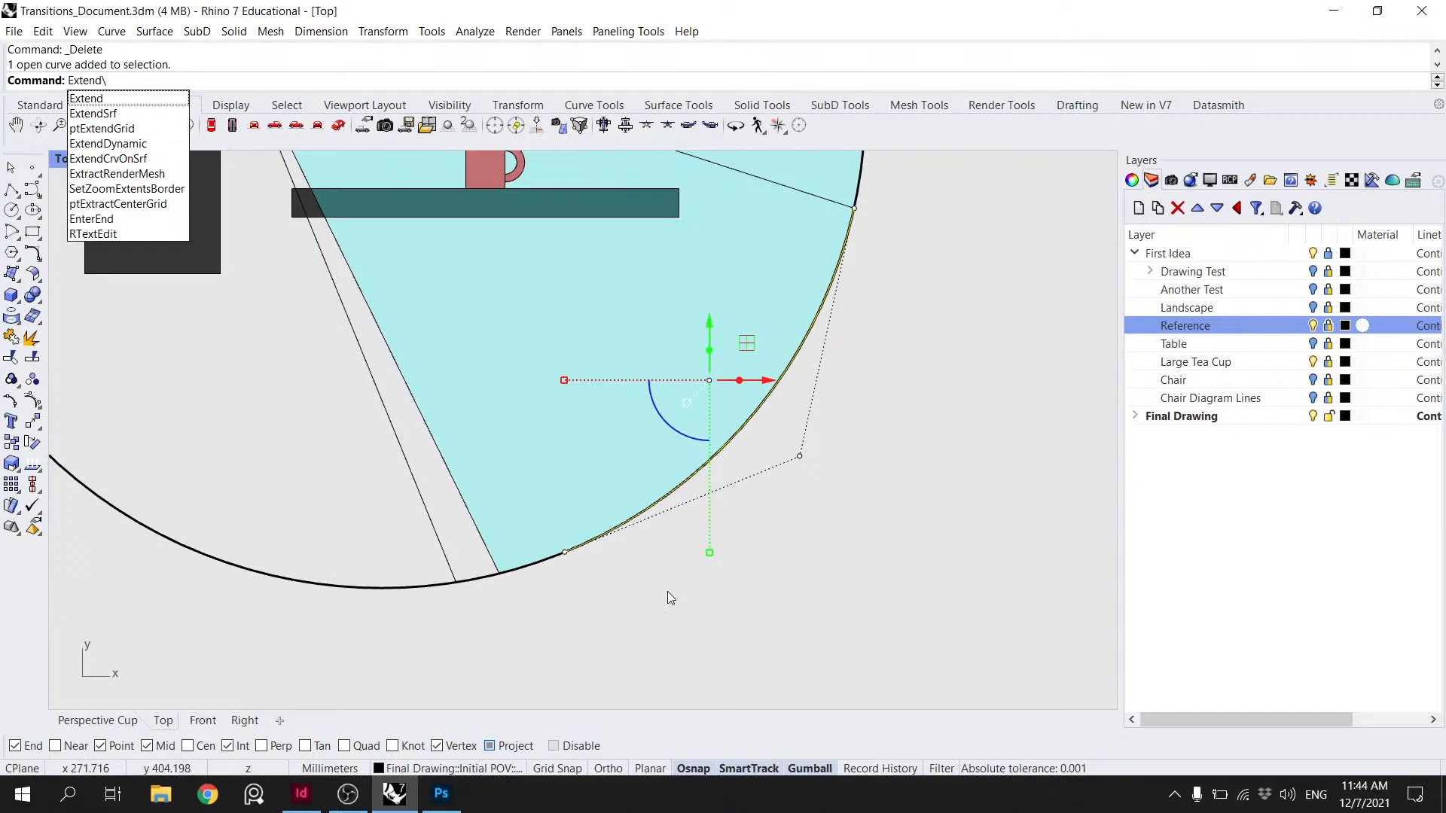
pyautogui.press('Return')
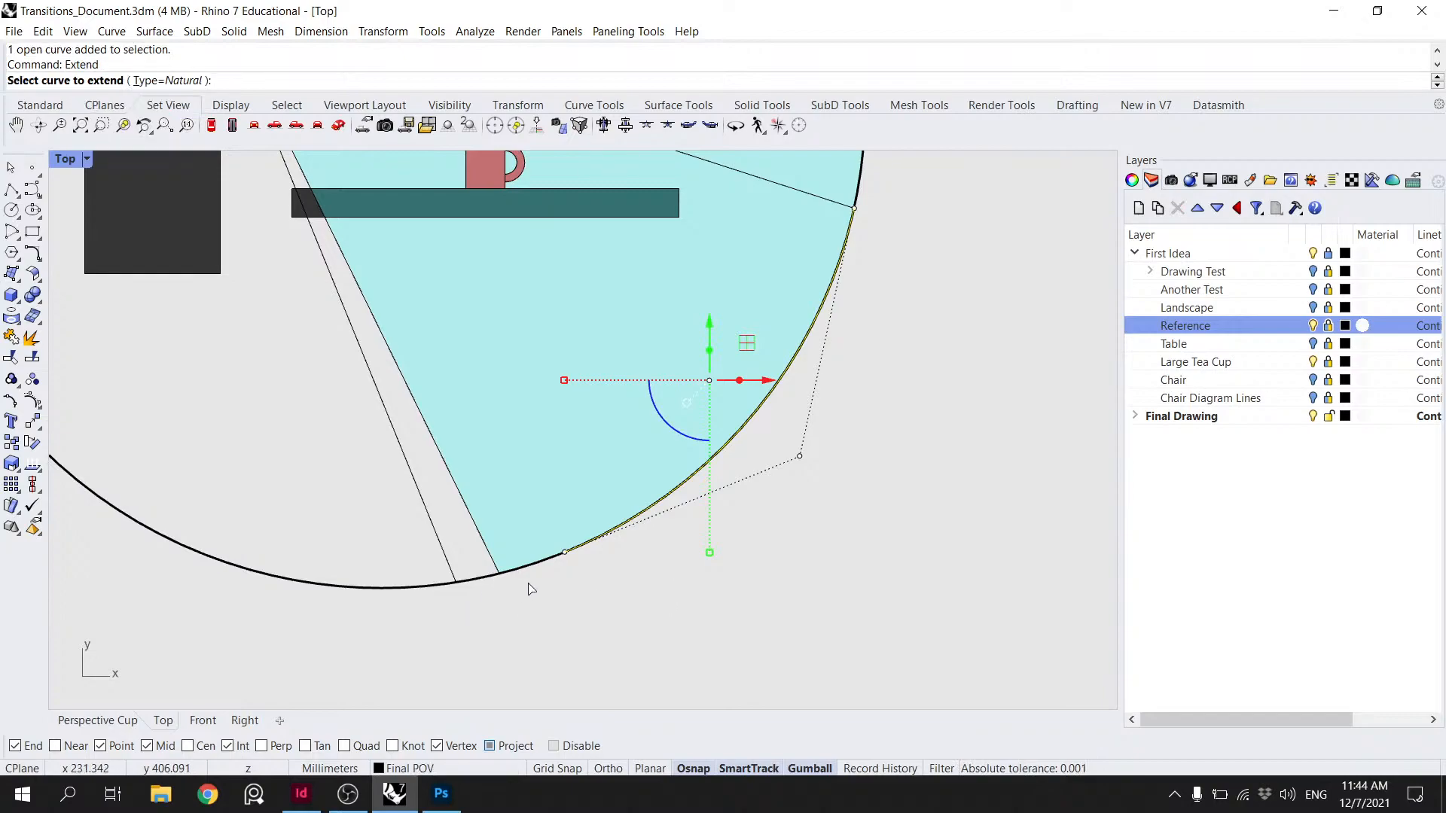
pyautogui.click(529, 567)
pyautogui.click(657, 602)
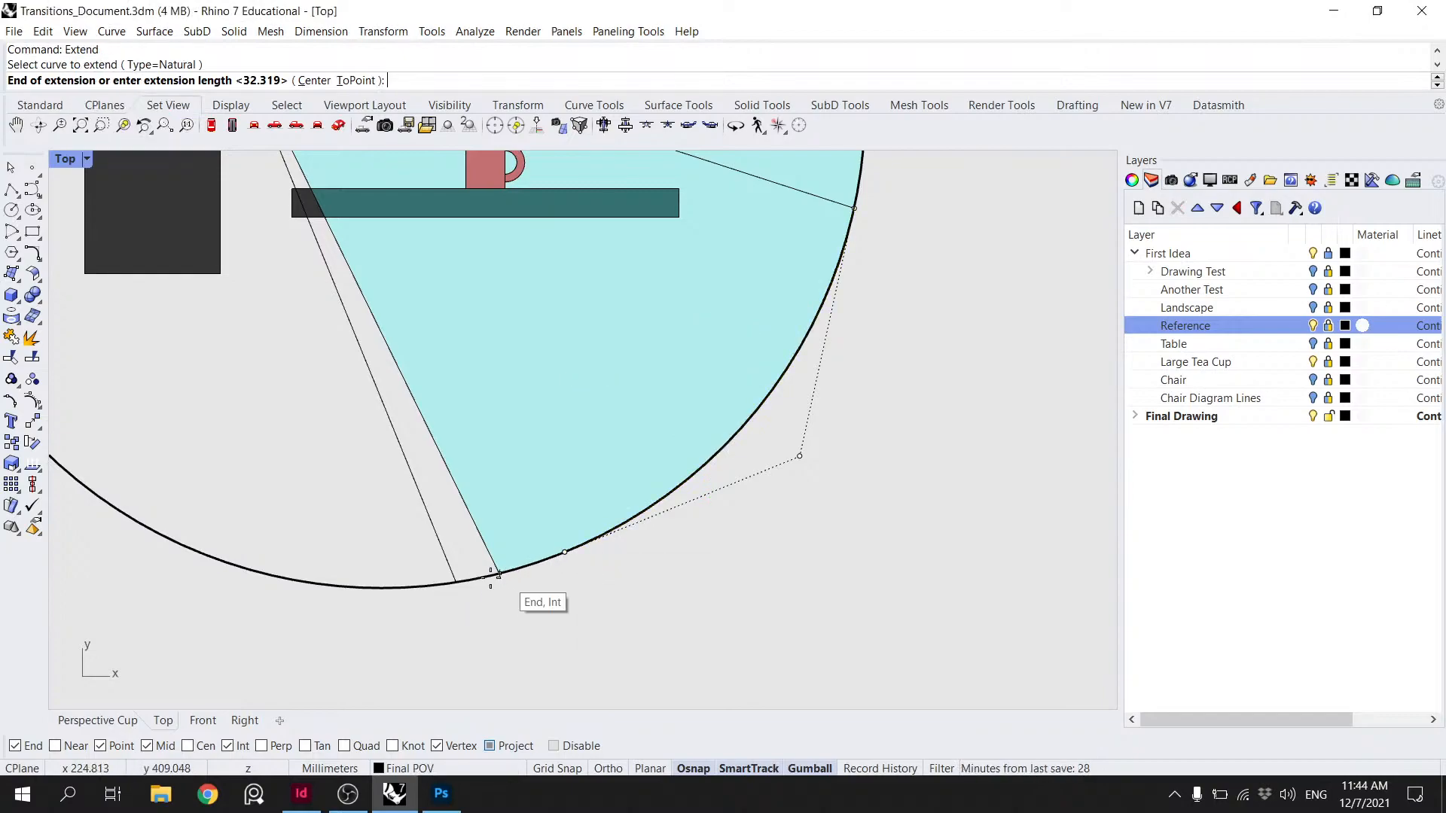
pyautogui.click(456, 582)
pyautogui.scroll(-4, 459, 591)
pyautogui.scroll(4, 474, 587)
pyautogui.press('Return')
pyautogui.scroll(-3, 474, 573)
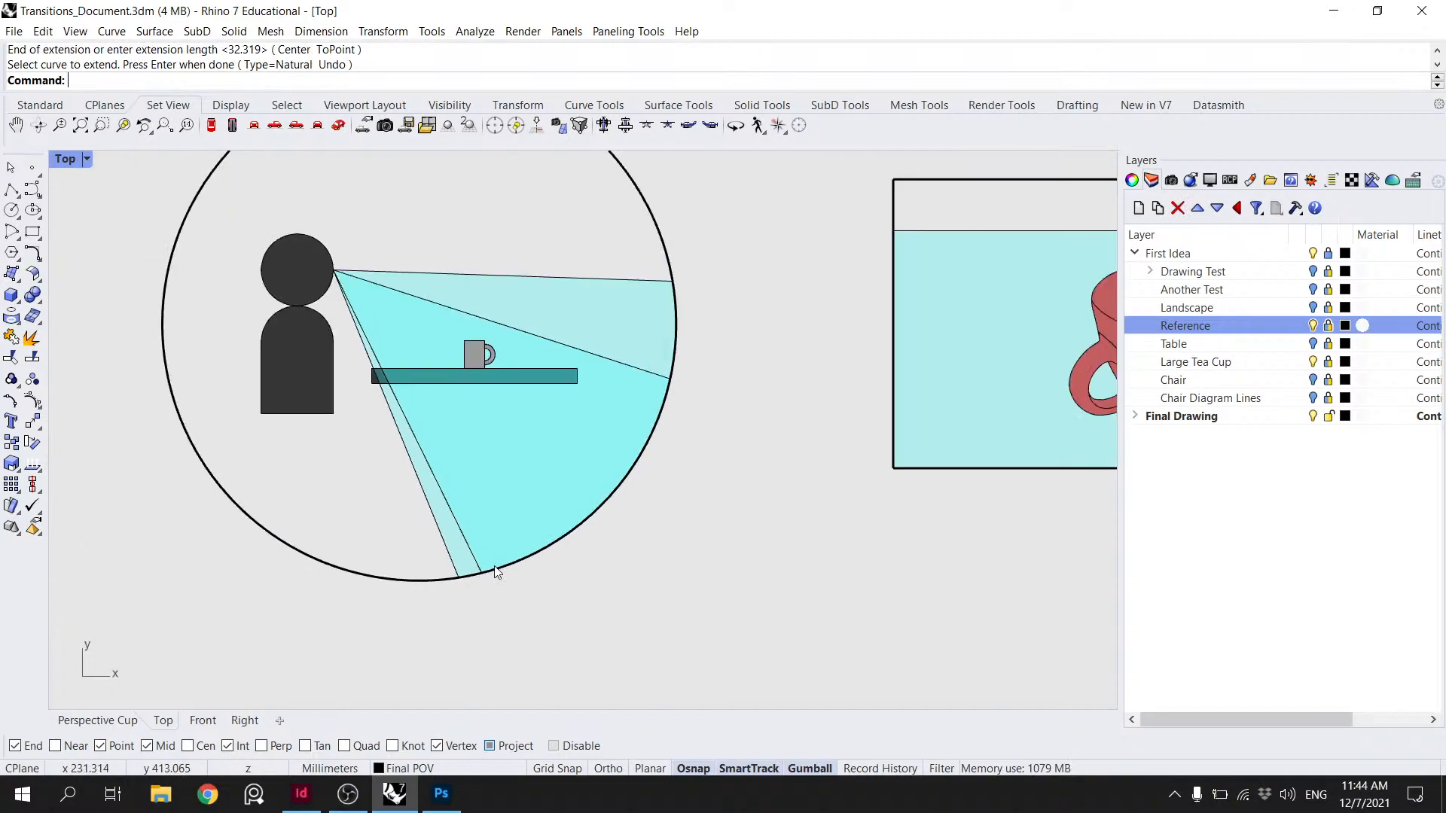
# - Check the composition in Photoshop and examine the Vertical FOV limits in Rhino's reference diagram against the first circle's view cones
pyautogui.click(439, 791)
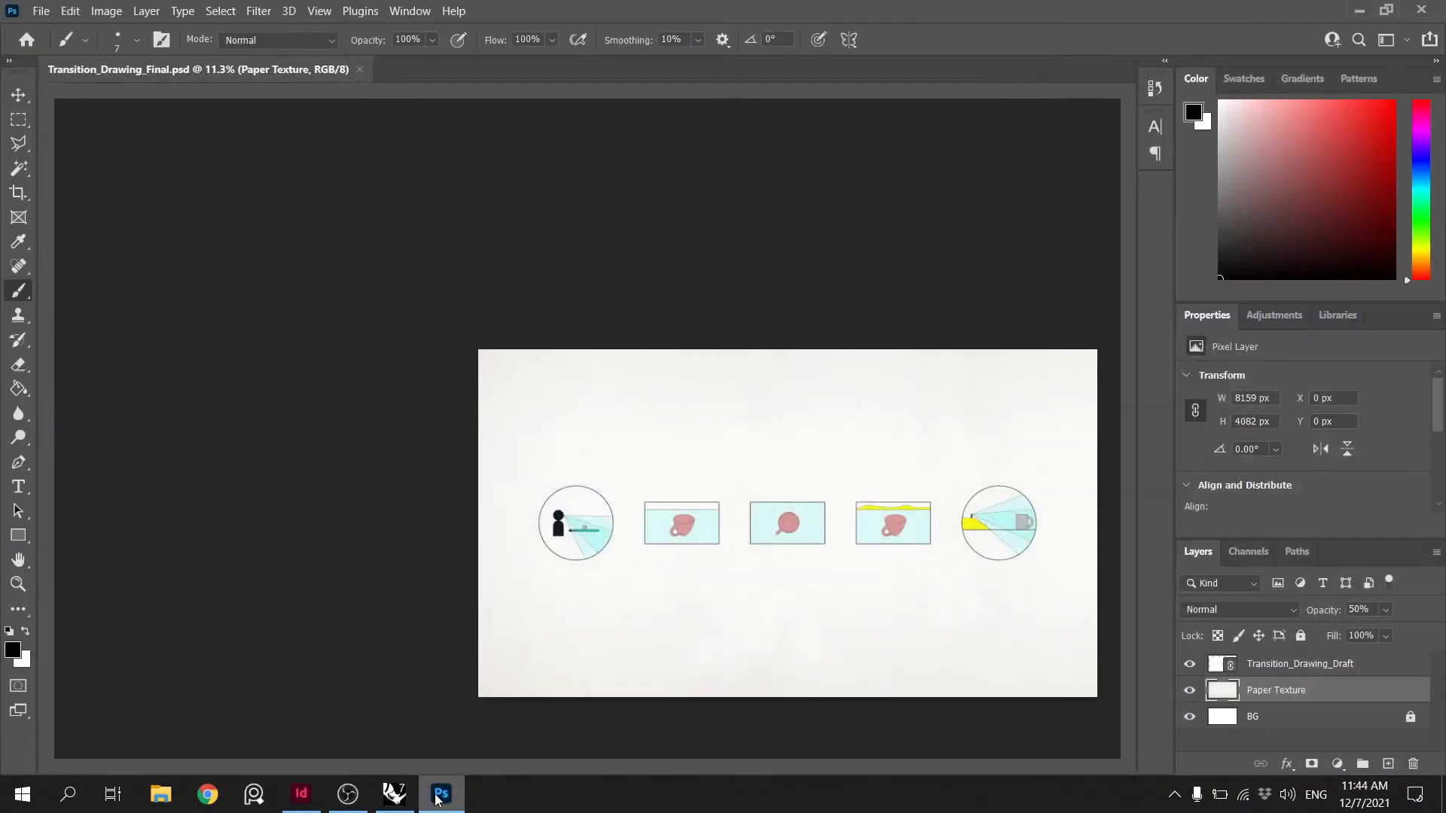
pyautogui.click(394, 793)
pyautogui.scroll(-5, 470, 453)
pyautogui.moveTo(523, 371); pyautogui.dragTo(403, 613, button='right')
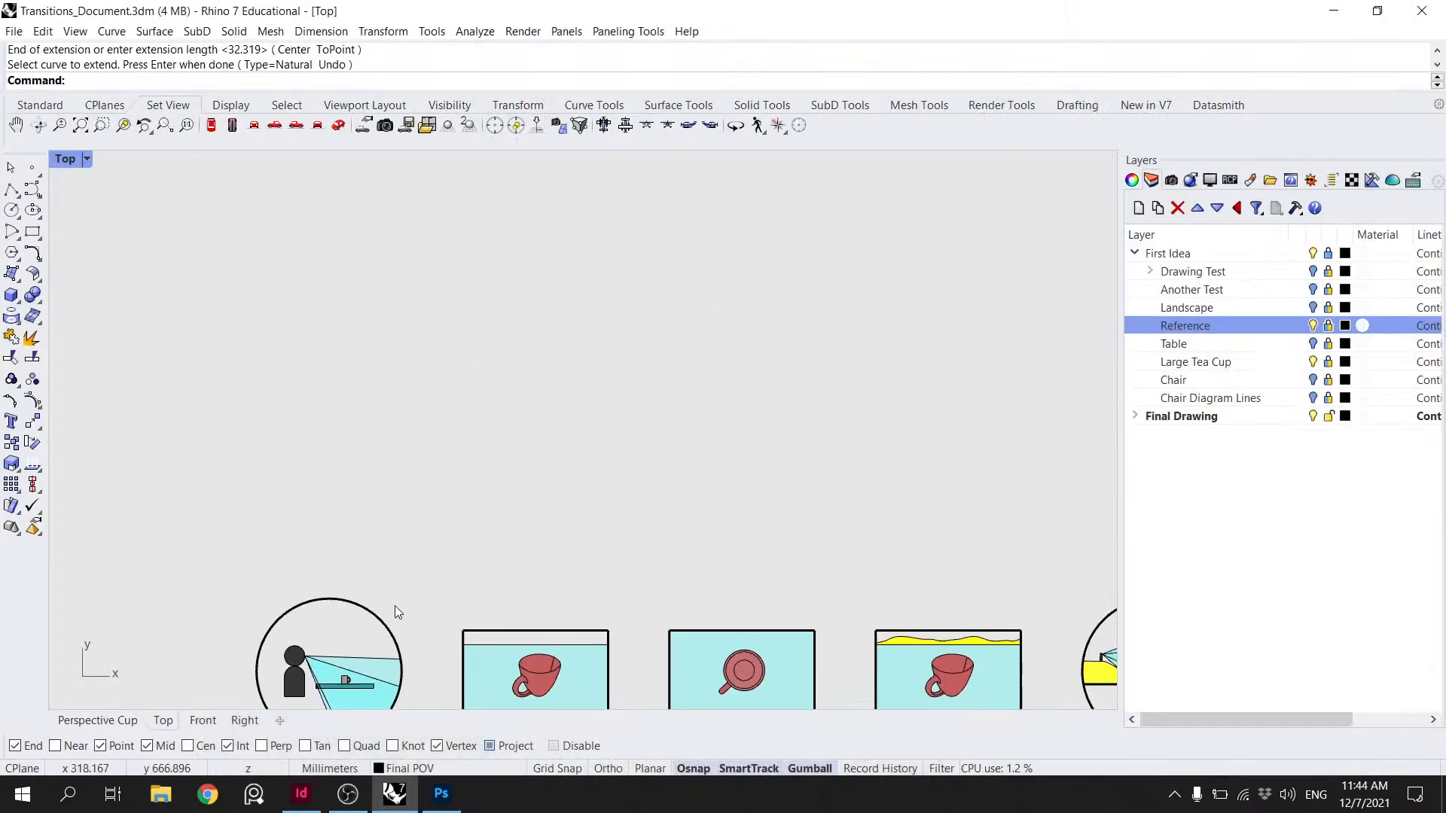
pyautogui.scroll(-6, 489, 435)
pyautogui.moveTo(591, 538)
pyautogui.mouseDown(button='right')
pyautogui.moveTo(640, 341)
pyautogui.moveTo(527, 110)
pyautogui.mouseUp(button='right')
pyautogui.scroll(3, 774, 467)
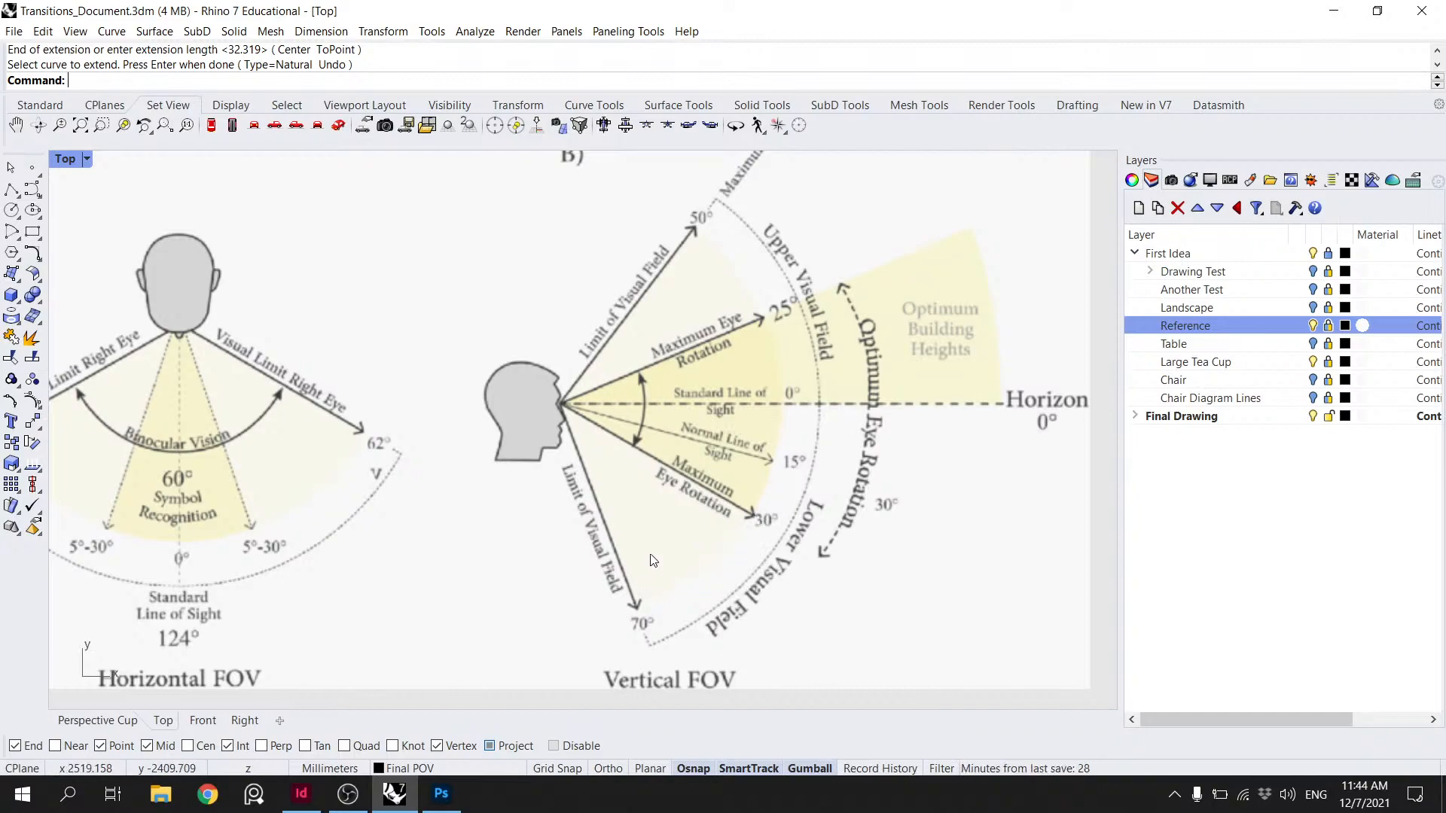
pyautogui.click(1333, 10)
pyautogui.click(441, 794)
pyautogui.scroll(2, 460, 756)
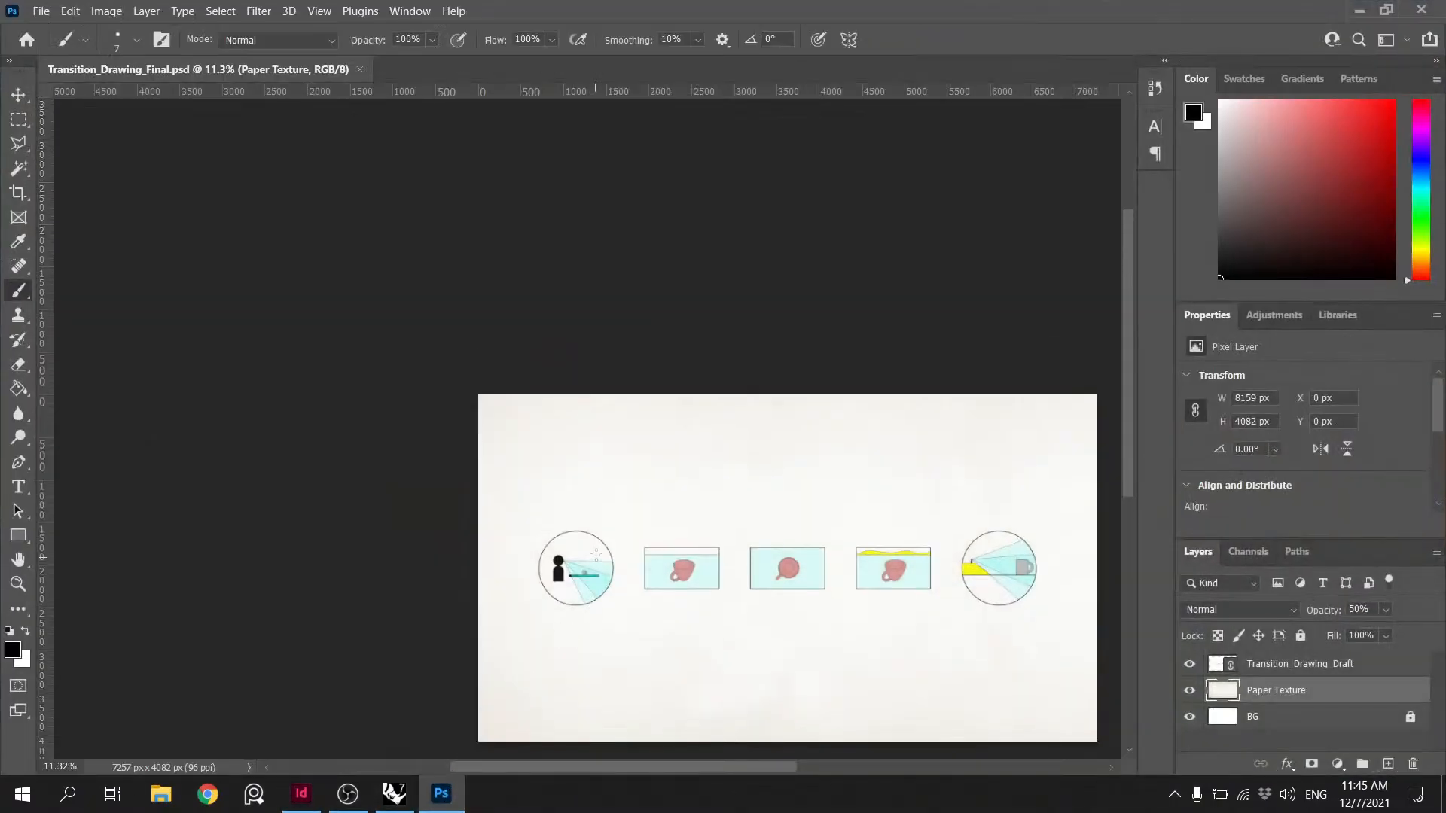
pyautogui.click(394, 794)
pyautogui.scroll(-10, 495, 446)
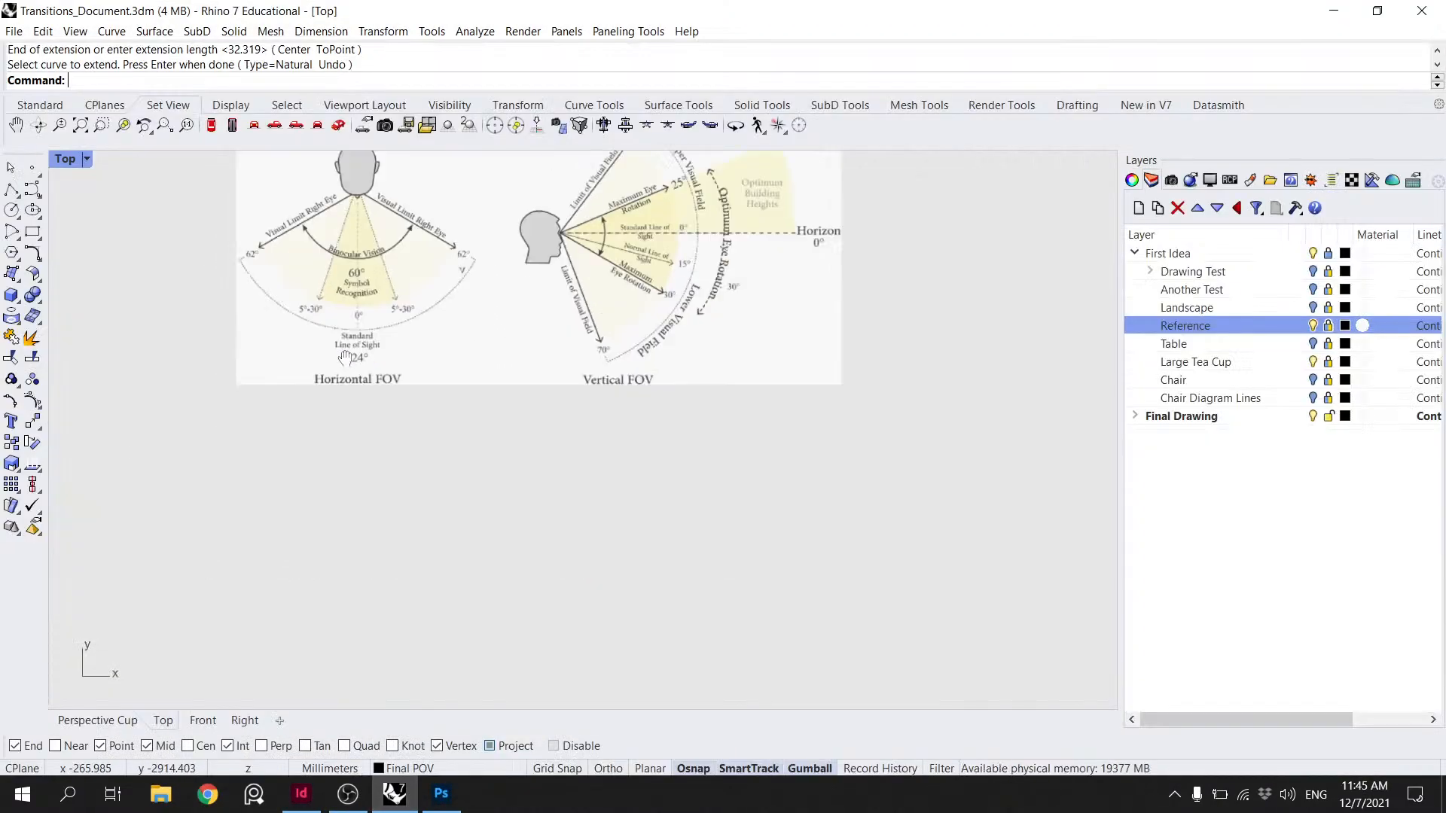
pyautogui.scroll(-4, 570, 390)
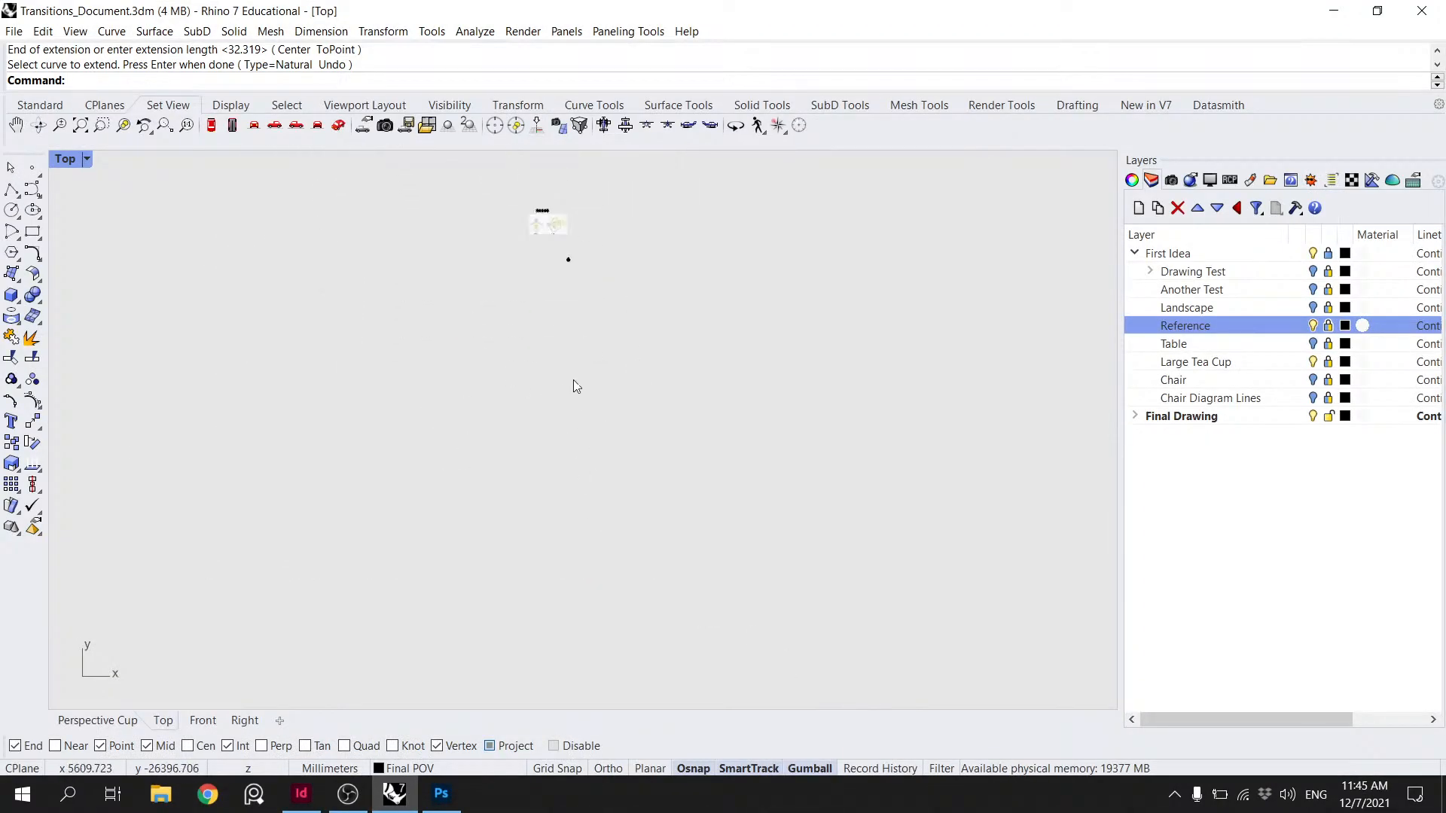
pyautogui.scroll(6, 538, 362)
pyautogui.scroll(-10, 551, 467)
pyautogui.moveTo(552, 472); pyautogui.dragTo(589, 473, button='right')
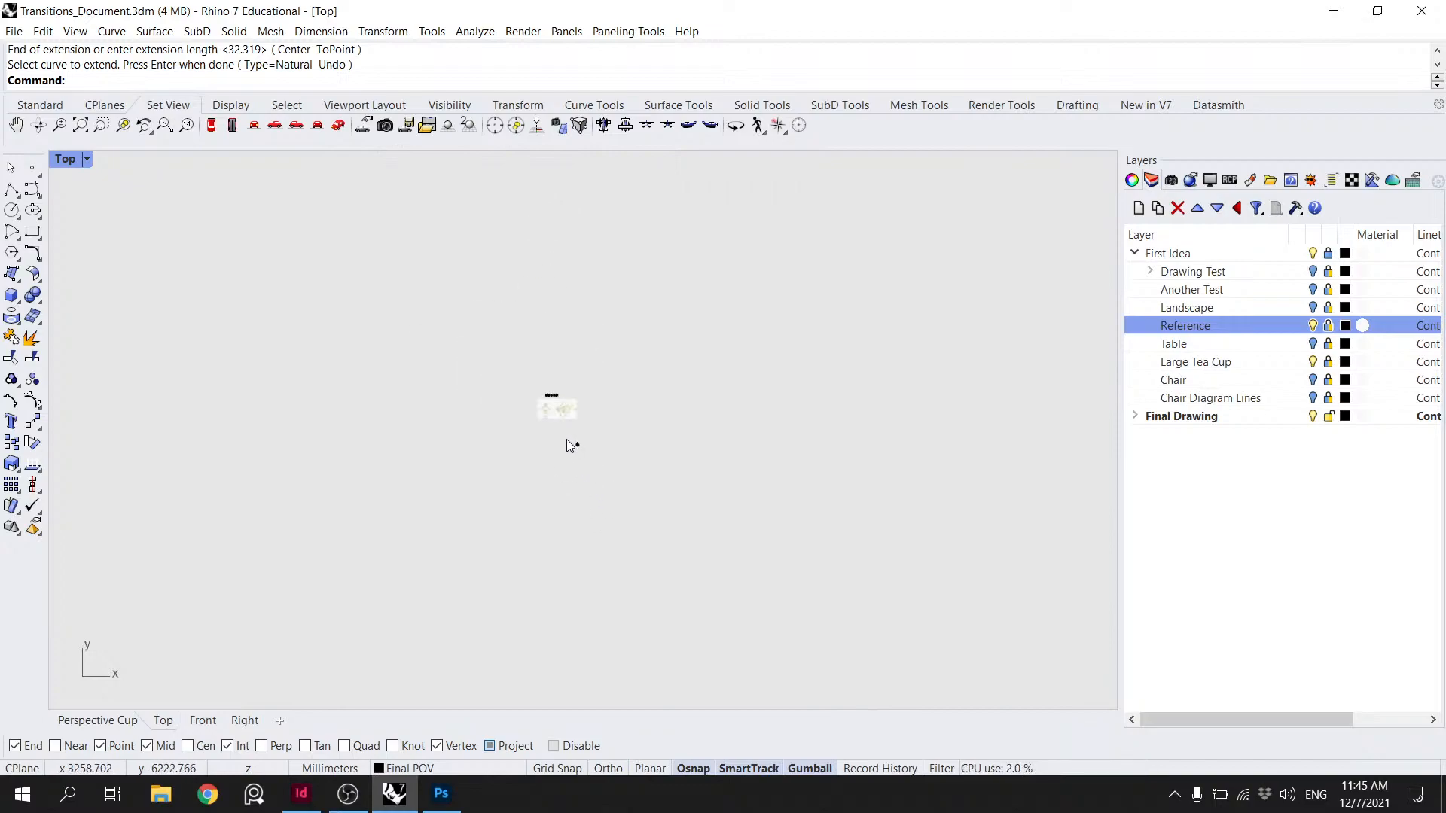
pyautogui.scroll(15, 567, 442)
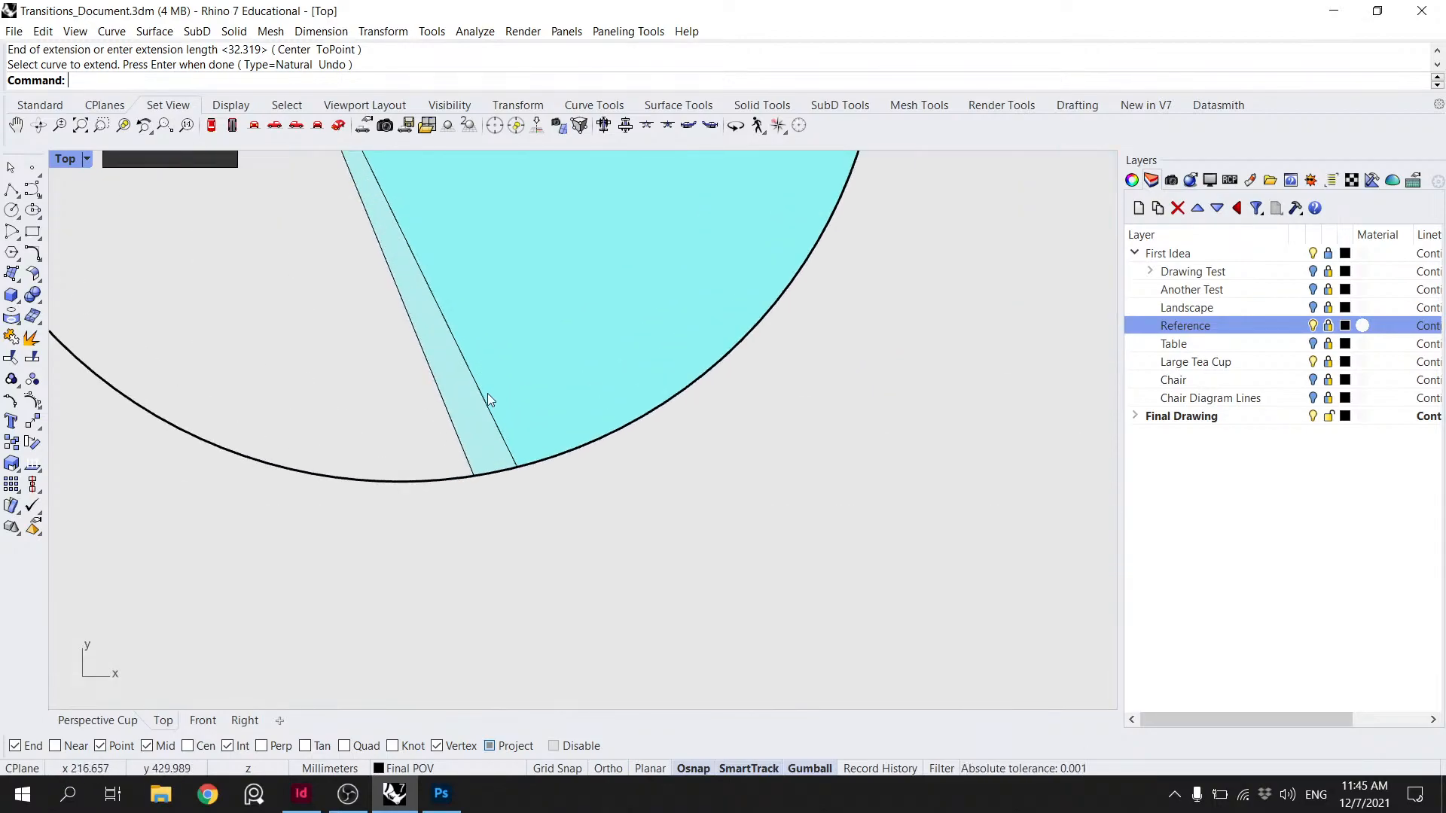
# - Draw an arc of -70 degrees centred on the figure's eye point, starting on the circle's edge below the table
pyautogui.scroll(-5, 489, 393)
pyautogui.press('Return')
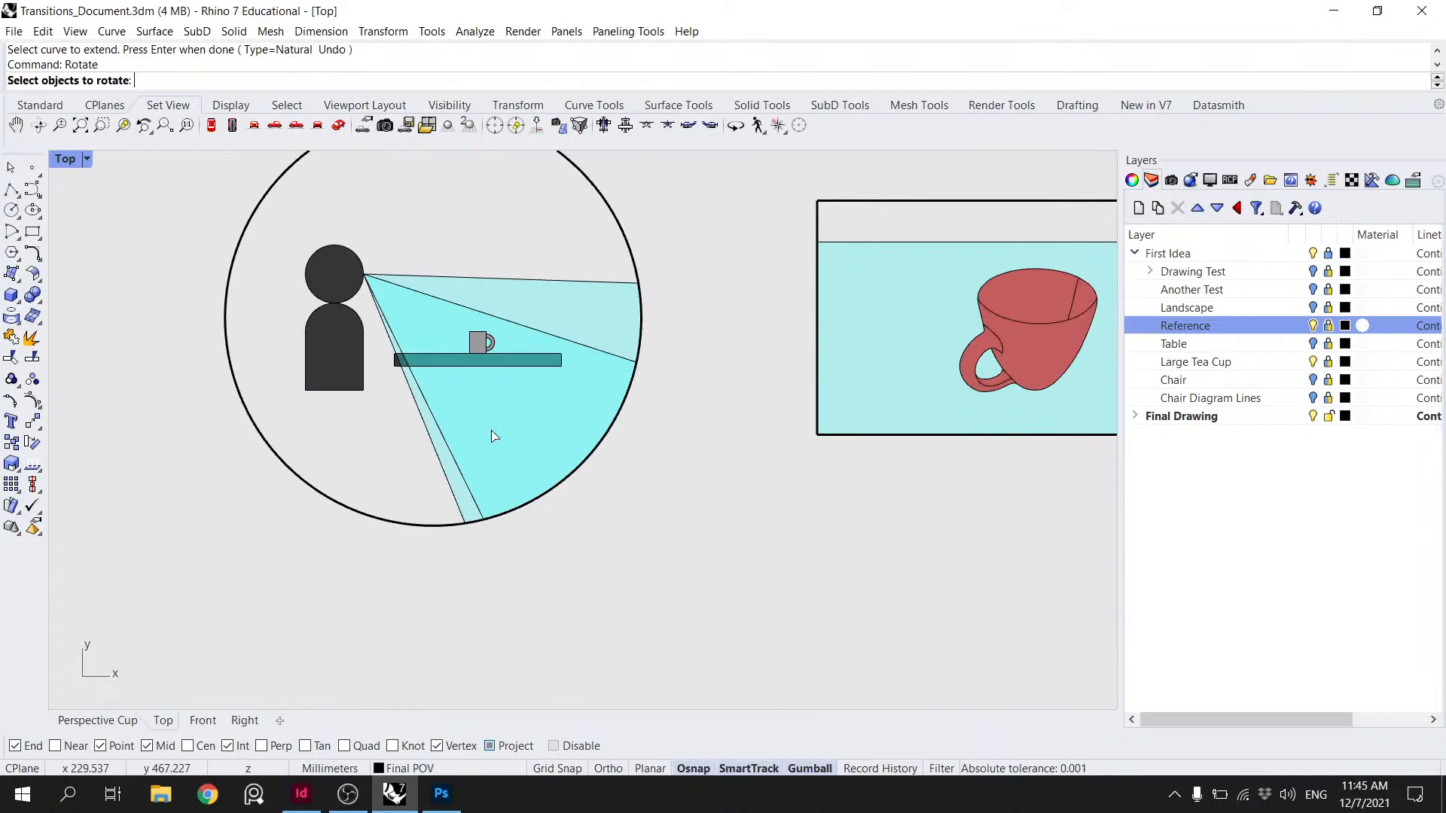
pyautogui.press('Escape')
pyautogui.click(12, 232)
pyautogui.scroll(3, 388, 276)
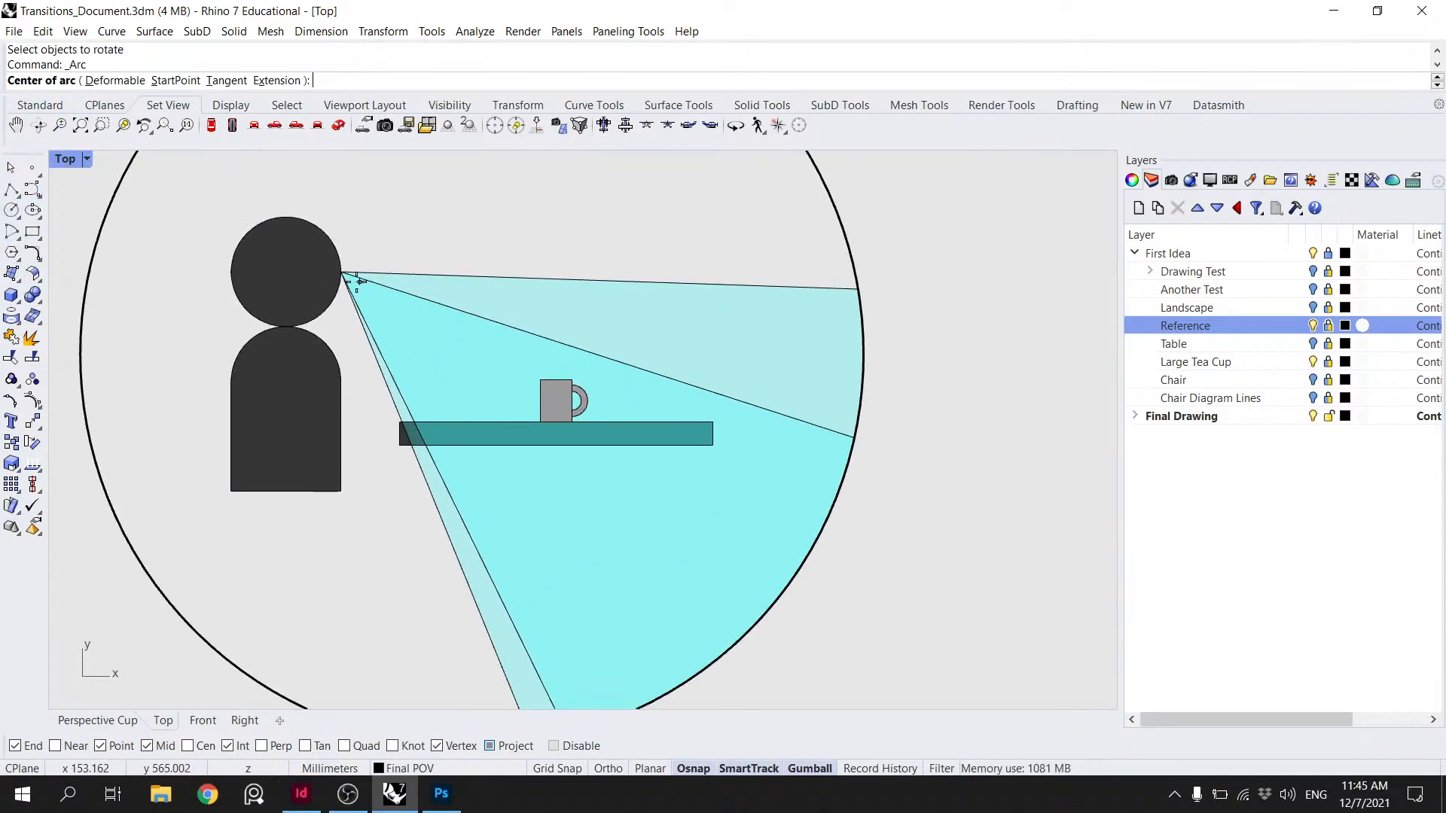
pyautogui.click(342, 273)
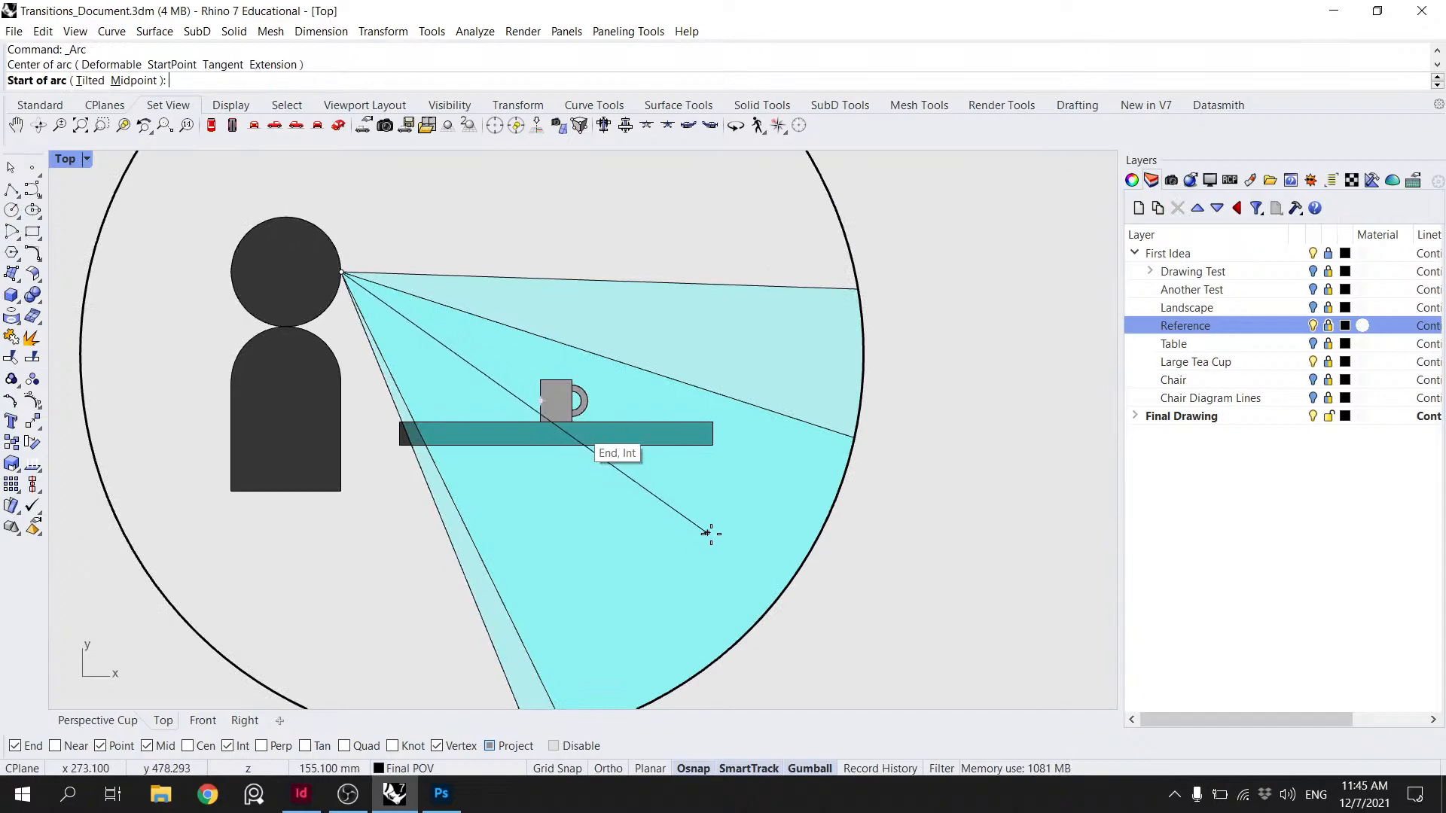
pyautogui.click(797, 567)
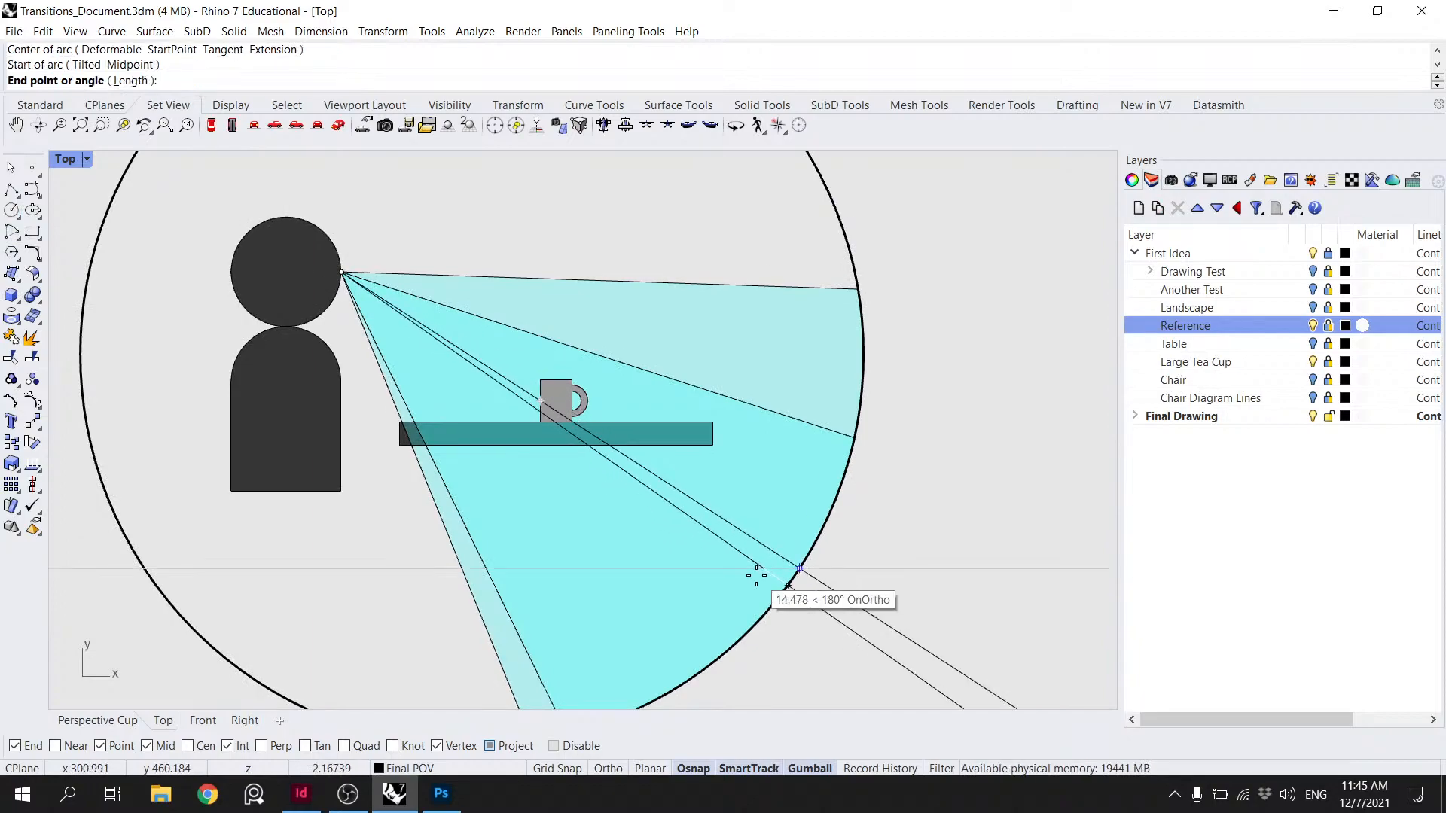
pyautogui.press('Down')
pyautogui.press('Down')
pyautogui.press('Down')
pyautogui.press('Down')
pyautogui.write('-70')
pyautogui.press('Return')
# - Rotate the inner view cone's lower sight line about the eye point towards the end of the -70 degree arc
pyautogui.click(504, 514)
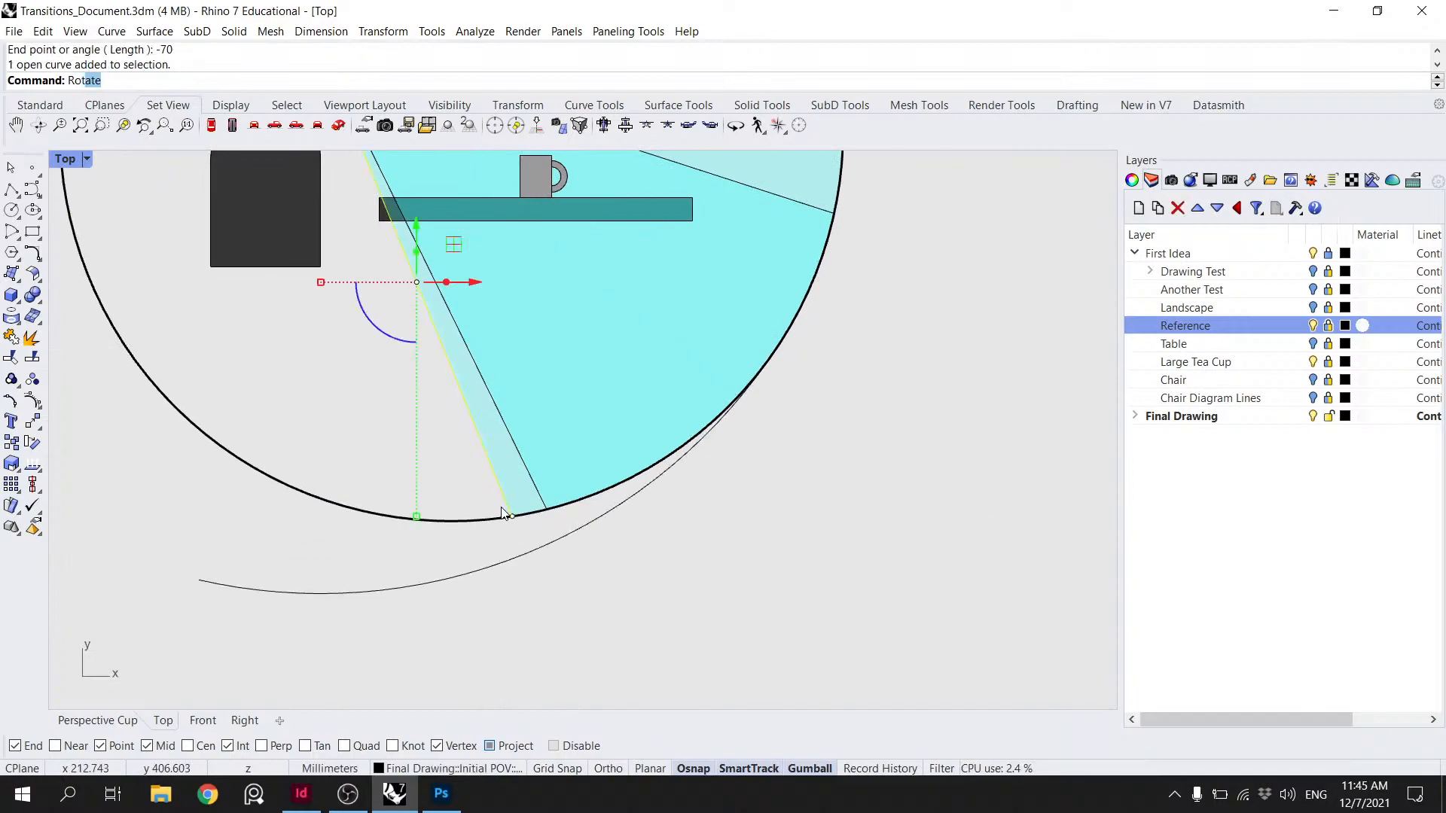
pyautogui.press('Return')
pyautogui.scroll(-4, 548, 388)
pyautogui.moveTo(549, 391); pyautogui.dragTo(585, 441, button='right')
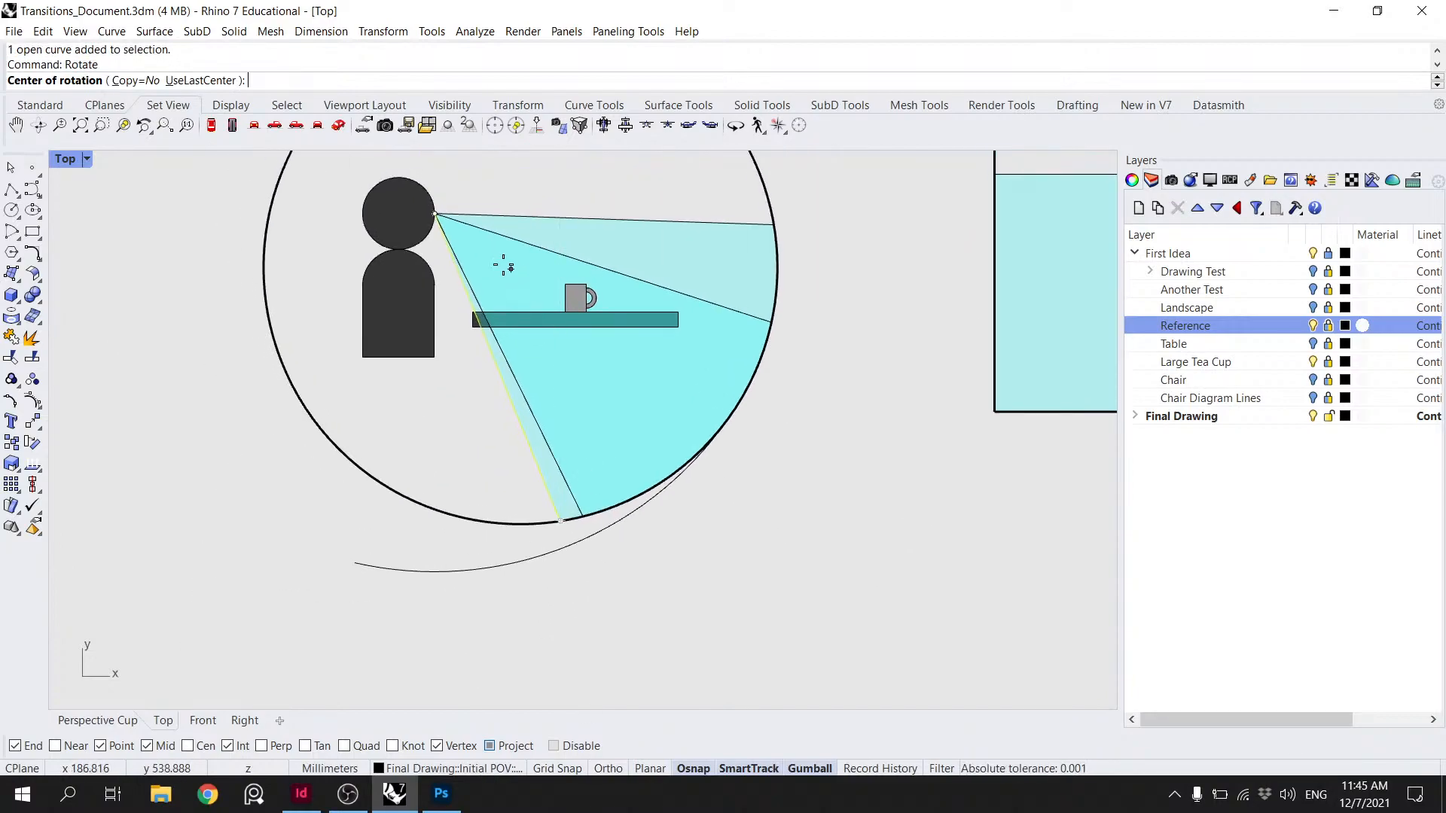
pyautogui.click(435, 218)
pyautogui.click(560, 521)
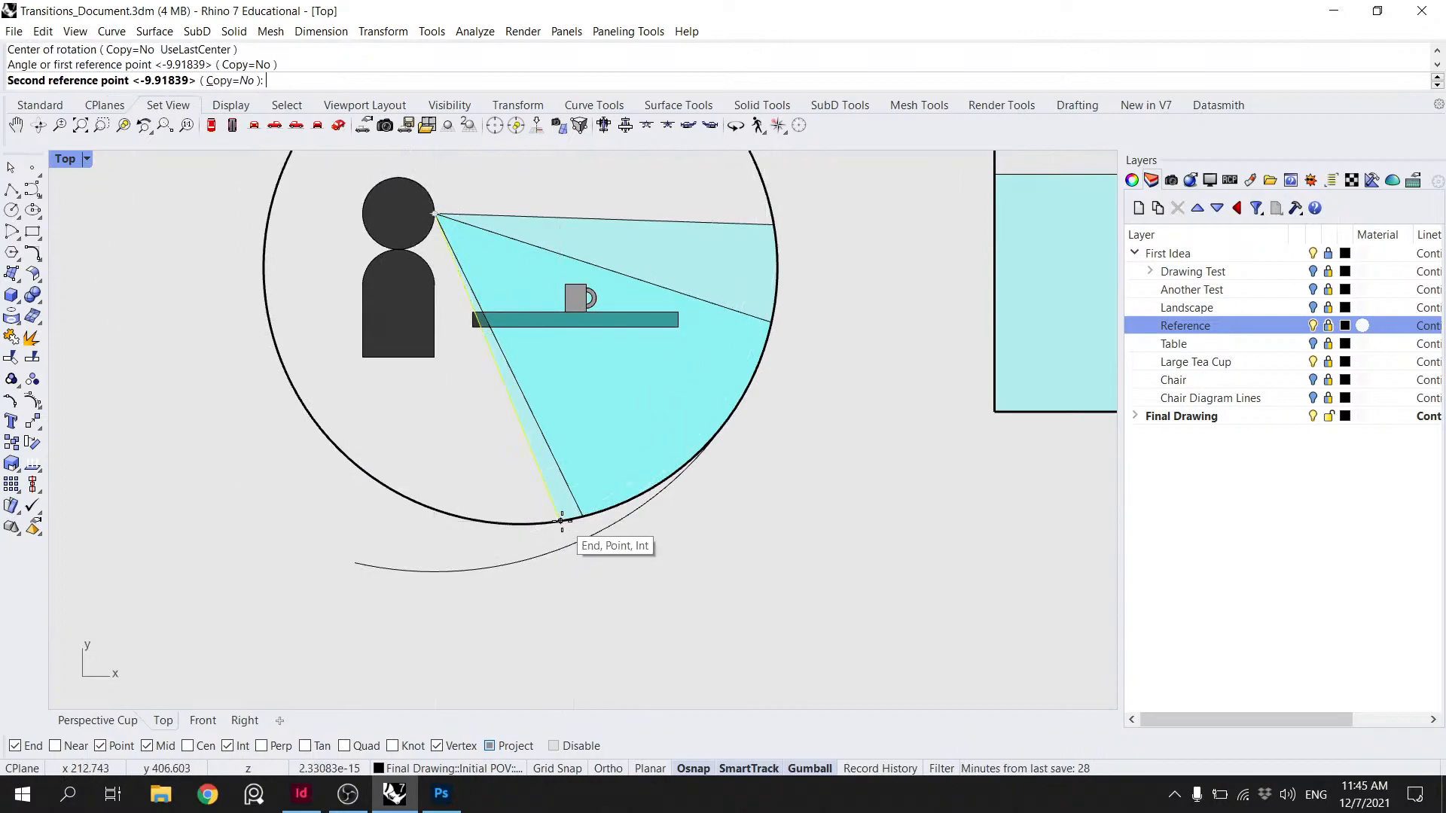
pyautogui.click(354, 559)
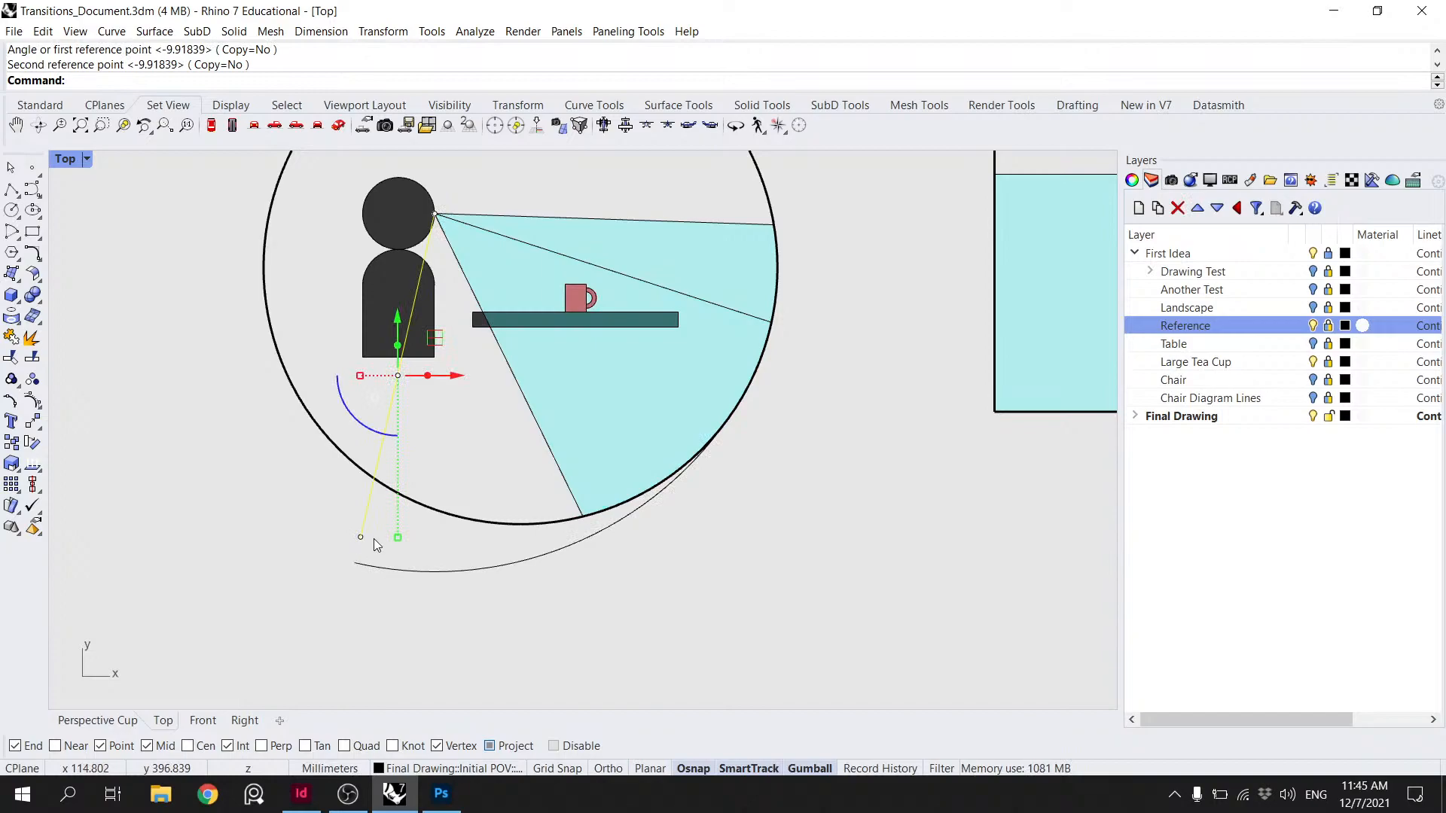
pyautogui.press('Escape')
pyautogui.click(511, 524)
pyautogui.press('Escape')
pyautogui.click(647, 500)
pyautogui.click(694, 545)
pyautogui.write('Extend')
pyautogui.press('Return')
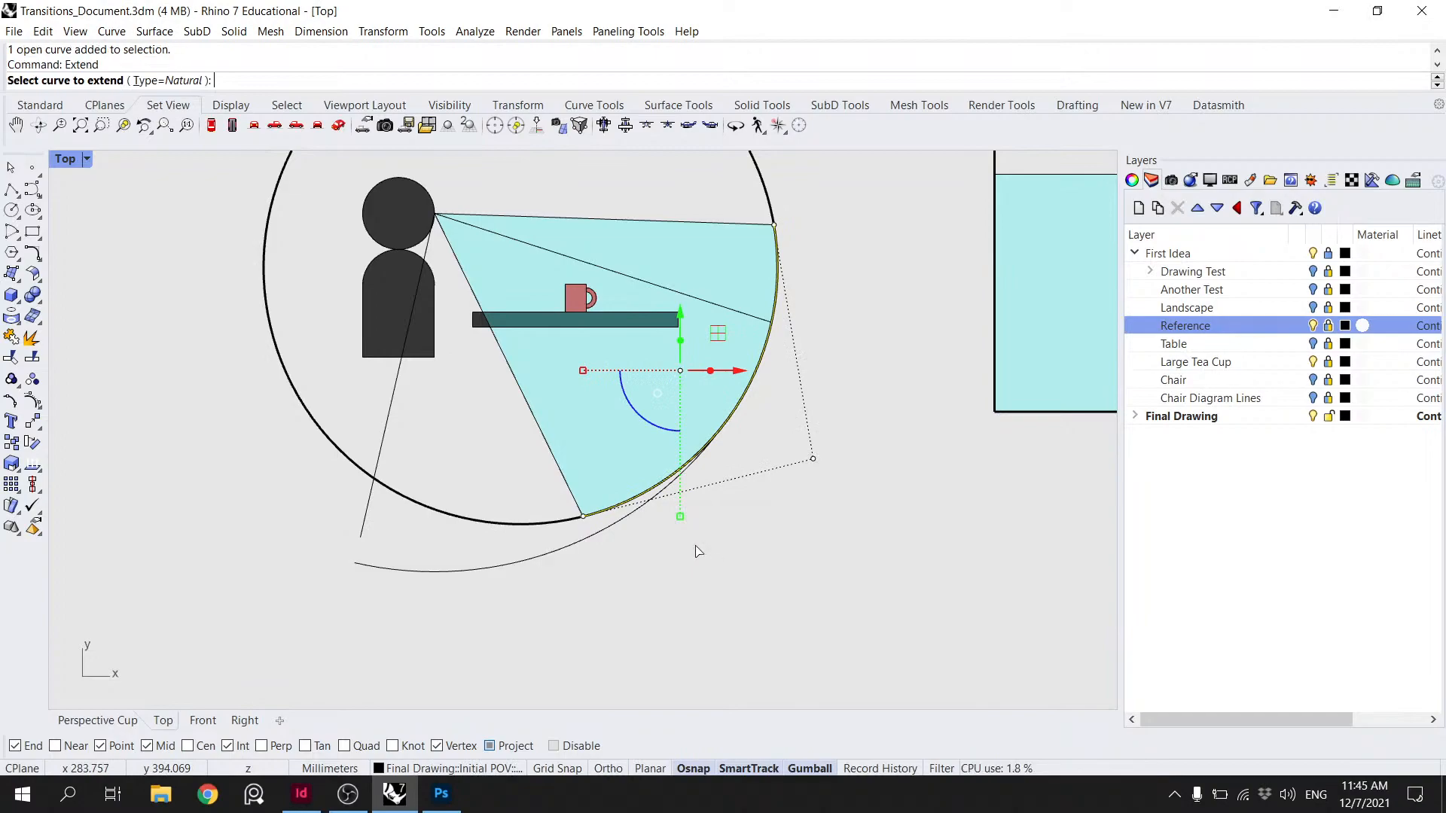
pyautogui.click(585, 520)
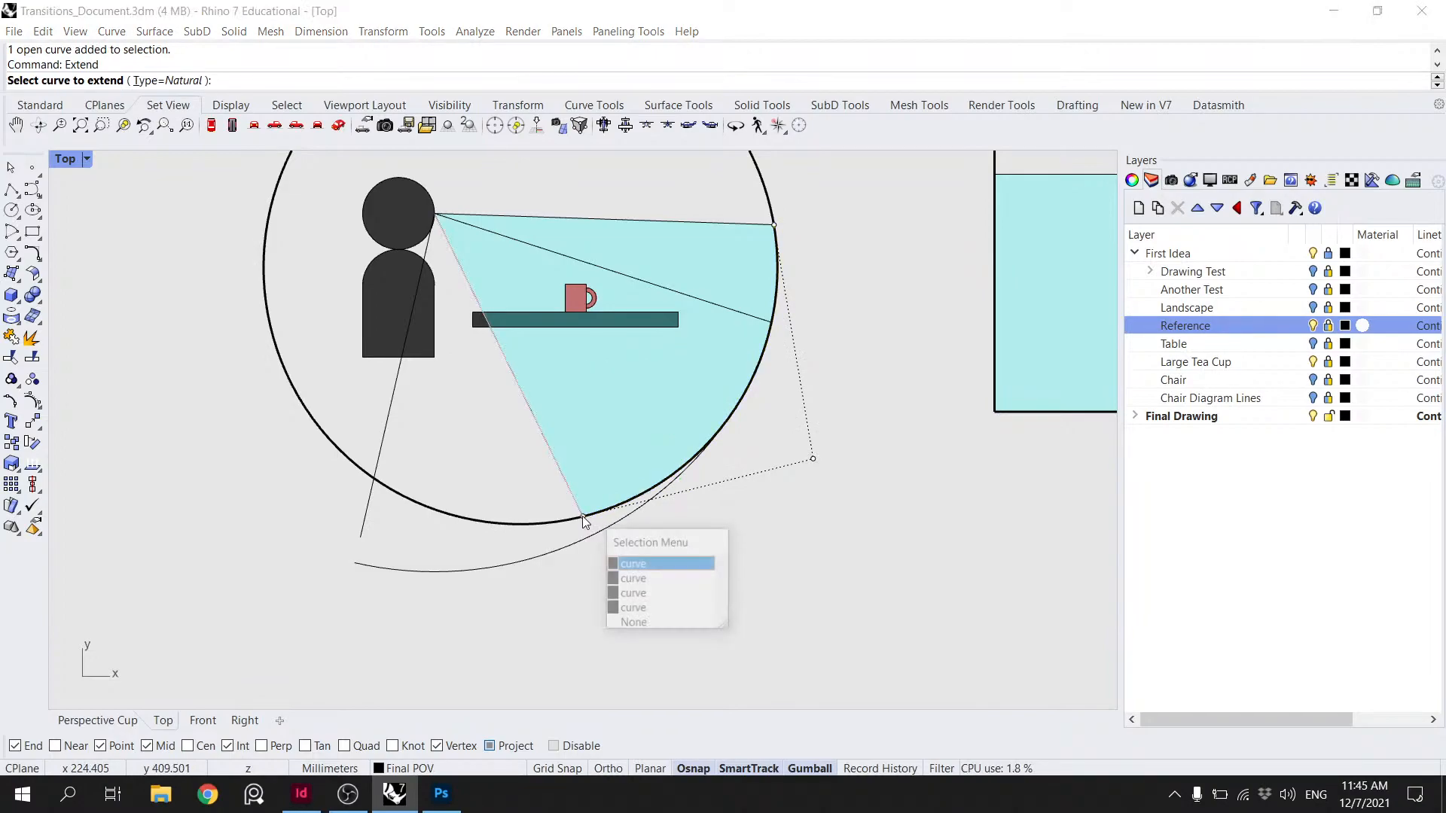
pyautogui.click(645, 569)
pyautogui.click(504, 515)
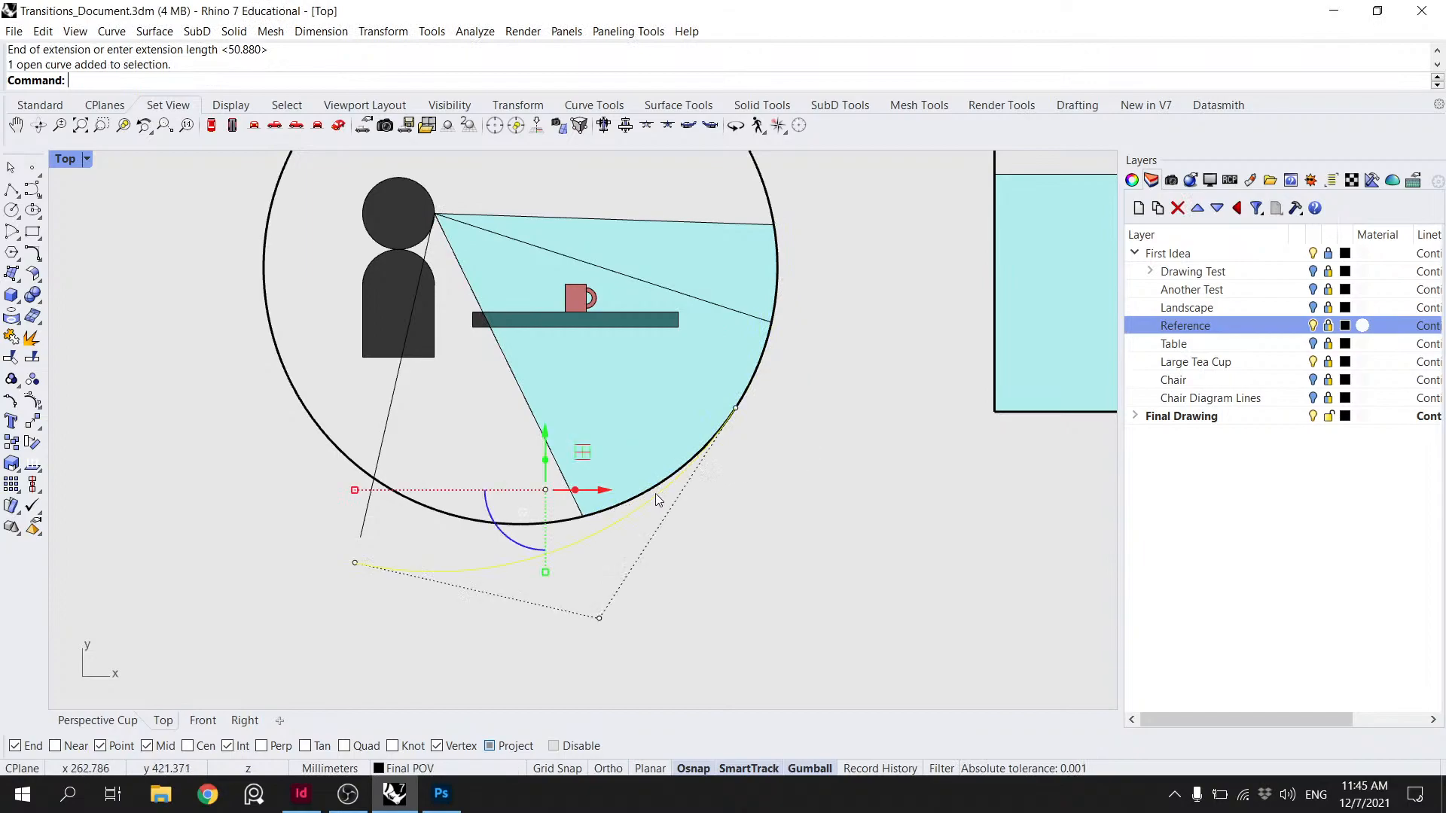
# - Extend the boundary arc of the cone with the rotated sight line along the circle to where that line crosses it
pyautogui.scroll(2, 641, 501)
pyautogui.click(659, 488)
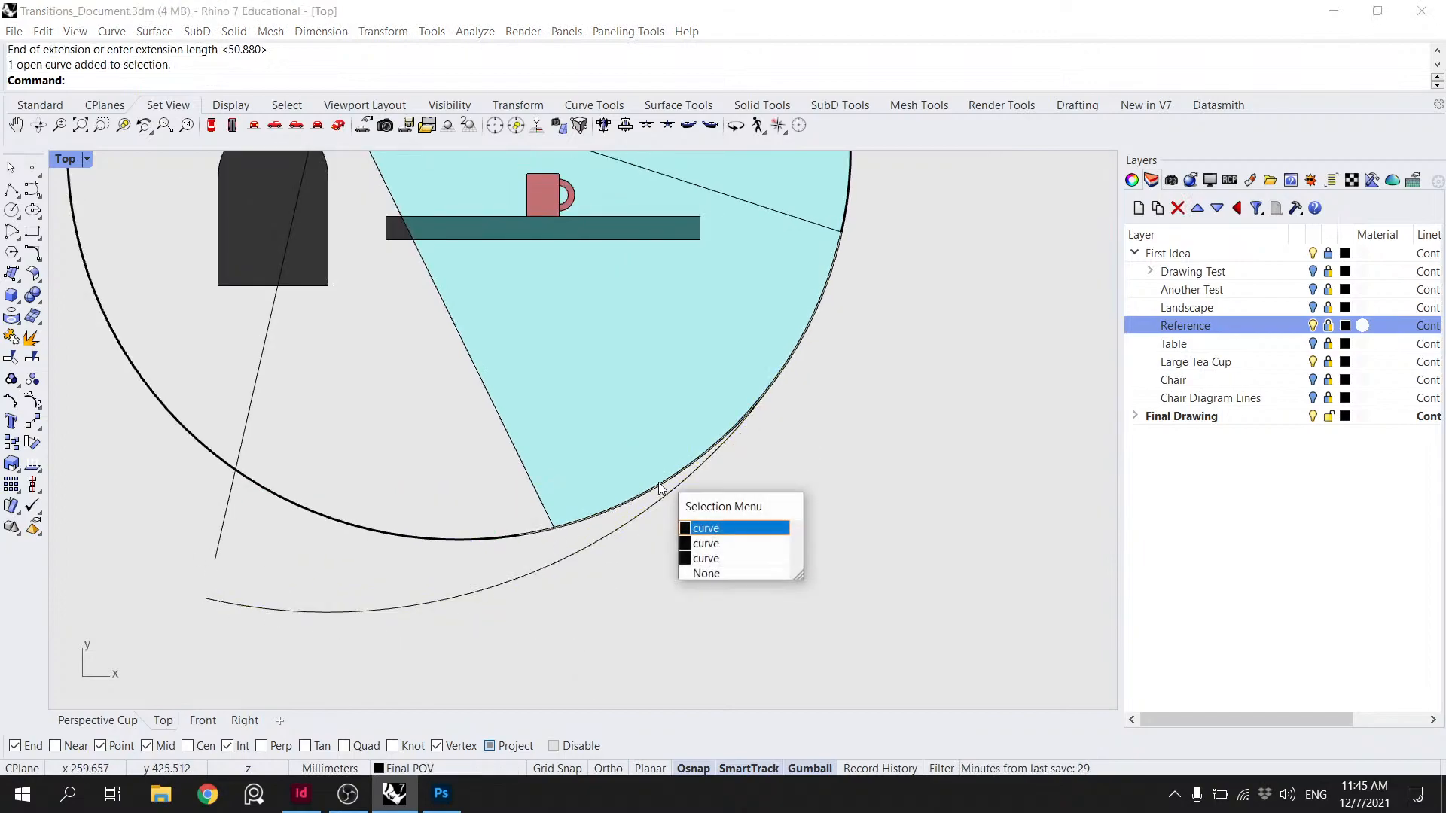
pyautogui.click(724, 543)
pyautogui.write('Extend')
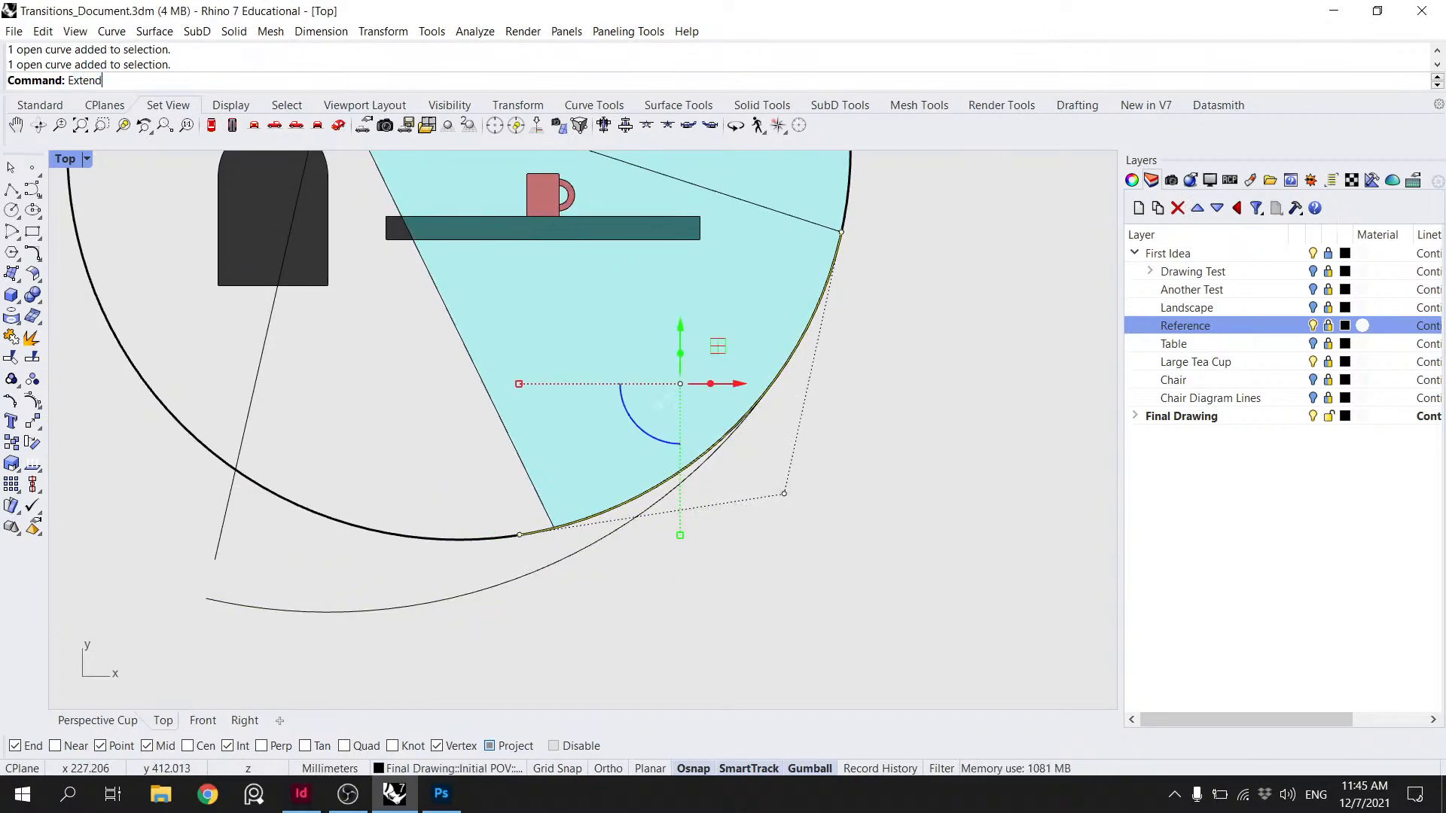
pyautogui.press('Return')
pyautogui.click(514, 537)
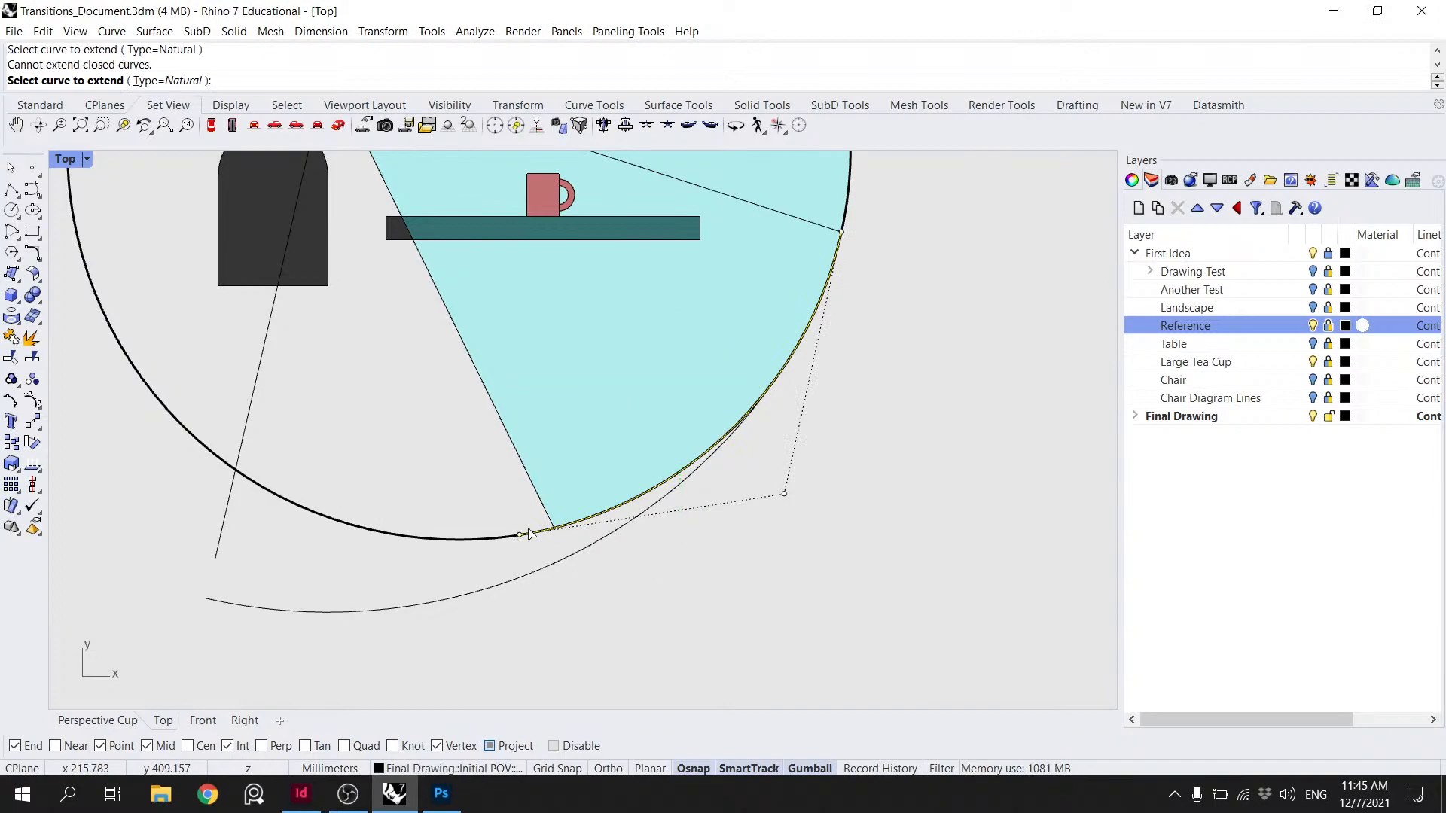
pyautogui.click(527, 535)
pyautogui.click(242, 471)
pyautogui.press('Return')
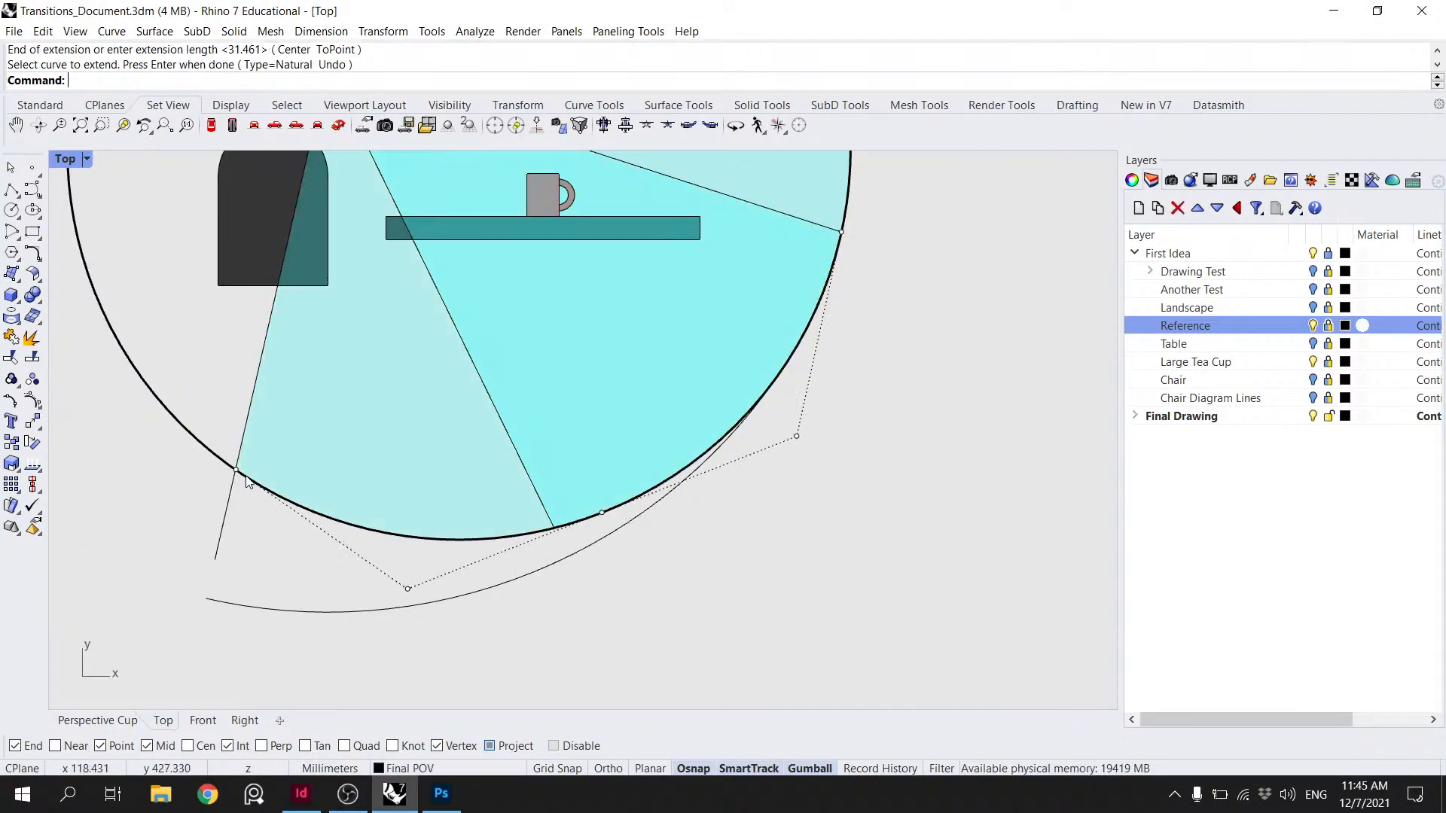
# - Trim the lowest sight line's overshoot at the first circle and delete the -70 degree construction arc
pyautogui.click(257, 488)
pyautogui.press('Return')
pyautogui.write('Trim')
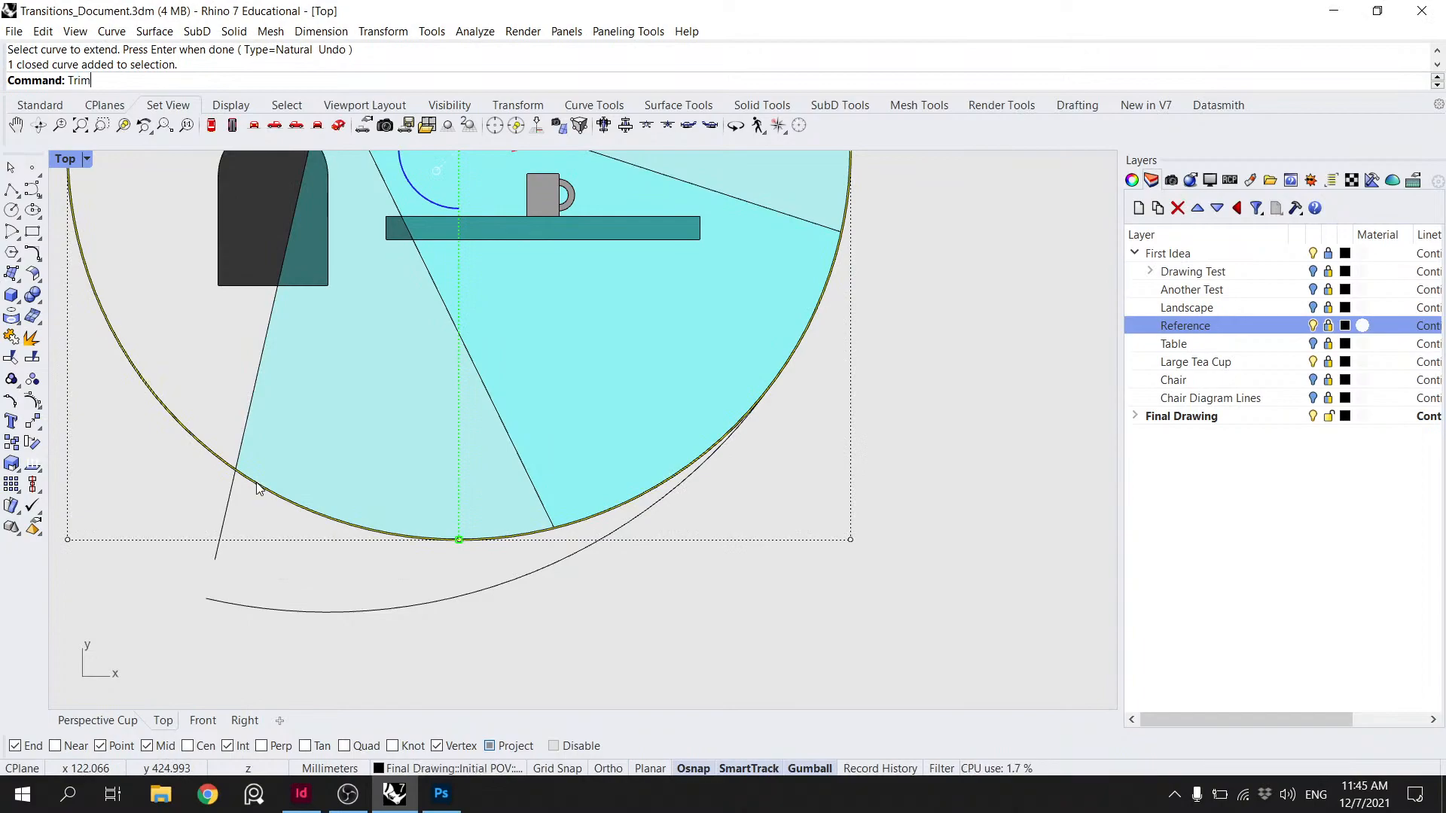
pyautogui.press('Return')
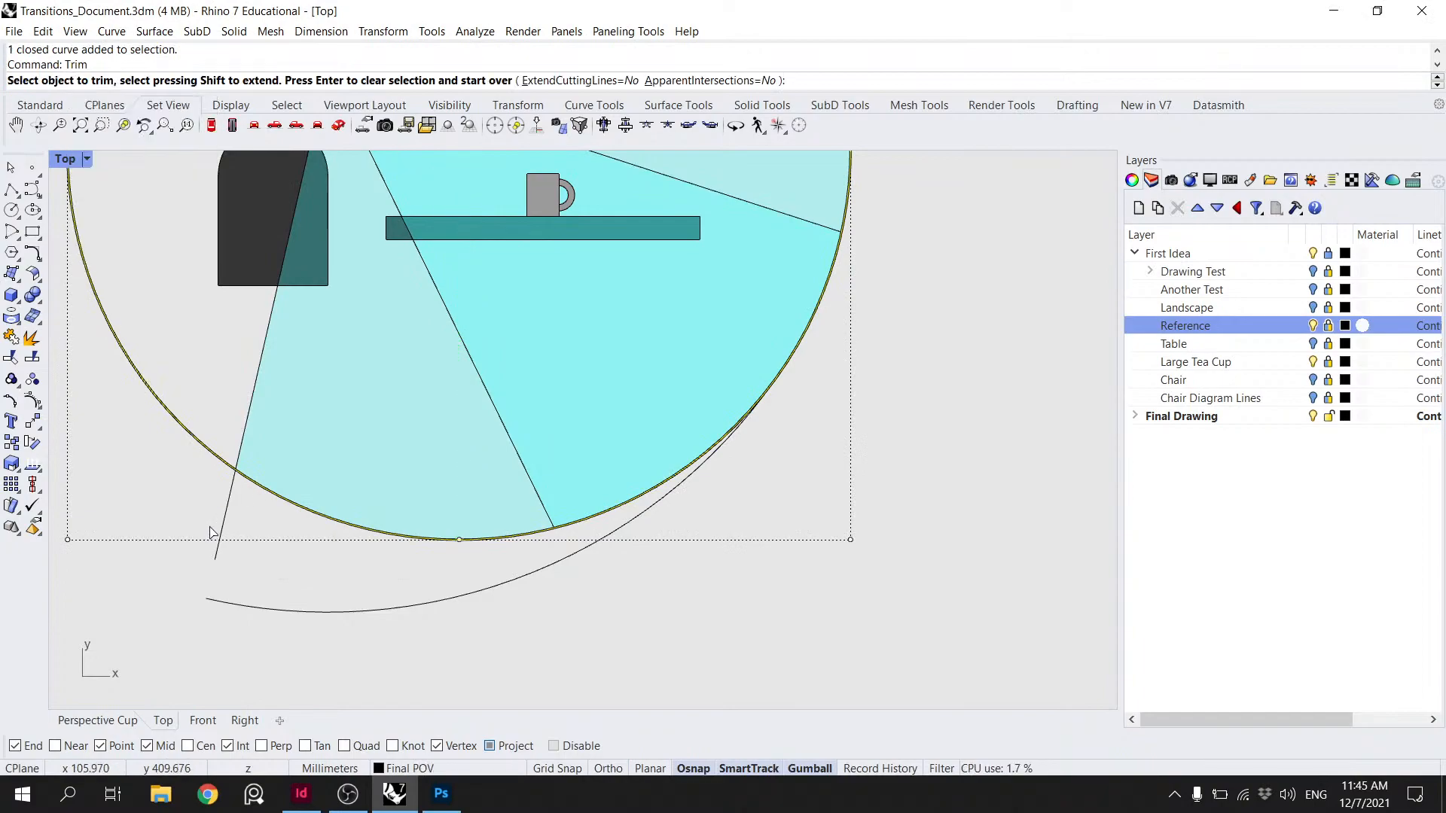
pyautogui.click(216, 534)
pyautogui.press('Return')
pyautogui.click(347, 611)
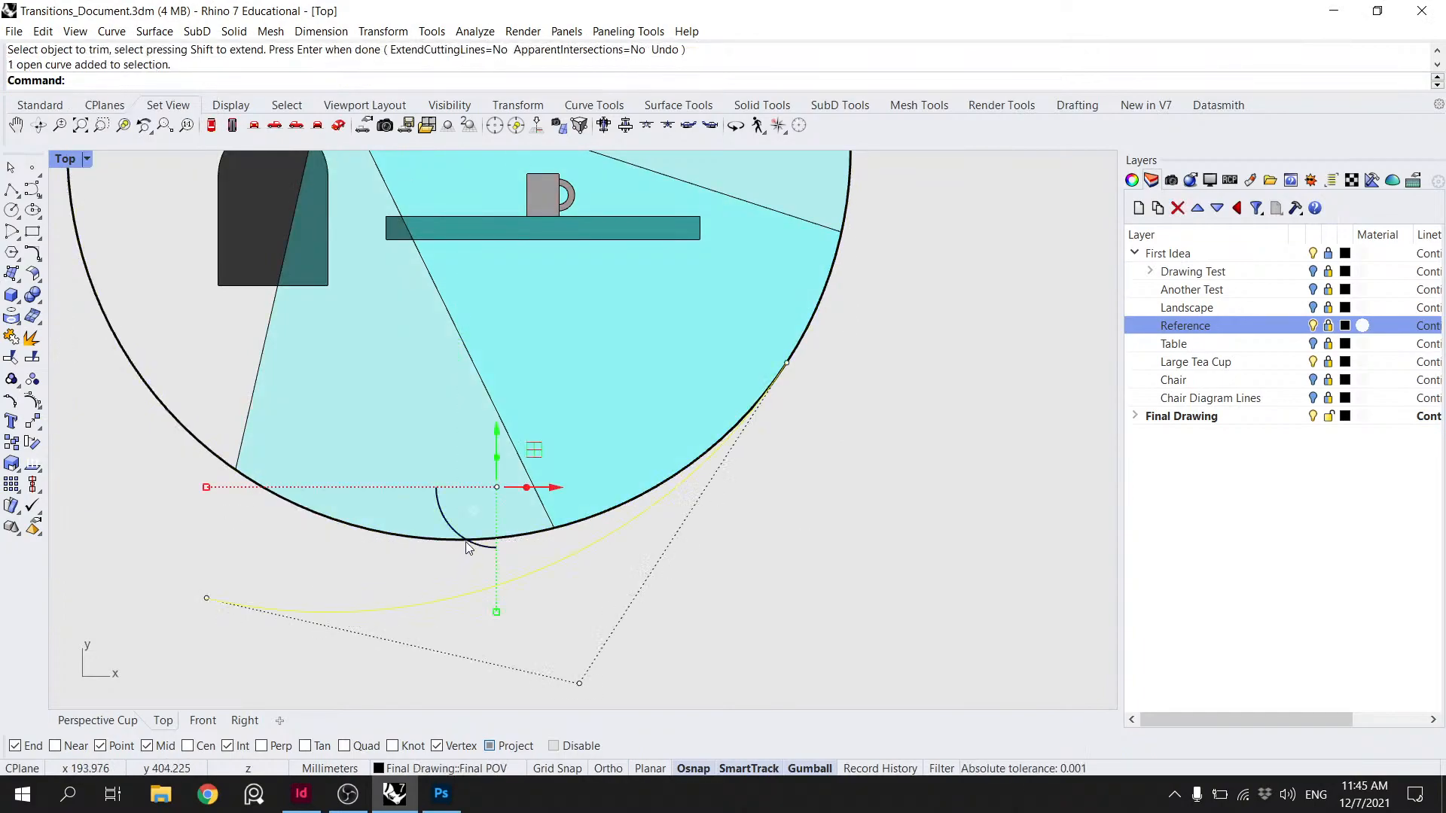
pyautogui.press('Delete')
# - Draw an arc of 25 degrees centred on the figure's eye point, starting on the circle's edge below the table's level
pyautogui.scroll(-5, 561, 454)
pyautogui.scroll(4, 622, 445)
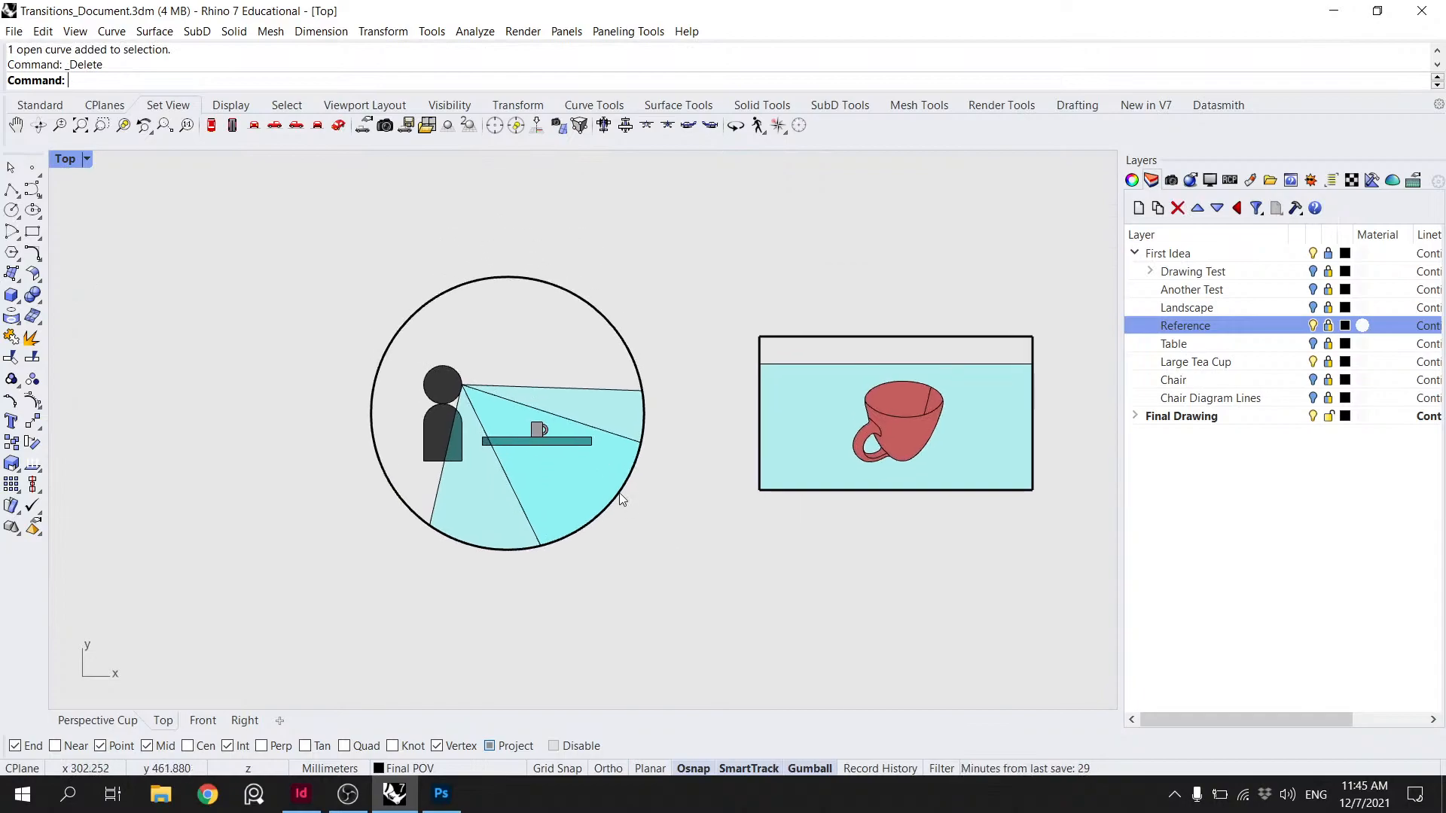
pyautogui.scroll(1, 613, 430)
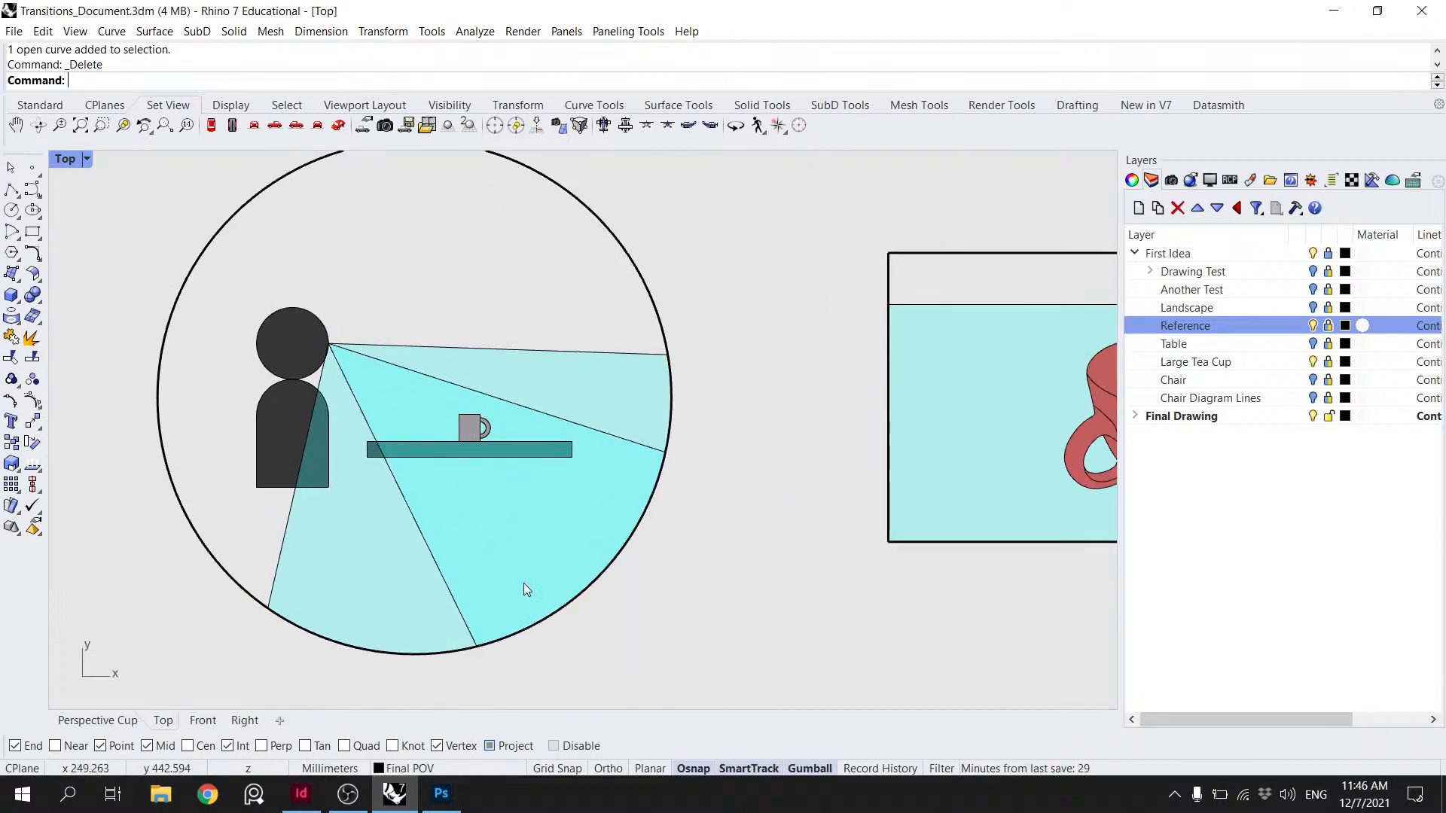
pyautogui.scroll(-2, 572, 527)
pyautogui.scroll(2, 580, 462)
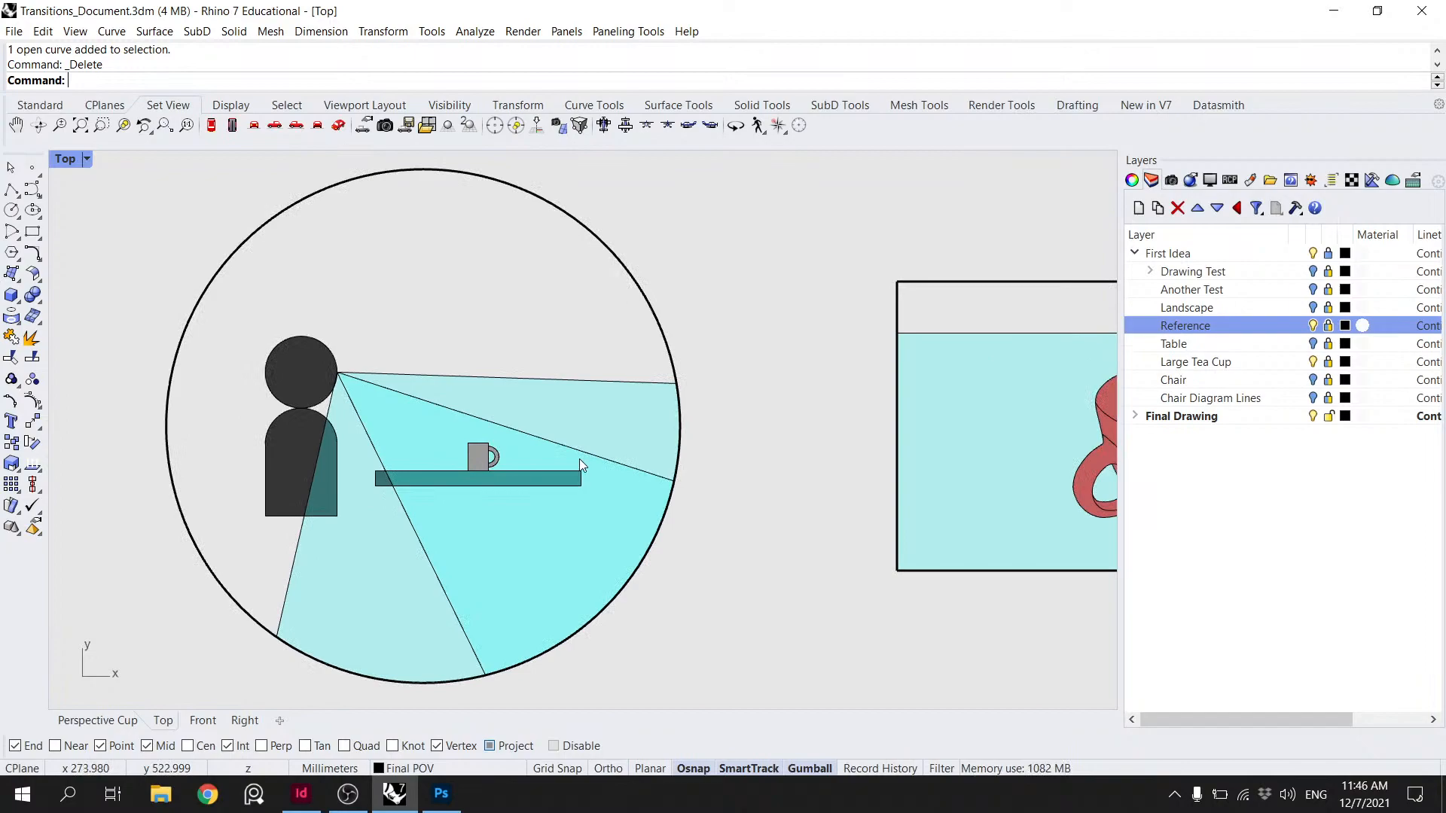
pyautogui.click(32, 253)
pyautogui.click(338, 372)
pyautogui.click(637, 568)
pyautogui.write('25')
pyautogui.press('Return')
# - Rotate the second sight line from the top about the eye point towards the upper end of the 25 degree arc
pyautogui.click(654, 475)
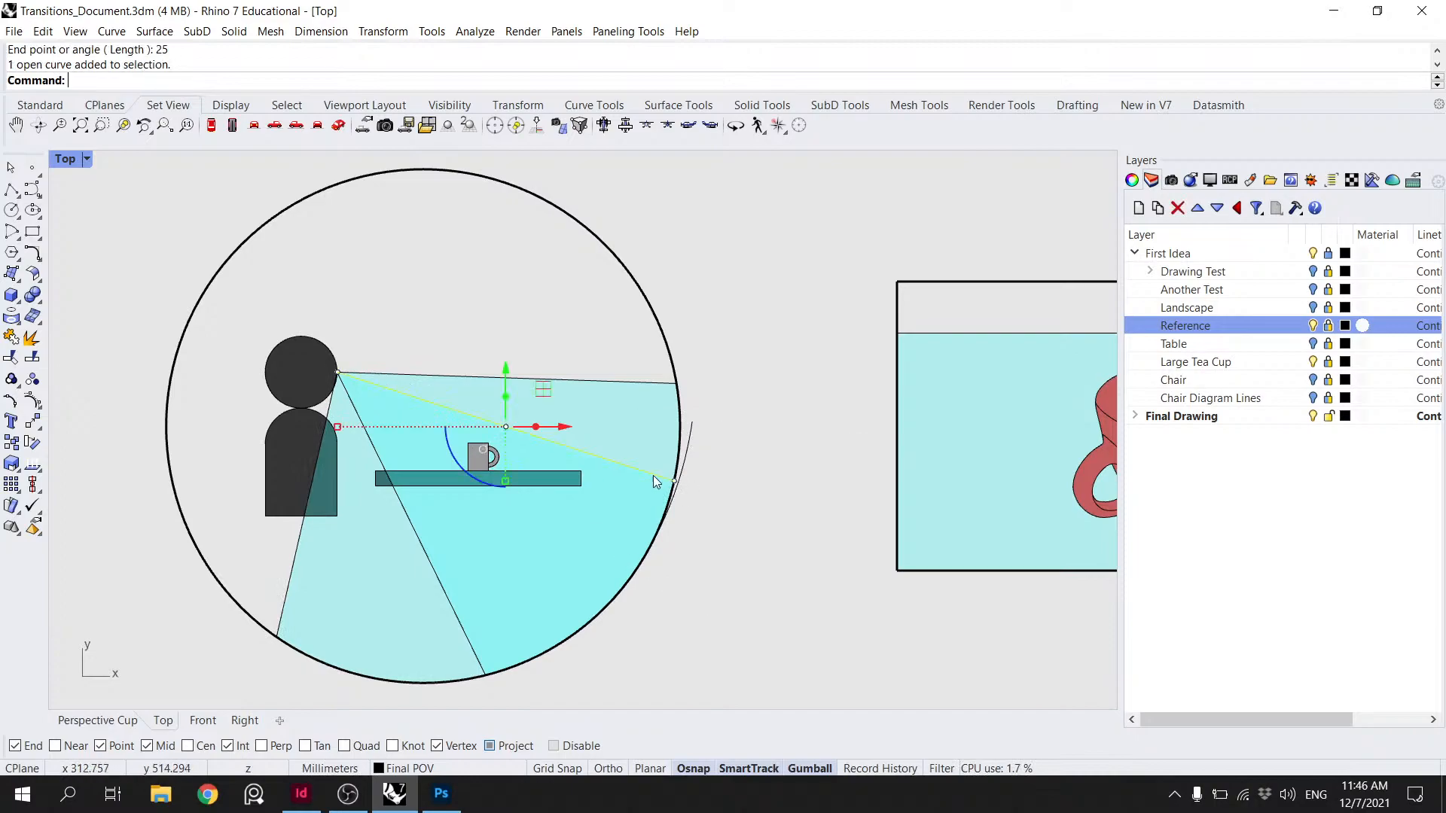
pyautogui.write('R')
pyautogui.write('ota')
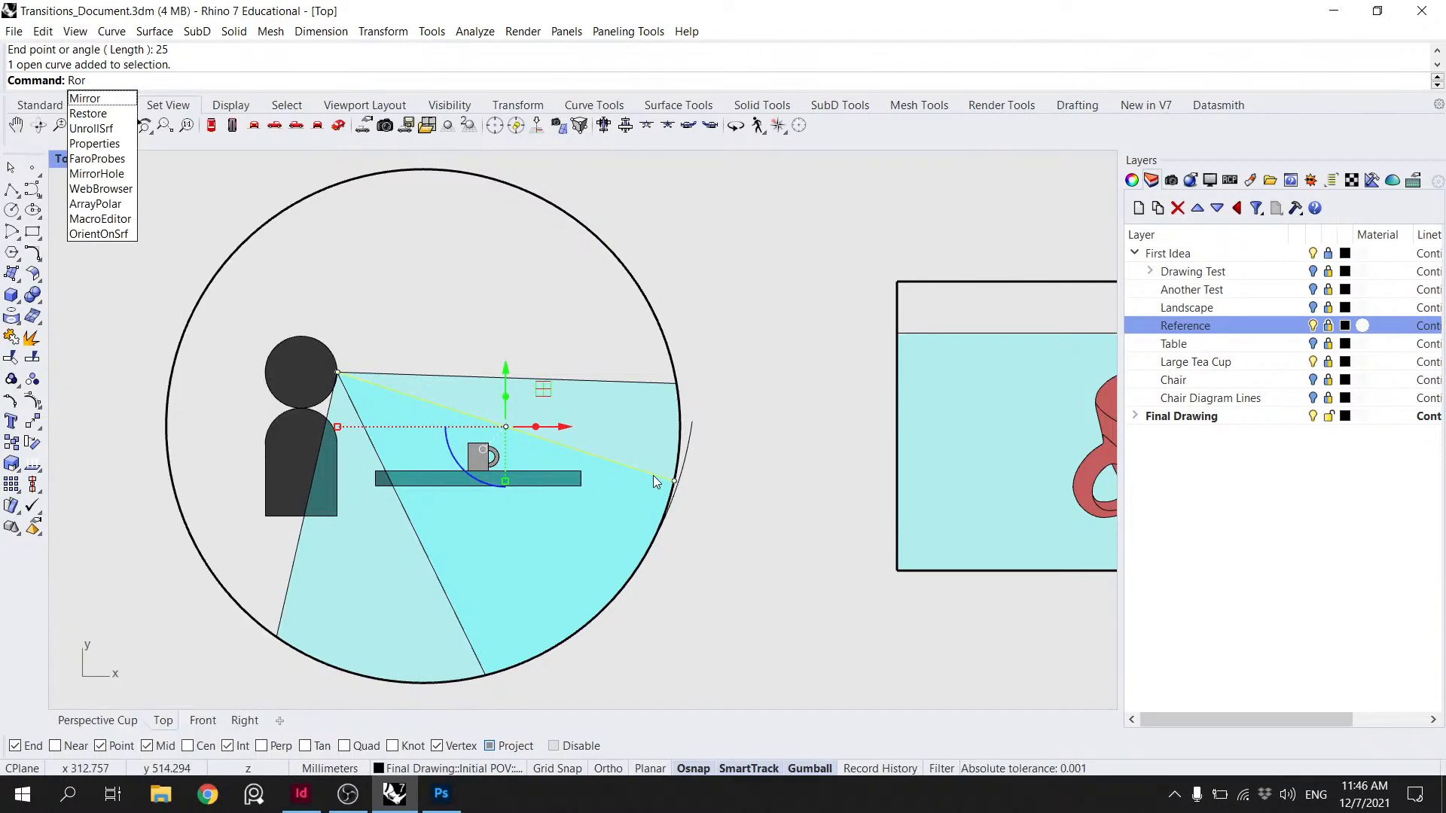
pyautogui.press('Return')
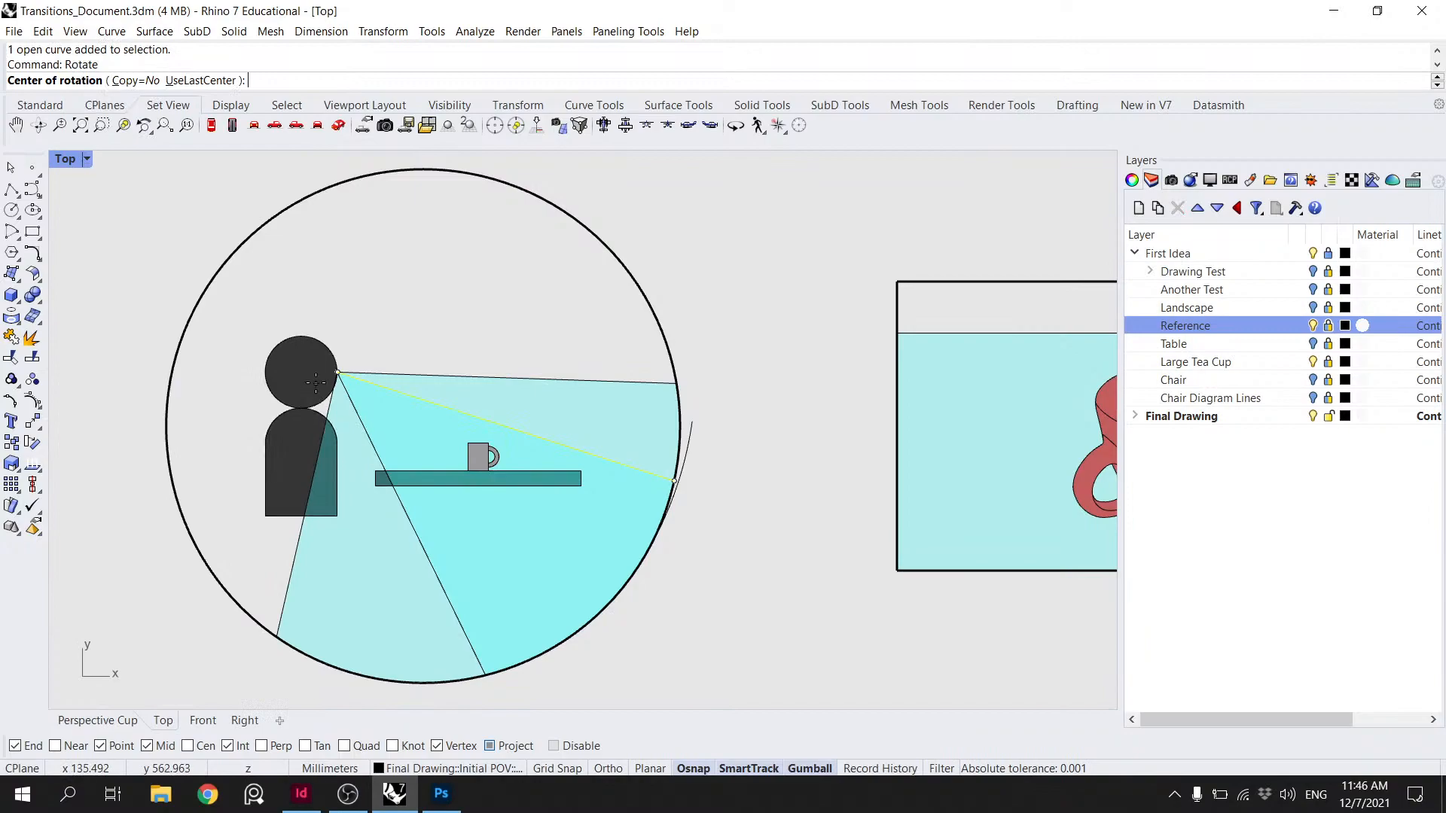
pyautogui.click(337, 372)
pyautogui.click(675, 480)
pyautogui.click(692, 421)
# - Extend the boundary arc of the rotated line's view cone along the circle up to where that line crosses it
pyautogui.scroll(8, 697, 436)
pyautogui.click(650, 529)
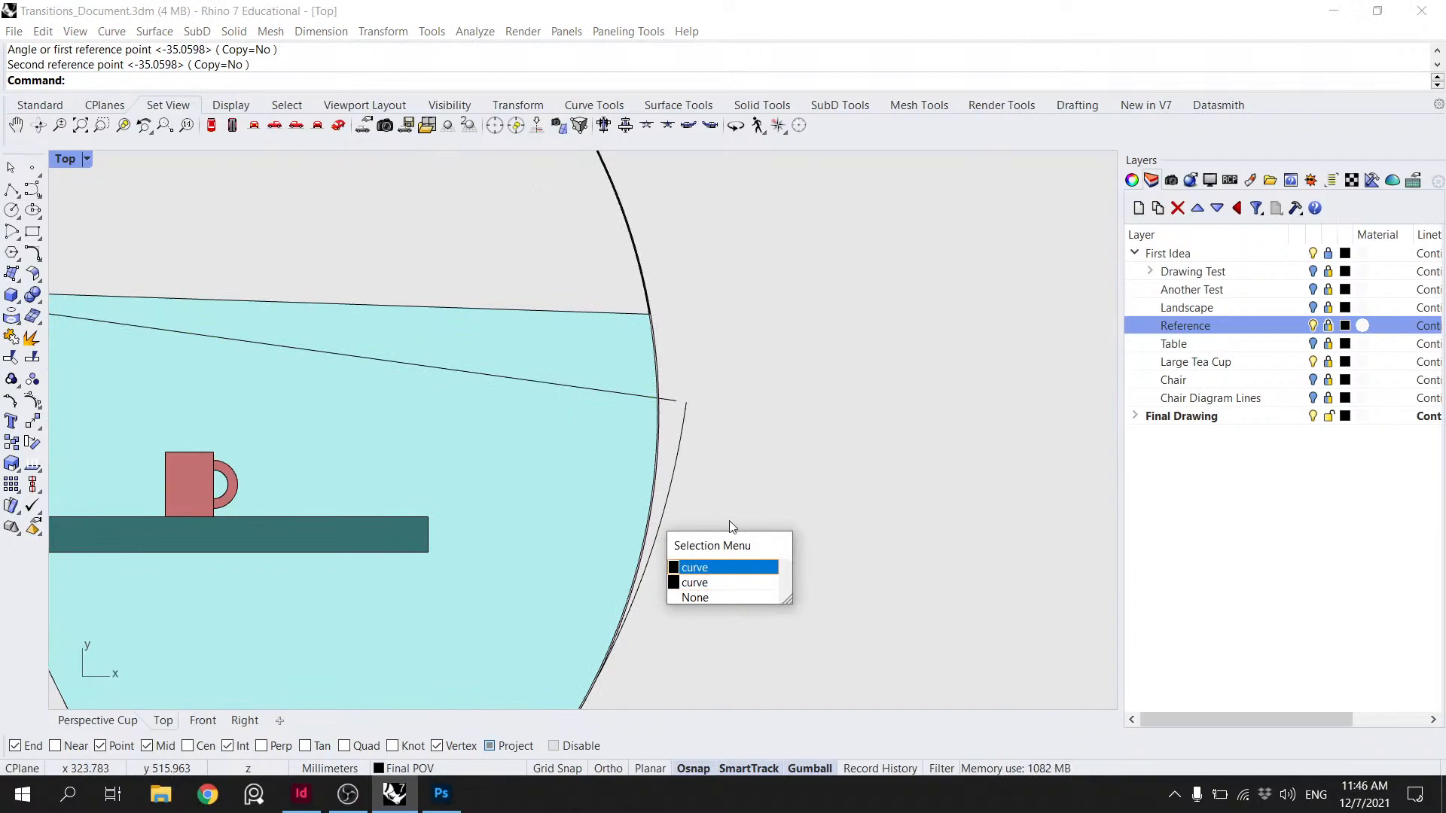
pyautogui.click(739, 508)
pyautogui.moveTo(605, 651); pyautogui.dragTo(666, 523, button='right')
pyautogui.click(671, 523)
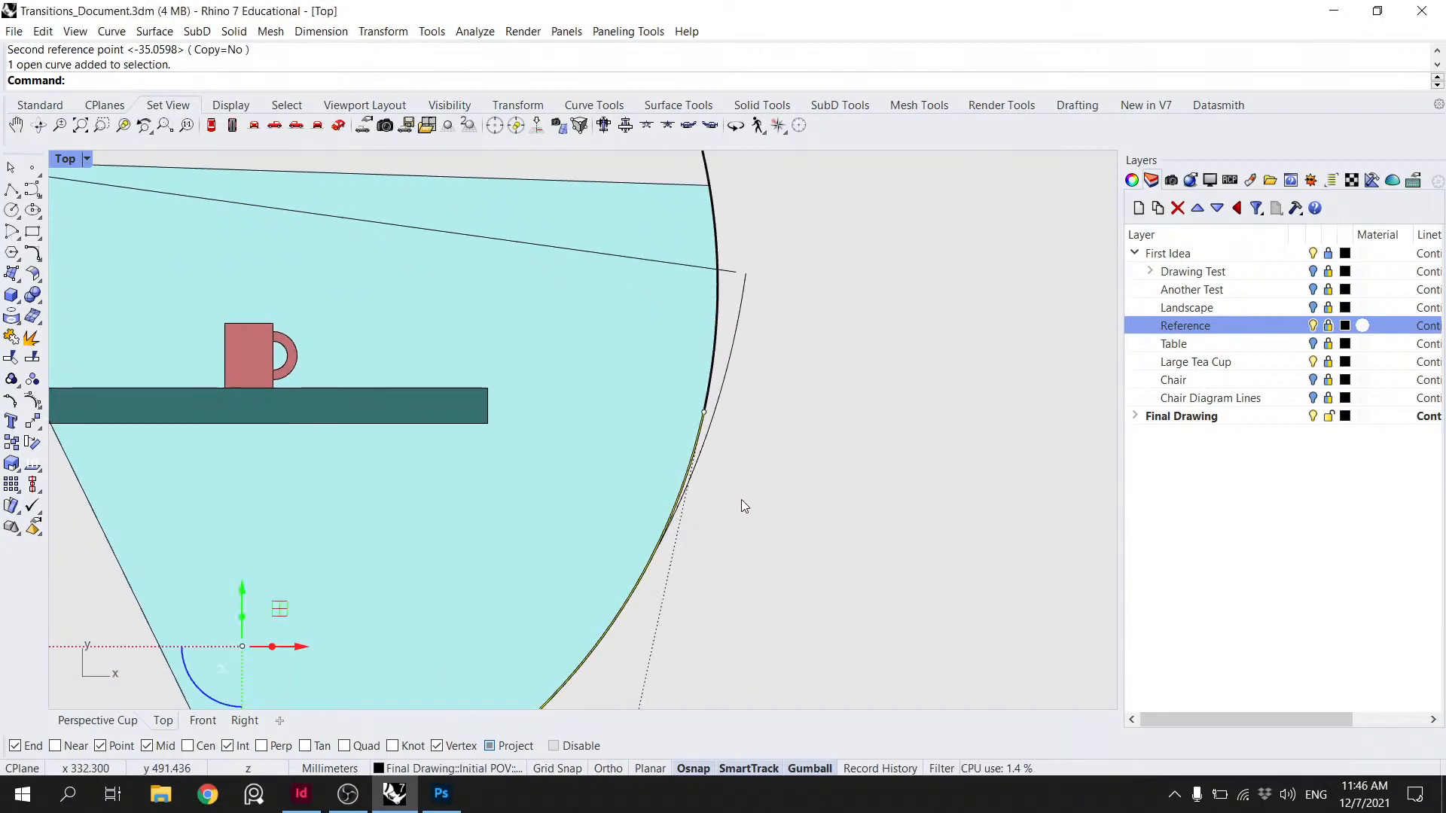
pyautogui.write('xtend')
pyautogui.press('Return')
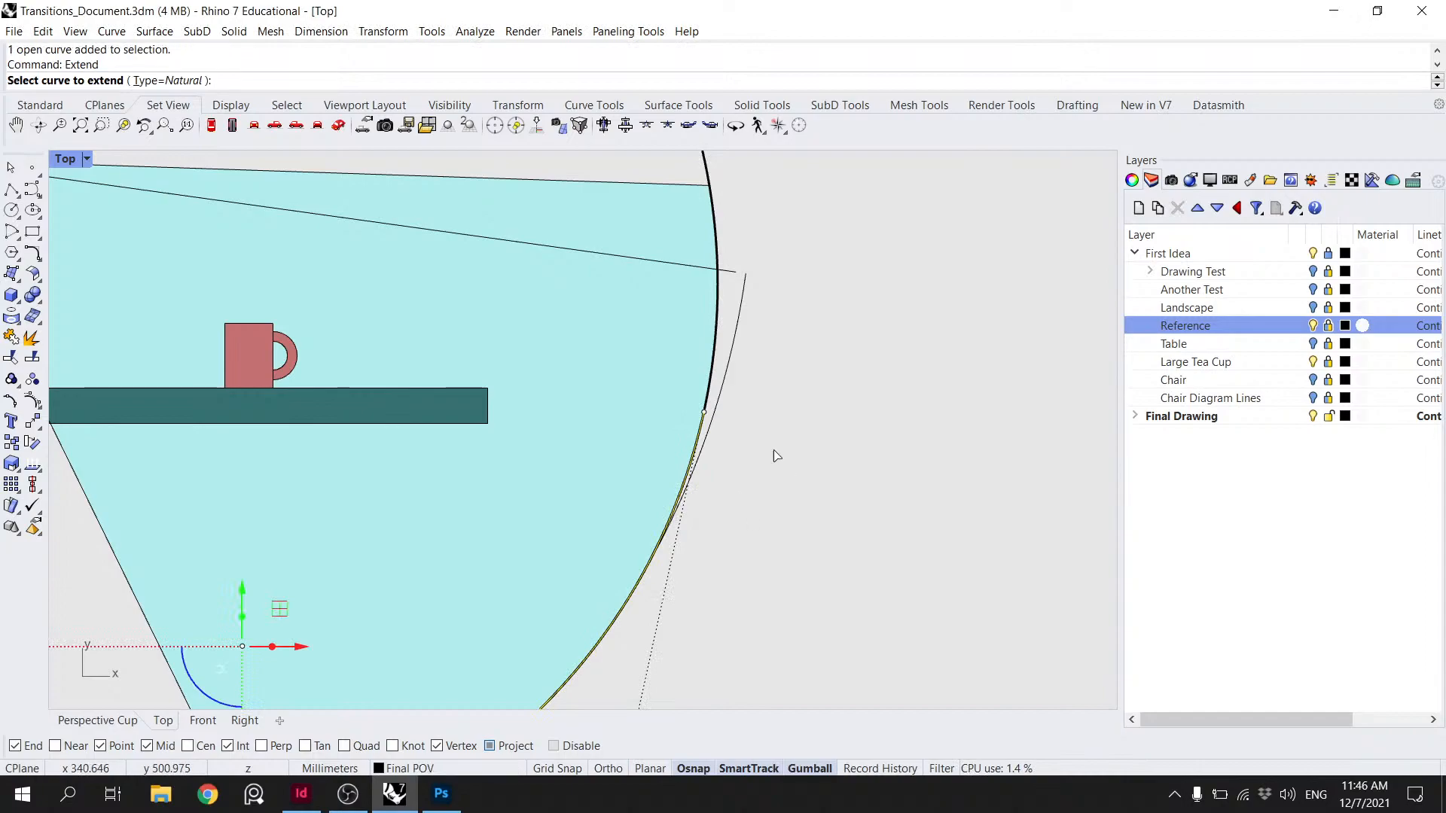
pyautogui.click(706, 415)
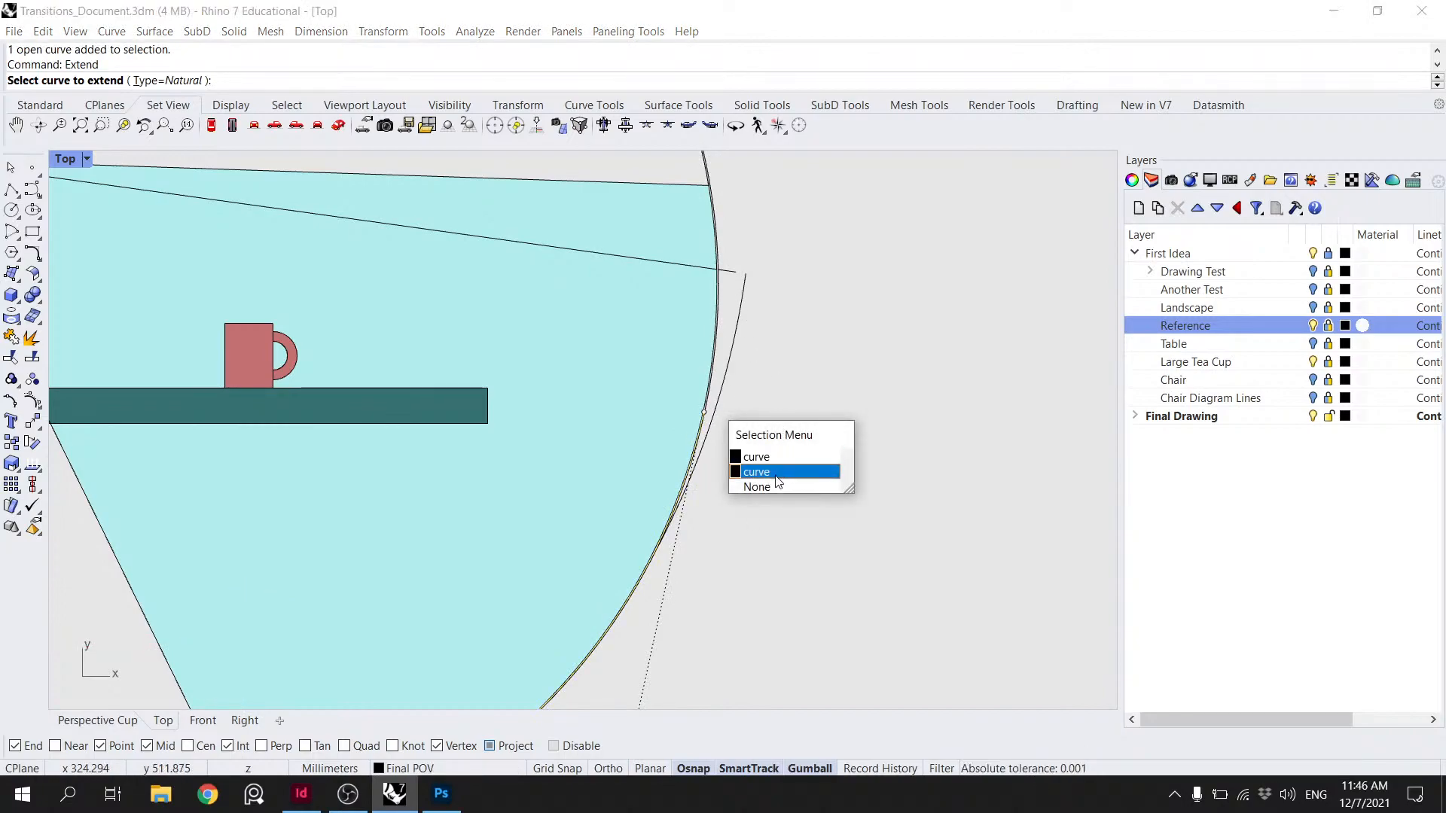
pyautogui.click(748, 456)
pyautogui.click(710, 419)
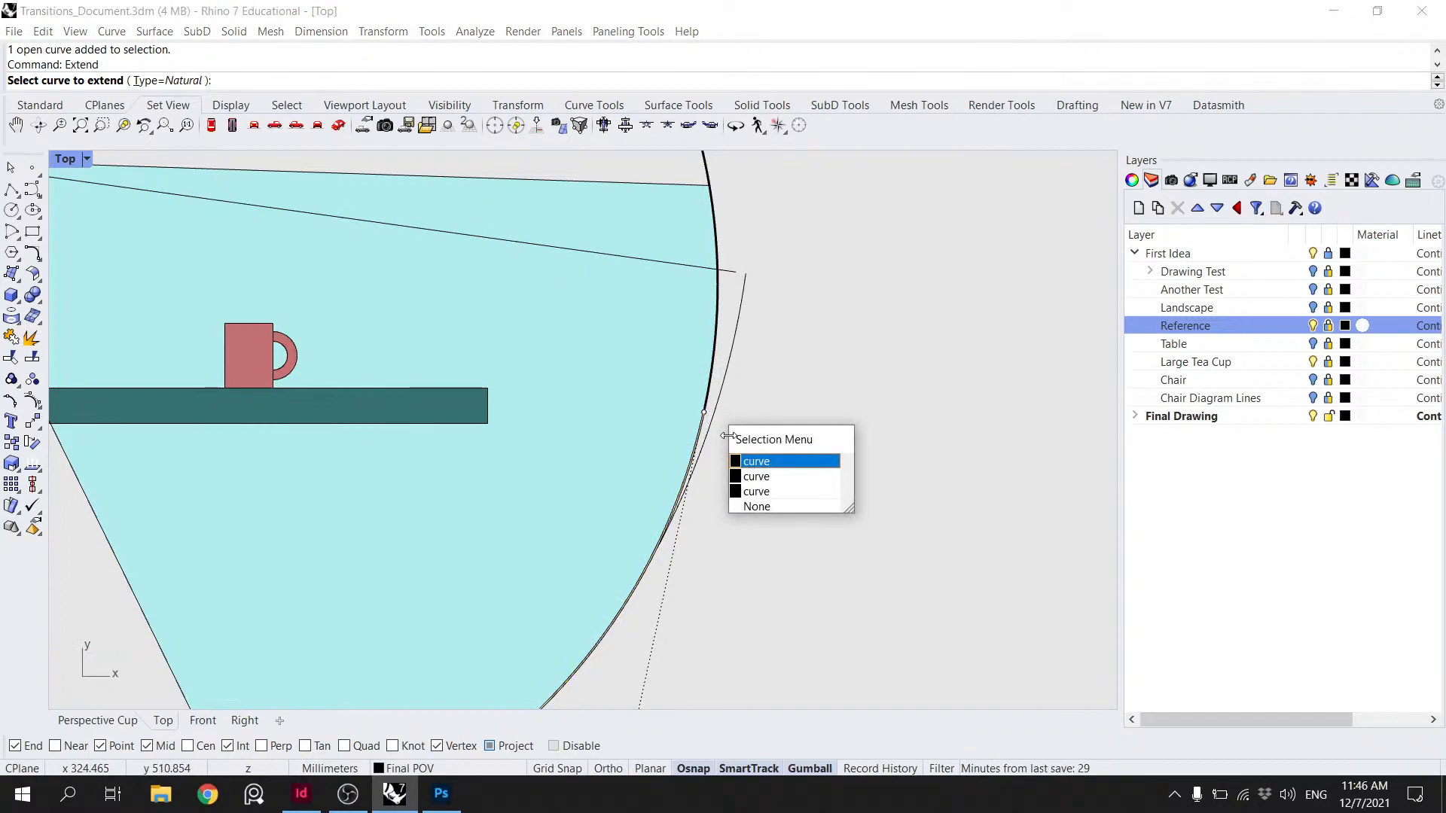
pyautogui.click(753, 460)
pyautogui.click(715, 271)
pyautogui.press('Return')
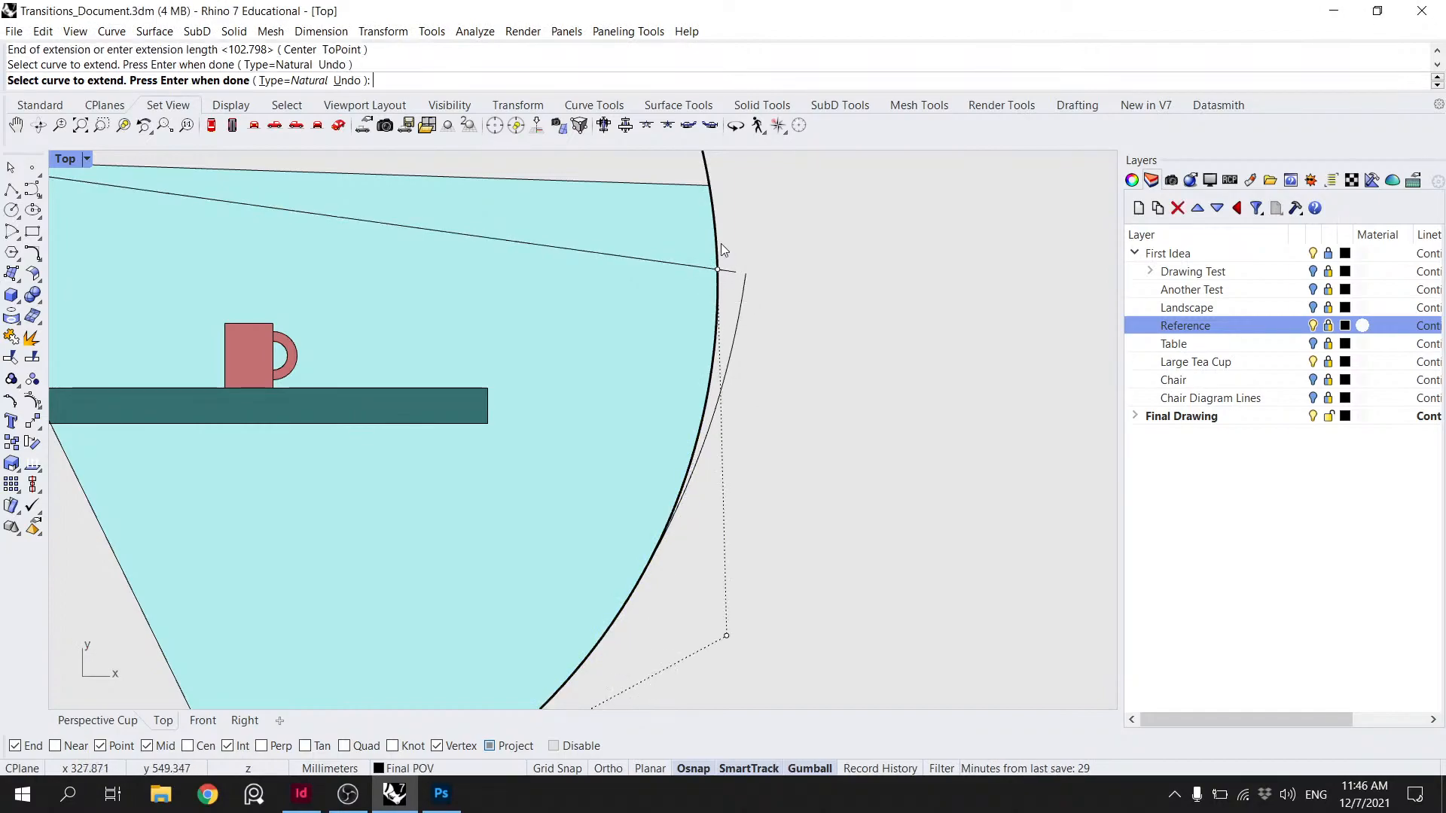
# - Trim the rotated sight line's overshoot at the circle and delete the 25 degree construction arc
pyautogui.click(718, 241)
pyautogui.press('Return')
pyautogui.write('Trim')
pyautogui.press('Return')
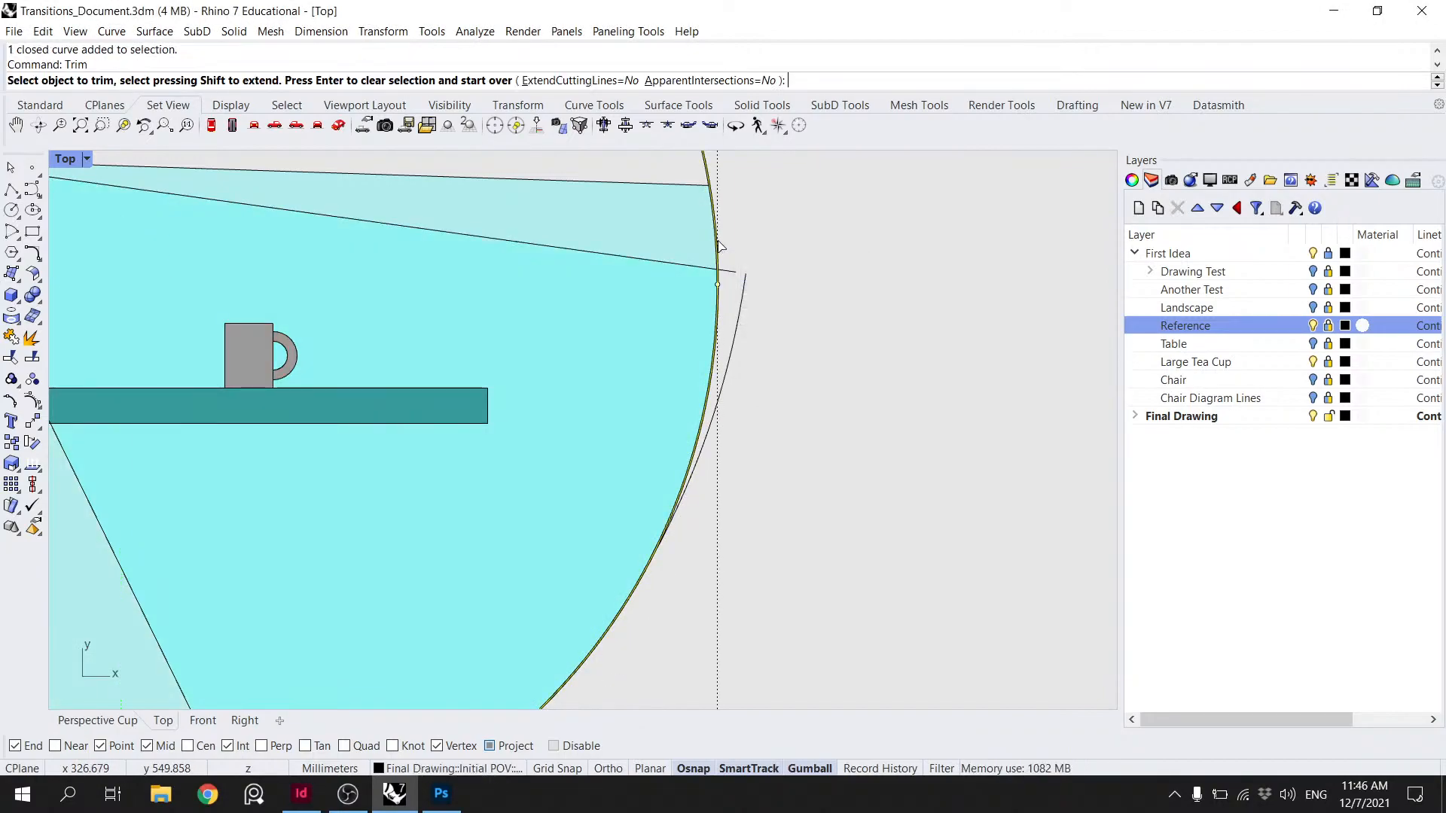
pyautogui.click(728, 271)
pyautogui.click(731, 271)
pyautogui.press('Return')
pyautogui.click(744, 286)
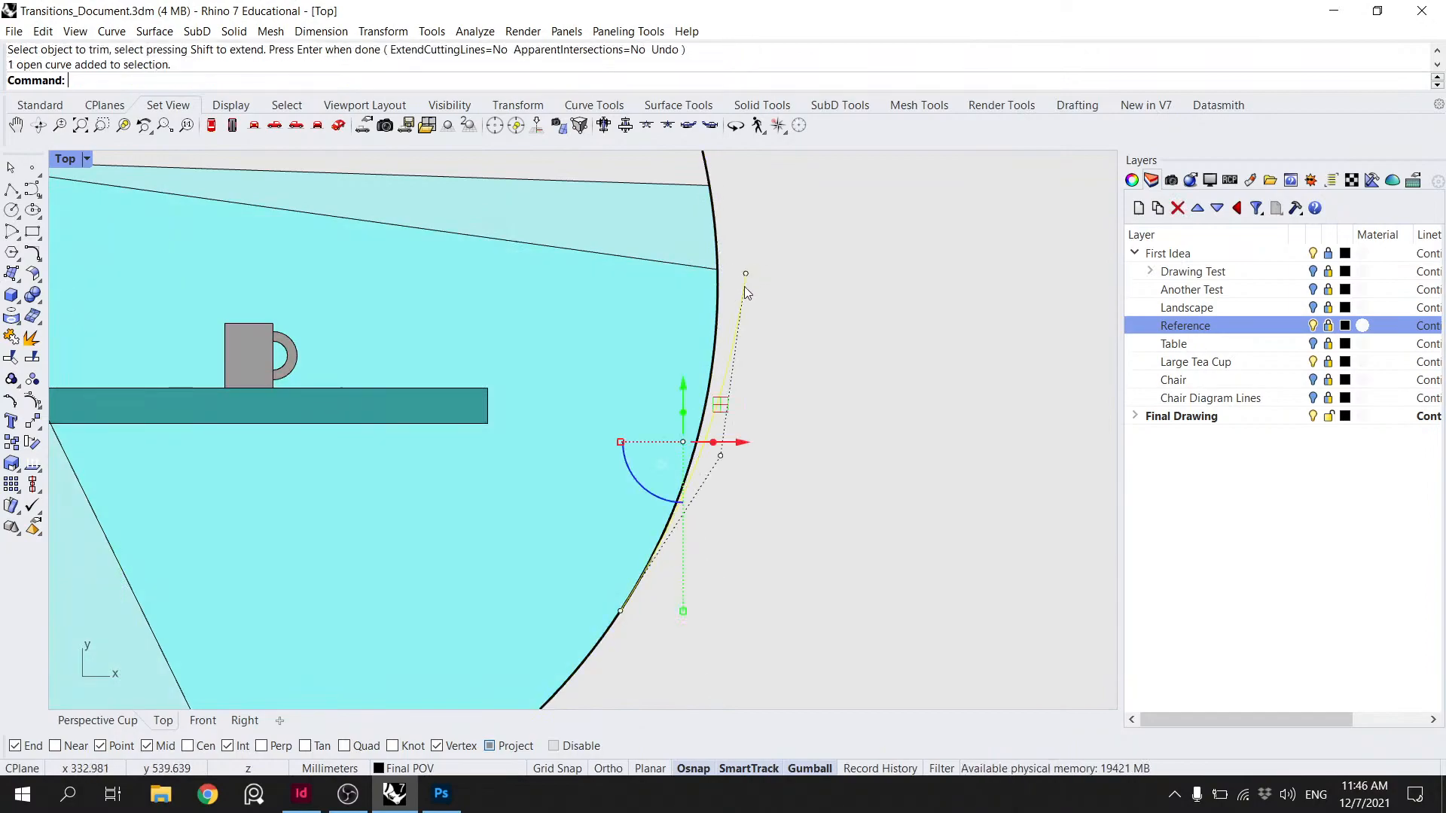
pyautogui.press('Delete')
# - Examine the upper visual field limit in the Vertical FOV reference diagram against the first circle's view cones
pyautogui.scroll(-6, 741, 283)
pyautogui.moveTo(446, 214); pyautogui.dragTo(499, 277, button='right')
pyautogui.click(13, 231)
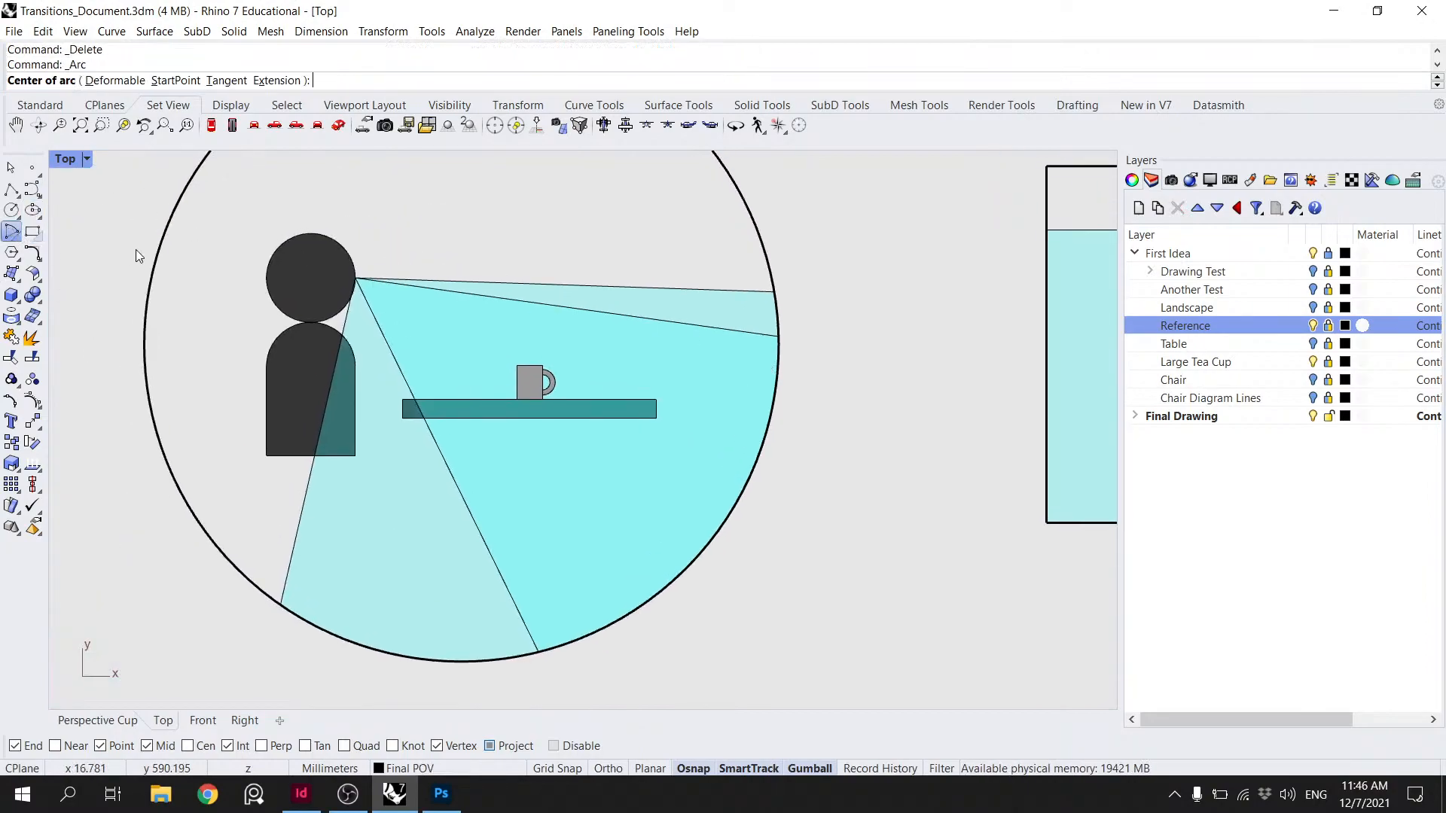
pyautogui.scroll(-15, 533, 515)
pyautogui.scroll(-6, 550, 374)
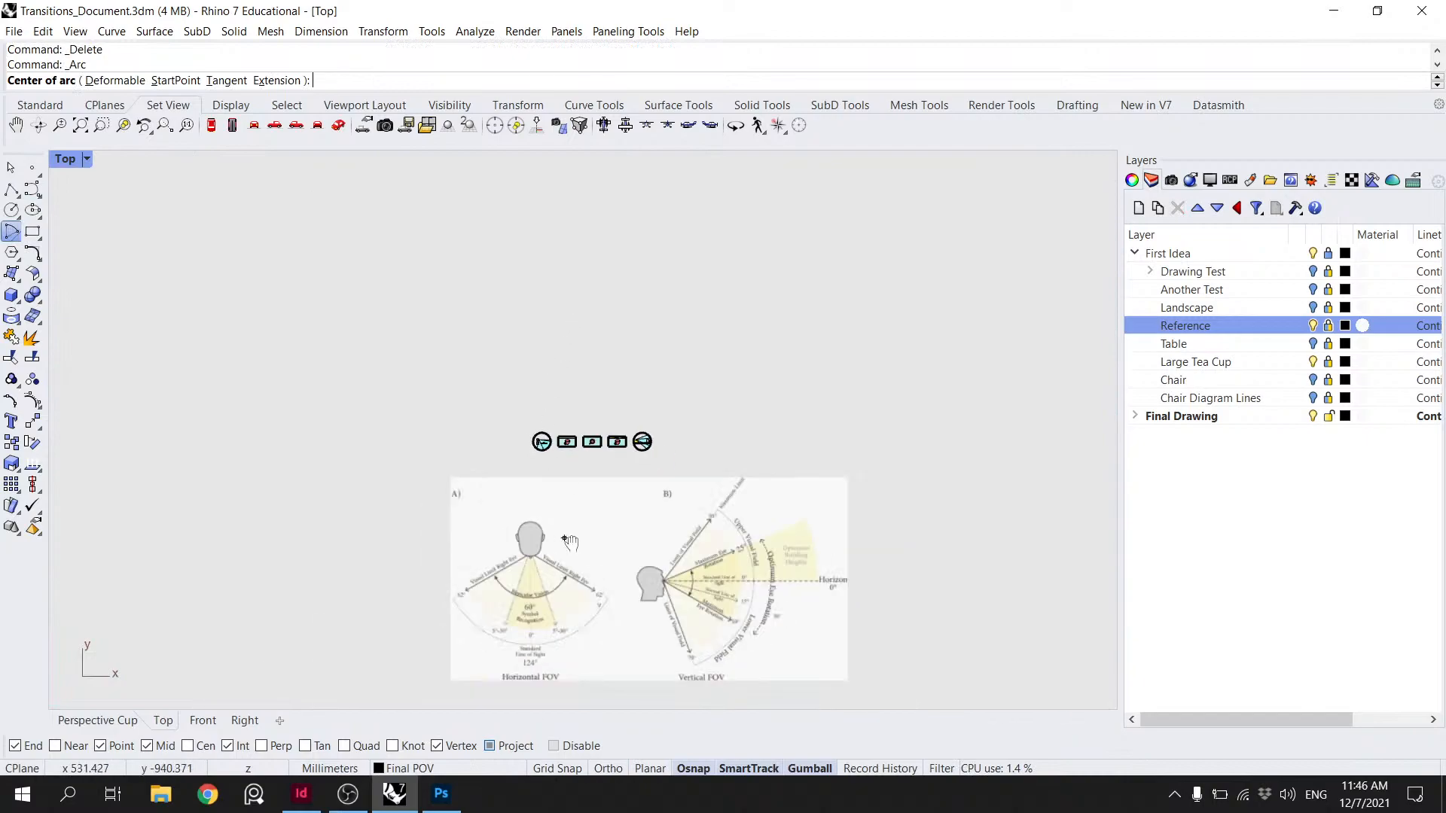
pyautogui.moveTo(564, 539); pyautogui.dragTo(532, 389, button='right')
pyautogui.scroll(8, 719, 419)
pyautogui.moveTo(532, 158); pyautogui.dragTo(549, 348, button='right')
pyautogui.scroll(-4, 484, 396)
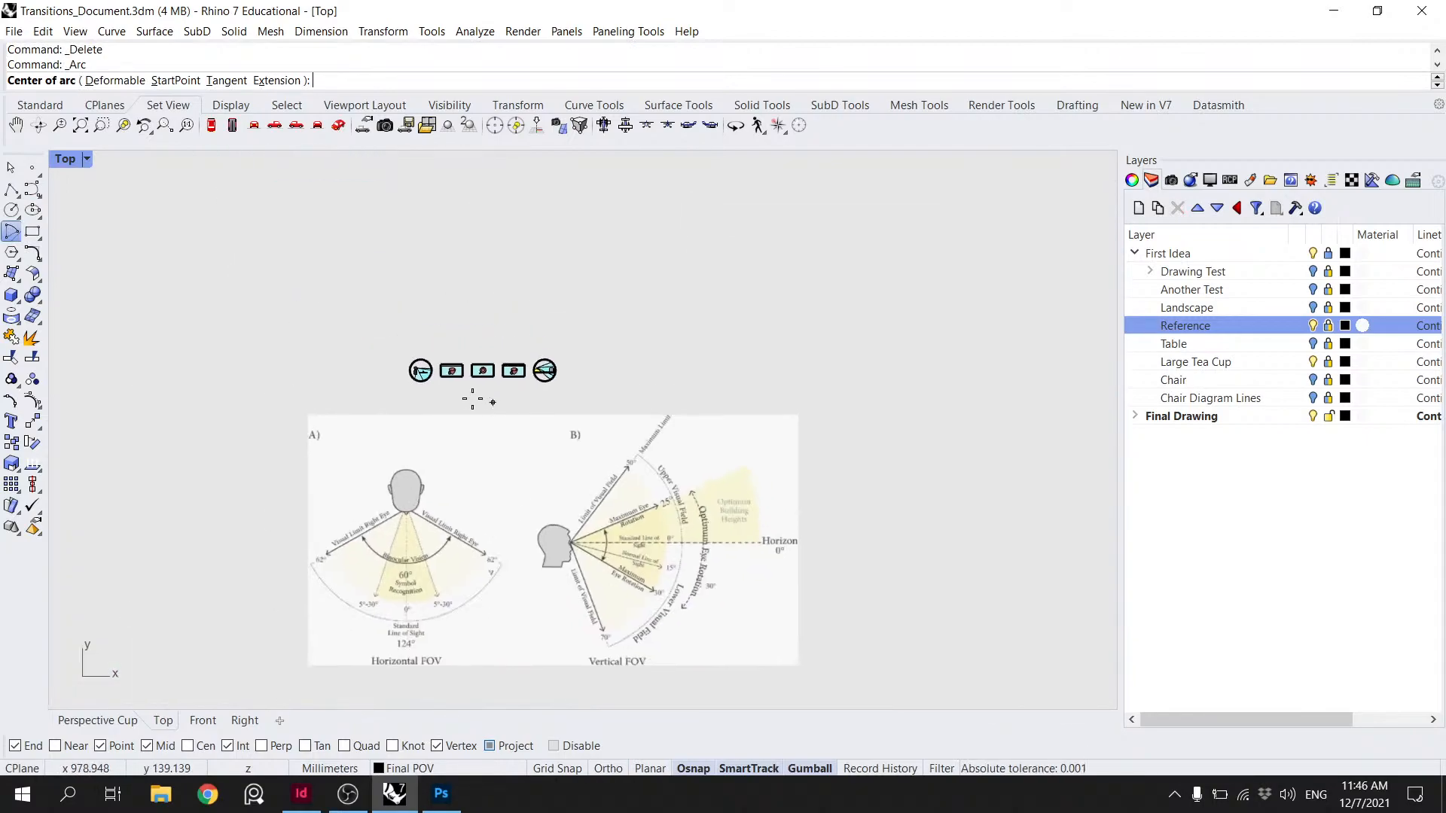
pyautogui.scroll(12, 477, 407)
pyautogui.scroll(5, 421, 369)
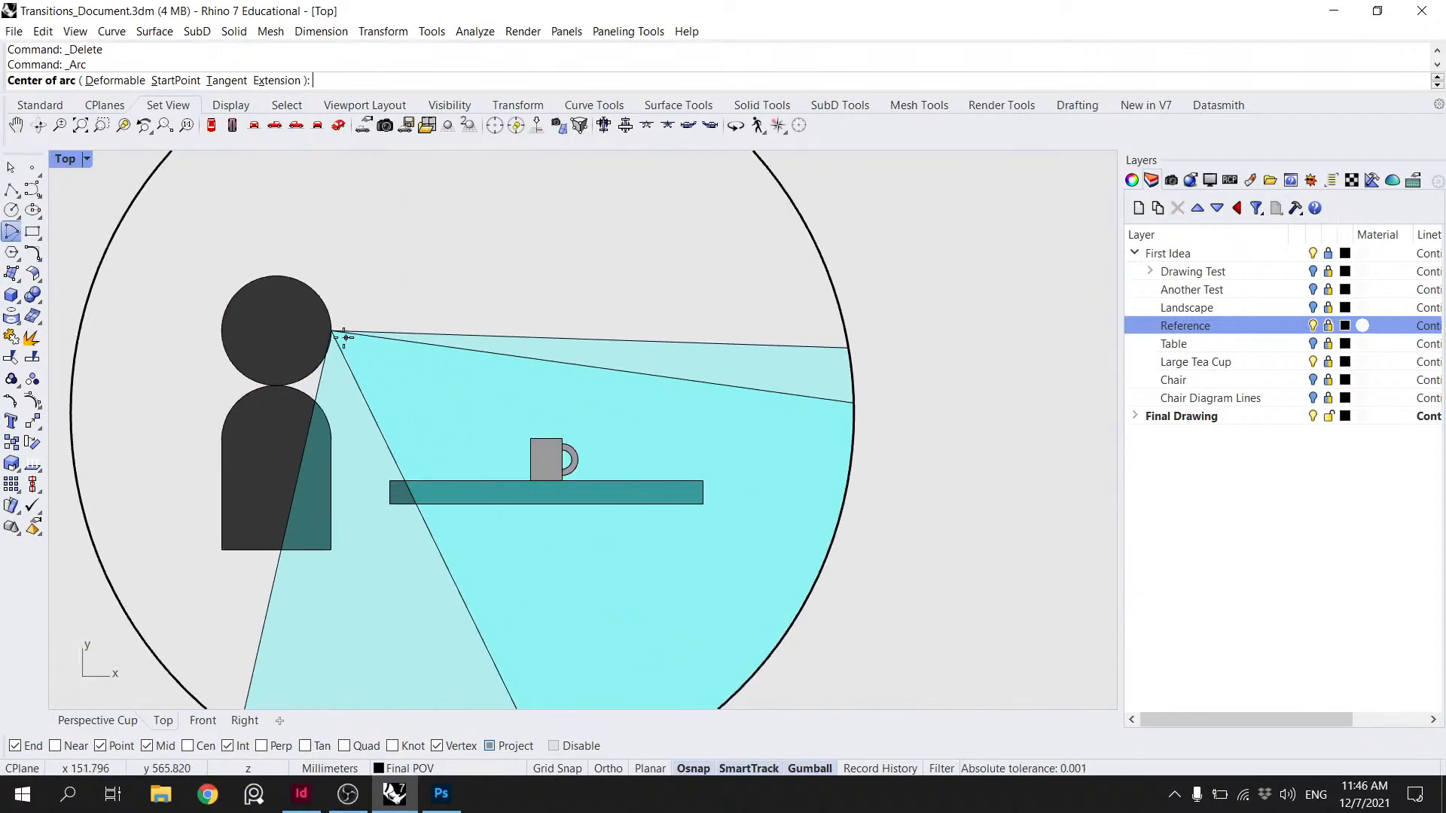
pyautogui.click(331, 331)
pyautogui.scroll(-4, 829, 563)
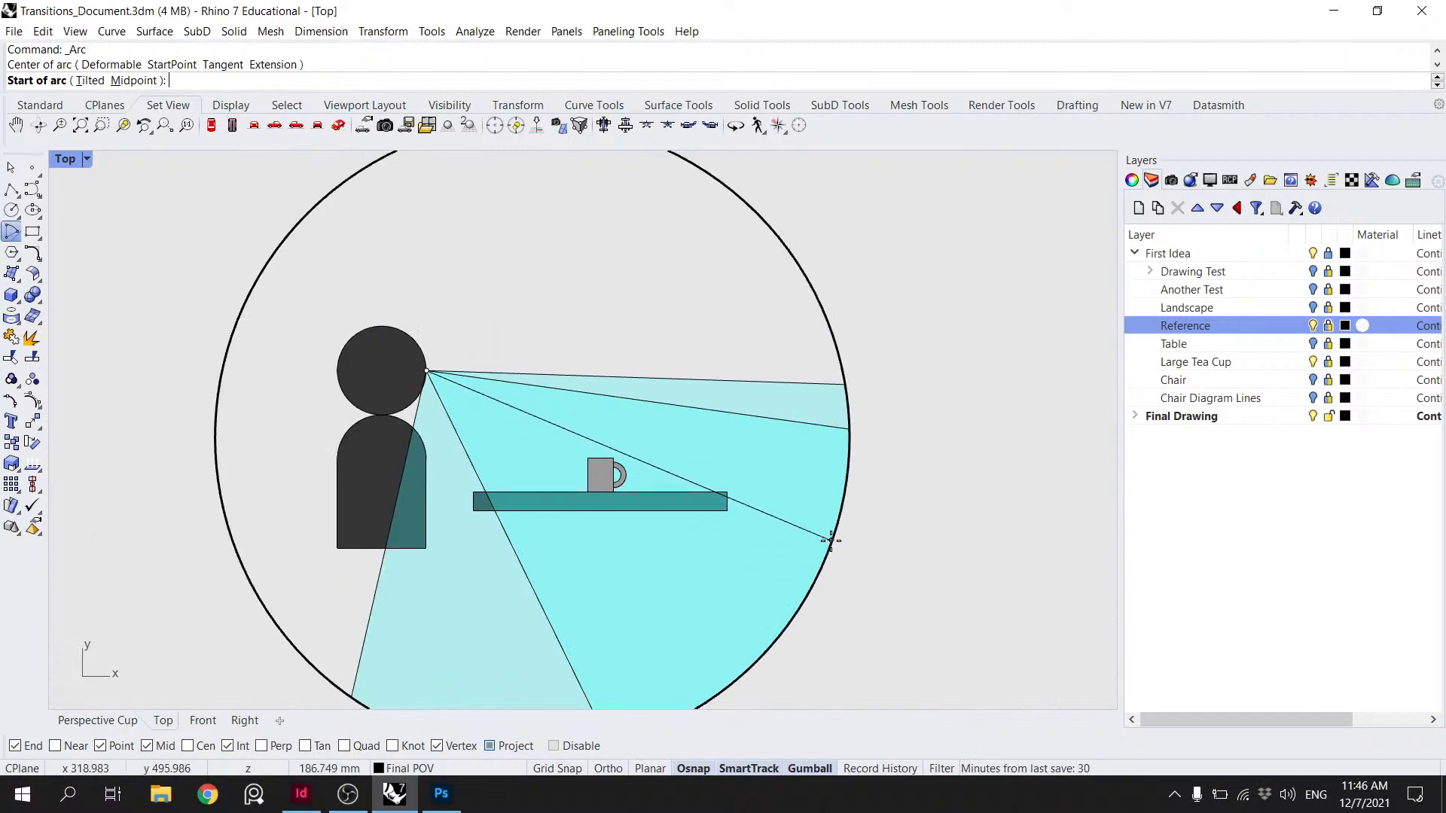
pyautogui.press('Escape')
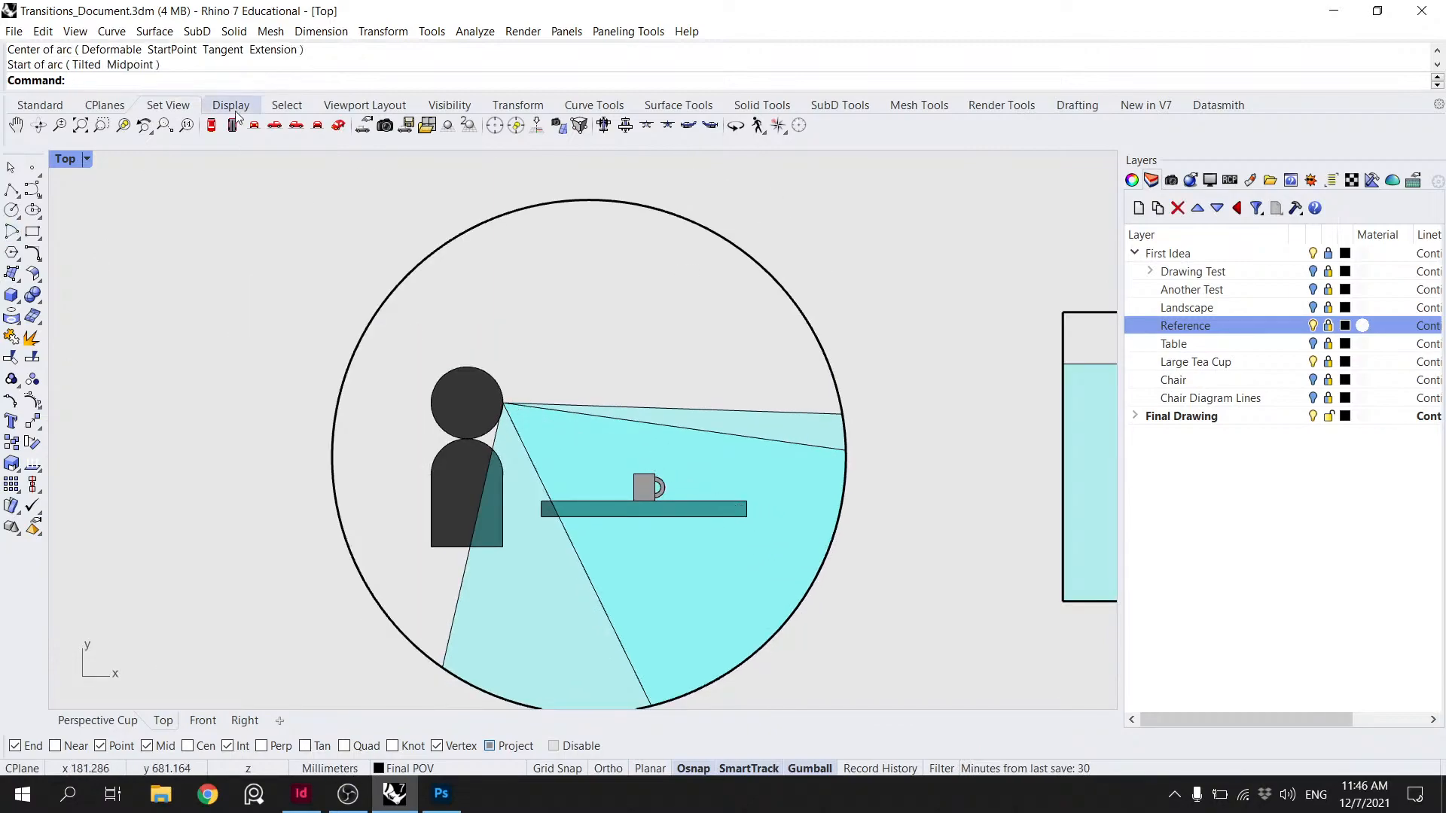
# - Draw an arc of 50 degrees centred on the eye point, starting on the circle's edge below the table's level
pyautogui.click(11, 233)
pyautogui.click(503, 403)
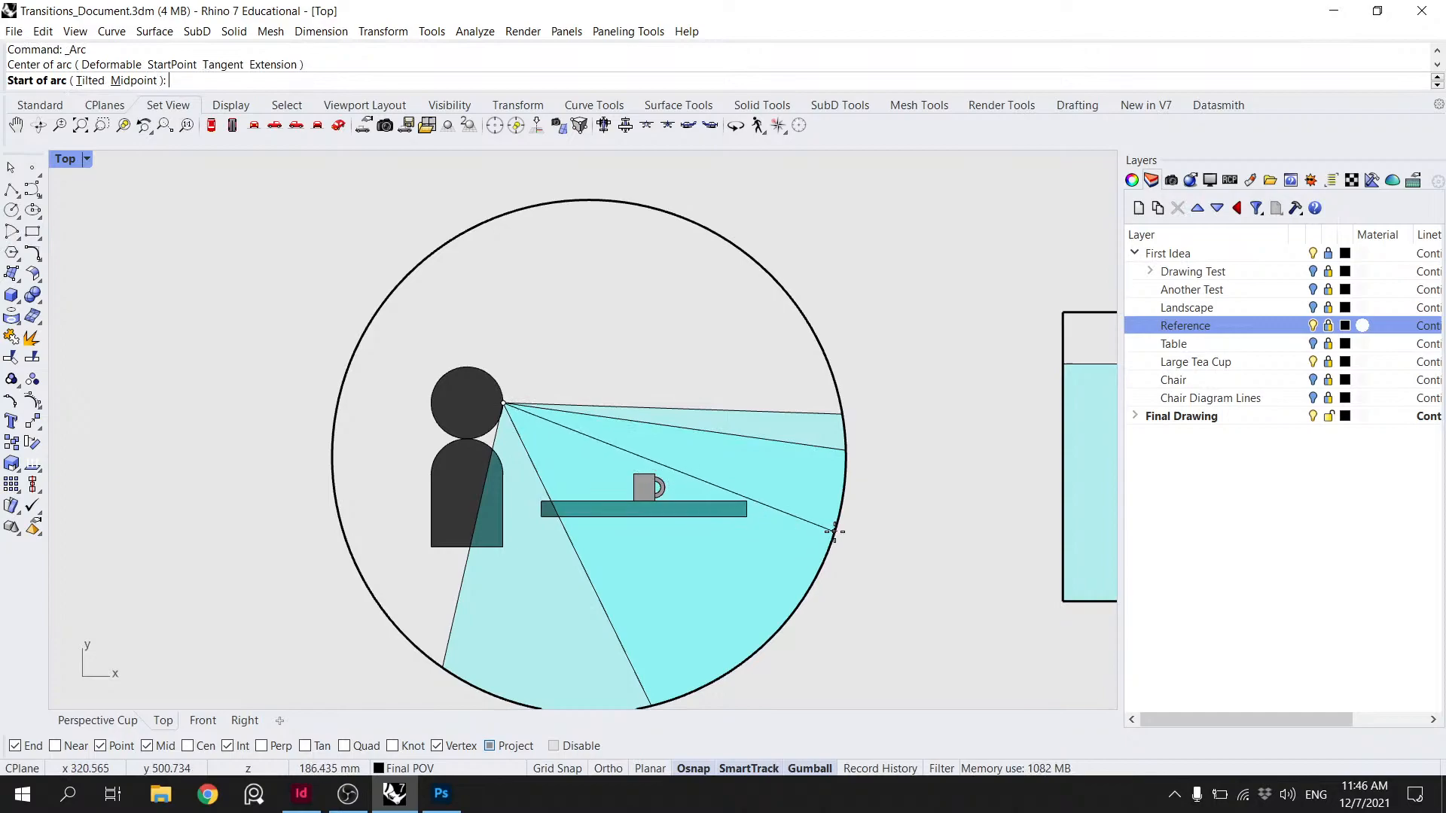
pyautogui.scroll(3, 766, 519)
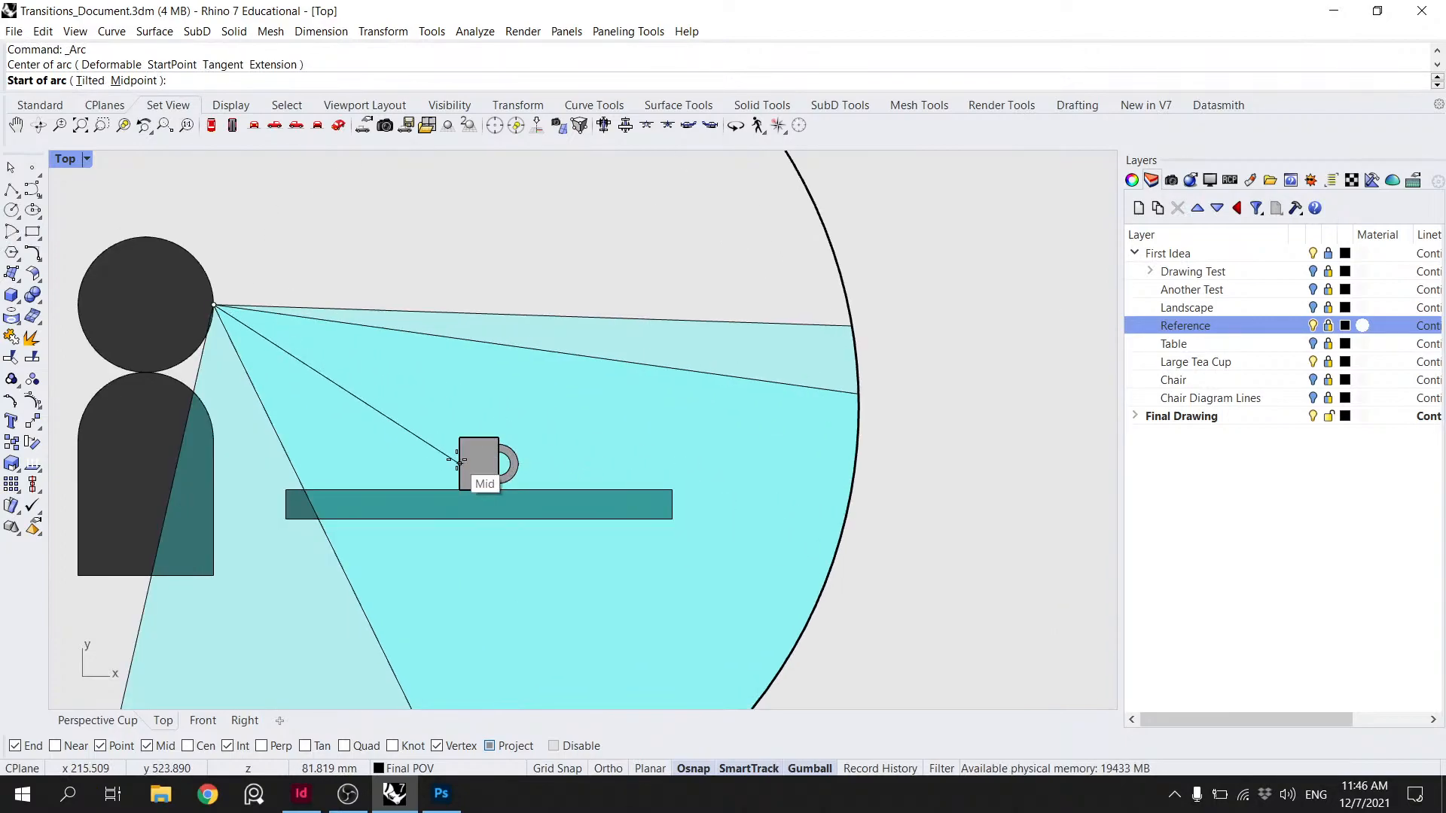
pyautogui.click(779, 670)
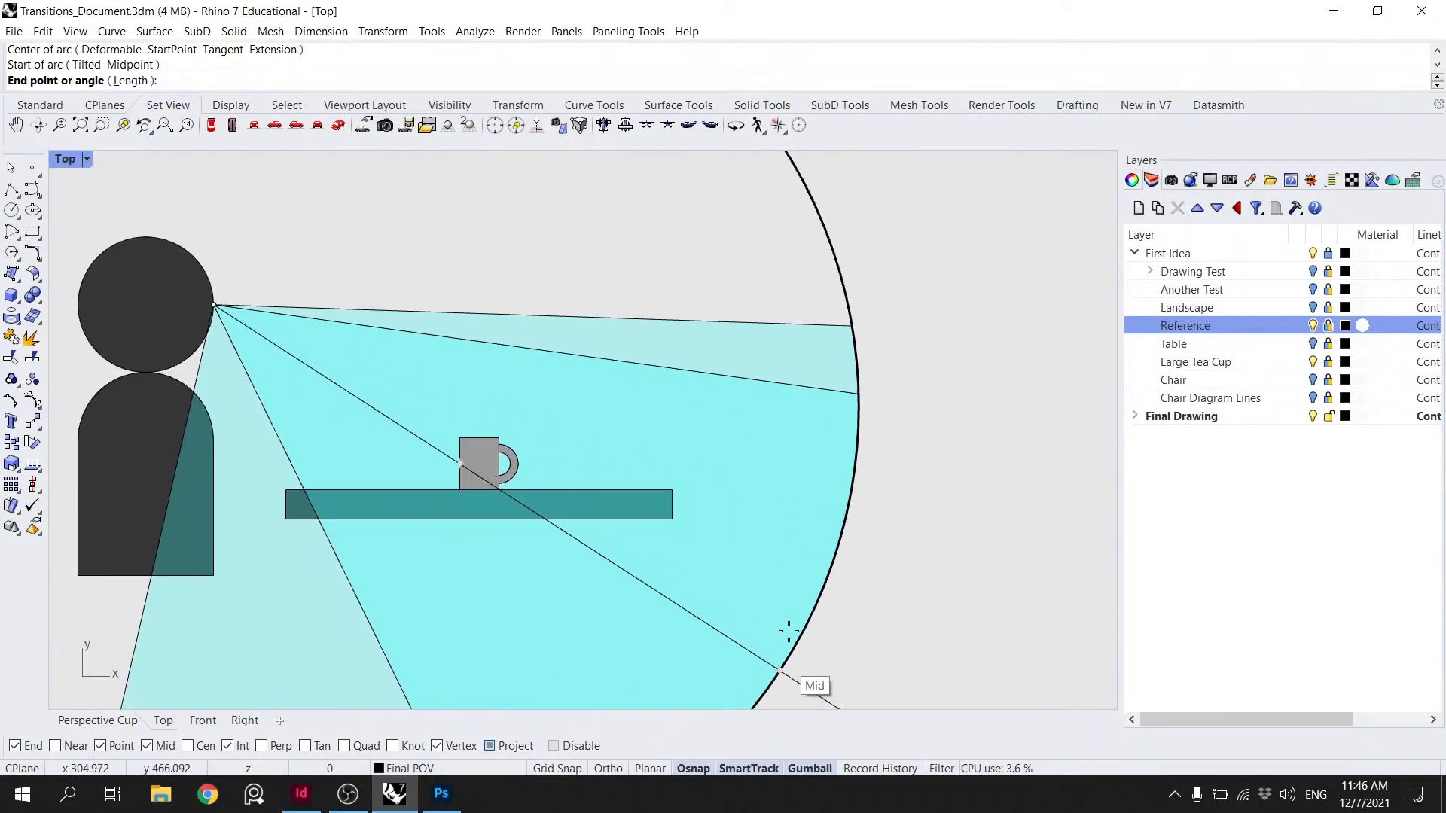
pyautogui.write('50')
pyautogui.press('Return')
# - Rotate the topmost sight line about the eye point from its outer end towards the end of the 50 degree arc
pyautogui.scroll(-2, 721, 231)
pyautogui.moveTo(753, 336); pyautogui.dragTo(725, 401, button='right')
pyautogui.click(721, 396)
pyautogui.write('R')
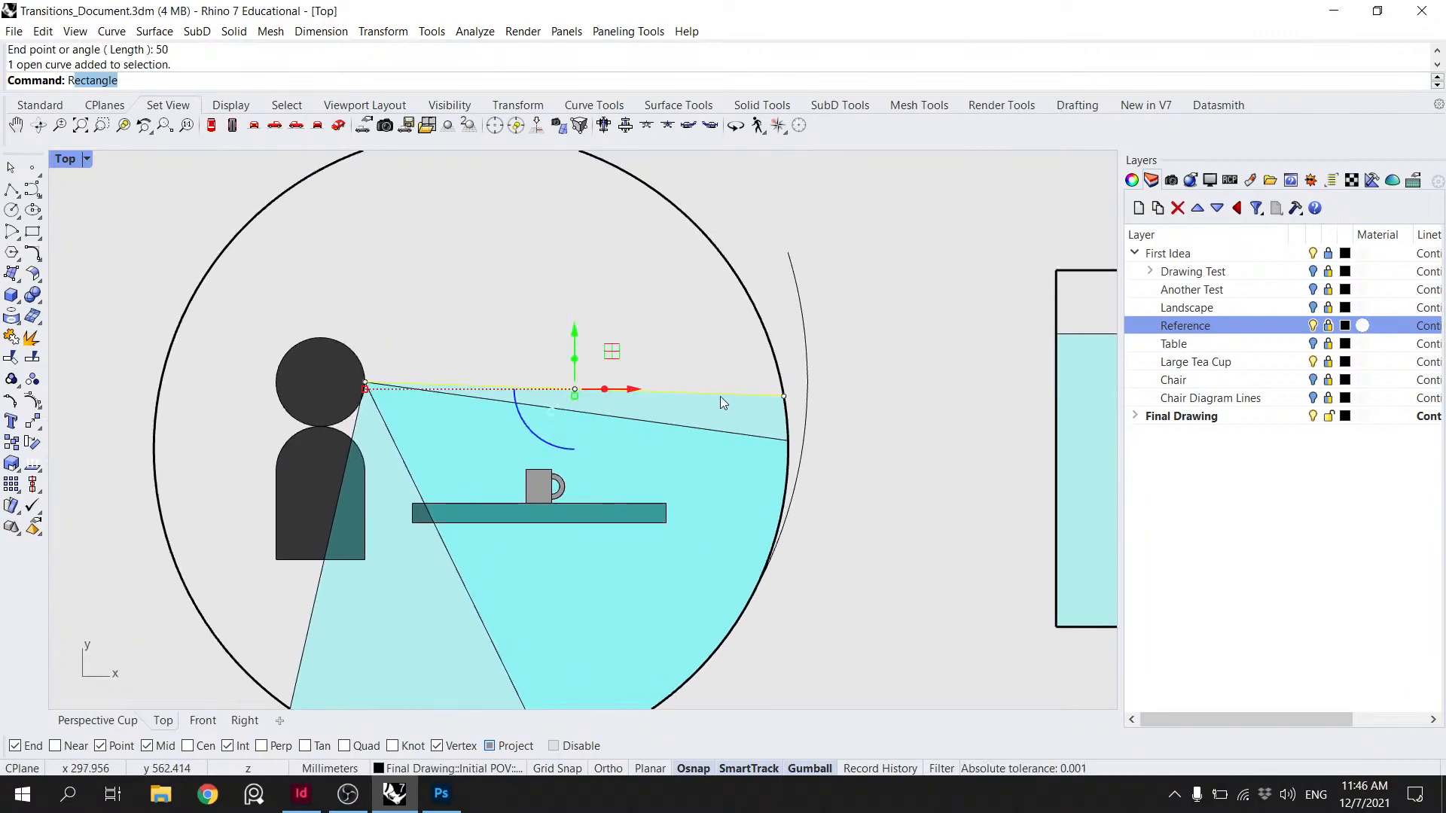
pyautogui.write('ot')
pyautogui.press('Return')
pyautogui.click(364, 382)
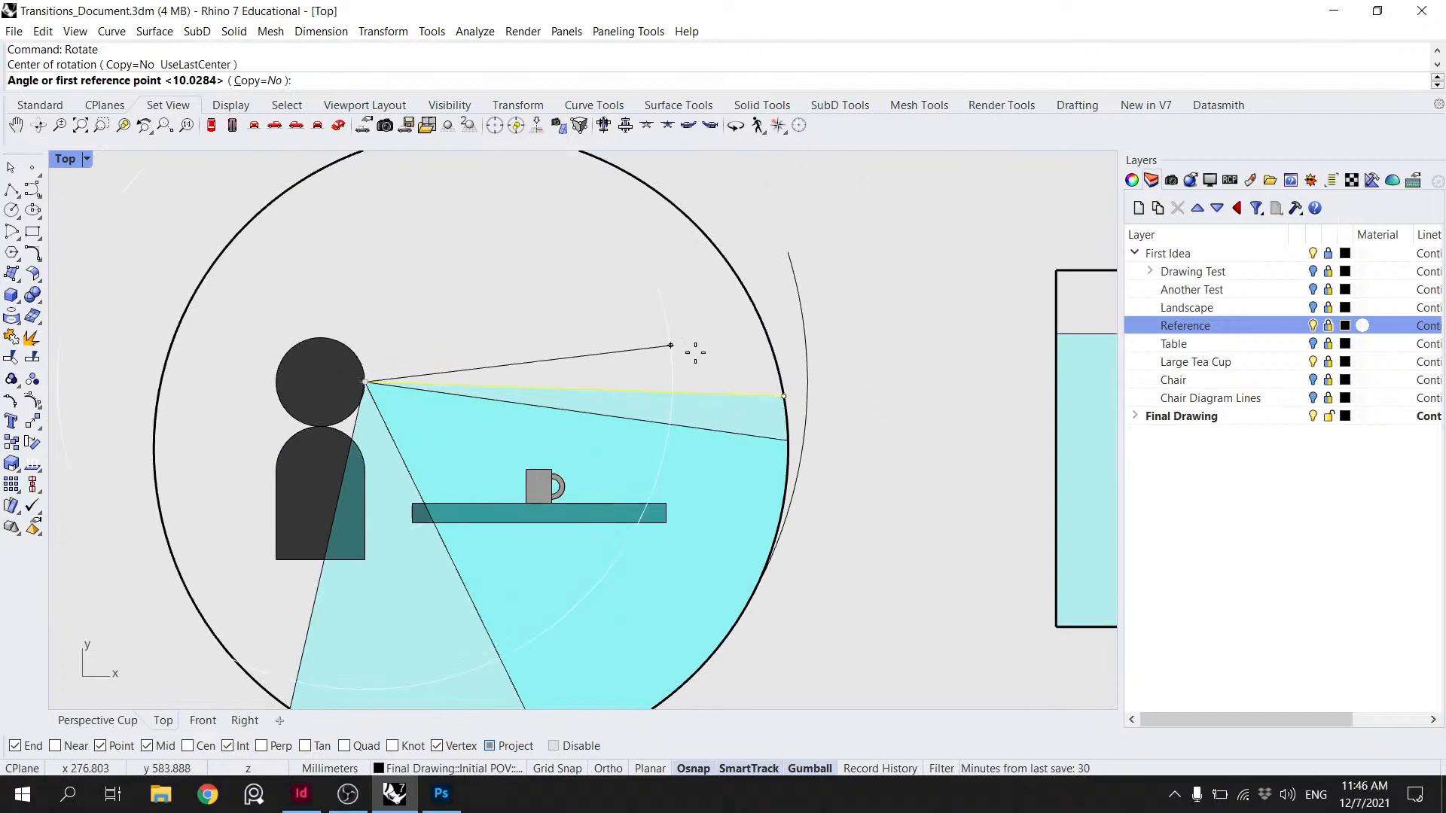
pyautogui.click(783, 395)
pyautogui.click(789, 252)
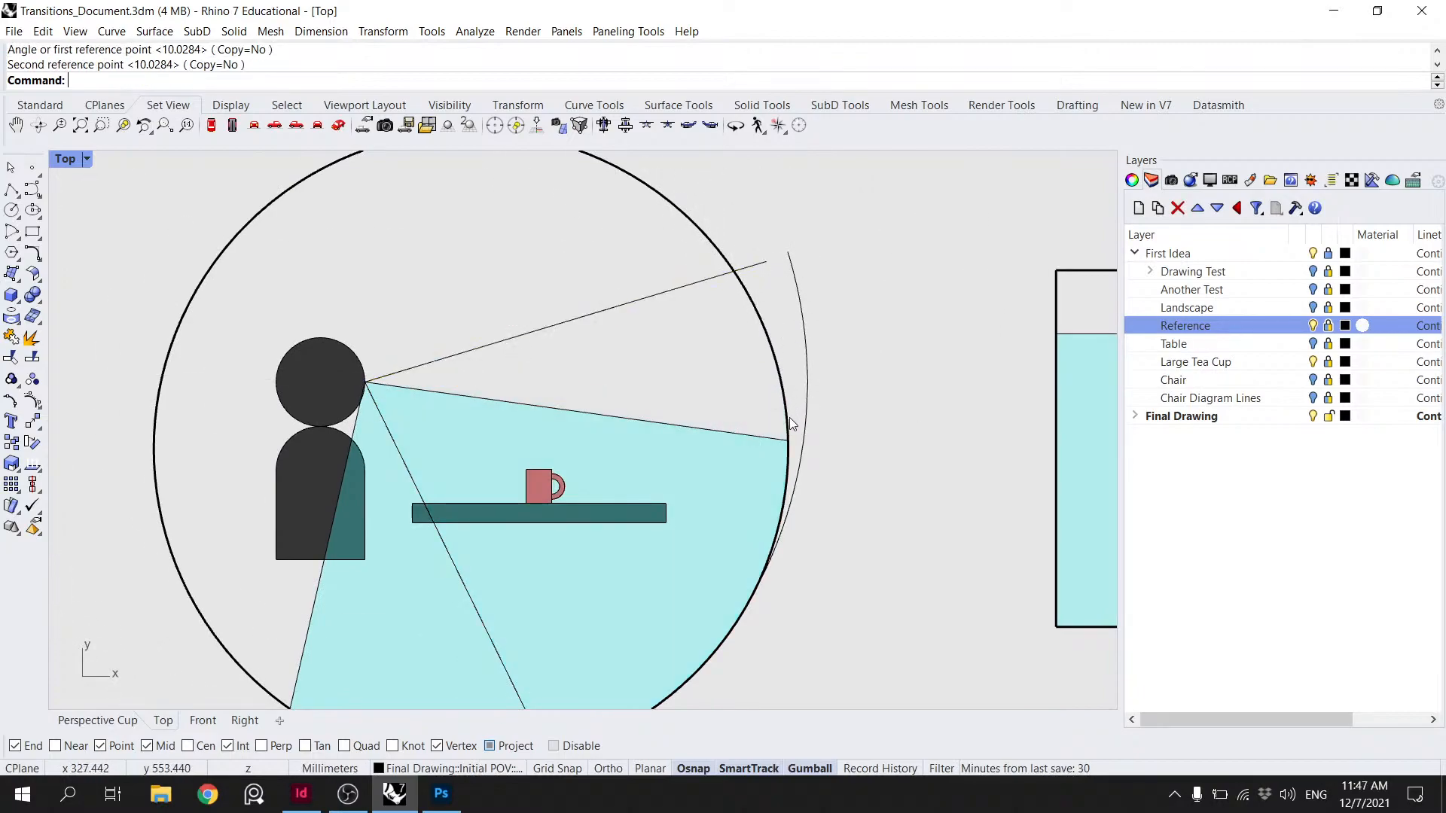
# - Extend the other view cone's boundary arc along the circle up to its crossing with the rotated topmost sight line
pyautogui.click(788, 422)
pyautogui.click(831, 472)
pyautogui.write('E')
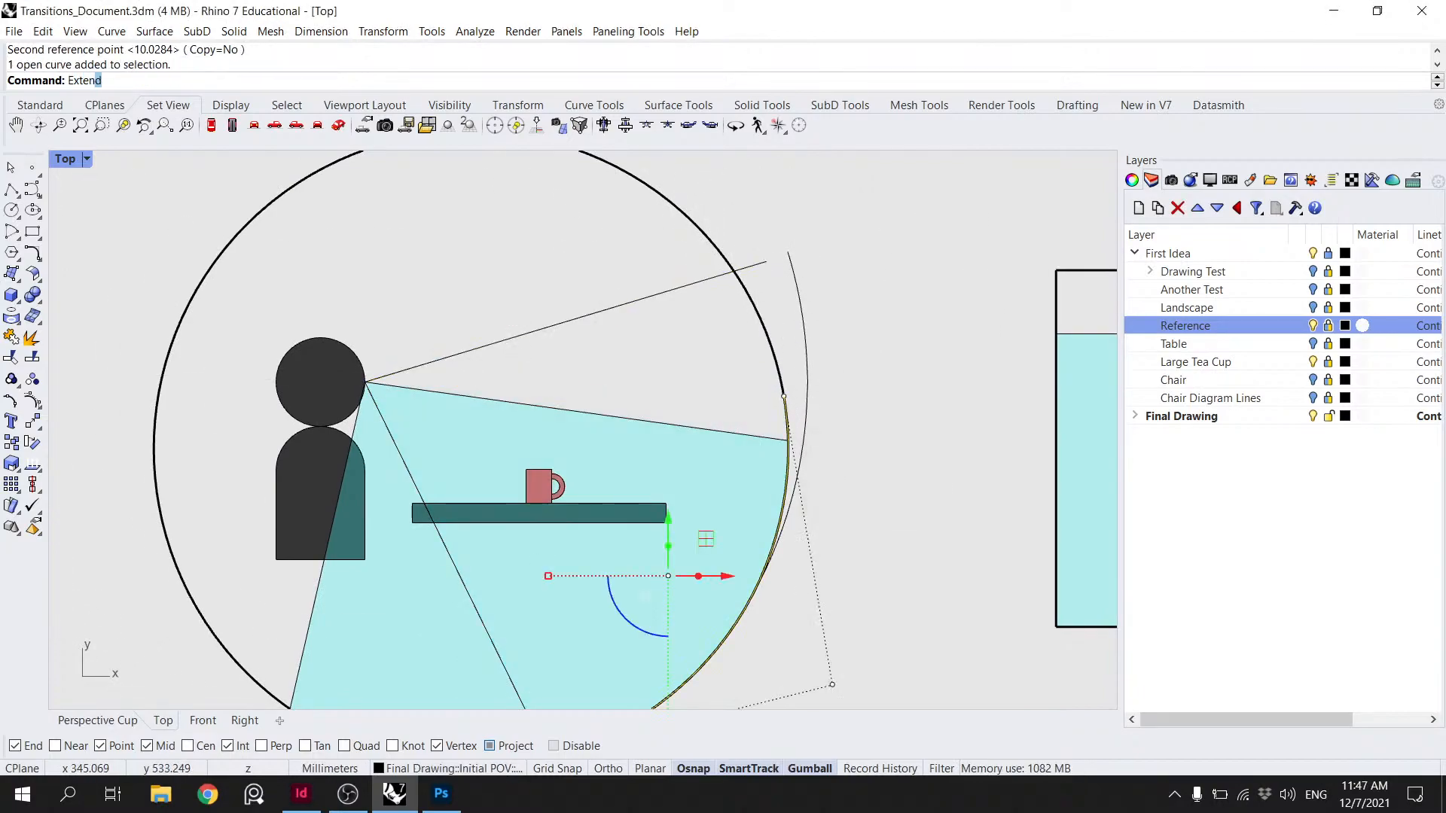
pyautogui.write('xten')
pyautogui.press('Return')
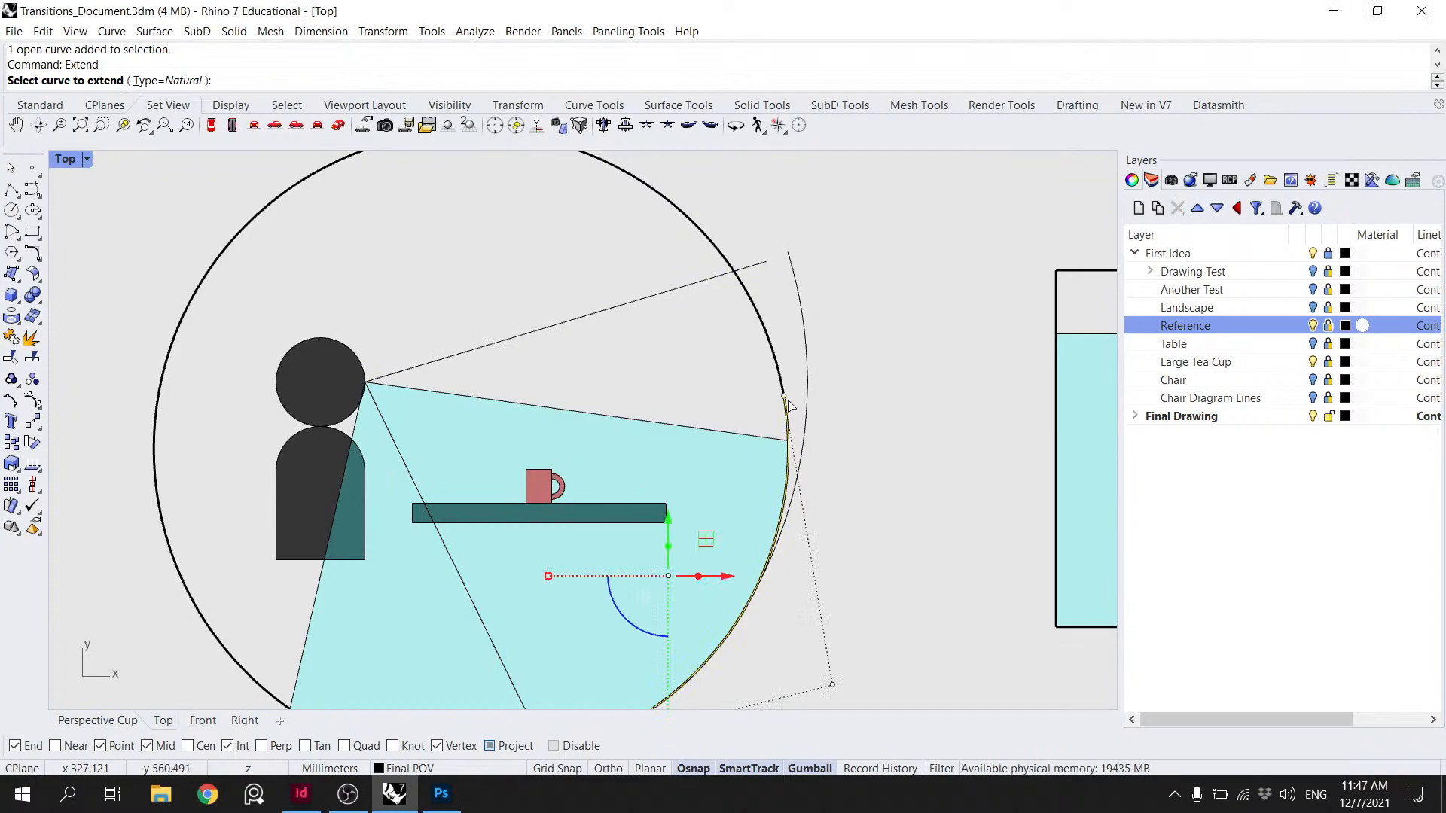
pyautogui.click(791, 407)
pyautogui.click(822, 442)
pyautogui.scroll(-1, 778, 370)
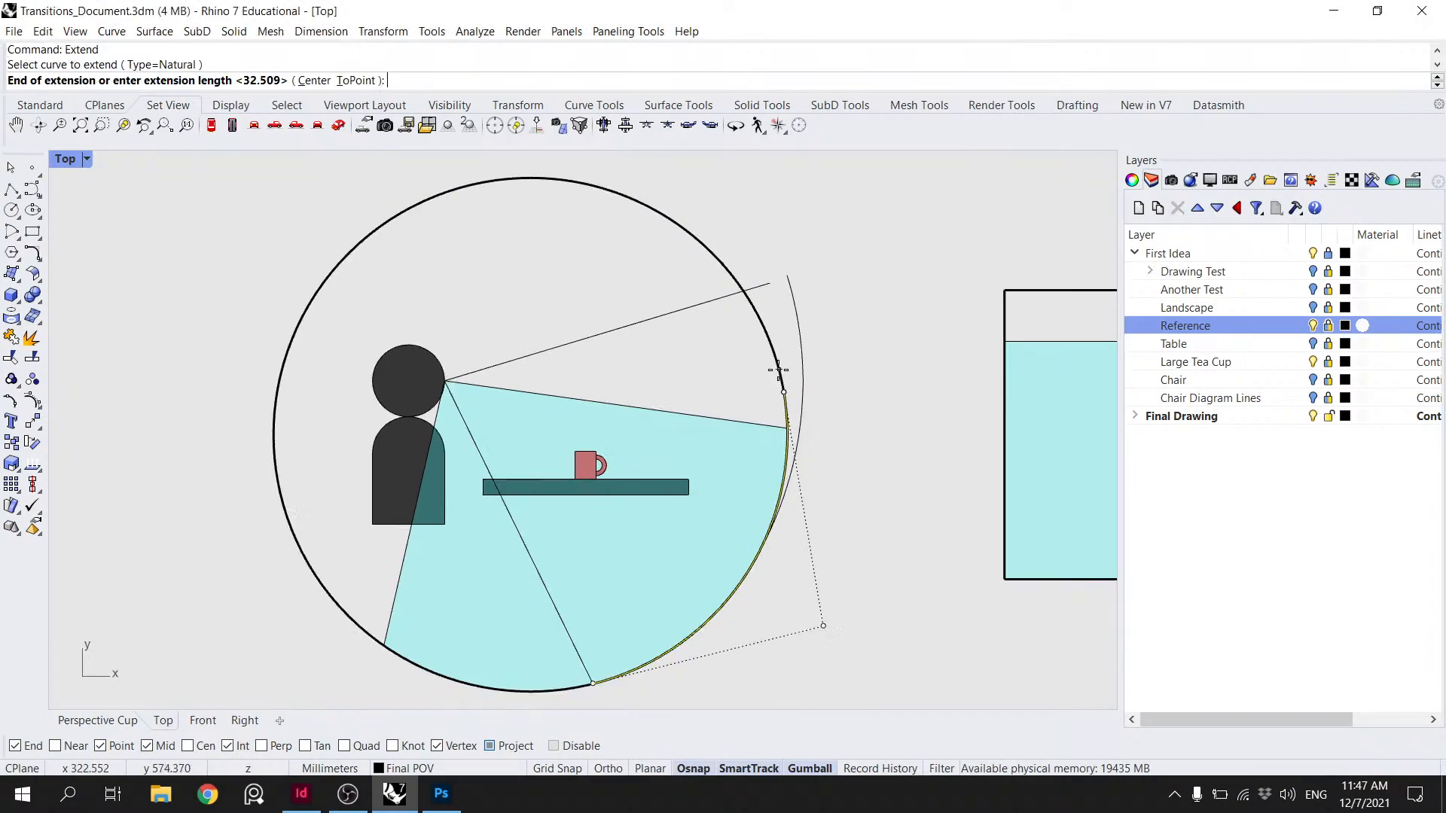
pyautogui.click(757, 300)
pyautogui.press('Return')
# - Trim the topmost sight line's overshoot at the circle and delete the 50 degree construction arc
pyautogui.click(718, 271)
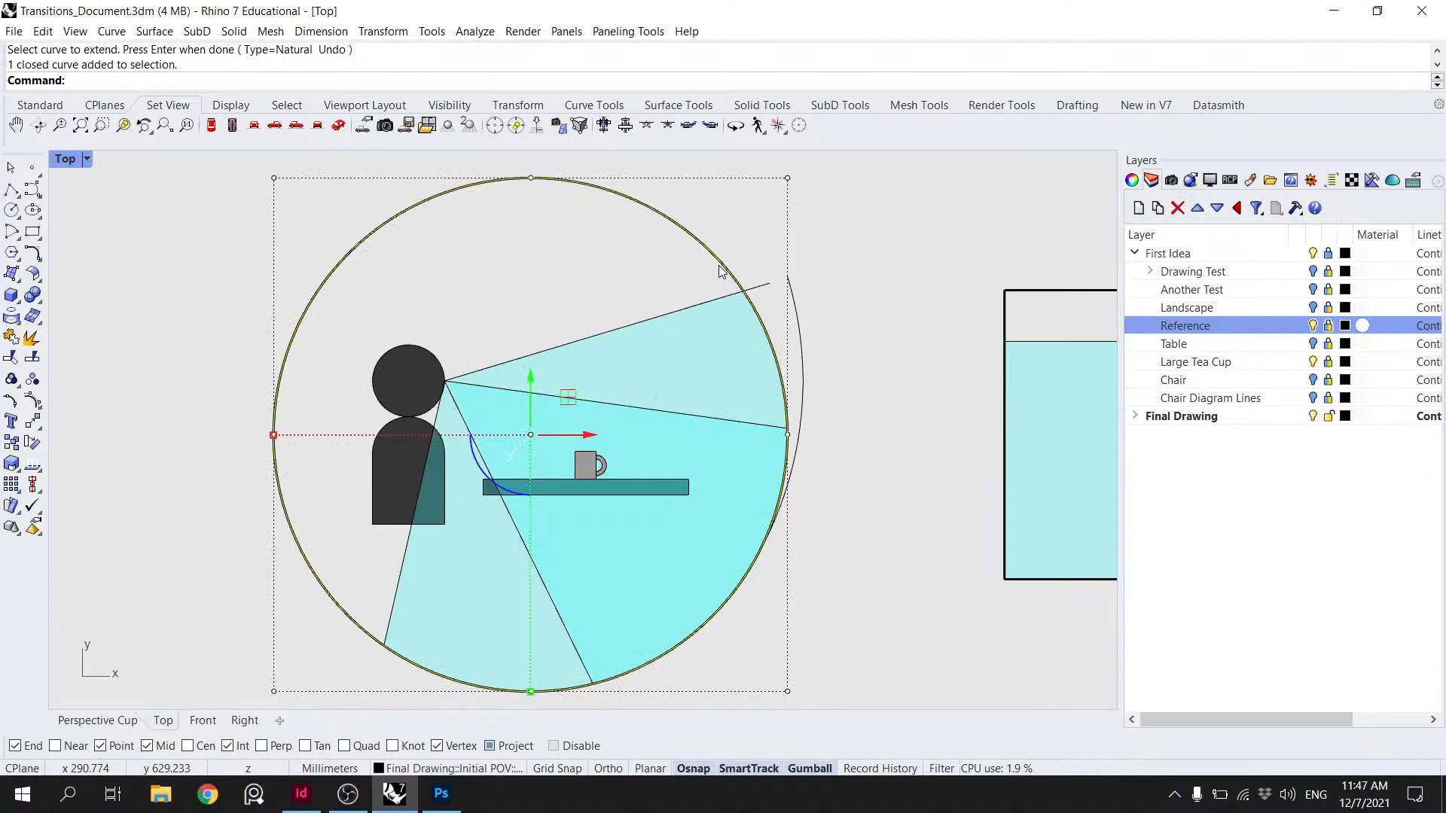
pyautogui.press('Return')
pyautogui.press('Escape')
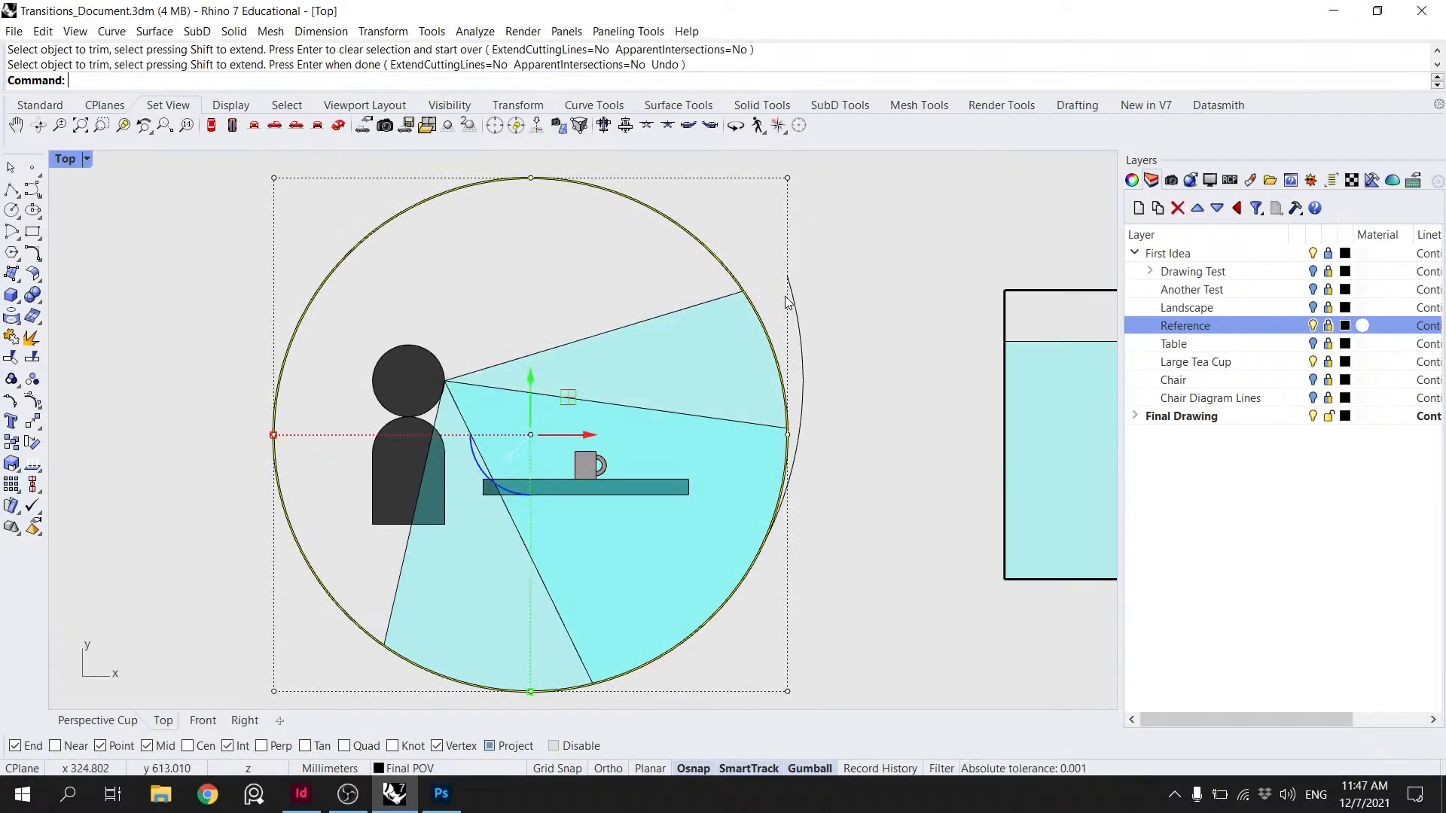
pyautogui.click(795, 300)
pyautogui.press('Delete')
pyautogui.scroll(-3, 792, 295)
pyautogui.moveTo(789, 313); pyautogui.dragTo(625, 354, button='right')
pyautogui.scroll(-4, 644, 381)
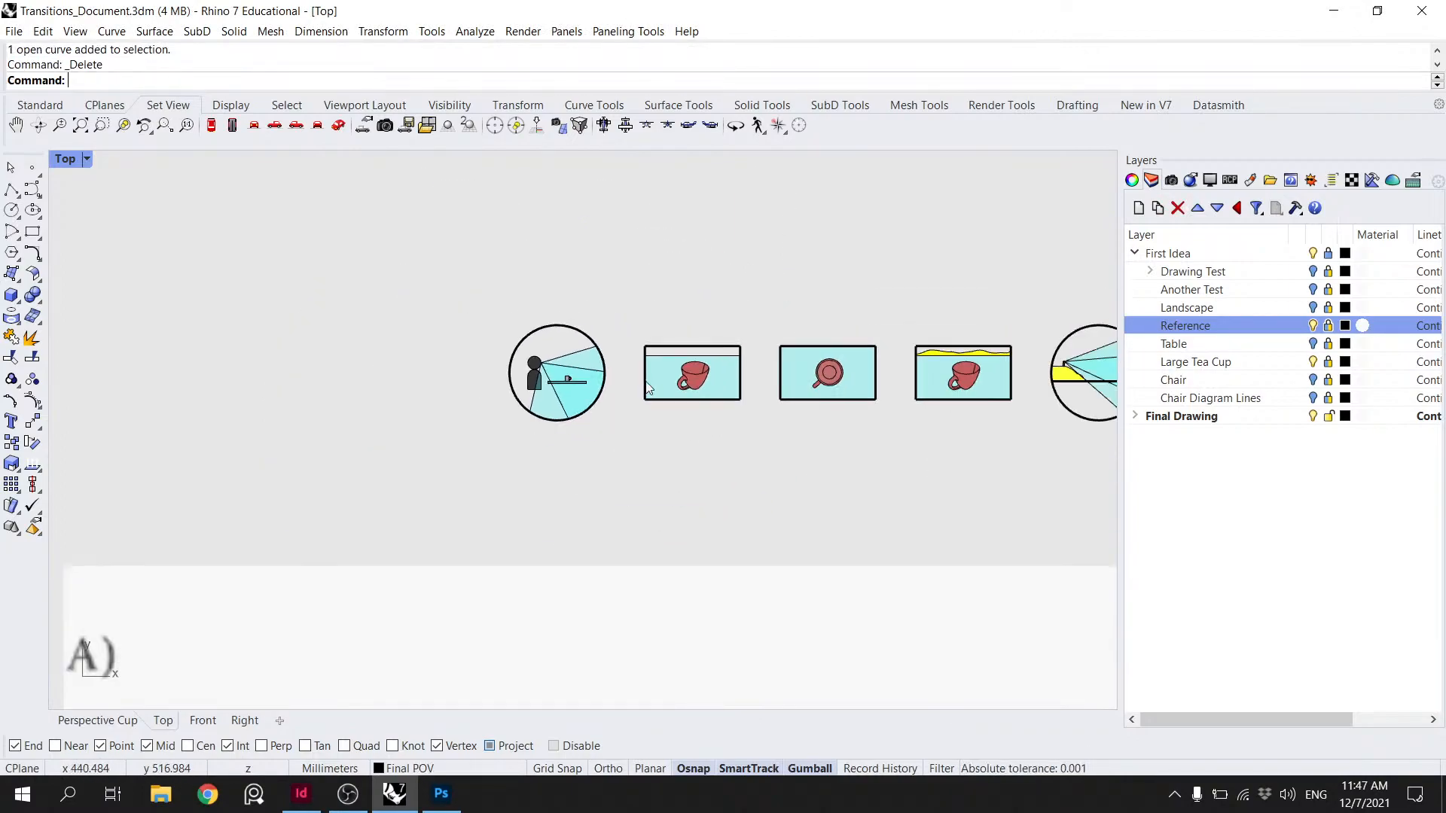
# - Examine the row of transition drawings, comparing the view cones in both circles with the three rectangular cup views between them
pyautogui.moveTo(640, 412); pyautogui.dragTo(525, 390, button='right')
pyautogui.scroll(10, 485, 367)
pyautogui.scroll(-3, 633, 444)
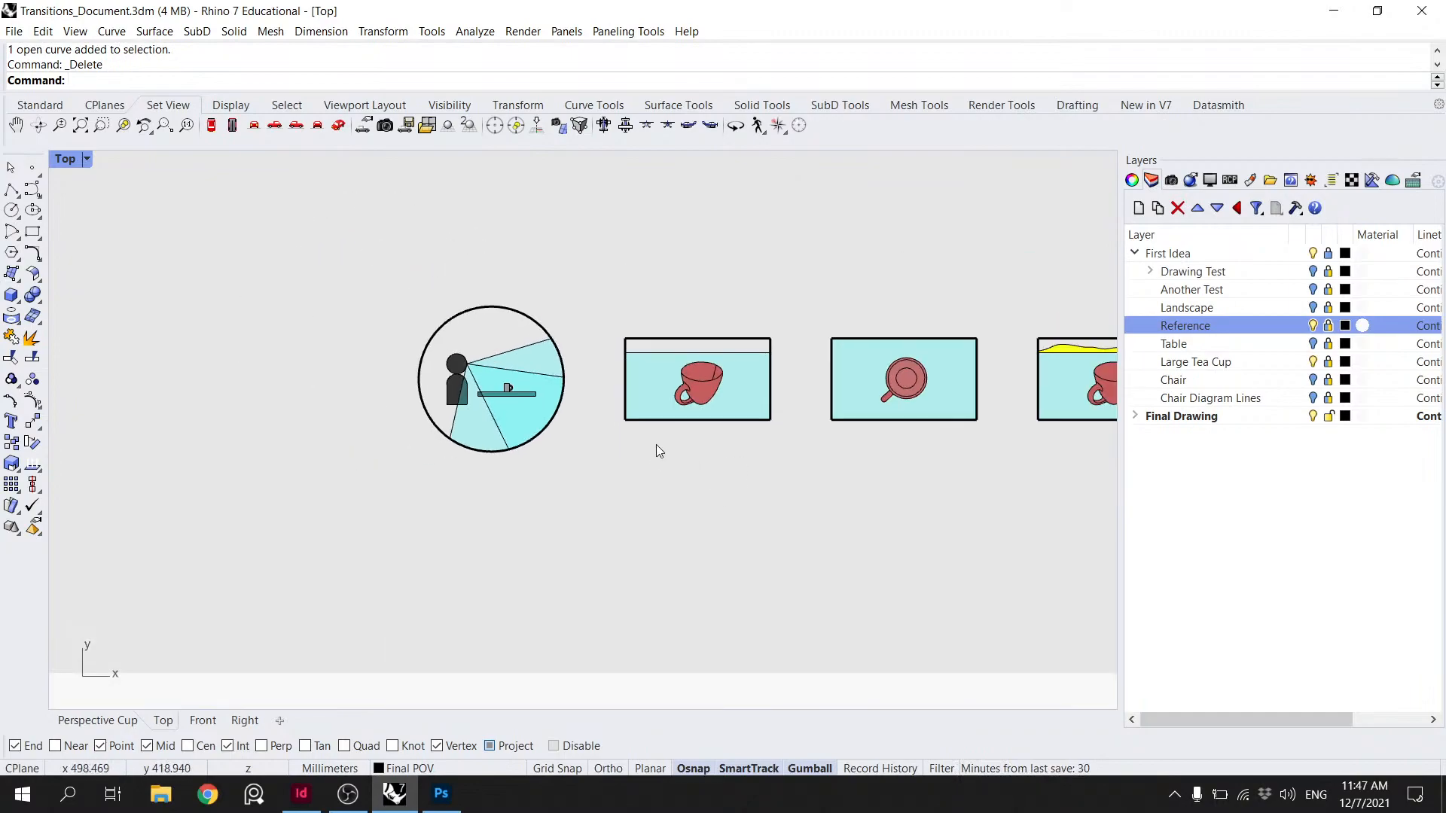
pyautogui.scroll(-3, 670, 452)
pyautogui.moveTo(685, 453); pyautogui.dragTo(443, 407, button='right')
pyautogui.scroll(8, 954, 402)
pyautogui.moveTo(599, 369); pyautogui.dragTo(728, 441, button='right')
pyautogui.scroll(-4, 727, 441)
pyautogui.moveTo(608, 433); pyautogui.dragTo(684, 421, button='right')
pyautogui.scroll(1, 929, 433)
pyautogui.scroll(-2, 805, 432)
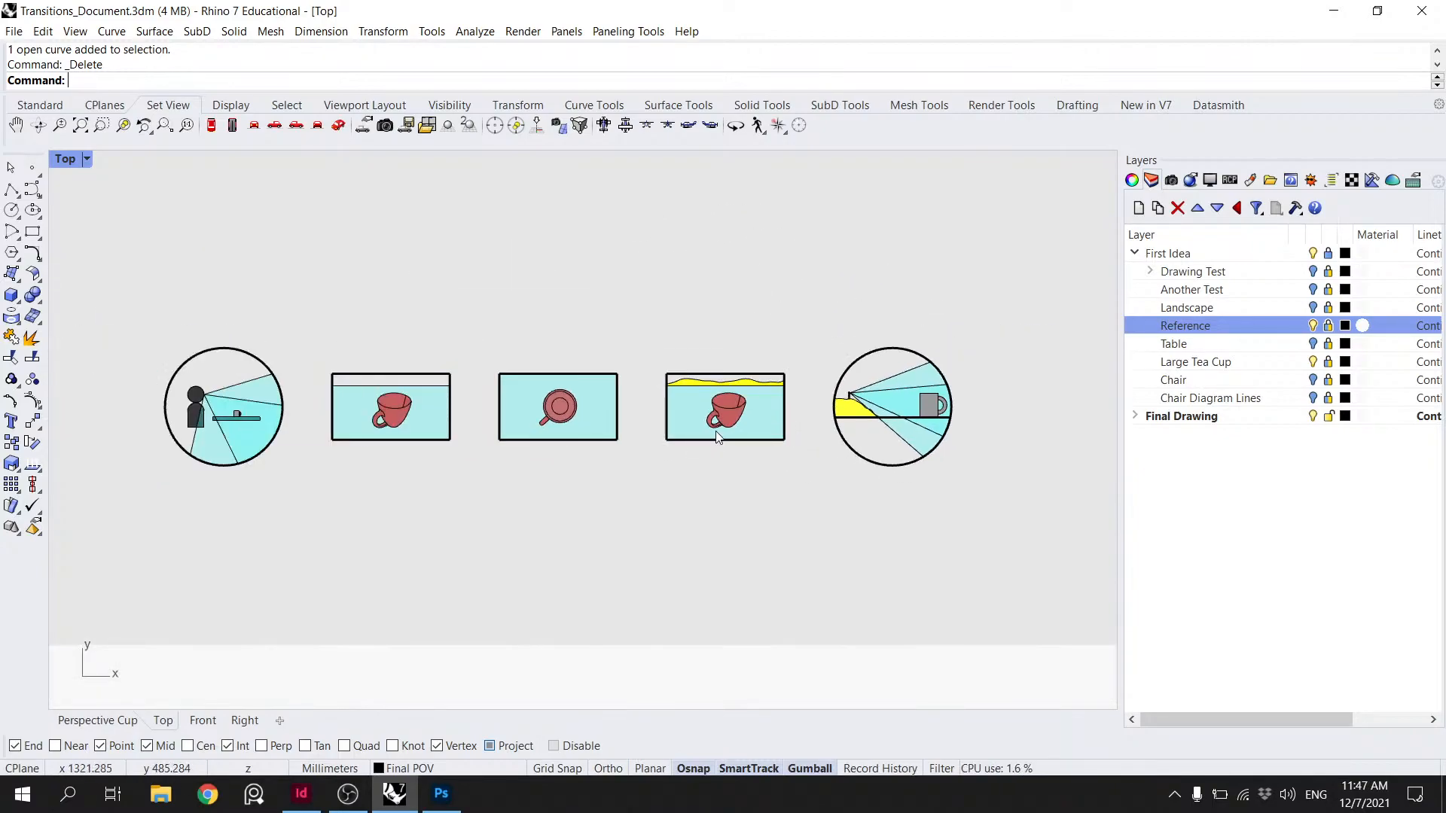
pyautogui.scroll(3, 911, 443)
pyautogui.scroll(-3, 915, 444)
pyautogui.scroll(-1, 858, 447)
pyautogui.moveTo(794, 466); pyautogui.dragTo(851, 421, button='right')
pyautogui.scroll(-1, 847, 422)
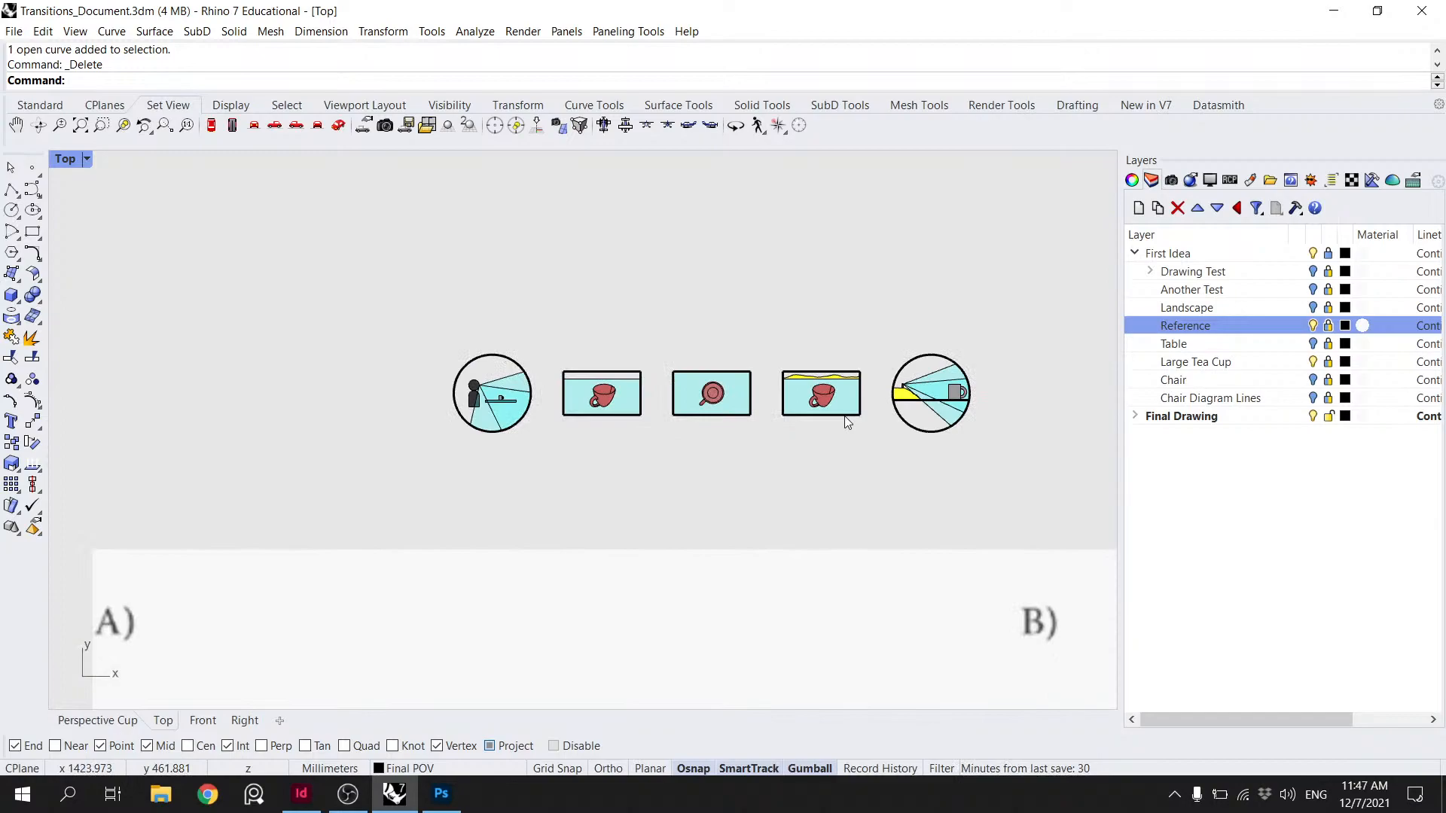
pyautogui.scroll(-1, 917, 423)
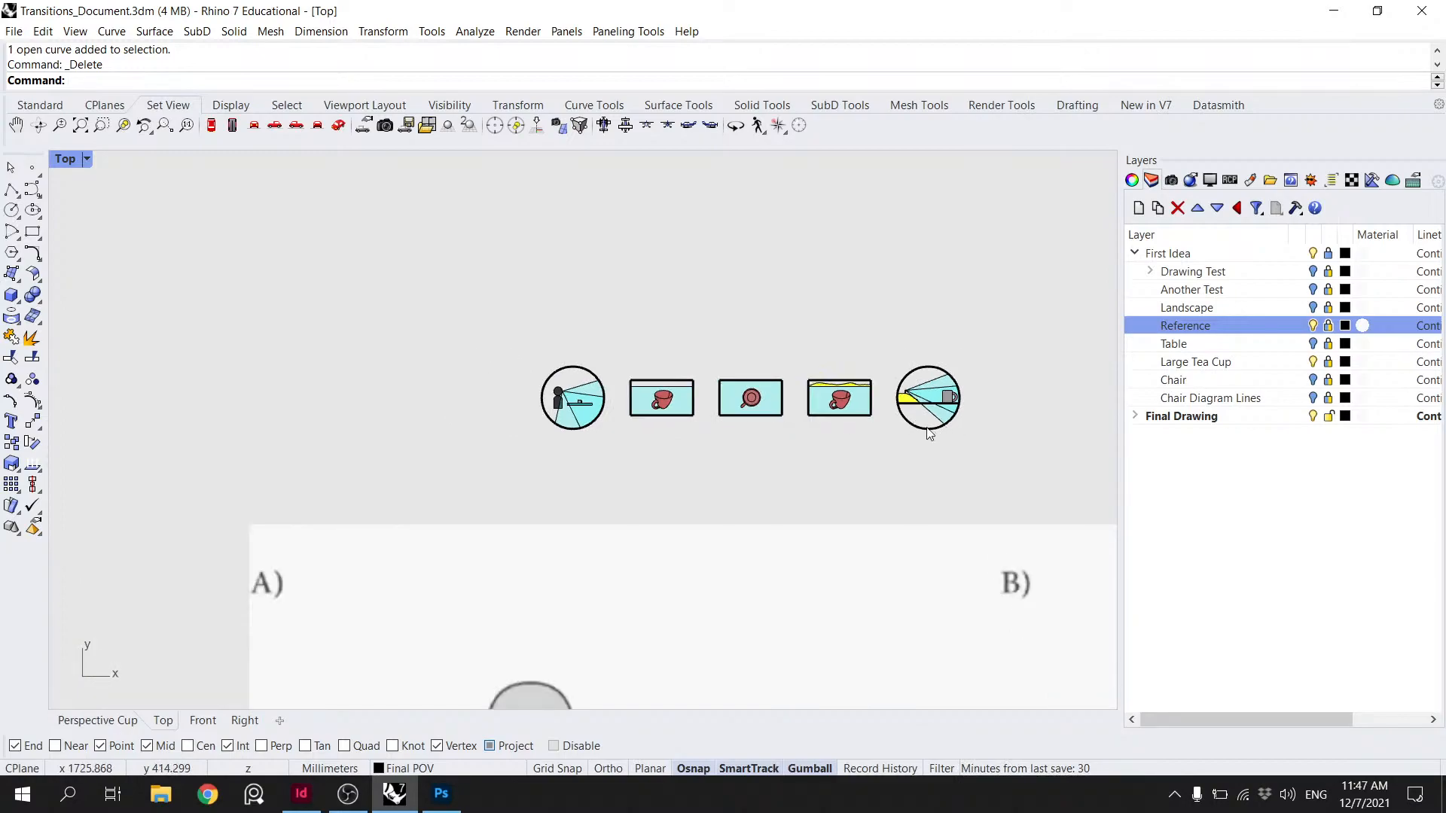
# - Start a centre-based construction arc for checking the view cone in the circle with the grey mug
pyautogui.scroll(-4, 770, 353)
pyautogui.moveTo(874, 451); pyautogui.dragTo(666, 442, button='right')
pyautogui.scroll(16, 666, 442)
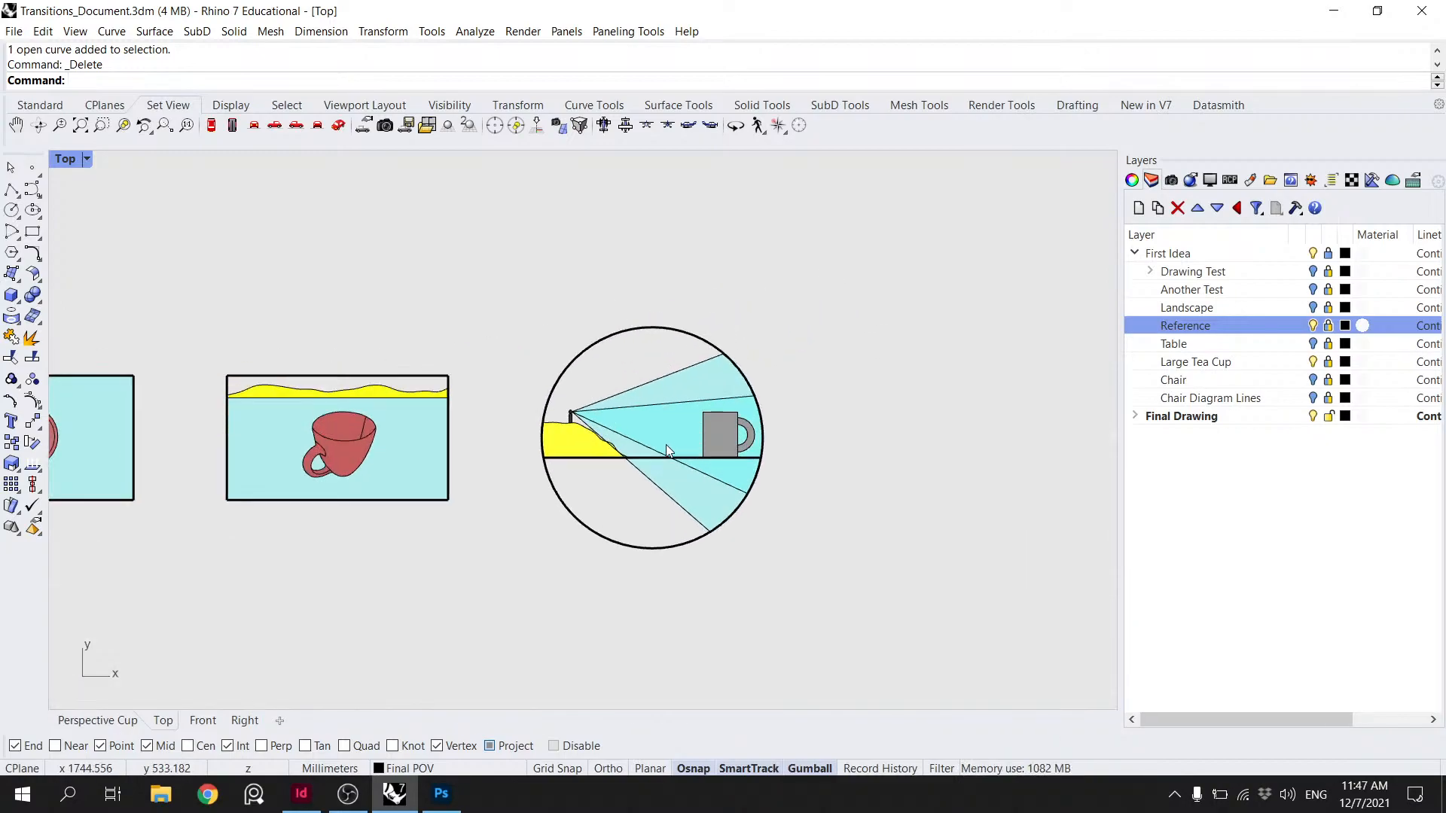
pyautogui.scroll(4, 625, 393)
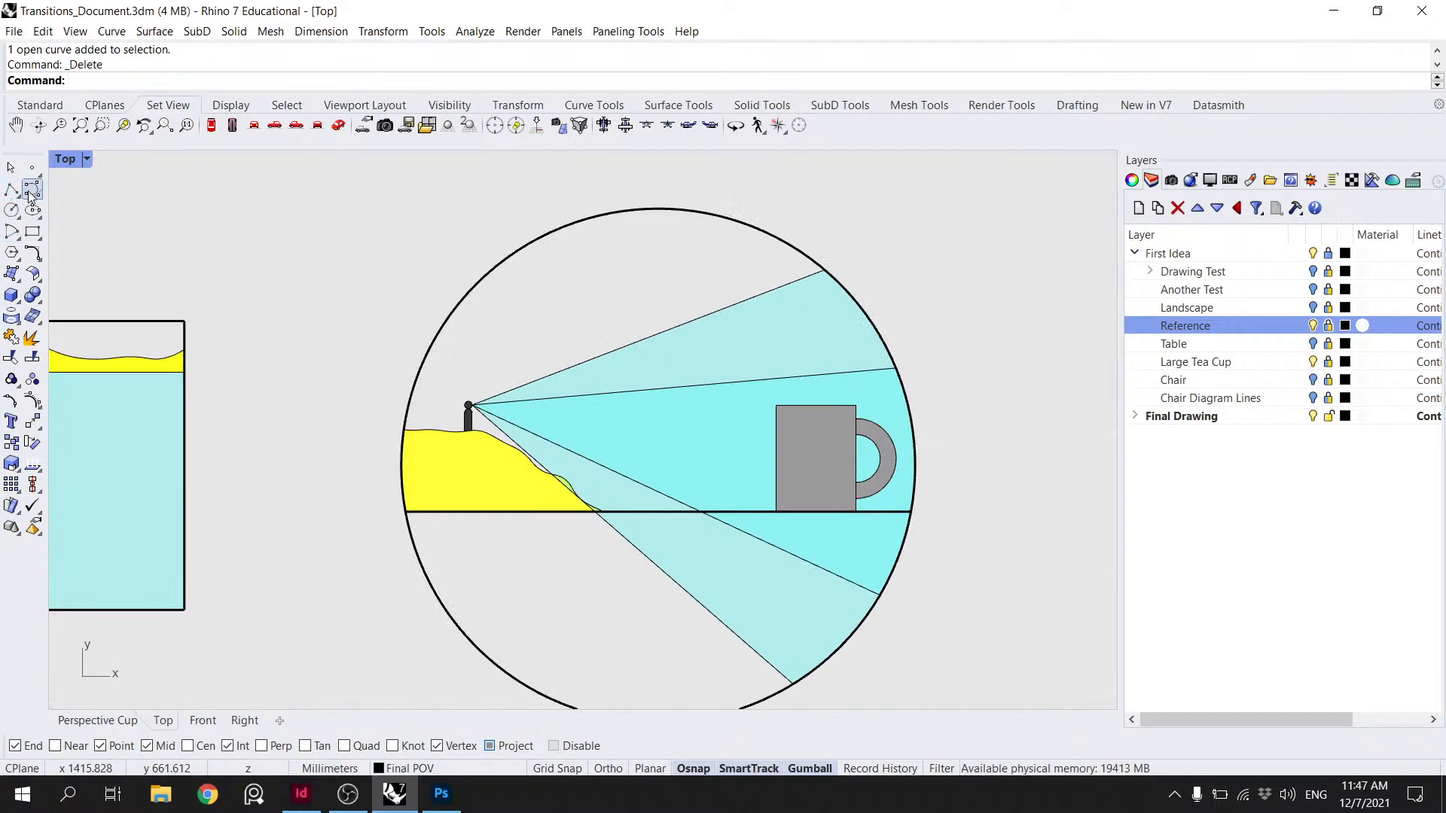
pyautogui.click(11, 233)
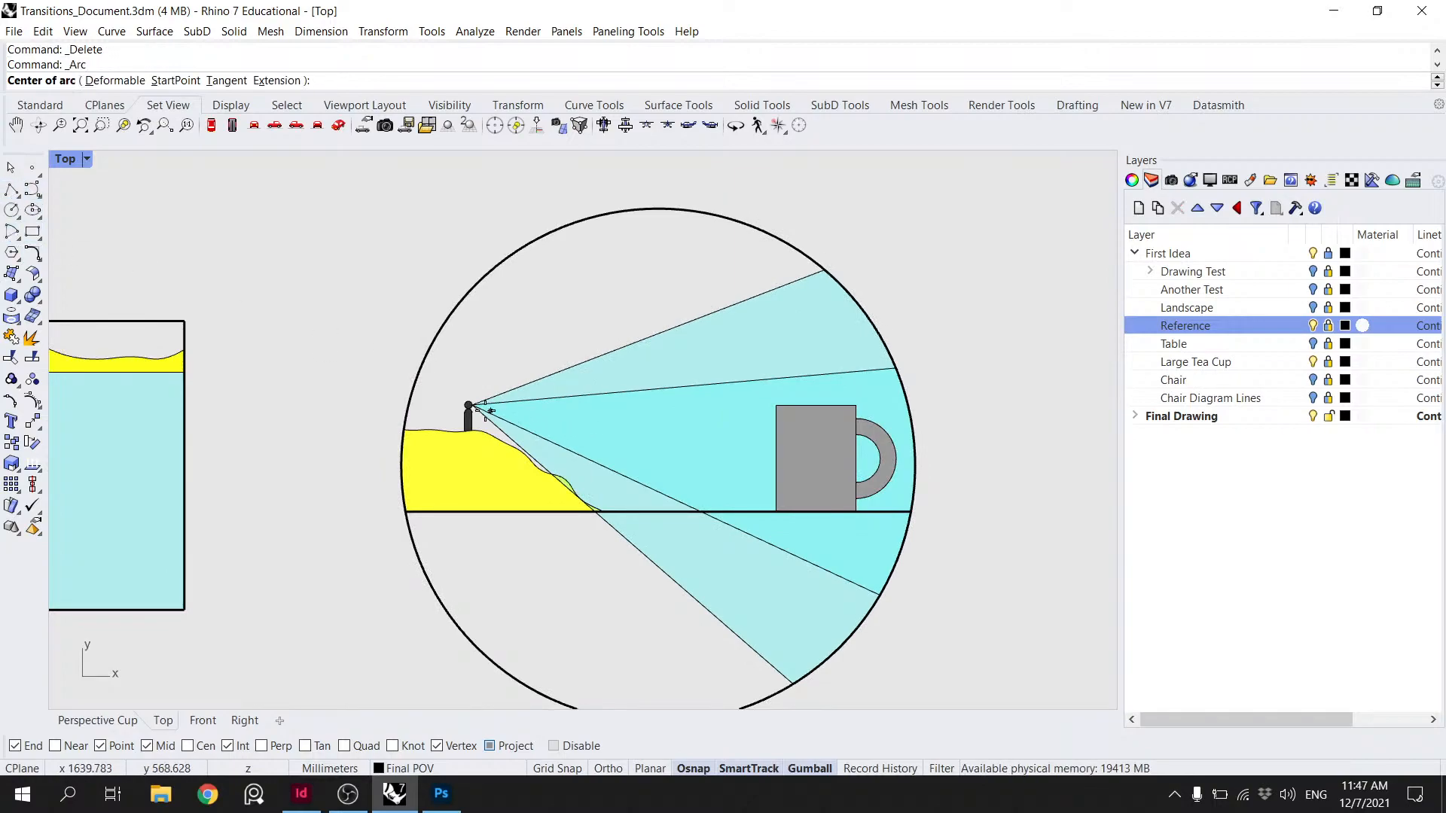
# - Draw a guide arc centred on the figure's head, starting on the circle's edge beside the cup handle and sweeping -30 degrees
pyautogui.click(469, 405)
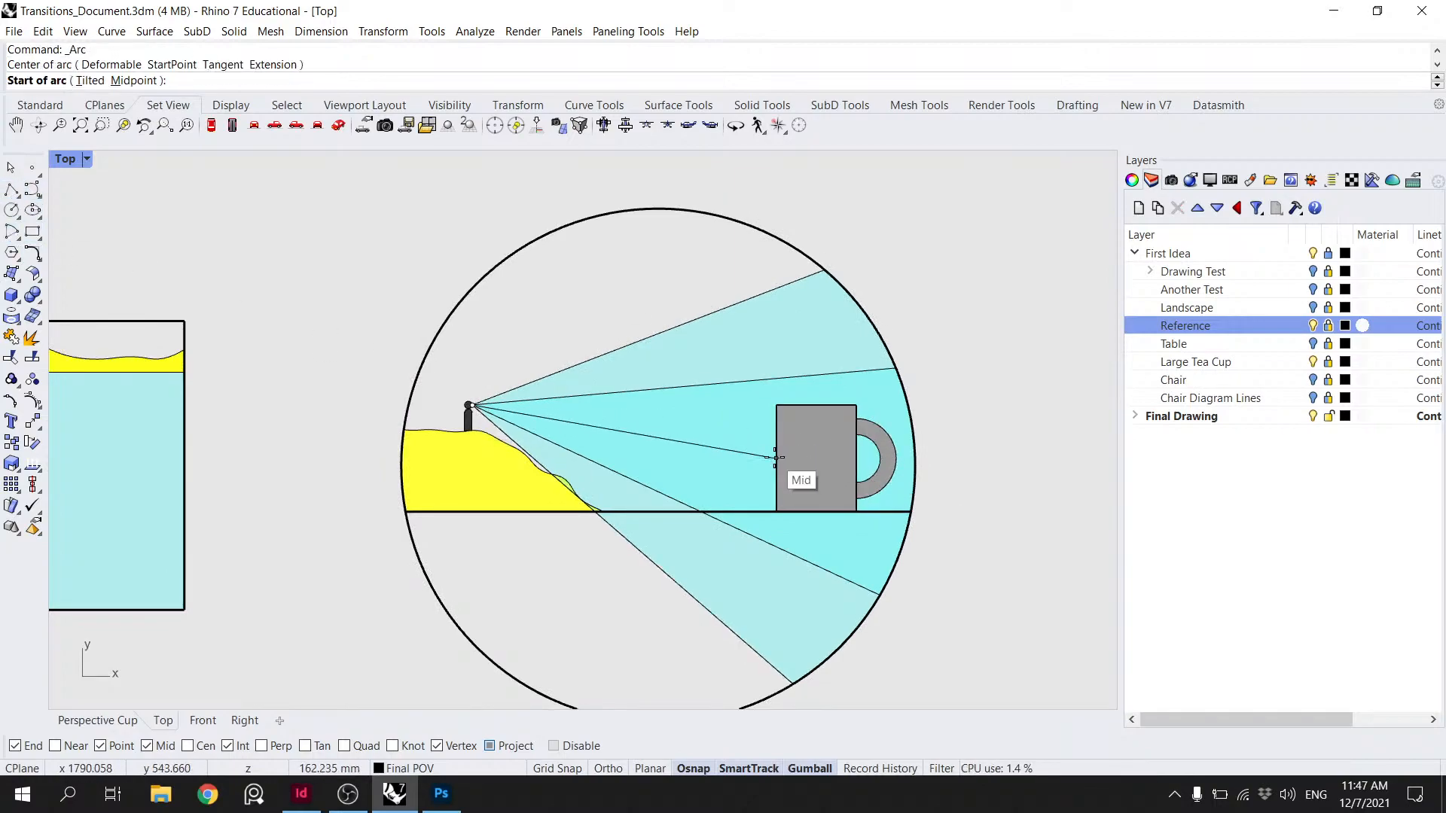
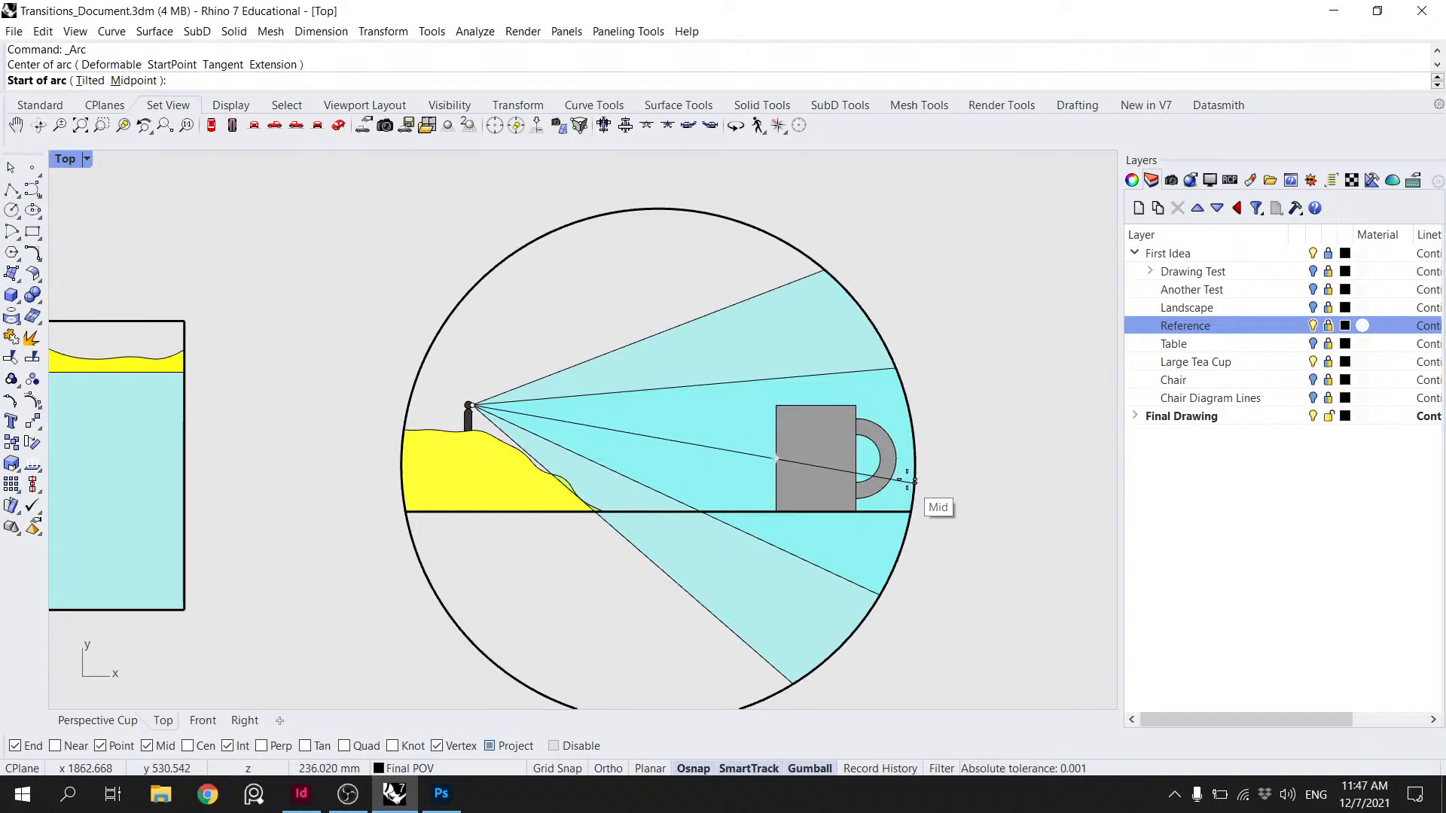
pyautogui.click(913, 483)
pyautogui.write('-30')
pyautogui.press('Return')
# - Rotate the inner view cone's lower line about the figure's head so that it points to the guide arc's end
pyautogui.click(849, 580)
pyautogui.write('Rotate')
pyautogui.press('Return')
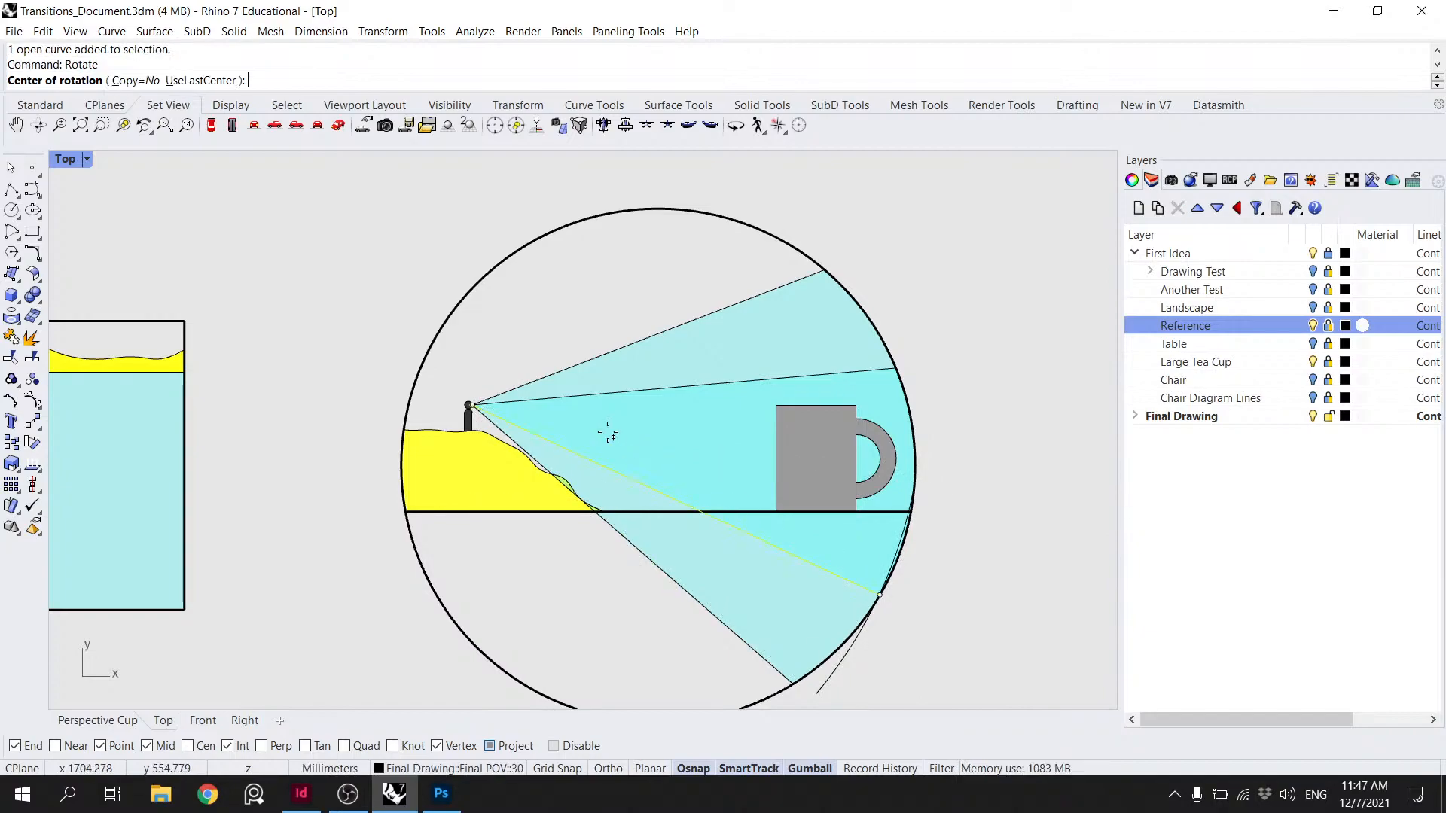
pyautogui.click(474, 405)
pyautogui.click(880, 595)
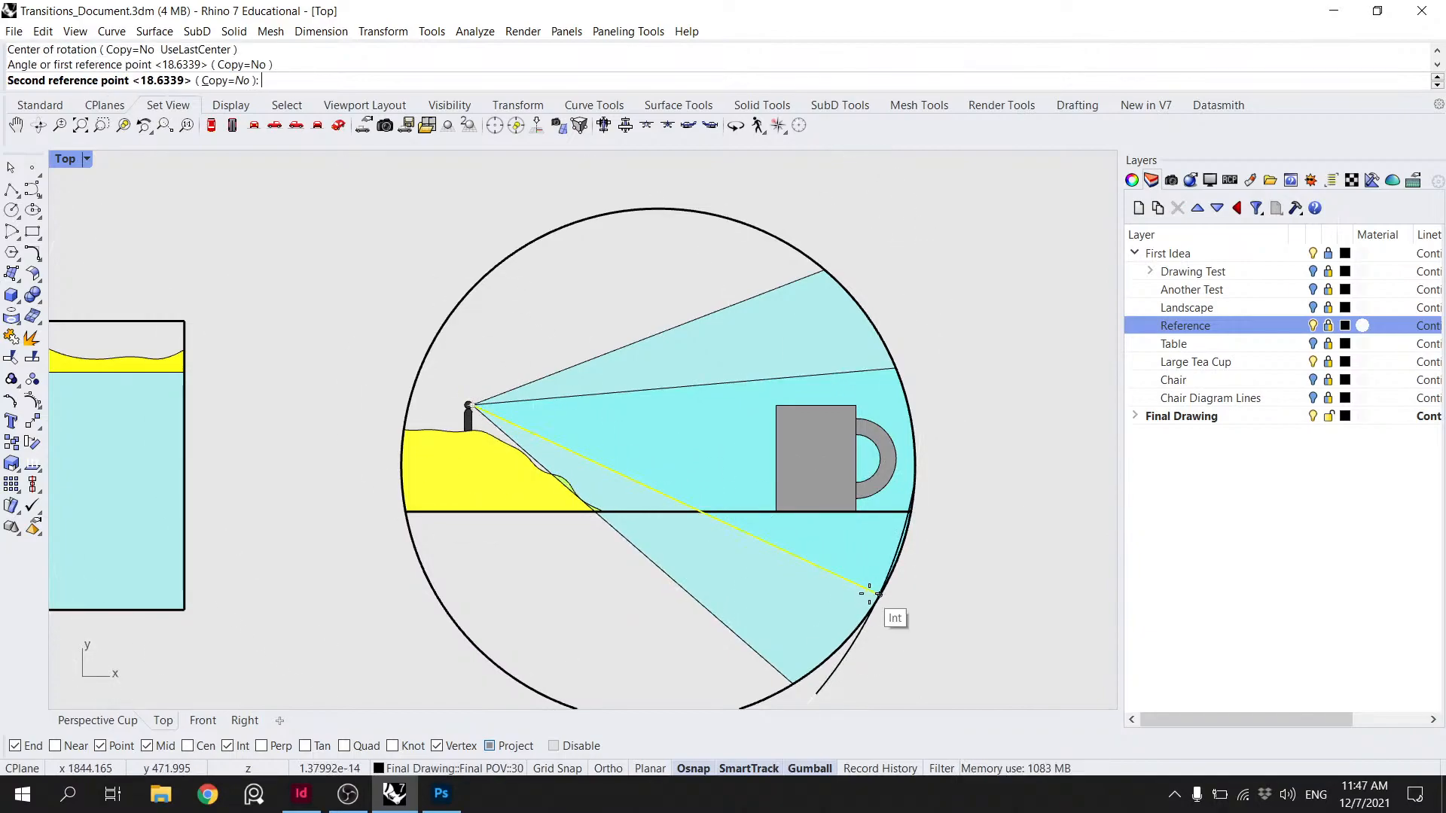
pyautogui.click(816, 693)
pyautogui.click(897, 598)
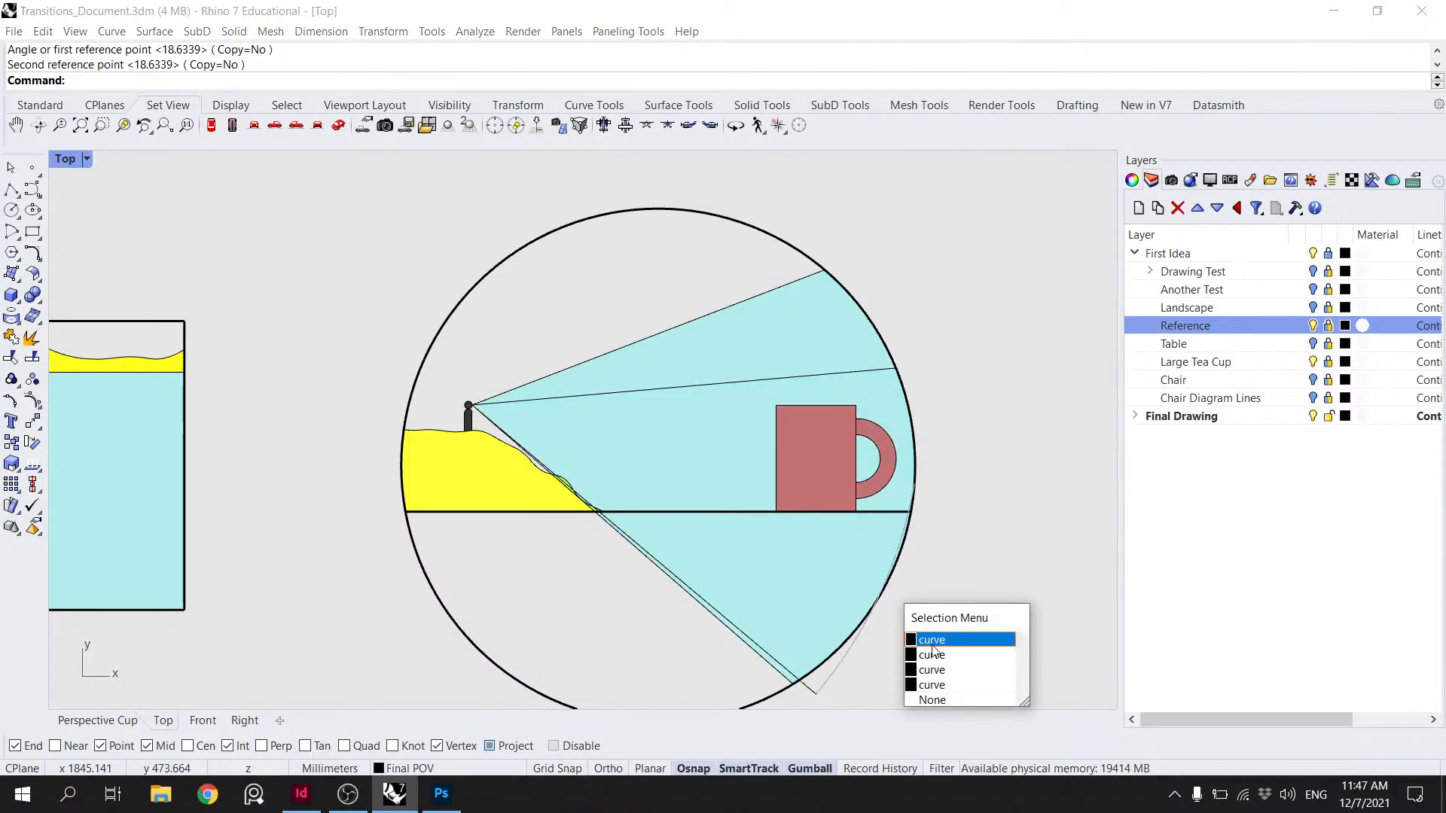
pyautogui.click(938, 657)
pyautogui.write('Extend')
pyautogui.press('Return')
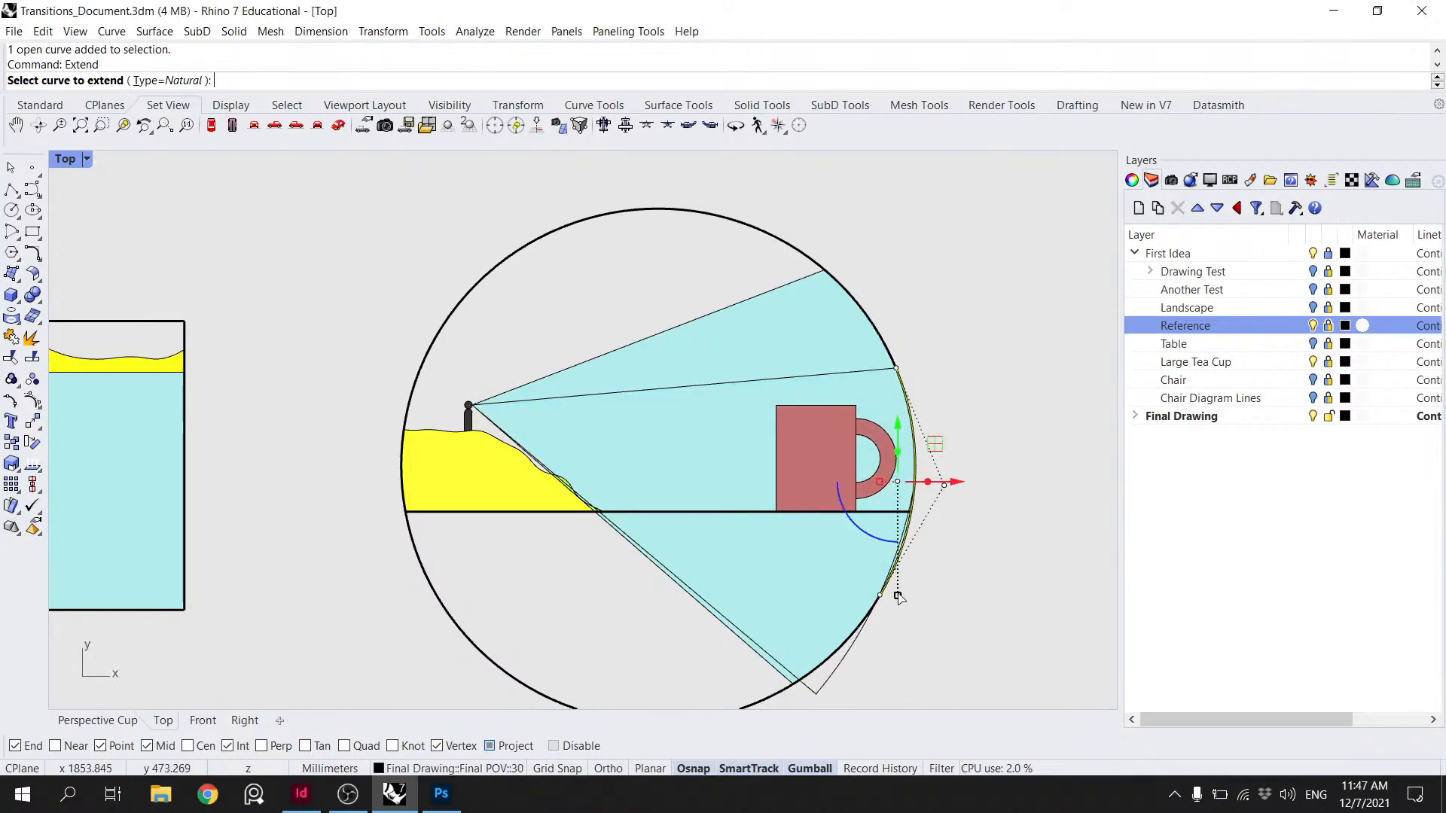
pyautogui.scroll(4, 898, 596)
pyautogui.moveTo(877, 590); pyautogui.dragTo(890, 435, button='right')
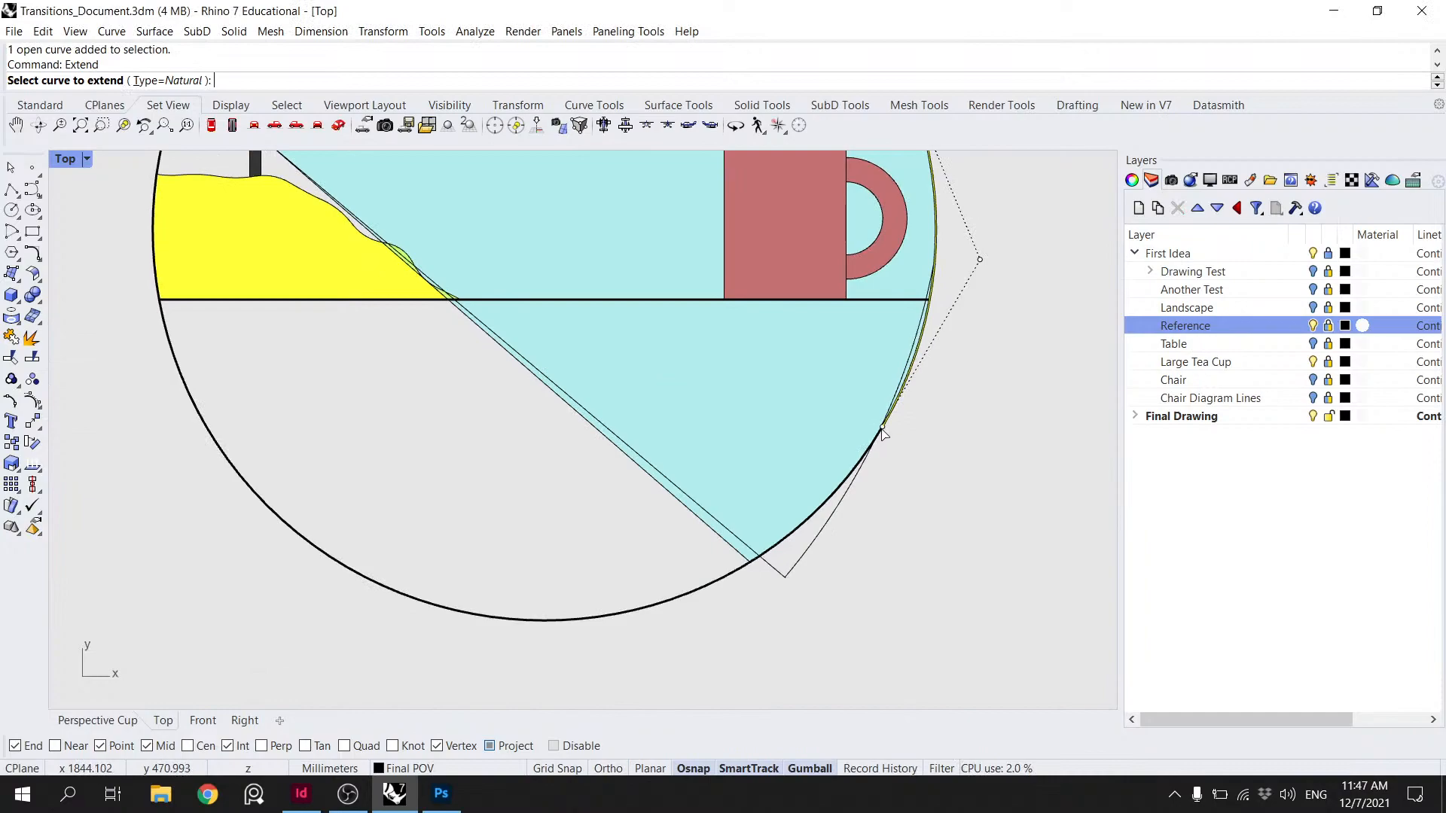
pyautogui.click(882, 430)
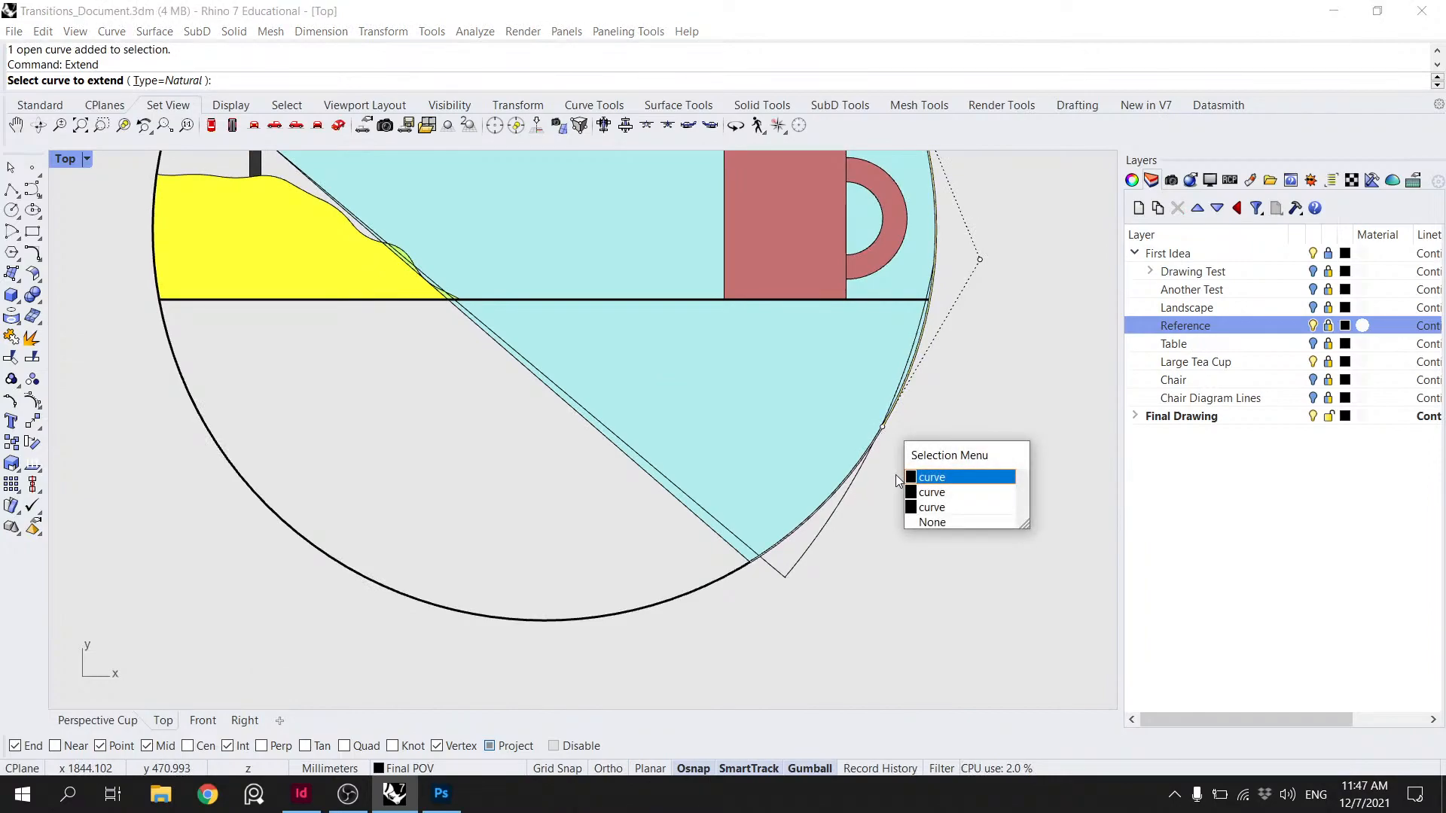
pyautogui.click(938, 479)
pyautogui.press('Escape')
pyautogui.click(883, 428)
pyautogui.write('Extend')
pyautogui.press('Return')
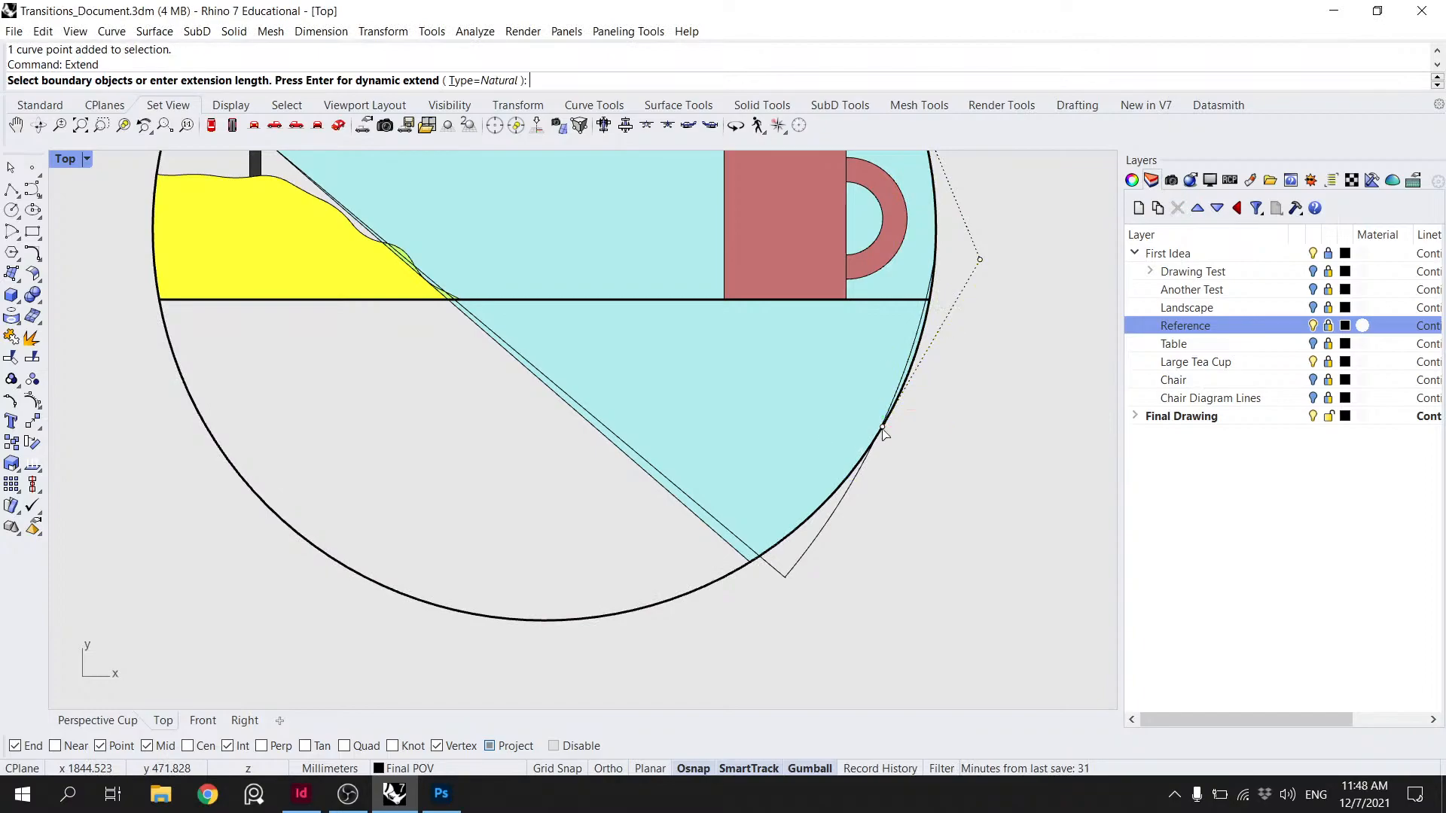
pyautogui.click(761, 555)
pyautogui.press('Escape')
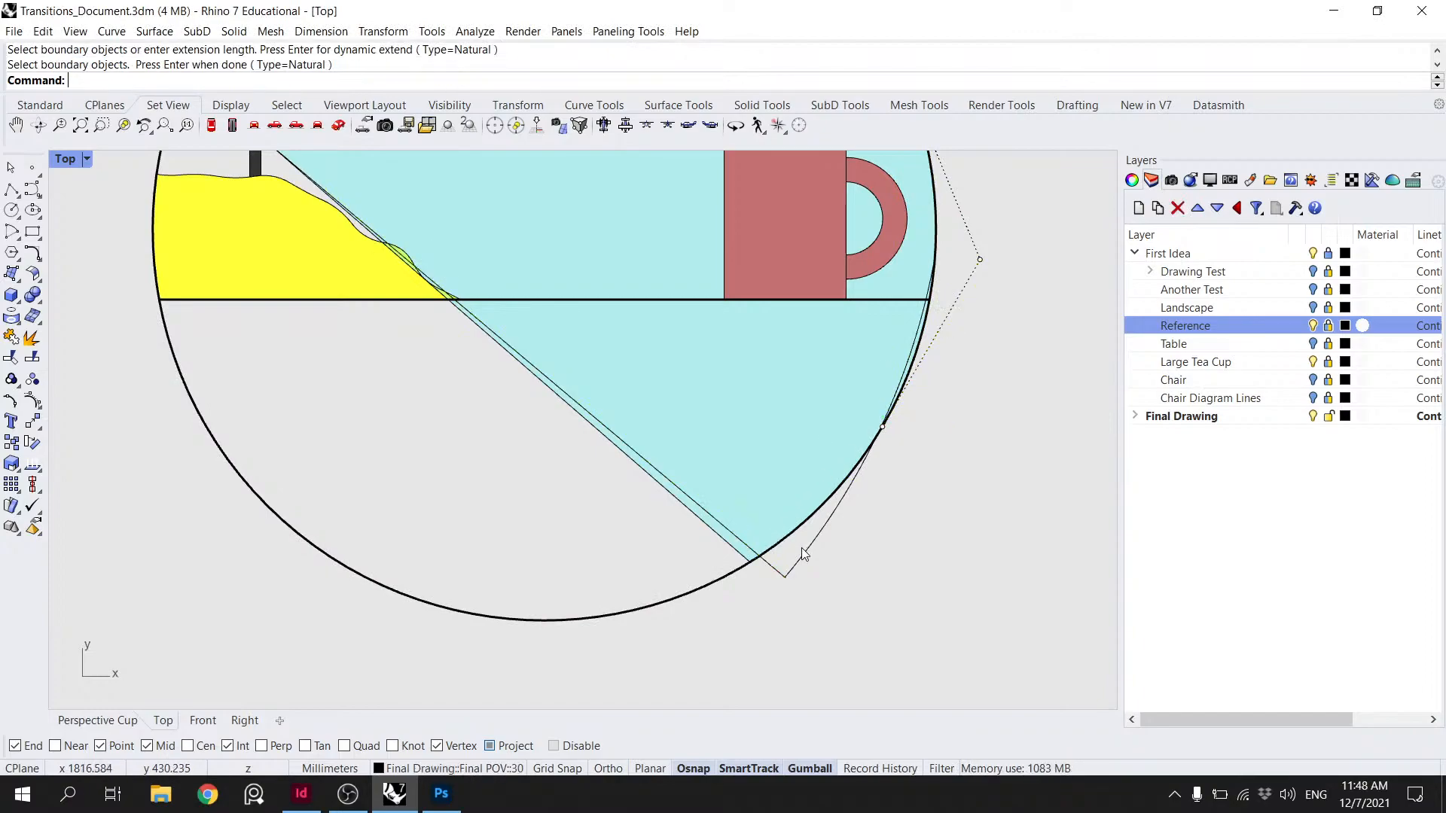
pyautogui.click(882, 429)
pyautogui.click(705, 500)
pyautogui.click(706, 508)
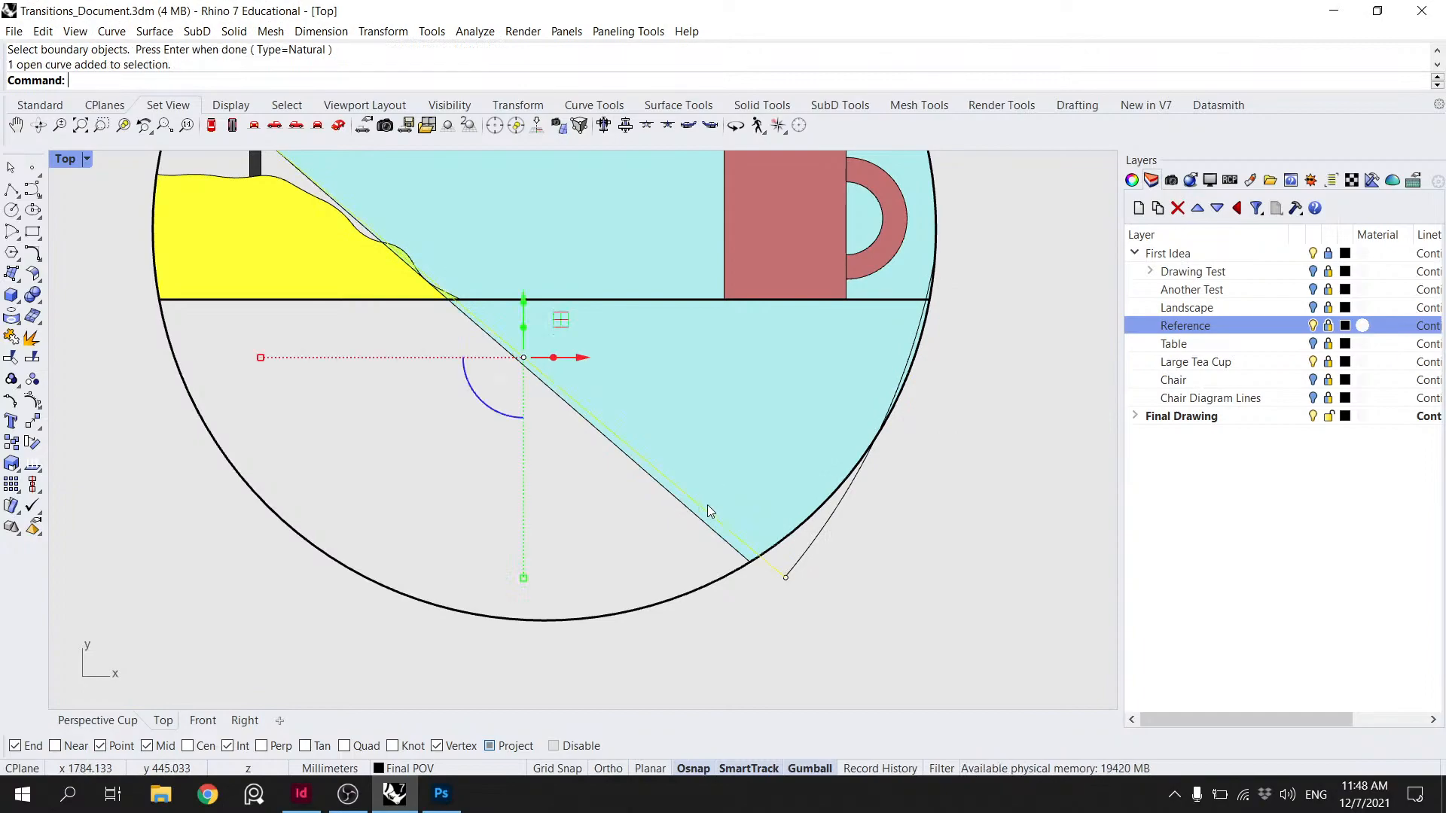
pyautogui.scroll(-4, 707, 504)
pyautogui.scroll(2, 759, 505)
pyautogui.click(853, 396)
pyautogui.press('Escape')
# - Extend the inner view cone's arc along the circle to its intersection with the rotated lower line
pyautogui.click(872, 362)
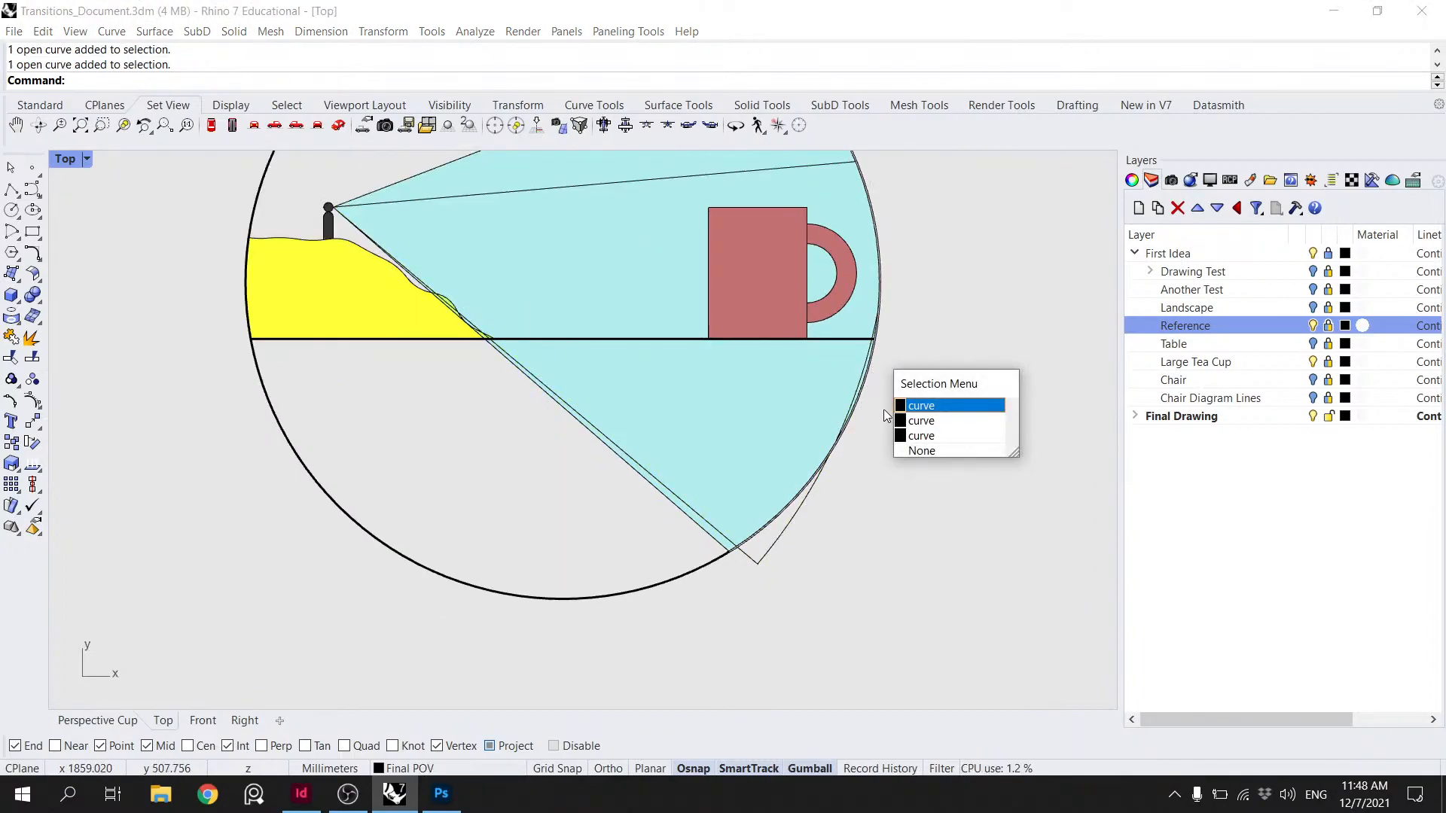
pyautogui.click(925, 434)
pyautogui.write('end')
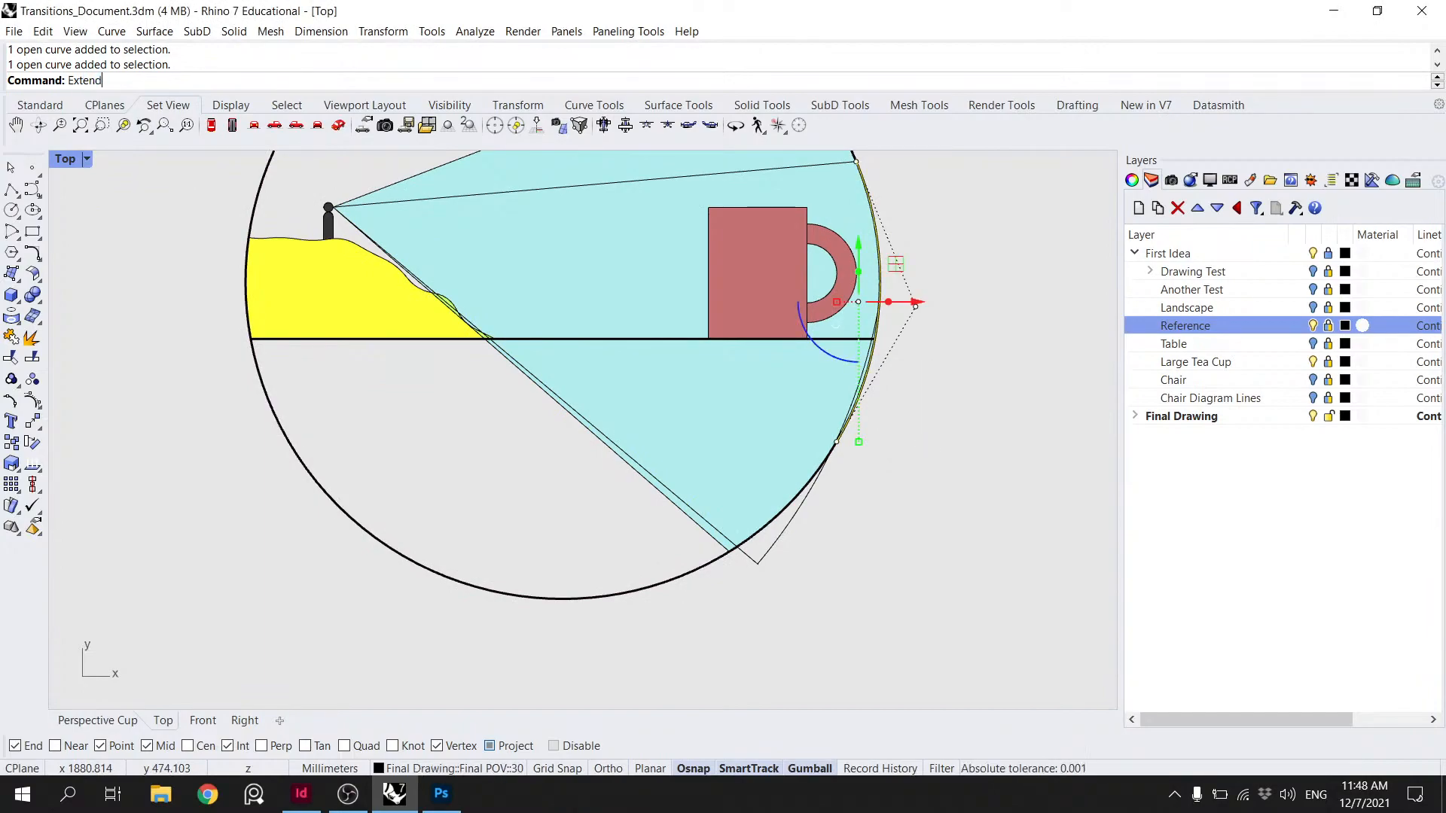
pyautogui.write('xtend')
pyautogui.press('Return')
pyautogui.scroll(3, 858, 448)
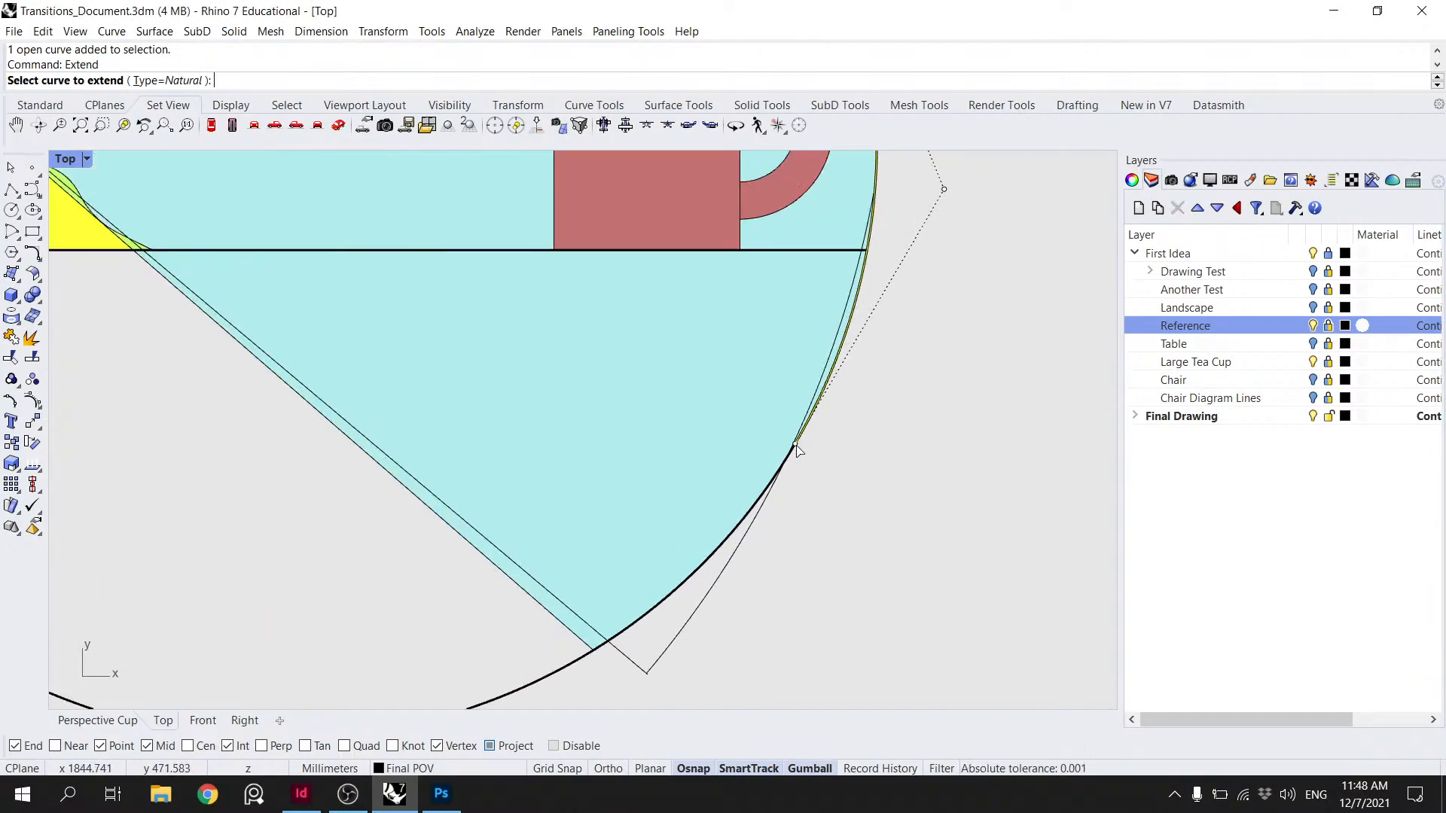
pyautogui.click(797, 449)
pyautogui.click(862, 521)
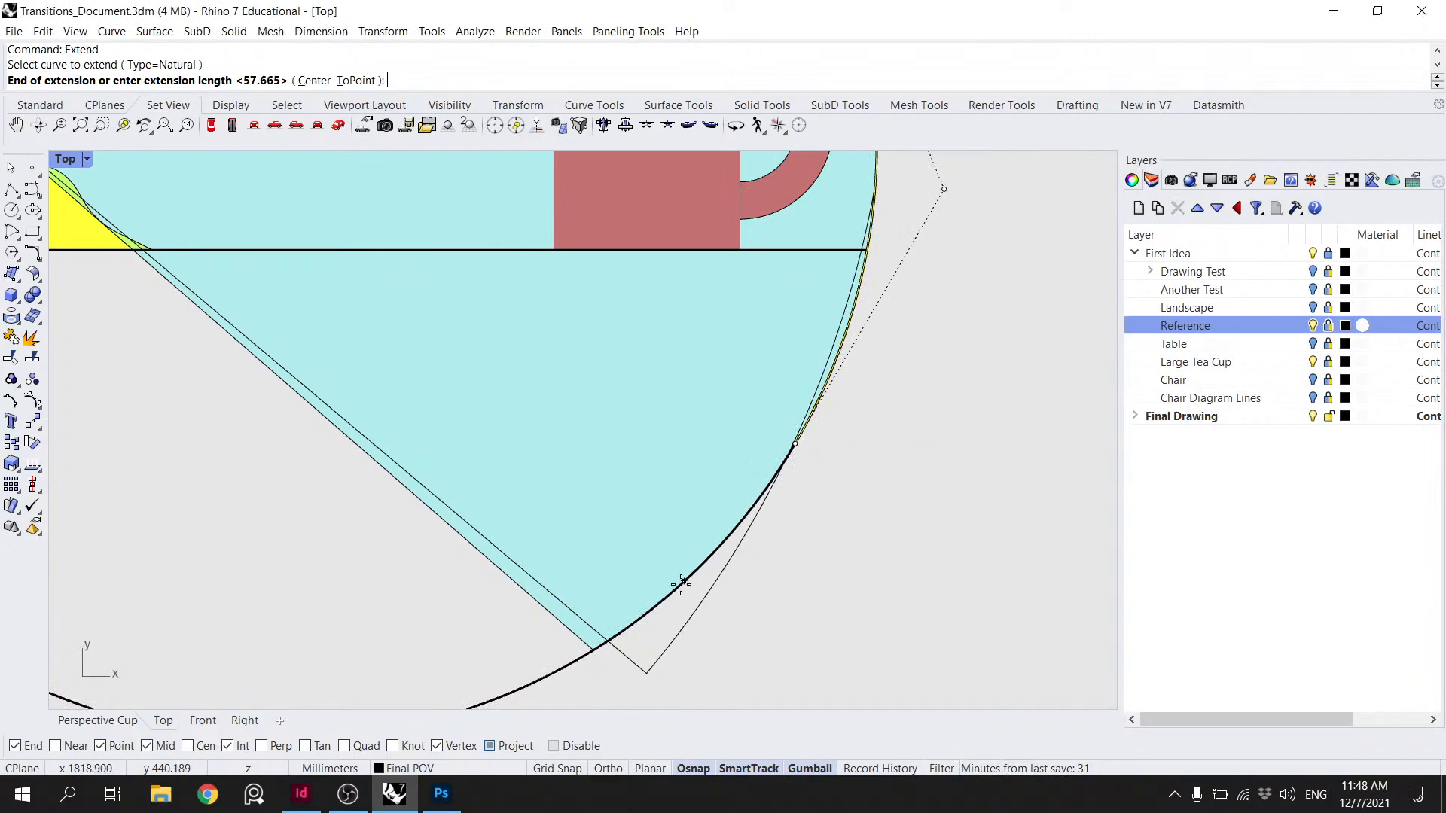
pyautogui.click(608, 643)
pyautogui.scroll(-1, 640, 629)
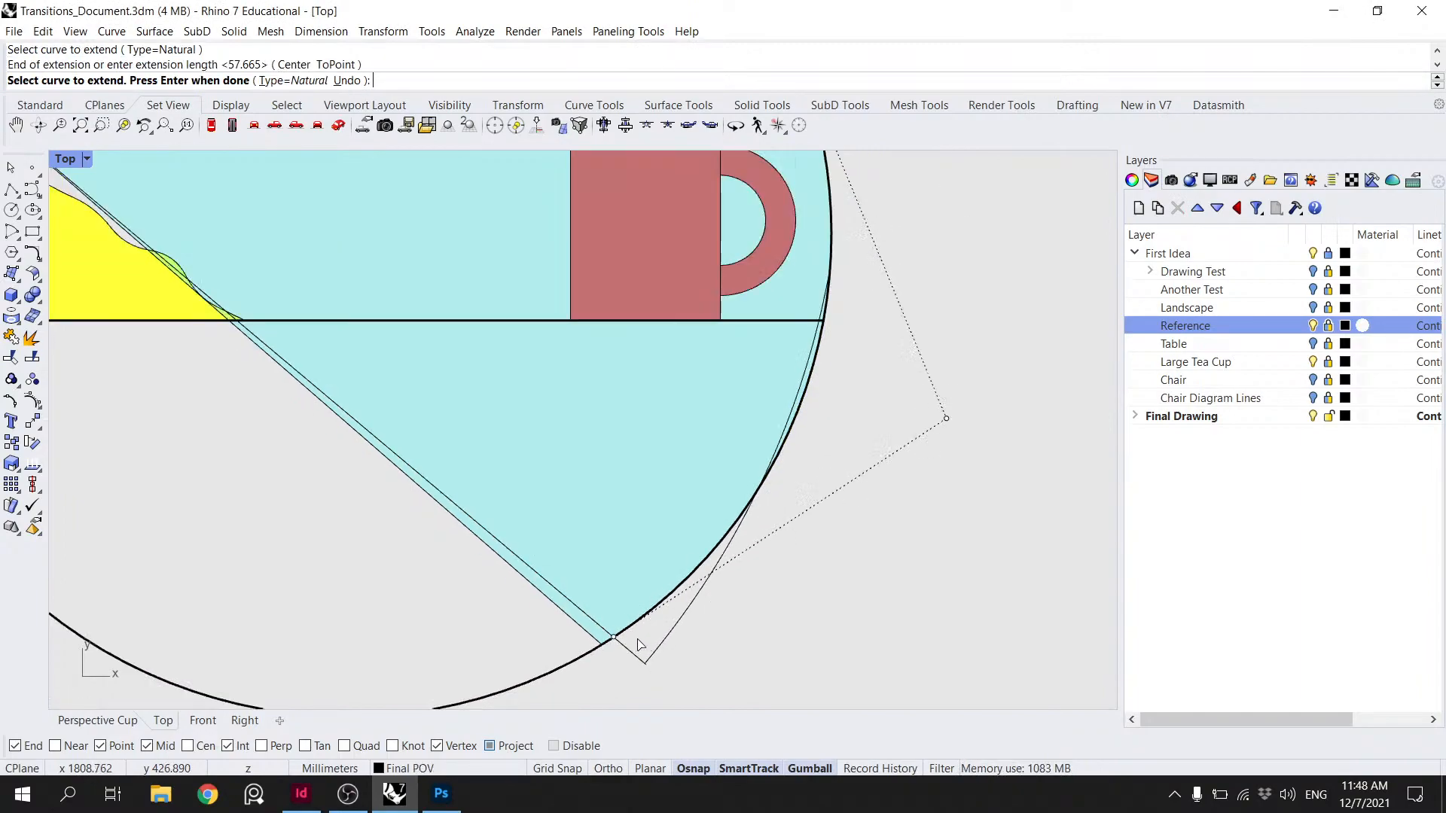
pyautogui.scroll(-3, 660, 625)
pyautogui.press('Return')
# - Trim the inner cone's lower line where it passes outside the circle, and delete the guide arc
pyautogui.scroll(3, 644, 639)
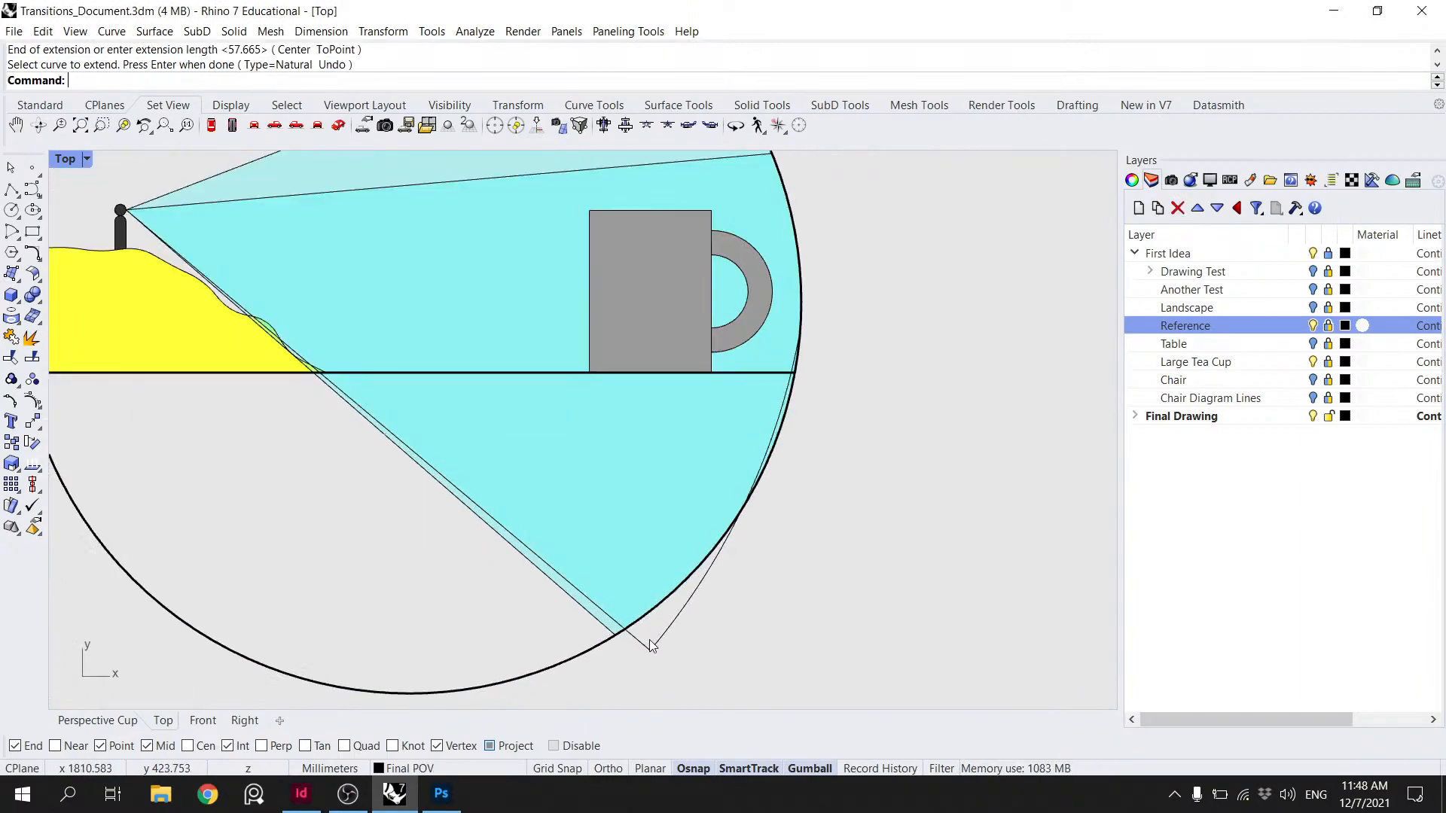
pyautogui.click(588, 650)
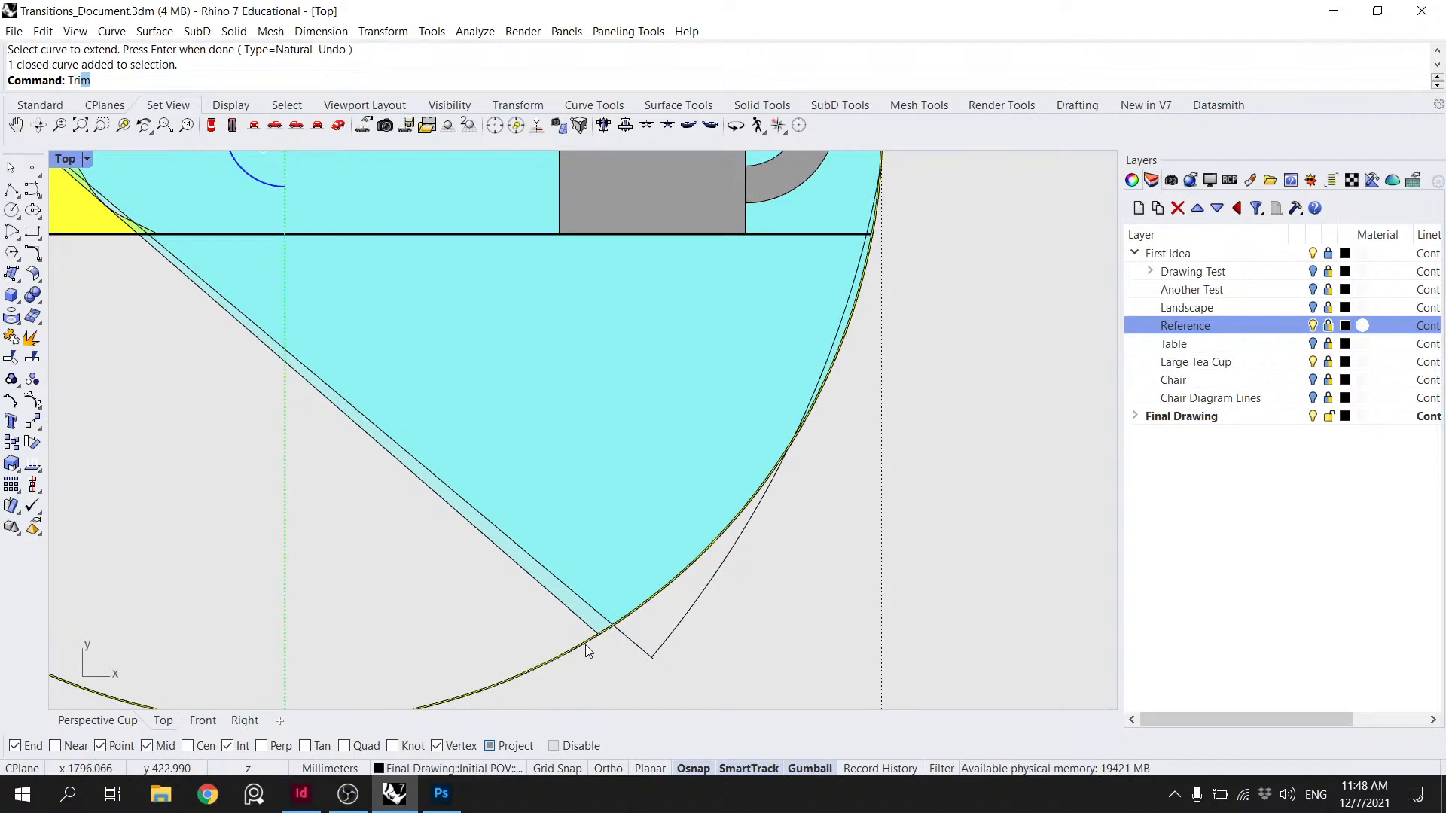
pyautogui.write('Tr')
pyautogui.press('Return')
pyautogui.click(634, 642)
pyautogui.press('Return')
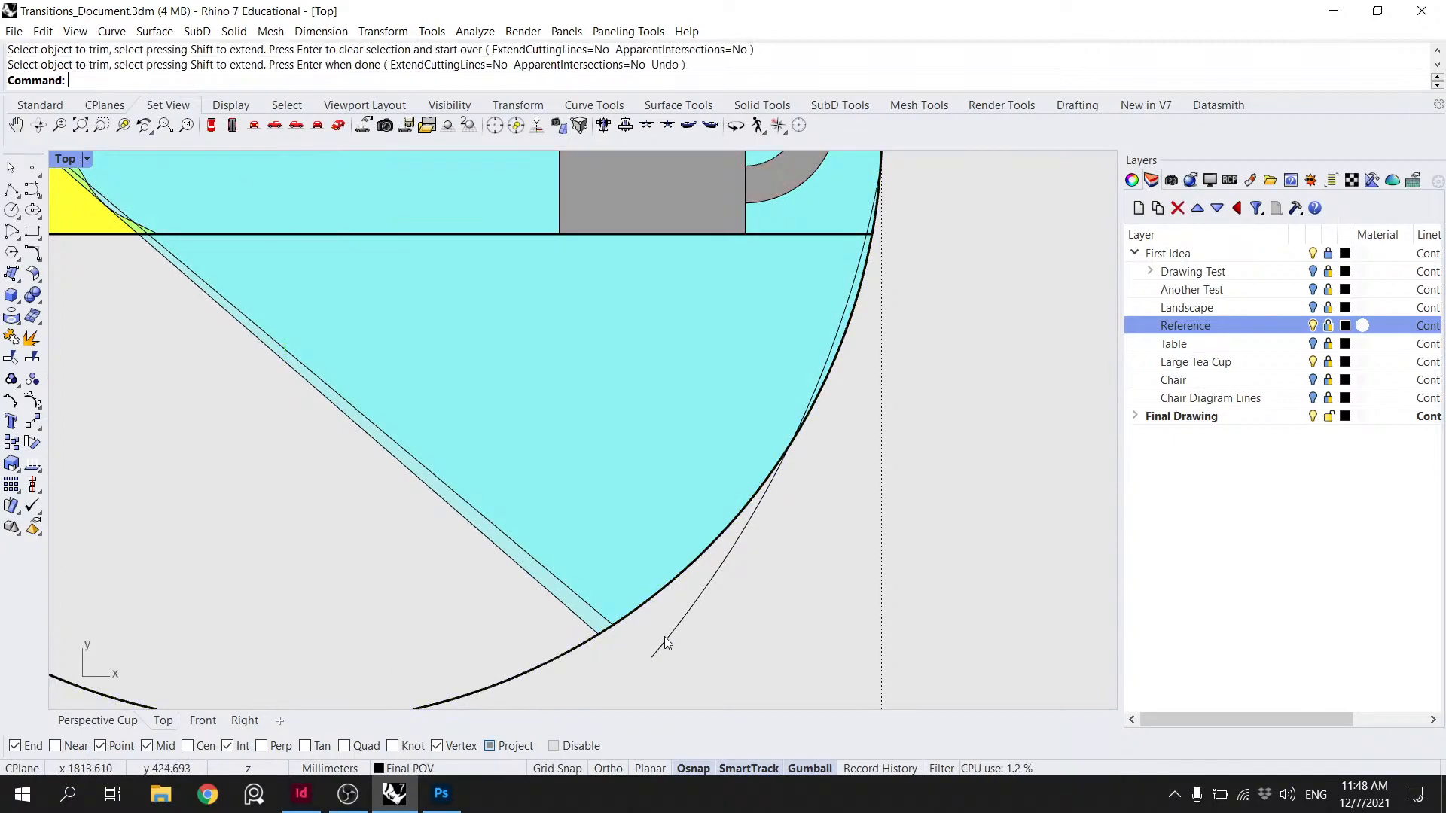
pyautogui.click(670, 636)
pyautogui.press('Delete')
# - Draw a guide arc centred on the figure's head, starting on the circle's edge near the cup and sweeping -70 degrees
pyautogui.scroll(-2, 611, 637)
pyautogui.scroll(-4, 613, 634)
pyautogui.click(589, 619)
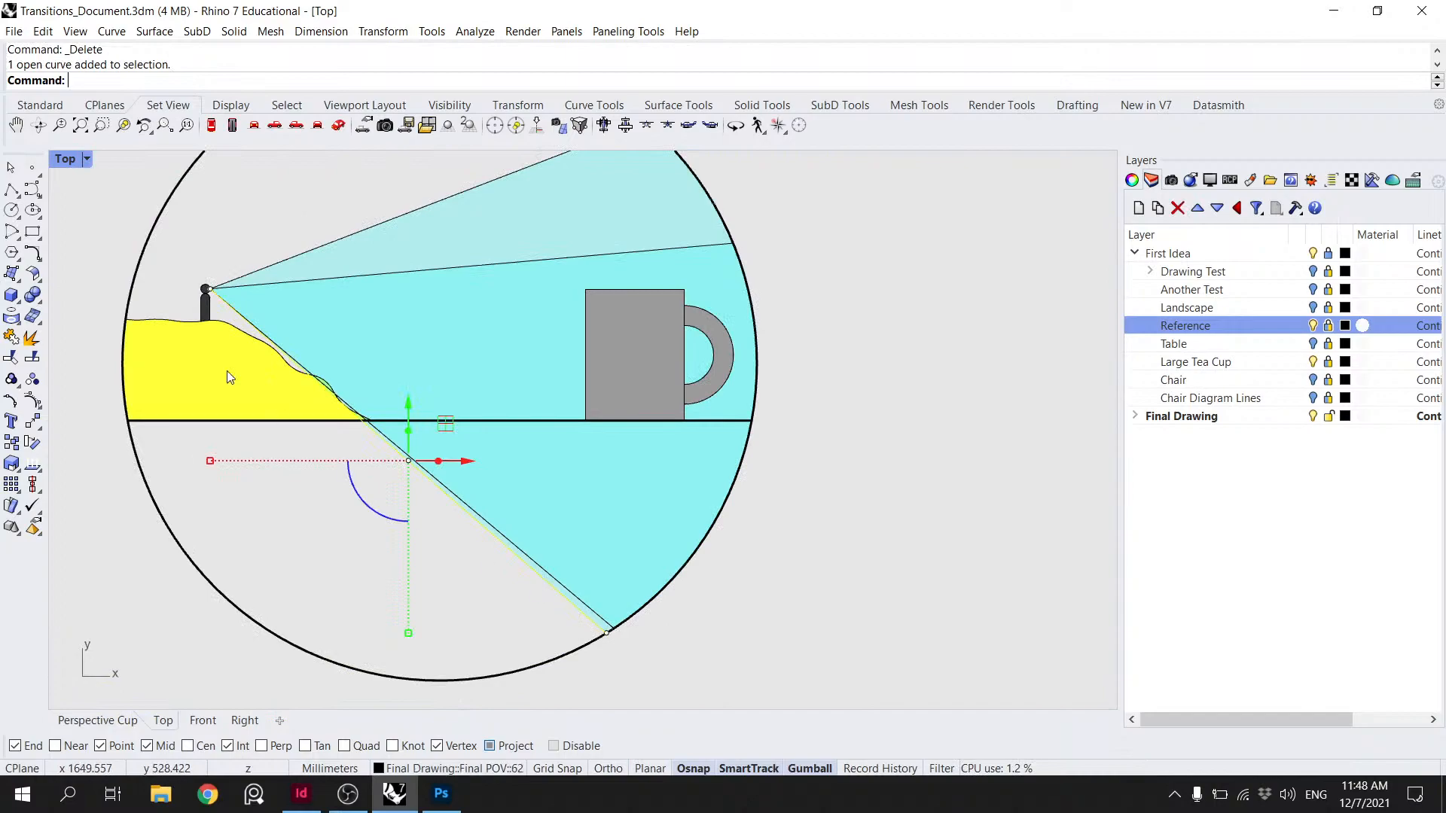
pyautogui.click(13, 232)
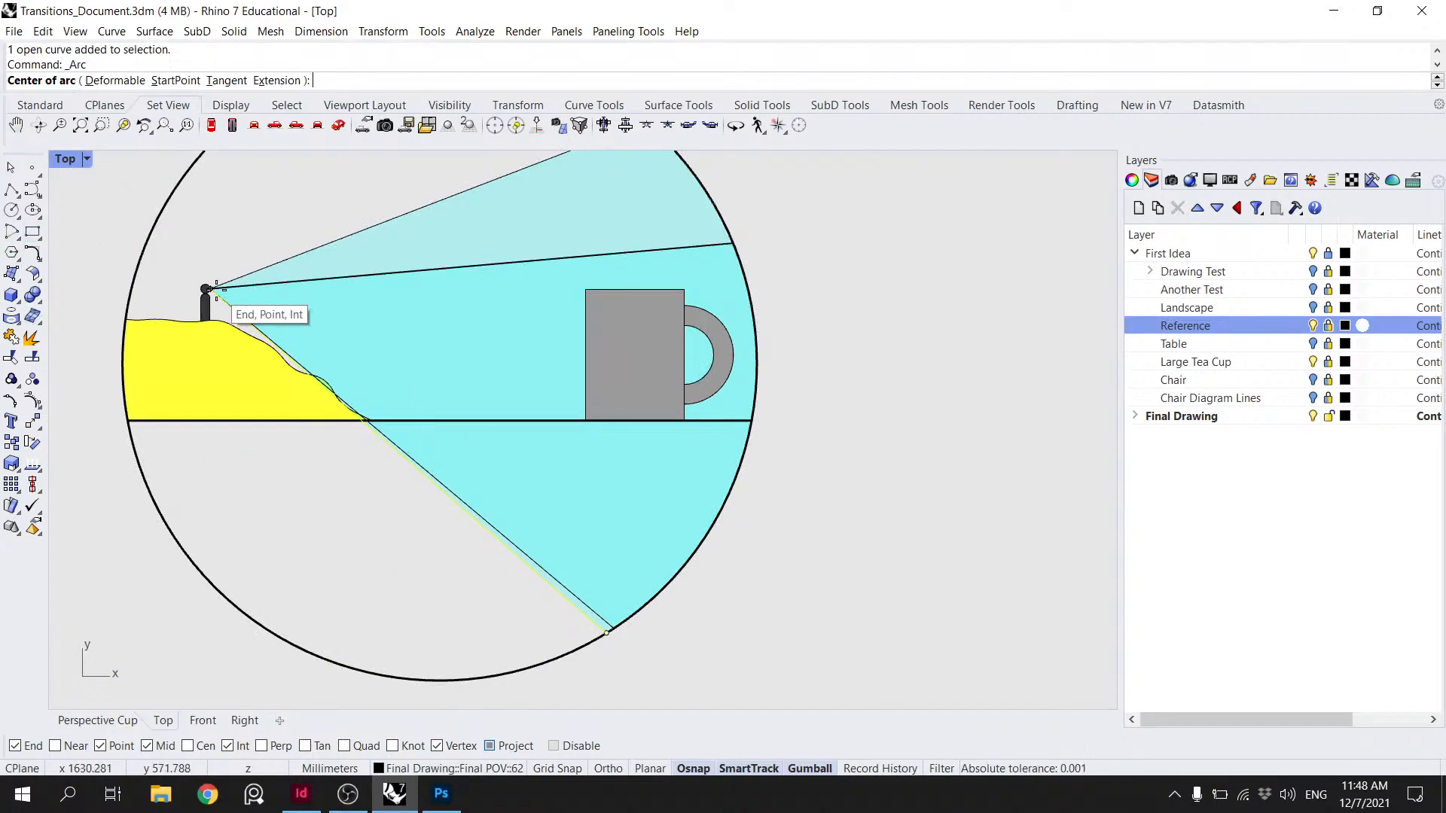
pyautogui.click(214, 288)
pyautogui.scroll(2, 214, 288)
pyautogui.scroll(-3, 516, 361)
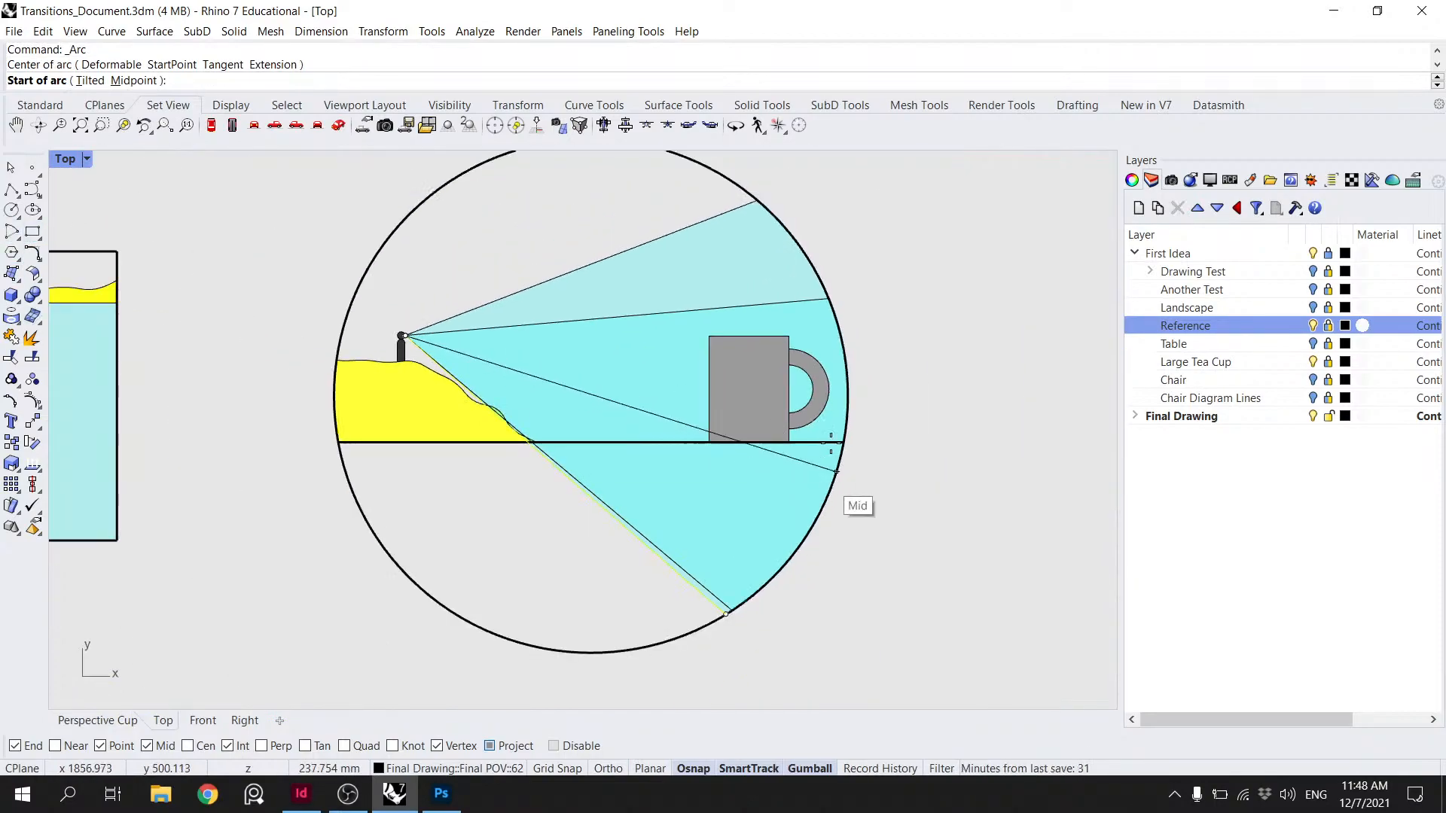
pyautogui.scroll(3, 848, 391)
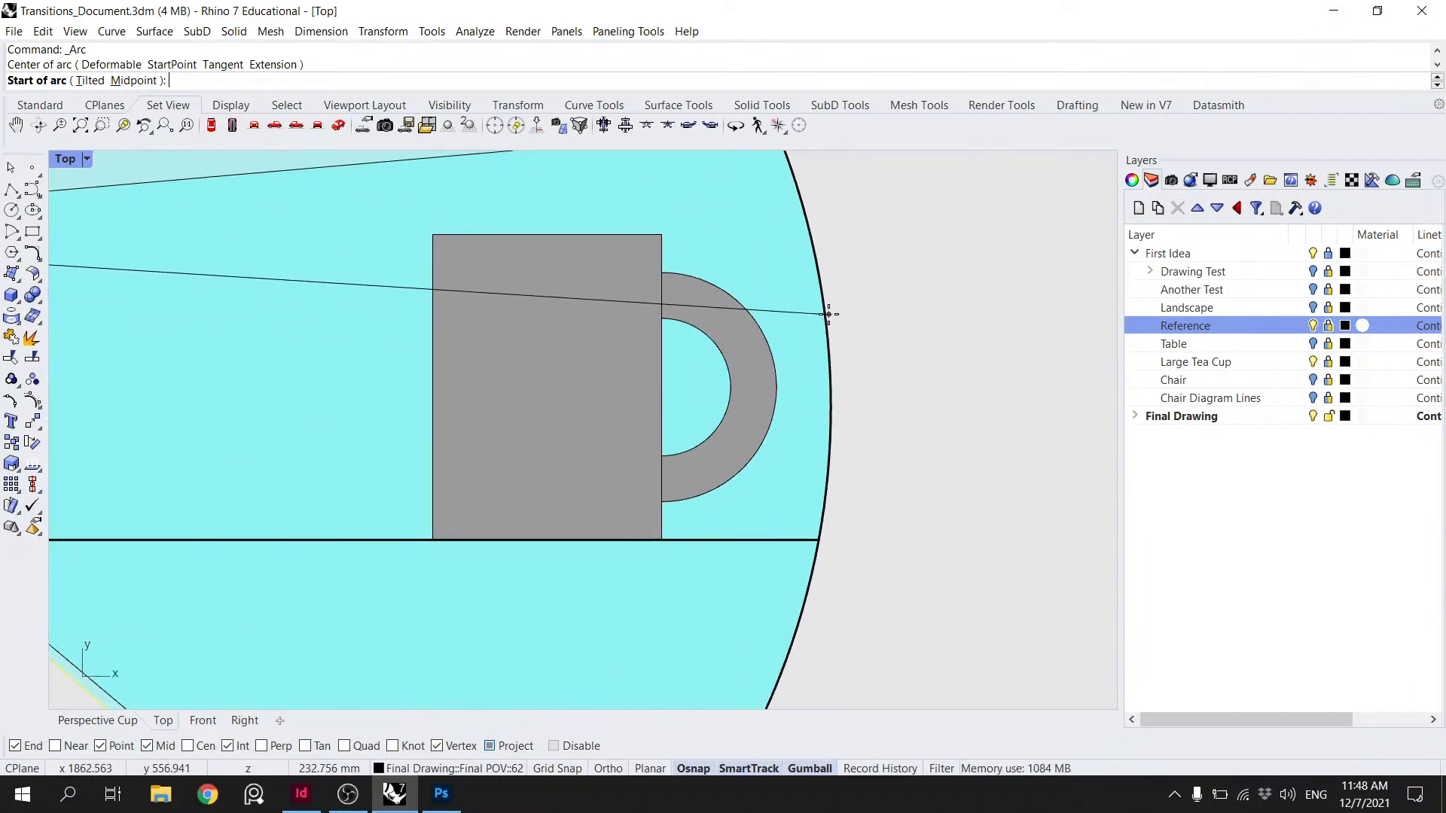
pyautogui.scroll(-2, 832, 338)
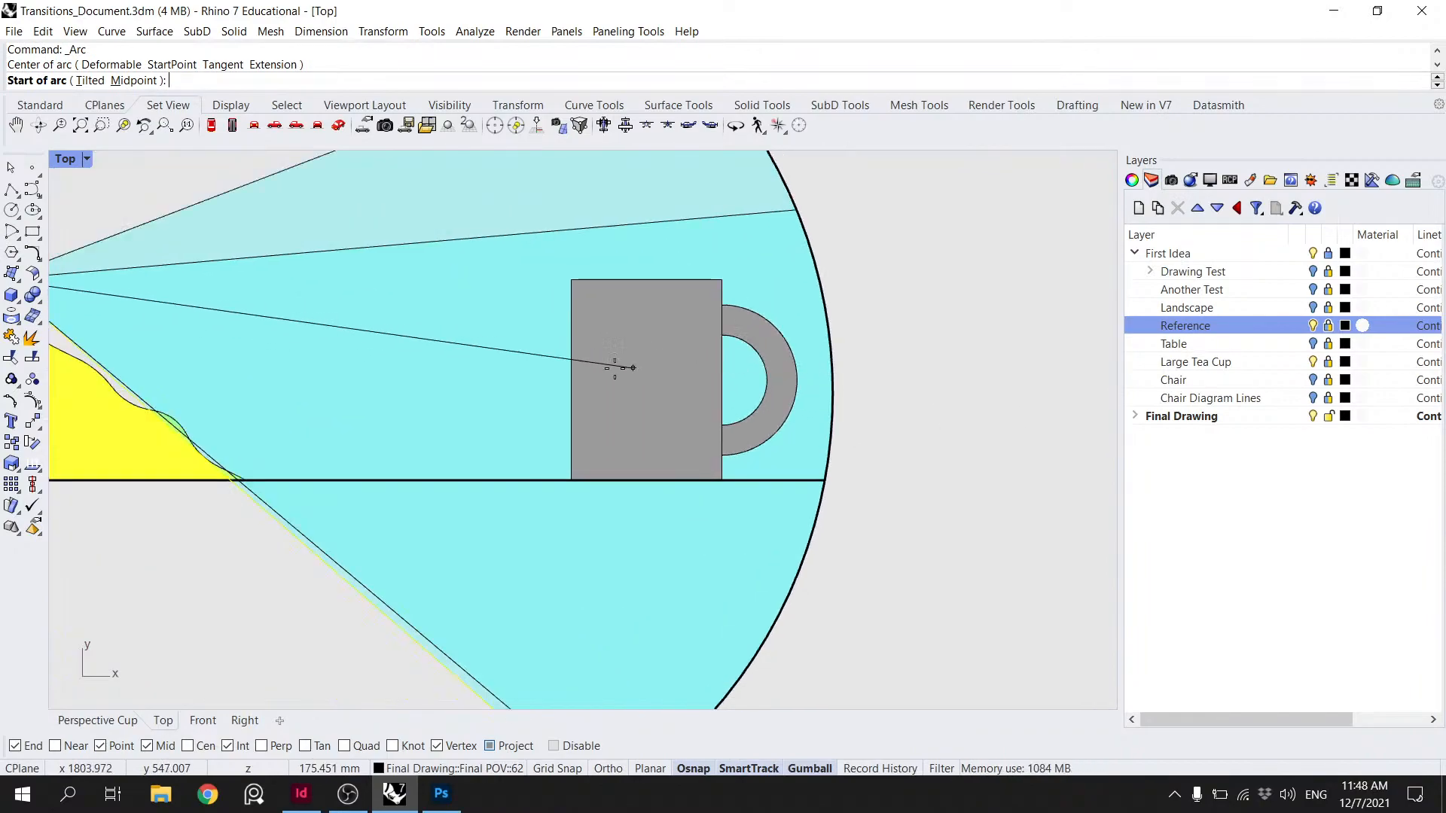
pyautogui.click(831, 434)
pyautogui.scroll(-3, 831, 435)
pyautogui.write('-70')
pyautogui.scroll(-6, 600, 597)
pyautogui.keyDown('shift'); pyautogui.moveTo(601, 597); pyautogui.dragTo(564, 371, button='right'); pyautogui.keyUp('shift')
pyautogui.press('Return')
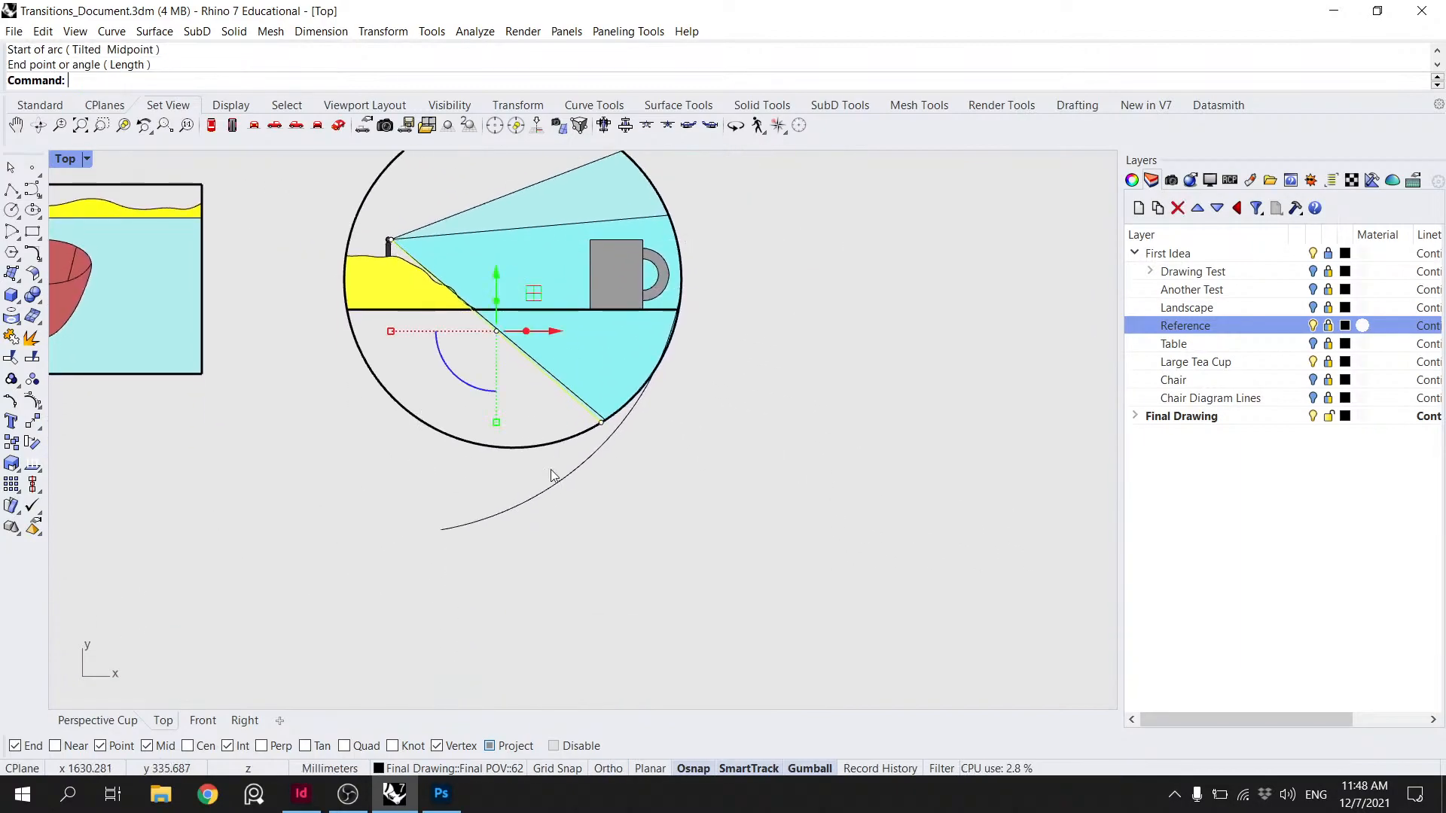
# - Rotate the outer view cone's lower line about the figure's head toward the end of the -70 degree guide arc
pyautogui.scroll(2, 558, 446)
pyautogui.press('Return')
pyautogui.click(342, 216)
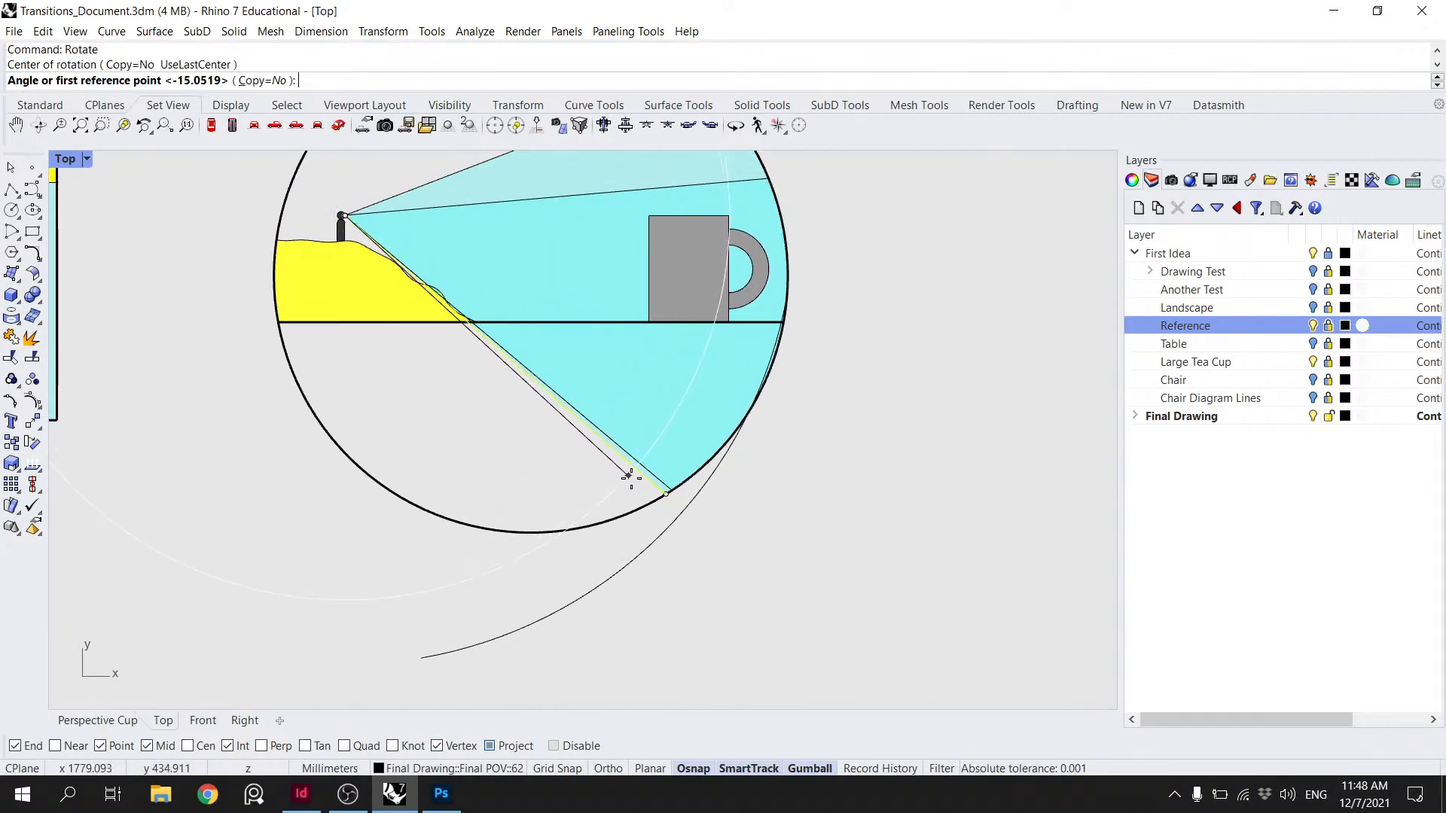
pyautogui.click(666, 494)
pyautogui.click(420, 688)
pyautogui.scroll(-6, 478, 590)
pyautogui.press('Escape')
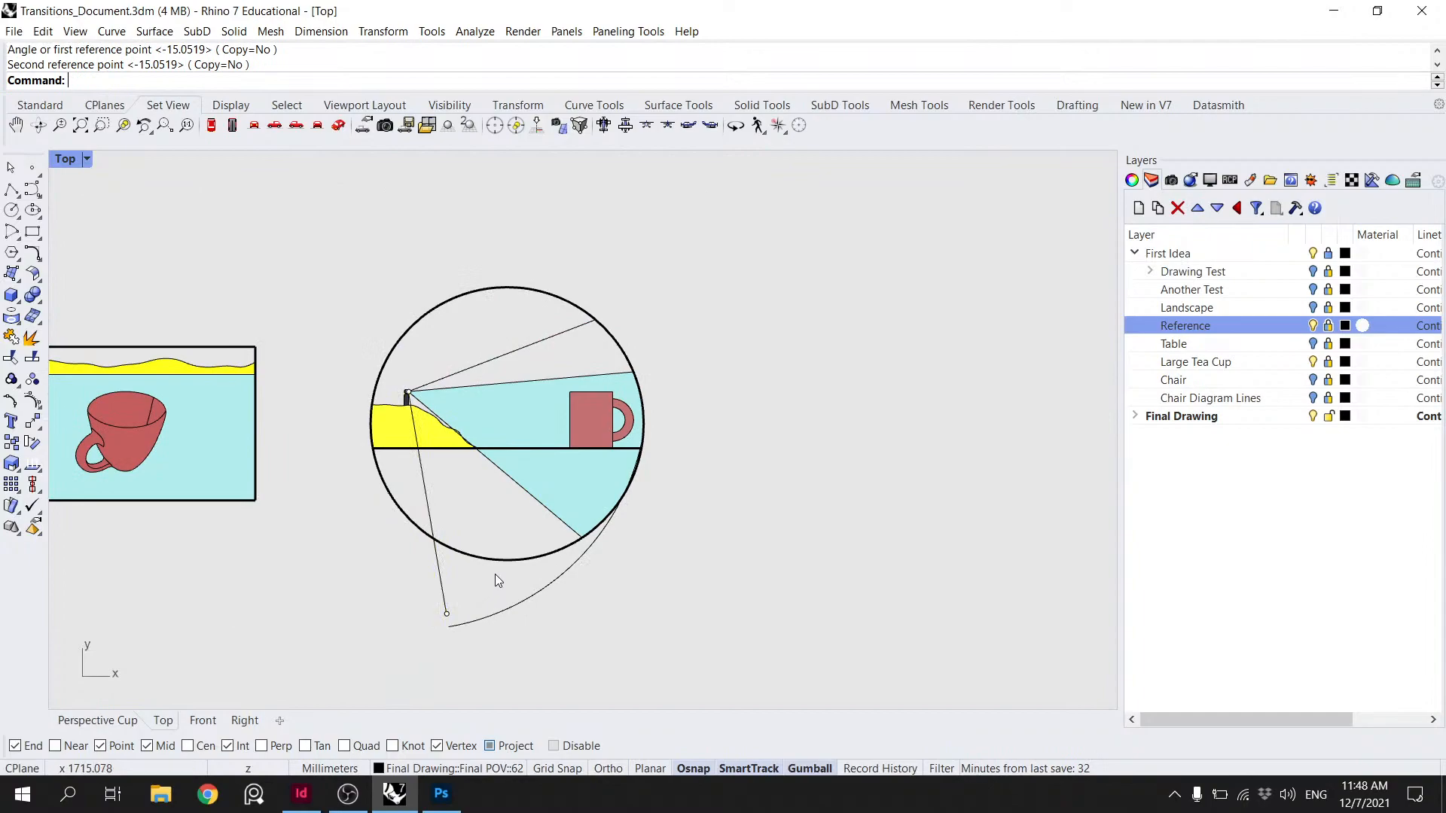
# - Extend the outer view cone's arc along the circle to its intersection with the rotated outer line
pyautogui.scroll(6, 498, 568)
pyautogui.click(676, 498)
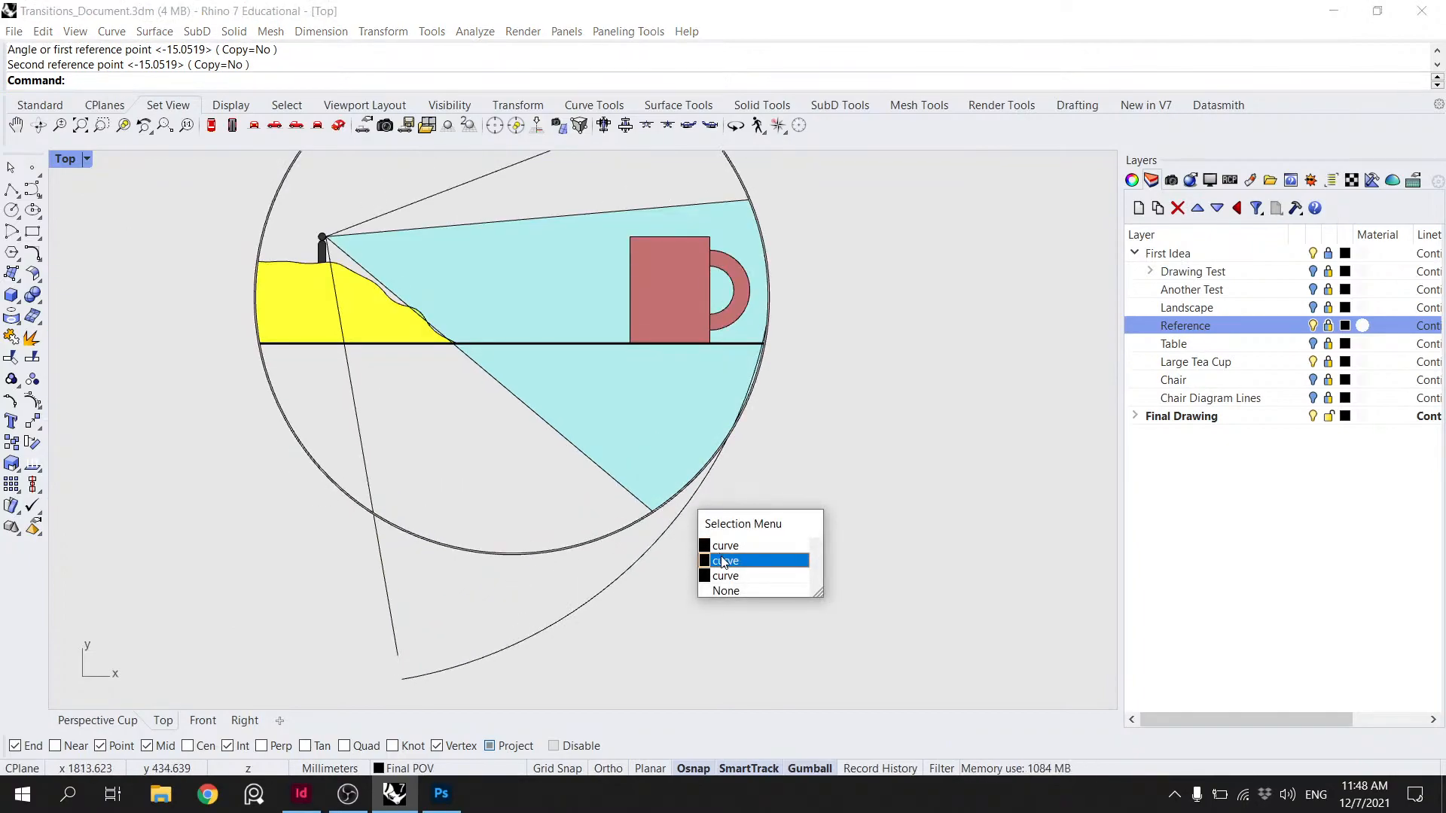
pyautogui.click(724, 575)
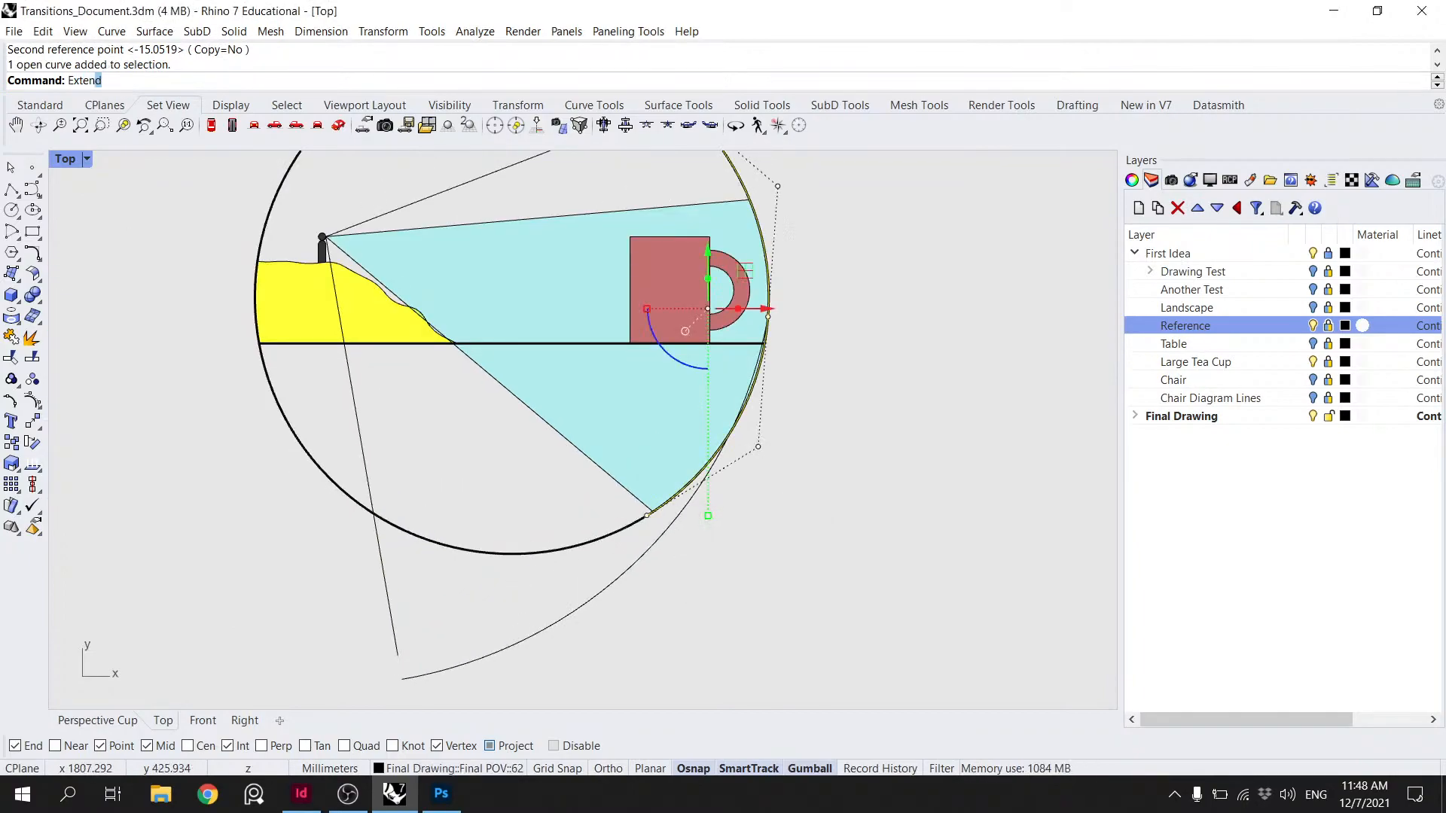
pyautogui.press('Return')
pyautogui.click(648, 515)
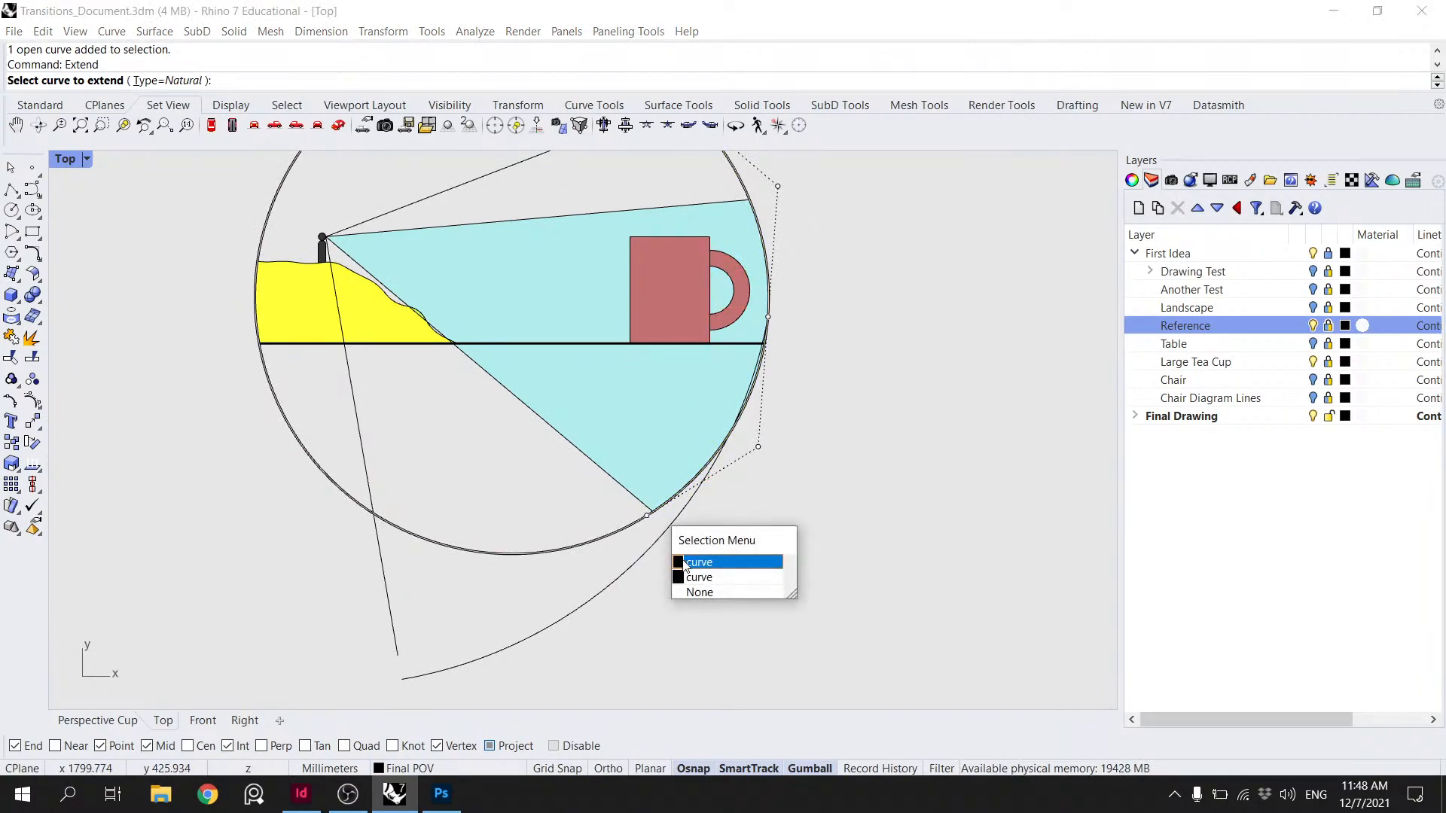
pyautogui.click(689, 574)
pyautogui.click(646, 517)
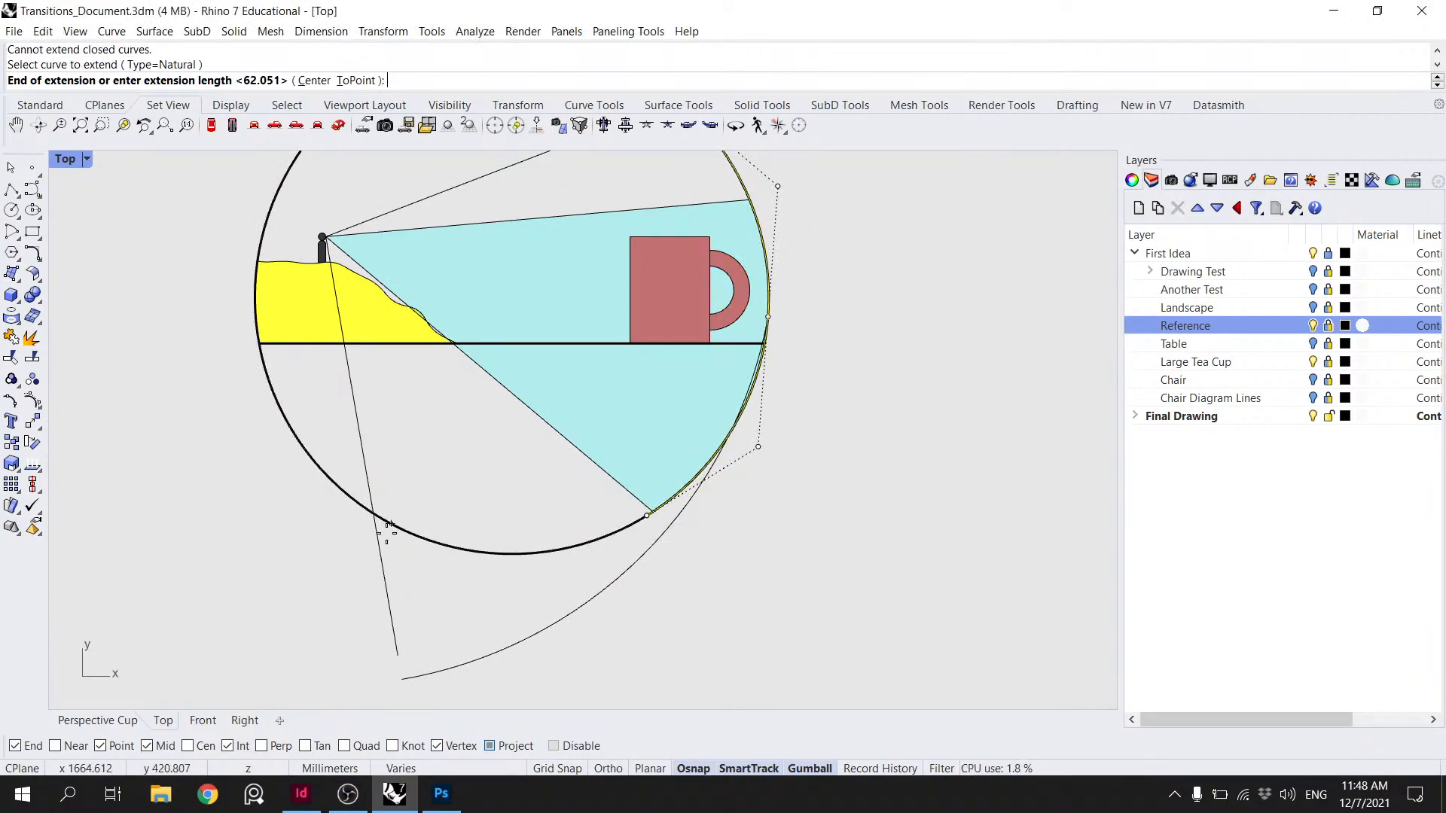
pyautogui.click(372, 509)
pyautogui.scroll(-2, 406, 527)
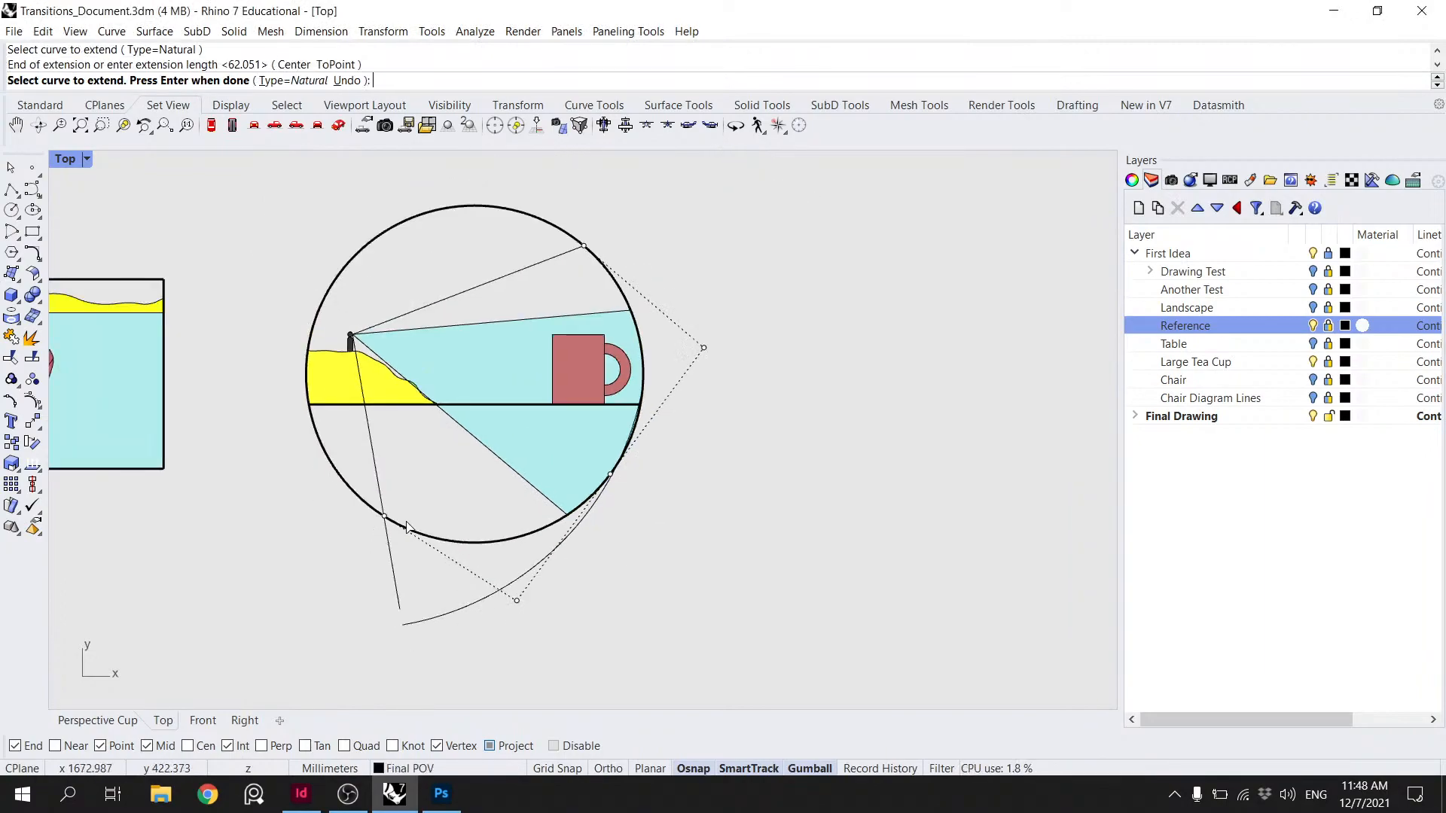
pyautogui.scroll(4, 421, 501)
pyautogui.press('Return')
# - Trim the outer cone's lower line where it passes outside the circle, and delete the -70 degree guide arc
pyautogui.click(399, 461)
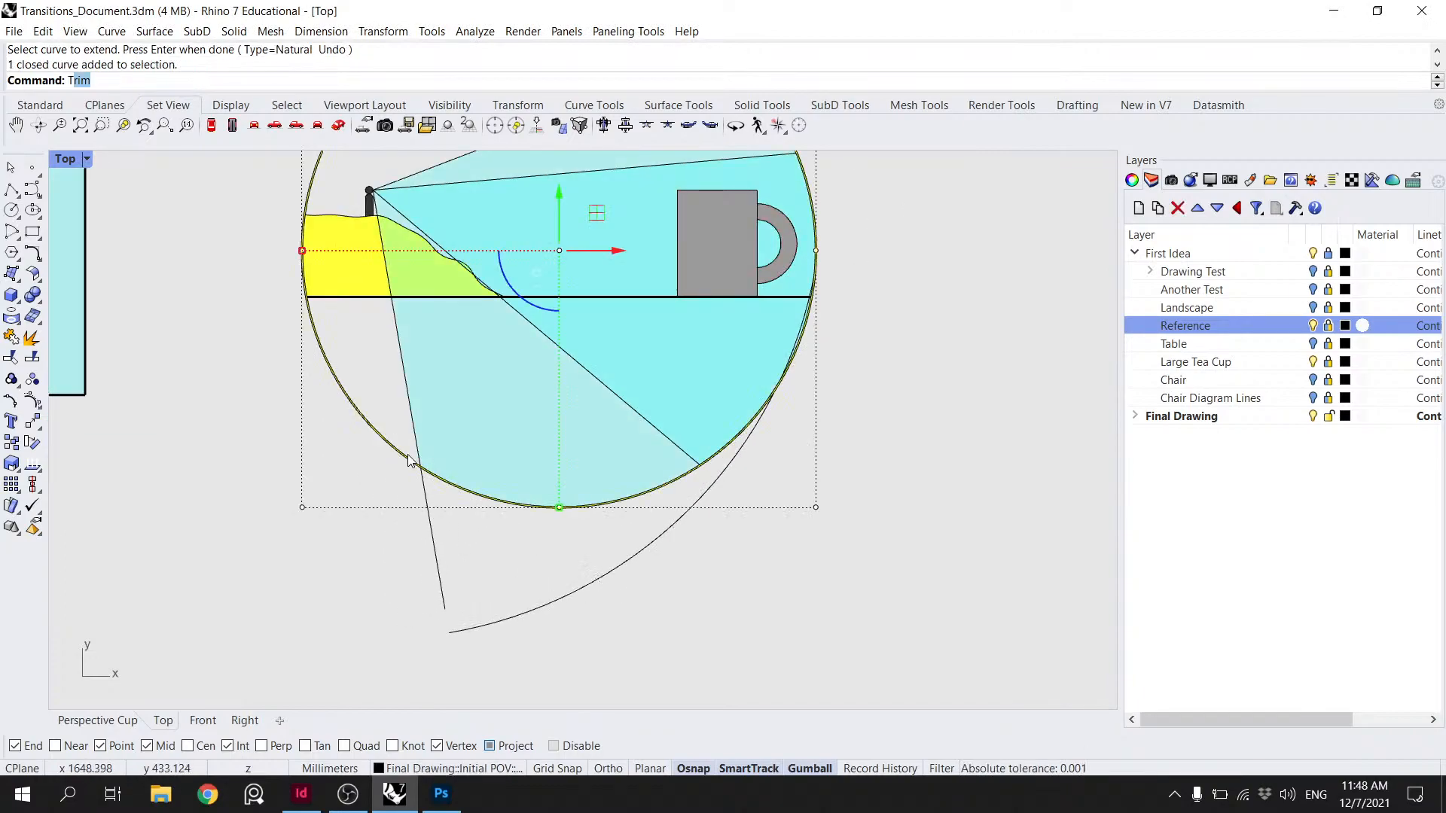
pyautogui.press('Return')
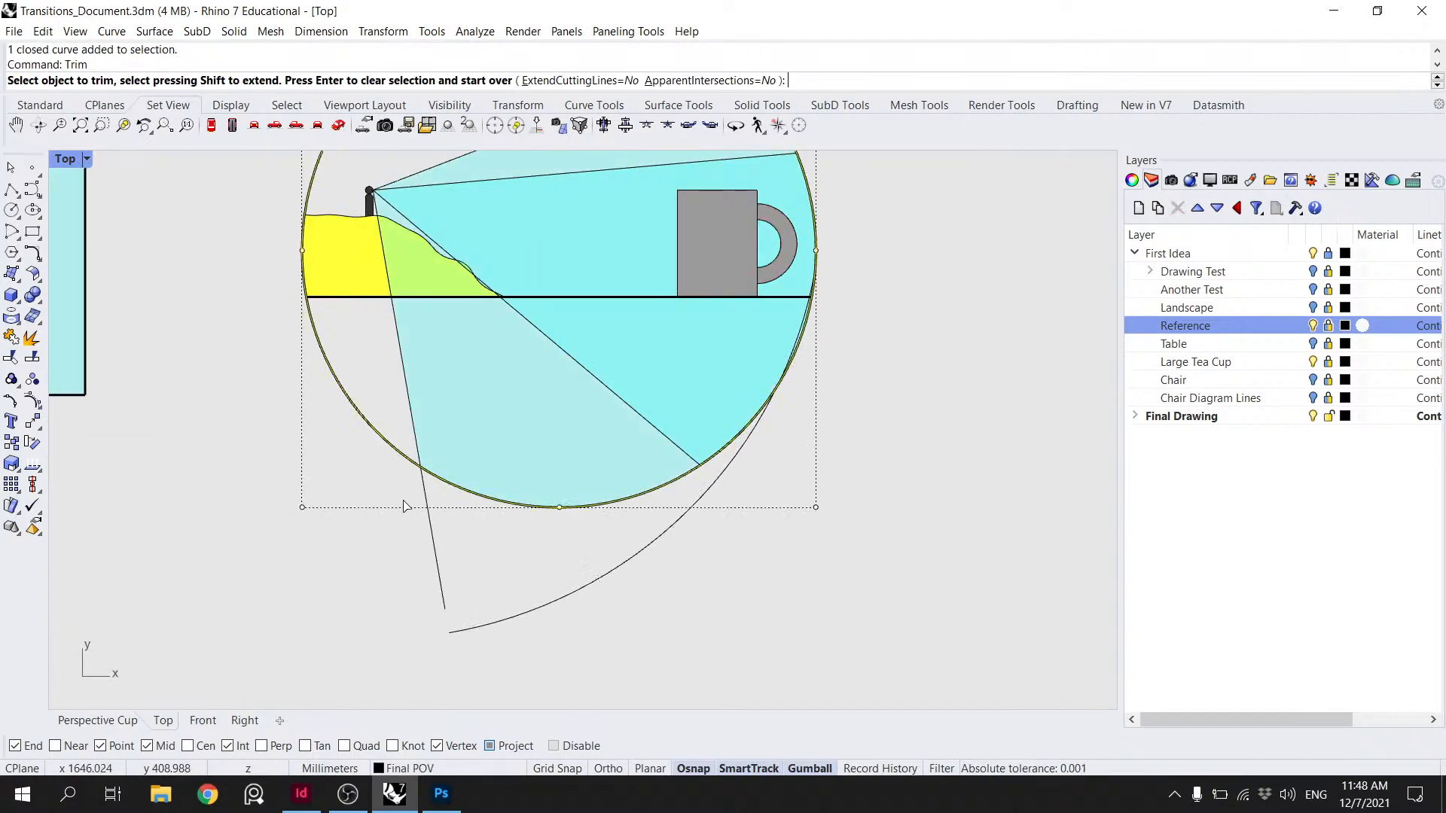
pyautogui.click(434, 561)
pyautogui.press('Return')
pyautogui.click(567, 602)
pyautogui.scroll(-3, 577, 590)
pyautogui.press('Delete')
# - Draw a guide arc centred on the figure's head, starting on the circle's edge near the cup and sweeping 25 degrees
pyautogui.moveTo(758, 369); pyautogui.dragTo(845, 413, button='right')
pyautogui.scroll(-4, 739, 452)
pyautogui.scroll(10, 787, 387)
pyautogui.moveTo(673, 431); pyautogui.dragTo(676, 357, button='right')
pyautogui.click(608, 555)
pyautogui.press('Escape')
pyautogui.click(12, 231)
pyautogui.click(424, 422)
pyautogui.press('Escape')
pyautogui.press('Return')
pyautogui.click(419, 395)
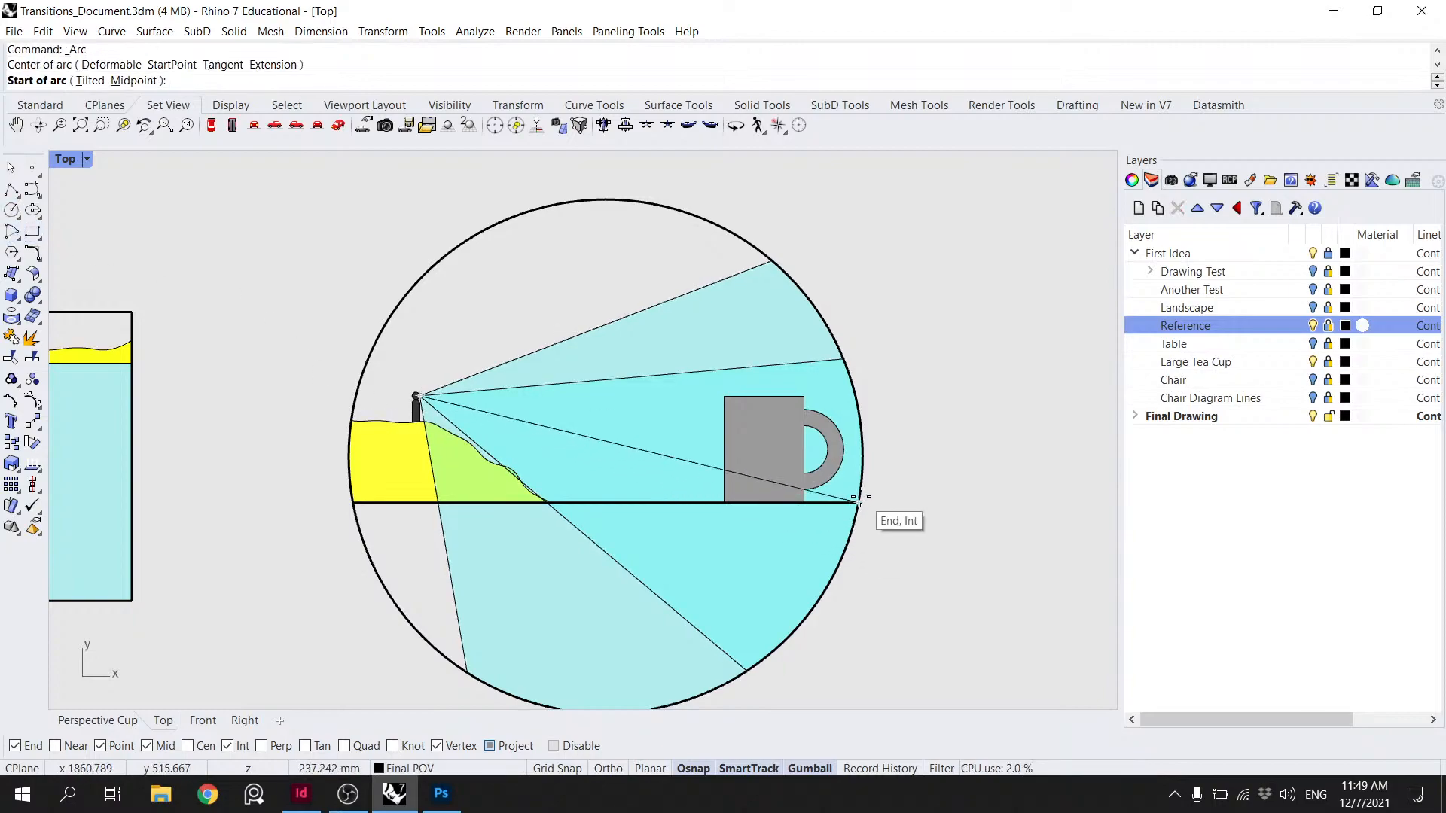
pyautogui.click(851, 532)
pyautogui.write('25')
pyautogui.press('Return')
# - Rotate the inner view cone's upper line about the figure's head toward the end of the 25 degree guide arc
pyautogui.click(785, 361)
pyautogui.write('Rotate')
pyautogui.press('Return')
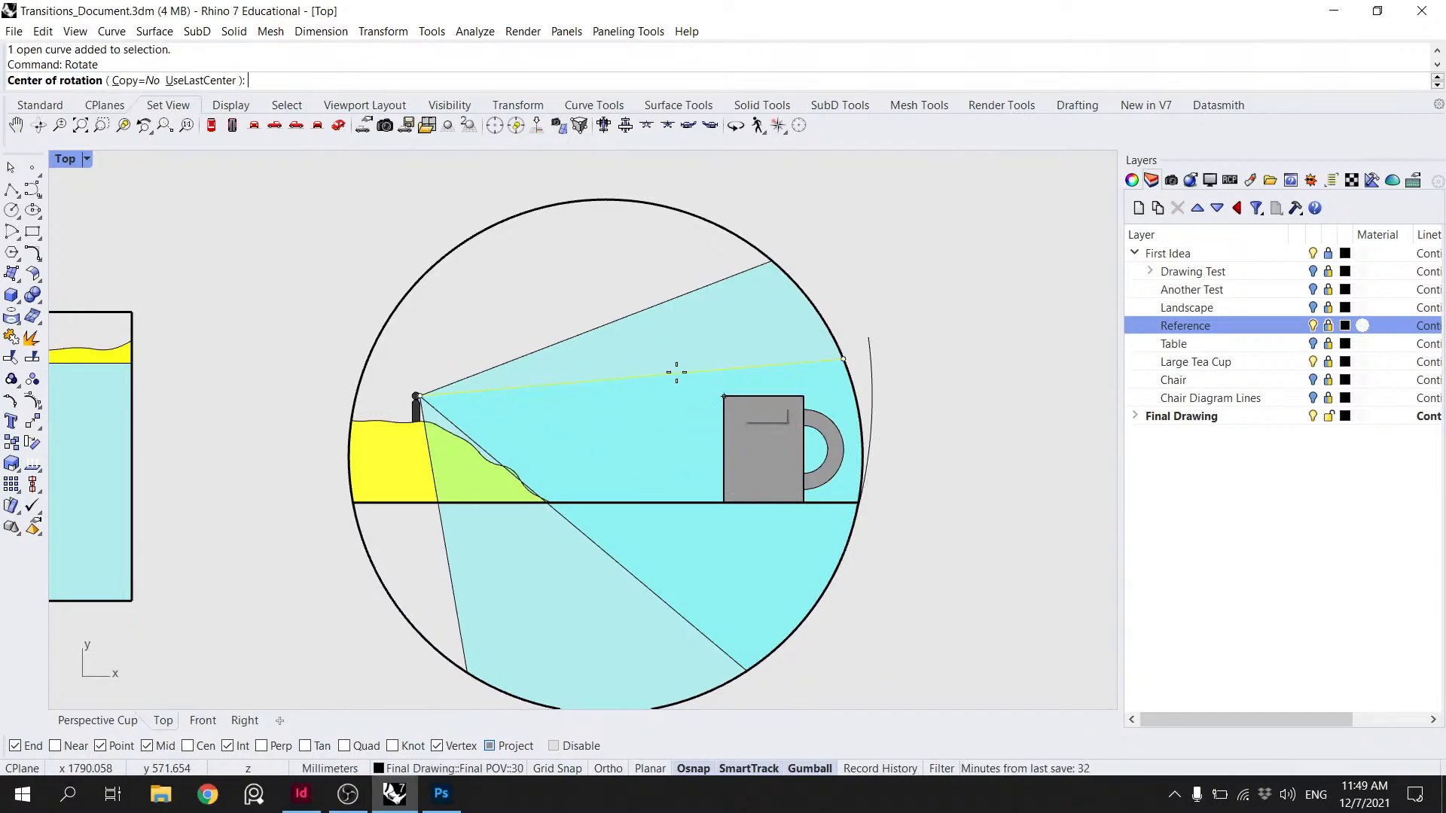
pyautogui.click(418, 394)
pyautogui.click(843, 360)
pyautogui.click(842, 341)
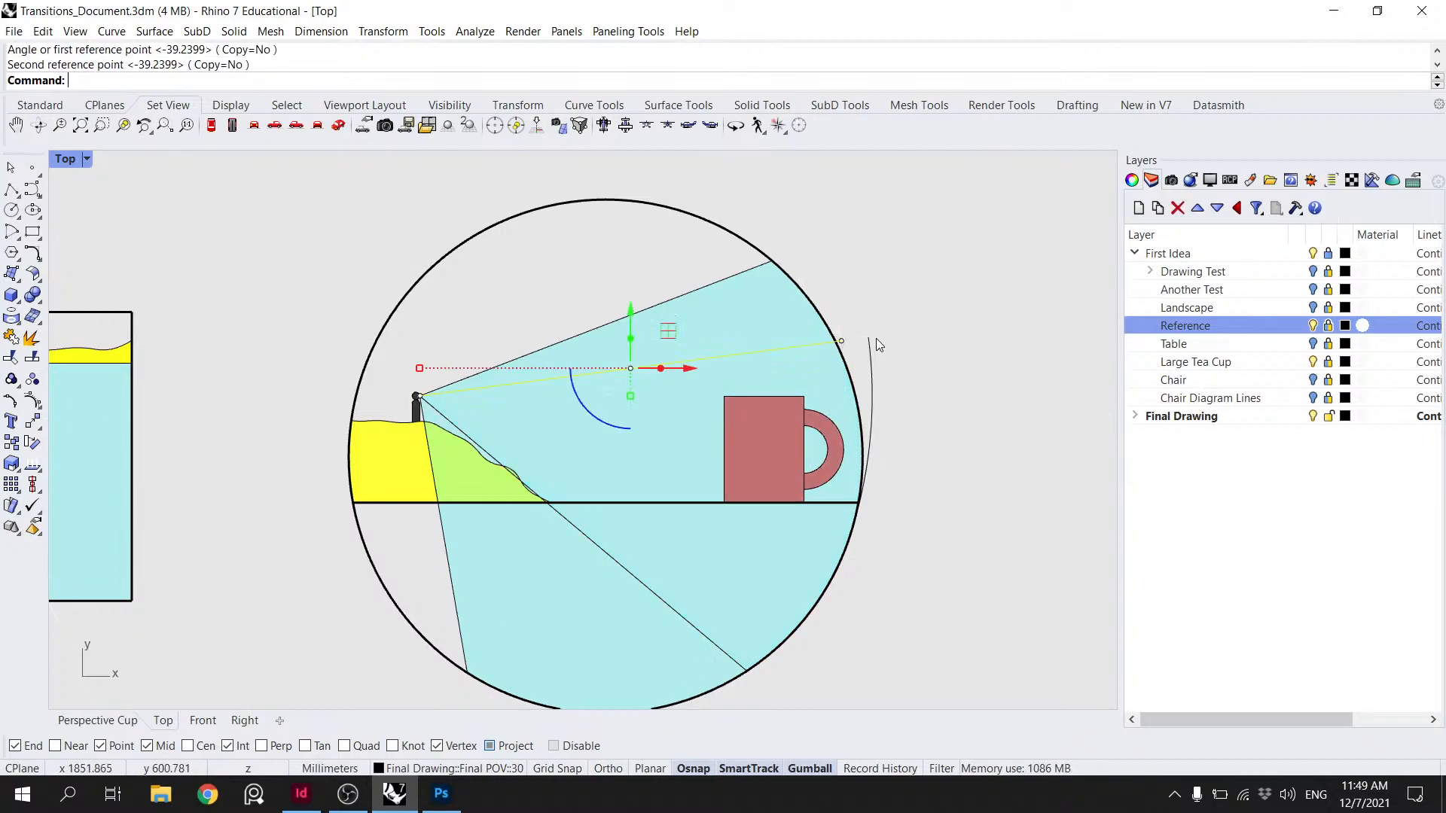
# - Extend the inner view cone's arc upward along the circle toward the rotated upper line
pyautogui.click(870, 401)
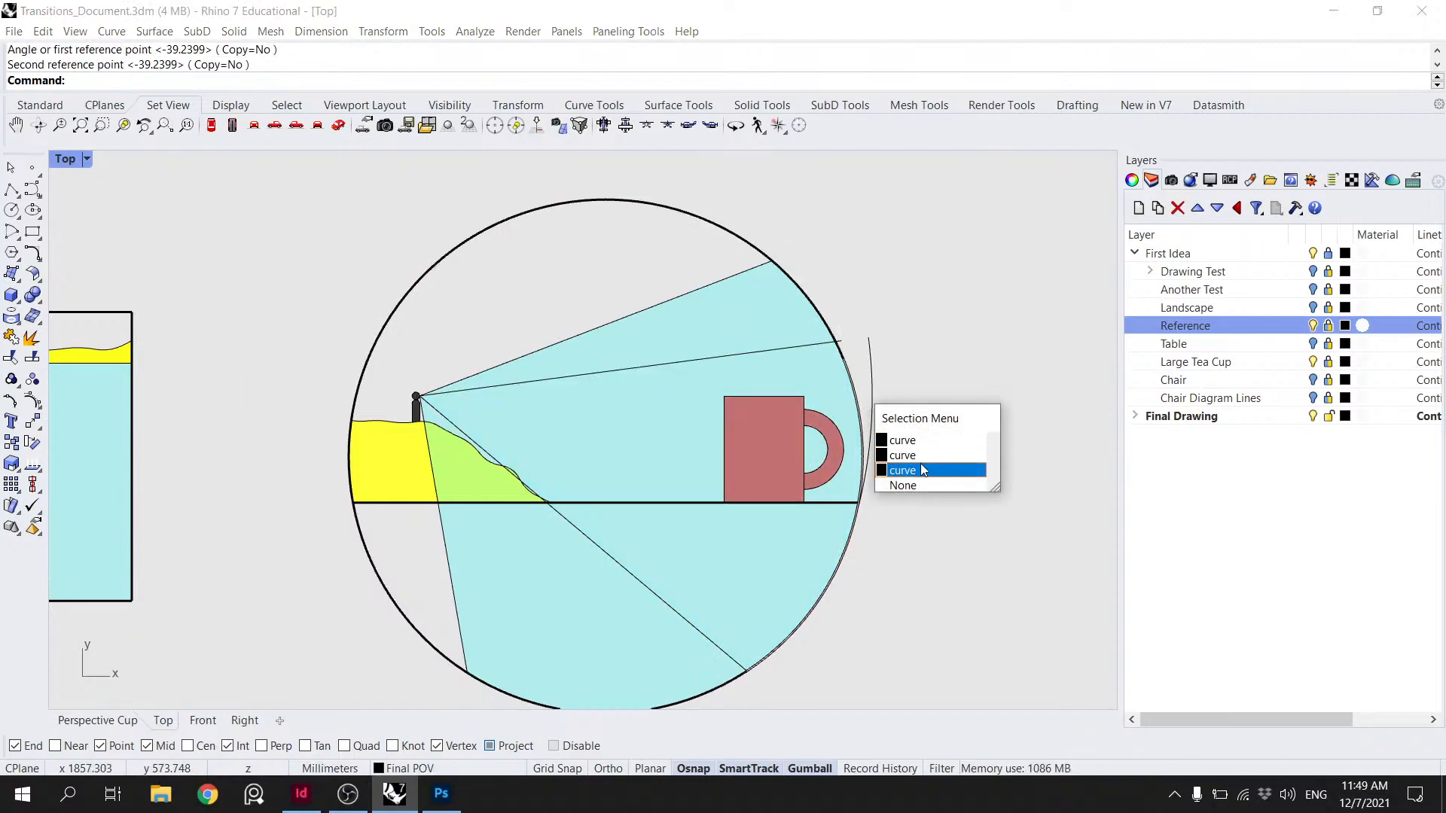
pyautogui.click(922, 467)
pyautogui.write('ext')
pyautogui.press('Return')
pyautogui.scroll(4, 881, 312)
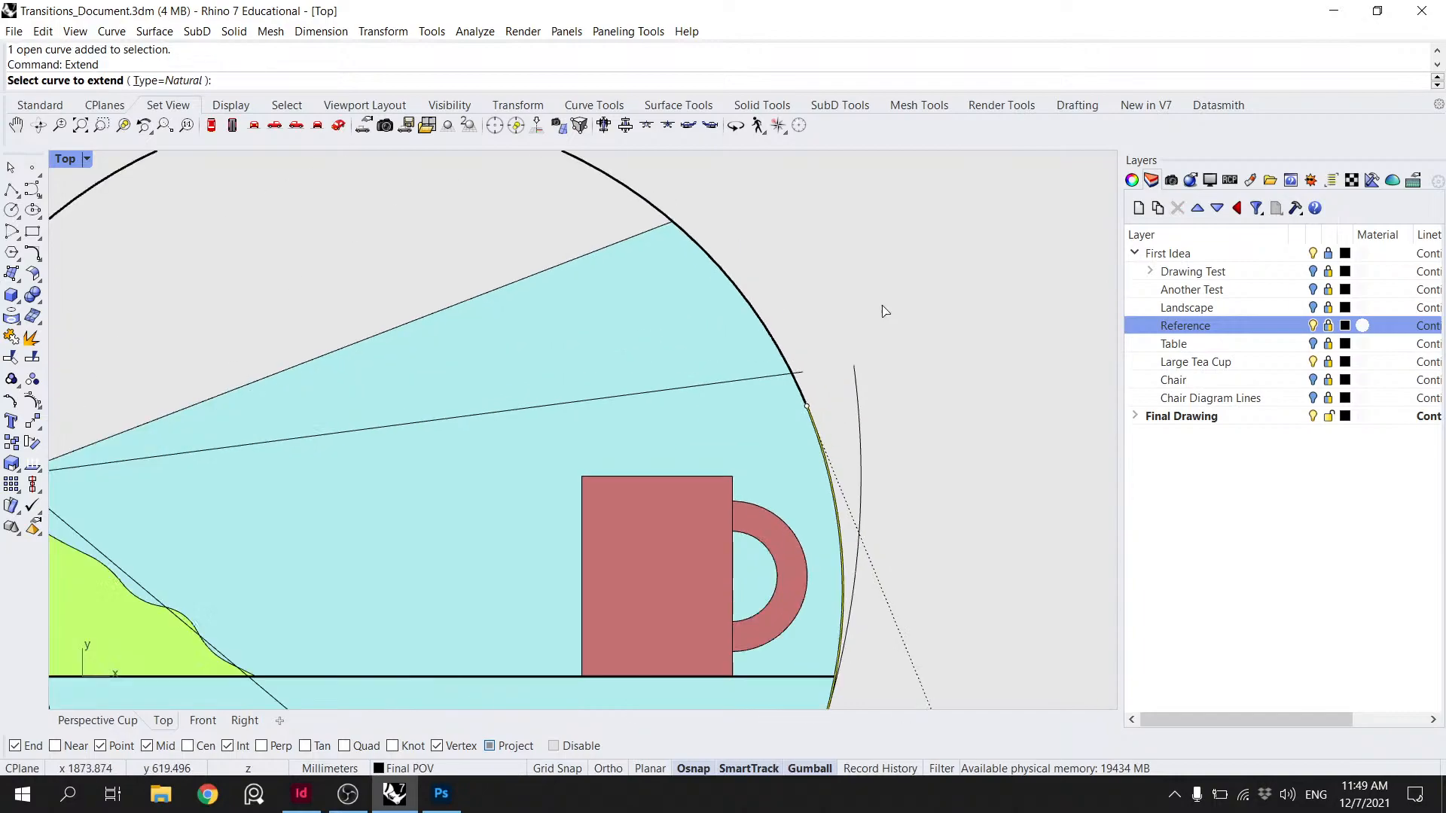
pyautogui.click(789, 435)
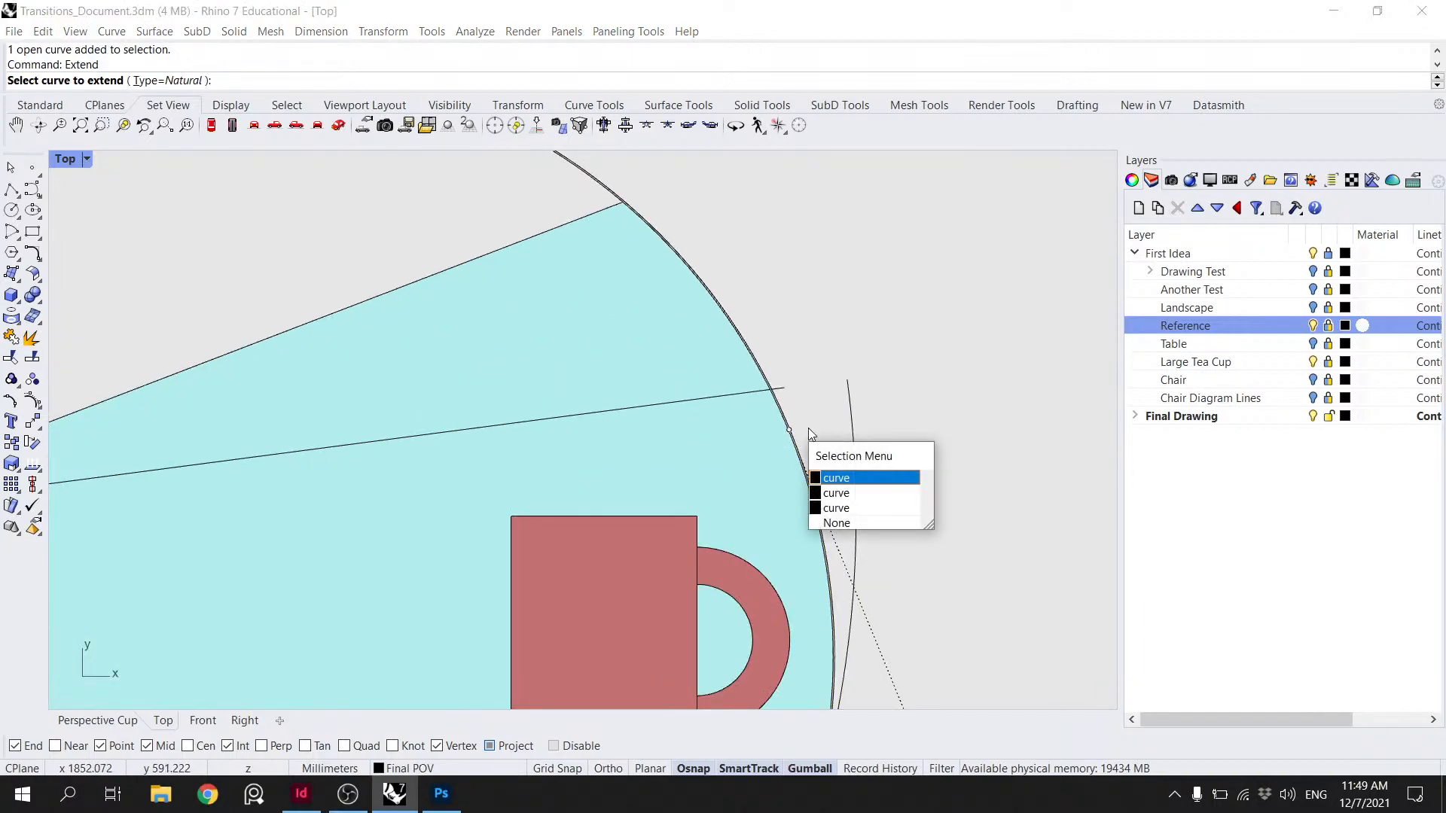
pyautogui.click(862, 490)
pyautogui.click(776, 390)
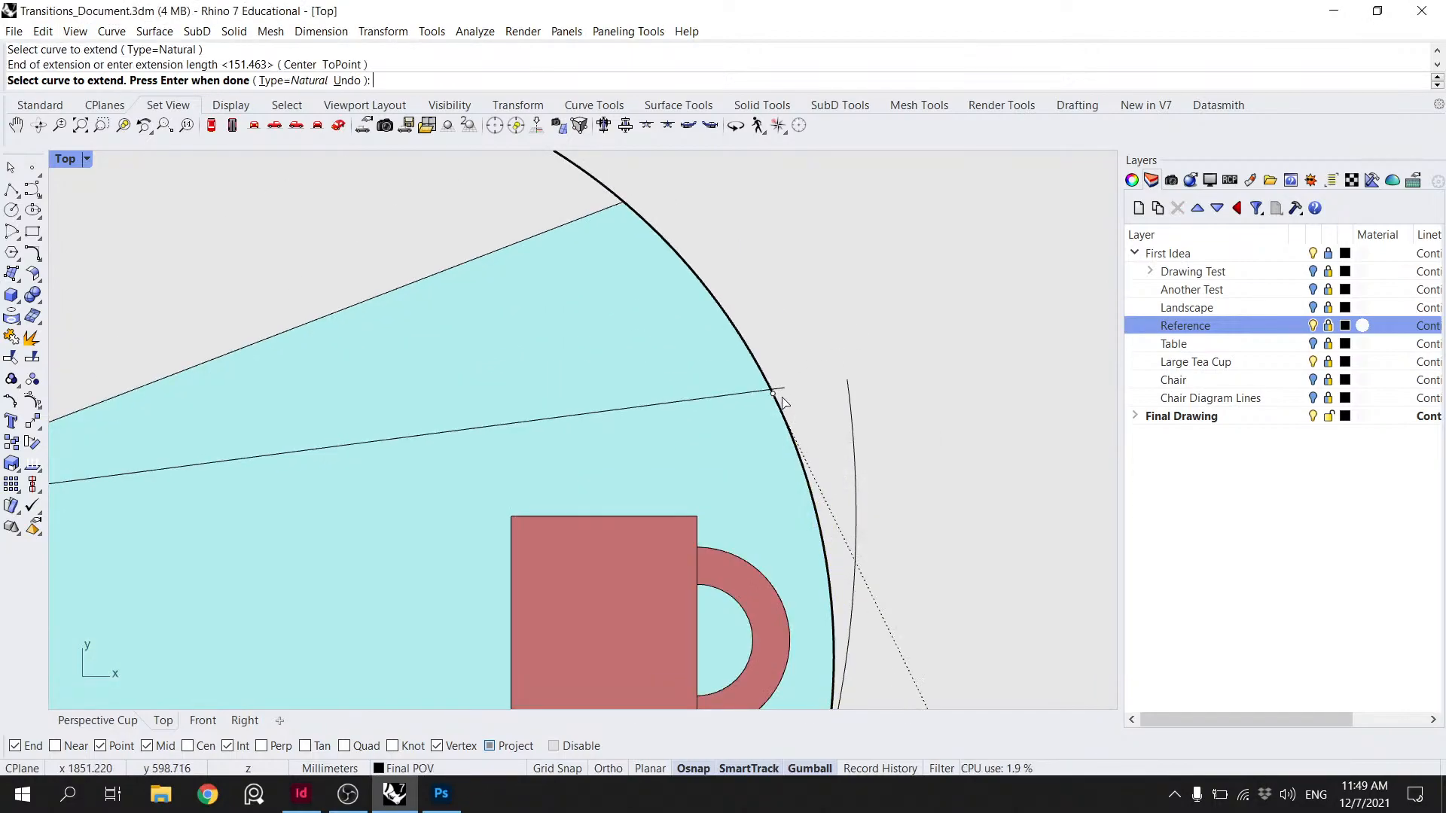
pyautogui.press('Return')
pyautogui.scroll(3, 783, 403)
pyautogui.click(761, 390)
pyautogui.press('Return')
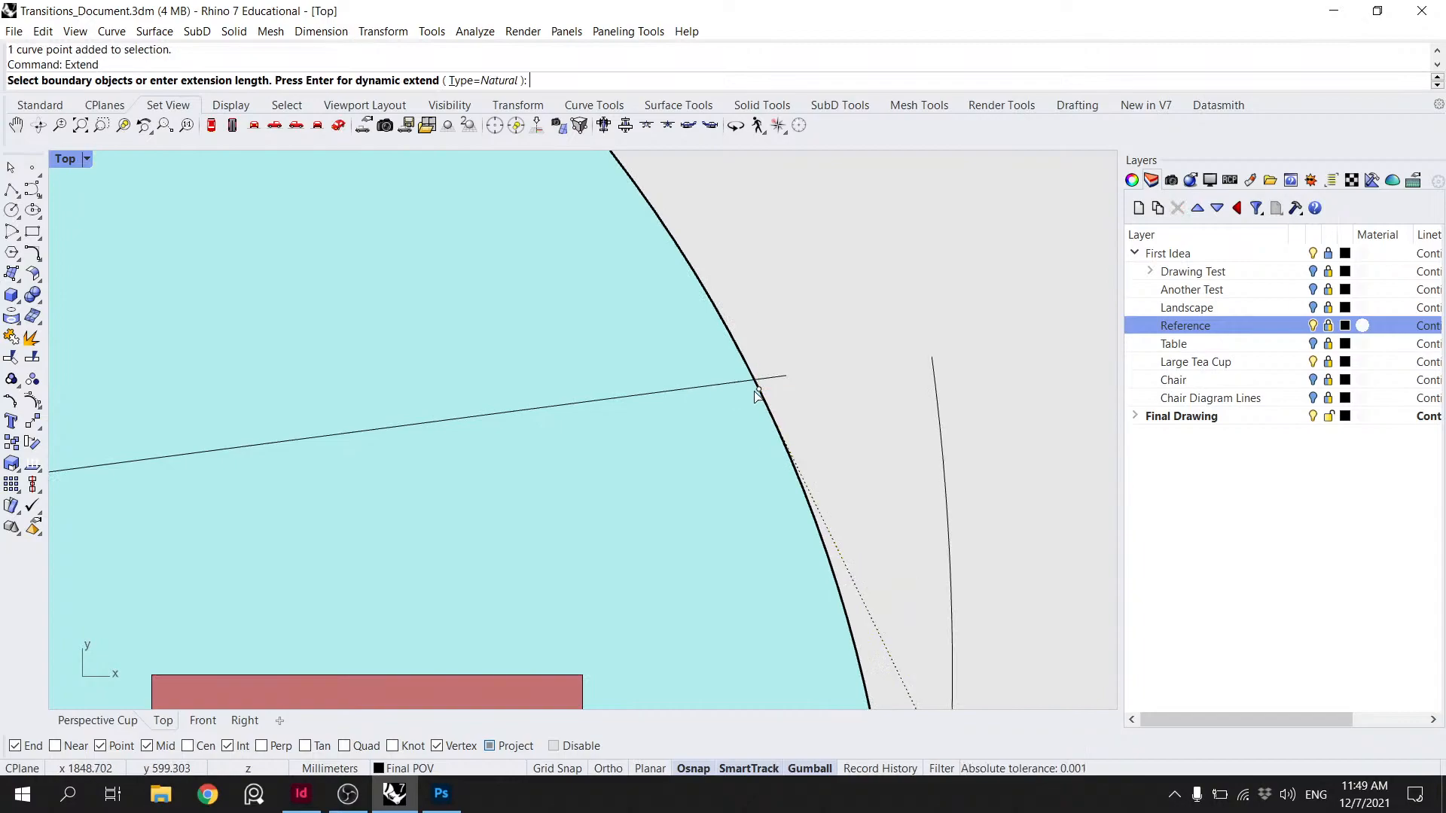
pyautogui.click(780, 411)
pyautogui.click(798, 450)
pyautogui.click(787, 426)
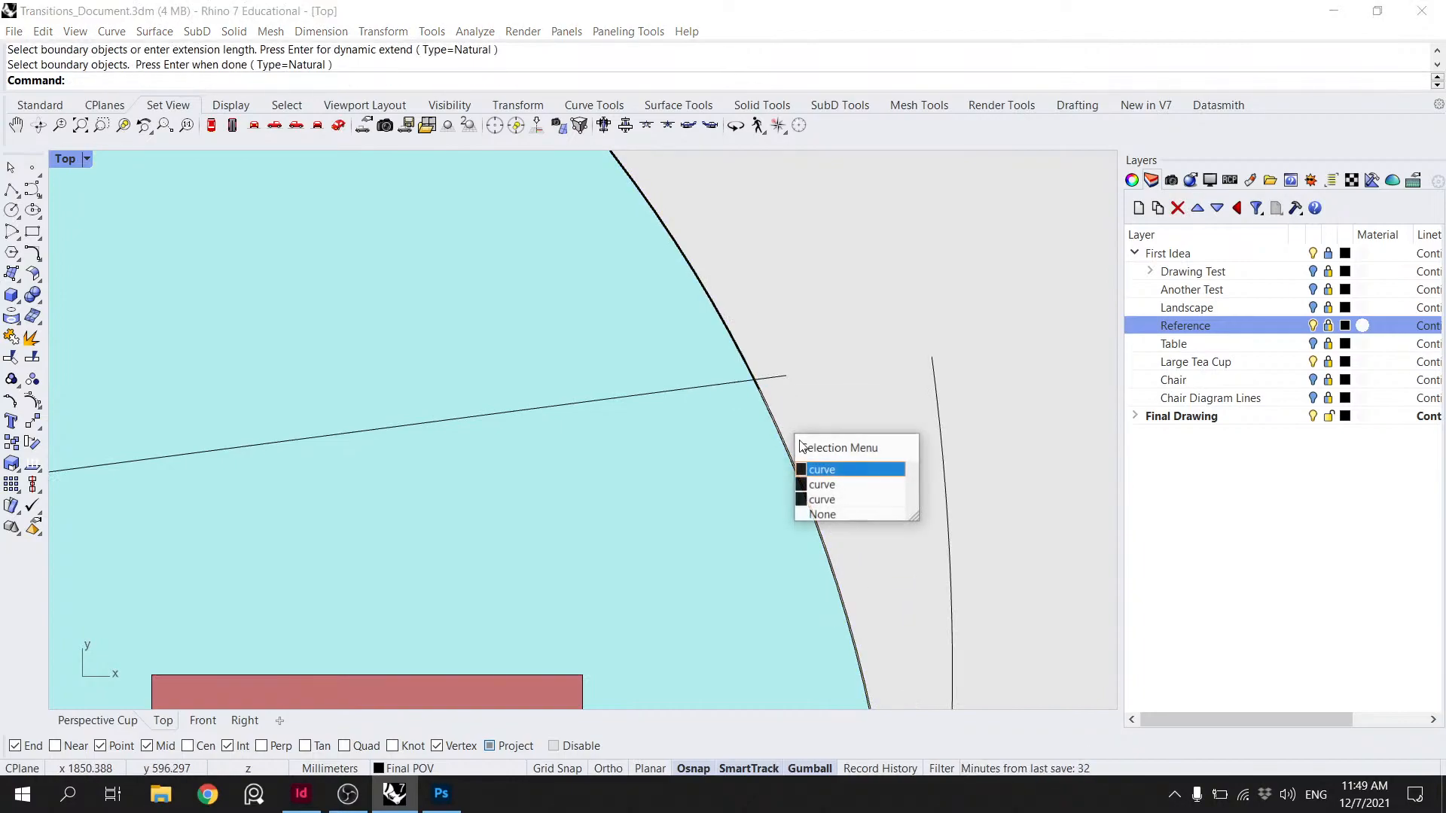
pyautogui.click(824, 463)
pyautogui.write('Extend')
pyautogui.moveTo(923, 347); pyautogui.dragTo(853, 348, button='right')
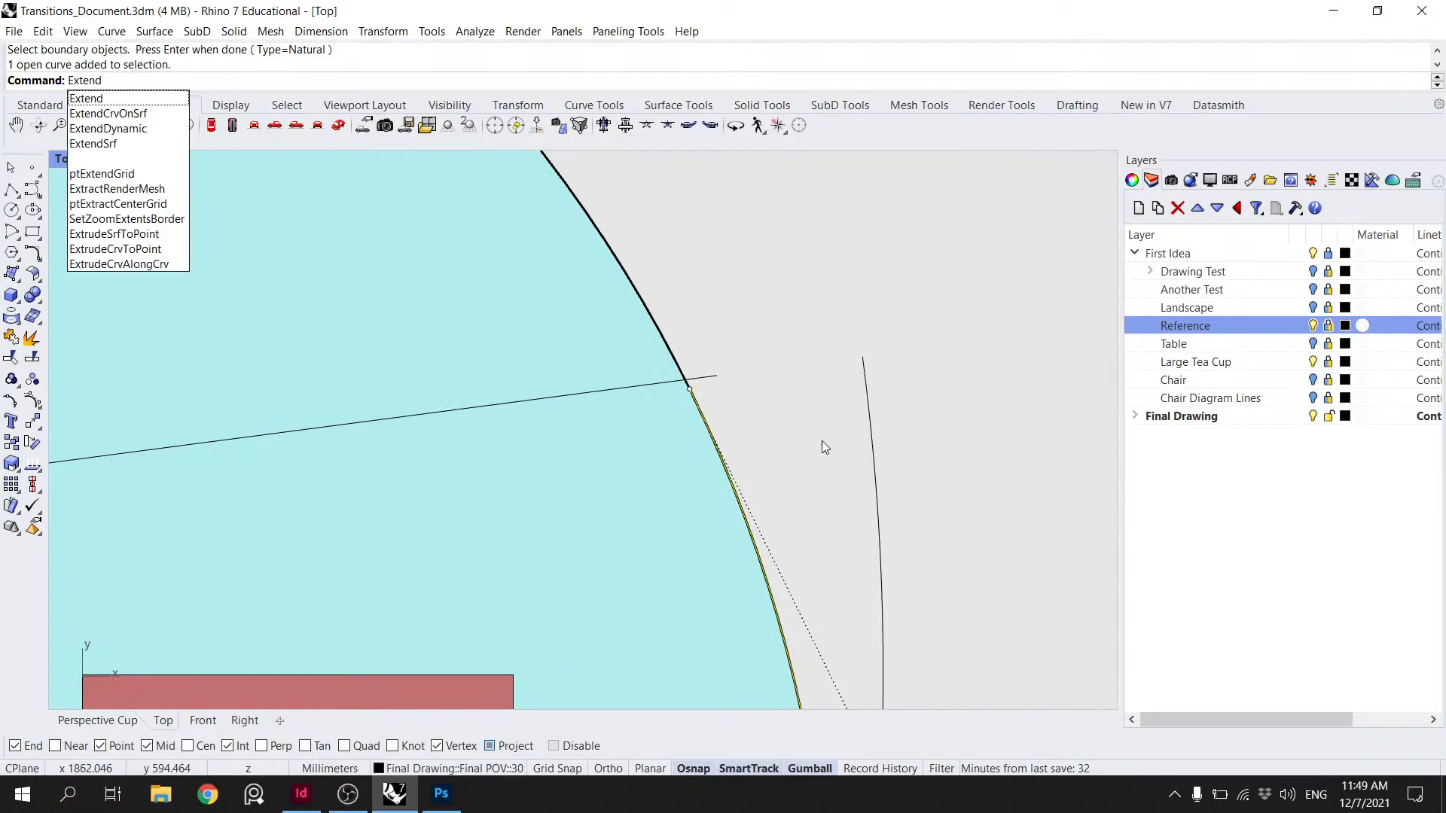
pyautogui.press('BackSpace')
pyautogui.press('Return')
# - Extend the inner cone's arc the remaining short distance to the exact intersection of its upper line and the circle
pyautogui.scroll(5, 821, 440)
pyautogui.click(552, 335)
pyautogui.click(594, 384)
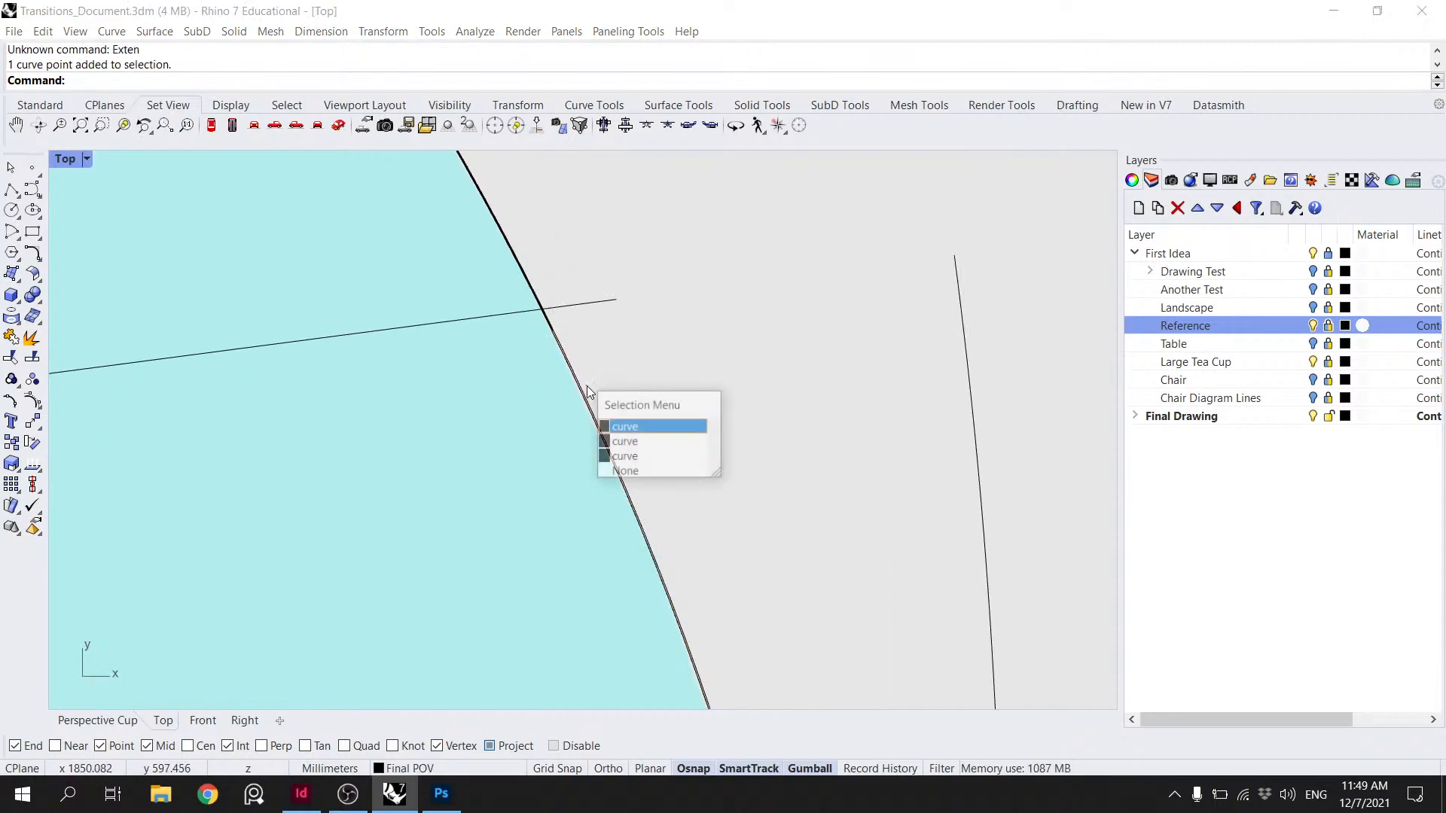
pyautogui.click(617, 423)
pyautogui.press('Return')
pyautogui.scroll(1, 508, 309)
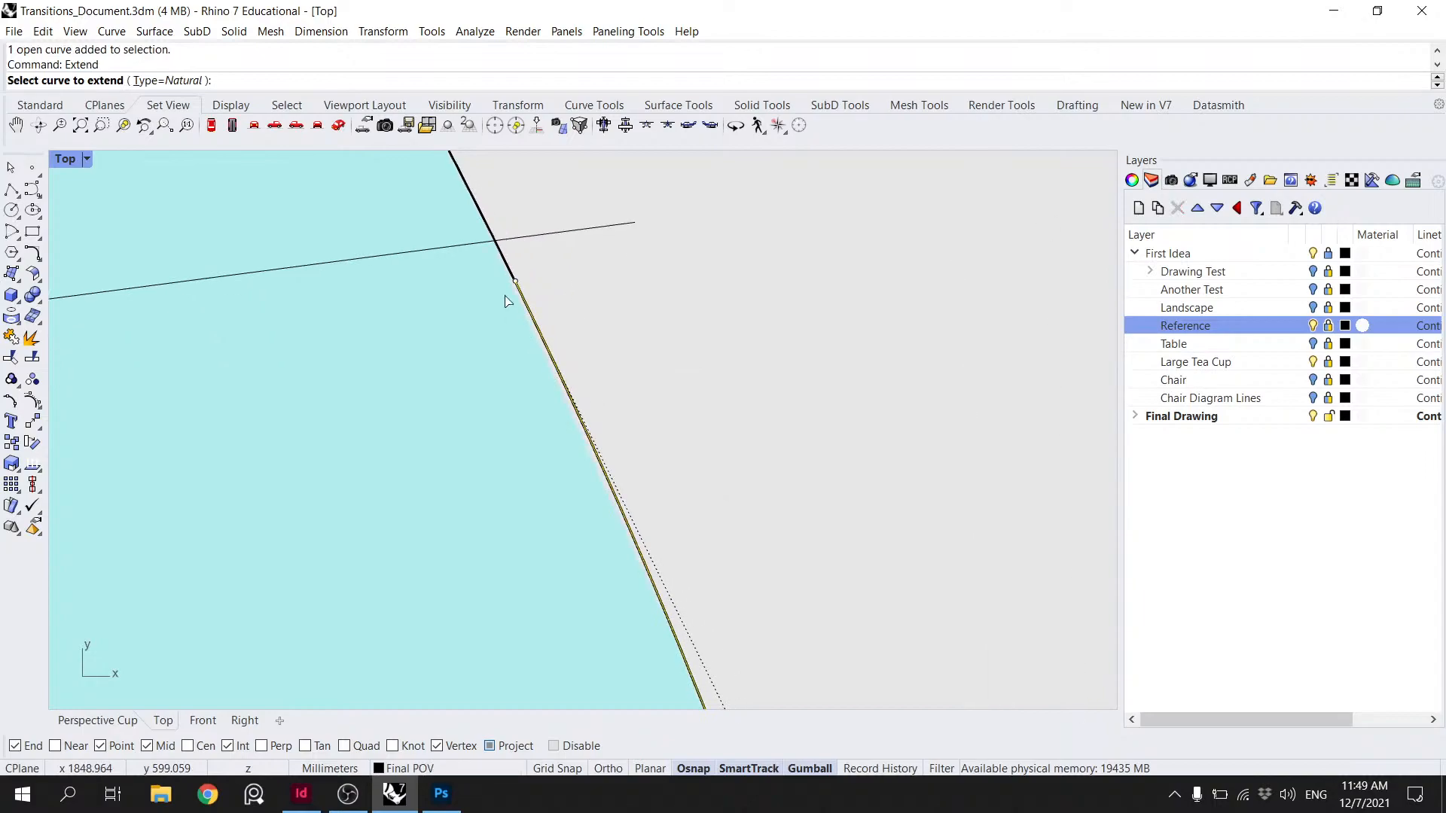
pyautogui.click(515, 286)
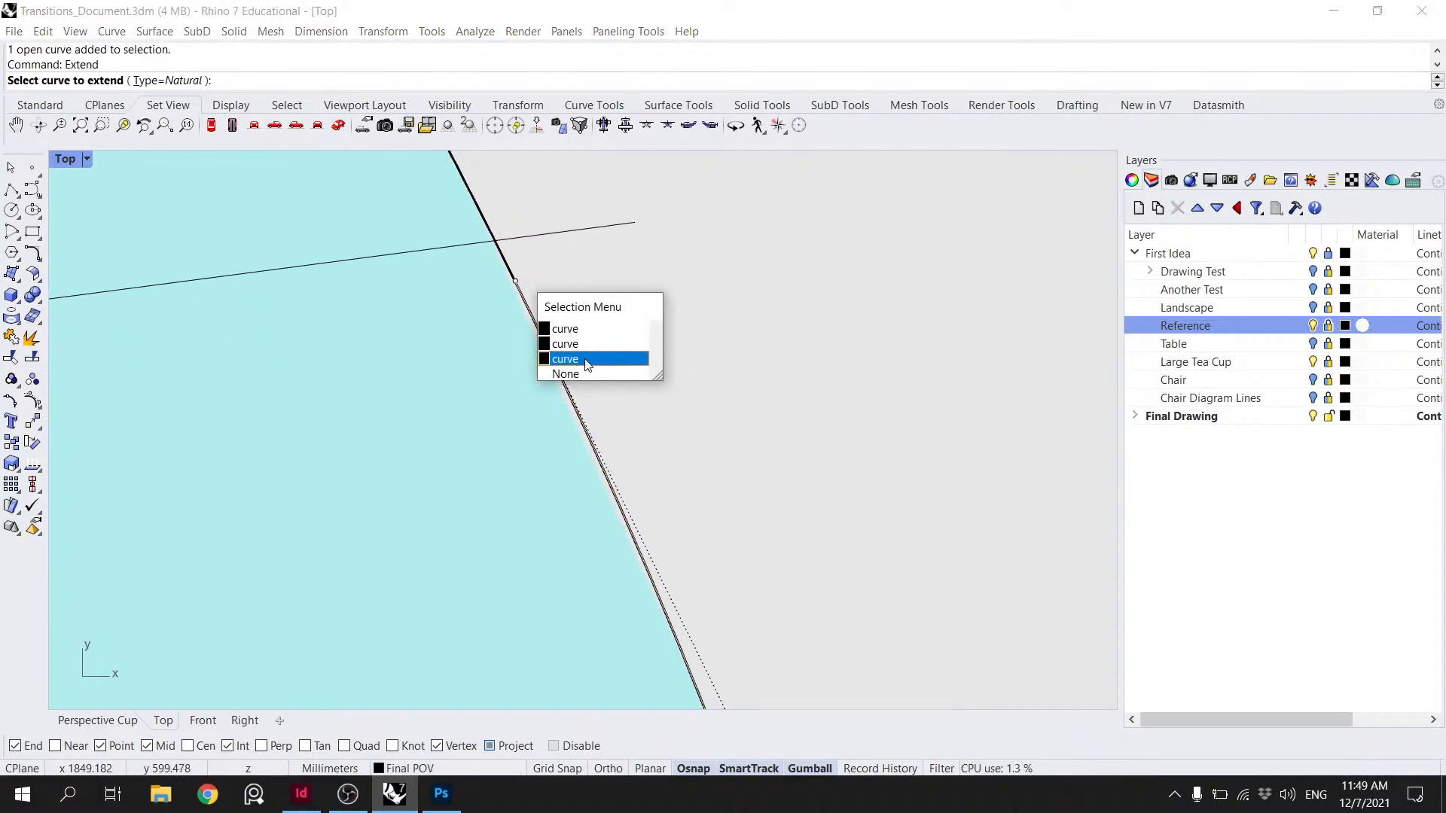
pyautogui.click(587, 359)
pyautogui.click(494, 241)
pyautogui.press('Return')
# - Trim the inner cone's upper line where it passes outside the circle, and delete the 25 degree guide arc
pyautogui.click(489, 234)
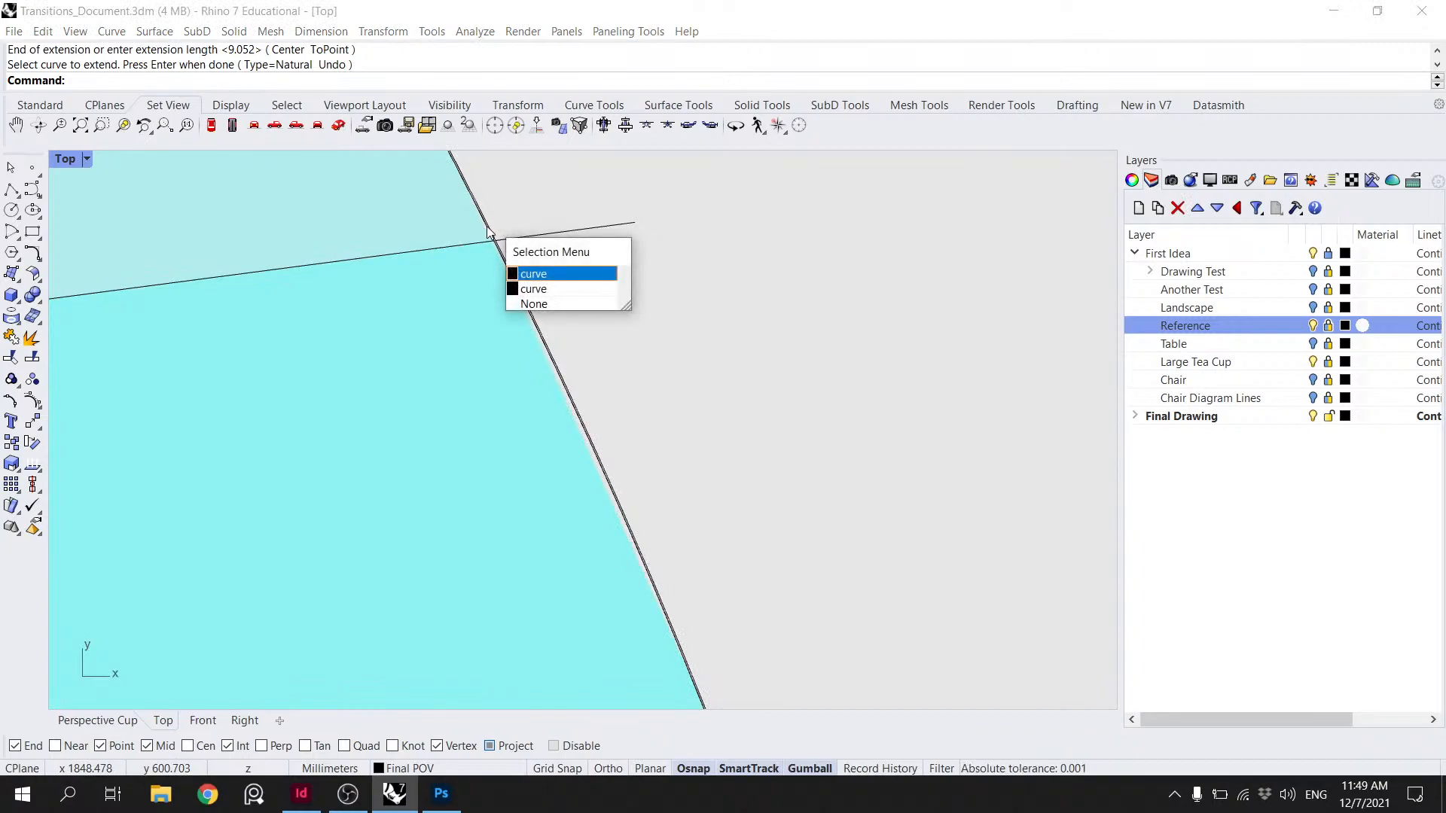
pyautogui.click(487, 227)
pyautogui.press('Return')
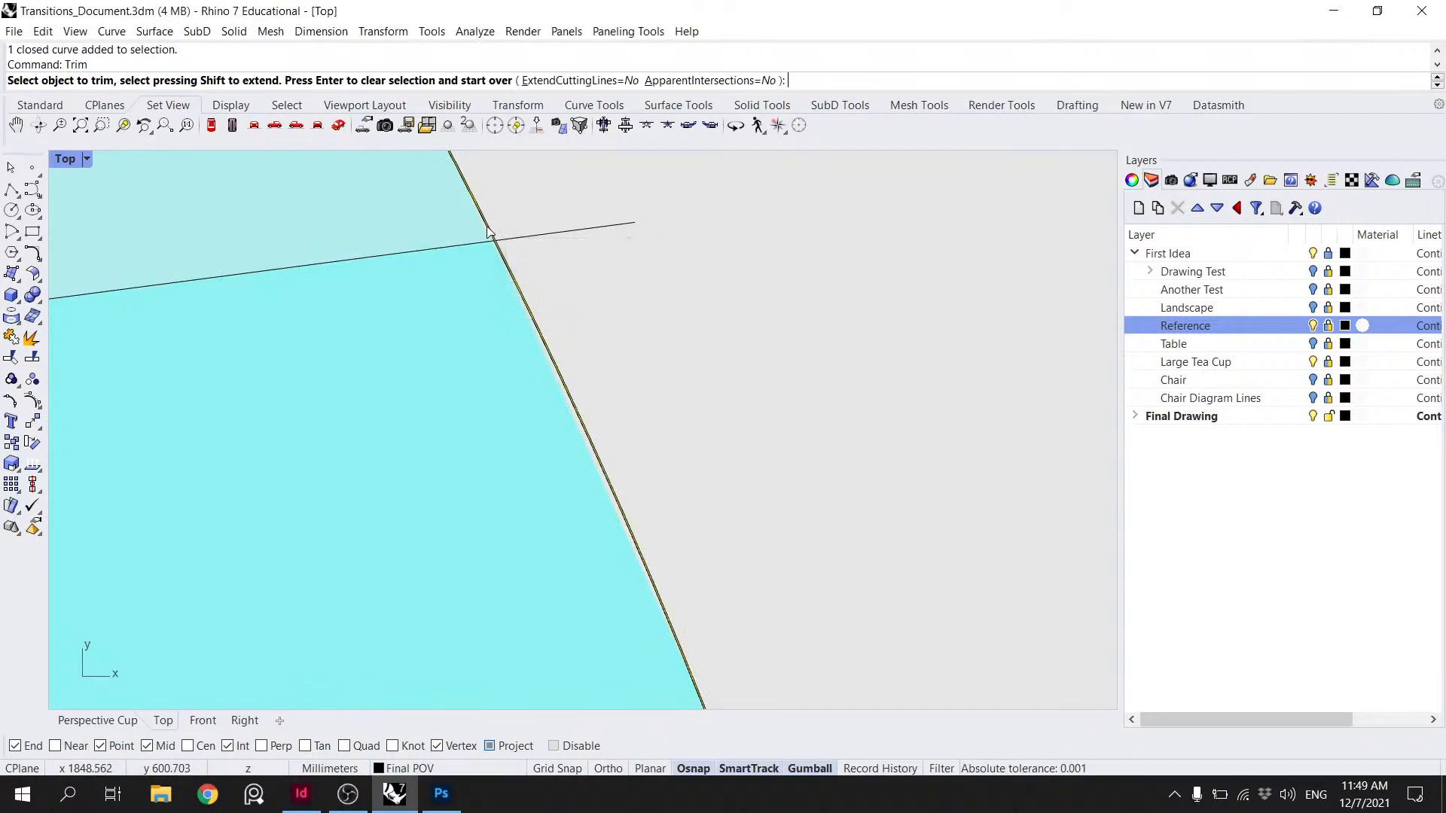
pyautogui.click(520, 236)
pyautogui.scroll(-4, 522, 239)
pyautogui.scroll(-5, 609, 366)
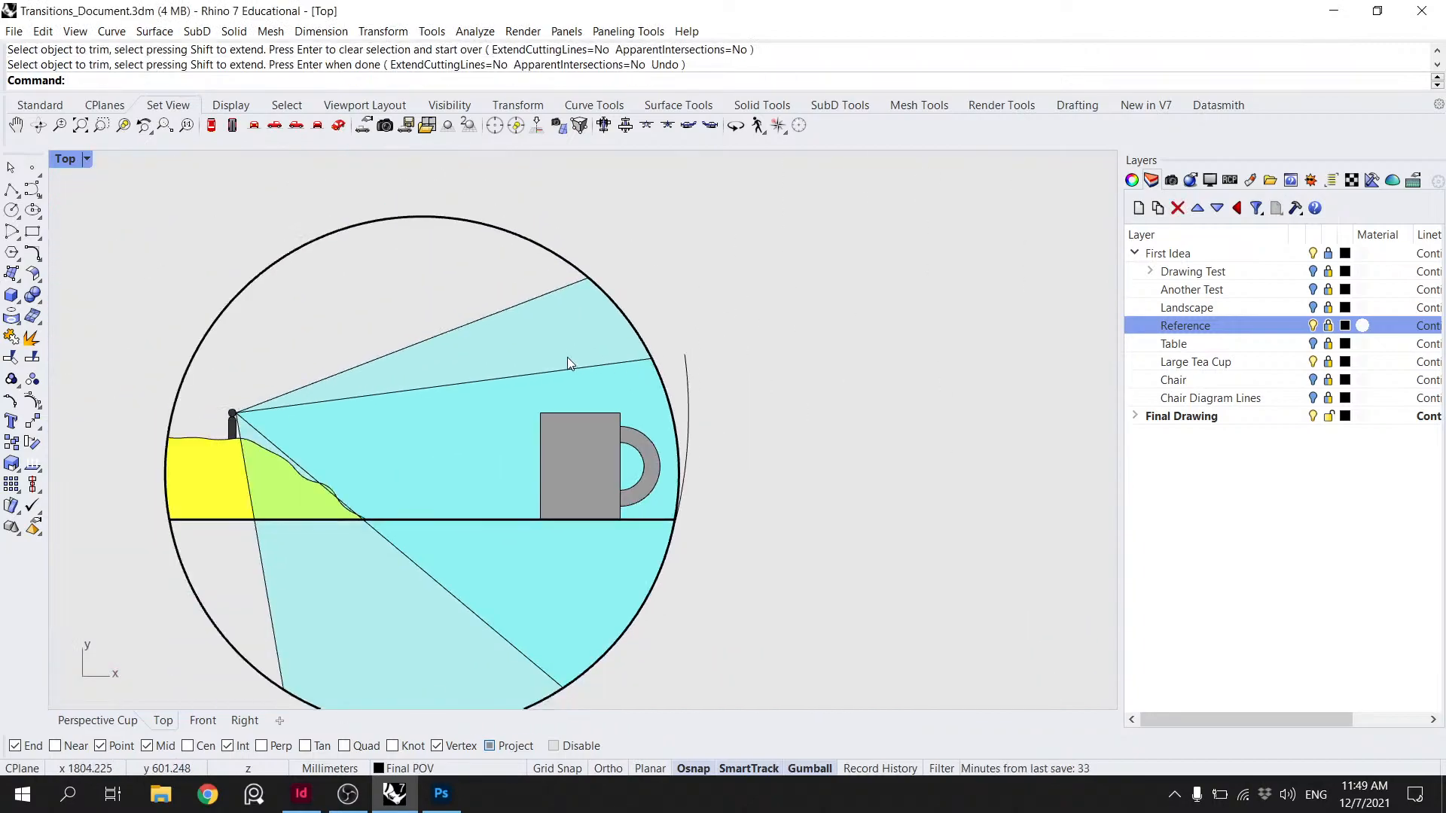
pyautogui.press('Escape')
pyautogui.click(690, 362)
pyautogui.press('Delete')
# - Draw a guide arc centred on the figure's head, starting on the circle's edge below the table line and sweeping 50 degrees
pyautogui.click(18, 234)
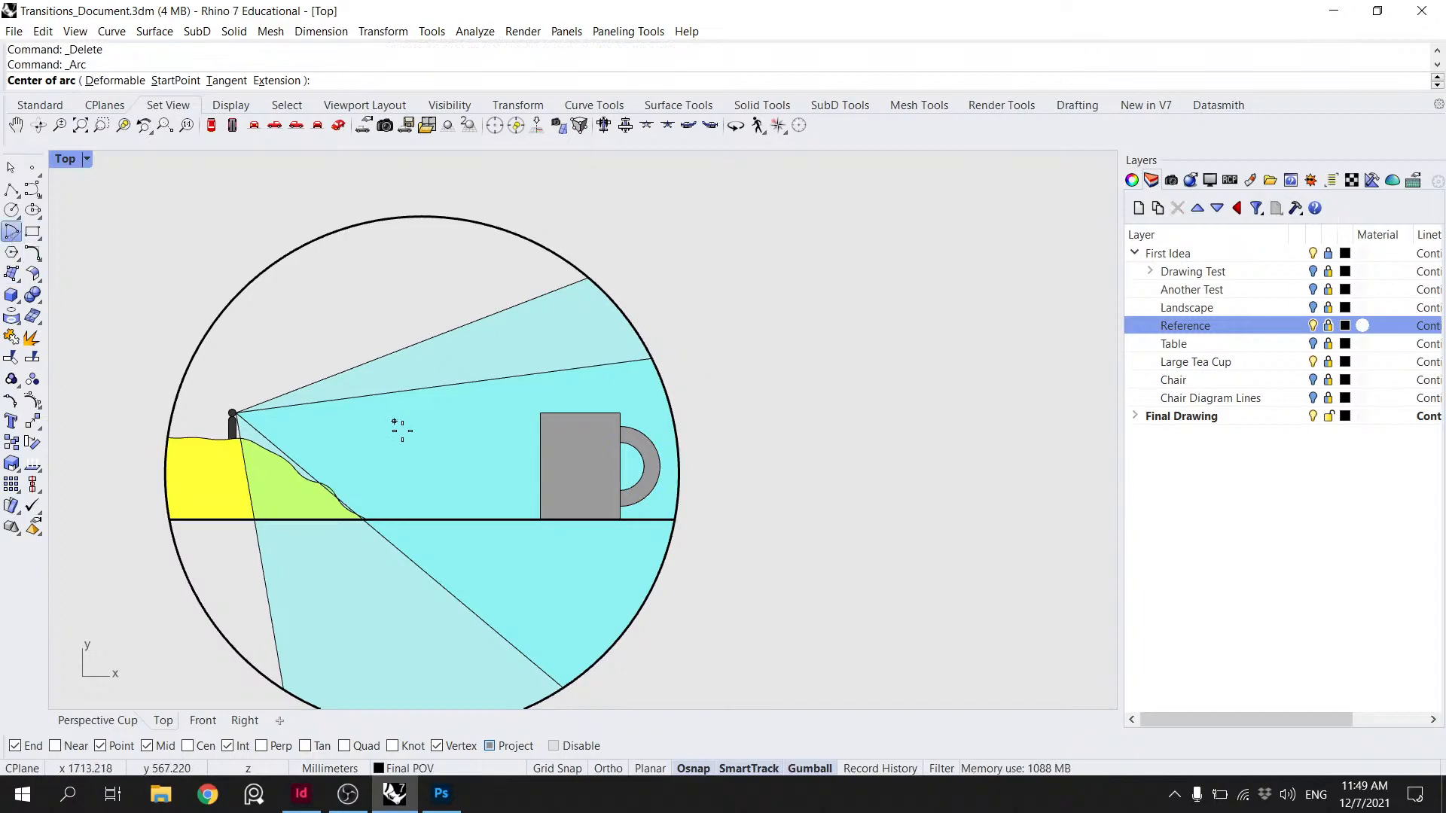
pyautogui.click(234, 413)
pyautogui.click(670, 556)
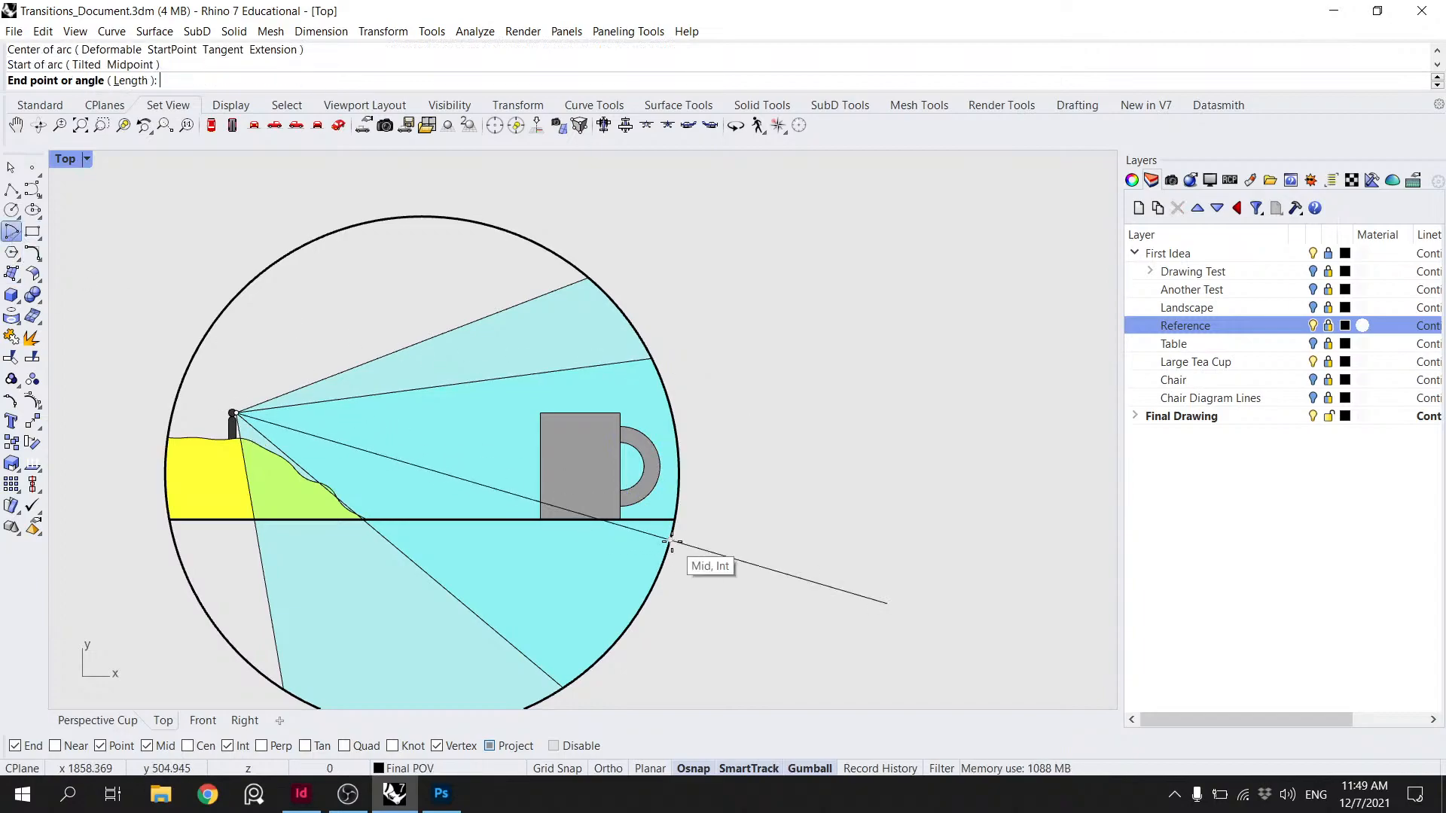
pyautogui.scroll(-2, 695, 263)
pyautogui.scroll(-6, 689, 256)
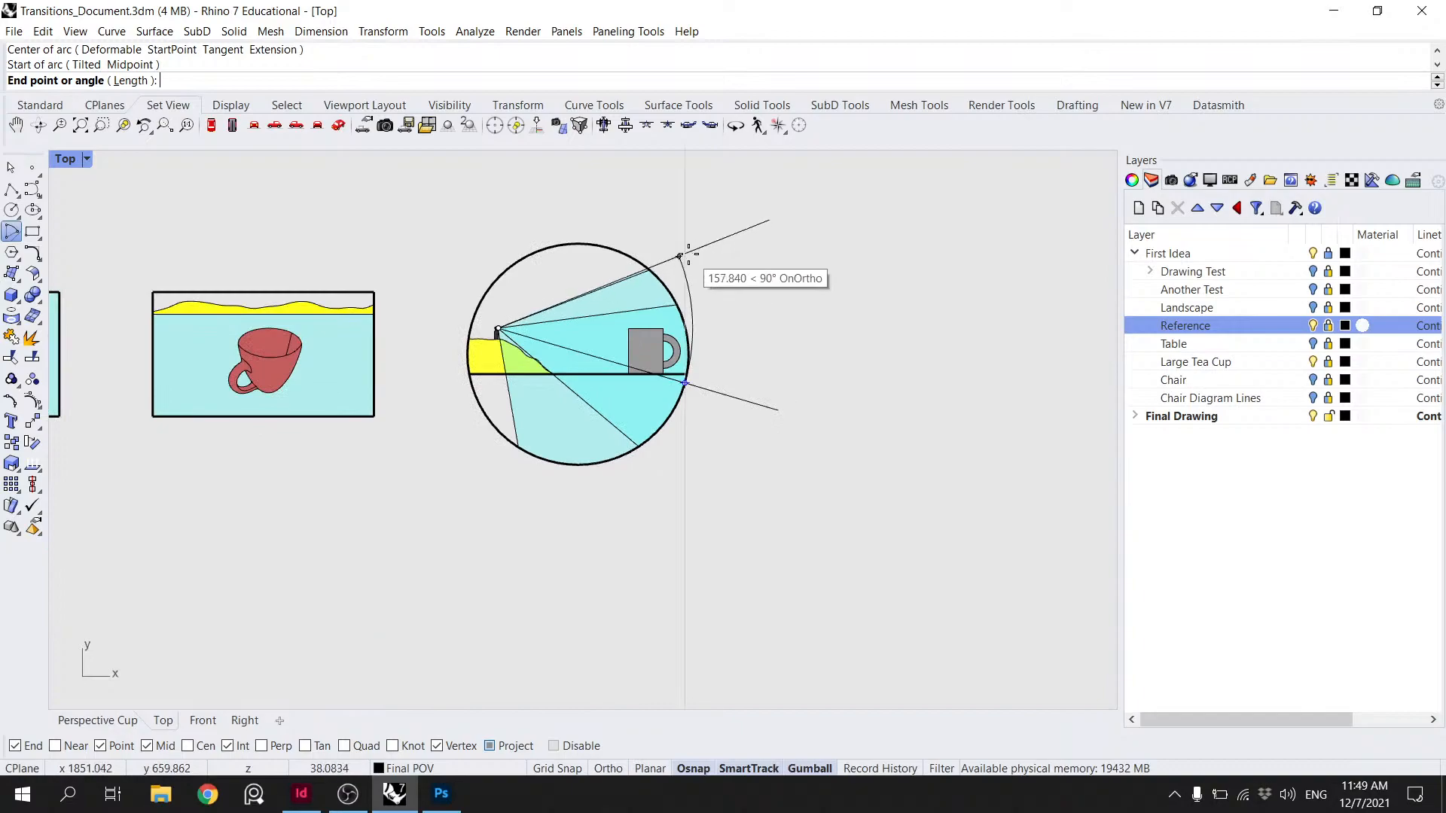
pyautogui.scroll(7, 682, 248)
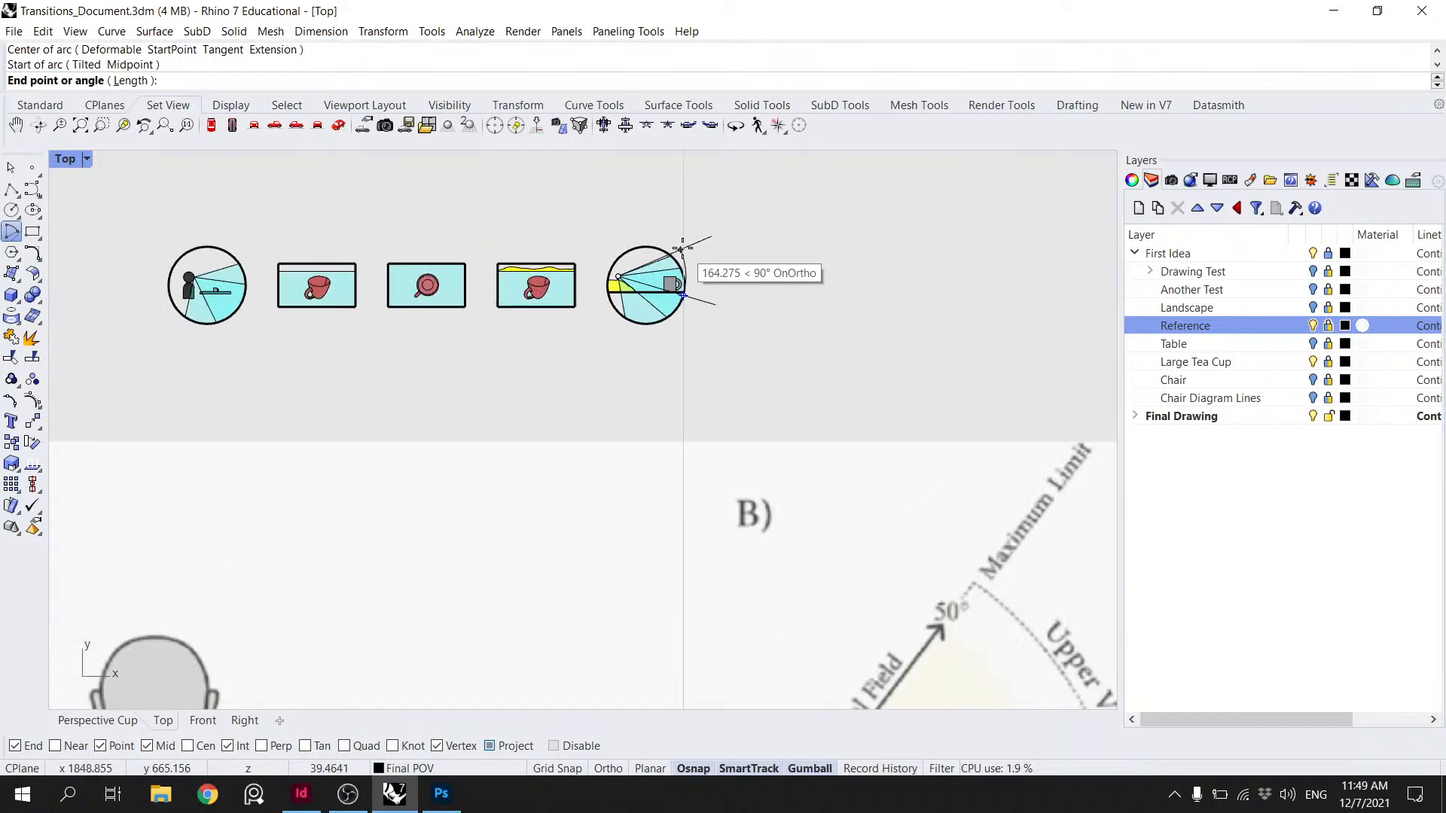
pyautogui.write('50')
pyautogui.press('Return')
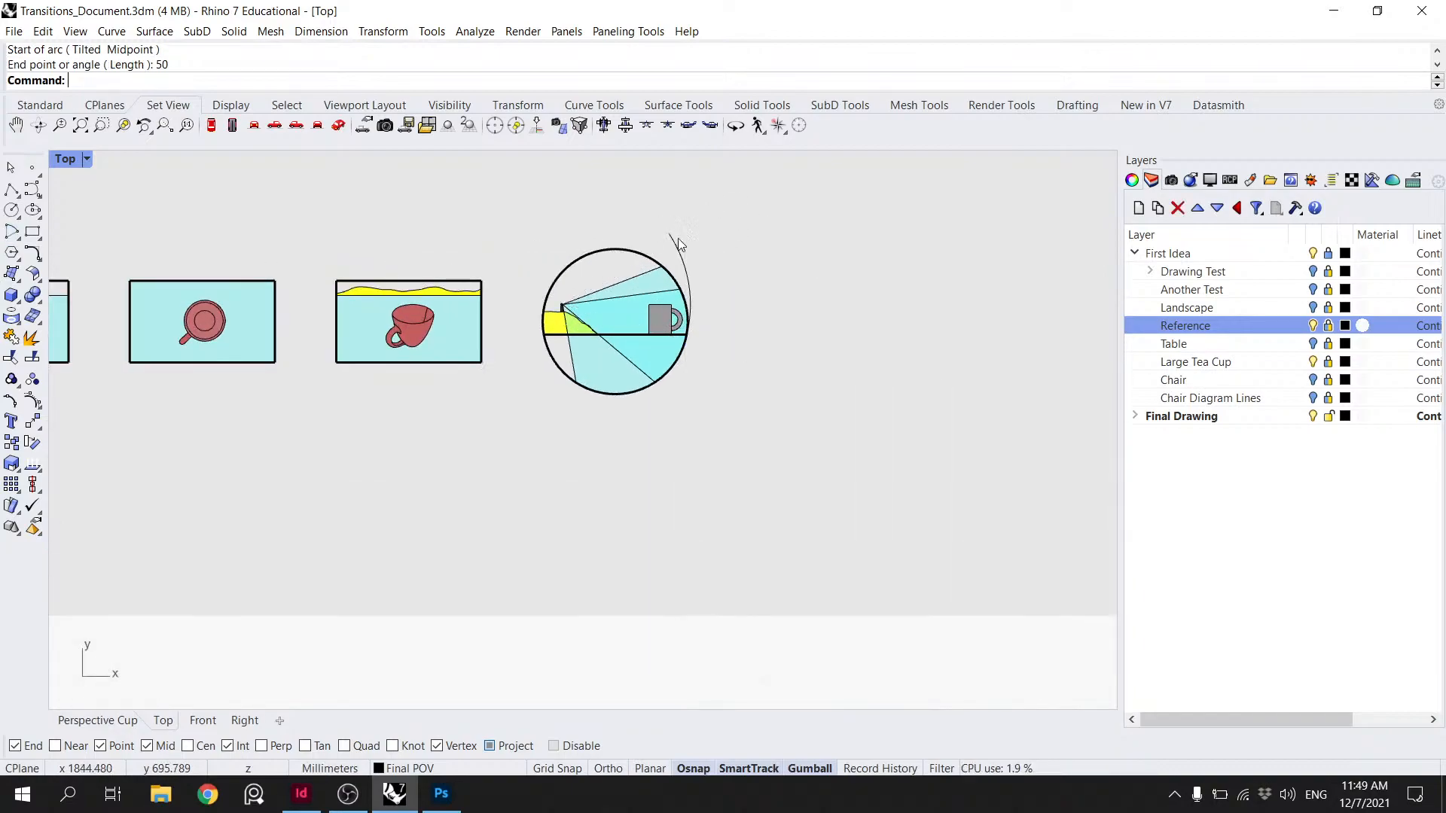
# - Rotate the outer view cone's upper line about the figure's head toward the end of the 50 degree guide arc
pyautogui.scroll(5, 677, 238)
pyautogui.click(589, 329)
pyautogui.write('r')
pyautogui.press('Return')
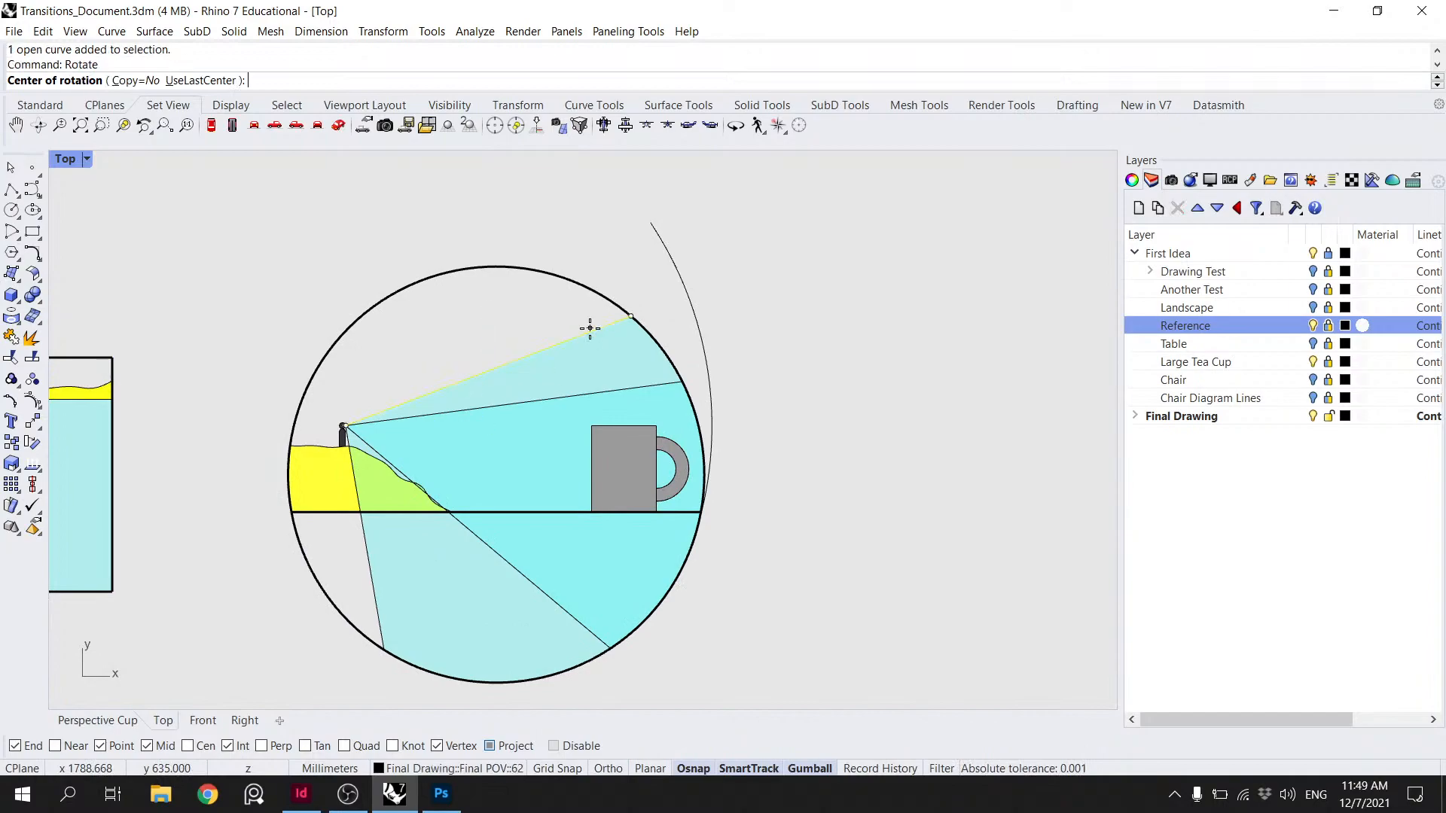
pyautogui.click(343, 426)
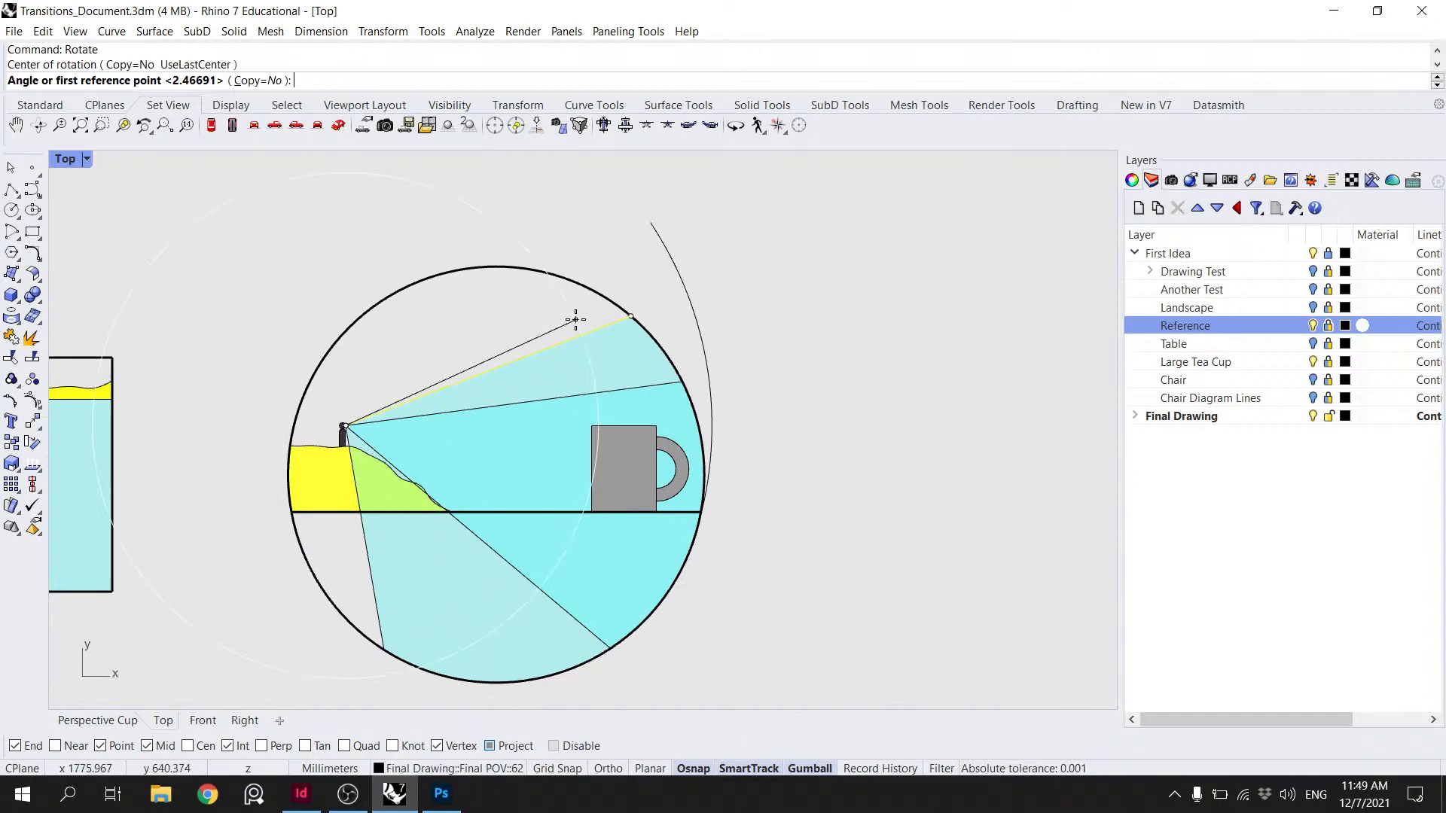
pyautogui.click(630, 316)
pyautogui.click(651, 223)
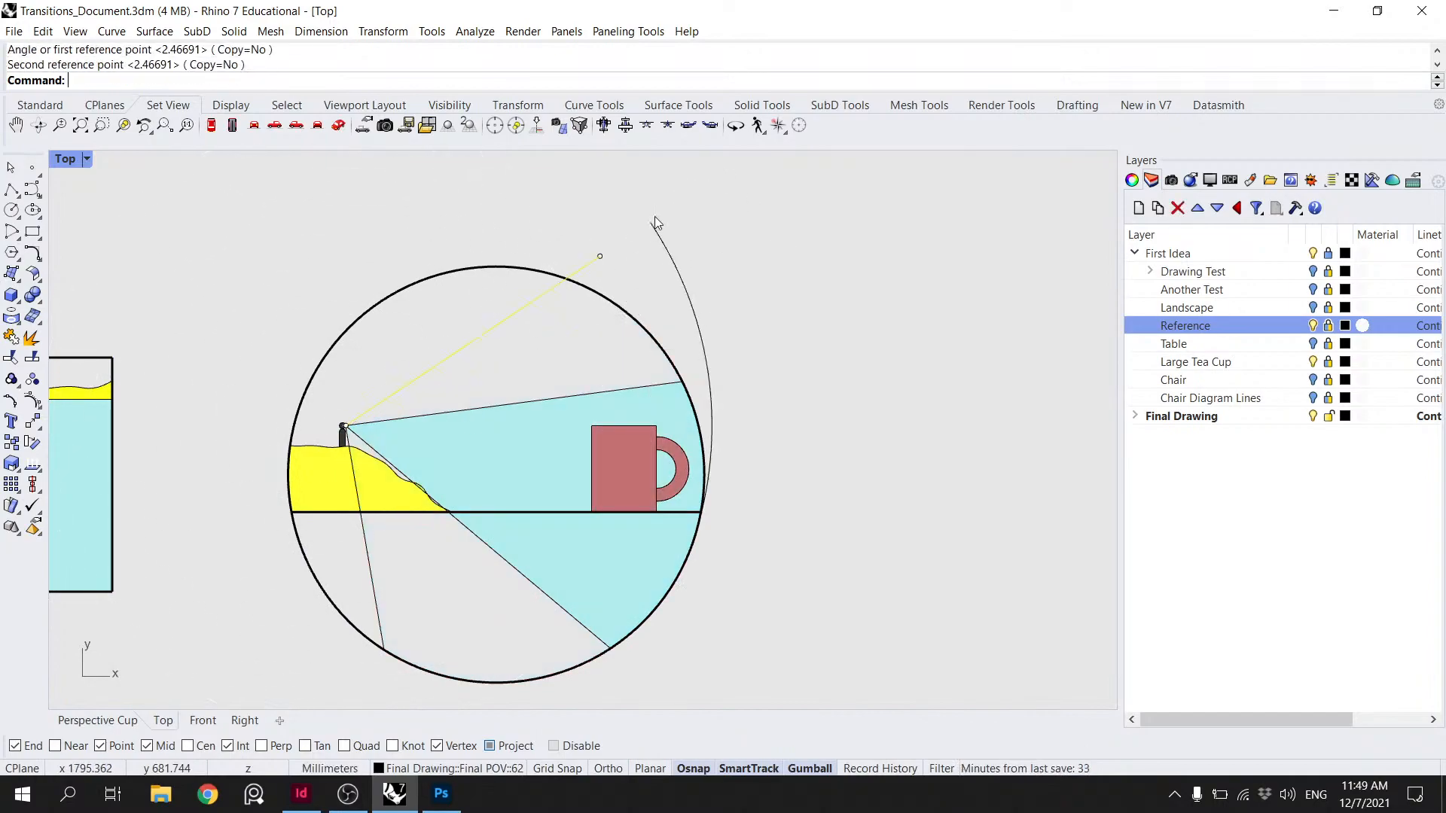
# - Extend the outer view cone's arc along the circle to its intersection with the rotated upper line
pyautogui.click(675, 384)
pyautogui.click(722, 409)
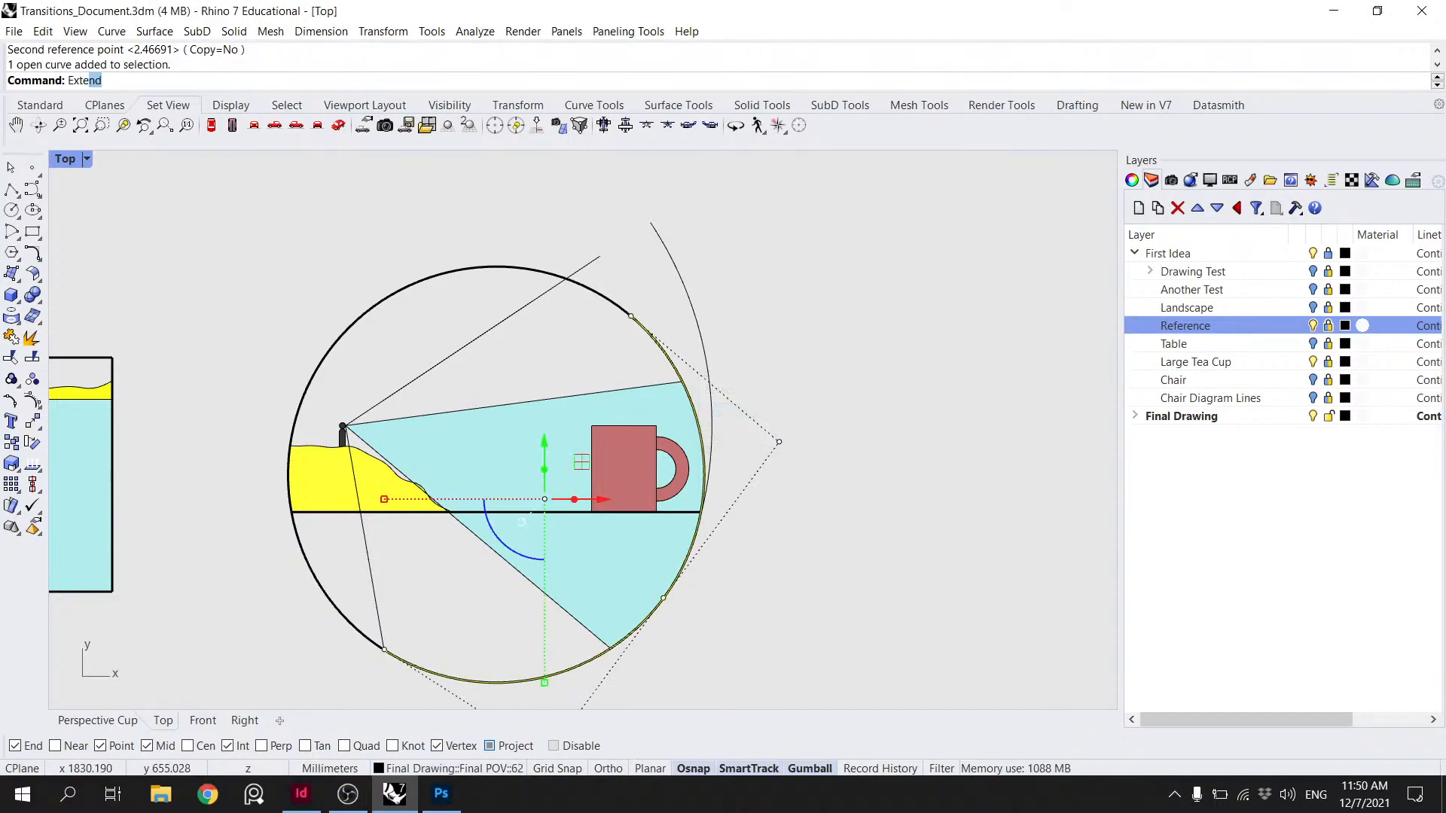
pyautogui.press('Return')
pyautogui.scroll(2, 787, 341)
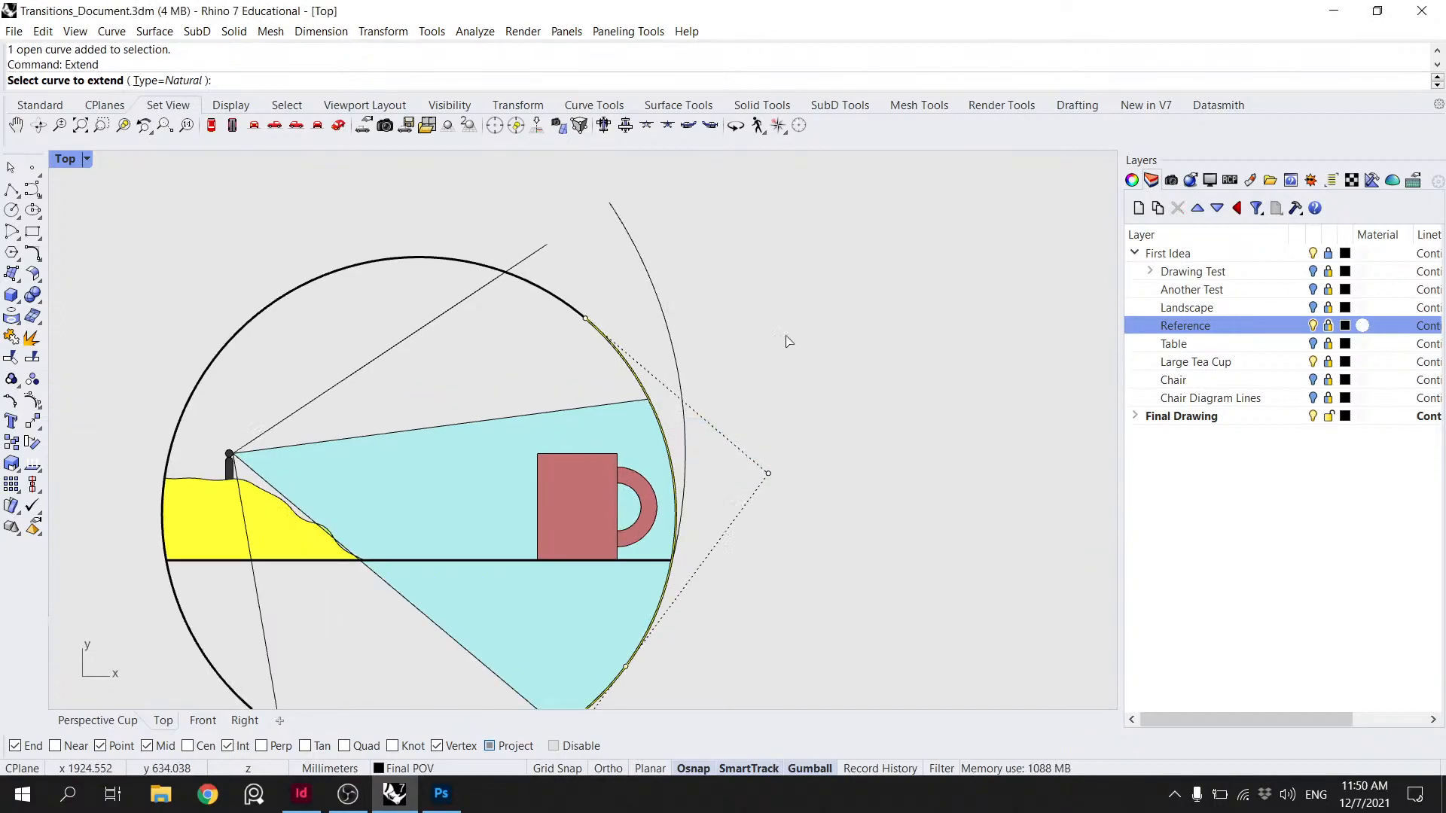
pyautogui.click(587, 322)
pyautogui.click(506, 272)
pyautogui.press('Return')
# - Trim the outer cone's upper line where it passes outside the circle, and delete the 50 degree guide arc
pyautogui.click(456, 267)
pyautogui.write('trim')
pyautogui.press('Return')
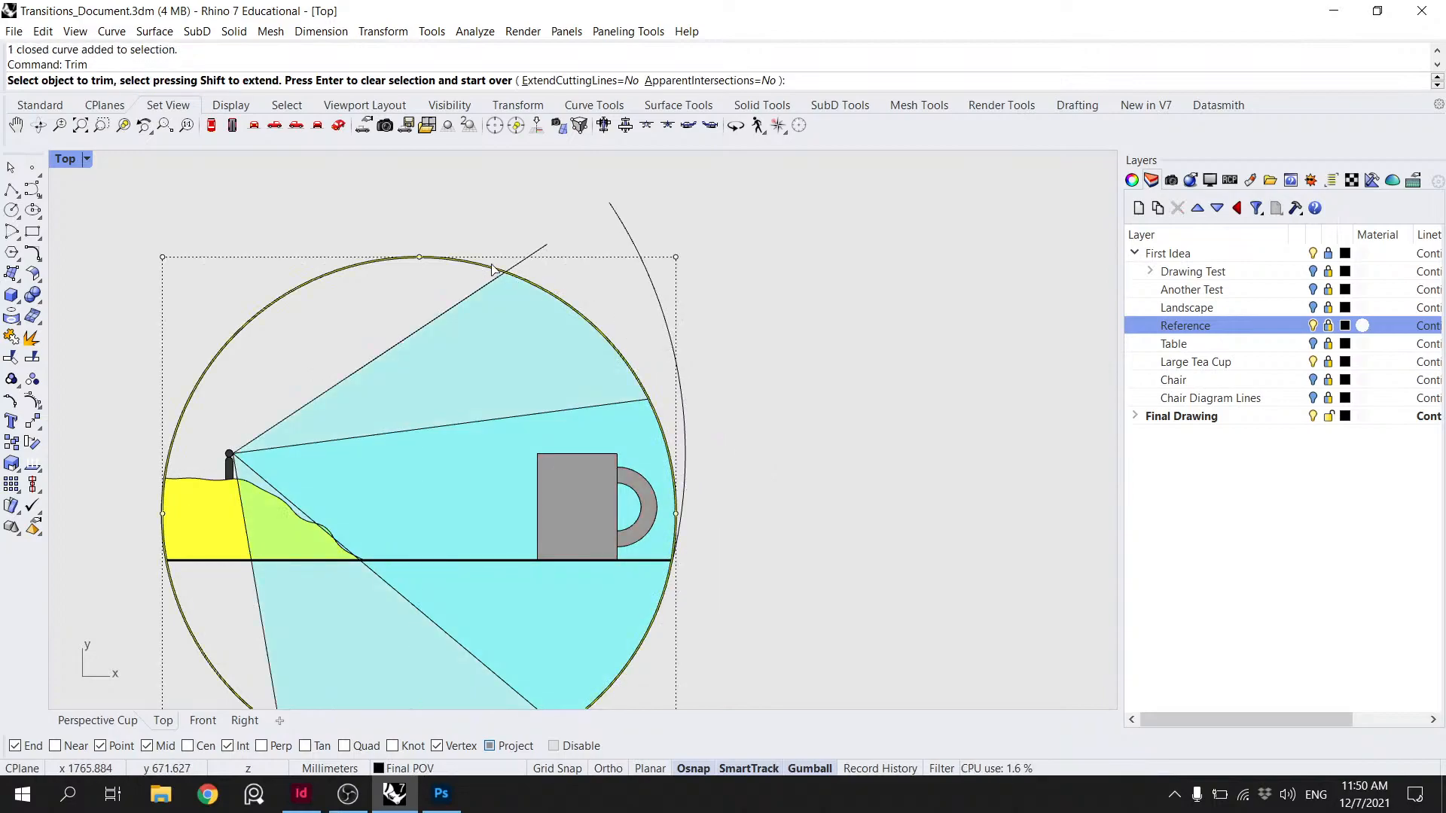
pyautogui.click(528, 257)
pyautogui.press('Return')
pyautogui.click(635, 245)
pyautogui.press('Delete')
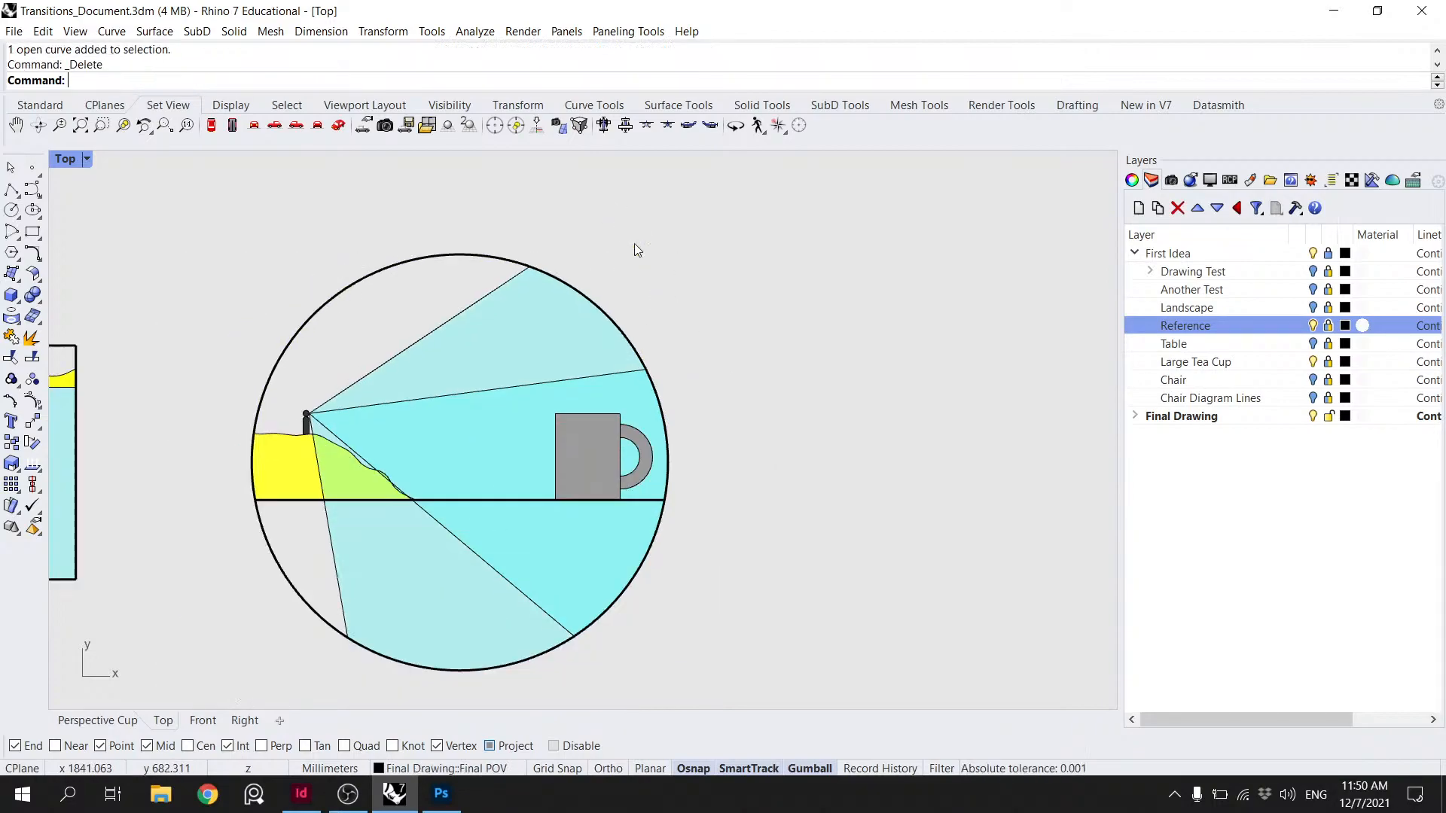
# - Save the document with the adjusted view cones
pyautogui.scroll(-5, 726, 292)
pyautogui.hotkey('ctrl', 's')
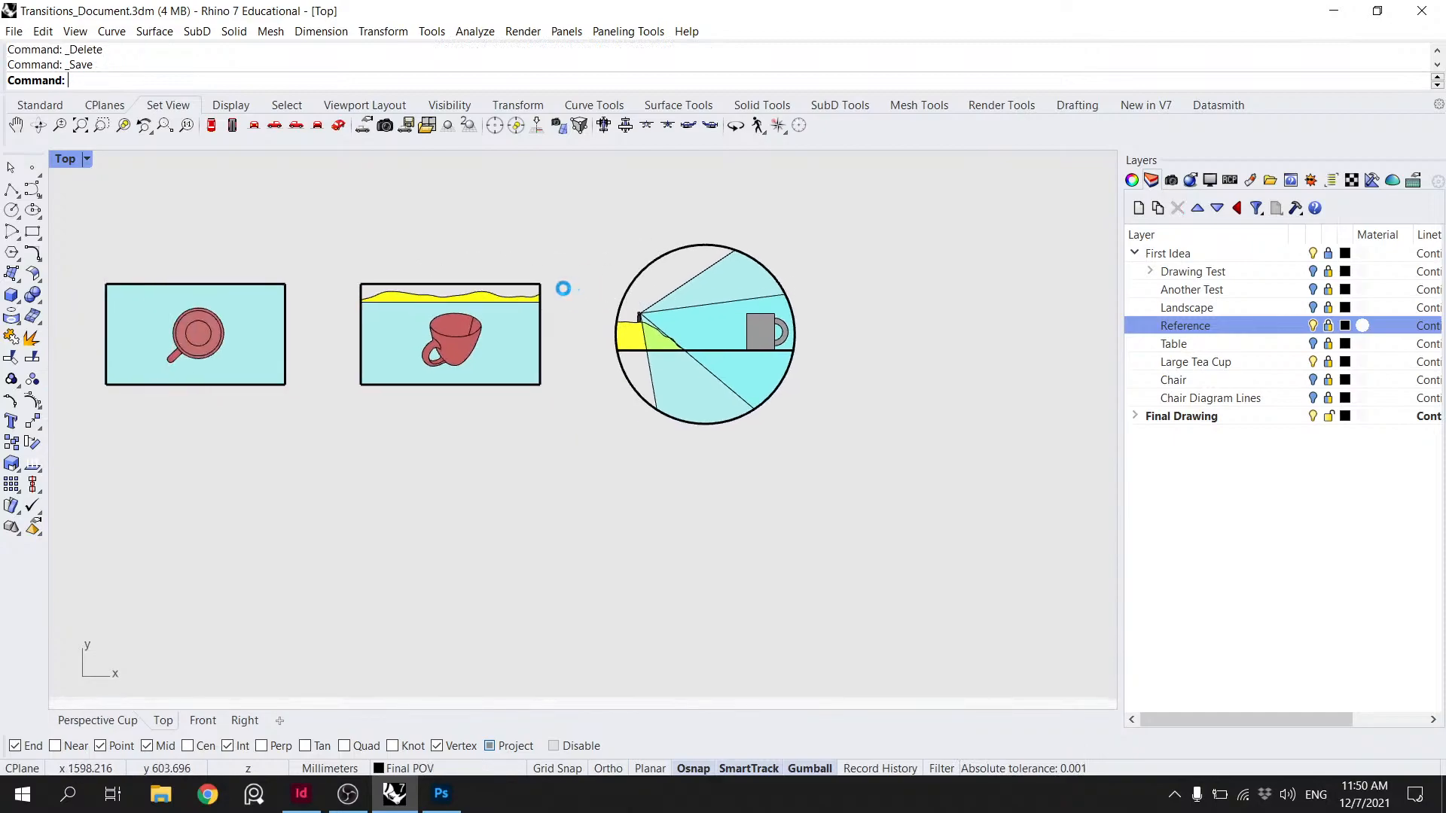
pyautogui.moveTo(586, 322); pyautogui.dragTo(739, 323, button='right')
pyautogui.moveTo(736, 380); pyautogui.dragTo(783, 422, button='right')
pyautogui.scroll(-2, 783, 421)
pyautogui.scroll(-2, 768, 389)
pyautogui.moveTo(641, 349); pyautogui.dragTo(750, 390, button='right')
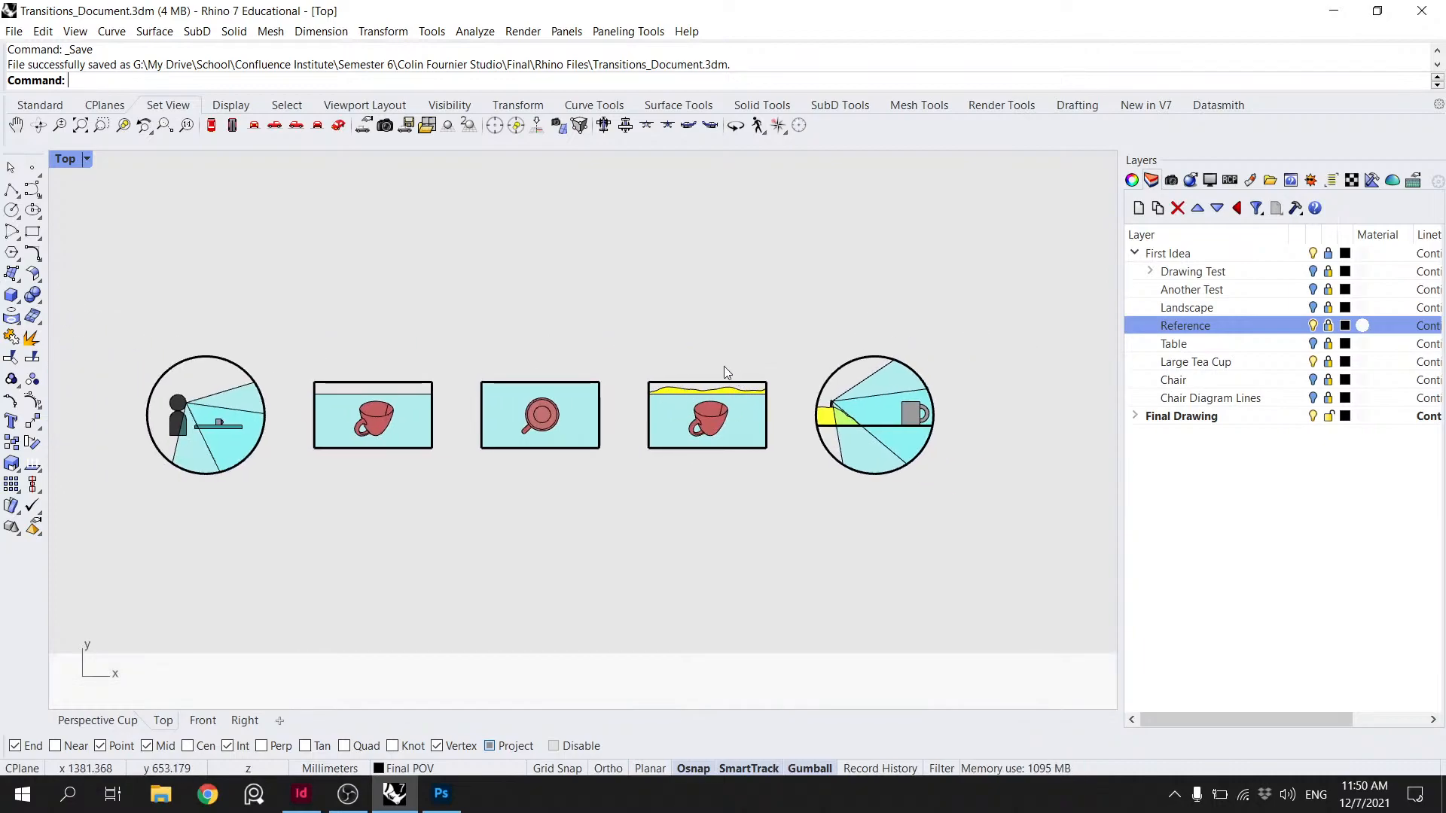
# - Select the row of five diagrams and zoom the Top view to fit them, leaving nothing selected
pyautogui.click(1210, 179)
pyautogui.moveTo(1007, 537); pyautogui.dragTo(245, 274)
pyautogui.rightClick(123, 125)
pyautogui.click(571, 220)
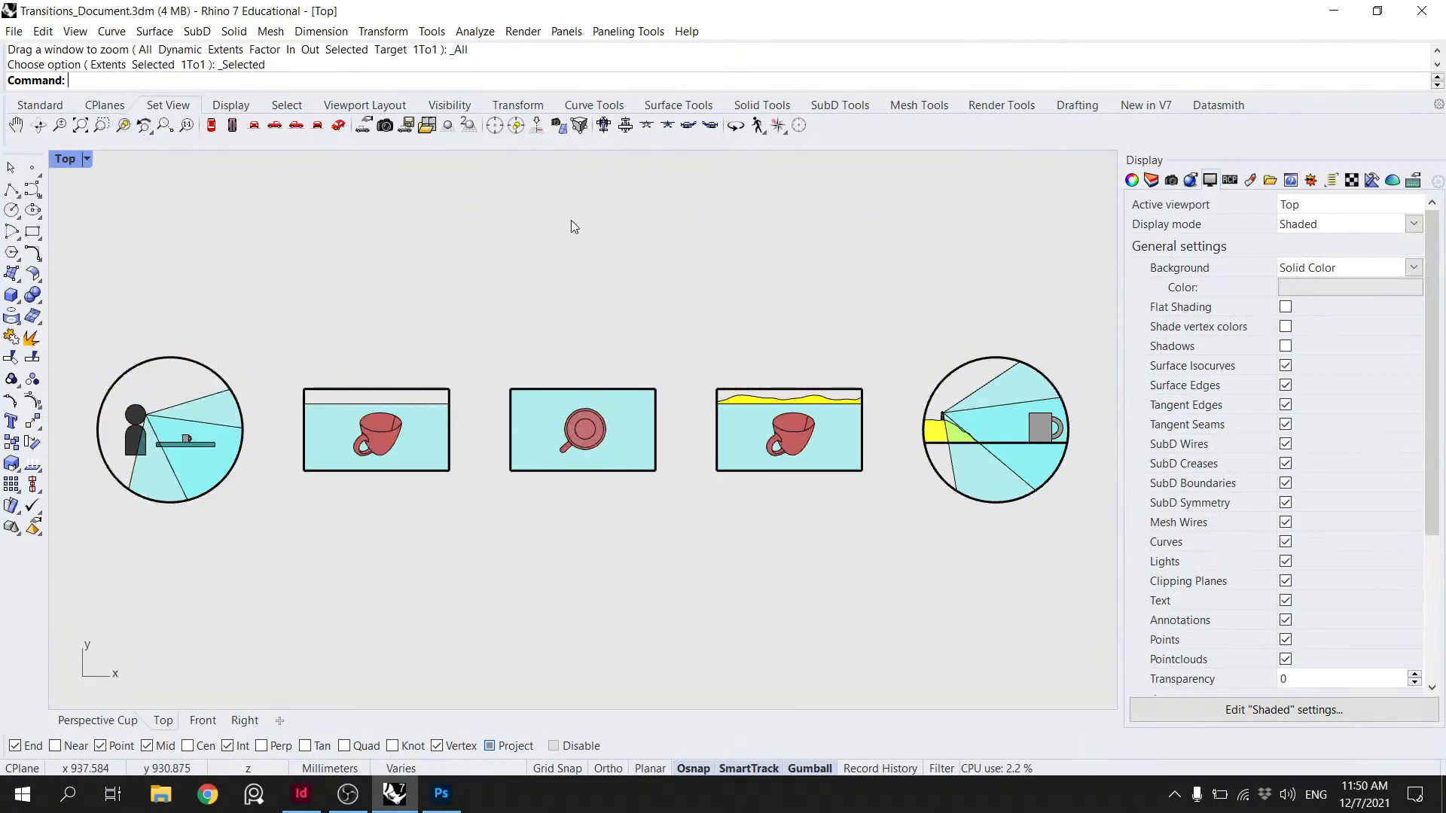
# - Capture the Top view at scale 2 to a JPEG, replacing the existing Transition_Drawing image in the Images folder, and switch to InDesign
pyautogui.write('ViewCaptureToFile')
pyautogui.press('Return')
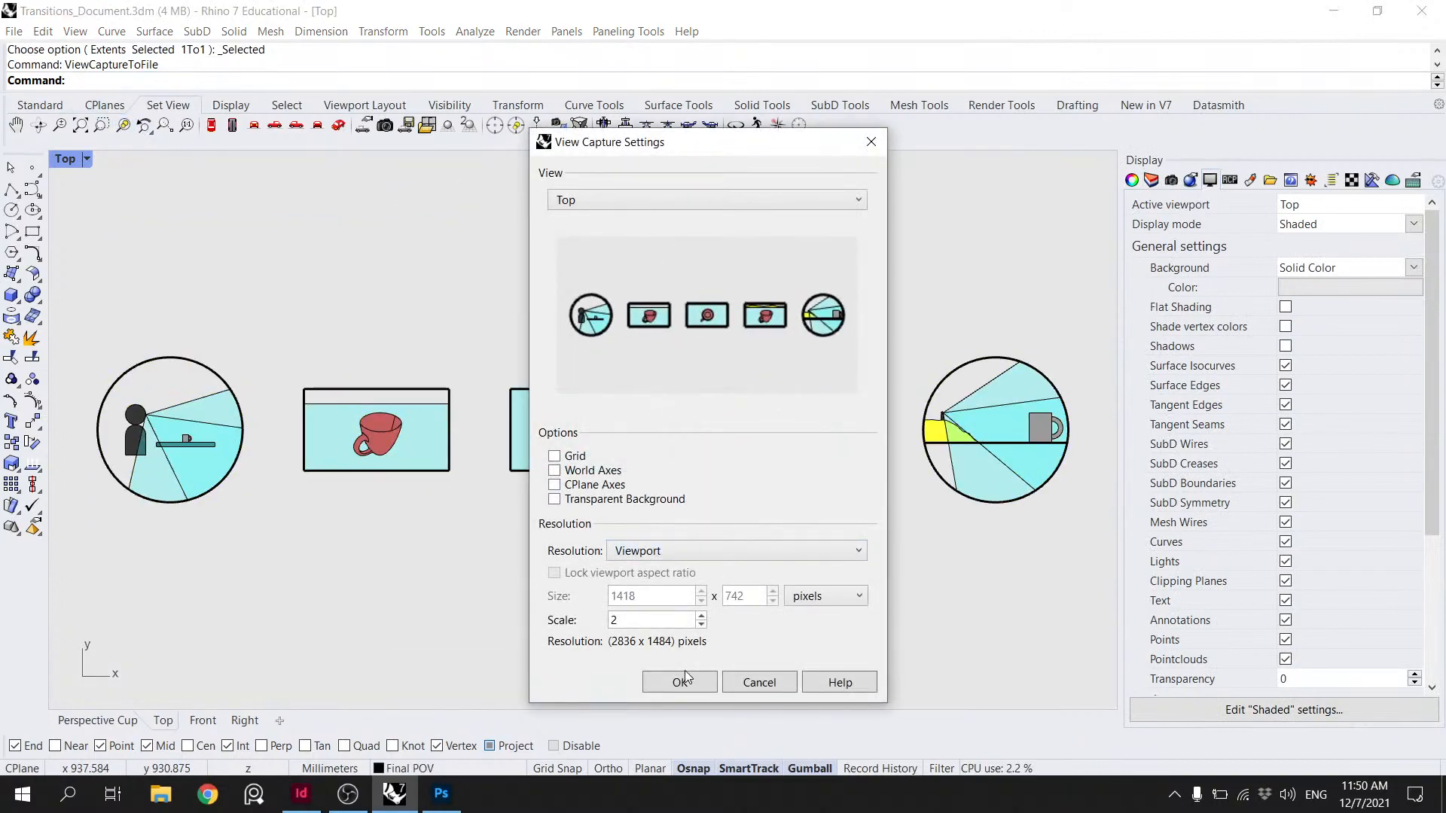
pyautogui.click(680, 682)
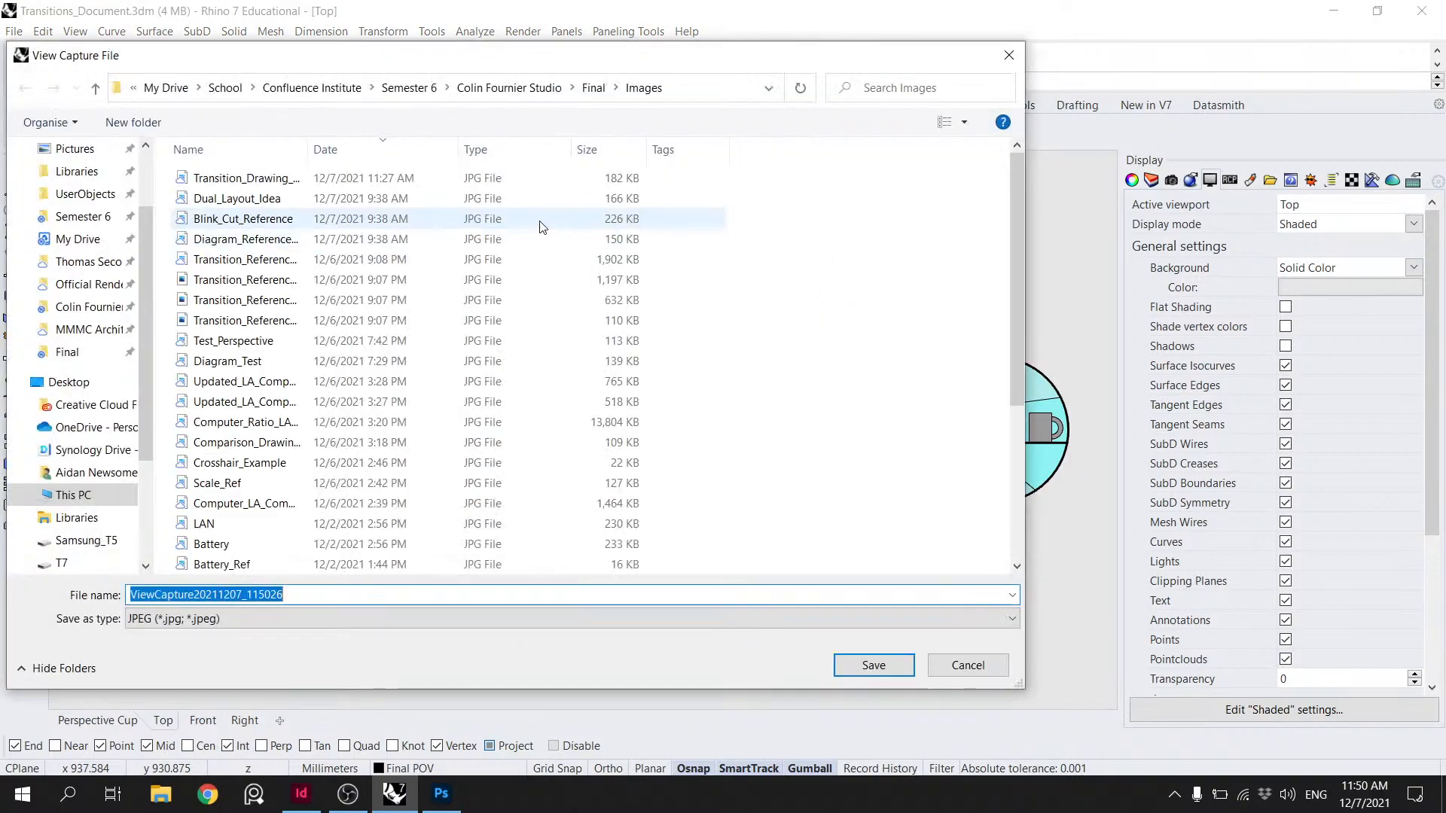
pyautogui.click(378, 177)
pyautogui.click(379, 176)
pyautogui.click(527, 419)
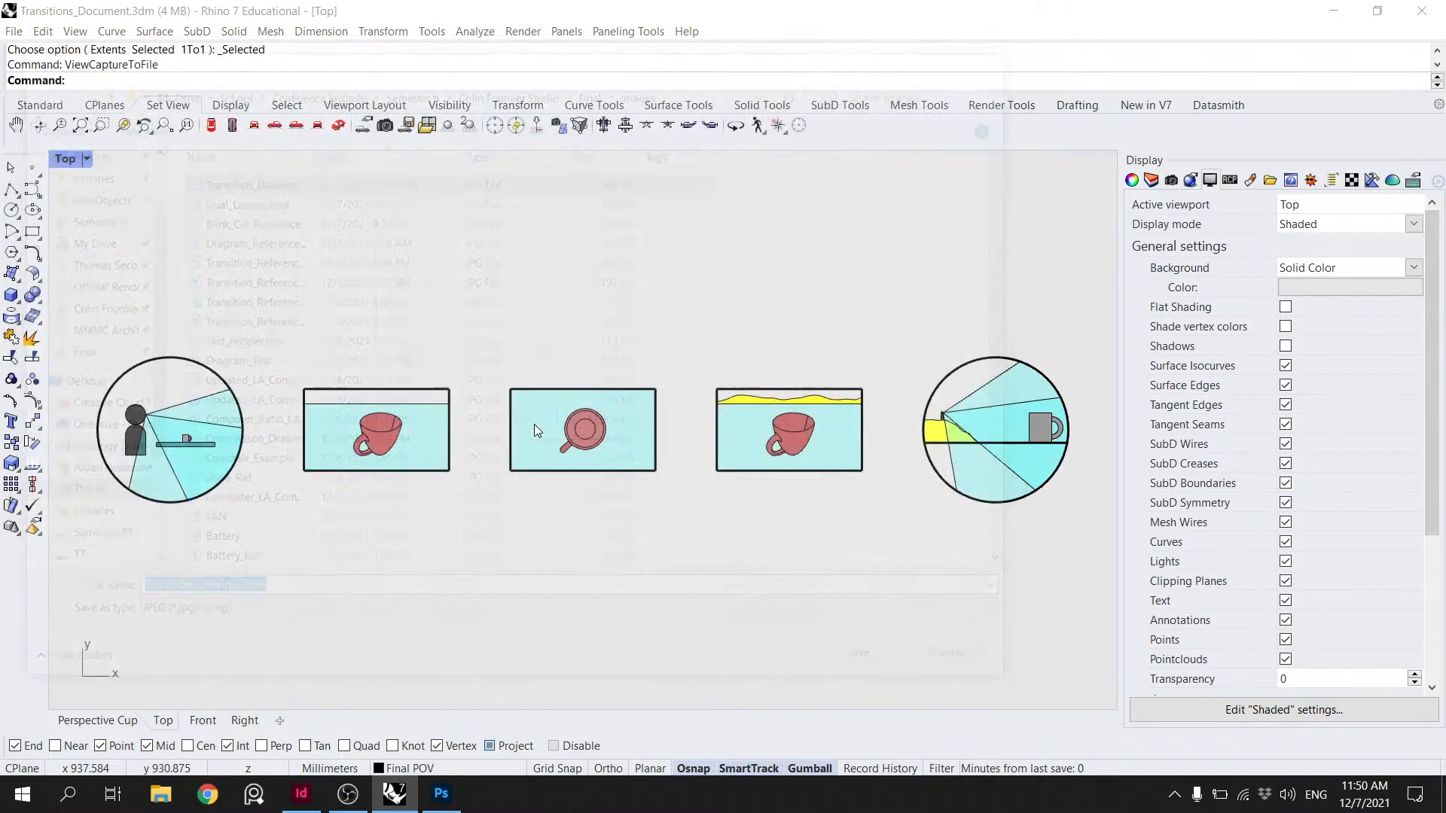
pyautogui.click(300, 794)
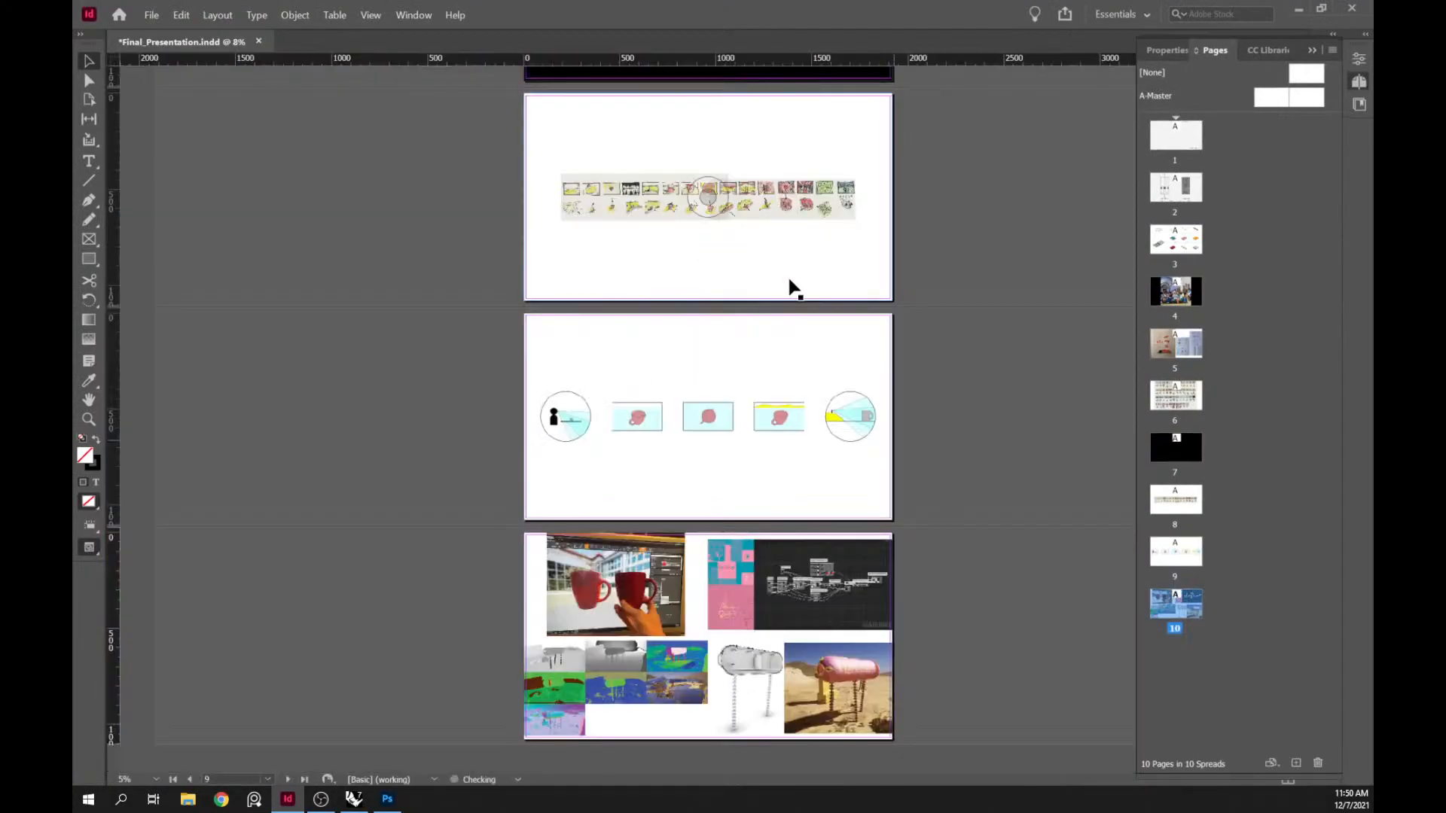
# - Place Transition_Drawing_Final from the Photoshop Files folder on page 9, replacing the selected diagram image
pyautogui.hotkey('ctrl', 'd')
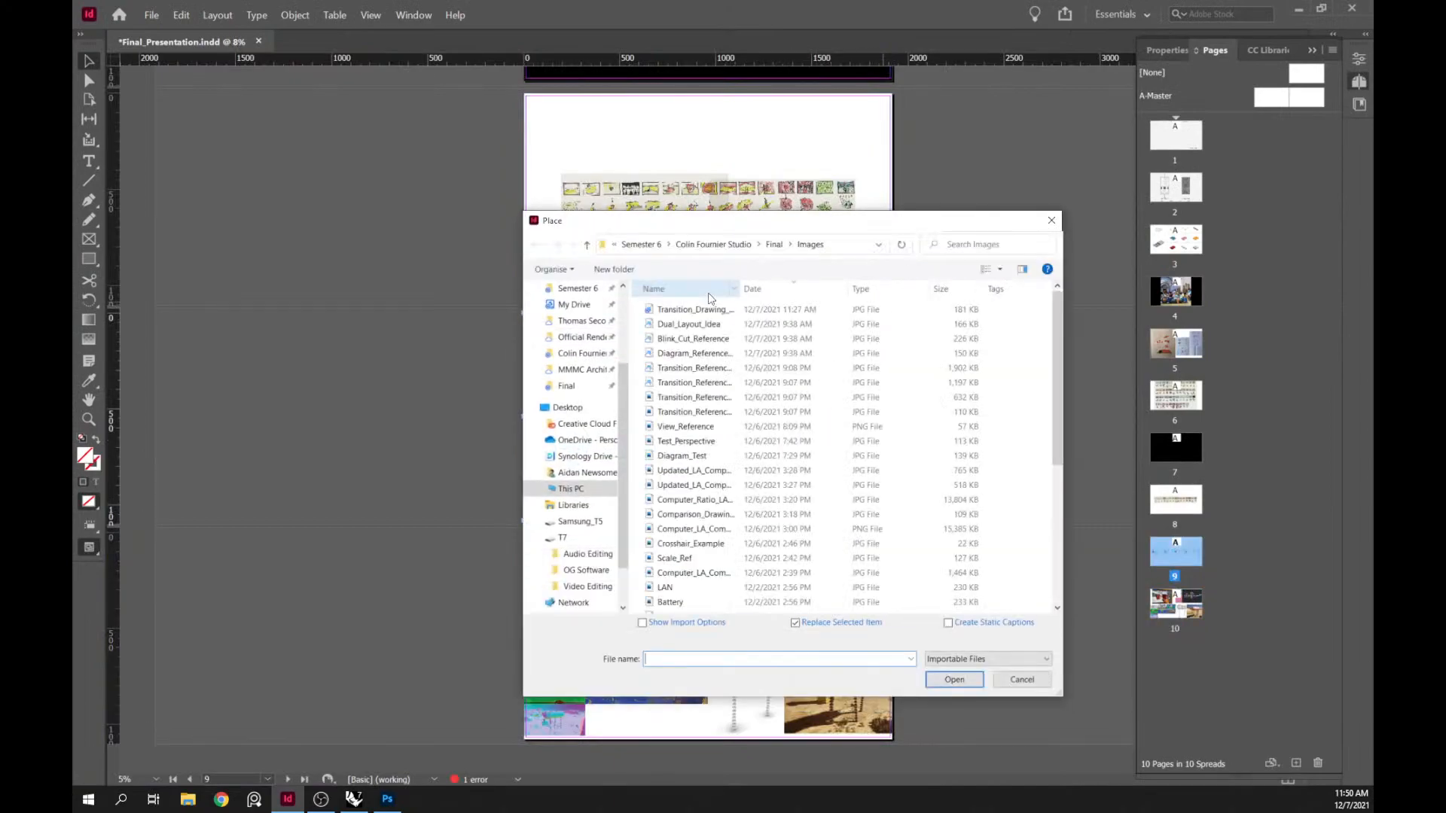
pyautogui.click(774, 245)
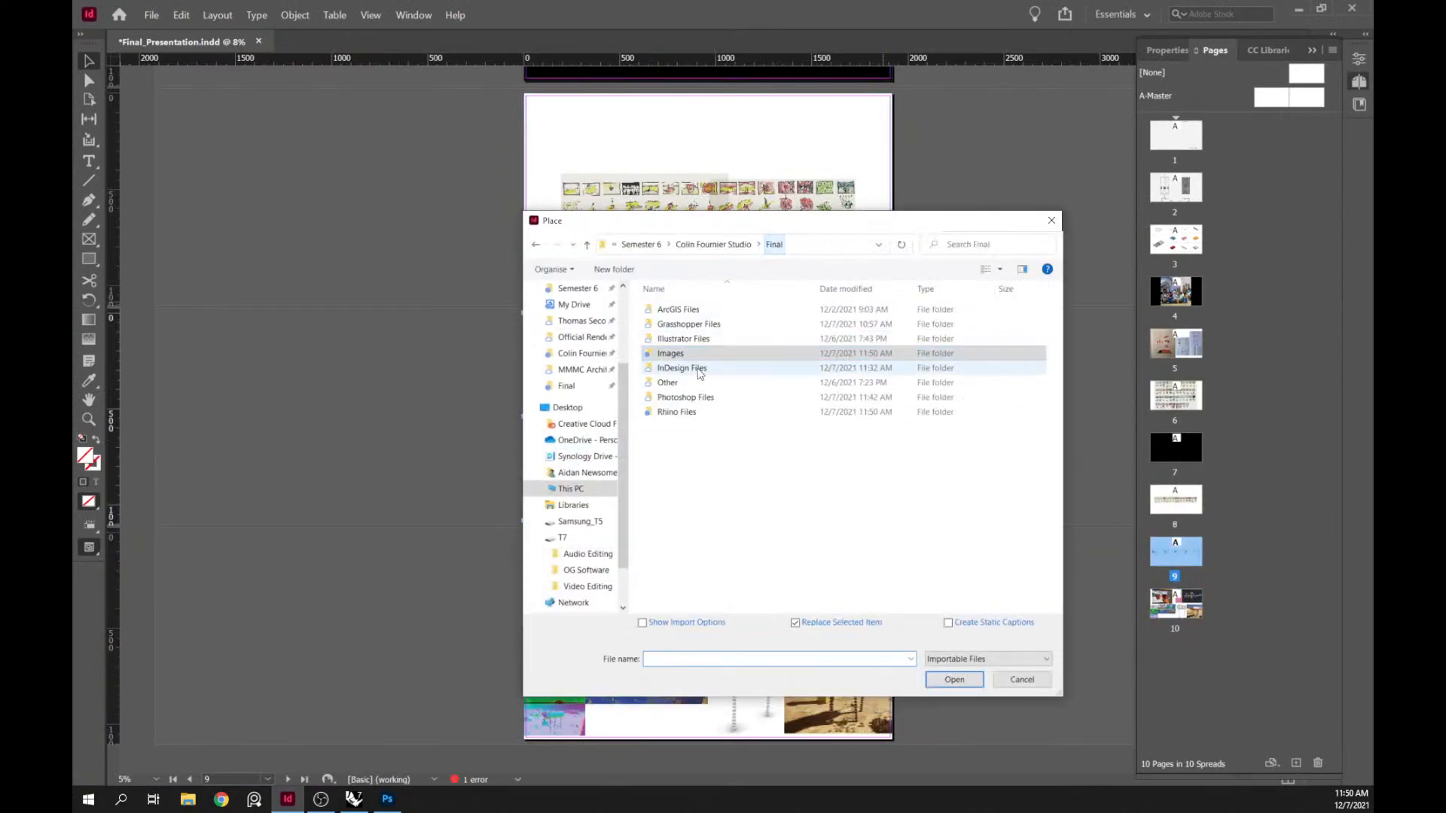
pyautogui.doubleClick(687, 396)
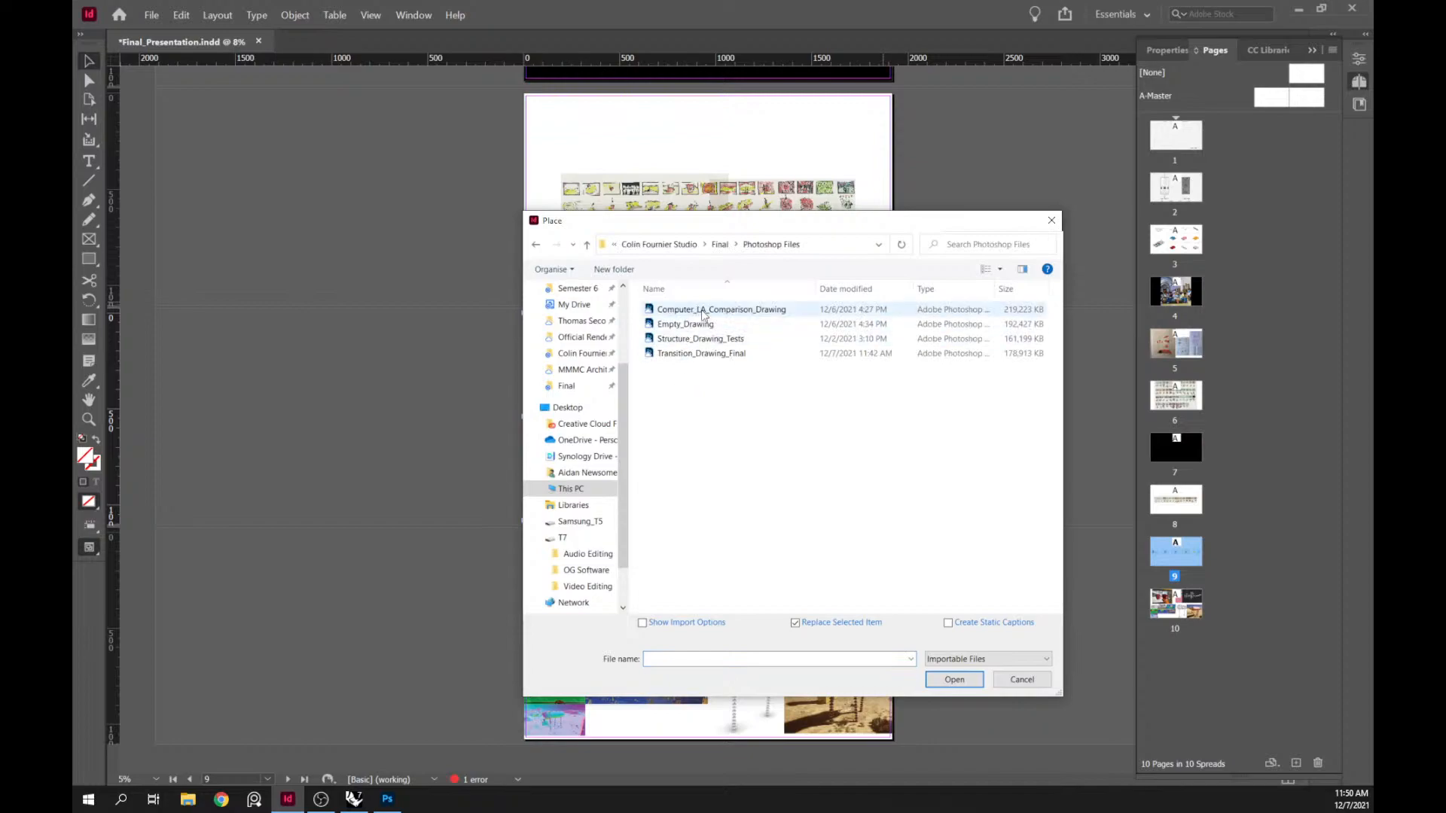
pyautogui.click(698, 353)
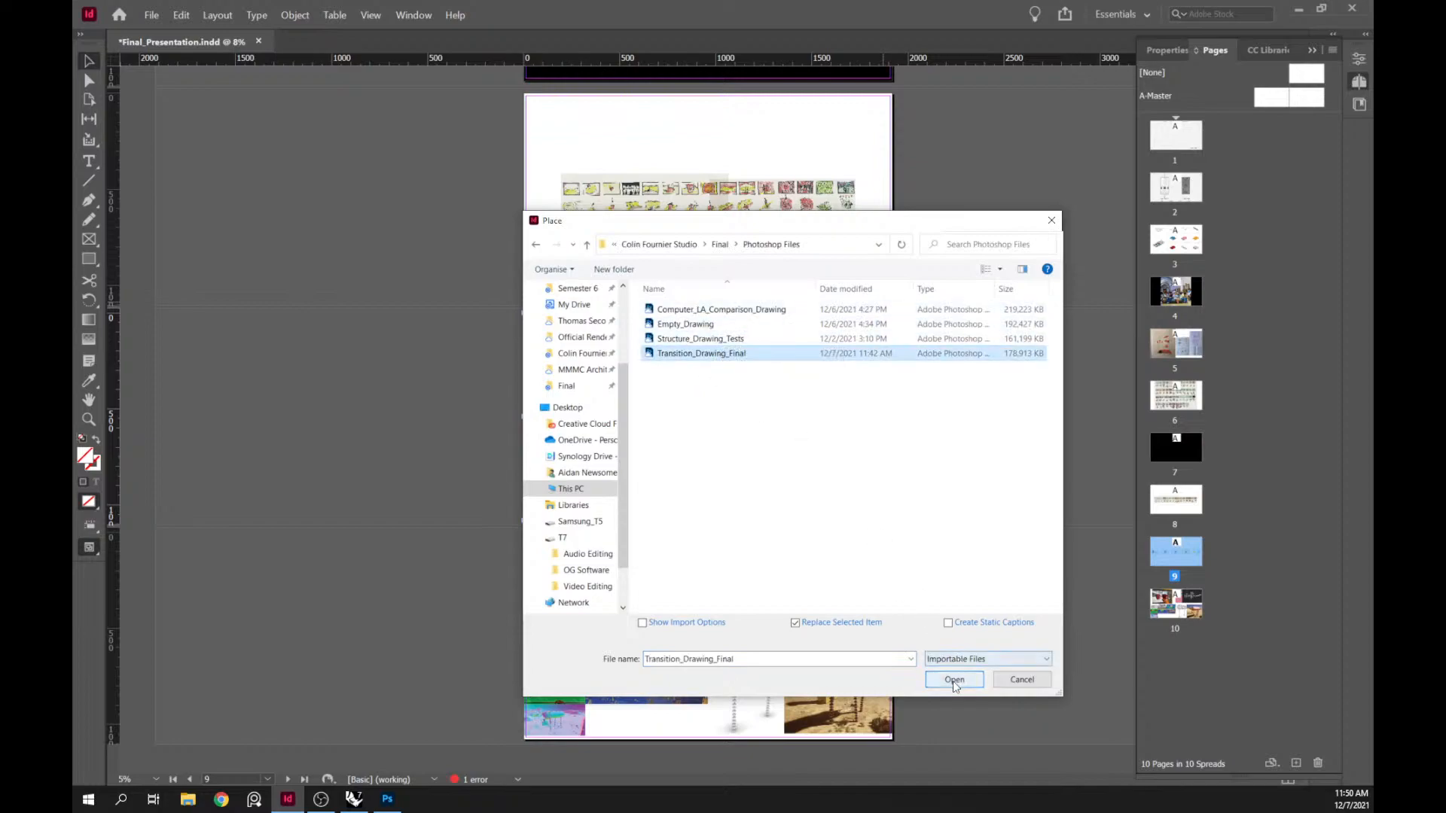
pyautogui.click(954, 679)
# - Switch to Photoshop to examine the updated Transition_Drawing_Draft layer against the paper texture, and return to Rhino
pyautogui.click(354, 799)
pyautogui.click(441, 794)
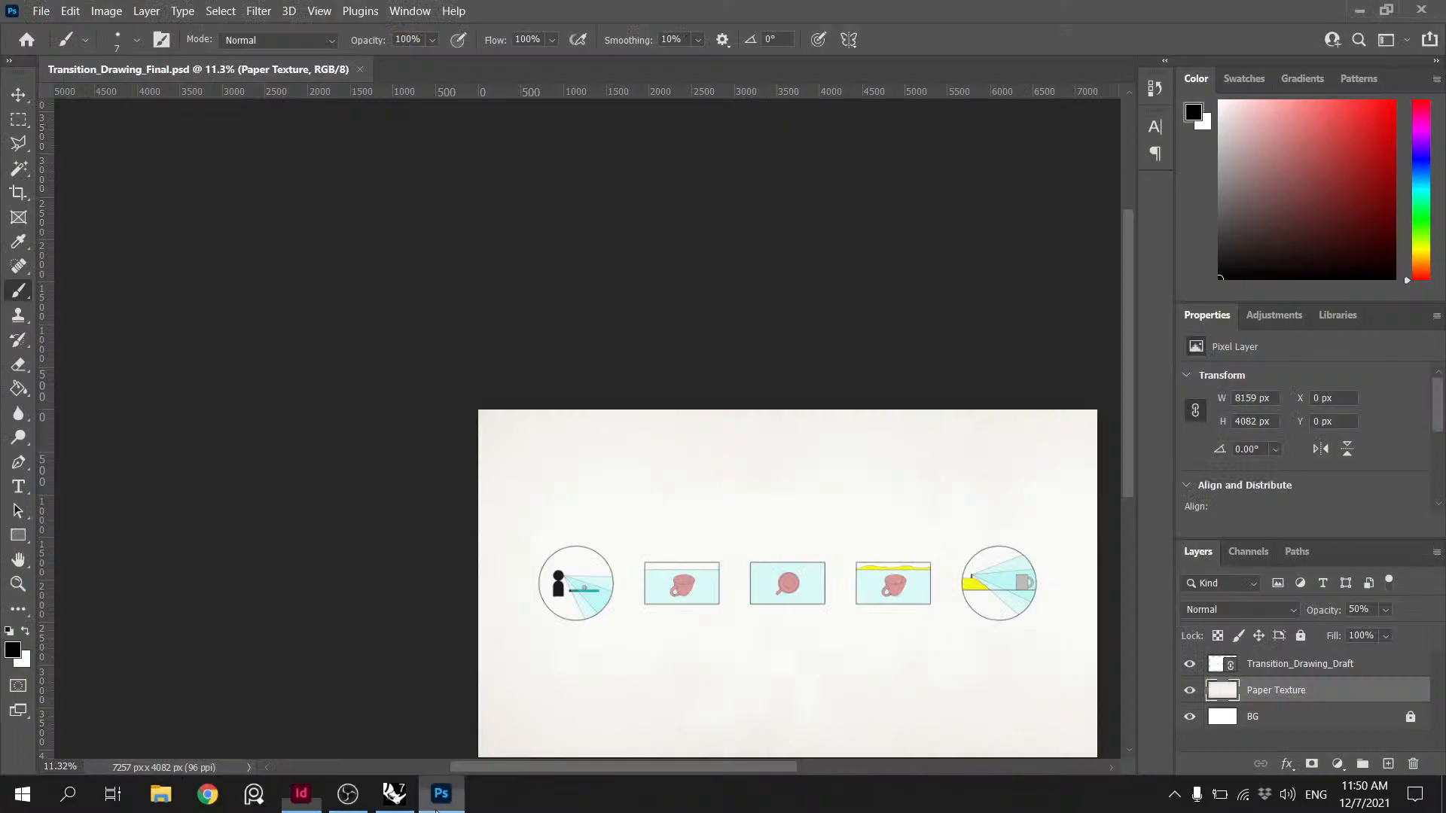
pyautogui.keyDown('alt'); pyautogui.scroll(2, 1048, 636); pyautogui.keyUp('alt')
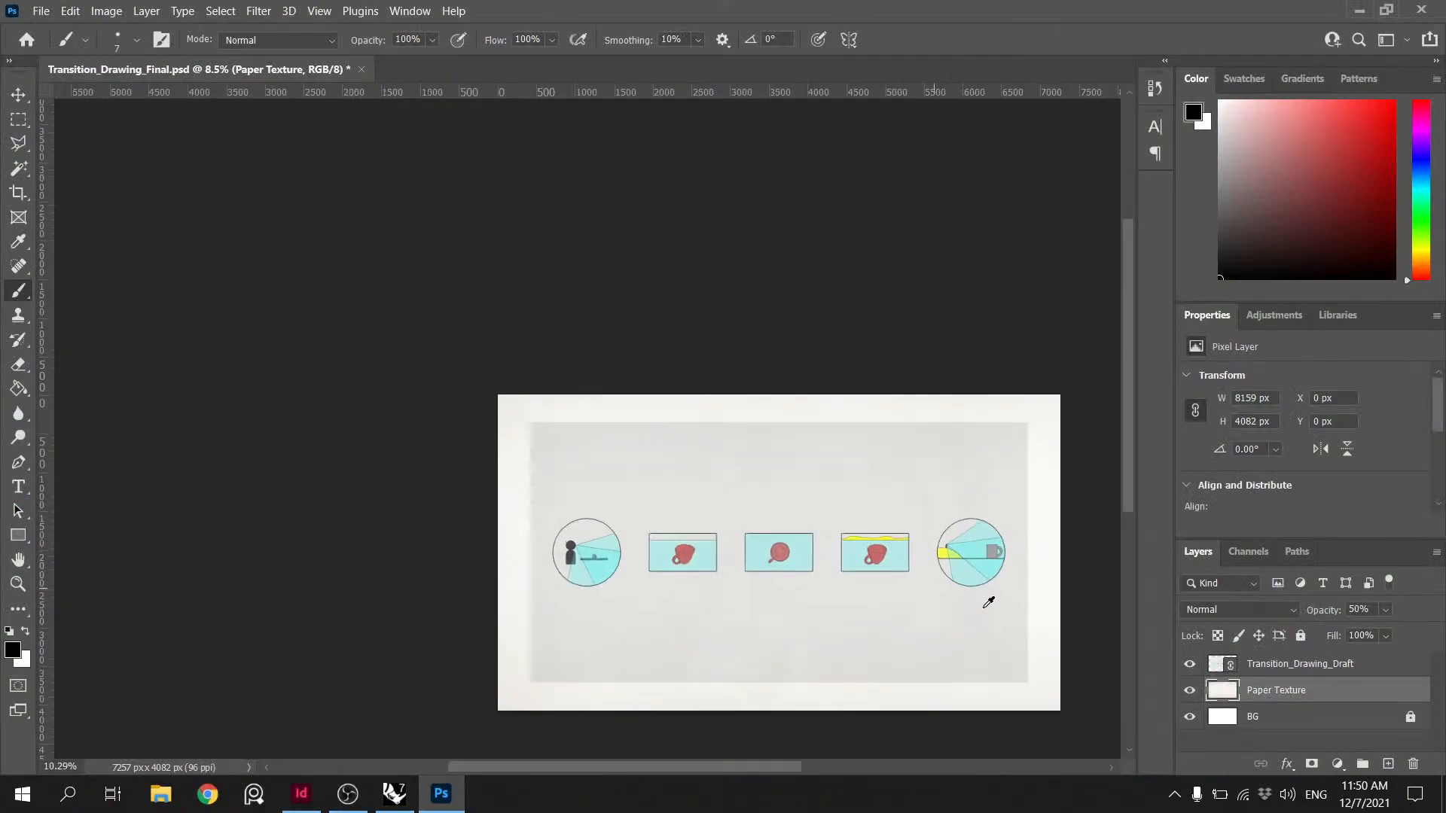
pyautogui.click(1261, 672)
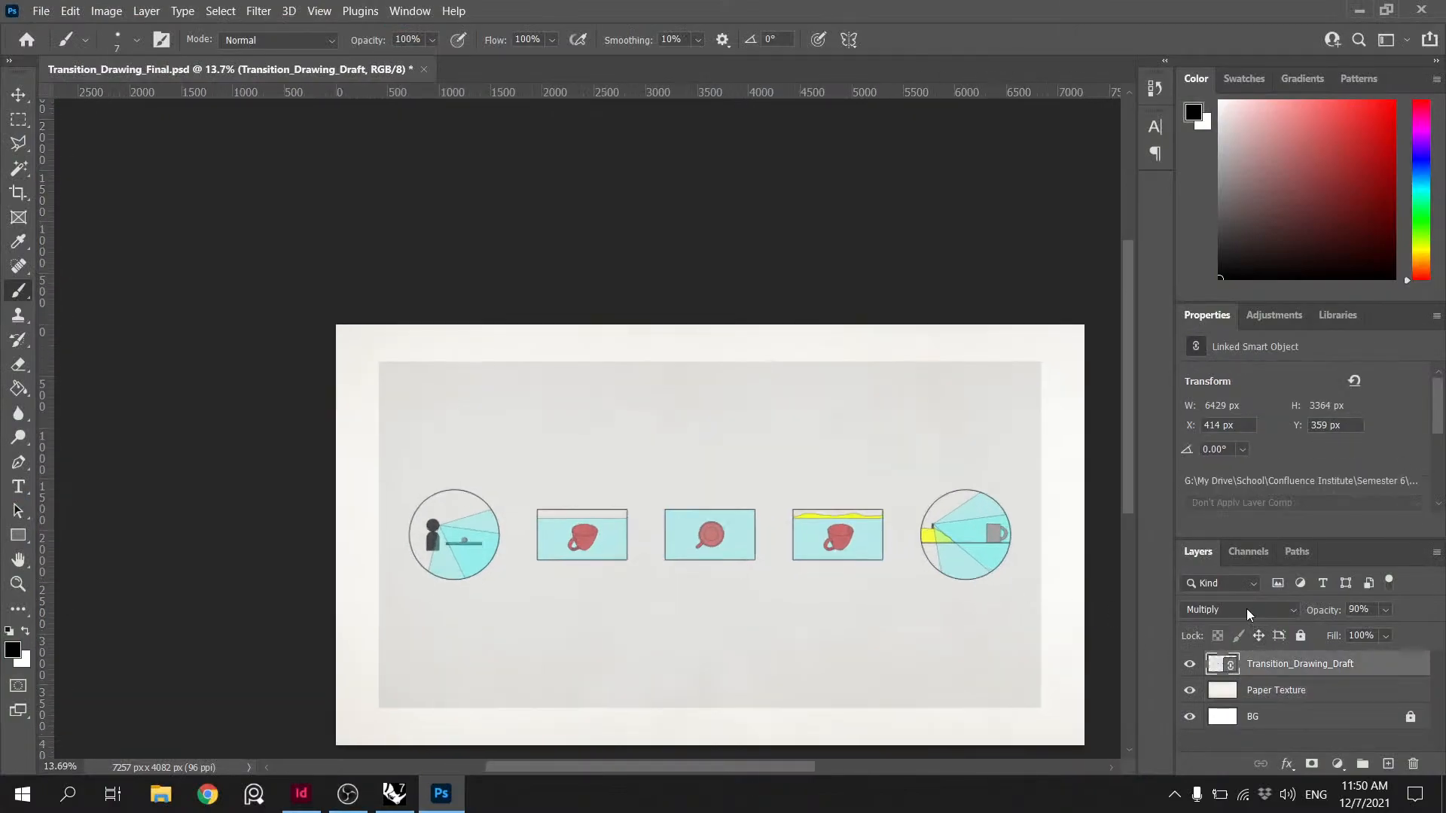
pyautogui.keyDown('alt'); pyautogui.scroll(-4, 858, 576); pyautogui.keyUp('alt')
pyautogui.keyDown('alt'); pyautogui.scroll(6, 878, 594); pyautogui.keyUp('alt')
pyautogui.scroll(-2, 937, 578)
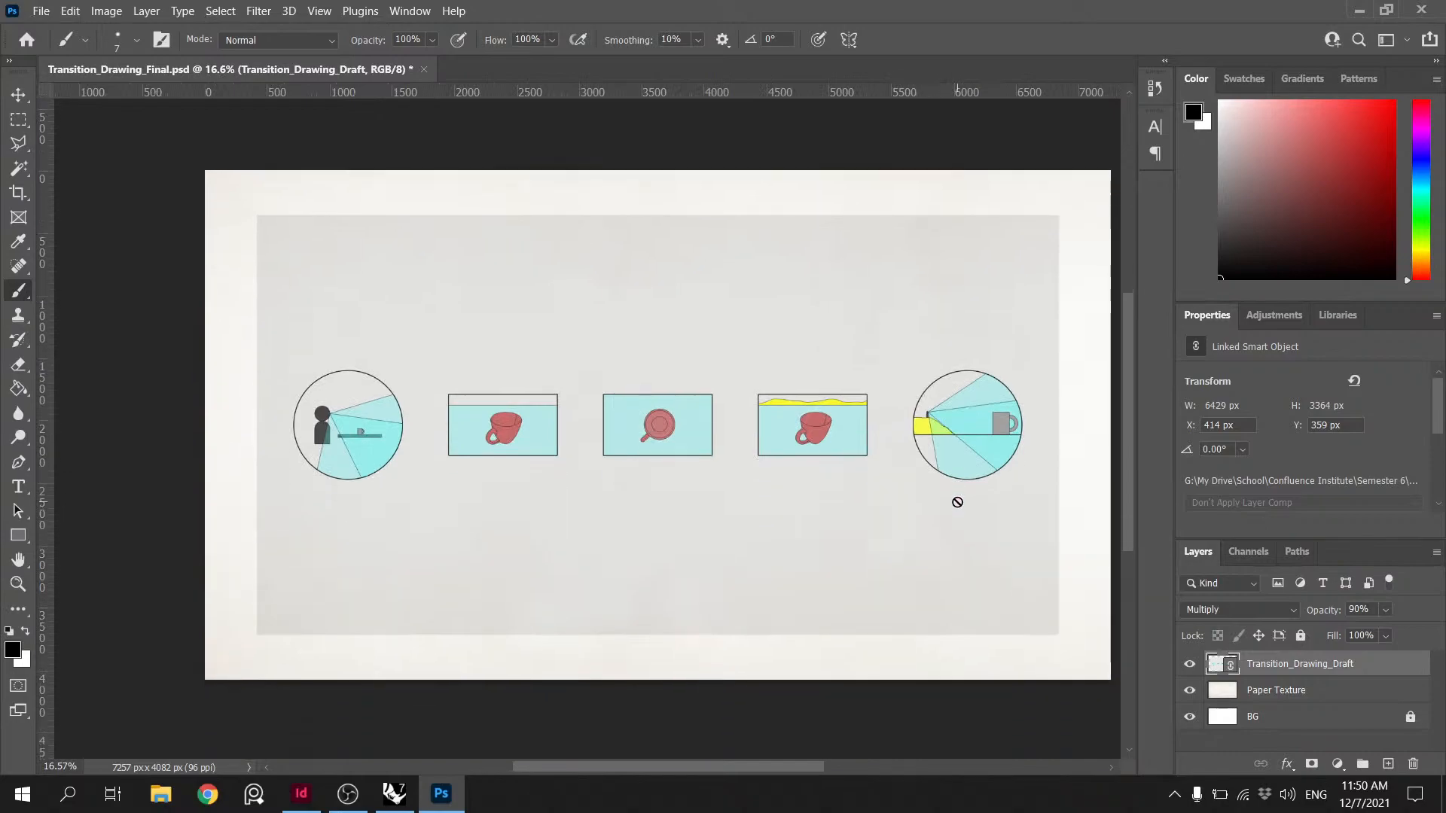
pyautogui.click(443, 794)
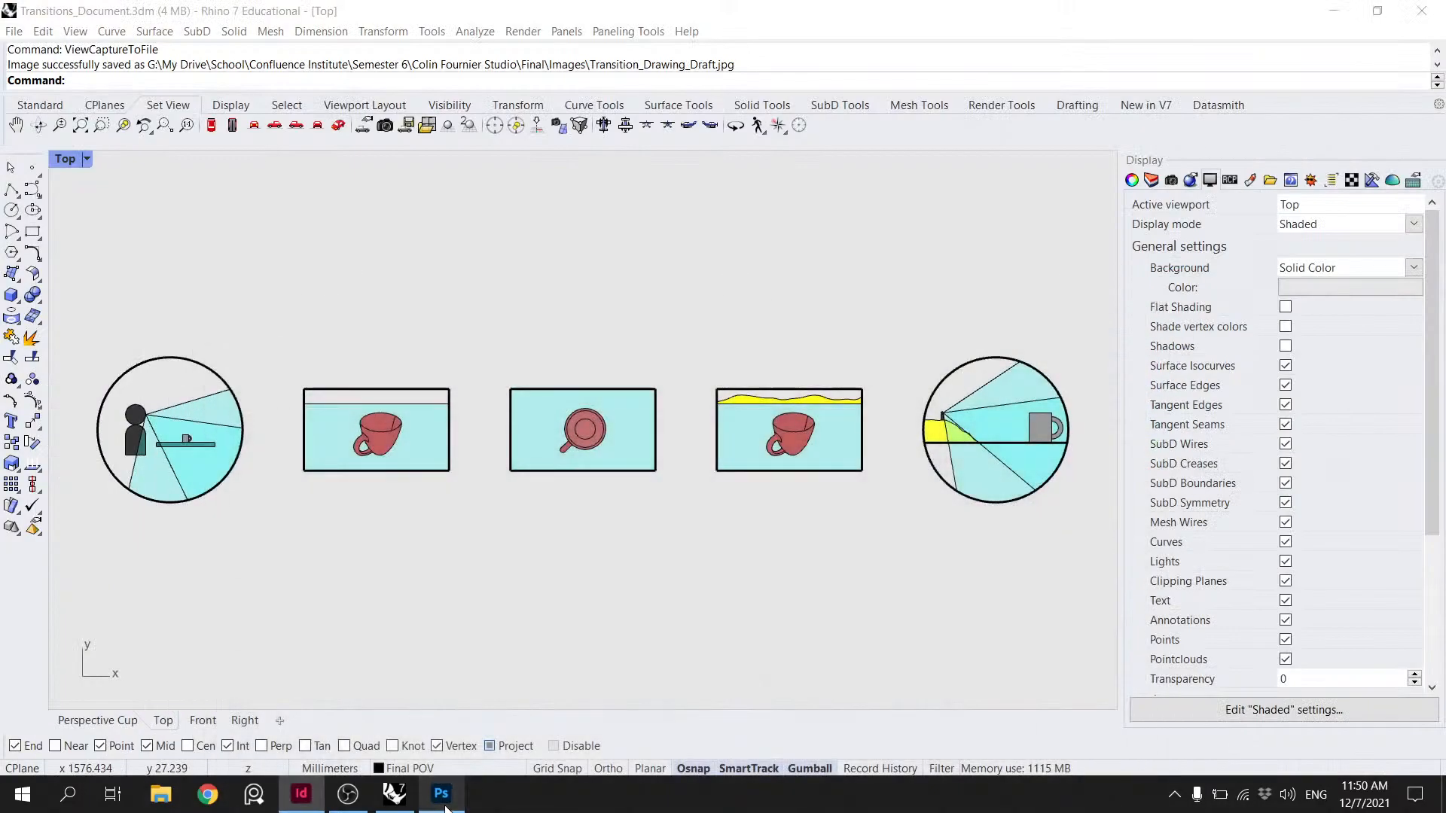
# - Try the Rendered display mode in the Top view, and switch it back to Shaded
pyautogui.click(85, 159)
pyautogui.click(123, 253)
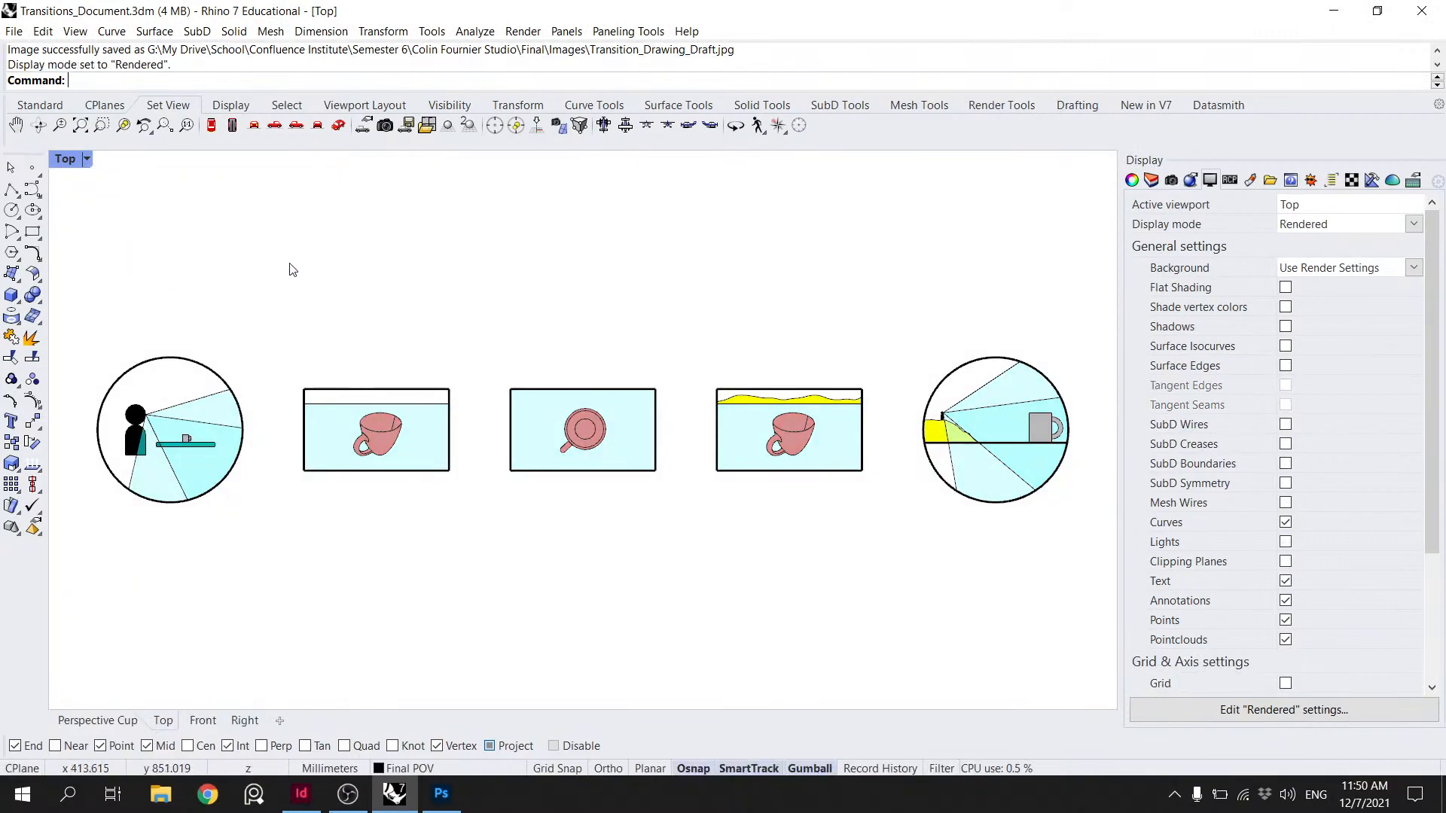
pyautogui.click(87, 159)
pyautogui.click(114, 235)
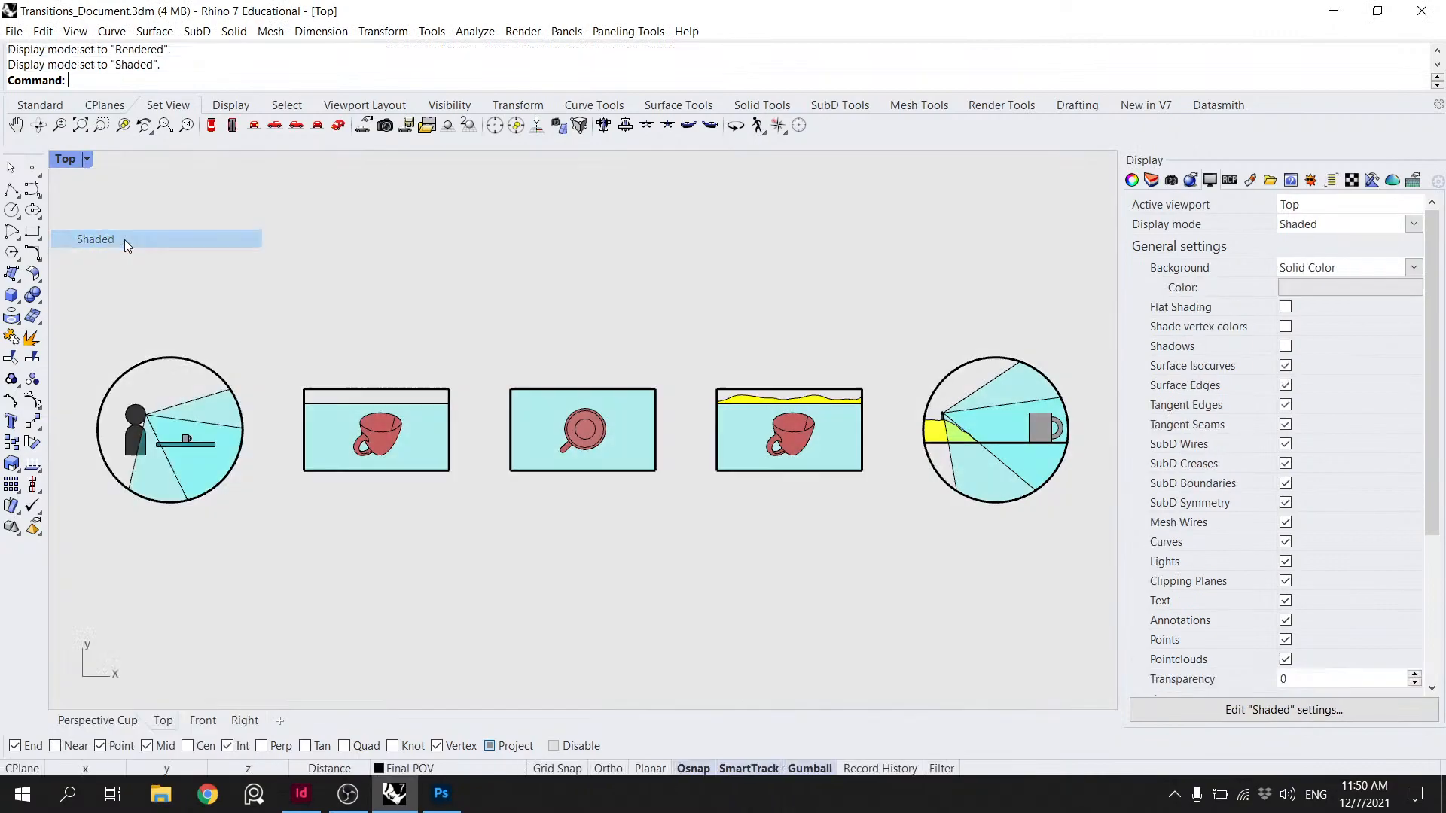
# - Set the Shaded background color to white and recapture the Top view at scale 2, replacing Transition_Drawing_Draft.jpg in the Images folder
pyautogui.click(1347, 288)
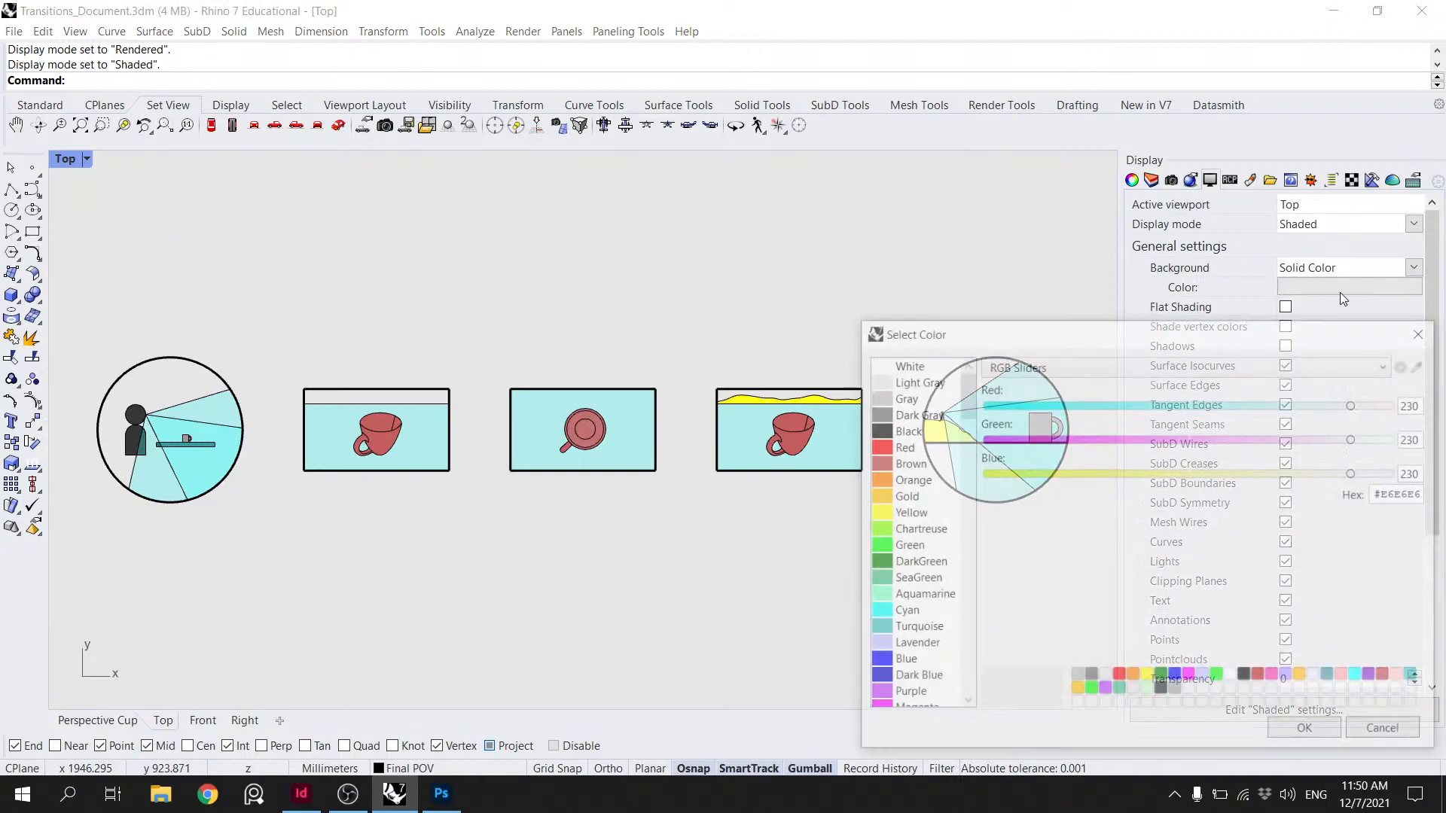
pyautogui.click(1316, 729)
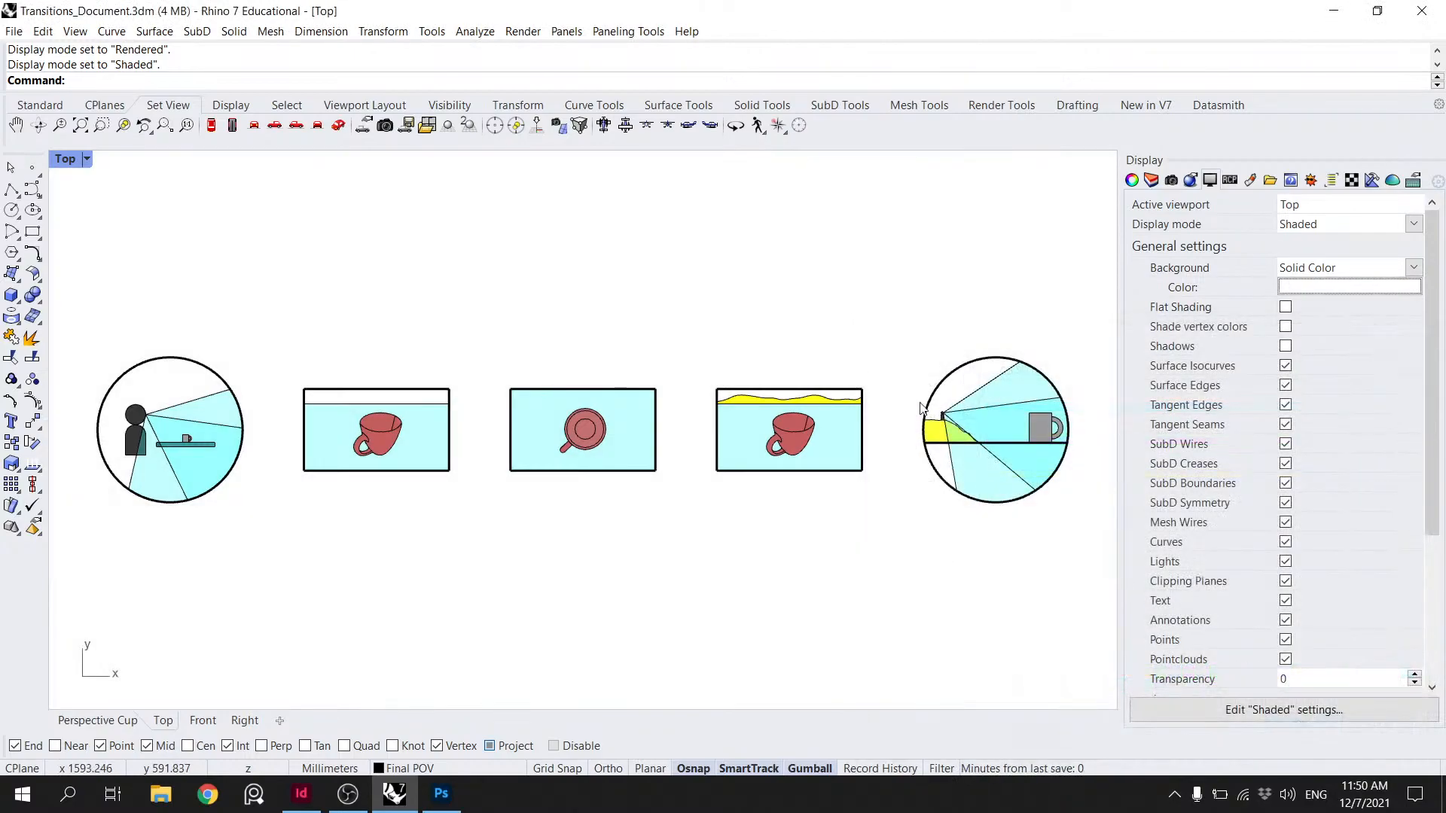
pyautogui.write('View')
pyautogui.press('Return')
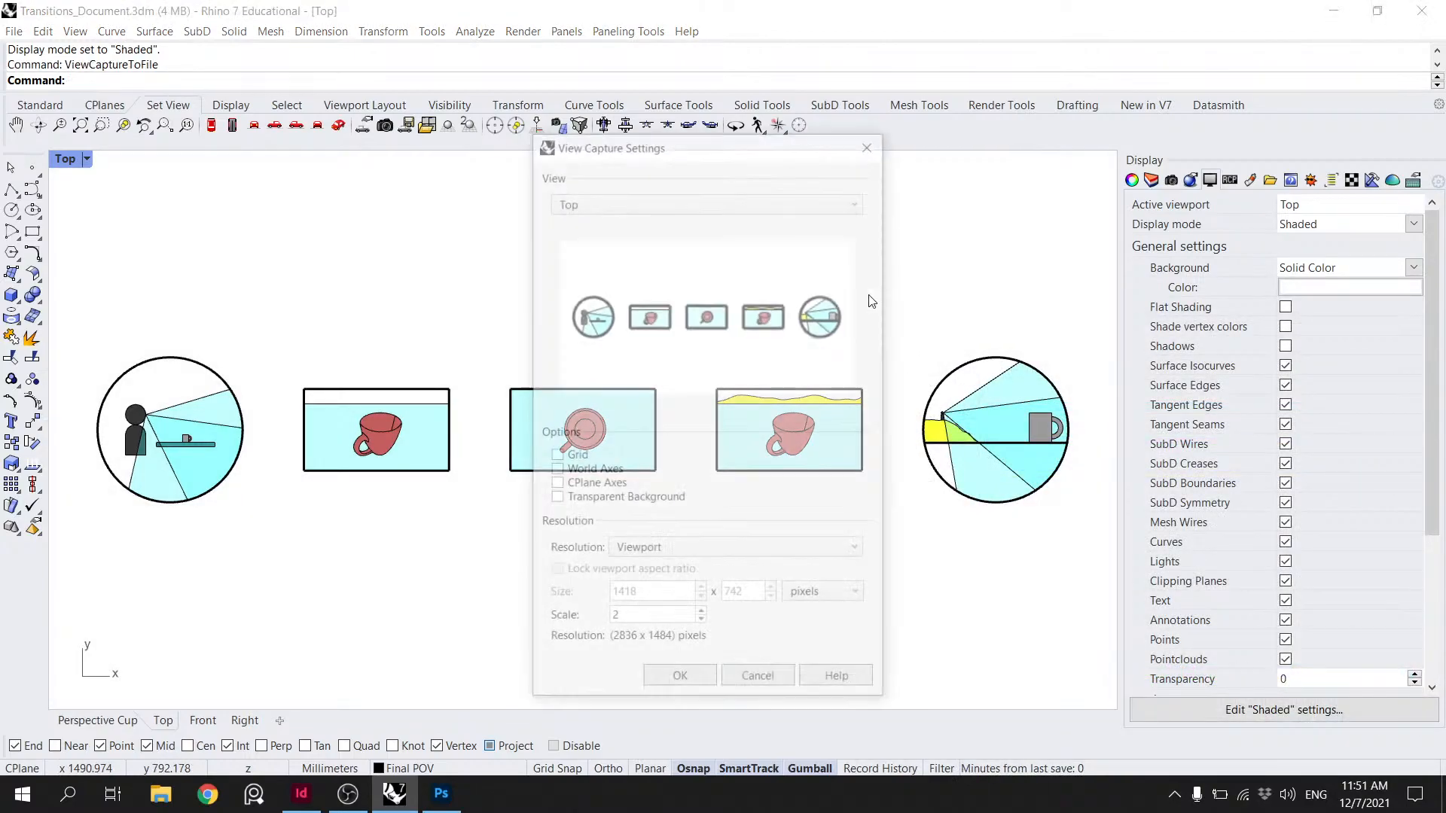
pyautogui.click(696, 680)
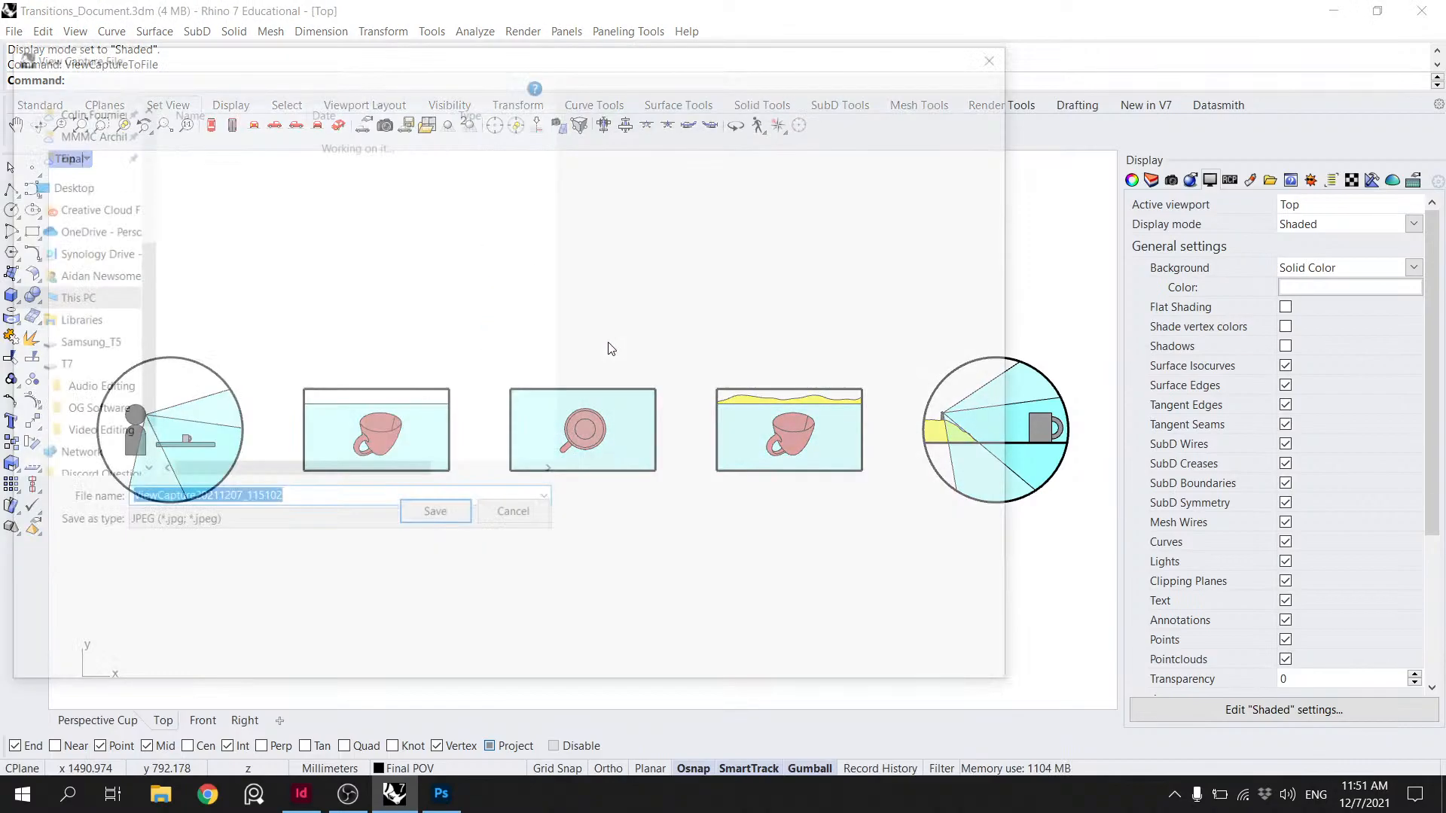
pyautogui.click(870, 665)
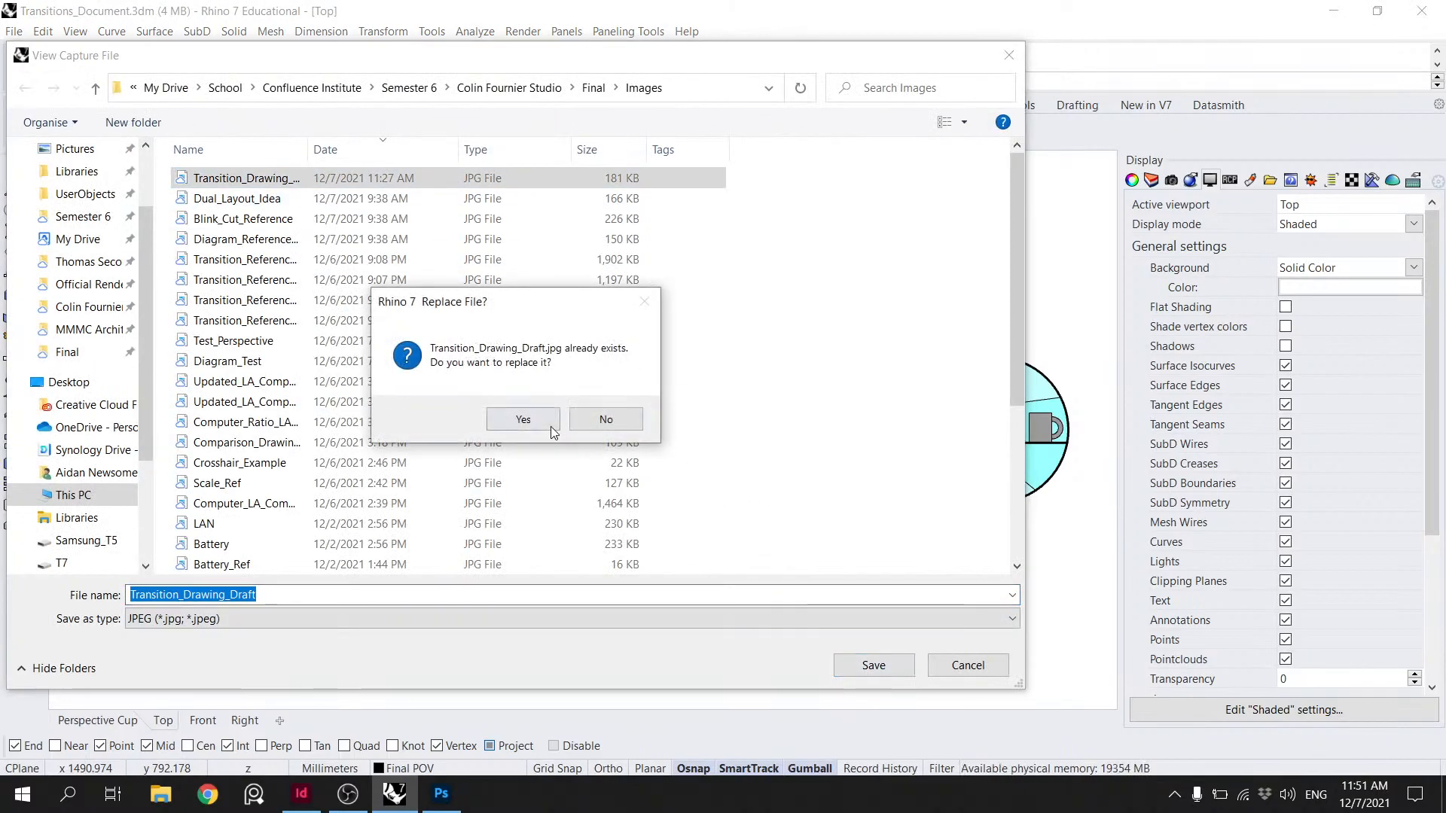
pyautogui.click(549, 426)
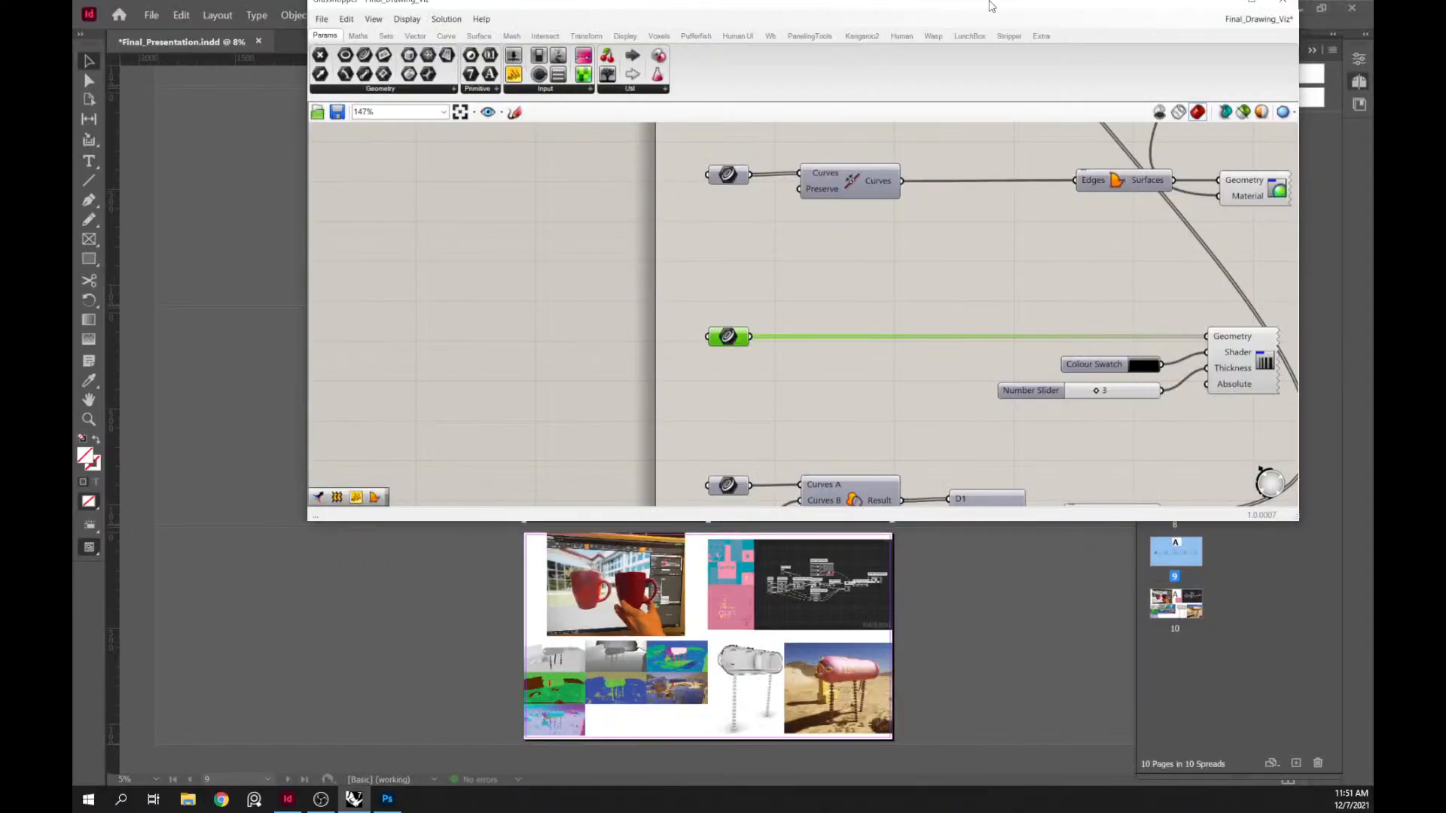
# - Minimize the Grasshopper window and examine the whole drawing in Photoshop with the Move tool active
pyautogui.moveTo(991, 6); pyautogui.dragTo(974, 72)
pyautogui.click(1022, 215)
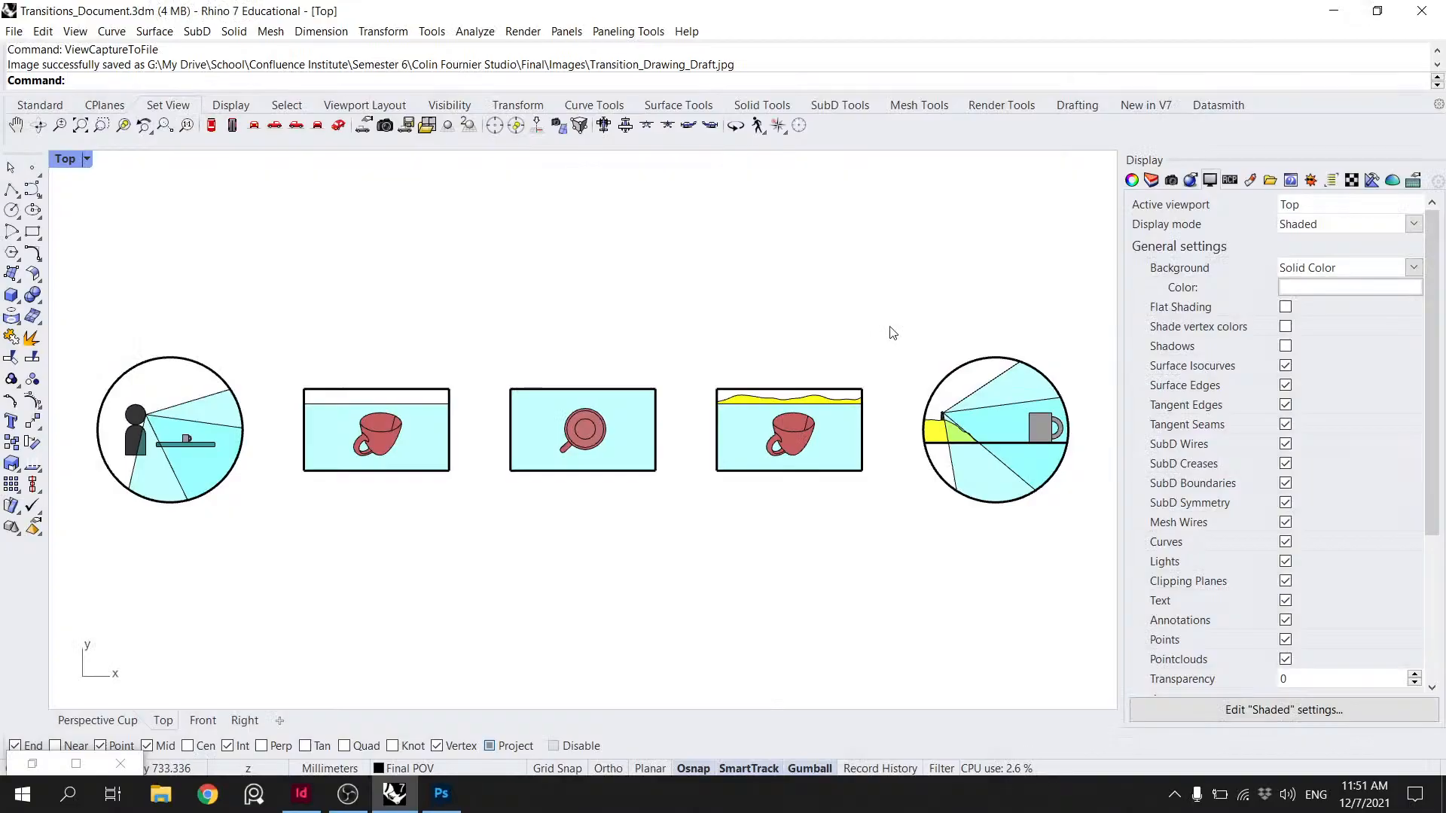
pyautogui.click(442, 793)
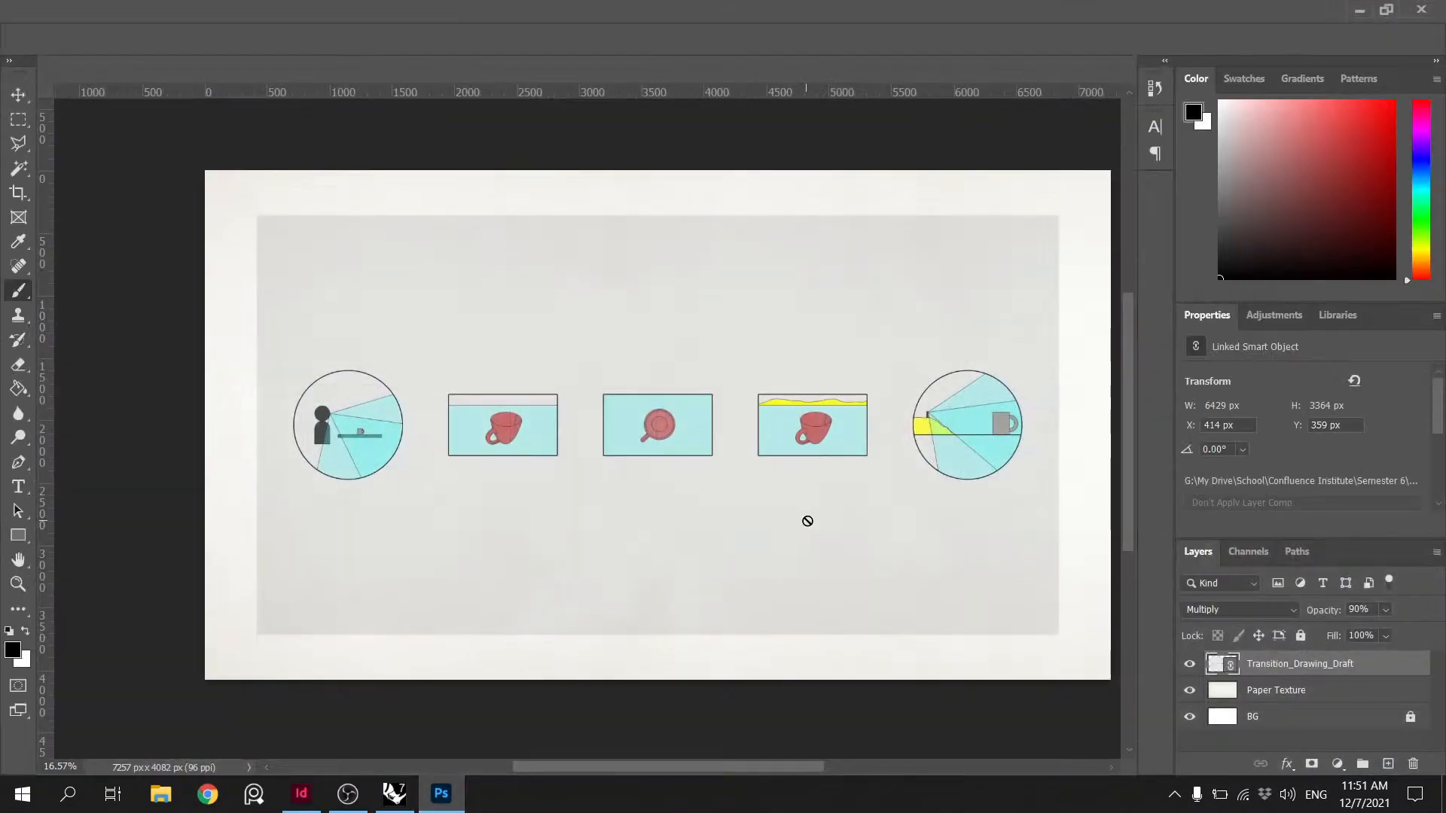
pyautogui.keyDown('alt'); pyautogui.scroll(-1, 677, 508); pyautogui.keyUp('alt')
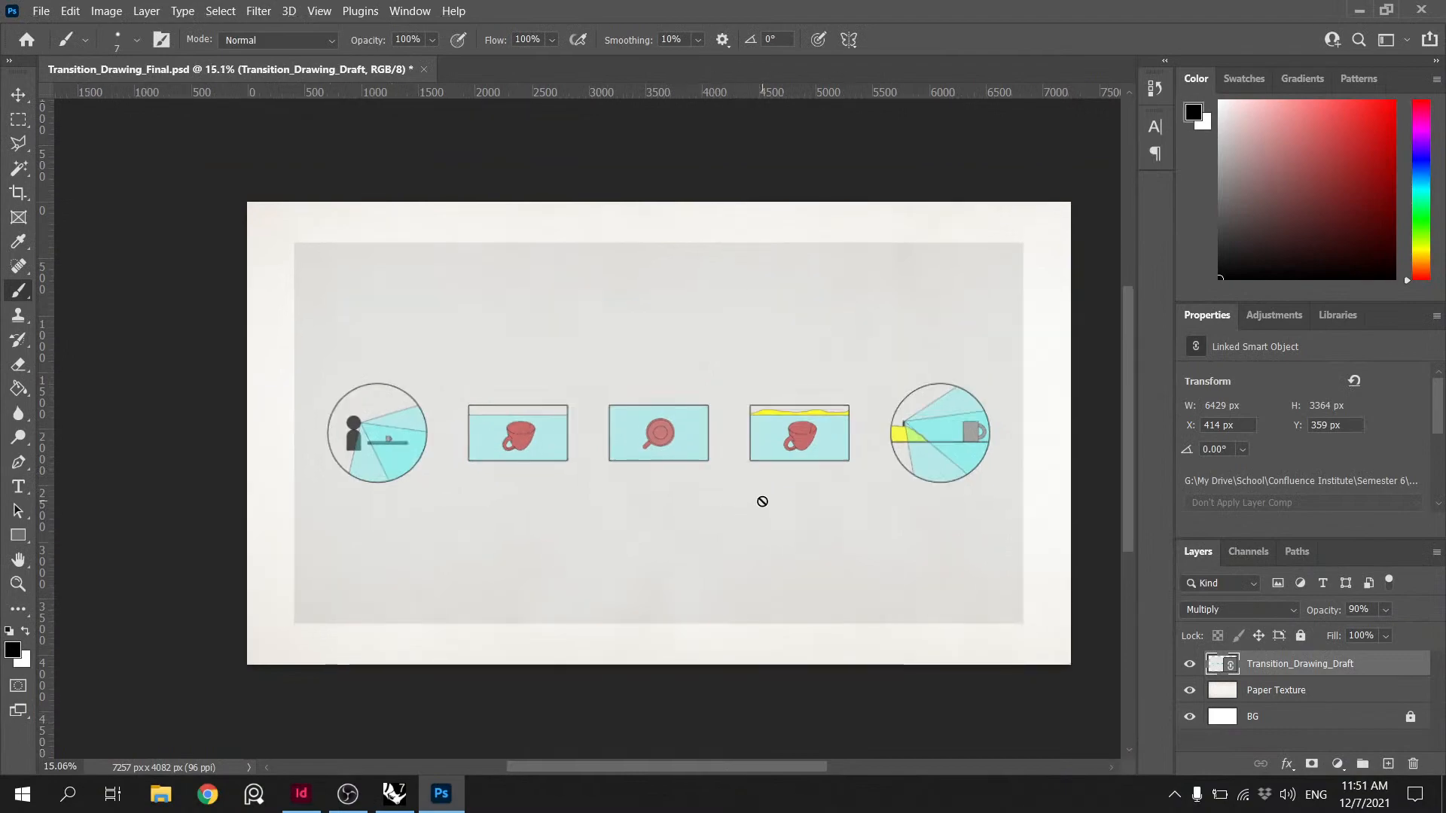
pyautogui.press('v')
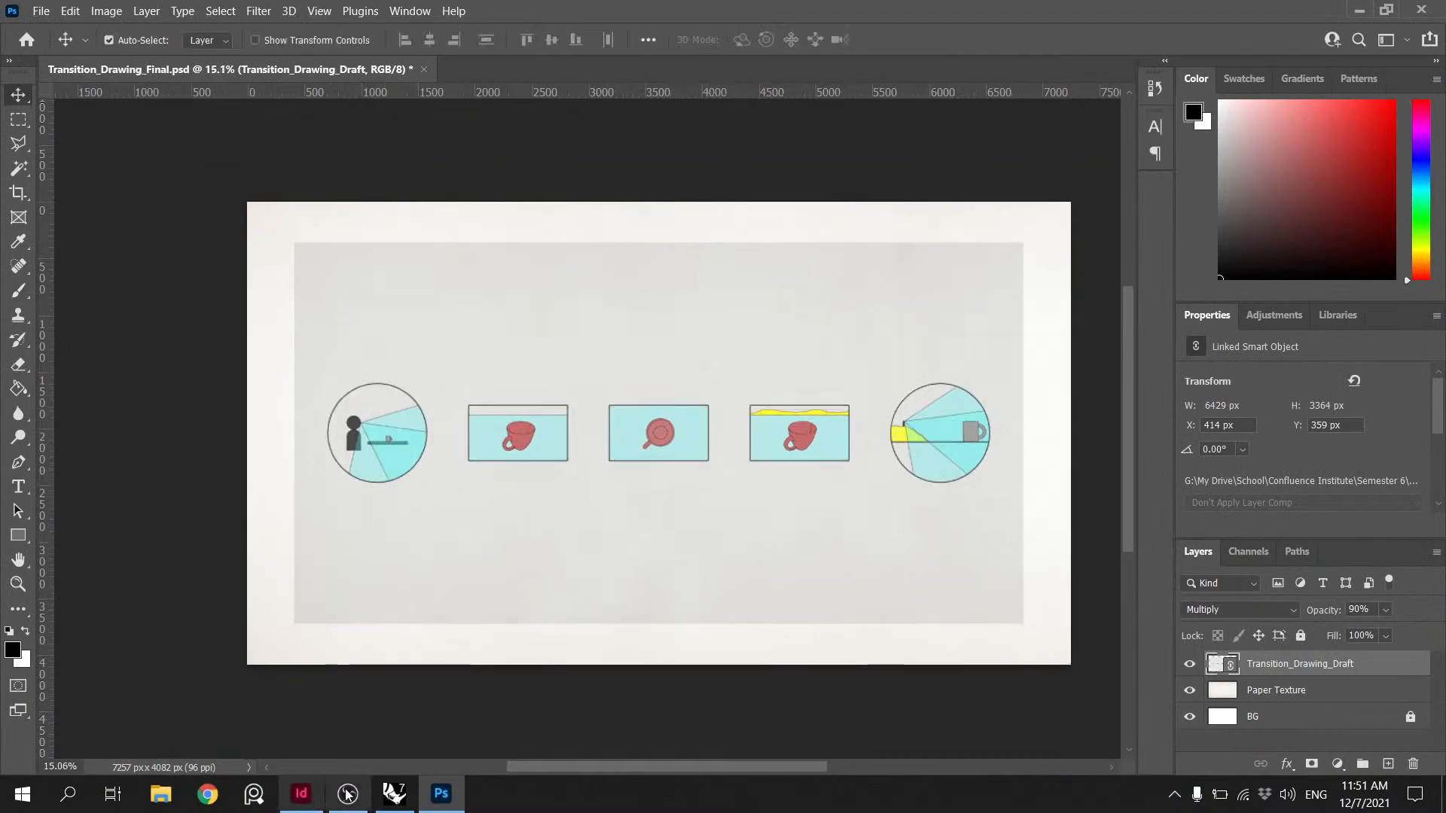
# - Save the Rhino document, return to Photoshop and save Transition_Drawing_Final.psd with the refreshed drawing
pyautogui.click(393, 794)
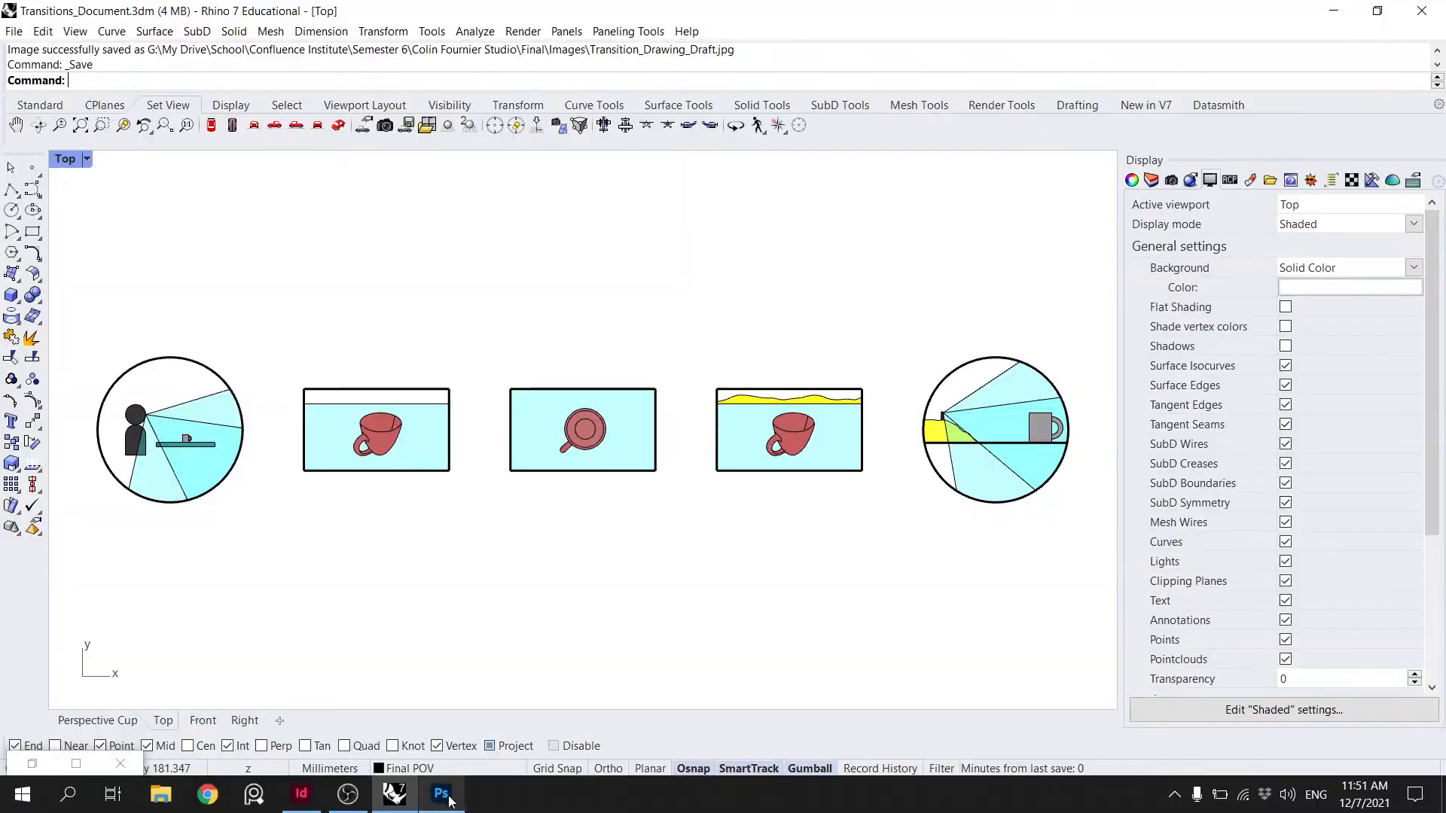
pyautogui.click(441, 793)
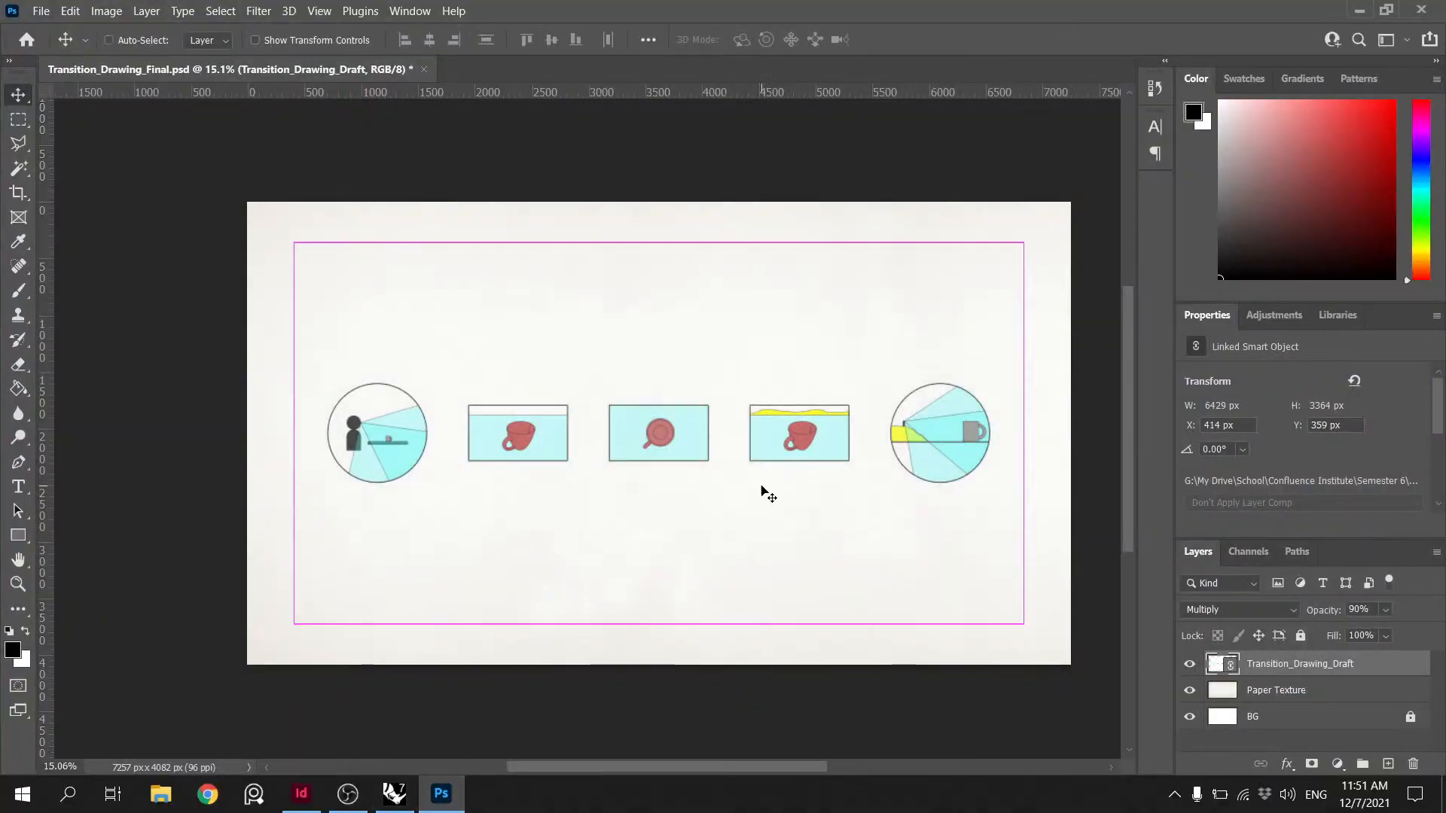
pyautogui.hotkey('ctrl', 's')
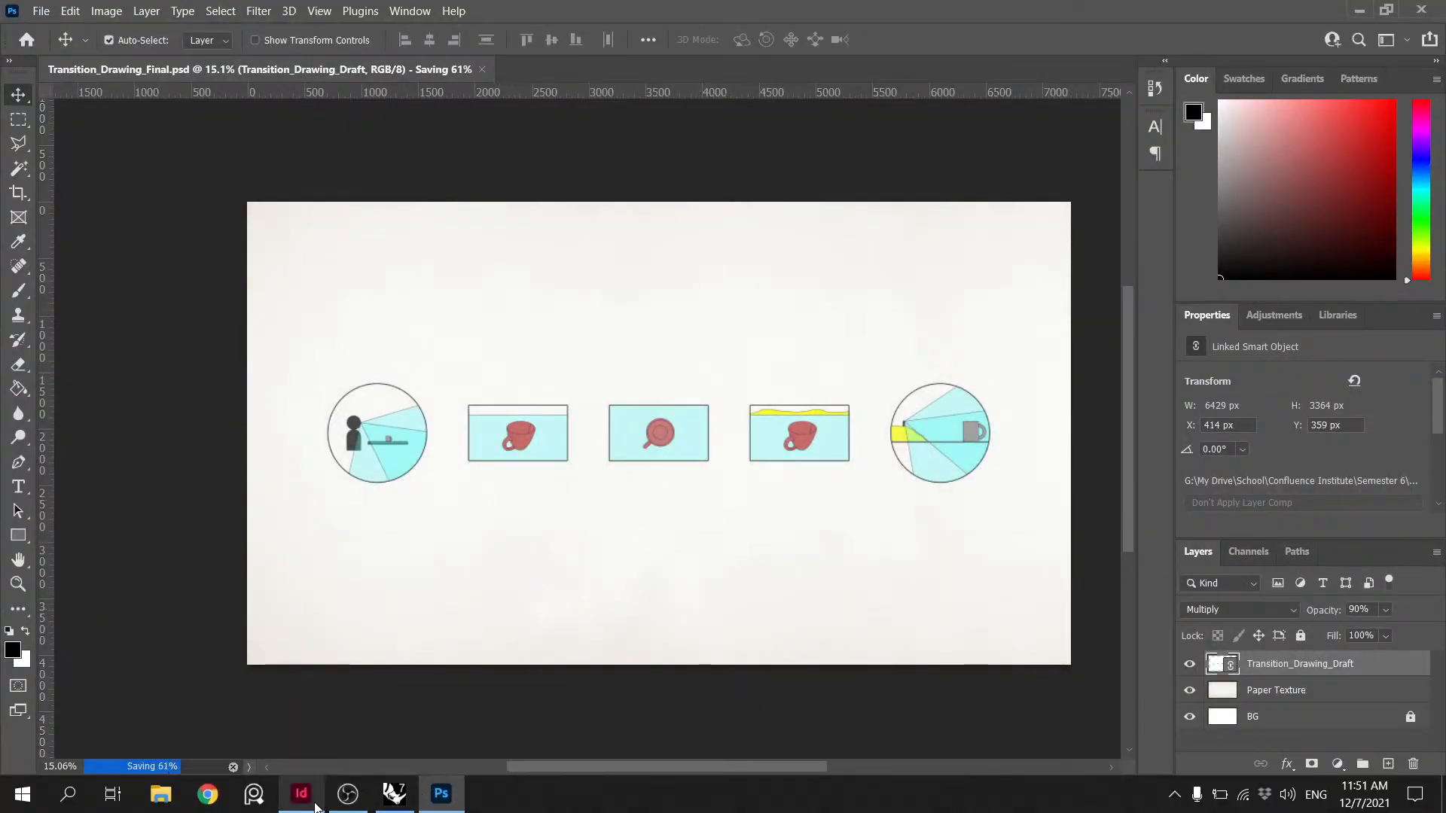
# - Switch to InDesign and check the link of the placed Transition_Drawing_Final.psd, leaving nothing selected
pyautogui.click(316, 807)
pyautogui.click(1167, 50)
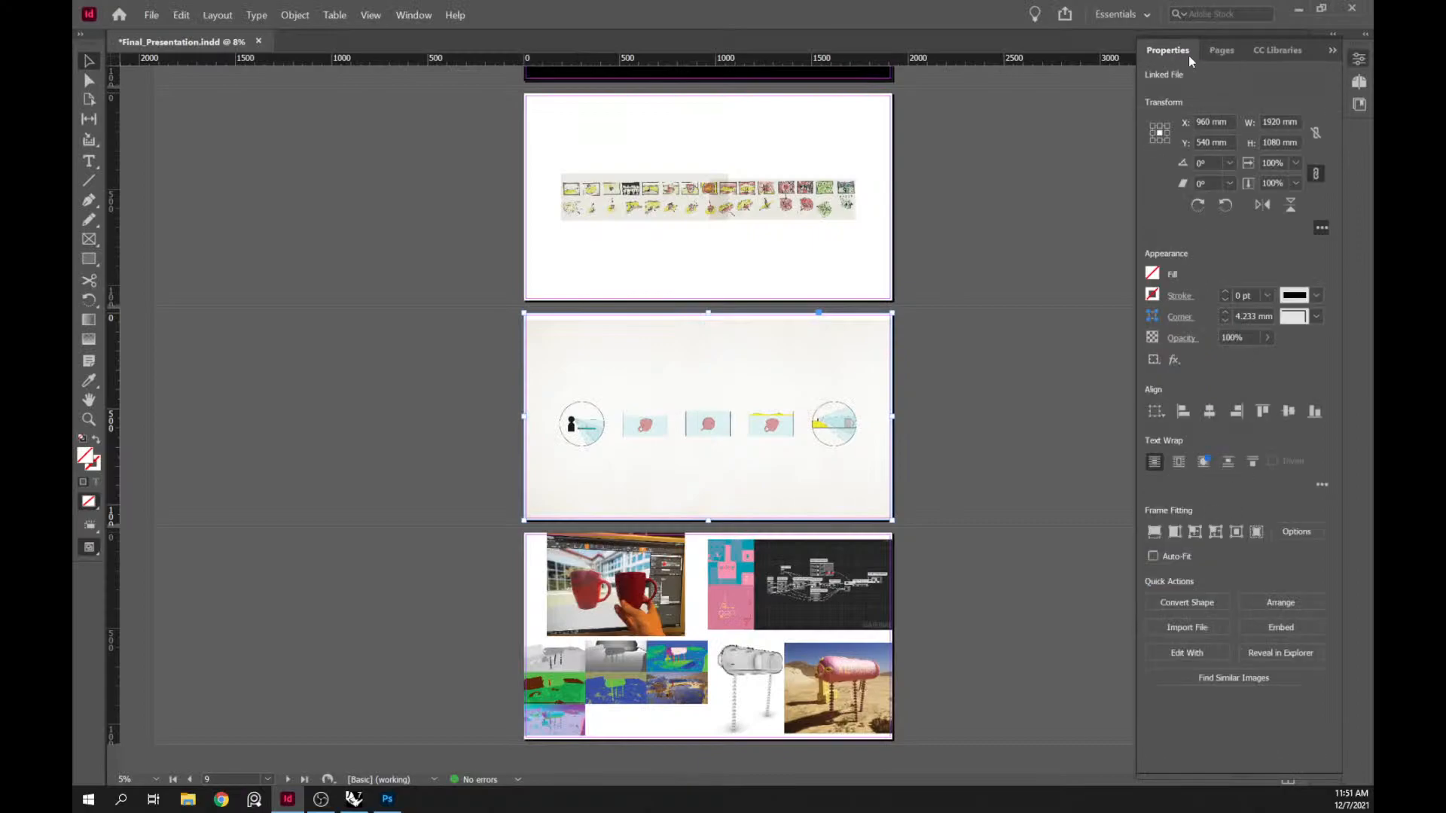
pyautogui.click(1332, 52)
pyautogui.click(1325, 58)
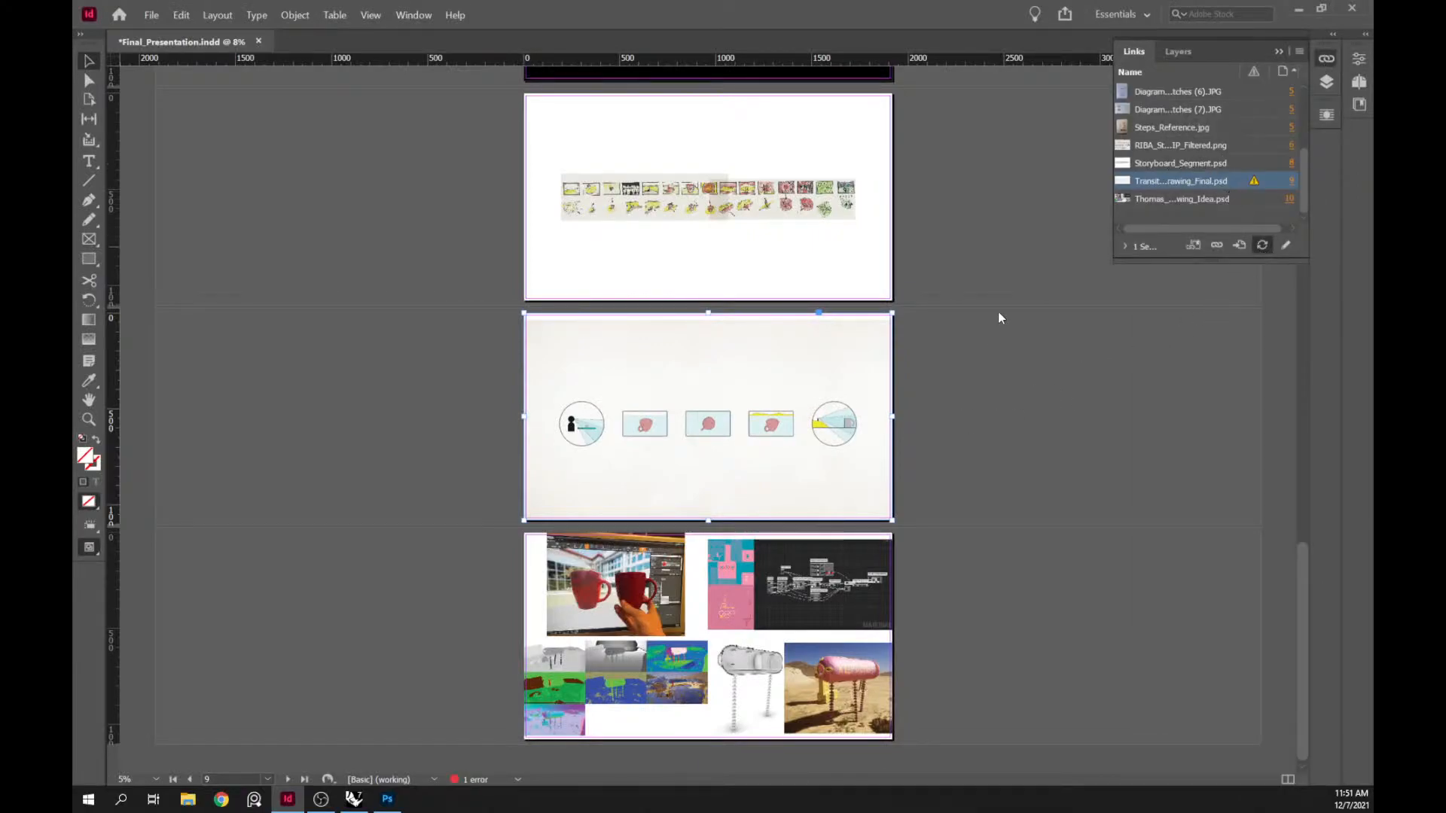
pyautogui.click(1037, 309)
# - Present the document full screen and examine the five-diagram page together with its neighbouring pages
pyautogui.hotkey('shift', 'w')
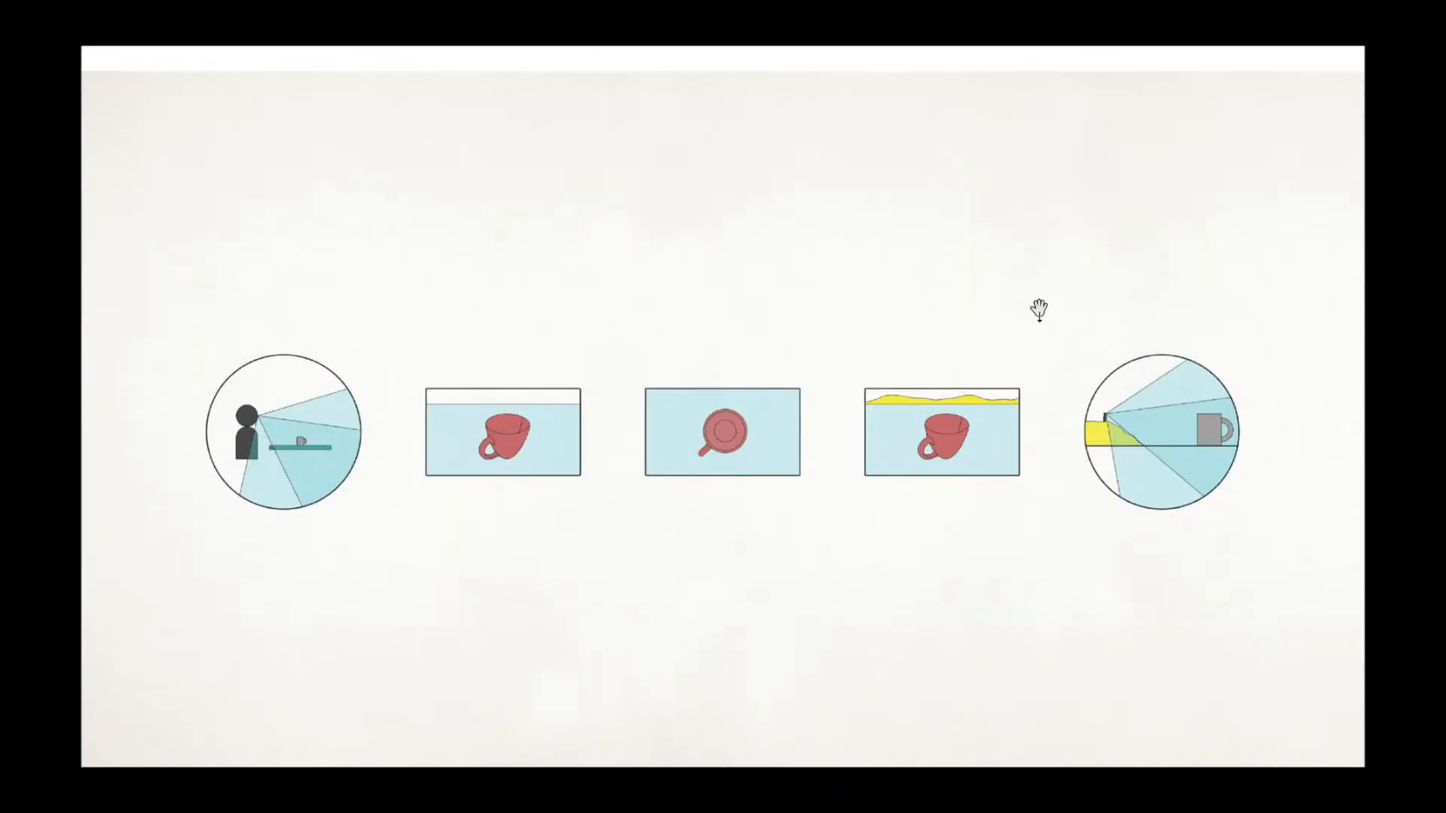
pyautogui.press('Right')
pyautogui.press('Left')
pyautogui.press('Left')
pyautogui.press('Right')
pyautogui.press('Right')
pyautogui.press('Left')
pyautogui.press('Right')
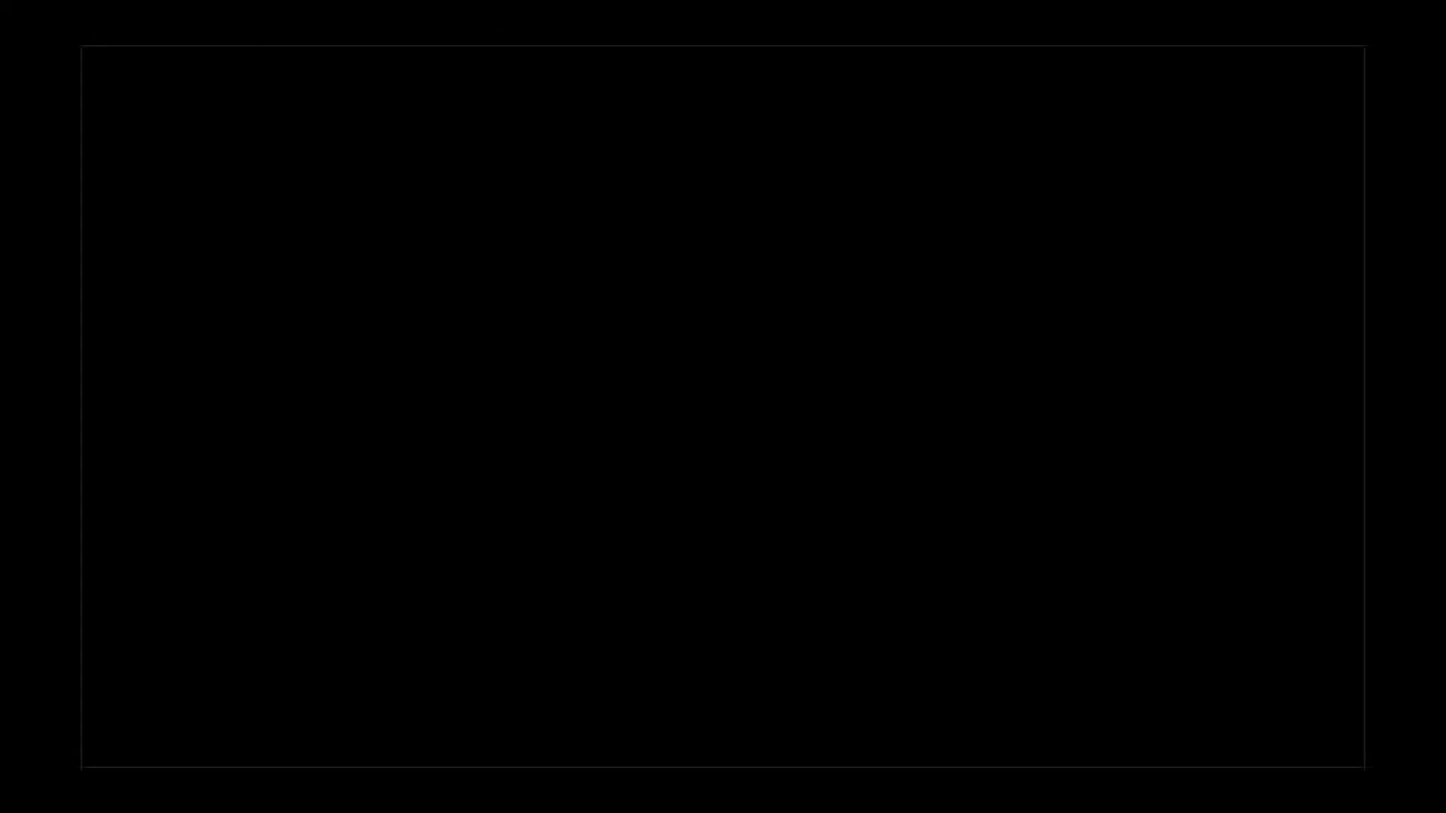
pyautogui.press('Left')
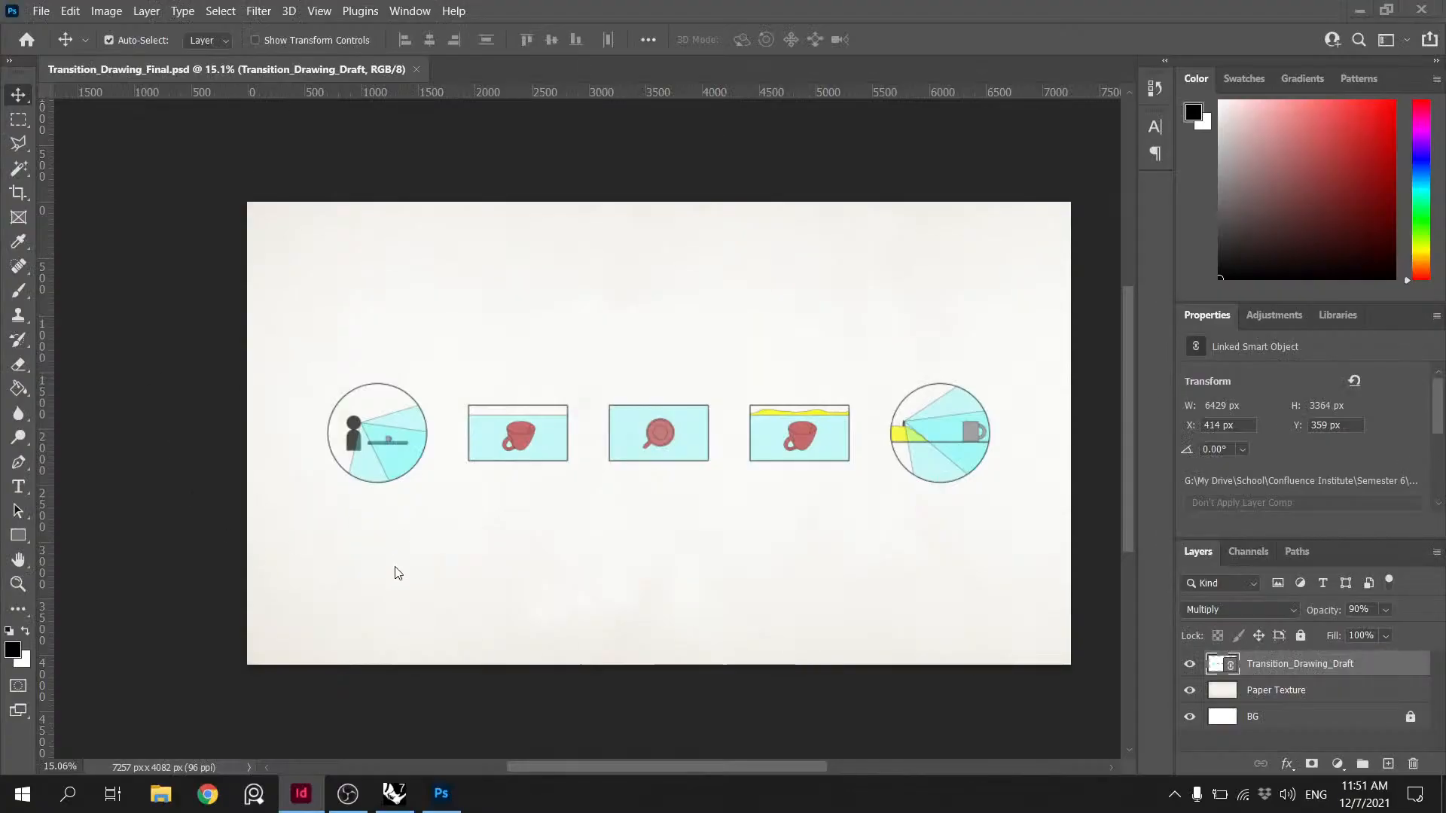
# - Switch to Rhino, hide and collapse the First Idea layer, and expand the Final Drawing sublayers
pyautogui.click(394, 793)
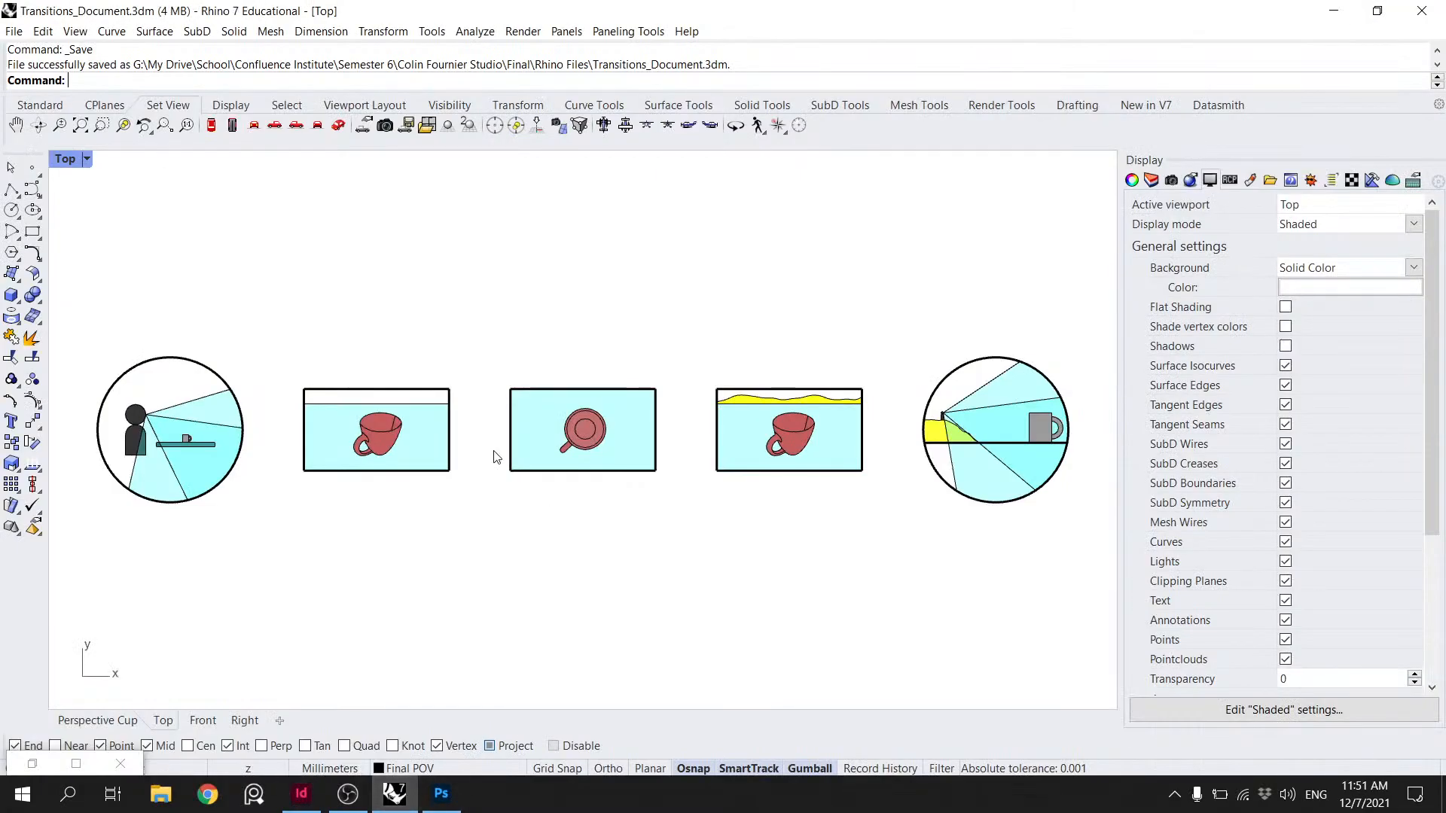
pyautogui.click(1150, 180)
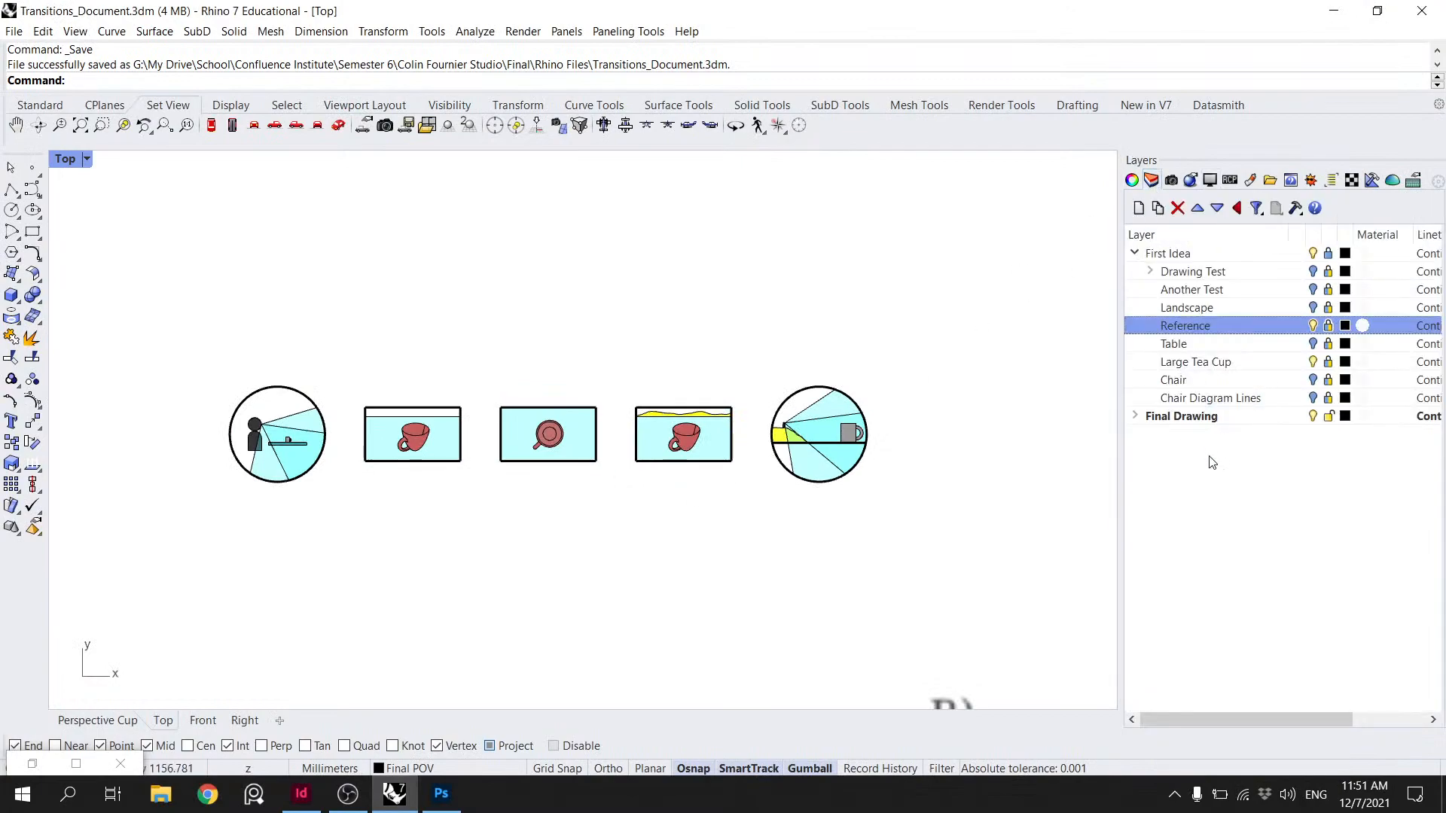
pyautogui.click(1137, 416)
pyautogui.click(1136, 254)
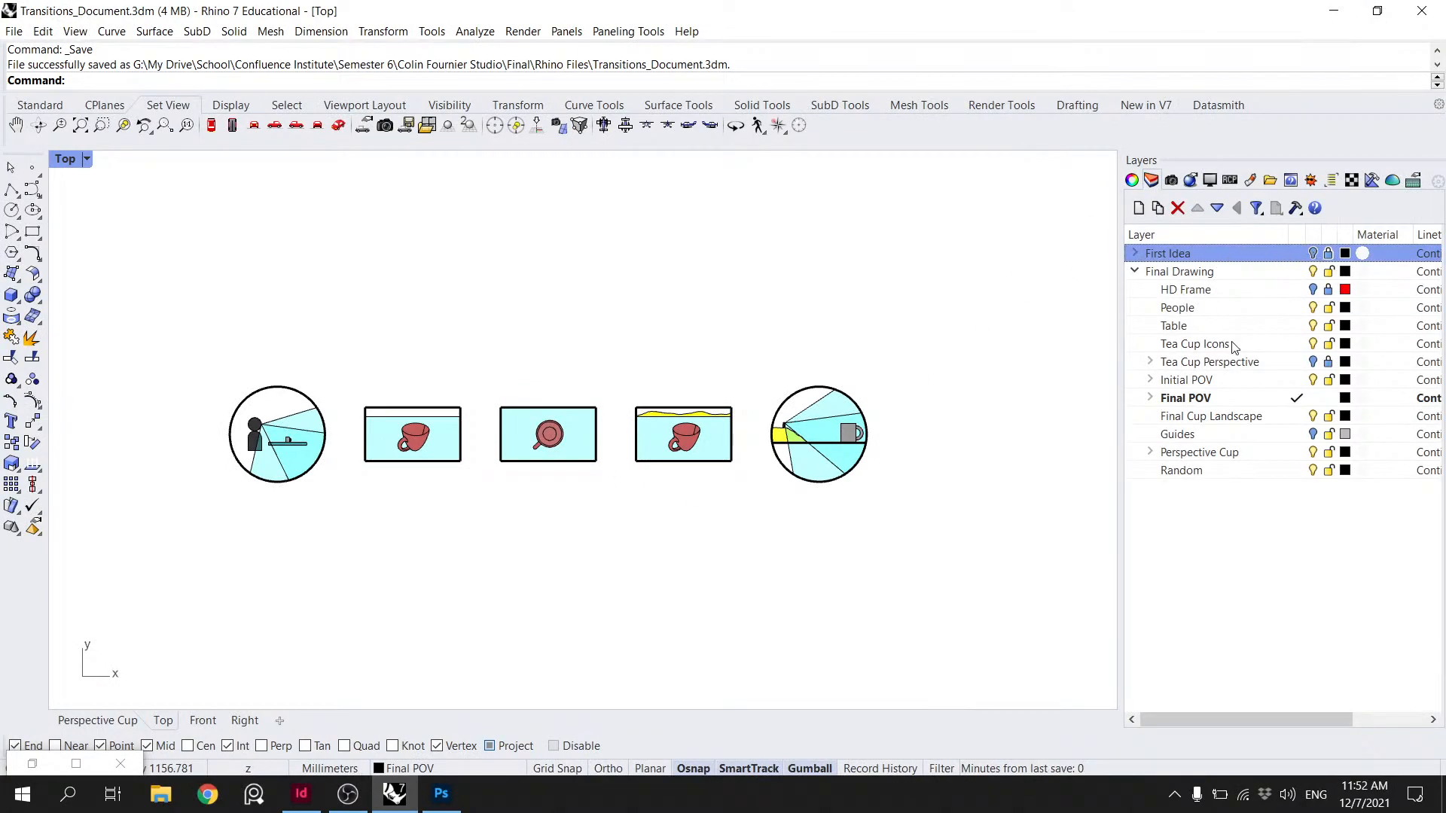
pyautogui.click(1136, 254)
pyautogui.click(1137, 254)
# - Add a layer named Cross Disolve below Perspective Cup in Final Drawing and make it the current layer
pyautogui.click(1205, 452)
pyautogui.click(1138, 208)
pyautogui.write('C')
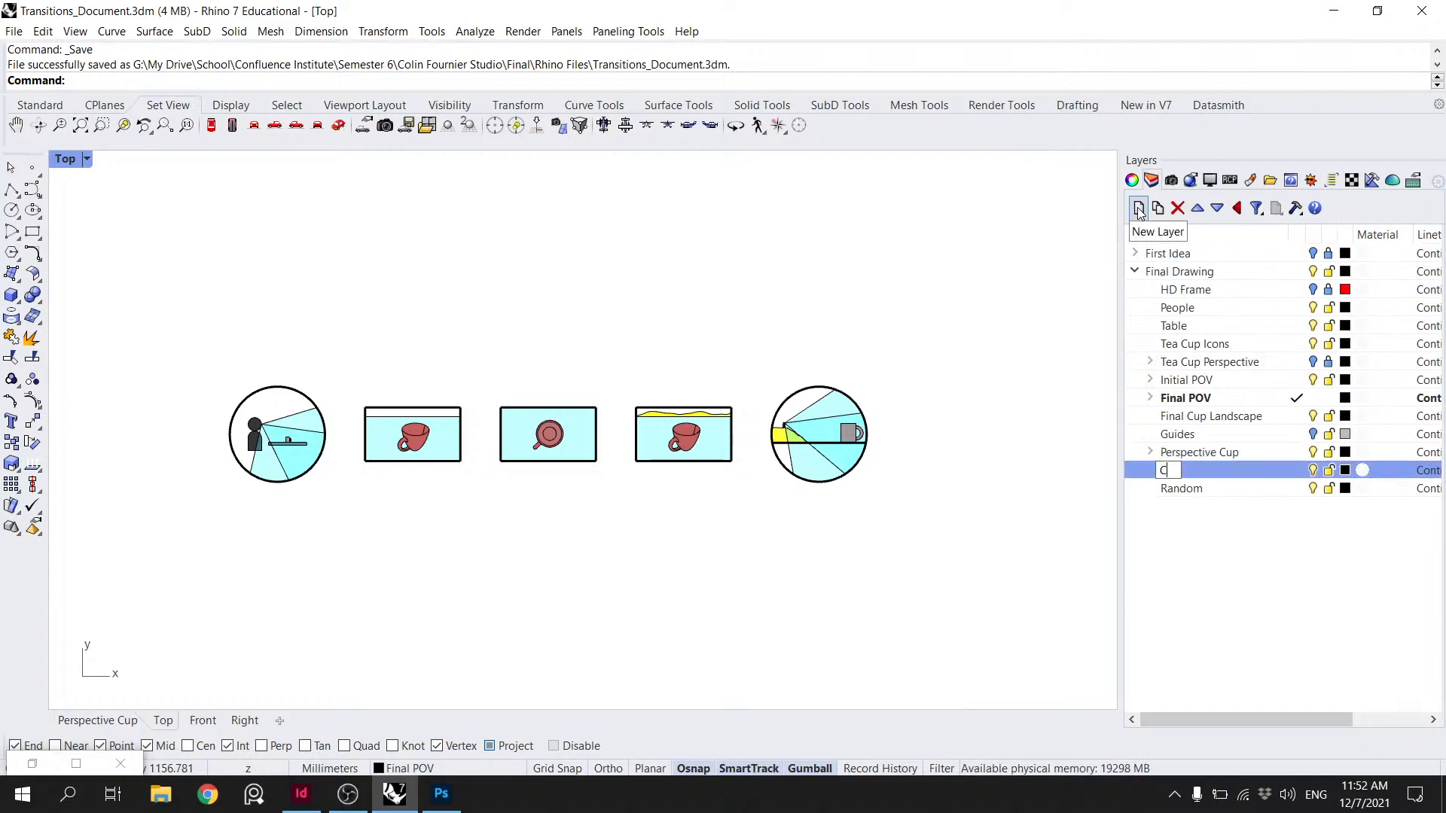
pyautogui.write('ross Disolve')
pyautogui.press('Return')
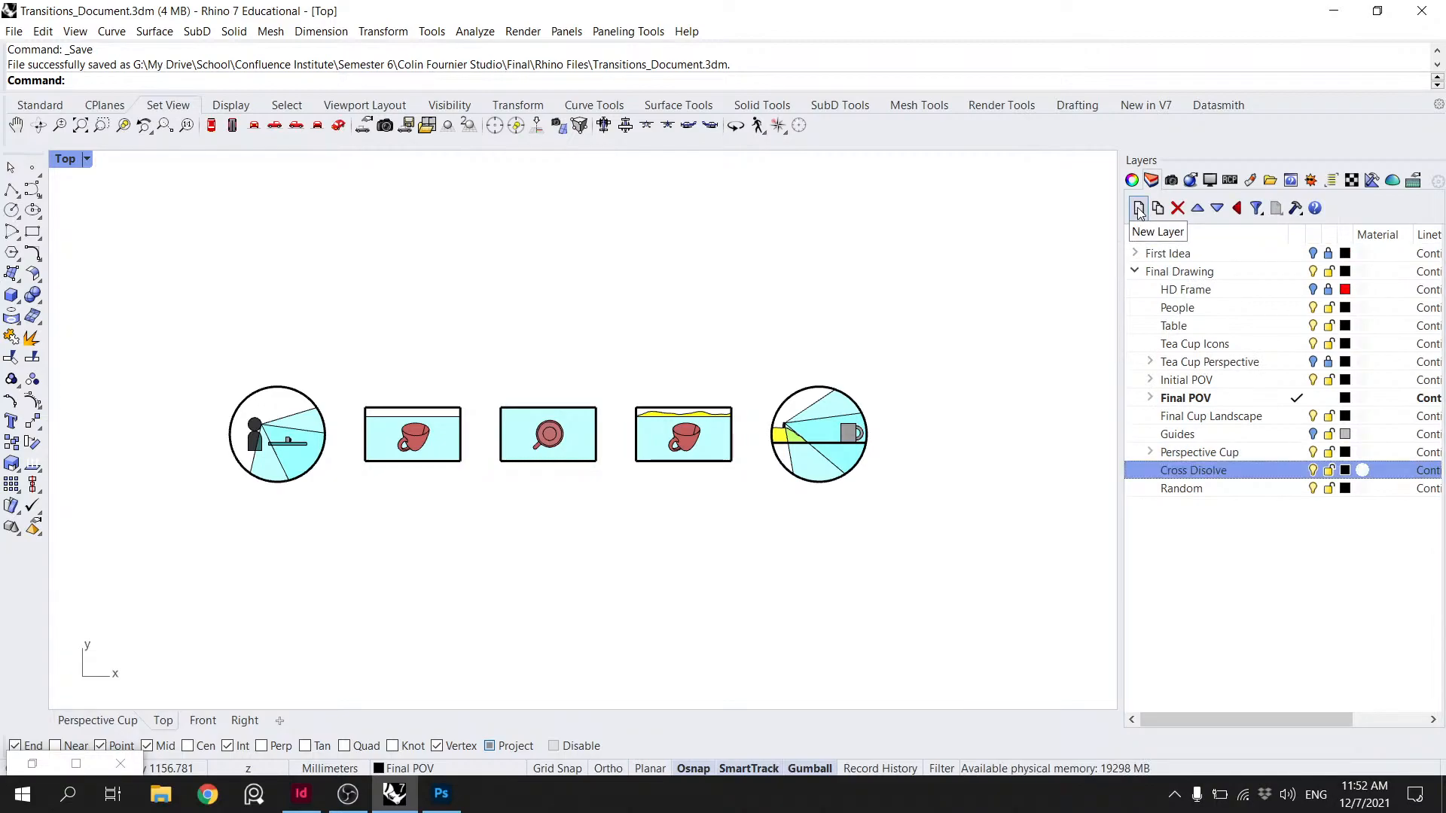
pyautogui.doubleClick(1263, 471)
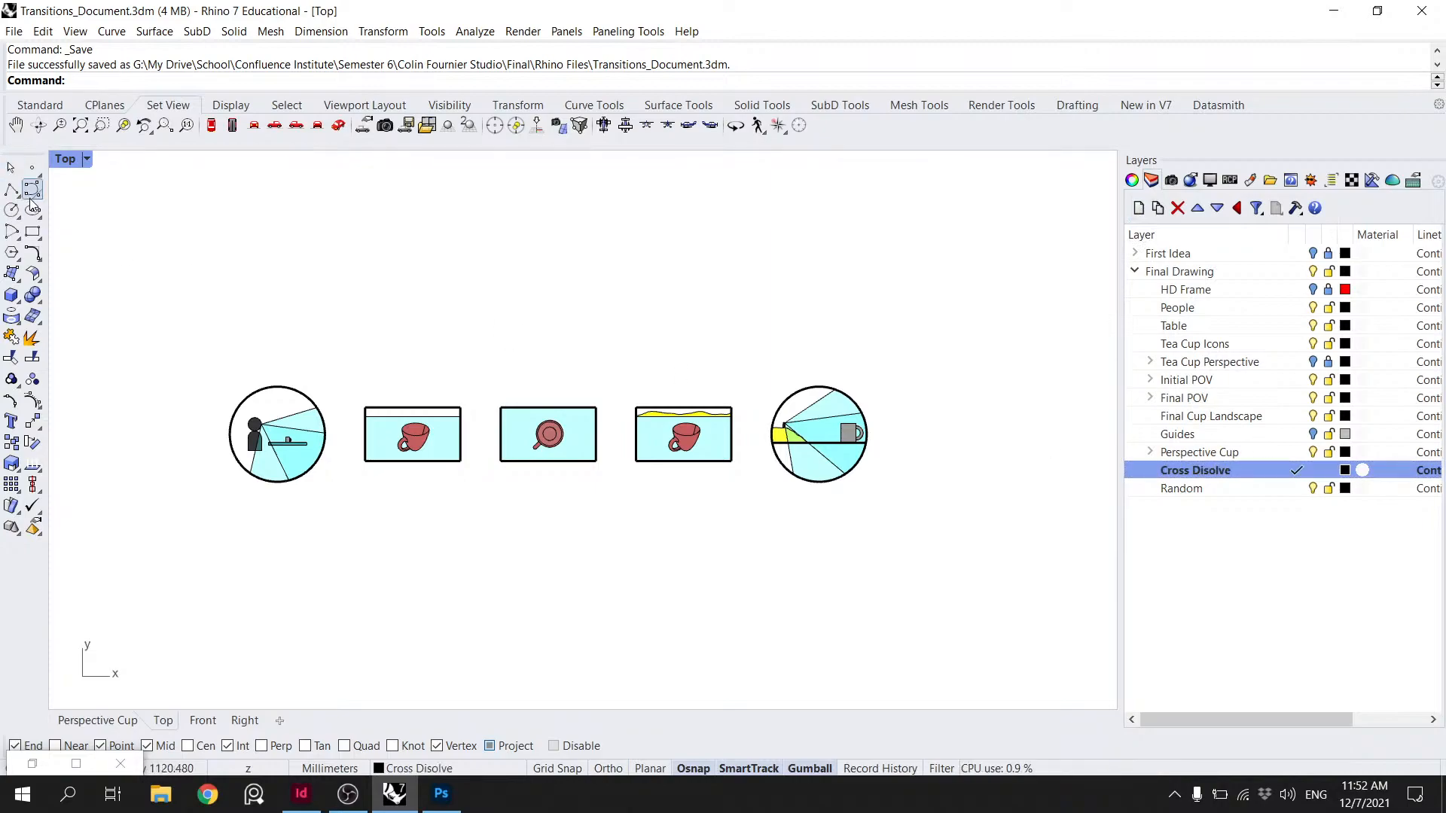
# - Draw a three-point rectangle across the three framed panels, based on their bottom corners and about half a panel high, and select it
pyautogui.click(32, 190)
pyautogui.click(365, 460)
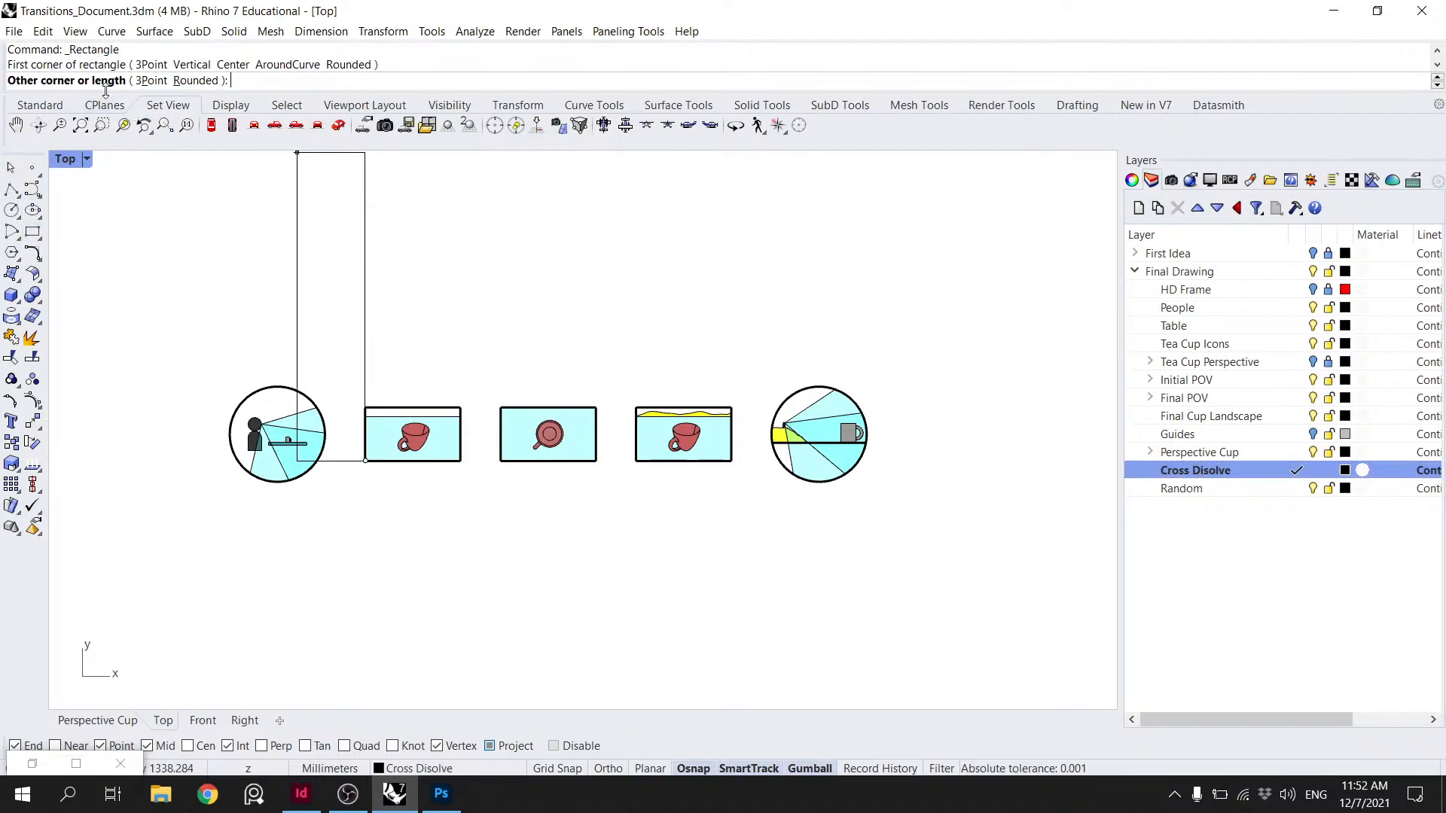
pyautogui.click(150, 81)
pyautogui.click(732, 461)
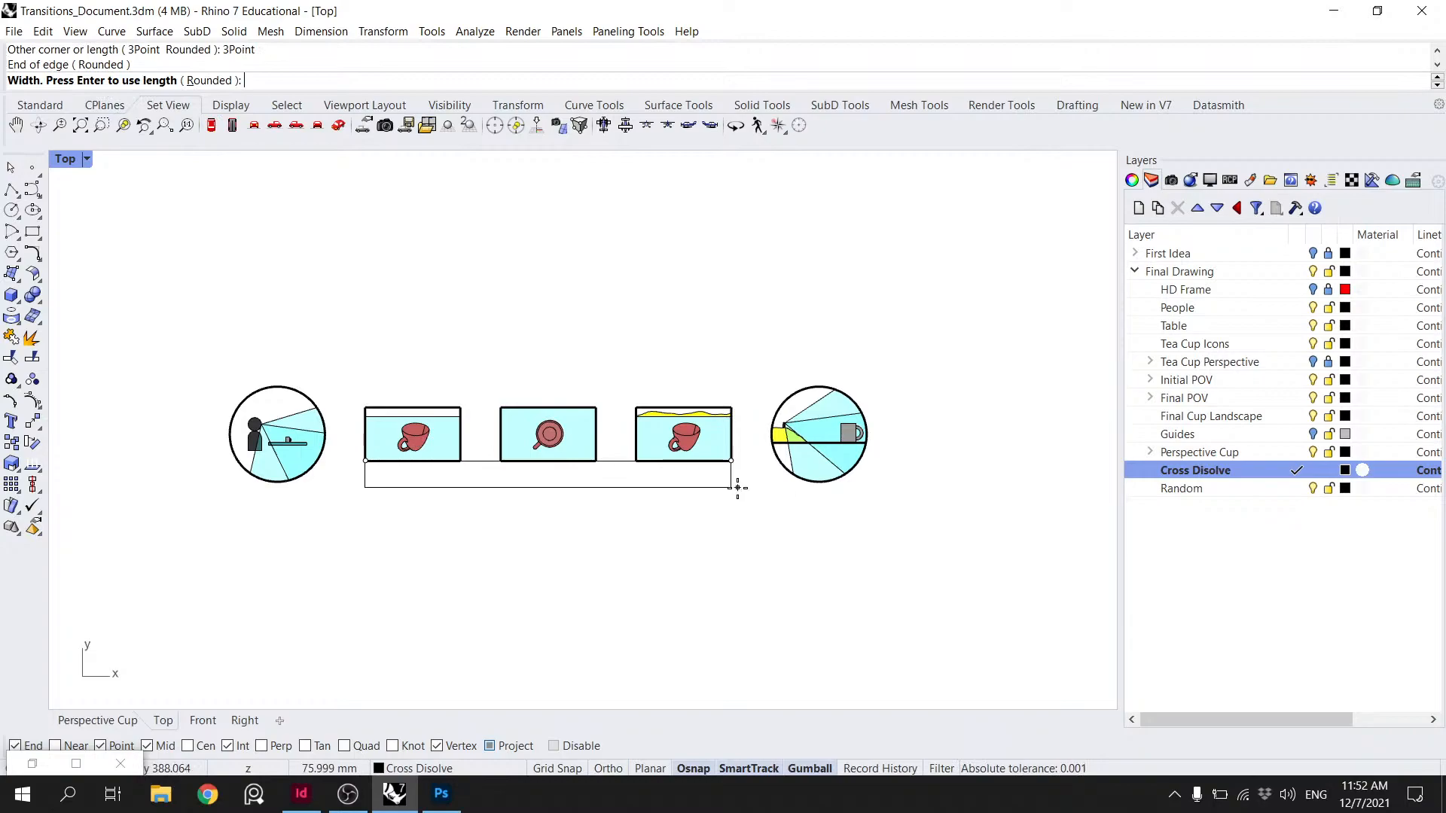
pyautogui.scroll(3, 734, 485)
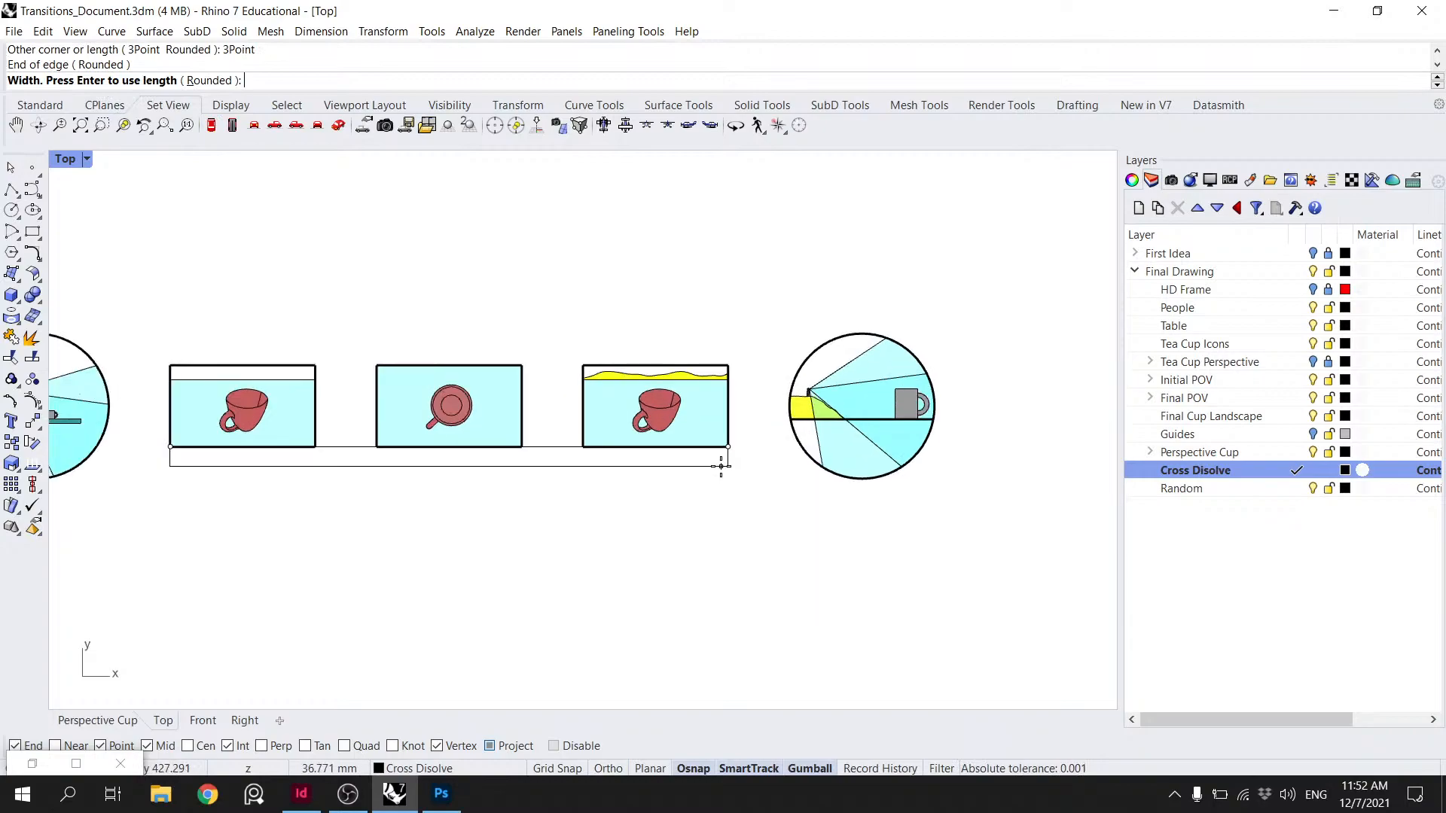
pyautogui.click(731, 419)
pyautogui.click(712, 413)
pyautogui.click(451, 448)
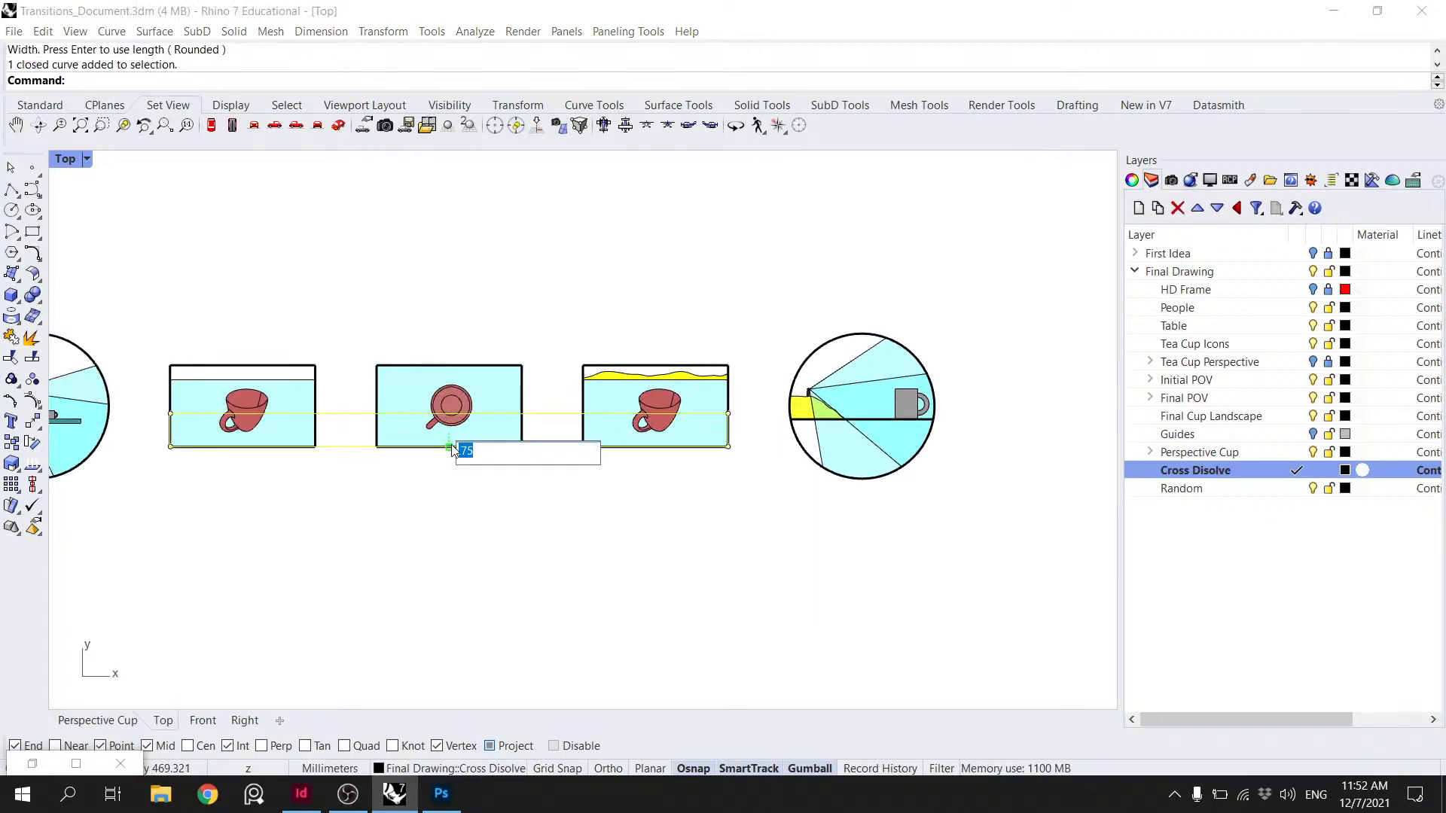
pyautogui.write('.5')
pyautogui.press('Return')
pyautogui.hotkey('ctrl', 'z')
pyautogui.click(450, 447)
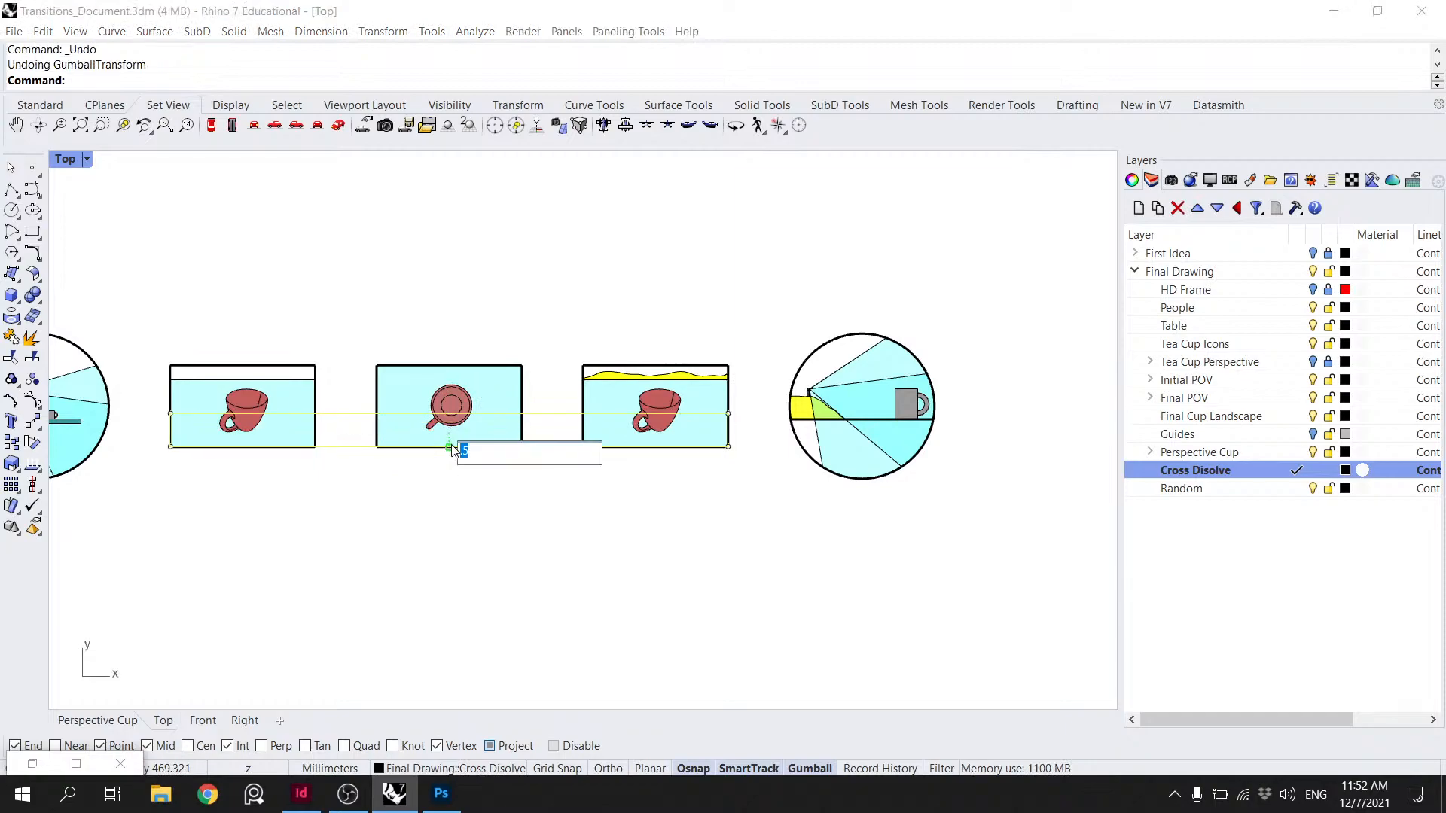
pyautogui.press('Escape')
# - Scale the rectangle's height by 0.5 and move it down so its top edge meets the bottom of the framed panels
pyautogui.click(451, 445)
pyautogui.press('Return')
pyautogui.write('Move')
pyautogui.press('Return')
pyautogui.scroll(4, 450, 444)
pyautogui.moveTo(447, 444); pyautogui.dragTo(968, 447, button='right')
pyautogui.click(541, 423)
pyautogui.click(542, 462)
# - Move the rectangle straight down until its bottom edge is level with the bottom of the circles
pyautogui.write('Mov')
pyautogui.press('Return')
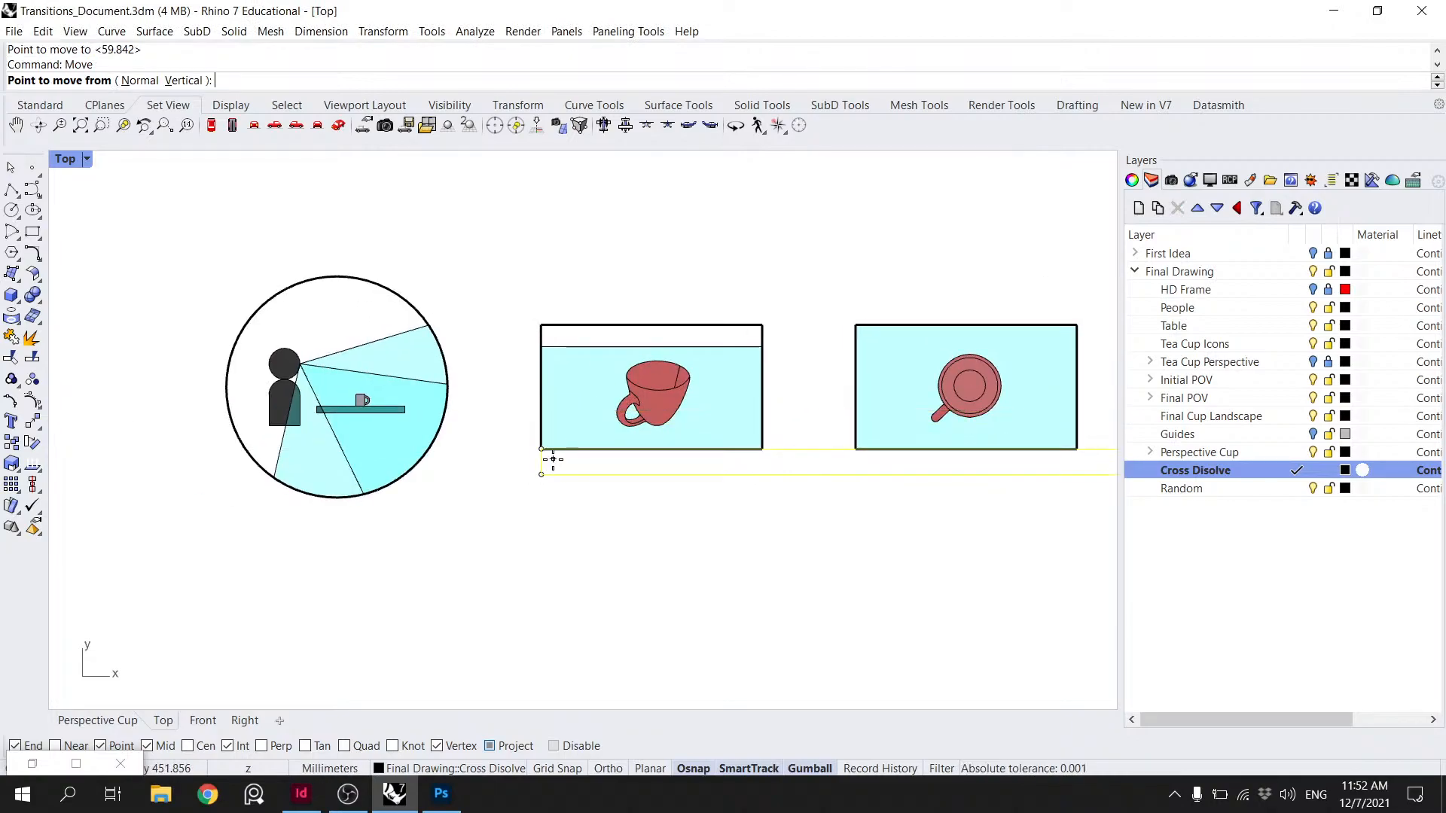
pyautogui.click(541, 474)
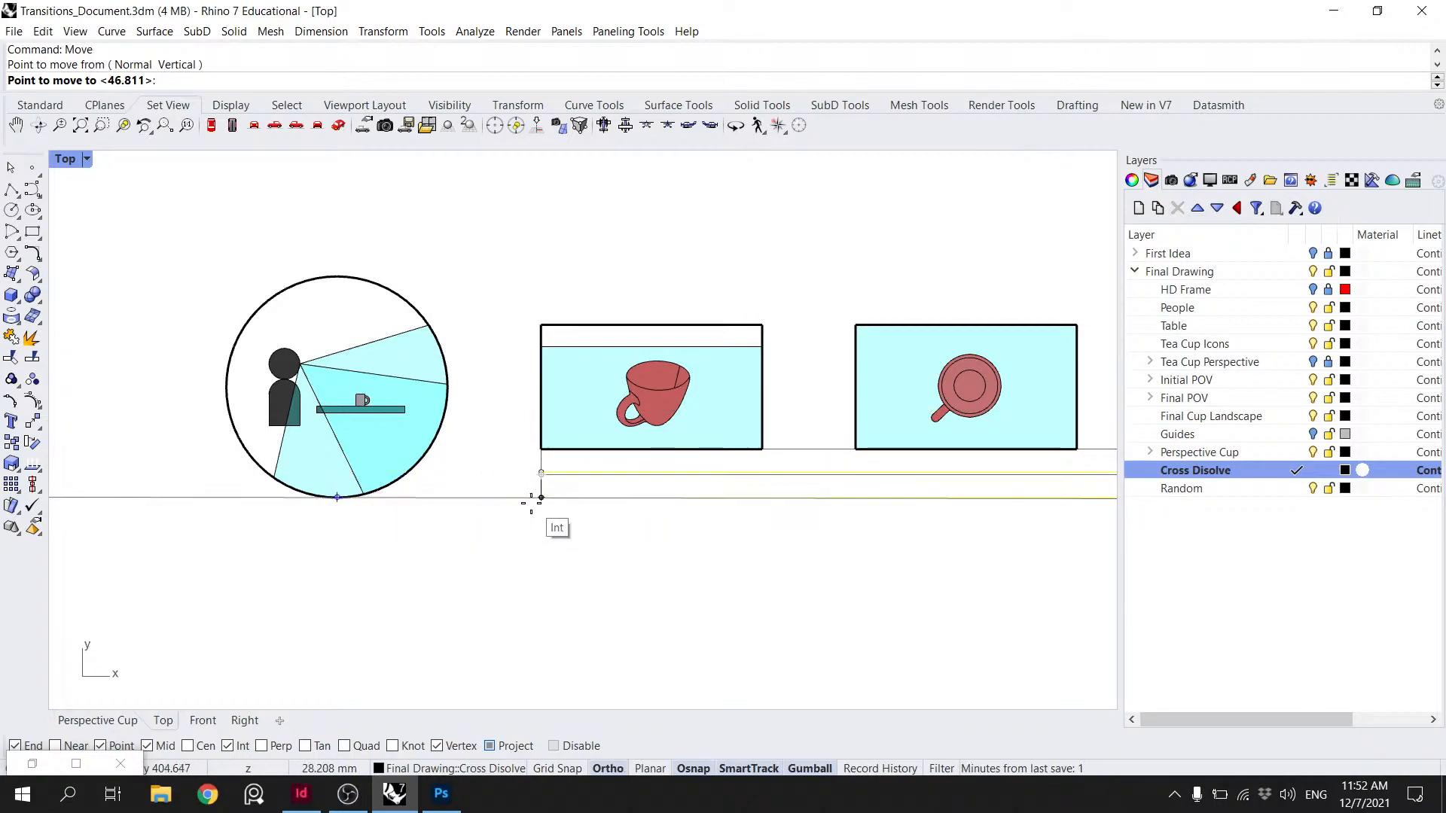
pyautogui.click(533, 497)
pyautogui.scroll(-5, 534, 496)
pyautogui.scroll(-1, 659, 517)
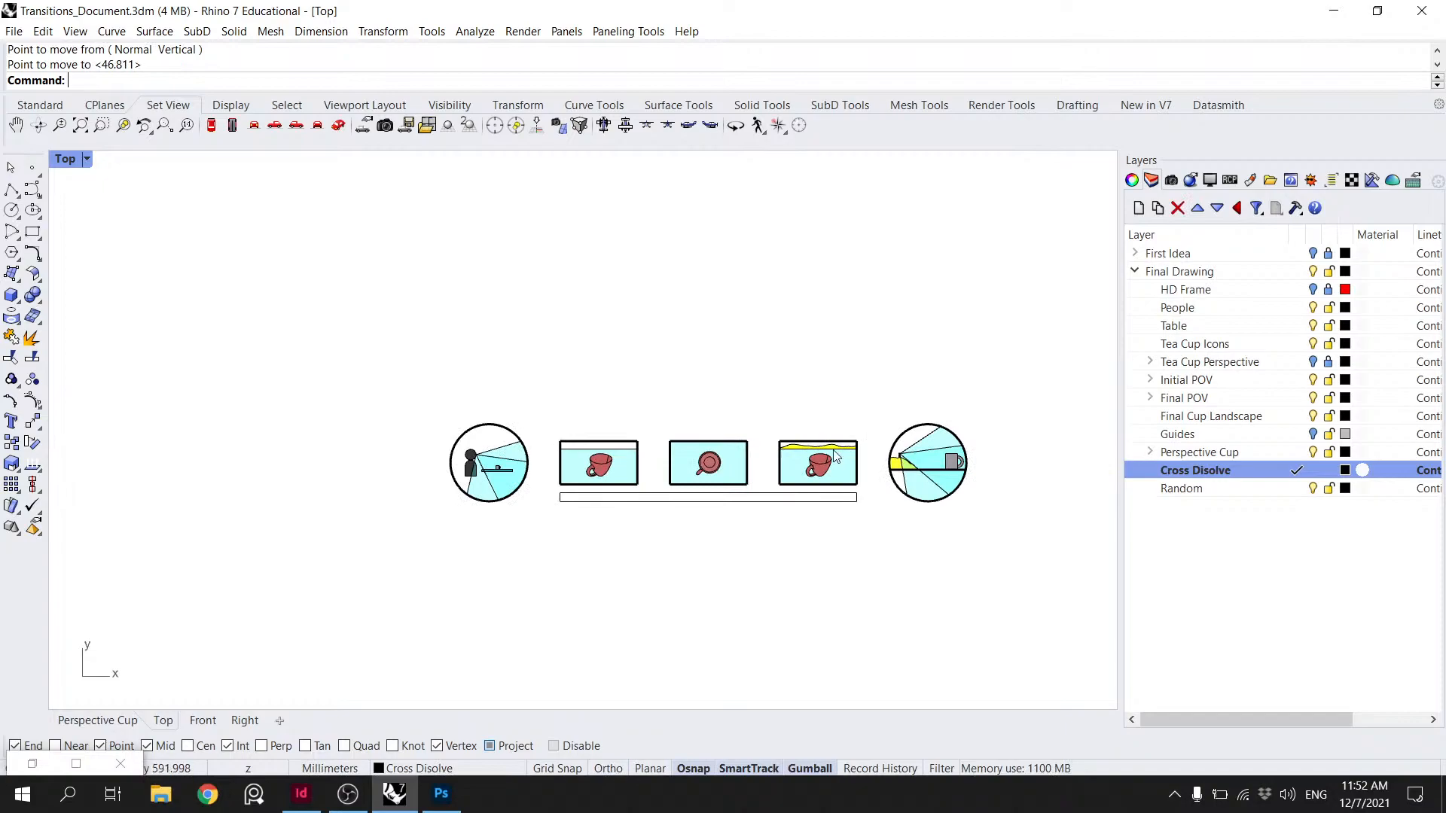
pyautogui.scroll(1, 803, 510)
pyautogui.moveTo(853, 541); pyautogui.dragTo(581, 539)
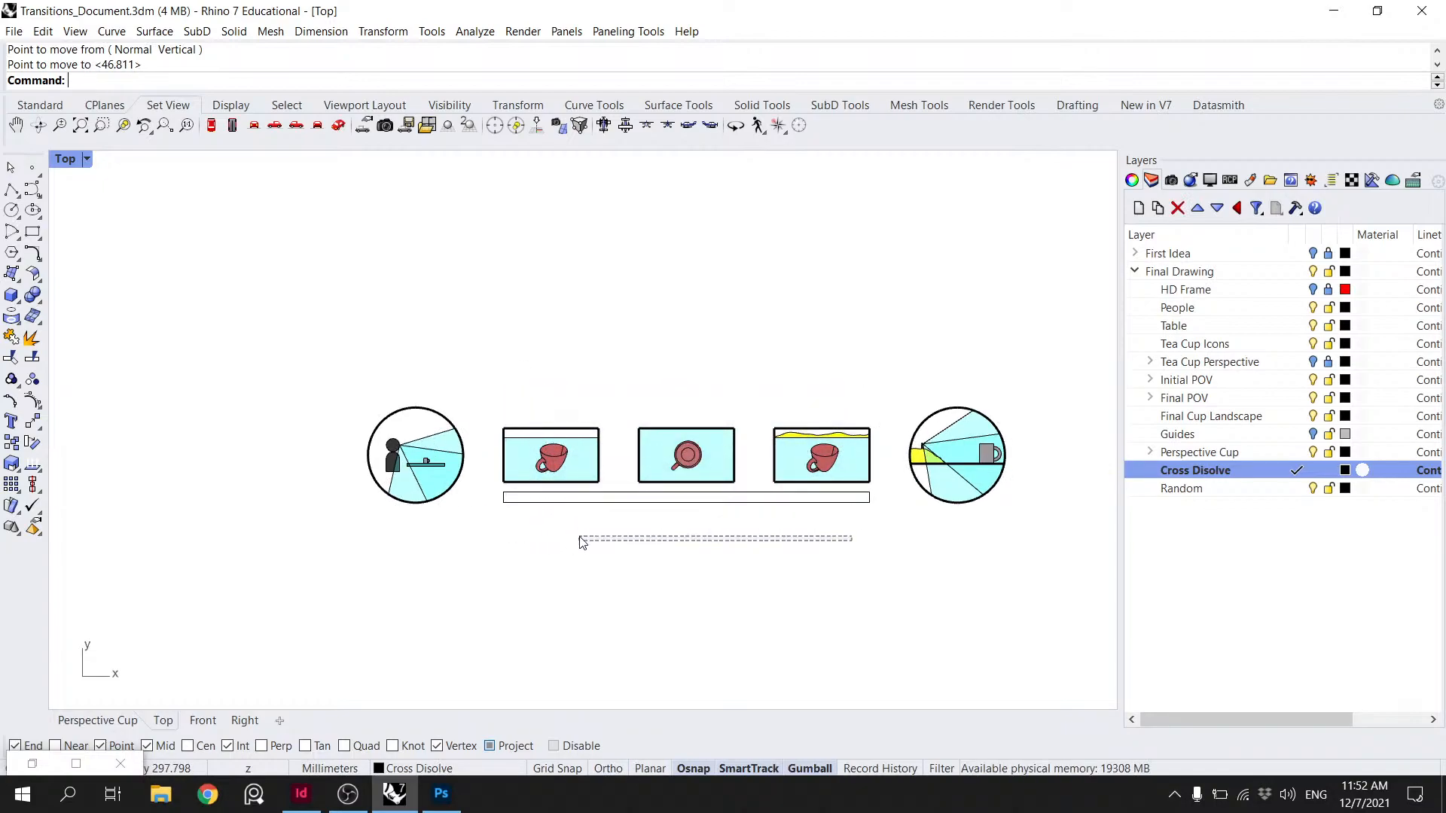
pyautogui.scroll(1, 580, 506)
pyautogui.moveTo(942, 539); pyautogui.dragTo(791, 585)
pyautogui.scroll(-1, 790, 579)
pyautogui.moveTo(934, 535); pyautogui.dragTo(713, 449, button='right')
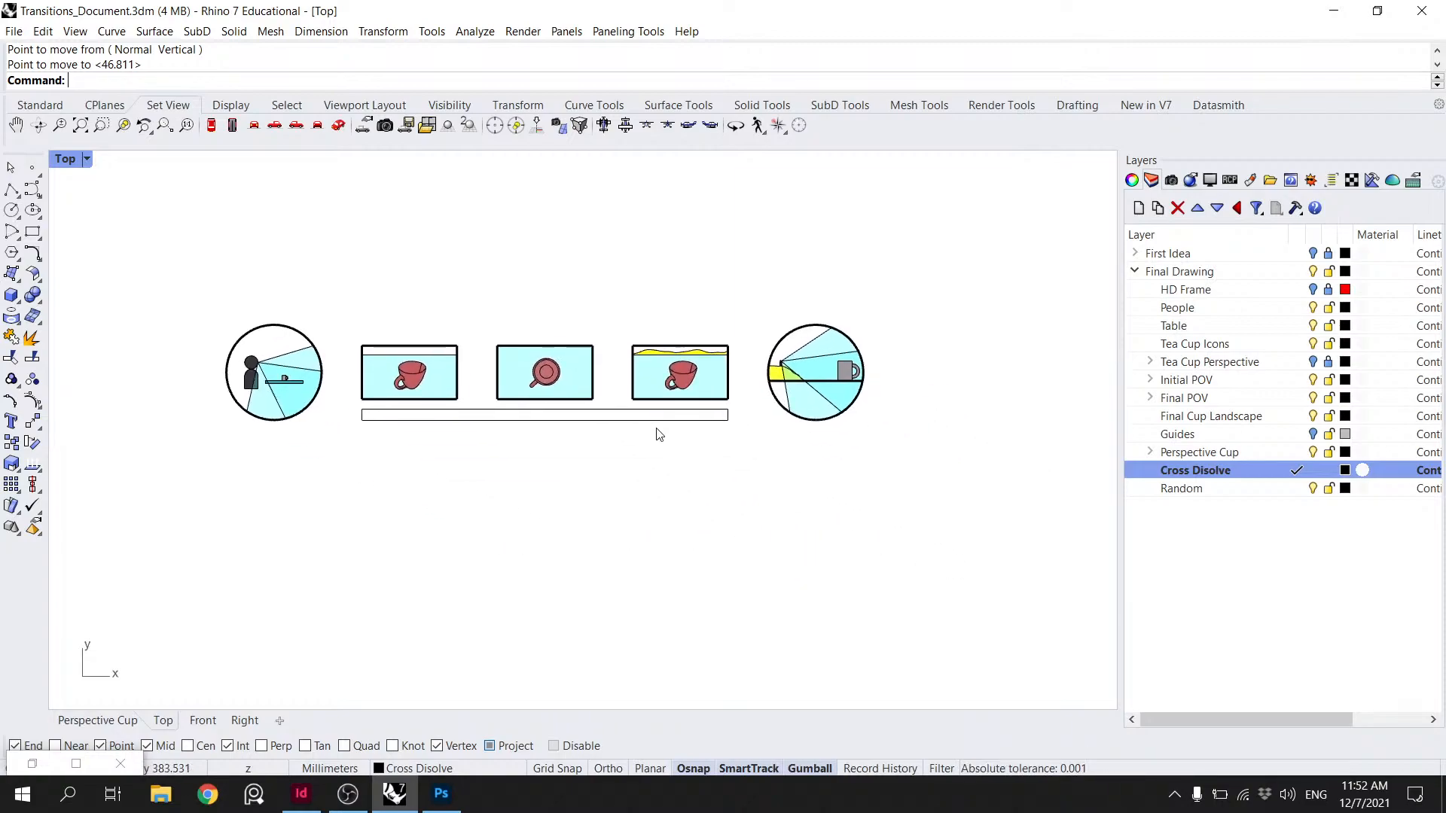
pyautogui.moveTo(569, 432); pyautogui.dragTo(722, 432, button='right')
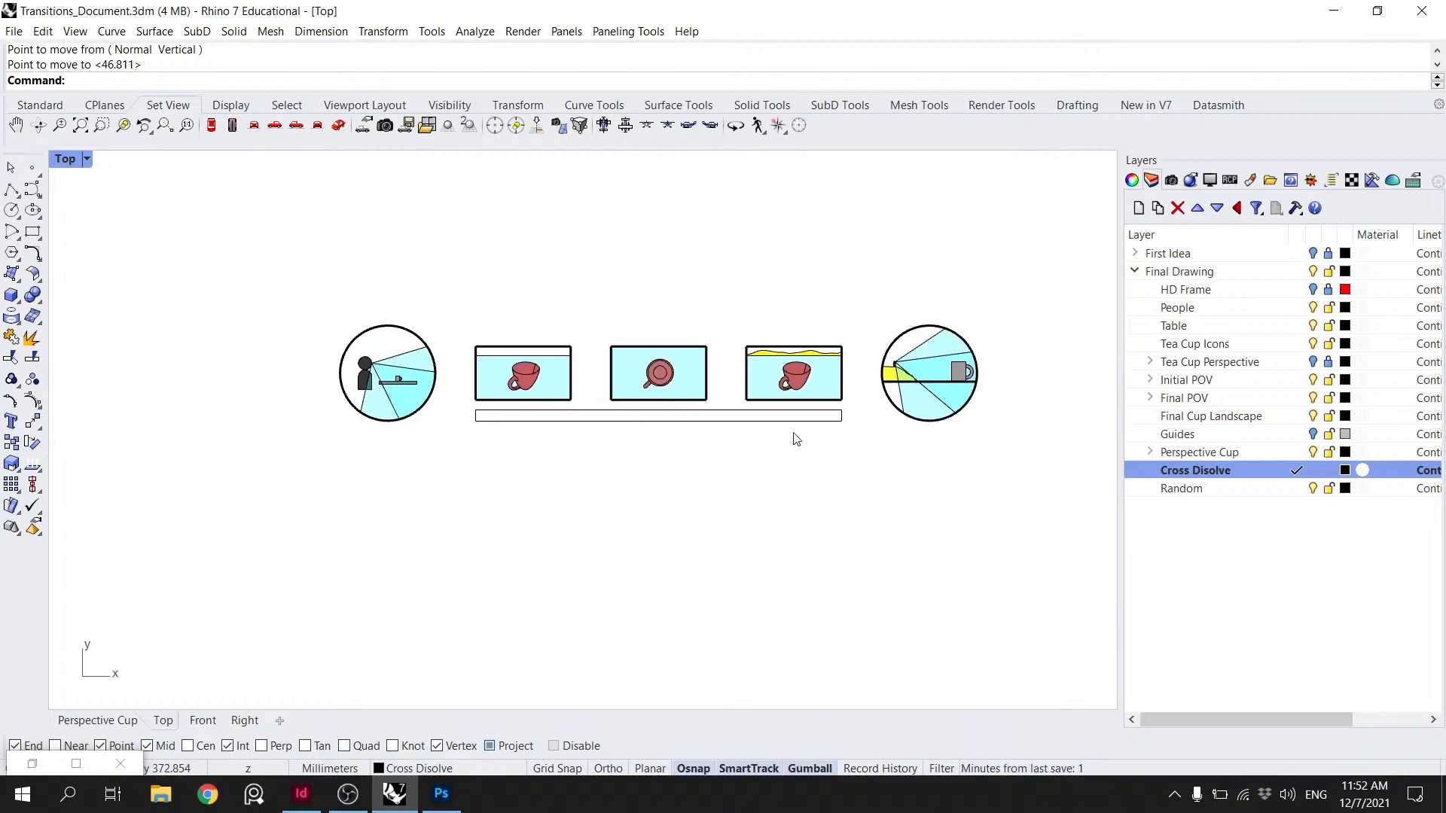
# - Move the three framed cup panels straight up so their top edges align with the top of the circles
pyautogui.moveTo(855, 420); pyautogui.dragTo(435, 294)
pyautogui.moveTo(437, 491); pyautogui.dragTo(272, 276)
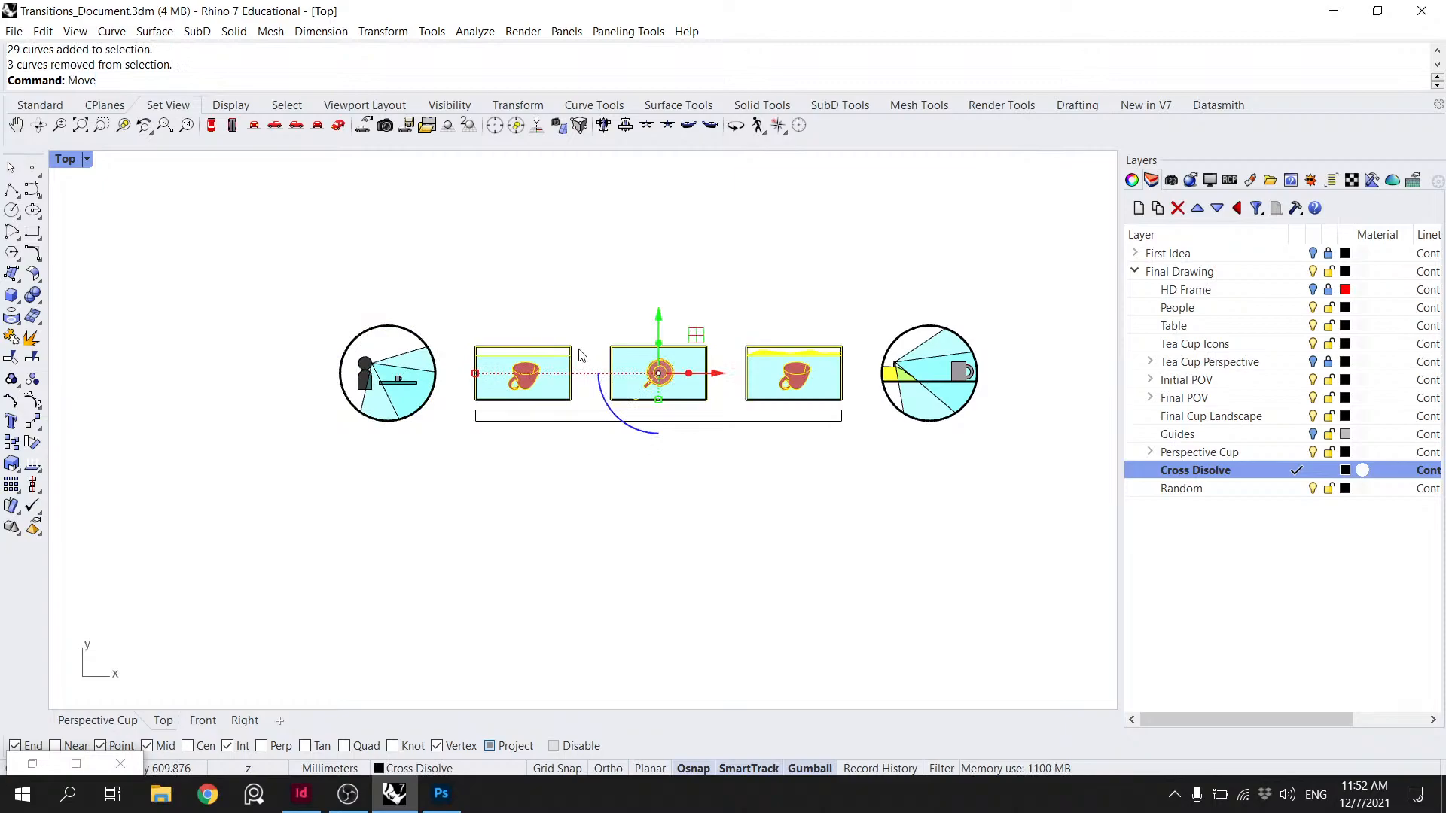
pyautogui.press('Return')
pyautogui.scroll(3, 580, 346)
pyautogui.click(385, 345)
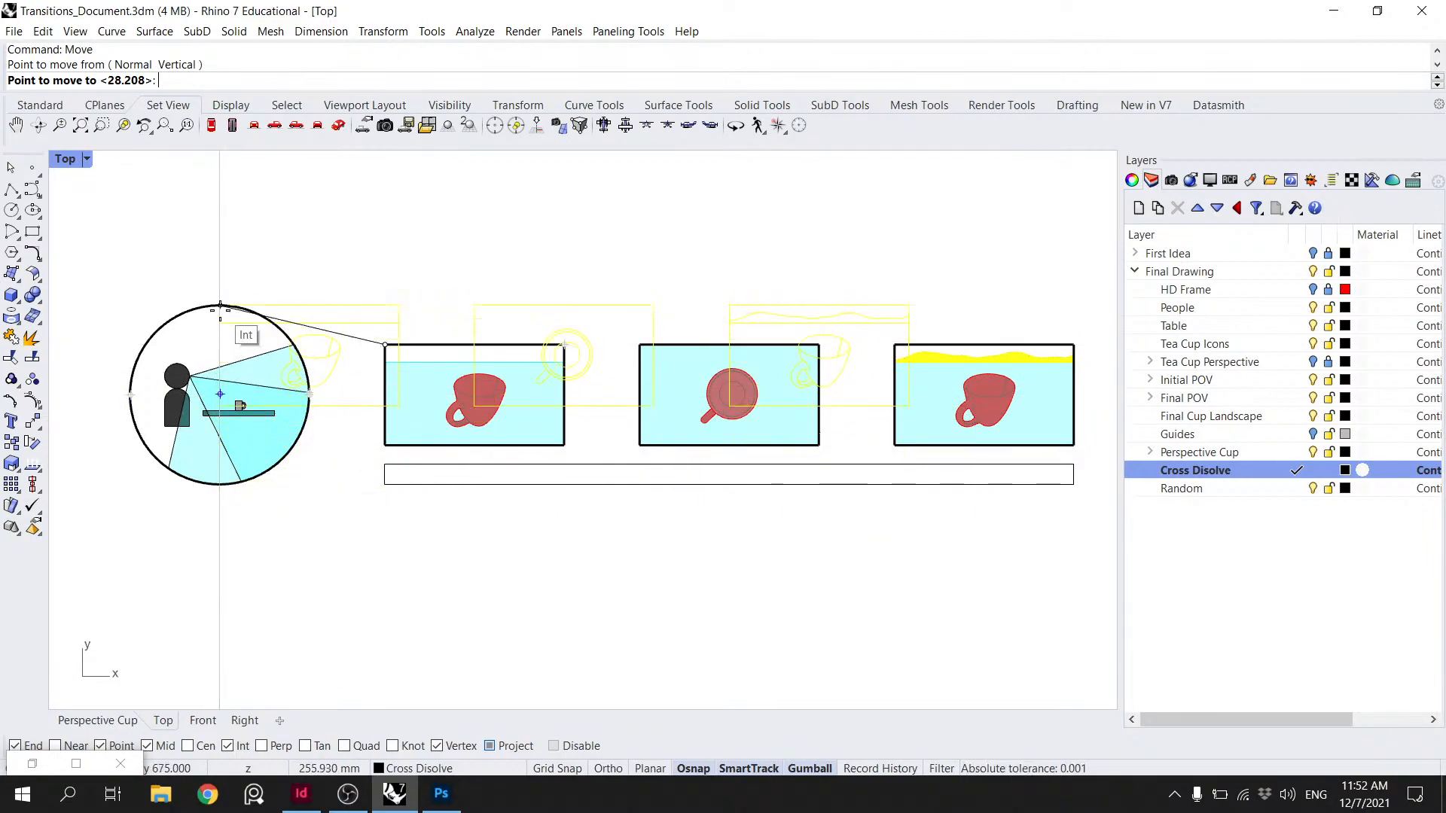
pyautogui.click(387, 311)
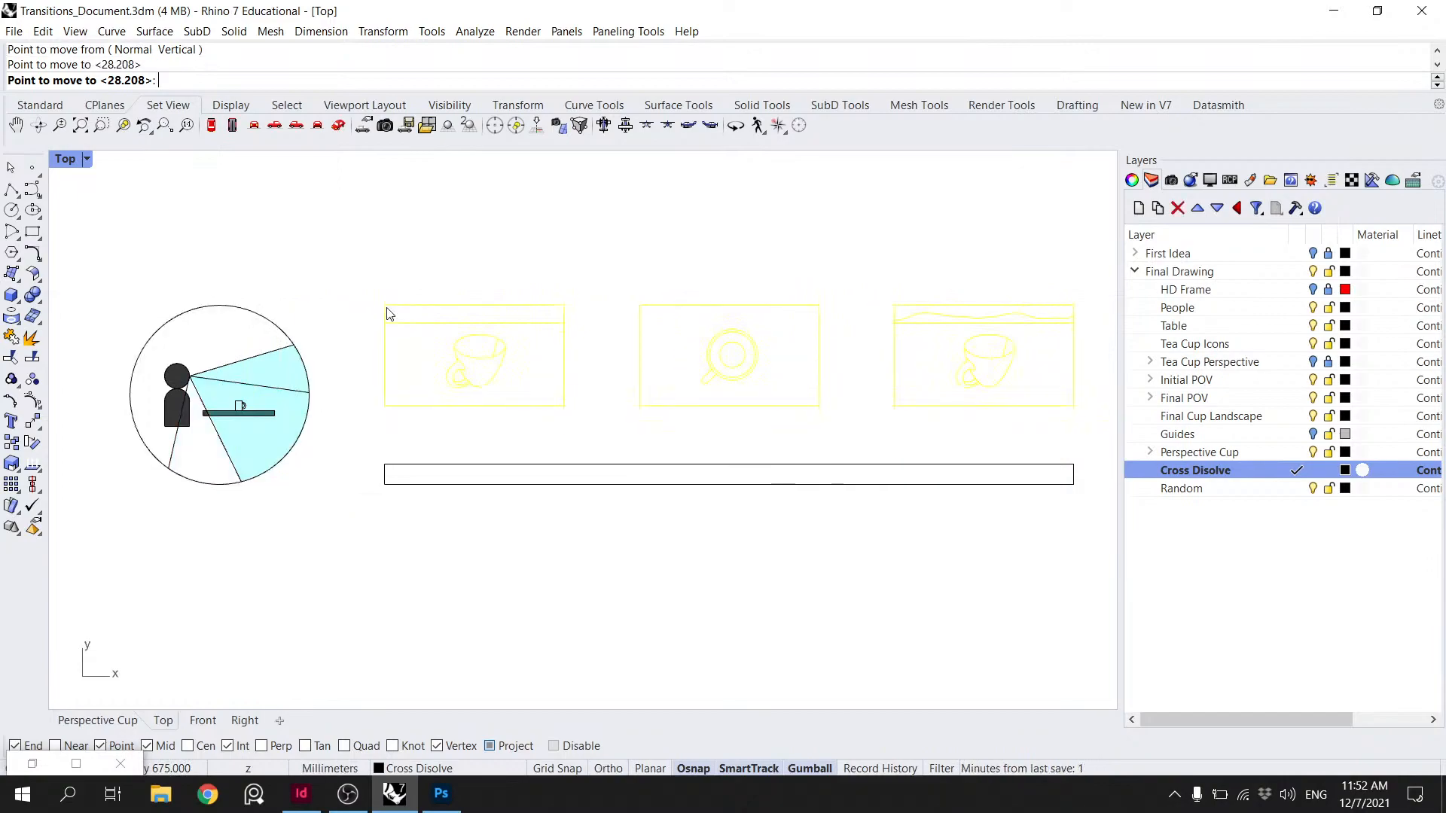
pyautogui.scroll(-3, 419, 305)
pyautogui.click(609, 268)
pyautogui.scroll(-4, 674, 282)
pyautogui.scroll(6, 586, 318)
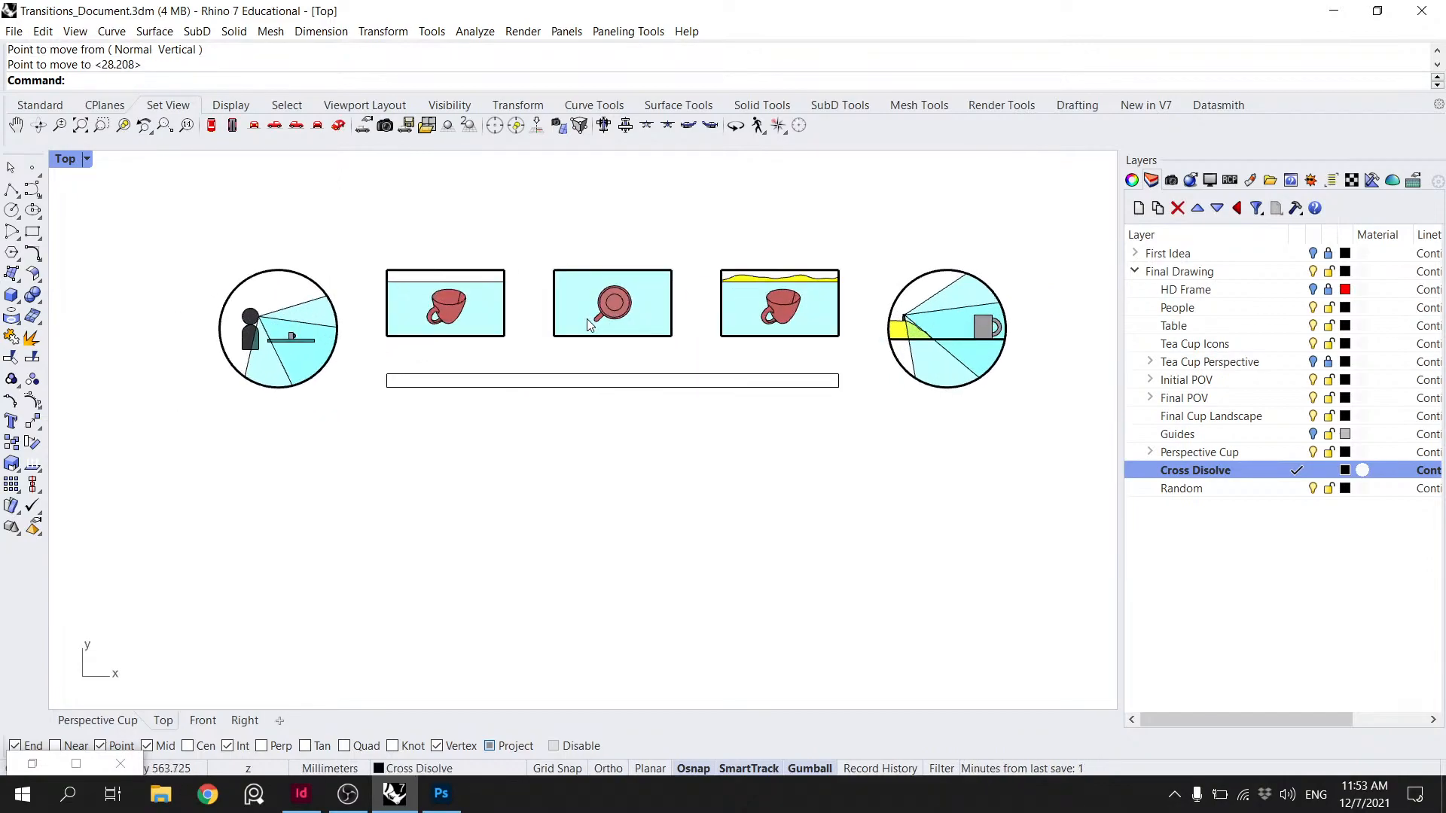
pyautogui.moveTo(586, 318); pyautogui.dragTo(607, 453, button='right')
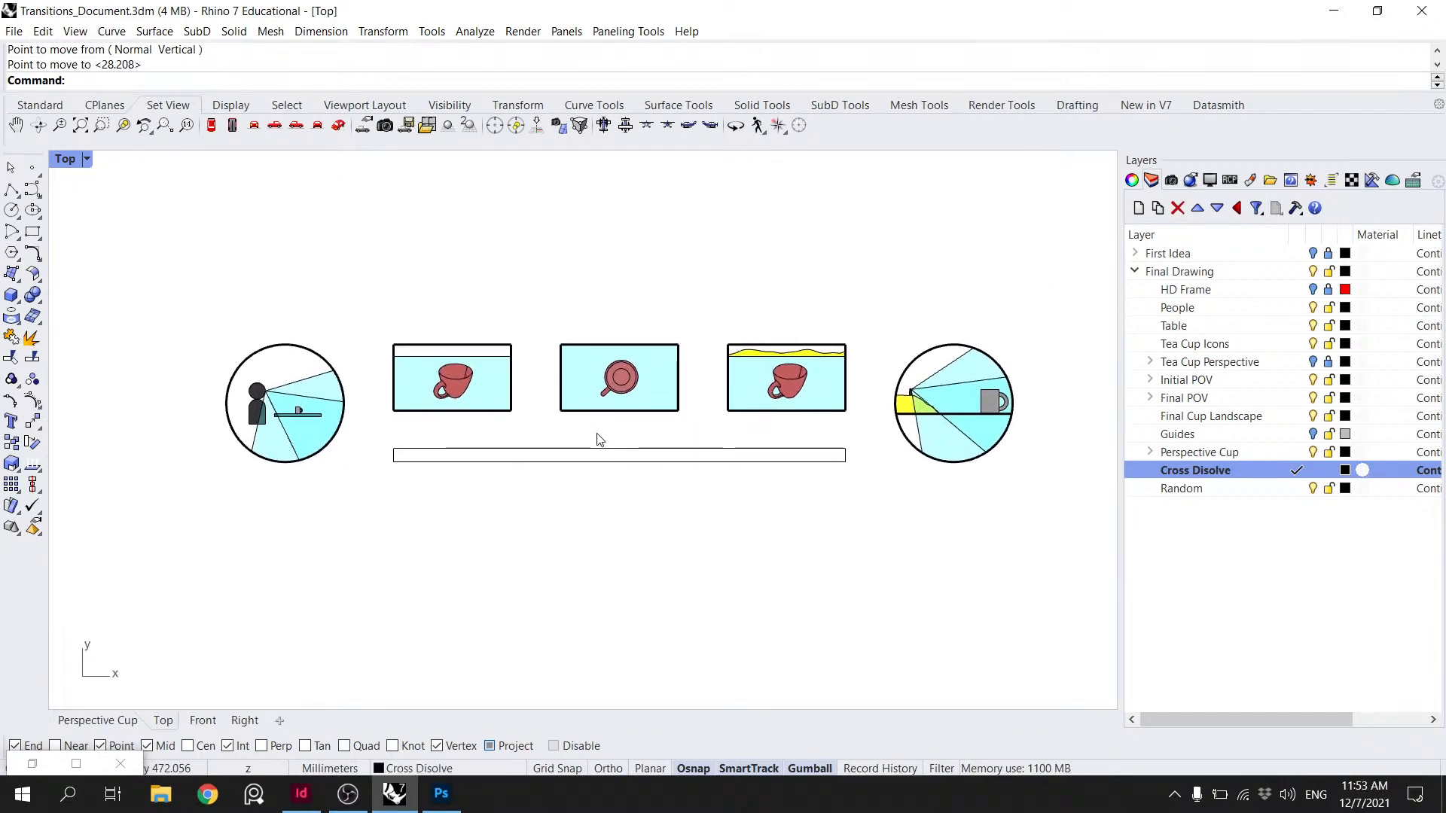
# - Scale the height of the long rectangle under the panels by 2
pyautogui.click(611, 451)
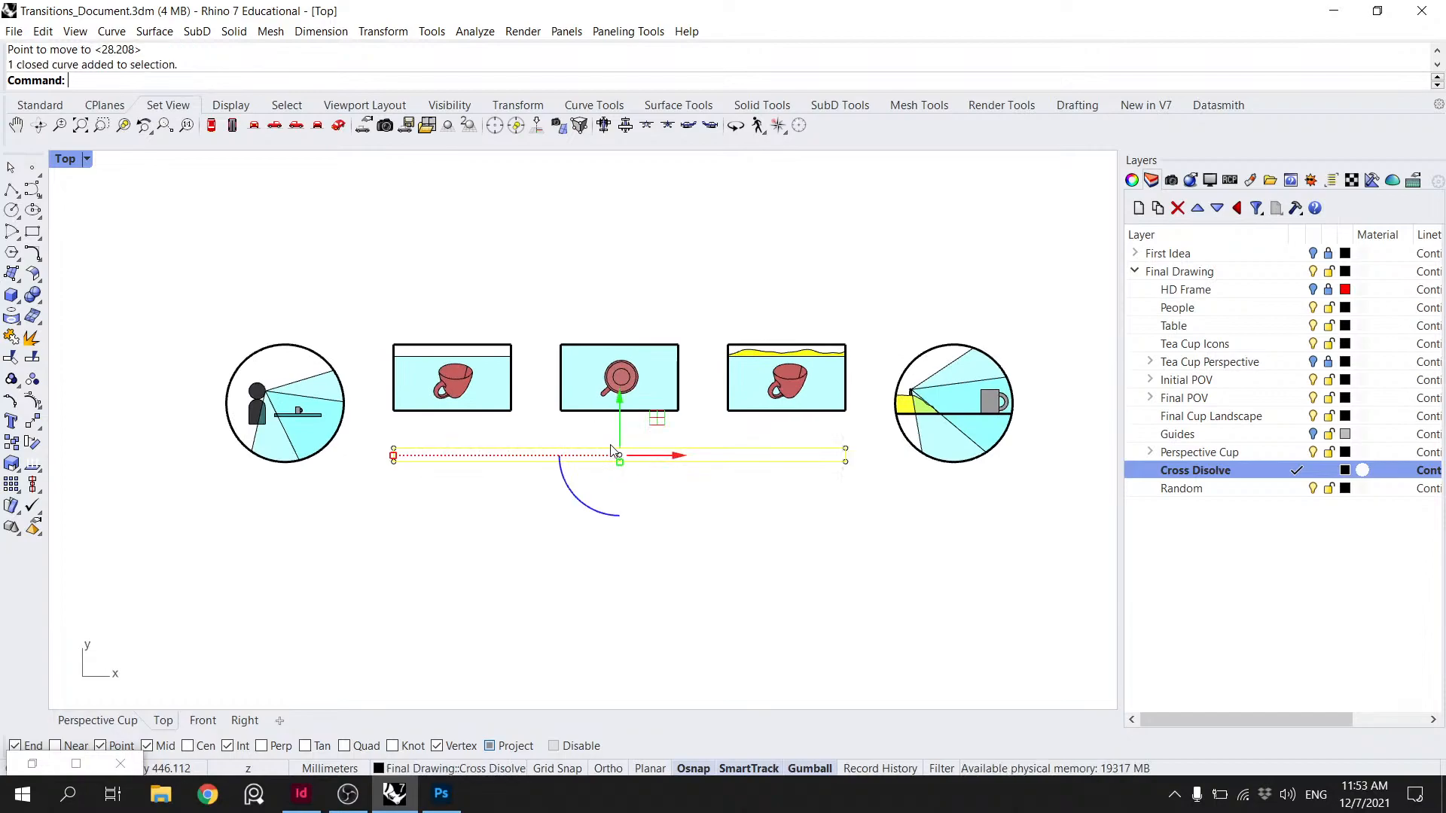
pyautogui.click(620, 462)
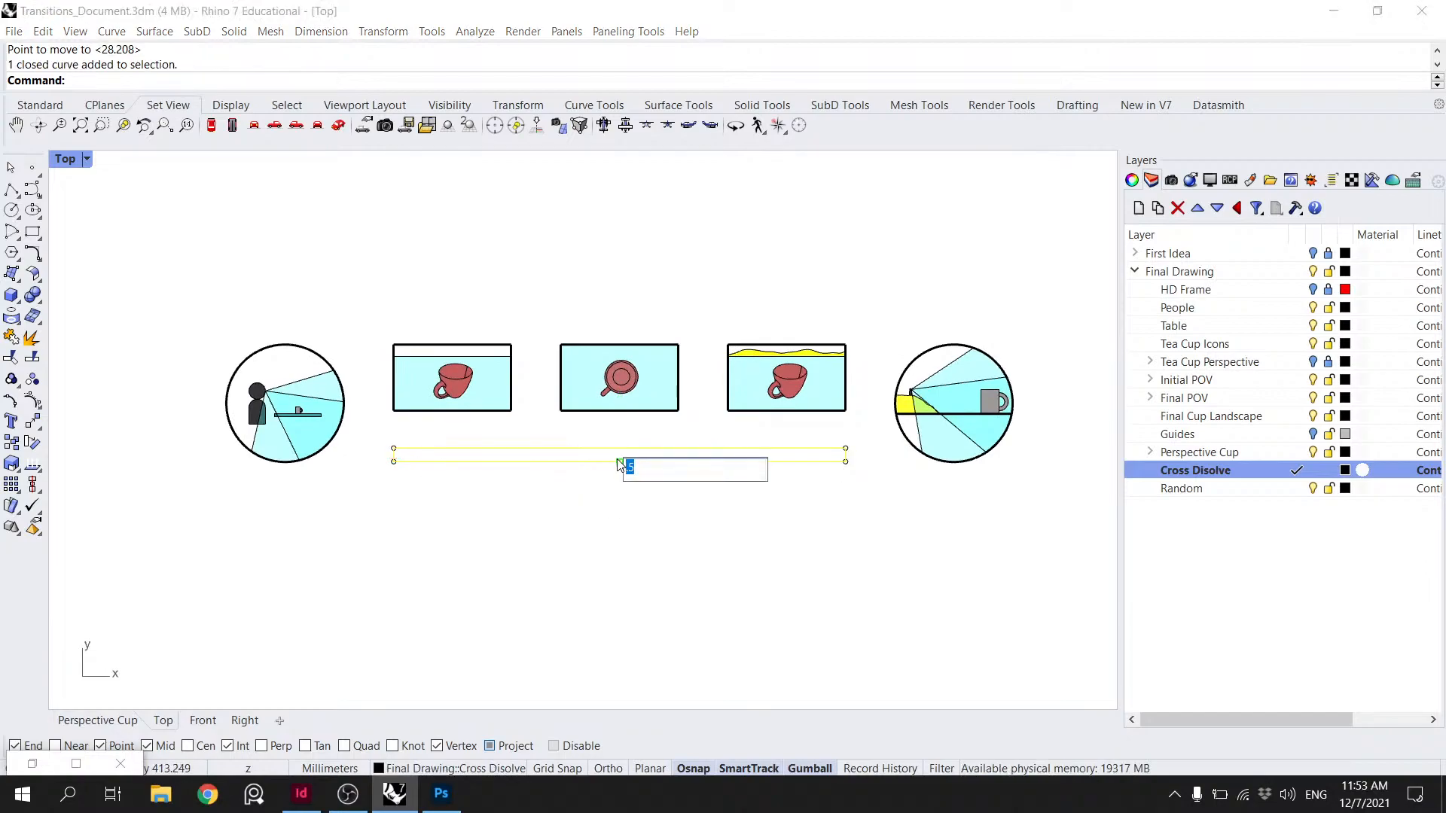
pyautogui.write('1.')
pyautogui.press('BackSpace')
pyautogui.press('BackSpace')
pyautogui.write('2')
pyautogui.press('Return')
pyautogui.press('Escape')
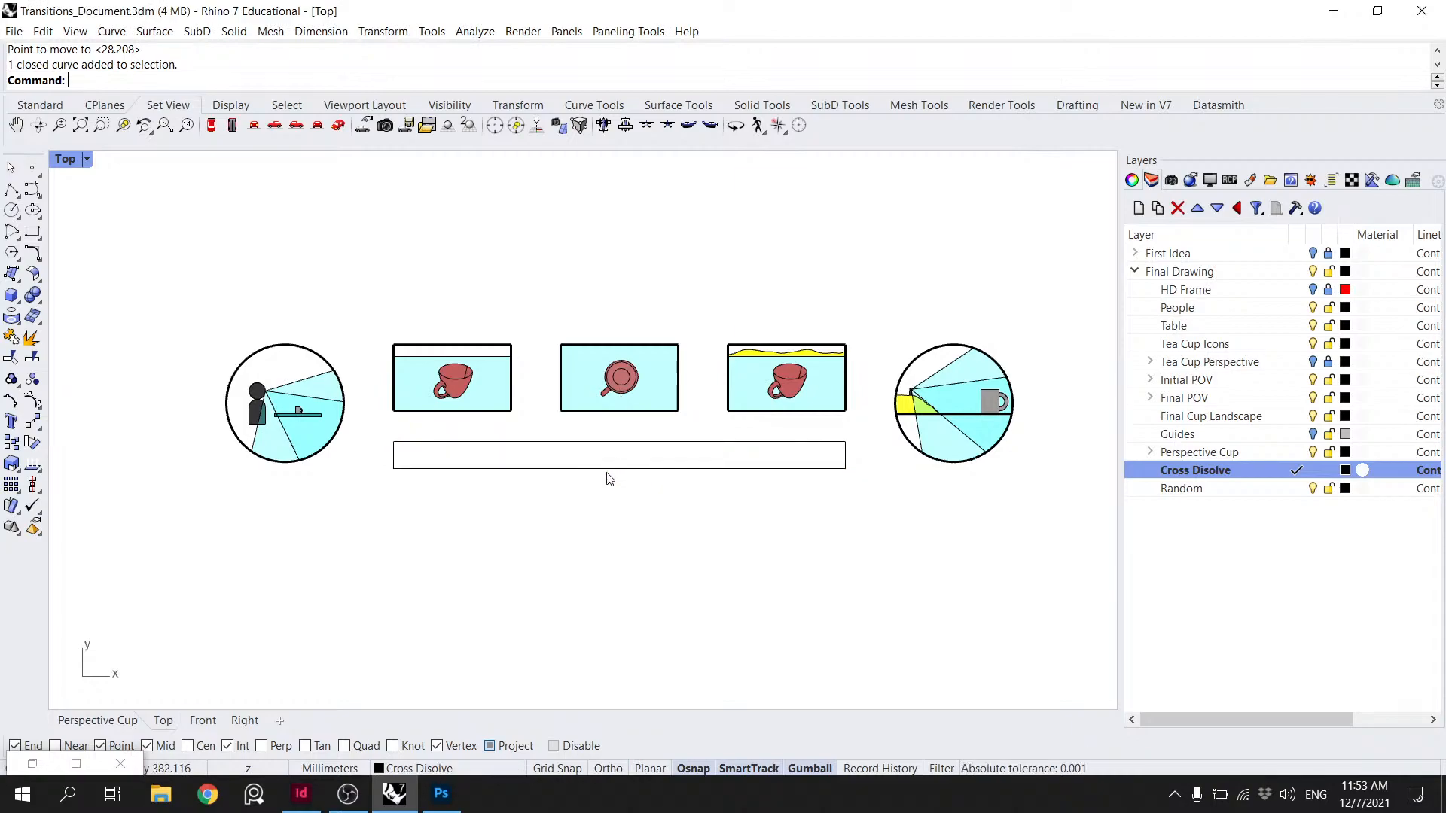
# - Move the enlarged rectangle straight up so its bottom edge is level with the bottom of the circles
pyautogui.click(590, 467)
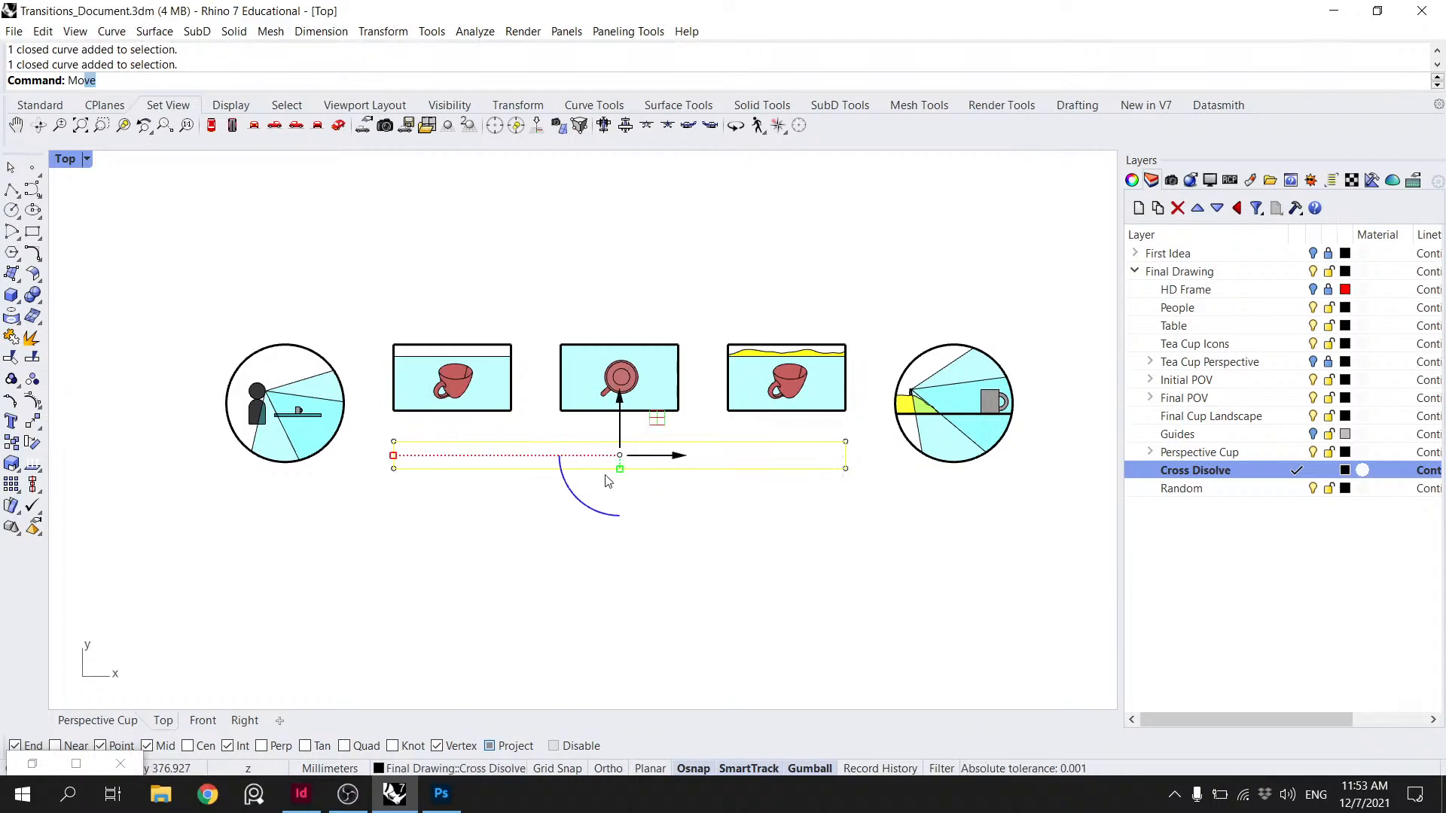
pyautogui.write('Mo')
pyautogui.press('Return')
pyautogui.click(394, 469)
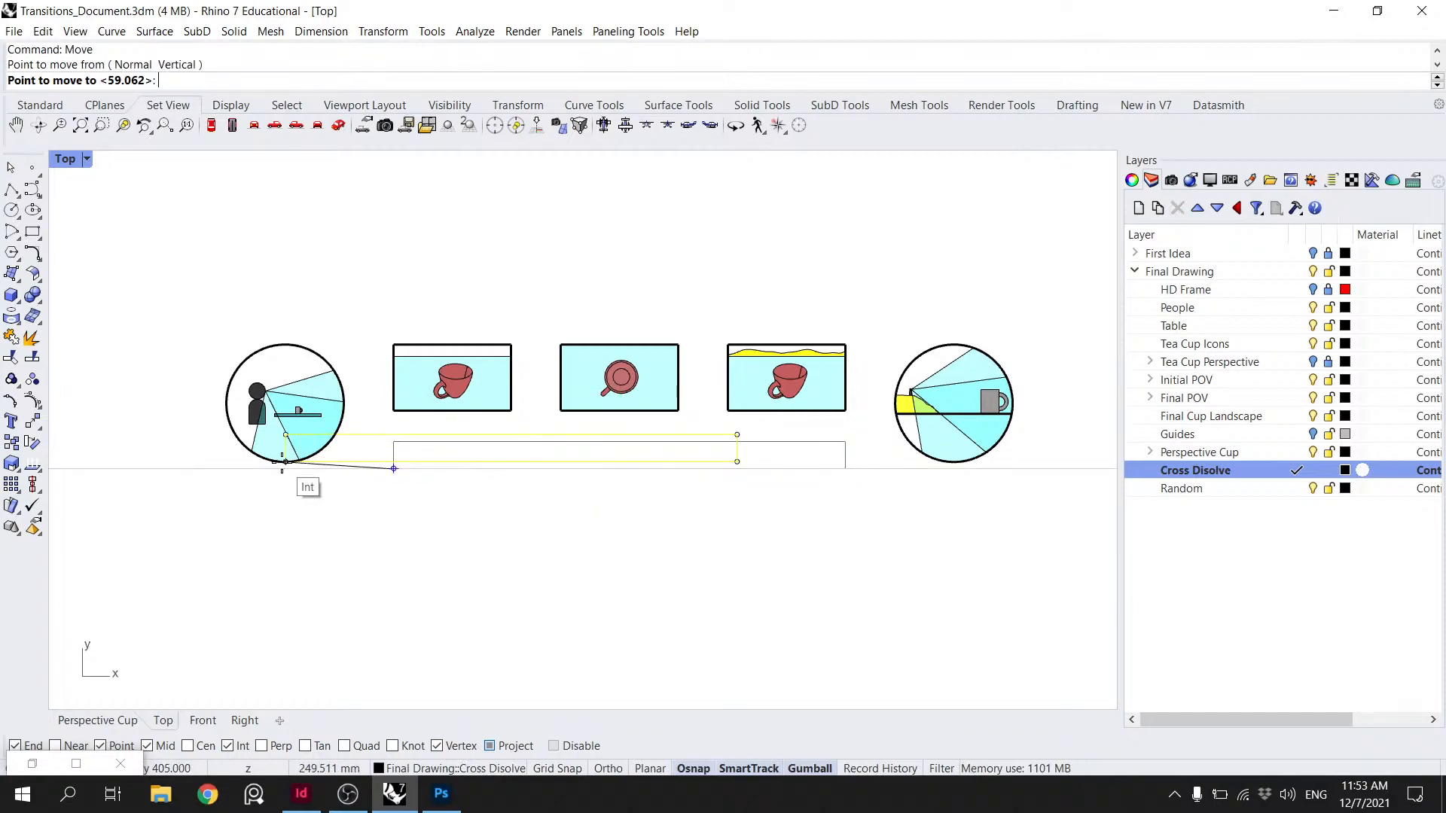
pyautogui.keyDown('shift'); pyautogui.click(393, 455); pyautogui.keyUp('shift')
pyautogui.press('Escape')
pyautogui.scroll(-4, 520, 462)
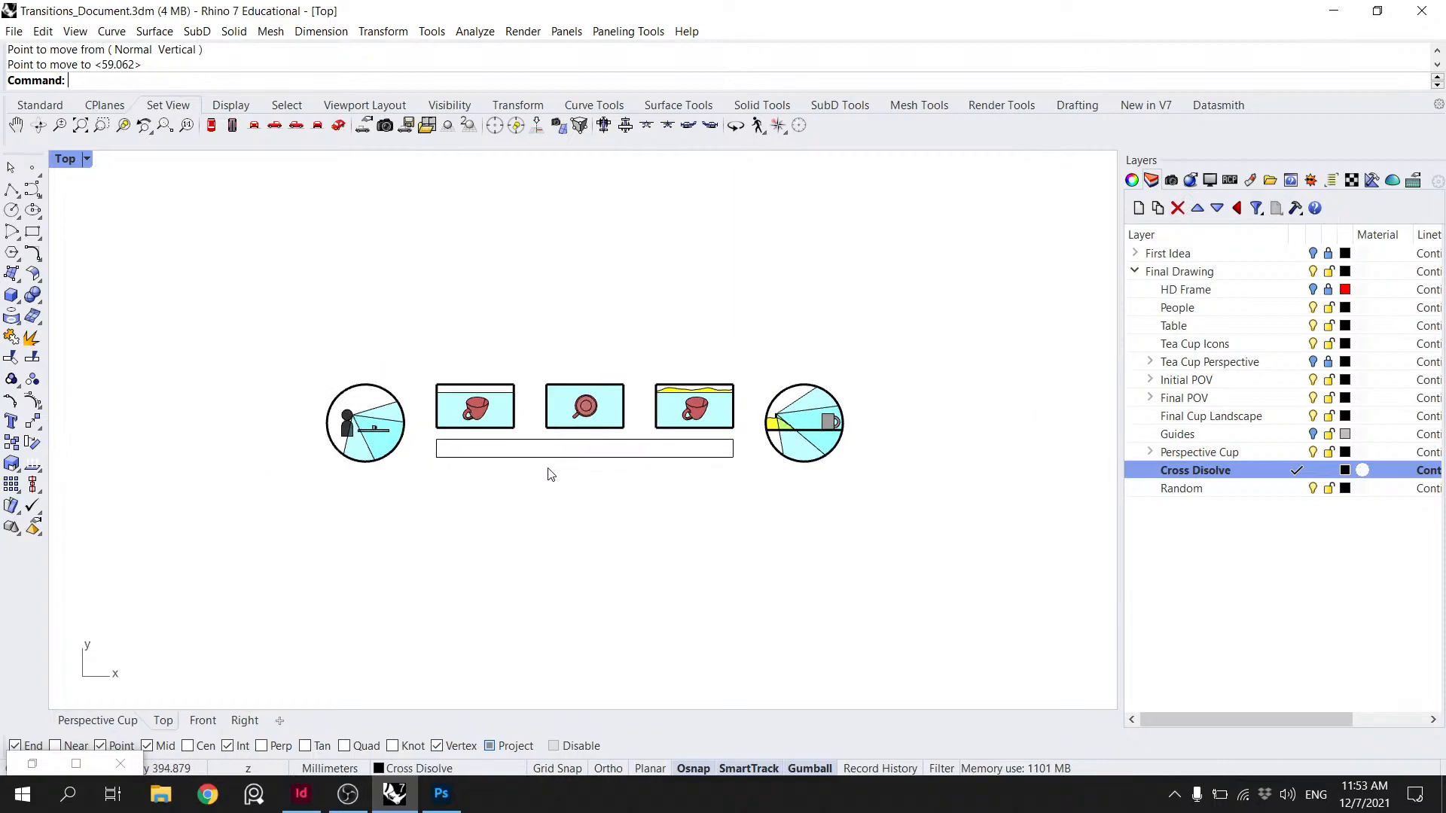
# - Scale the height of the long rectangle under the panels by 0.66
pyautogui.scroll(3, 649, 531)
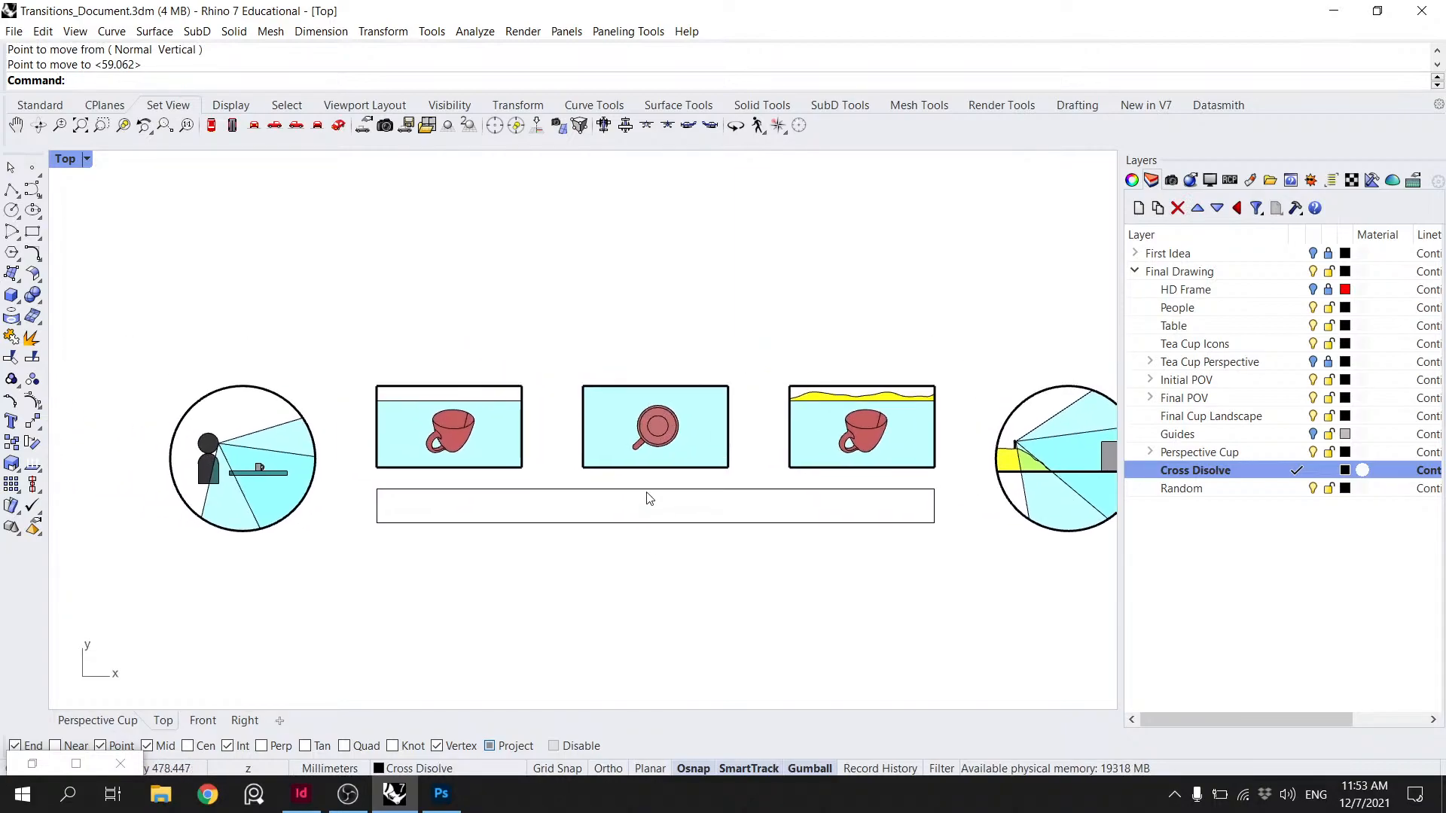
pyautogui.keyDown('ctrl'); pyautogui.keyDown('shift'); pyautogui.click(646, 490); pyautogui.keyUp('shift'); pyautogui.keyUp('ctrl')
pyautogui.click(655, 502)
pyautogui.moveTo(643, 552); pyautogui.dragTo(609, 486)
pyautogui.click(656, 523)
pyautogui.write('.66')
pyautogui.press('Return')
pyautogui.click(661, 532)
# - Move the thinned rectangle straight down to realign its bottom edge with the bottom of the circles
pyautogui.scroll(-2, 646, 523)
pyautogui.click(647, 522)
pyautogui.write('move')
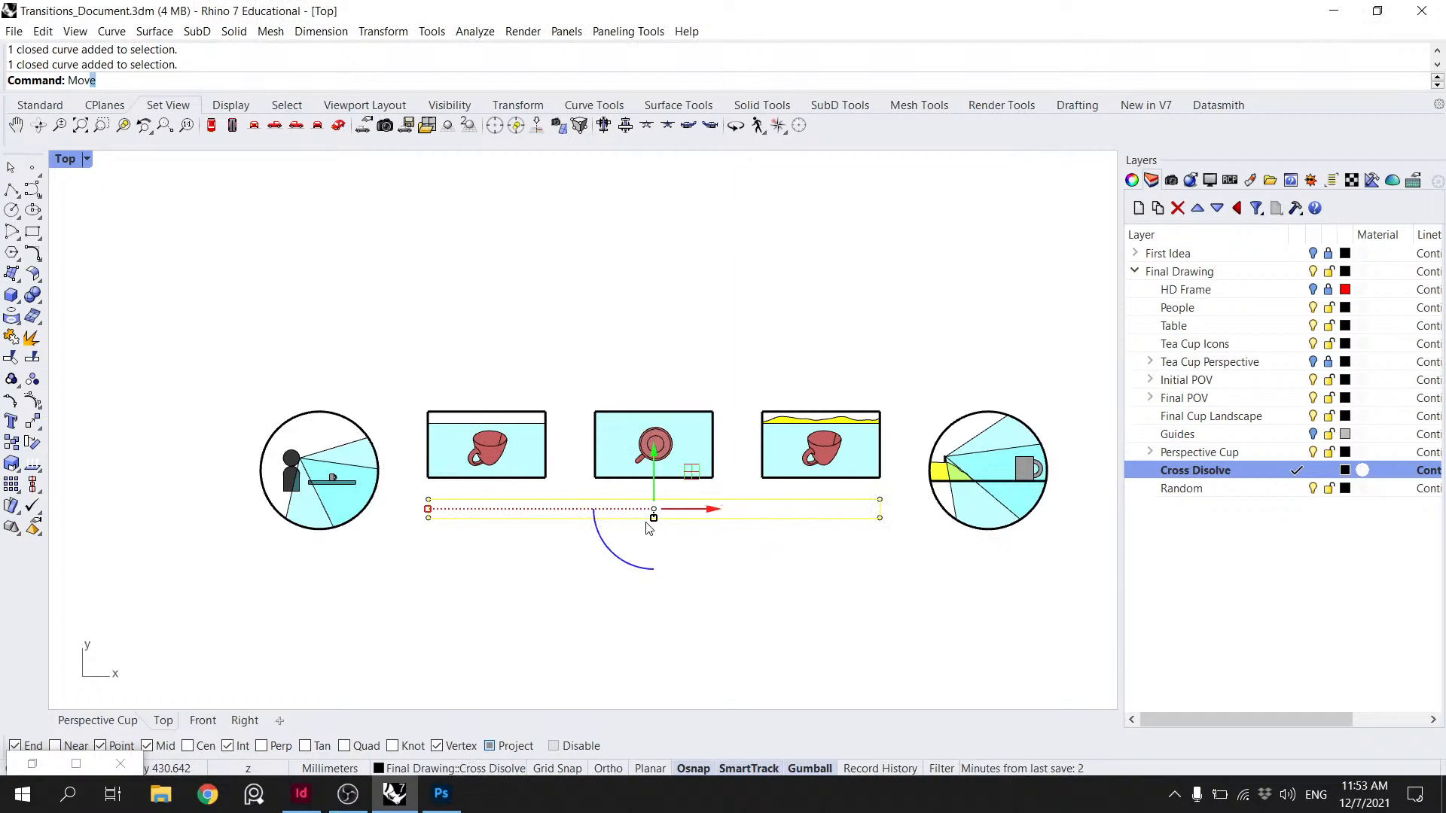
pyautogui.press('Return')
pyautogui.scroll(1, 646, 517)
pyautogui.click(377, 516)
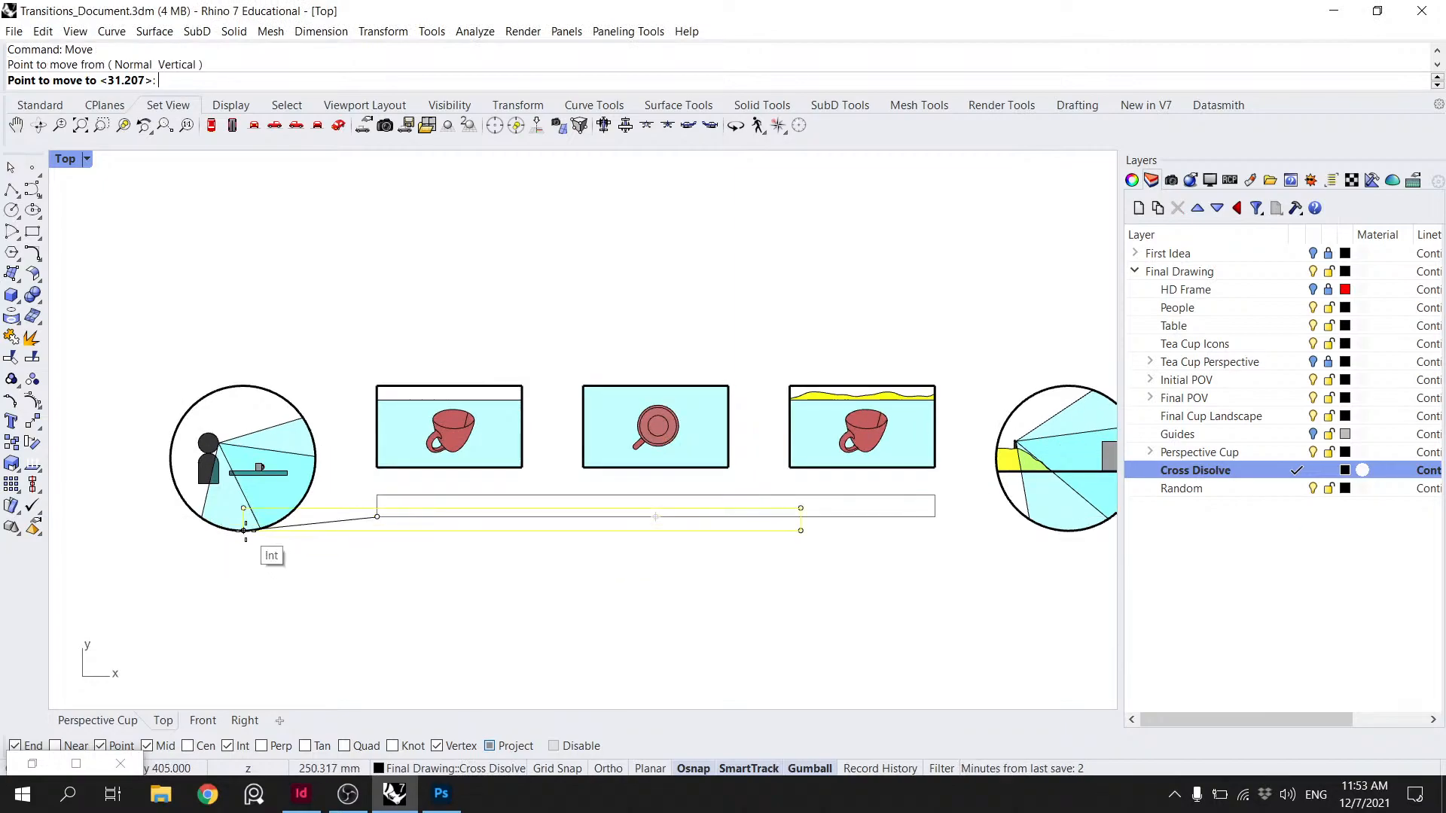
pyautogui.click(376, 530)
pyautogui.click(469, 488)
pyautogui.scroll(-4, 469, 488)
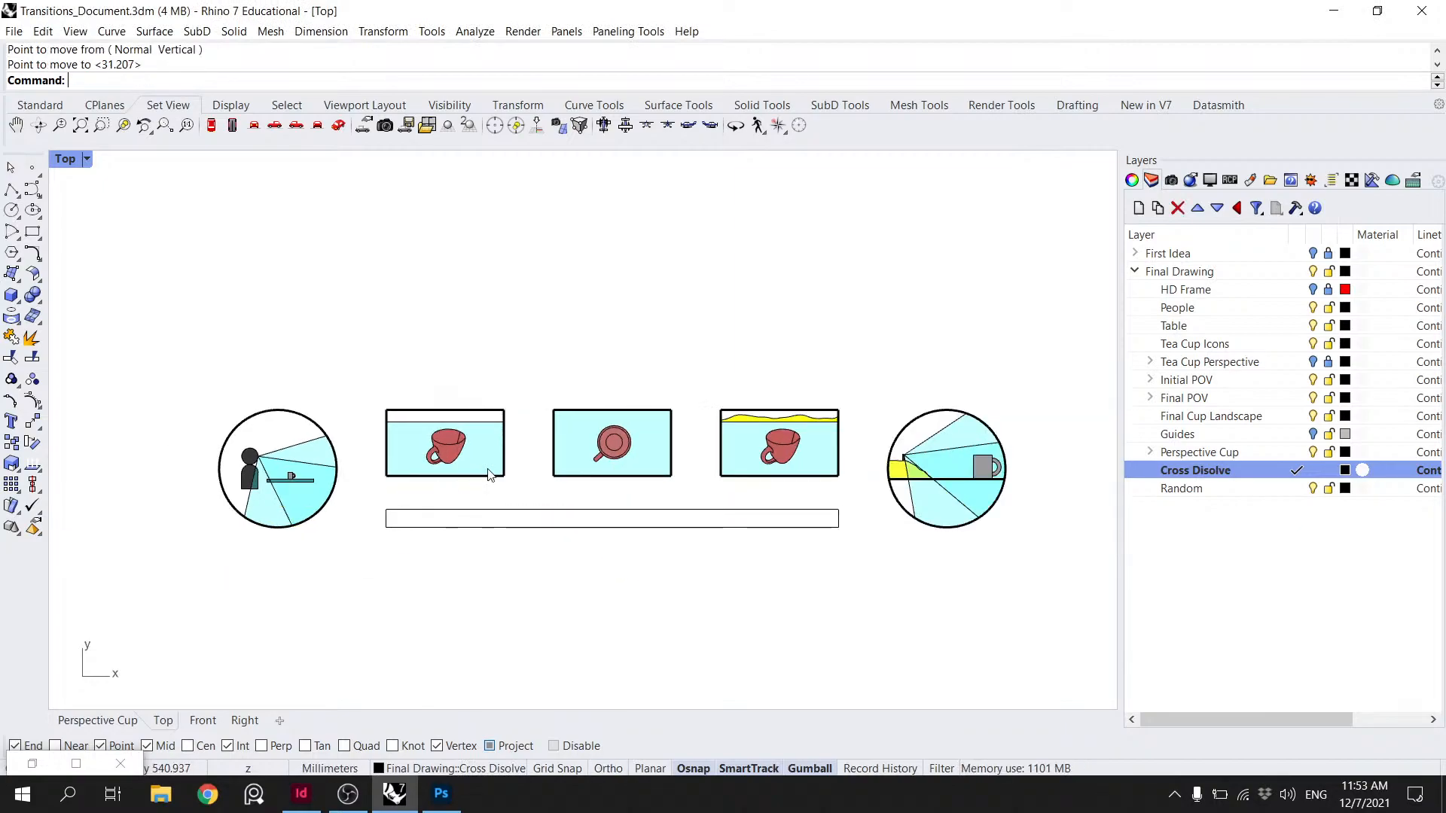
# - Draw a diagonal polyline across the long rectangle from its lower-left corner to its upper-right corner
pyautogui.scroll(3, 563, 421)
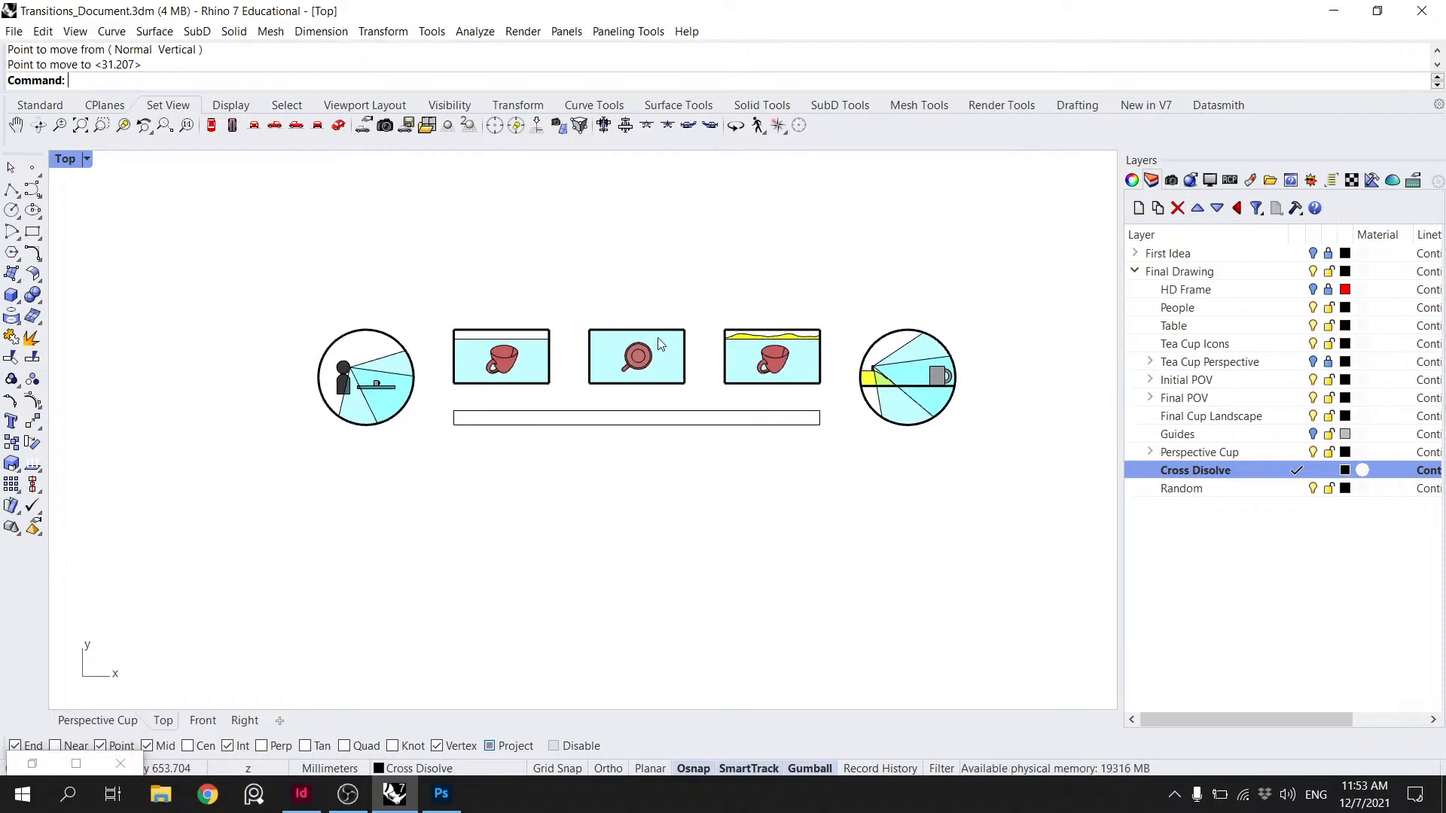
pyautogui.moveTo(462, 471); pyautogui.dragTo(486, 426, button='right')
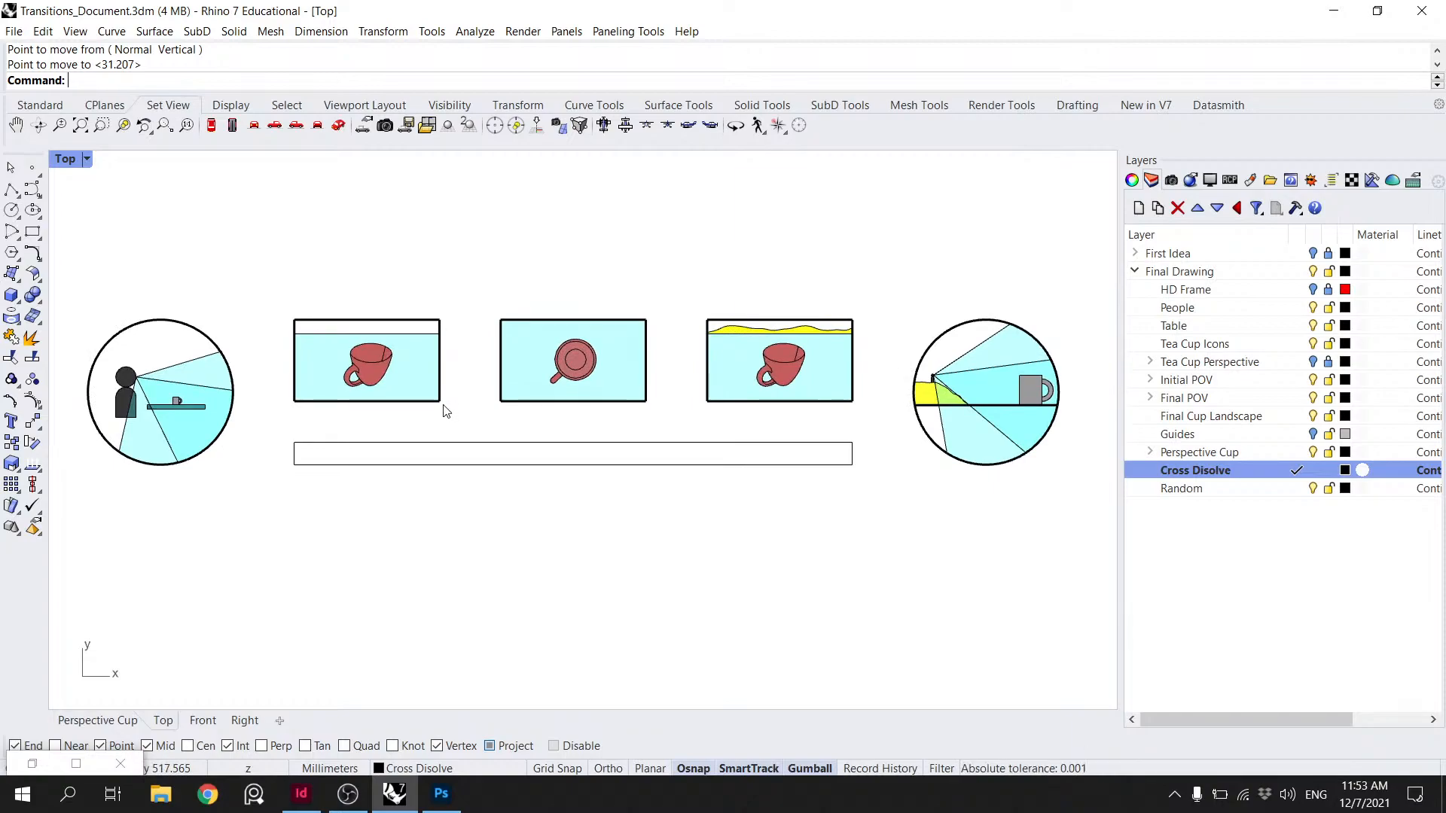
pyautogui.moveTo(536, 442); pyautogui.dragTo(594, 349, button='right')
pyautogui.click(12, 190)
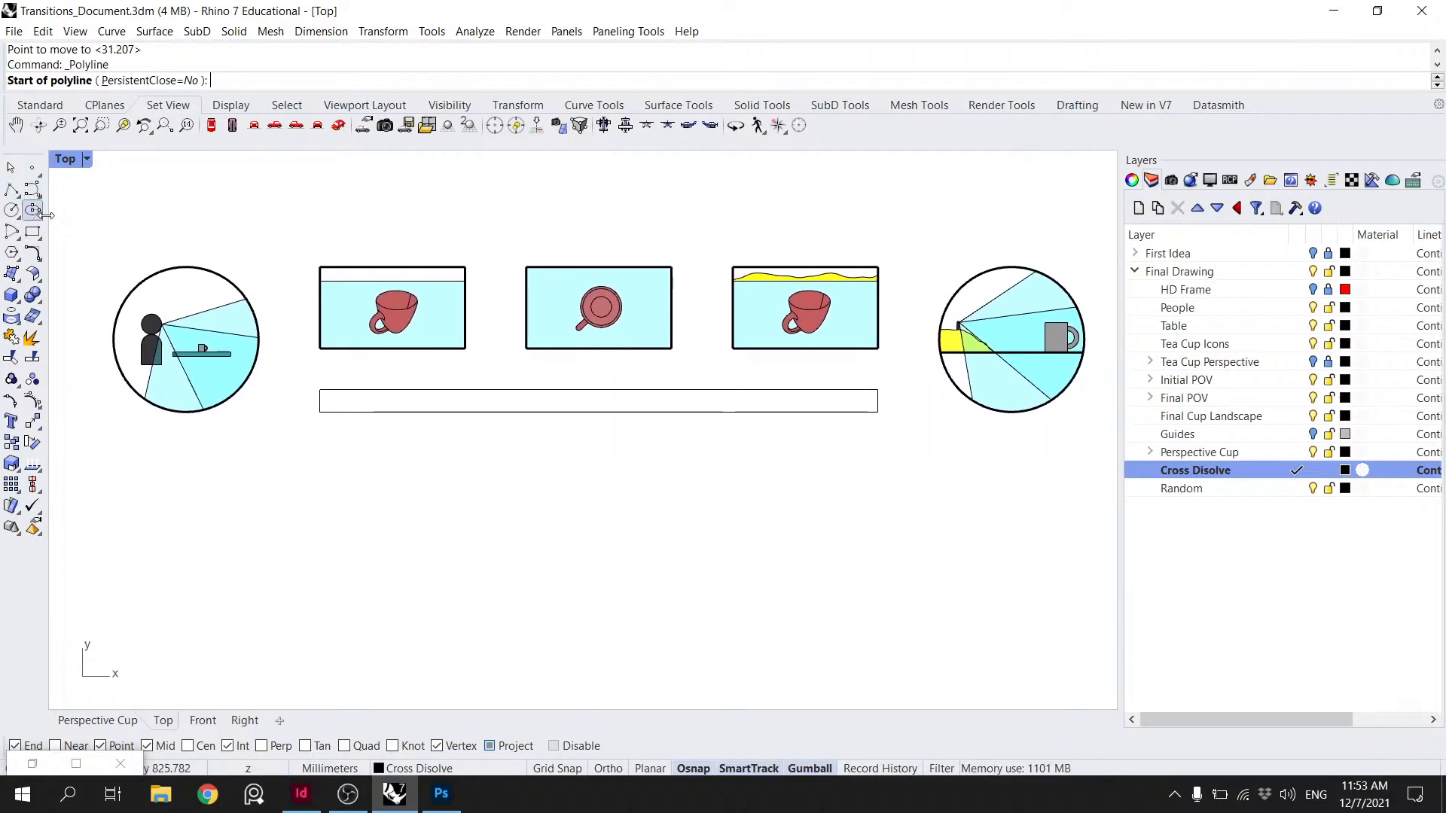
pyautogui.click(319, 412)
pyautogui.click(878, 390)
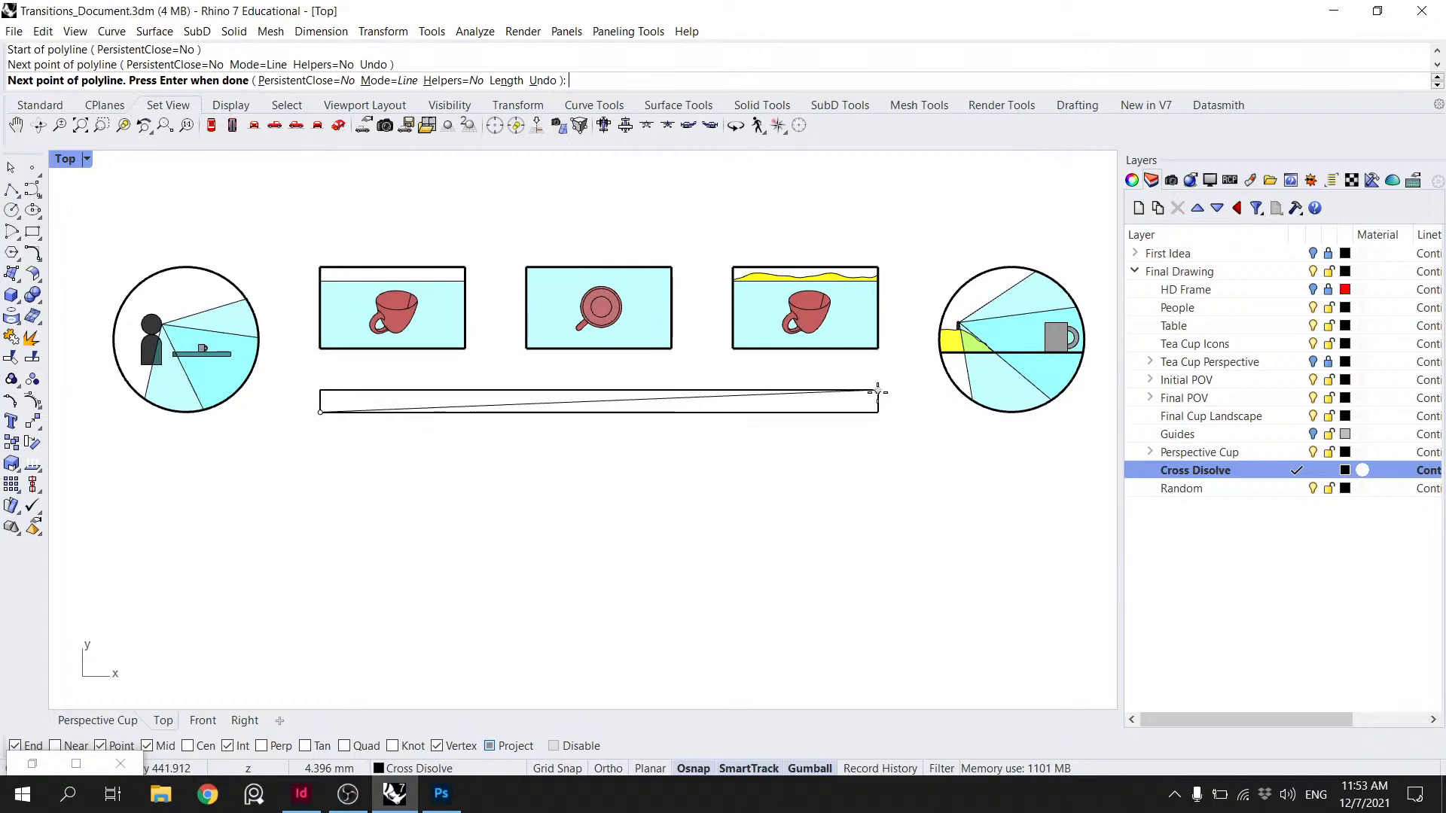
pyautogui.press('Return')
pyautogui.click(817, 398)
pyautogui.click(858, 438)
# - Trace the rectangle's top and left edges with one open polyline and its bottom and right edges with another
pyautogui.press('Return')
pyautogui.click(878, 390)
pyautogui.click(319, 412)
pyautogui.click(319, 411)
pyautogui.press('Return')
pyautogui.press('Return')
pyautogui.click(319, 411)
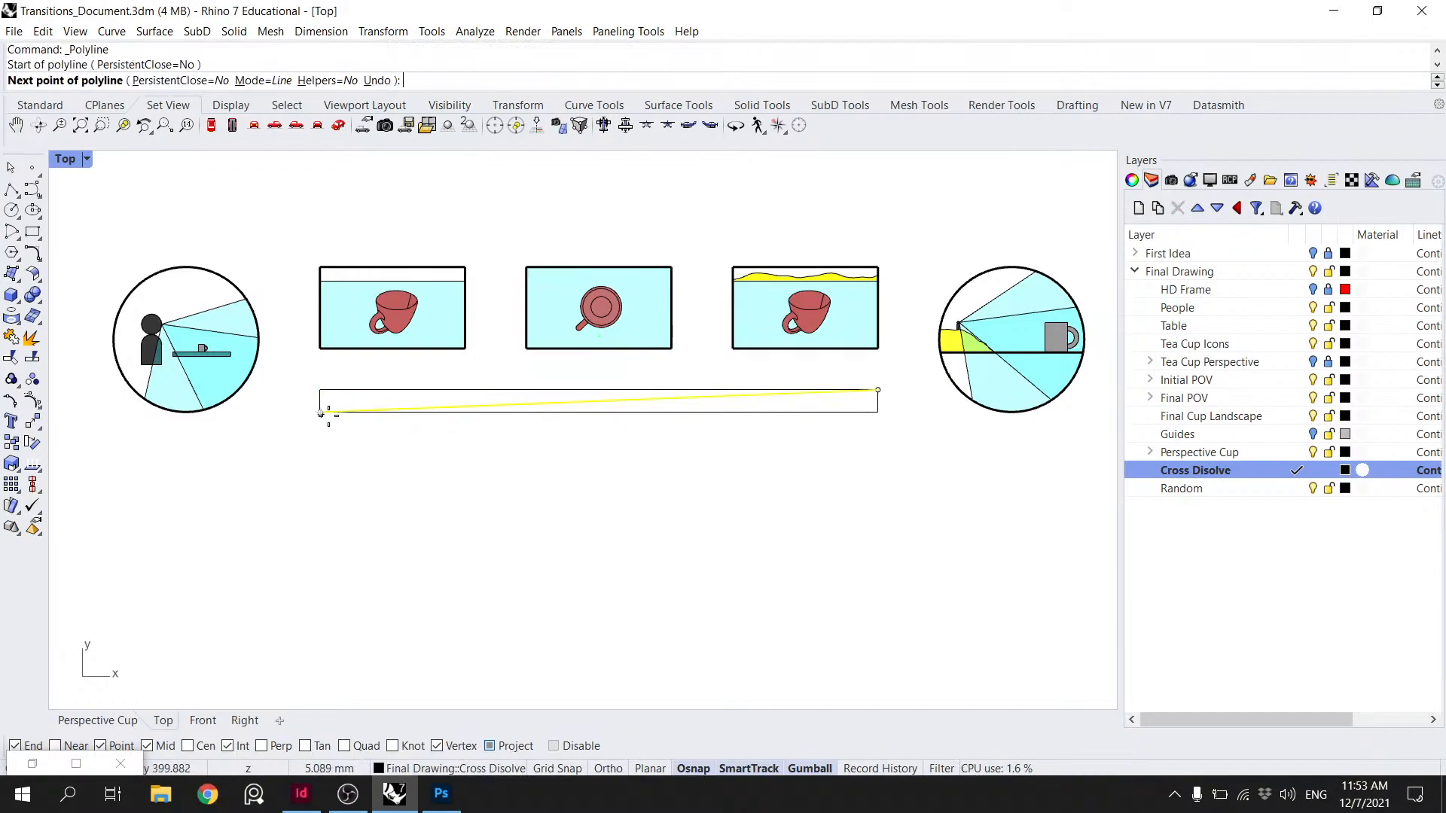
pyautogui.click(877, 412)
pyautogui.click(875, 390)
pyautogui.press('Return')
# - Delete the original closed rectangle beneath the traced polylines, and check the remaining curves by selecting them, leaving nothing selected
pyautogui.click(704, 451)
pyautogui.click(691, 414)
pyautogui.click(739, 474)
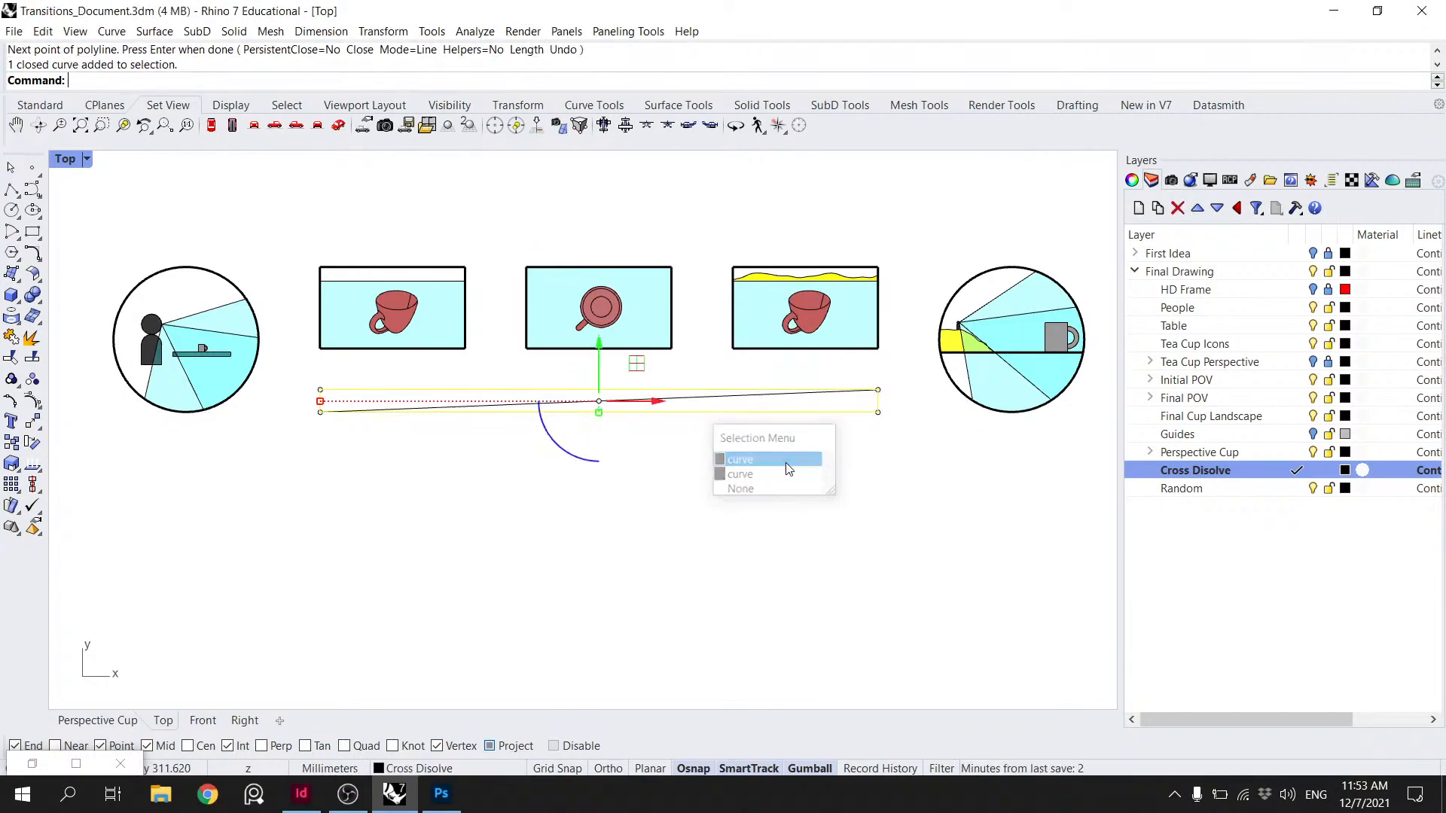
pyautogui.press('Delete')
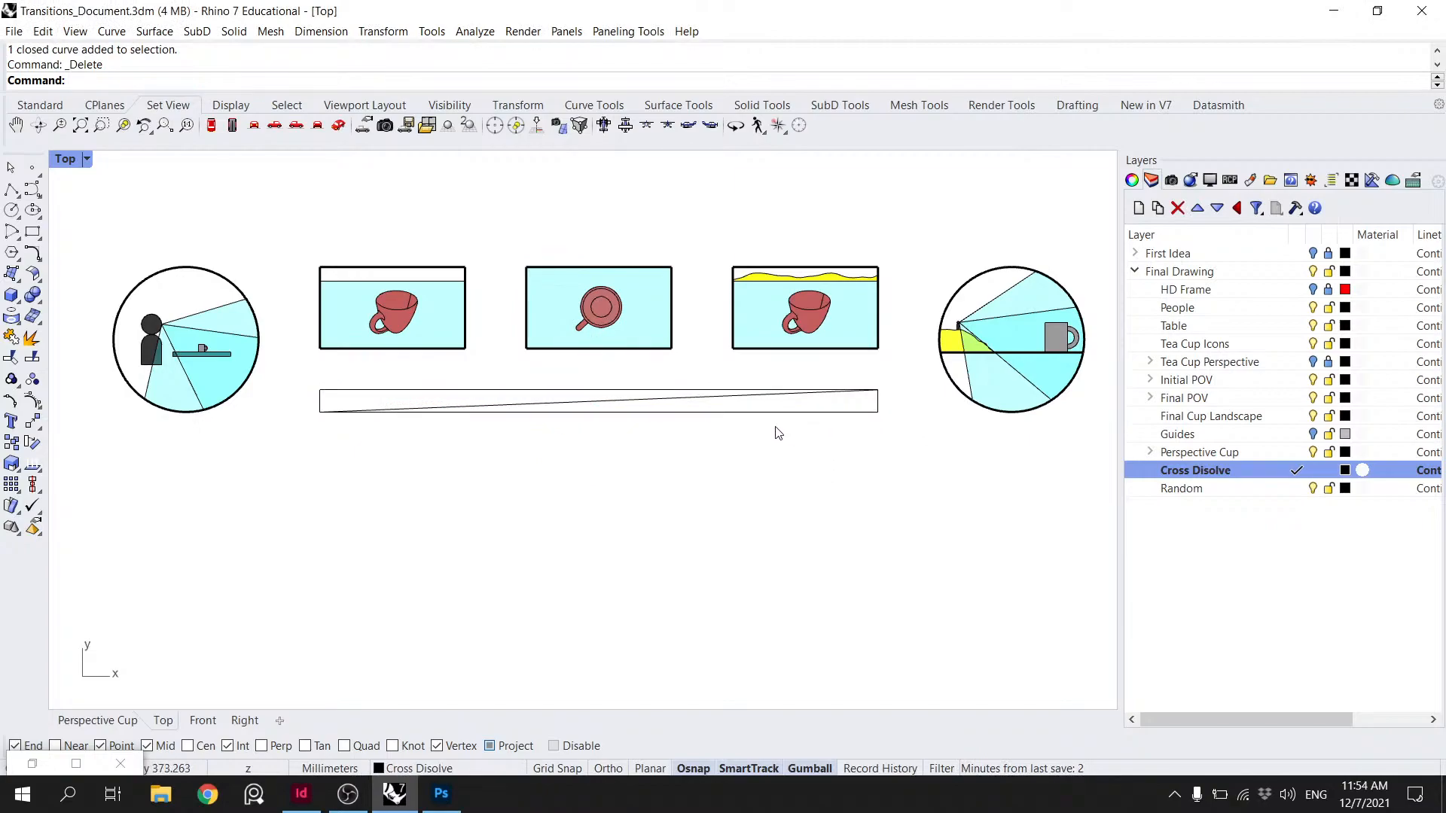
pyautogui.moveTo(777, 427); pyautogui.dragTo(701, 370)
pyautogui.click(839, 490)
pyautogui.click(665, 397)
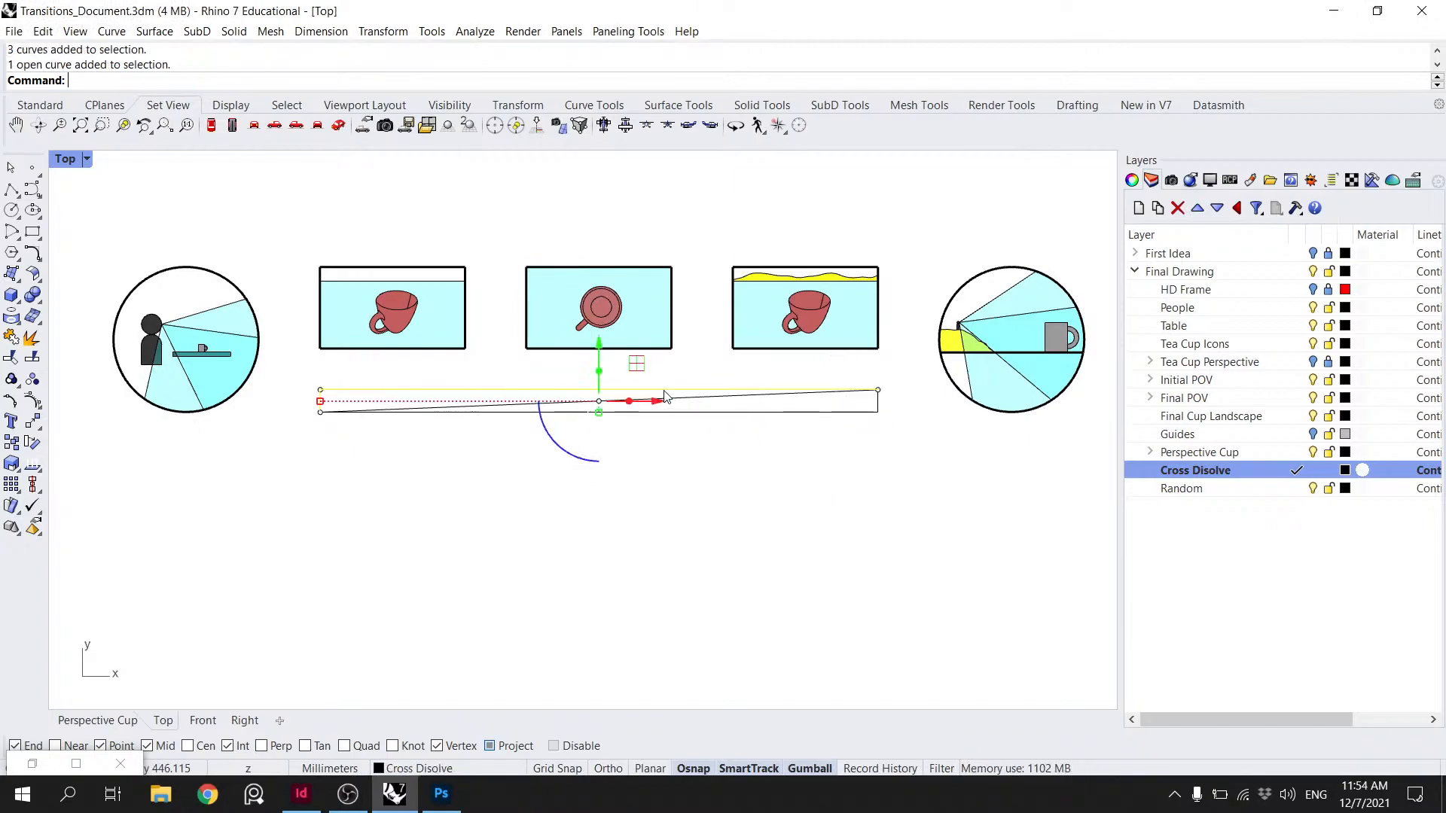
pyautogui.press('Escape')
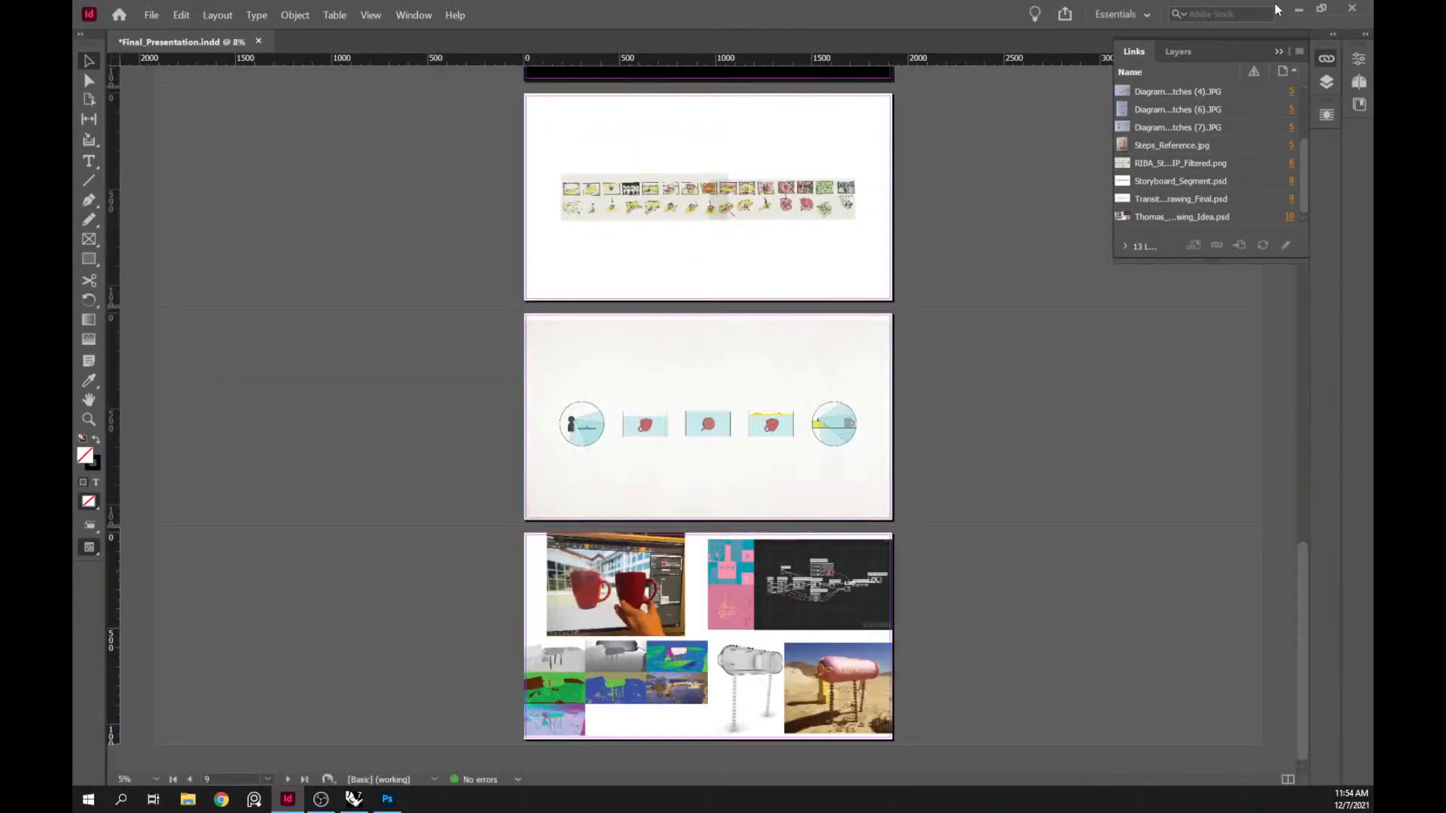
# - Switch to Rhino, open Grasshopper, and copy the uppermost curve, boundary surface and black preview chain to below the yellow fill chain
pyautogui.click(1298, 9)
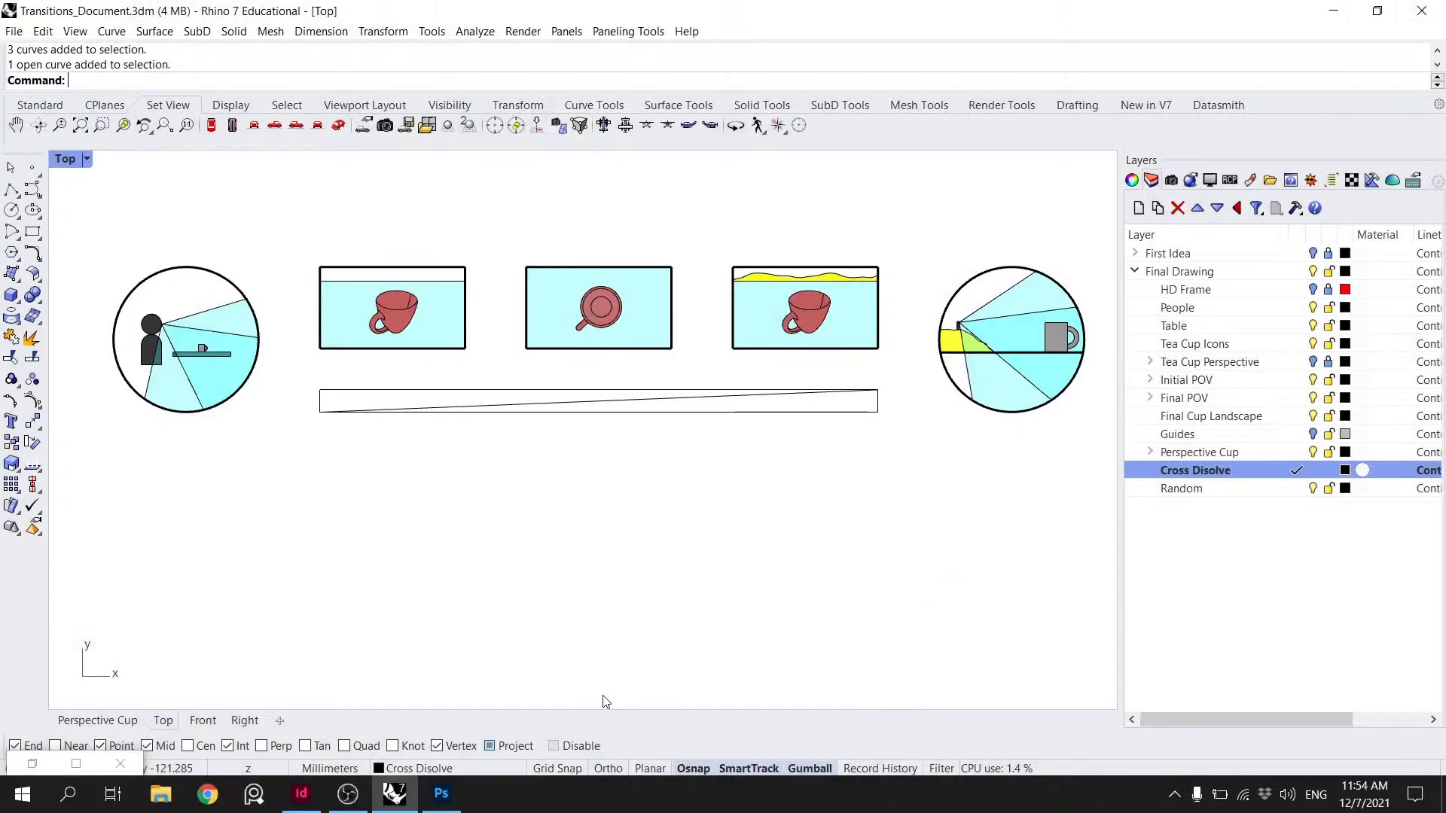
pyautogui.write('Grasshopper')
pyautogui.press('Return')
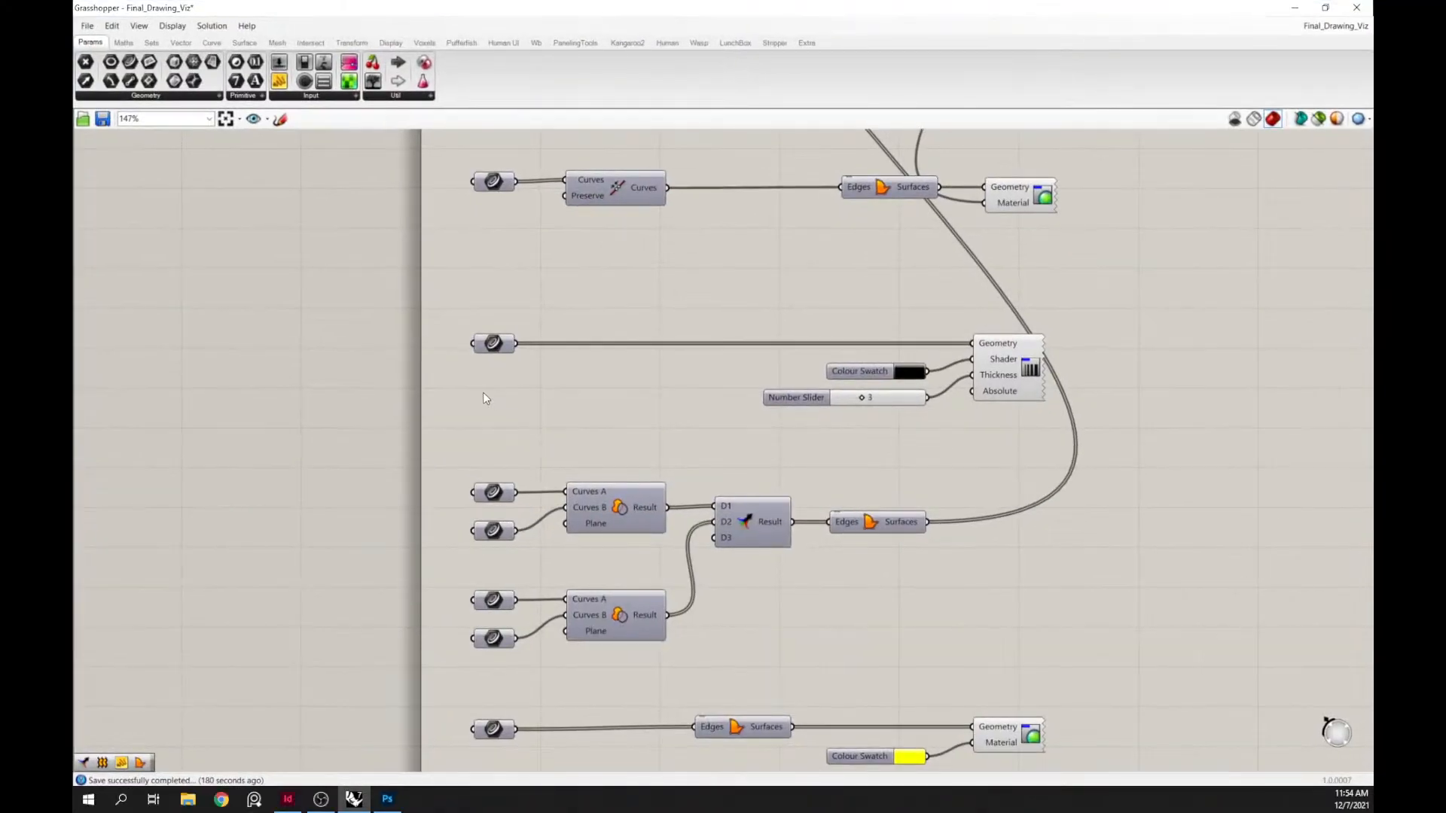
pyautogui.moveTo(713, 268); pyautogui.dragTo(429, 236)
pyautogui.moveTo(512, 262); pyautogui.dragTo(508, 760)
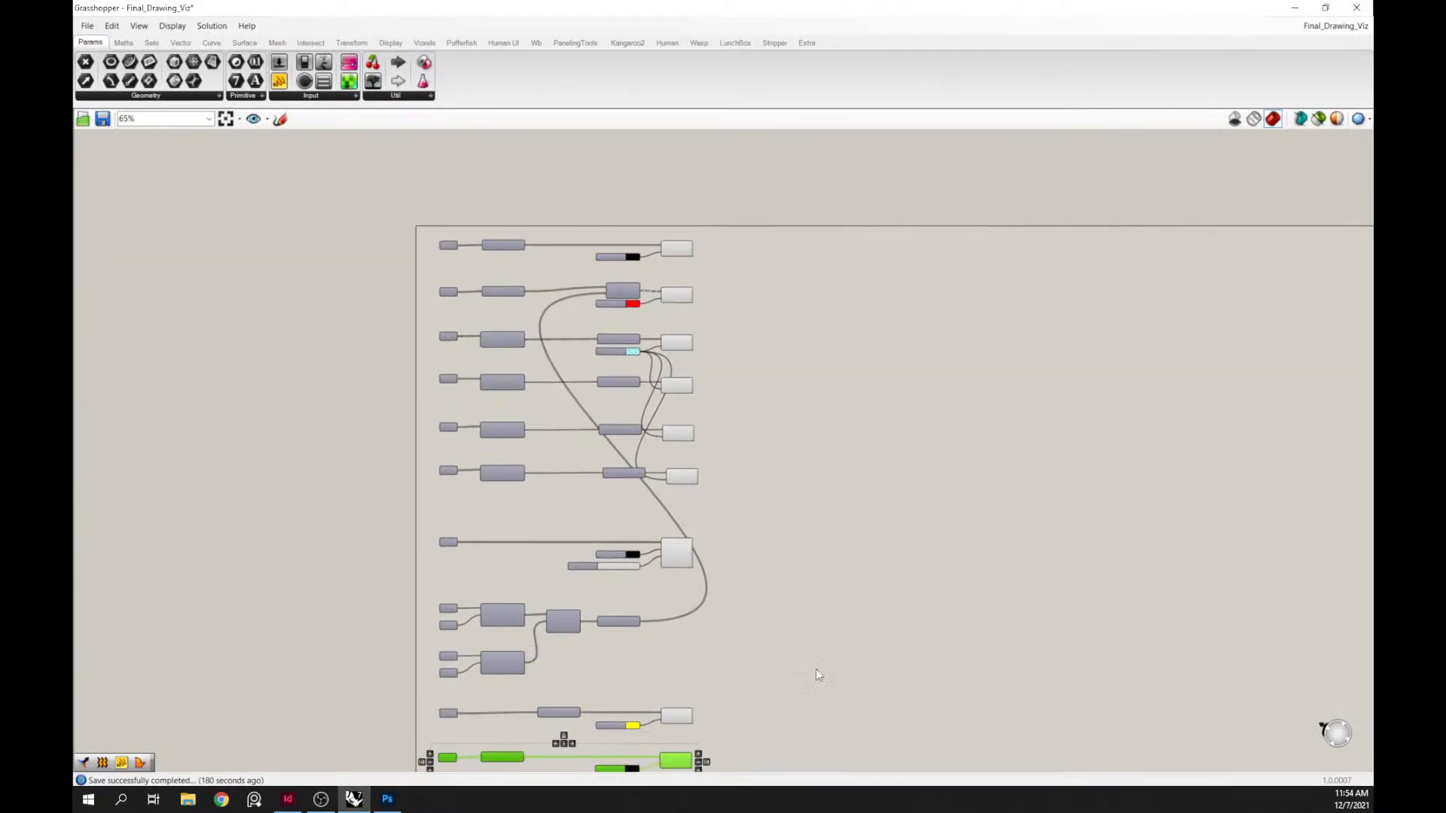
# - Duplicate the new curve, boundary surface and preview chain directly beneath itself, sharing the same black colour swatch
pyautogui.moveTo(850, 704); pyautogui.dragTo(857, 455, button='right')
pyautogui.click(857, 455)
pyautogui.scroll(4, 547, 506)
pyautogui.moveTo(831, 586); pyautogui.dragTo(351, 488)
pyautogui.keyDown('alt'); pyautogui.moveTo(454, 510); pyautogui.dragTo(450, 604); pyautogui.keyUp('alt')
pyautogui.click(458, 565)
pyautogui.moveTo(891, 684); pyautogui.dragTo(365, 580)
pyautogui.click(783, 539)
pyautogui.moveTo(806, 608); pyautogui.dragTo(813, 616)
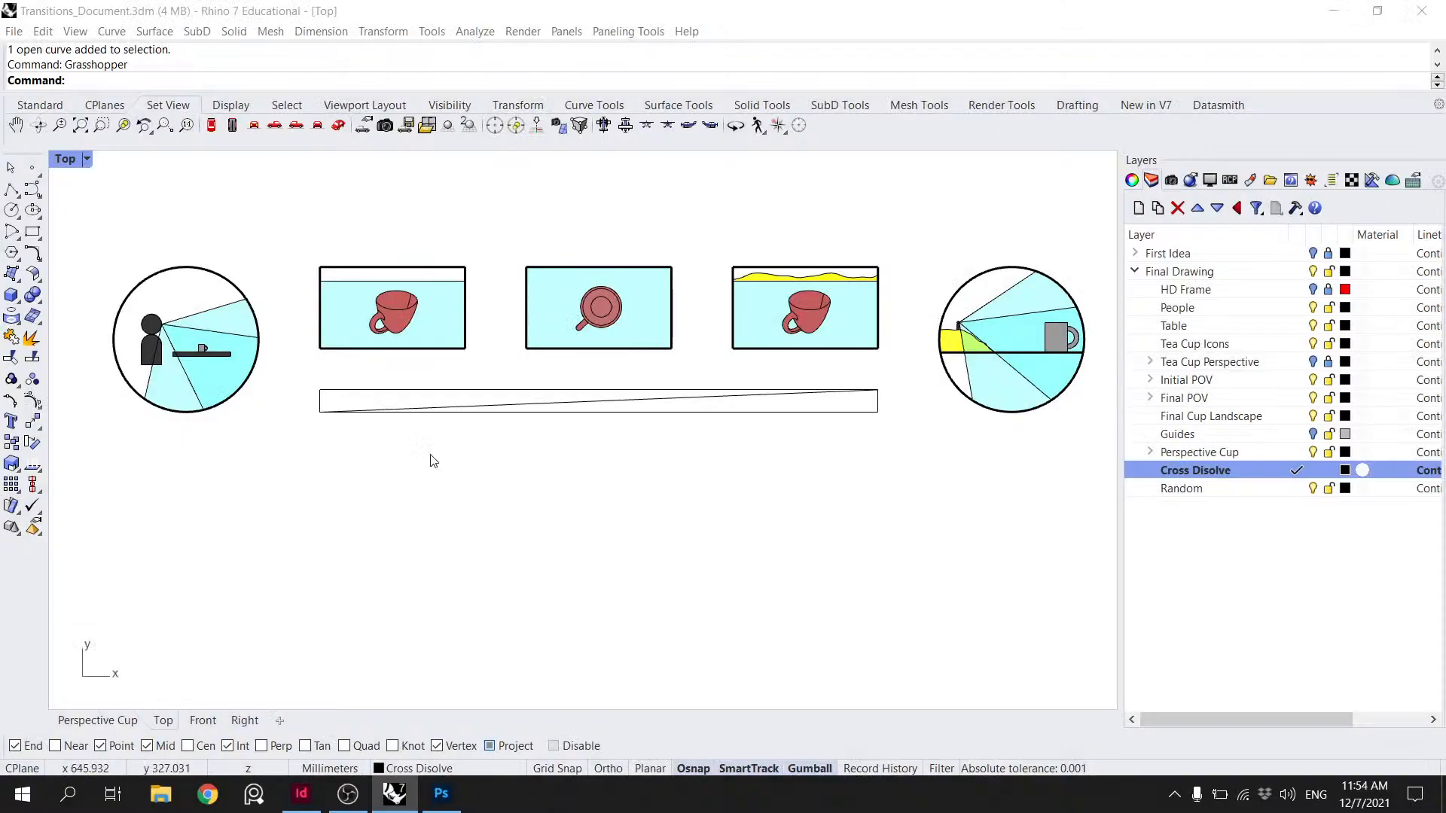
# - Try to assign the bar's open top-left polyline to the curve parameter of the upper black fill chain
pyautogui.click(459, 391)
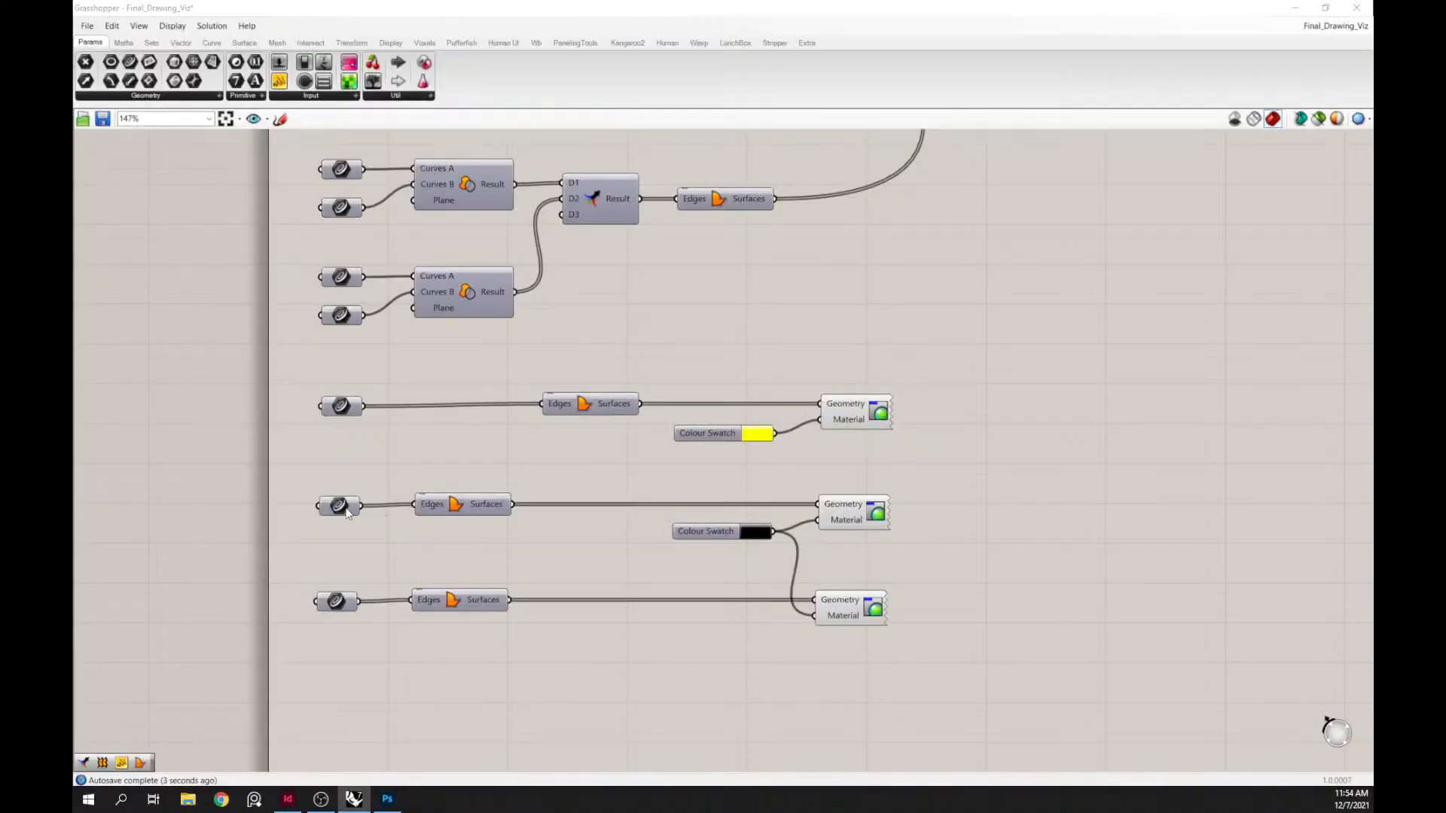
pyautogui.rightClick(346, 512)
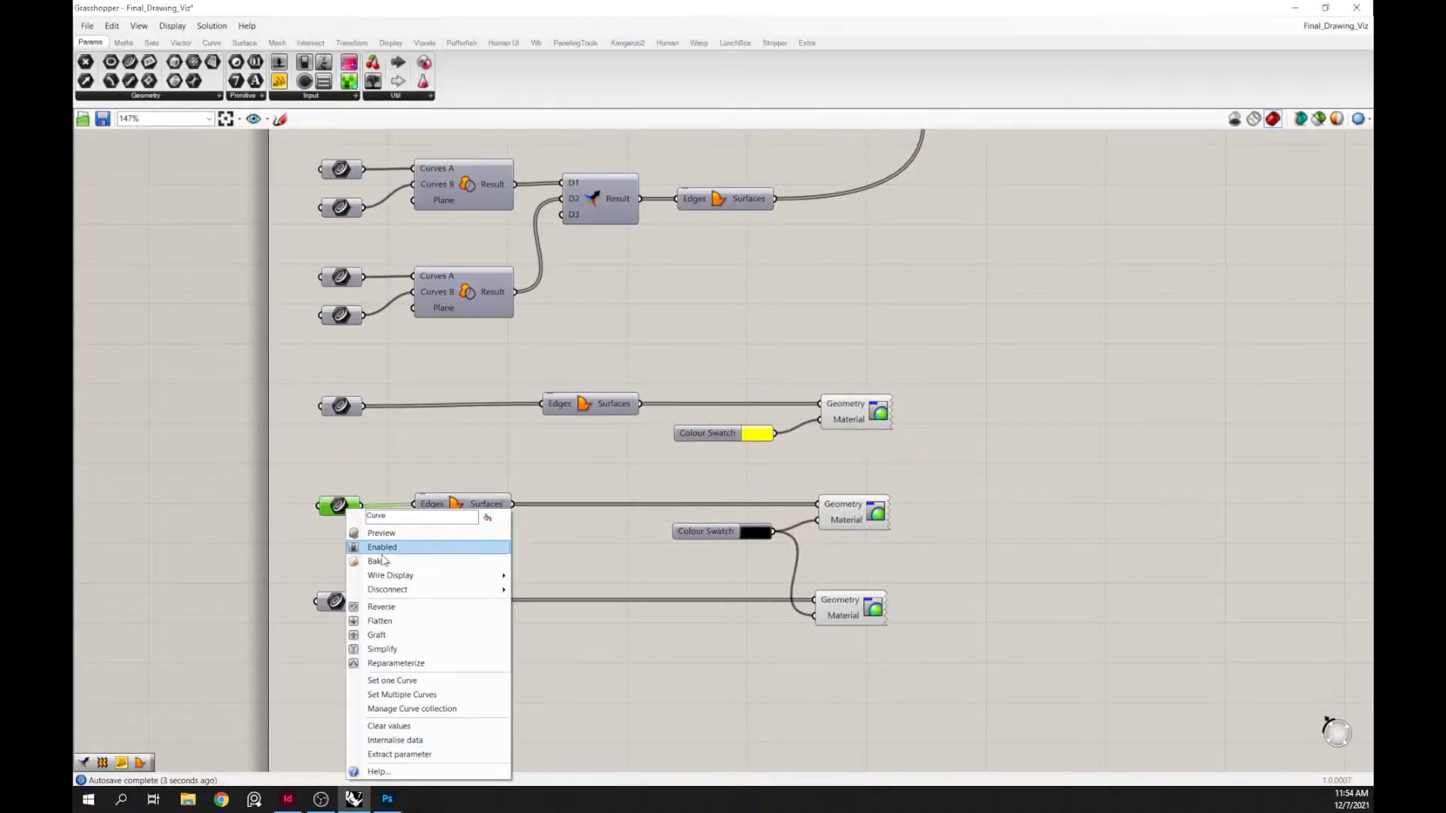
pyautogui.click(392, 682)
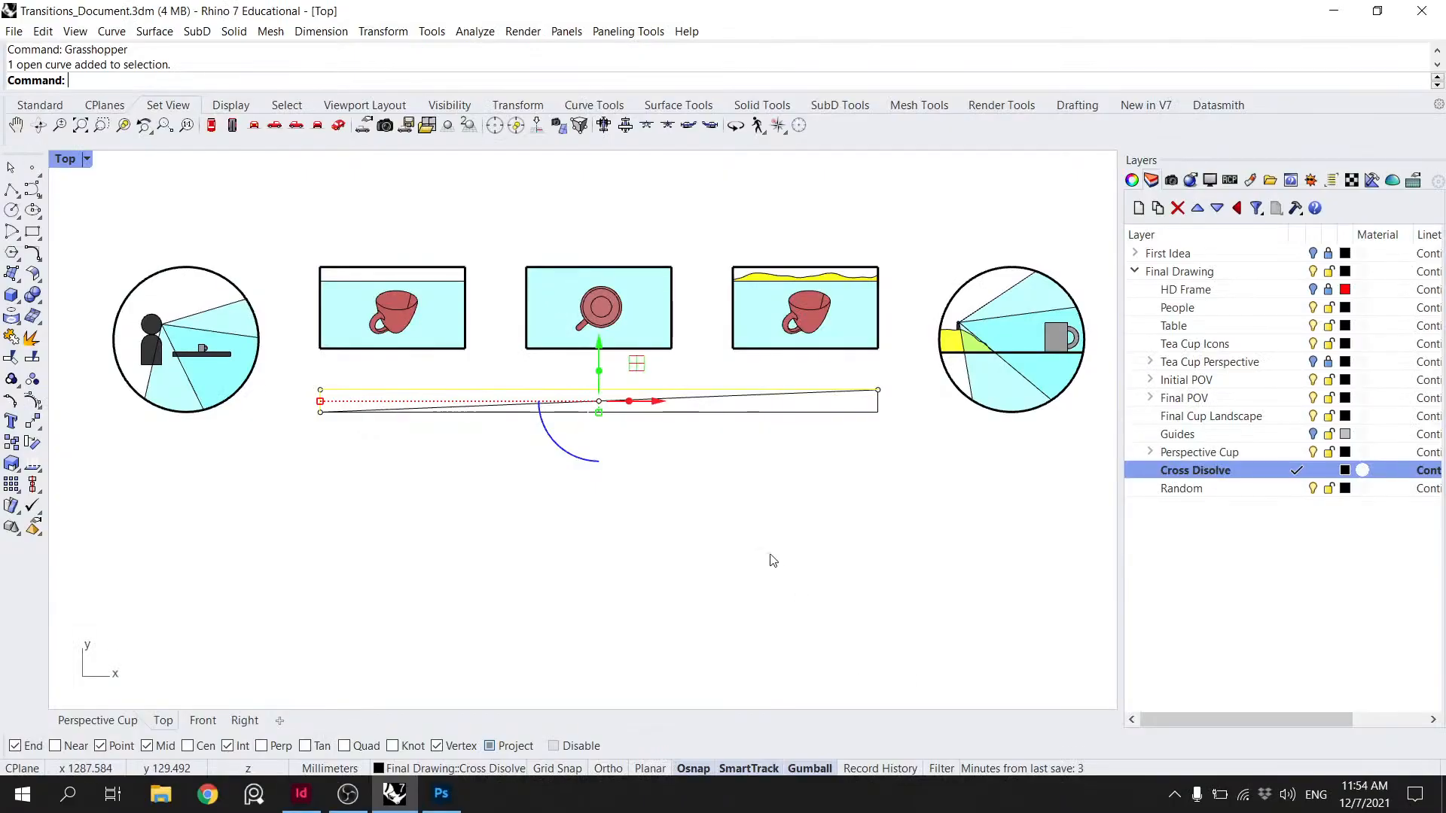
pyautogui.click(780, 449)
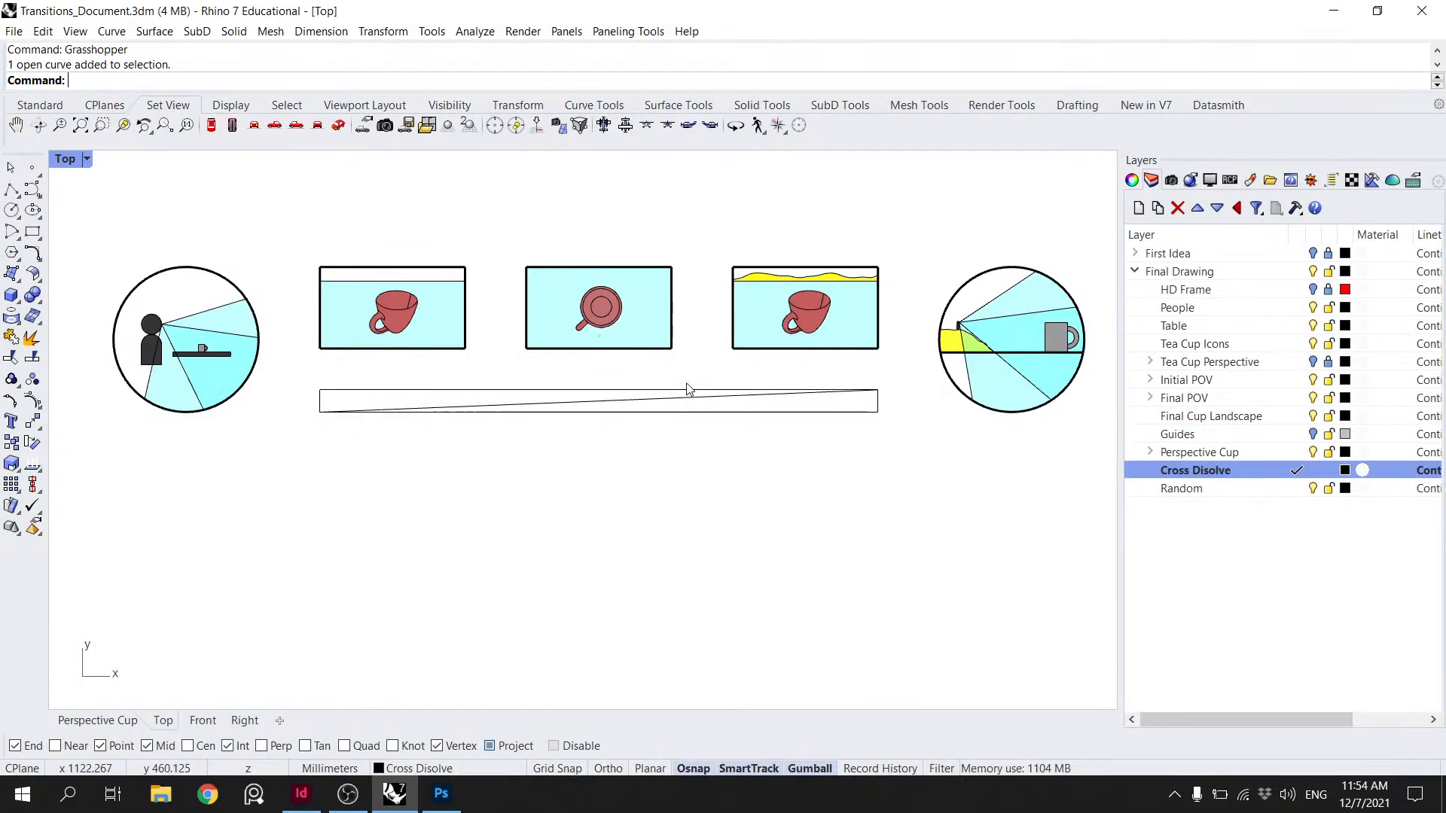
# - Draw a polyline between the bar's lower-left and upper-right corners and join it with the top-left polyline into a closed triangle
pyautogui.click(619, 390)
pyautogui.click(12, 189)
pyautogui.click(320, 411)
pyautogui.click(878, 390)
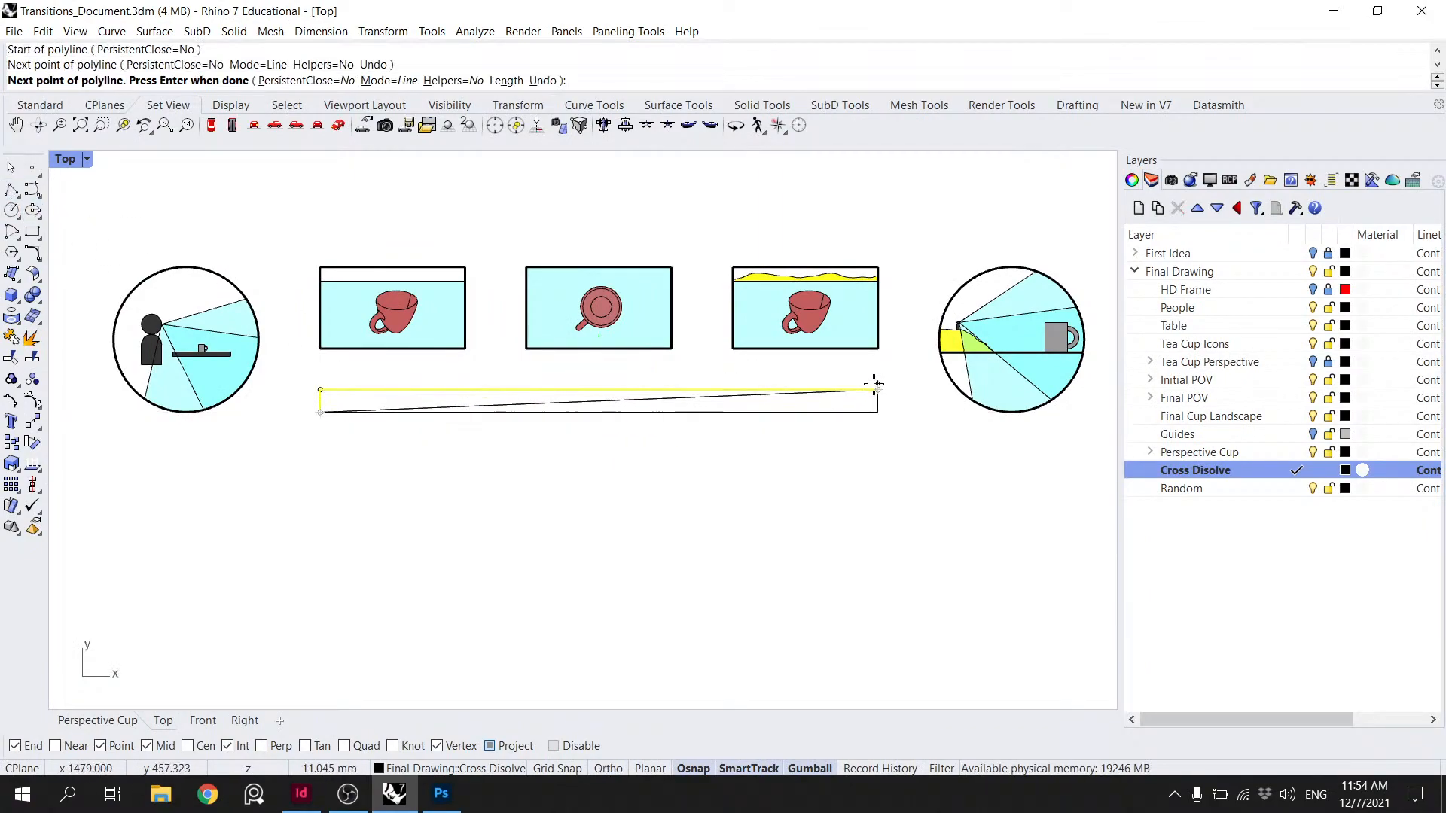
pyautogui.press('Return')
pyautogui.click(482, 406)
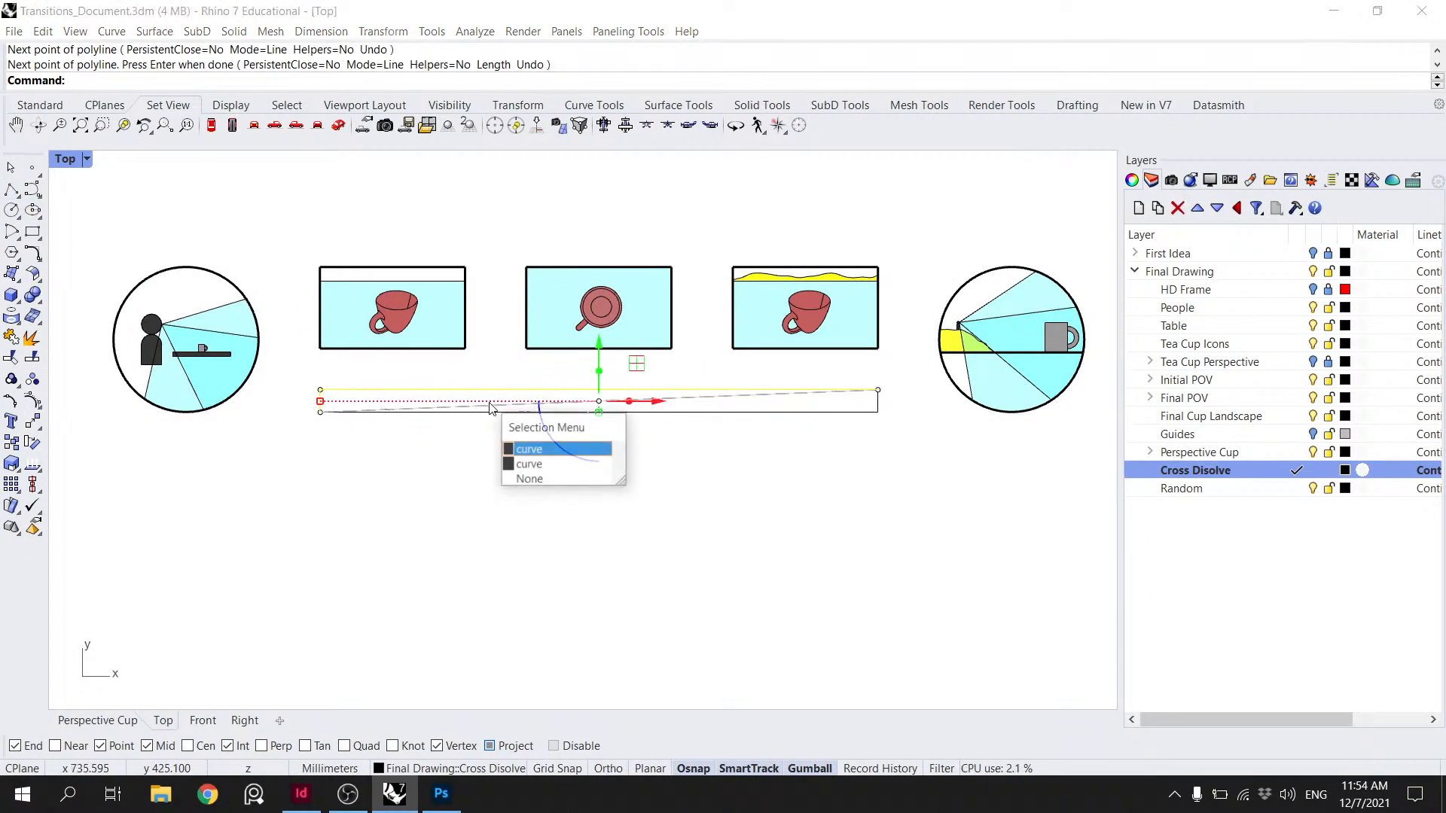
pyautogui.click(570, 452)
pyautogui.press('Return')
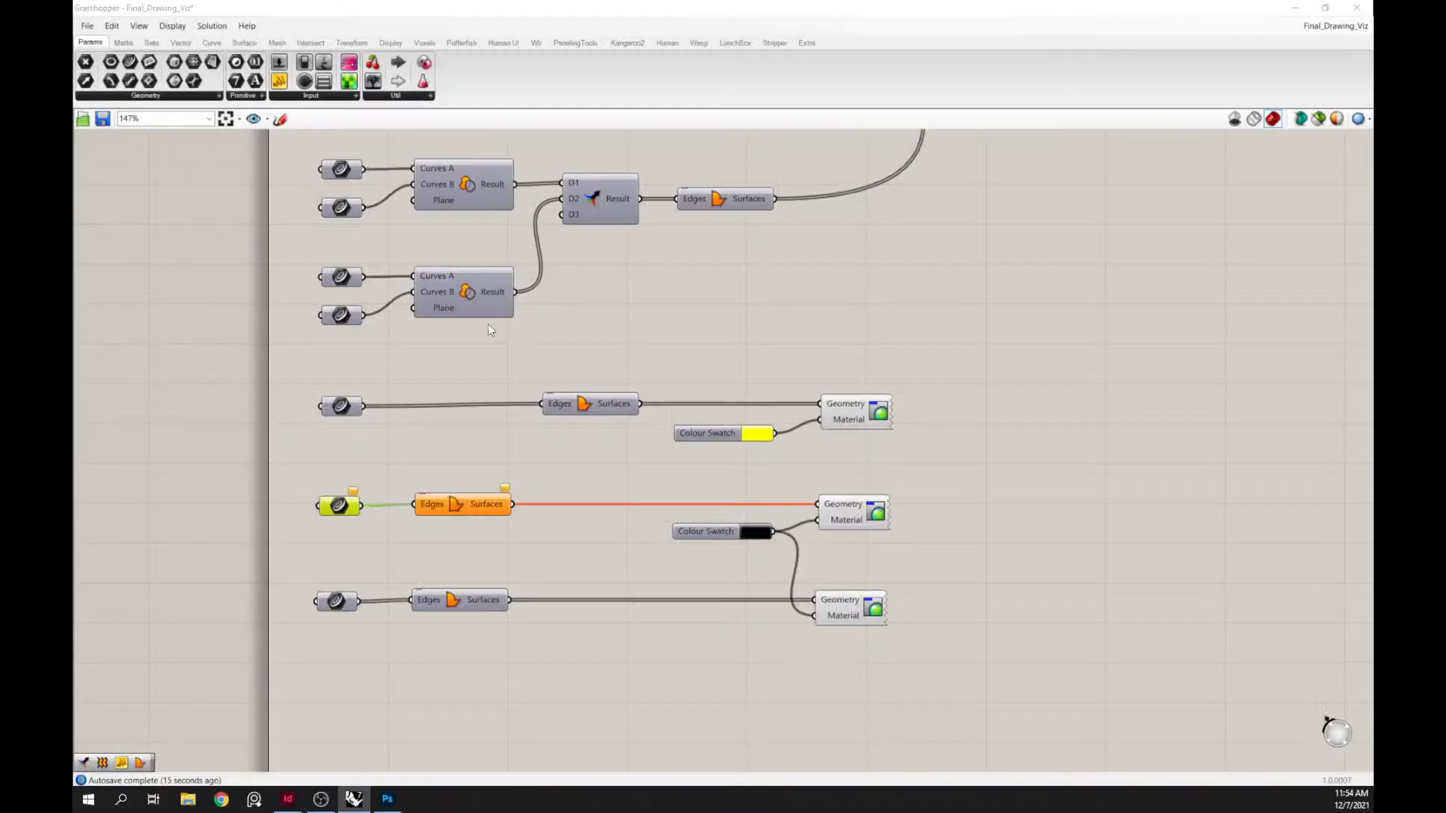
# - Set the closed upper triangle as the curve of the upper black fill chain in Grasshopper, and clear the selection
pyautogui.rightClick(347, 500)
pyautogui.click(420, 688)
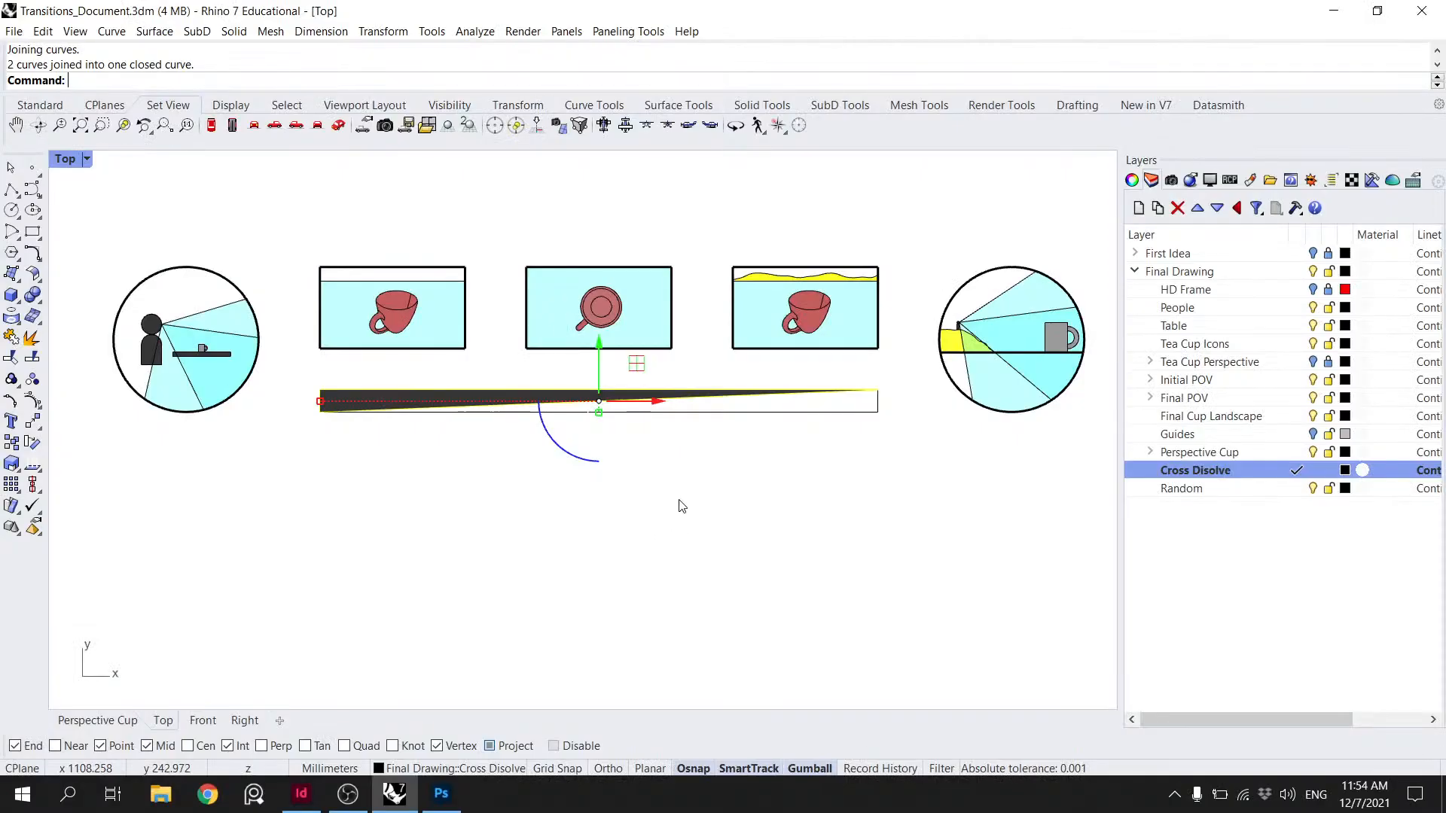
pyautogui.press('Escape')
# - Draw another diagonal polyline from the bar's lower-left corner to its upper-right corner for the lower triangle
pyautogui.click(736, 413)
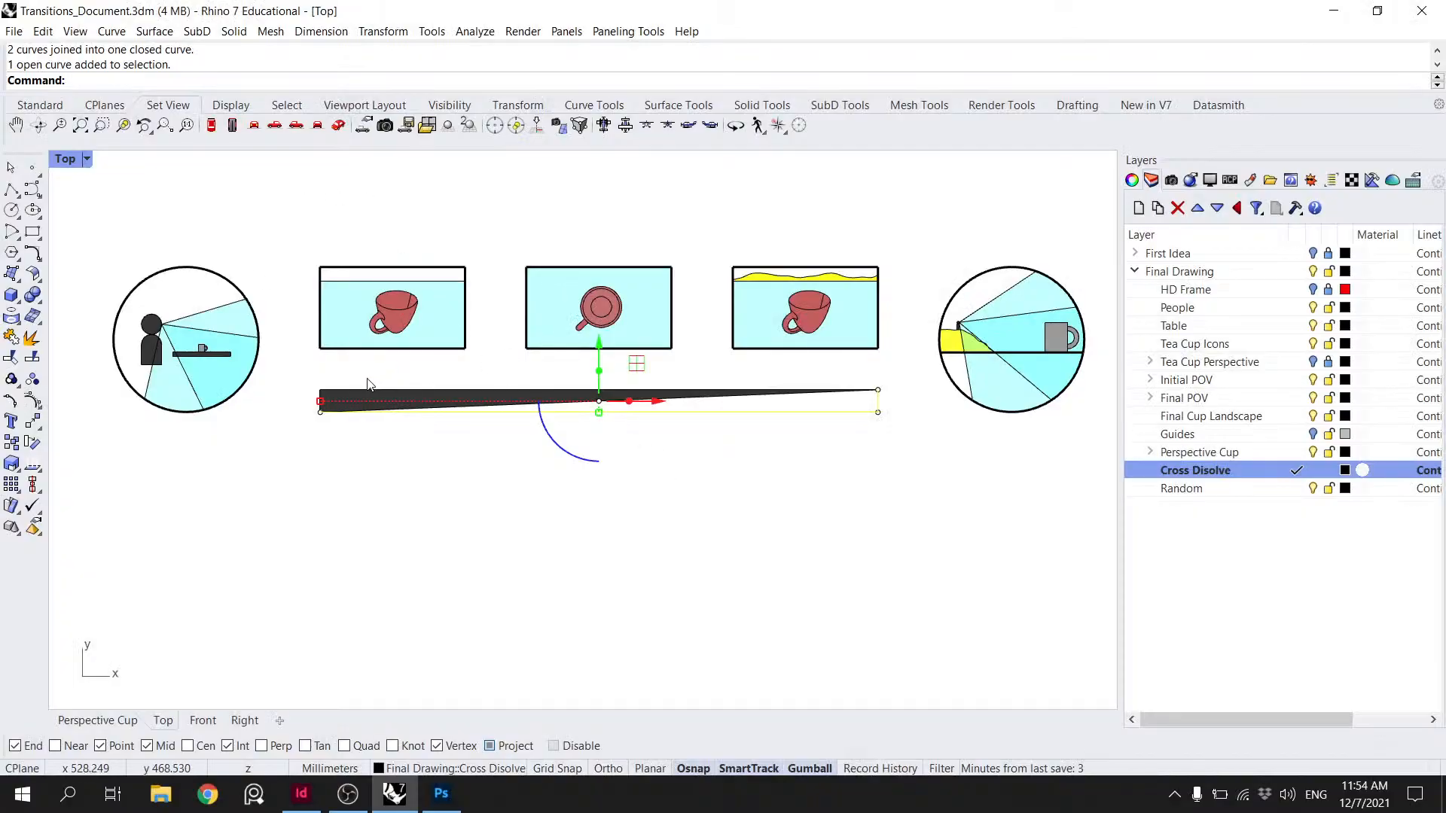
pyautogui.scroll(3, 399, 395)
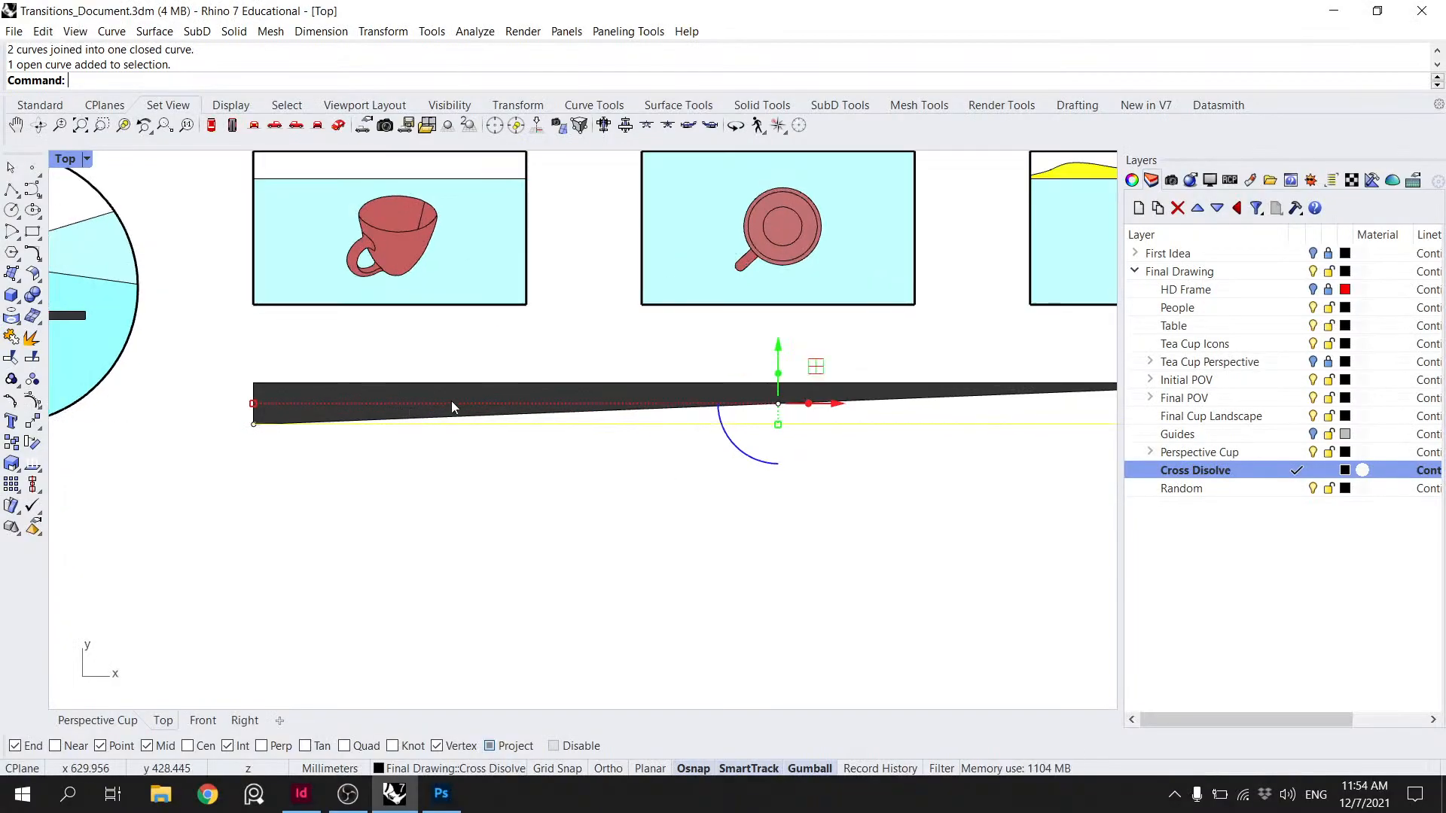
pyautogui.scroll(-1, 451, 403)
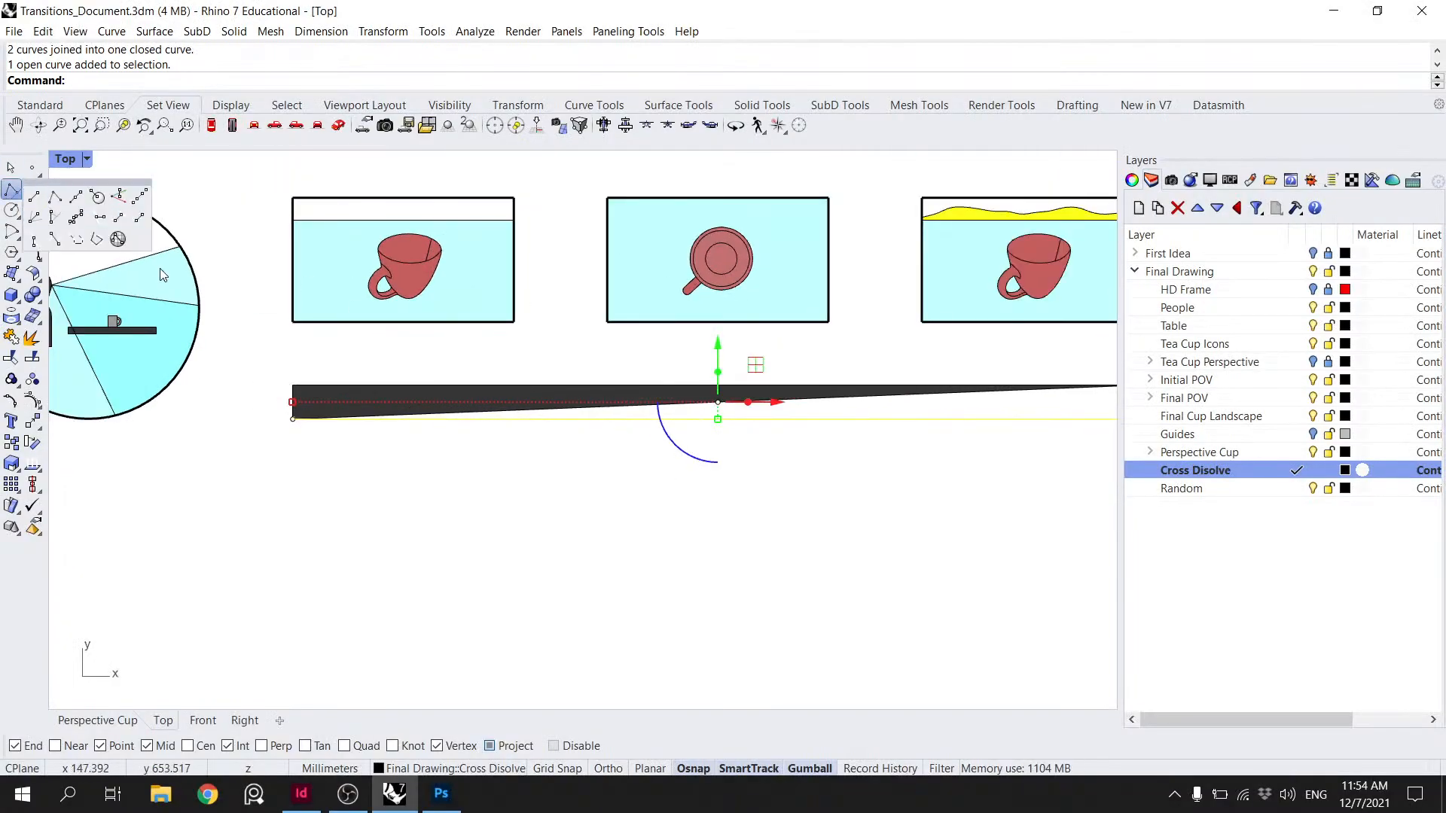
pyautogui.click(12, 189)
pyautogui.click(292, 420)
pyautogui.moveTo(1001, 381); pyautogui.dragTo(682, 409, button='right')
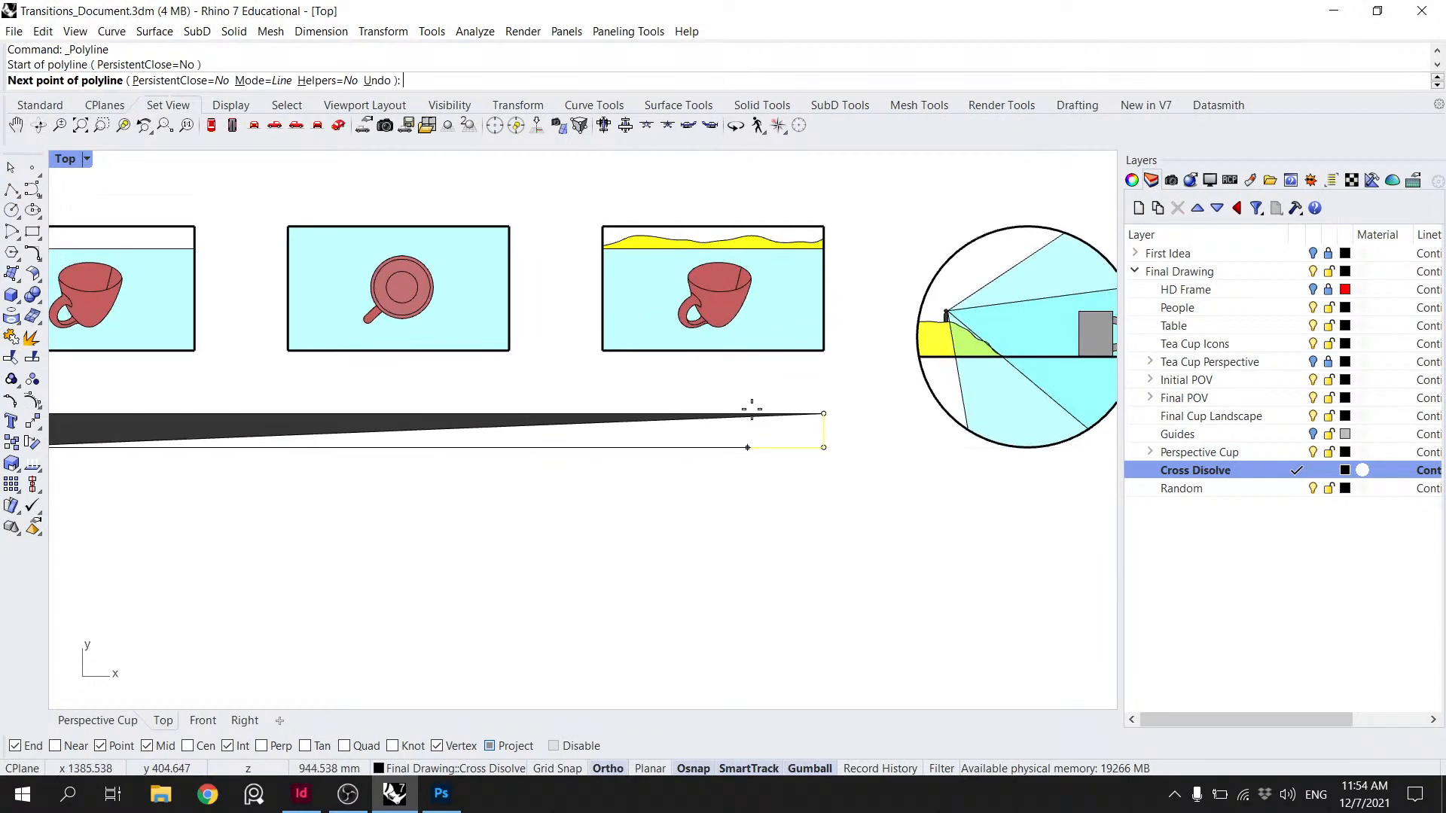
pyautogui.click(823, 414)
pyautogui.press('Return')
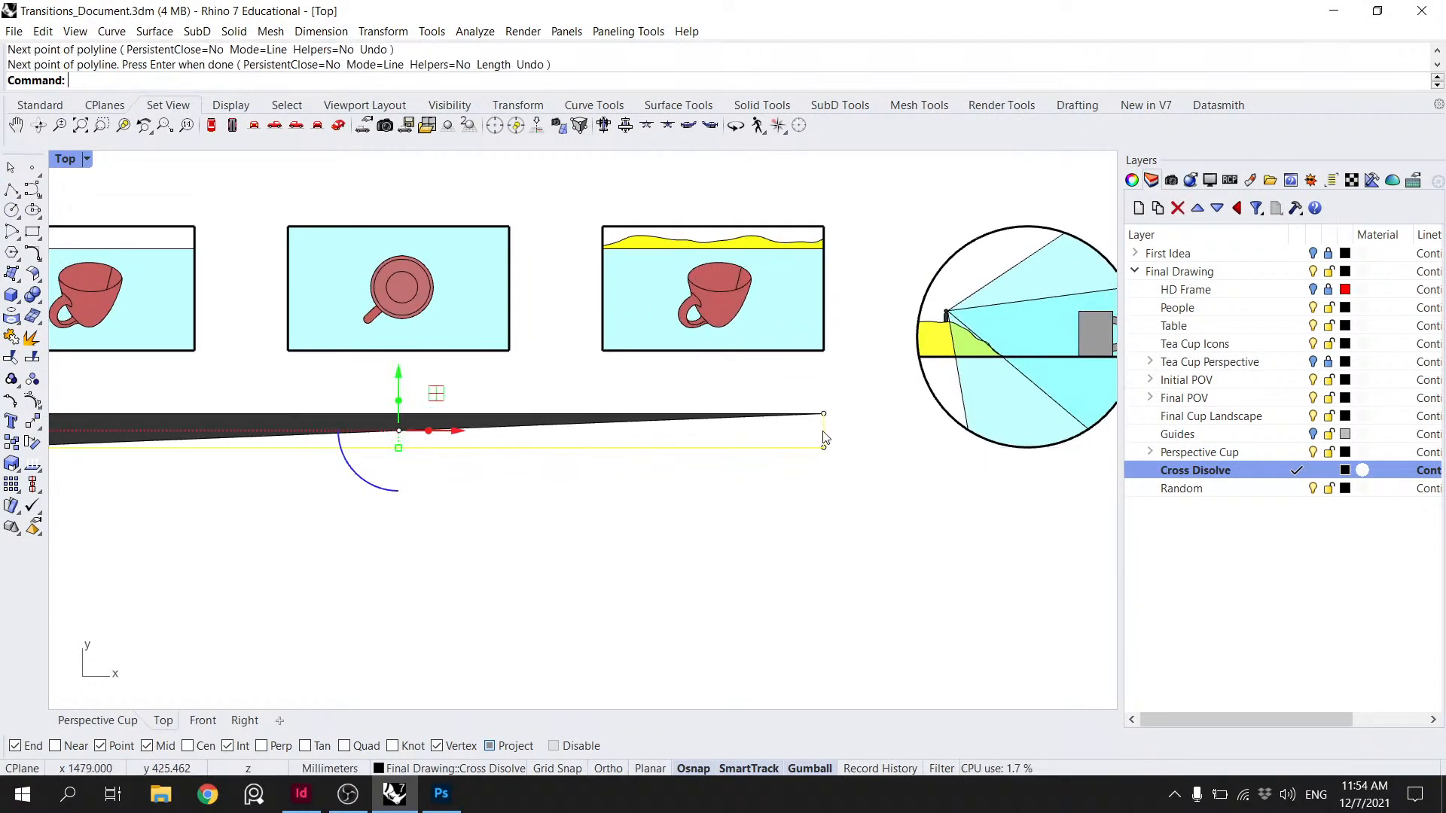
# - Join the new diagonal with the bar's bottom and right polyline into one closed triangle
pyautogui.click(822, 428)
pyautogui.click(790, 417)
pyautogui.click(842, 457)
pyautogui.click(791, 455)
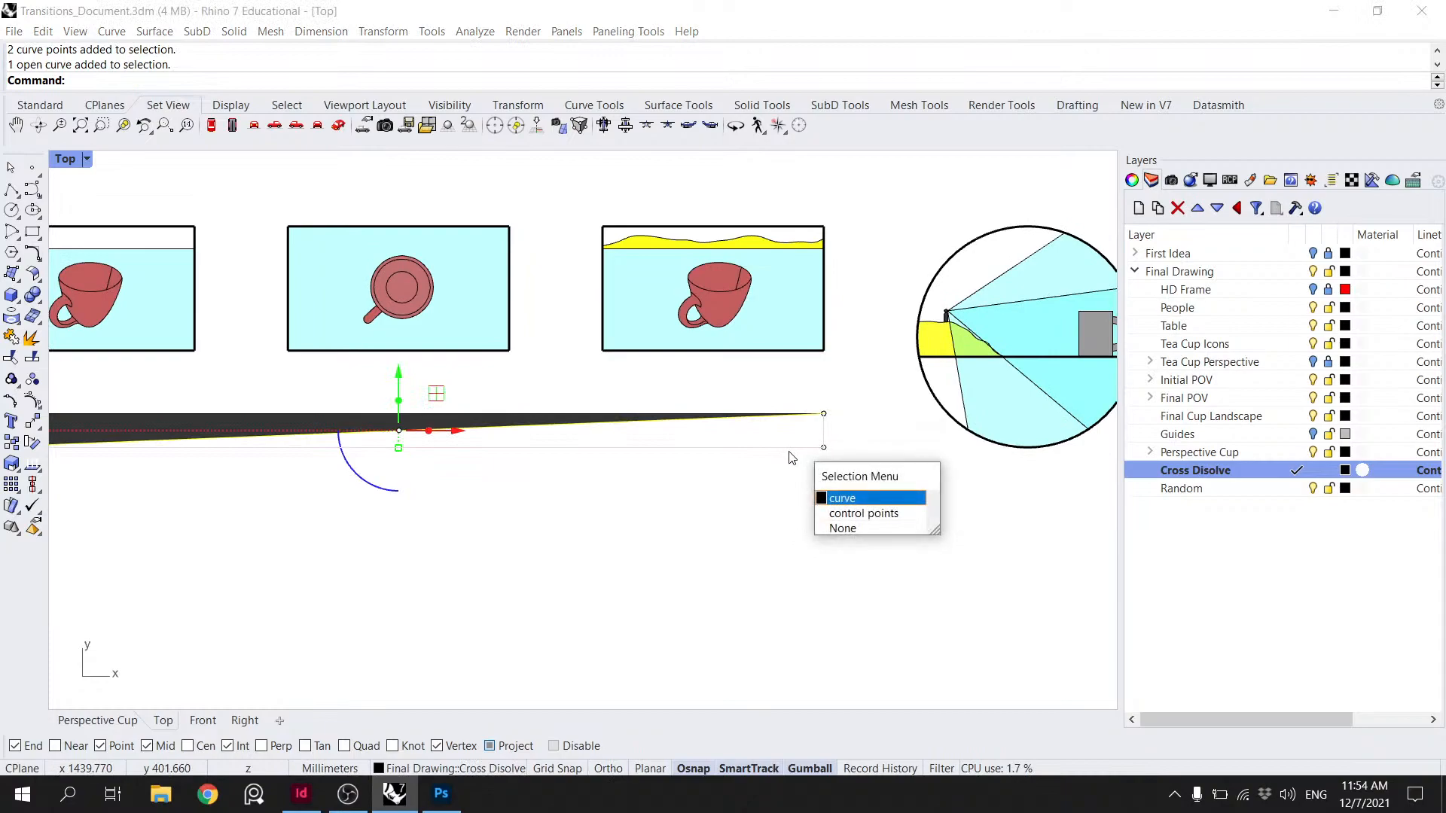
pyautogui.press('Return')
pyautogui.write('join')
pyautogui.press('Return')
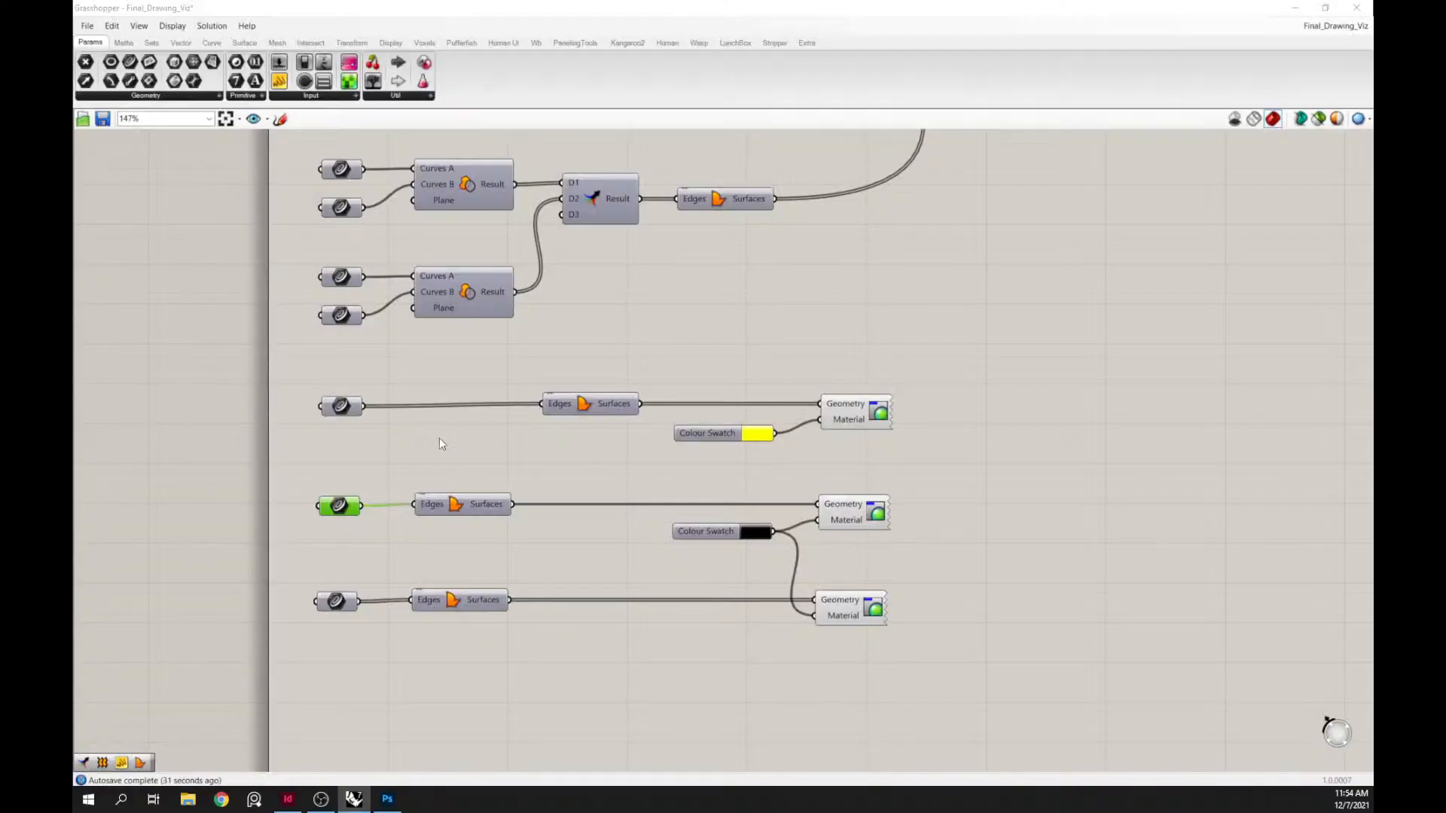
# - Set the closed lower triangle as the curve of the lower black fill chain in Grasshopper
pyautogui.click(335, 602)
pyautogui.rightClick(335, 602)
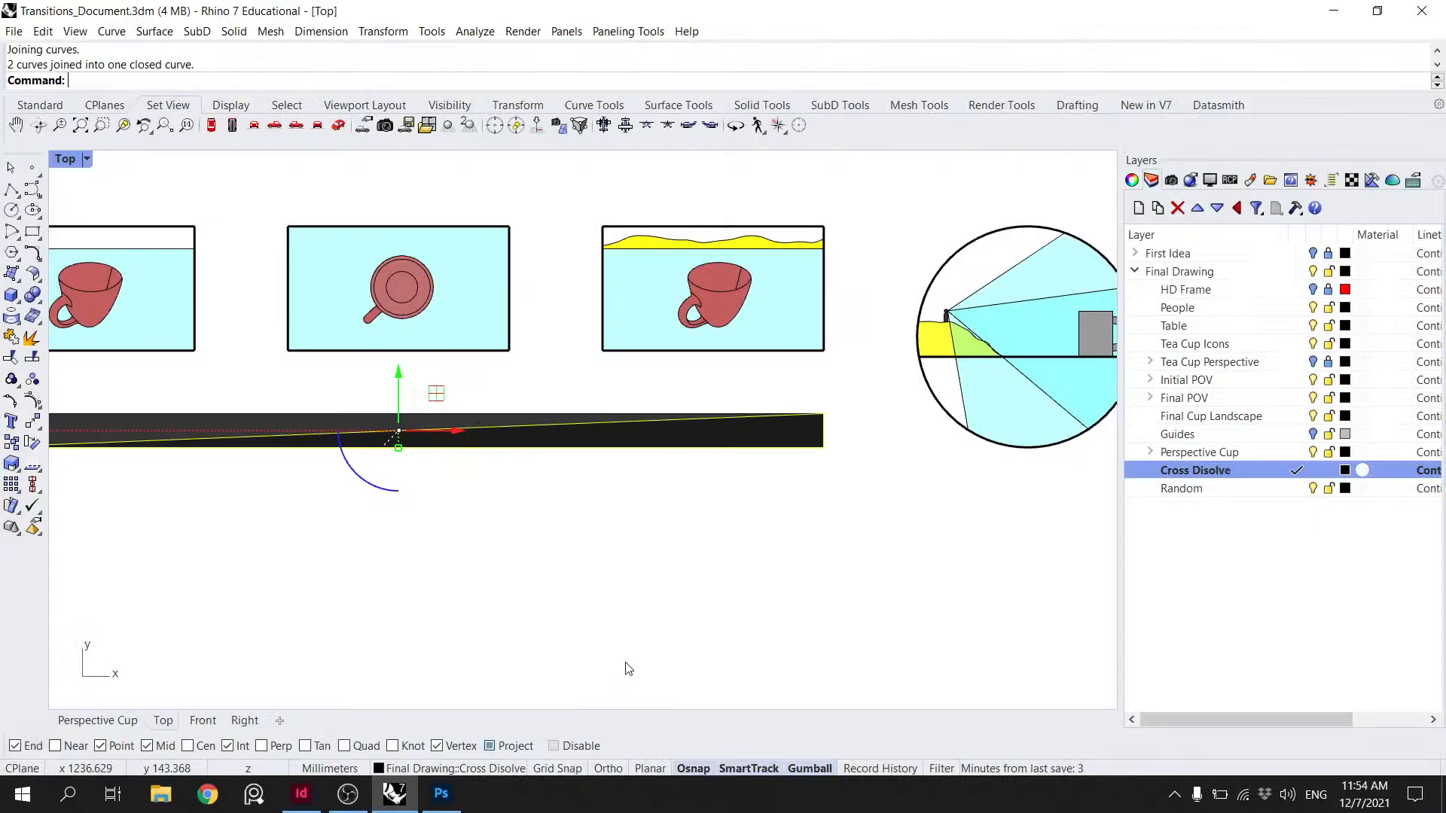
pyautogui.scroll(-3, 695, 600)
pyautogui.scroll(5, 600, 510)
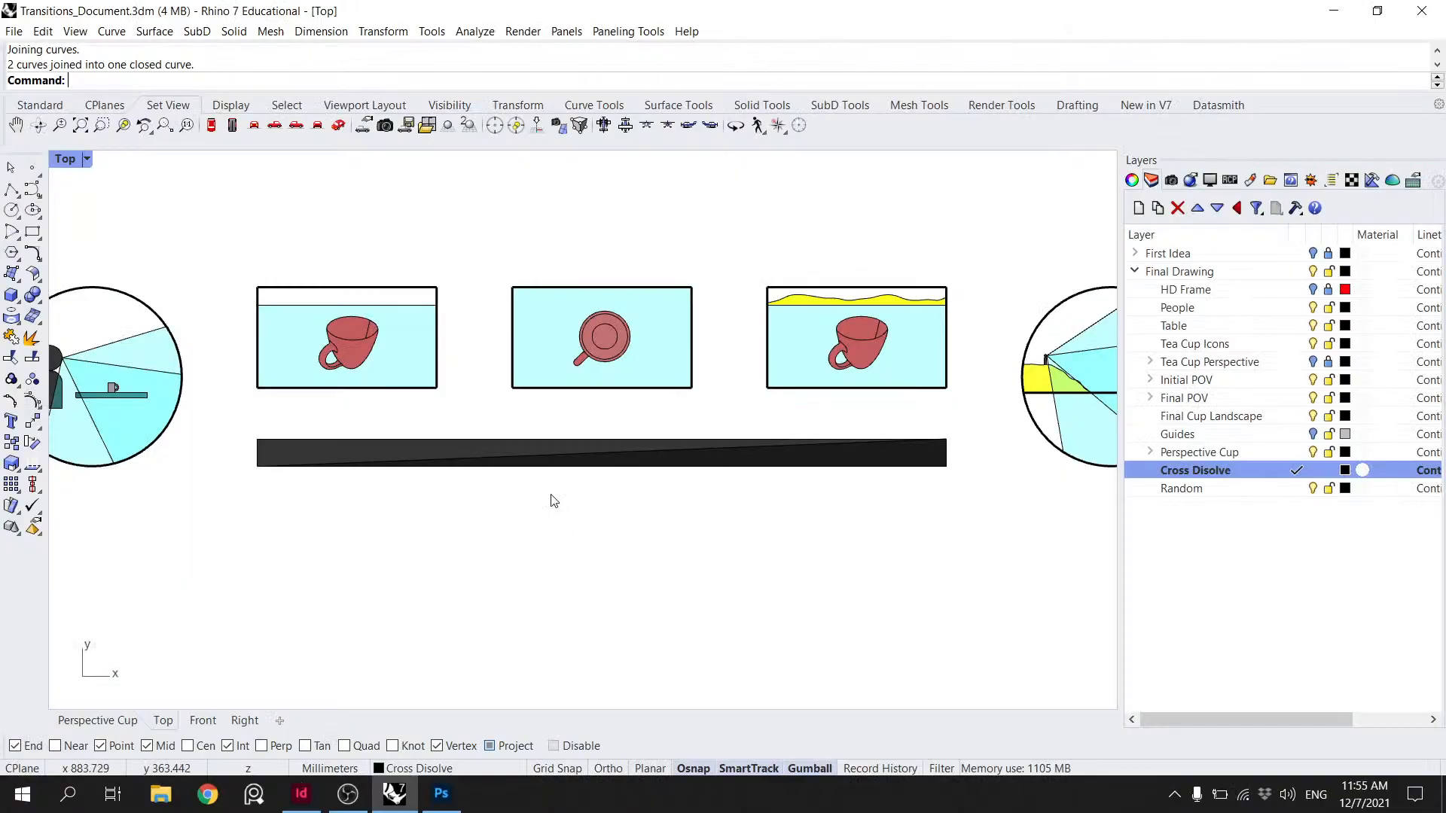
pyautogui.scroll(-2, 549, 500)
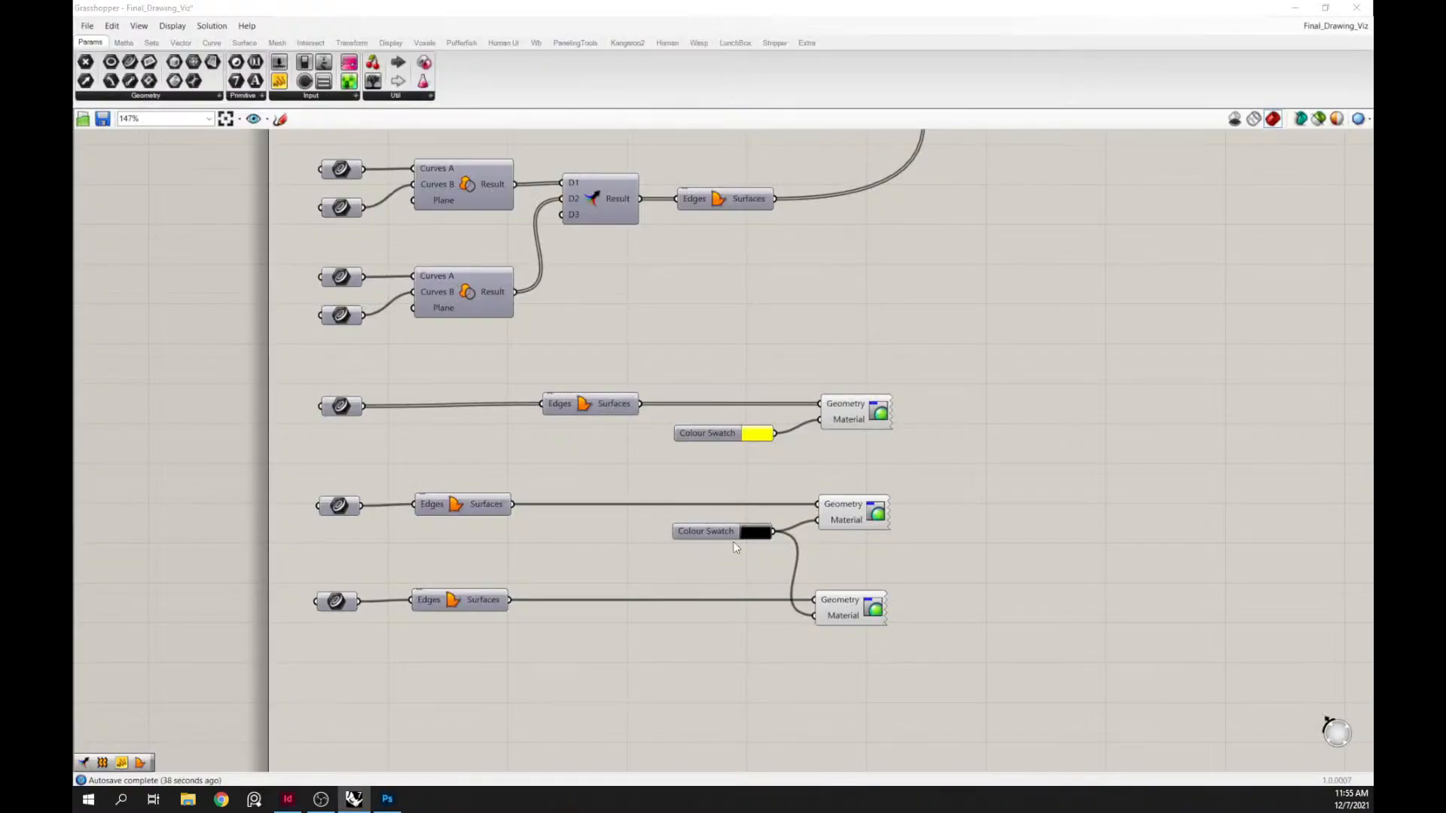
# - Lower the opacity of the shared black colour swatch to an alpha of 190
pyautogui.click(755, 532)
pyautogui.moveTo(879, 718); pyautogui.dragTo(850, 724)
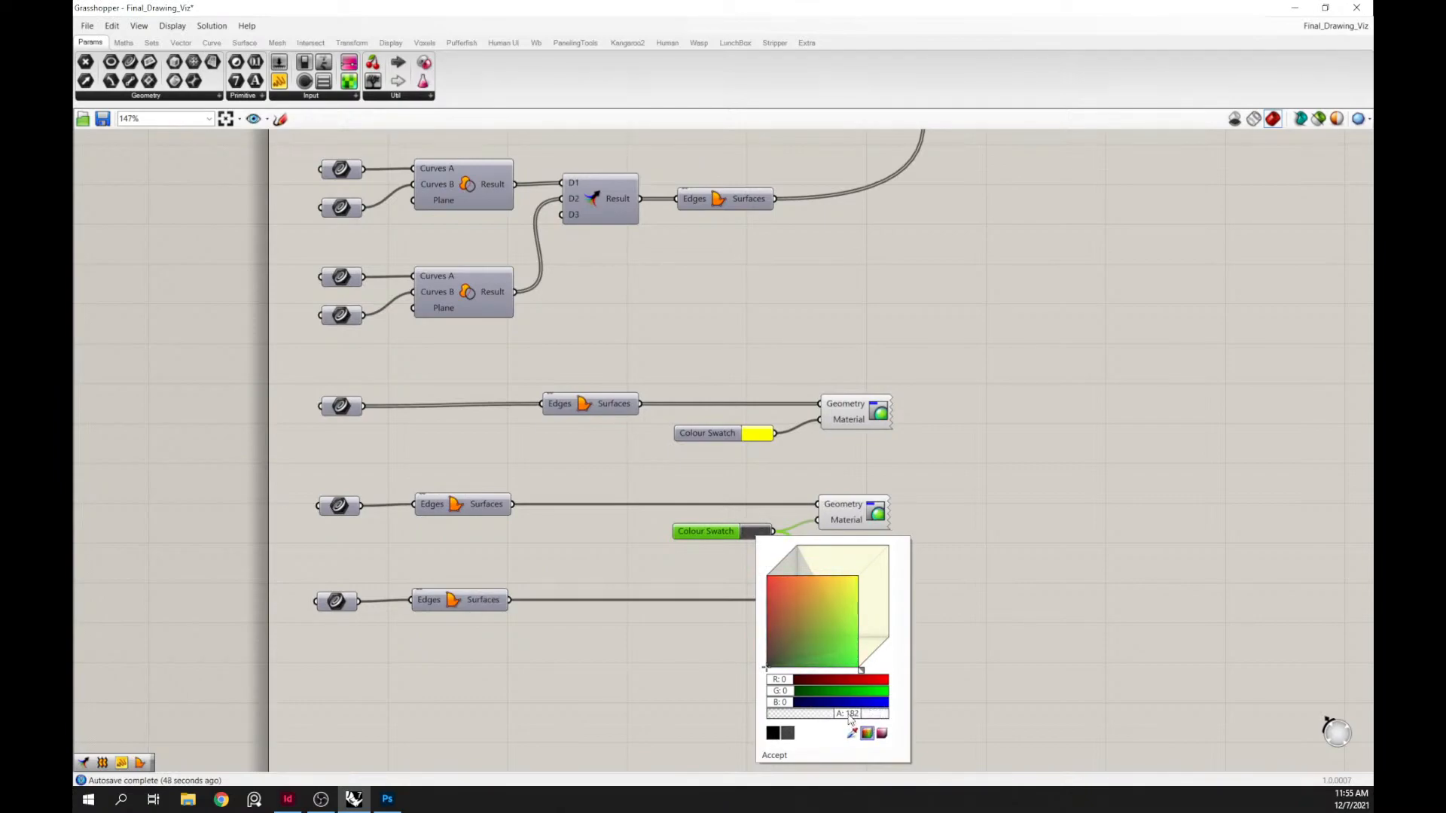
pyautogui.doubleClick(848, 715)
pyautogui.press('Return')
pyautogui.doubleClick(855, 712)
pyautogui.press('Return')
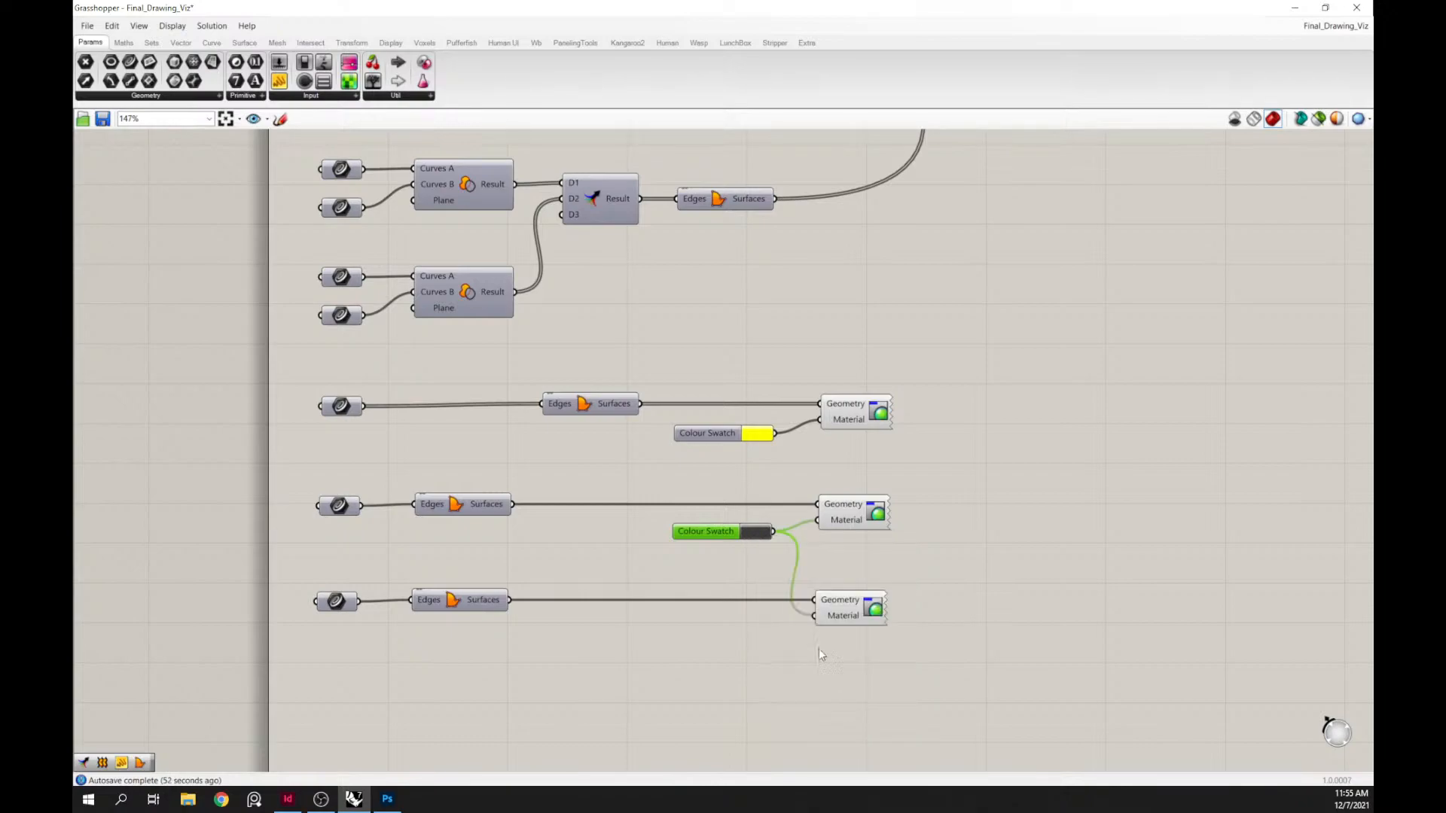
# - Set the shared black colour swatch's alpha to 210
pyautogui.click(763, 533)
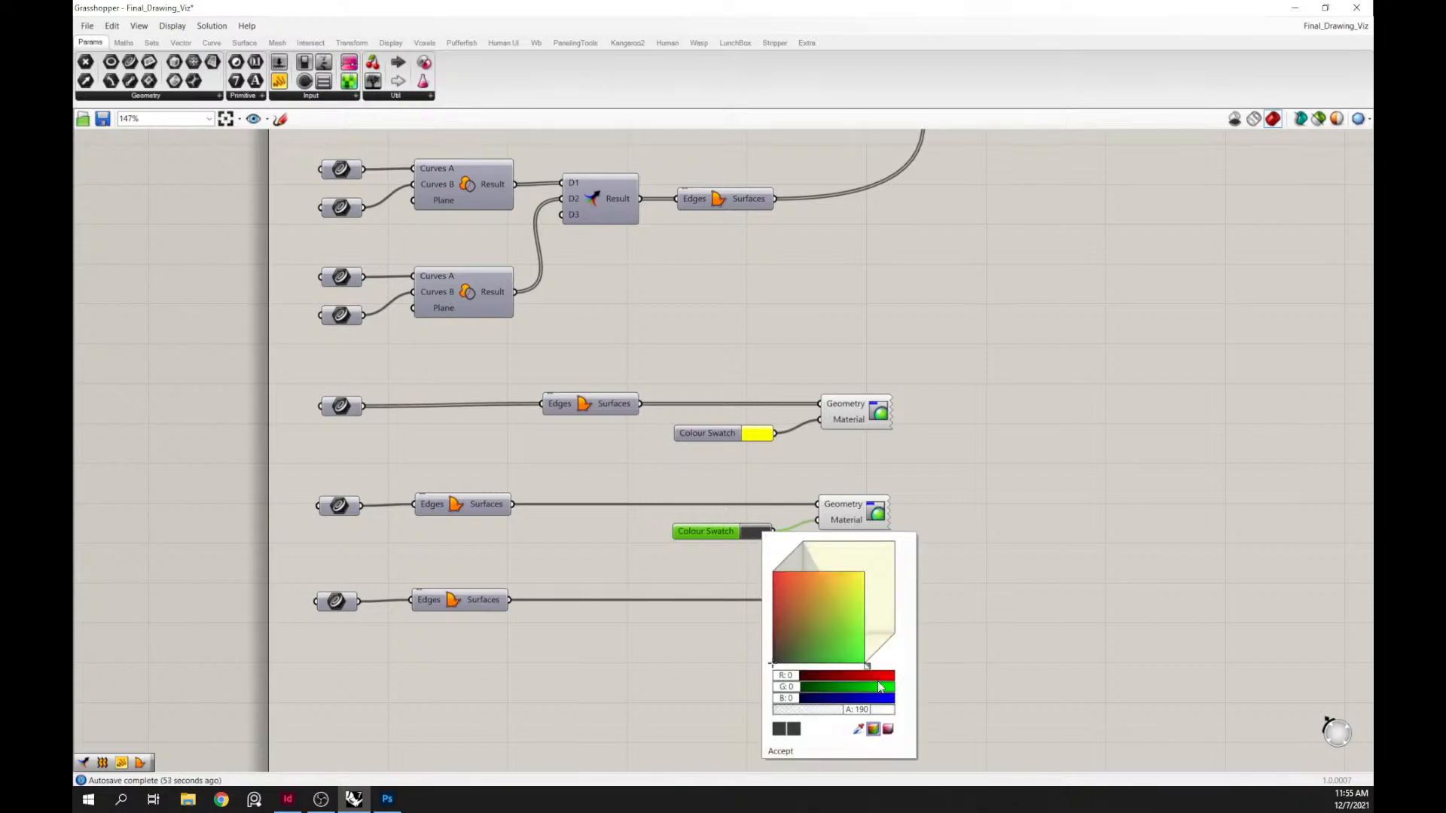
pyautogui.doubleClick(854, 712)
pyautogui.write('210')
pyautogui.press('Return')
pyautogui.click(1168, 472)
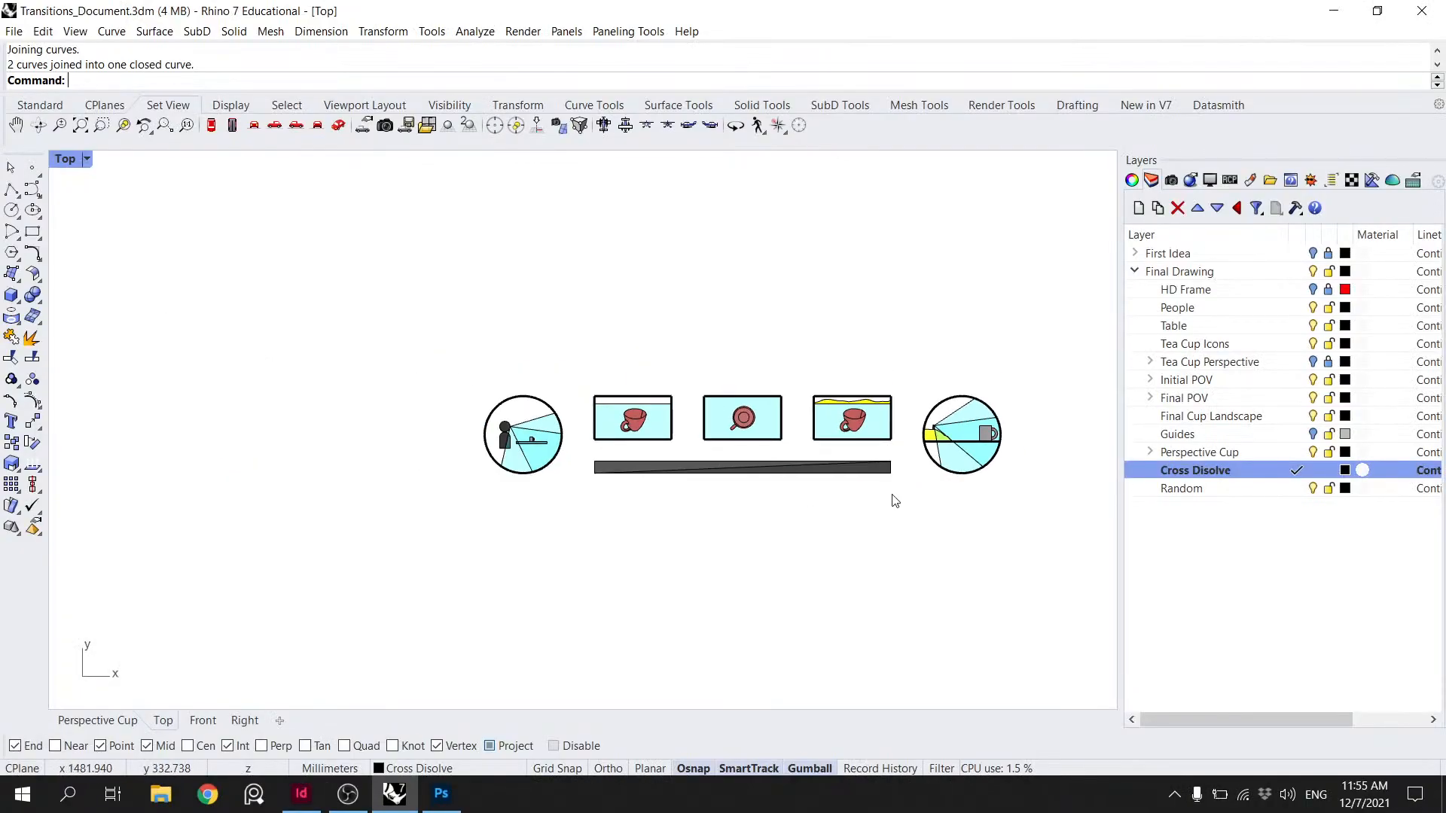
# - Frame the whole drawing in the Top view and capture it to file, overwriting the Transition_Drawing_Draft JPEG
pyautogui.moveTo(1034, 558); pyautogui.dragTo(459, 331)
pyautogui.moveTo(729, 258); pyautogui.dragTo(605, 228, button='right')
pyautogui.click(119, 130)
pyautogui.press('Escape')
pyautogui.write('ViewCaptureToFile')
pyautogui.press('Return')
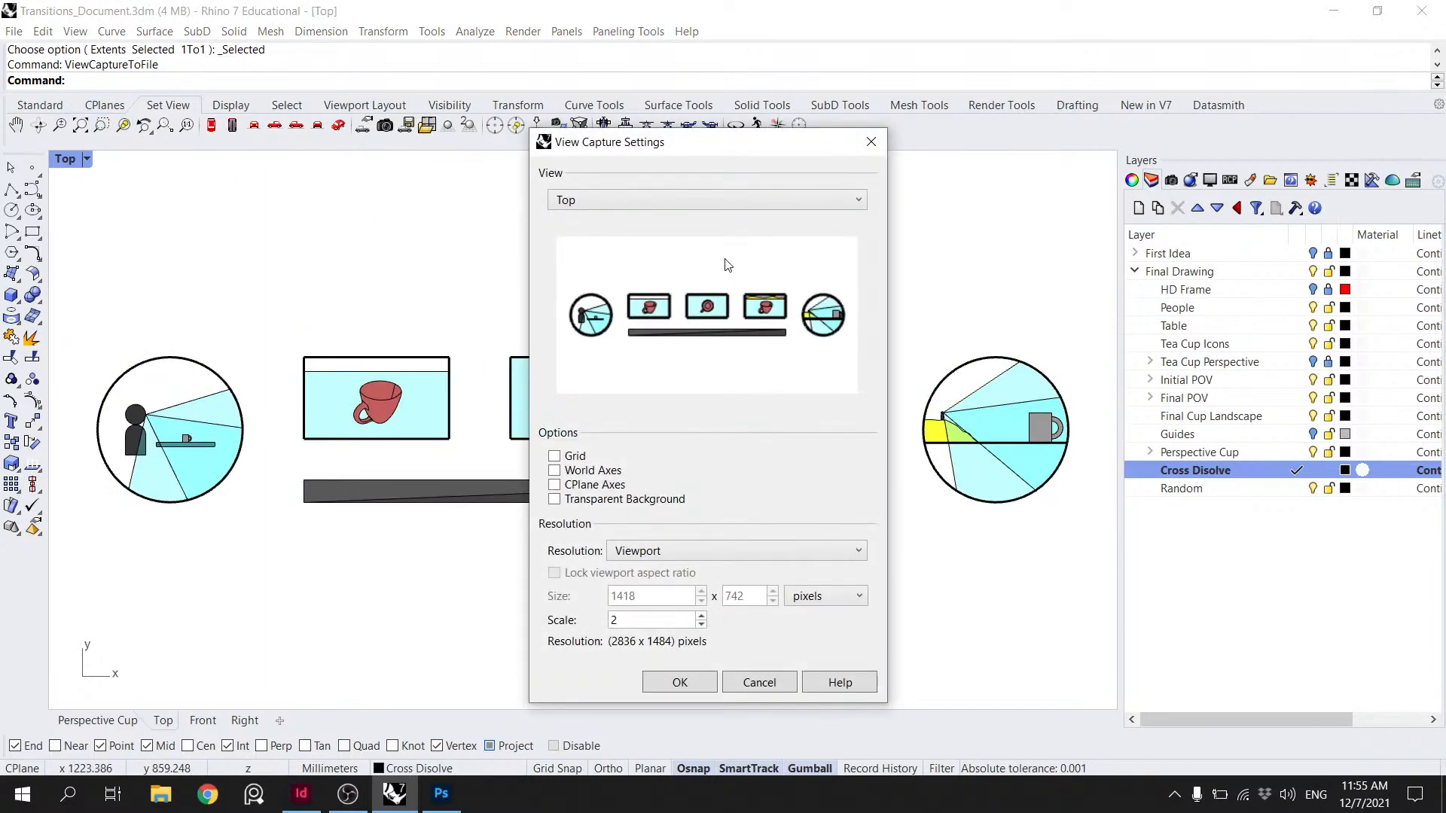
pyautogui.click(714, 683)
pyautogui.click(427, 186)
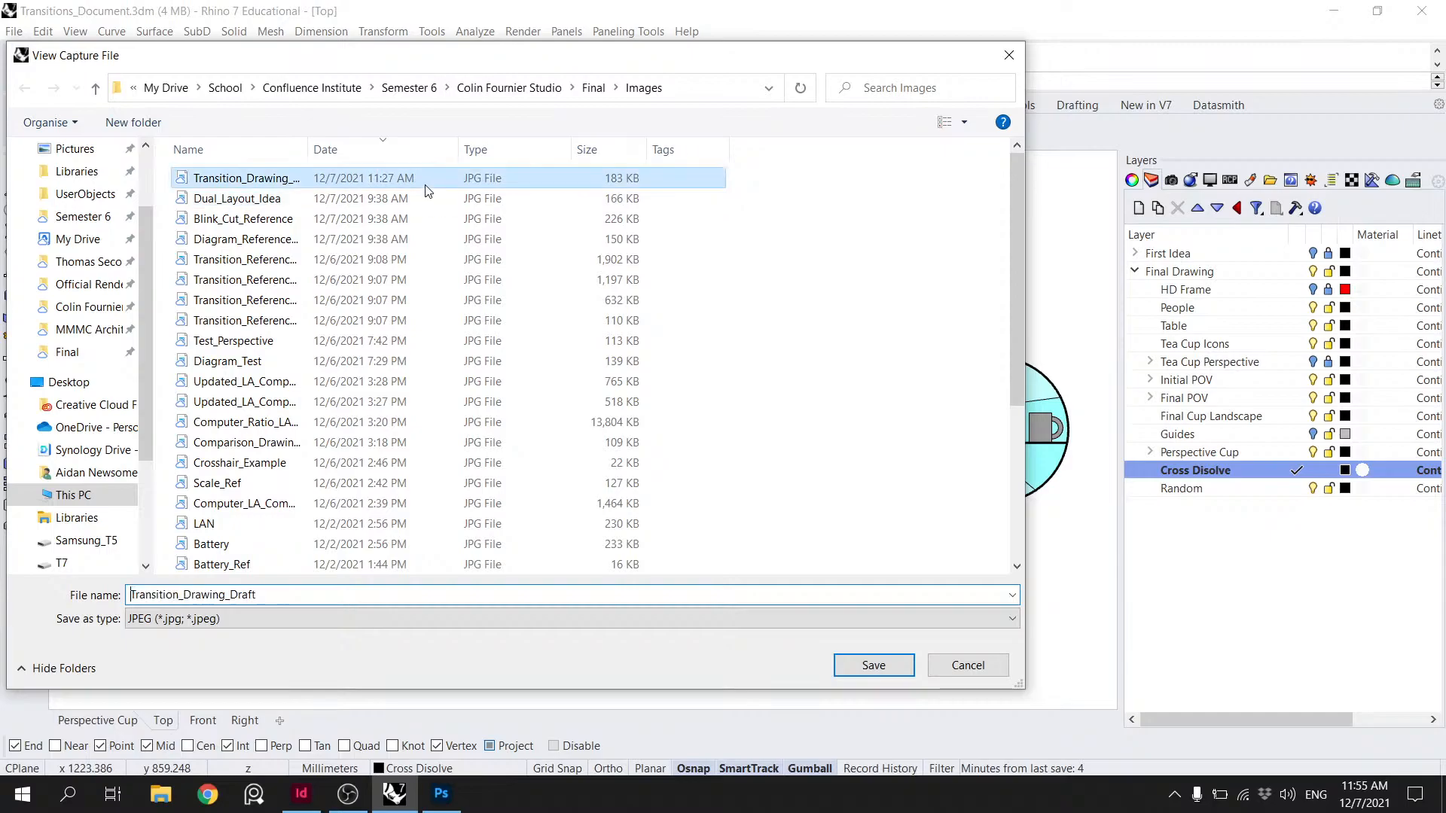
pyautogui.click(873, 665)
pyautogui.click(549, 425)
# - Save Transition_Drawing_Final.psd in Photoshop with the refreshed drawing, and update its linked image in the InDesign presentation
pyautogui.click(440, 795)
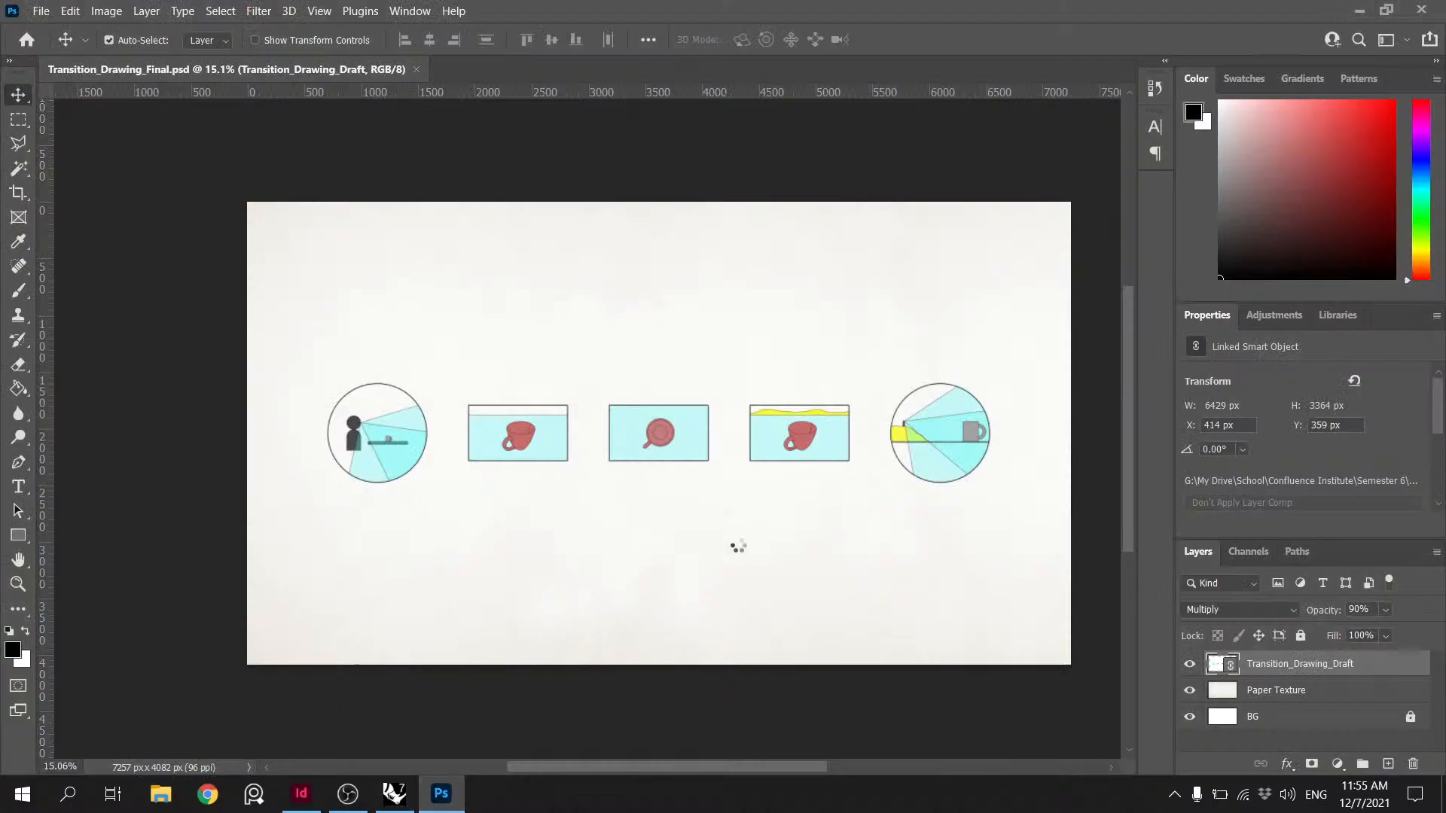
pyautogui.hotkey('ctrl', 's')
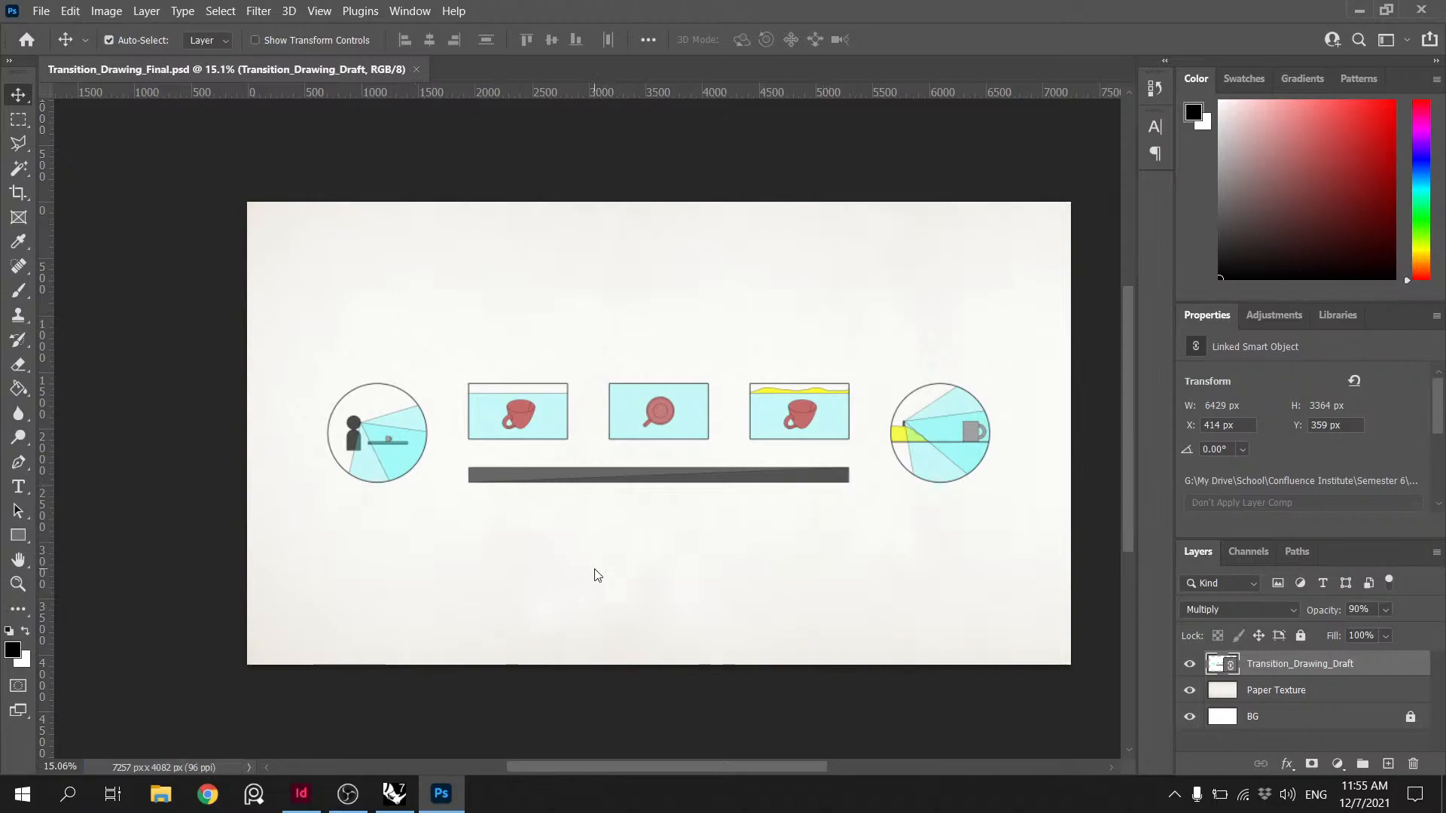
pyautogui.click(300, 793)
pyautogui.click(813, 387)
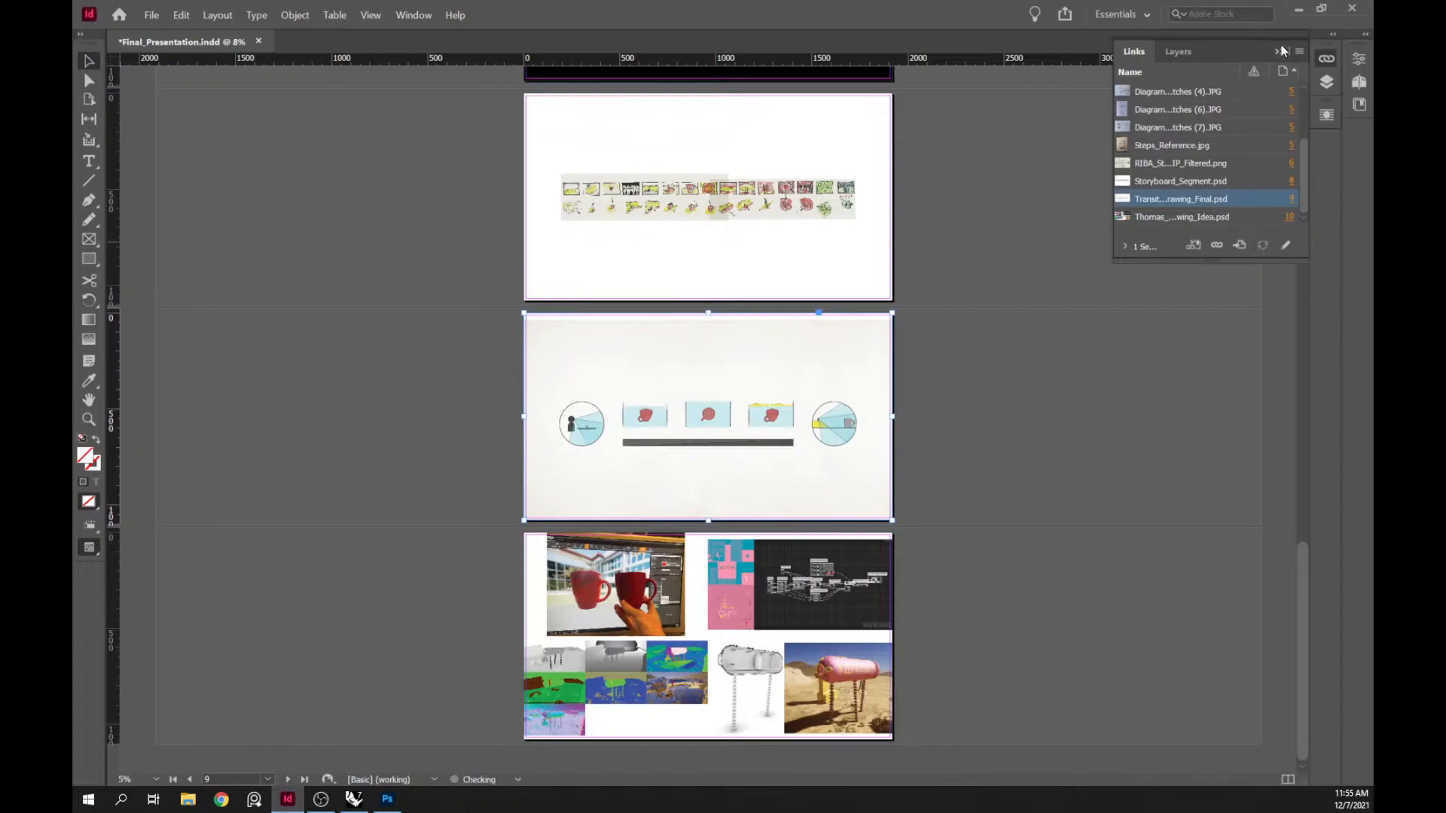
# - Deselect the drawing and review the slides in full-screen presentation mode, starting from the storyboard page
pyautogui.click(1030, 161)
pyautogui.hotkey('shift', 'w')
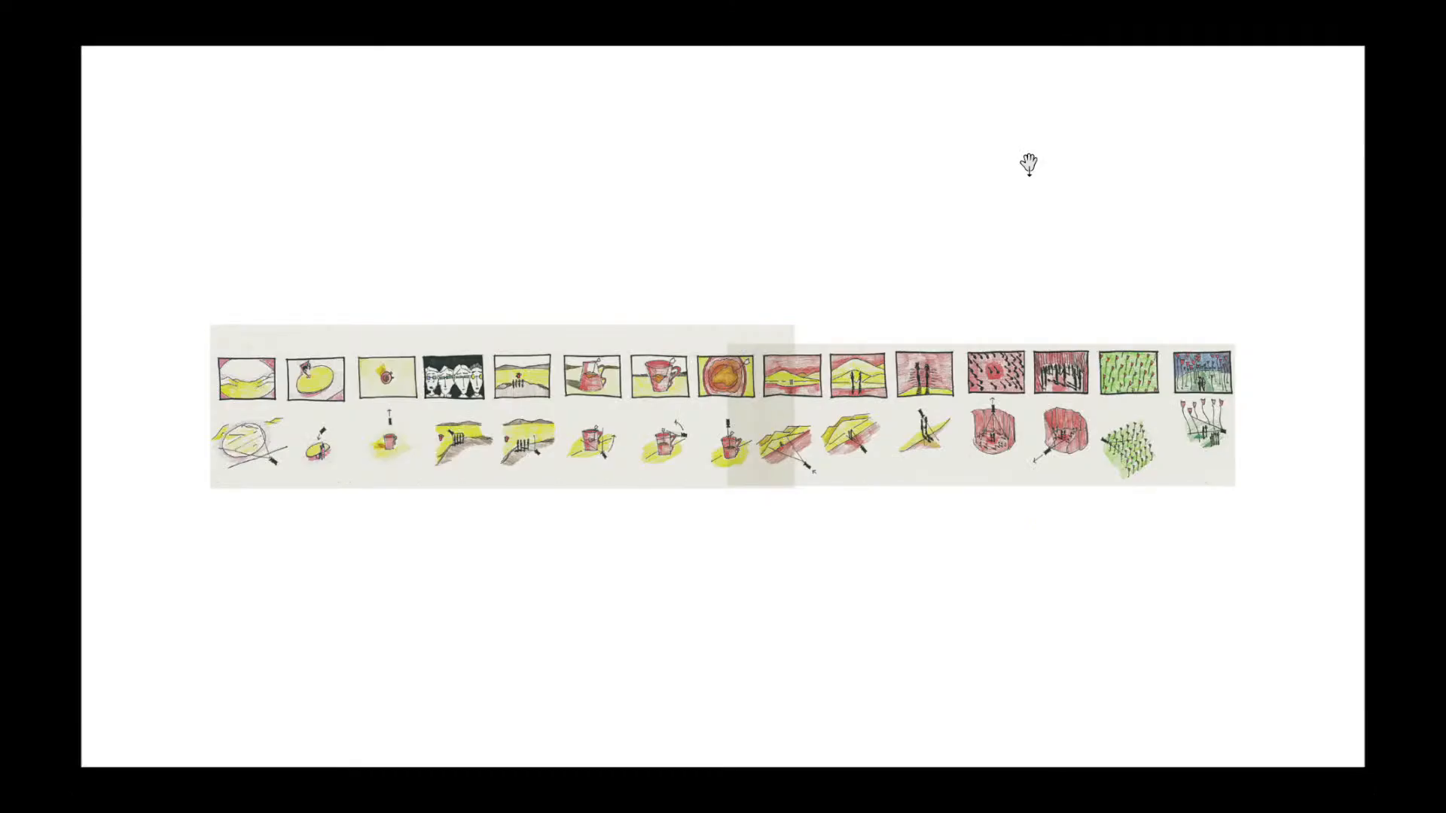
pyautogui.click(1029, 164)
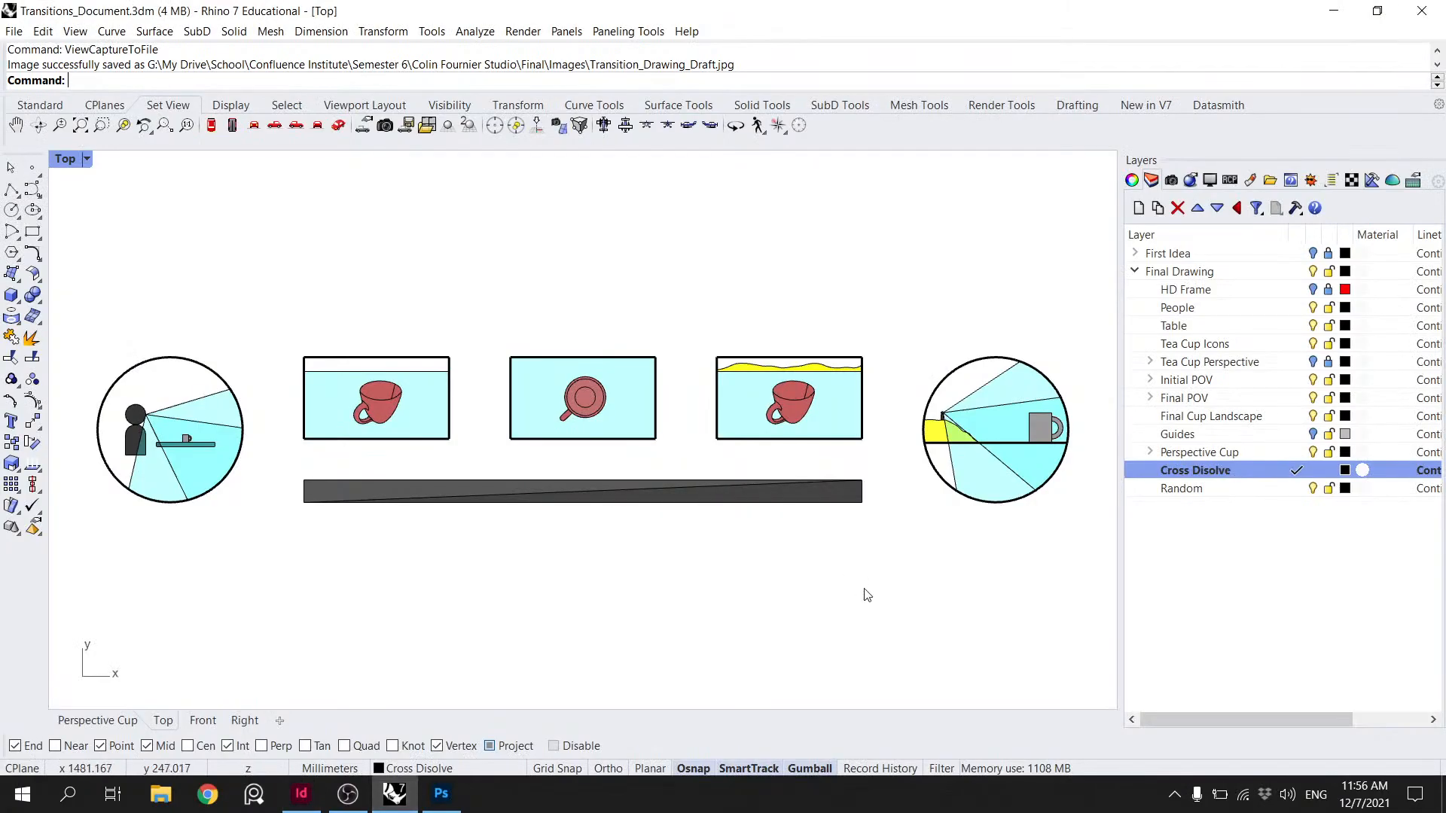
# - Move the three cup panels and the bar vertically so the panels' side midpoint aligns with the sightline's end on the left circle
pyautogui.moveTo(864, 594); pyautogui.dragTo(301, 265)
pyautogui.write('move')
pyautogui.press('Return')
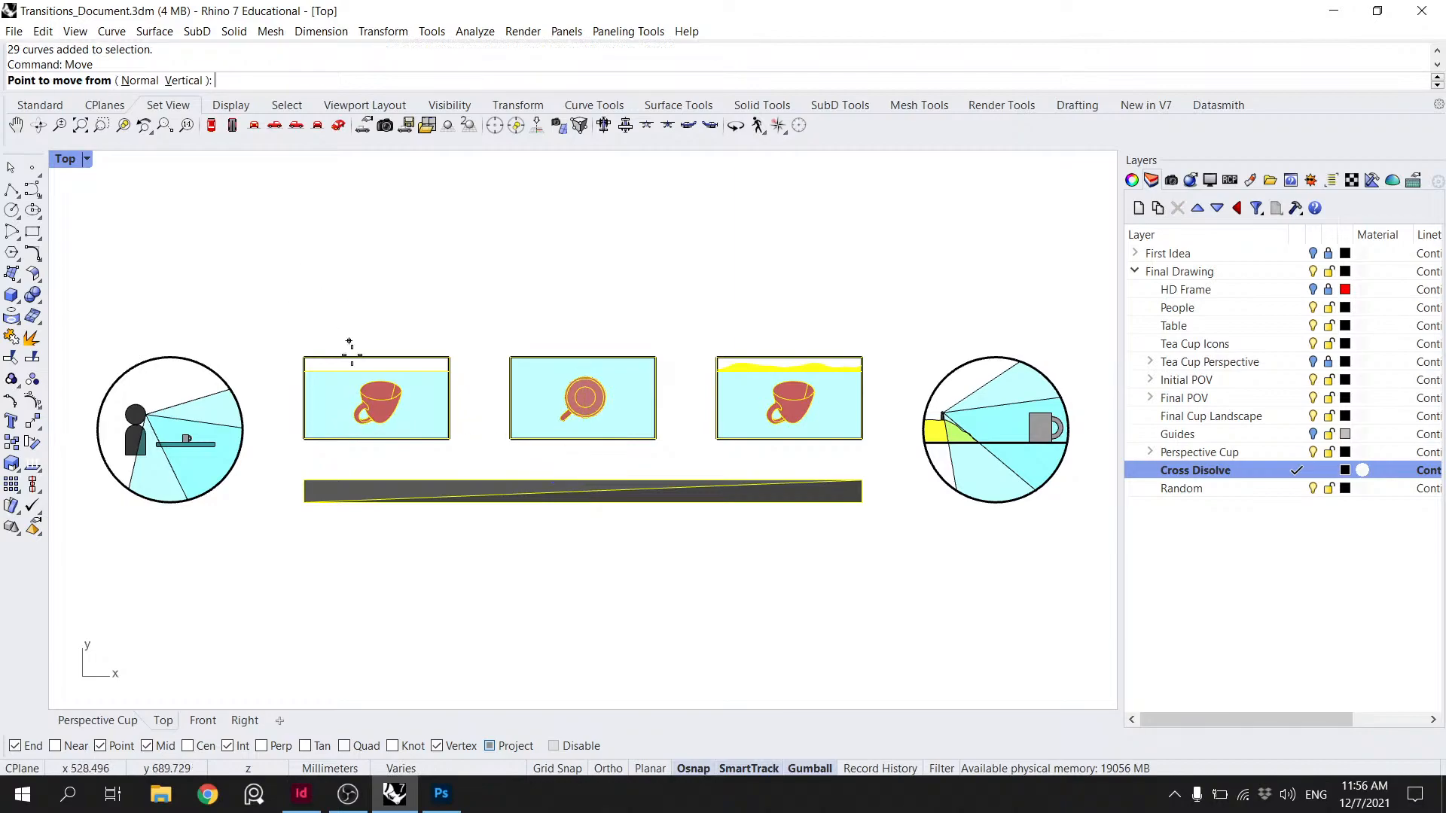
pyautogui.click(304, 405)
pyautogui.scroll(3, 245, 431)
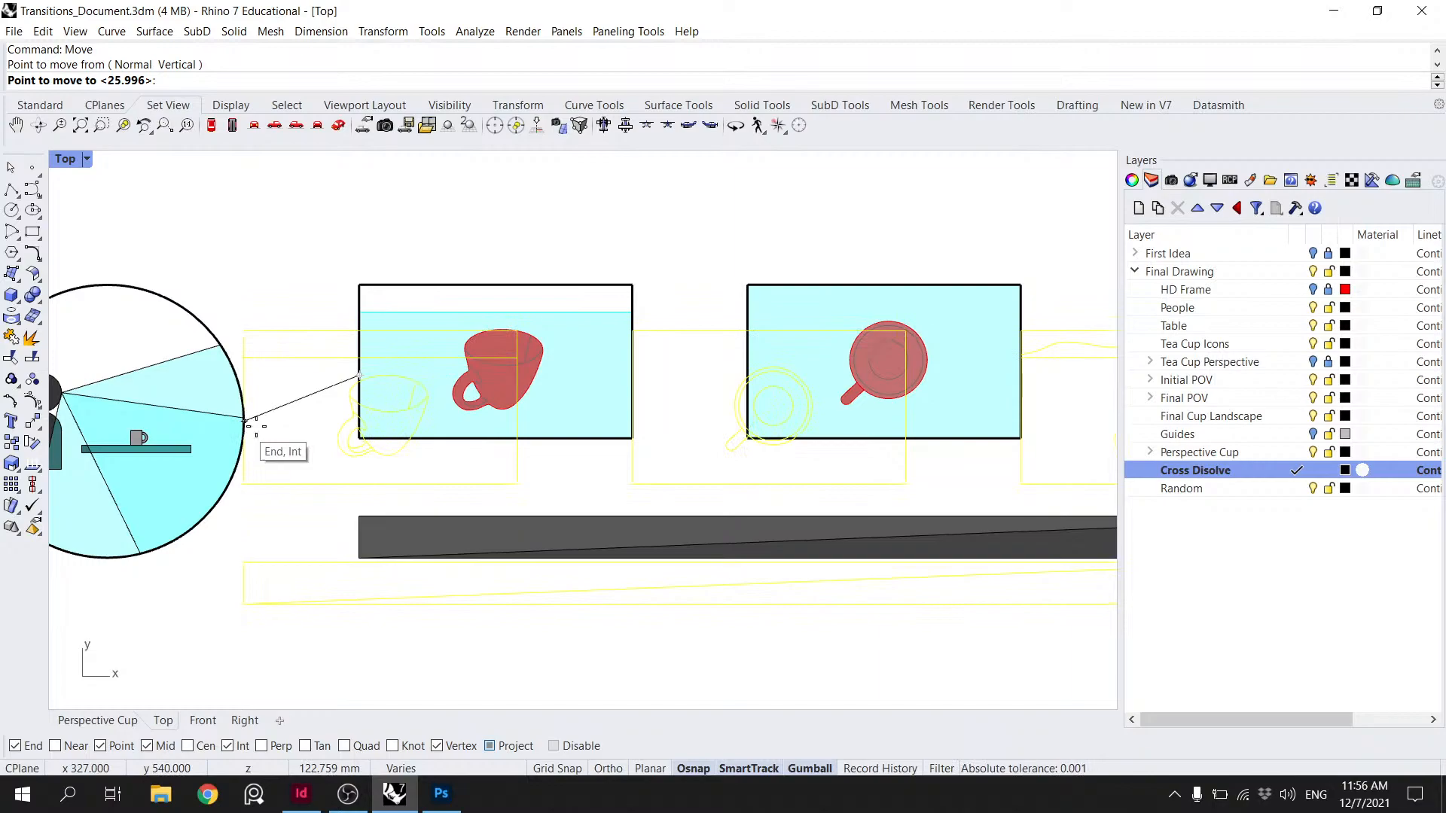
pyautogui.click(356, 419)
# - Try to resize the cross dissolve bar vertically by a numeric factor, and undo the change
pyautogui.scroll(-5, 399, 415)
pyautogui.moveTo(753, 488); pyautogui.dragTo(395, 430)
pyautogui.scroll(4, 423, 448)
pyautogui.click(701, 466)
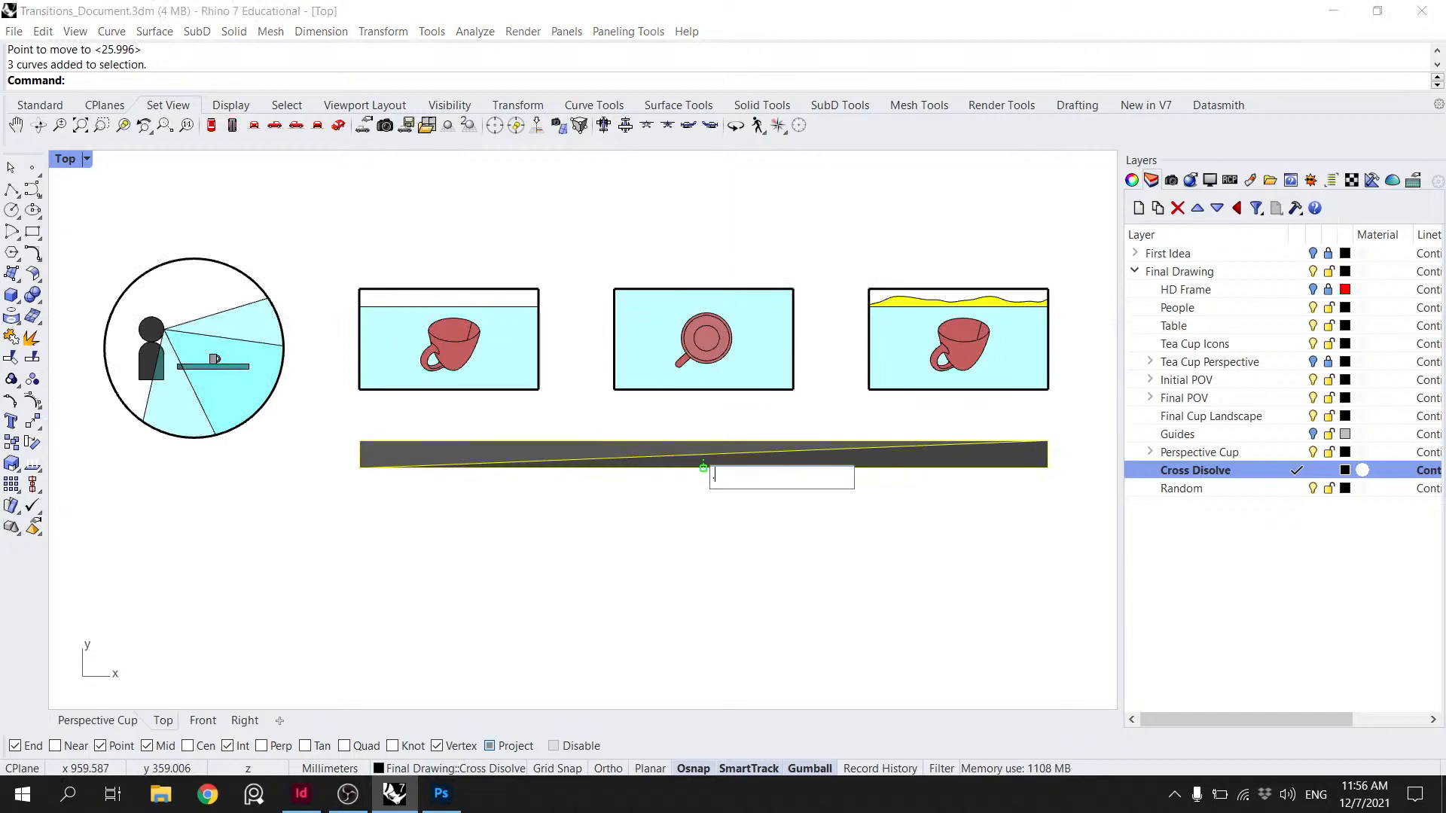
pyautogui.press('Return')
pyautogui.hotkey('ctrl', 'z')
# - Try to scale the cross dissolve bar to half its height with Scale1D from its upper corner, and undo it
pyautogui.write('S')
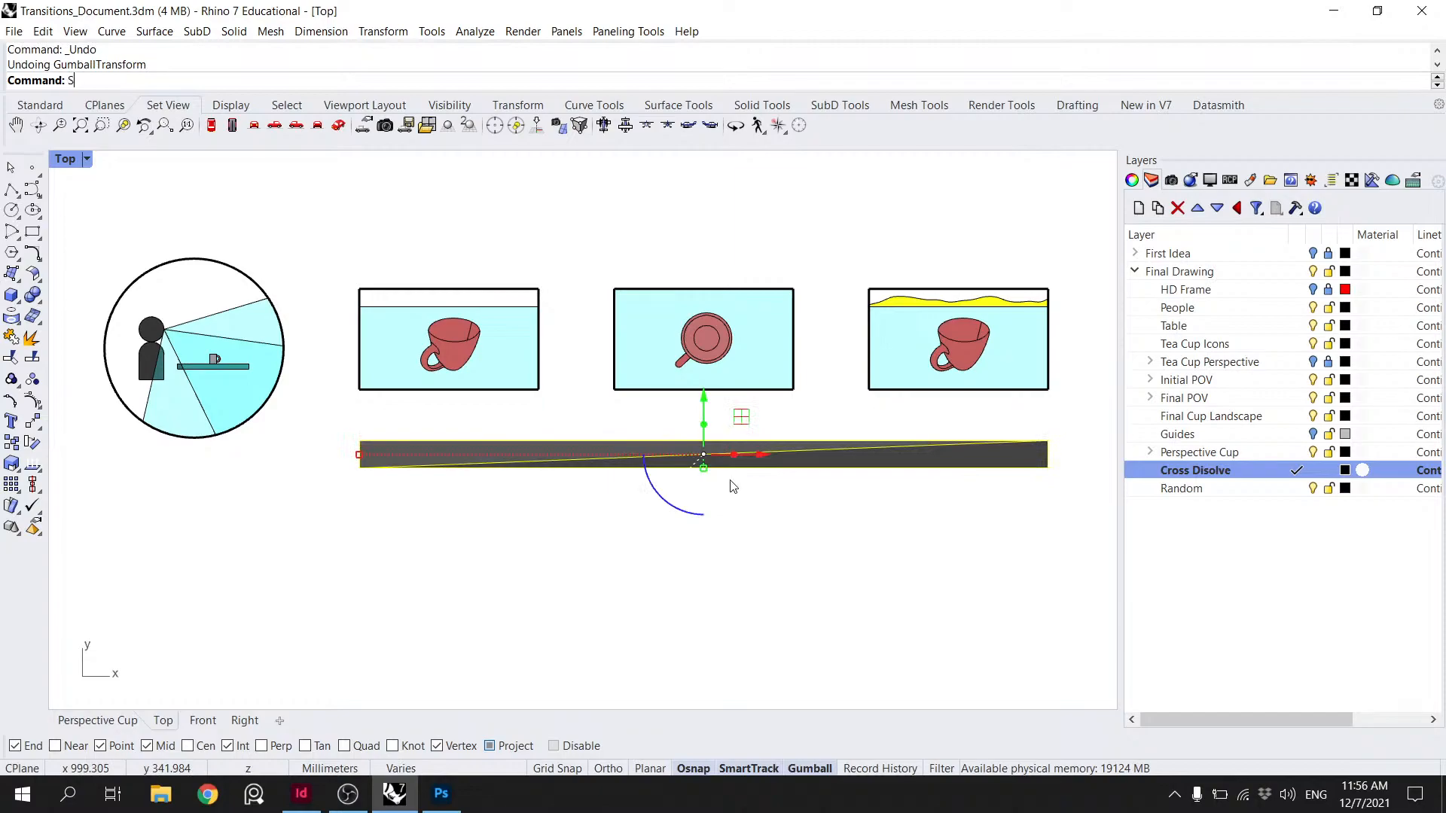
pyautogui.press('Return')
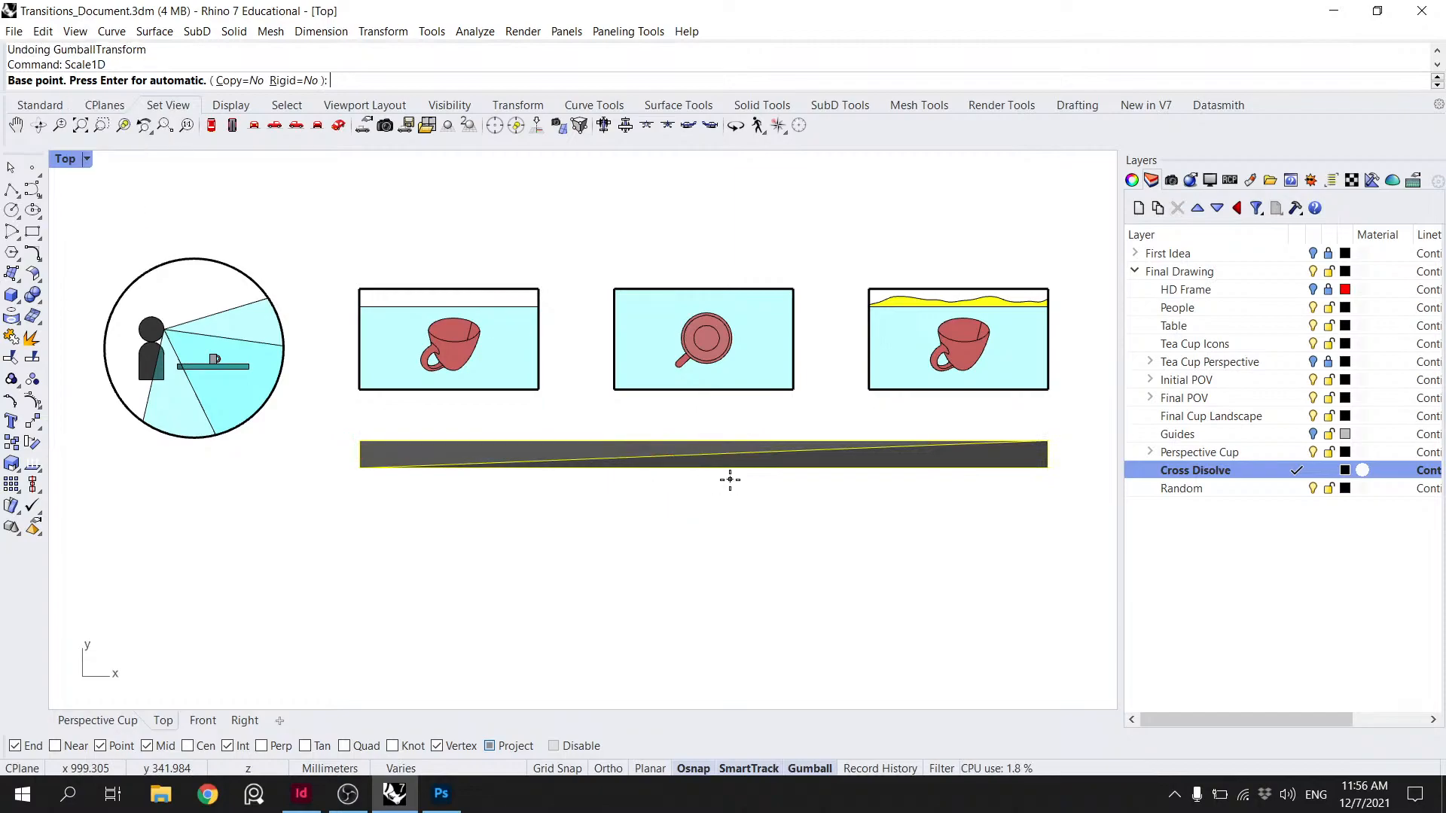
pyautogui.scroll(5, 326, 452)
pyautogui.click(436, 441)
pyautogui.click(436, 491)
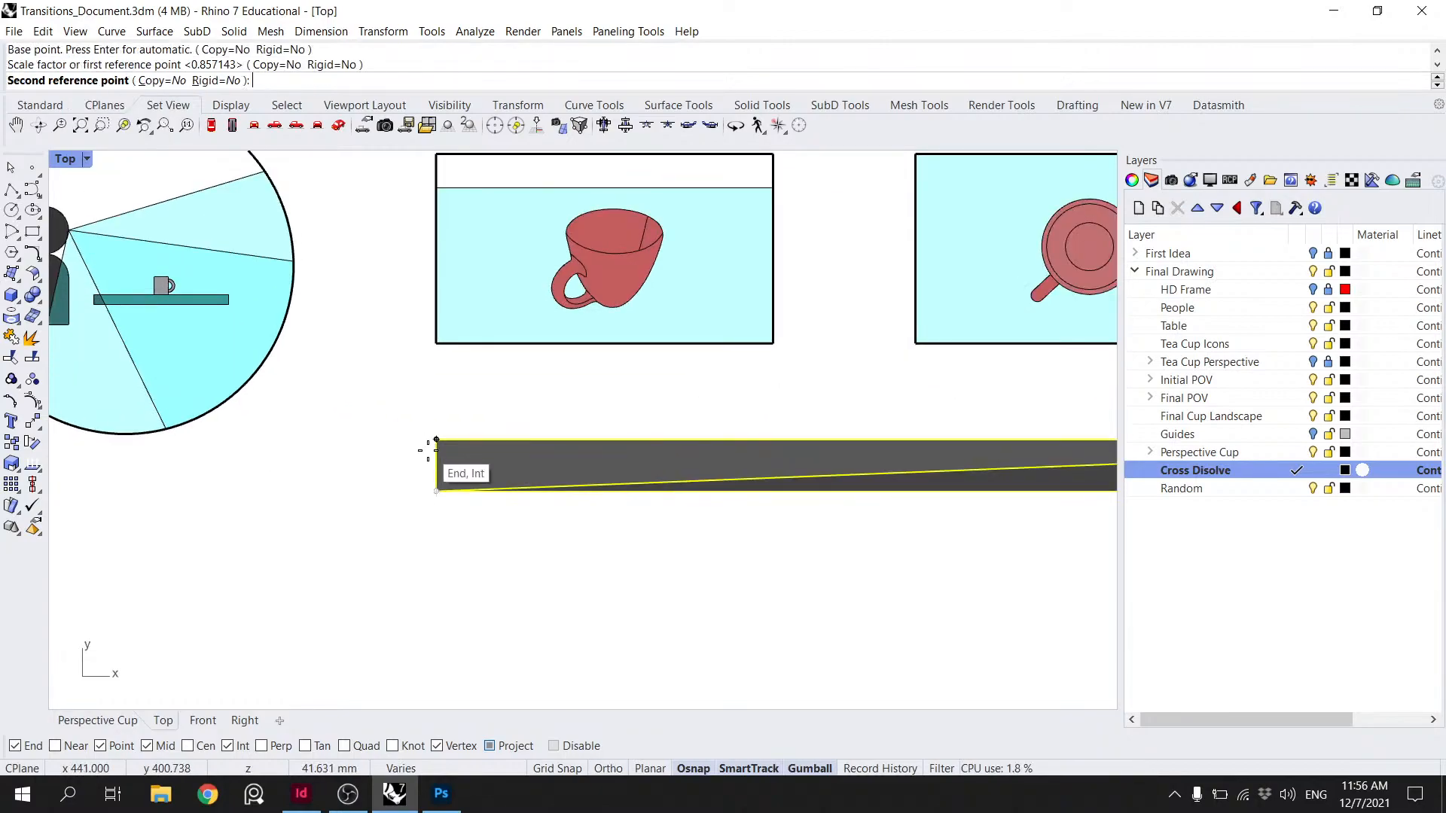
pyautogui.click(436, 465)
pyautogui.scroll(-5, 452, 422)
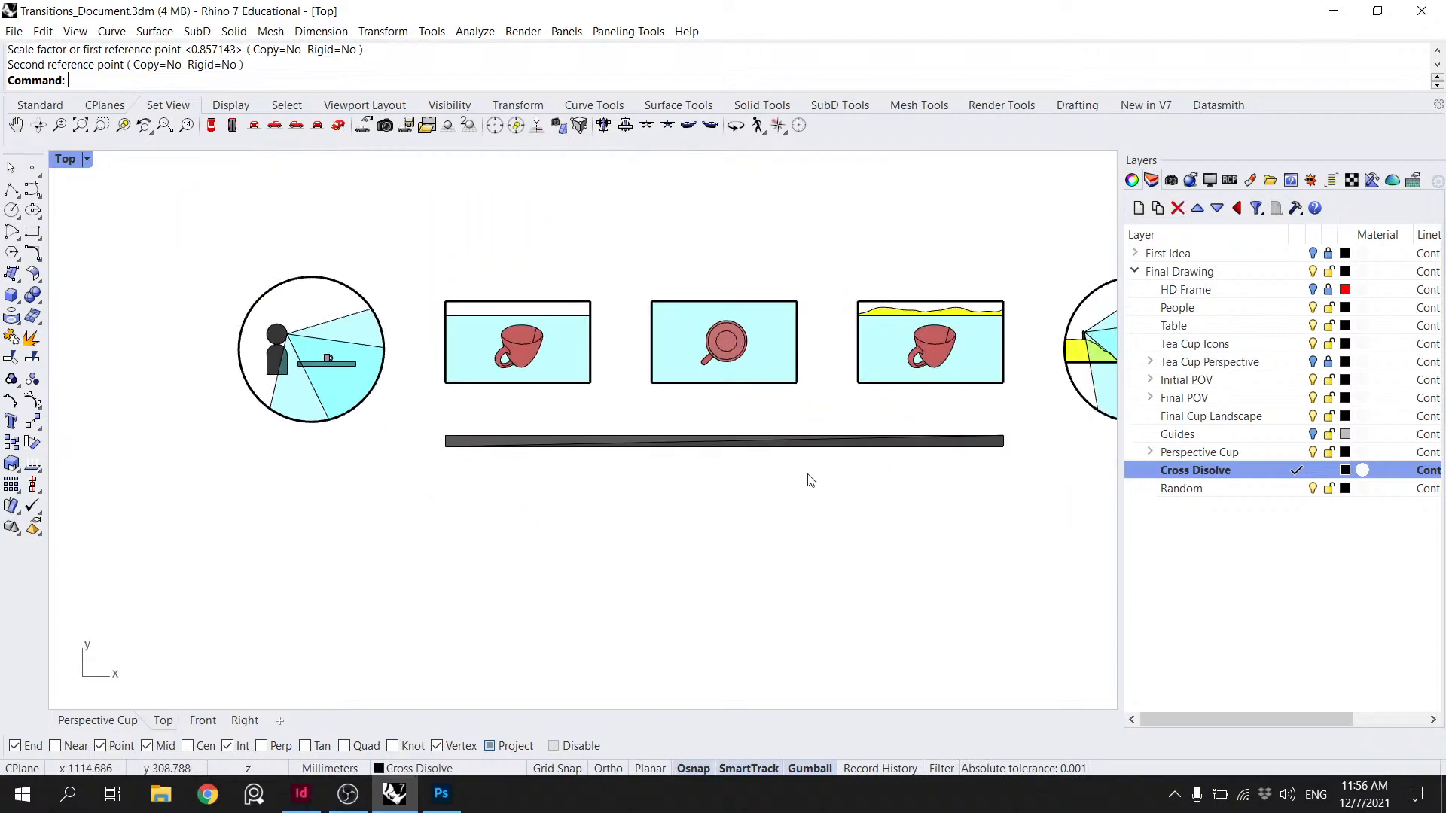
pyautogui.moveTo(806, 477); pyautogui.dragTo(607, 517, button='right')
pyautogui.hotkey('ctrl', 'z')
# - Try a Scale1D on the cross dissolve bar from its lower corner with the value .667, and undo it
pyautogui.scroll(4, 342, 486)
pyautogui.press('Return')
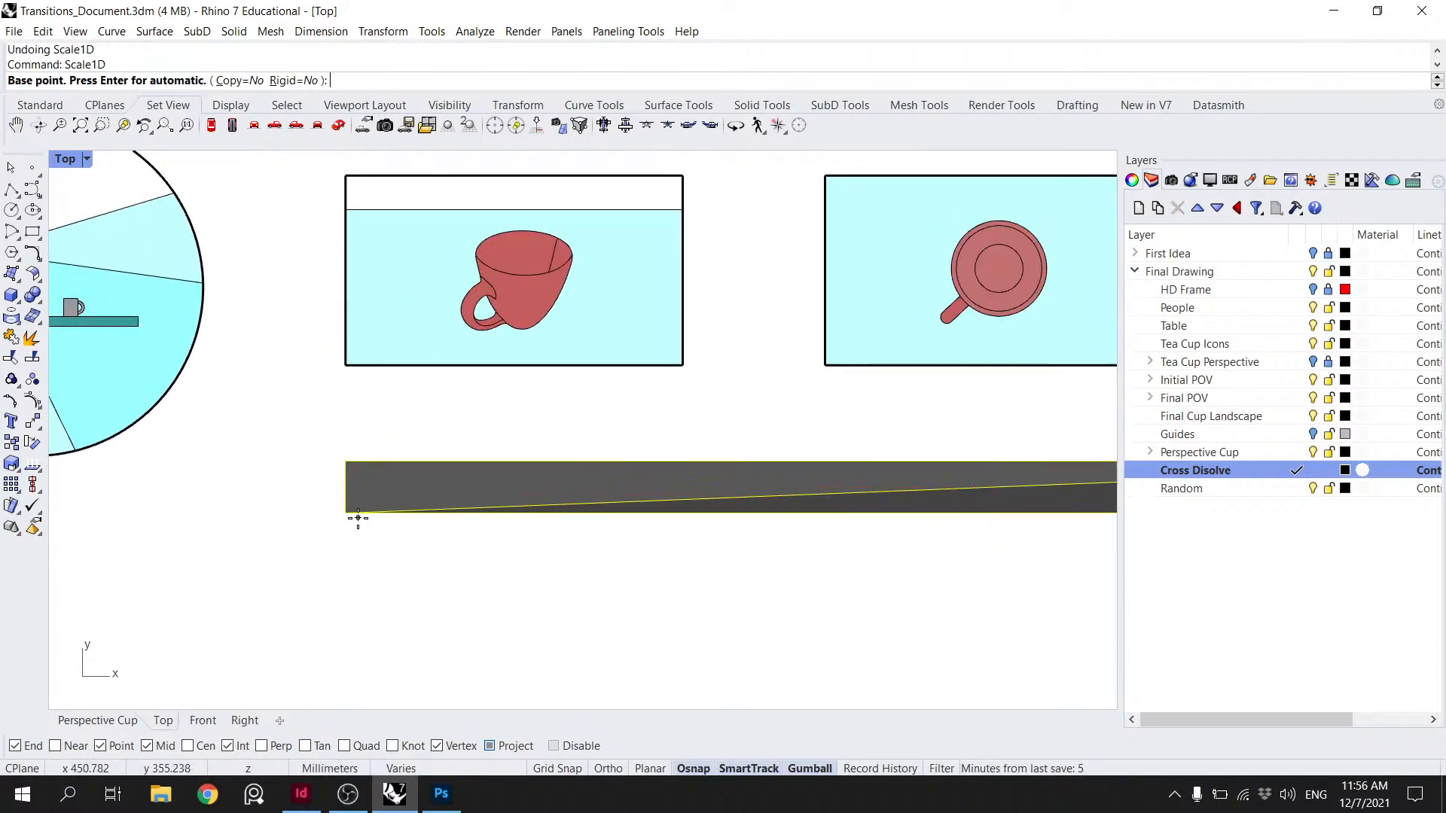
pyautogui.click(345, 512)
pyautogui.click(345, 462)
pyautogui.write('.667')
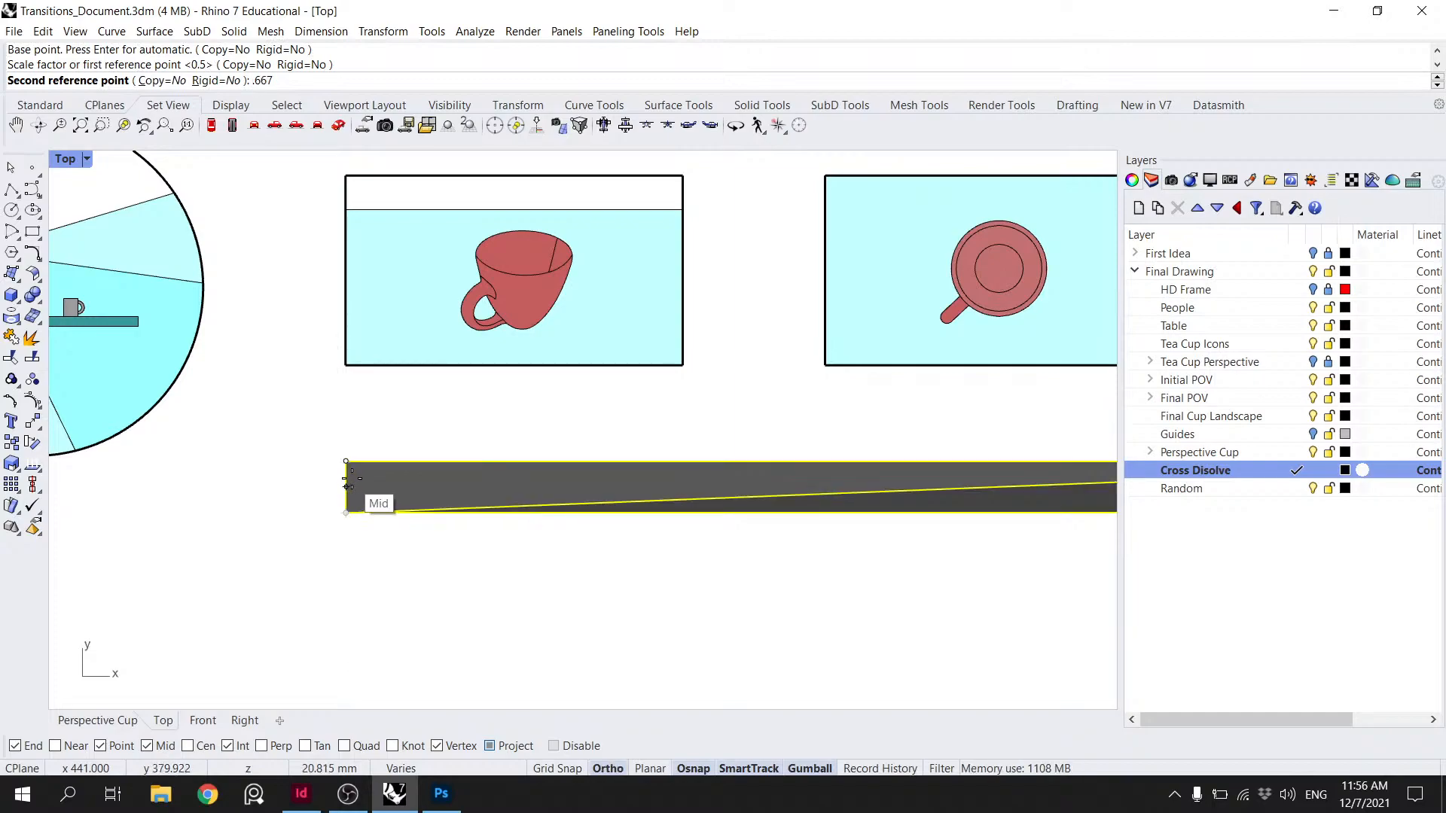
pyautogui.press('Return')
pyautogui.hotkey('ctrl', 'z')
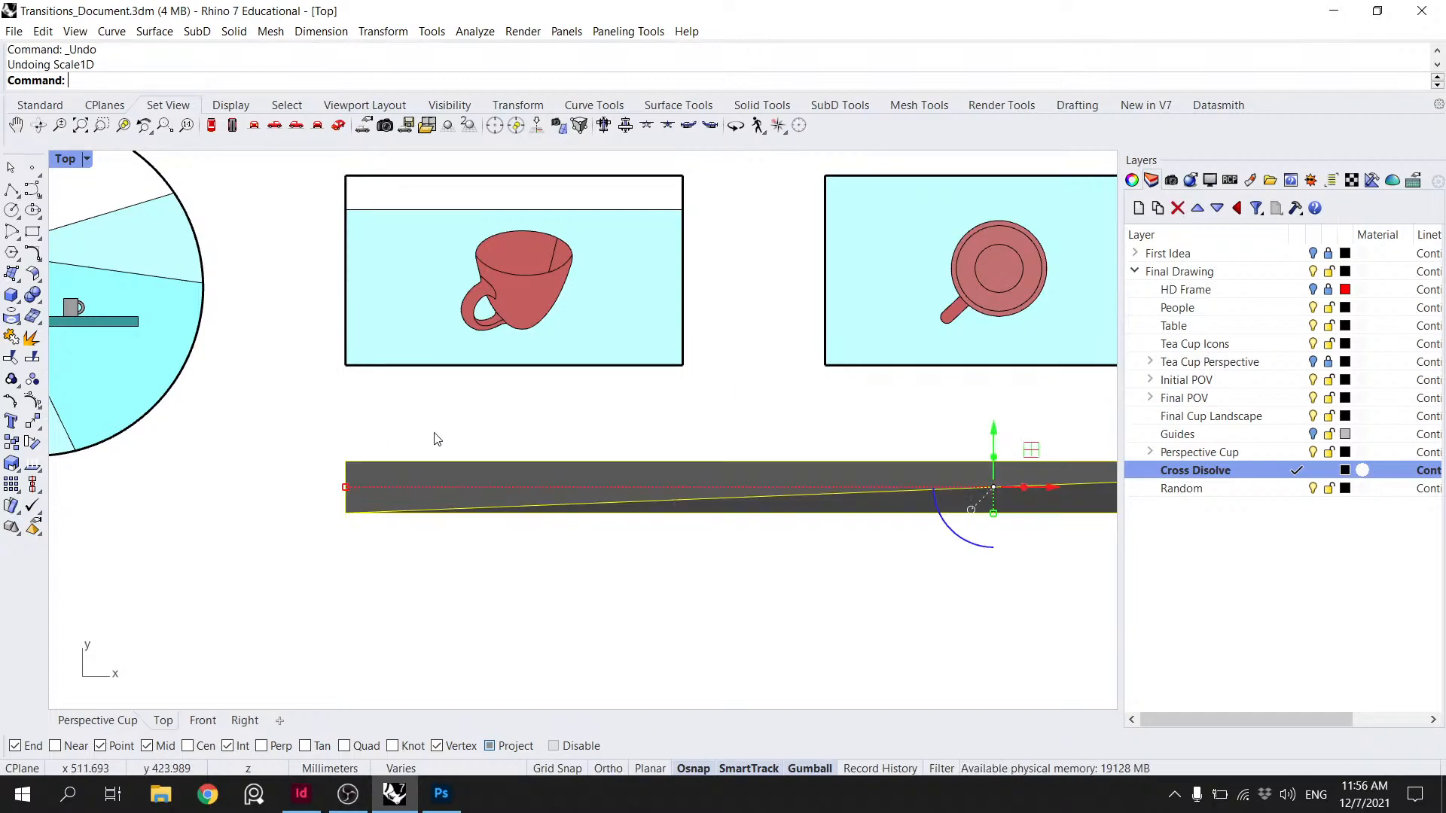
# - Scale the cross dissolve bar with Scale1D to about three quarters of its height, keeping its lower edge fixed
pyautogui.press('Return')
pyautogui.click(346, 513)
pyautogui.click(346, 462)
pyautogui.scroll(3, 348, 472)
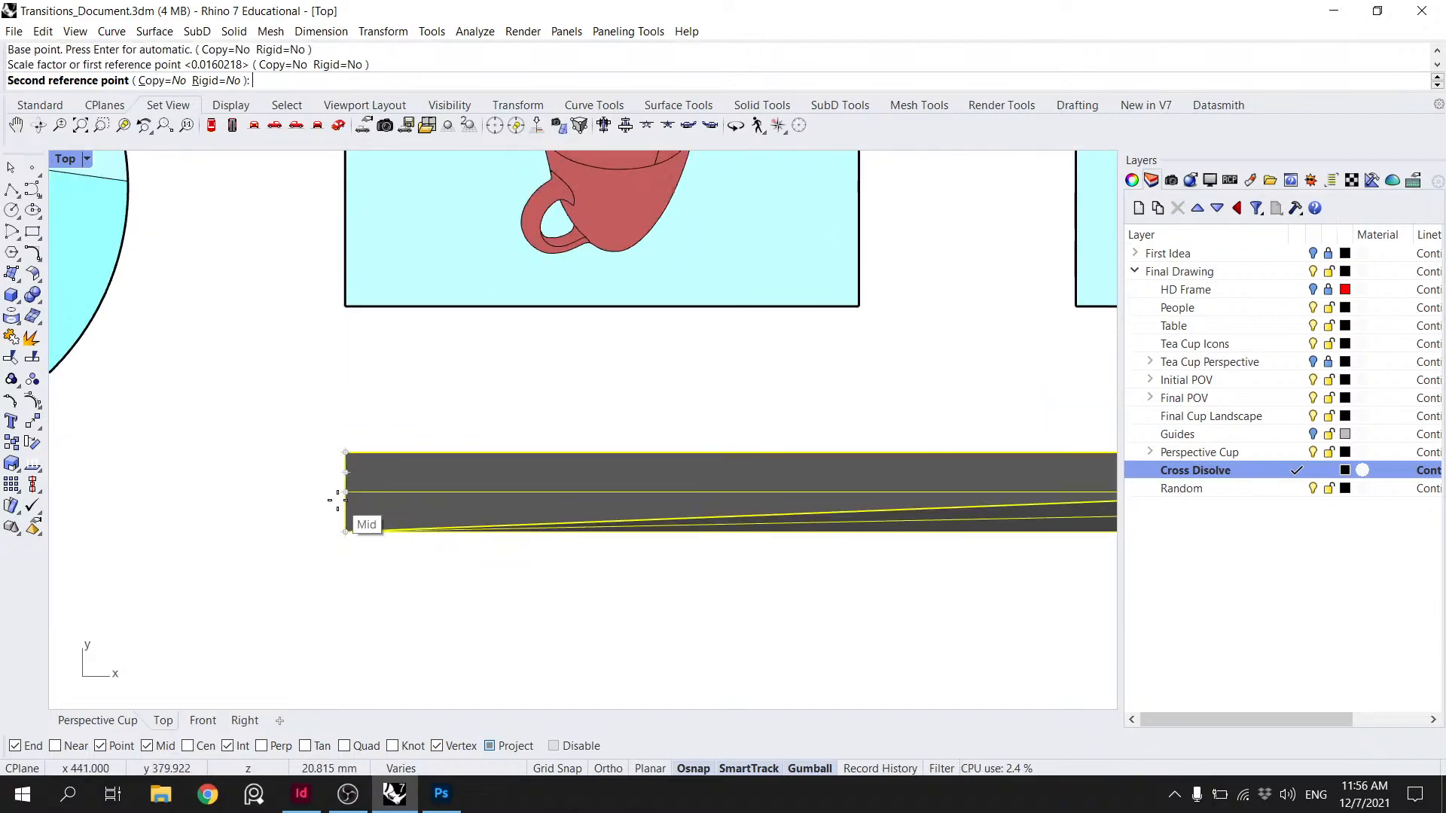
pyautogui.scroll(3, 347, 479)
pyautogui.click(347, 462)
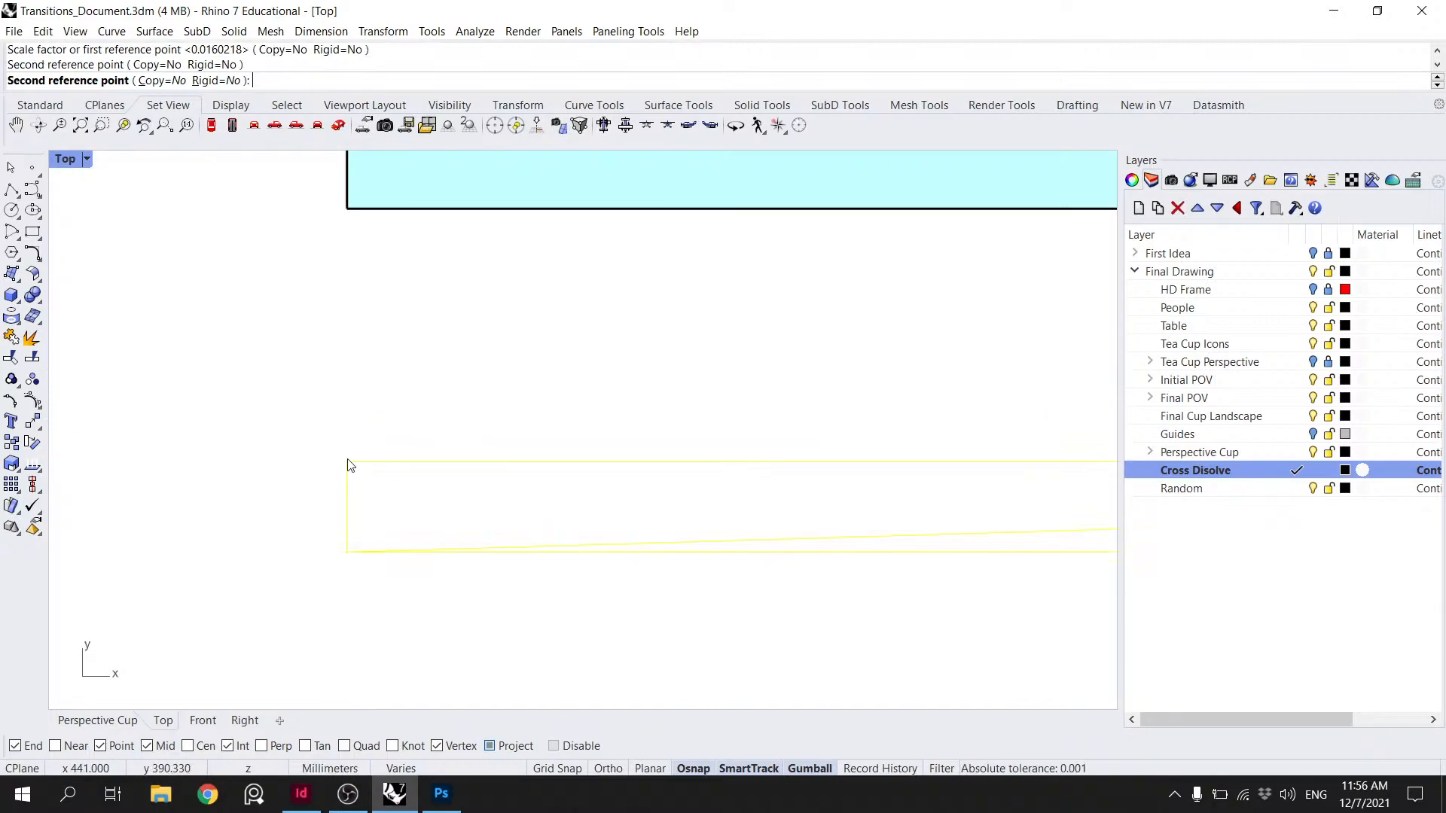
pyautogui.scroll(-5, 430, 454)
pyautogui.scroll(-6, 486, 406)
pyautogui.moveTo(602, 416); pyautogui.dragTo(603, 490, button='right')
pyautogui.scroll(8, 608, 492)
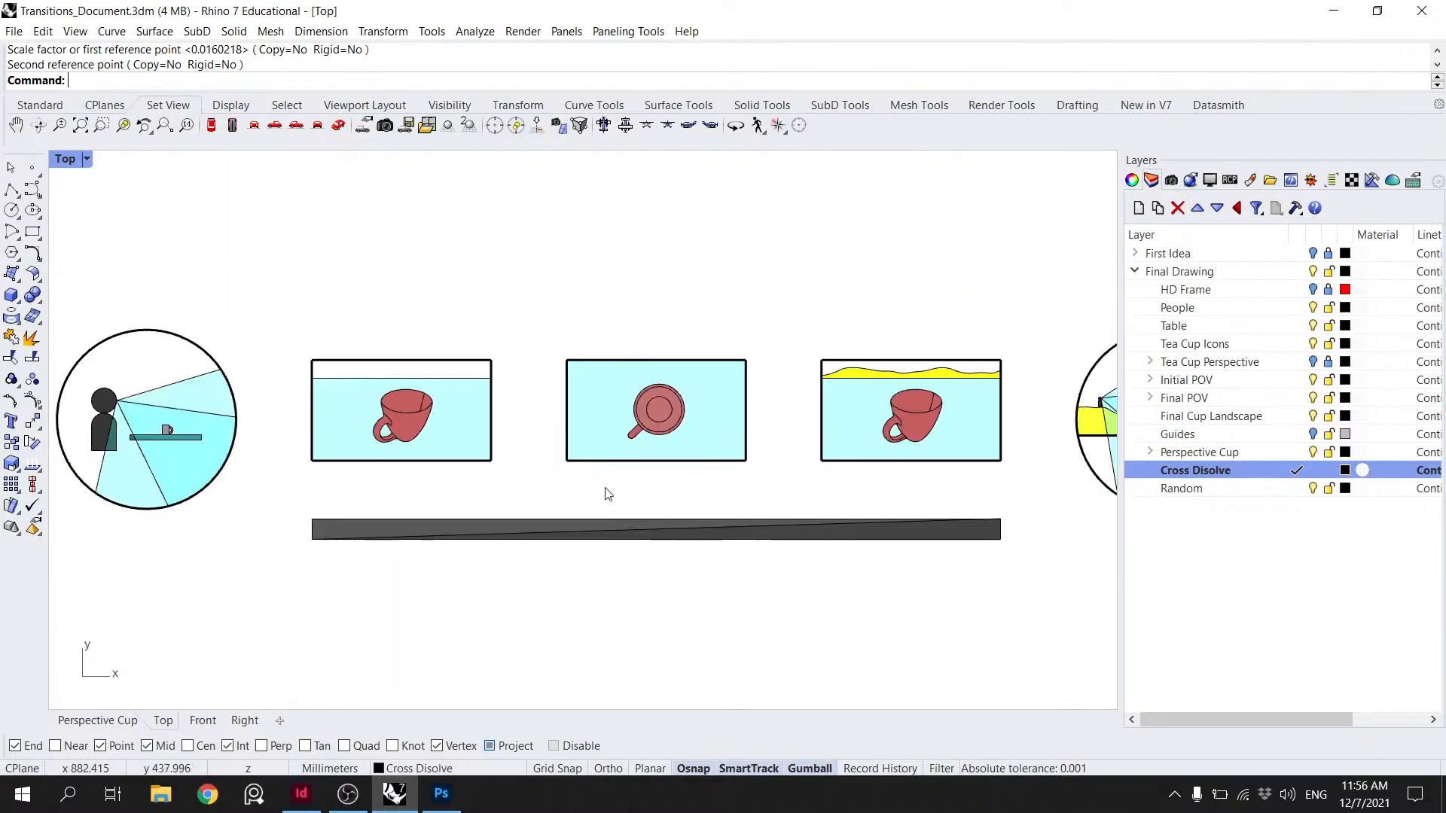
# - Move the cross dissolve bar up 10 mm towards the cup panels
pyautogui.scroll(-4, 629, 507)
pyautogui.moveTo(955, 588); pyautogui.dragTo(380, 489)
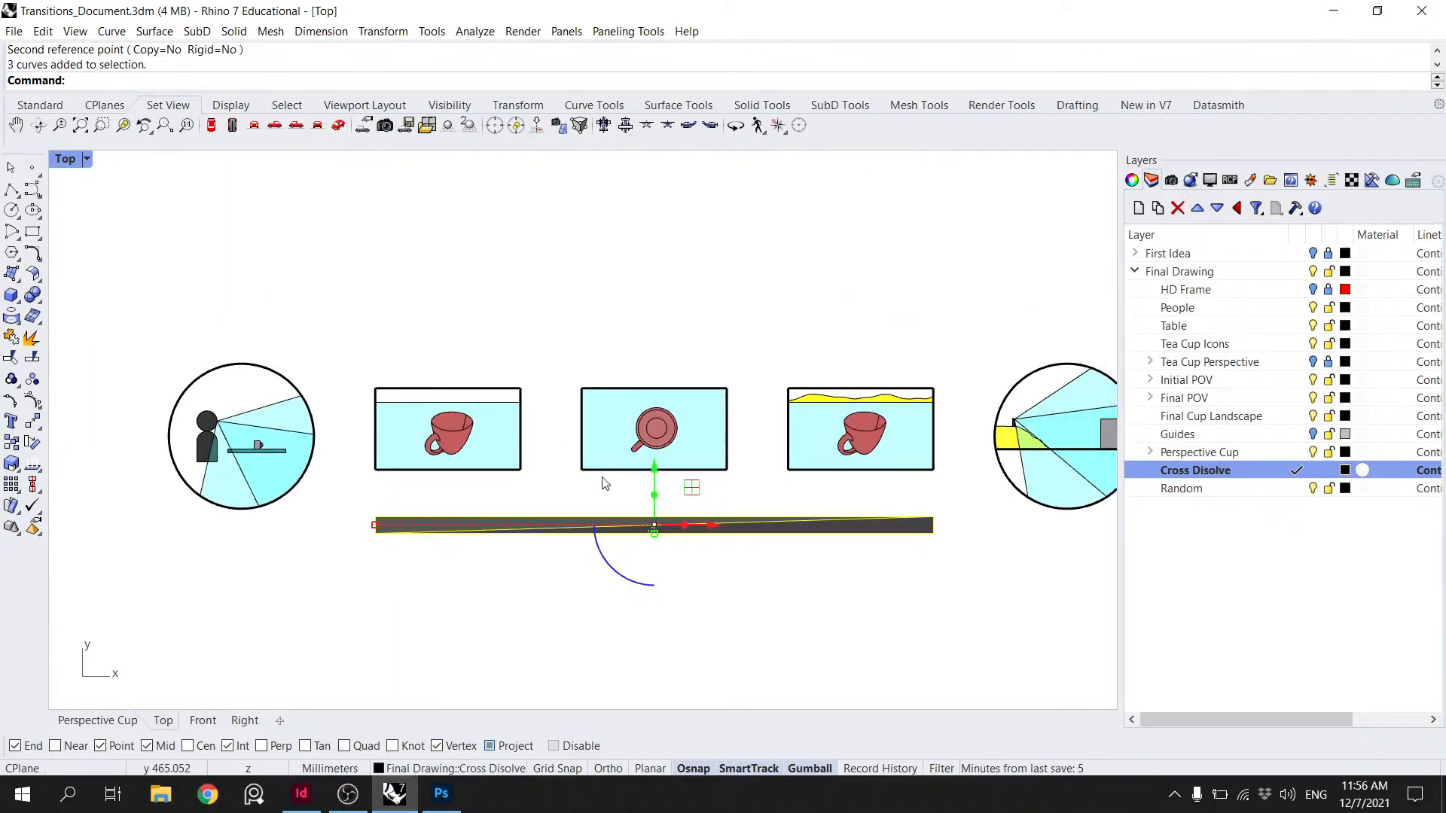
pyautogui.click(655, 468)
pyautogui.write('10')
pyautogui.press('Return')
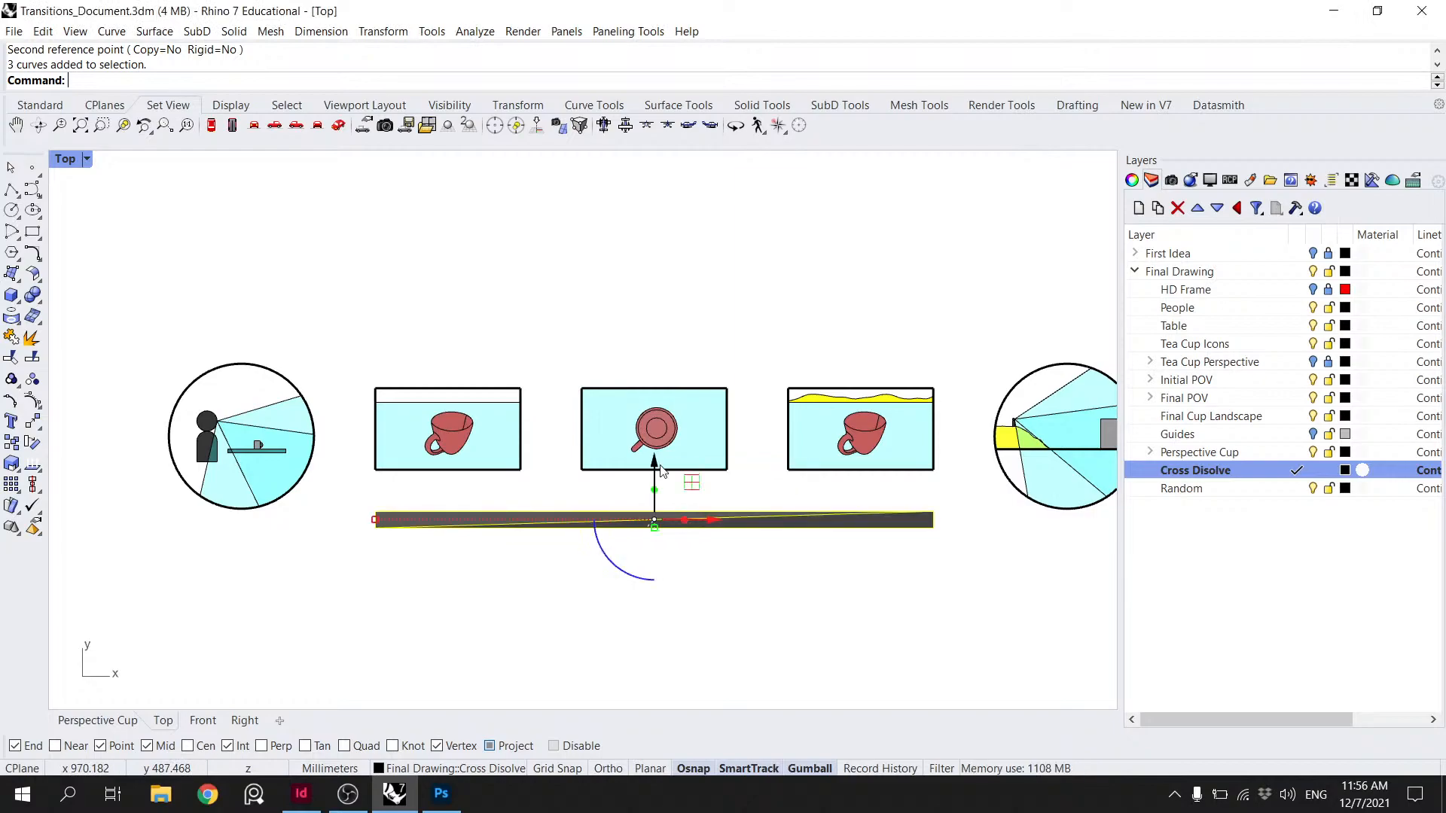
# - Try moving the cross dissolve bar up by the same distance again, and undo it
pyautogui.click(660, 466)
pyautogui.press('Return')
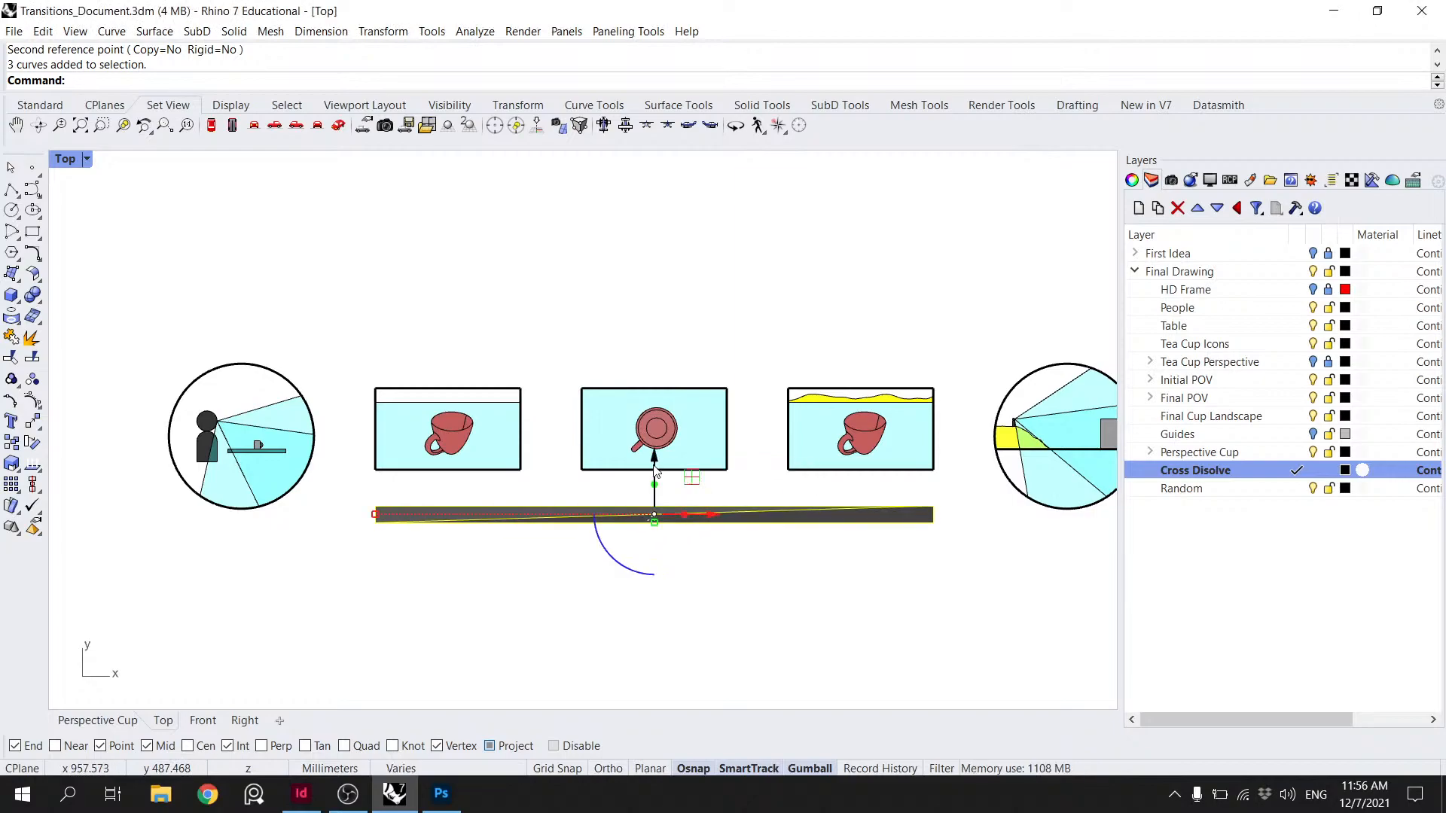
pyautogui.hotkey('ctrl', 'z')
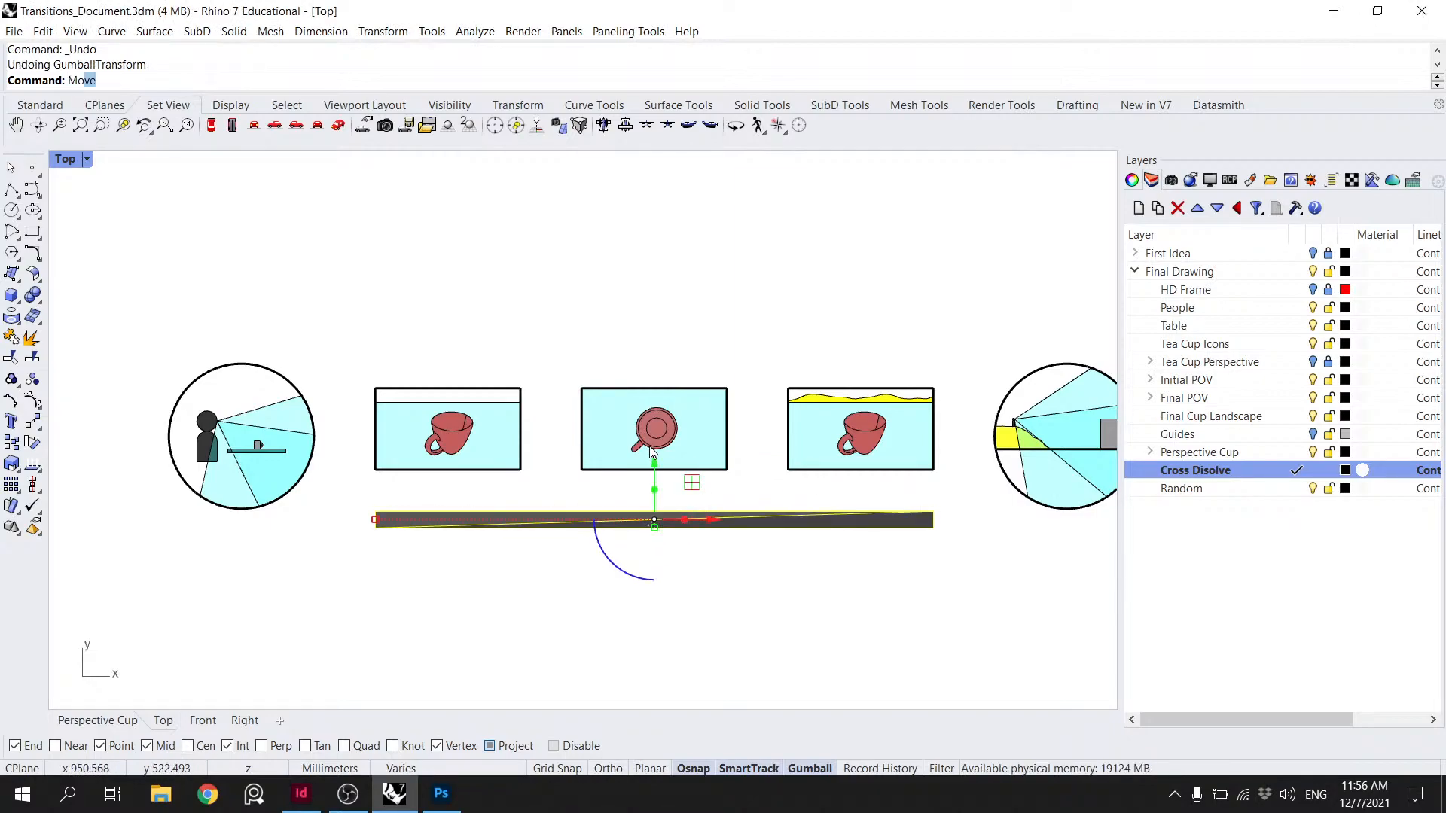
# - Move the cross dissolve bar vertically so its upper edge lines up with the lowest point of the left circle, and save the document
pyautogui.write('Move')
pyautogui.press('Return')
pyautogui.click(376, 511)
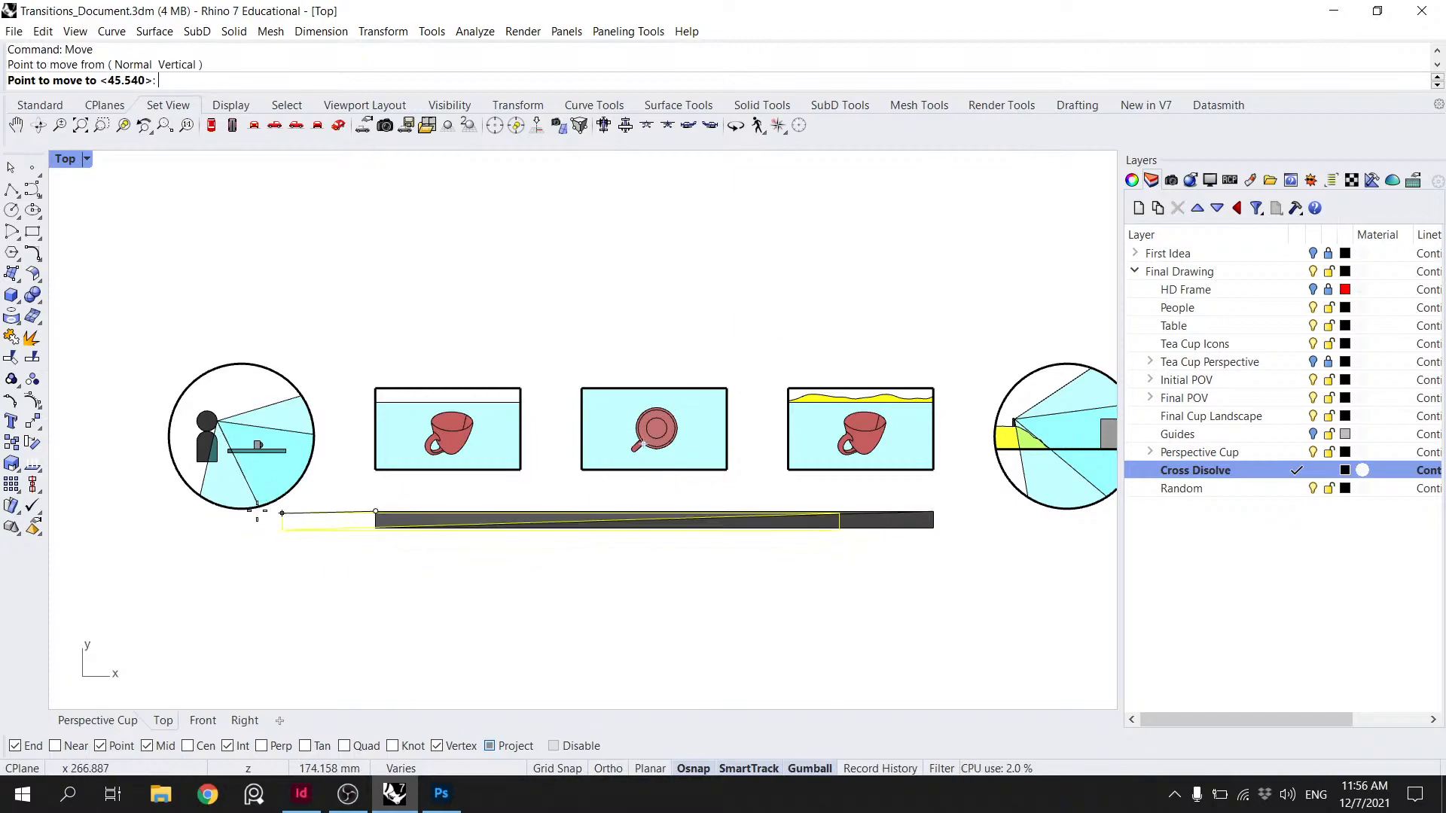
pyautogui.press('F8')
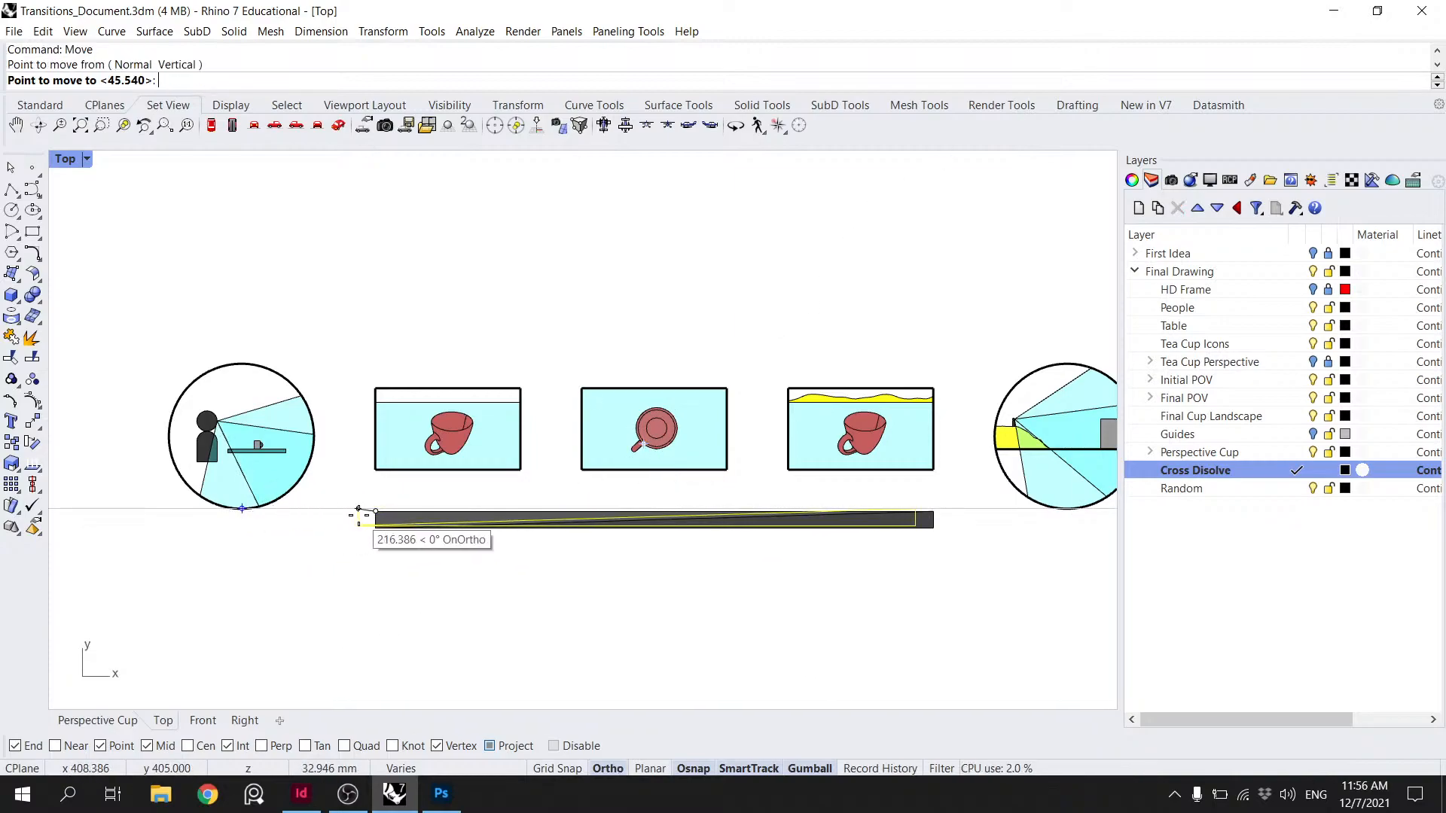
pyautogui.scroll(3, 374, 512)
pyautogui.click(380, 501)
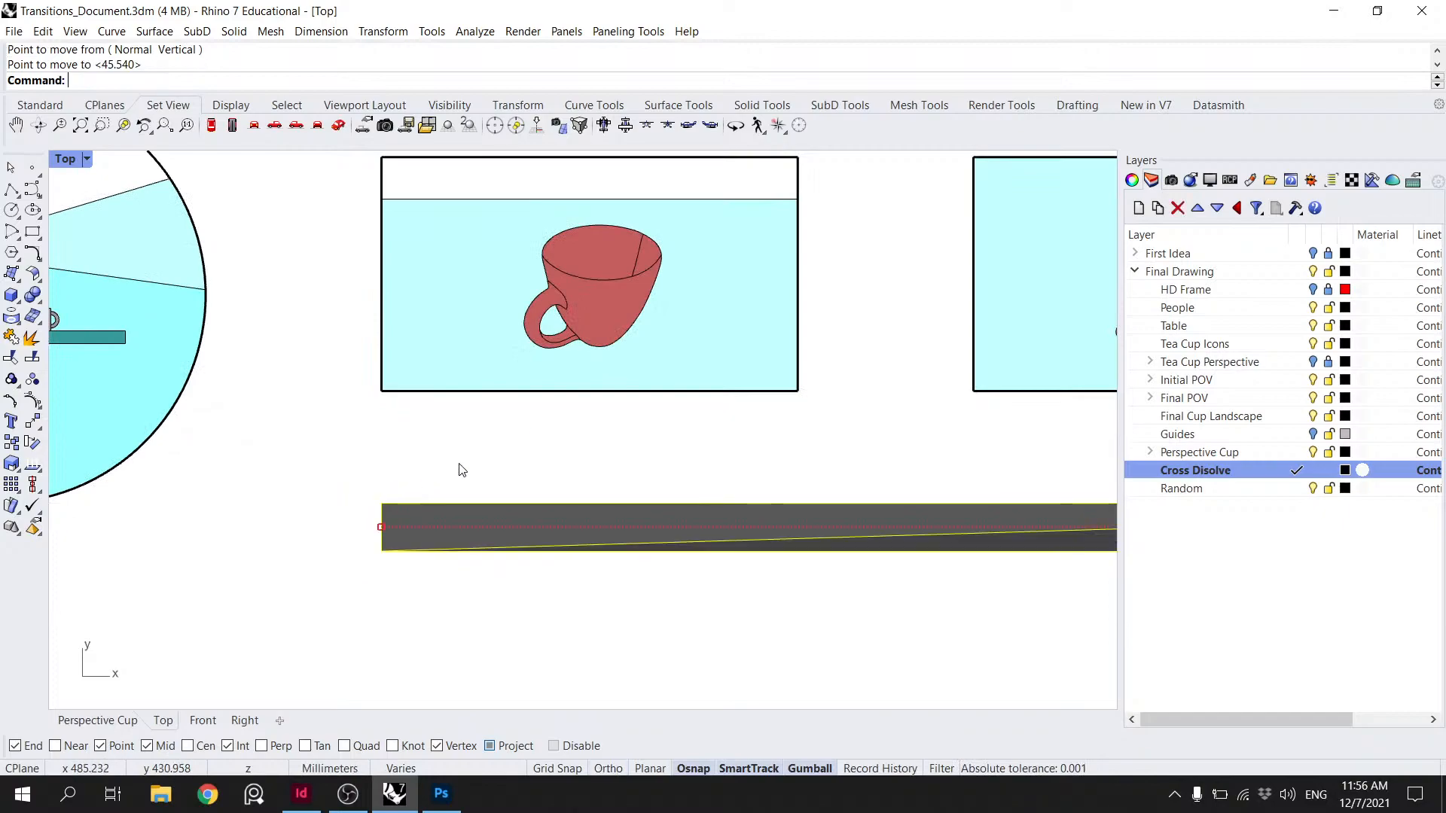
pyautogui.scroll(-5, 579, 460)
pyautogui.scroll(1, 572, 463)
pyautogui.hotkey('ctrl', 's')
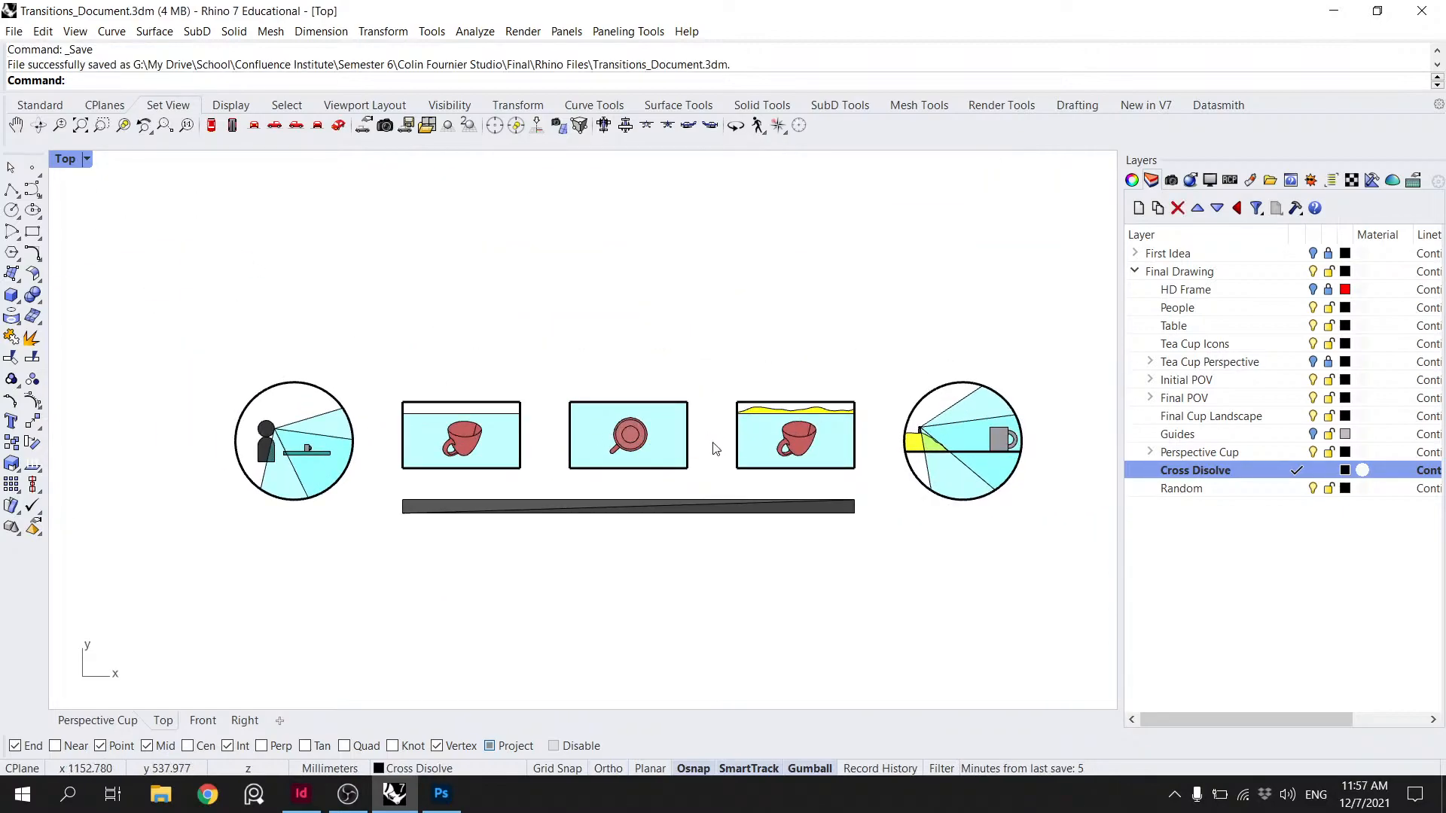
# - Zoom the Top view to the whole drawing and capture it to file at scale 2, overwriting the Transition_Drawing_Draft JPEG
pyautogui.moveTo(1081, 620); pyautogui.dragTo(184, 281)
pyautogui.rightClick(122, 126)
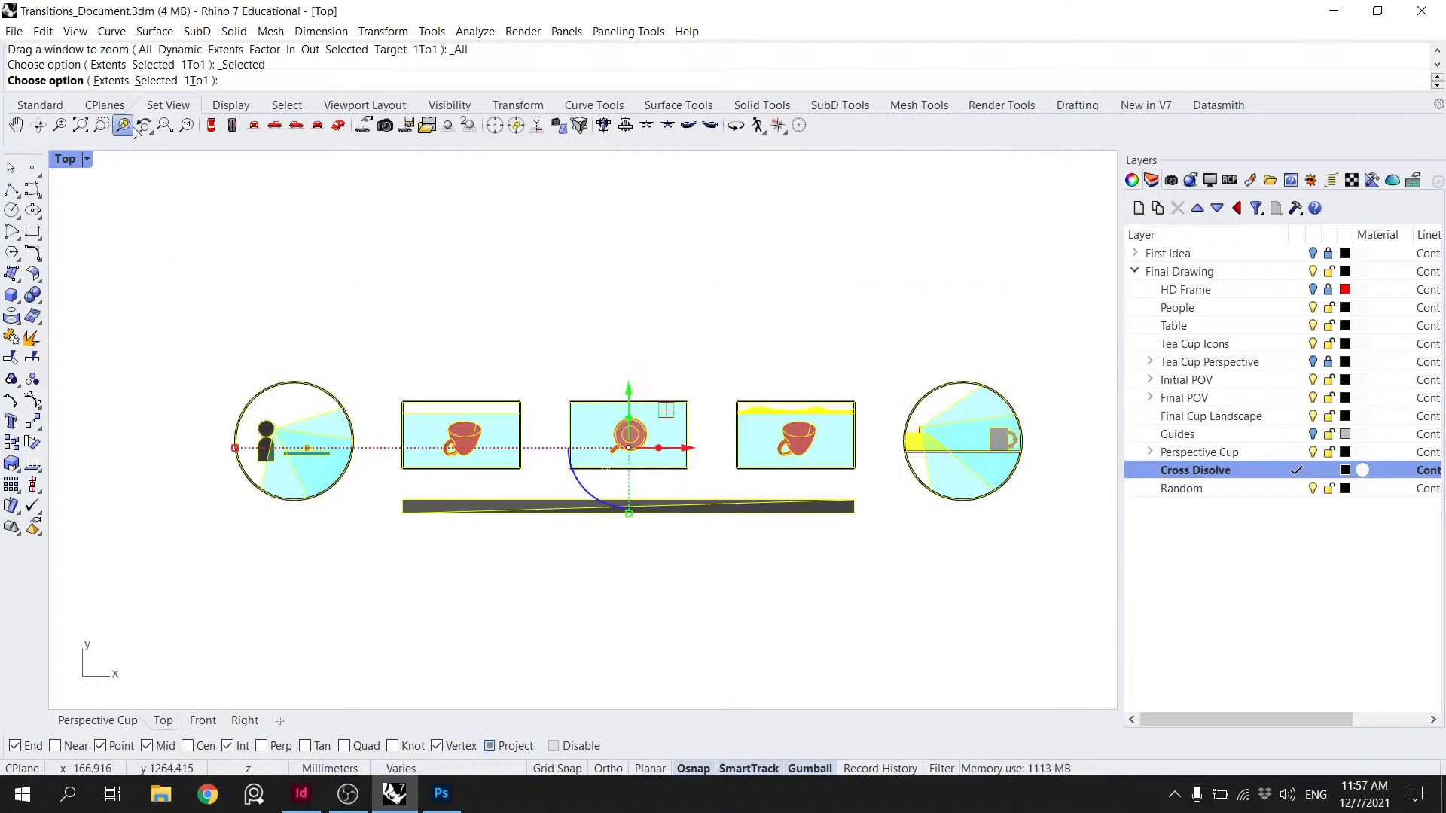
pyautogui.click(539, 261)
pyautogui.write('ViewCaptureToFile')
pyautogui.press('Return')
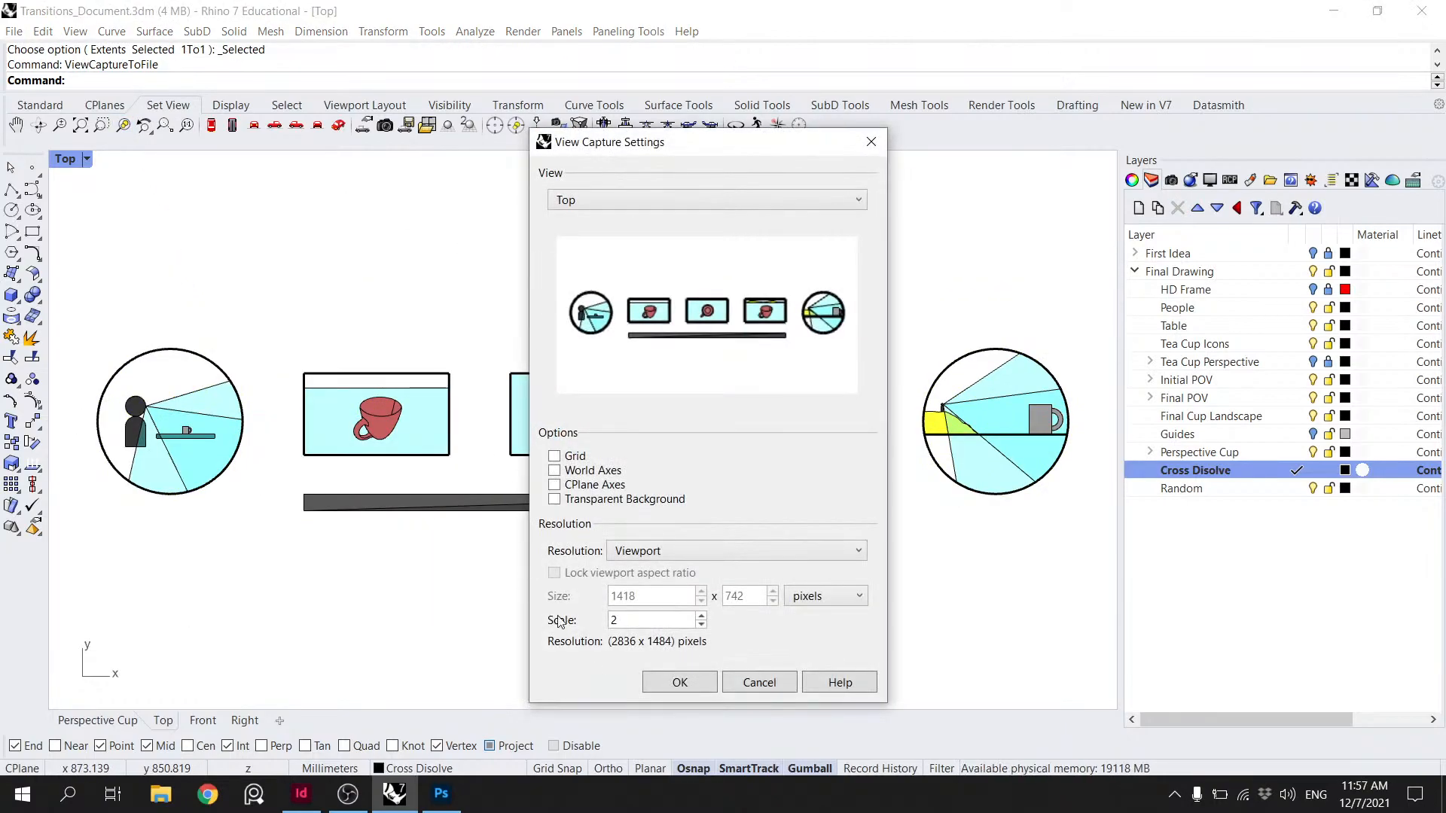
pyautogui.click(678, 682)
pyautogui.click(397, 178)
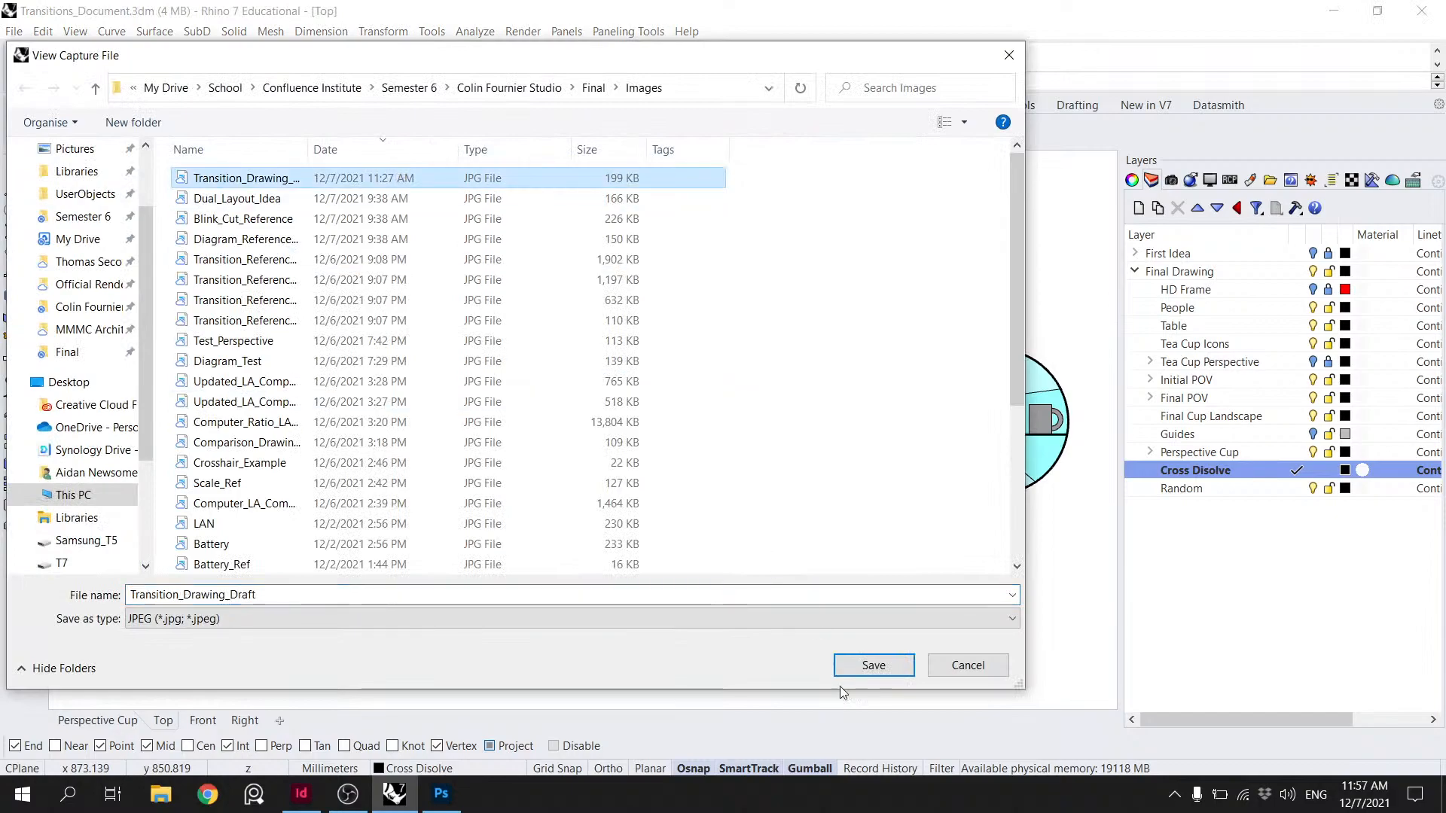
pyautogui.click(849, 664)
pyautogui.click(512, 411)
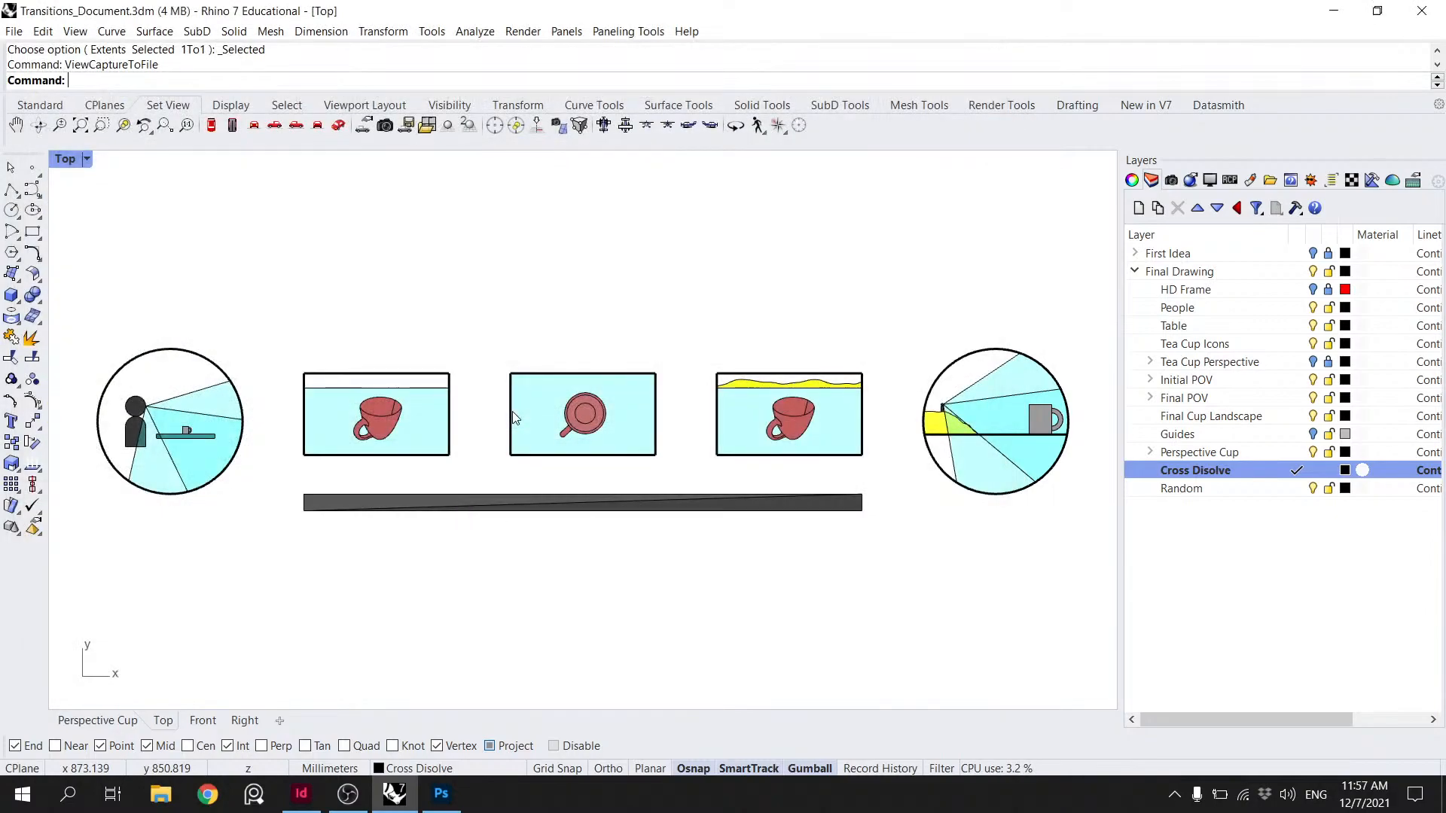
# - Switch to Photoshop and add a Hue/Saturation adjustment layer above the drawing with saturation at -100
pyautogui.hotkey('alt', 'Tab')
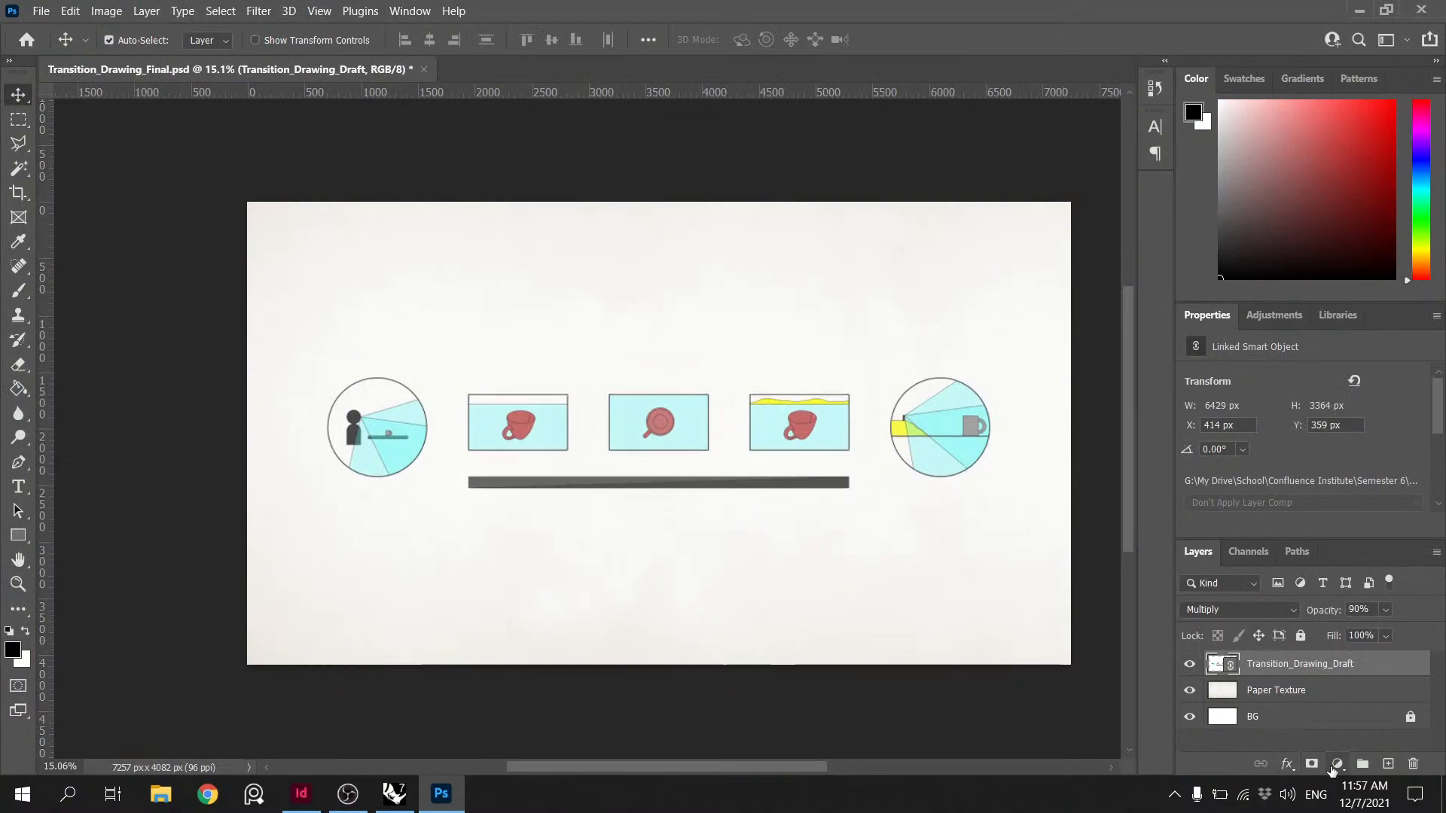
pyautogui.click(1337, 763)
pyautogui.click(1314, 585)
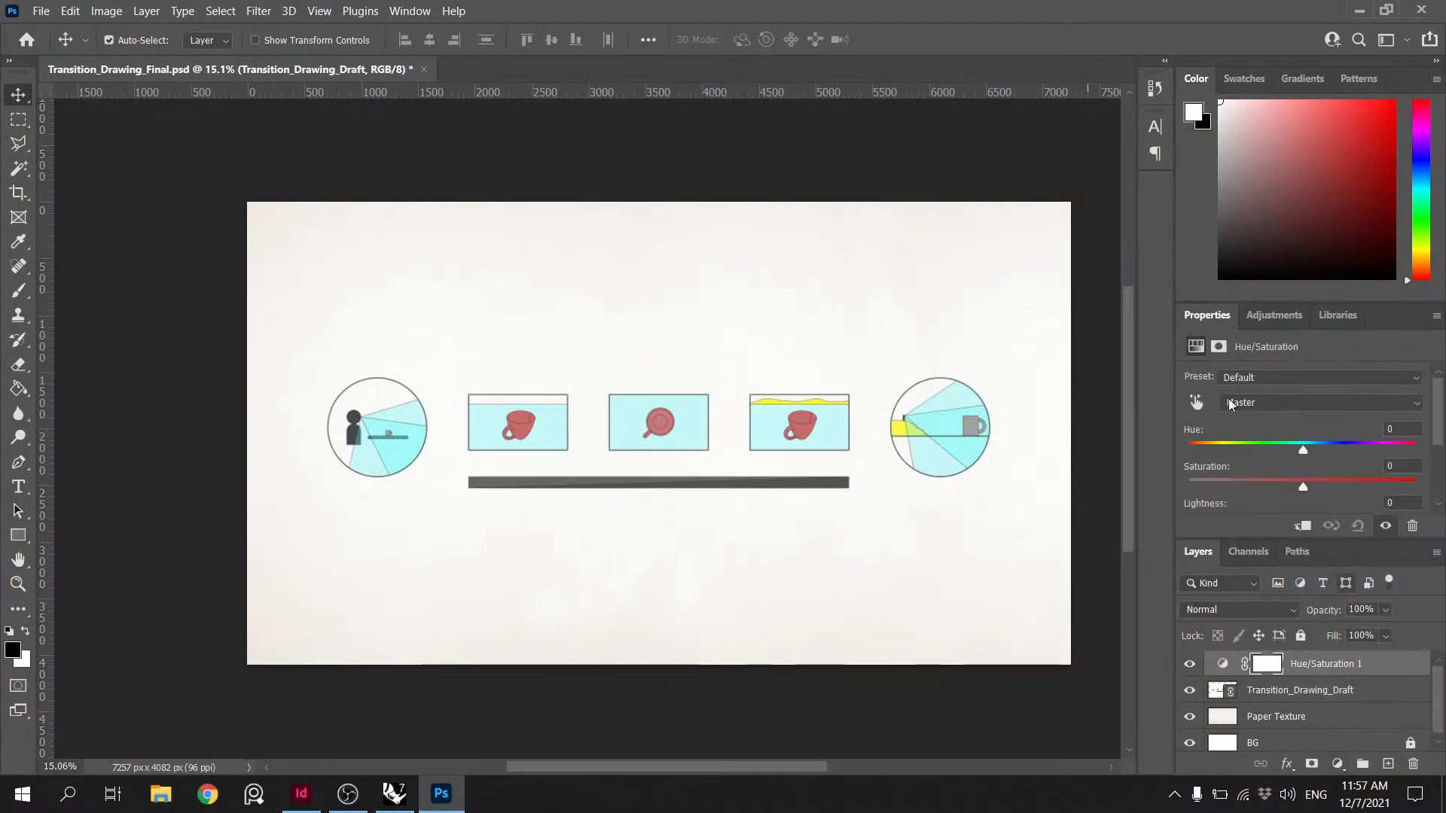
pyautogui.moveTo(1302, 487); pyautogui.dragTo(1189, 488)
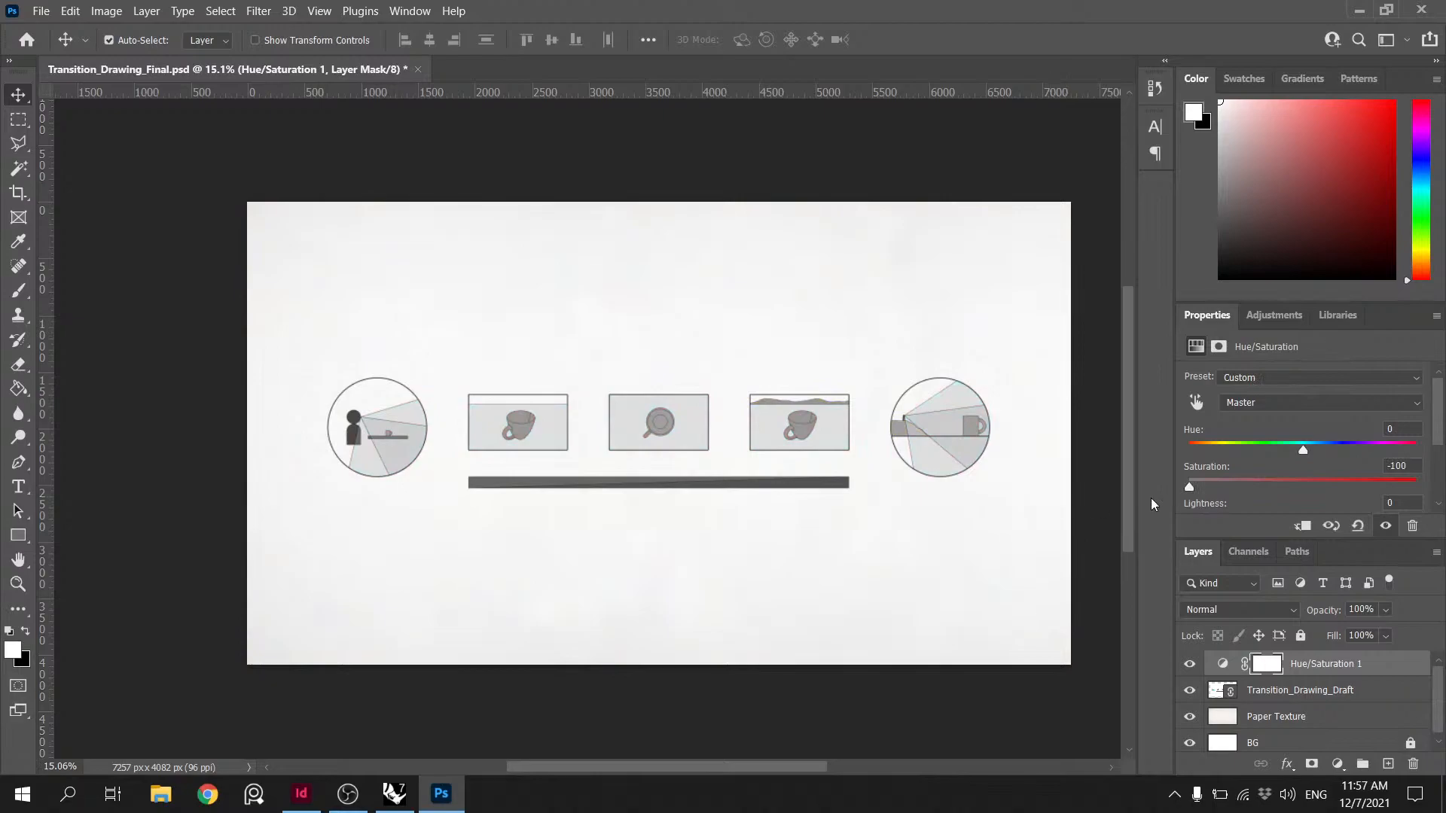
# - Try raising the lightness in the Hue/Saturation adjustment, and undo the change
pyautogui.scroll(-1, 1265, 527)
pyautogui.moveTo(1302, 478)
pyautogui.mouseDown()
pyautogui.moveTo(1284, 482)
pyautogui.moveTo(1378, 480)
pyautogui.mouseUp()
pyautogui.hotkey('ctrl', 'z')
pyautogui.click(1327, 696)
pyautogui.hotkey('ctrl', 'z')
# - Add a Brightness/Contrast adjustment layer on top with brightness at -20, and save Transition_Drawing_Final.psd
pyautogui.click(1337, 763)
pyautogui.click(1325, 492)
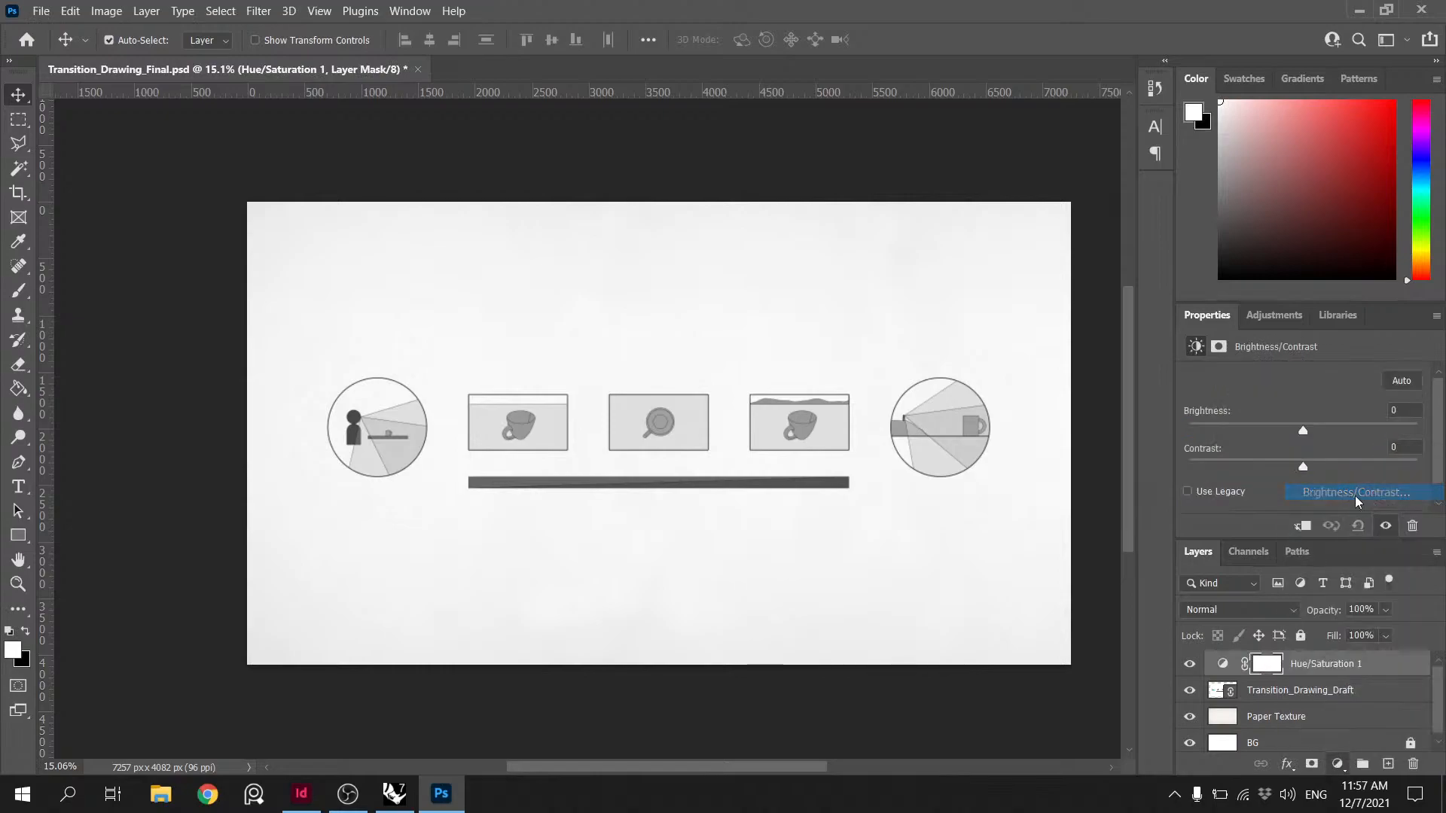
pyautogui.moveTo(1301, 466); pyautogui.dragTo(1416, 466)
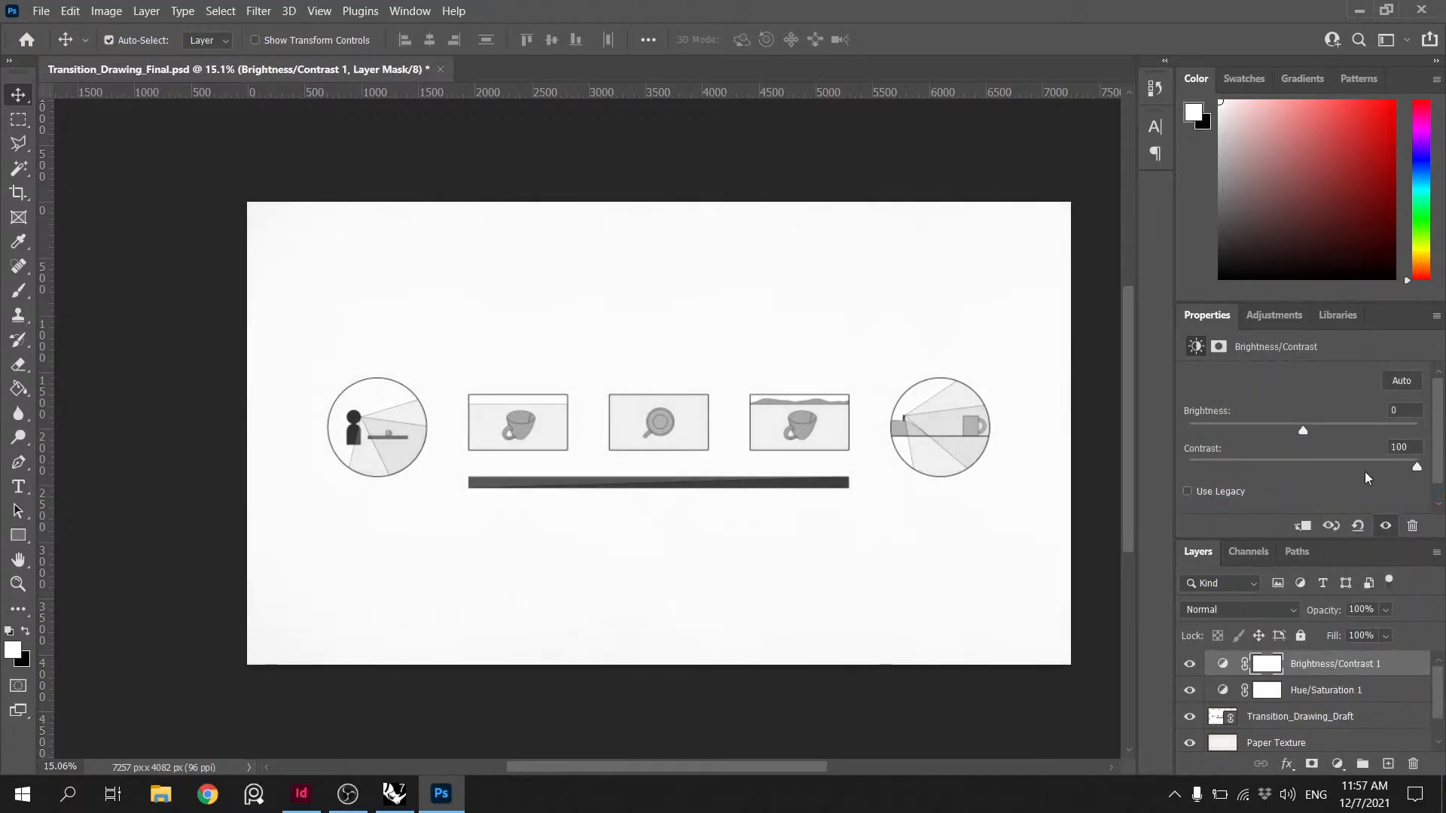
pyautogui.click(1212, 497)
pyautogui.moveTo(1303, 431)
pyautogui.mouseDown()
pyautogui.moveTo(1289, 430)
pyautogui.moveTo(1319, 430)
pyautogui.moveTo(1268, 432)
pyautogui.moveTo(1322, 432)
pyautogui.moveTo(1282, 438)
pyautogui.mouseUp()
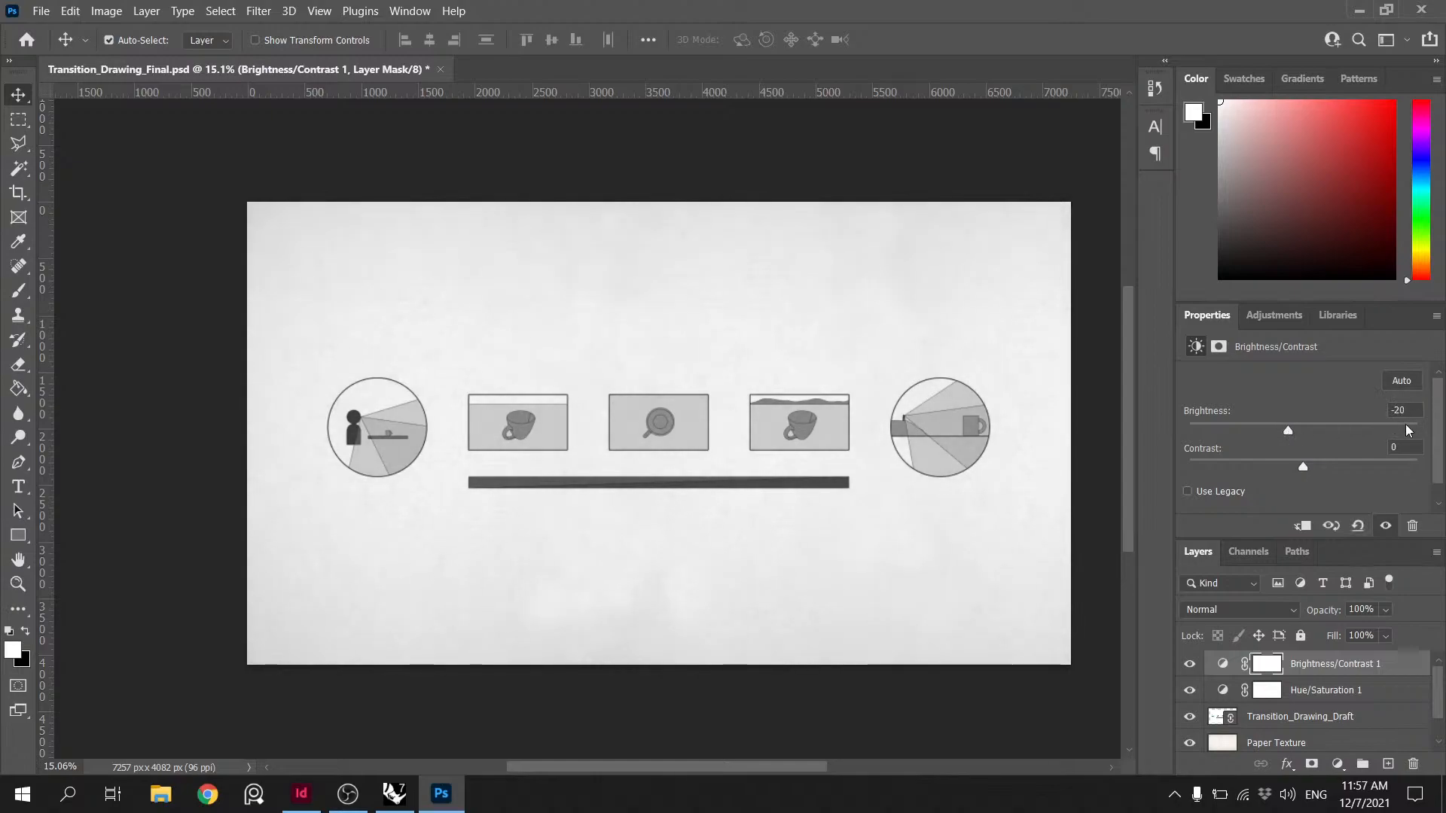
pyautogui.hotkey('ctrl', 's')
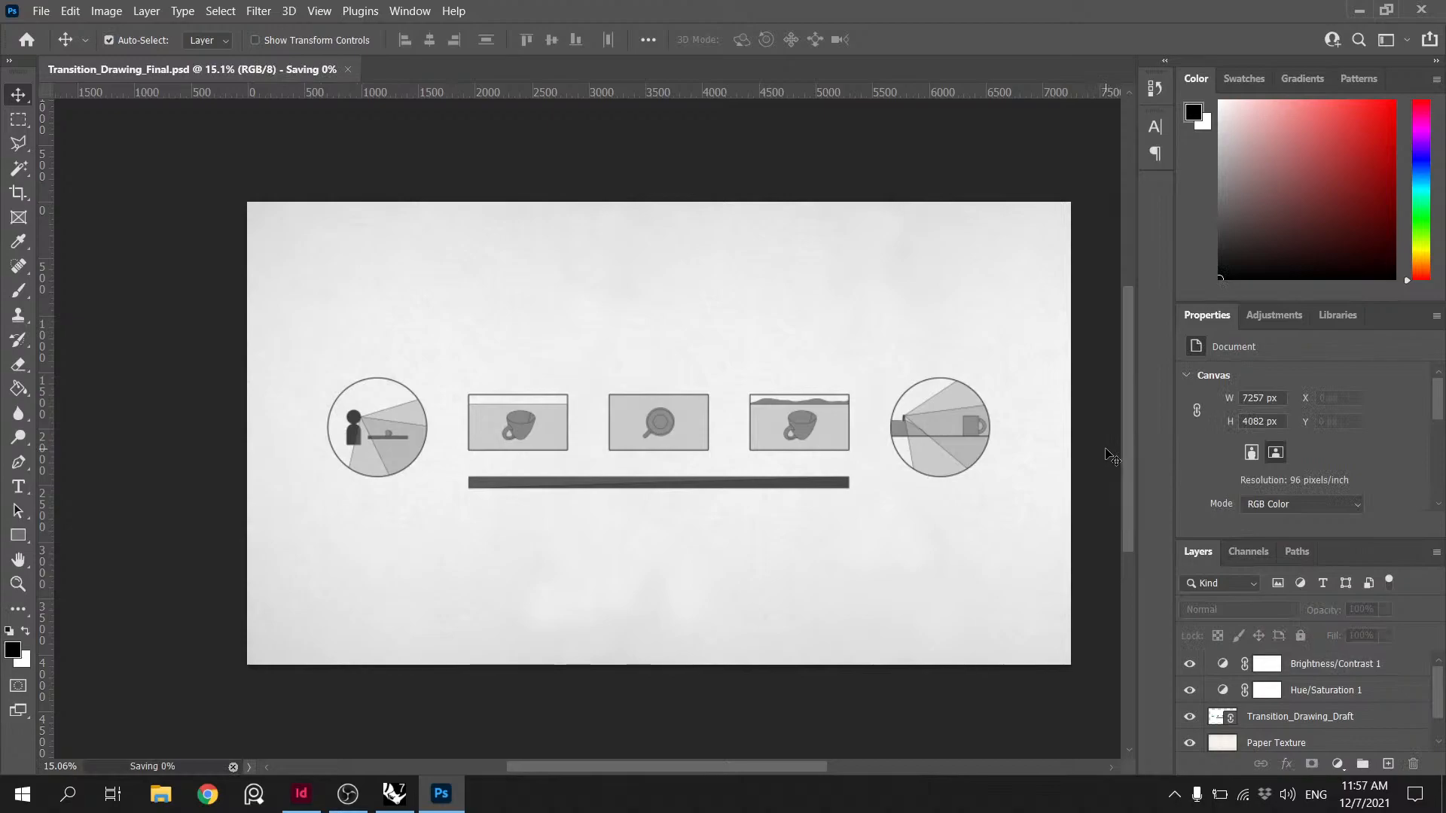
# - Switch to Grasshopper, copy the dark colour swatch for the lowest preview component's material, and set the copy to white
pyautogui.click(397, 794)
pyautogui.click(653, 503)
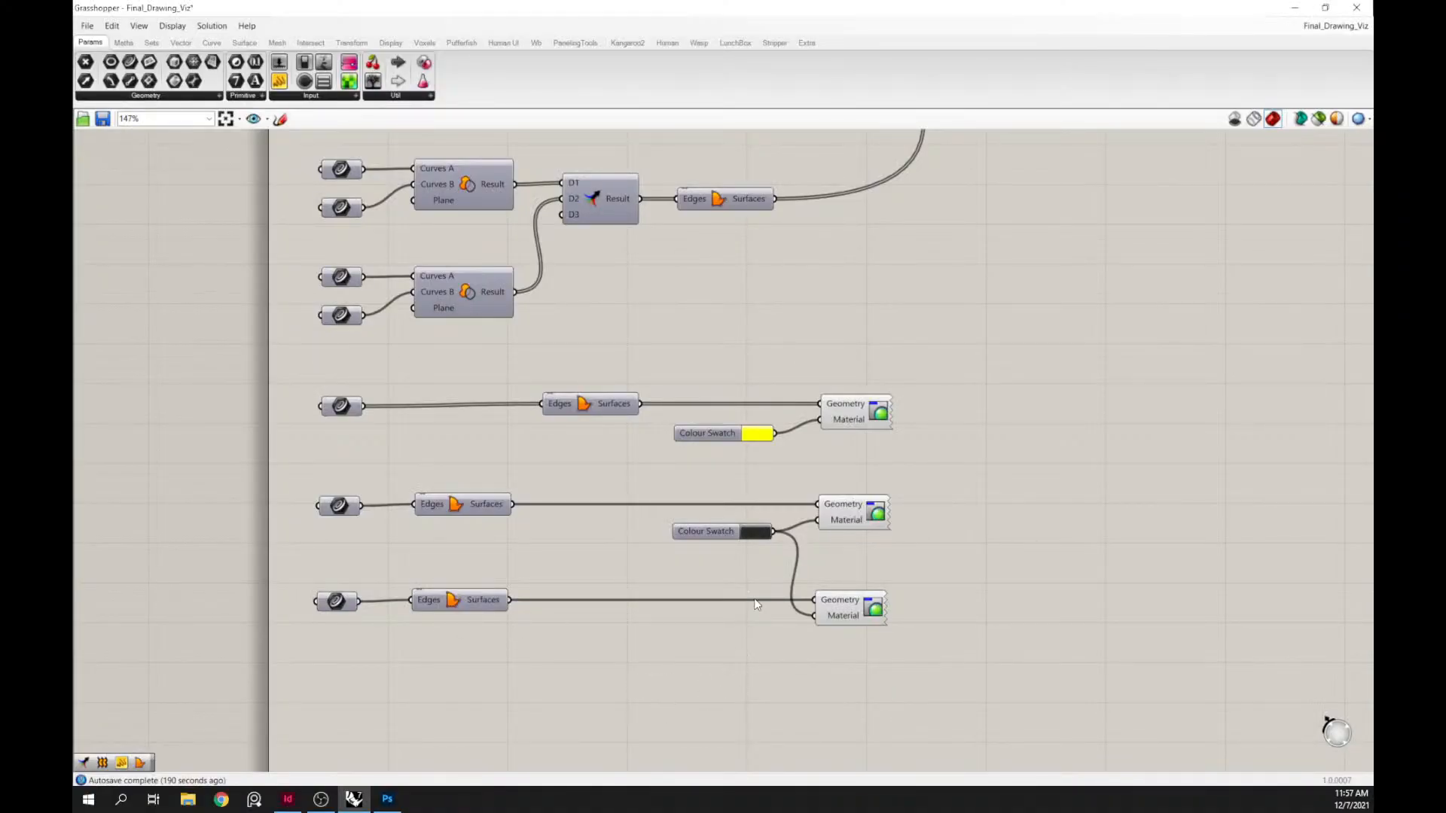
pyautogui.click(715, 531)
pyautogui.keyDown('alt'); pyautogui.moveTo(715, 531); pyautogui.dragTo(715, 622); pyautogui.keyUp('alt')
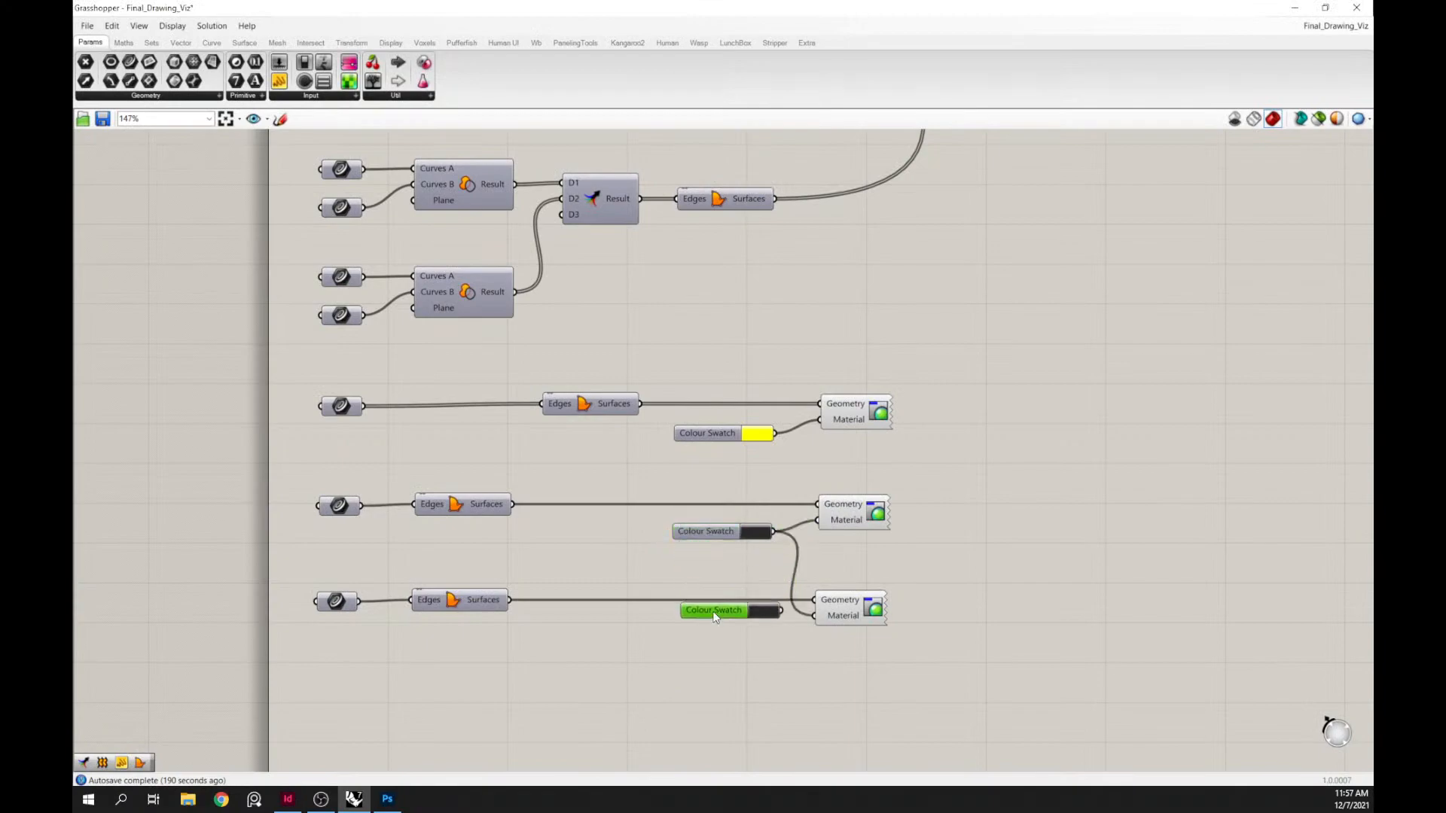
pyautogui.click(768, 616)
pyautogui.moveTo(882, 739); pyautogui.dragTo(918, 730)
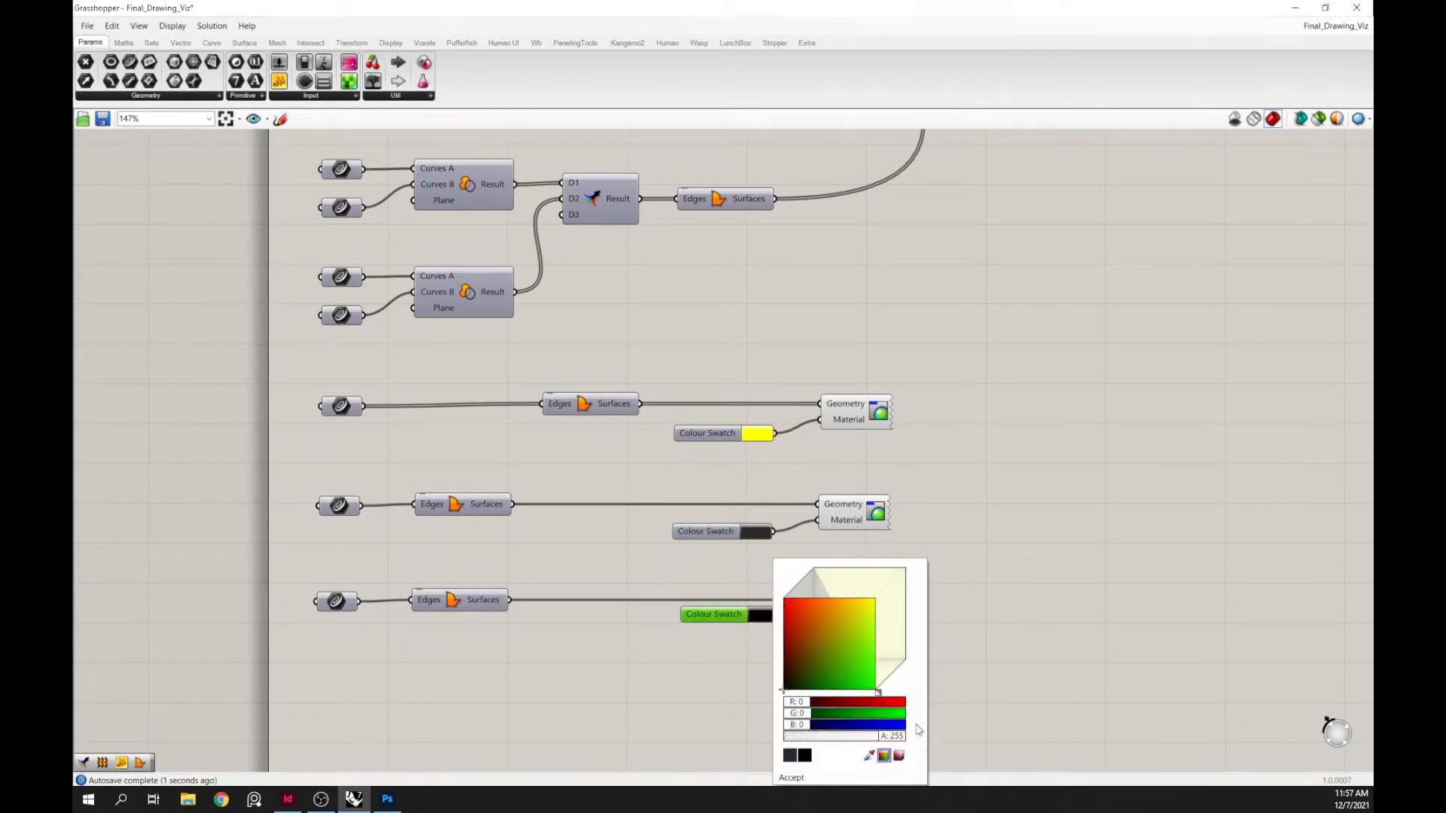
pyautogui.moveTo(794, 701); pyautogui.dragTo(943, 730)
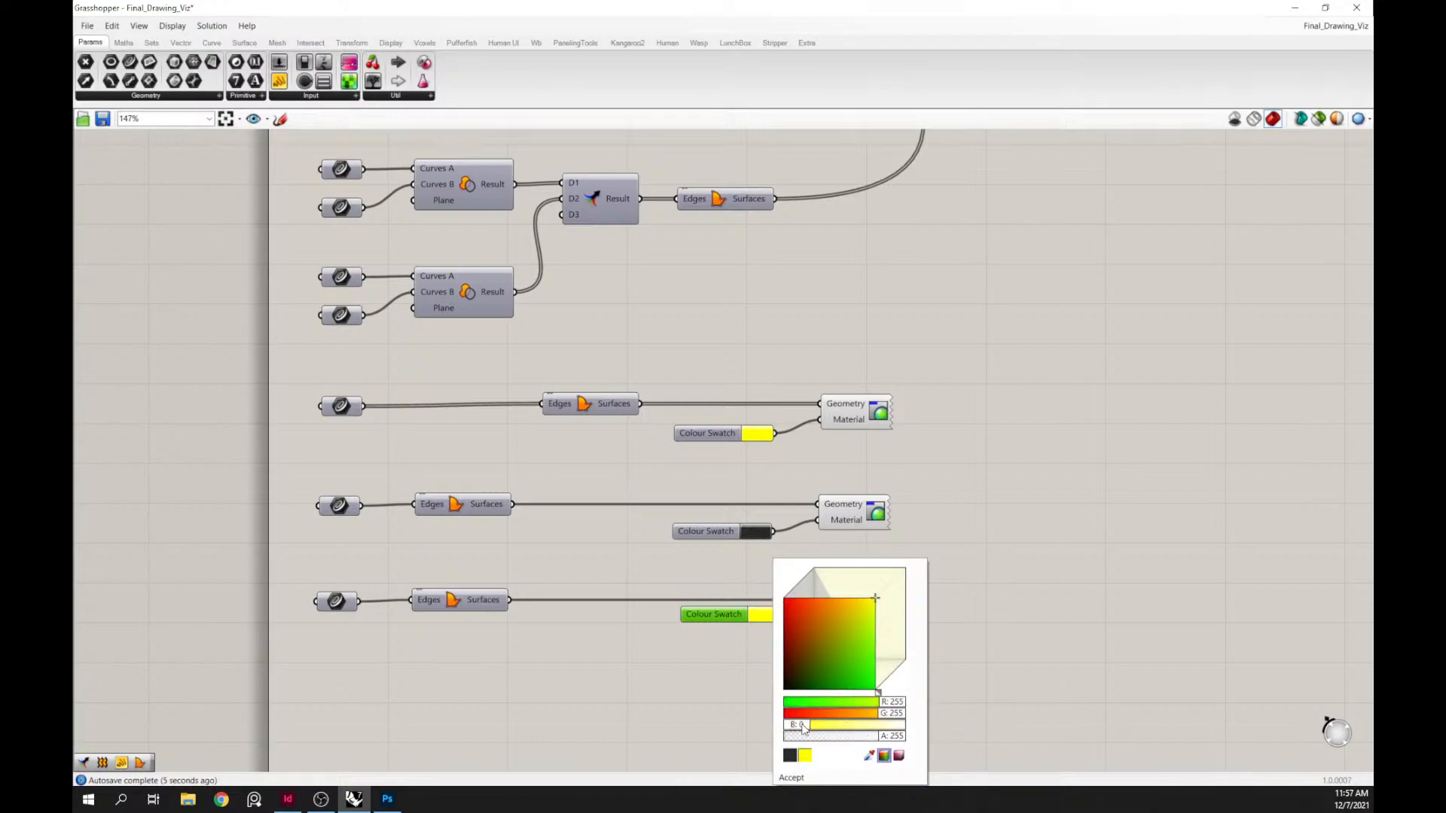
pyautogui.moveTo(804, 728); pyautogui.dragTo(980, 730)
pyautogui.click(1013, 684)
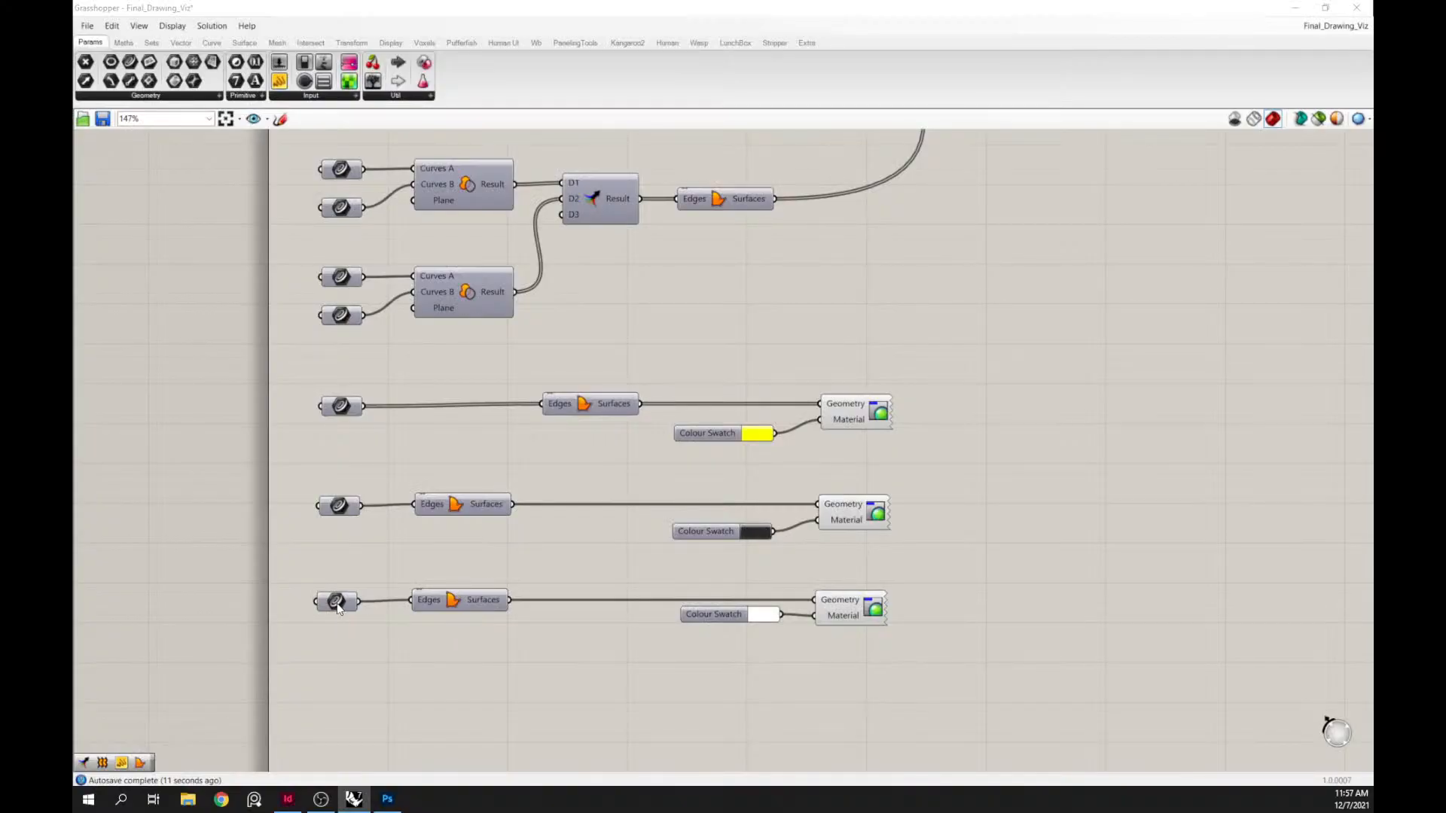
# - Add a Merge component and feed it the outline curve parameter and the two lowest curve parameters of the cross dissolve bar
pyautogui.click(337, 600)
pyautogui.scroll(-4, 362, 534)
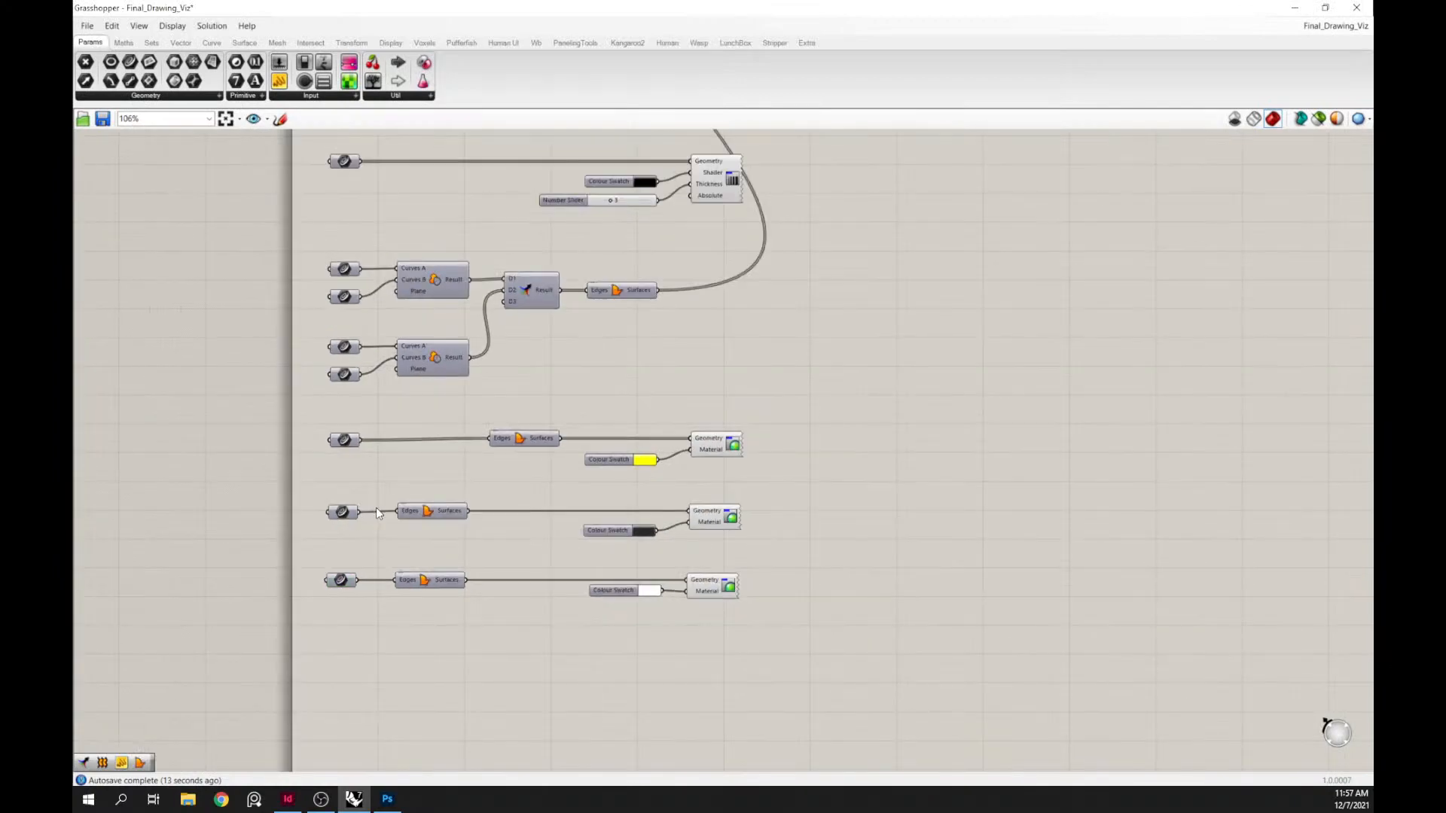
pyautogui.doubleClick(461, 340)
pyautogui.write('merge')
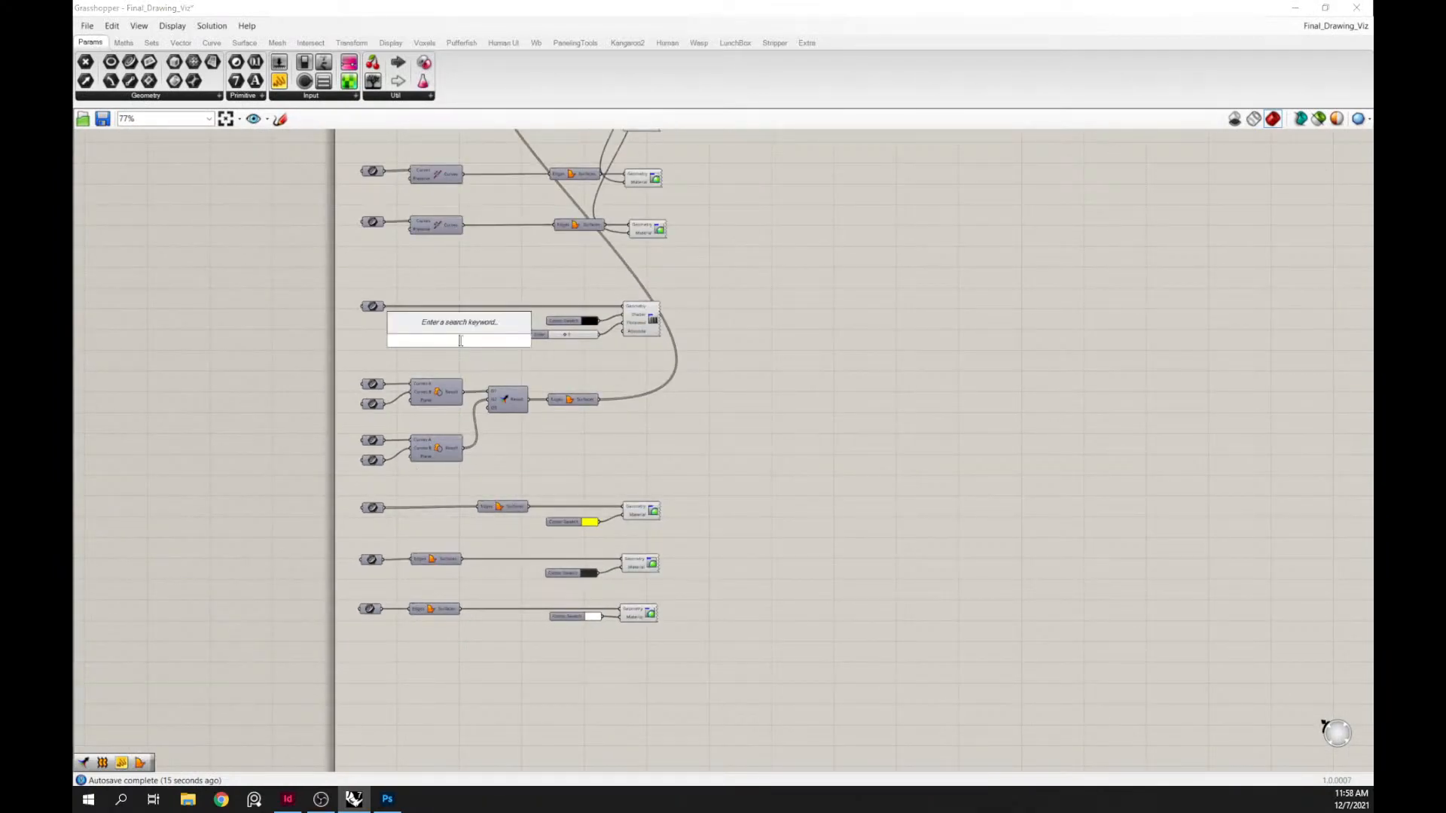
pyautogui.press('Return')
pyautogui.scroll(3, 392, 308)
pyautogui.moveTo(336, 283); pyautogui.dragTo(420, 333)
pyautogui.scroll(-2, 358, 690)
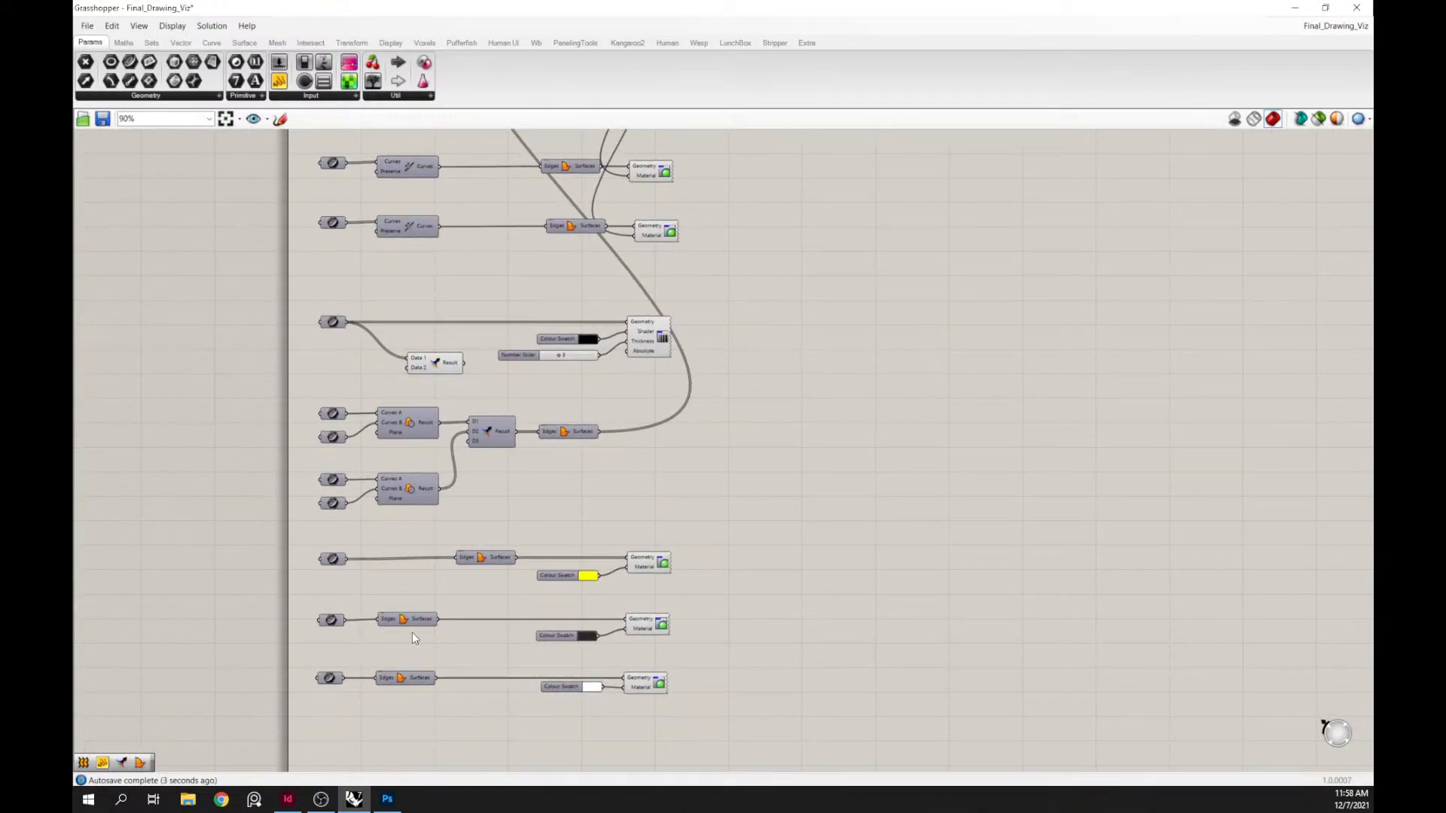
pyautogui.moveTo(346, 620); pyautogui.dragTo(416, 363)
pyautogui.moveTo(344, 678); pyautogui.dragTo(417, 372)
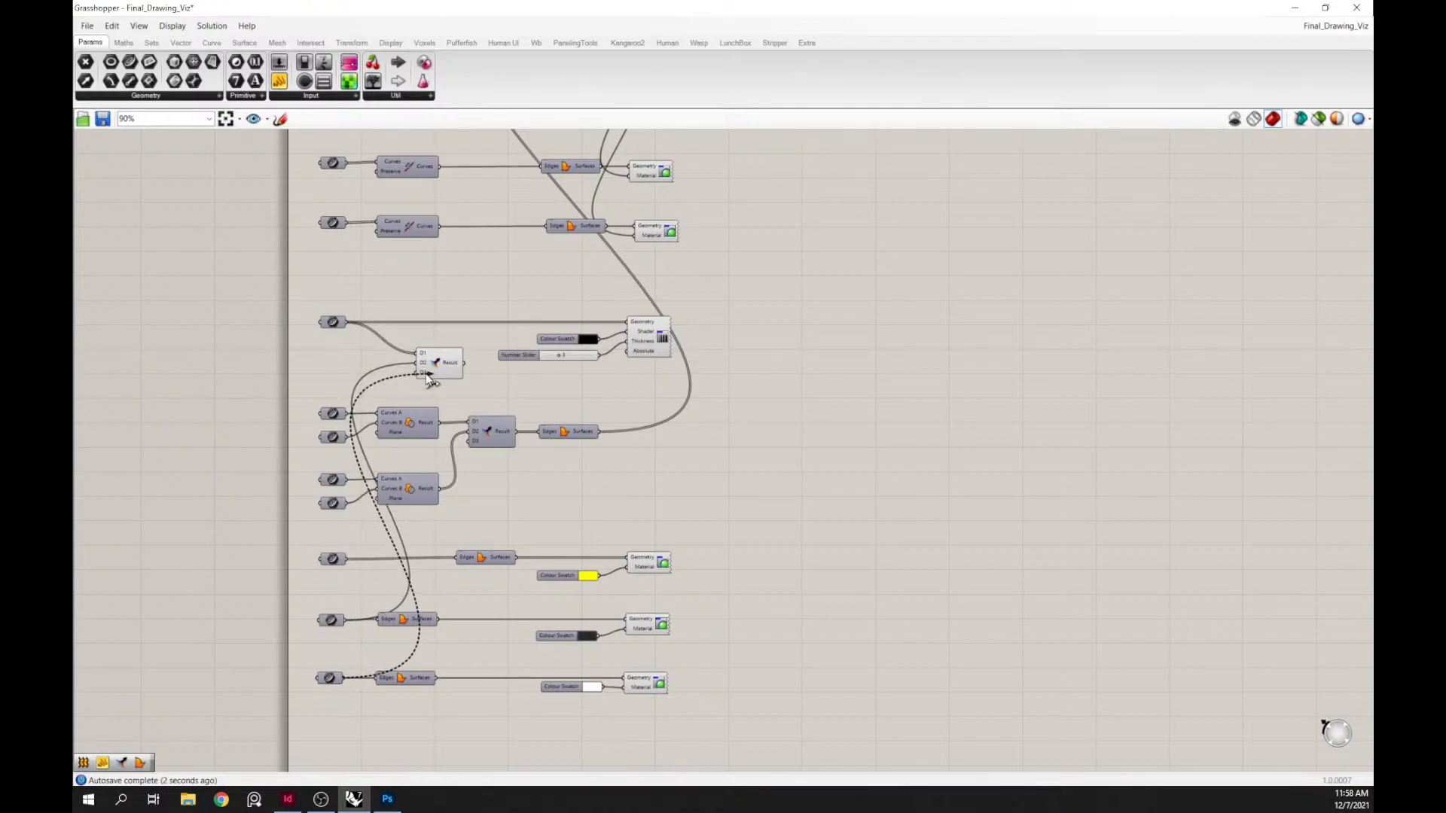
# - Remove the Merge's spare D4 input and wire its result into the geometry input of the thickness 3 line preview
pyautogui.scroll(6, 436, 381)
pyautogui.scroll(2, 442, 371)
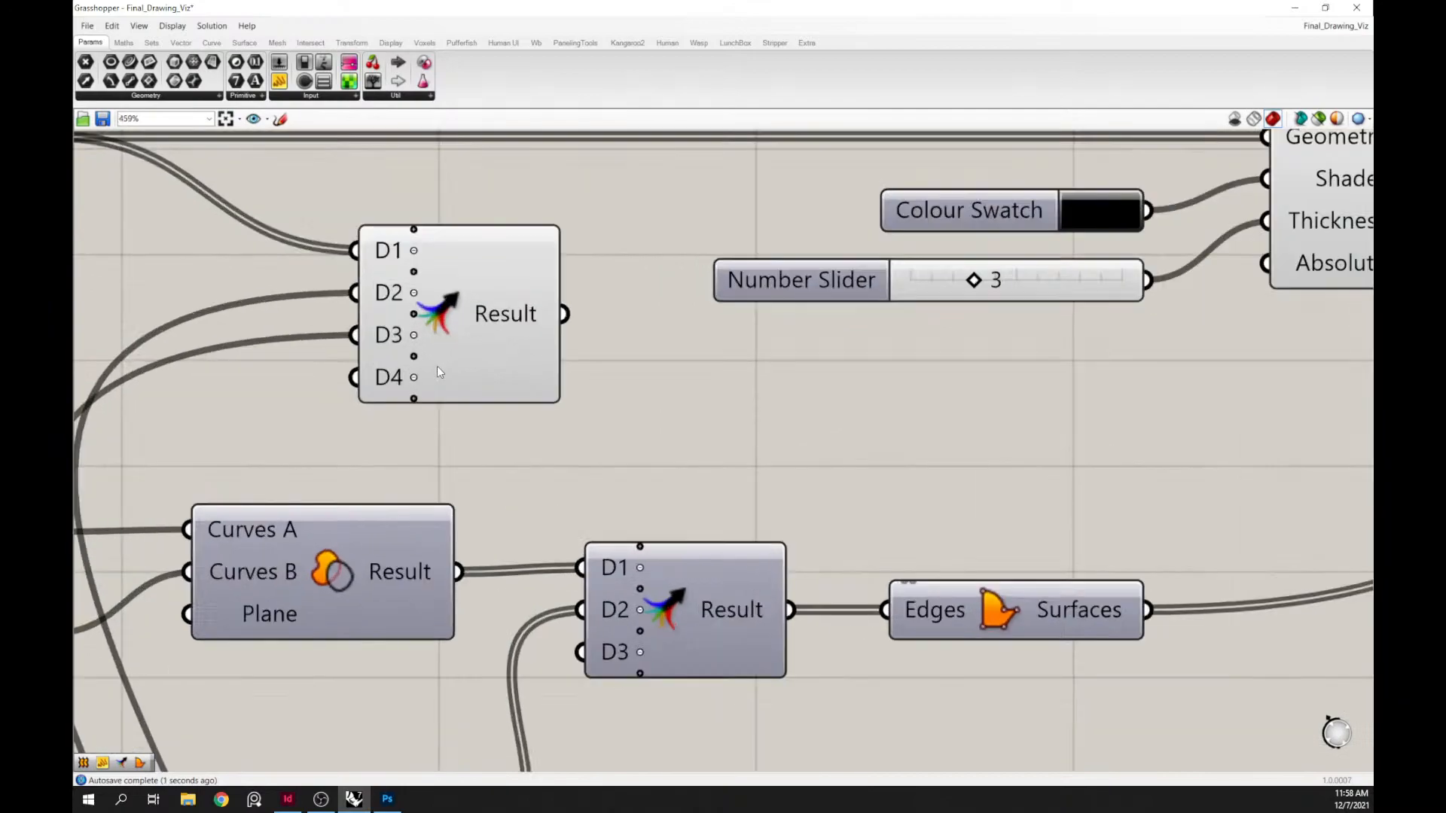
pyautogui.click(425, 375)
pyautogui.scroll(-4, 475, 513)
pyautogui.moveTo(473, 513); pyautogui.dragTo(476, 549, button='right')
pyautogui.moveTo(491, 461); pyautogui.dragTo(930, 402)
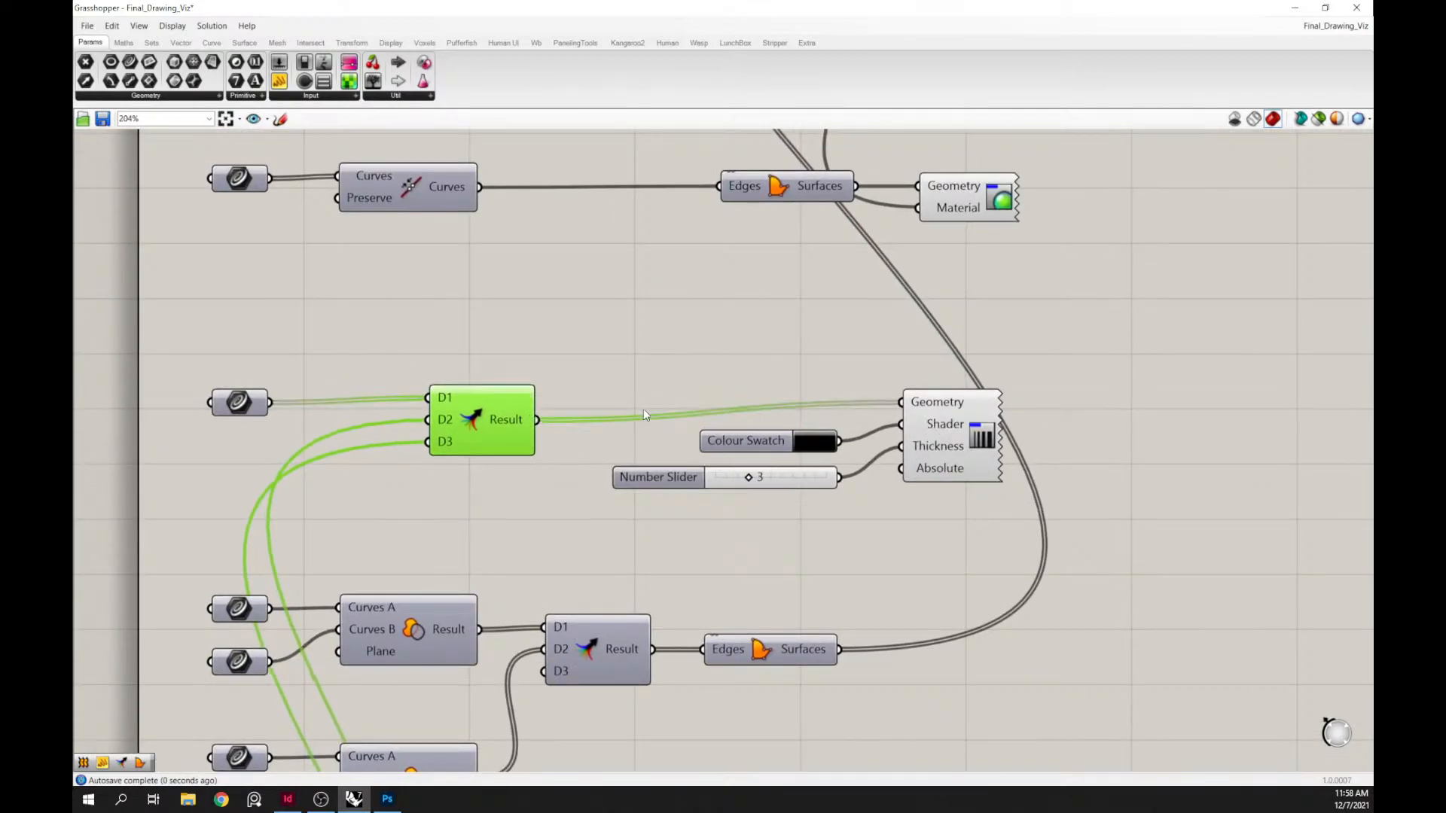
pyautogui.middleClick(491, 428)
# - Align the columns of Grasshopper components vertically, including the new Merge and the preview components, and save the definition
pyautogui.scroll(-5, 521, 403)
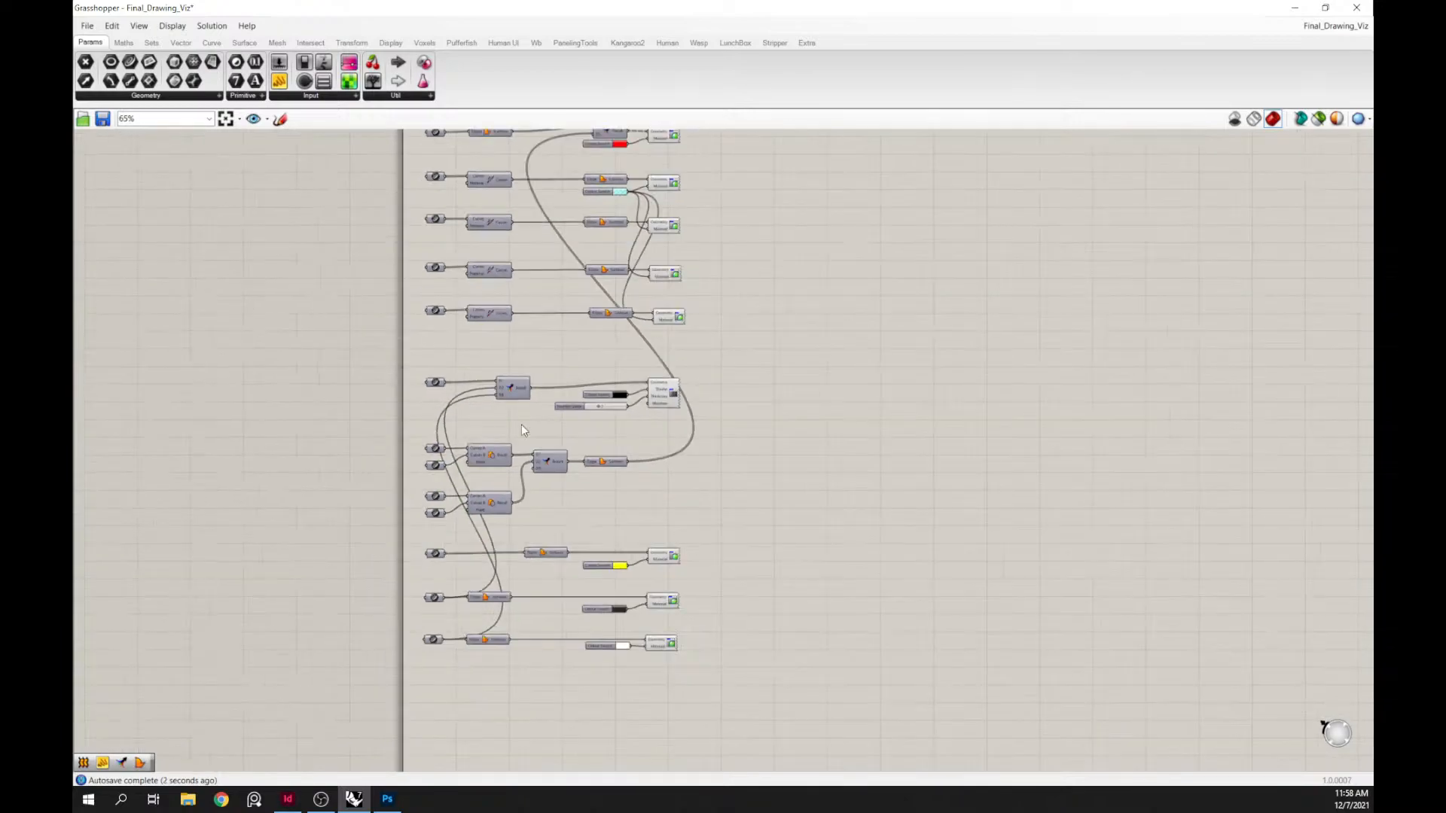
pyautogui.scroll(-2, 503, 689)
pyautogui.moveTo(509, 706); pyautogui.dragTo(497, 246)
pyautogui.click(491, 237)
pyautogui.click(506, 228)
pyautogui.hotkey('ctrl', 's')
pyautogui.moveTo(580, 692); pyautogui.dragTo(573, 223)
pyautogui.click(577, 249)
pyautogui.click(664, 578)
pyautogui.moveTo(666, 674); pyautogui.dragTo(613, 267)
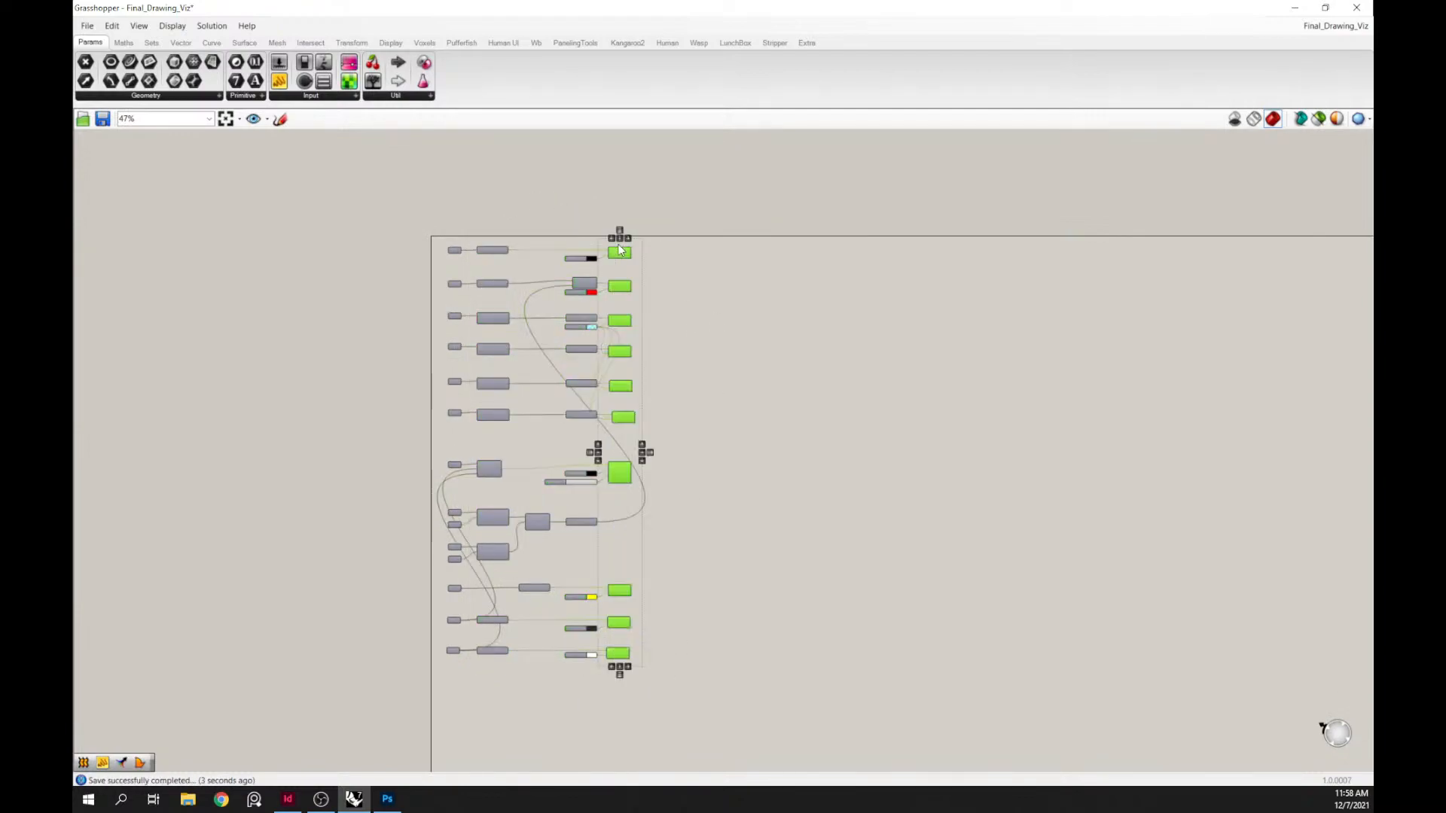
pyautogui.click(637, 246)
pyautogui.click(548, 639)
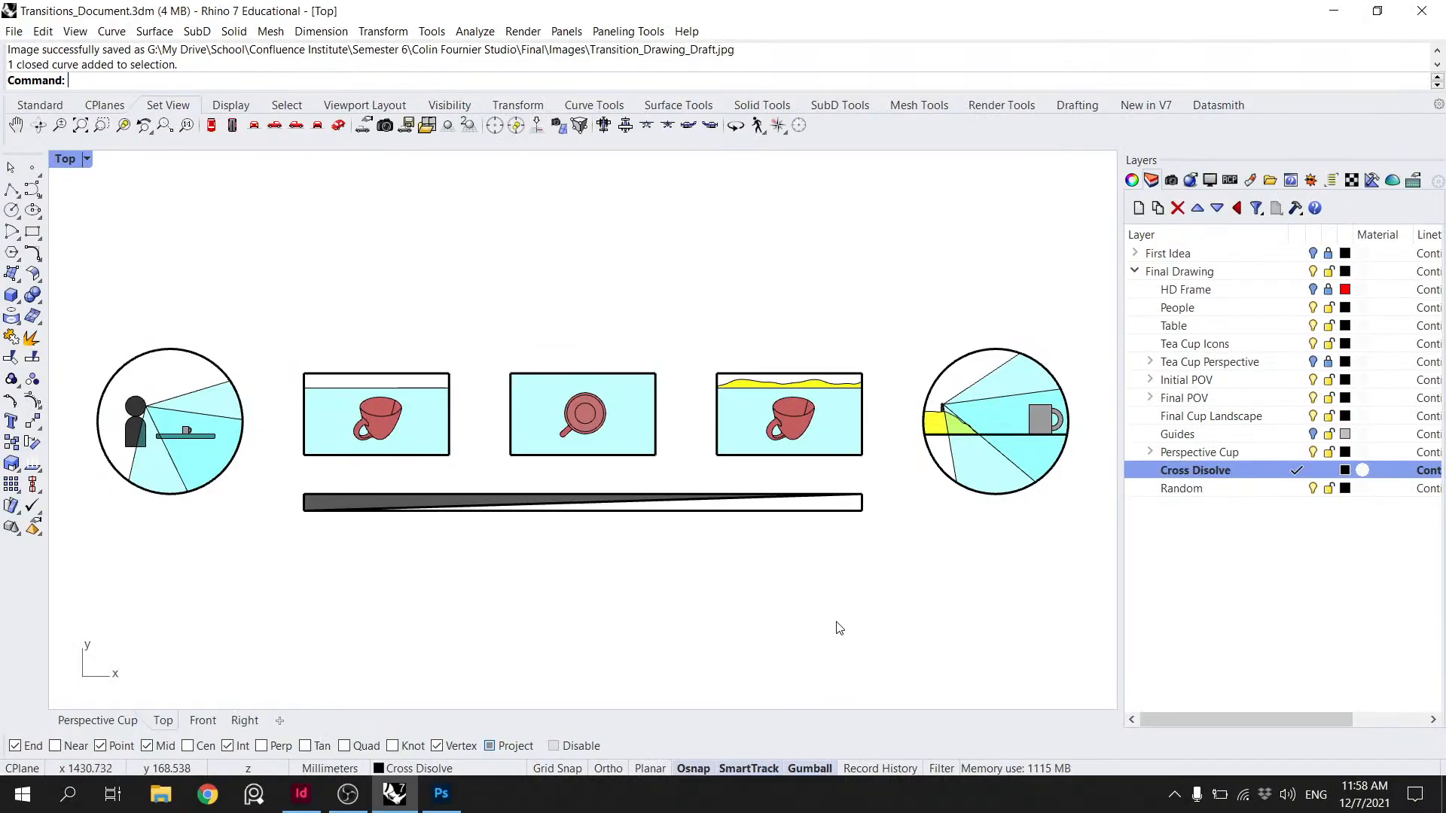
# - Capture Rhino's Top view to file at scale 2, overwriting the Transition_Drawing_Draft JPEG
pyautogui.write('ViewCaptureToFile')
pyautogui.press('Return')
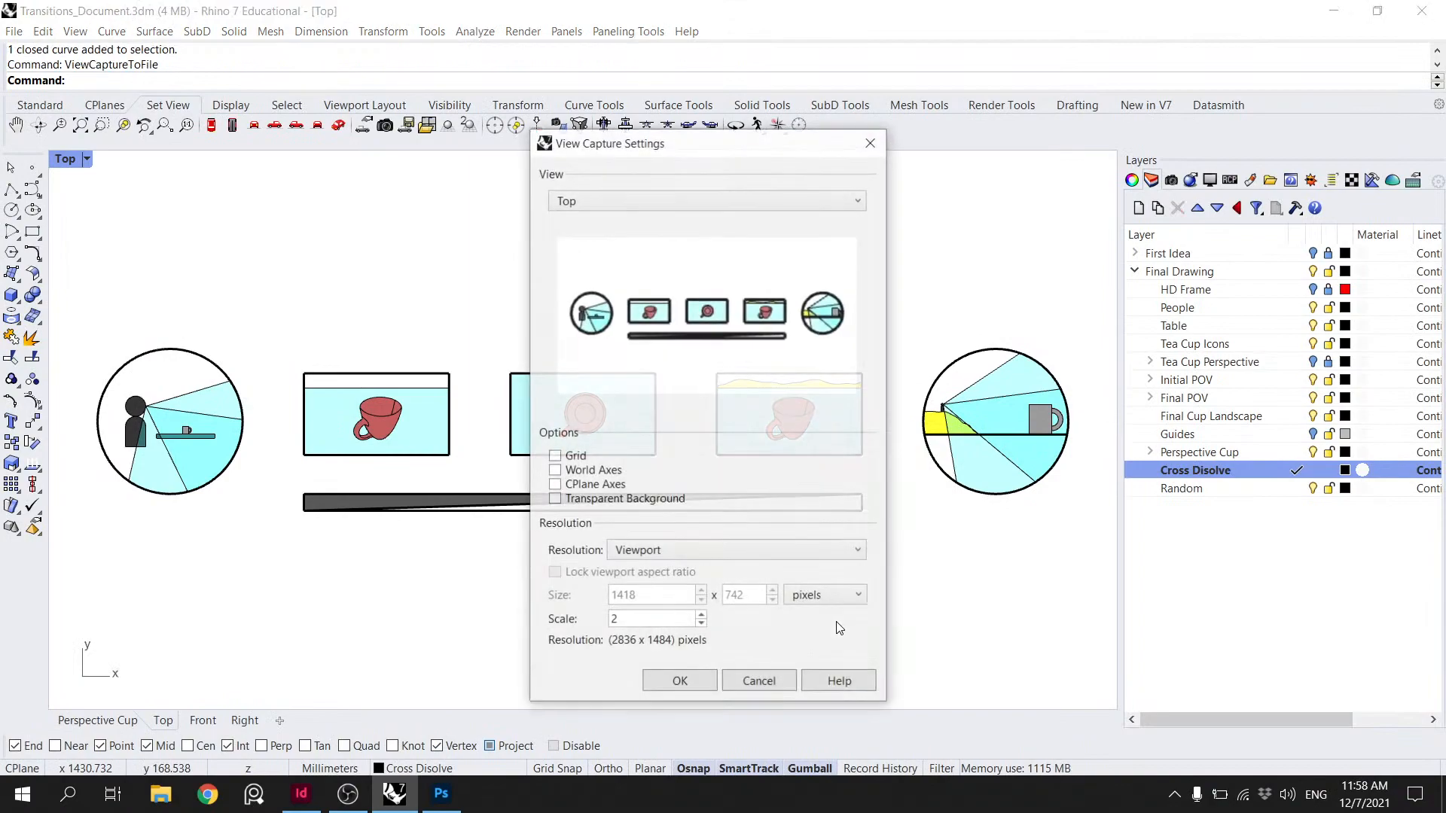
pyautogui.click(680, 682)
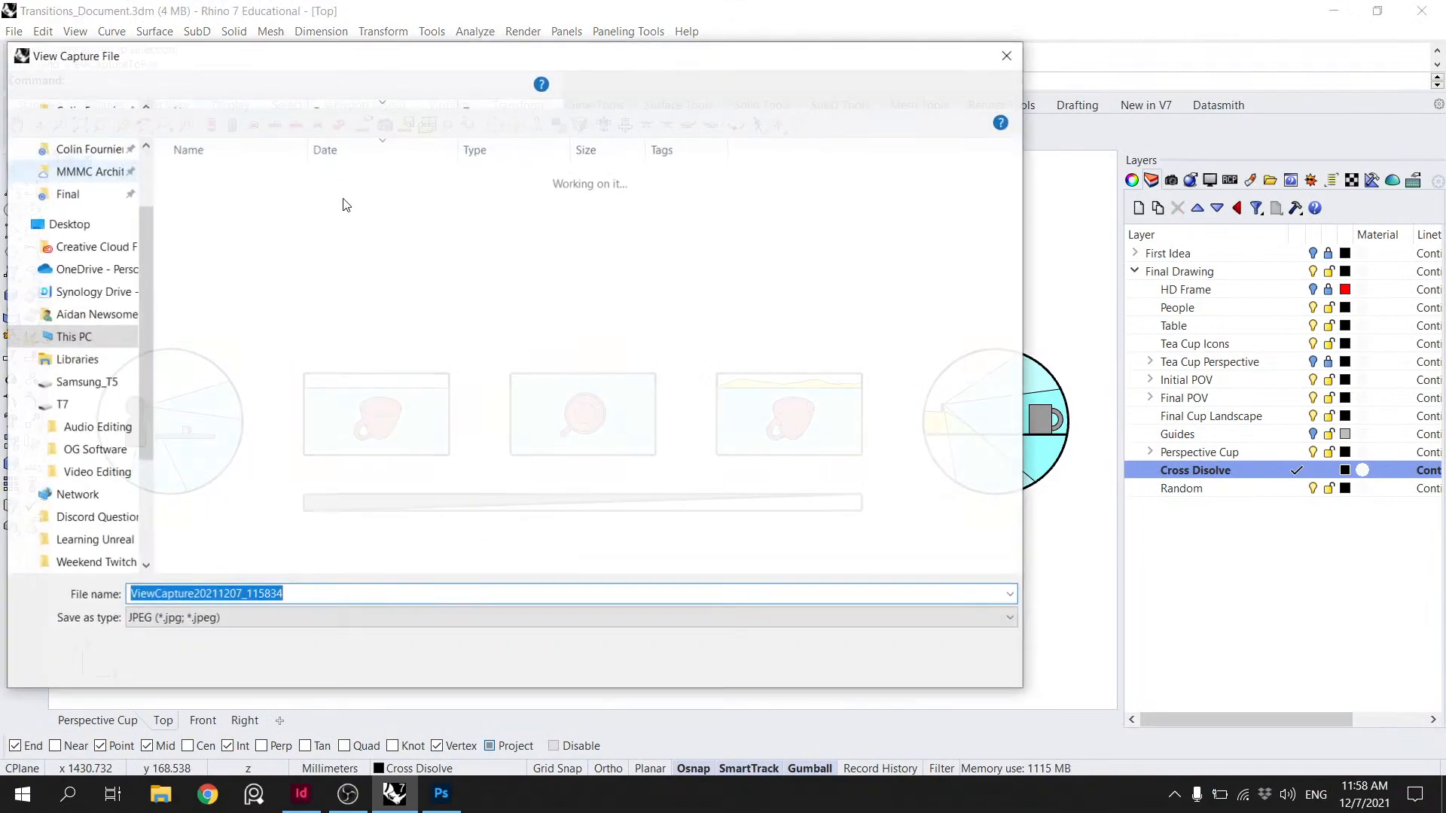
pyautogui.click(241, 178)
pyautogui.click(873, 665)
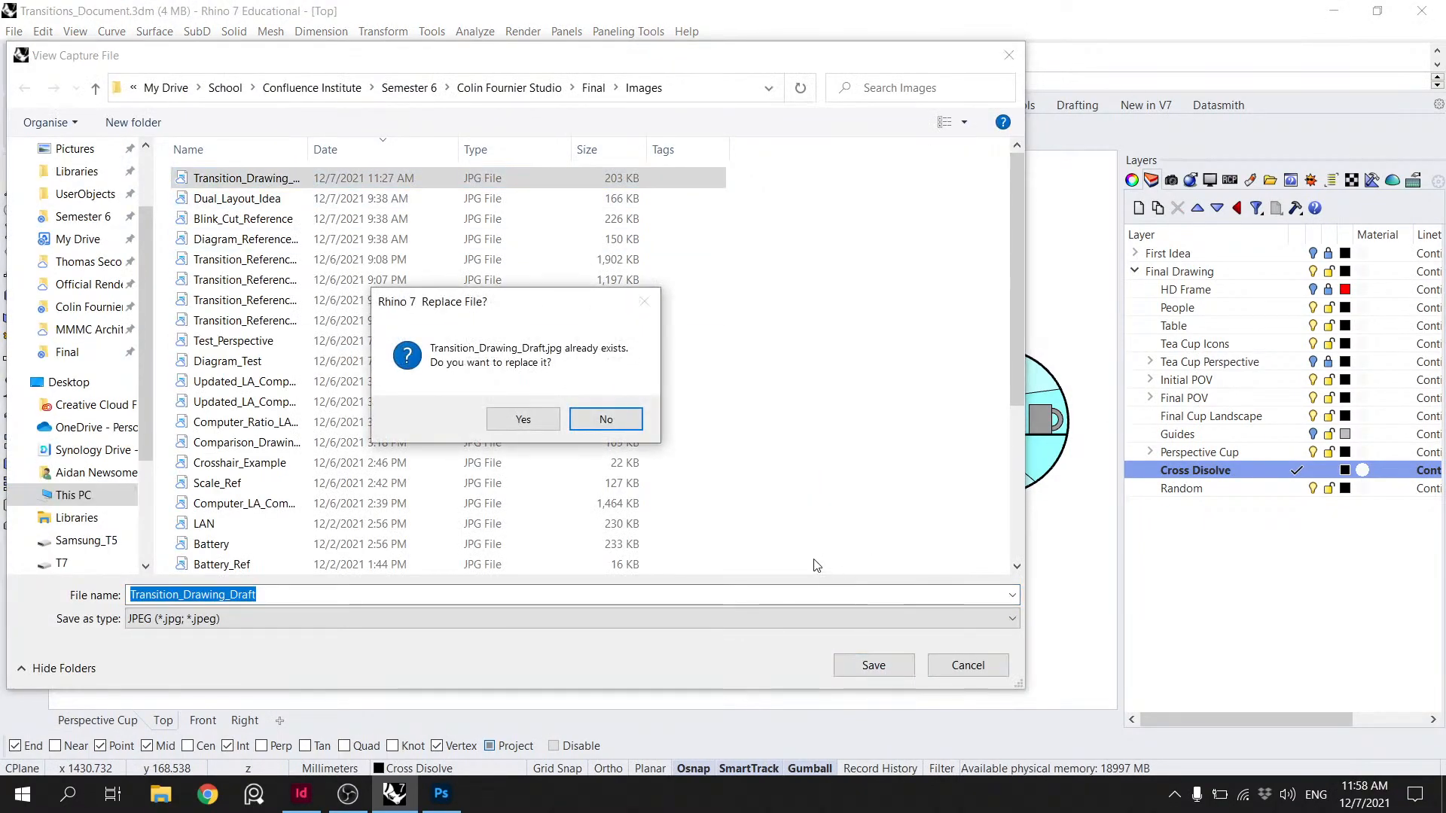
pyautogui.click(536, 426)
# - Switch to Photoshop, set the Brightness/Contrast adjustment's brightness to -5, and save Transition_Drawing_Final.psd with the updated drawing
pyautogui.click(441, 793)
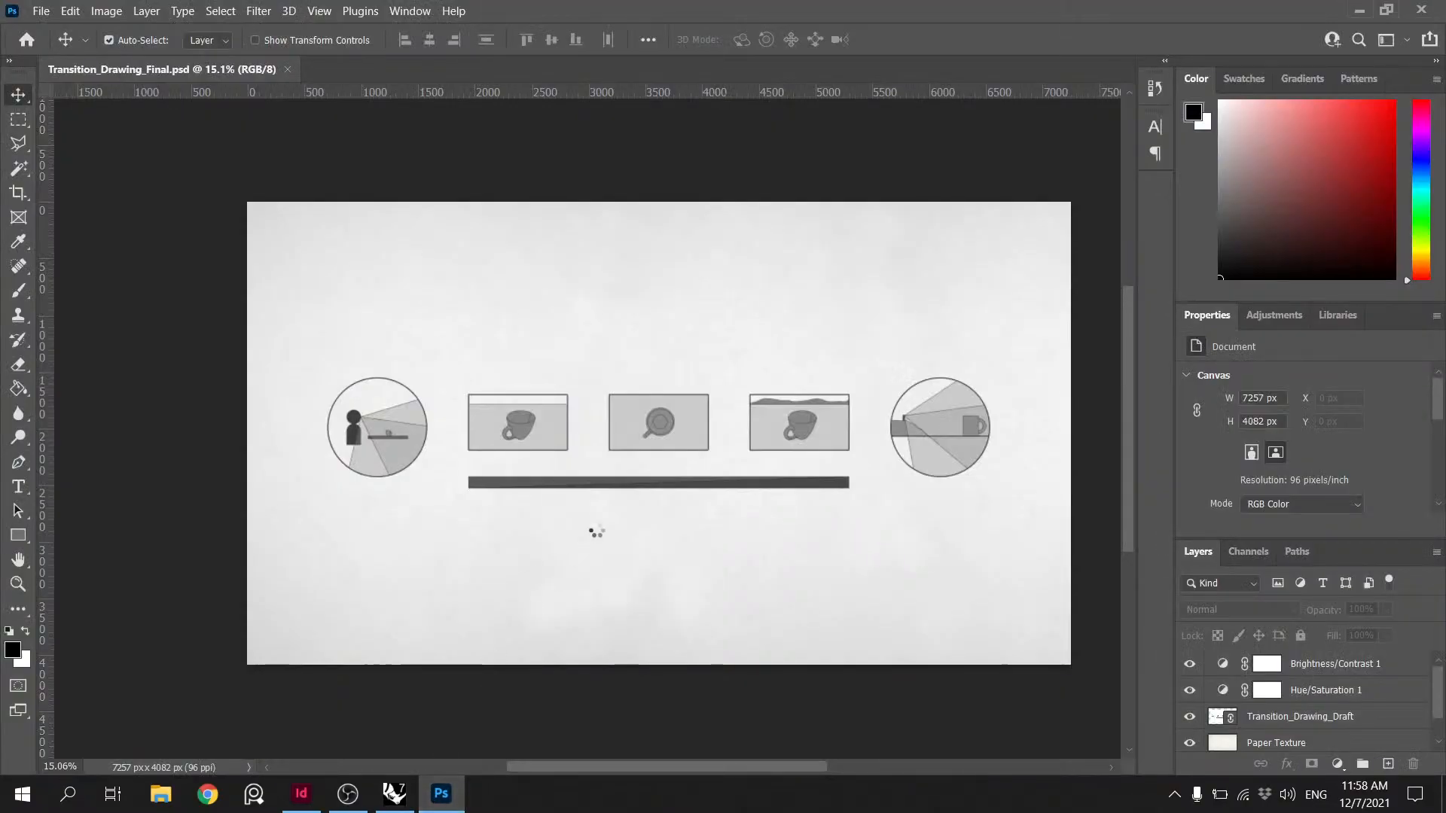
pyautogui.hotkey('ctrl', 's')
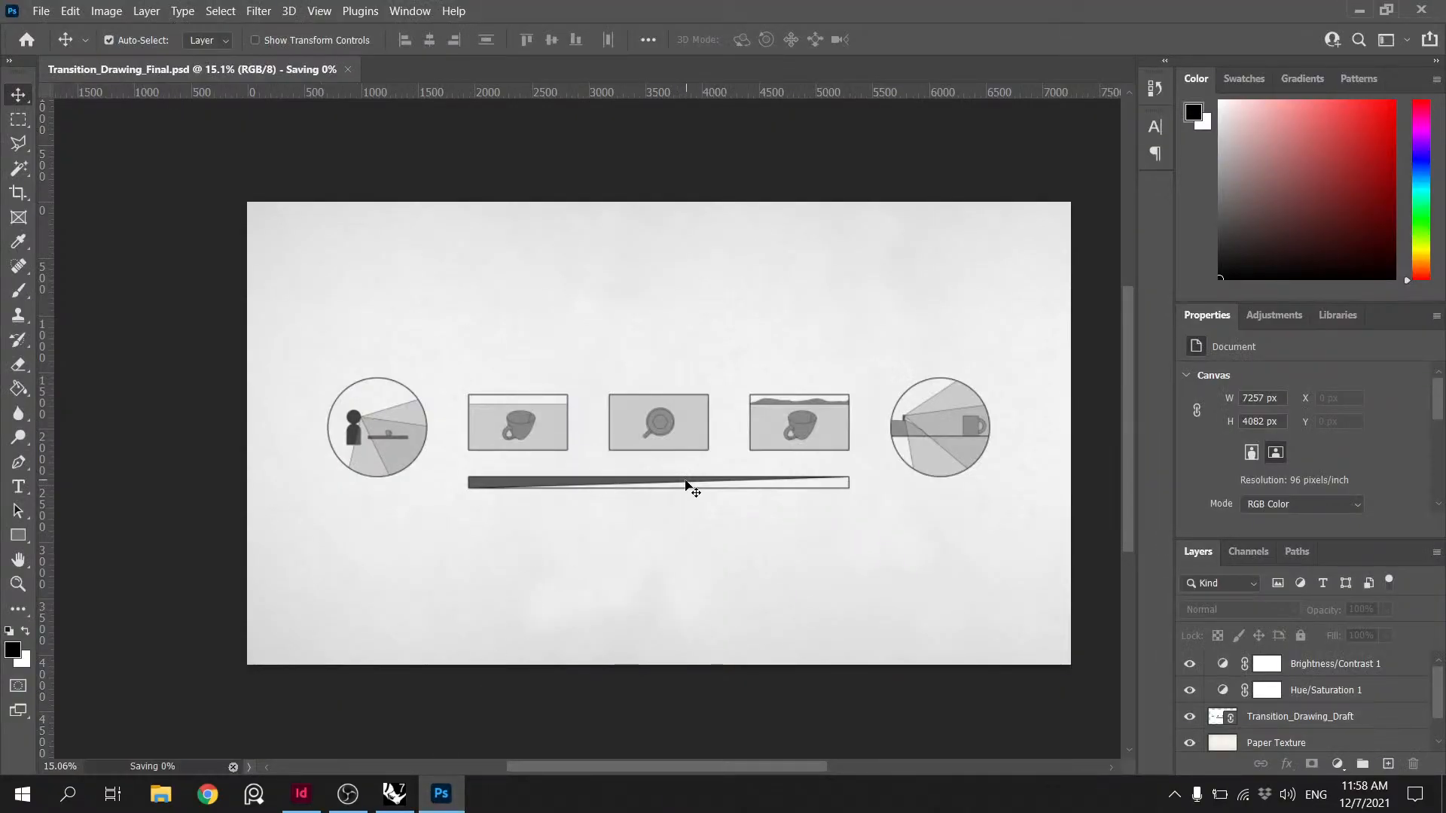
pyautogui.doubleClick(1331, 664)
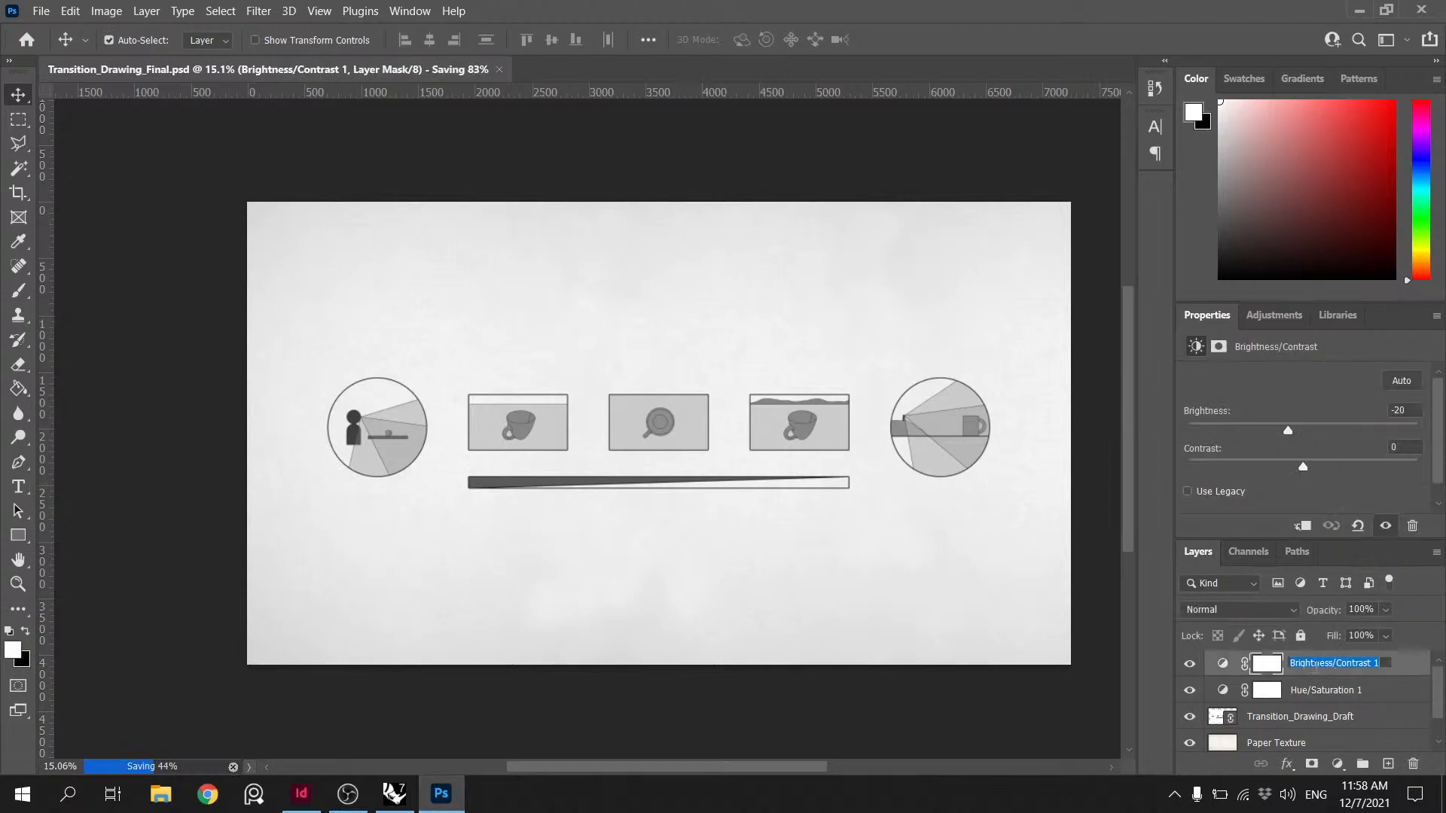
pyautogui.press('Return')
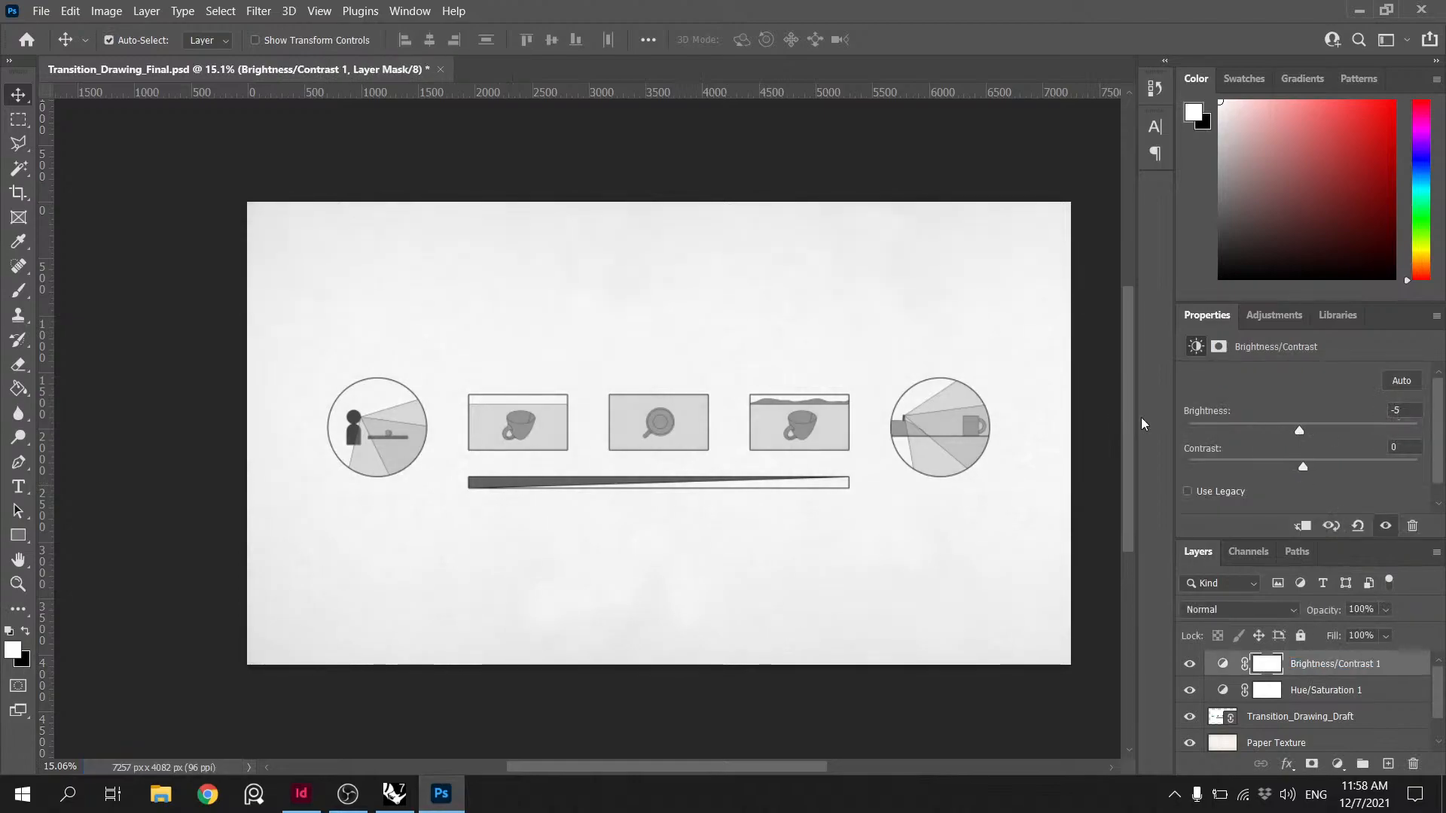
pyautogui.click(917, 371)
pyautogui.hotkey('ctrl', 's')
# - Try adjusting the lightness of the Hue/Saturation adjustment layer
pyautogui.click(1291, 687)
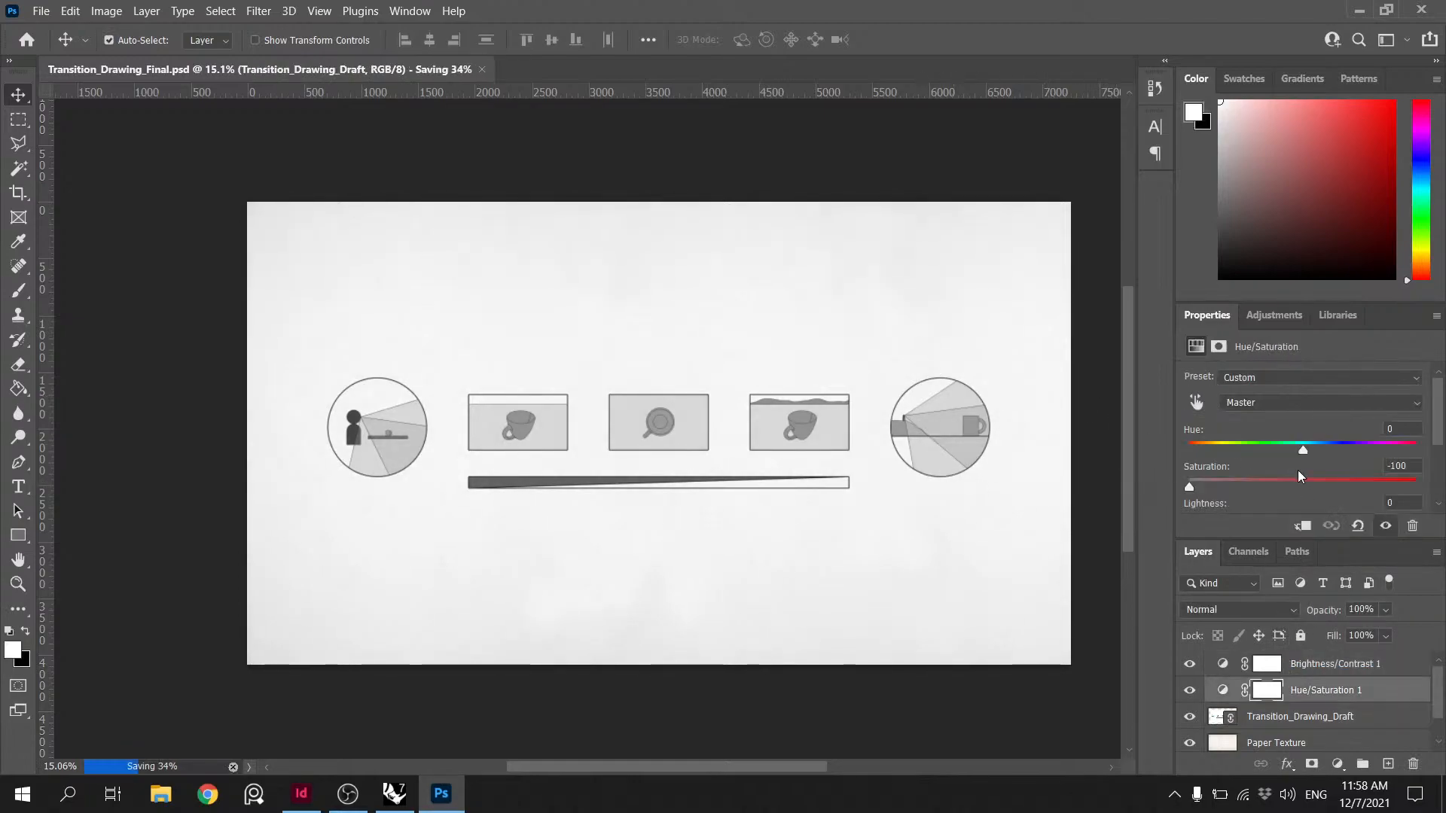
pyautogui.scroll(-1, 1238, 494)
pyautogui.moveTo(1303, 478)
pyautogui.mouseDown()
pyautogui.moveTo(1280, 478)
pyautogui.moveTo(1320, 478)
pyautogui.moveTo(1302, 479)
pyautogui.mouseUp()
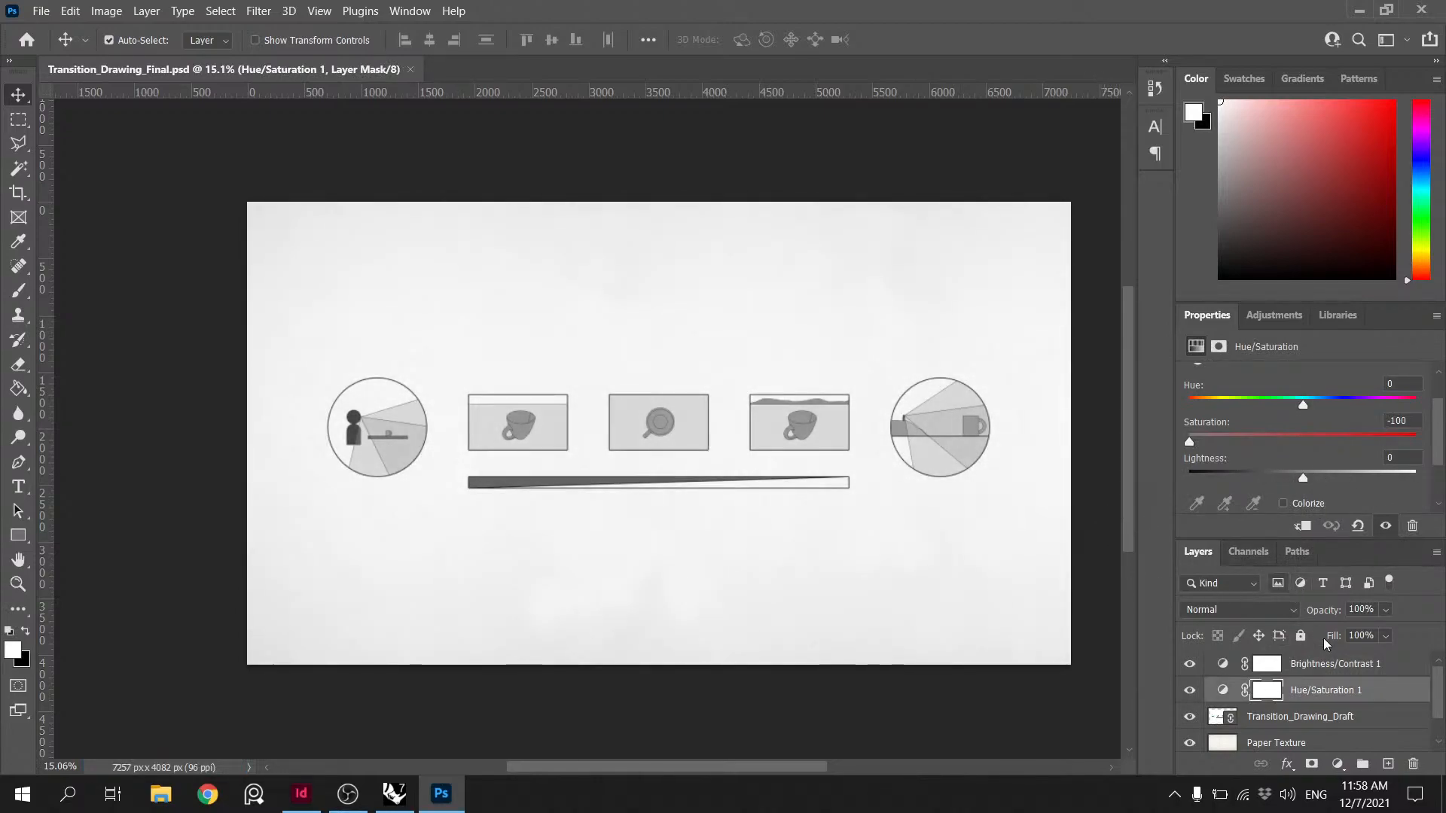
pyautogui.click(1327, 663)
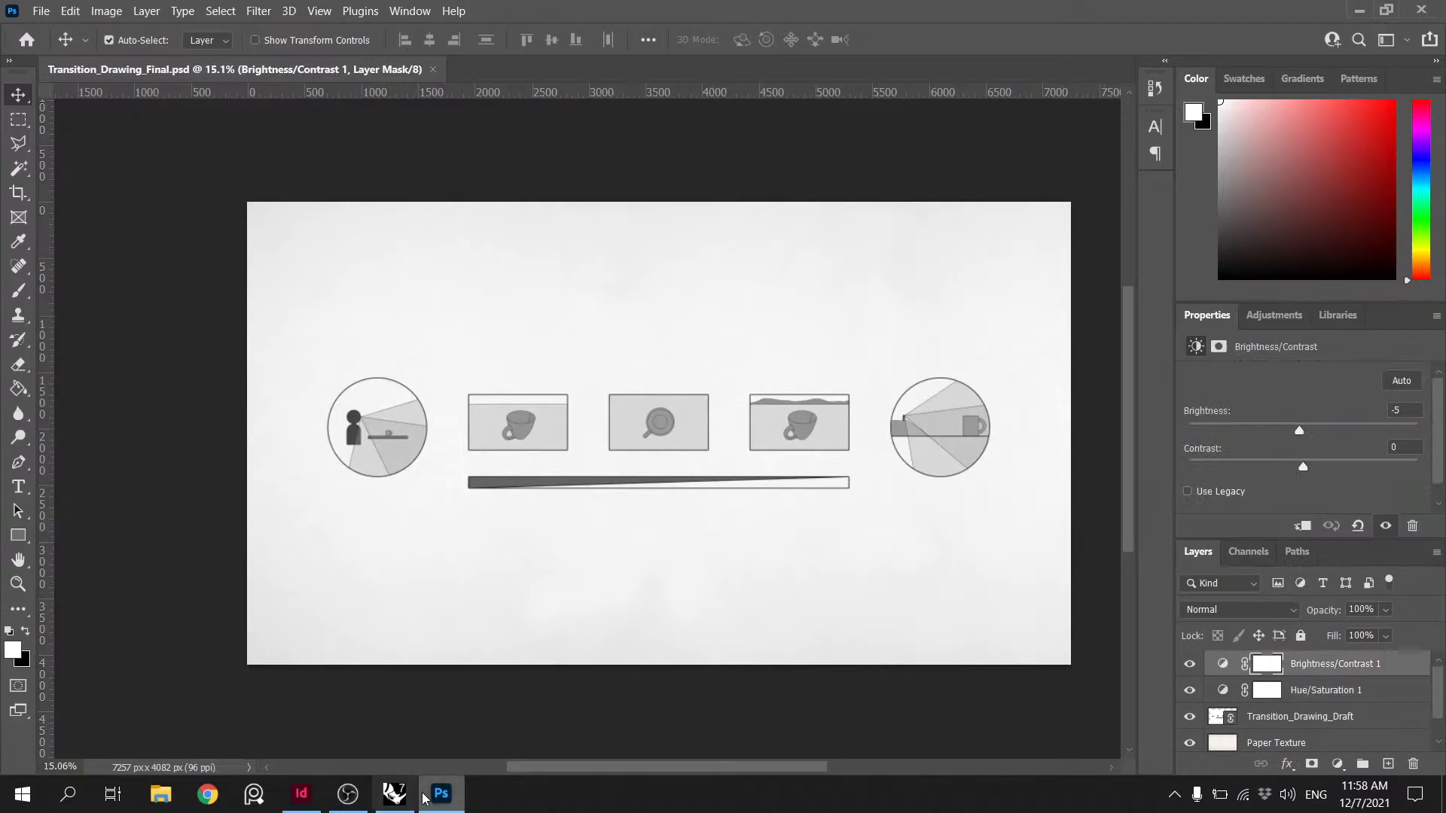
# - Switch to InDesign, update the Transition_Drawing_Final.psd link in Final_Presentation.indd, and check the page in presentation mode
pyautogui.click(394, 793)
pyautogui.click(301, 794)
pyautogui.click(626, 490)
pyautogui.click(1323, 62)
pyautogui.click(1262, 245)
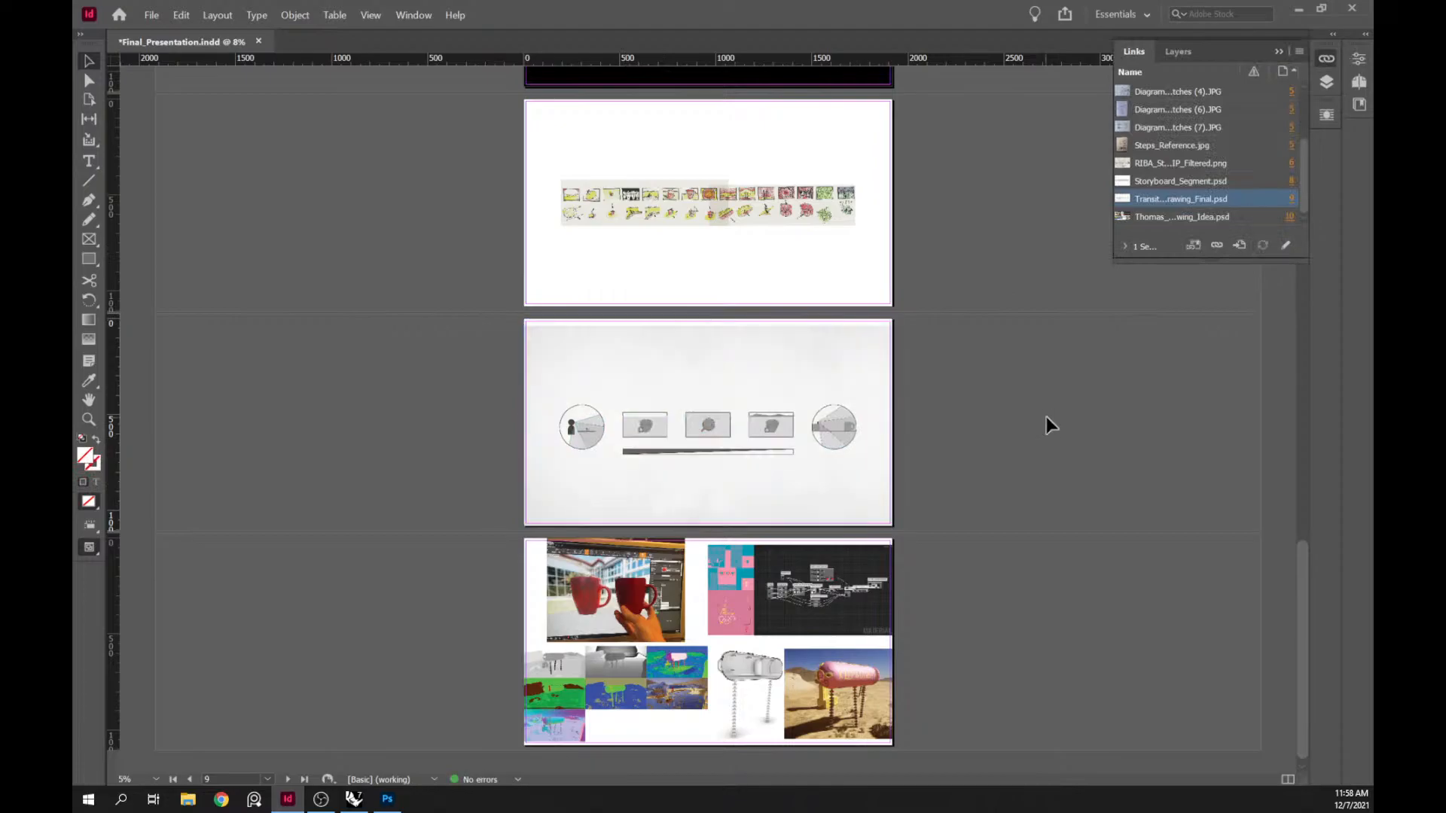
pyautogui.hotkey('shift', 'w')
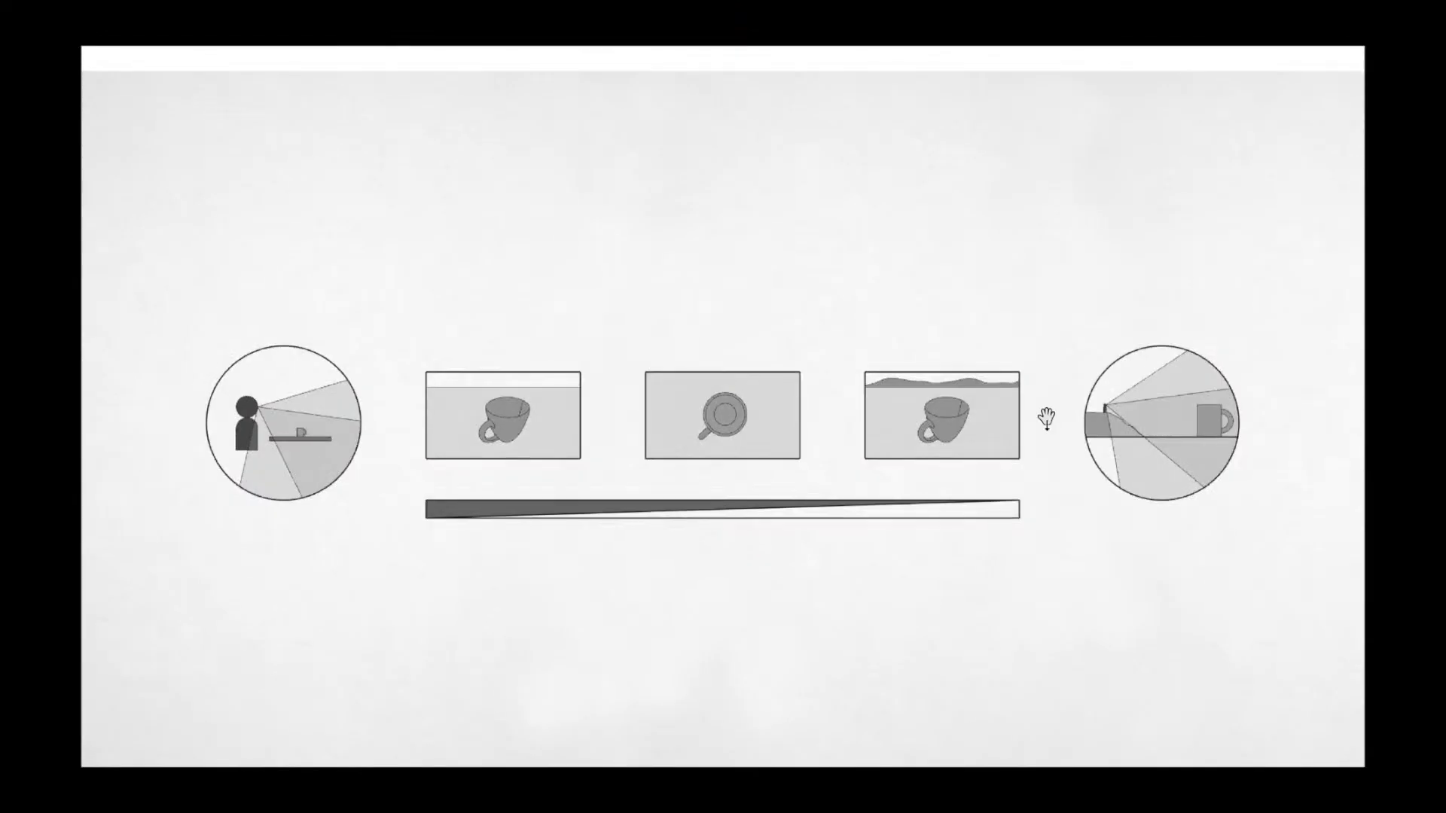
pyautogui.press('Escape')
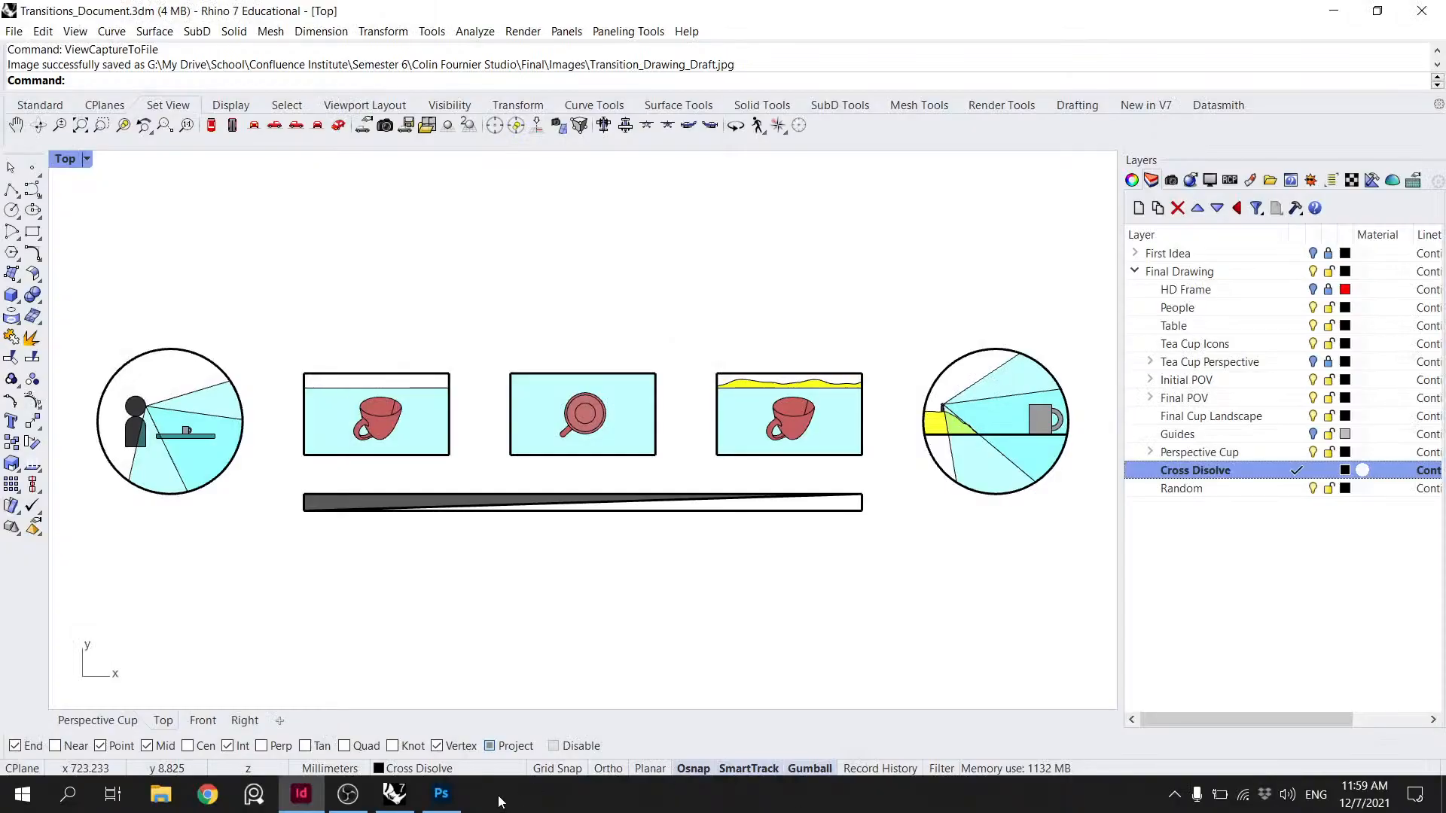
# - Reposition the drawing on page 9 to fill its frame without the white strip along the upper edge, and check it in presentation mode
pyautogui.click(442, 795)
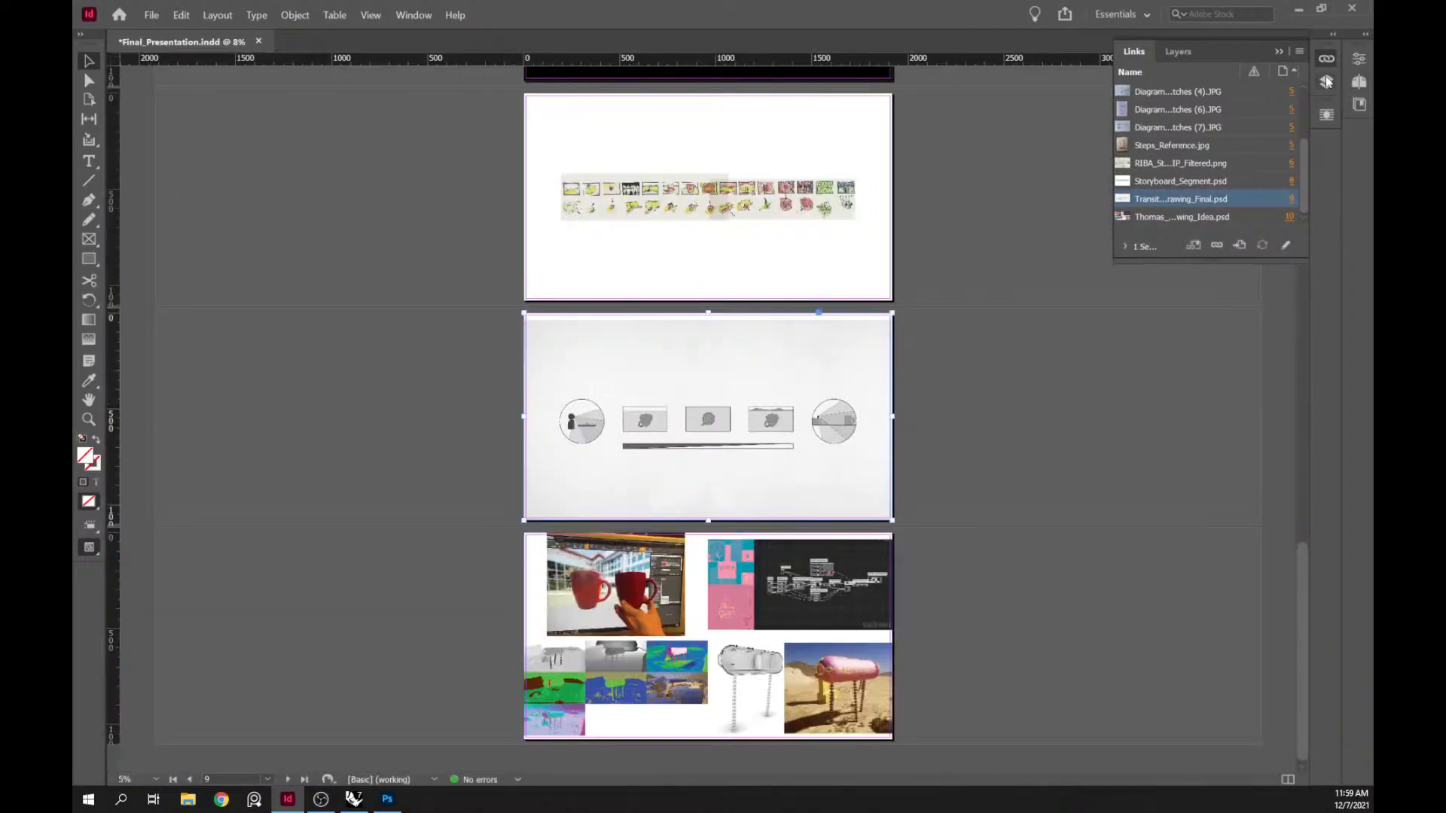
pyautogui.click(1359, 81)
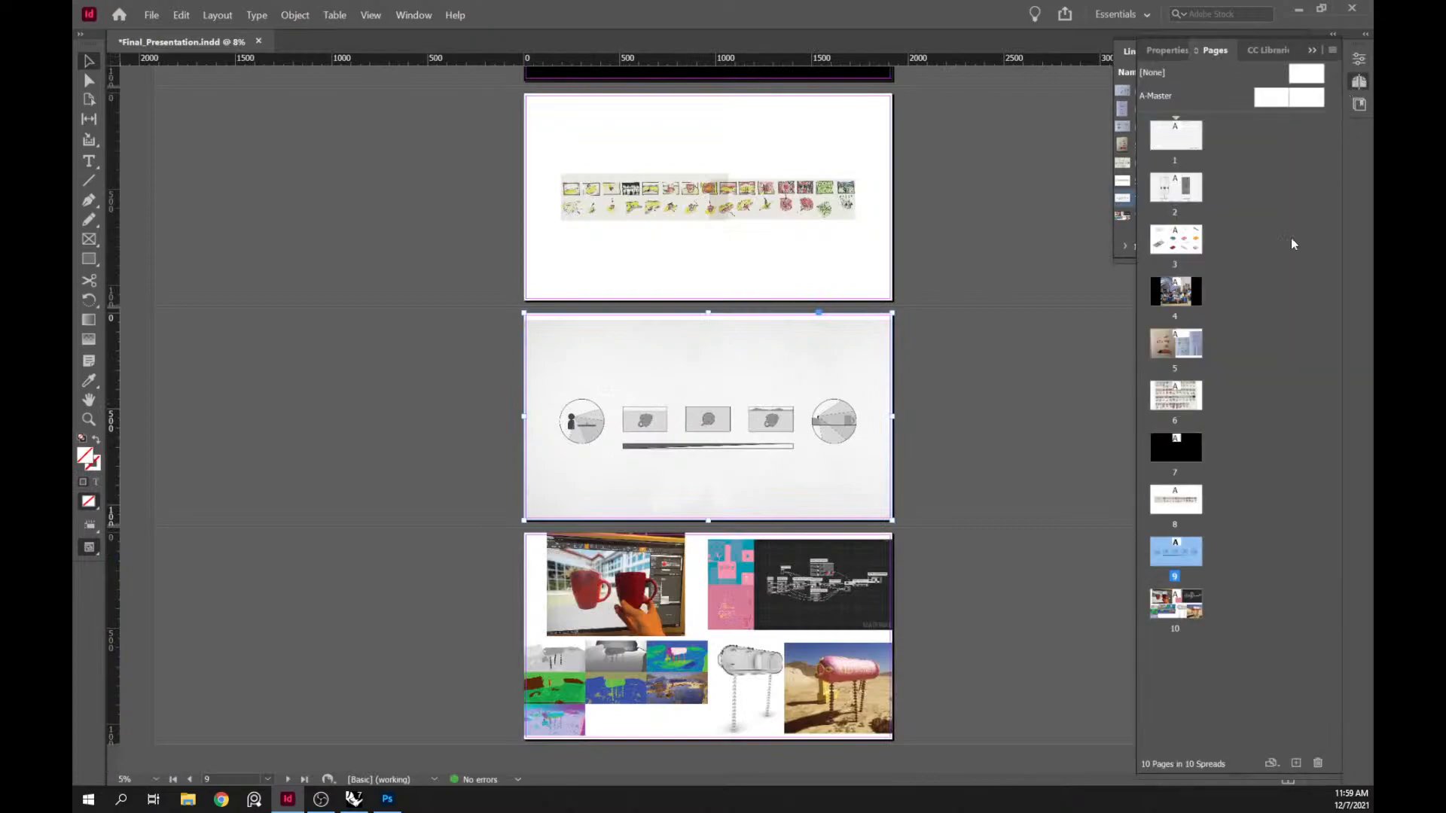
pyautogui.click(1359, 83)
pyautogui.click(1281, 52)
pyautogui.click(1326, 78)
pyautogui.click(1326, 77)
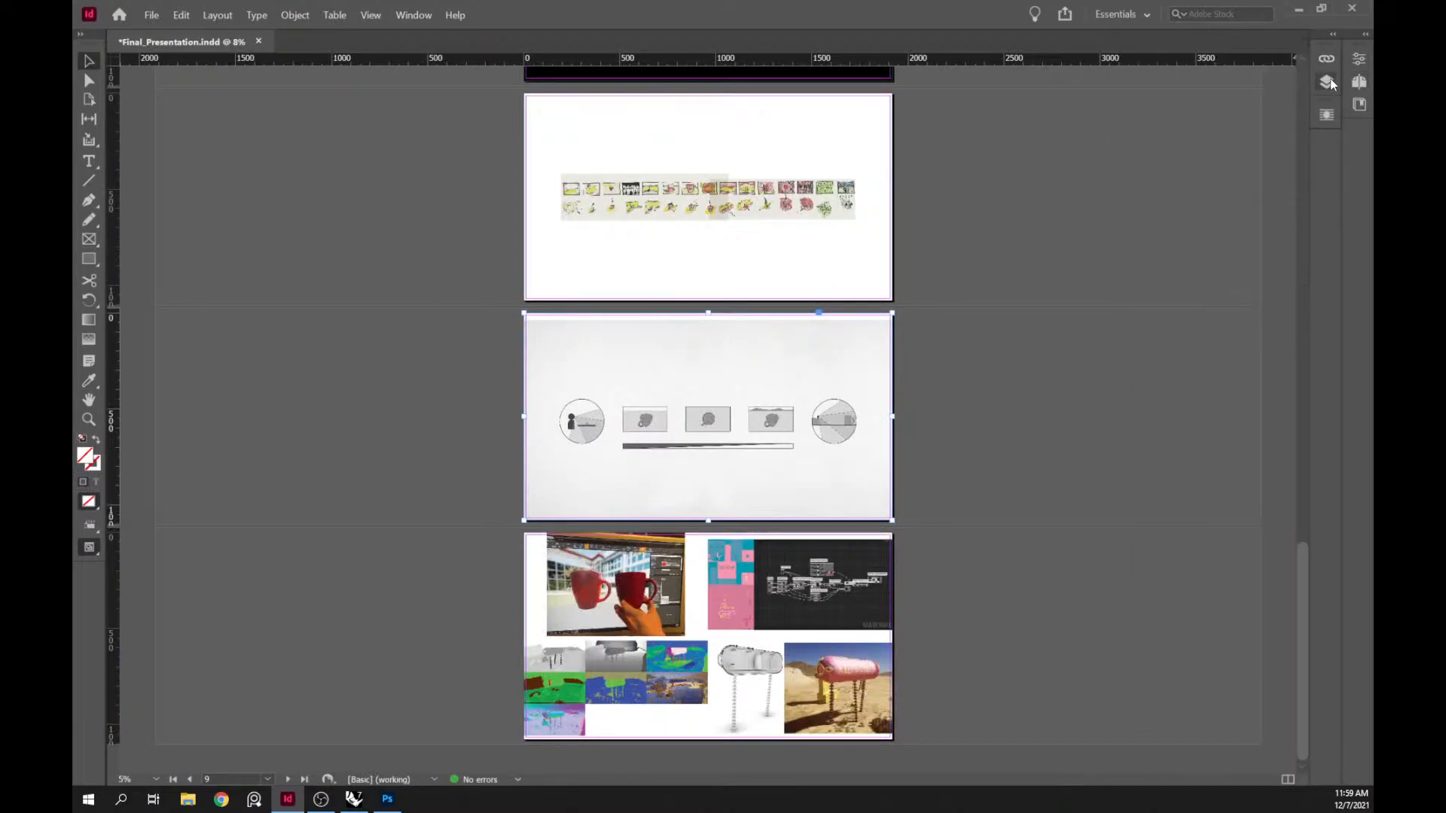
pyautogui.click(1354, 60)
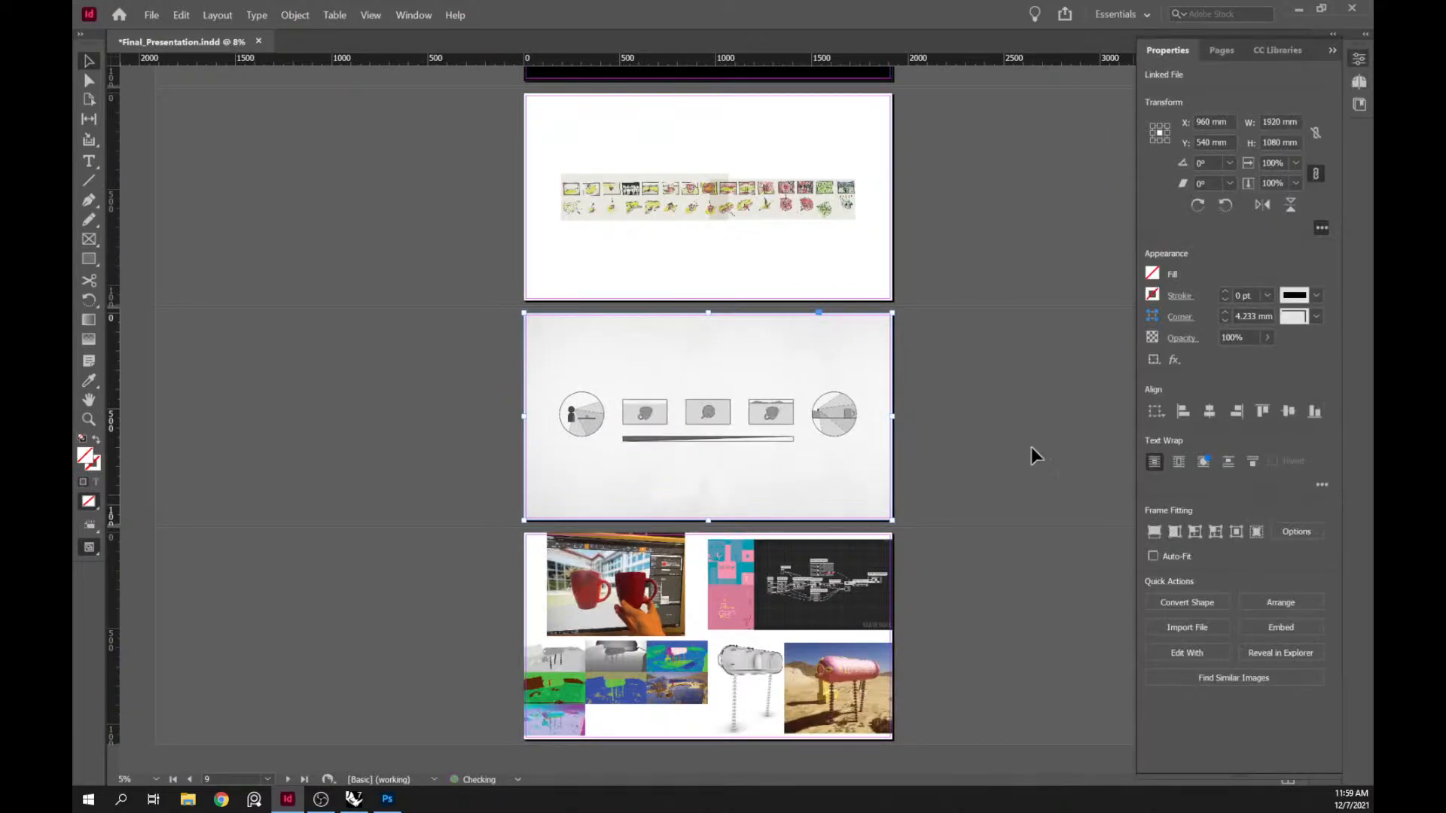
pyautogui.hotkey('shift', 'w')
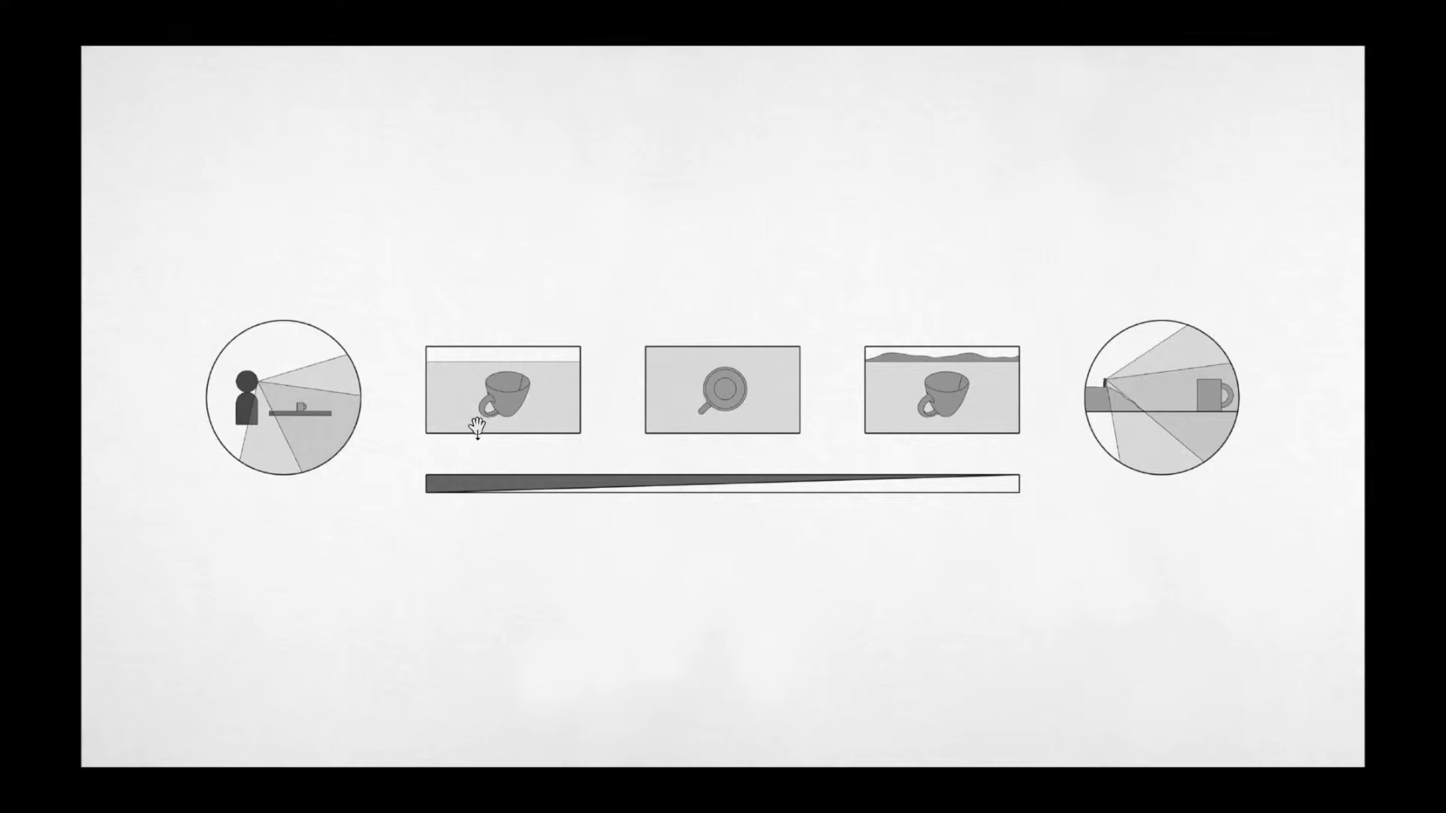
pyautogui.press('f')
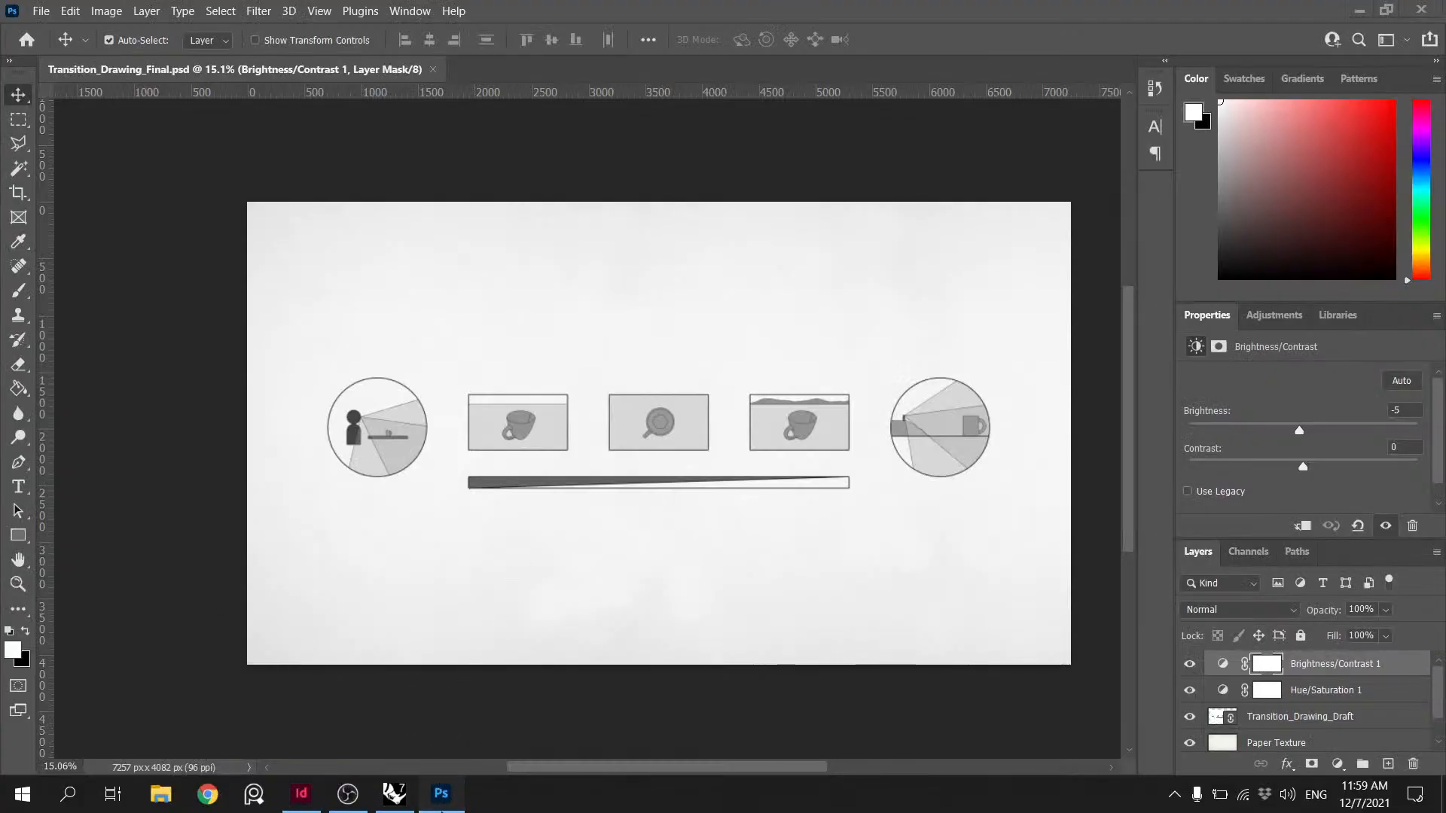
# - Switch to Rhino, turn on the First Idea layer, and view the field-of-view reference diagrams below the transition drawing
pyautogui.click(393, 792)
pyautogui.moveTo(185, 449); pyautogui.dragTo(375, 463, button='right')
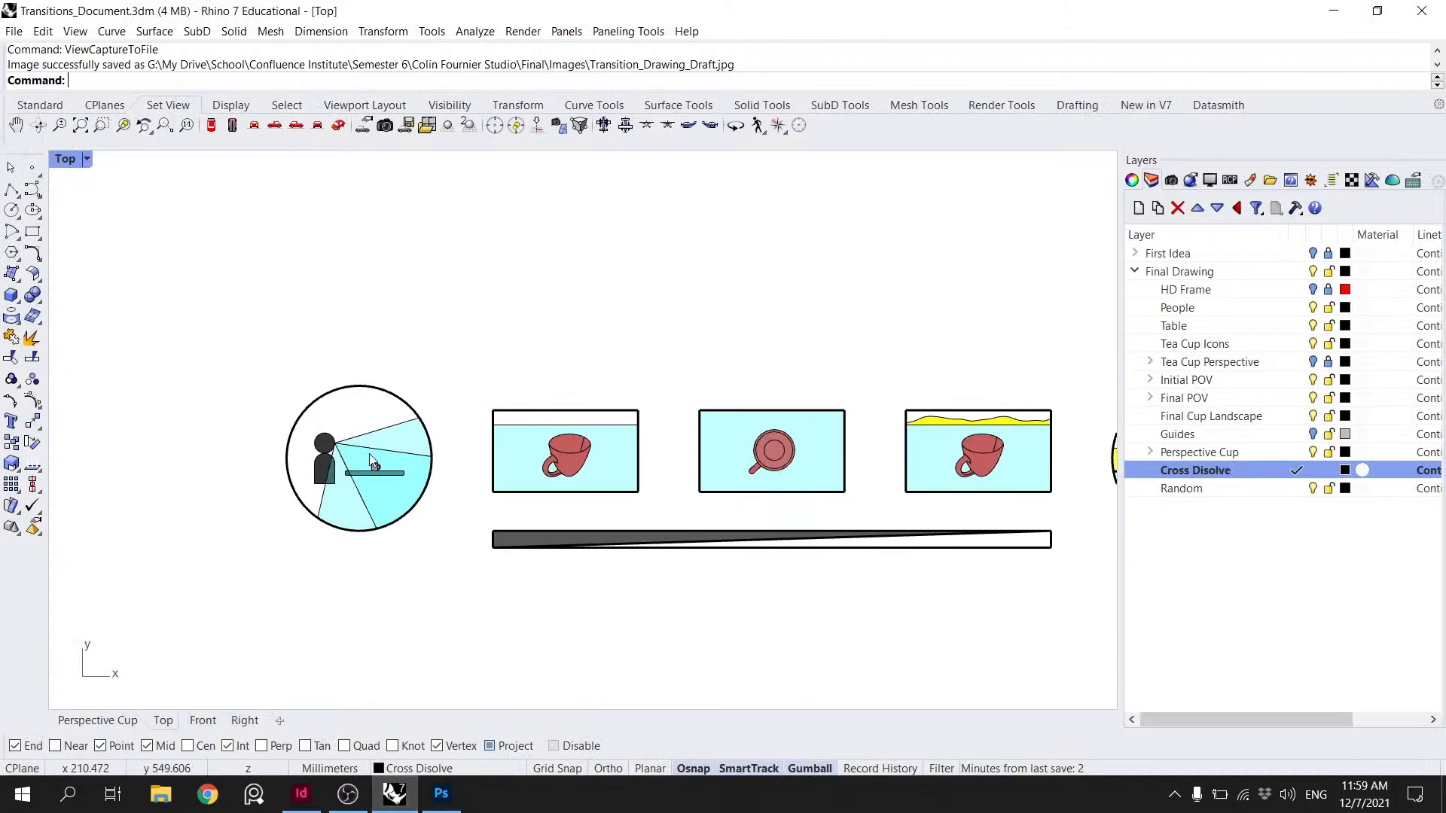
pyautogui.scroll(4, 372, 457)
pyautogui.scroll(-10, 607, 503)
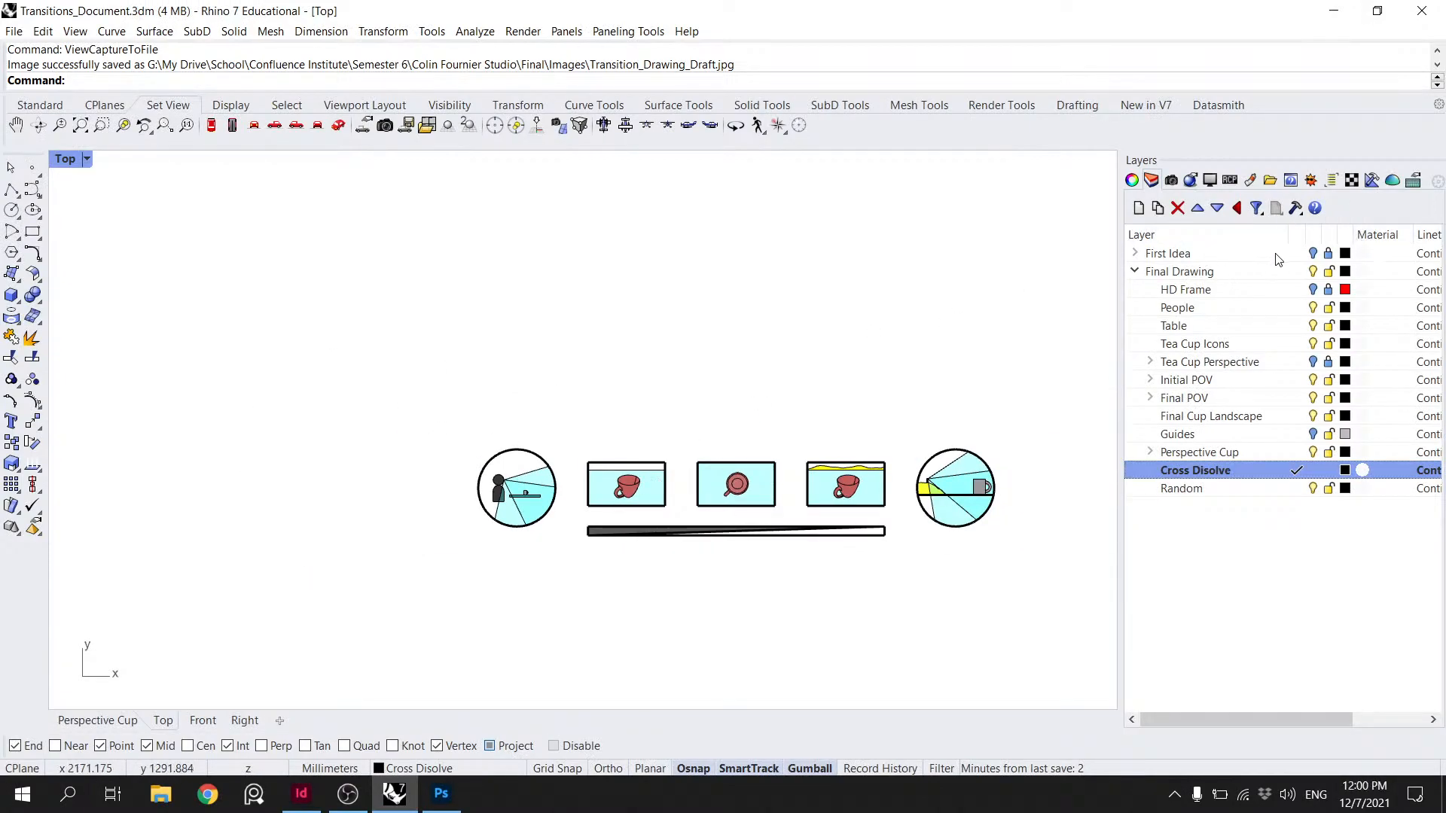
pyautogui.click(1312, 253)
pyautogui.scroll(5, 737, 486)
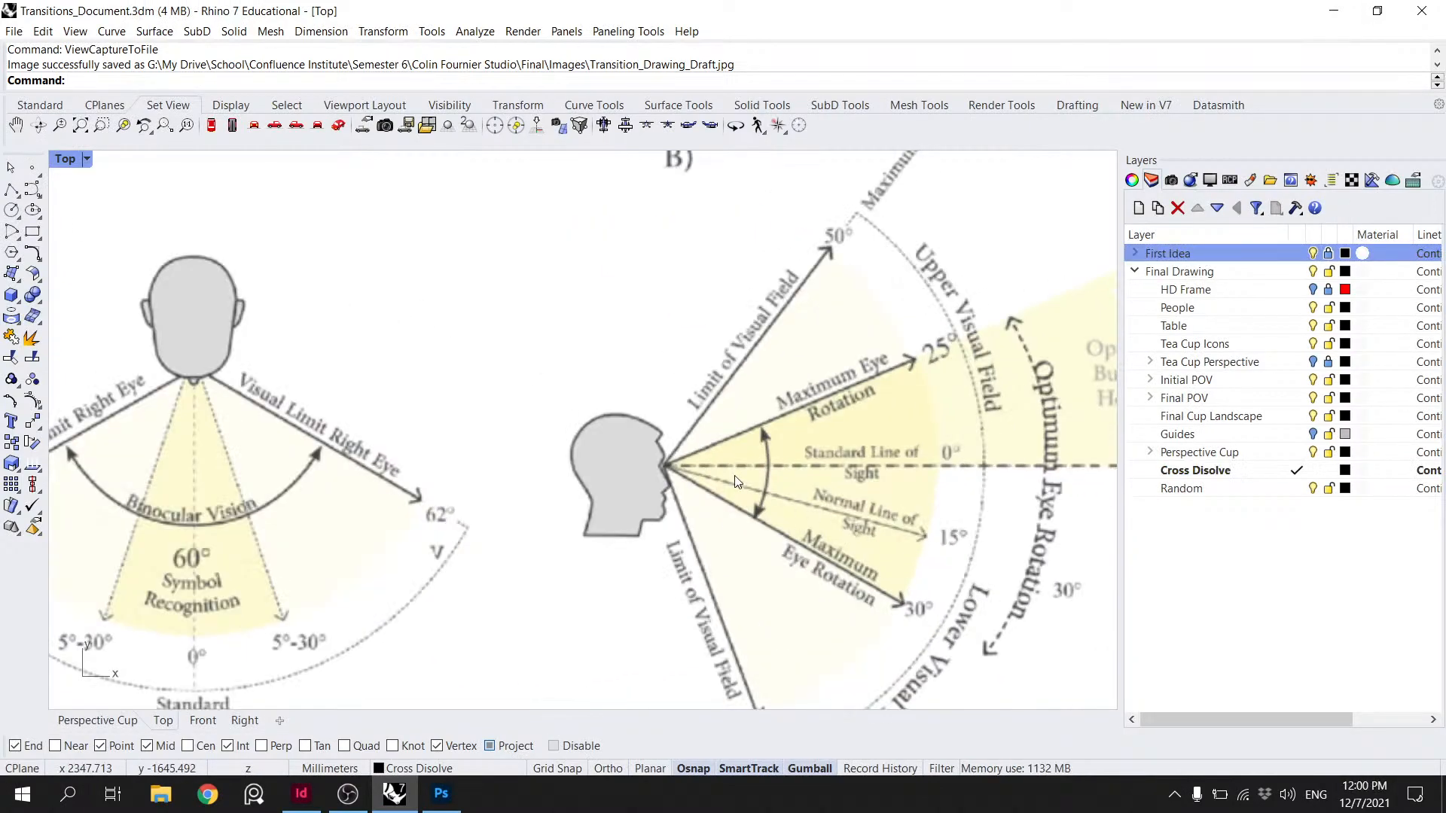
pyautogui.moveTo(823, 422); pyautogui.dragTo(765, 532, button='right')
pyautogui.scroll(-2, 759, 549)
pyautogui.moveTo(641, 439); pyautogui.dragTo(646, 504, button='right')
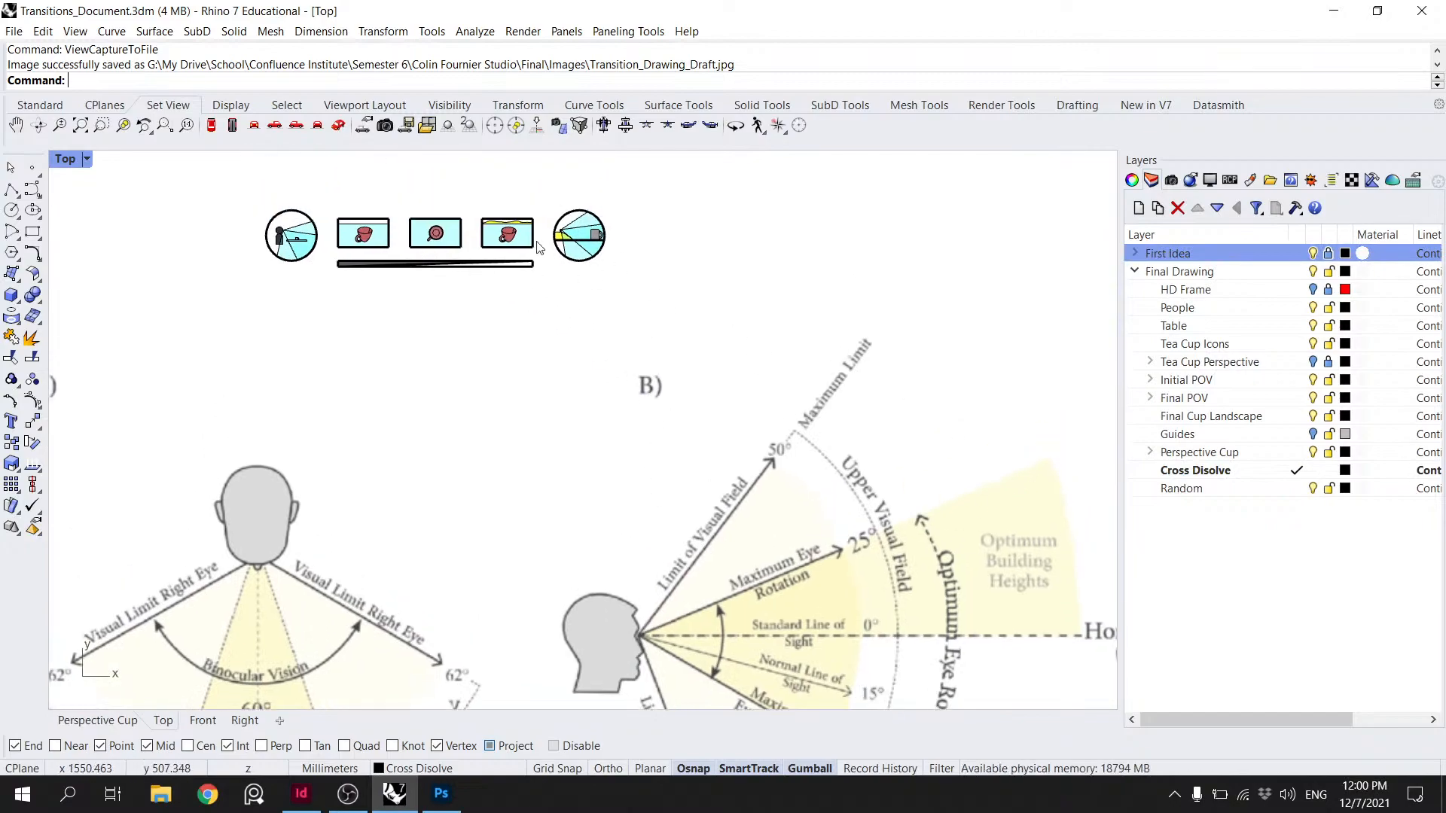
pyautogui.scroll(2, 452, 239)
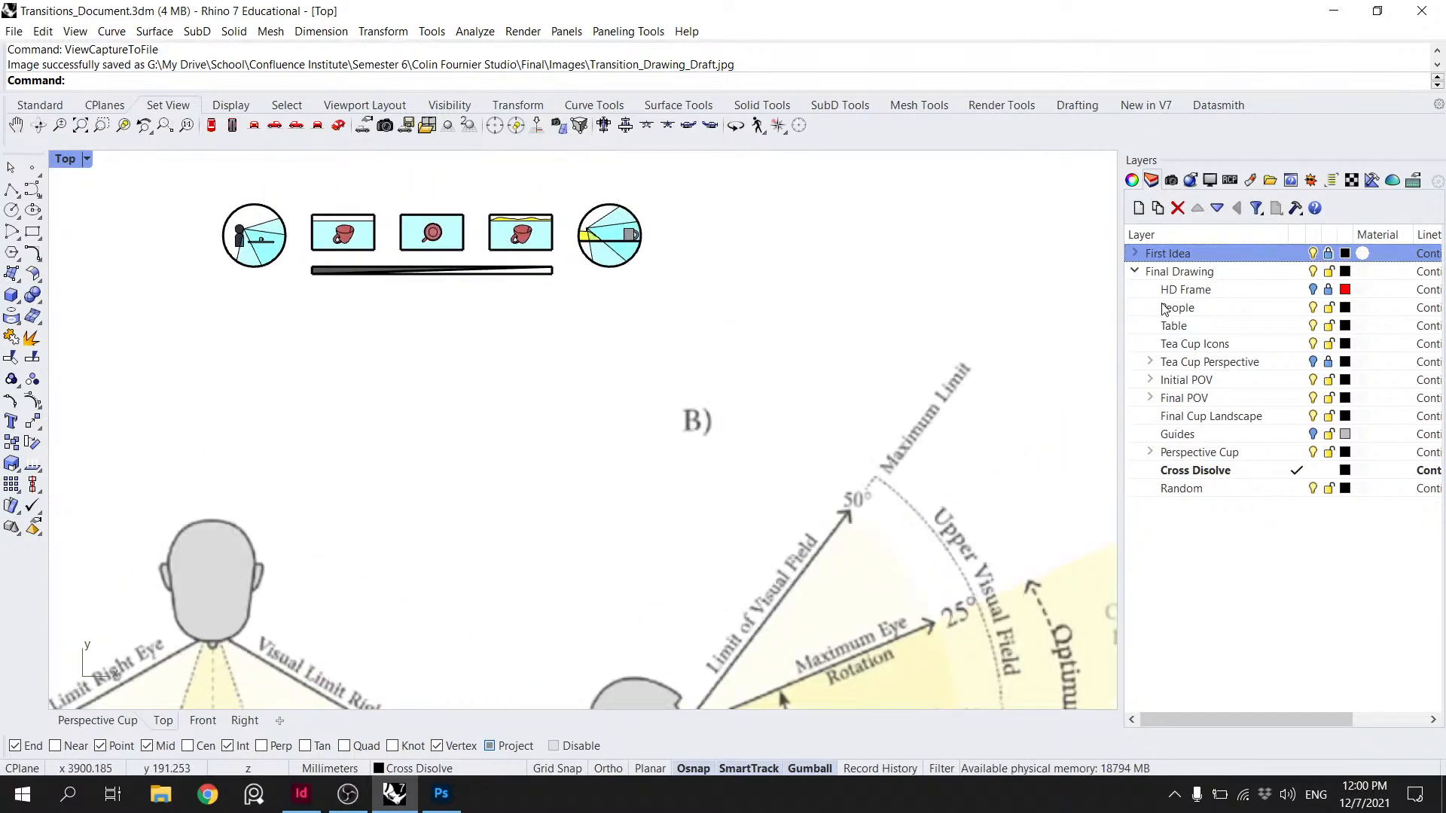
# - Add a layer named LOS under Initial POV and move it above the 30 layer
pyautogui.click(1150, 381)
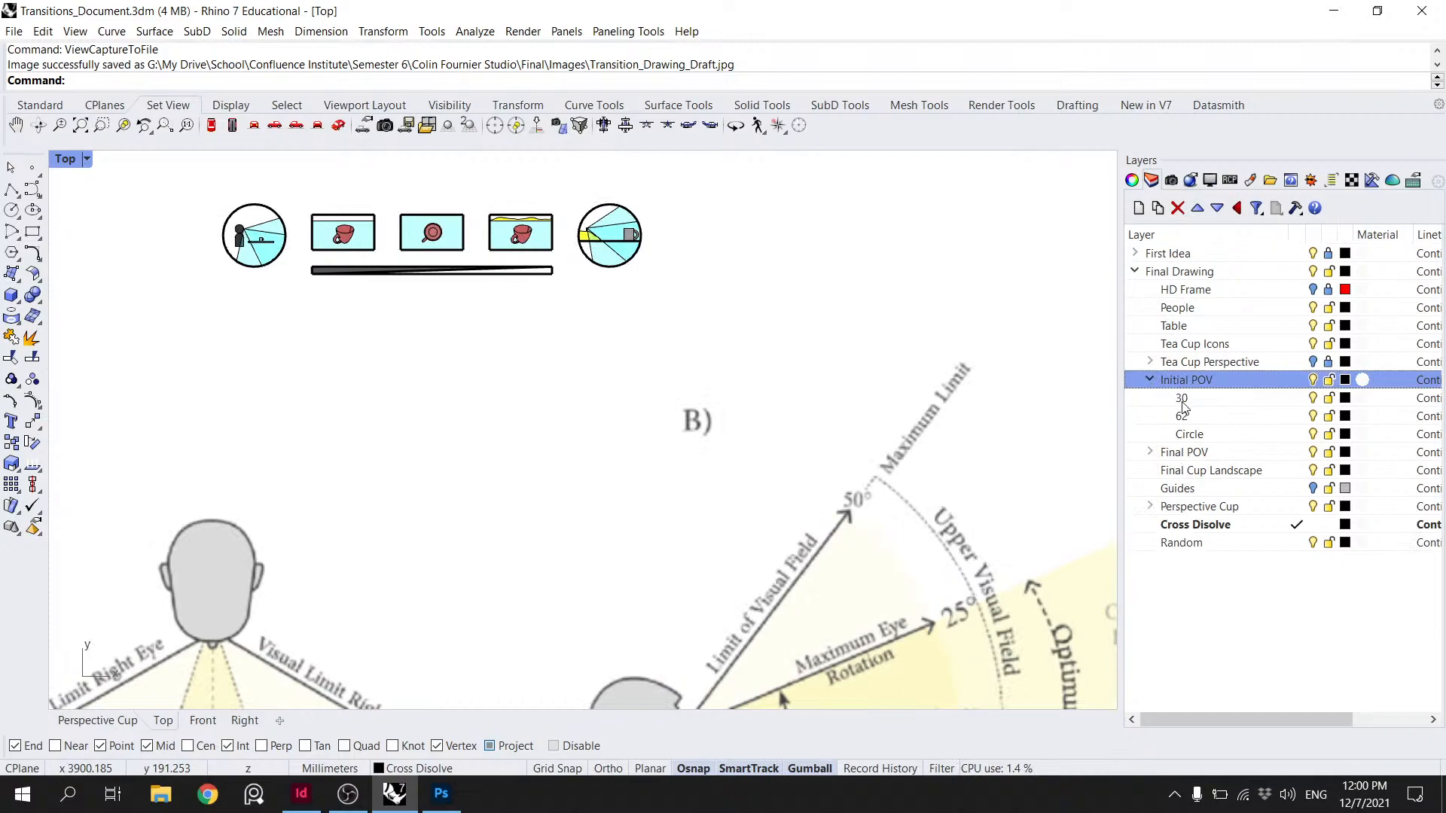
pyautogui.click(1184, 400)
pyautogui.click(1137, 208)
pyautogui.write('LOS')
pyautogui.press('Return')
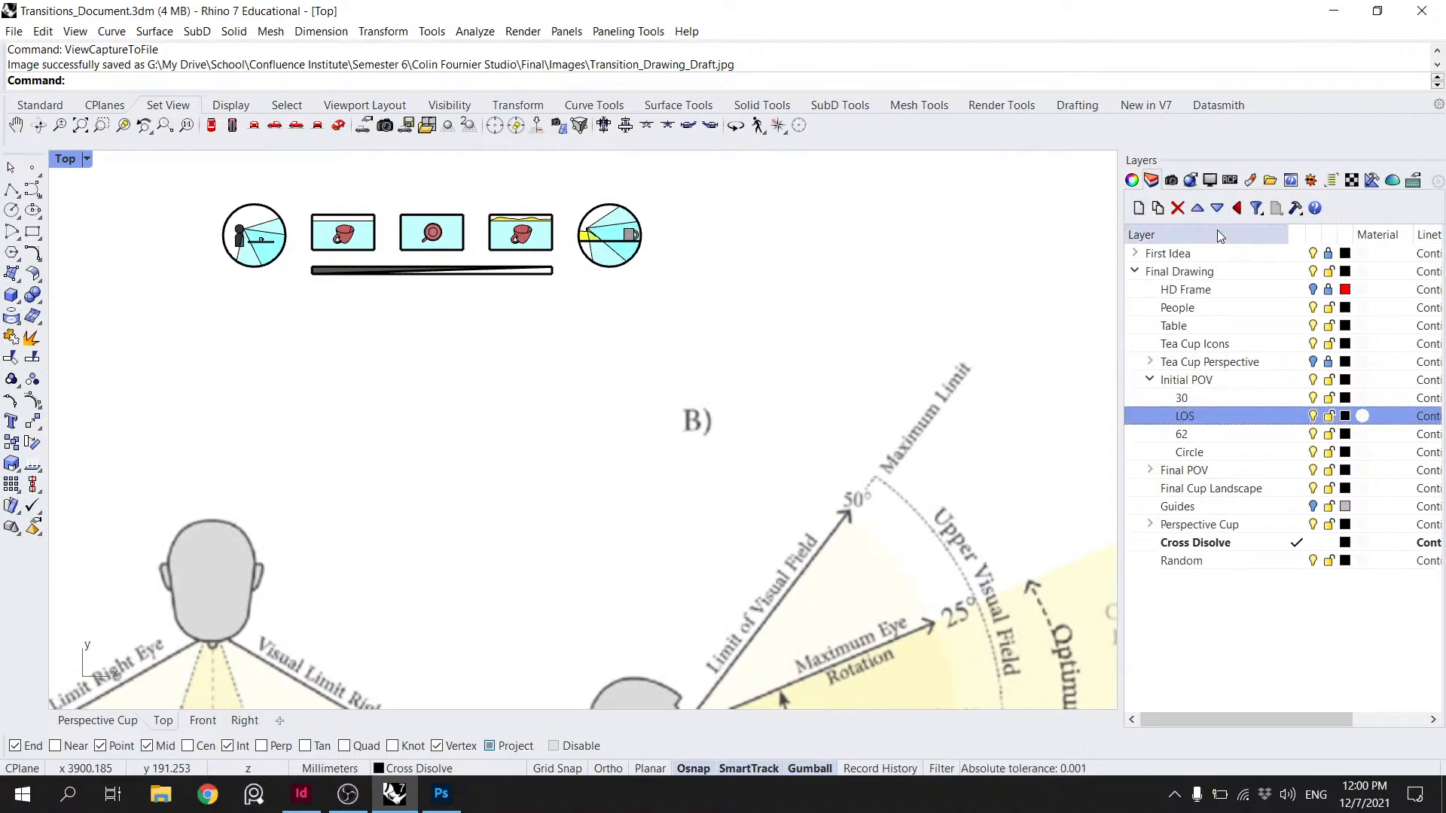
pyautogui.click(1198, 207)
# - Add a layer named LOS under Final POV and move it above the 30 layer
pyautogui.click(1150, 470)
pyautogui.click(1193, 489)
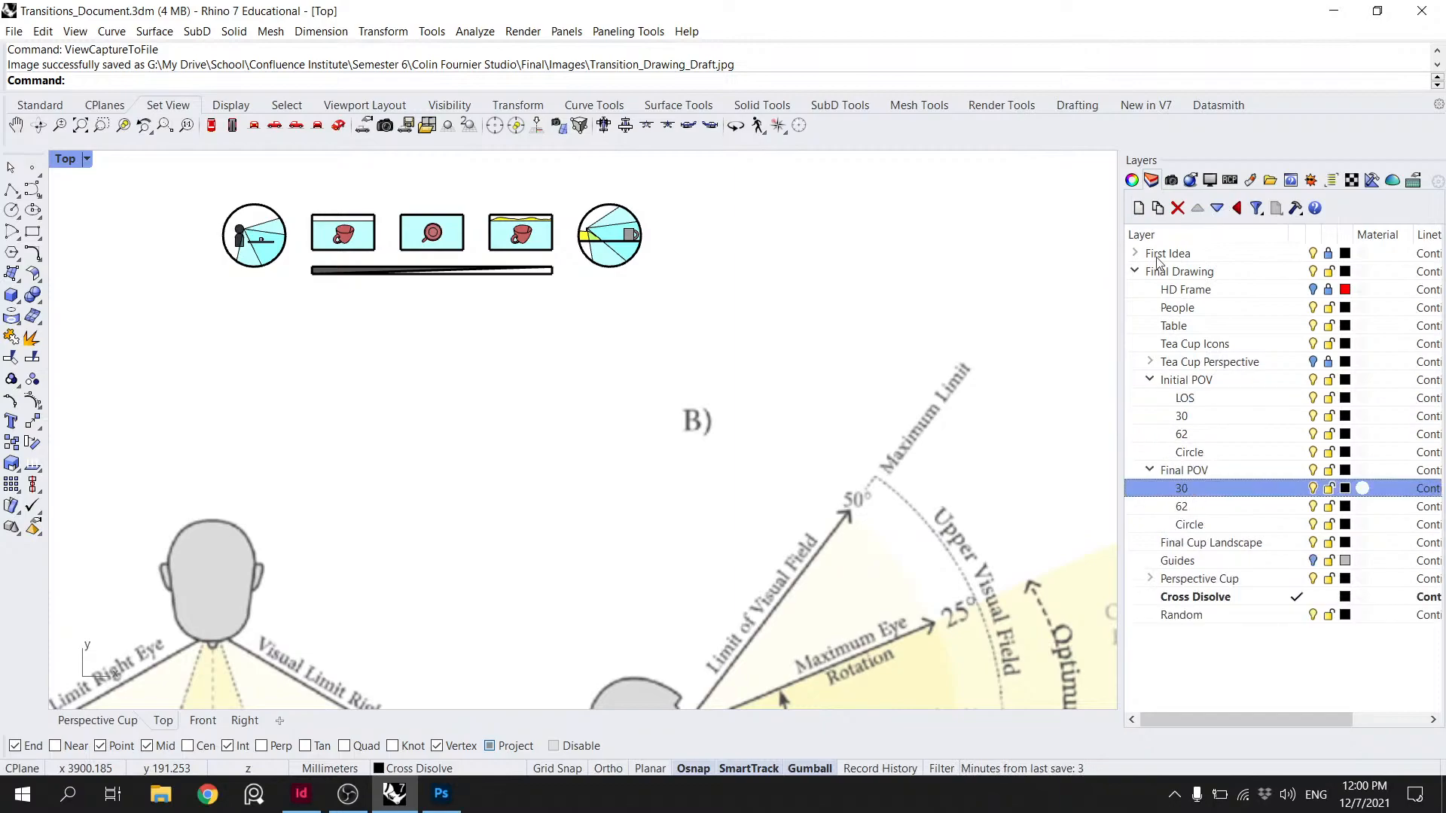
pyautogui.click(1139, 208)
pyautogui.write('LOS')
pyautogui.press('Return')
pyautogui.click(1196, 208)
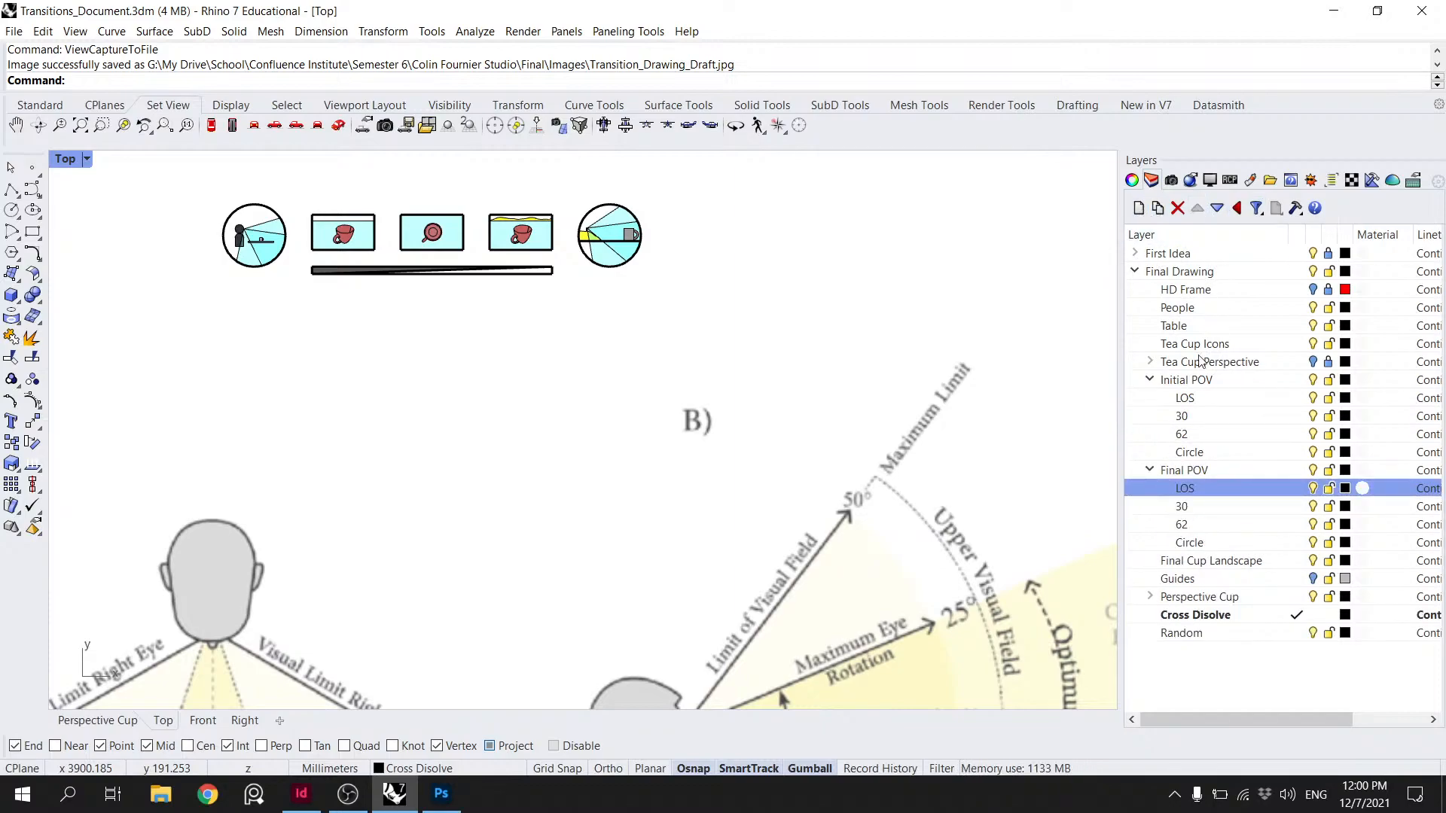
# - On the LOS layer under Initial POV, draw a line from the person's eye to the midpoint of the cup's near side
pyautogui.scroll(5, 217, 183)
pyautogui.doubleClick(1202, 399)
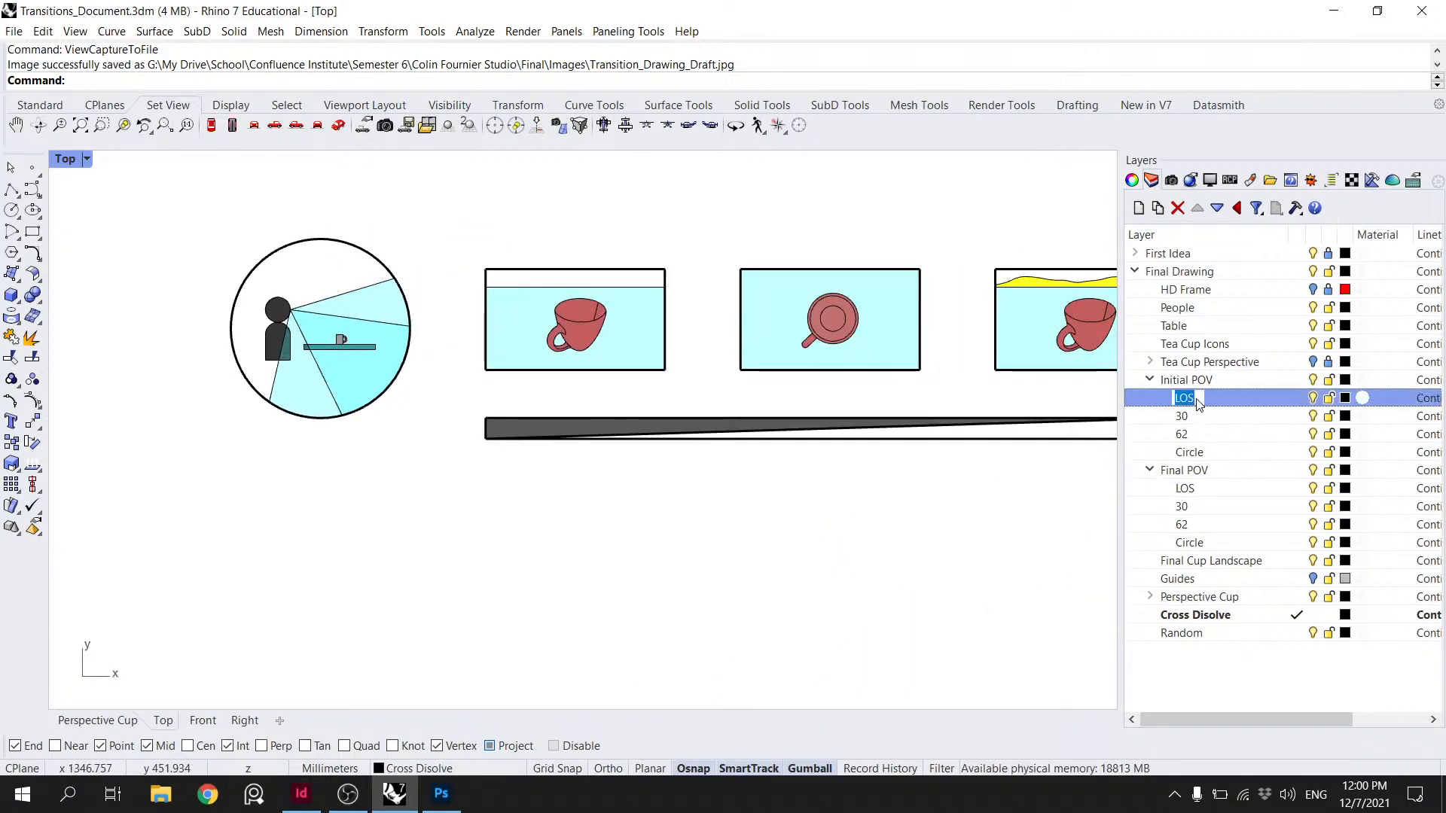
pyautogui.click(1271, 403)
pyautogui.doubleClick(1262, 395)
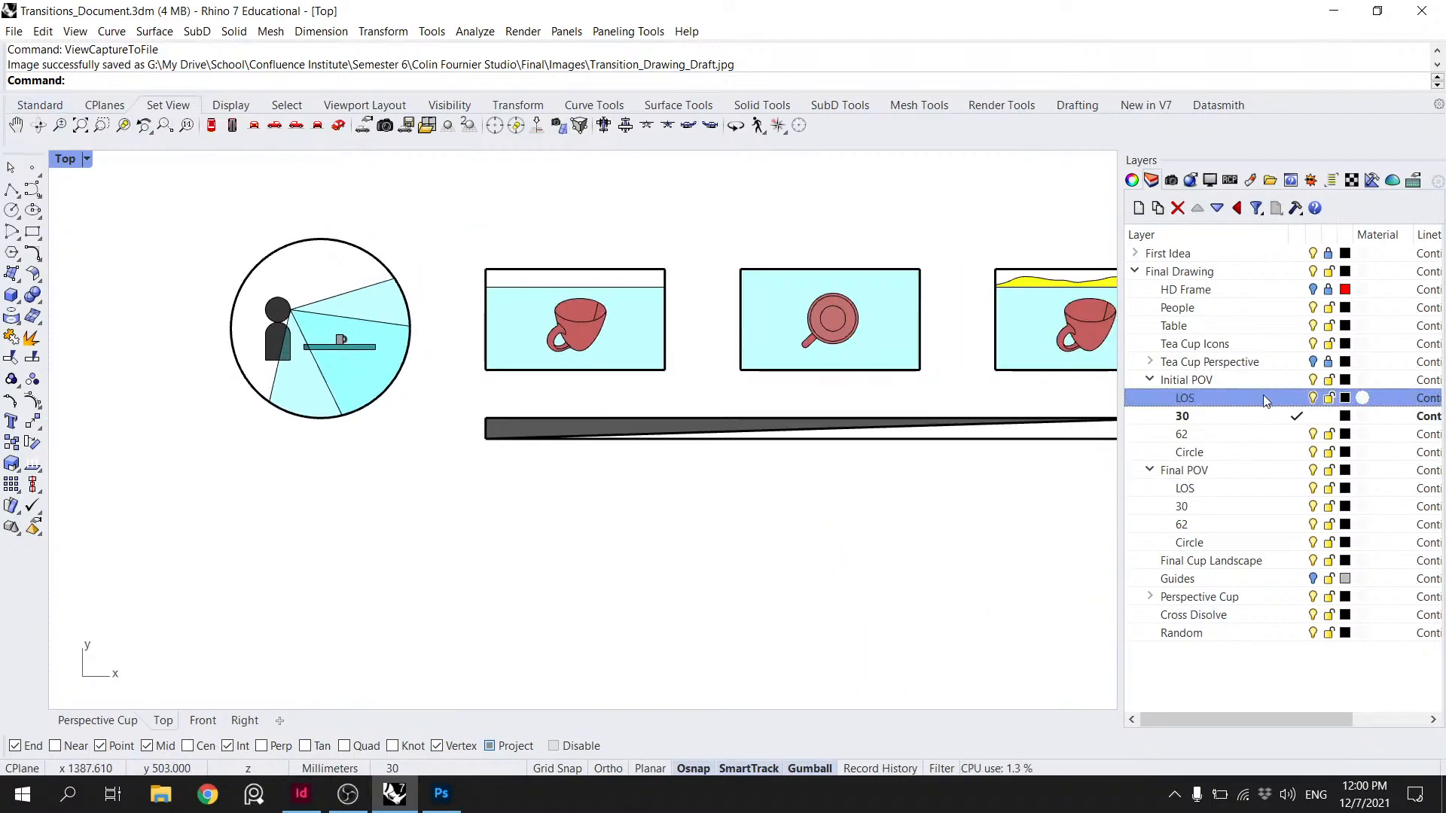
pyautogui.click(11, 190)
pyautogui.scroll(3, 346, 338)
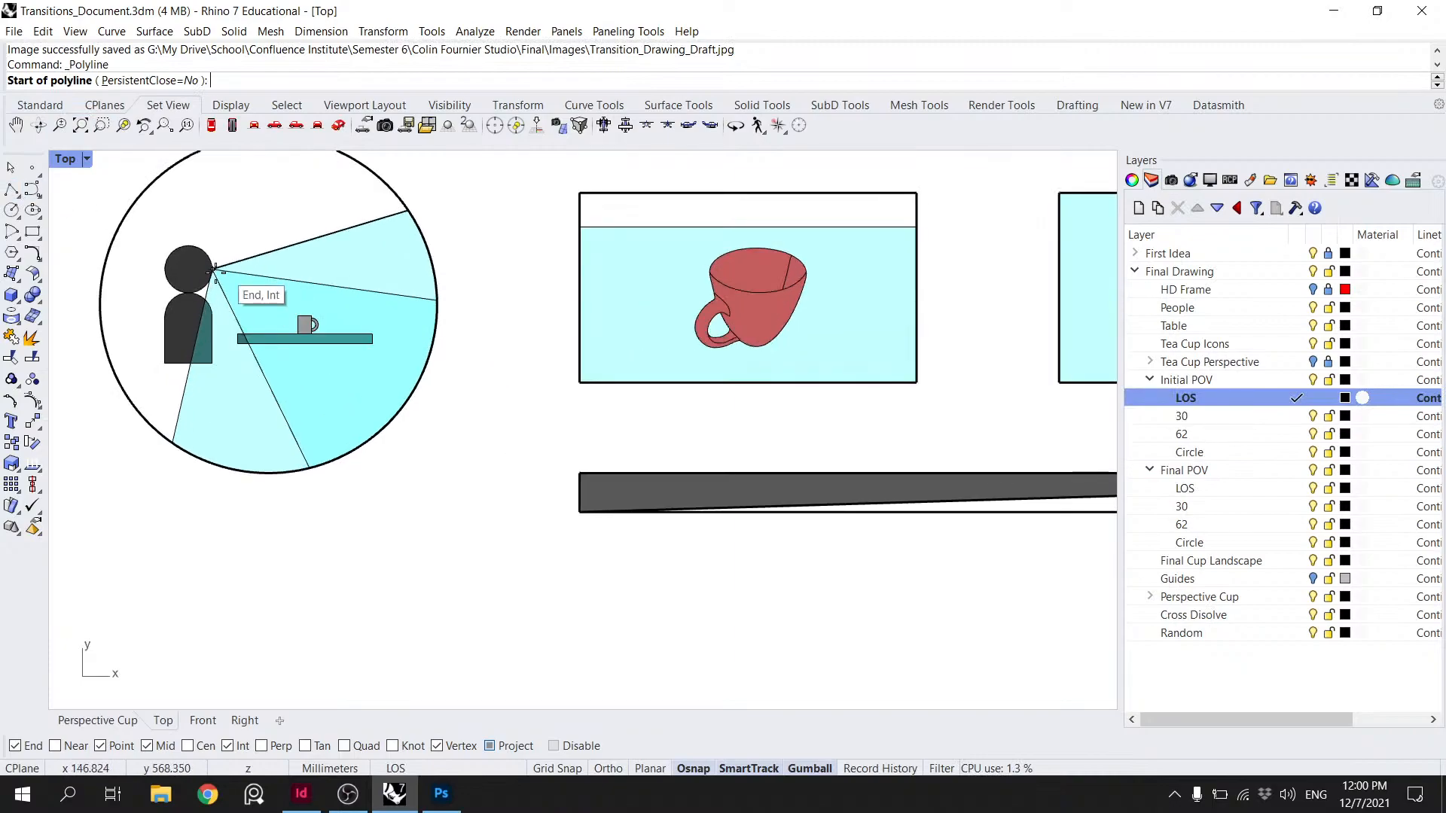
pyautogui.click(205, 300)
pyautogui.scroll(2, 241, 332)
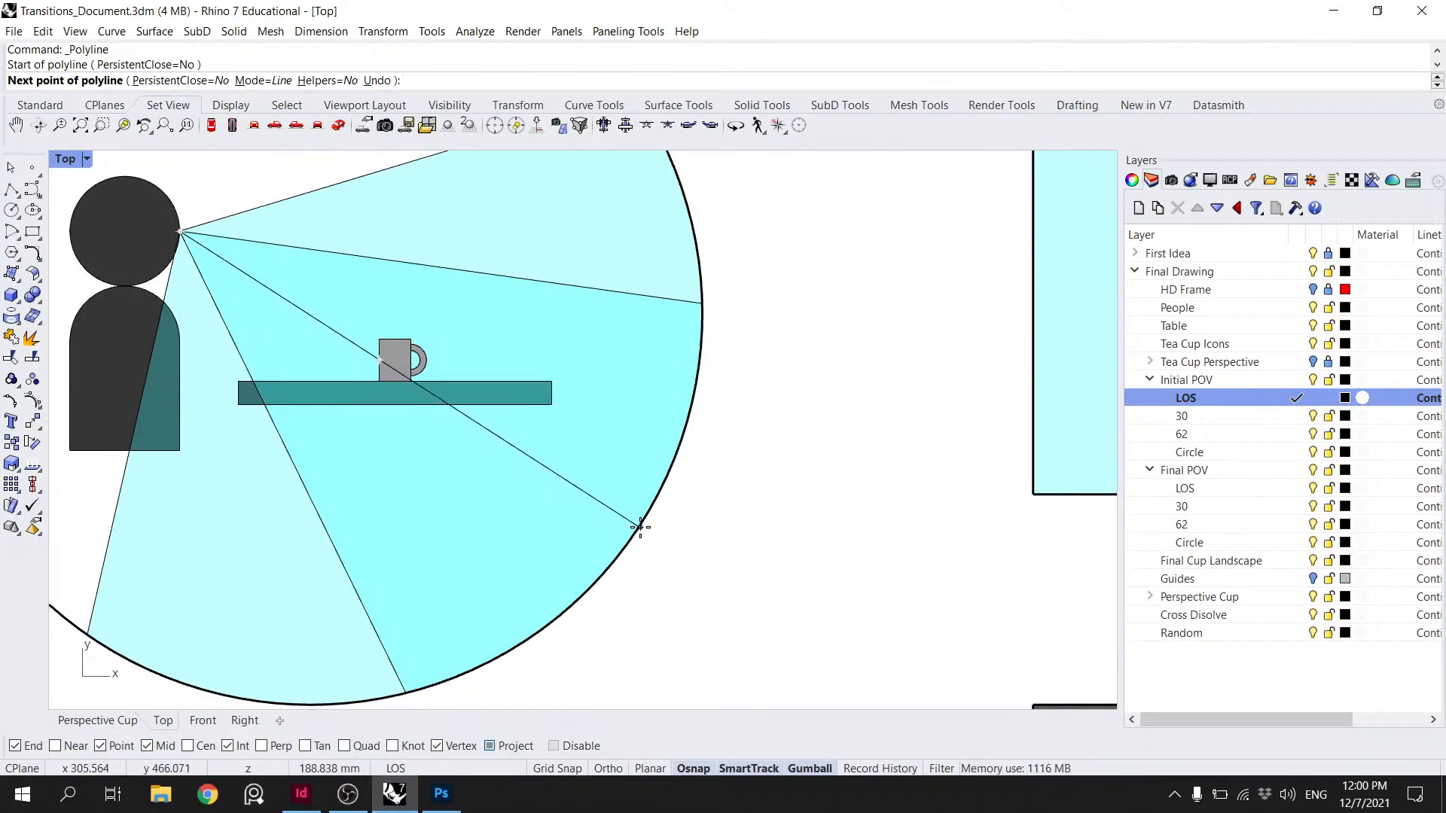
pyautogui.scroll(-2, 643, 534)
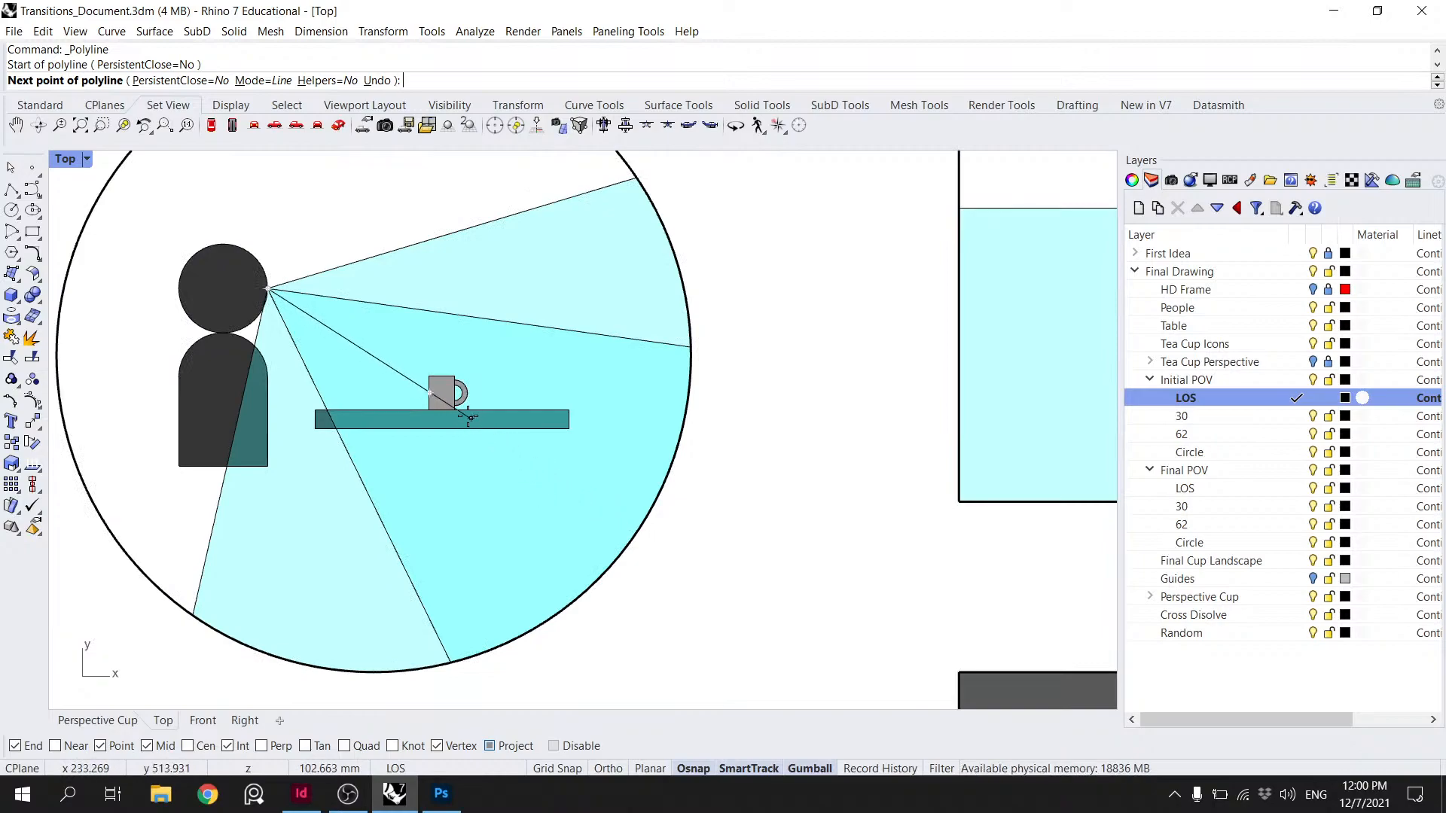
pyautogui.scroll(2, 442, 399)
pyautogui.scroll(2, 443, 399)
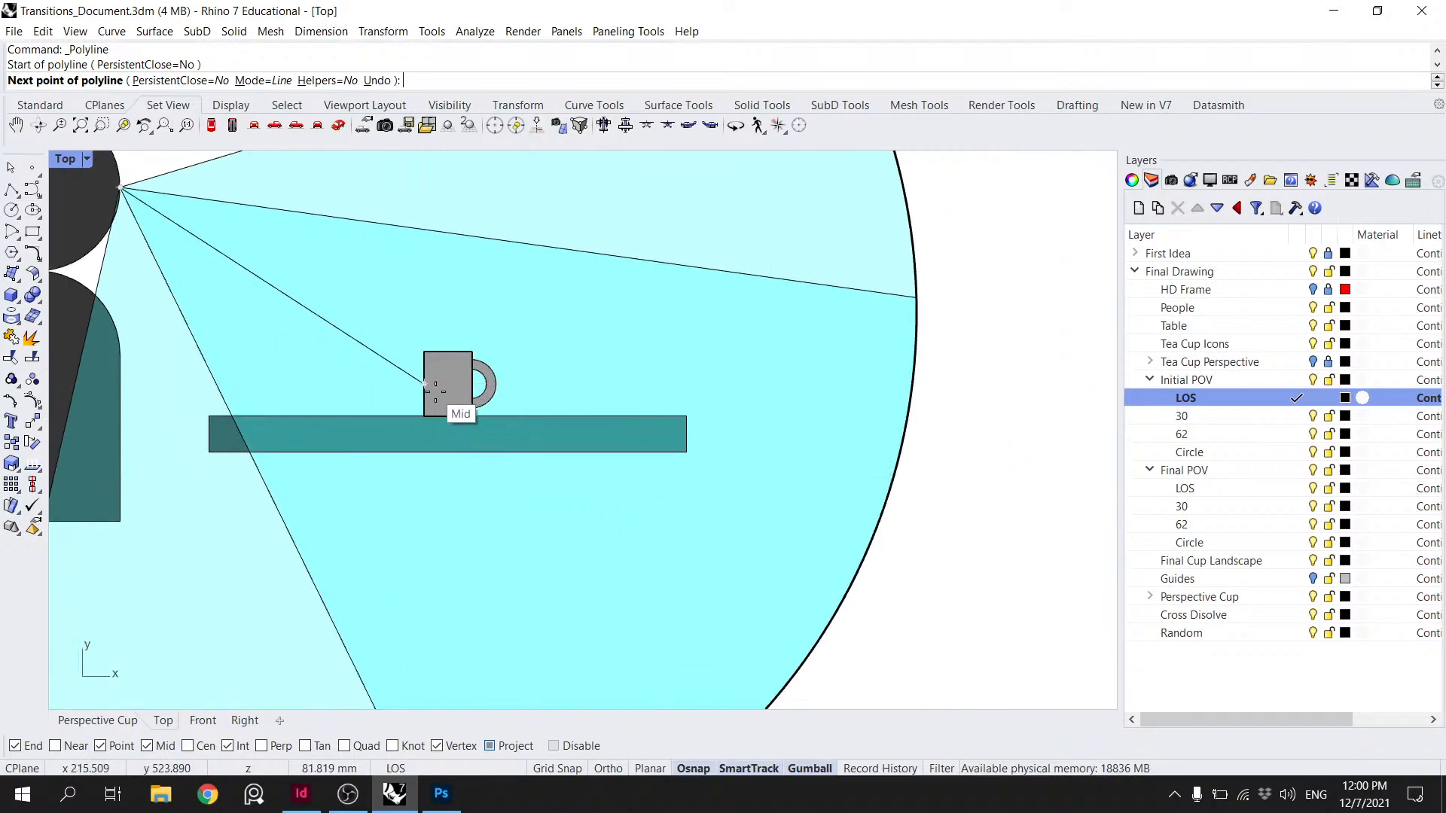
pyautogui.scroll(-2, 719, 566)
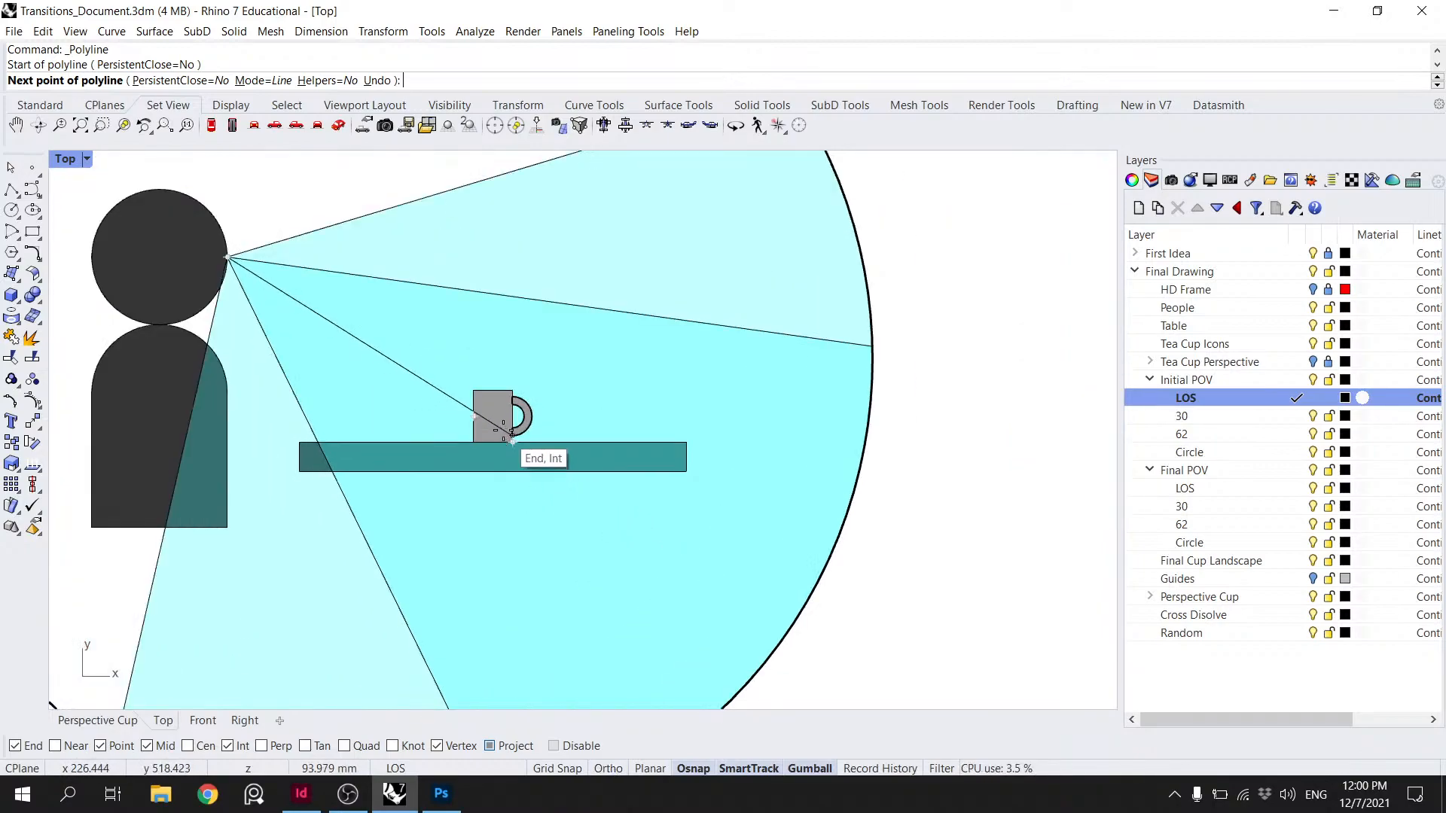
pyautogui.click(474, 416)
pyautogui.press('Return')
# - Extend the initial view's line of sight through the cup and table to the surrounding circle
pyautogui.click(449, 400)
pyautogui.write('extend')
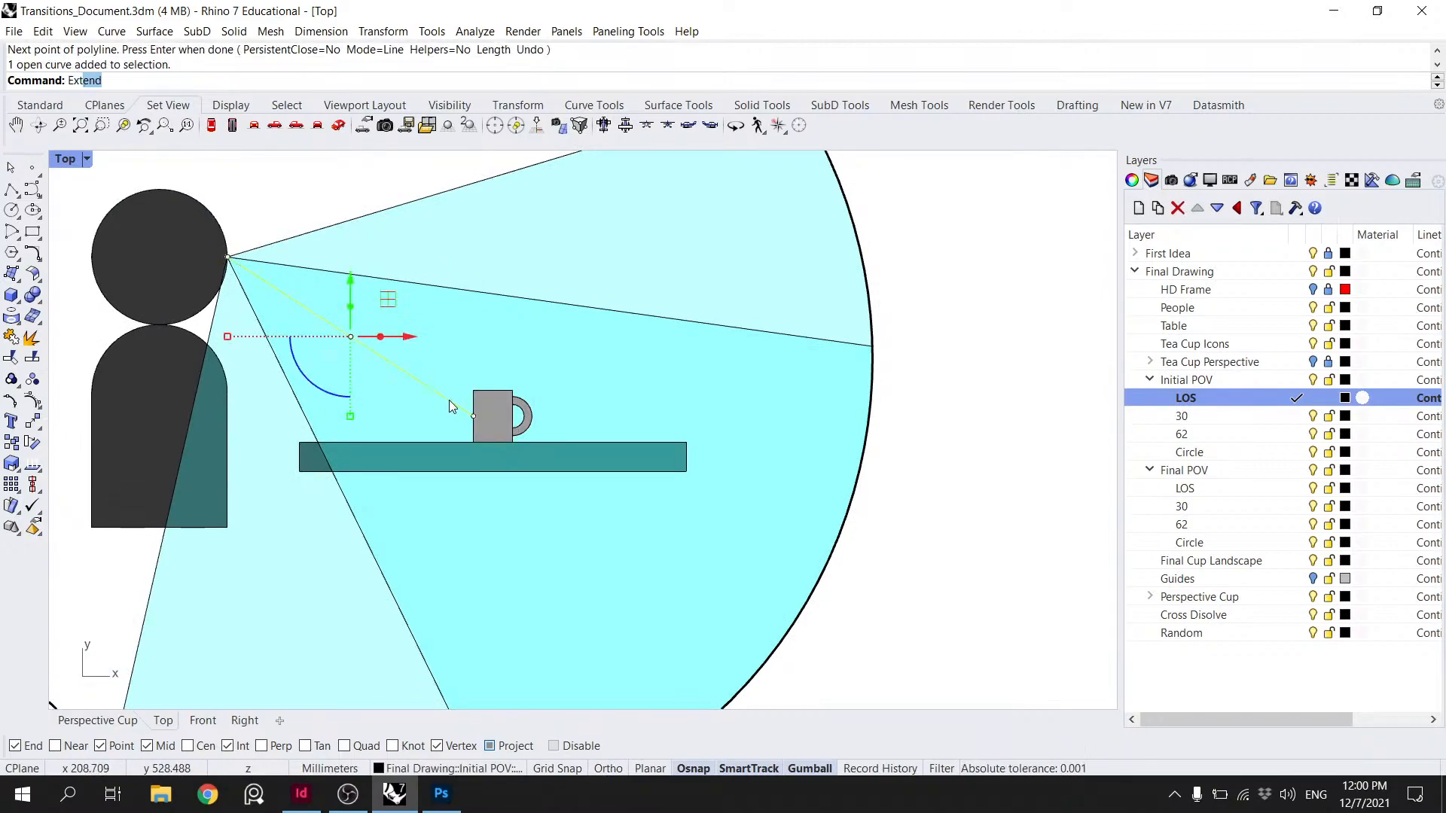
pyautogui.press('Return')
pyautogui.click(469, 426)
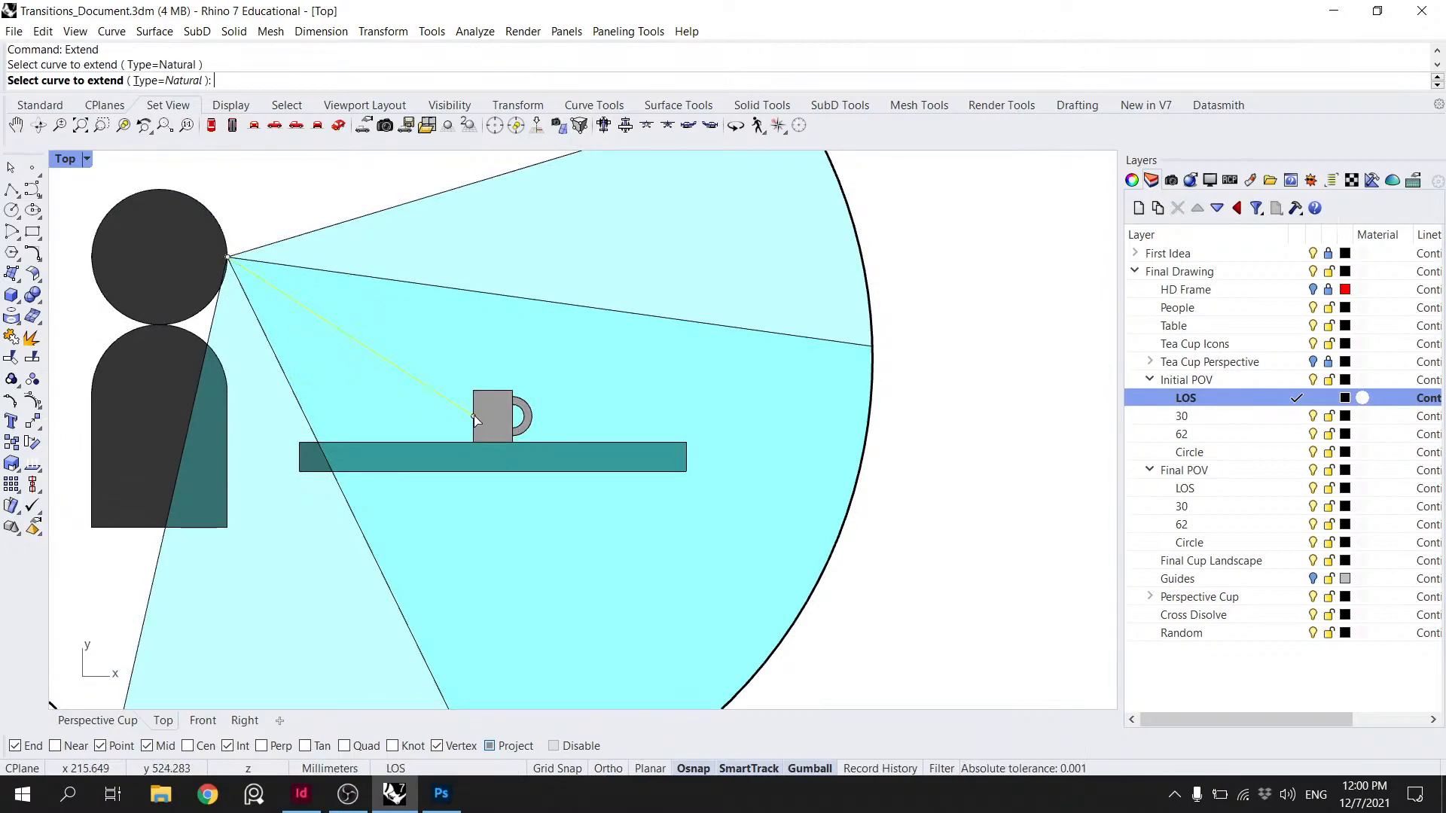
pyautogui.click(468, 413)
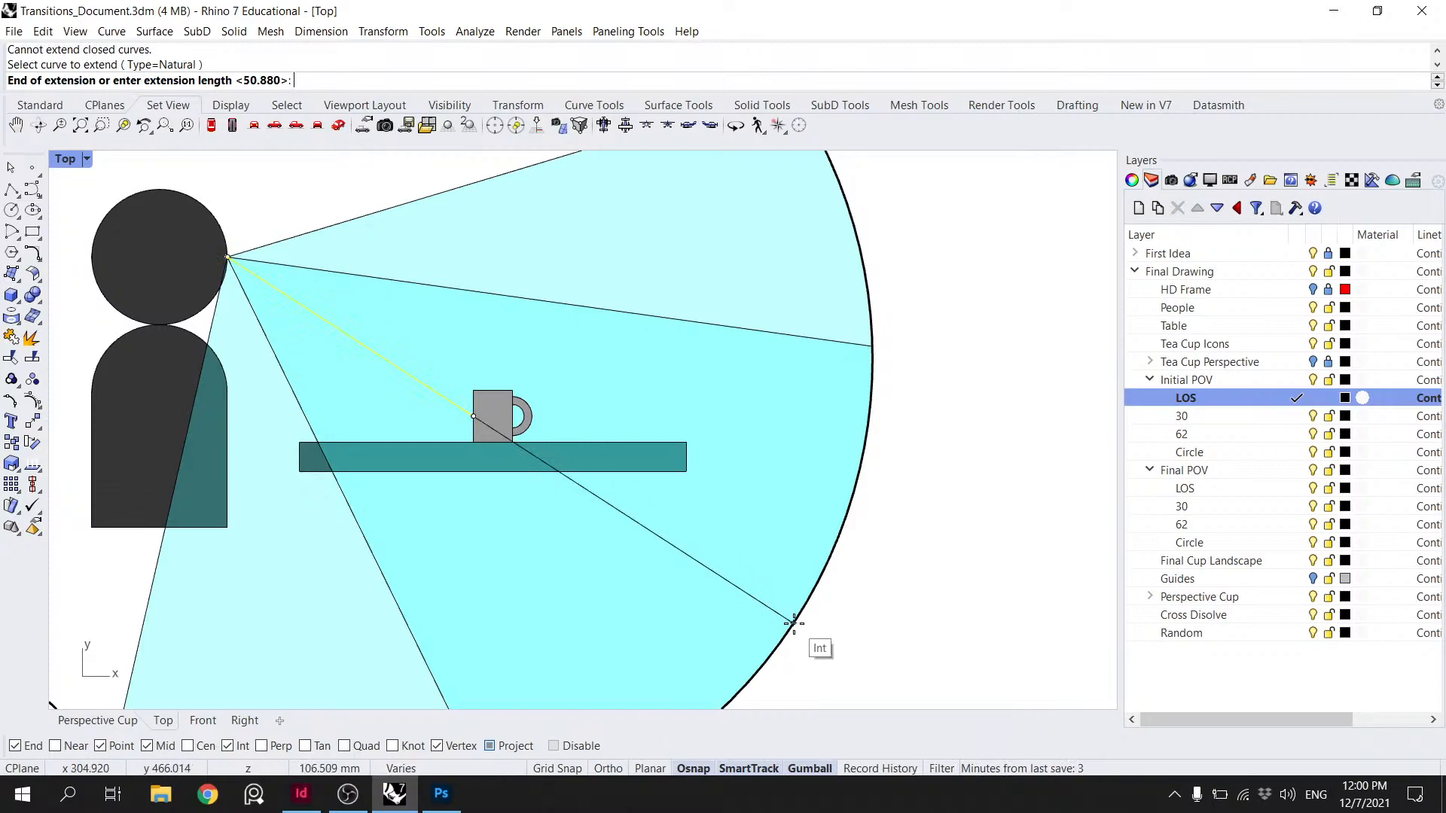
pyautogui.click(809, 639)
pyautogui.scroll(-5, 717, 553)
pyautogui.press('Return')
# - Make the LOS layer under Final POV current for drawing in the landscape circle
pyautogui.moveTo(811, 539)
pyautogui.mouseDown(button='right')
pyautogui.moveTo(775, 553)
pyautogui.moveTo(289, 438)
pyautogui.mouseUp(button='right')
pyautogui.scroll(-3, 643, 369)
pyautogui.click(17, 193)
pyautogui.moveTo(687, 419); pyautogui.dragTo(156, 373, button='right')
pyautogui.scroll(10, 671, 316)
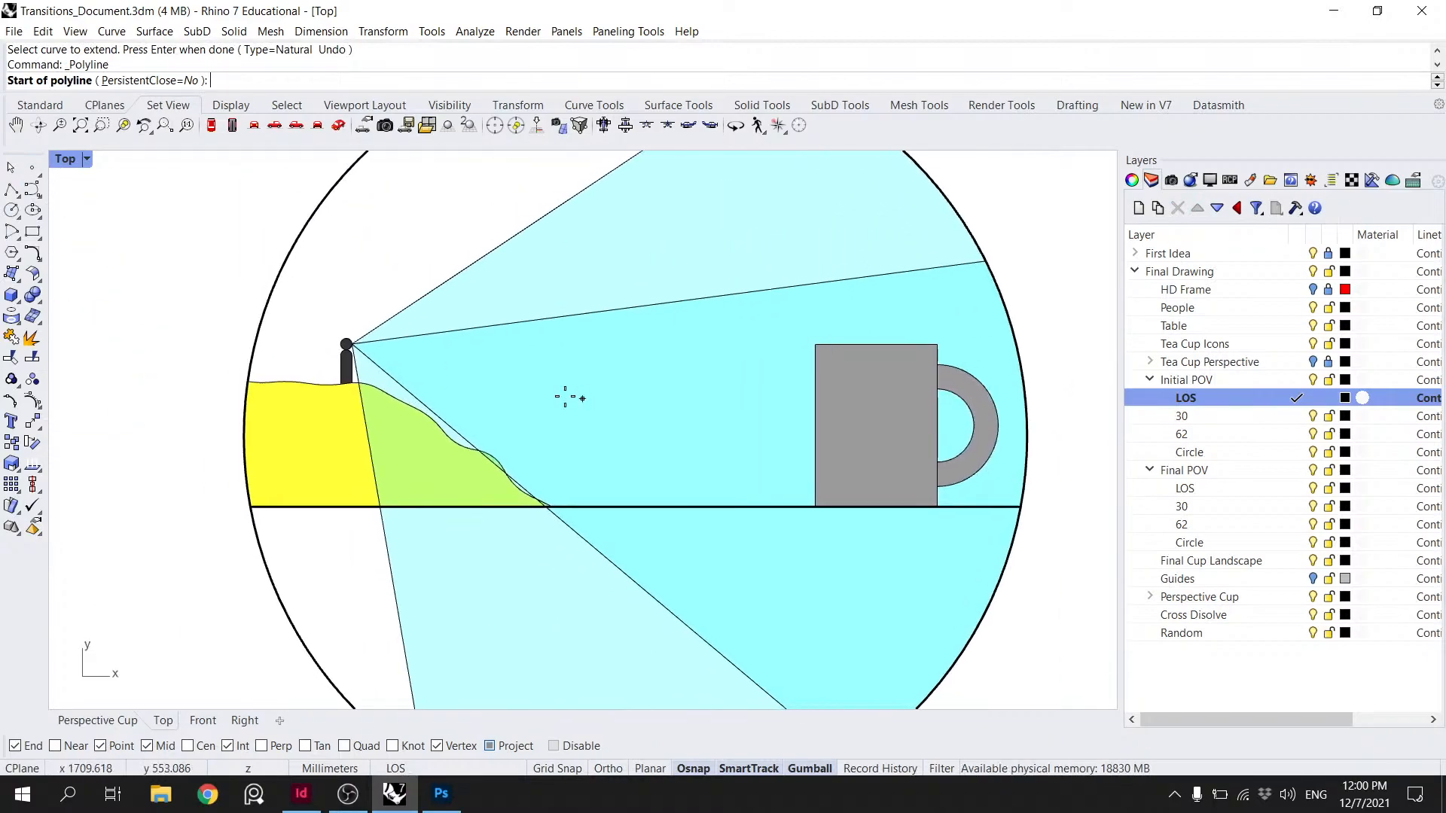
pyautogui.scroll(4, 377, 354)
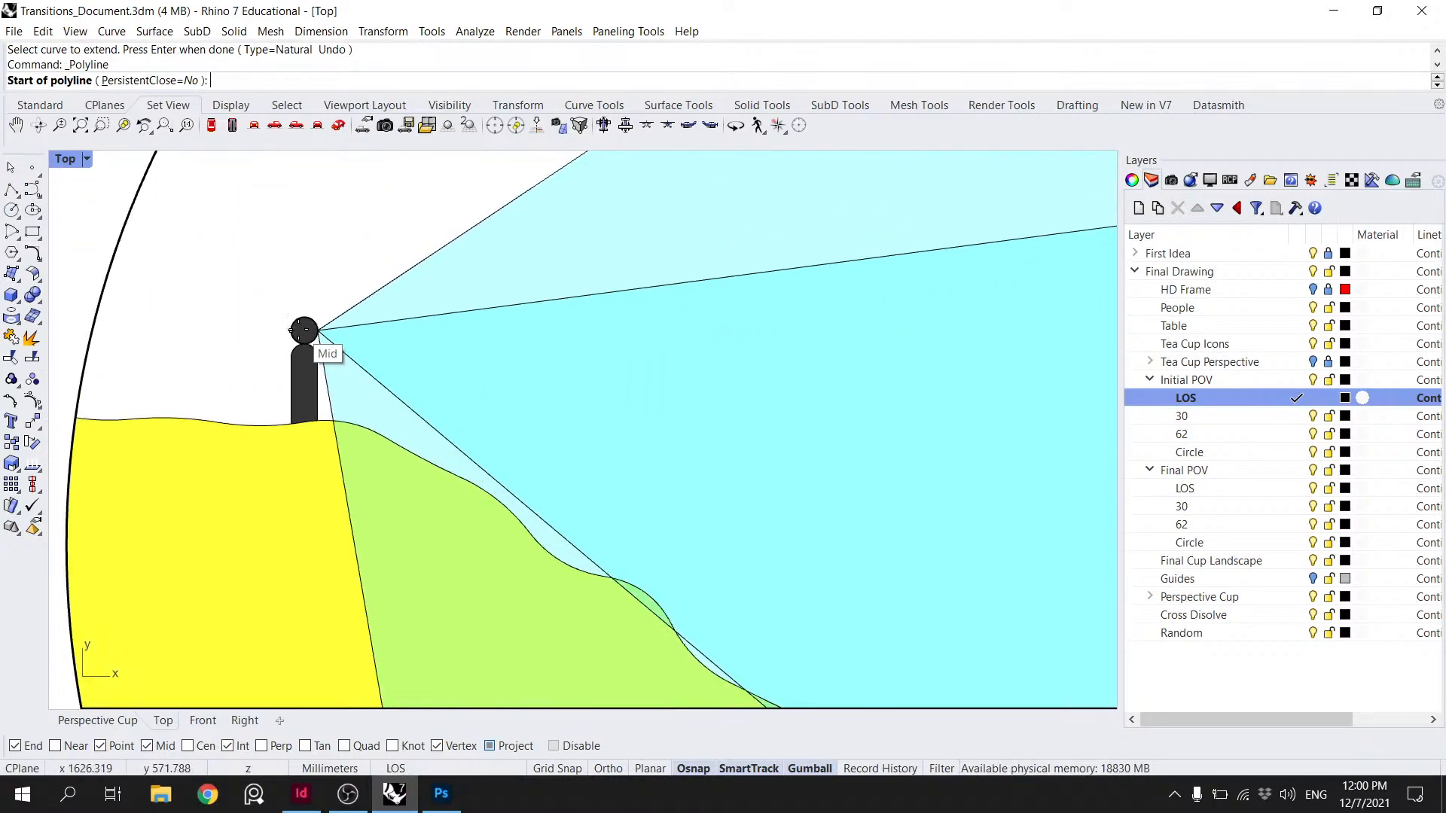
pyautogui.doubleClick(1207, 492)
pyautogui.moveTo(869, 426); pyautogui.dragTo(862, 419, button='right')
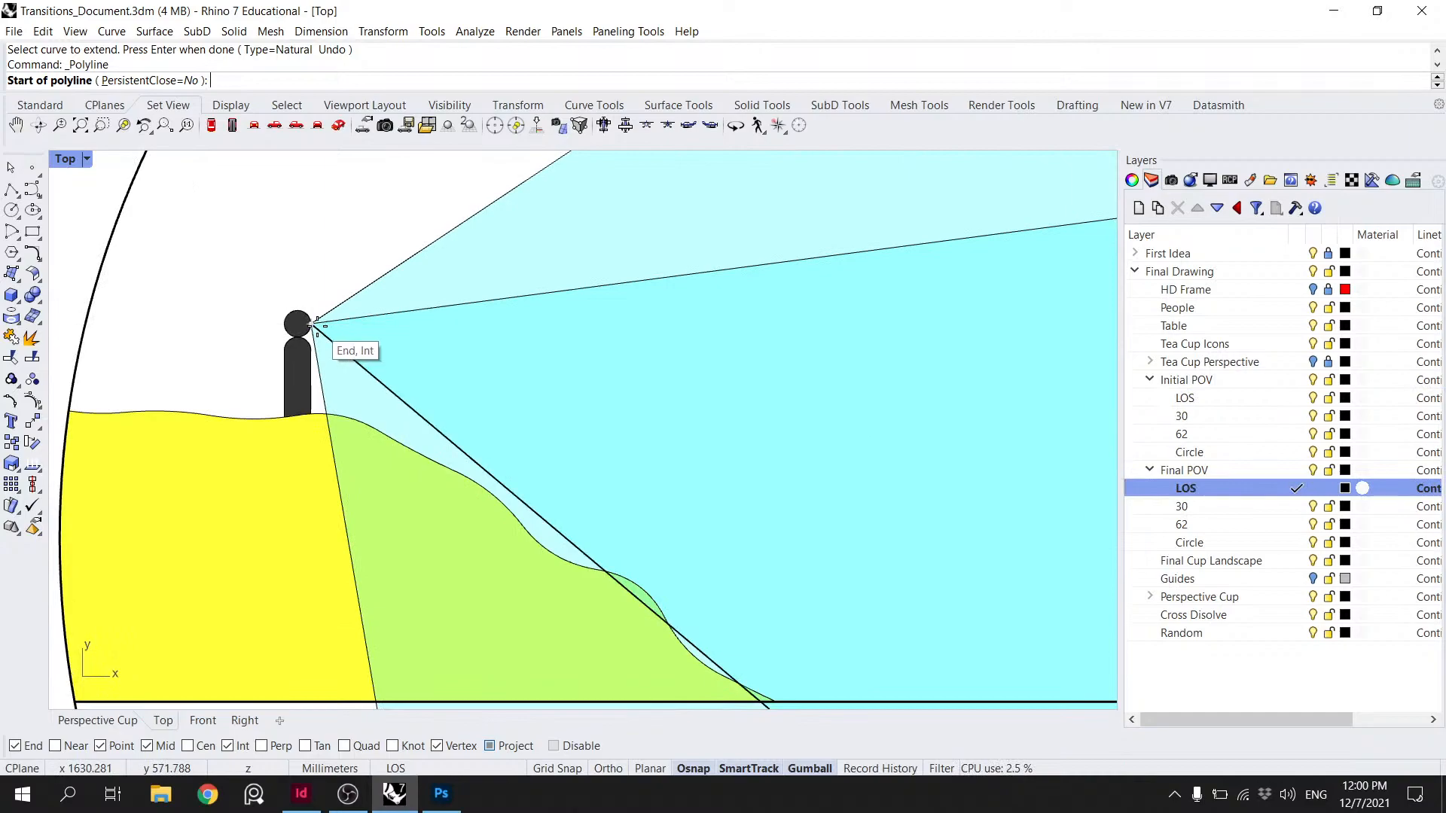
pyautogui.click(312, 325)
pyautogui.scroll(-6, 588, 377)
pyautogui.moveTo(967, 445); pyautogui.dragTo(545, 365, button='right')
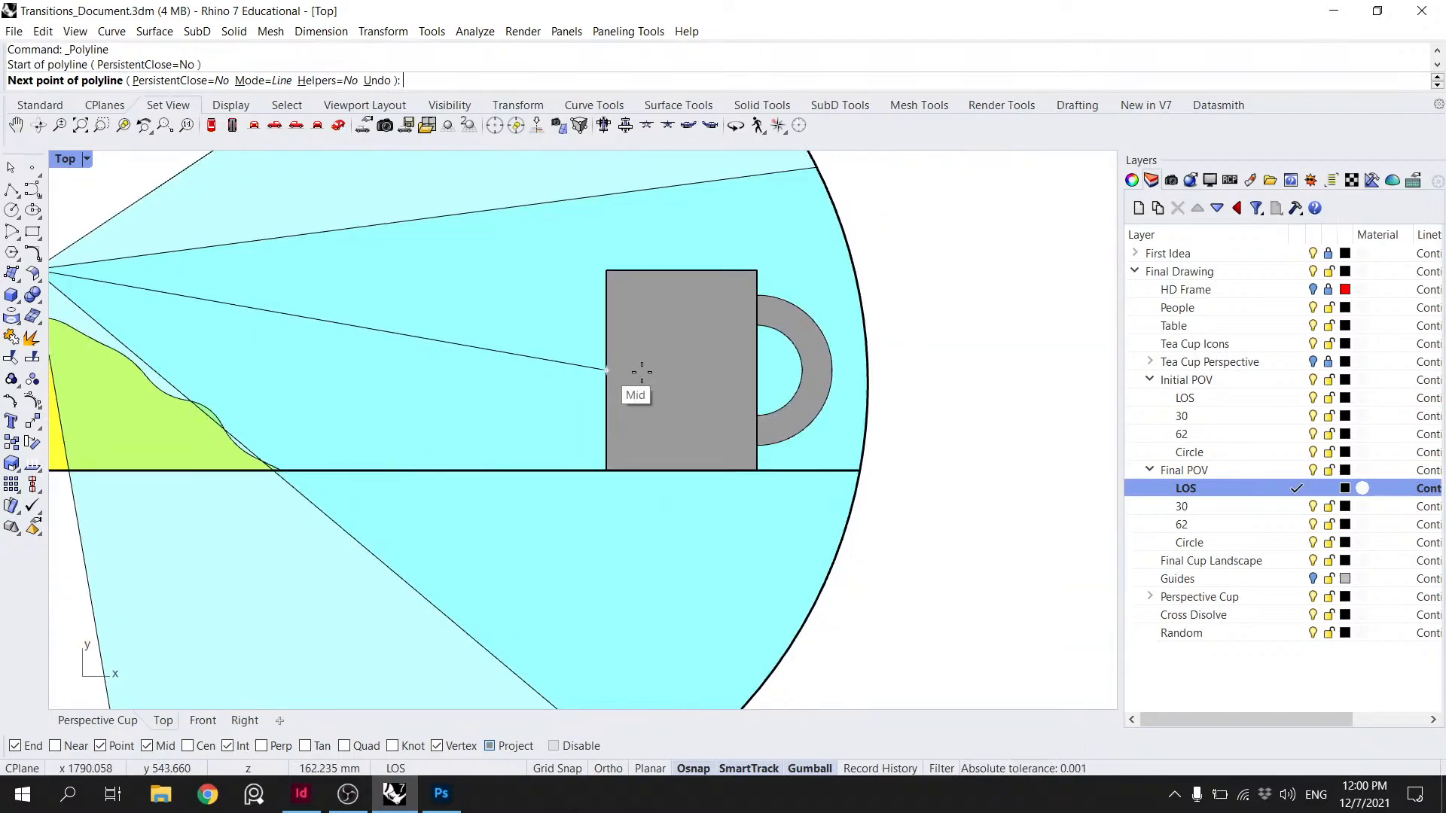
pyautogui.press('Escape')
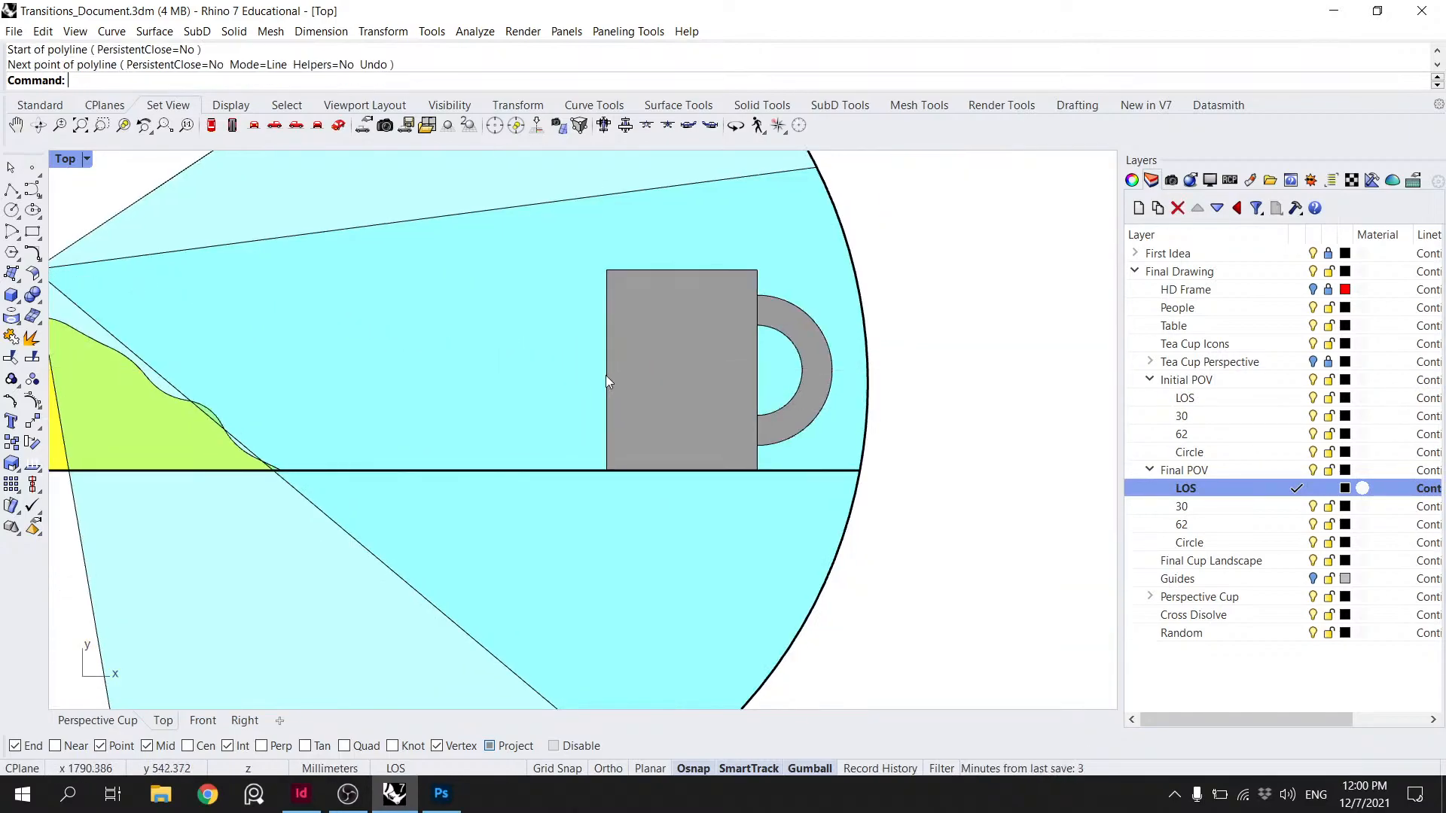
# - Draw a line from the midpoint of the large cup's near side to the eye of the person on the hill
pyautogui.rightClick(592, 366)
pyautogui.click(606, 370)
pyautogui.moveTo(319, 339); pyautogui.dragTo(686, 396, button='right')
pyautogui.click(403, 327)
pyautogui.press('Return')
# - Extend the final view's line of sight through the large cup to the surrounding circle
pyautogui.write('end')
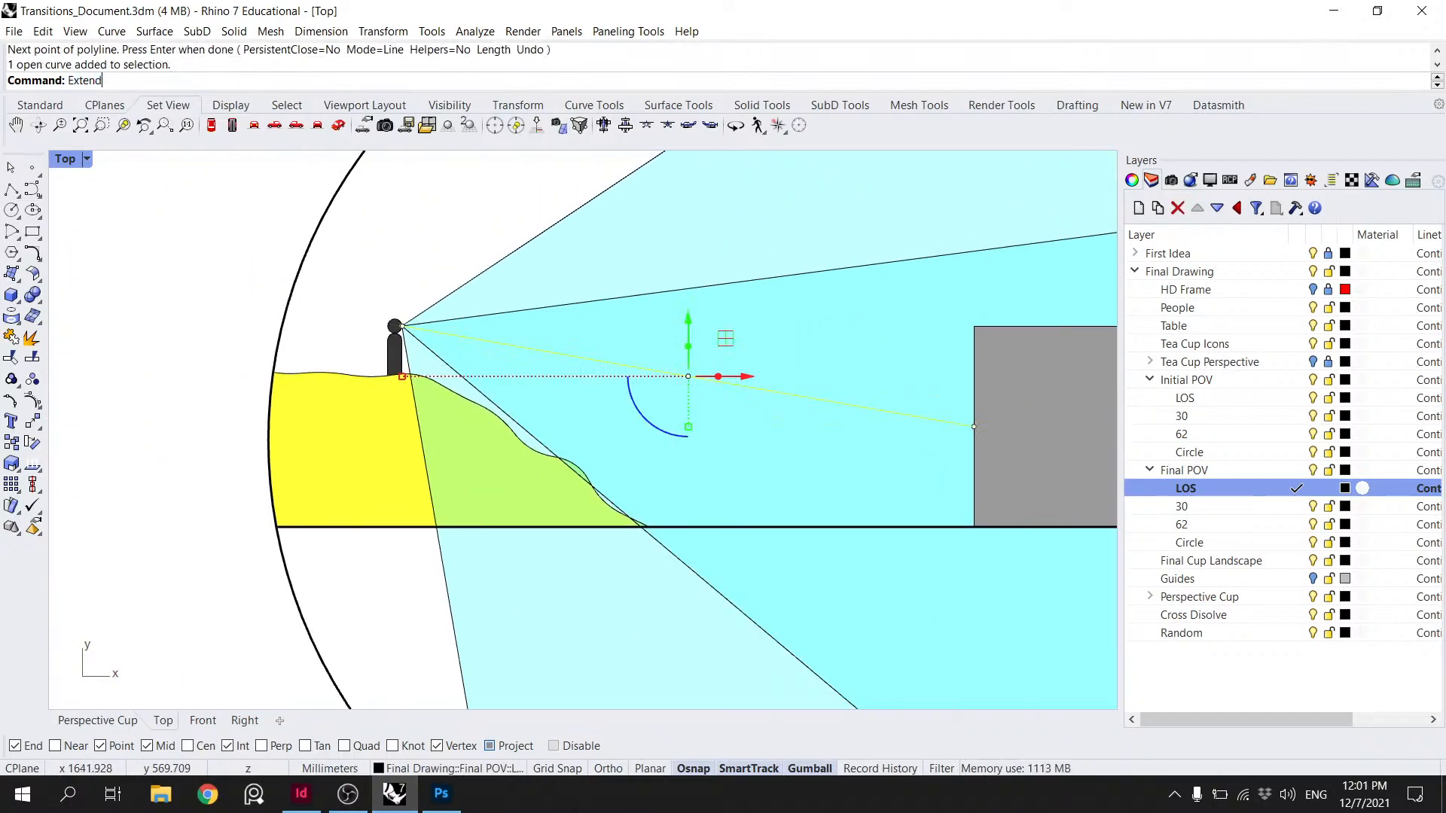
pyautogui.write('xtend')
pyautogui.press('Return')
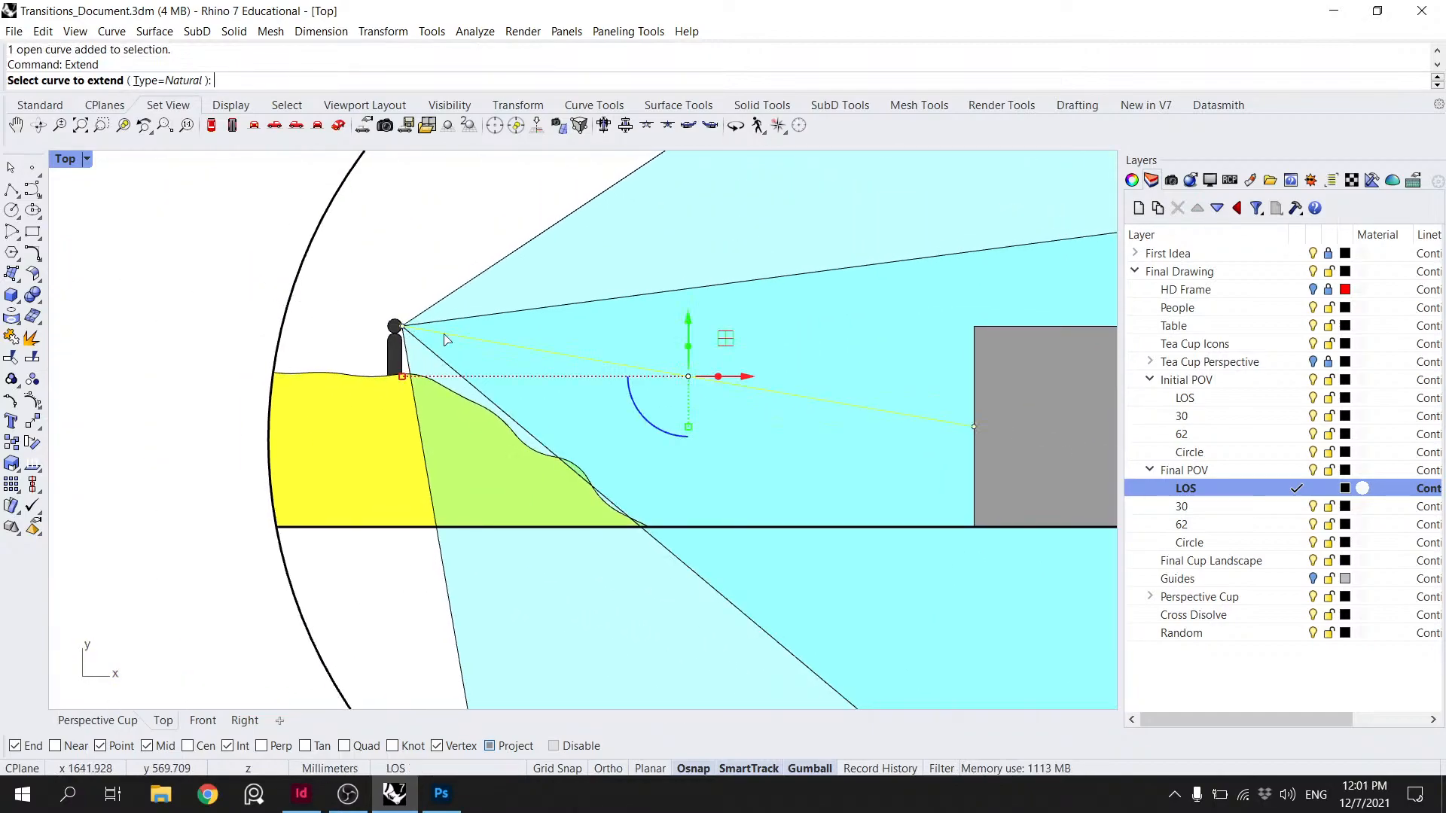
pyautogui.click(989, 429)
pyautogui.click(1043, 489)
pyautogui.moveTo(921, 452); pyautogui.dragTo(492, 392, button='right')
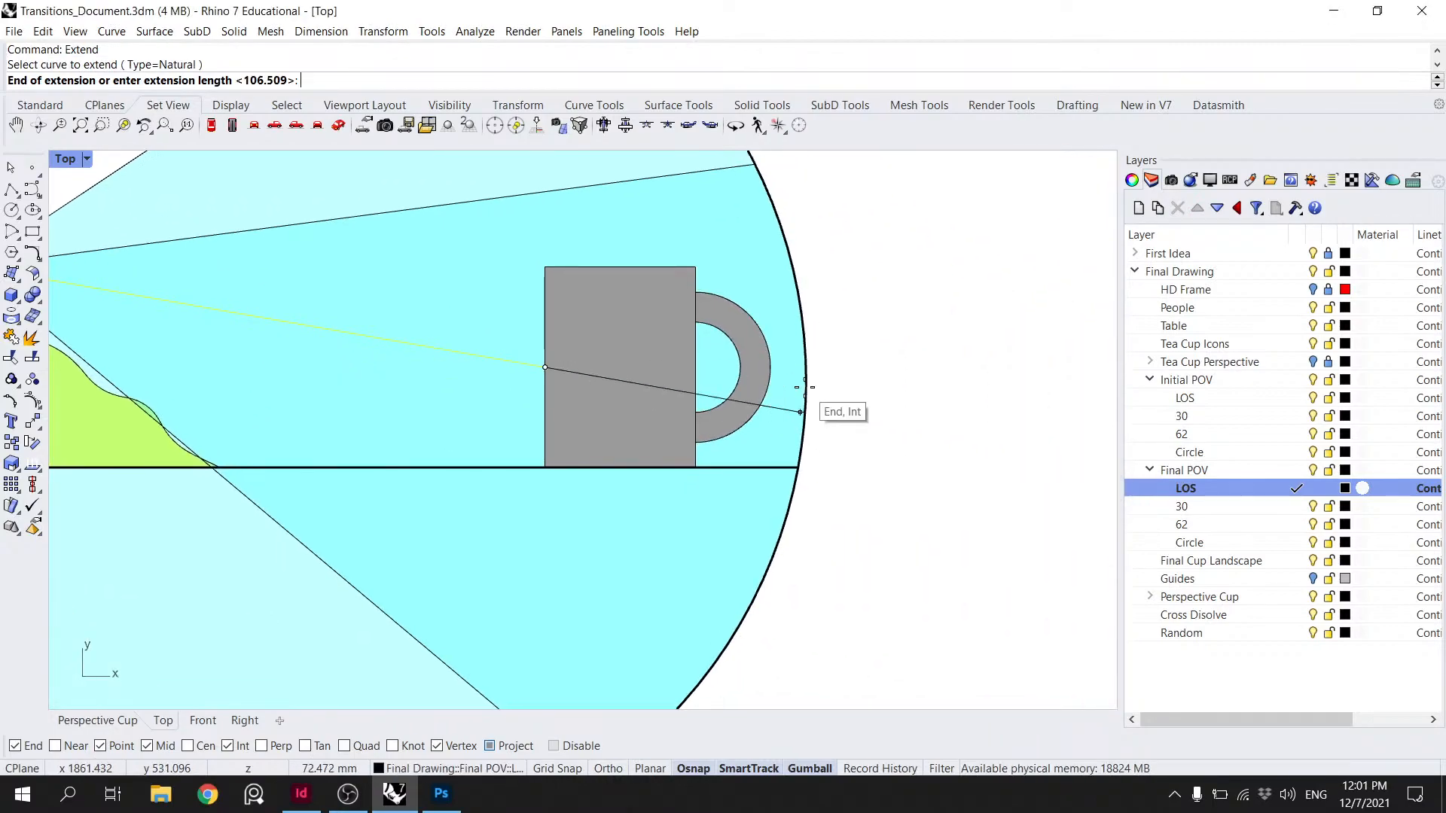
pyautogui.click(824, 416)
pyautogui.scroll(-3, 873, 410)
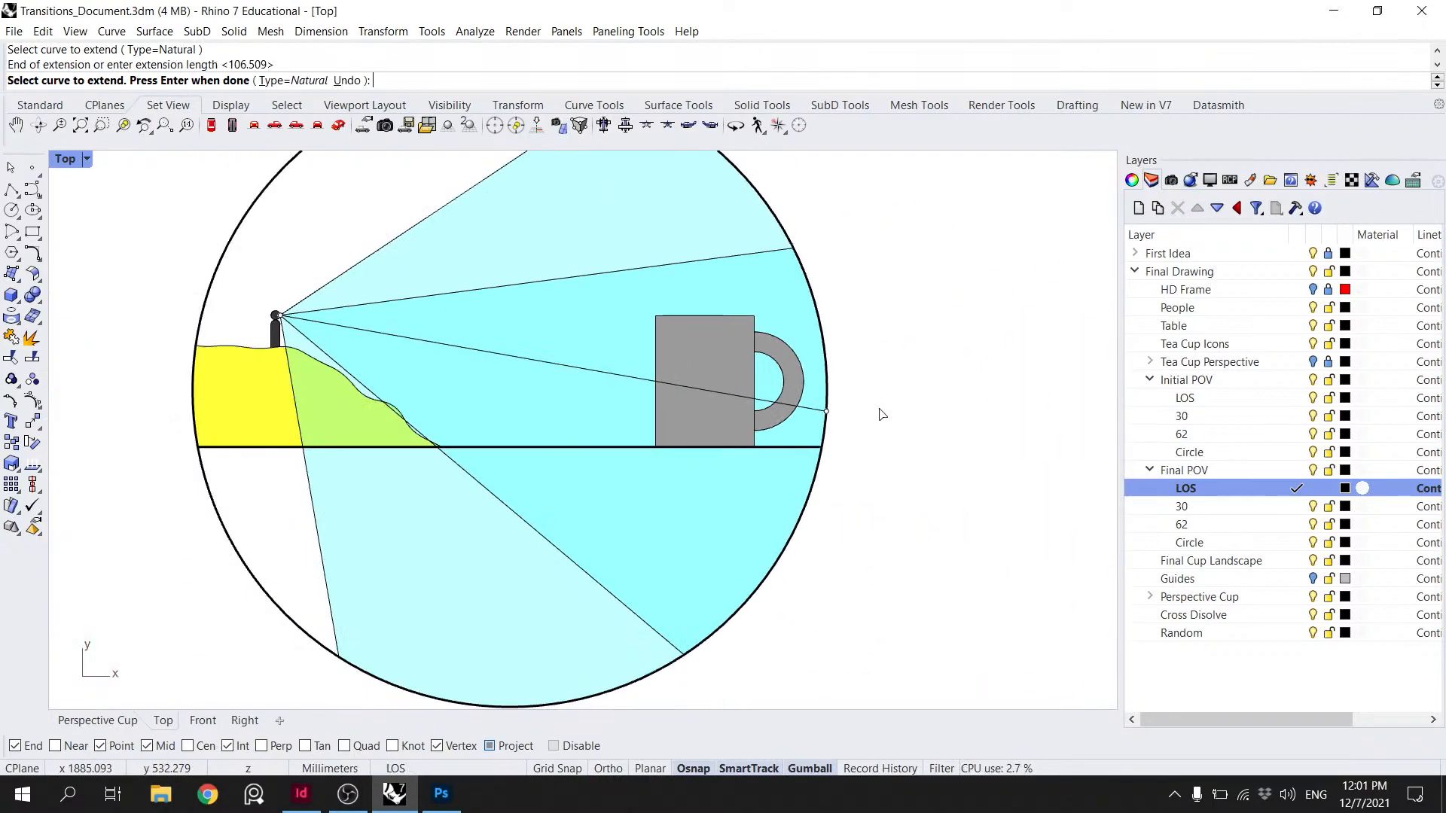
pyautogui.press('Return')
pyautogui.scroll(-2, 874, 403)
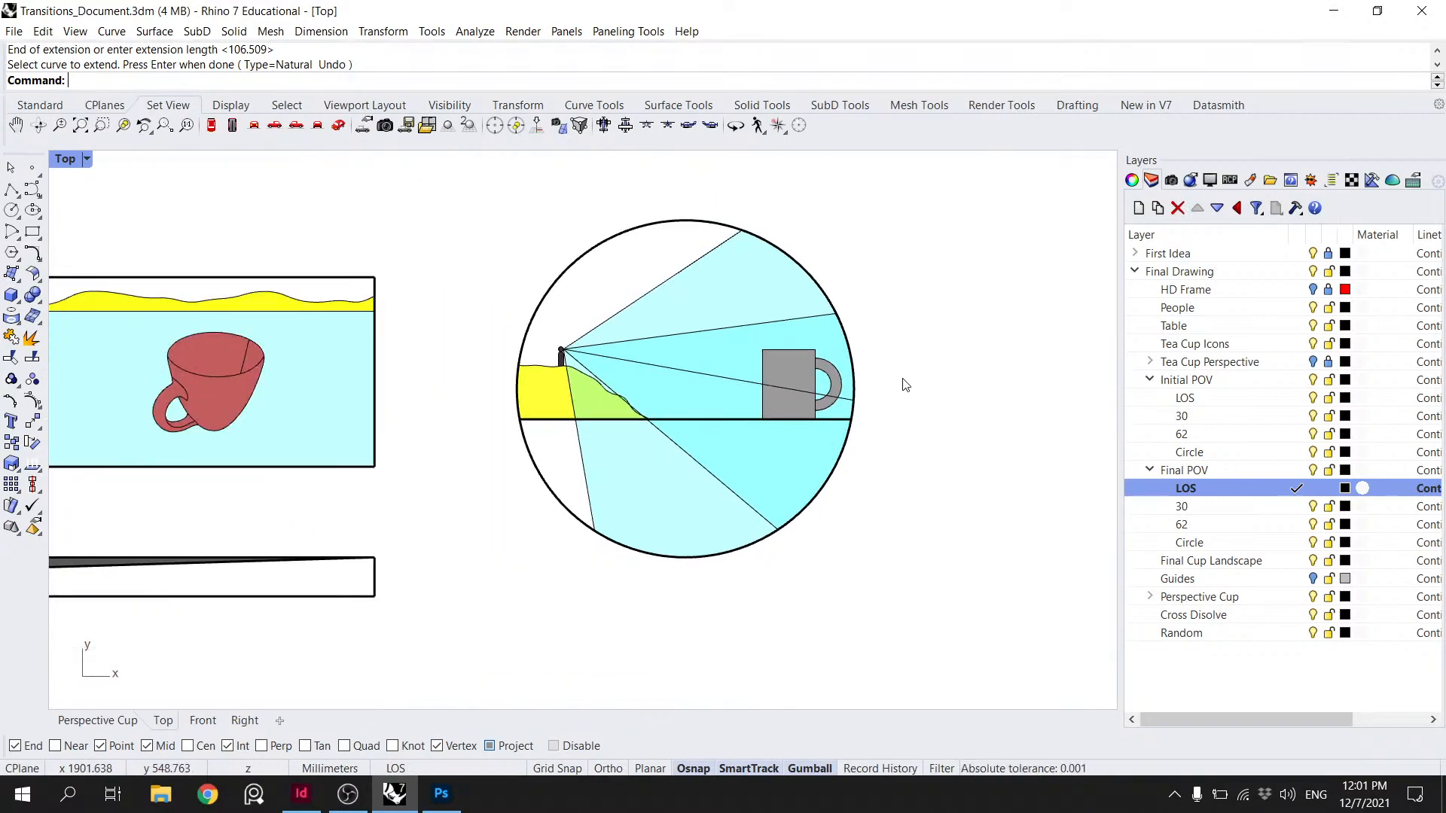
# - Examine the standard and normal lines of sight in the vertical field-of-view reference diagram
pyautogui.scroll(-8, 873, 422)
pyautogui.moveTo(897, 412); pyautogui.dragTo(888, 336, button='right')
pyautogui.scroll(-2, 897, 374)
pyautogui.moveTo(629, 442)
pyautogui.mouseDown(button='right')
pyautogui.moveTo(658, 303)
pyautogui.moveTo(621, 384)
pyautogui.mouseUp(button='right')
pyautogui.scroll(-5, 654, 305)
pyautogui.moveTo(972, 466); pyautogui.dragTo(705, 432, button='right')
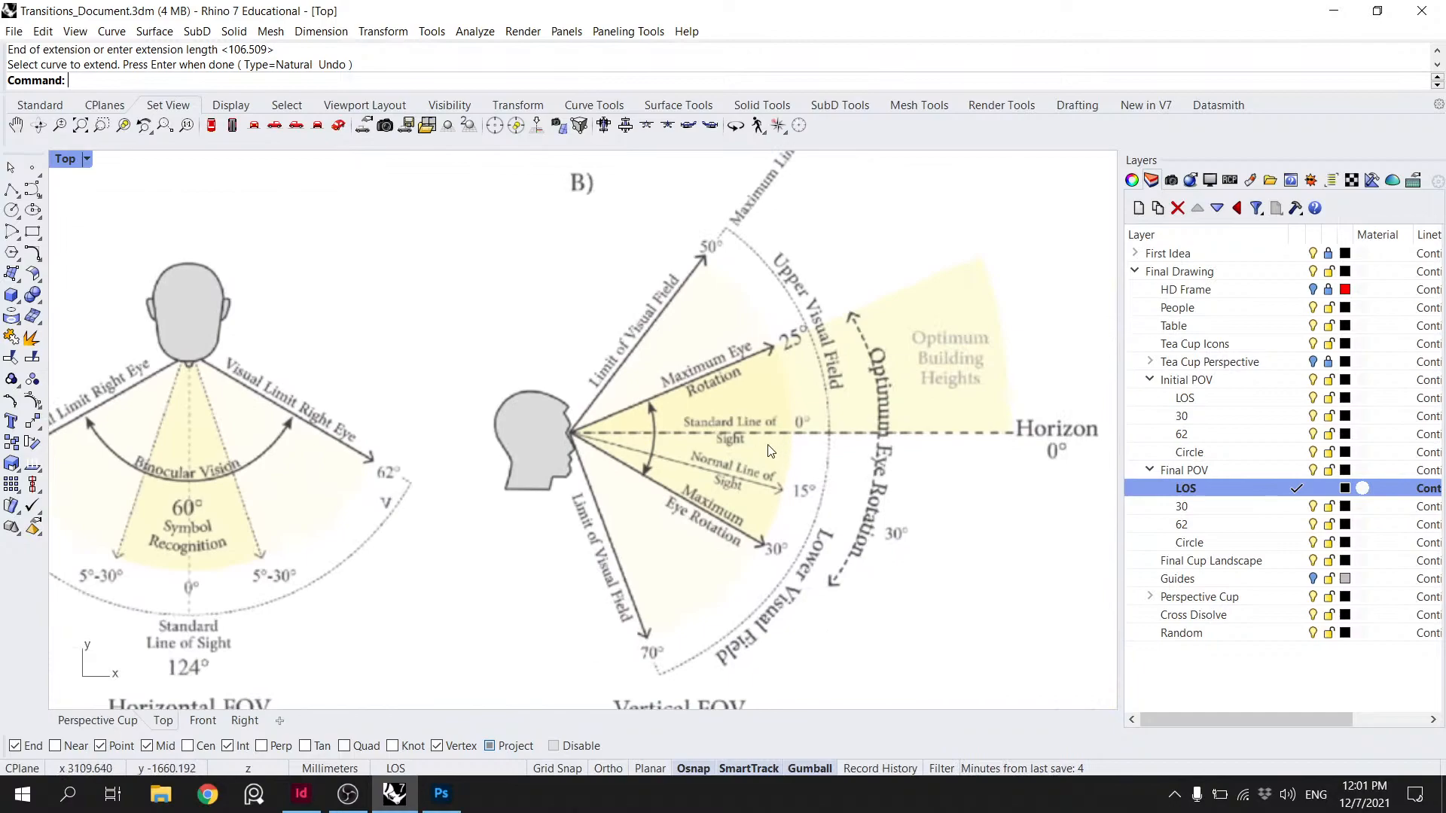
pyautogui.moveTo(742, 443); pyautogui.dragTo(745, 509, button='right')
pyautogui.moveTo(656, 481); pyautogui.dragTo(711, 457, button='right')
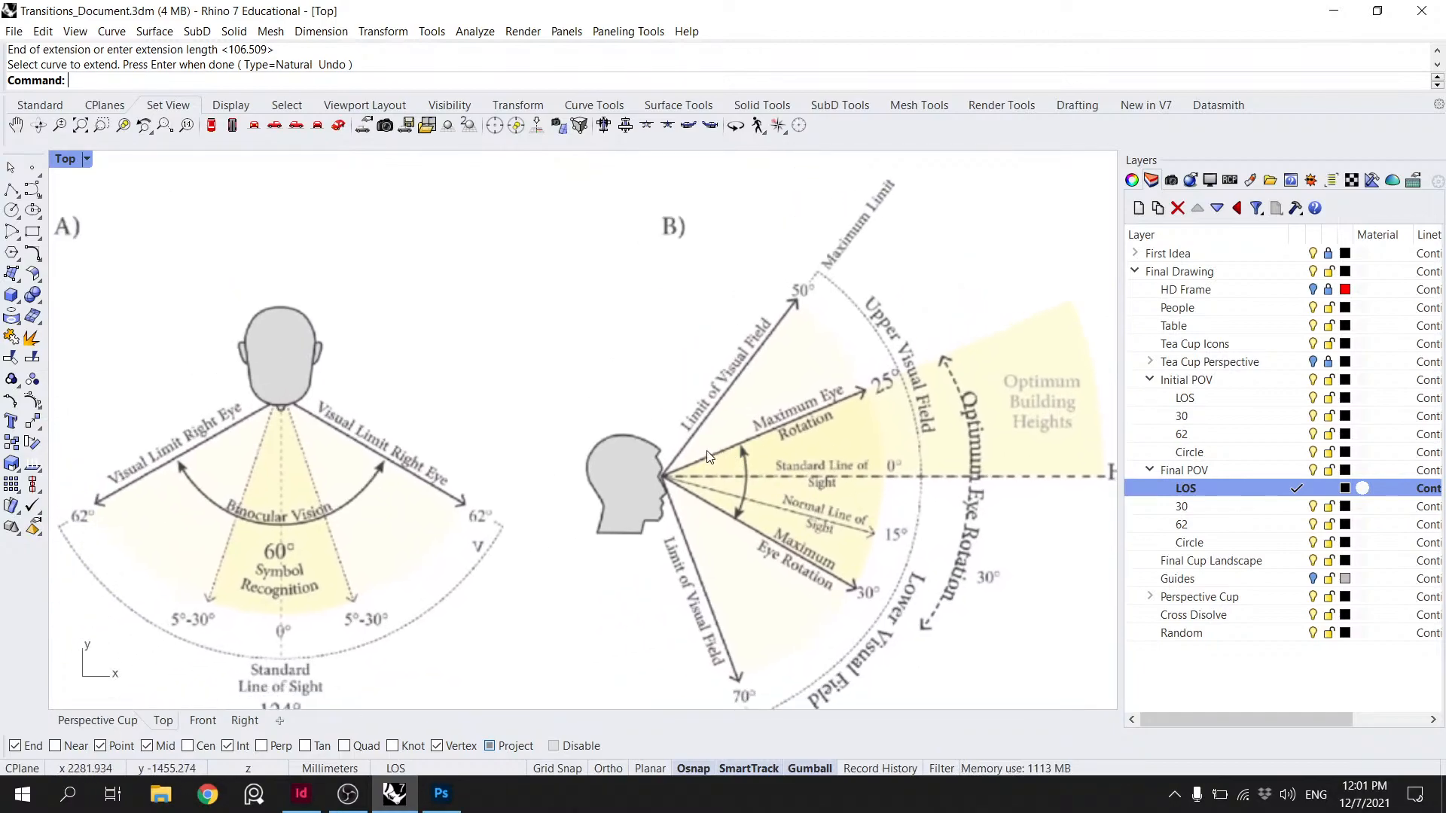
# - Compare the sight lines in the transition drawing's two circles with the field-of-view reference diagrams
pyautogui.scroll(-2, 705, 418)
pyautogui.moveTo(735, 405); pyautogui.dragTo(661, 478, button='right')
pyautogui.scroll(-2, 602, 391)
pyautogui.moveTo(593, 375); pyautogui.dragTo(662, 559, button='right')
pyautogui.scroll(-2, 600, 403)
pyautogui.scroll(-2, 664, 539)
pyautogui.scroll(-7, 660, 388)
pyautogui.moveTo(639, 201); pyautogui.dragTo(671, 371, button='right')
pyautogui.moveTo(672, 241); pyautogui.dragTo(653, 342, button='right')
pyautogui.moveTo(758, 680); pyautogui.dragTo(713, 388, button='right')
pyautogui.scroll(9, 661, 462)
pyautogui.moveTo(648, 452); pyautogui.dragTo(748, 564, button='right')
pyautogui.scroll(8, 690, 496)
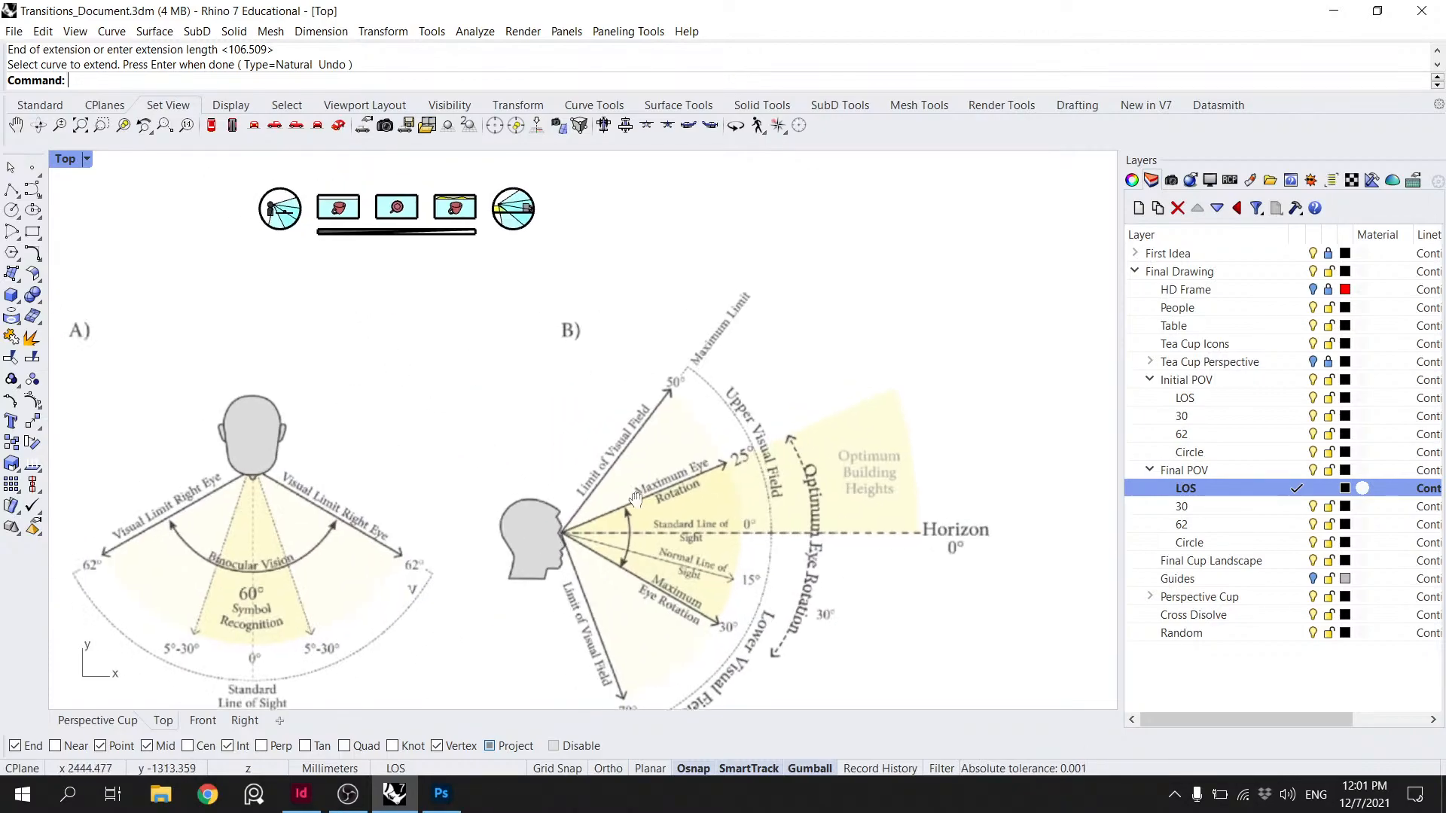
pyautogui.scroll(2, 677, 493)
pyautogui.moveTo(642, 350); pyautogui.dragTo(740, 511, button='right')
pyautogui.scroll(8, 634, 405)
pyautogui.scroll(2, 573, 444)
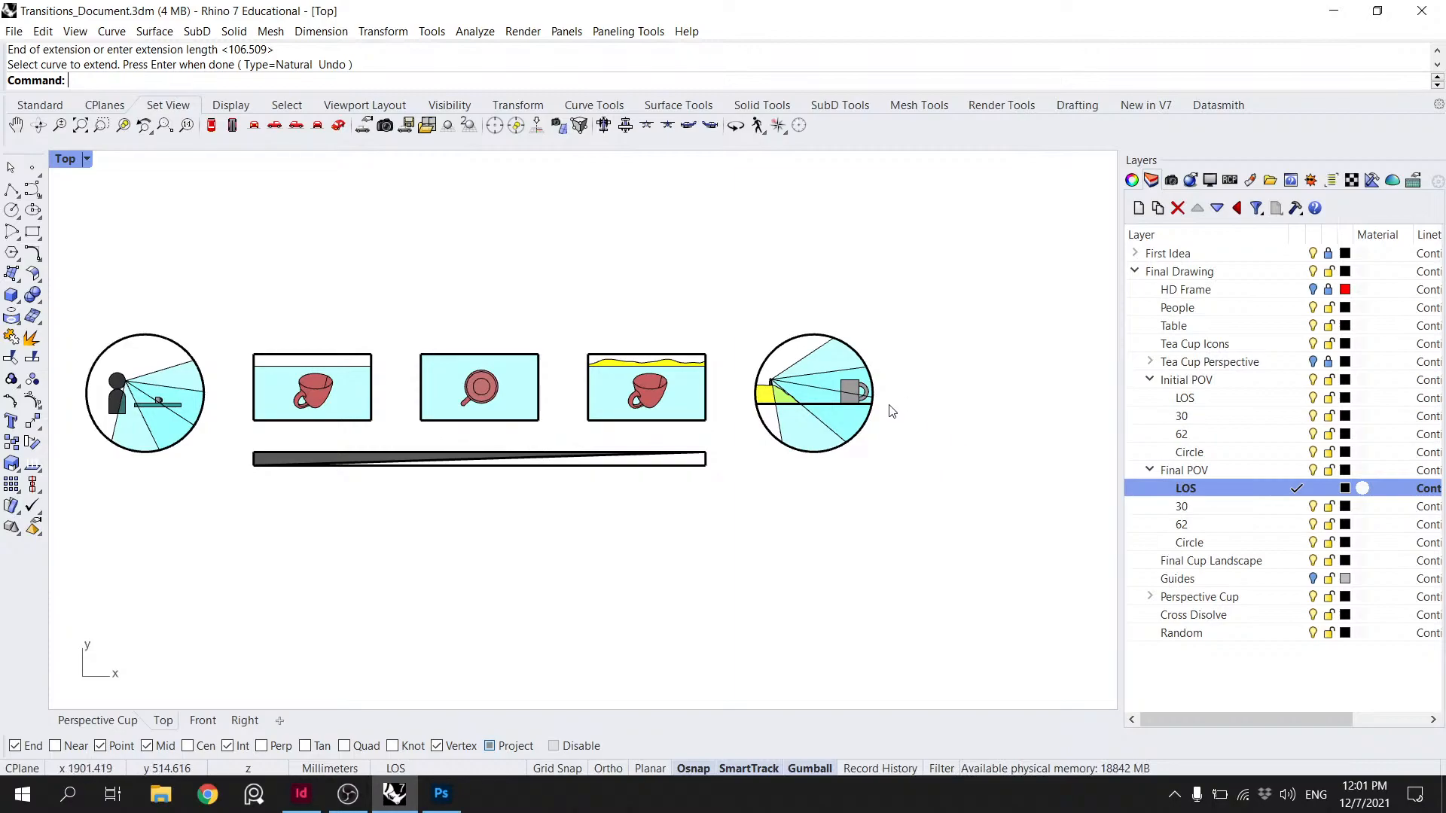
pyautogui.scroll(-4, 892, 412)
pyautogui.moveTo(866, 477); pyautogui.dragTo(761, 368, button='right')
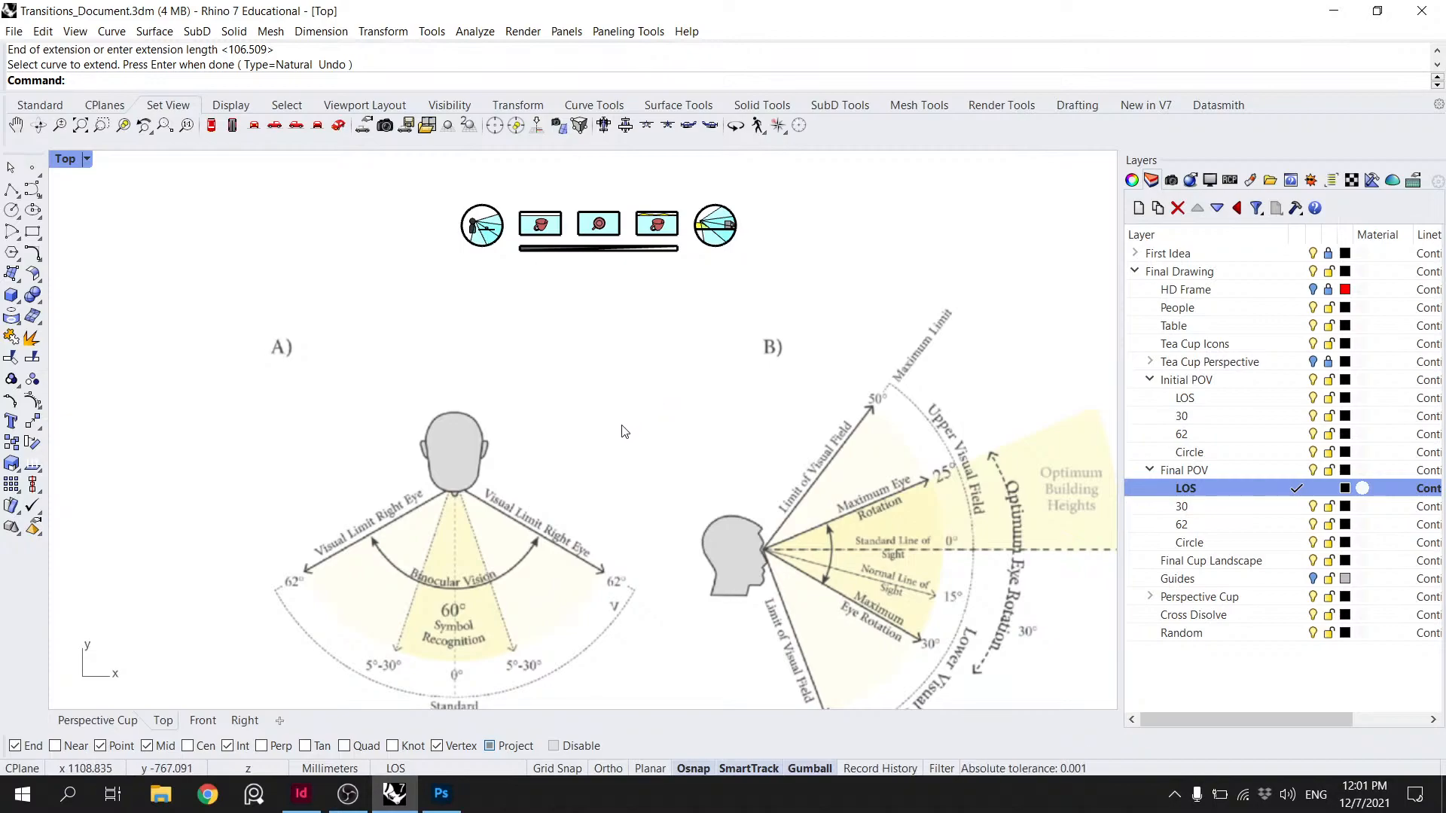
pyautogui.moveTo(600, 441); pyautogui.dragTo(588, 451, button='right')
pyautogui.moveTo(763, 440); pyautogui.dragTo(632, 500, button='right')
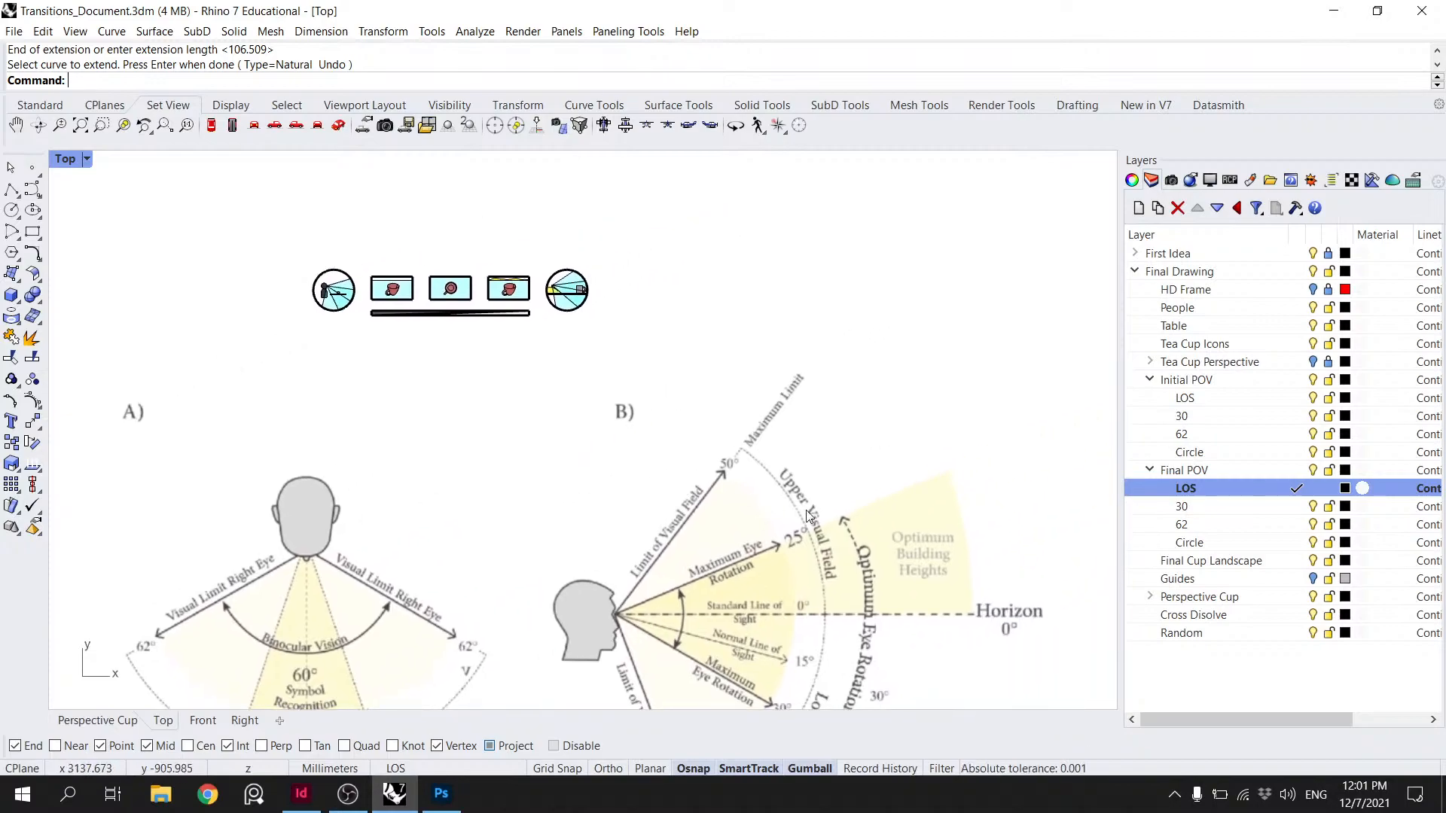
# - Review the frames and point-of-view circles of the transition drawing alongside the vertical field-of-view diagram
pyautogui.moveTo(840, 527); pyautogui.dragTo(843, 557, button='right')
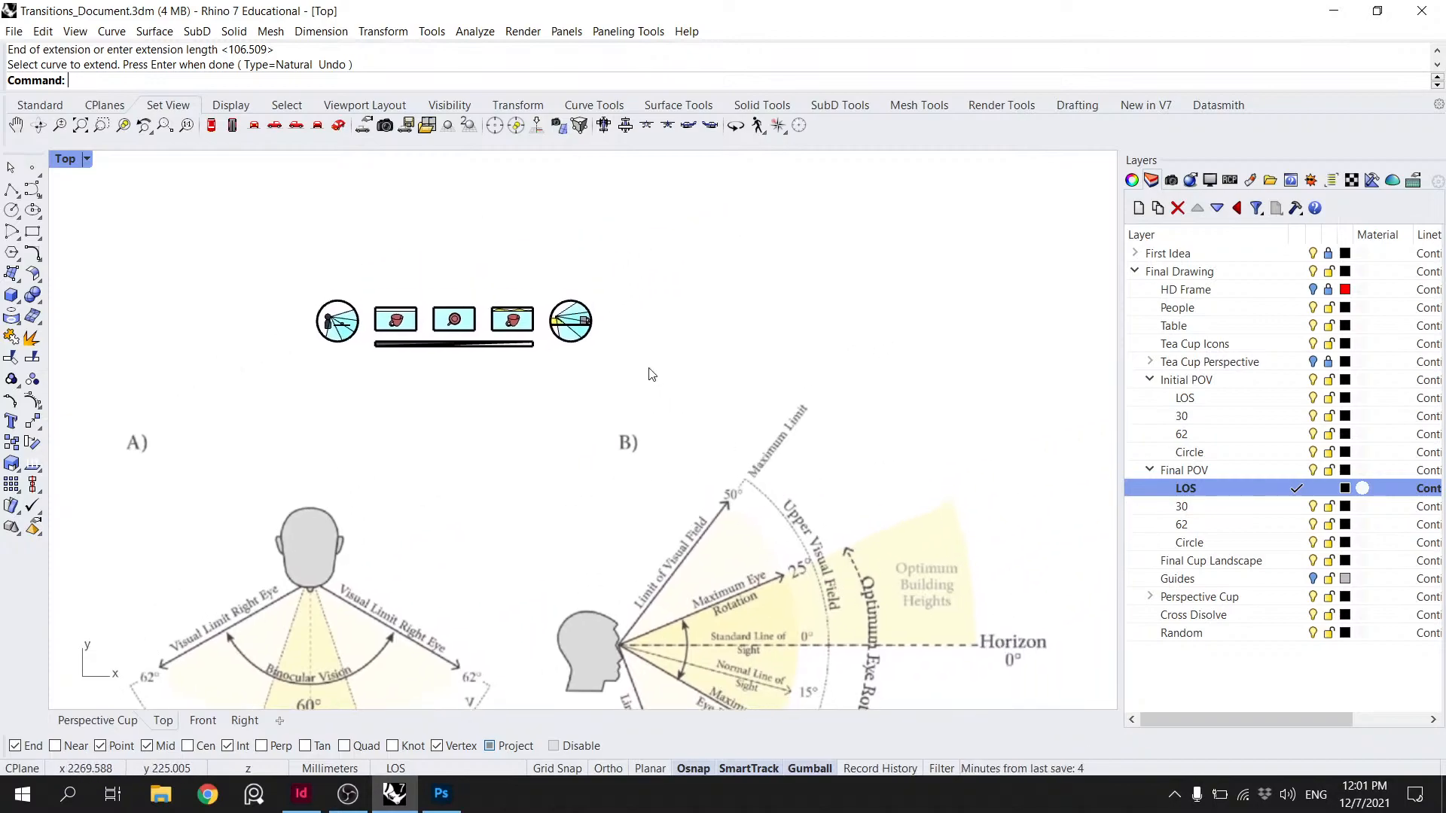
pyautogui.moveTo(898, 504); pyautogui.dragTo(904, 415, button='right')
pyautogui.moveTo(727, 456); pyautogui.dragTo(722, 483, button='right')
pyautogui.scroll(4, 456, 347)
pyautogui.moveTo(456, 347); pyautogui.dragTo(555, 476, button='right')
pyautogui.scroll(4, 507, 380)
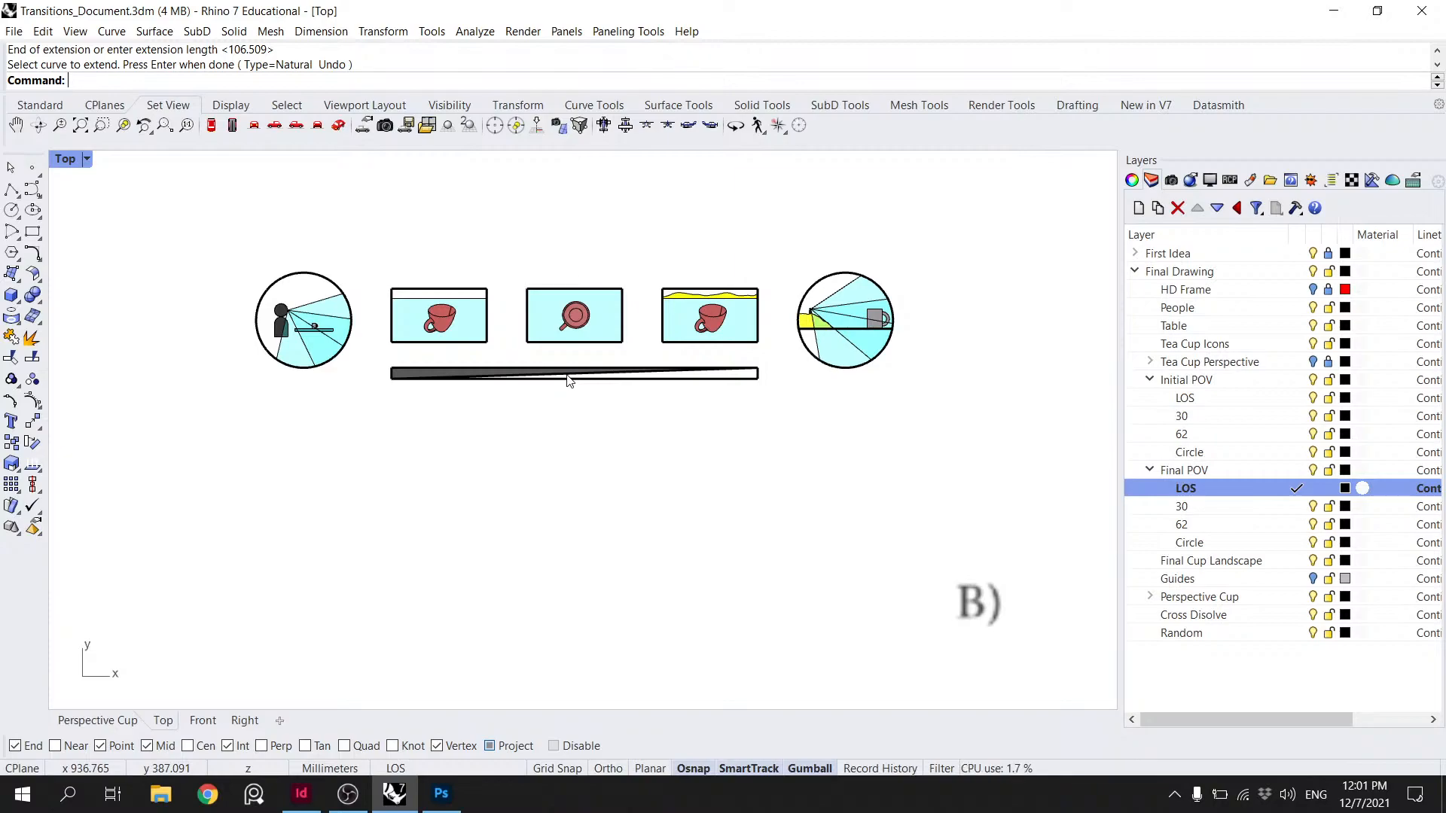
pyautogui.scroll(2, 251, 316)
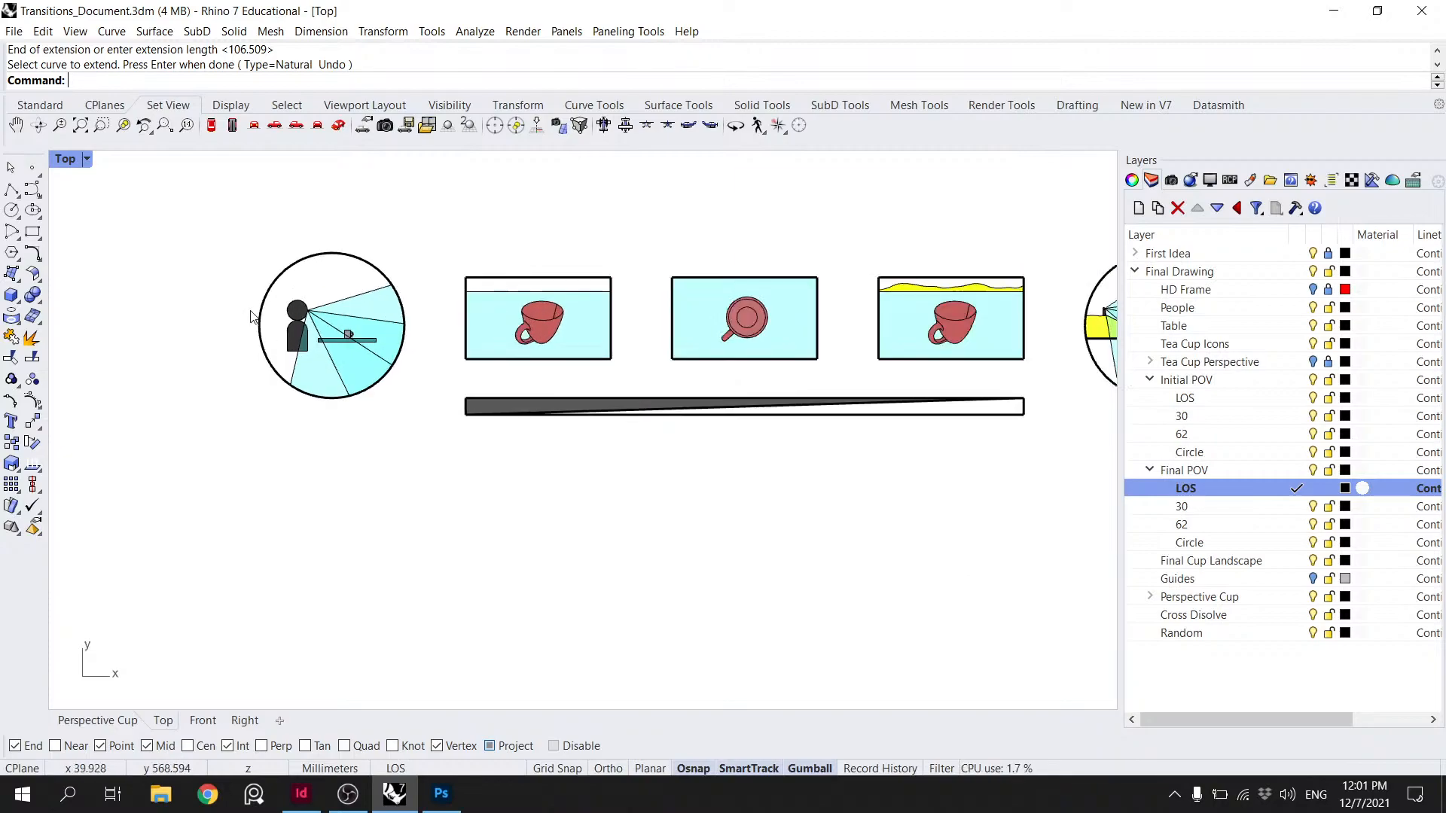
pyautogui.moveTo(639, 389); pyautogui.dragTo(589, 551, button='right')
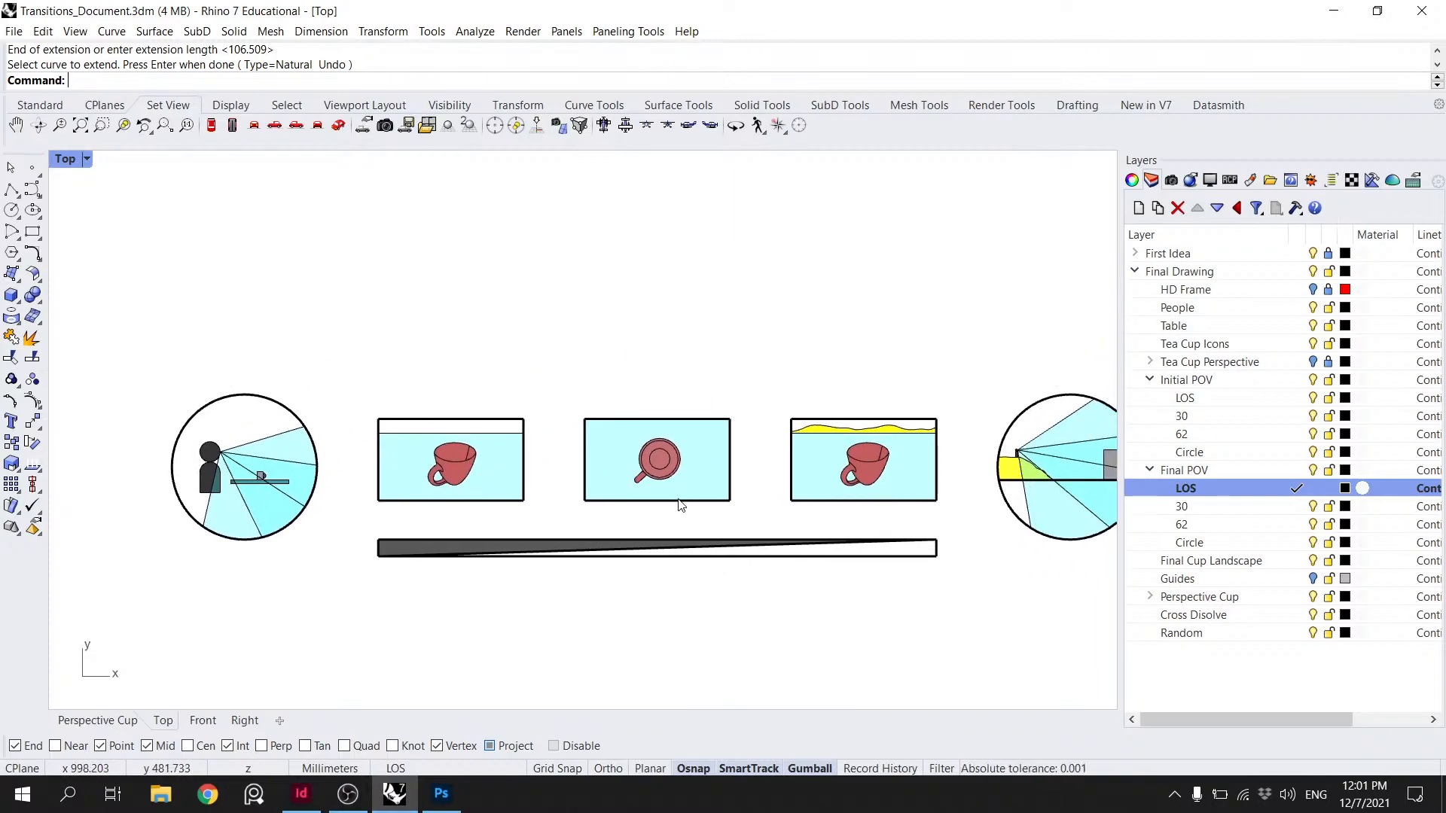
pyautogui.scroll(-2, 670, 491)
pyautogui.moveTo(743, 488); pyautogui.dragTo(596, 346, button='right')
pyautogui.scroll(-6, 596, 346)
pyautogui.moveTo(823, 546); pyautogui.dragTo(642, 326, button='right')
pyautogui.scroll(-2, 719, 384)
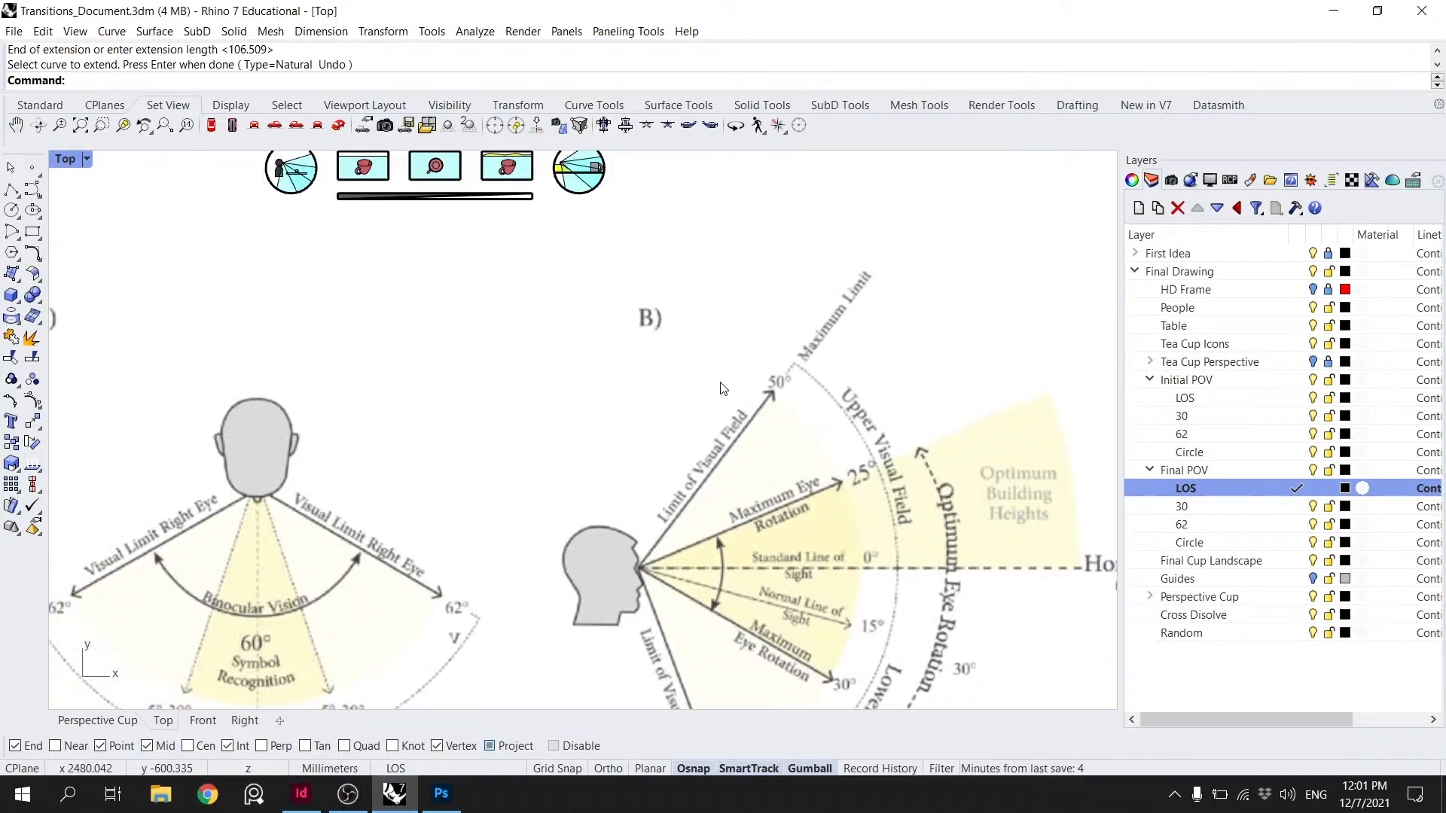
# - Inspect the initial point-of-view circle and the adjacent cup frame close up, checking its vision sectors and sight lines
pyautogui.moveTo(791, 372); pyautogui.dragTo(848, 626, button='right')
pyautogui.scroll(8, 325, 393)
pyautogui.moveTo(507, 482); pyautogui.dragTo(459, 364, button='right')
pyautogui.scroll(-6, 459, 364)
pyautogui.moveTo(1065, 704); pyautogui.dragTo(890, 561, button='right')
pyautogui.scroll(-2, 729, 421)
pyautogui.moveTo(426, 210); pyautogui.dragTo(640, 417, button='right')
pyautogui.scroll(10, 702, 604)
pyautogui.scroll(5, 683, 467)
pyautogui.moveTo(793, 550); pyautogui.dragTo(715, 434, button='right')
pyautogui.scroll(-2, 768, 426)
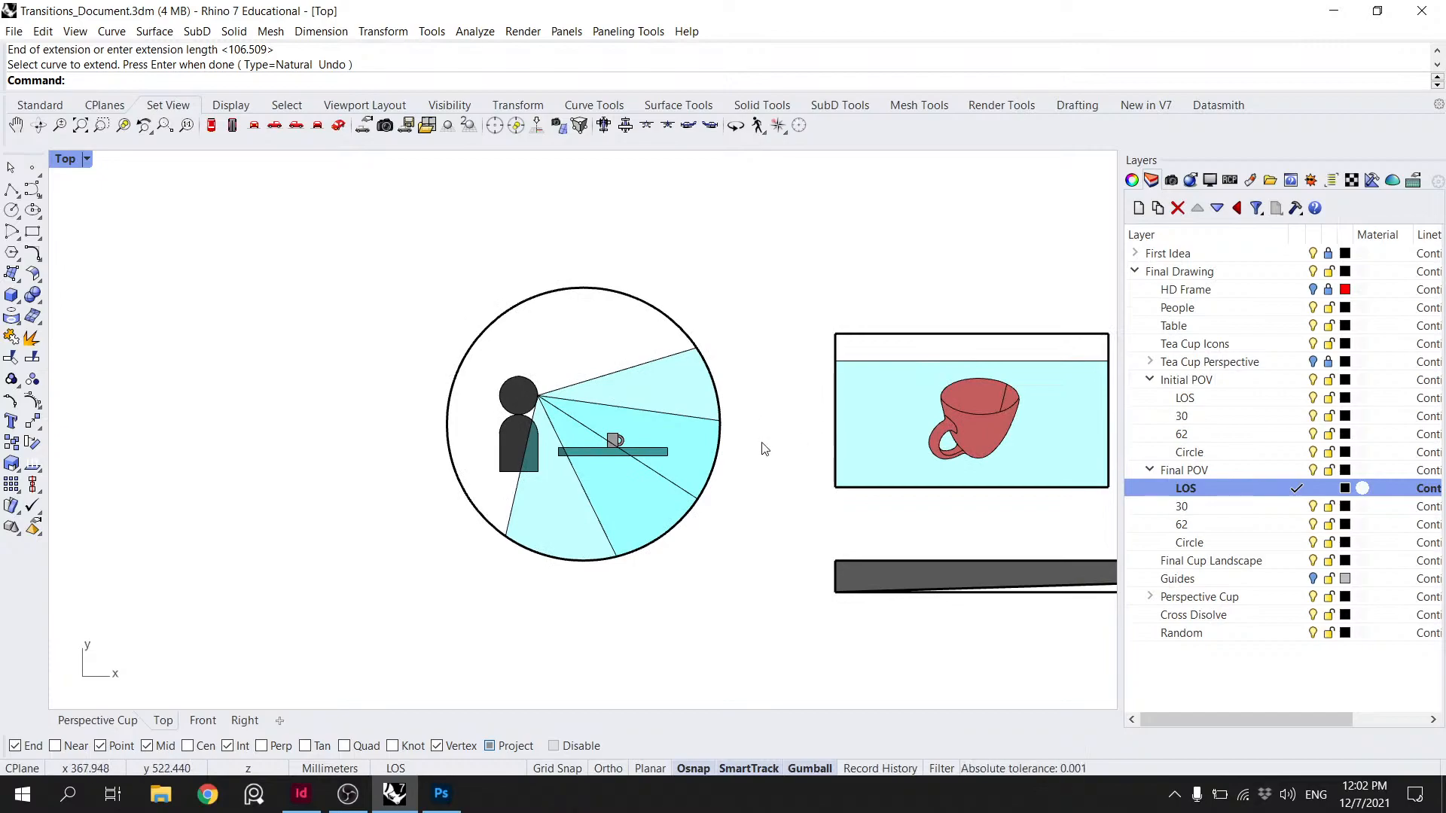
pyautogui.scroll(-1, 779, 532)
pyautogui.scroll(-6, 638, 460)
pyautogui.moveTo(782, 567); pyautogui.dragTo(572, 521, button='right')
pyautogui.scroll(-4, 573, 521)
pyautogui.scroll(8, 435, 394)
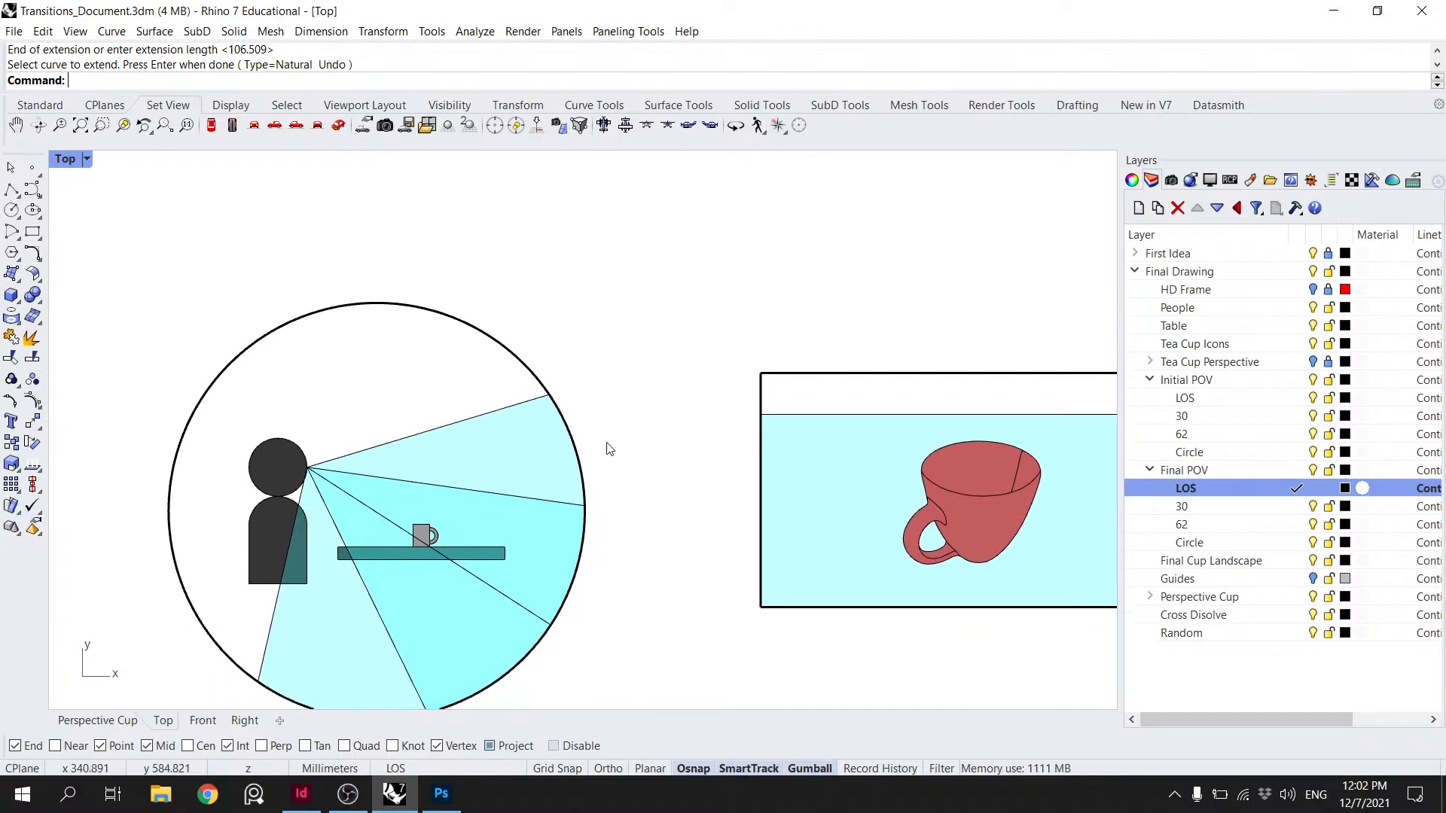
pyautogui.scroll(-4, 624, 393)
pyautogui.moveTo(663, 424); pyautogui.dragTo(542, 281, button='right')
pyautogui.scroll(-4, 546, 284)
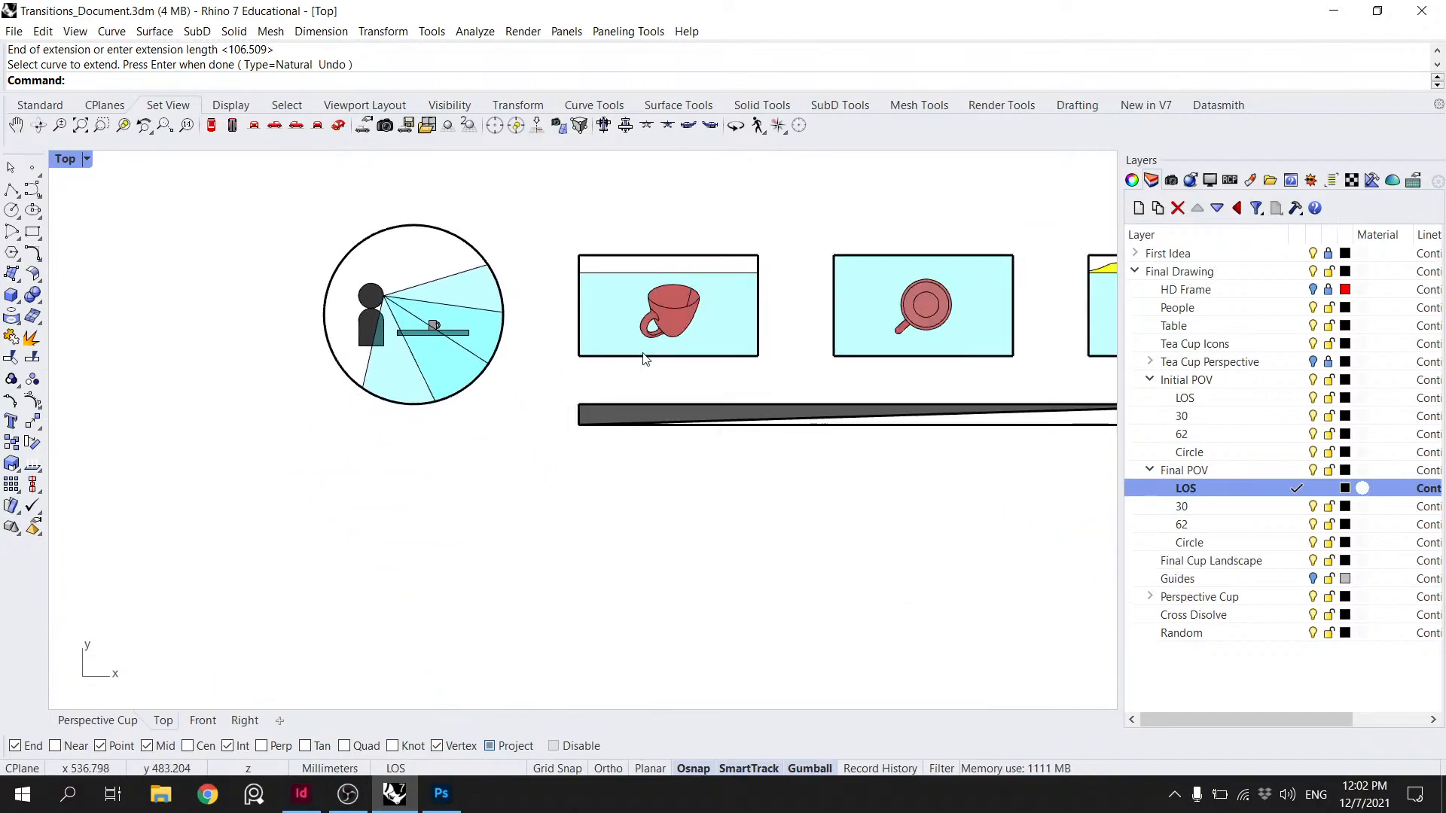
pyautogui.scroll(-2, 660, 358)
pyautogui.scroll(-4, 733, 418)
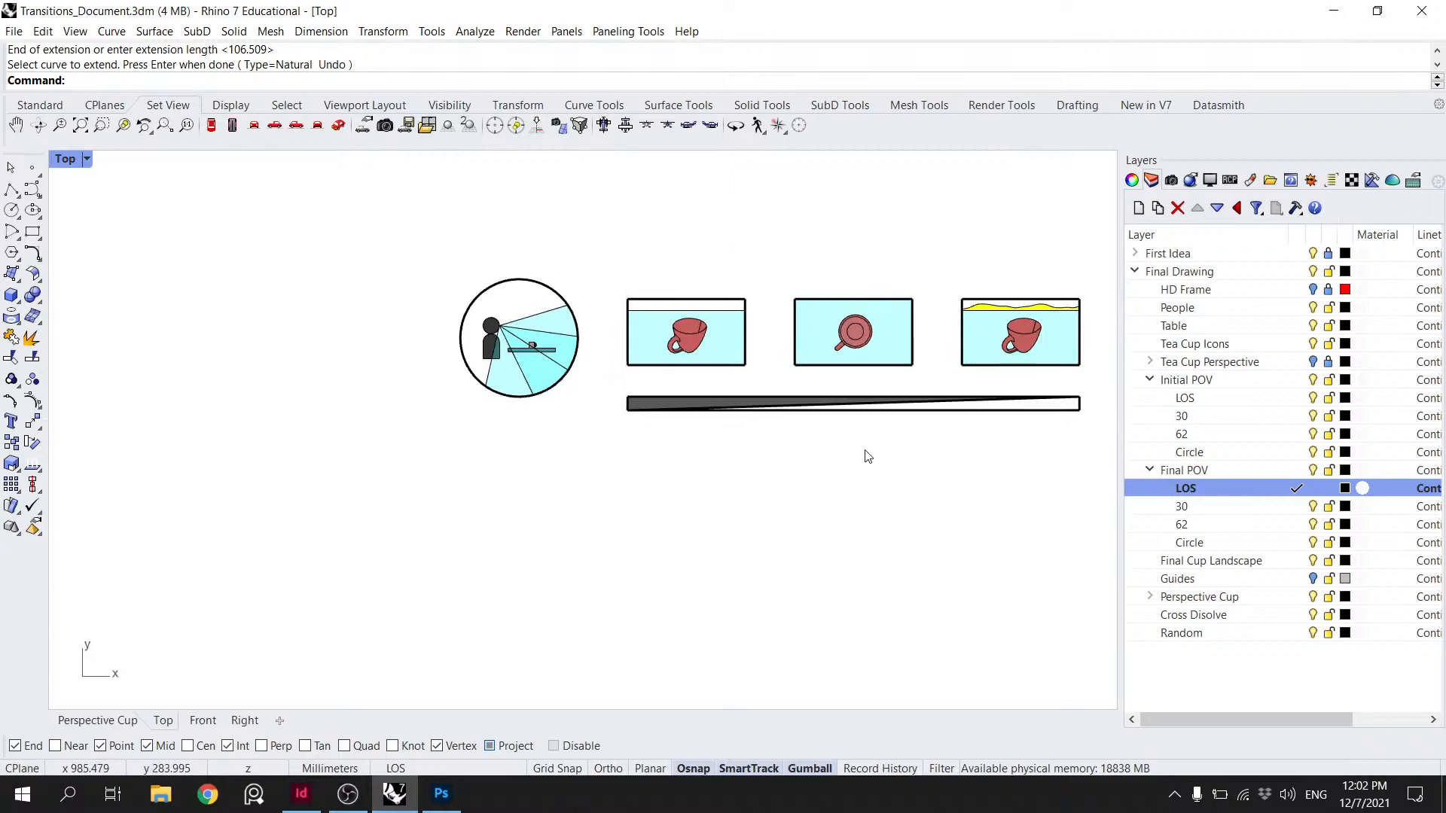
# - Examine the full transition strip against both the horizontal and vertical field-of-view diagrams
pyautogui.moveTo(778, 423); pyautogui.dragTo(729, 411, button='right')
pyautogui.scroll(-3, 764, 463)
pyautogui.moveTo(777, 455); pyautogui.dragTo(628, 295, button='right')
pyautogui.moveTo(518, 298); pyautogui.dragTo(535, 368, button='right')
pyautogui.scroll(-3, 535, 368)
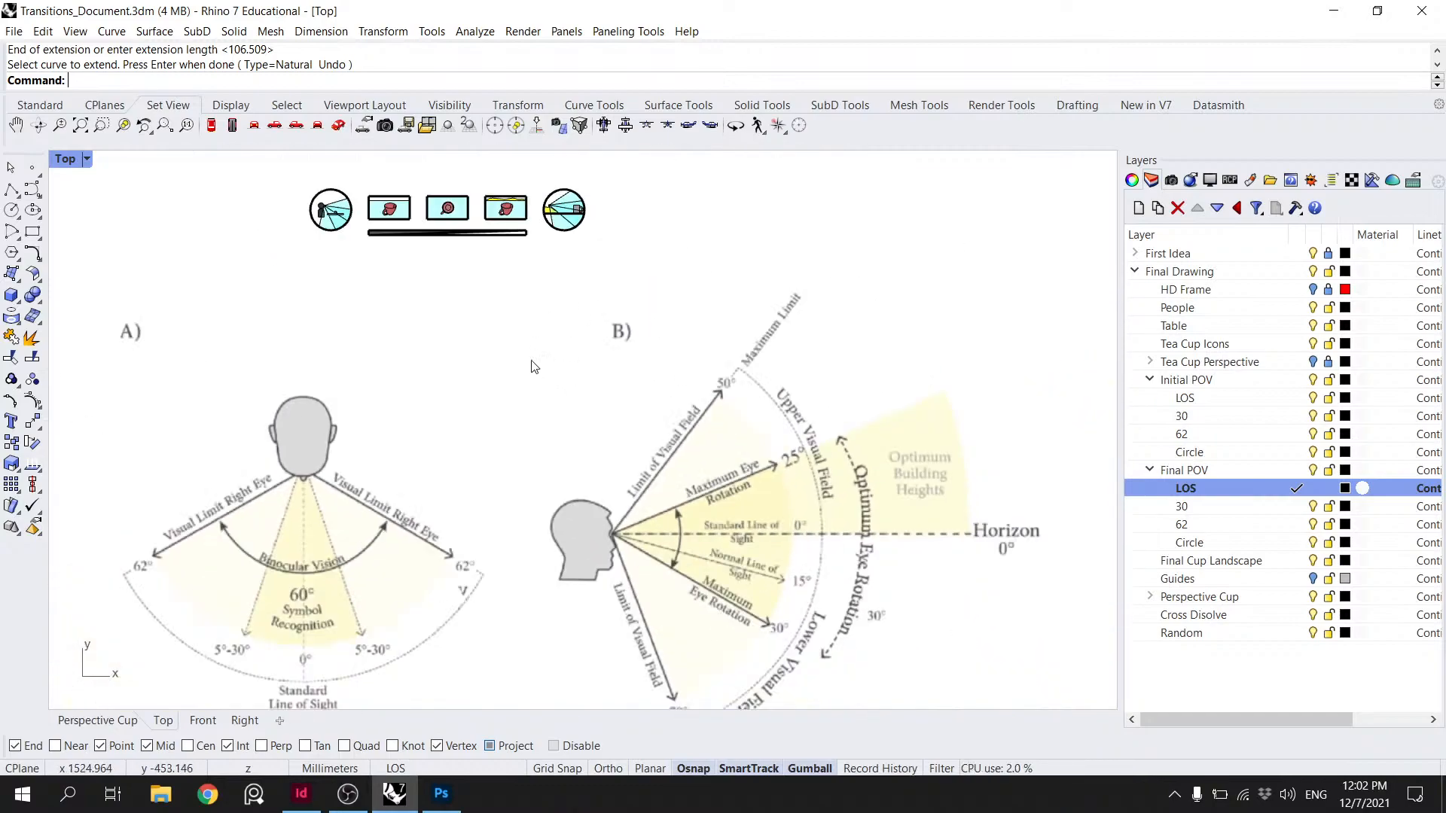
pyautogui.moveTo(431, 297); pyautogui.dragTo(449, 355, button='right')
pyautogui.moveTo(287, 181); pyautogui.dragTo(460, 425, button='right')
pyautogui.scroll(3, 508, 445)
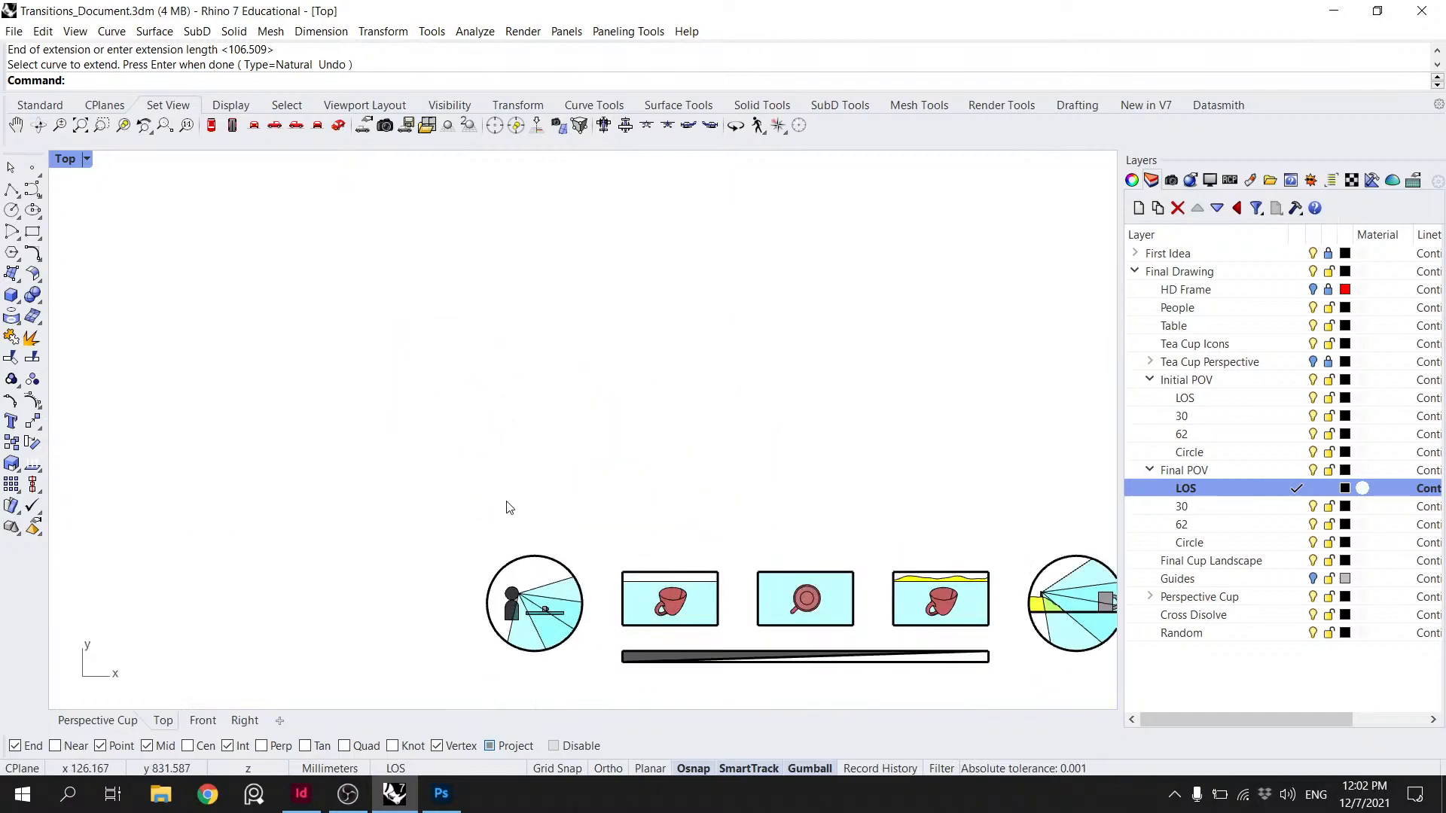
pyautogui.scroll(4, 589, 552)
pyautogui.moveTo(668, 606); pyautogui.dragTo(698, 510, button='right')
pyautogui.scroll(-6, 743, 497)
pyautogui.moveTo(878, 533); pyautogui.dragTo(737, 388, button='right')
pyautogui.scroll(4, 738, 525)
pyautogui.scroll(-2, 734, 423)
pyautogui.scroll(-2, 737, 389)
pyautogui.scroll(-2, 746, 399)
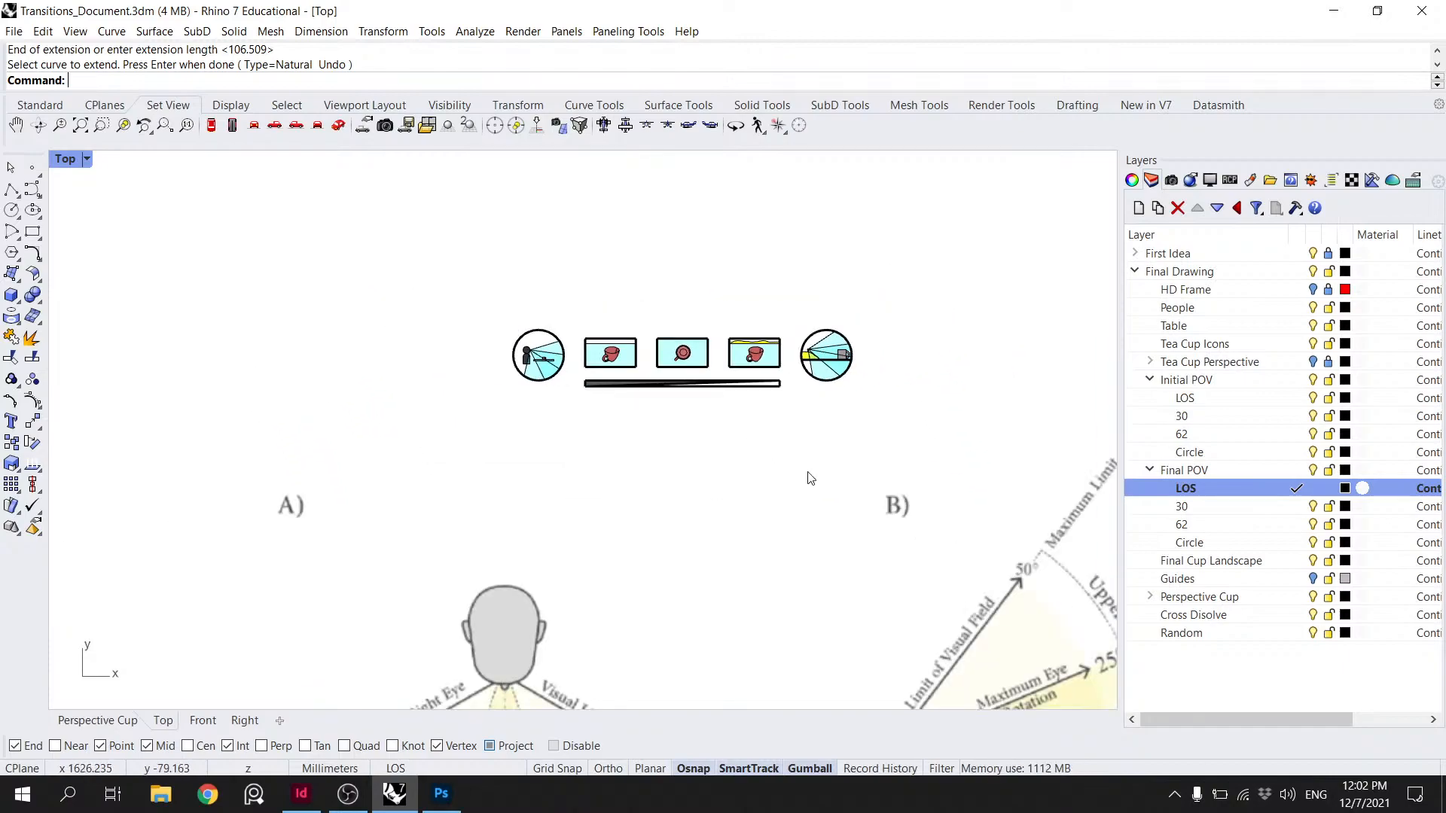
pyautogui.scroll(4, 597, 404)
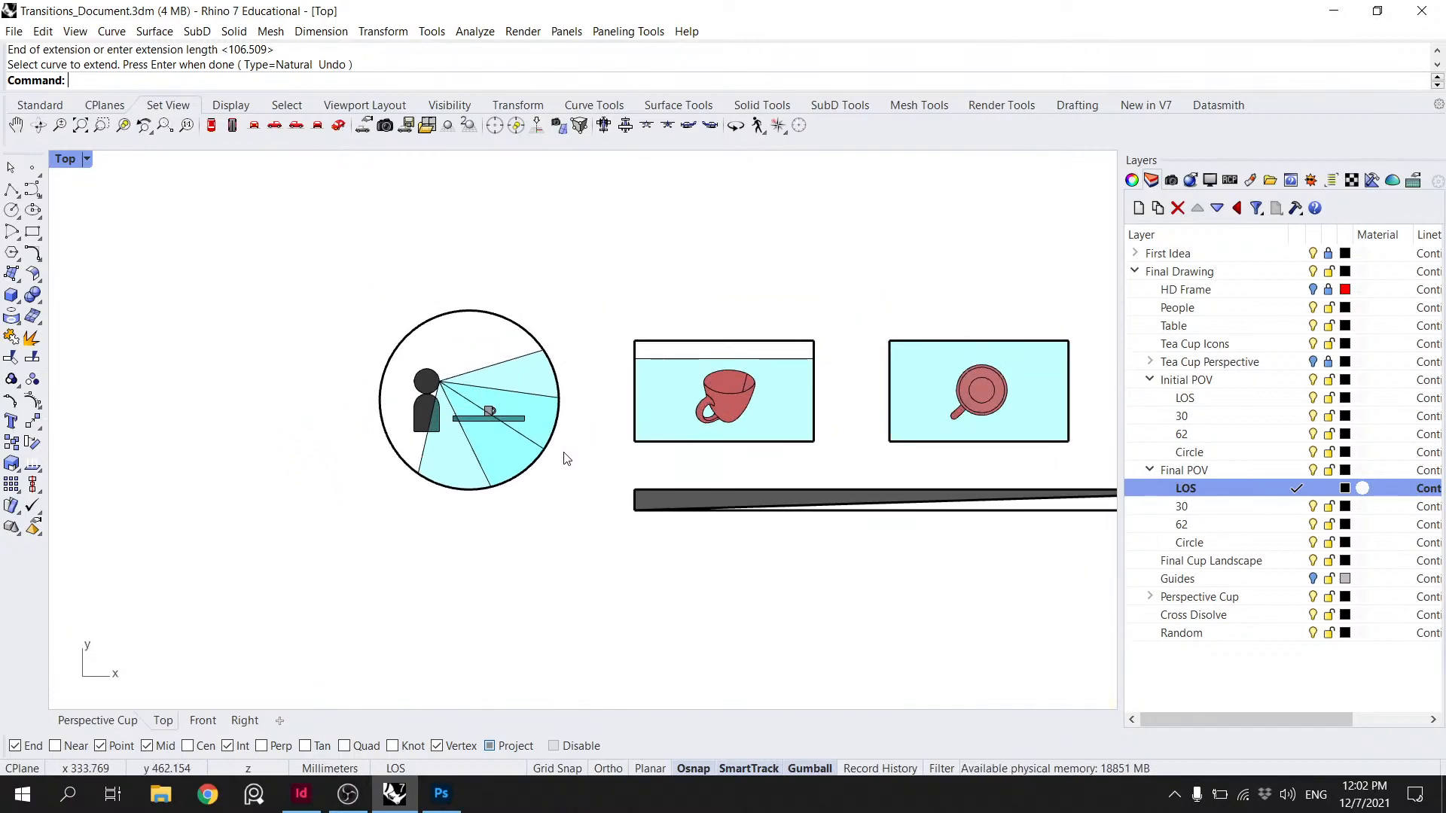
# - Save the Transitions_Document file
pyautogui.scroll(-2, 602, 460)
pyautogui.moveTo(652, 455); pyautogui.dragTo(611, 455, button='right')
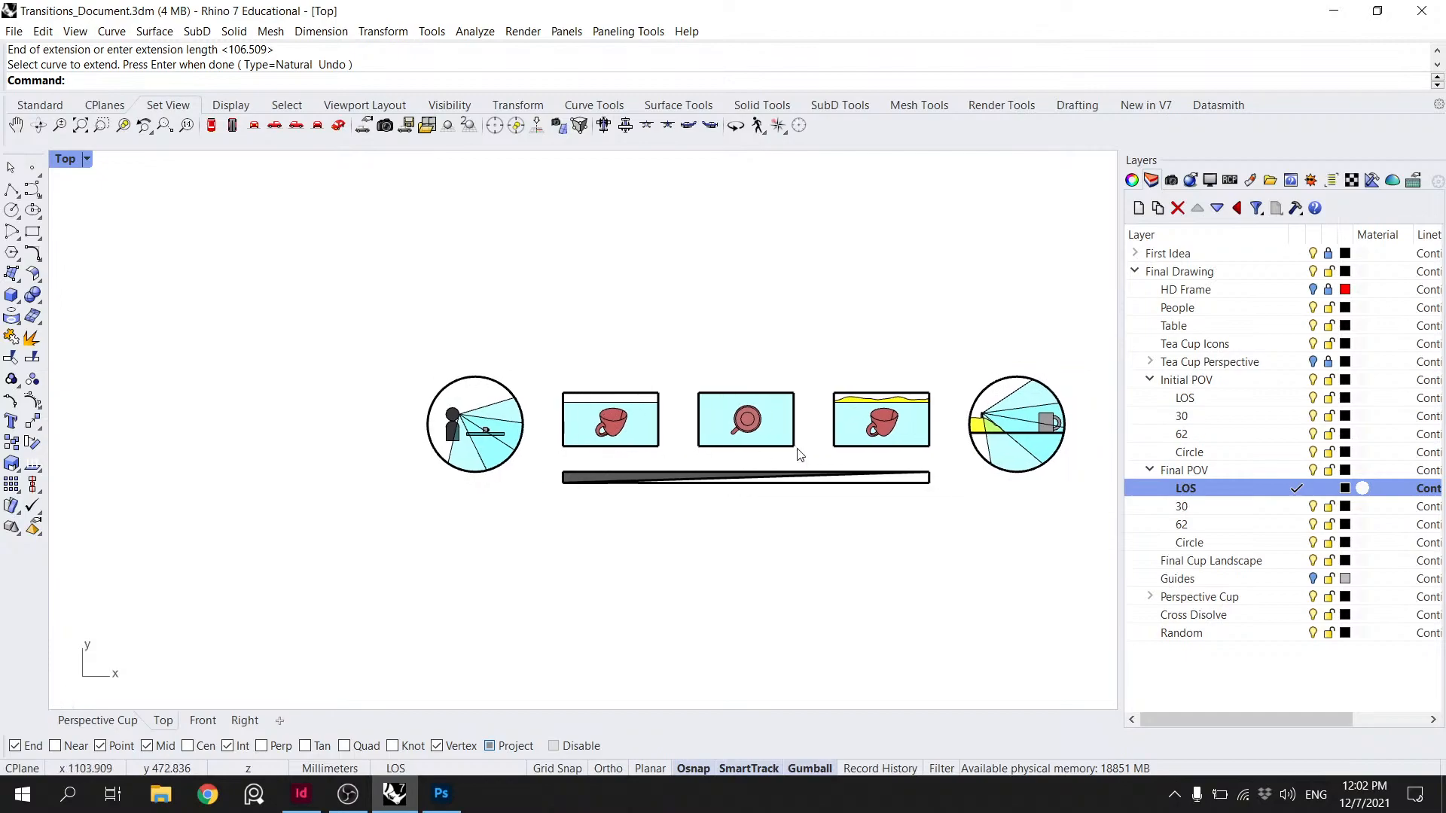
pyautogui.scroll(1, 765, 450)
pyautogui.hotkey('ctrl', 's')
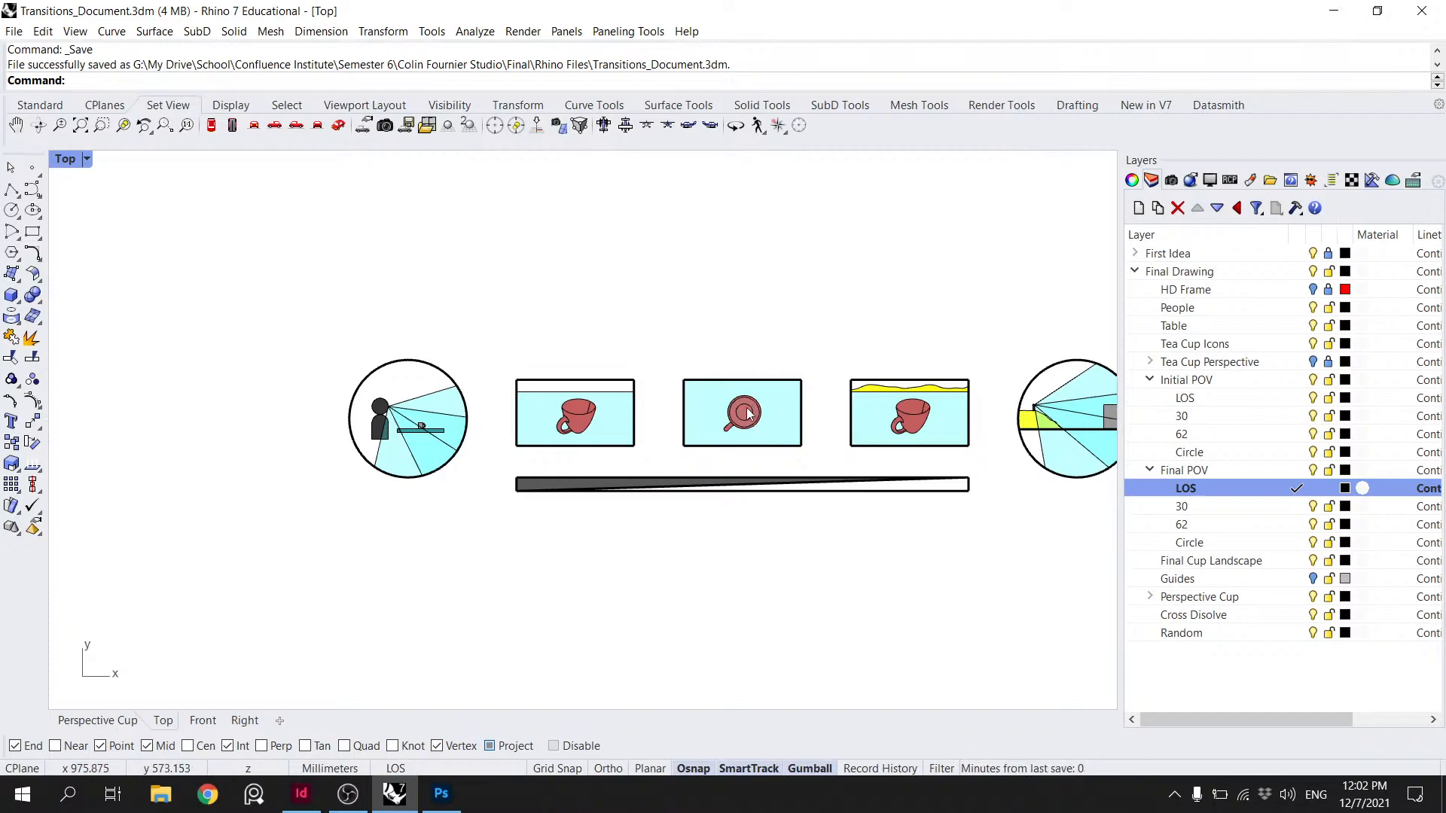
pyautogui.moveTo(789, 421); pyautogui.dragTo(629, 399, button='right')
pyautogui.moveTo(1020, 543); pyautogui.dragTo(180, 269)
pyautogui.press('Escape')
pyautogui.moveTo(1003, 567); pyautogui.dragTo(120, 256)
pyautogui.press('Escape')
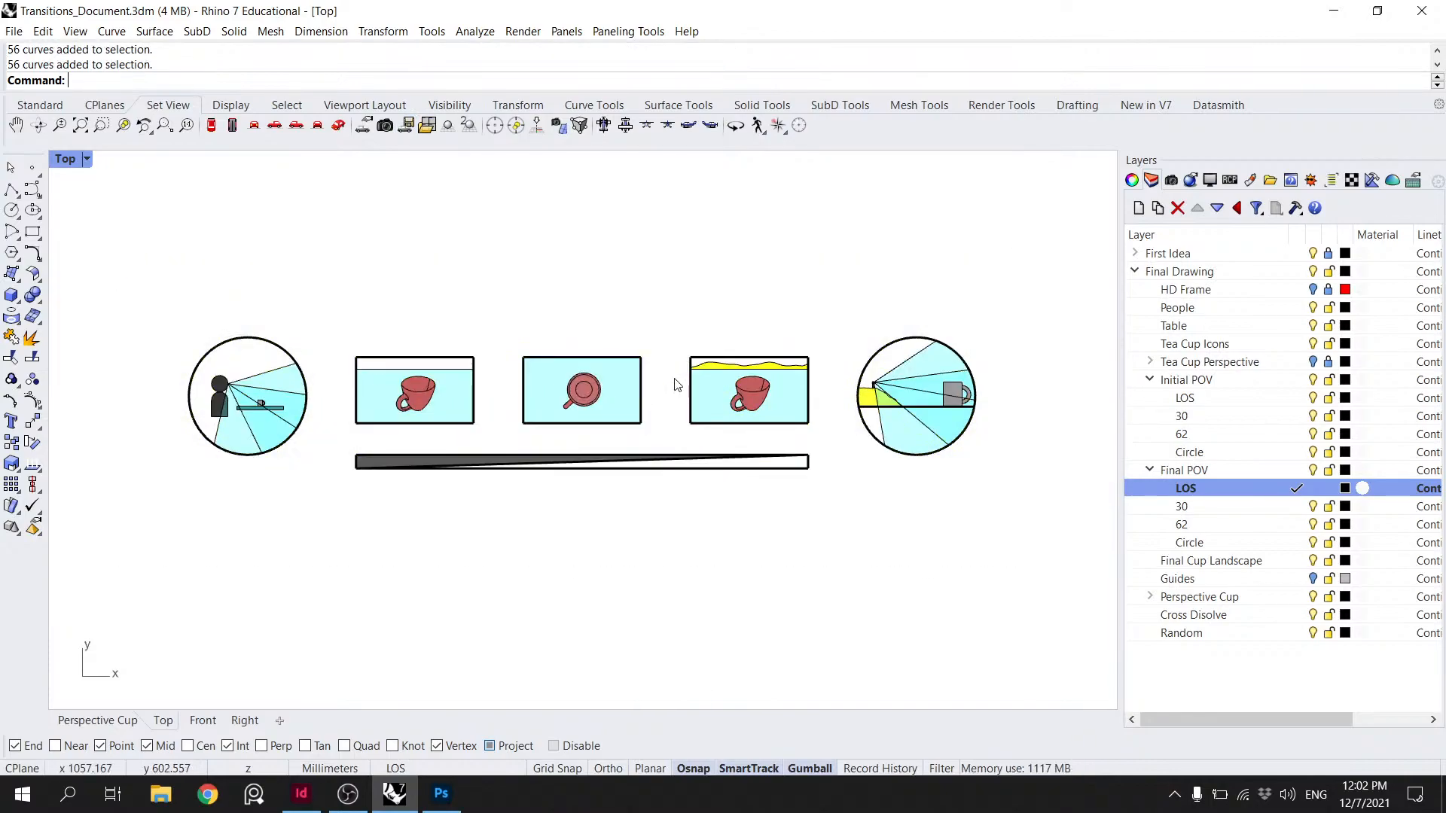
# - Try an arc centred on the seated person's eye between the two uppermost sight lines, moved outside the circle, and delete it
pyautogui.scroll(5, 198, 412)
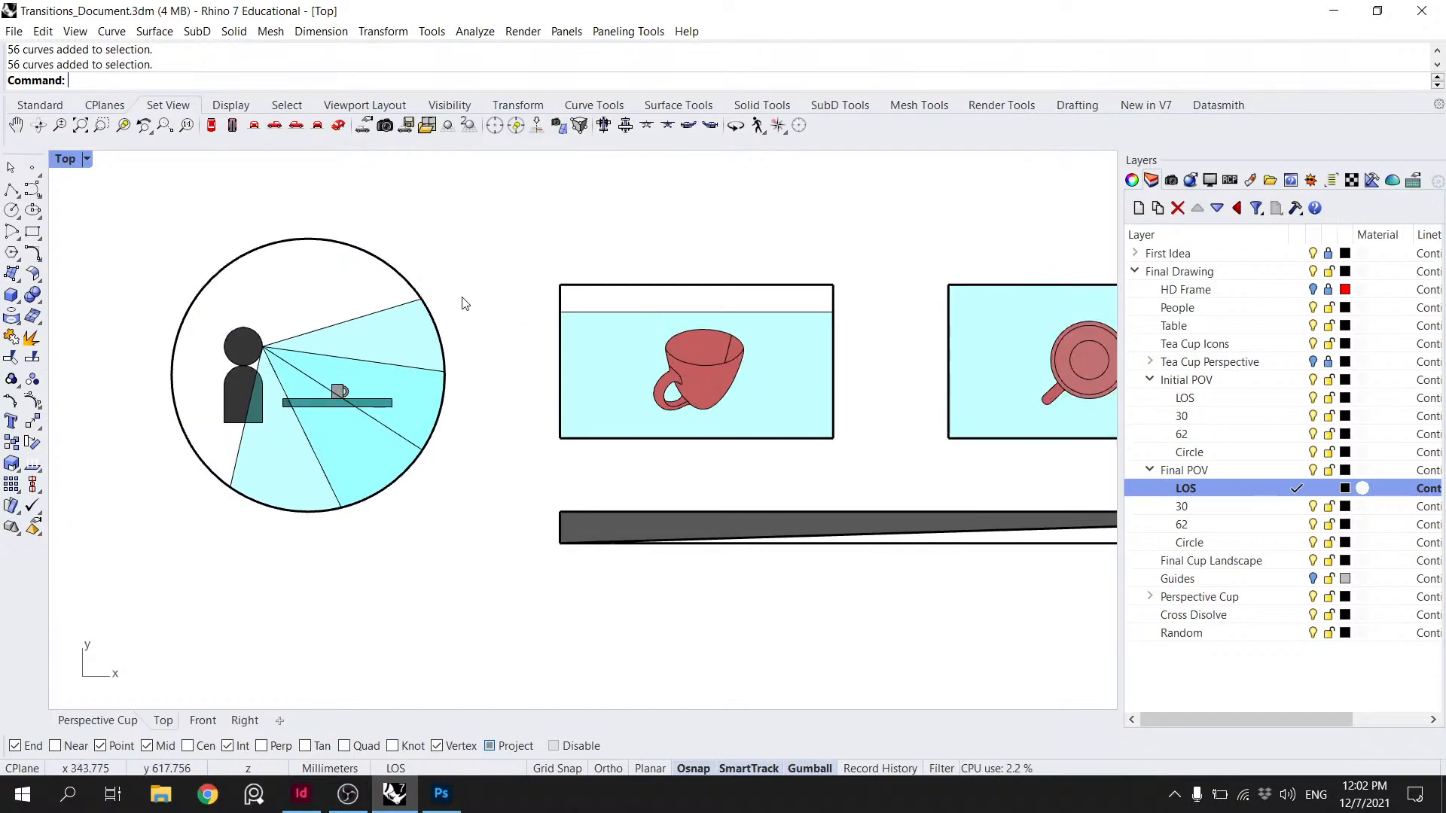
pyautogui.click(35, 216)
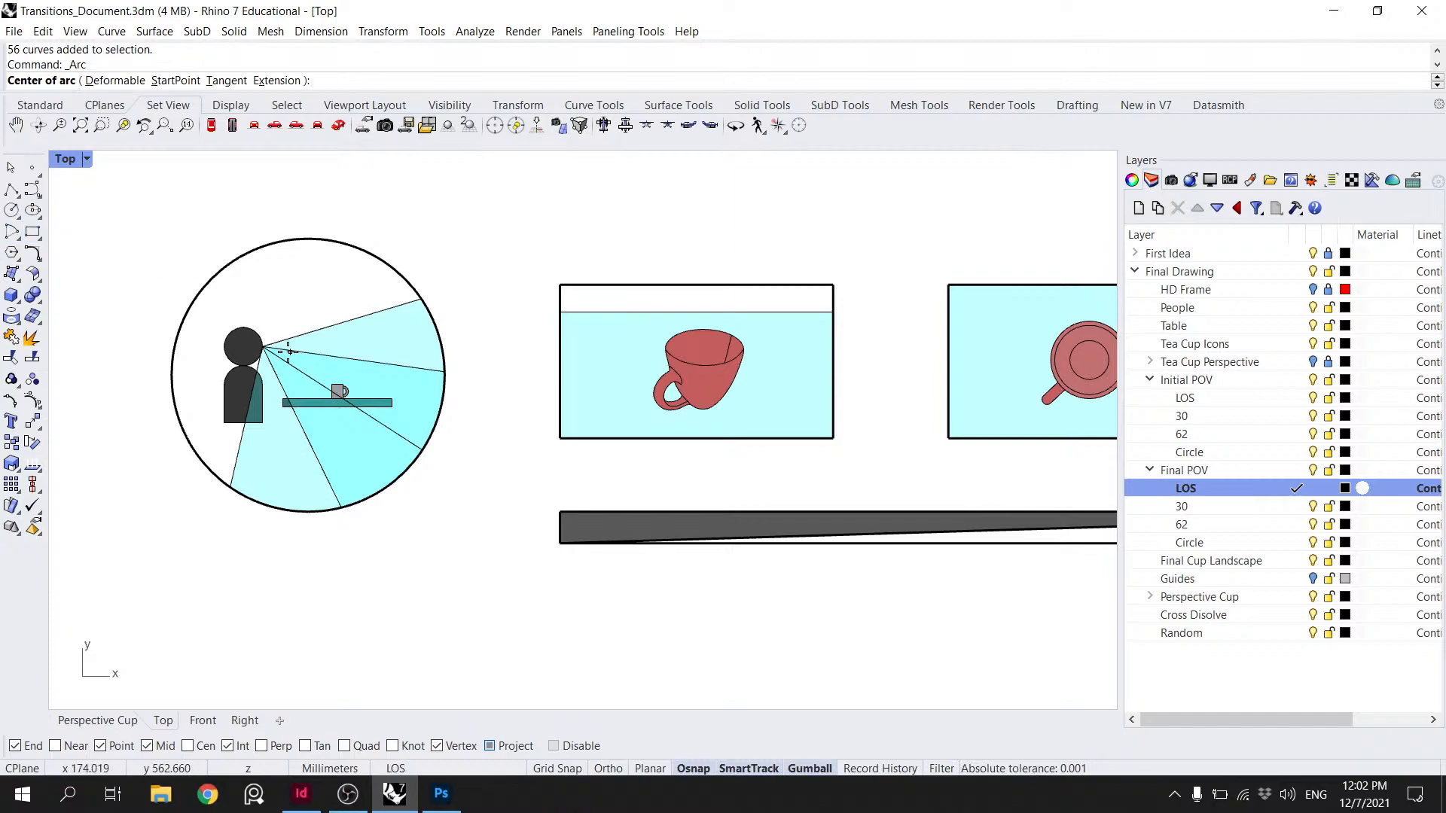
pyautogui.click(263, 346)
pyautogui.click(421, 299)
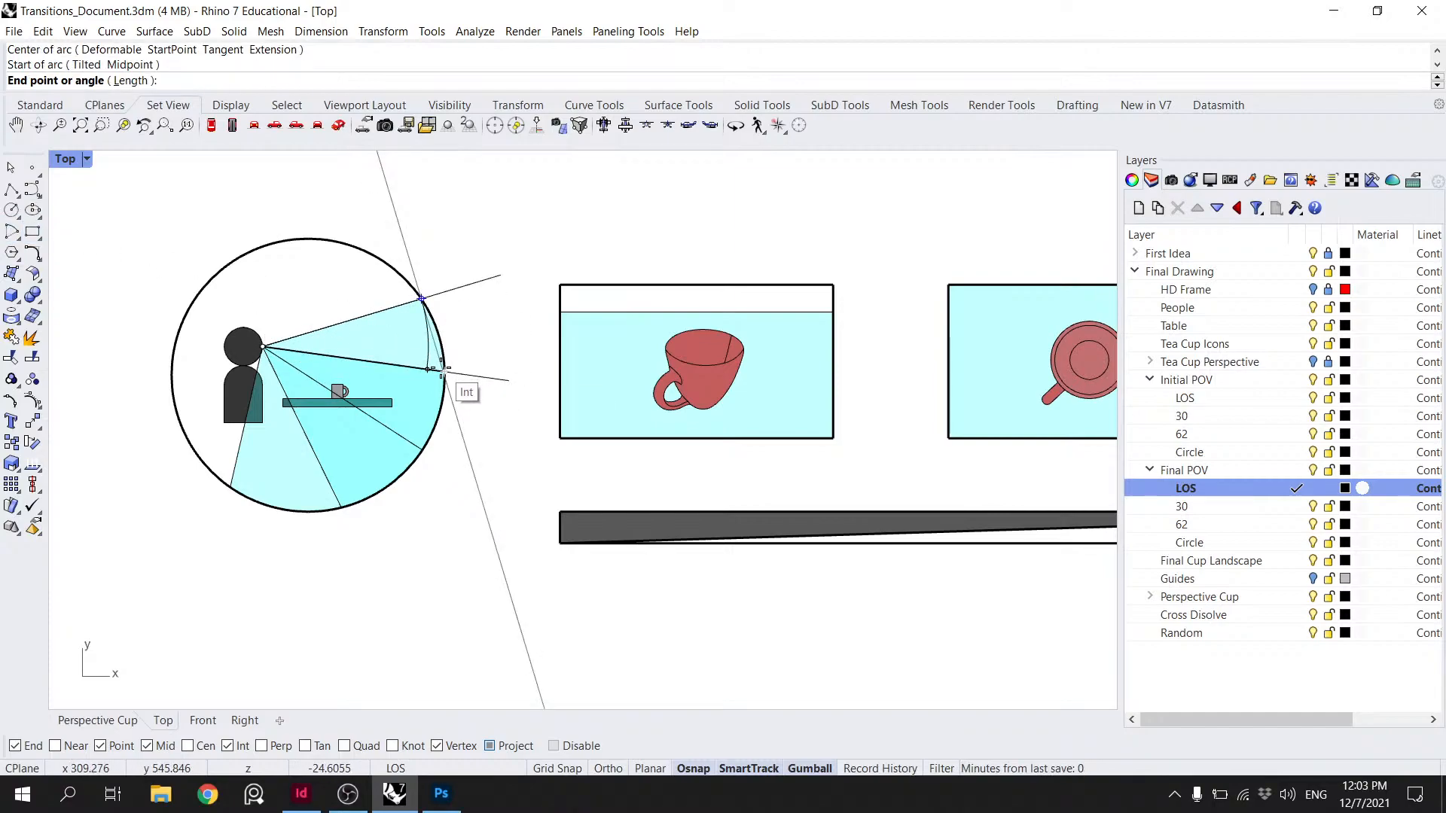
pyautogui.click(443, 370)
pyautogui.click(424, 360)
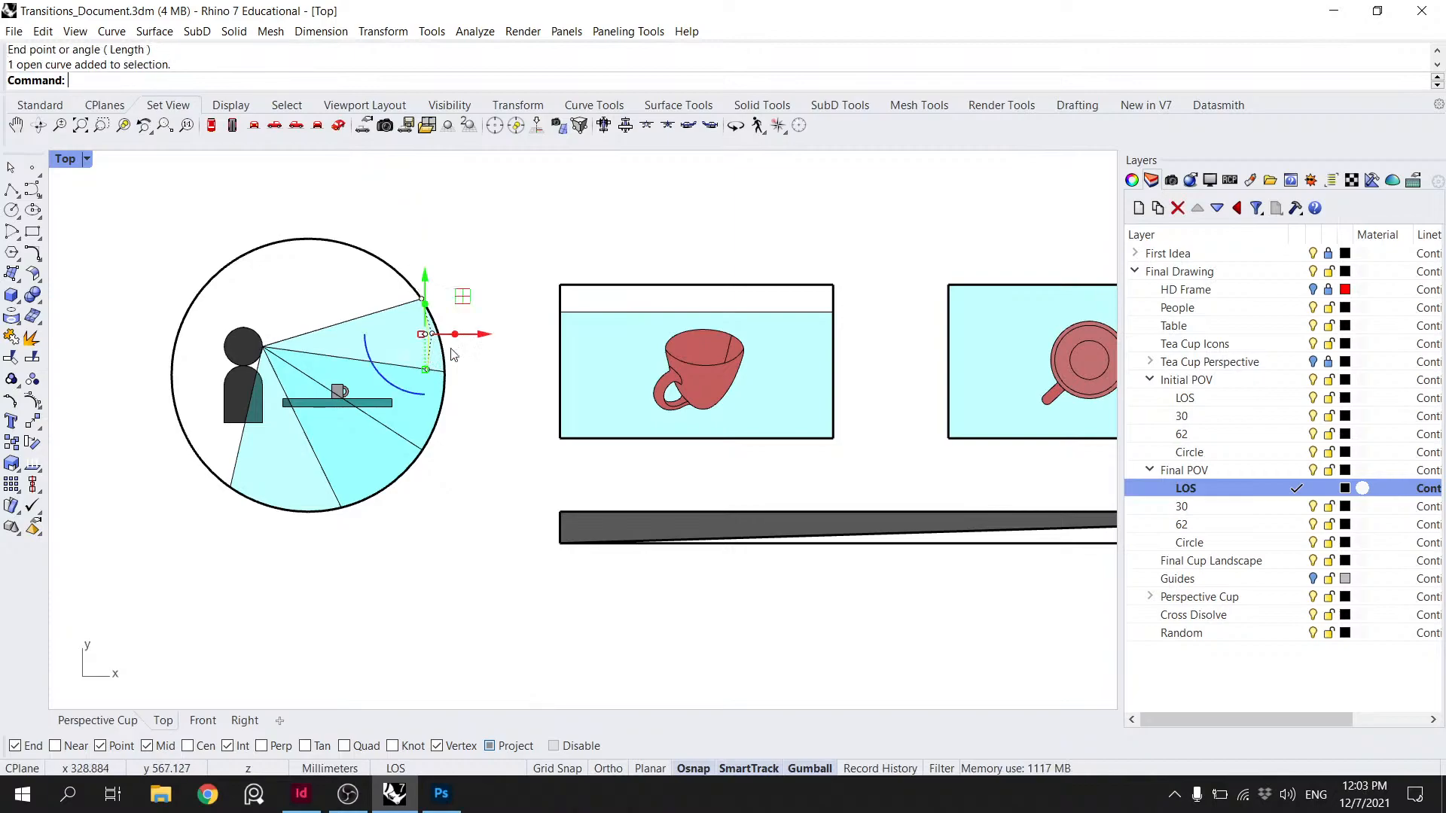
pyautogui.moveTo(482, 339); pyautogui.dragTo(507, 337)
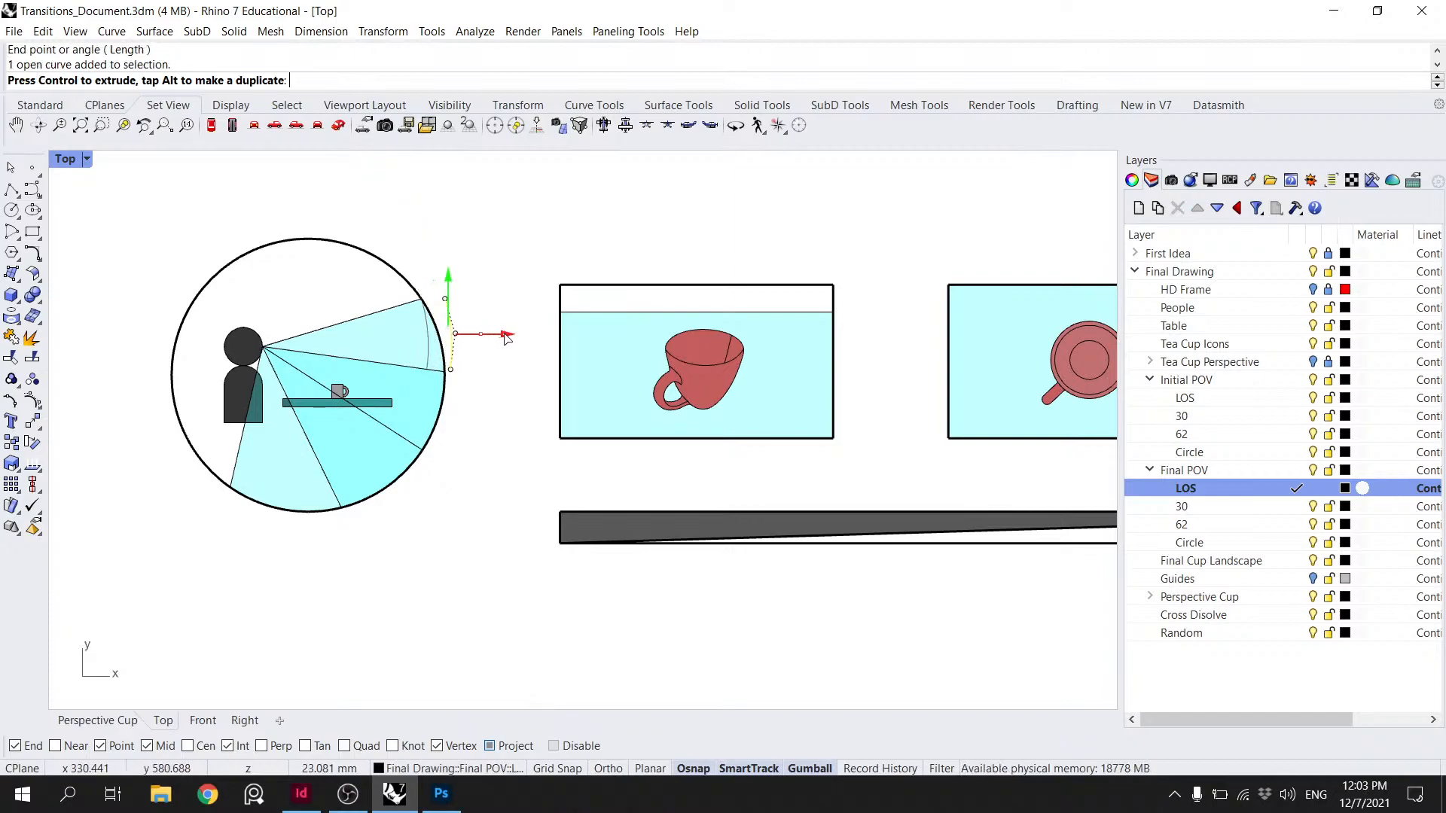
pyautogui.press('Delete')
# - Try to offset the arc between the initial view's uppermost and second-lowest sight lines outward by 30 mm, and undo it
pyautogui.click(446, 340)
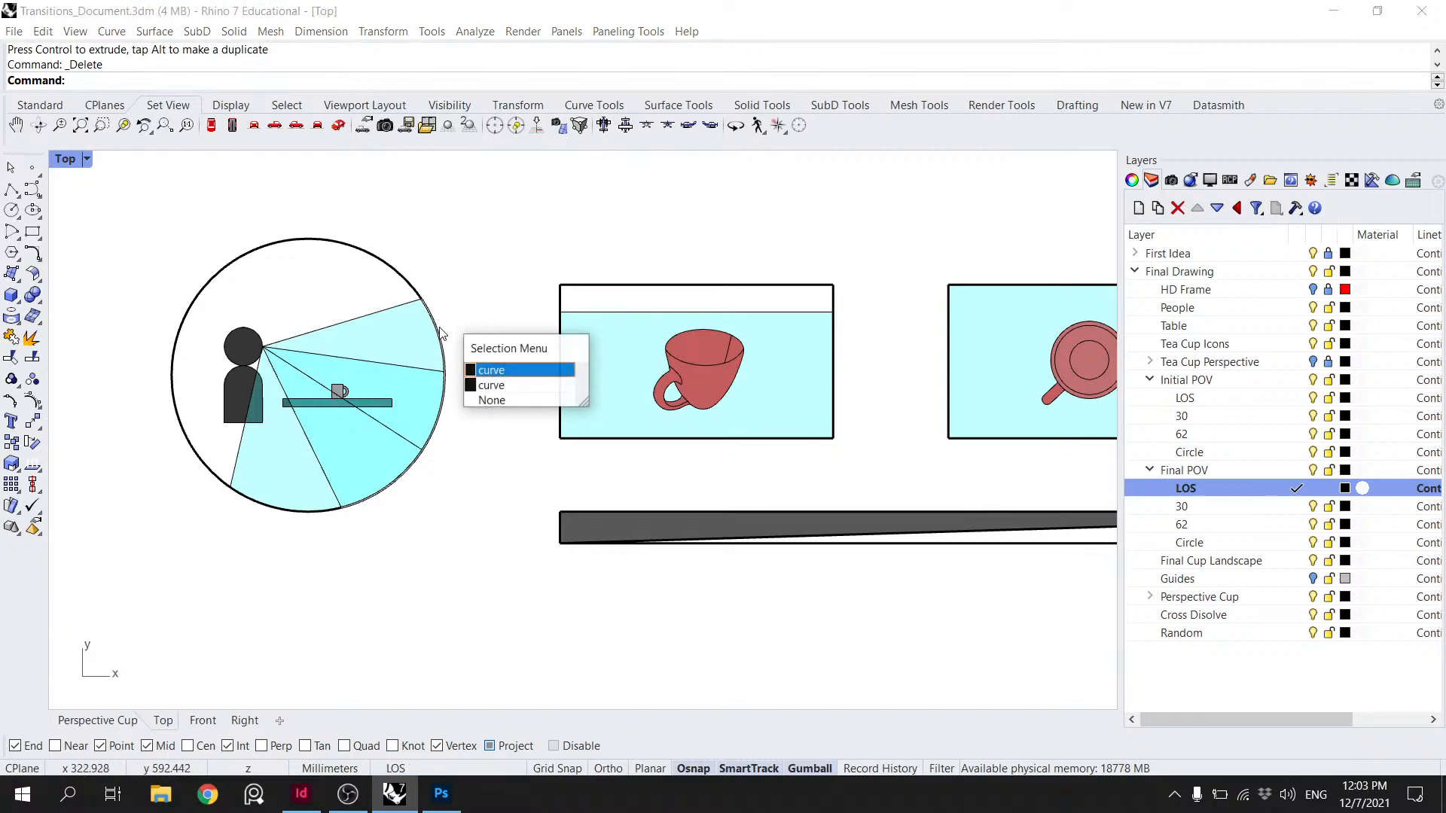
pyautogui.click(473, 368)
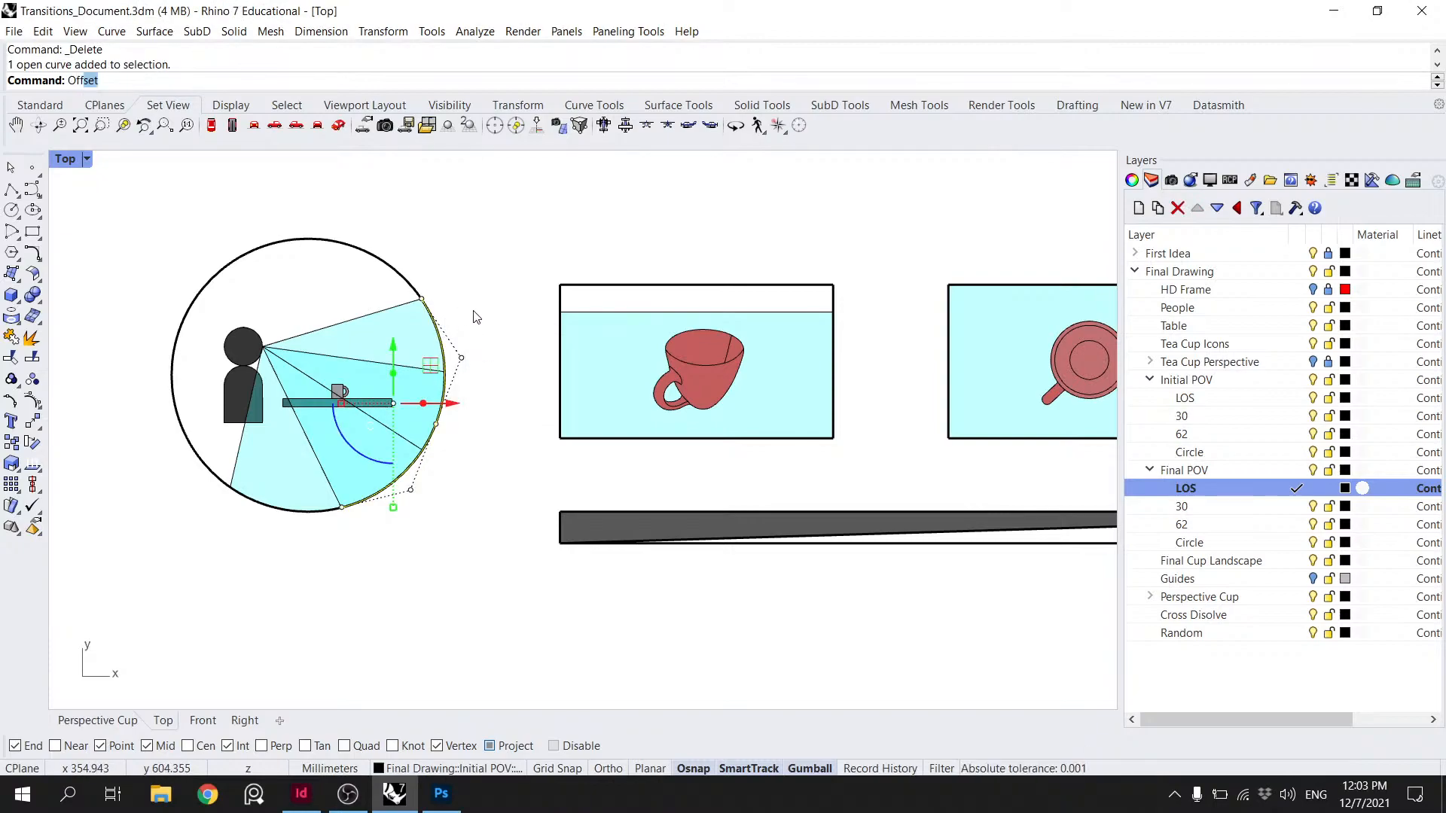
pyautogui.press('Return')
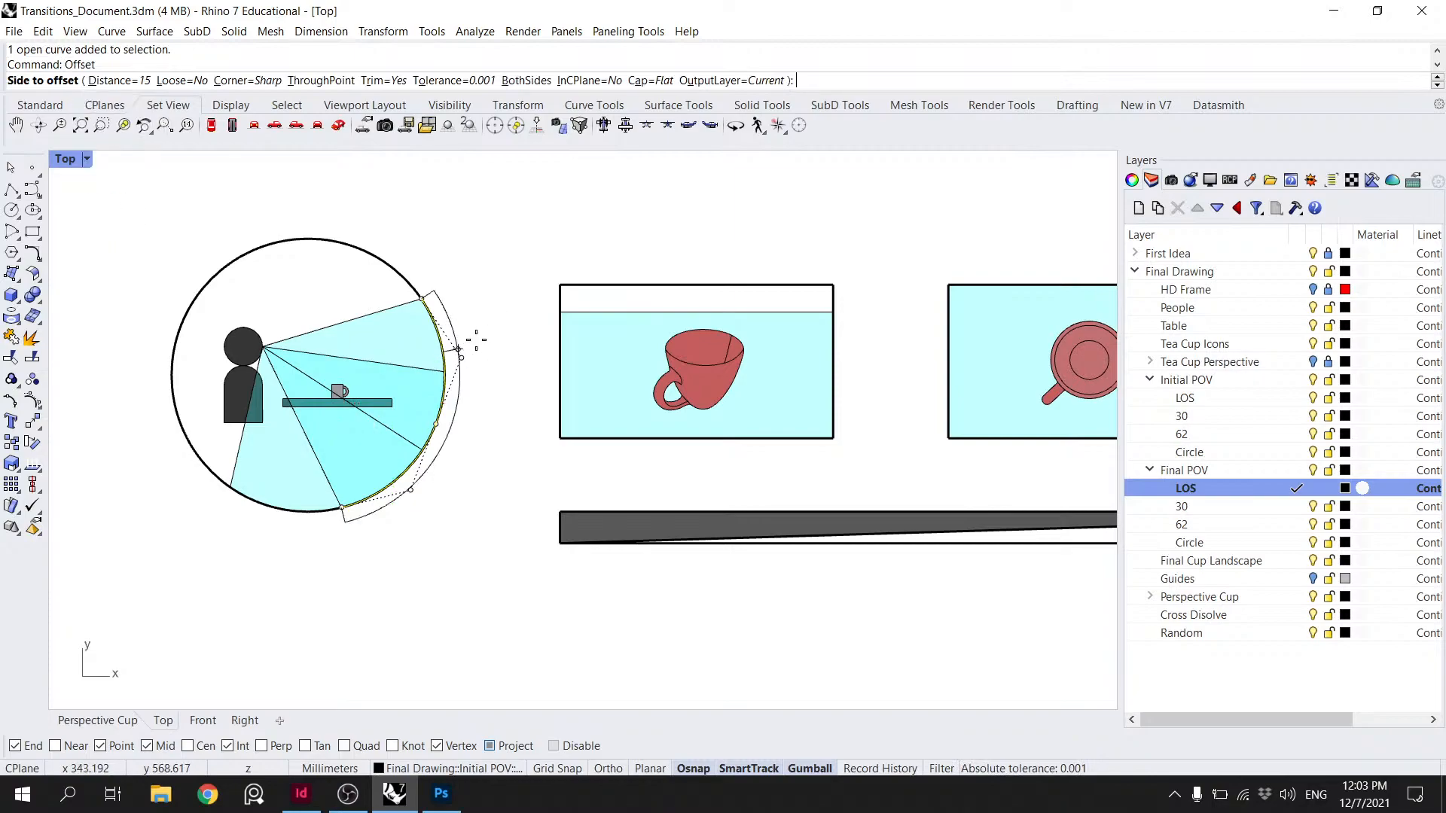
pyautogui.scroll(-2, 498, 323)
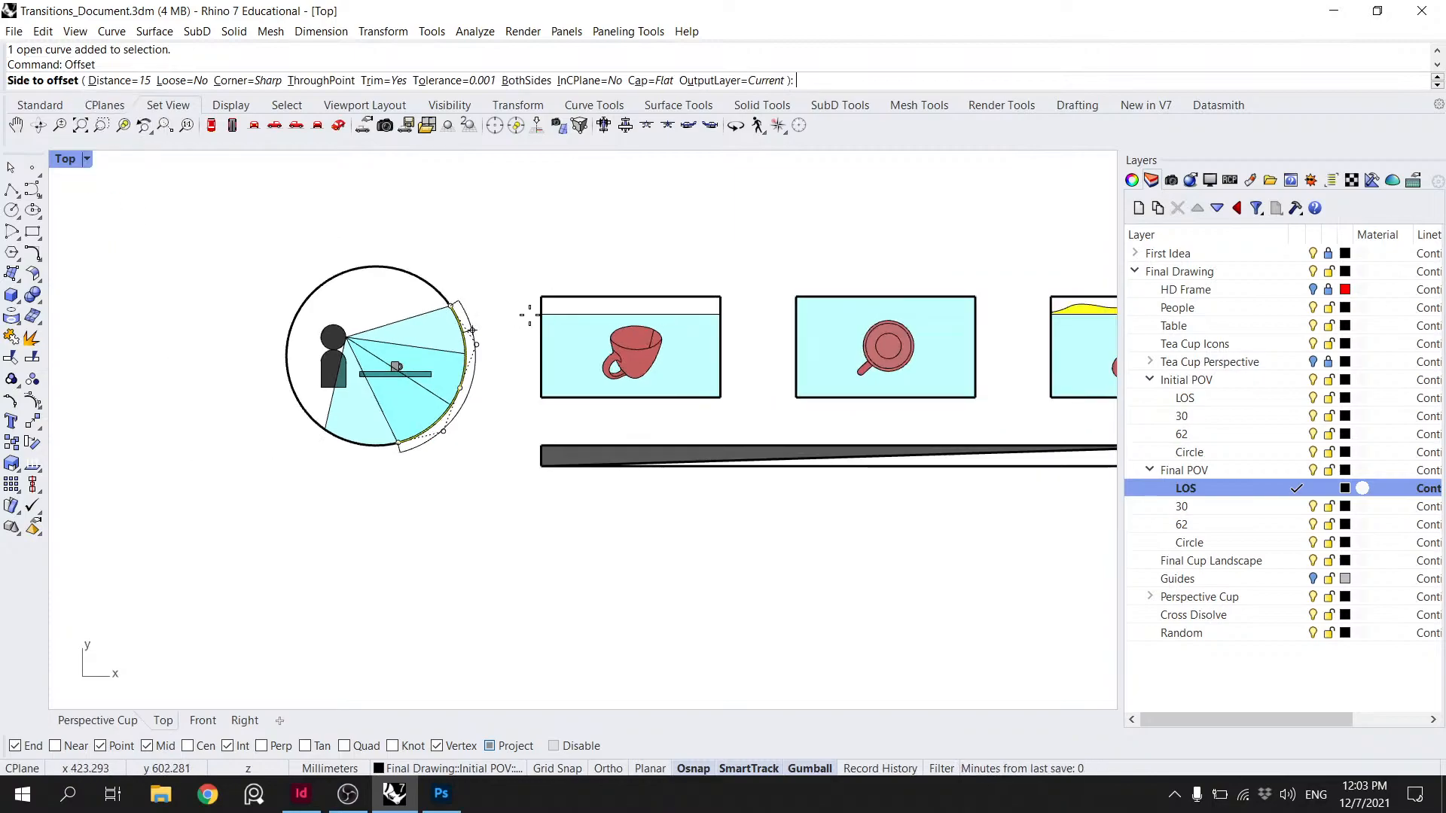
pyautogui.write('20')
pyautogui.press('Return')
pyautogui.scroll(-1, 512, 301)
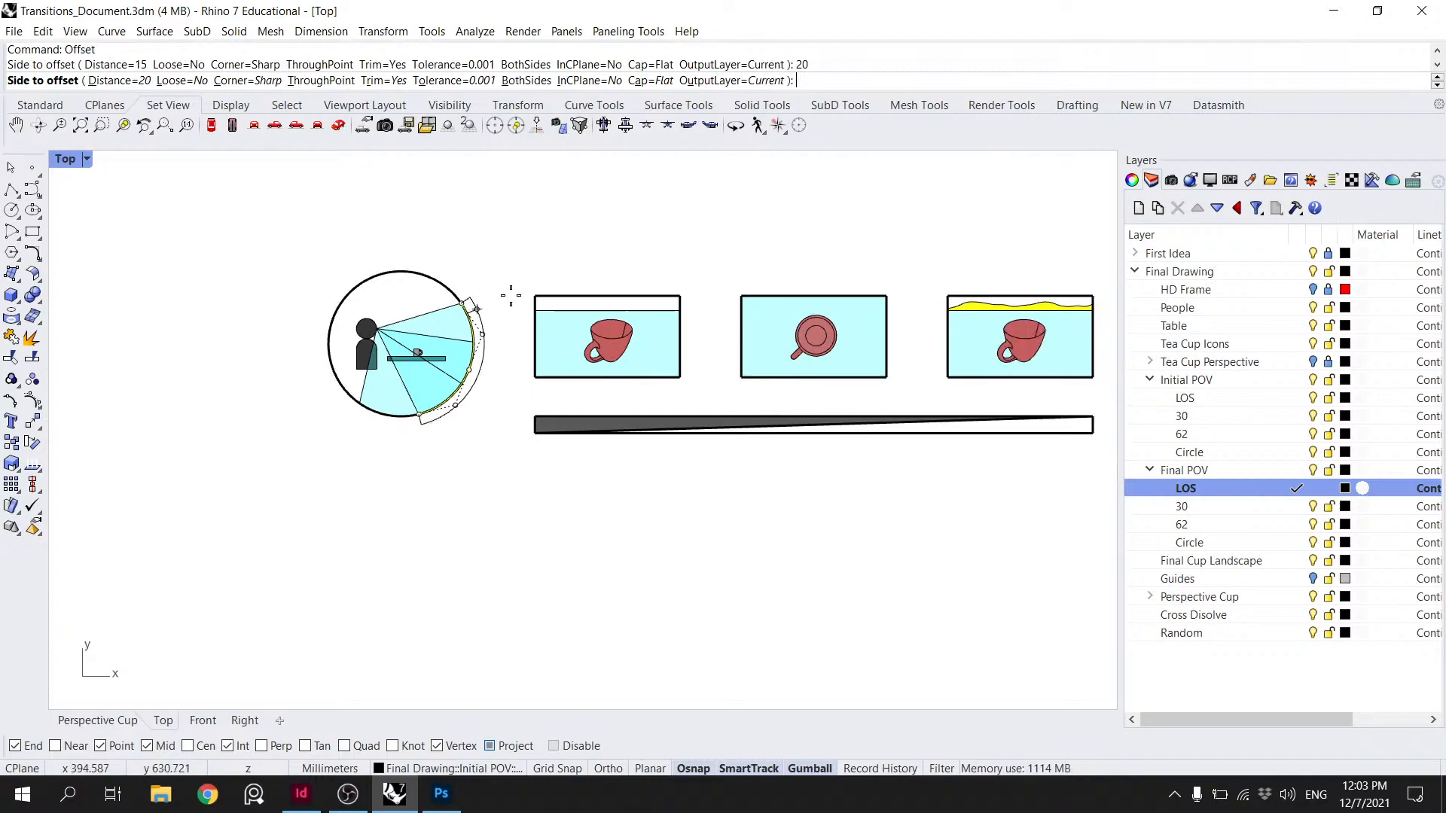
pyautogui.scroll(3, 551, 353)
pyautogui.write('30')
pyautogui.press('Return')
pyautogui.scroll(-4, 557, 357)
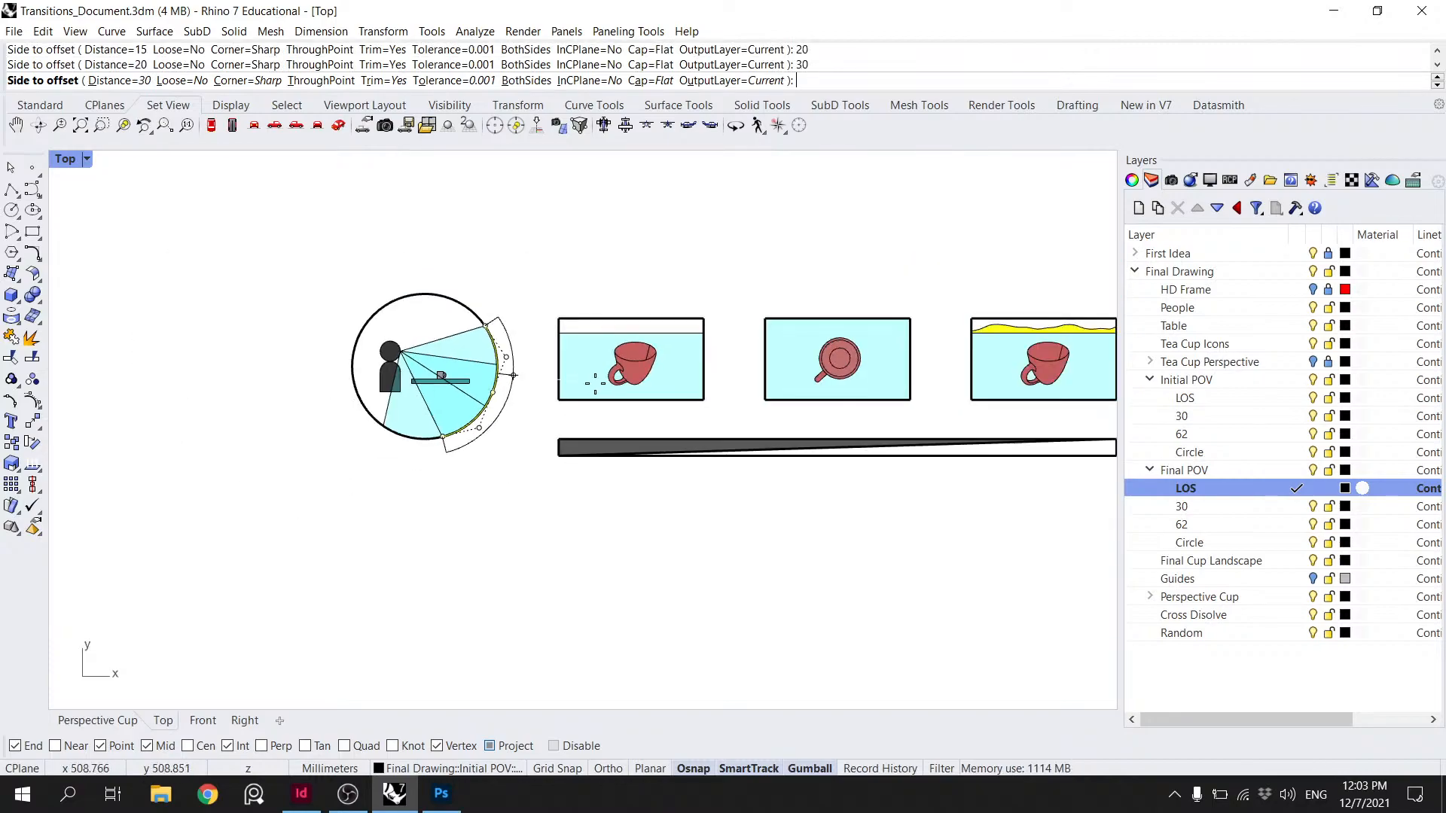
pyautogui.scroll(5, 602, 388)
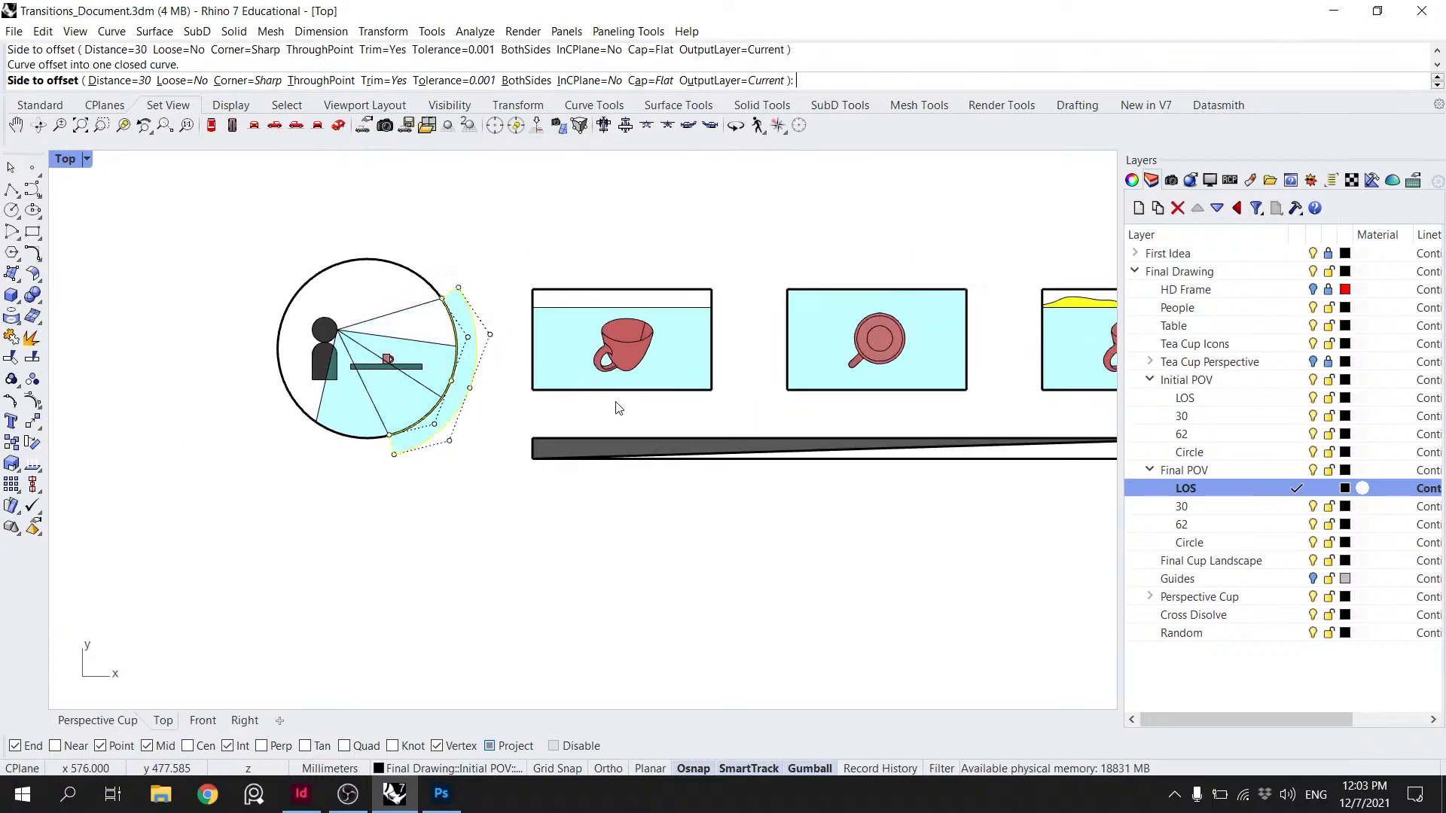
pyautogui.click(572, 374)
pyautogui.scroll(2, 523, 354)
pyautogui.hotkey('ctrl', 'z')
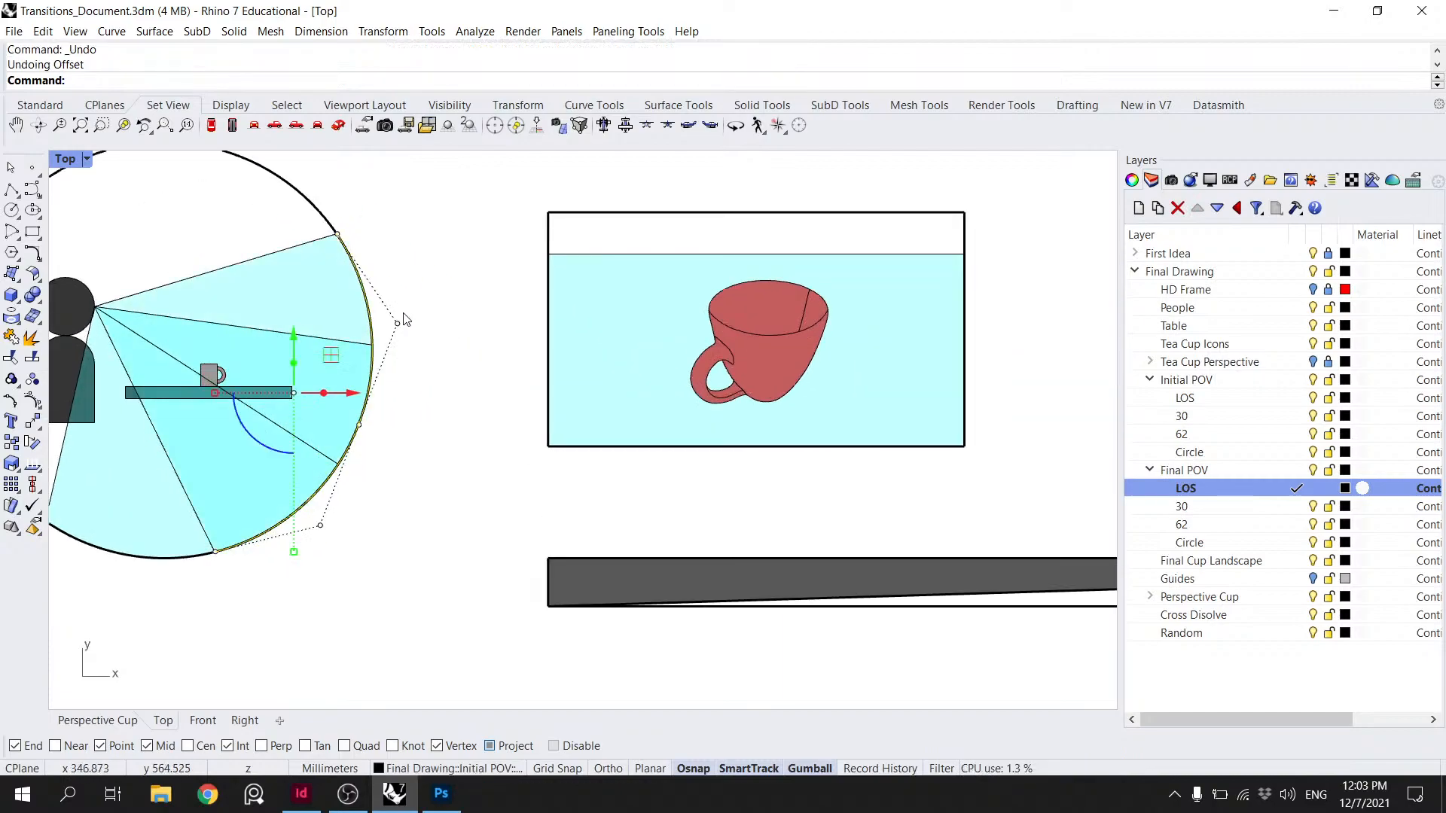
# - Duplicate the selected arc on the initial view circle in place and offset it outward by 30 mm
pyautogui.hotkey('ctrl', 'c')
pyautogui.hotkey('ctrl', 'v')
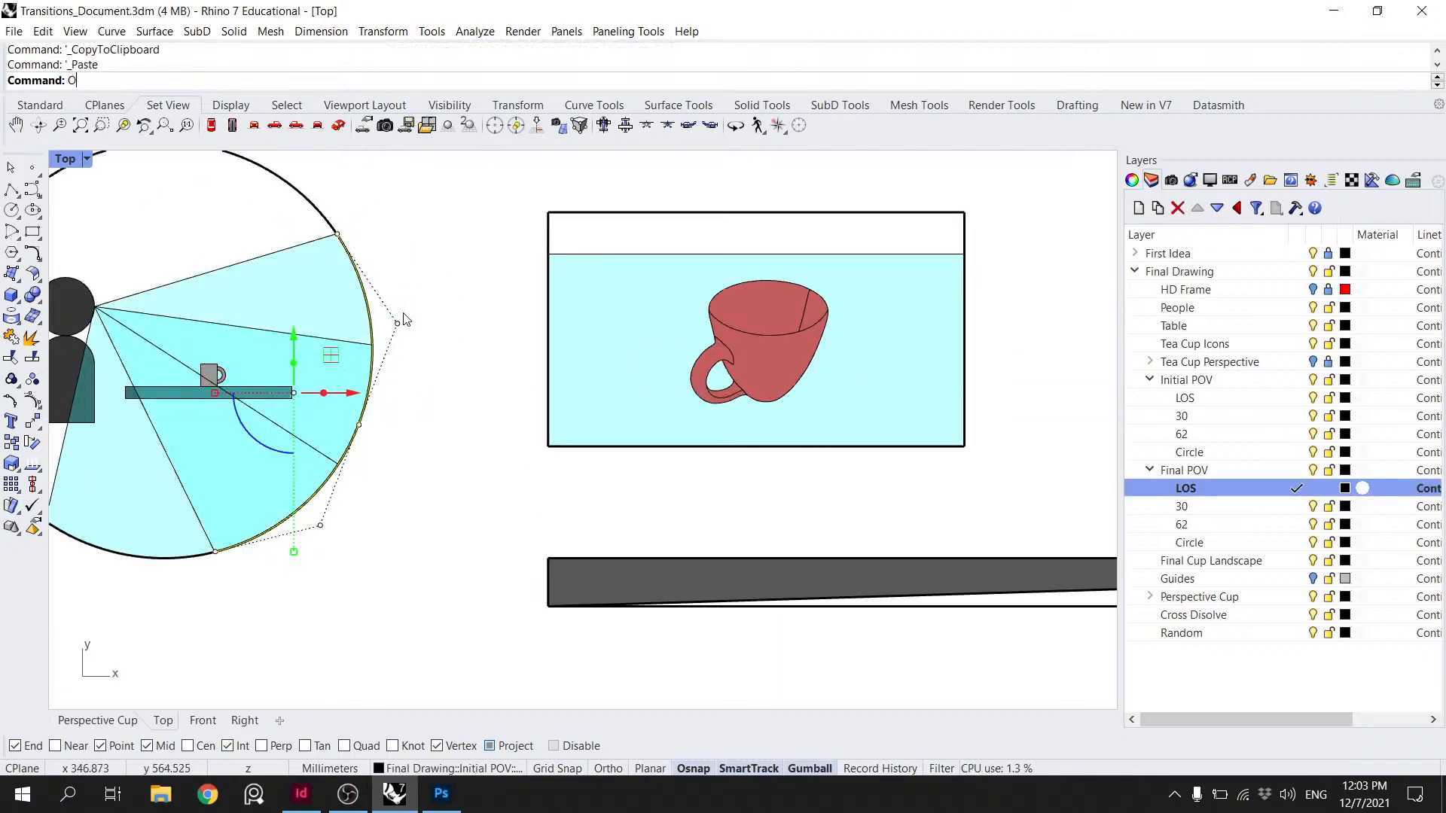
pyautogui.press('Return')
pyautogui.click(364, 231)
# - Explode the offset outline beside the initial view circle and delete its two short end caps
pyautogui.write('Explod')
pyautogui.press('Return')
pyautogui.click(355, 221)
pyautogui.press('Delete')
pyautogui.click(222, 579)
pyautogui.press('Delete')
# - Select the initial view circle's arc running from the second sight line down to the lowest one among the overlapping curves
pyautogui.click(266, 533)
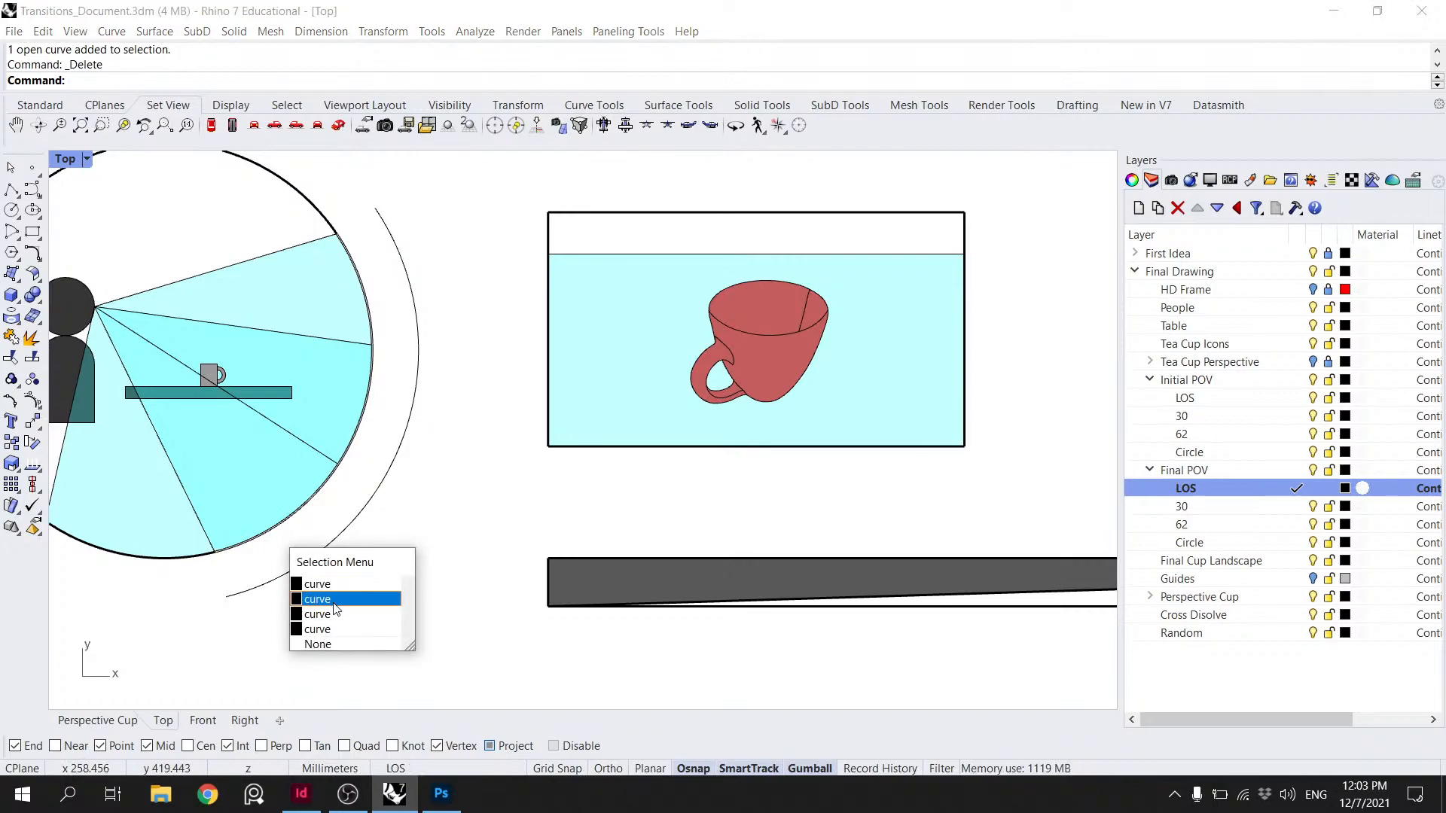
pyautogui.click(334, 603)
pyautogui.click(341, 503)
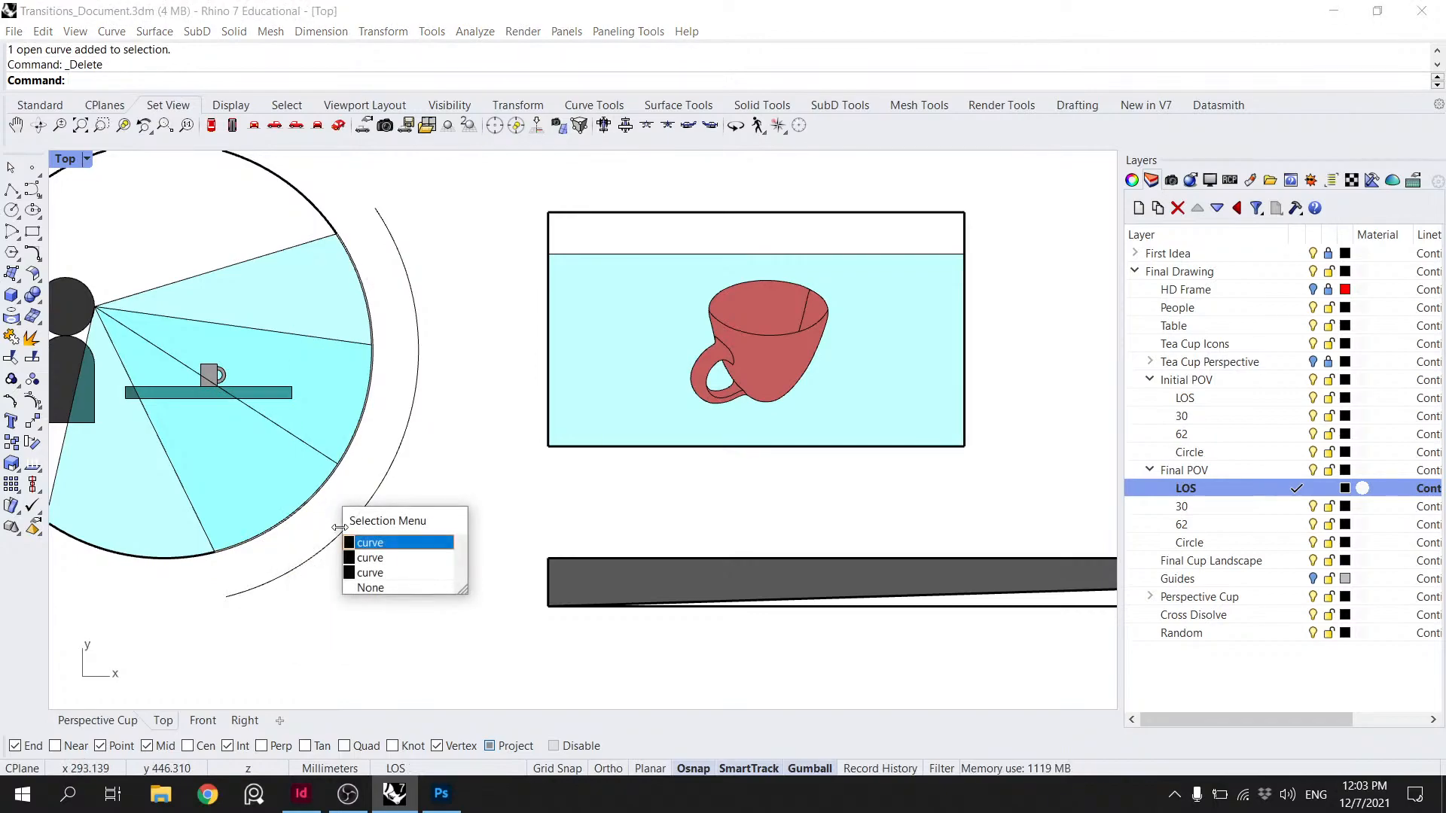
pyautogui.click(402, 579)
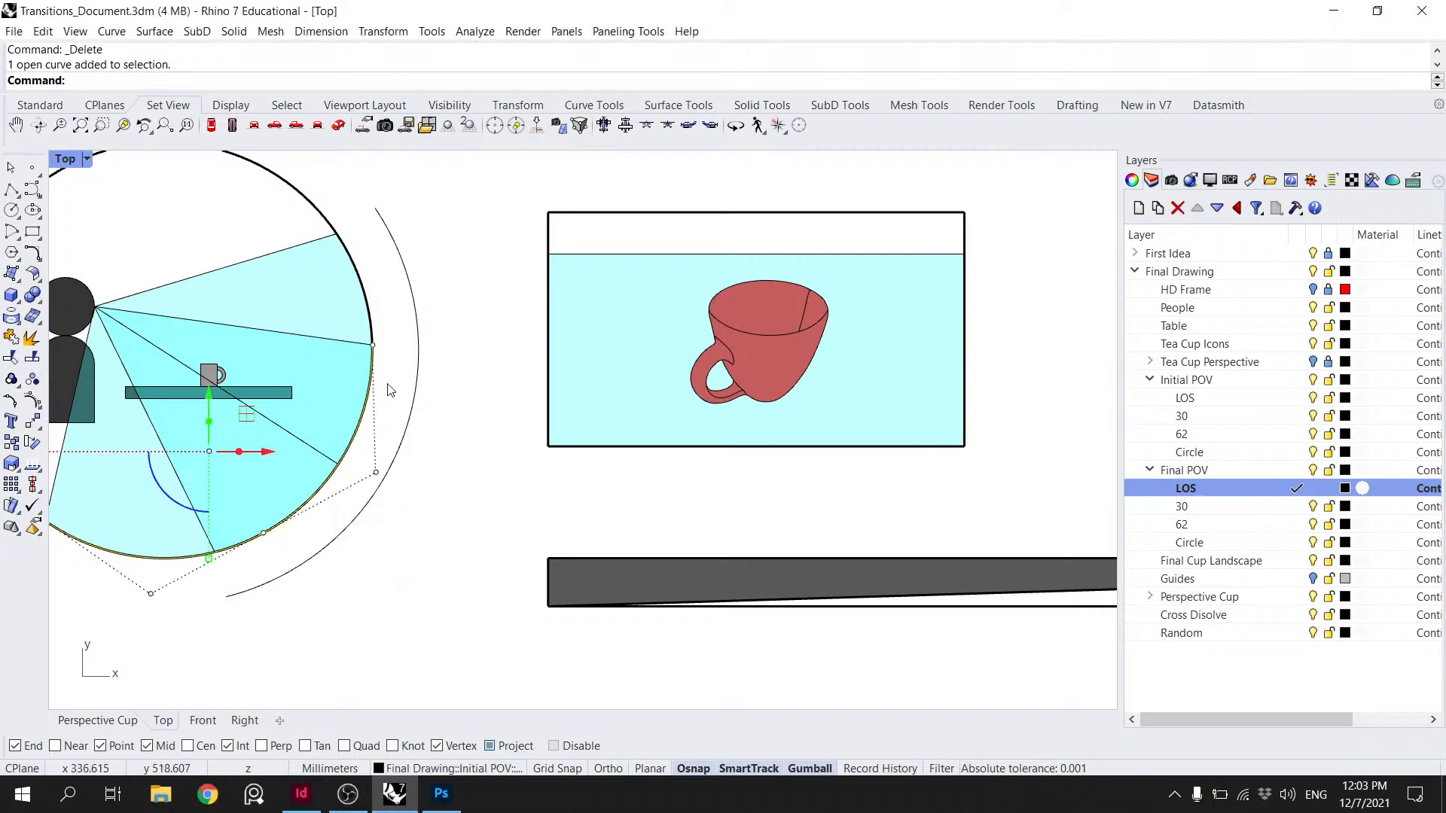
pyautogui.scroll(-3, 452, 397)
pyautogui.moveTo(453, 397); pyautogui.dragTo(452, 423, button='right')
pyautogui.click(458, 354)
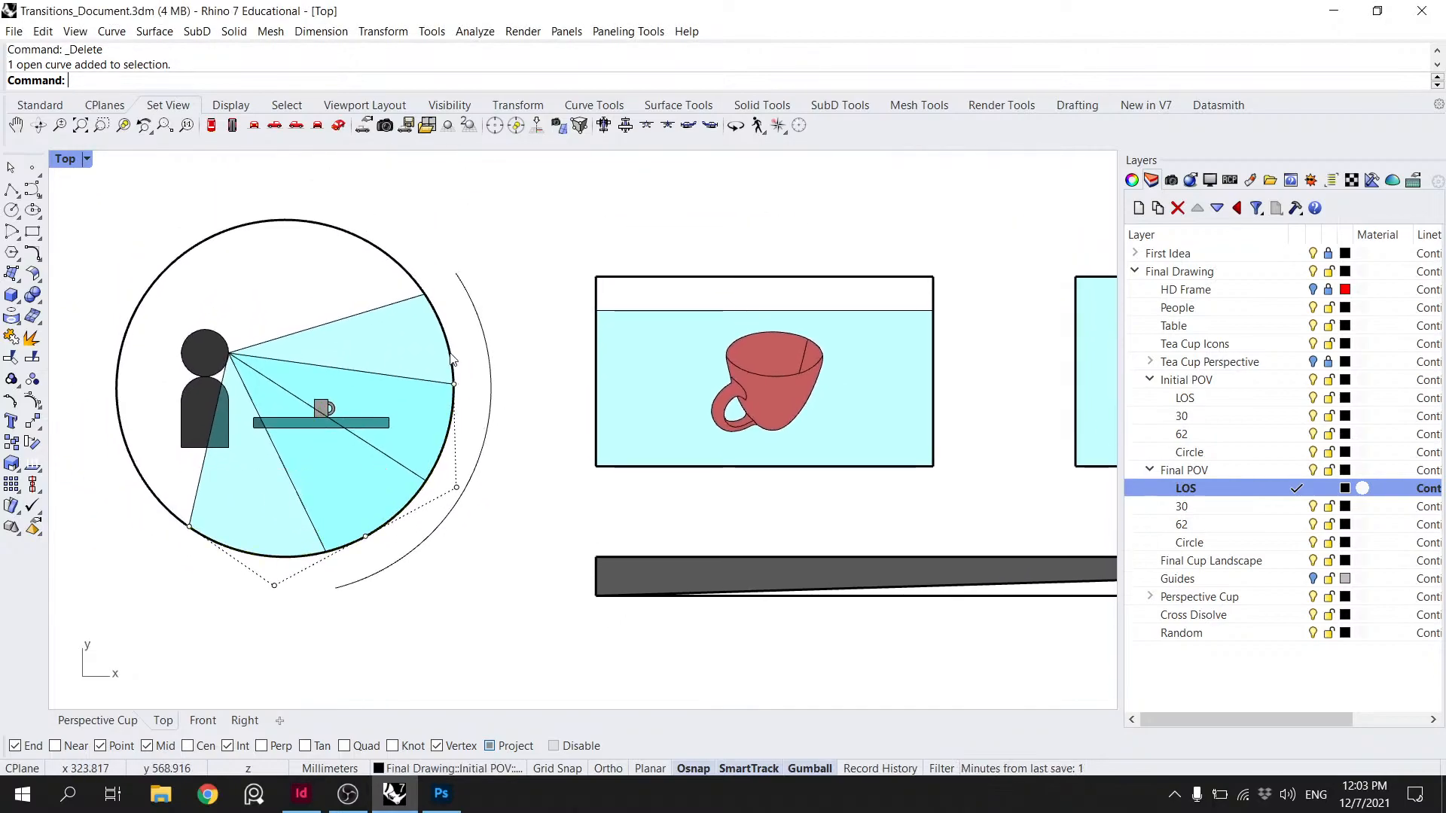
pyautogui.click(498, 413)
pyautogui.click(463, 418)
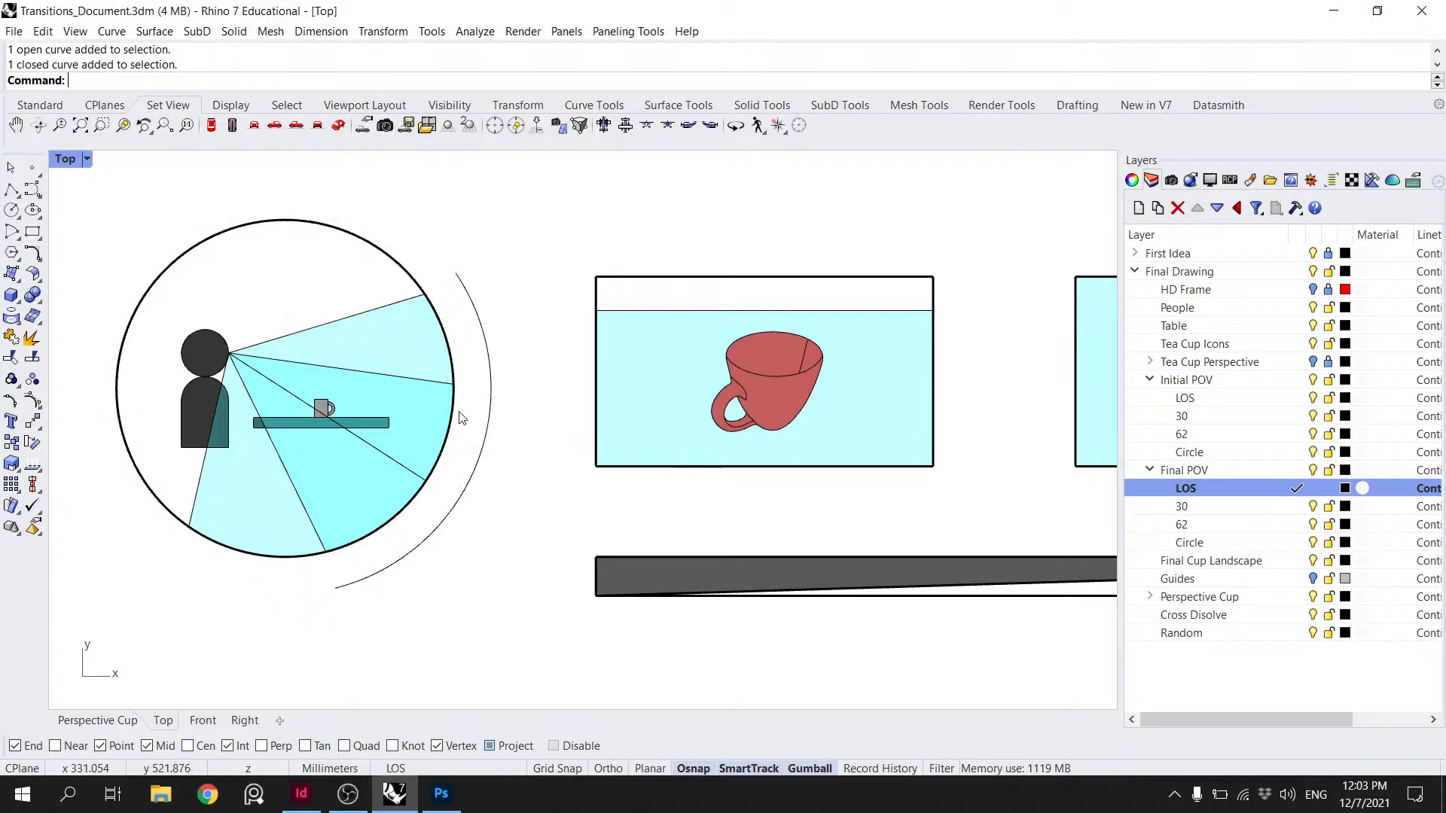
pyautogui.click(517, 482)
pyautogui.click(465, 441)
pyautogui.click(460, 450)
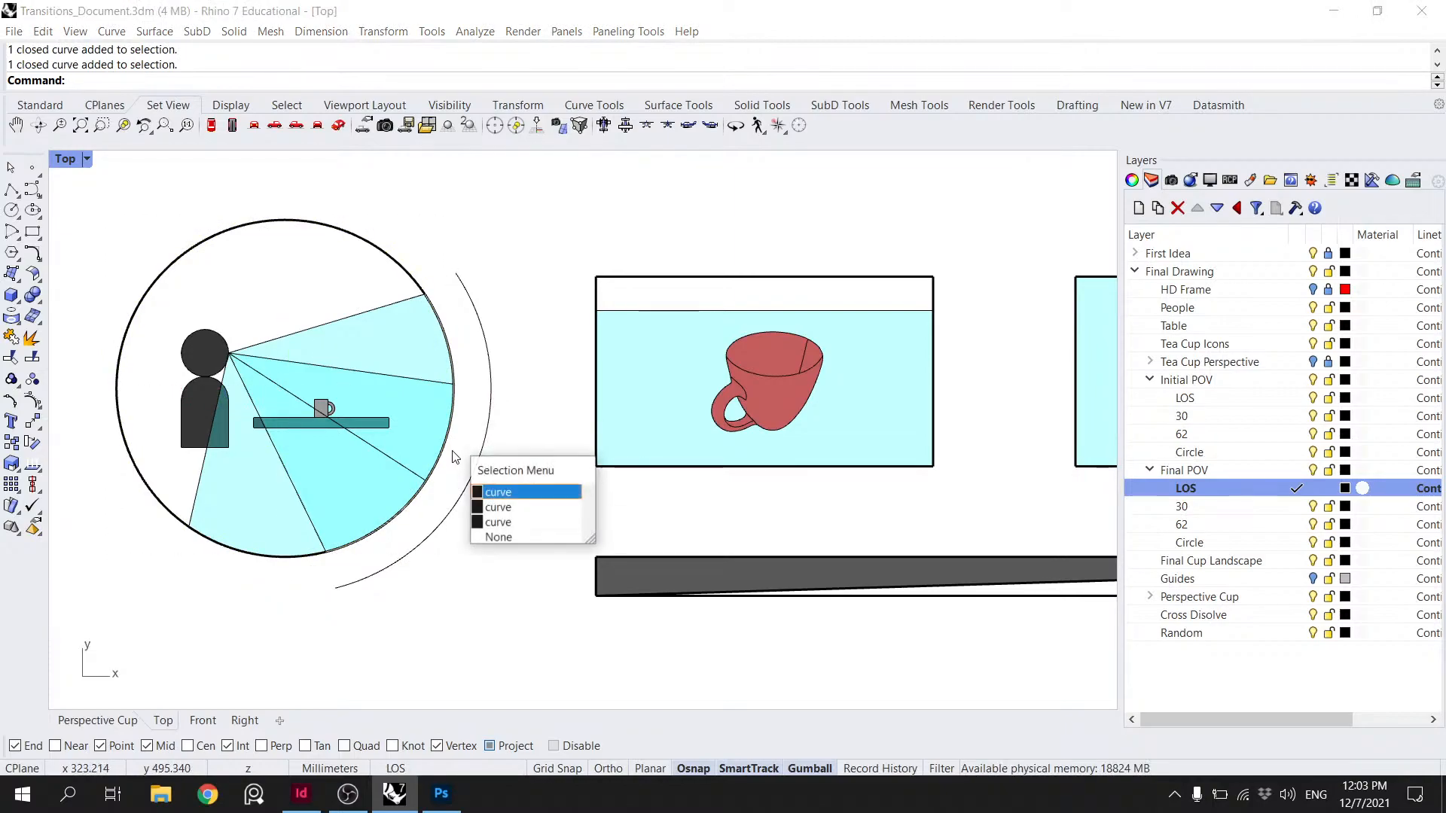
pyautogui.click(515, 522)
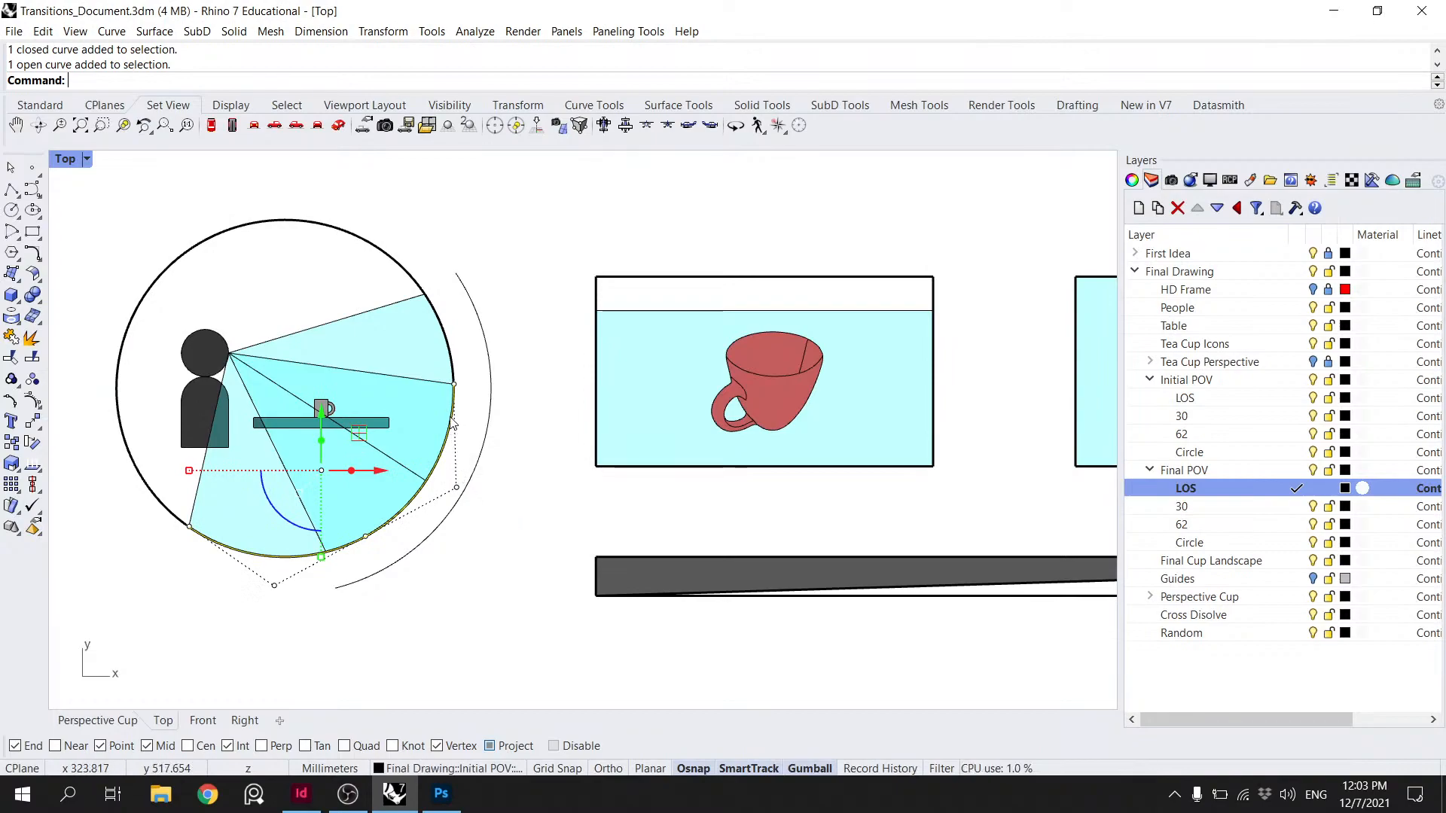
# - Extend the selected arc upward along the circle to the end of the uppermost sight line
pyautogui.write('Exten')
pyautogui.press('Return')
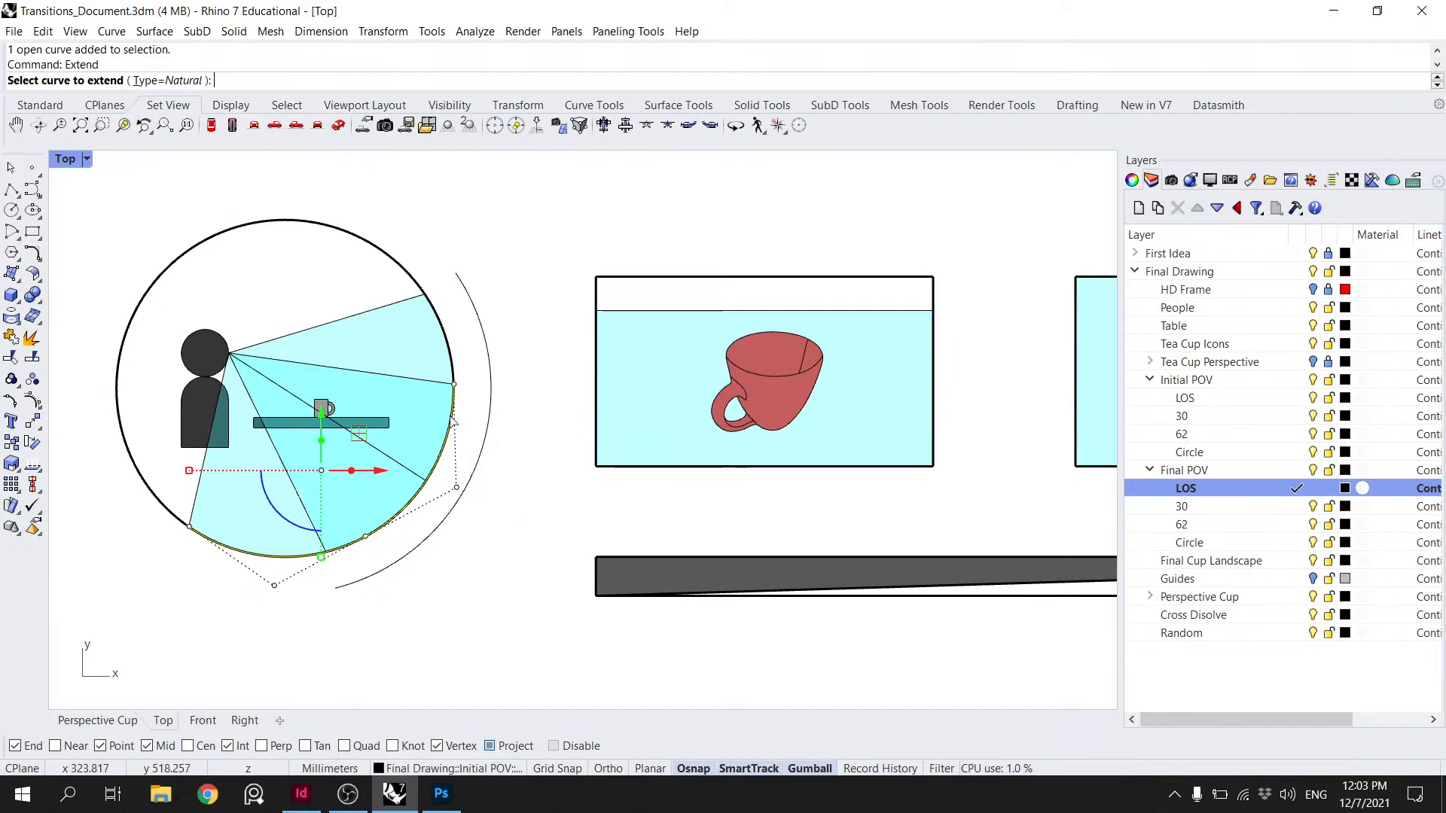
pyautogui.scroll(5, 450, 417)
pyautogui.click(455, 383)
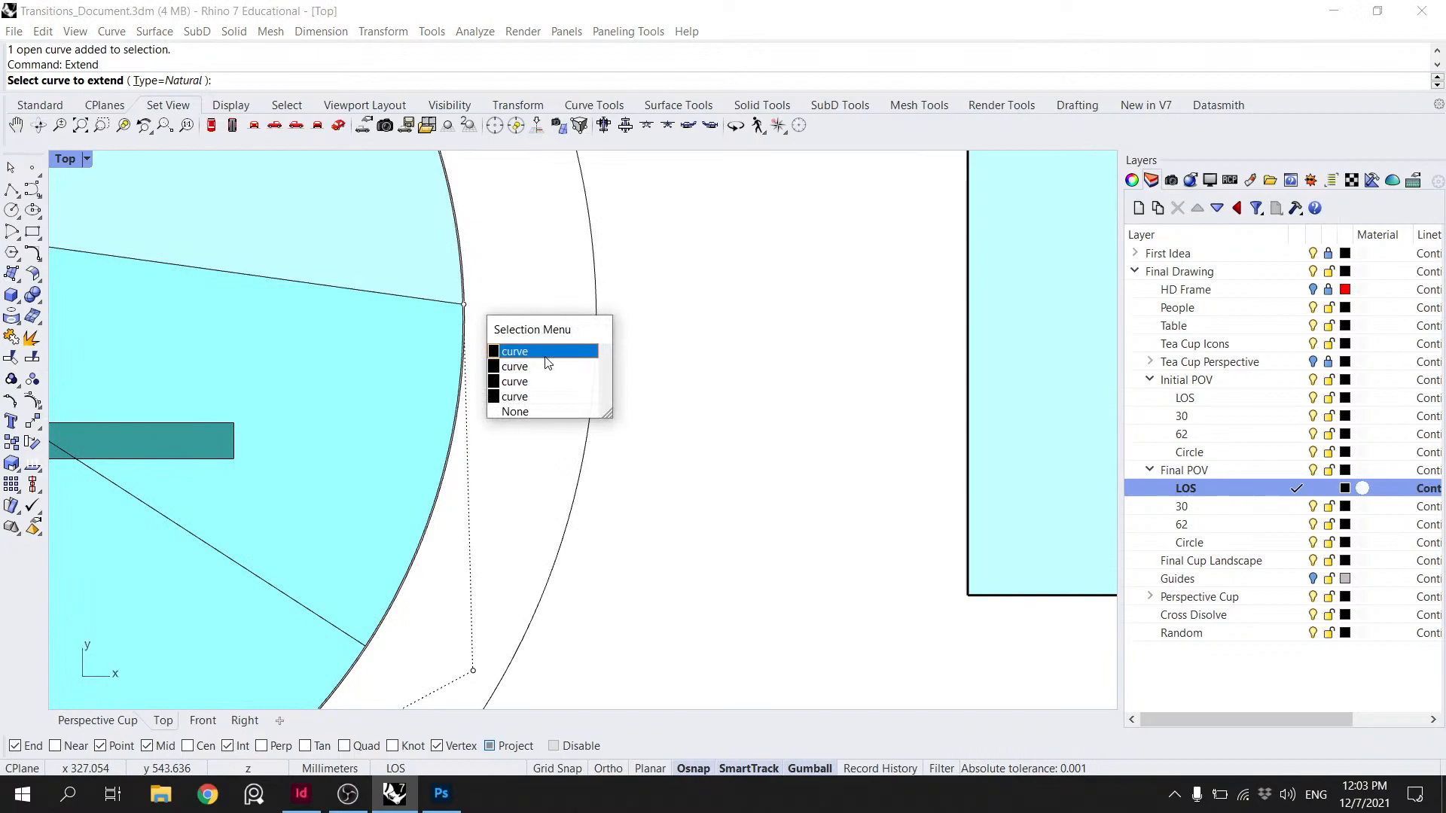
pyautogui.click(553, 381)
pyautogui.scroll(-2, 484, 339)
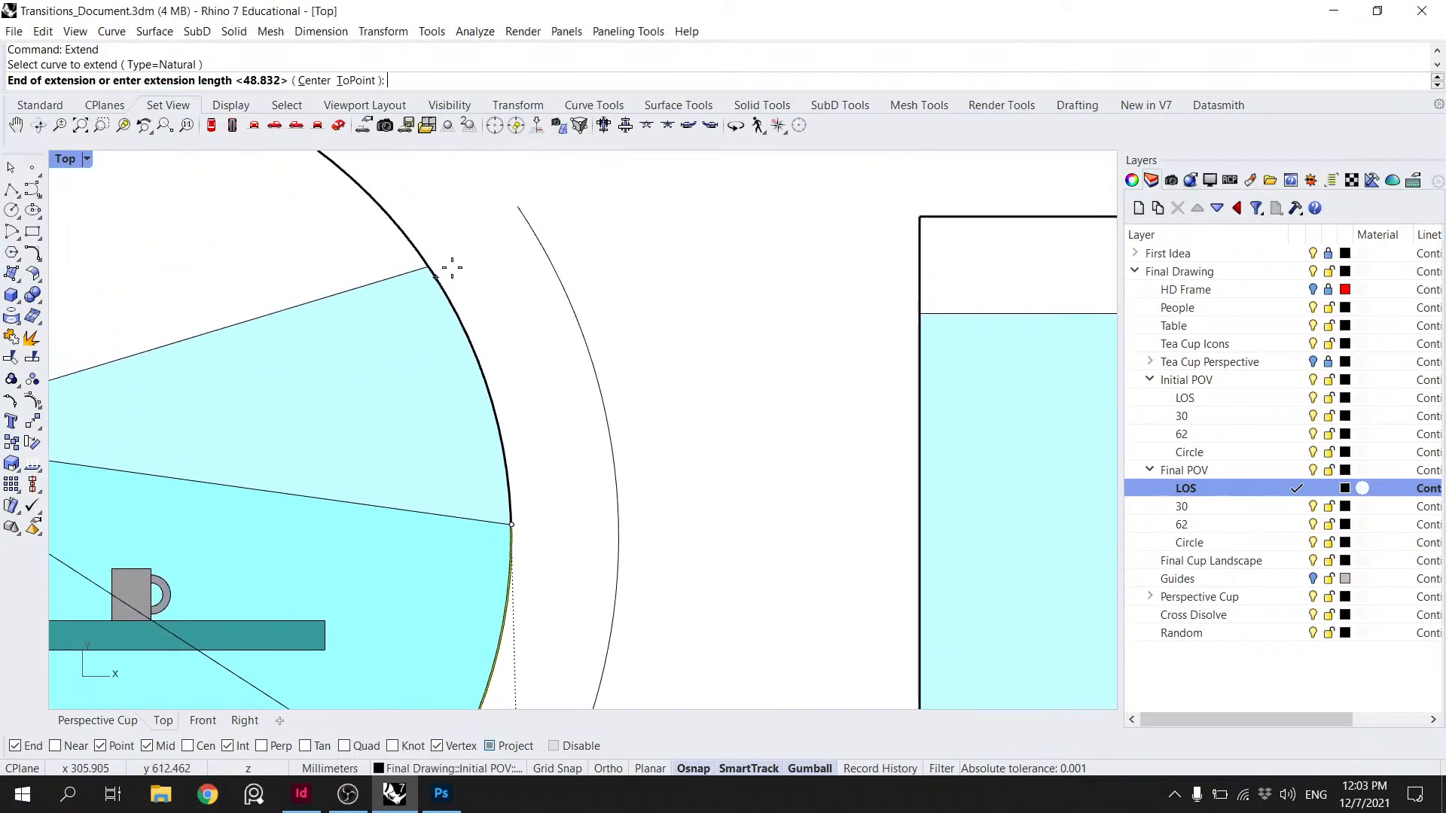
pyautogui.click(427, 266)
pyautogui.press('Return')
# - Try deleting the extended arc and the shorter arc overlapping it in turn, undoing each deletion
pyautogui.click(476, 350)
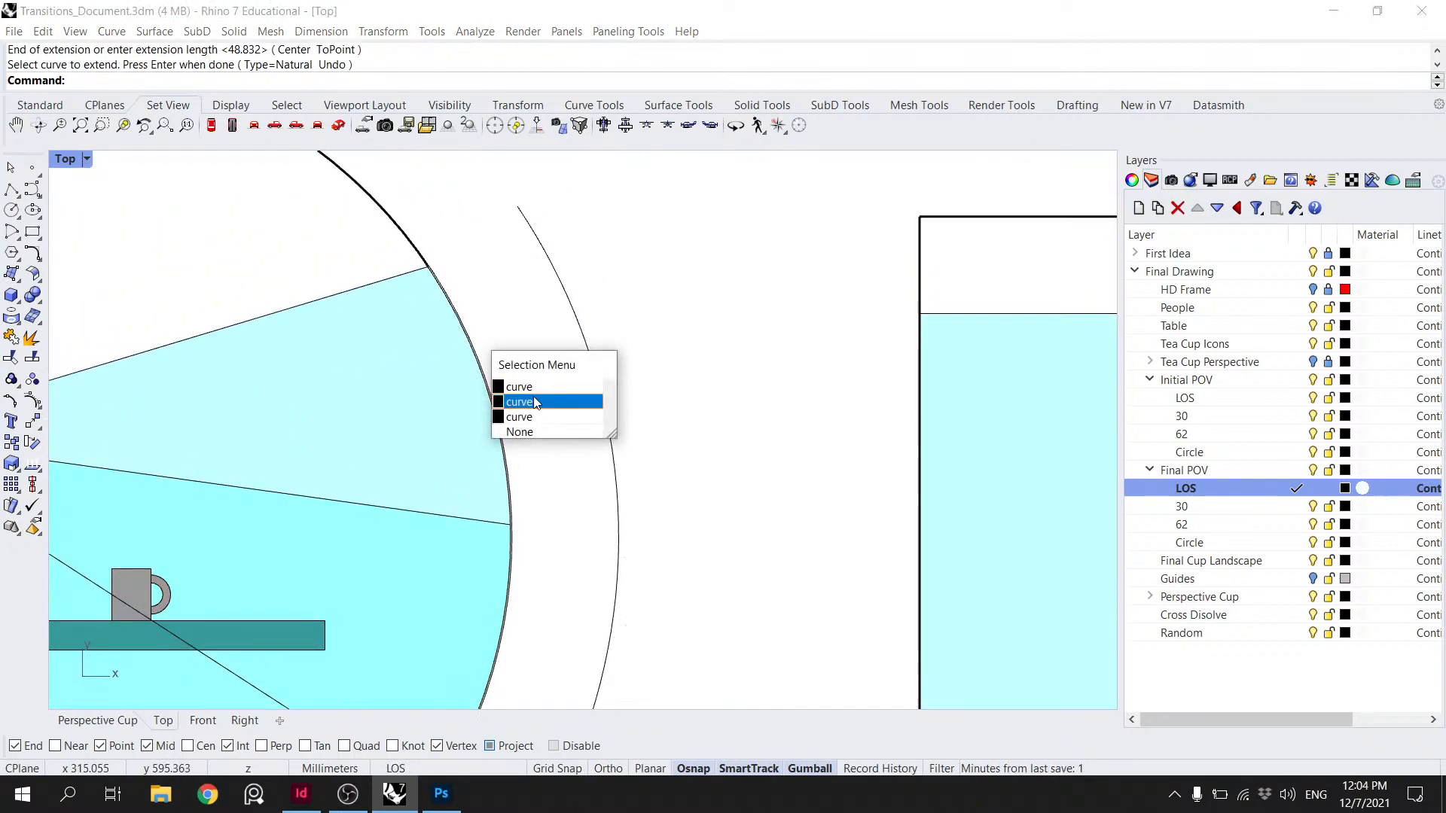
pyautogui.click(532, 404)
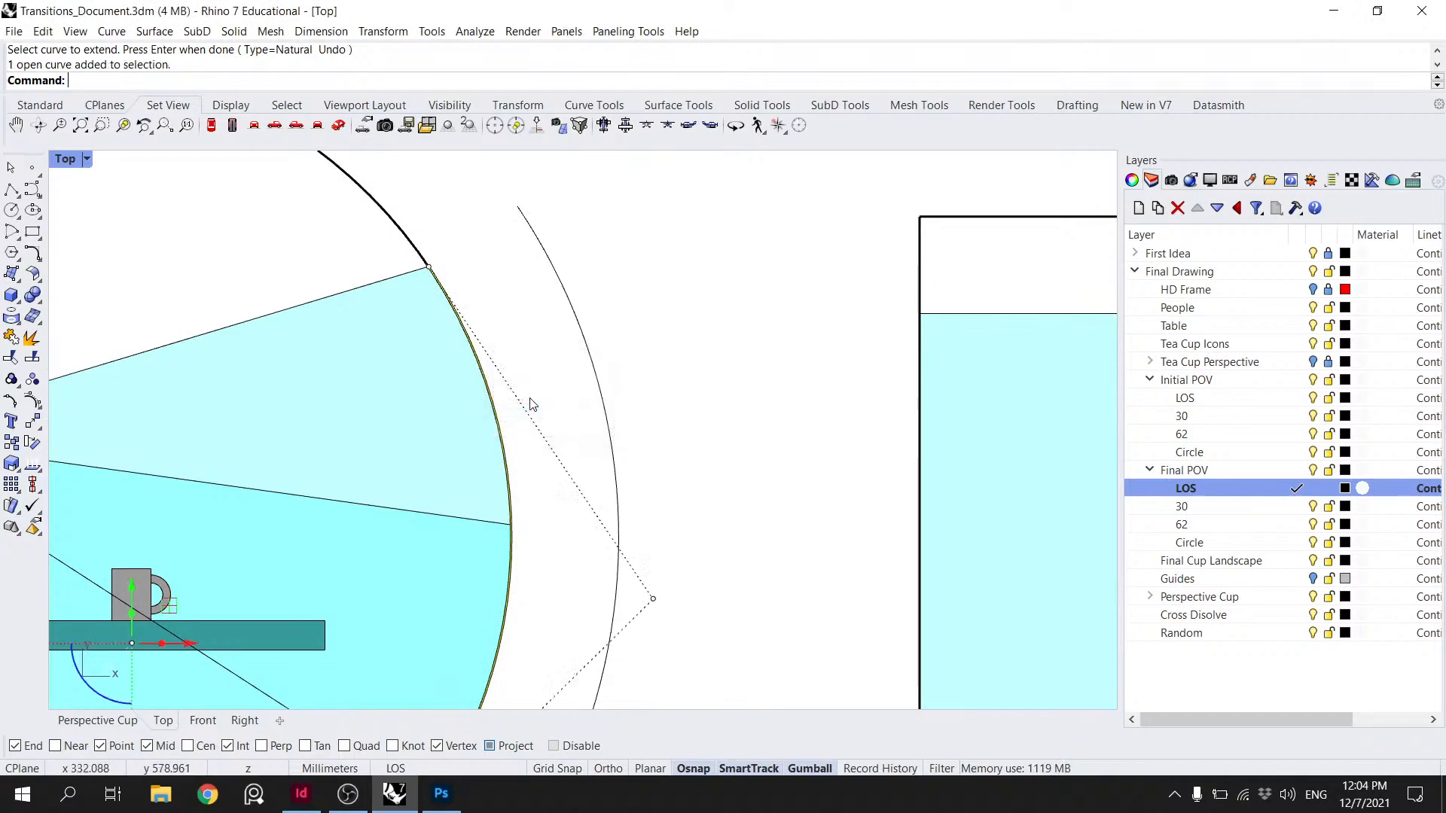
pyautogui.scroll(-3, 533, 404)
pyautogui.press('Delete')
pyautogui.hotkey('ctrl', 'z')
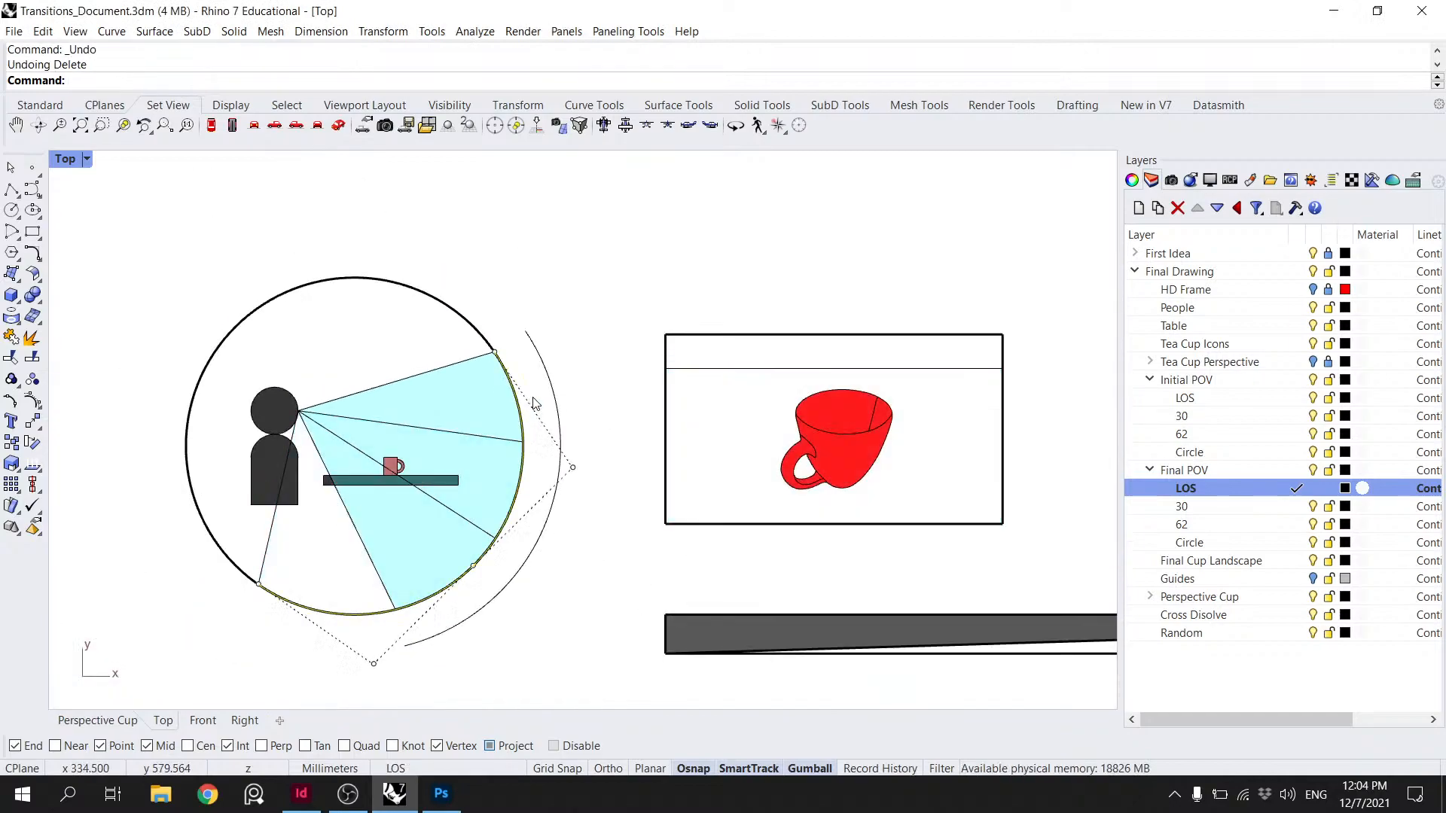
pyautogui.click(519, 399)
pyautogui.click(572, 452)
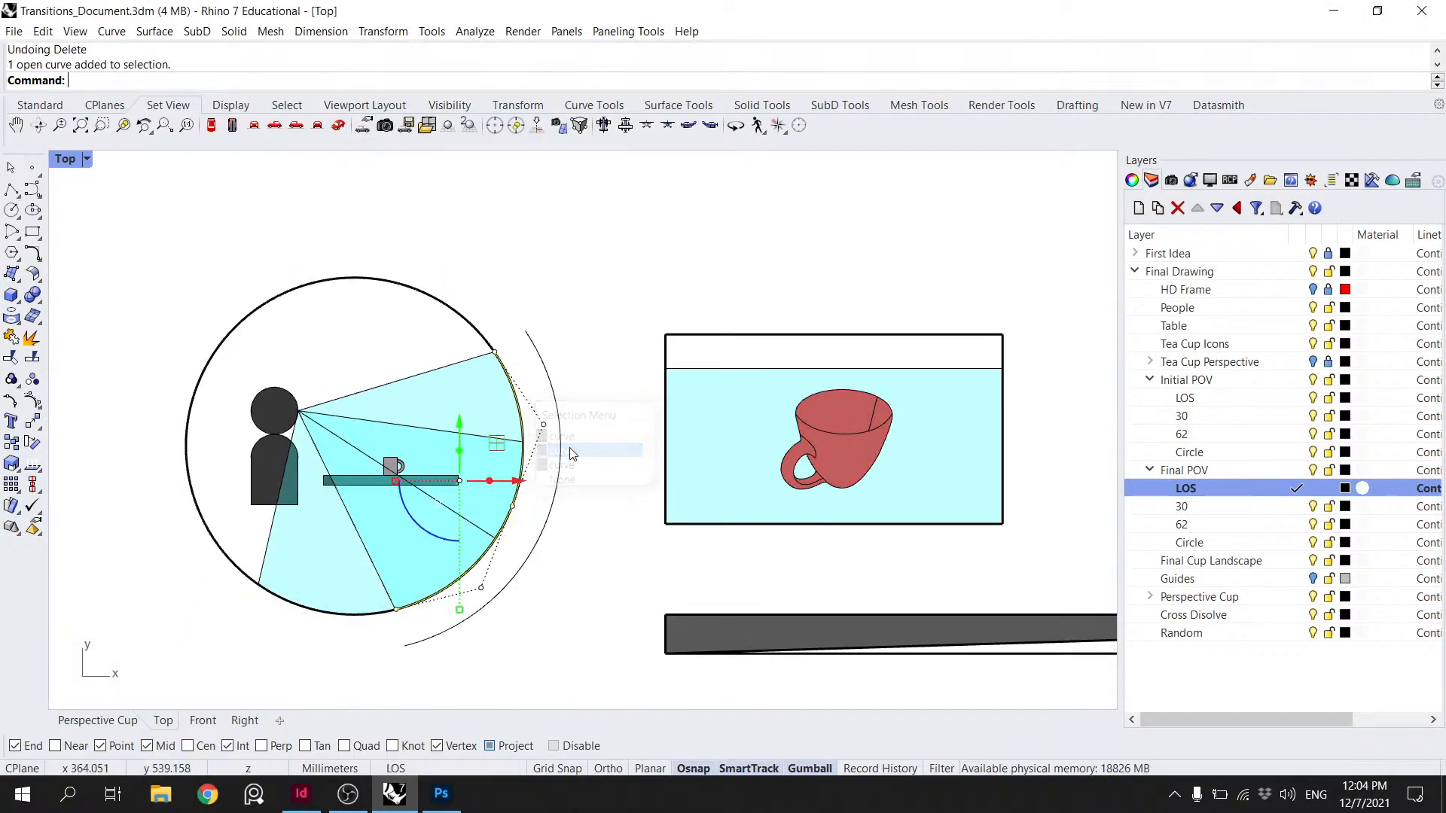
pyautogui.press('Delete')
pyautogui.hotkey('ctrl', 'z')
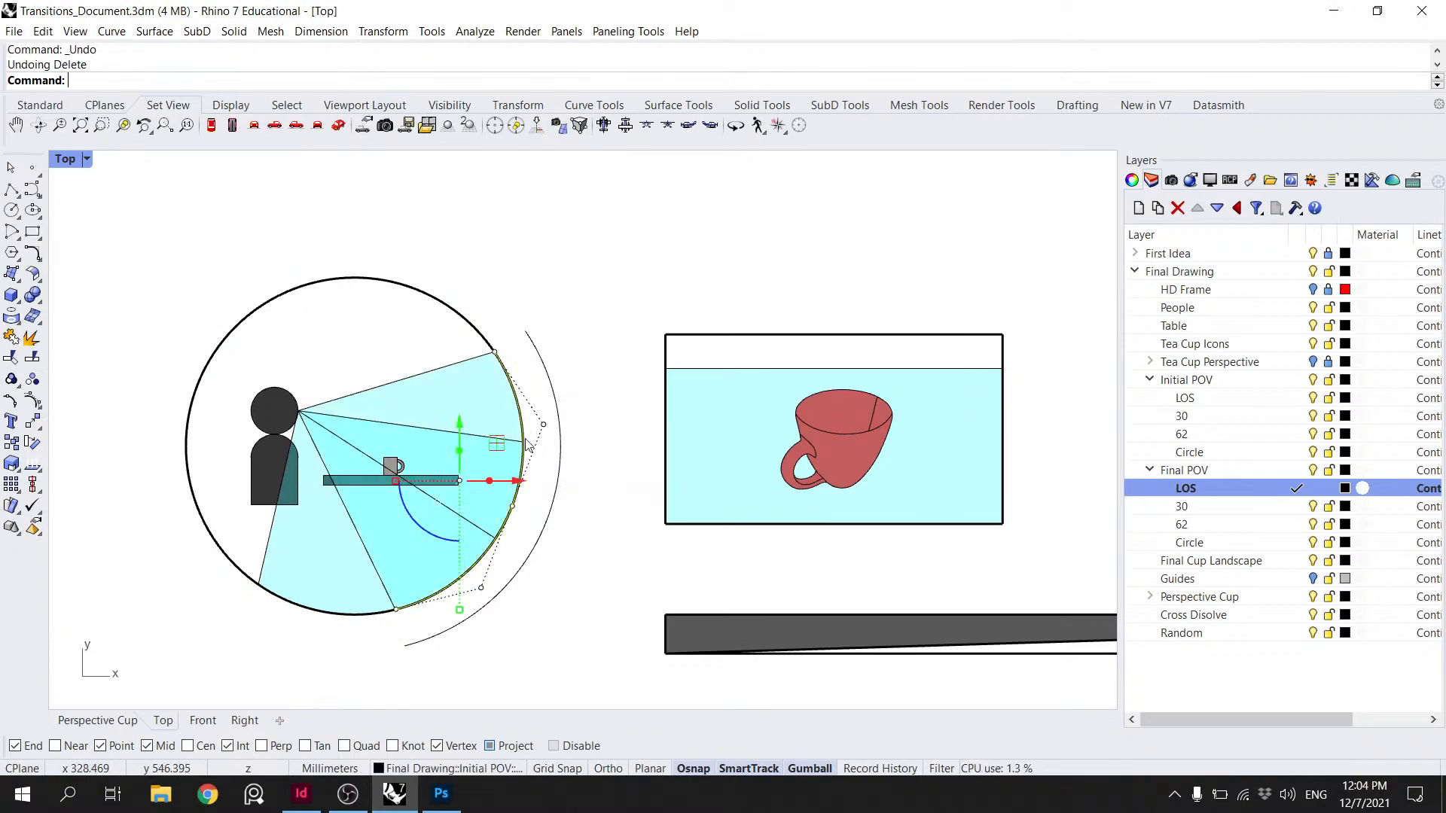
# - Delete the shorter arc between the uppermost and second-lowest sight lines that overlaps the extended arc
pyautogui.click(545, 482)
pyautogui.click(576, 544)
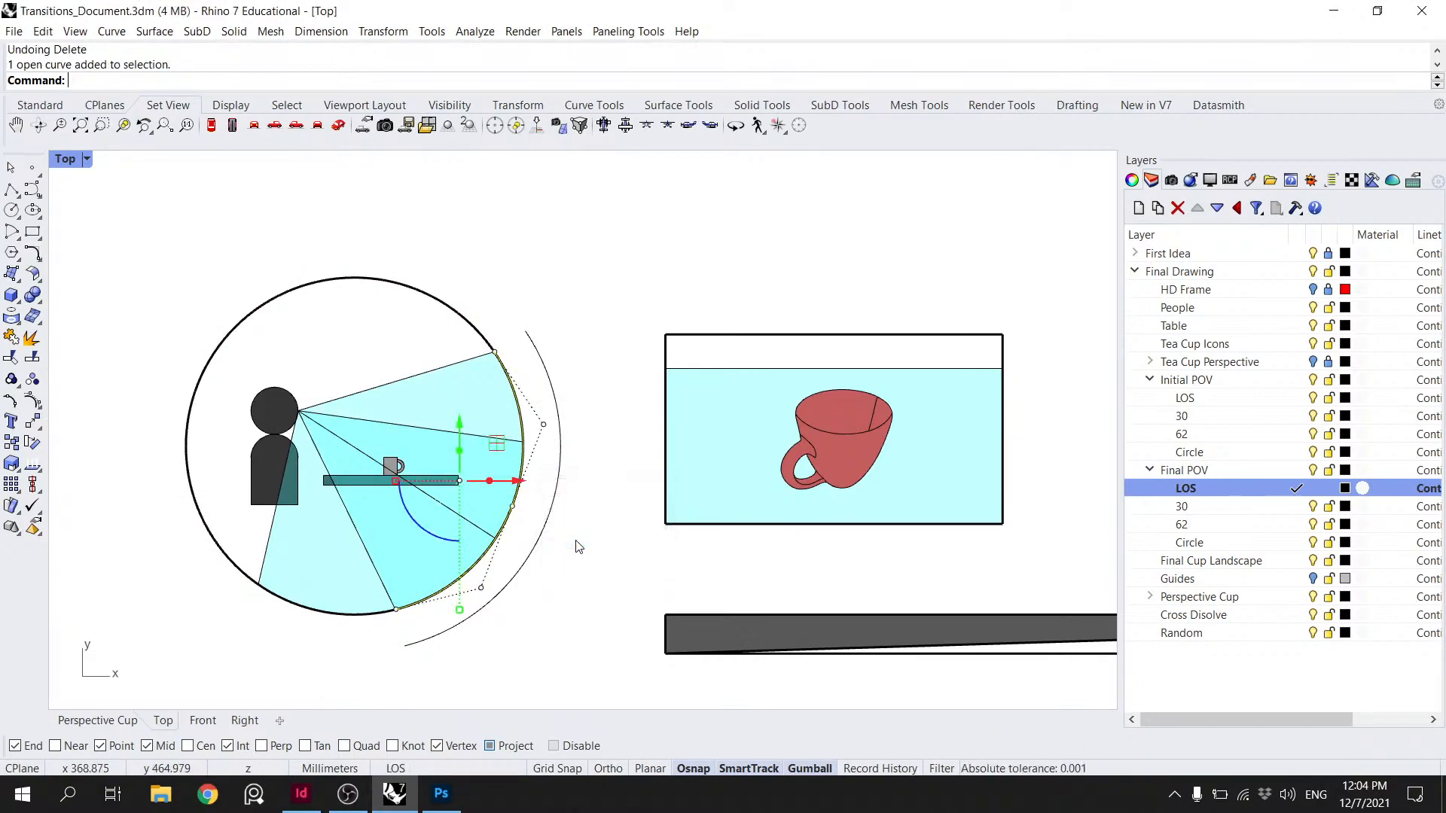
pyautogui.press('Delete')
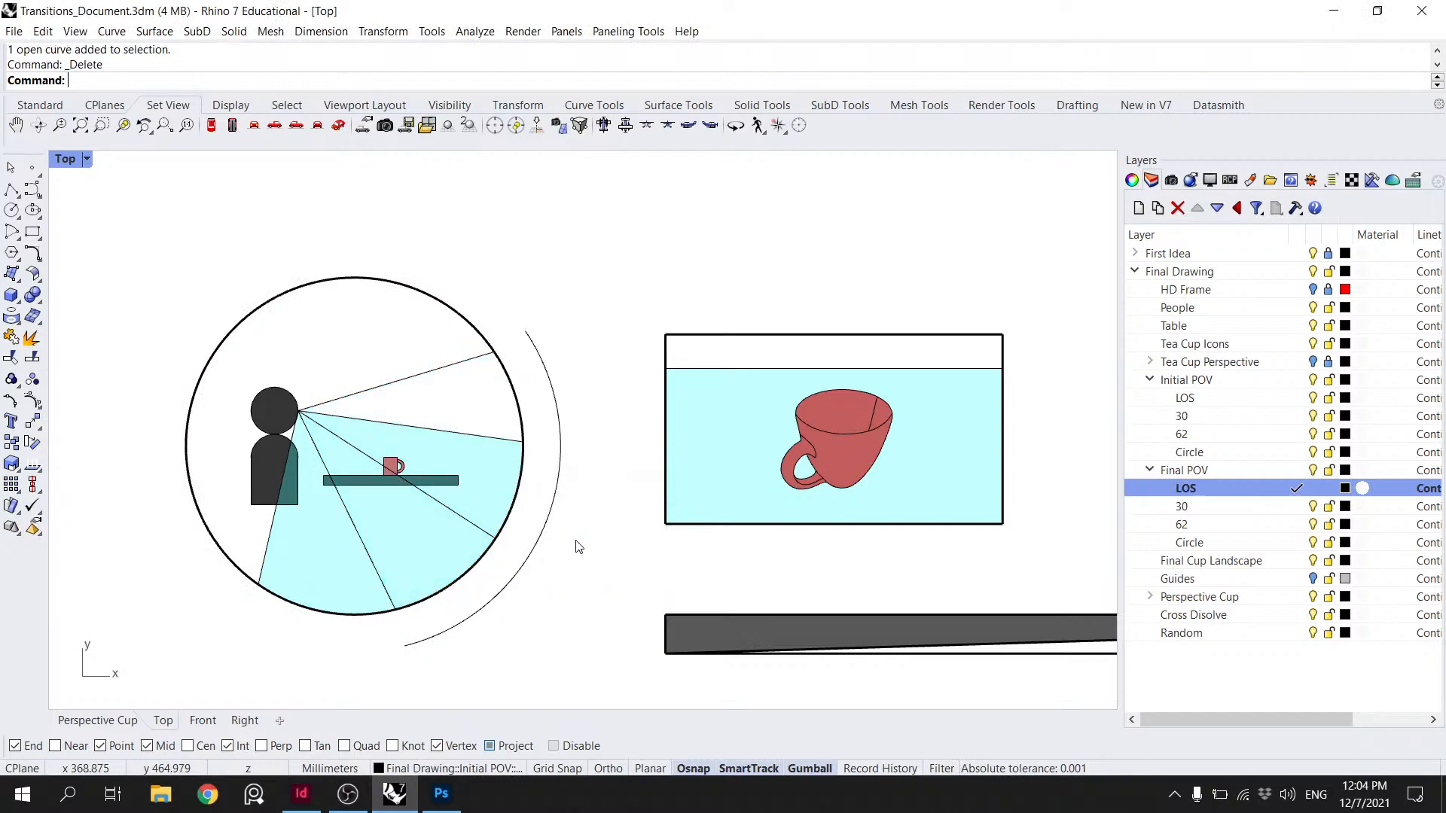
# - Assign the extended arc and the outermost sight lines to the curve input of the Grasshopper definition that fills the initial view
pyautogui.click(399, 634)
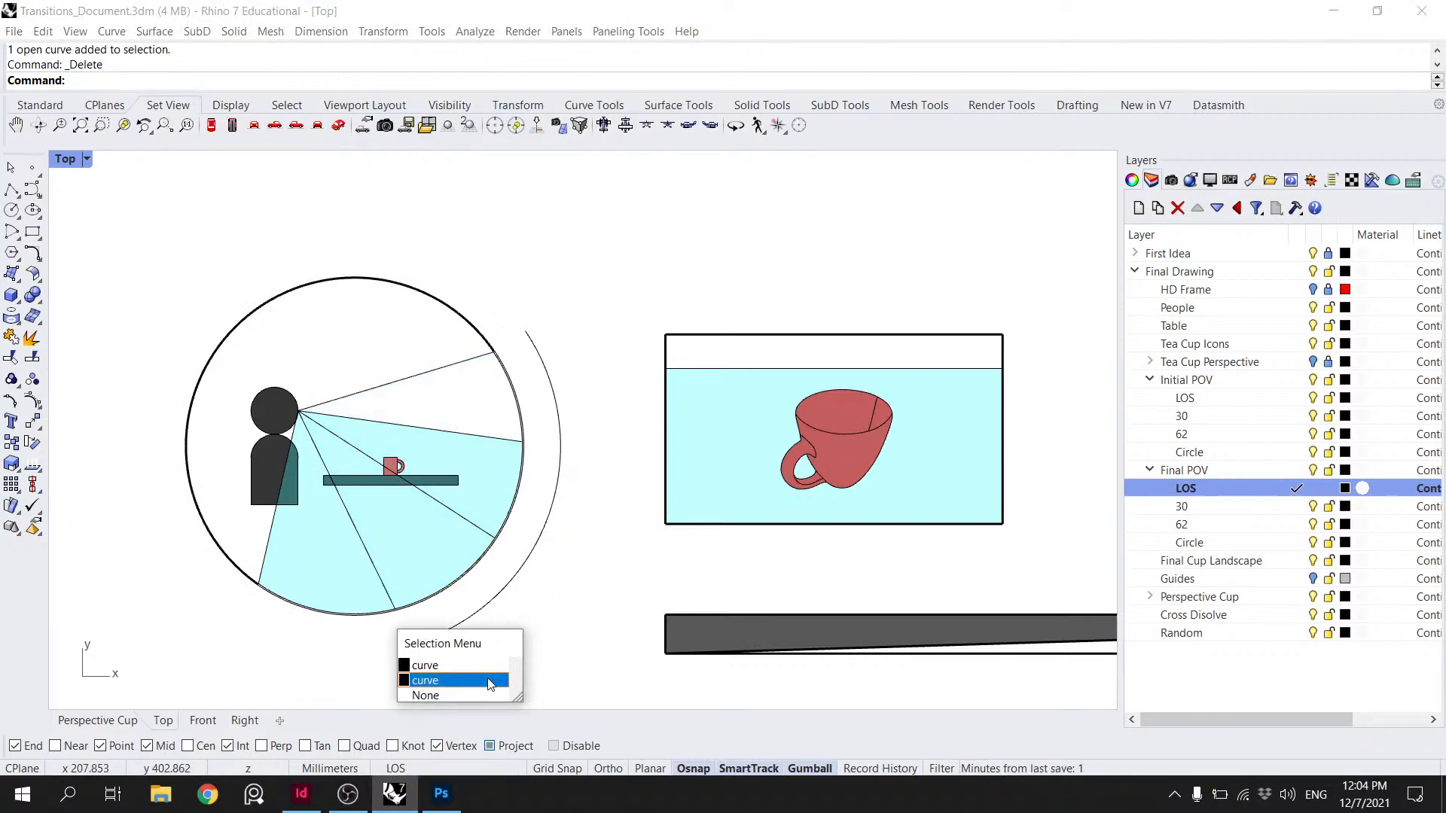
pyautogui.click(433, 672)
pyautogui.keyDown('shift'); pyautogui.click(267, 546); pyautogui.keyUp('shift')
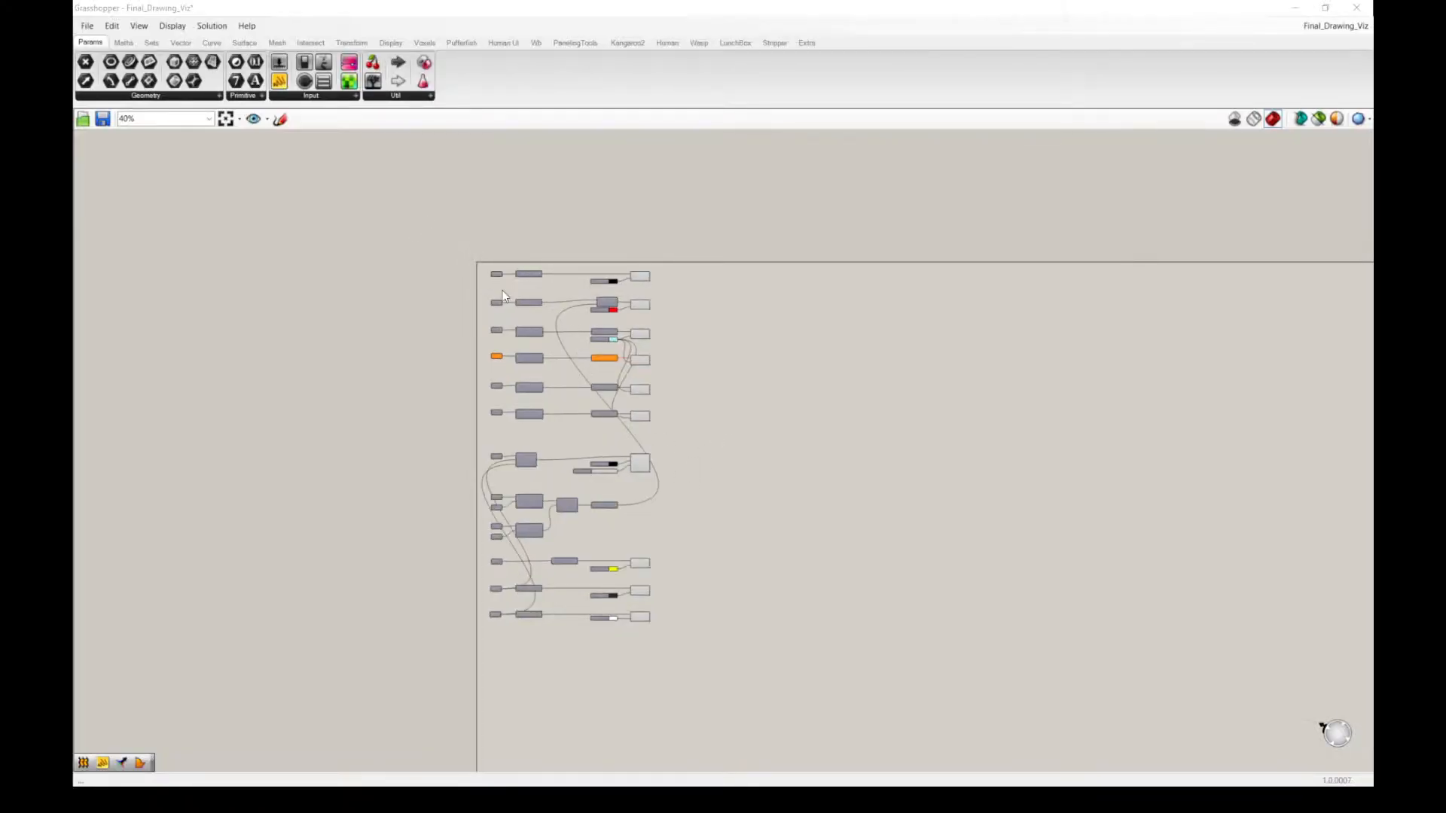
pyautogui.scroll(5, 540, 300)
pyautogui.rightClick(612, 537)
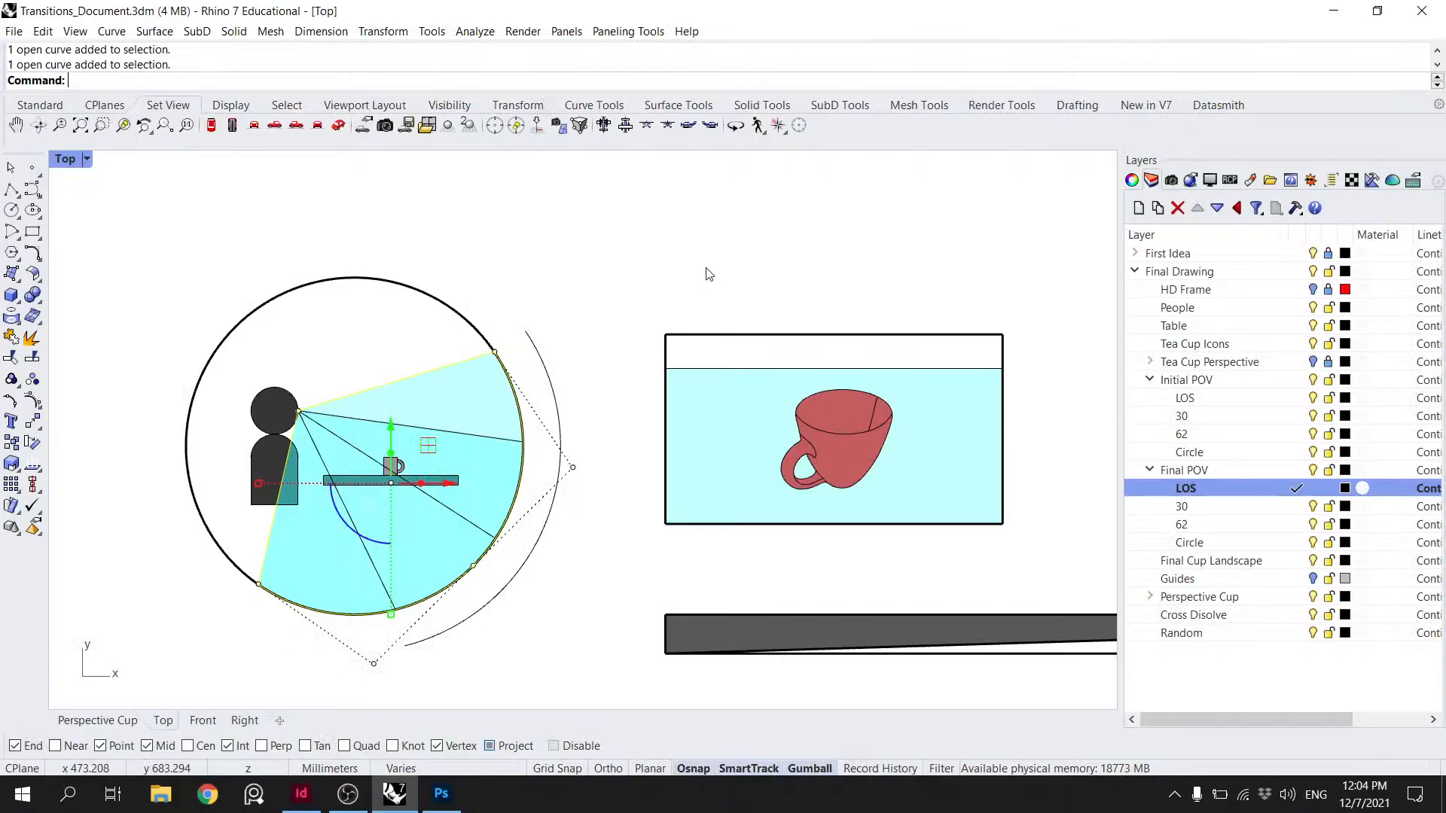
pyautogui.press('Escape')
pyautogui.scroll(-3, 625, 297)
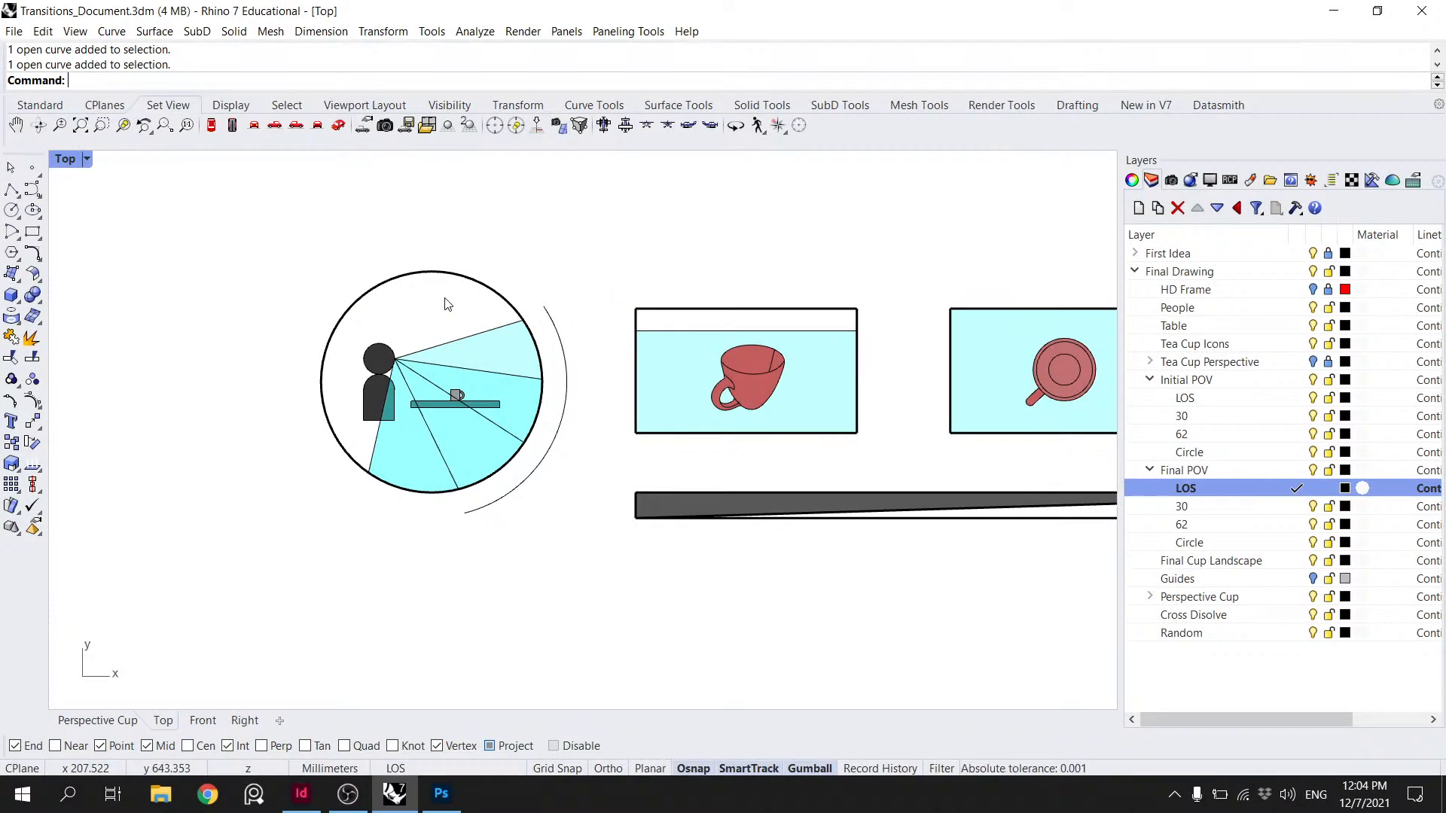
pyautogui.scroll(-5, 536, 298)
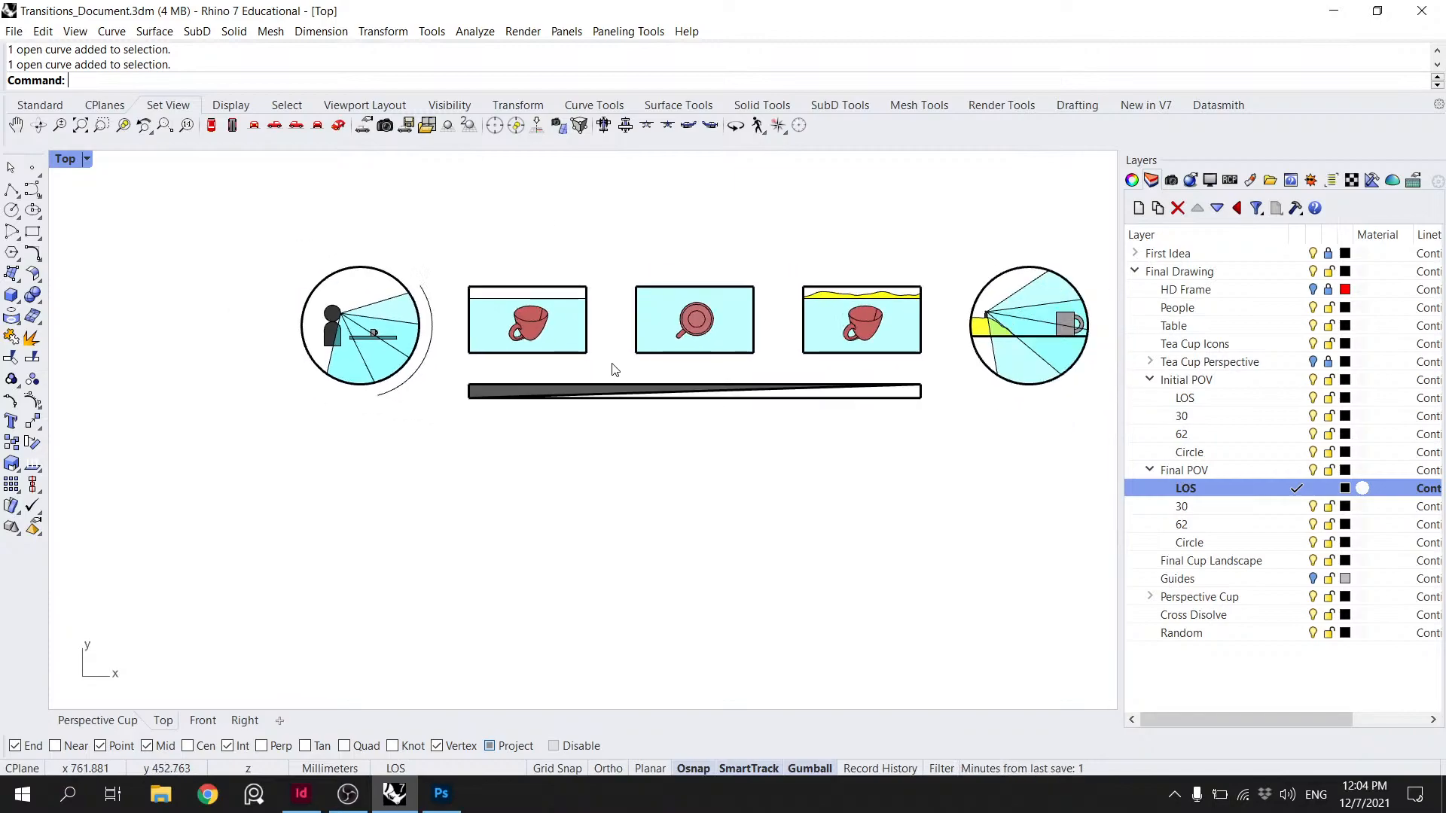
pyautogui.moveTo(415, 323); pyautogui.dragTo(520, 320, button='right')
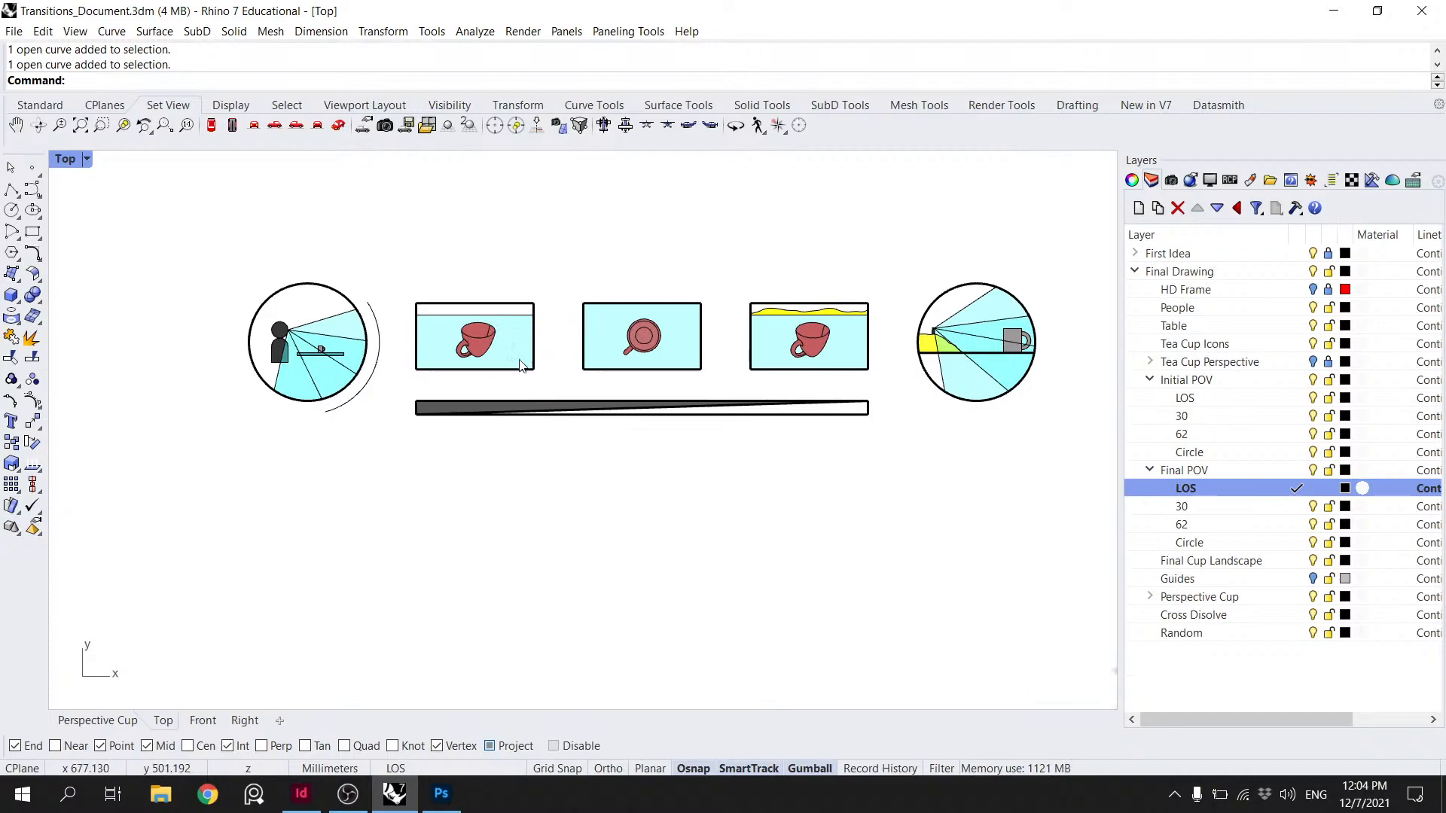
pyautogui.scroll(4, 399, 369)
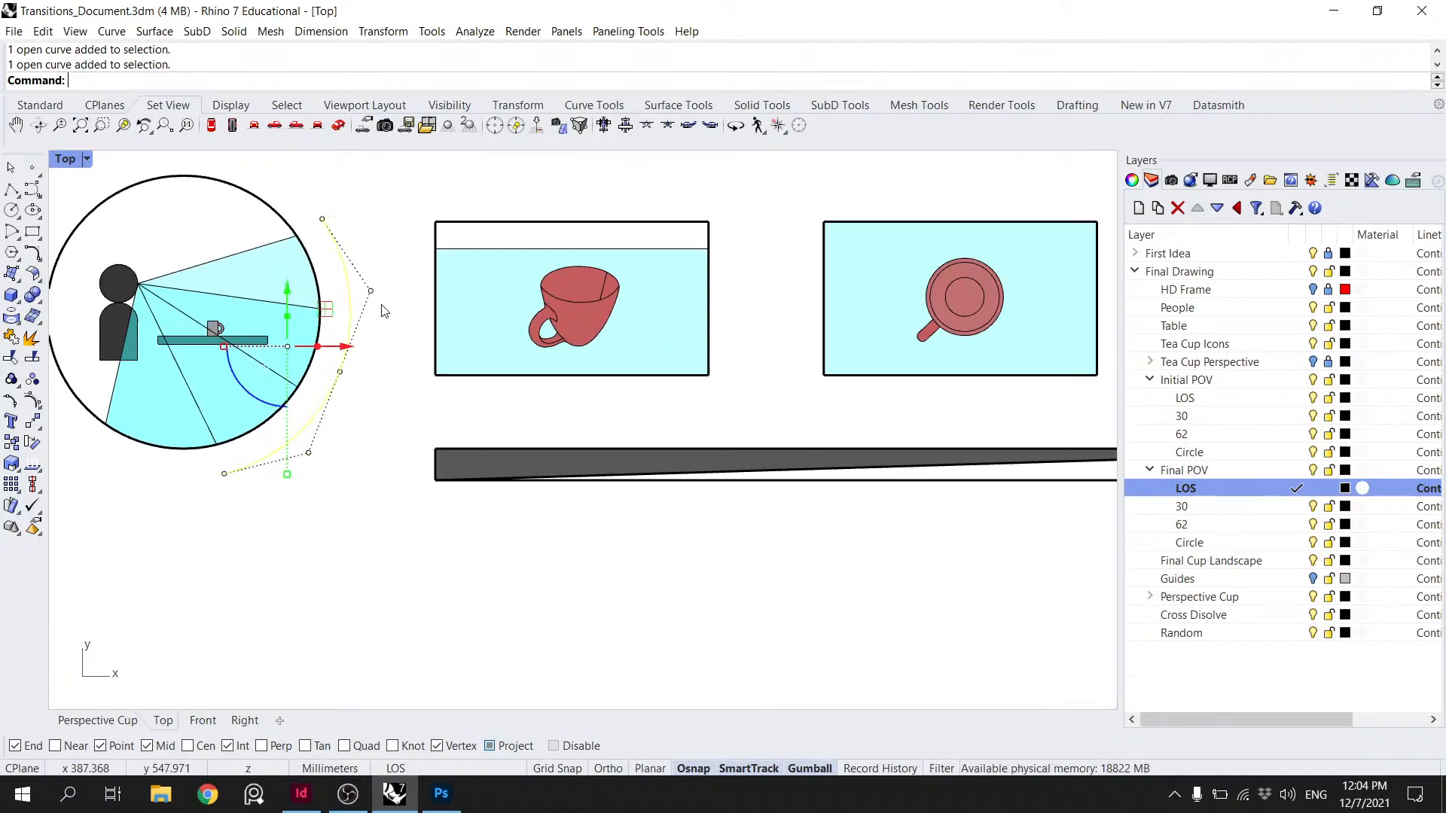
pyautogui.scroll(-2, 341, 397)
pyautogui.scroll(-2, 476, 418)
pyautogui.scroll(4, 476, 418)
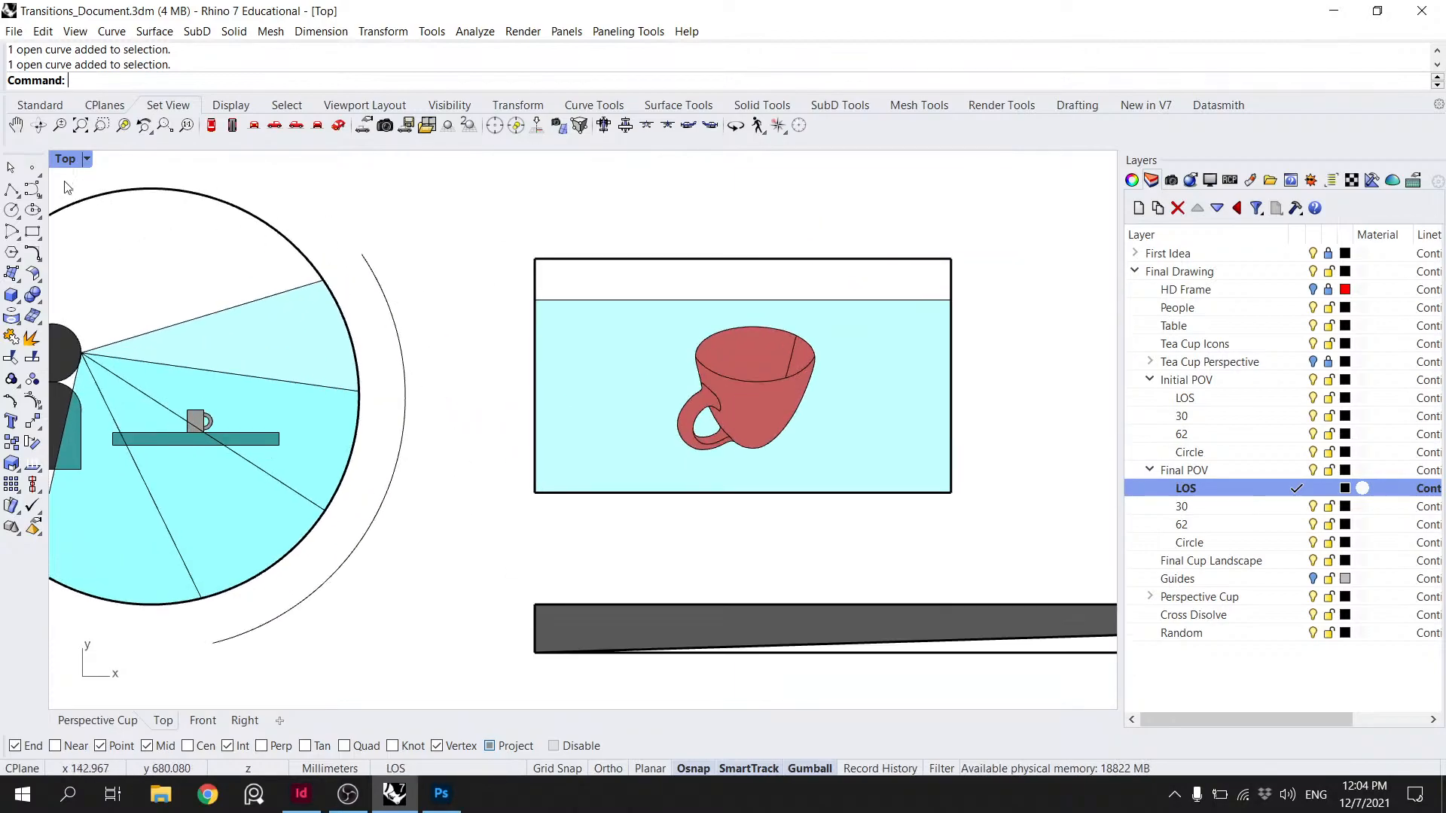
pyautogui.click(14, 192)
pyautogui.click(322, 280)
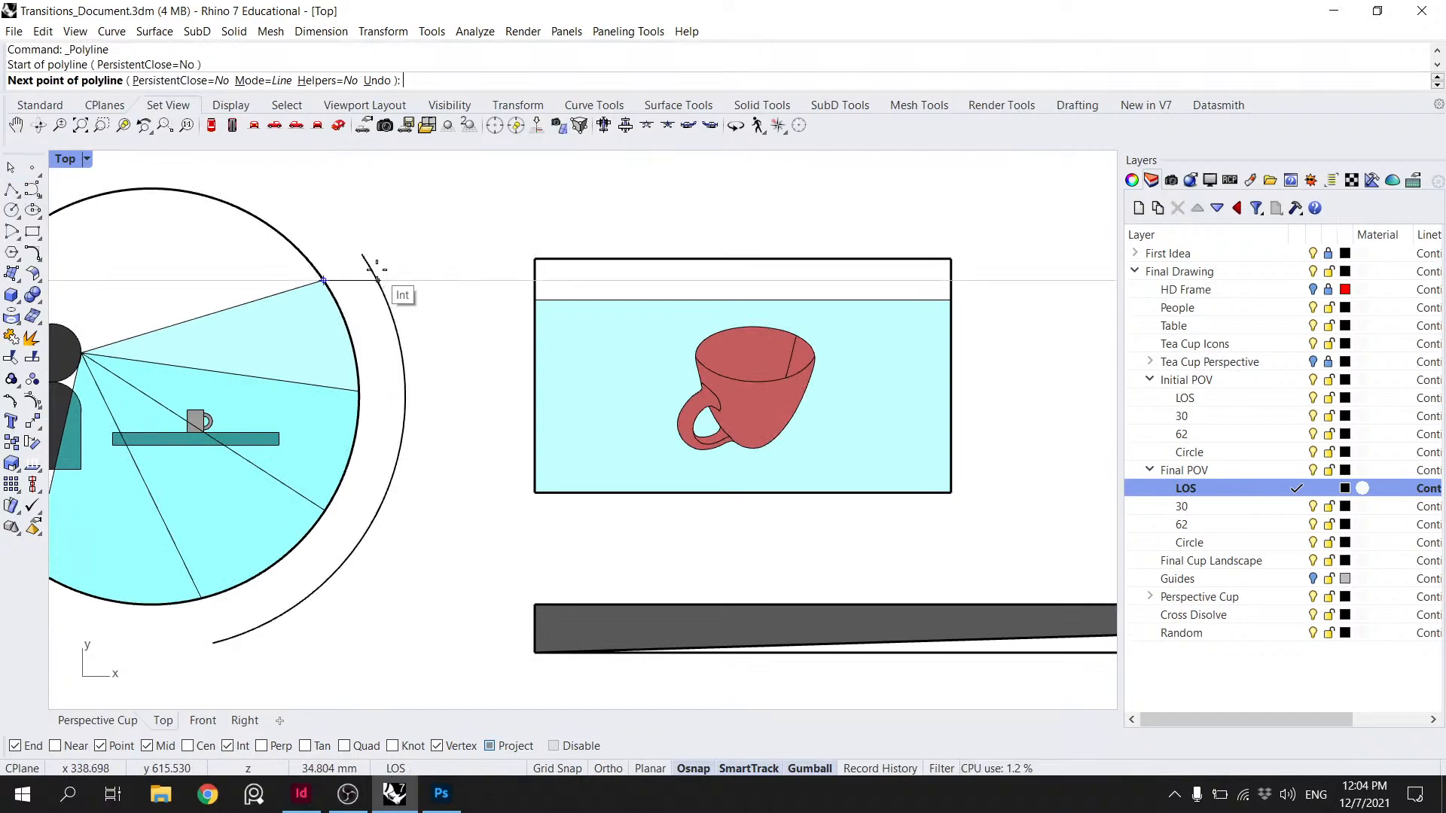
pyautogui.scroll(2, 355, 278)
pyautogui.scroll(2, 355, 278)
pyautogui.press('Escape')
pyautogui.moveTo(293, 285); pyautogui.dragTo(576, 263, button='right')
pyautogui.click(10, 189)
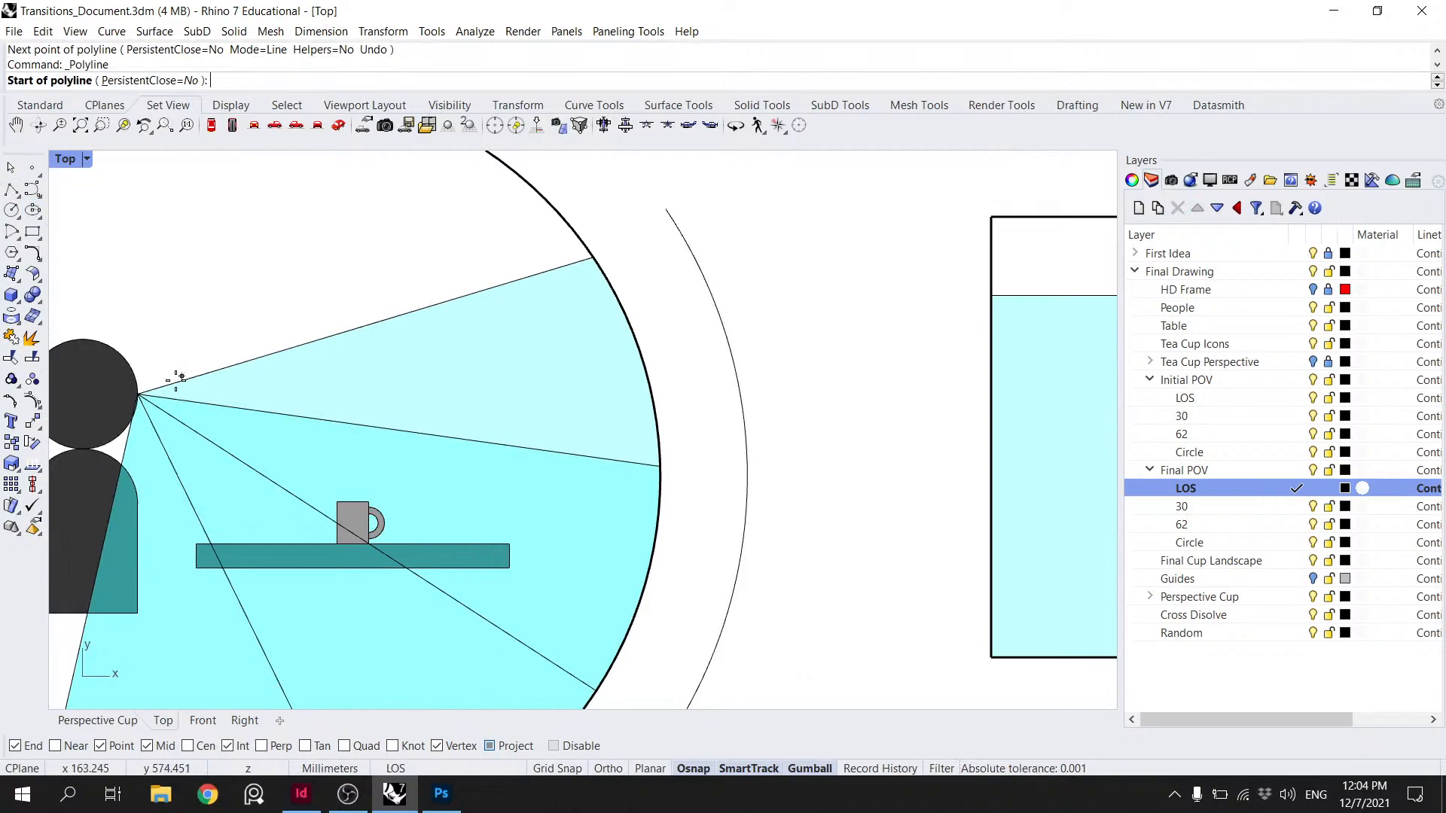
pyautogui.click(138, 394)
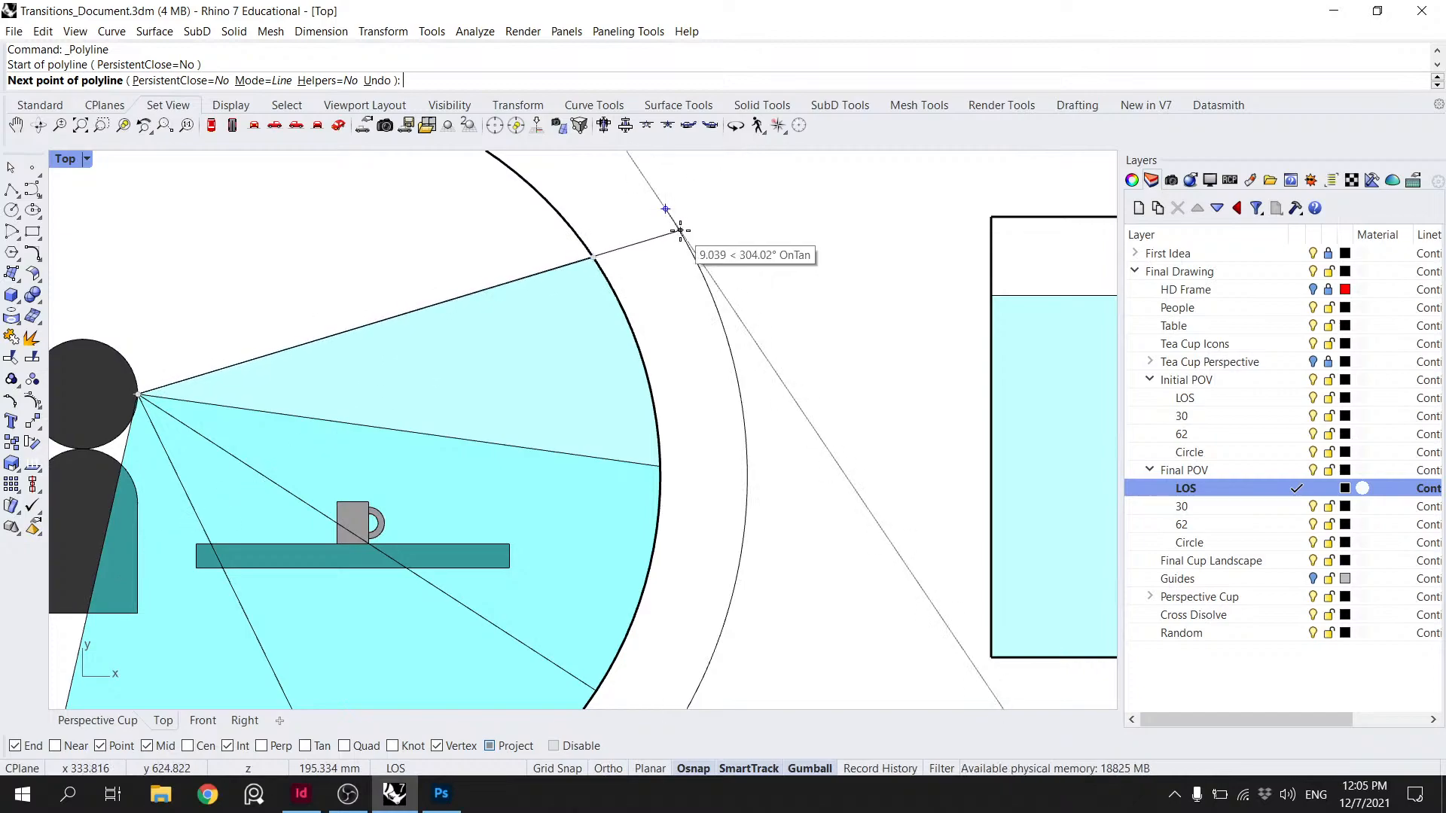
pyautogui.press('Escape')
# - Duplicate the uppermost sight line of the initial view in place and extend the copy to the outer vision-angle arc
pyautogui.click(574, 264)
pyautogui.hotkey('ctrl', 'c')
pyautogui.hotkey('ctrl', 'v')
pyautogui.press('Return')
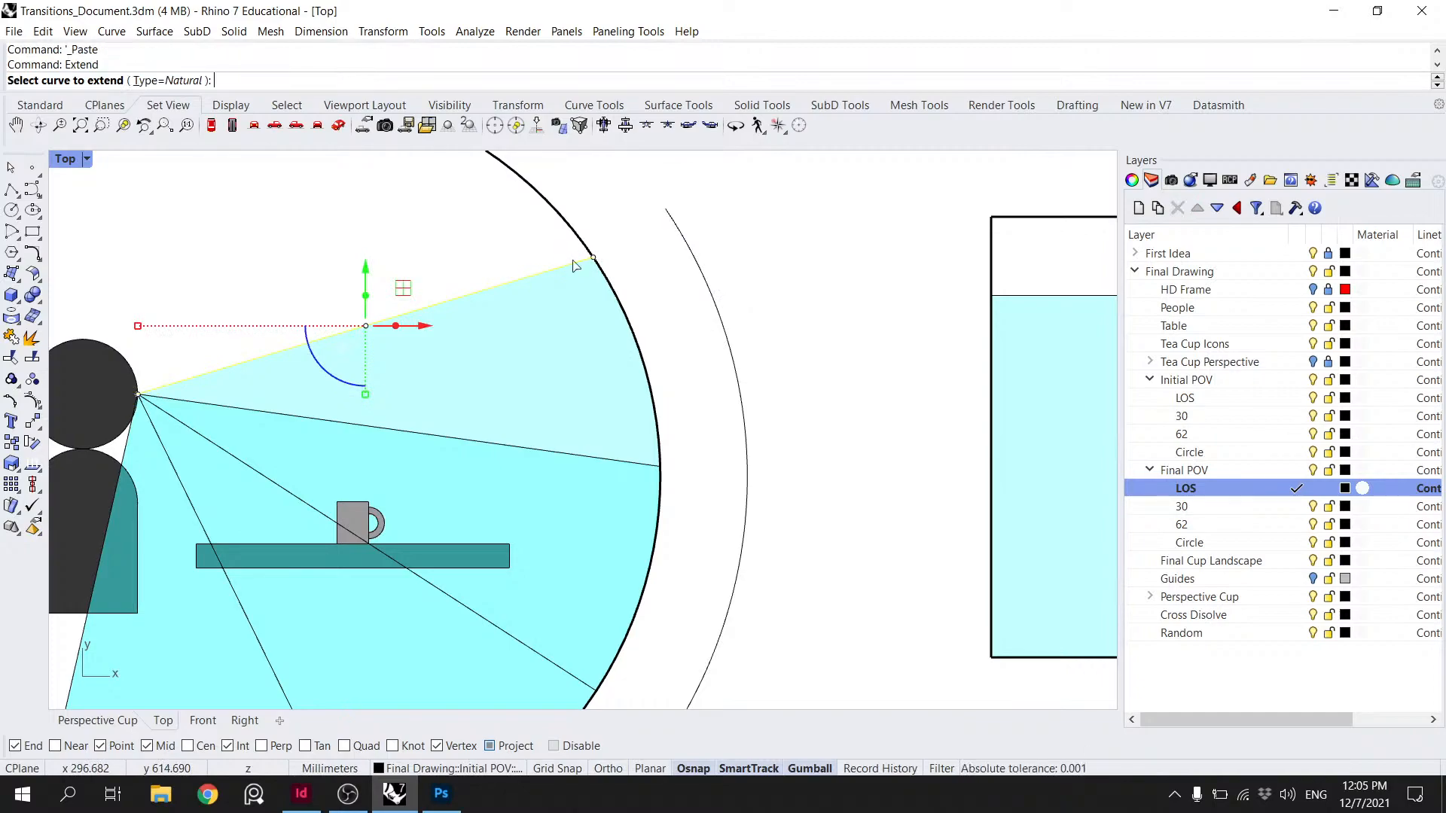
pyautogui.click(609, 262)
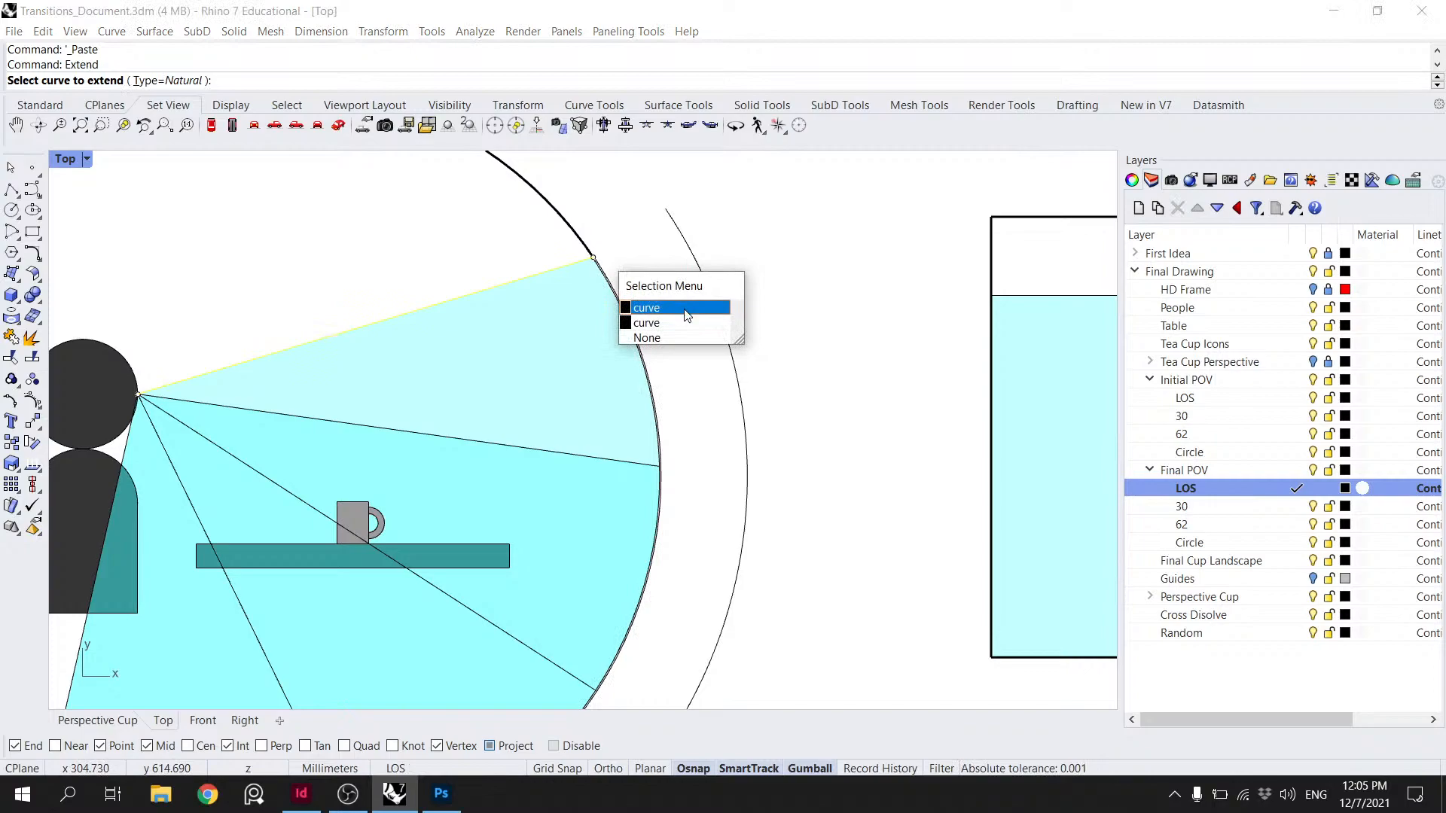
pyautogui.click(683, 309)
pyautogui.click(592, 262)
pyautogui.click(638, 309)
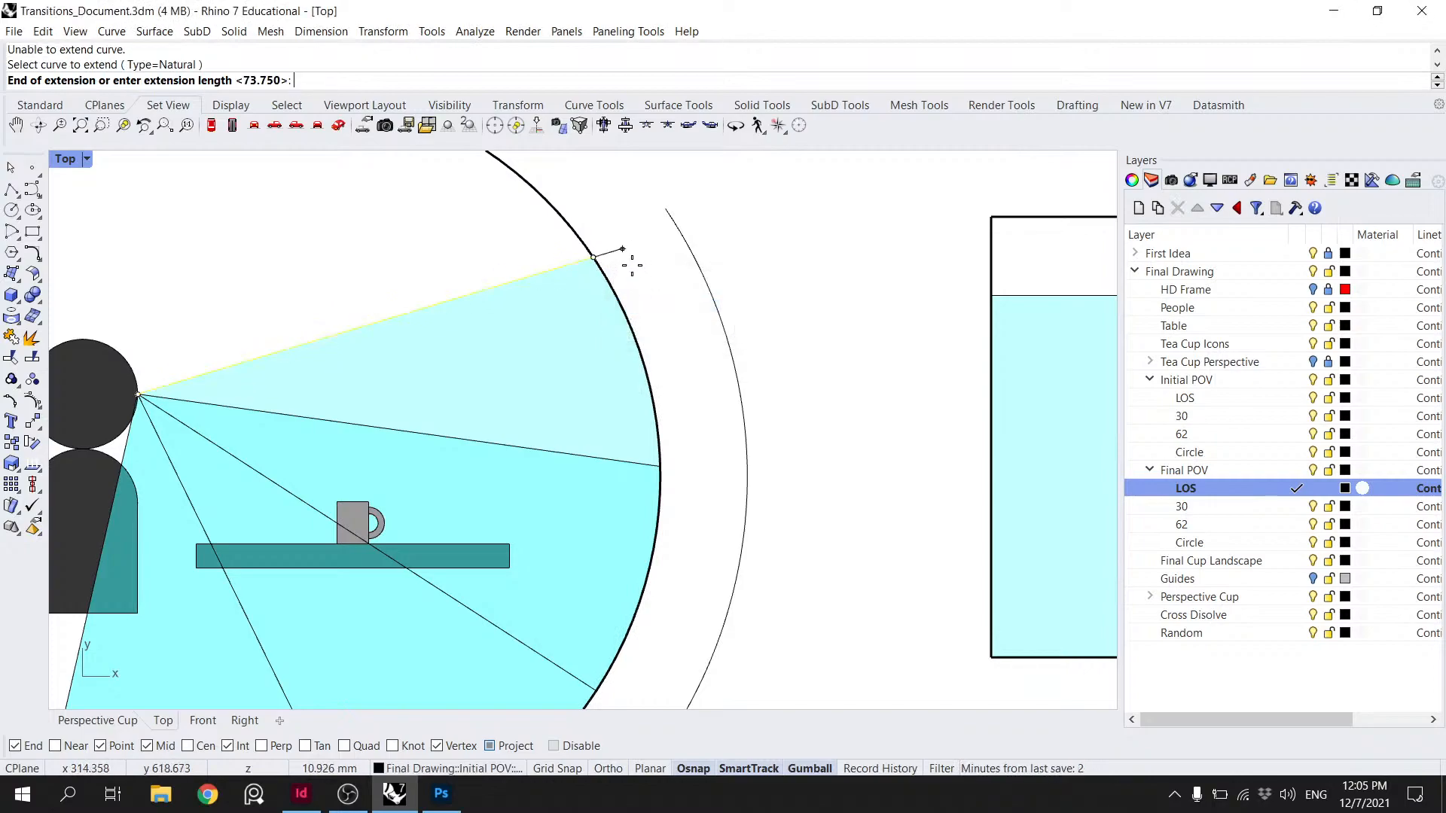
pyautogui.click(681, 233)
pyautogui.press('Return')
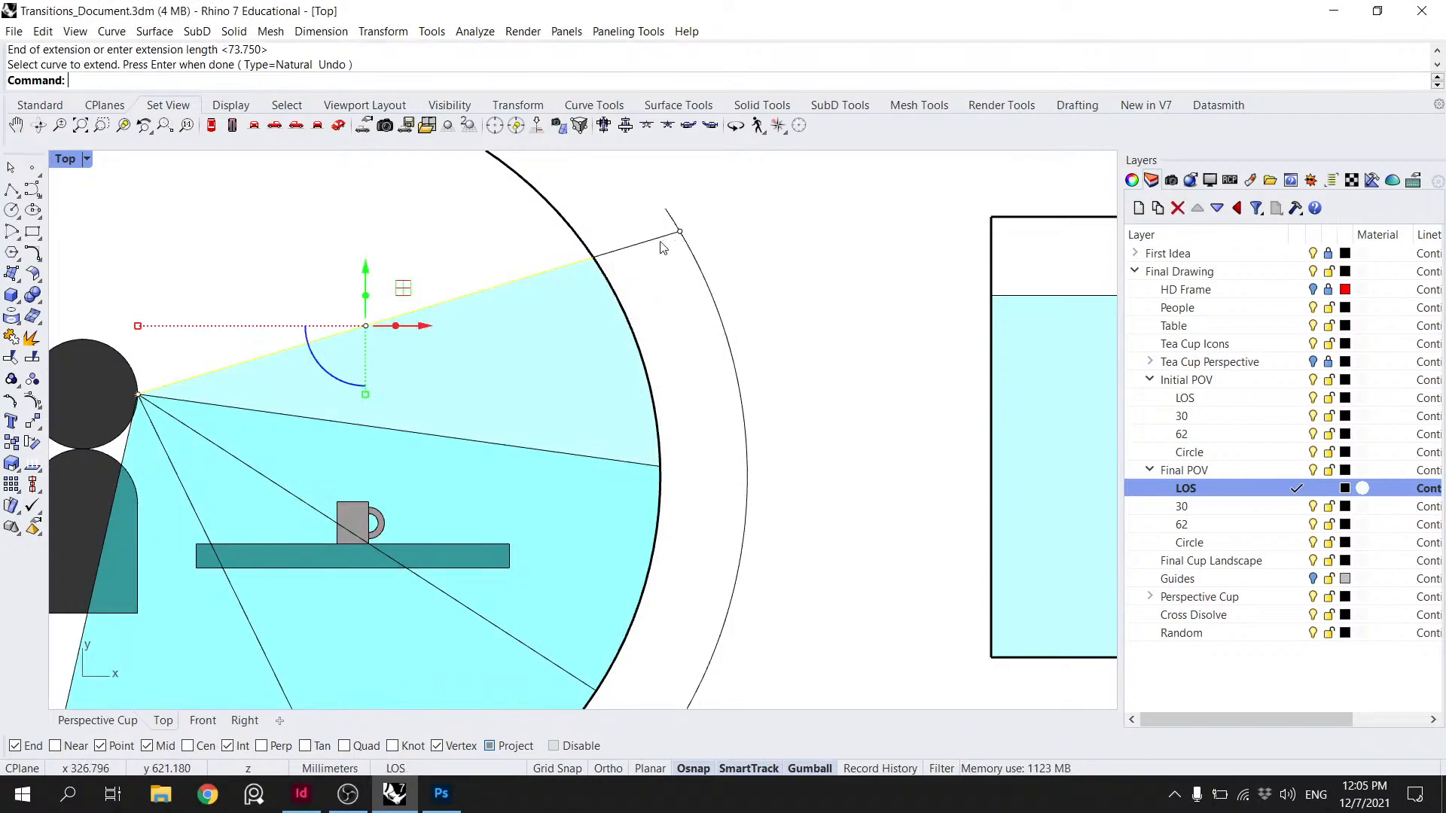
# - Try splitting the extended copy of the uppermost sight line with the initial view's circle
pyautogui.press('Escape')
pyautogui.click(658, 240)
pyautogui.click(714, 287)
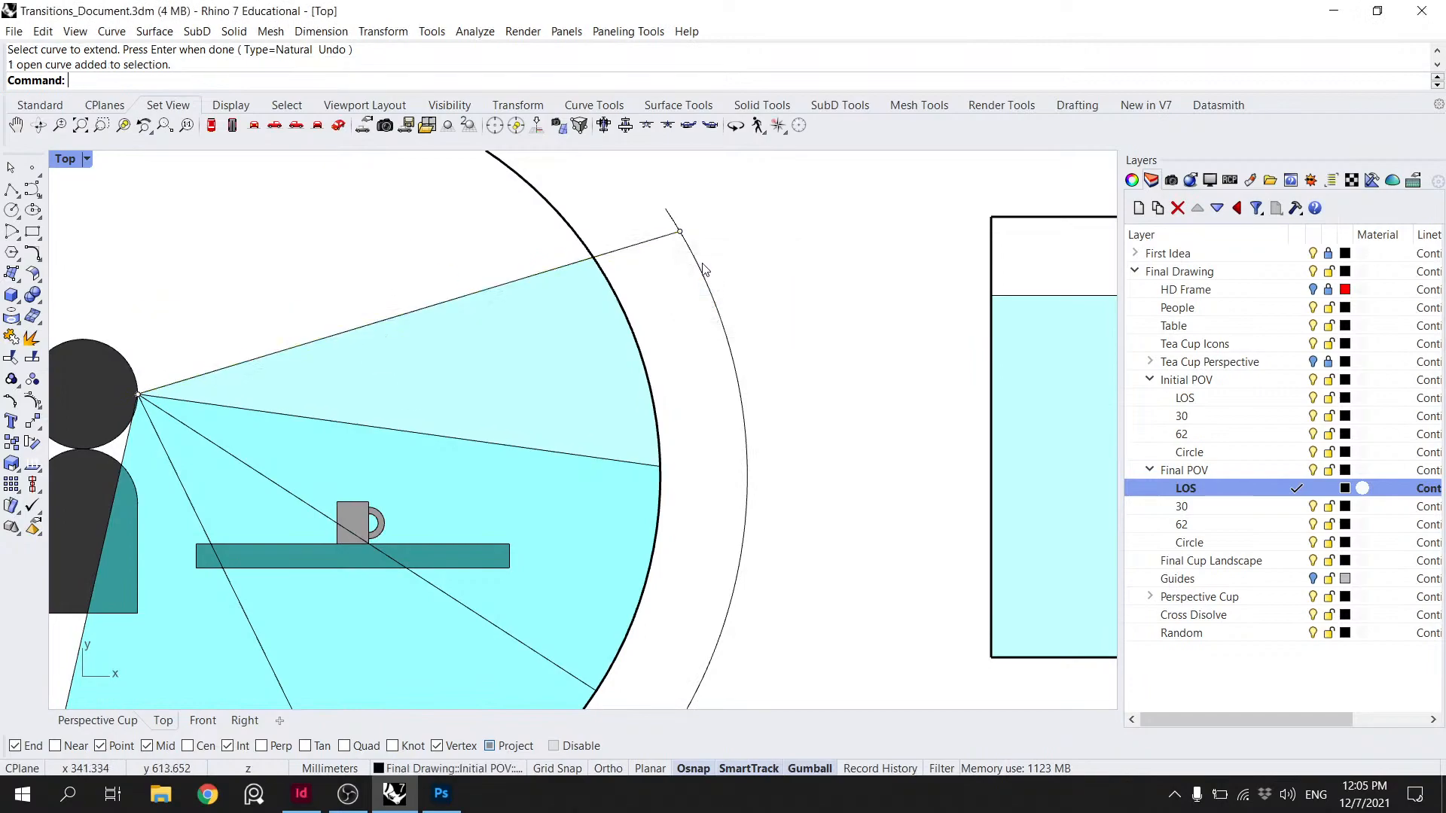
pyautogui.press('Escape')
pyautogui.scroll(-2, 689, 260)
pyautogui.click(662, 252)
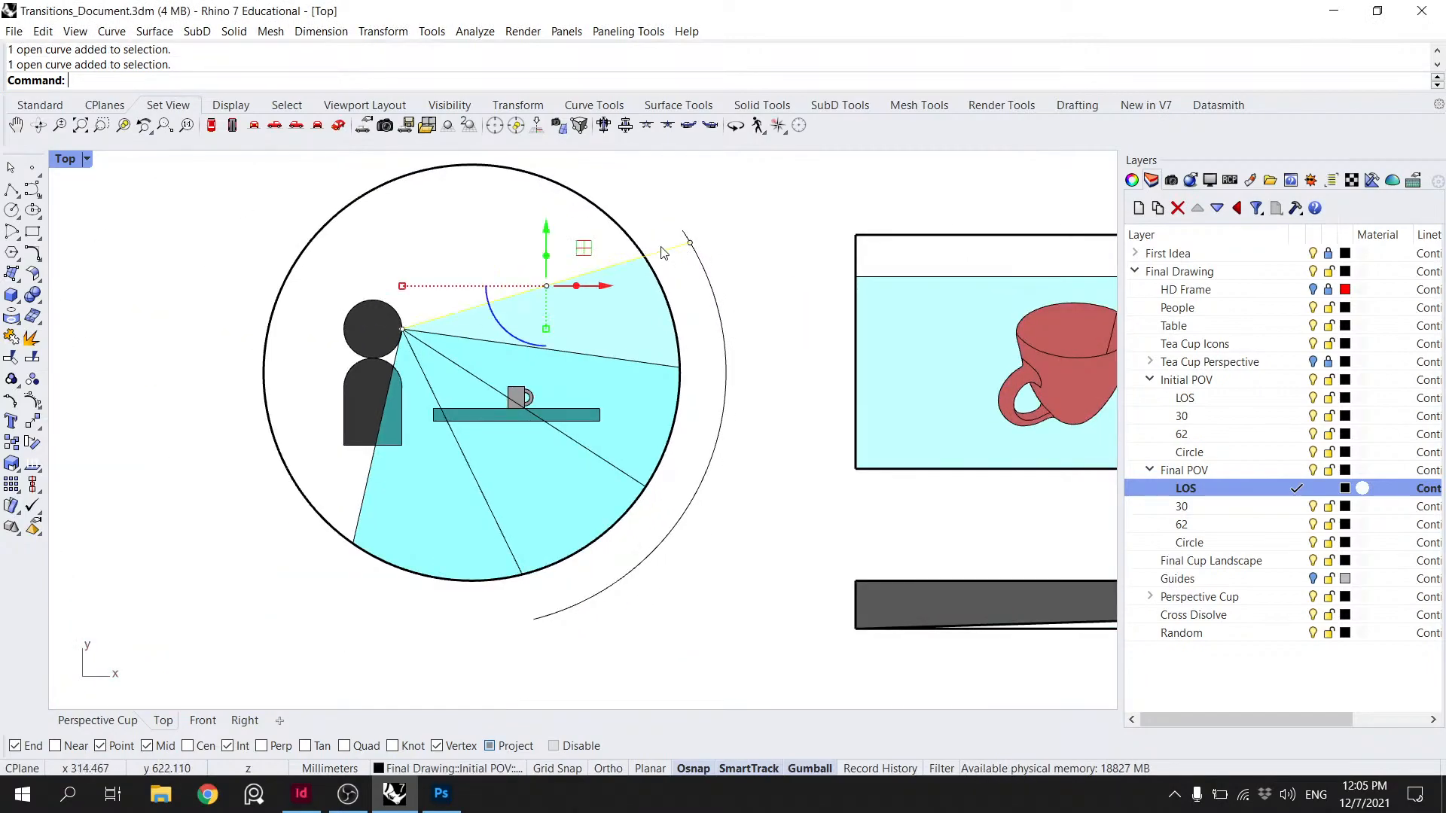
pyautogui.press('Return')
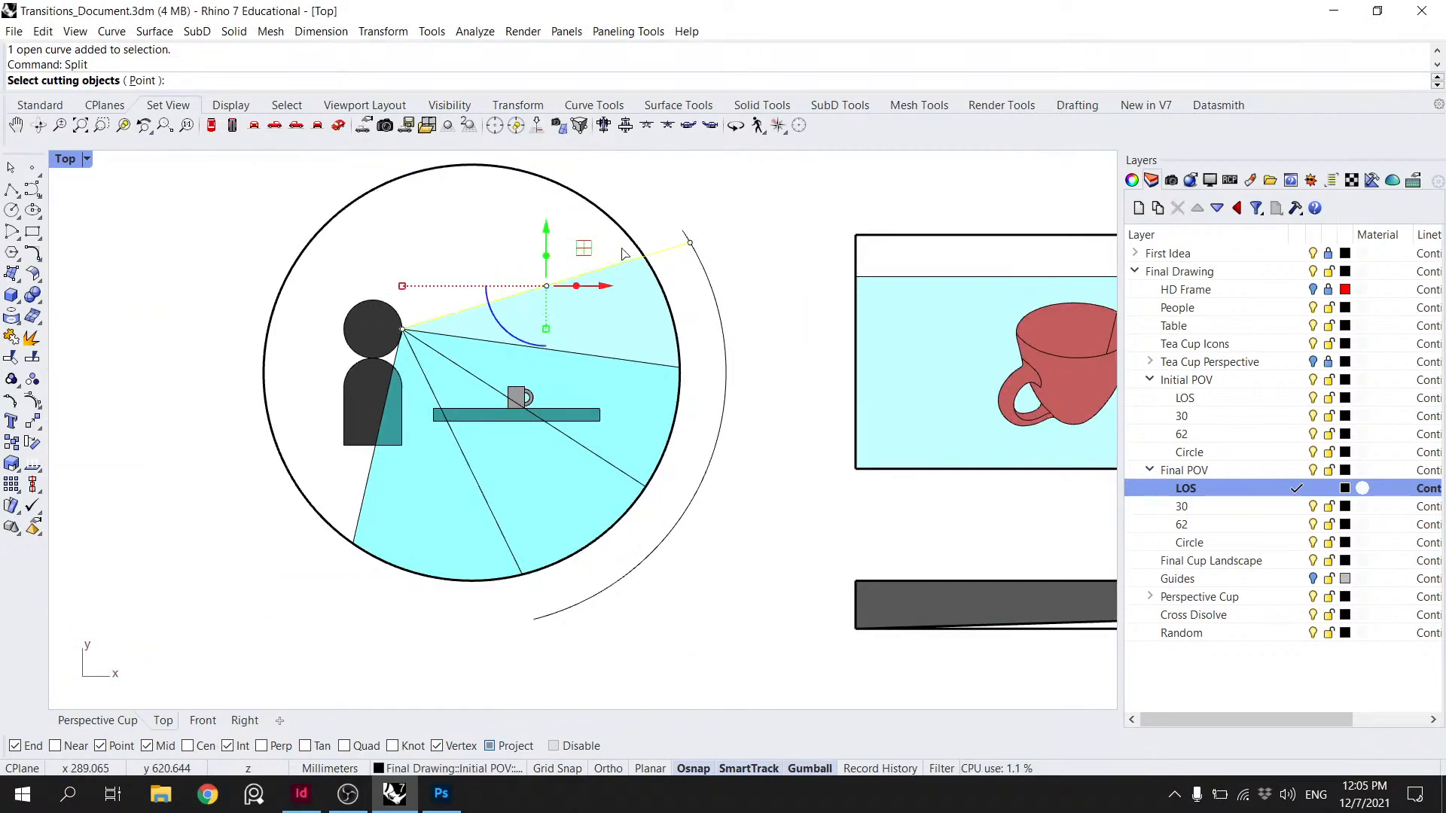
pyautogui.click(628, 235)
pyautogui.press('Return')
pyautogui.press('Escape')
pyautogui.click(631, 272)
pyautogui.press('Escape')
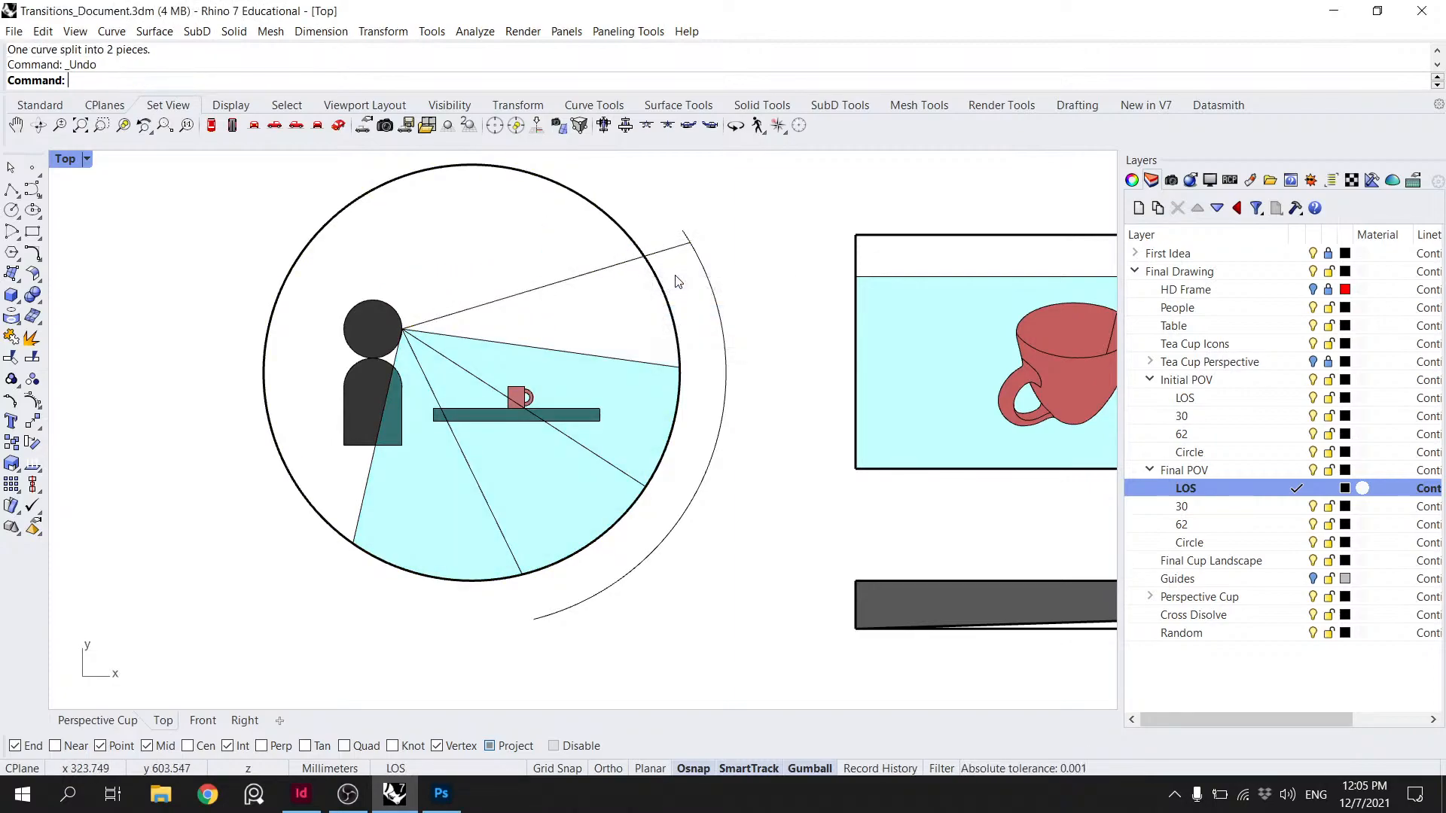
# - Undo the split and the extension of the uppermost sight line's copy, and delete that overlapping duplicate
pyautogui.hotkey('ctrl', 'z')
pyautogui.click(675, 252)
pyautogui.hotkey('ctrl', 'z')
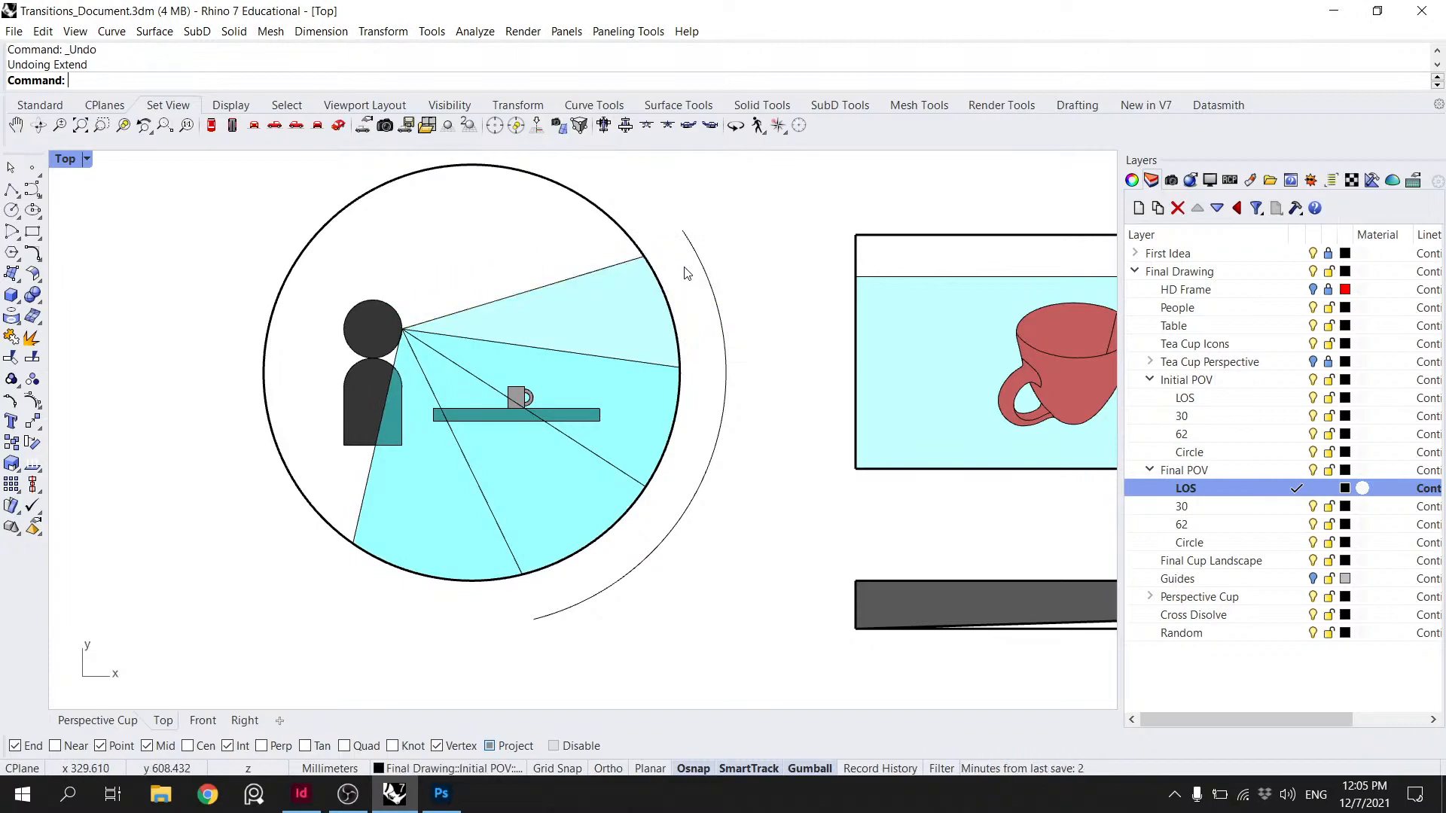
pyautogui.scroll(-3, 693, 254)
pyautogui.click(645, 269)
pyautogui.click(710, 310)
pyautogui.press('Delete')
pyautogui.click(11, 189)
pyautogui.scroll(3, 549, 404)
pyautogui.click(543, 419)
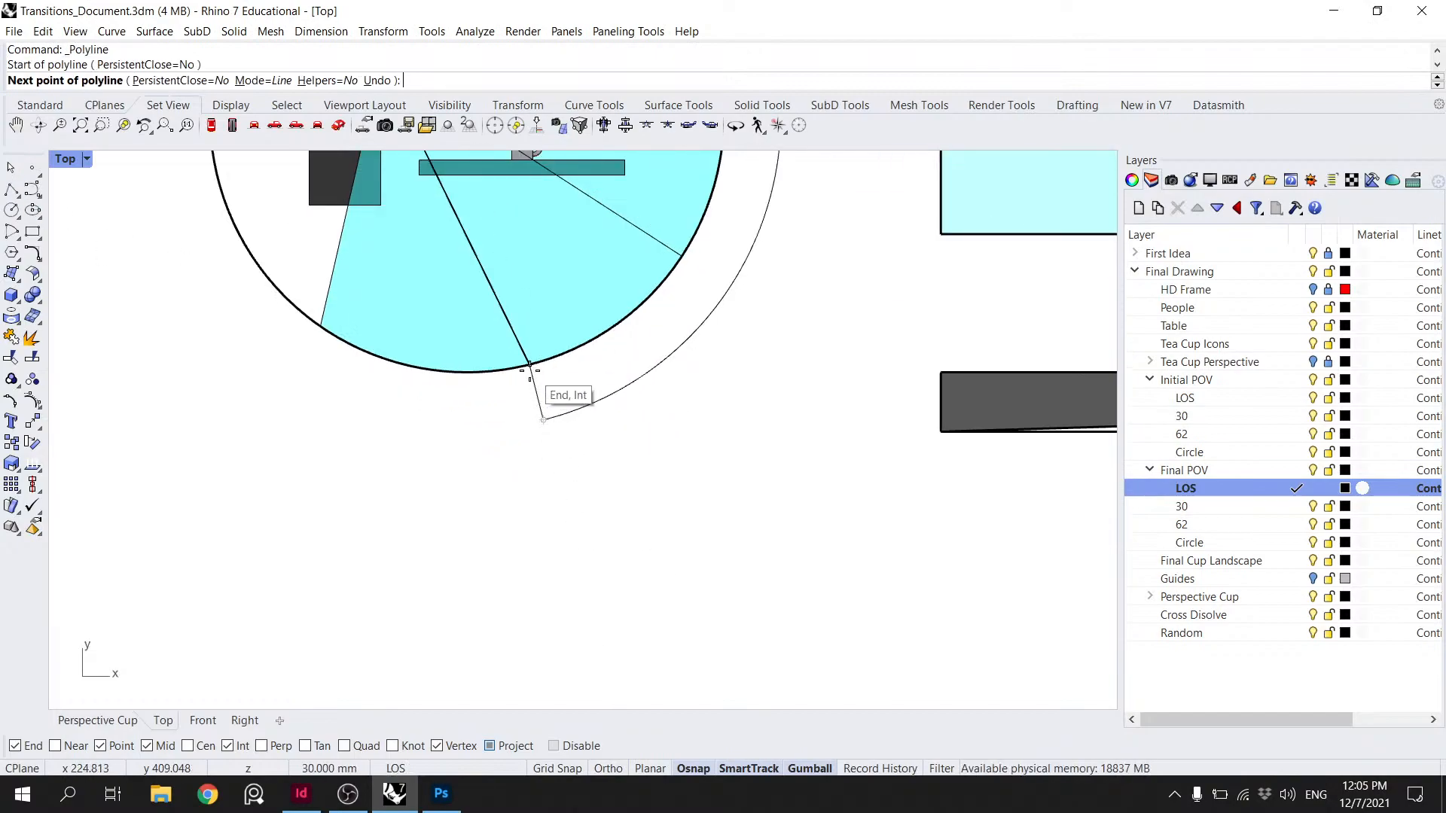
pyautogui.scroll(1, 531, 366)
pyautogui.press('Escape')
# - Draw a segment continuing the second-lowest sight line from the circle to the outer arc, and delete it
pyautogui.rightClick(554, 390)
pyautogui.click(531, 363)
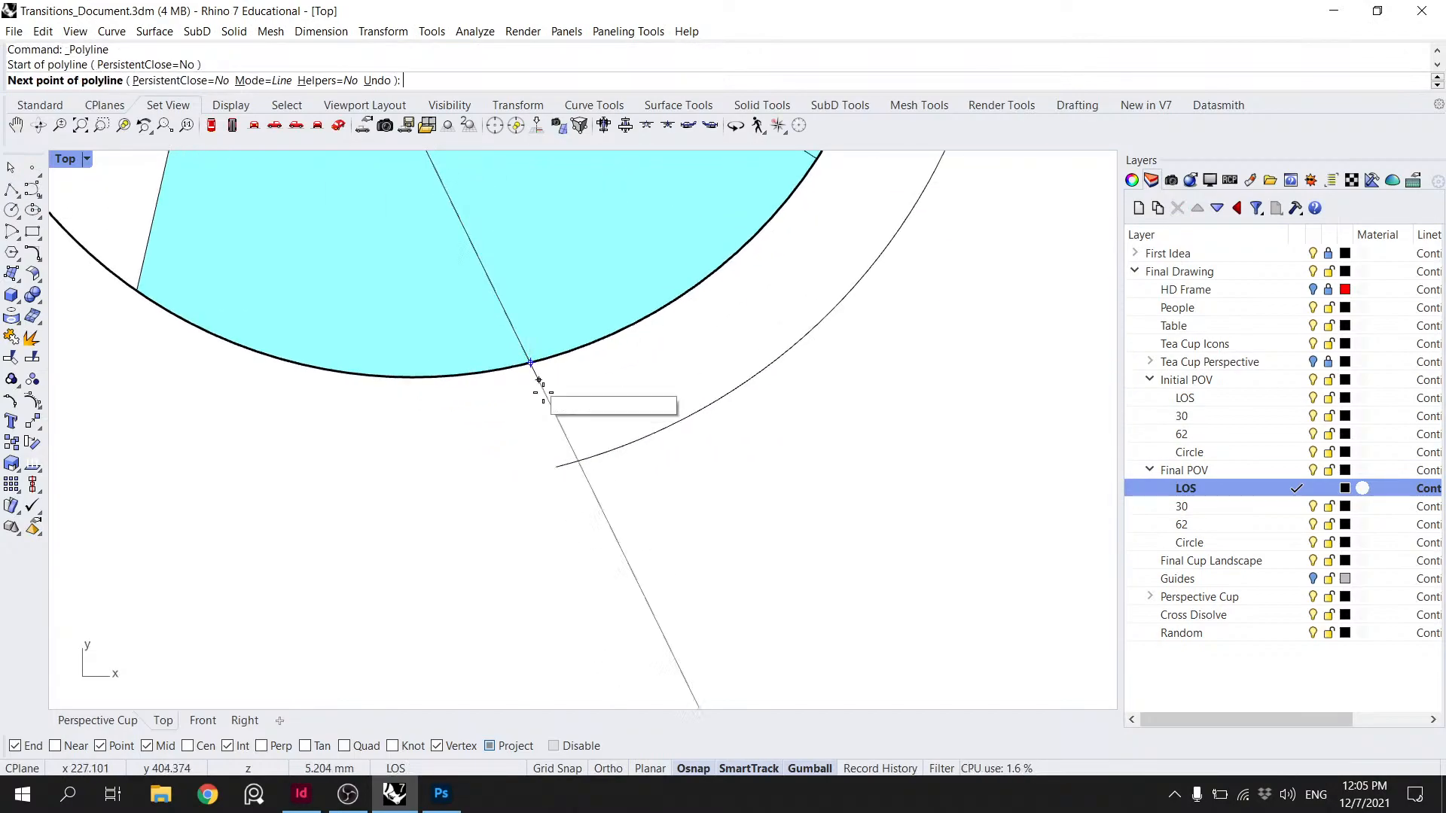
pyautogui.click(578, 462)
pyautogui.press('Return')
pyautogui.scroll(-4, 557, 482)
pyautogui.scroll(3, 549, 494)
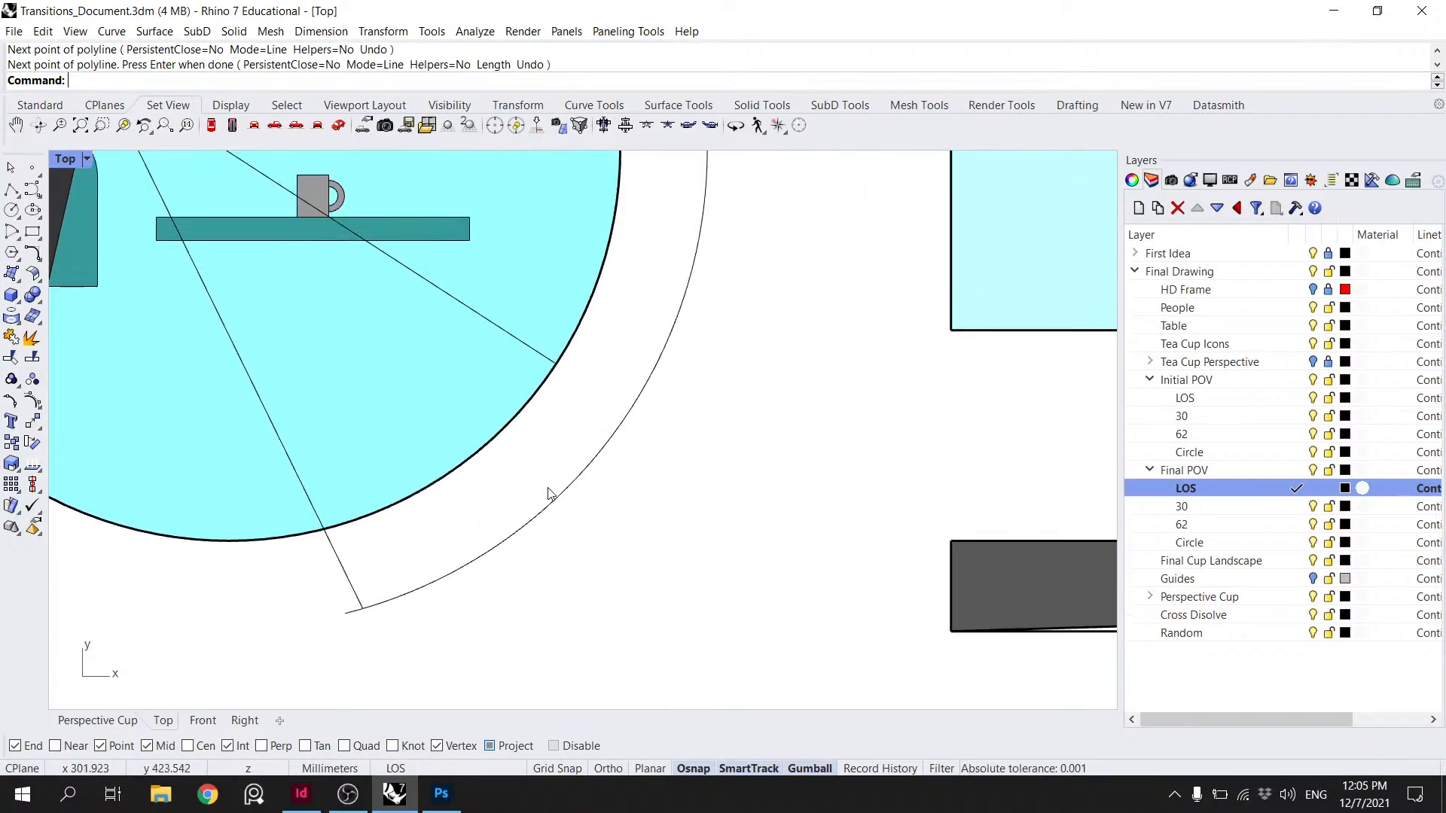
pyautogui.click(349, 581)
pyautogui.press('Delete')
# - Draw a polyline from the viewer's eye point along the second-lowest sight line to the outer vision-angle arc
pyautogui.rightClick(390, 487)
pyautogui.scroll(-6, 390, 487)
pyautogui.click(248, 263)
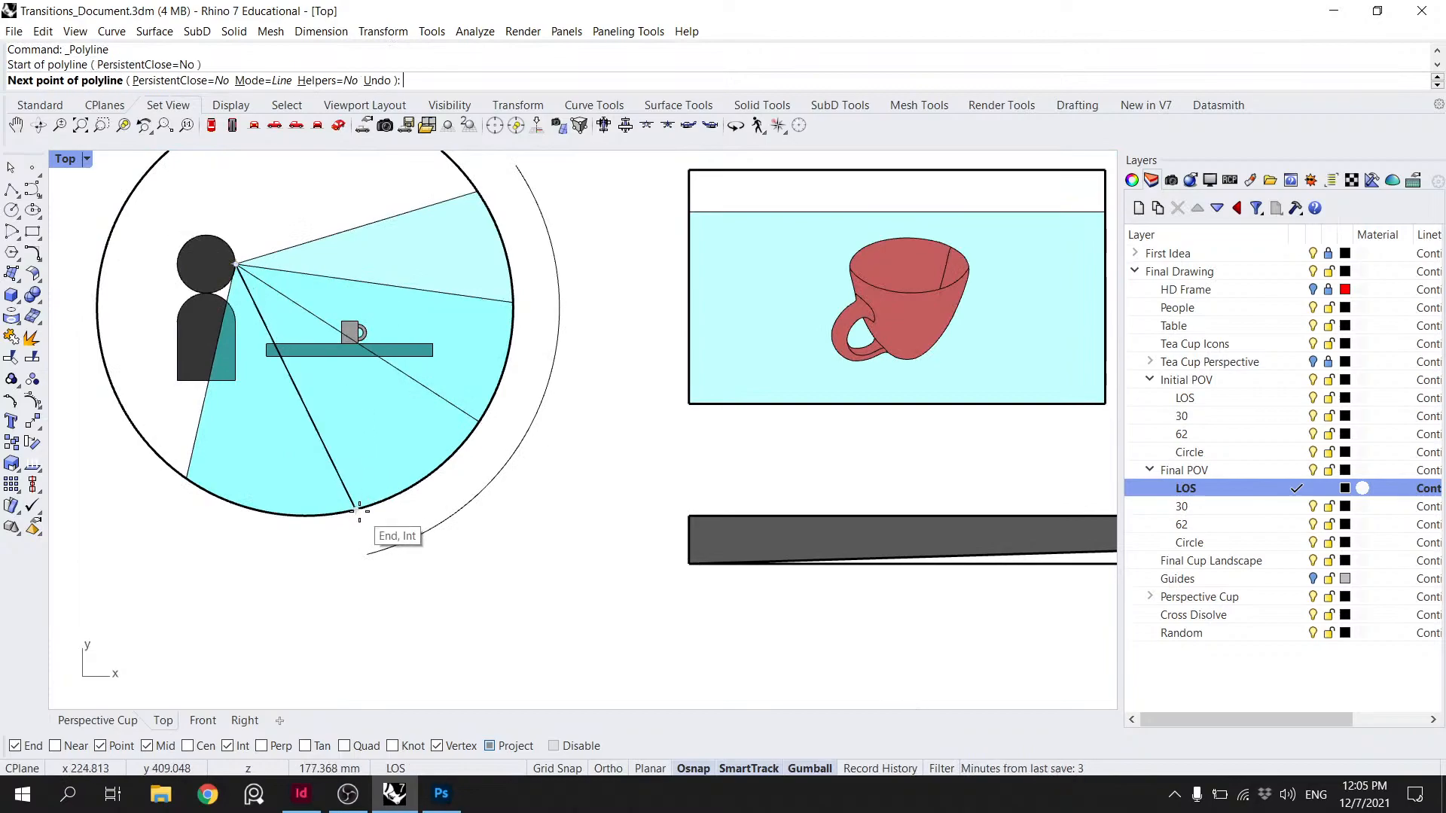
pyautogui.click(371, 552)
pyautogui.press('Return')
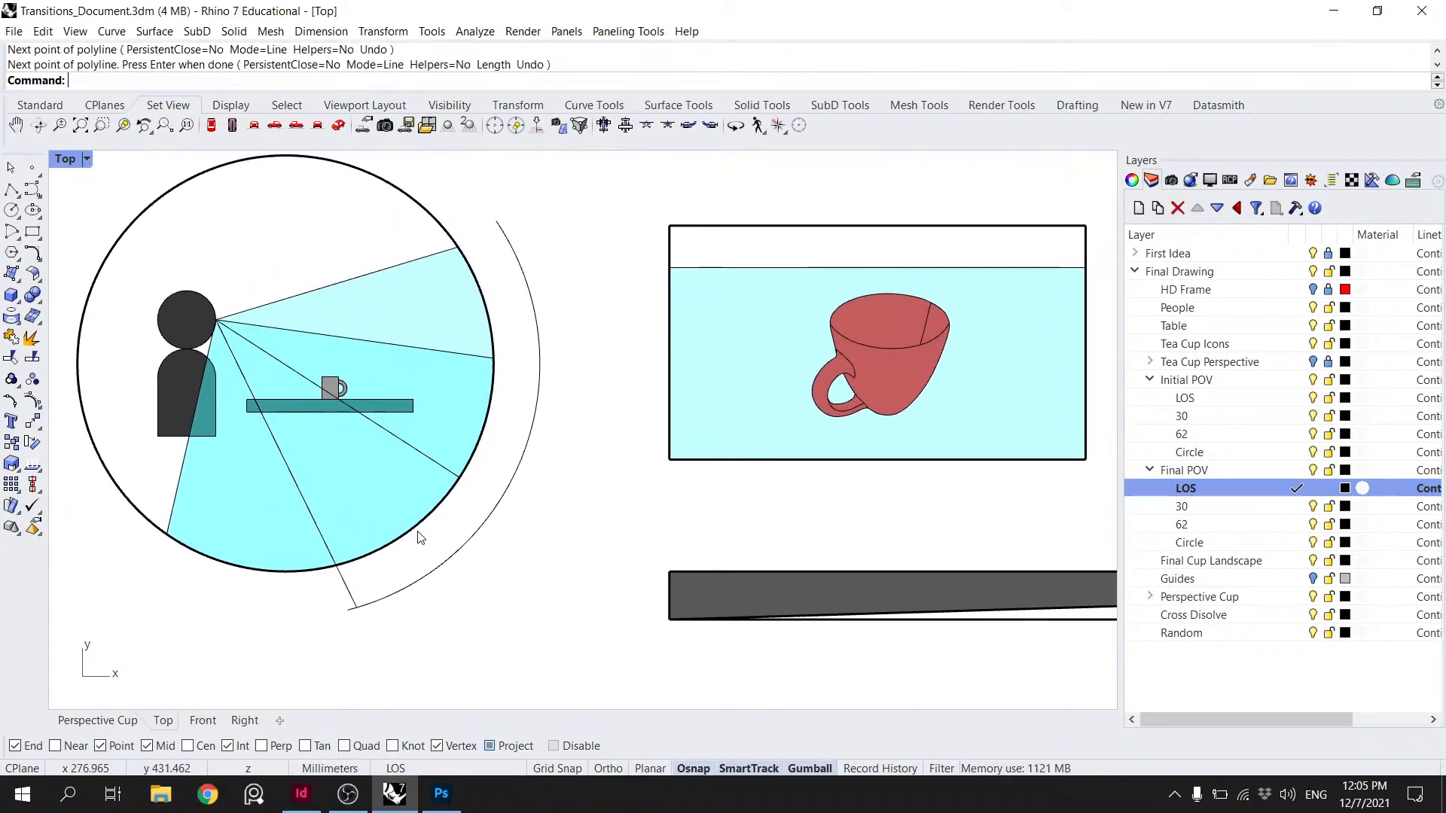
pyautogui.rightClick(443, 527)
pyautogui.press('Escape')
pyautogui.click(351, 595)
pyautogui.write('Copy')
pyautogui.press('Return')
pyautogui.press('Escape')
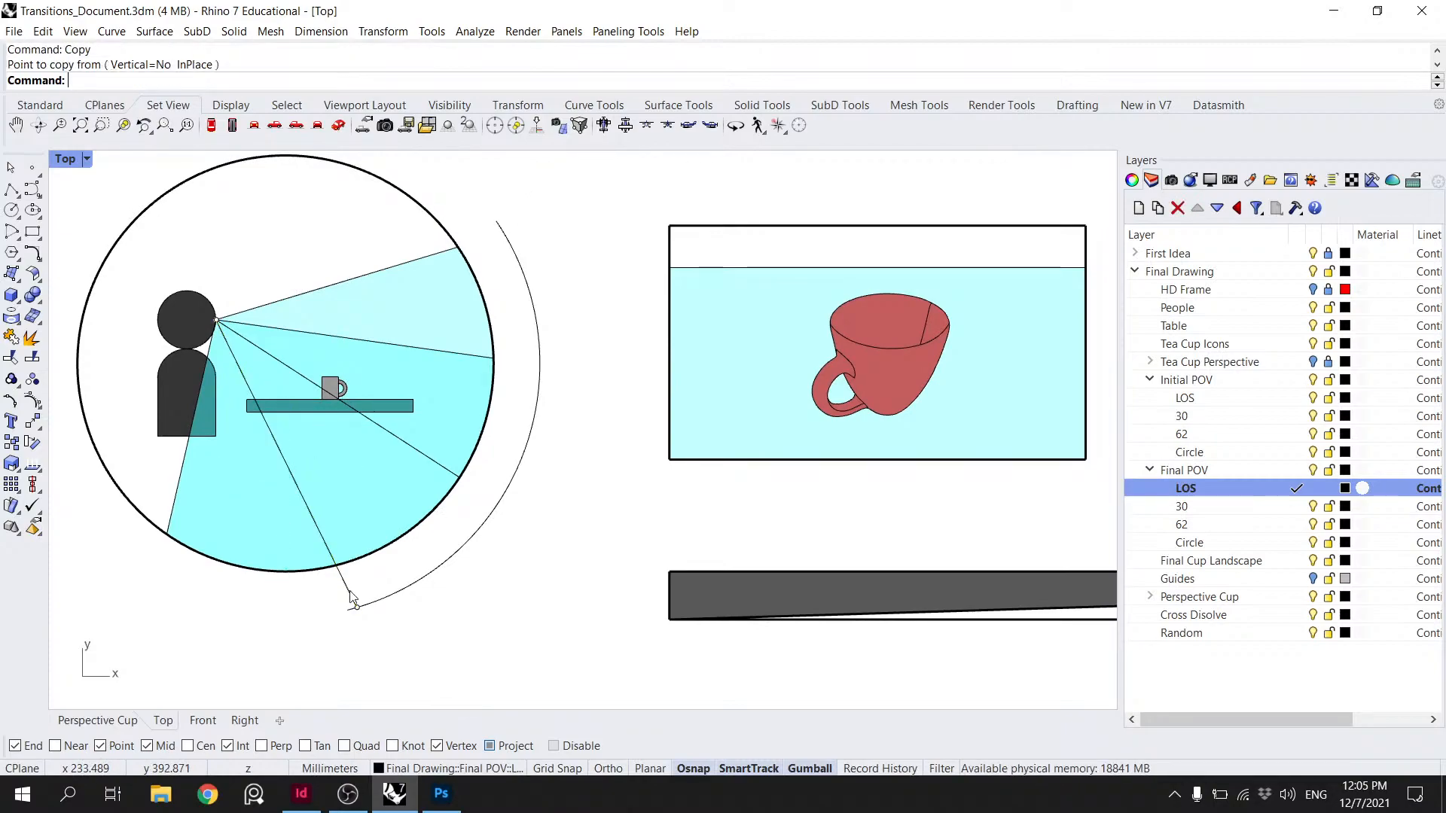
# - Split the newly drawn line where it crosses the initial view's circle
pyautogui.write('Spl')
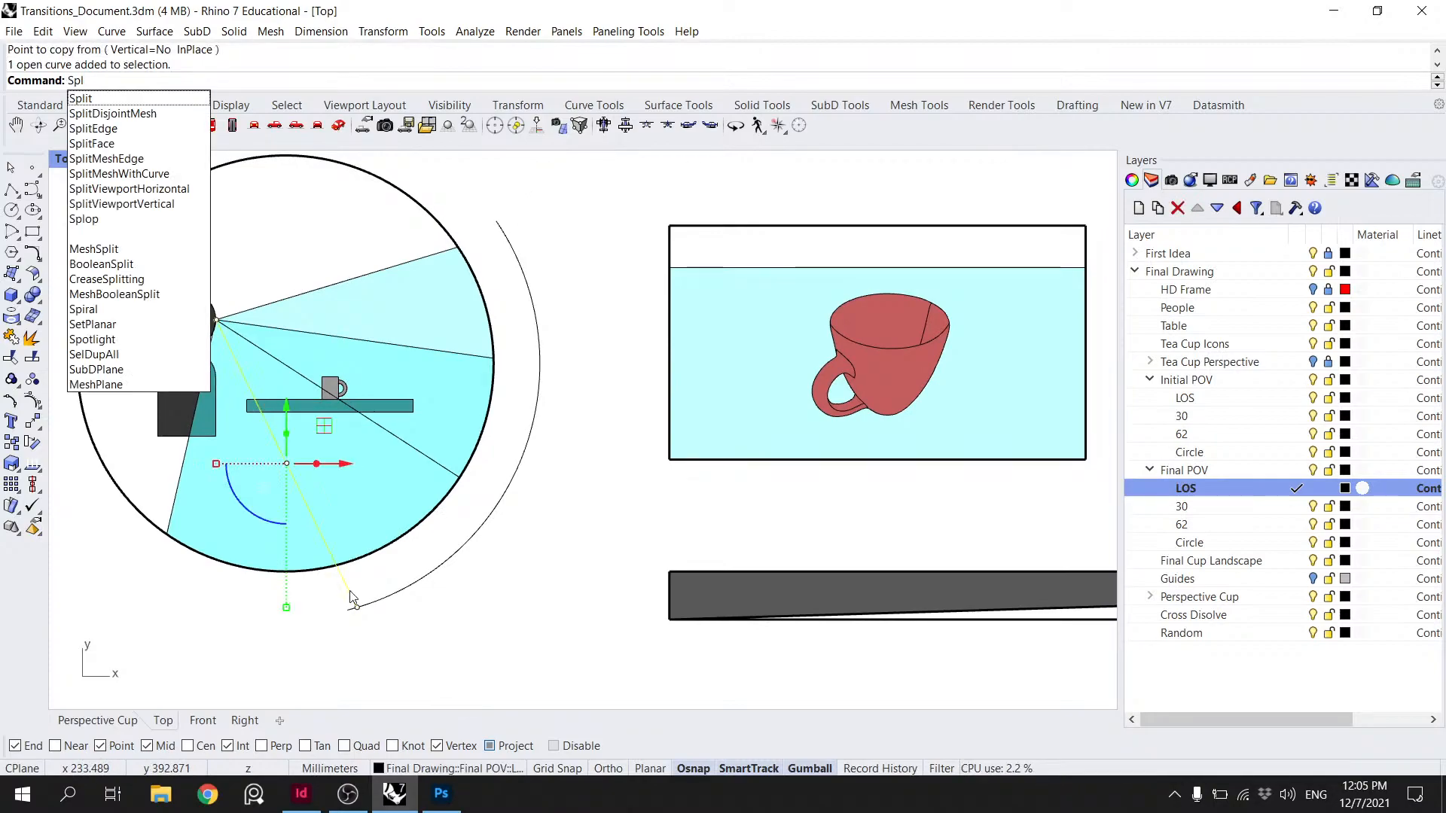
pyautogui.press('Return')
pyautogui.click(365, 568)
pyautogui.press('Return')
pyautogui.click(349, 580)
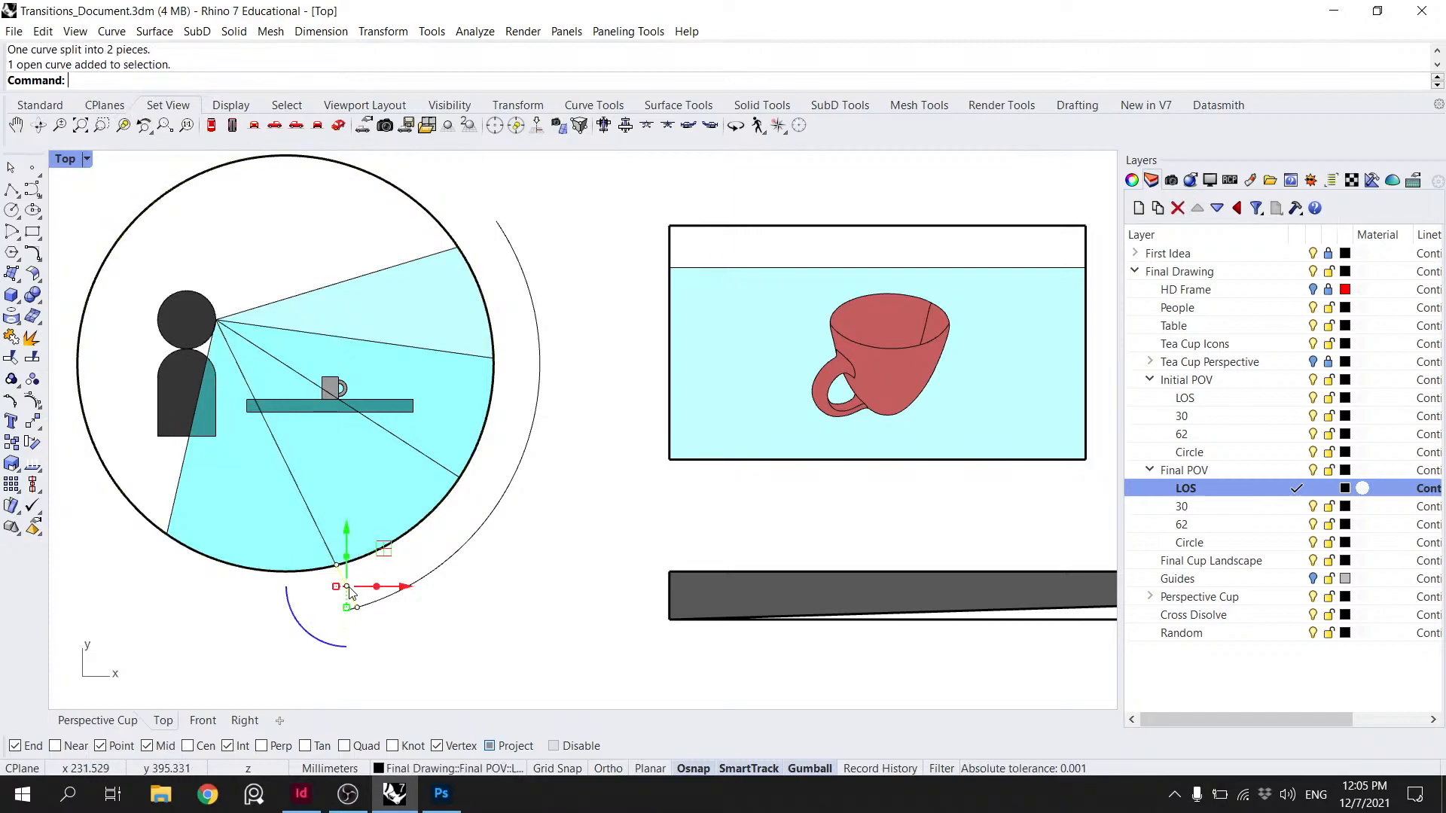
# - Delete the piece inside the circle that overlaps the second-lowest sight line
pyautogui.scroll(2, 350, 582)
pyautogui.click(309, 525)
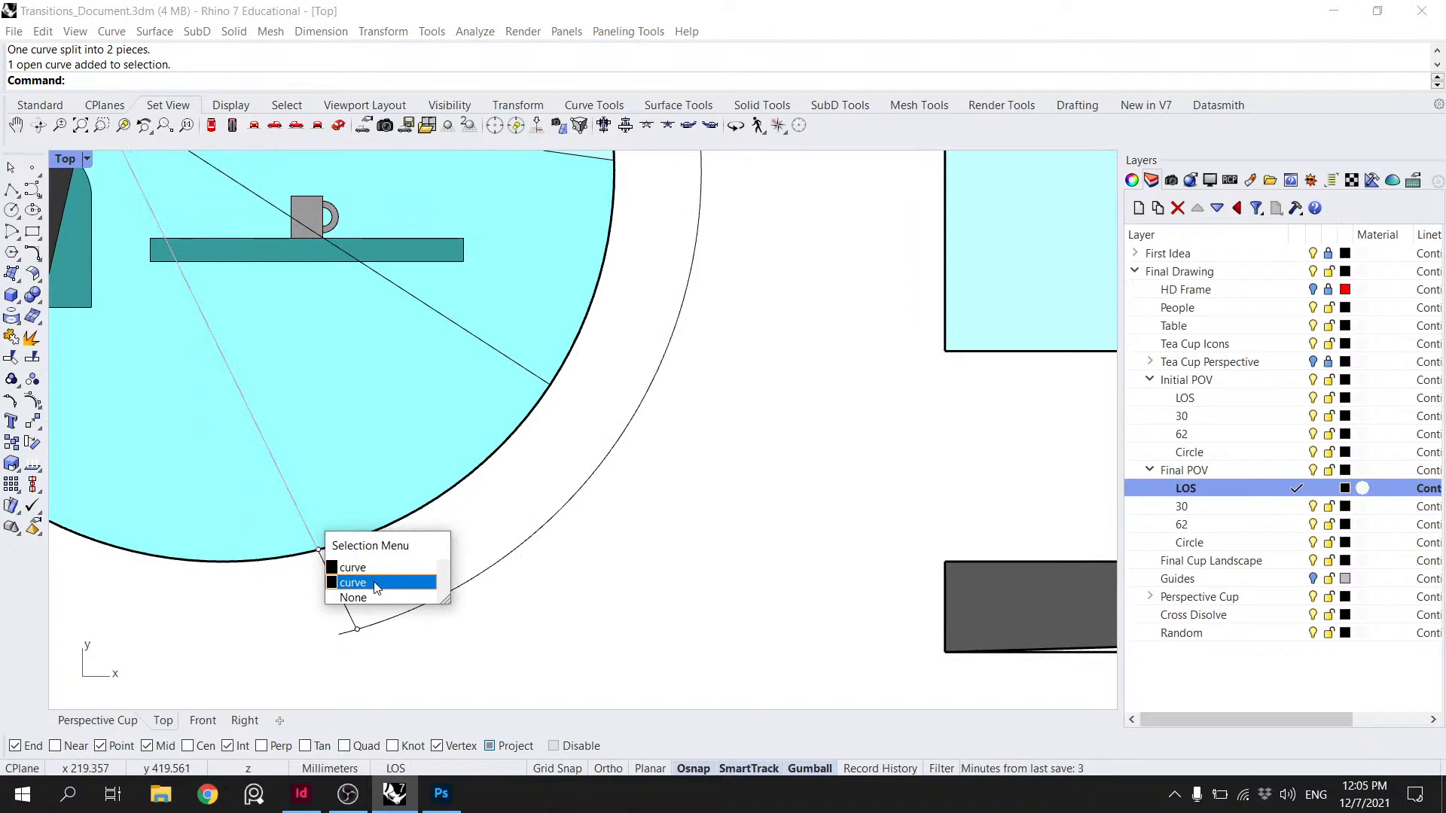
pyautogui.click(350, 581)
pyautogui.scroll(-1, 384, 565)
pyautogui.press('Delete')
pyautogui.scroll(-1, 360, 570)
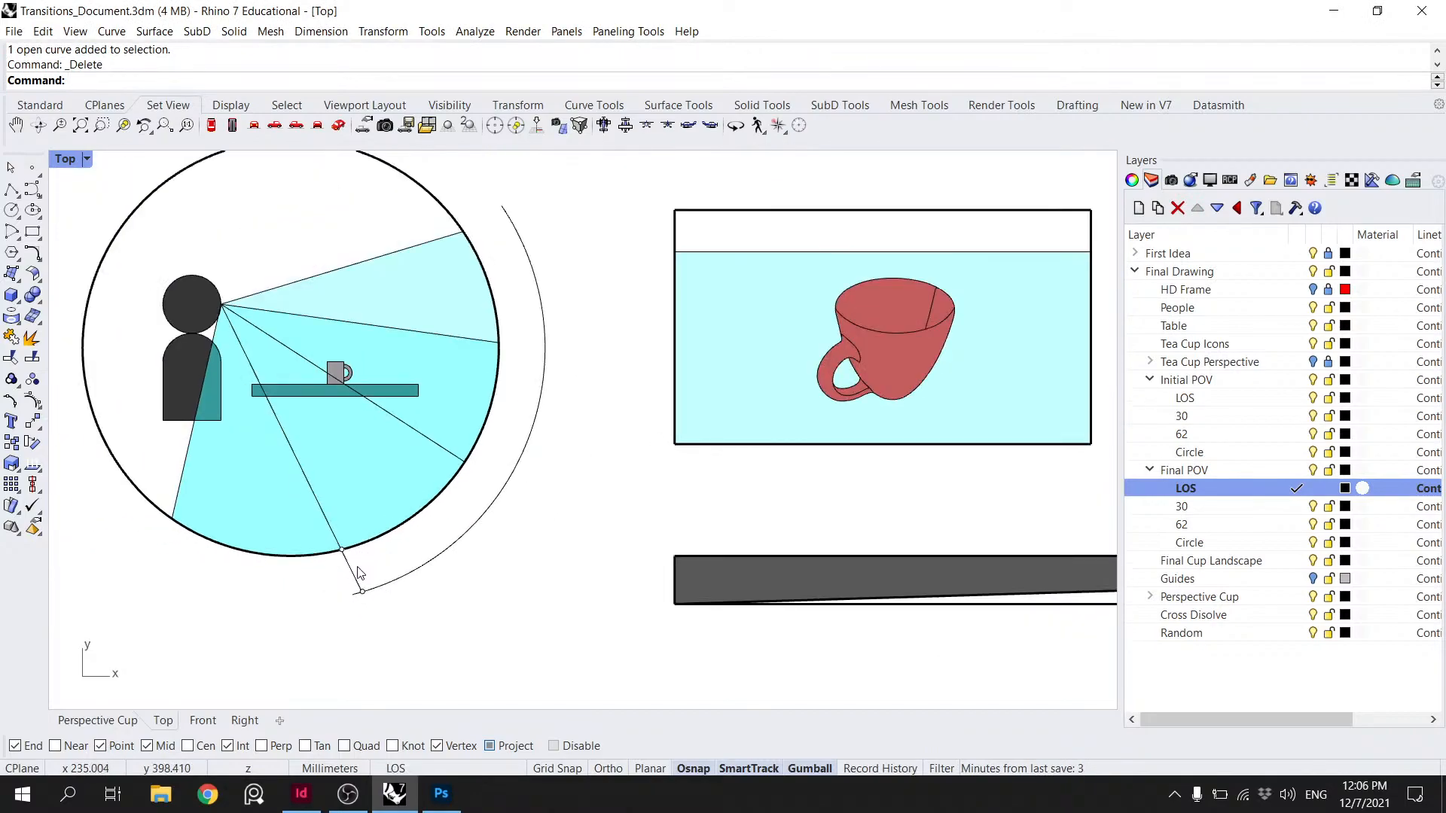
# - Set the Top viewport's solid background colour to Light Gray
pyautogui.click(357, 579)
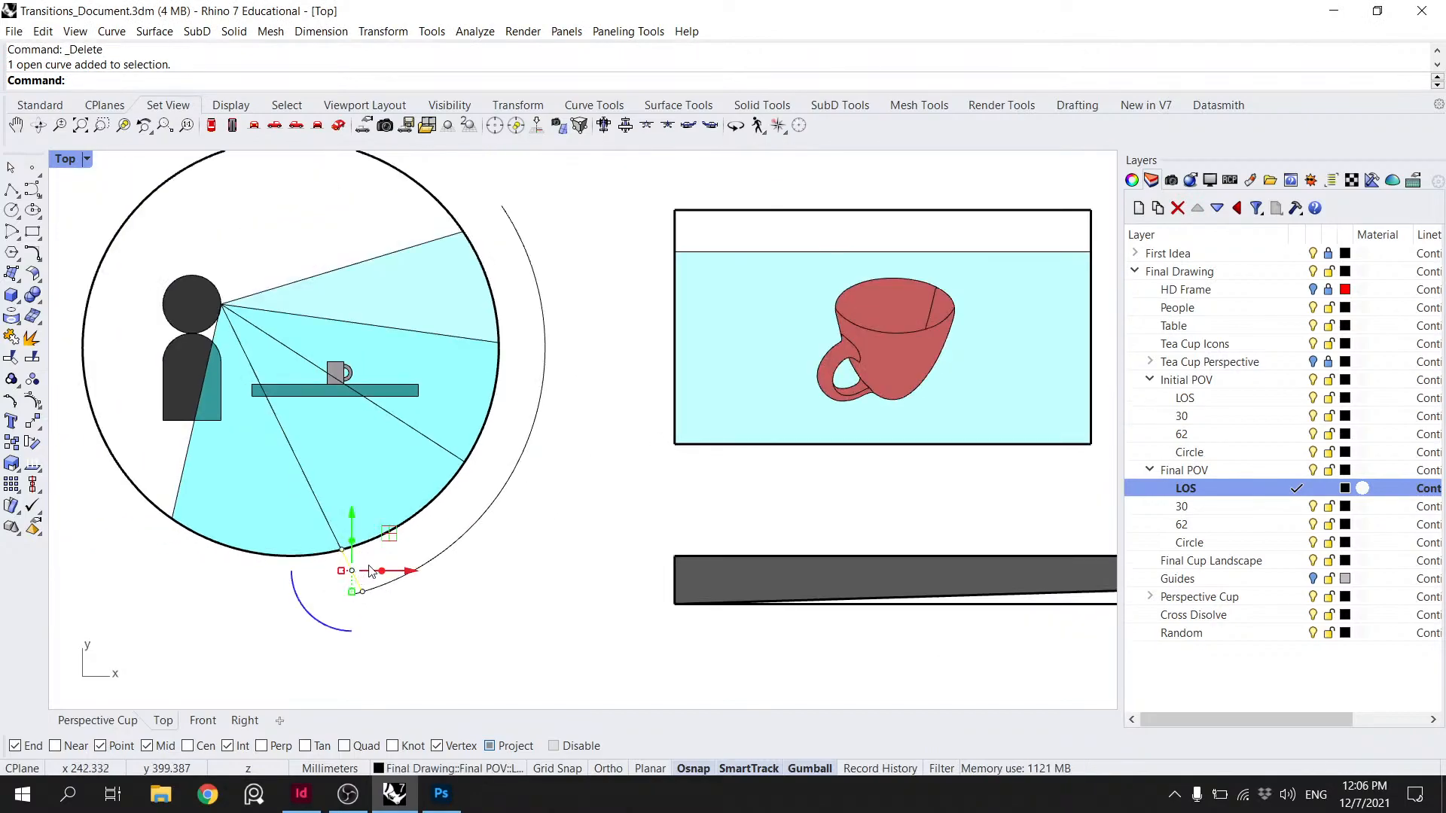
pyautogui.scroll(2, 369, 571)
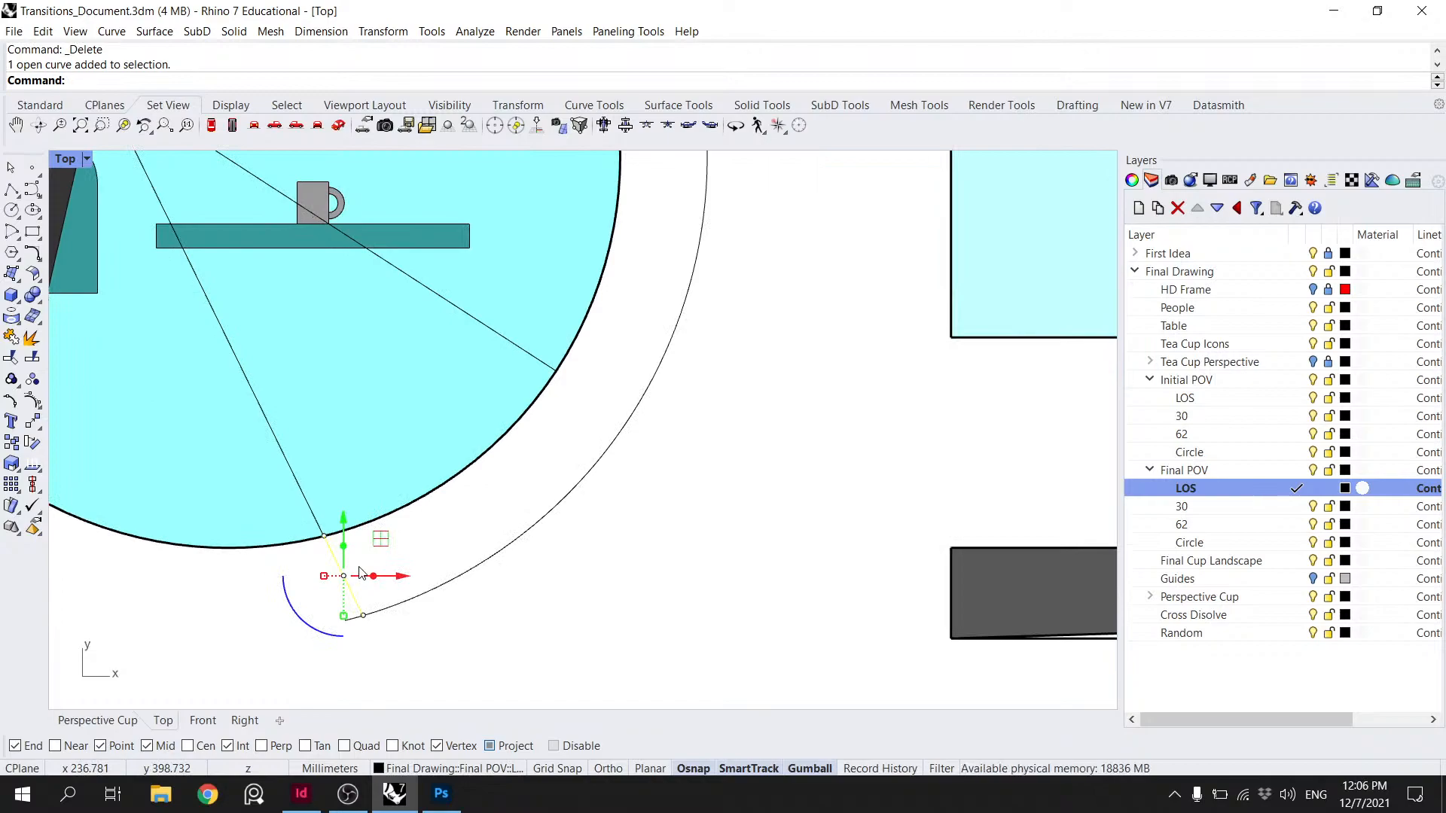
pyautogui.scroll(-2, 364, 575)
pyautogui.moveTo(342, 606); pyautogui.dragTo(363, 528, button='right')
pyautogui.scroll(7, 363, 528)
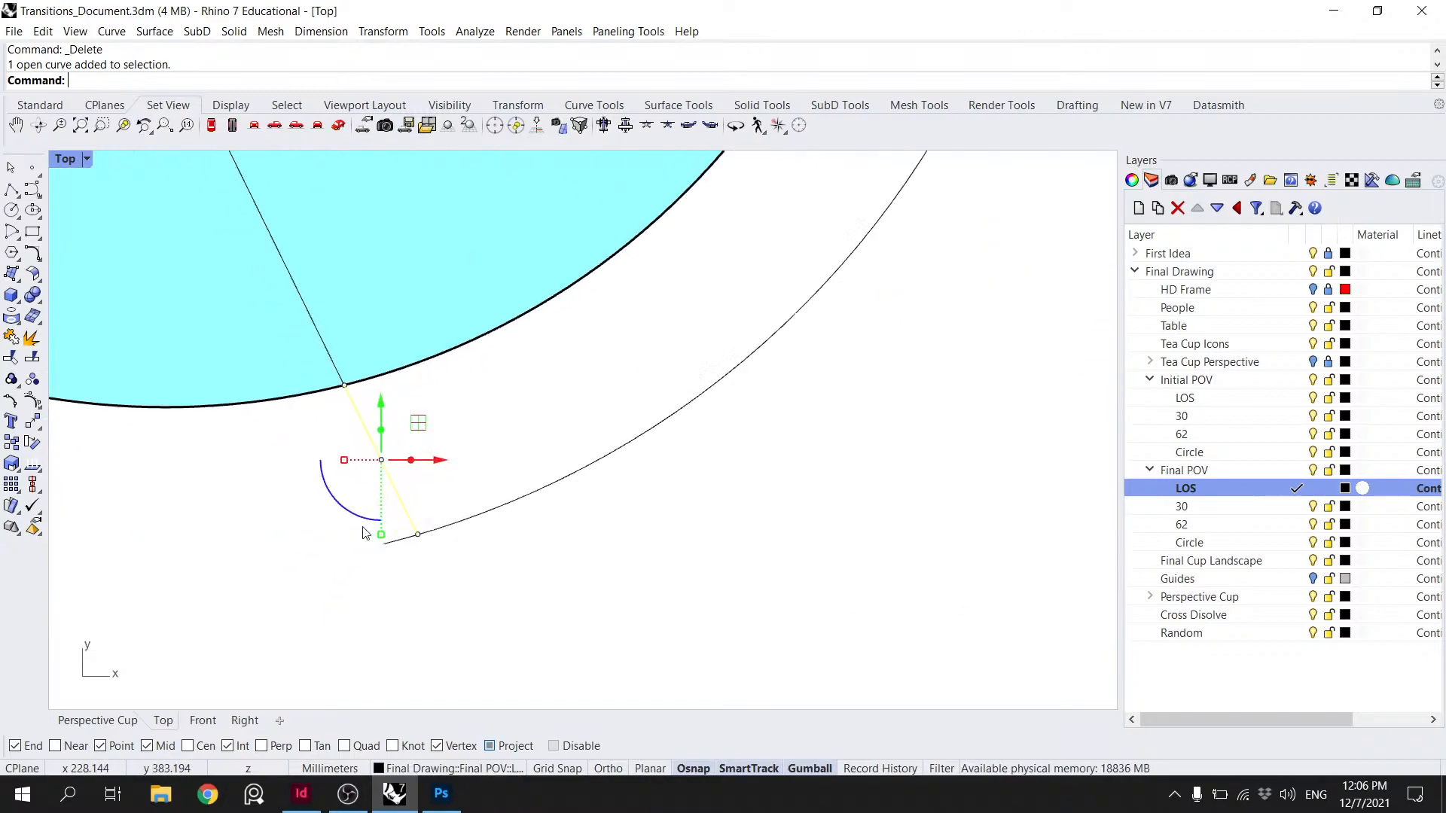
pyautogui.click(1211, 182)
pyautogui.click(1414, 268)
pyautogui.click(1328, 310)
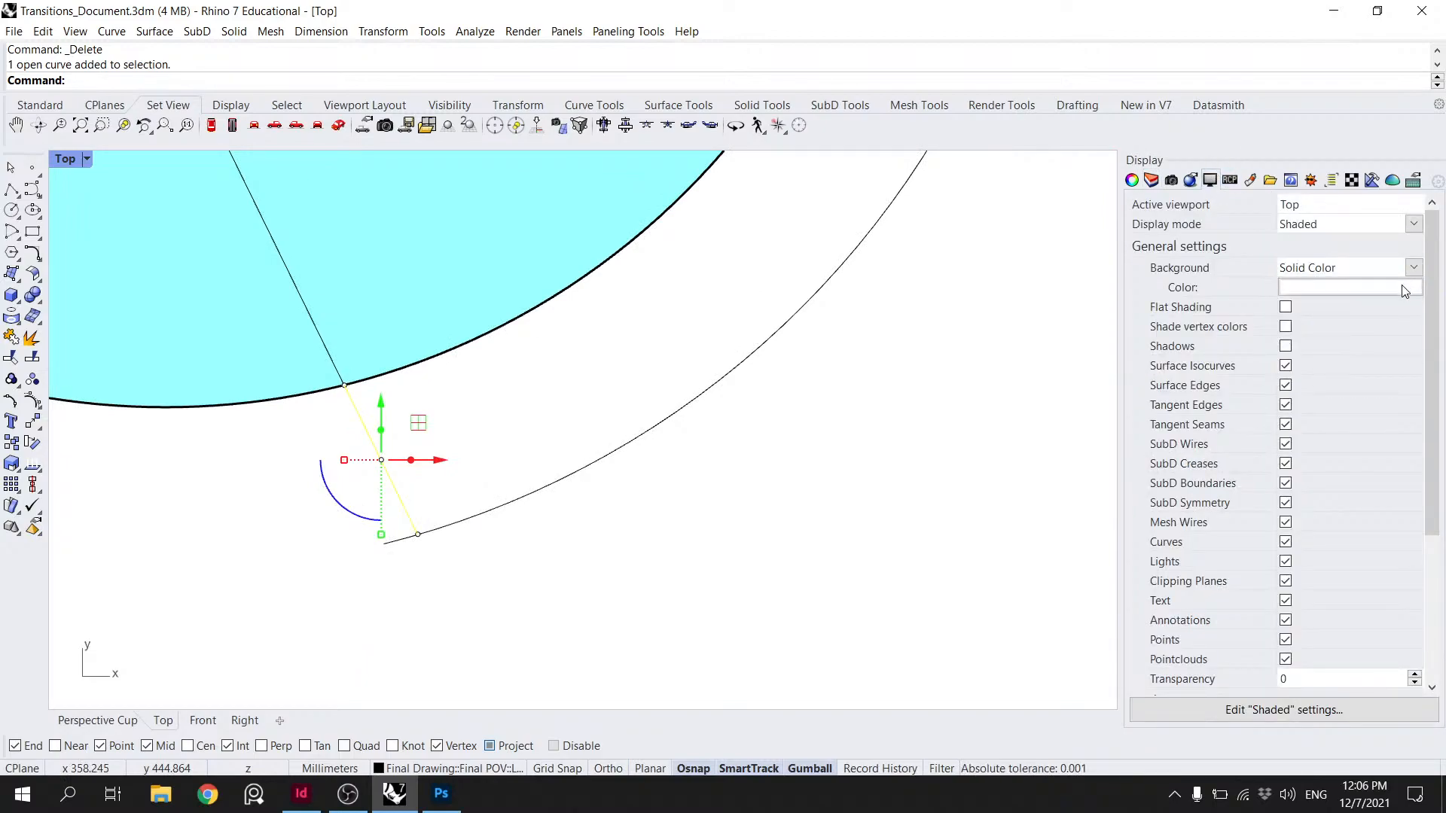
pyautogui.click(1348, 287)
pyautogui.click(915, 381)
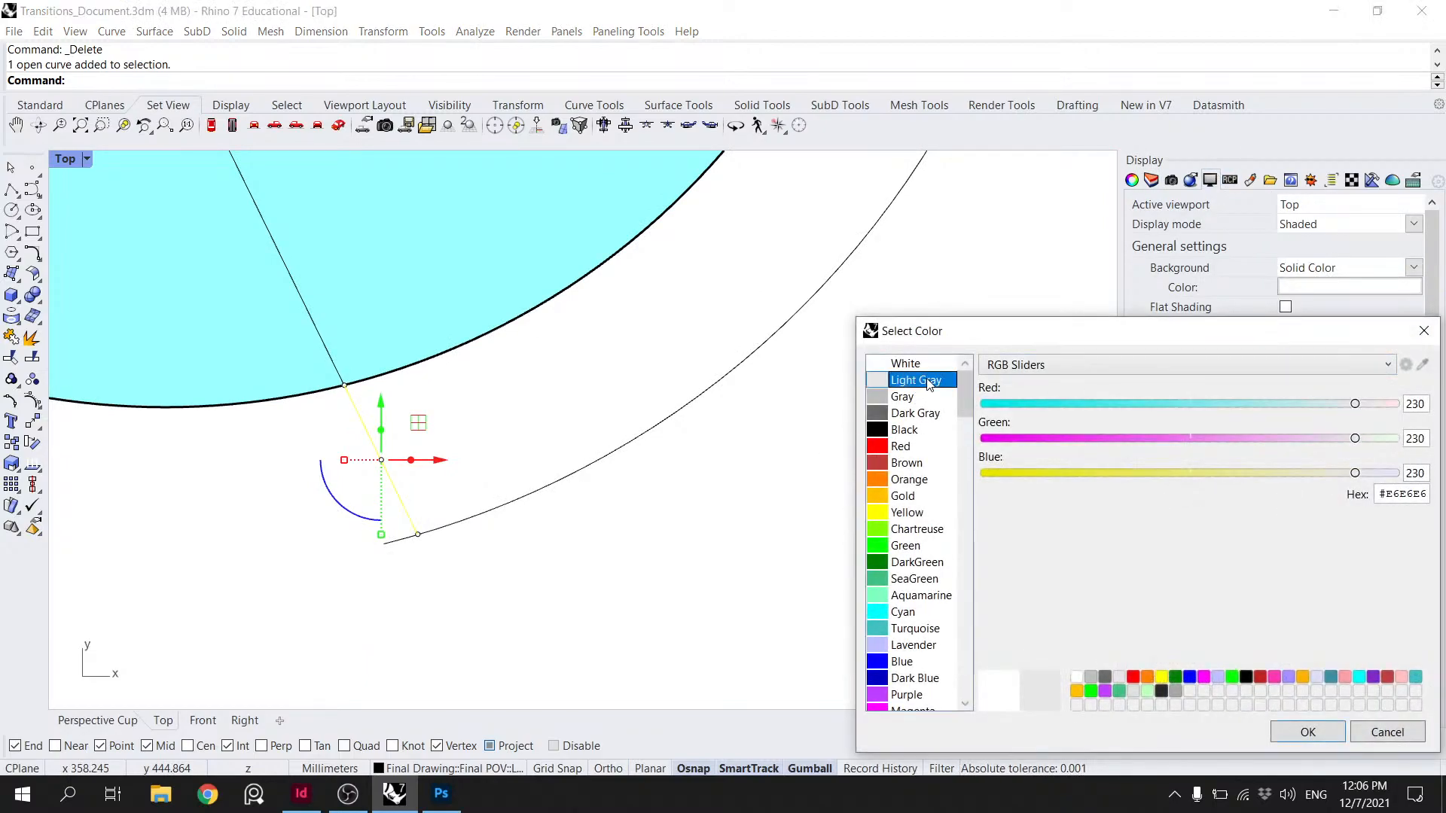
pyautogui.click(1281, 730)
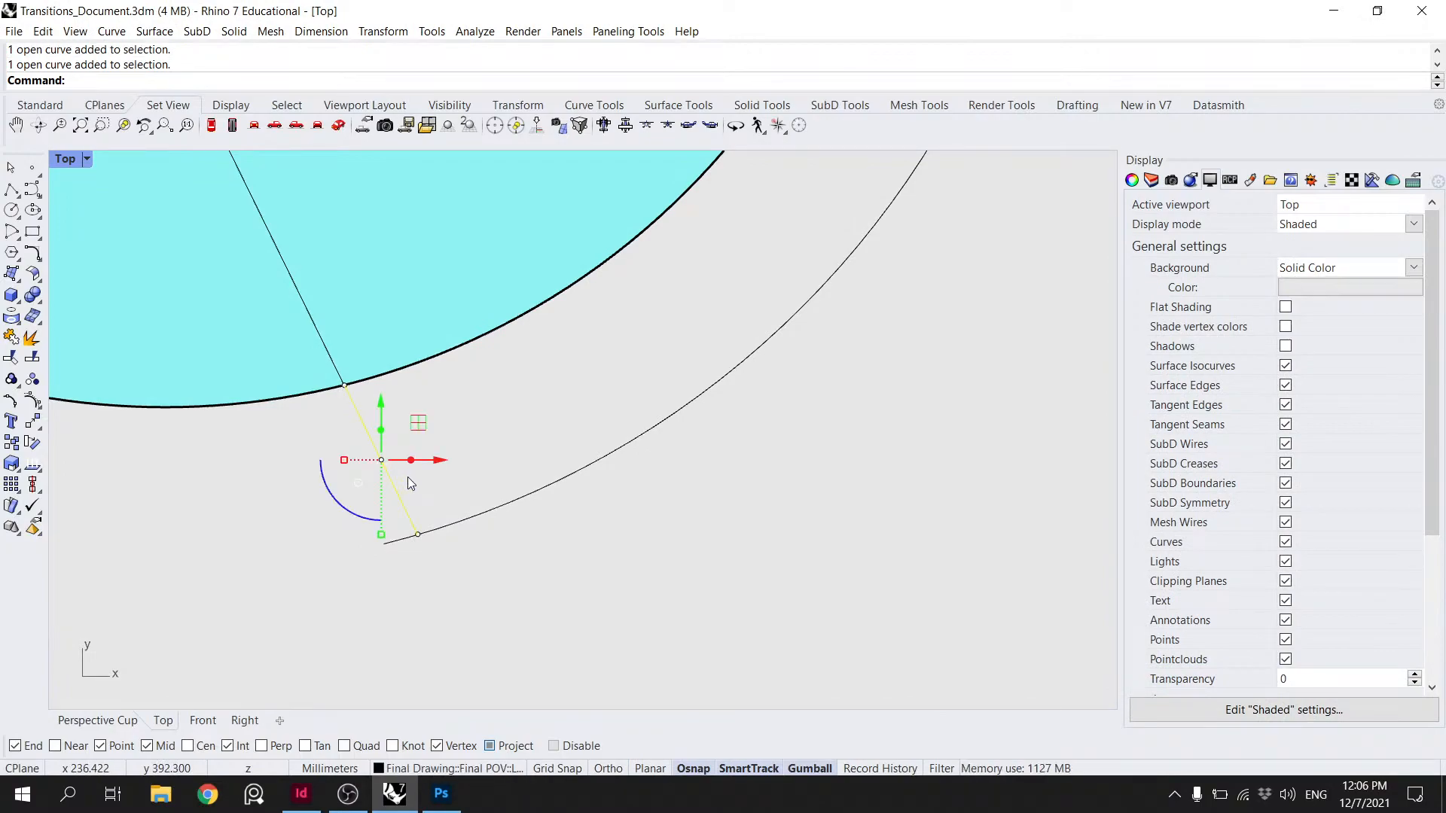
# - Align the gumball of the short segment between the circle and the outer arc to the object
pyautogui.press('Escape')
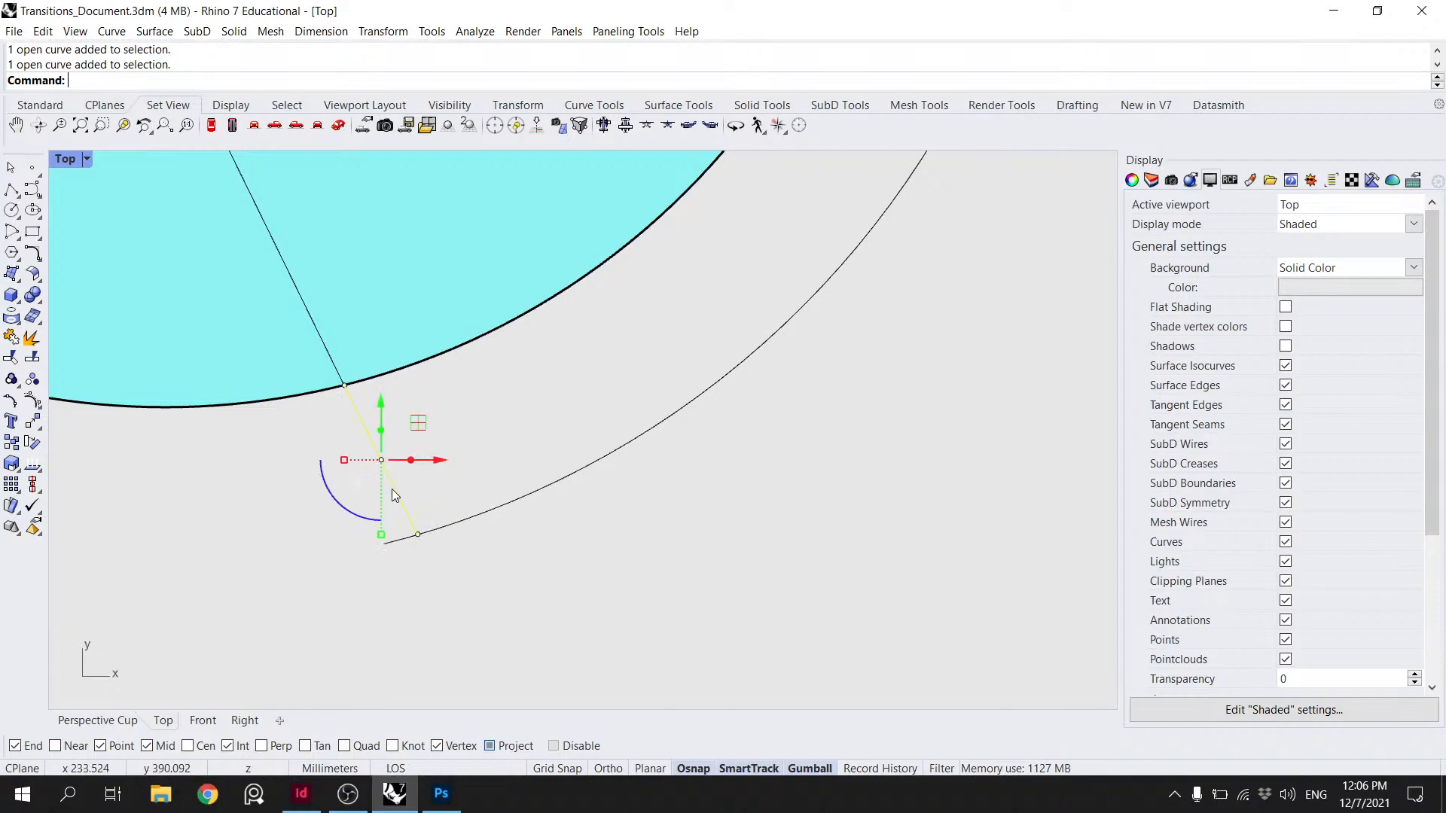
pyautogui.click(359, 483)
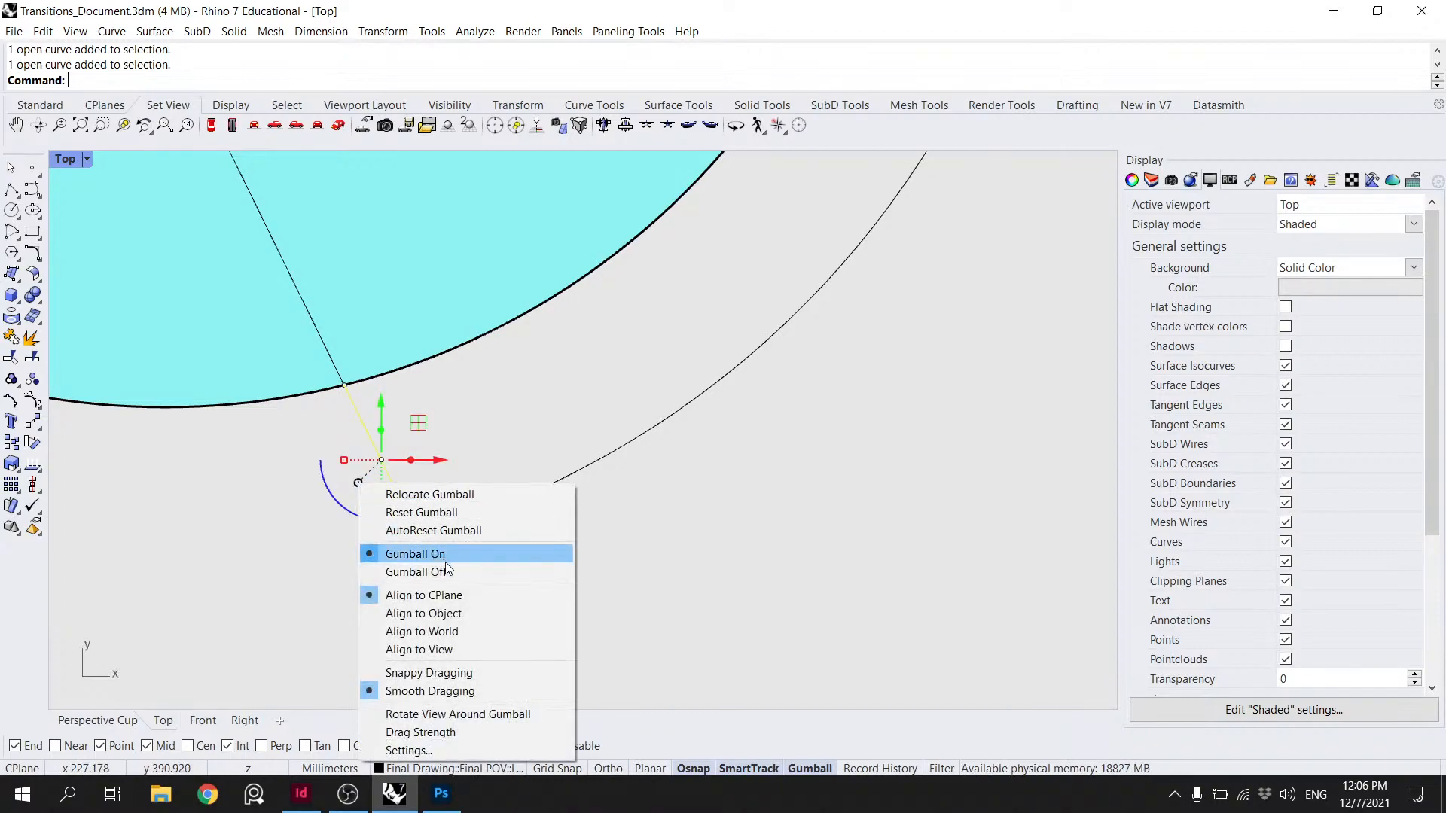
pyautogui.click(457, 613)
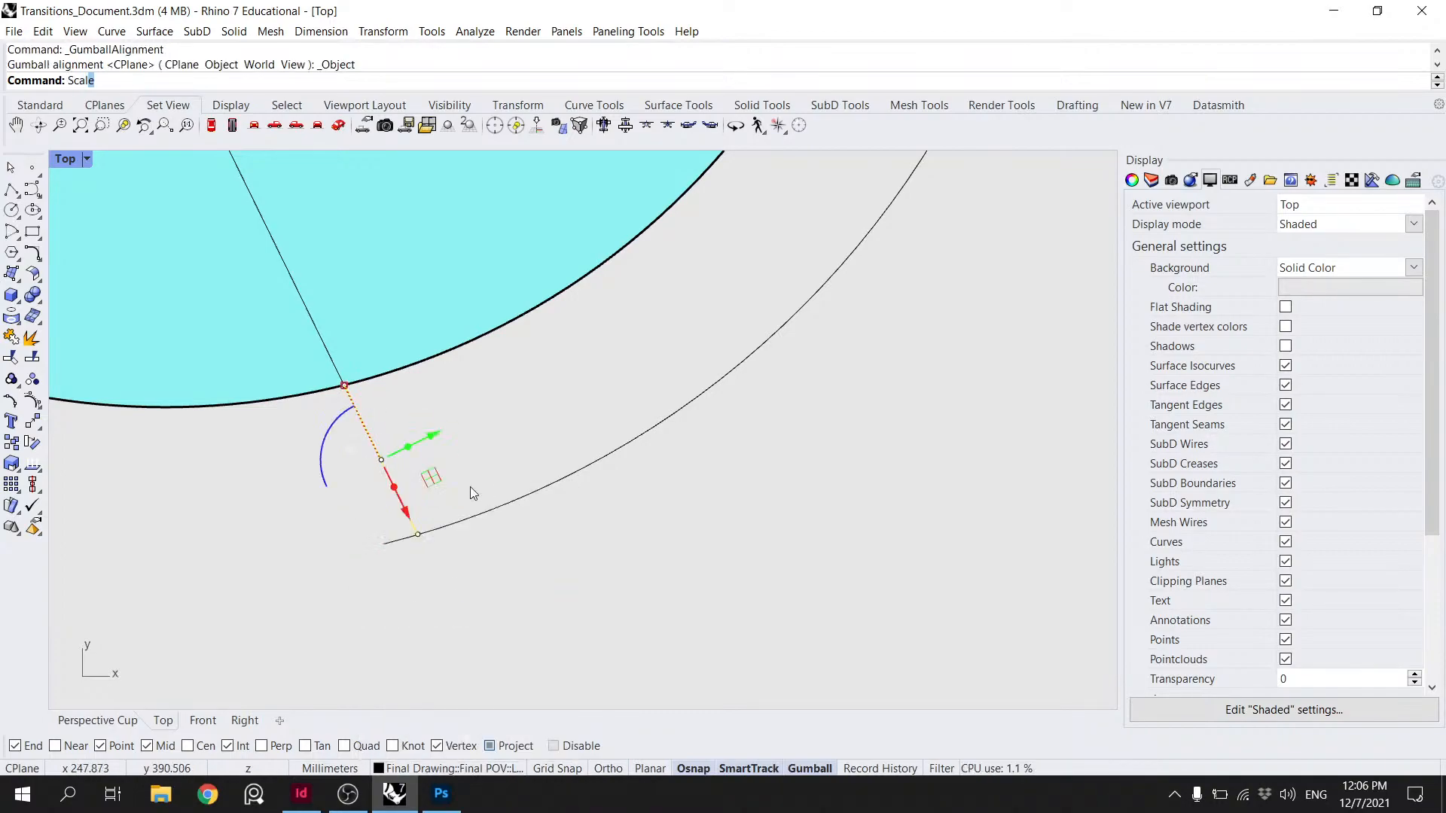
# - Scale the short segment to half its length from its end on the outer arc
pyautogui.press('Return')
pyautogui.click(418, 535)
pyautogui.click(346, 387)
pyautogui.click(381, 461)
pyautogui.scroll(-3, 431, 445)
pyautogui.scroll(3, 430, 454)
# - Try rotating the shortened segment so it meets the lower end of the outer arc
pyautogui.click(417, 467)
pyautogui.scroll(-3, 480, 421)
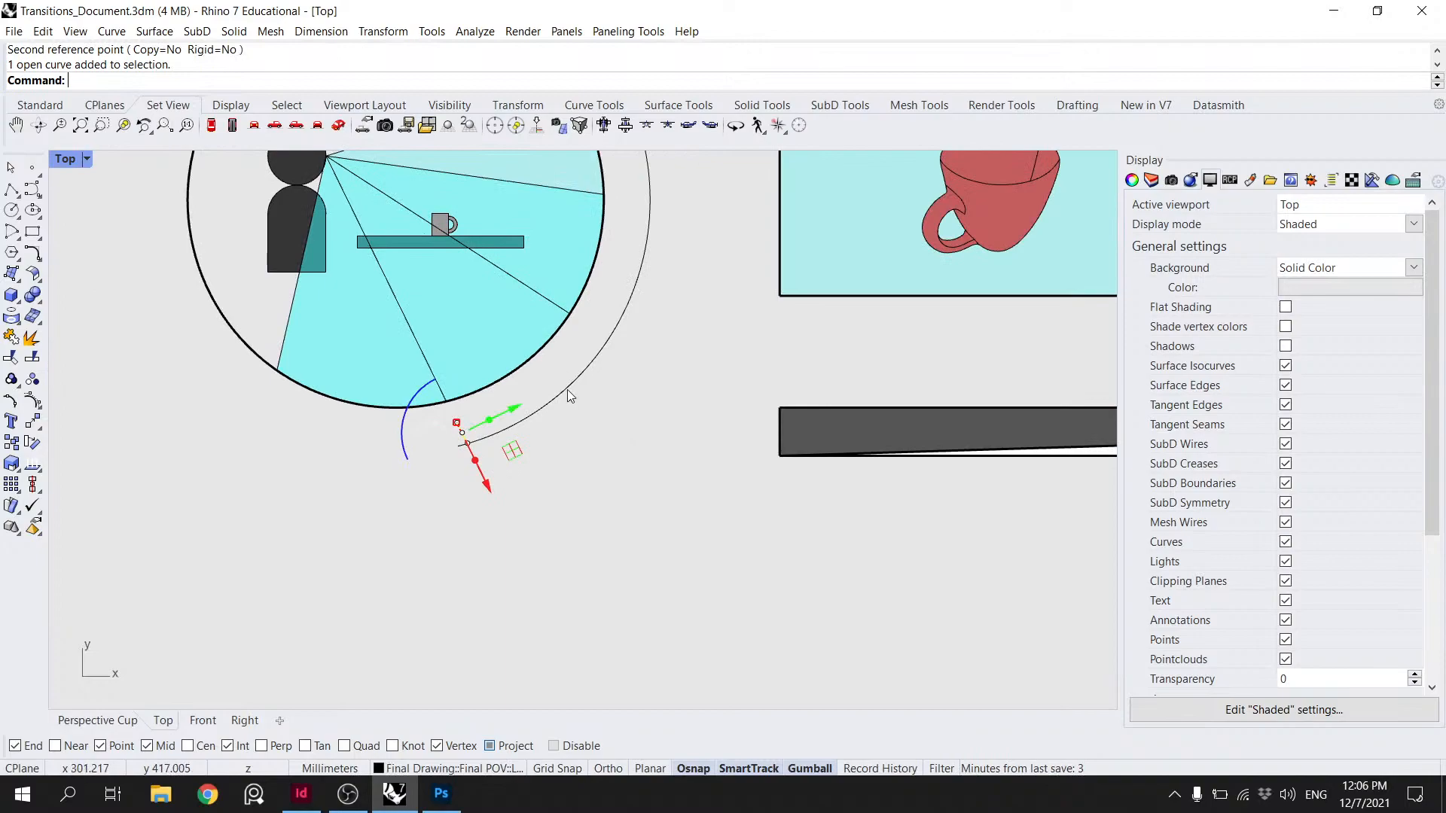
pyautogui.write('e')
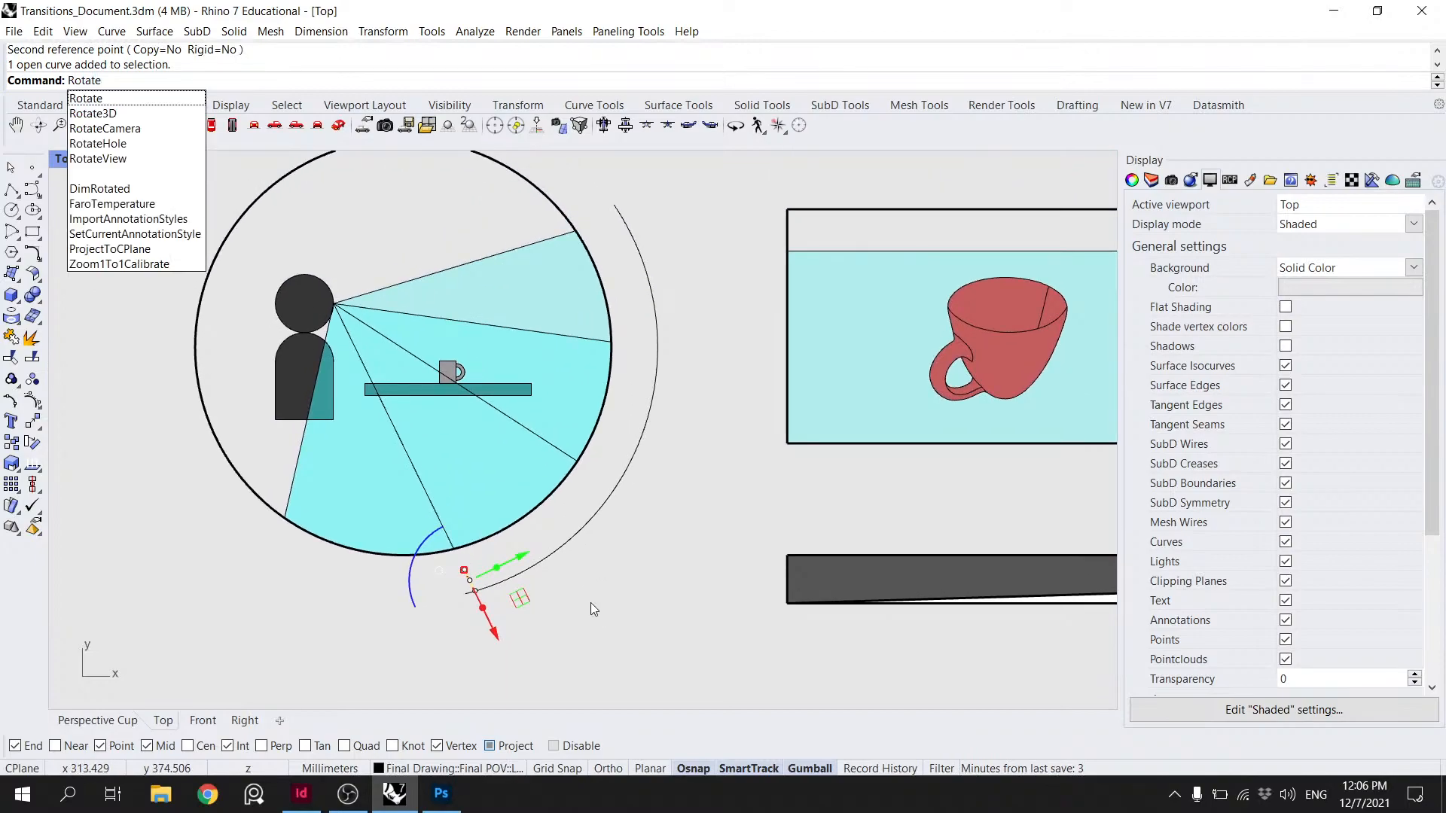
pyautogui.press('Return')
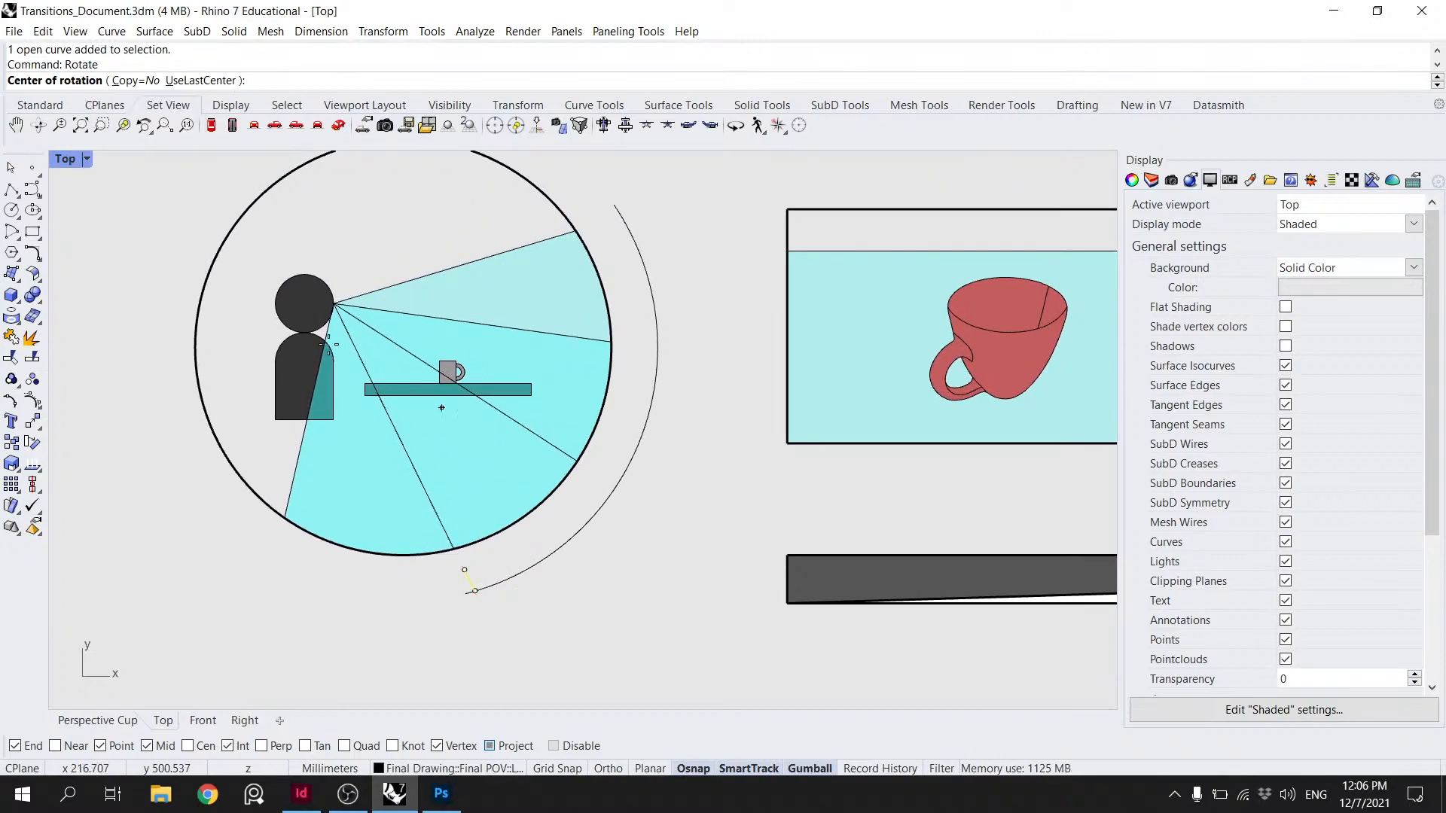
pyautogui.click(292, 299)
pyautogui.scroll(5, 464, 571)
pyautogui.click(468, 628)
pyautogui.click(508, 615)
pyautogui.press('Escape')
pyautogui.scroll(-2, 508, 615)
pyautogui.scroll(4, 473, 606)
pyautogui.click(472, 607)
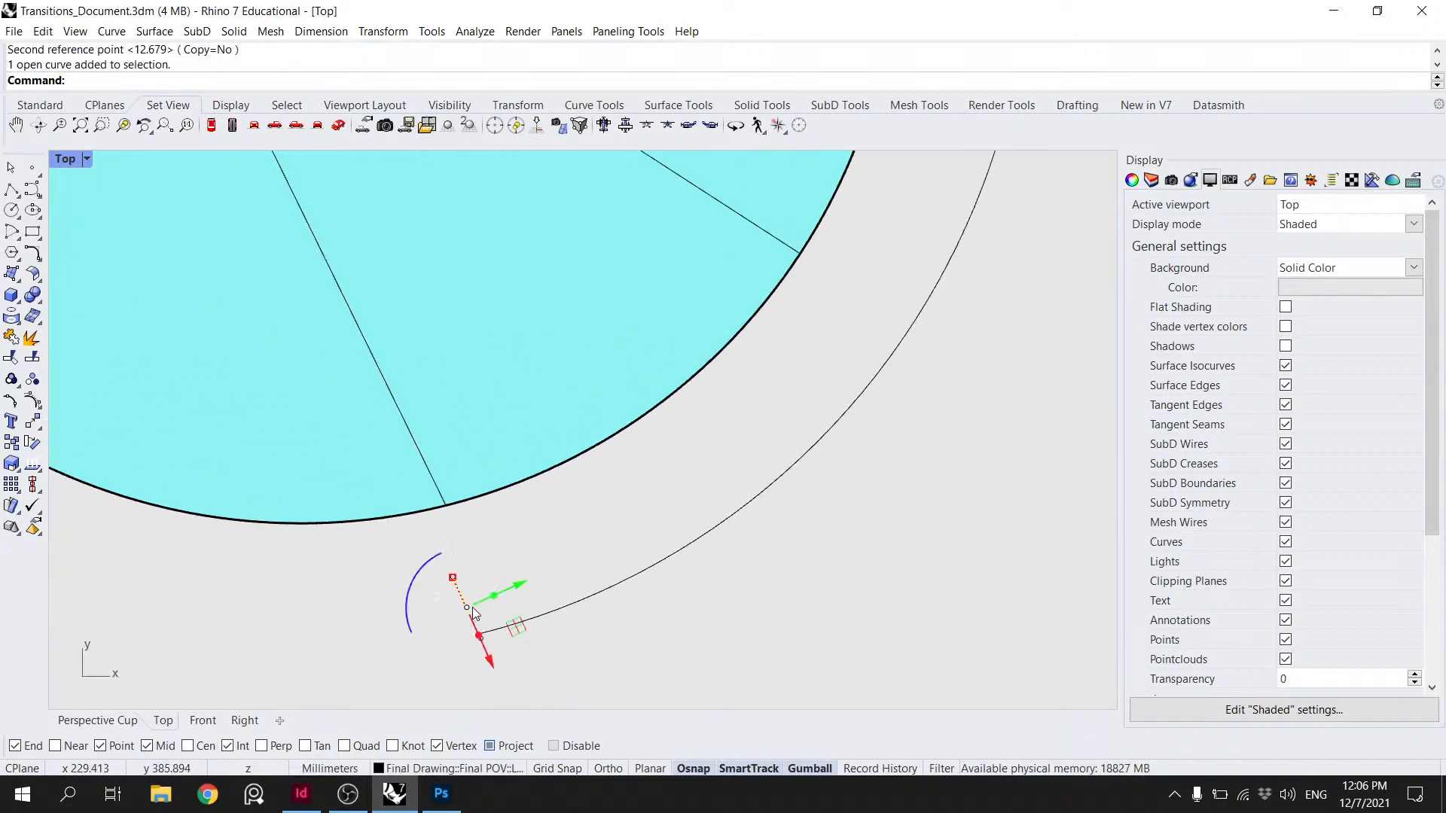
# - Undo the rotation of the shortened segment
pyautogui.press('Return')
pyautogui.press('Escape')
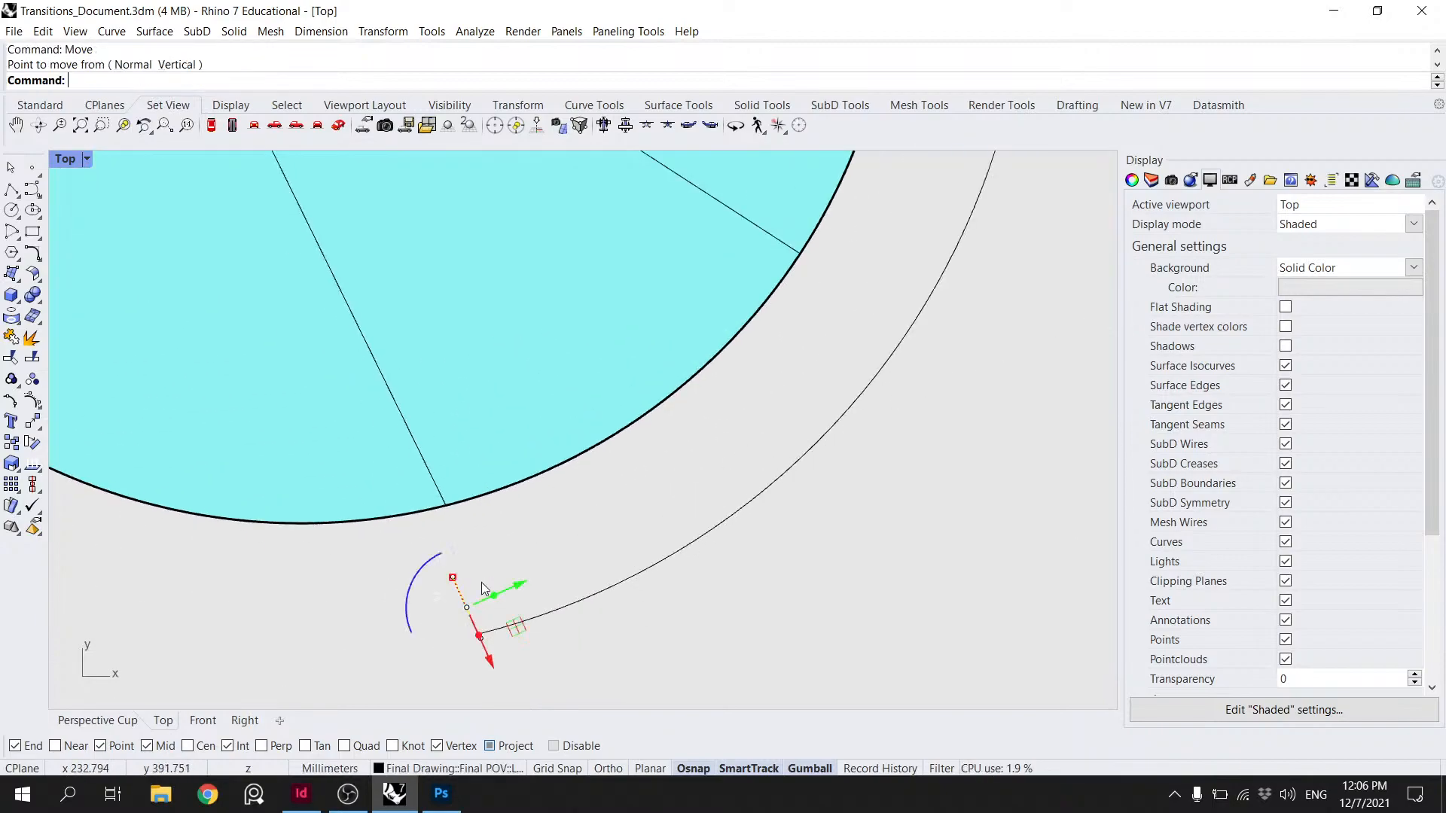
pyautogui.hotkey('ctrl', 'z')
pyautogui.press('Escape')
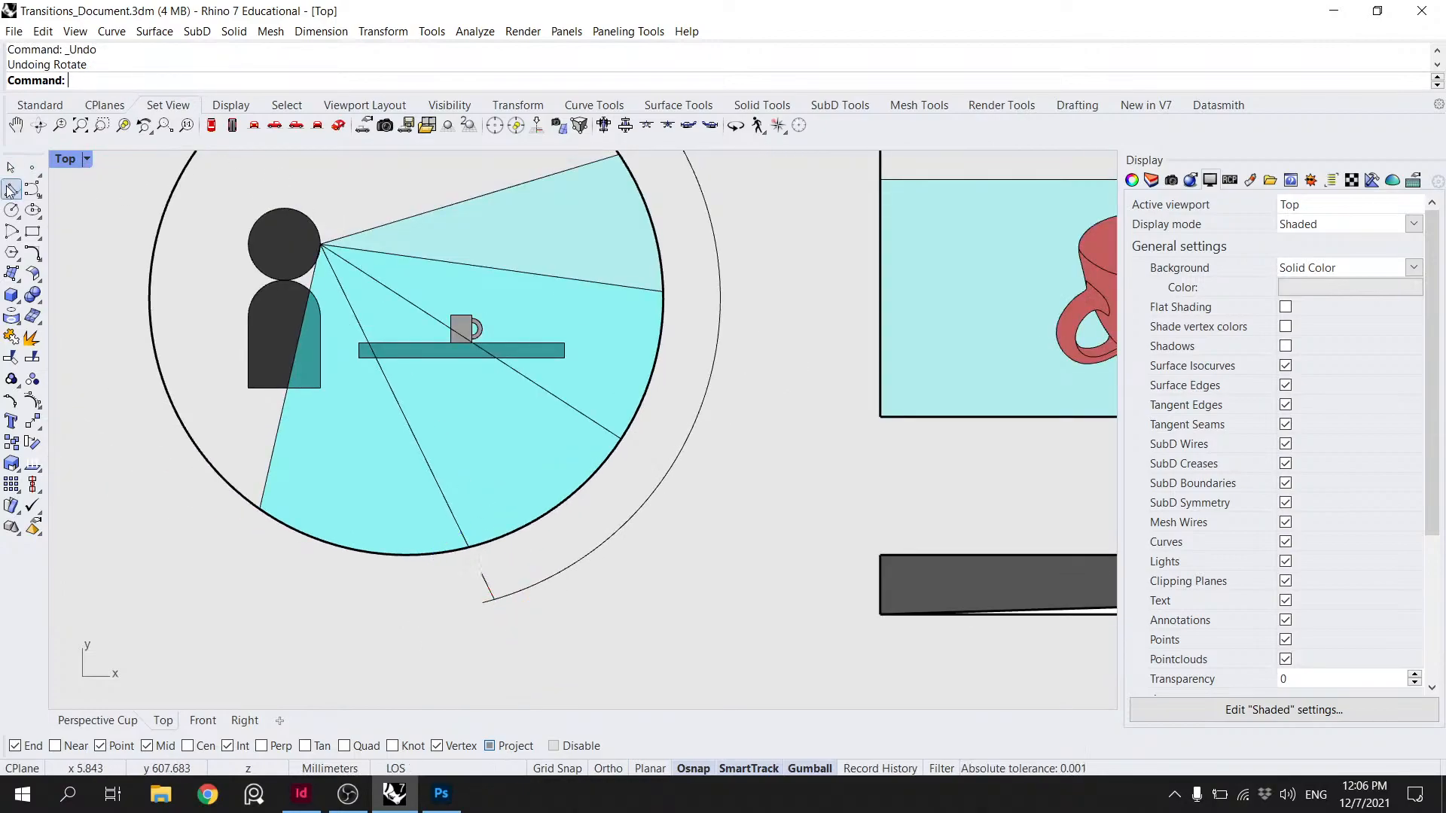
pyautogui.click(497, 588)
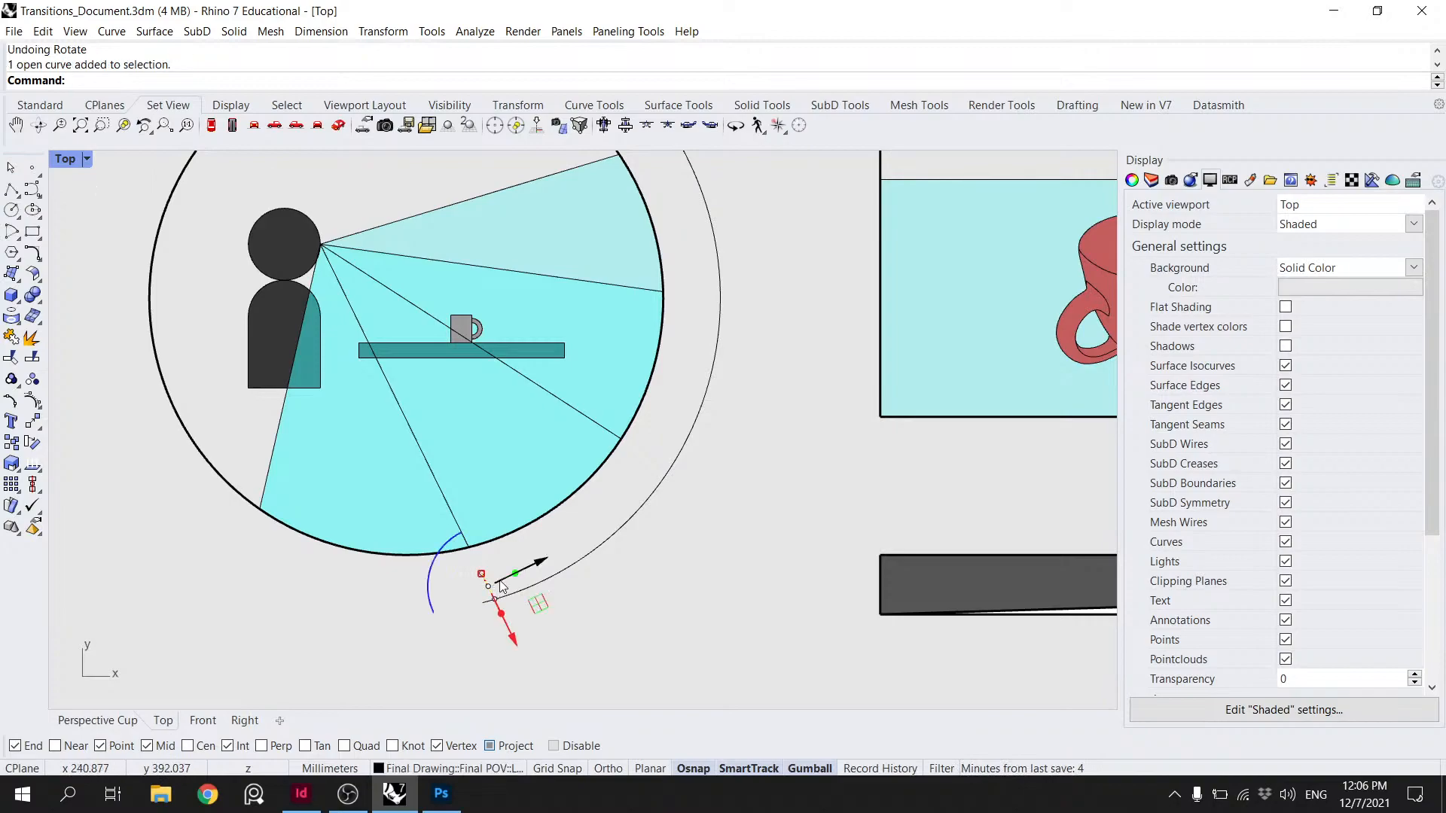
pyautogui.press('Escape')
pyautogui.press('Escape')
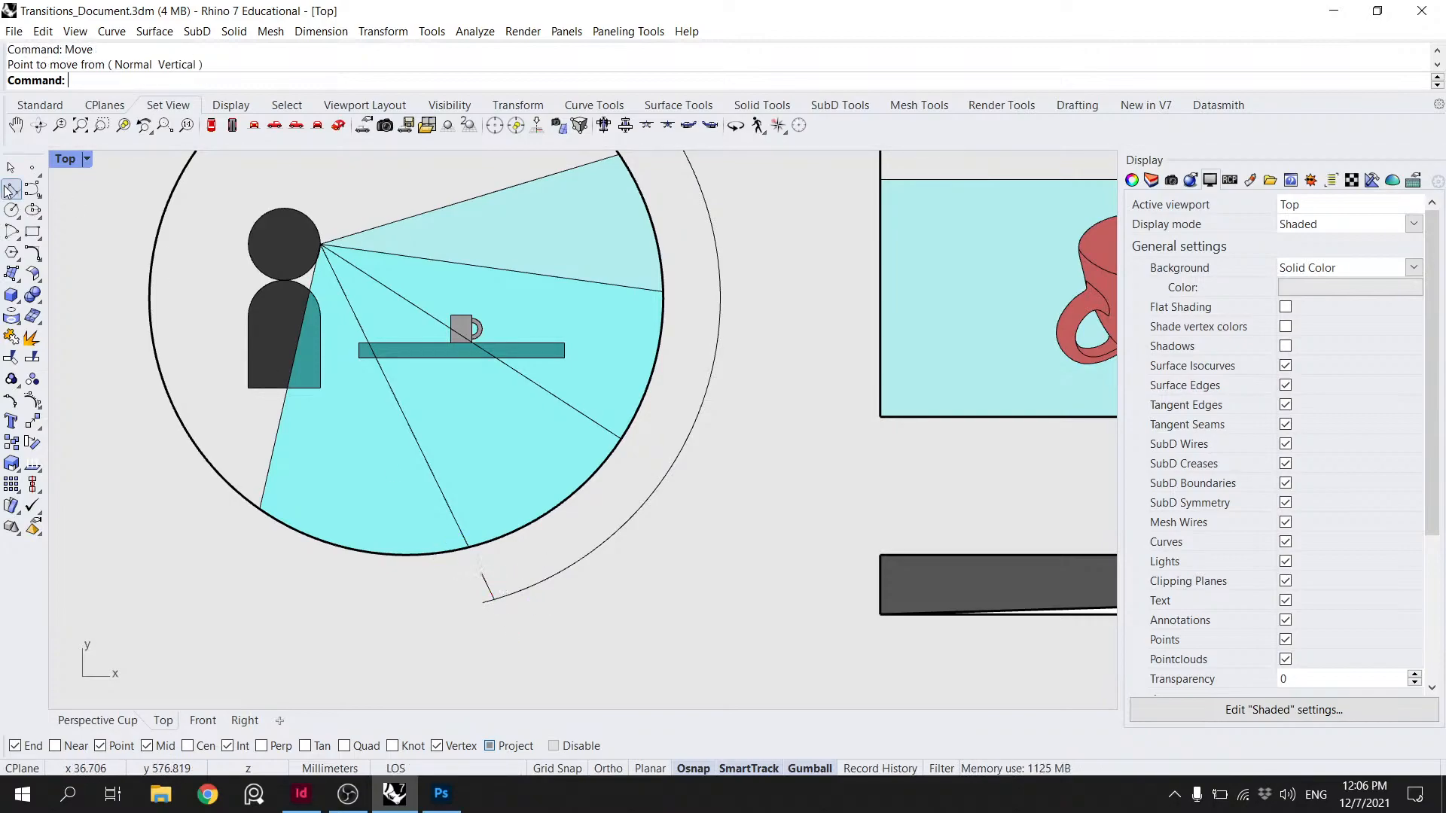
pyautogui.click(12, 190)
pyautogui.scroll(8, 435, 634)
pyautogui.click(526, 569)
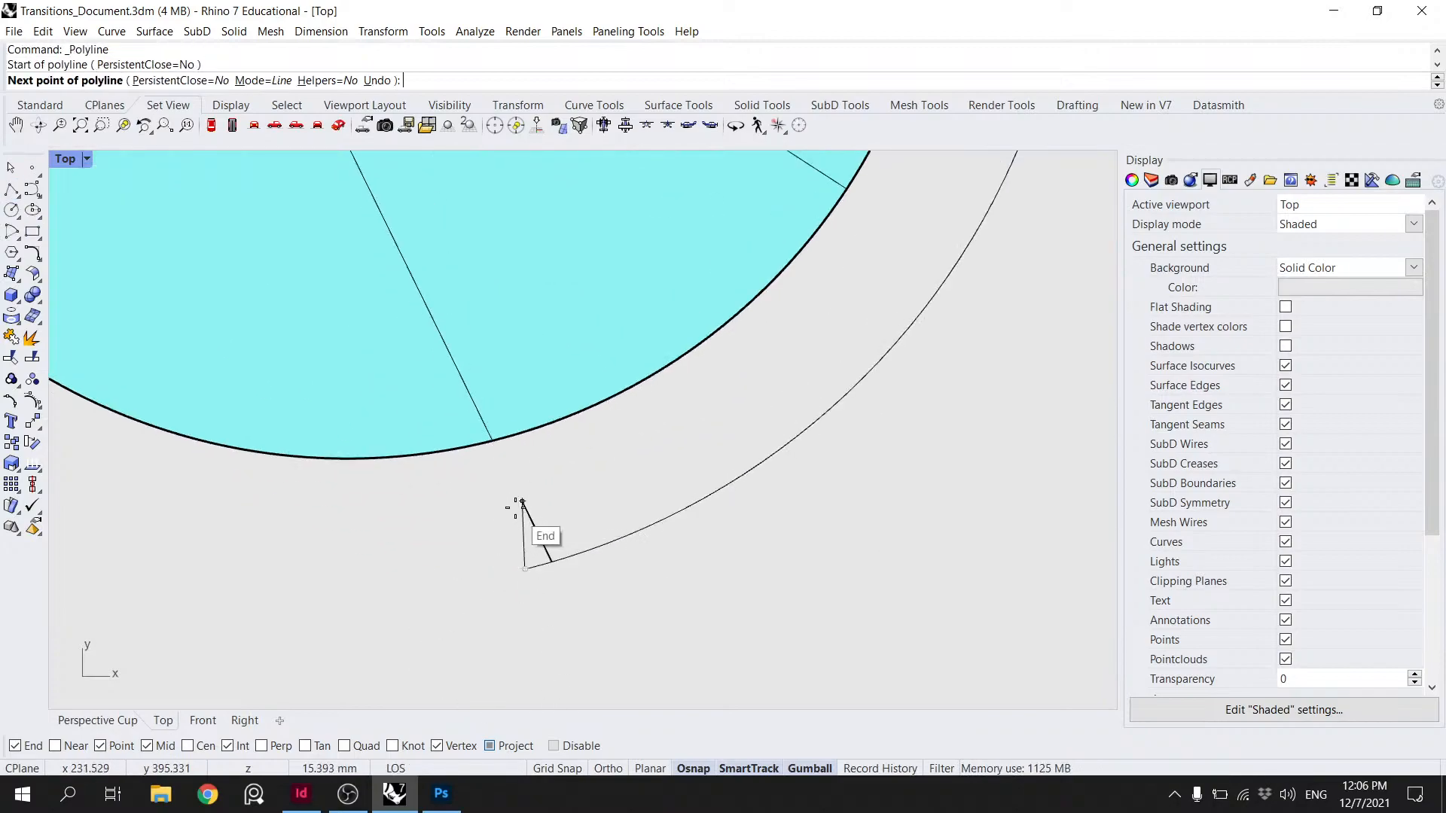
pyautogui.scroll(-1, 506, 502)
pyautogui.scroll(-1, 506, 502)
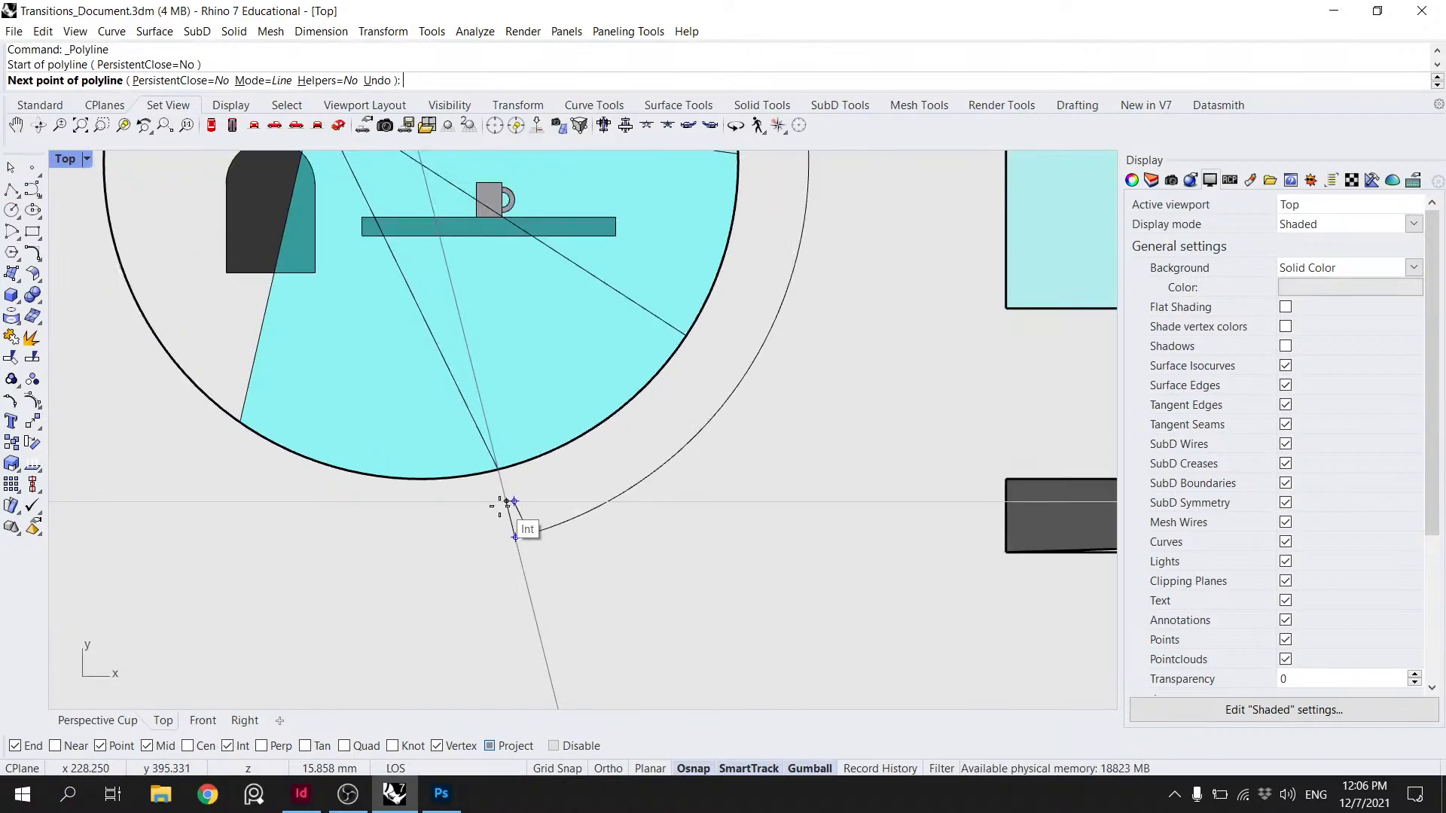
pyautogui.press('Escape')
# - Select the shortened segment near the lower end of the outer arc
pyautogui.click(525, 525)
pyautogui.scroll(-3, 572, 527)
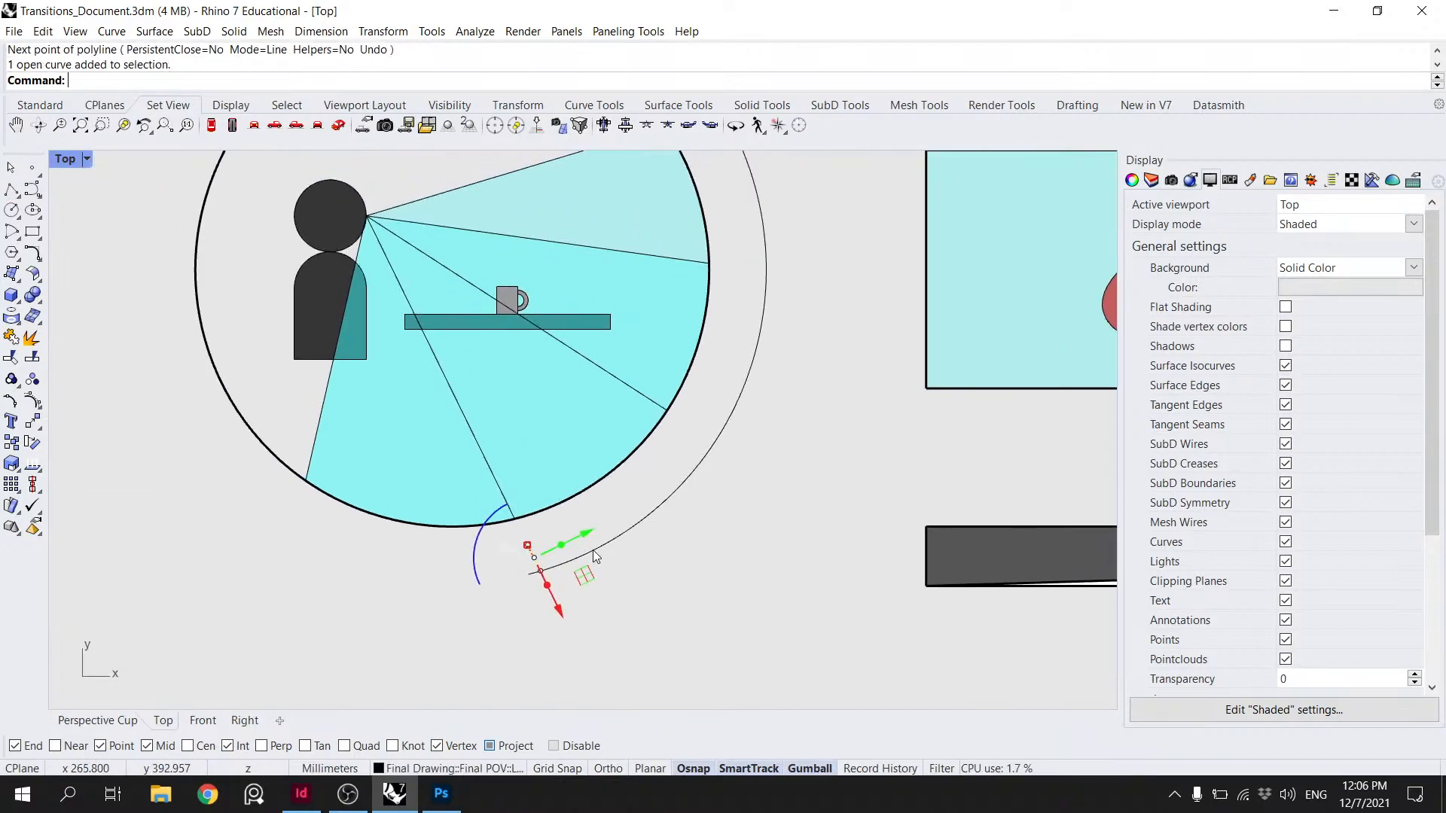
# - Try to rotate the short tick line about the figure's eye point to meet the outer arc's lower end
pyautogui.press('Escape')
pyautogui.click(536, 557)
pyautogui.write('R')
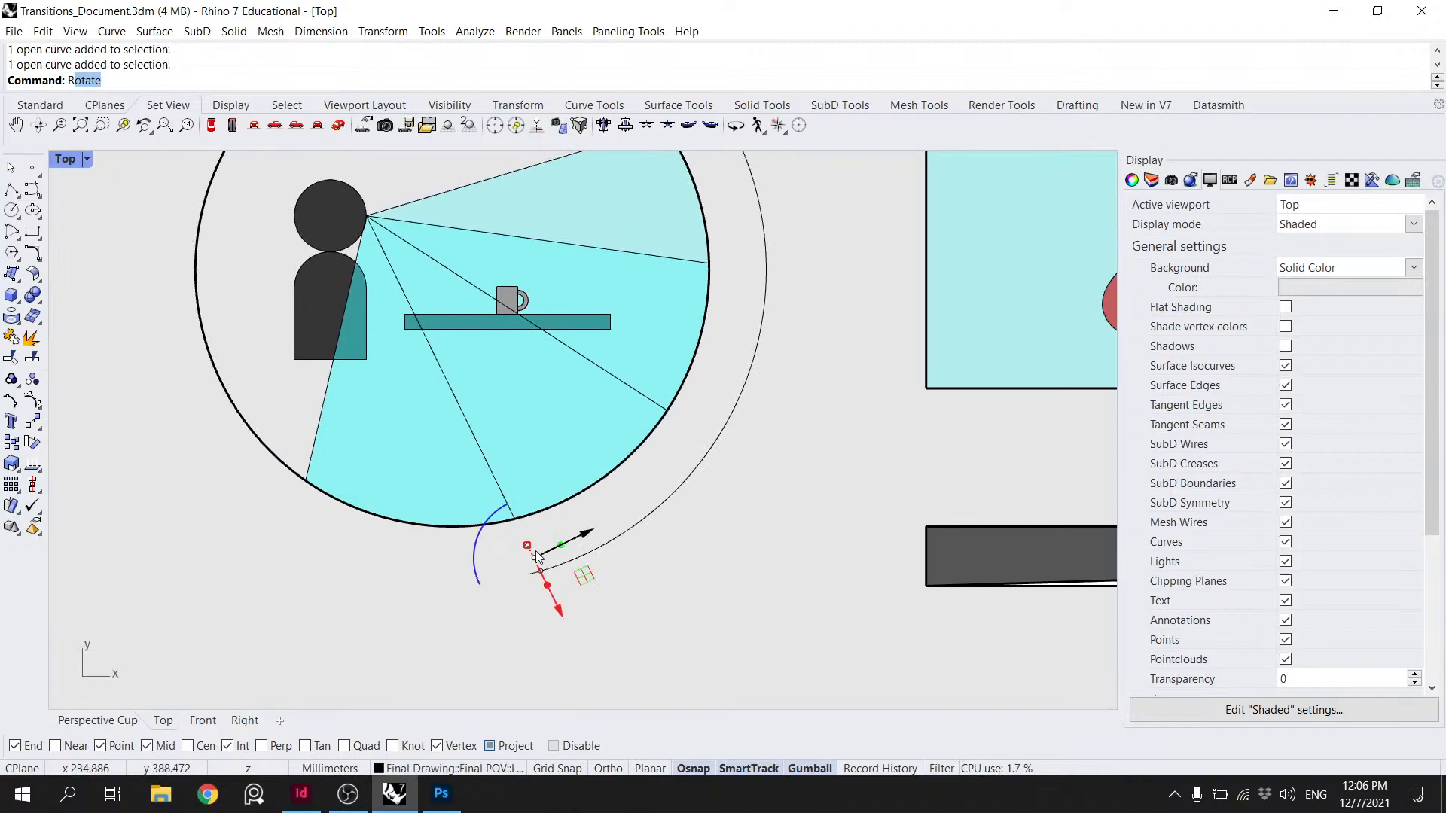
pyautogui.press('Return')
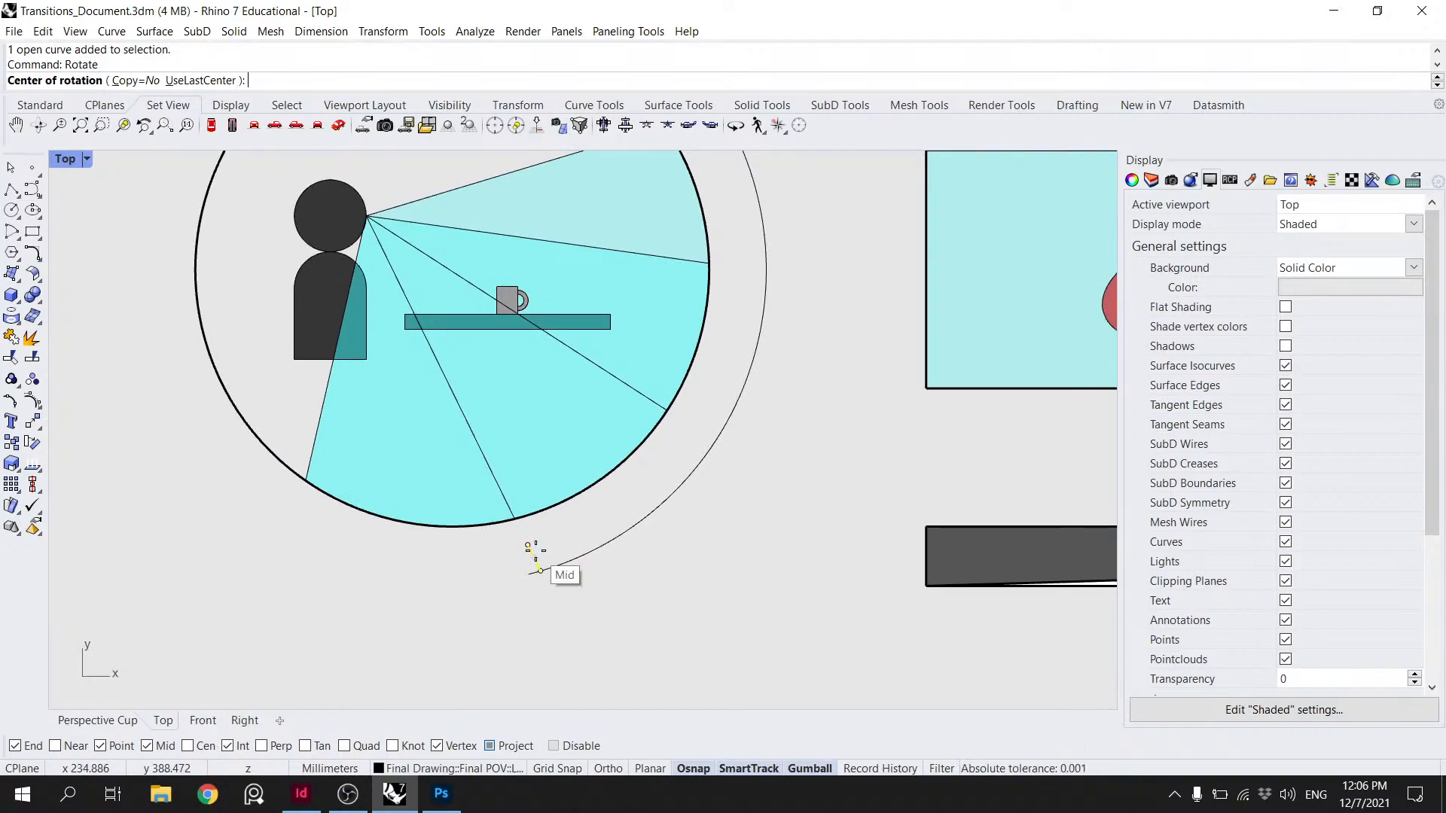
pyautogui.click(366, 217)
pyautogui.scroll(5, 527, 572)
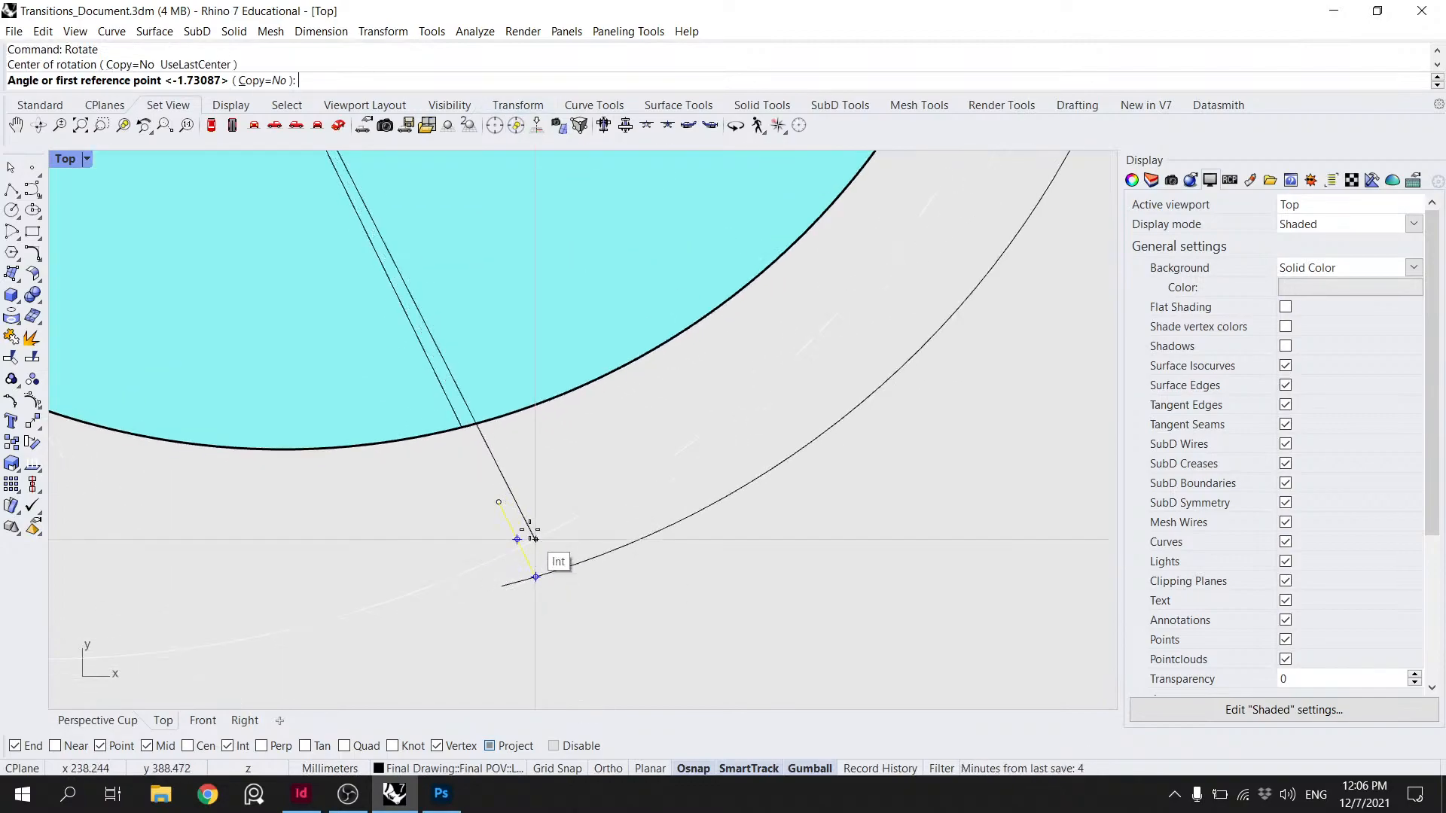
pyautogui.click(499, 501)
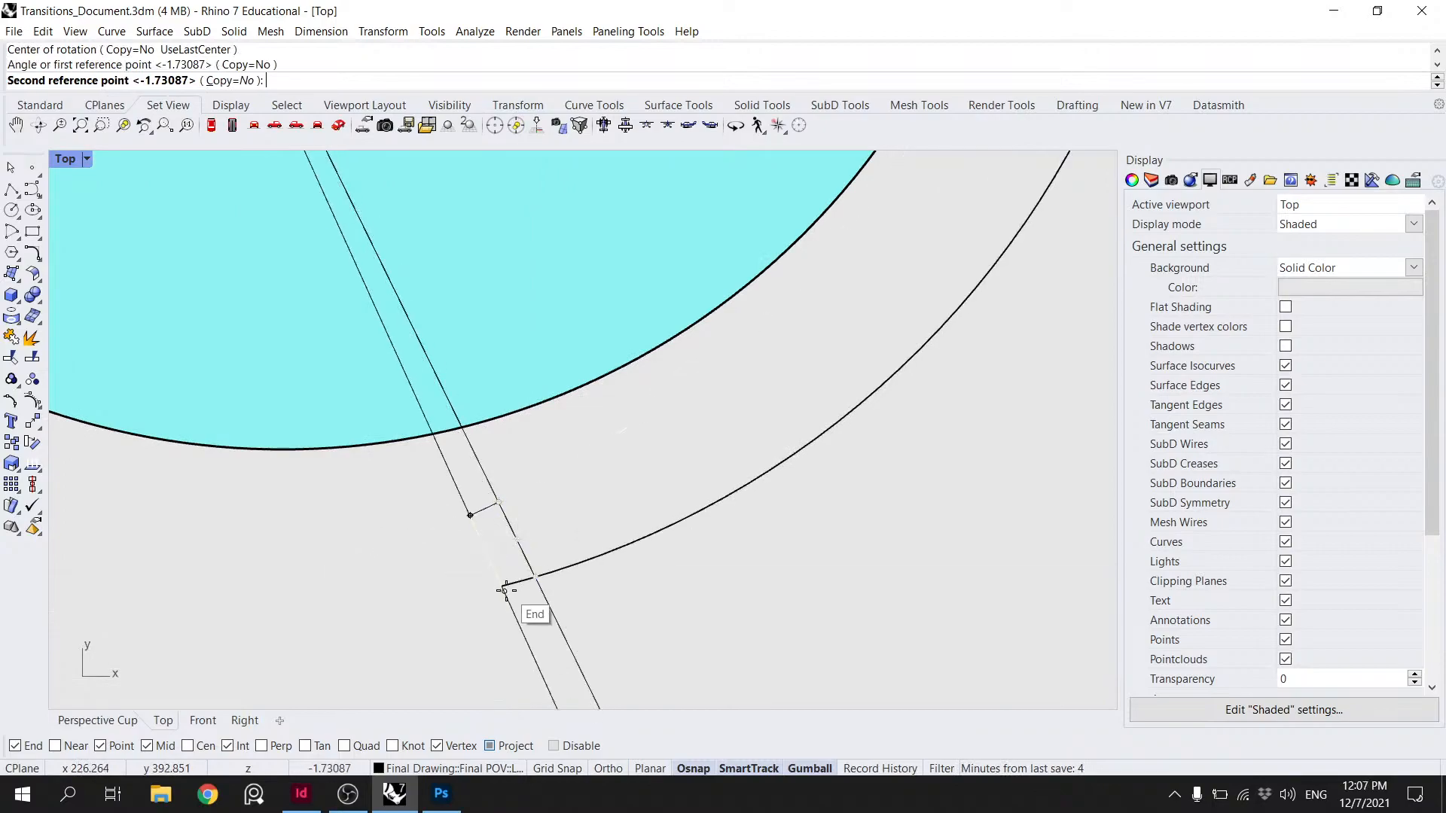
pyautogui.click(530, 573)
pyautogui.press('Return')
pyautogui.scroll(-5, 490, 478)
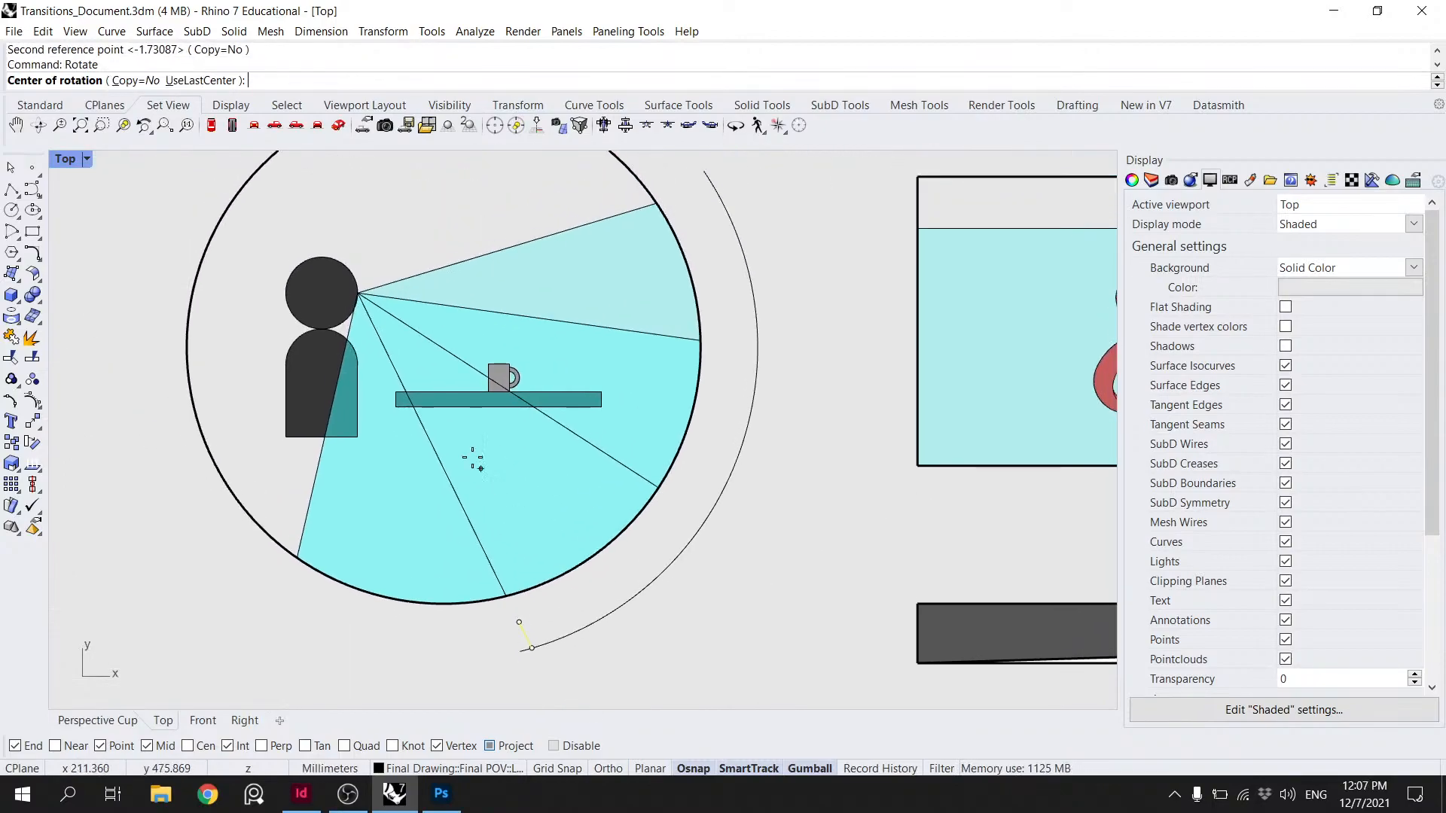
pyautogui.press('Escape')
pyautogui.press('Escape')
# - Rotate the short tick about the figure's eye point so its outer end reaches the outer arc's lower end
pyautogui.click(526, 635)
pyautogui.write('Rotate')
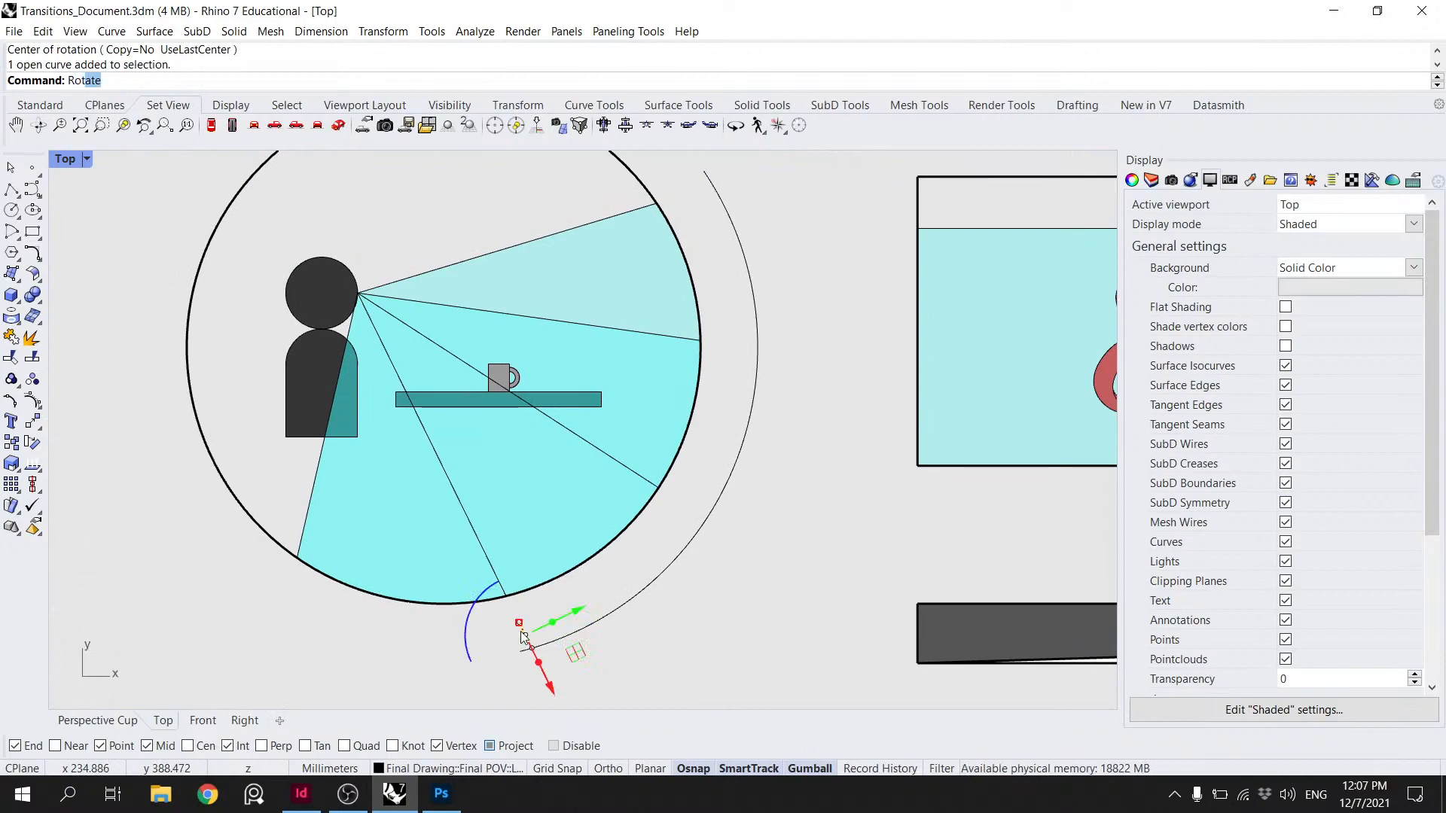
pyautogui.press('Return')
pyautogui.click(357, 288)
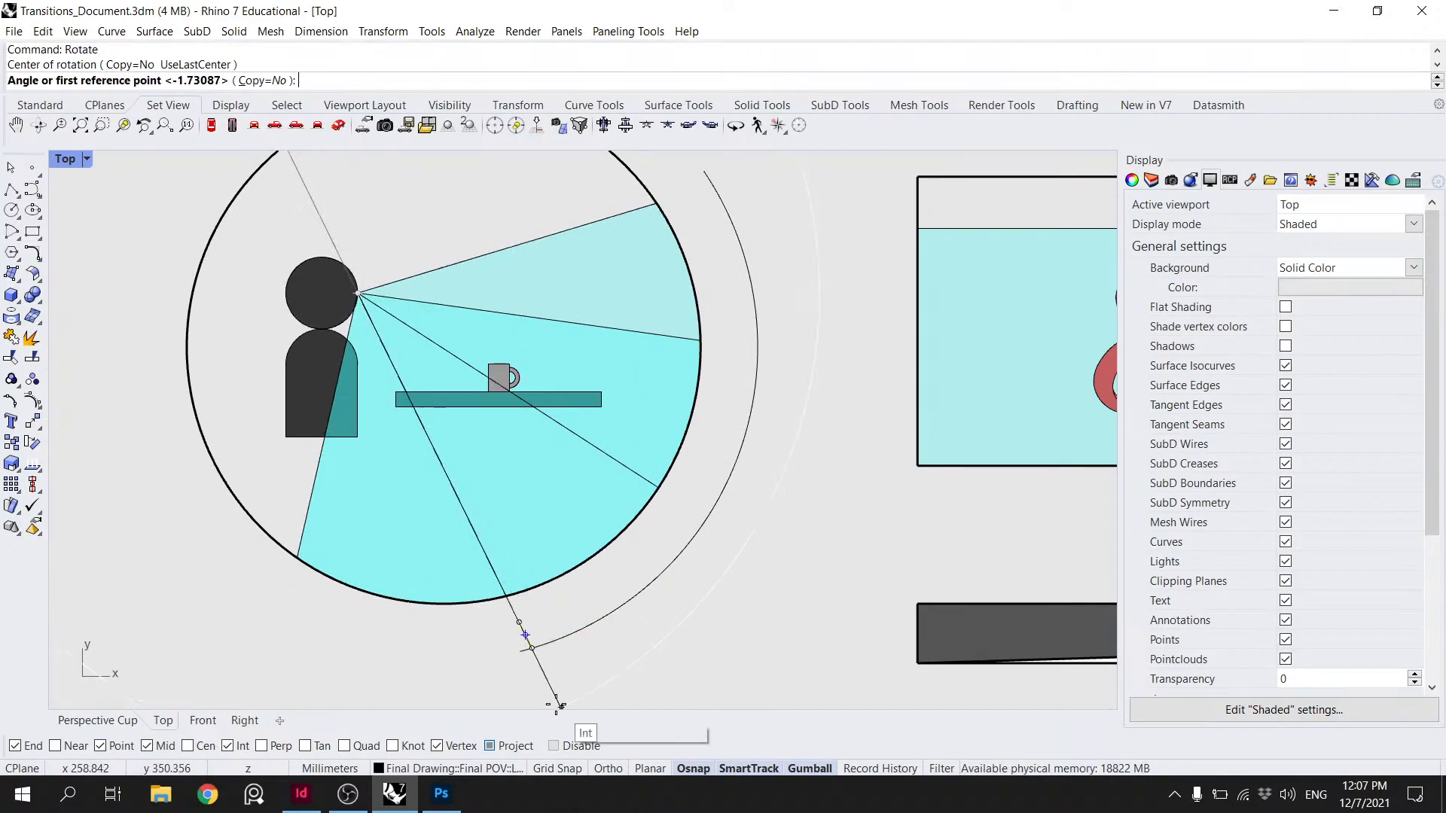
pyautogui.scroll(4, 527, 648)
pyautogui.click(527, 649)
pyautogui.scroll(-3, 519, 651)
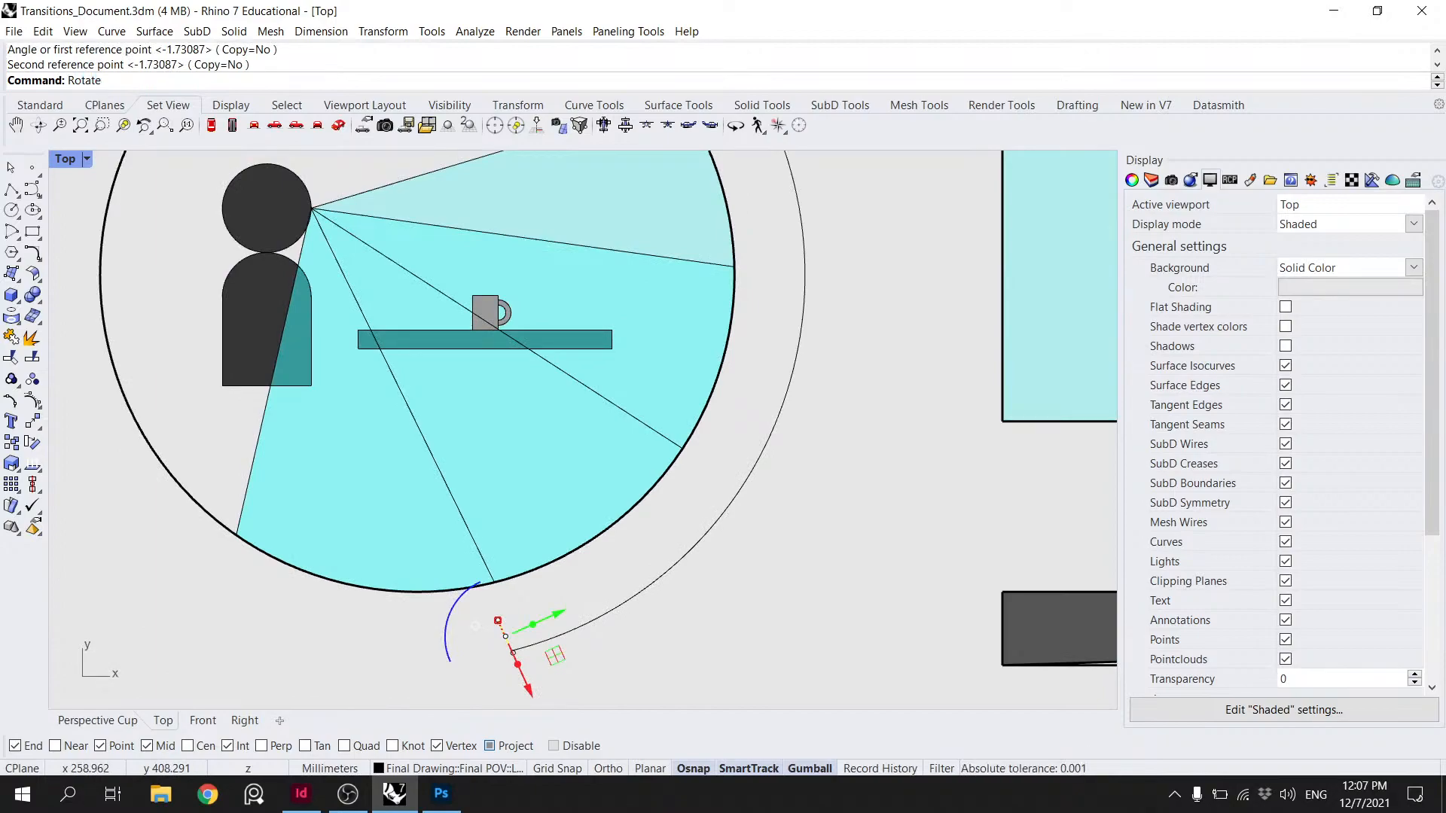
# - Rotate three copies of the tick about the eye point, aligning them with the three sight lines above the lowest full-length one
pyautogui.press('Return')
pyautogui.click(129, 80)
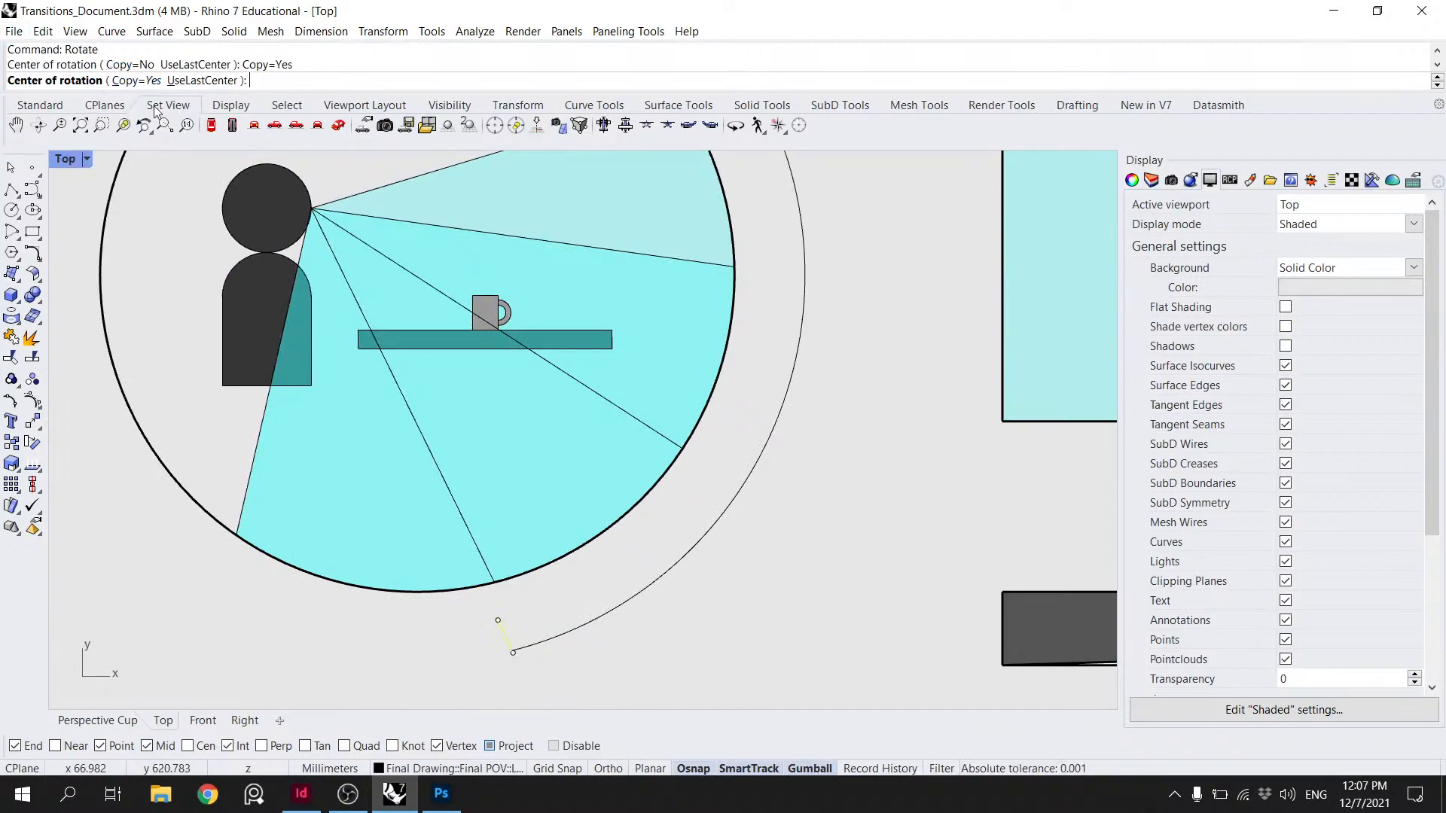
pyautogui.click(308, 206)
pyautogui.click(513, 652)
pyautogui.click(681, 449)
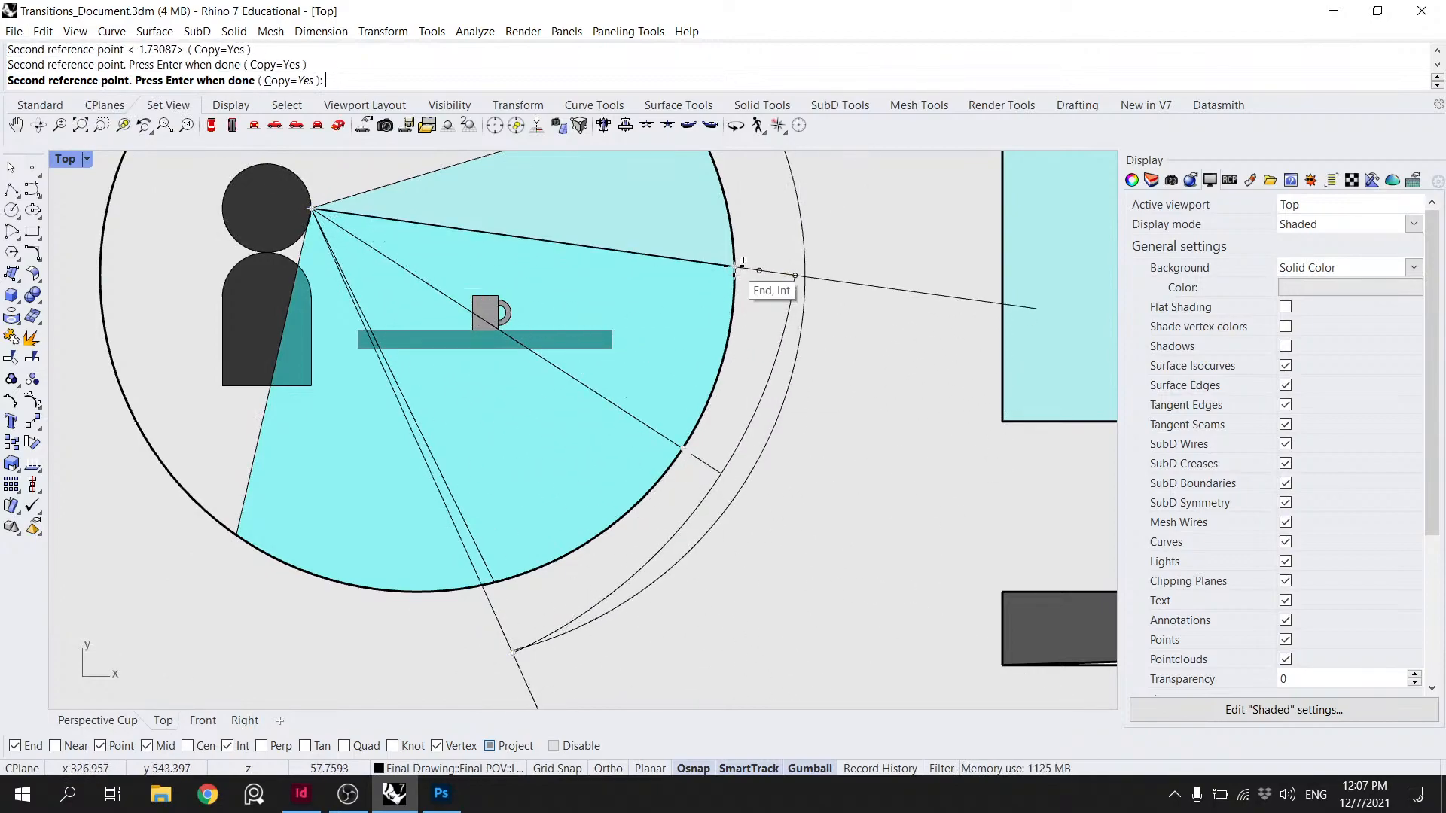
pyautogui.moveTo(734, 266); pyautogui.dragTo(676, 466, button='right')
pyautogui.click(622, 298)
pyautogui.press('Return')
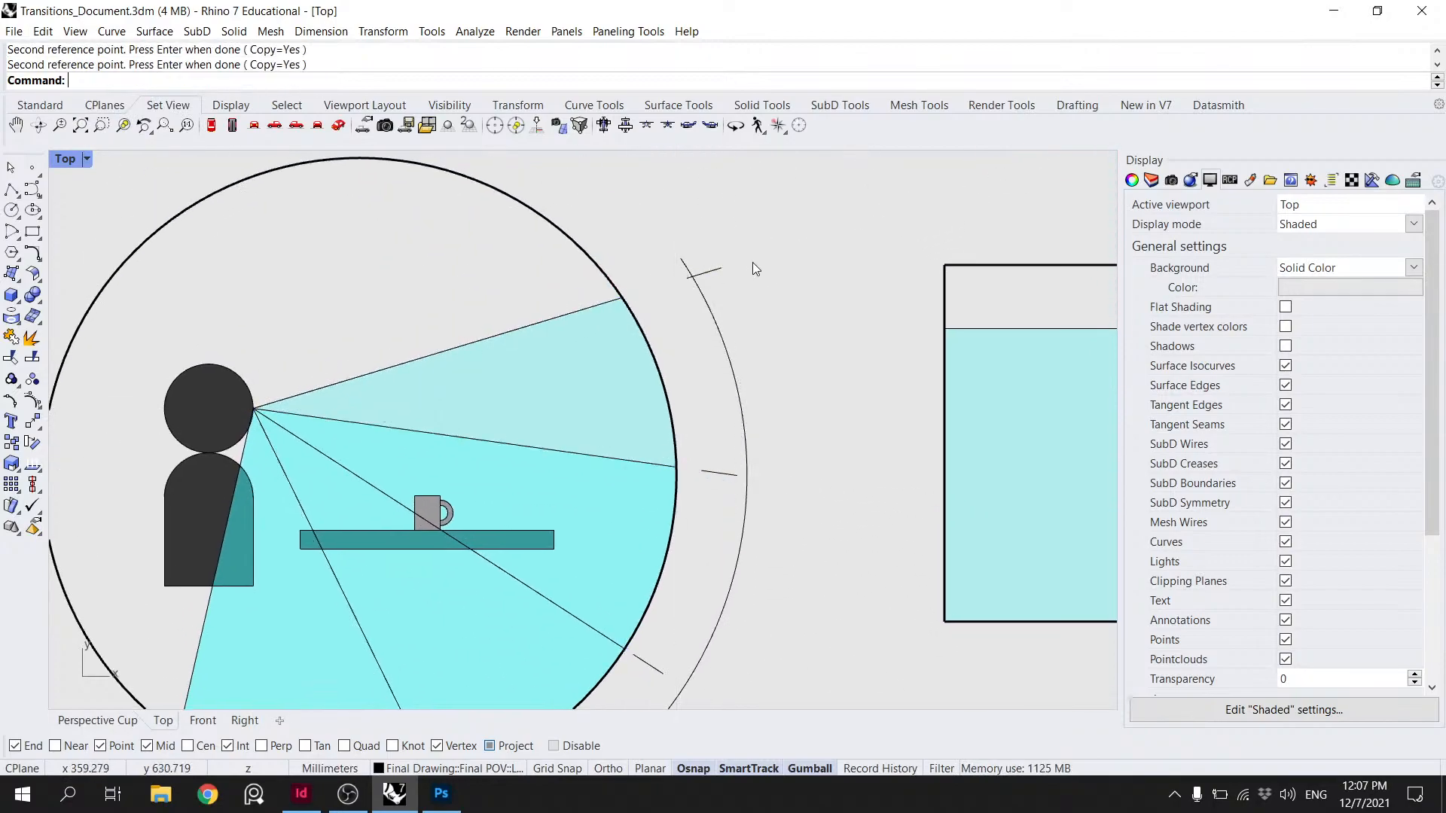
# - Move the tick beside the sight line through the mug so its outer end lies on the outer arc
pyautogui.scroll(-6, 744, 341)
pyautogui.moveTo(747, 434); pyautogui.dragTo(702, 288, button='right')
pyautogui.scroll(6, 667, 372)
pyautogui.click(628, 365)
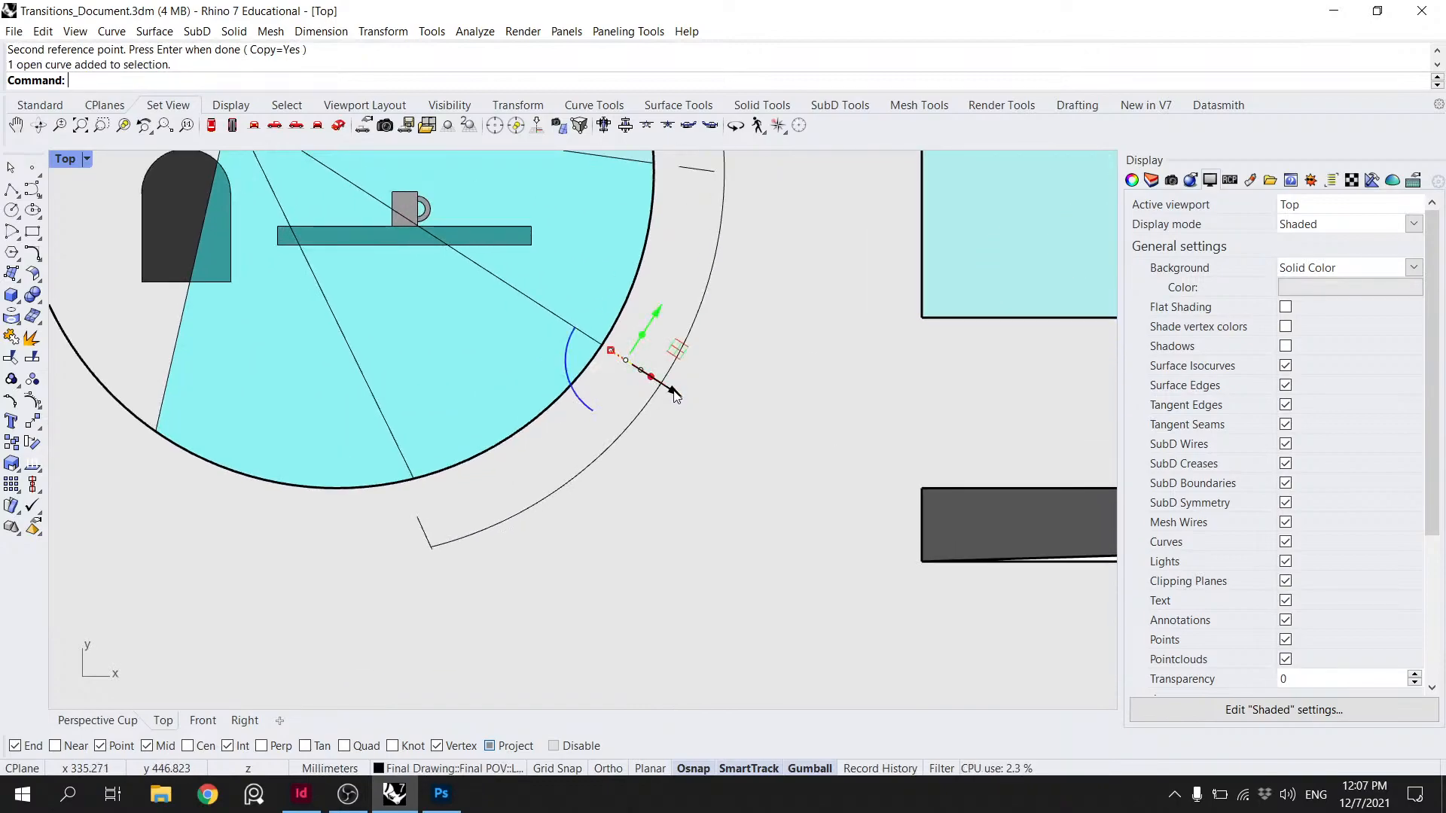
pyautogui.press('Return')
pyautogui.scroll(3, 671, 387)
pyautogui.click(625, 363)
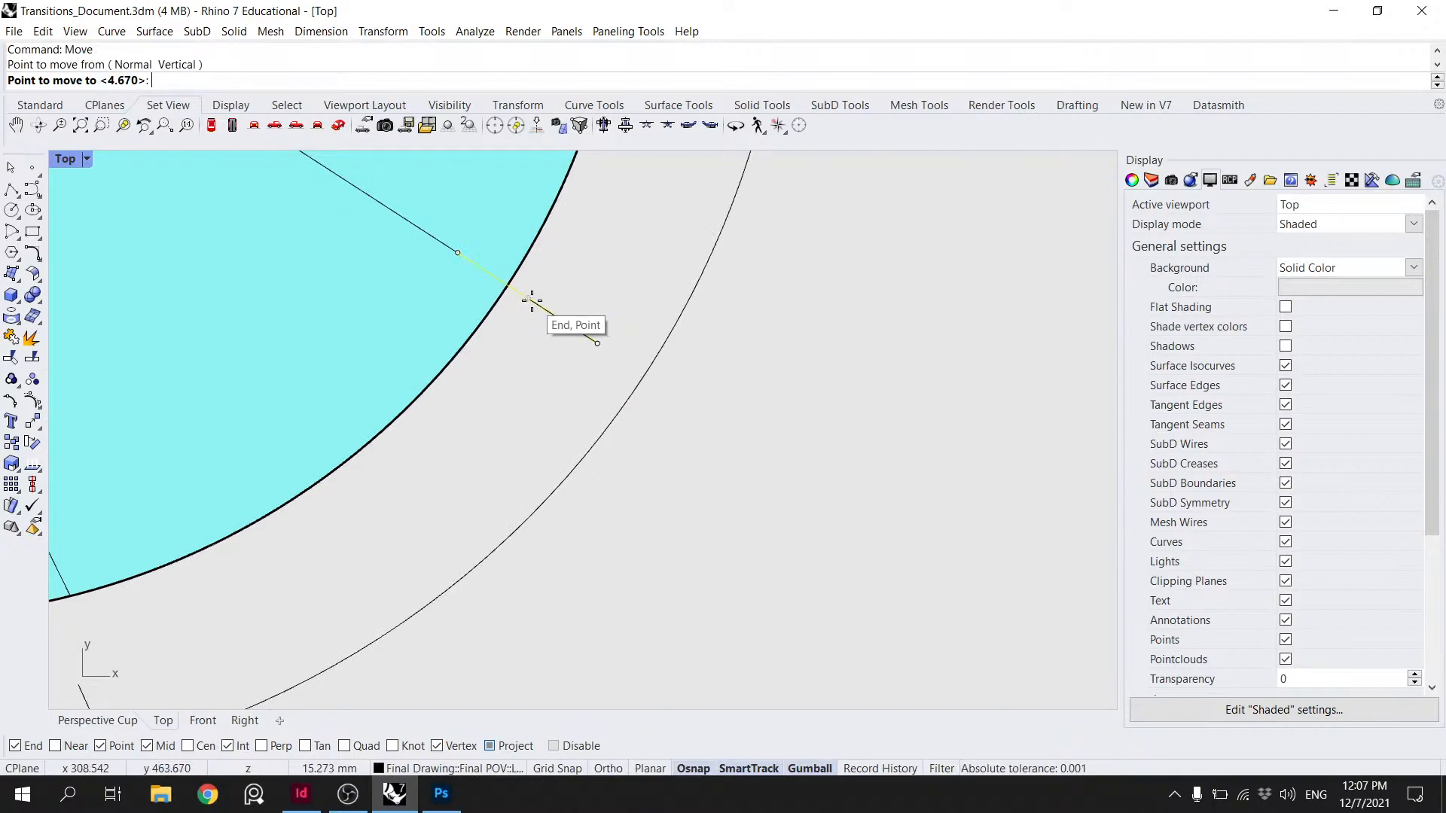
pyautogui.click(592, 340)
pyautogui.scroll(-3, 640, 377)
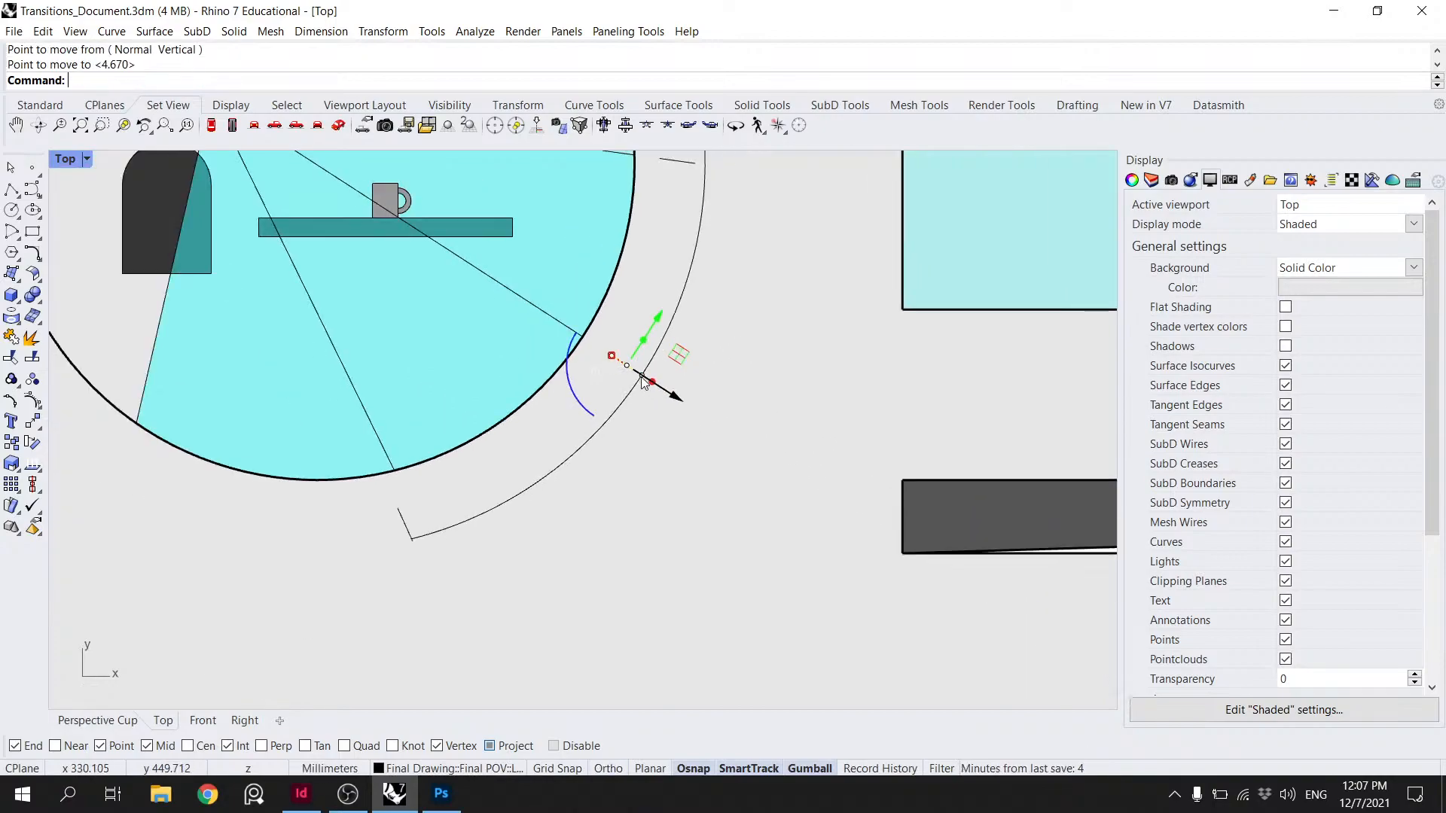
# - Move the lowest tick so its outer end coincides with the lower endpoint of the outer arc
pyautogui.moveTo(455, 476); pyautogui.dragTo(542, 437, button='right')
pyautogui.scroll(8, 506, 481)
pyautogui.click(477, 488)
pyautogui.press('Return')
pyautogui.click(494, 528)
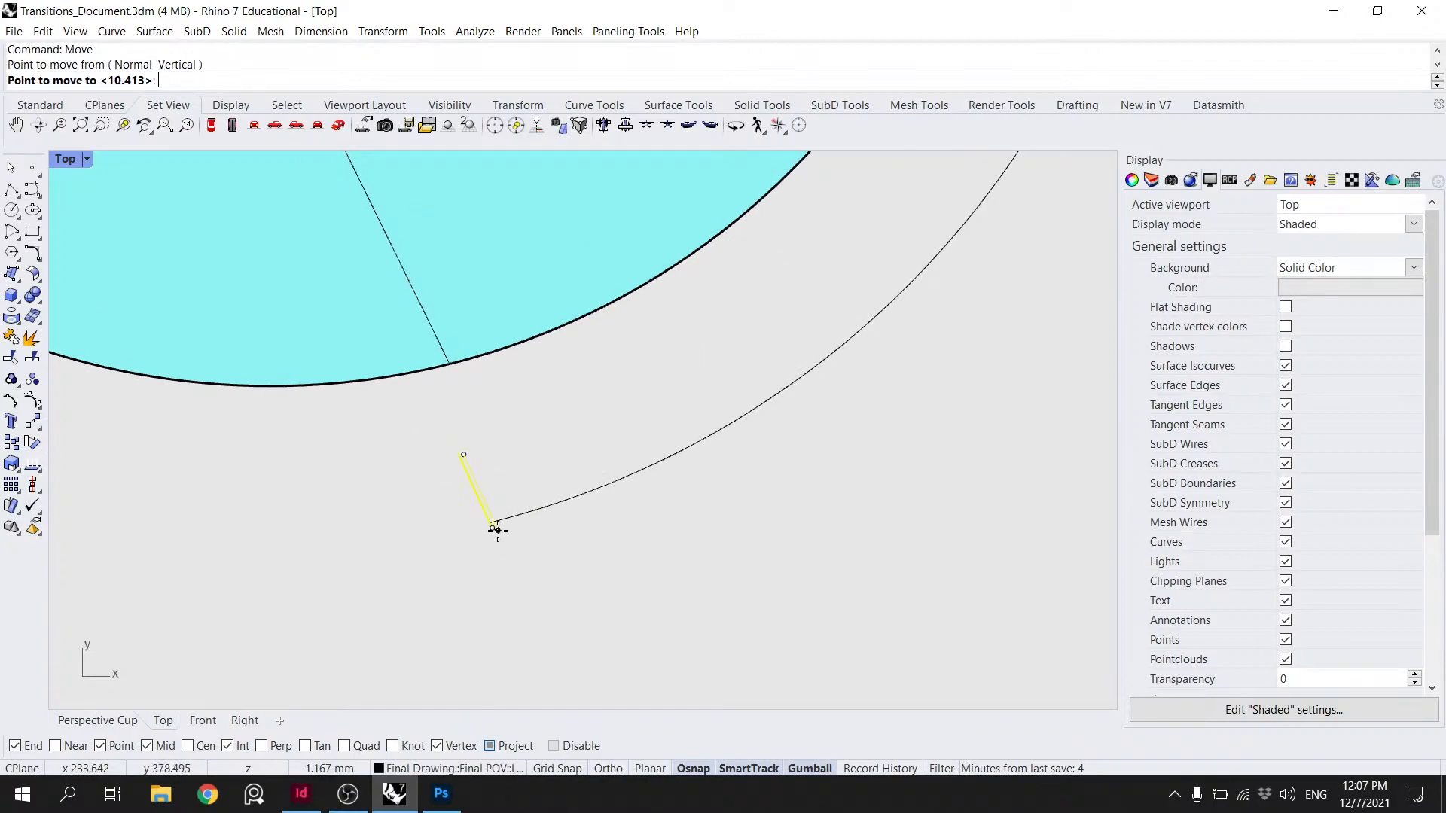
pyautogui.click(490, 521)
pyautogui.scroll(-5, 654, 360)
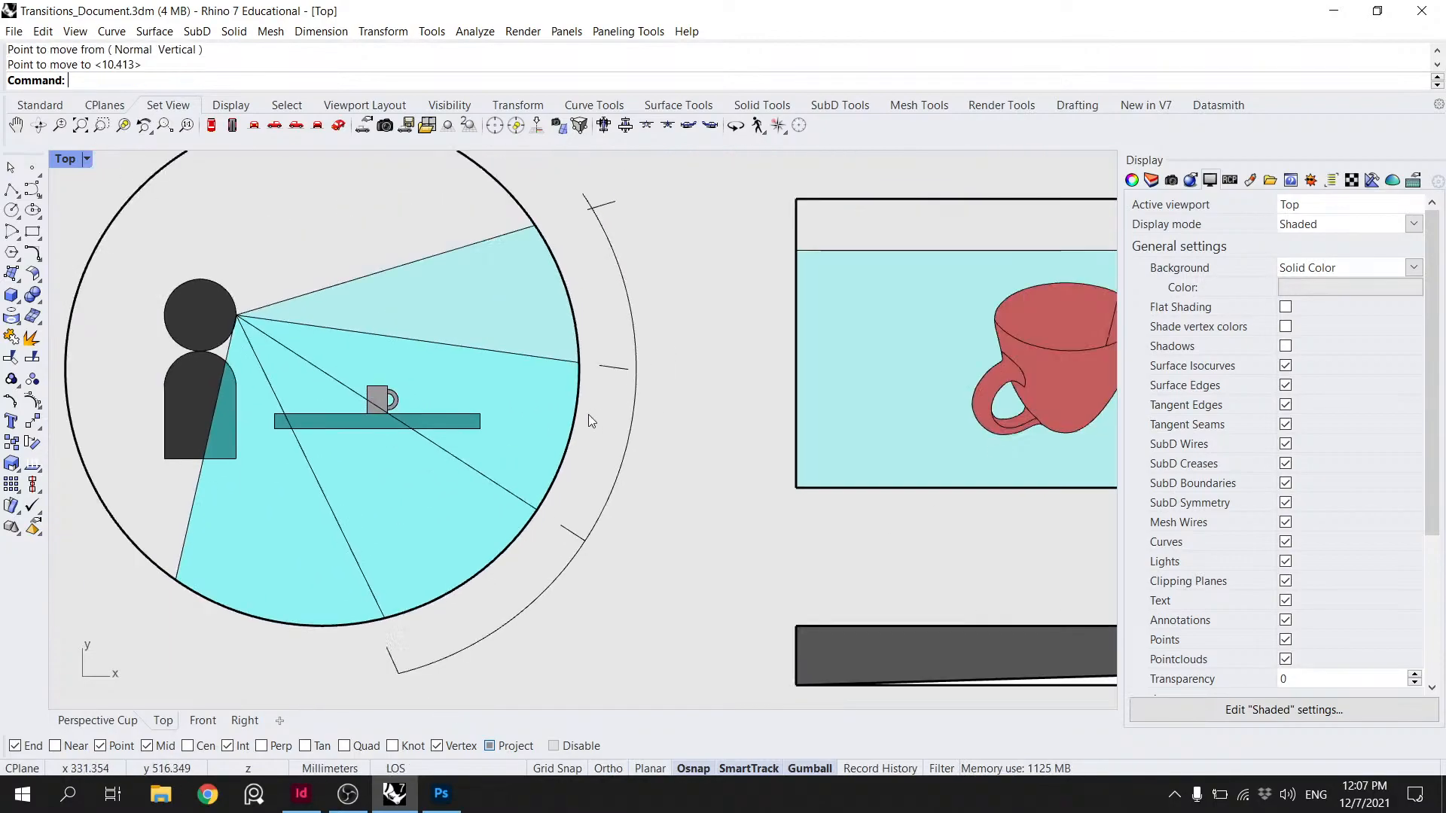
# - Try to move the tick beside the nearly horizontal sight line onto the outer arc, and undo the move
pyautogui.scroll(5, 609, 376)
pyautogui.click(609, 377)
pyautogui.press('Return')
pyautogui.click(668, 379)
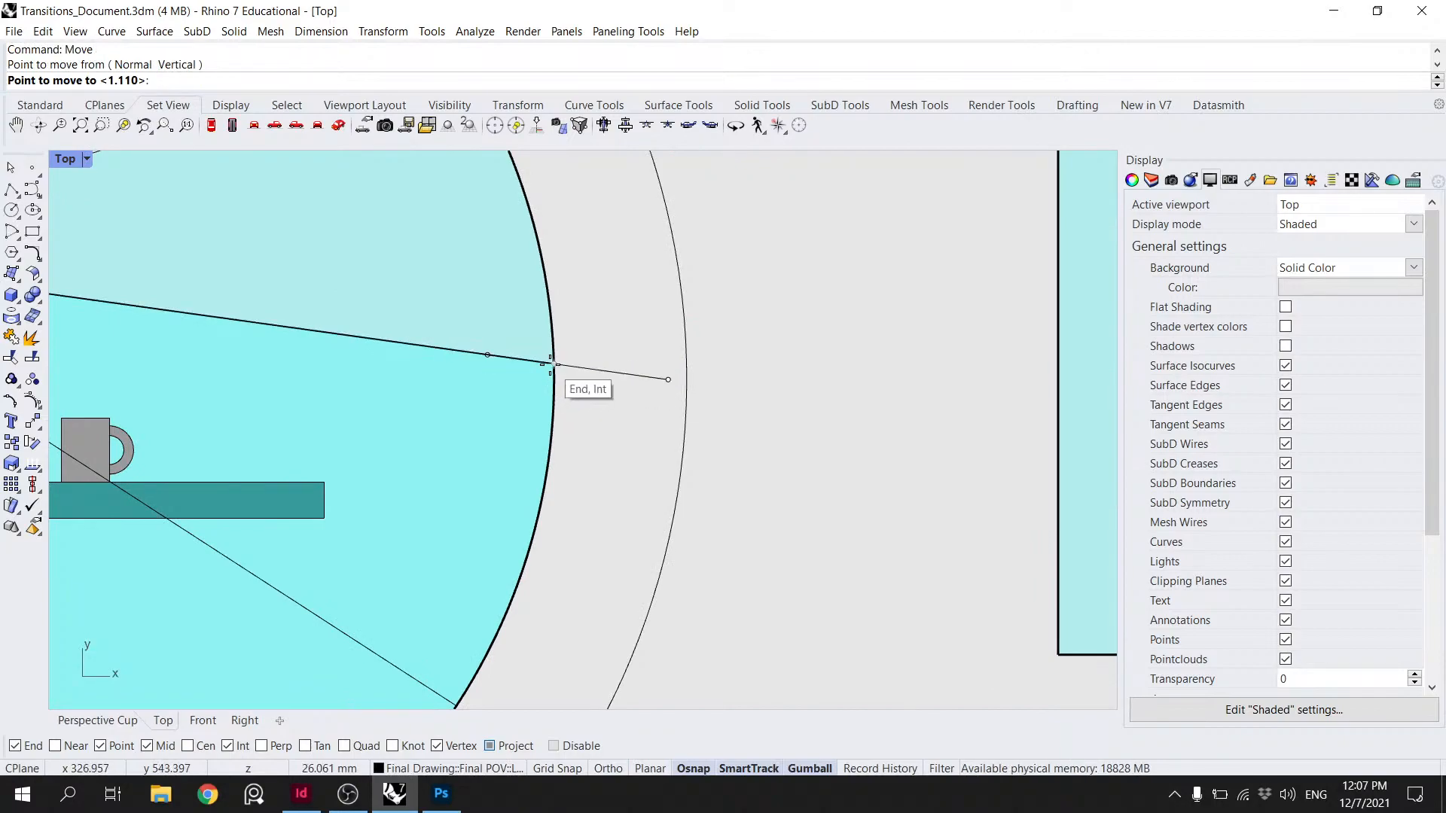
pyautogui.click(683, 382)
pyautogui.hotkey('ctrl', 'z')
# - Move the tick beside the nearly horizontal sight line from its outer endpoint onto the outer arc
pyautogui.moveTo(610, 358); pyautogui.dragTo(602, 354, button='right')
pyautogui.press('Return')
pyautogui.click(660, 376)
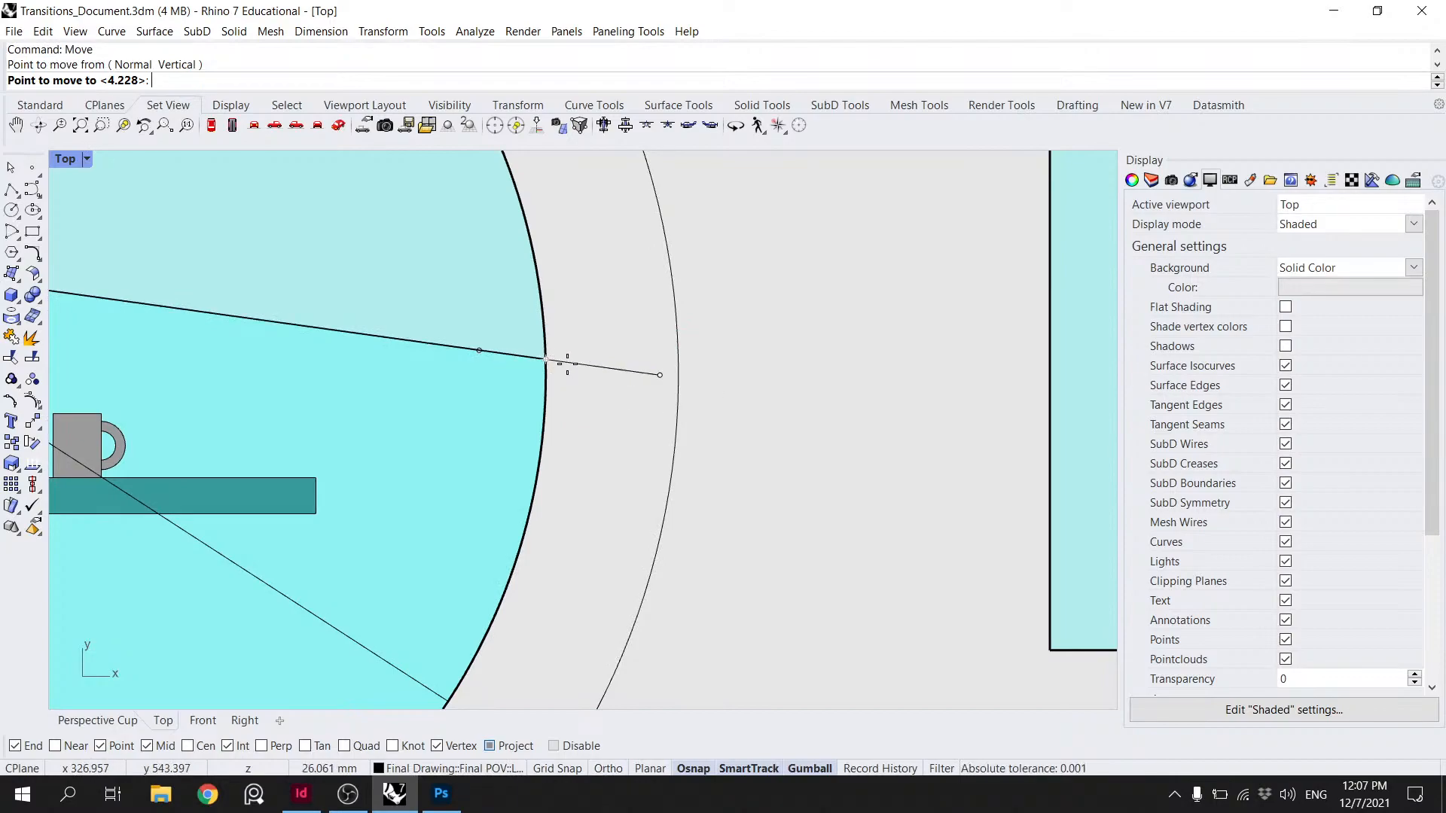
pyautogui.click(680, 380)
pyautogui.press('Escape')
# - Move the uppermost tick inward from its outer endpoint to its intersection with the outer arc
pyautogui.moveTo(678, 312); pyautogui.dragTo(670, 515, button='right')
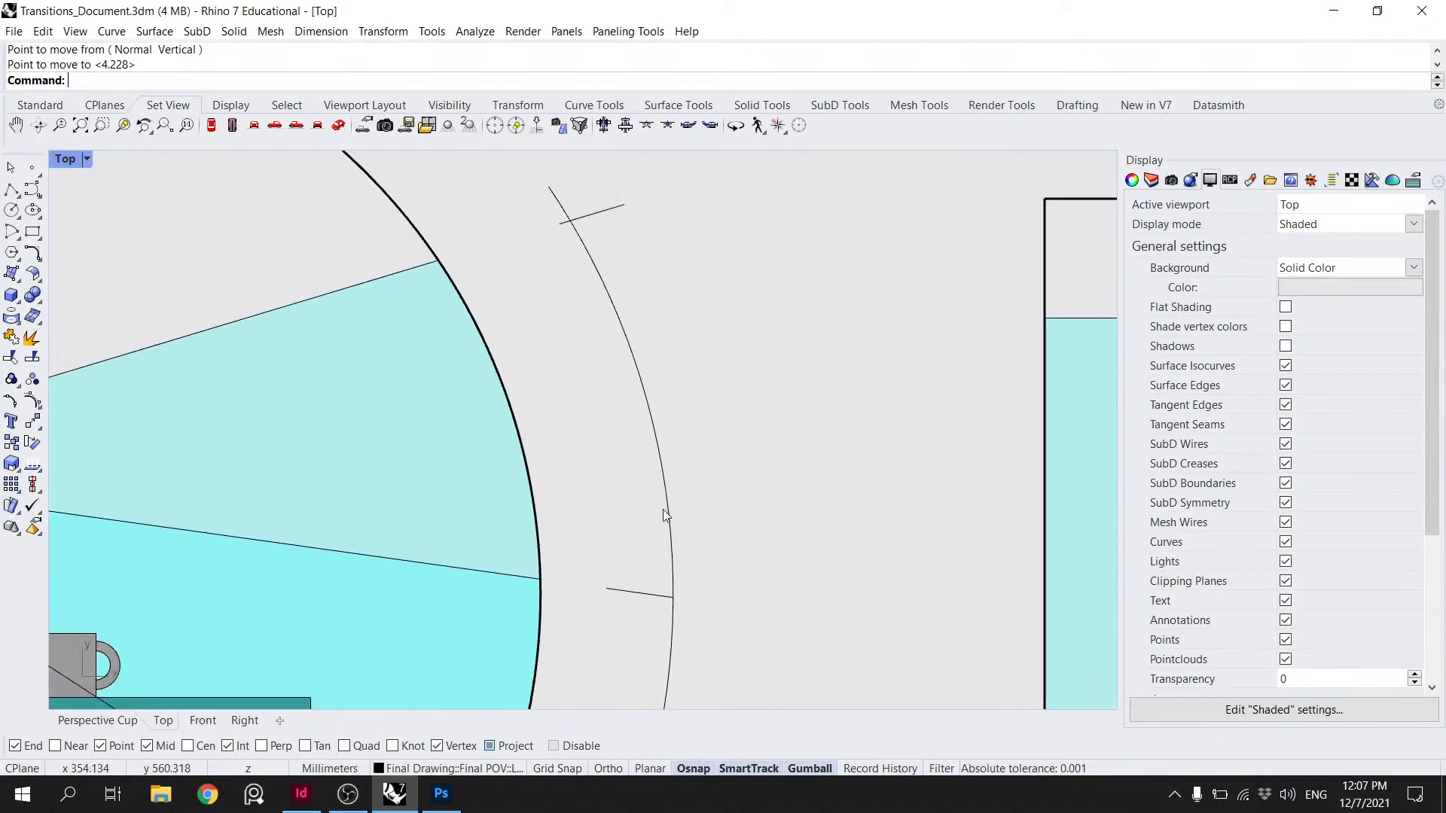
pyautogui.scroll(-6, 650, 455)
pyautogui.click(619, 316)
pyautogui.press('Return')
pyautogui.scroll(5, 644, 301)
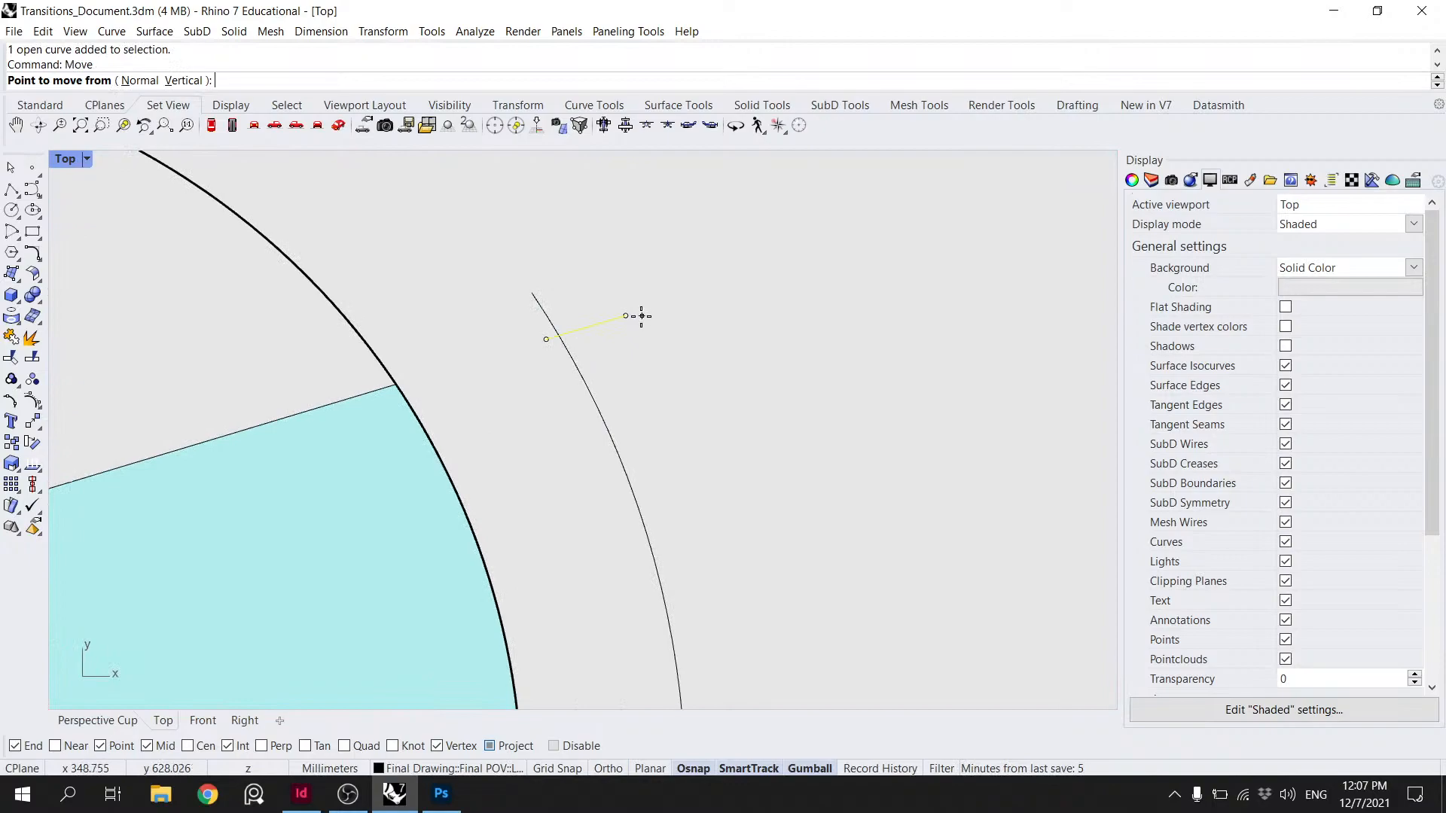
pyautogui.click(624, 316)
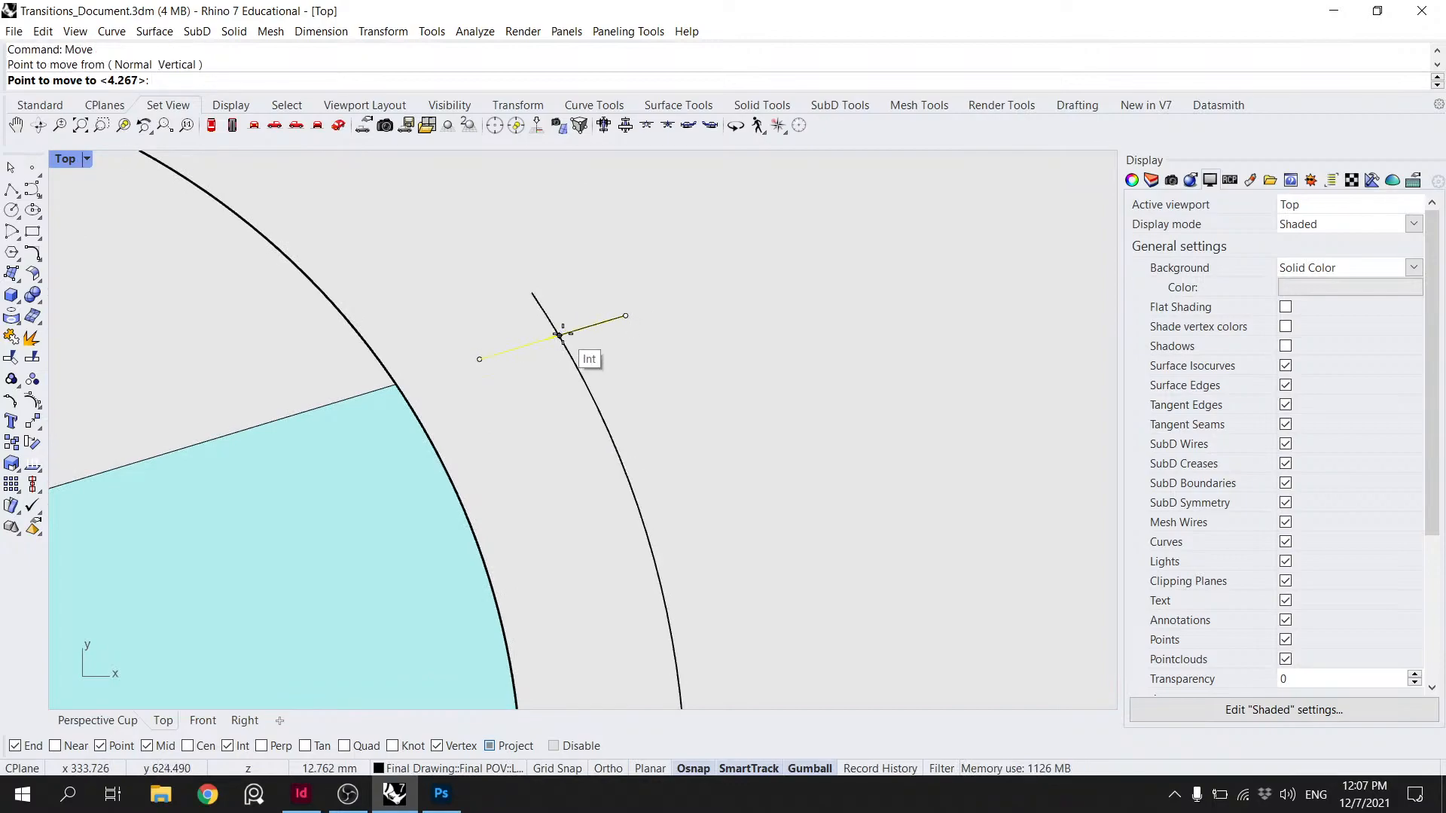
pyautogui.click(560, 334)
pyautogui.scroll(-5, 682, 313)
pyautogui.scroll(3, 667, 325)
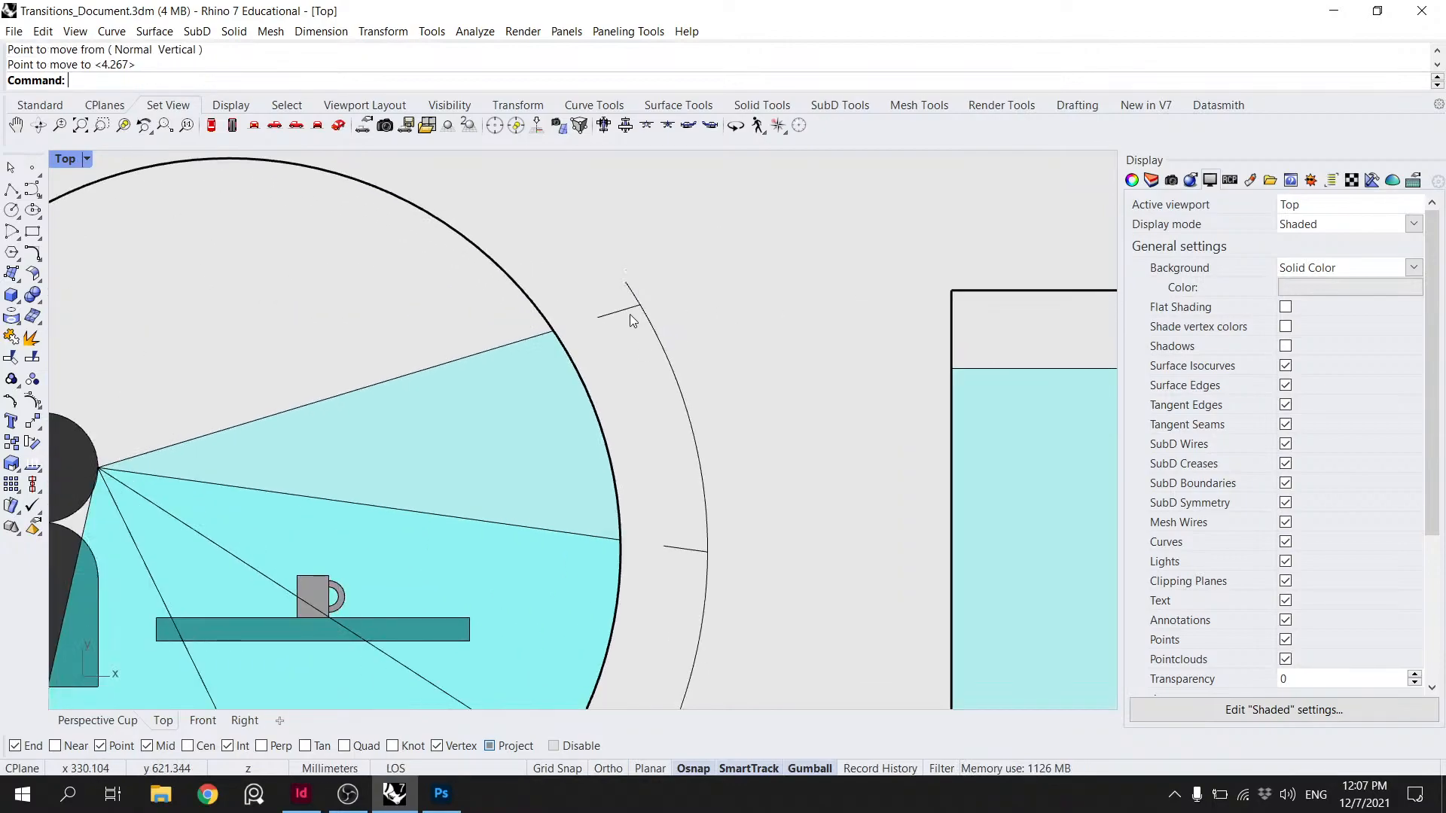
# - Trim off the piece of the outer arc that extends past the uppermost tick
pyautogui.scroll(-2, 632, 321)
pyautogui.click(613, 316)
pyautogui.click(631, 317)
pyautogui.press('Return')
pyautogui.scroll(6, 631, 311)
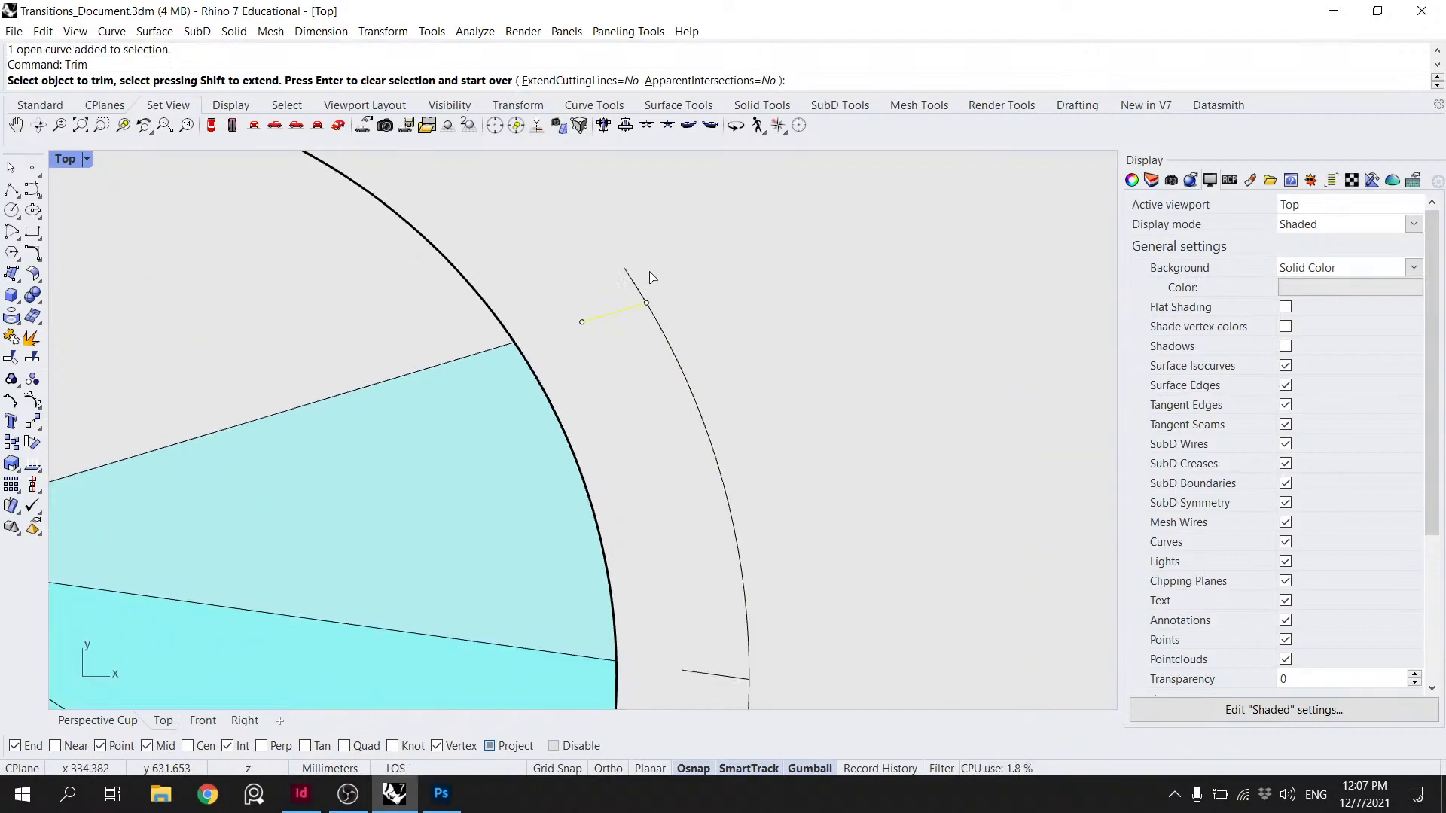
pyautogui.click(632, 279)
pyautogui.scroll(-14, 633, 282)
pyautogui.moveTo(653, 426); pyautogui.dragTo(659, 431, button='right')
pyautogui.scroll(5, 520, 527)
pyautogui.press('Return')
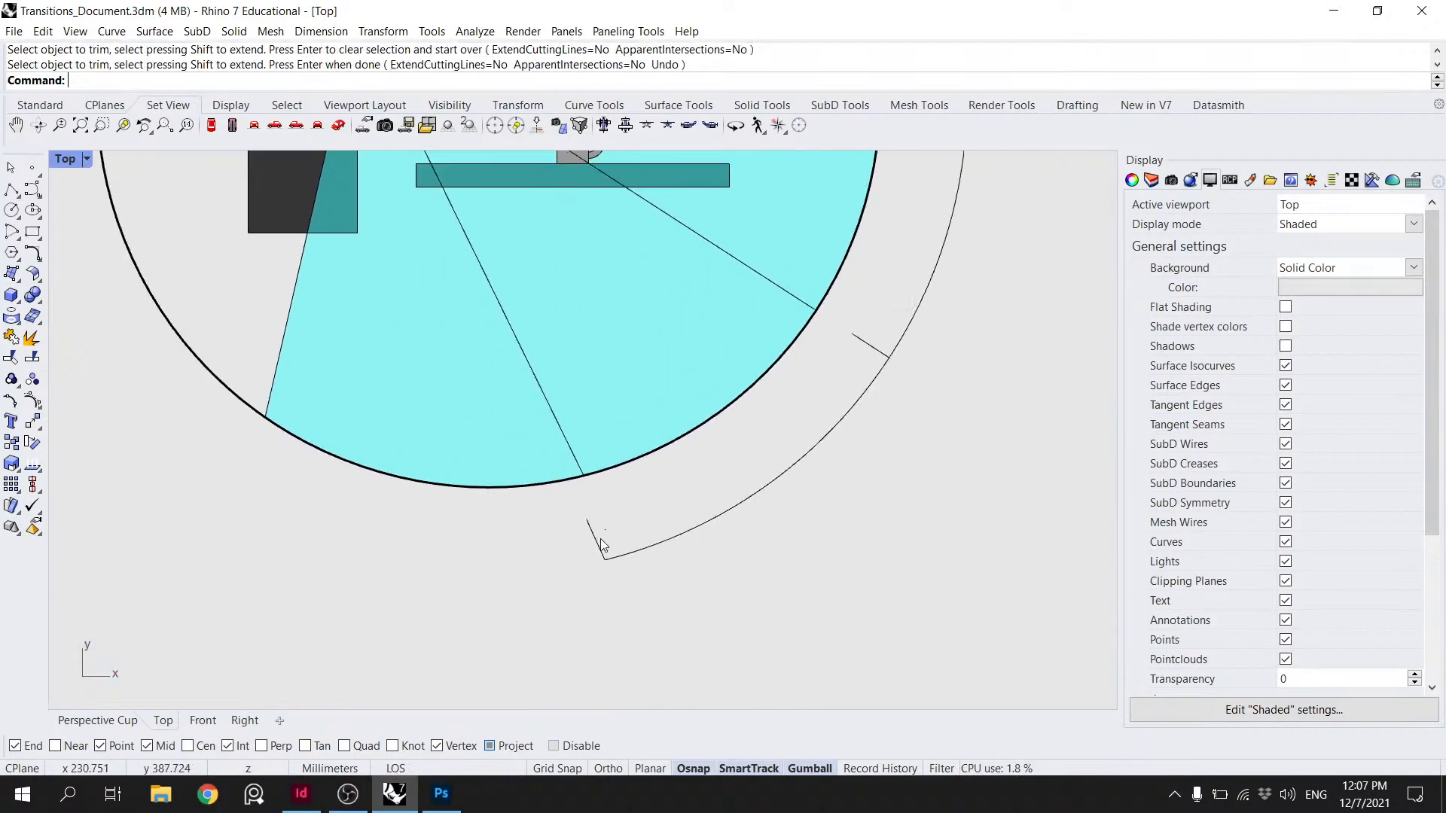
# - Rotate a copy of the lowest tick about the eye point to align with the sight line just above it
pyautogui.click(599, 542)
pyautogui.press('Return')
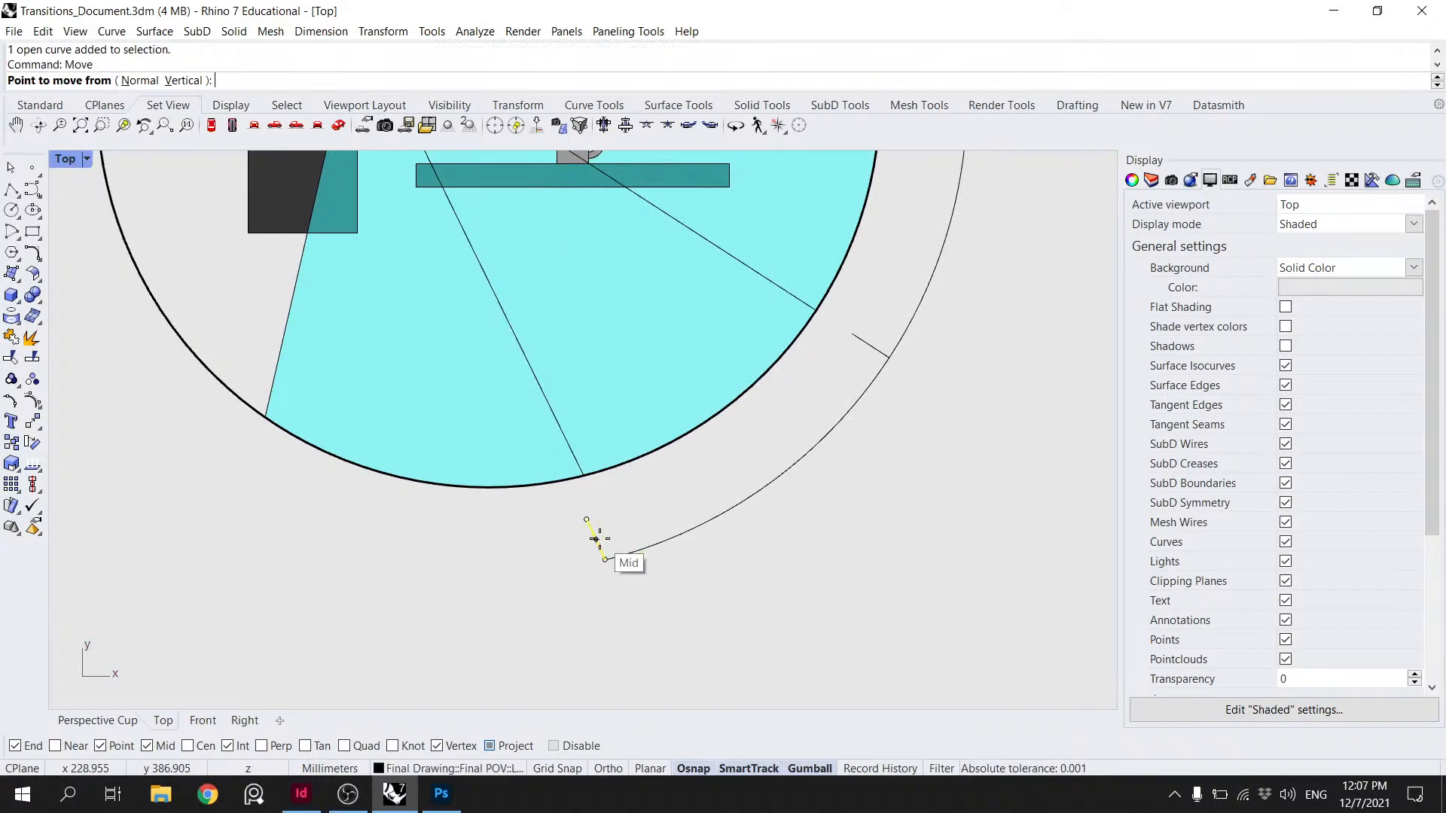
pyautogui.press('Escape')
pyautogui.write('rotate')
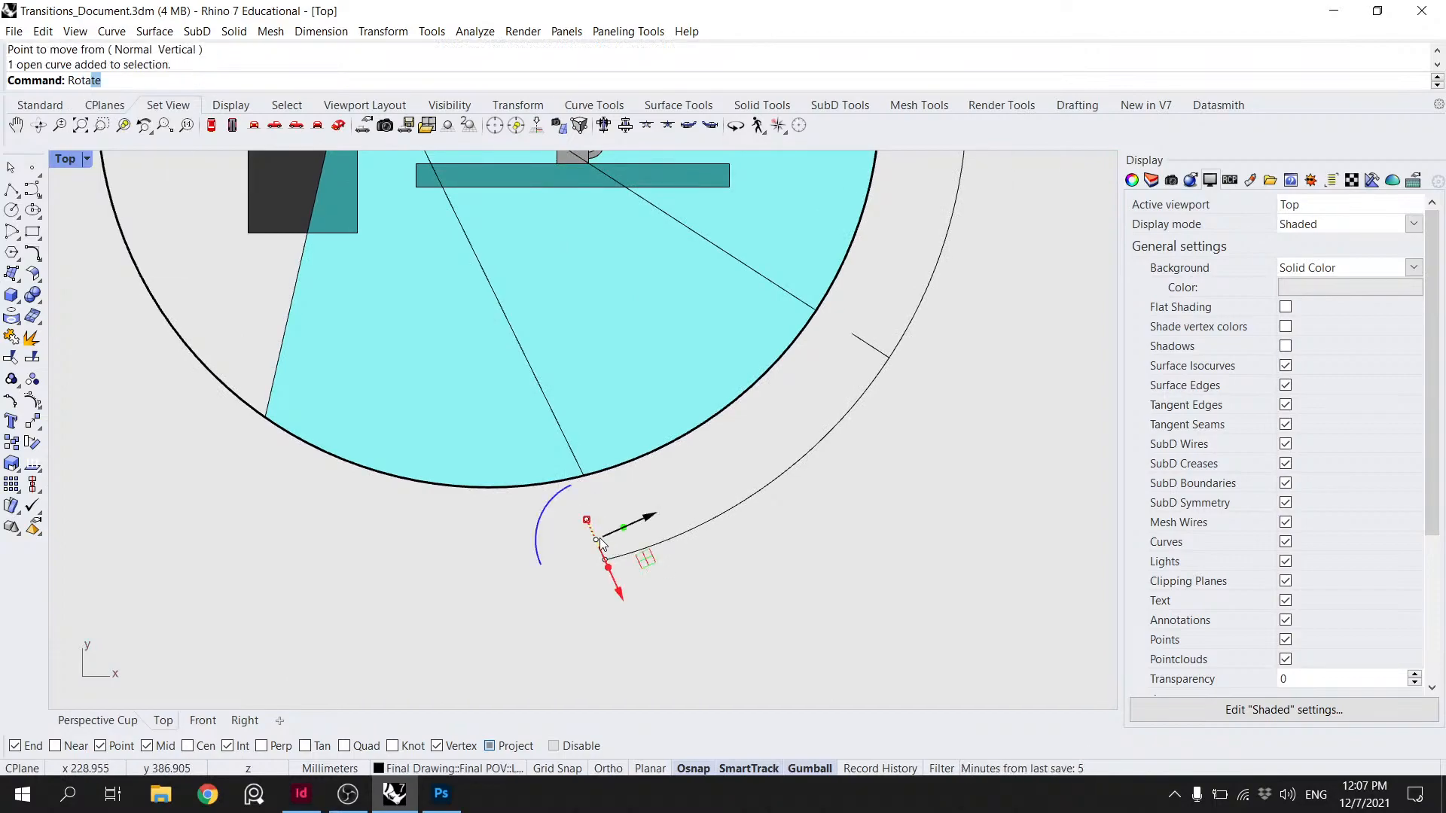
pyautogui.press('Return')
pyautogui.scroll(-3, 467, 483)
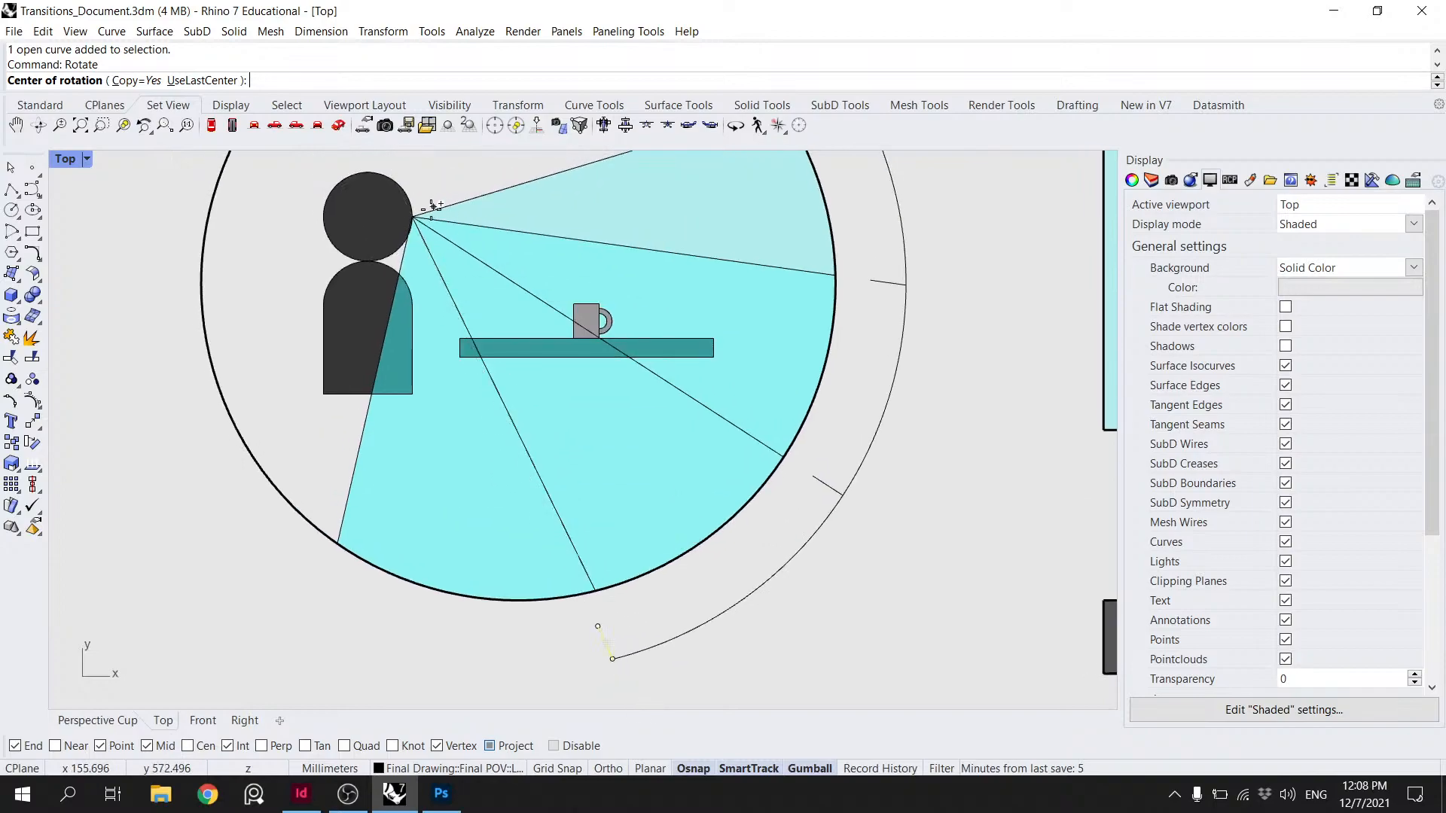
pyautogui.click(597, 626)
pyautogui.click(631, 669)
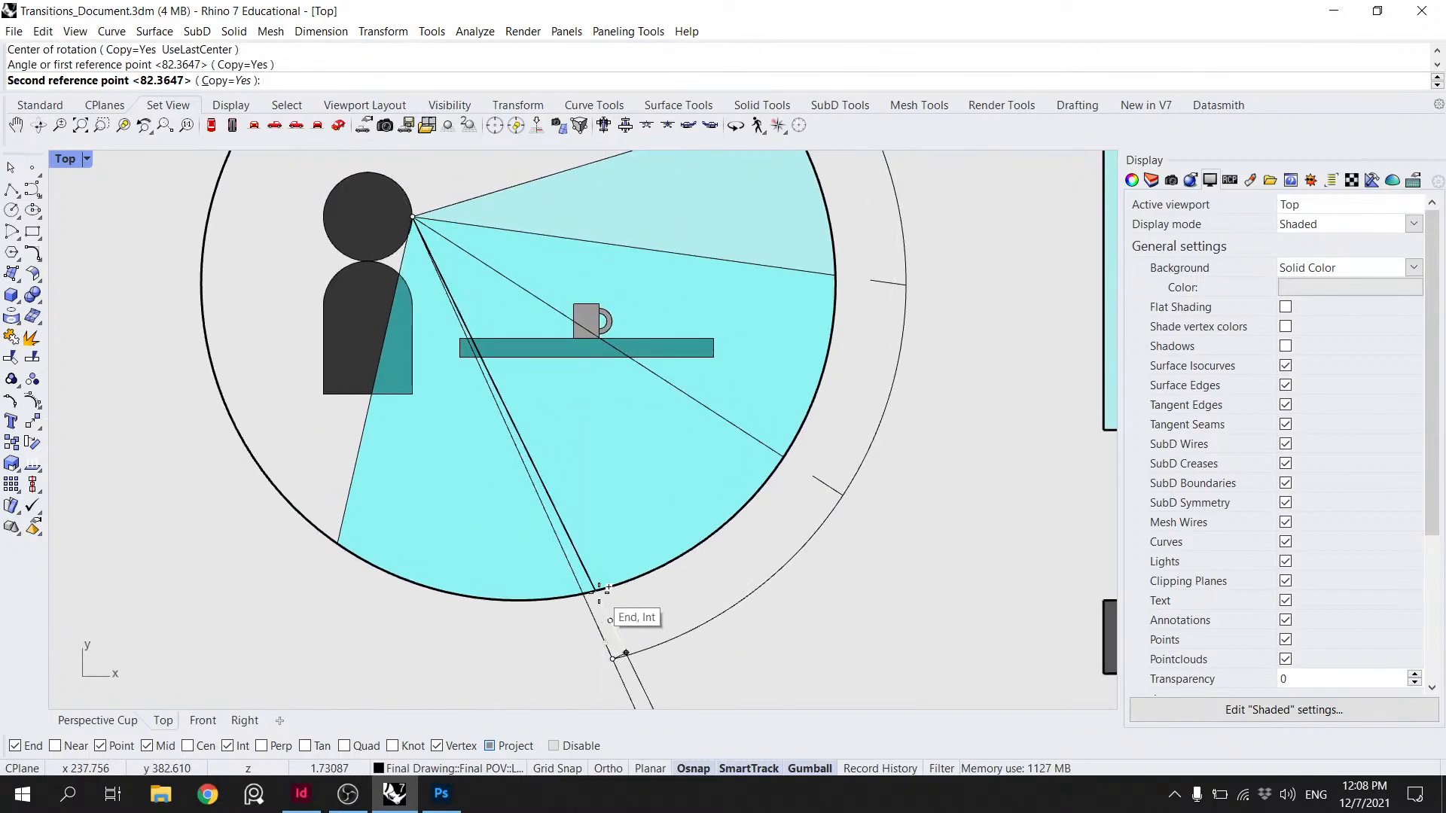
pyautogui.click(602, 606)
pyautogui.press('Return')
# - Delete the original lowest tick and move the rotated copy's outer end onto the outer arc
pyautogui.scroll(2, 625, 651)
pyautogui.click(606, 663)
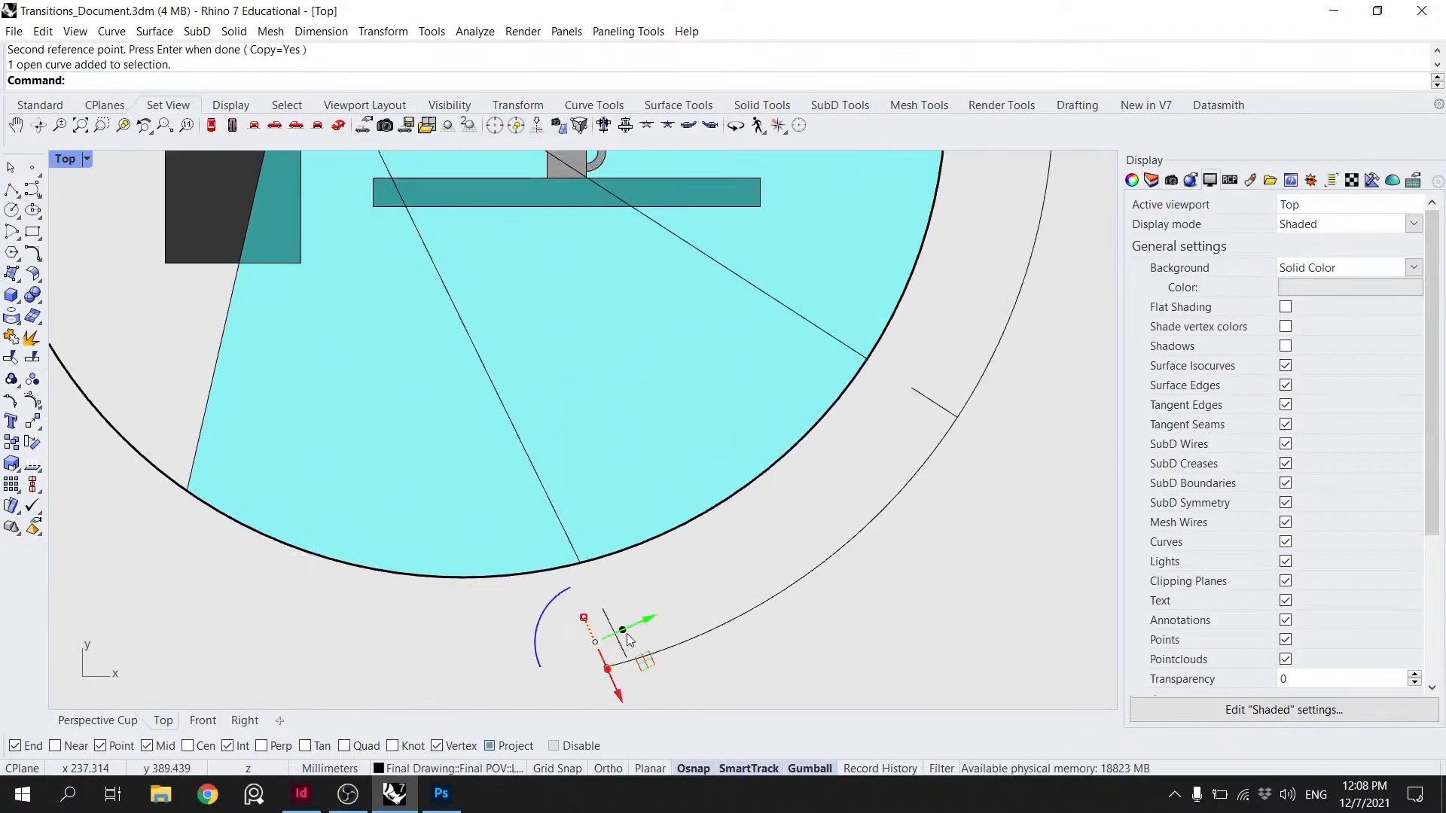
pyautogui.write('move')
pyautogui.press('Return')
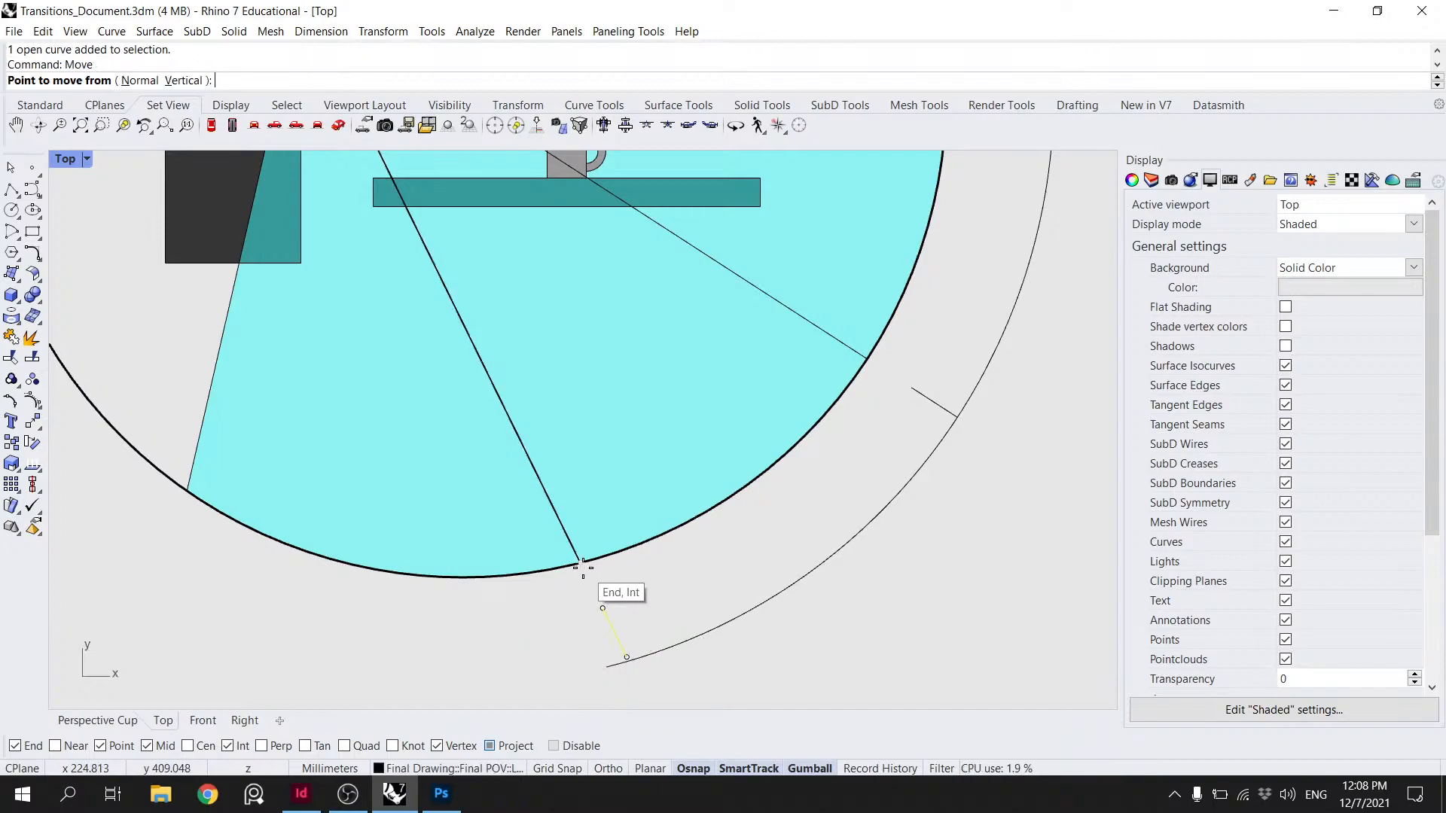
pyautogui.click(627, 658)
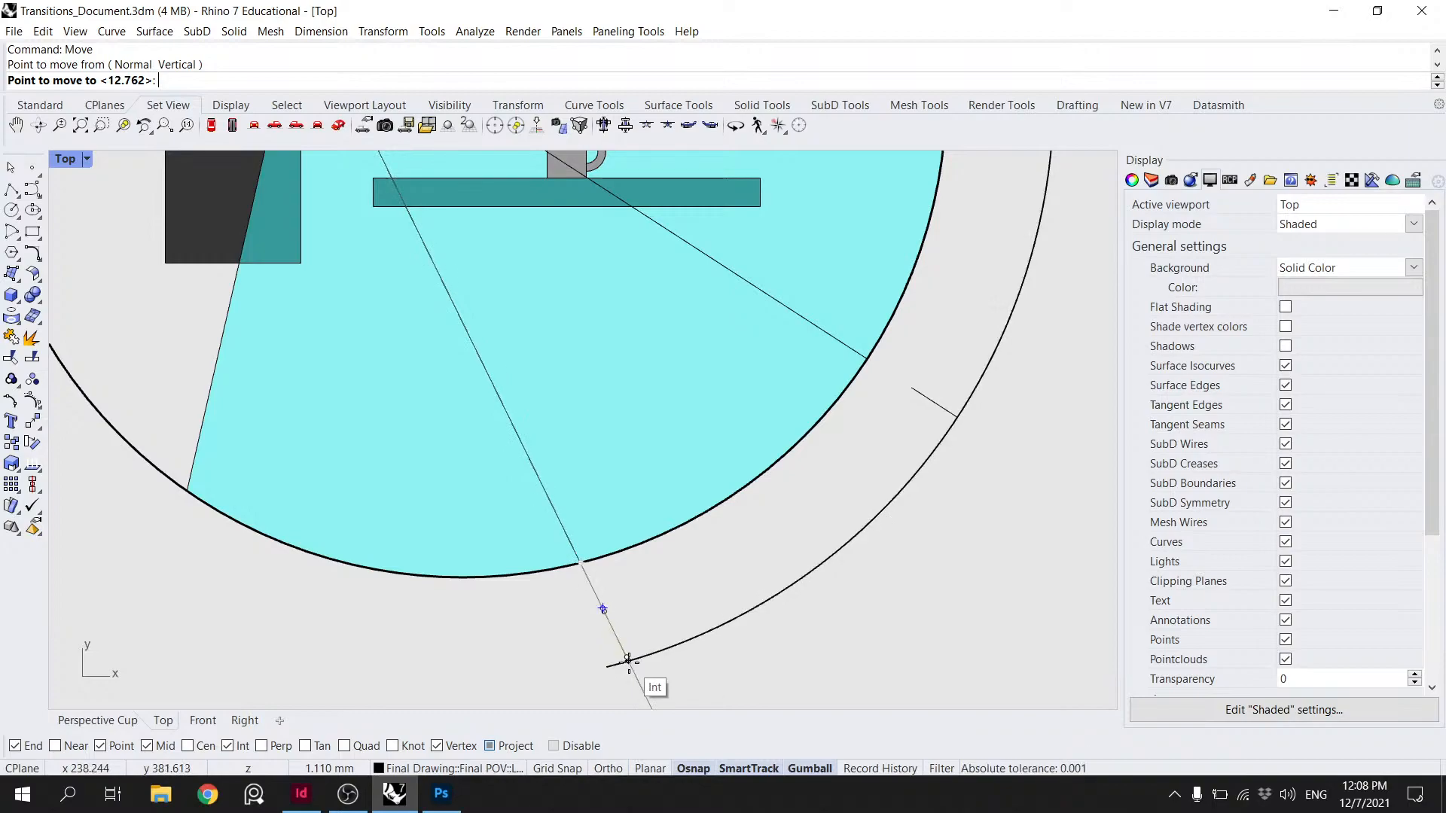
pyautogui.click(627, 660)
# - Trim off the piece of the outer arc that extends past the lowest tick
pyautogui.click(599, 637)
pyautogui.write('Trim')
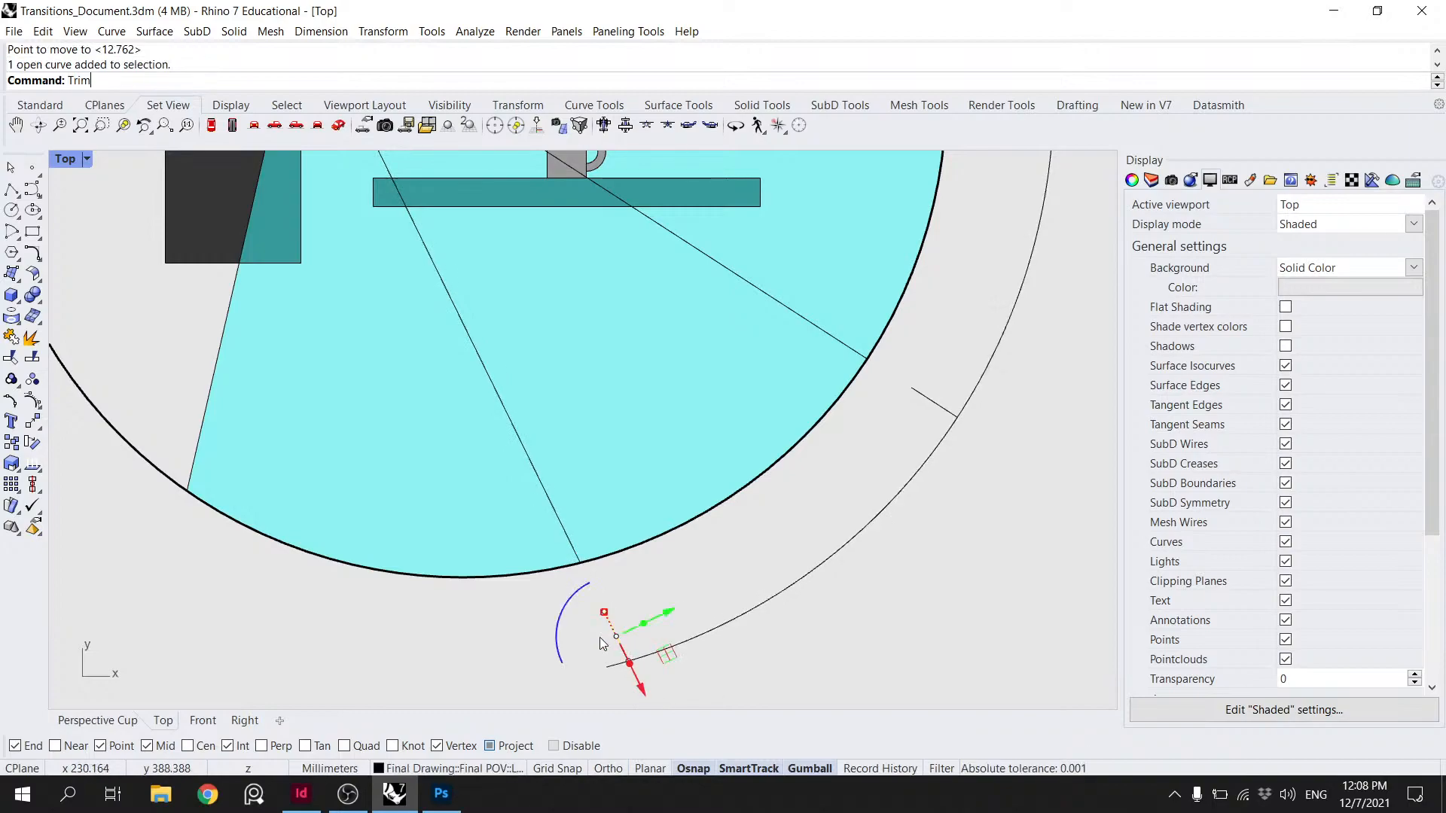
pyautogui.press('Return')
pyautogui.click(612, 666)
pyautogui.press('Return')
pyautogui.scroll(-14, 664, 610)
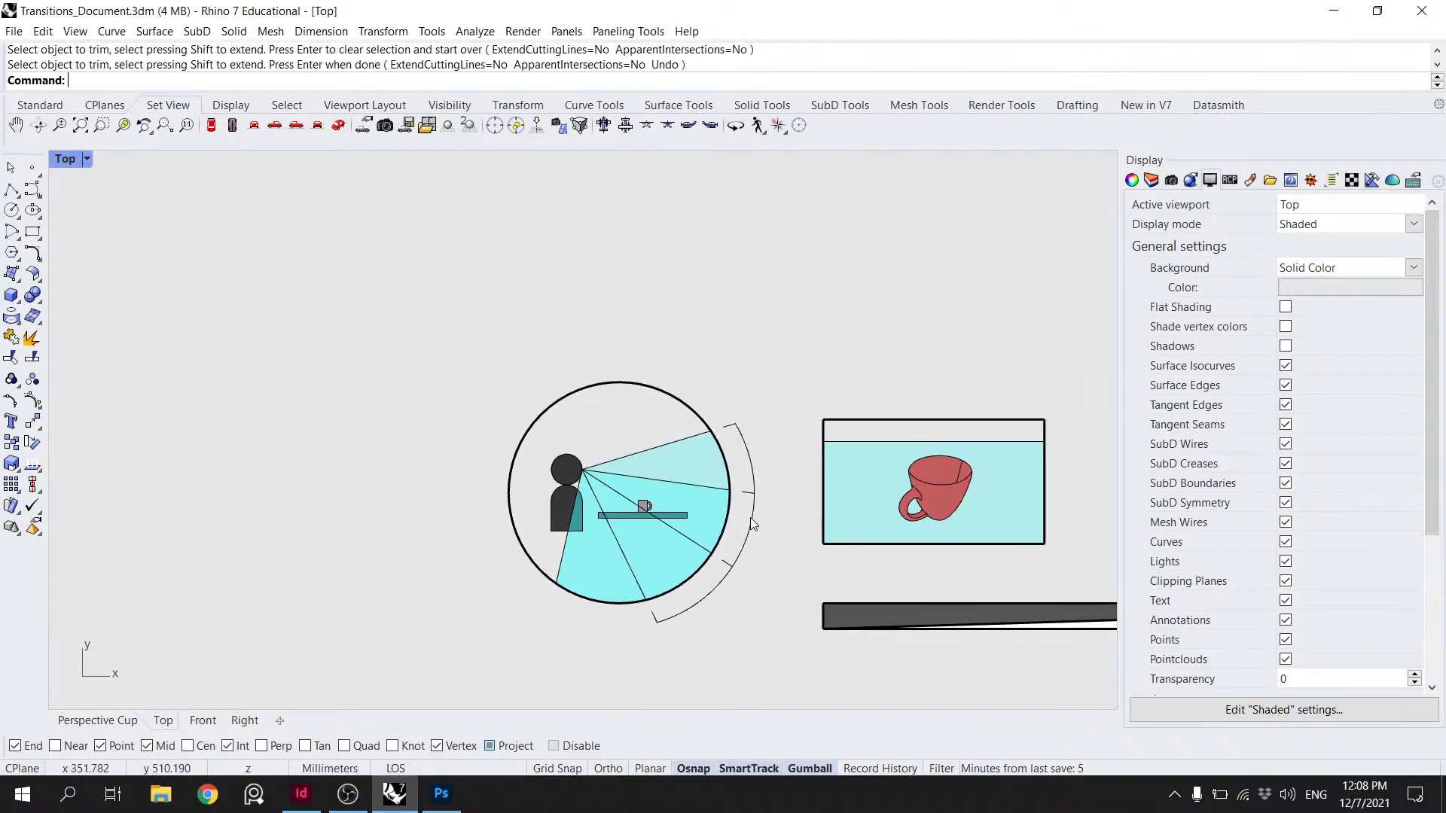
# - Split the outer arc into separate segments, using the tick marks as cutting objects
pyautogui.scroll(-3, 740, 377)
pyautogui.moveTo(739, 340); pyautogui.dragTo(594, 352, button='right')
pyautogui.scroll(5, 597, 387)
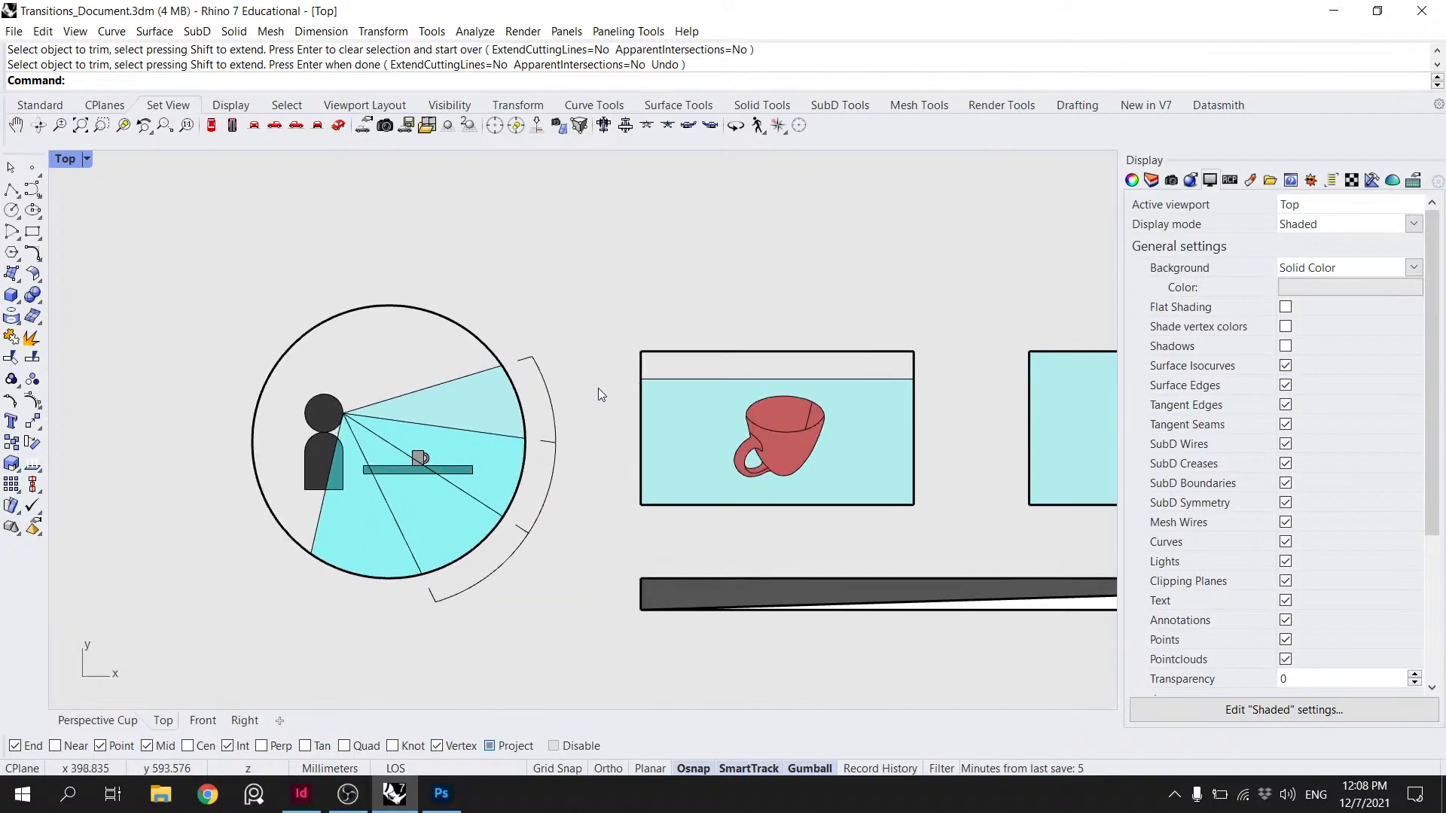
pyautogui.click(551, 408)
pyautogui.press('Return')
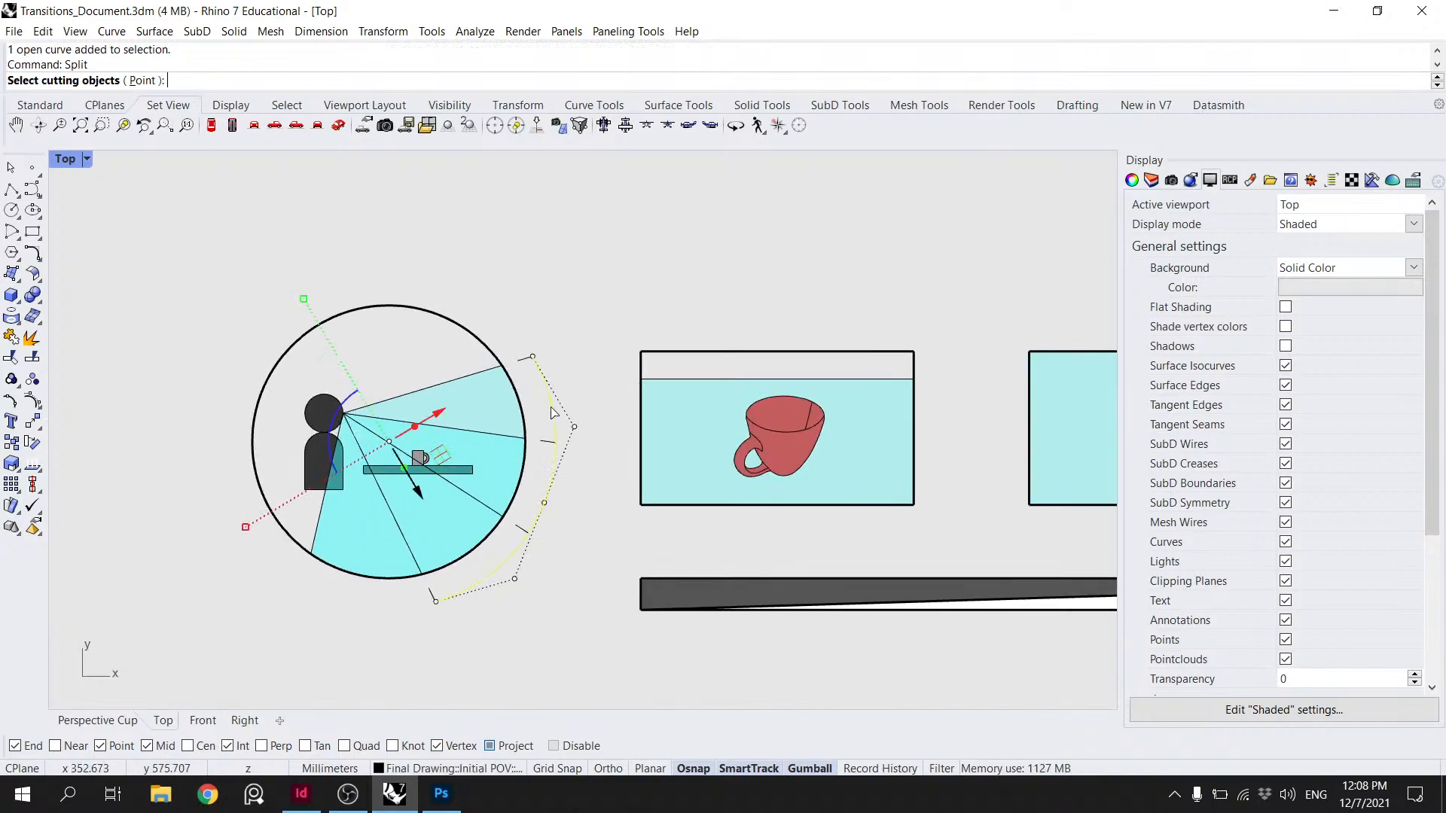
pyautogui.scroll(3, 550, 407)
pyautogui.click(511, 331)
pyautogui.moveTo(523, 496); pyautogui.dragTo(567, 407, button='right')
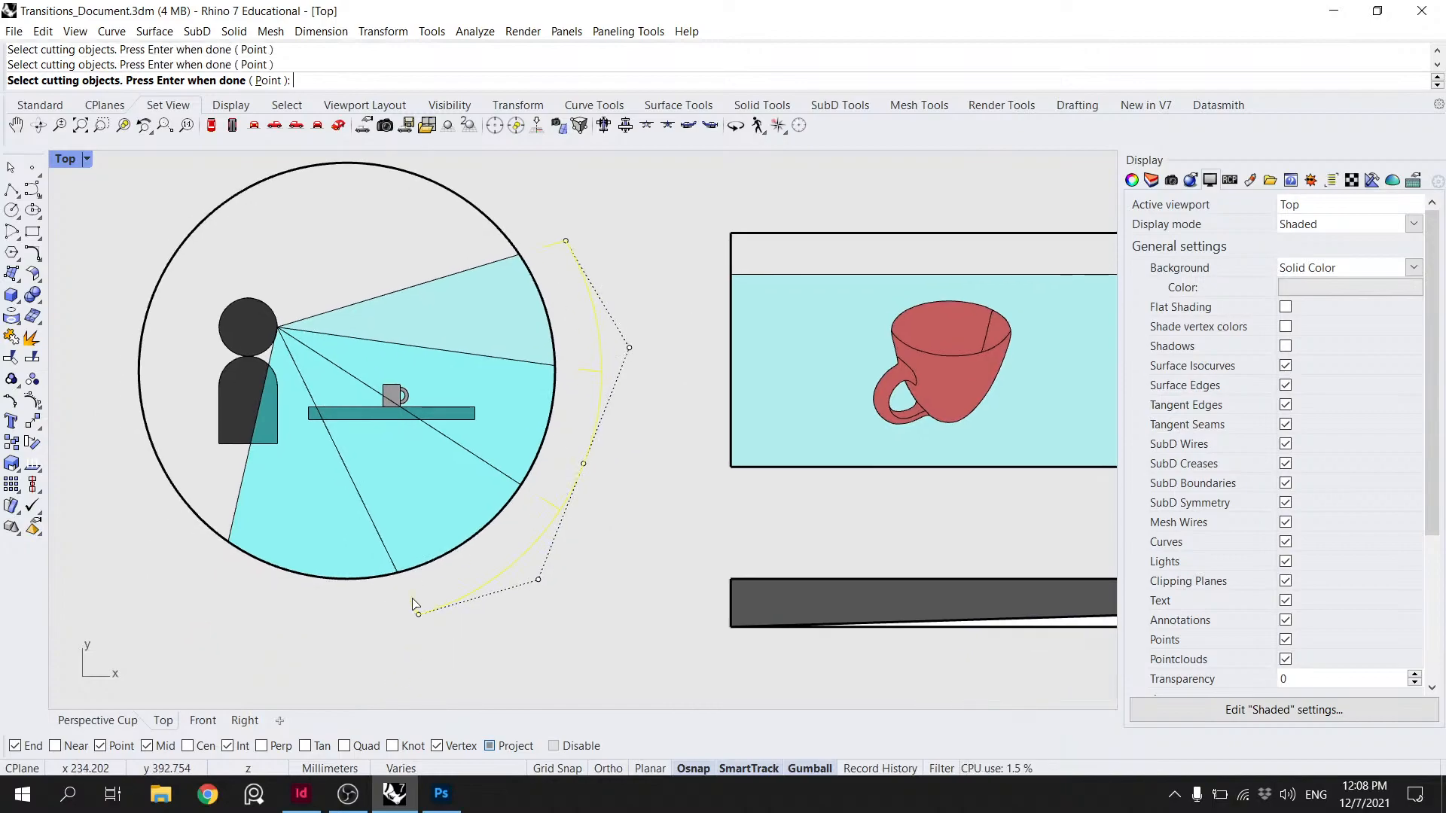
pyautogui.press('Return')
pyautogui.click(467, 602)
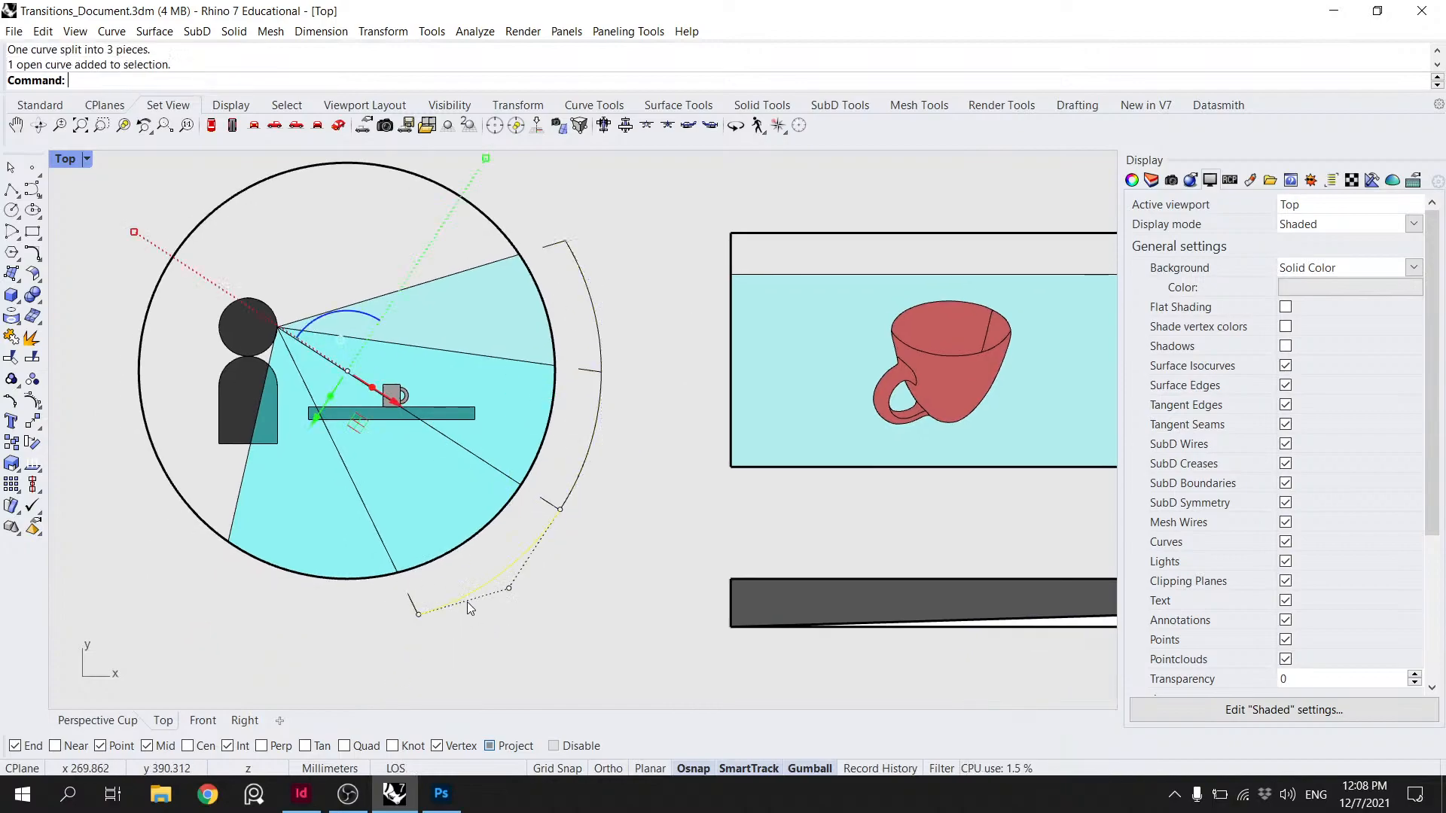
pyautogui.keyDown('shift'); pyautogui.click(412, 603); pyautogui.keyUp('shift')
pyautogui.press('Escape')
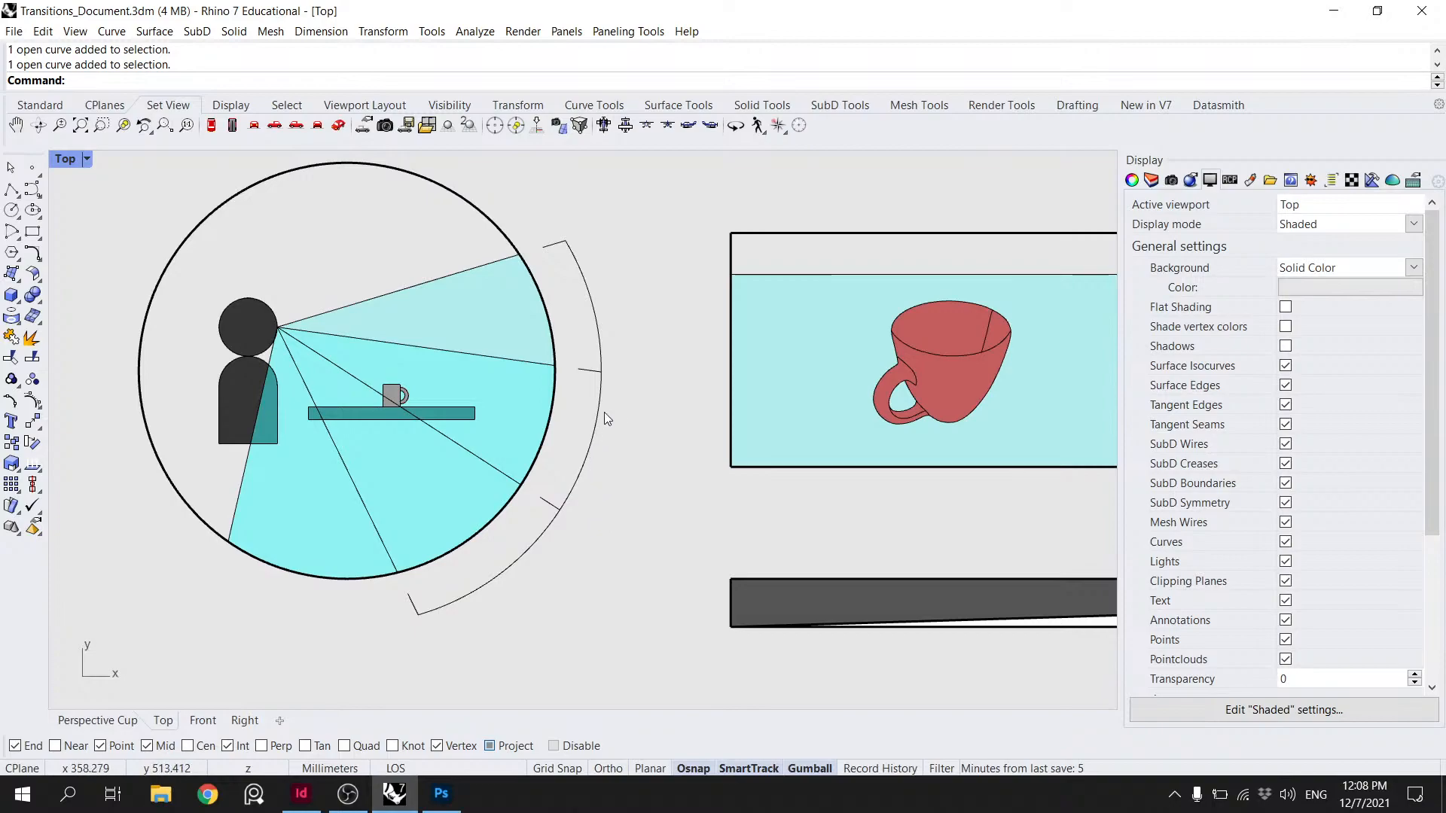
# - Duplicate the two middle ticks in place so that each neighbouring arc segment has its own end ticks
pyautogui.click(550, 503)
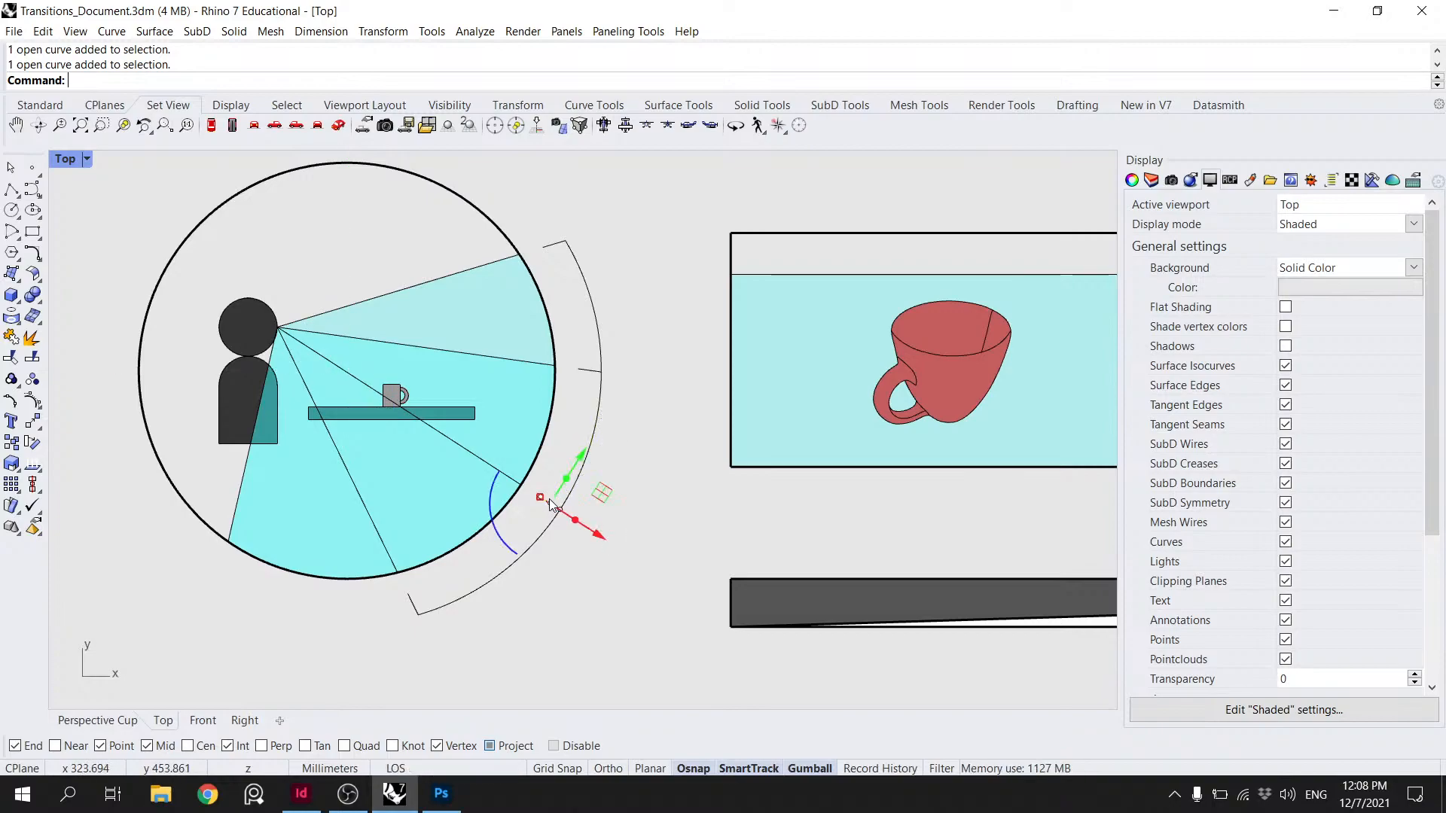
pyautogui.hotkey('ctrl', 'c')
pyautogui.hotkey('ctrl', 'v')
pyautogui.click(595, 373)
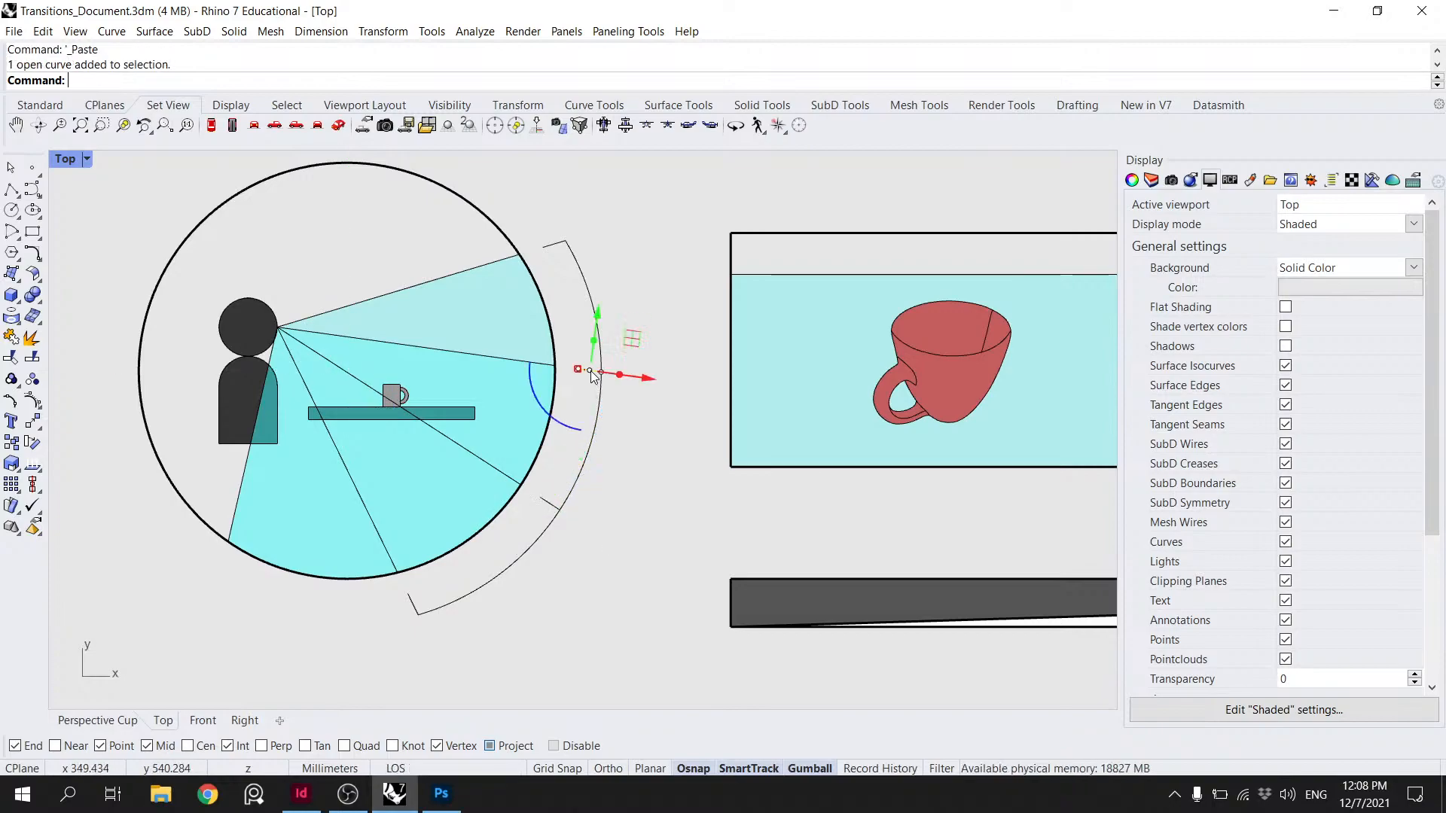
# - Join the upper arc segment with the ticks at its two ends into one curve
pyautogui.click(599, 371)
pyautogui.click(638, 418)
pyautogui.keyDown('shift'); pyautogui.click(561, 243); pyautogui.keyUp('shift')
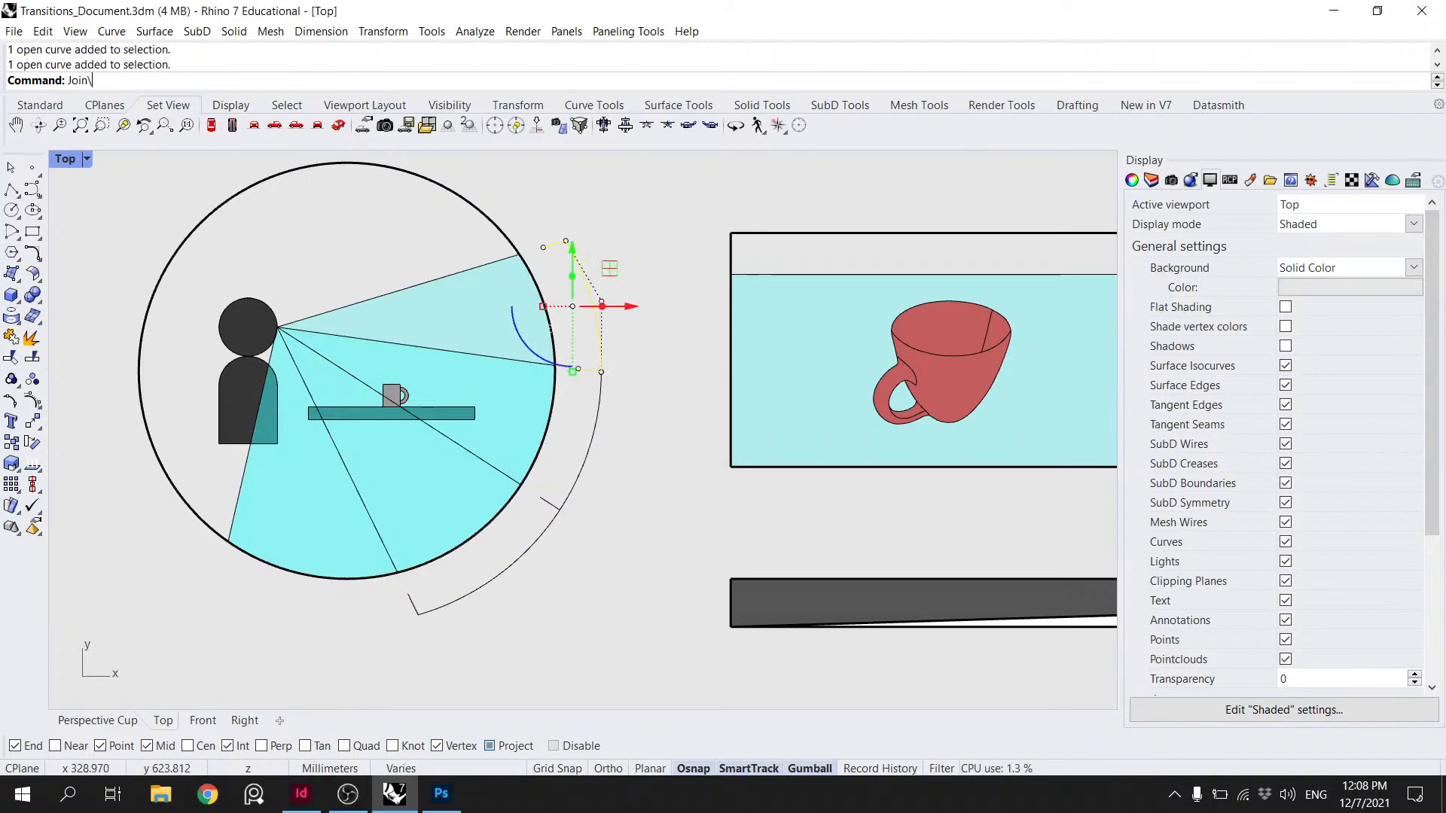
pyautogui.press('Return')
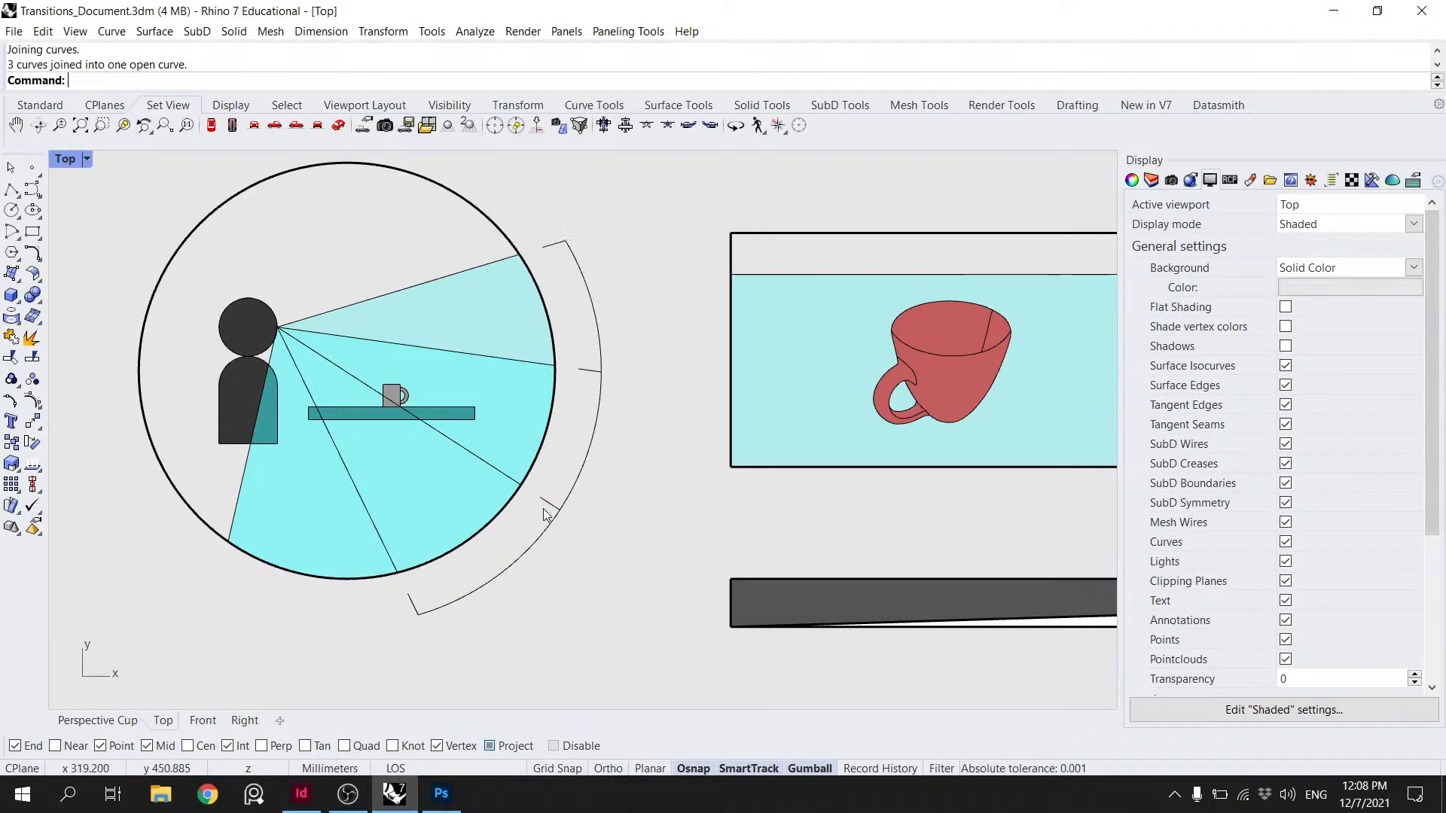
# - Join the middle arc segment with the ticks at its two ends into one curve
pyautogui.click(543, 508)
pyautogui.click(594, 549)
pyautogui.keyDown('shift'); pyautogui.click(598, 402); pyautogui.keyUp('shift')
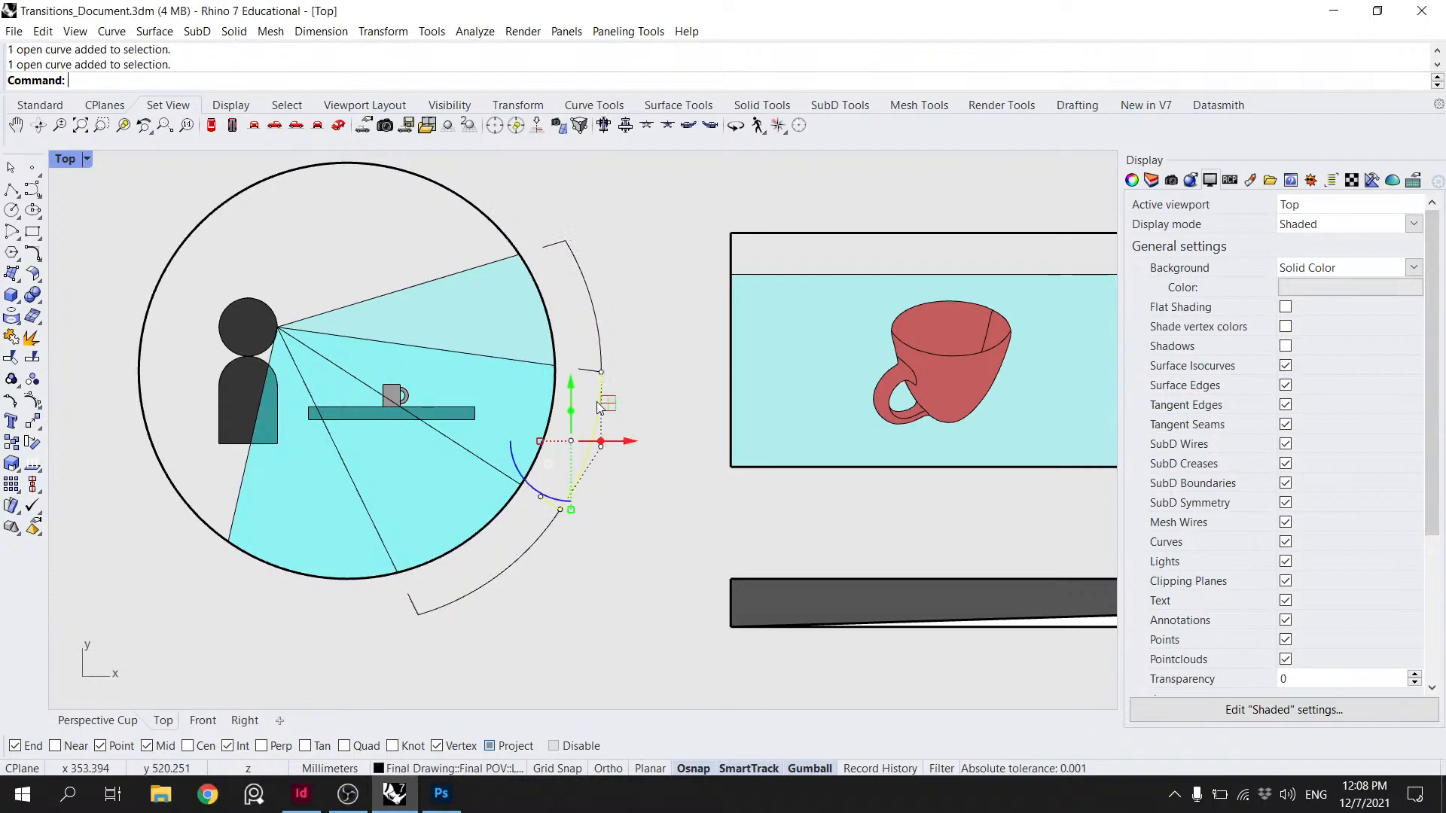
pyautogui.keyDown('shift'); pyautogui.click(589, 371); pyautogui.keyUp('shift')
pyautogui.click(647, 417)
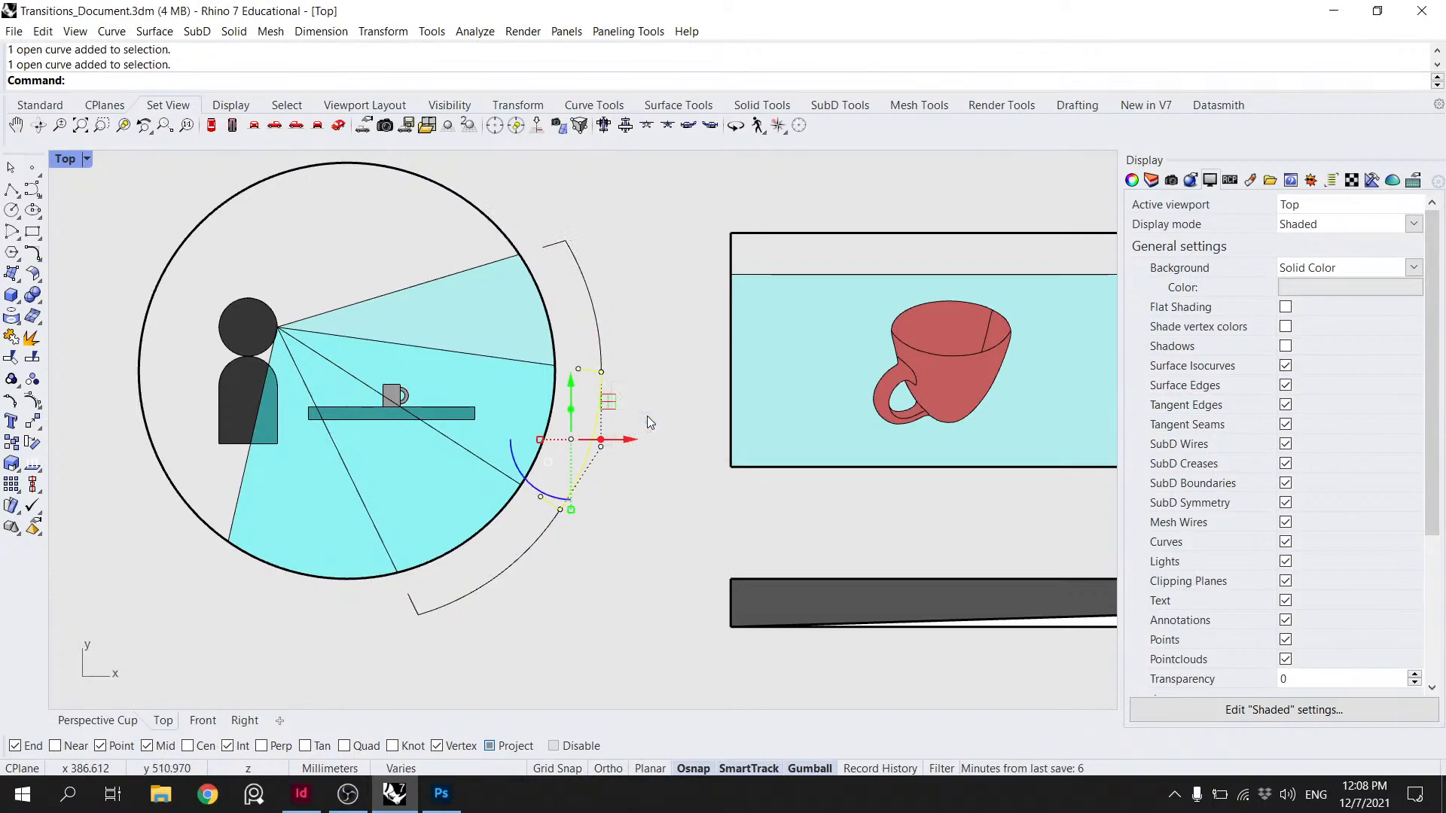
pyautogui.press('Return')
# - Join the lowest arc segment with the ticks at its two ends into one curve
pyautogui.click(421, 602)
pyautogui.keyDown('shift'); pyautogui.click(413, 602); pyautogui.keyUp('shift')
pyautogui.keyDown('shift'); pyautogui.click(557, 503); pyautogui.keyUp('shift')
pyautogui.click(560, 506)
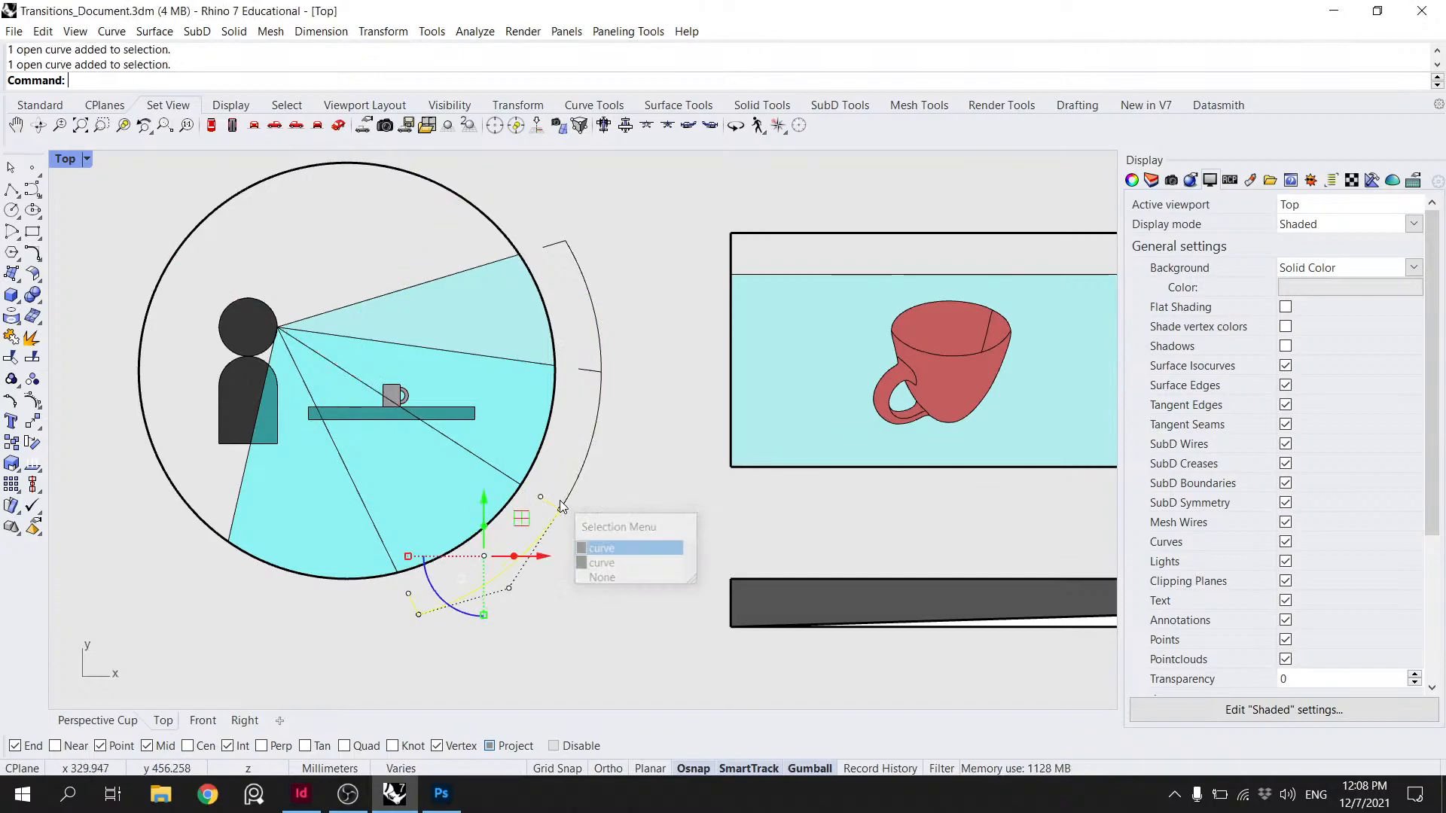
pyautogui.press('Return')
# - Start offsetting the upper bracket curve with Loose enabled and a distance of 2 mm
pyautogui.click(552, 521)
pyautogui.keyDown('shift'); pyautogui.click(576, 488); pyautogui.keyUp('shift')
pyautogui.keyDown('shift'); pyautogui.click(598, 329); pyautogui.keyUp('shift')
pyautogui.write('Offset')
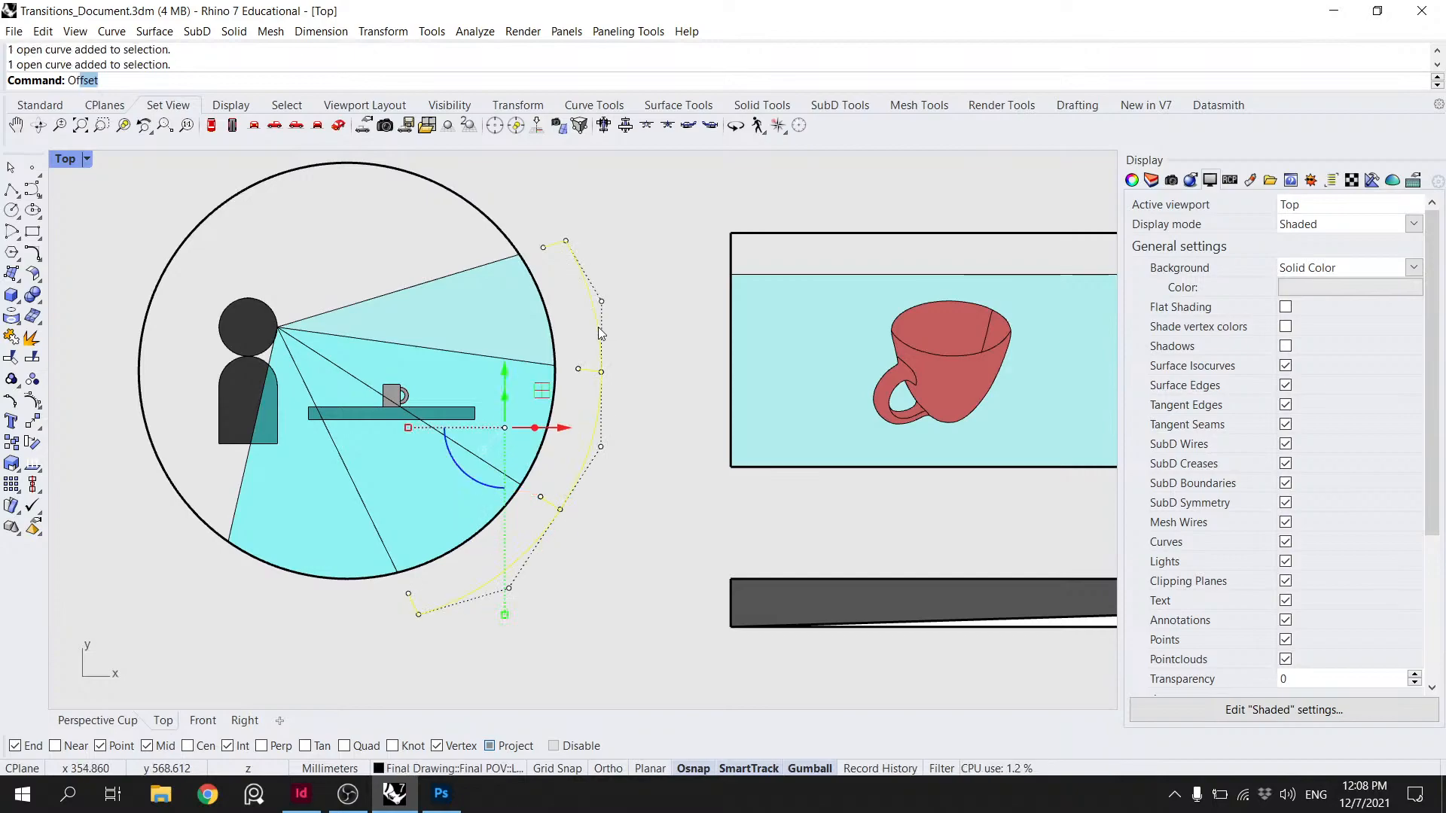
pyautogui.press('Return')
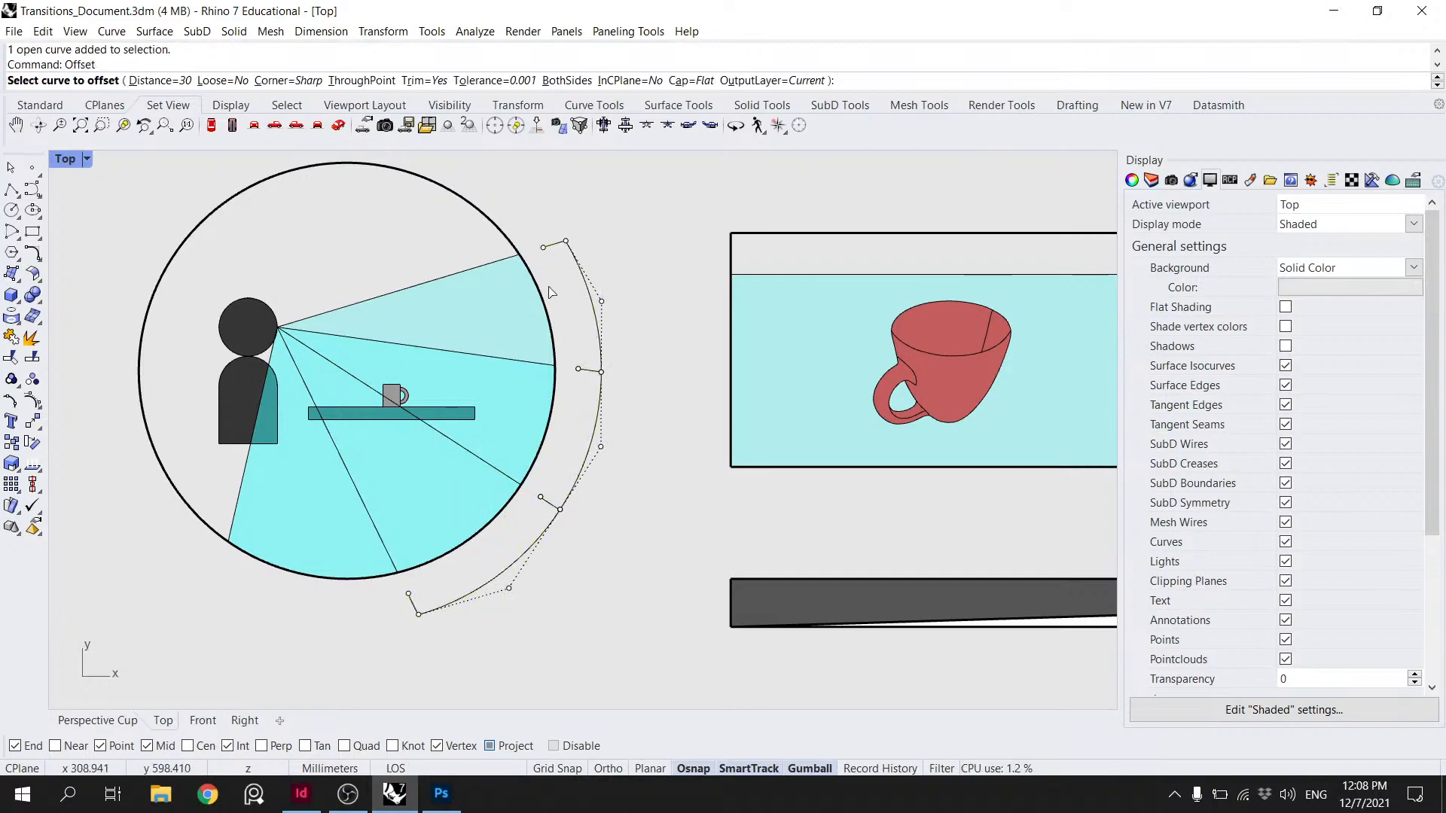
pyautogui.click(585, 289)
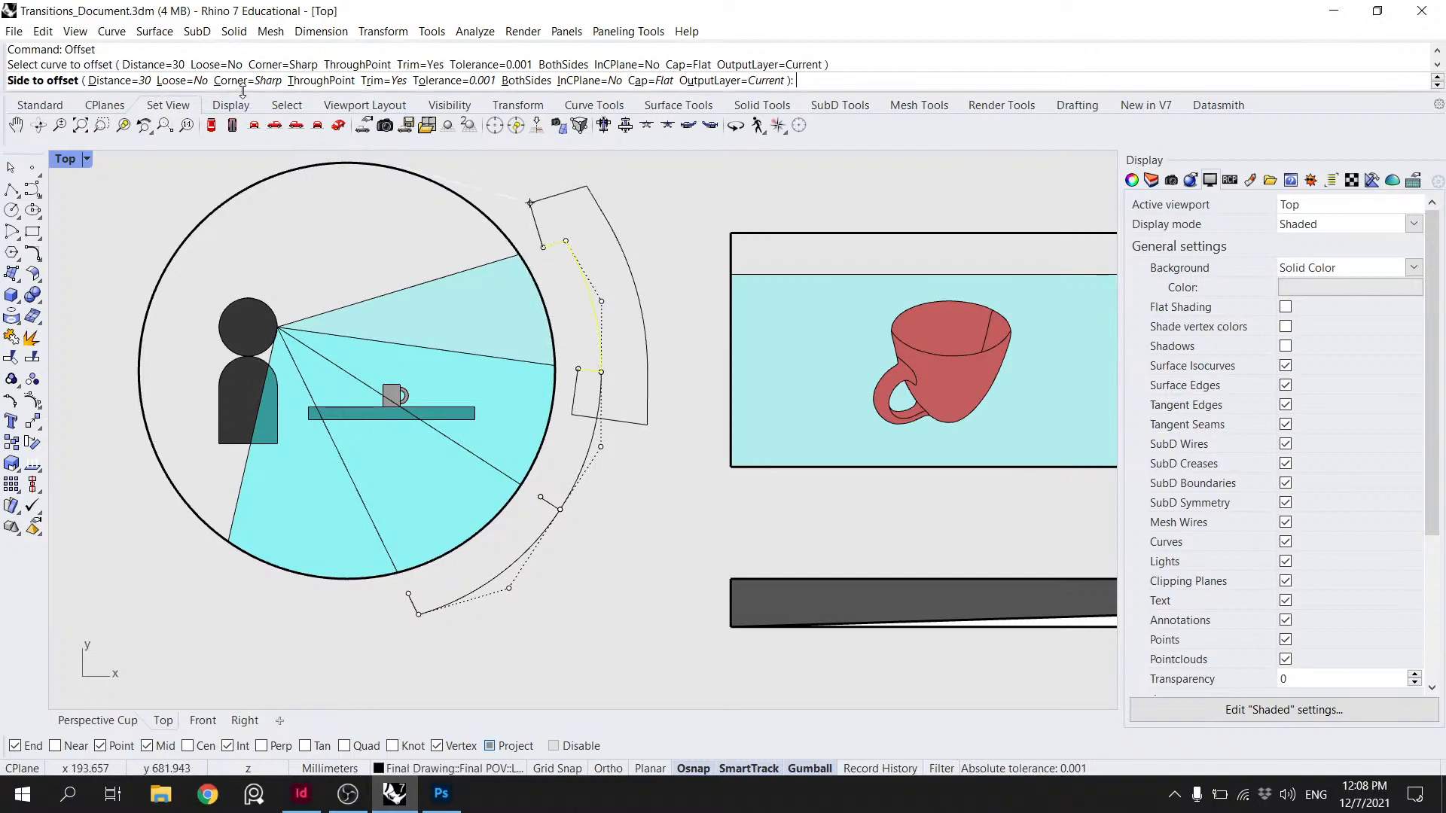
pyautogui.click(173, 80)
pyautogui.scroll(2, 633, 332)
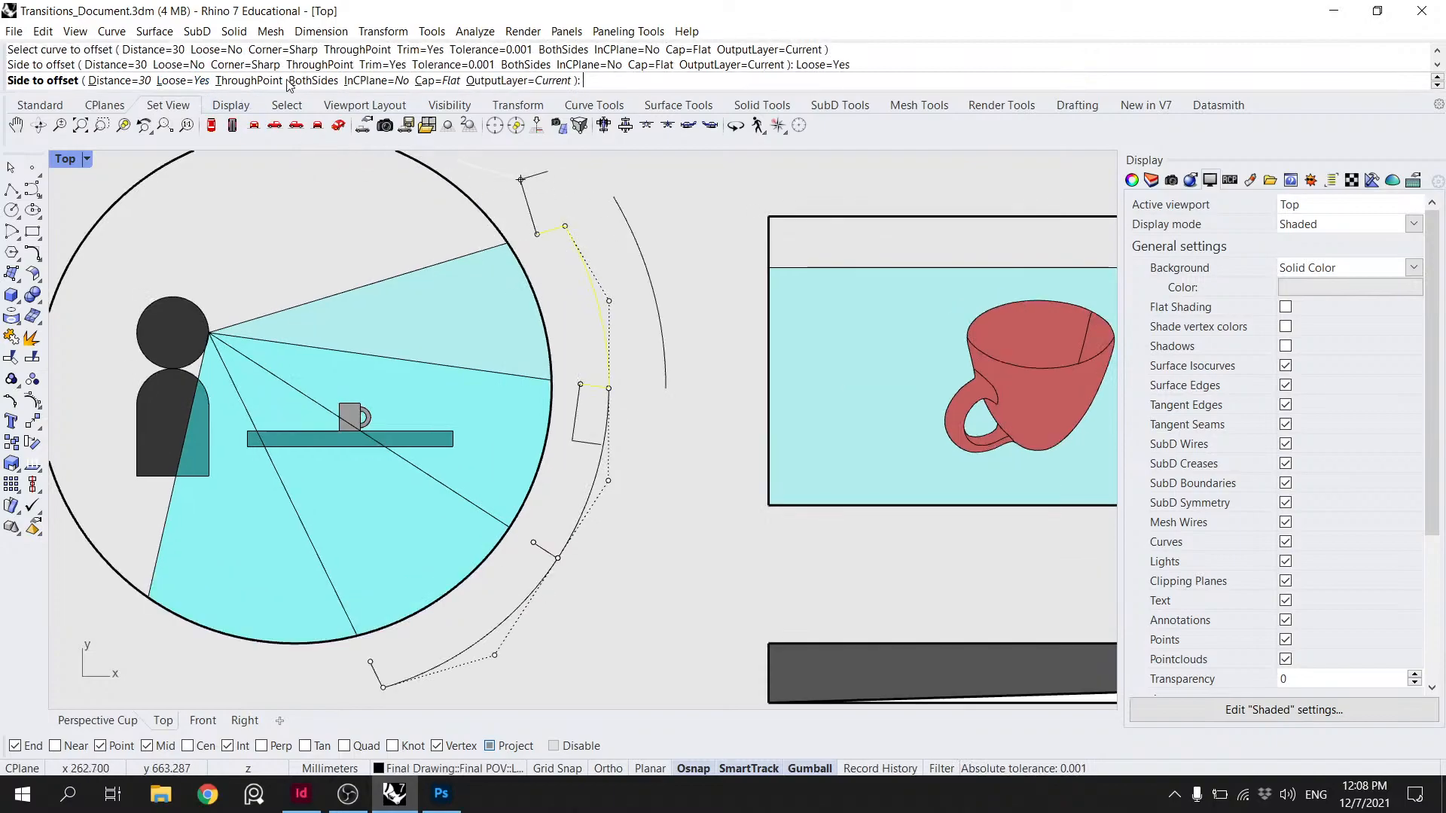
pyautogui.click(109, 81)
pyautogui.write('2')
pyautogui.press('Return')
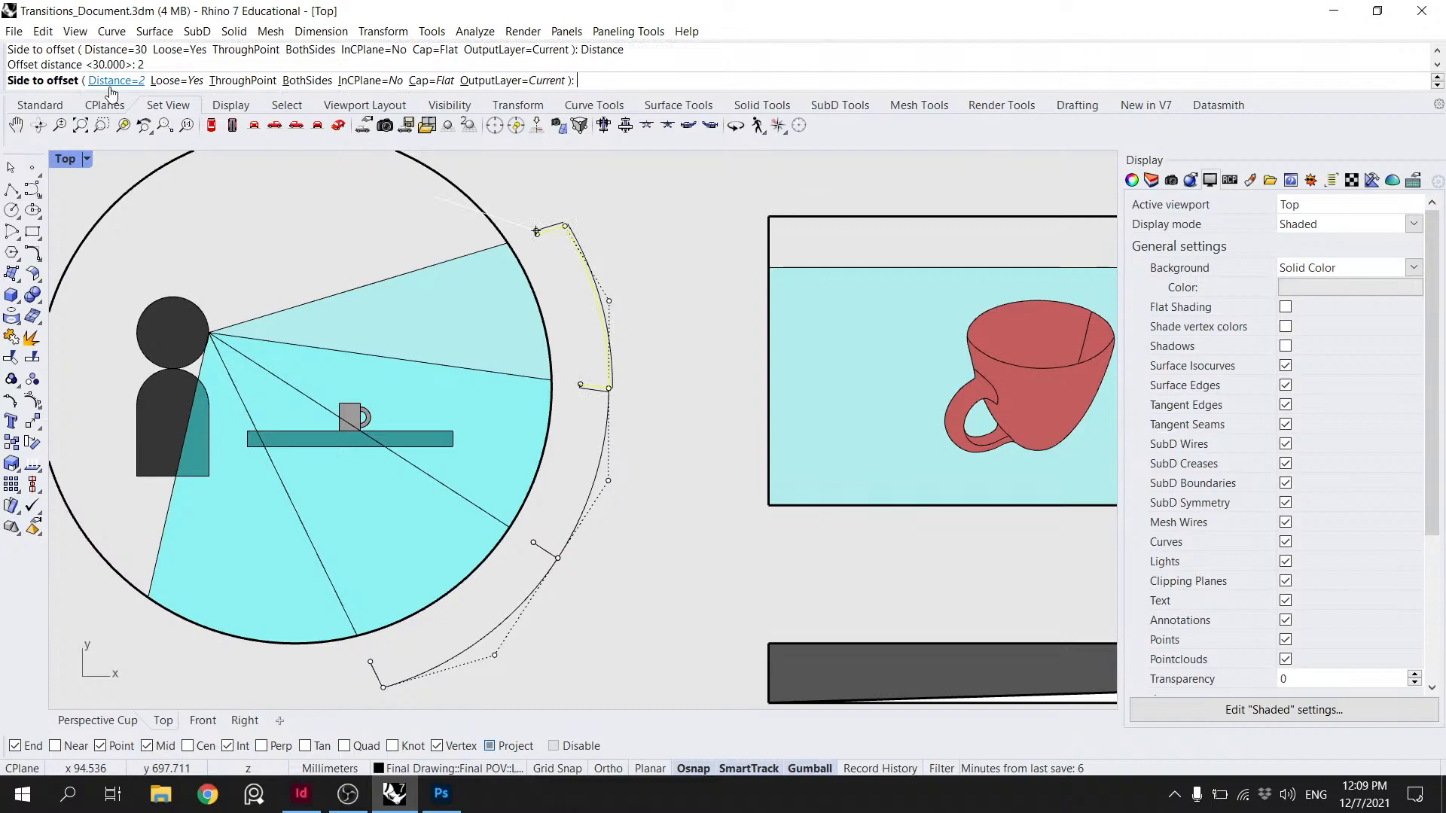
# - Try offsetting the upper bracket 2 mm inward with Loose off and a flat cap, and undo it
pyautogui.scroll(3, 577, 317)
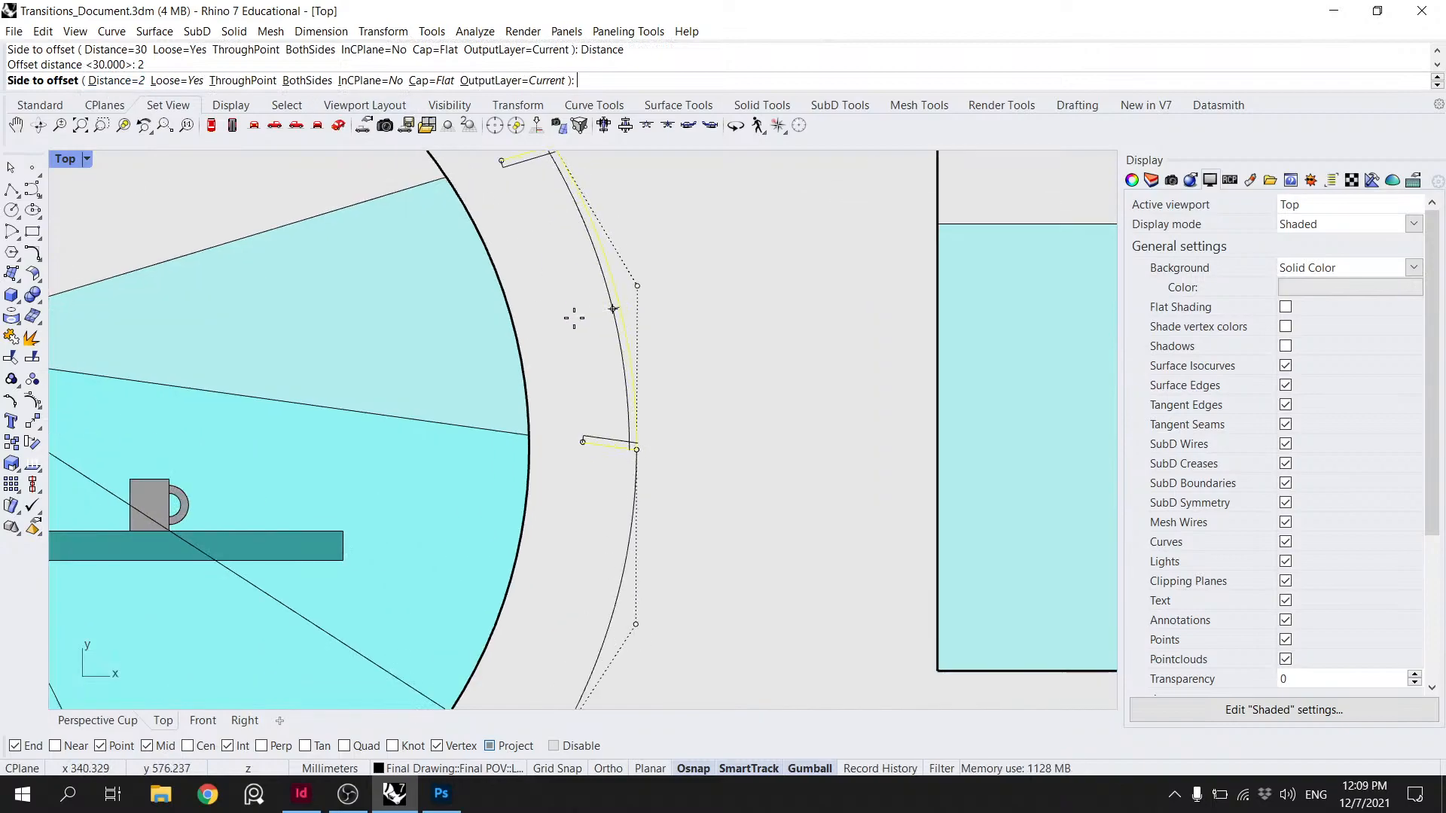
pyautogui.moveTo(577, 317); pyautogui.dragTo(579, 390, button='right')
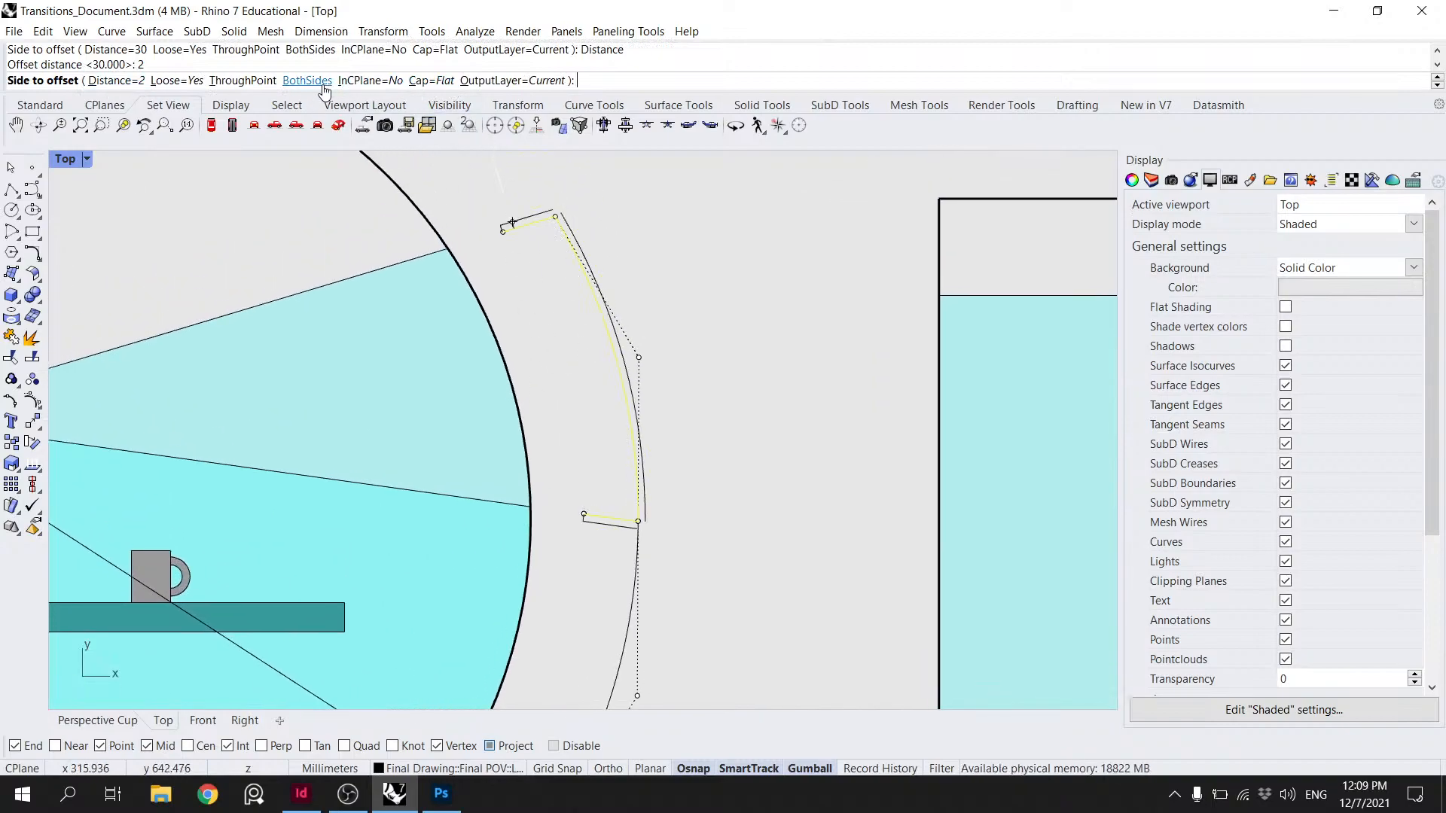
pyautogui.click(176, 81)
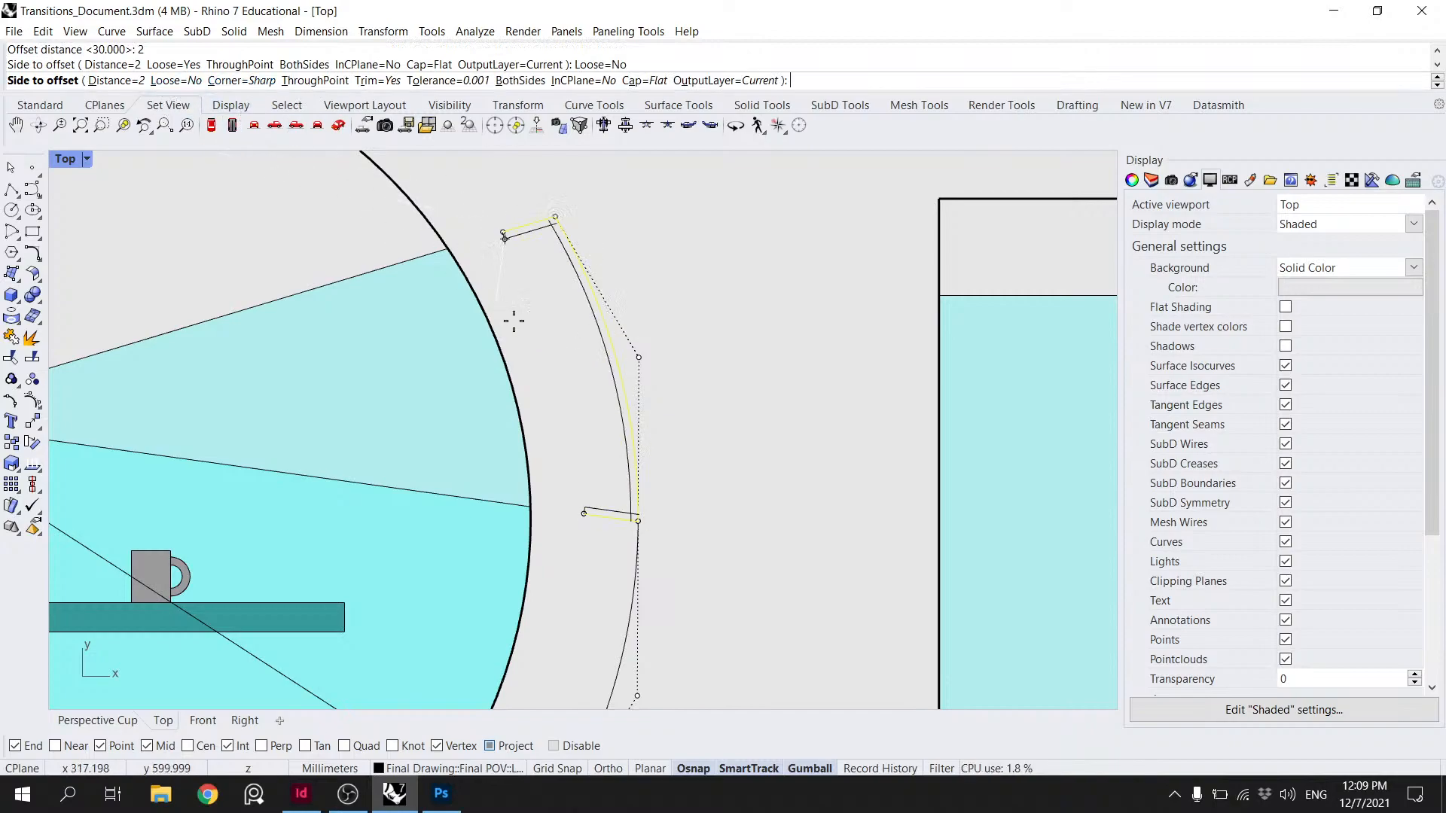
pyautogui.click(374, 81)
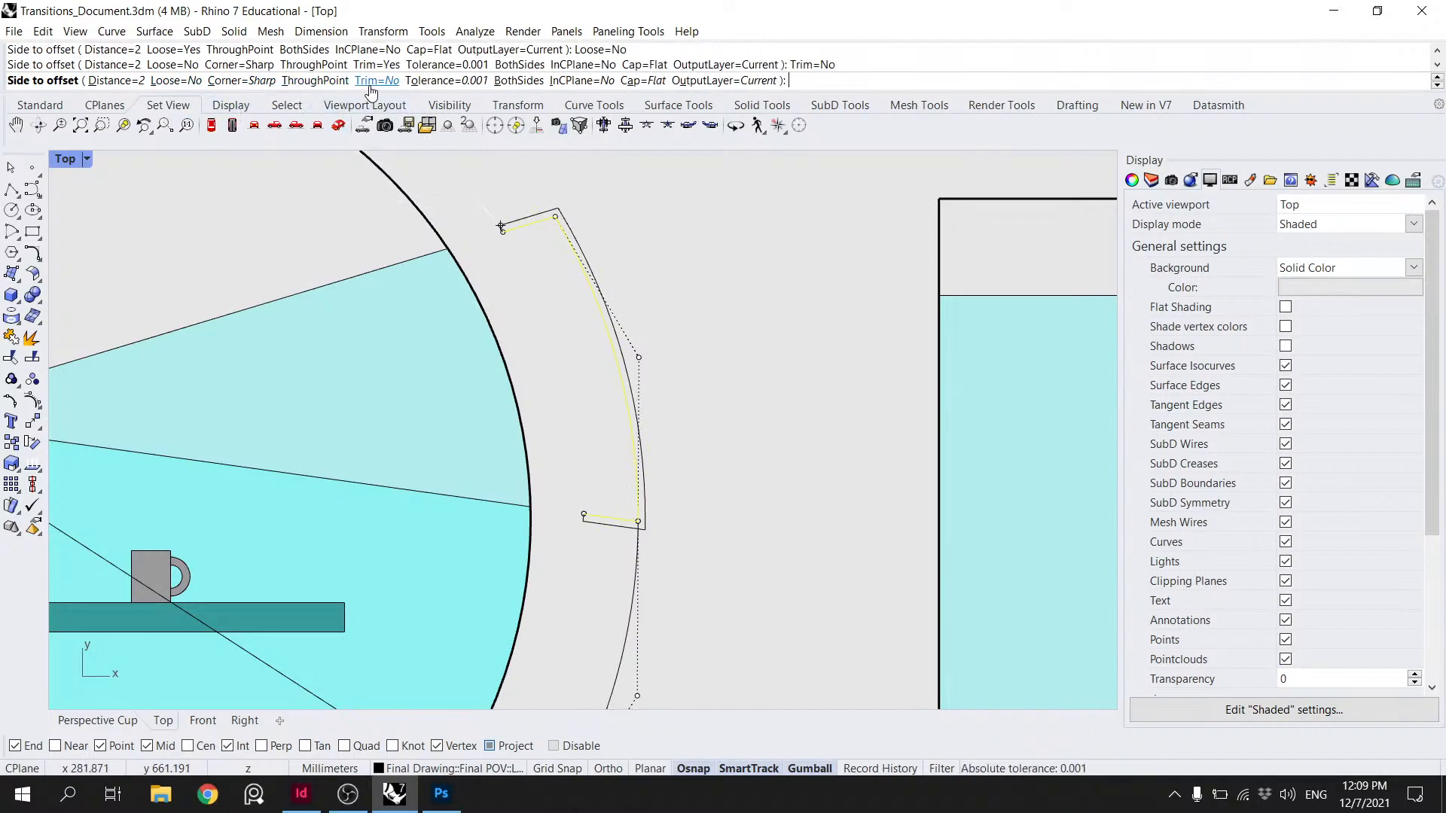
pyautogui.click(374, 80)
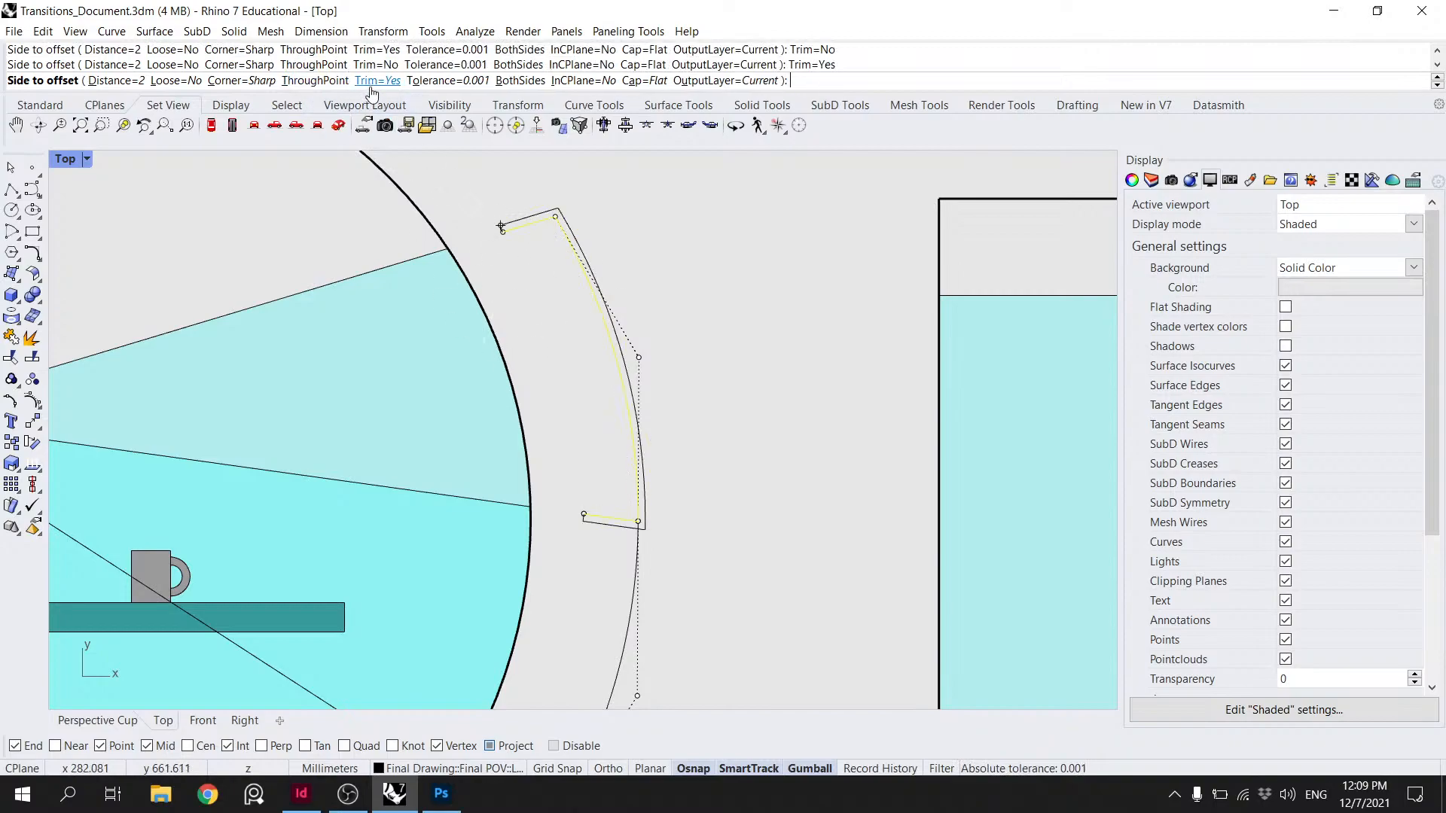
pyautogui.click(475, 384)
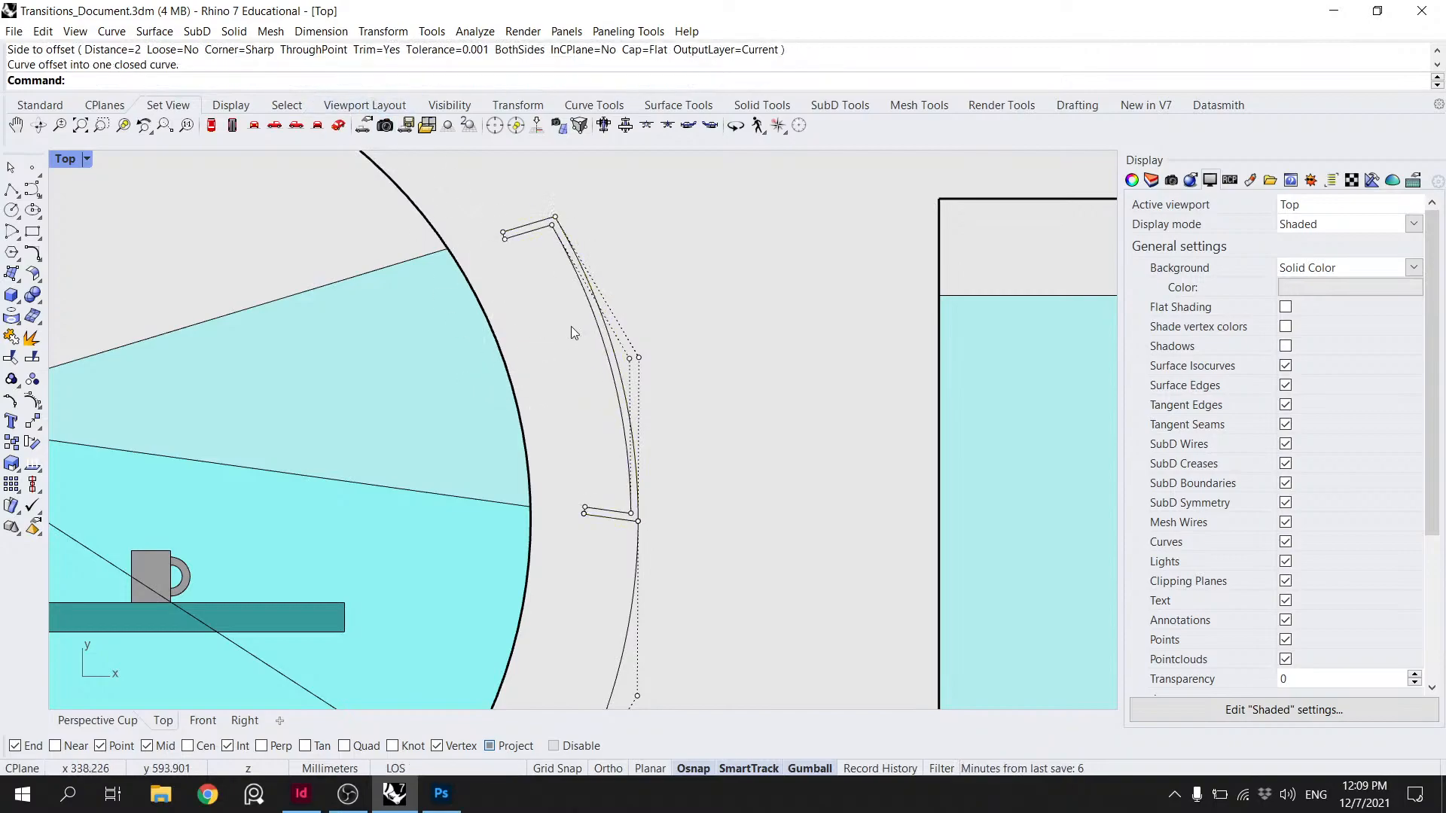
pyautogui.hotkey('ctrl', 'z')
# - Offset the upper bracket 3 mm inward with the cap set to None
pyautogui.press('Return')
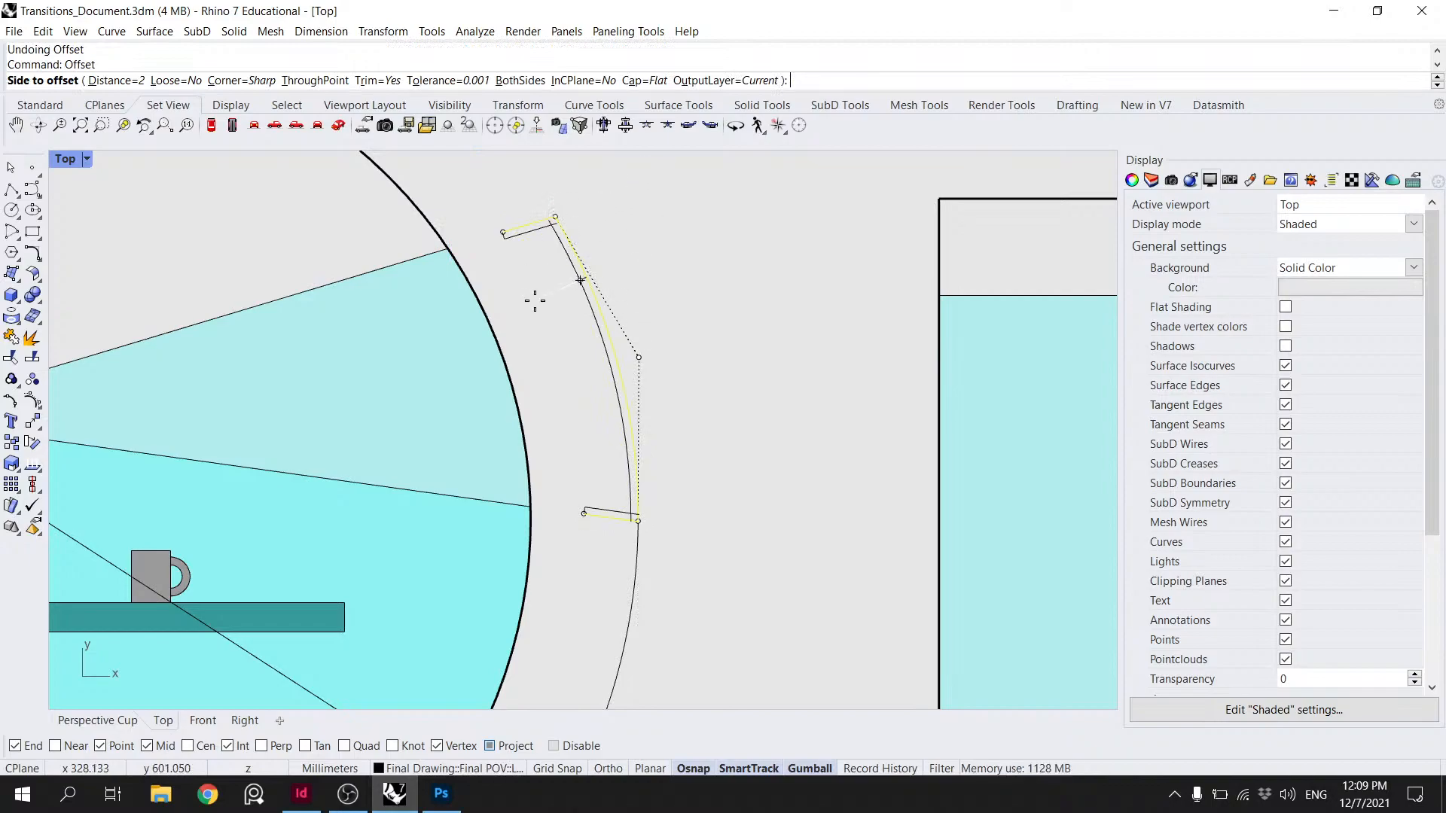
pyautogui.click(111, 80)
pyautogui.write('3')
pyautogui.press('Return')
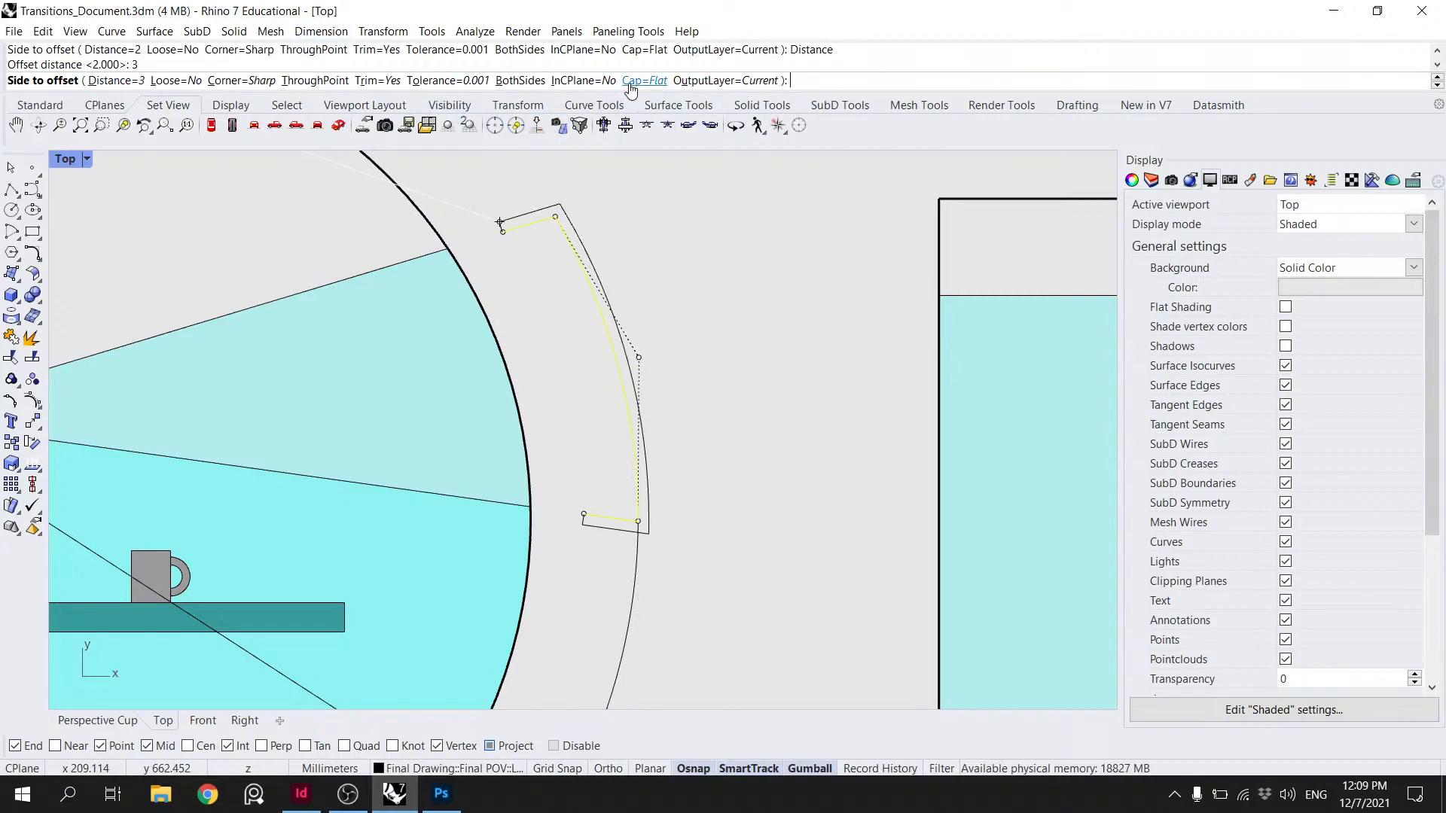
pyautogui.click(644, 80)
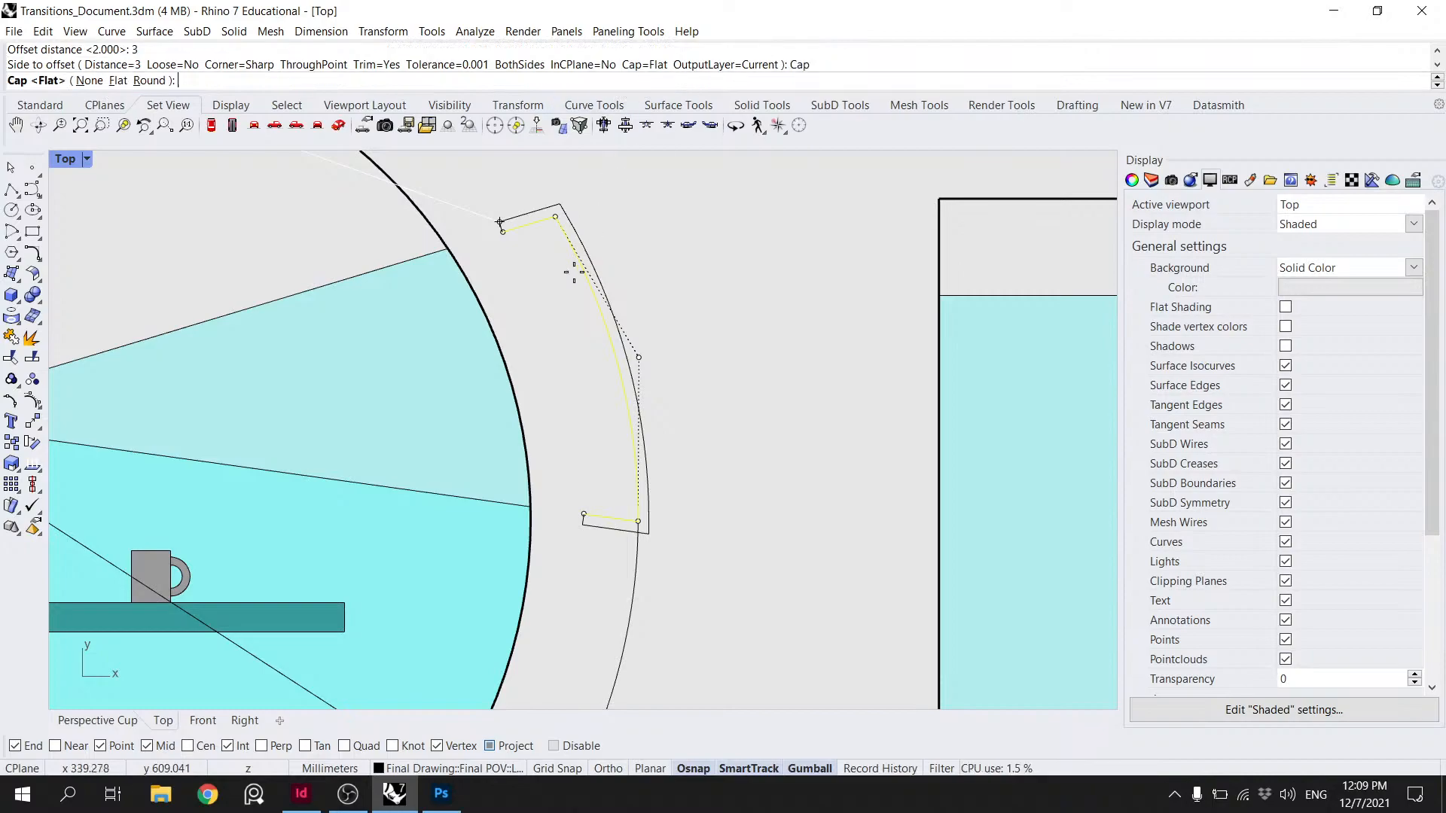
pyautogui.click(89, 80)
pyautogui.click(516, 329)
# - Offset the middle and lower brackets 3 mm inward with the same uncapped settings
pyautogui.scroll(-2, 580, 339)
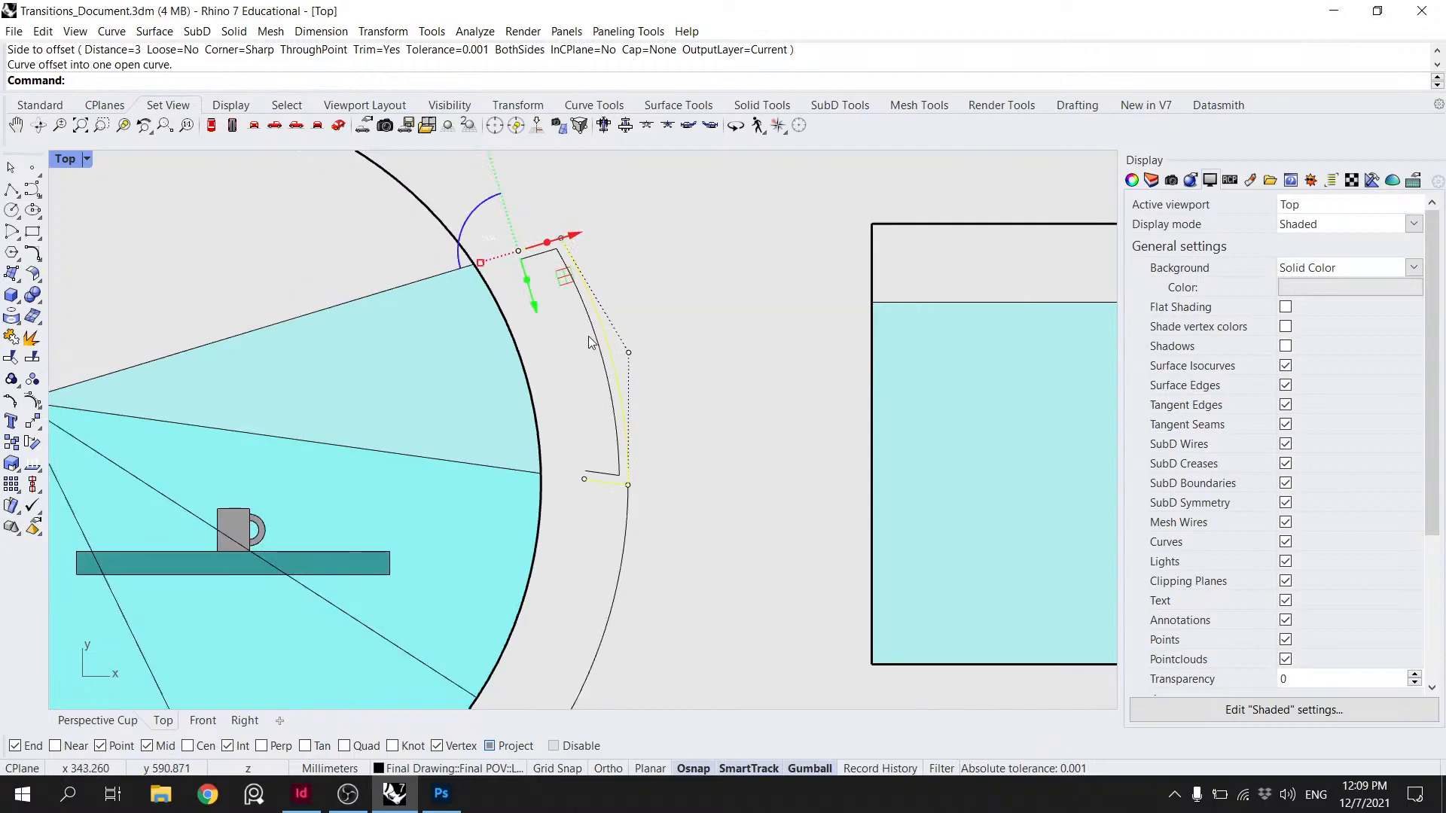
pyautogui.rightClick(702, 555)
pyautogui.click(561, 555)
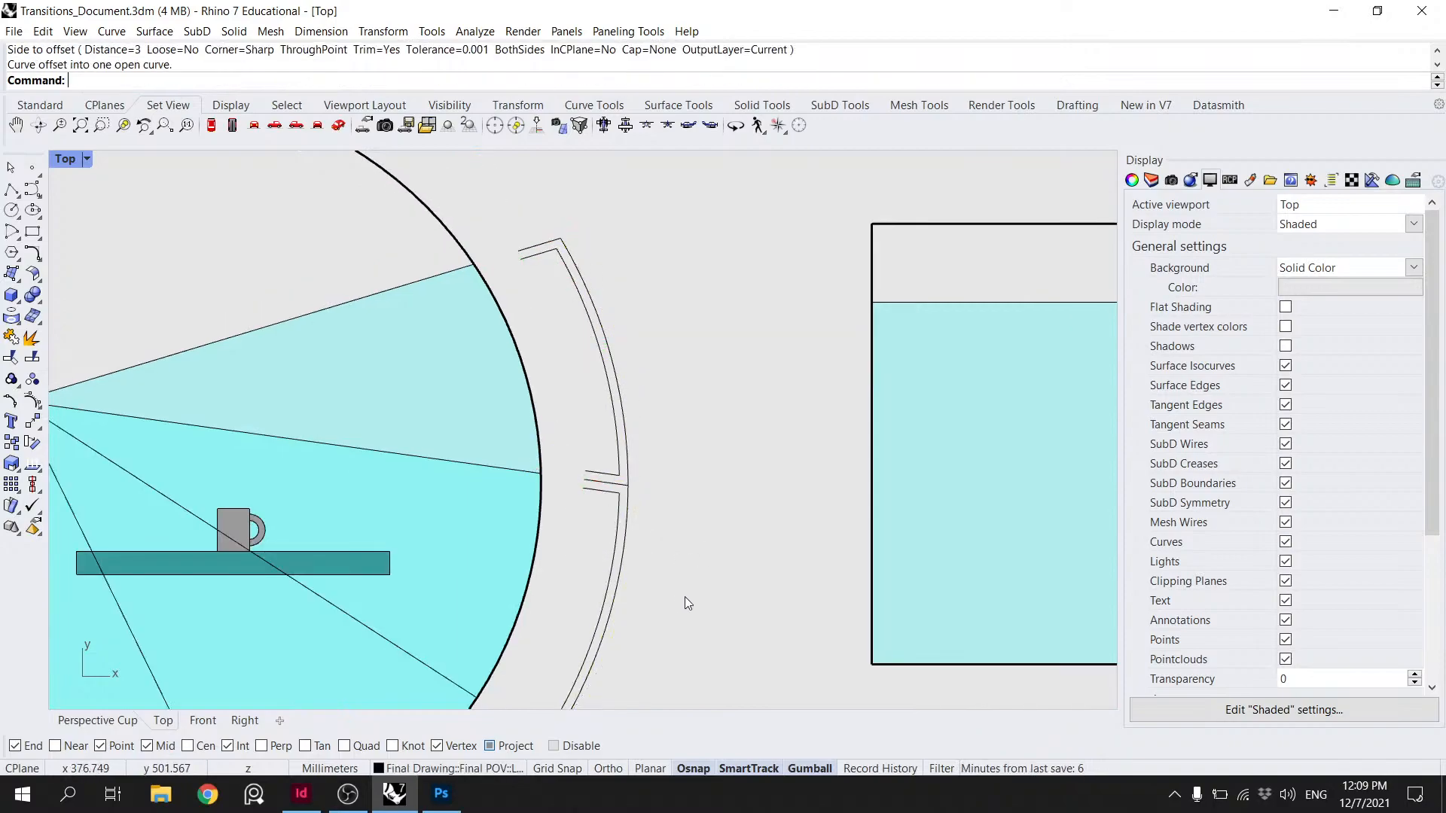
pyautogui.moveTo(684, 612); pyautogui.dragTo(731, 350, button='right')
pyautogui.scroll(-4, 732, 351)
pyautogui.click(607, 475)
pyautogui.rightClick(607, 474)
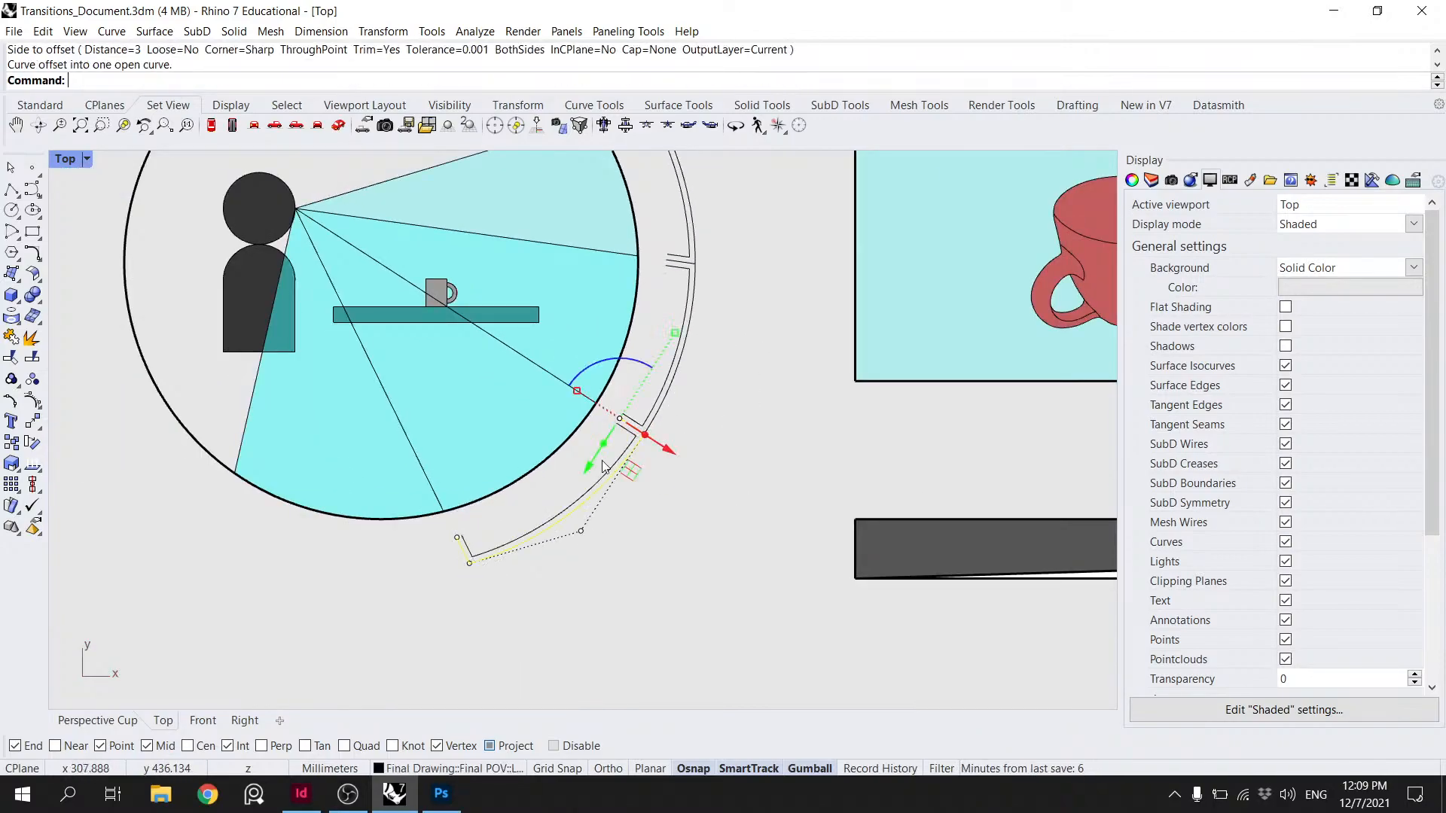
# - Try deleting the original brackets, and undo both the deletion and the 3 mm offsets
pyautogui.click(617, 469)
pyautogui.press('Delete')
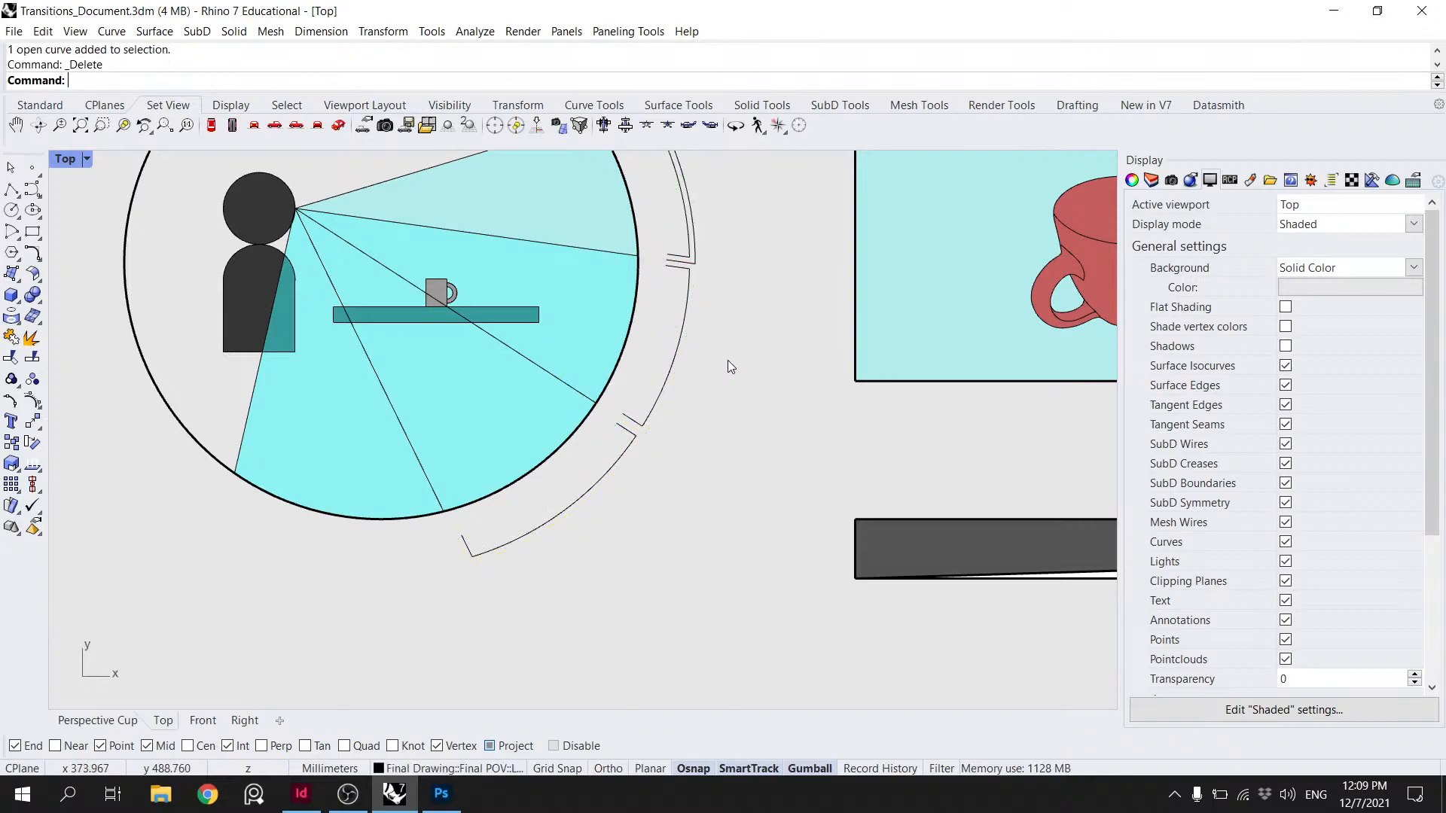
pyautogui.scroll(-2, 727, 360)
pyautogui.scroll(-1, 709, 409)
pyautogui.scroll(-1, 709, 409)
pyautogui.moveTo(745, 413); pyautogui.dragTo(748, 354, button='right')
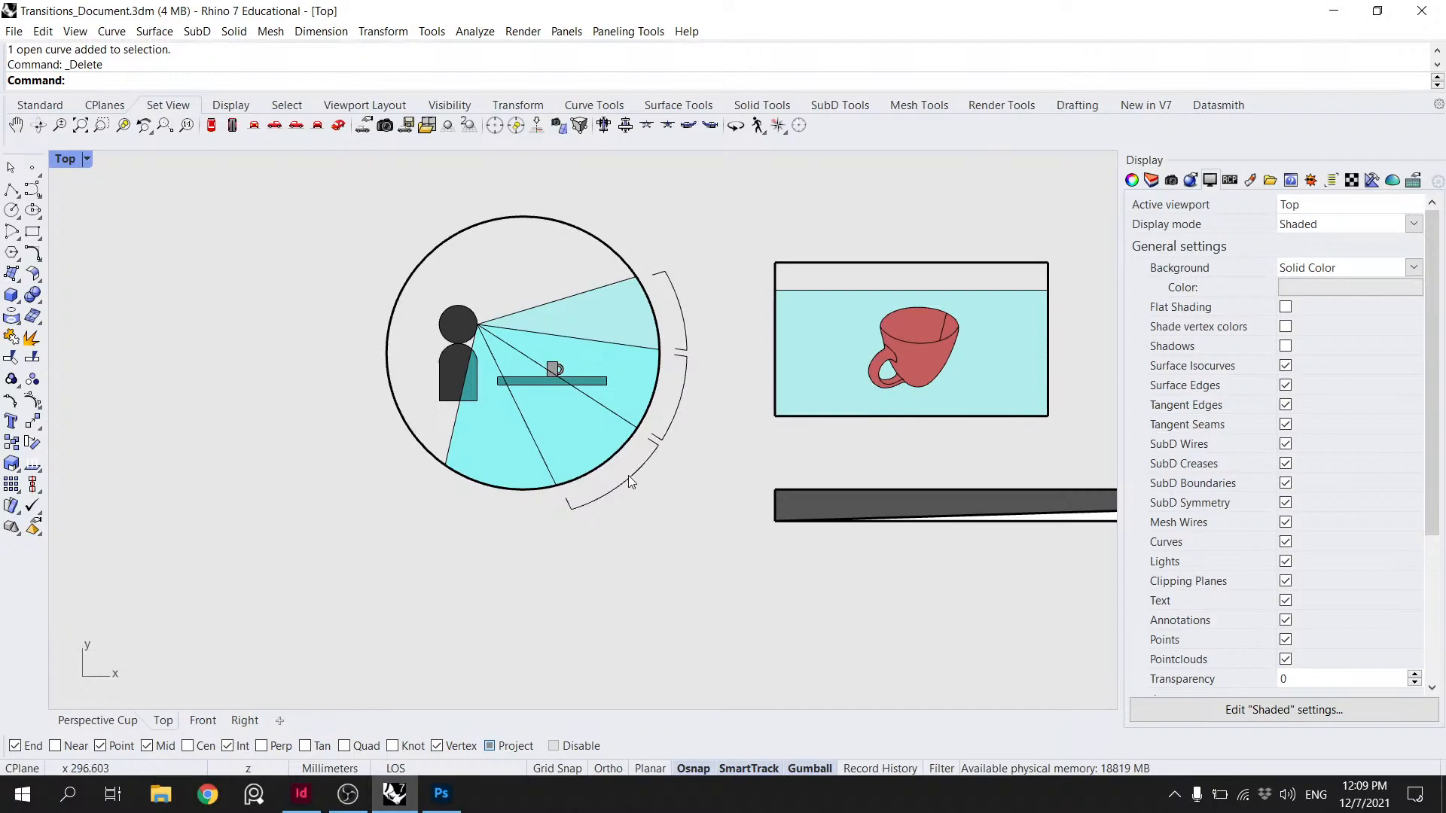
pyautogui.hotkey('ctrl', 'z')
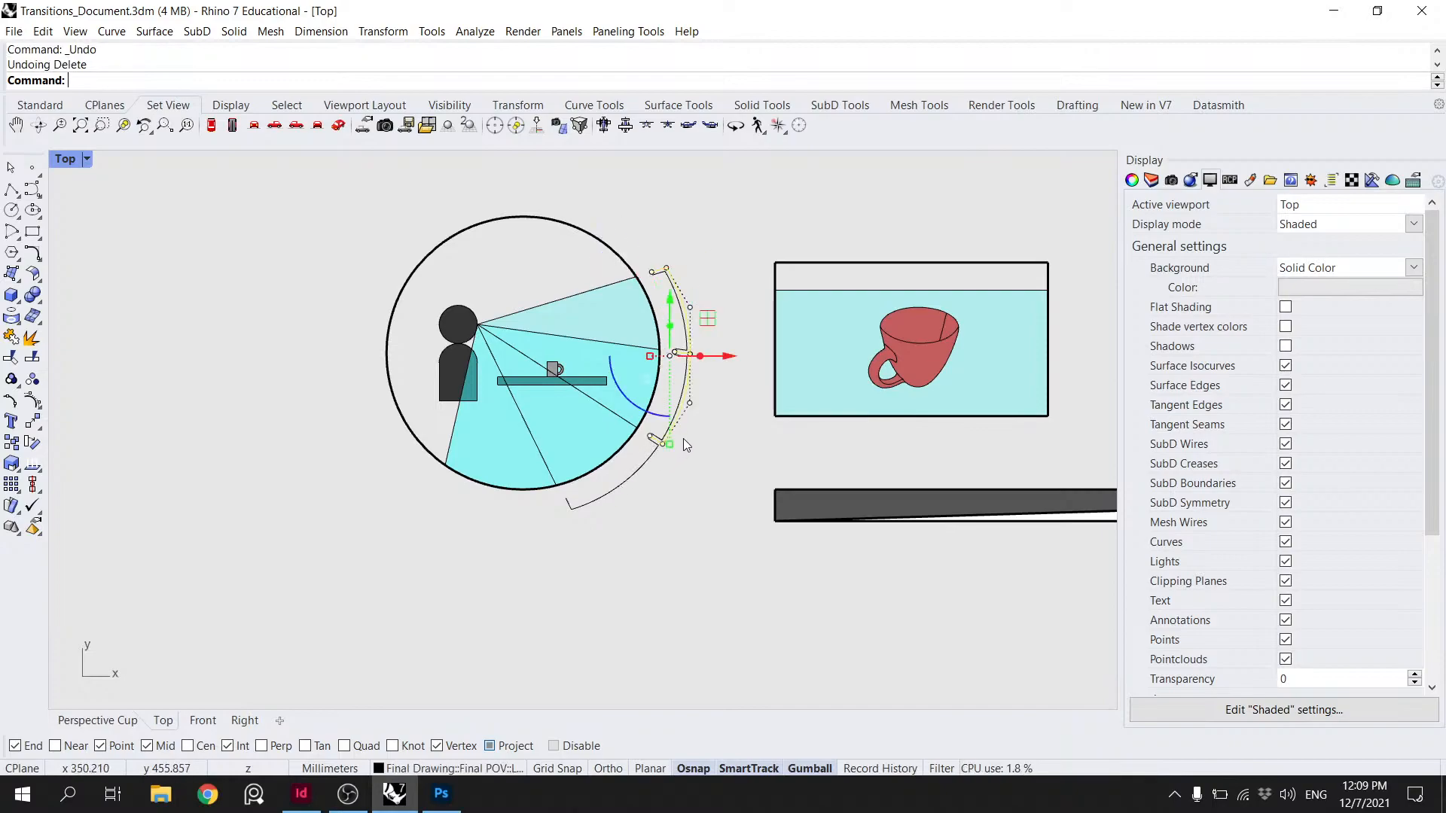
# - Offset the circle's arc spanning the shaded sectors 30 mm outward to pass through the bracket curves
pyautogui.click(636, 467)
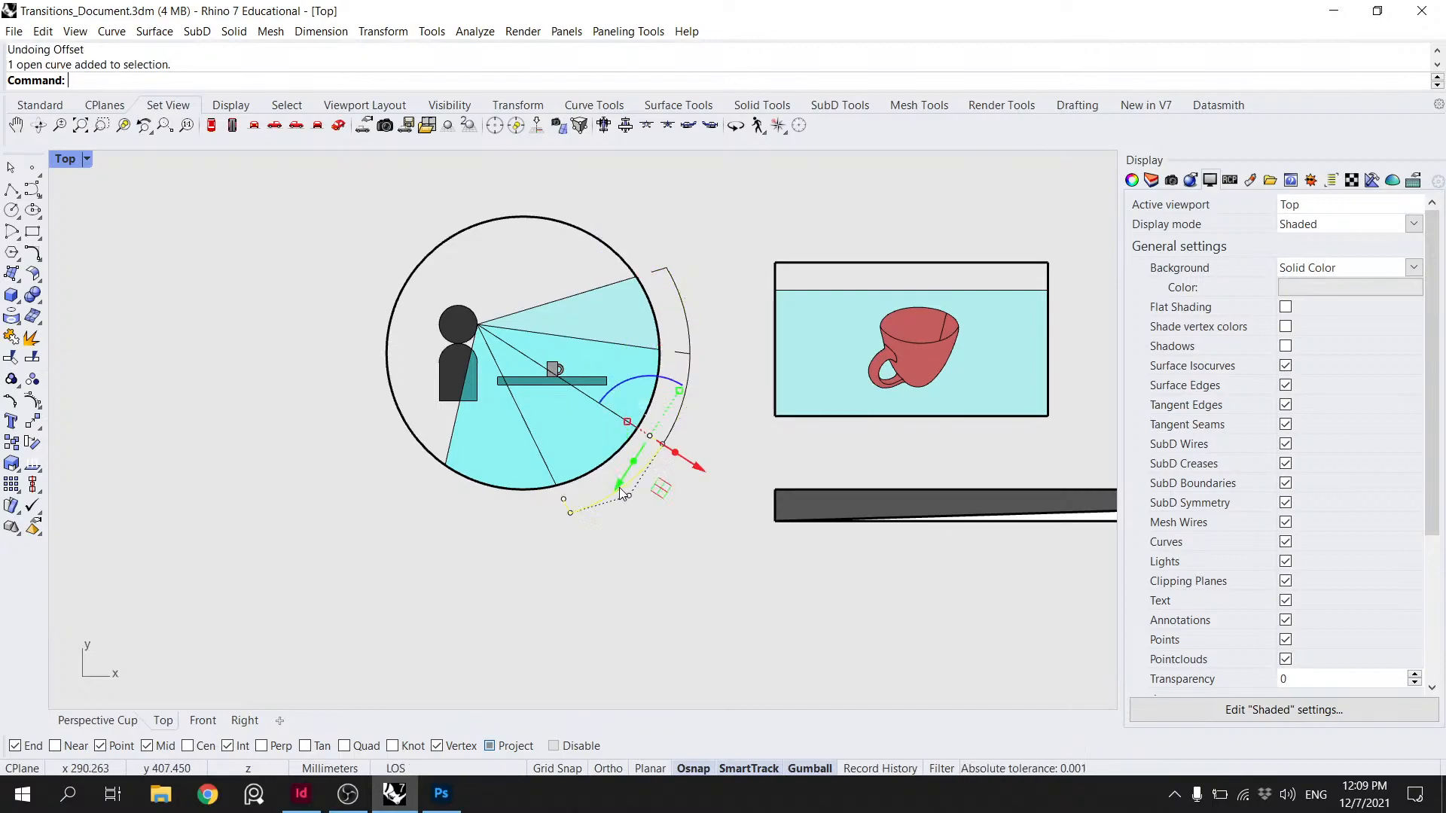
pyautogui.scroll(2, 633, 471)
pyautogui.click(610, 498)
pyautogui.click(515, 494)
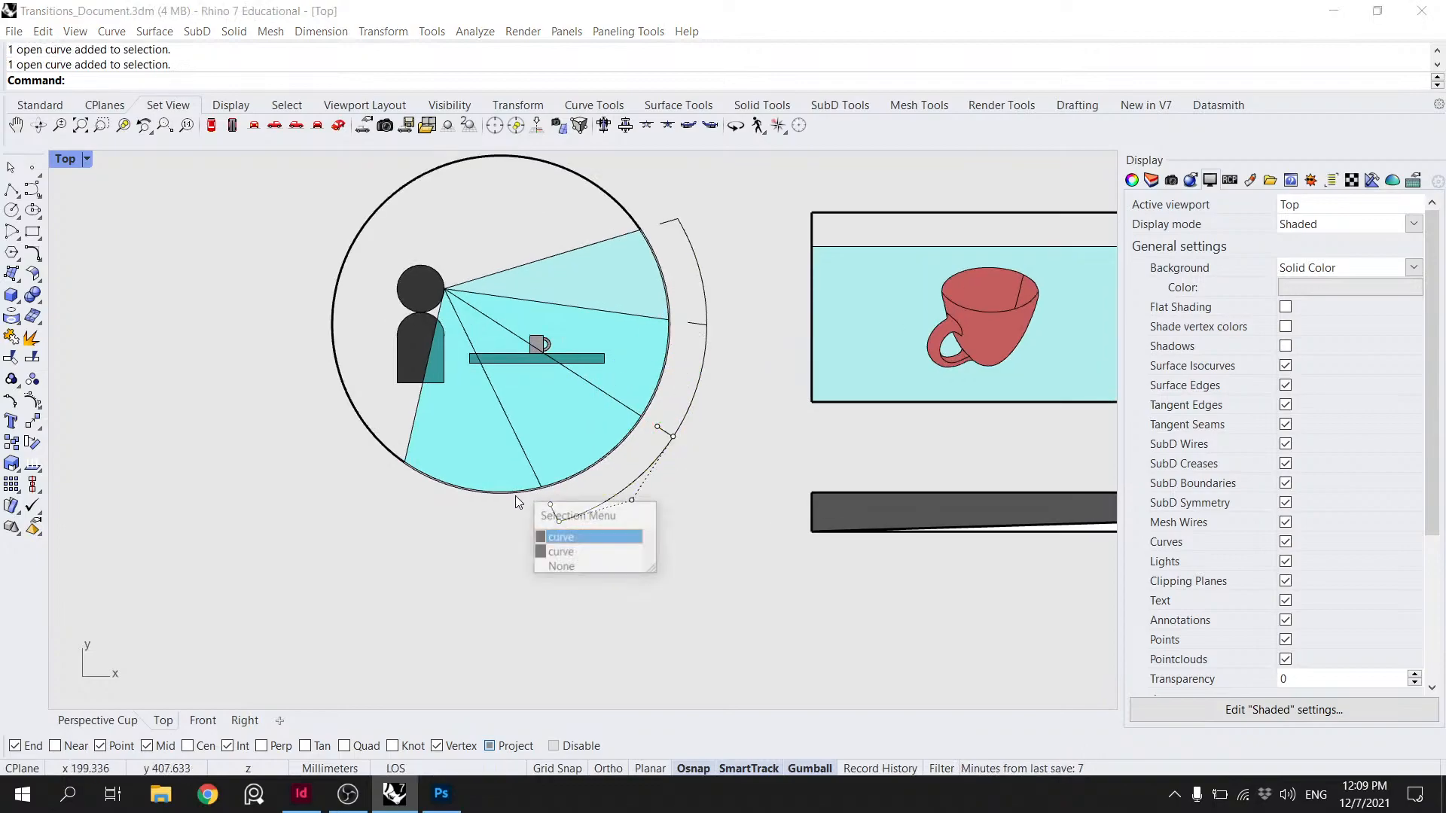
pyautogui.click(578, 539)
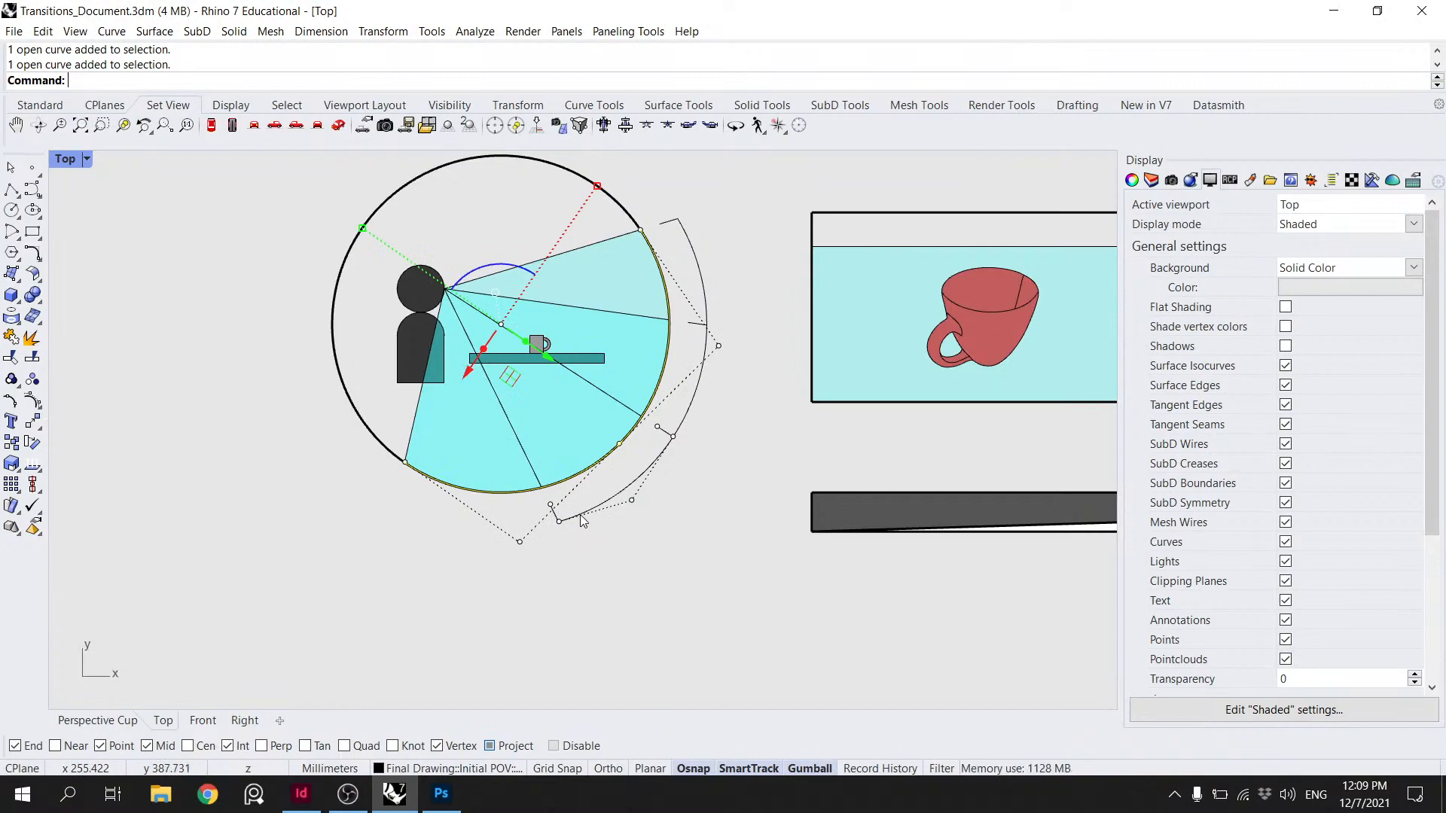
pyautogui.write('Offset')
pyautogui.press('Return')
pyautogui.click(580, 531)
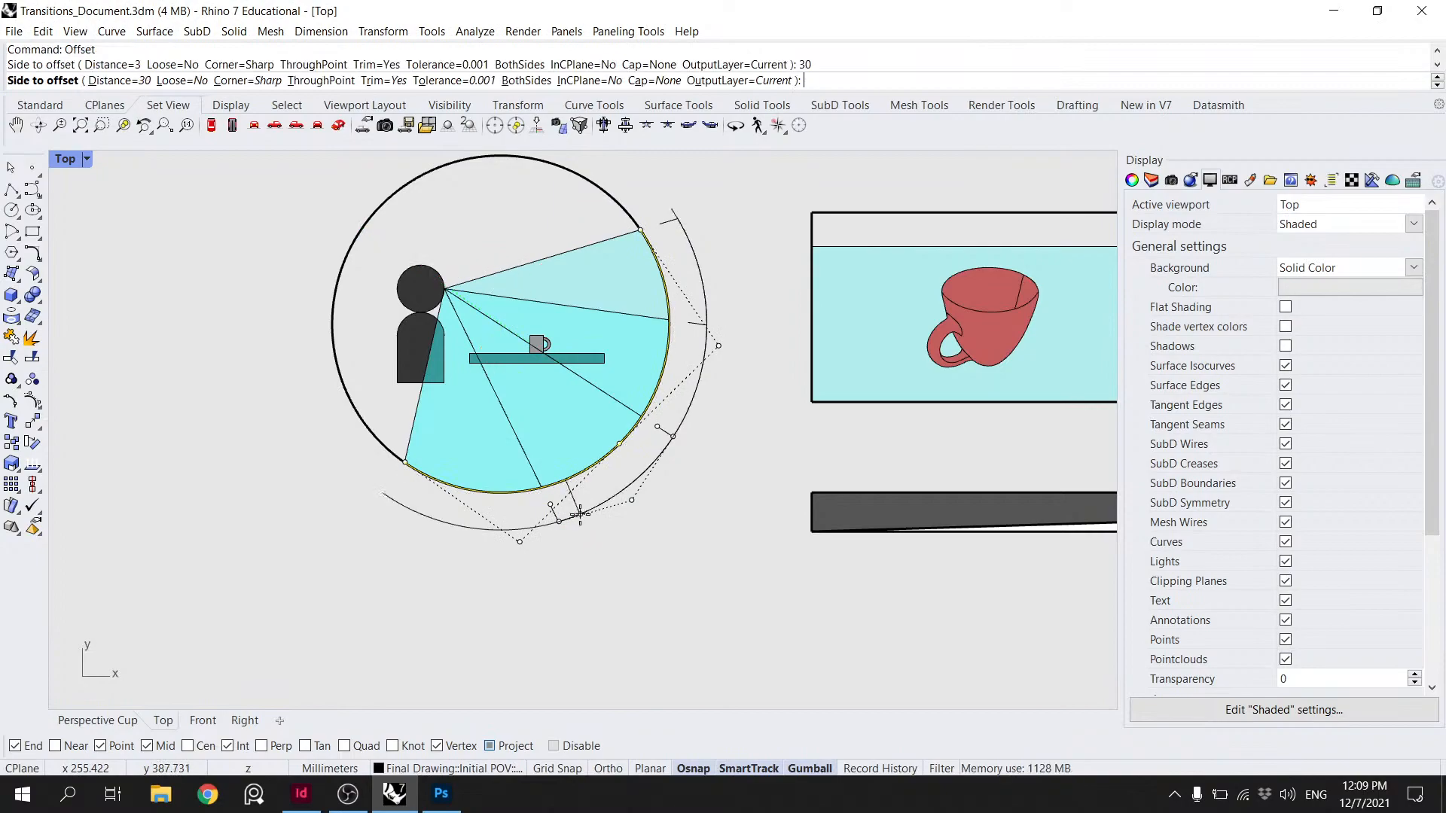
pyautogui.click(578, 530)
pyautogui.click(535, 531)
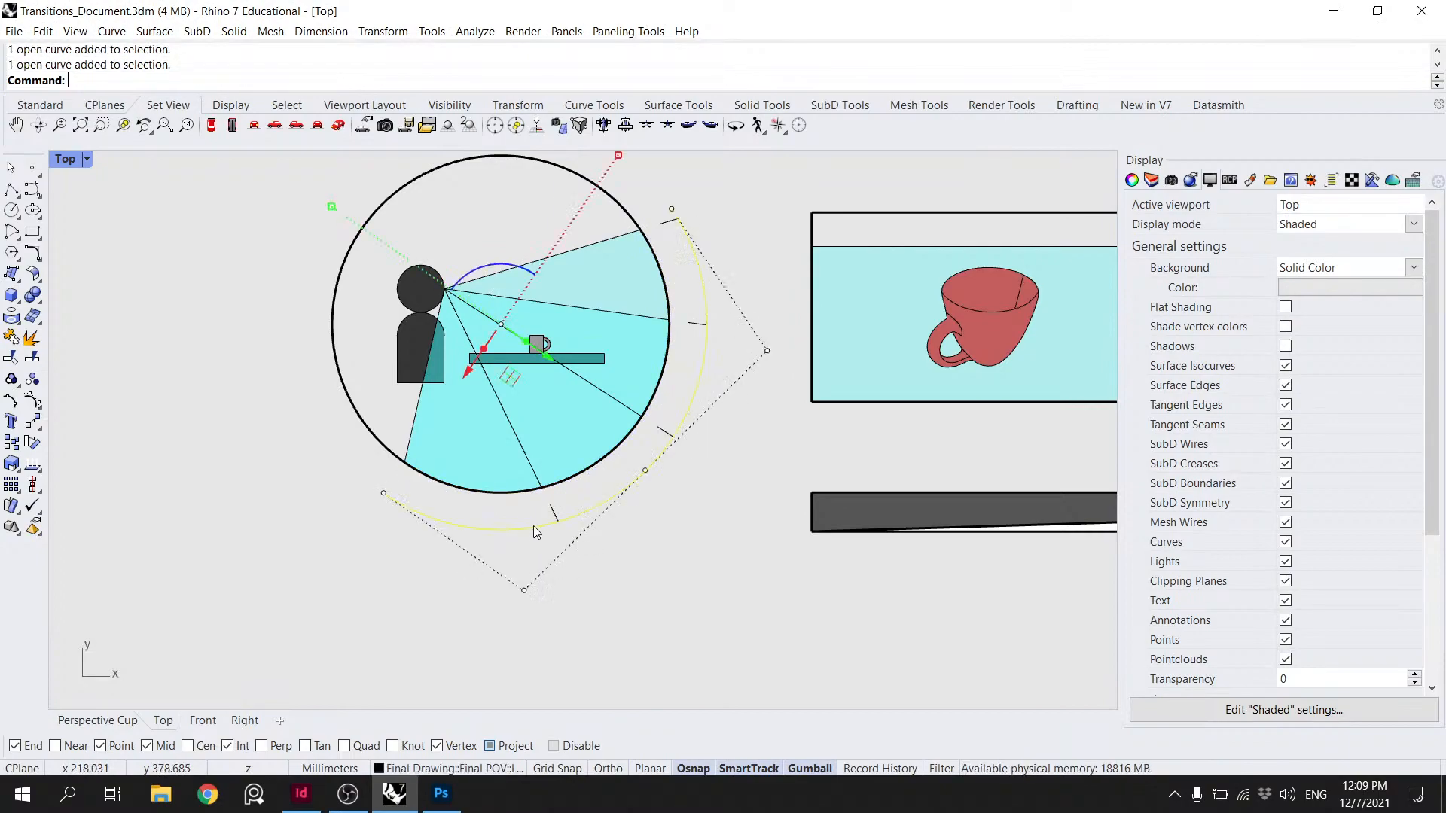
# - Split the offset arc with the lower bracket as the cutting object, and delete the upper piece
pyautogui.write('Split')
pyautogui.press('Return')
pyautogui.click(550, 515)
pyautogui.press('Return')
pyautogui.click(588, 512)
pyautogui.click(665, 563)
pyautogui.press('Escape')
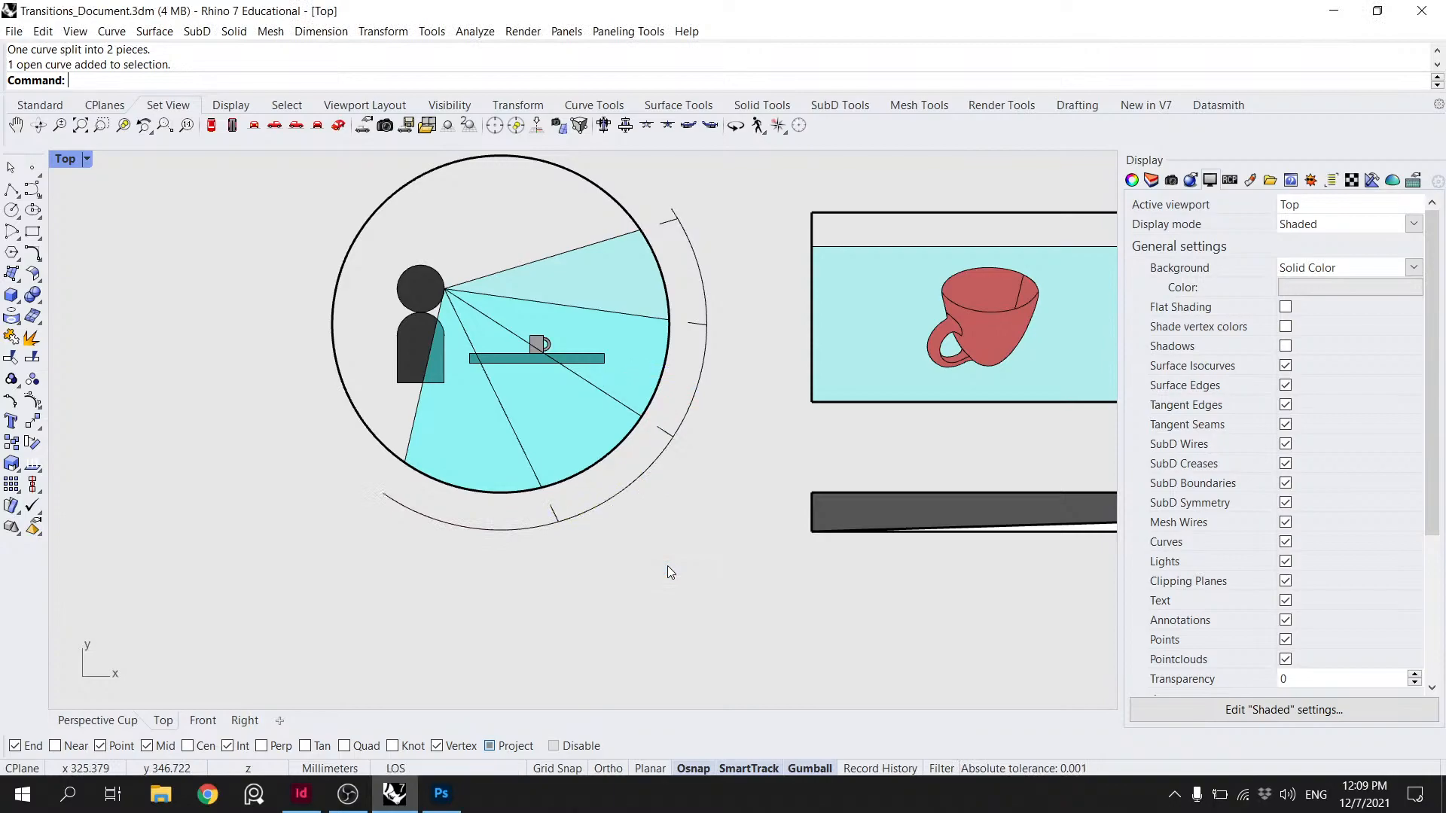
pyautogui.click(698, 276)
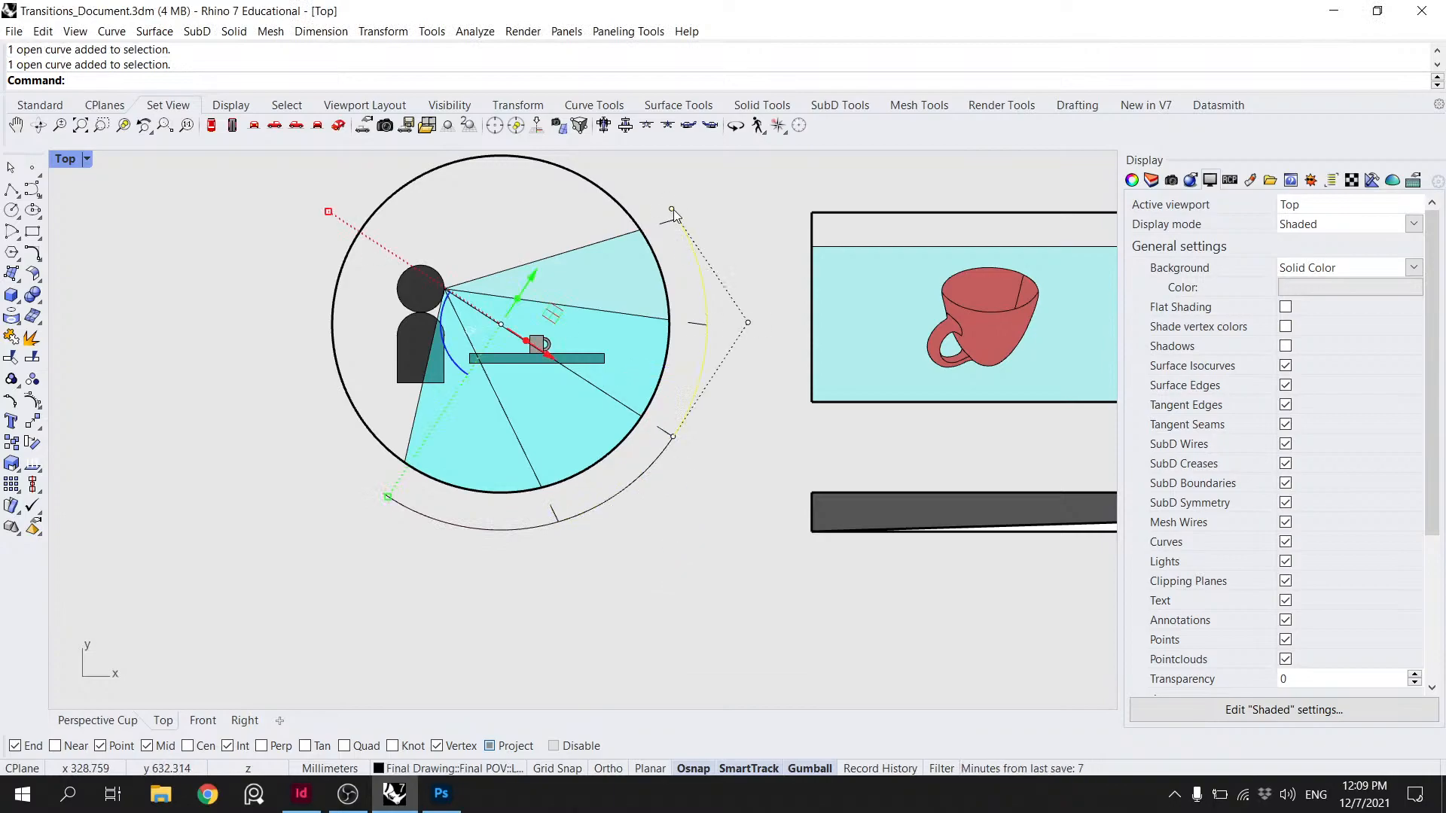
pyautogui.press('Delete')
# - Try splitting the remaining offset arc again to cut it at the lower bracket's bottom tick
pyautogui.click(500, 526)
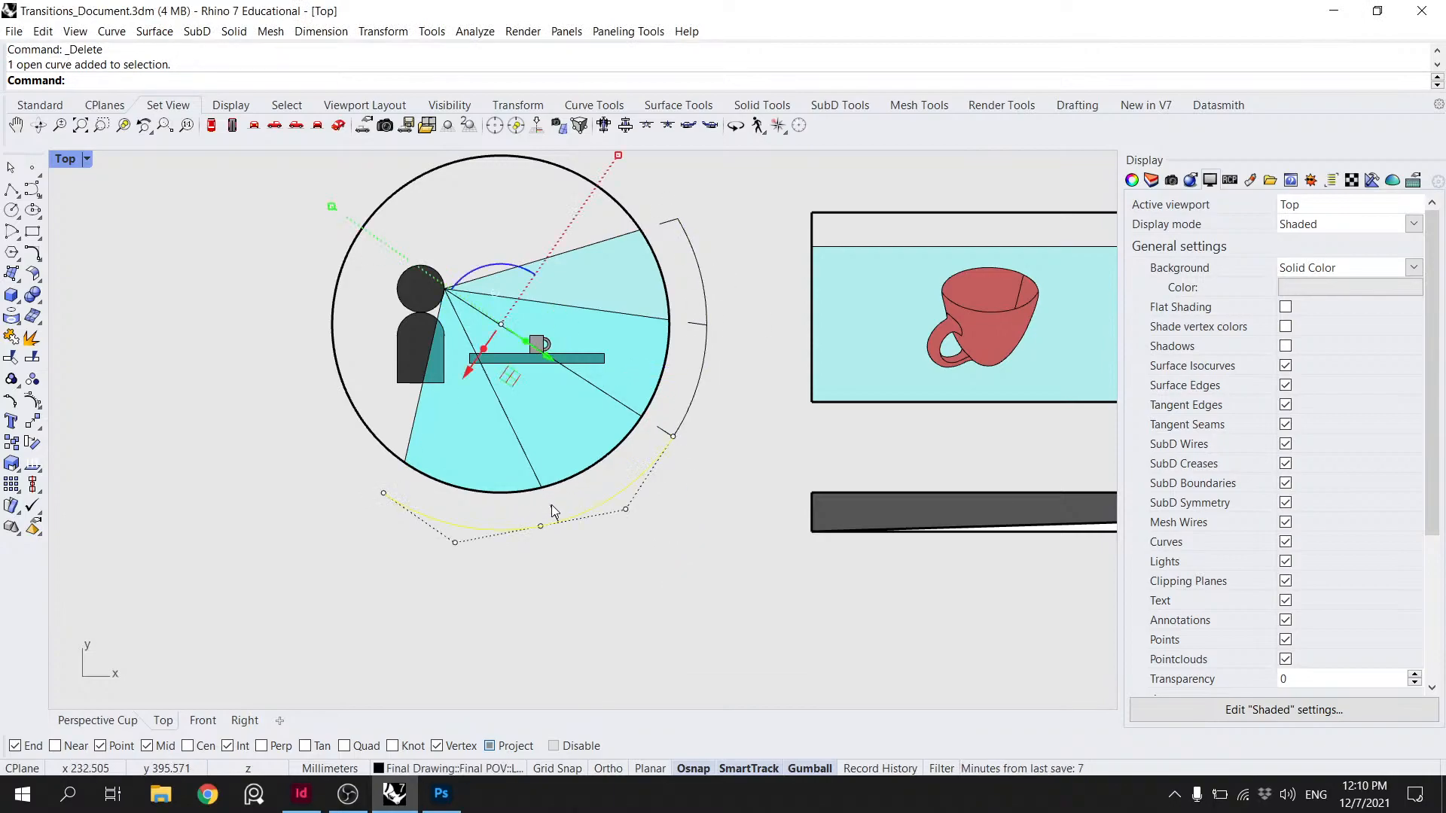
pyautogui.press('Return')
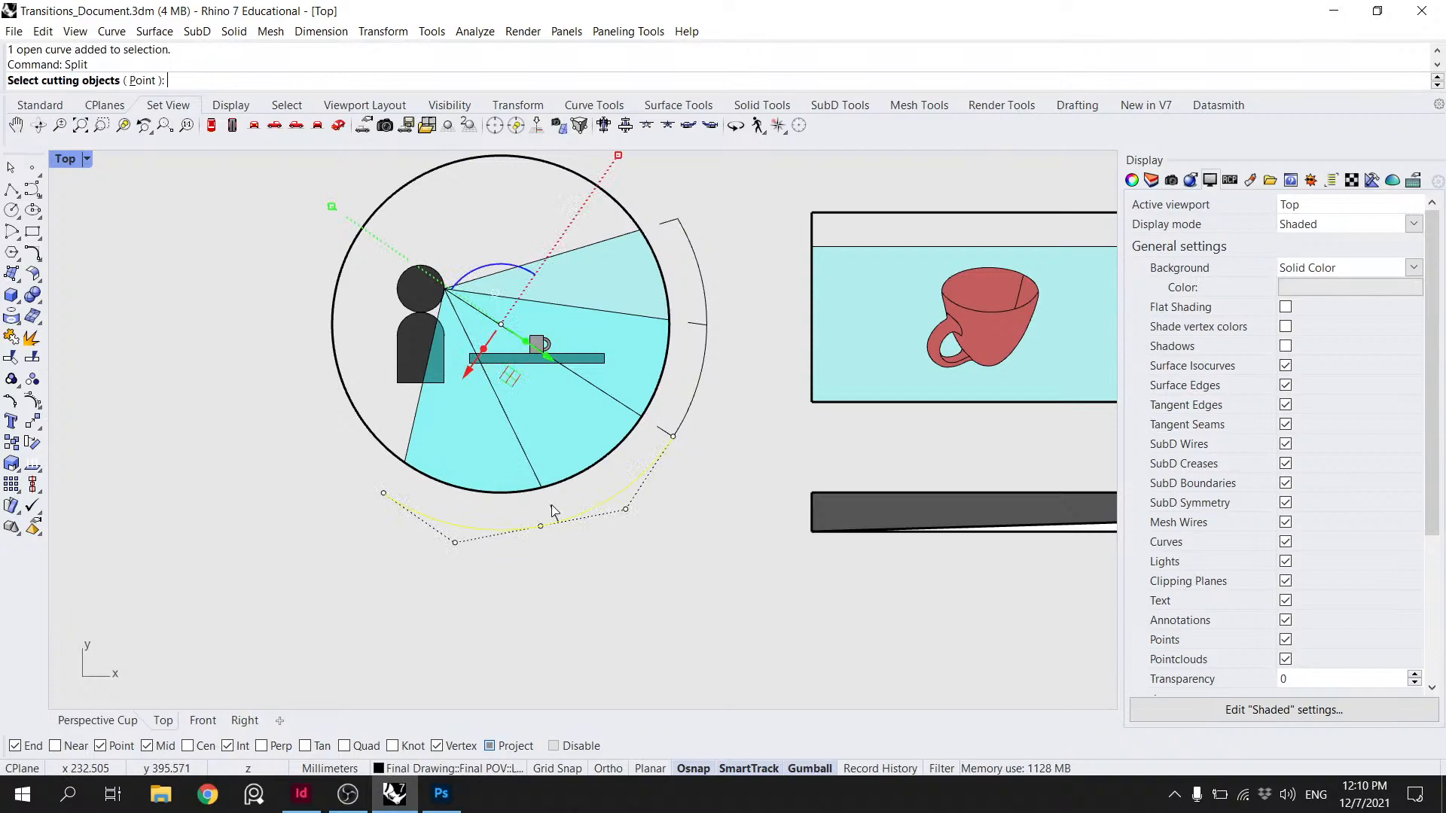
pyautogui.scroll(5, 556, 515)
pyautogui.press('Return')
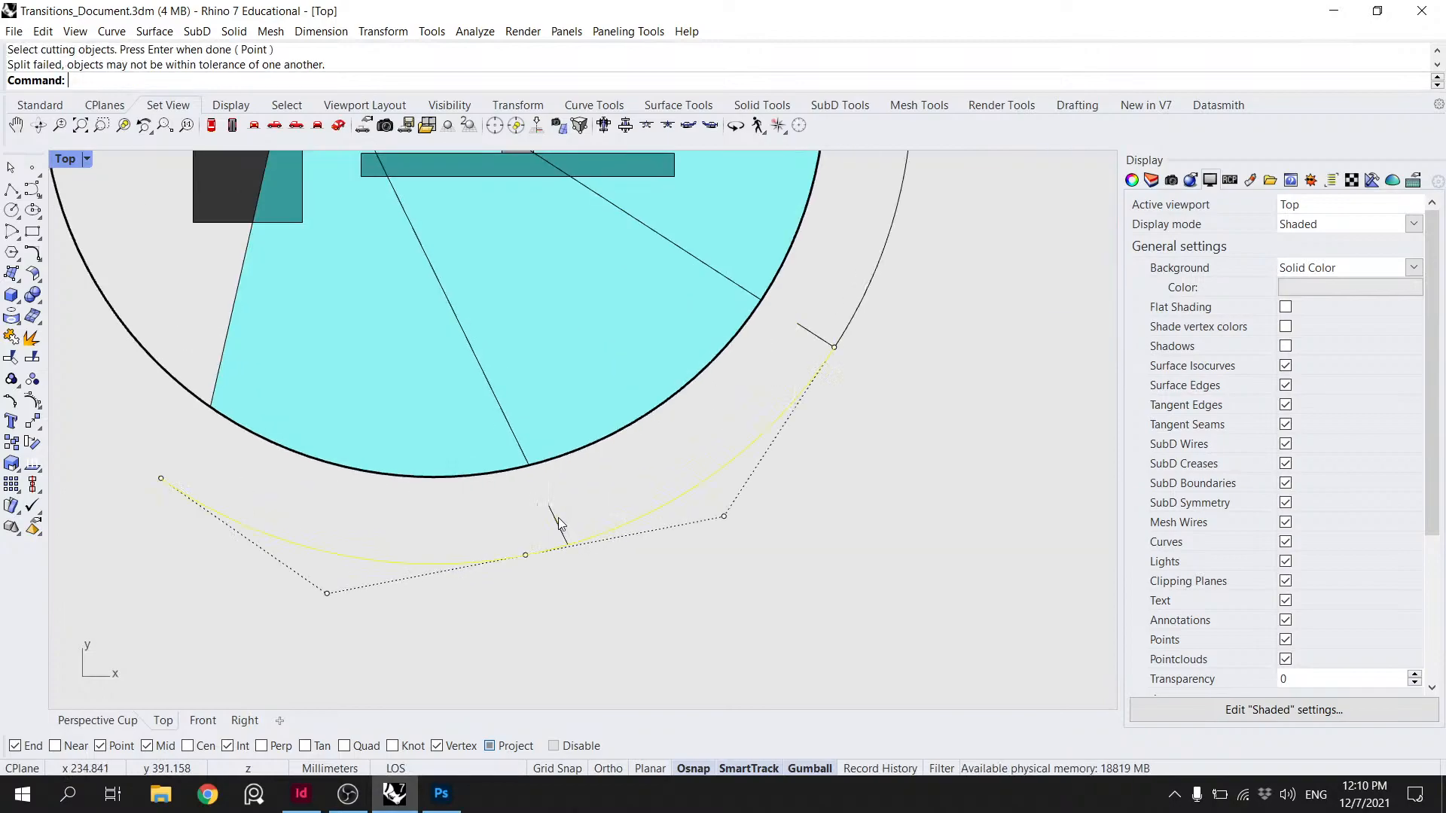
# - Try trimming the overlapping part of the offset arc against the lower bracket, and undo the trim
pyautogui.click(601, 533)
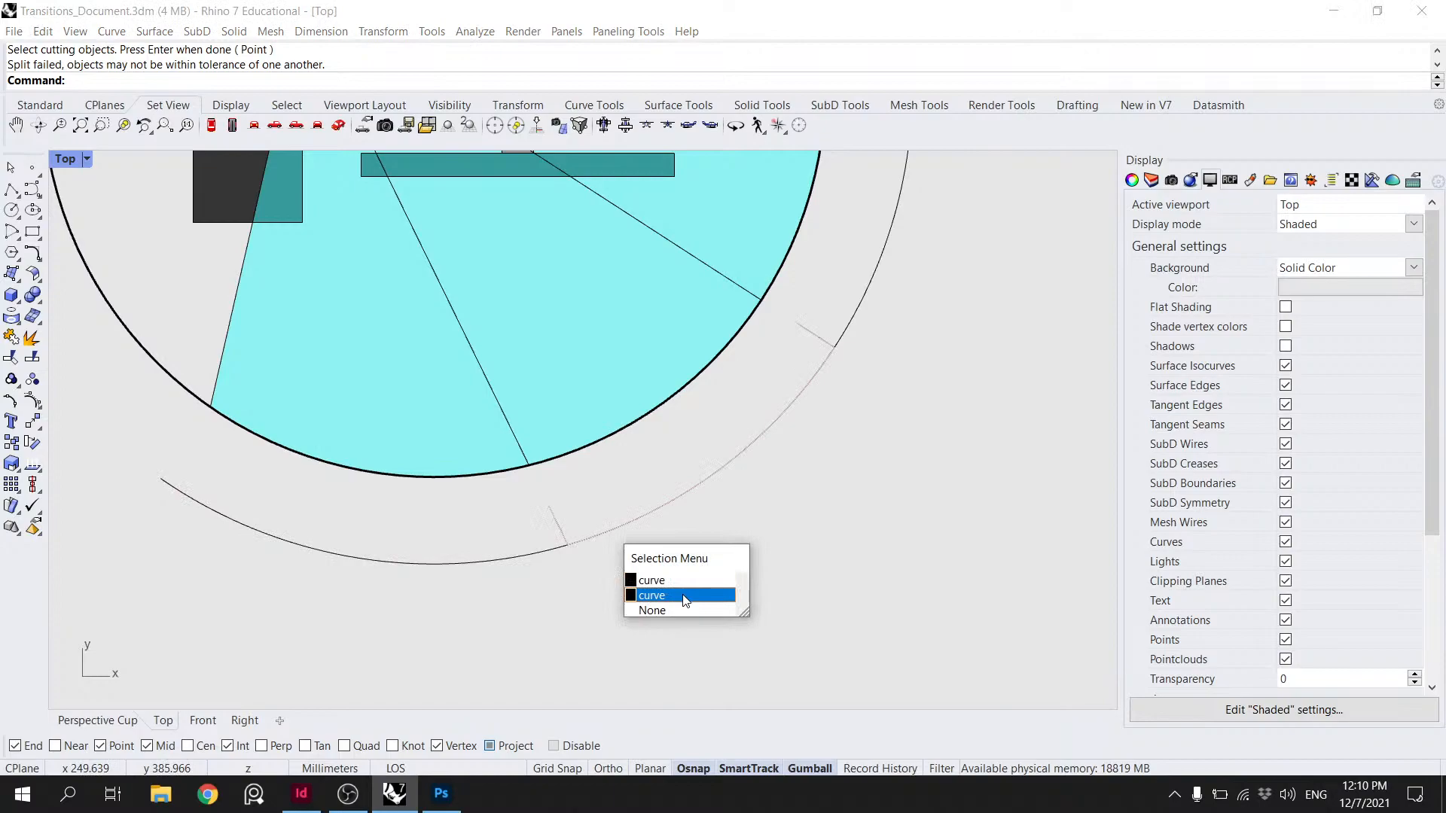
pyautogui.click(684, 596)
pyautogui.click(560, 517)
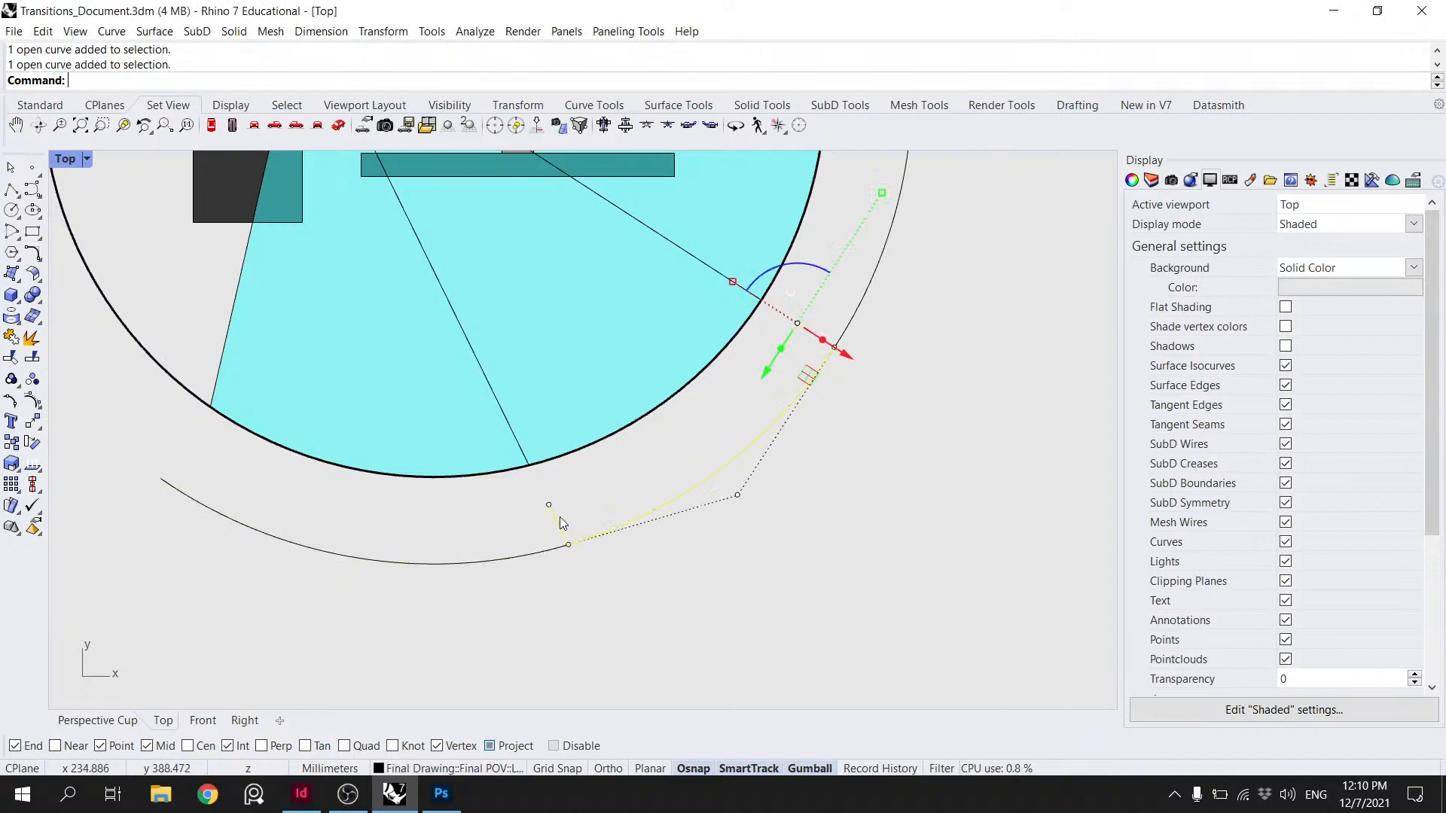
pyautogui.press('Return')
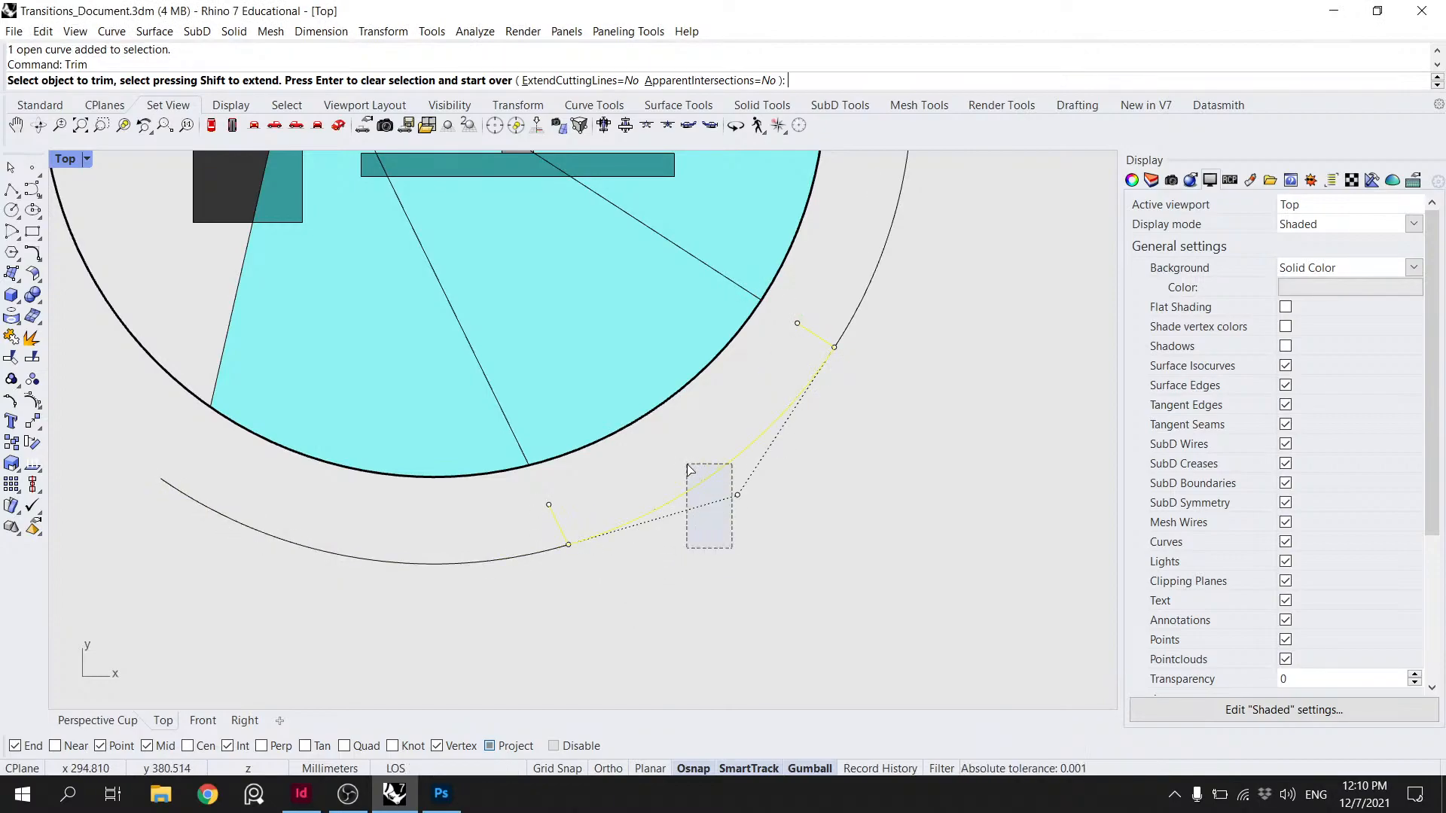
pyautogui.click(680, 491)
pyautogui.hotkey('ctrl', 'z')
pyautogui.click(600, 534)
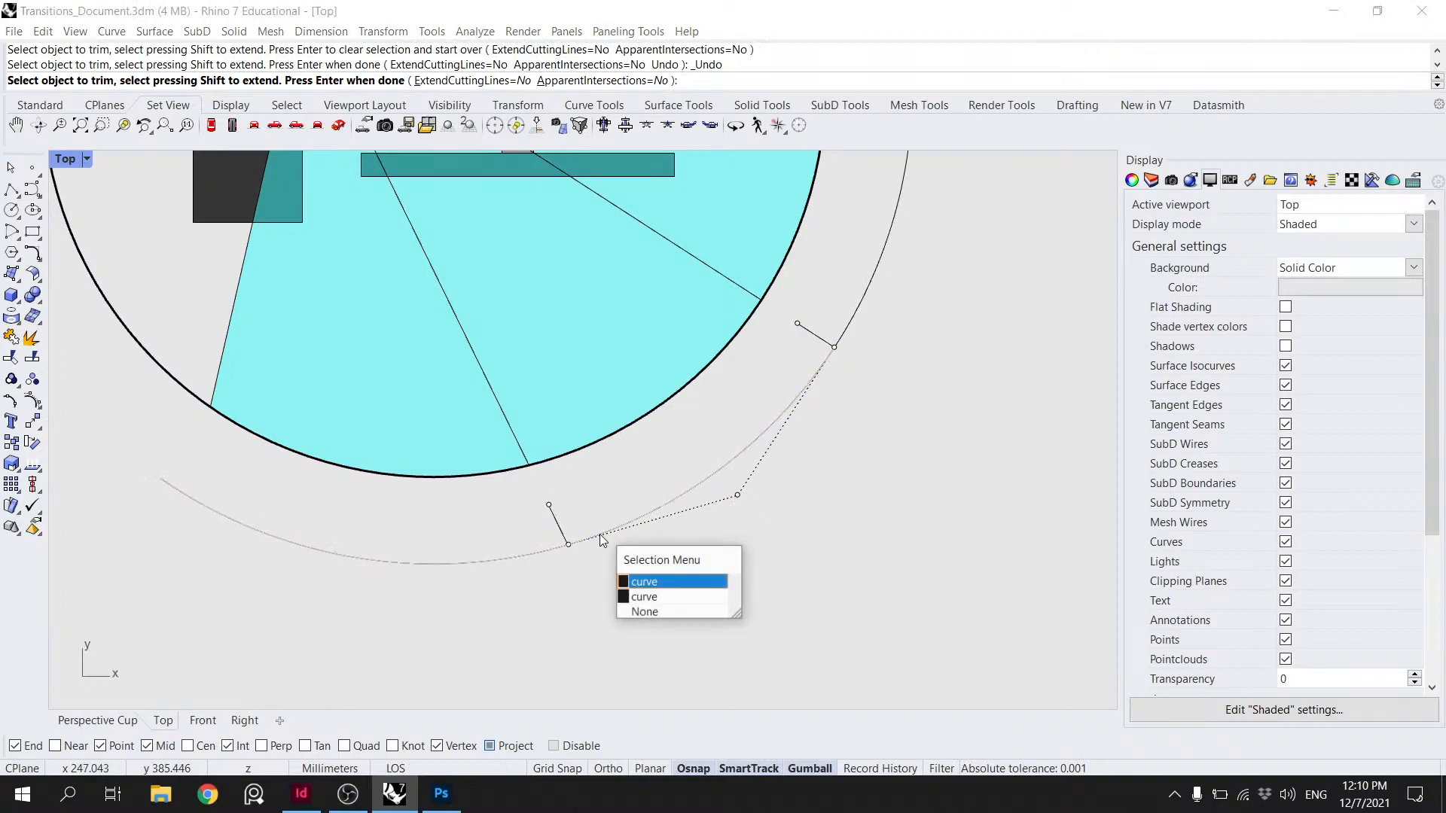
pyautogui.click(659, 586)
pyautogui.hotkey('ctrl', 'z')
pyautogui.press('Escape')
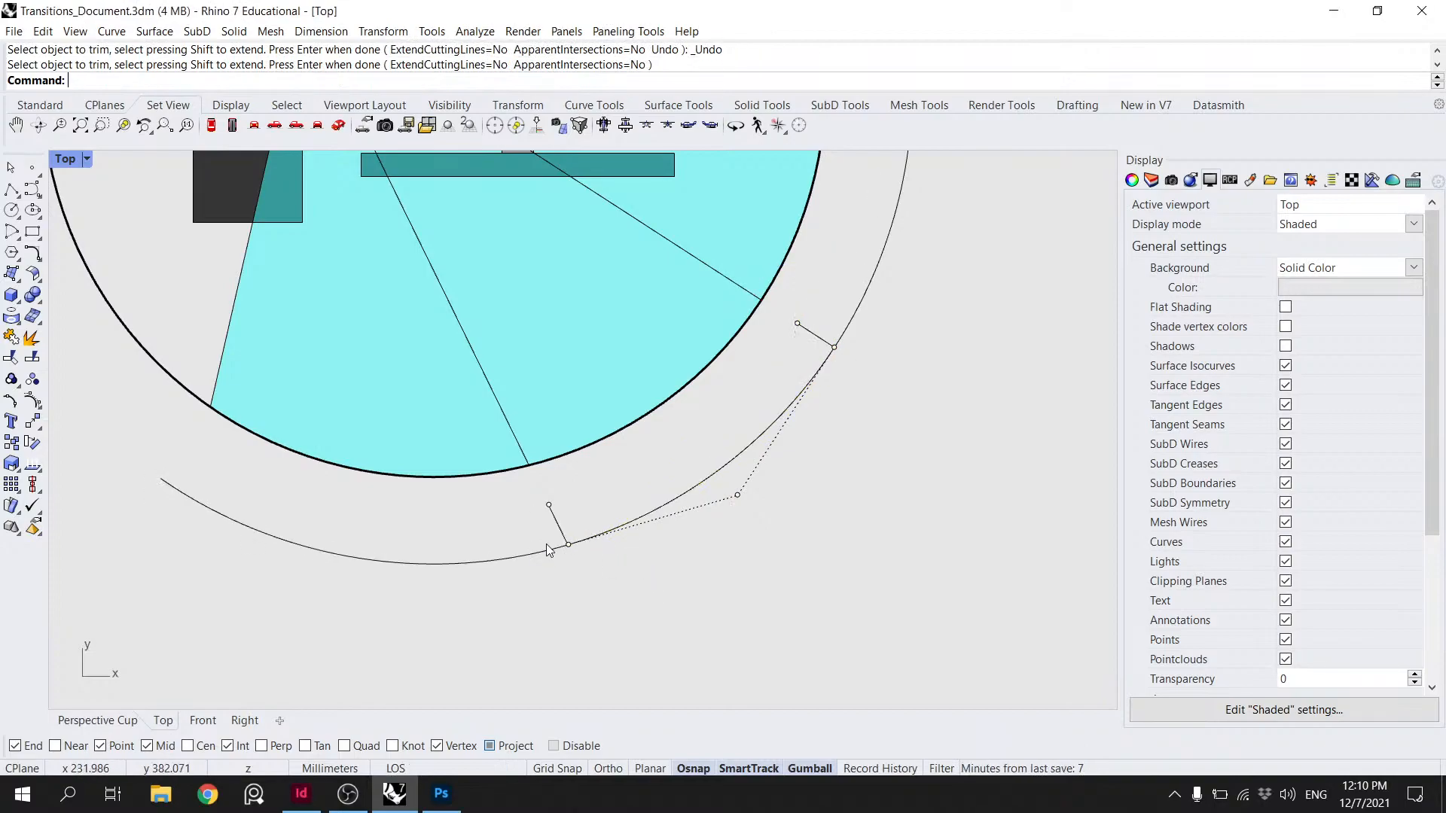
# - Delete the remaining offset arc beneath the circle
pyautogui.click(525, 557)
pyautogui.scroll(5, 526, 557)
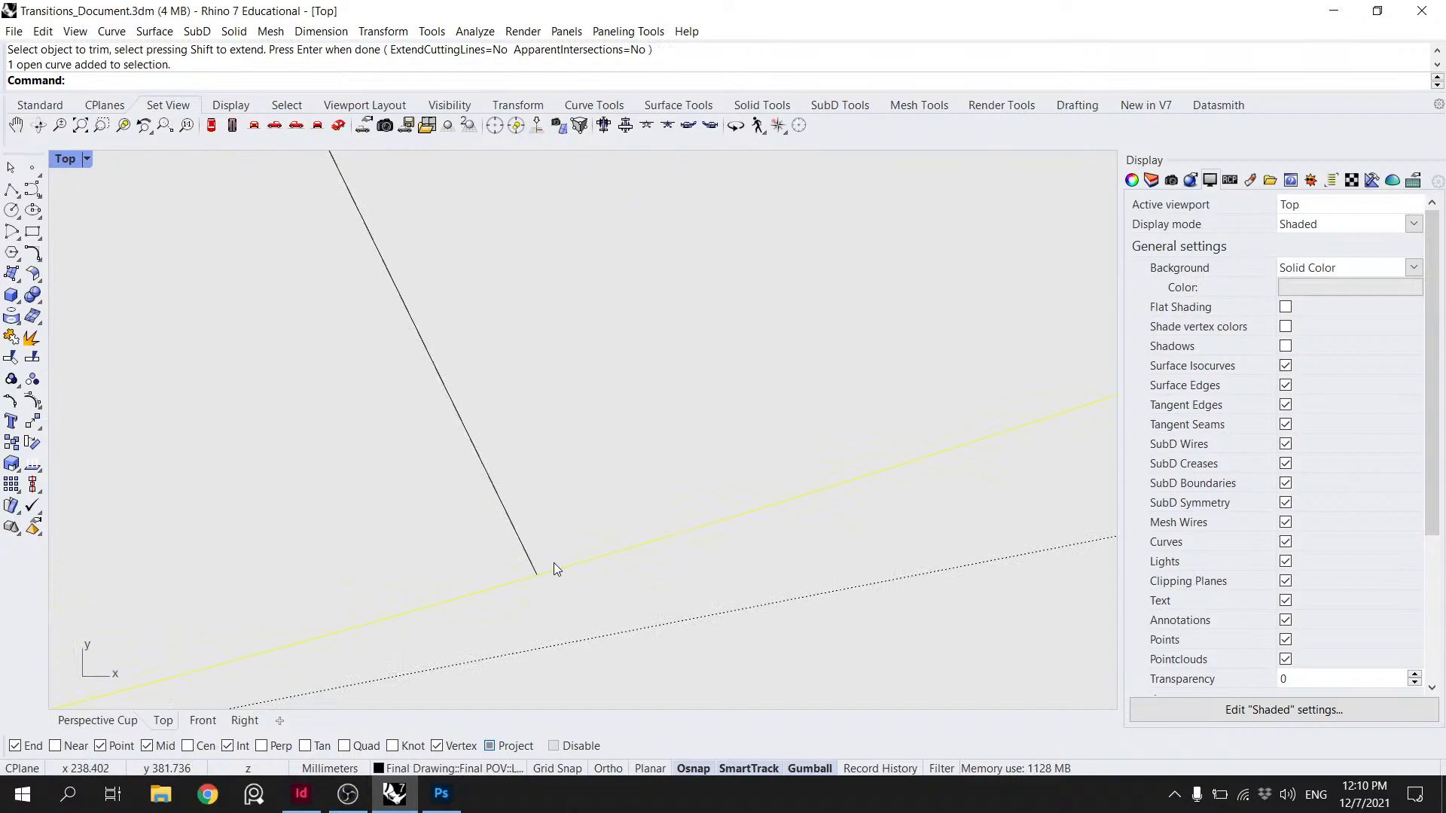
pyautogui.scroll(-8, 555, 551)
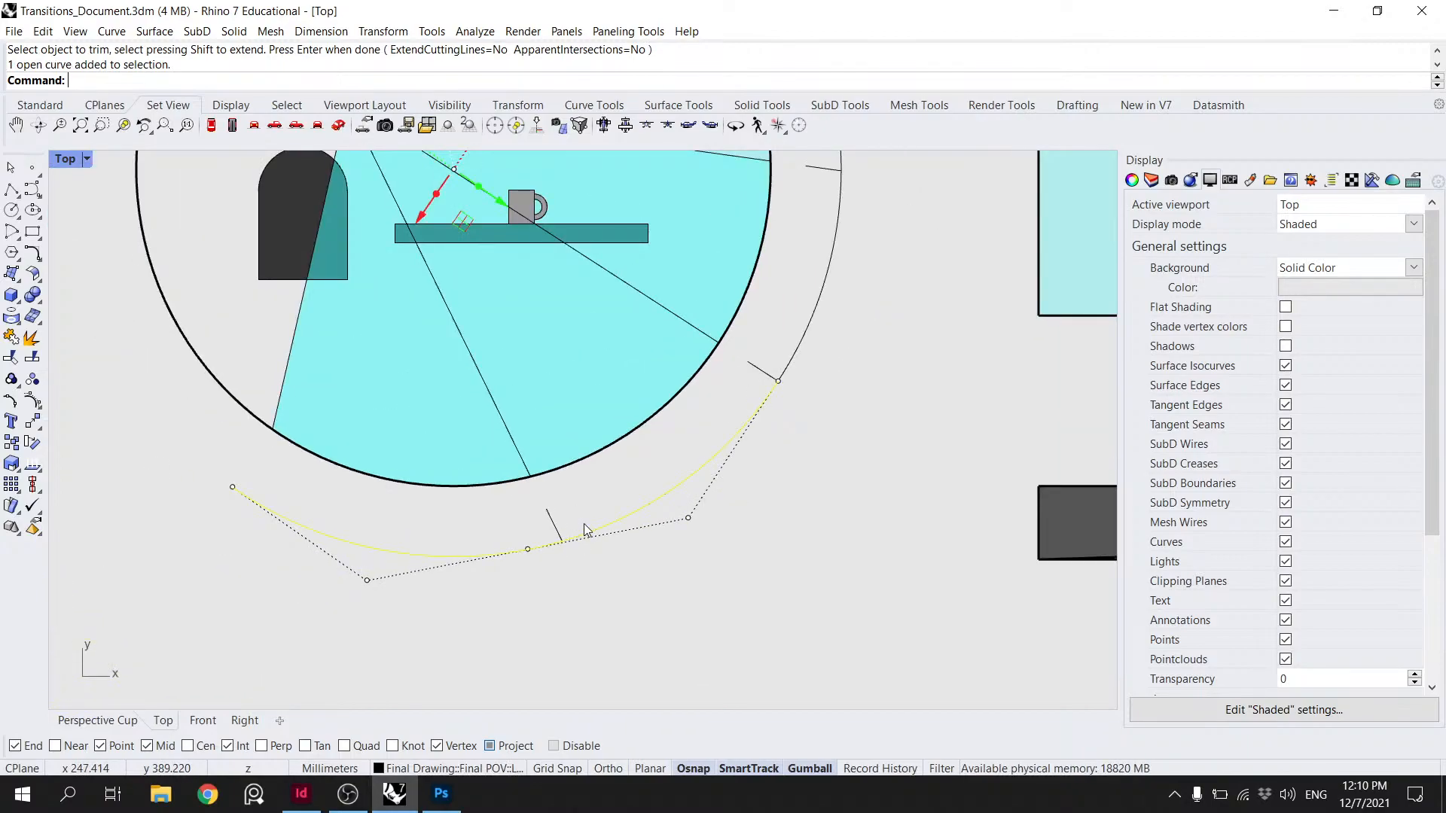
pyautogui.press('Delete')
pyautogui.scroll(-5, 617, 522)
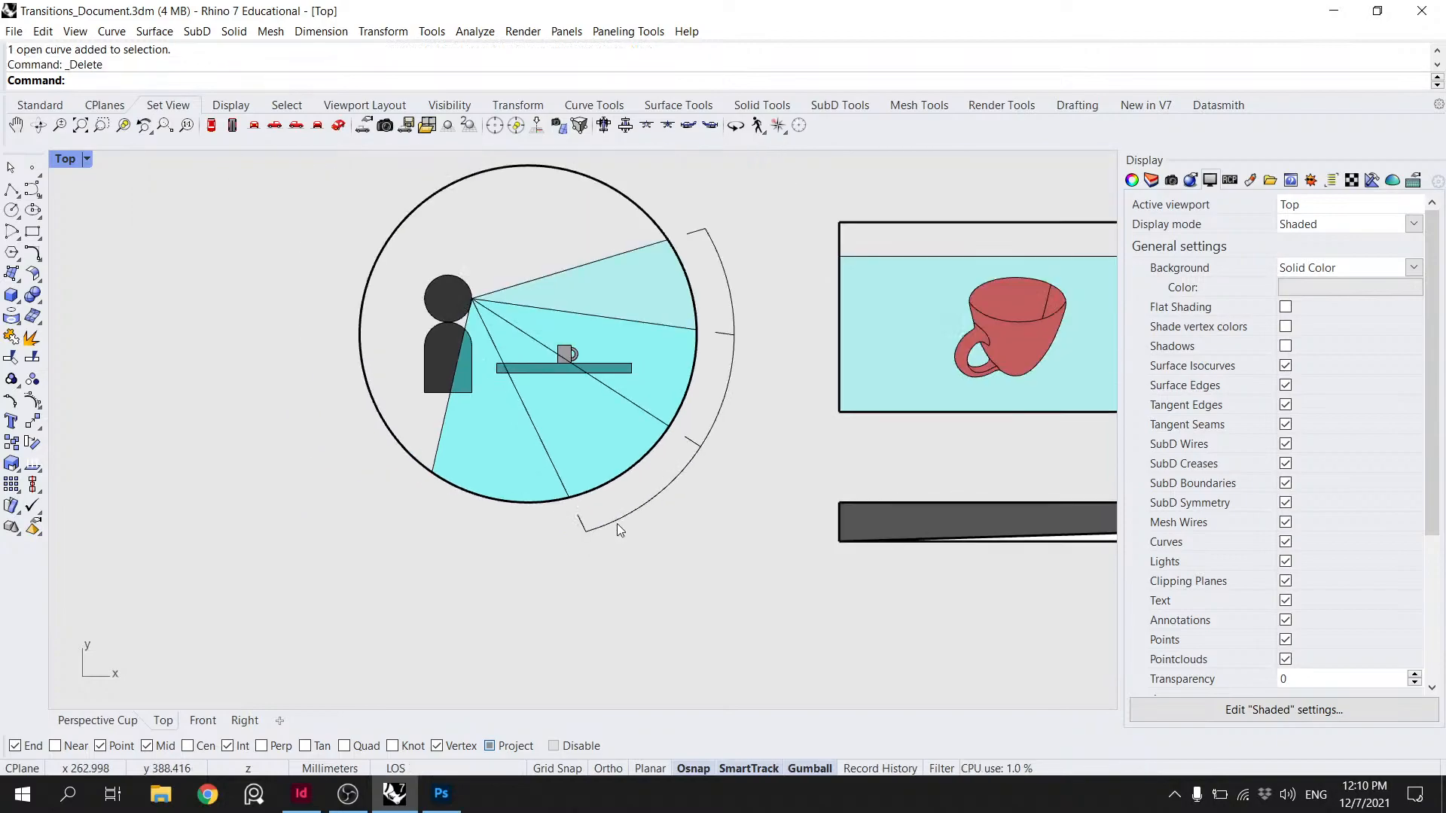
pyautogui.click(31, 231)
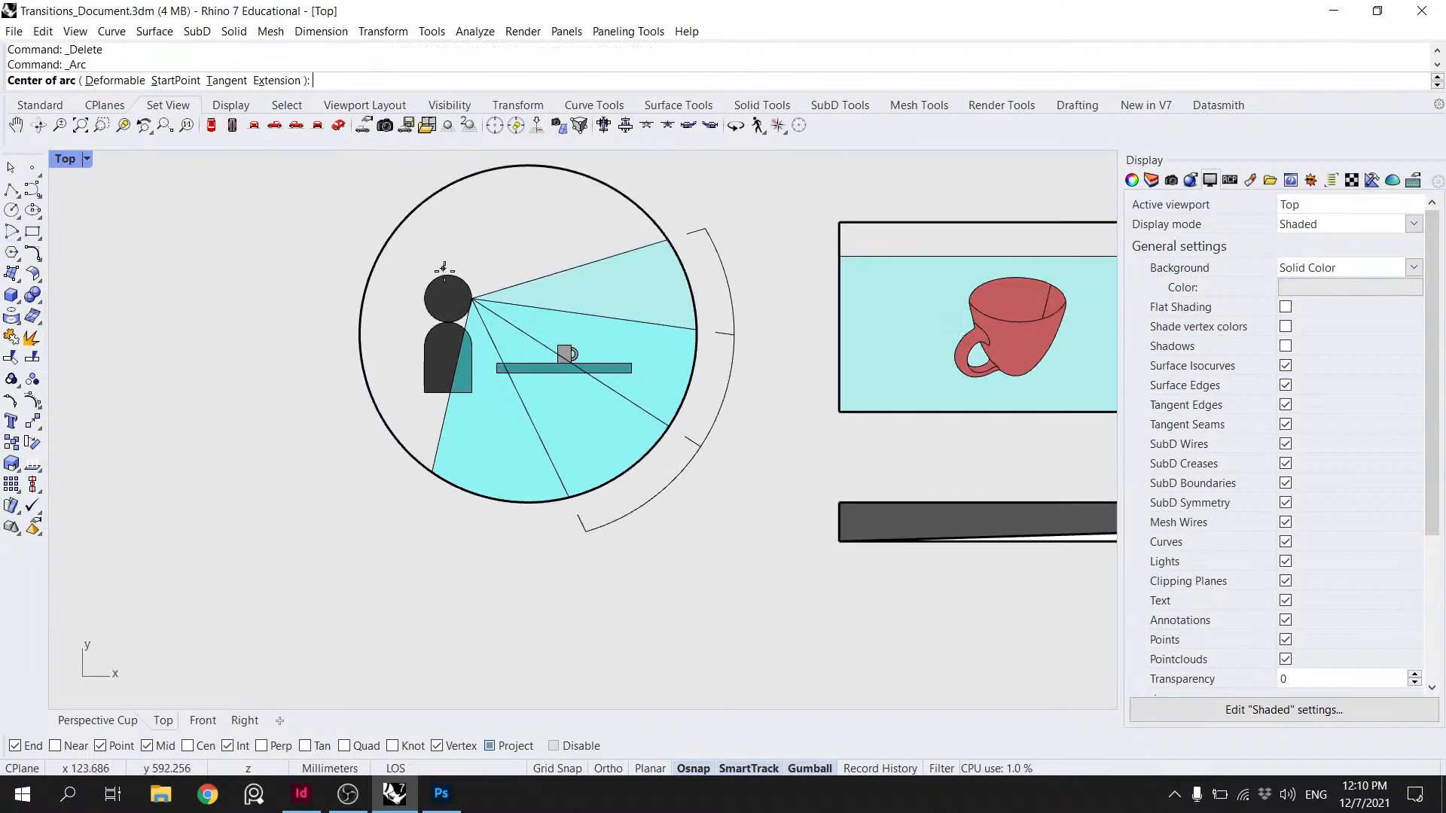
pyautogui.click(472, 299)
pyautogui.click(585, 532)
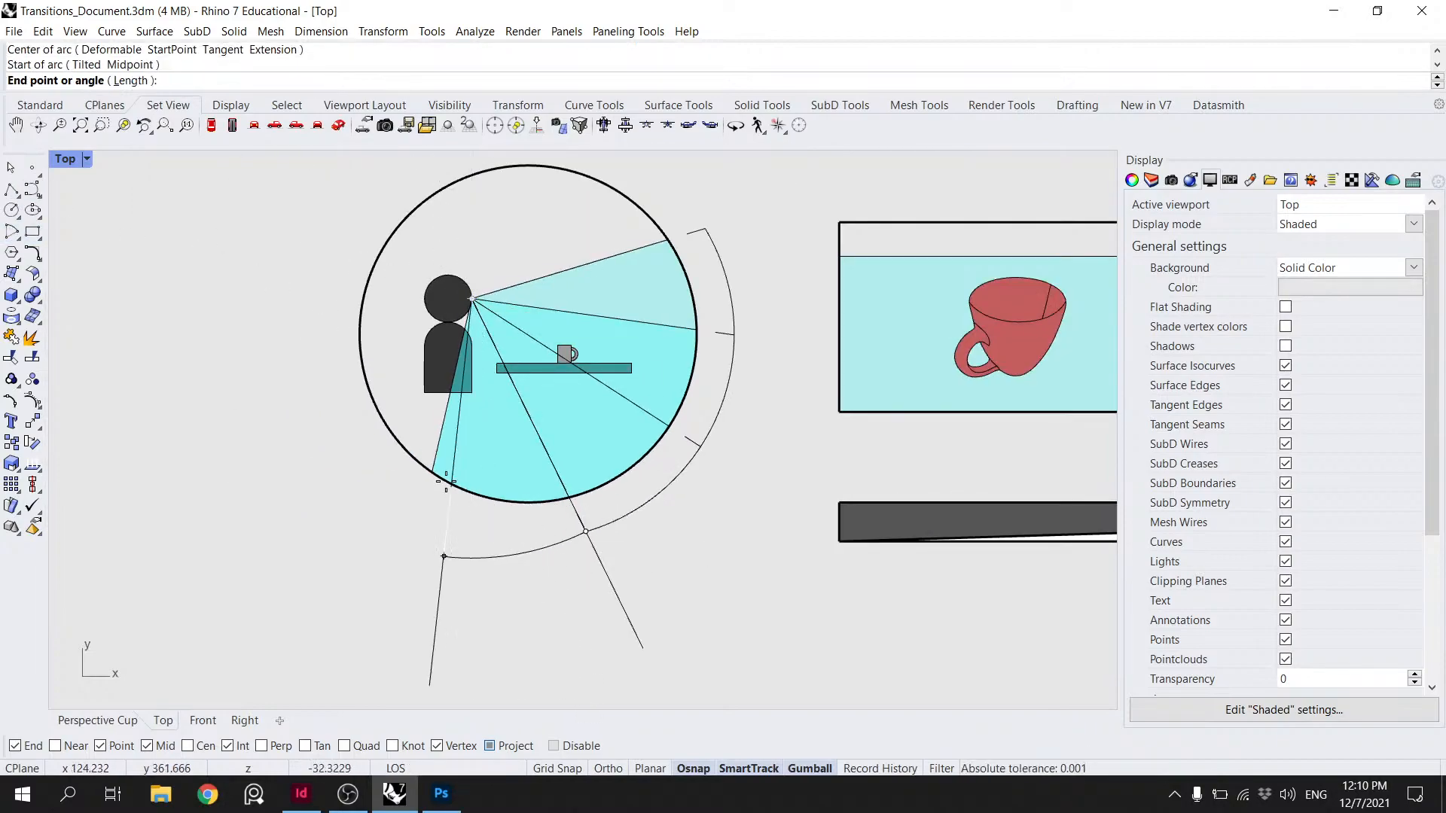
pyautogui.click(580, 518)
# - Try duplicating the lower bracket and rotating a copy about the eye point into the bottom sector
pyautogui.click(624, 523)
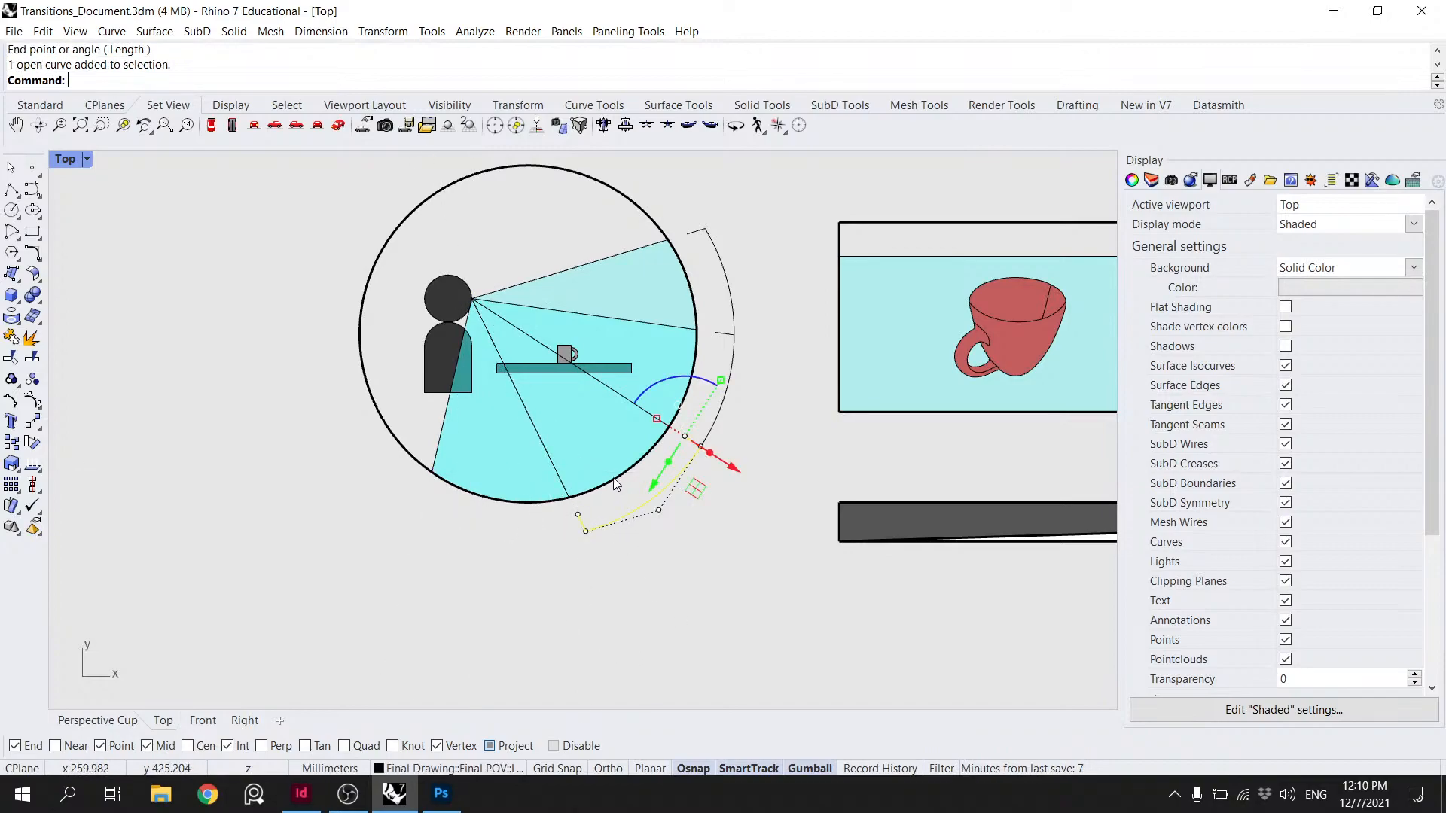
pyautogui.hotkey('ctrl', 'c')
pyautogui.hotkey('ctrl', 'v')
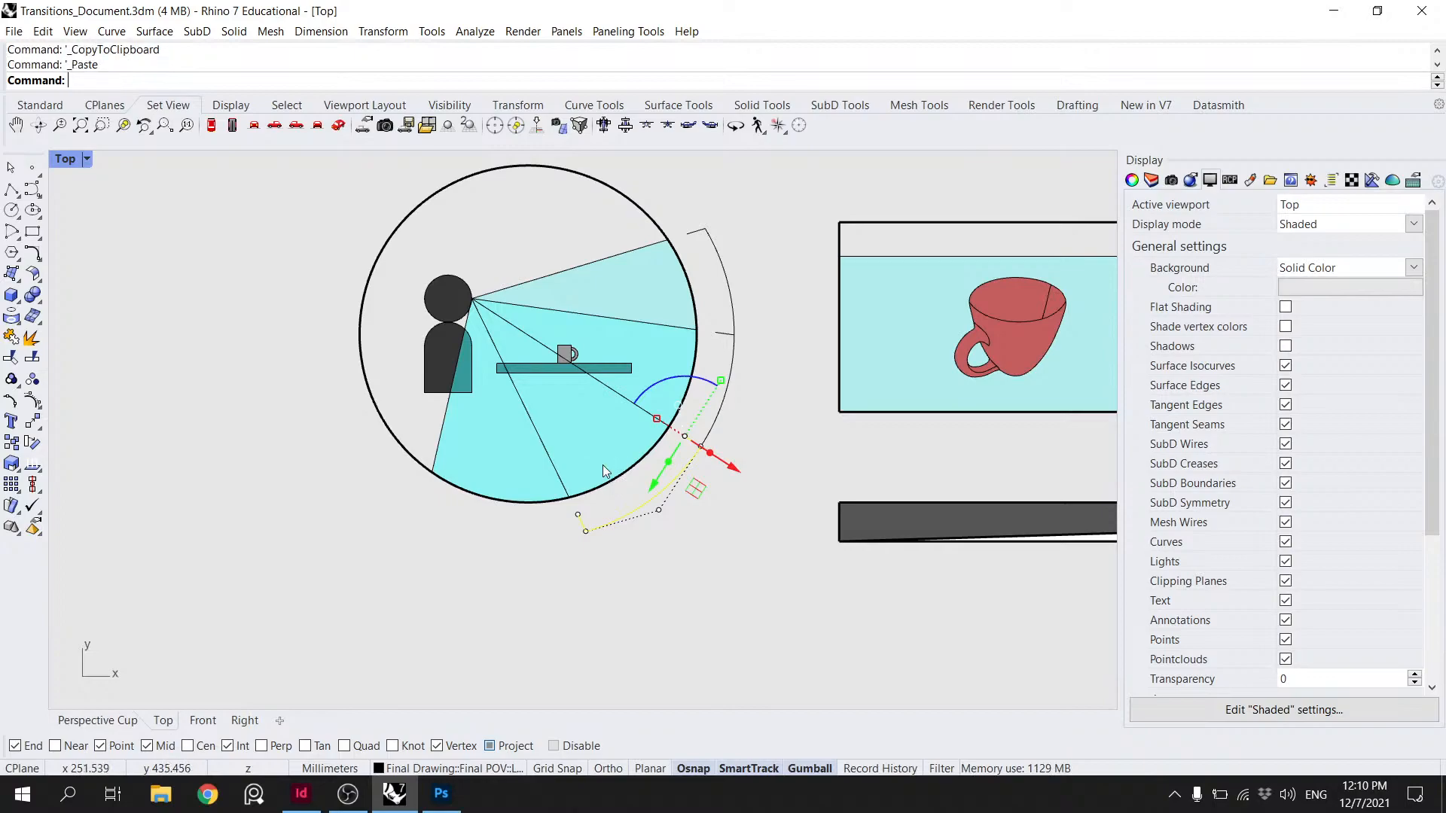
pyautogui.press('Return')
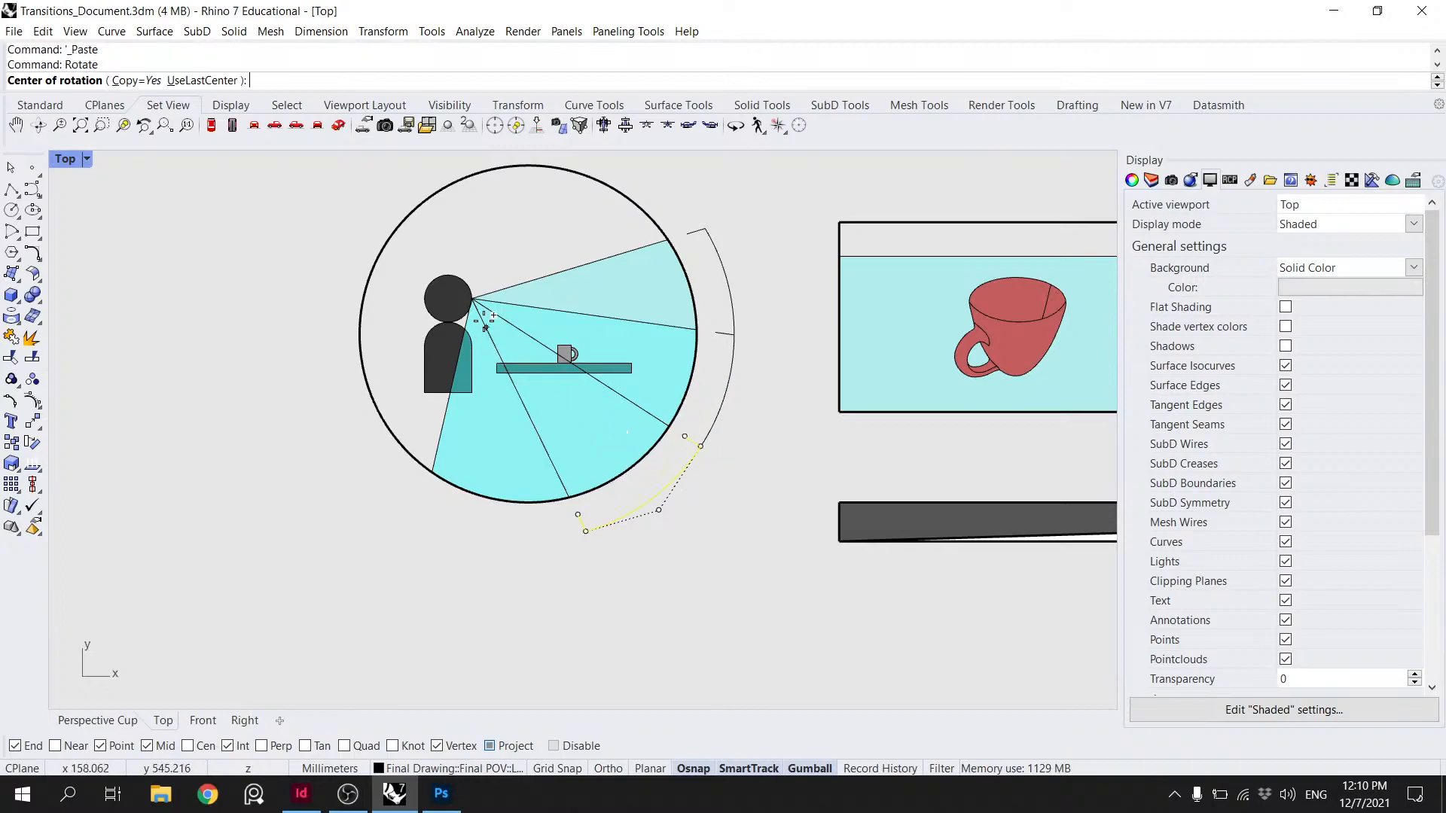
pyautogui.click(472, 301)
pyautogui.click(700, 446)
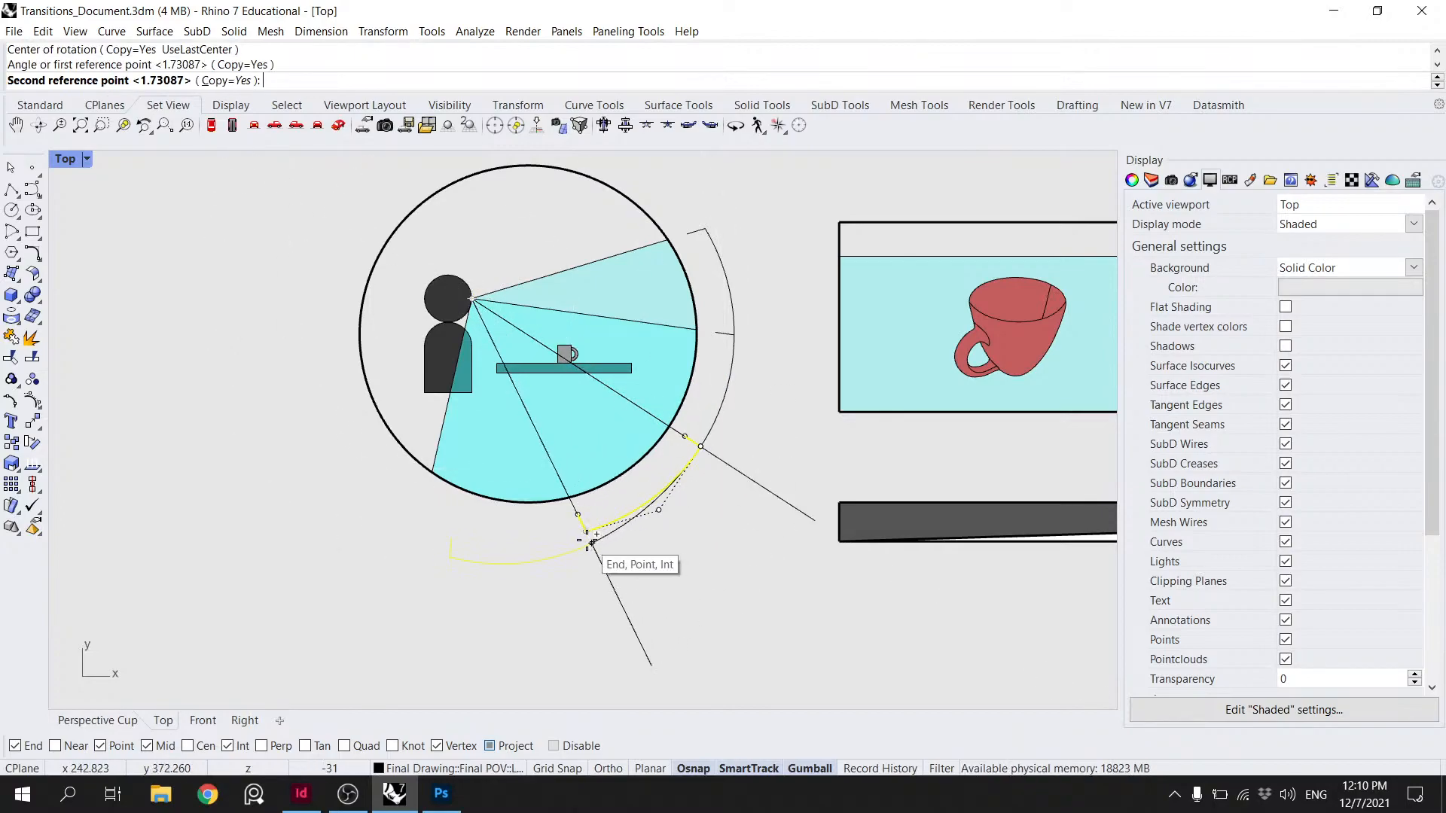
pyautogui.click(591, 542)
pyautogui.click(679, 526)
# - Duplicate the circle's arc spanning the shaded sectors in place and split the copy with the lowest two sight lines
pyautogui.scroll(4, 557, 505)
pyautogui.click(551, 507)
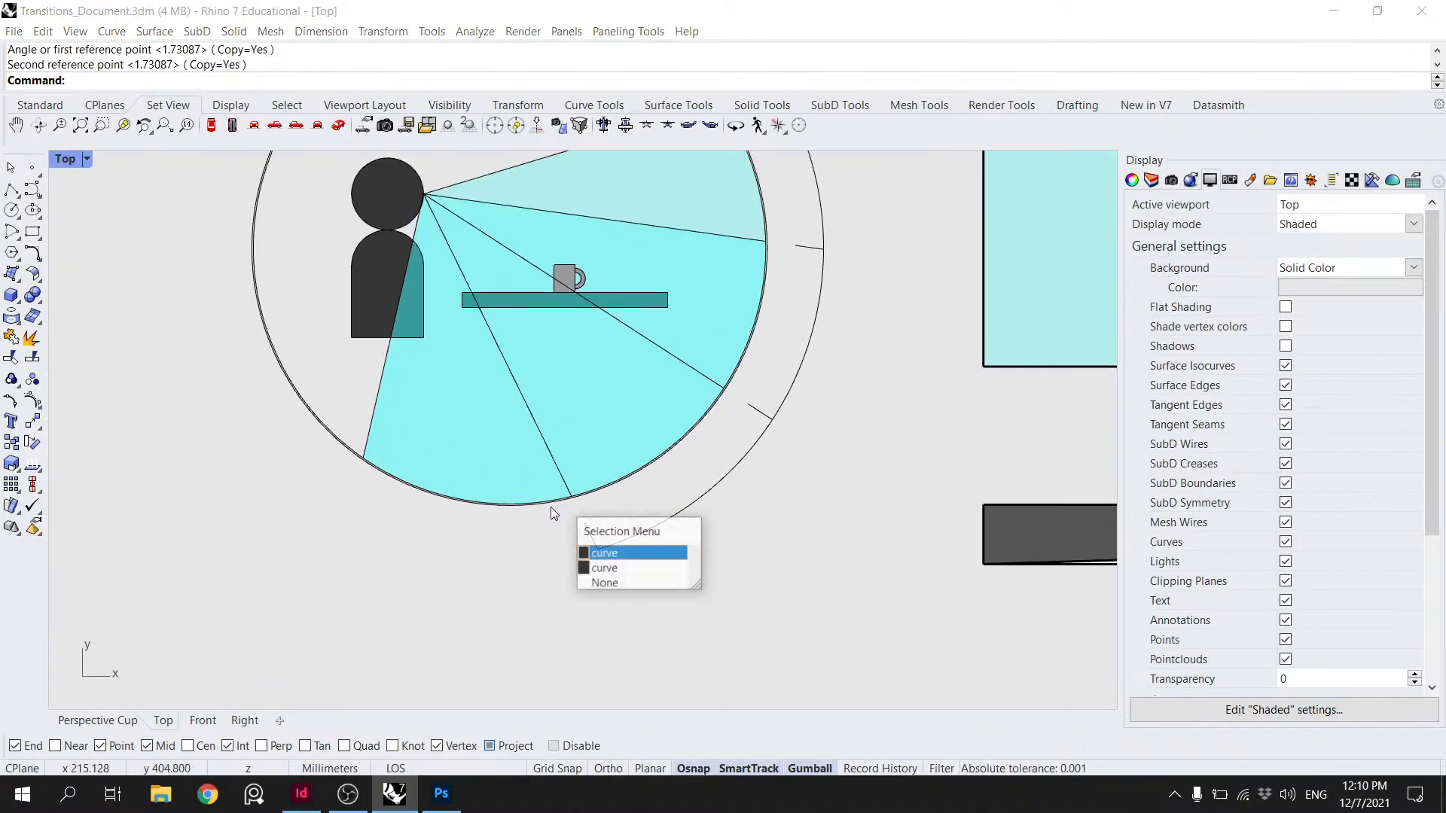
pyautogui.click(614, 575)
pyautogui.hotkey('ctrl', 'c')
pyautogui.hotkey('ctrl', 'v')
pyautogui.press('Return')
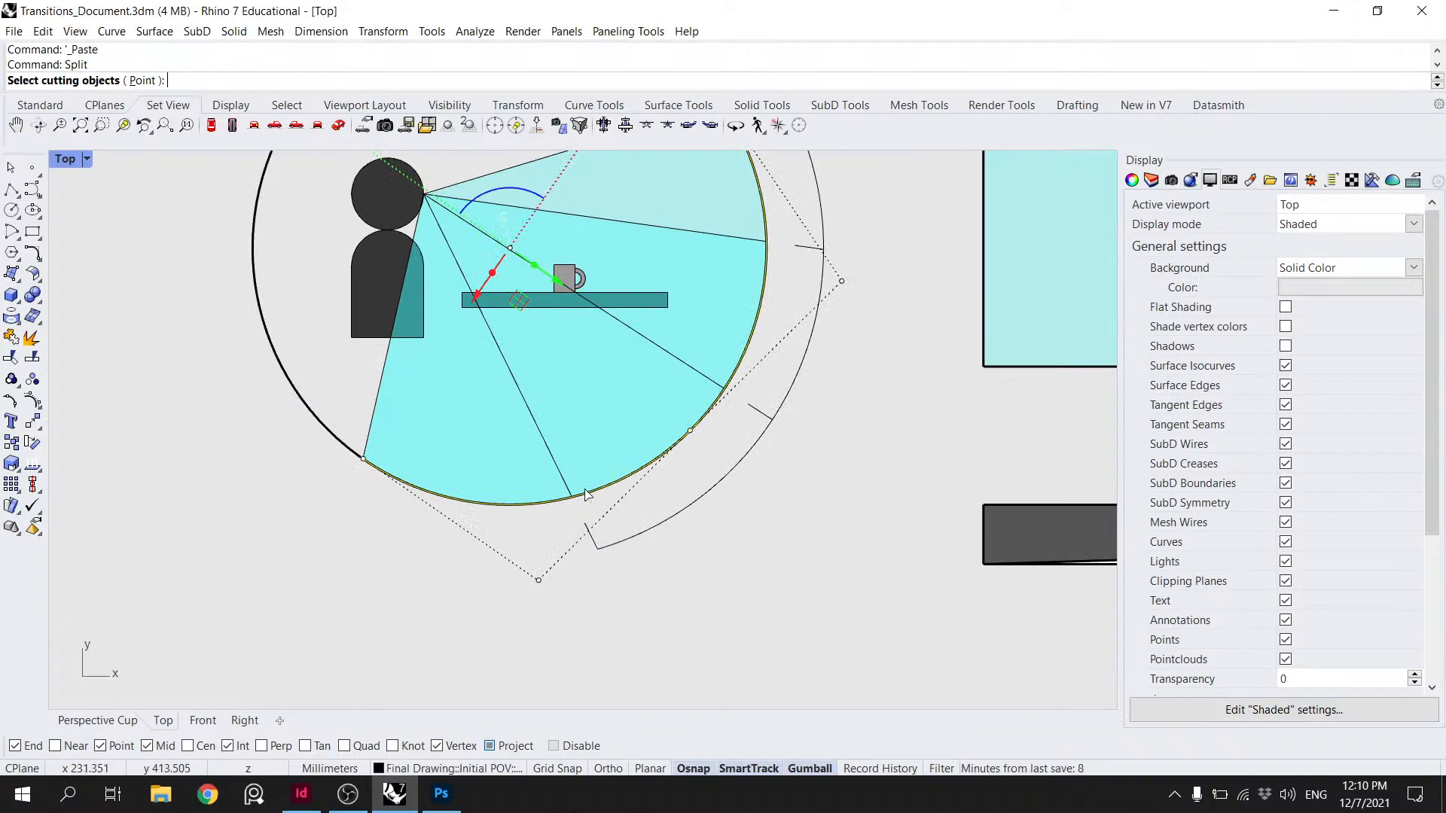
pyautogui.click(569, 488)
pyautogui.click(382, 431)
pyautogui.press('Return')
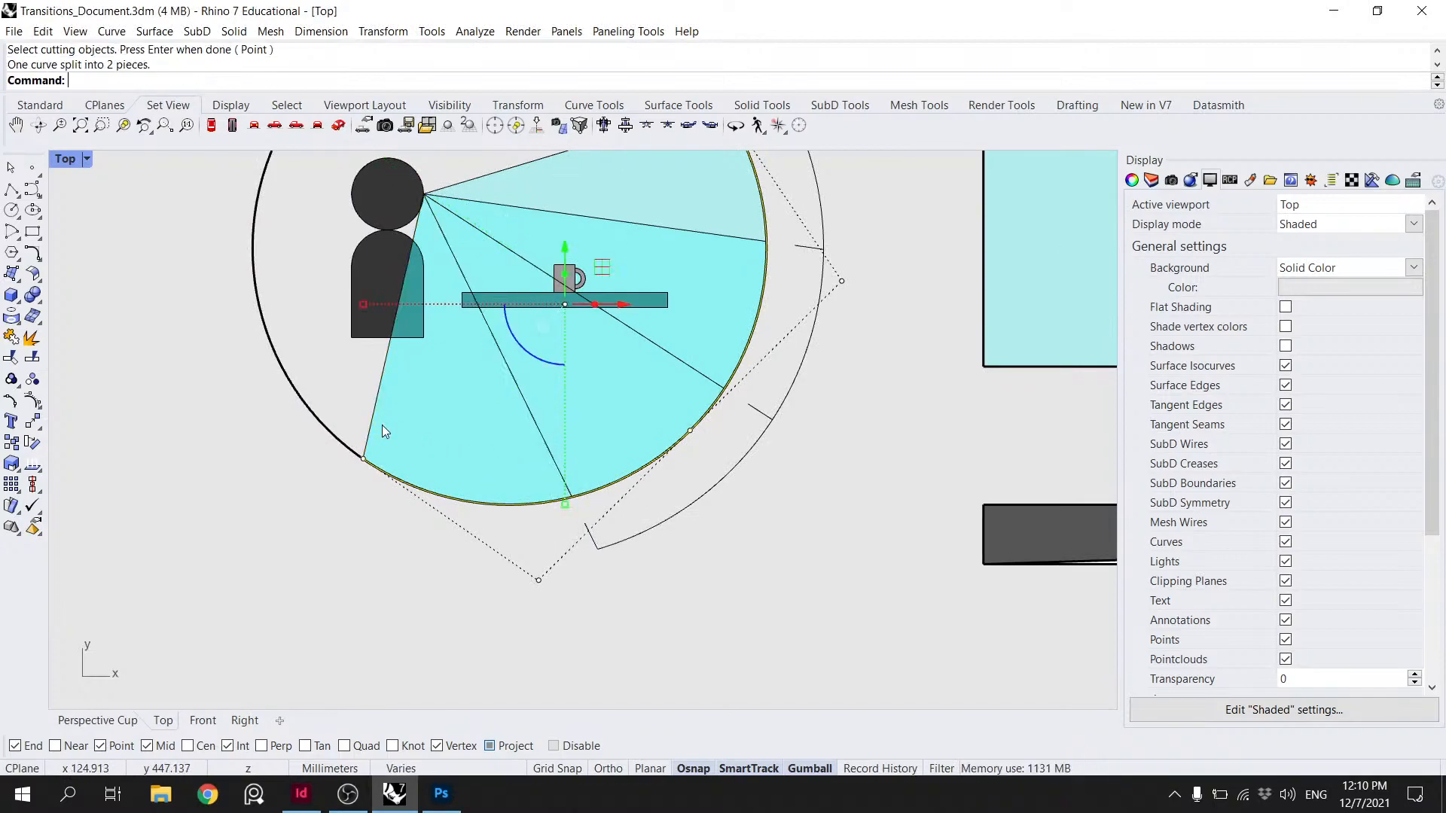
# - Delete the longer split piece of the duplicated arc, leaving only the bottom sector's piece
pyautogui.click(620, 488)
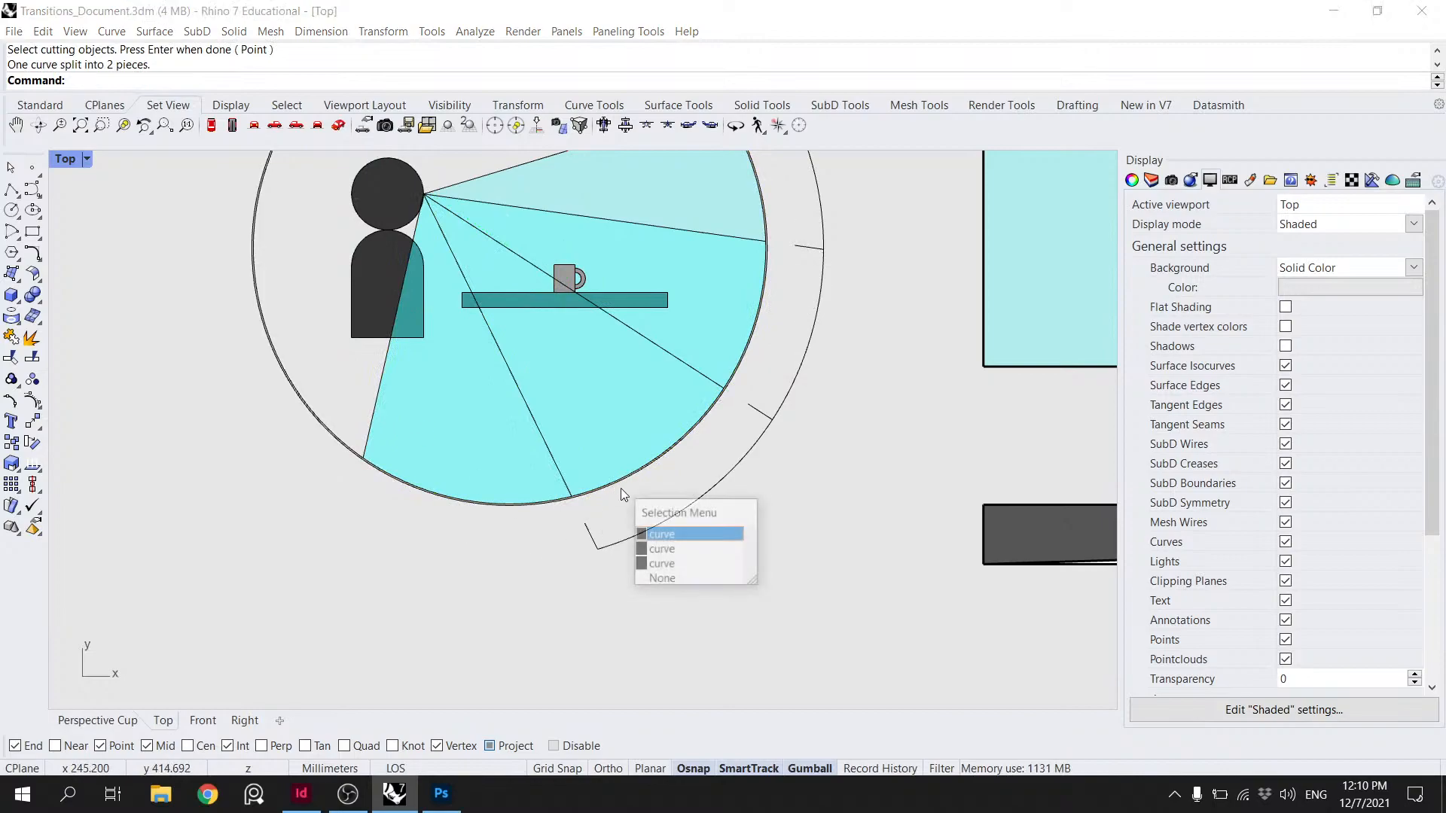
pyautogui.click(679, 551)
pyautogui.press('Delete')
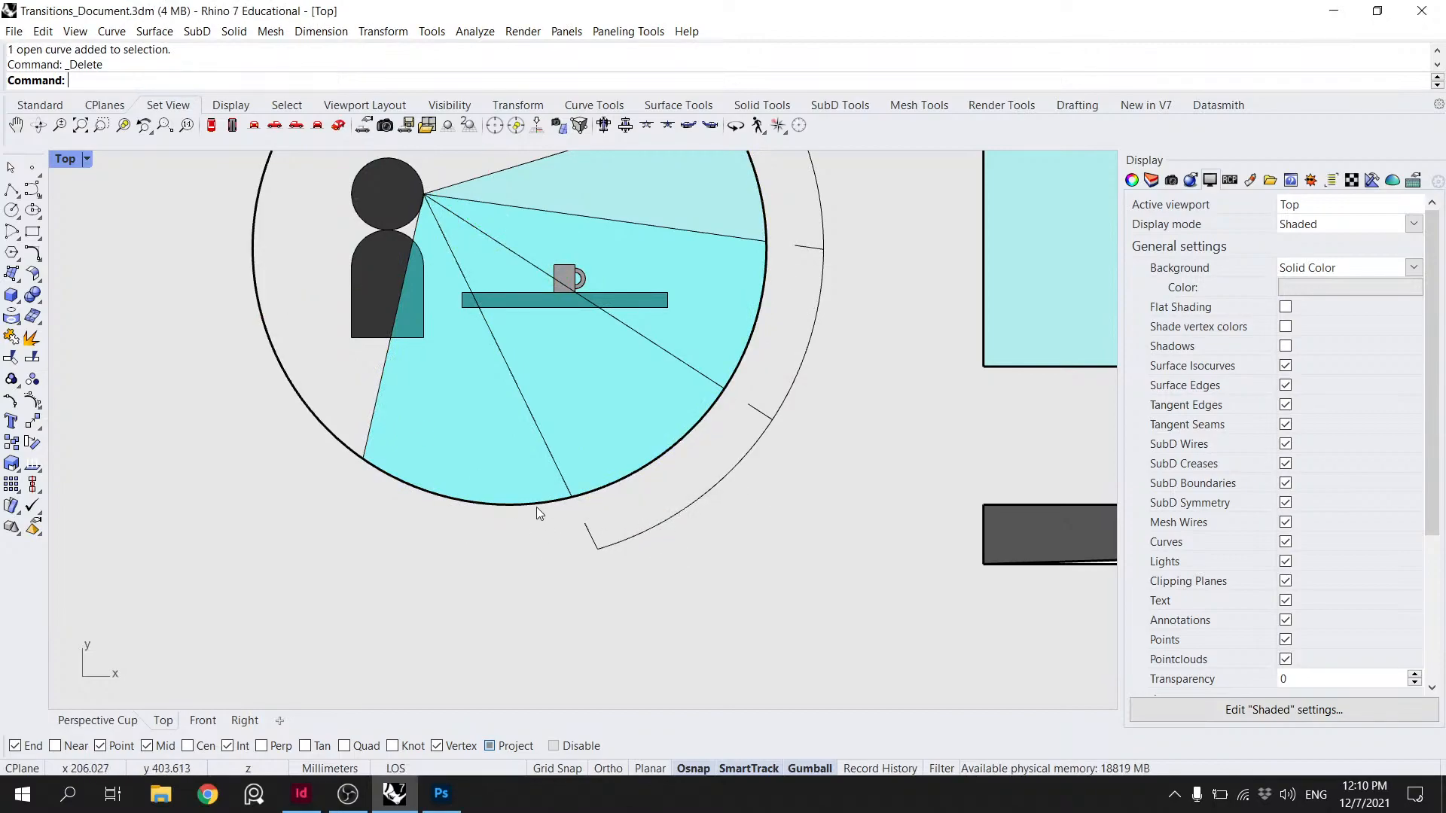
# - Offset the bottom sector's arc piece outward beyond the circle, in line with the bracket curves
pyautogui.click(537, 510)
pyautogui.click(591, 570)
pyautogui.write('Off')
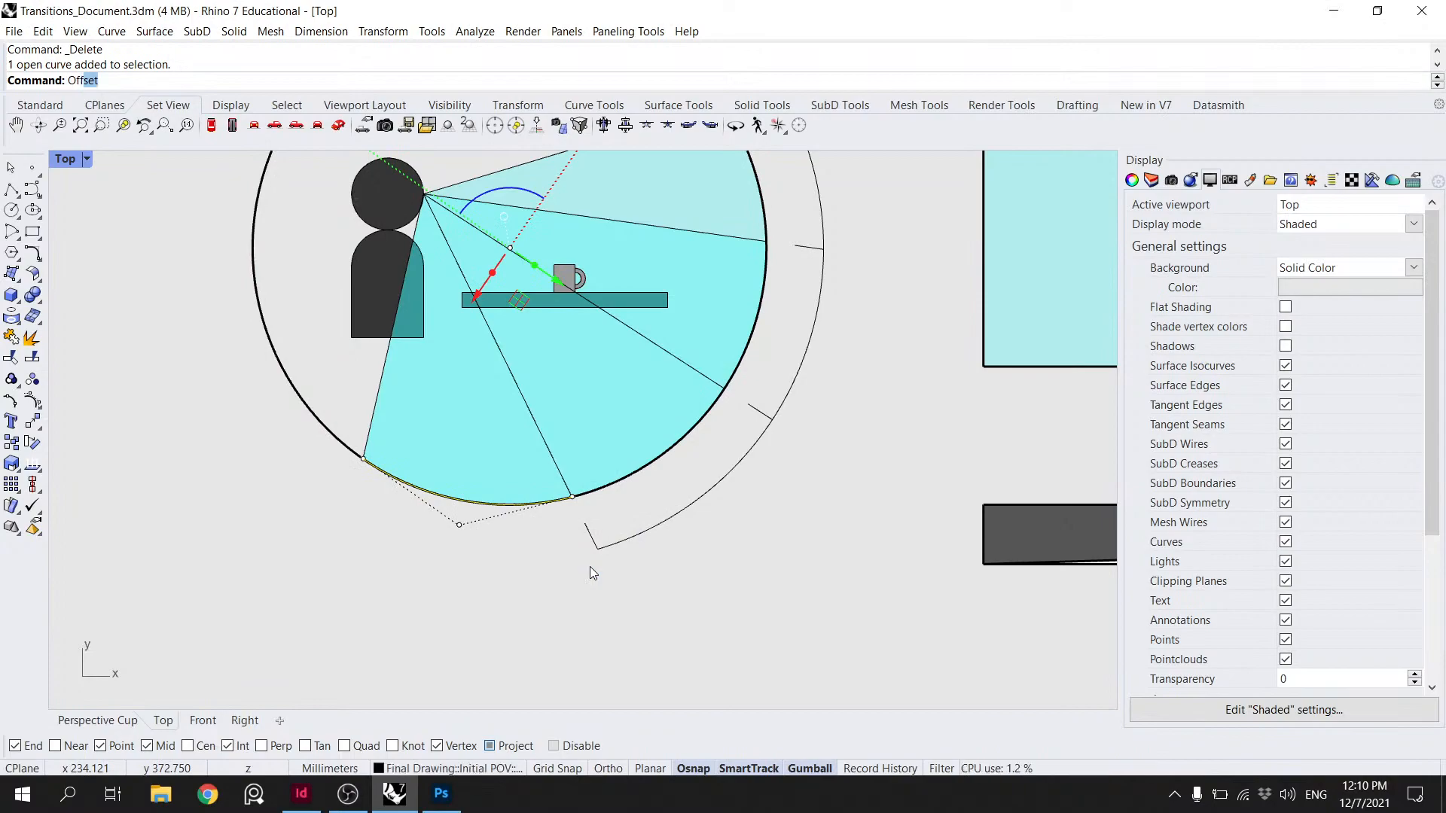
pyautogui.press('Return')
pyautogui.click(608, 560)
pyautogui.press('Escape')
# - Extend the new bottom arc with the Natural type until it meets the lower bracket's outer corner
pyautogui.click(573, 558)
pyautogui.scroll(-4, 569, 537)
pyautogui.scroll(-2, 570, 539)
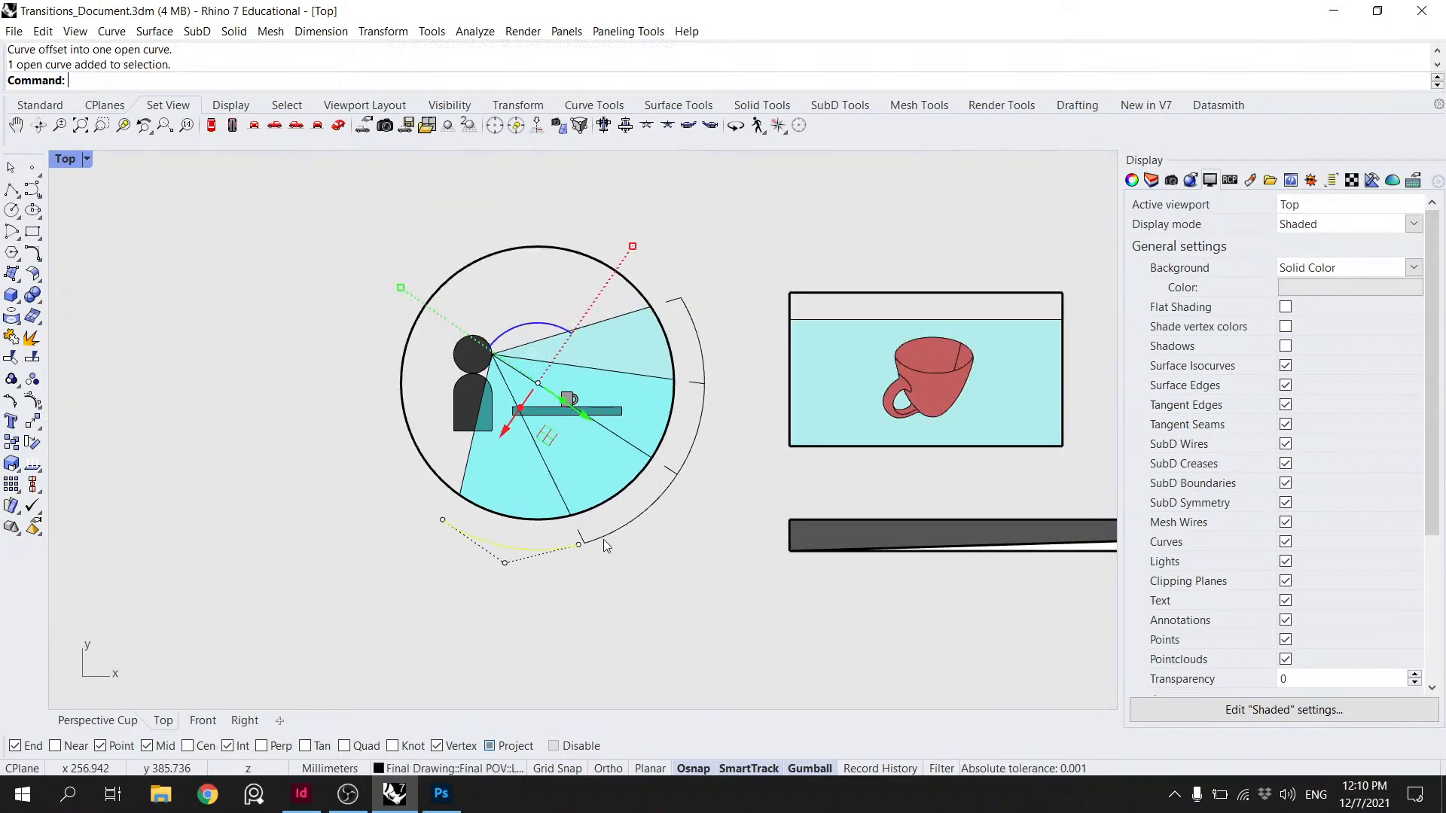
pyautogui.scroll(6, 598, 549)
pyautogui.click(549, 557)
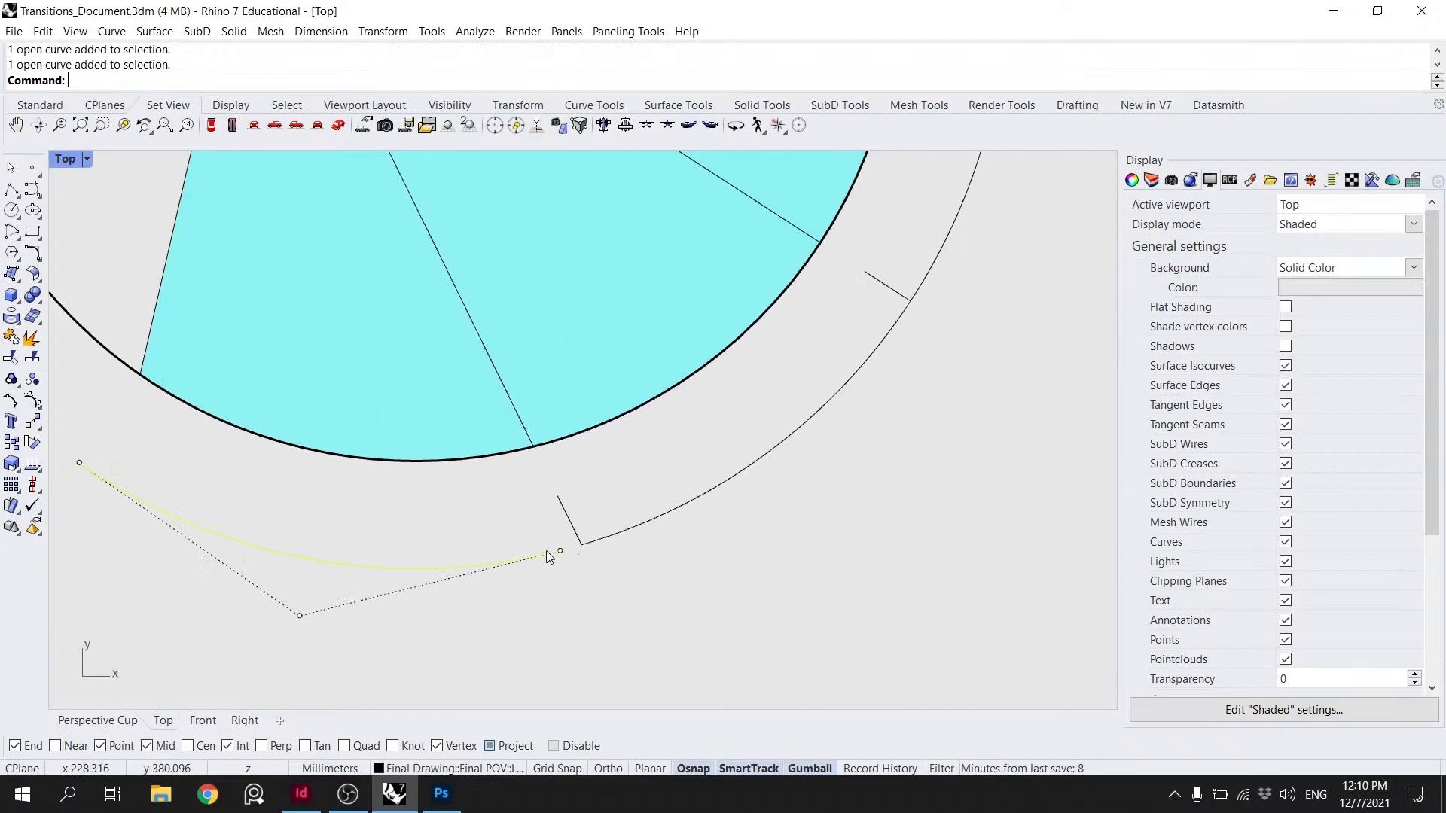
pyautogui.press('Return')
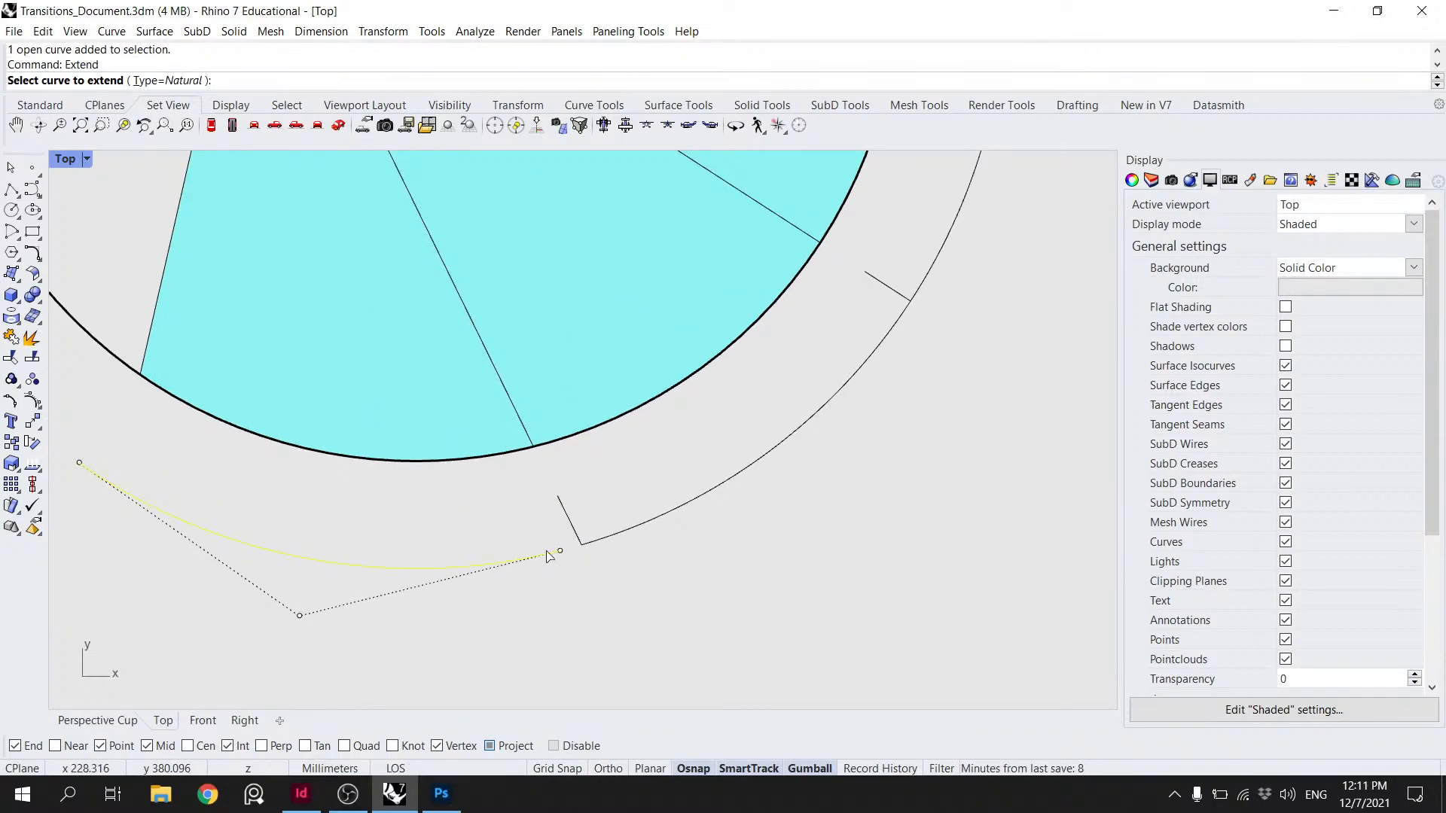
pyautogui.click(549, 558)
pyautogui.click(561, 548)
pyautogui.press('Return')
pyautogui.scroll(-3, 404, 545)
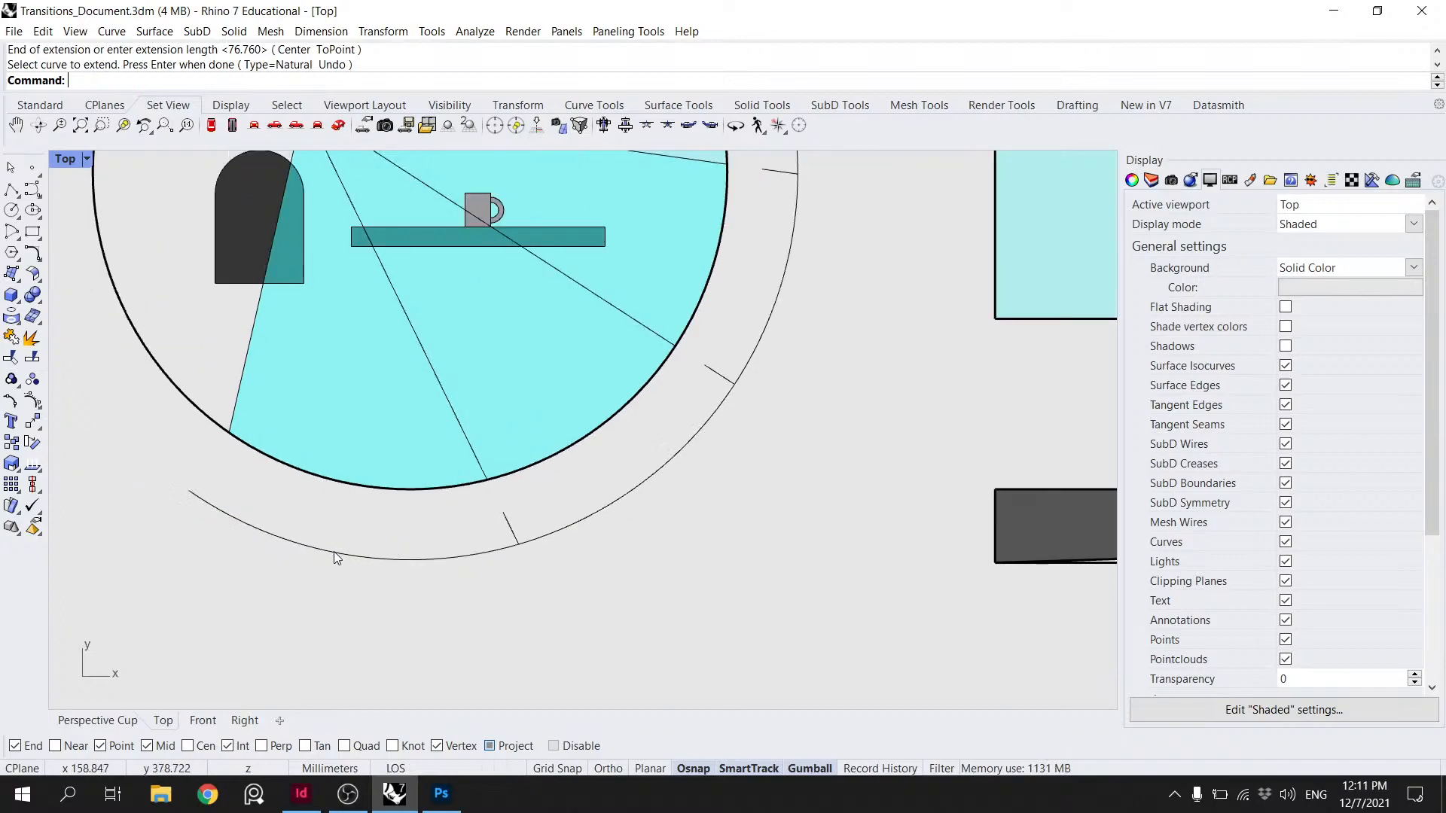
pyautogui.moveTo(420, 504); pyautogui.dragTo(469, 592, button='right')
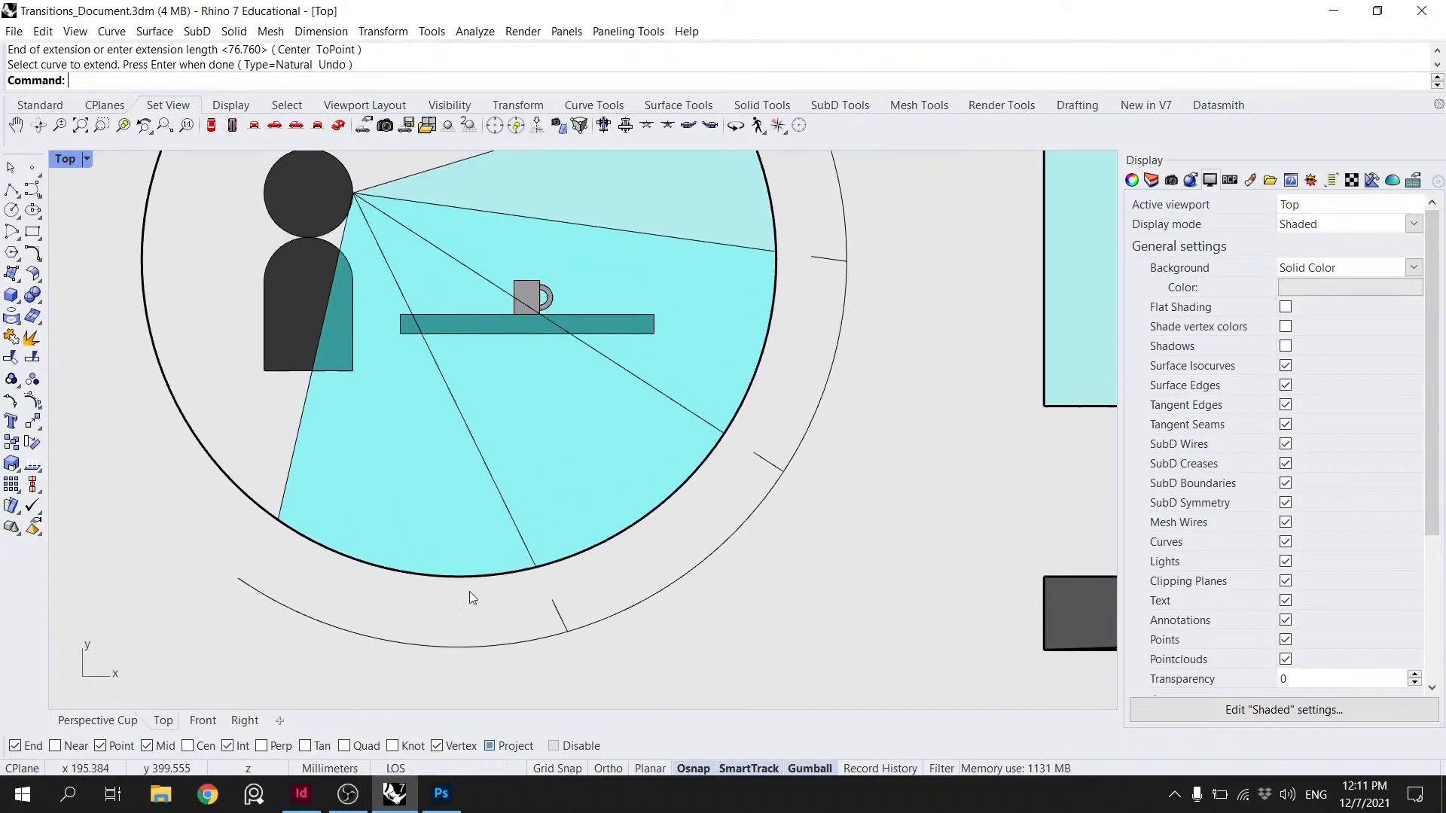
# - Delete the separate curve overlapping the end tick at the lower bracket's bottom corner
pyautogui.click(563, 606)
pyautogui.press('Down')
pyautogui.press('Return')
pyautogui.press('Delete')
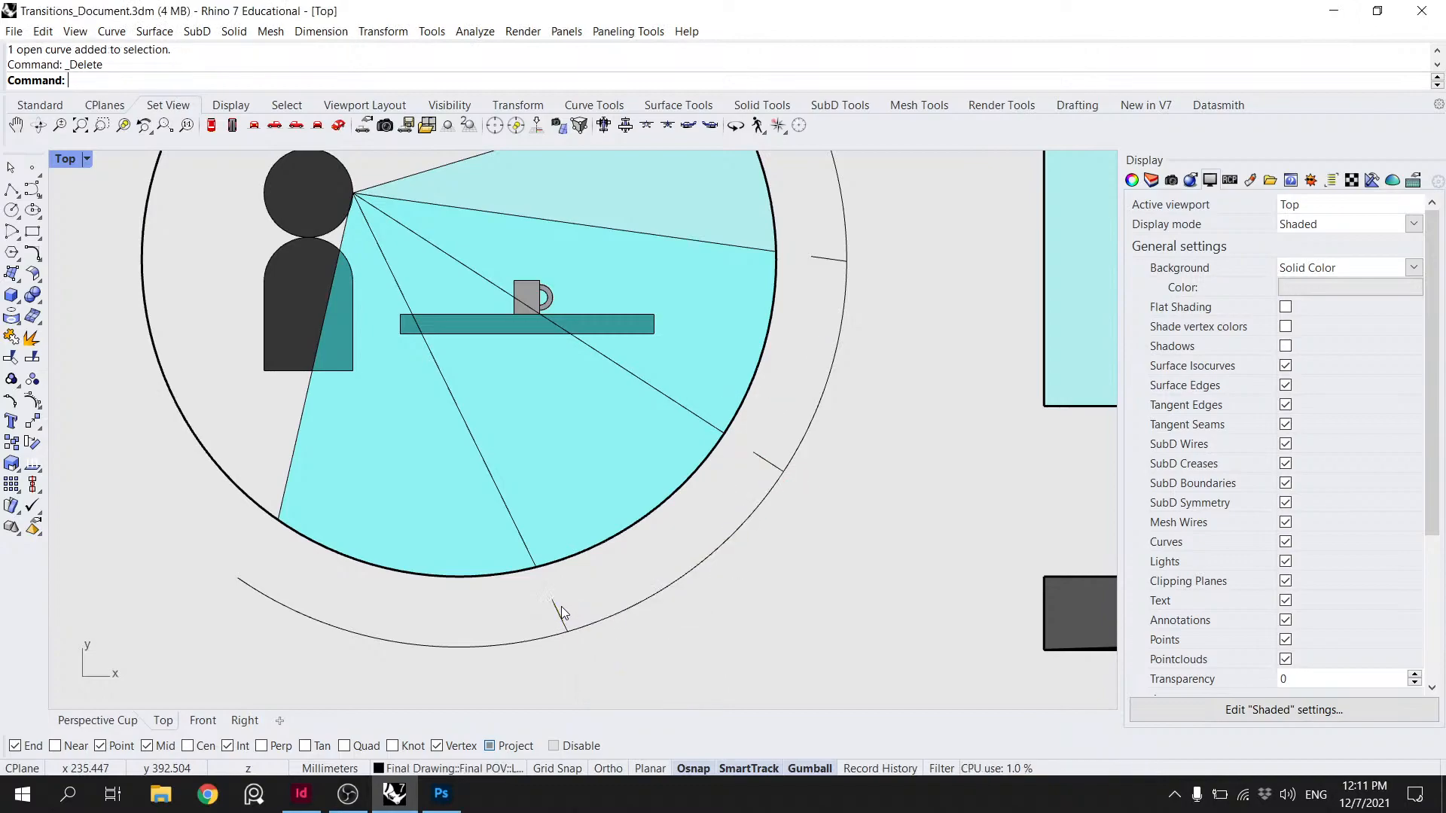
# - Trace a polyline over the lower bracket's bottom end tick, from its outer corner to its inner end
pyautogui.click(10, 189)
pyautogui.scroll(6, 563, 581)
pyautogui.click(571, 677)
pyautogui.click(544, 617)
pyautogui.press('Return')
# - Rotate the new tick line, with Copy set to No, about the sight lines' origin toward the bottom arc's free end
pyautogui.click(562, 653)
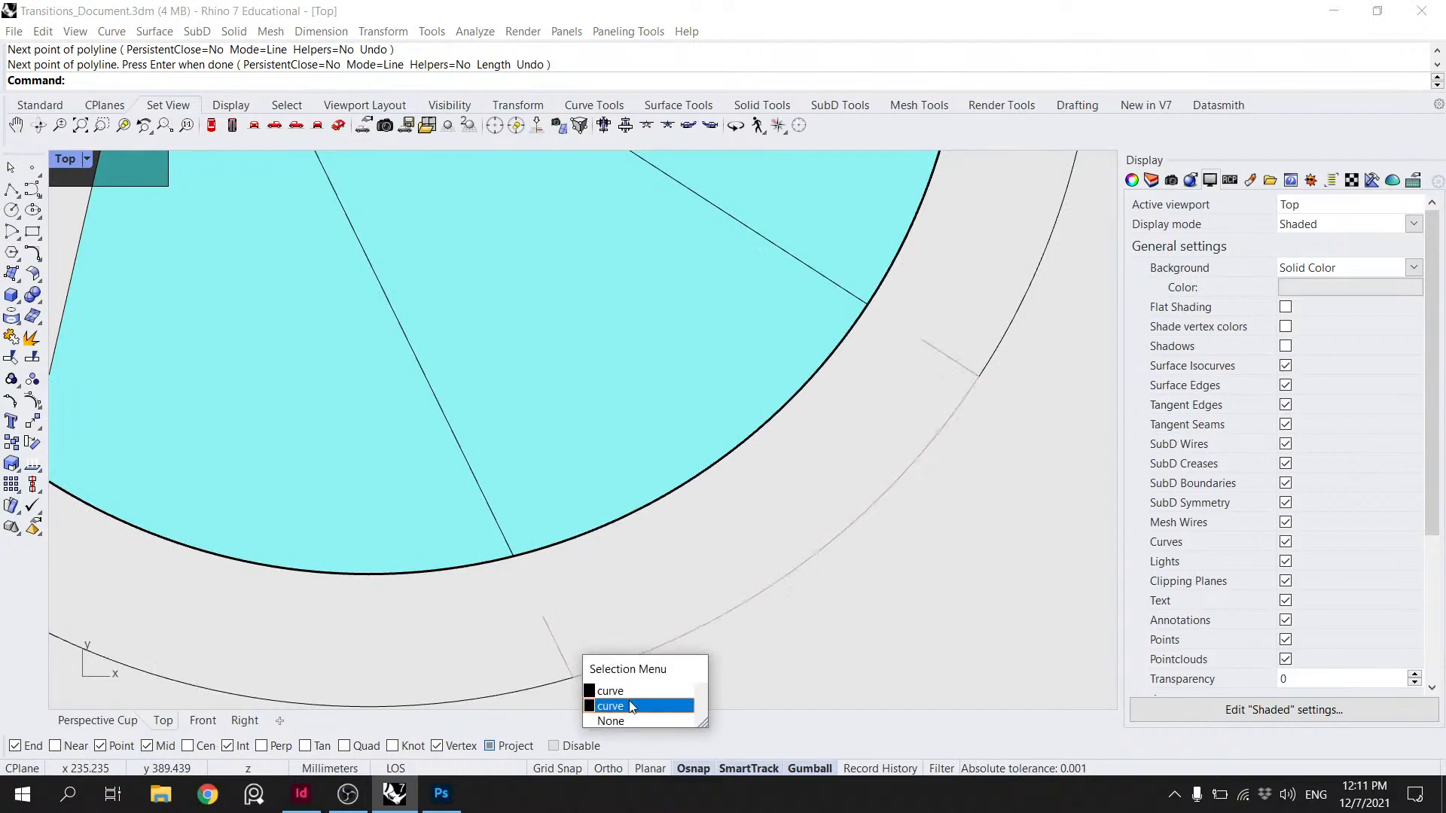
pyautogui.click(630, 706)
pyautogui.scroll(-1, 623, 619)
pyautogui.write('rotate')
pyautogui.press('Return')
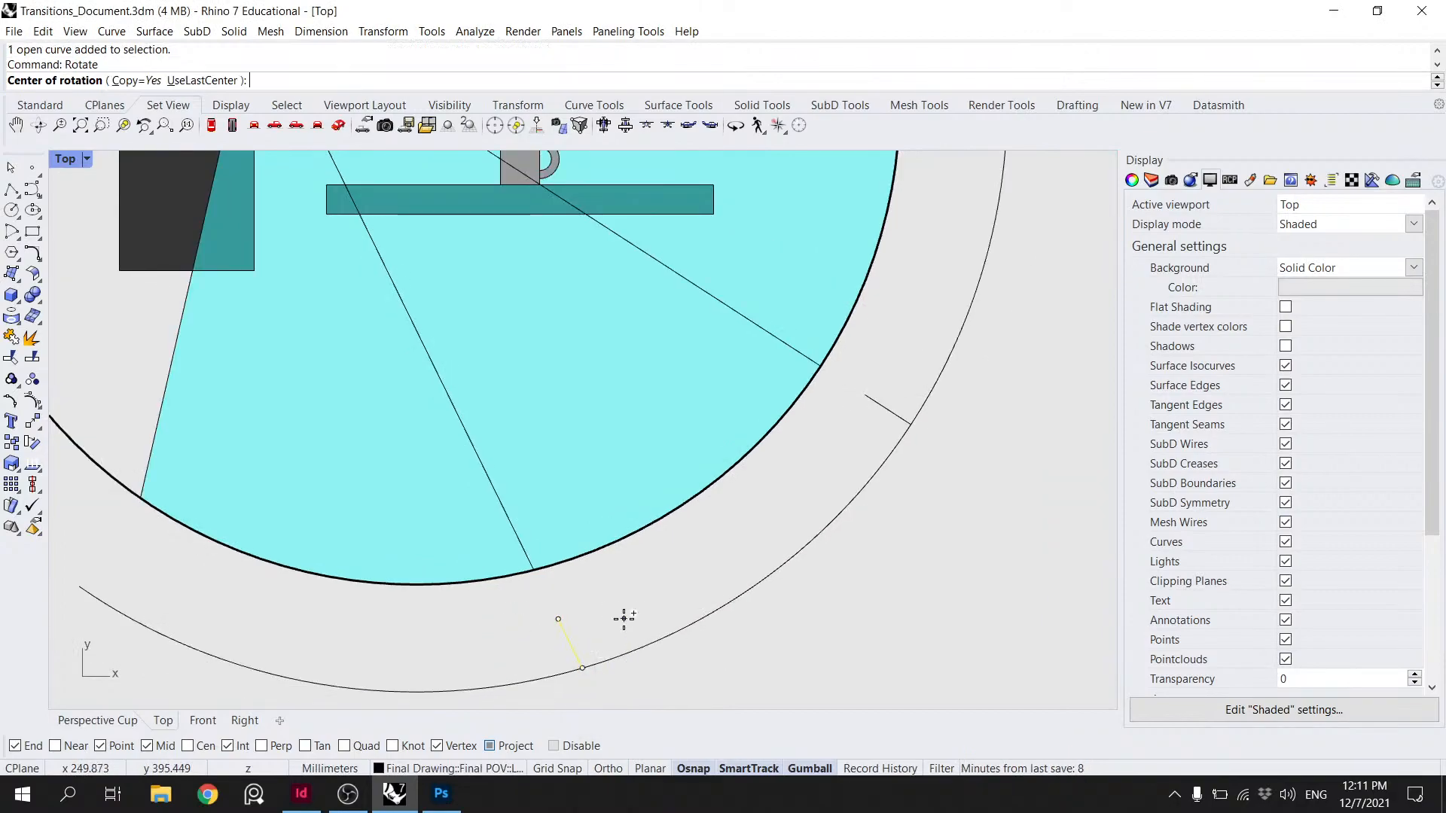
pyautogui.click(138, 80)
pyautogui.scroll(-5, 549, 426)
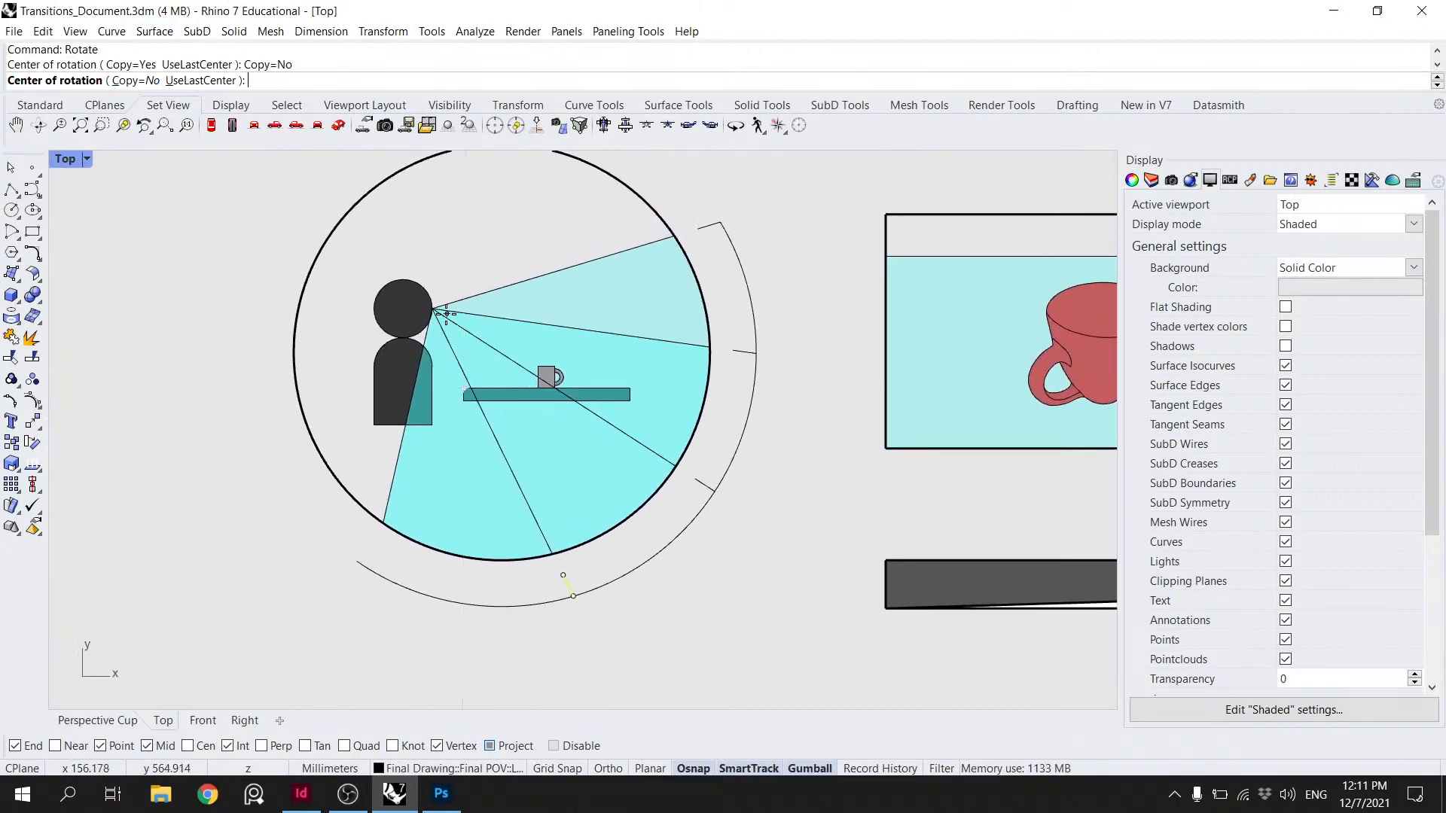
pyautogui.click(434, 309)
pyautogui.click(573, 595)
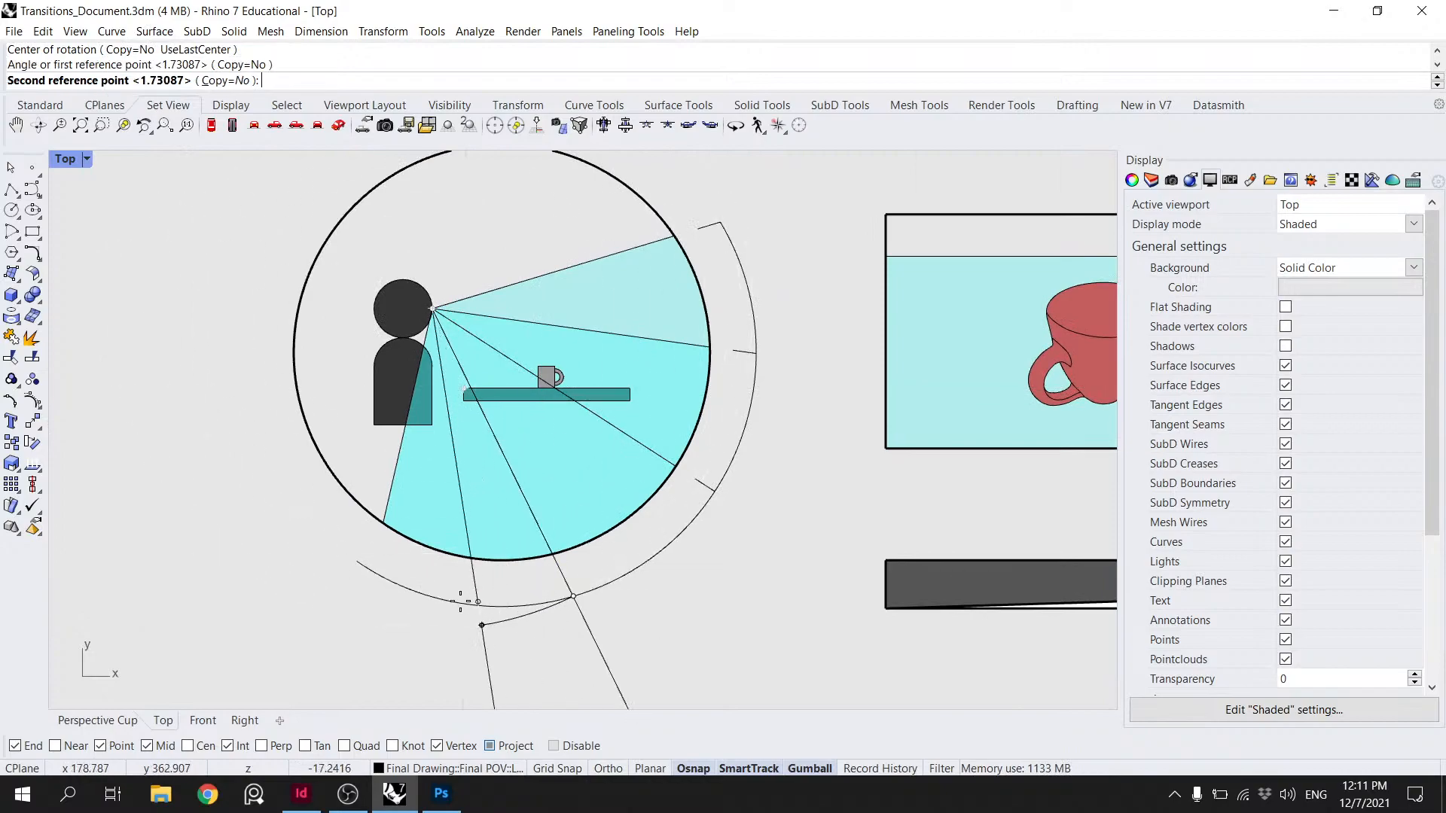
pyautogui.click(366, 581)
# - Move the rotated tick line so its outer end sits on the bottom arc's free end
pyautogui.click(348, 614)
pyautogui.write('Mo')
pyautogui.press('Return')
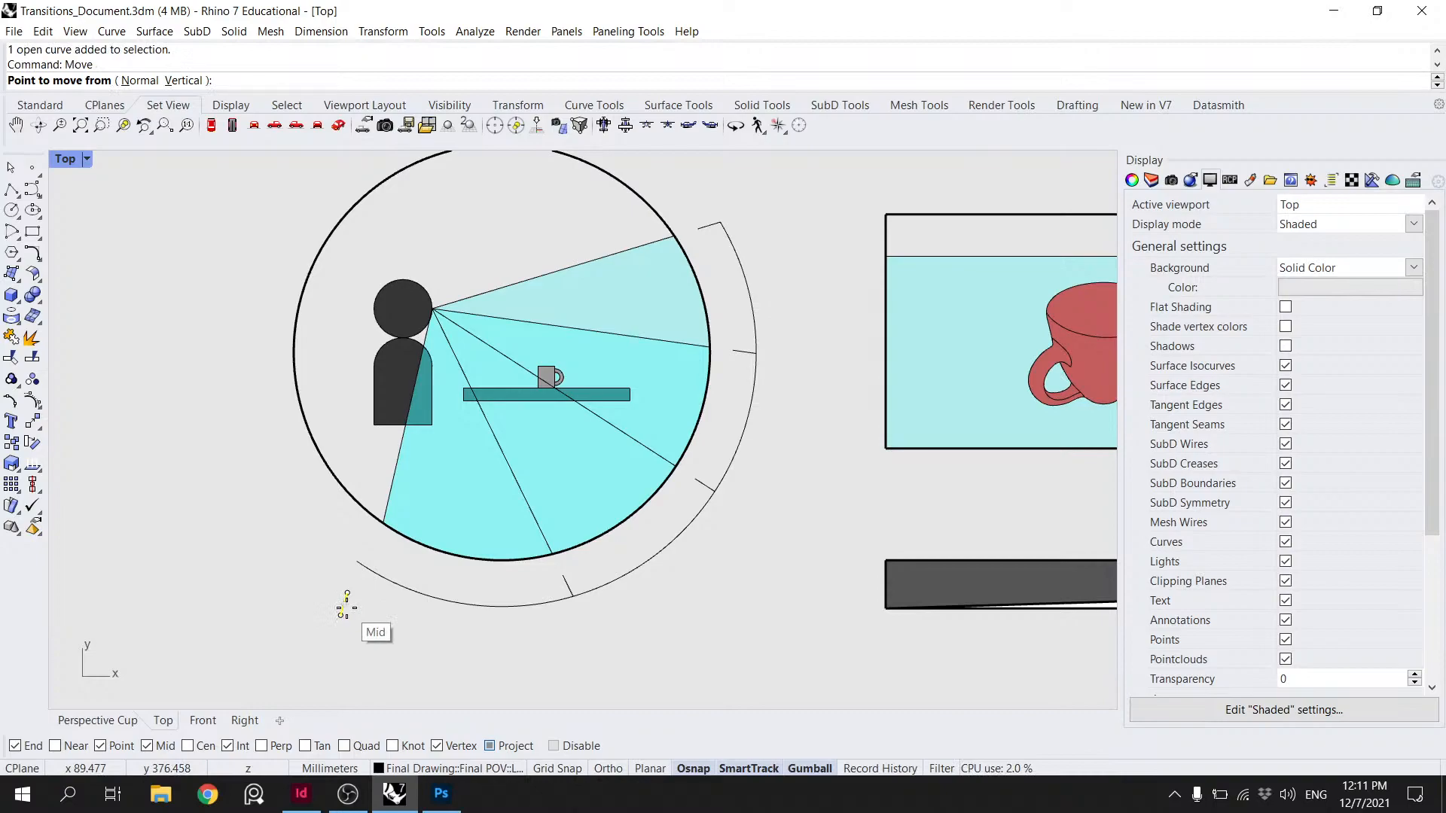
pyautogui.scroll(2, 346, 607)
pyautogui.click(347, 602)
pyautogui.scroll(3, 347, 599)
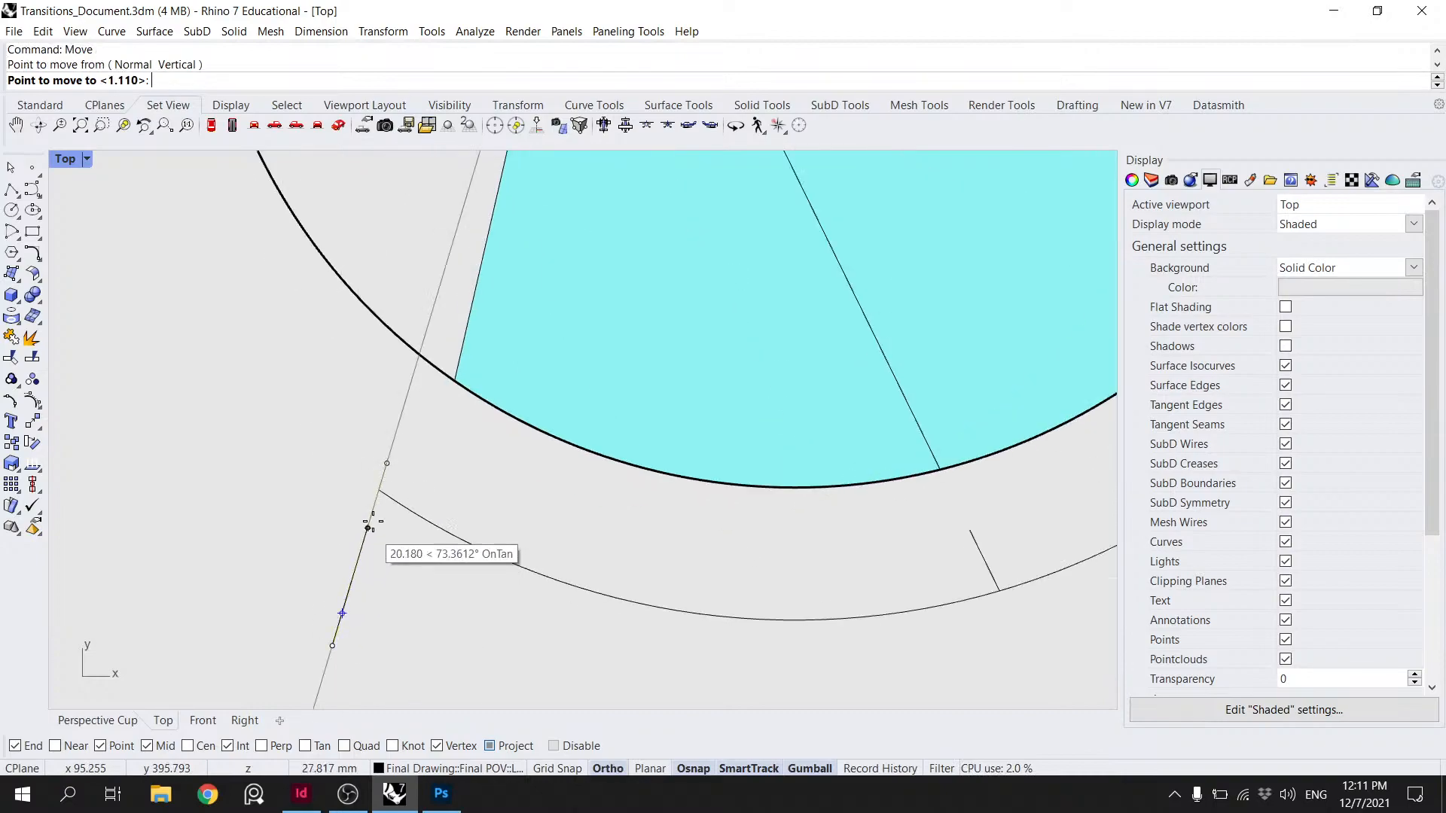
pyautogui.click(380, 491)
pyautogui.scroll(-3, 422, 460)
pyautogui.scroll(3, 435, 459)
pyautogui.click(393, 461)
pyautogui.press('Return')
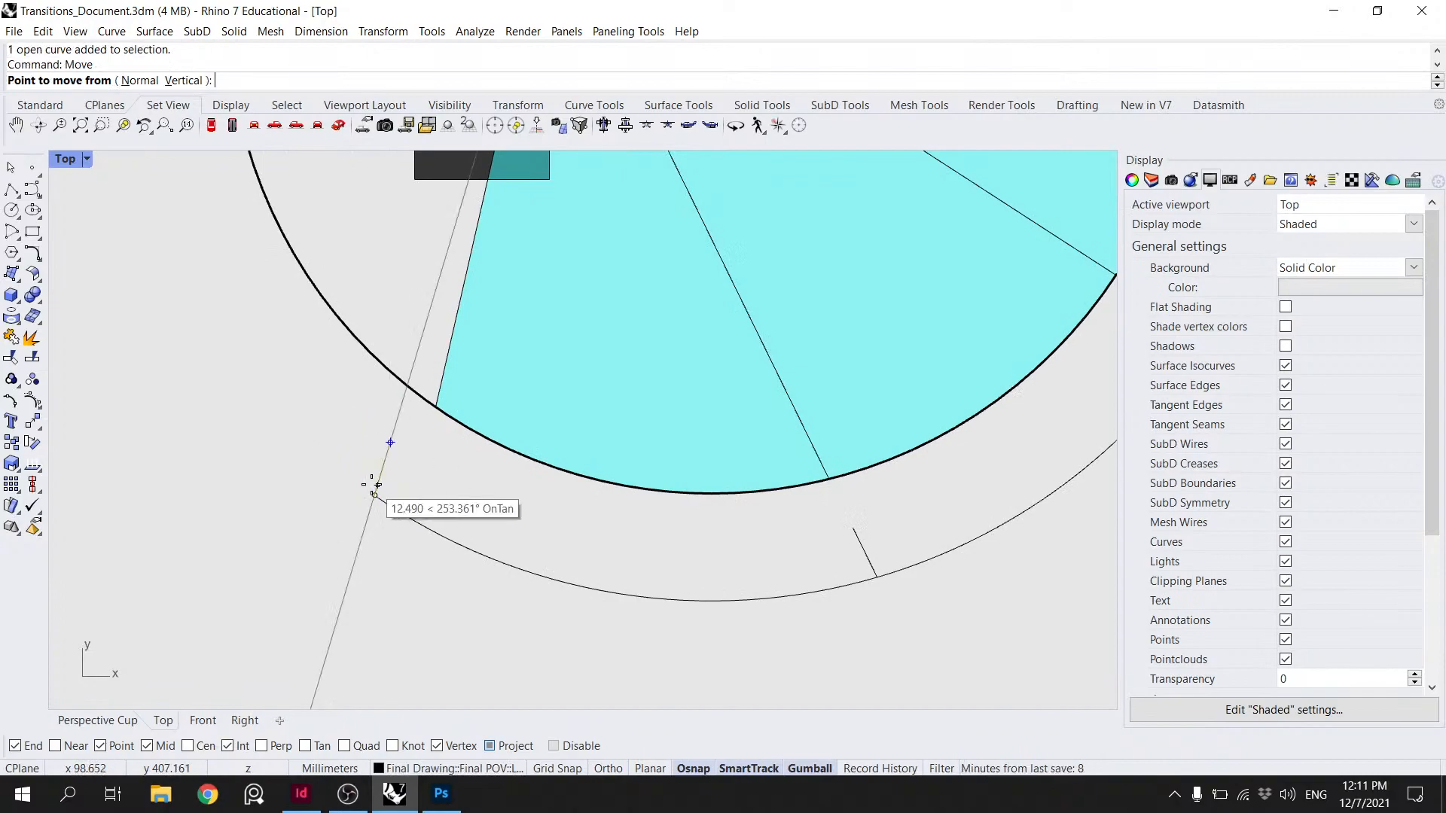
pyautogui.click(420, 458)
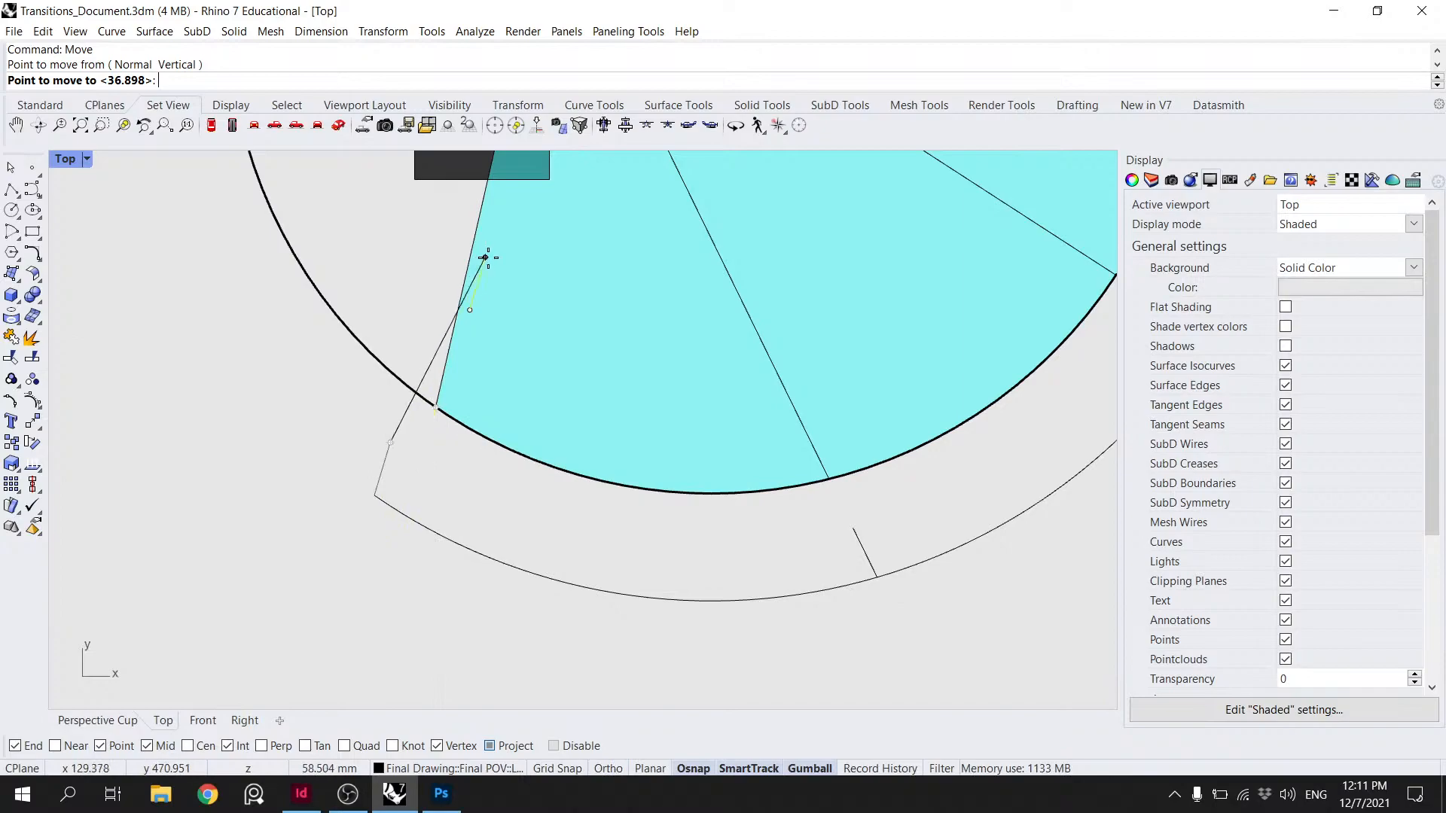
pyautogui.scroll(-3, 486, 258)
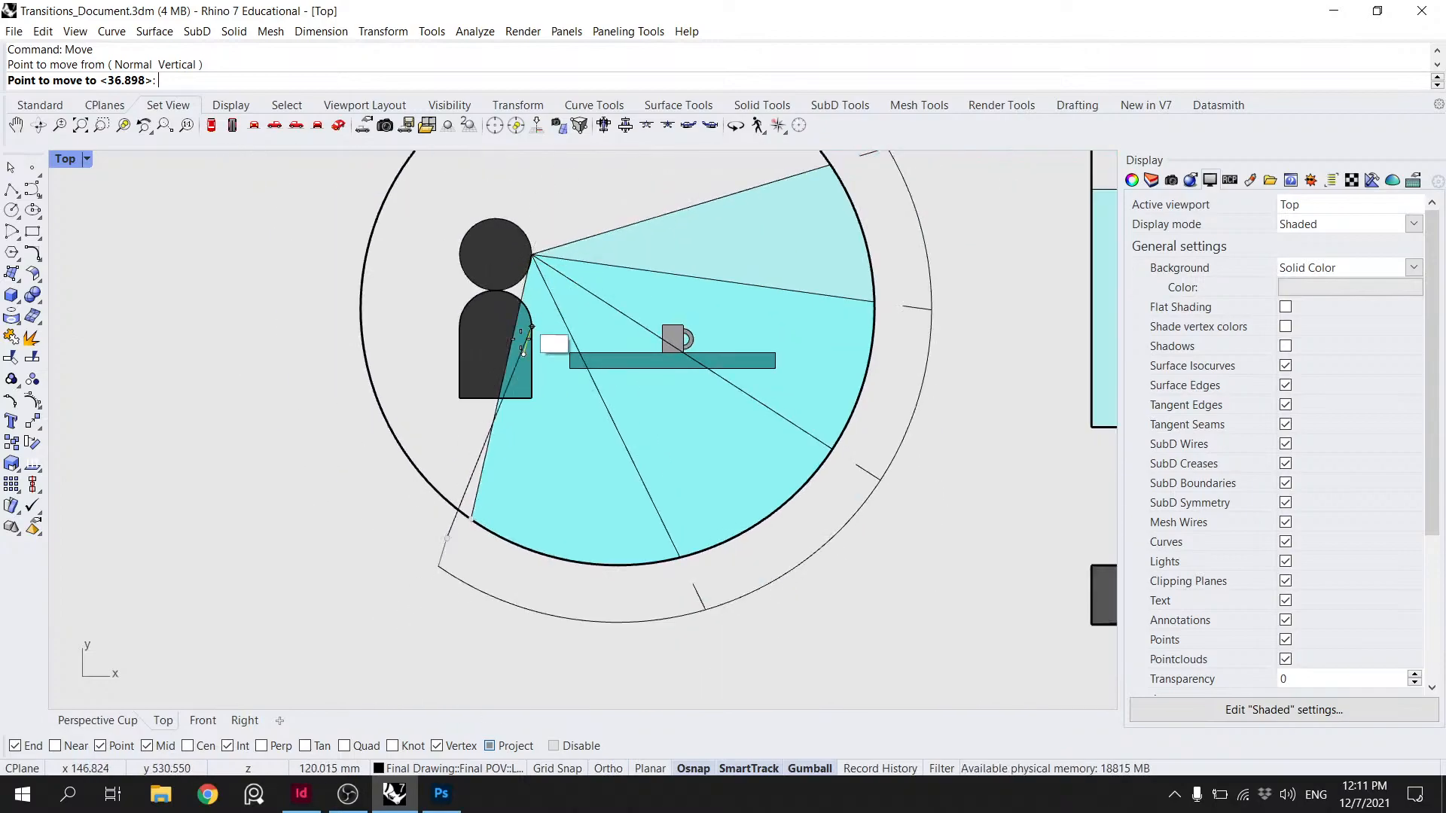
pyautogui.scroll(3, 450, 577)
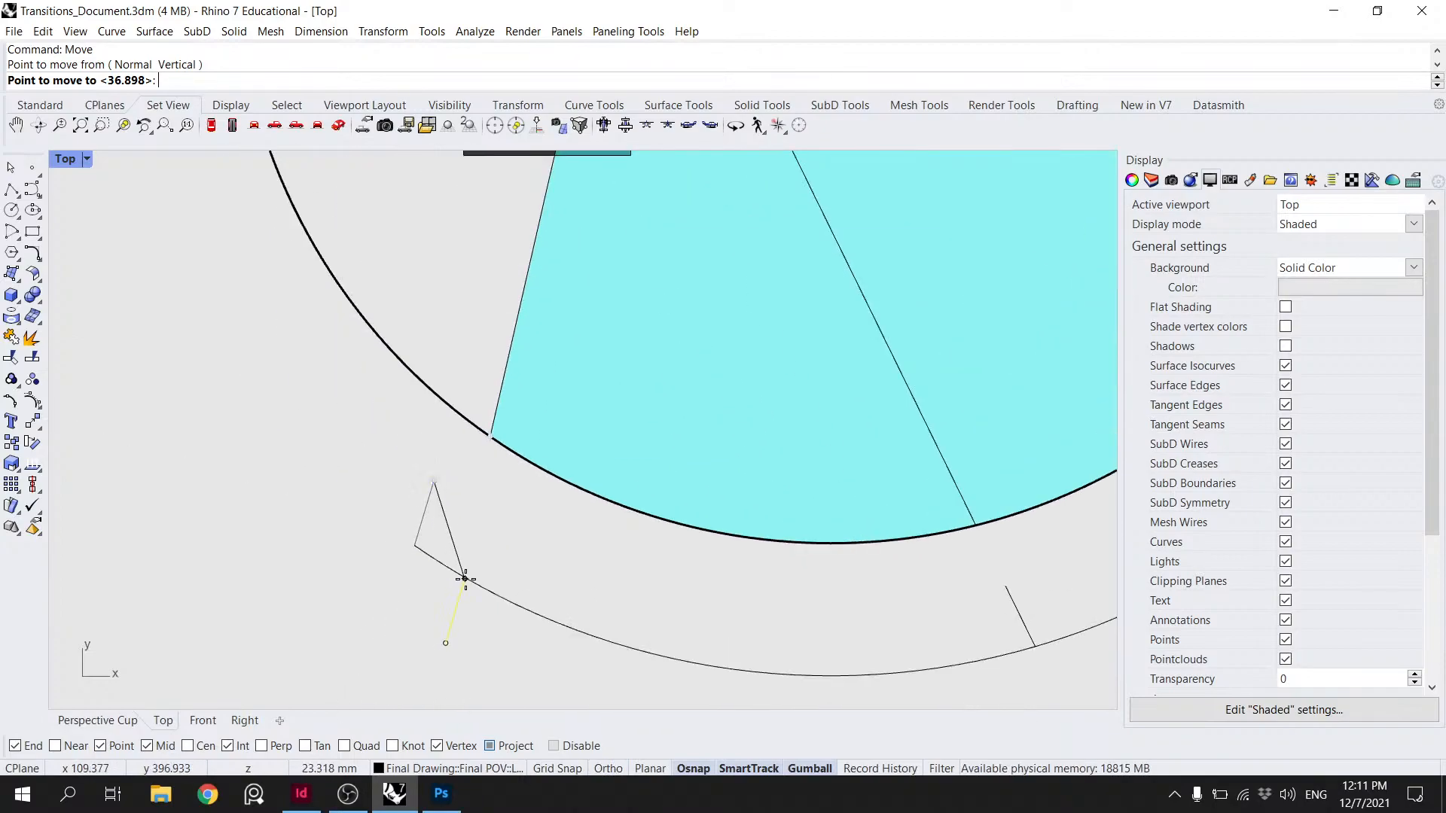
pyautogui.scroll(-3, 461, 561)
pyautogui.click(470, 531)
pyautogui.press('Return')
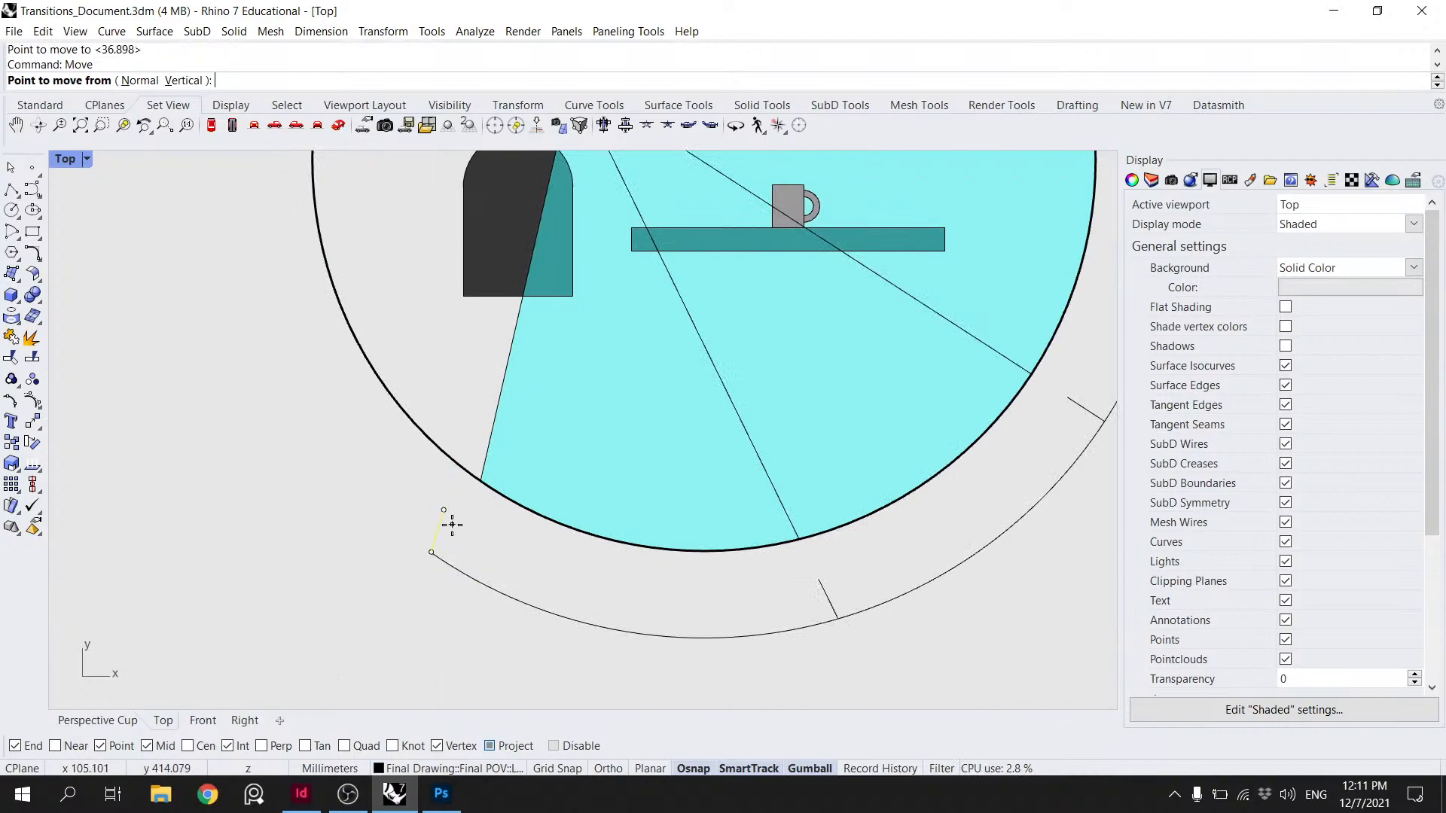
pyautogui.click(428, 555)
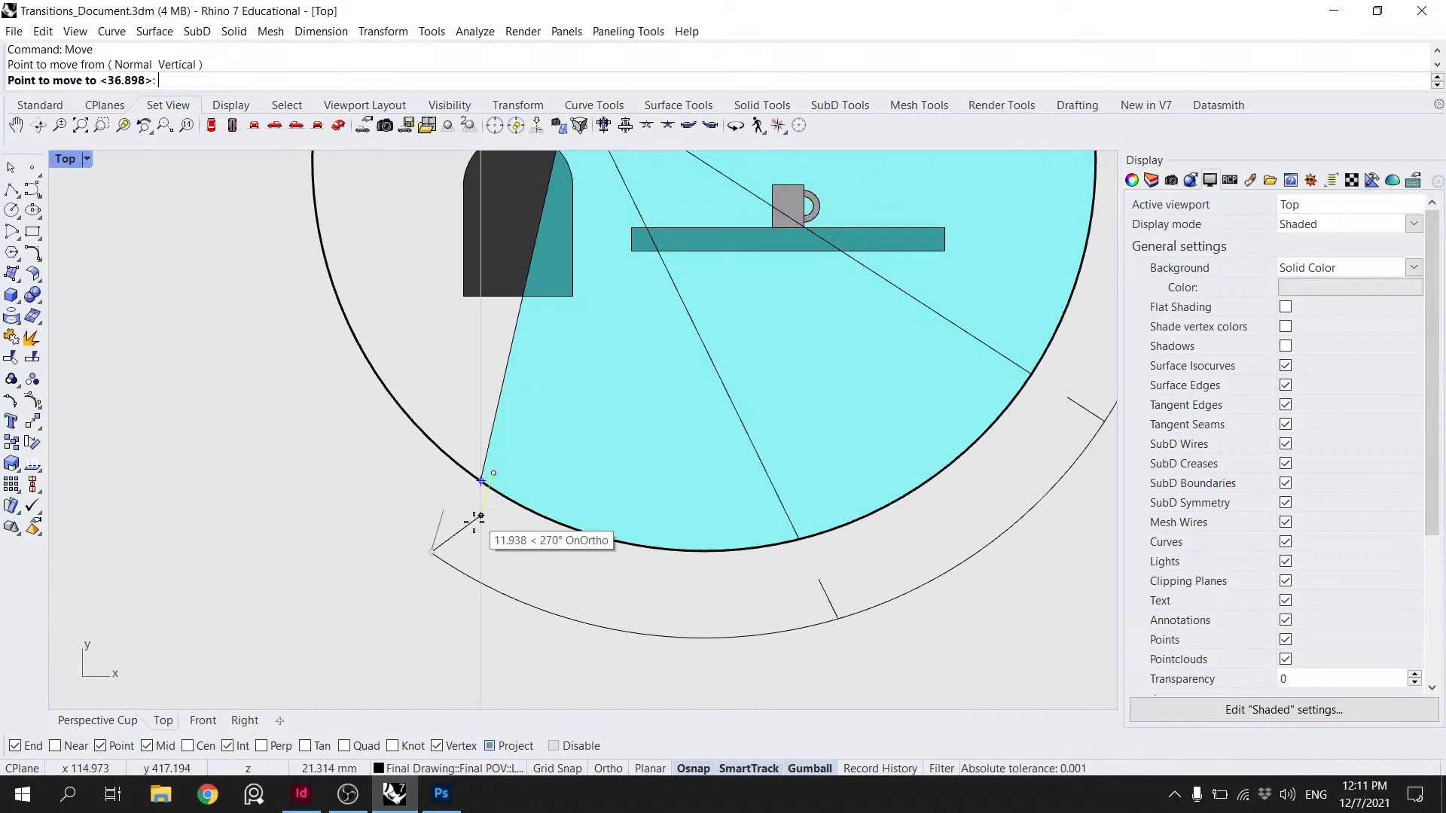
pyautogui.scroll(3, 467, 523)
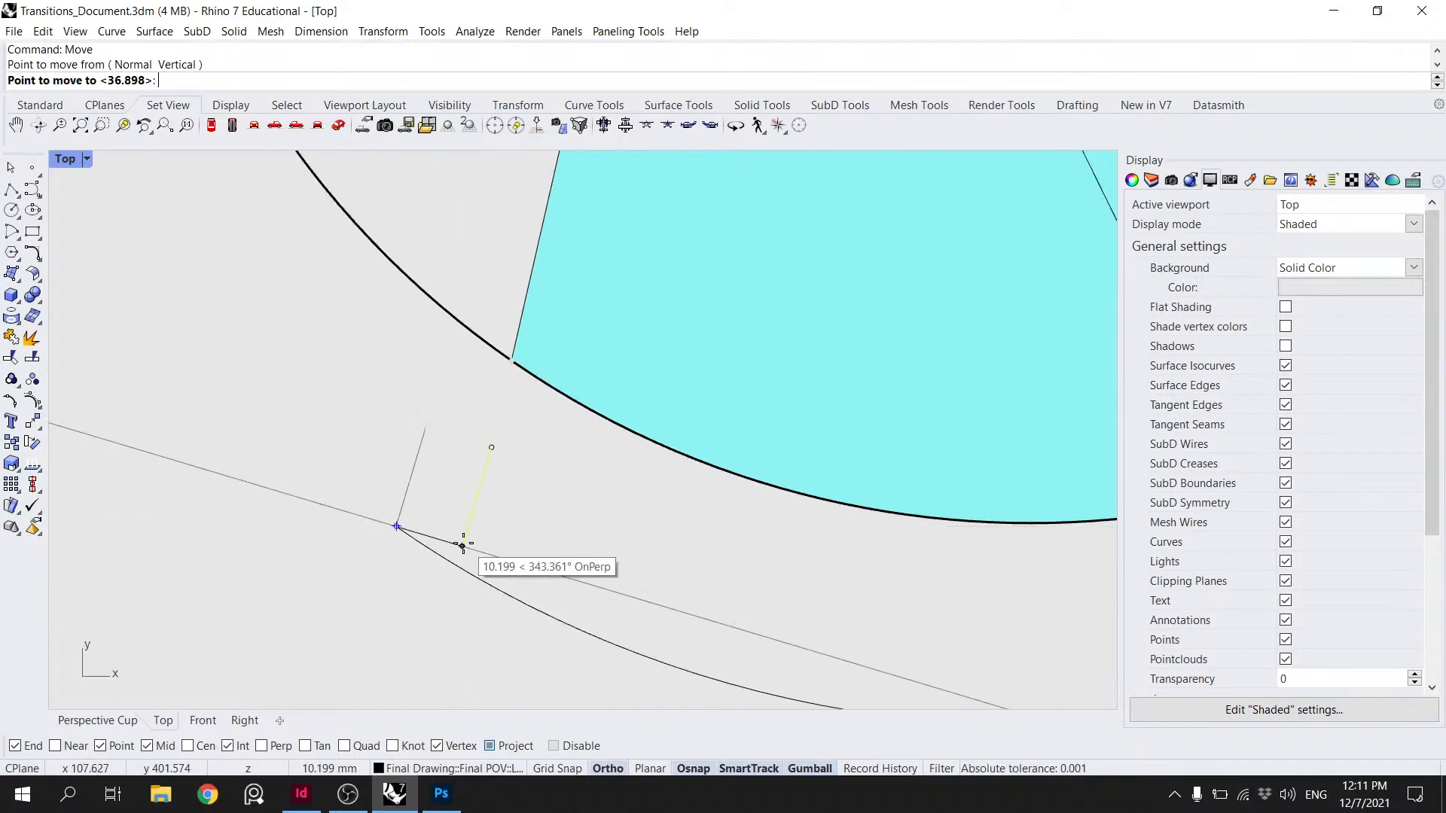
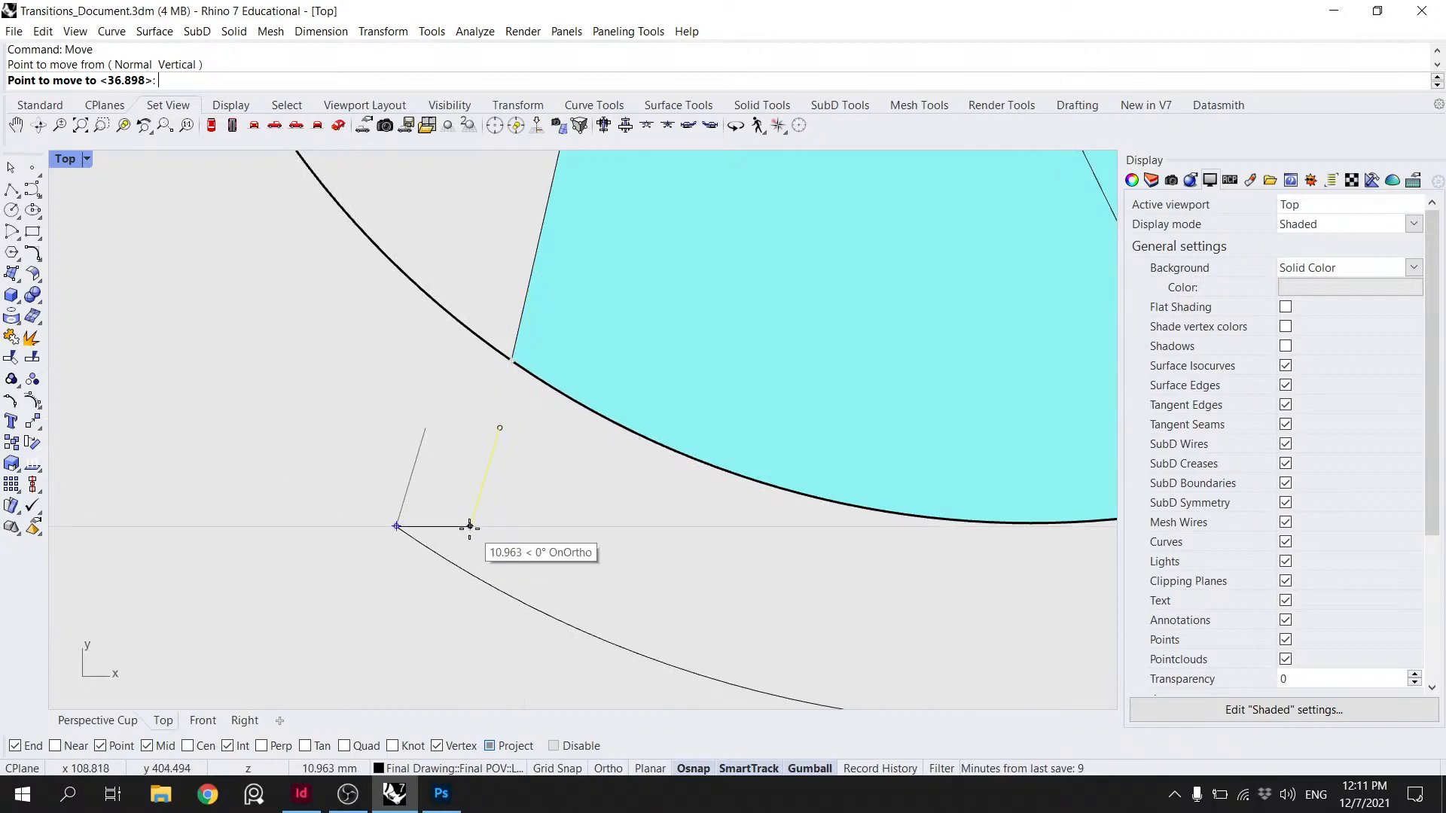
pyautogui.press('Escape')
# - Move the tick's inner end to the lowest sight line's end on the circle, then shift the tick outward onto the bottom arc
pyautogui.press('space')
pyautogui.click(426, 428)
pyautogui.click(512, 360)
pyautogui.press('space')
pyautogui.click(482, 459)
pyautogui.click(453, 563)
# - Trim the bottom arc's overshoot beyond the tick line
pyautogui.click(475, 578)
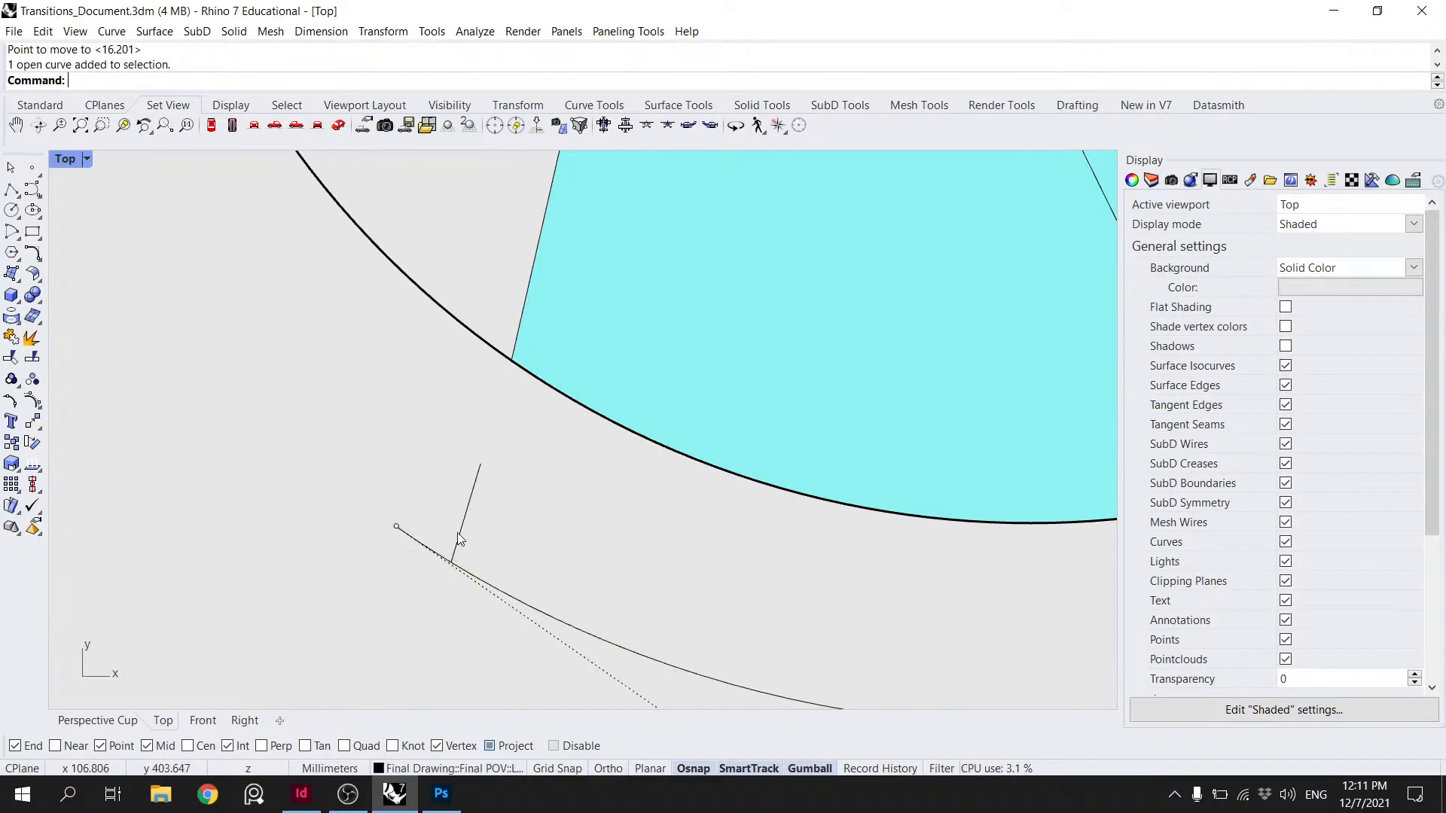
pyautogui.write('Tr')
pyautogui.press('Return')
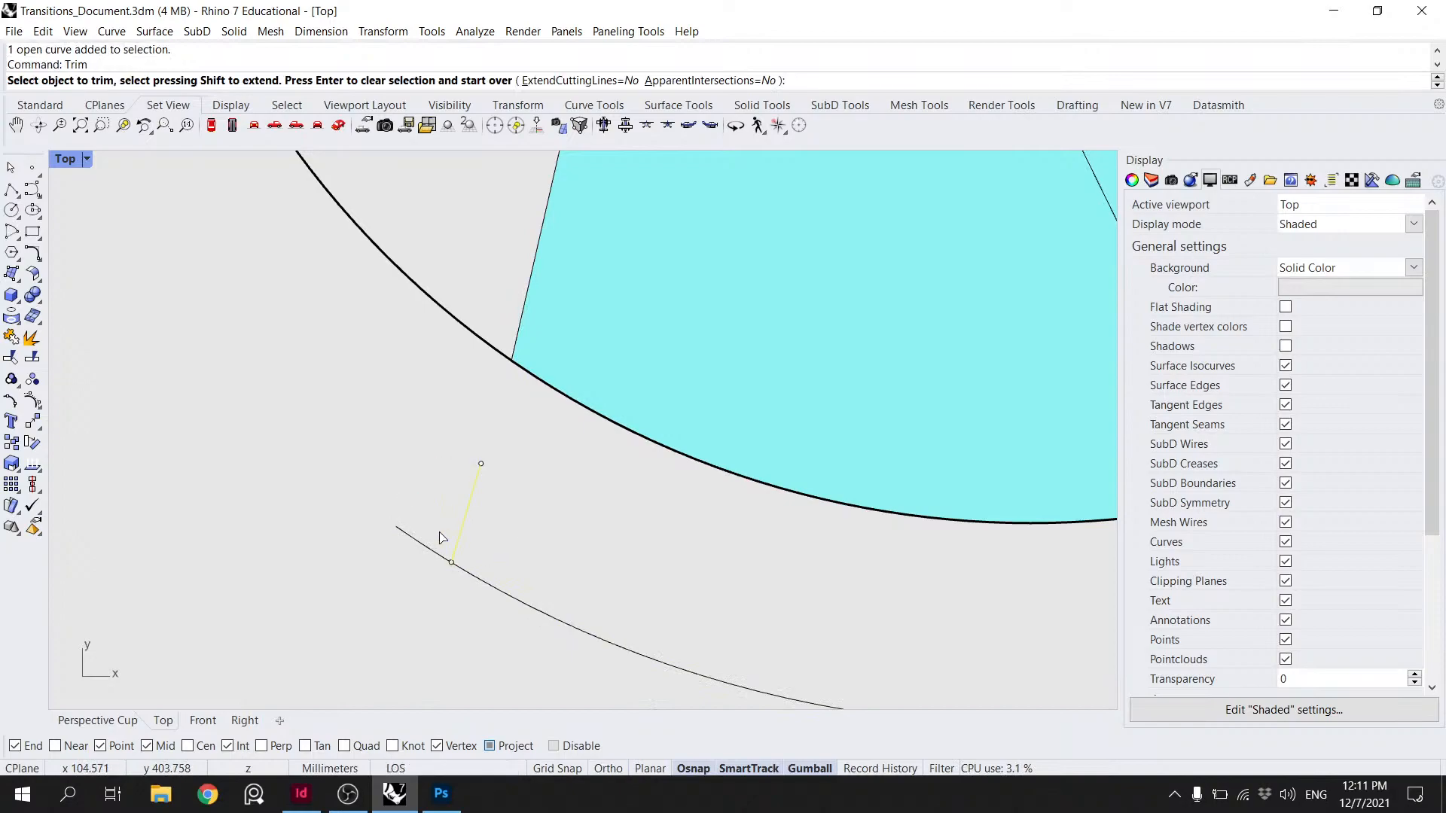
pyautogui.click(419, 541)
pyautogui.press('Return')
pyautogui.scroll(-12, 684, 549)
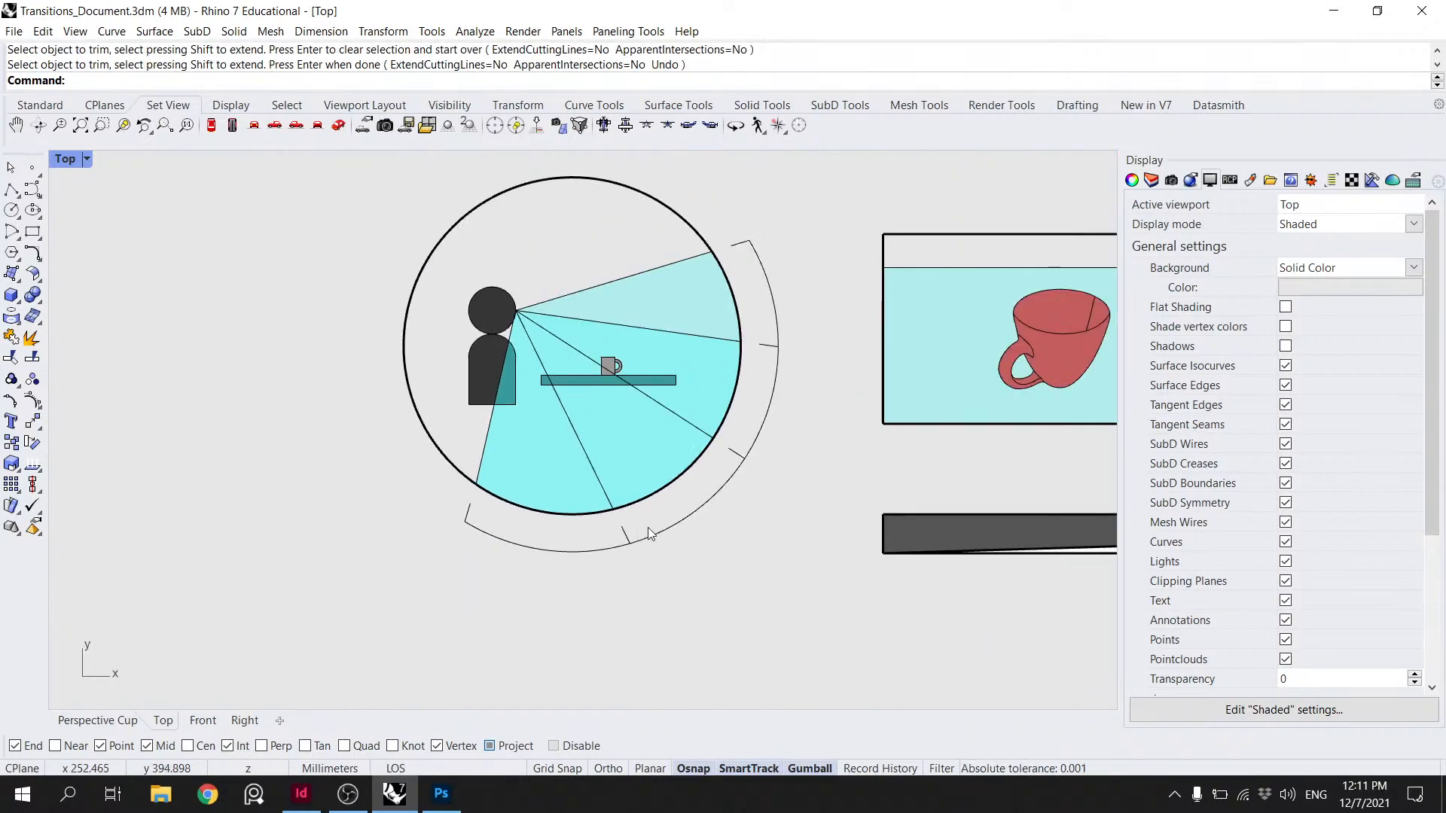
# - Rotate the bottom arc's end tick about the sight lines' origin toward the tick at the lower bracket's corner
pyautogui.scroll(5, 669, 535)
pyautogui.click(594, 555)
pyautogui.press('Escape')
pyautogui.click(291, 512)
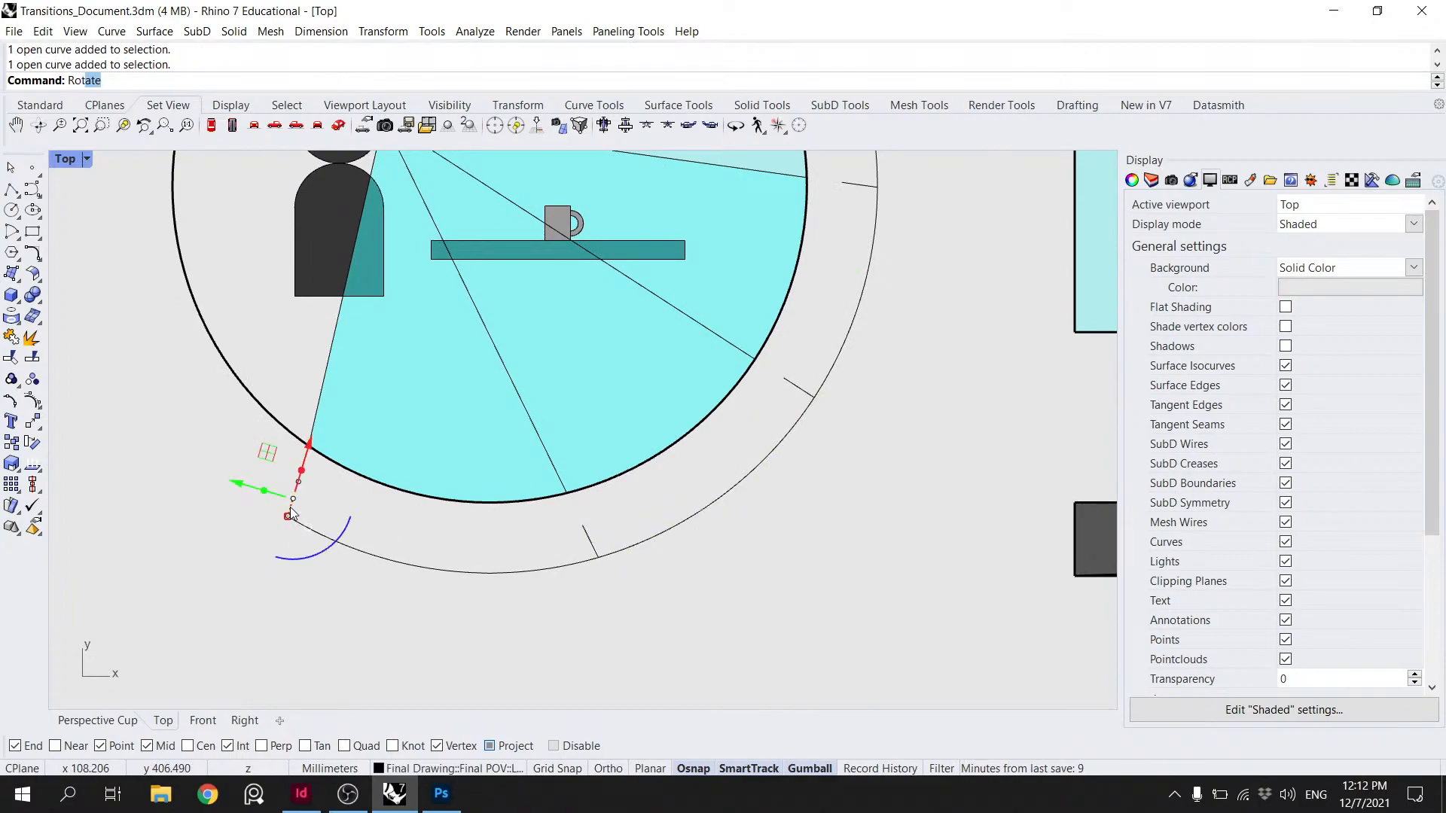
pyautogui.press('Return')
pyautogui.scroll(-4, 424, 335)
pyautogui.click(402, 220)
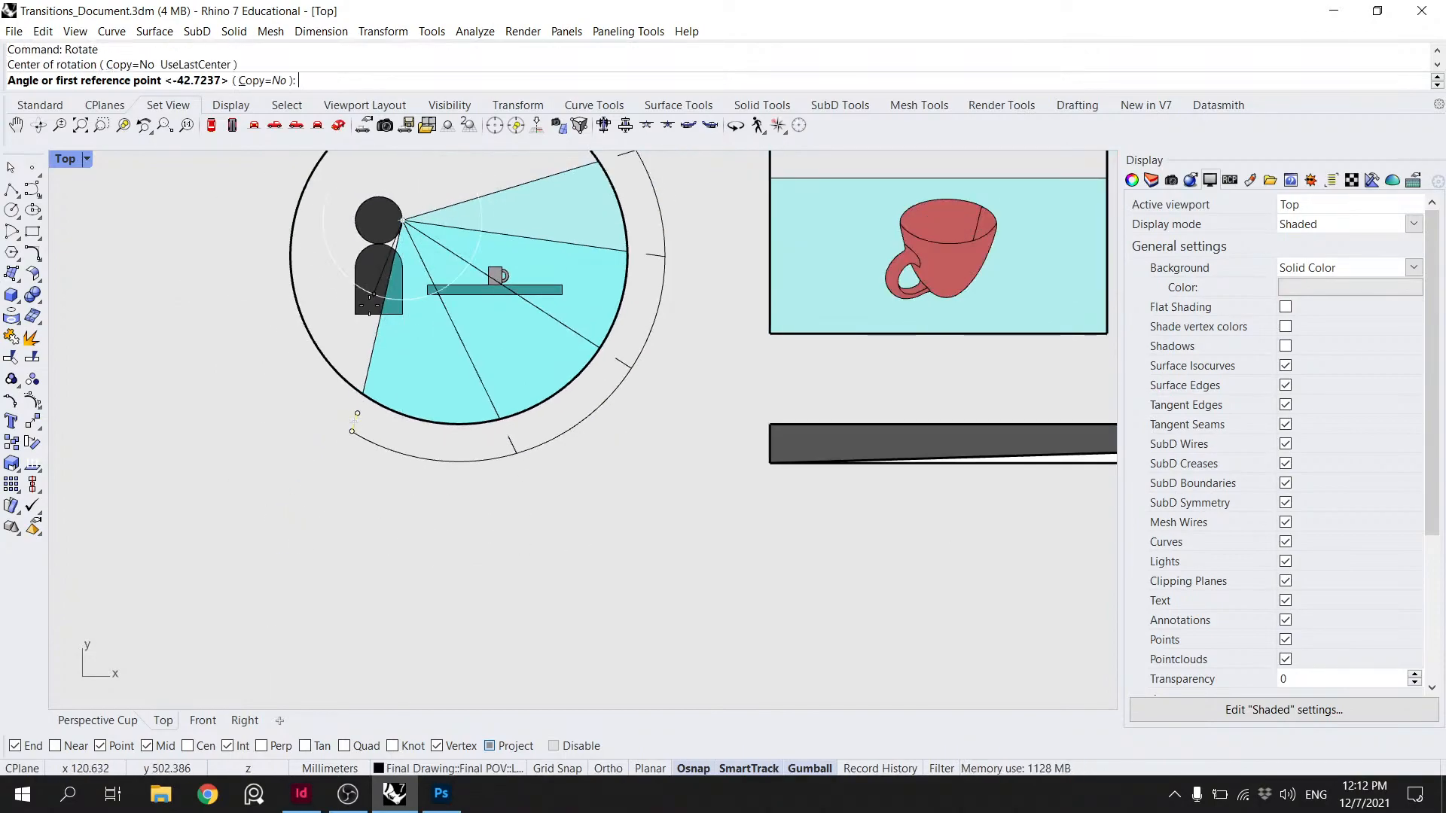
pyautogui.click(352, 431)
pyautogui.scroll(4, 512, 451)
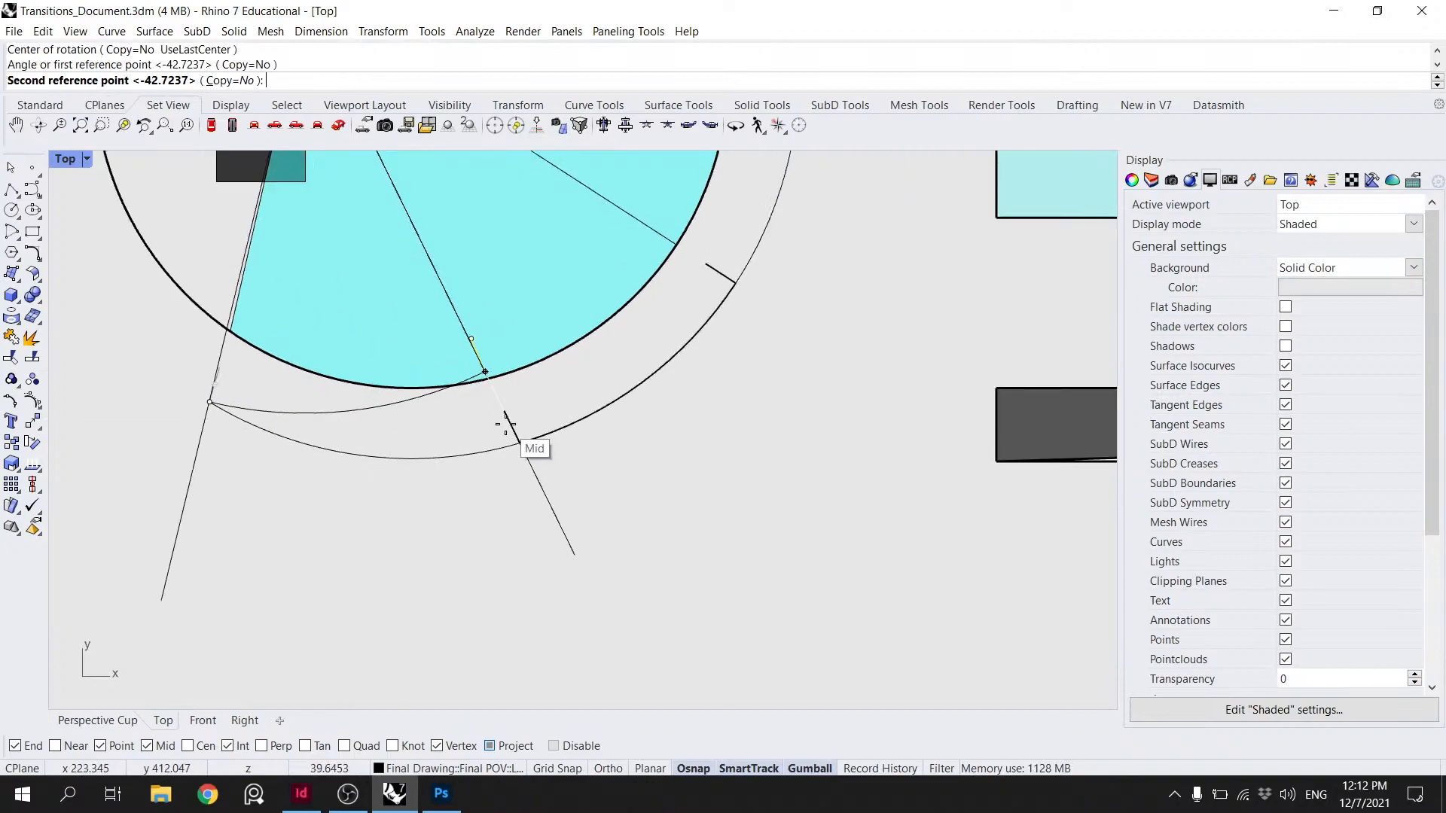
pyautogui.click(505, 424)
# - Move the rotated tick outward so its outer end lands on the lower bracket's corner
pyautogui.click(476, 344)
pyautogui.write('move')
pyautogui.press('Return')
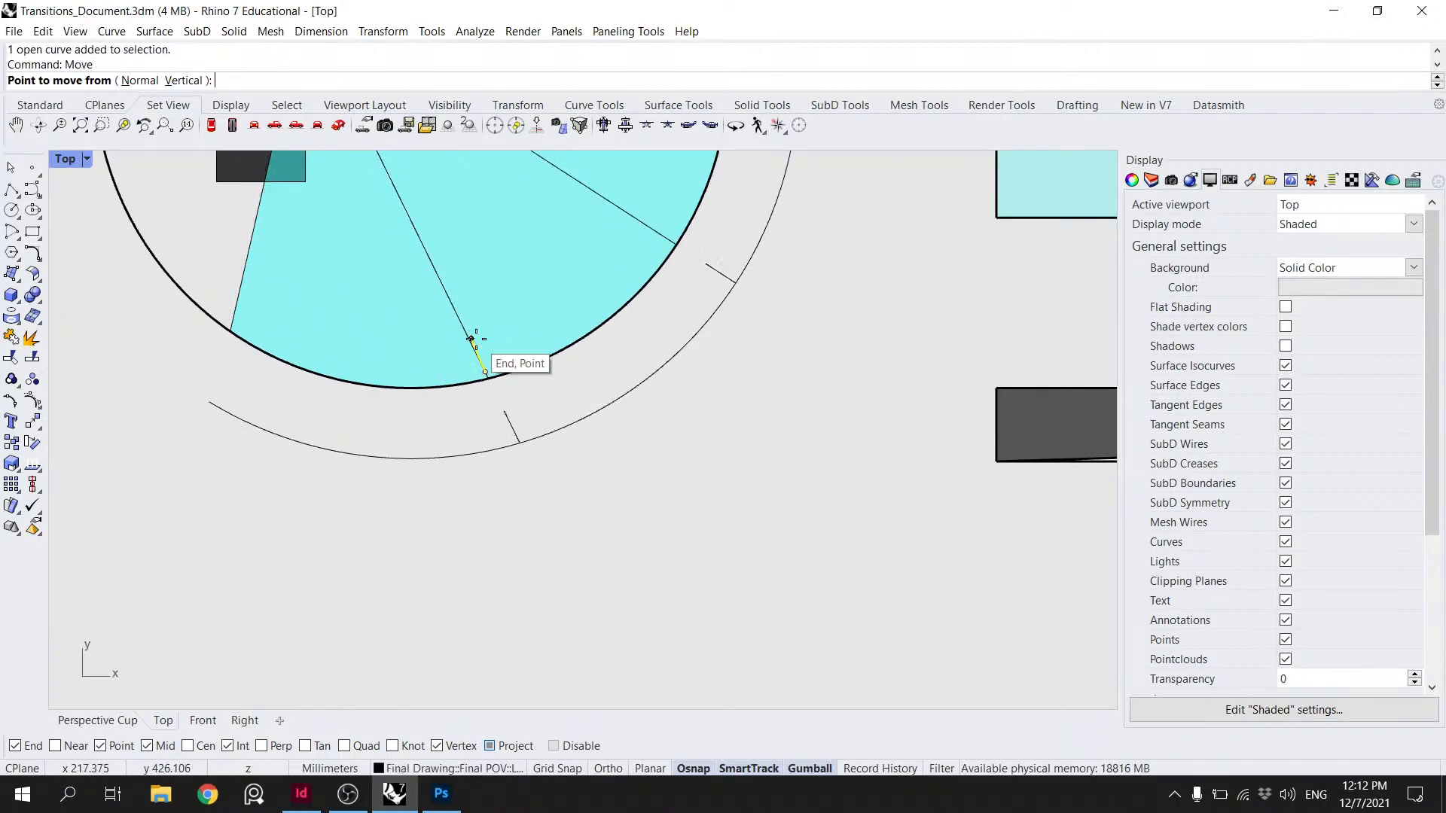
pyautogui.scroll(4, 482, 335)
pyautogui.click(494, 401)
pyautogui.click(558, 537)
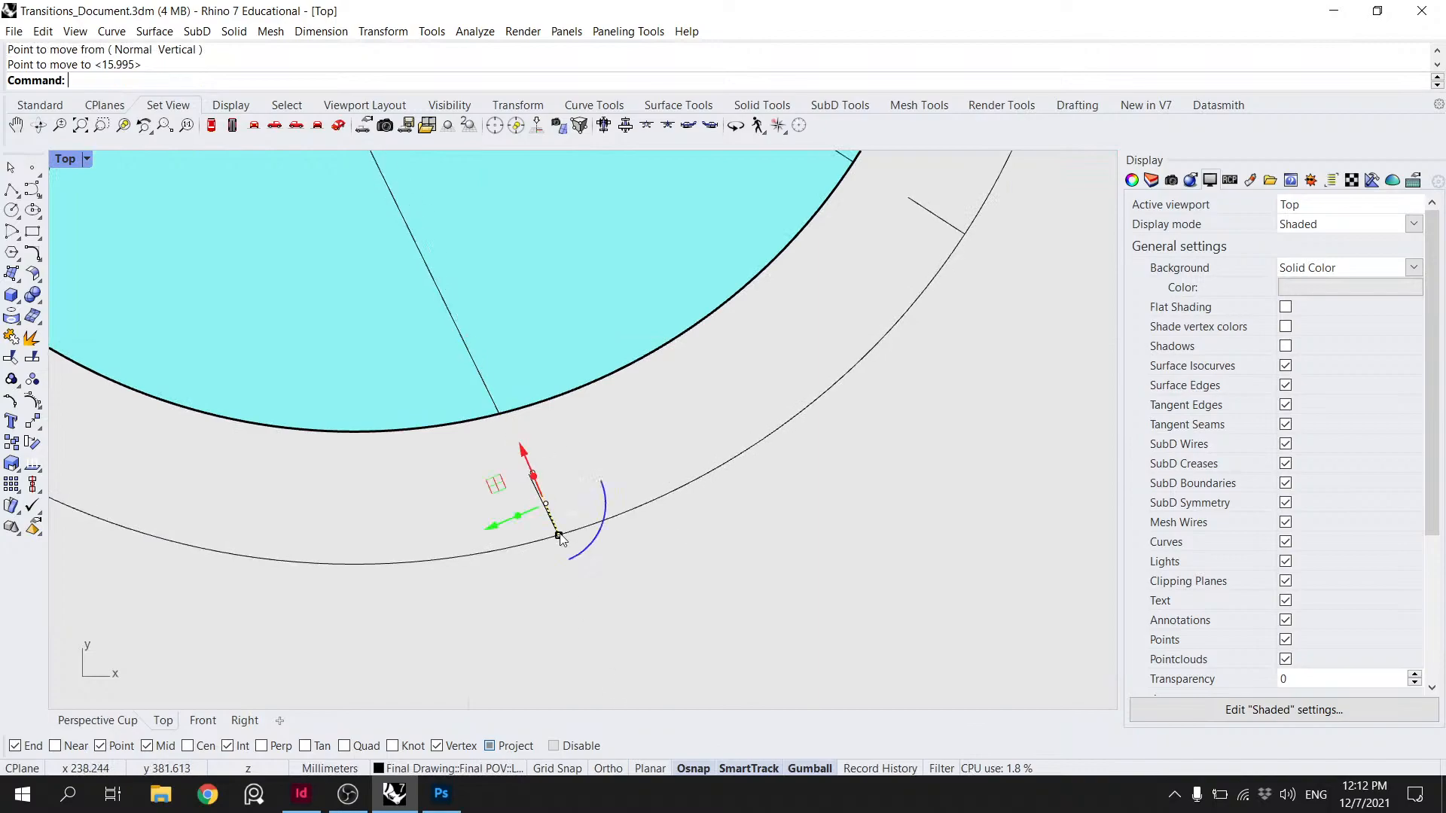
# - Rotate the moved tick about its outer end to align it with the existing corner tick
pyautogui.scroll(3, 557, 518)
pyautogui.write('rotate')
pyautogui.press('Return')
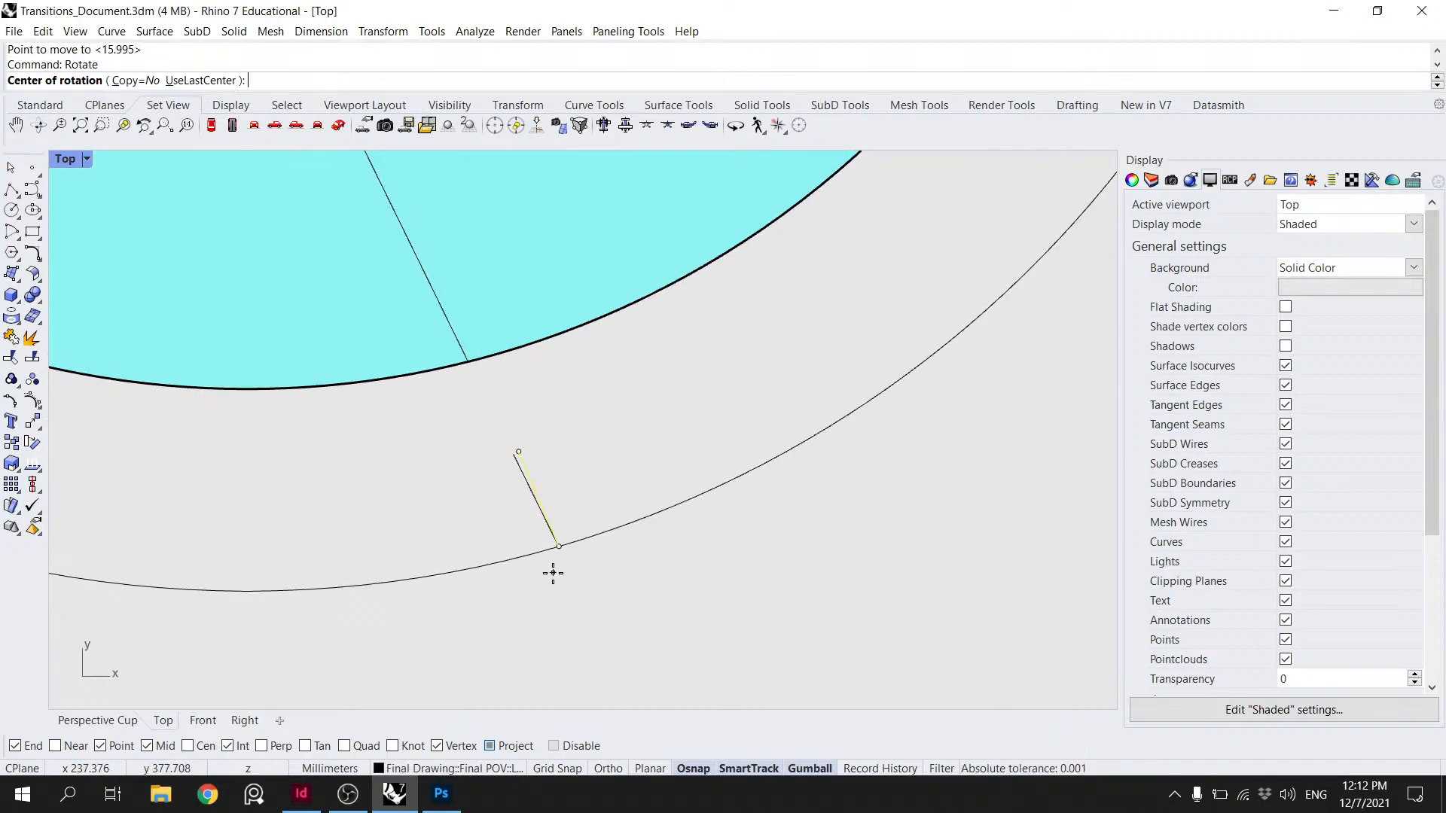
pyautogui.click(558, 546)
pyautogui.click(518, 452)
pyautogui.click(513, 454)
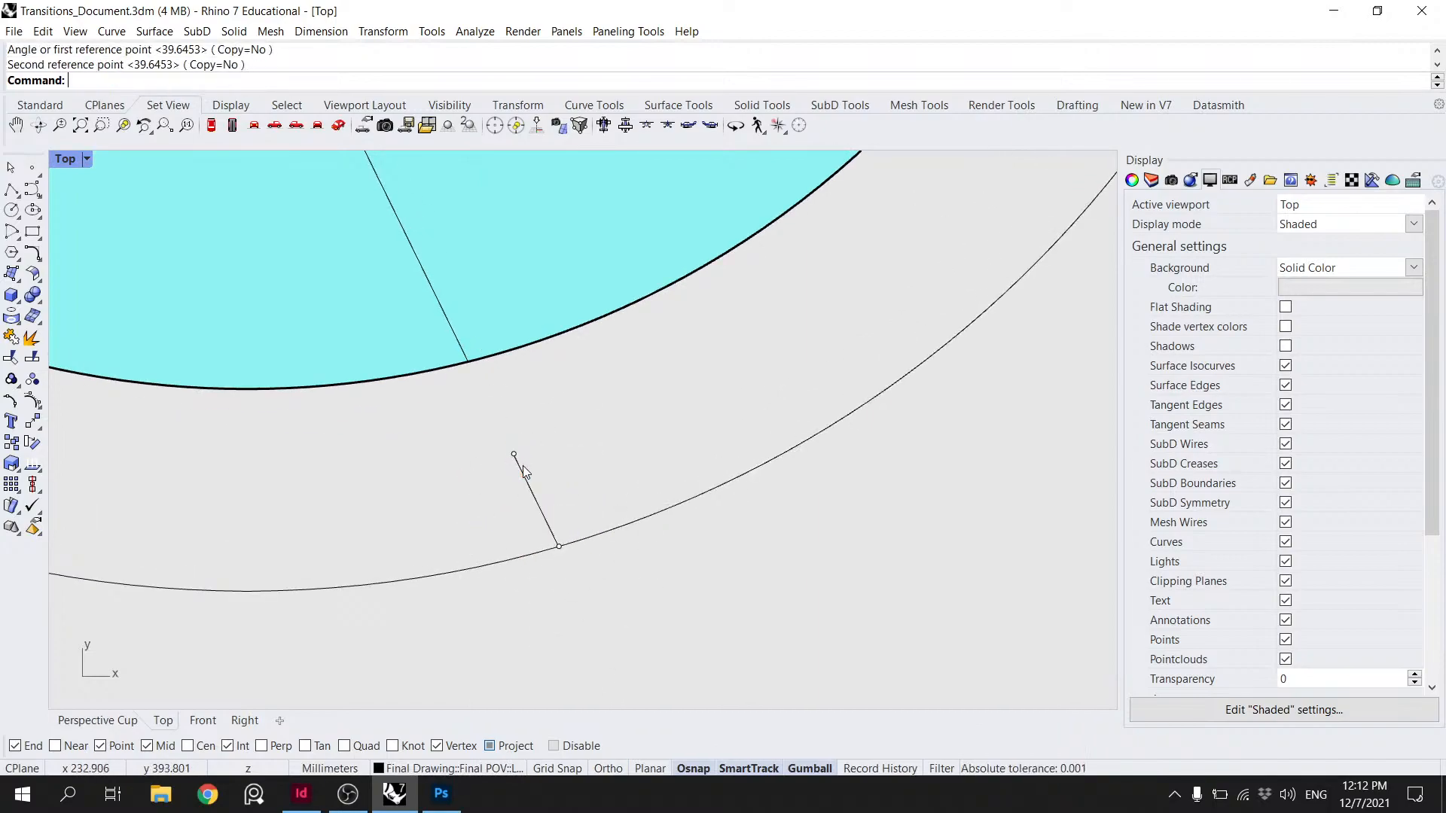
# - Undo the end tick's move and rotations
pyautogui.click(520, 467)
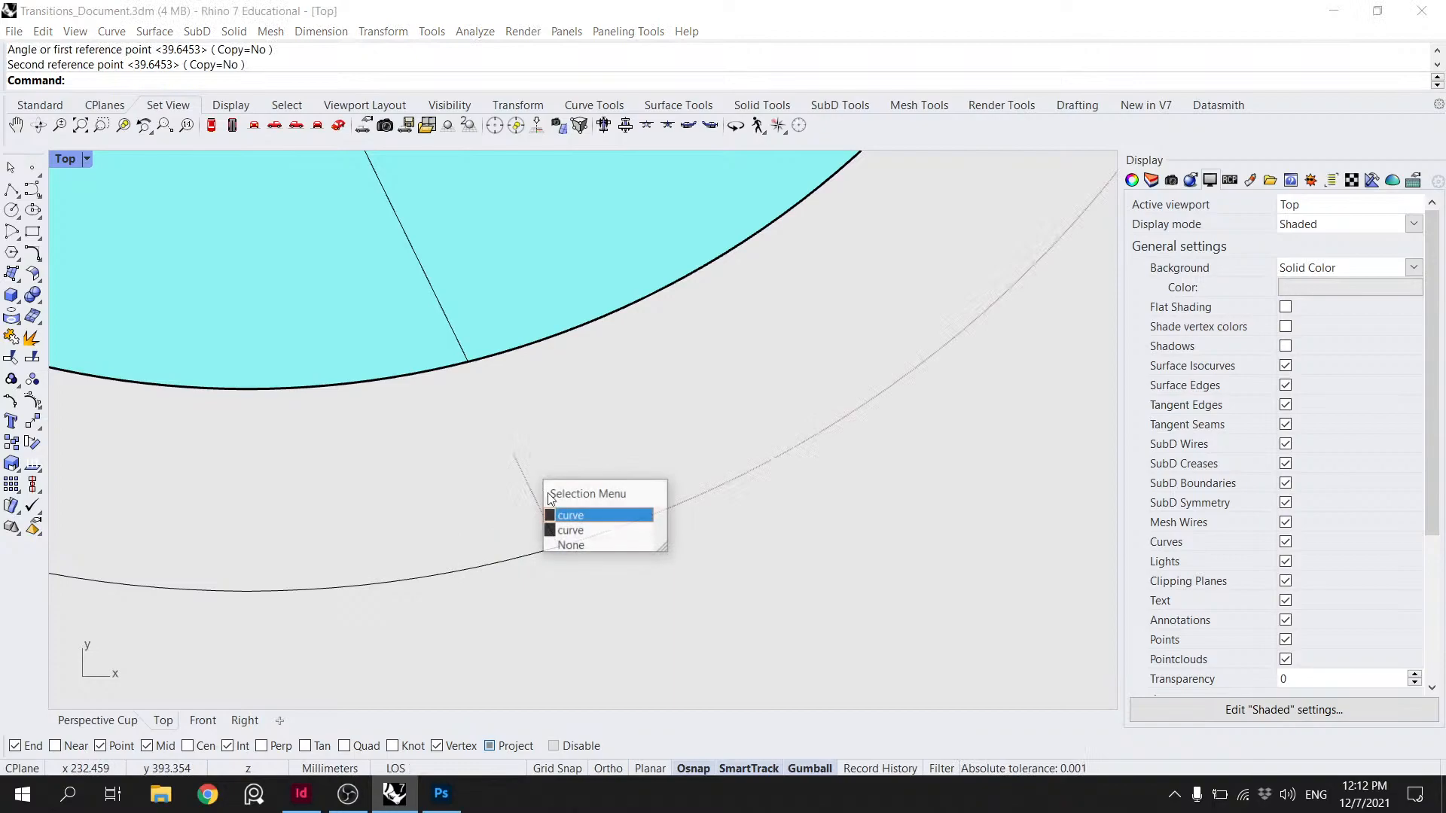
pyautogui.click(591, 530)
pyautogui.scroll(-3, 522, 432)
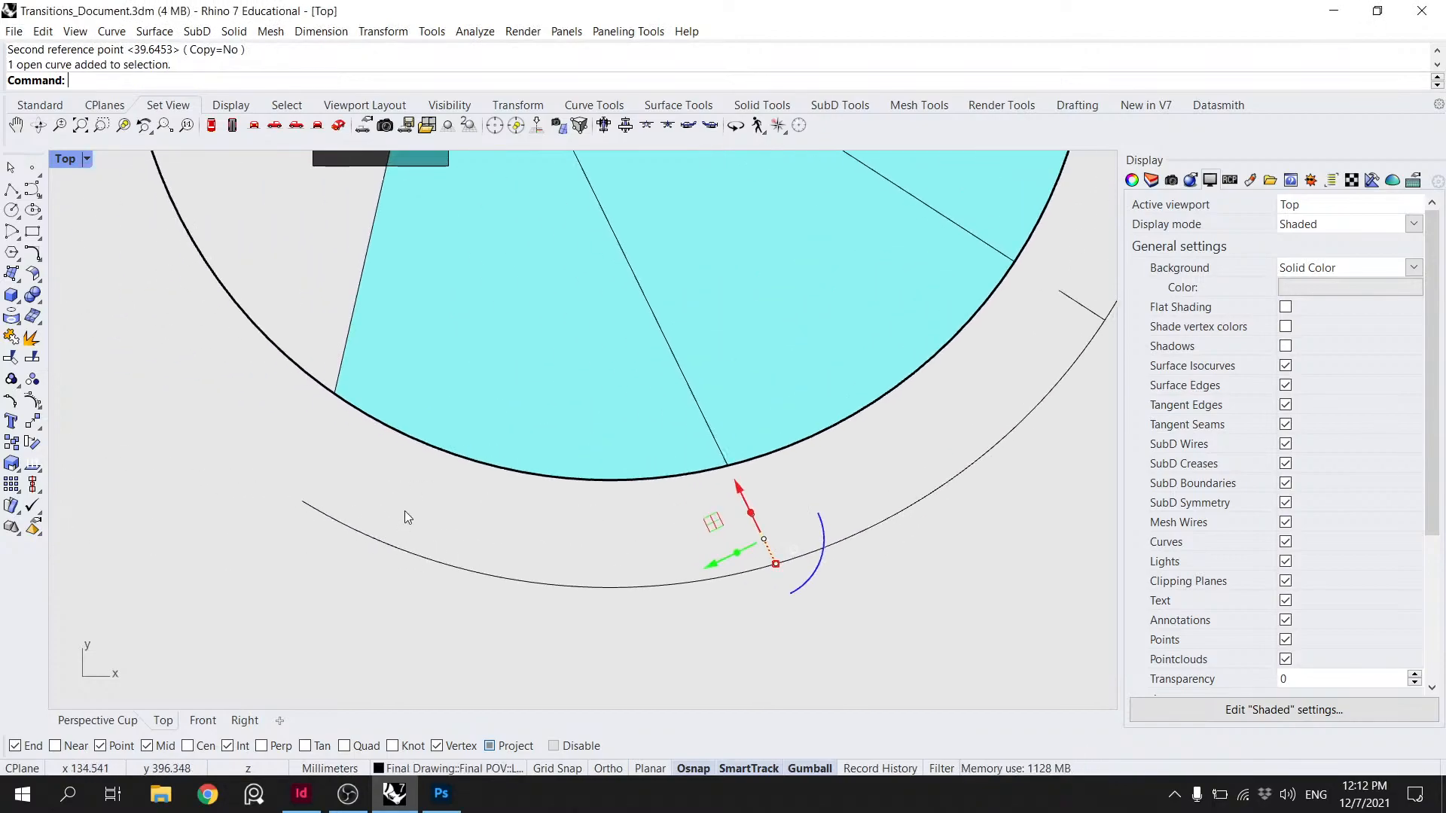
pyautogui.hotkey('ctrl', 'z')
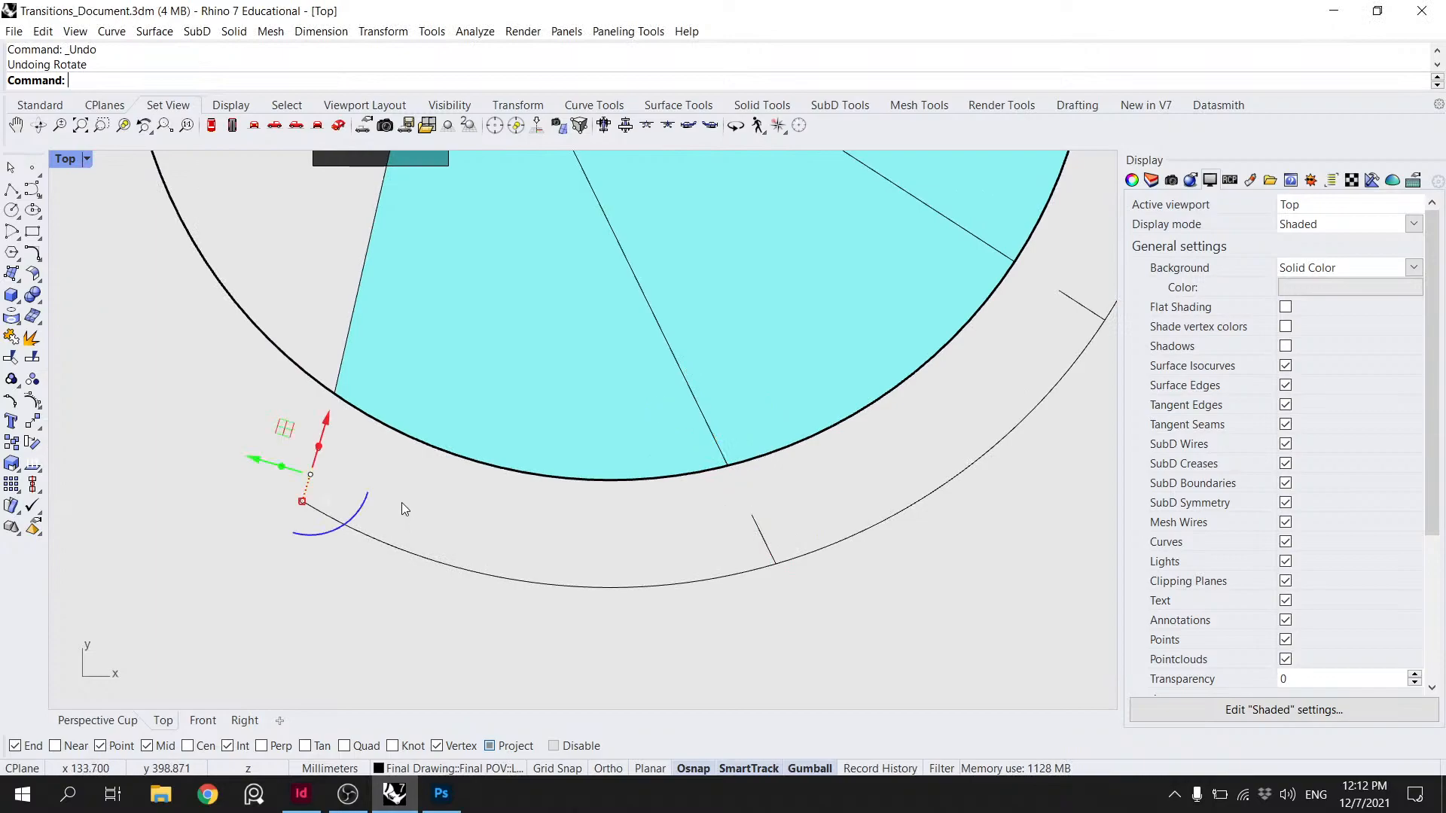
pyautogui.hotkey('ctrl', 'z')
# - Duplicate the bottom arc's end tick in place and rotate one about the sight lines' origin toward the lower bracket's corner tick
pyautogui.hotkey('ctrl', 'c')
pyautogui.hotkey('ctrl', 'v')
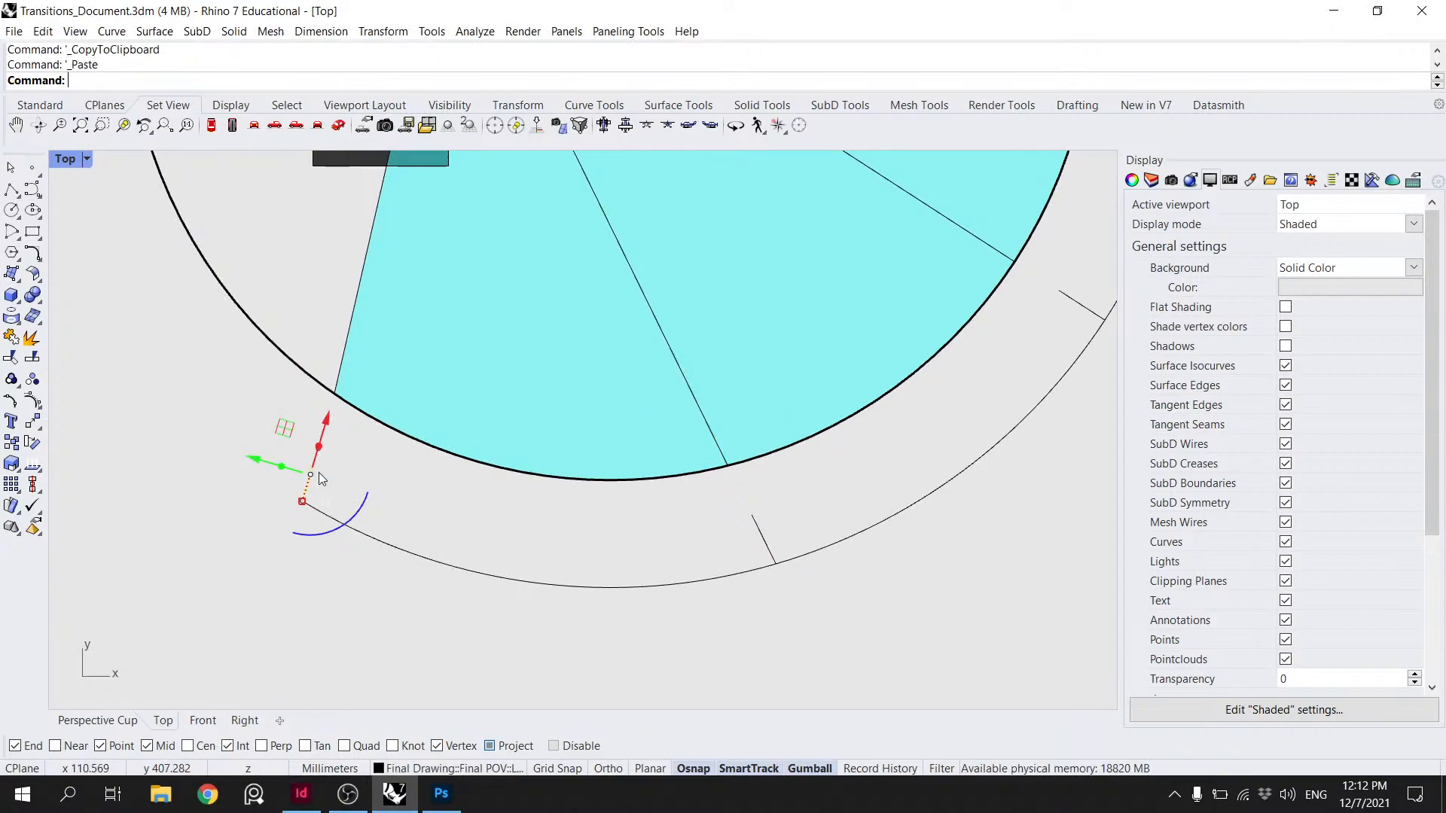
pyautogui.press('Return')
pyautogui.scroll(-5, 323, 482)
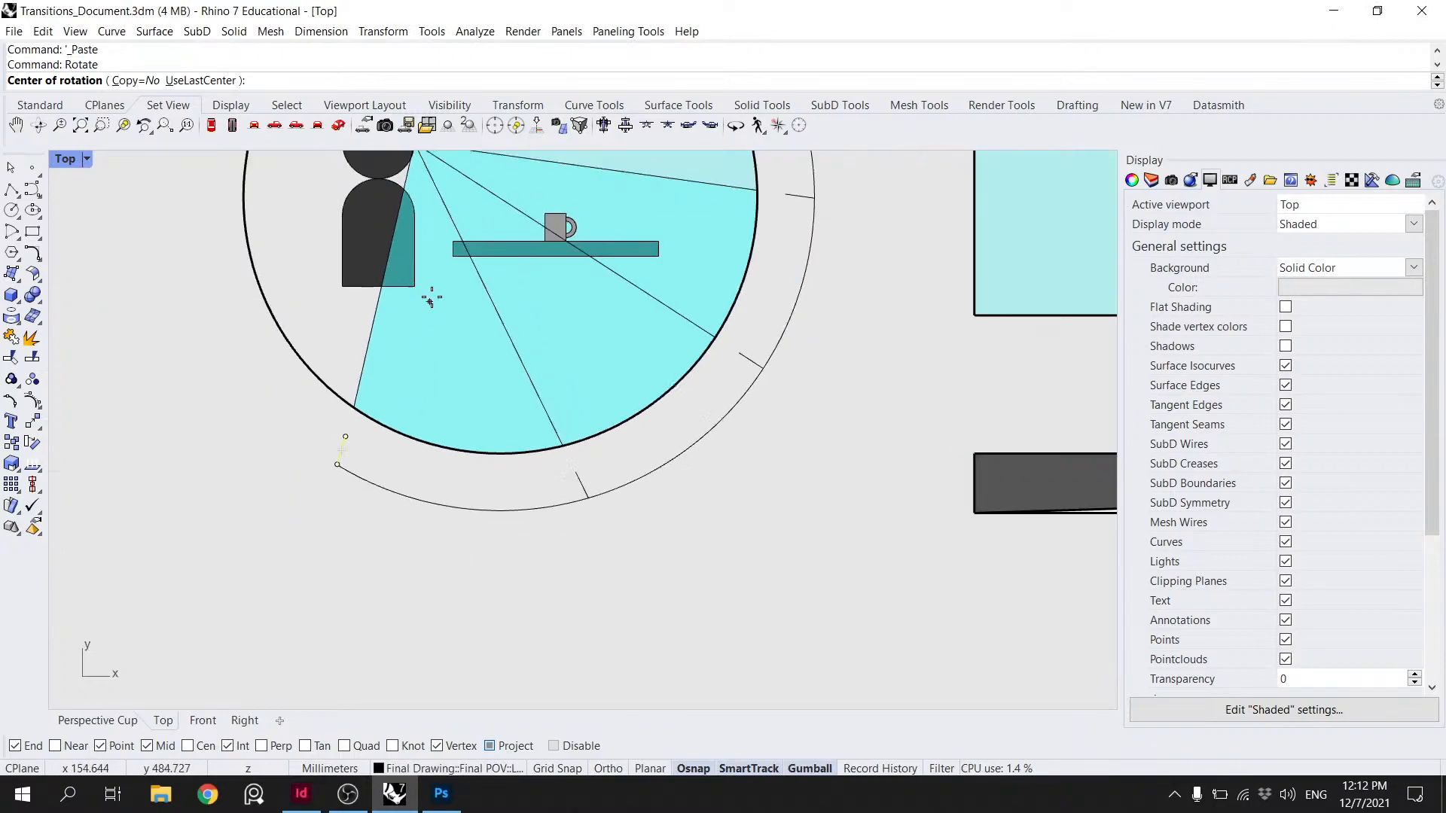
pyautogui.click(419, 174)
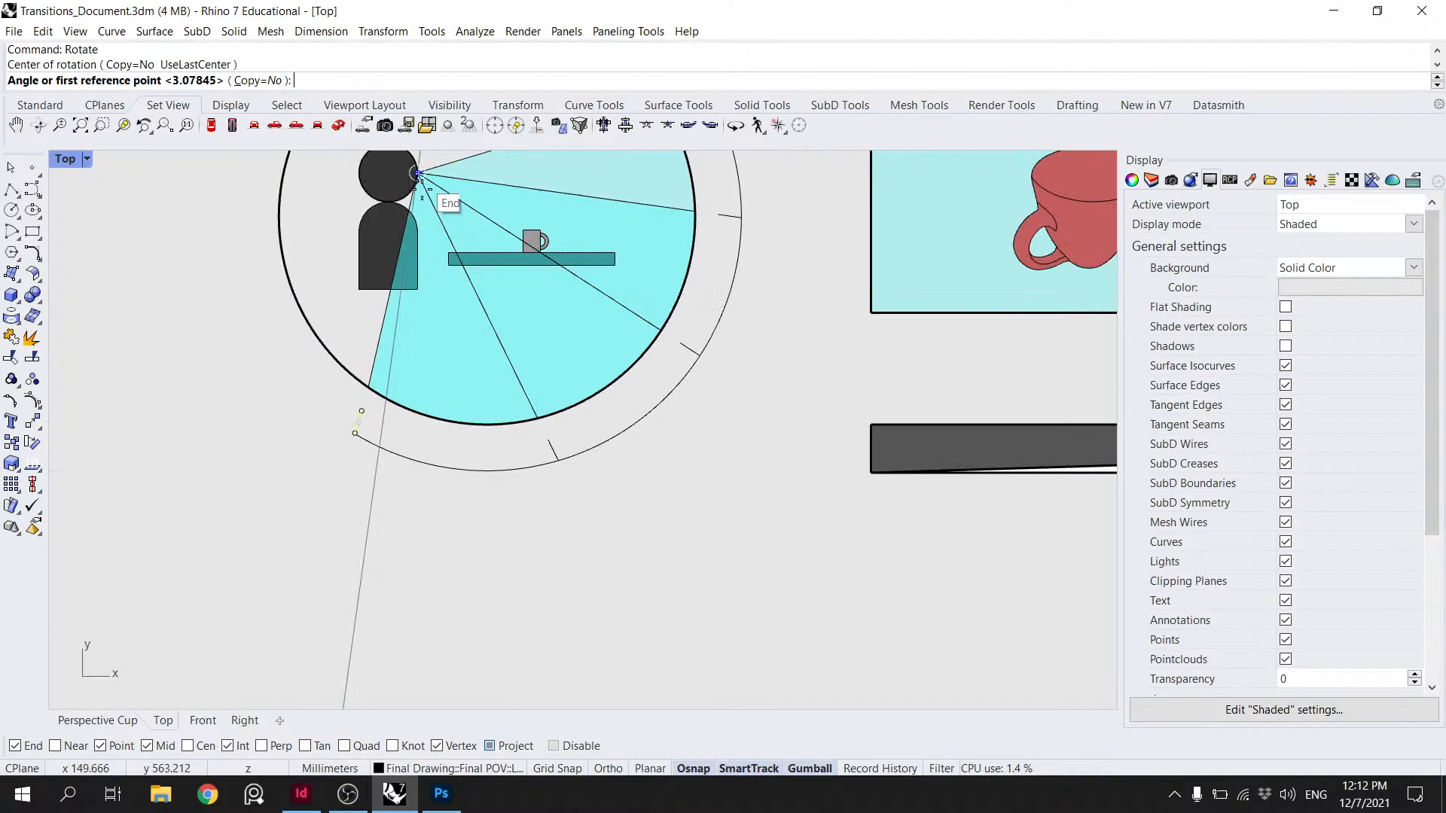
pyautogui.click(355, 433)
pyautogui.scroll(8, 563, 468)
pyautogui.click(546, 446)
pyautogui.scroll(6, 483, 258)
pyautogui.press('Escape')
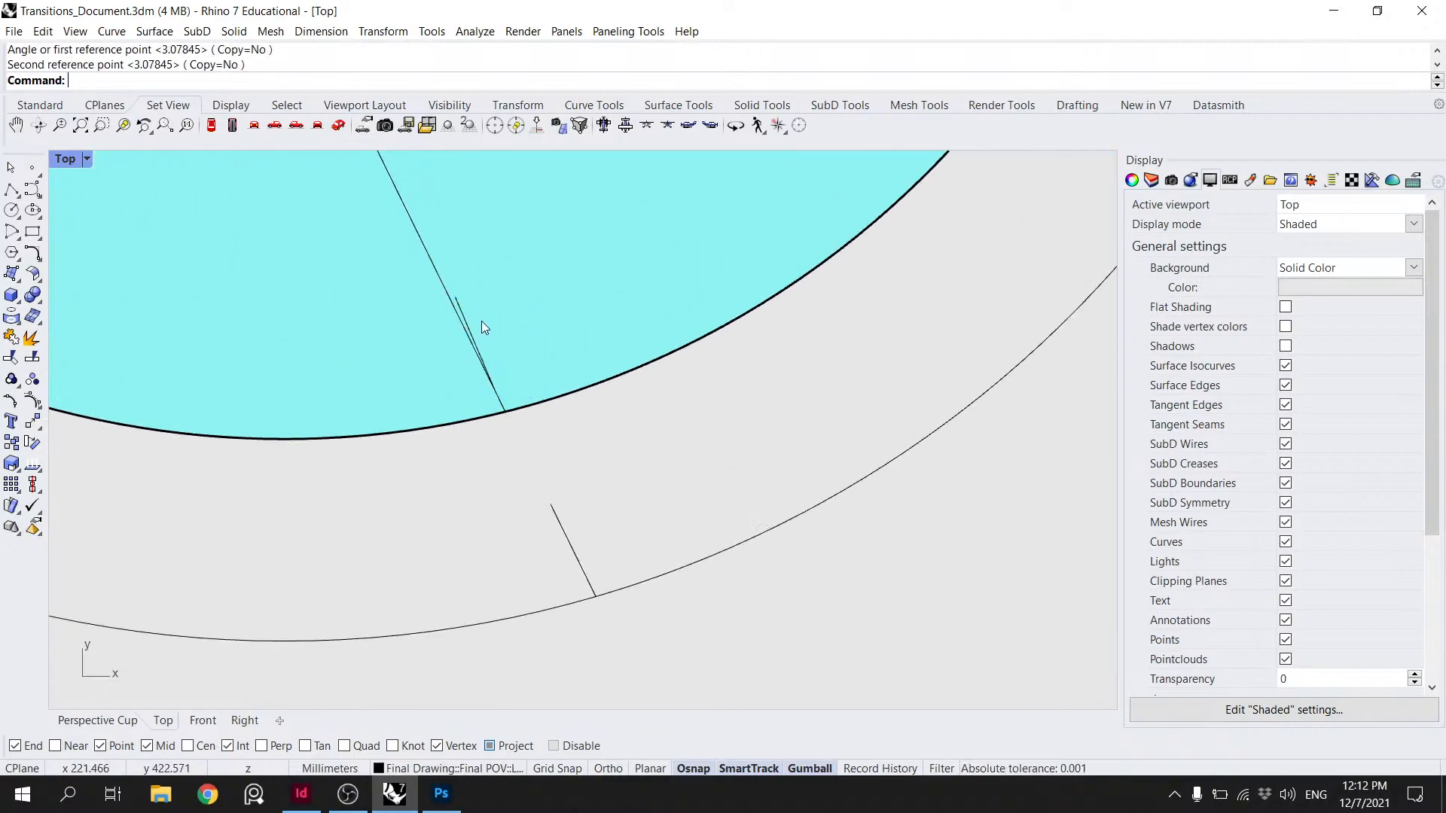
# - Move the rotated tick outward so its inner end meets the inner end of the existing corner tick
pyautogui.click(473, 341)
pyautogui.write('M')
pyautogui.press('Return')
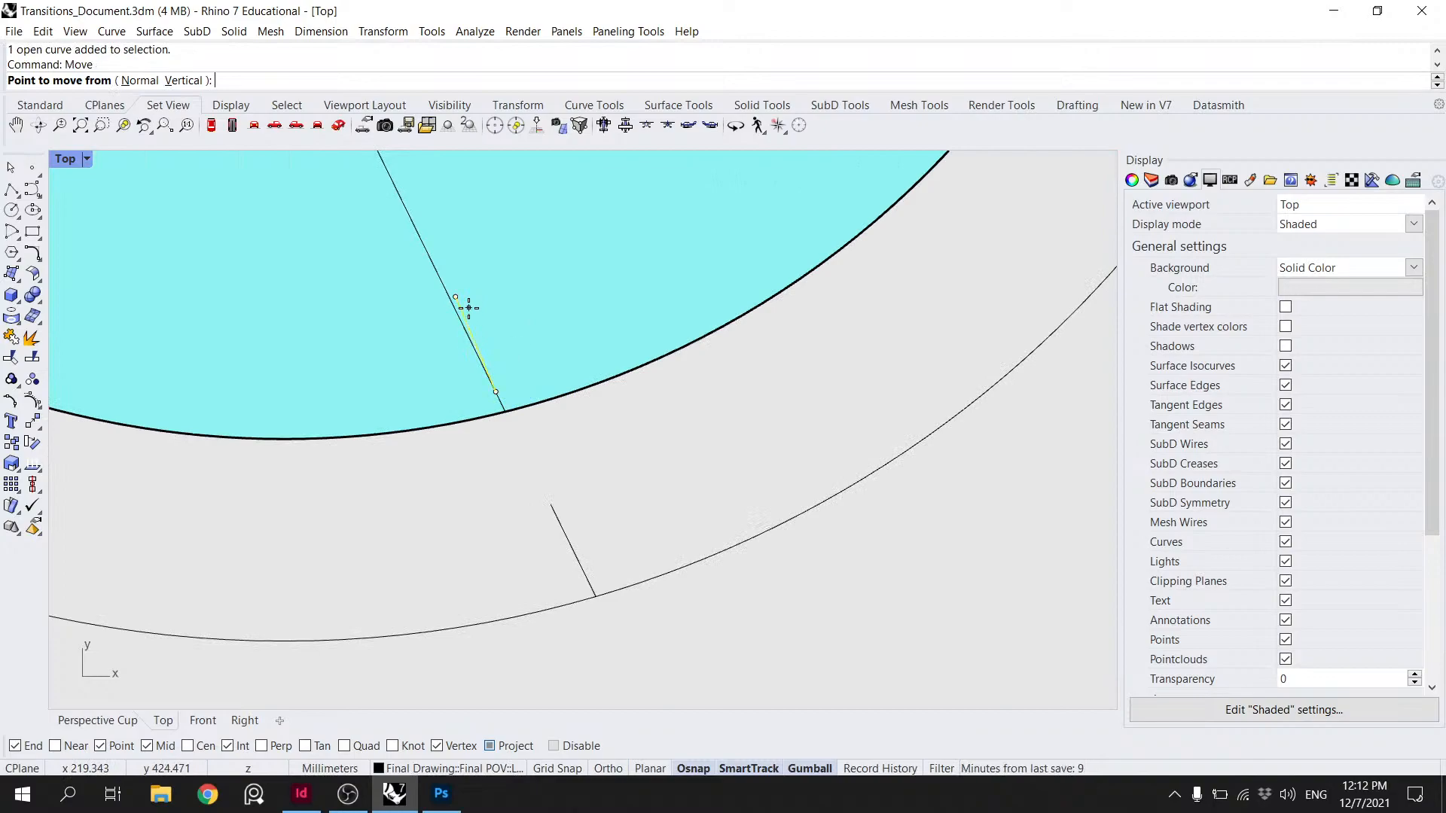
pyautogui.click(467, 307)
pyautogui.click(566, 514)
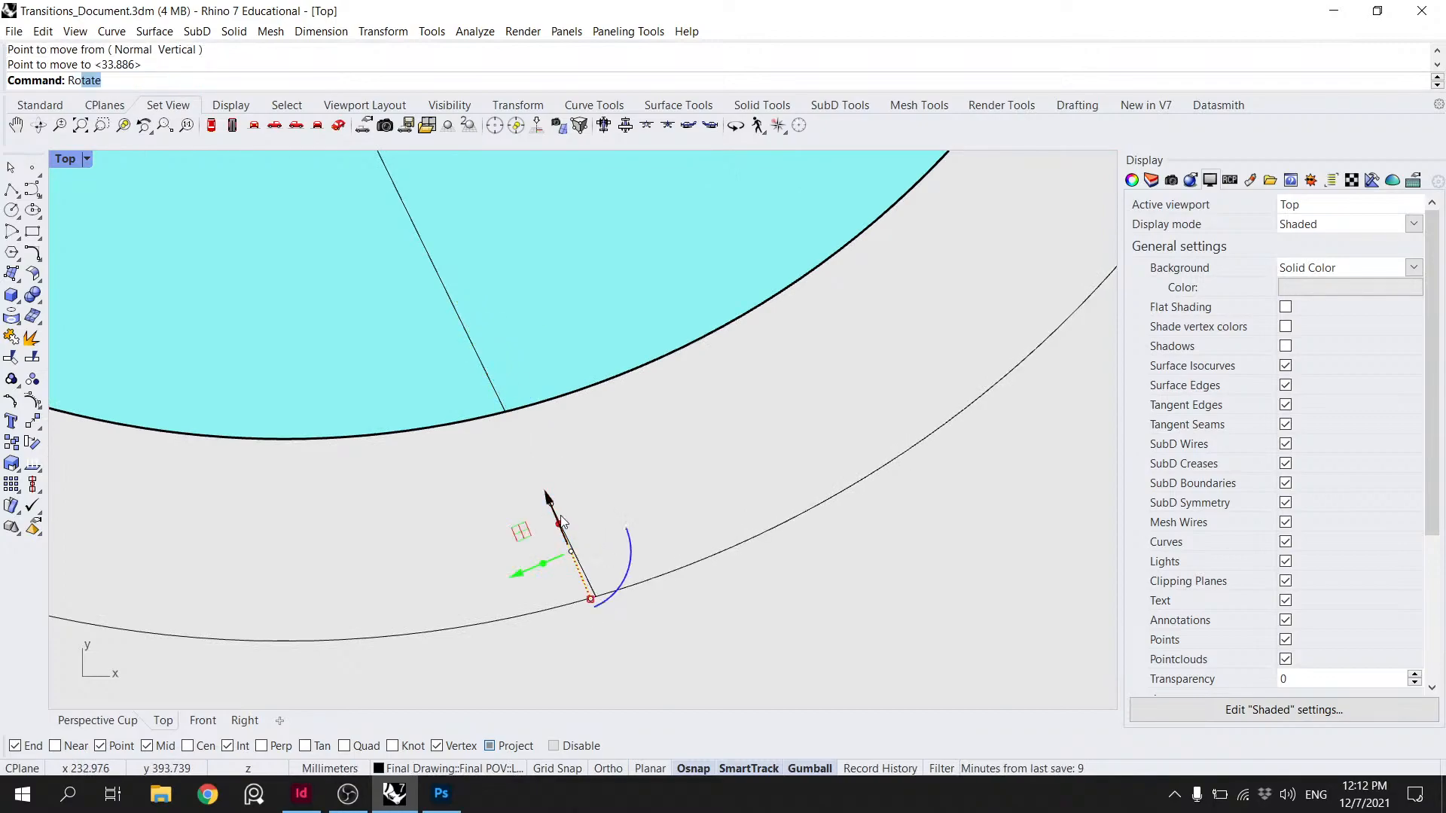
pyautogui.press('Right')
pyautogui.press('Return')
pyautogui.press('Escape')
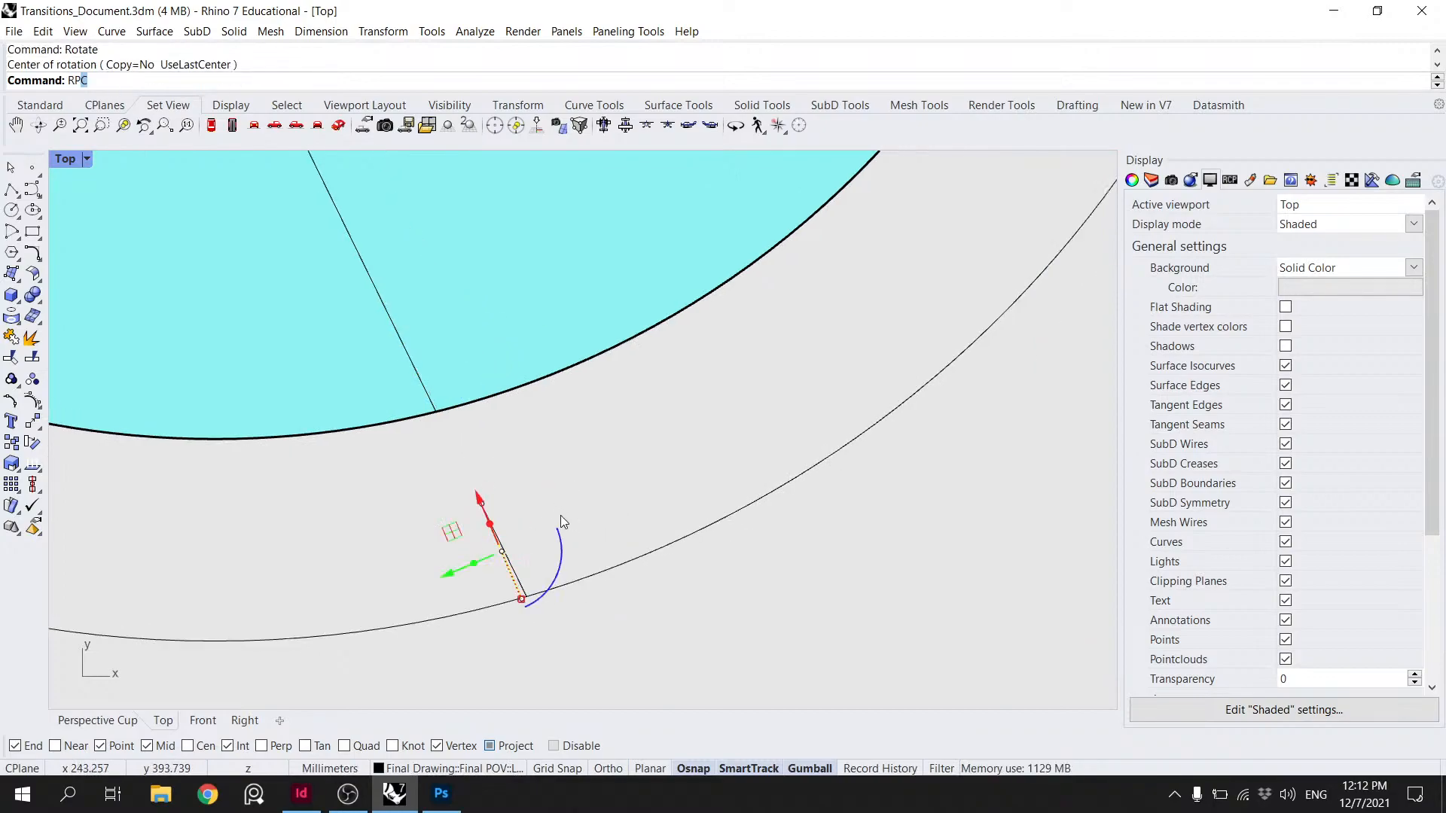
# - Rotate the moved tick about its inner end so its outer end meets the lower bracket's corner
pyautogui.write('Rotate')
pyautogui.press('Return')
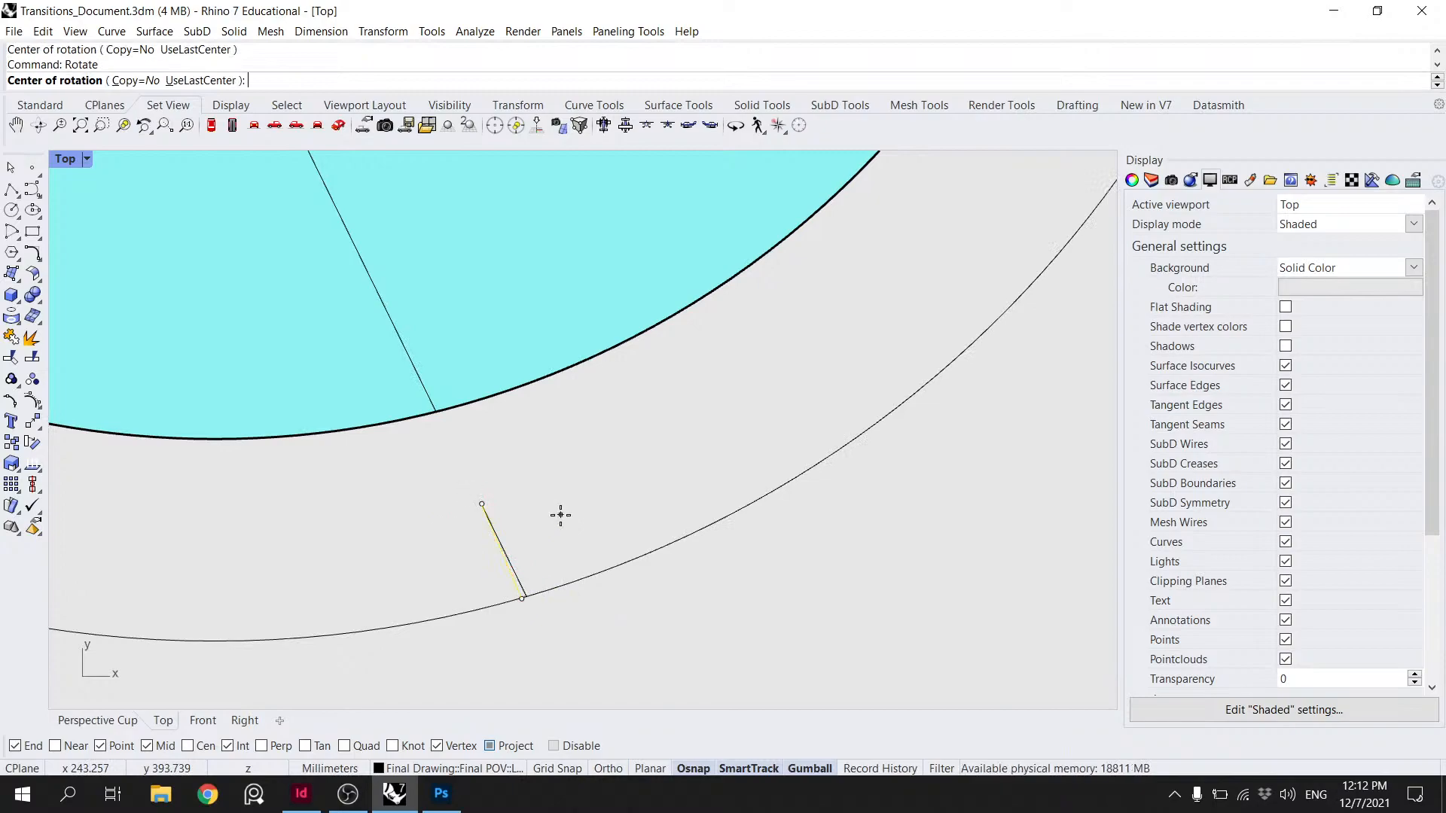
pyautogui.click(475, 505)
pyautogui.click(523, 599)
pyautogui.click(531, 594)
pyautogui.click(550, 595)
pyautogui.click(598, 631)
# - Join the bottom arc with its two end ticks into one bracket curve
pyautogui.scroll(-6, 643, 606)
pyautogui.moveTo(704, 579); pyautogui.dragTo(761, 568, button='right')
pyautogui.keyDown('shift'); pyautogui.click(530, 625); pyautogui.keyUp('shift')
pyautogui.keyDown('shift'); pyautogui.click(166, 494); pyautogui.keyUp('shift')
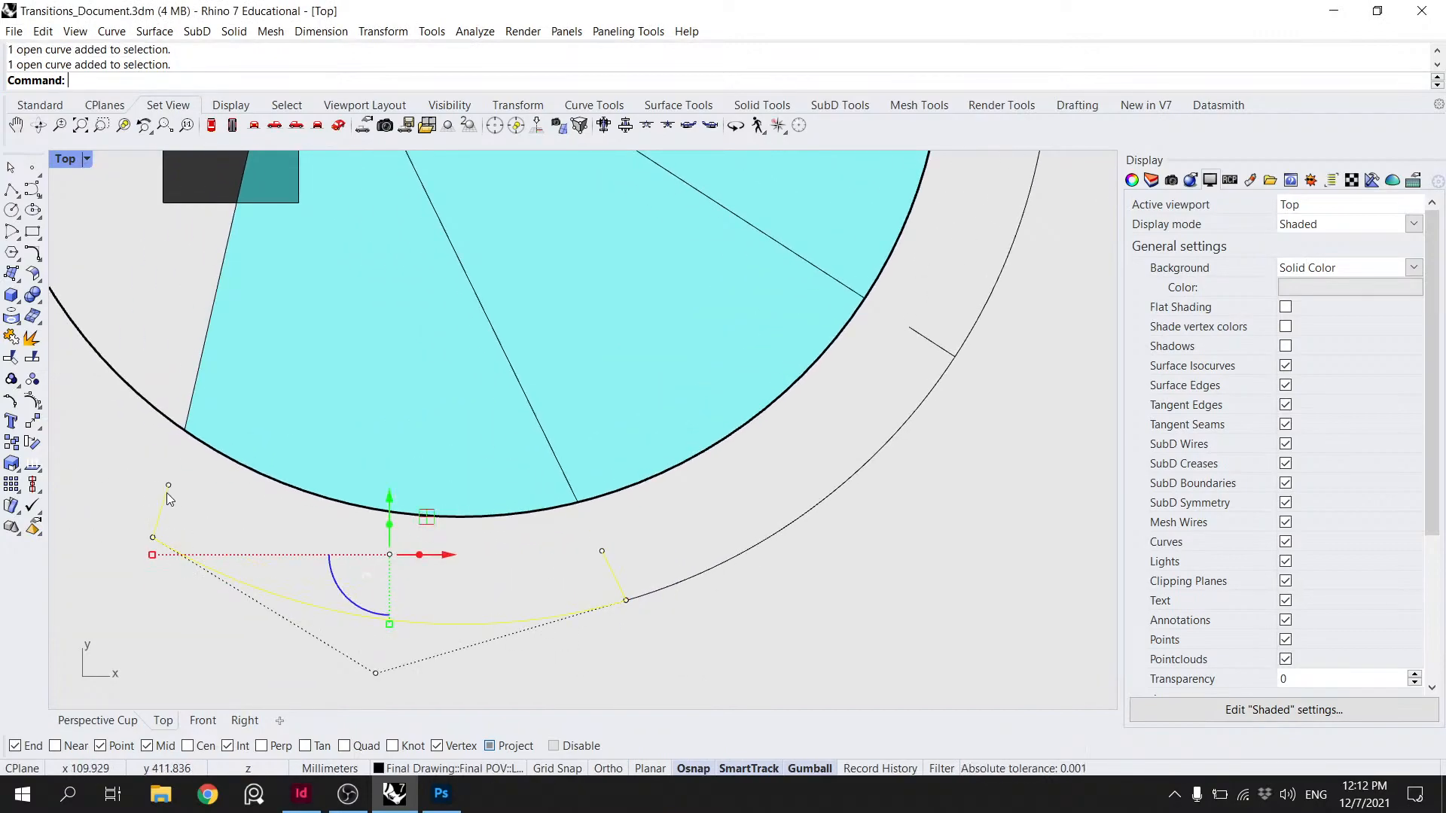
pyautogui.write('in')
pyautogui.press('Return')
# - Offset the bottom bracket curve toward the circle by 3 mm
pyautogui.click(476, 626)
pyautogui.keyDown('shift'); pyautogui.click(755, 545); pyautogui.keyUp('shift')
pyautogui.scroll(3, 783, 508)
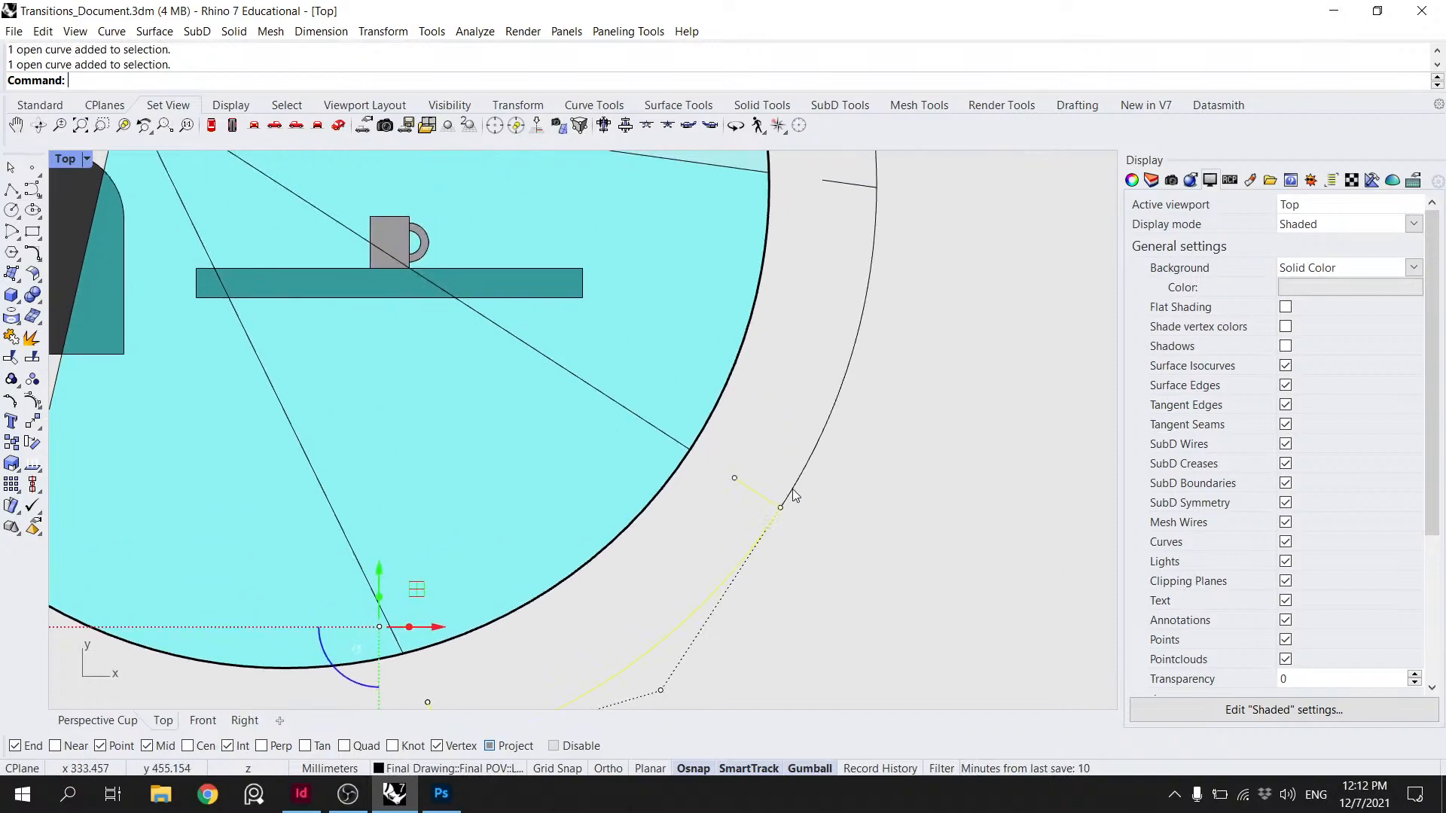
pyautogui.scroll(-5, 791, 496)
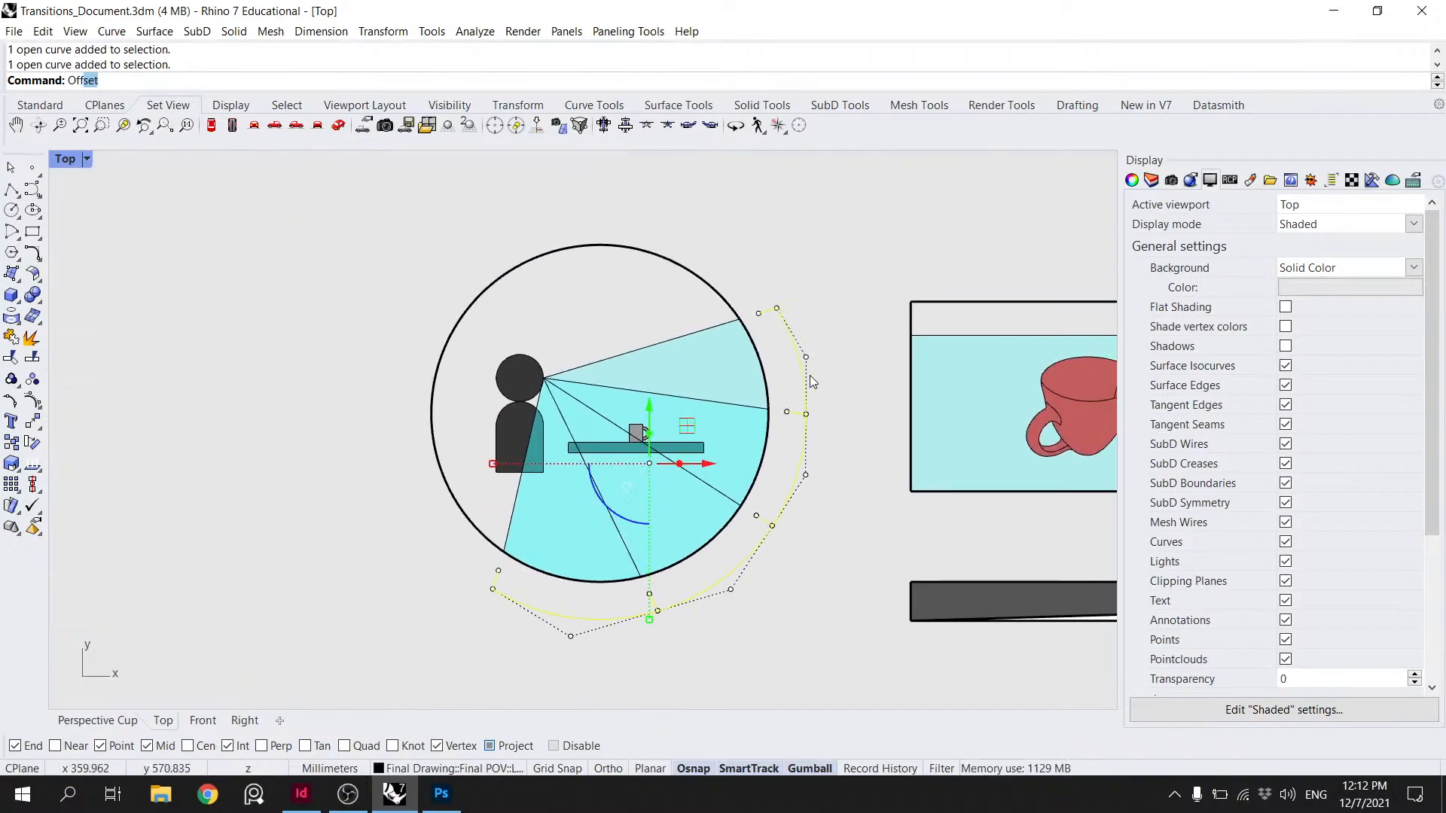
pyautogui.write('Of')
pyautogui.press('Return')
pyautogui.click(133, 84)
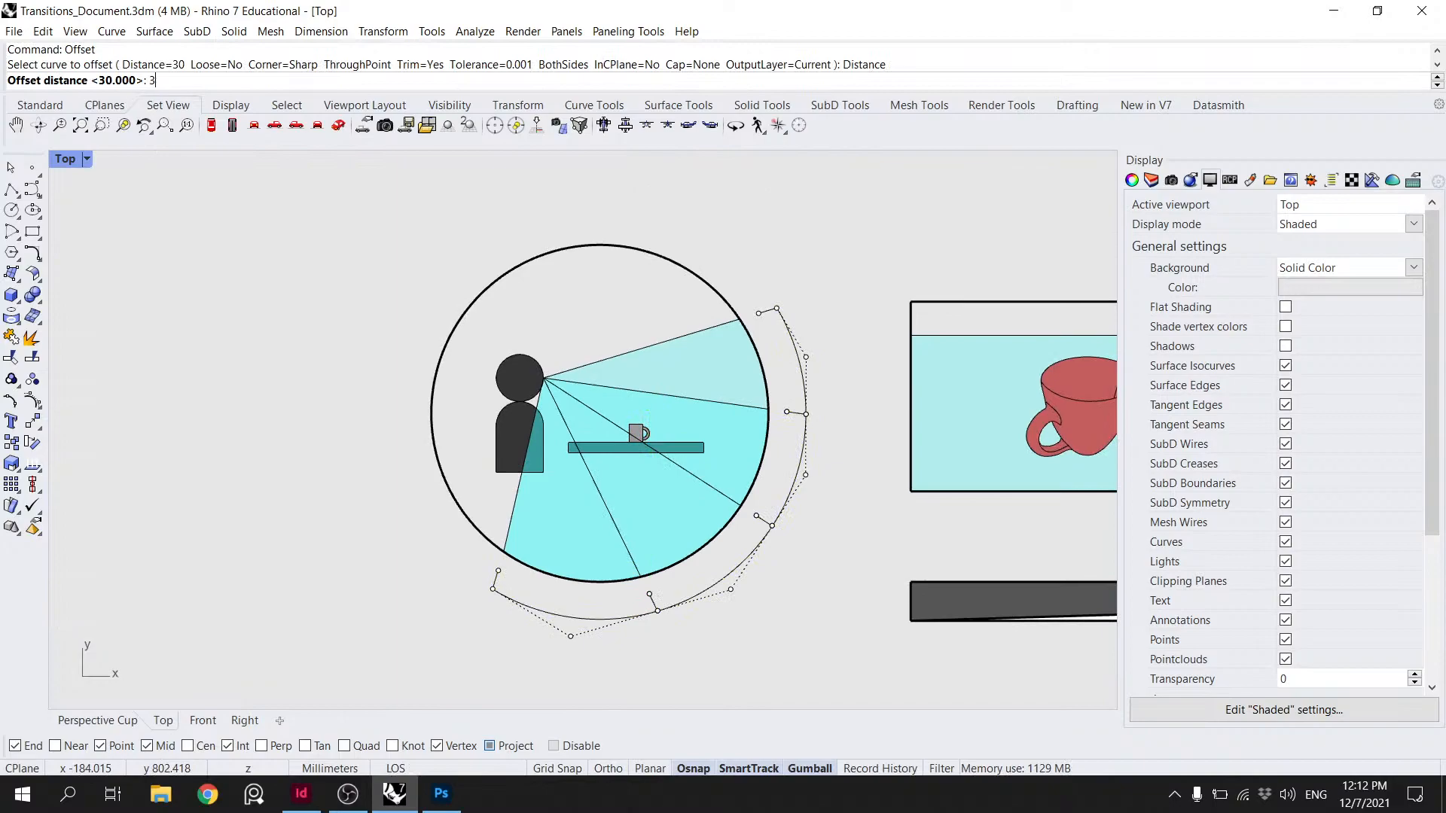
pyautogui.write('3')
pyautogui.press('Return')
pyautogui.scroll(2, 621, 609)
pyautogui.click(632, 623)
pyautogui.click(632, 586)
# - Offset the remaining bracket curves beside the circle inward by the same distance
pyautogui.click(702, 602)
pyautogui.press('Return')
pyautogui.click(699, 579)
pyautogui.click(850, 331)
pyautogui.press('Return')
pyautogui.click(853, 336)
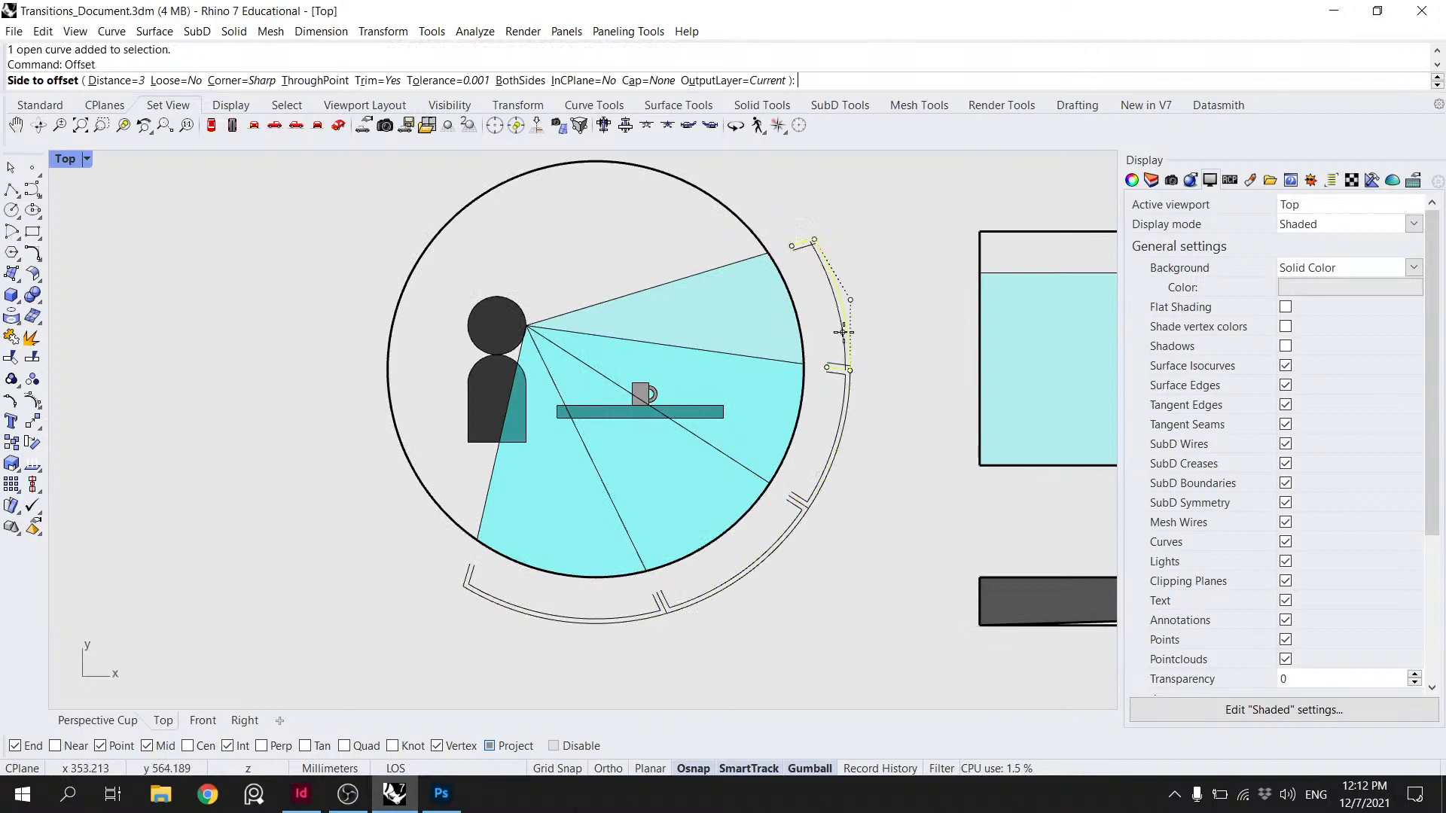
# - Delete the original outer brackets, keeping only the inward offset curves
pyautogui.click(850, 372)
pyautogui.press('Delete')
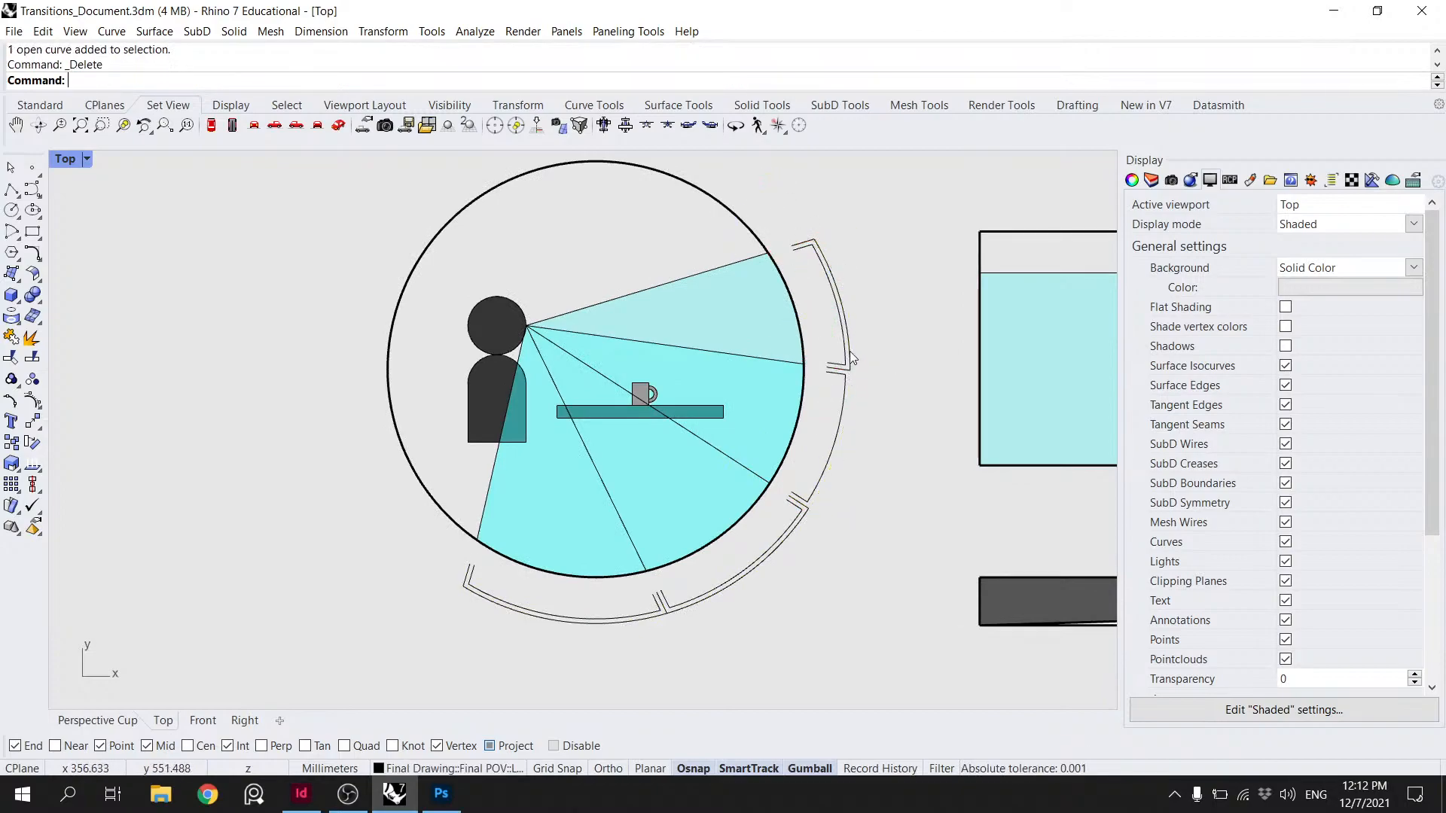
pyautogui.scroll(-3, 653, 622)
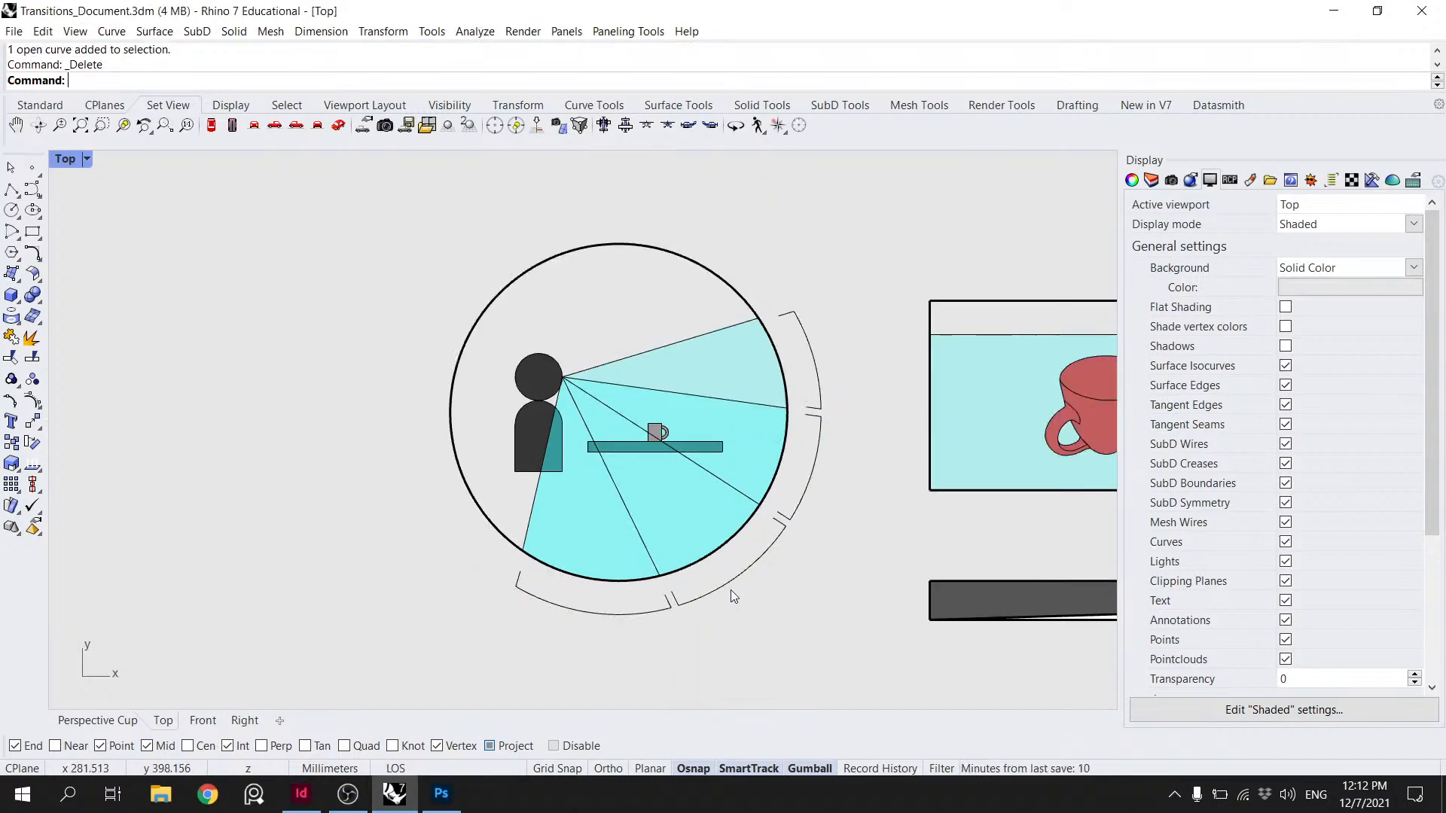
pyautogui.moveTo(763, 497); pyautogui.dragTo(568, 450, button='right')
pyautogui.moveTo(980, 333); pyautogui.dragTo(670, 356, button='right')
pyautogui.scroll(-4, 671, 357)
pyautogui.moveTo(278, 346); pyautogui.dragTo(553, 358, button='right')
pyautogui.scroll(8, 319, 383)
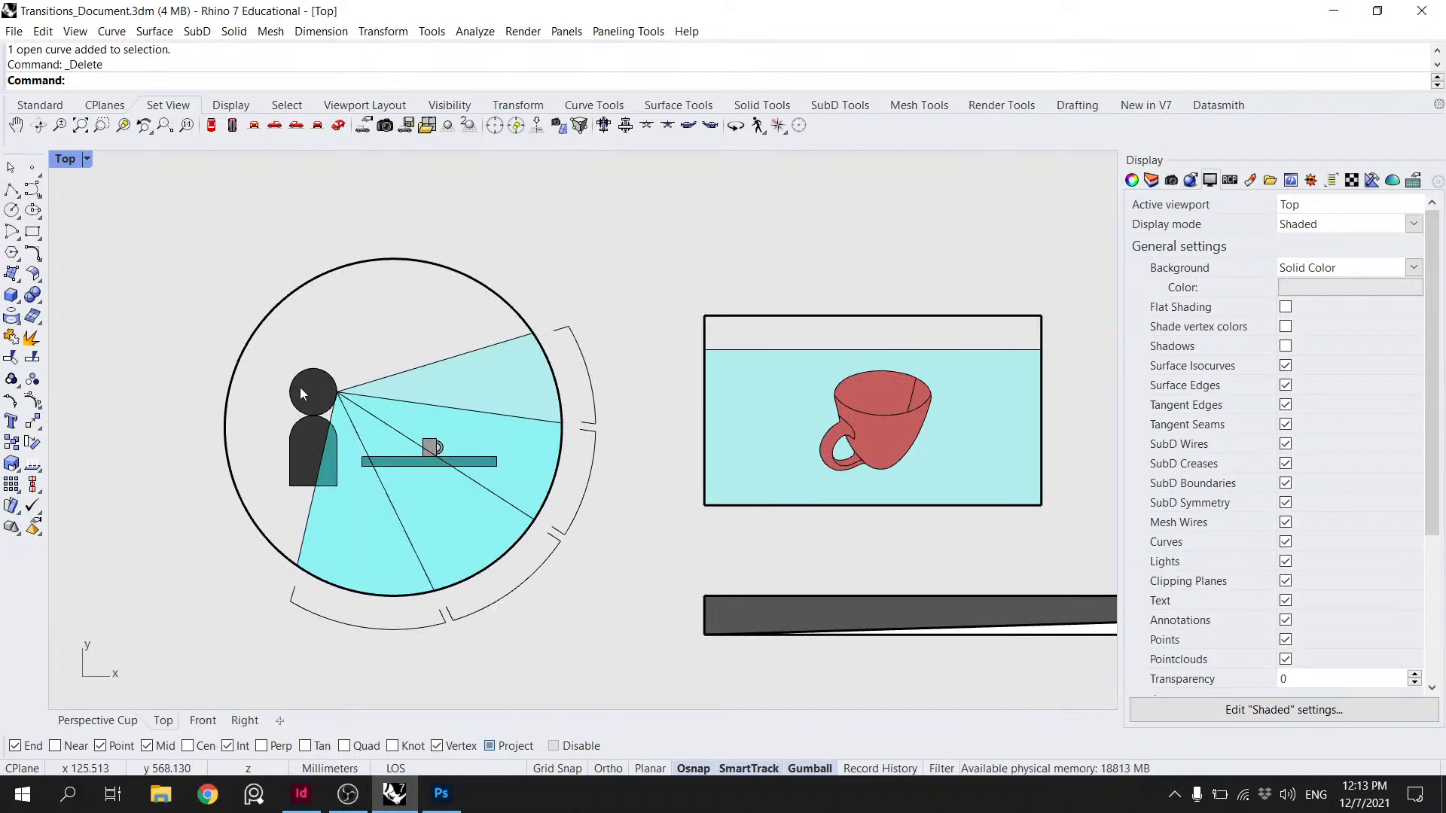
pyautogui.click(11, 188)
pyautogui.press('Escape')
# - Select the three lower brackets and create a layer named Dims under Initial POV
pyautogui.click(1150, 179)
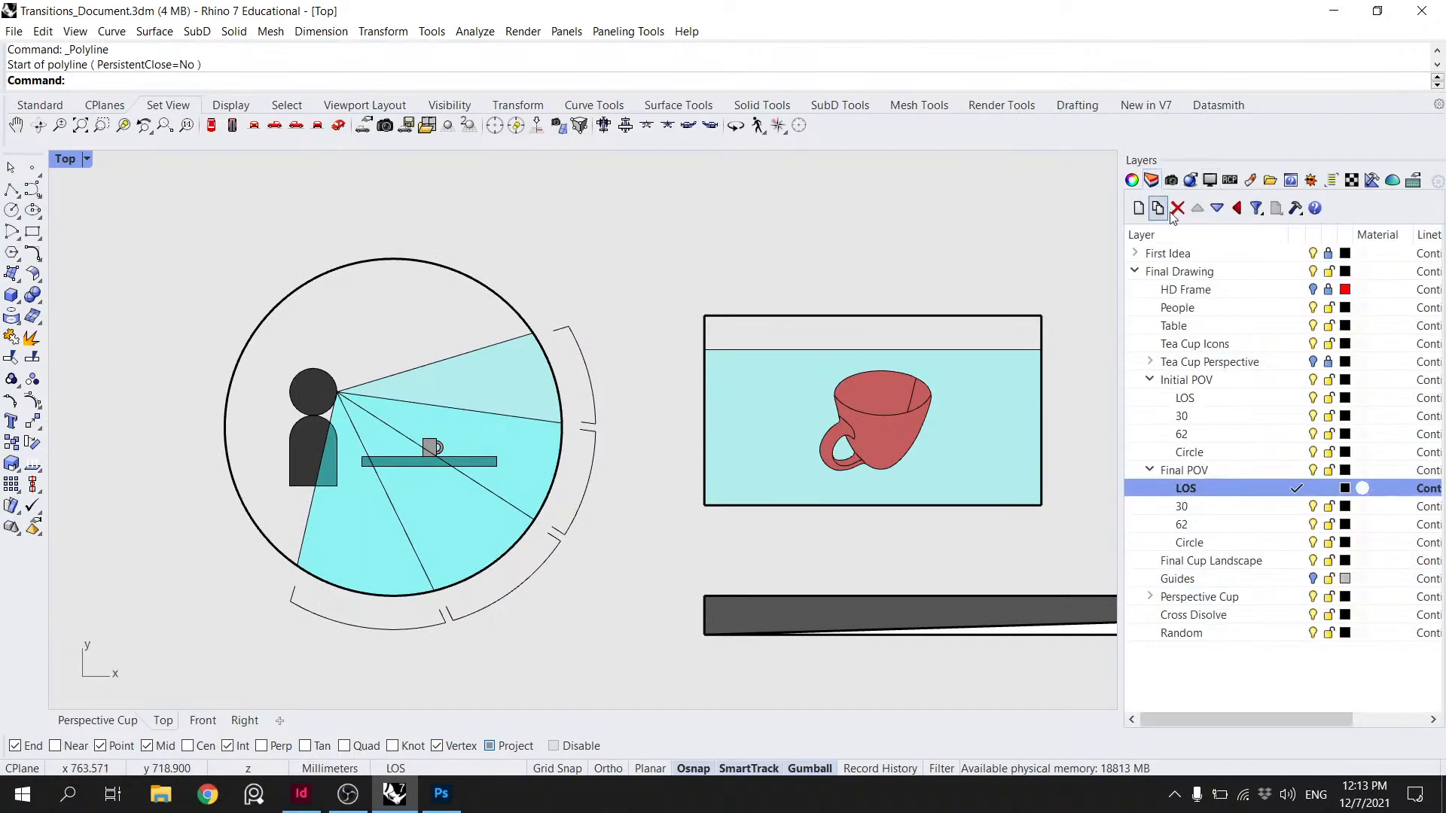
pyautogui.click(499, 600)
pyautogui.keyDown('shift'); pyautogui.click(429, 627); pyautogui.keyUp('shift')
pyautogui.keyDown('shift'); pyautogui.click(581, 503); pyautogui.keyUp('shift')
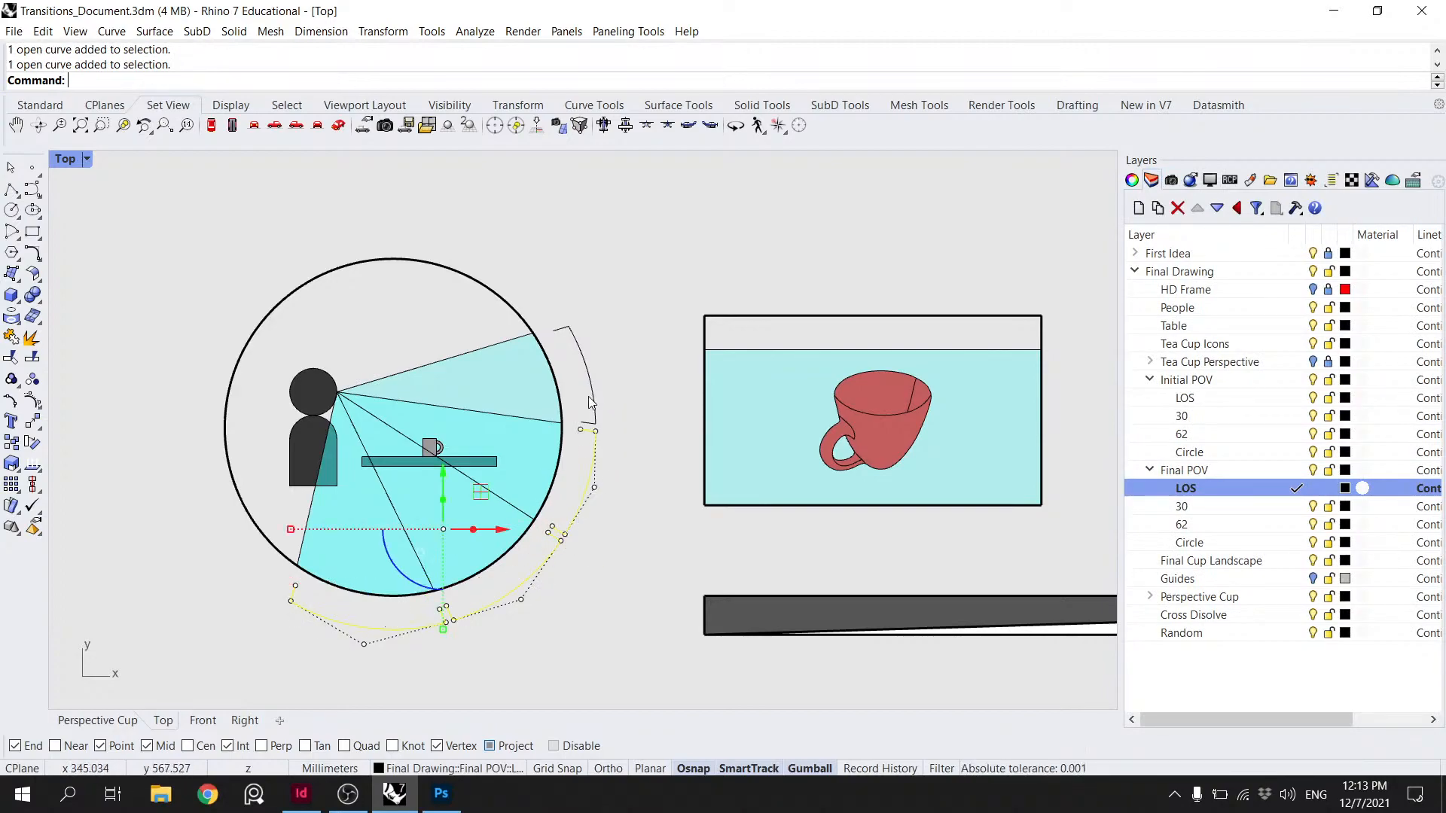
pyautogui.click(1235, 452)
pyautogui.click(1137, 210)
pyautogui.write('D')
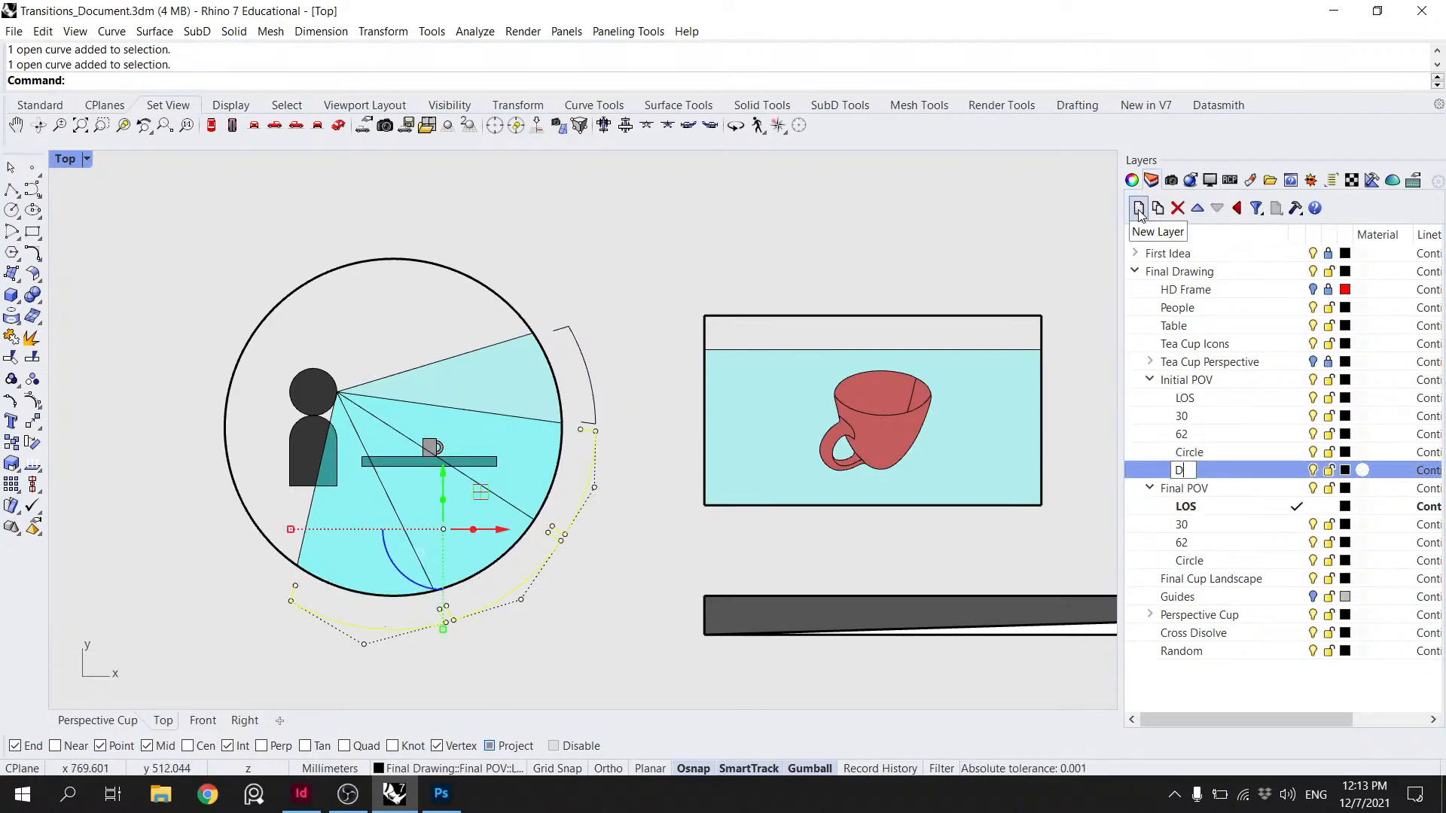
pyautogui.press('Return')
# - Assign the three selected brackets to the Dims layer under Initial POV
pyautogui.click(1131, 179)
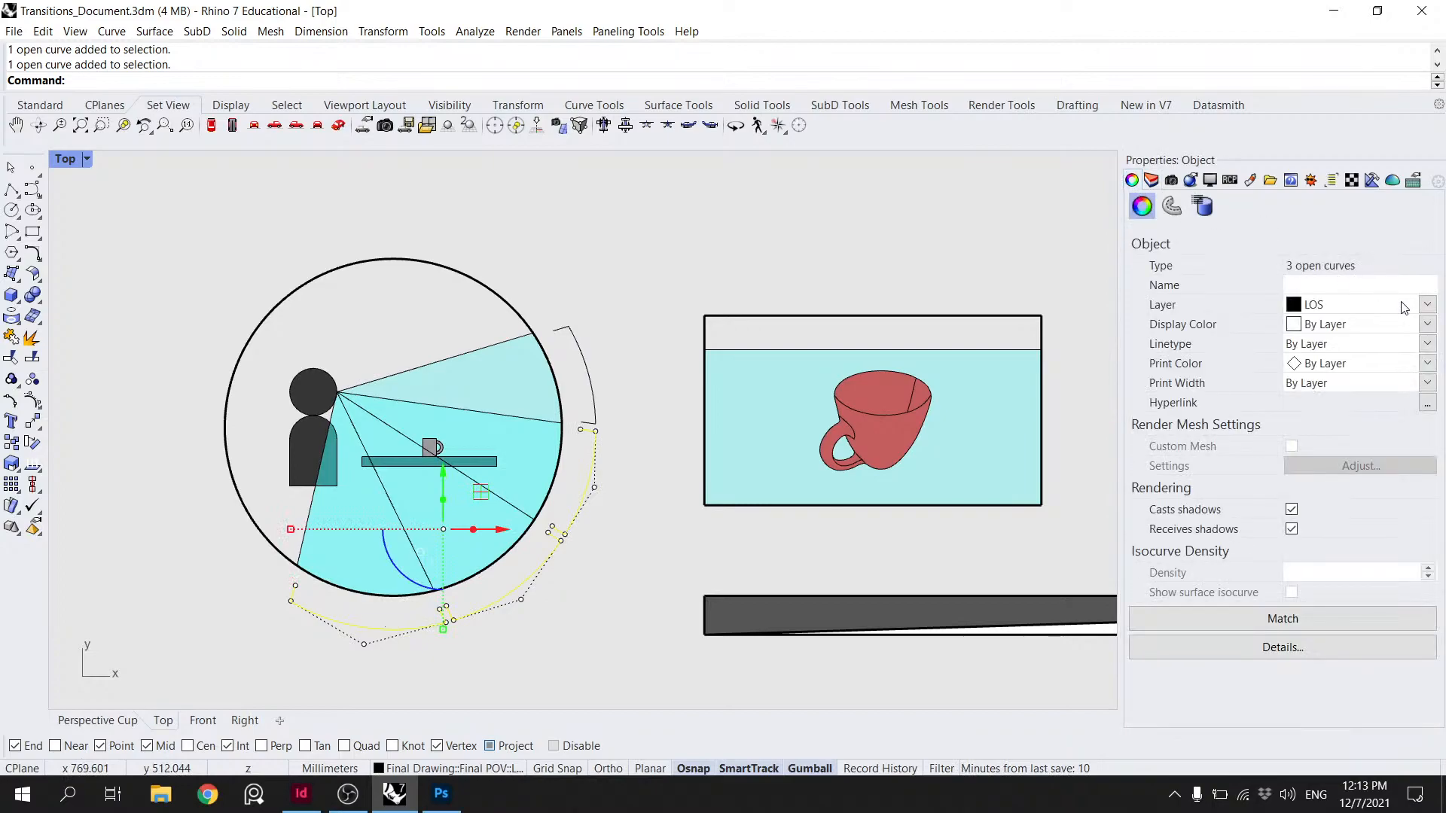
pyautogui.click(1355, 305)
pyautogui.click(1353, 227)
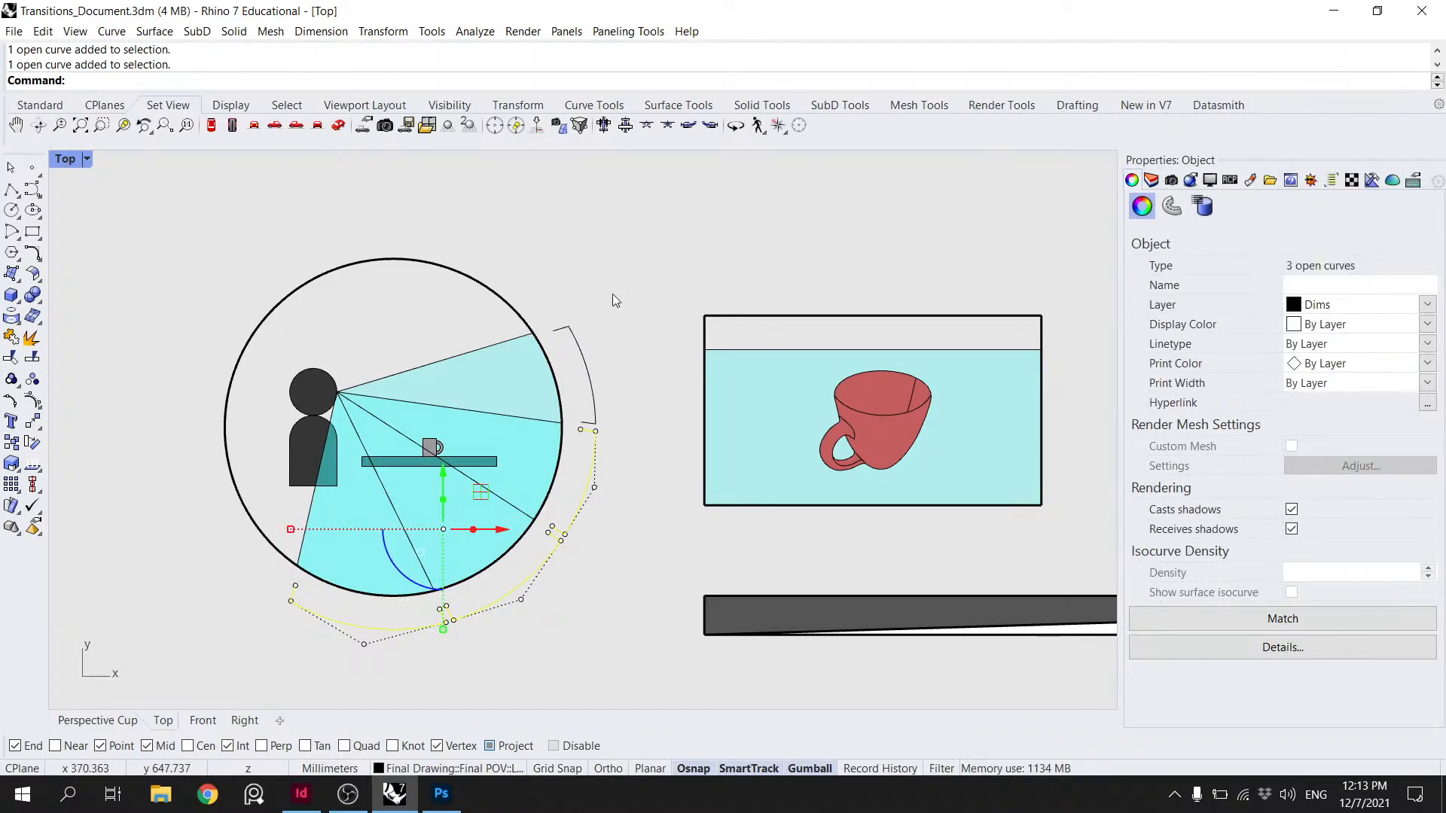
# - Clear the selection and make the LOS layer under Initial POV current
pyautogui.click(631, 292)
pyautogui.click(1151, 179)
pyautogui.doubleClick(1211, 398)
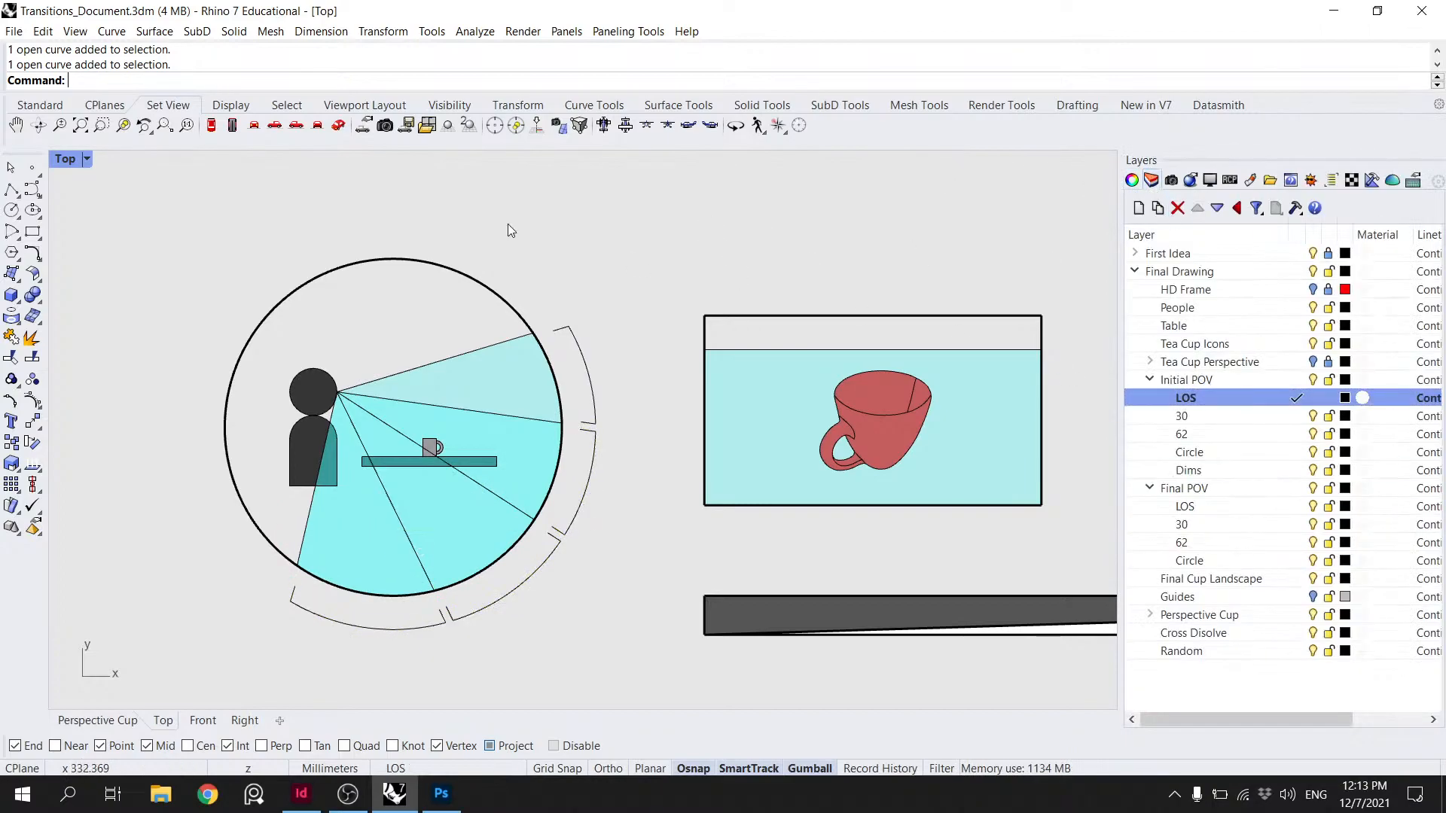
pyautogui.click(11, 188)
pyautogui.click(33, 198)
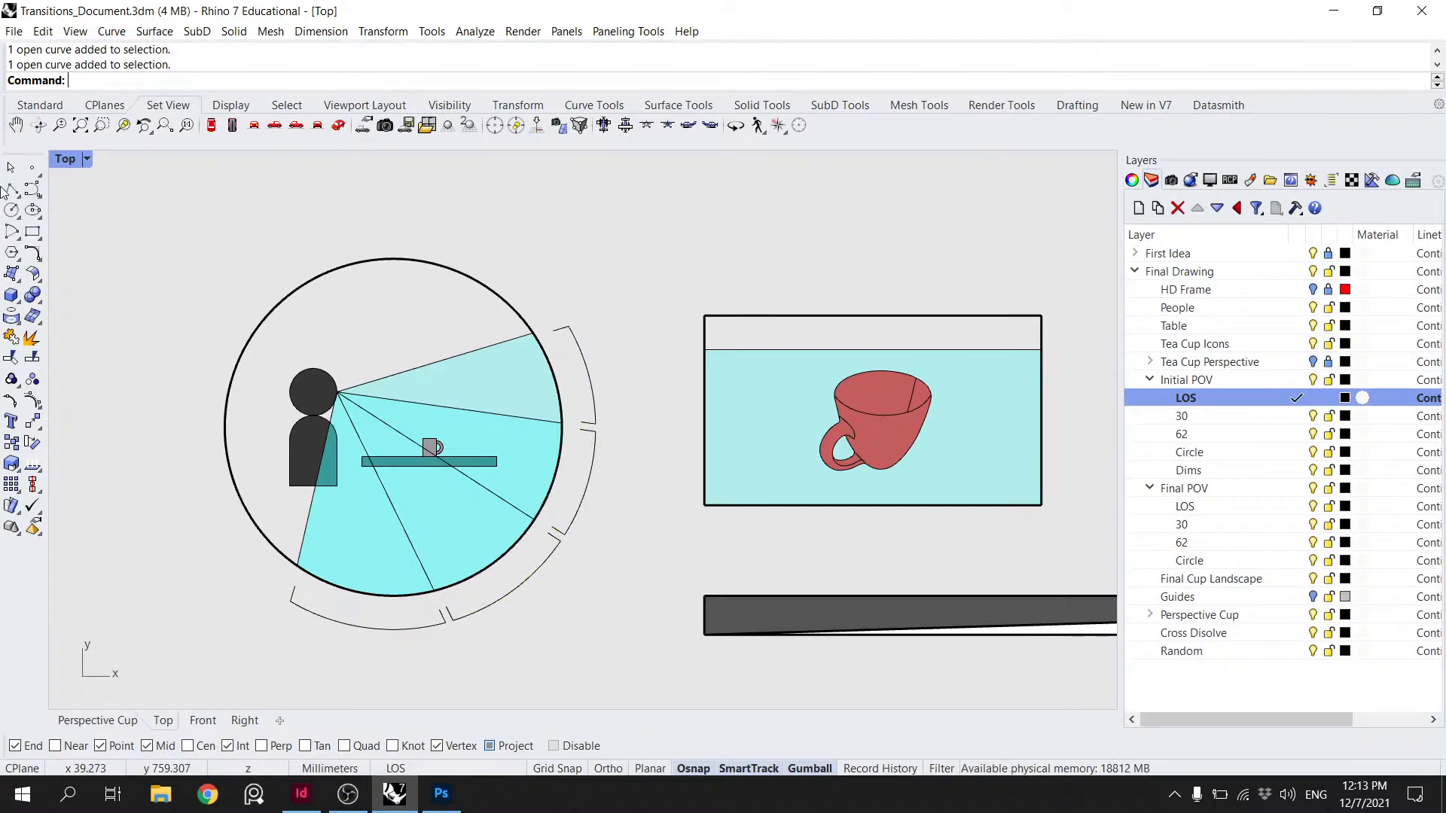
pyautogui.click(338, 393)
pyautogui.scroll(10, 418, 446)
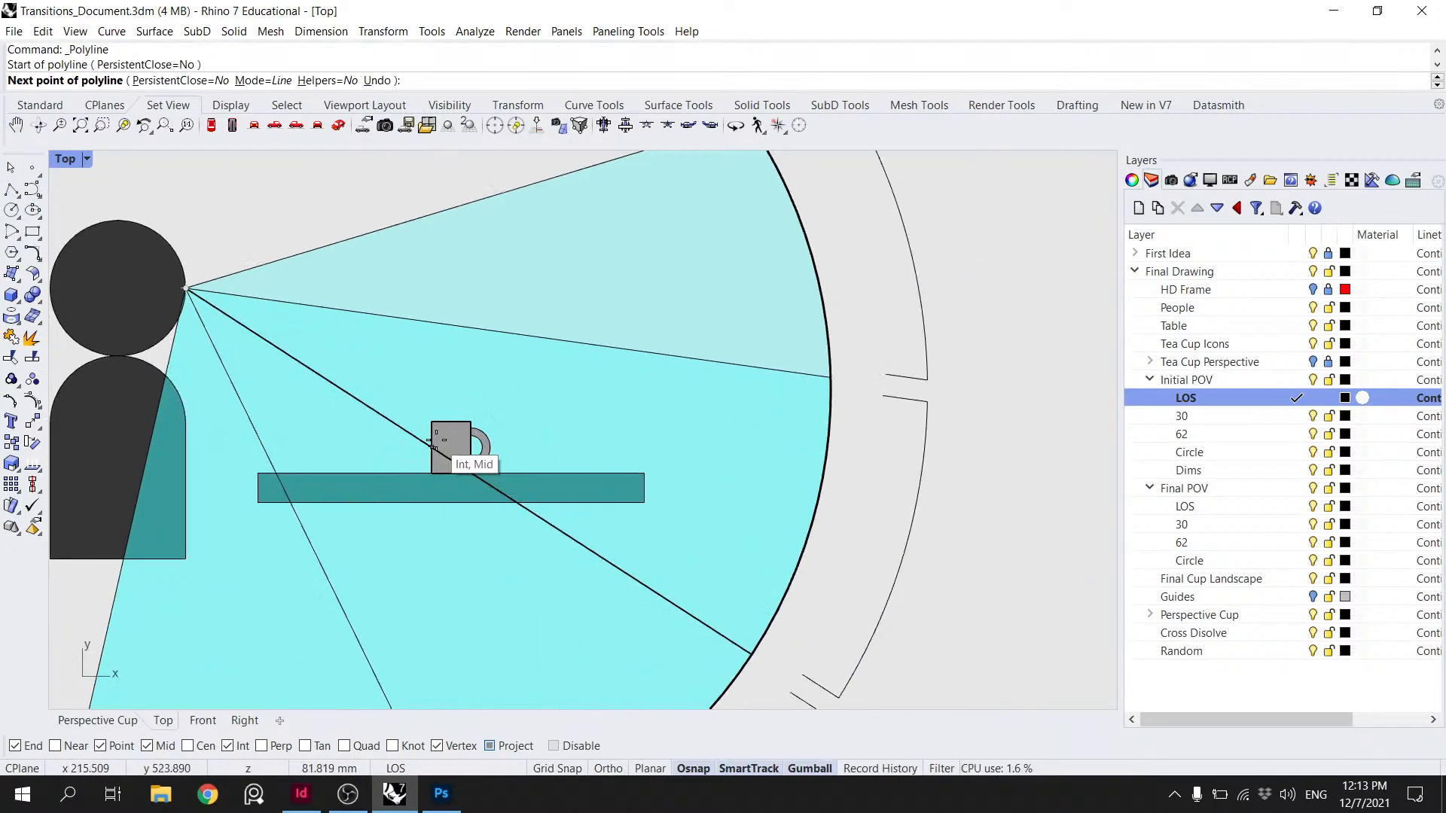
pyautogui.press('Escape')
# - Examine the sight lines and brackets of the first diagram and the cup frames beside it
pyautogui.scroll(-2, 660, 590)
pyautogui.scroll(-4, 659, 591)
pyautogui.click(659, 593)
pyautogui.moveTo(725, 587); pyautogui.dragTo(687, 341, button='right')
pyautogui.scroll(-1, 683, 313)
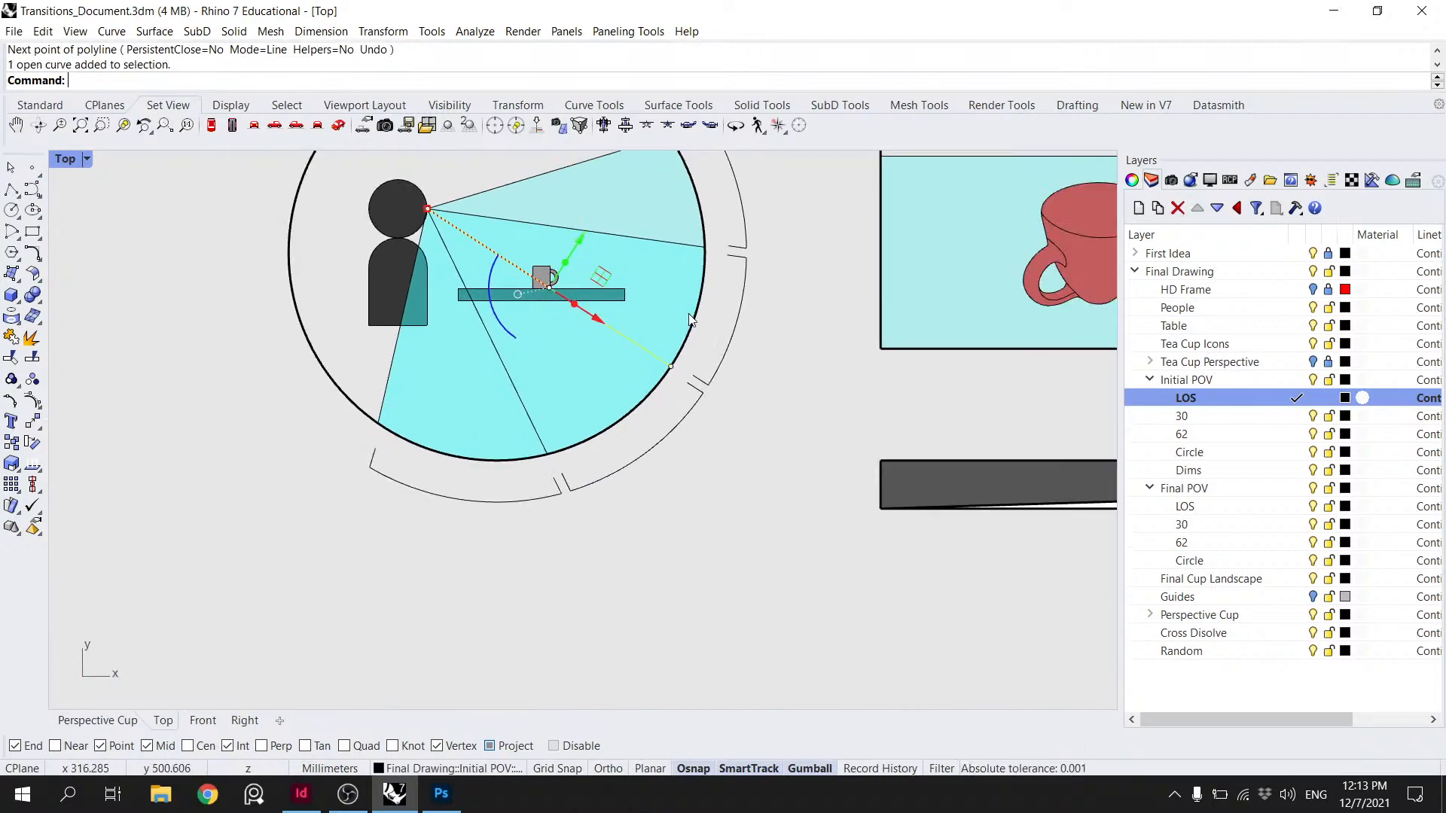
pyautogui.click(733, 385)
pyautogui.scroll(-2, 721, 306)
pyautogui.scroll(-5, 716, 391)
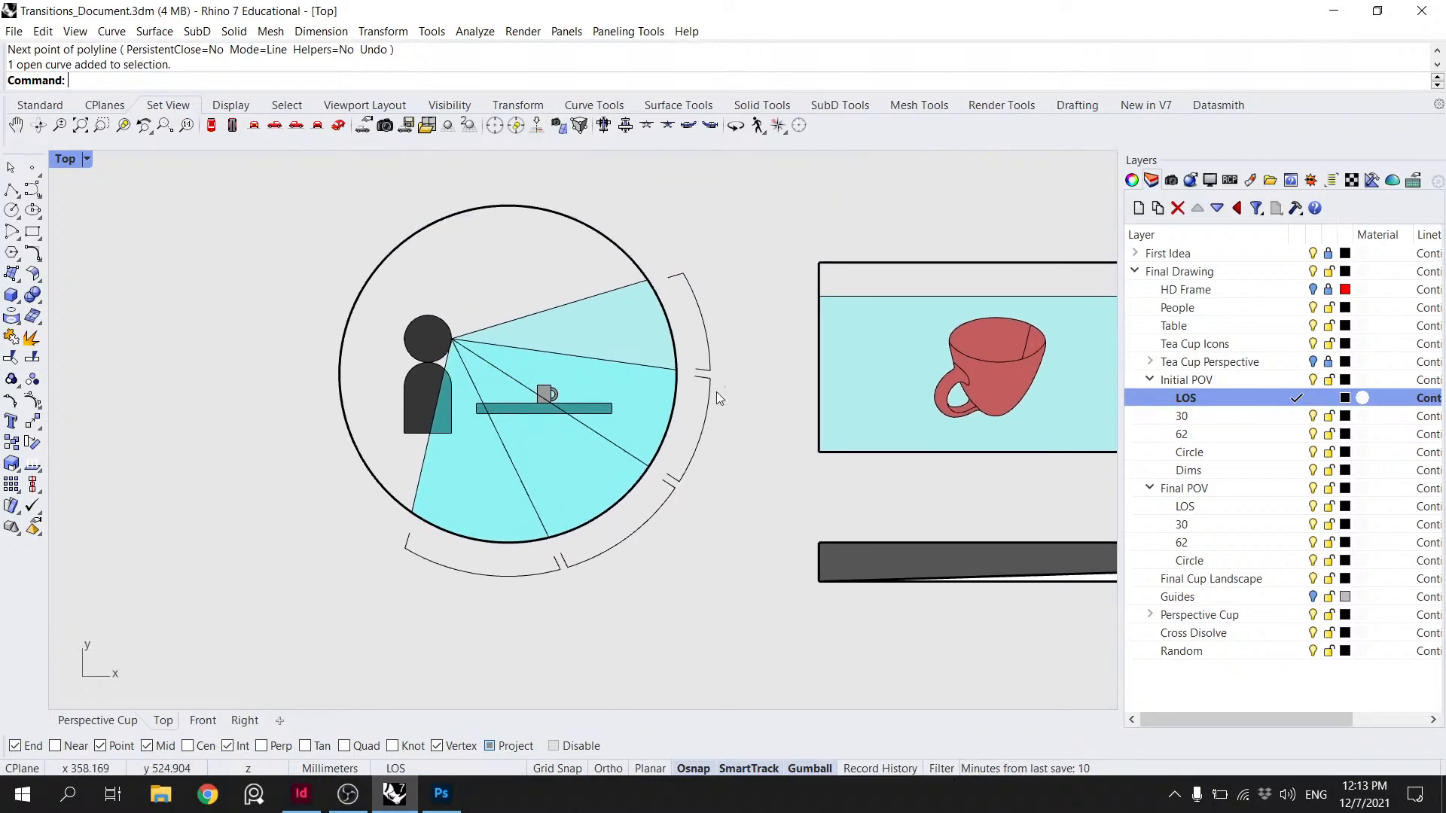
pyautogui.moveTo(1017, 407); pyautogui.dragTo(365, 381, button='right')
pyautogui.scroll(-4, 365, 381)
pyautogui.scroll(2, 791, 363)
pyautogui.scroll(-4, 564, 385)
pyautogui.moveTo(132, 407); pyautogui.dragTo(339, 399, button='right')
# - Select all four bracket curves around the first point-of-view diagram
pyautogui.scroll(4, 339, 399)
pyautogui.scroll(3, 341, 400)
pyautogui.click(415, 443)
pyautogui.keyDown('shift'); pyautogui.click(550, 229); pyautogui.keyUp('shift')
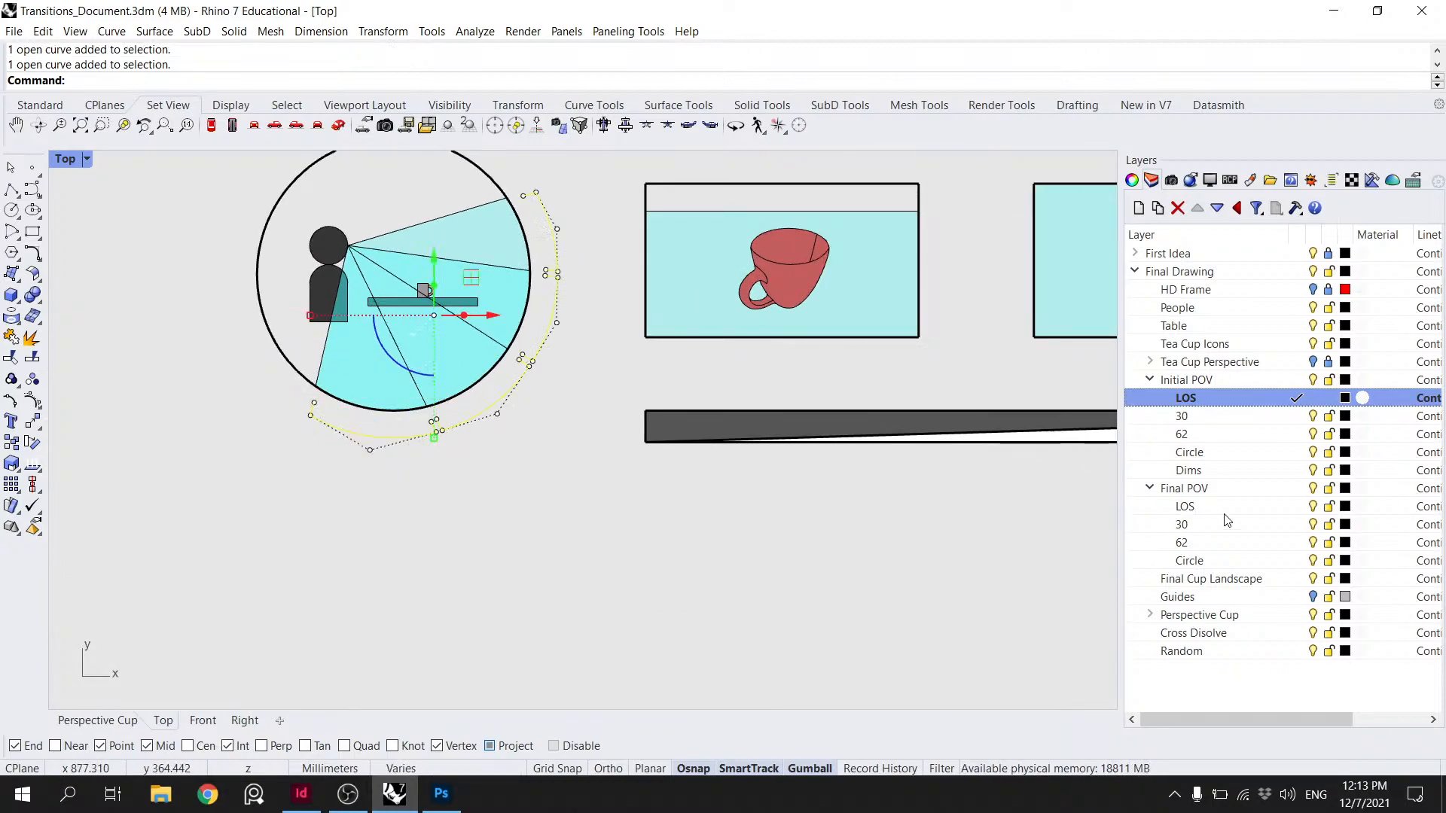
# - Create a layer named Dims under Final POV and move it below the Circle layer
pyautogui.click(1210, 506)
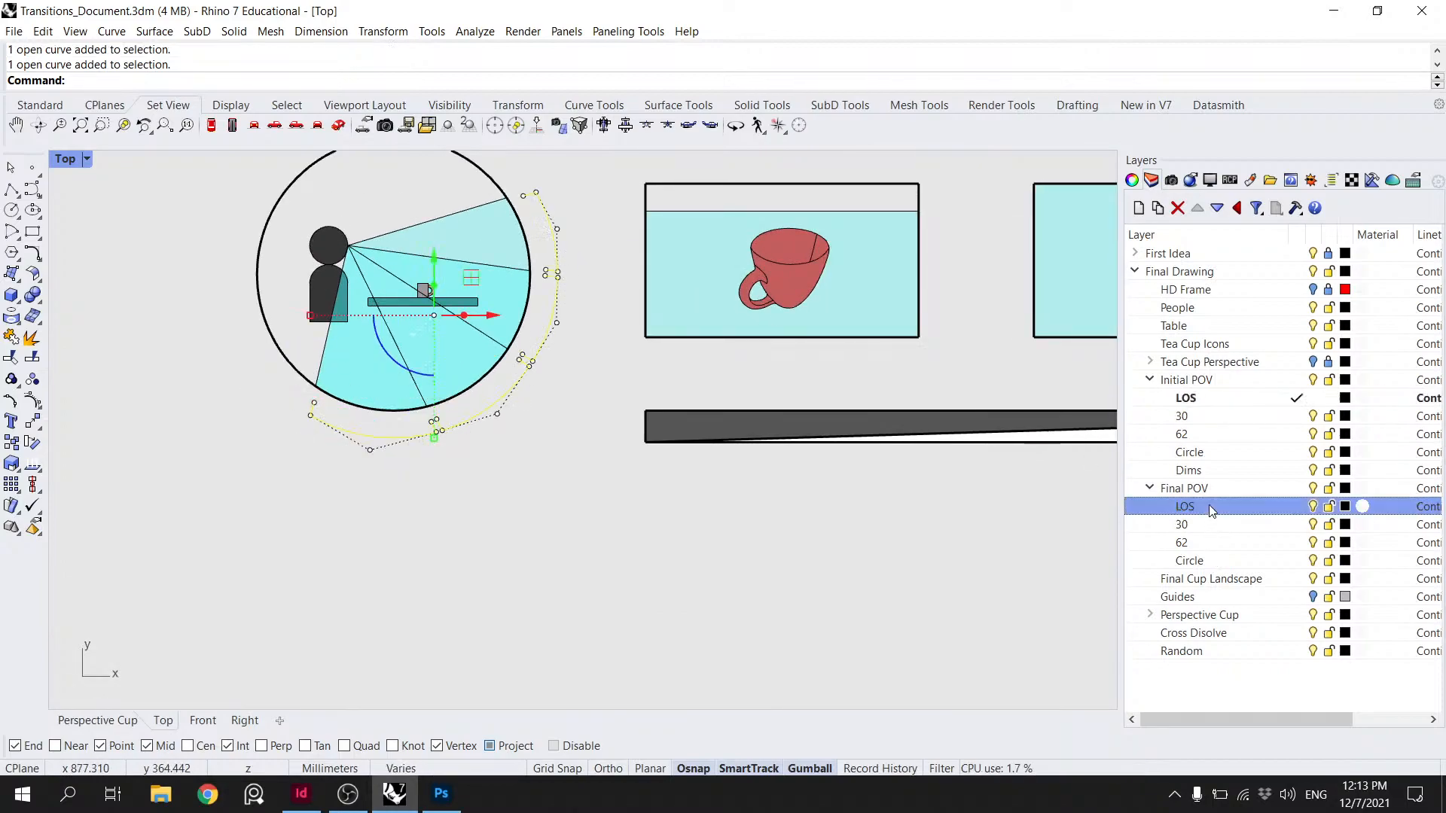
pyautogui.click(1137, 208)
pyautogui.write('Dims')
pyautogui.press('Return')
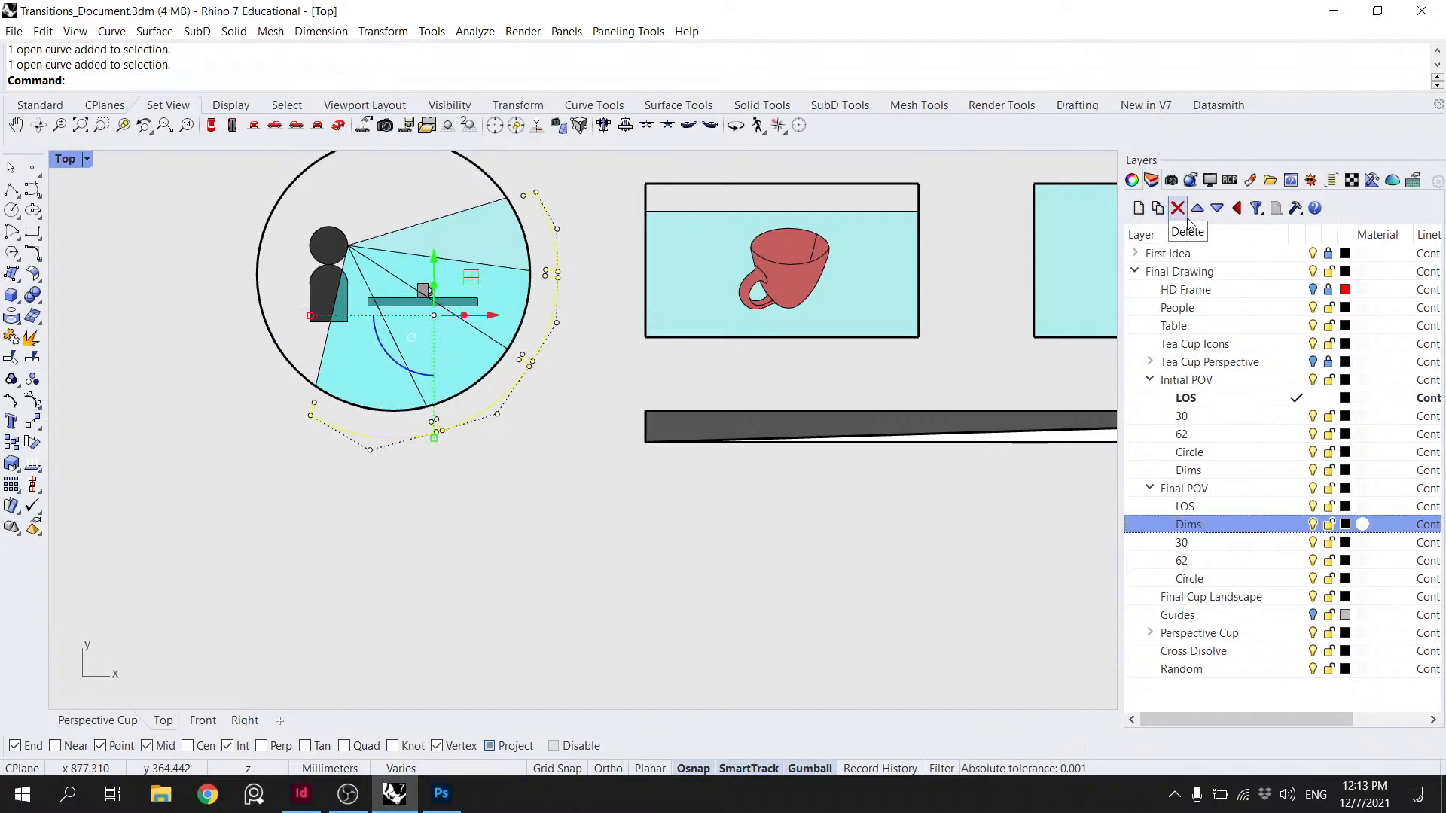
pyautogui.click(1215, 209)
pyautogui.click(1216, 209)
pyautogui.click(1216, 208)
pyautogui.moveTo(631, 414); pyautogui.dragTo(504, 508, button='right')
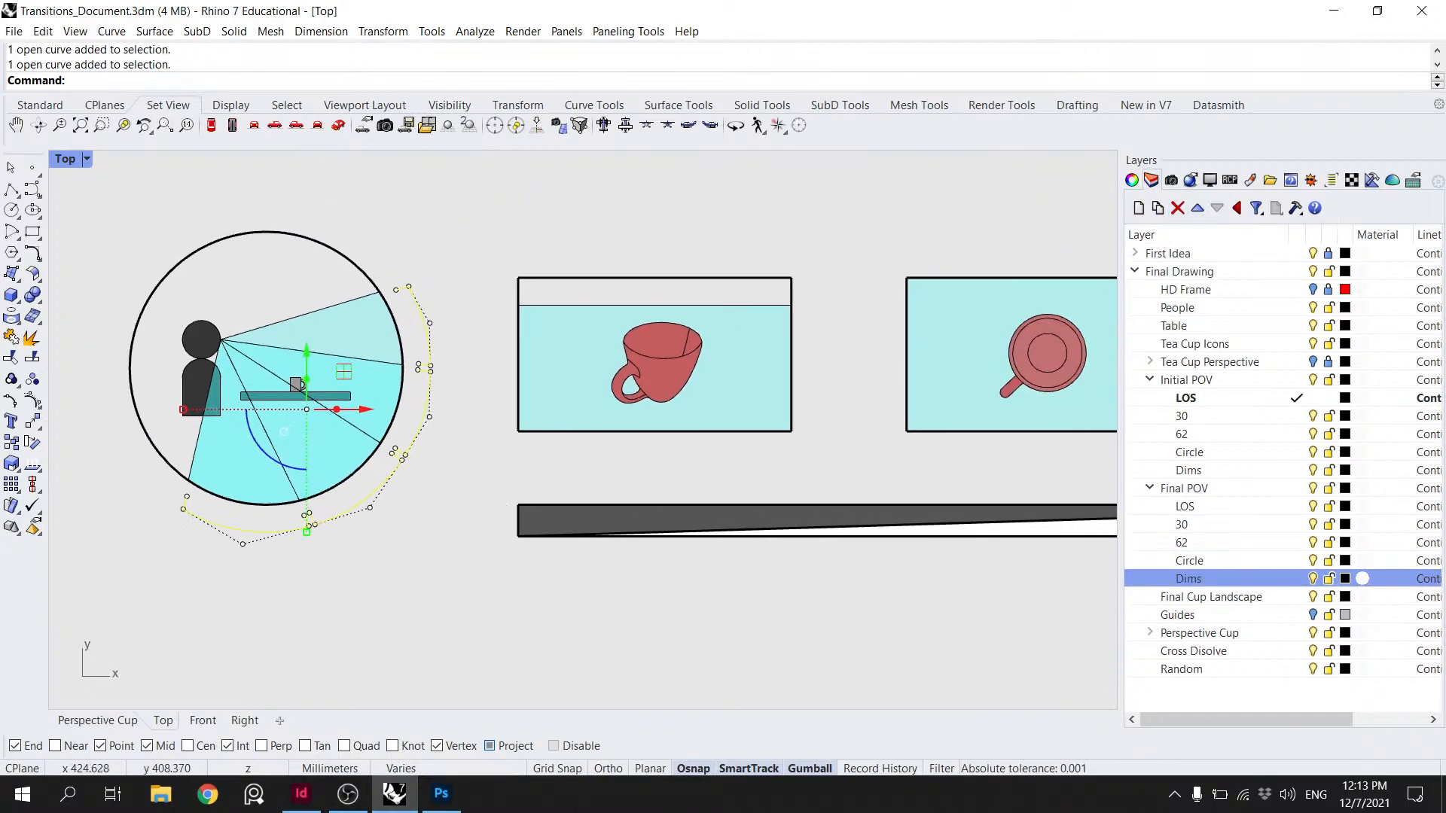
# - Try to copy the four brackets from the first diagram's sight-line origin to the small figure's head in the second diagram
pyautogui.write('Copy')
pyautogui.press('Return')
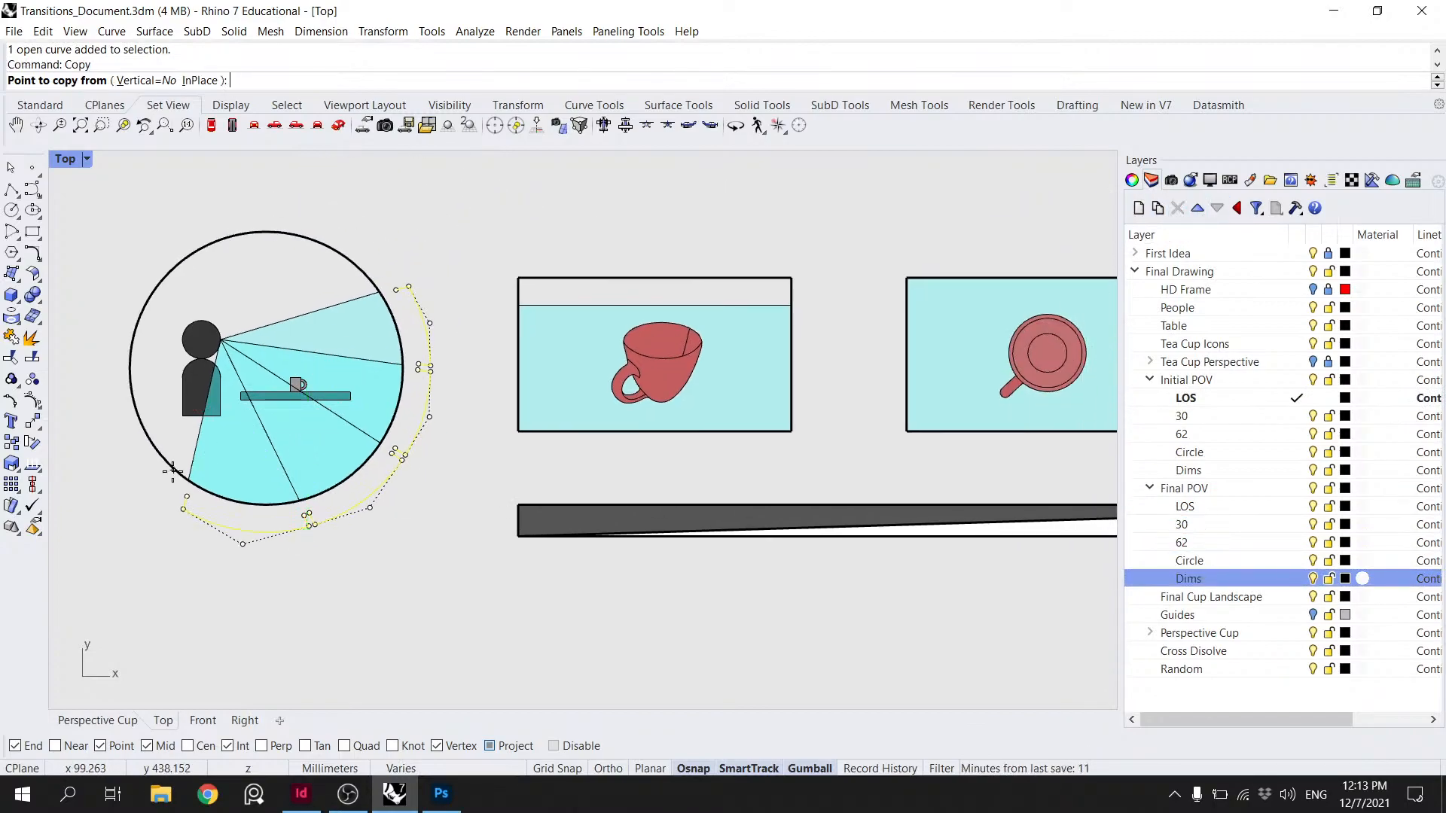
pyautogui.click(221, 339)
pyautogui.scroll(-6, 872, 465)
pyautogui.moveTo(871, 464); pyautogui.dragTo(75, 390, button='right')
pyautogui.scroll(8, 617, 392)
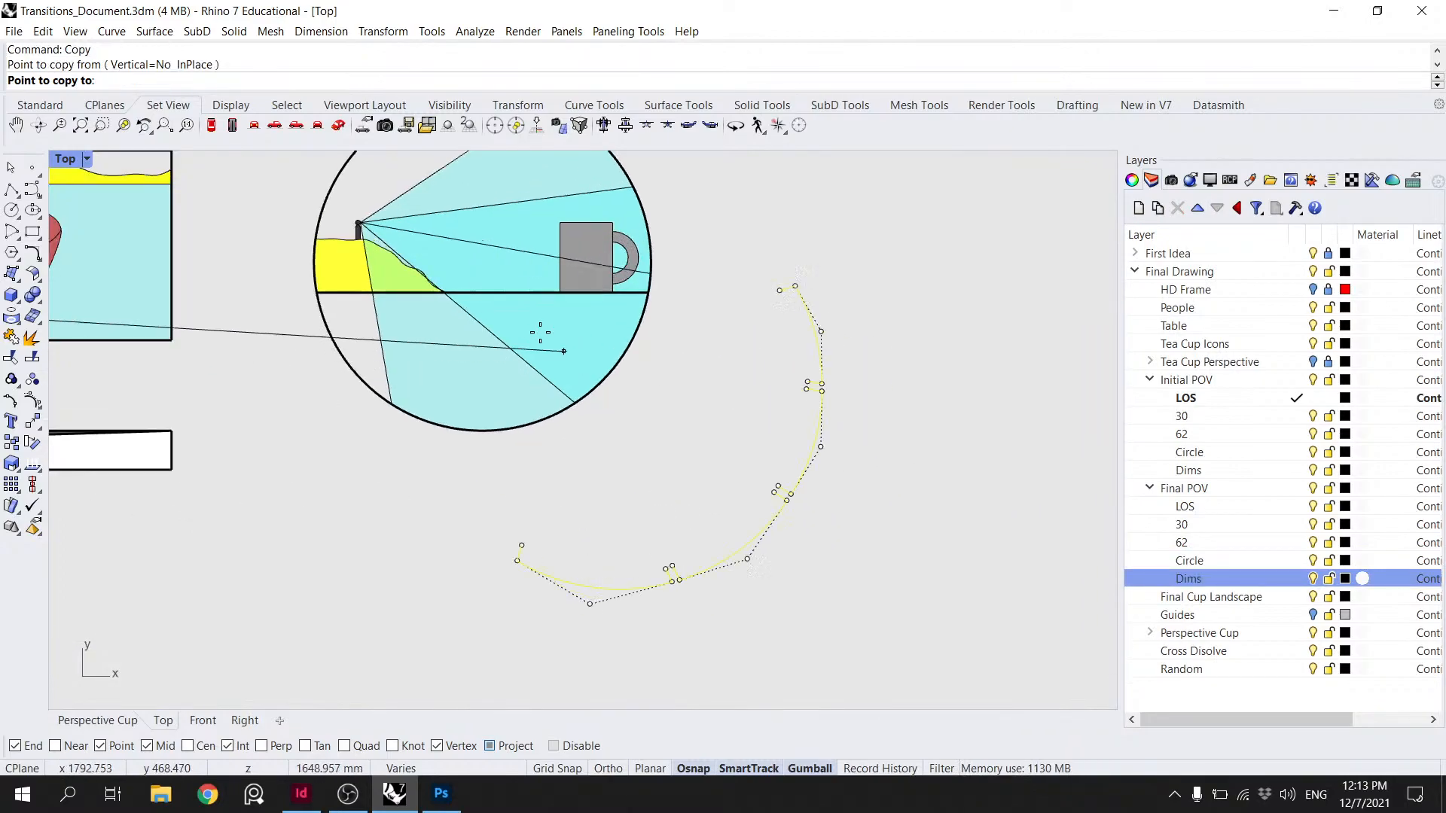
pyautogui.moveTo(446, 272); pyautogui.dragTo(493, 465, button='right')
pyautogui.scroll(15, 426, 418)
pyautogui.click(367, 416)
pyautogui.scroll(-10, 368, 416)
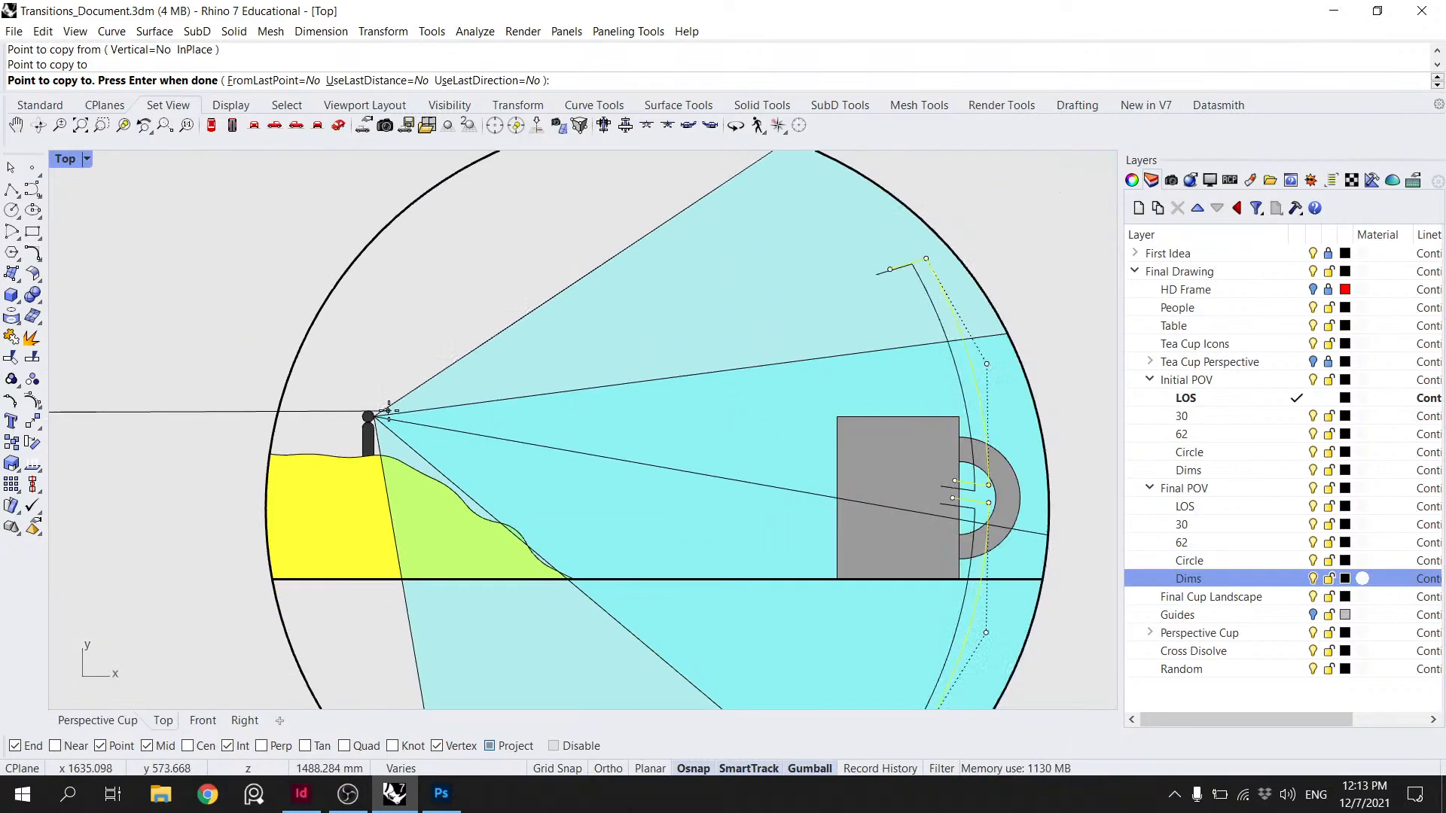
# - Undo the copy of the brackets and go back to the first diagram
pyautogui.hotkey('ctrl', 'z')
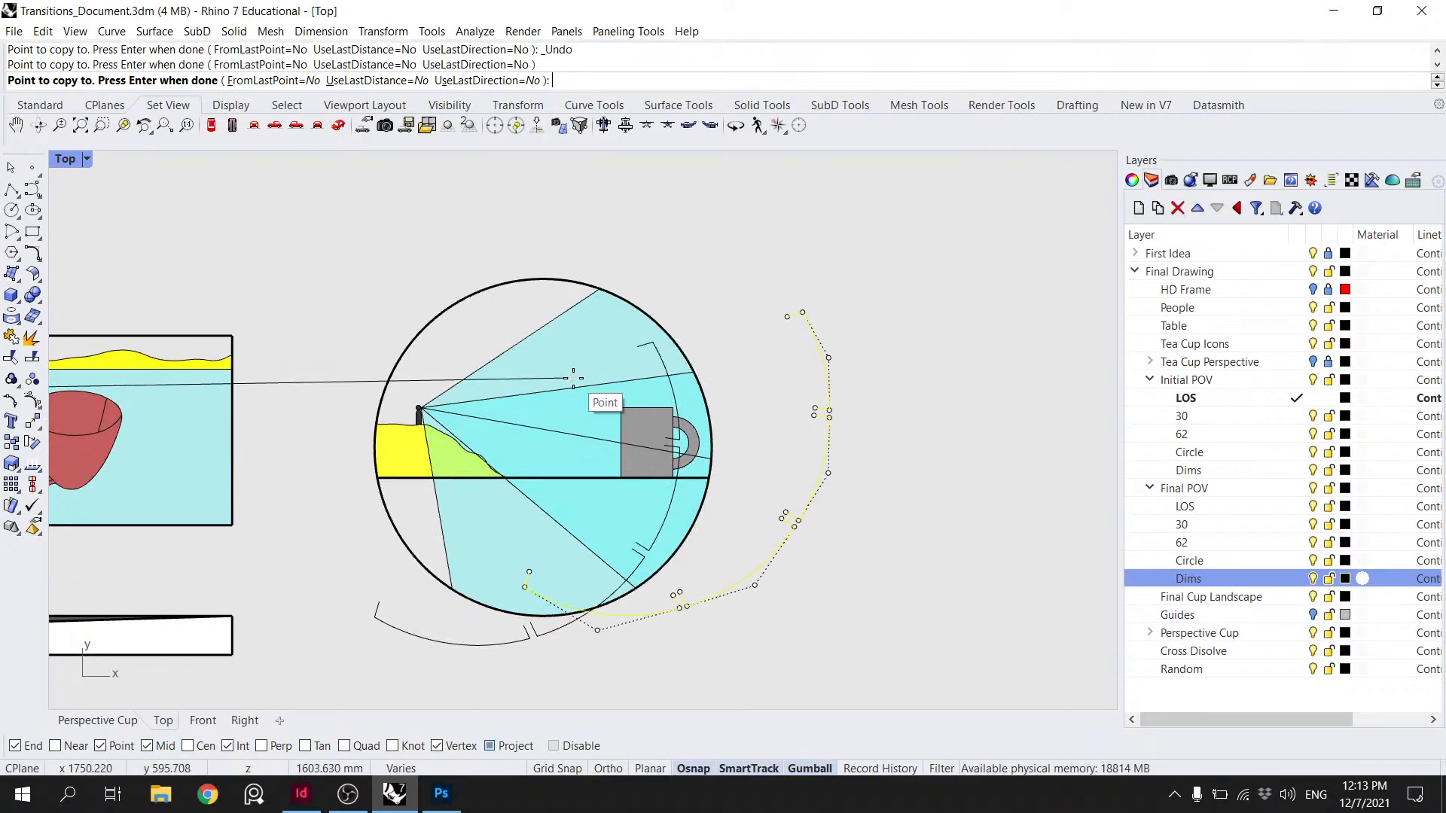
pyautogui.press('Escape')
pyautogui.hotkey('ctrl', 'z')
pyautogui.scroll(-8, 563, 386)
pyautogui.moveTo(560, 388); pyautogui.dragTo(830, 425, button='right')
pyautogui.moveTo(232, 387); pyautogui.dragTo(457, 378, button='right')
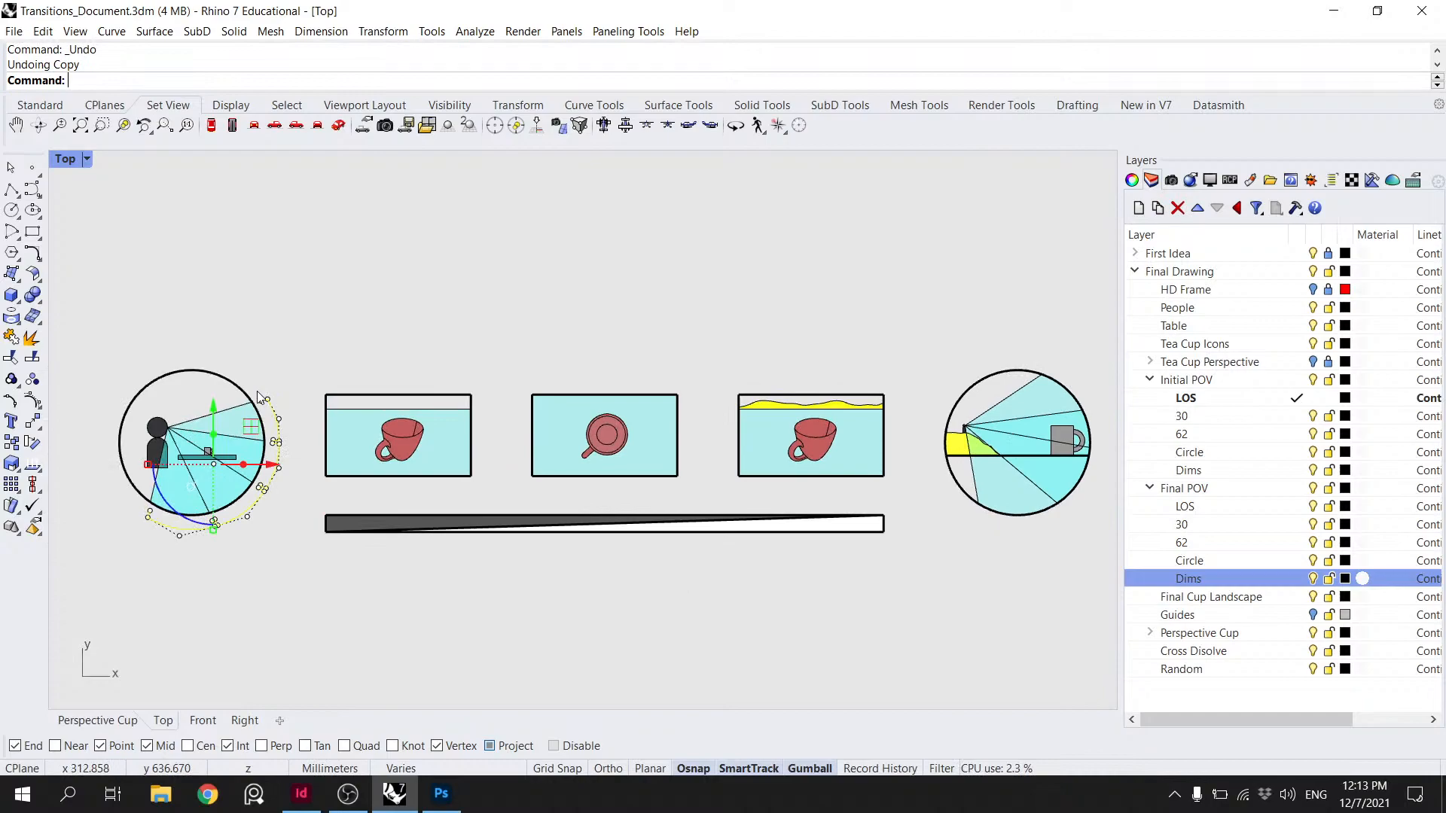
# - Copy the four brackets from the first diagram's sight-line origin to the sight-line origin of the second diagram
pyautogui.press('Return')
pyautogui.scroll(4, 253, 407)
pyautogui.scroll(-2, 257, 451)
pyautogui.moveTo(485, 443); pyautogui.dragTo(427, 412, button='right')
pyautogui.scroll(-2, 263, 395)
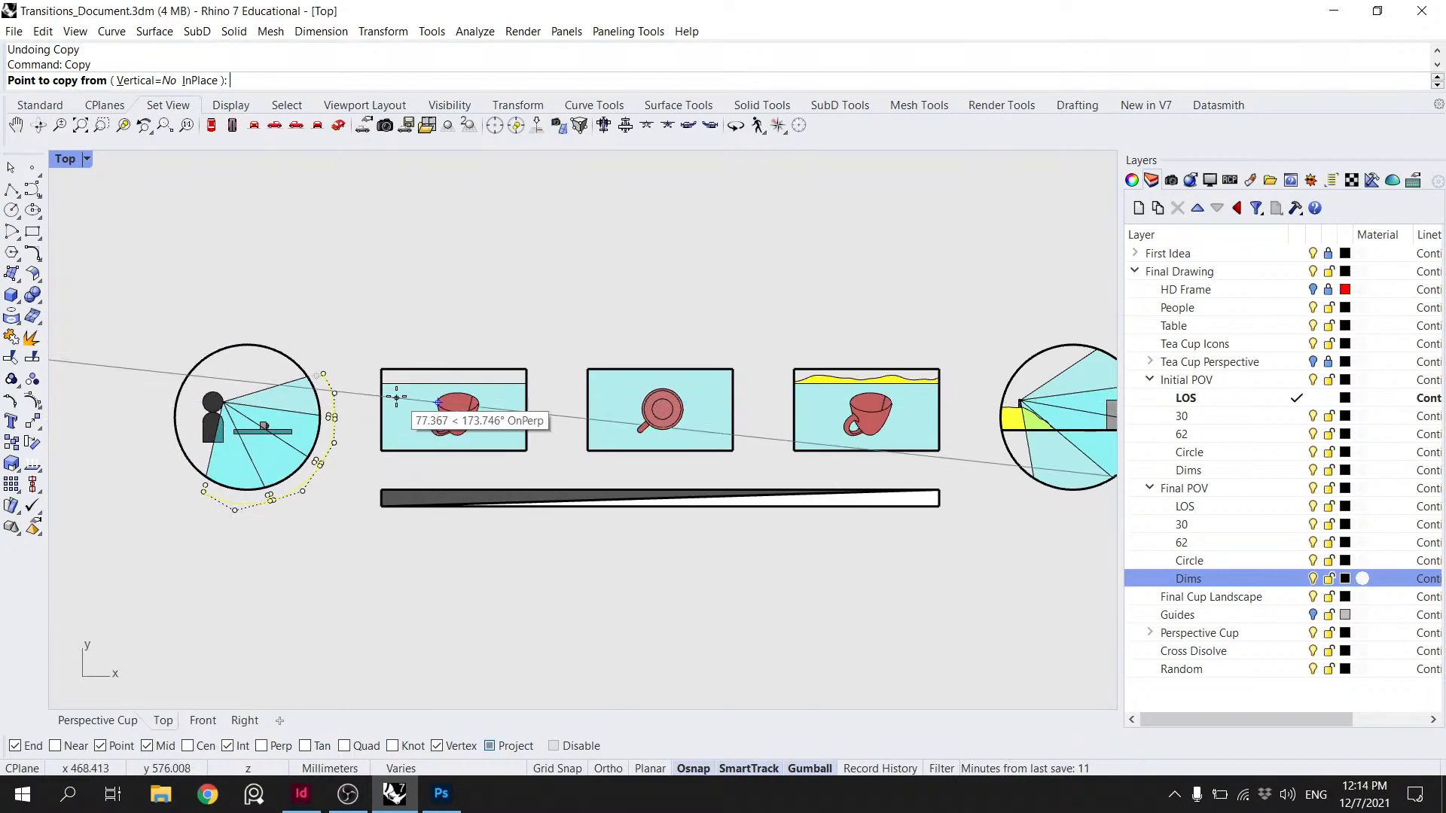
pyautogui.scroll(5, 218, 404)
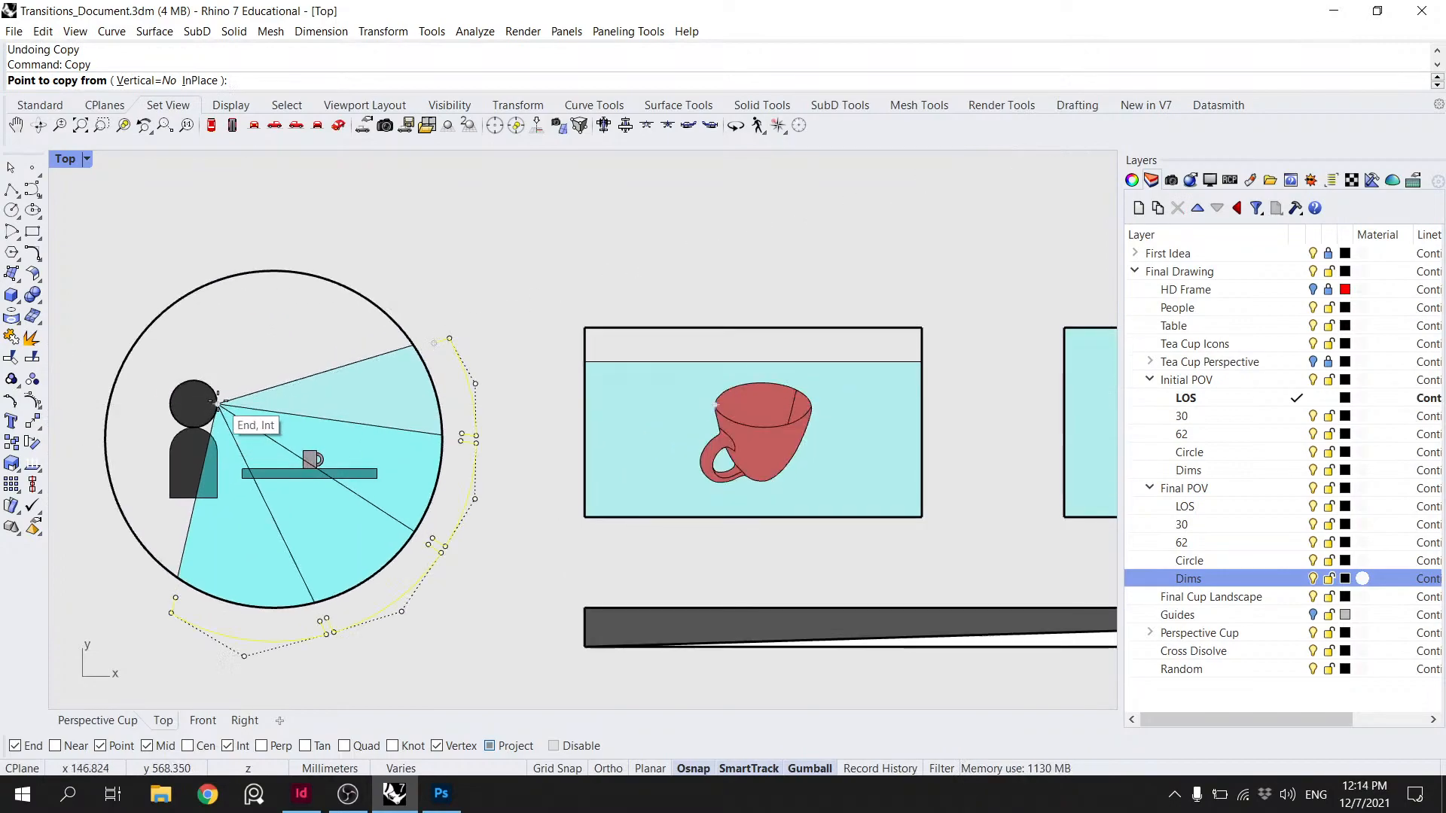
pyautogui.click(218, 404)
pyautogui.scroll(-4, 226, 402)
pyautogui.moveTo(866, 439); pyautogui.dragTo(217, 389, button='right')
pyautogui.scroll(4, 655, 352)
pyautogui.moveTo(710, 361); pyautogui.dragTo(432, 366, button='right')
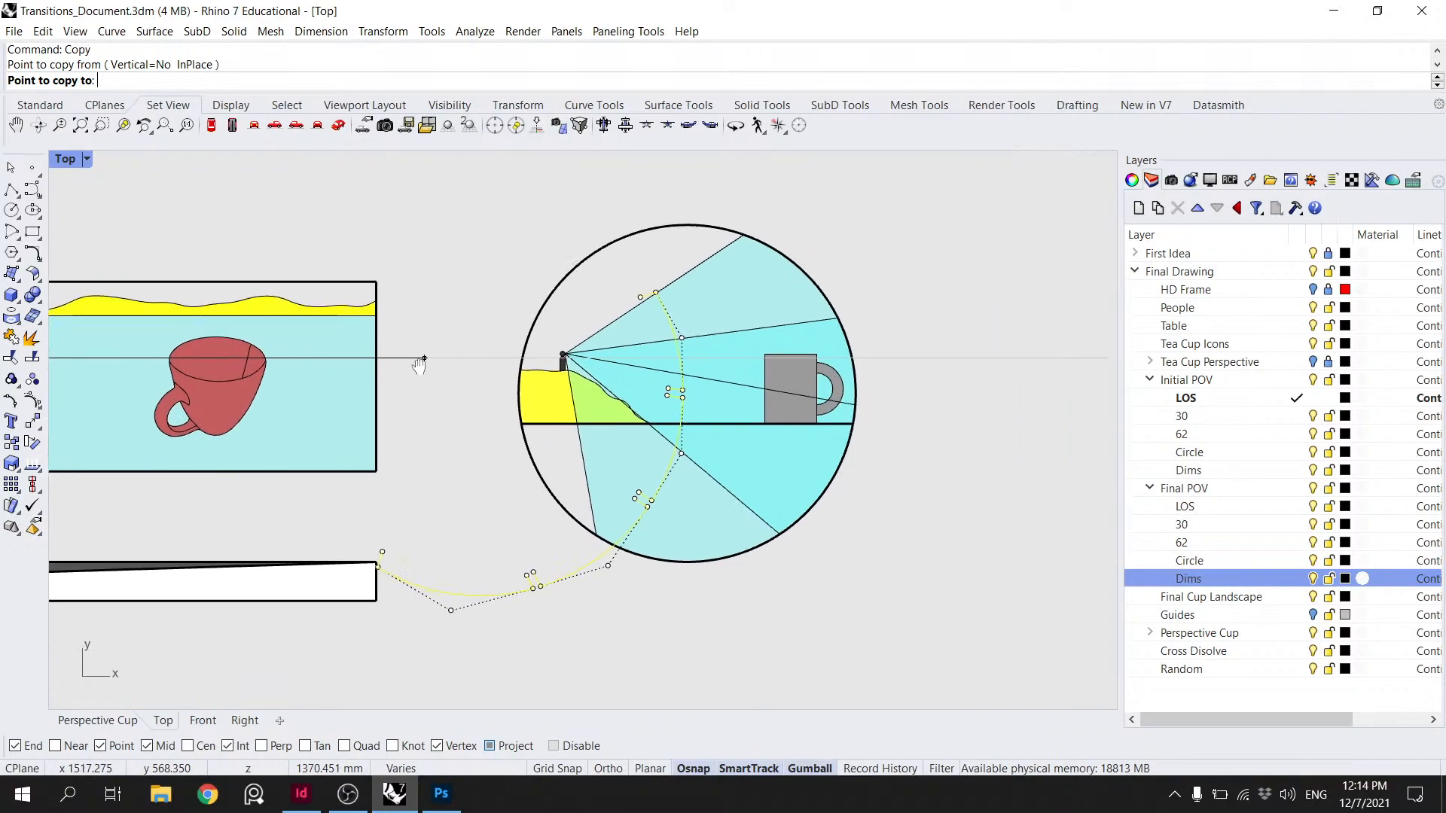
pyautogui.scroll(4, 595, 352)
pyautogui.click(530, 365)
pyautogui.scroll(-3, 530, 365)
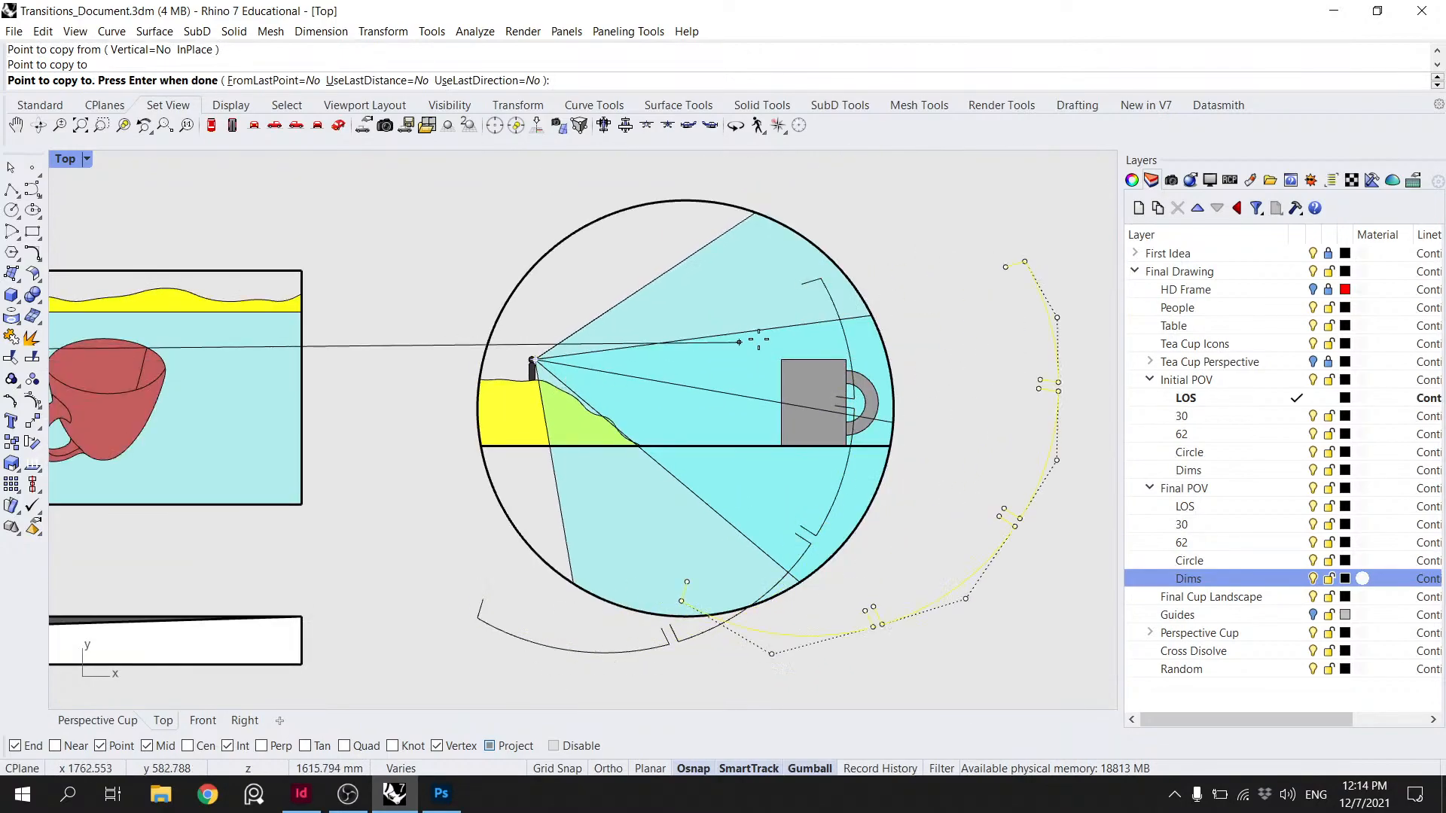
pyautogui.press('Return')
# - Assign the four copied brackets in the second diagram to the Dims layer under Final POV
pyautogui.click(846, 333)
pyautogui.click(846, 475)
pyautogui.keyDown('shift'); pyautogui.click(726, 621); pyautogui.keyUp('shift')
pyautogui.keyDown('shift'); pyautogui.click(622, 649); pyautogui.keyUp('shift')
pyautogui.click(1131, 180)
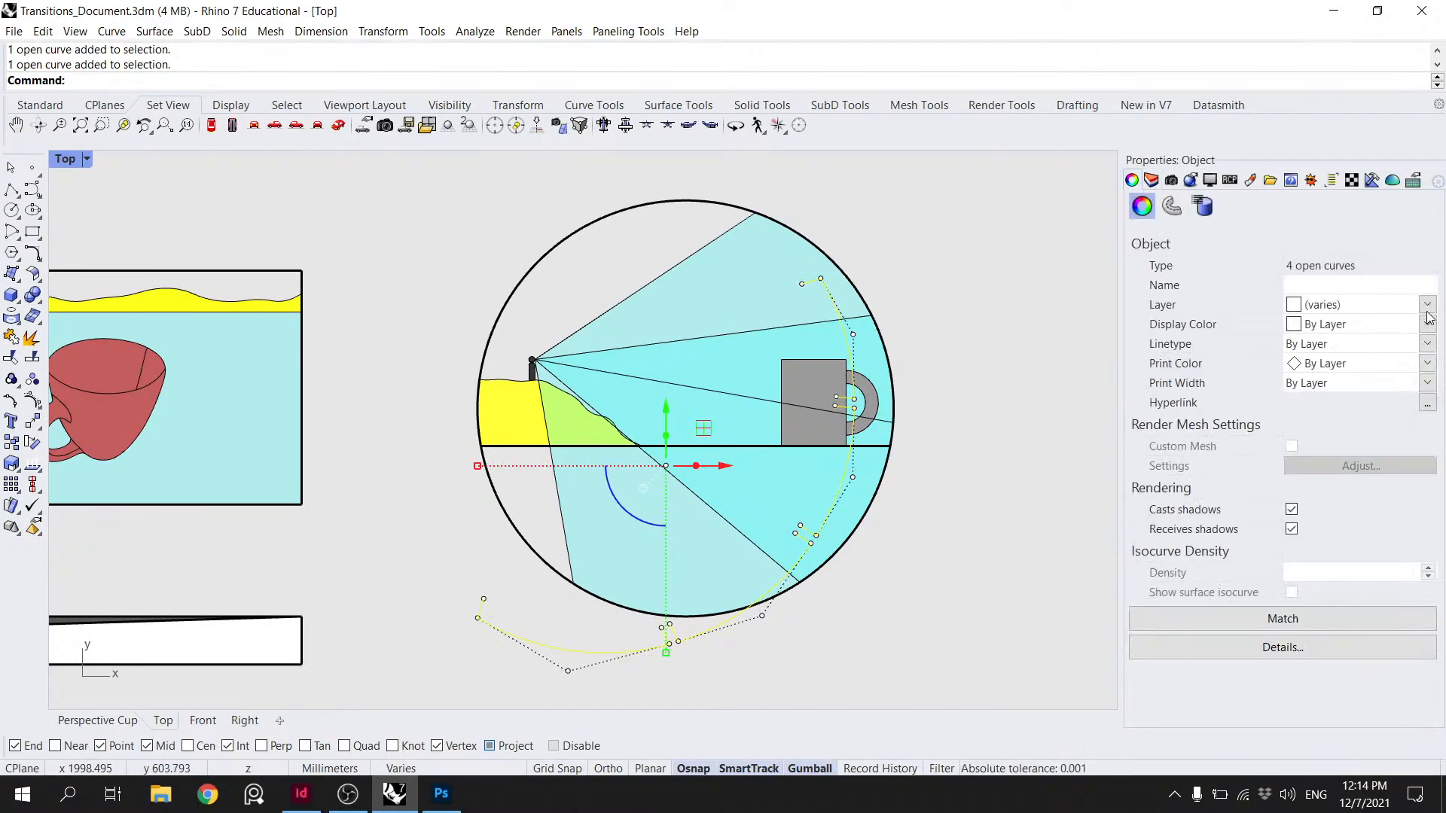
pyautogui.click(1427, 305)
pyautogui.click(1295, 329)
pyautogui.scroll(-5, 894, 312)
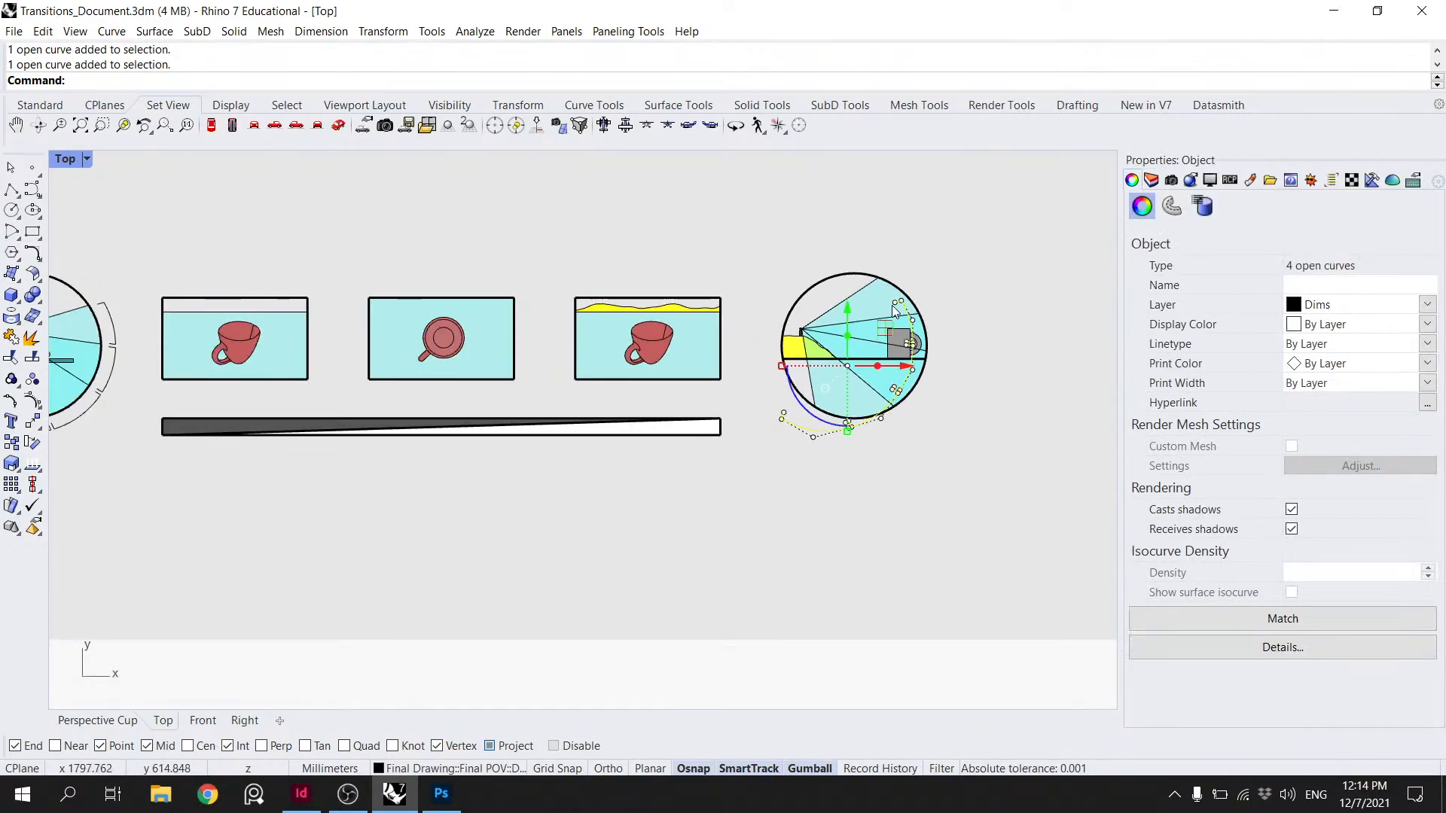
pyautogui.click(847, 242)
# - Select the brackets around the first diagram and assign them to the Dims layer
pyautogui.moveTo(184, 405); pyautogui.dragTo(520, 395, button='right')
pyautogui.click(364, 421)
pyautogui.keyDown('shift'); pyautogui.click(403, 412); pyautogui.keyUp('shift')
pyautogui.keyDown('shift'); pyautogui.click(450, 361); pyautogui.keyUp('shift')
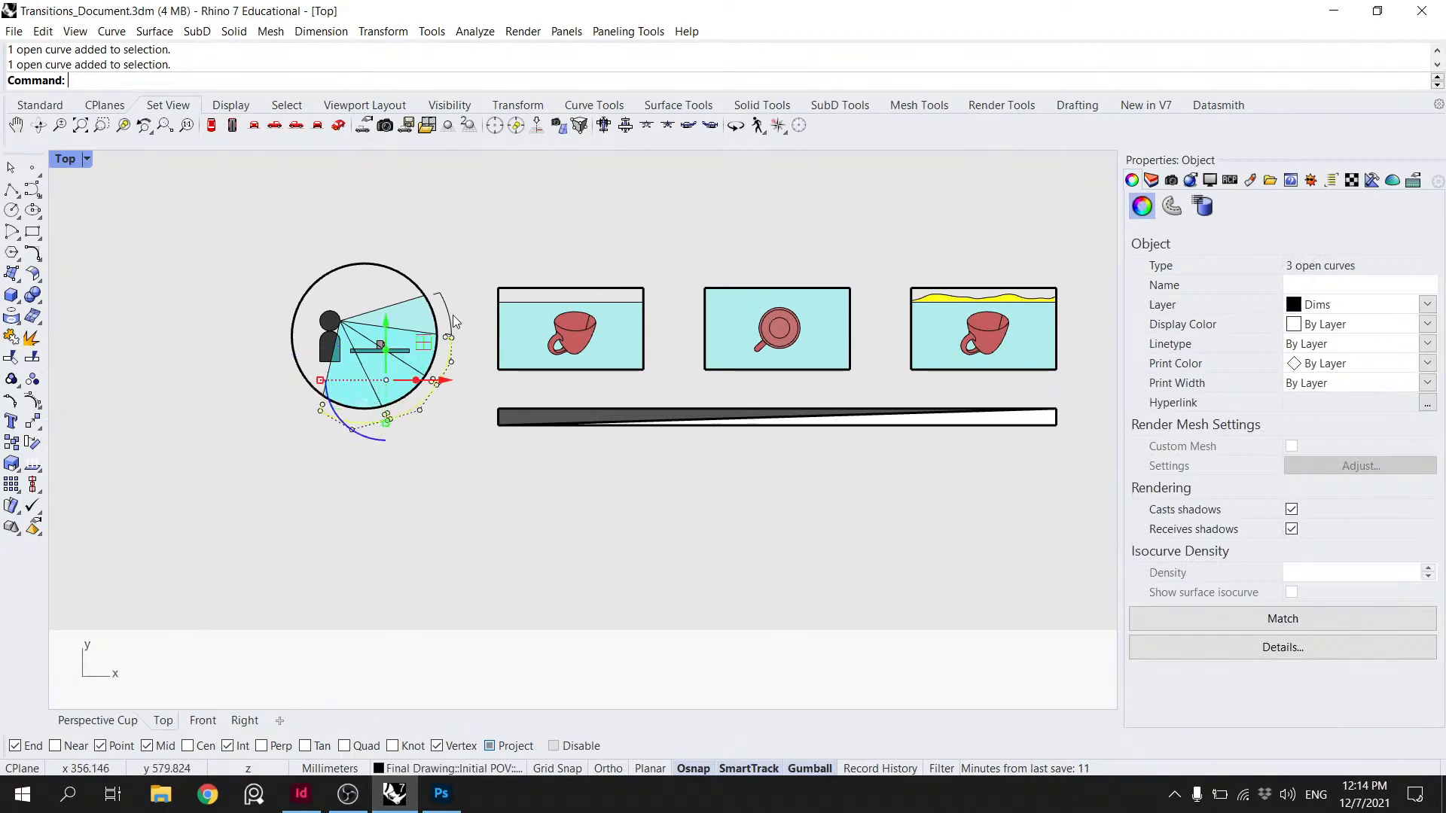
pyautogui.click(1427, 305)
pyautogui.click(1382, 335)
# - Rotate the second diagram's four brackets about 18 degrees counterclockwise around its sight-line origin
pyautogui.click(517, 205)
pyautogui.scroll(-10, 538, 292)
pyautogui.moveTo(741, 302); pyautogui.dragTo(483, 374, button='right')
pyautogui.scroll(7, 482, 374)
pyautogui.scroll(5, 414, 422)
pyautogui.click(545, 461)
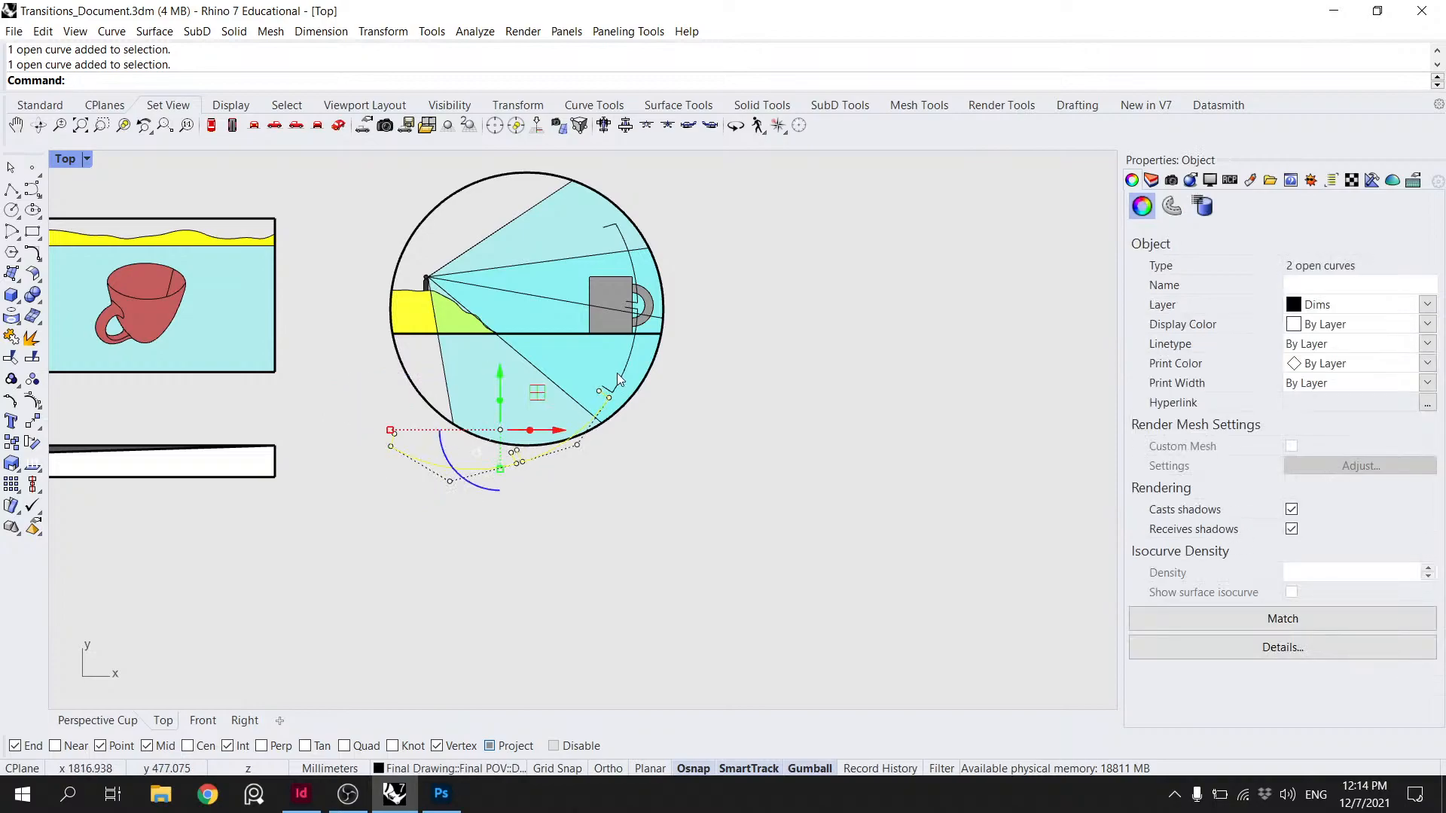
pyautogui.keyDown('shift'); pyautogui.click(636, 273); pyautogui.keyUp('shift')
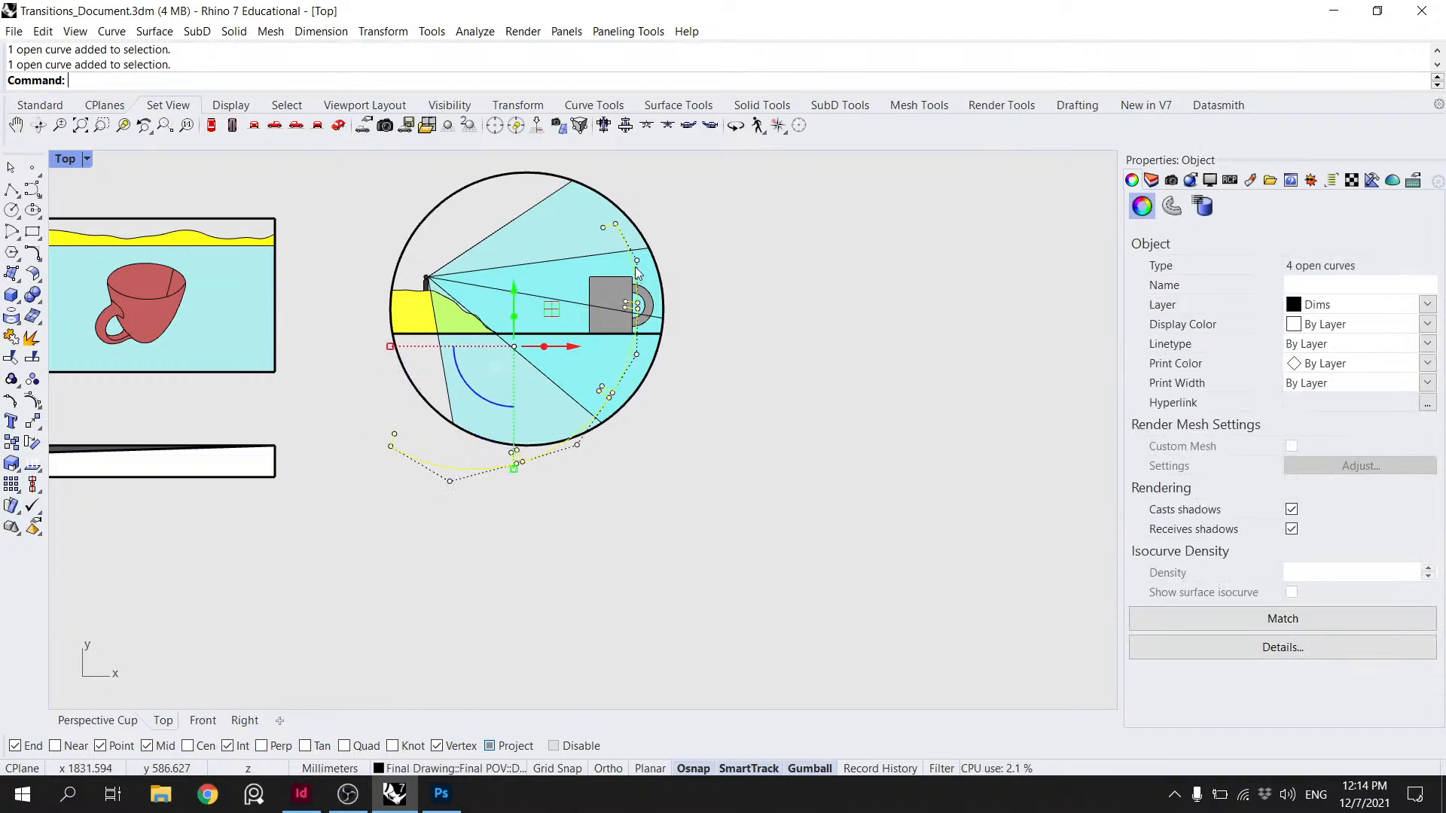
pyautogui.press('Return')
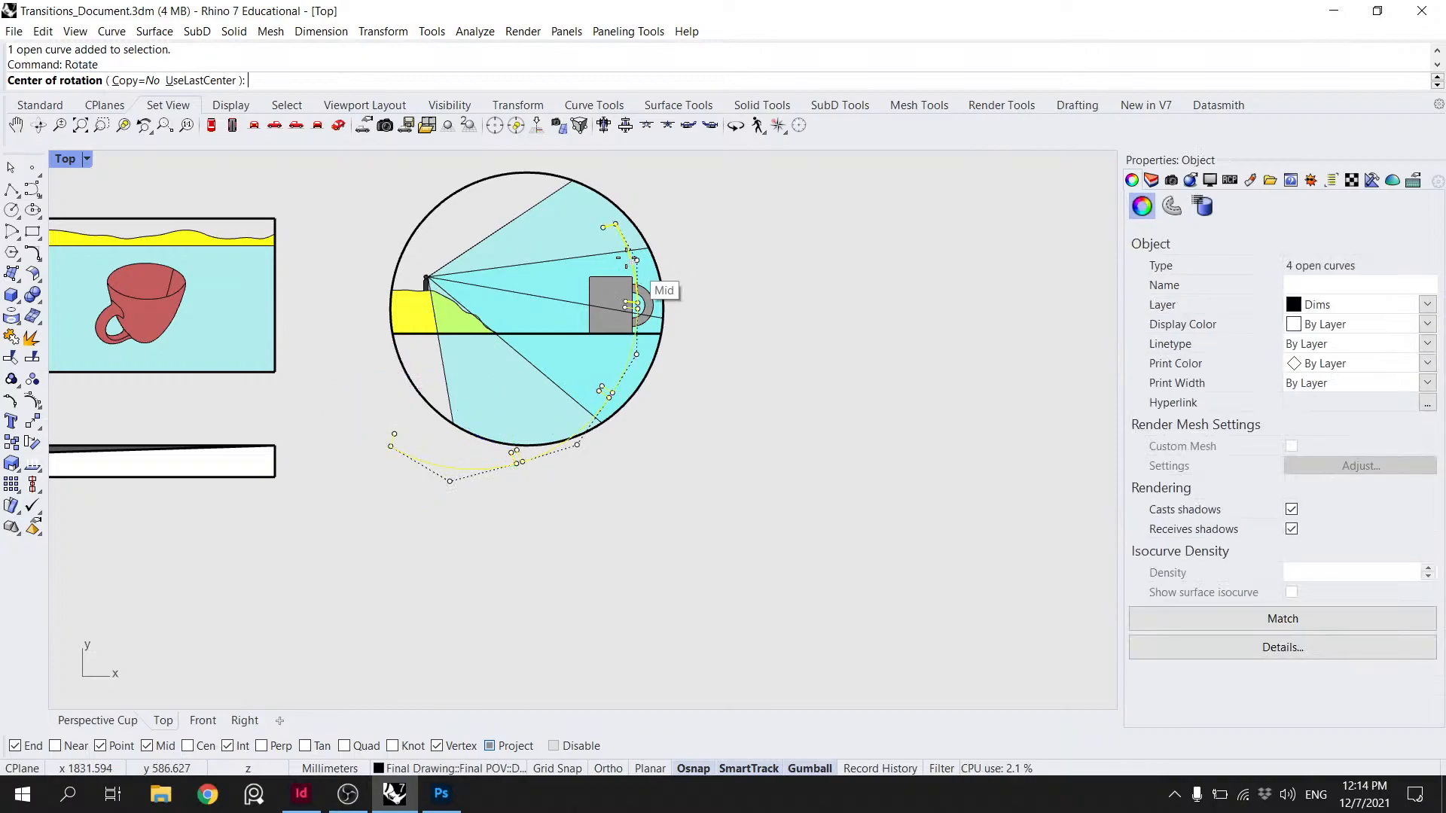
pyautogui.click(427, 279)
pyautogui.click(648, 249)
pyautogui.click(614, 189)
pyautogui.scroll(-2, 619, 180)
pyautogui.moveTo(635, 192); pyautogui.dragTo(641, 245, button='right')
pyautogui.scroll(2, 559, 345)
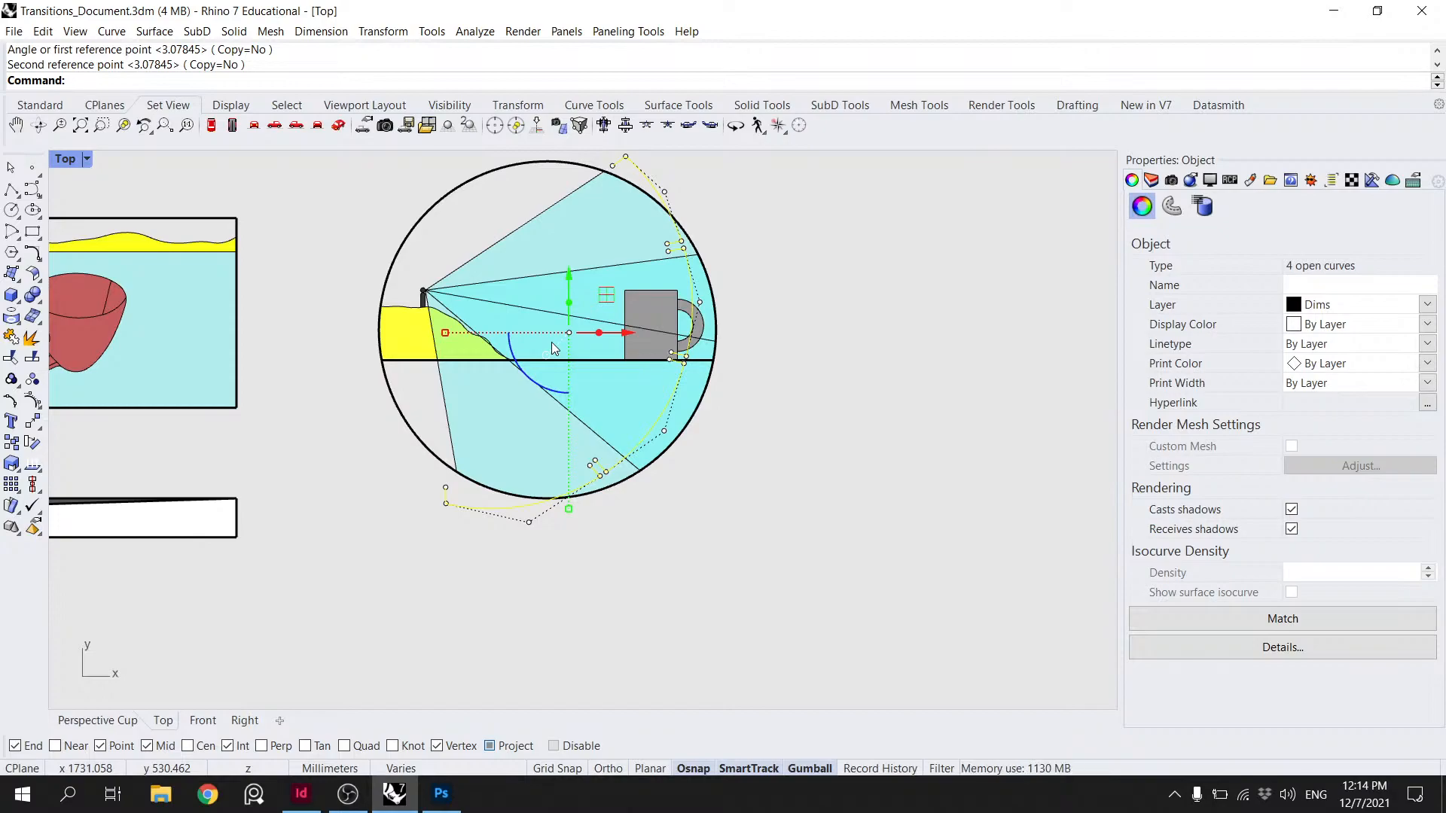
# - Move the four brackets so the lowest bracket's end meets the lowest sight line on the circle
pyautogui.write('m')
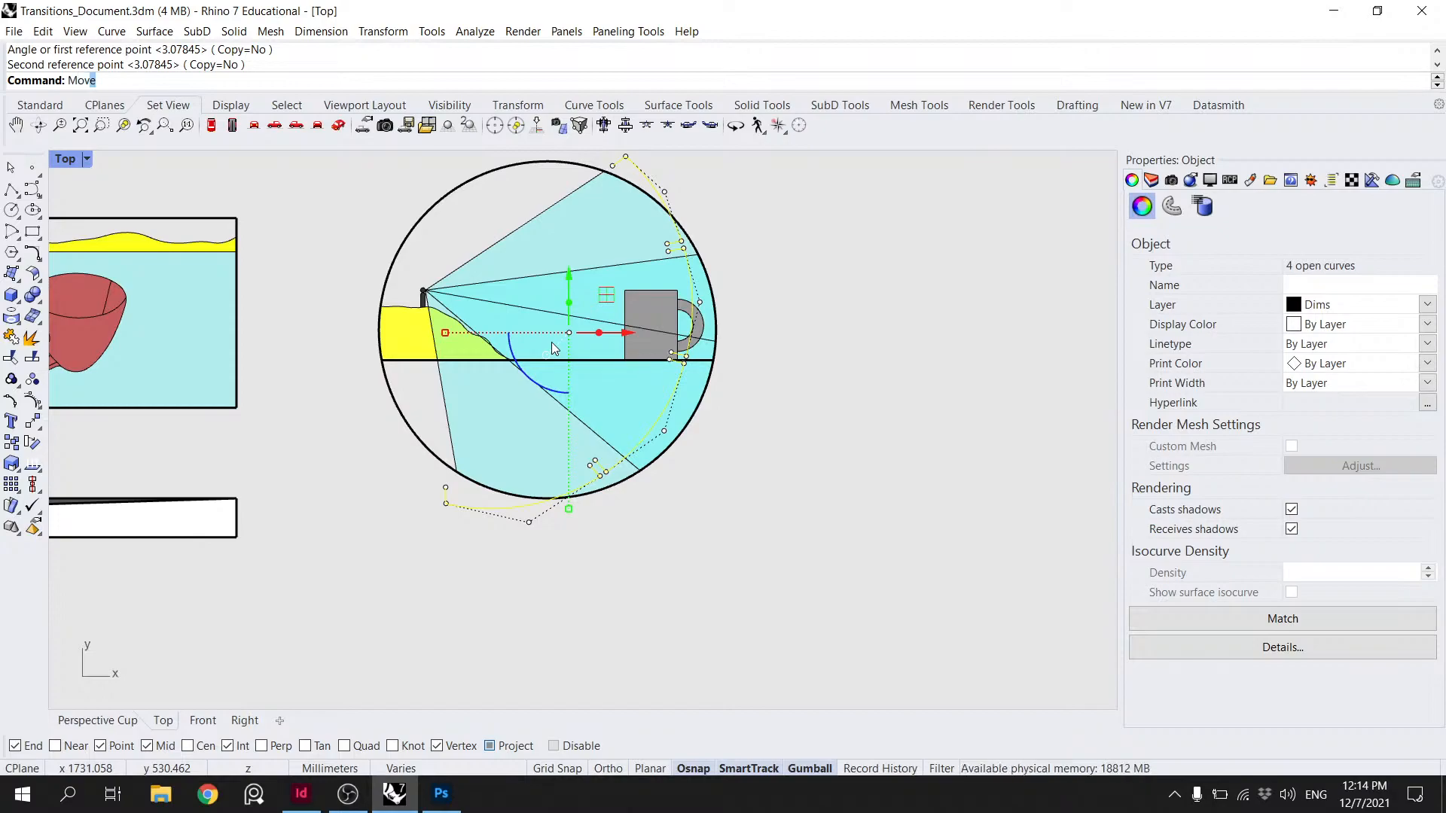
pyautogui.press('Return')
pyautogui.click(445, 502)
pyautogui.click(456, 486)
pyautogui.scroll(-1, 502, 433)
# - Try rotating the four brackets slightly about the sight-line origin, then undo the rotation
pyautogui.write('Rotat')
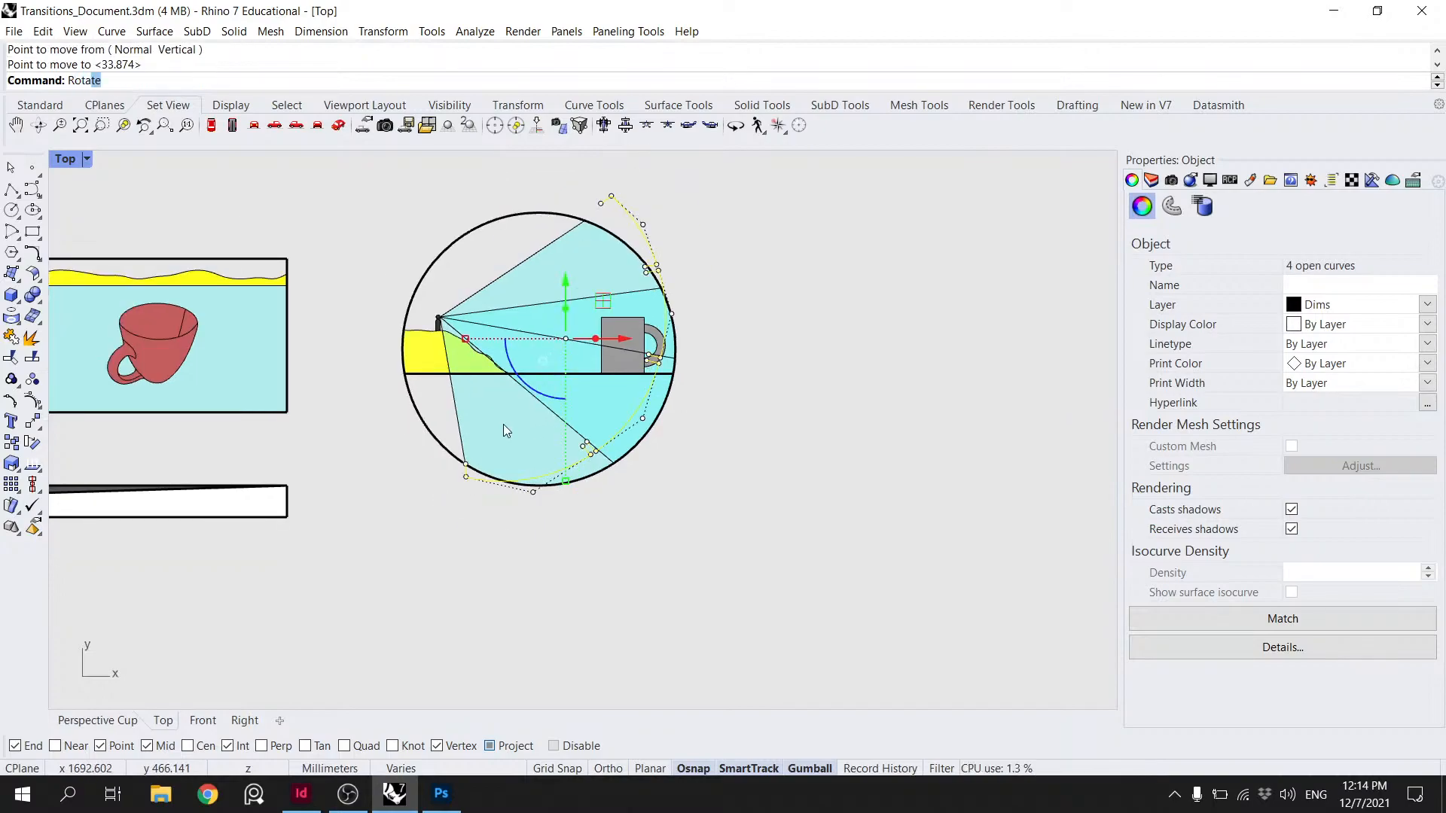
pyautogui.press('Return')
pyautogui.scroll(2, 503, 424)
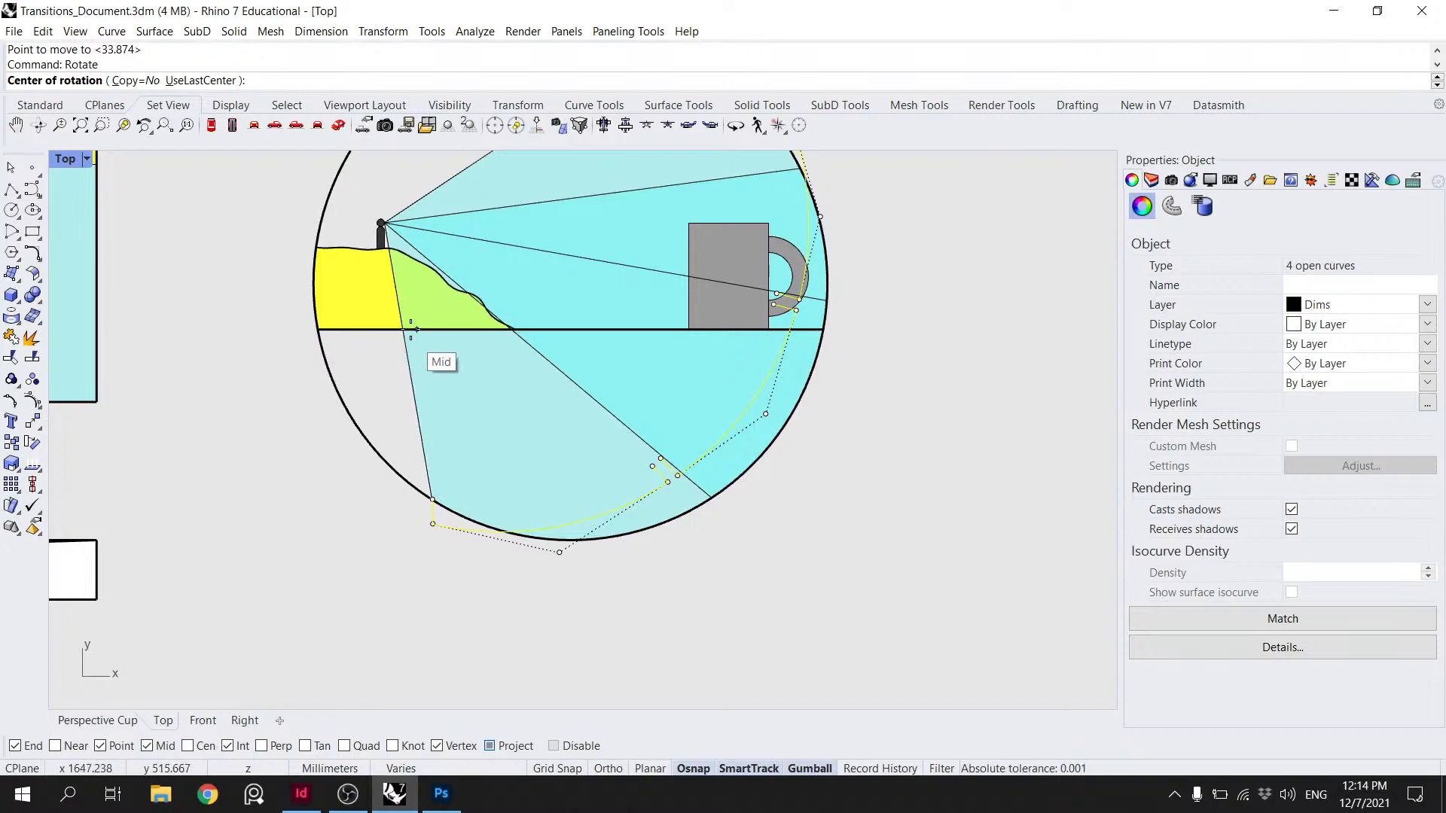
pyautogui.click(382, 223)
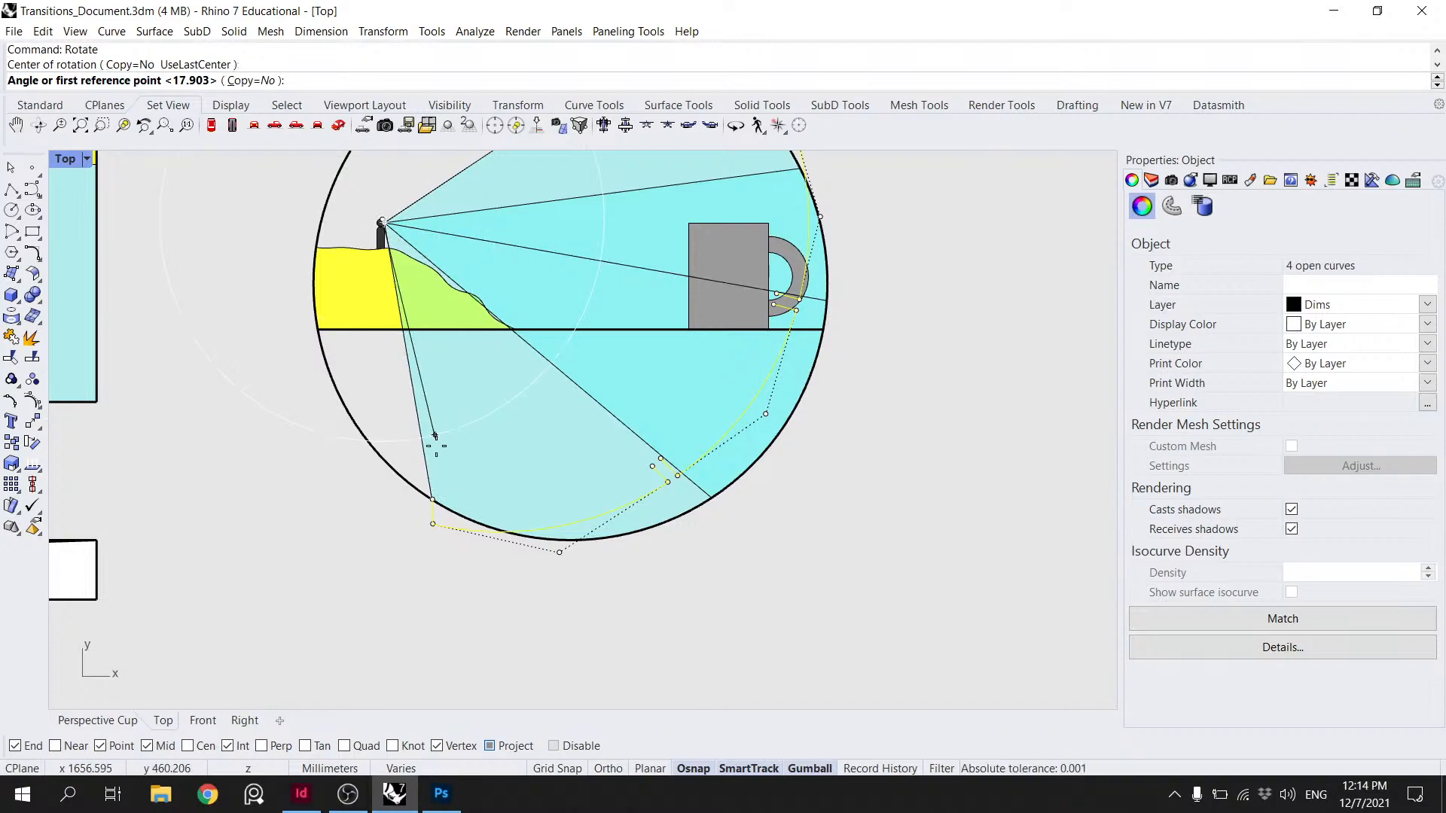
pyautogui.click(434, 524)
pyautogui.click(445, 532)
pyautogui.hotkey('ctrl', 'z')
pyautogui.scroll(-3, 457, 474)
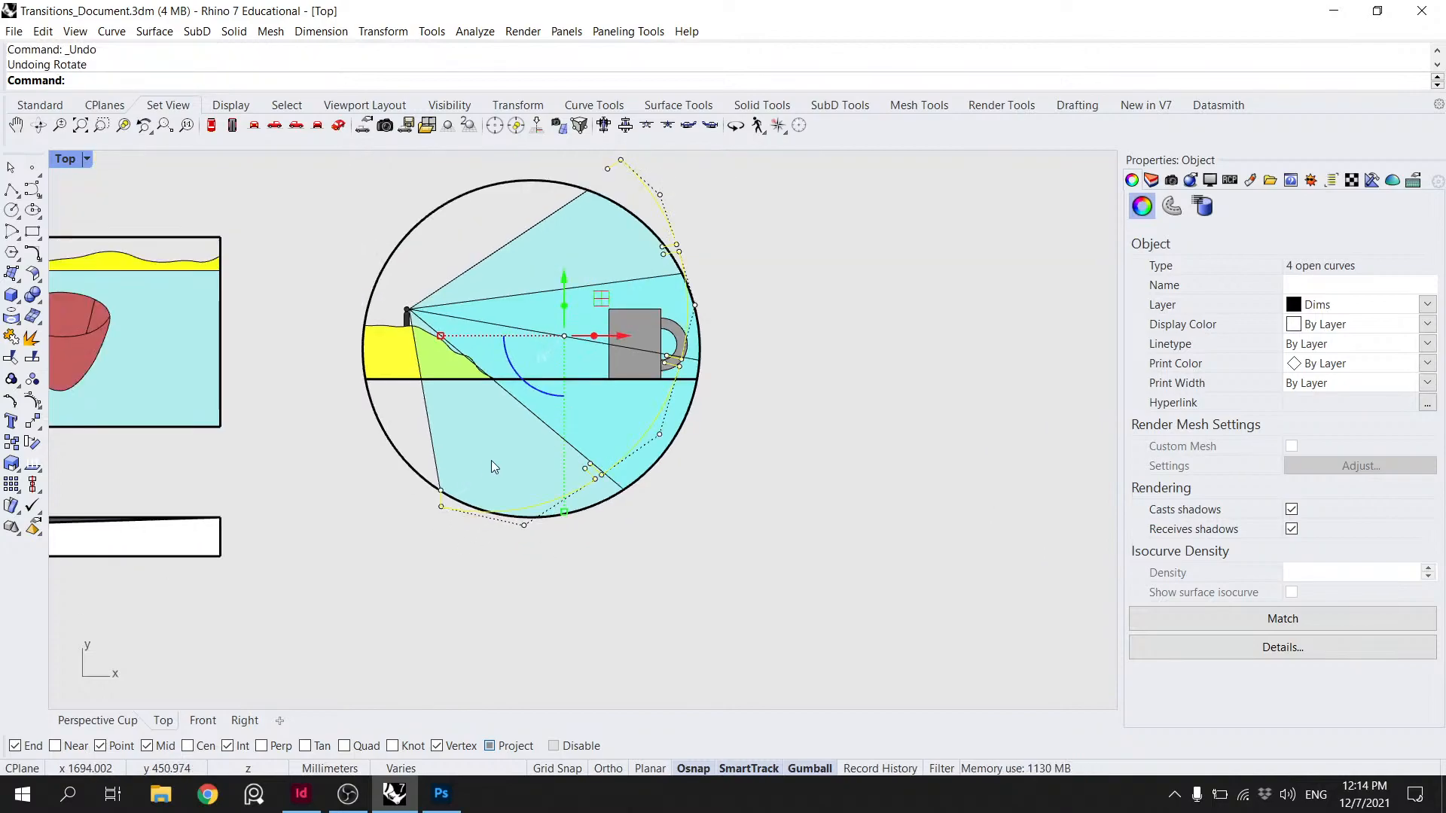
# - Shift and nudge the four brackets by eye so they sit outside the second diagram's circle
pyautogui.moveTo(542, 410); pyautogui.dragTo(635, 424)
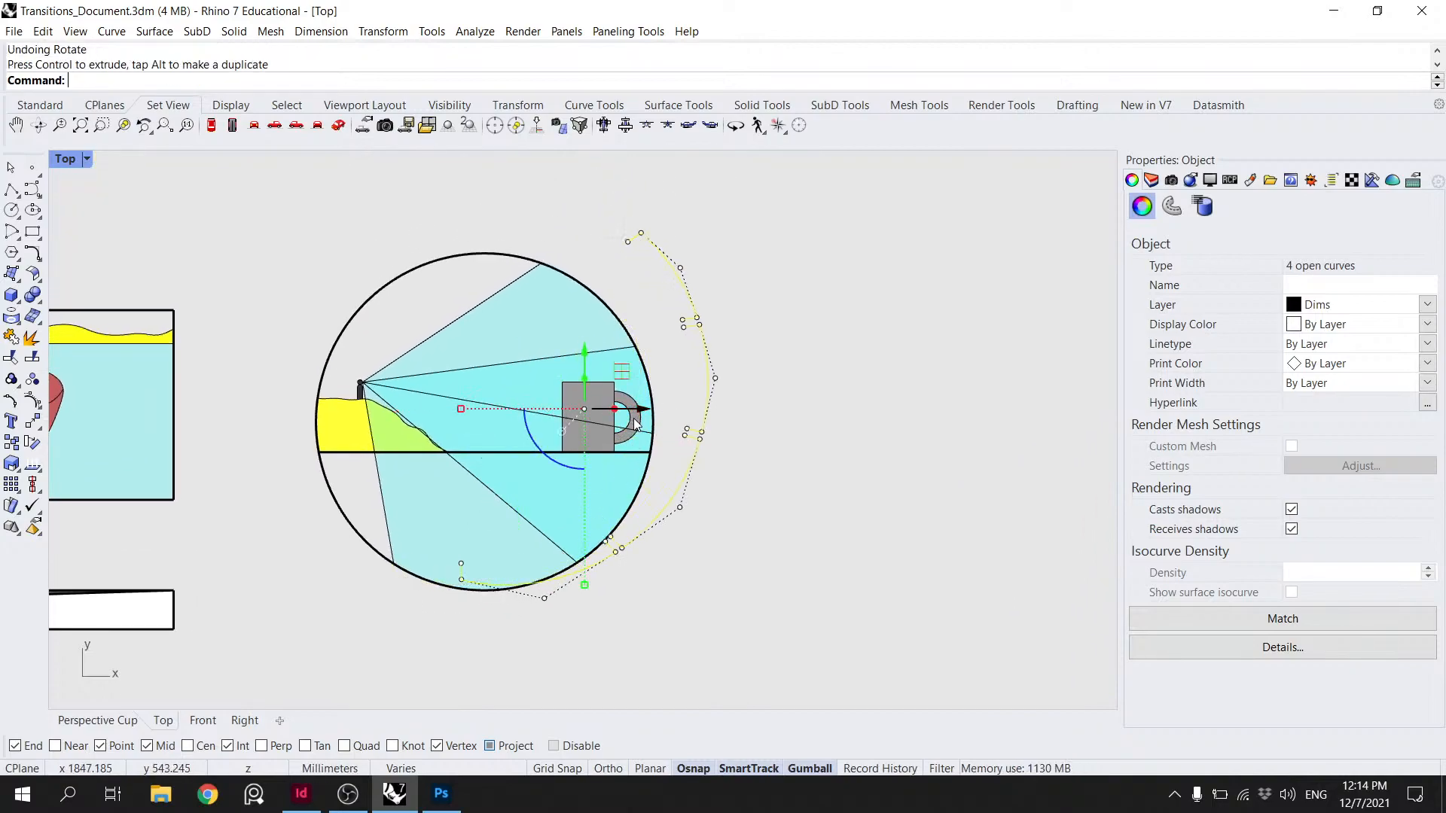
pyautogui.moveTo(587, 375); pyautogui.dragTo(610, 454)
pyautogui.moveTo(555, 396); pyautogui.dragTo(555, 378)
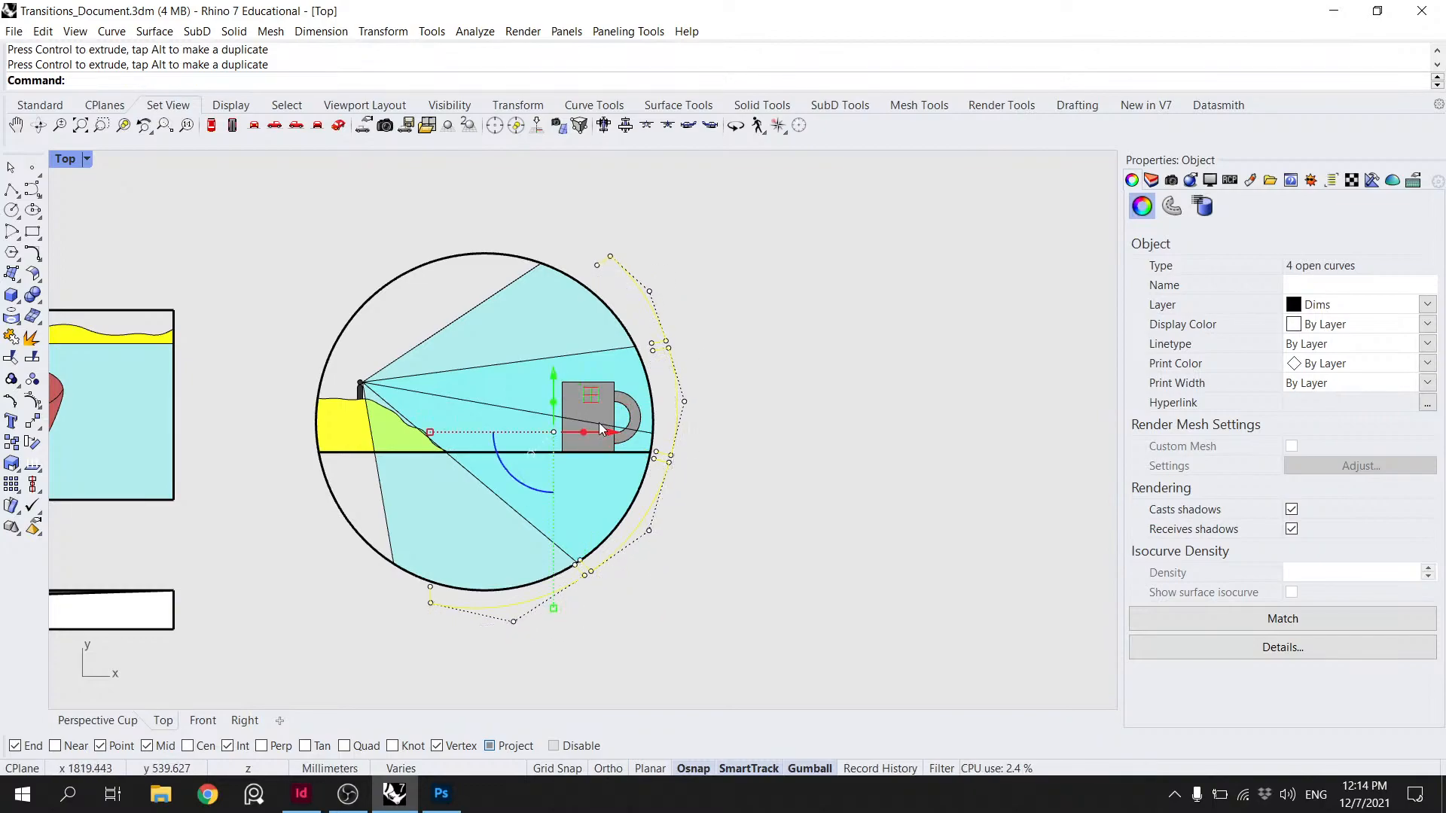
pyautogui.moveTo(514, 476); pyautogui.dragTo(516, 477)
pyautogui.click(715, 468)
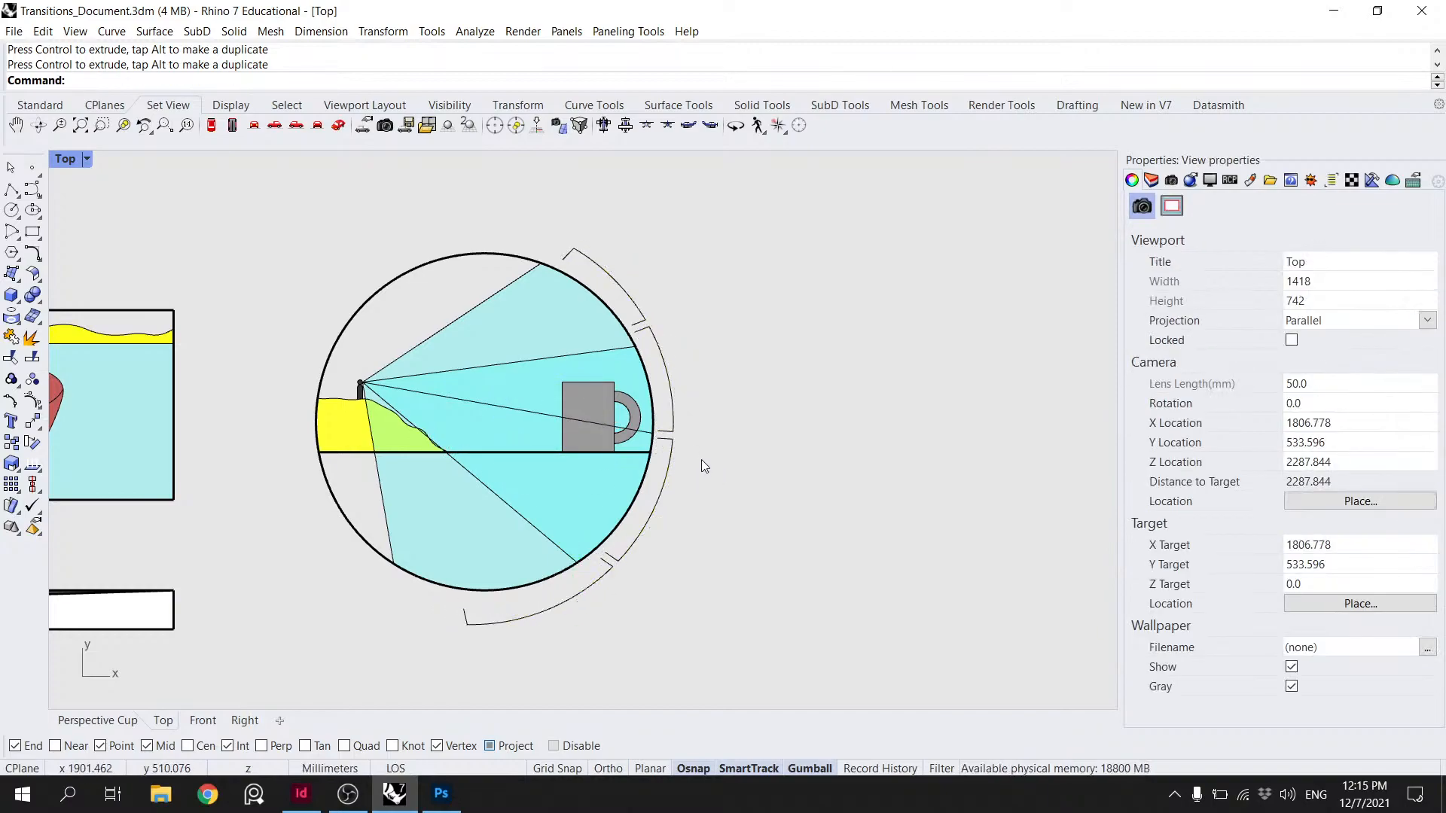
# - Delete the four copied brackets around the second diagram
pyautogui.click(667, 473)
pyautogui.press('Delete')
pyautogui.click(598, 580)
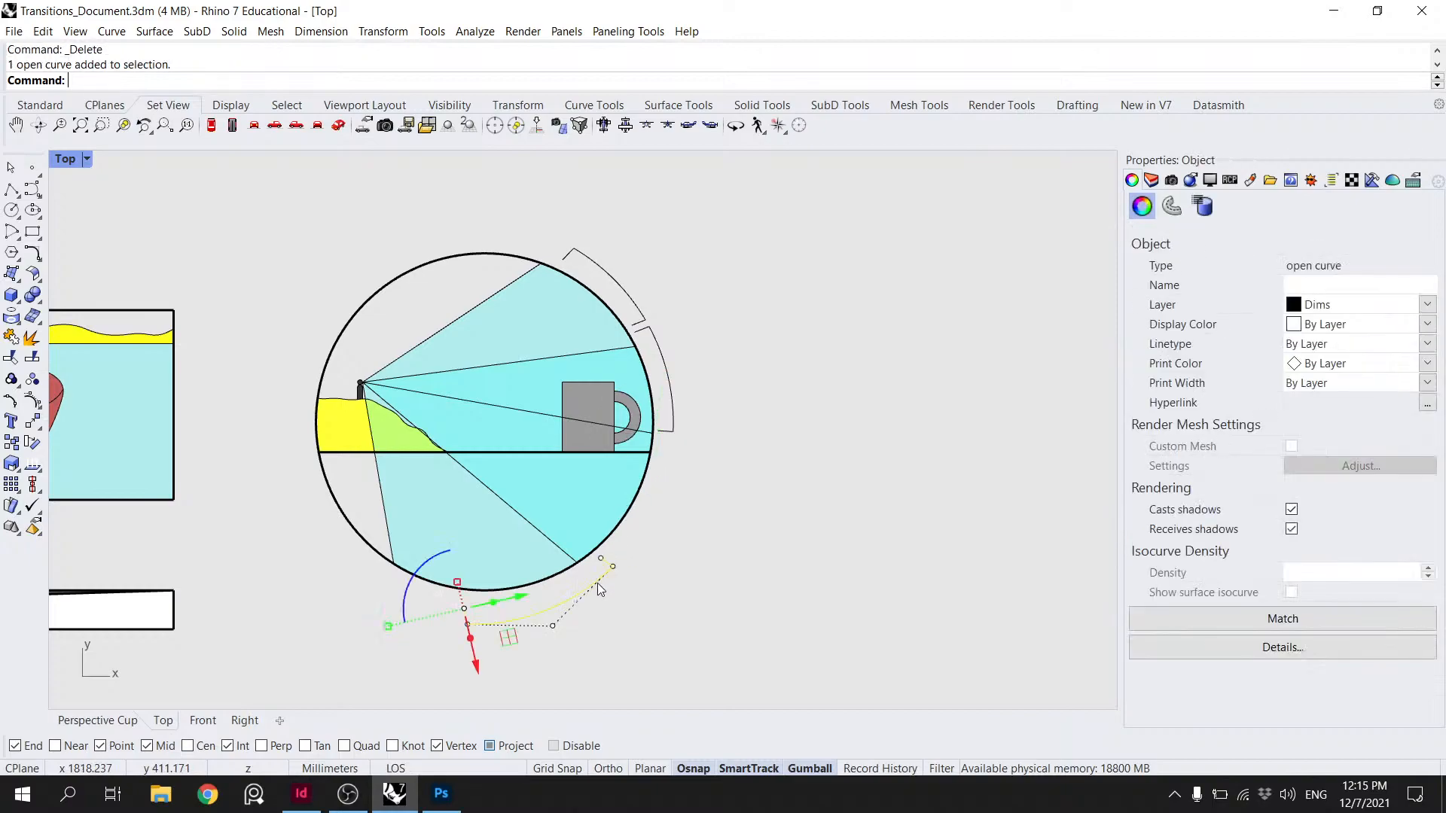
pyautogui.press('Delete')
pyautogui.click(672, 430)
pyautogui.press('Delete')
pyautogui.click(643, 309)
pyautogui.press('Delete')
# - Duplicate in place the circle arc that bounds the second diagram's sight-line sectors
pyautogui.scroll(-6, 642, 307)
pyautogui.moveTo(674, 328); pyautogui.dragTo(849, 374, button='right')
pyautogui.scroll(-6, 802, 381)
pyautogui.scroll(4, 527, 395)
pyautogui.scroll(-2, 549, 394)
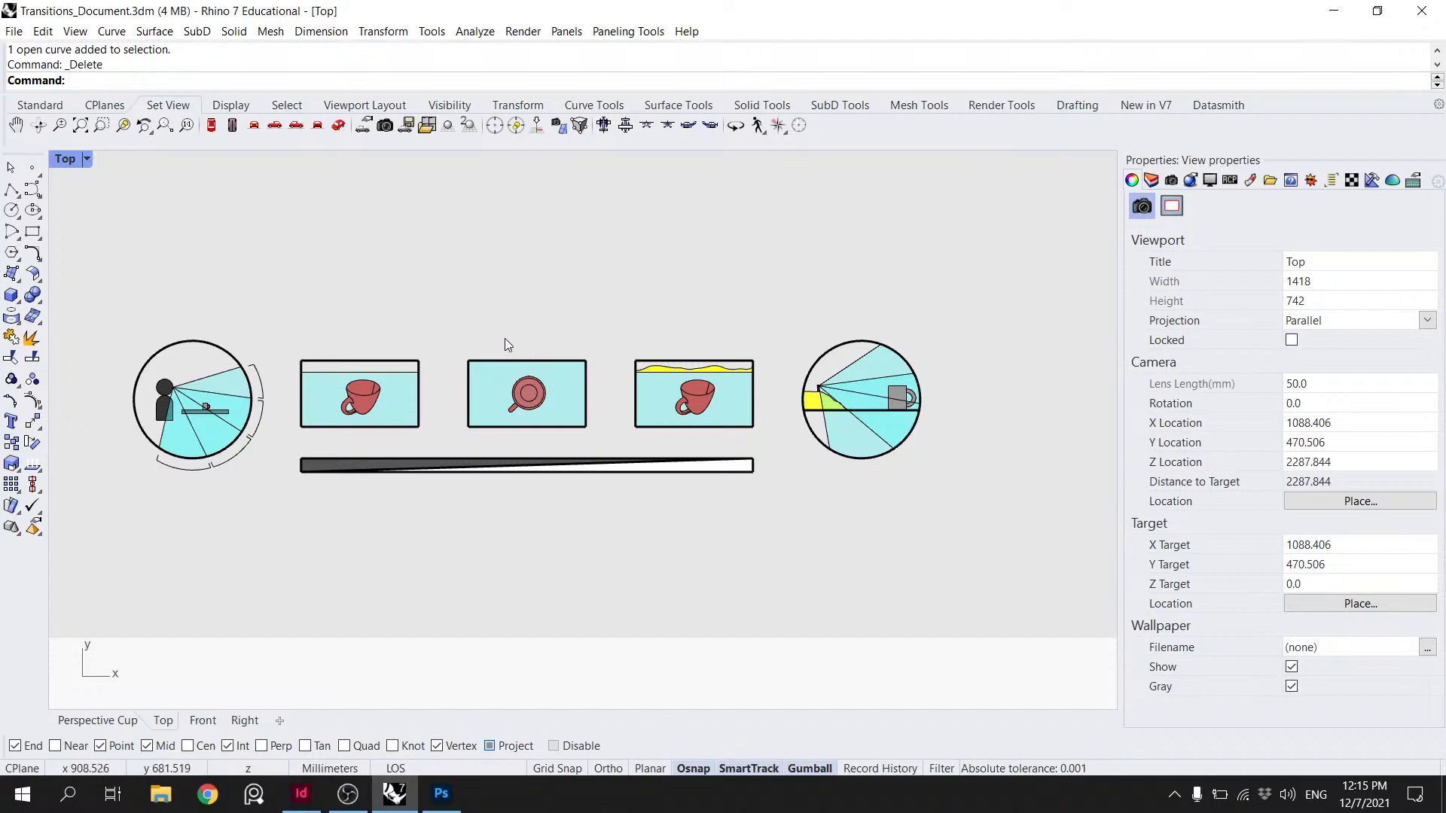
pyautogui.moveTo(351, 439); pyautogui.dragTo(192, 445, button='right')
pyautogui.scroll(5, 715, 495)
pyautogui.click(703, 503)
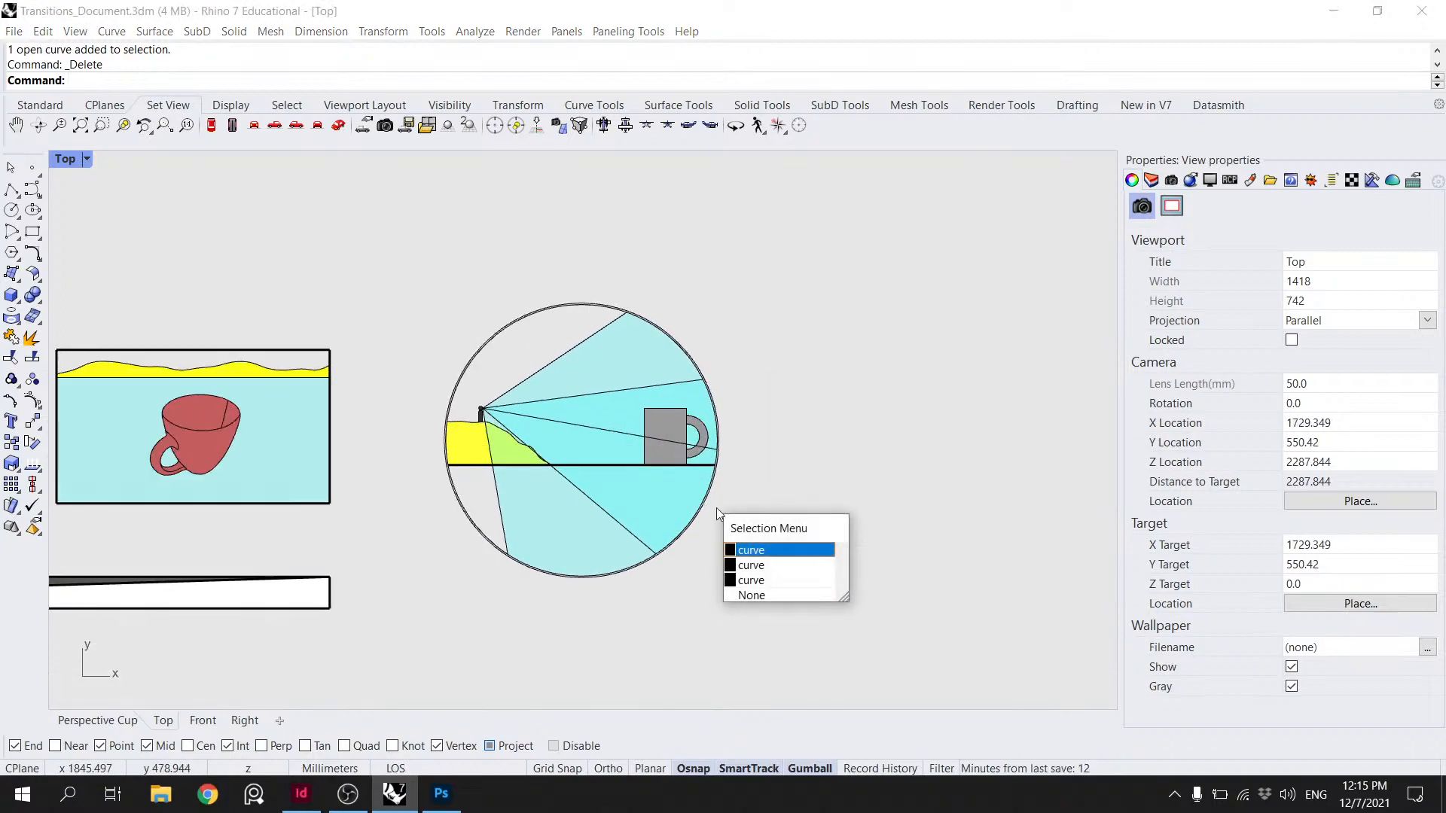
pyautogui.click(771, 566)
pyautogui.hotkey('ctrl', 'c')
pyautogui.hotkey('ctrl', 'v')
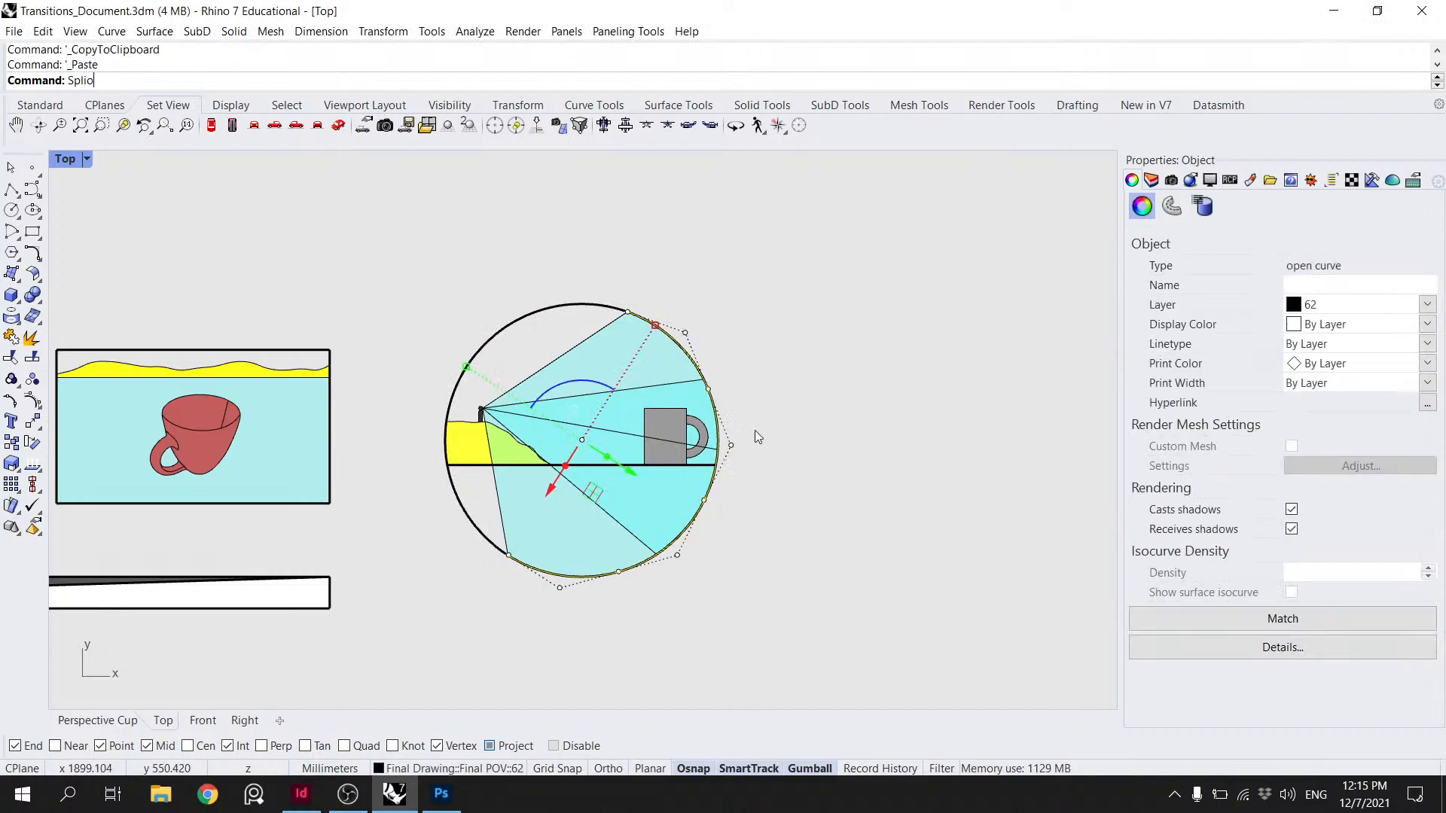
# - Offset the duplicated arc outward by 30 mm and delete the duplicate it was offset from
pyautogui.press('BackSpace')
pyautogui.press('BackSpace')
pyautogui.press('BackSpace')
pyautogui.press('BackSpace')
pyautogui.press('BackSpace')
pyautogui.write('offset')
pyautogui.press('Return')
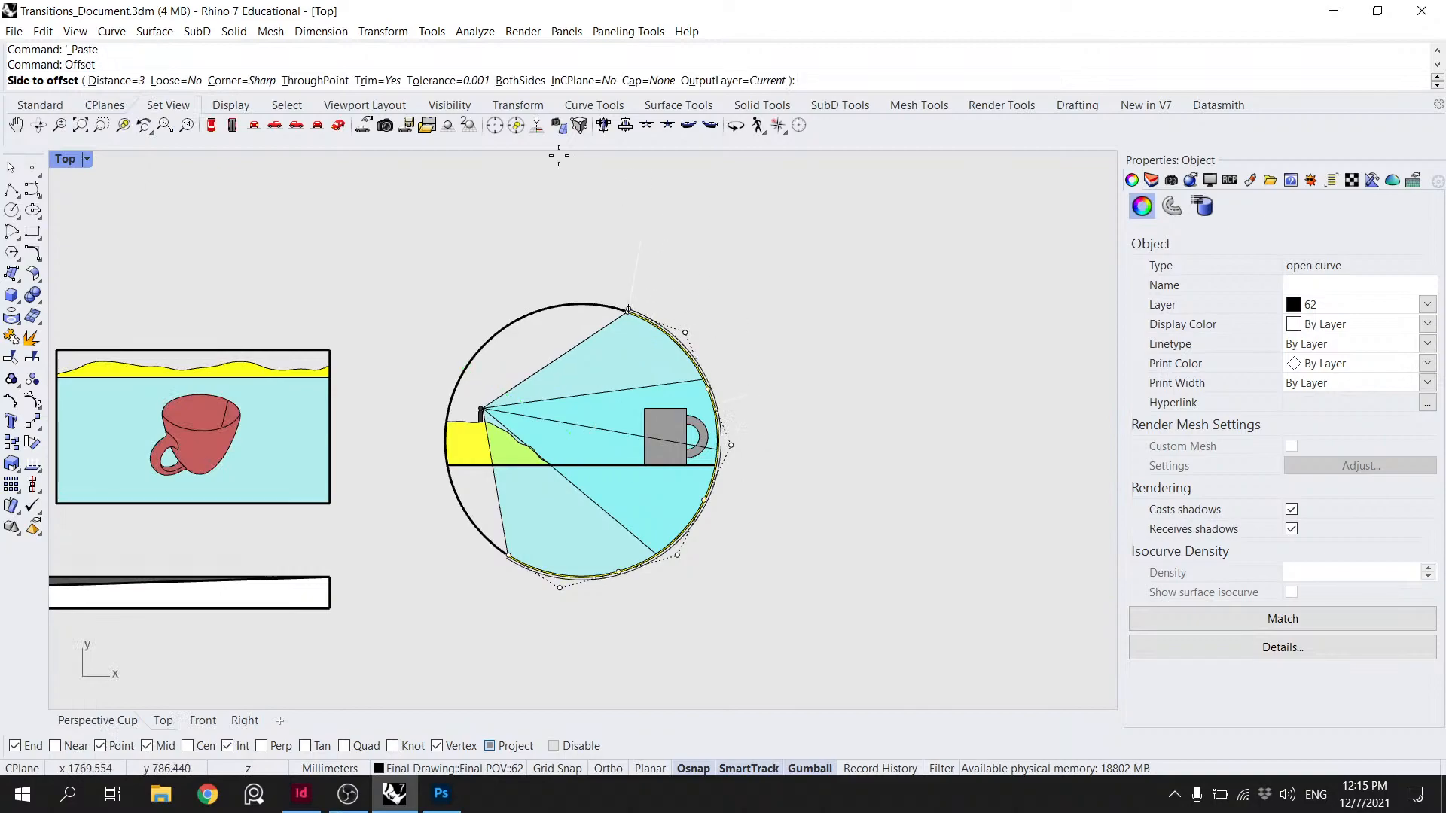
pyautogui.click(113, 80)
pyautogui.write('30')
pyautogui.press('Return')
pyautogui.click(744, 263)
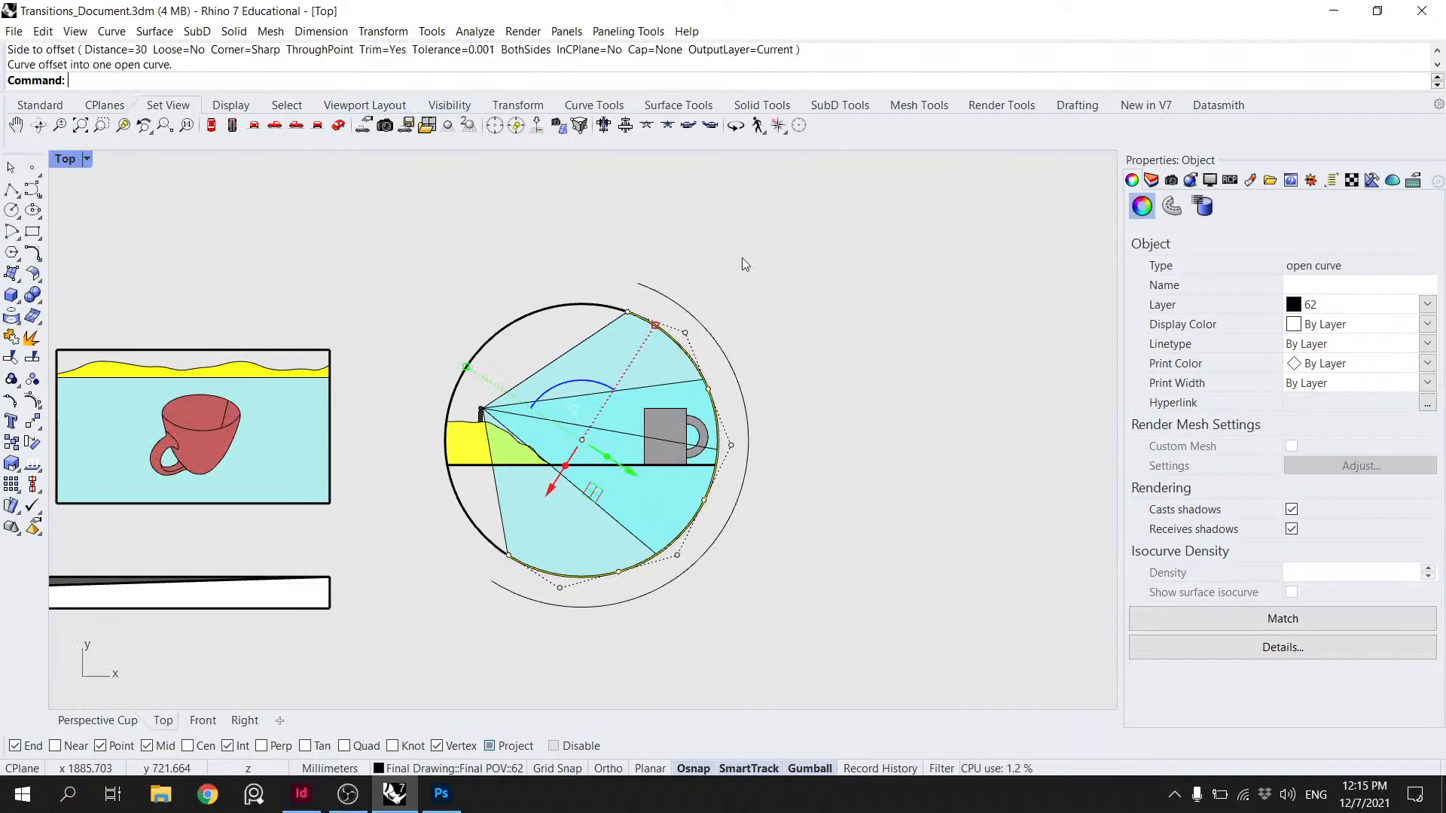
pyautogui.press('Delete')
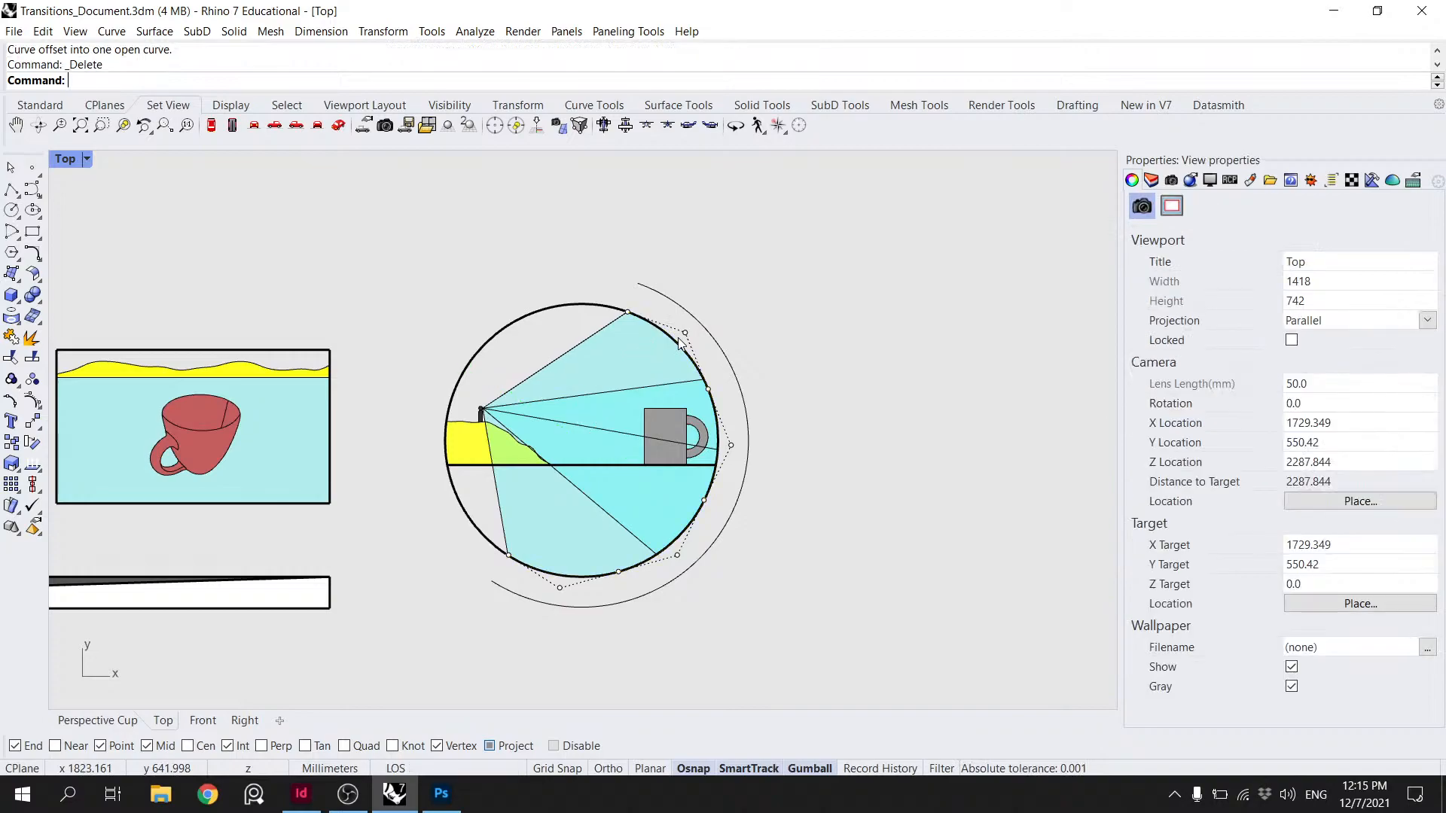
# - Draw a short polyline over the lower end tick of a bracket in the first diagram
pyautogui.click(717, 332)
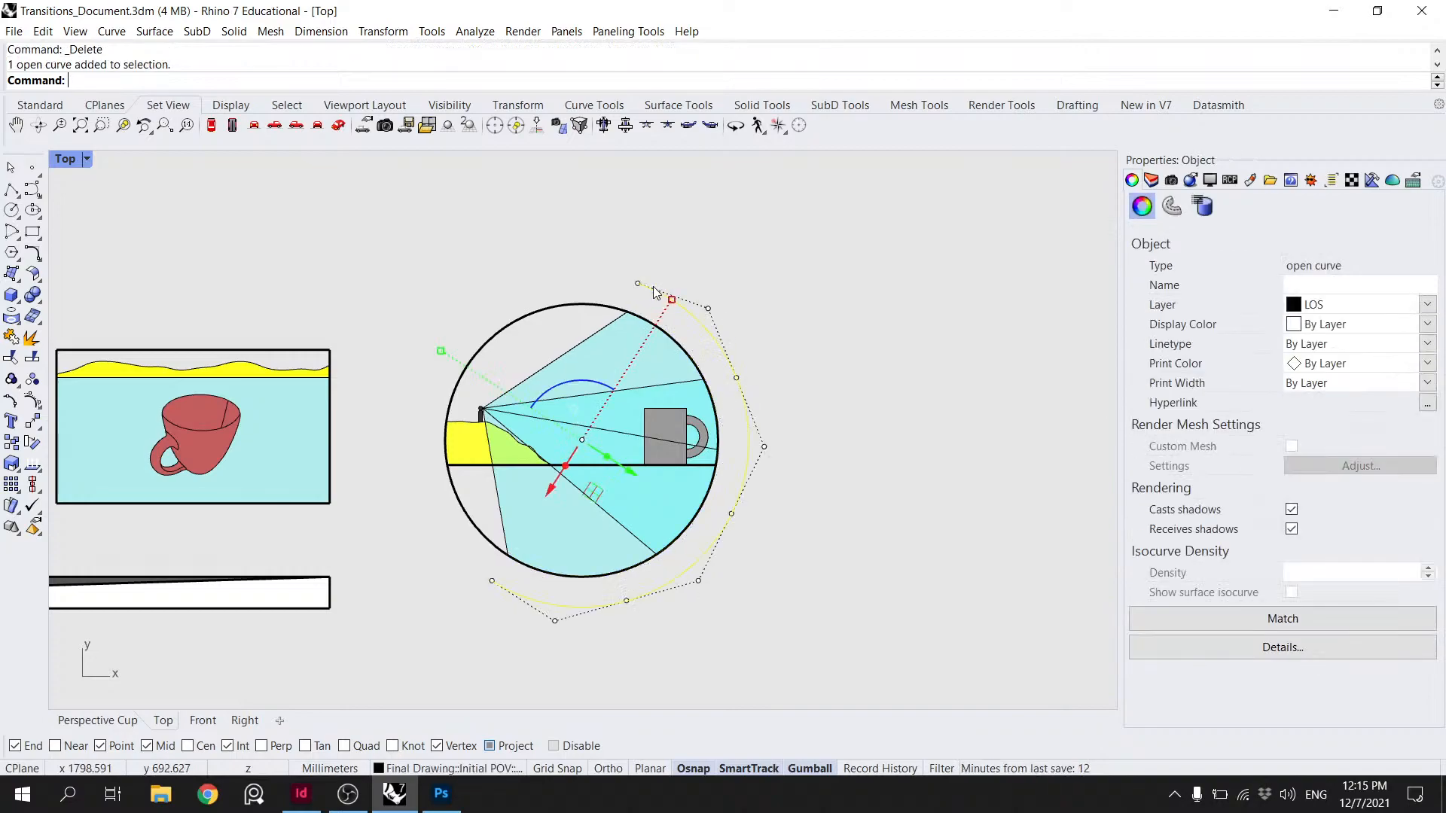
pyautogui.press('Escape')
pyautogui.moveTo(634, 281); pyautogui.dragTo(891, 315, button='right')
pyautogui.moveTo(350, 479); pyautogui.dragTo(769, 358, button='right')
pyautogui.scroll(-4, 770, 359)
pyautogui.moveTo(167, 456); pyautogui.dragTo(383, 442, button='right')
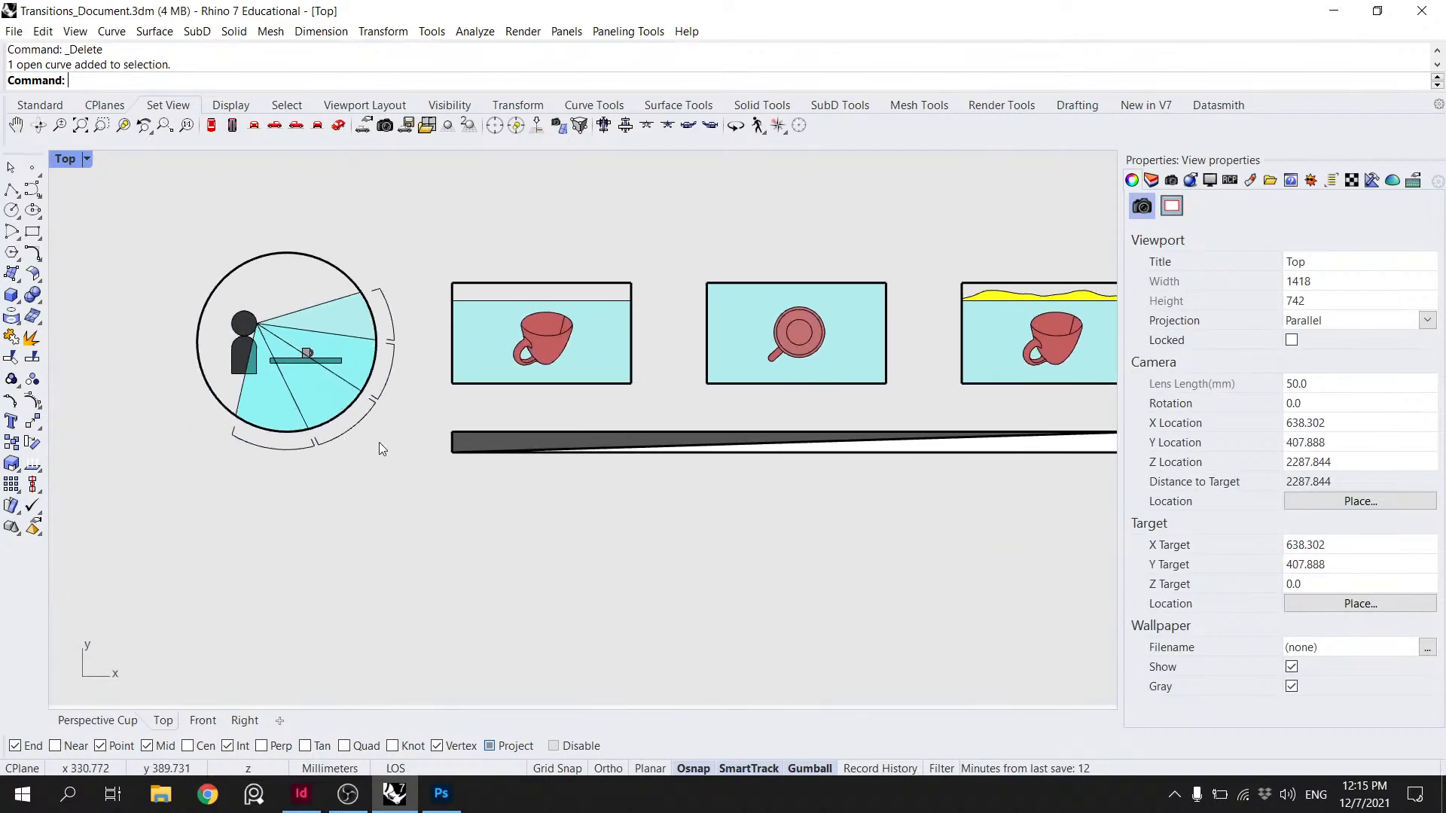
pyautogui.scroll(8, 327, 439)
pyautogui.click(305, 445)
pyautogui.press('Escape')
pyautogui.click(11, 190)
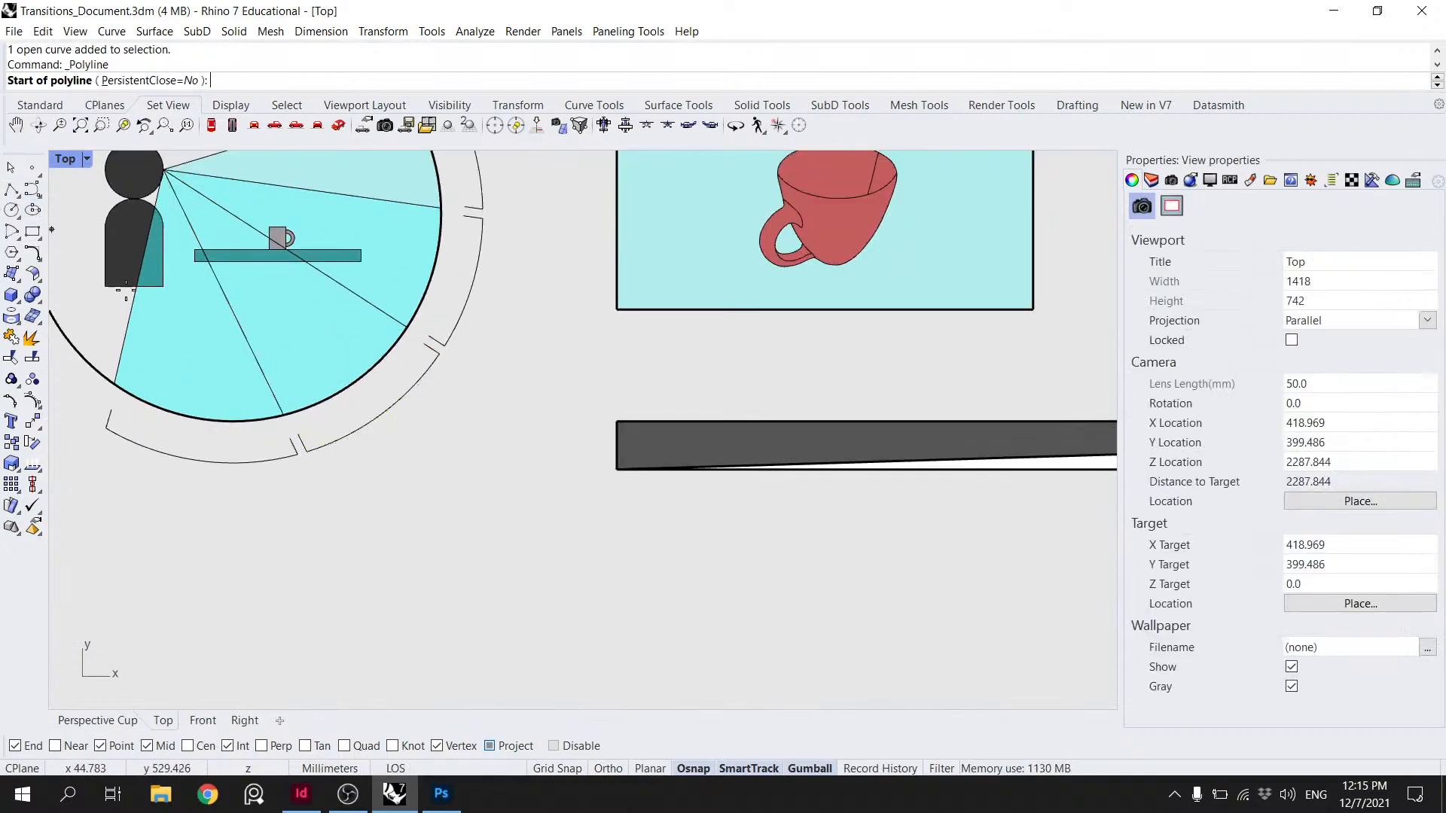
pyautogui.click(305, 449)
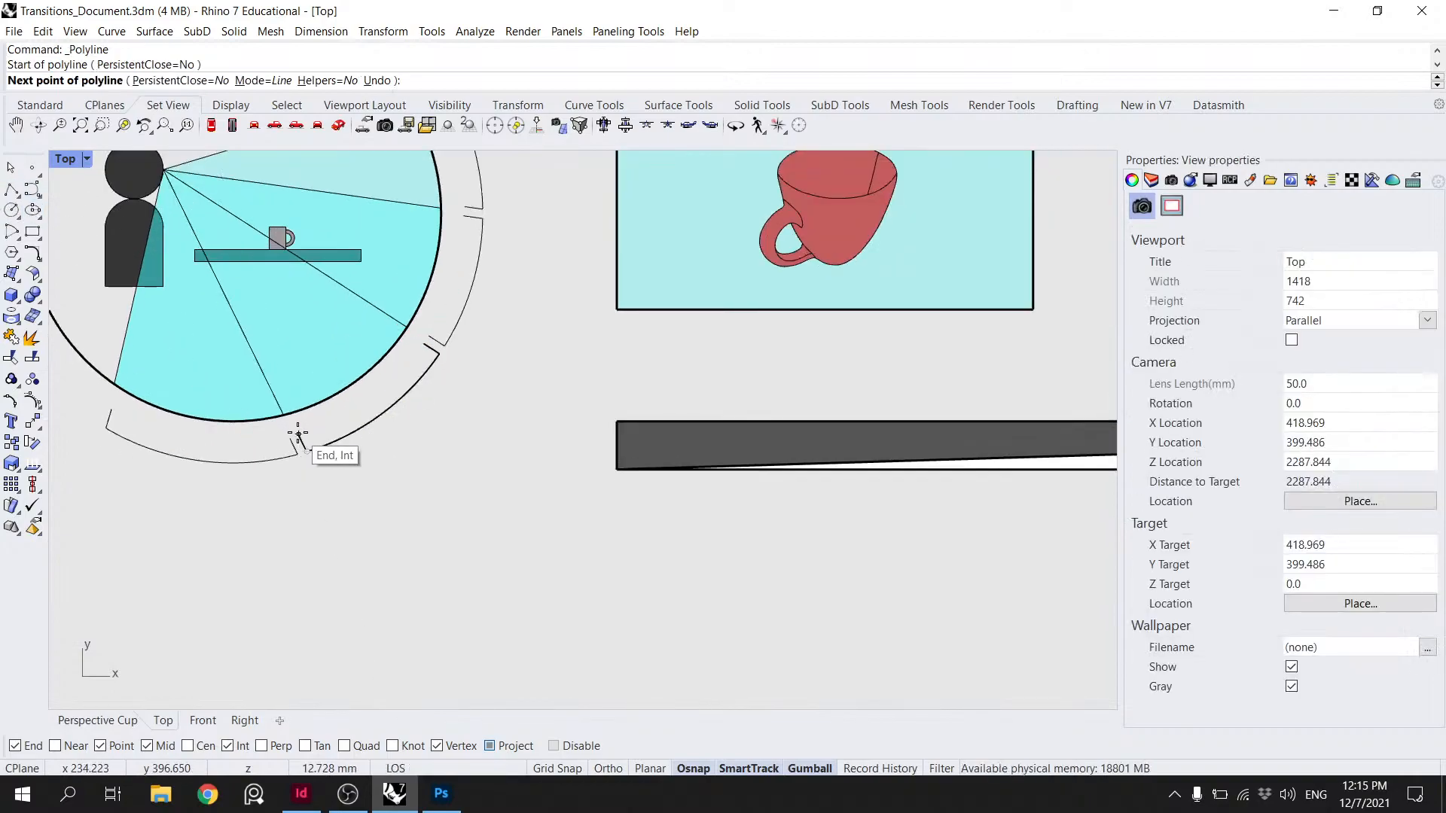
pyautogui.click(298, 433)
pyautogui.press('Return')
# - Move the short tick line from the first diagram to the upper end of the second diagram's offset arc
pyautogui.click(311, 447)
pyautogui.click(354, 488)
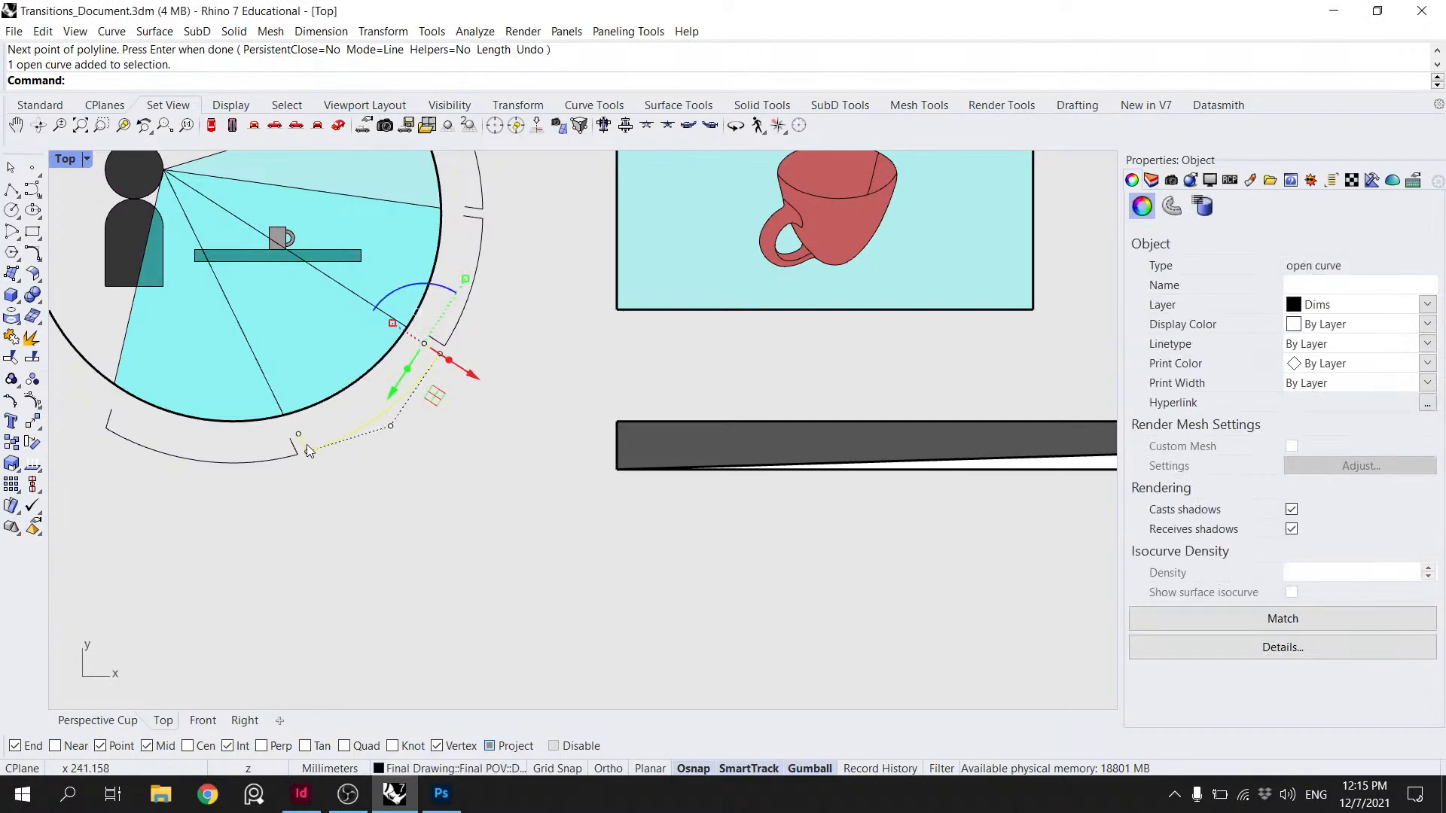
pyautogui.click(312, 448)
pyautogui.click(354, 497)
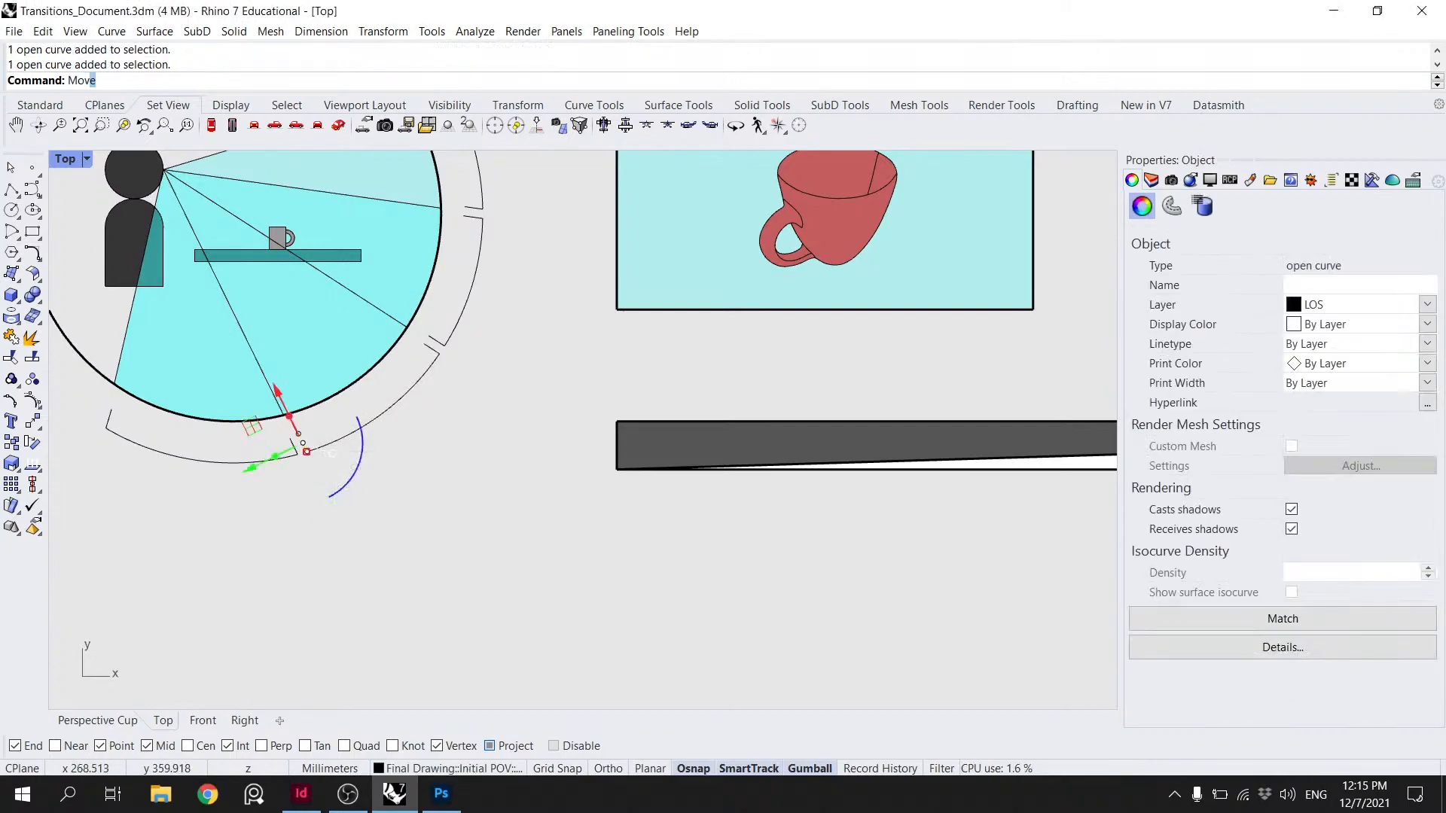
pyautogui.write('Mov')
pyautogui.press('Return')
pyautogui.click(298, 434)
pyautogui.scroll(-16, 397, 424)
pyautogui.scroll(13, 630, 471)
pyautogui.click(602, 442)
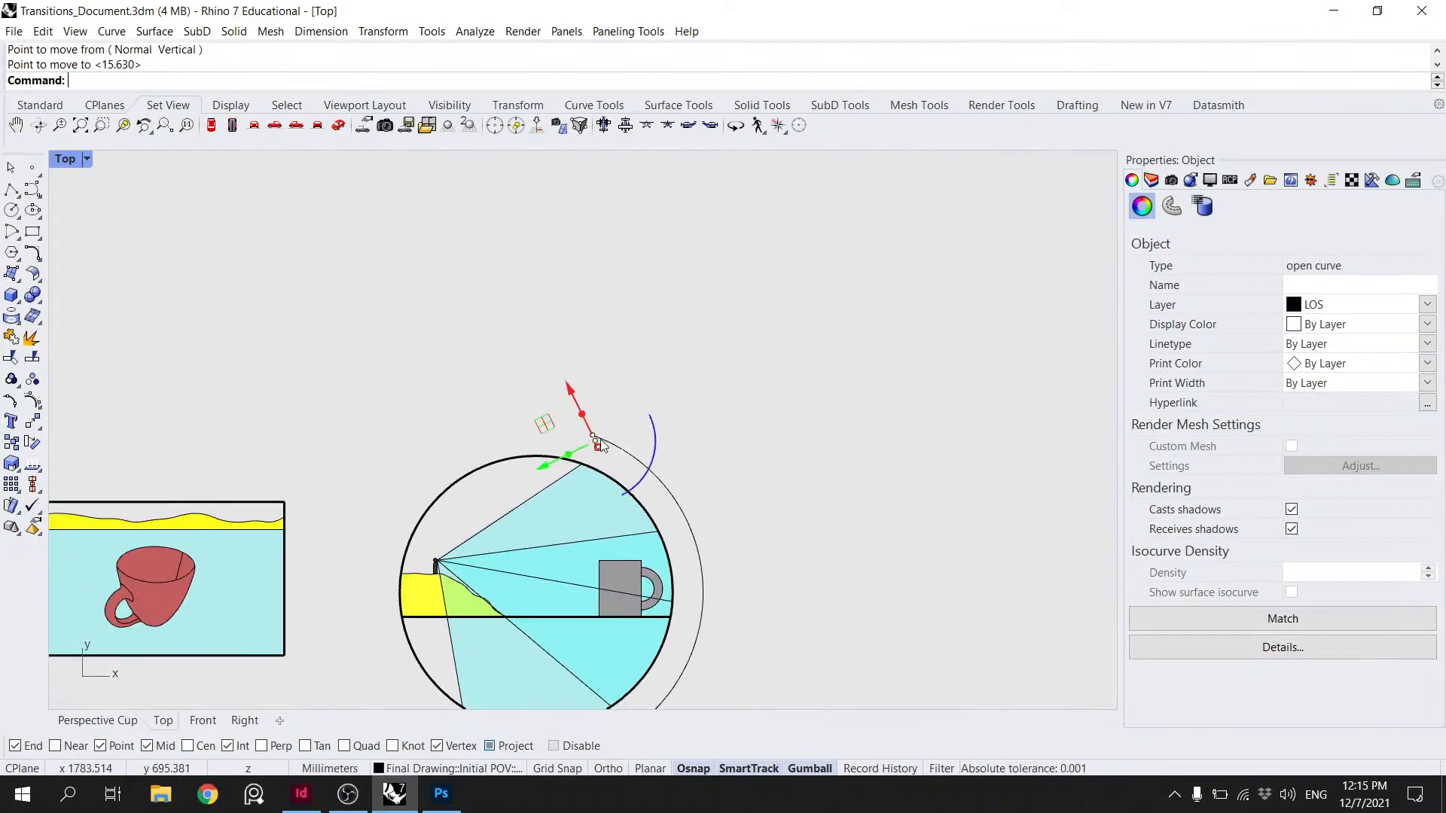
# - Move the tick line to the upper sight line's end on the circle and try rotating it about that point
pyautogui.scroll(5, 590, 442)
pyautogui.press('Return')
pyautogui.click(624, 450)
pyautogui.click(578, 485)
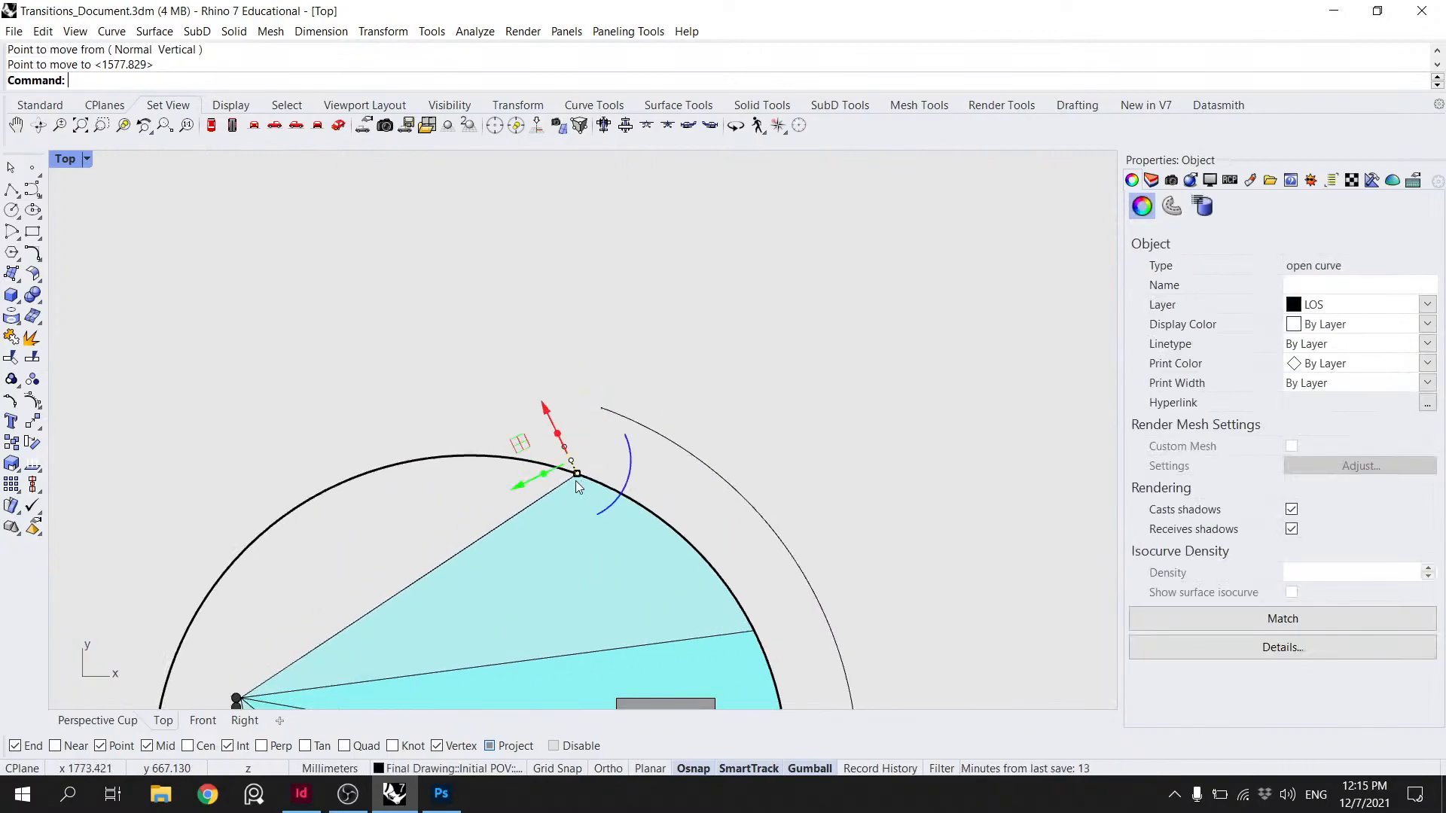
pyautogui.press('Return')
pyautogui.click(575, 470)
pyautogui.click(564, 447)
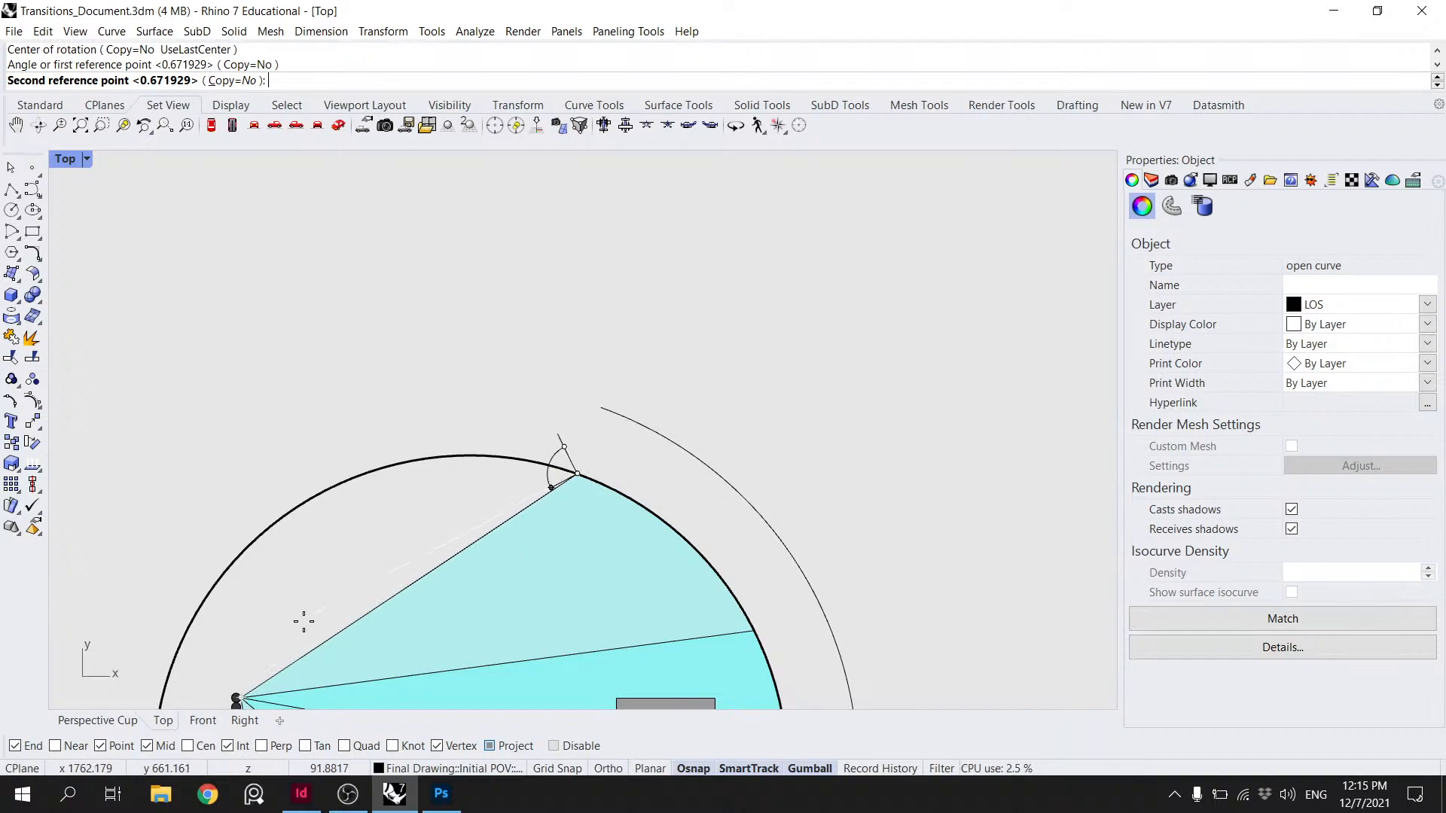
pyautogui.click(608, 457)
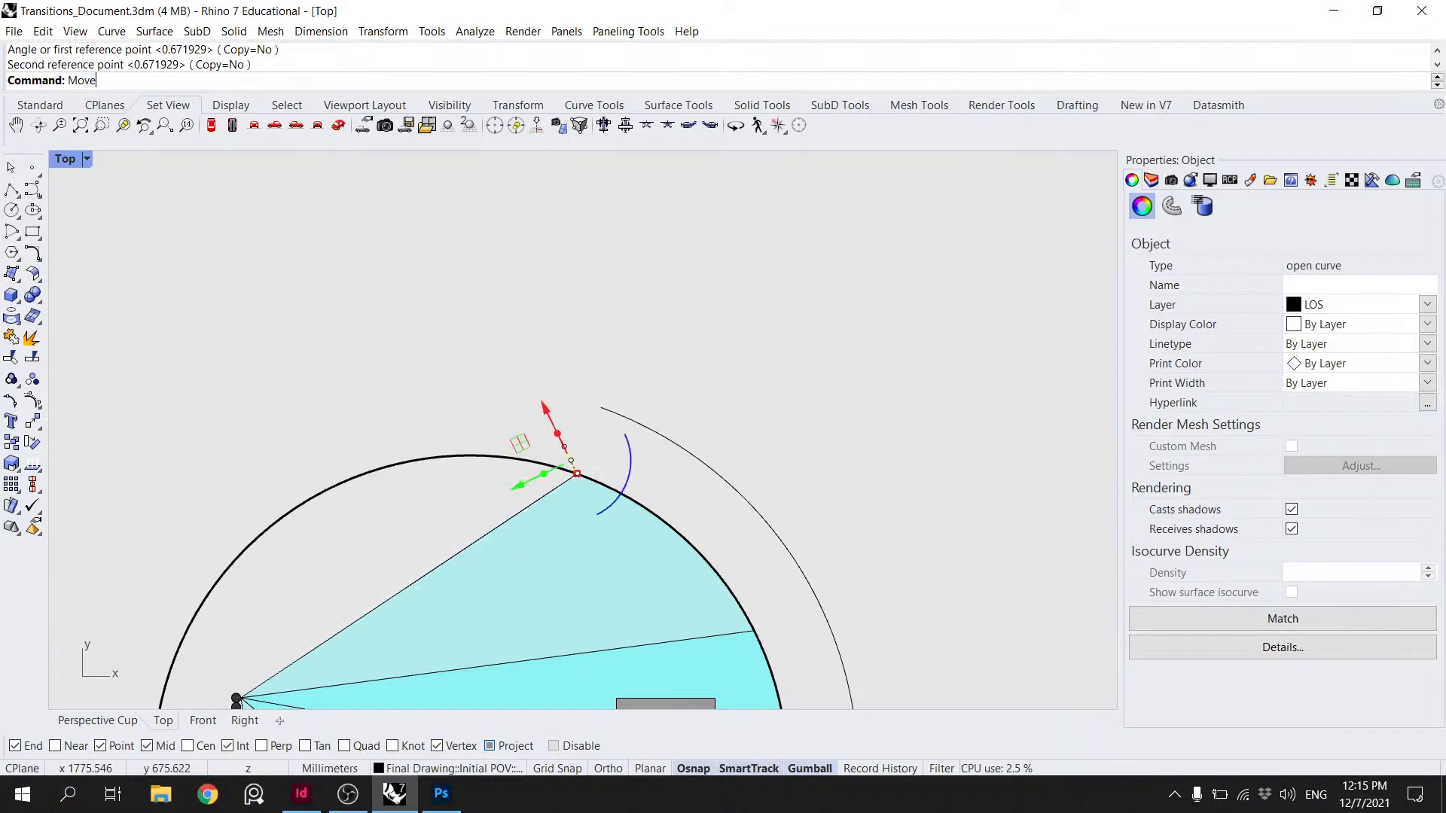
# - Move the tick line from the circle's edge to the second diagram's sight-line origin
pyautogui.press('Return')
pyautogui.click(577, 473)
pyautogui.moveTo(256, 681); pyautogui.dragTo(426, 471, button='right')
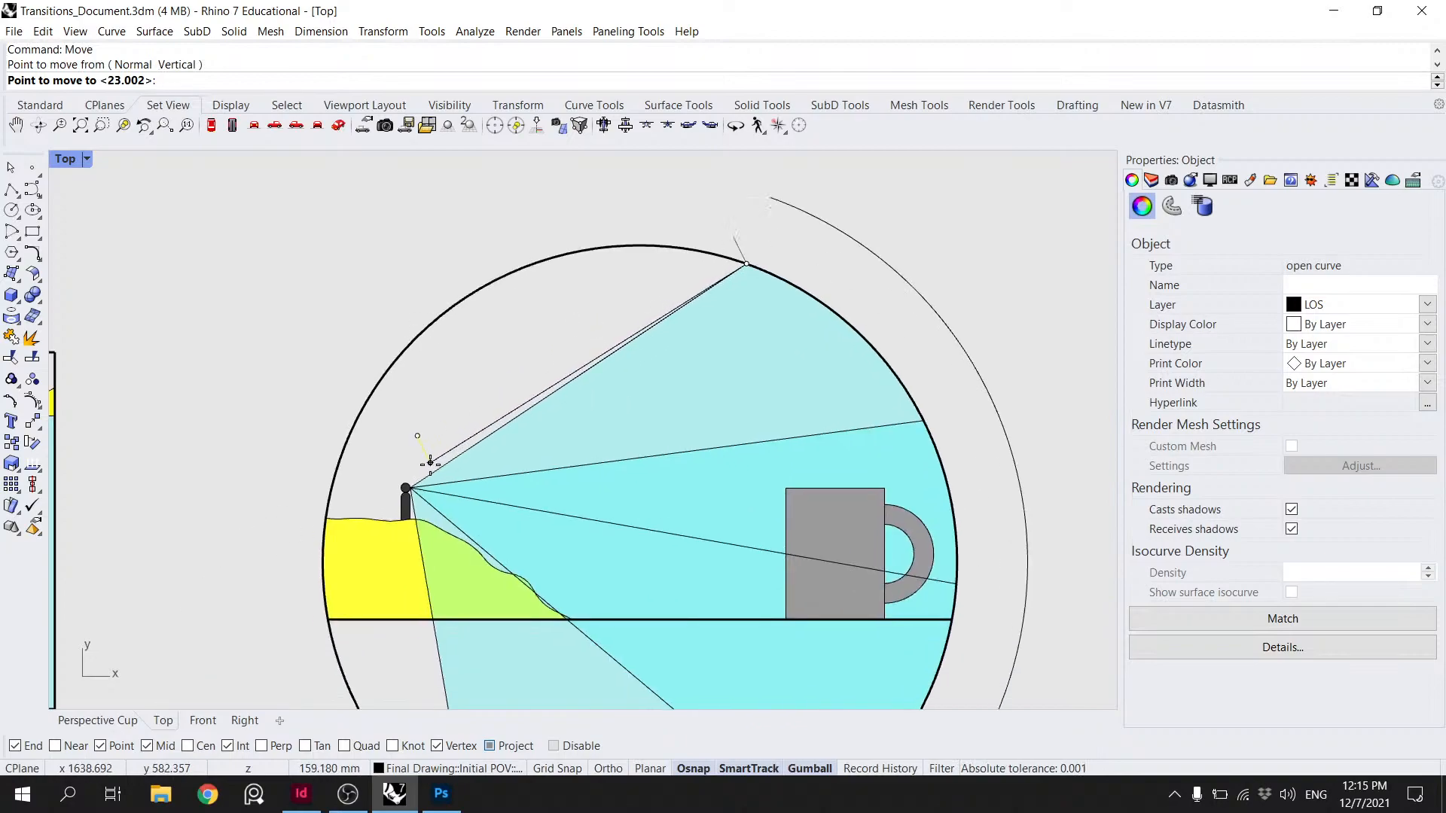
pyautogui.click(413, 488)
# - Rotate the tick line about the sight-line origin so it lies along the upper sight line
pyautogui.write('Ro')
pyautogui.press('Return')
pyautogui.scroll(3, 421, 486)
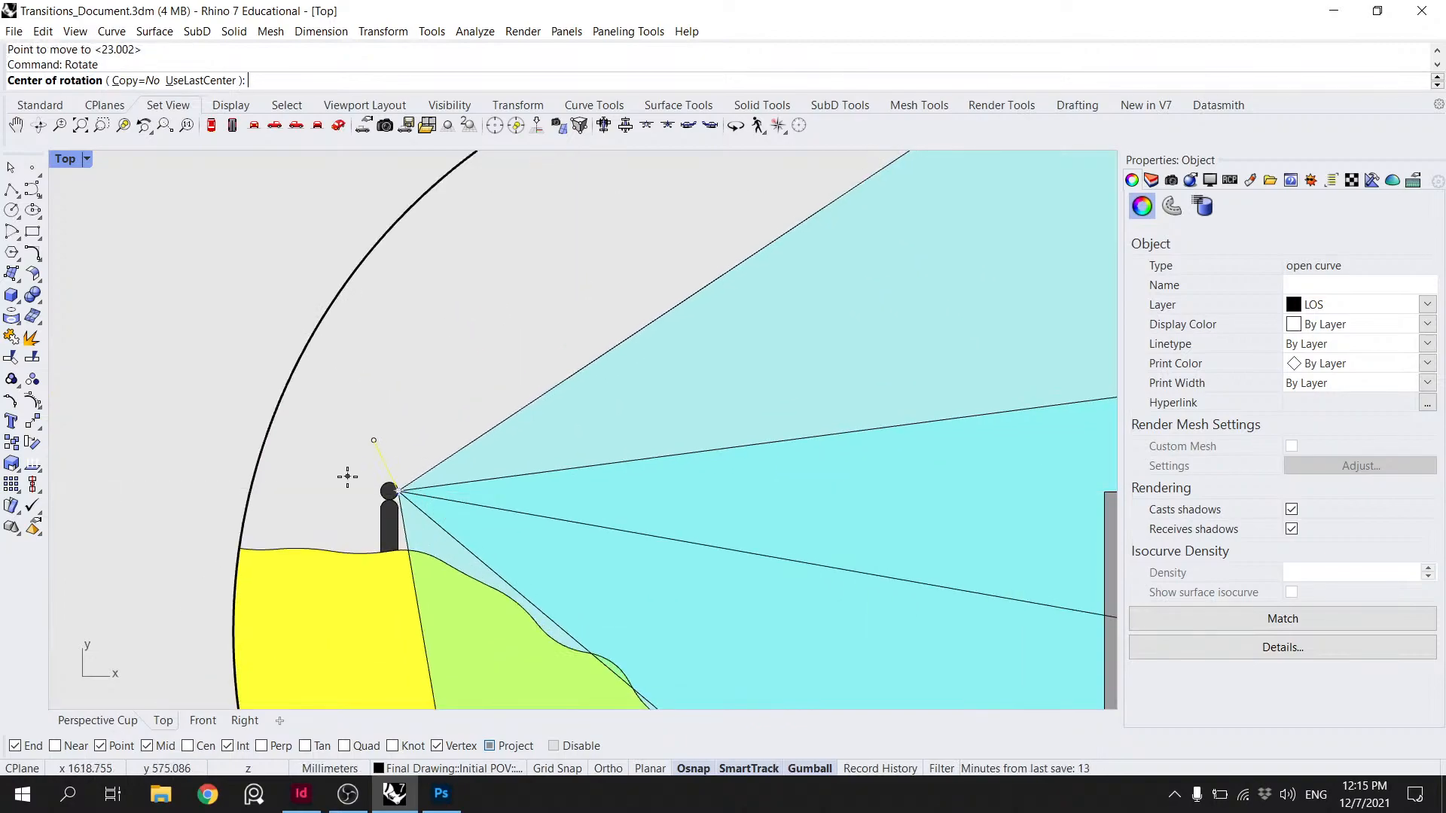
pyautogui.click(397, 488)
pyautogui.click(373, 440)
pyautogui.click(527, 407)
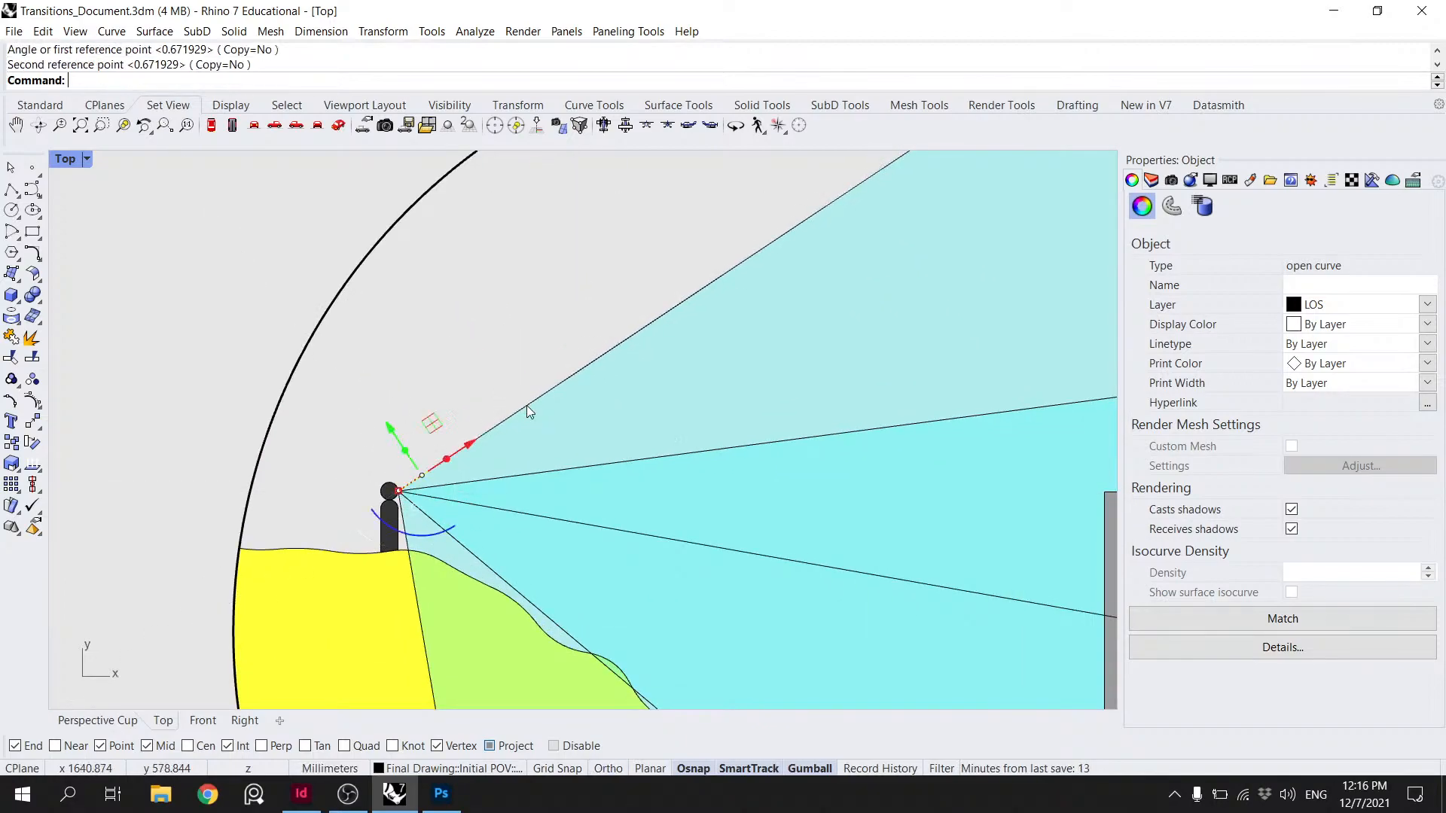
pyautogui.press('Escape')
pyautogui.click(439, 469)
pyautogui.click(513, 532)
pyautogui.press('Escape')
pyautogui.click(432, 468)
pyautogui.click(488, 512)
pyautogui.press('Escape')
# - Move the tick line from the sight-line origin to the upper sight line's end on the circle
pyautogui.click(432, 473)
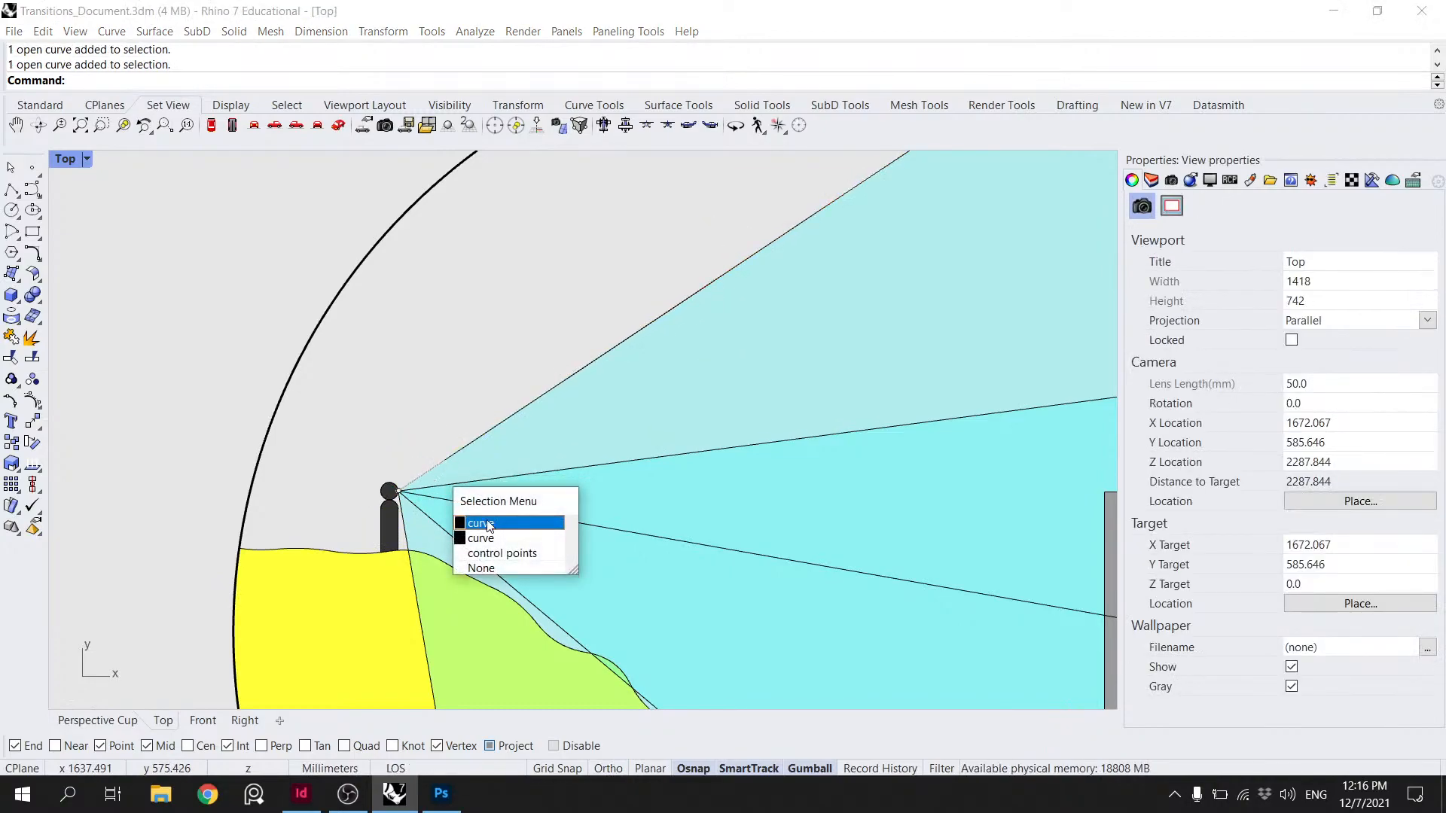
pyautogui.click(483, 515)
pyautogui.write('py')
pyautogui.press('Return')
pyautogui.press('Escape')
pyautogui.write('m')
pyautogui.press('Return')
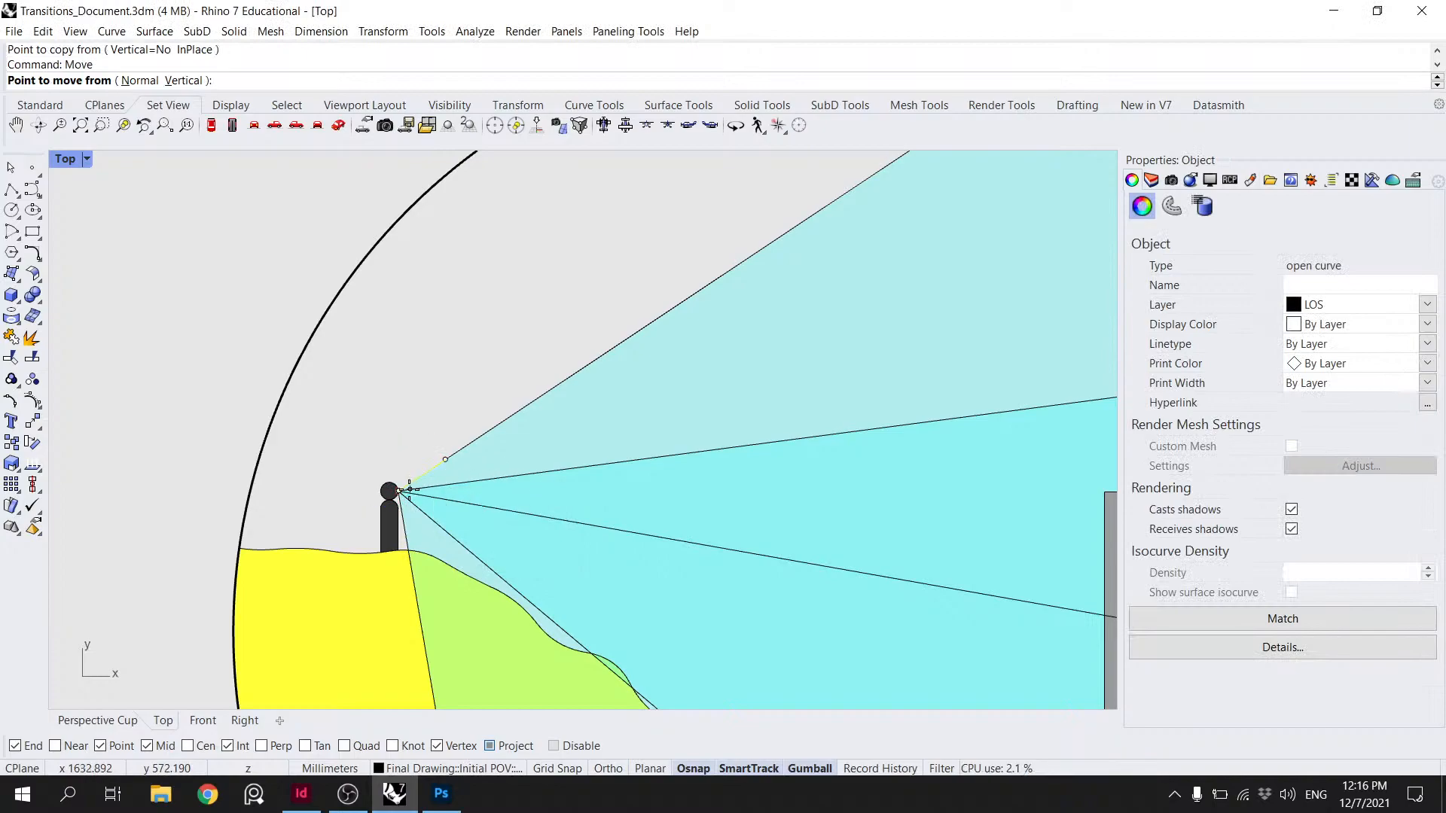
pyautogui.click(410, 489)
pyautogui.scroll(-3, 450, 429)
pyautogui.scroll(5, 644, 339)
pyautogui.click(644, 336)
# - Move the tick line outward along the upper sight line's direction until its outer end meets the offset arc
pyautogui.click(682, 314)
pyautogui.write('m')
pyautogui.press('Return')
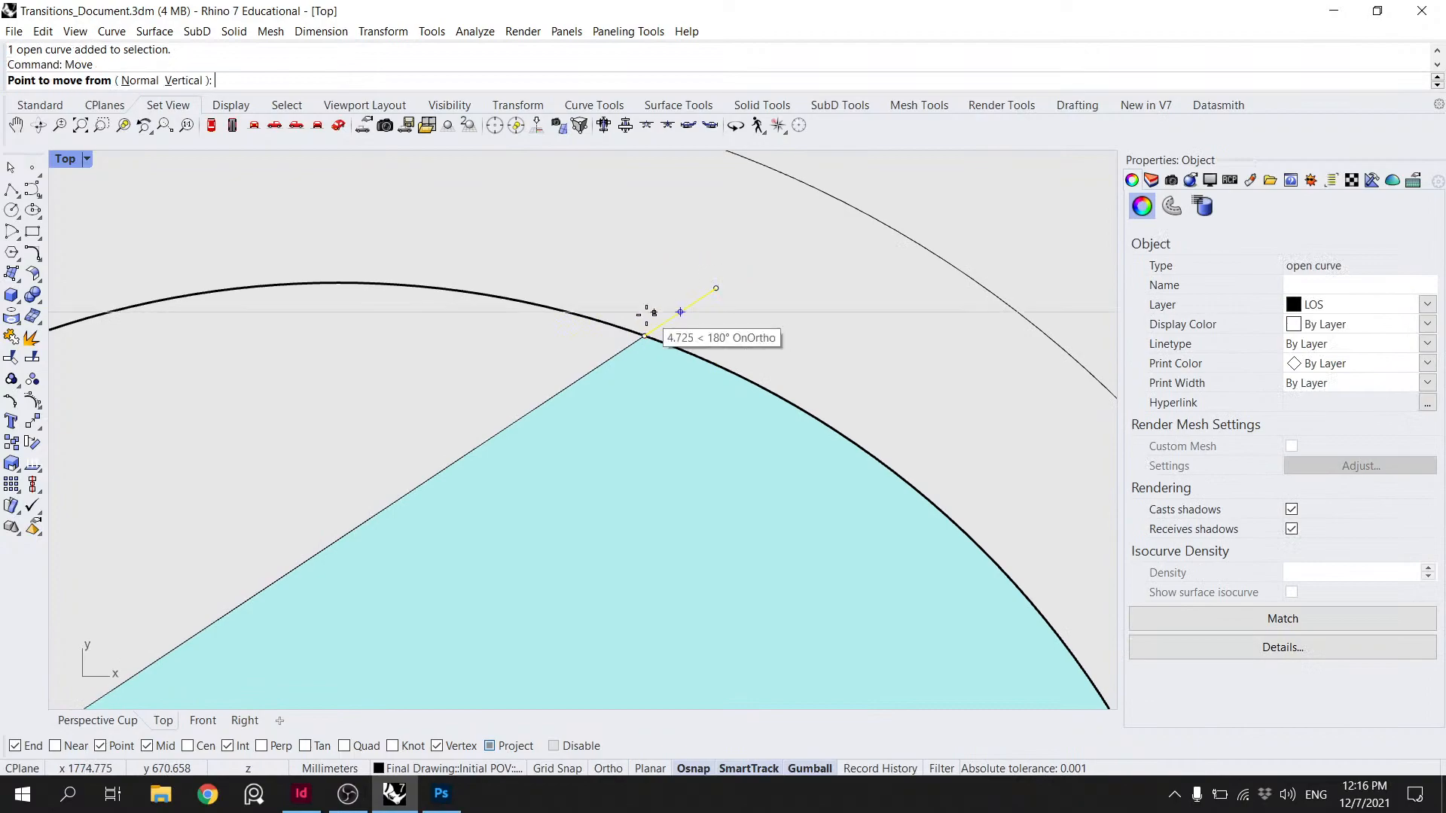
pyautogui.click(680, 312)
pyautogui.click(866, 212)
pyautogui.click(868, 213)
pyautogui.press('Escape')
# - Trim off the offset arc's excess beyond the upper tick line
pyautogui.click(798, 241)
pyautogui.write('t')
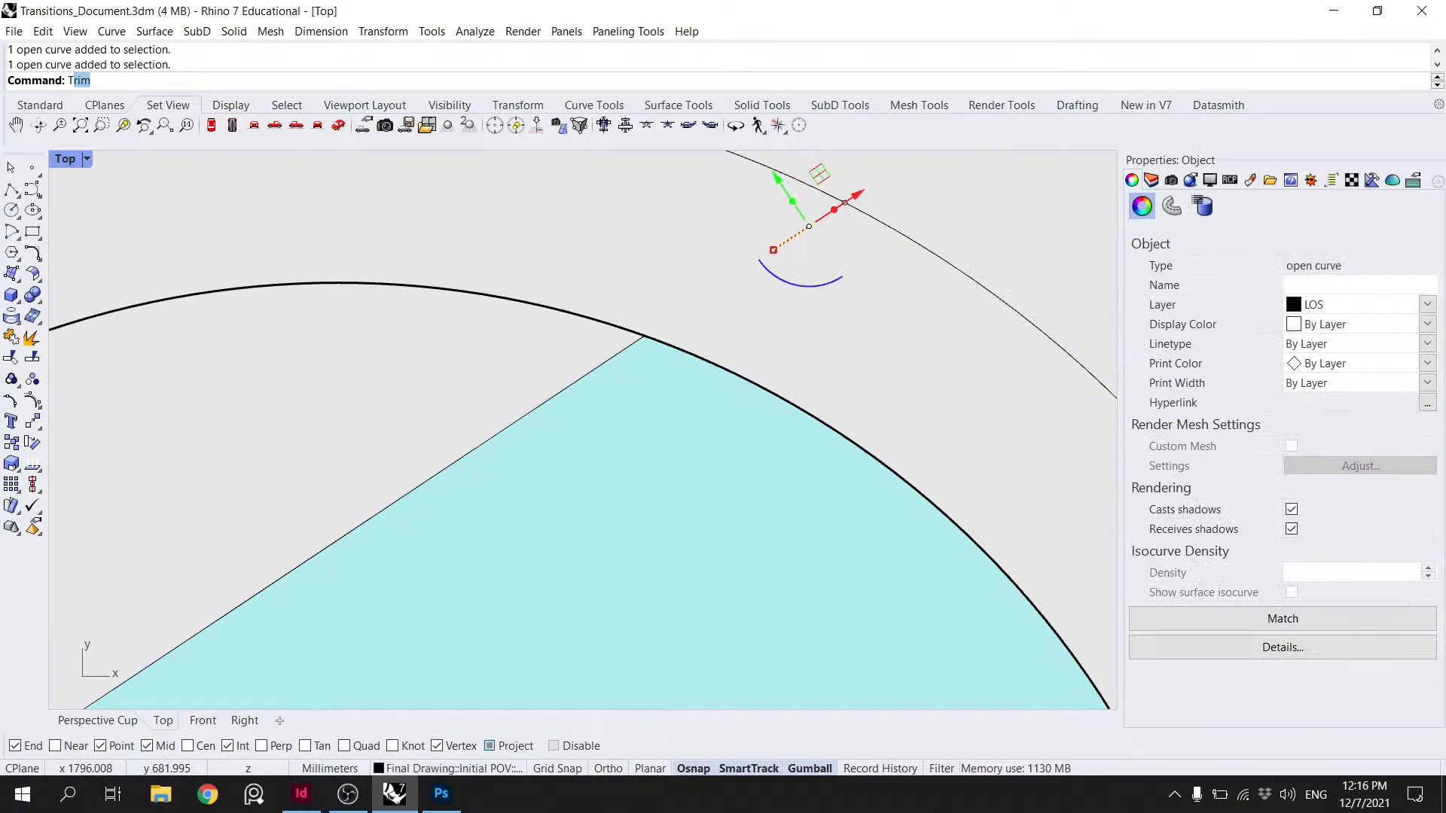
pyautogui.press('Return')
pyautogui.click(807, 191)
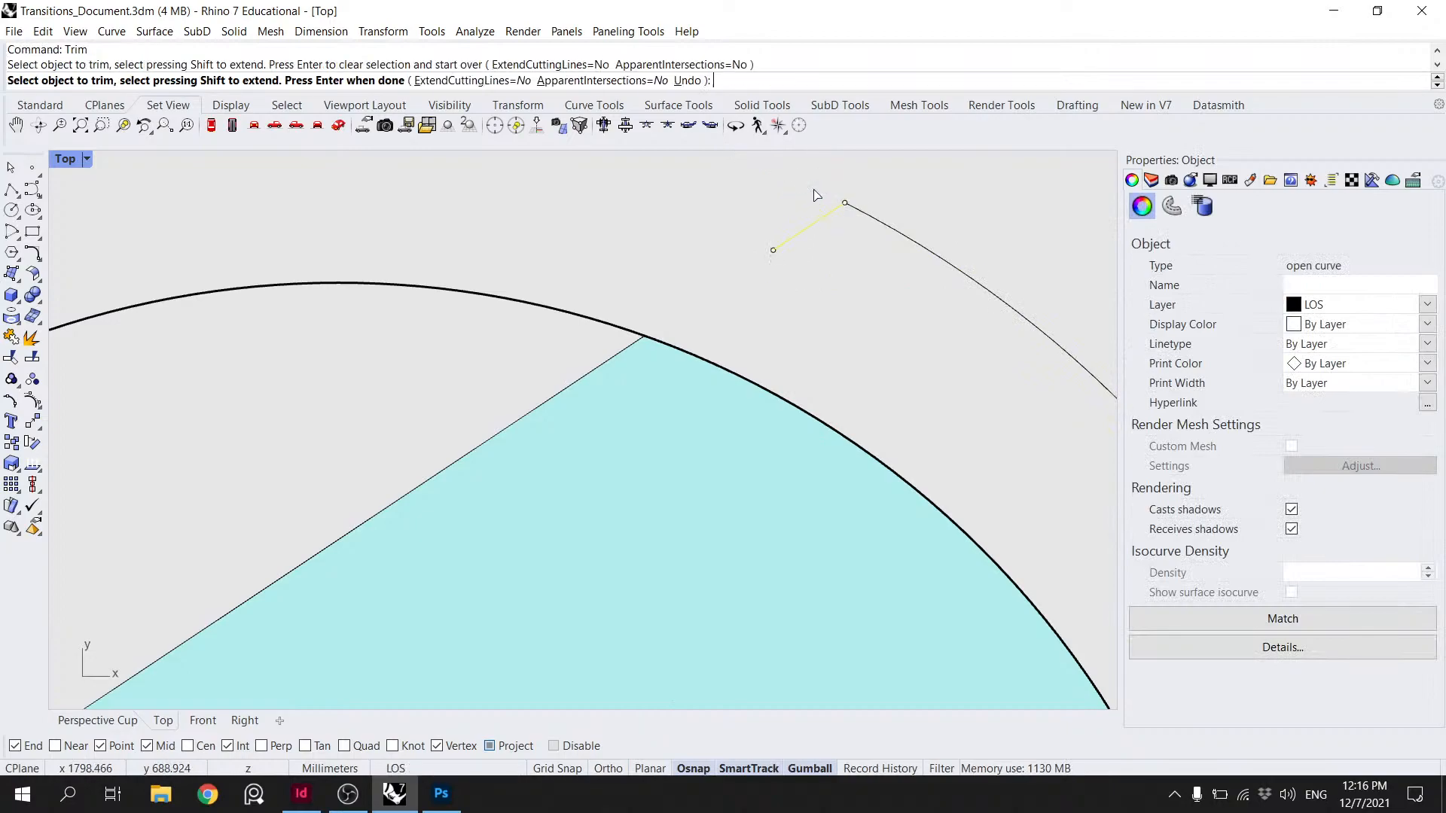
pyautogui.scroll(-5, 811, 243)
pyautogui.press('Return')
# - Try to rotate the upper tick line about the sight-line origin towards the second sight line without copying
pyautogui.write('r')
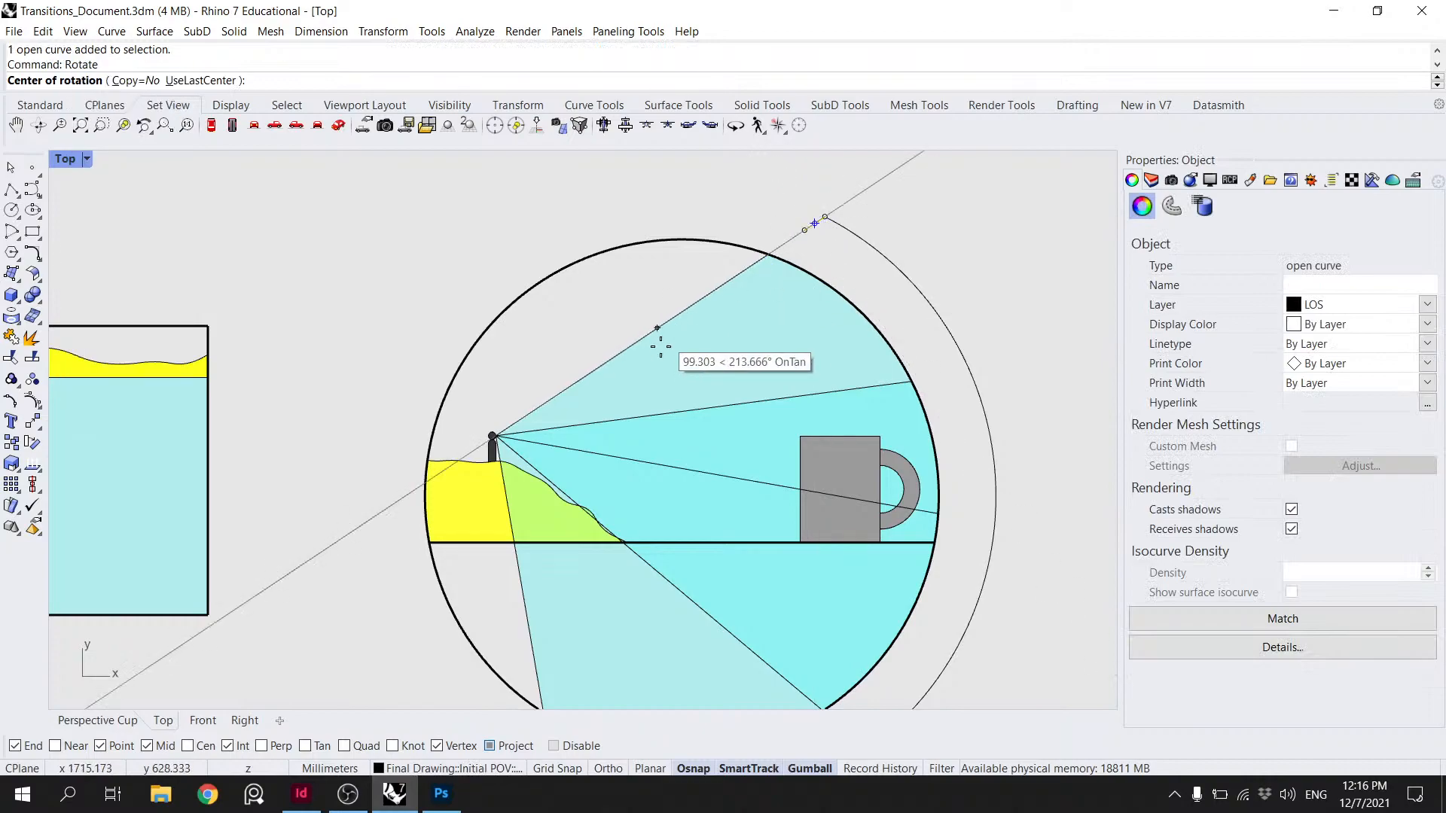
pyautogui.click(494, 436)
pyautogui.click(806, 230)
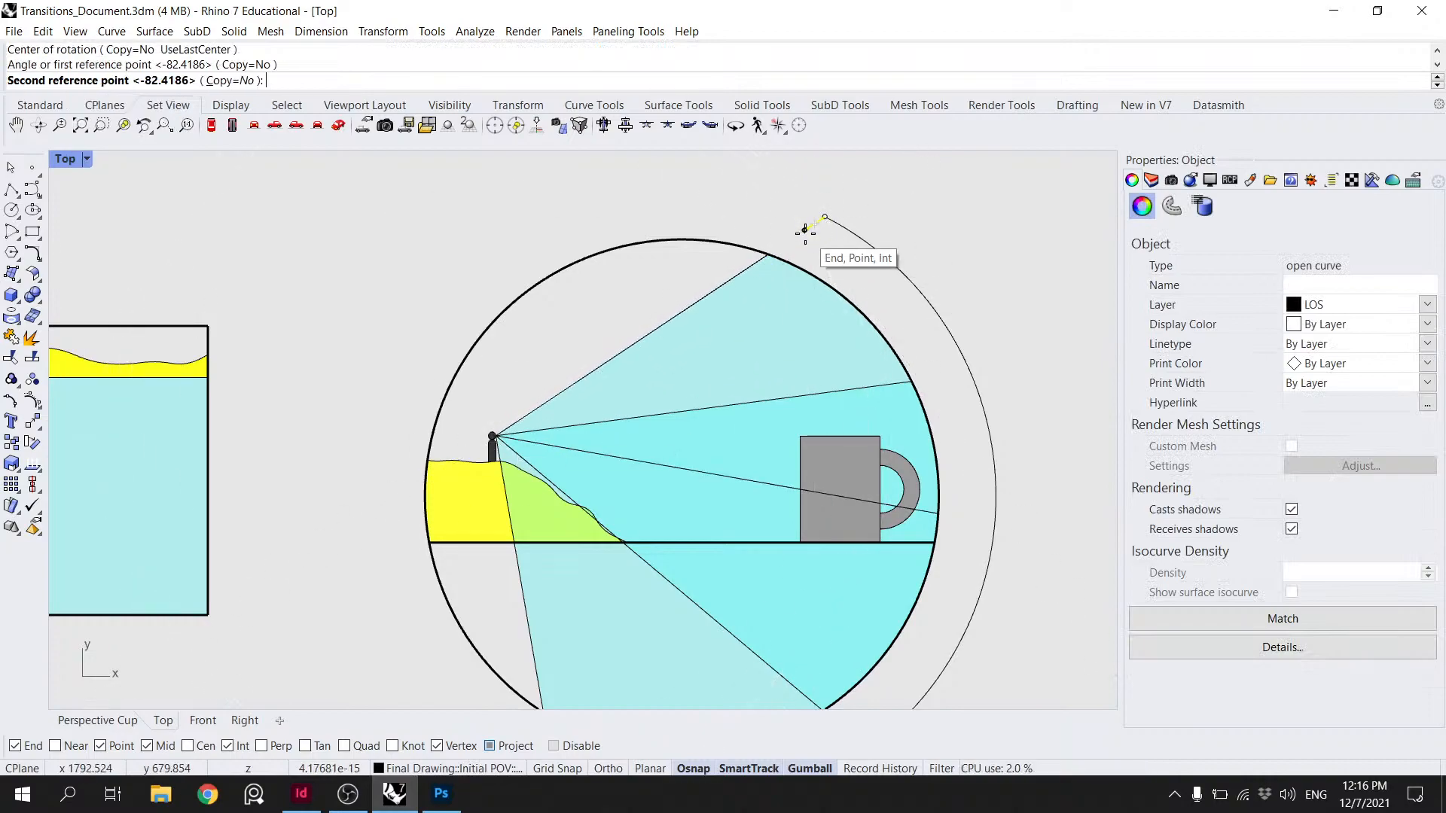
pyautogui.click(935, 384)
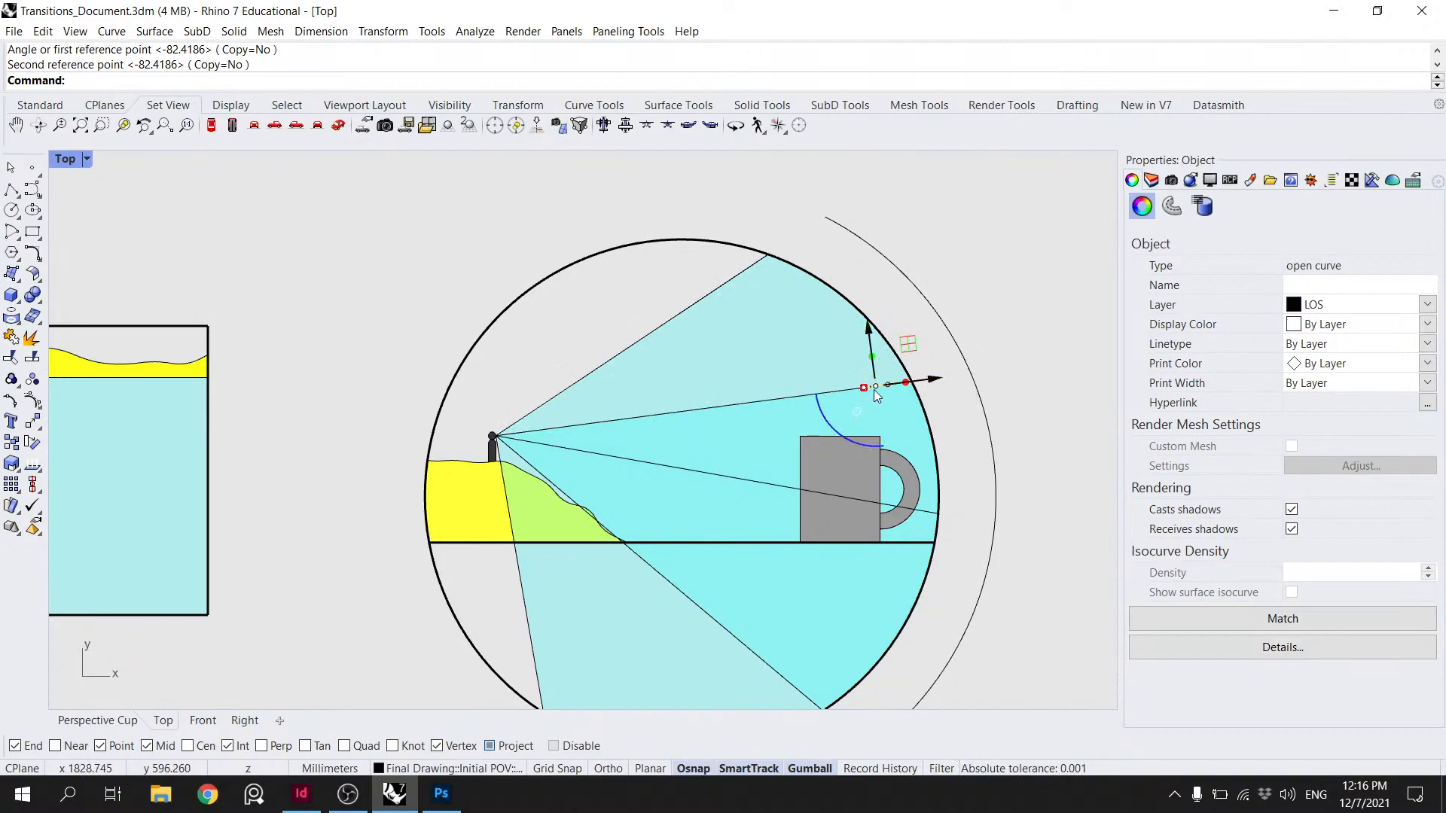
pyautogui.hotkey('ctrl', 'z')
# - Rotate copies of the upper tick line about the sight-line origin onto the other four sight lines
pyautogui.press('Return')
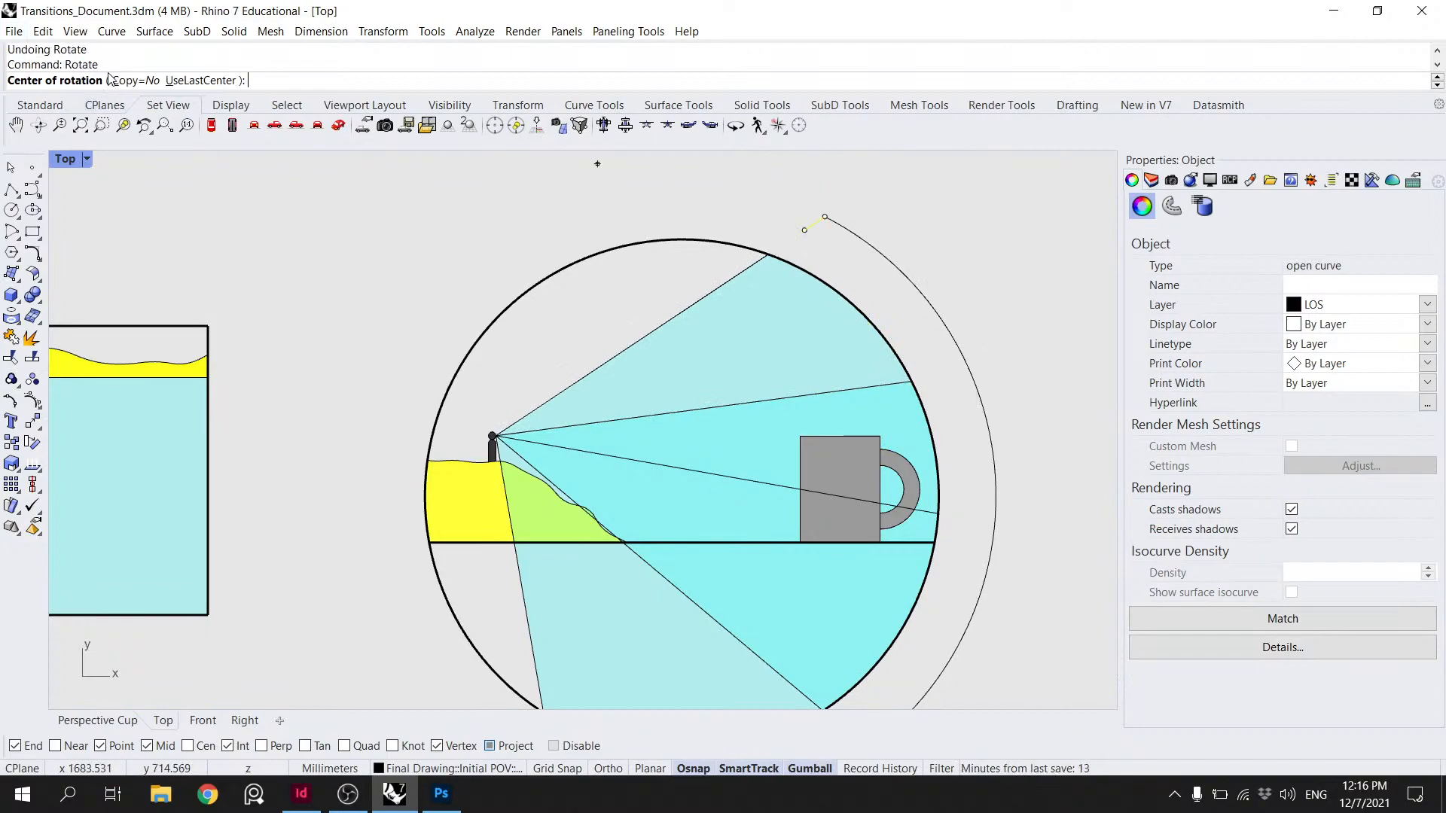
pyautogui.write('c')
pyautogui.press('Return')
pyautogui.click(497, 444)
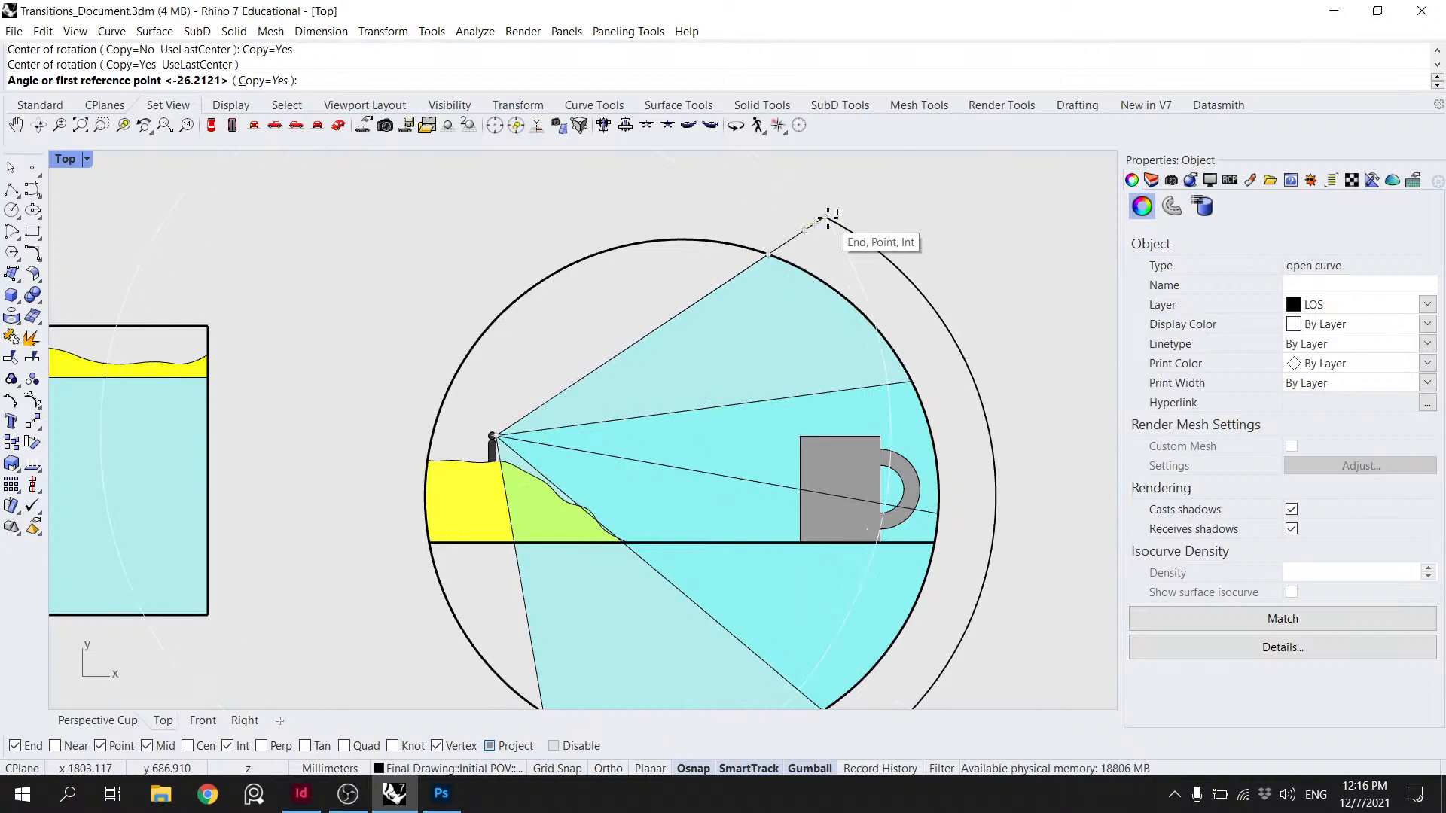
pyautogui.click(768, 256)
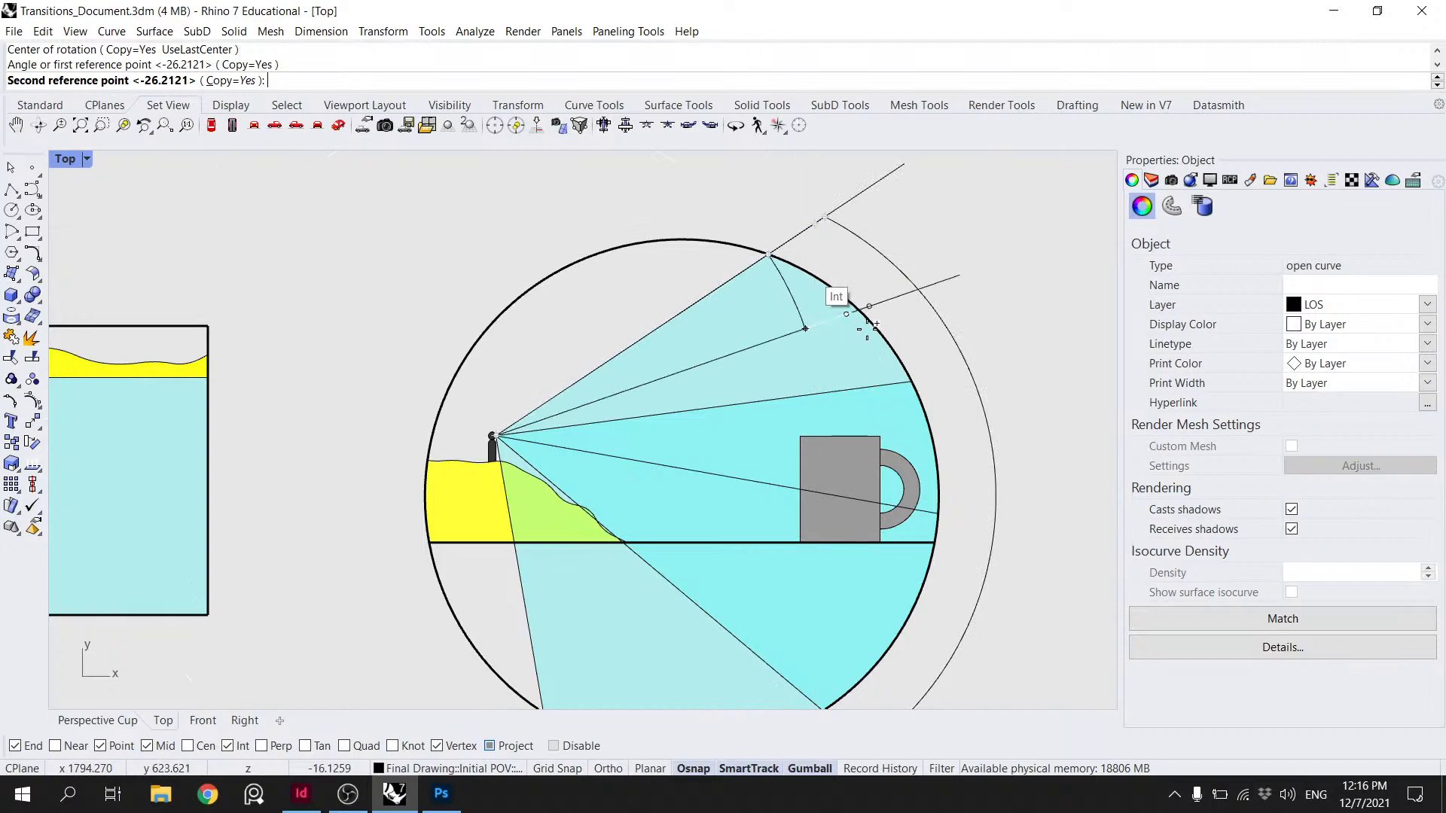
pyautogui.click(934, 438)
pyautogui.click(941, 514)
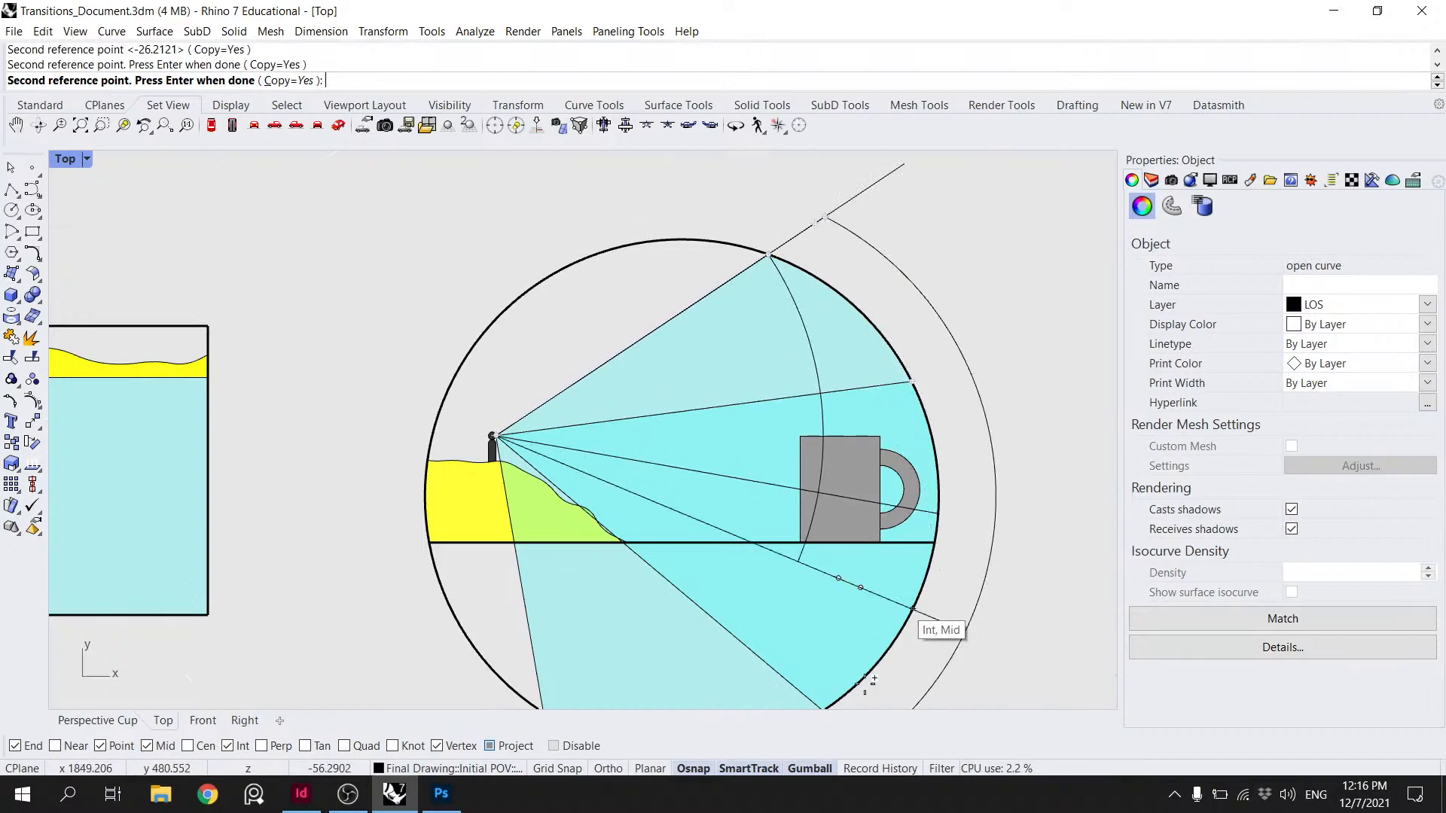
pyautogui.moveTo(828, 671); pyautogui.dragTo(882, 469, button='right')
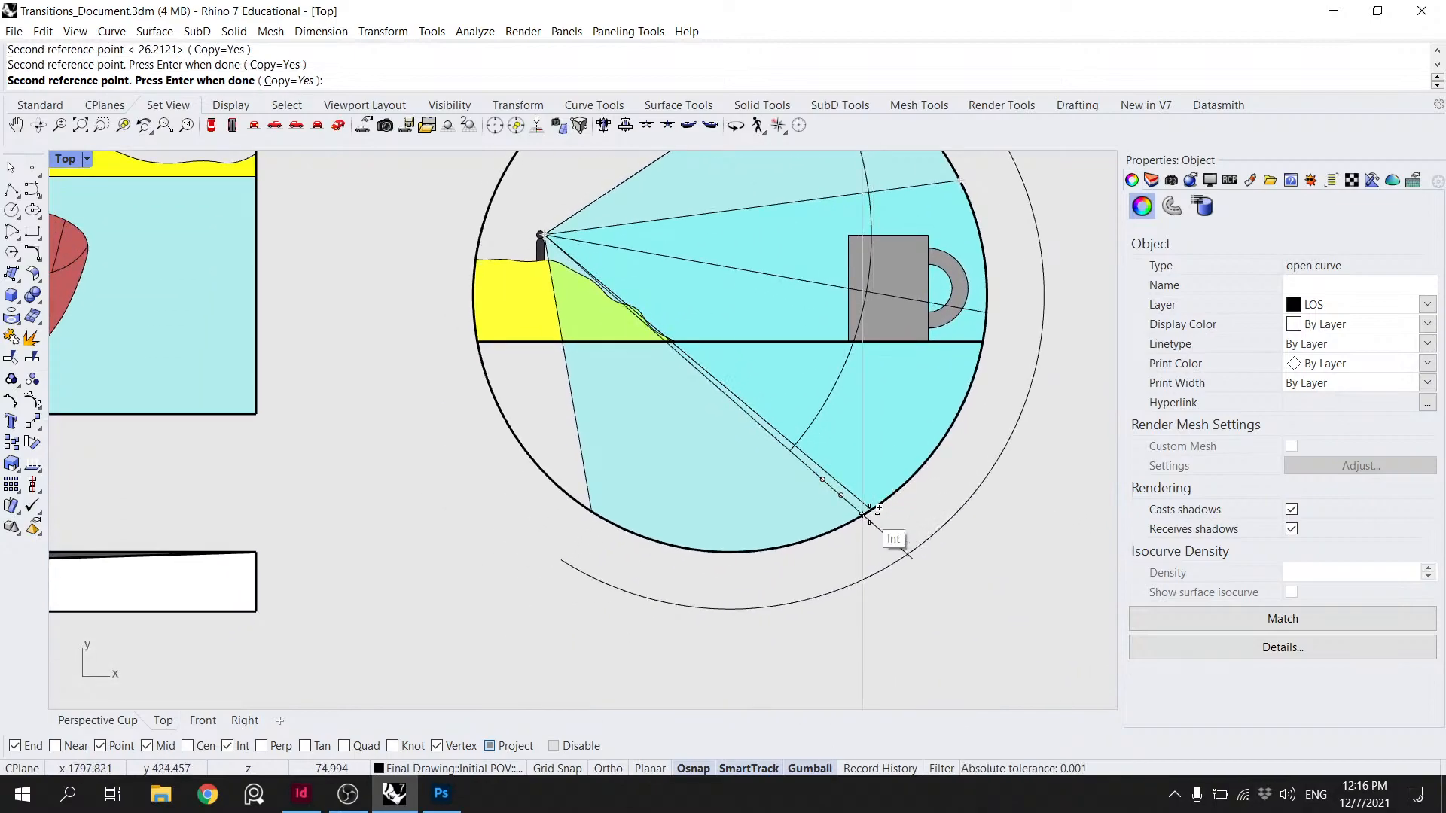
pyautogui.scroll(6, 872, 509)
pyautogui.click(871, 510)
pyautogui.click(344, 512)
pyautogui.press('Return')
# - Move the lowest sight line's tick along its direction so its outer end meets the offset arc
pyautogui.scroll(-4, 364, 528)
pyautogui.scroll(-2, 412, 598)
pyautogui.moveTo(461, 518); pyautogui.dragTo(507, 396, button='right')
pyautogui.click(438, 501)
pyautogui.write('Move')
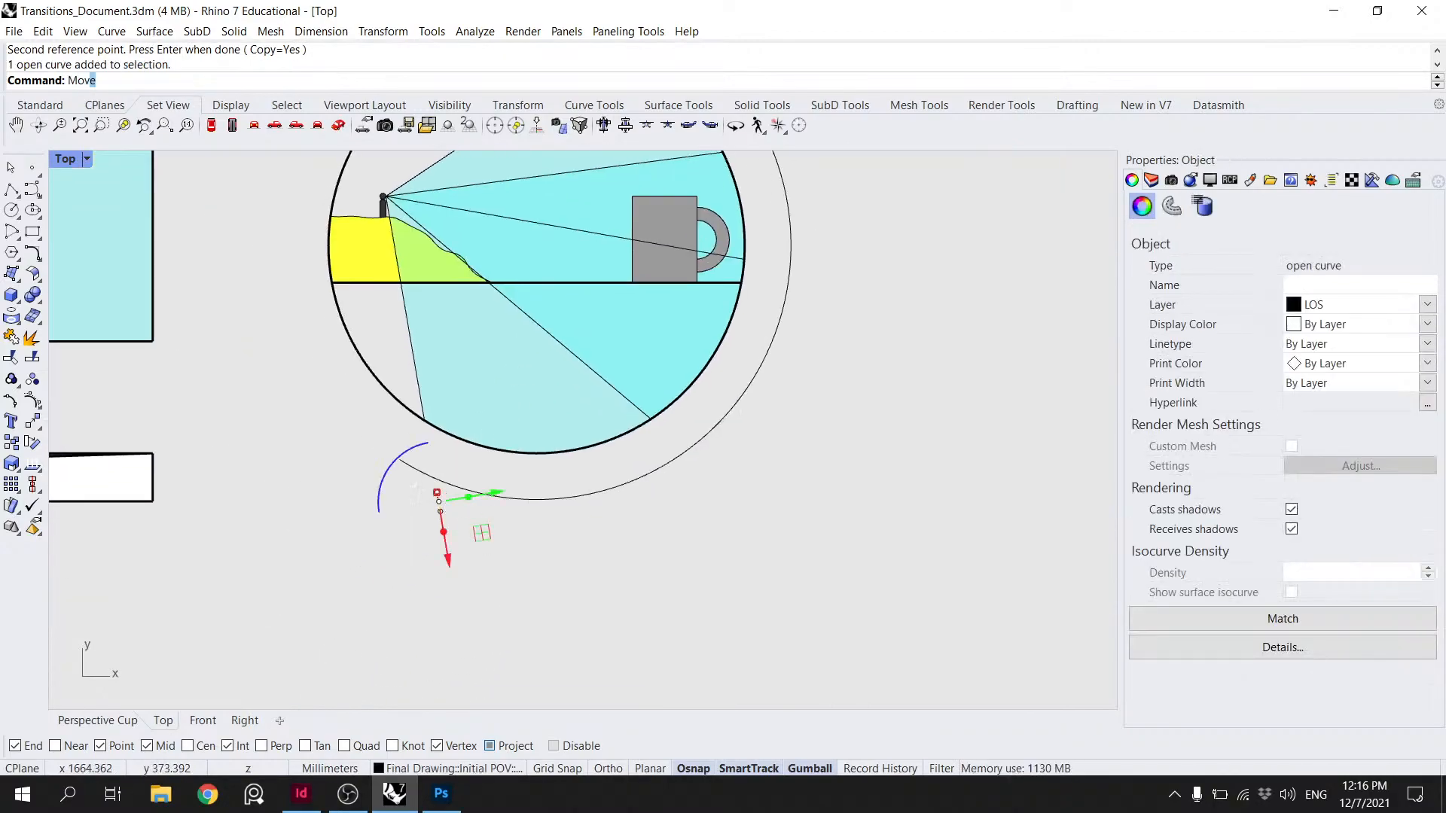
pyautogui.press('Return')
pyautogui.scroll(3, 439, 500)
pyautogui.click(427, 479)
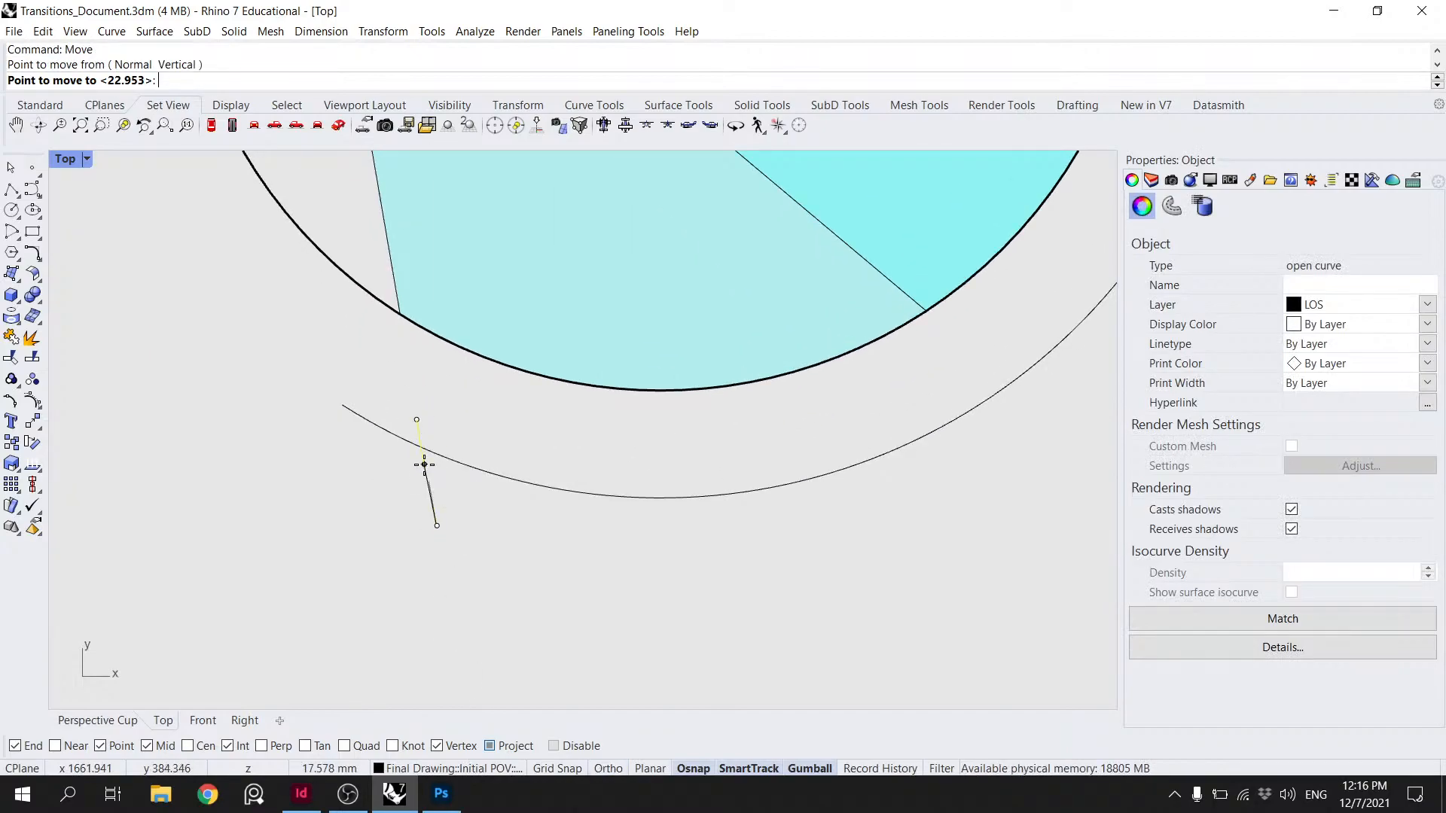
pyautogui.click(427, 469)
pyautogui.press('Escape')
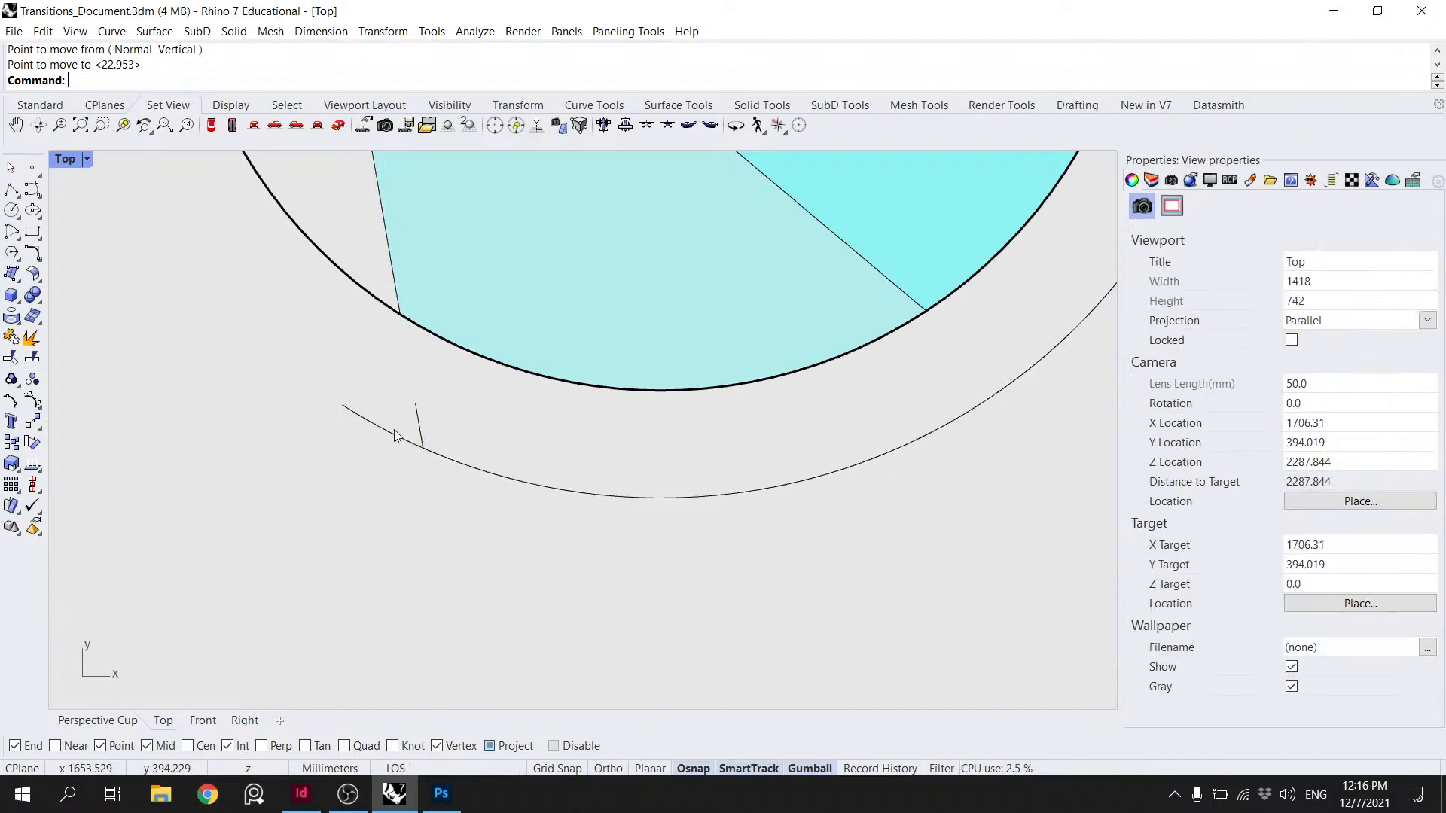
# - Trim off the offset arc's excess beyond the lowest tick line
pyautogui.click(419, 417)
pyautogui.write('T')
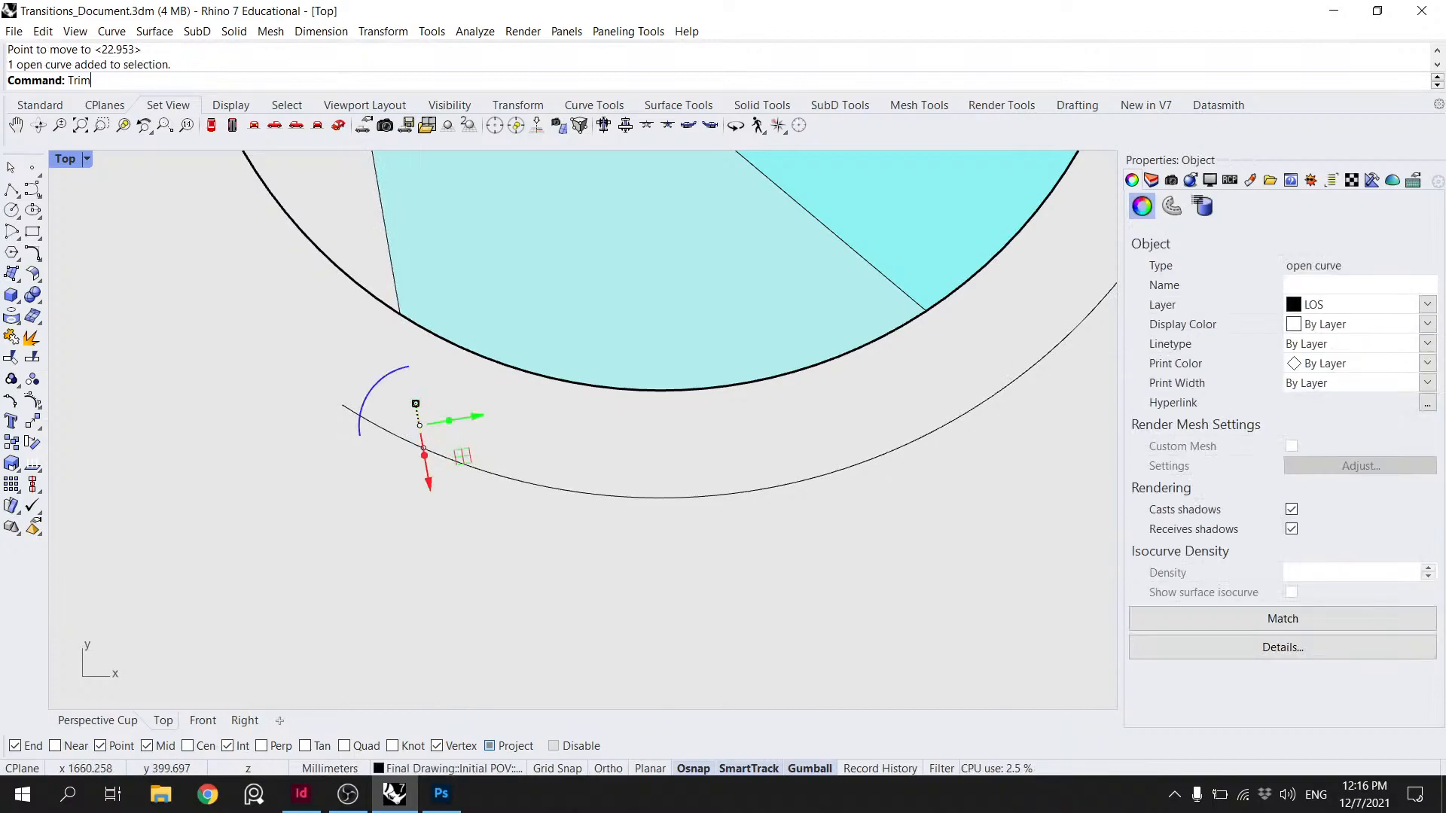
pyautogui.write('rim')
pyautogui.press('Return')
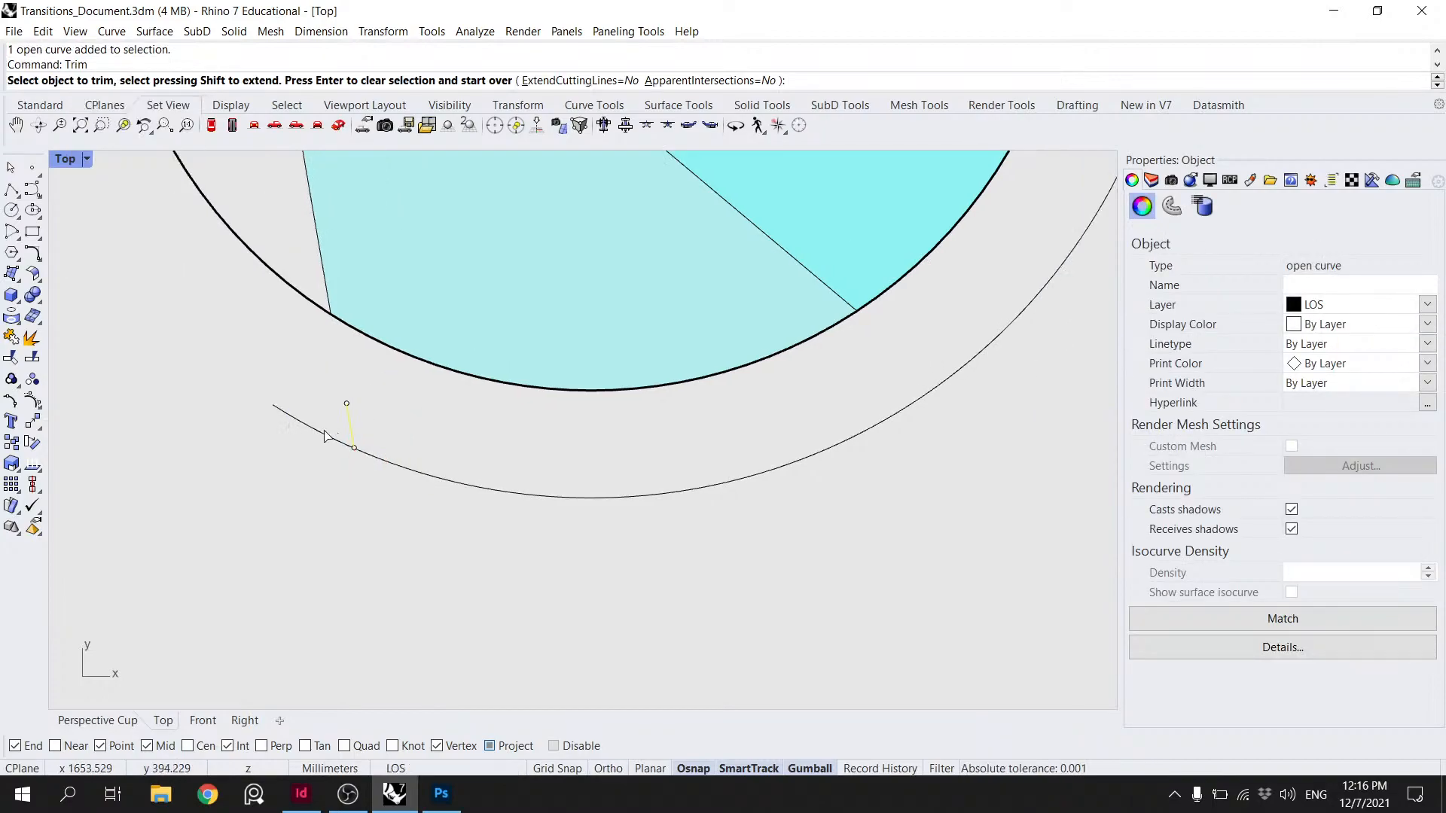
pyautogui.click(329, 435)
pyautogui.scroll(-5, 726, 394)
# - Move the fourth sight line's tick outward so its outer end meets the offset arc
pyautogui.click(584, 472)
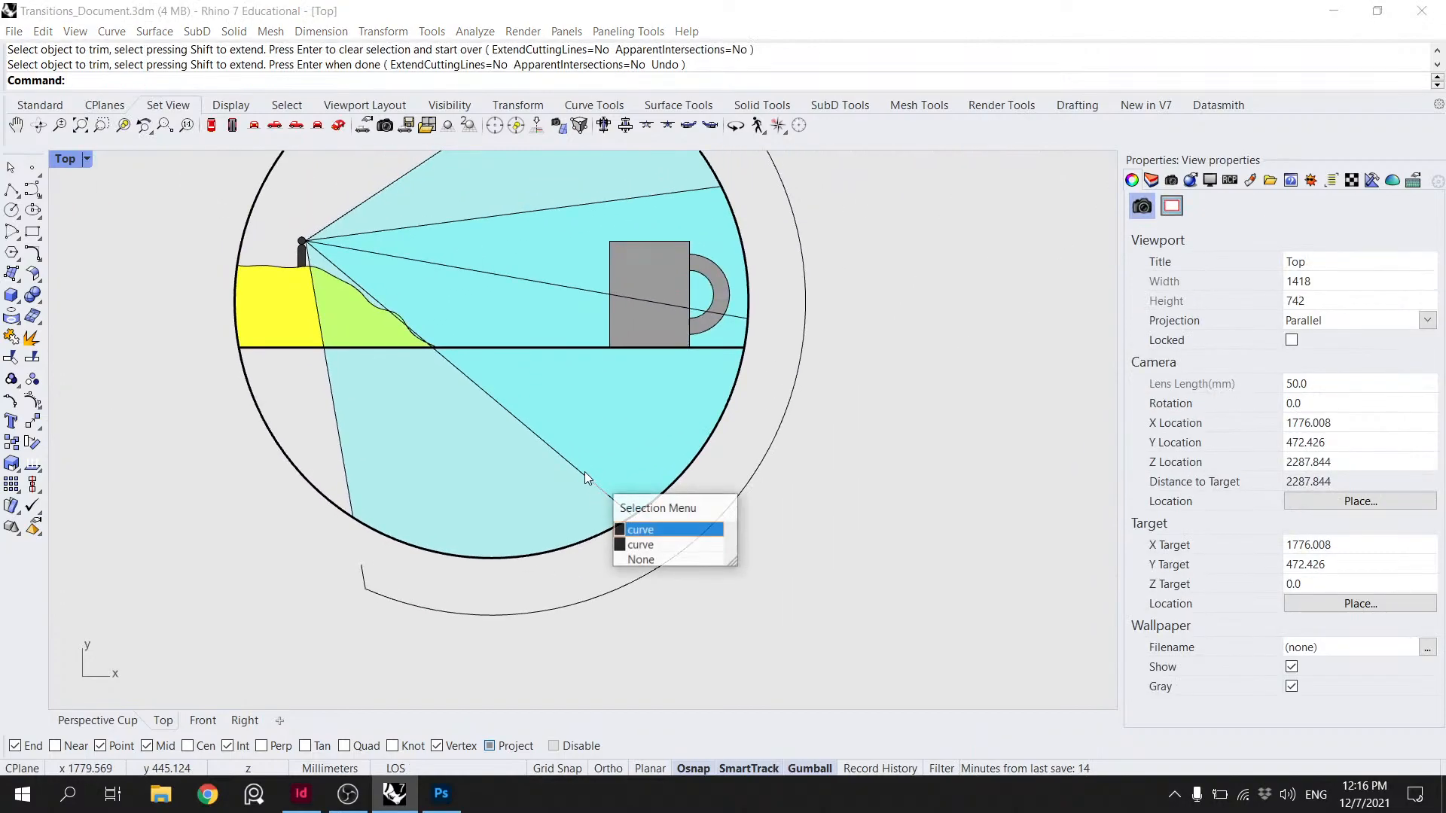
pyautogui.click(640, 529)
pyautogui.write('Move')
pyautogui.press('Return')
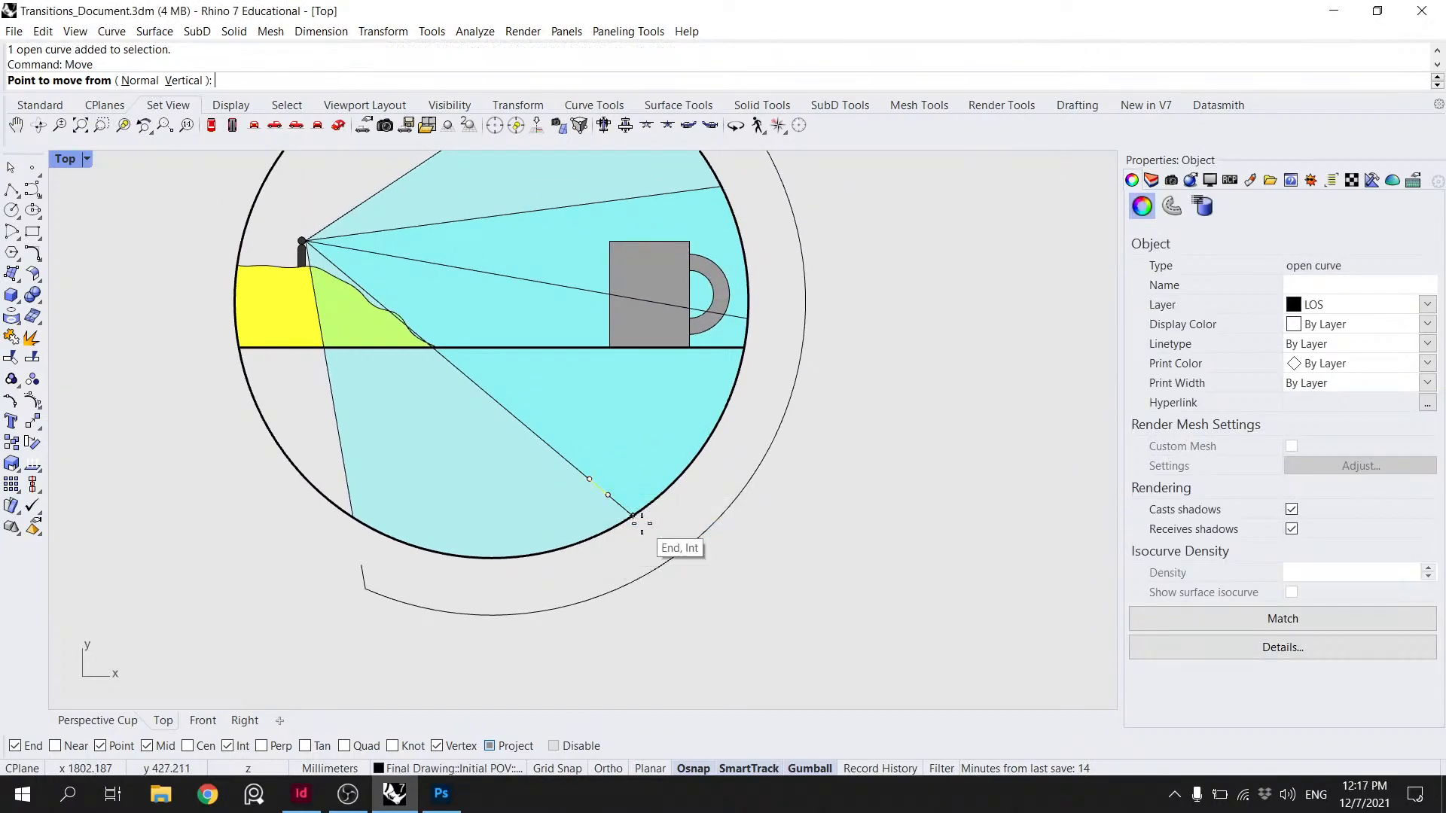
pyautogui.click(609, 495)
pyautogui.click(677, 553)
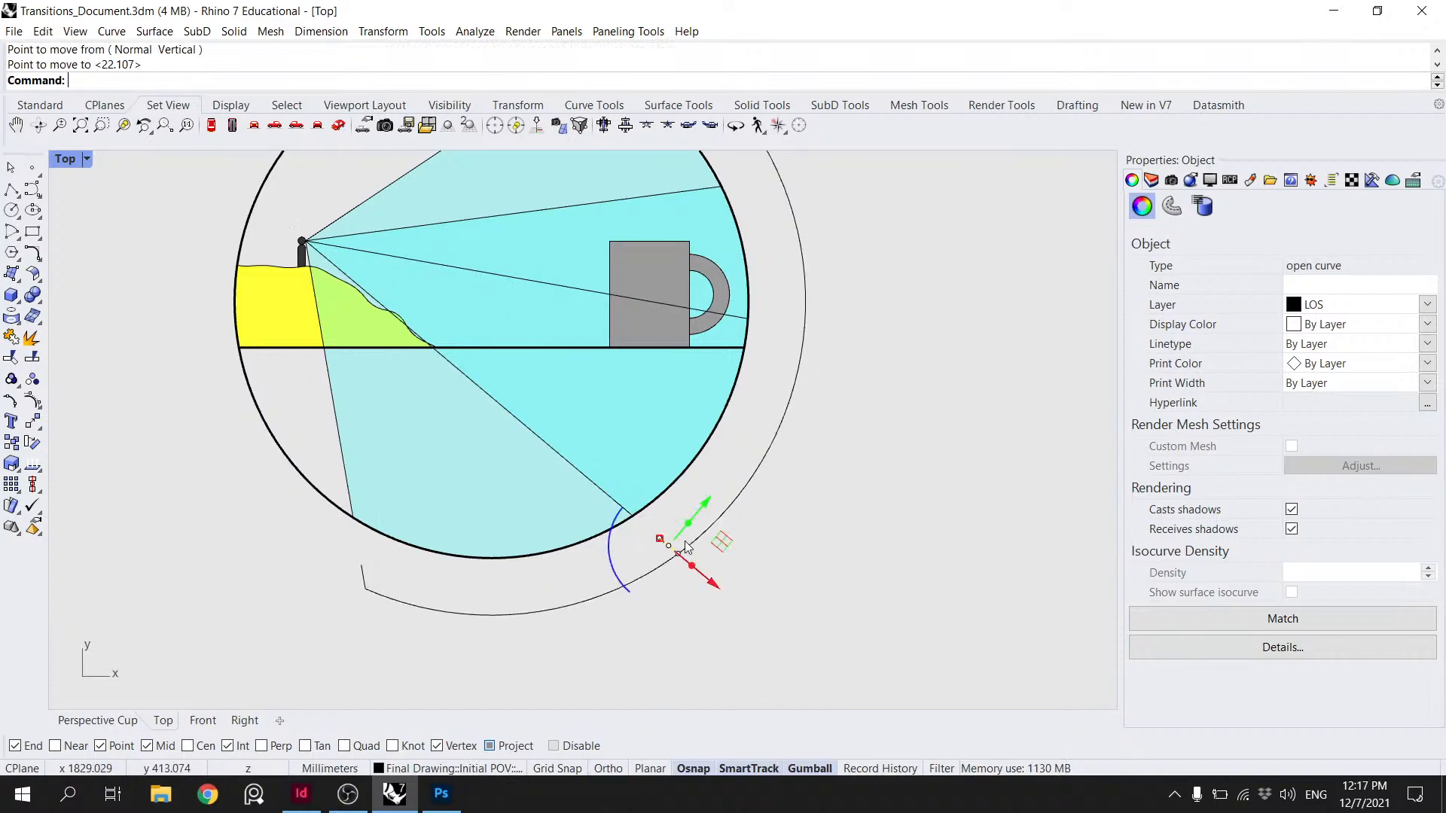
pyautogui.press('Escape')
# - Move the third sight line's tick, near the mug handle, outward so its outer end meets the offset arc
pyautogui.moveTo(734, 444); pyautogui.dragTo(652, 428, button='right')
pyautogui.click(590, 401)
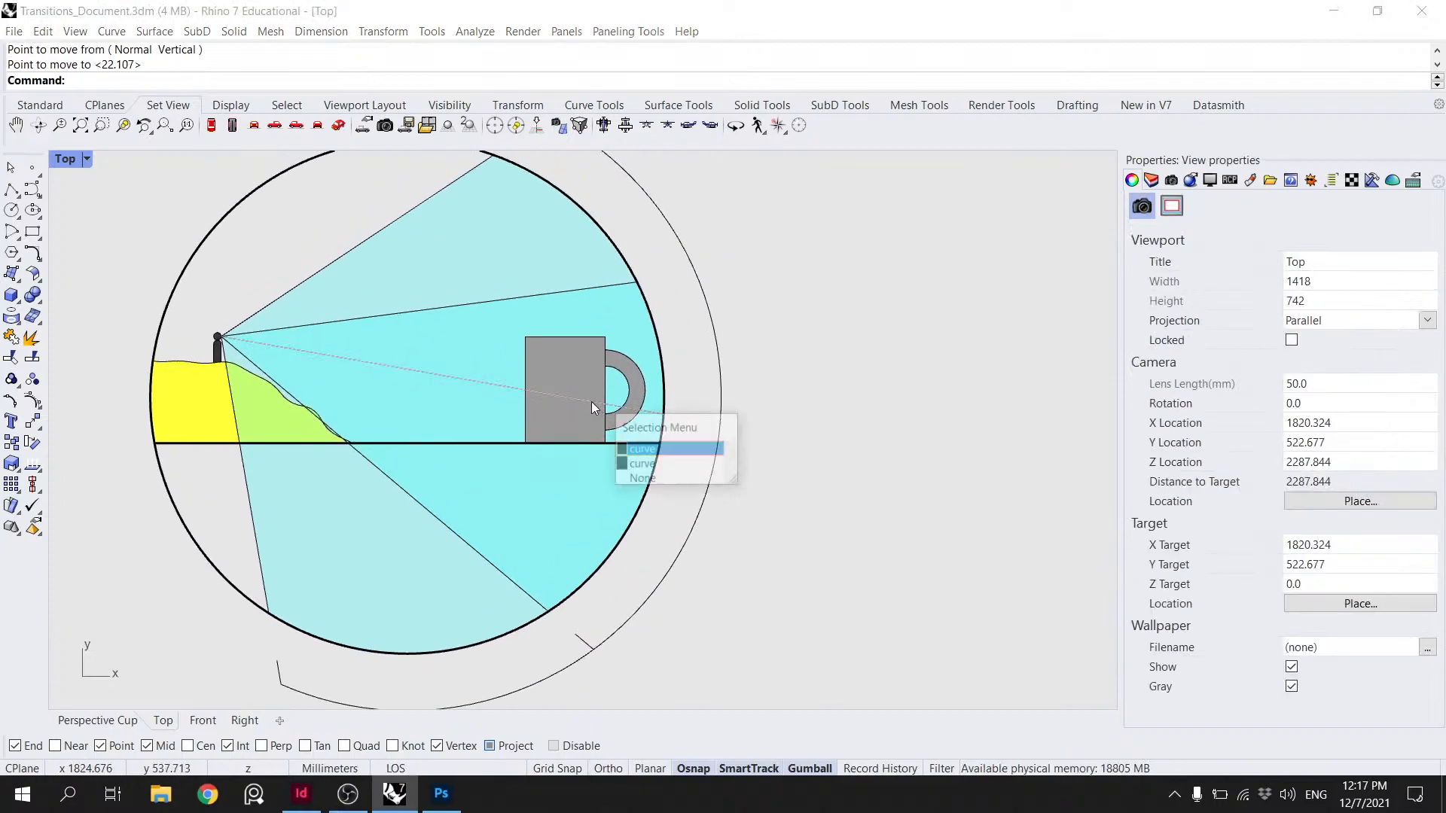
pyautogui.click(654, 460)
pyautogui.write('Move')
pyautogui.press('Return')
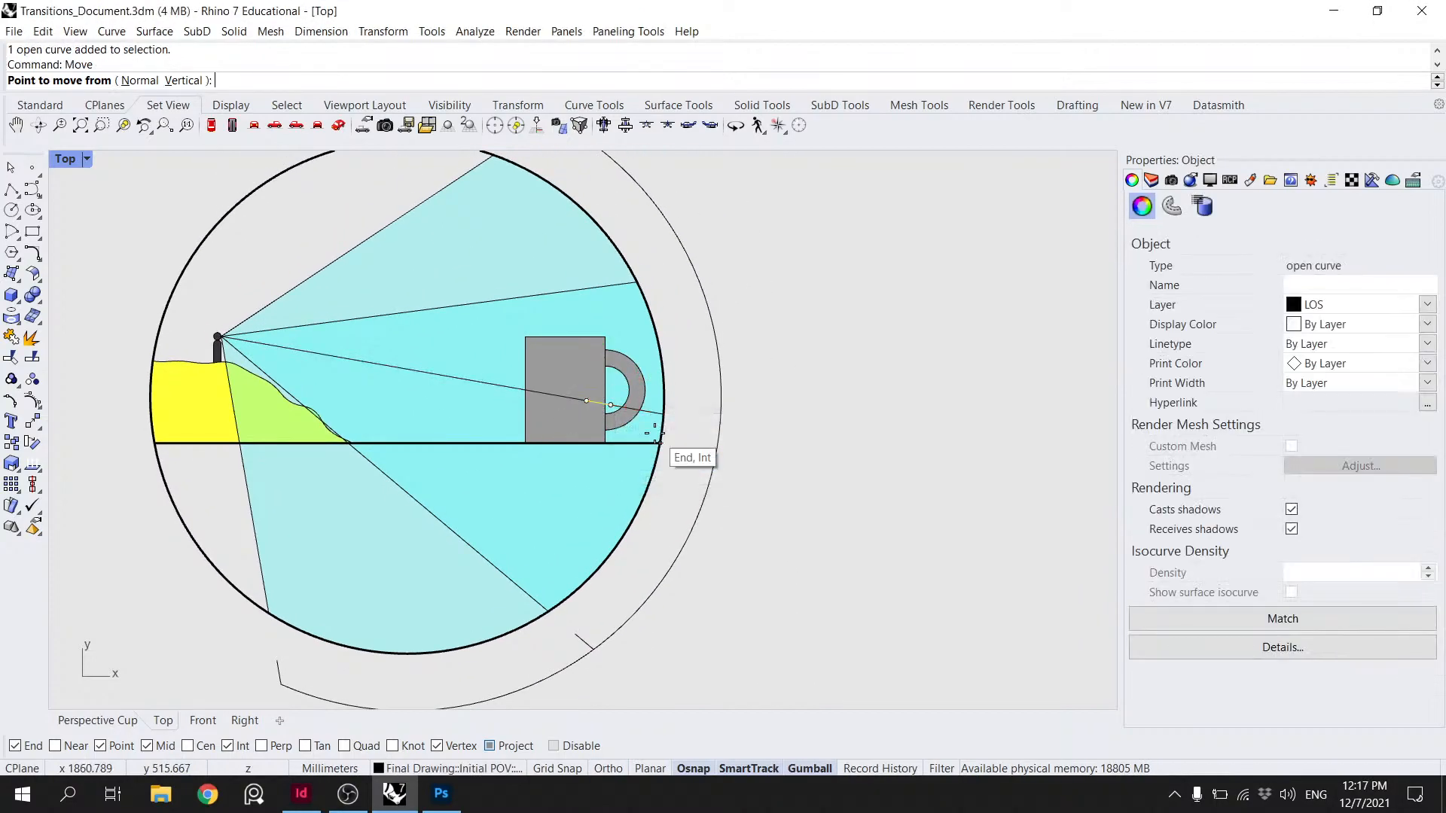
pyautogui.click(645, 423)
pyautogui.click(720, 424)
pyautogui.press('Escape')
# - Move the second sight line's tick outward along its direction so its outer end meets the offset arc
pyautogui.moveTo(578, 289); pyautogui.dragTo(586, 350, button='right')
pyautogui.click(586, 352)
pyautogui.click(570, 354)
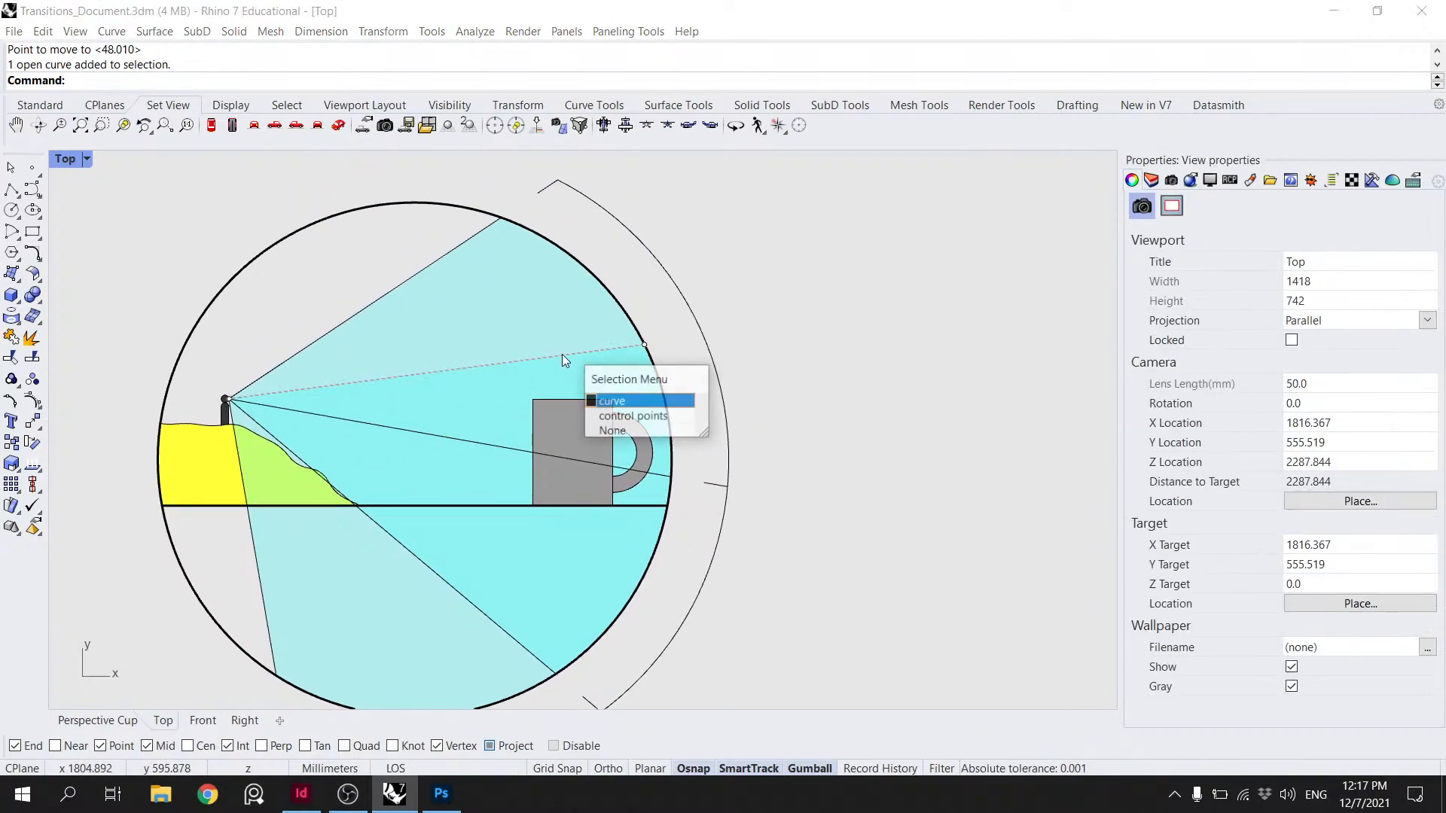
pyautogui.click(612, 398)
pyautogui.click(626, 349)
pyautogui.click(626, 338)
pyautogui.click(630, 349)
pyautogui.click(667, 396)
pyautogui.write('Move')
pyautogui.press('Return')
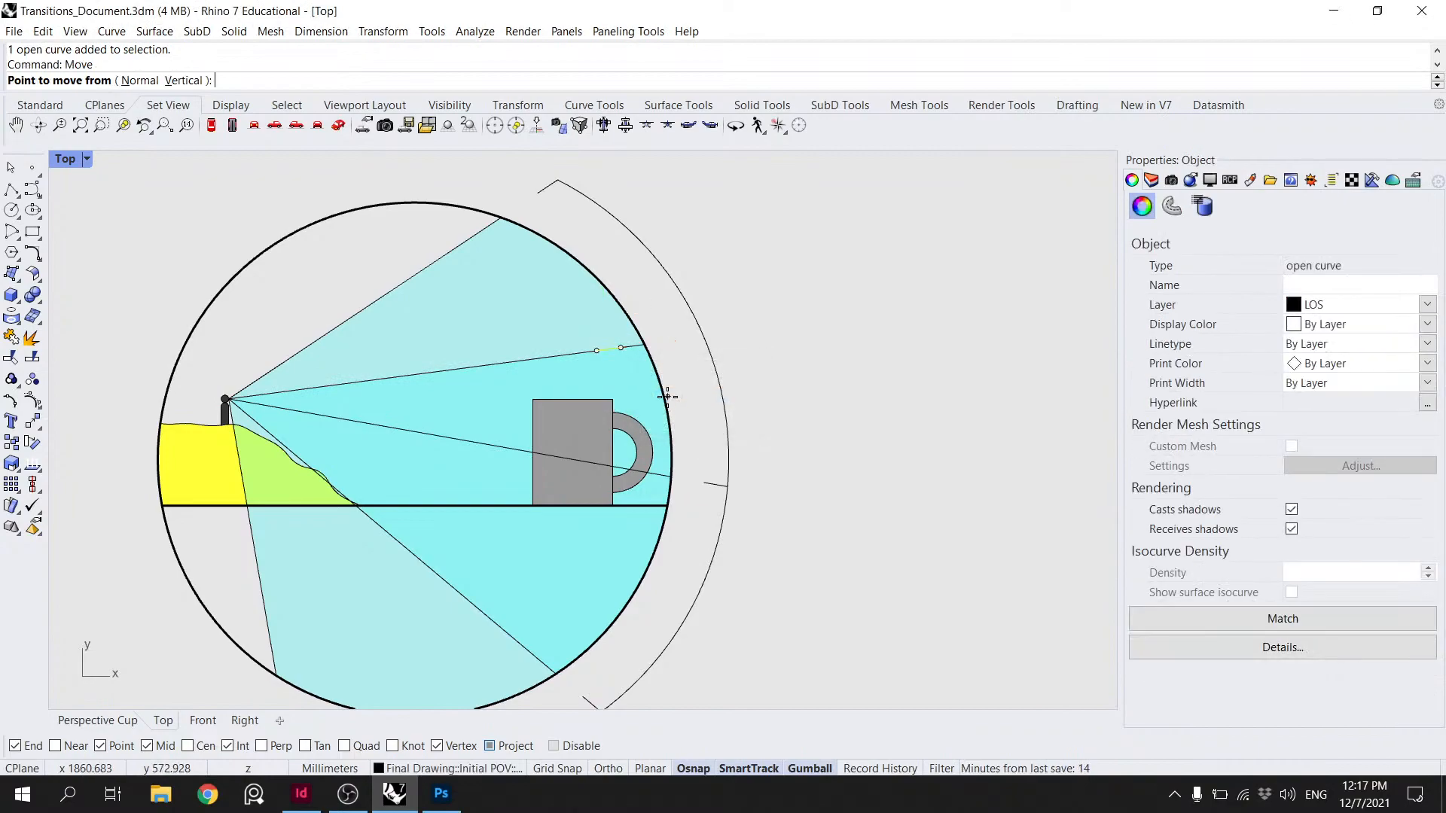
pyautogui.click(652, 364)
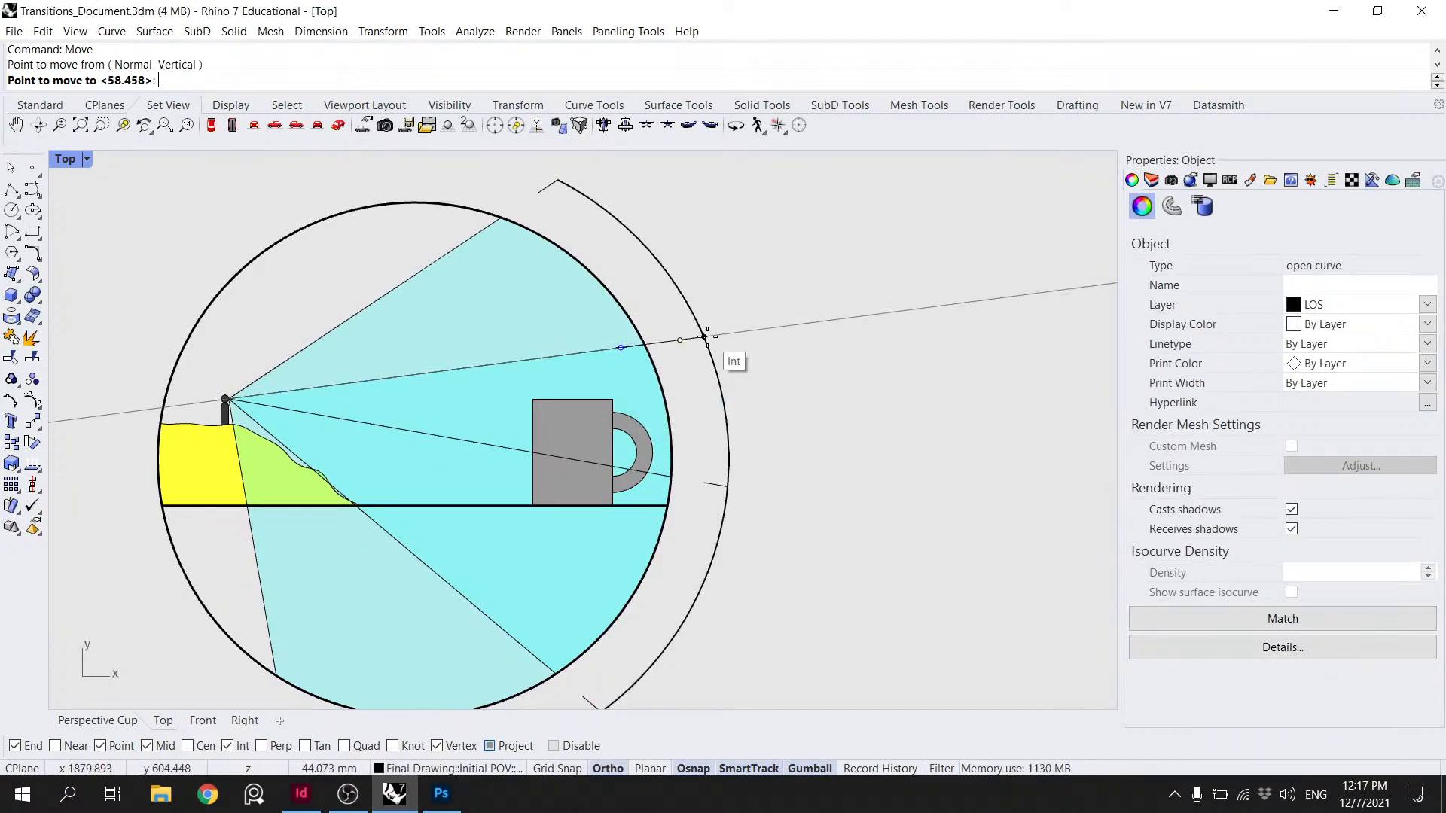
pyautogui.click(707, 336)
pyautogui.press('Escape')
pyautogui.scroll(-4, 712, 339)
pyautogui.moveTo(758, 376); pyautogui.dragTo(756, 352, button='right')
# - Duplicate the three intermediate tick lines in place so neighbouring brackets each have their own end tick
pyautogui.click(691, 312)
pyautogui.hotkey('ctrl', 'c')
pyautogui.hotkey('ctrl', 'v')
pyautogui.click(704, 408)
pyautogui.hotkey('ctrl', 'c')
pyautogui.hotkey('ctrl', 'v')
pyautogui.click(629, 550)
pyautogui.hotkey('ctrl', 'v')
pyautogui.hotkey('ctrl', 'v')
pyautogui.press('Escape')
pyautogui.hotkey('ctrl', 'z')
pyautogui.click(639, 554)
pyautogui.hotkey('ctrl', 'c')
pyautogui.hotkey('ctrl', 'v')
pyautogui.press('Escape')
# - Split the offset arc at the three intermediate tick lines
pyautogui.click(684, 527)
pyautogui.write('split')
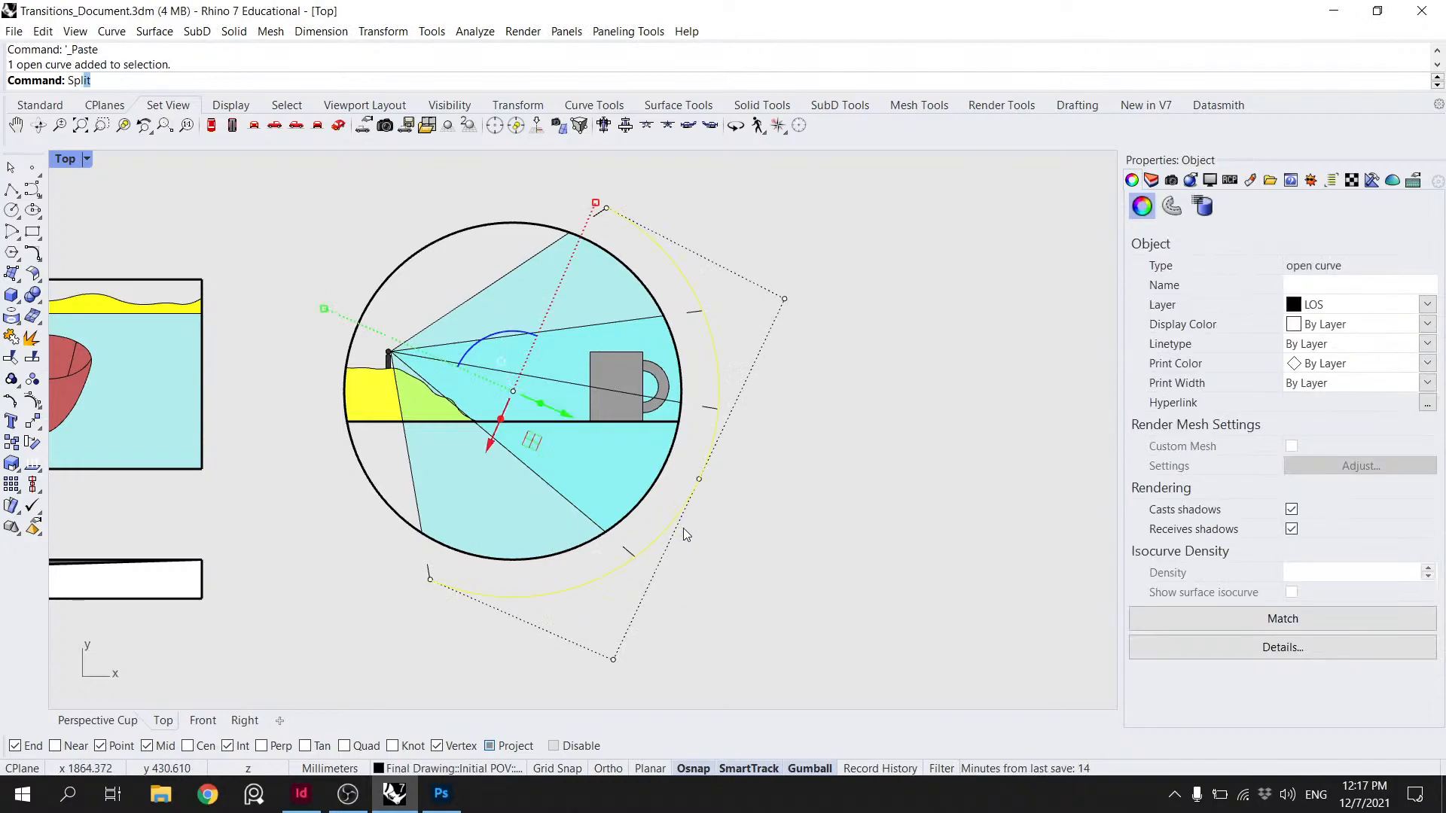
pyautogui.press('Return')
pyautogui.scroll(1, 683, 527)
pyautogui.click(716, 444)
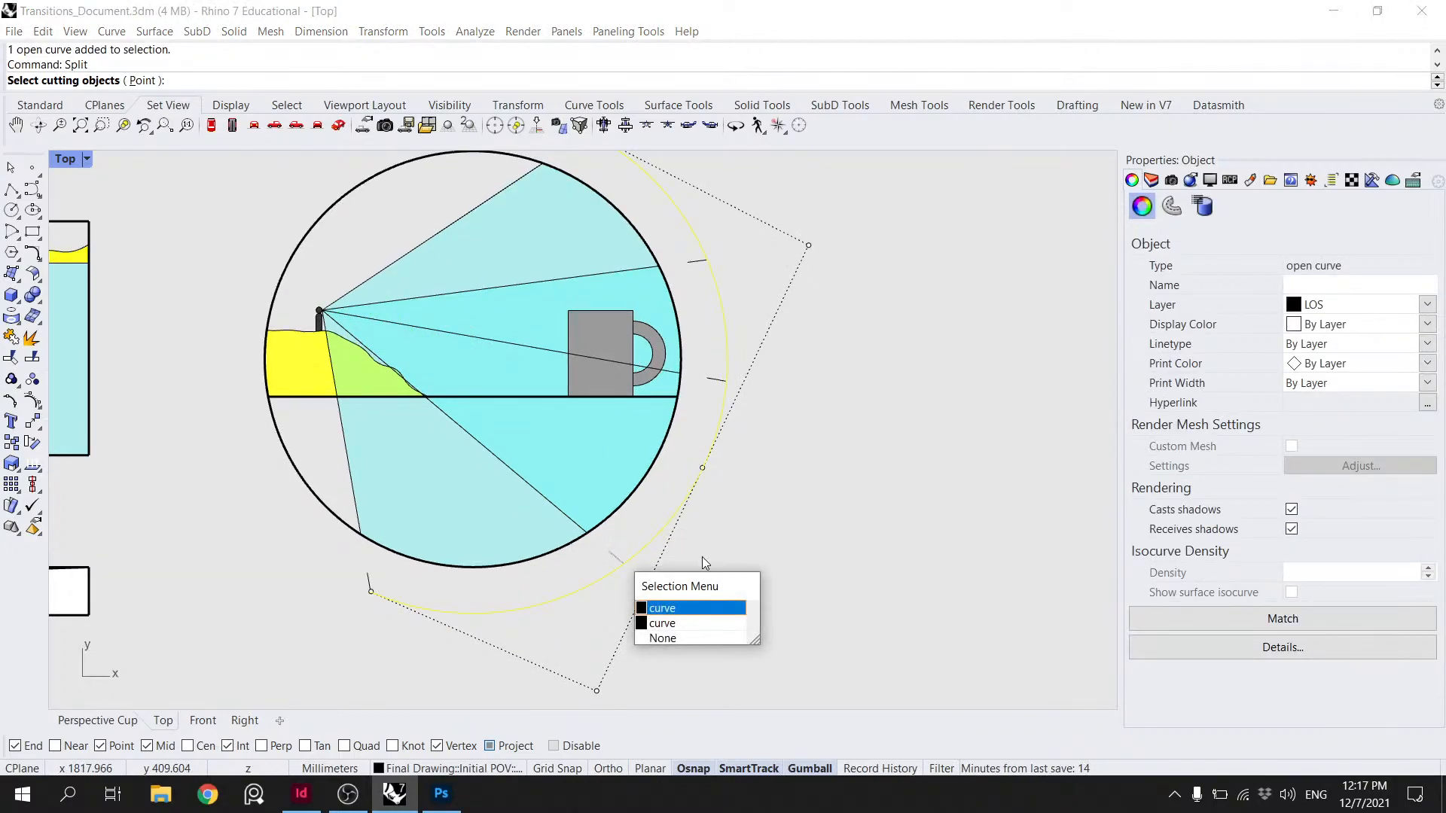
pyautogui.click(666, 608)
pyautogui.click(720, 378)
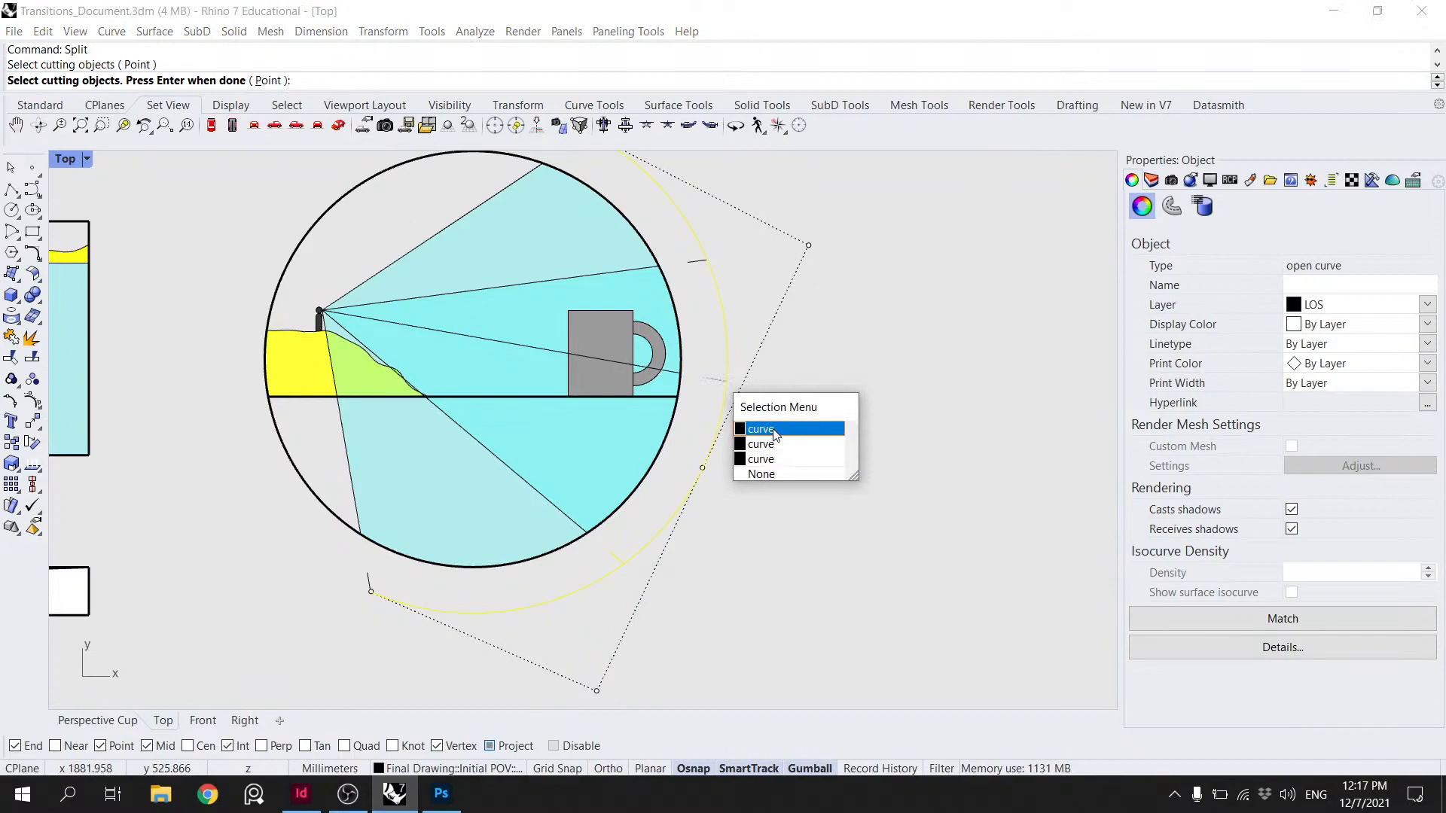
pyautogui.click(761, 429)
pyautogui.click(702, 263)
pyautogui.click(760, 313)
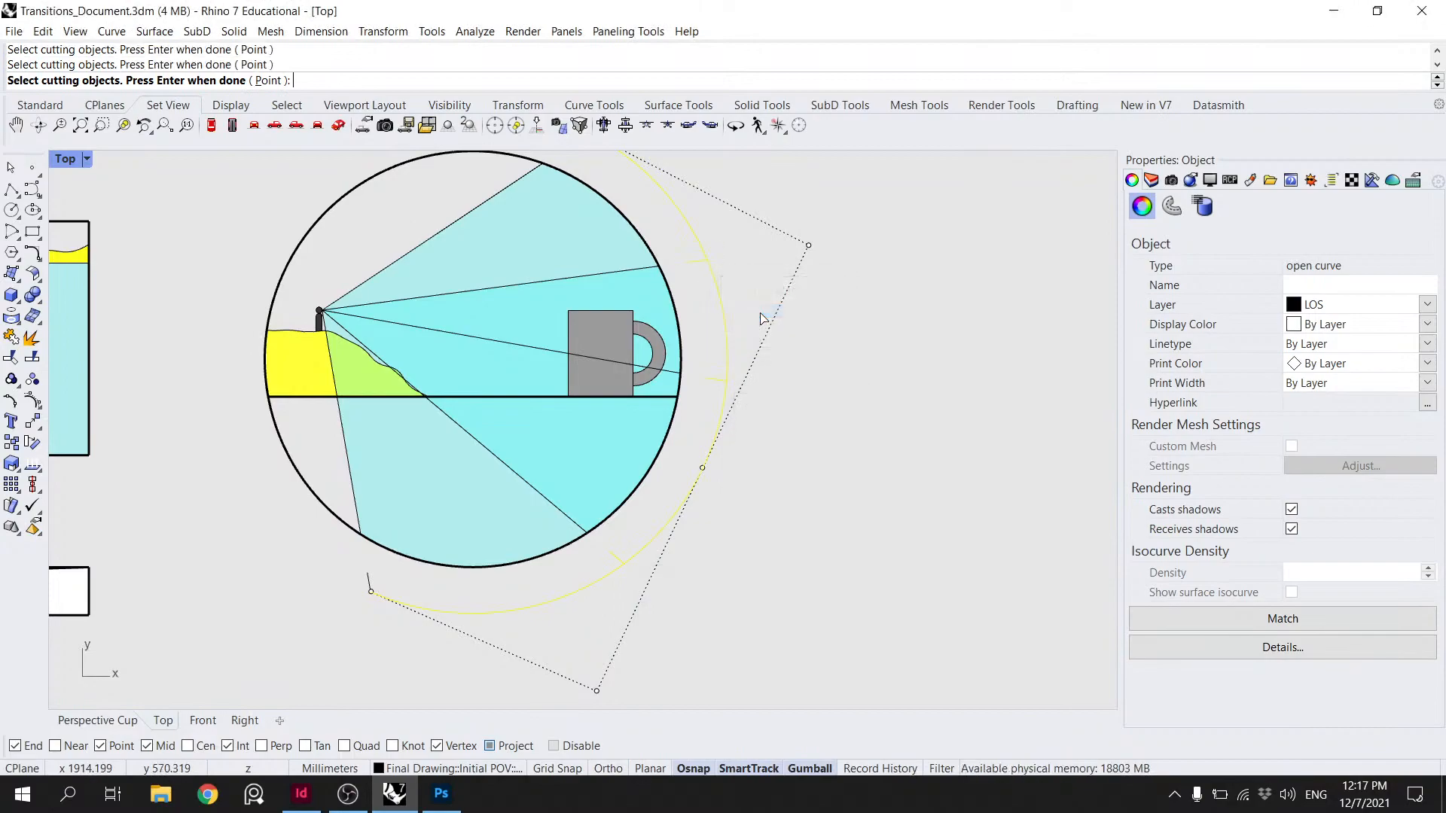
pyautogui.press('Return')
pyautogui.press('Escape')
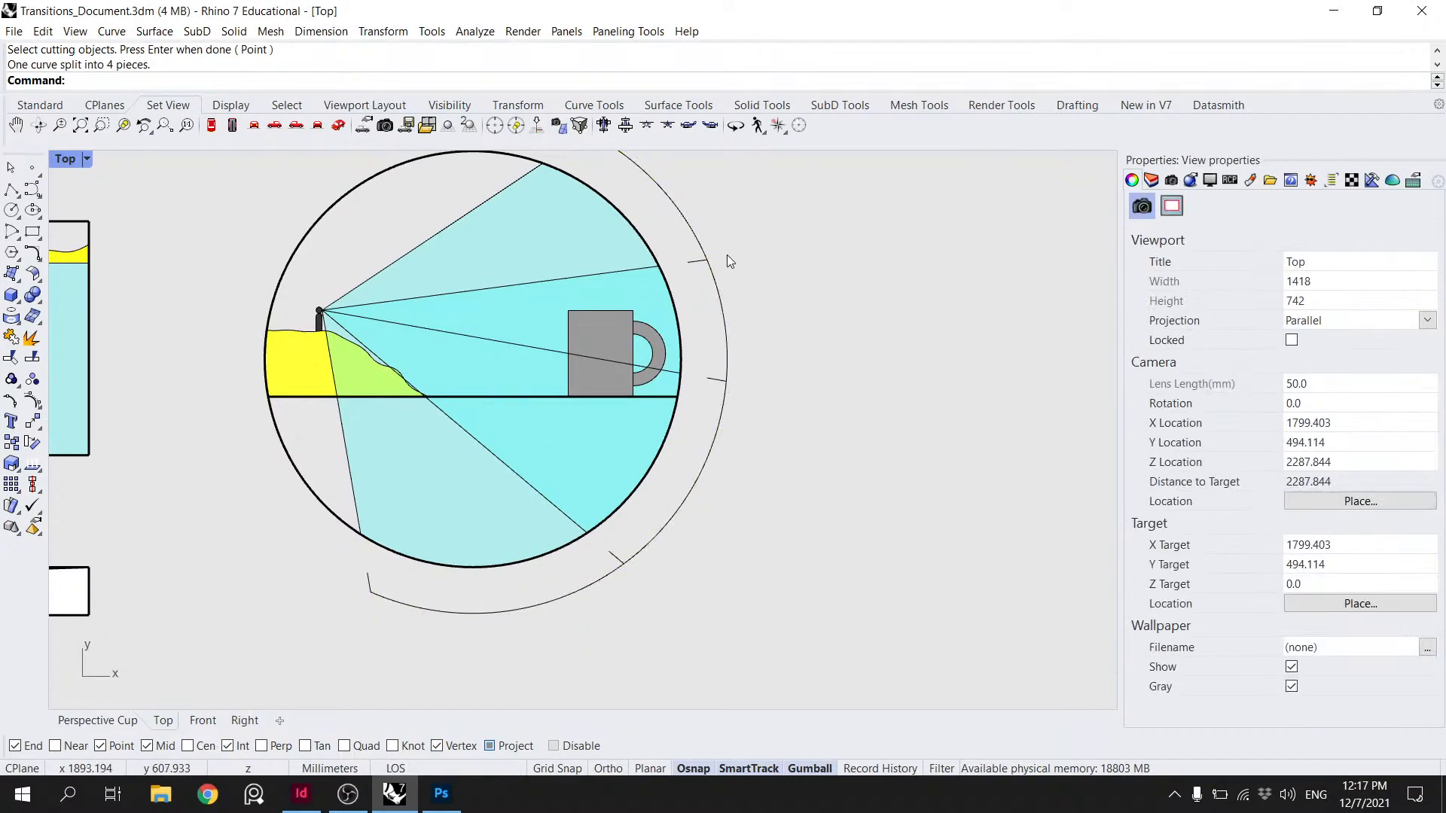
# - Join the uppermost arc segment with the tick lines at both its ends into one bracket
pyautogui.moveTo(729, 258); pyautogui.dragTo(735, 341, button='right')
pyautogui.click(697, 344)
pyautogui.click(759, 393)
pyautogui.keyDown('shift'); pyautogui.click(663, 263); pyautogui.keyUp('shift')
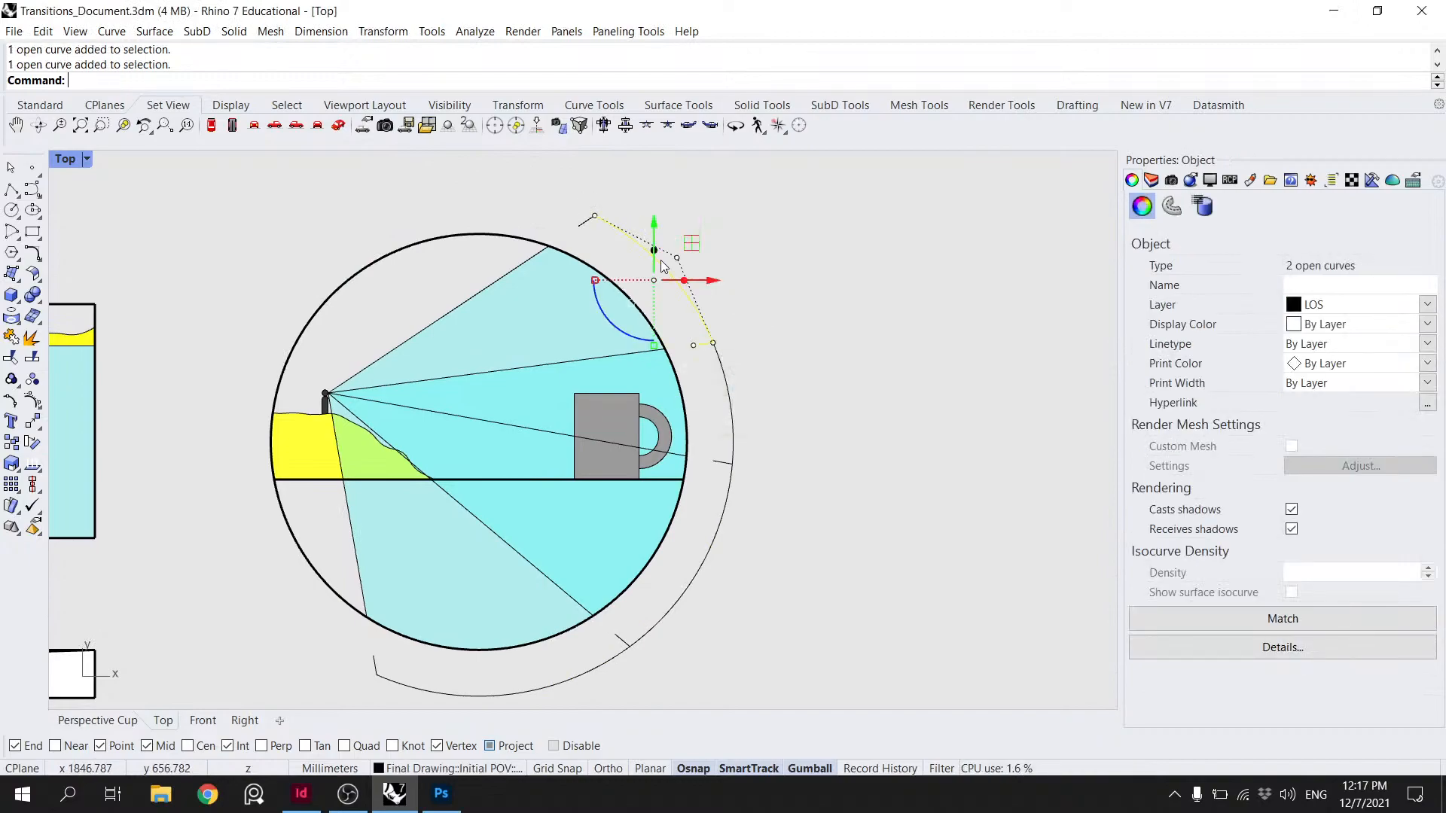
pyautogui.keyDown('shift'); pyautogui.click(588, 225); pyautogui.keyUp('shift')
pyautogui.write('Ojoin')
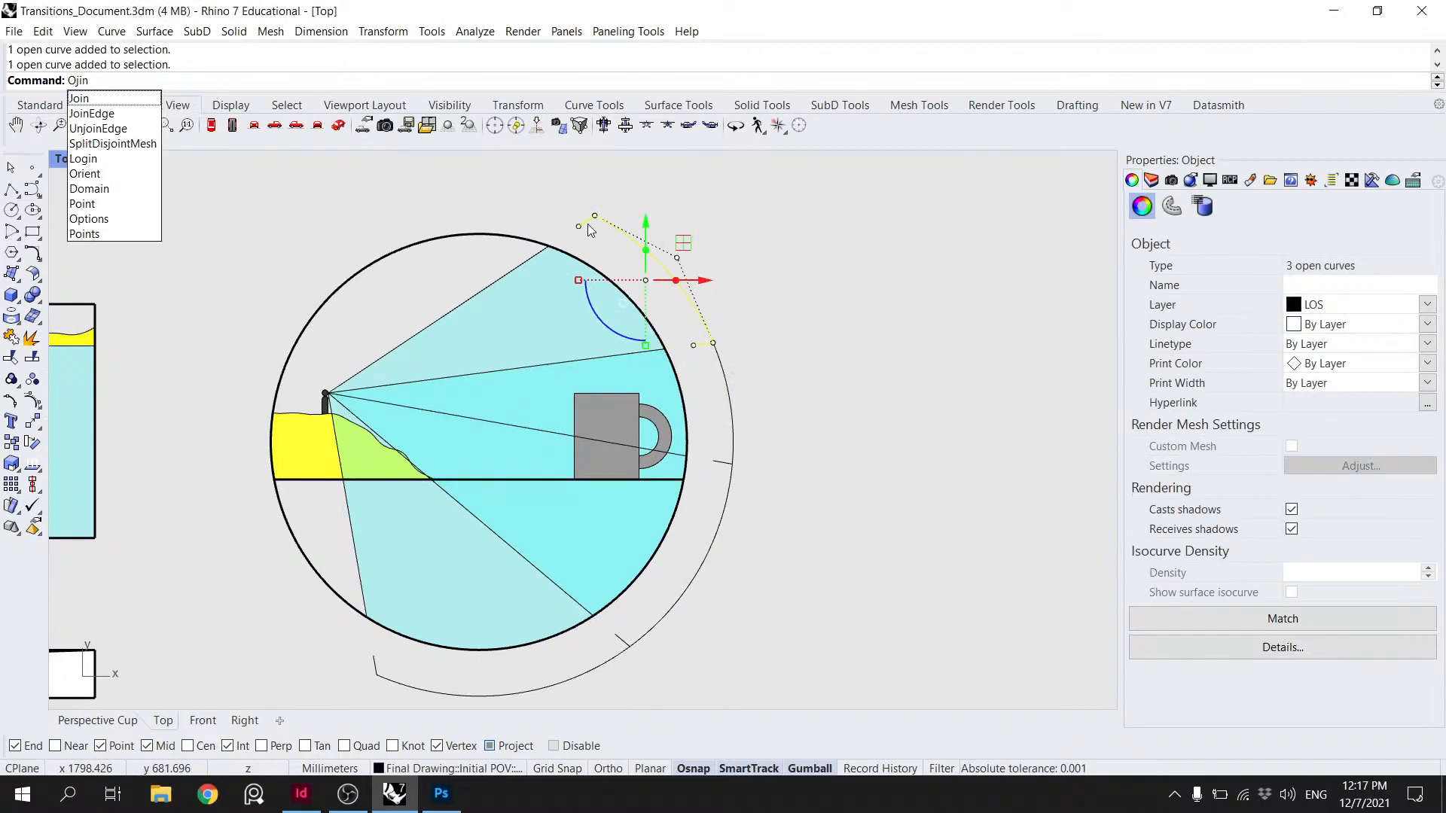
pyautogui.press('Return')
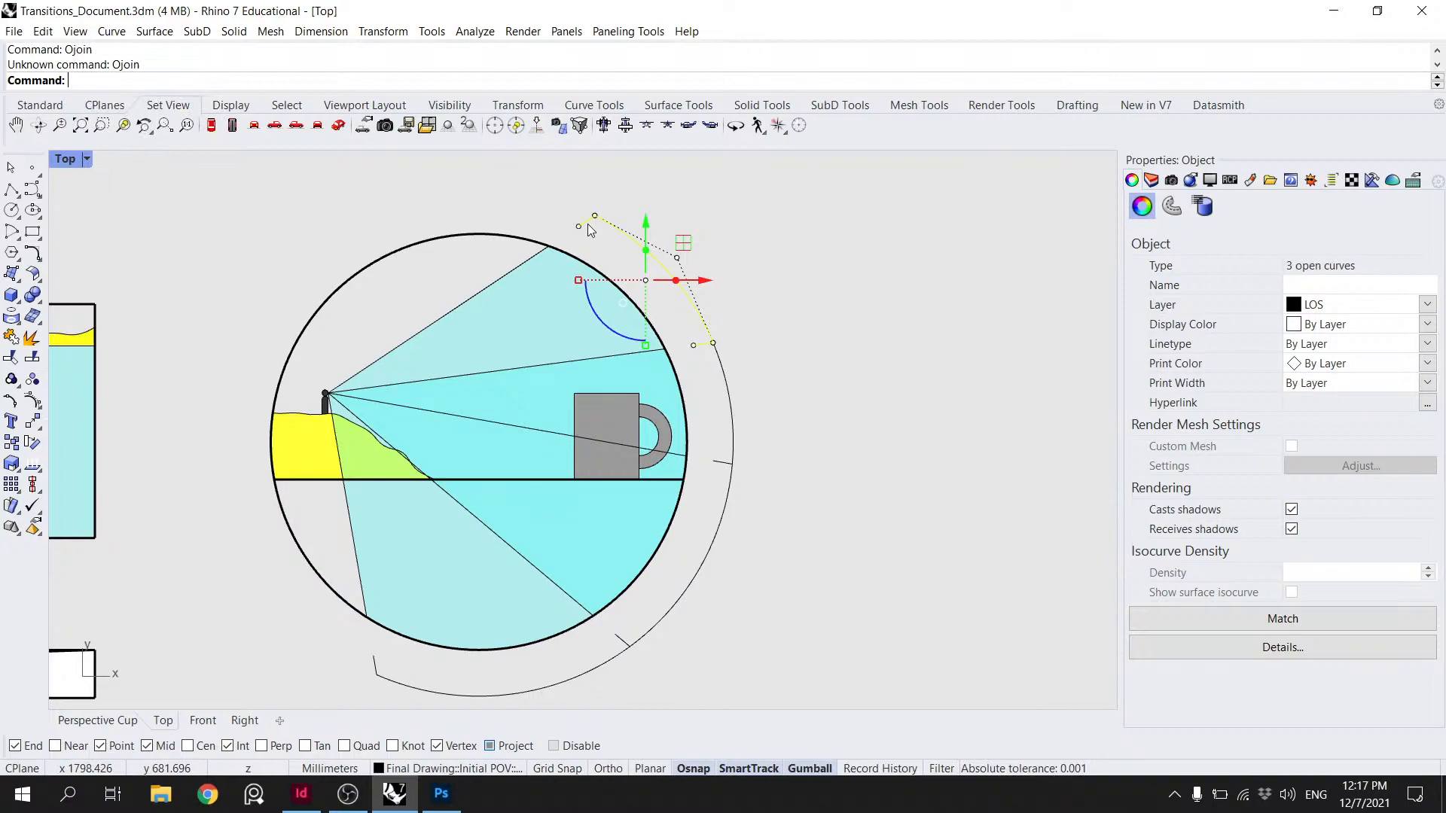
pyautogui.write('Join')
pyautogui.press('Return')
# - Delete the surplus copy of the tick line at the third sight line from the top of the final diagram
pyautogui.click(728, 426)
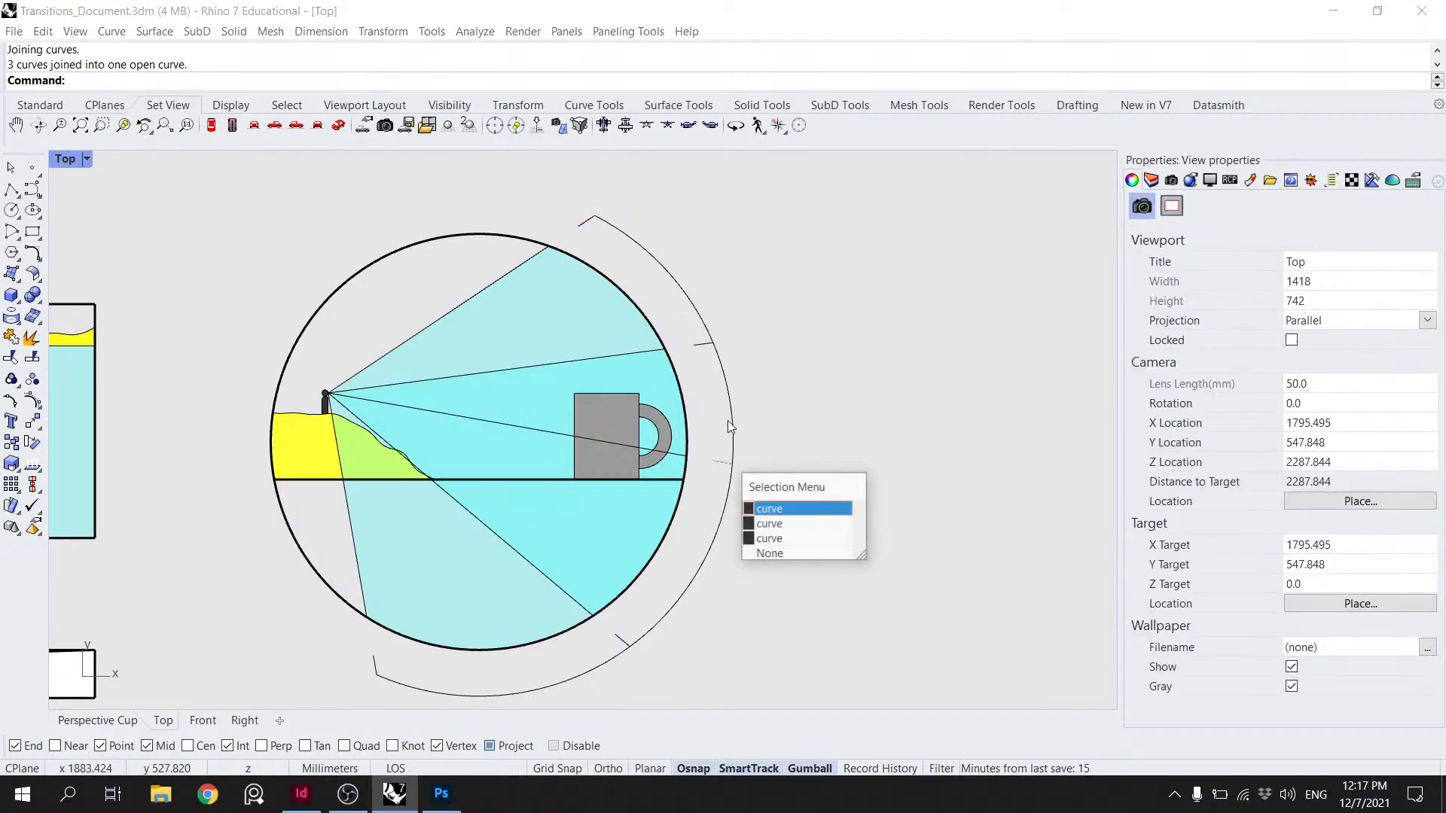
pyautogui.click(776, 509)
pyautogui.press('Delete')
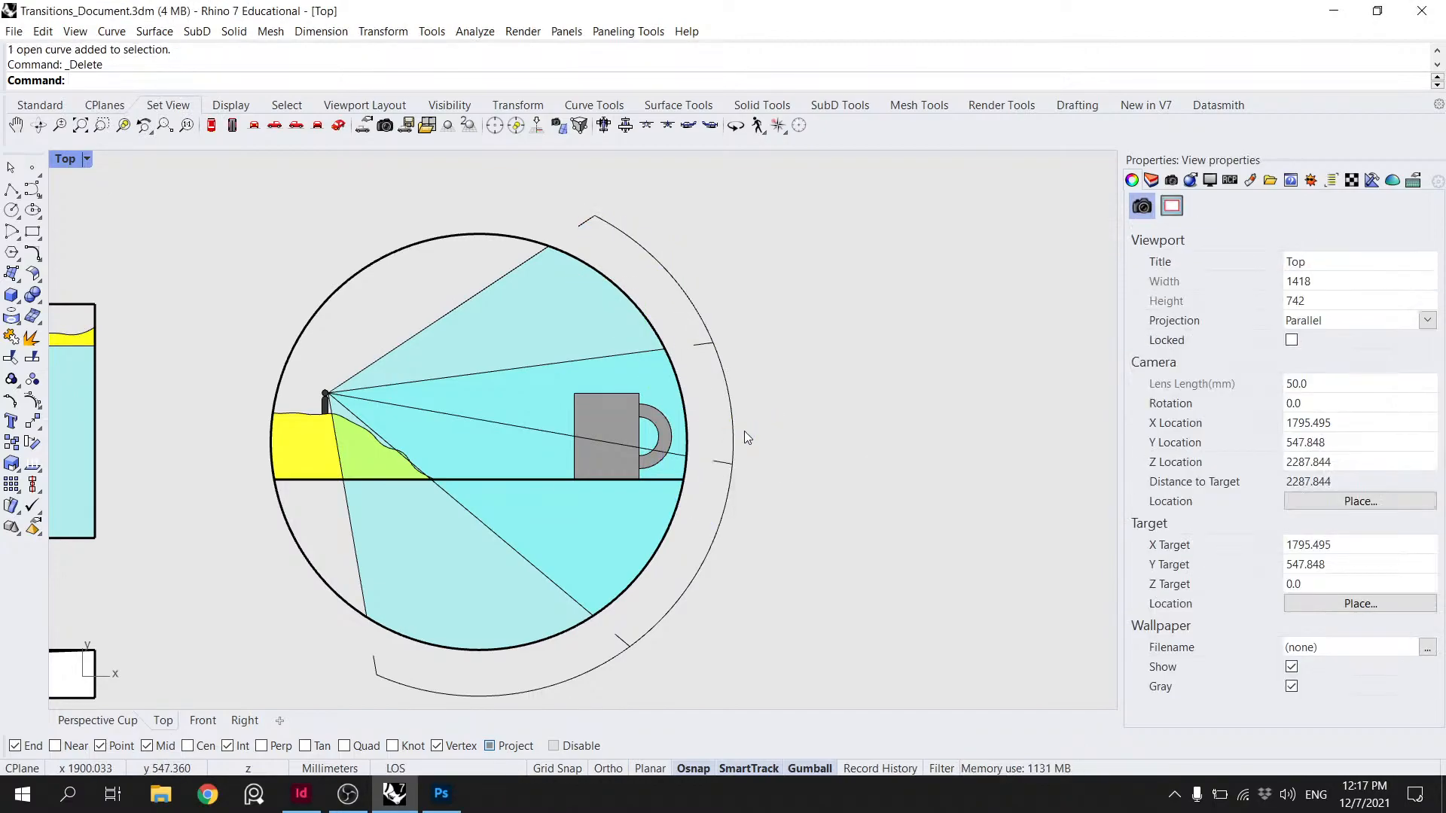
# - Join the second arc segment from the top with the tick lines at both its ends into one bracket
pyautogui.click(722, 458)
pyautogui.click(769, 502)
pyautogui.keyDown('shift'); pyautogui.click(732, 426); pyautogui.keyUp('shift')
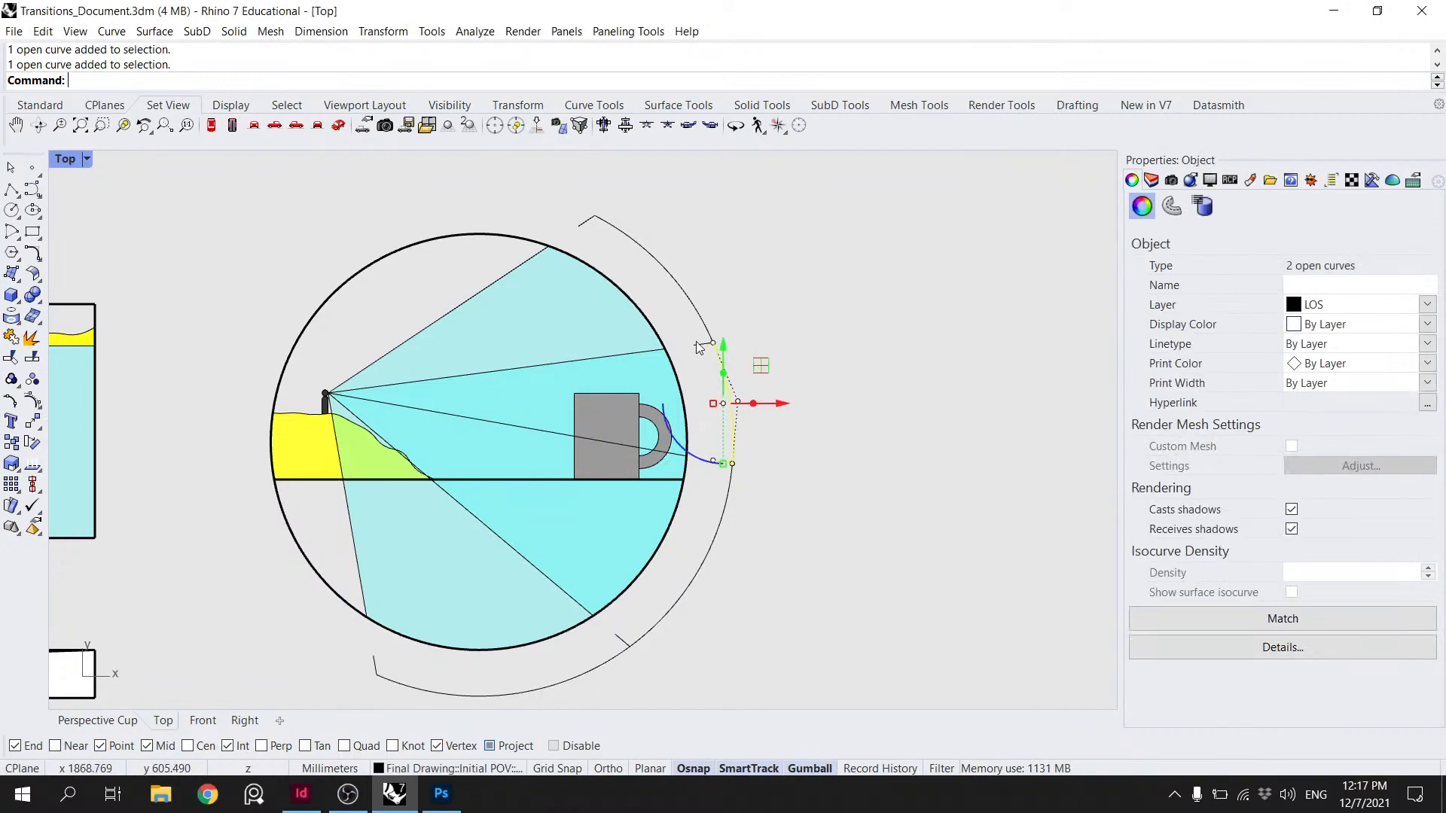
pyautogui.keyDown('shift'); pyautogui.click(703, 345); pyautogui.keyUp('shift')
pyautogui.click(753, 389)
pyautogui.press('Return')
# - Join the third arc segment from the top with its two end tick lines into one bracket
pyautogui.click(647, 643)
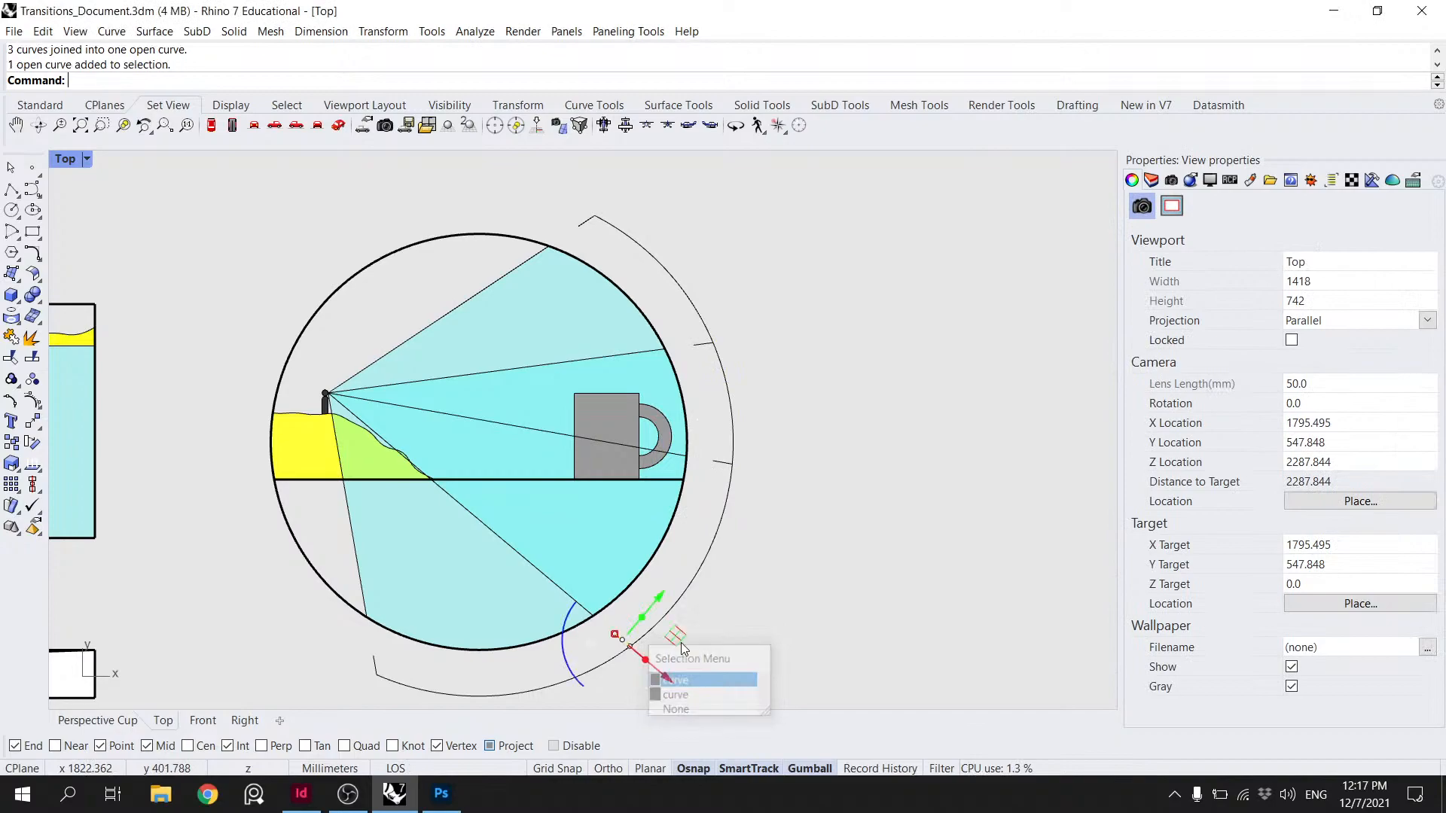
pyautogui.click(681, 680)
pyautogui.keyDown('shift'); pyautogui.click(741, 478); pyautogui.keyUp('shift')
pyautogui.click(778, 508)
pyautogui.press('Return')
# - Join the lowest arc segment beneath the circle with its two end tick lines into one bracket
pyautogui.moveTo(521, 621); pyautogui.dragTo(563, 455, button='right')
pyautogui.click(413, 498)
pyautogui.keyDown('shift'); pyautogui.click(518, 530); pyautogui.keyUp('shift')
pyautogui.keyDown('shift'); pyautogui.click(667, 477); pyautogui.keyUp('shift')
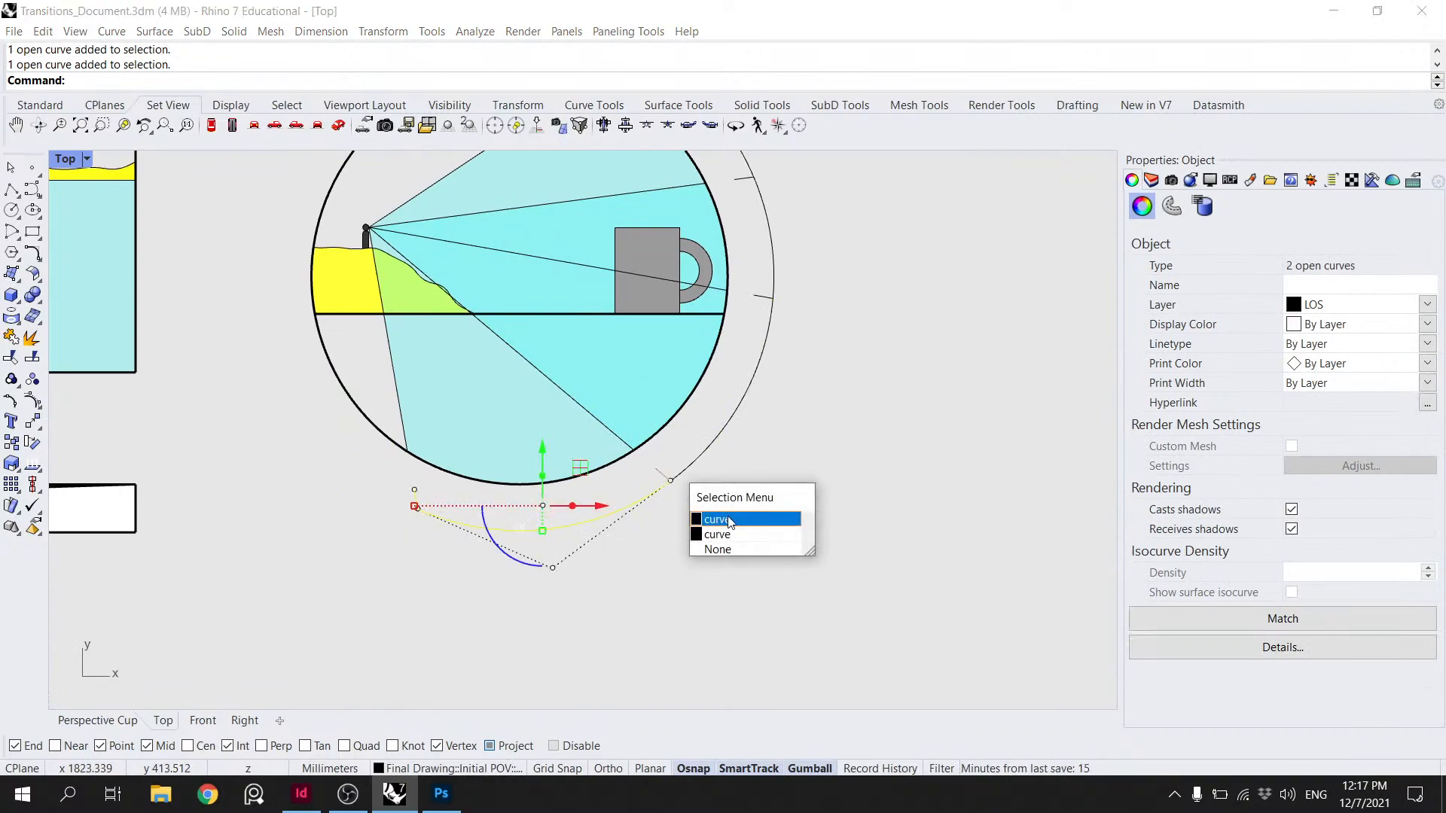
pyautogui.click(728, 520)
pyautogui.press('Return')
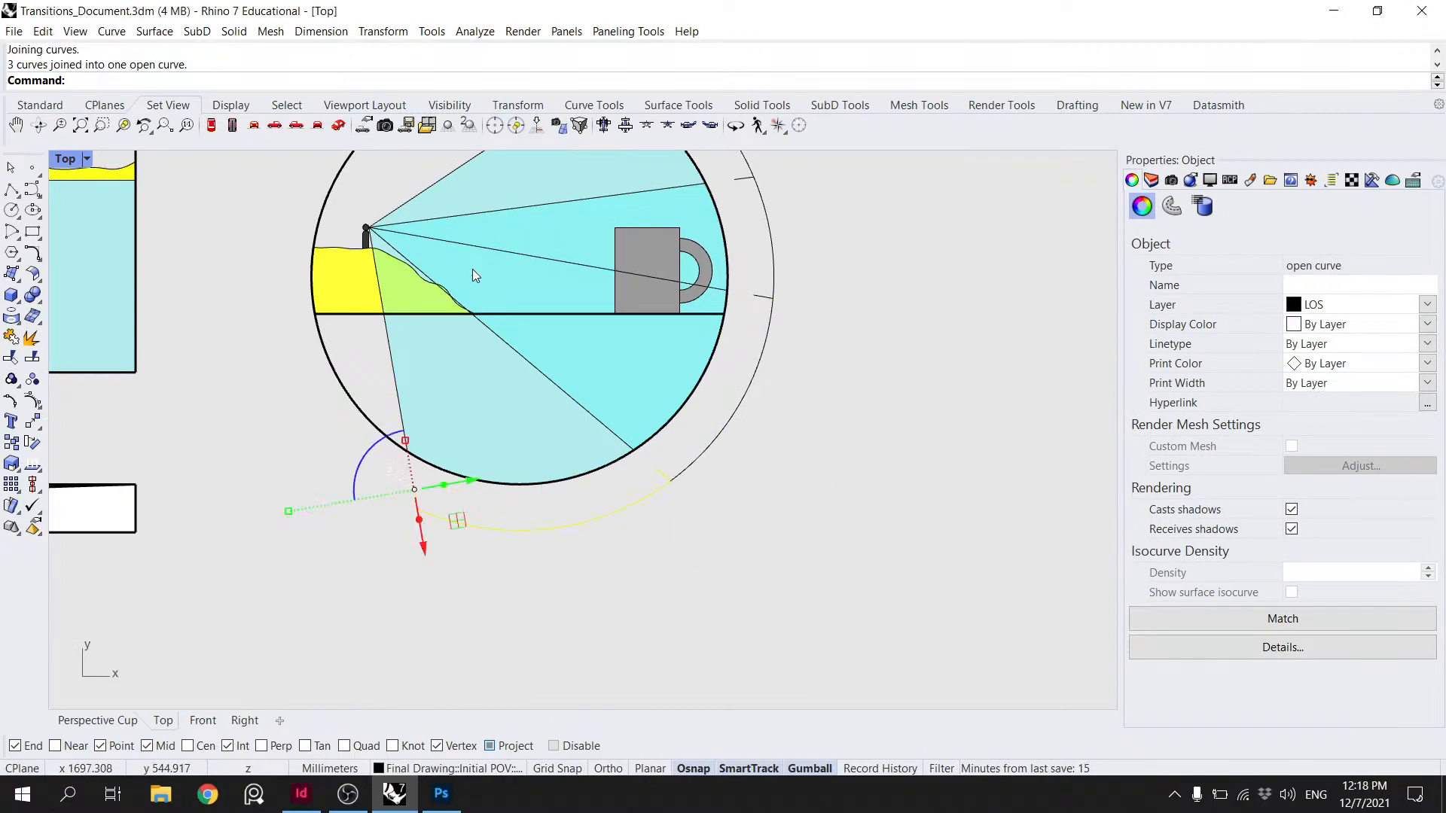
pyautogui.press('Escape')
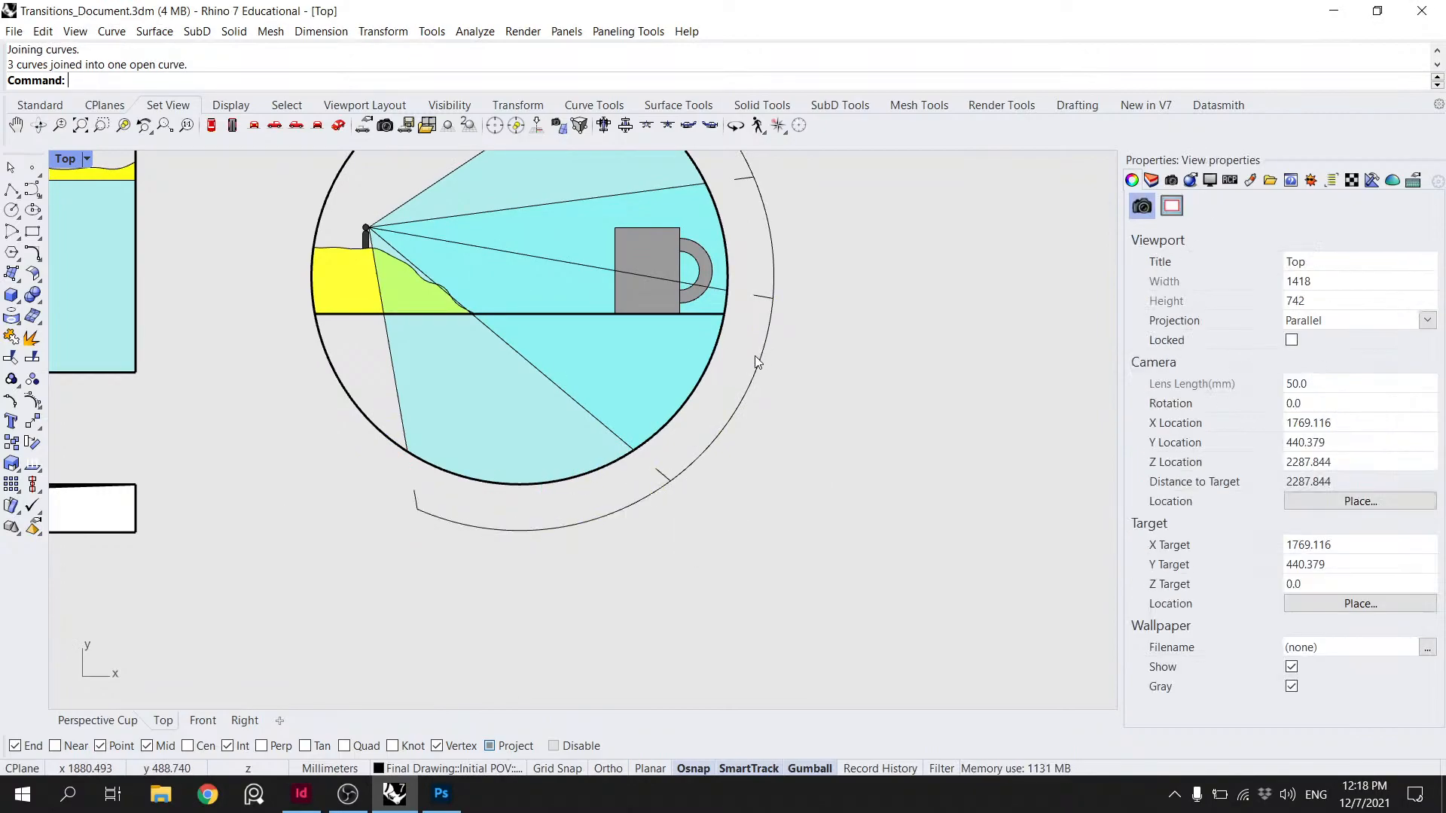
# - Offset the two lower brackets of the final diagram inward at a distance of 3
pyautogui.moveTo(818, 430); pyautogui.dragTo(871, 461, button='right')
pyautogui.scroll(-4, 872, 461)
pyautogui.click(737, 518)
pyautogui.keyDown('shift'); pyautogui.click(815, 465); pyautogui.keyUp('shift')
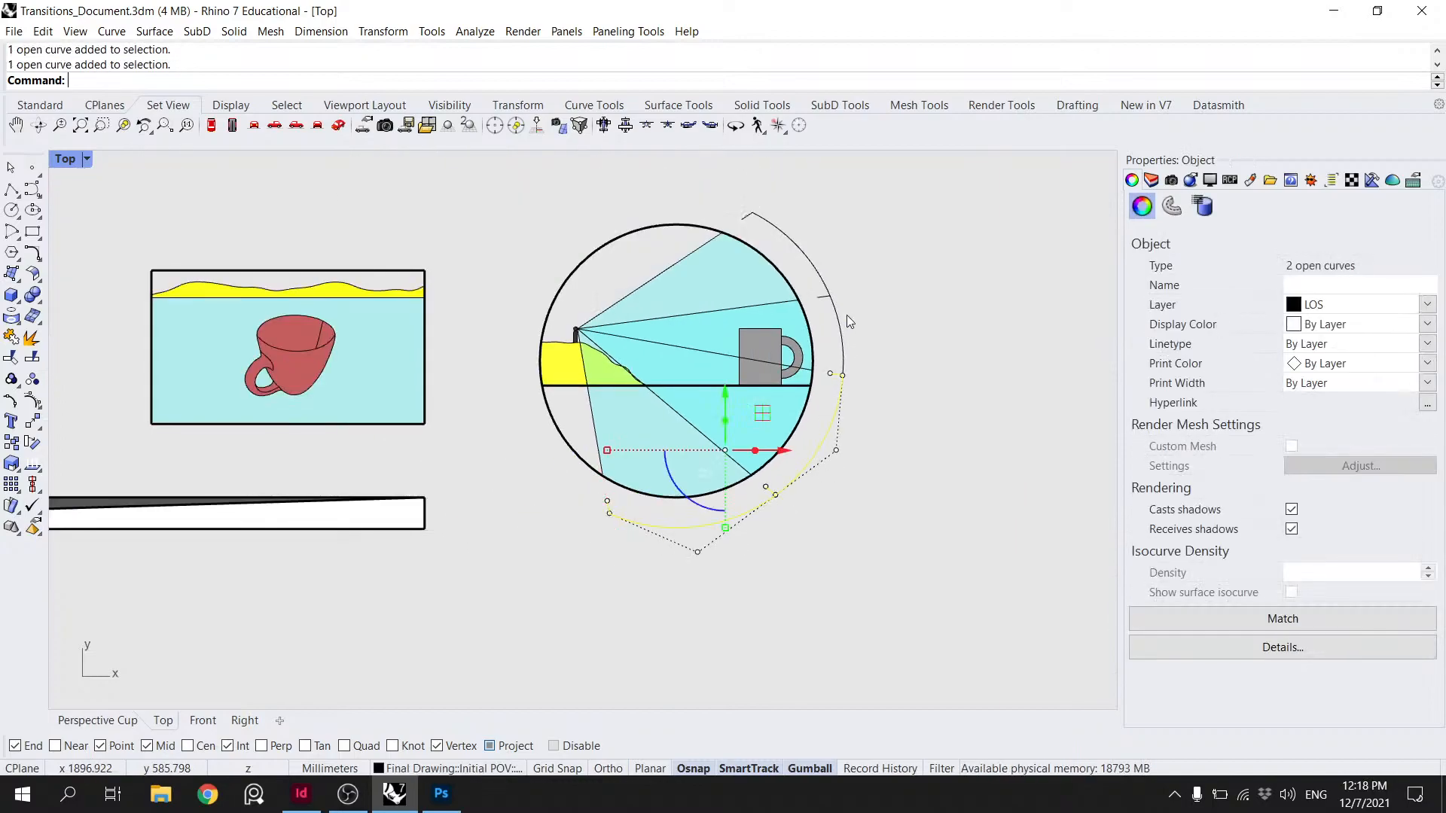
pyautogui.keyDown('shift'); pyautogui.click(801, 256); pyautogui.keyUp('shift')
pyautogui.write('O')
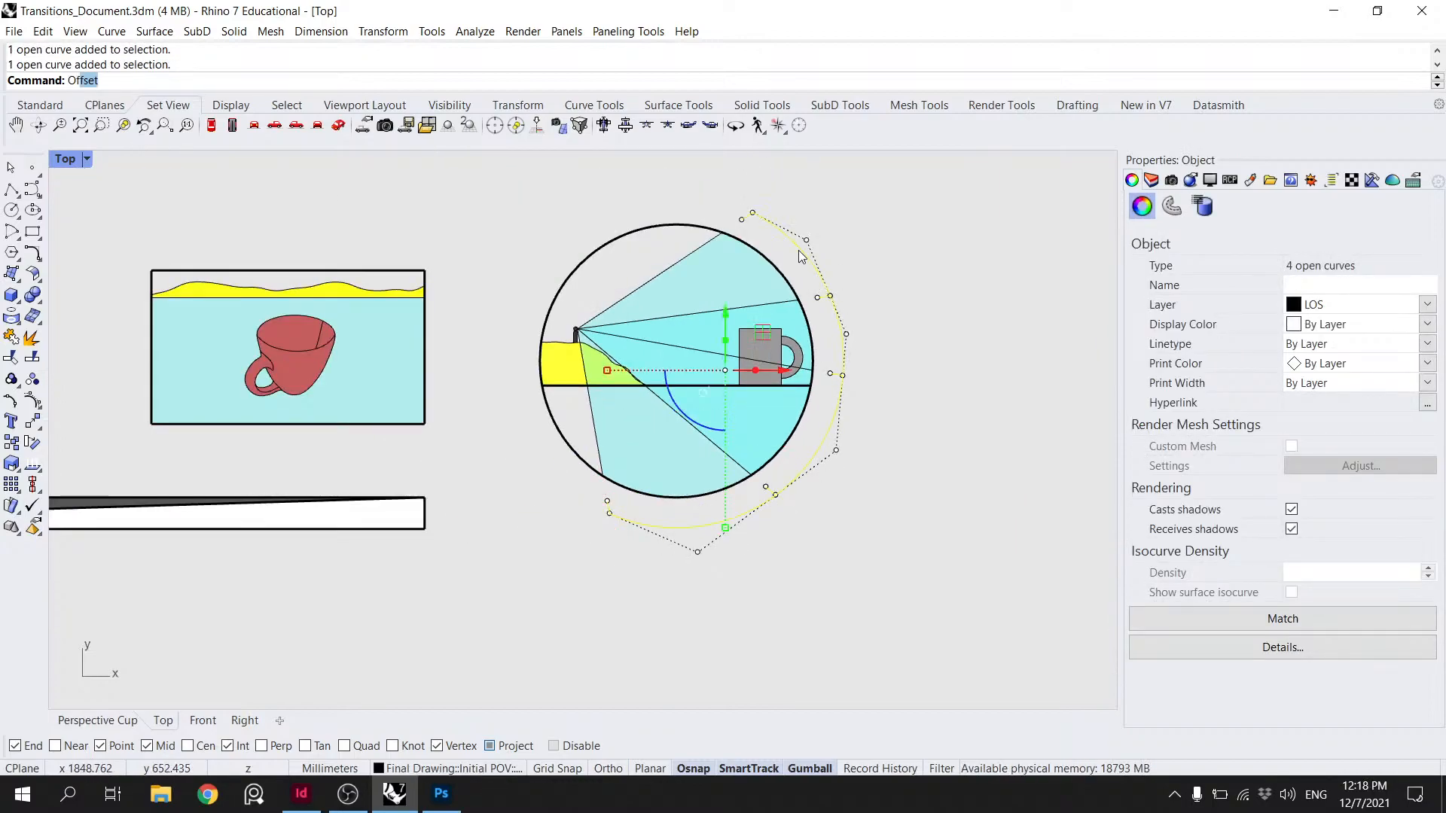
pyautogui.write('ffset')
pyautogui.press('Return')
pyautogui.scroll(2, 790, 338)
pyautogui.click(151, 80)
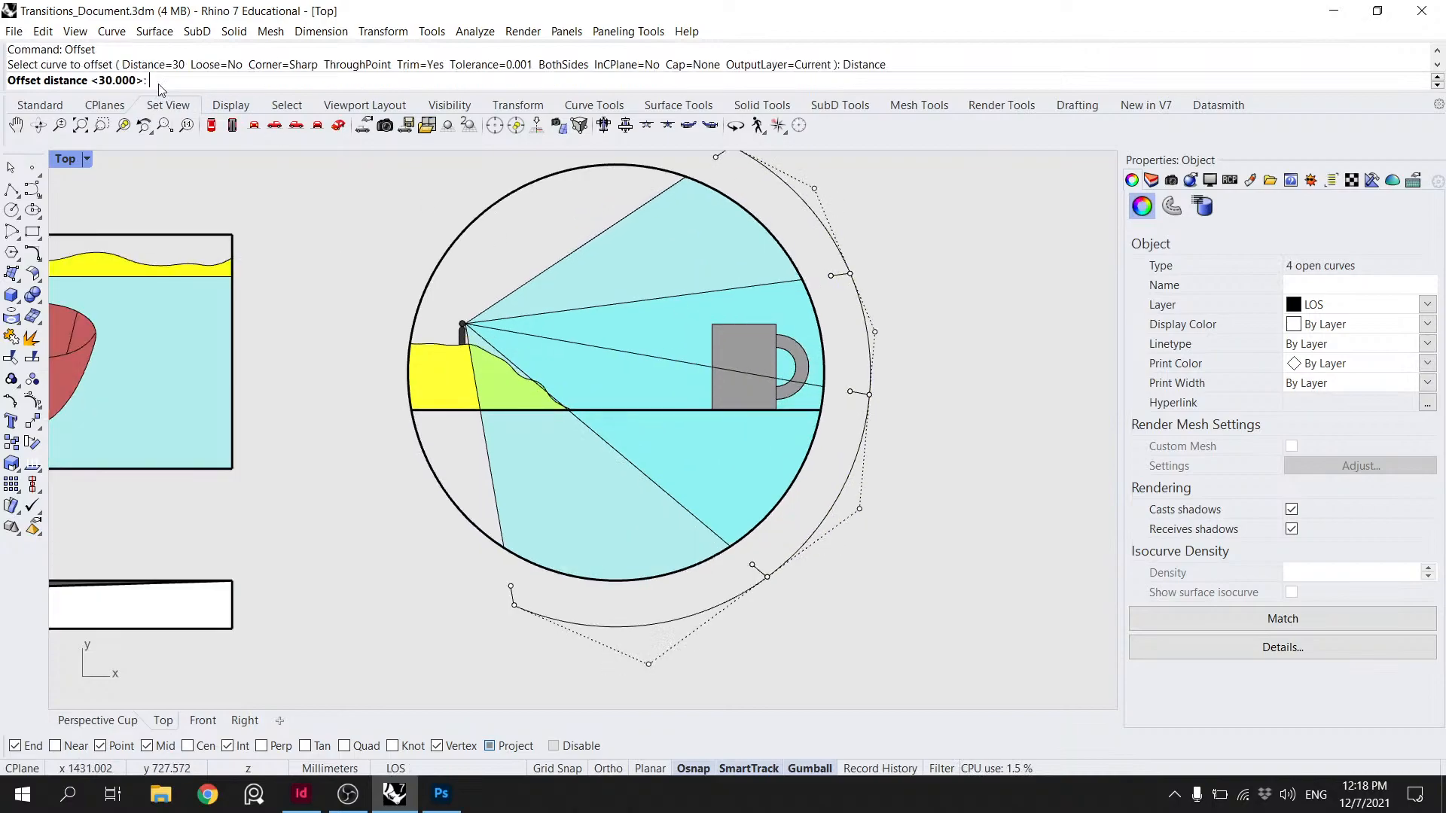
pyautogui.write('3')
pyautogui.press('Return')
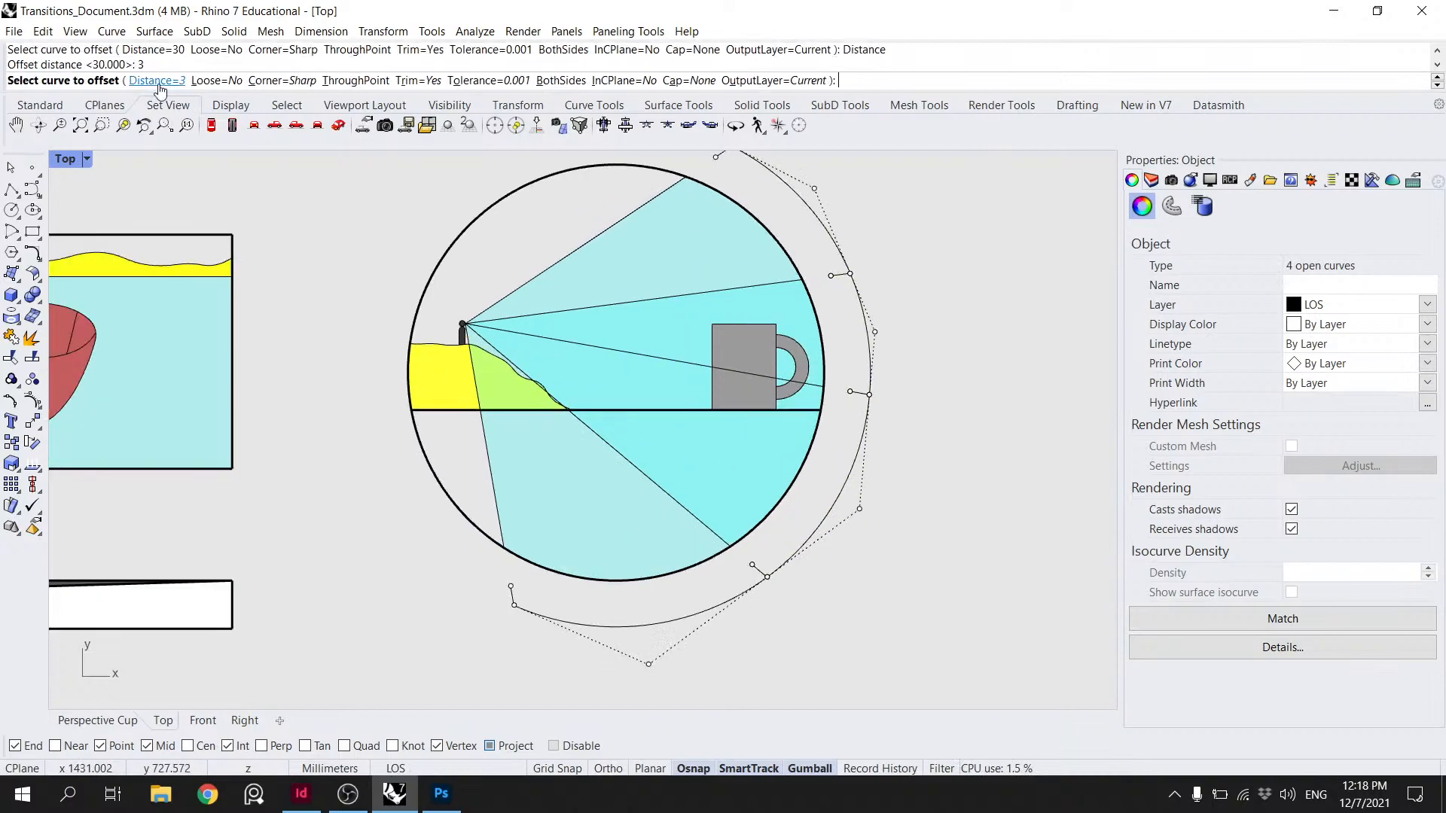
pyautogui.click(820, 489)
pyautogui.click(721, 603)
pyautogui.rightClick(723, 592)
pyautogui.click(723, 582)
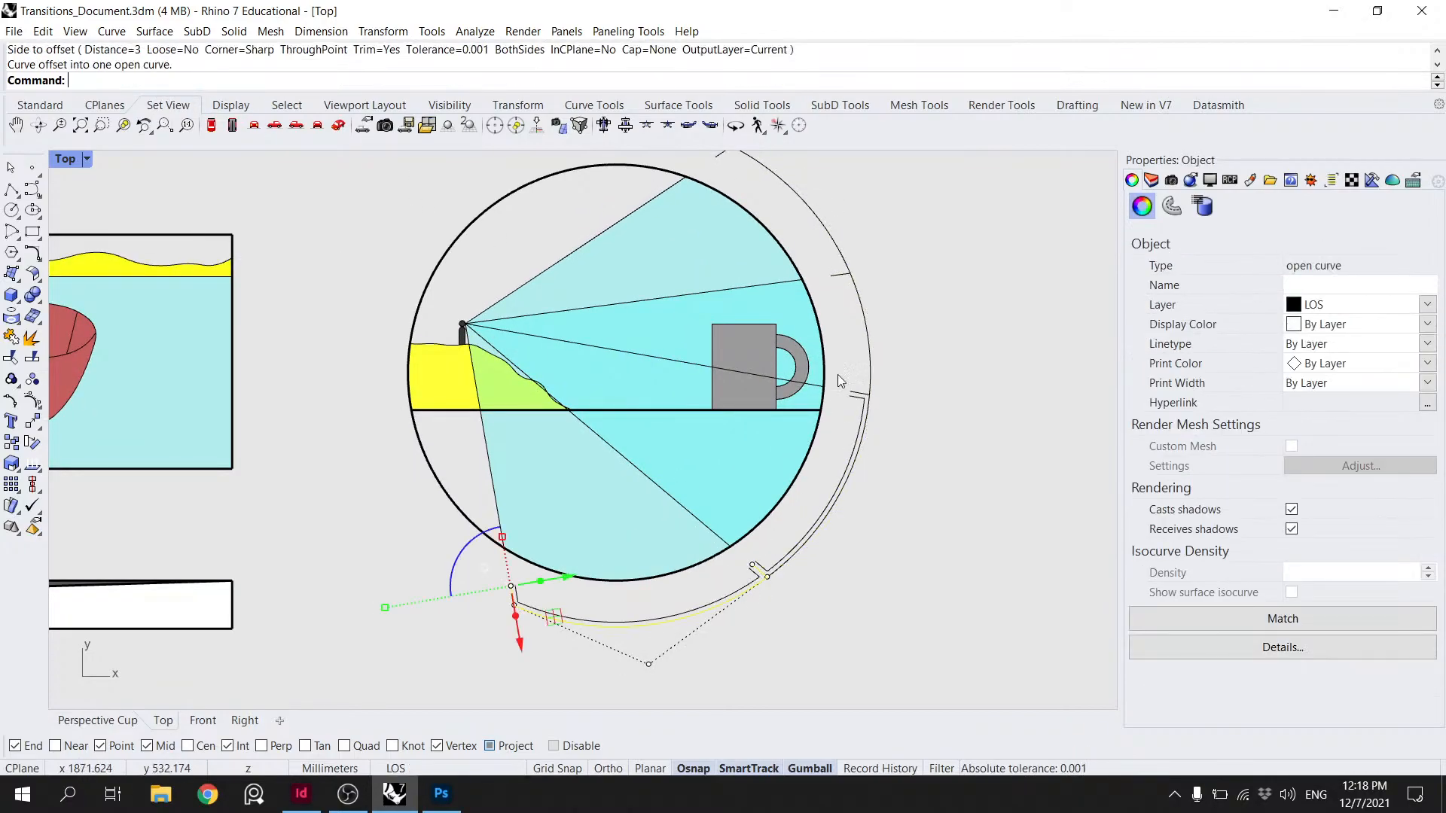
# - Offset the two upper brackets of the final diagram inward by the same distance of 3
pyautogui.click(865, 332)
pyautogui.rightClick(864, 332)
pyautogui.click(846, 333)
pyautogui.press('Escape')
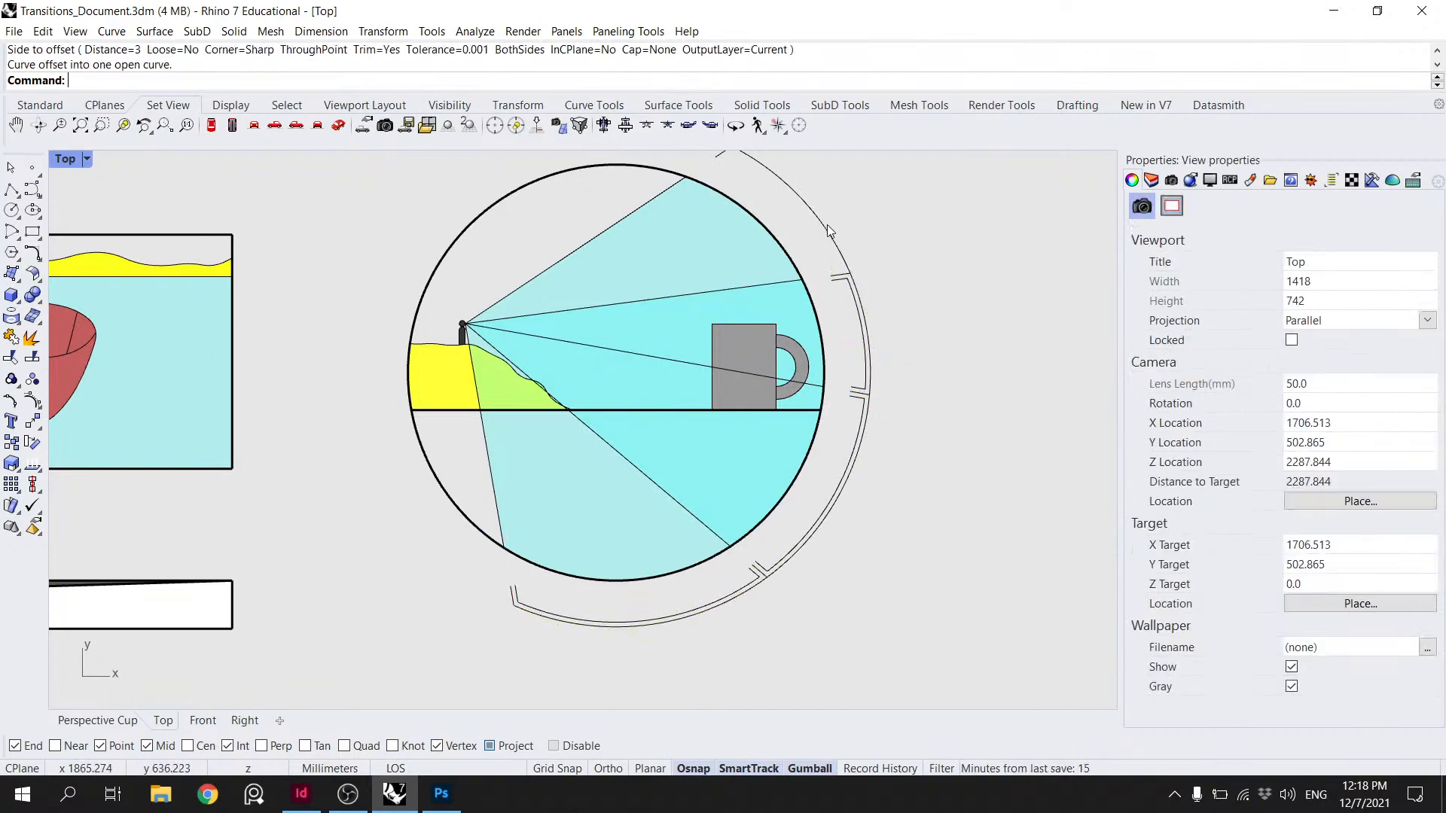
pyautogui.click(818, 227)
pyautogui.rightClick(817, 228)
pyautogui.click(813, 232)
pyautogui.press('Escape')
# - Delete the original outer curves of the two upper brackets, keeping only their inner offsets
pyautogui.click(851, 252)
pyautogui.press('Delete')
pyautogui.click(857, 300)
pyautogui.click(872, 309)
pyautogui.press('Delete')
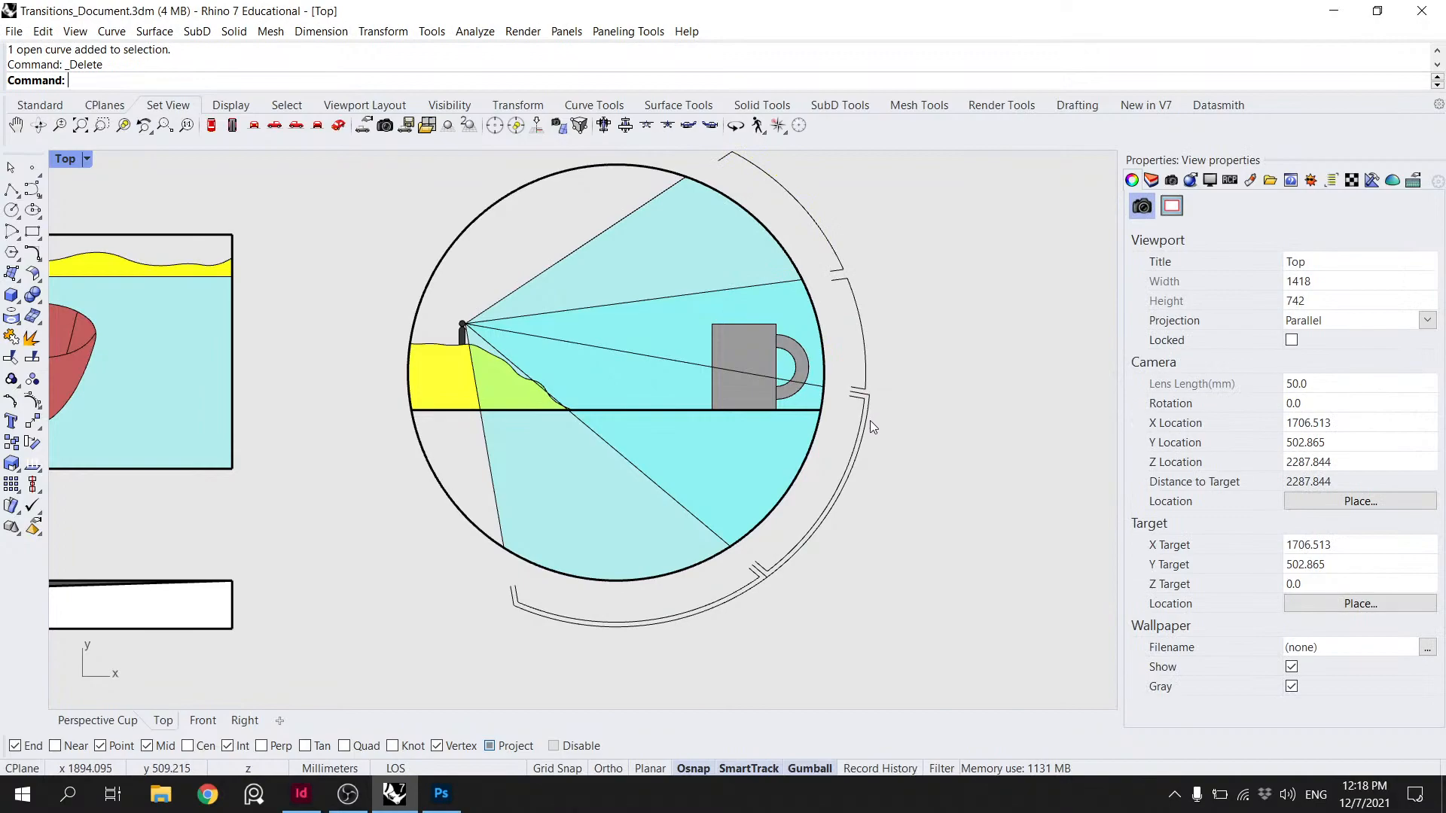
# - Change the Top viewport's solid background colour to White
pyautogui.scroll(-3, 874, 513)
pyautogui.scroll(-3, 875, 512)
pyautogui.moveTo(783, 482); pyautogui.dragTo(864, 476, button='right')
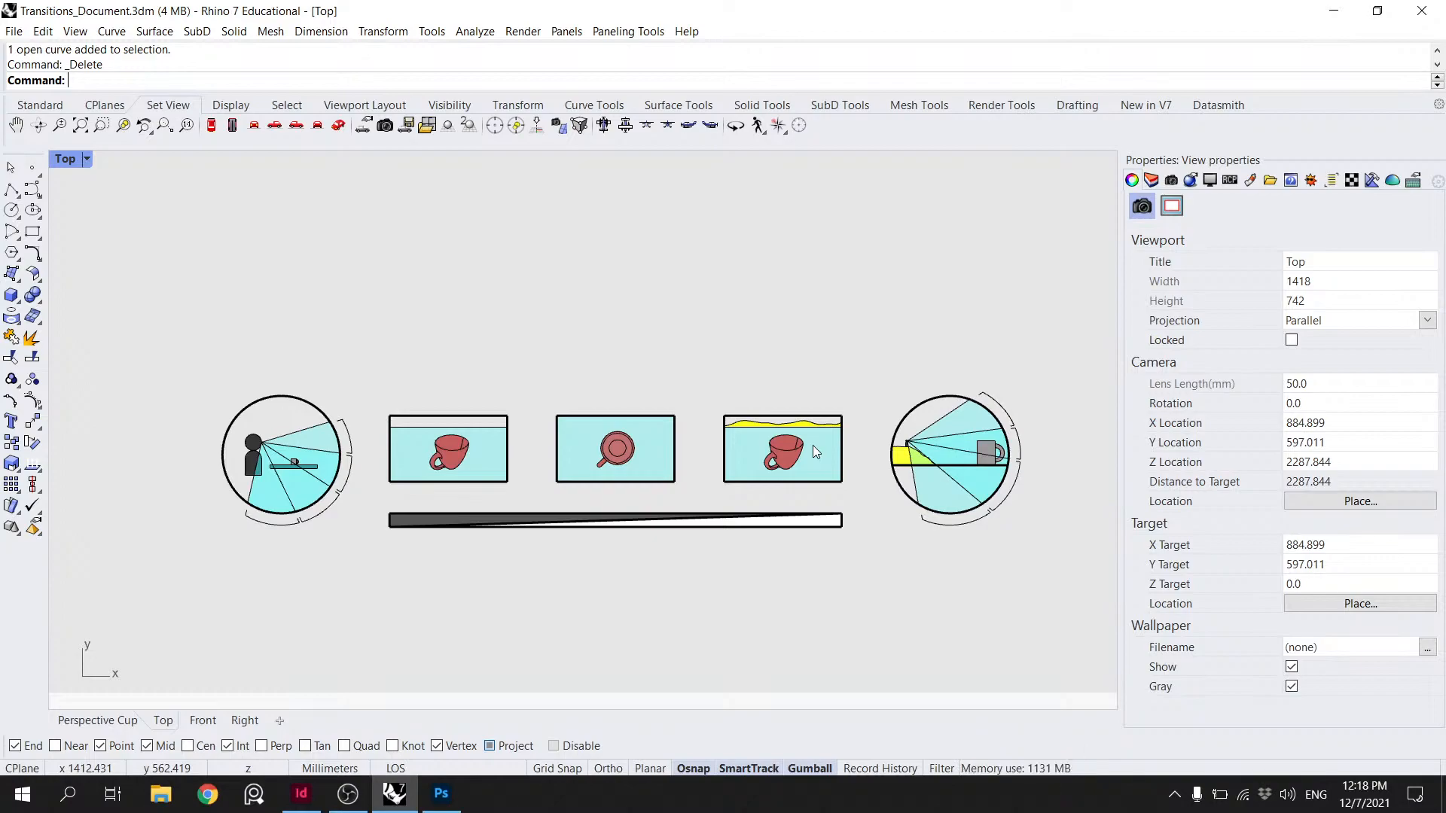
pyautogui.moveTo(931, 473); pyautogui.dragTo(867, 491, button='right')
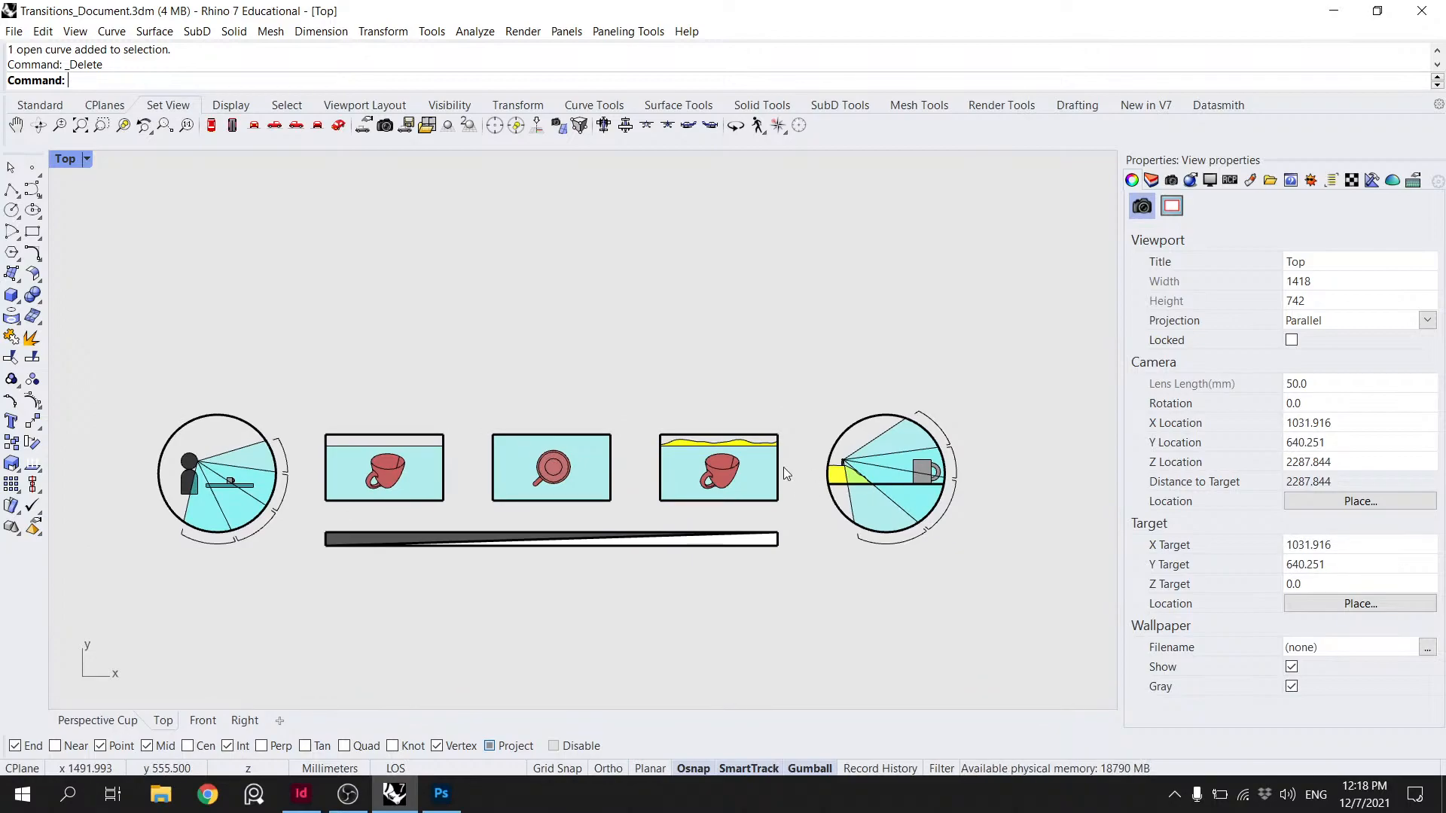
pyautogui.scroll(3, 899, 532)
pyautogui.scroll(-4, 899, 531)
pyautogui.moveTo(769, 548); pyautogui.dragTo(140, 296)
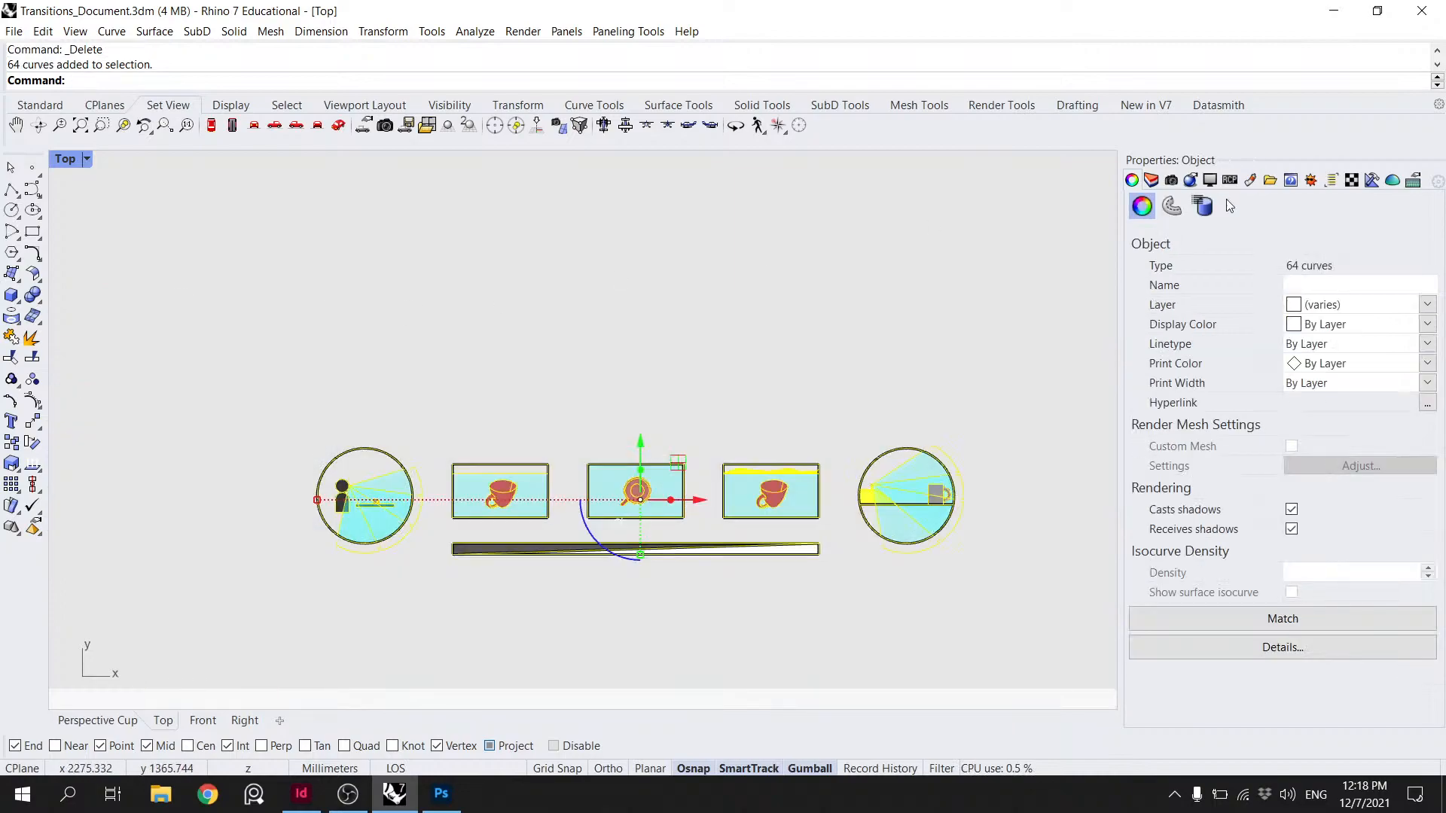
pyautogui.click(1209, 179)
pyautogui.click(1393, 287)
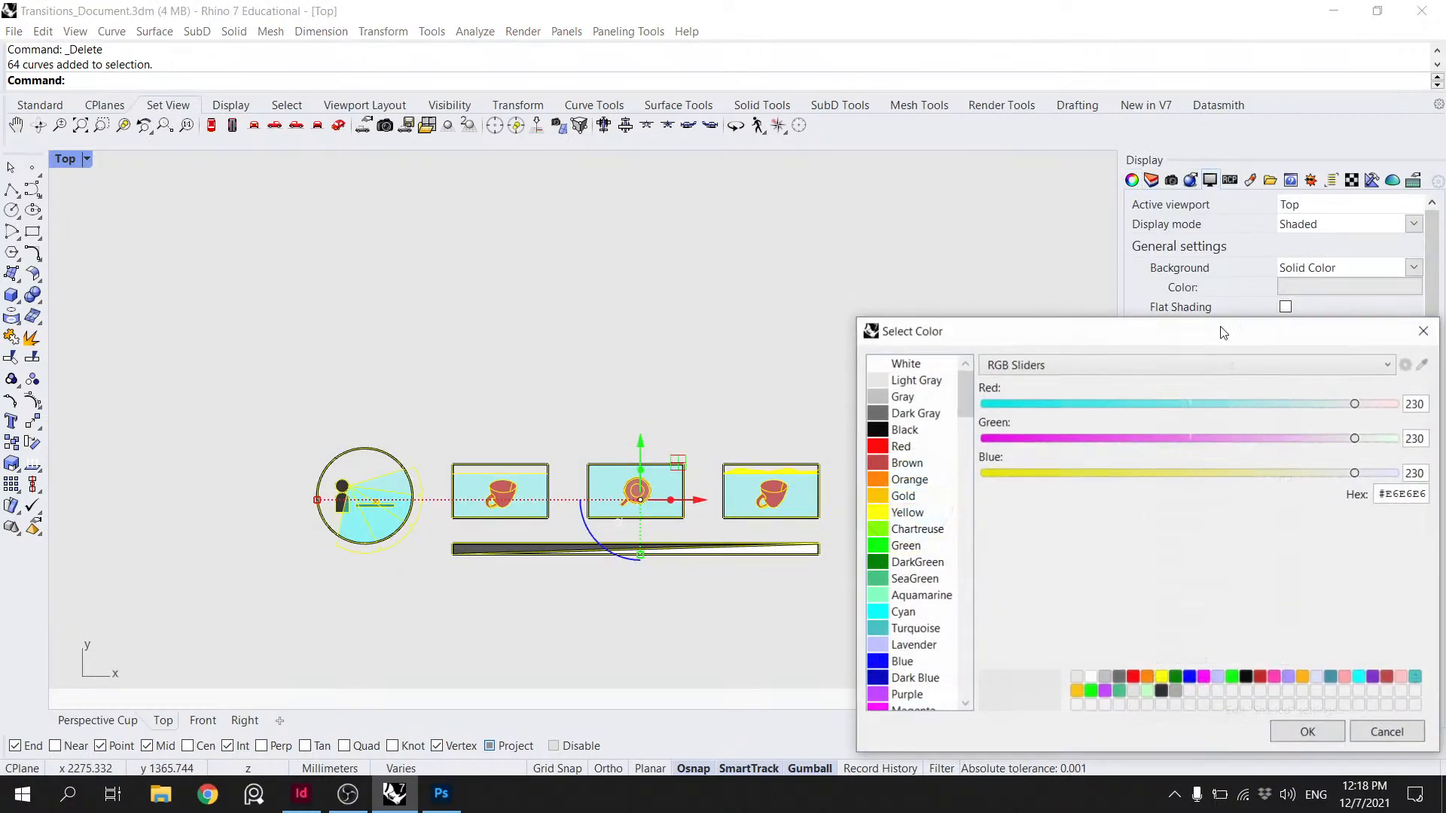
pyautogui.click(905, 364)
pyautogui.click(1306, 735)
# - Capture the Top viewport, framed on the whole row of diagrams, to a JPEG that replaces Transition_Drawing_Draft.jpg
pyautogui.click(871, 553)
pyautogui.moveTo(1059, 628); pyautogui.dragTo(235, 289)
pyautogui.rightClick(122, 125)
pyautogui.click(506, 205)
pyautogui.write('ViewCaptureToFile')
pyautogui.press('Return')
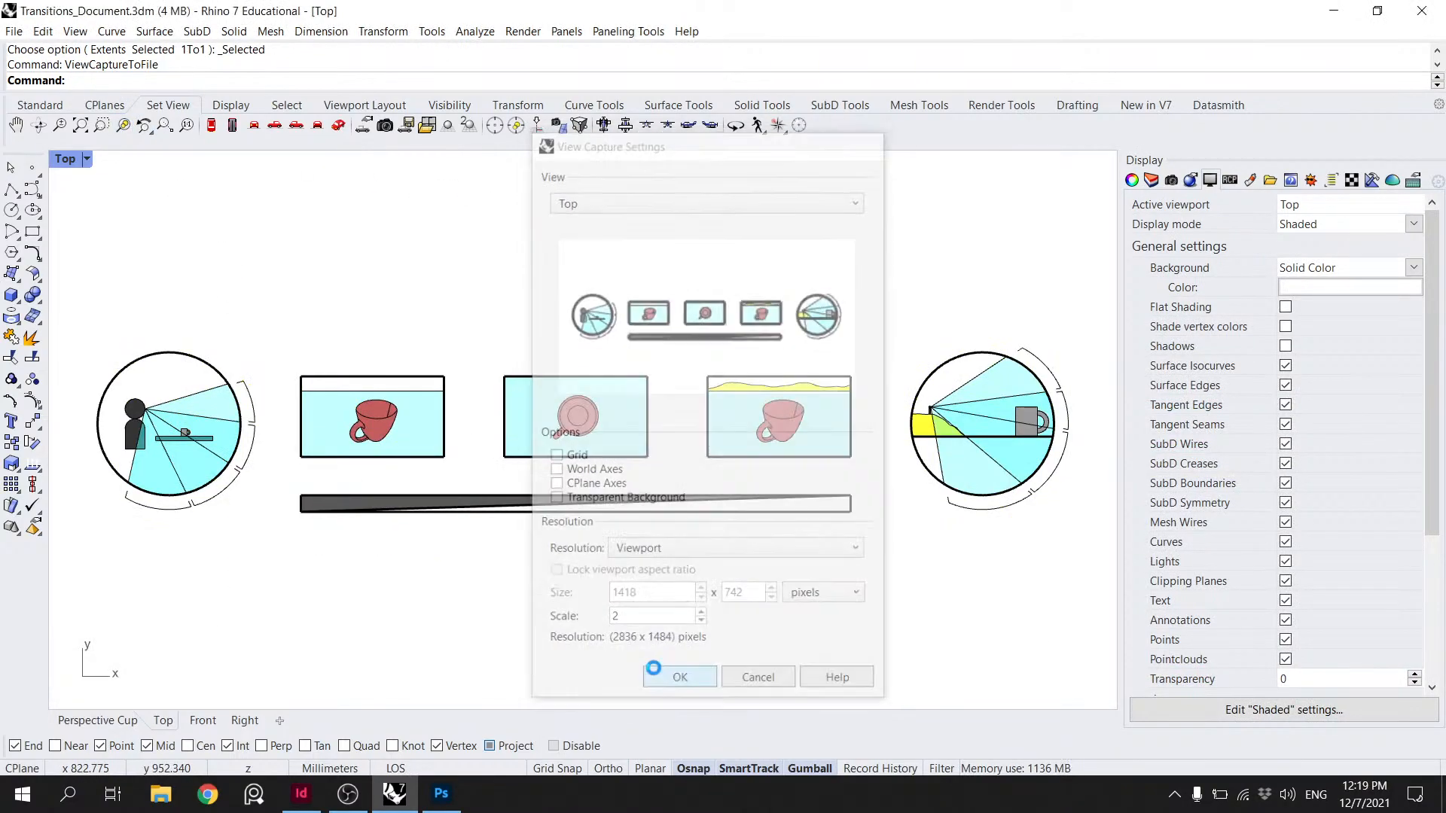
pyautogui.press('Return')
pyautogui.click(866, 665)
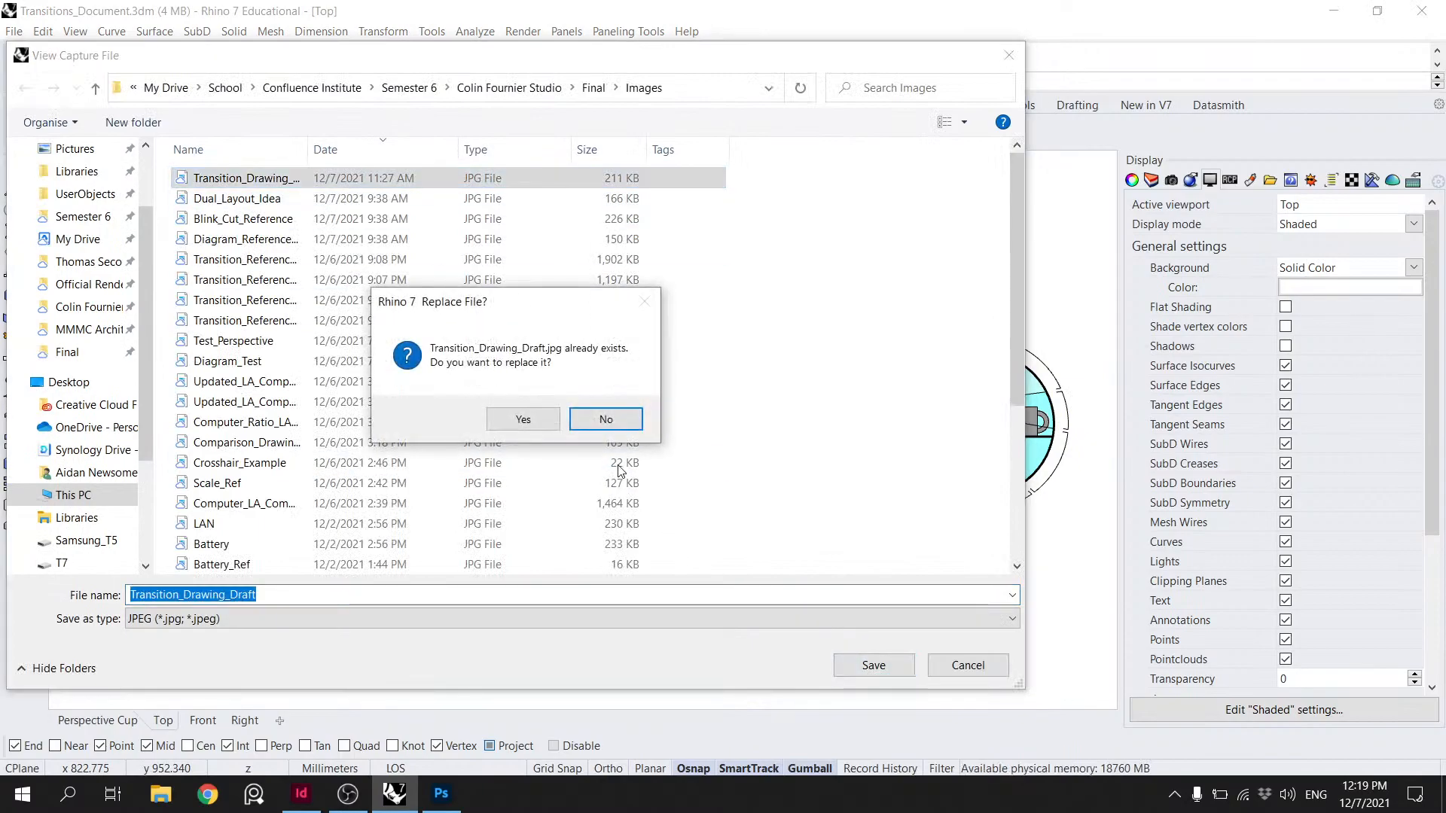
pyautogui.click(506, 420)
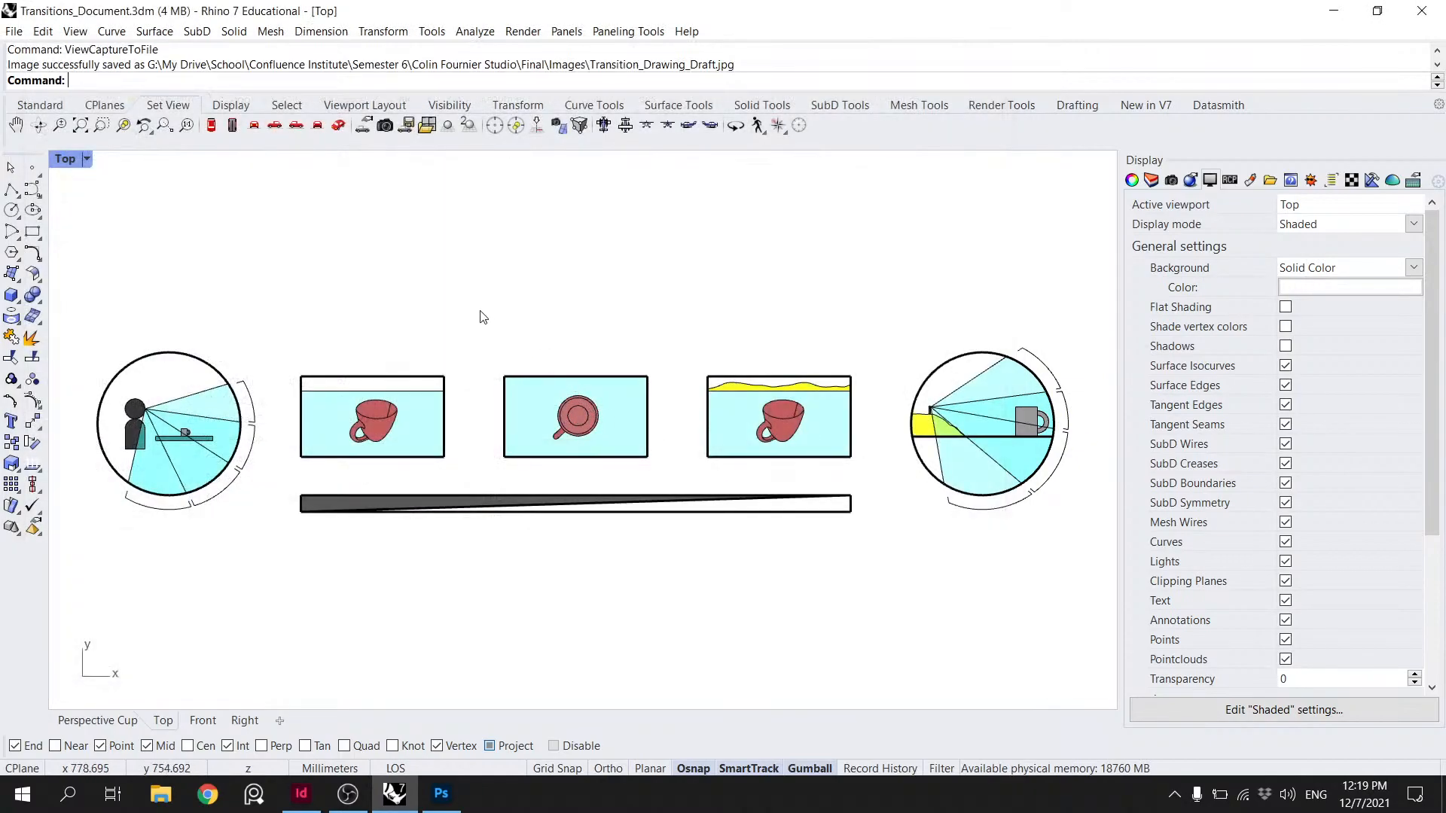
# - Switch to the InDesign presentation and update the modified Transition_Drawing_Final.psd link on page 9
pyautogui.click(442, 794)
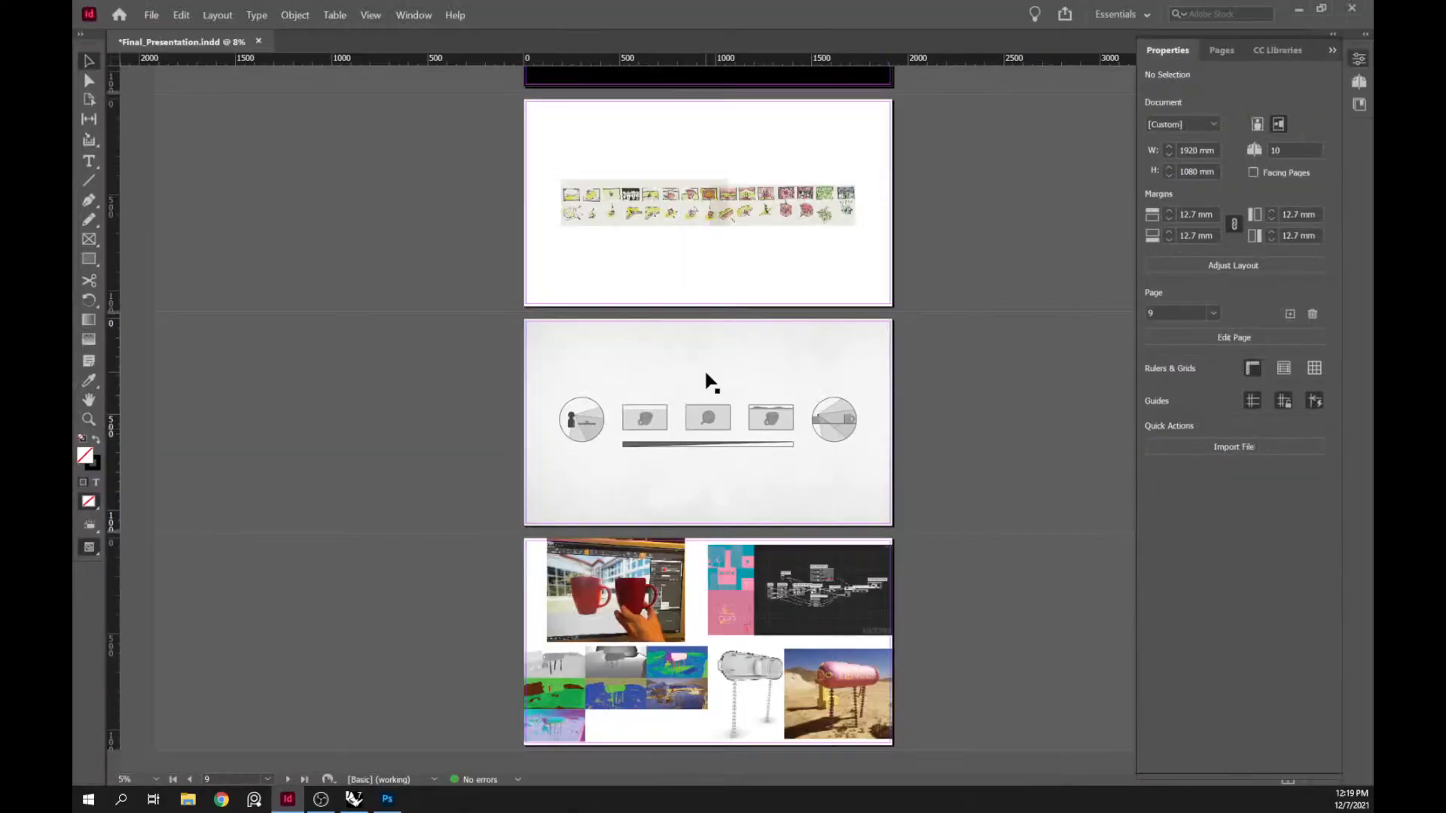
pyautogui.click(706, 381)
pyautogui.click(1212, 51)
pyautogui.click(1179, 53)
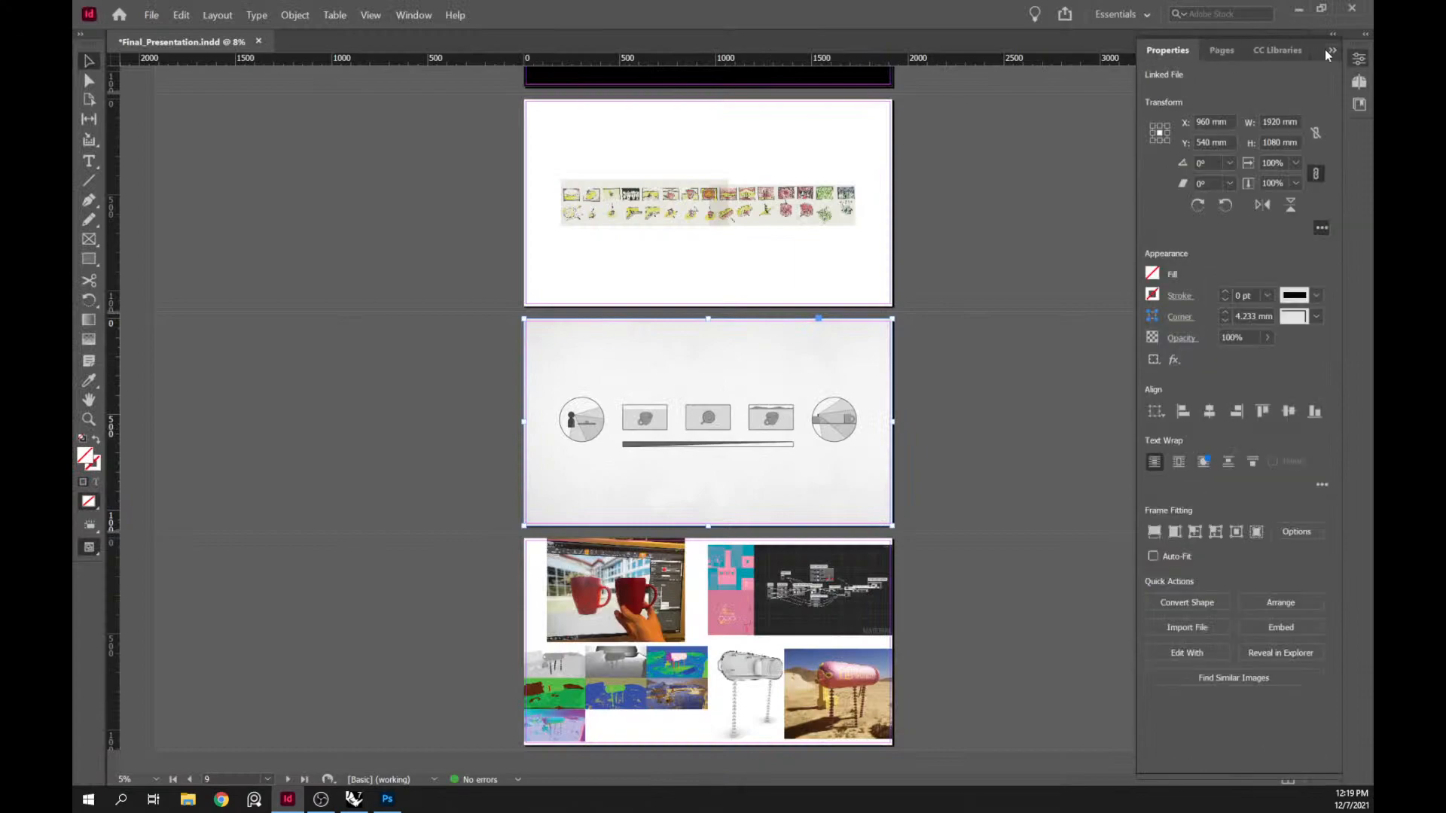
pyautogui.click(1314, 51)
pyautogui.click(1325, 60)
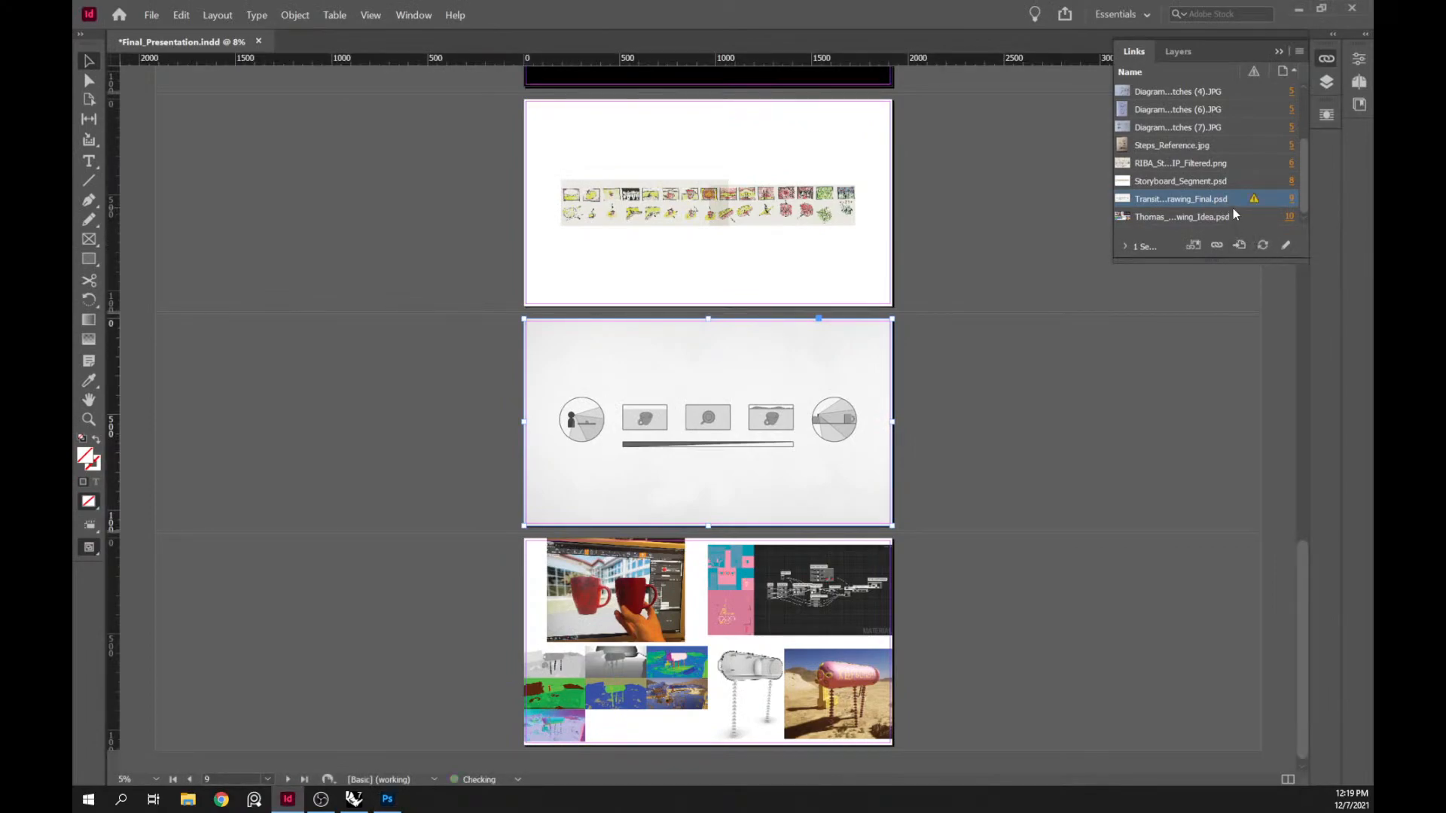
pyautogui.click(1036, 374)
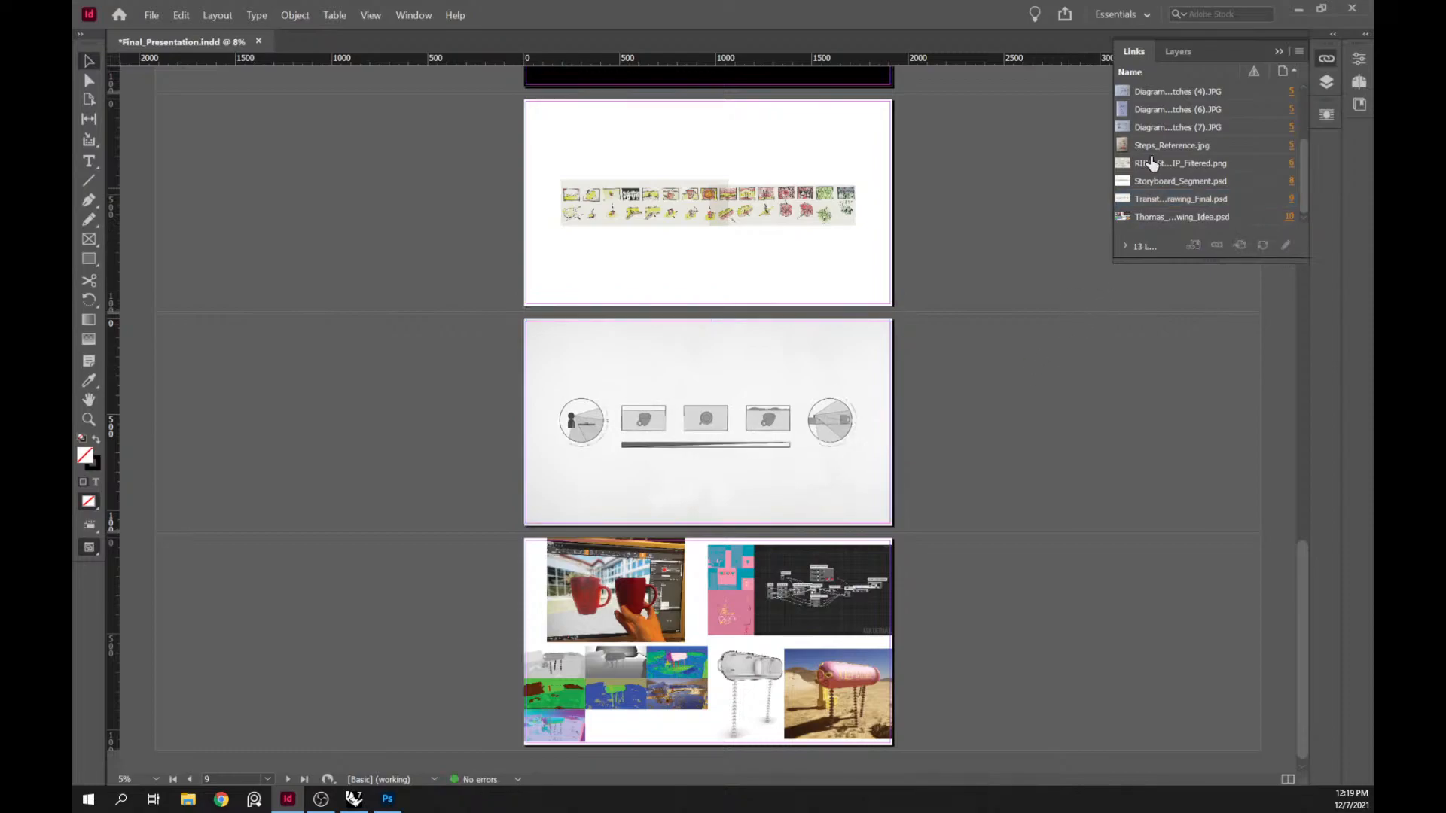
# - Preview the transition drawing page full screen in presentation mode
pyautogui.click(1277, 52)
pyautogui.hotkey('shift', 'w')
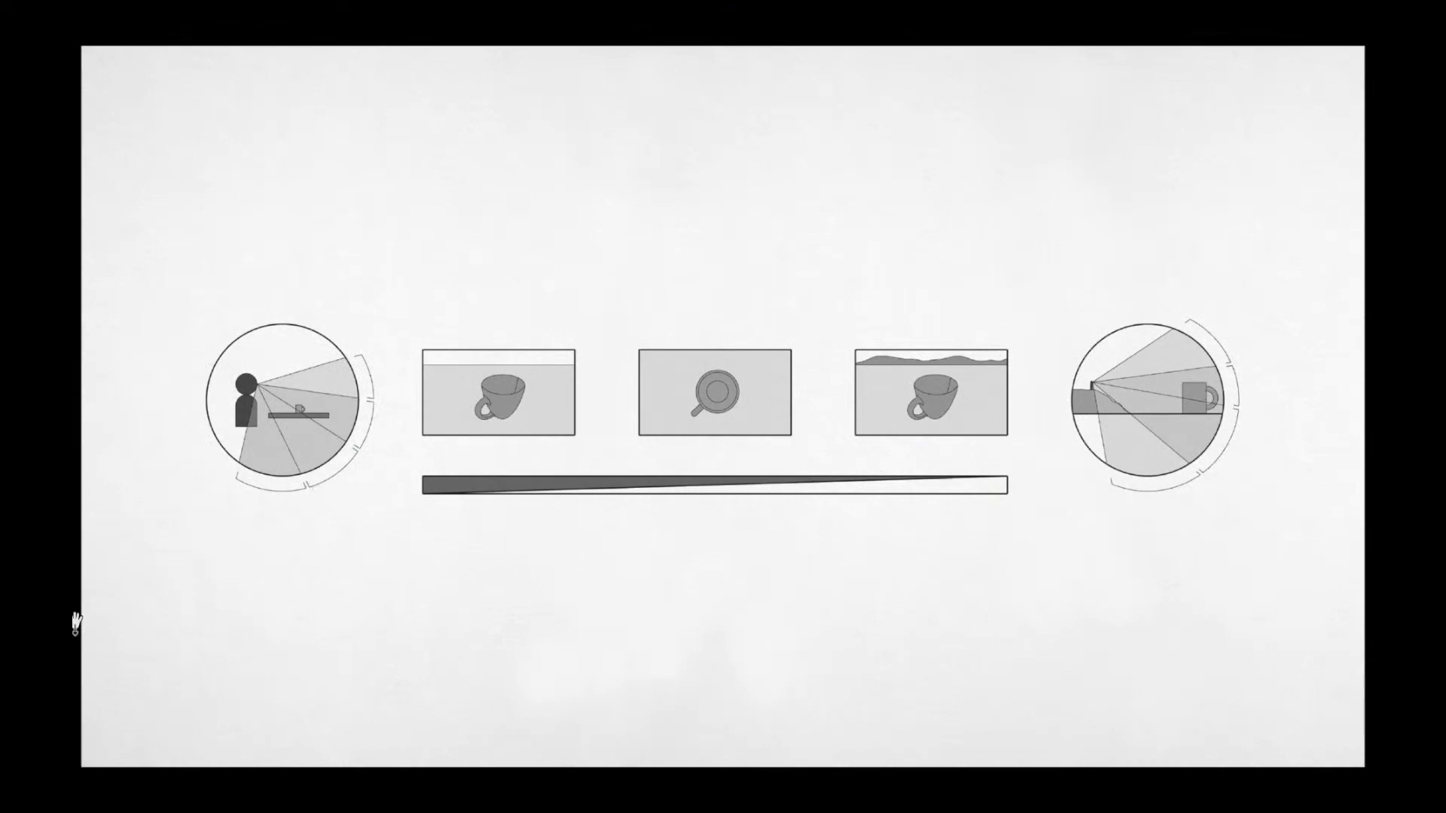
pyautogui.press('Escape')
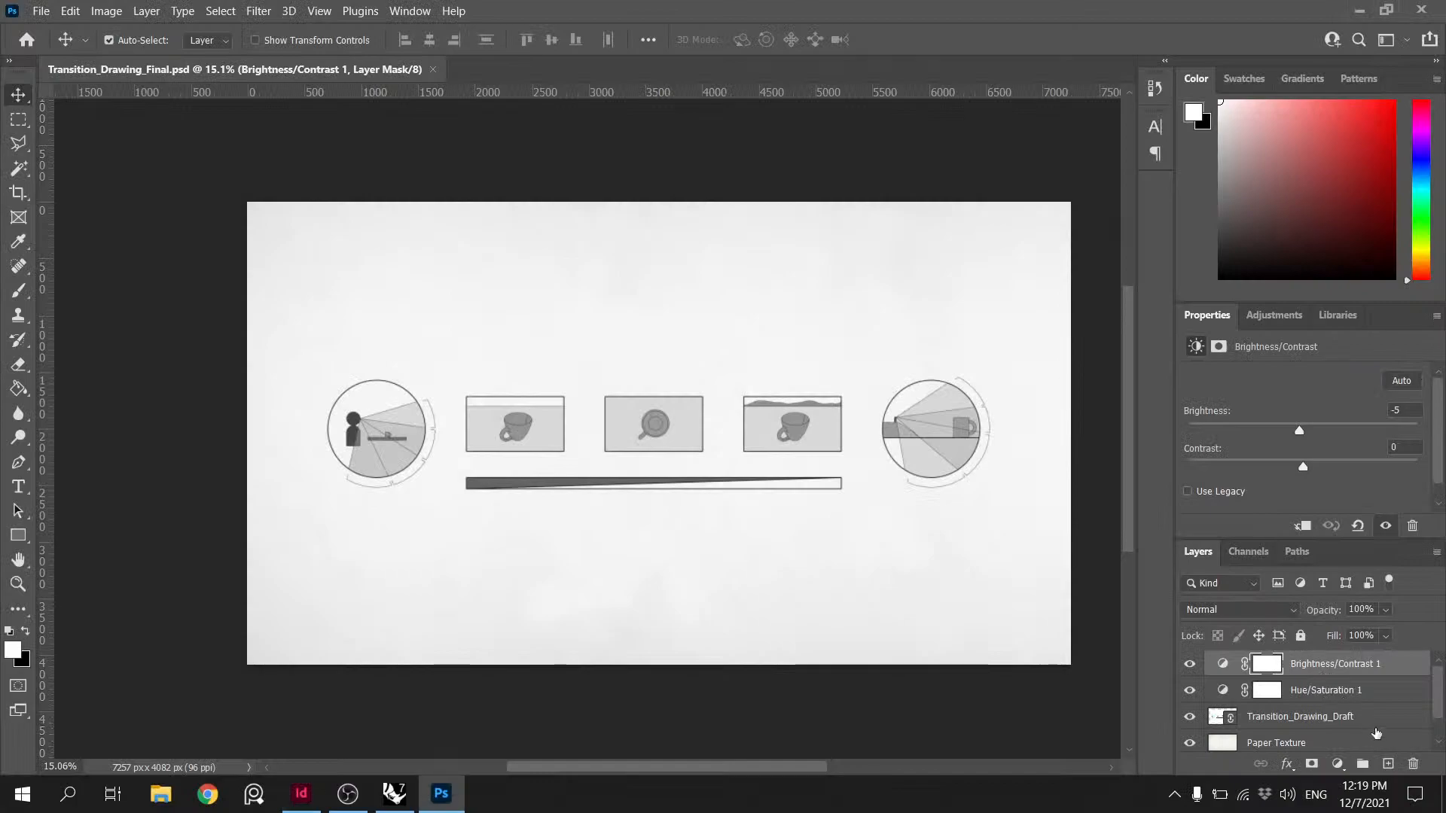
pyautogui.click(1388, 764)
pyautogui.doubleClick(1262, 663)
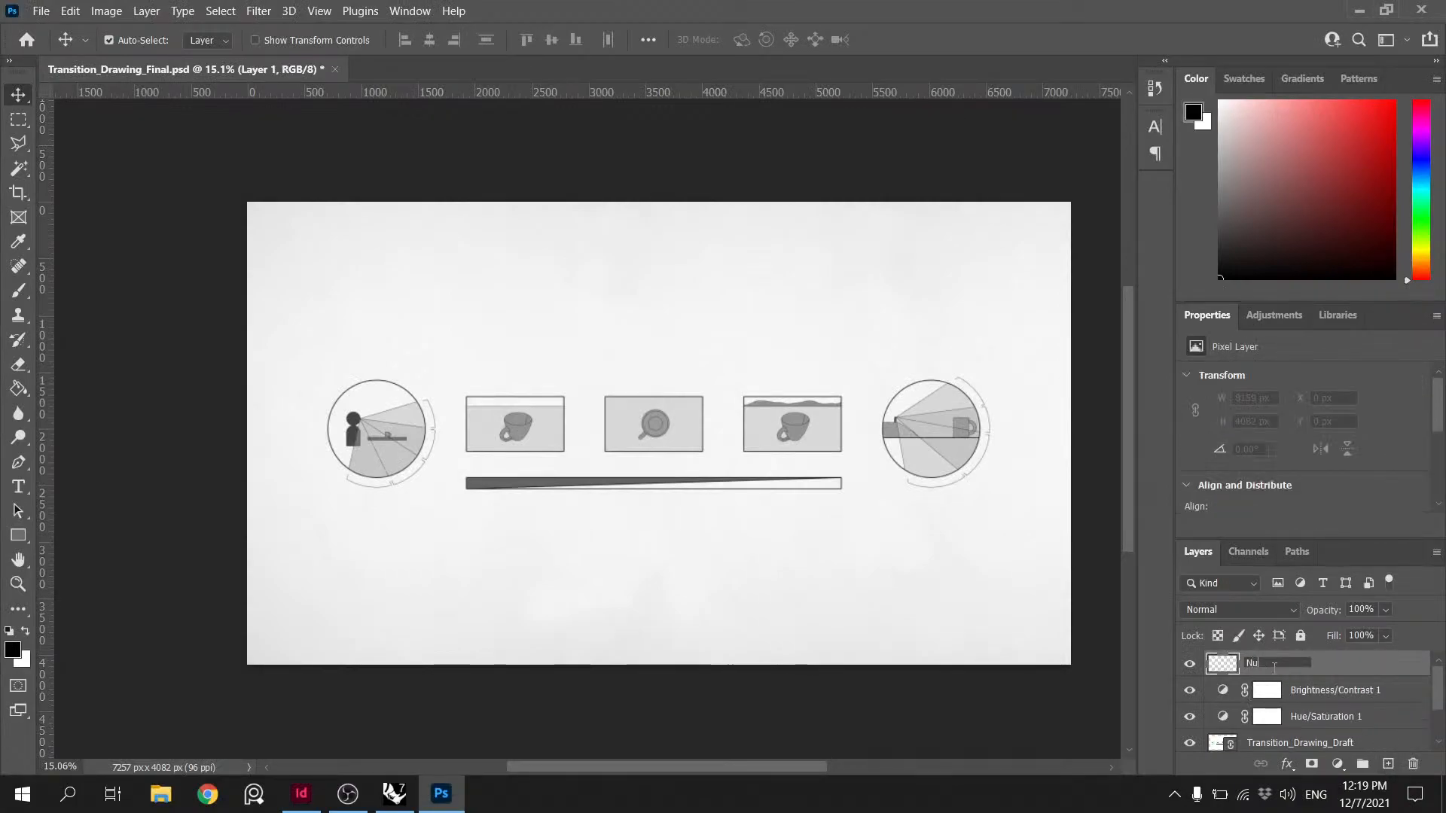
pyautogui.press('Return')
pyautogui.press('Delete')
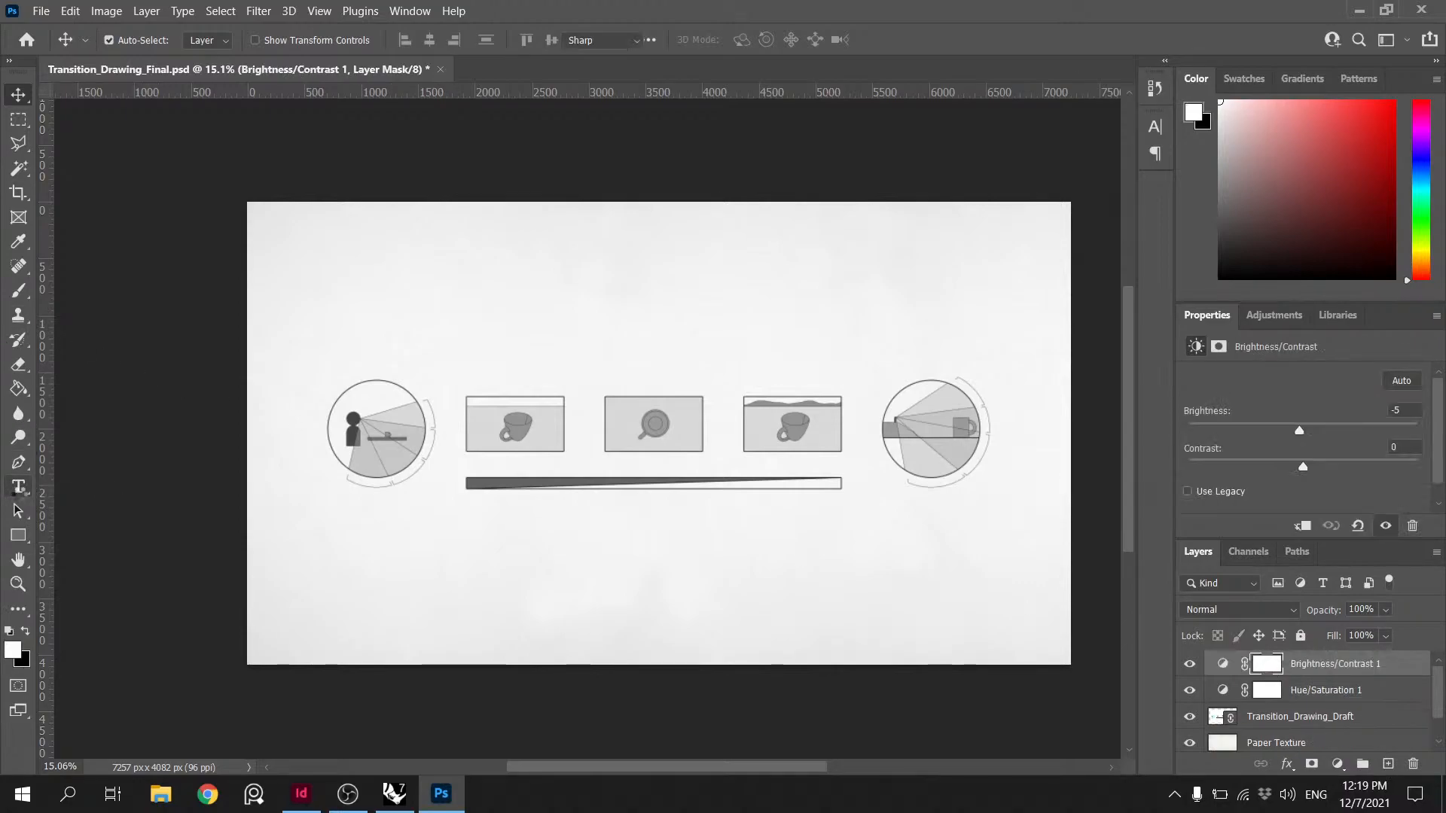
# - Start a horizontal text box beside the uppermost bracket of the first point-of-view circle
pyautogui.click(19, 486)
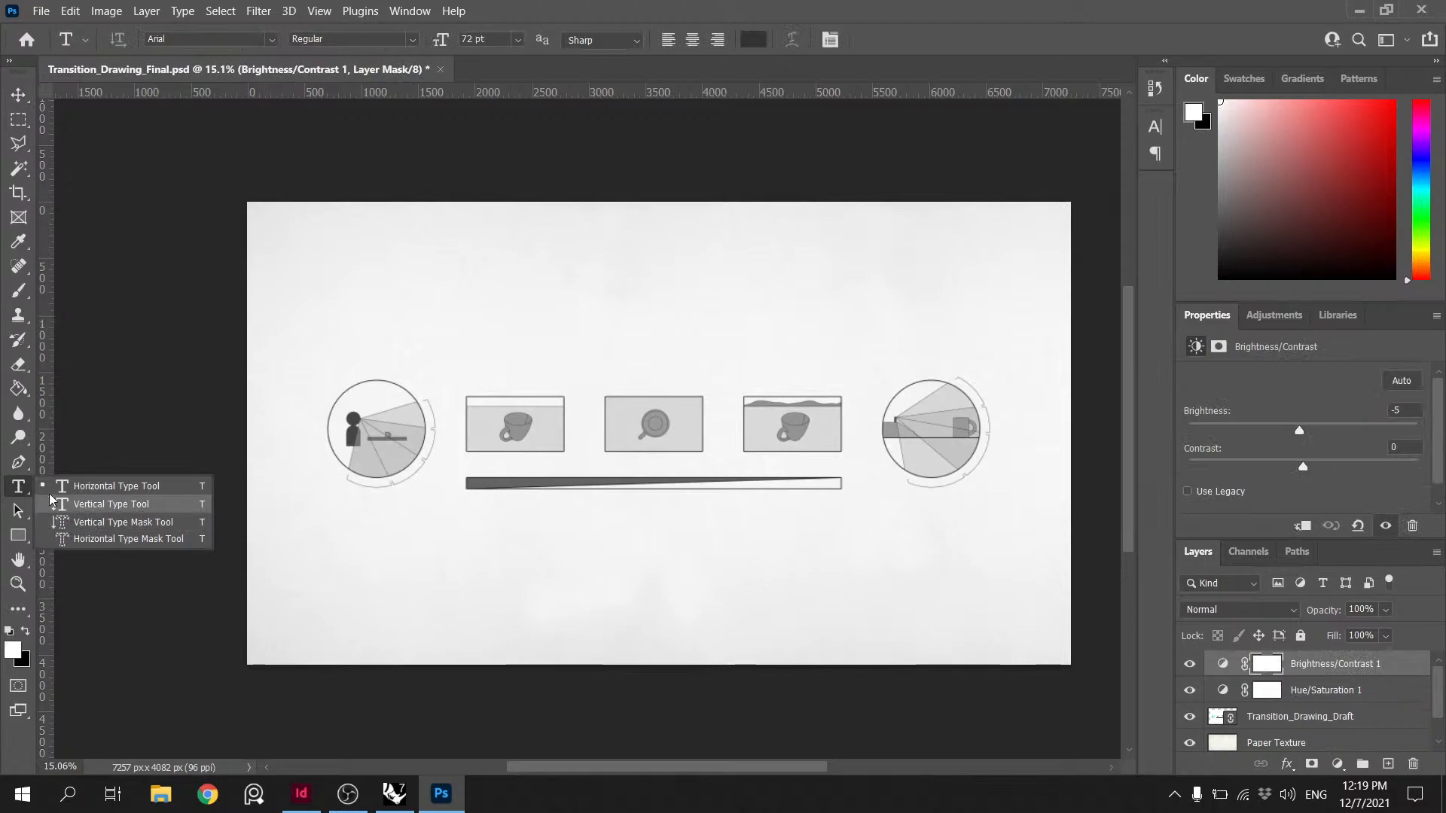
pyautogui.click(60, 485)
pyautogui.keyDown('alt'); pyautogui.scroll(2, 329, 420); pyautogui.keyUp('alt')
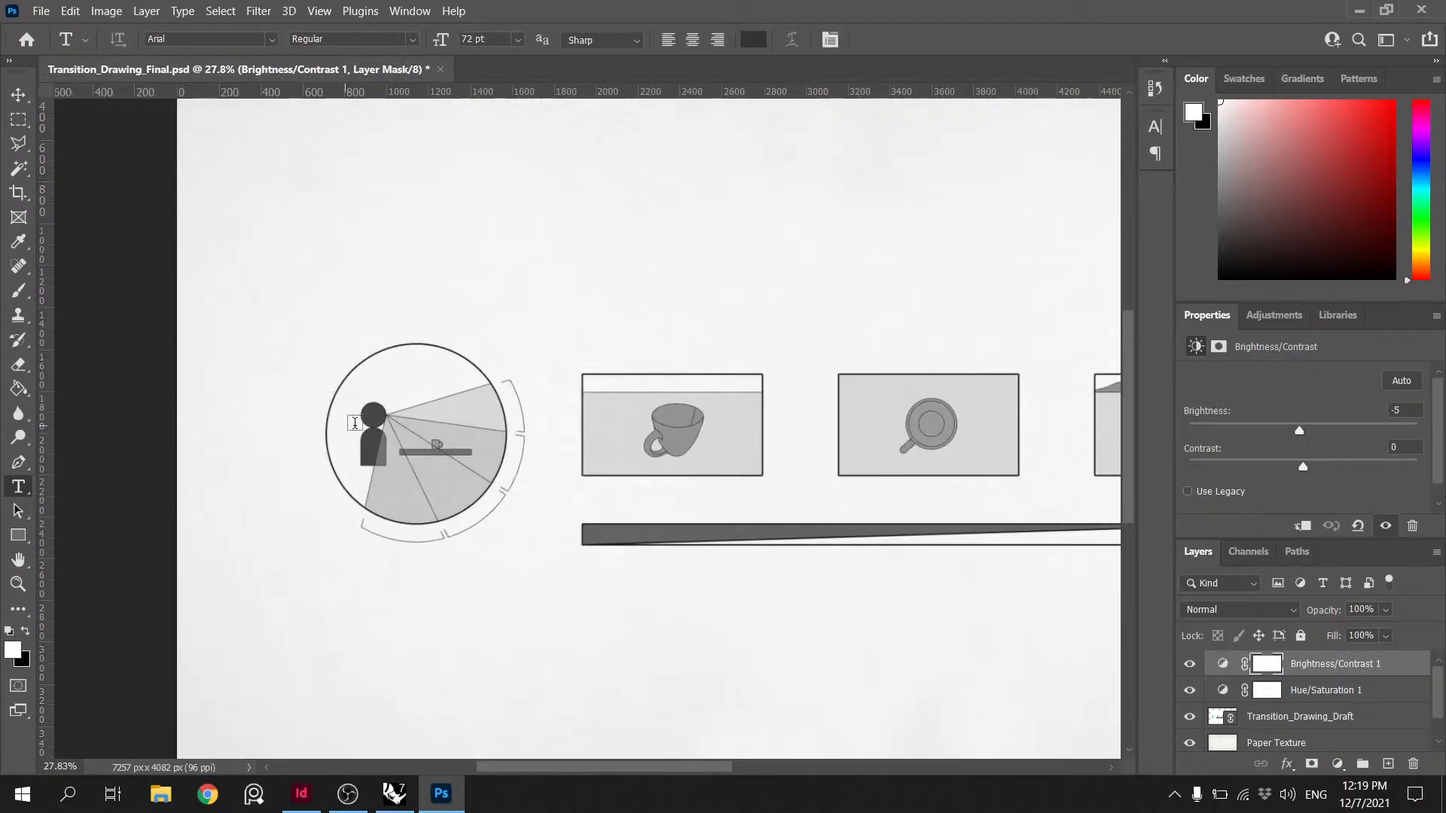
pyautogui.keyDown('alt'); pyautogui.scroll(2, 349, 422); pyautogui.keyUp('alt')
pyautogui.click(85, 41)
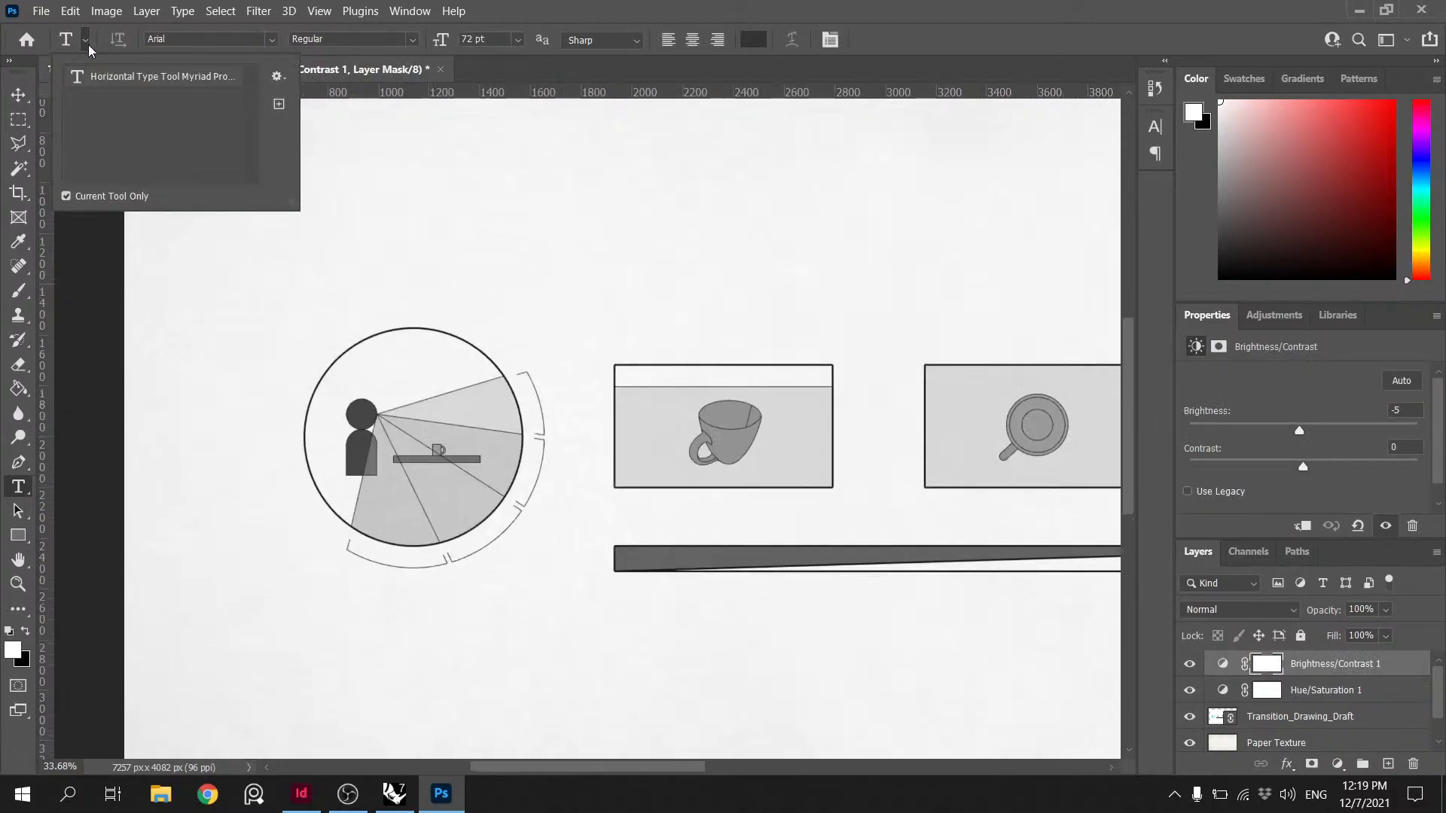
pyautogui.click(88, 44)
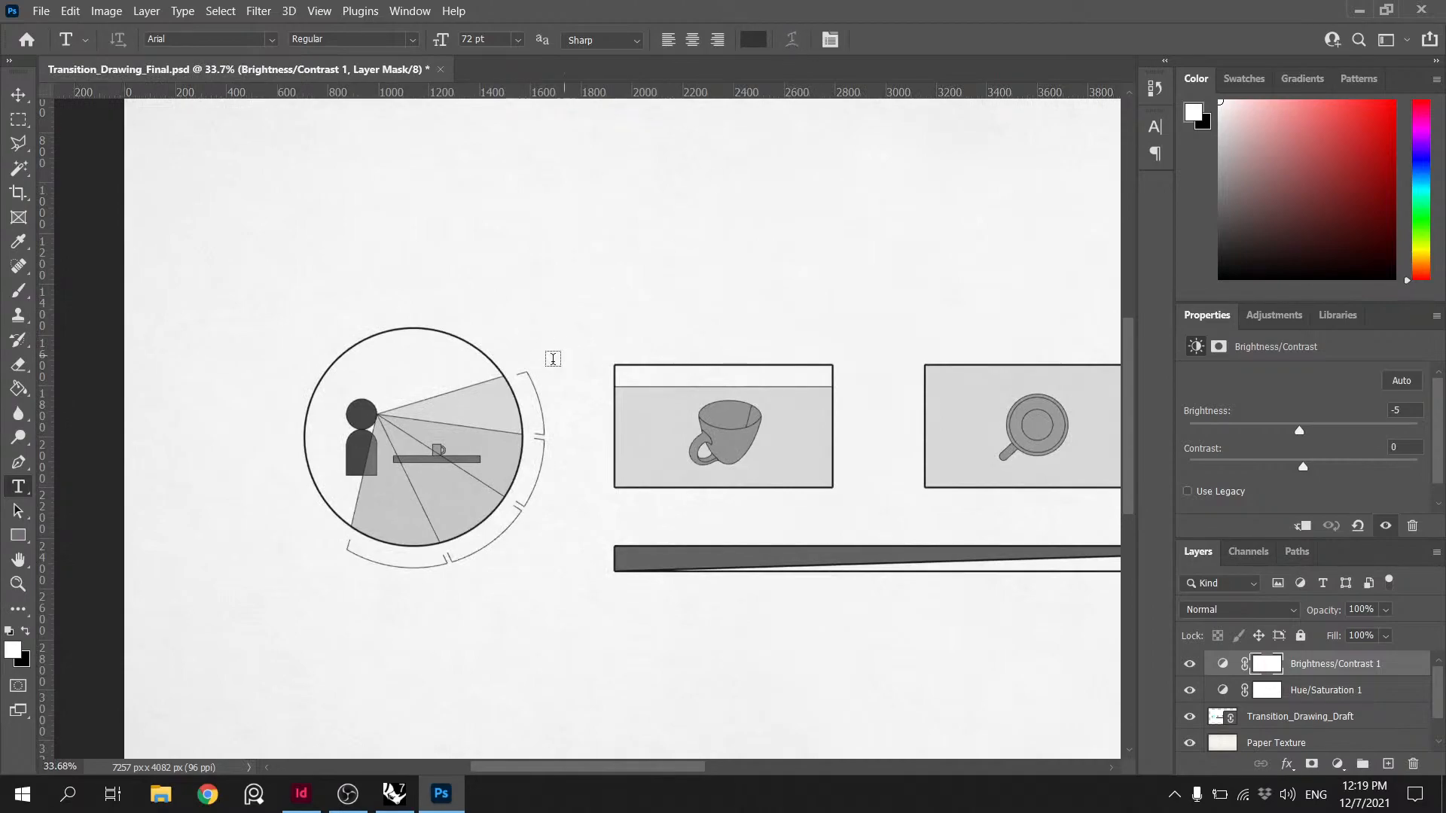
pyautogui.moveTo(534, 396); pyautogui.dragTo(554, 408)
pyautogui.scroll(2, 555, 410)
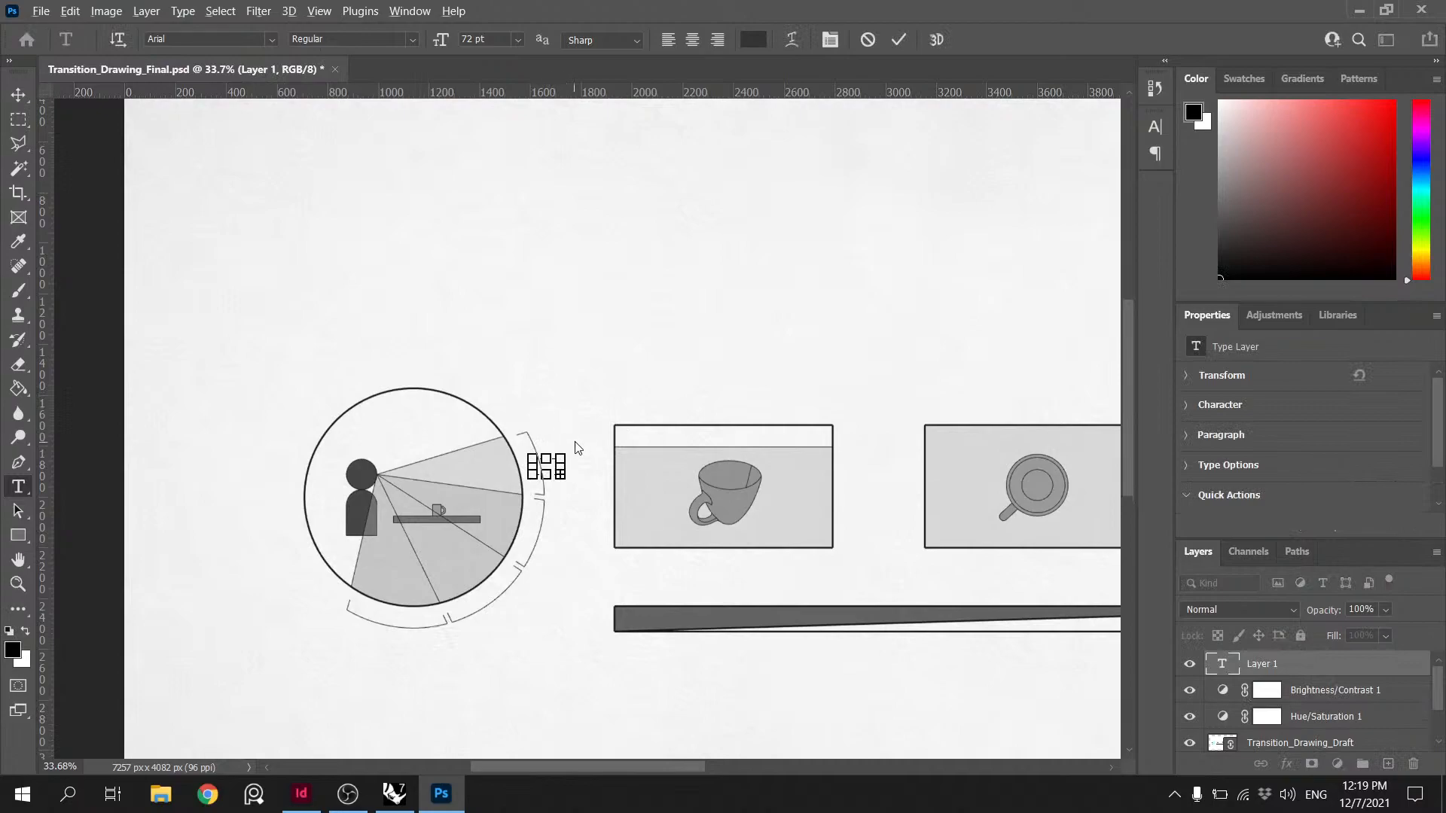
pyautogui.keyDown('alt'); pyautogui.scroll(3, 546, 464); pyautogui.keyUp('alt')
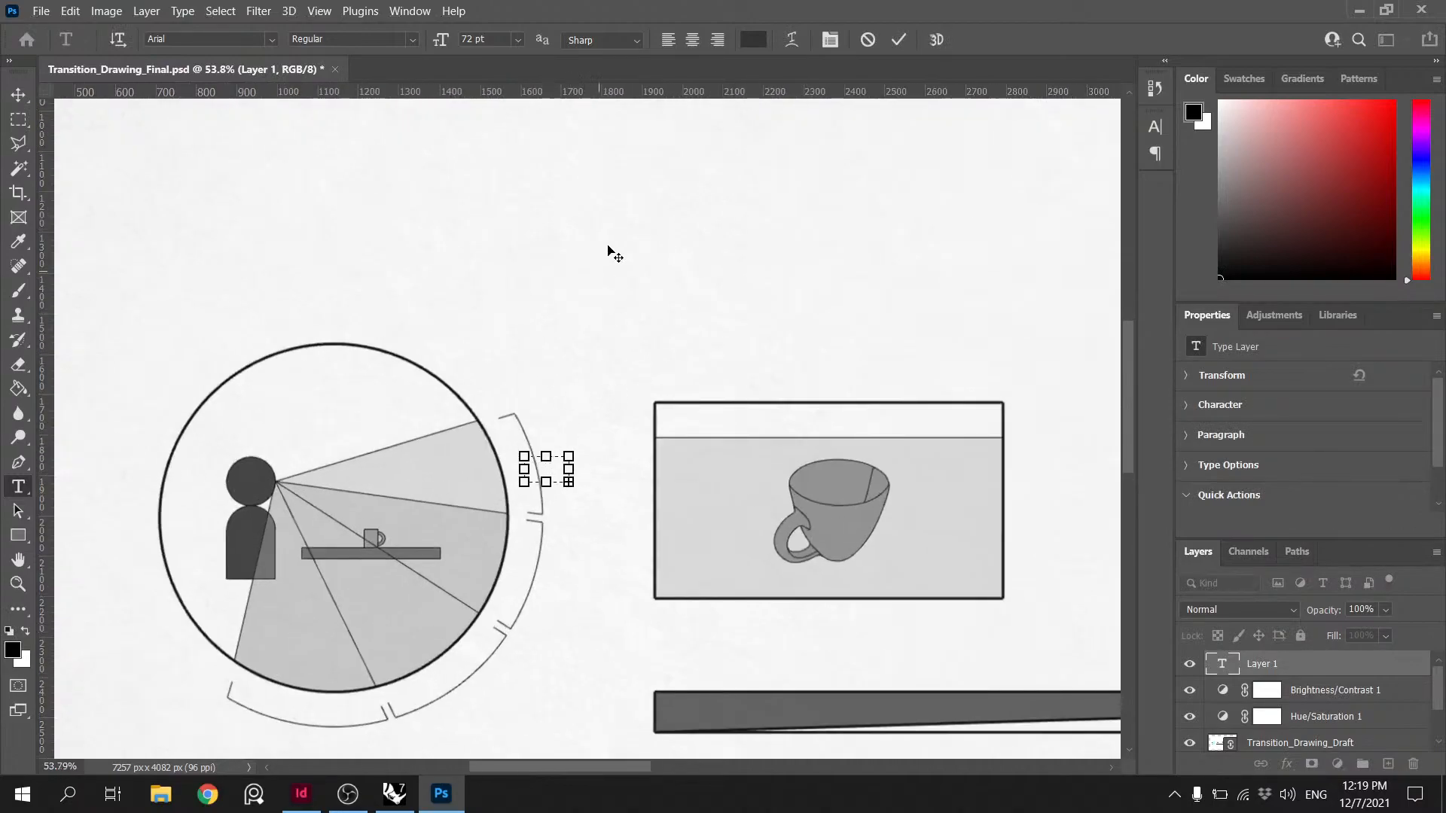
# - Set the empty text box's font to Times New Roman Regular at 30 pt
pyautogui.click(272, 39)
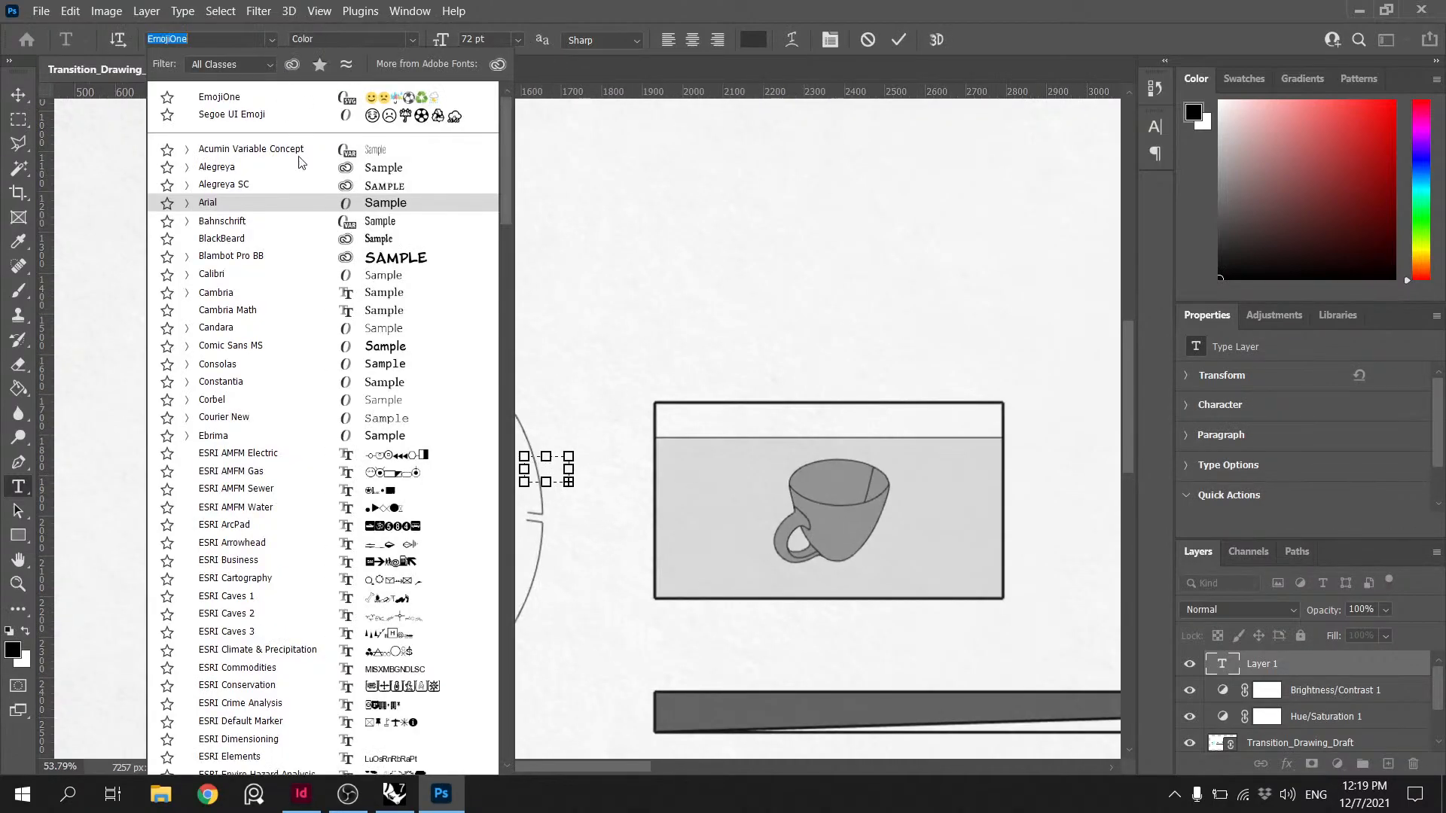
pyautogui.scroll(-3, 271, 603)
pyautogui.scroll(-20, 272, 602)
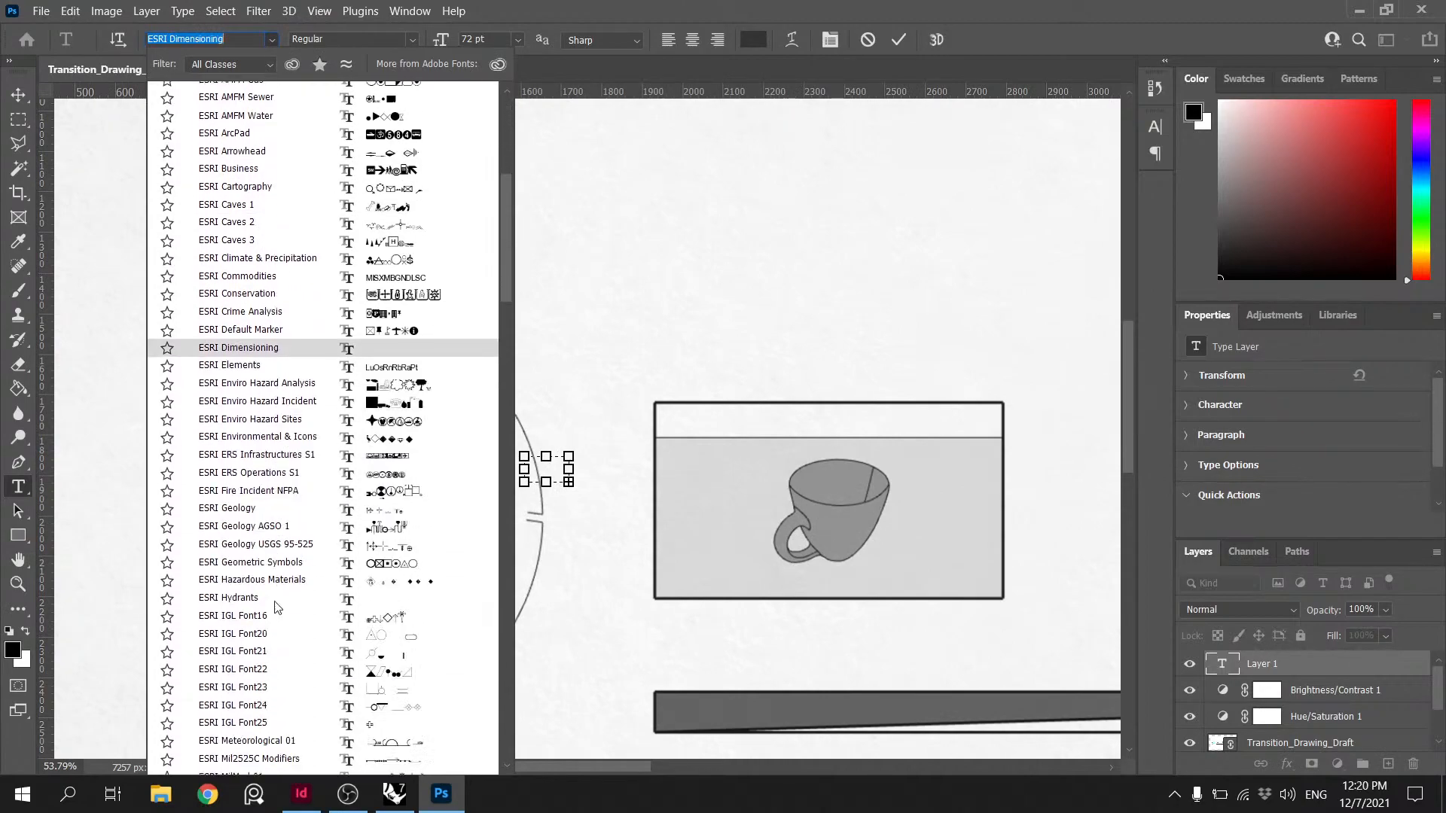
pyautogui.scroll(-3, 275, 607)
pyautogui.write('times')
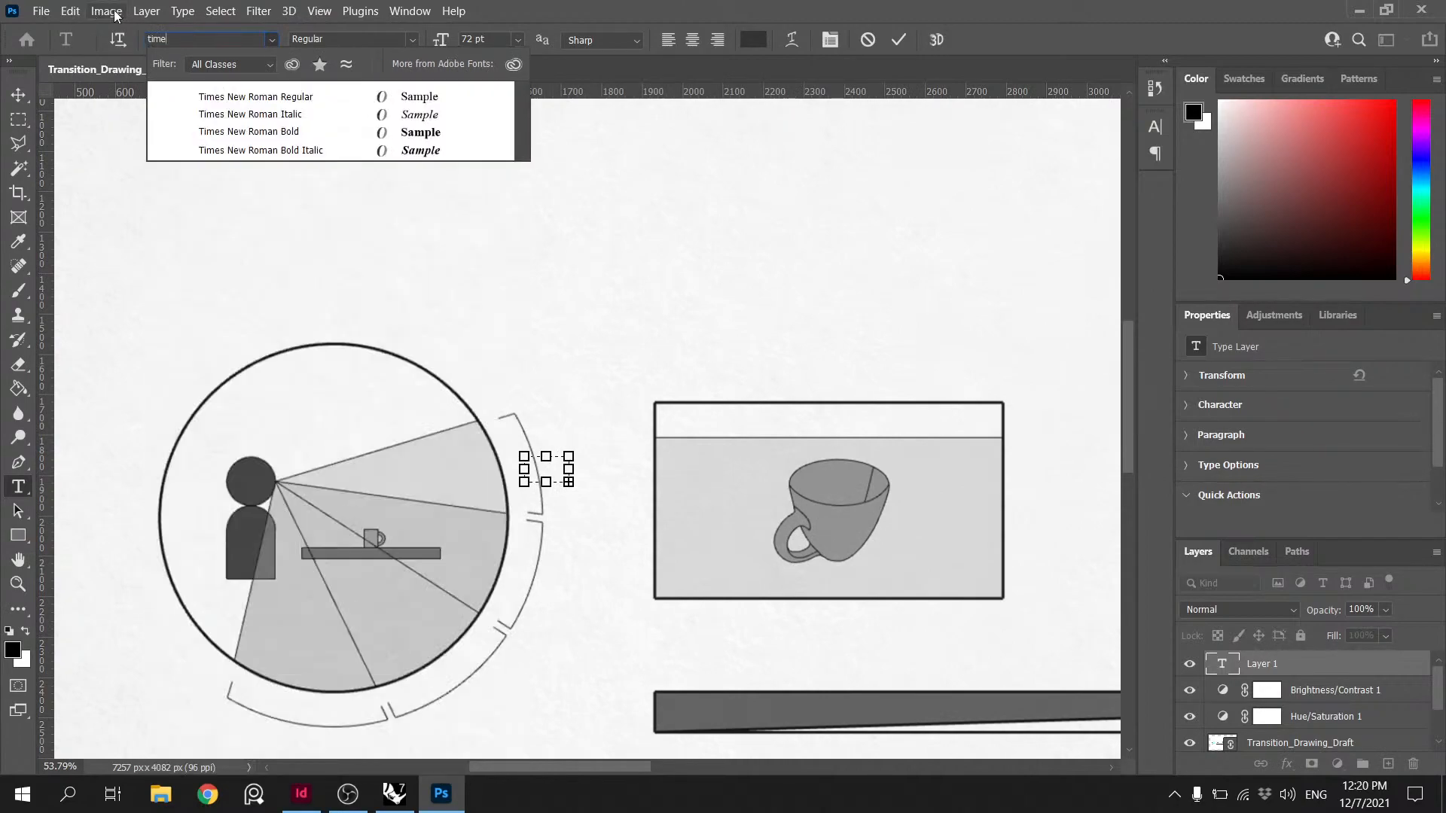
pyautogui.click(295, 98)
pyautogui.click(518, 39)
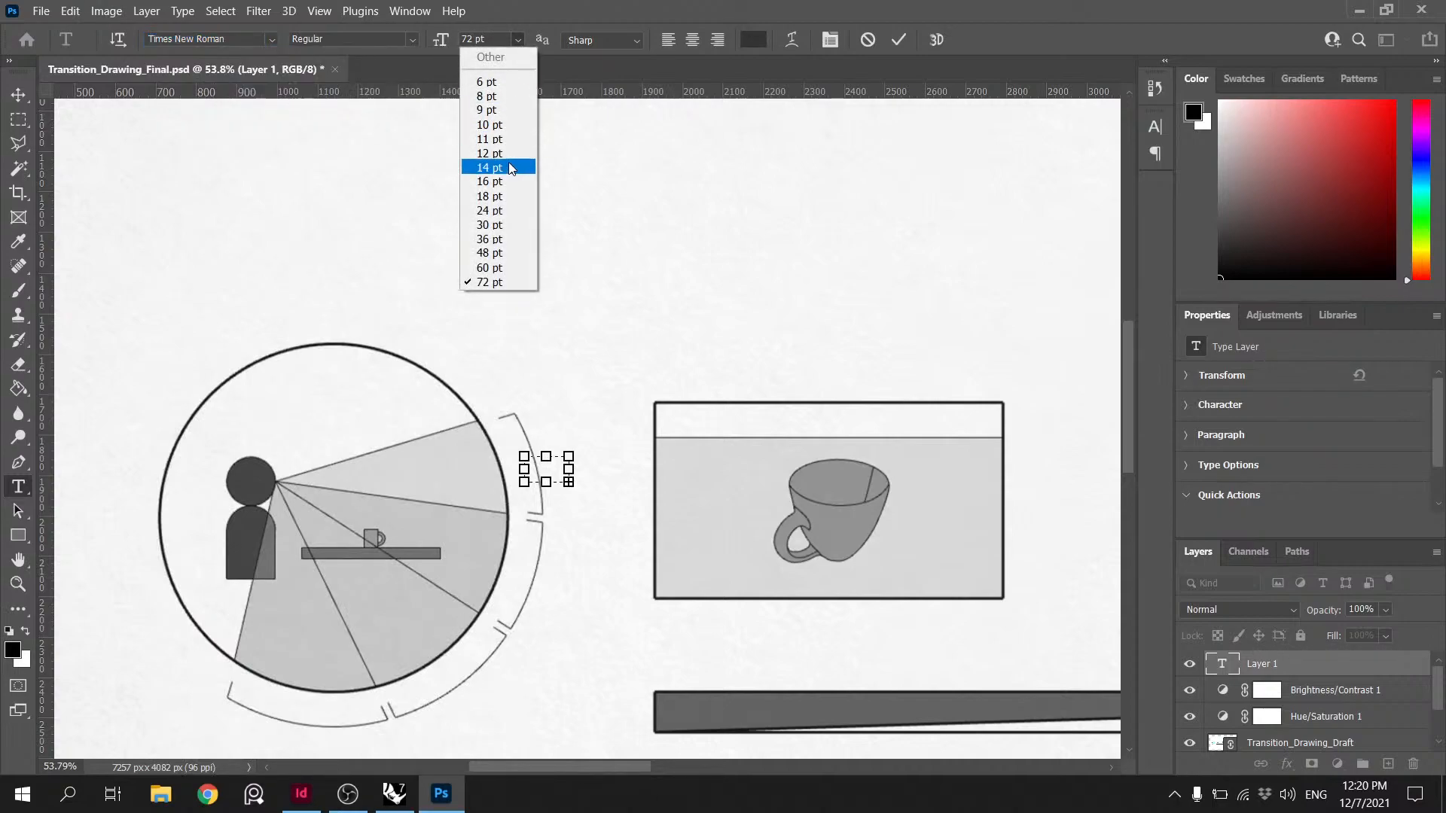
pyautogui.click(497, 224)
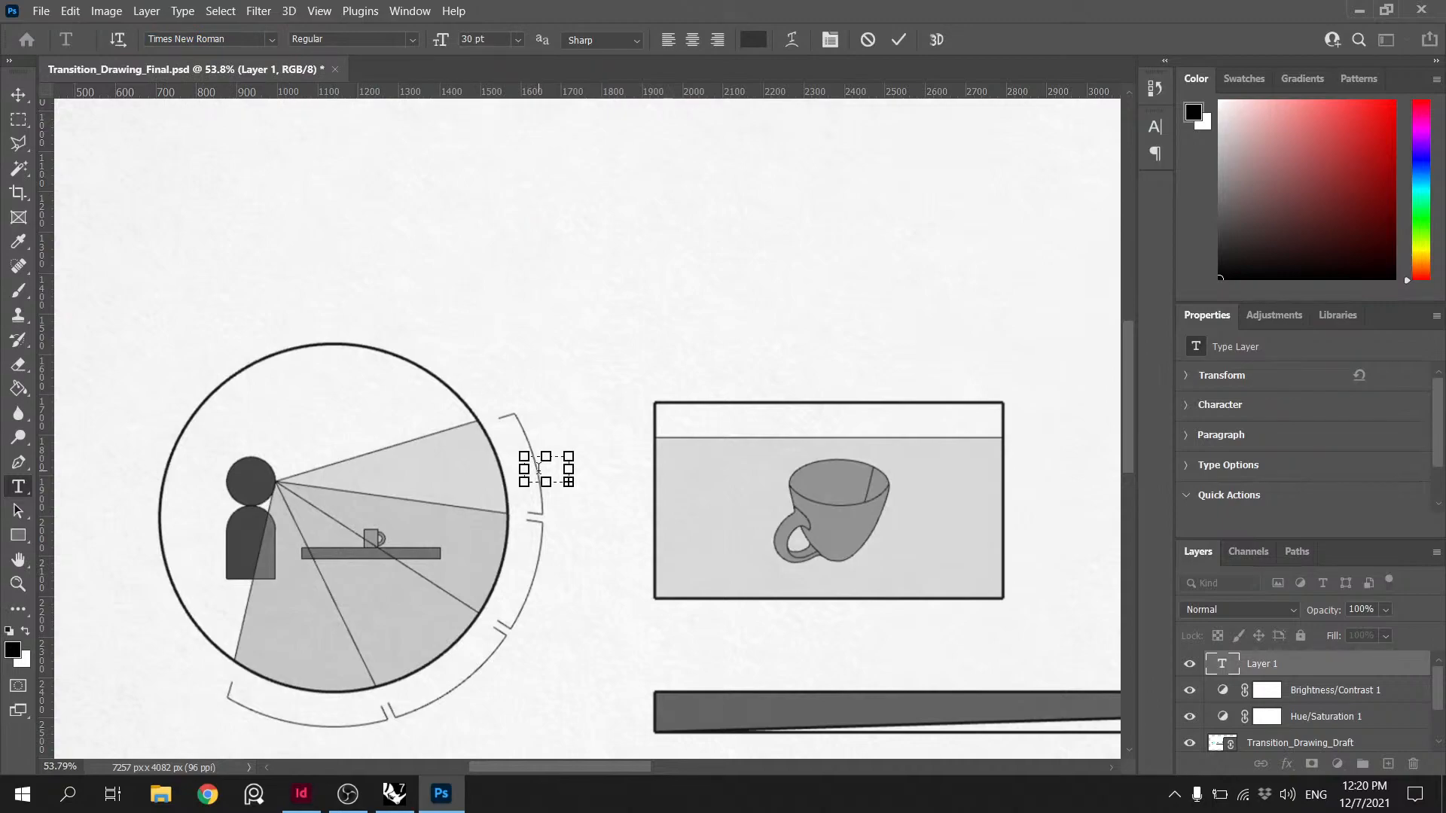
# - Enlarge the text box beside the bracket and enter 30 as left-aligned text
pyautogui.moveTo(566, 483); pyautogui.dragTo(657, 531)
pyautogui.moveTo(539, 484); pyautogui.dragTo(700, 527)
pyautogui.press('BackSpace')
pyautogui.doubleClick(581, 488)
pyautogui.press('BackSpace')
pyautogui.write('3 0 0')
pyautogui.press('BackSpace')
pyautogui.press('BackSpace')
pyautogui.press('BackSpace')
pyautogui.press('BackSpace')
pyautogui.click(668, 40)
# - Format the 30 label as centred Times New Roman at 36 pt and shrink its text box to fit
pyautogui.moveTo(570, 456); pyautogui.dragTo(505, 466)
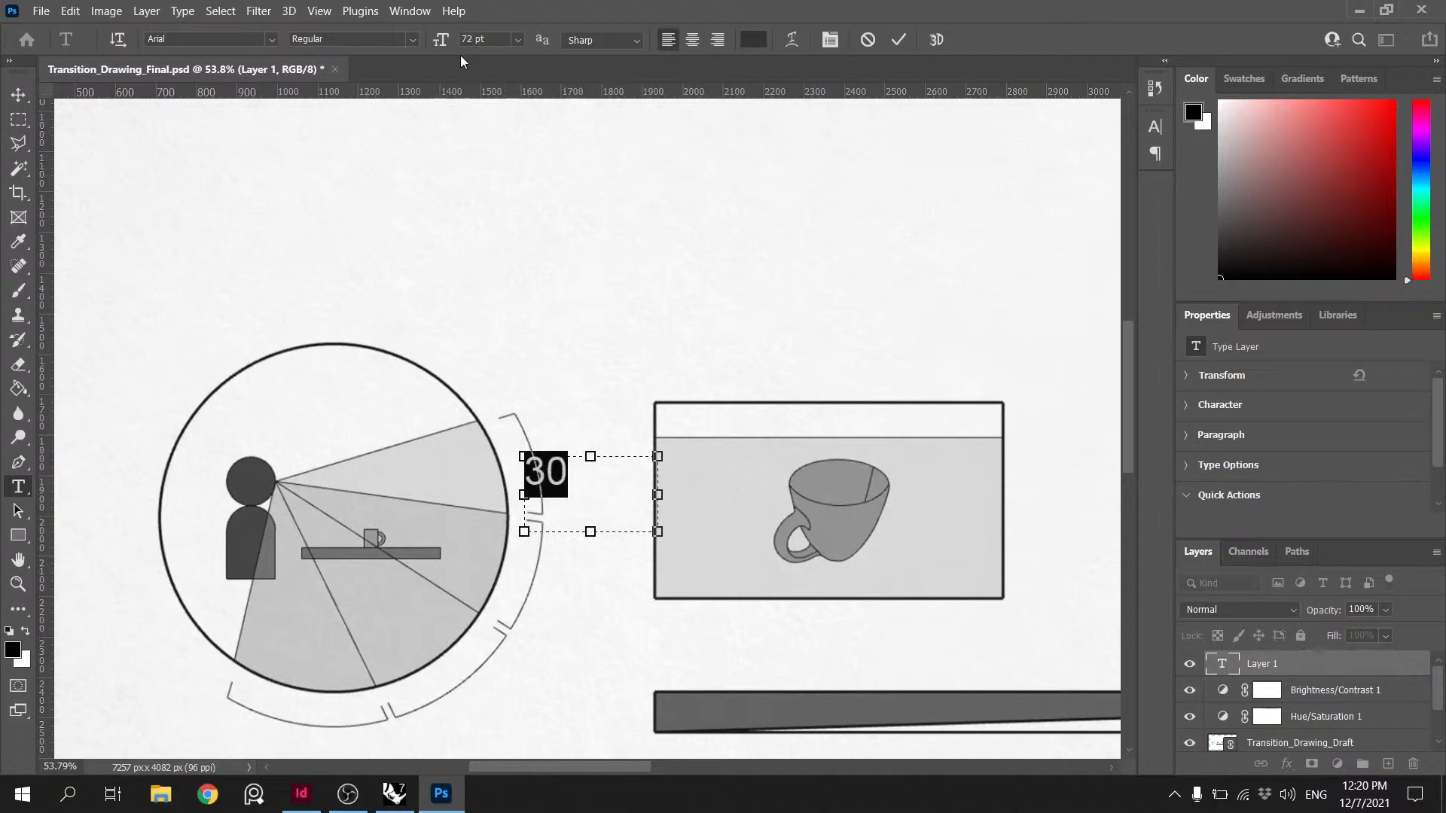
pyautogui.write('times')
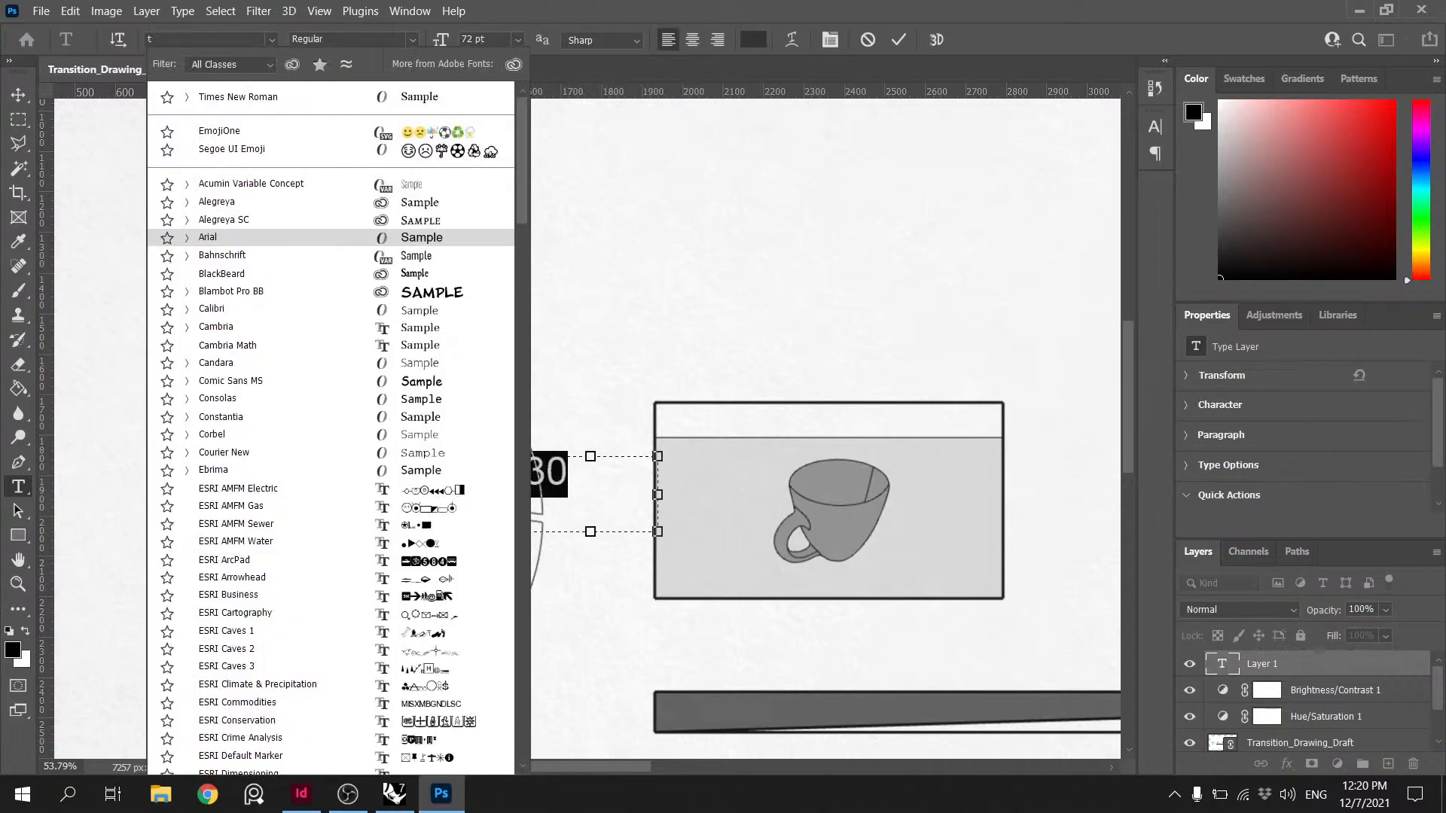
pyautogui.click(256, 97)
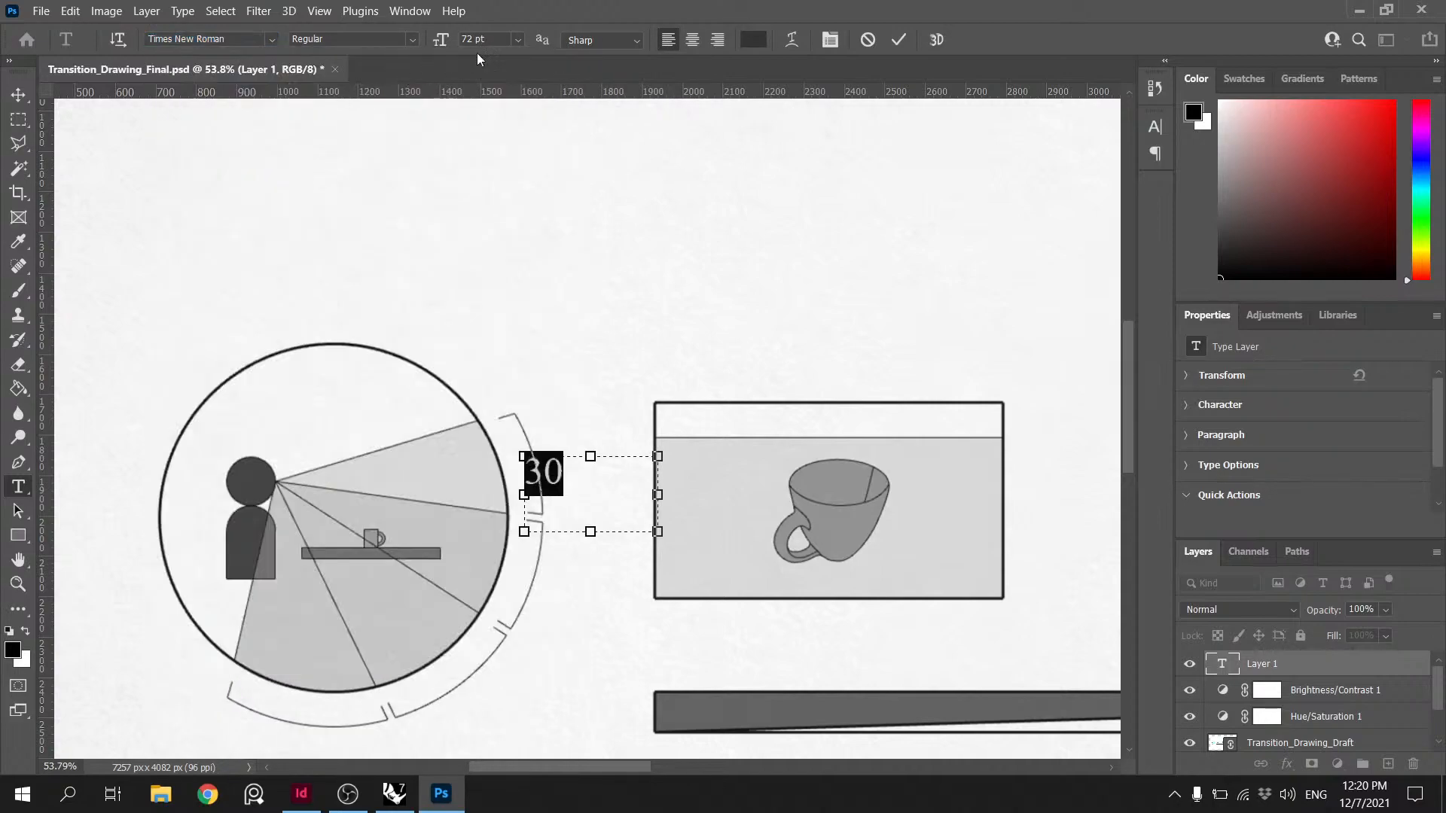
pyautogui.click(517, 39)
pyautogui.click(501, 239)
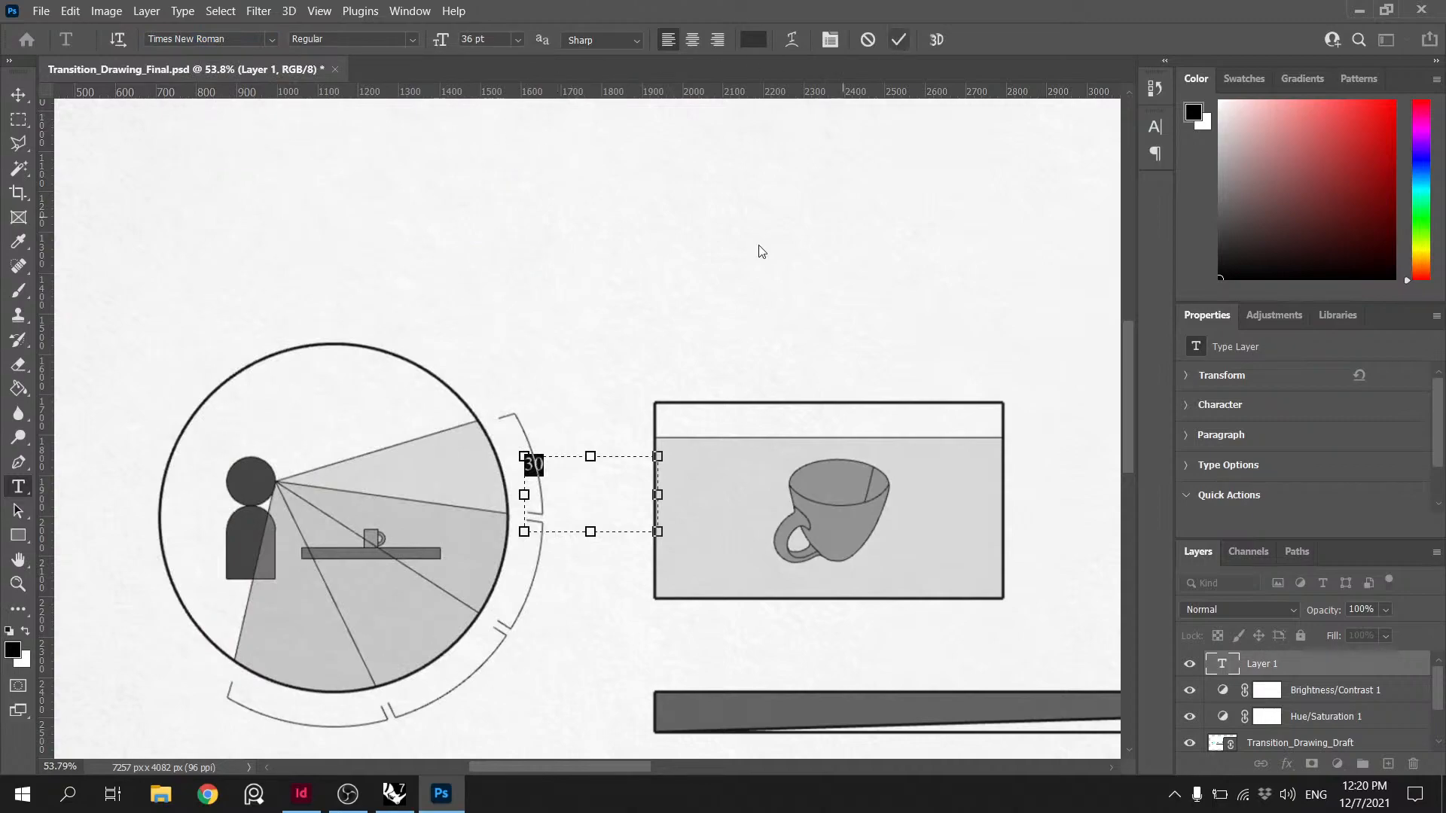
pyautogui.moveTo(590, 531); pyautogui.dragTo(577, 470)
pyautogui.click(692, 40)
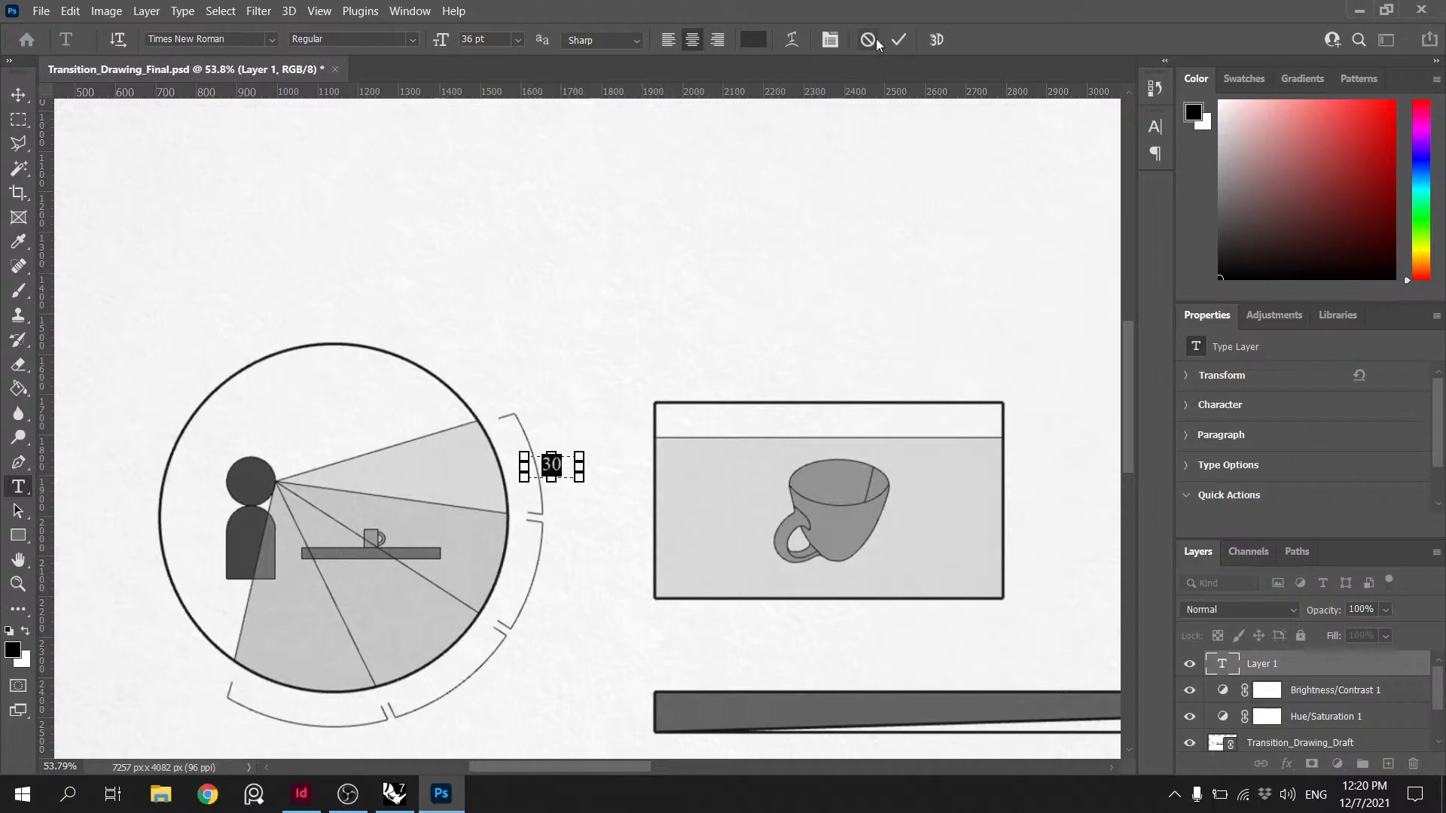
# - Switch to Chrome, search the web for "degree symbol" and copy the ° character from the results
pyautogui.click(208, 794)
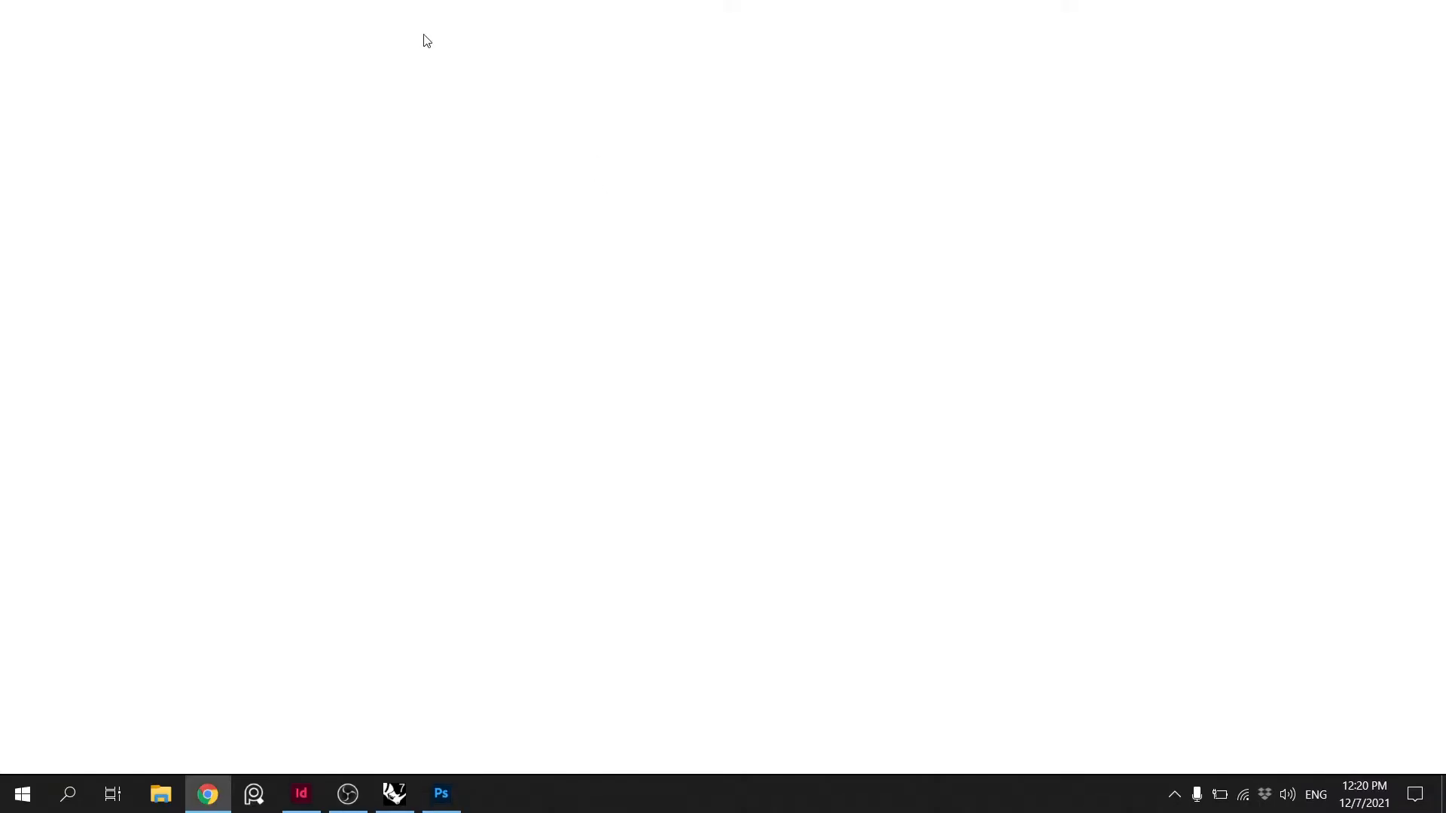
pyautogui.click(381, 45)
pyautogui.write('degree sy')
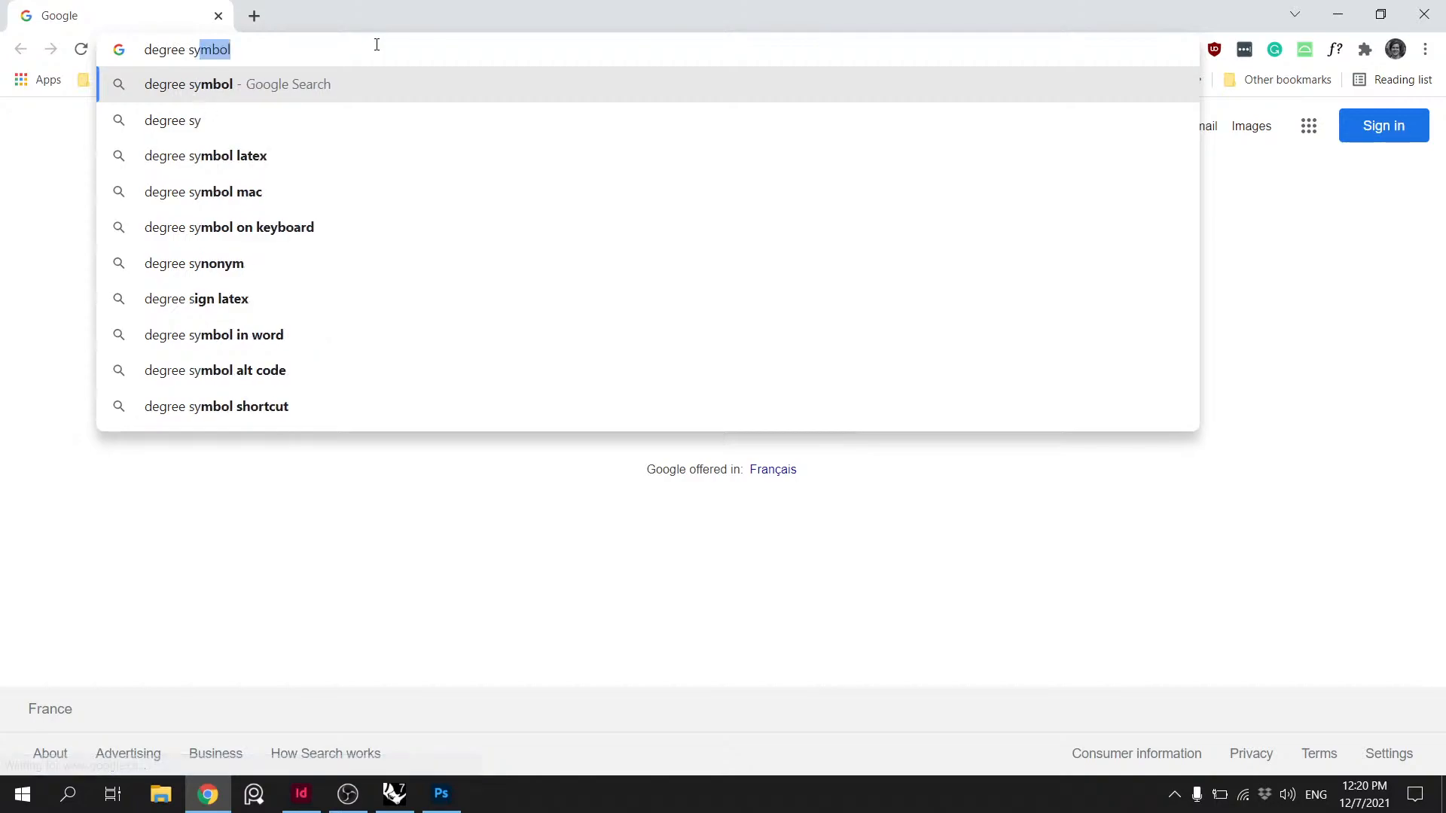
pyautogui.press('Return')
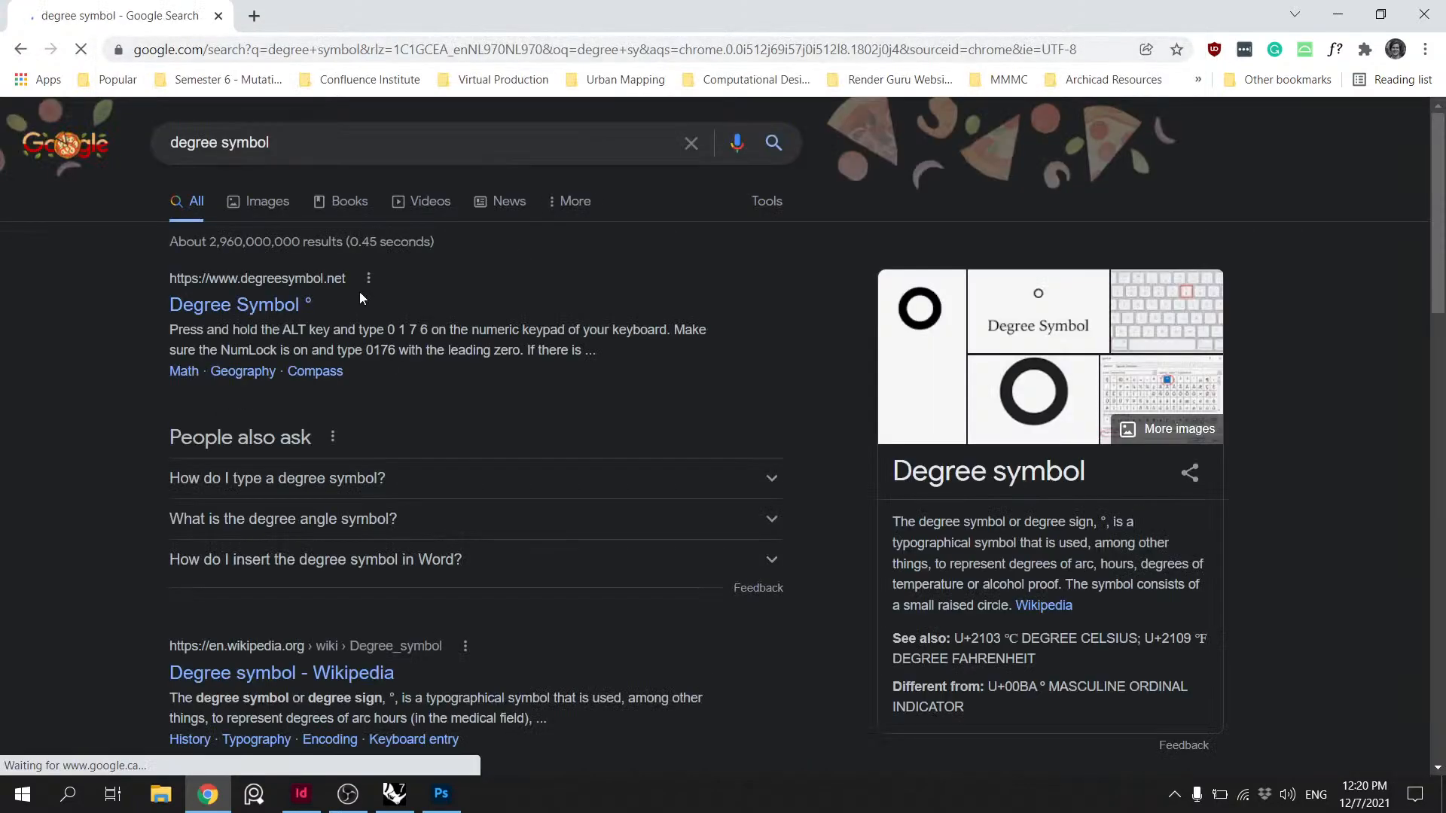
pyautogui.moveTo(1106, 522); pyautogui.dragTo(1101, 522)
pyautogui.hotkey('ctrl', 'c')
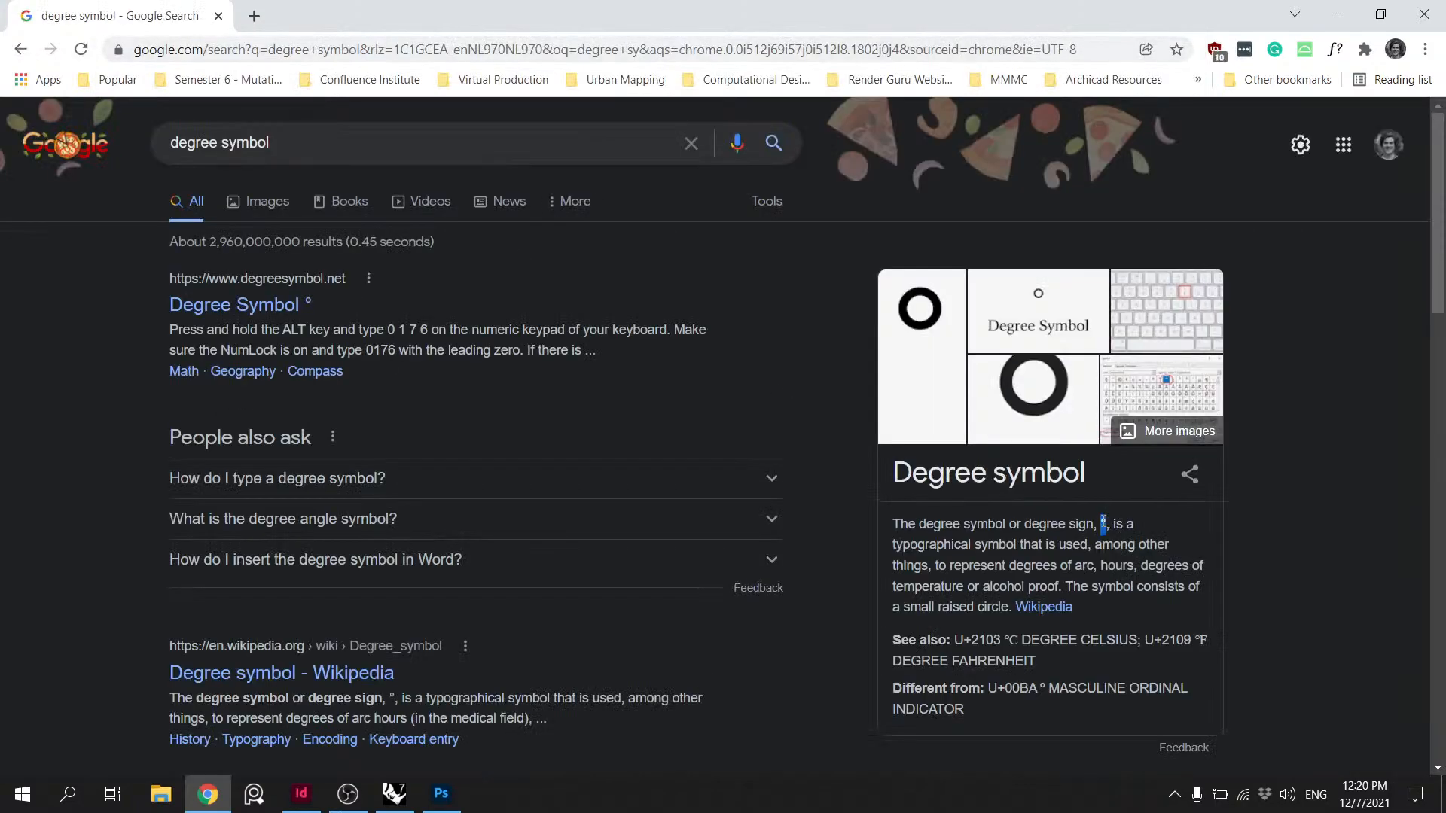
# - Return to Photoshop, paste the ° symbol after 30 and commit the bracket label
pyautogui.click(1338, 15)
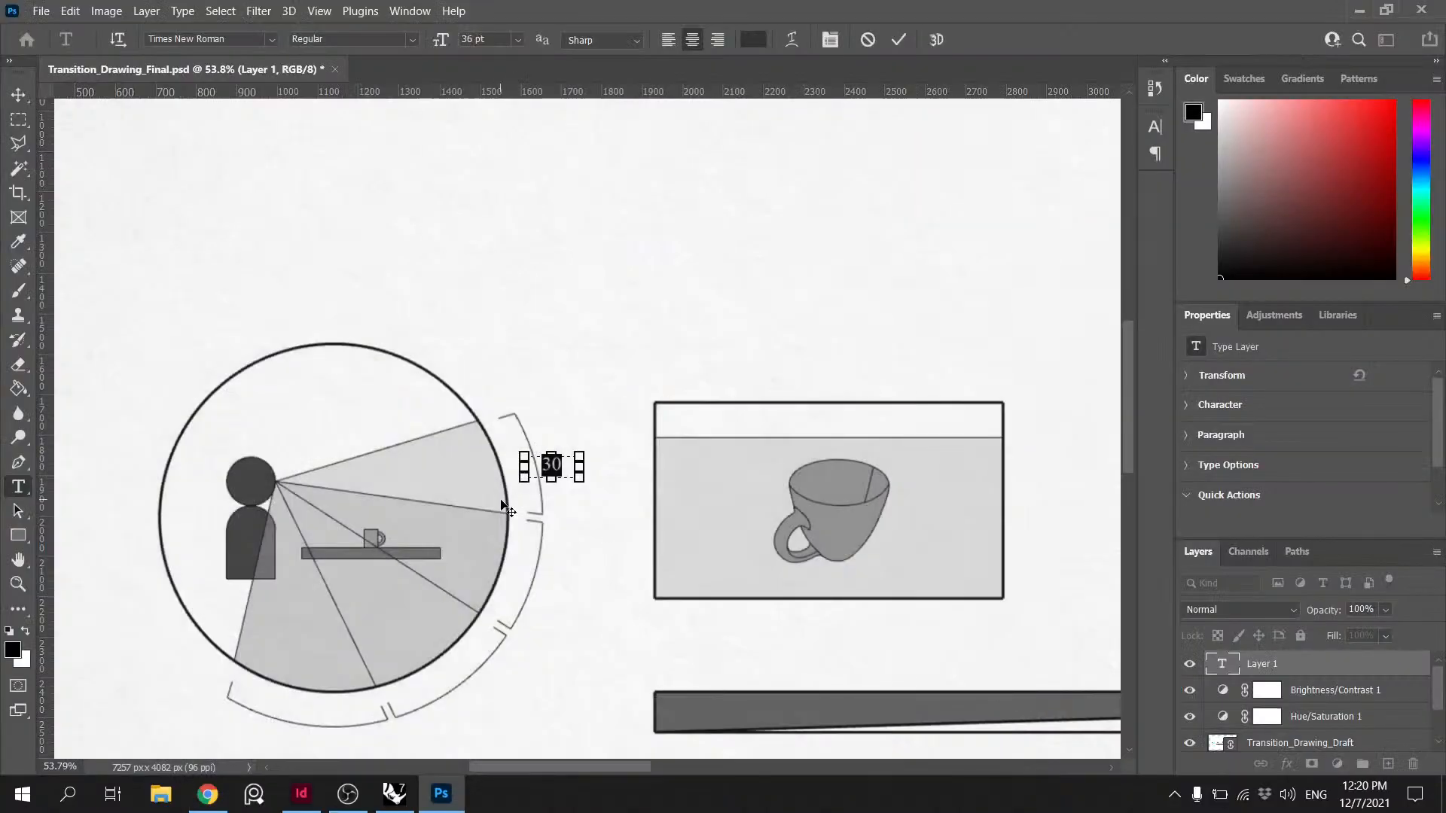
pyautogui.click(561, 466)
pyautogui.hotkey('ctrl', 'v')
pyautogui.moveTo(557, 465); pyautogui.dragTo(524, 466)
pyautogui.click(898, 40)
pyautogui.keyDown('alt'); pyautogui.scroll(2, 555, 471); pyautogui.keyUp('alt')
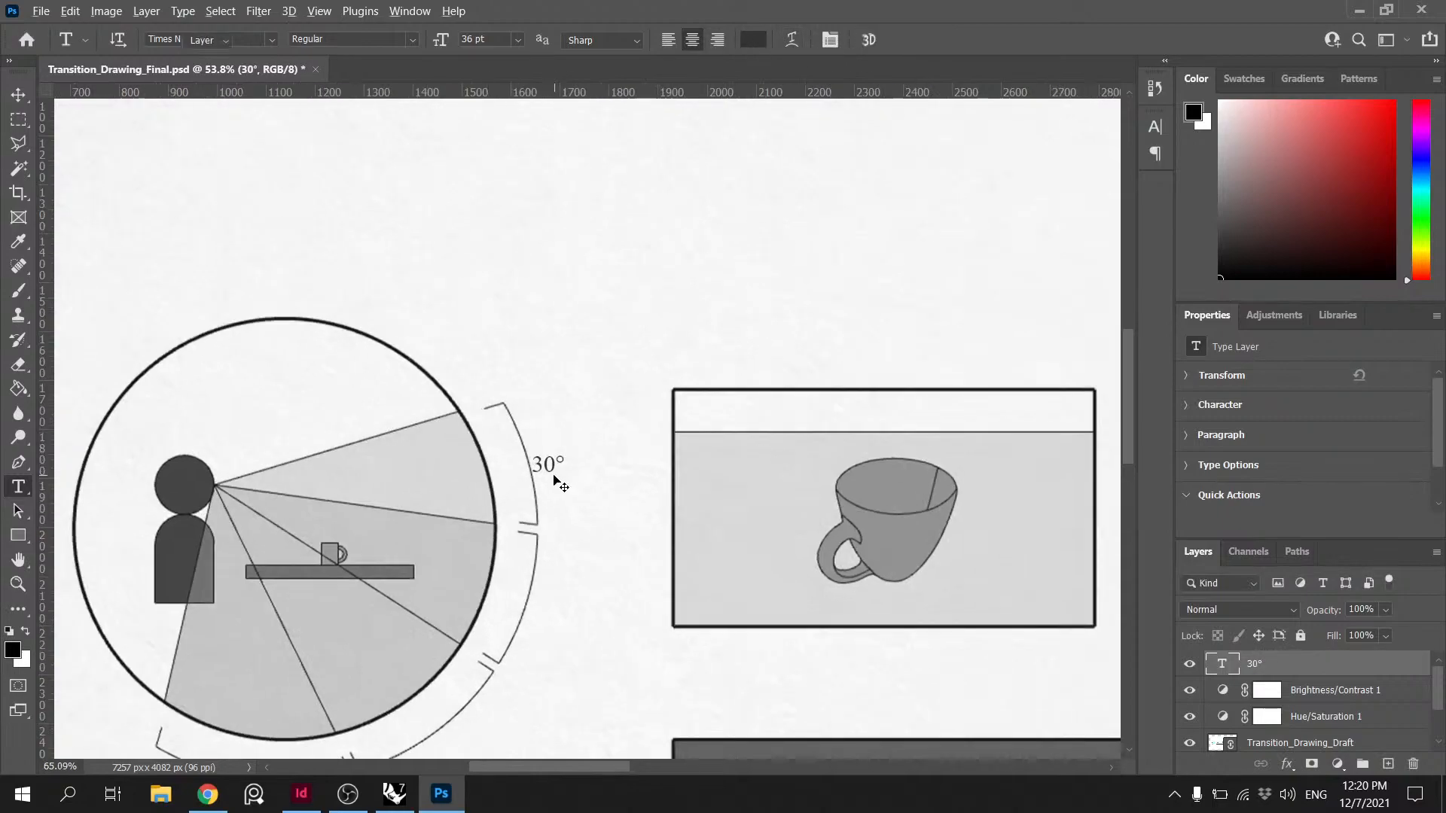
# - Move the 30° label onto the arc of the uppermost bracket
pyautogui.press('v')
pyautogui.doubleClick(540, 468)
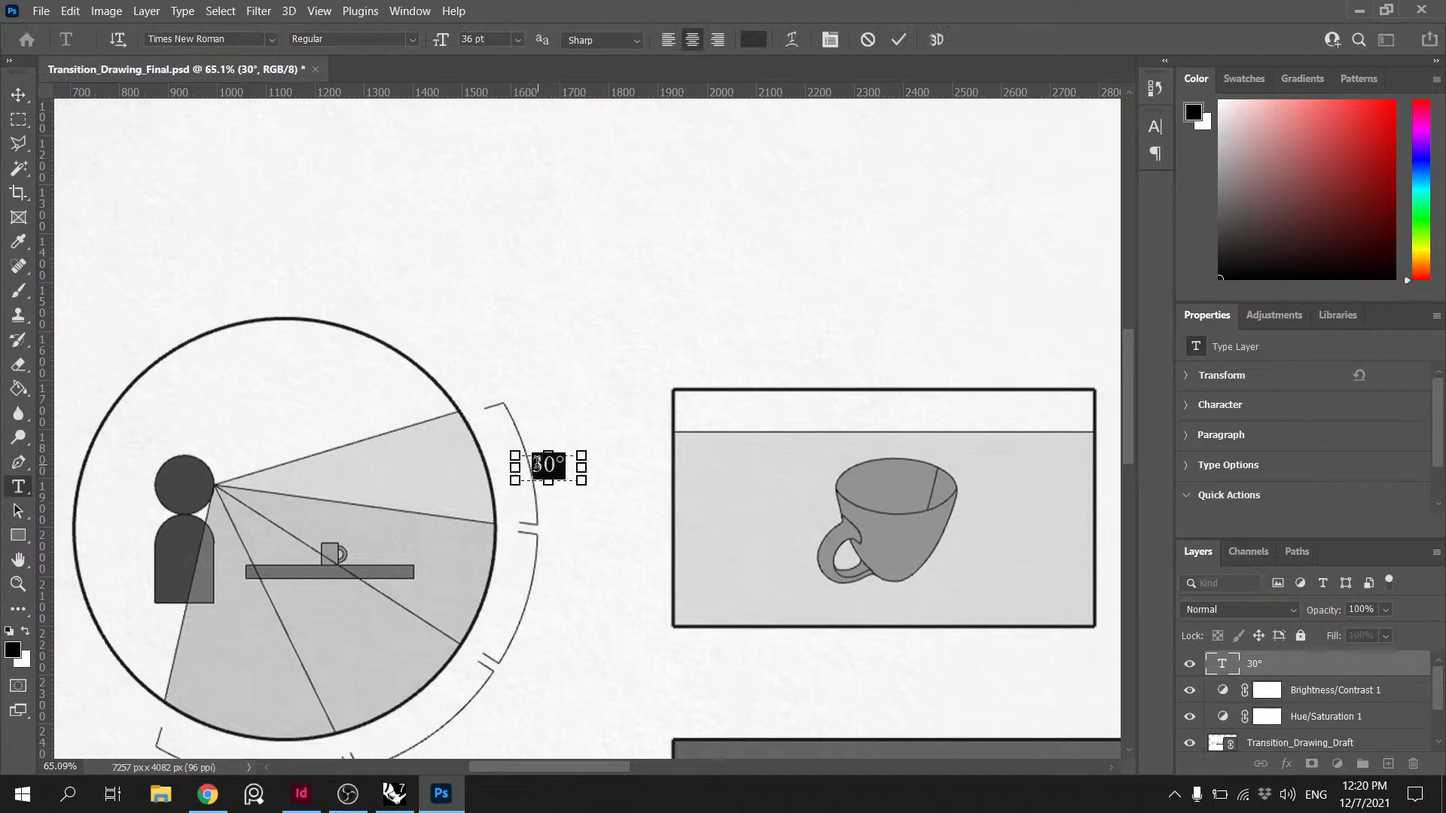
pyautogui.click(789, 140)
pyautogui.click(19, 95)
pyautogui.moveTo(555, 458); pyautogui.dragTo(532, 468)
pyautogui.press('ctrl')
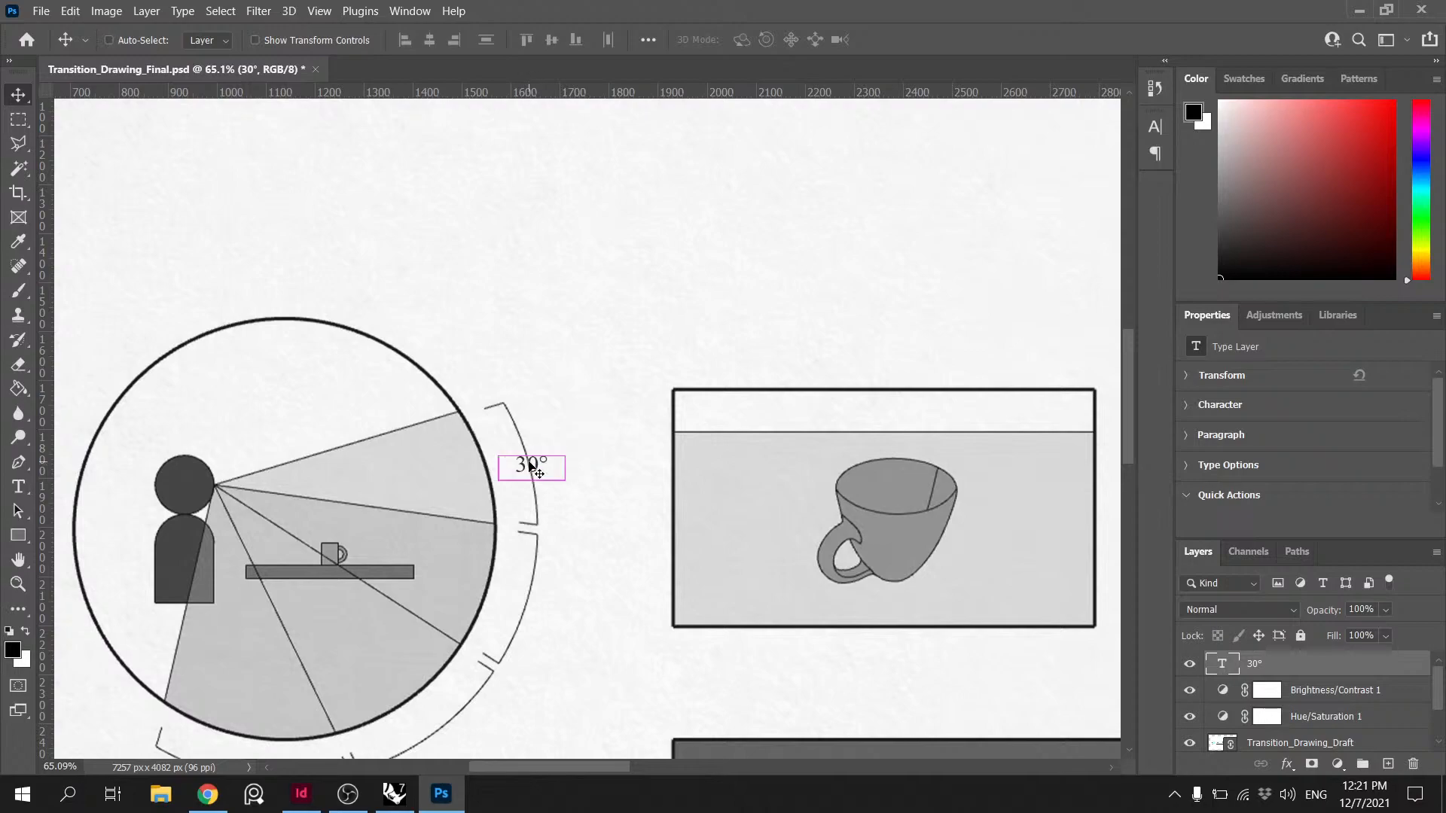
# - Rotate the 30° label about 75.6° clockwise to follow the bracket's curve
pyautogui.hotkey('ctrl', 't')
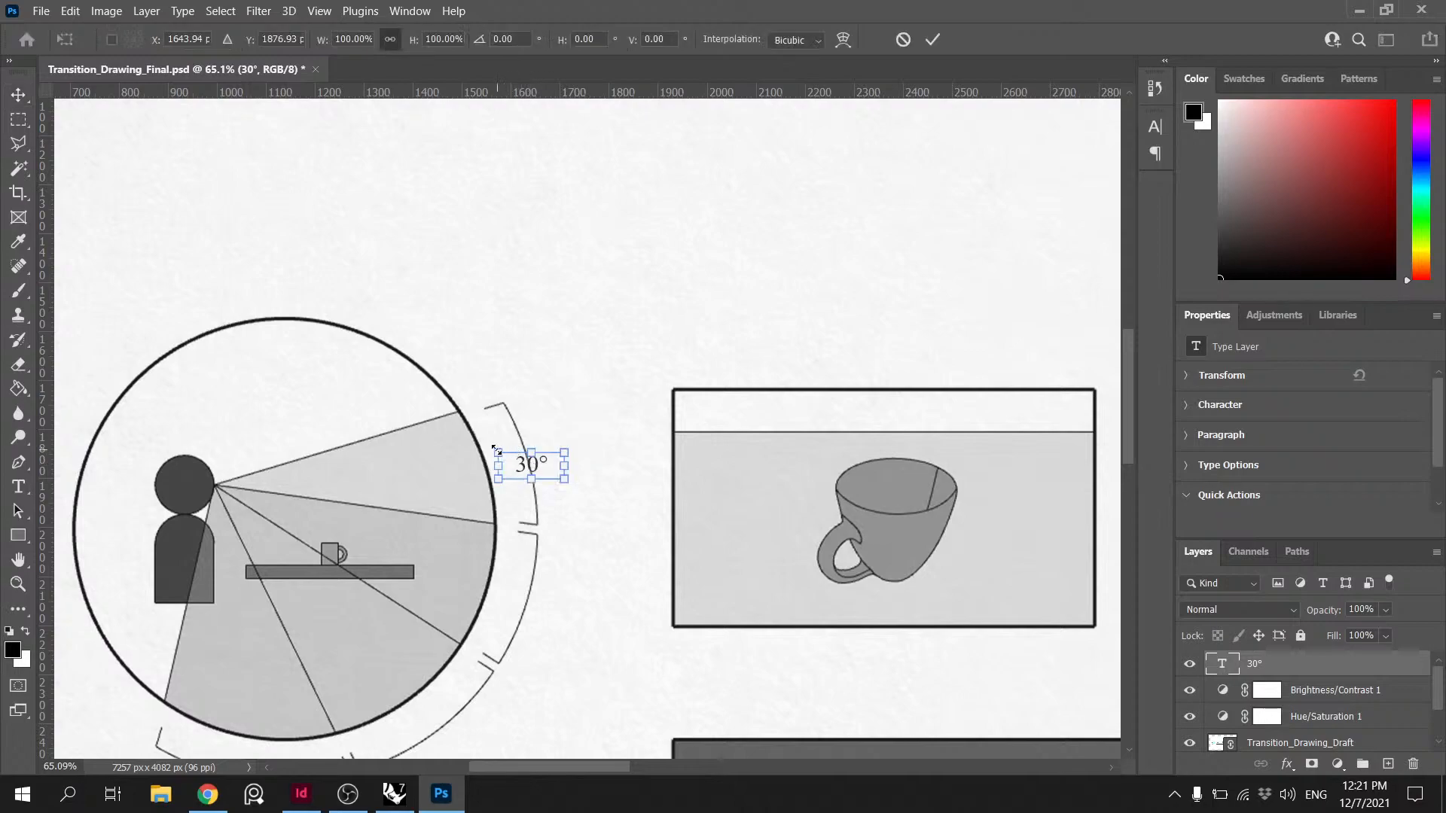
pyautogui.moveTo(485, 441); pyautogui.dragTo(547, 403)
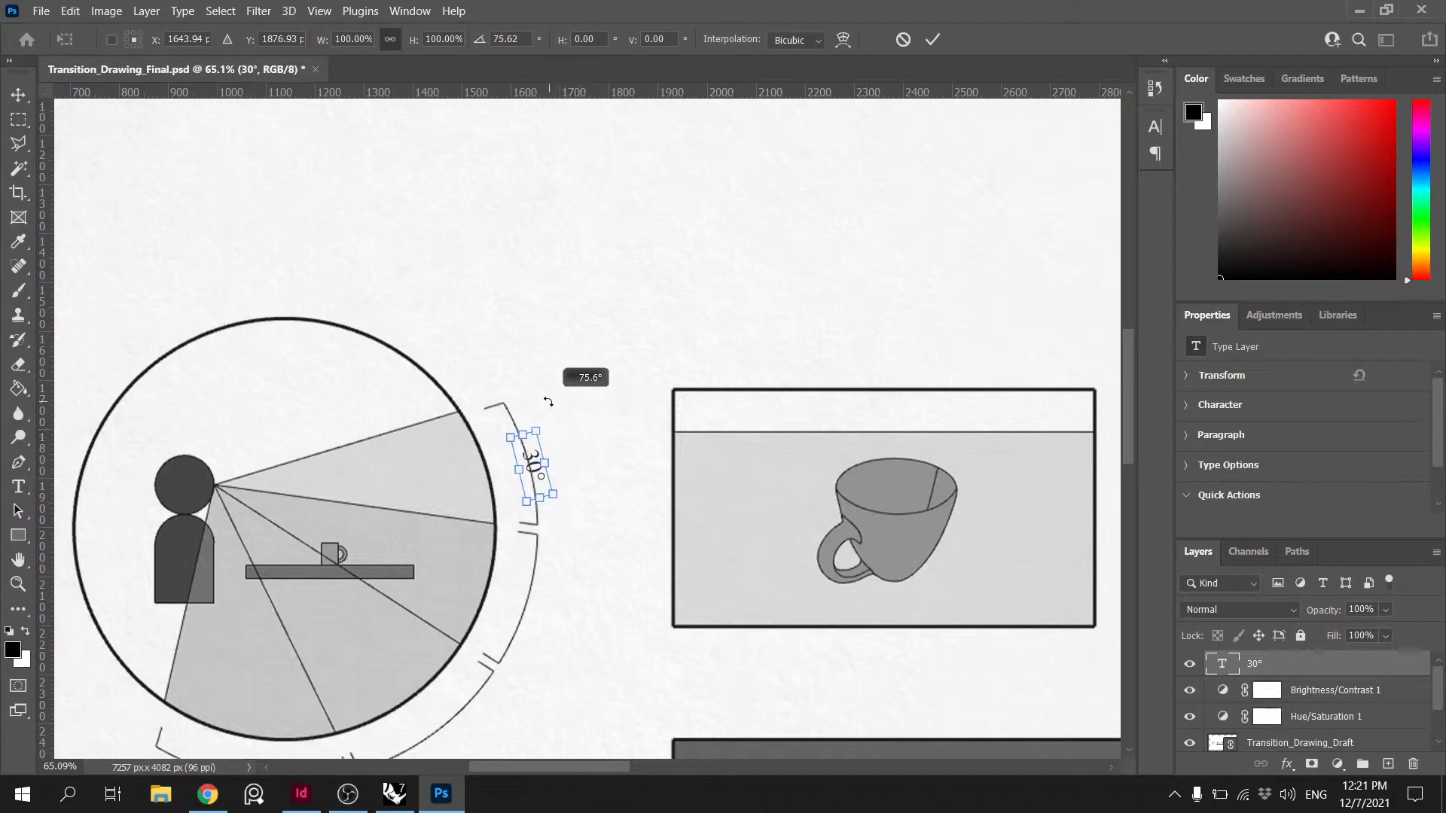
pyautogui.moveTo(548, 402); pyautogui.dragTo(548, 402)
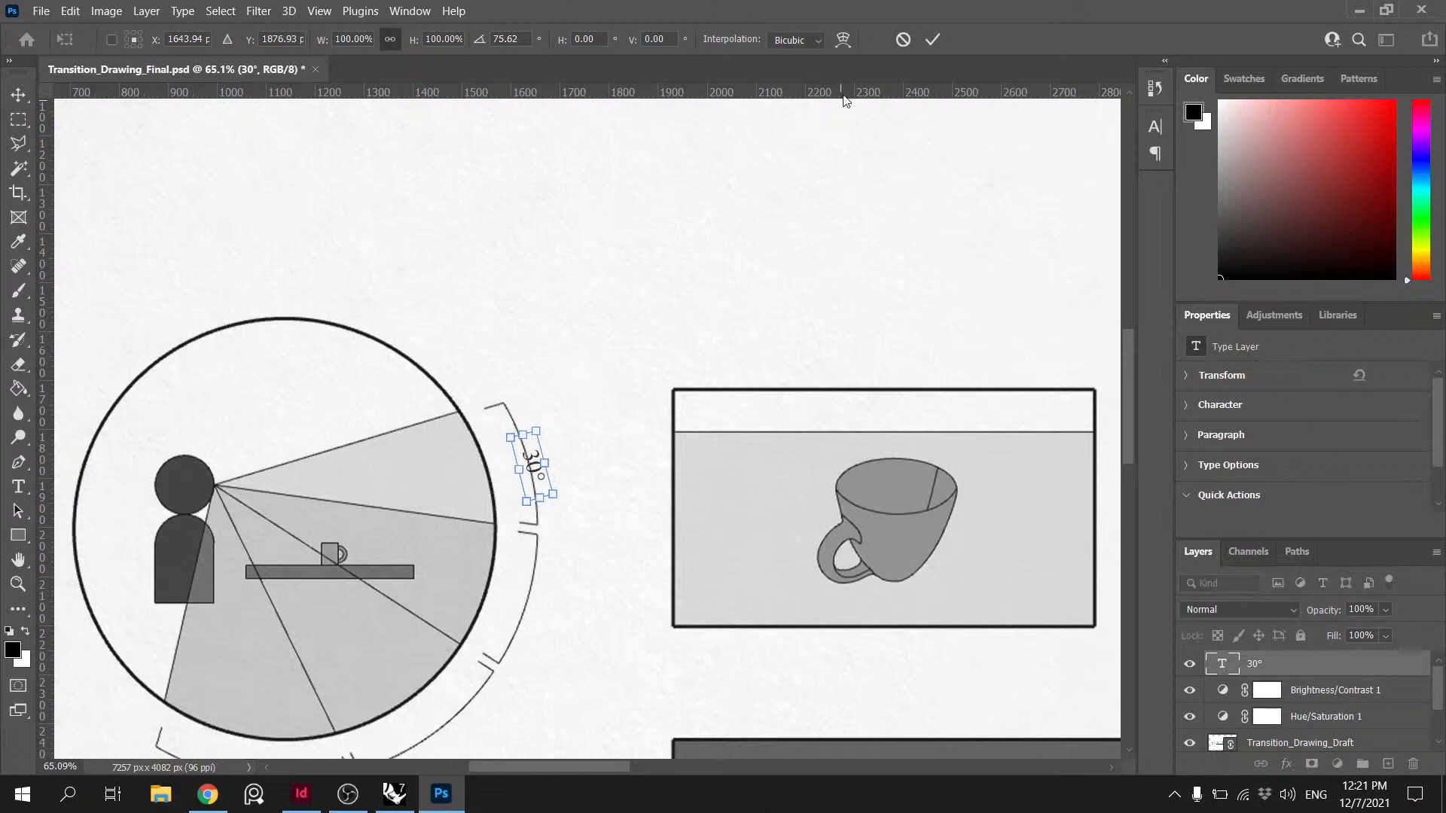
pyautogui.click(932, 40)
# - Shift the 30° label just outside the bracket's arc and rotate it about 3.75° further
pyautogui.moveTo(539, 465); pyautogui.dragTo(544, 463)
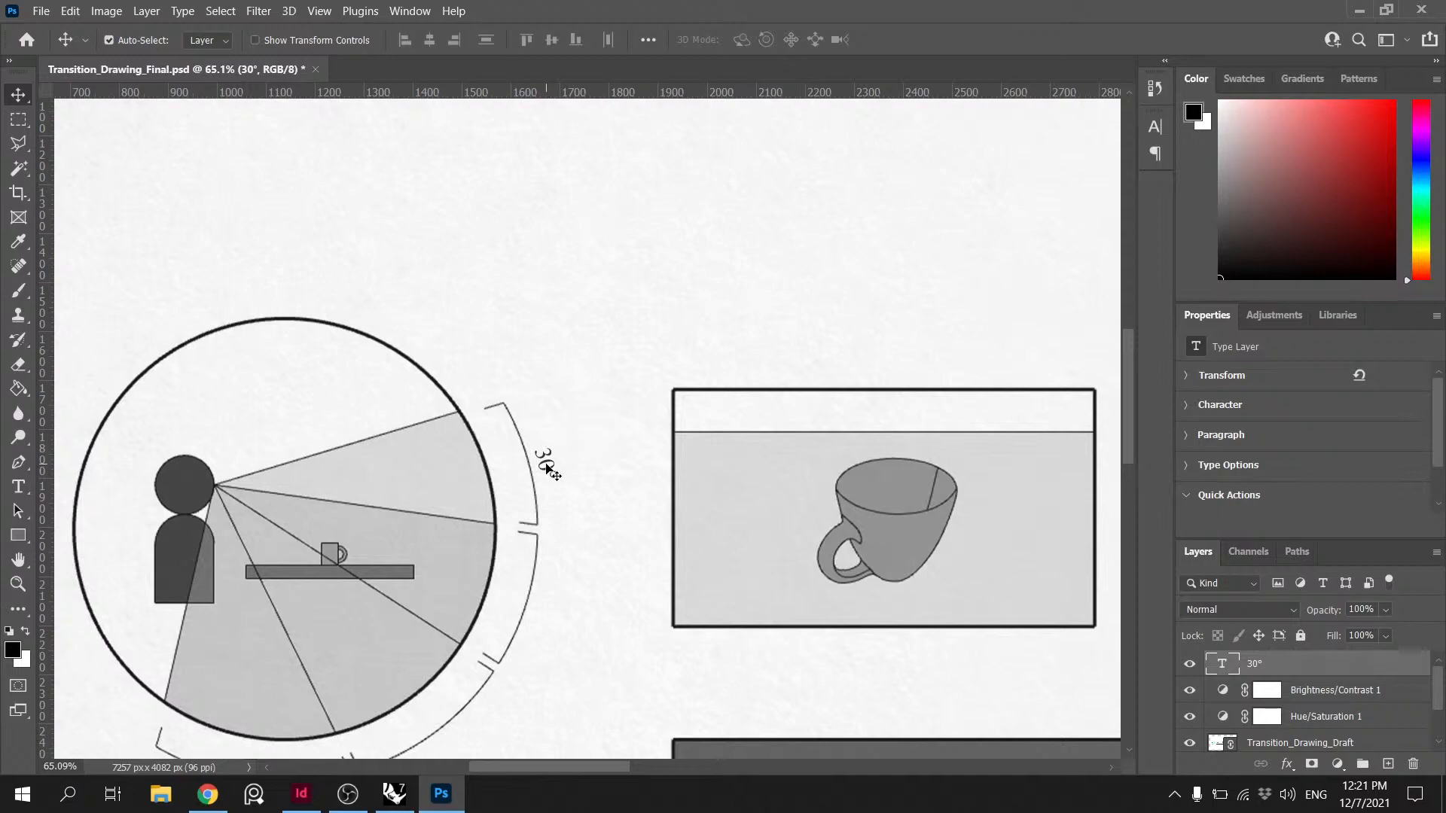
pyautogui.hotkey('ctrl', 't')
pyautogui.moveTo(514, 413); pyautogui.dragTo(518, 411)
pyautogui.click(921, 40)
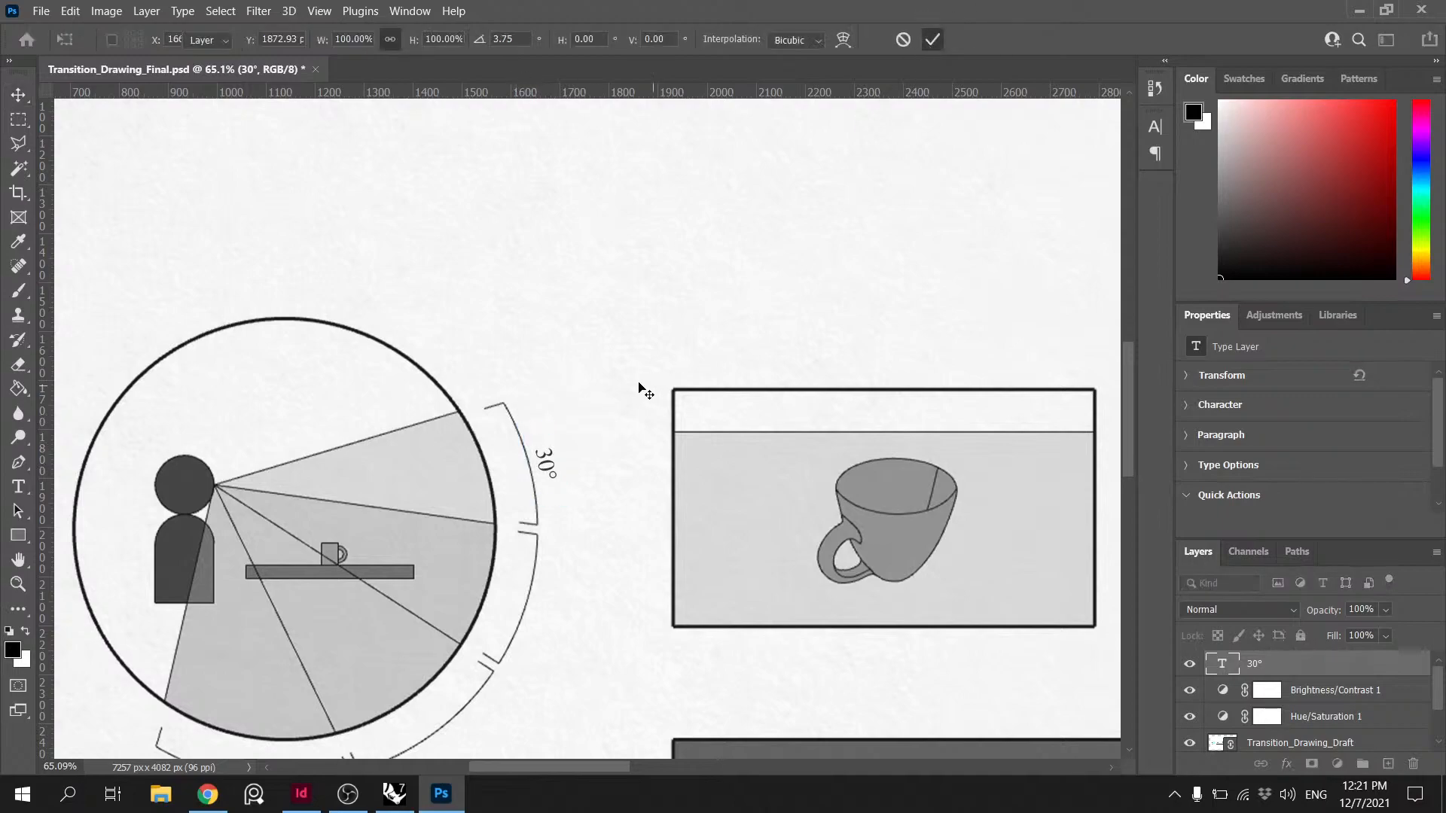
# - Check the 30° label against the whole drawing and save Transition_Drawing_Final.psd
pyautogui.scroll(-2, 640, 385)
pyautogui.keyDown('alt'); pyautogui.scroll(-5, 631, 392); pyautogui.keyUp('alt')
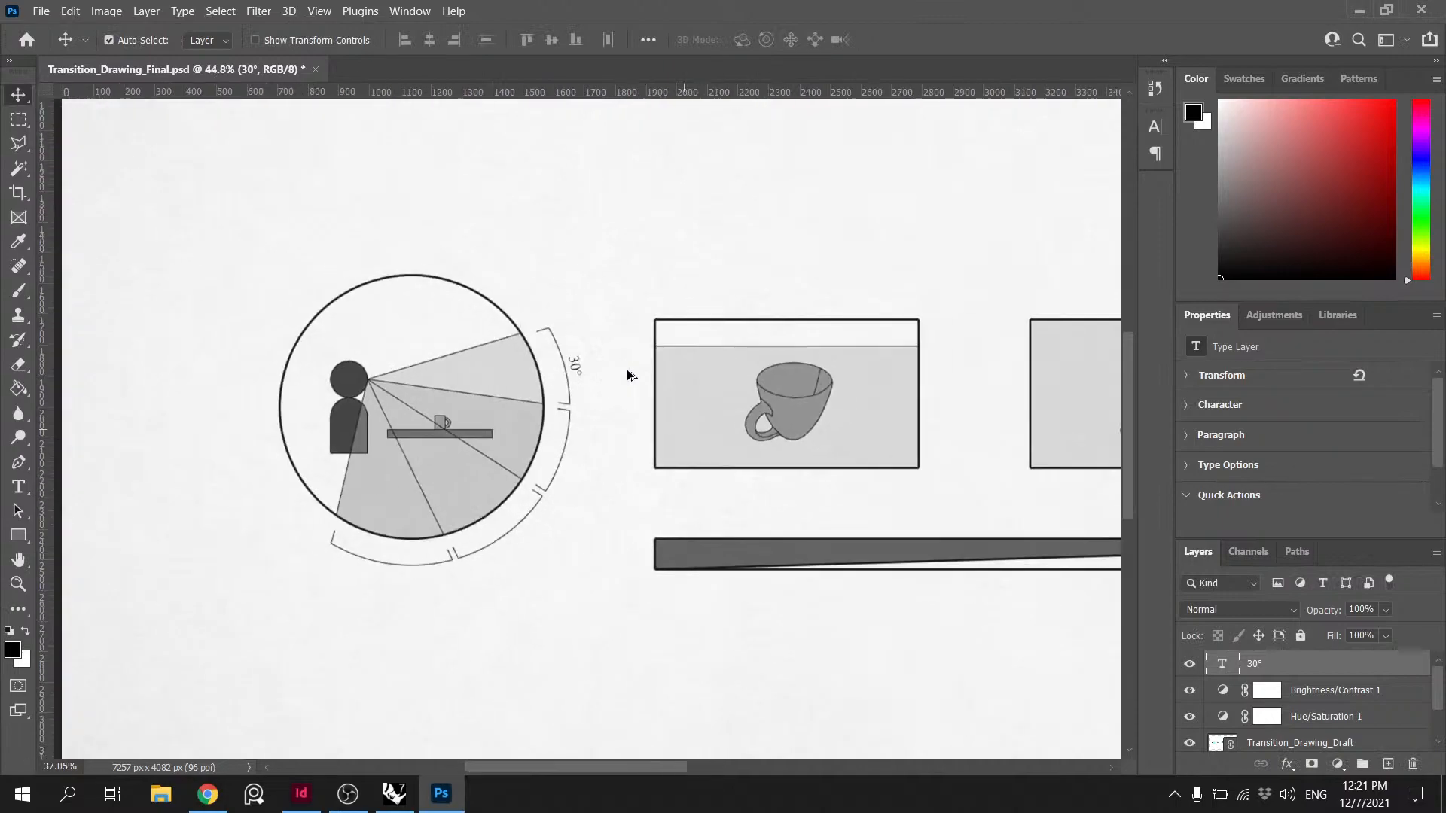
pyautogui.keyDown('alt'); pyautogui.scroll(-3, 1002, 365); pyautogui.keyUp('alt')
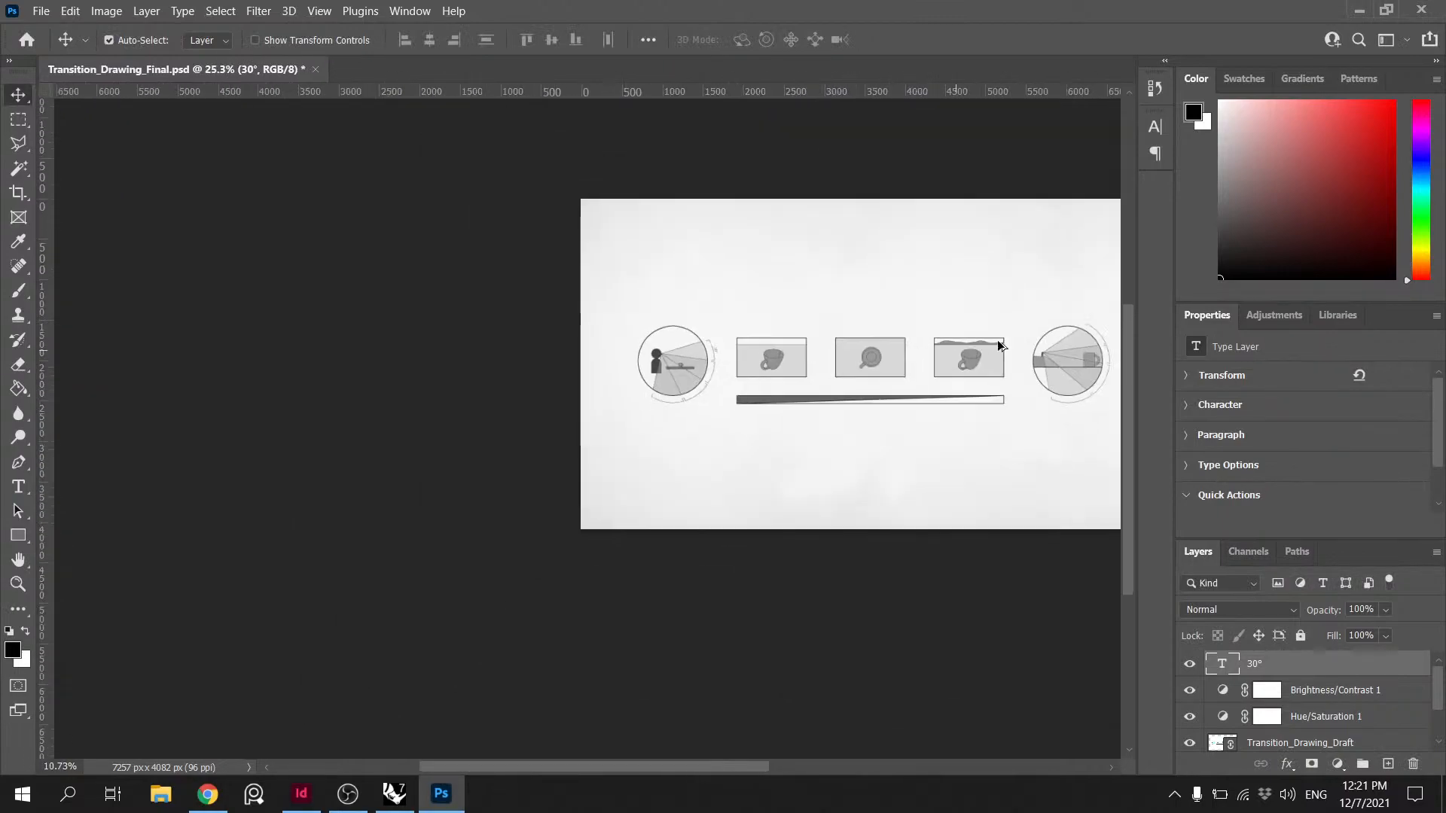
pyautogui.keyDown('alt'); pyautogui.scroll(4, 1054, 342); pyautogui.keyUp('alt')
pyautogui.keyDown('alt'); pyautogui.scroll(2, 323, 404); pyautogui.keyUp('alt')
pyautogui.keyDown('alt'); pyautogui.scroll(-2, 316, 395); pyautogui.keyUp('alt')
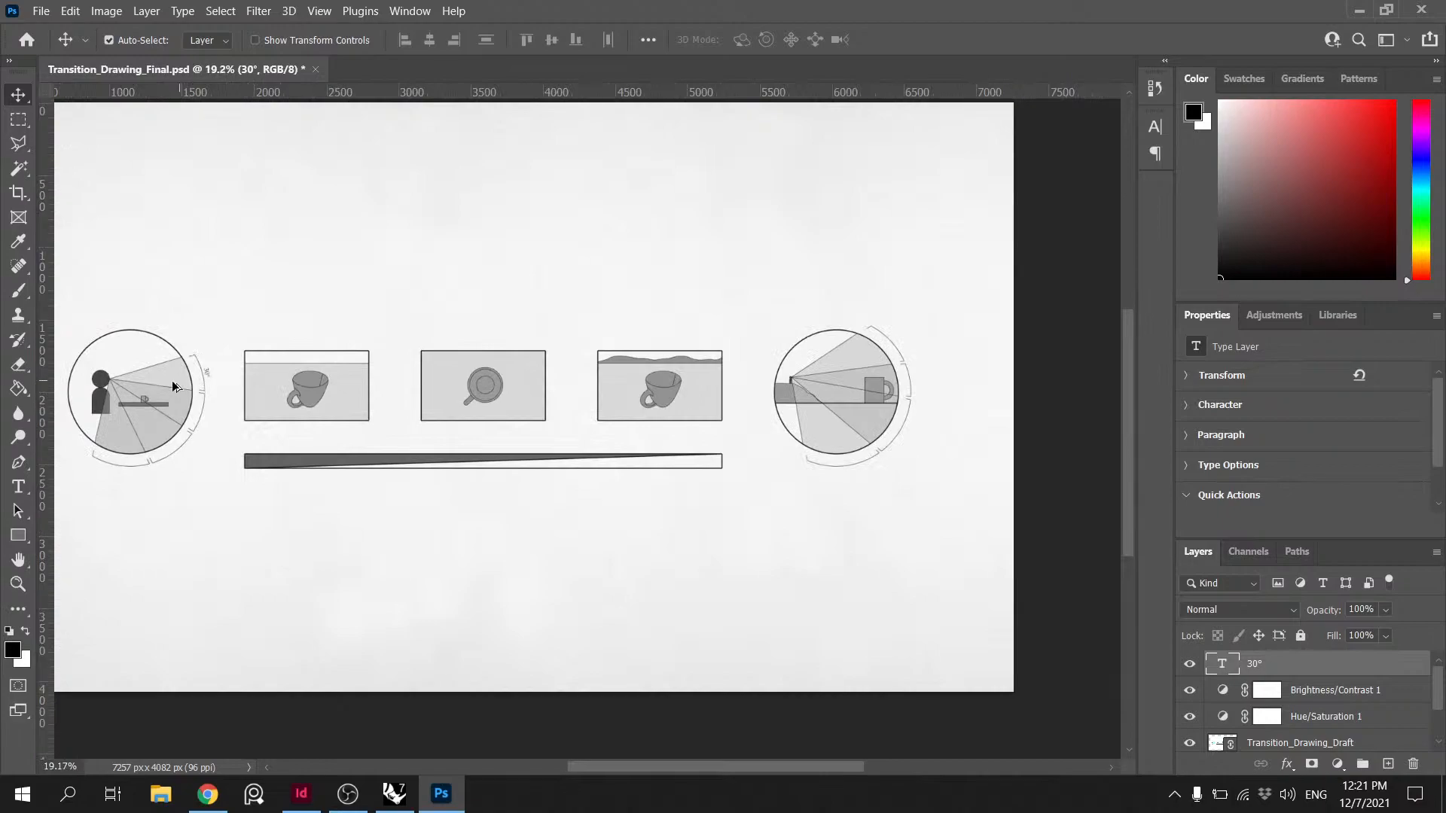
pyautogui.keyDown('alt'); pyautogui.scroll(5, 236, 385); pyautogui.keyUp('alt')
pyautogui.hotkey('ctrl', 's')
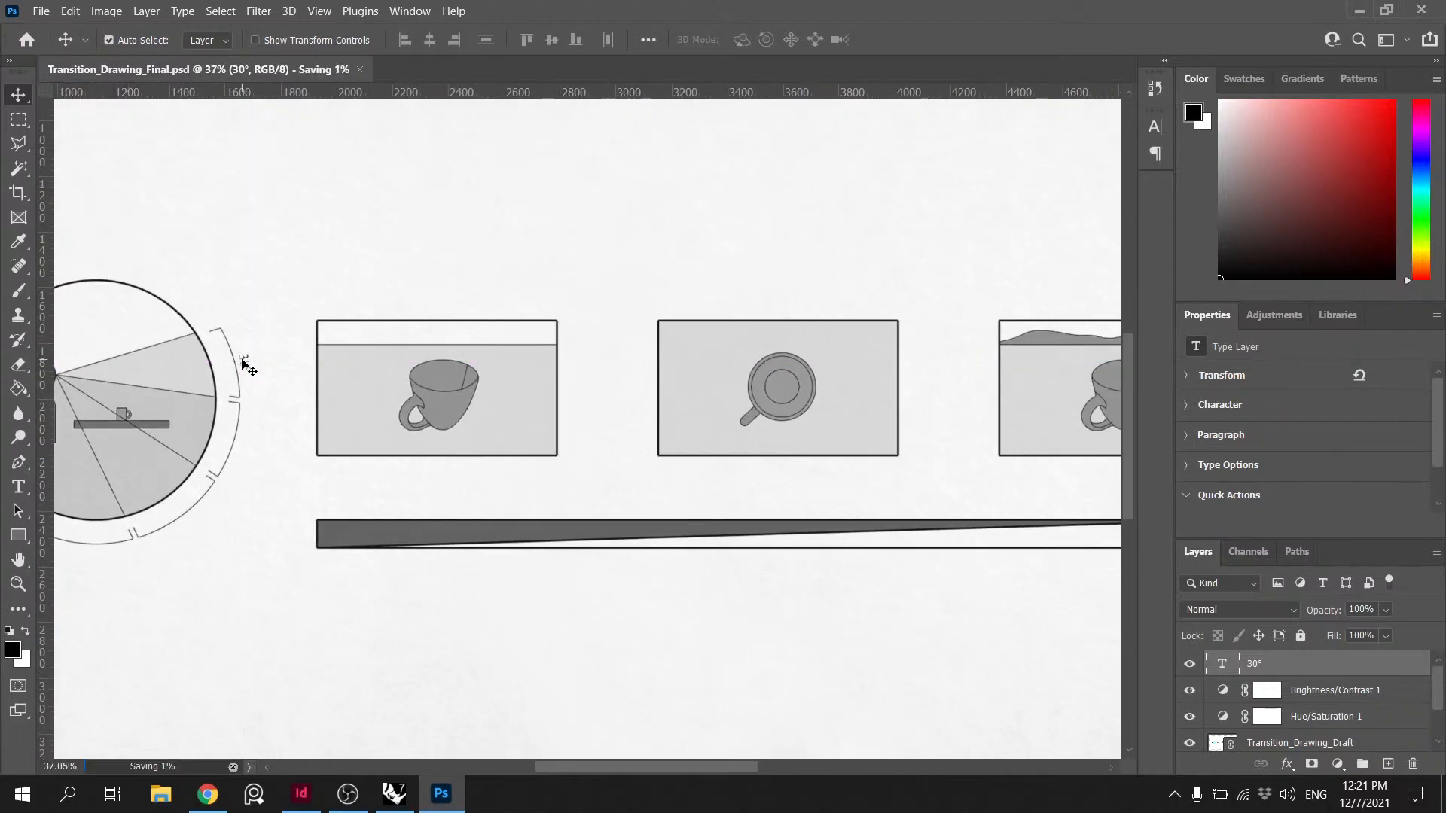
pyautogui.doubleClick(243, 362)
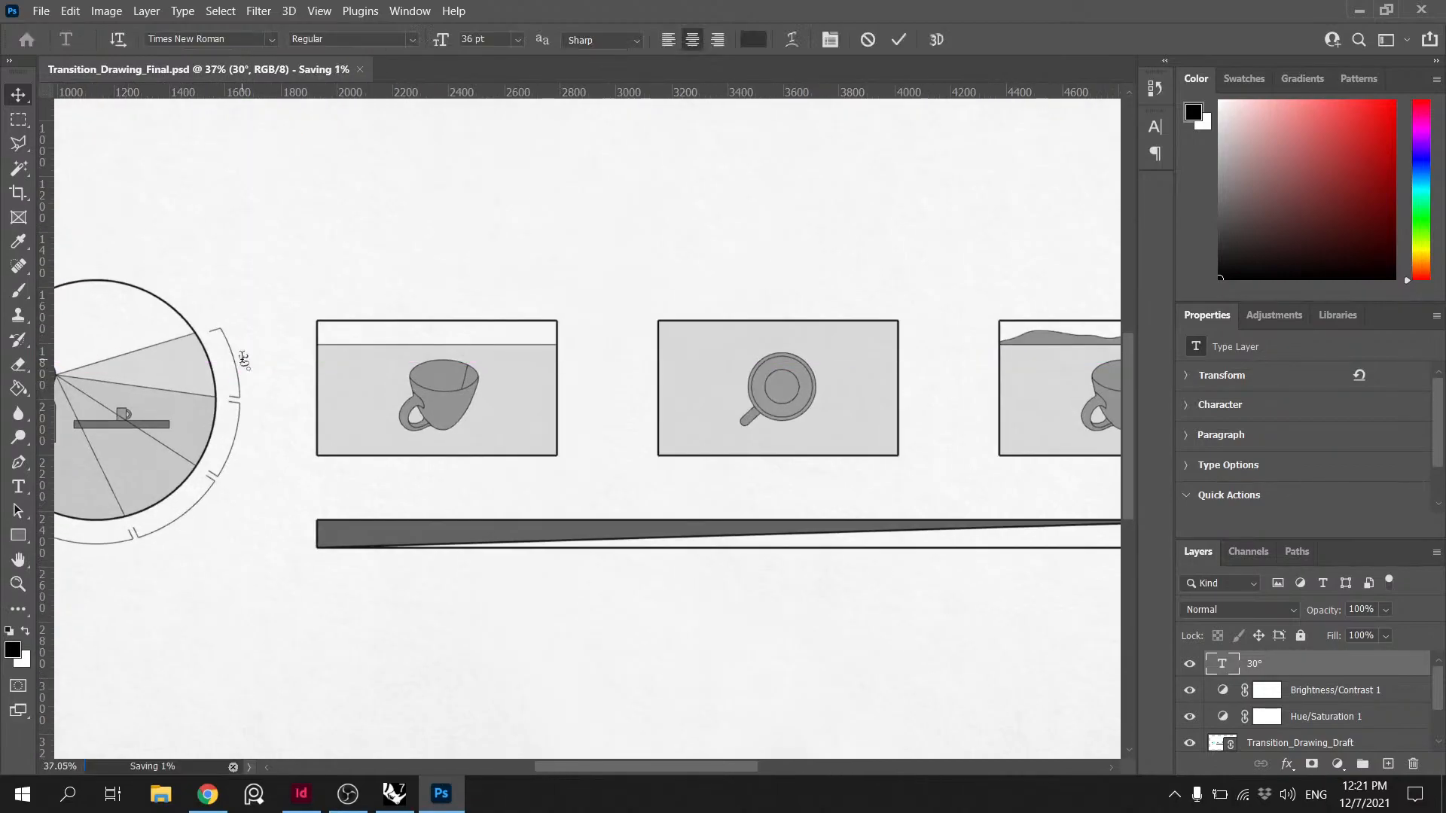
pyautogui.click(791, 50)
pyautogui.click(694, 192)
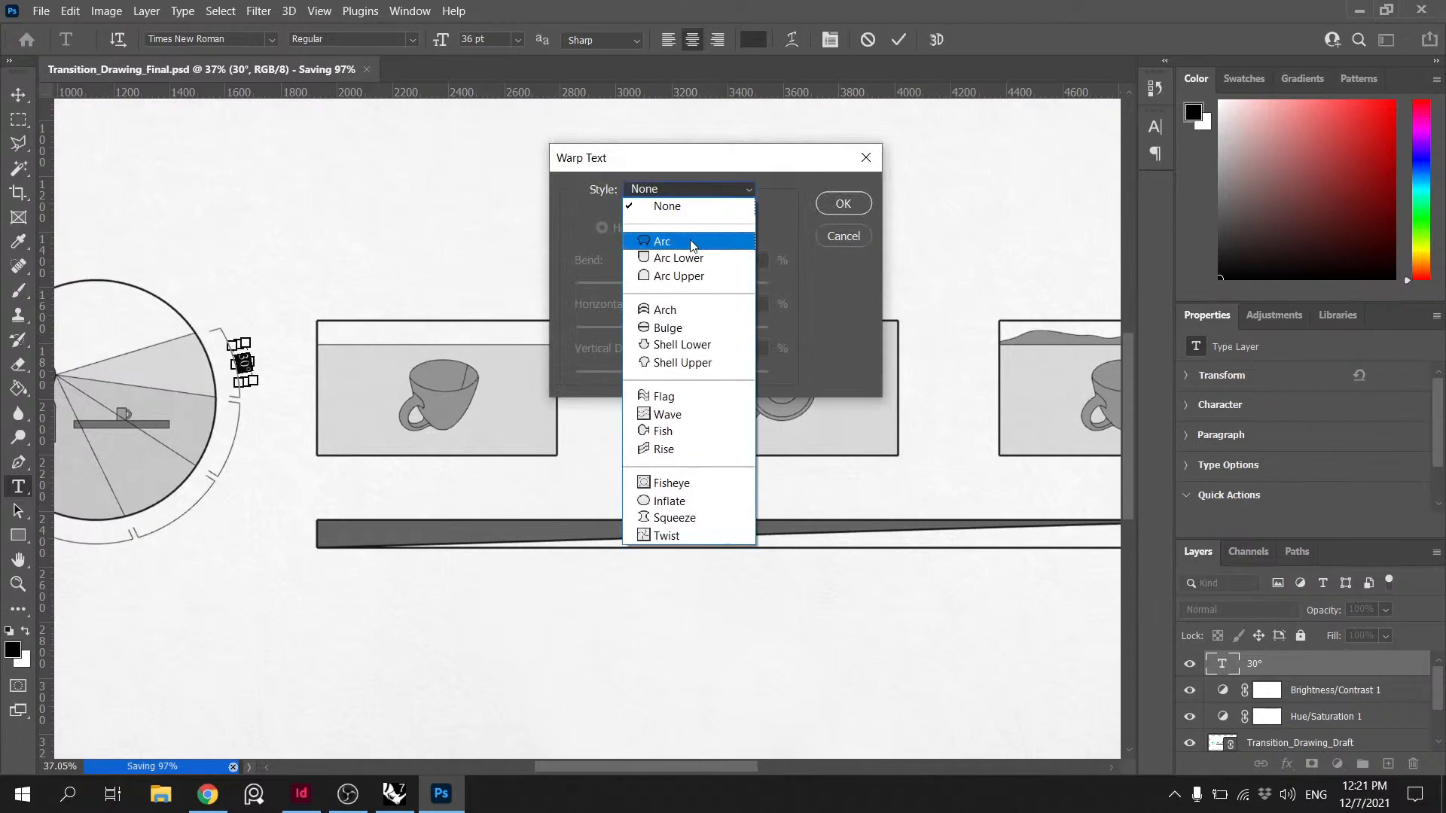
pyautogui.click(692, 242)
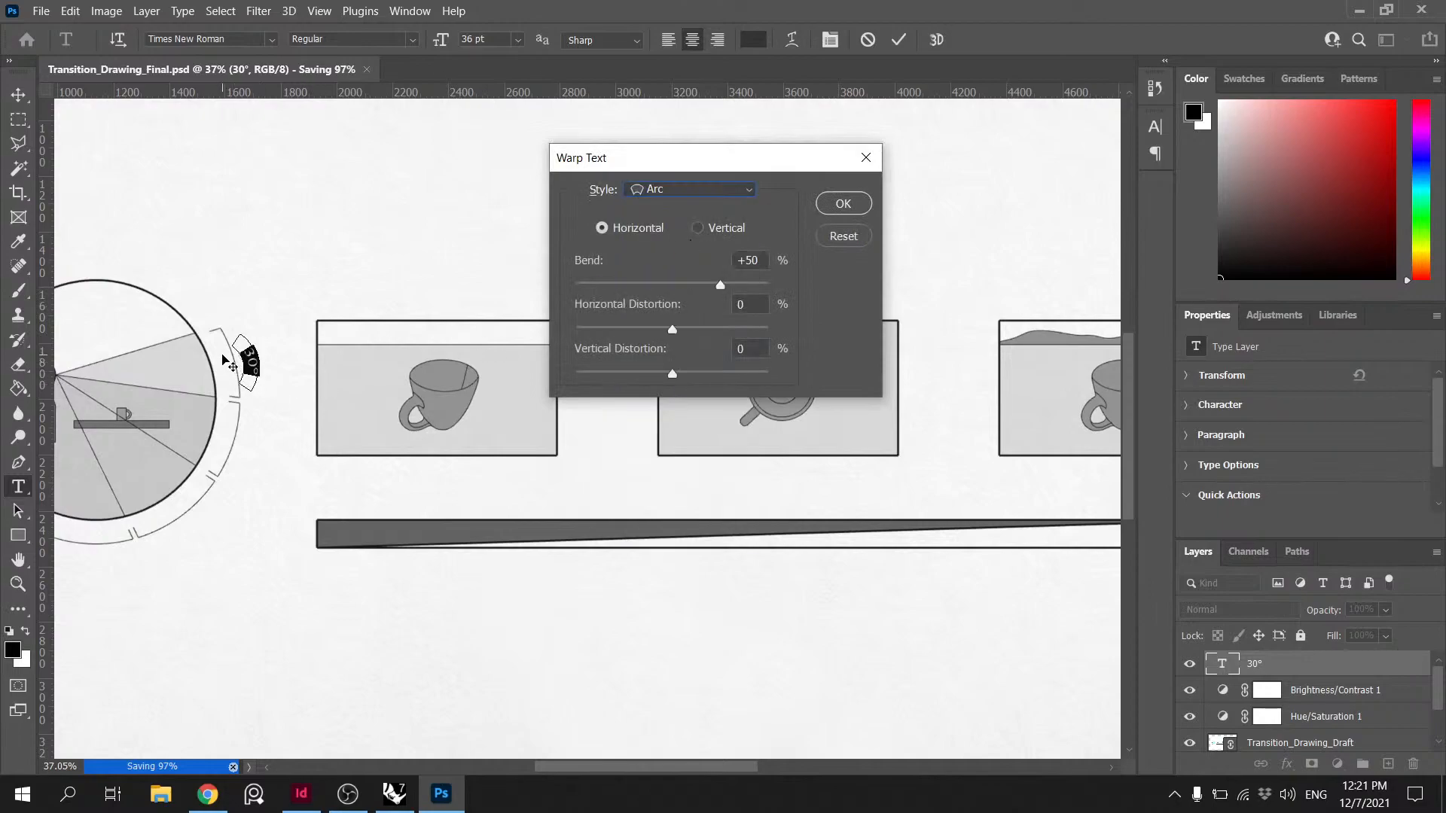
pyautogui.press('Return')
# - Warp the 30° label with a horizontal Arc style at +10% bend
pyautogui.keyDown('alt'); pyautogui.scroll(3, 211, 345); pyautogui.keyUp('alt')
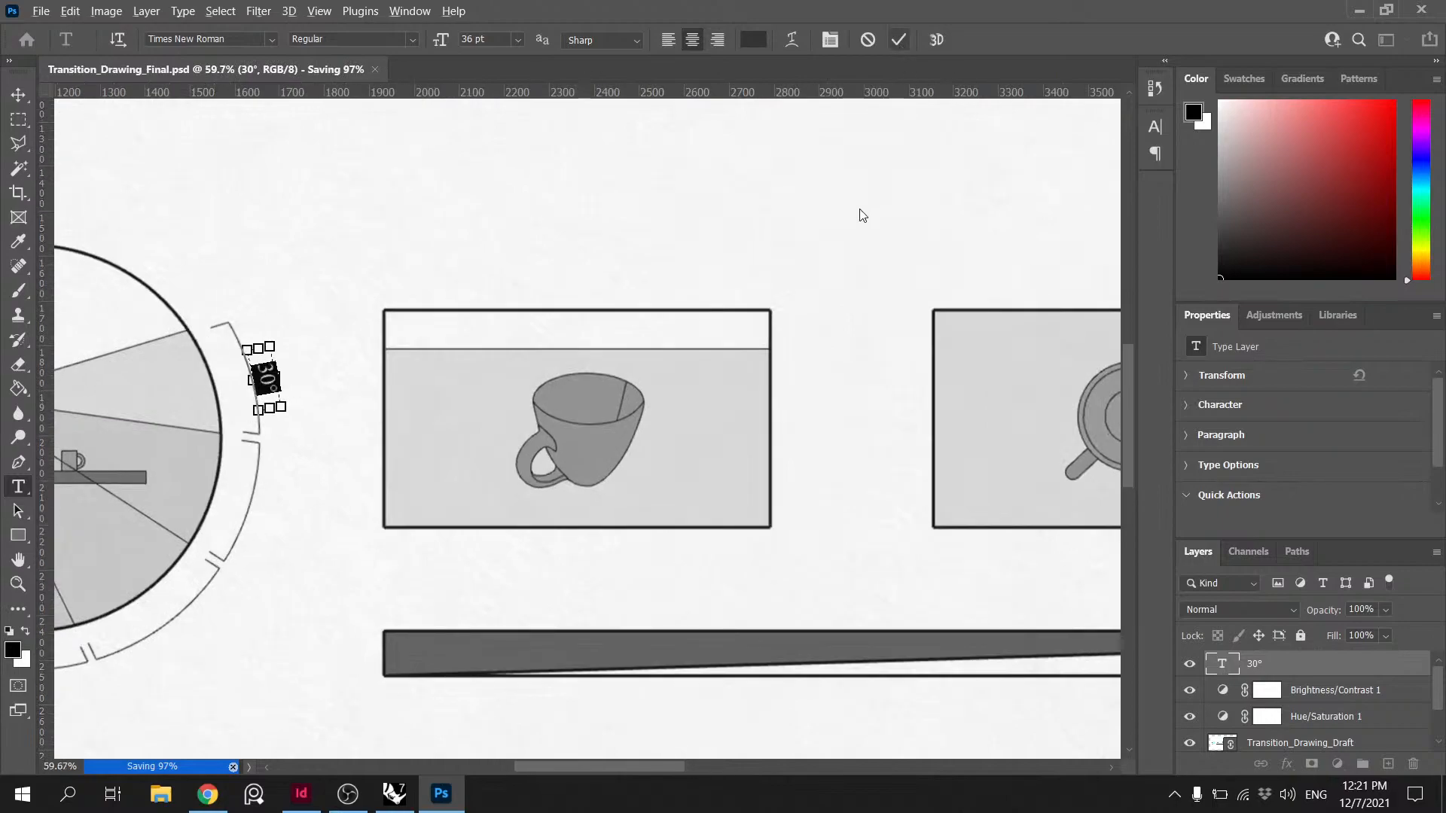
pyautogui.click(789, 41)
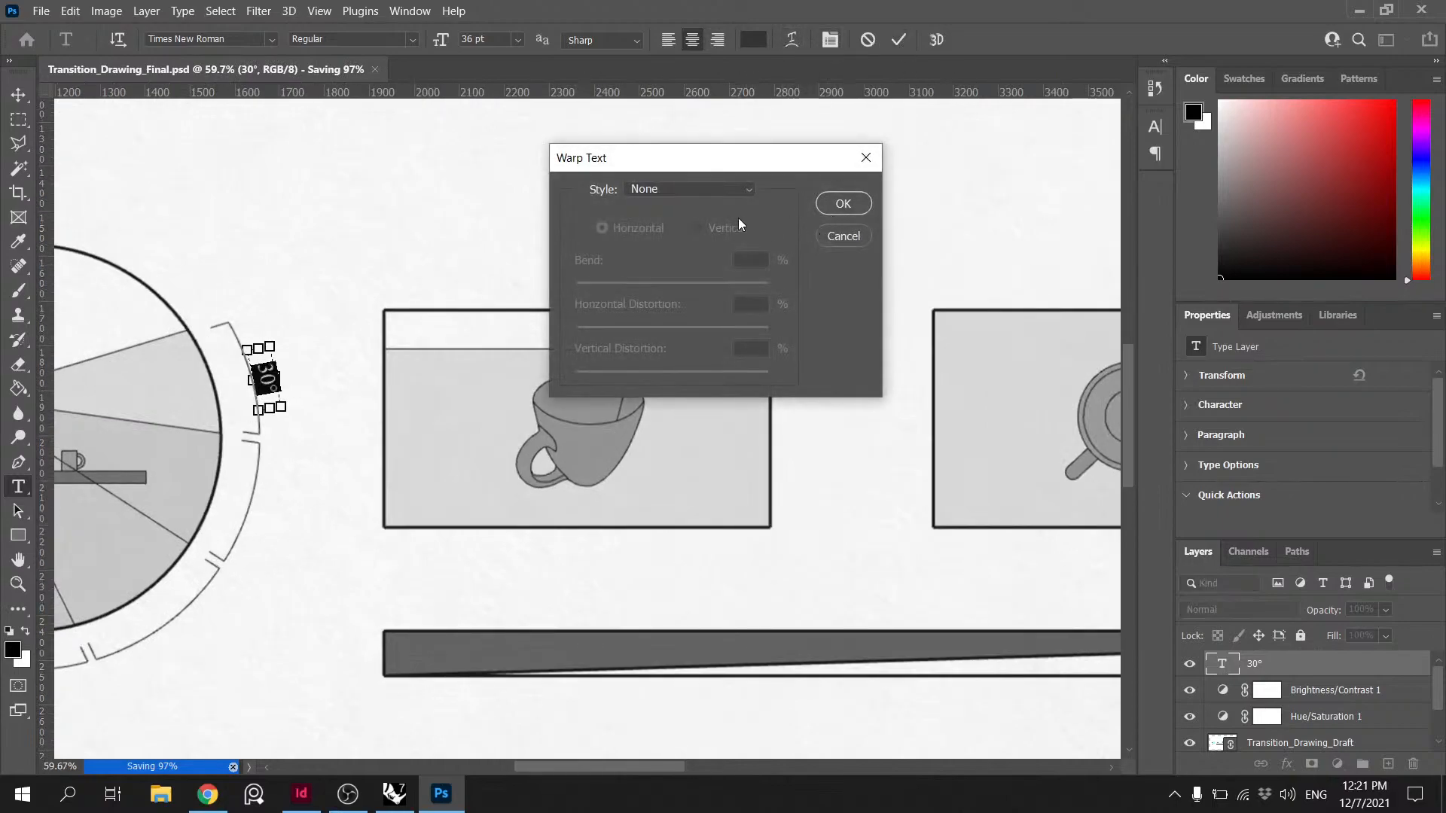
pyautogui.click(723, 189)
pyautogui.click(694, 242)
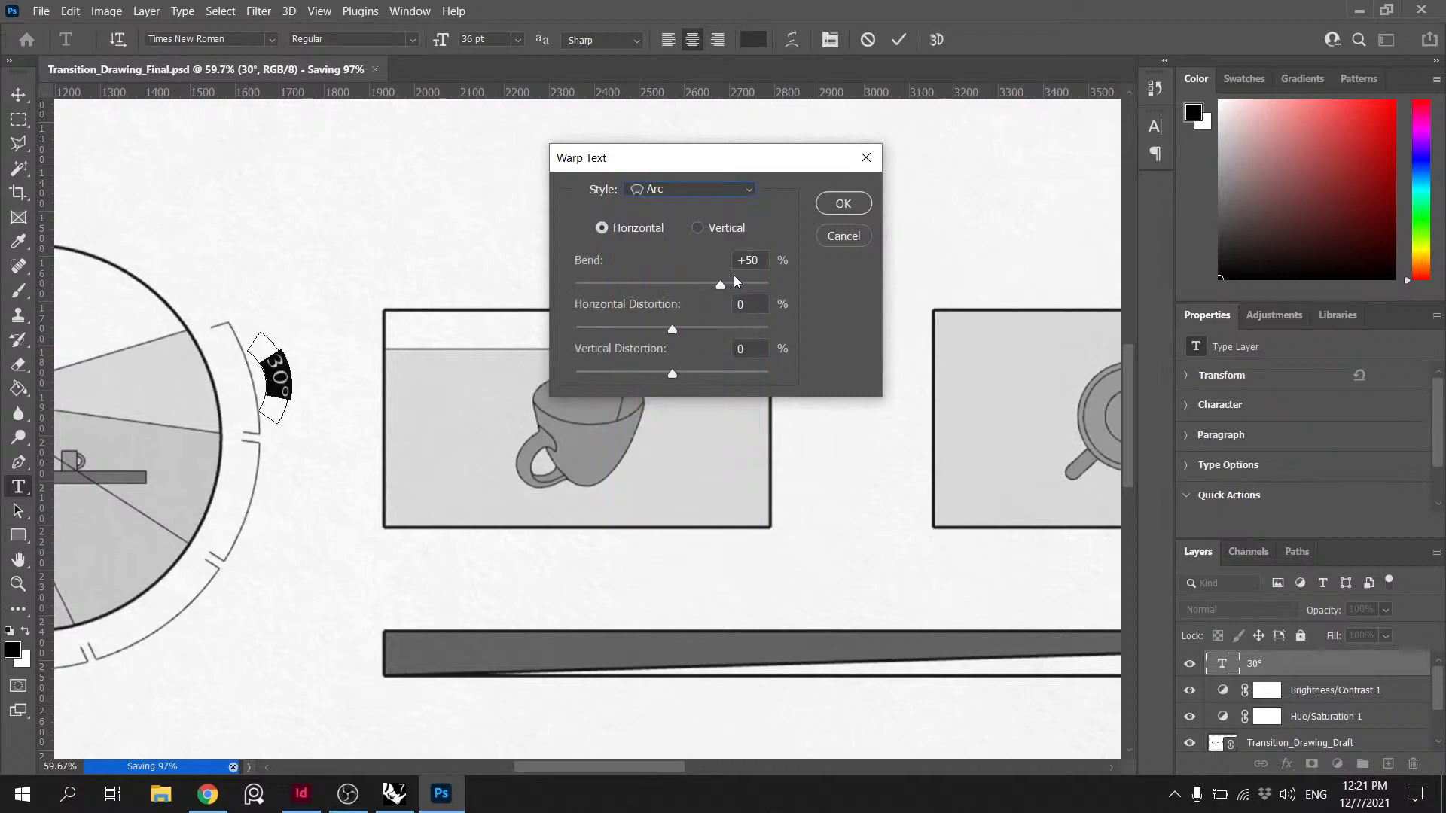
pyautogui.moveTo(720, 286); pyautogui.dragTo(684, 287)
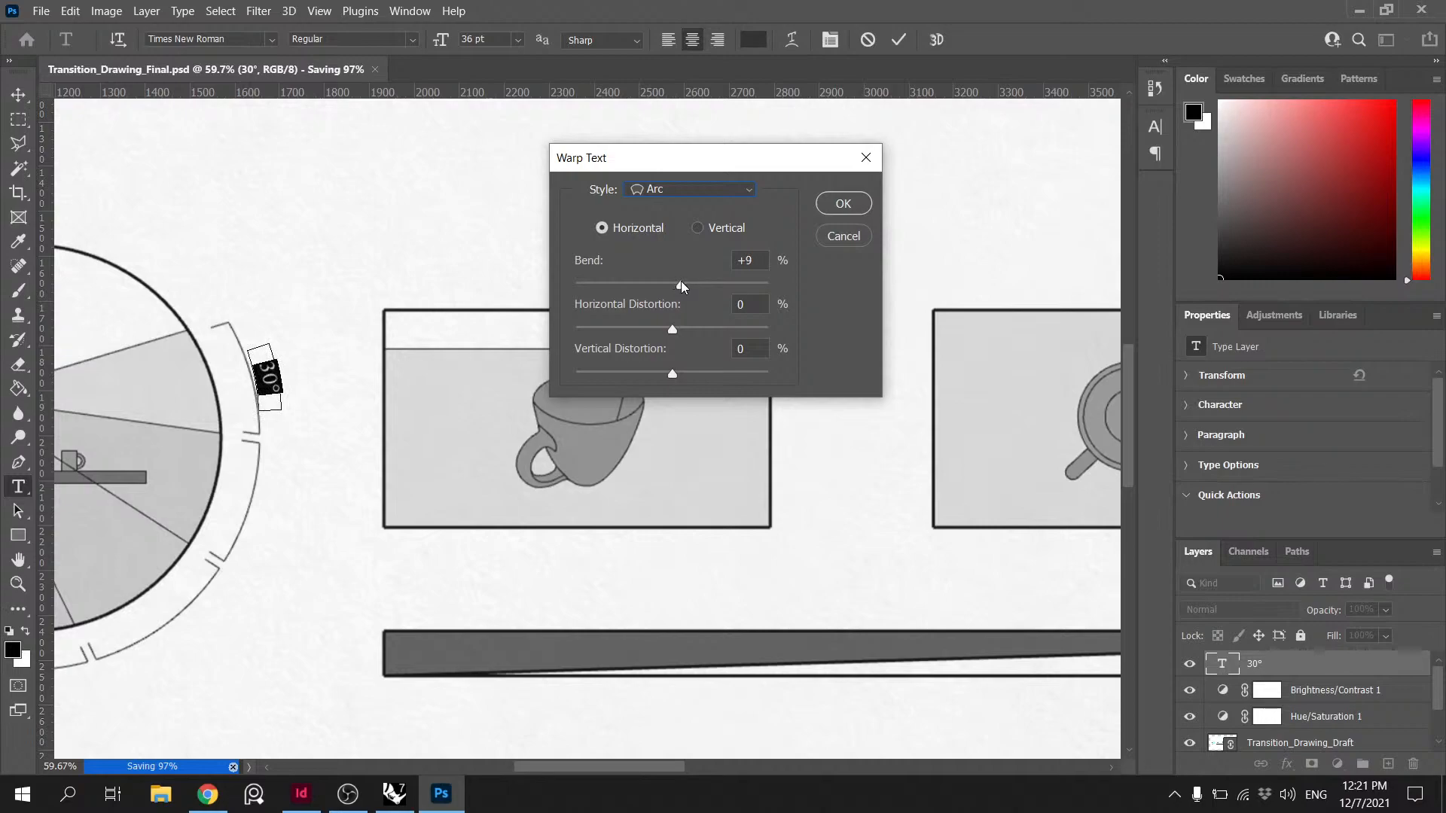
pyautogui.click(682, 286)
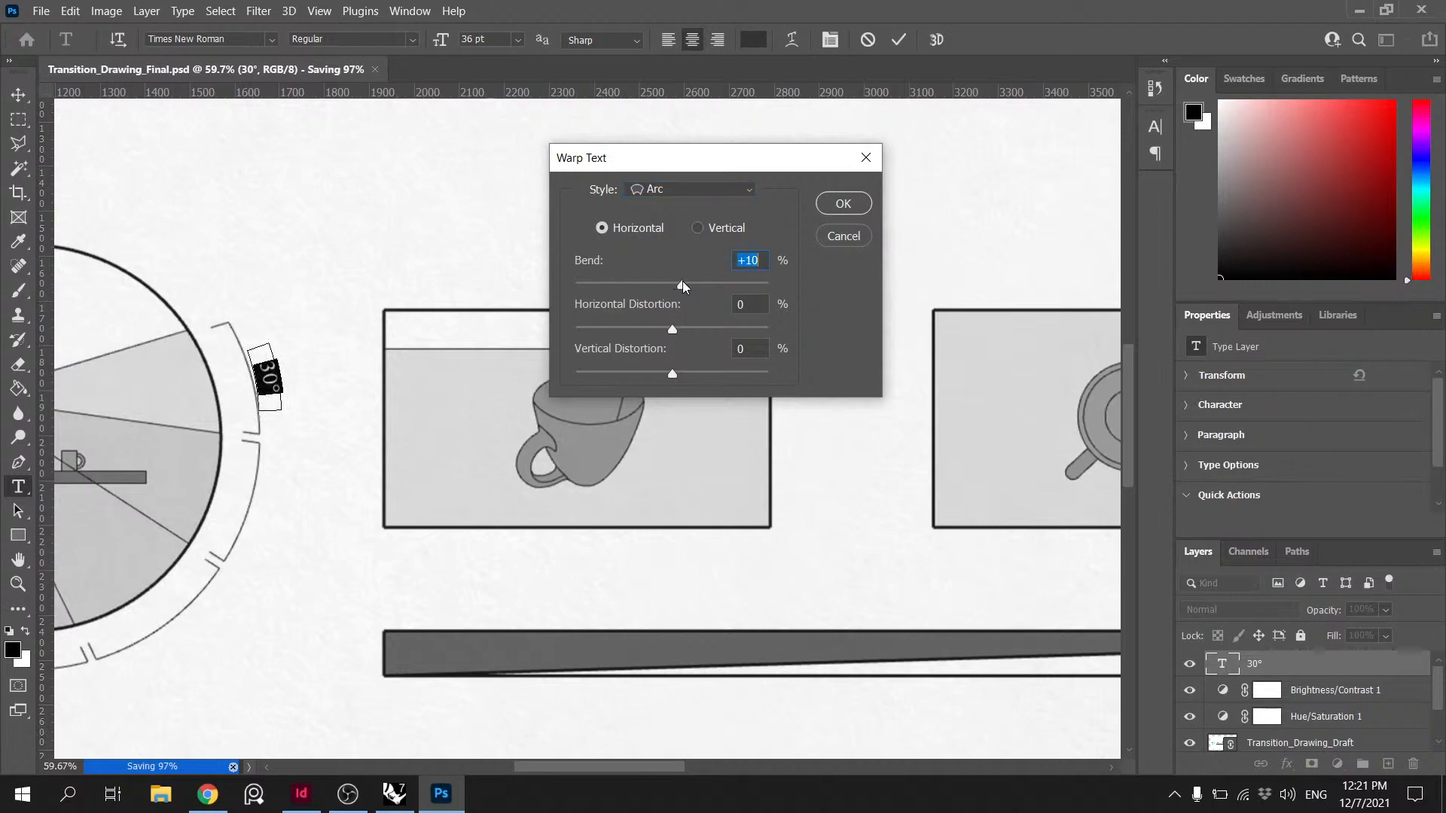
pyautogui.click(841, 212)
# - Nudge the warped 30° label slightly downward along the uppermost bracket's arc
pyautogui.click(18, 94)
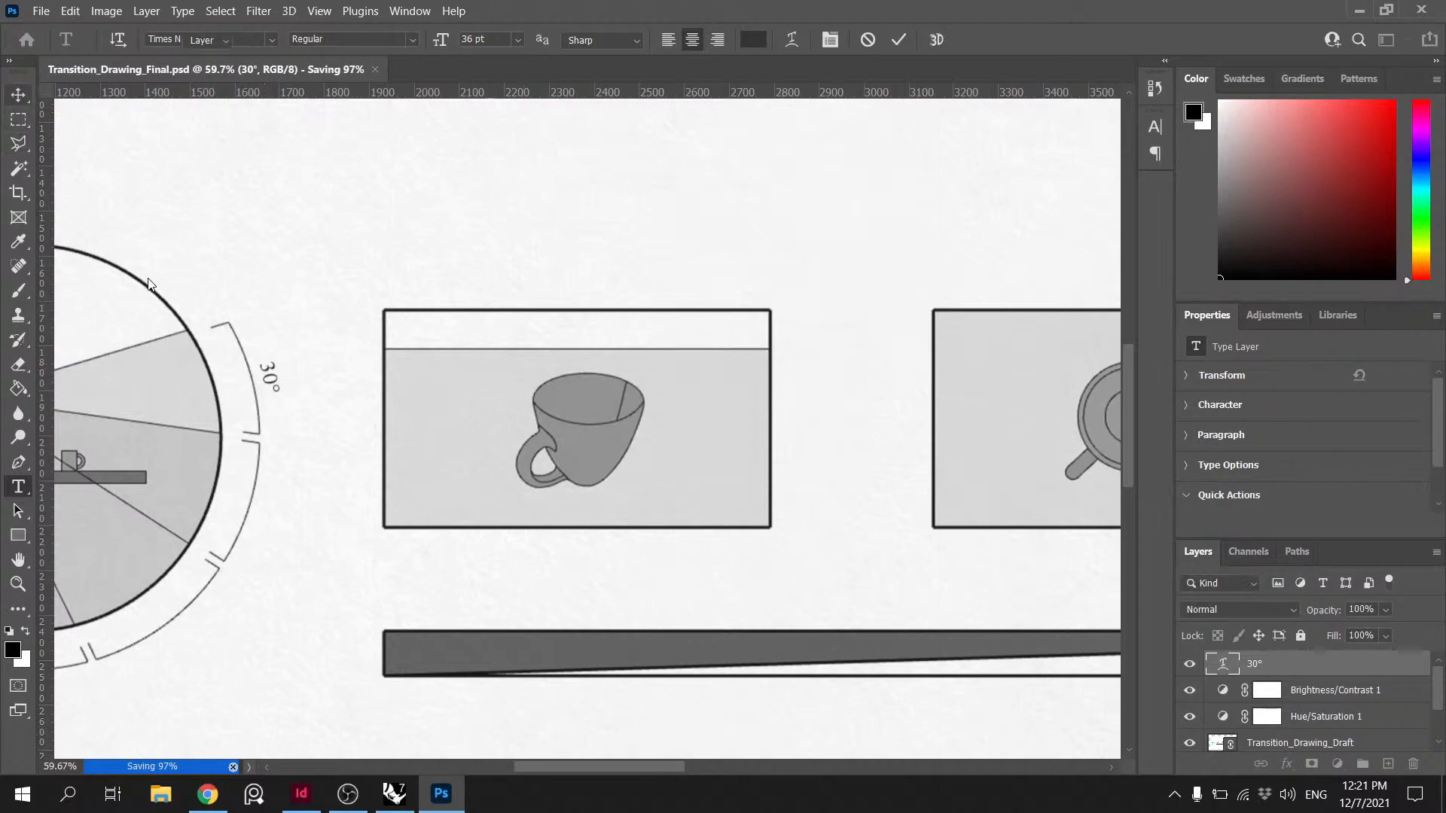
pyautogui.hotkey('ctrl', 't')
pyautogui.moveTo(273, 378); pyautogui.dragTo(273, 380)
pyautogui.click(932, 39)
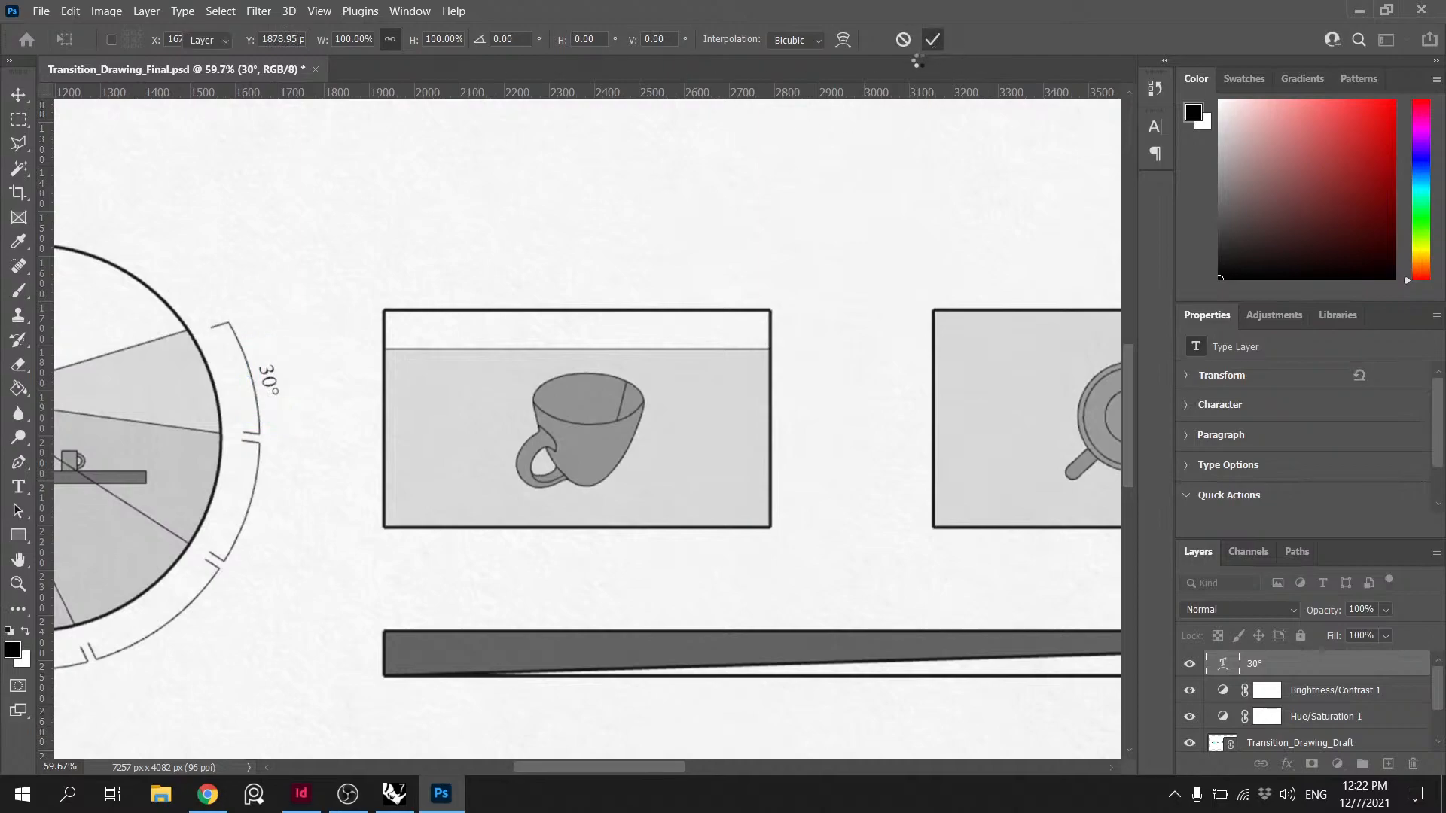
# - Examine the warped 30° label's size and curve against the diagram and the whole transition drawing
pyautogui.keyDown('alt'); pyautogui.scroll(-3, 474, 298); pyautogui.keyUp('alt')
pyautogui.keyDown('alt'); pyautogui.scroll(-2, 475, 298); pyautogui.keyUp('alt')
pyautogui.keyDown('alt'); pyautogui.scroll(1, 251, 340); pyautogui.keyUp('alt')
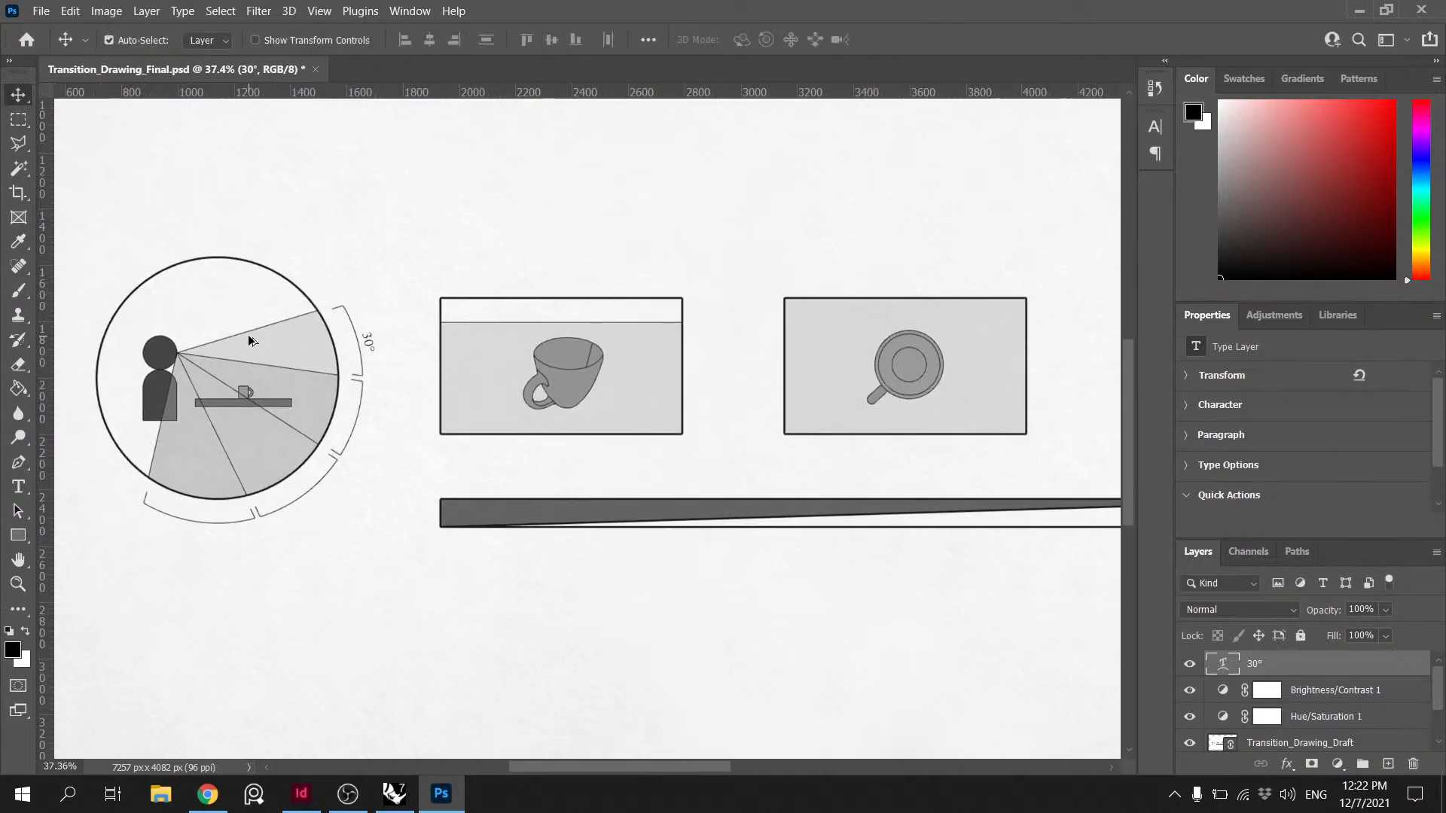
pyautogui.keyDown('alt'); pyautogui.scroll(-1, 250, 342); pyautogui.keyUp('alt')
pyautogui.keyDown('alt'); pyautogui.scroll(2, 249, 342); pyautogui.keyUp('alt')
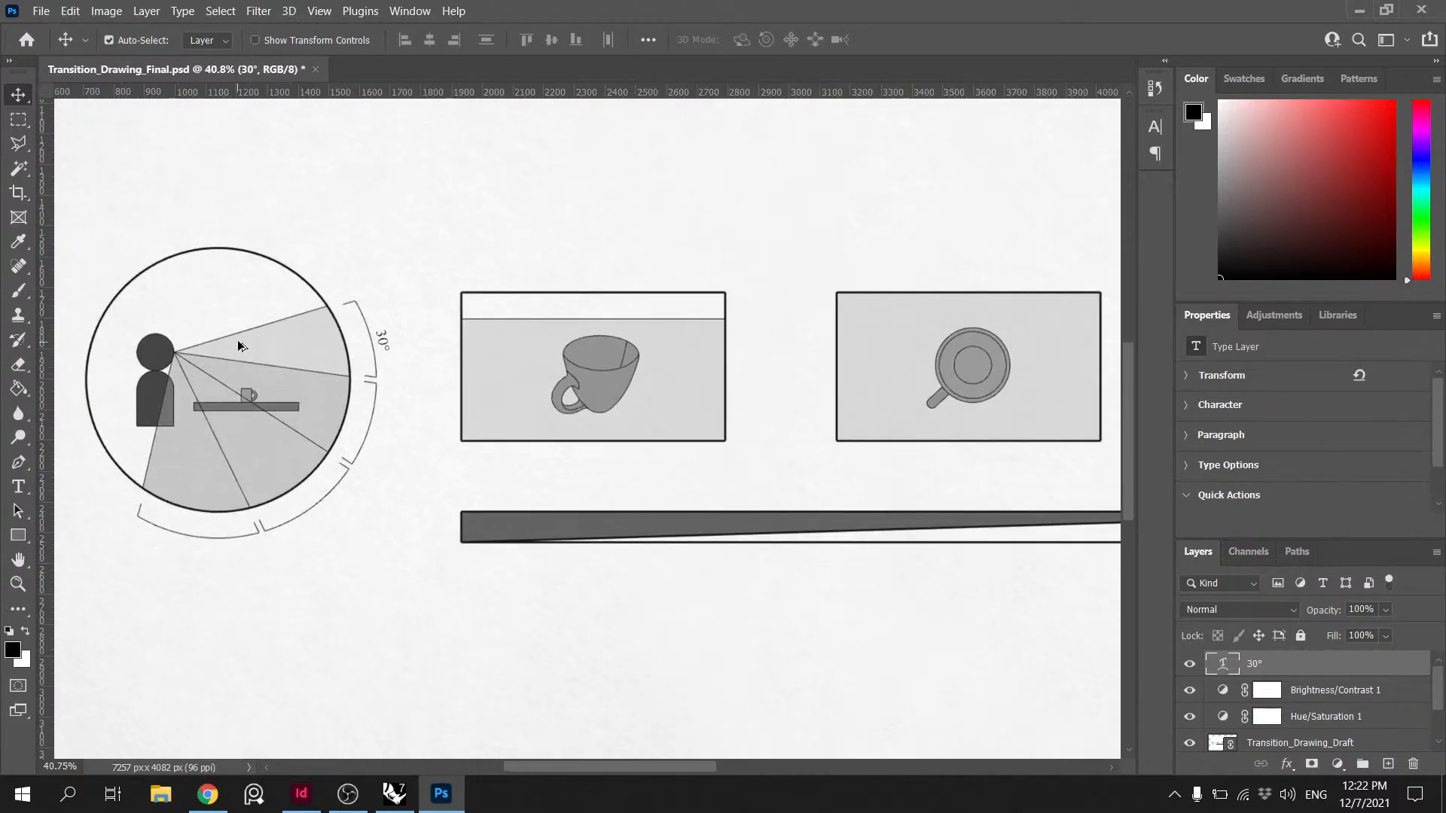
pyautogui.keyDown('alt'); pyautogui.scroll(-1, 250, 346); pyautogui.keyUp('alt')
pyautogui.keyDown('alt'); pyautogui.scroll(-4, 1097, 352); pyautogui.keyUp('alt')
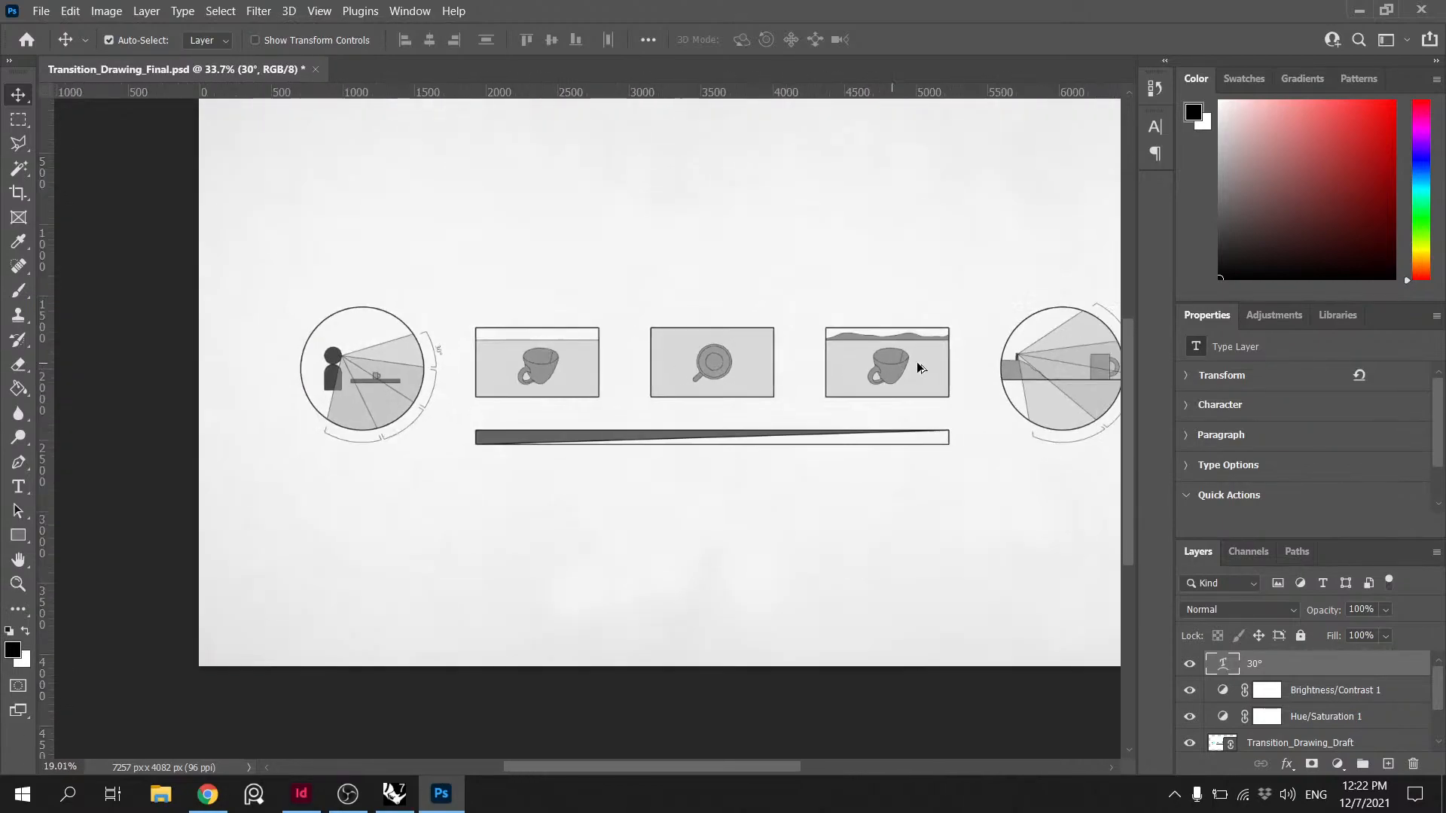
pyautogui.keyDown('alt'); pyautogui.scroll(1, 1095, 346); pyautogui.keyUp('alt')
pyautogui.keyDown('alt'); pyautogui.scroll(-2, 1063, 344); pyautogui.keyUp('alt')
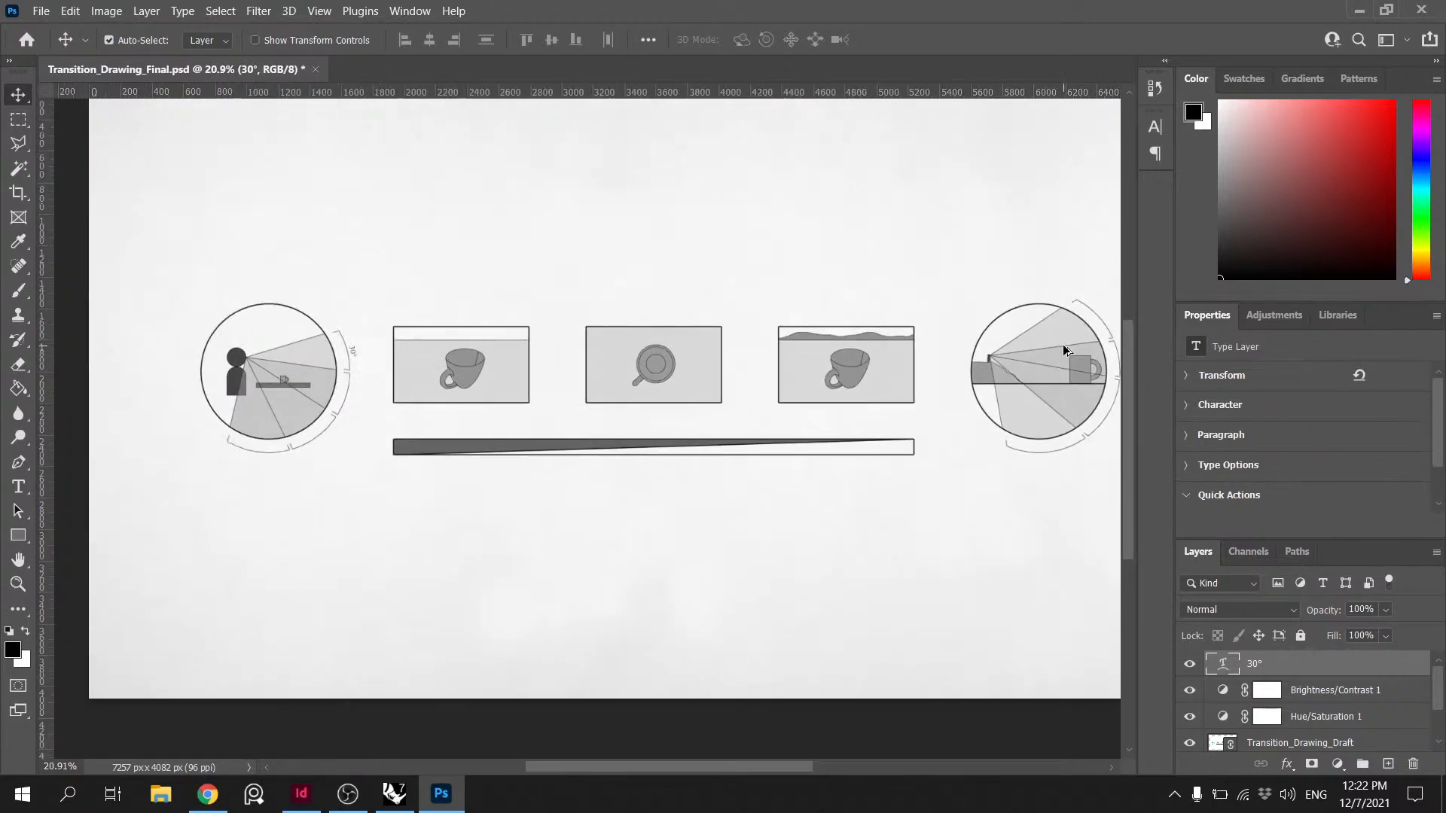
pyautogui.keyDown('alt'); pyautogui.scroll(1, 1063, 345); pyautogui.keyUp('alt')
pyautogui.keyDown('alt'); pyautogui.scroll(-1, 929, 313); pyautogui.keyUp('alt')
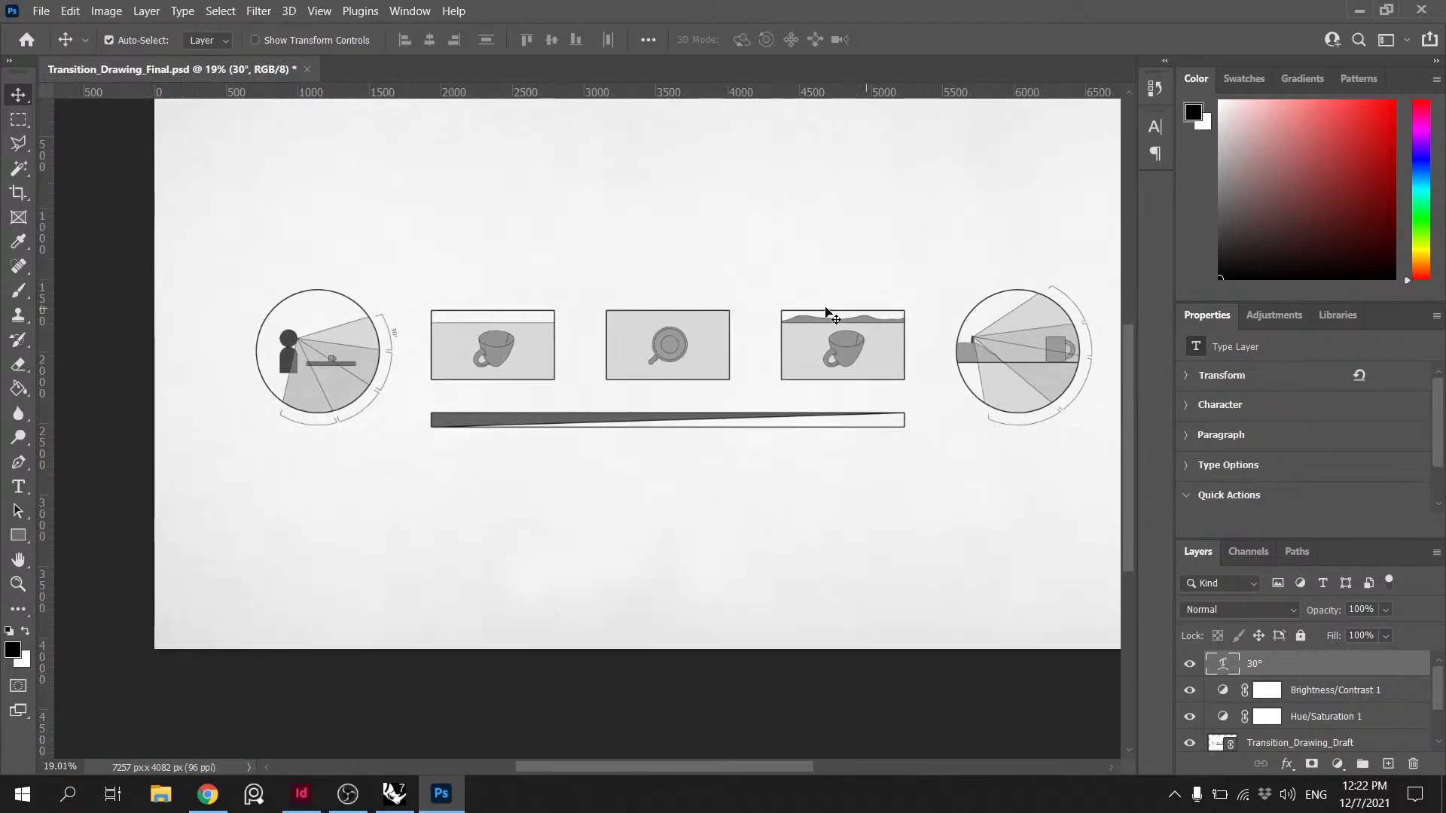
pyautogui.keyDown('alt'); pyautogui.scroll(1, 467, 345); pyautogui.keyUp('alt')
pyautogui.keyDown('alt'); pyautogui.scroll(-2, 440, 335); pyautogui.keyUp('alt')
pyautogui.keyDown('alt'); pyautogui.scroll(1, 441, 335); pyautogui.keyUp('alt')
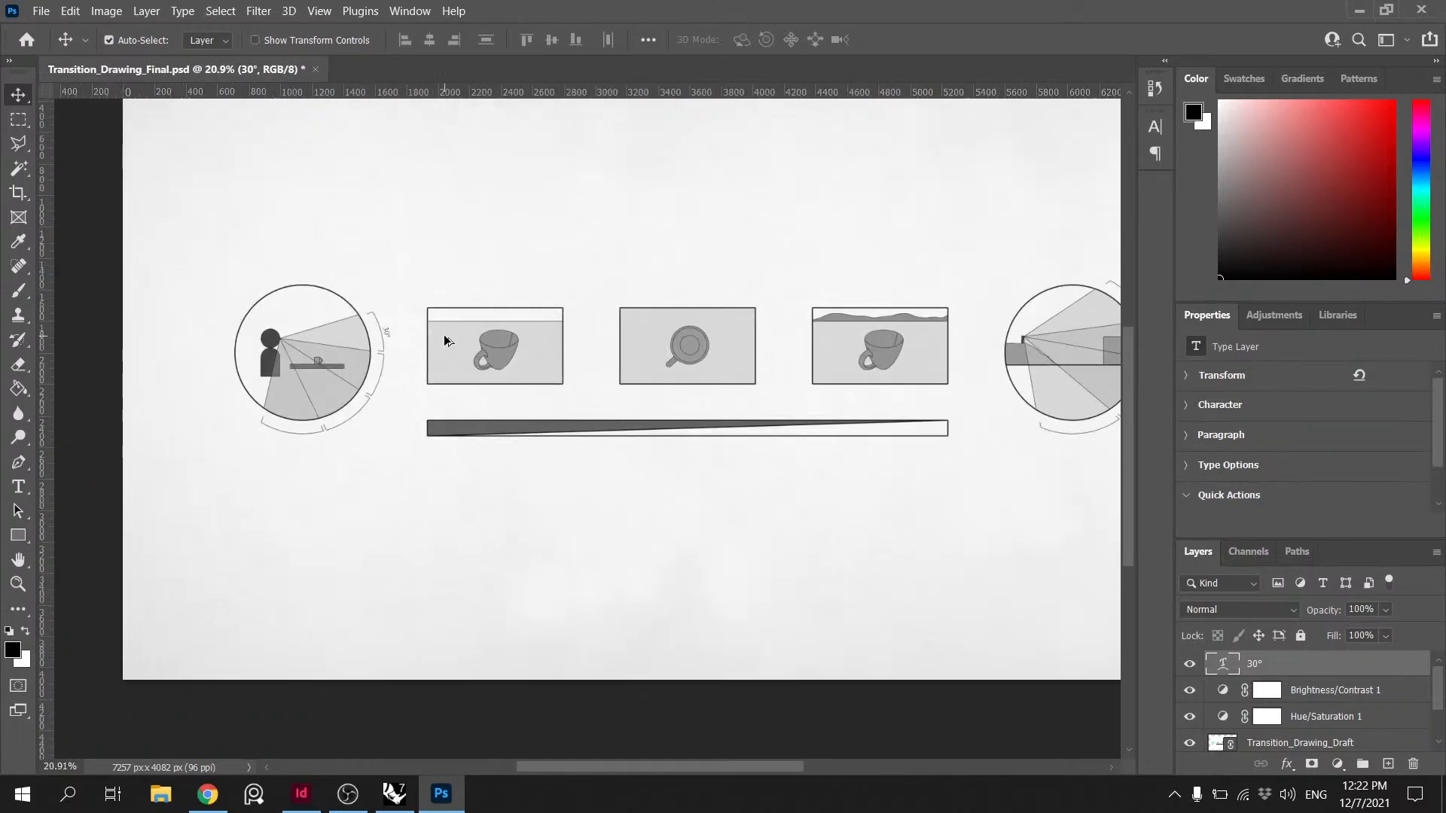
pyautogui.keyDown('alt'); pyautogui.scroll(-1, 439, 327); pyautogui.keyUp('alt')
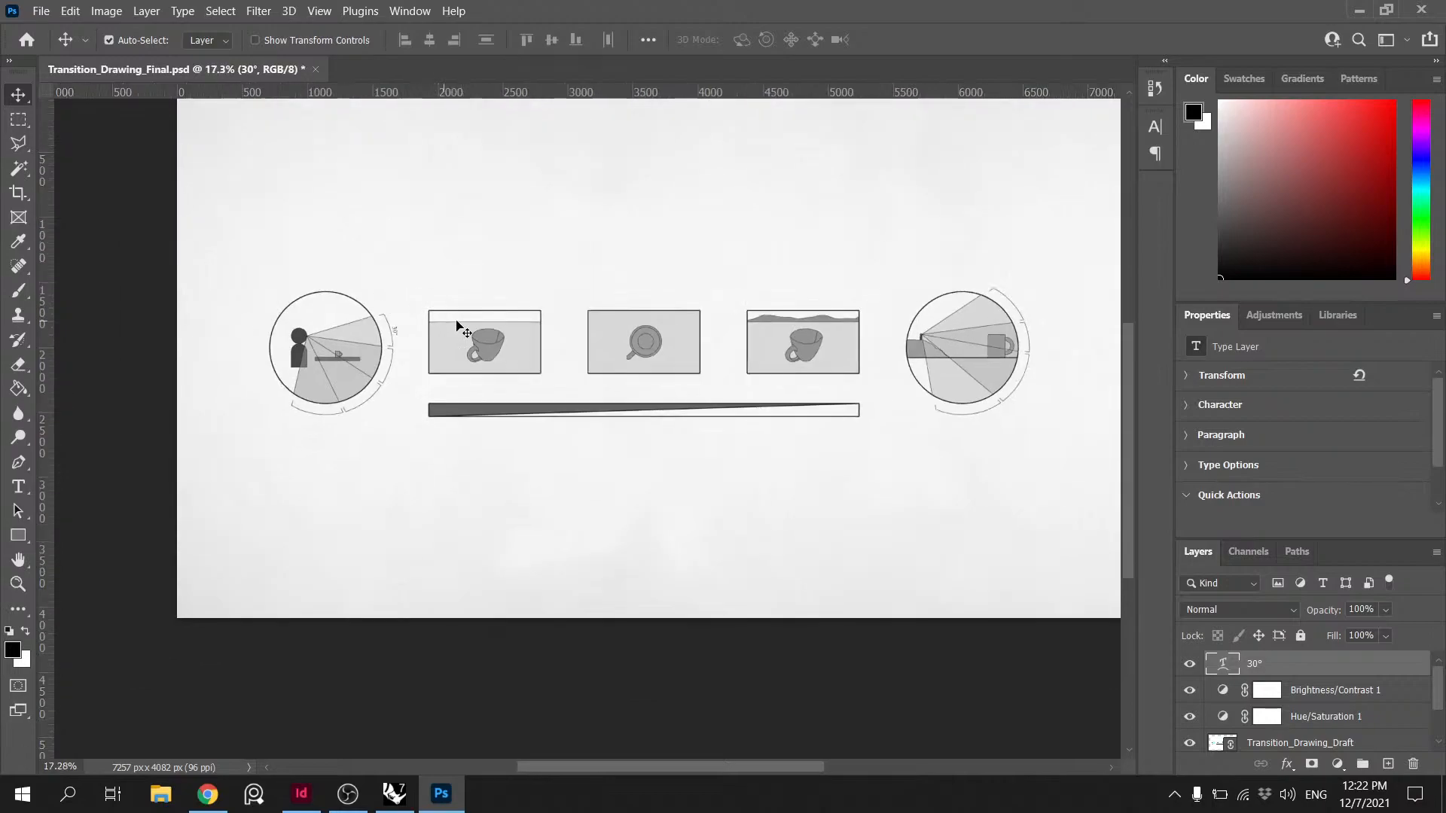
pyautogui.keyDown('alt'); pyautogui.scroll(2, 783, 358); pyautogui.keyUp('alt')
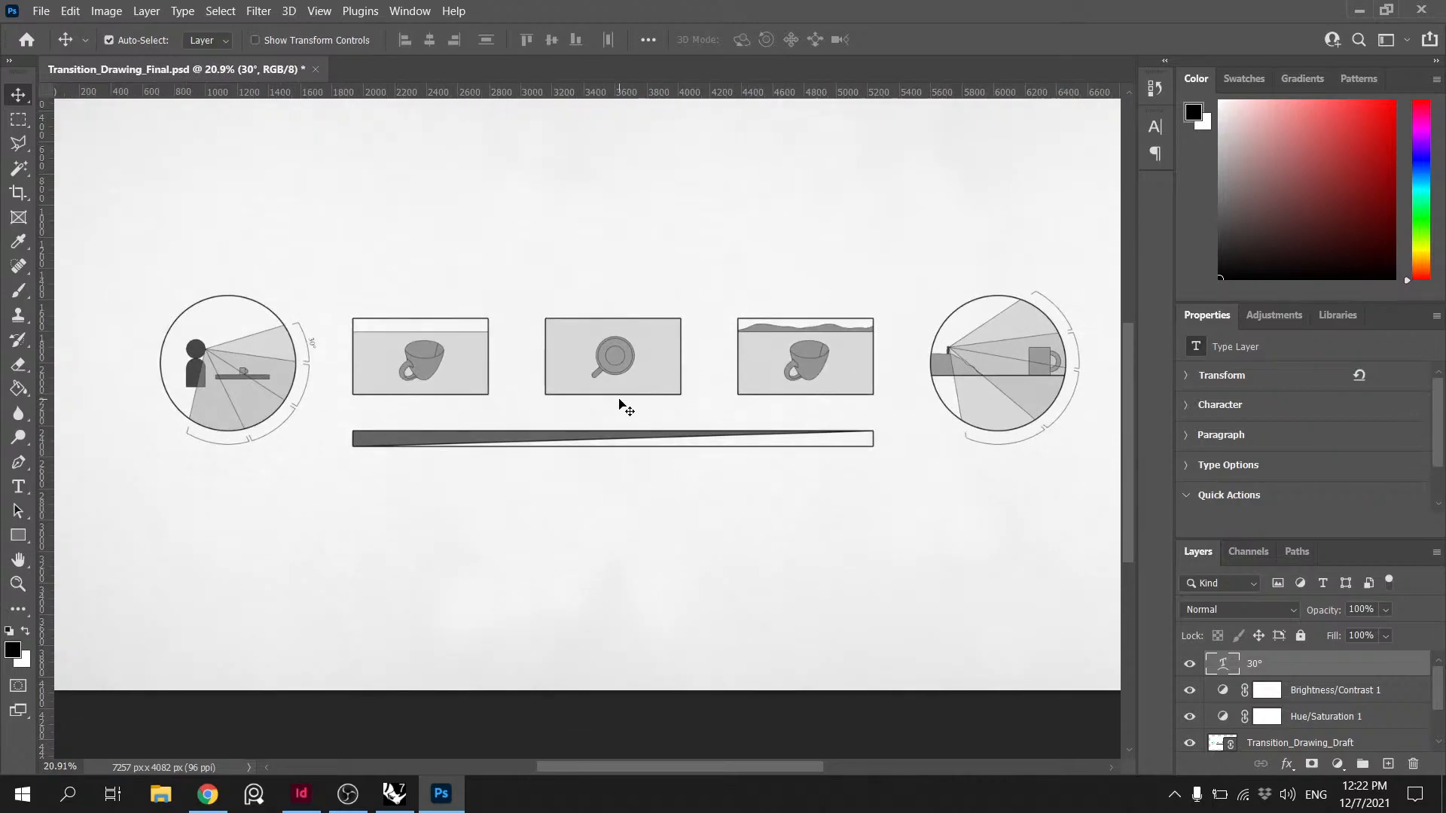
# - Switch to Rhino and set up a text object reading 30° in Times New Roman
pyautogui.click(393, 793)
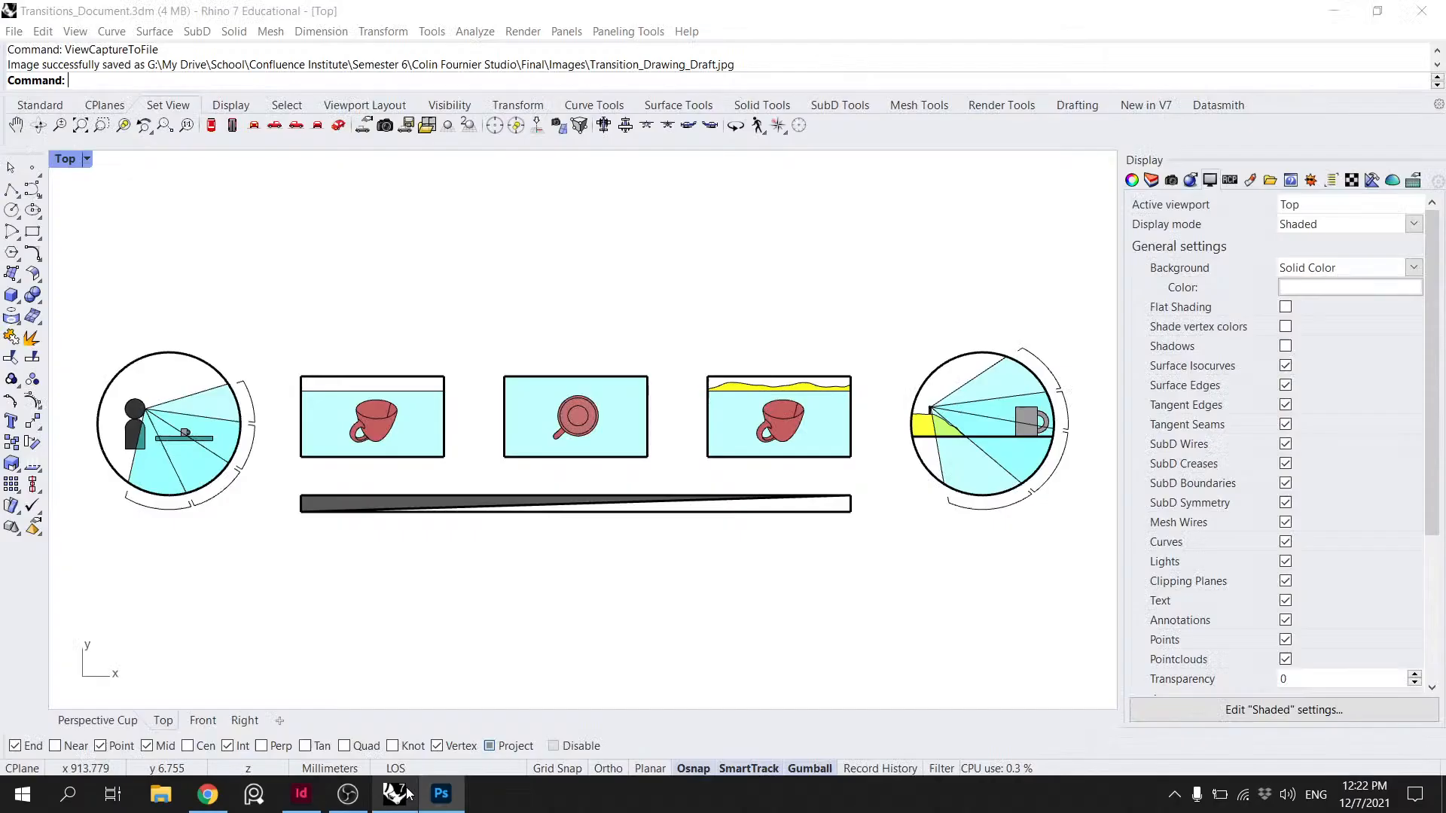
pyautogui.click(11, 420)
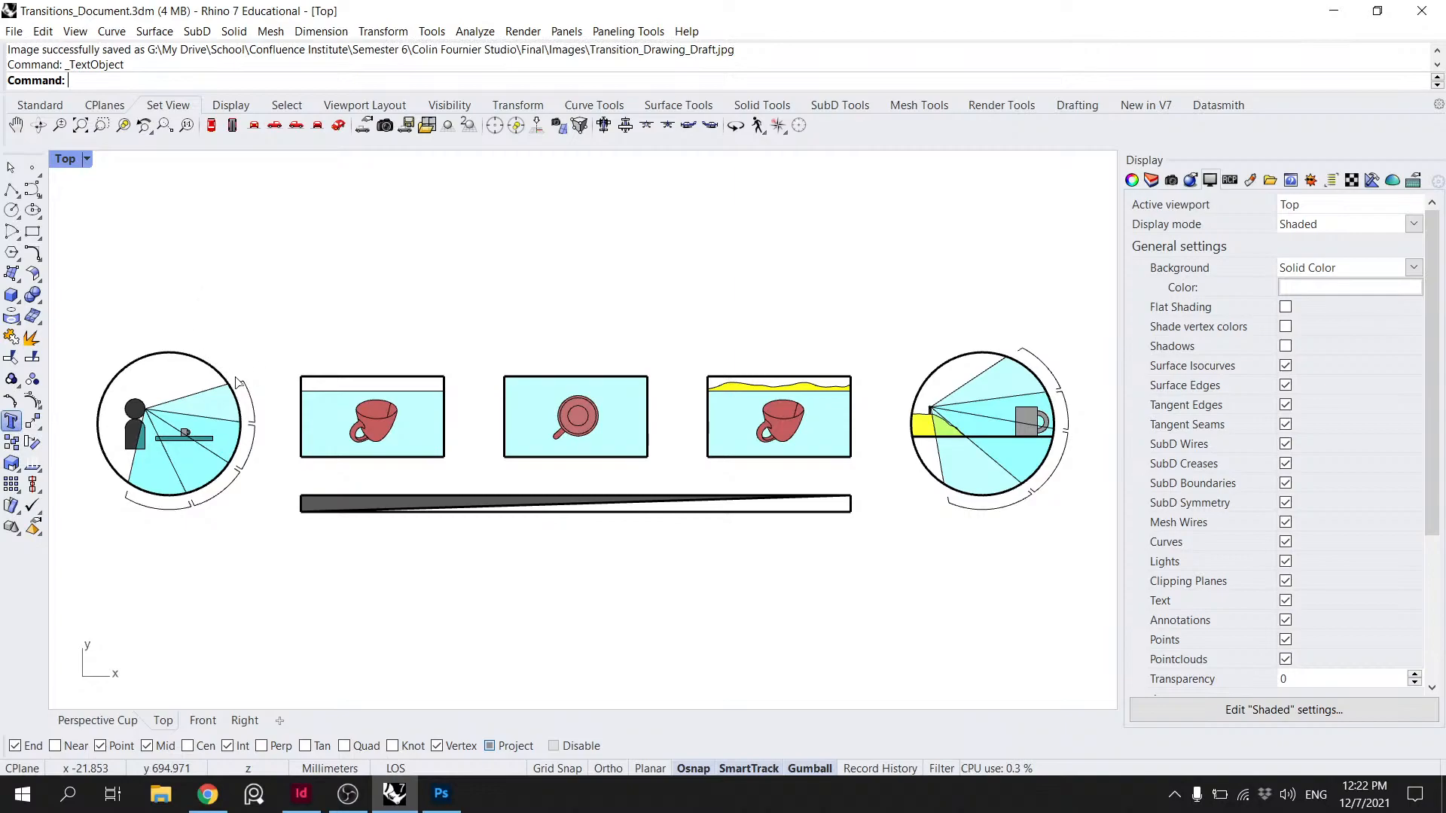
pyautogui.click(657, 395)
pyautogui.write('30')
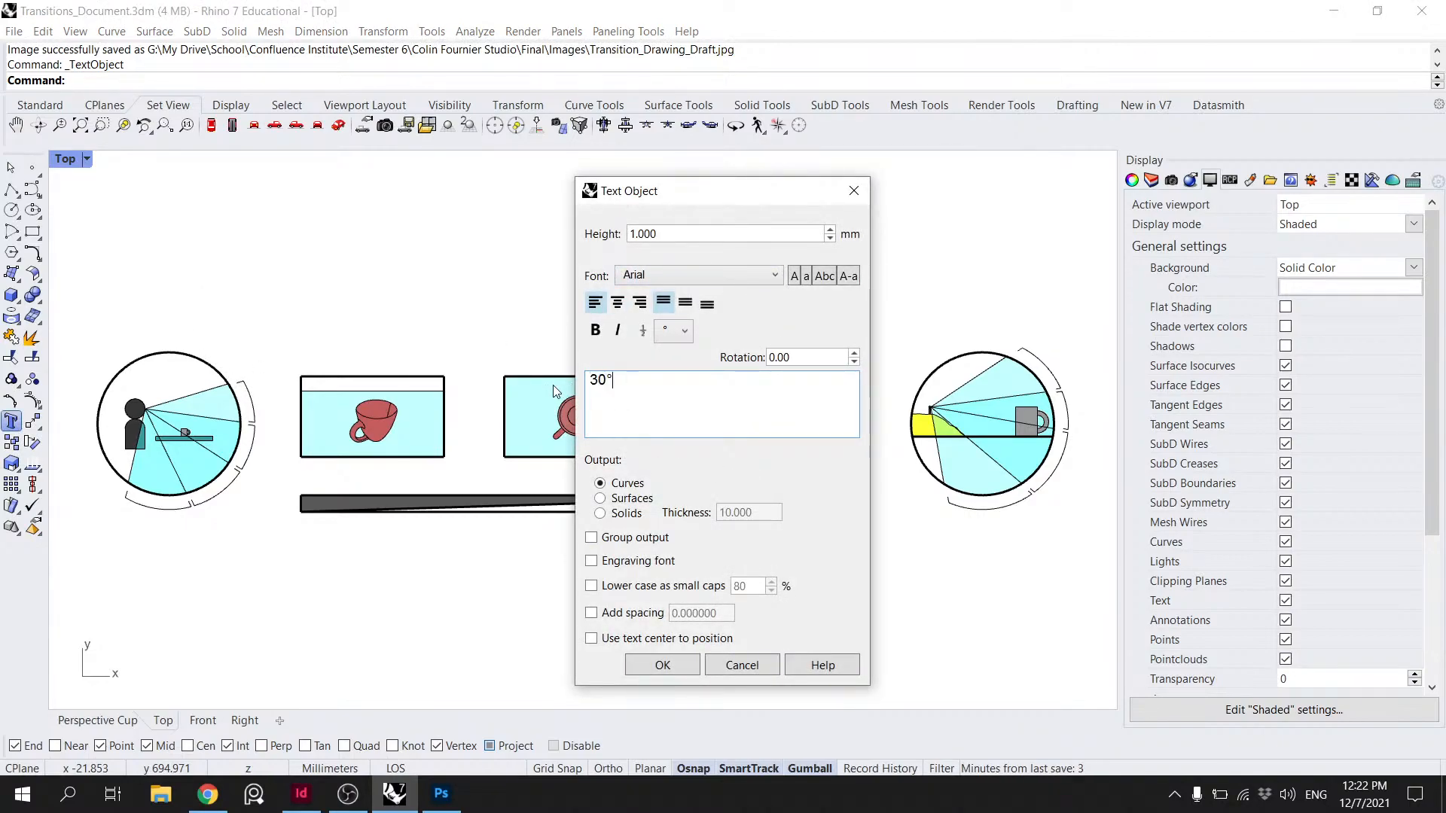
pyautogui.click(697, 280)
pyautogui.write('ti')
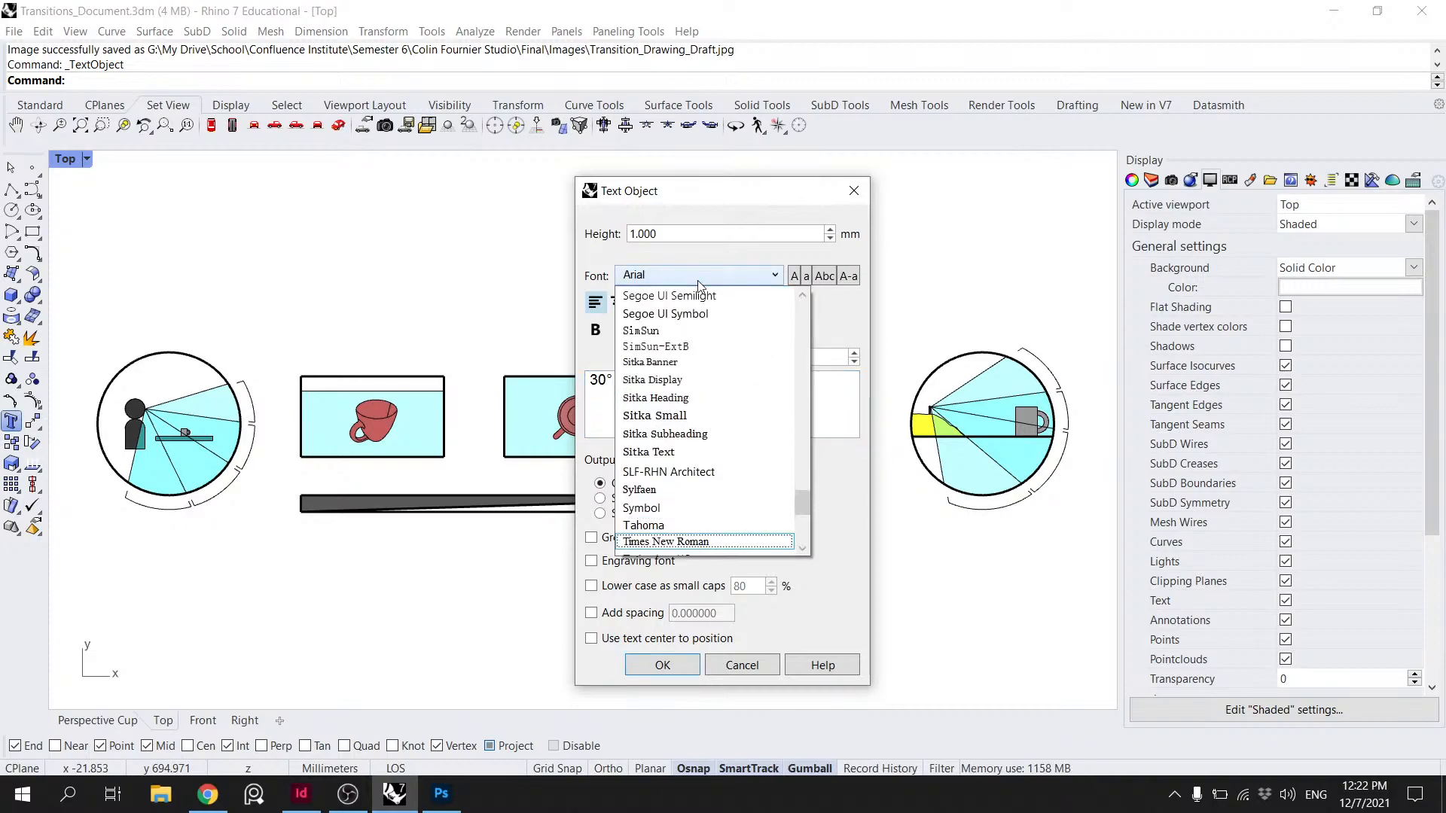
pyautogui.click(666, 542)
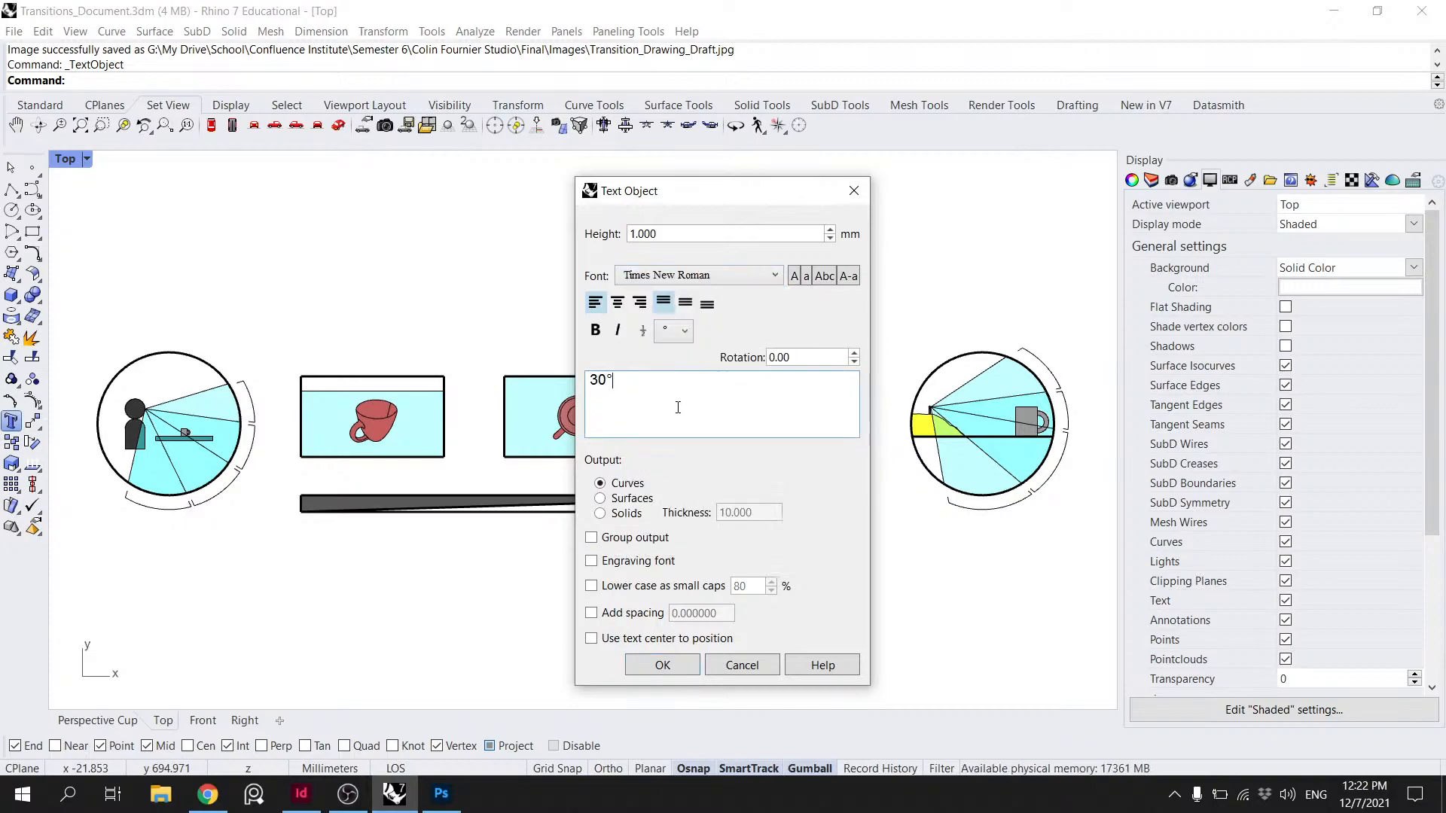
# - Set the text object's rotation to 25 and place it beside the middle of the uppermost bracket's arc
pyautogui.click(806, 358)
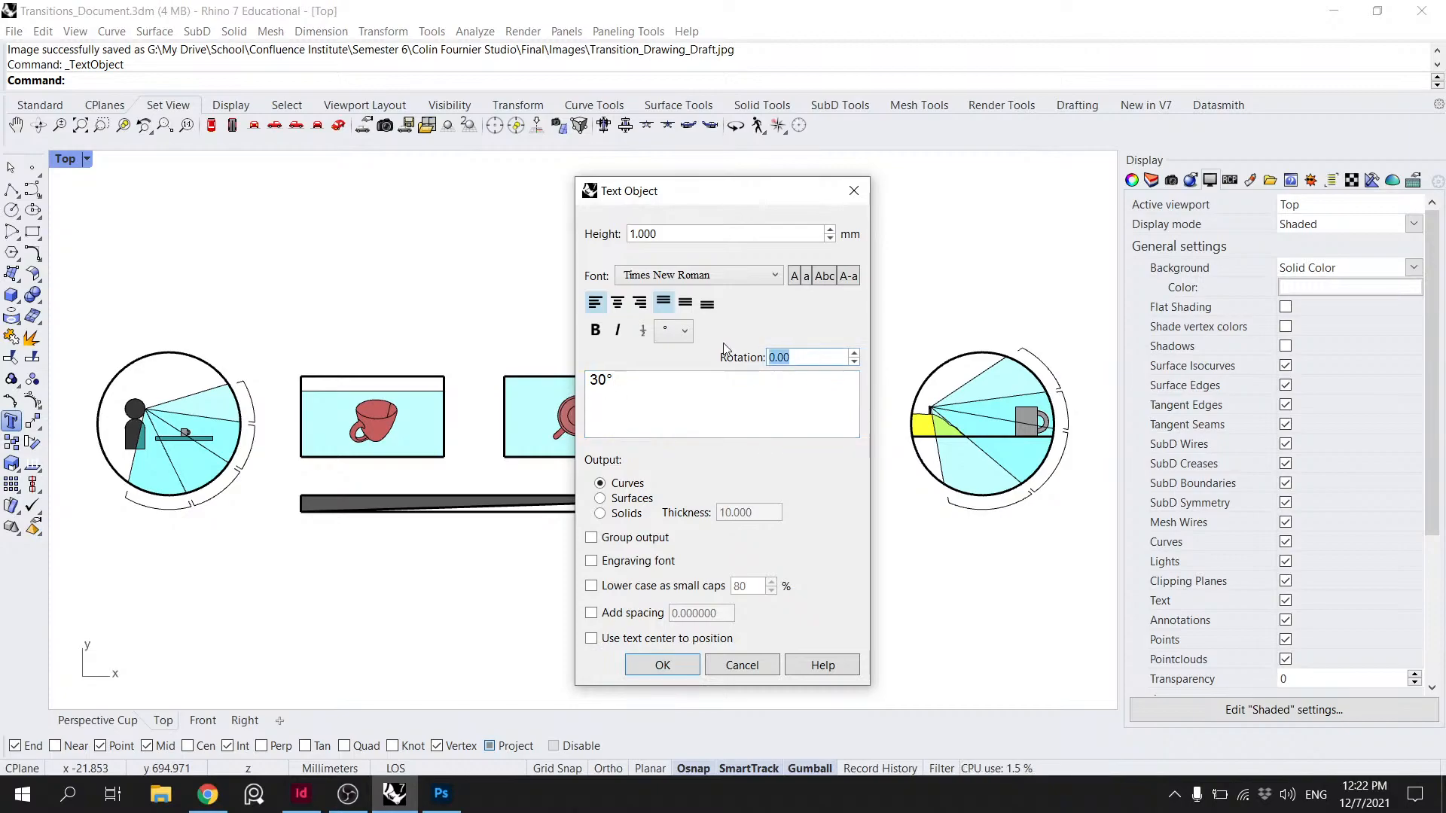
pyautogui.write('25')
pyautogui.press('Return')
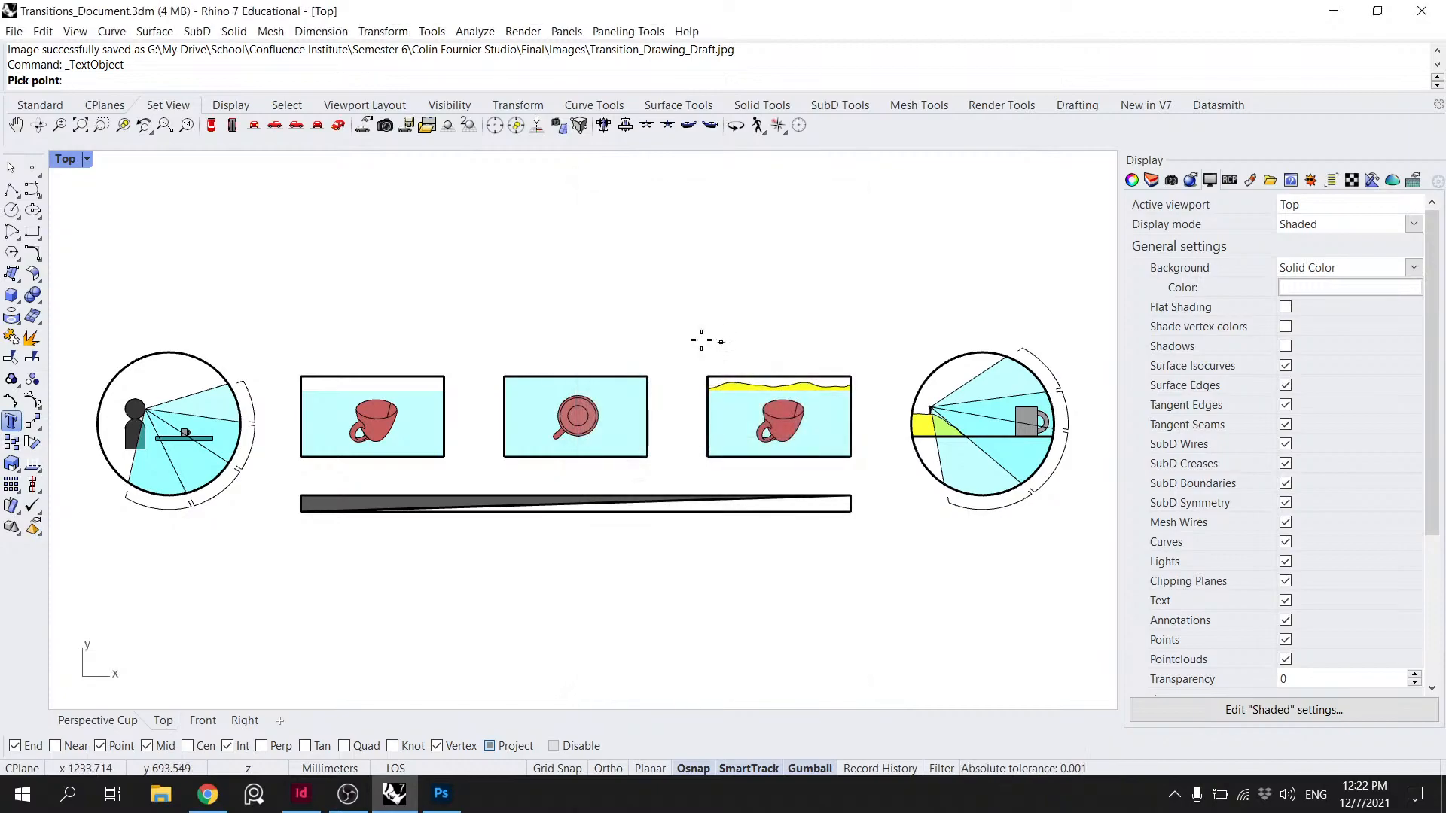
pyautogui.scroll(3, 258, 365)
pyautogui.scroll(2, 257, 435)
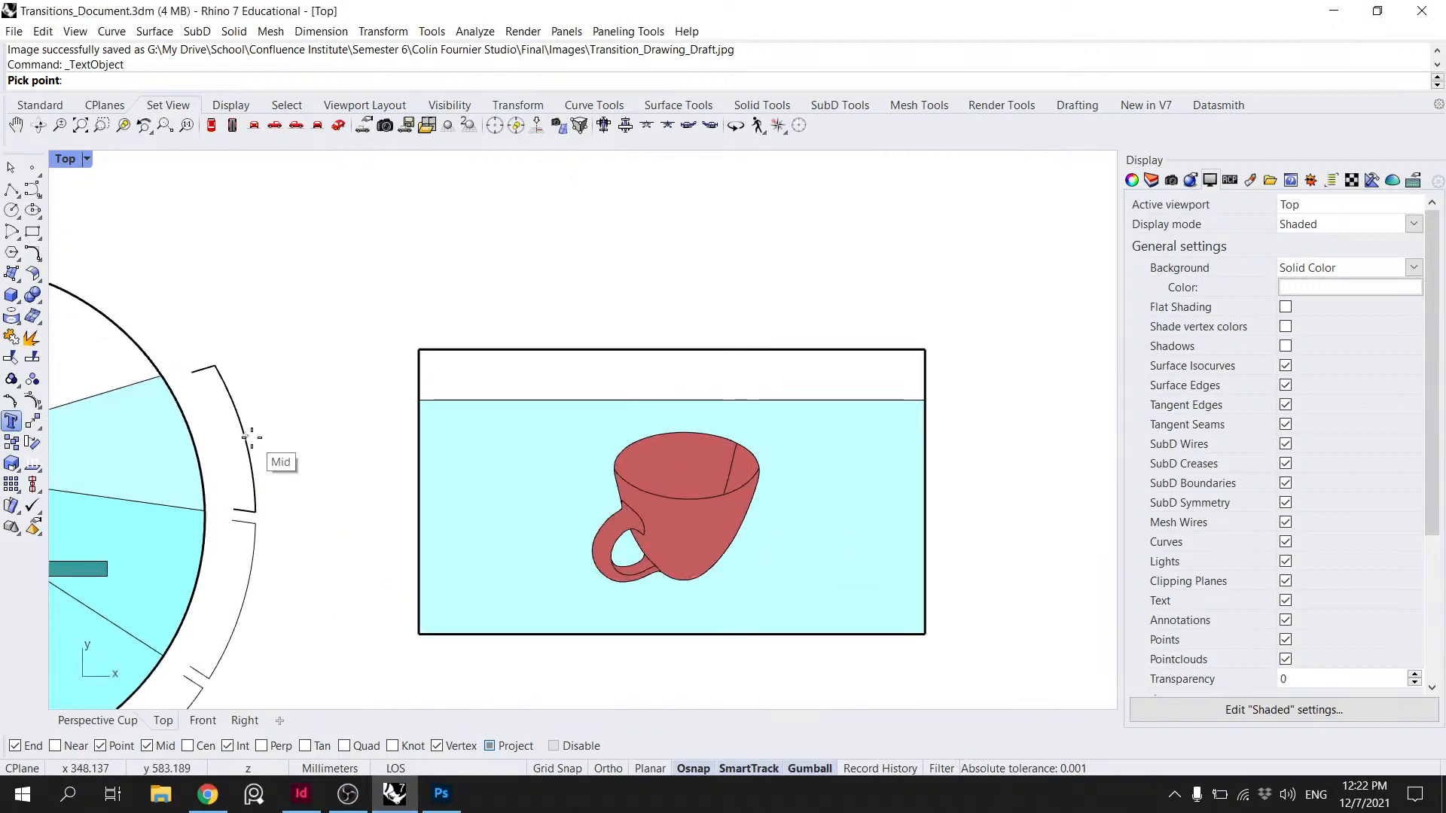
pyautogui.click(260, 440)
pyautogui.scroll(5, 243, 447)
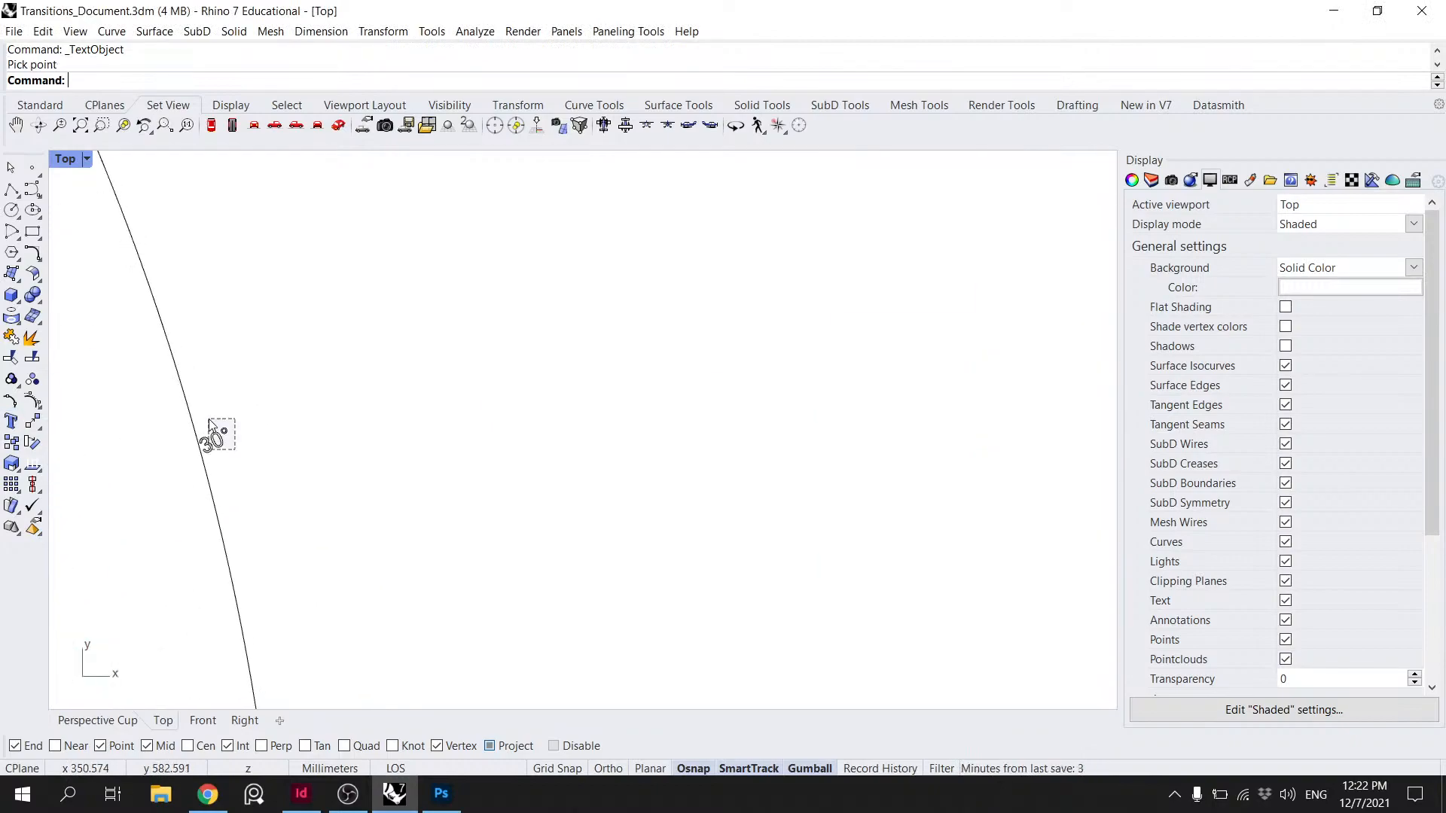
# - Try to rotate and position the 30° text curves so they follow the uppermost bracket's arc
pyautogui.click(212, 419)
pyautogui.scroll(-3, 241, 418)
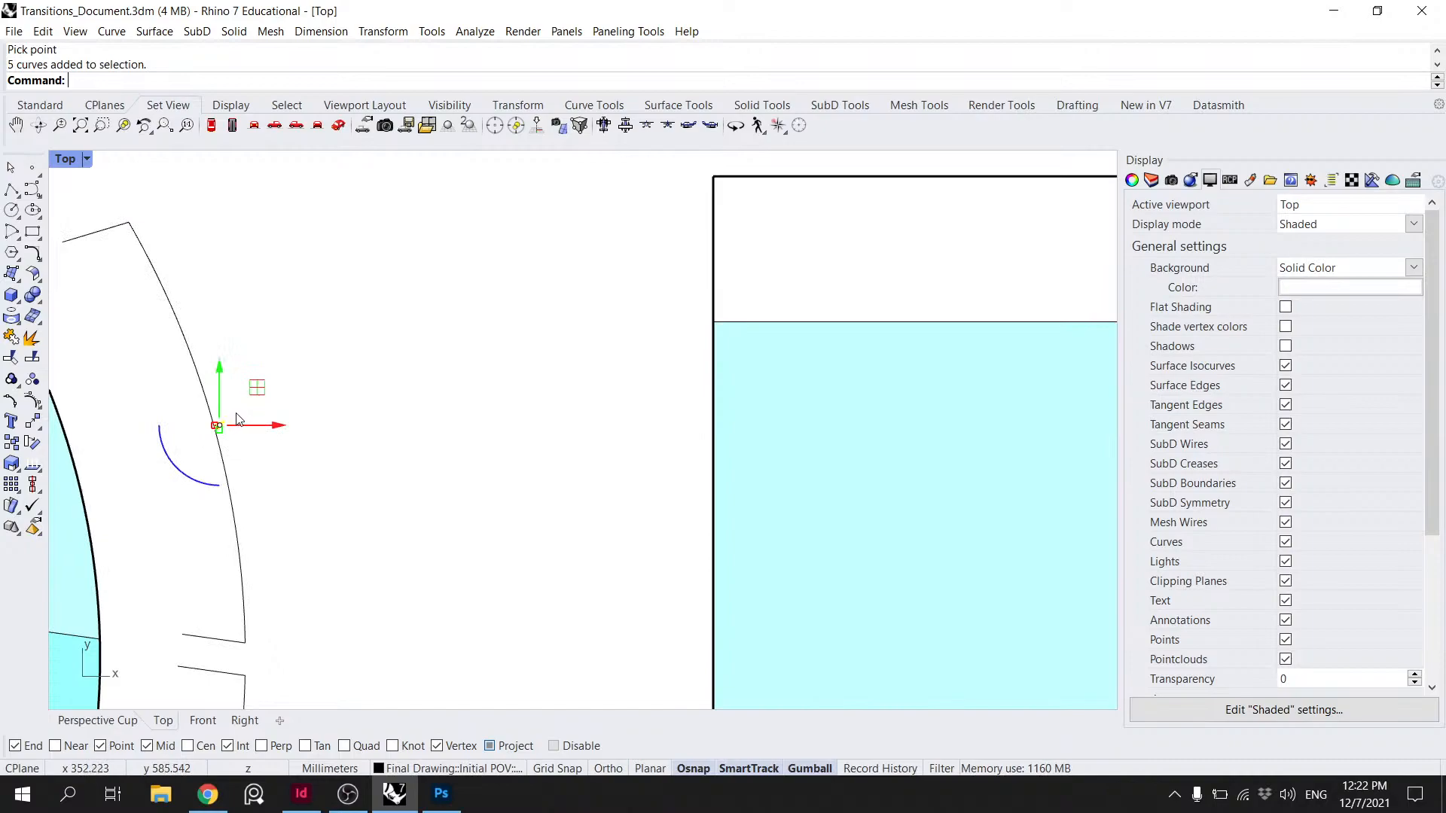
pyautogui.moveTo(200, 451); pyautogui.dragTo(161, 338)
pyautogui.scroll(10, 200, 429)
pyautogui.scroll(-5, 331, 356)
pyautogui.click(332, 357)
pyautogui.scroll(6, 336, 361)
pyautogui.moveTo(344, 389); pyautogui.dragTo(306, 329)
pyautogui.scroll(-6, 353, 329)
pyautogui.scroll(6, 367, 343)
pyautogui.scroll(-6, 452, 362)
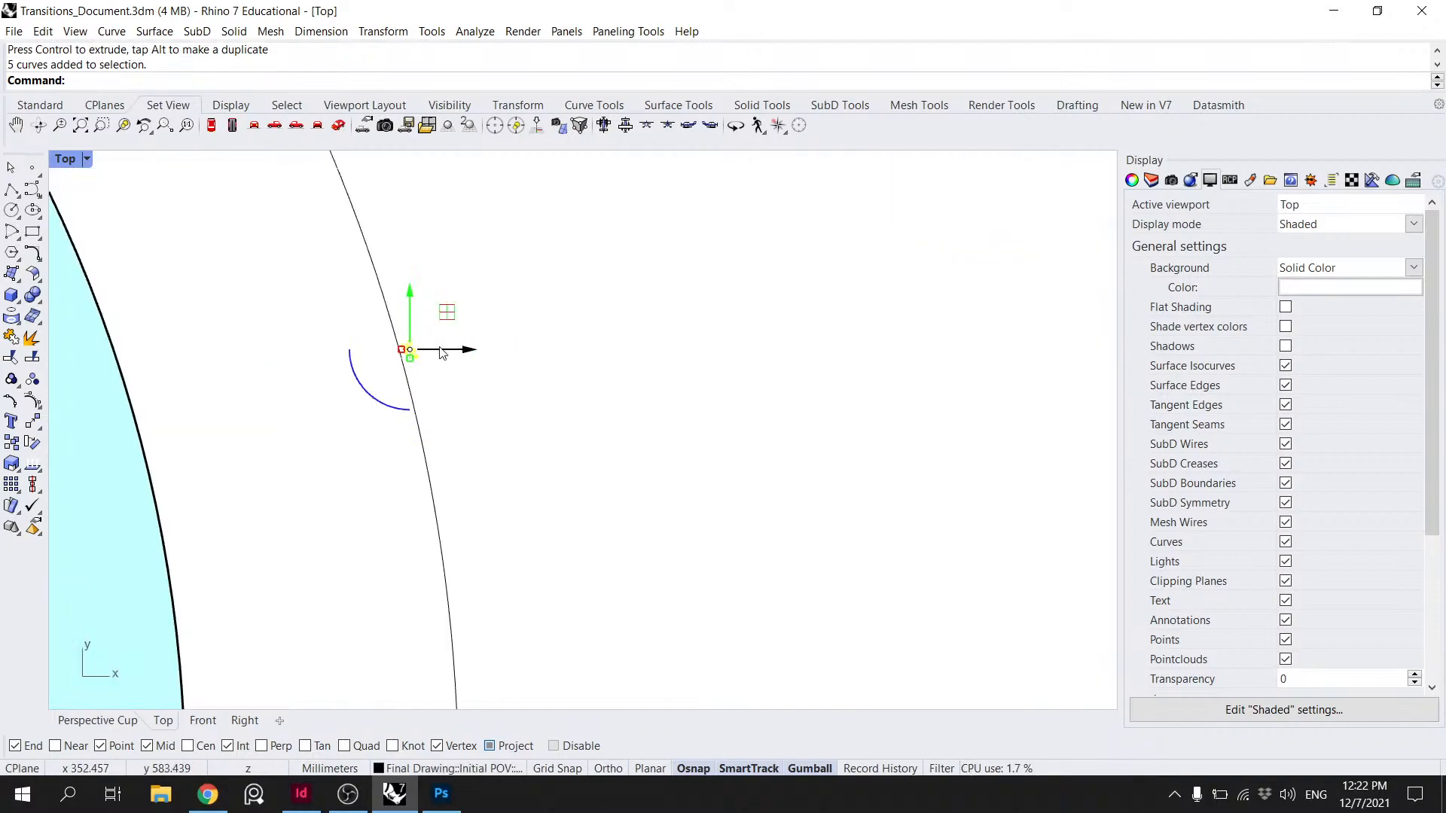
pyautogui.scroll(-4, 410, 360)
pyautogui.scroll(4, 413, 366)
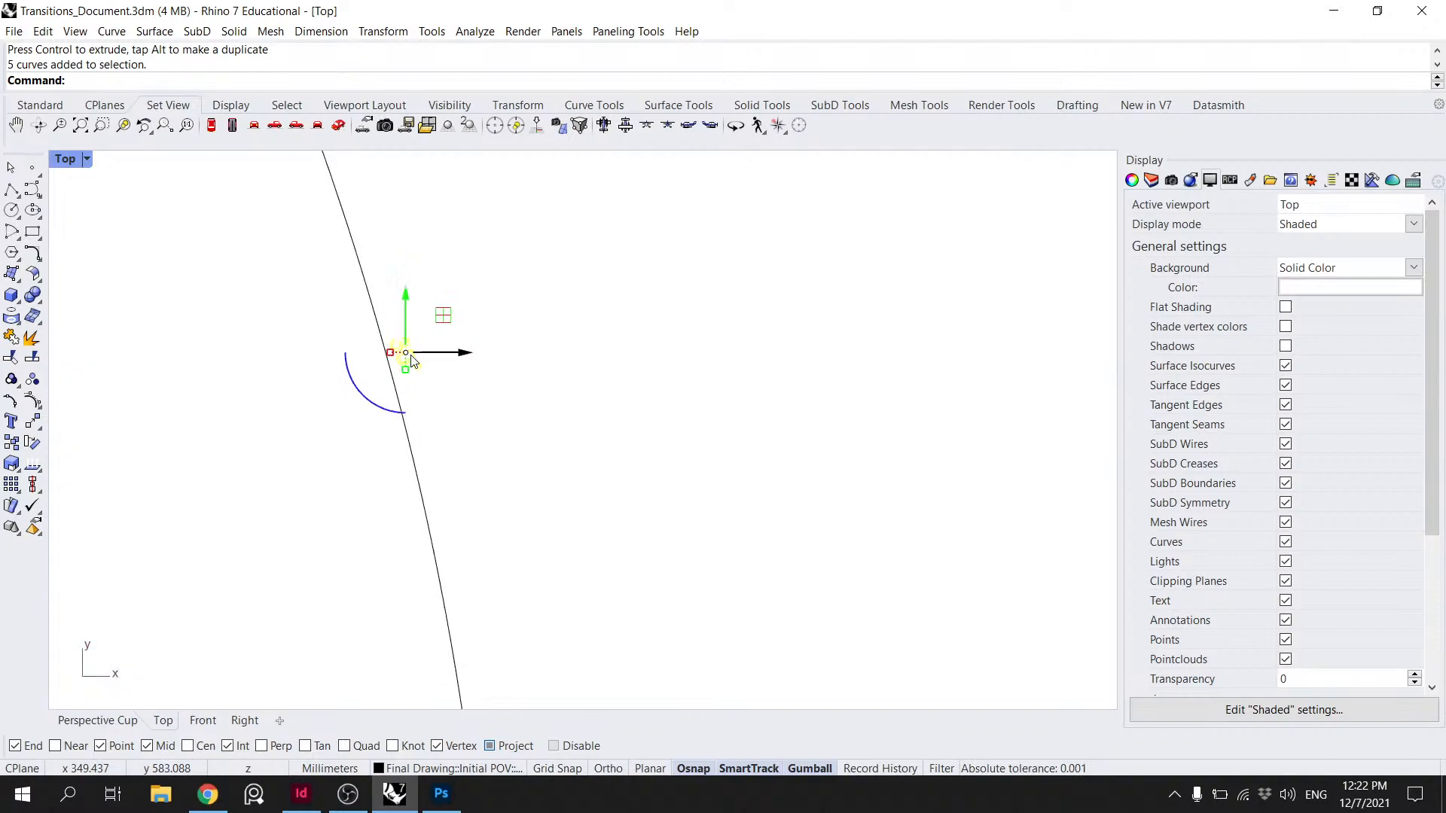
pyautogui.scroll(2, 413, 369)
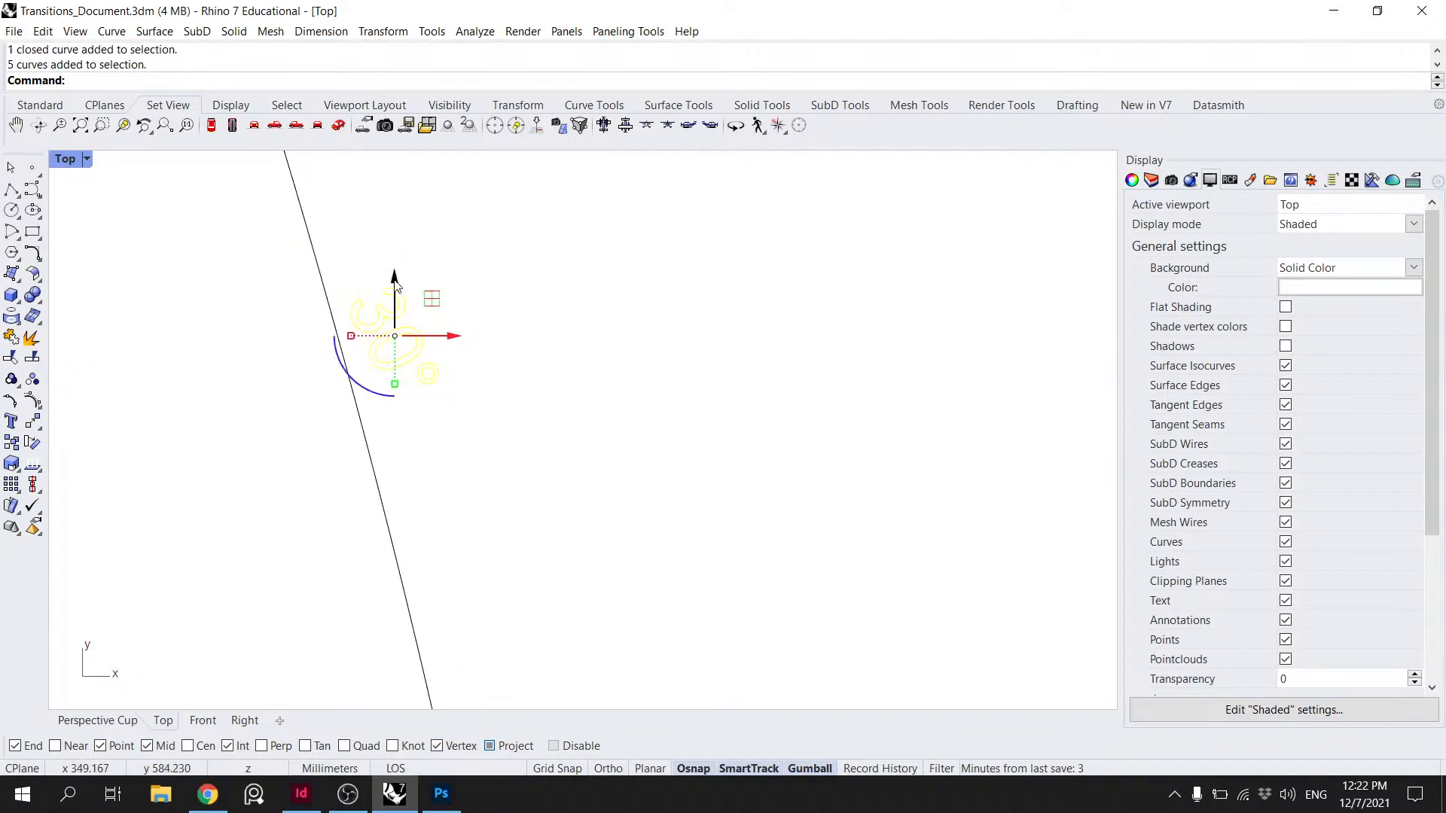
# - Delete the 30° text curves from the Rhino drawing
pyautogui.press('Delete')
pyautogui.scroll(-5, 518, 325)
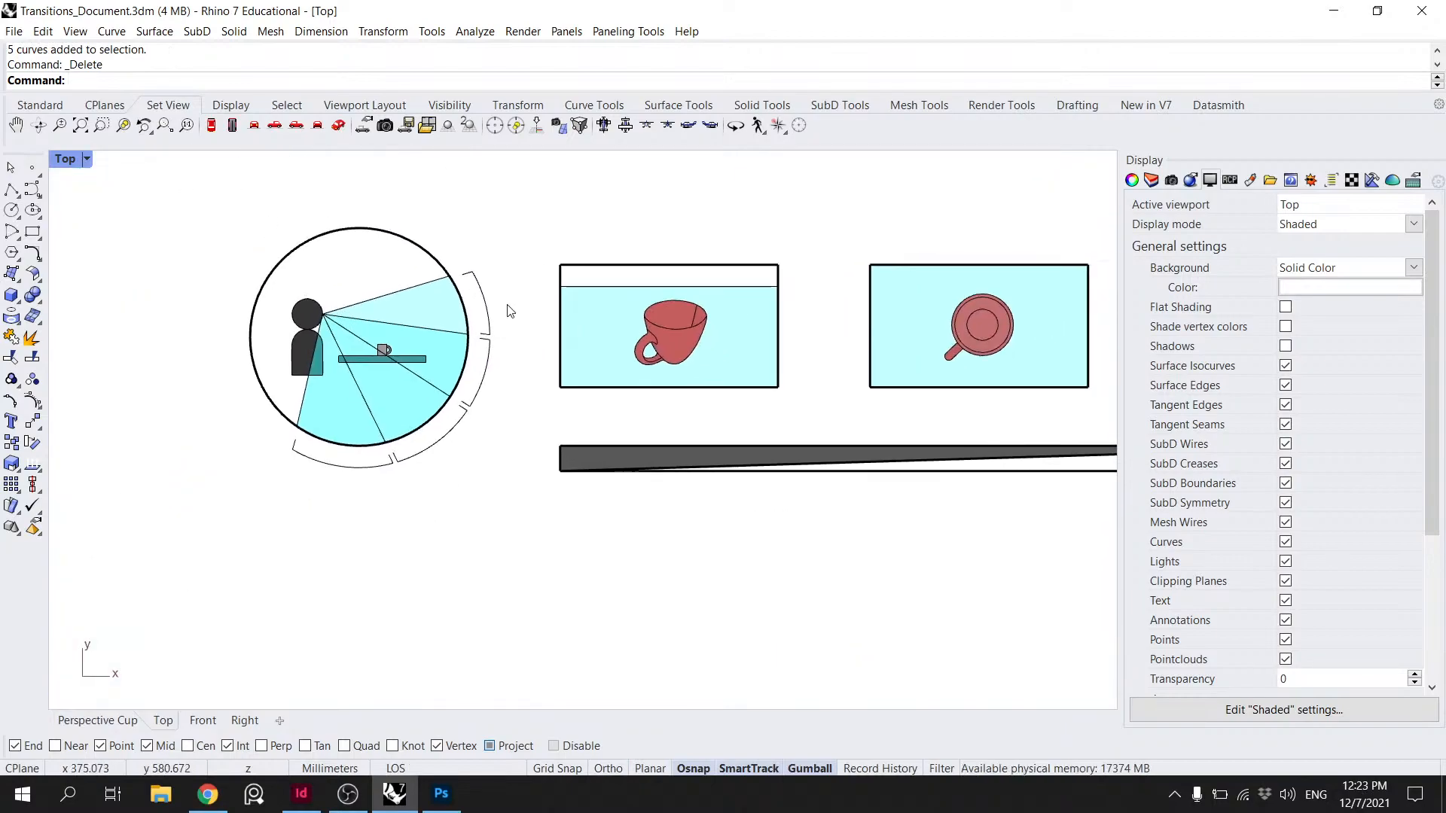
pyautogui.scroll(-4, 507, 316)
# - Switch back to Photoshop and save Transition_Drawing_Final.psd
pyautogui.hotkey('alt', 'Tab')
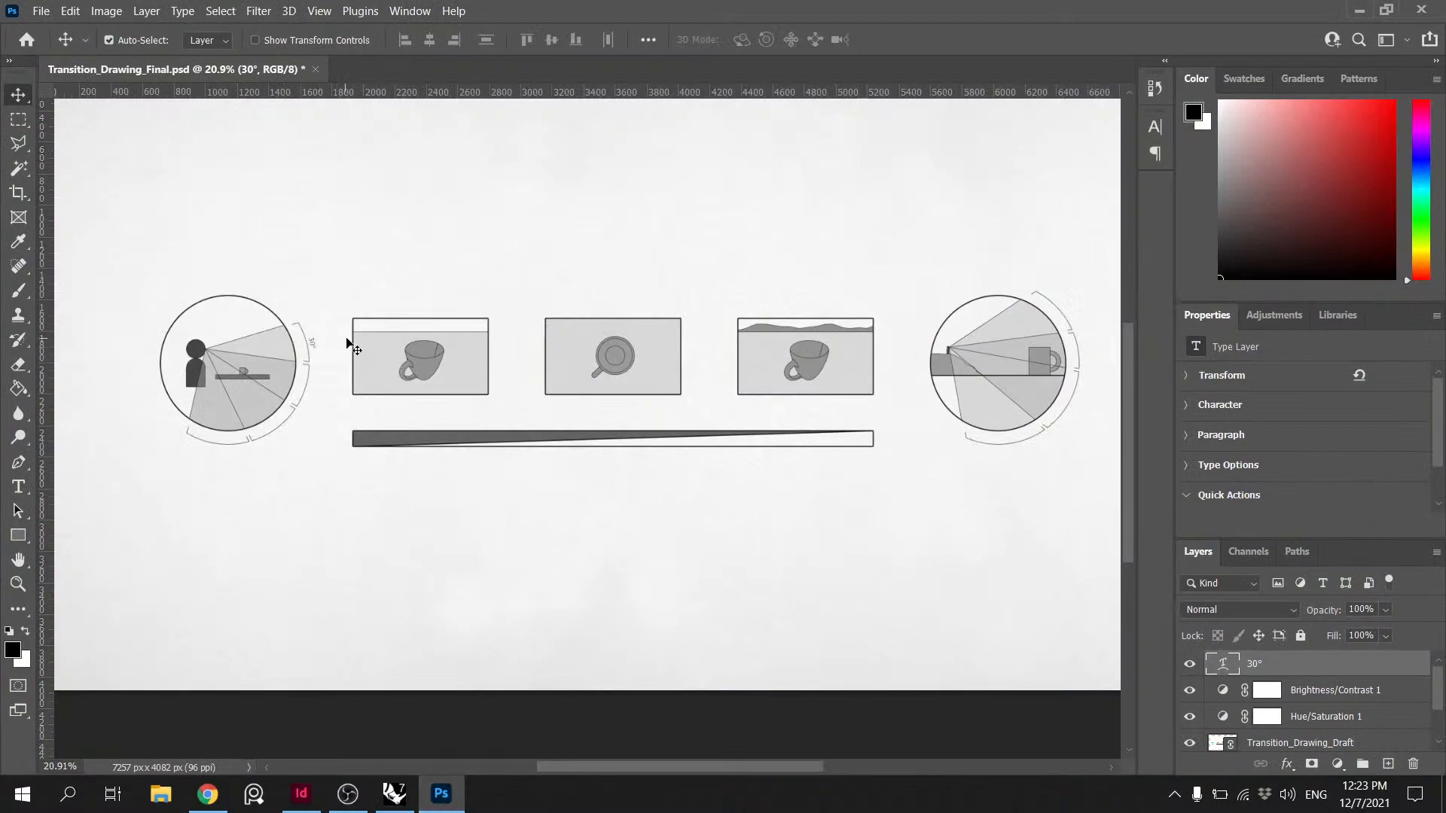
pyautogui.hotkey('ctrl', 's')
# - Duplicate the 30° label beside the second bracket of the person diagram and rotate the copy to follow that bracket's arc
pyautogui.keyDown('alt'); pyautogui.scroll(4, 316, 345); pyautogui.keyUp('alt')
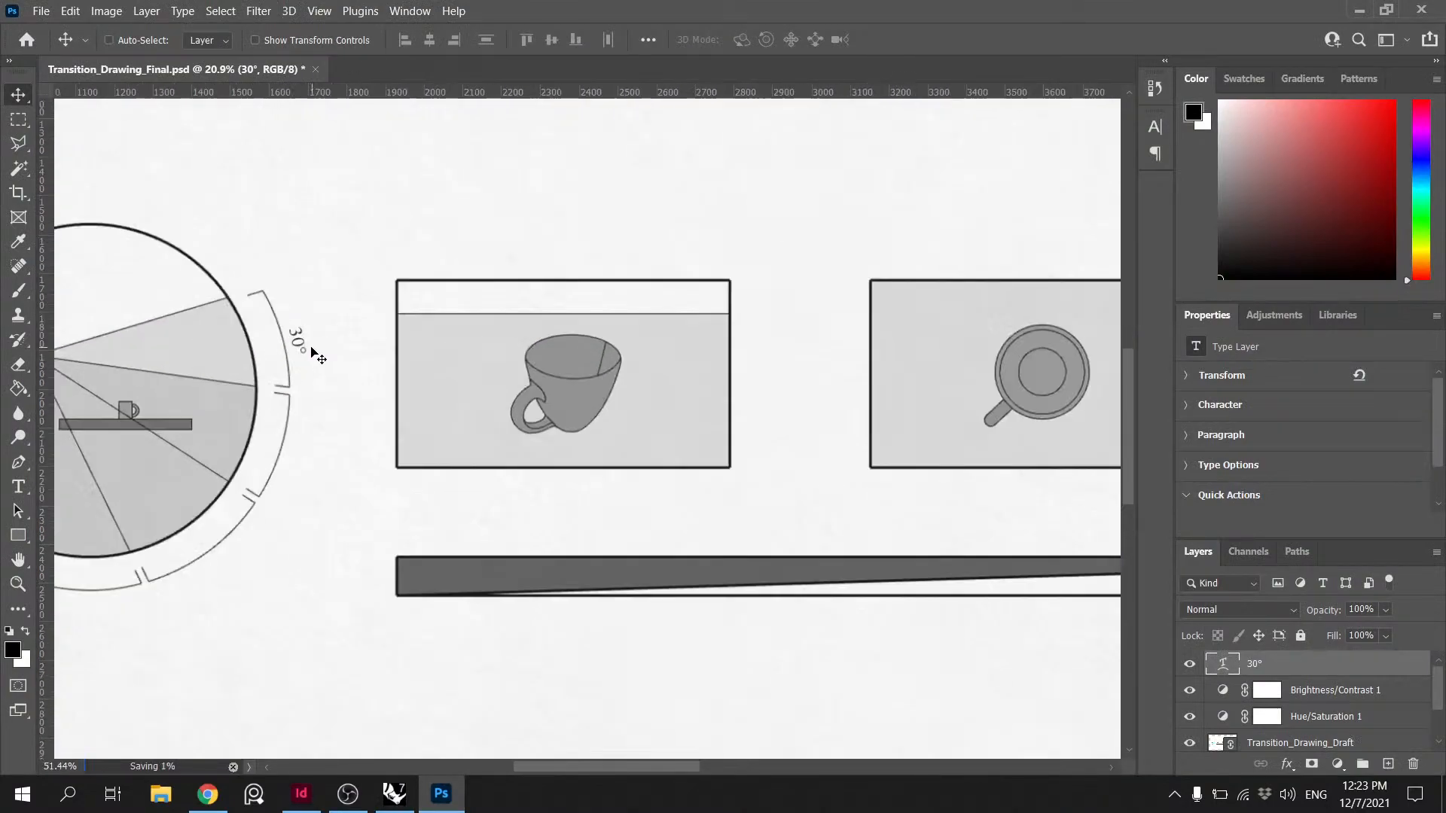
pyautogui.keyDown('alt'); pyautogui.moveTo(301, 352); pyautogui.dragTo(298, 467); pyautogui.keyUp('alt')
pyautogui.hotkey('ctrl', 't')
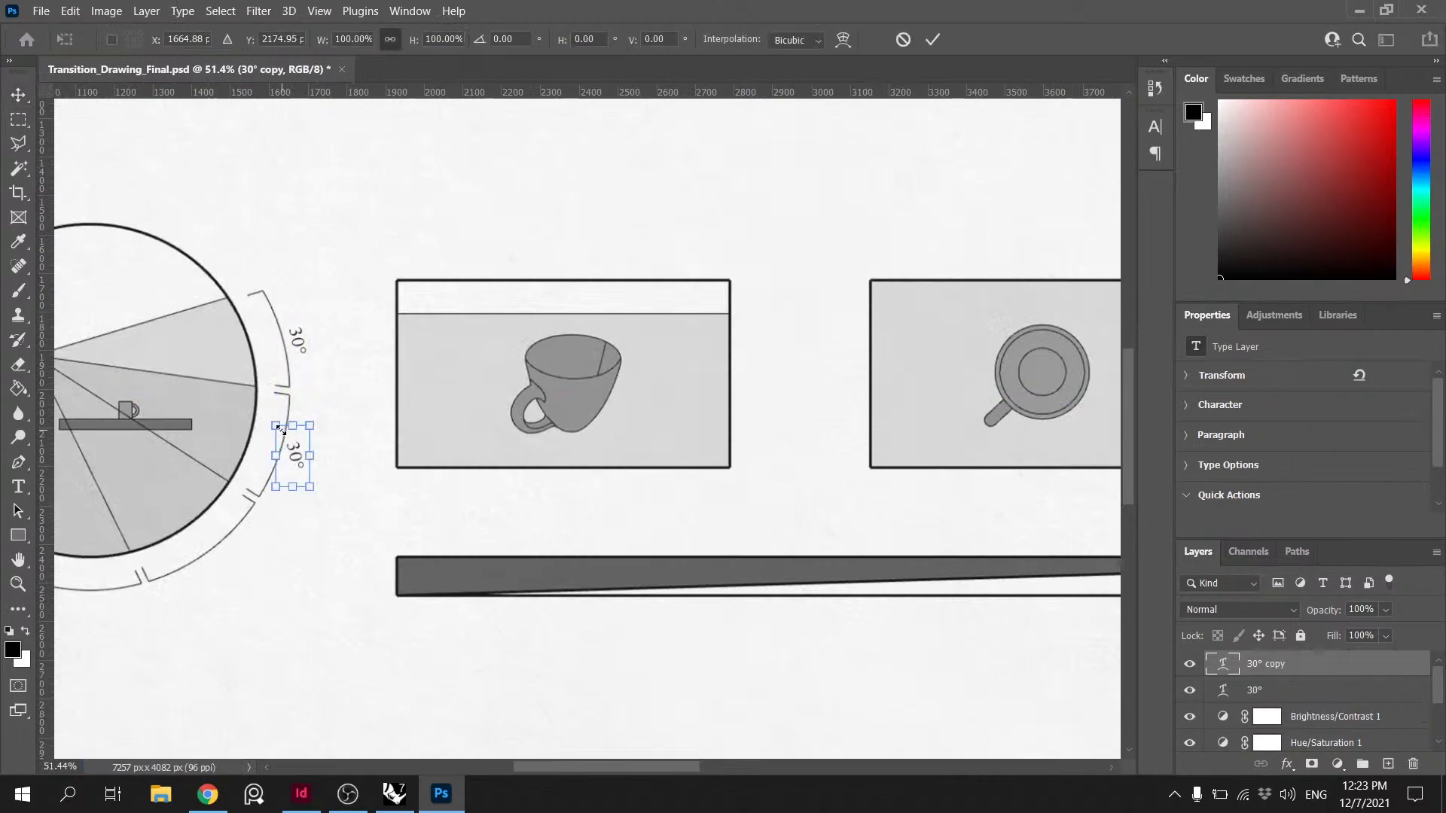
pyautogui.moveTo(269, 414); pyautogui.dragTo(290, 407)
pyautogui.click(931, 39)
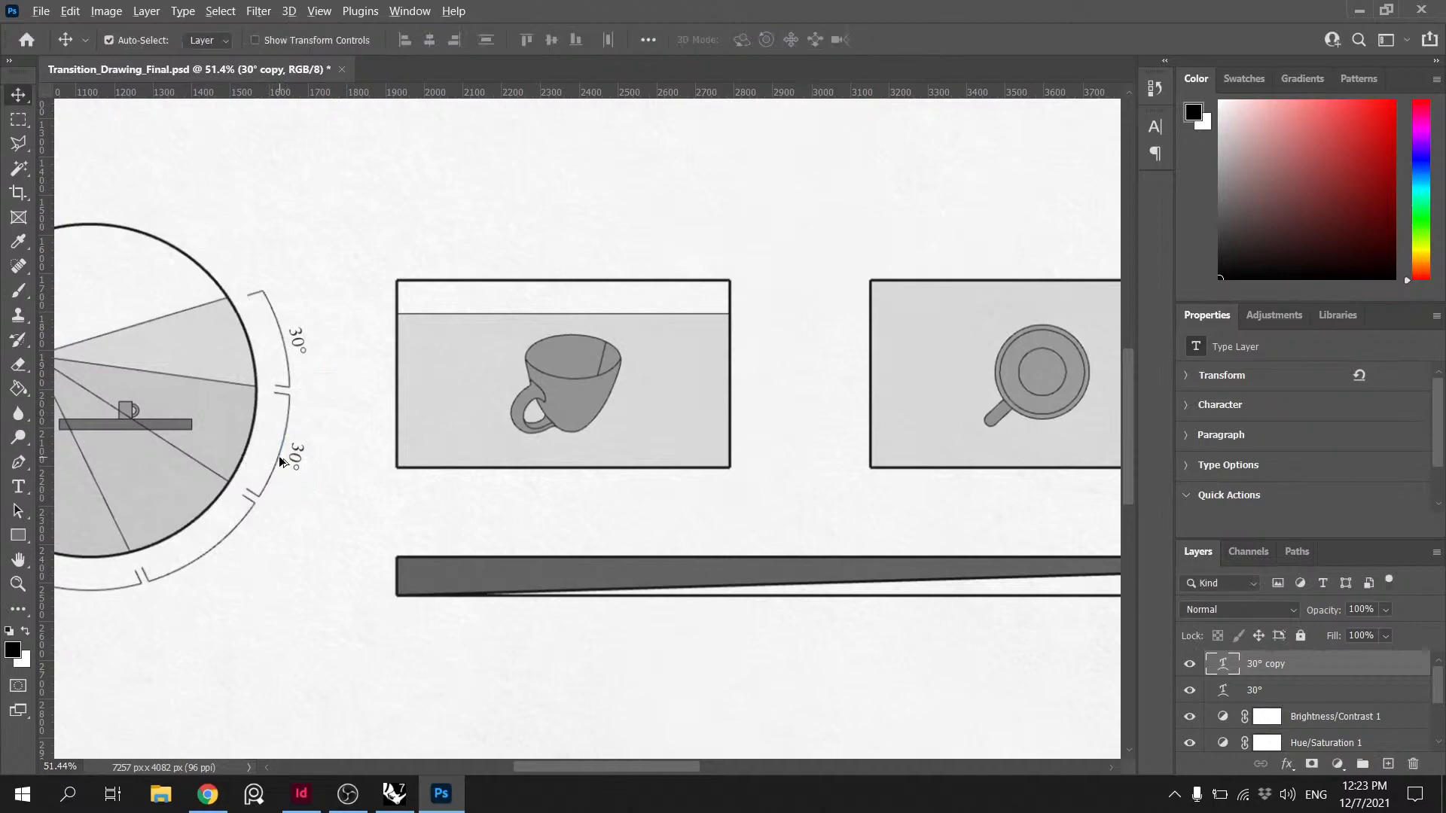
# - Duplicate the 30° label beside the third bracket of the person diagram and rotate the copy about 54° to follow the arc
pyautogui.keyDown('alt'); pyautogui.scroll(-3, 278, 456); pyautogui.keyUp('alt')
pyautogui.keyDown('alt'); pyautogui.scroll(2, 330, 450); pyautogui.keyUp('alt')
pyautogui.keyDown('alt'); pyautogui.moveTo(328, 442); pyautogui.dragTo(279, 497); pyautogui.keyUp('alt')
pyautogui.hotkey('ctrl', 't')
pyautogui.click(930, 41)
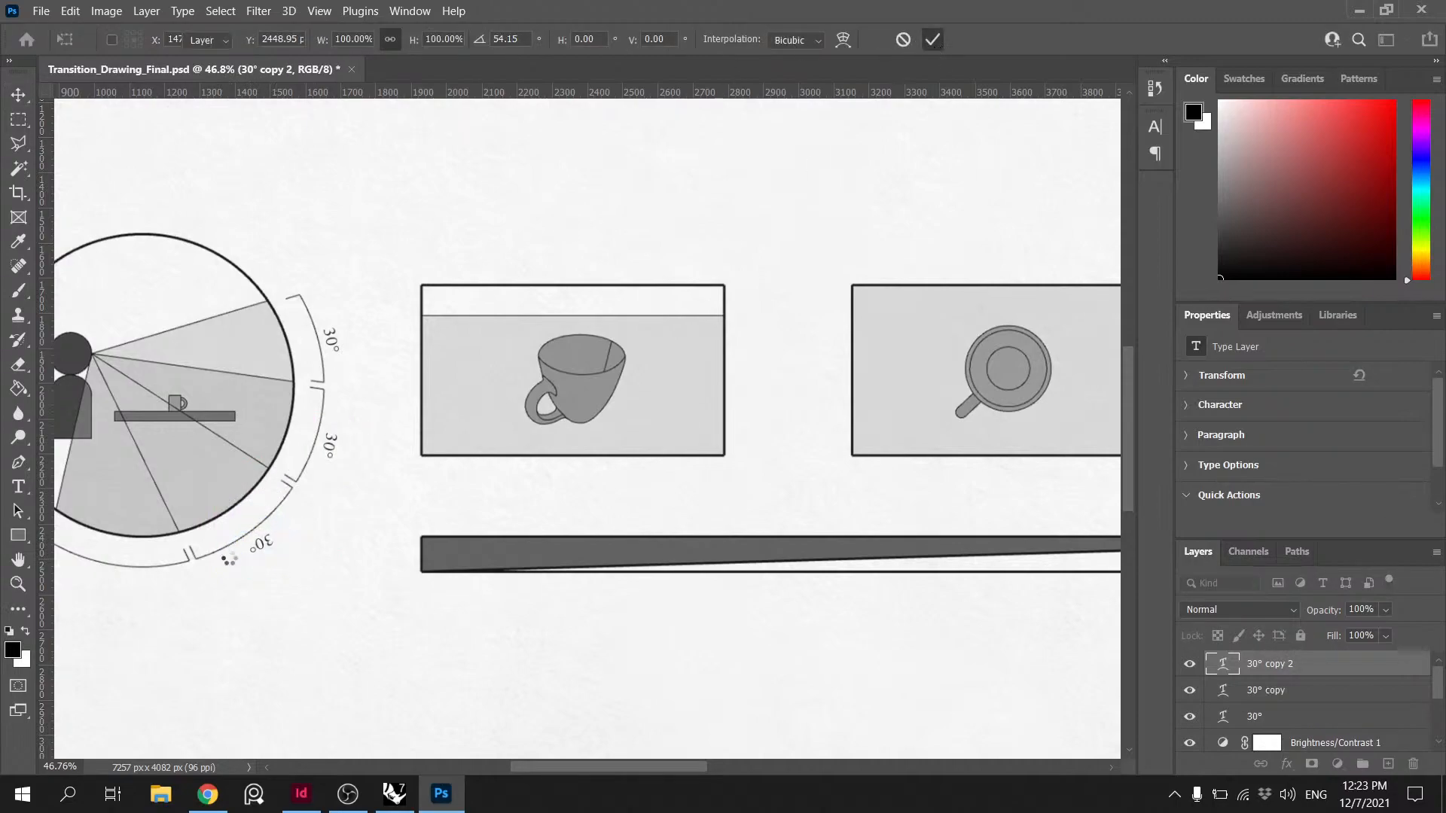
# - Place another copy of the 30° label under the lowest bracket and rotate it about 23° to follow the arc
pyautogui.keyDown('alt'); pyautogui.scroll(-4, 229, 556); pyautogui.keyUp('alt')
pyautogui.keyDown('alt'); pyautogui.scroll(4, 107, 585); pyautogui.keyUp('alt')
pyautogui.moveTo(304, 539); pyautogui.dragTo(161, 521)
pyautogui.hotkey('ctrl', 'alt', 't')
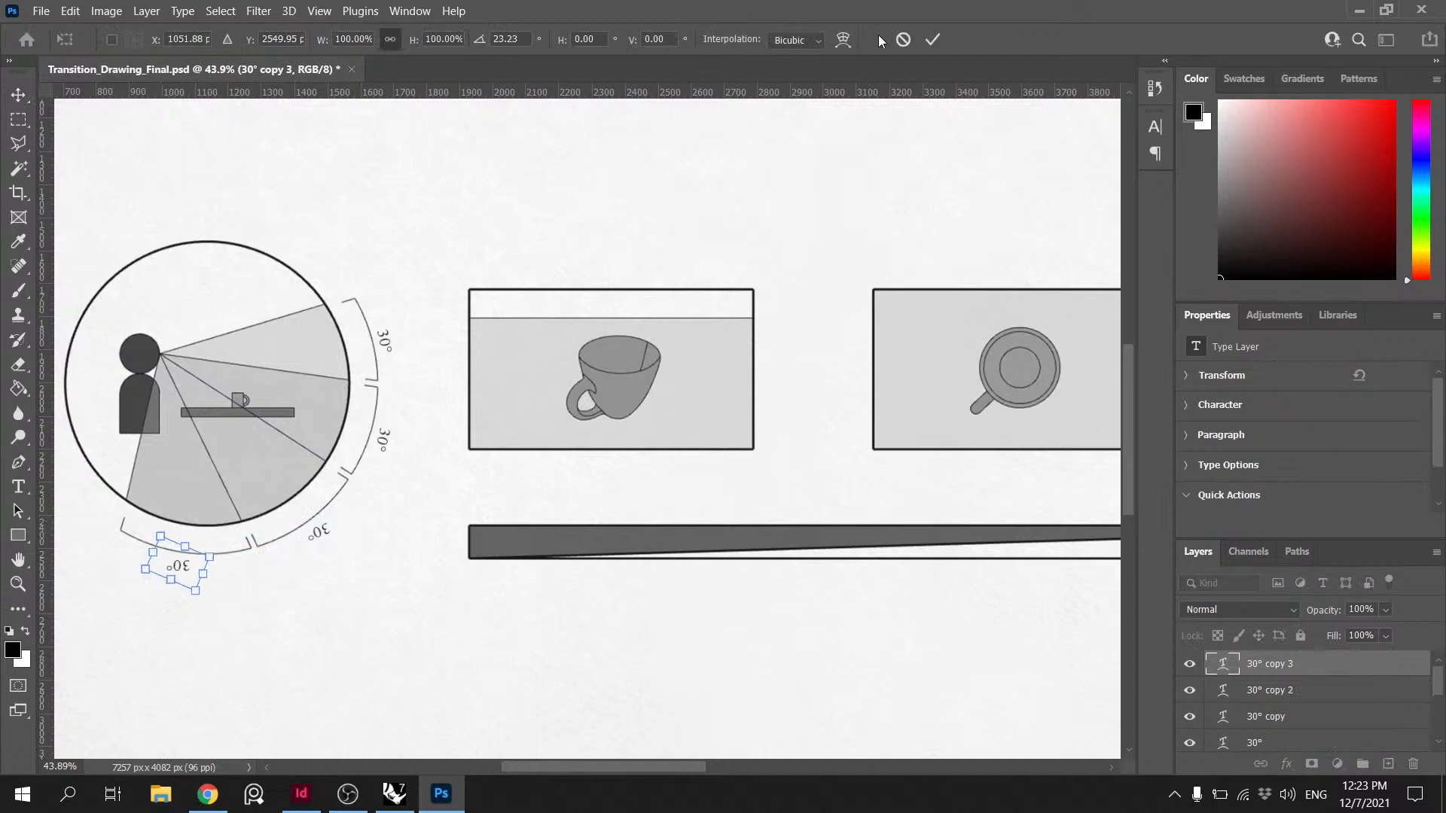
pyautogui.press('Return')
# - Fine-tune the rotation of the third bracket's 30° label against its arc
pyautogui.click(319, 535)
pyautogui.hotkey('ctrl', 't')
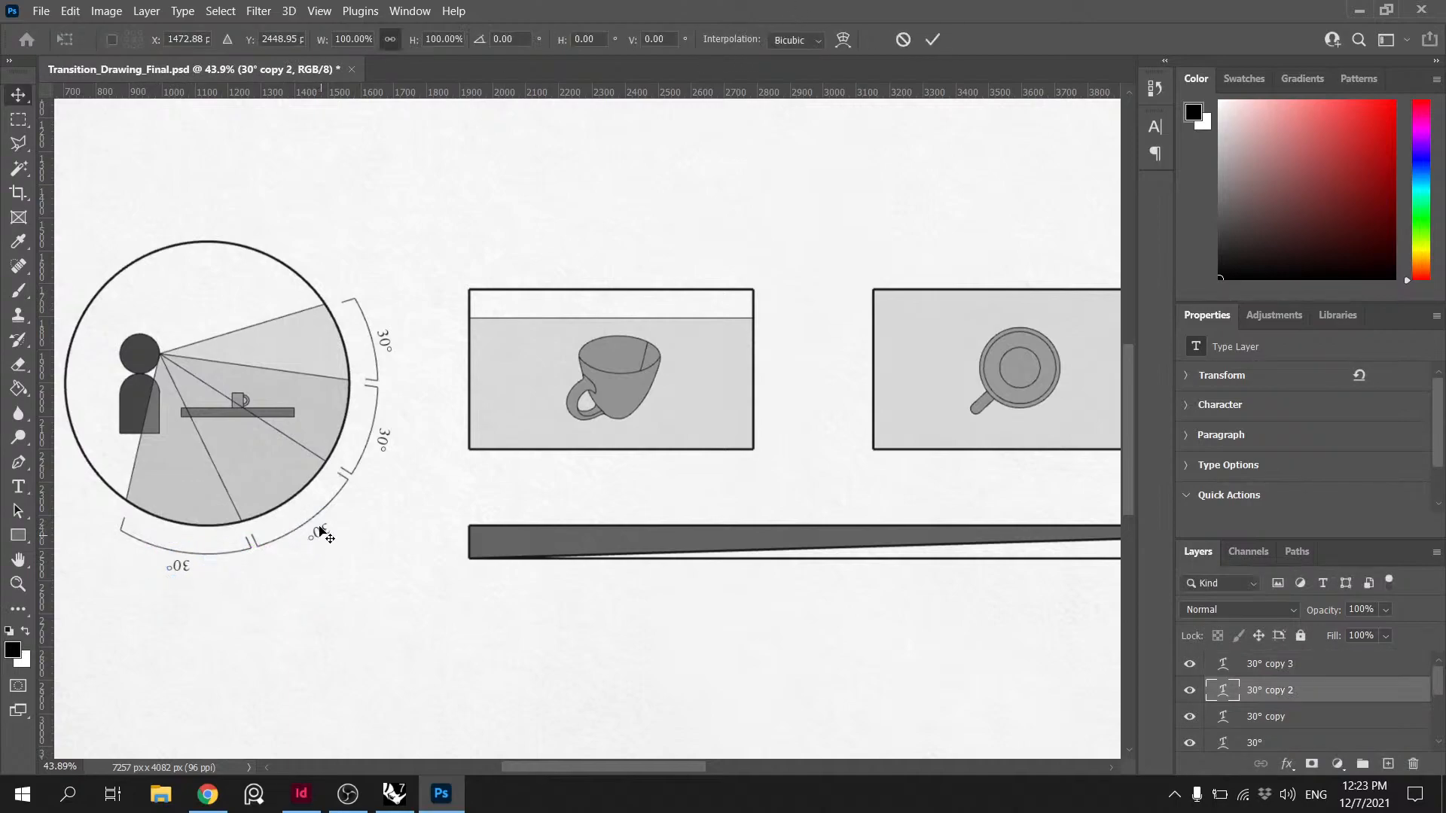
pyautogui.moveTo(267, 509); pyautogui.dragTo(267, 510)
pyautogui.click(930, 45)
# - Rotate the second bracket's 30° label by about 5.8° and the uppermost bracket's label by about 5.1° to match their arcs
pyautogui.click(382, 441)
pyautogui.hotkey('ctrl', 't')
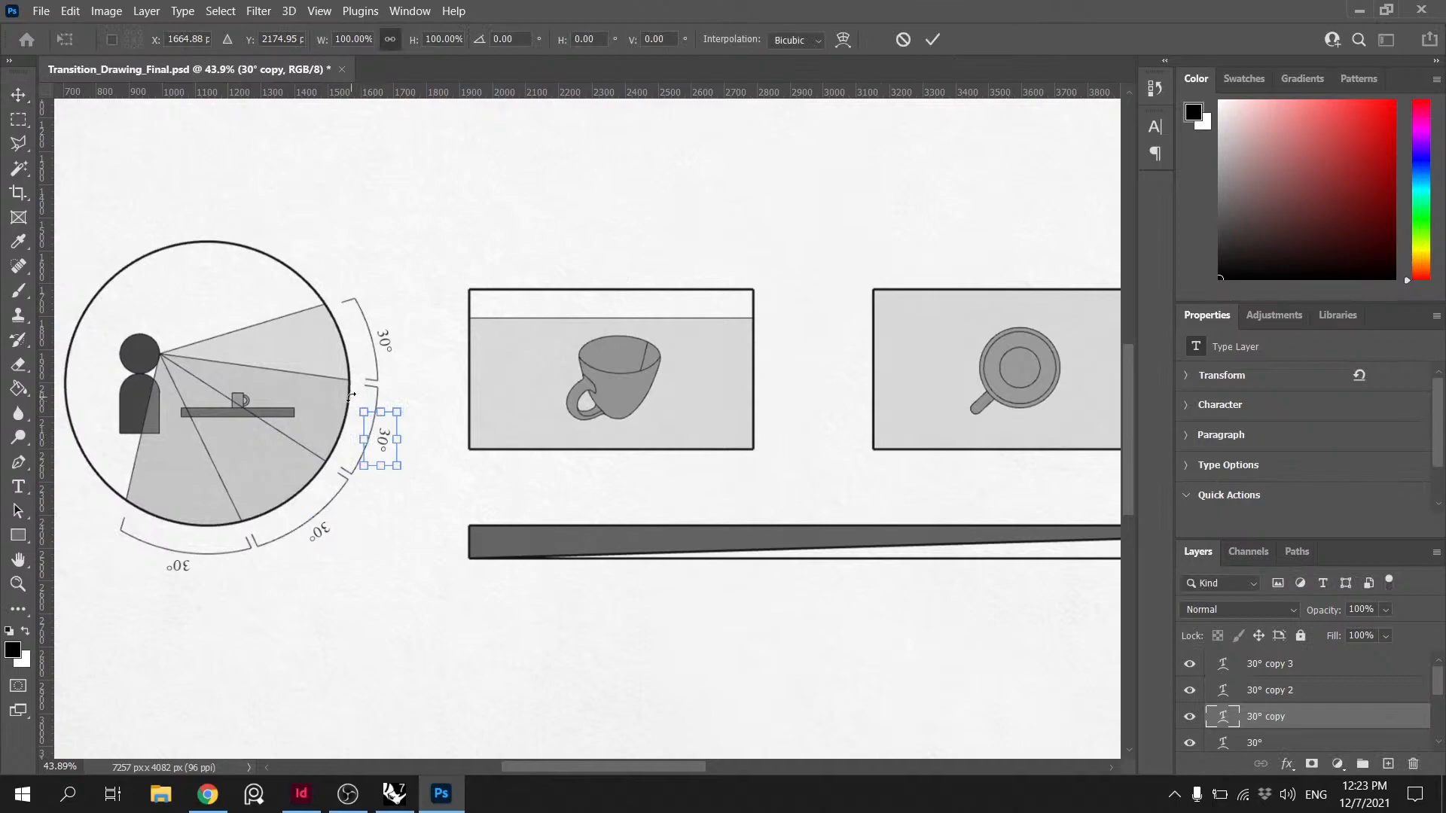
pyautogui.moveTo(354, 395); pyautogui.dragTo(357, 396)
pyautogui.click(931, 40)
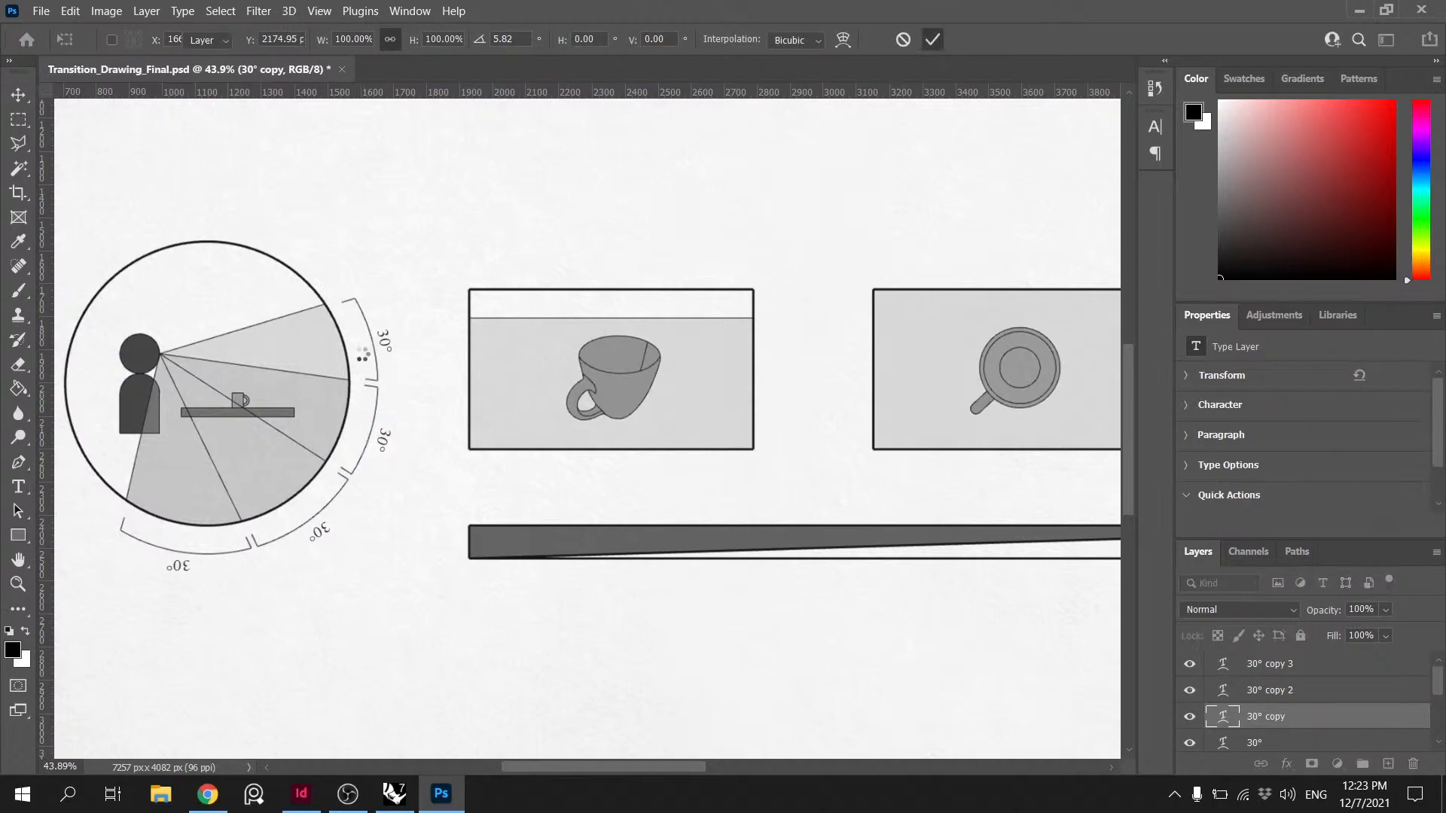
pyautogui.click(382, 339)
pyautogui.hotkey('ctrl', 't')
pyautogui.moveTo(354, 314); pyautogui.dragTo(356, 311)
pyautogui.click(931, 40)
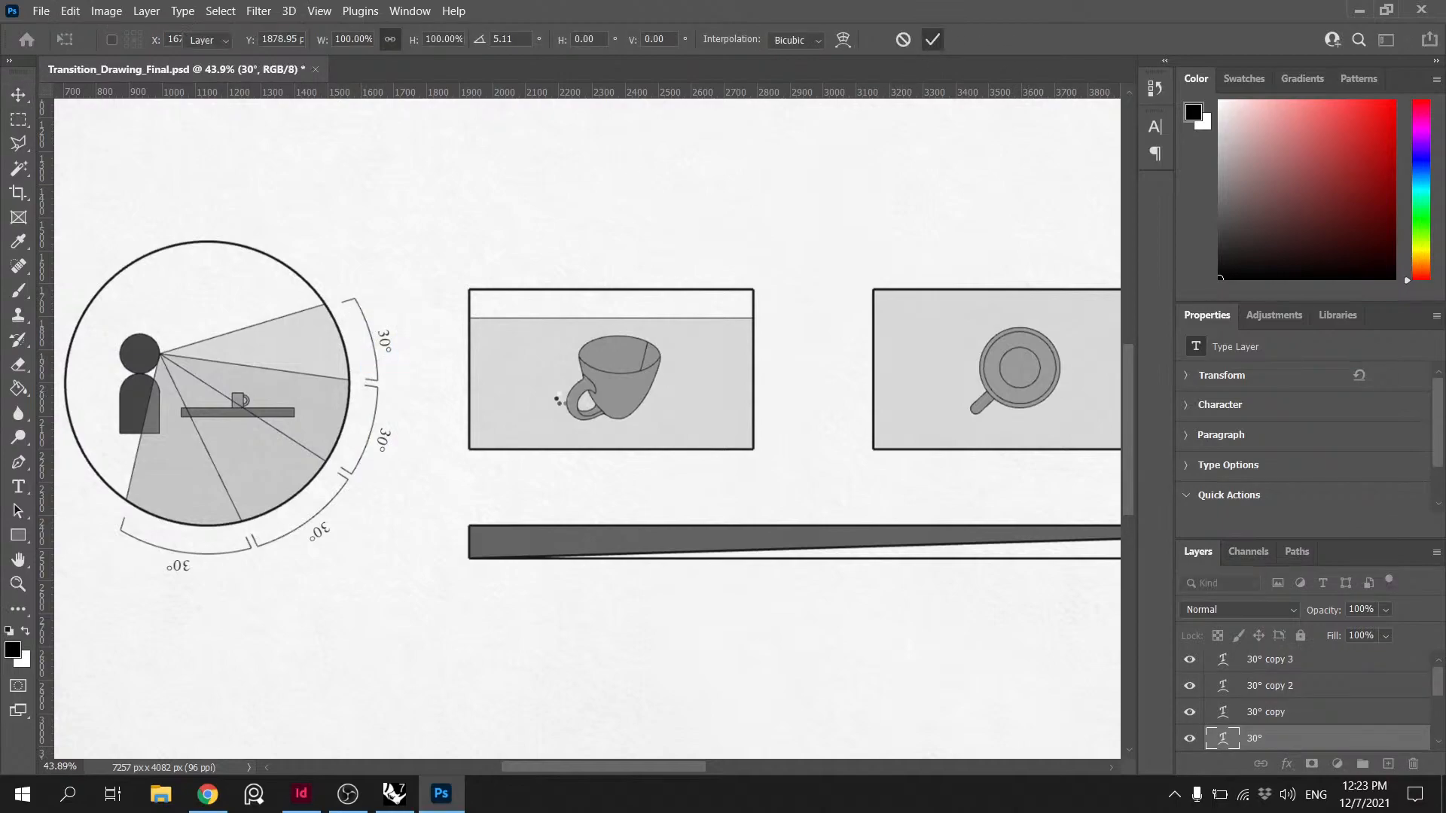
pyautogui.click(387, 444)
pyautogui.doubleClick(387, 442)
pyautogui.press('Escape')
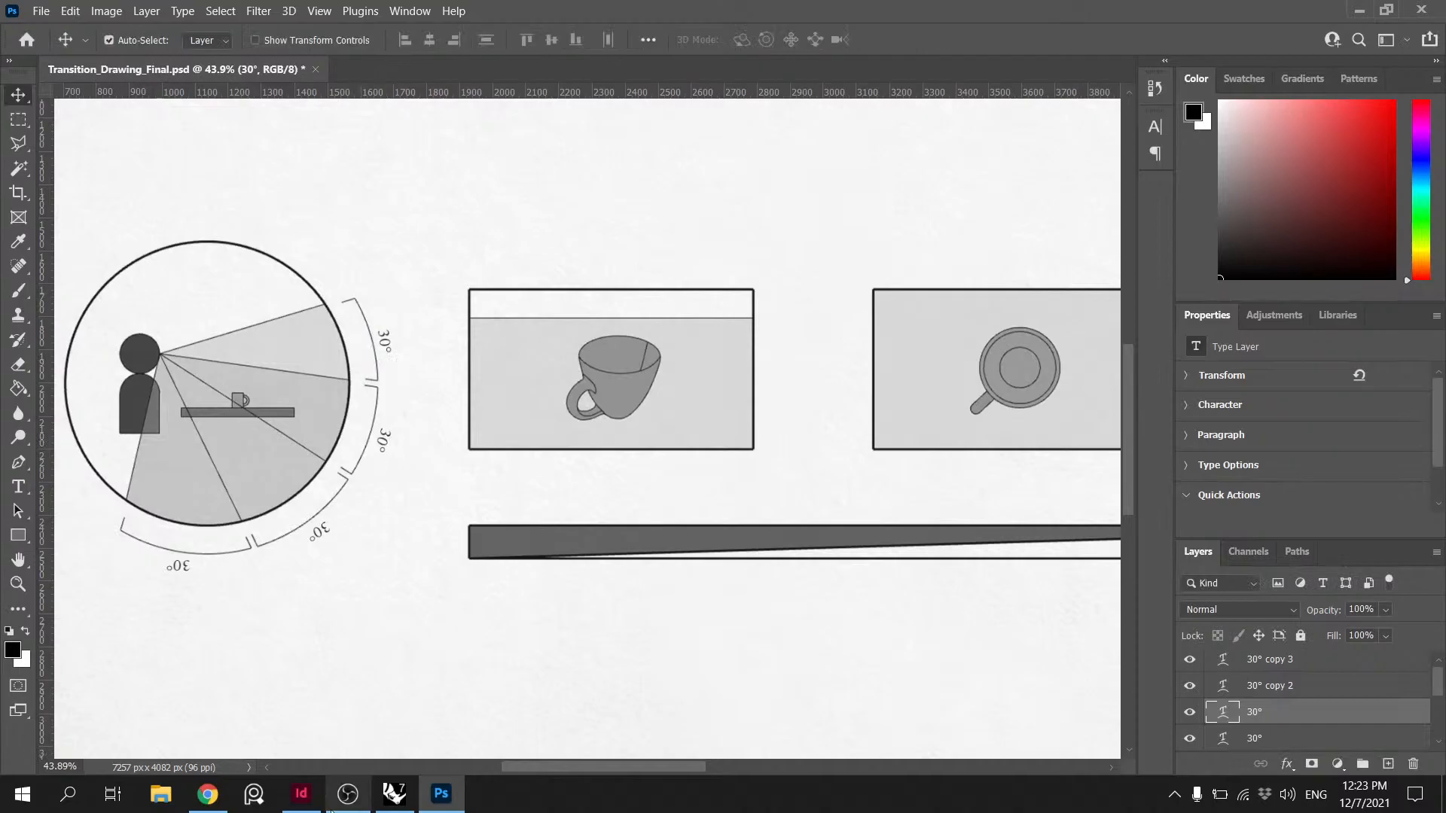
# - Switch to Rhino to check the visual-field angles on the side-view reference diagram, and return to Photoshop
pyautogui.click(403, 796)
pyautogui.click(405, 796)
pyautogui.click(395, 788)
pyautogui.scroll(-12, 515, 565)
pyautogui.moveTo(608, 619); pyautogui.dragTo(583, 360, button='right')
pyautogui.scroll(1, 843, 440)
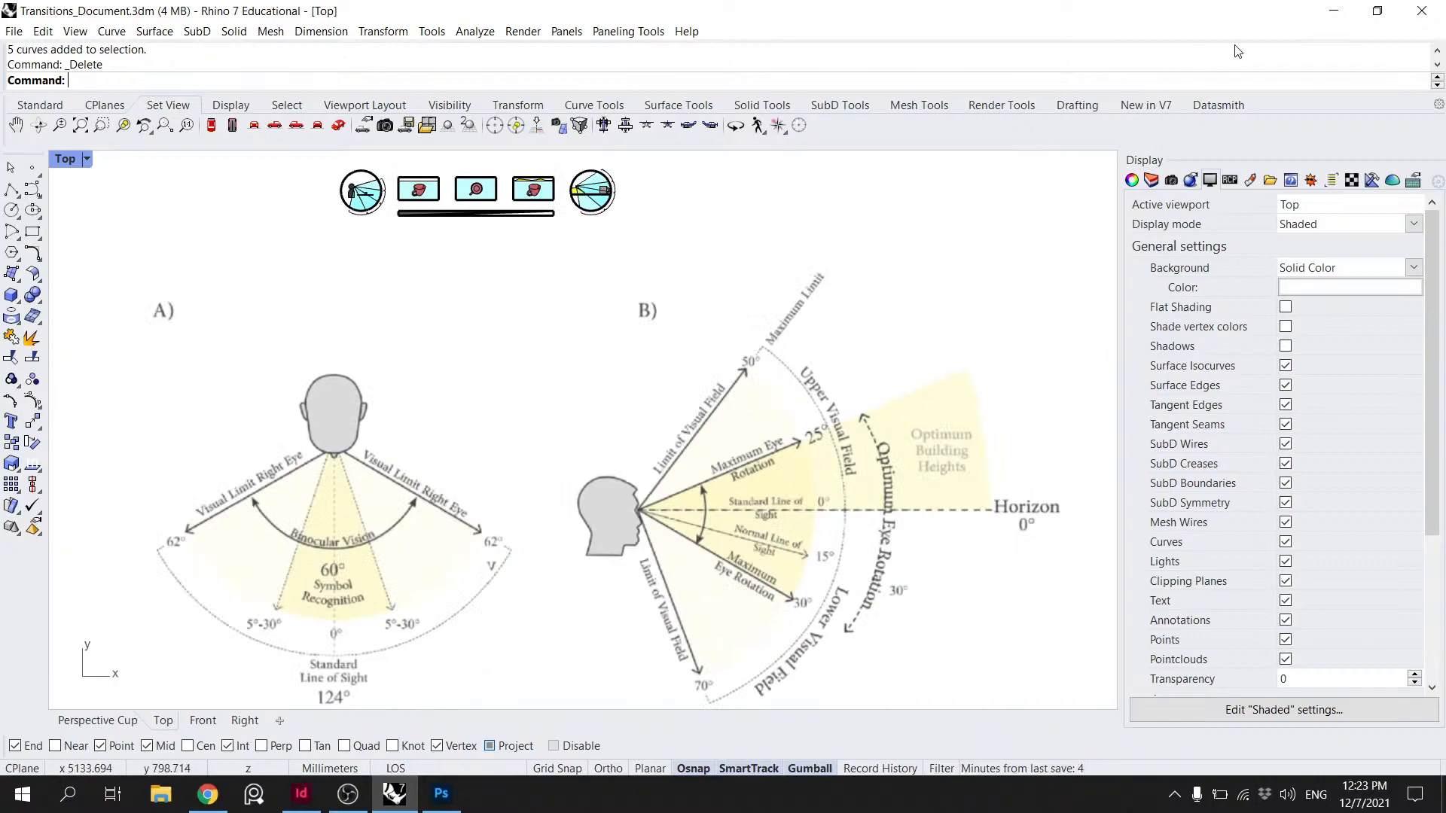
pyautogui.click(1348, 7)
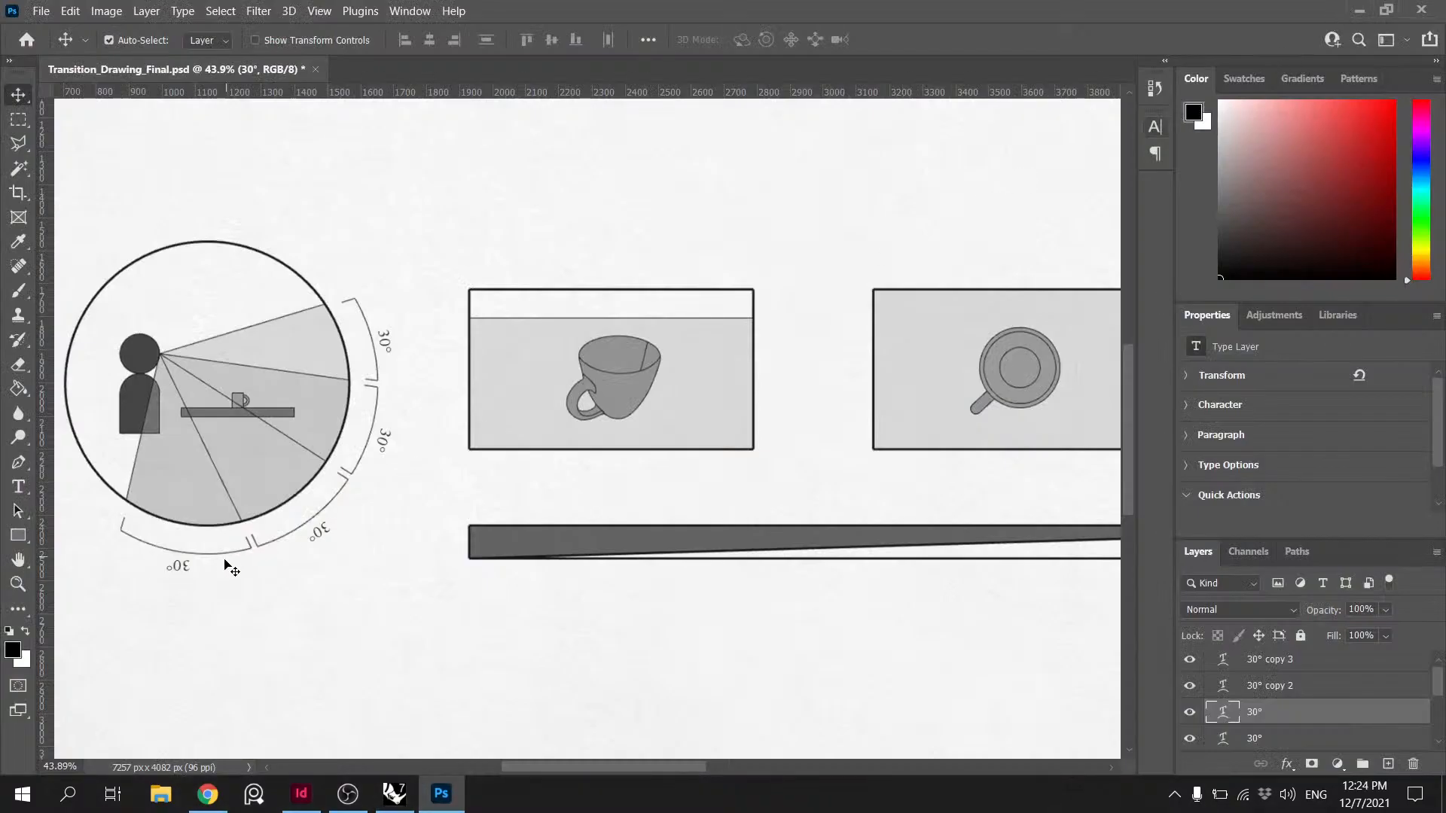
# - Change the lowest bracket's label text to 70°
pyautogui.doubleClick(179, 568)
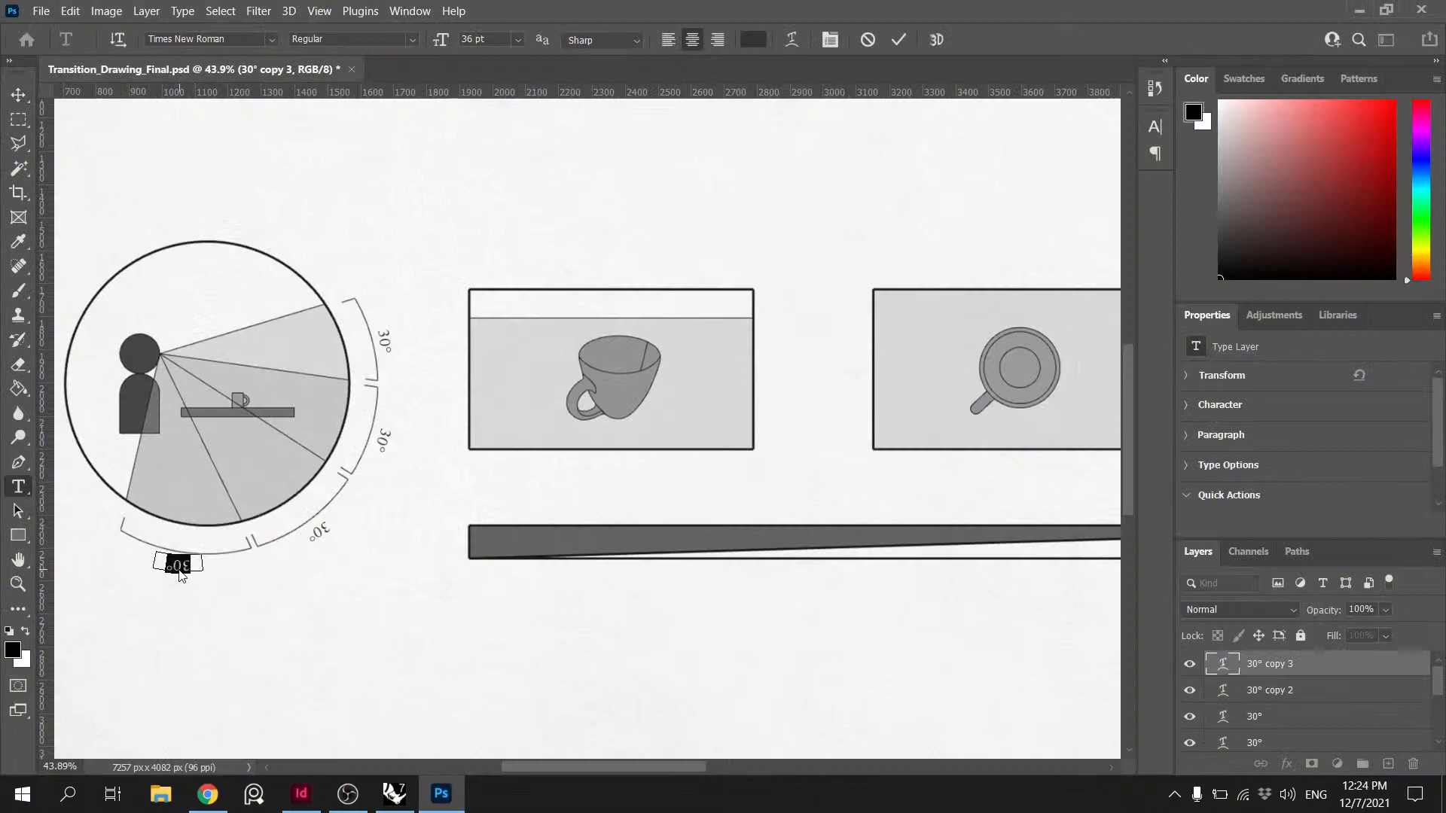
pyautogui.press('BackSpace')
pyautogui.press('BackSpace')
pyautogui.write('70')
pyautogui.click(898, 39)
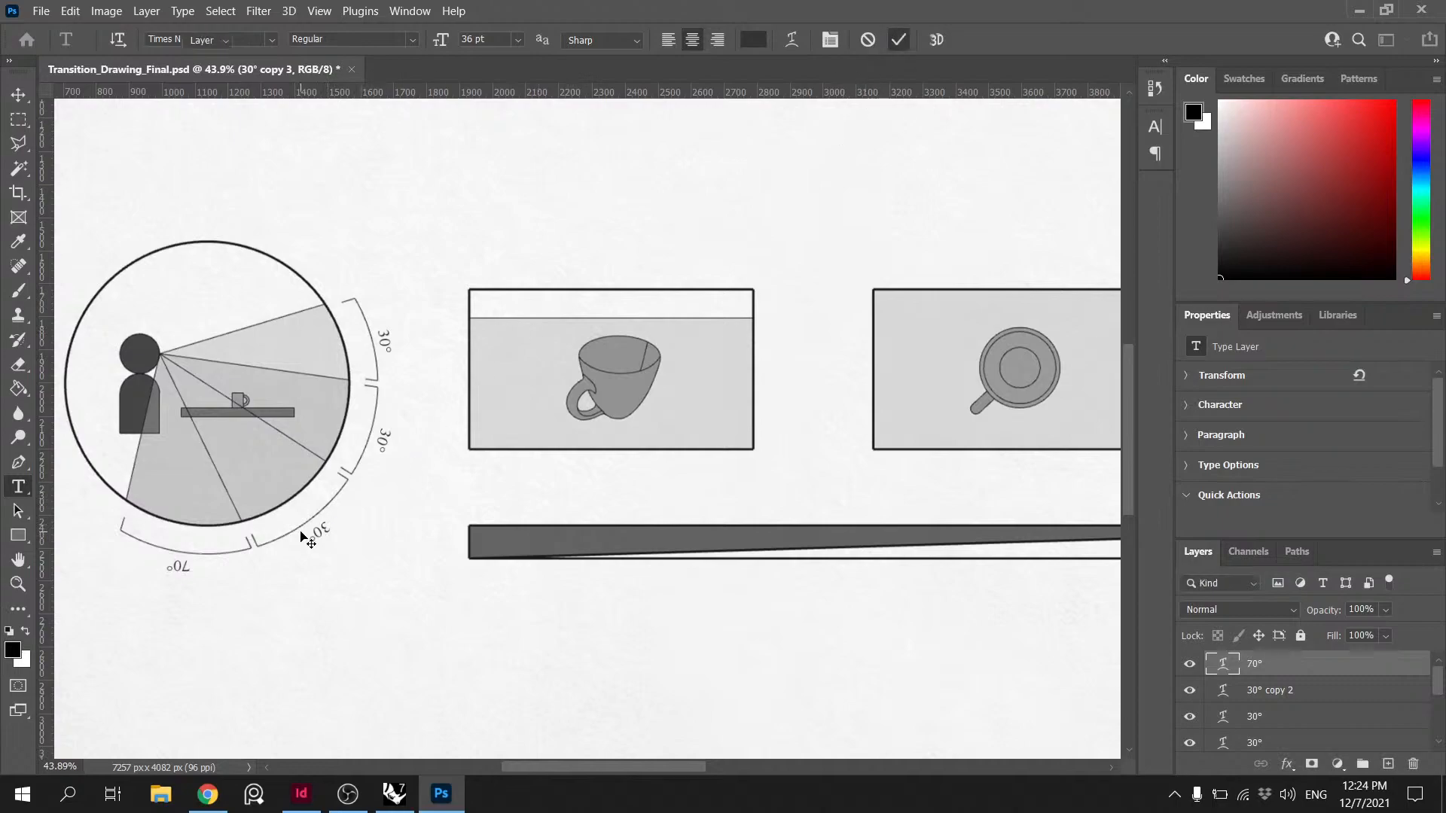
# - Change the second bracket's label text to 25°
pyautogui.press('v')
pyautogui.click(380, 441)
pyautogui.doubleClick(383, 441)
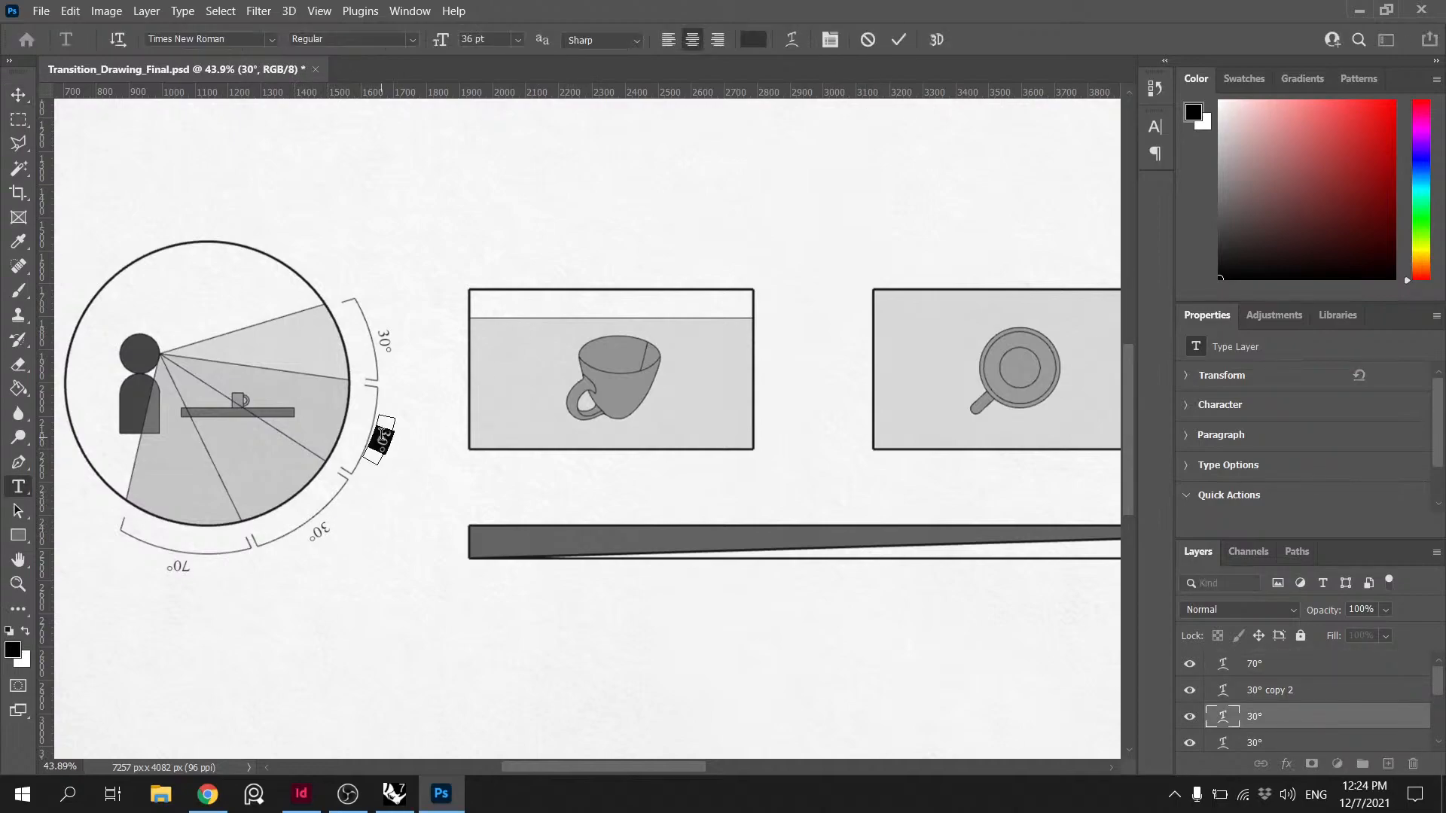
pyautogui.click(899, 39)
# - Change the uppermost bracket's label text to 50° and rotate the label by about -4.5° to follow its arc
pyautogui.press('v')
pyautogui.click(381, 339)
pyautogui.doubleClick(382, 339)
pyautogui.write('50')
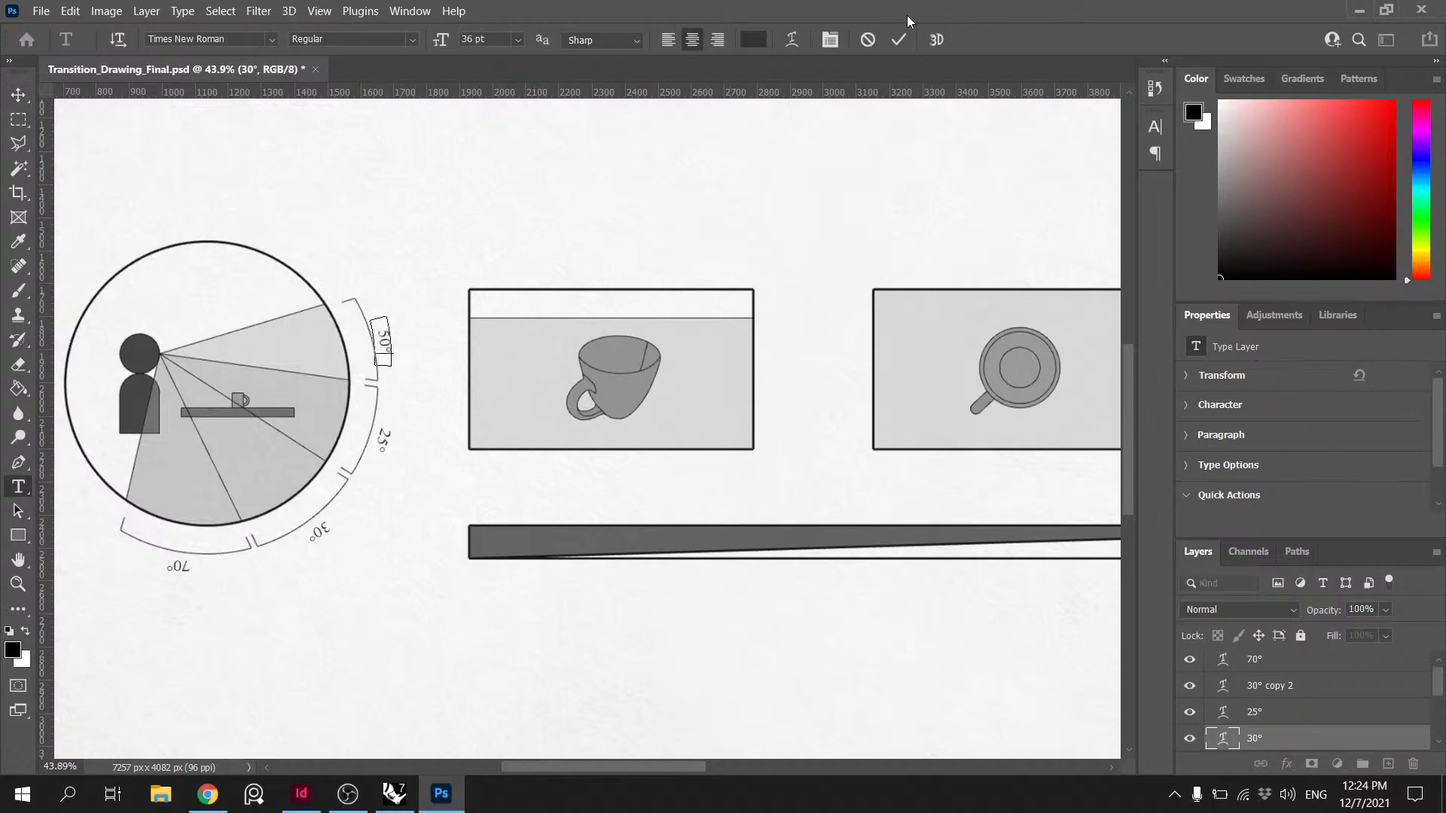
pyautogui.click(900, 39)
pyautogui.press('v')
pyautogui.moveTo(385, 347); pyautogui.dragTo(348, 303)
pyautogui.hotkey('ctrl', 't')
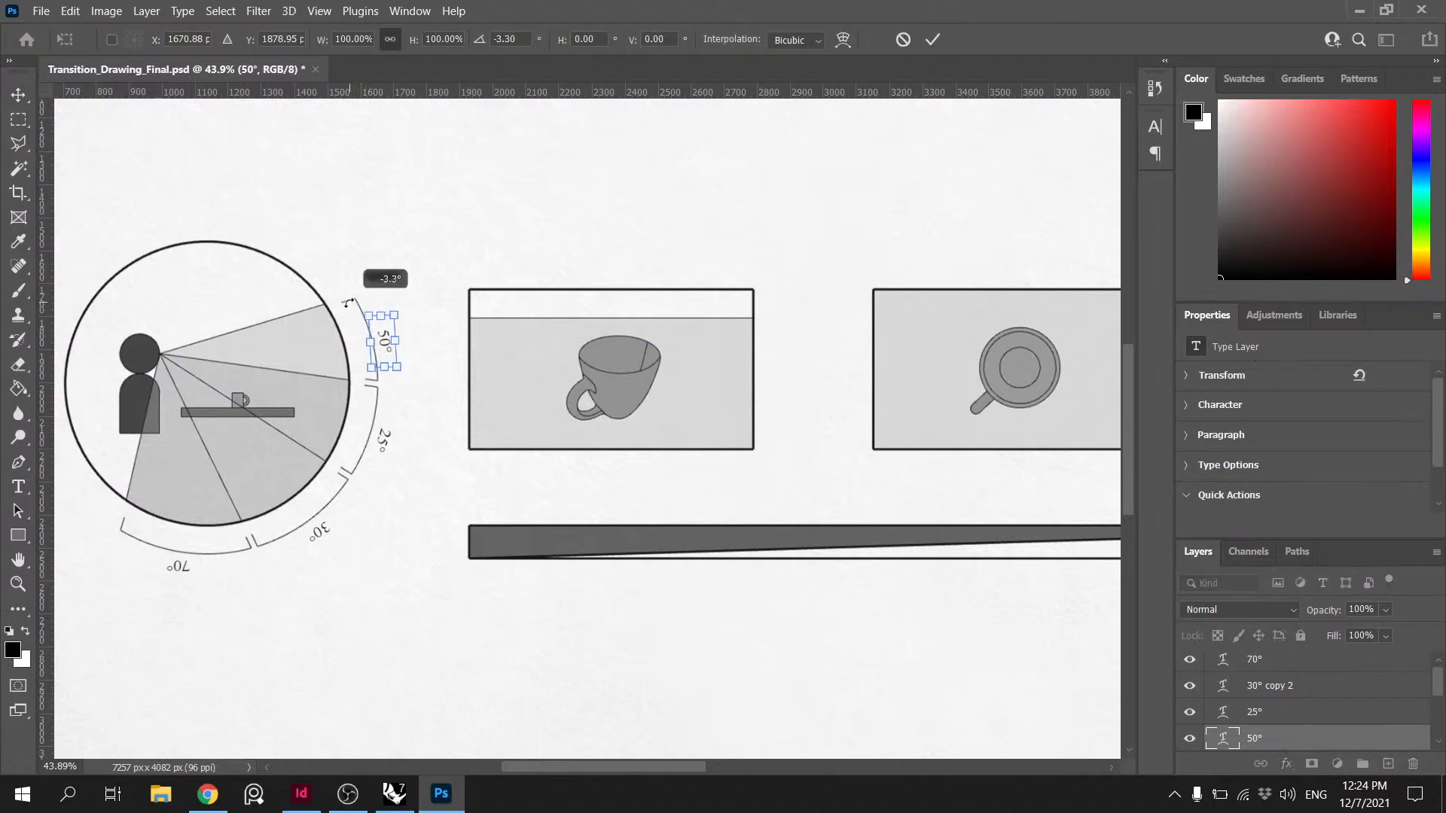
pyautogui.click(932, 41)
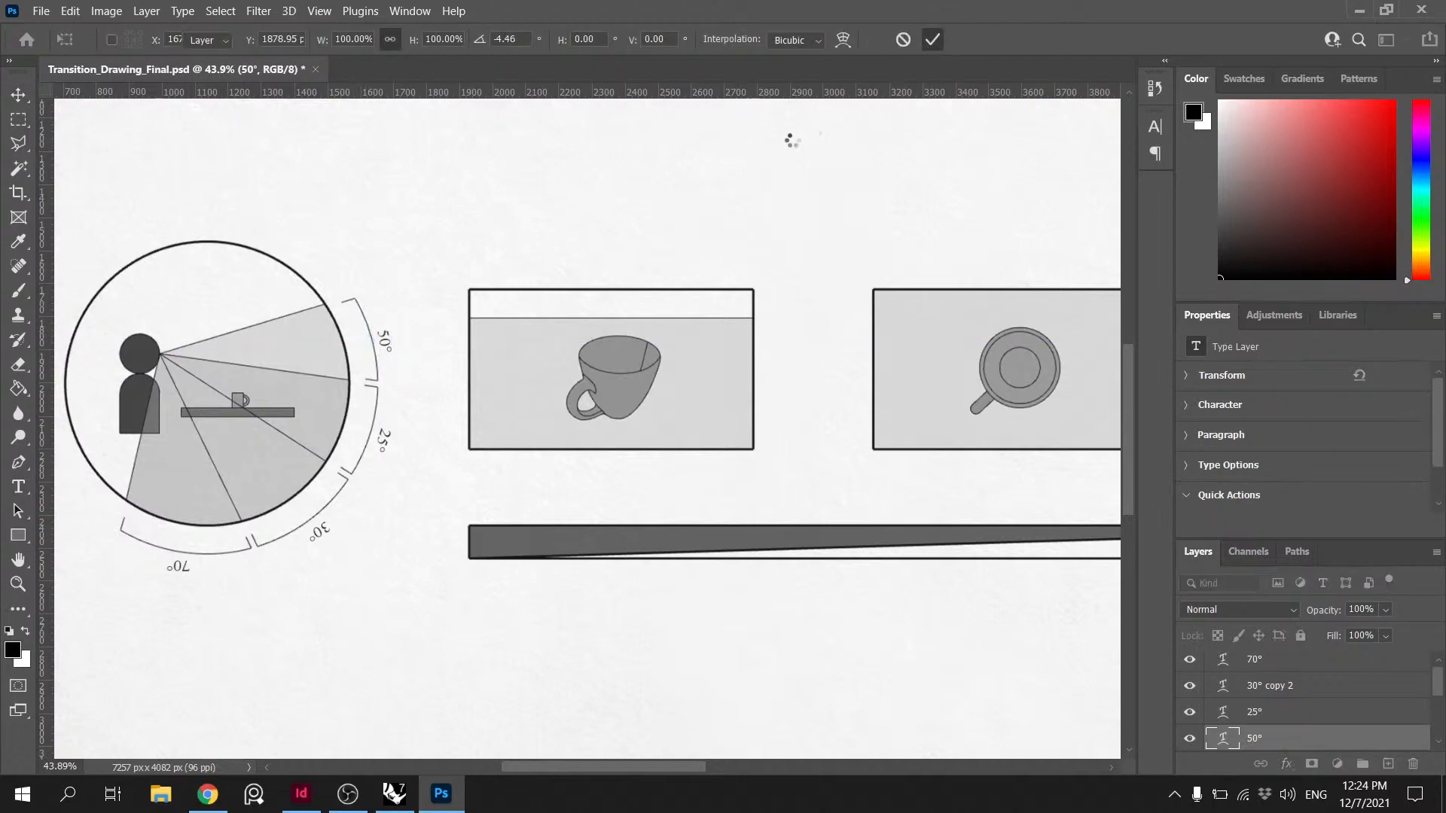
# - Fine-tune the rotation of the 25° and 50° labels so each follows its bracket's arc
pyautogui.keyDown('alt'); pyautogui.scroll(-2, 576, 258); pyautogui.keyUp('alt')
pyautogui.keyDown('alt'); pyautogui.scroll(3, 385, 468); pyautogui.keyUp('alt')
pyautogui.click(428, 391)
pyautogui.hotkey('ctrl', 't')
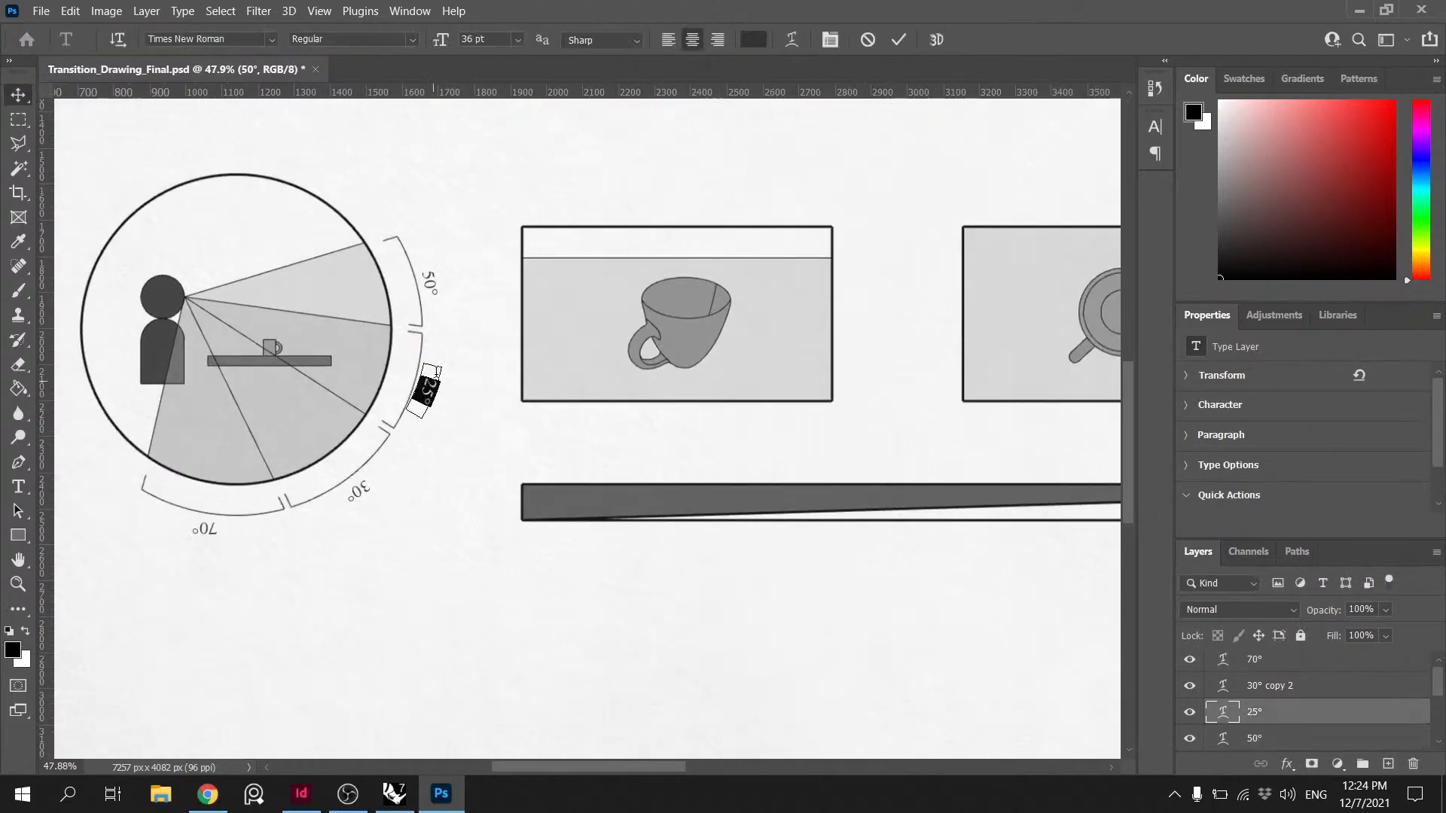
pyautogui.moveTo(406, 357); pyautogui.dragTo(401, 345)
pyautogui.click(932, 41)
pyautogui.doubleClick(428, 390)
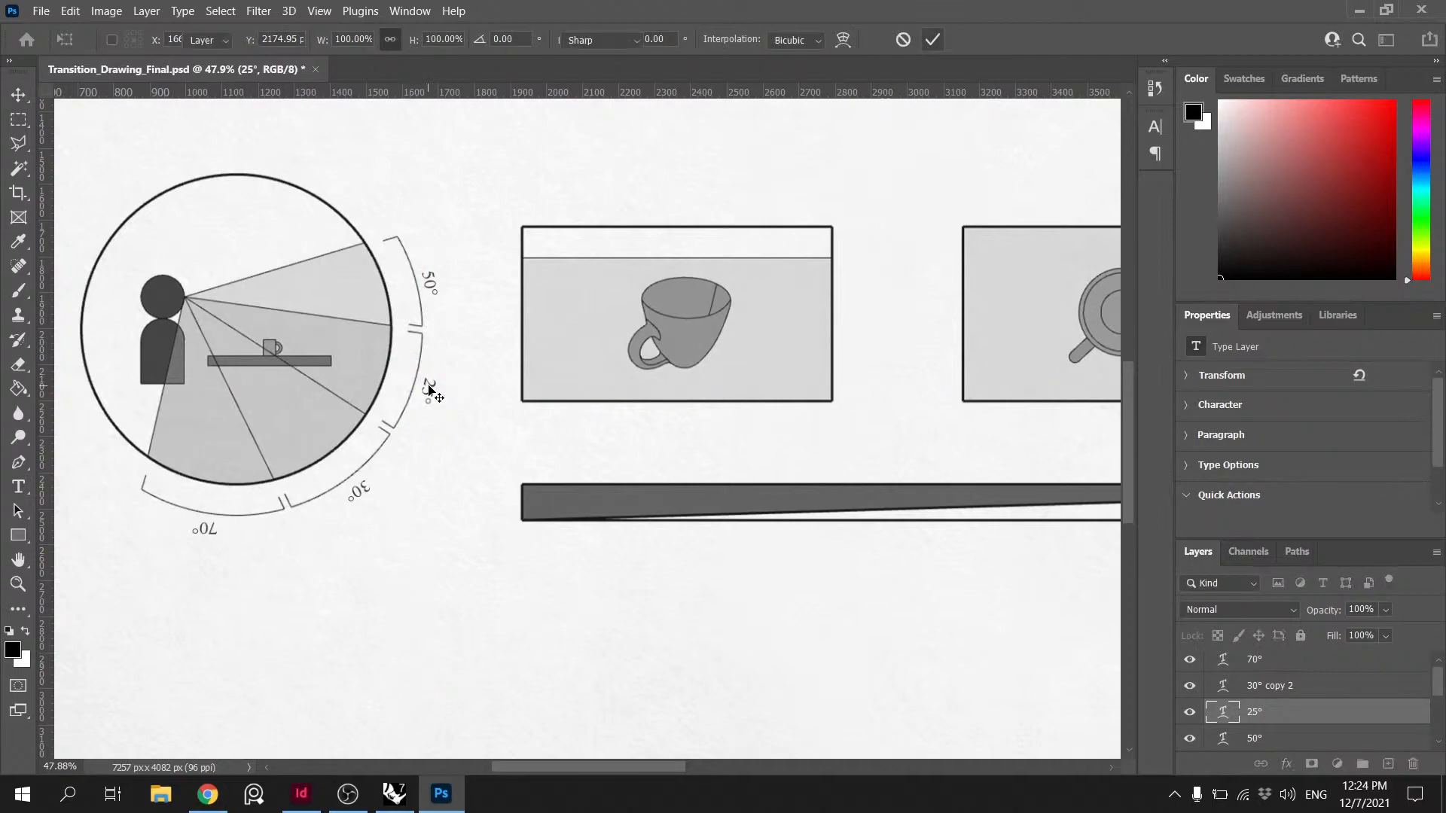
pyautogui.click(430, 282)
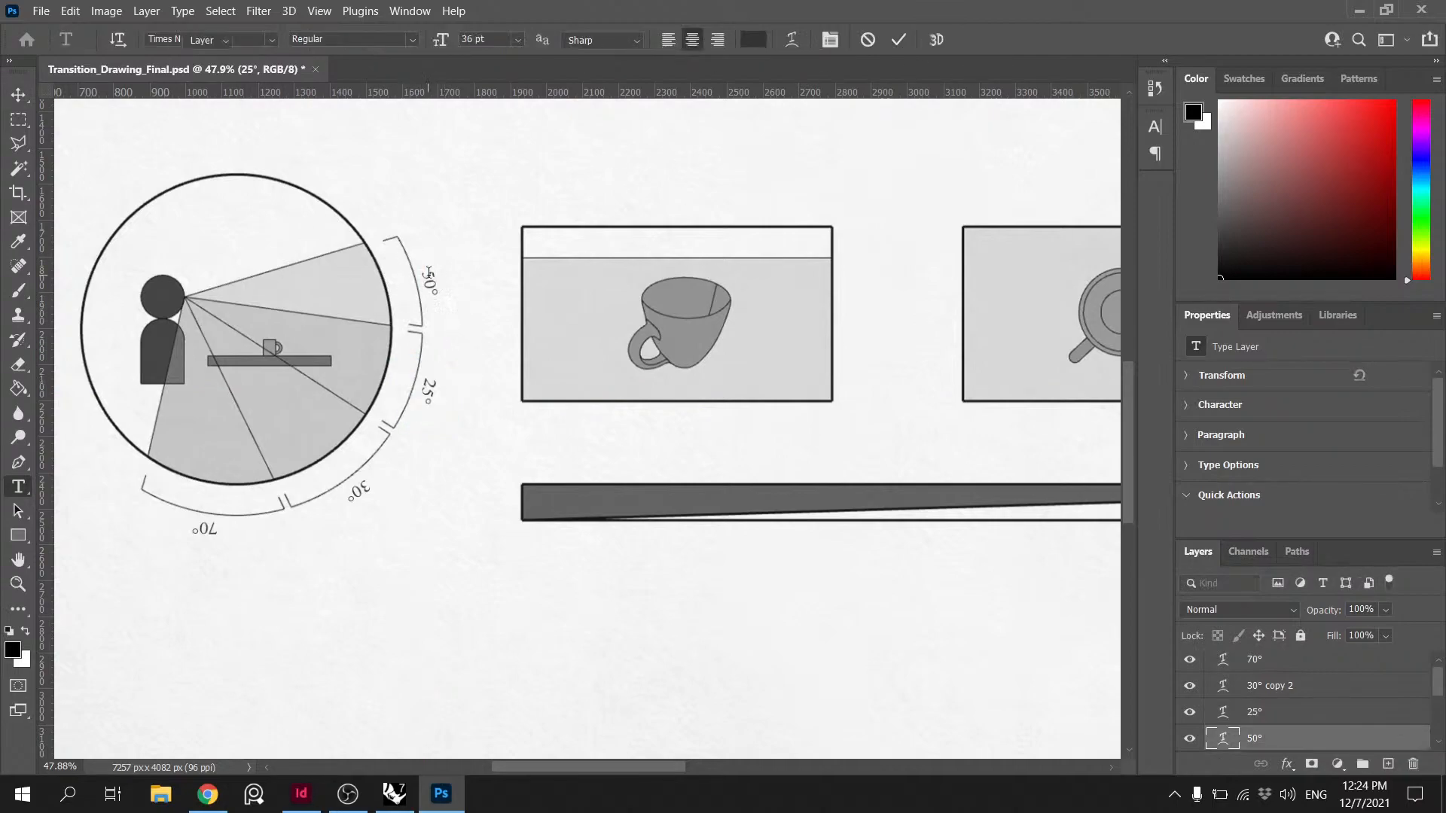
pyautogui.hotkey('ctrl', 't')
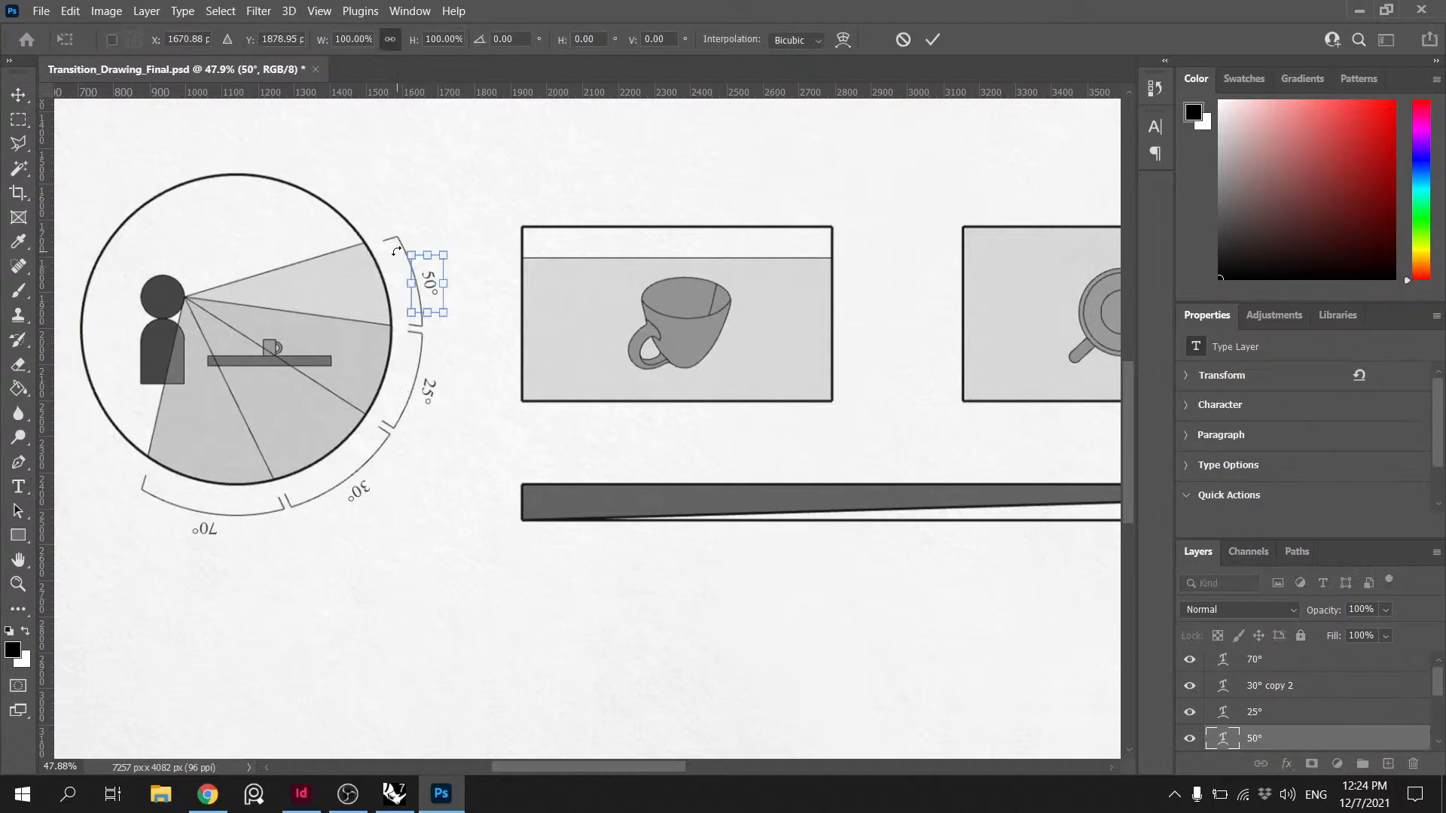
pyautogui.moveTo(393, 252); pyautogui.dragTo(390, 256)
pyautogui.click(932, 39)
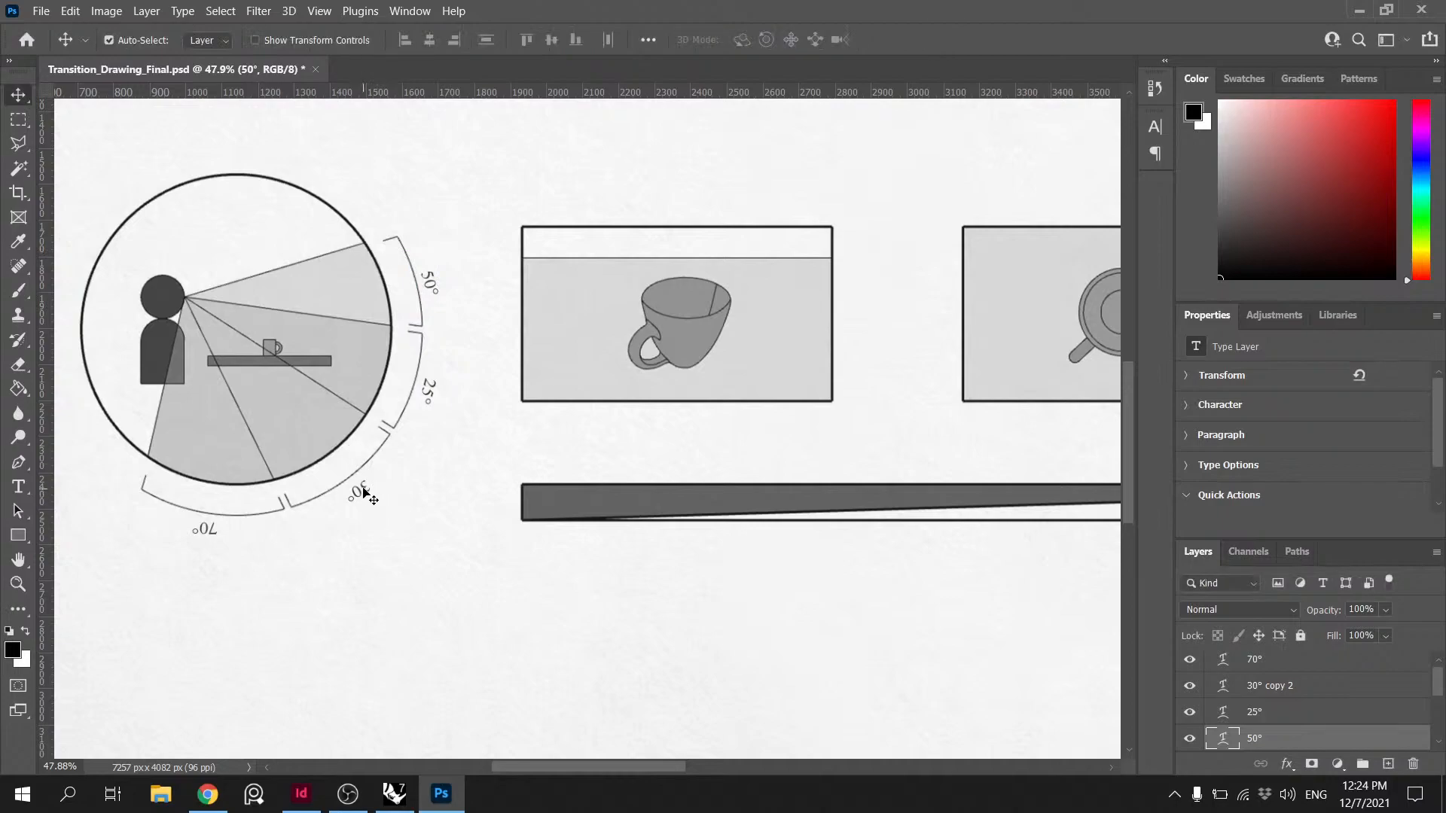
# - Rotate the 30° label counter-clockwise by about 2.5° and again by about 3.7°, scaling it to 98.47%
pyautogui.doubleClick(363, 489)
pyautogui.hotkey('ctrl', 't')
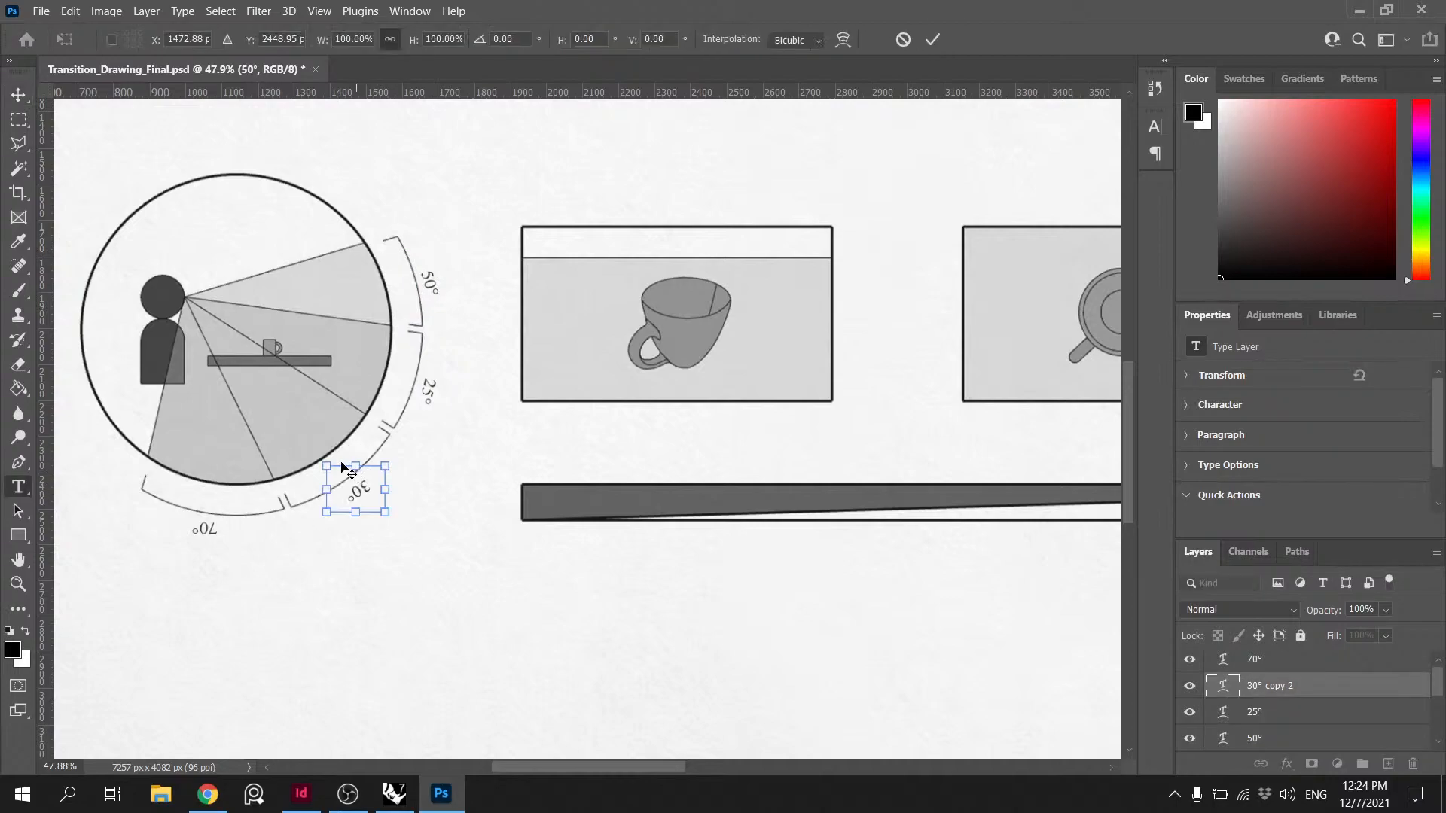
pyautogui.moveTo(316, 456); pyautogui.dragTo(306, 454)
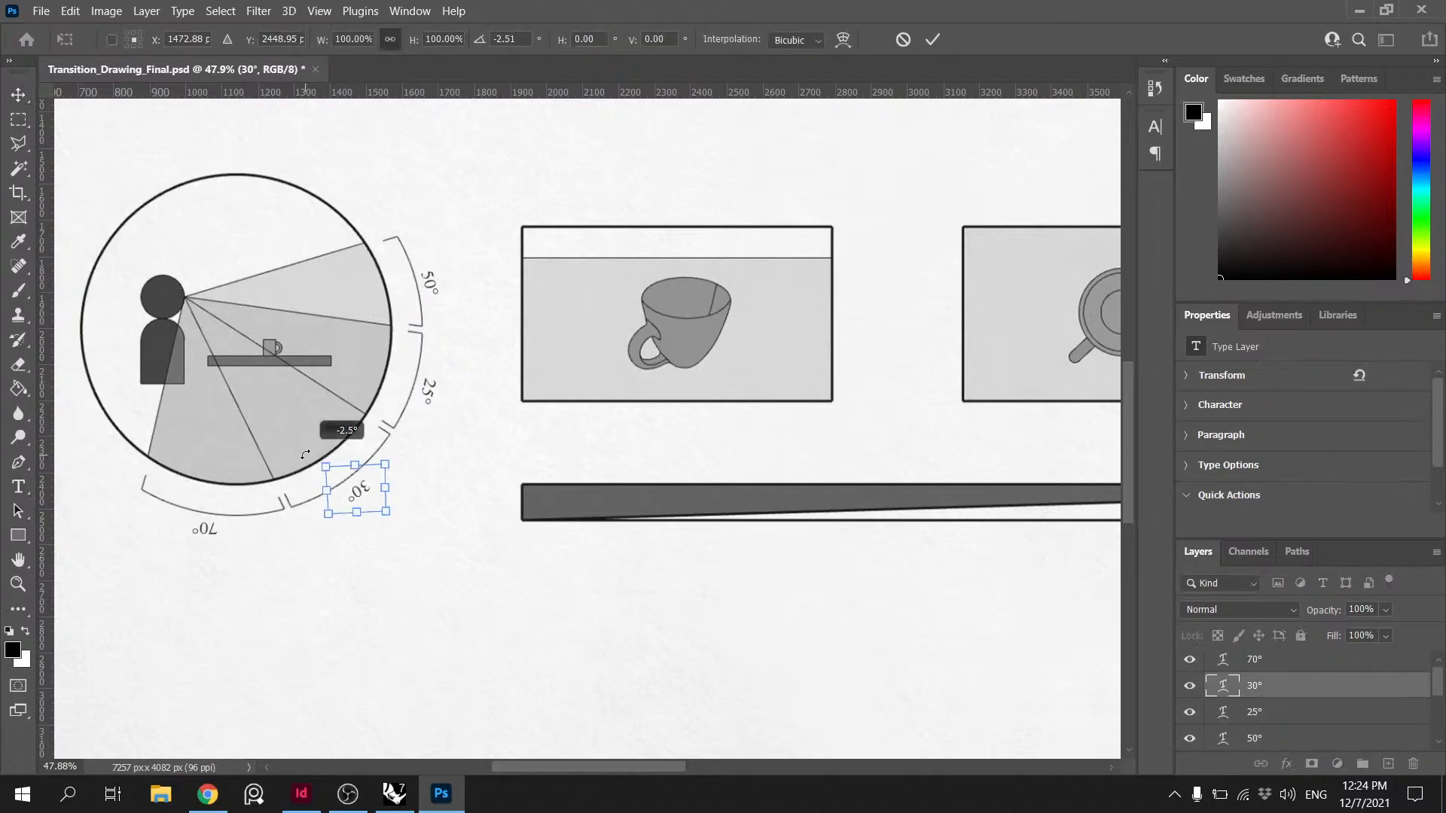
pyautogui.moveTo(304, 454); pyautogui.dragTo(305, 454)
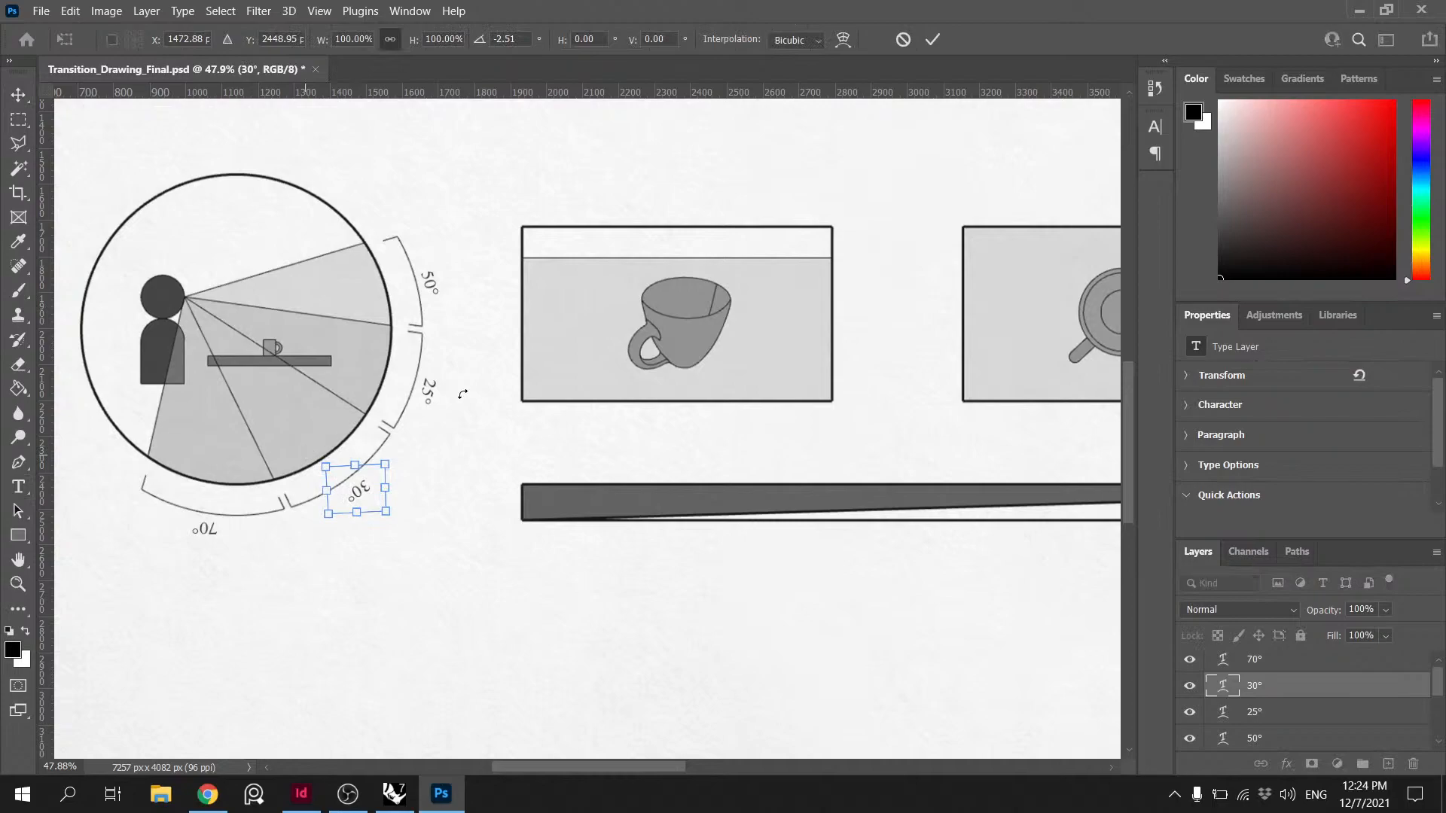
pyautogui.click(932, 39)
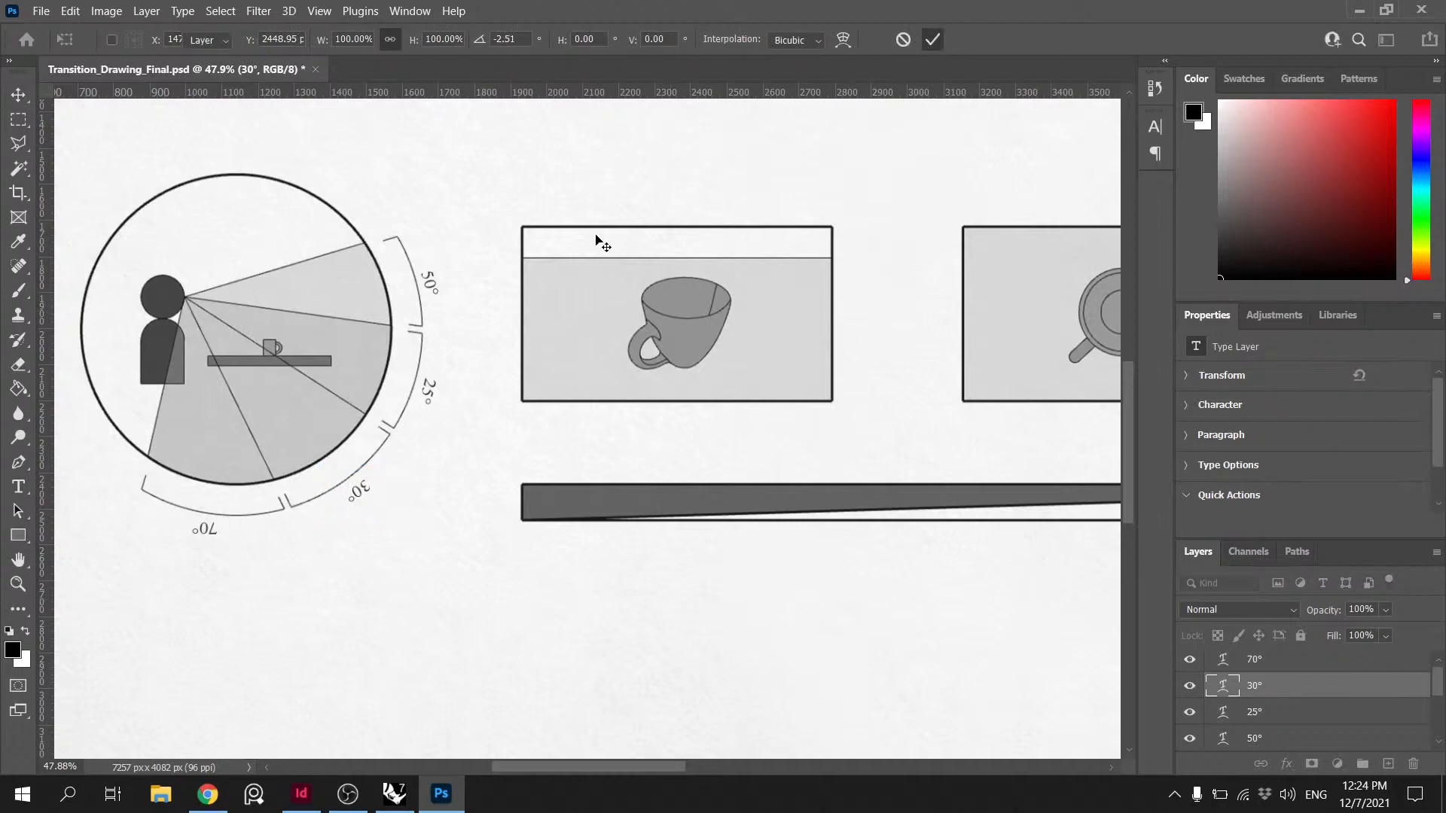
pyautogui.press('t')
pyautogui.hotkey('ctrl', 't')
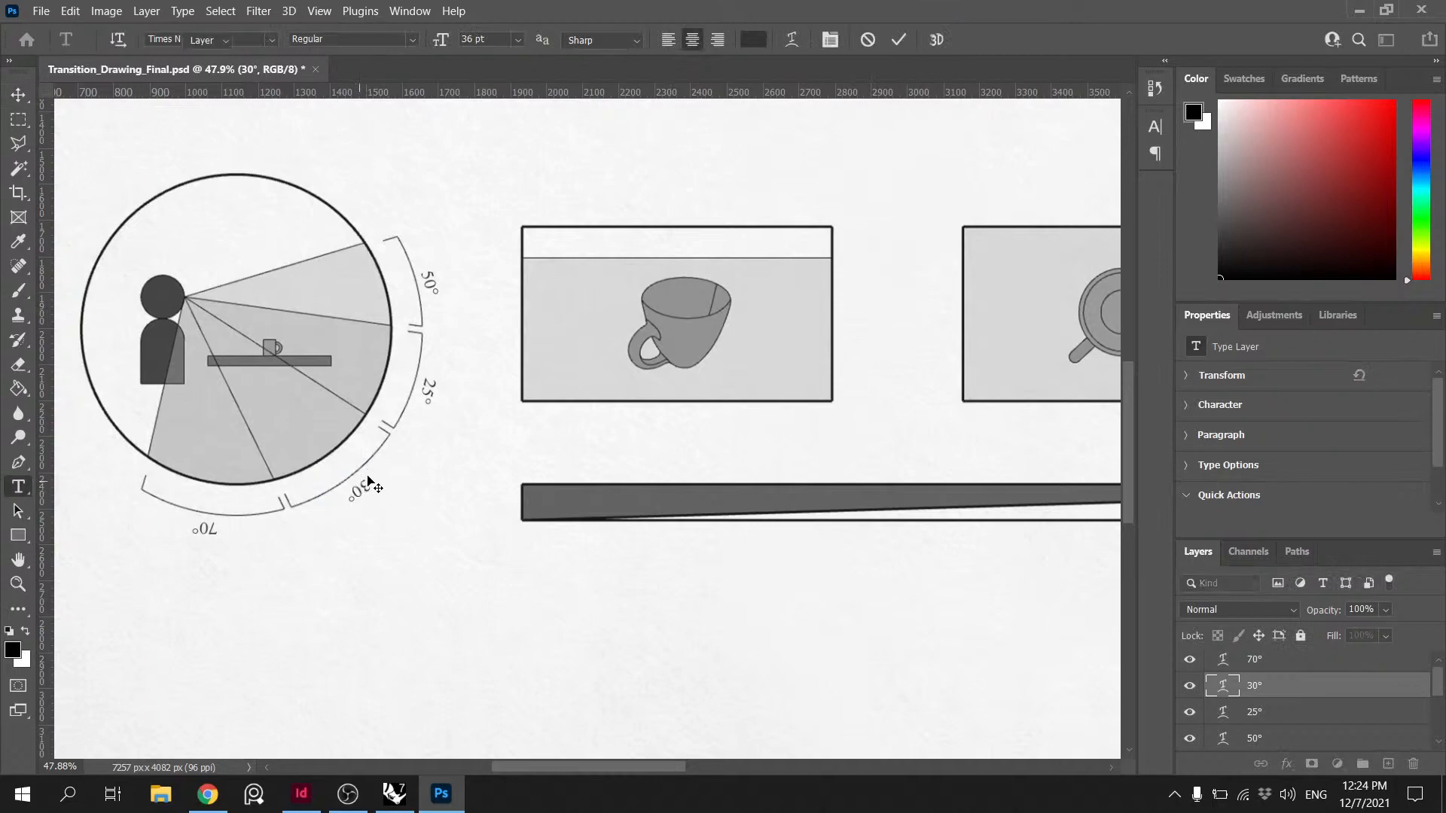
pyautogui.moveTo(313, 459); pyautogui.dragTo(301, 460)
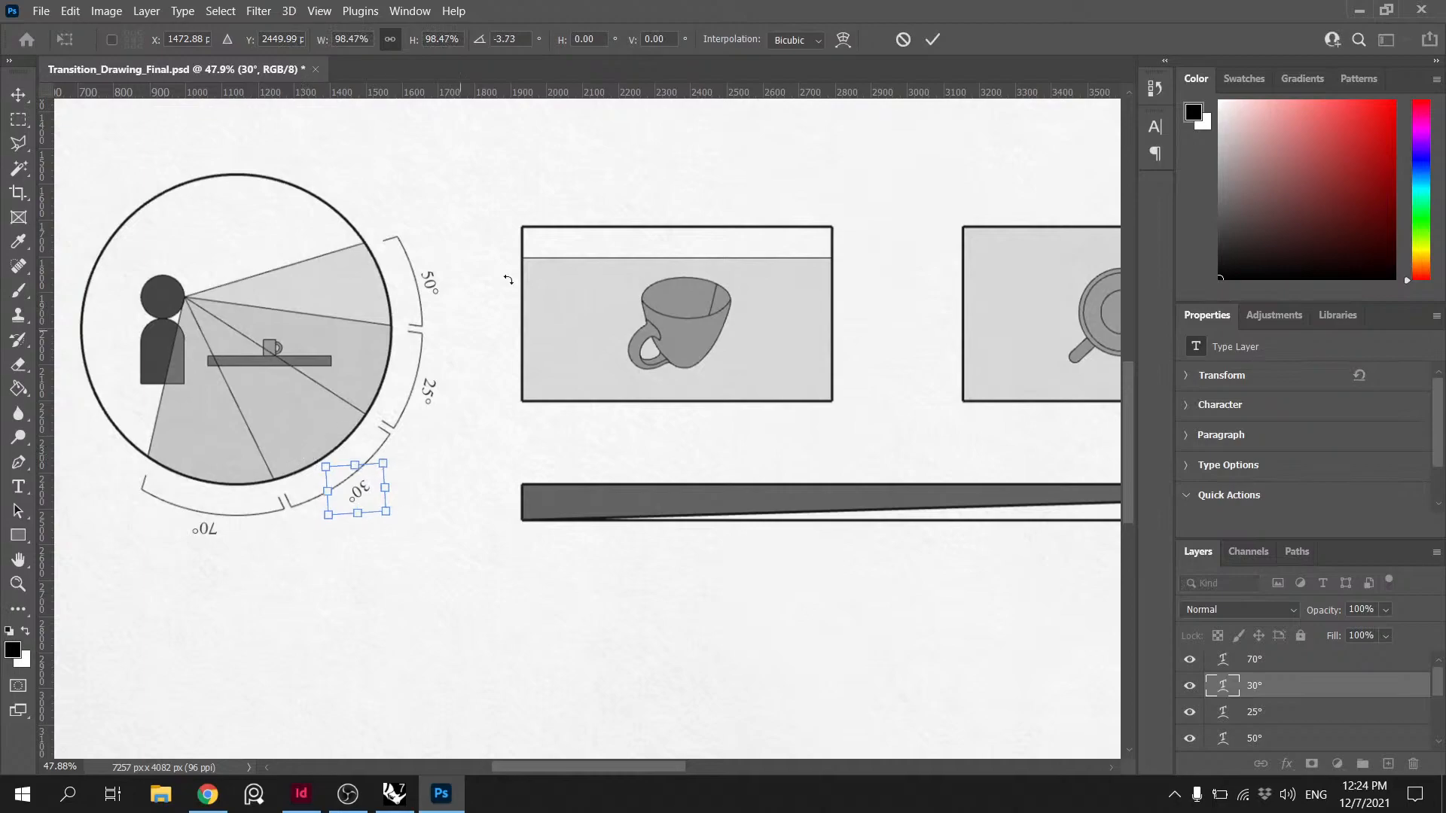
pyautogui.click(931, 39)
# - Rotate the 70° label by about 5.8° so it lines up with the lowest bracket's arc
pyautogui.click(200, 525)
pyautogui.doubleClick(202, 526)
pyautogui.press('Escape')
pyautogui.hotkey('ctrl', 't')
pyautogui.moveTo(151, 497); pyautogui.dragTo(152, 496)
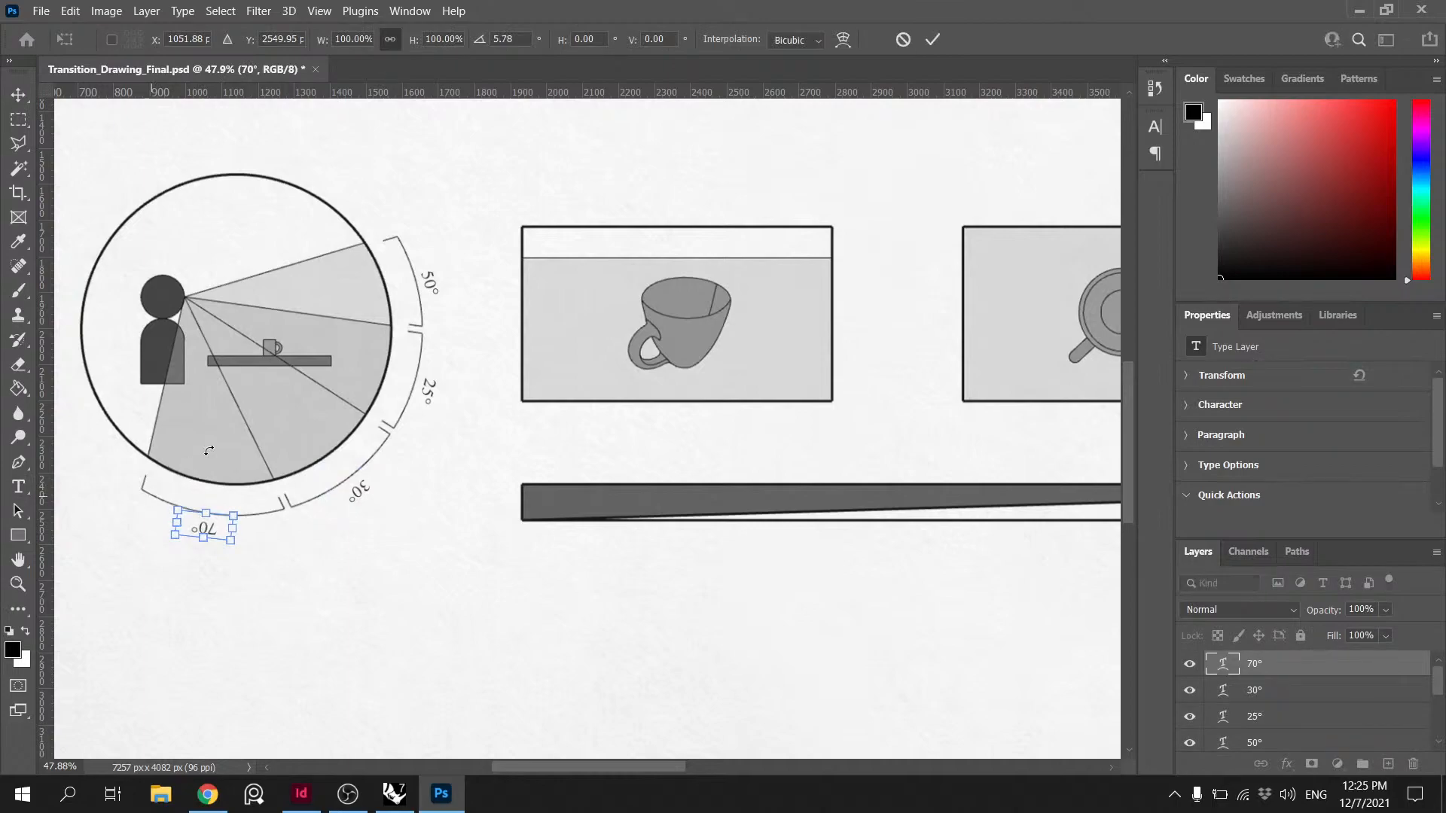
pyautogui.press('Return')
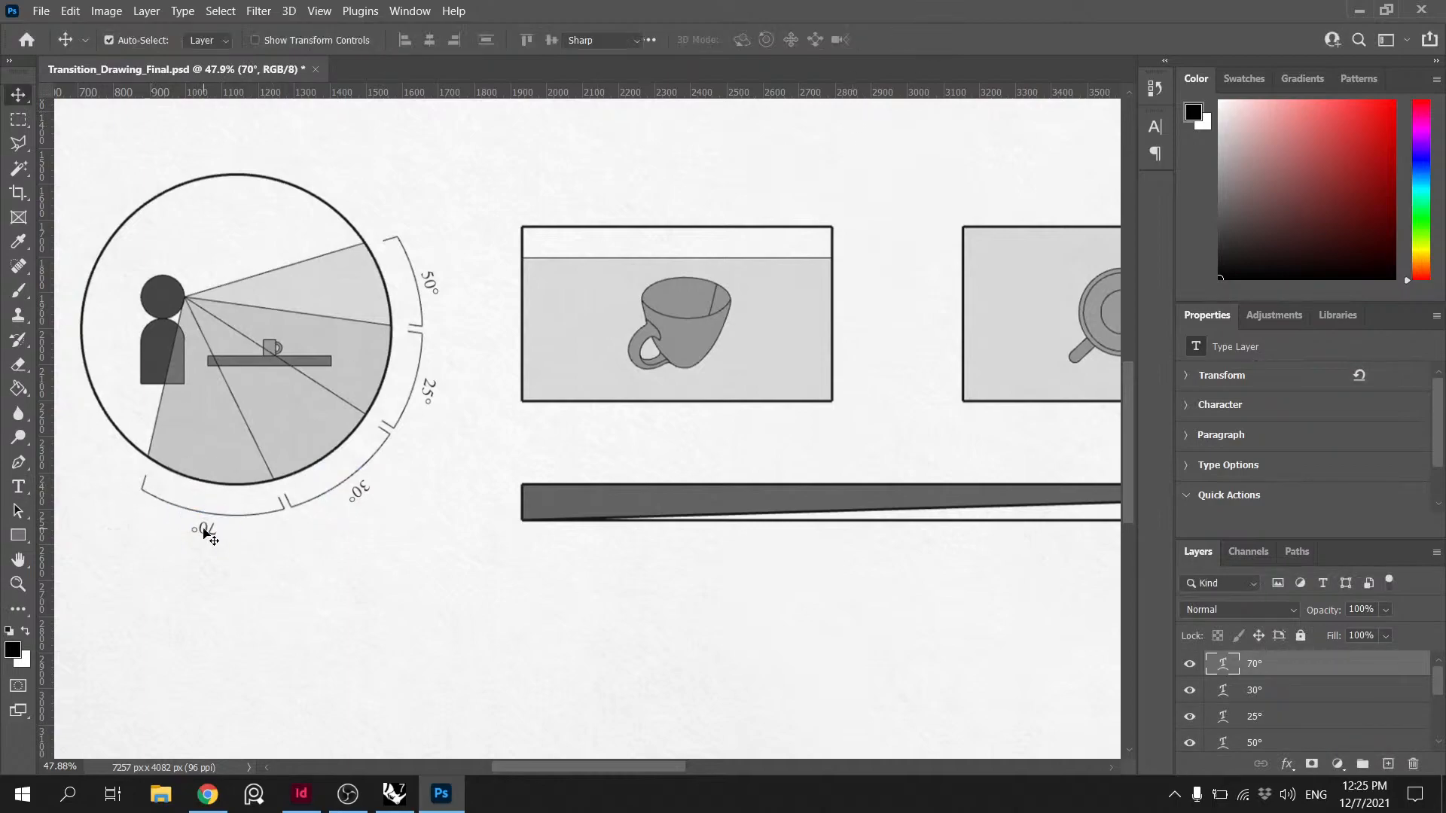
# - Open the 70°, 30°, 25° and 50° labels in turn to check how their text aligns with the brackets
pyautogui.doubleClick(203, 531)
pyautogui.keyDown('ctrl'); pyautogui.click(363, 490); pyautogui.keyUp('ctrl')
pyautogui.doubleClick(362, 483)
pyautogui.keyDown('ctrl'); pyautogui.click(429, 387); pyautogui.keyUp('ctrl')
pyautogui.doubleClick(429, 387)
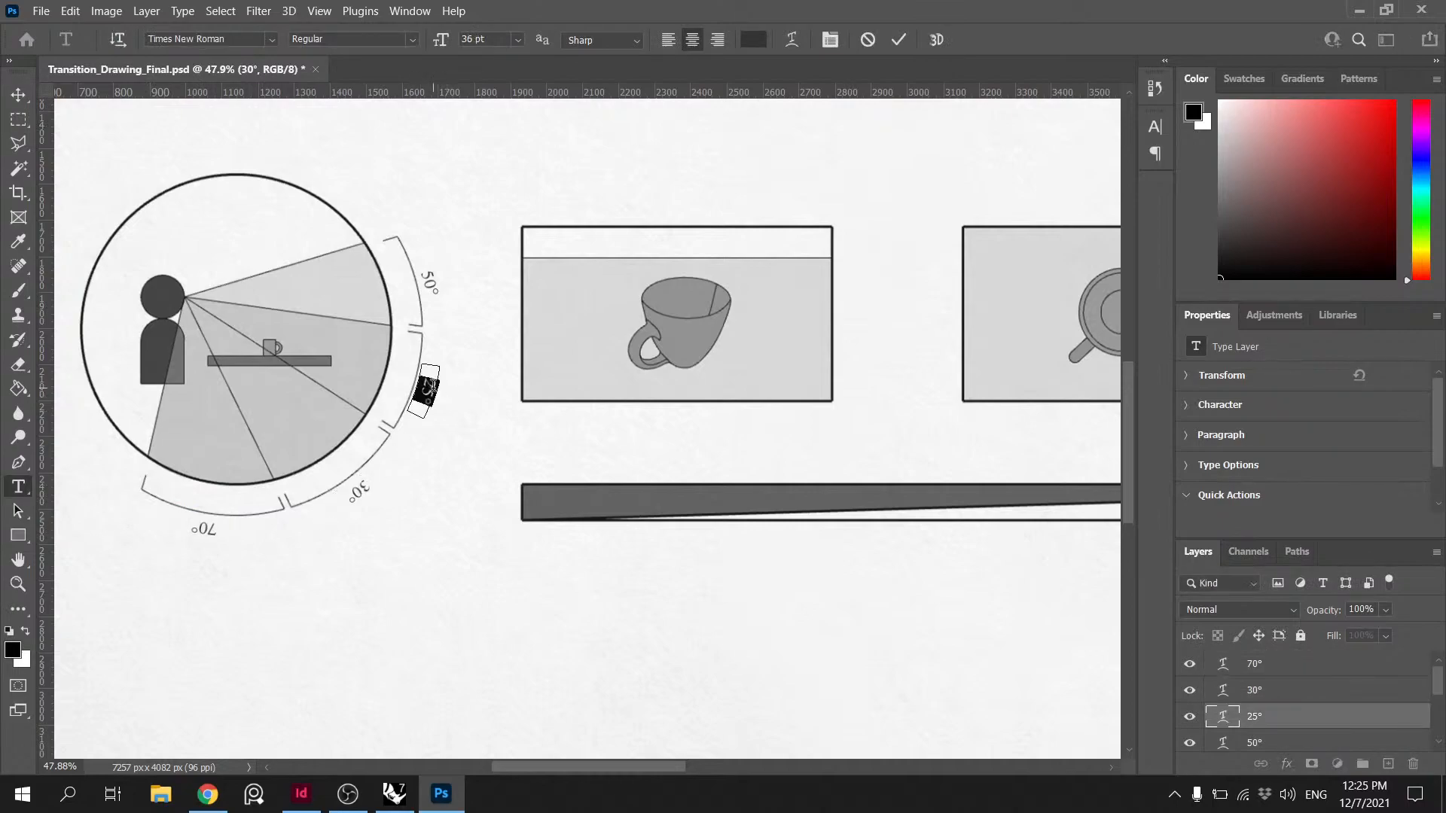
pyautogui.keyDown('ctrl'); pyautogui.click(428, 282); pyautogui.keyUp('ctrl')
pyautogui.doubleClick(427, 282)
pyautogui.hotkey('ctrl', 'Return')
# - Make a final small adjustment to the 50° label's rotation and placement beside the uppermost bracket
pyautogui.hotkey('ctrl', 't')
pyautogui.moveTo(395, 231); pyautogui.dragTo(392, 231)
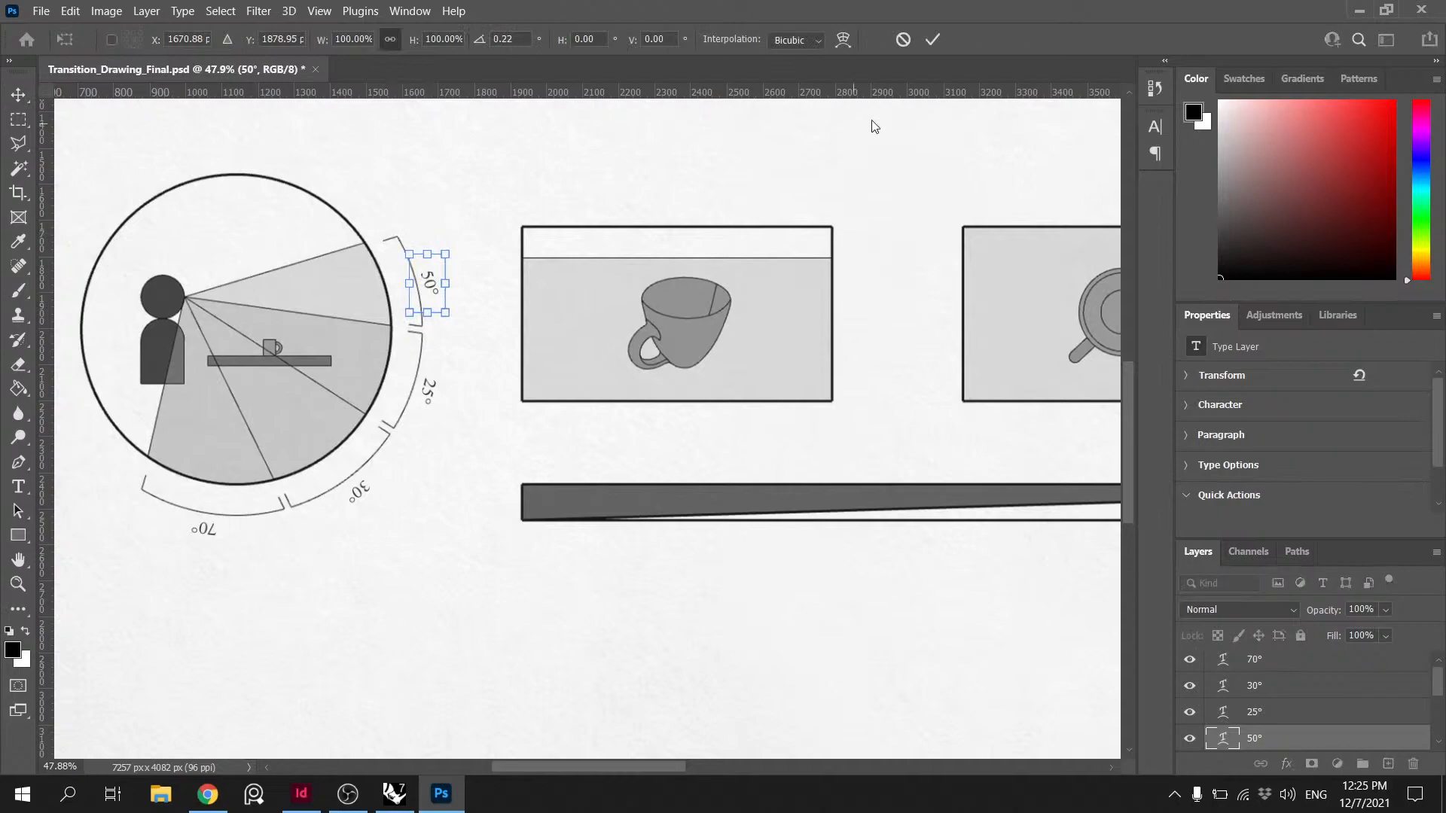
pyautogui.click(932, 40)
pyautogui.hotkey('ctrl', 't')
pyautogui.press('Return')
pyautogui.doubleClick(432, 283)
pyautogui.press('Escape')
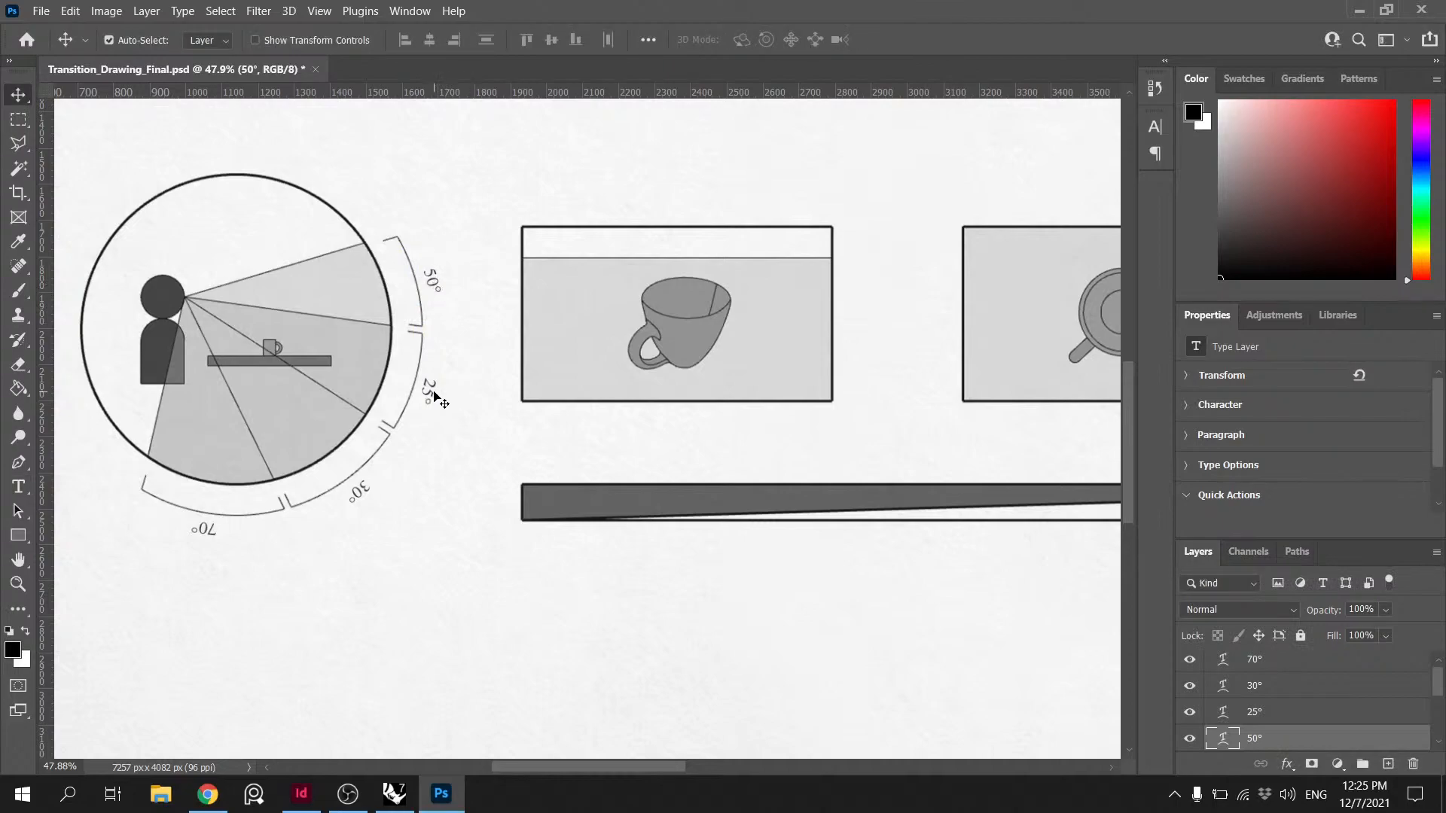
# - Save Transition_Drawing_Final.psd and view the whole drawing
pyautogui.hotkey('ctrl', 's')
pyautogui.keyDown('alt'); pyautogui.scroll(-10, 475, 418); pyautogui.keyUp('alt')
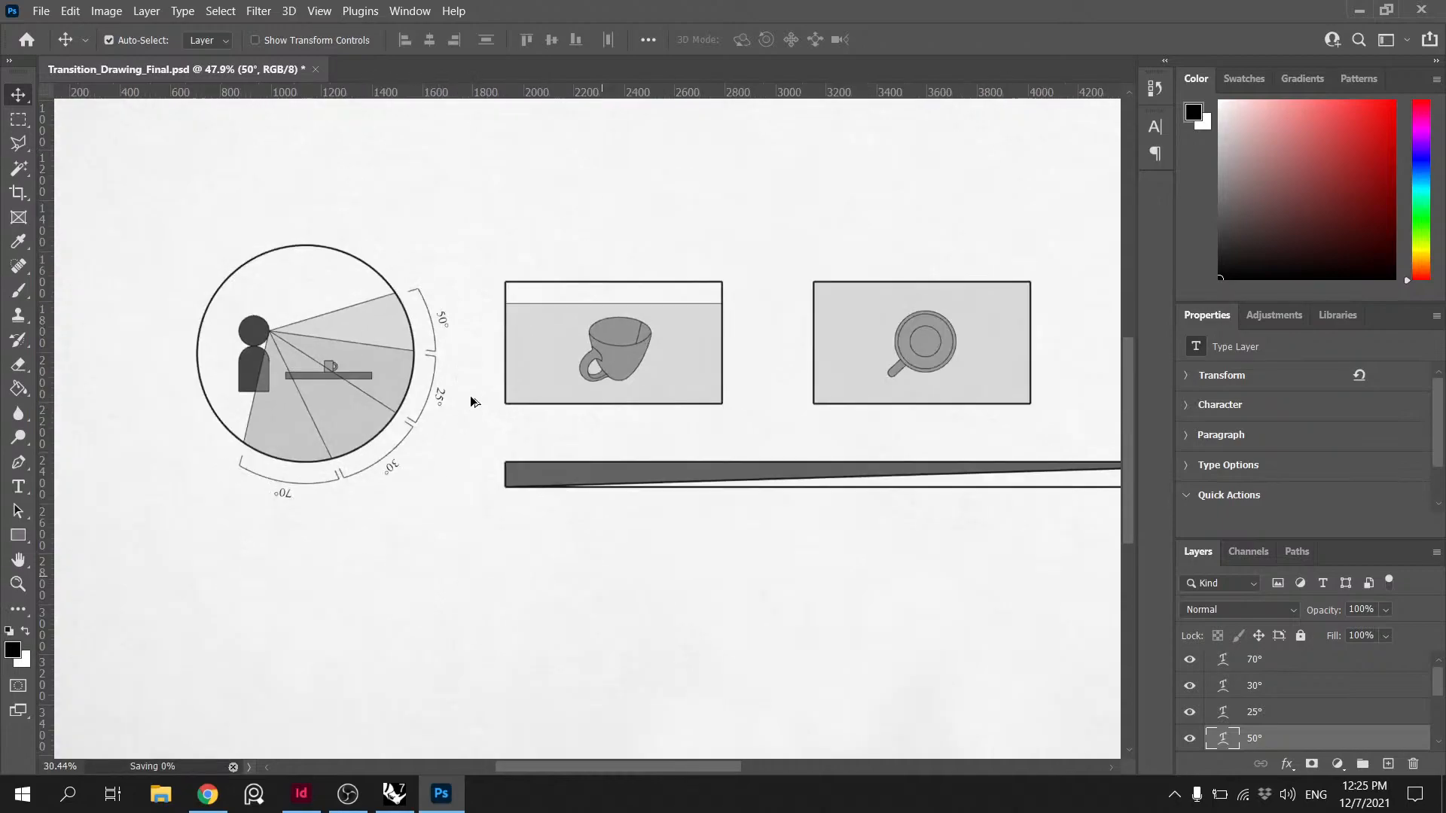
pyautogui.keyDown('alt'); pyautogui.scroll(4, 866, 348); pyautogui.keyUp('alt')
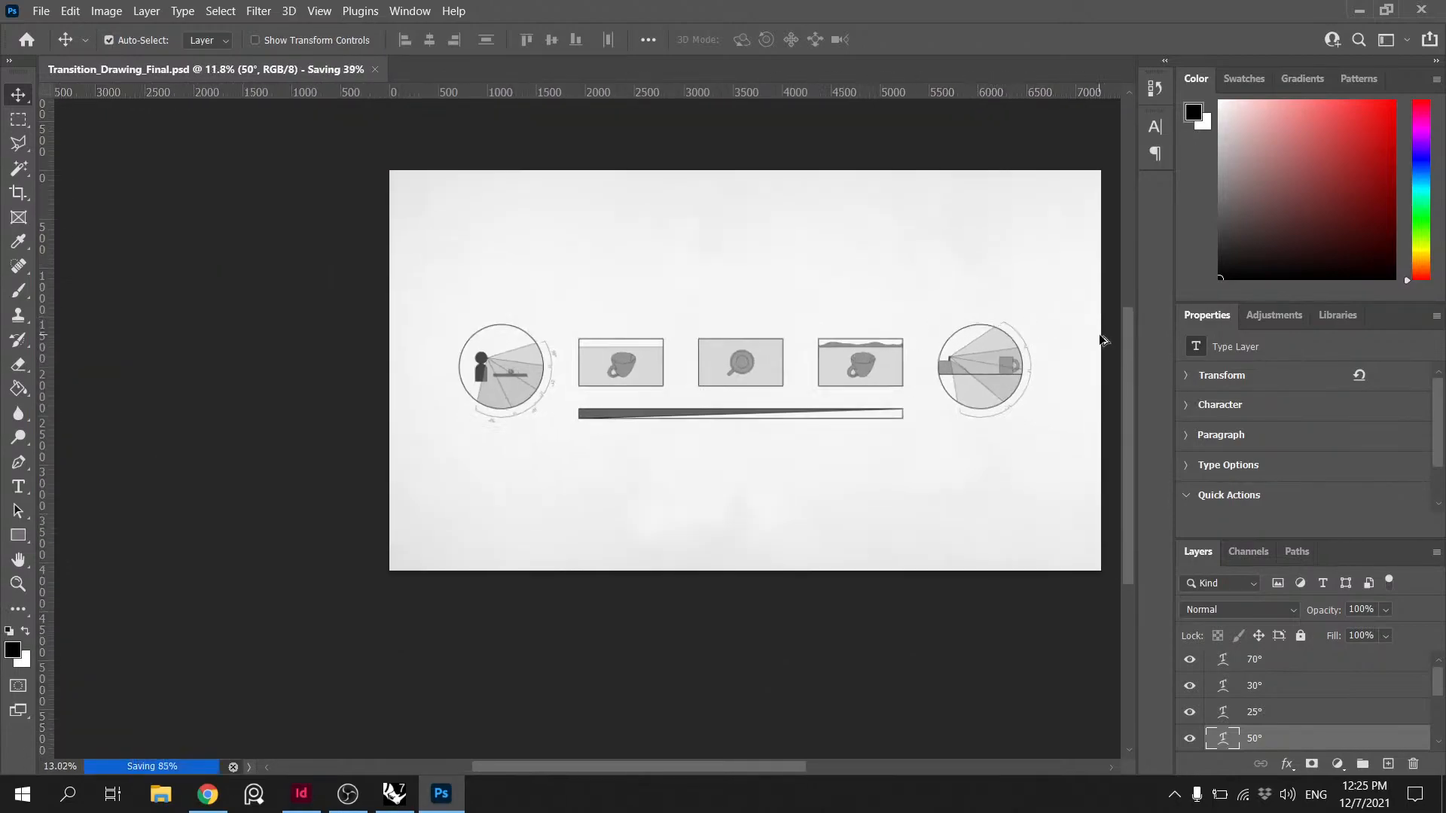
pyautogui.keyDown('alt'); pyautogui.scroll(-1, 391, 386); pyautogui.keyUp('alt')
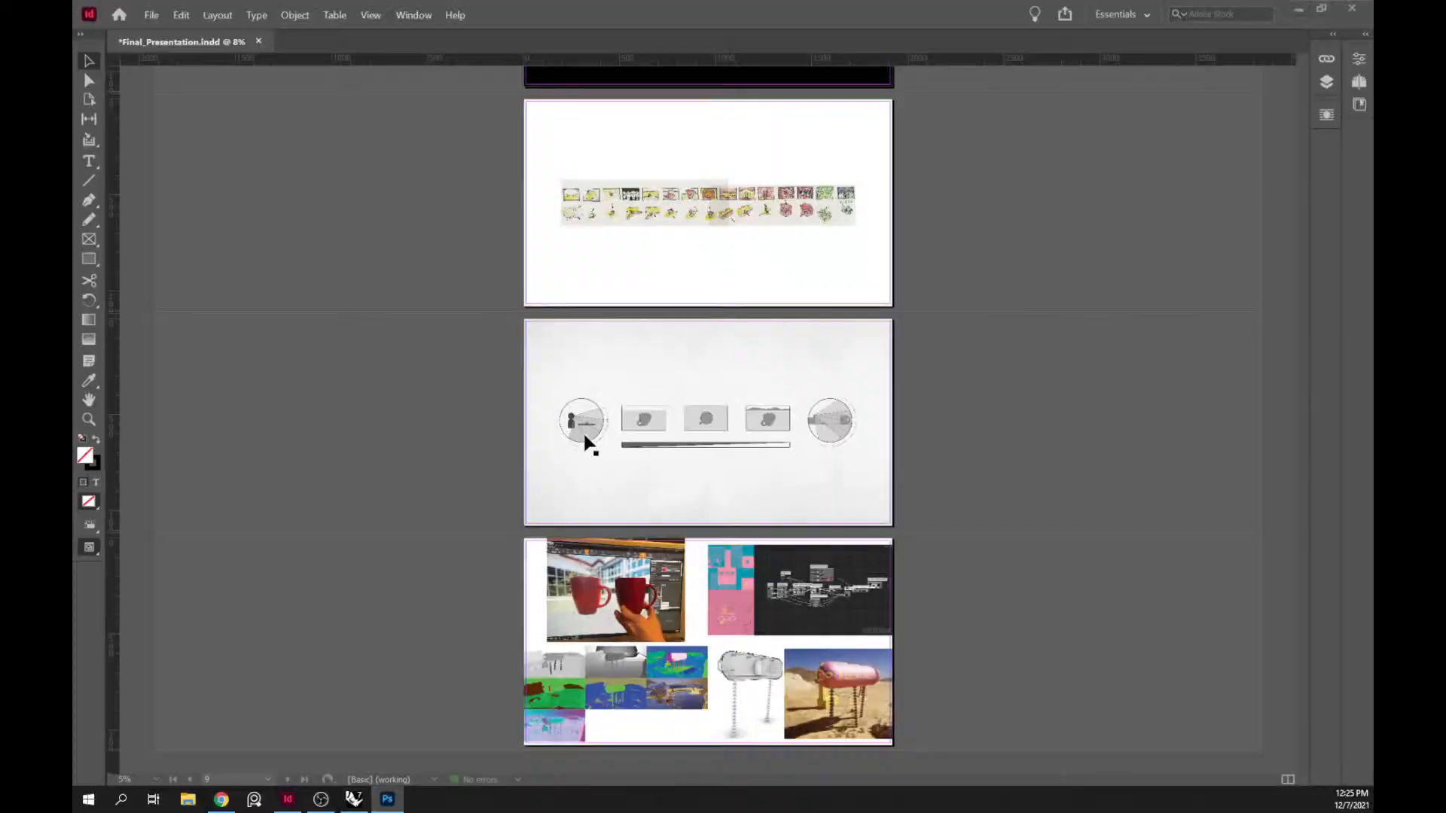
# - Switch to InDesign and update the modified link of Transition_Drawing_Final.psd in the presentation
pyautogui.click(584, 442)
pyautogui.click(1326, 59)
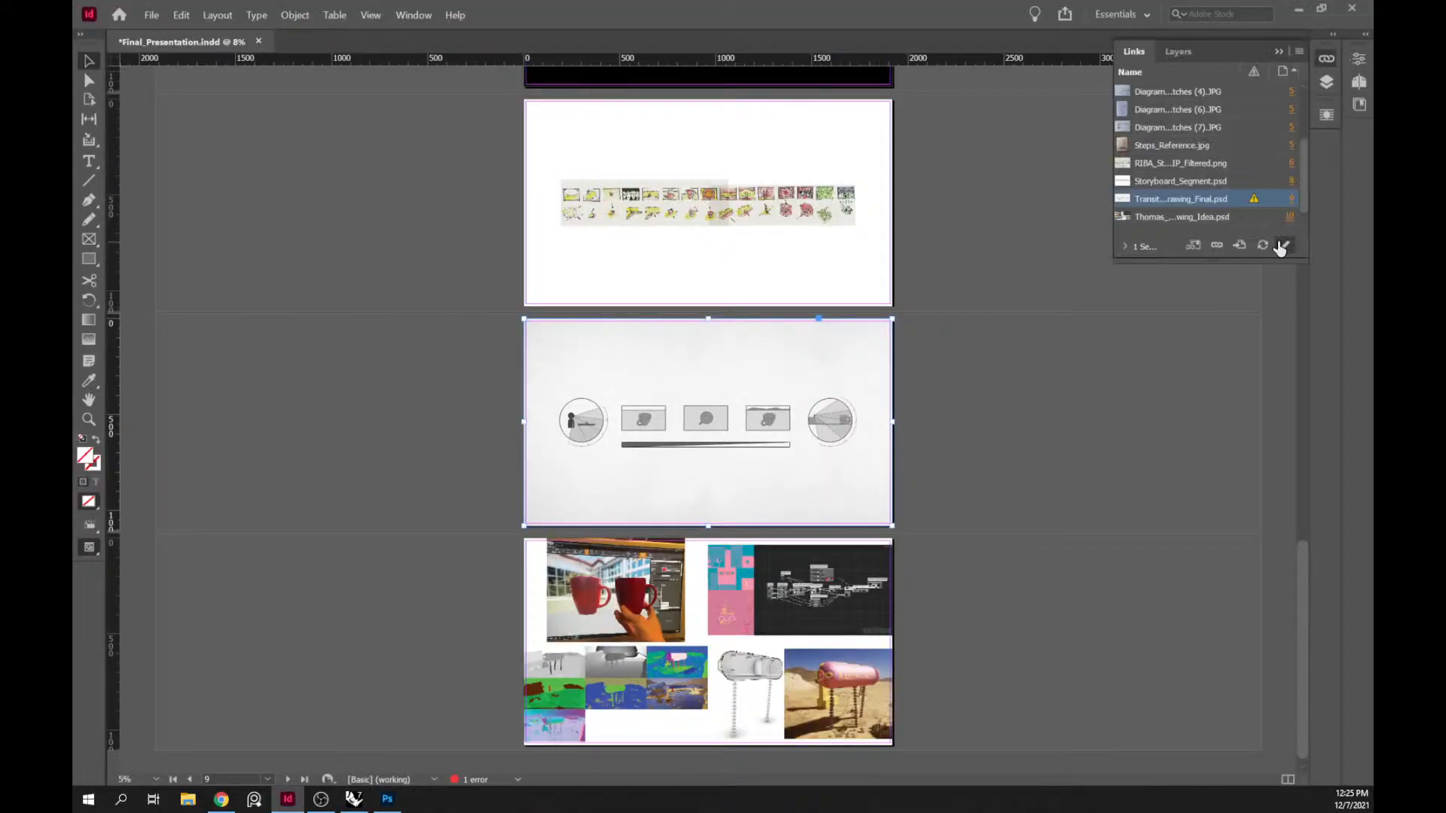
pyautogui.click(1061, 407)
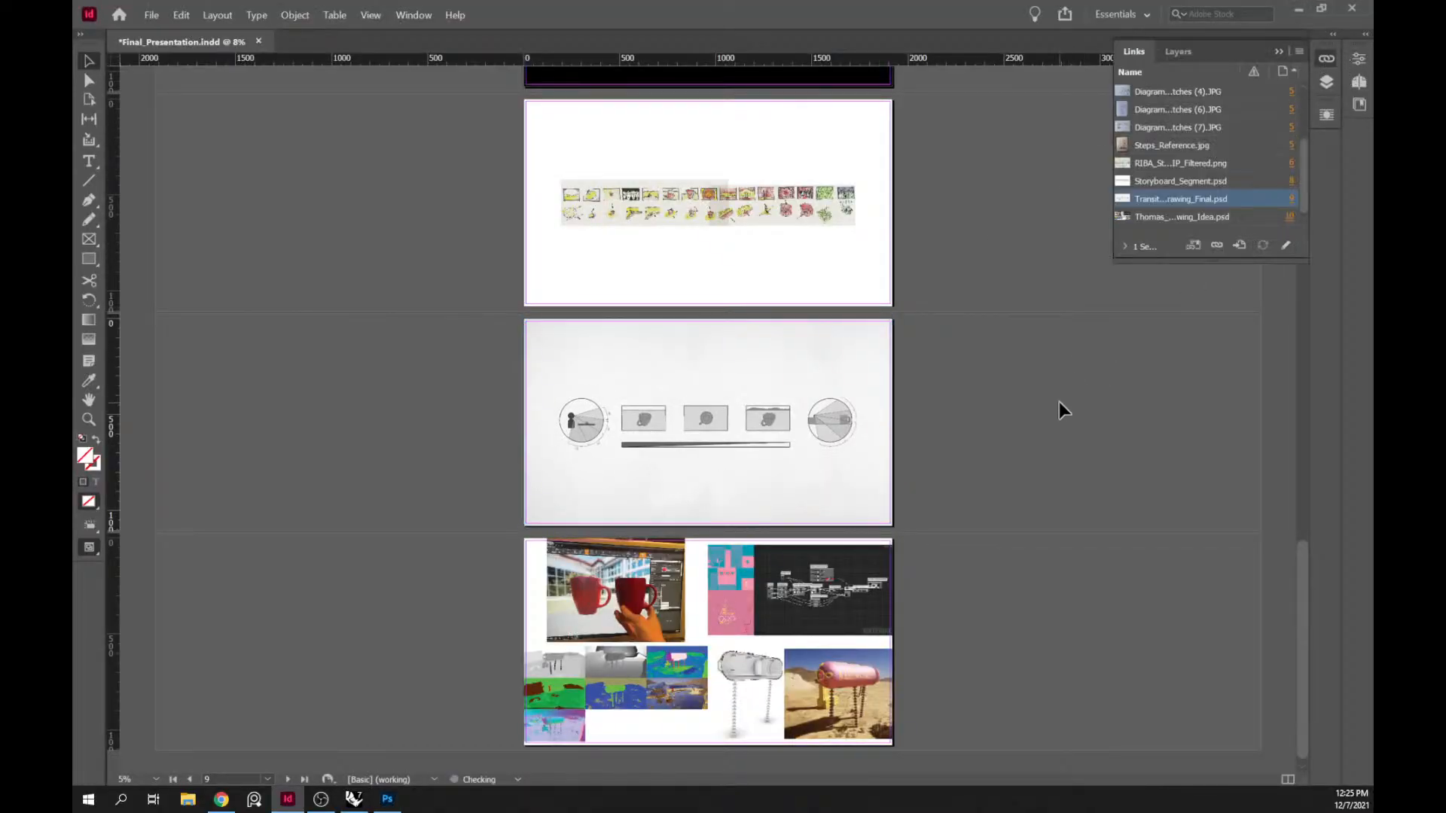